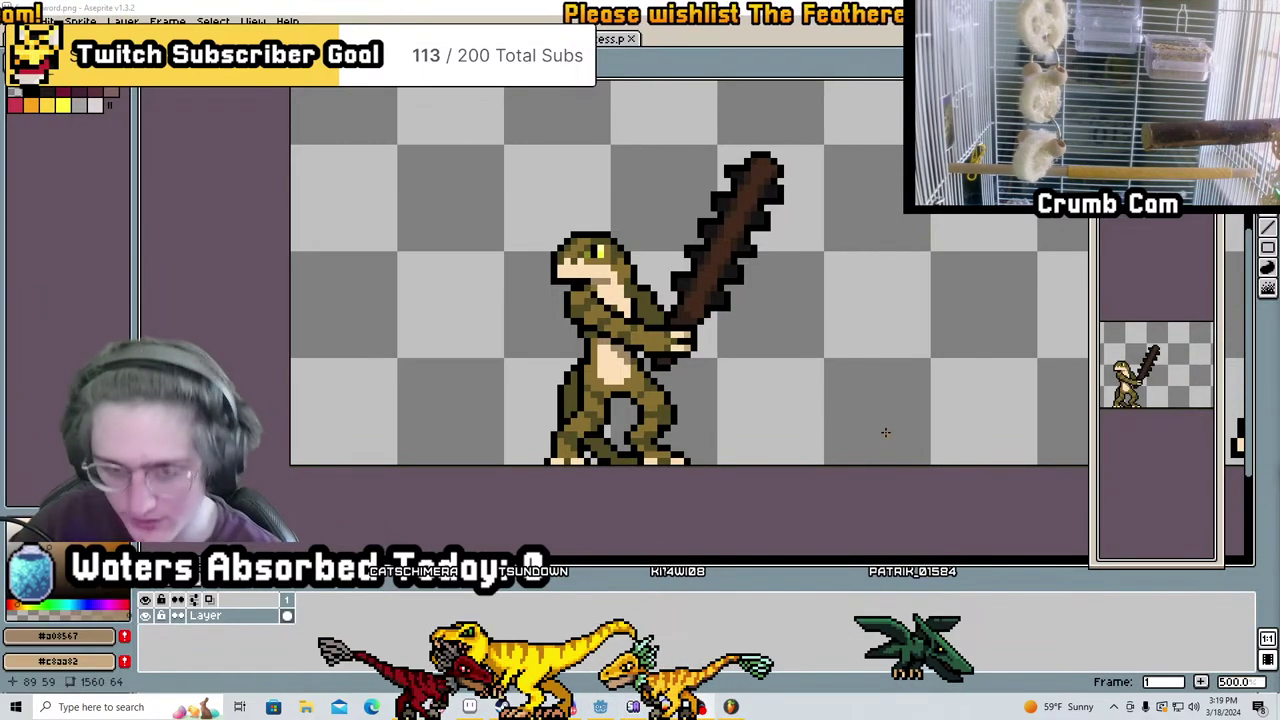
# Switch to the YAX.aseprite crocodile-warrior sprite, zoom out, and bring up the File menu
pyautogui.hotkey('ctrl', 'Tab')
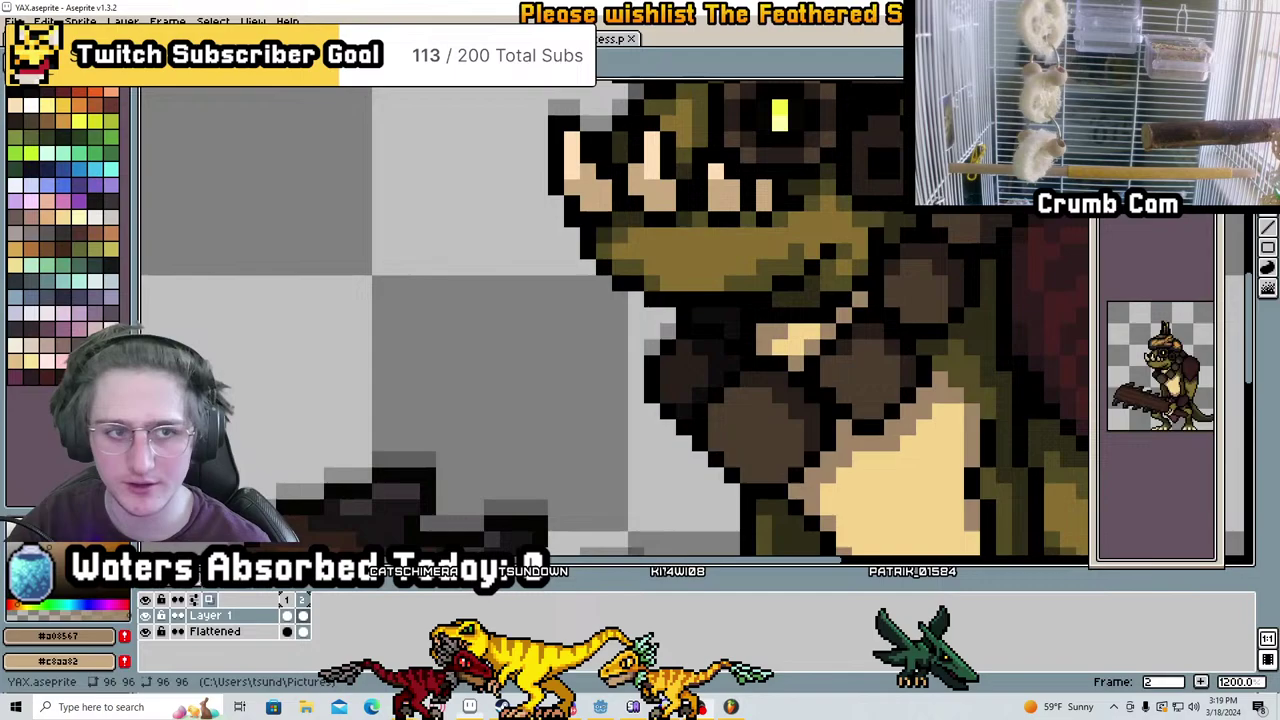
pyautogui.scroll(-4, 639, 262)
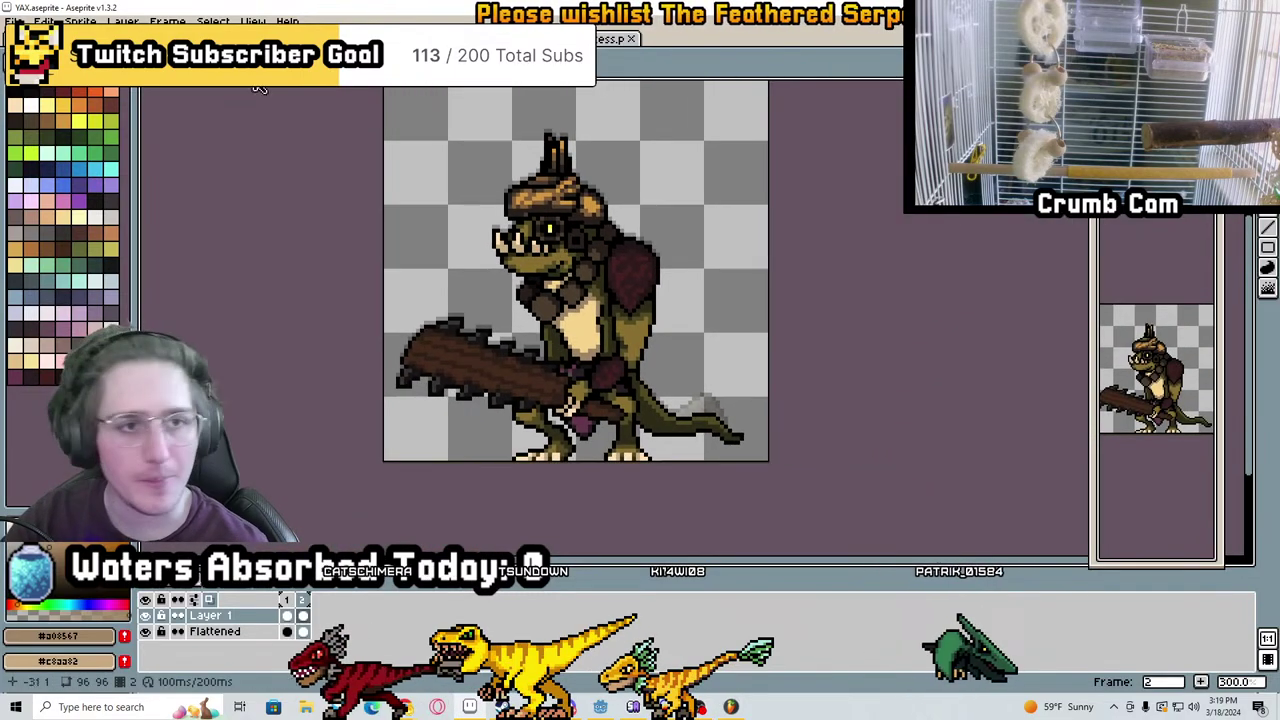
pyautogui.hotkey('alt', 'f')
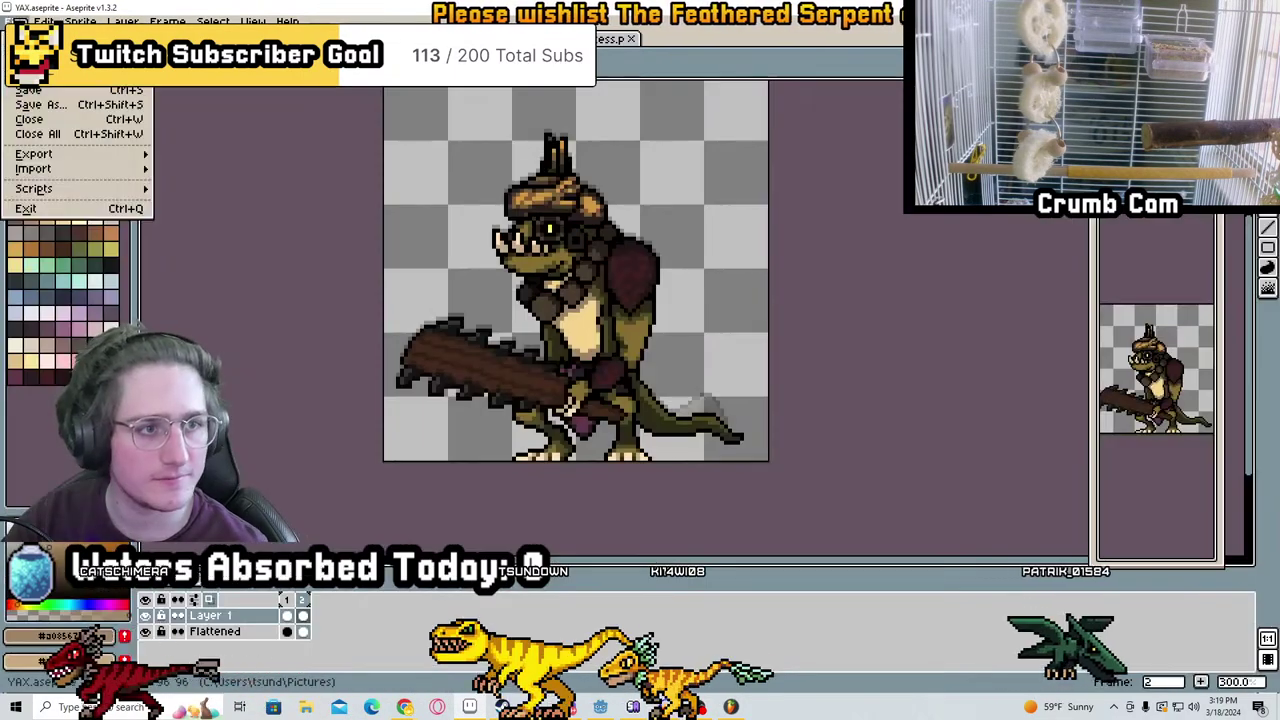
# Create a new 16×64 sprite and zoom in on it
pyautogui.press('n')
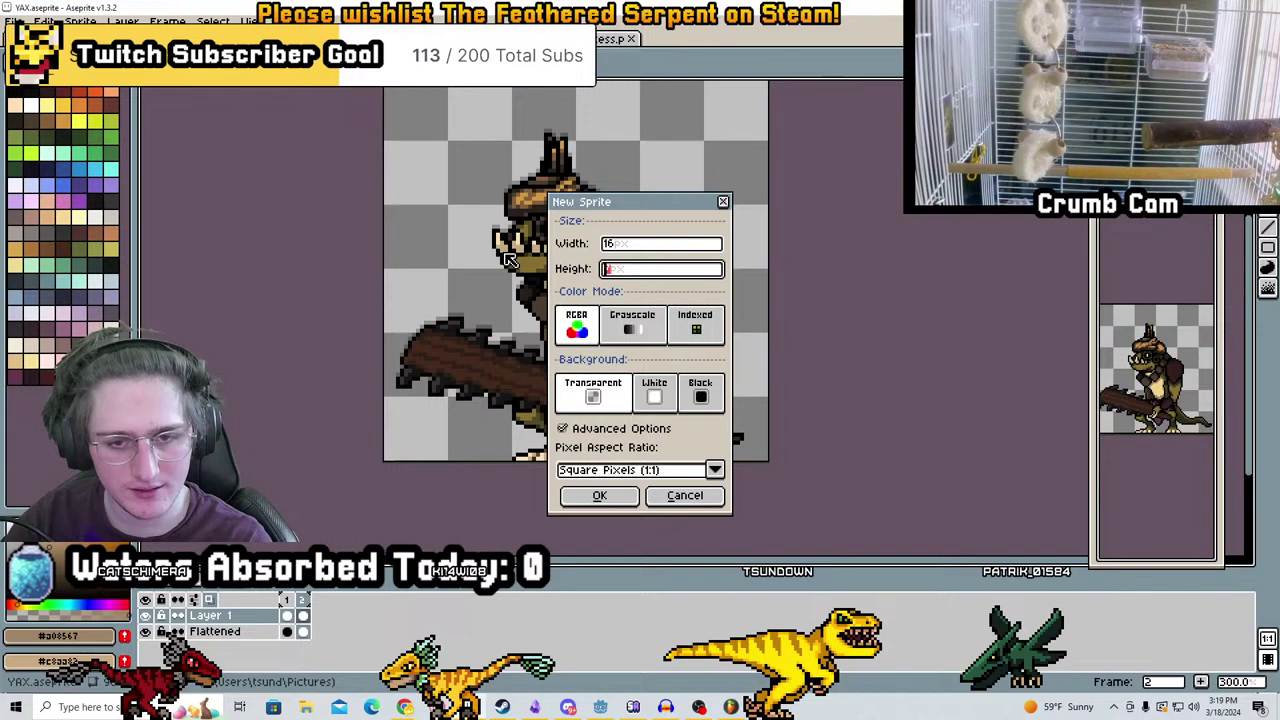
pyautogui.click(600, 497)
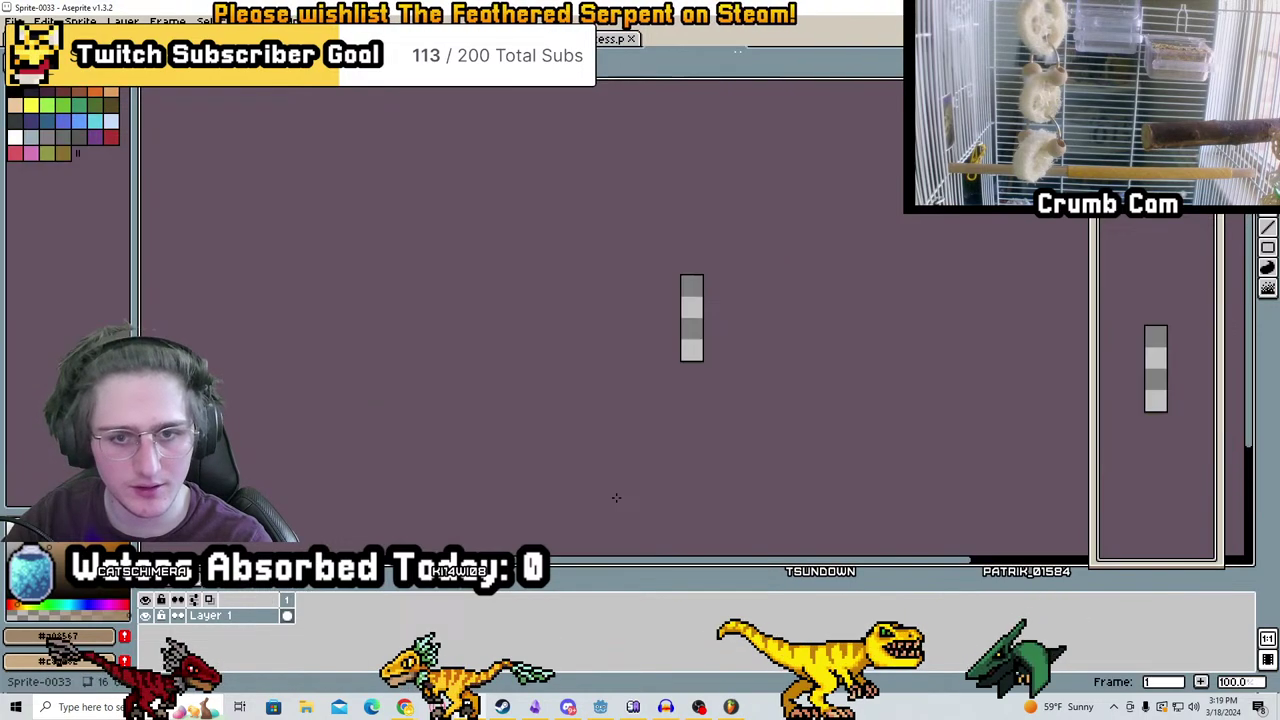
pyautogui.scroll(4, 737, 369)
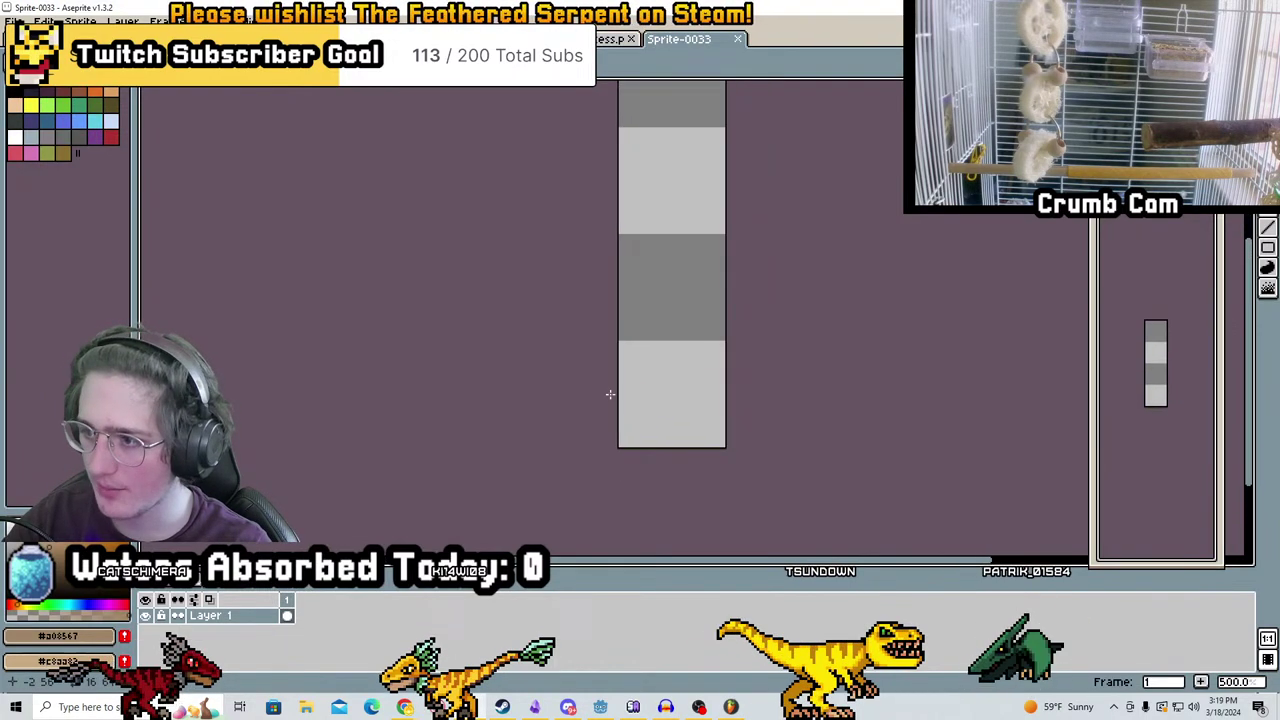
# Load the AAP-Splendor128 palette preset, then bring up the Open file dialog
pyautogui.click(22, 104)
pyautogui.click(313, 236)
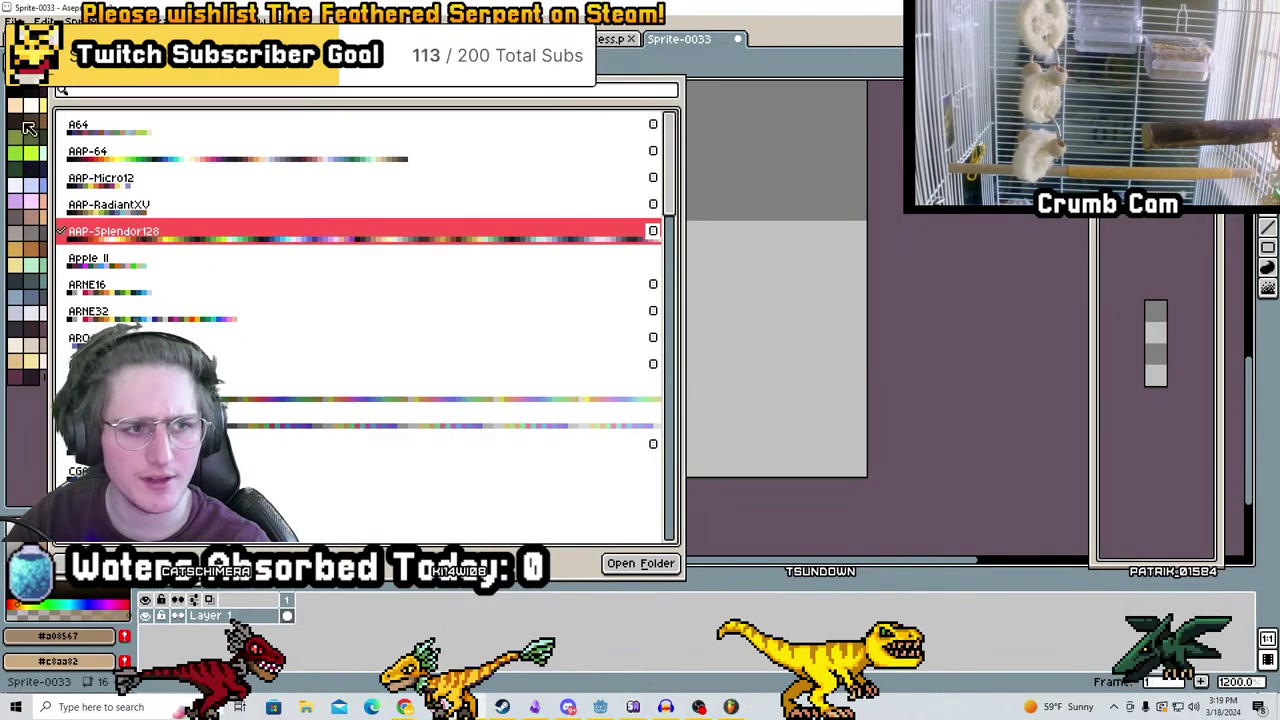
pyautogui.click(14, 20)
pyautogui.click(30, 58)
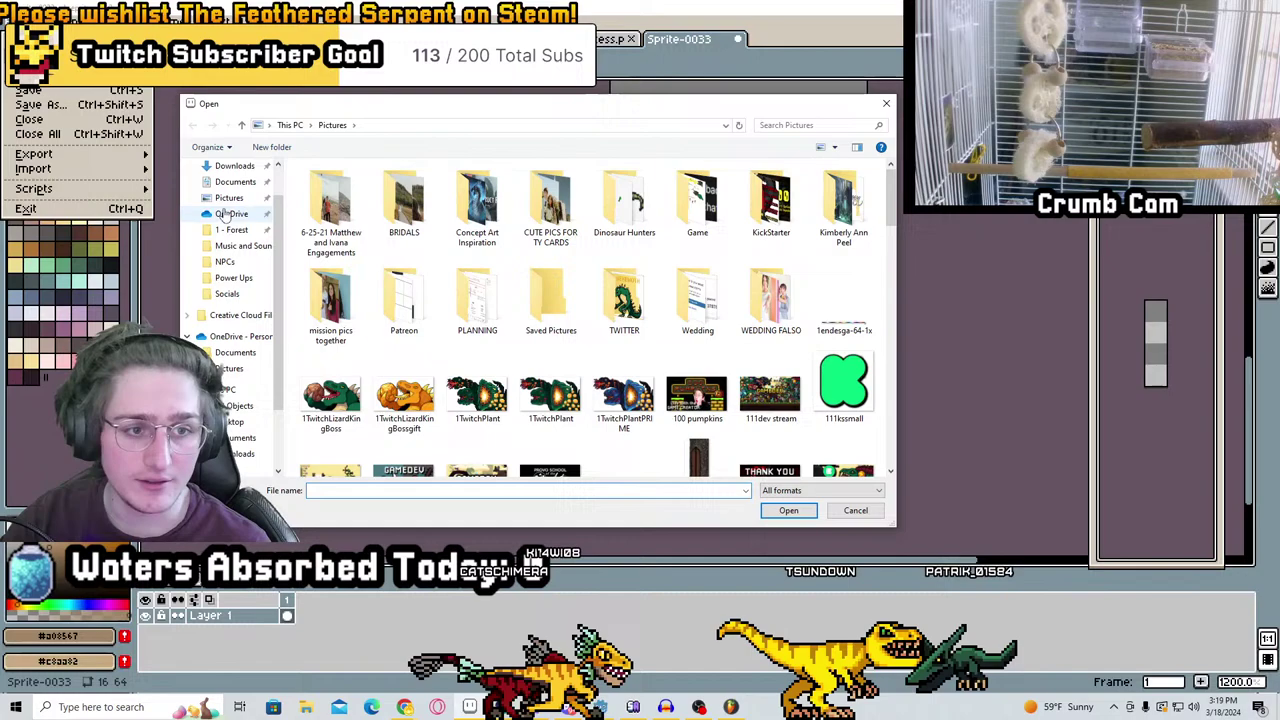
# Browse from the 1 - Forest folder up to The-Feathered-Serpent and into Enemies
pyautogui.click(232, 274)
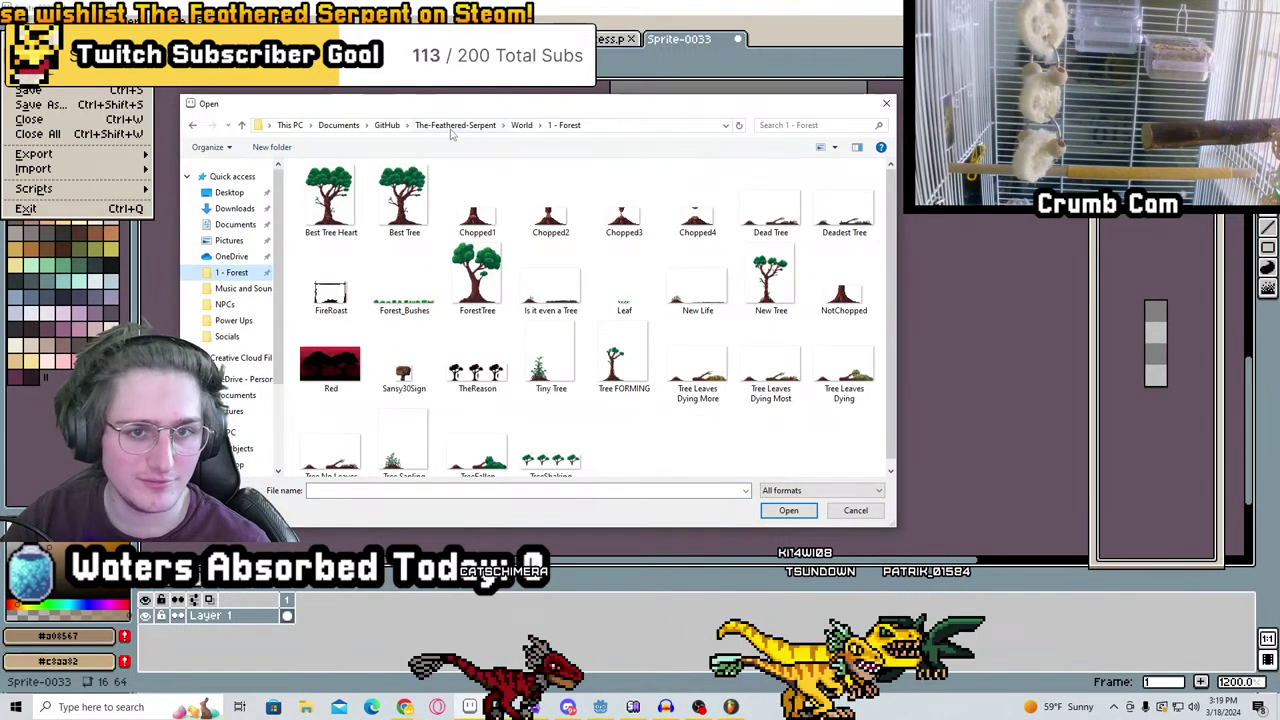
pyautogui.click(454, 126)
pyautogui.doubleClick(304, 328)
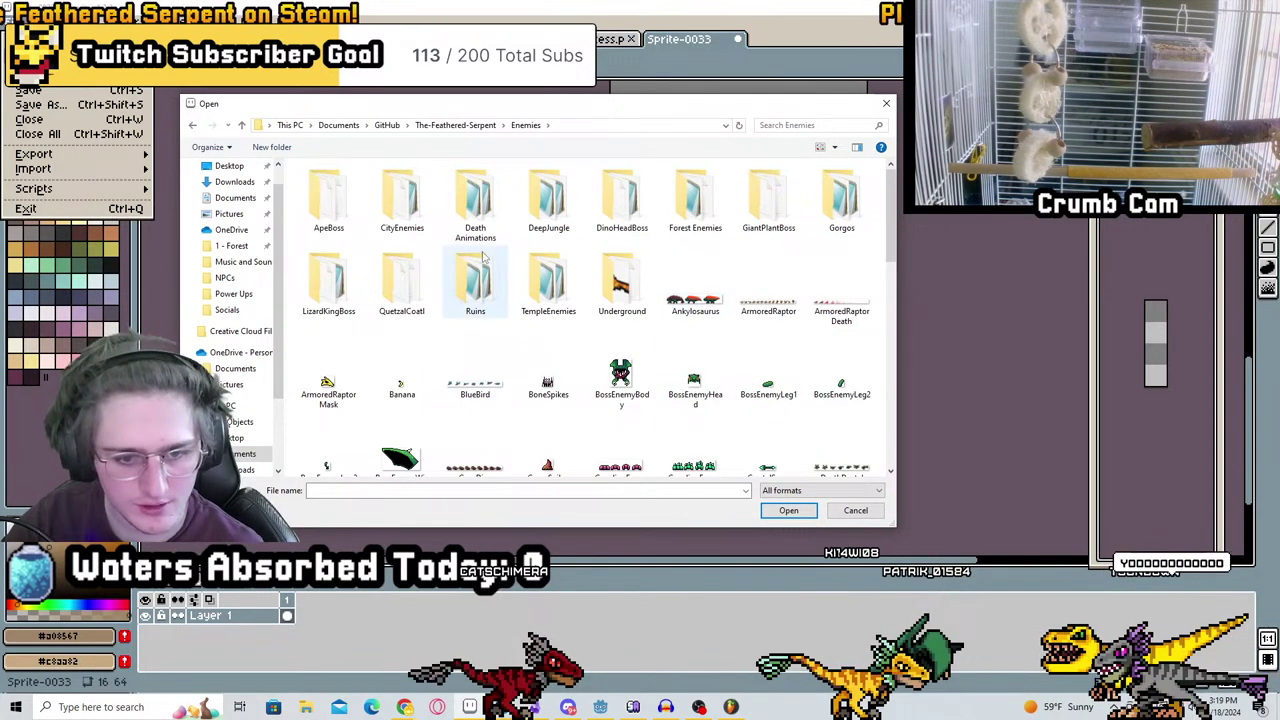
pyautogui.scroll(-5, 658, 360)
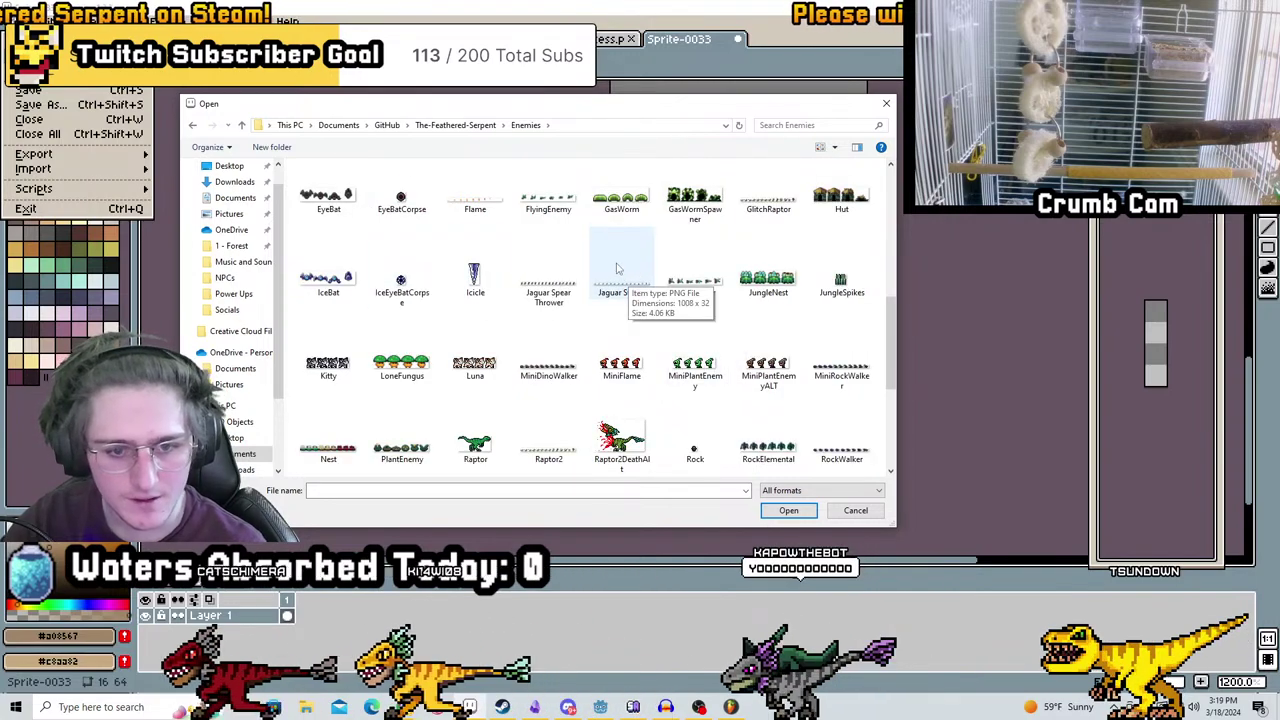
pyautogui.scroll(5, 617, 270)
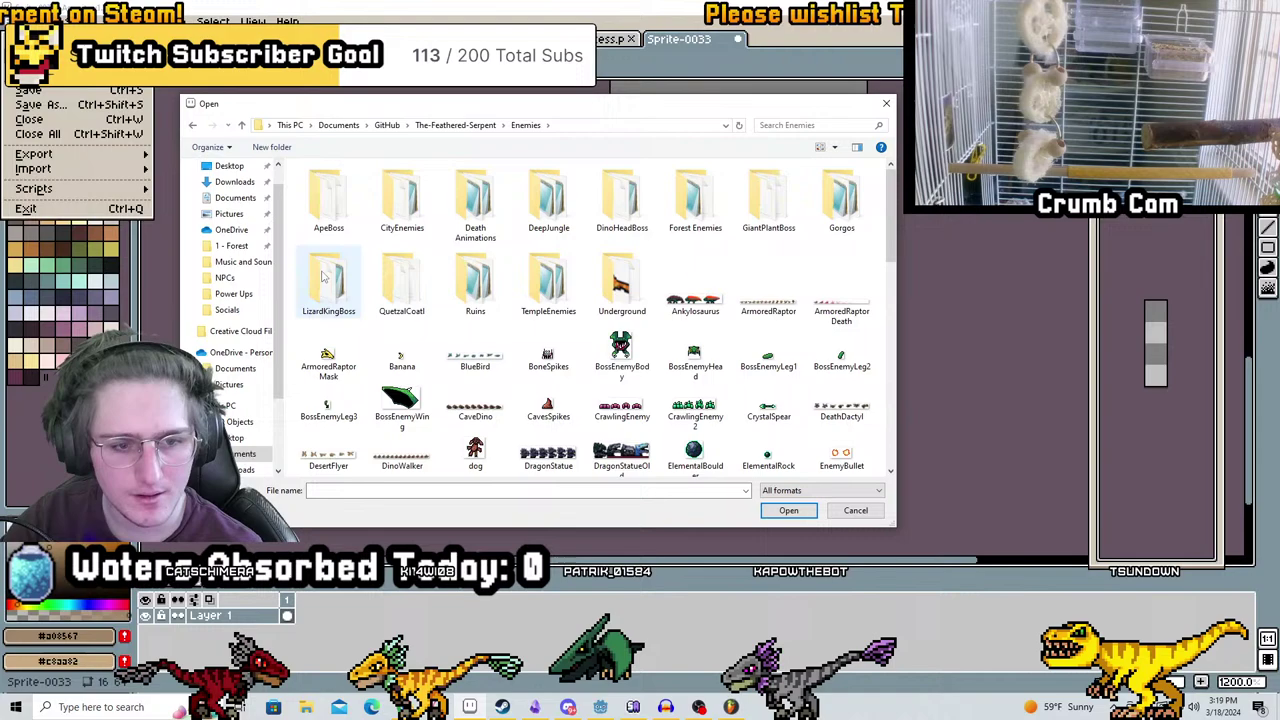
pyautogui.scroll(-6, 848, 400)
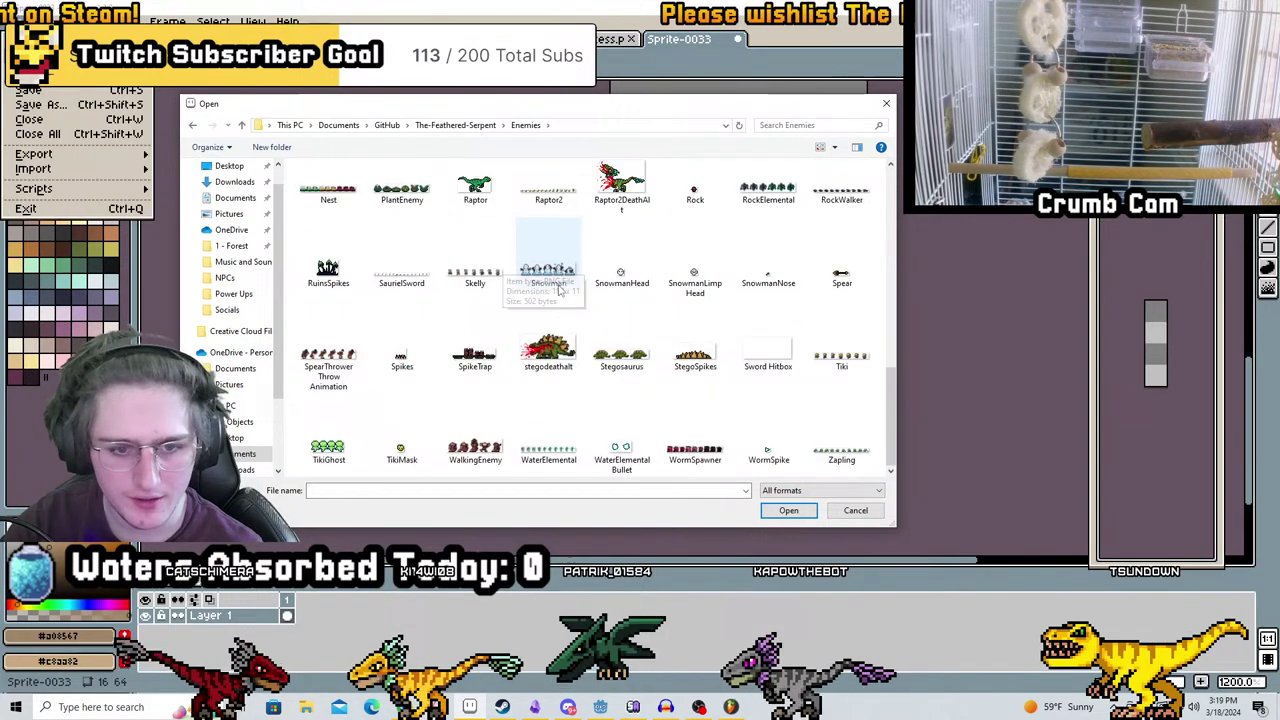
pyautogui.scroll(3, 465, 203)
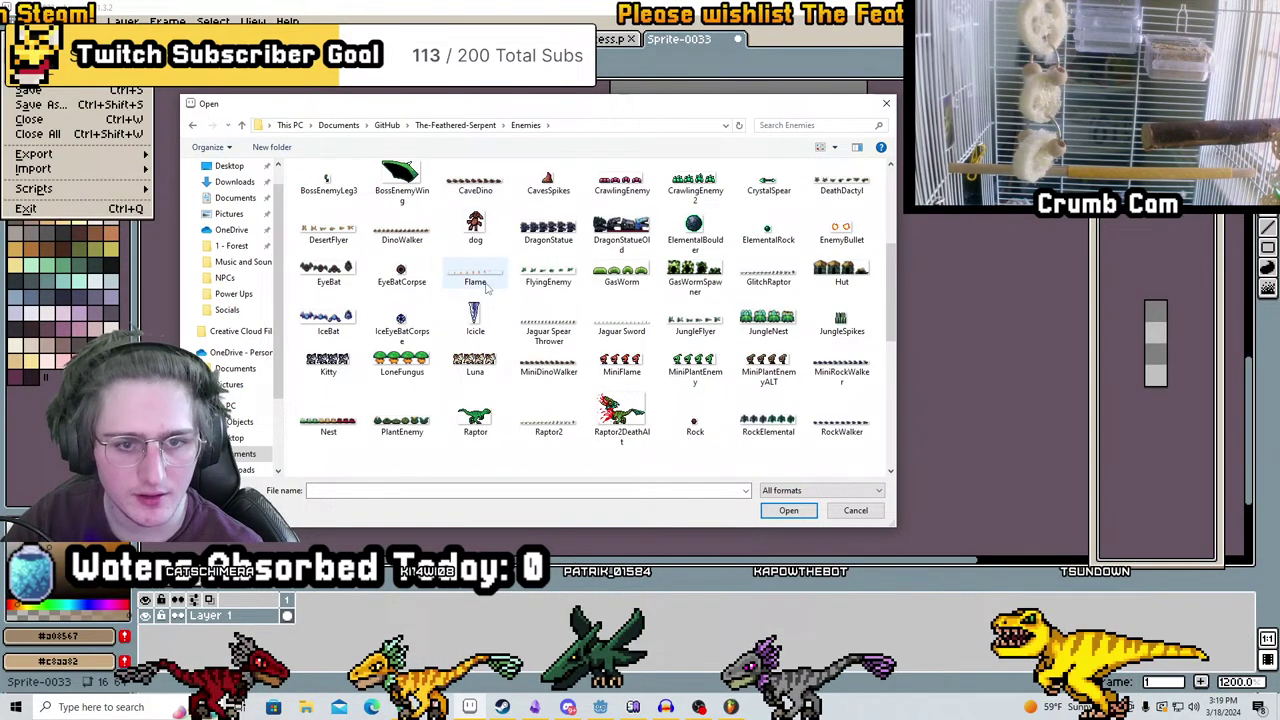
# Go into Enemies > TempleEnemies and open CultistTorchDeathFire.png
pyautogui.click(433, 125)
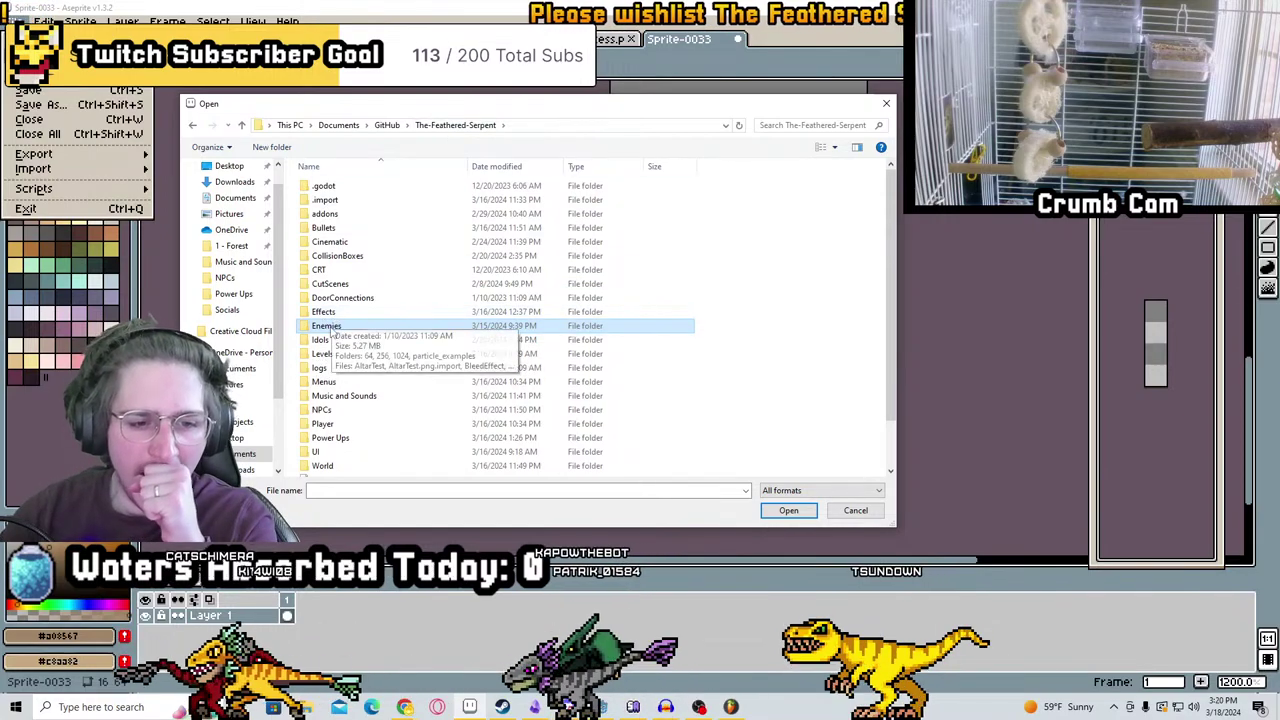
pyautogui.doubleClick(327, 326)
pyautogui.doubleClick(552, 285)
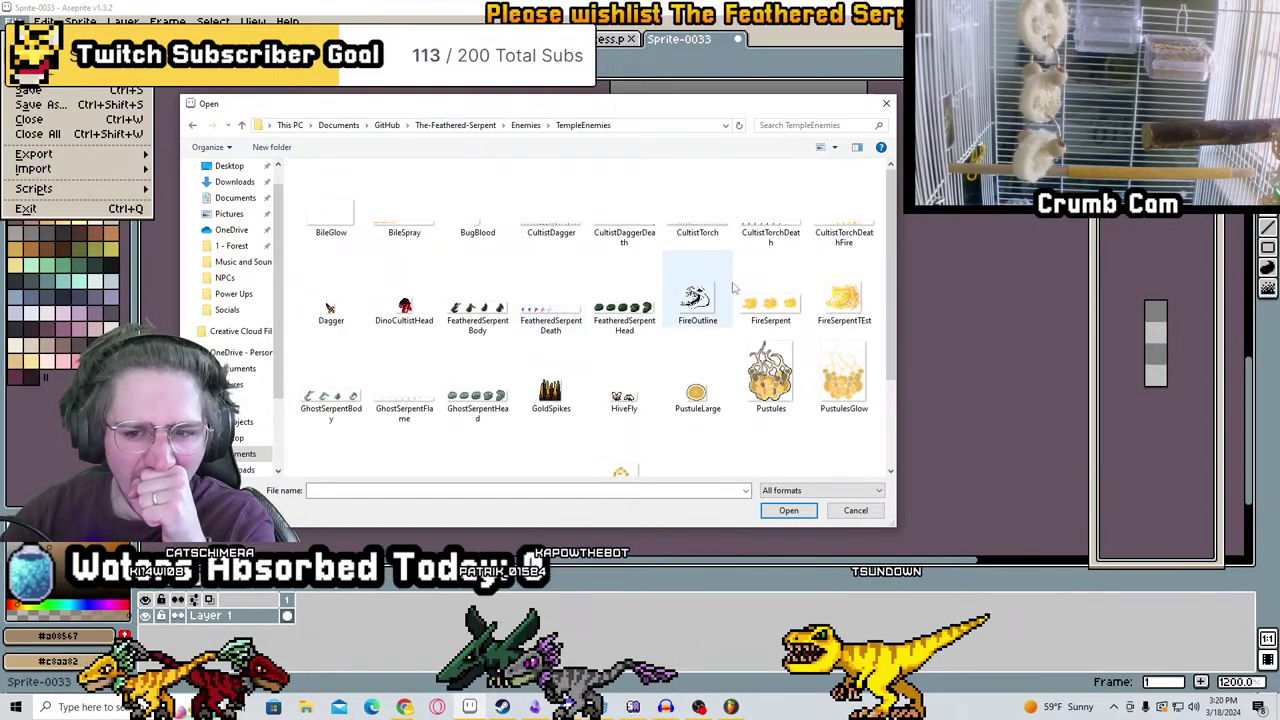
pyautogui.scroll(-3, 480, 220)
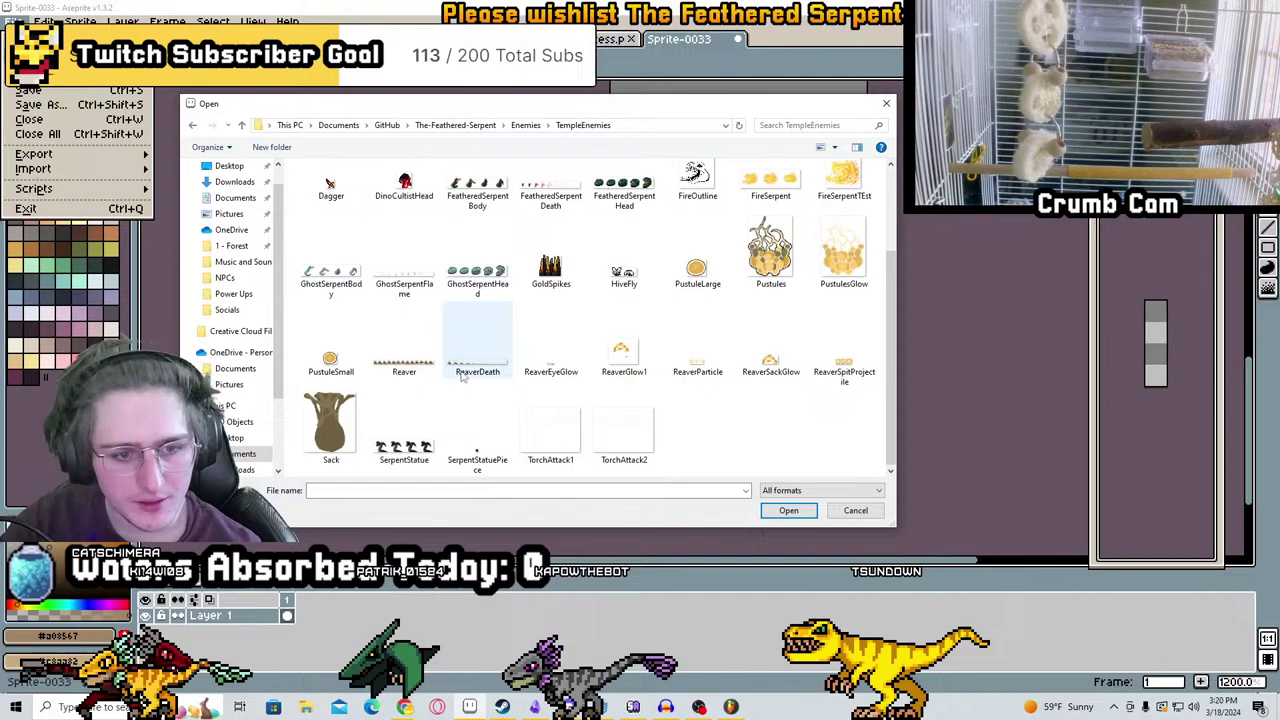
pyautogui.scroll(3, 463, 282)
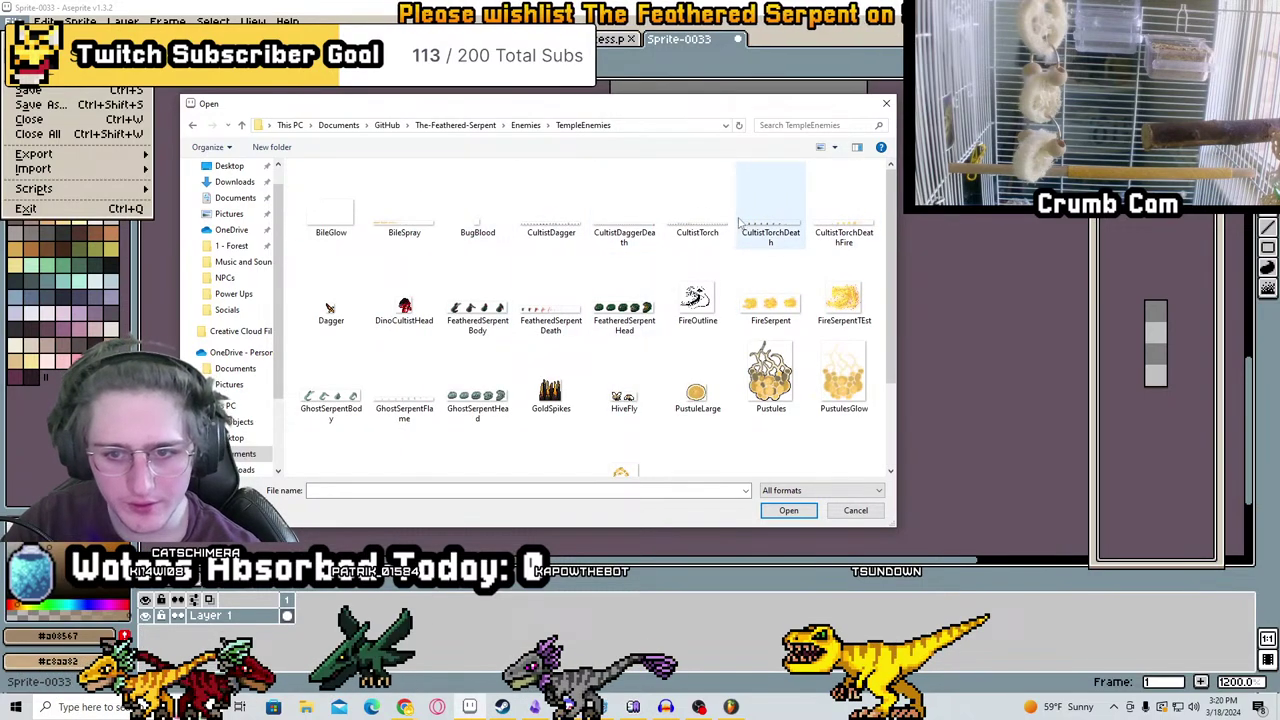
pyautogui.doubleClick(843, 215)
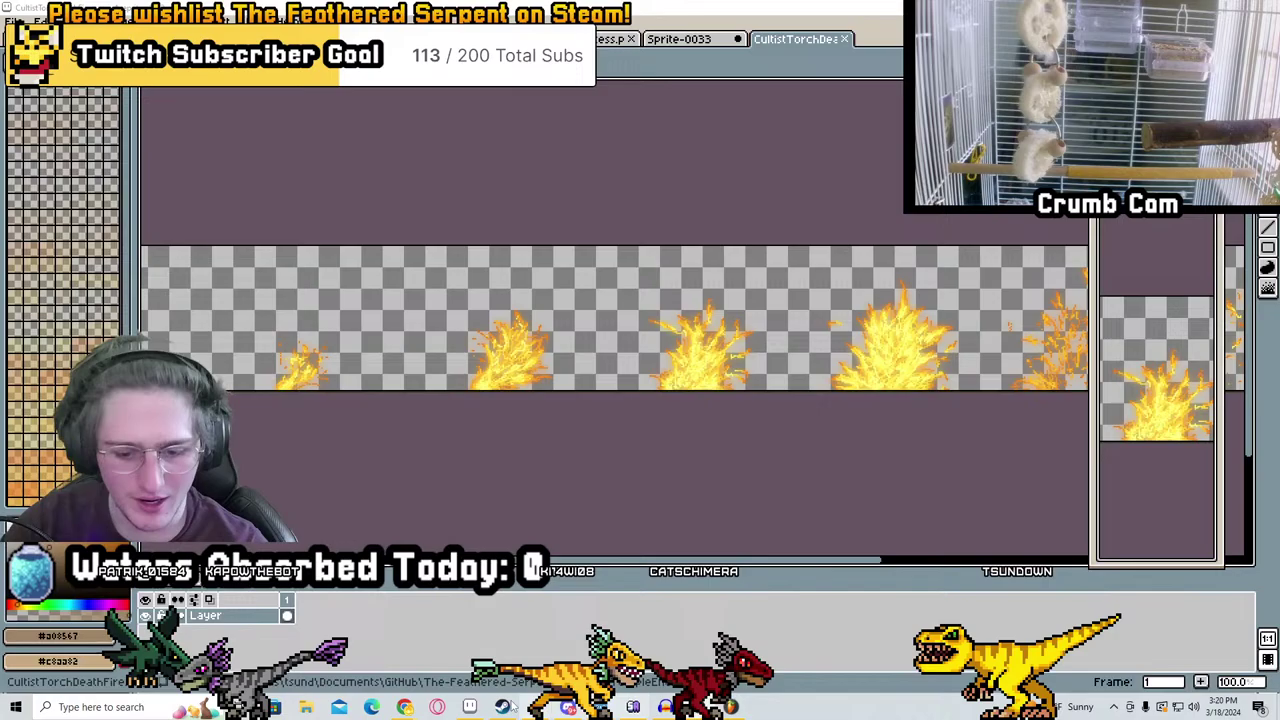
# Bring the Chrome window playing the Comix Zone YouTube video to the front
pyautogui.moveTo(404, 707)
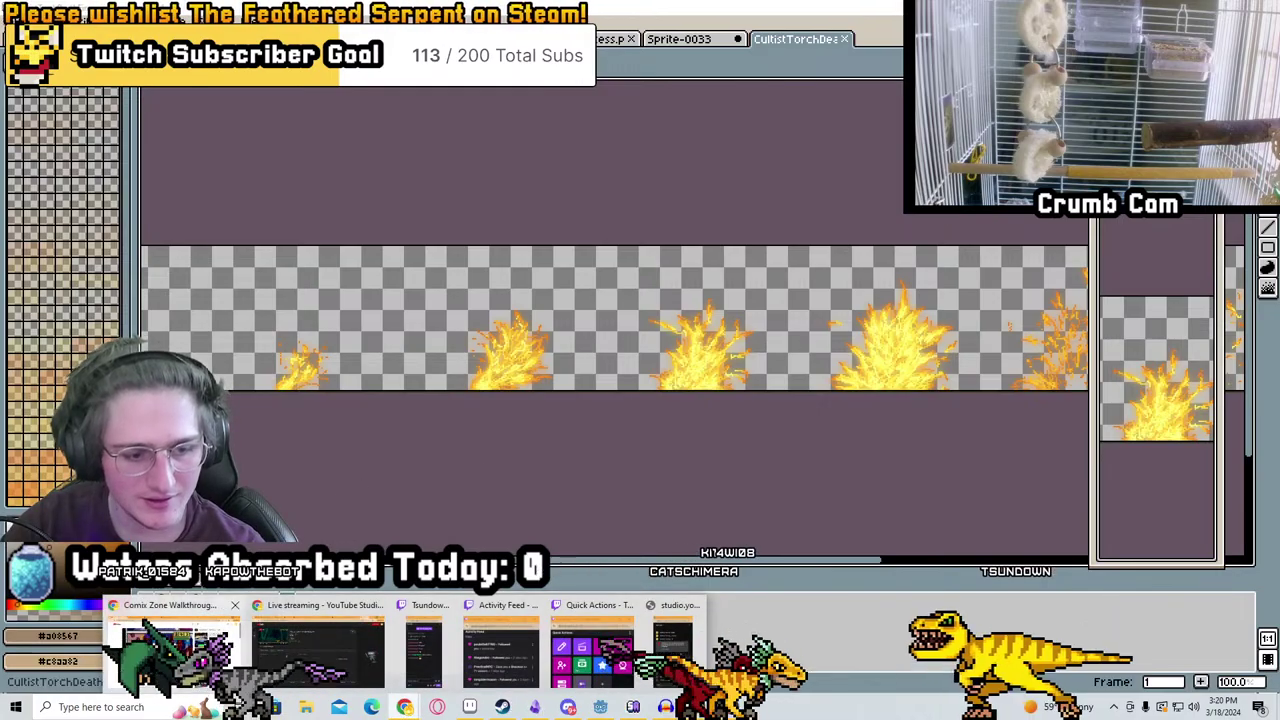
pyautogui.click(172, 645)
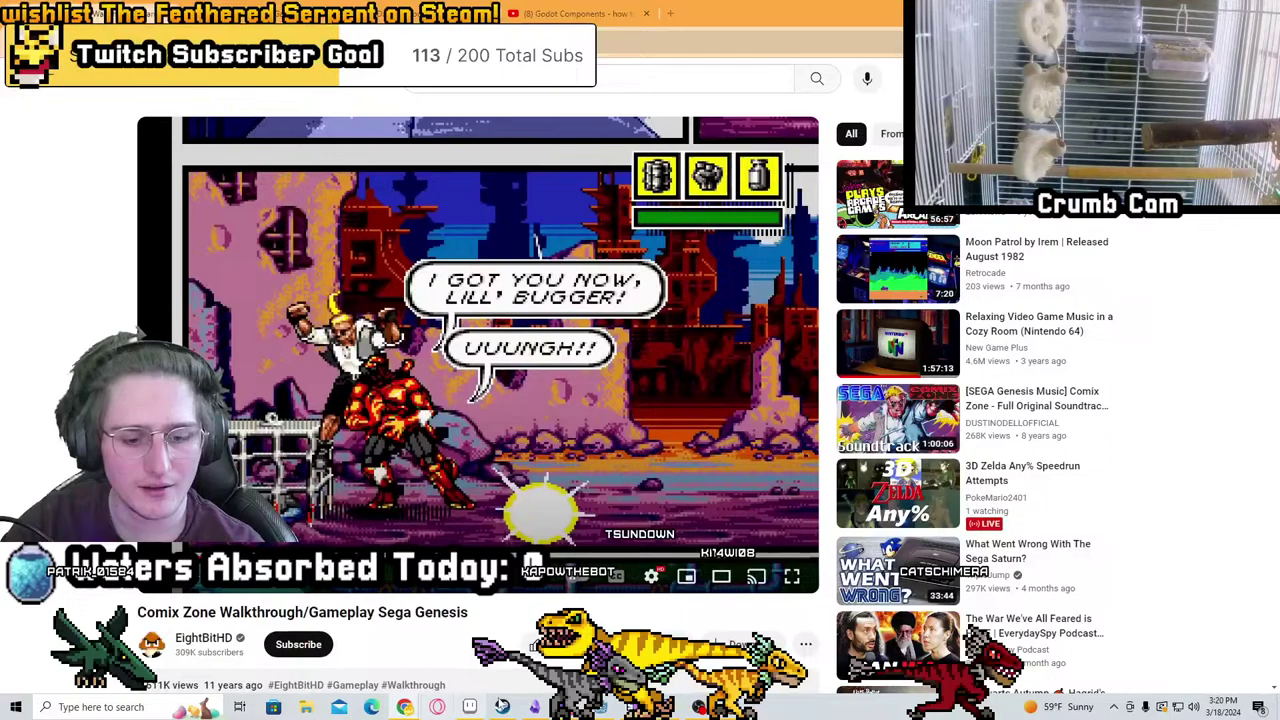
# Save the Reaver scene and Reaver.gd script in Godot, then return to the Comix Zone video
pyautogui.hotkey('alt', 'Tab')
pyautogui.click(801, 346)
pyautogui.hotkey('ctrl', 's')
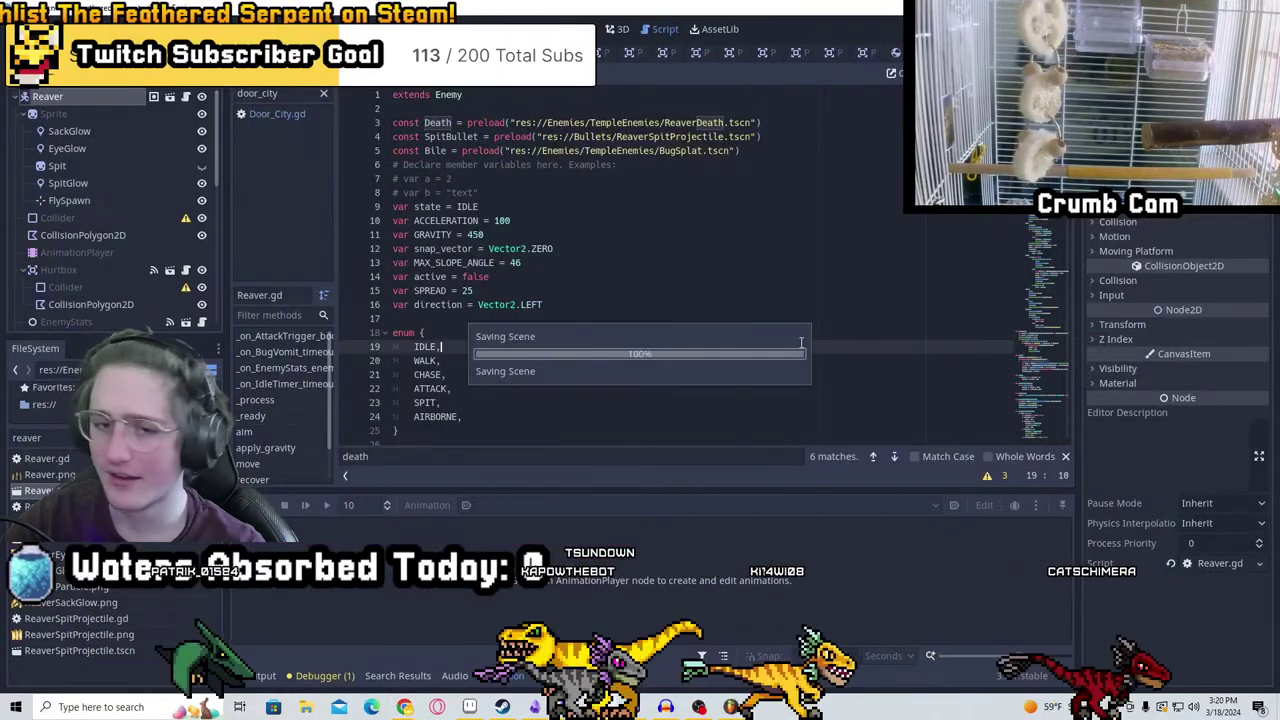
pyautogui.moveTo(404, 707)
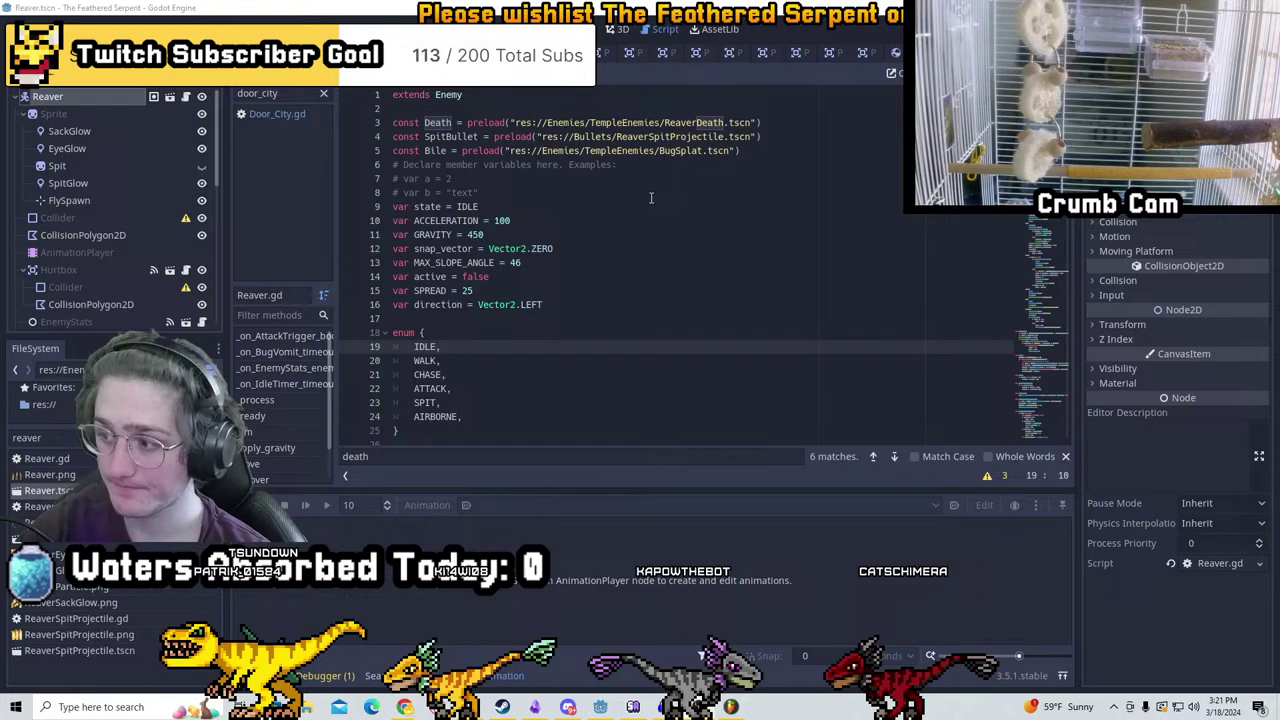
pyautogui.hotkey('alt', 'Tab')
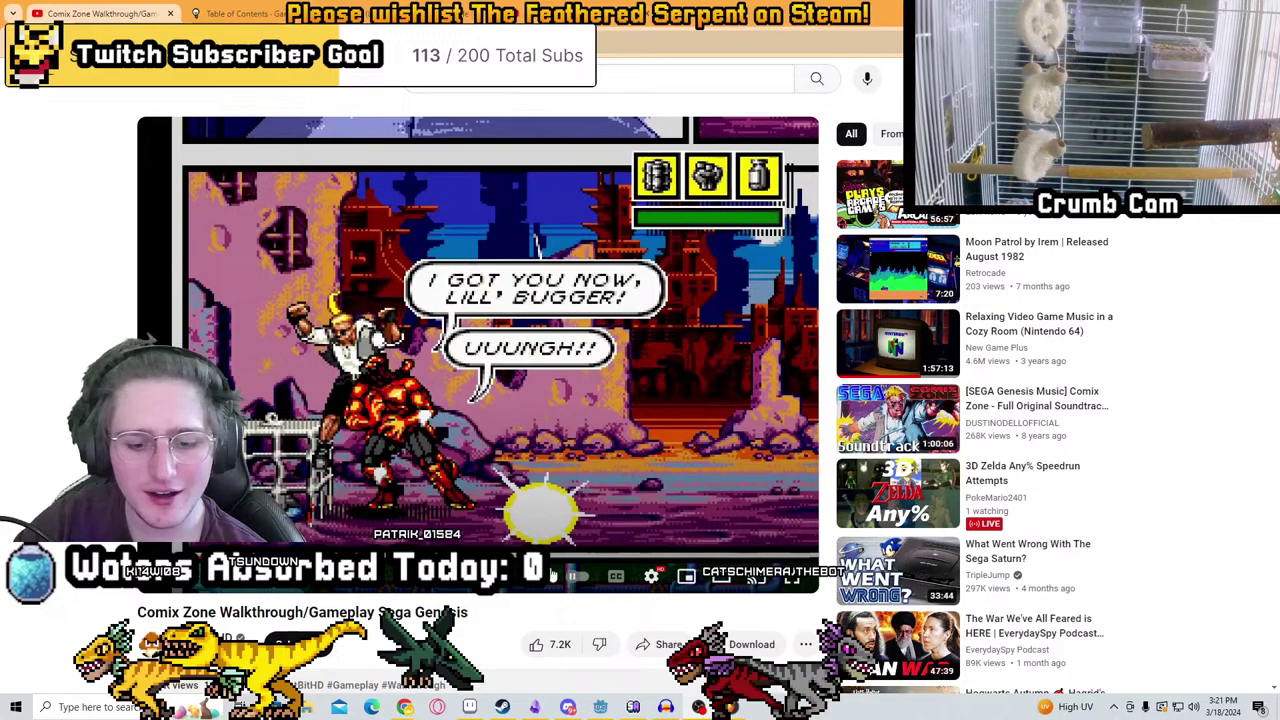
# Back in Aseprite, undo the last change to the fire sheet and open CultistTorch.png
pyautogui.hotkey('alt', 'Tab')
pyautogui.hotkey('ctrl', 'z')
pyautogui.hotkey('ctrl', 'z')
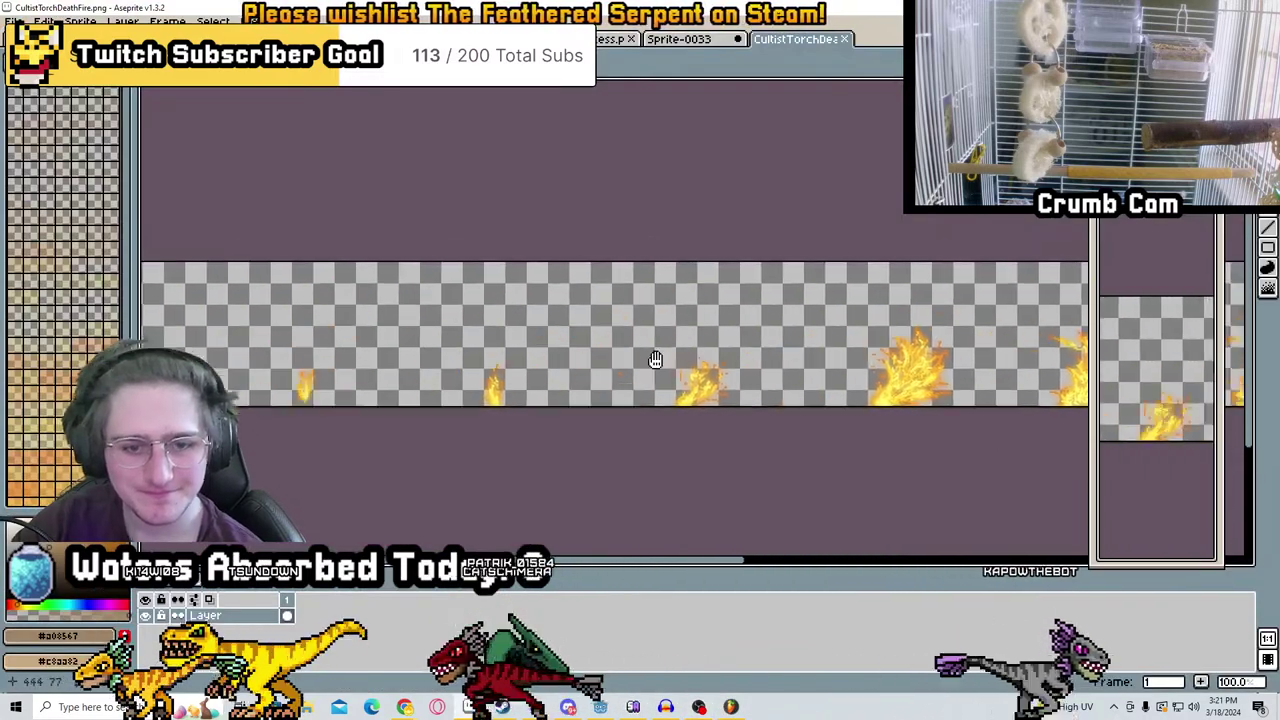
pyautogui.hotkey('alt', 'f')
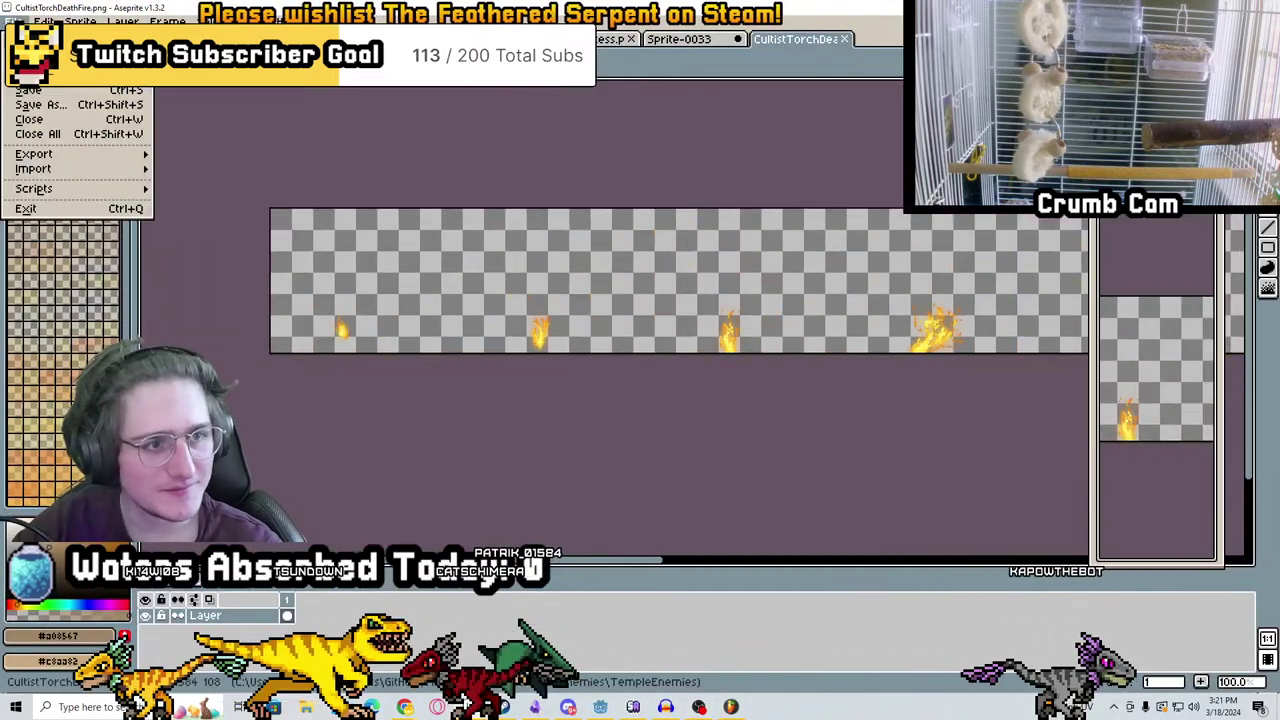
pyautogui.press('o')
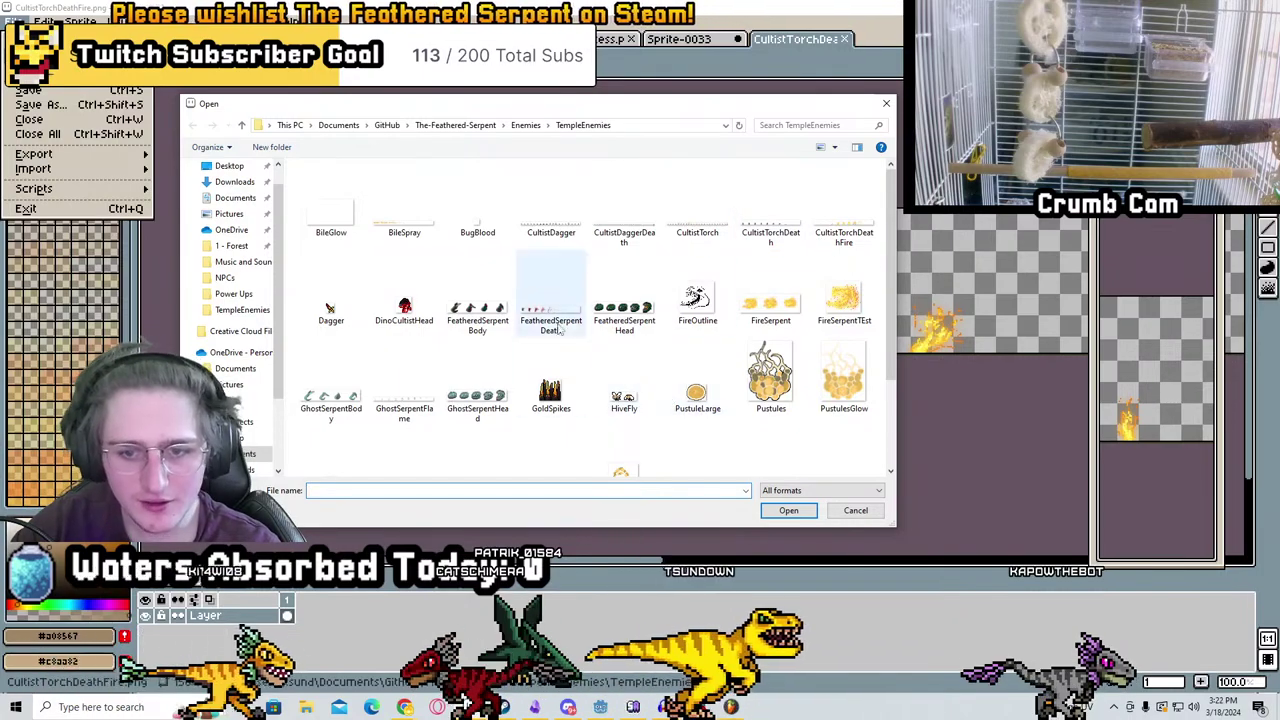
pyautogui.doubleClick(699, 228)
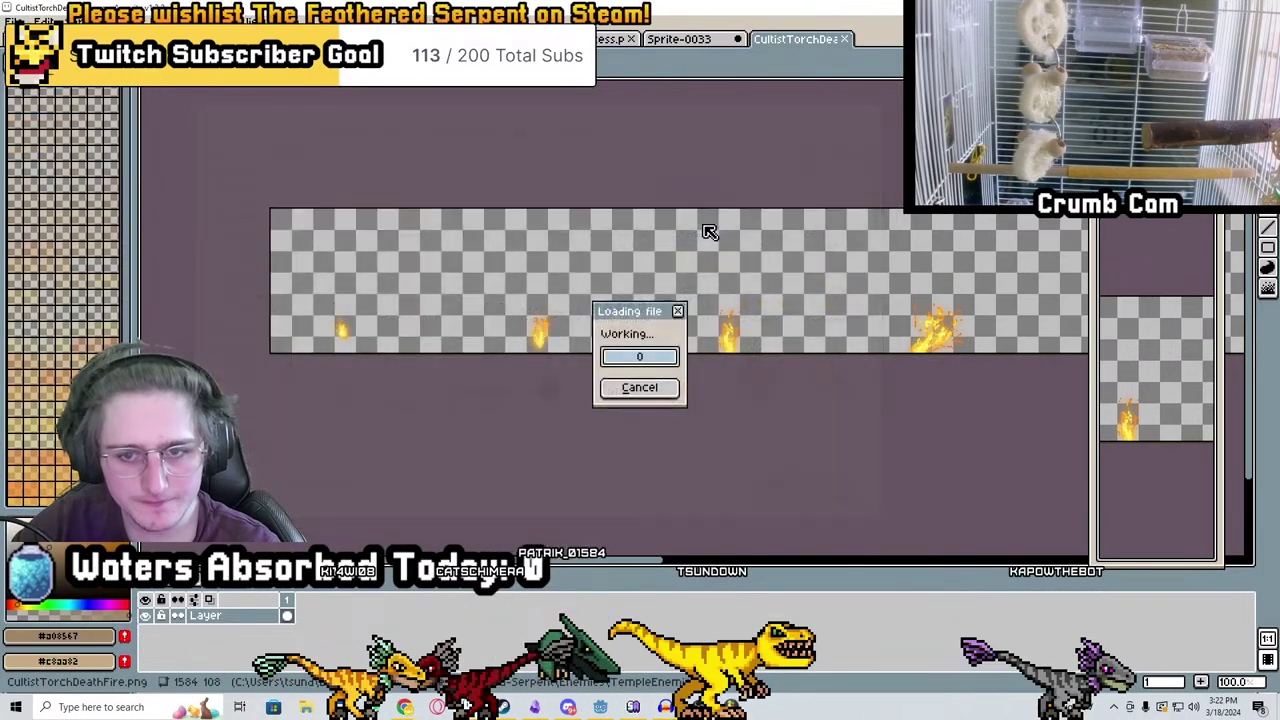
# Pick the fire's orange #ed7614 as the drawing colour and return to Sprite-0033
pyautogui.scroll(2, 610, 347)
pyautogui.scroll(2, 736, 285)
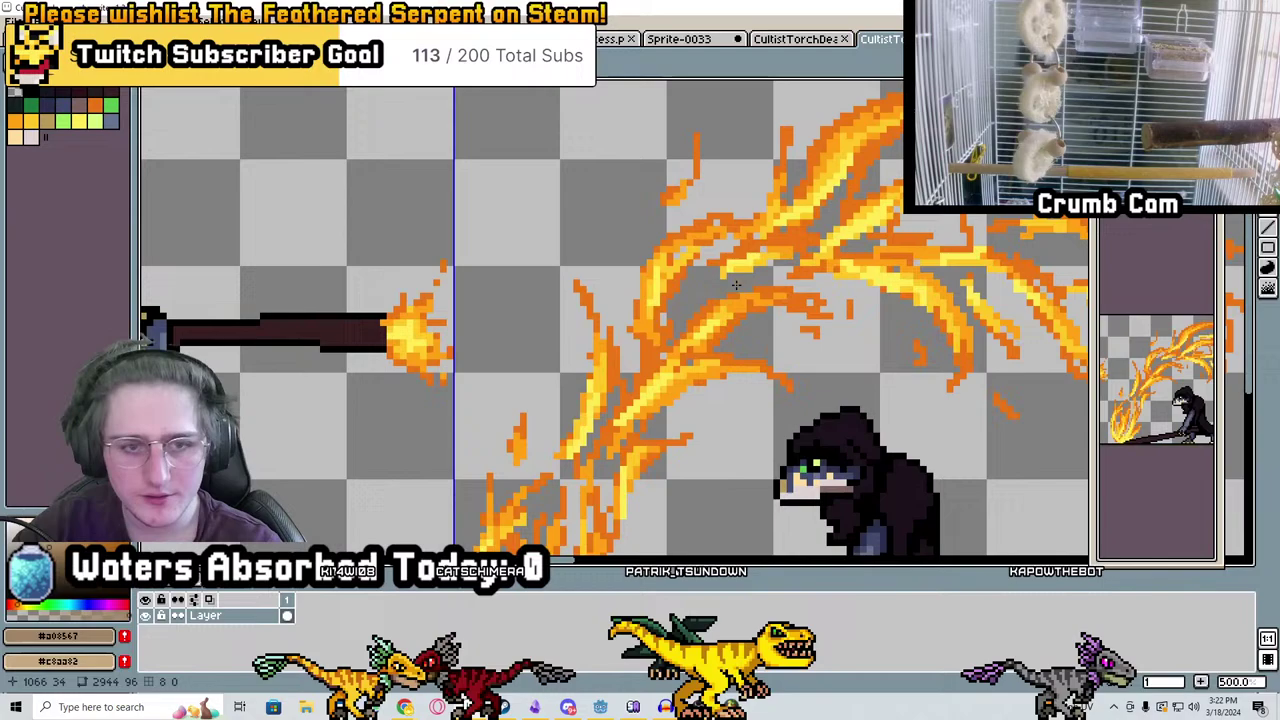
pyautogui.click(96, 106)
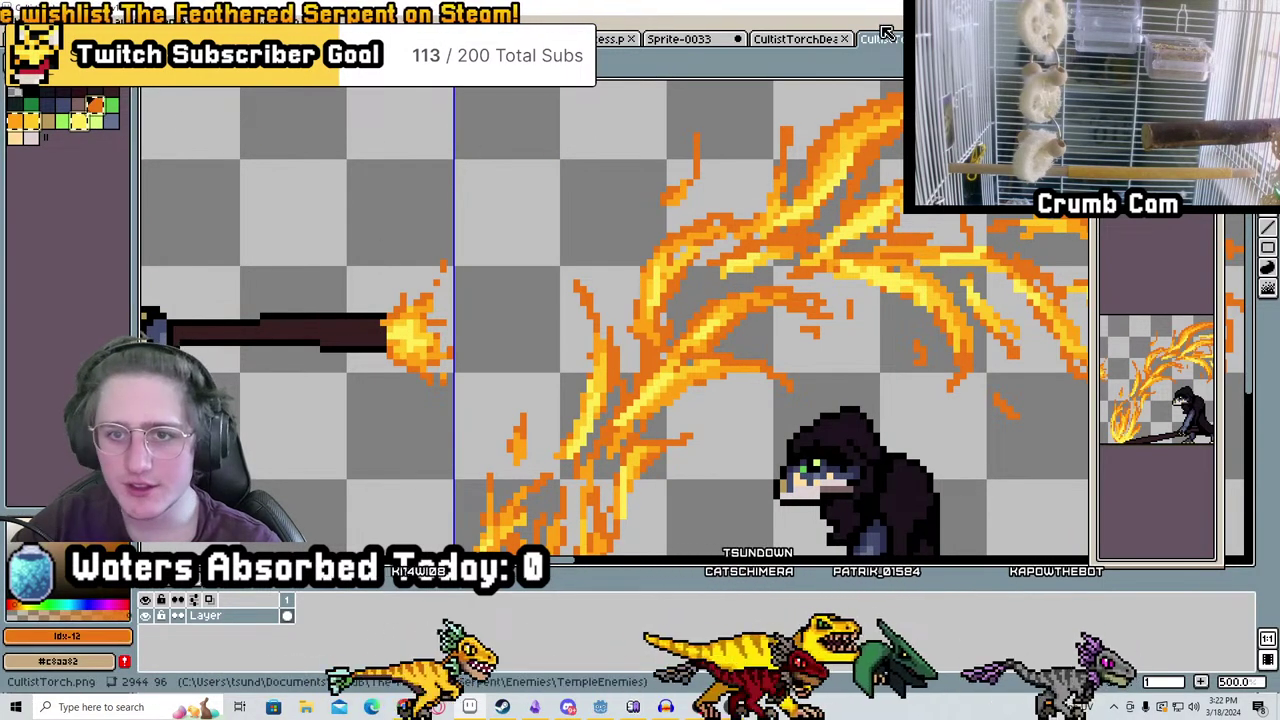
pyautogui.click(722, 31)
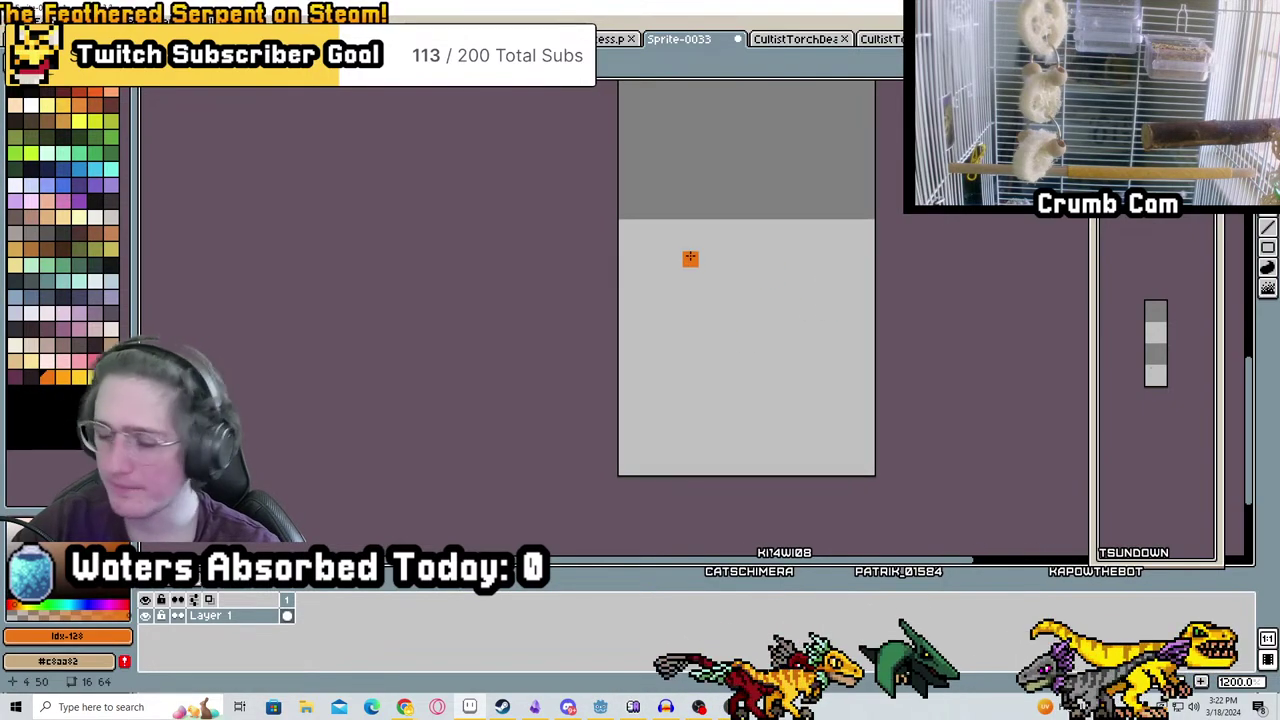
# At the bar's bottom end, undo an accidental black fill and return to pencil drawing
pyautogui.moveTo(711, 197); pyautogui.dragTo(641, 268, button='middle')
pyautogui.moveTo(674, 329); pyautogui.dragTo(771, 309, button='middle')
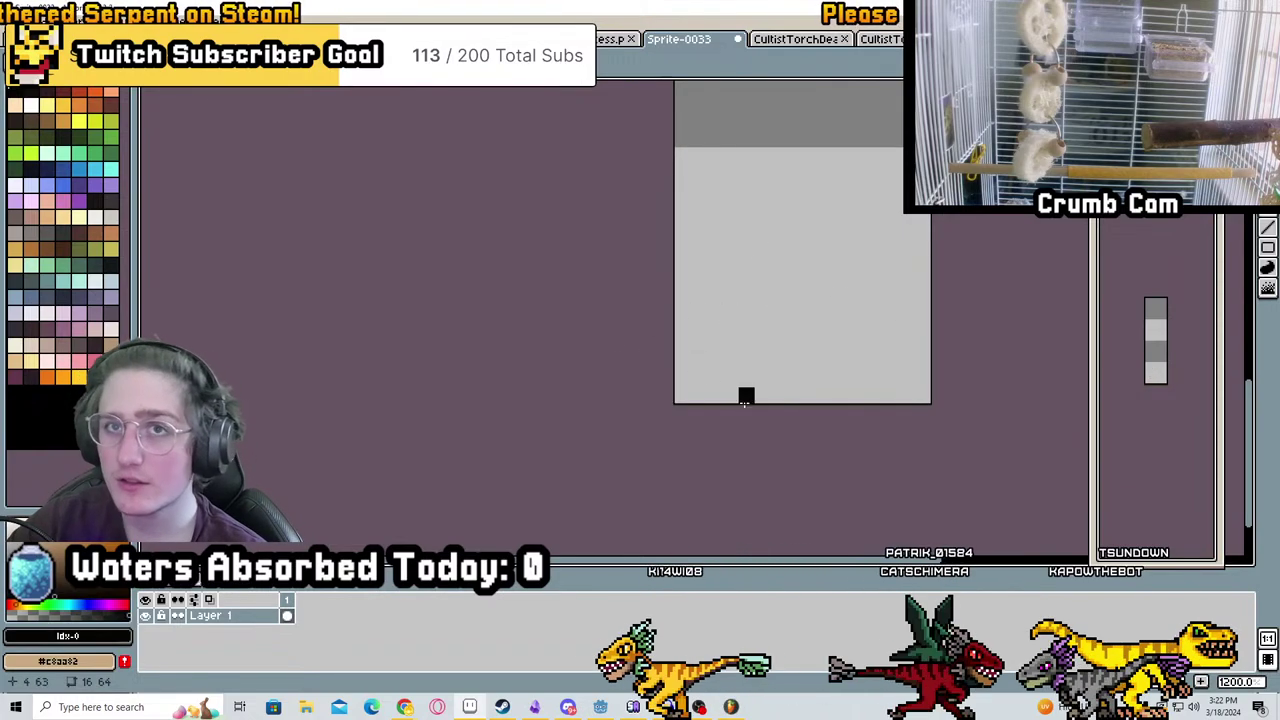
pyautogui.click(834, 334)
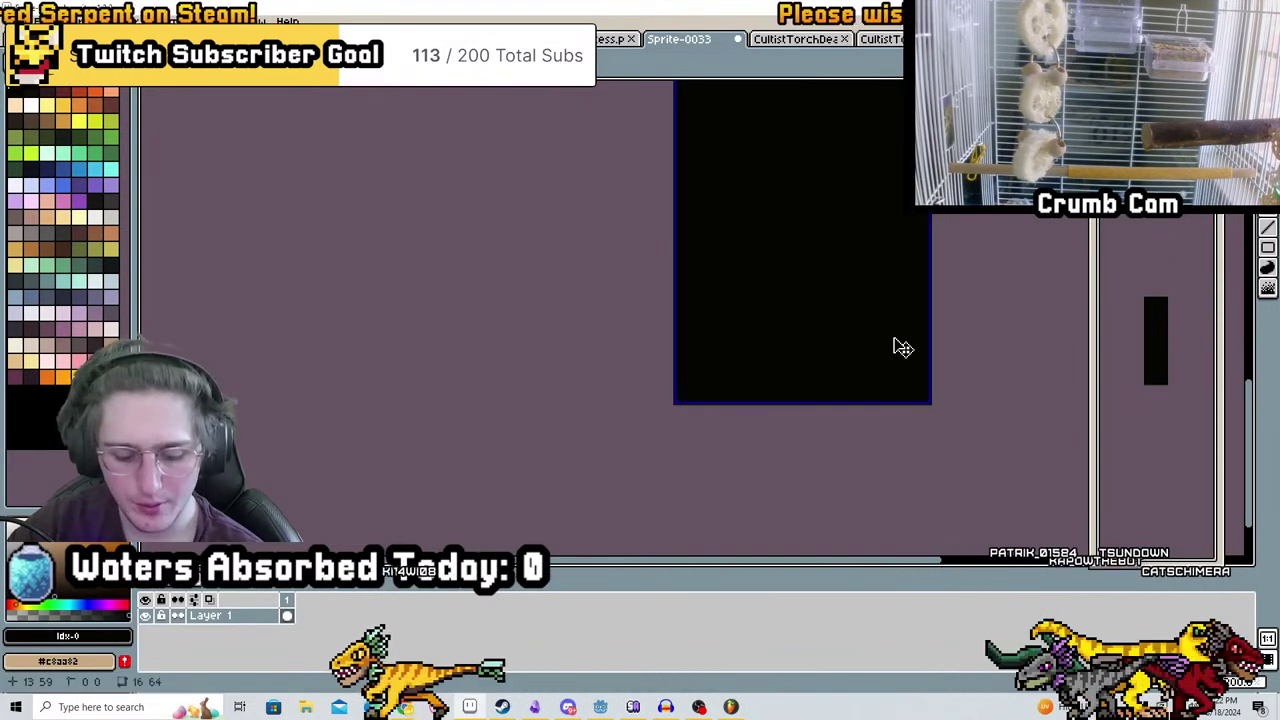
pyautogui.hotkey('ctrl', 'z')
pyautogui.press('b')
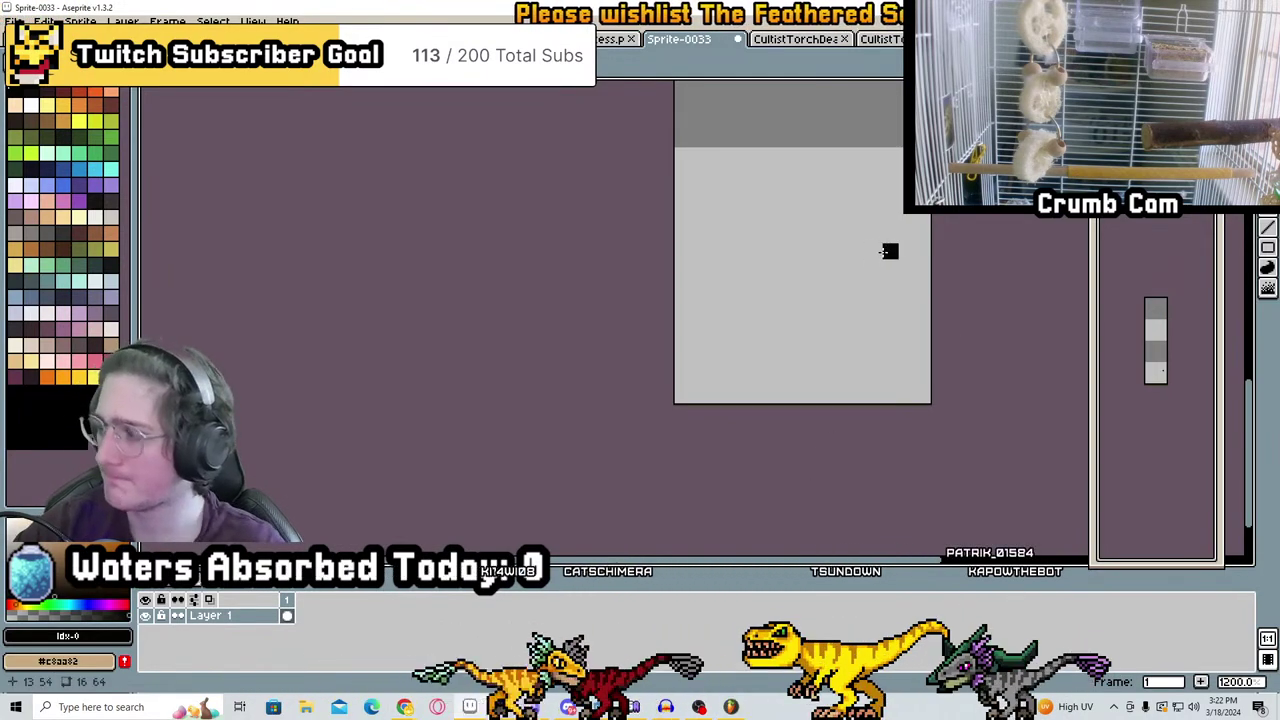
pyautogui.scroll(-2, 640, 417)
pyautogui.scroll(3, 577, 460)
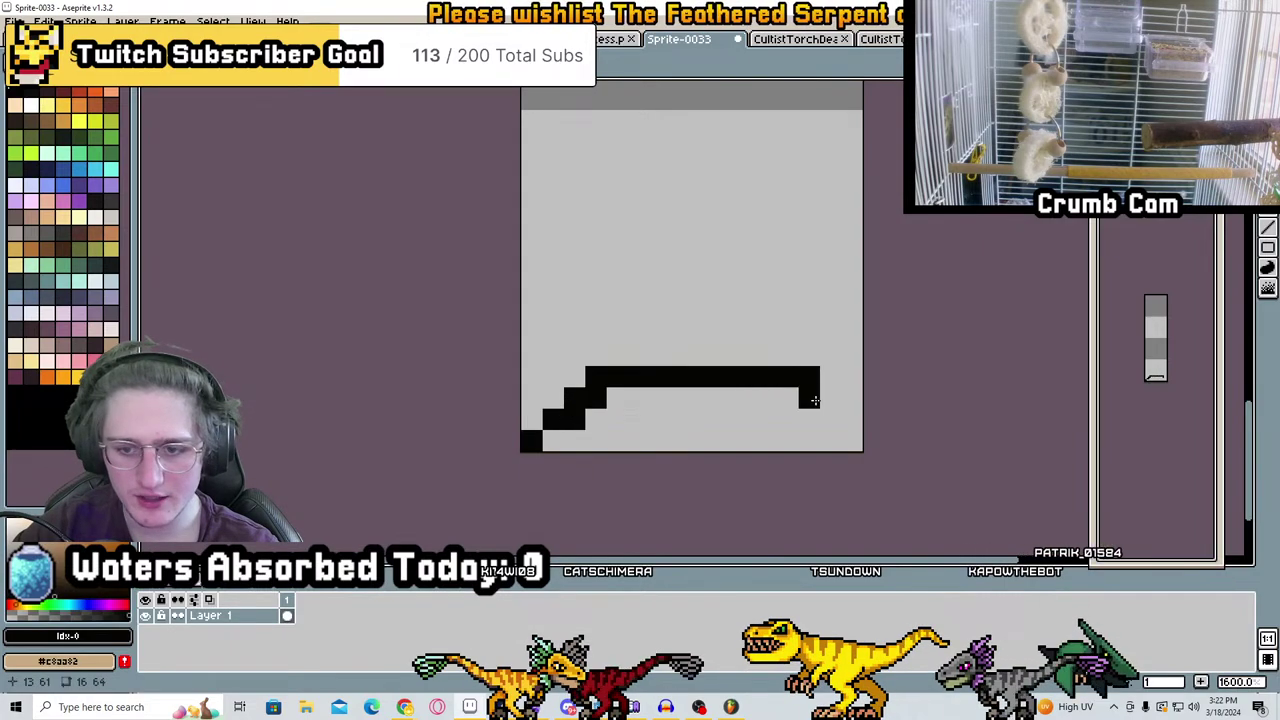
# Erase stair-step pixels at the cap's right end to leave single-pixel stepped corners
pyautogui.hotkey('ctrl', 'd')
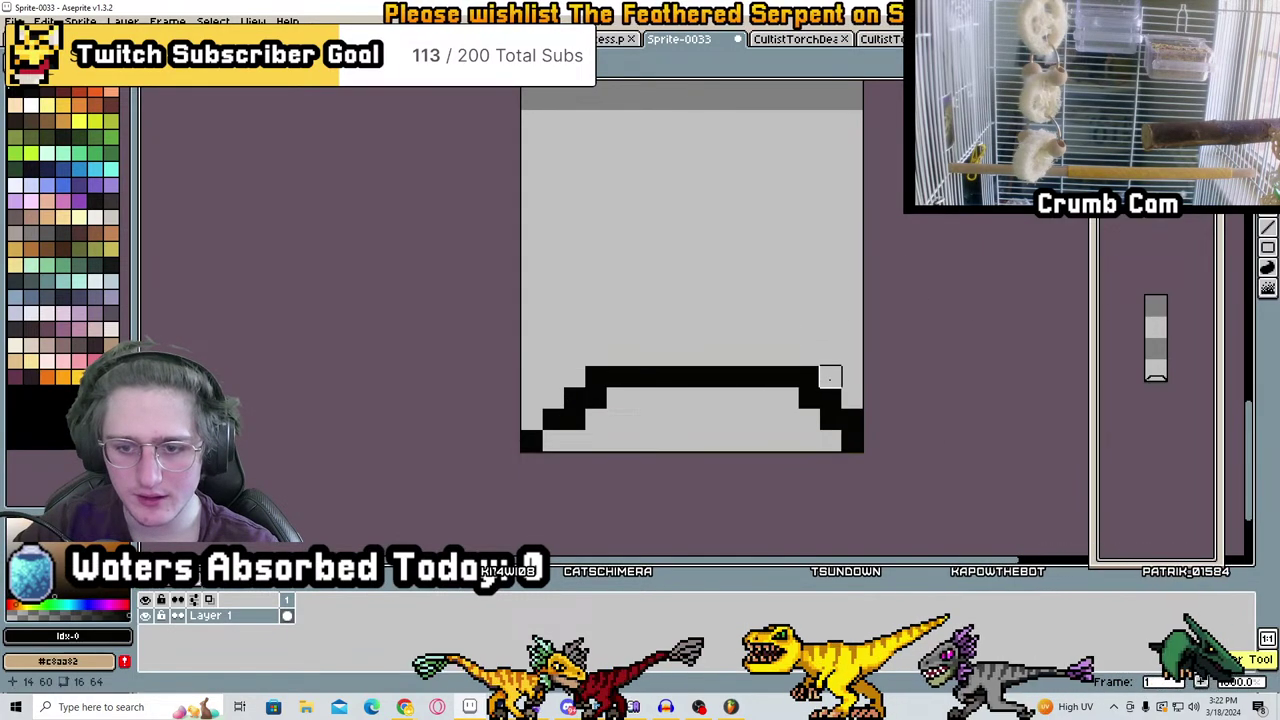
pyautogui.click(809, 378)
pyautogui.moveTo(830, 399); pyautogui.dragTo(851, 420)
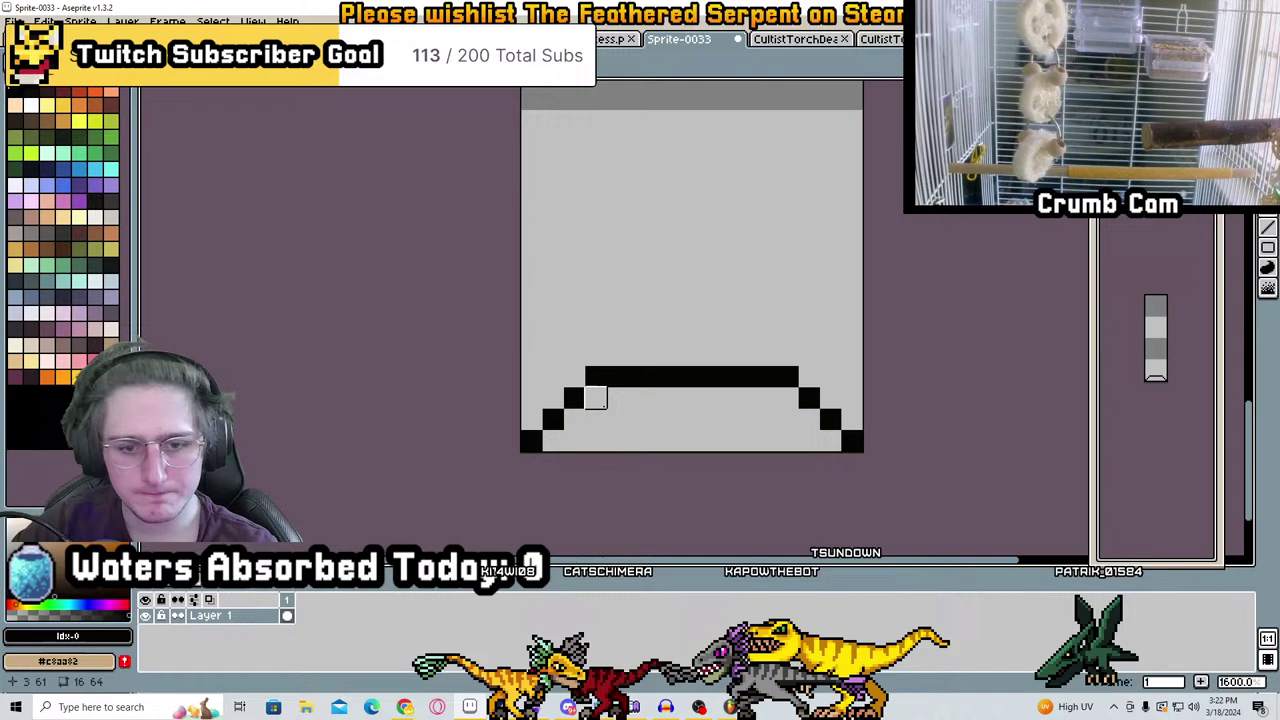
pyautogui.scroll(-3, 595, 398)
pyautogui.click(80, 21)
pyautogui.moveTo(140, 124)
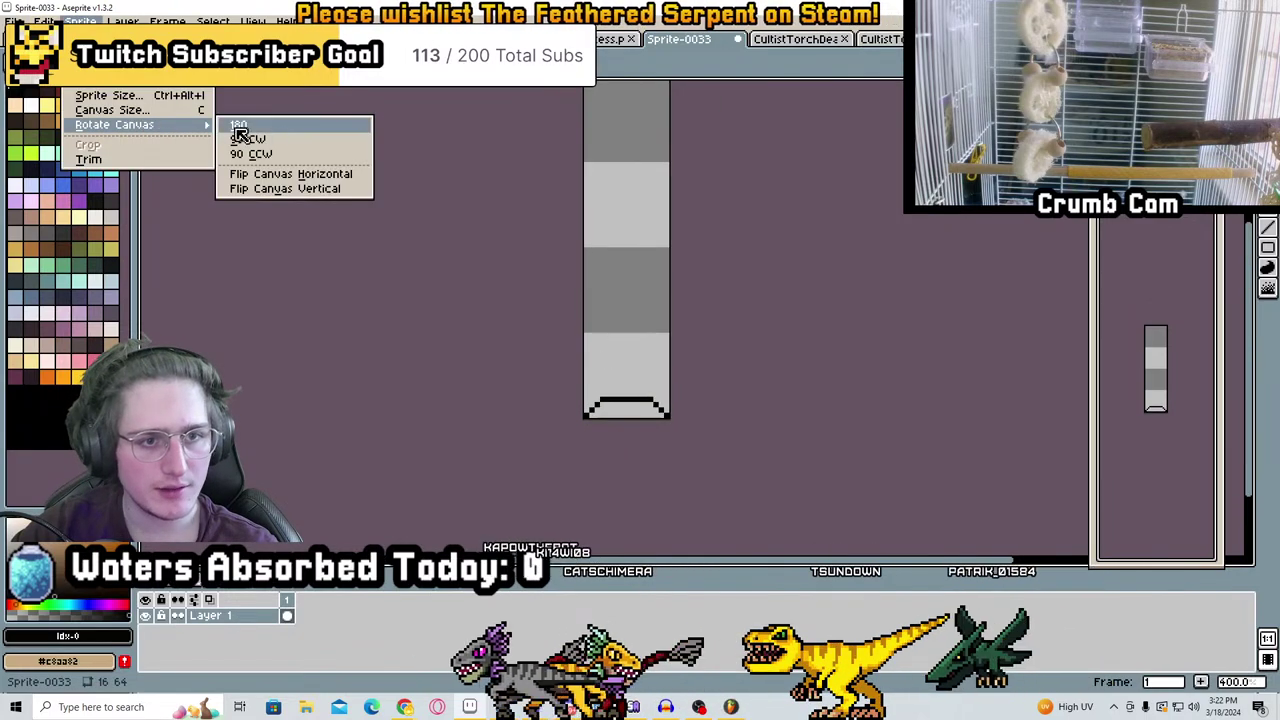
# Rotate the canvas 90° clockwise and flip it horizontally so the cap sits on the right
pyautogui.click(316, 141)
pyautogui.hotkey('ctrl', 'a')
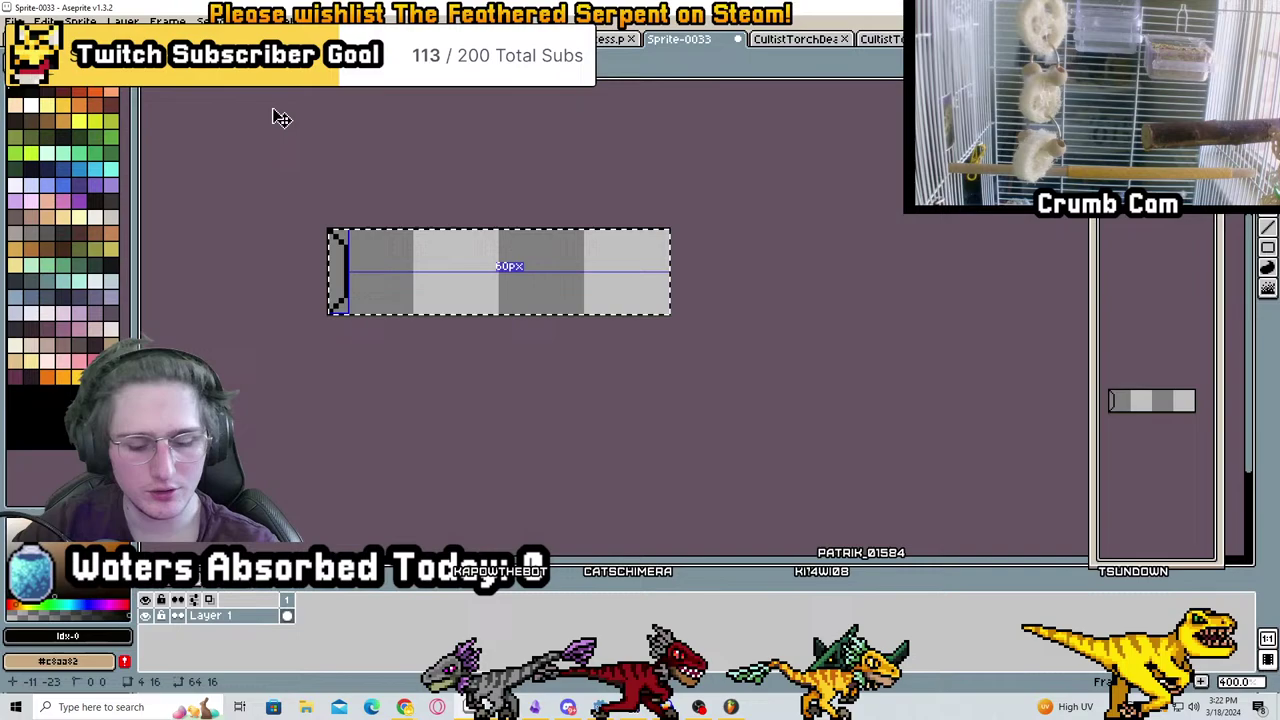
pyautogui.hotkey('shift', 'h')
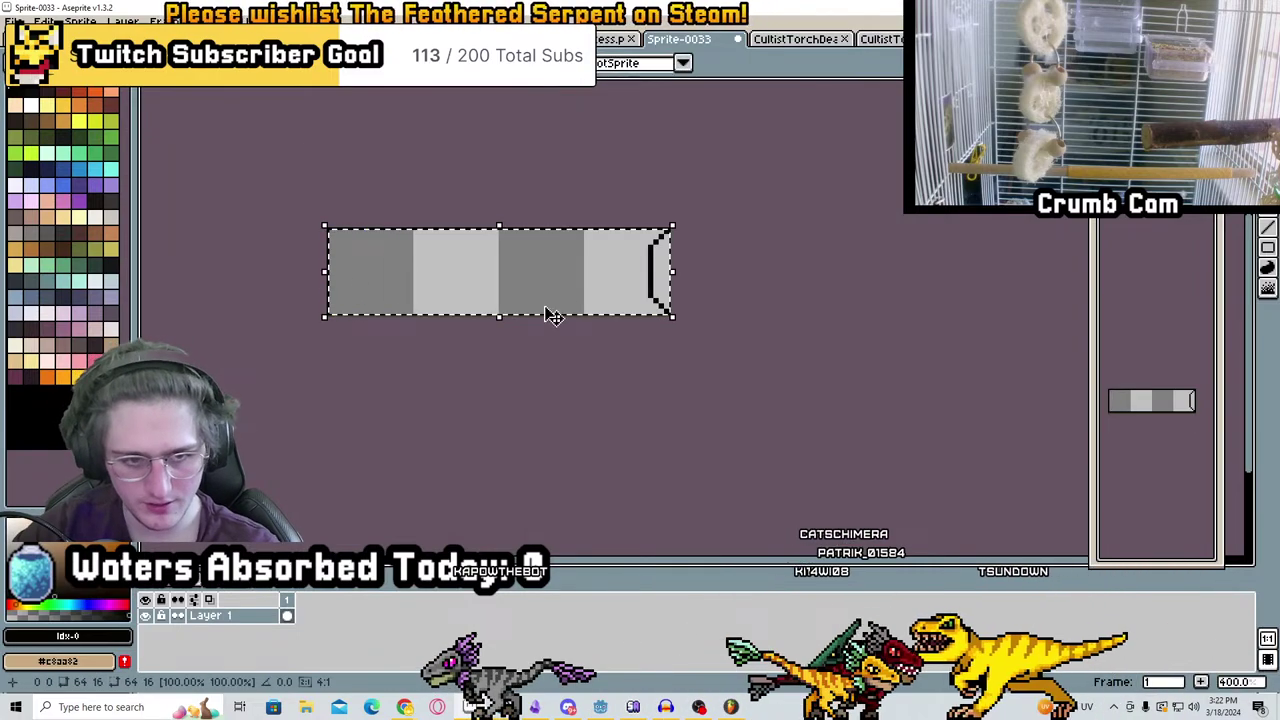
pyautogui.moveTo(549, 309); pyautogui.dragTo(743, 386, button='middle')
pyautogui.hotkey('ctrl', 'd')
# Draw the black head outline's top curve and extend it toward the lower left
pyautogui.scroll(5, 830, 300)
pyautogui.press('b')
pyautogui.scroll(3, 812, 293)
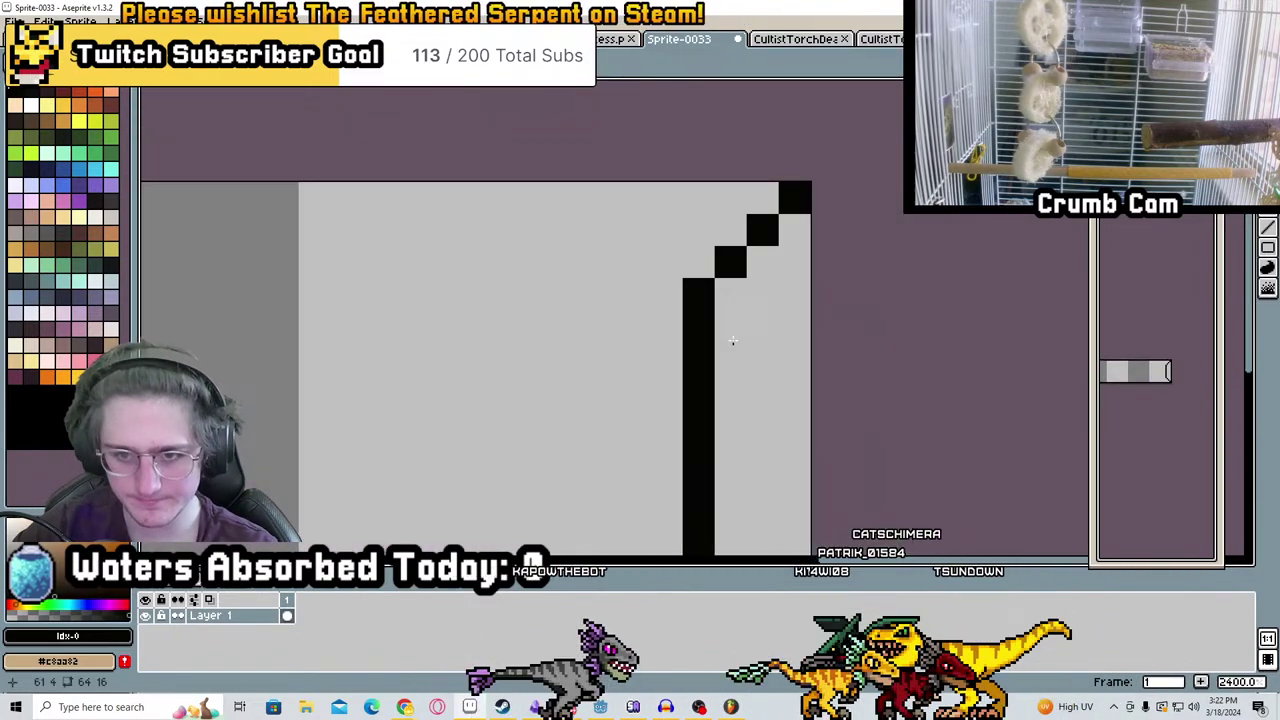
pyautogui.hotkey('ctrl', 'z')
pyautogui.click(668, 242)
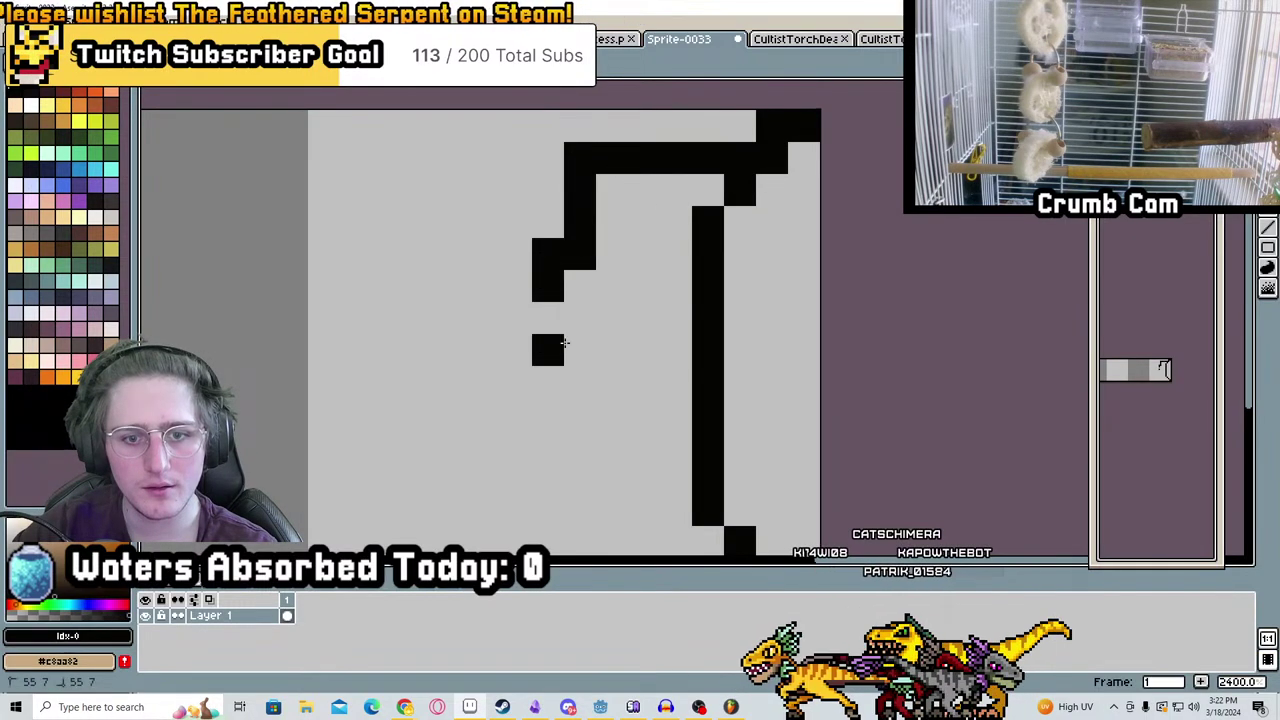
pyautogui.moveTo(648, 285)
pyautogui.mouseDown()
pyautogui.moveTo(663, 346)
pyautogui.moveTo(760, 330)
pyautogui.mouseUp()
pyautogui.moveTo(735, 445); pyautogui.dragTo(761, 332, button='middle')
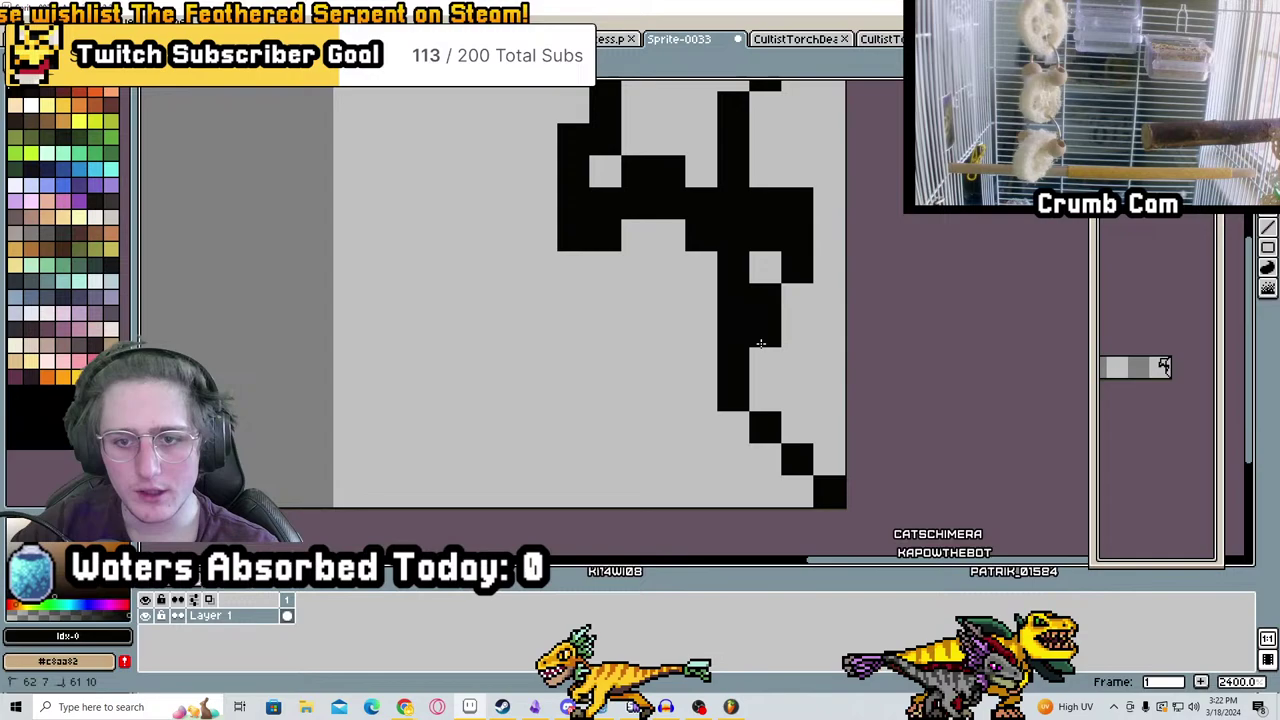
pyautogui.moveTo(700, 362)
pyautogui.mouseDown()
pyautogui.moveTo(624, 383)
pyautogui.moveTo(572, 372)
pyautogui.moveTo(681, 497)
pyautogui.moveTo(800, 490)
pyautogui.mouseUp()
# Erase stray pixels from the outline's bottom row and left side
pyautogui.press('e')
pyautogui.click(632, 492)
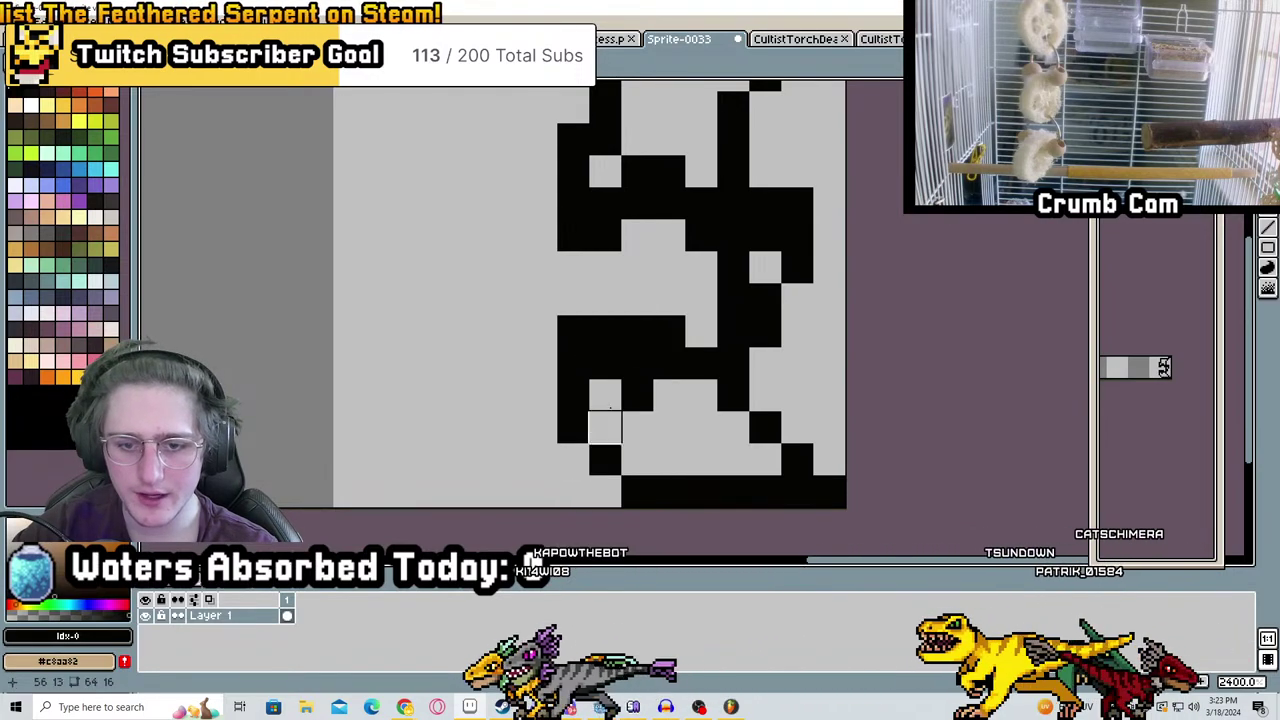
pyautogui.moveTo(636, 394); pyautogui.dragTo(604, 362)
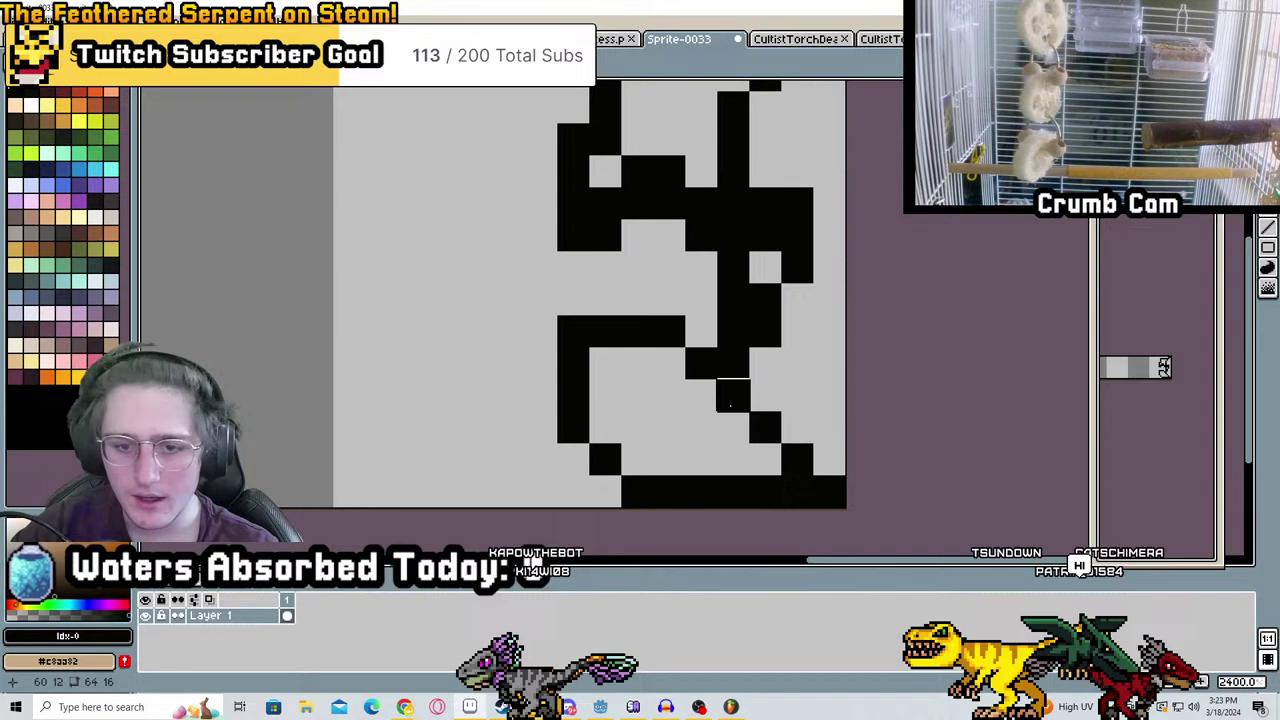
pyautogui.scroll(2, 797, 459)
pyautogui.moveTo(759, 432); pyautogui.dragTo(791, 432)
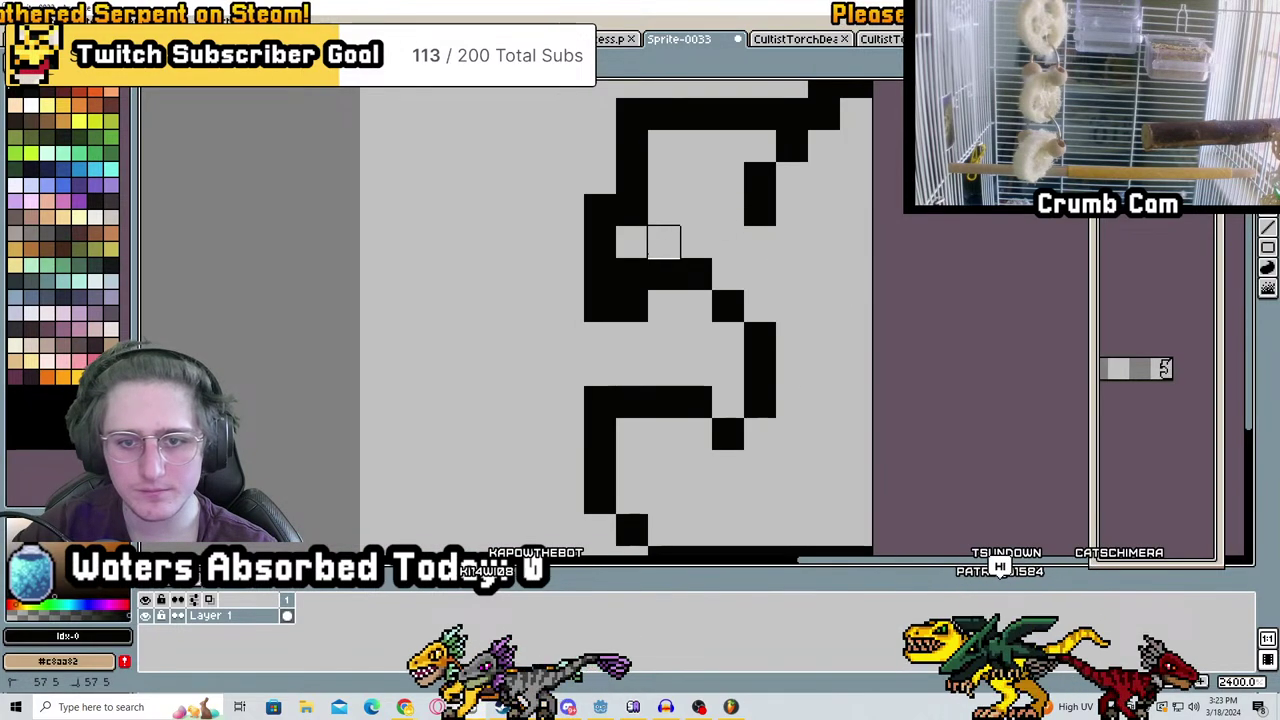
pyautogui.click(632, 274)
pyautogui.click(632, 210)
pyautogui.scroll(2, 714, 271)
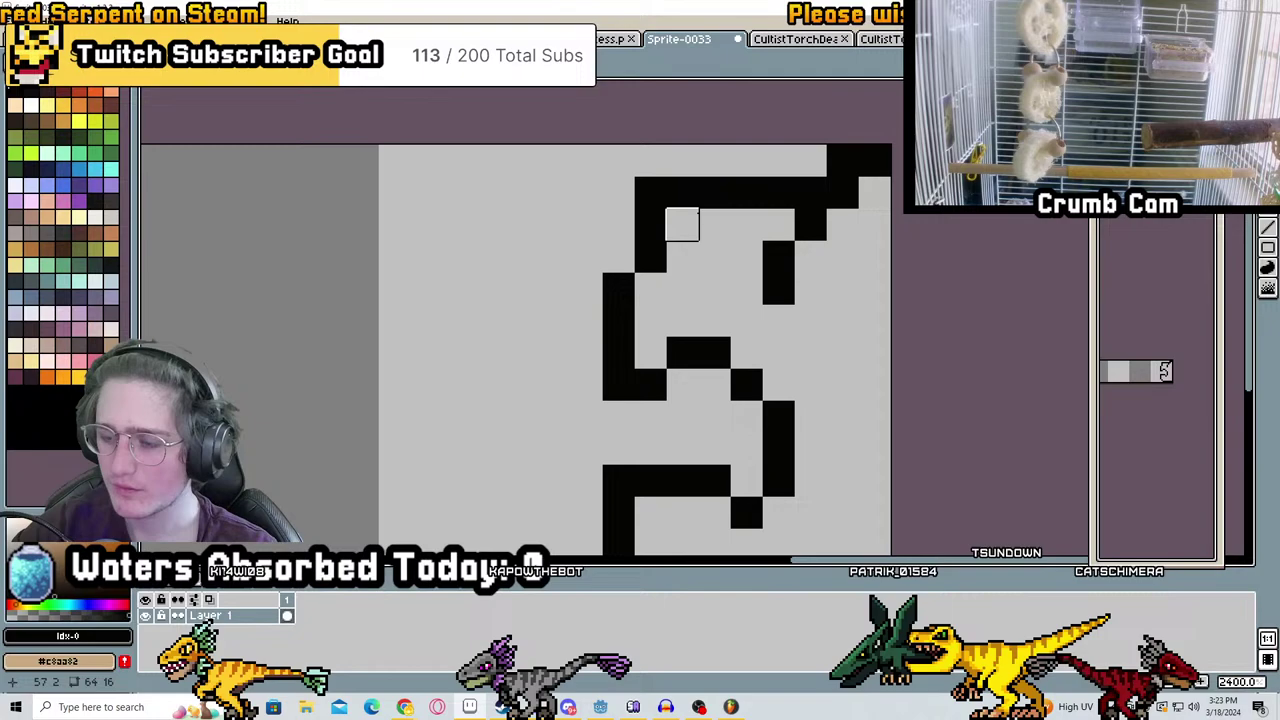
# Reshape the head's upper curve and top edge by erasing and adding black pixels
pyautogui.click(650, 192)
pyautogui.moveTo(778, 288)
pyautogui.mouseDown()
pyautogui.moveTo(777, 254)
pyautogui.moveTo(842, 192)
pyautogui.mouseUp()
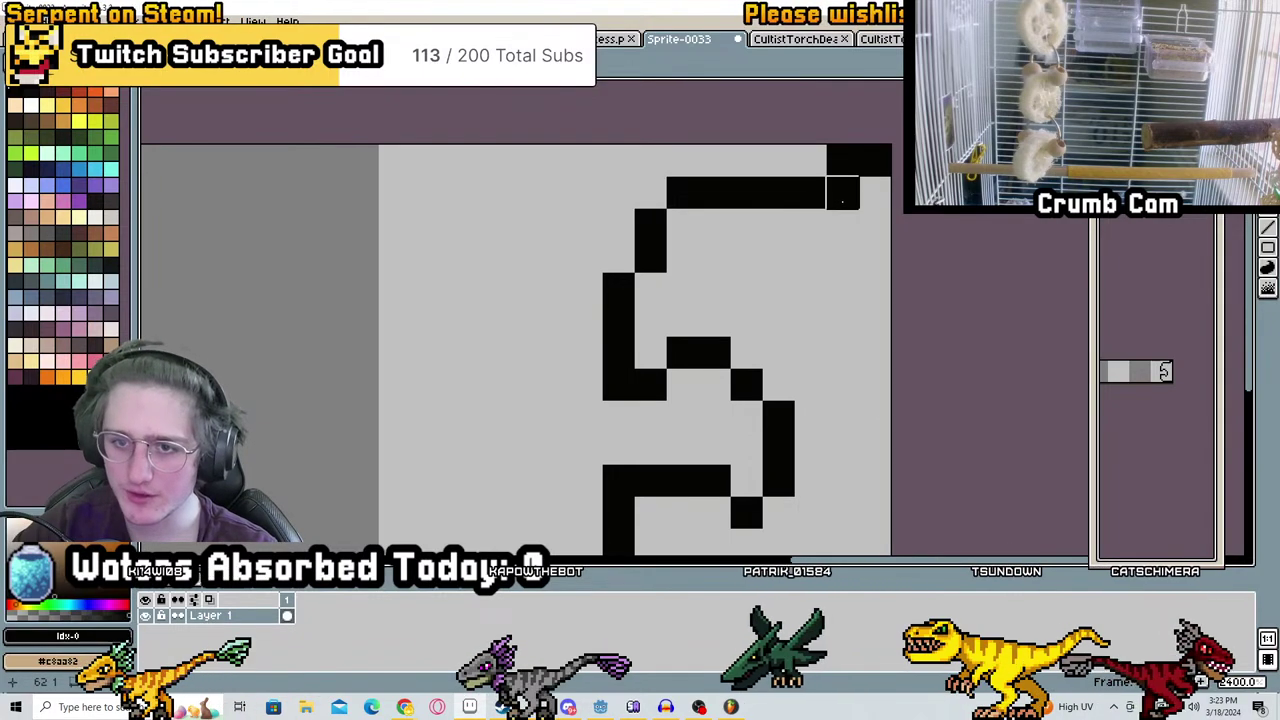
pyautogui.click(810, 192)
pyautogui.rightClick(810, 160)
pyautogui.rightClick(778, 288)
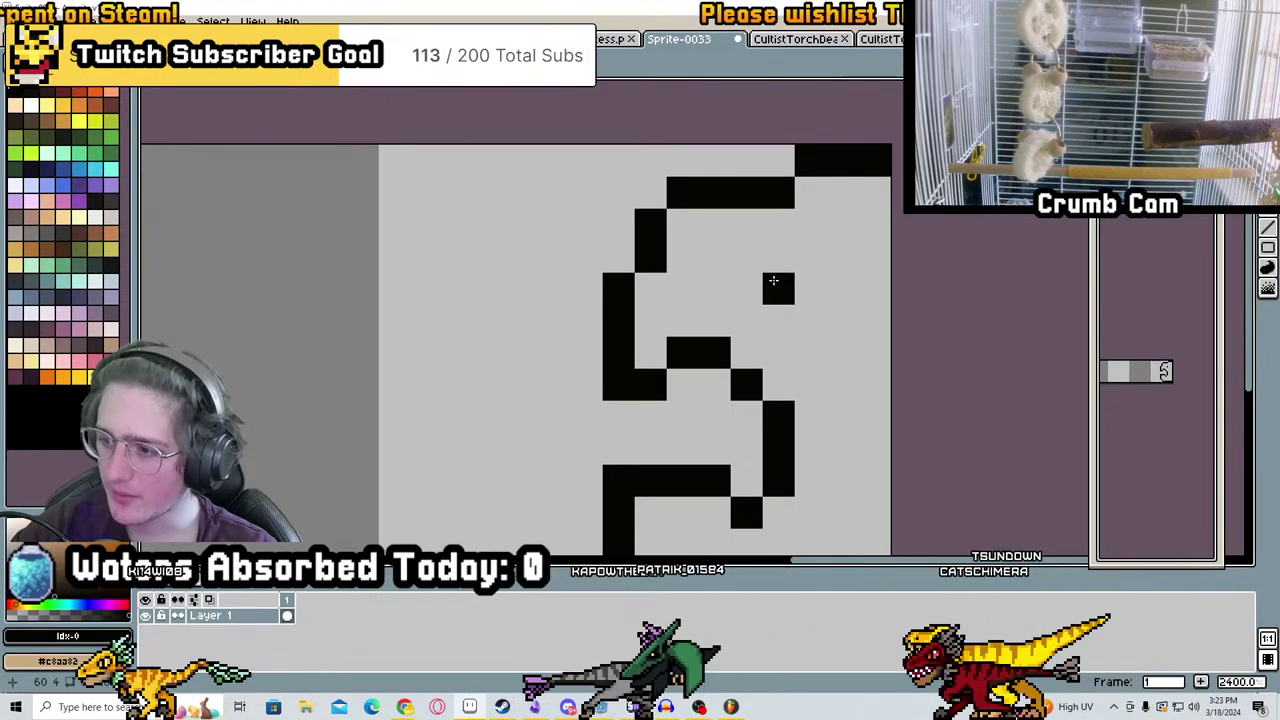
pyautogui.click(773, 281)
pyautogui.moveTo(773, 281)
pyautogui.mouseDown(button='middle')
pyautogui.moveTo(1000, 300)
pyautogui.moveTo(634, 206)
pyautogui.mouseUp(button='middle')
pyautogui.rightClick(706, 116)
pyautogui.click(705, 148)
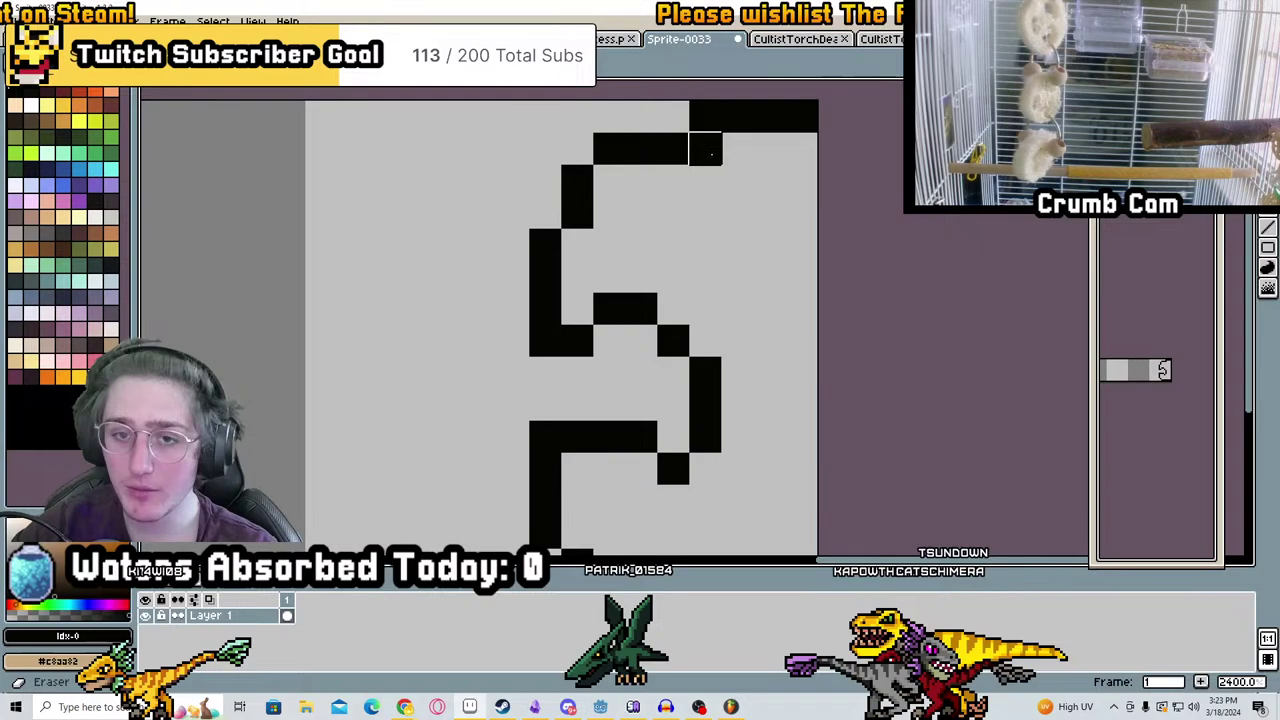
pyautogui.scroll(-5, 705, 148)
pyautogui.scroll(6, 594, 306)
# Rework the jaw's left column and bottom row of the head outline
pyautogui.press('b')
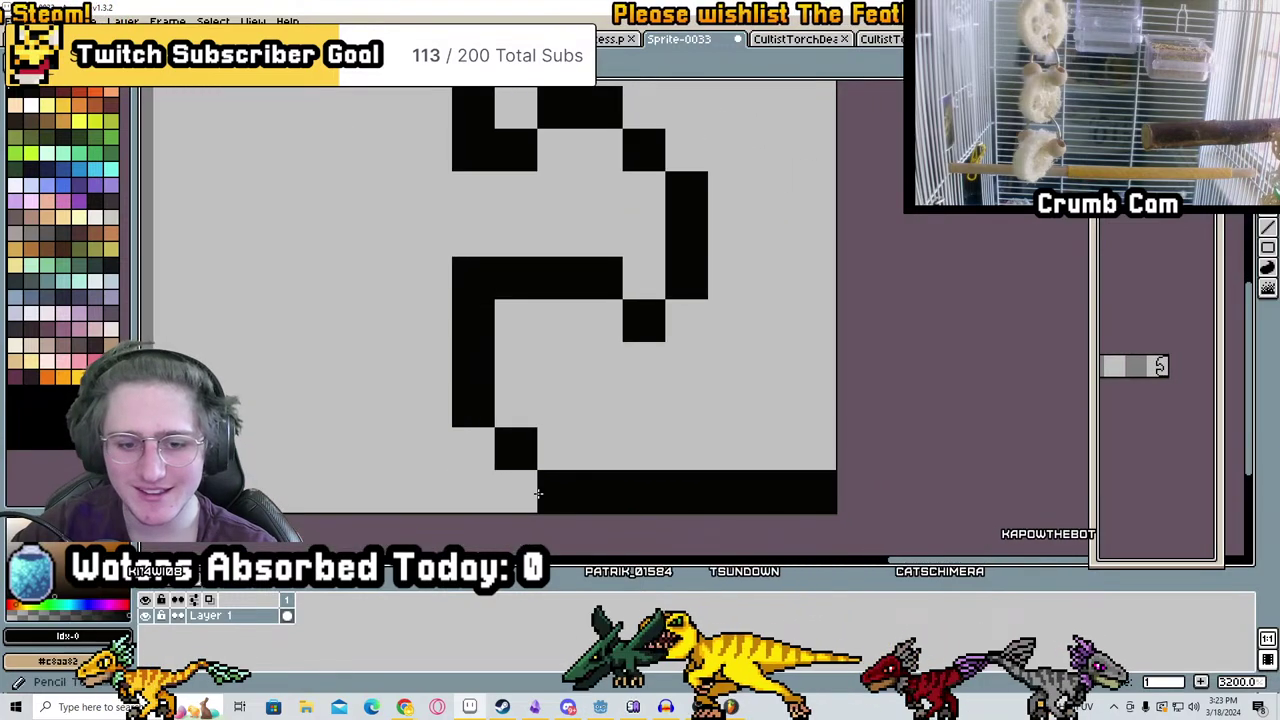
pyautogui.press('e')
pyautogui.moveTo(600, 492)
pyautogui.mouseDown()
pyautogui.moveTo(557, 491)
pyautogui.moveTo(515, 316)
pyautogui.moveTo(472, 405)
pyautogui.mouseUp()
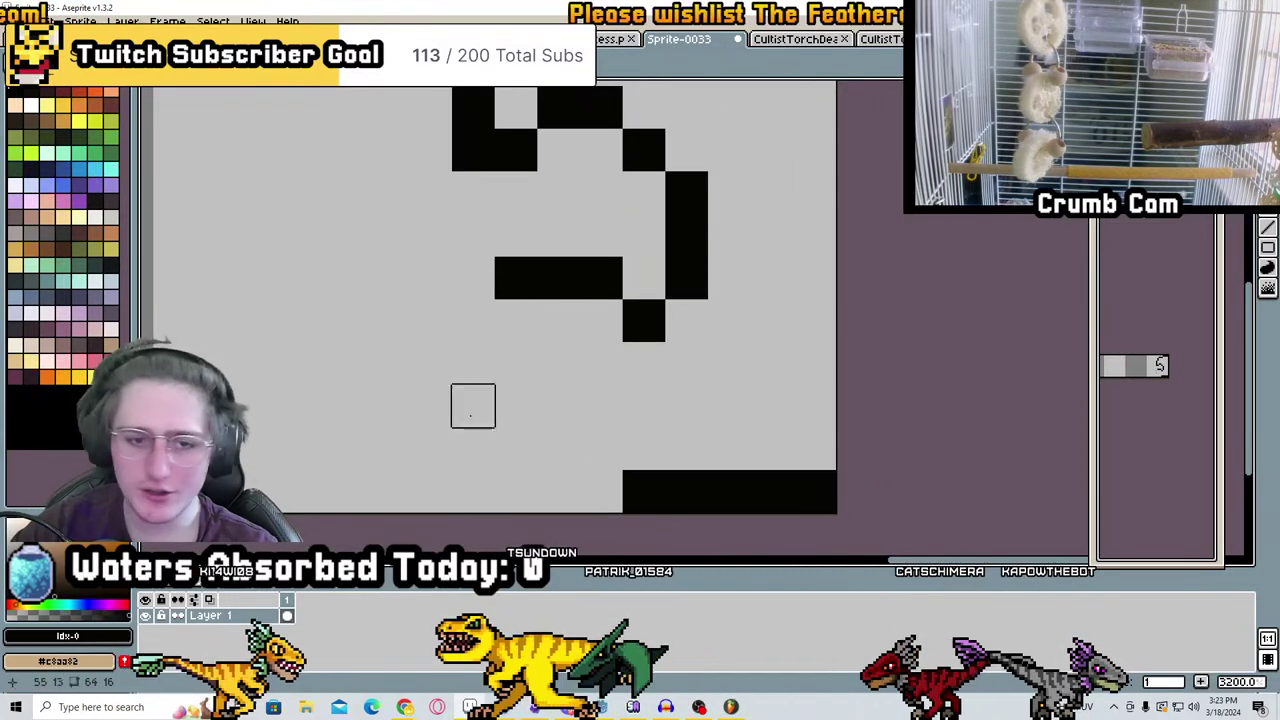
pyautogui.press('b')
pyautogui.moveTo(515, 320); pyautogui.dragTo(515, 449)
pyautogui.moveTo(600, 492); pyautogui.dragTo(555, 488)
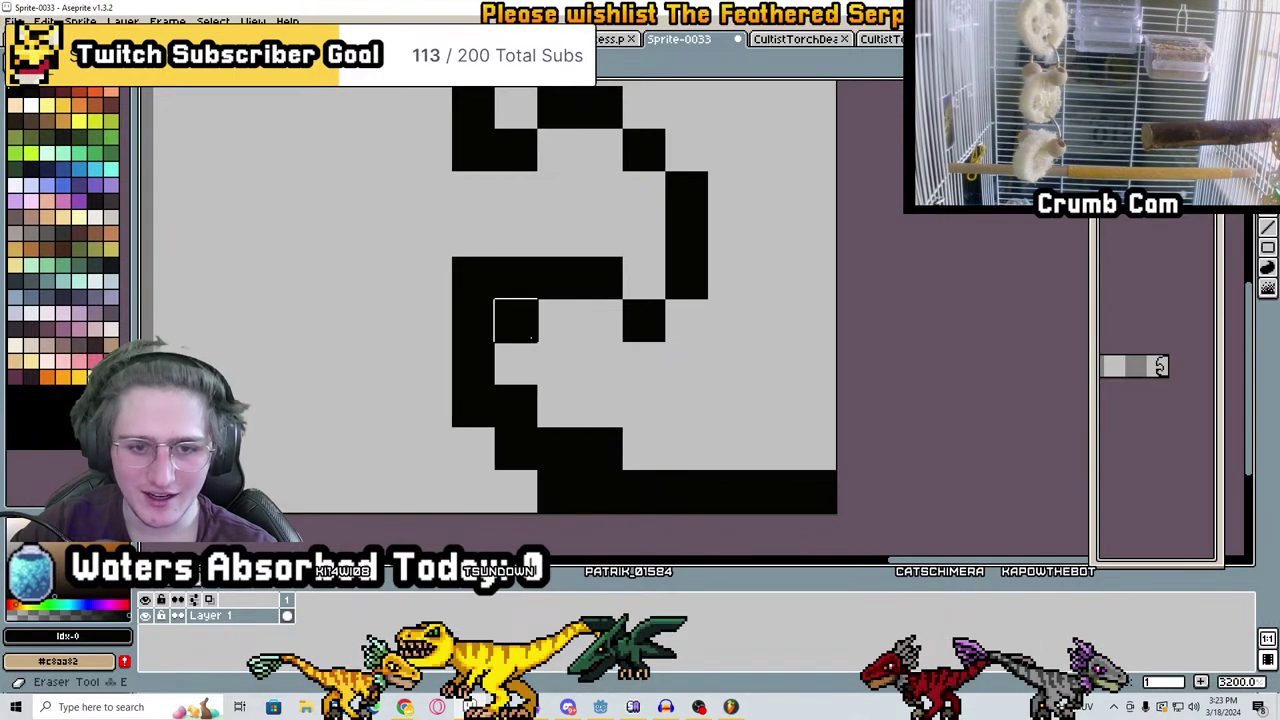
pyautogui.press('e')
pyautogui.moveTo(521, 336); pyautogui.dragTo(515, 405)
pyautogui.click(558, 491)
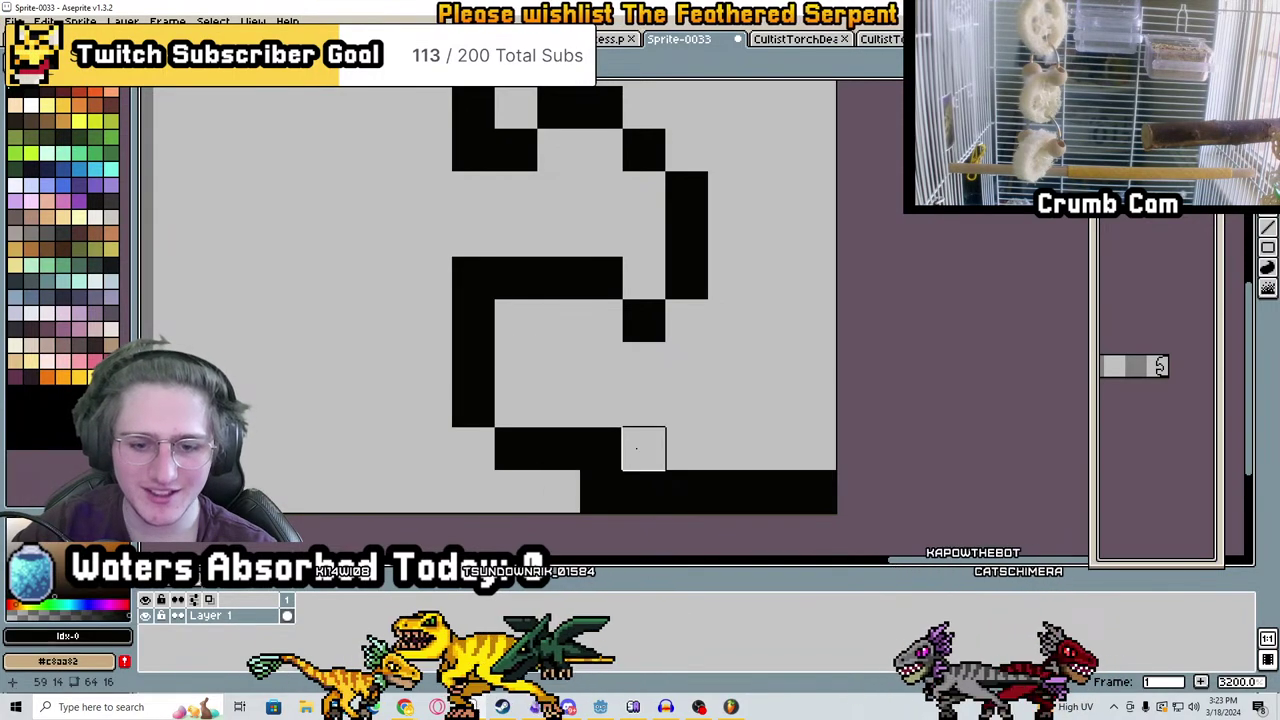
pyautogui.scroll(-4, 660, 260)
pyautogui.scroll(6, 700, 330)
# Move a misplaced stair-step pixel in the outline one pixel to the right
pyautogui.press('b')
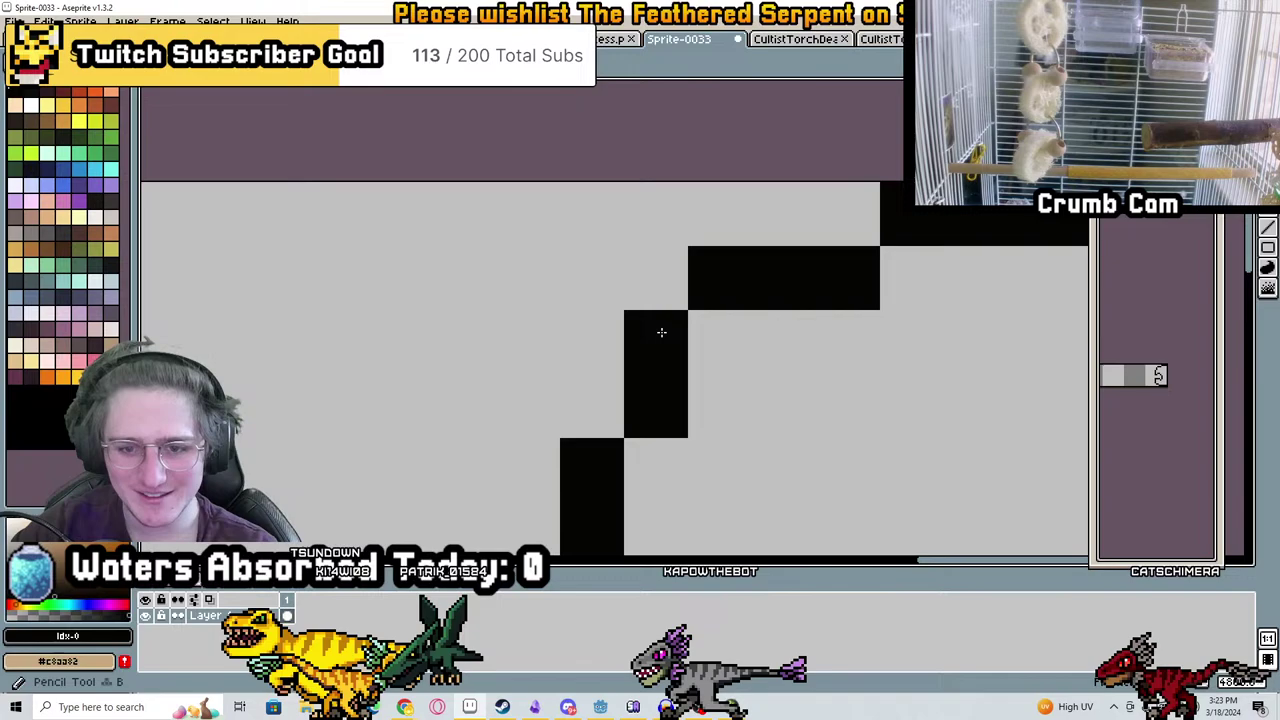
pyautogui.moveTo(661, 332); pyautogui.dragTo(720, 278, button='right')
pyautogui.moveTo(720, 278); pyautogui.dragTo(720, 342)
pyautogui.scroll(-4, 720, 342)
pyautogui.moveTo(669, 210); pyautogui.dragTo(669, 253, button='middle')
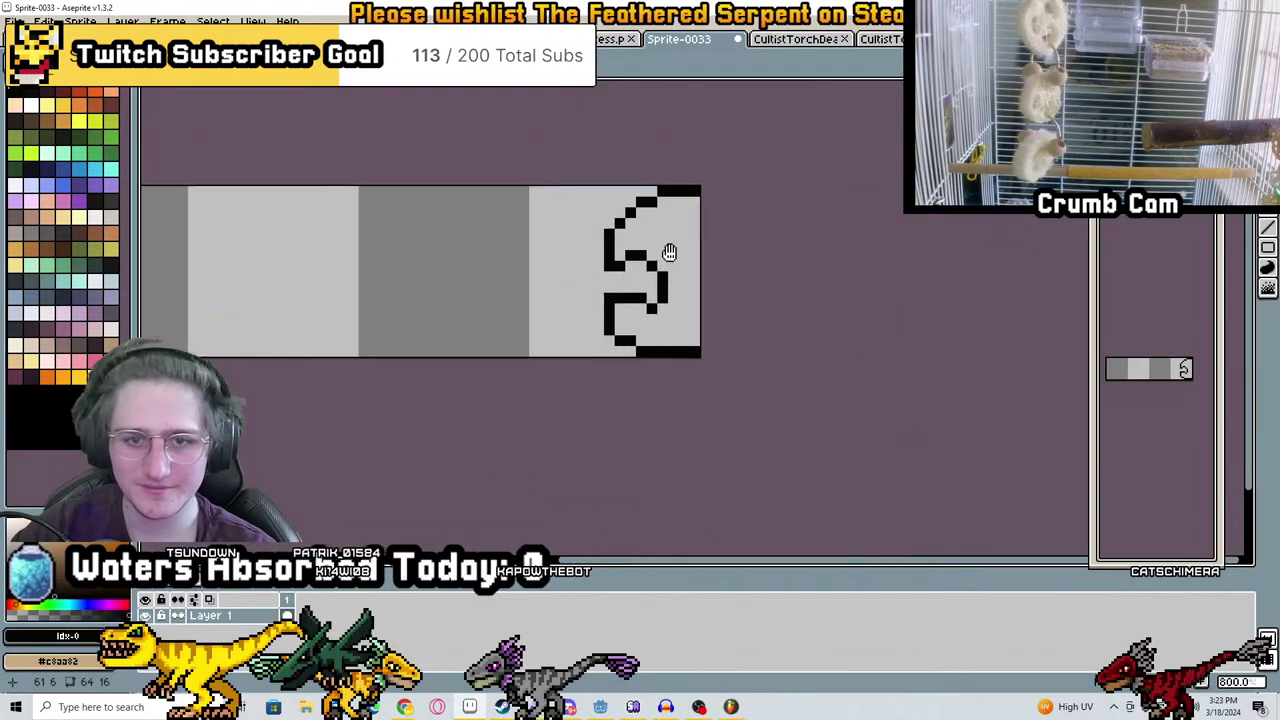
pyautogui.scroll(3, 669, 253)
# Refine the head's top corners and draw an inner line toward the upper right
pyautogui.rightClick(660, 144)
pyautogui.click(787, 228)
pyautogui.moveTo(787, 228); pyautogui.dragTo(990, 394, button='middle')
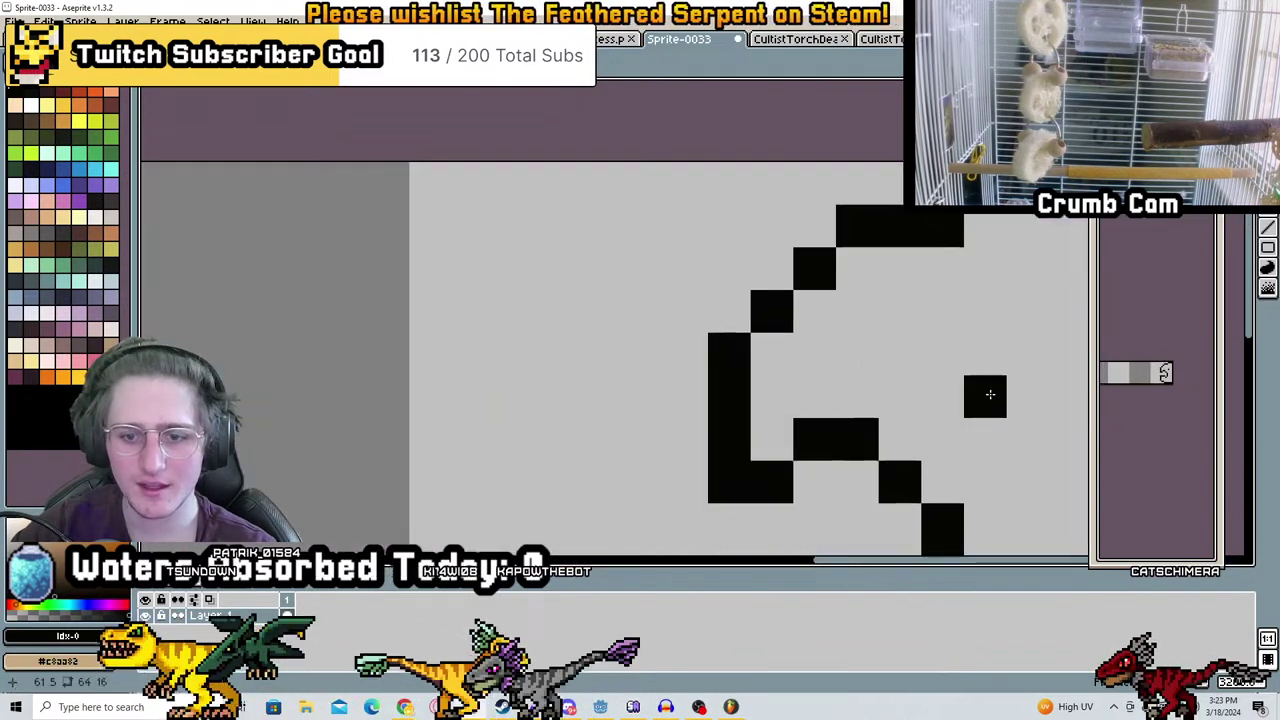
pyautogui.scroll(-3, 990, 394)
pyautogui.scroll(2, 1020, 400)
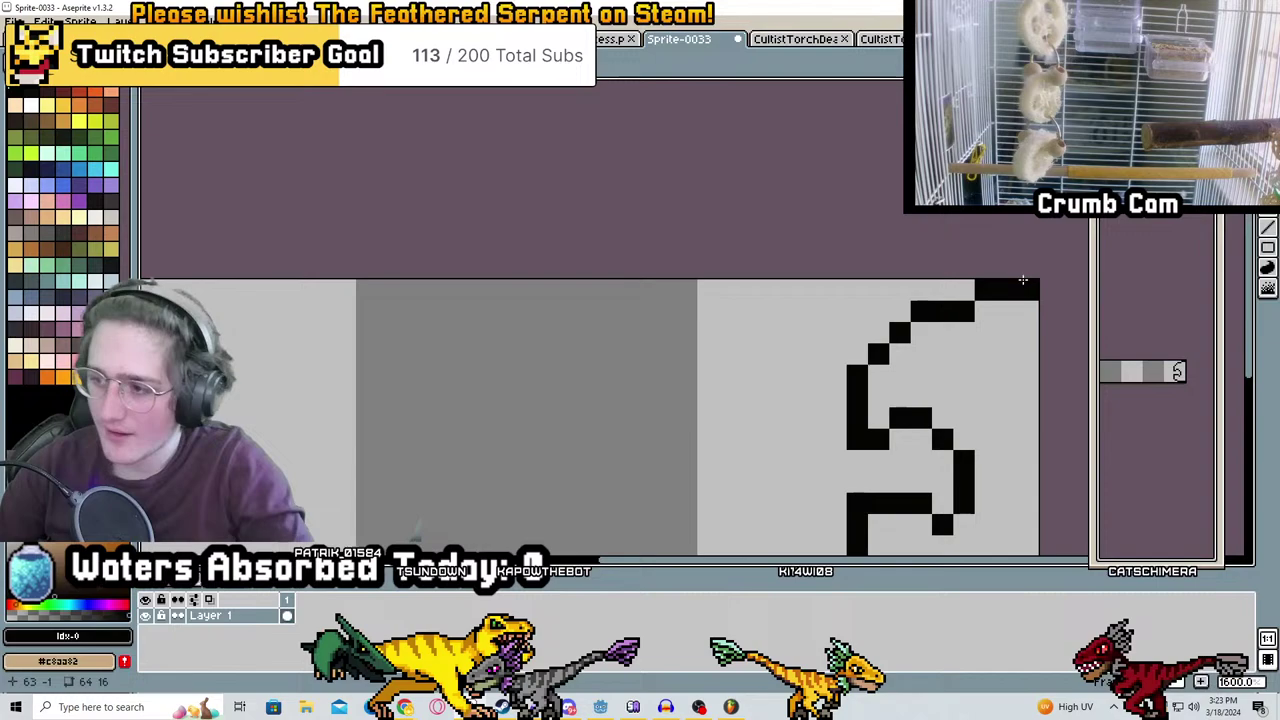
pyautogui.moveTo(998, 393); pyautogui.dragTo(753, 372, button='middle')
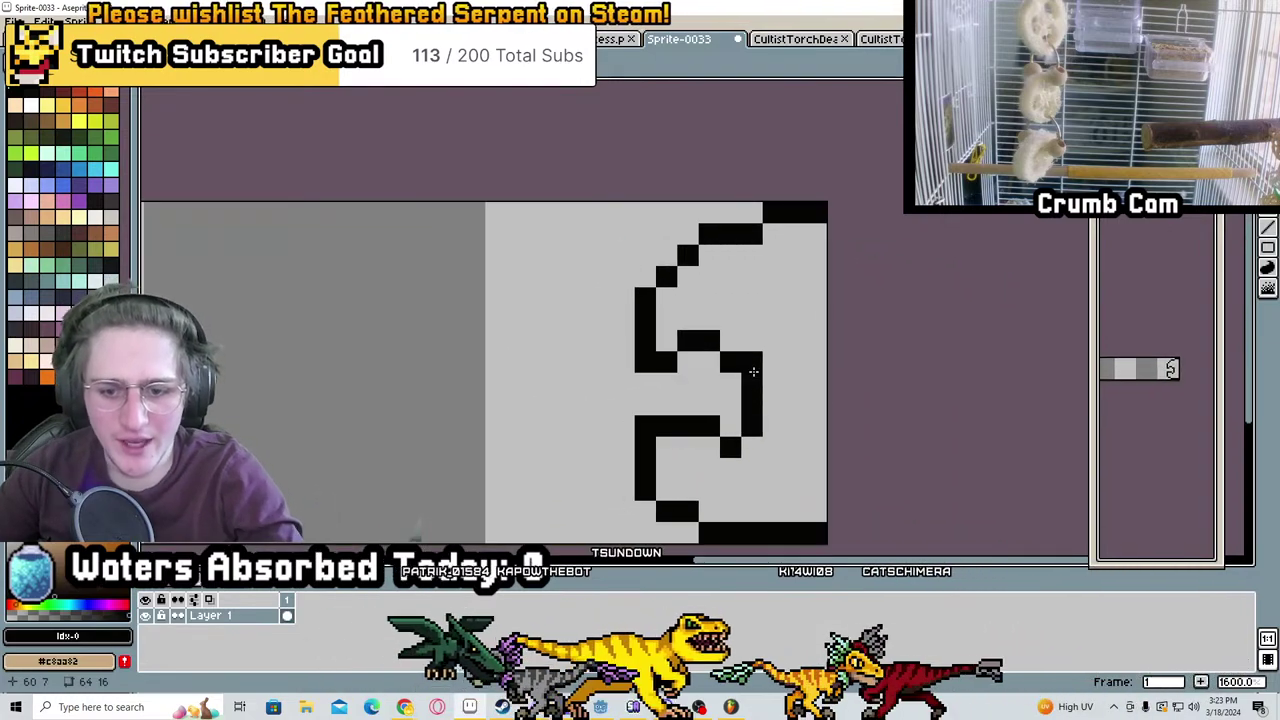
pyautogui.scroll(2, 649, 413)
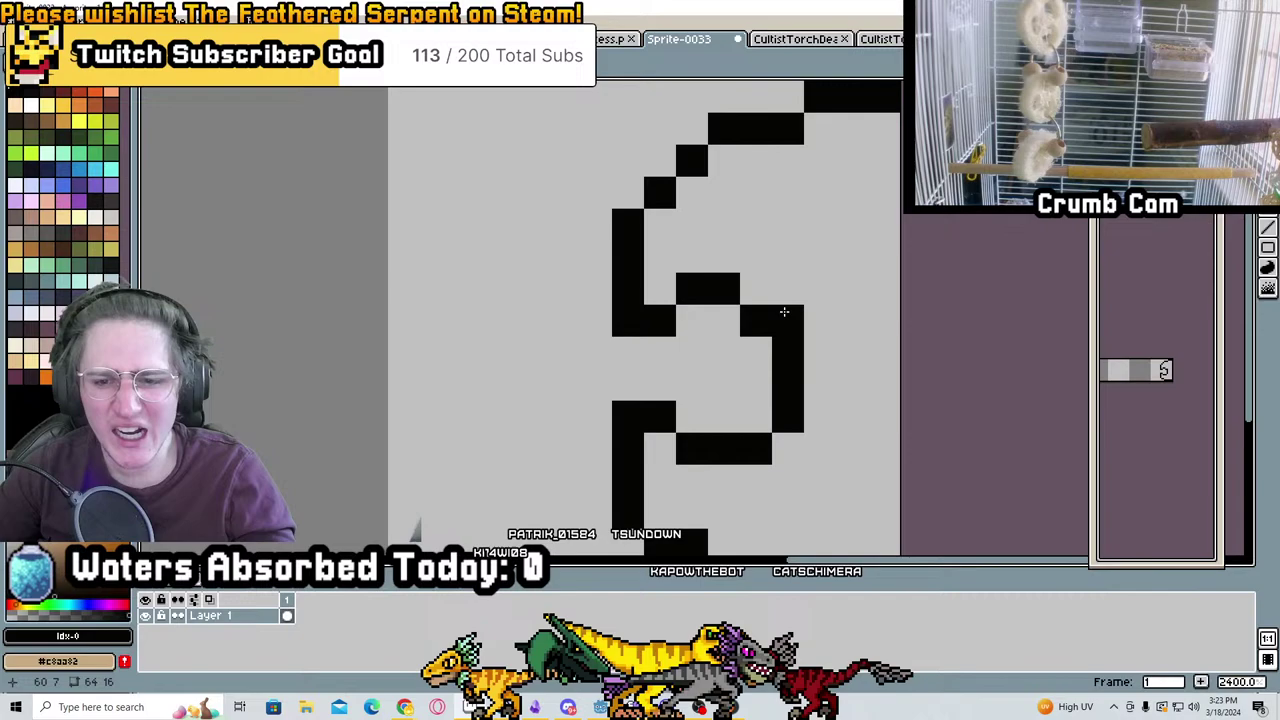
pyautogui.moveTo(777, 212); pyautogui.dragTo(864, 179)
pyautogui.scroll(-3, 856, 261)
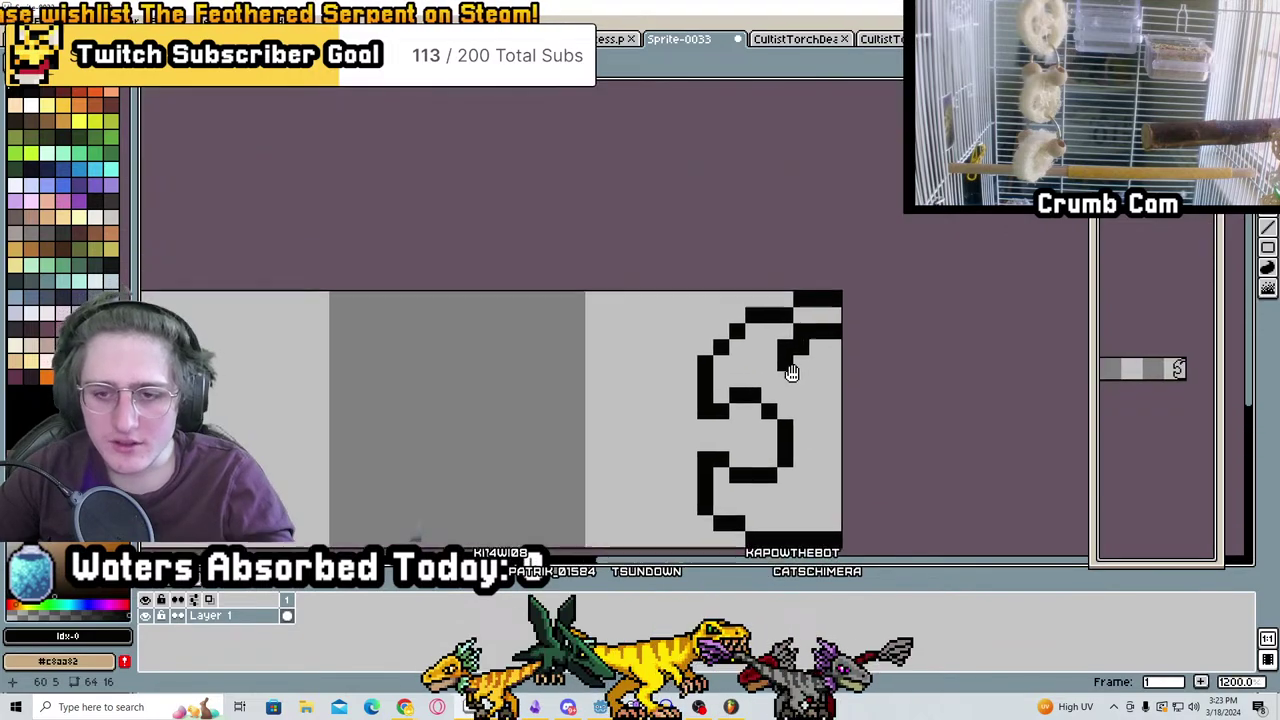
# Remove stray pixels around the S outline's lower middle
pyautogui.hotkey('ctrl', 'z')
pyautogui.scroll(3, 820, 390)
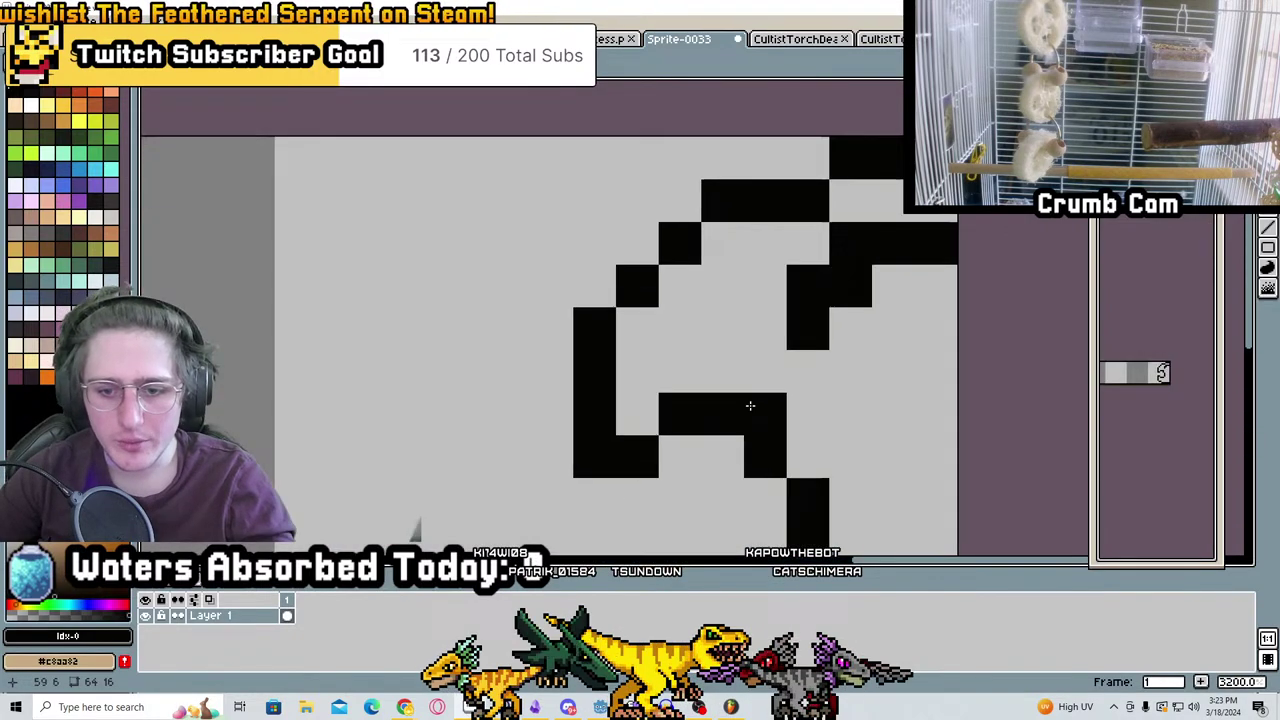
pyautogui.scroll(-1, 786, 417)
pyautogui.click(759, 434)
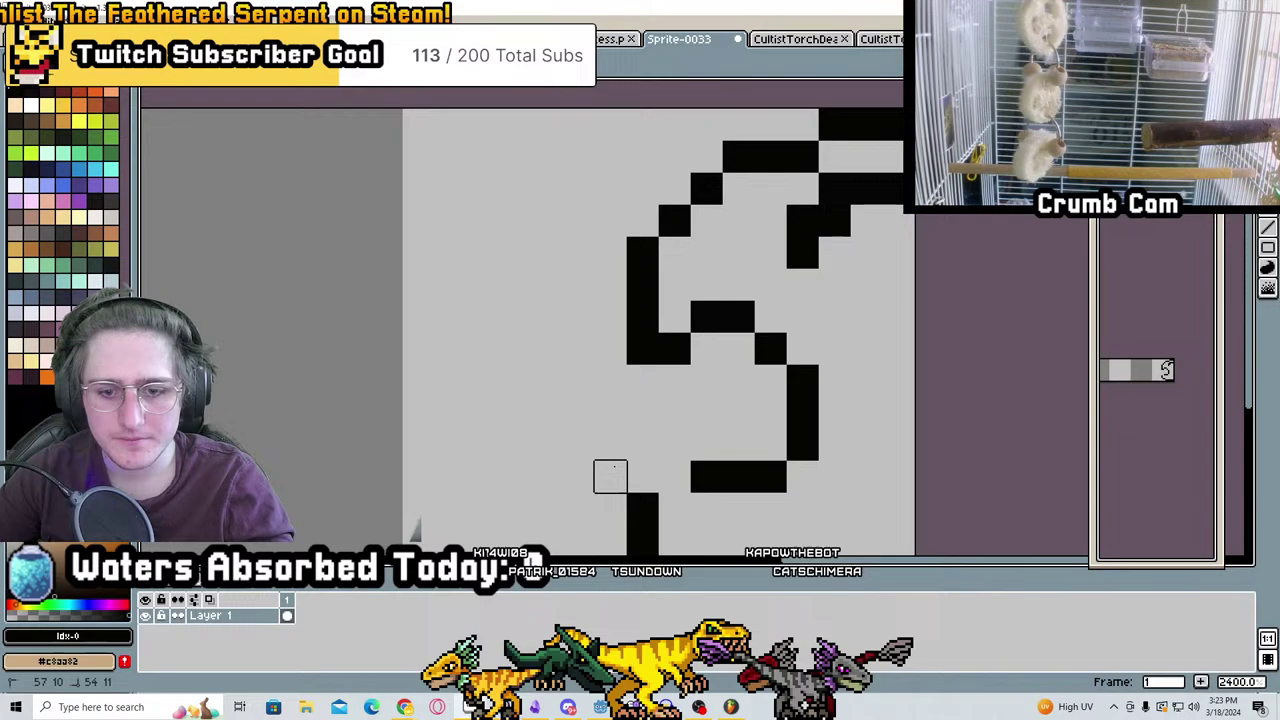
pyautogui.scroll(-1, 690, 460)
pyautogui.scroll(1, 598, 396)
pyautogui.hotkey('ctrl', 'z')
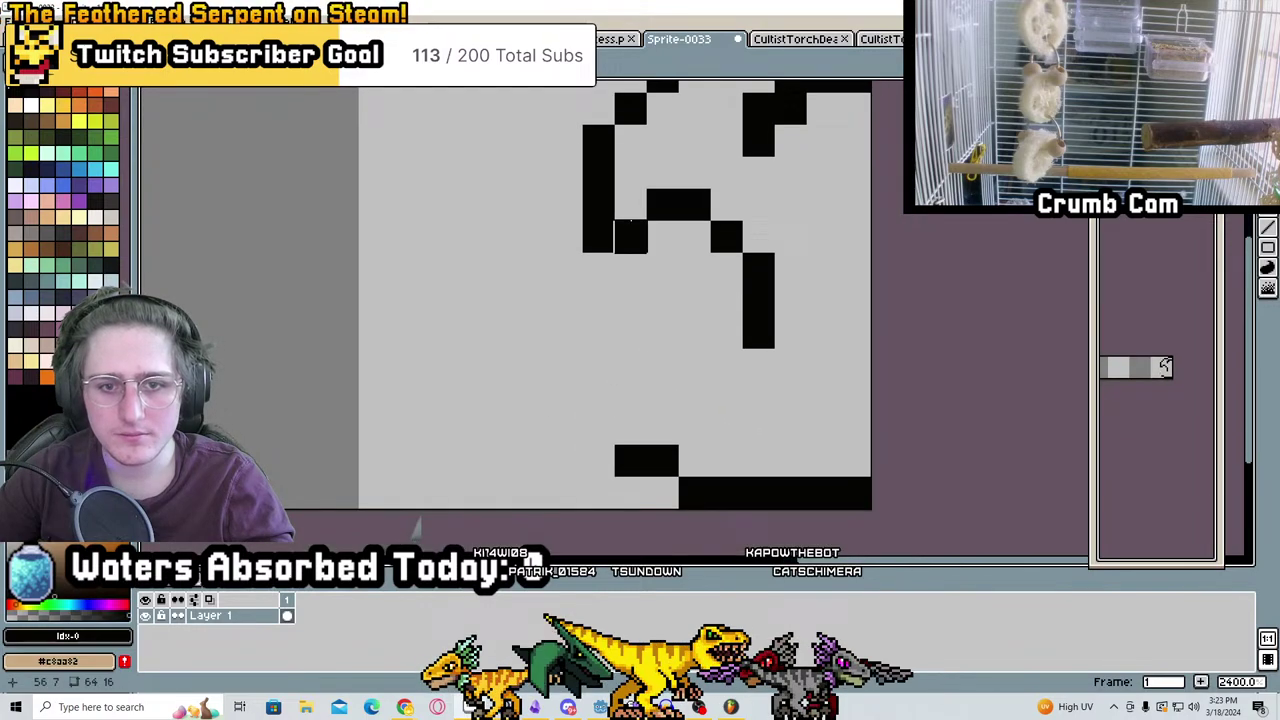
# Reshape the S's middle and draw a three-pixel column at its lower right
pyautogui.moveTo(726, 205); pyautogui.dragTo(758, 236)
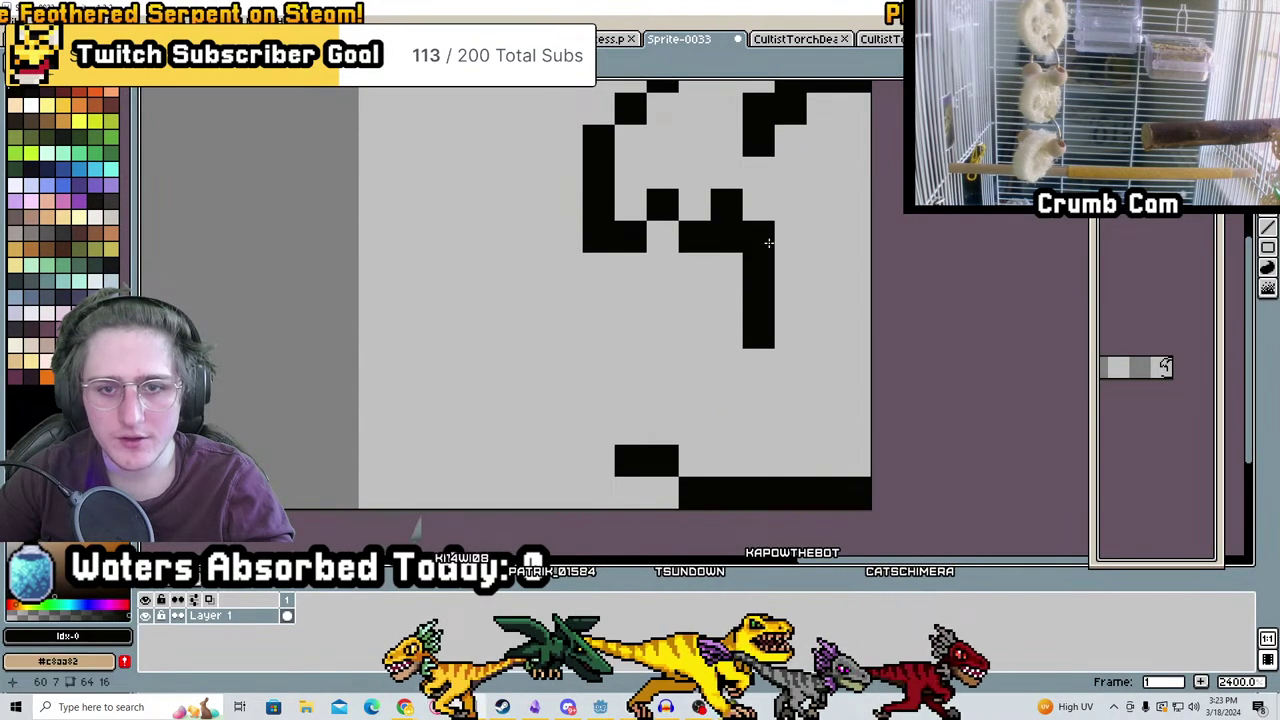
pyautogui.moveTo(758, 330); pyautogui.dragTo(758, 236, button='right')
pyautogui.click(771, 214)
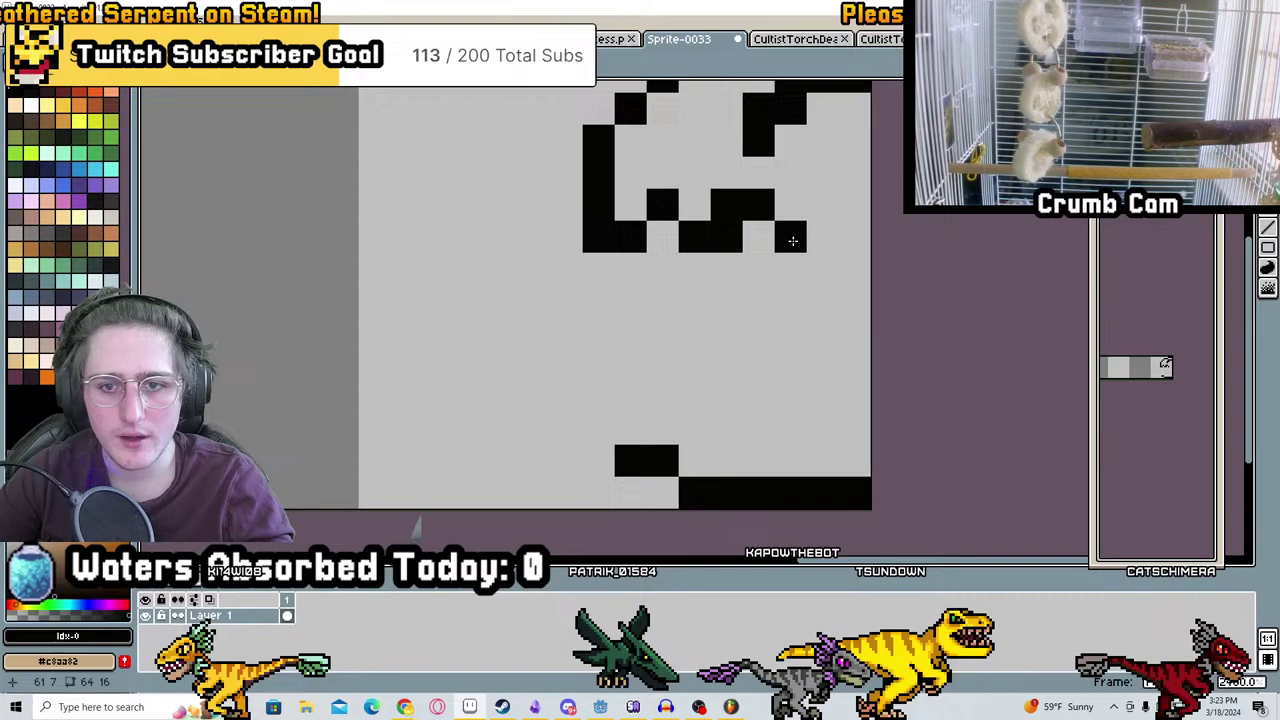
pyautogui.moveTo(790, 236); pyautogui.dragTo(790, 300)
pyautogui.scroll(2, 786, 314)
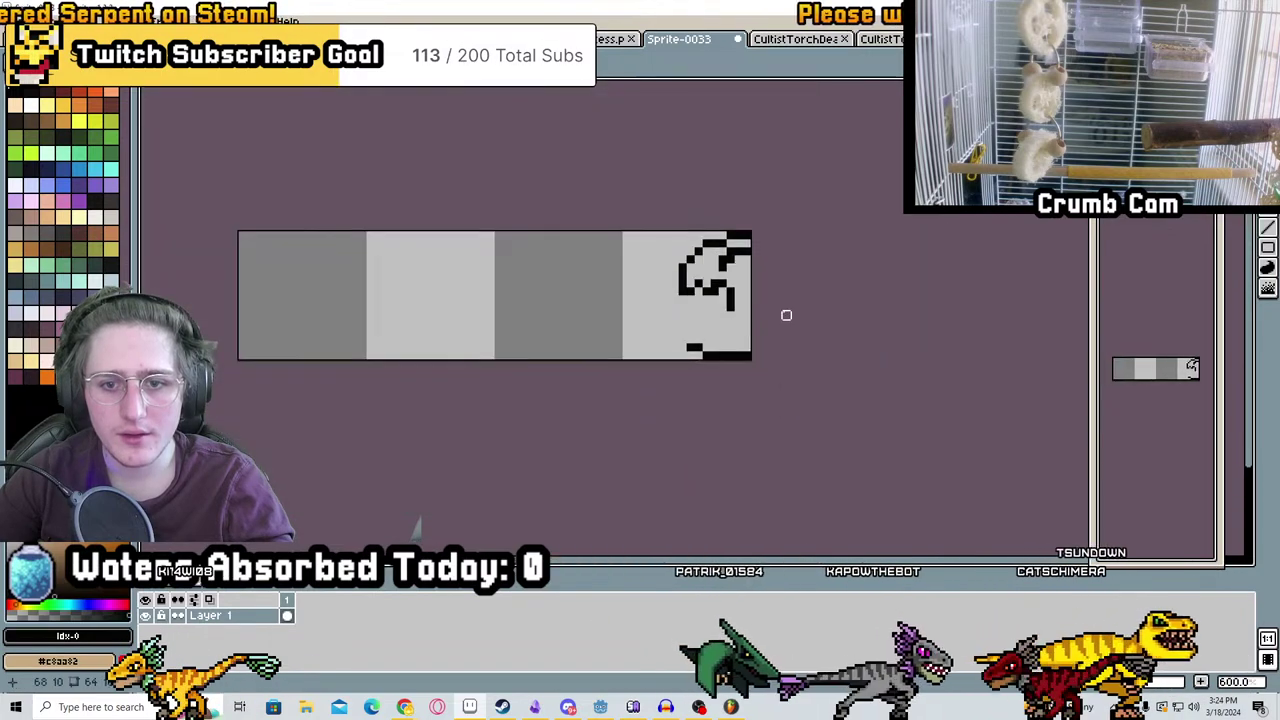
pyautogui.scroll(-3, 711, 289)
pyautogui.click(736, 357)
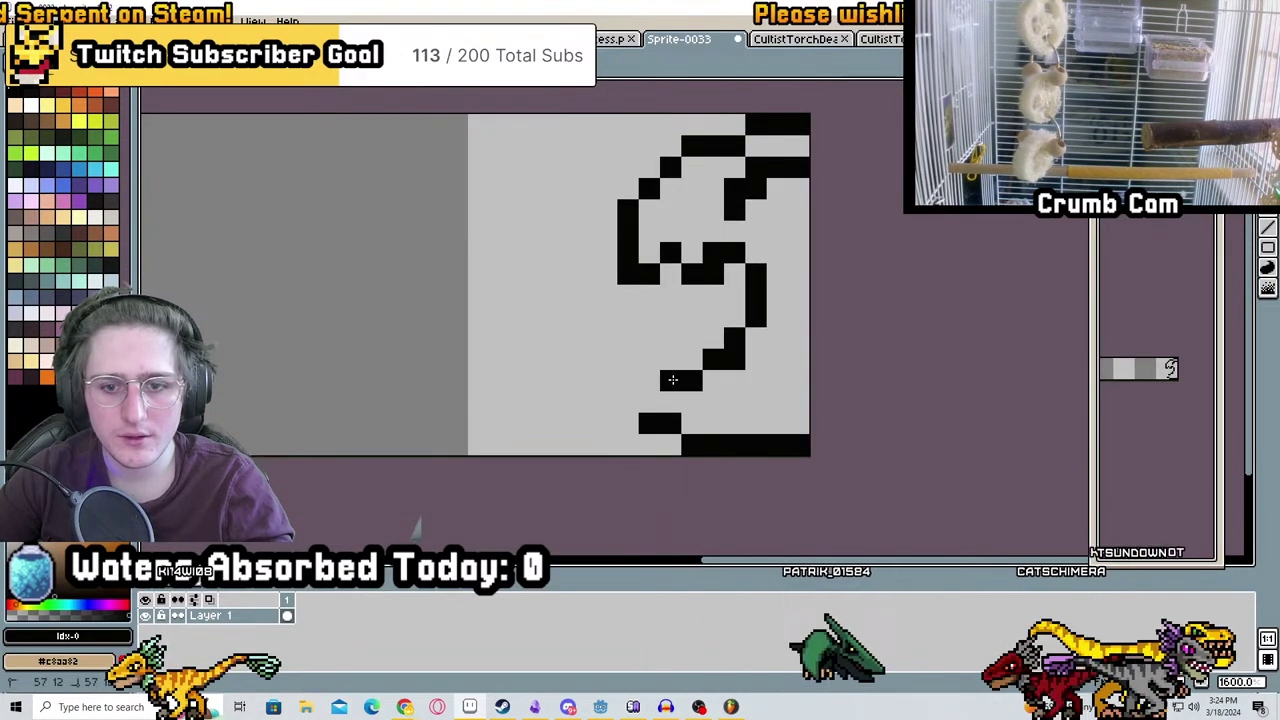
# Touch up the head's upper right, undoing one bad stroke and clearing a pixel to light grey
pyautogui.scroll(-3, 755, 467)
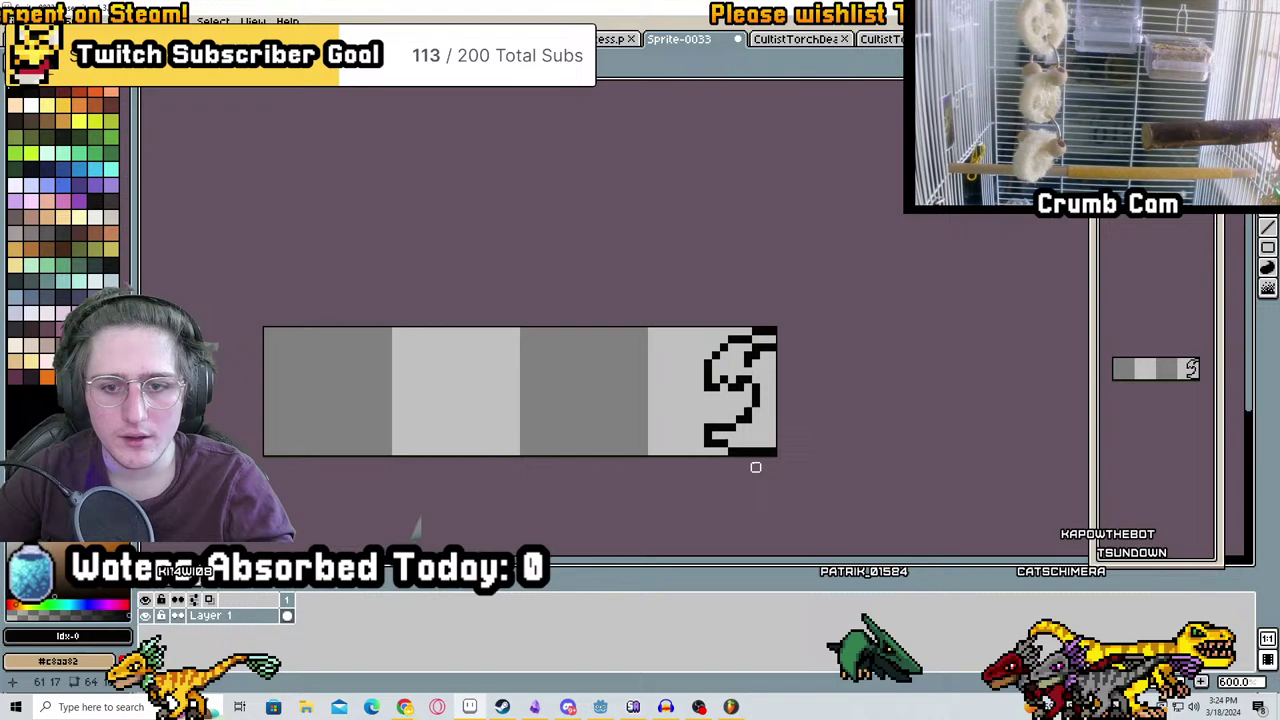
pyautogui.scroll(3, 755, 467)
pyautogui.scroll(-3, 715, 446)
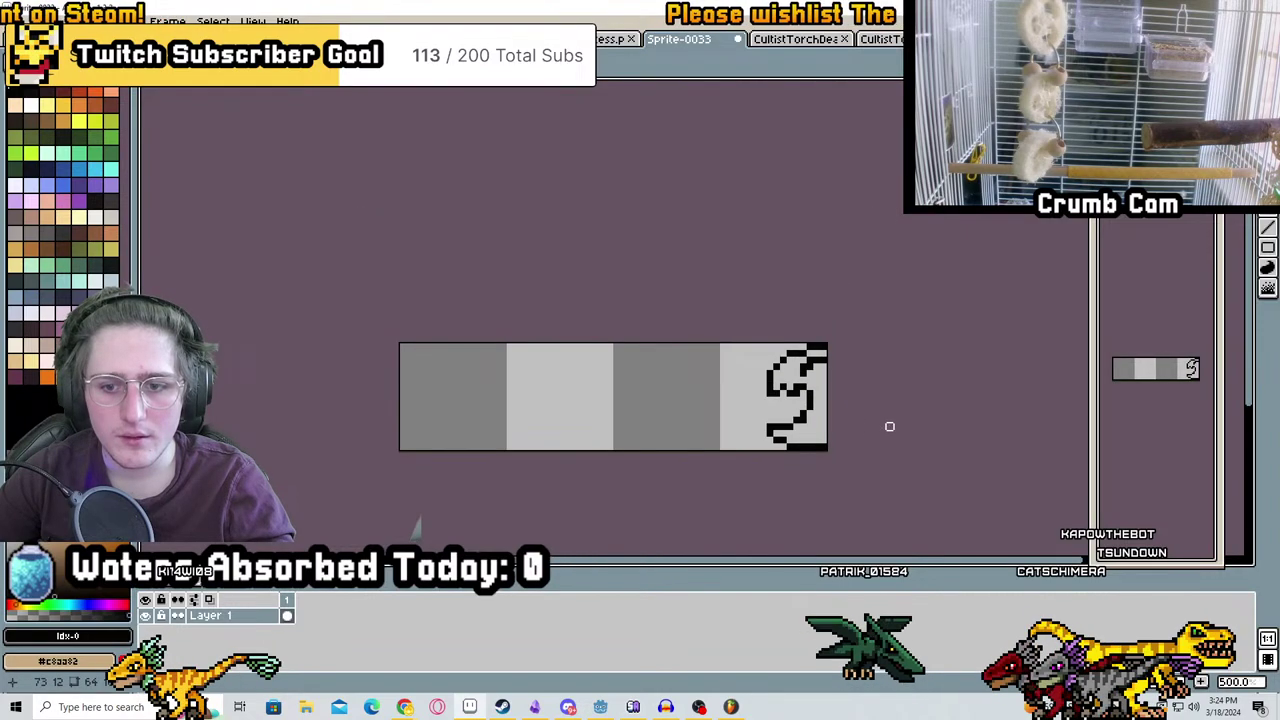
pyautogui.scroll(3, 809, 421)
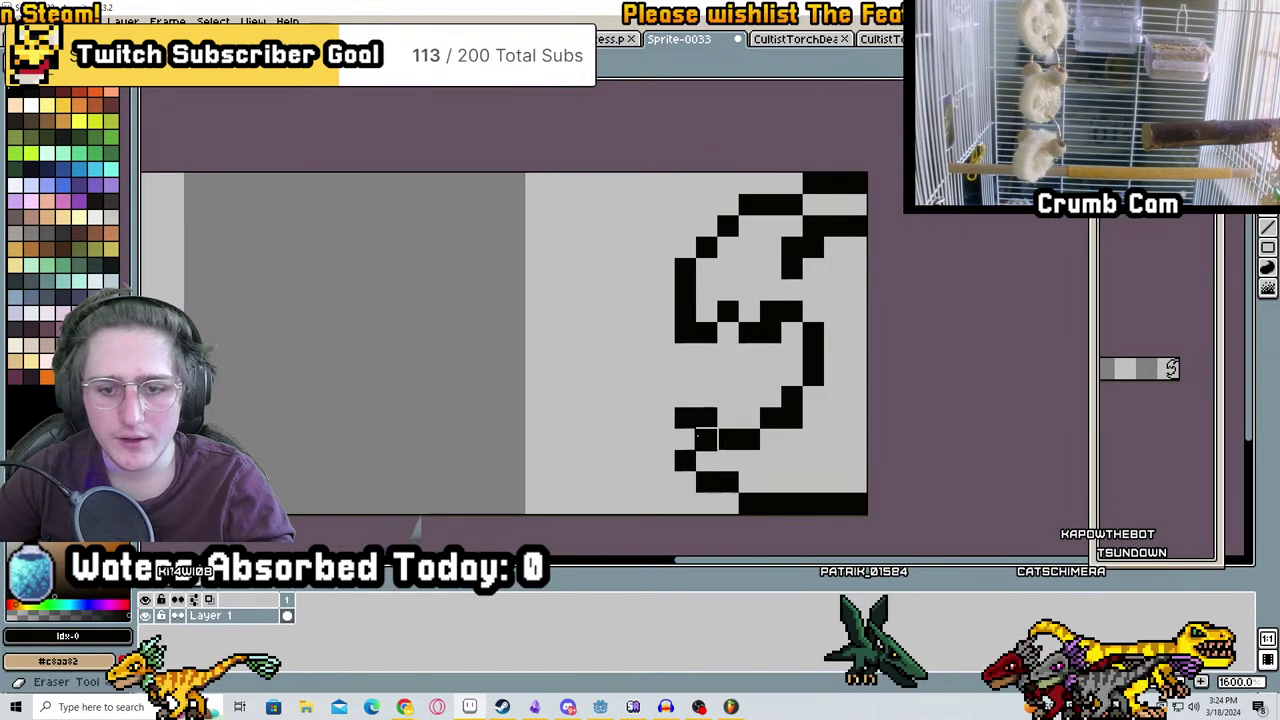
pyautogui.scroll(-3, 705, 438)
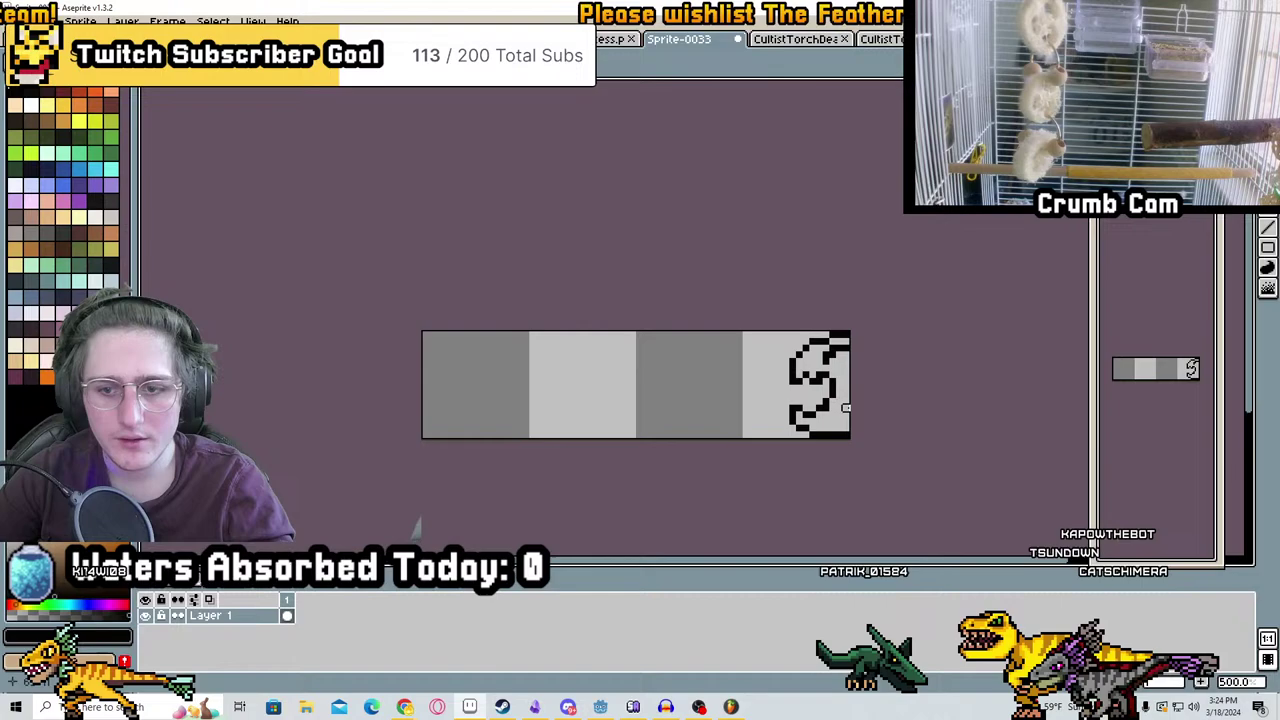
pyautogui.scroll(3, 846, 408)
pyautogui.moveTo(804, 393); pyautogui.dragTo(712, 436, button='middle')
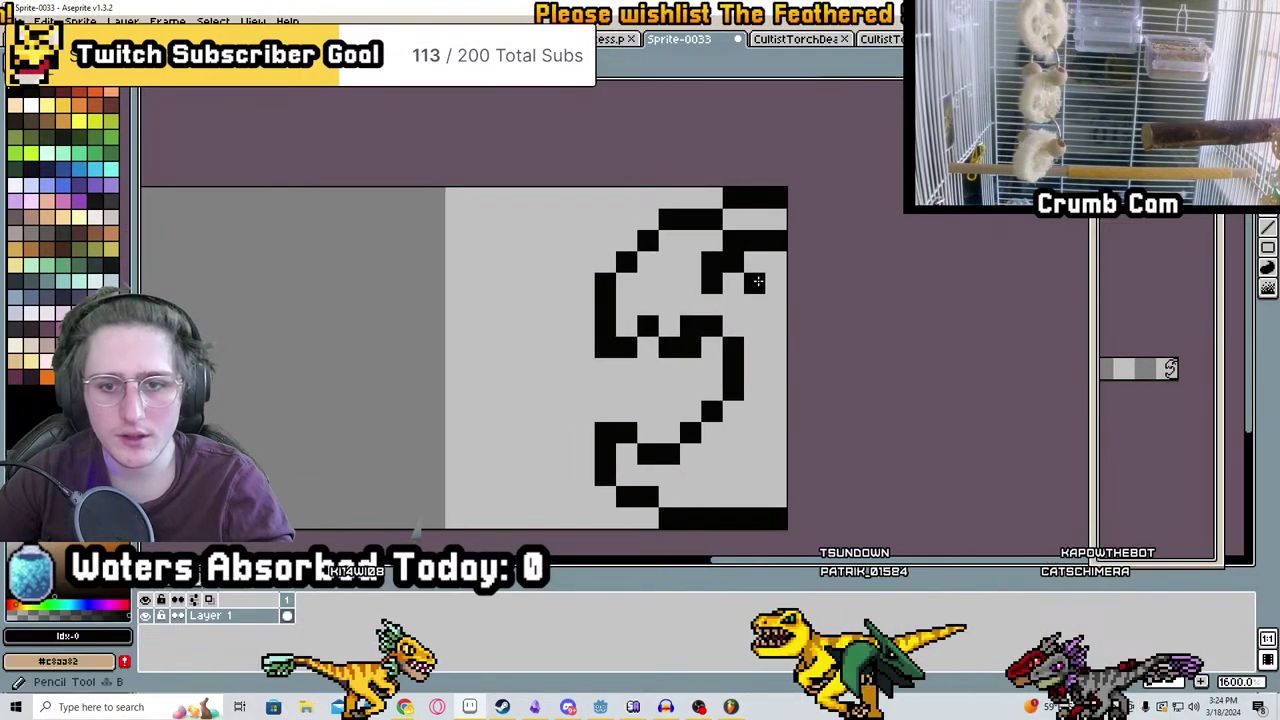
pyautogui.hotkey('ctrl', 'z')
pyautogui.click(731, 277)
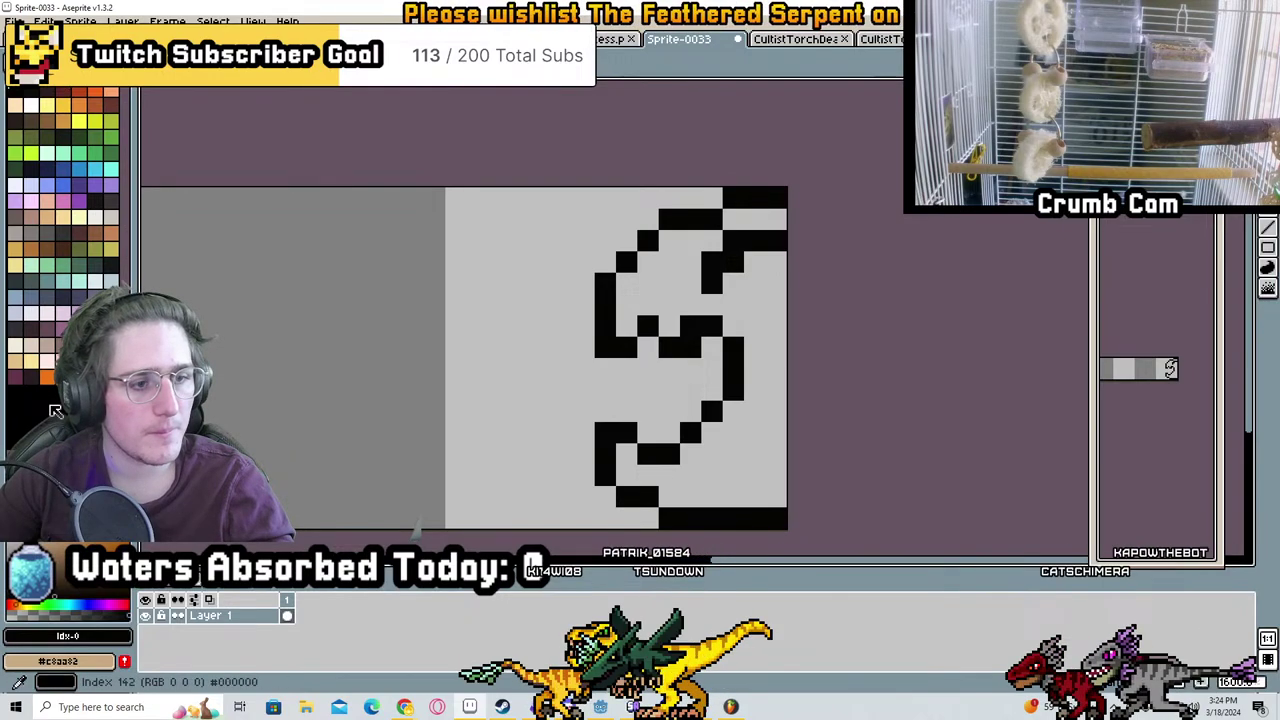
# Pick new primary and secondary palette colours, undo a stray fill and clear the selection
pyautogui.click(60, 281)
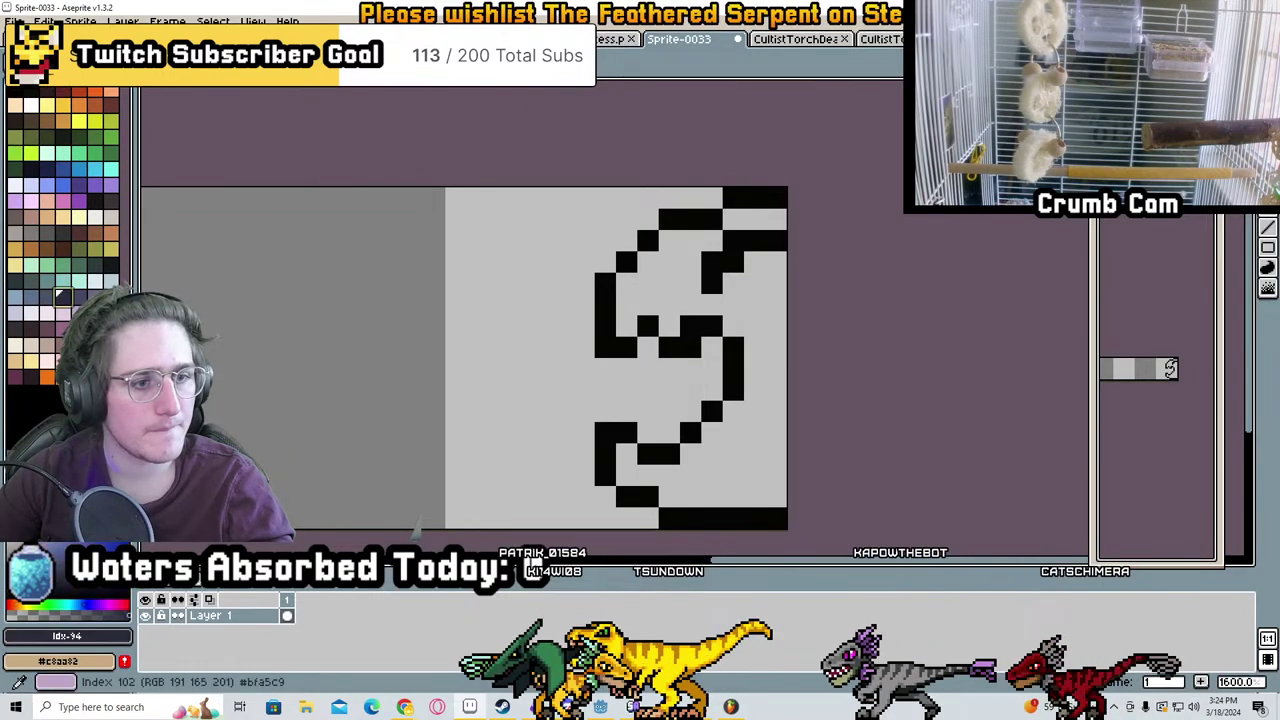
pyautogui.rightClick(76, 281)
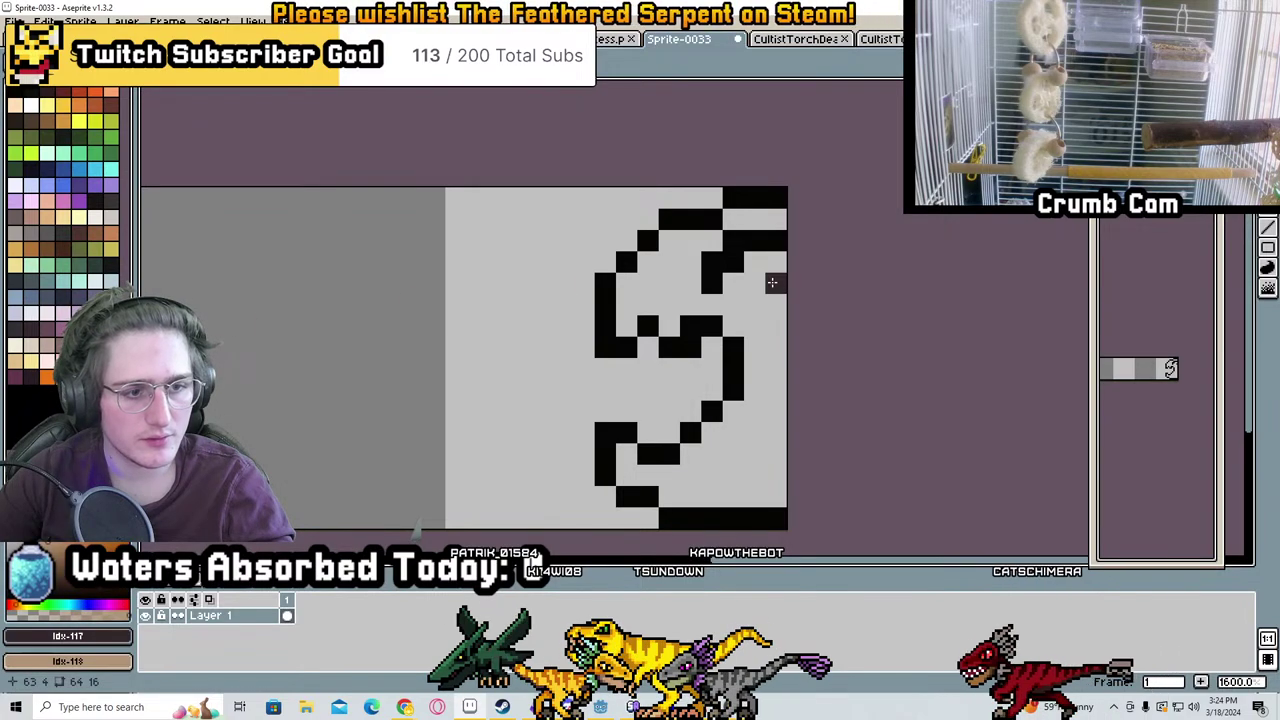
pyautogui.click(287, 187)
pyautogui.hotkey('ctrl', 'z')
pyautogui.hotkey('ctrl', 'd')
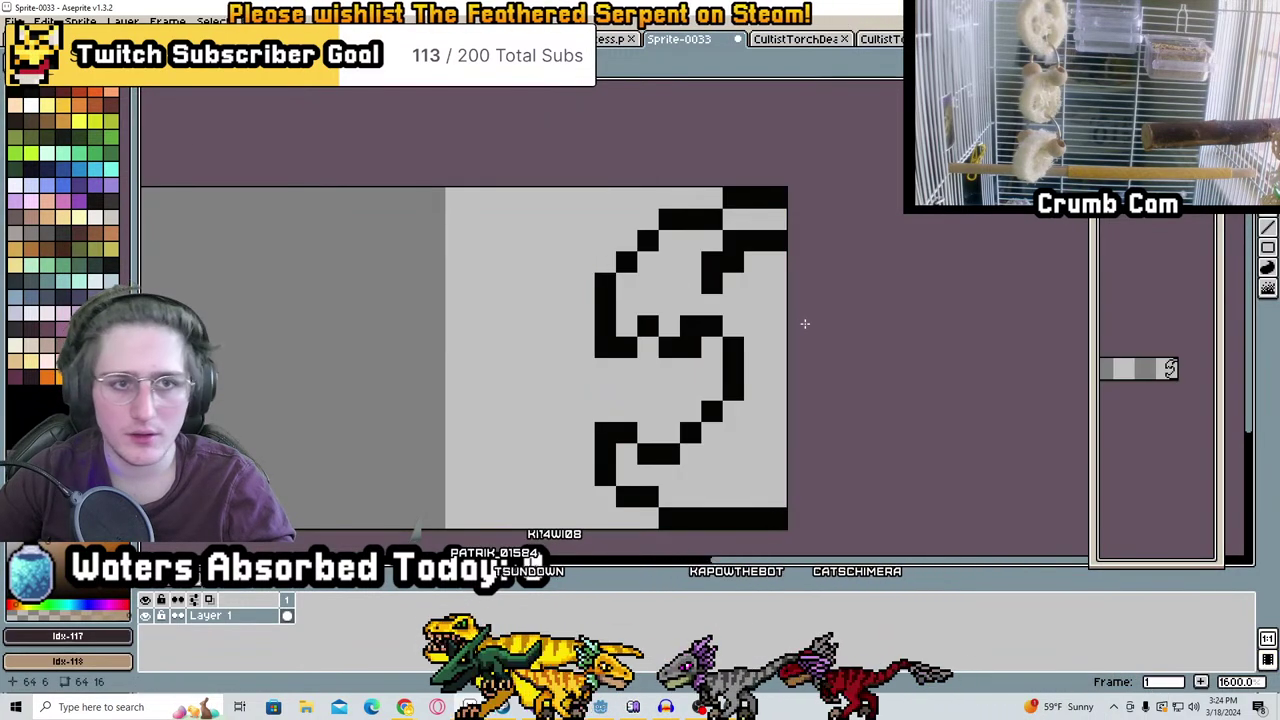
# Bucket-fill the S outline's interior, then refill it with a near-black swatch
pyautogui.click(745, 300)
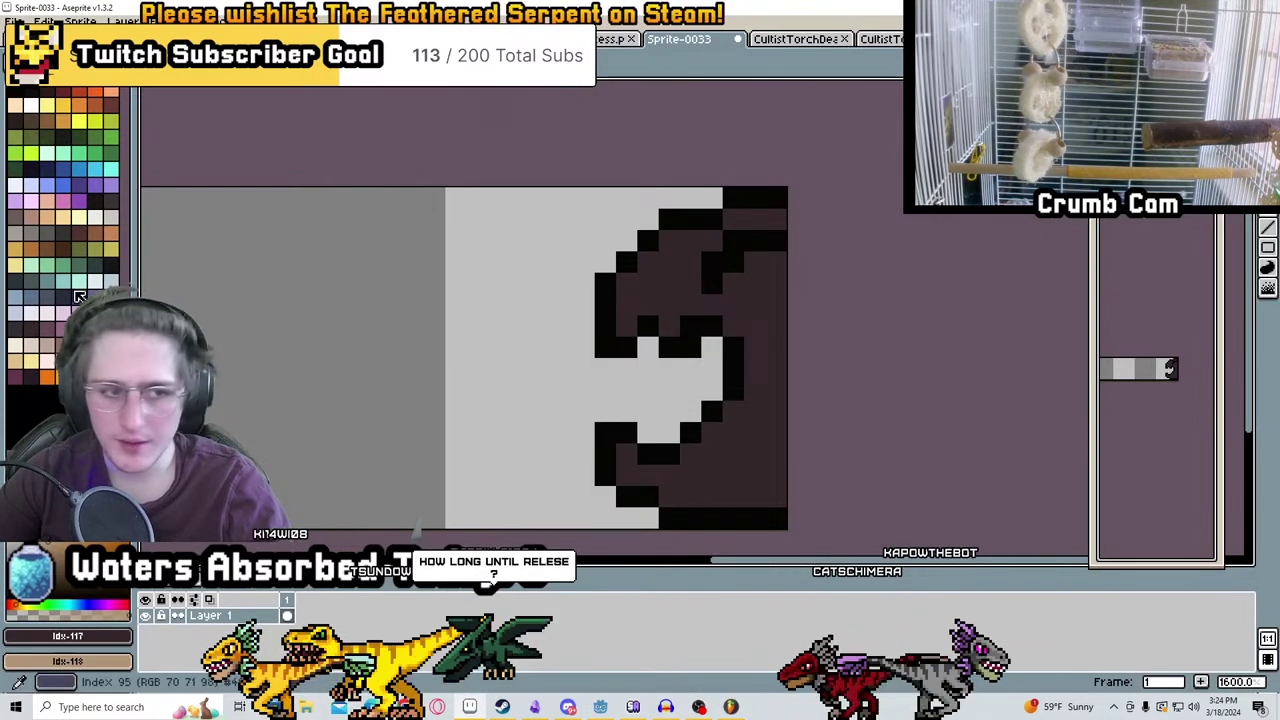
pyautogui.click(100, 205)
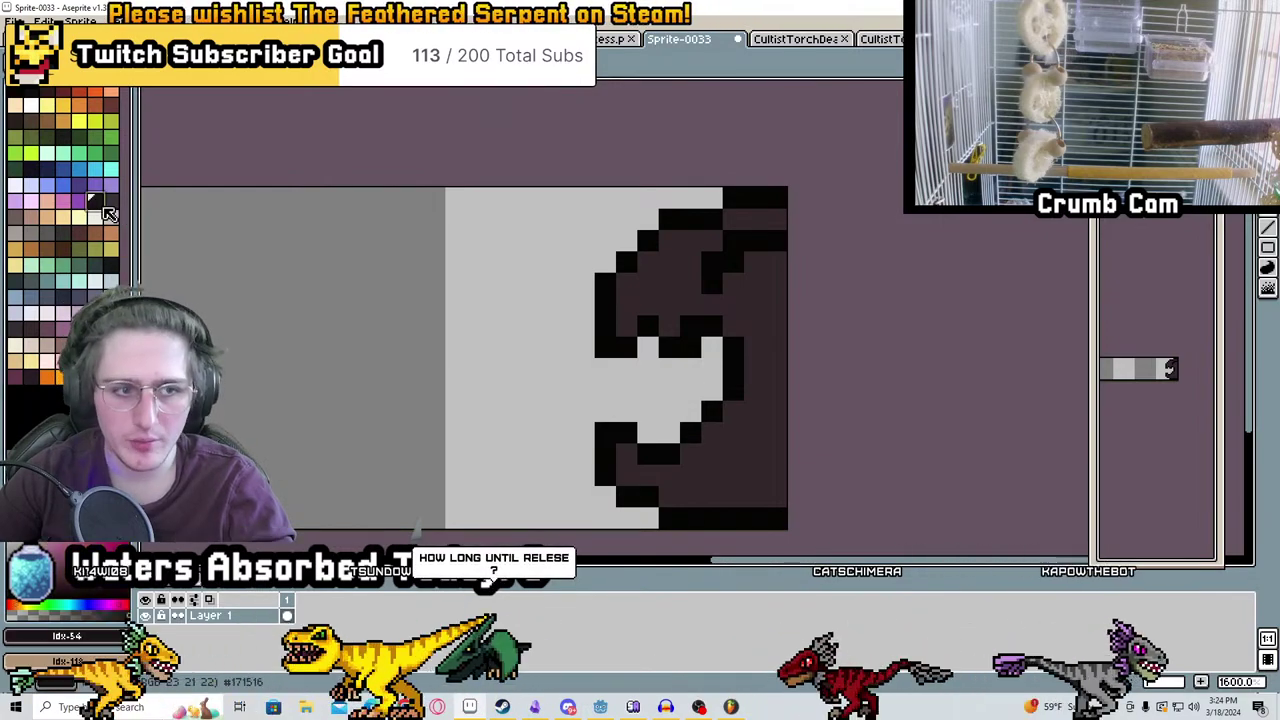
pyautogui.click(748, 310)
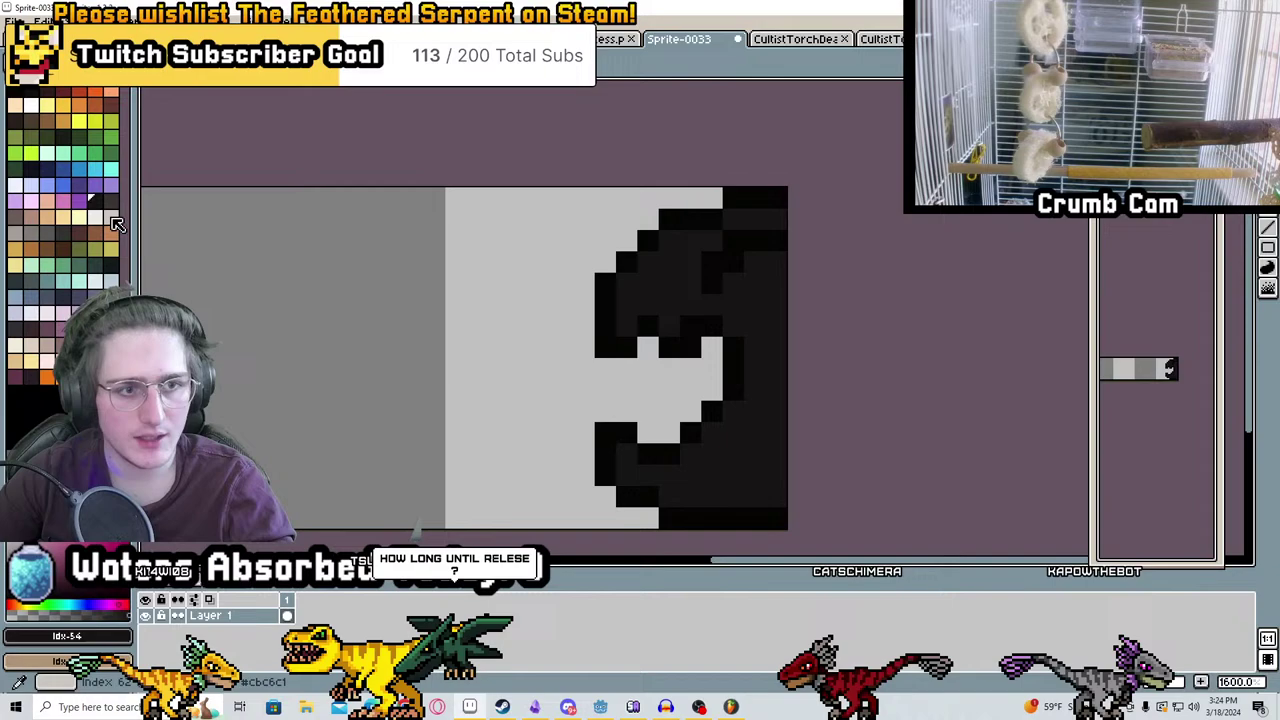
# Pencil mauve-grey highlights and darker shading diagonally across the dragon head
pyautogui.press('b')
pyautogui.scroll(1, 644, 279)
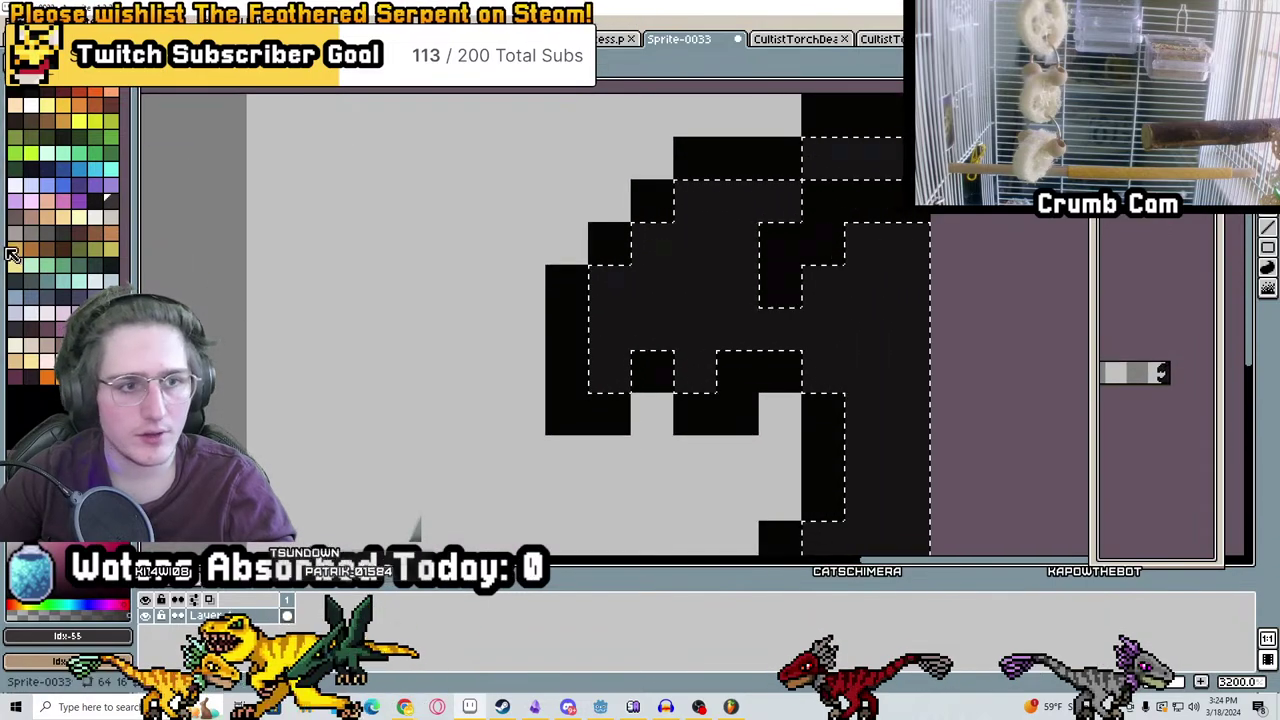
pyautogui.moveTo(610, 287); pyautogui.dragTo(850, 158)
pyautogui.moveTo(610, 330); pyautogui.dragTo(797, 212)
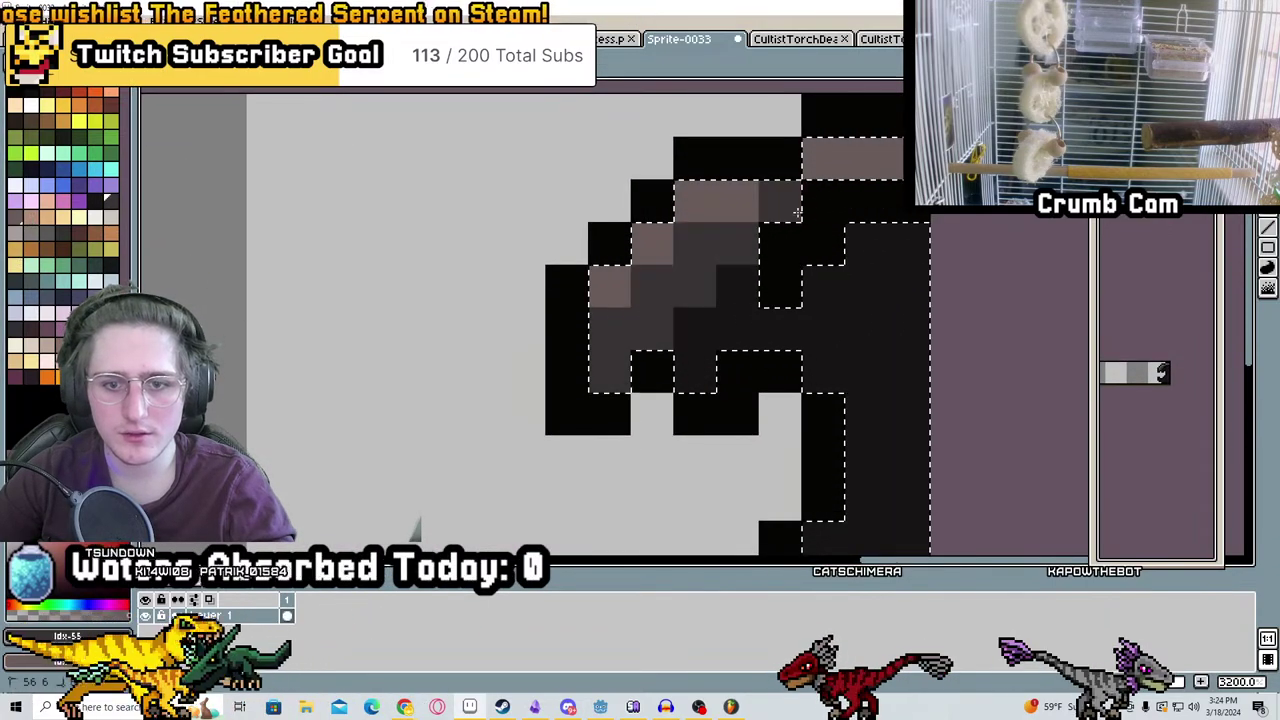
pyautogui.click(738, 286)
pyautogui.moveTo(908, 330); pyautogui.dragTo(838, 332)
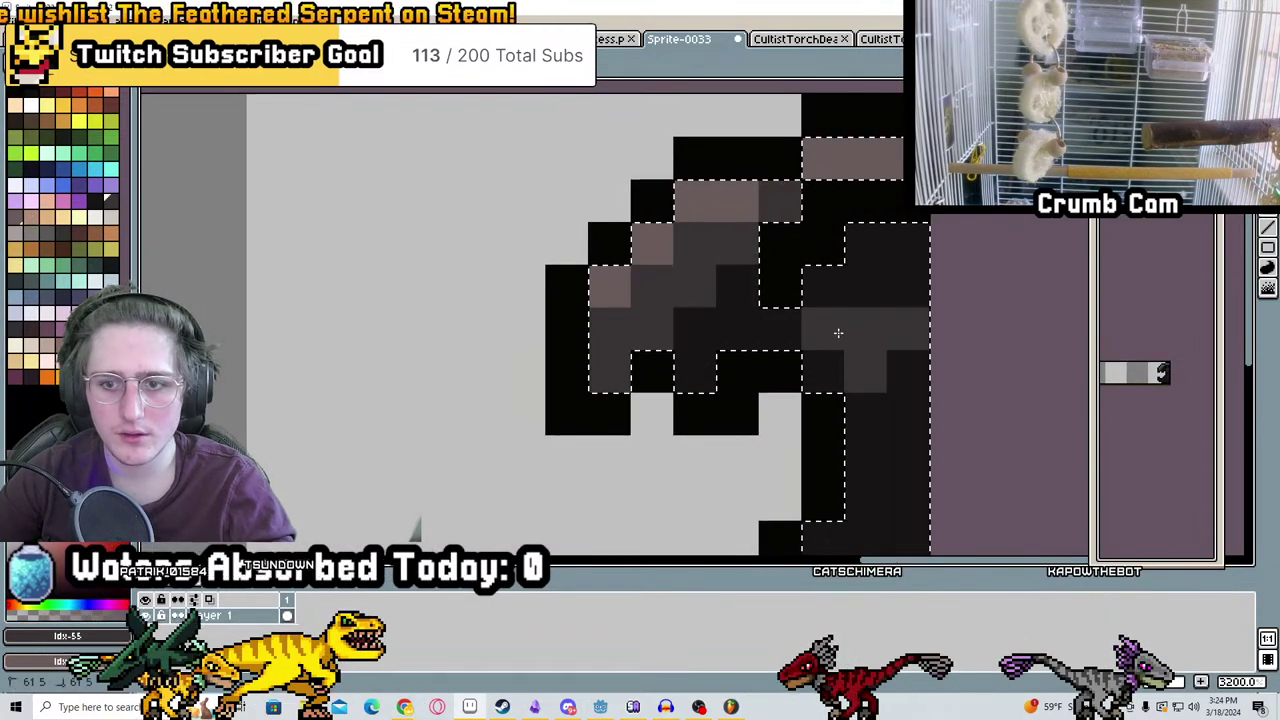
pyautogui.moveTo(610, 328); pyautogui.dragTo(610, 372)
pyautogui.click(694, 346)
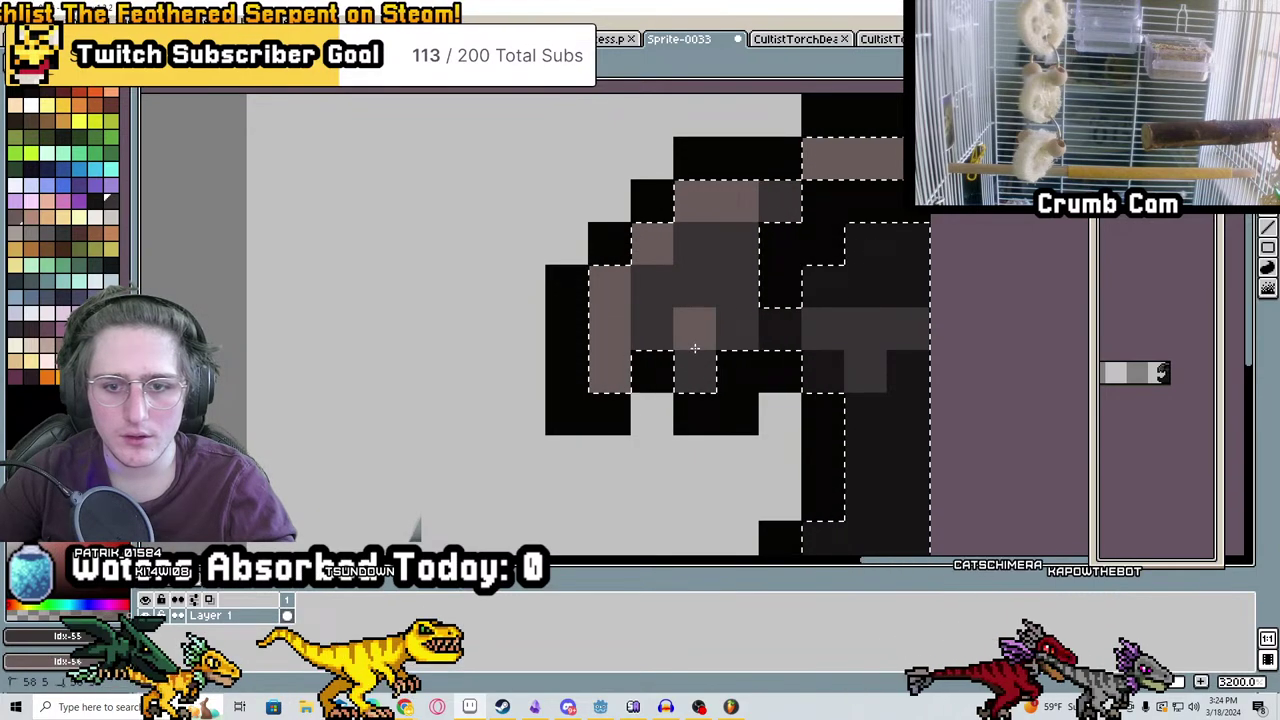
pyautogui.click(696, 352)
# Shade the lower jaw with dark grey diagonals and light brown-grey highlights
pyautogui.scroll(-1, 620, 280)
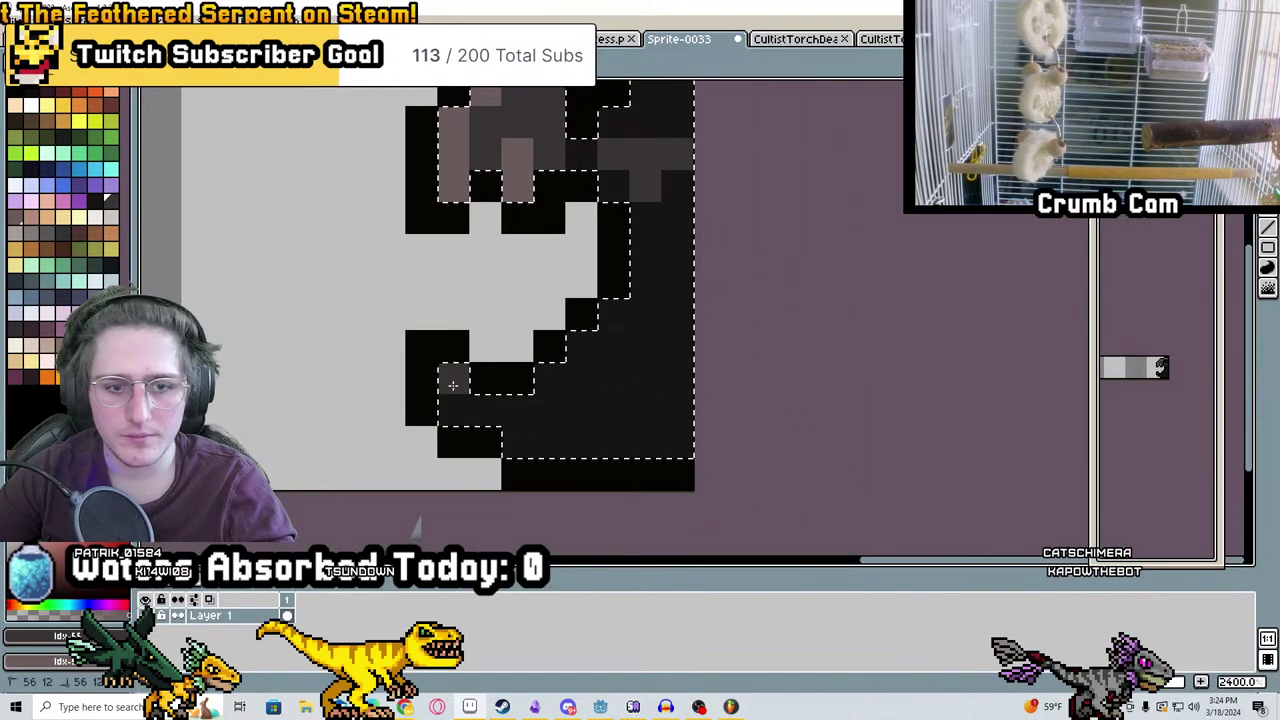
pyautogui.moveTo(452, 385); pyautogui.dragTo(592, 338)
pyautogui.moveTo(544, 438); pyautogui.dragTo(662, 400)
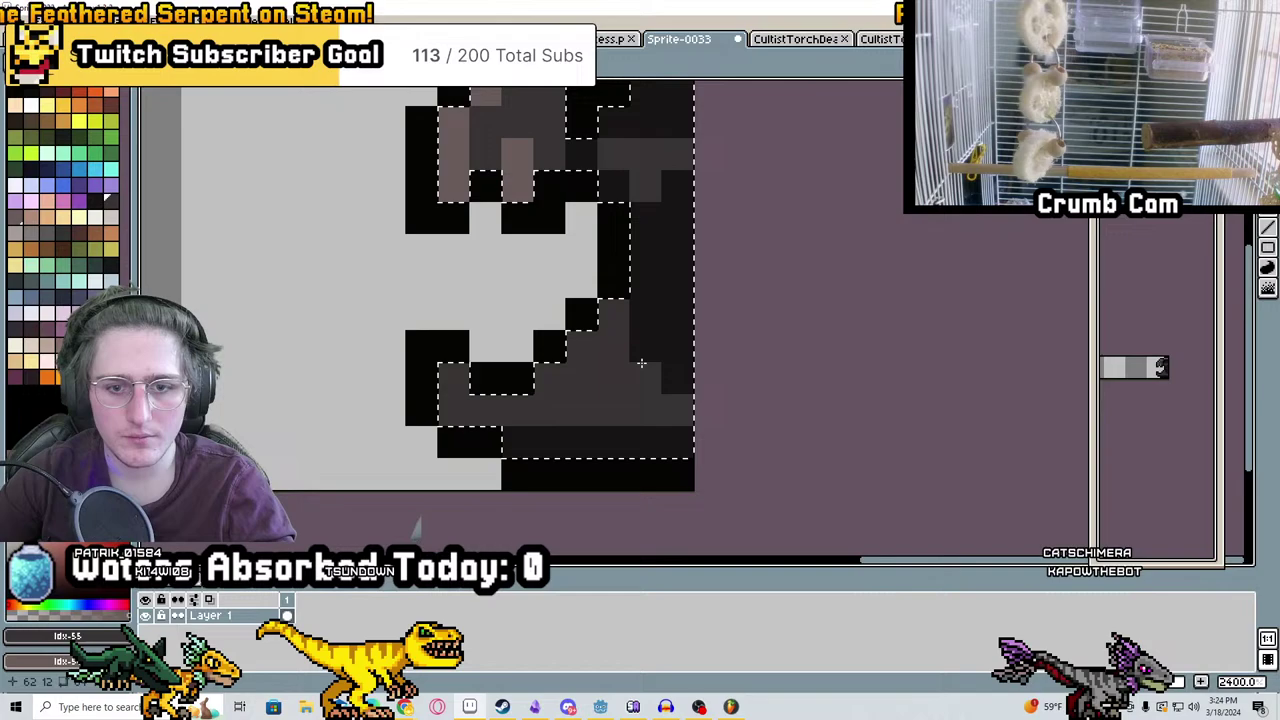
pyautogui.moveTo(452, 388); pyautogui.dragTo(576, 343)
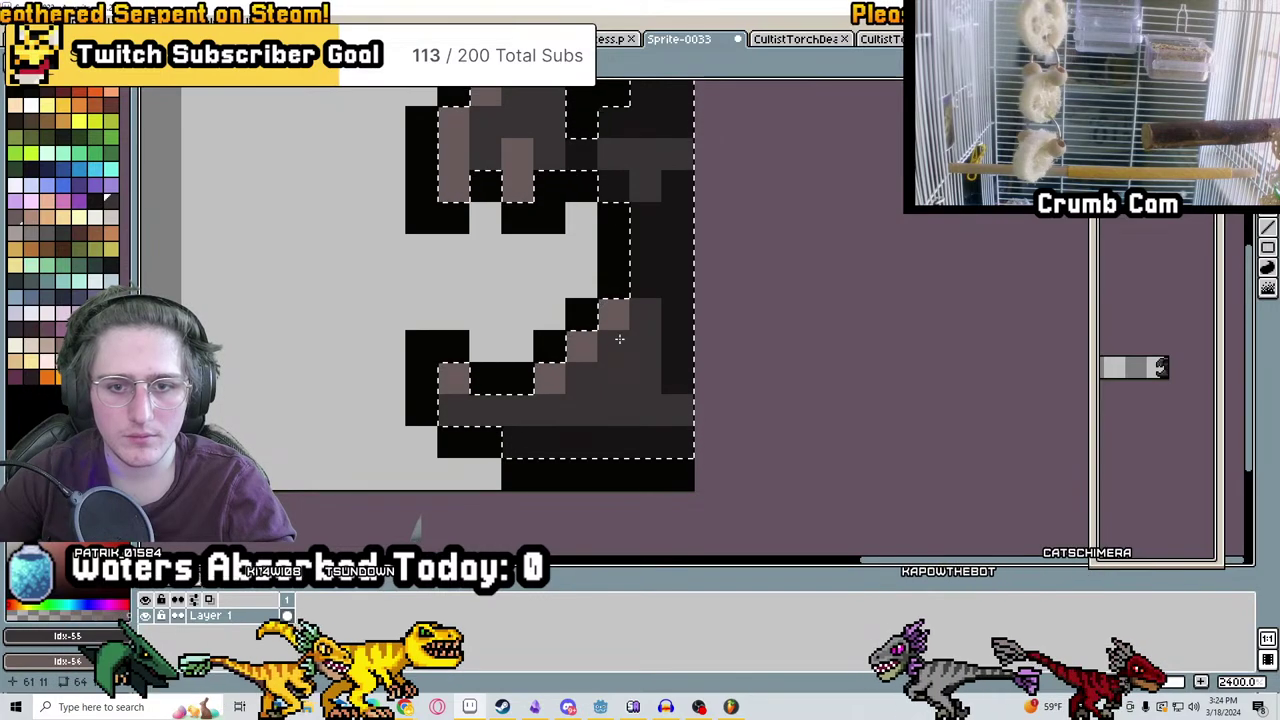
pyautogui.scroll(-4, 649, 333)
pyautogui.scroll(4, 696, 248)
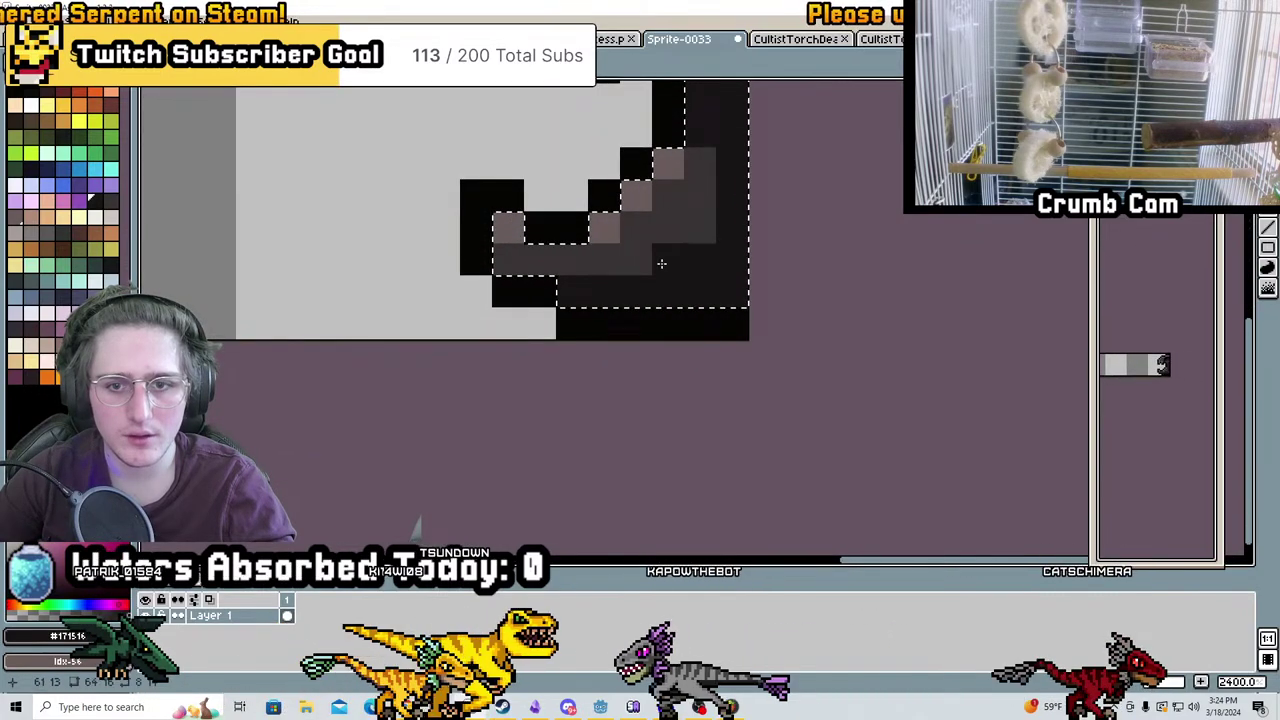
pyautogui.scroll(-5, 696, 248)
pyautogui.scroll(3, 578, 298)
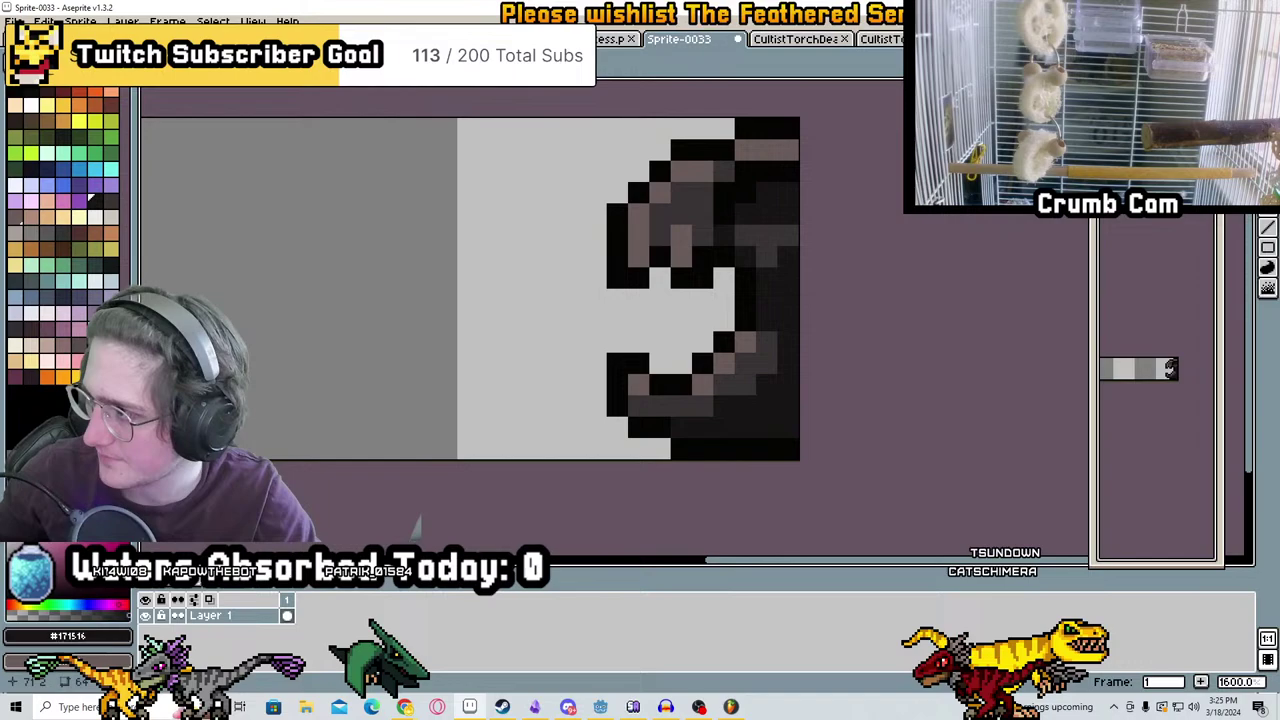
# Darken three head pixels grey and select orange as the eye colour
pyautogui.scroll(3, 689, 214)
pyautogui.click(701, 241)
pyautogui.click(550, 264)
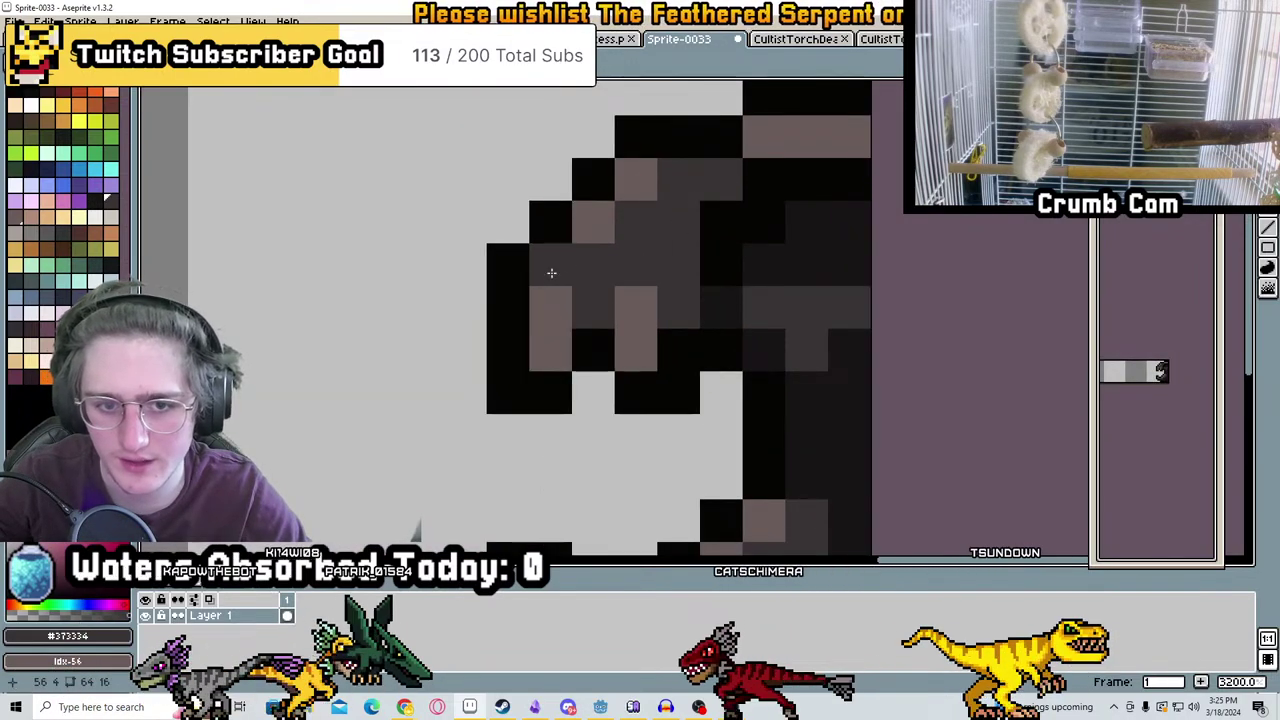
pyautogui.click(594, 240)
pyautogui.scroll(-3, 806, 297)
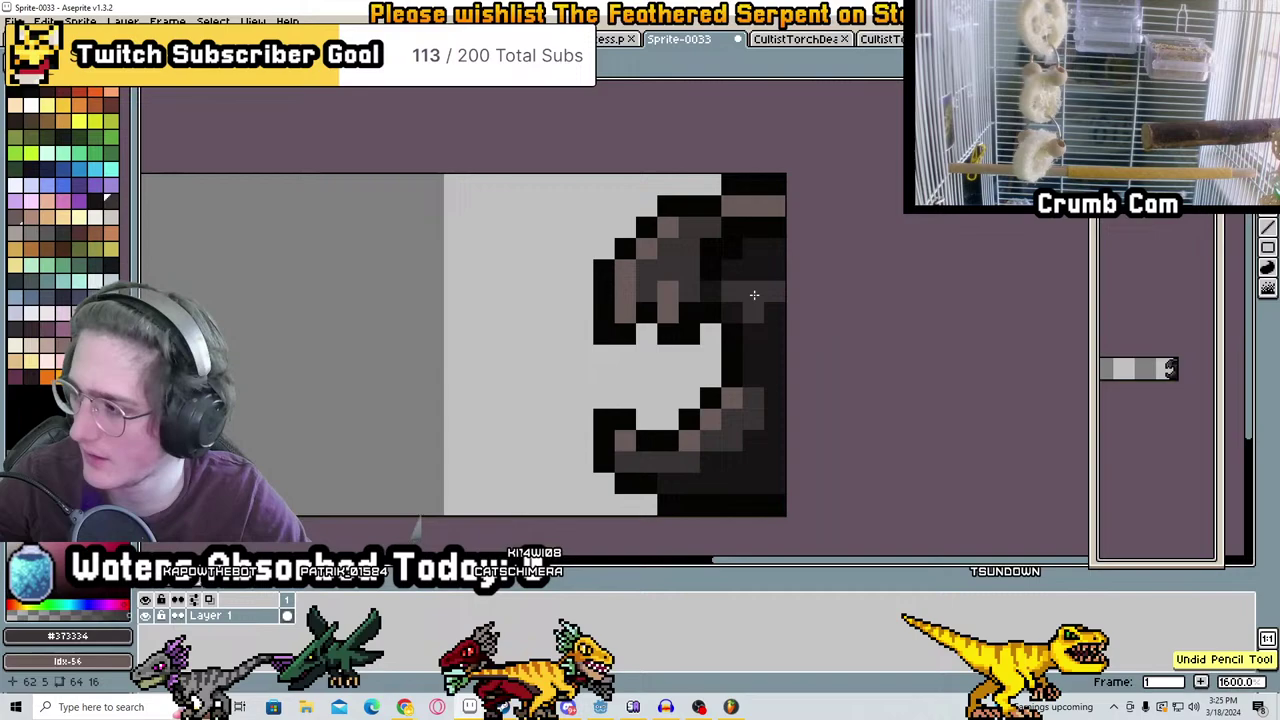
pyautogui.scroll(5, 837, 271)
pyautogui.scroll(-5, 859, 323)
pyautogui.scroll(3, 950, 305)
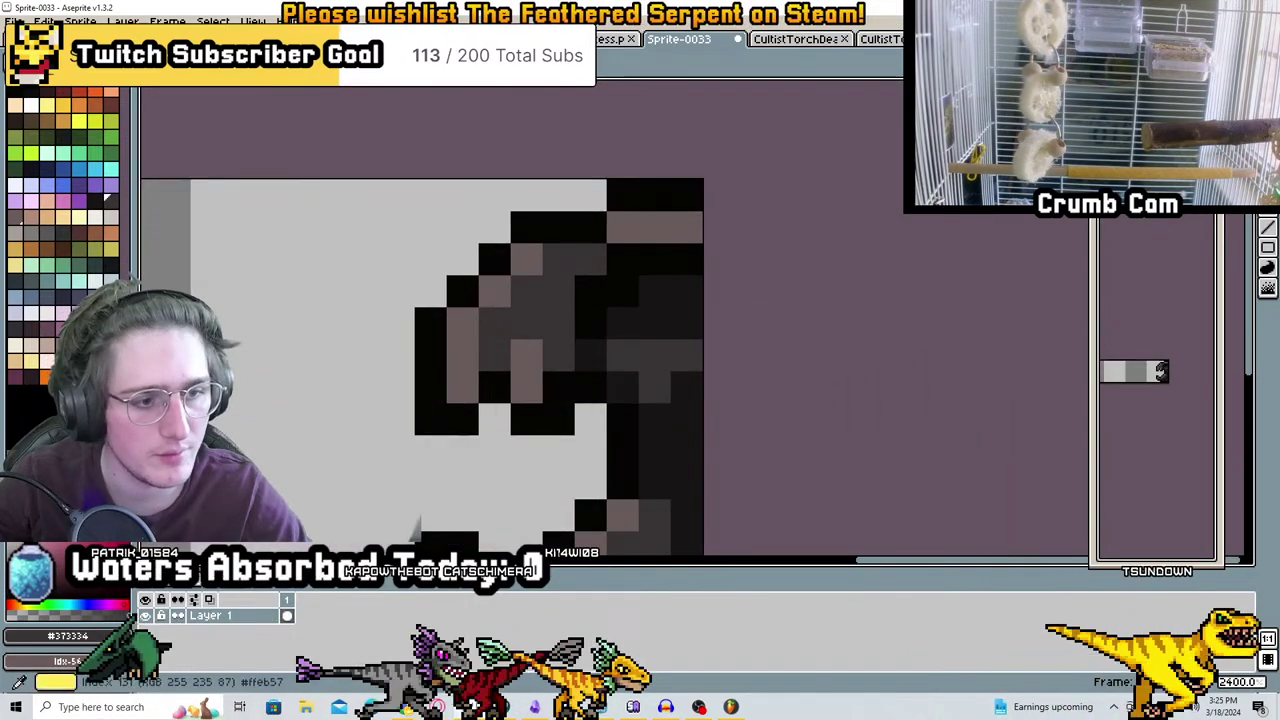
pyautogui.click(44, 377)
pyautogui.scroll(-4, 772, 318)
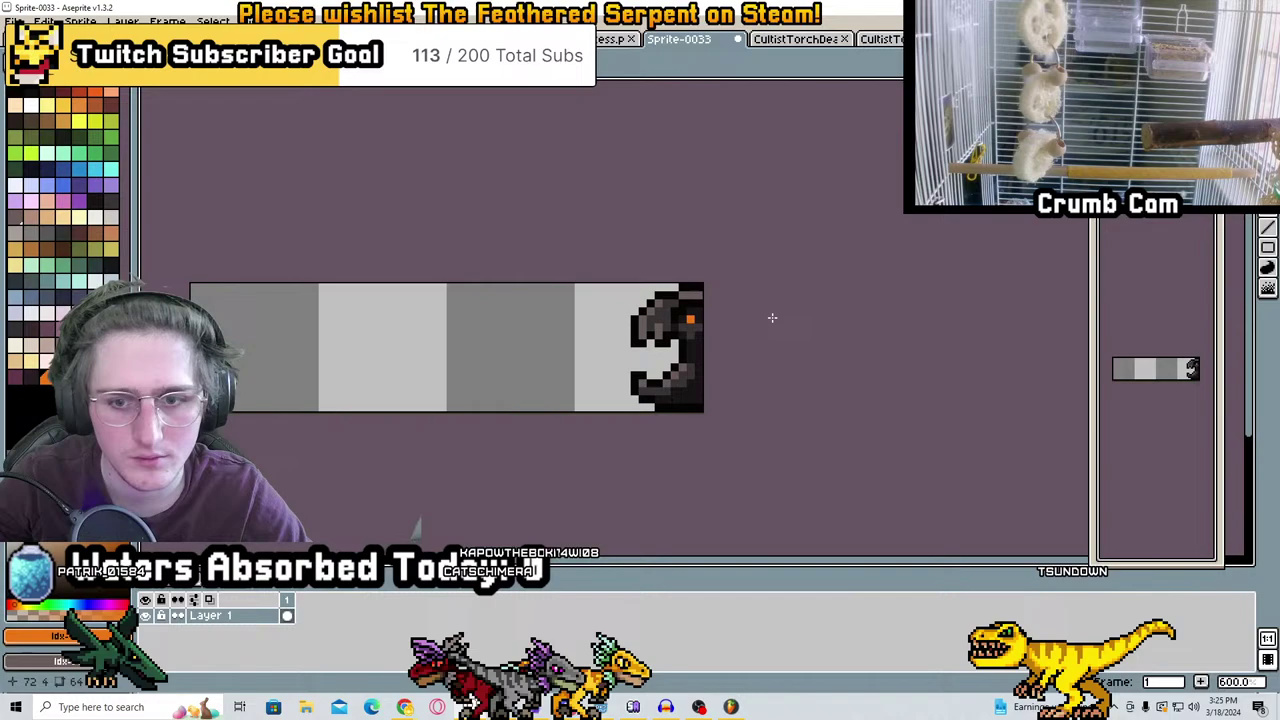
pyautogui.scroll(5, 725, 319)
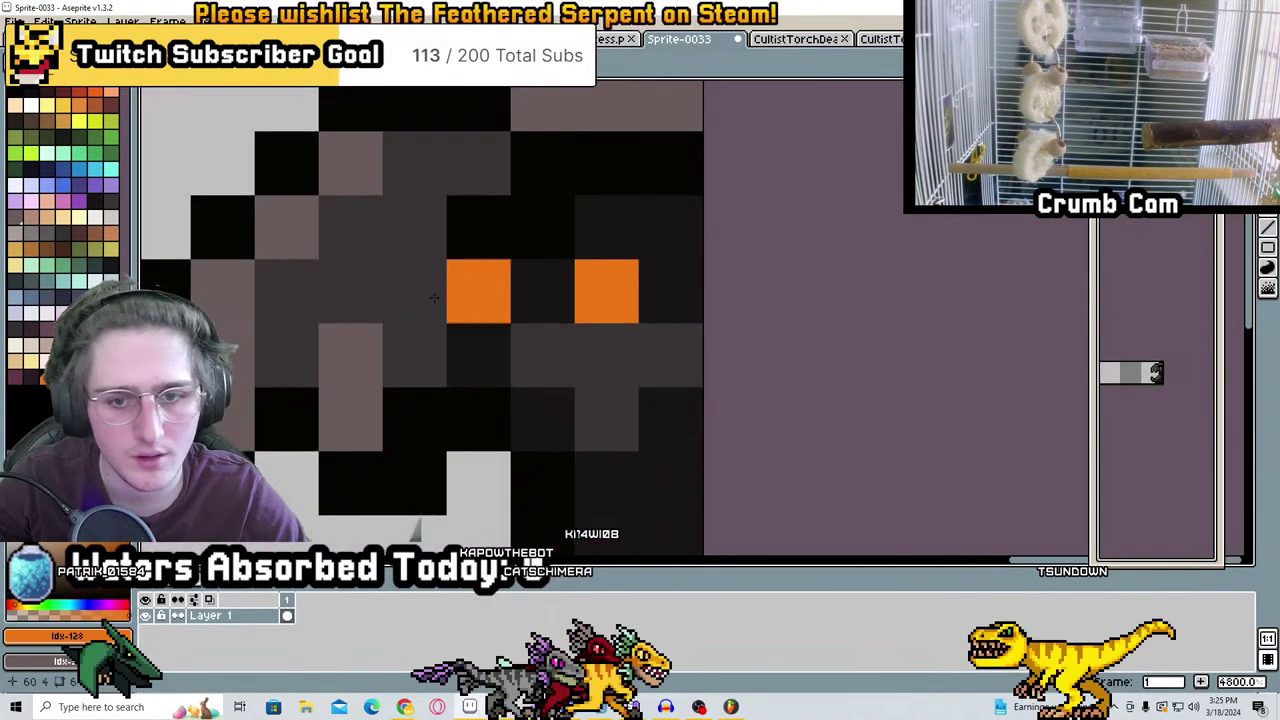
# Replace the orange eye pixels with a single yellow eye pixel
pyautogui.hotkey('ctrl', 'z')
pyautogui.click(607, 291)
pyautogui.scroll(-8, 705, 287)
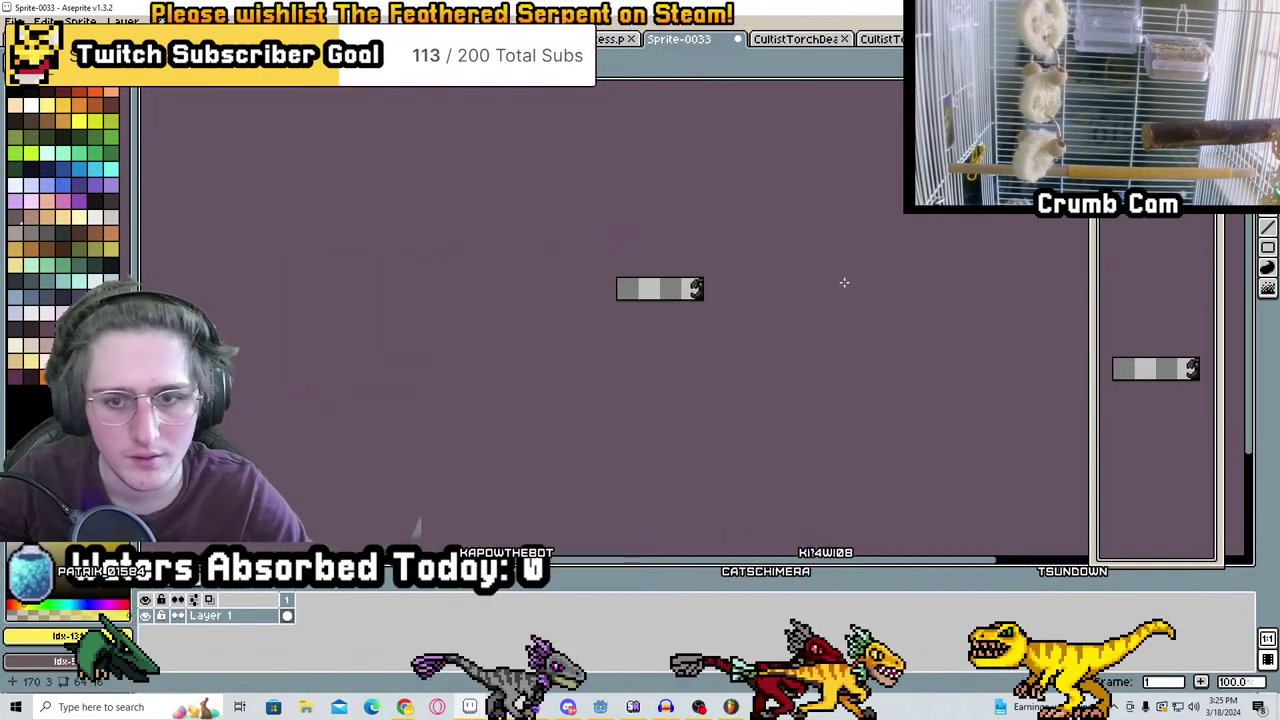
pyautogui.scroll(8, 703, 287)
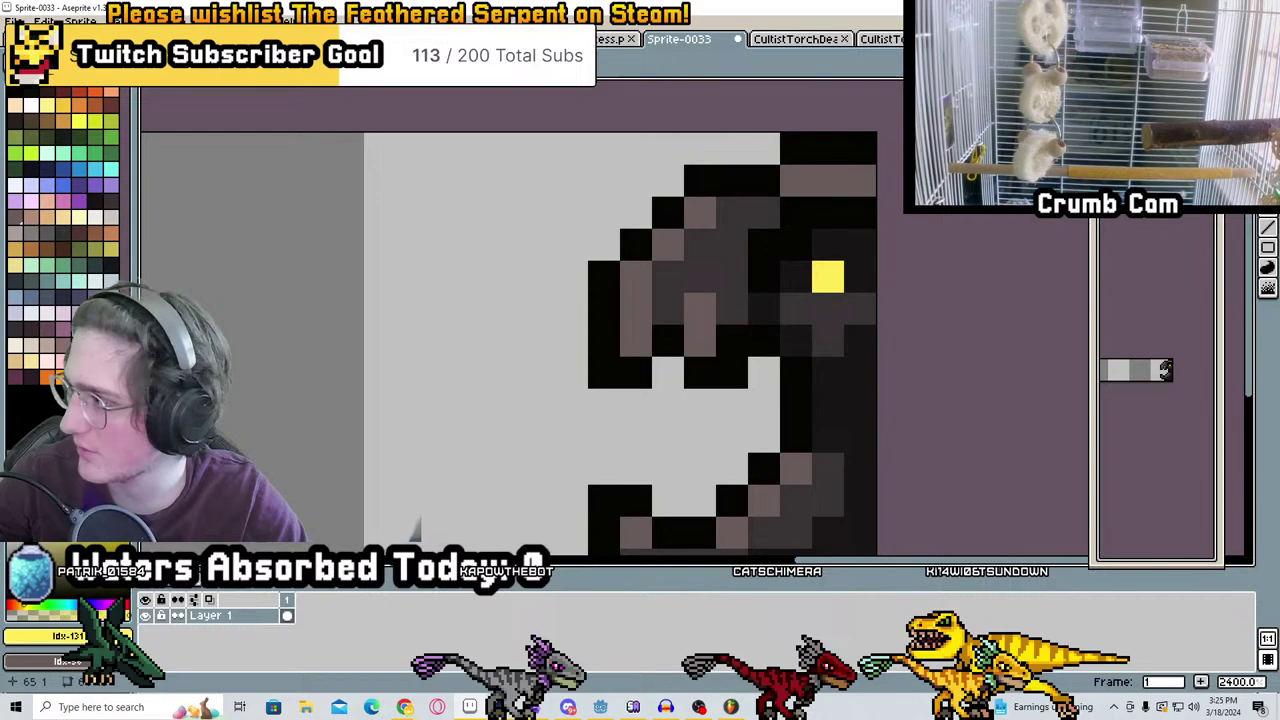
pyautogui.scroll(-6, 703, 287)
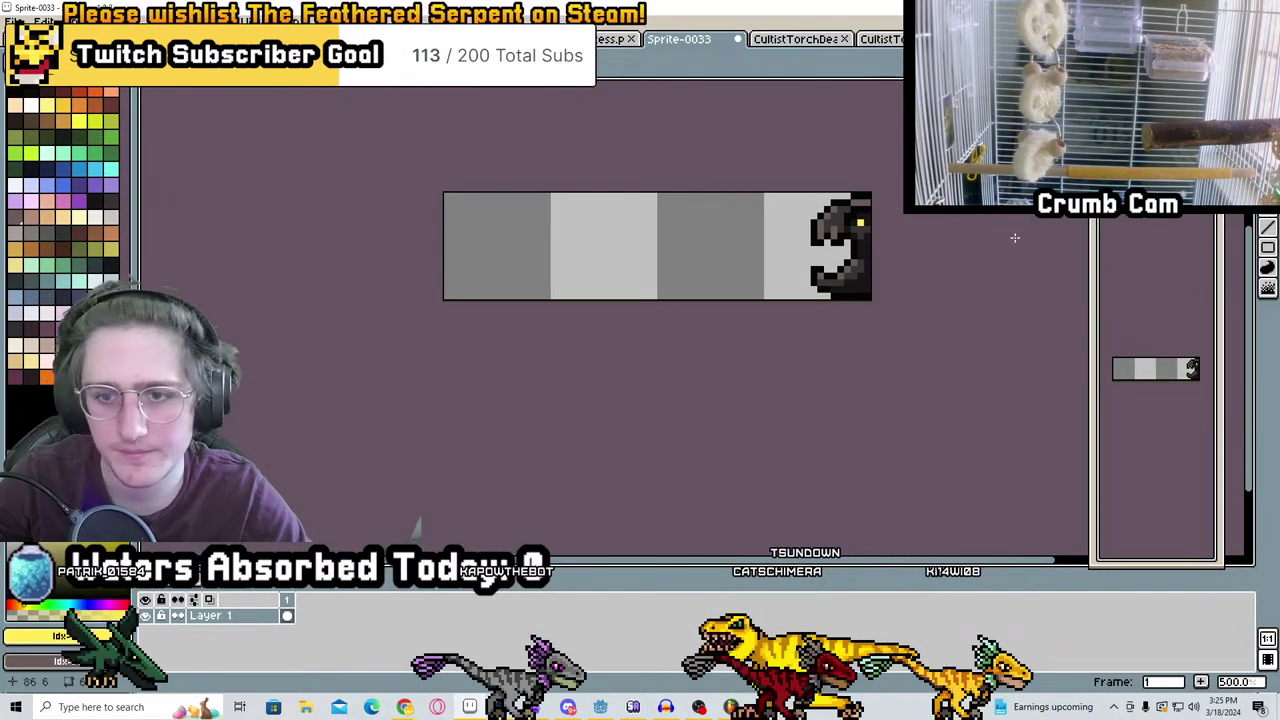
pyautogui.scroll(5, 868, 232)
pyautogui.scroll(2, 768, 236)
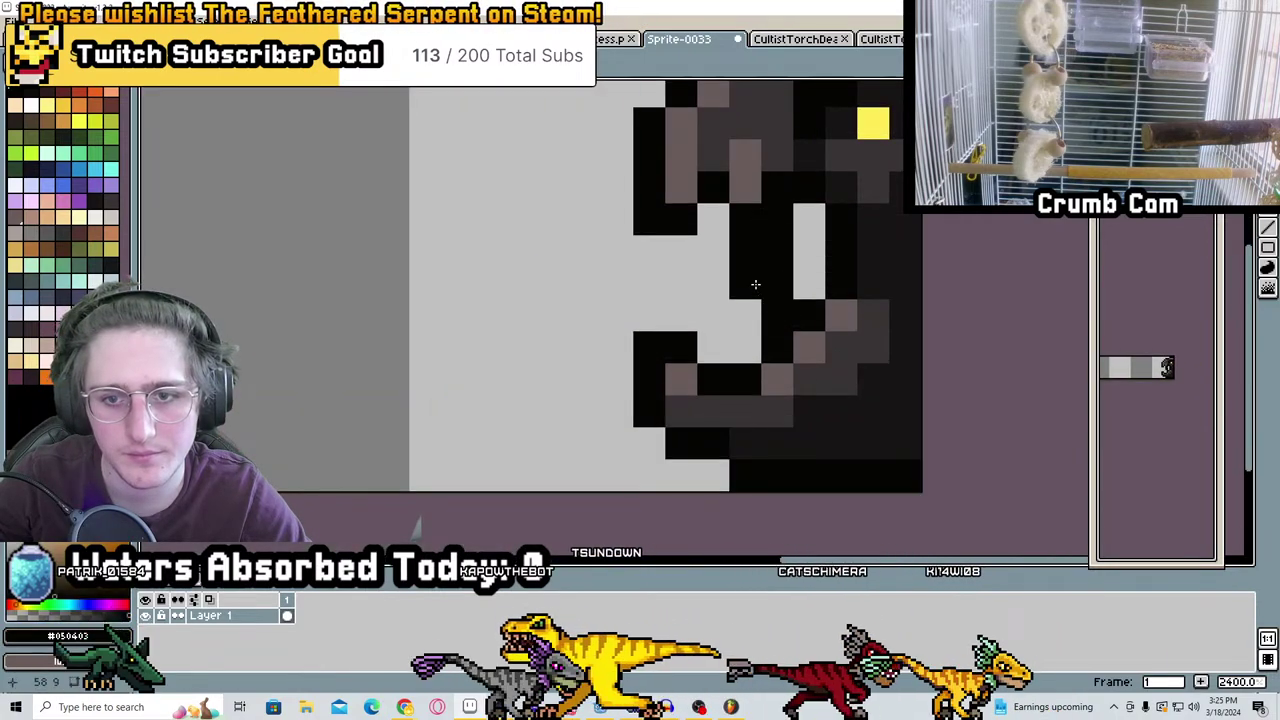
# Add two black pixels under the head's top row
pyautogui.moveTo(713, 250)
pyautogui.mouseDown()
pyautogui.moveTo(713, 282)
pyautogui.moveTo(688, 314)
pyautogui.mouseUp()
pyautogui.scroll(-8, 920, 241)
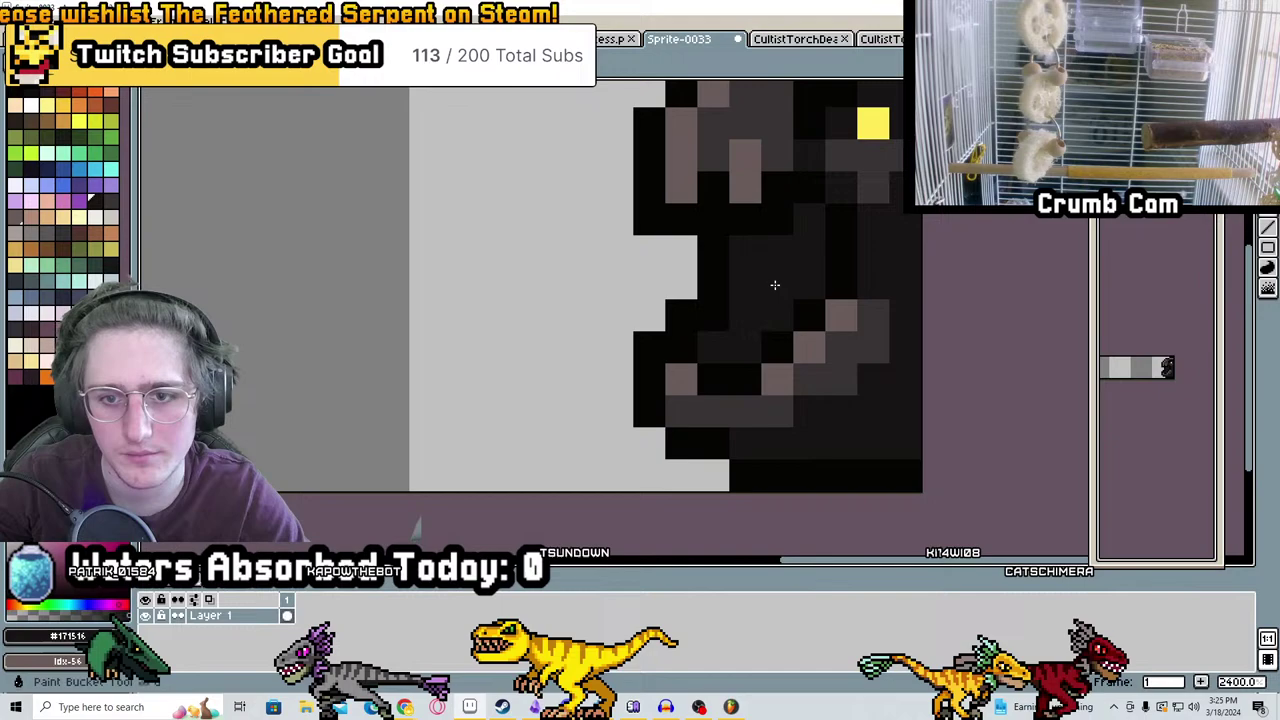
pyautogui.moveTo(917, 260); pyautogui.dragTo(781, 270, button='middle')
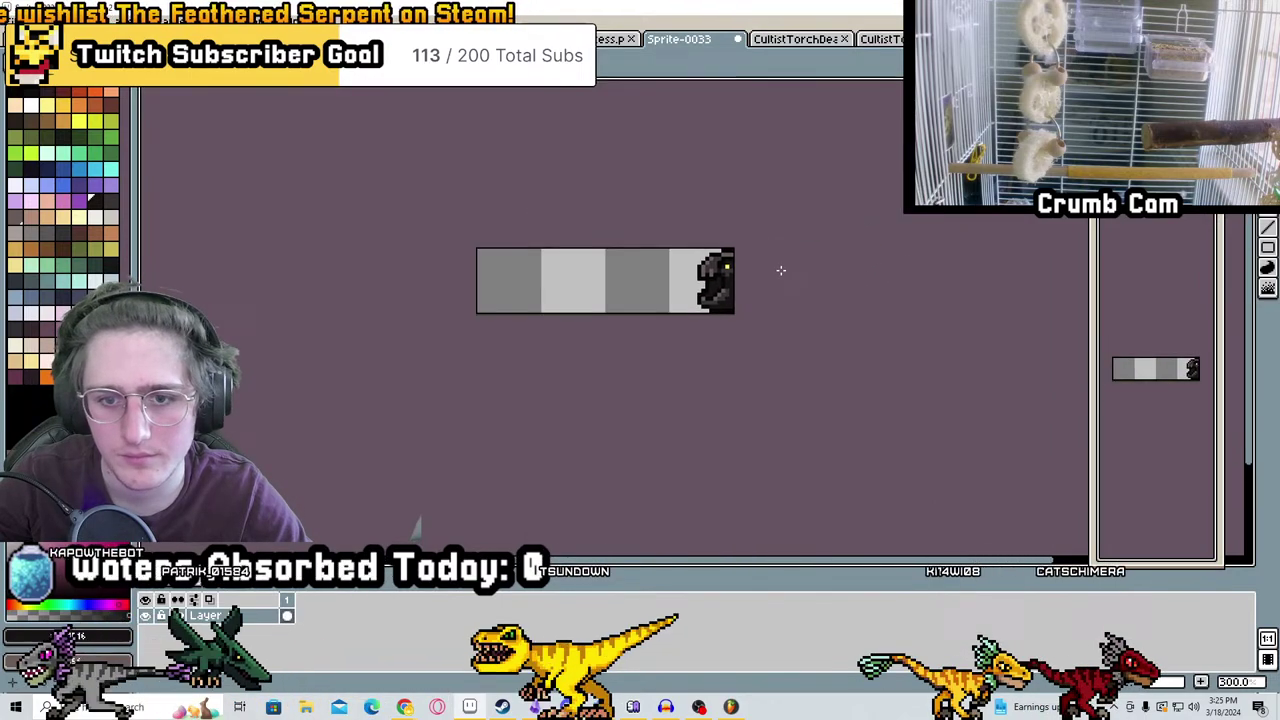
pyautogui.scroll(8, 741, 268)
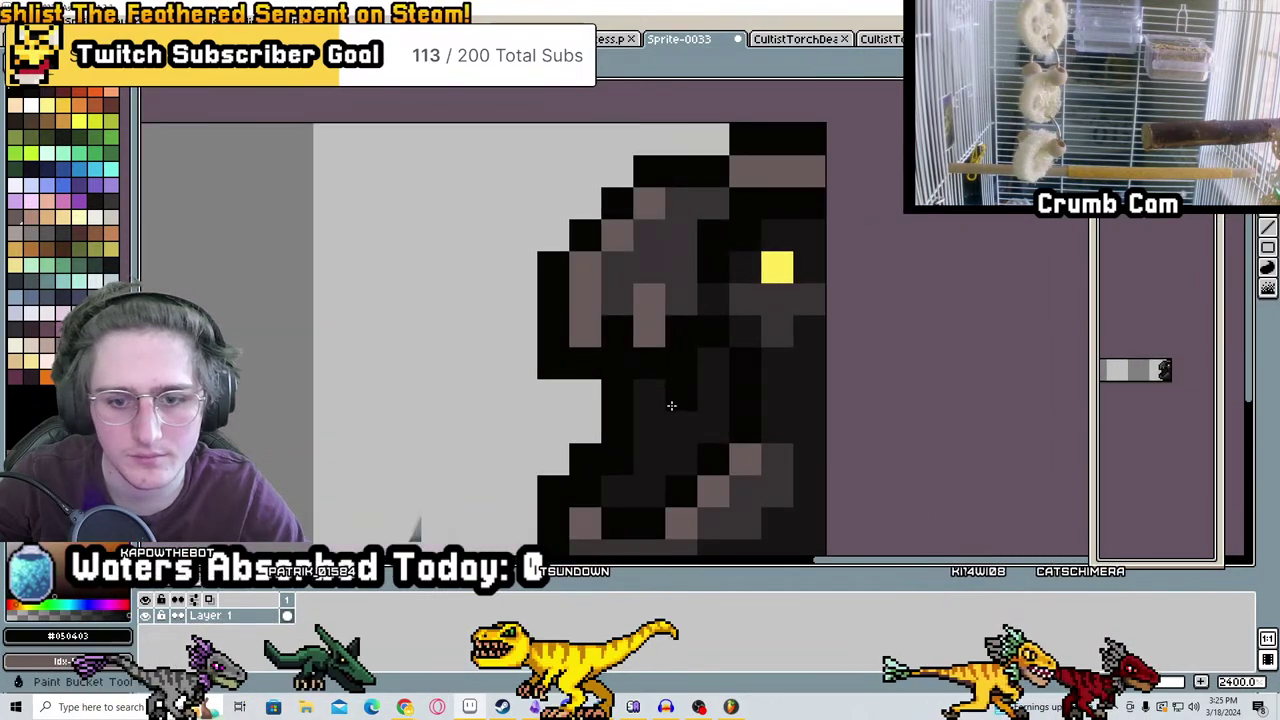
pyautogui.scroll(-6, 796, 373)
pyautogui.scroll(-2, 796, 373)
pyautogui.moveTo(863, 371); pyautogui.dragTo(751, 338, button='middle')
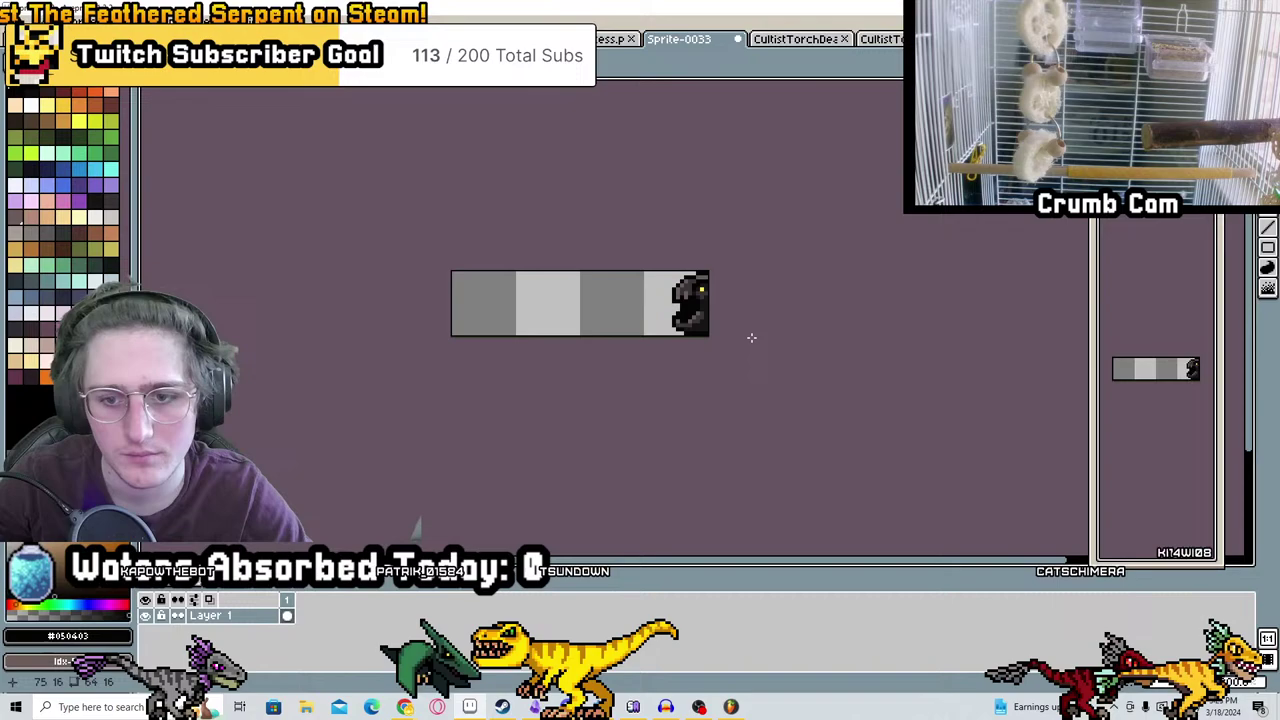
pyautogui.scroll(3, 712, 313)
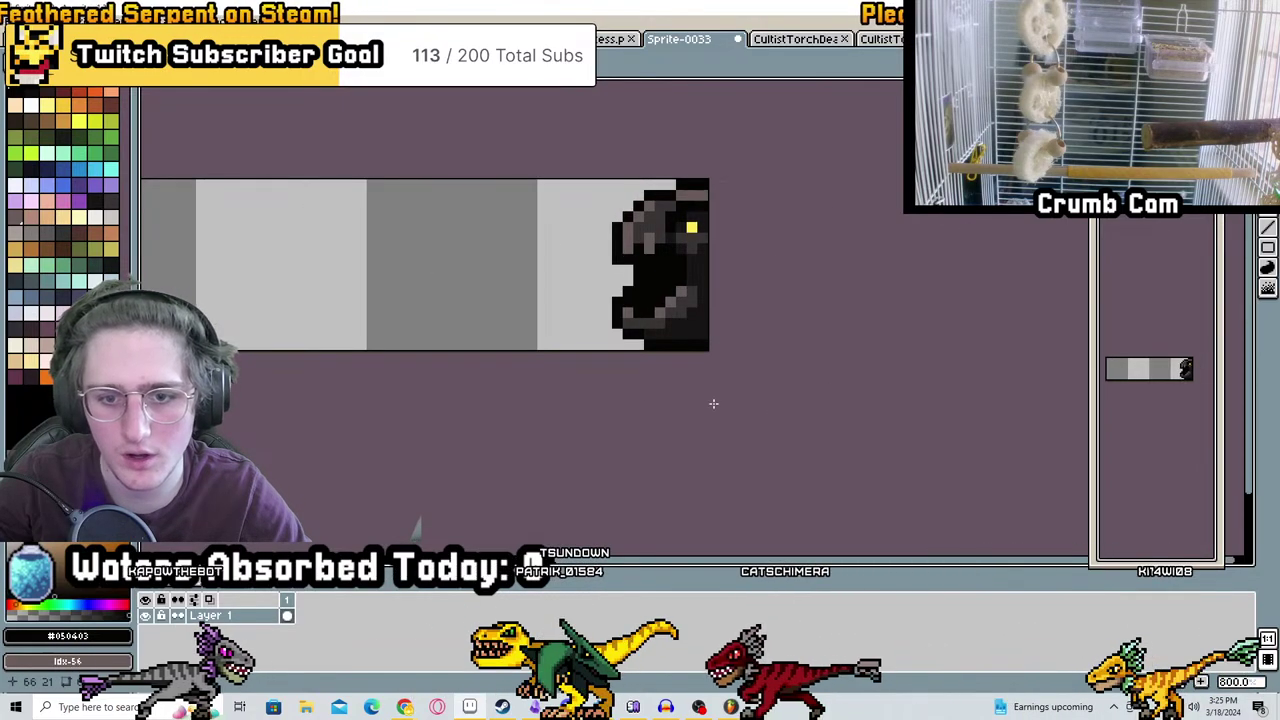
pyautogui.scroll(2, 645, 320)
# Erase the stray black pixels along the jaw's bottom edge
pyautogui.click(624, 373)
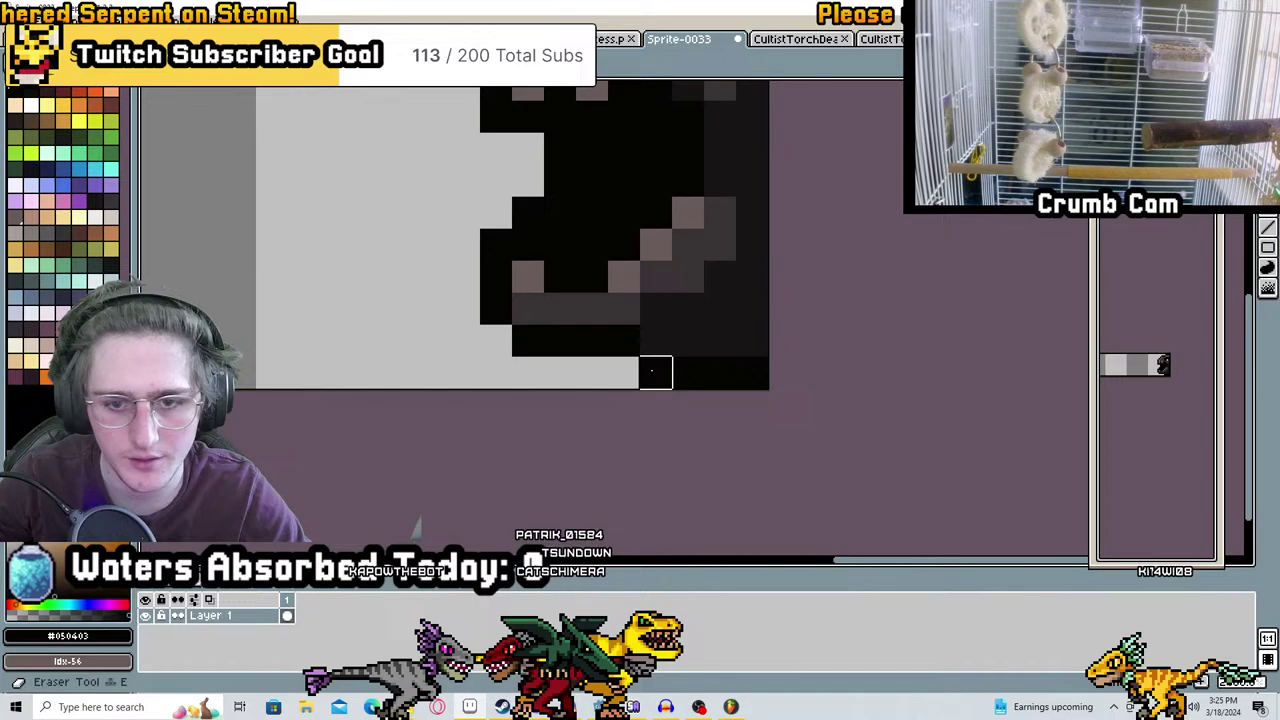
pyautogui.press('b')
pyautogui.press('e')
pyautogui.moveTo(656, 372); pyautogui.dragTo(688, 372)
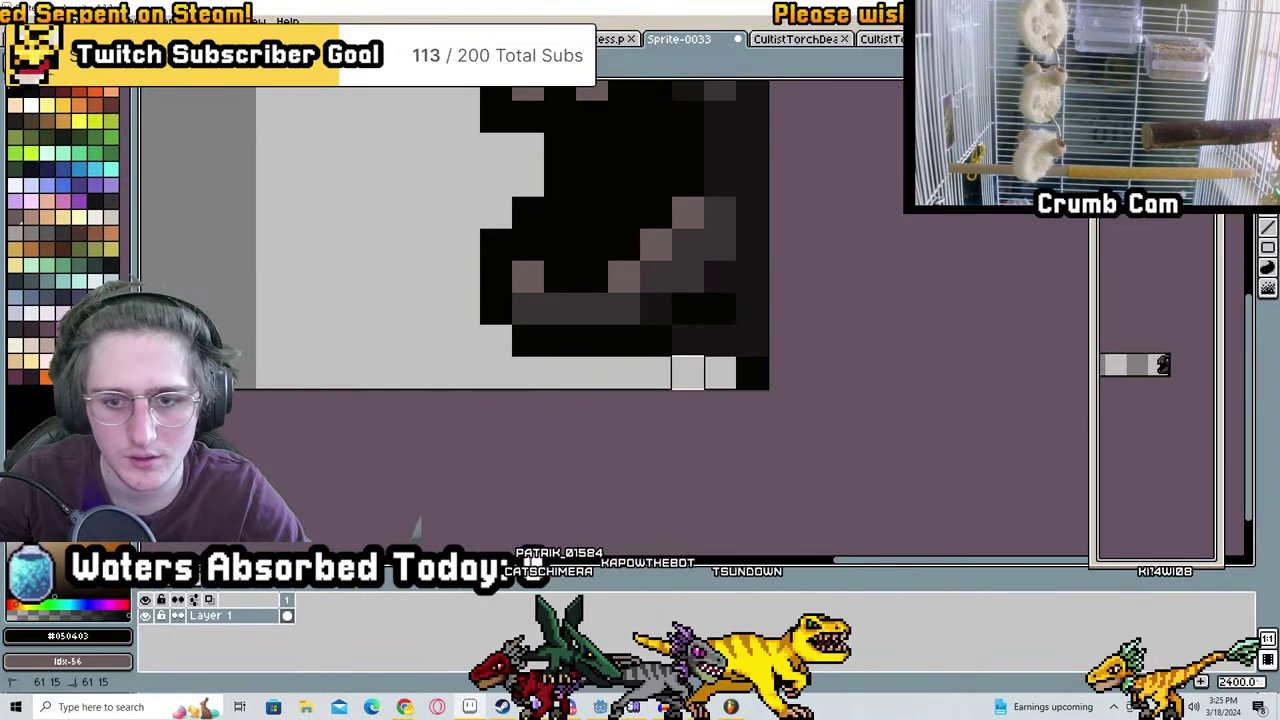
pyautogui.click(688, 340)
pyautogui.press('b')
# Place a grey pixel on the light part of the bar
pyautogui.scroll(-7, 812, 276)
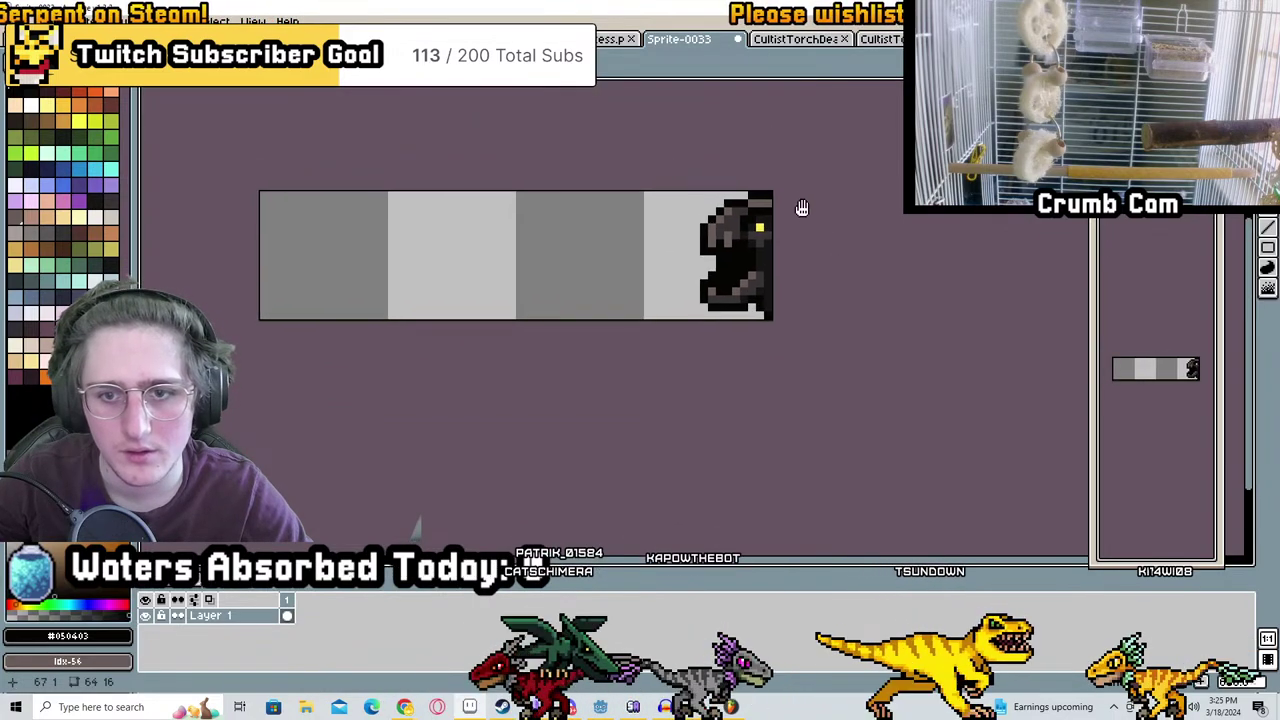
pyautogui.scroll(5, 755, 250)
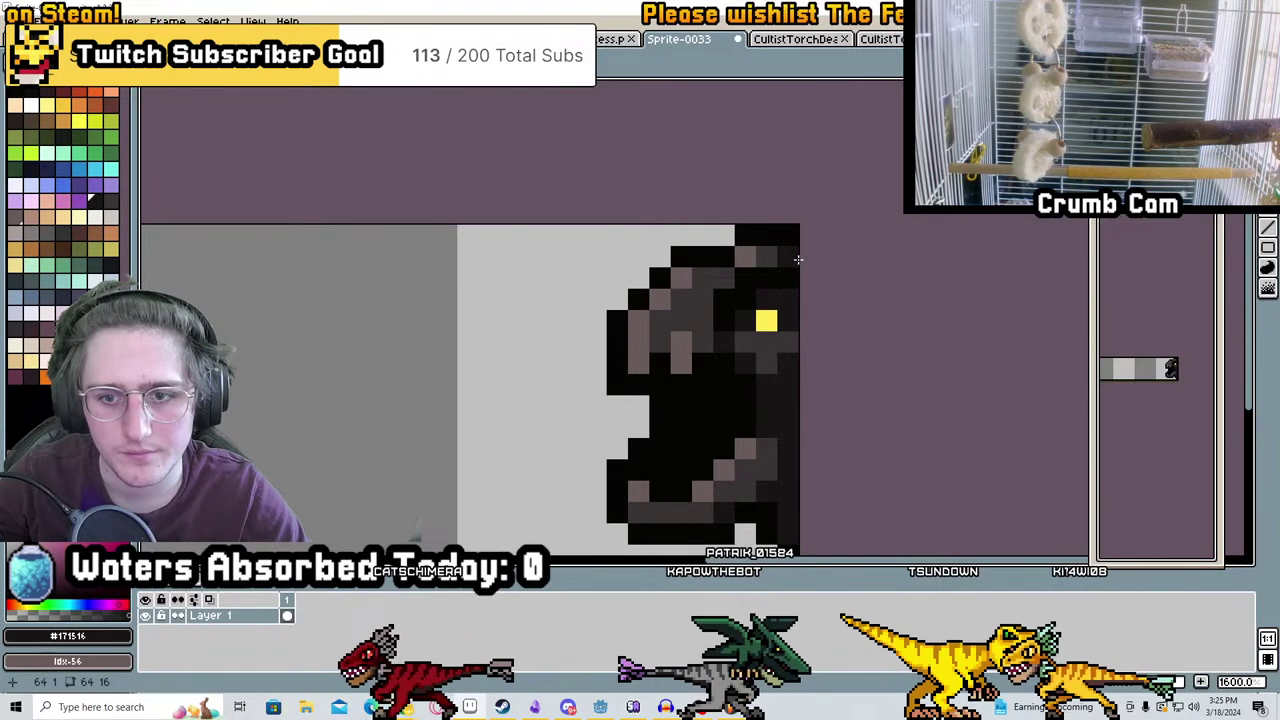
pyautogui.scroll(-4, 800, 270)
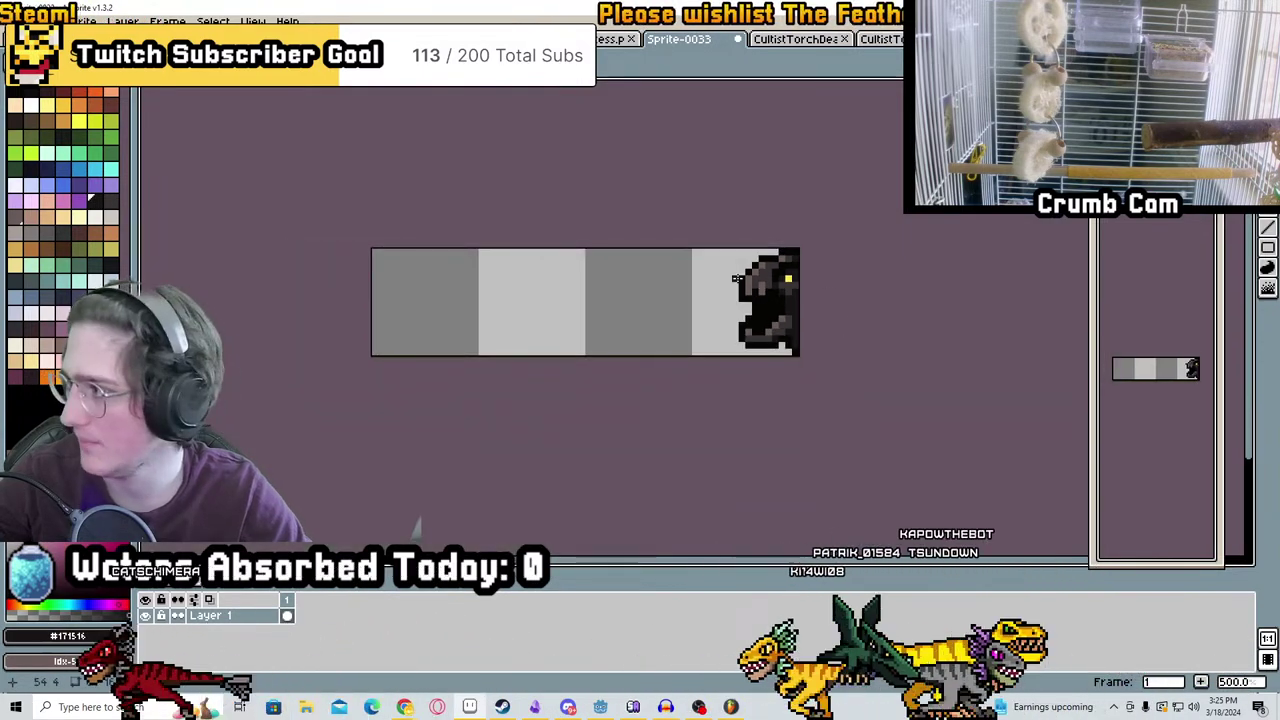
pyautogui.hscroll(-3, 922, 279)
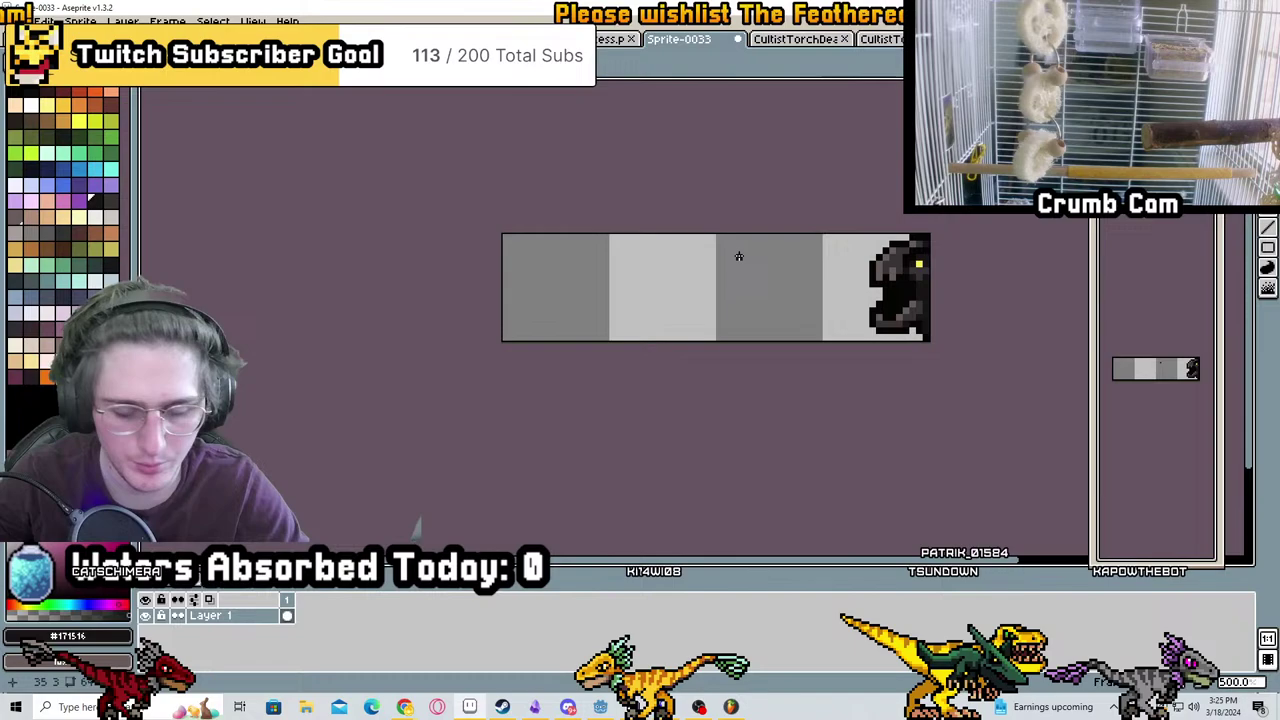
pyautogui.click(697, 269)
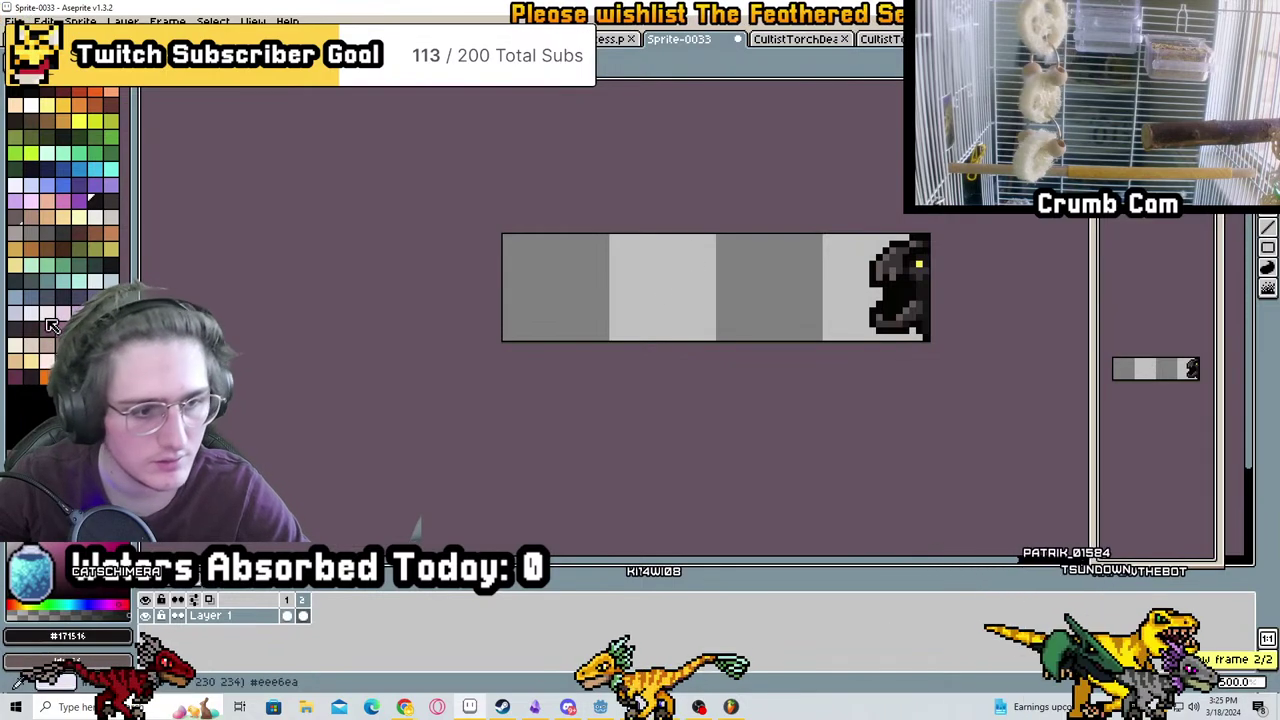
# Draw an orange flame outline line from the dragon's mouth extending left
pyautogui.scroll(2, 900, 363)
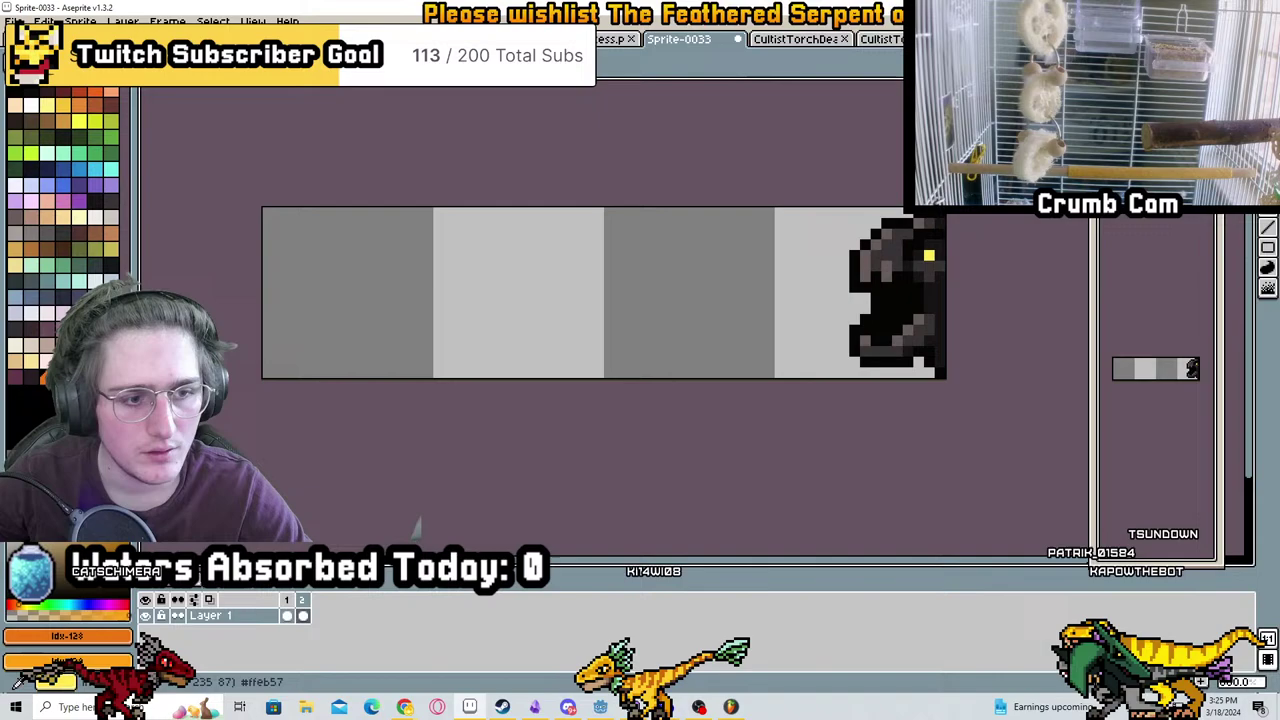
pyautogui.scroll(2, 858, 303)
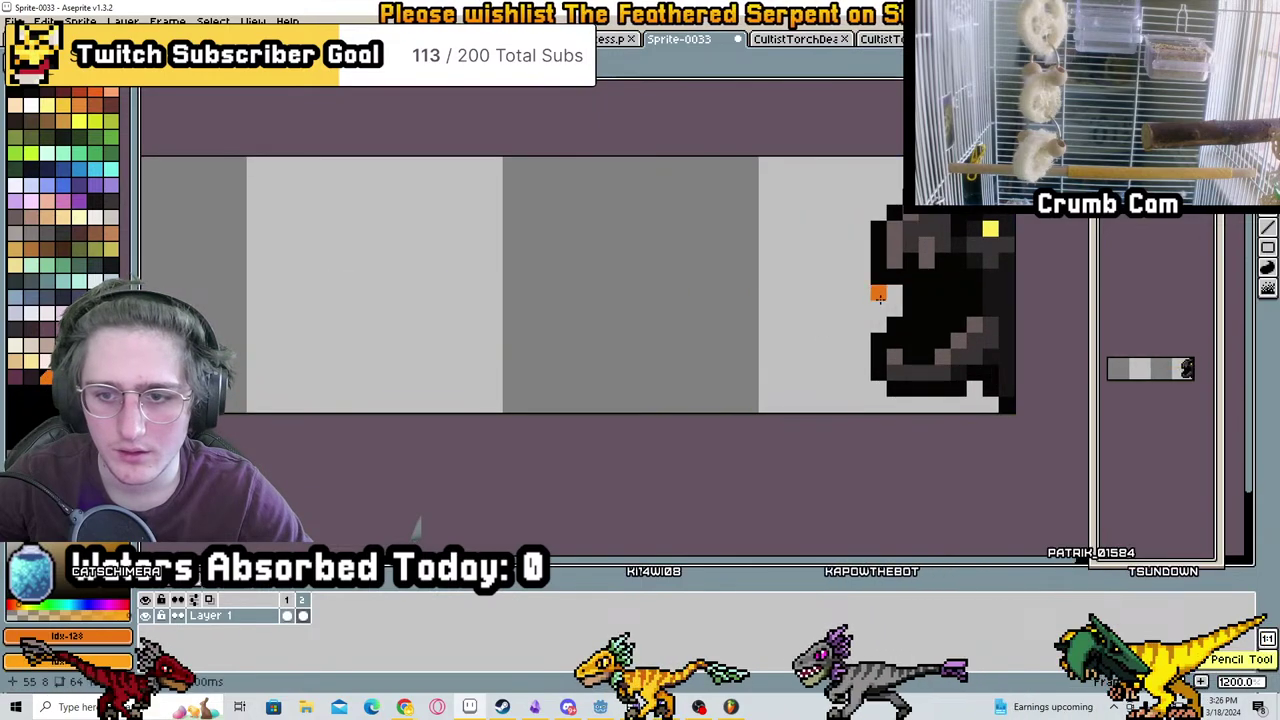
pyautogui.keyDown('shift'); pyautogui.click(806, 243); pyautogui.keyUp('shift')
pyautogui.hscroll(-2, 500, 280)
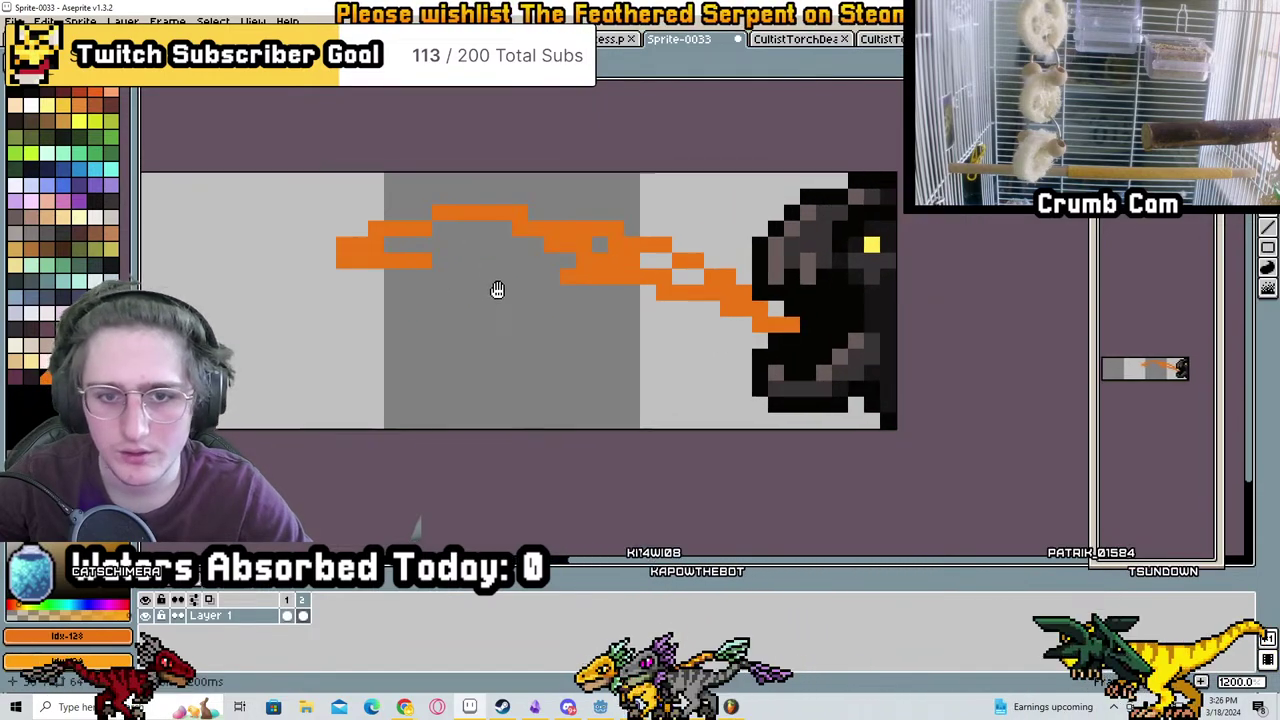
pyautogui.hscroll(6, 500, 280)
pyautogui.keyDown('shift'); pyautogui.click(628, 275); pyautogui.keyUp('shift')
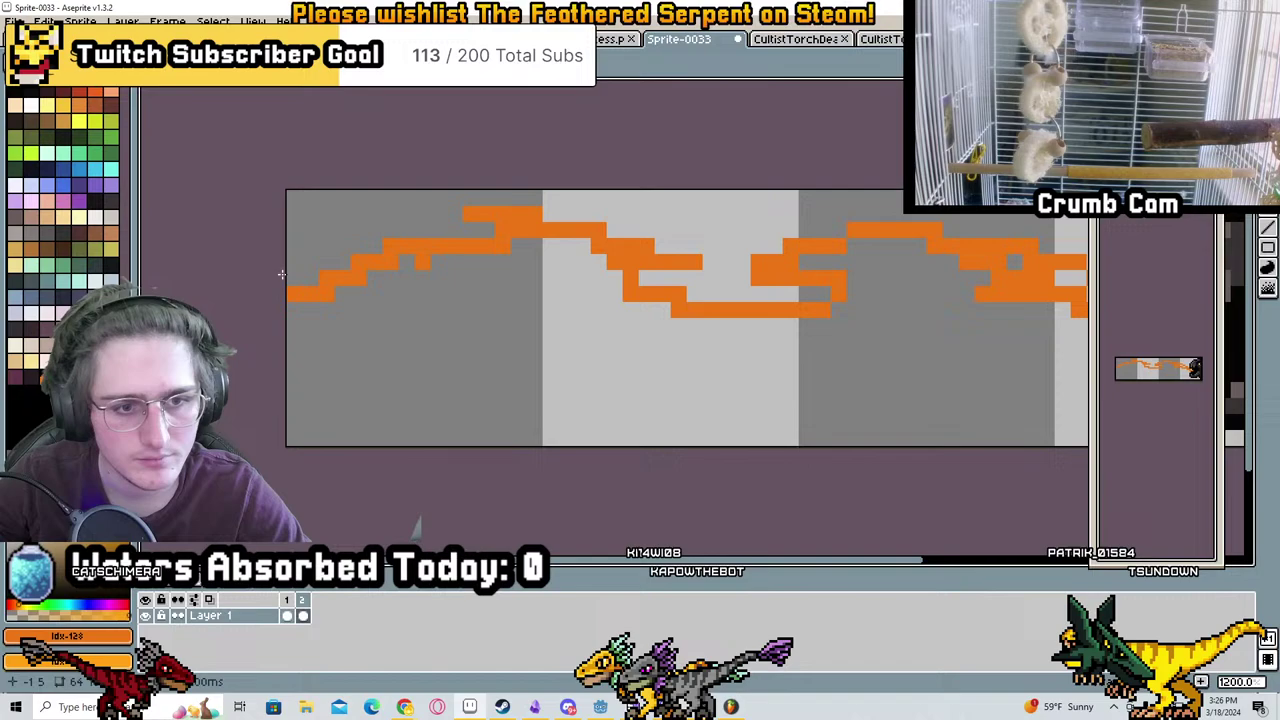
pyautogui.scroll(-3, 282, 274)
pyautogui.hscroll(2, 282, 274)
# Add orange flame strokes along the bottom and near the mouth, undoing the last ones
pyautogui.moveTo(248, 252)
pyautogui.mouseDown()
pyautogui.moveTo(517, 272)
pyautogui.moveTo(700, 235)
pyautogui.mouseUp()
pyautogui.keyDown('shift'); pyautogui.click(598, 190); pyautogui.keyUp('shift')
pyautogui.moveTo(600, 265); pyautogui.dragTo(714, 290)
pyautogui.hscroll(2, 650, 280)
pyautogui.scroll(1, 650, 280)
pyautogui.keyDown('shift'); pyautogui.click(955, 235); pyautogui.keyUp('shift')
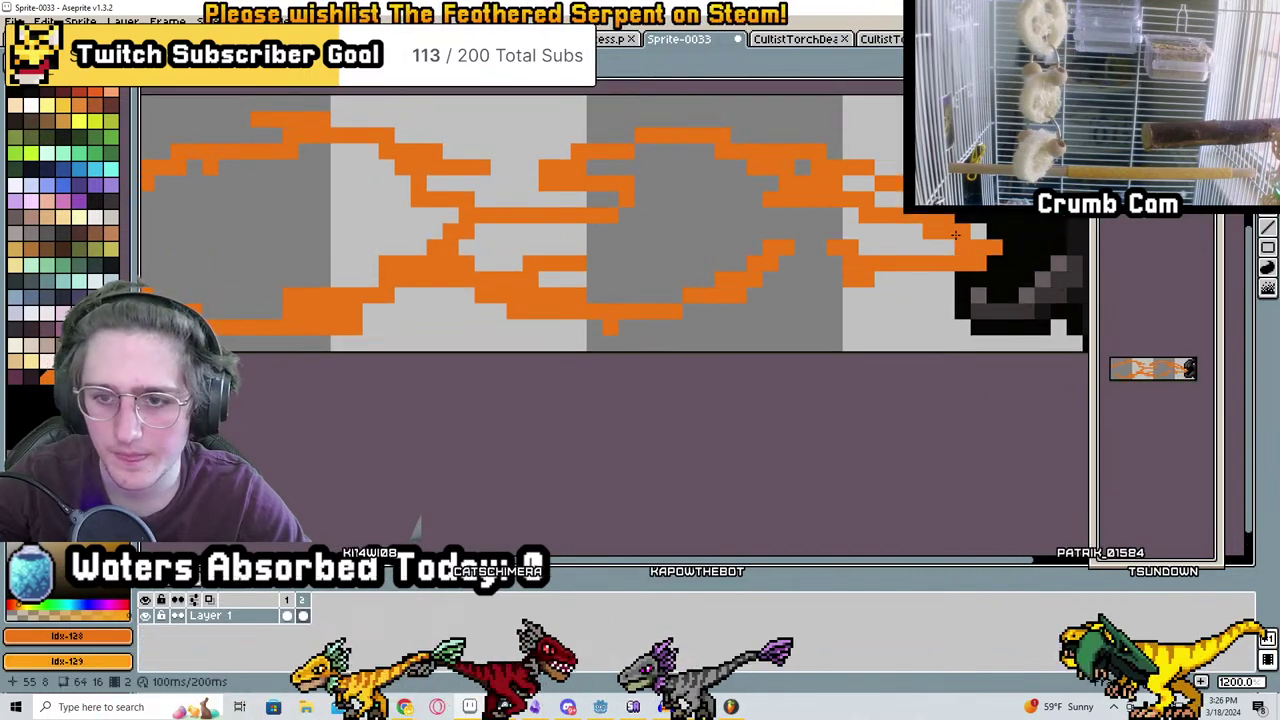
pyautogui.hscroll(-3, 751, 240)
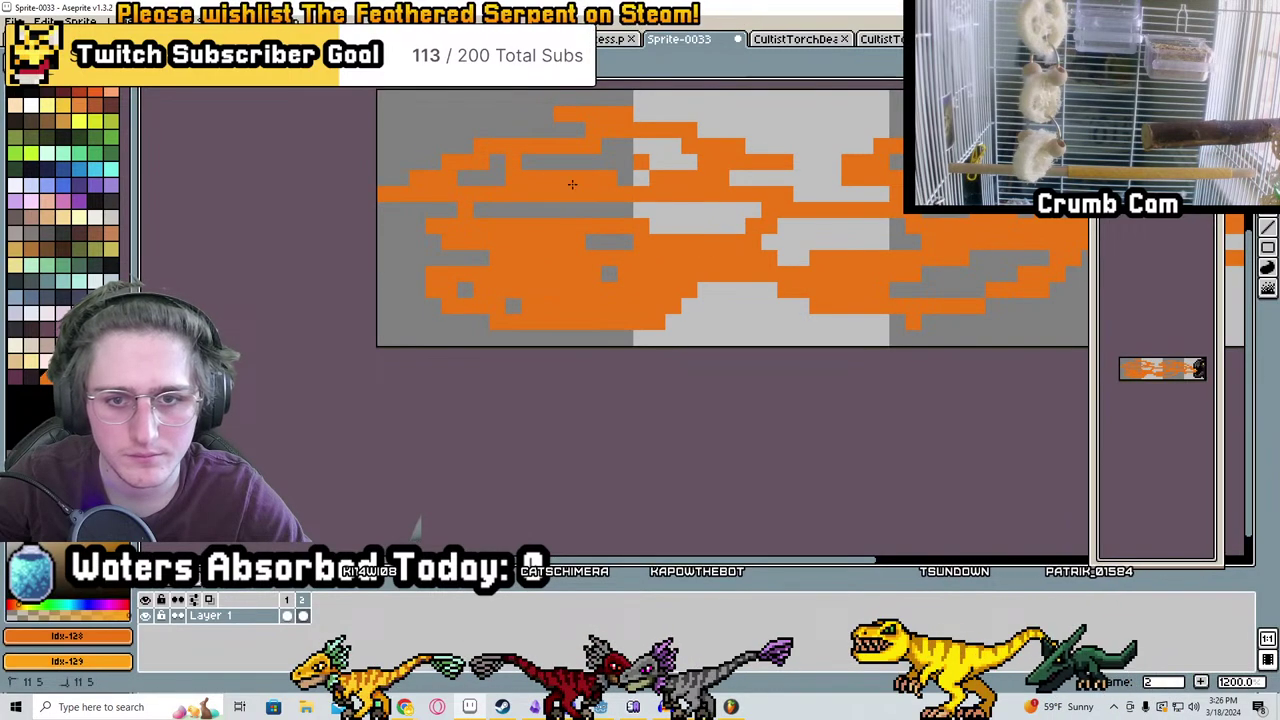
pyautogui.hscroll(3, 531, 220)
pyautogui.scroll(1, 531, 220)
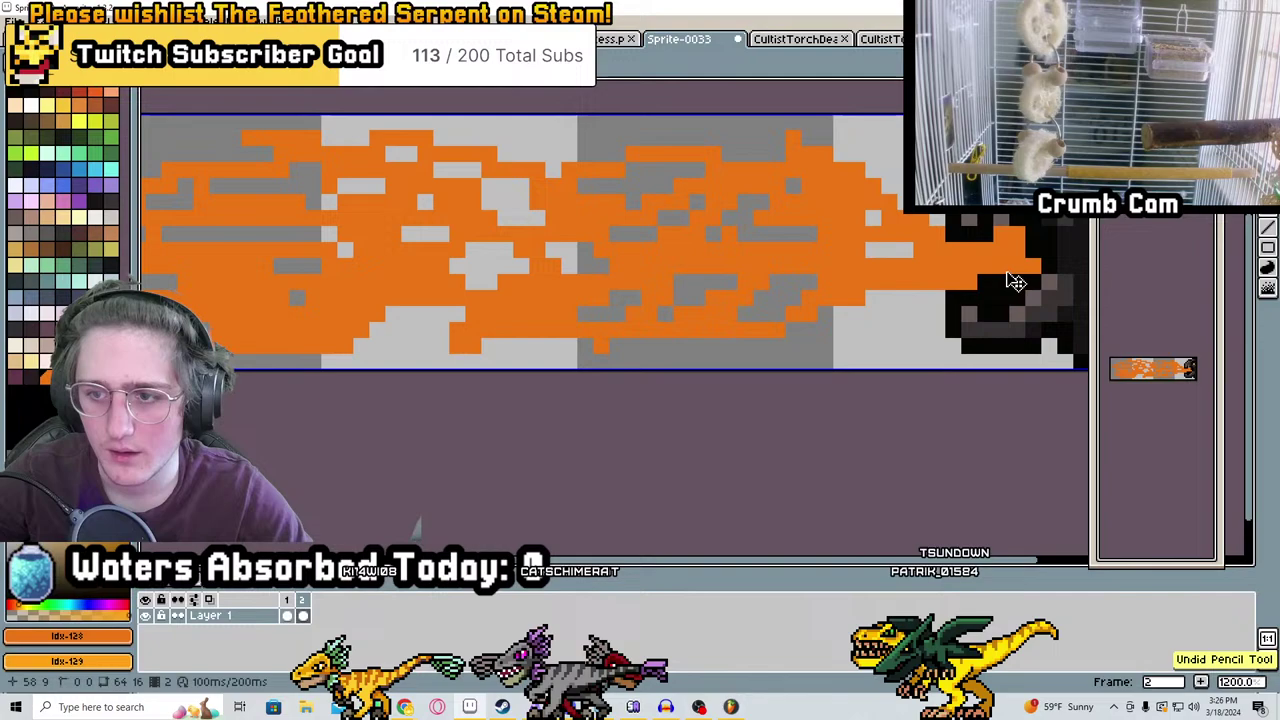
pyautogui.hotkey('ctrl', 'z')
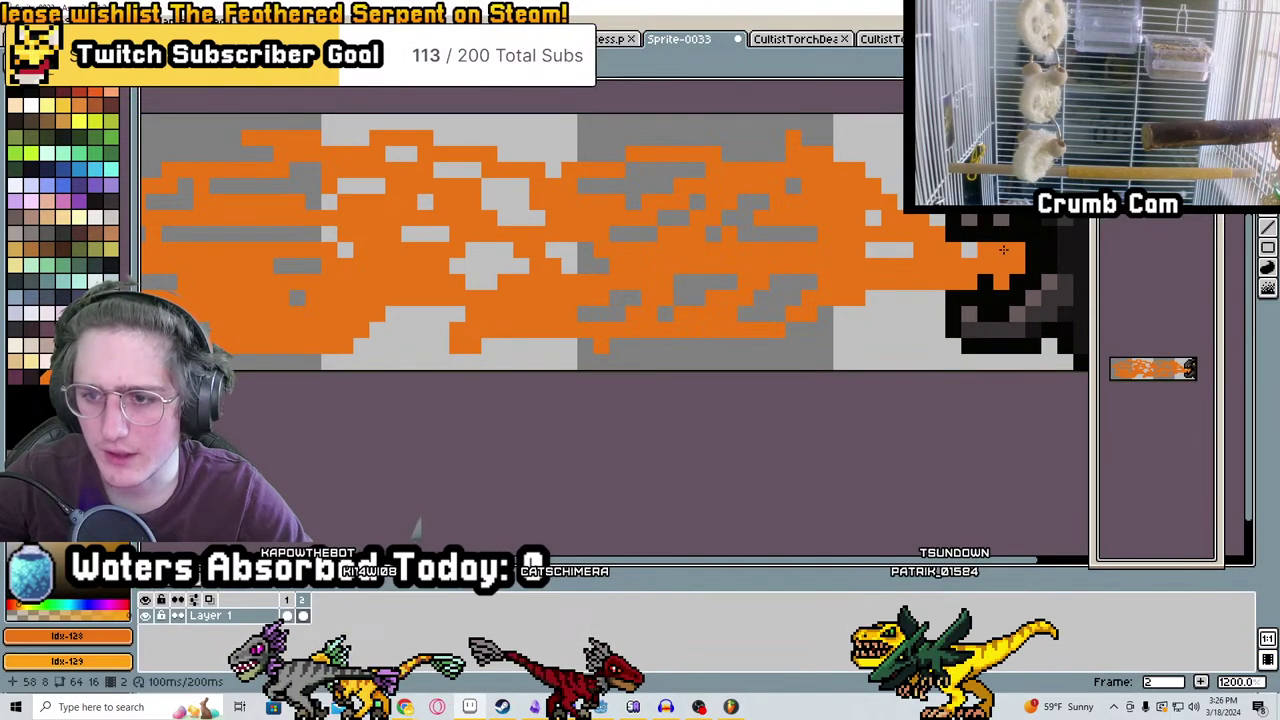
pyautogui.scroll(-3, 1026, 249)
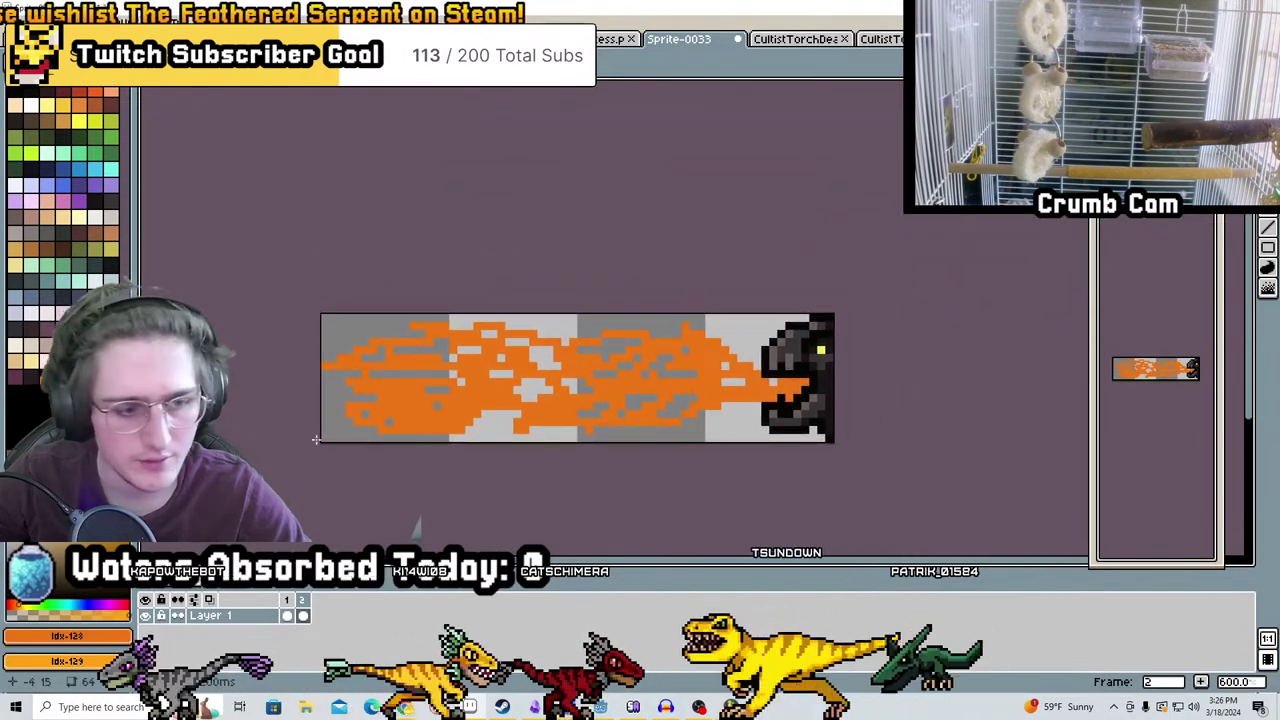
pyautogui.scroll(3, 512, 450)
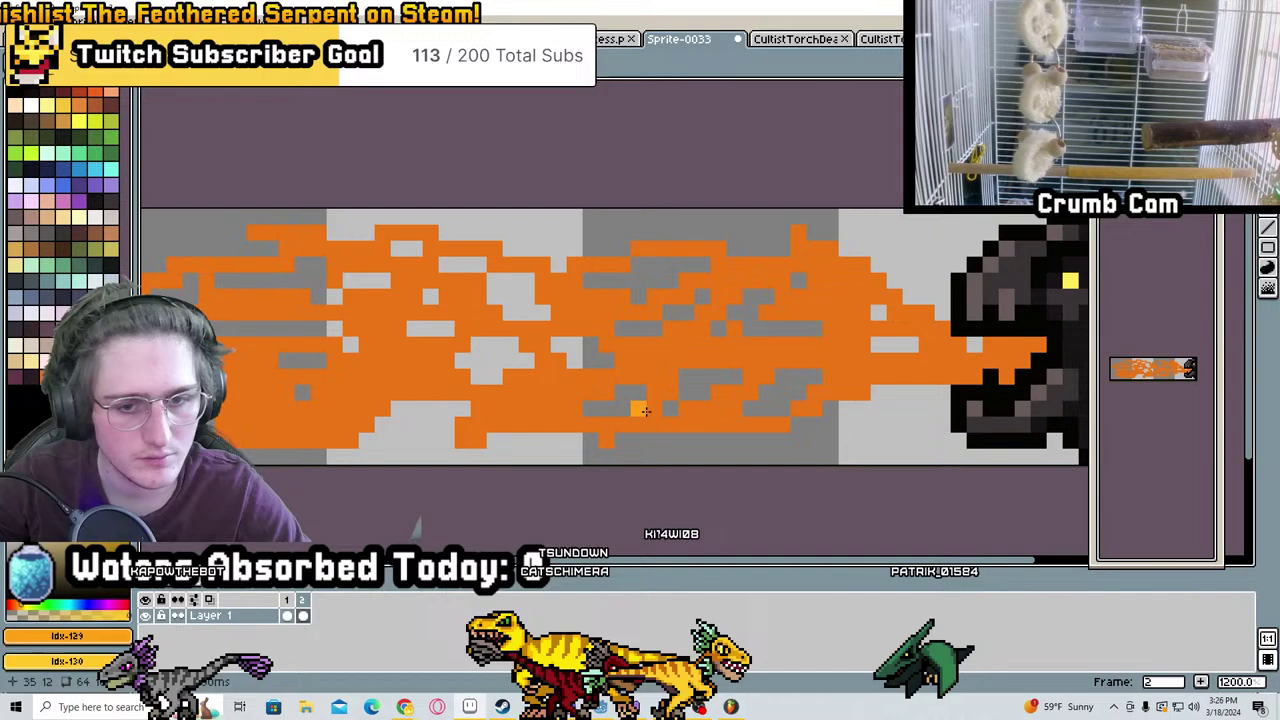
pyautogui.hscroll(-3, 600, 350)
pyautogui.moveTo(462, 305); pyautogui.dragTo(604, 292)
pyautogui.moveTo(700, 340); pyautogui.dragTo(782, 330)
pyautogui.moveTo(556, 290); pyautogui.dragTo(654, 285)
pyautogui.moveTo(686, 340)
pyautogui.mouseDown()
pyautogui.moveTo(464, 432)
pyautogui.moveTo(665, 347)
pyautogui.mouseUp()
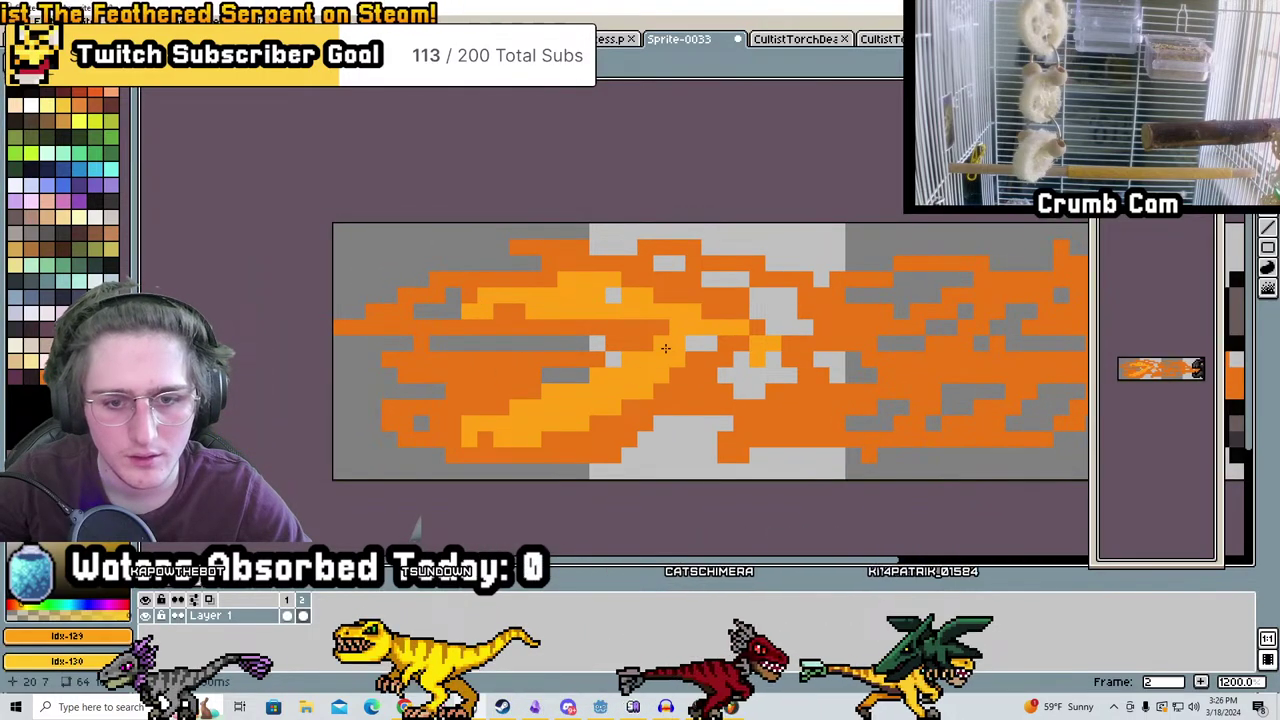
pyautogui.hscroll(3, 792, 328)
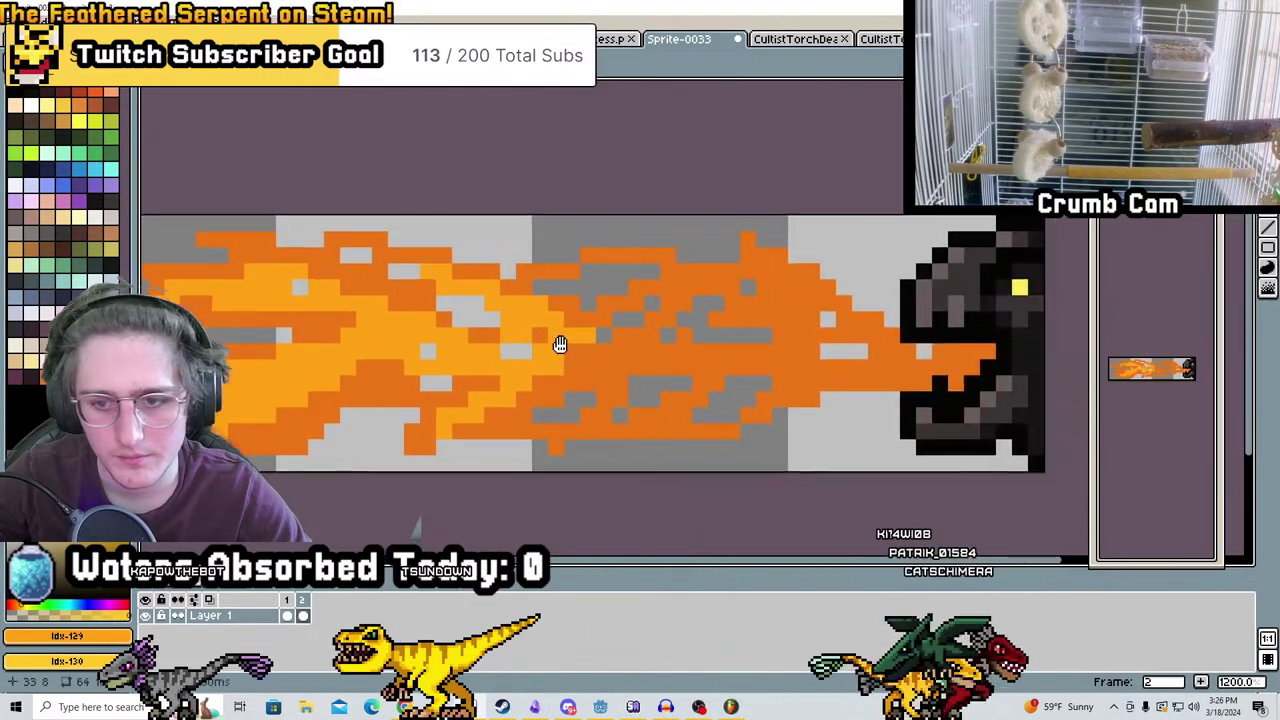
pyautogui.moveTo(560, 343); pyautogui.dragTo(773, 303)
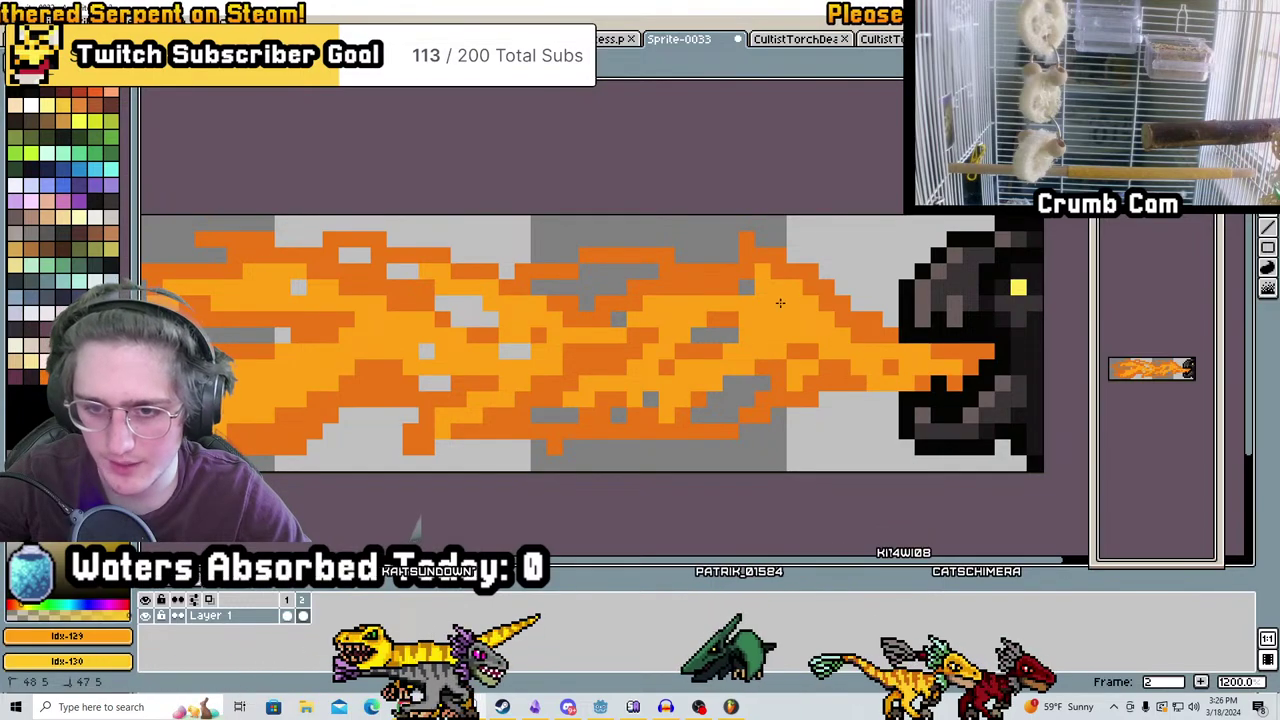
pyautogui.moveTo(725, 298); pyautogui.dragTo(840, 285, button='middle')
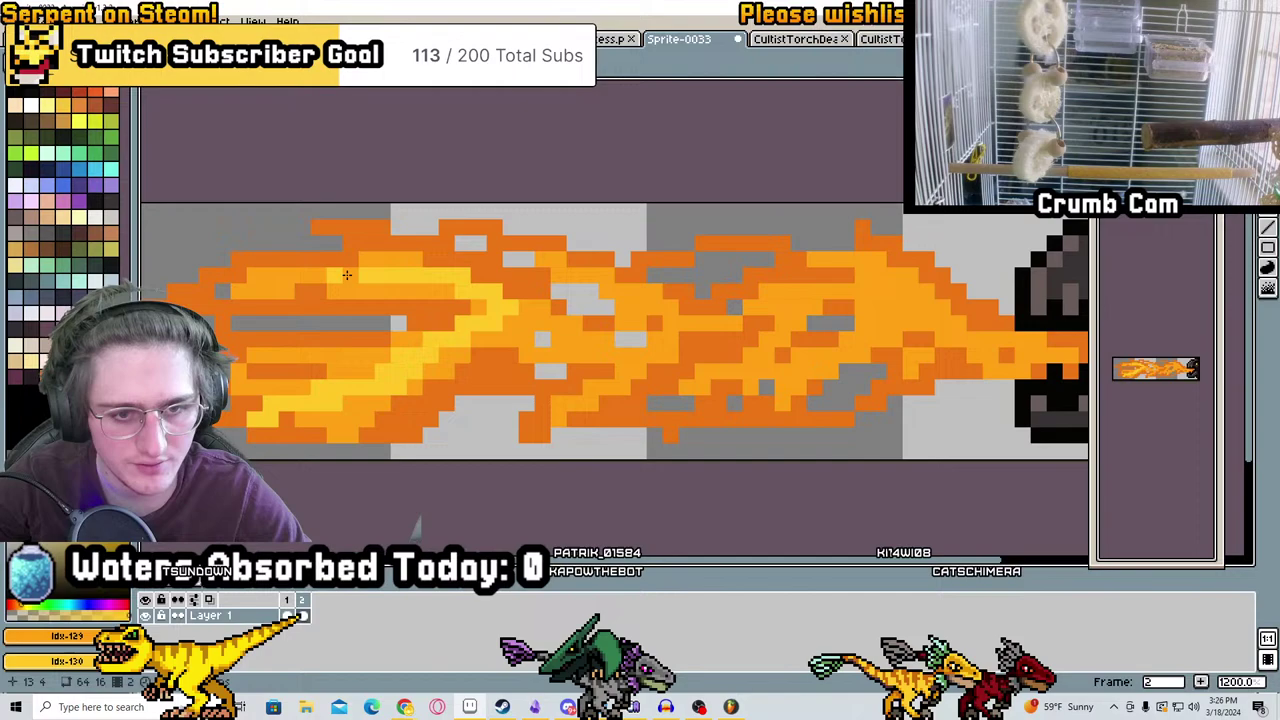
pyautogui.moveTo(571, 397); pyautogui.dragTo(444, 417, button='middle')
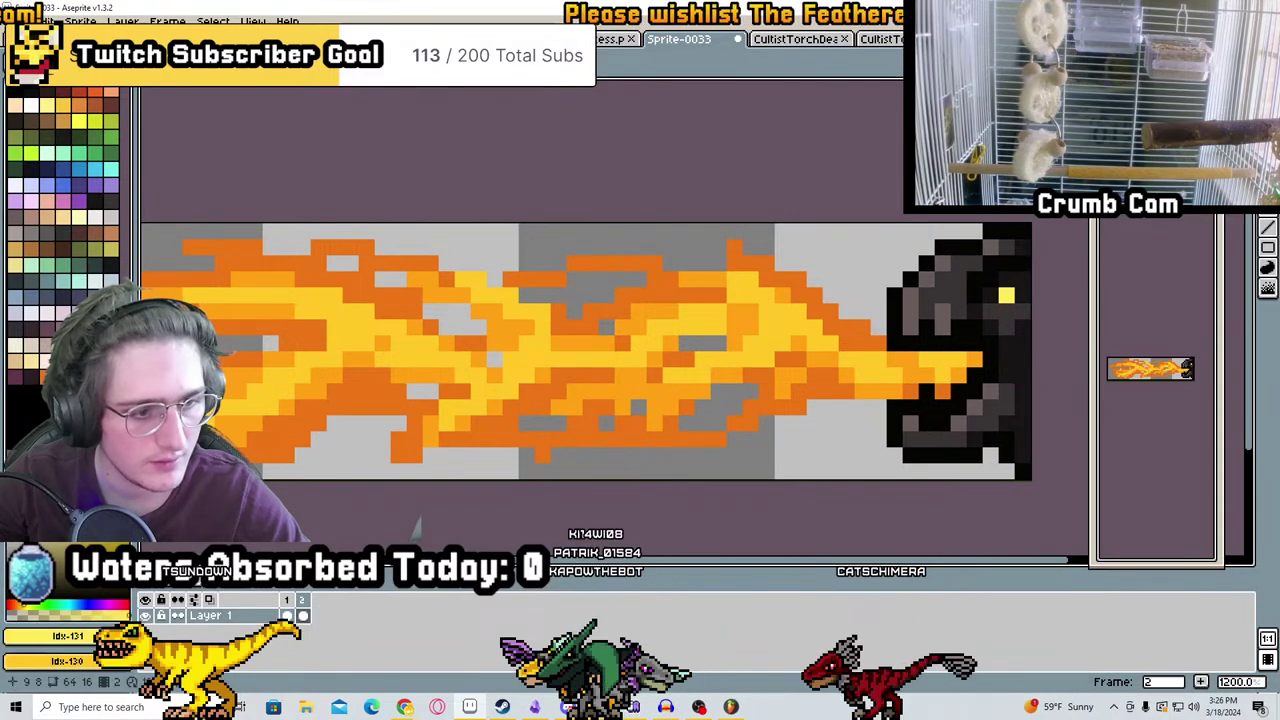
pyautogui.moveTo(243, 421); pyautogui.dragTo(605, 415, button='middle')
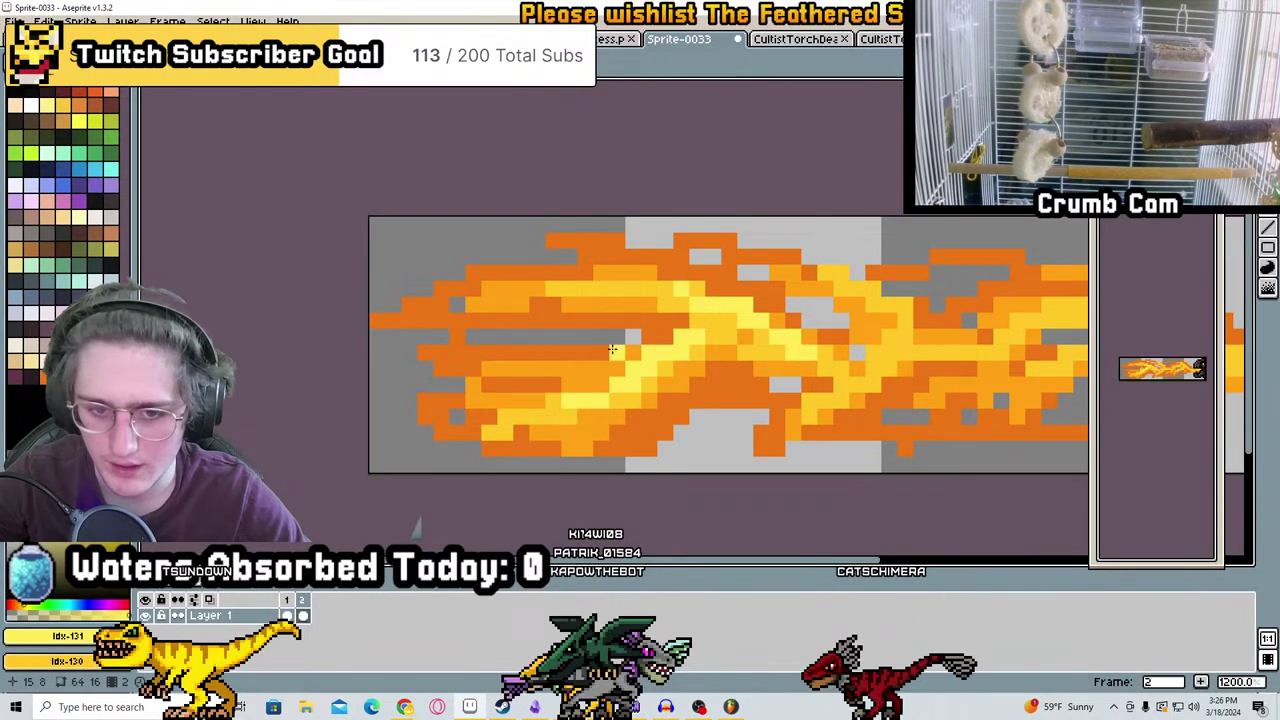
pyautogui.moveTo(729, 385); pyautogui.dragTo(378, 395, button='middle')
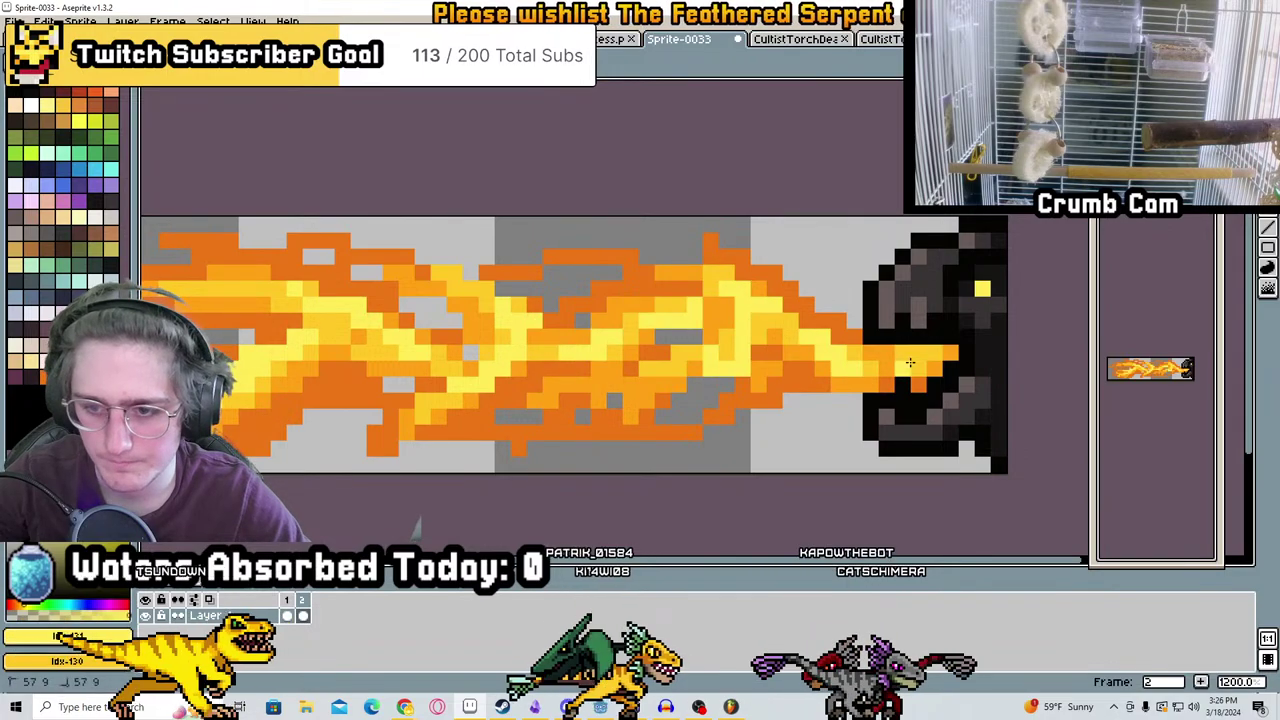
pyautogui.scroll(-7, 910, 362)
pyautogui.scroll(5, 774, 362)
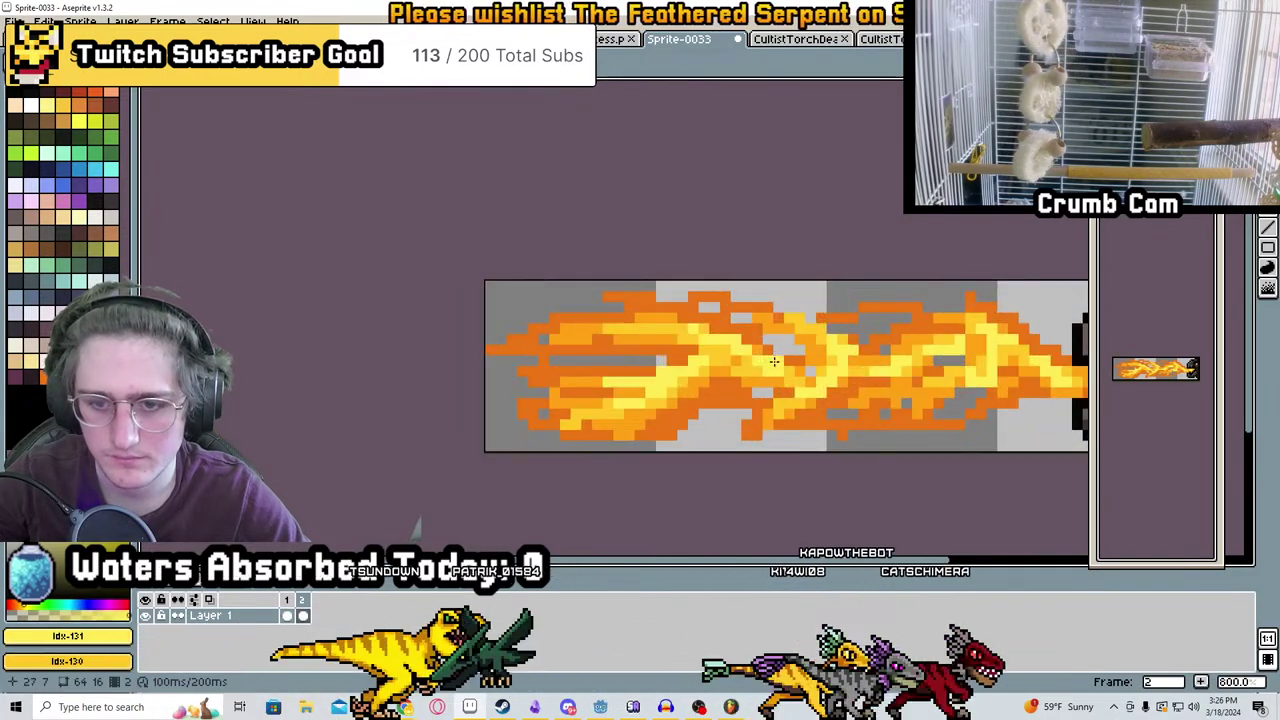
pyautogui.scroll(2, 774, 362)
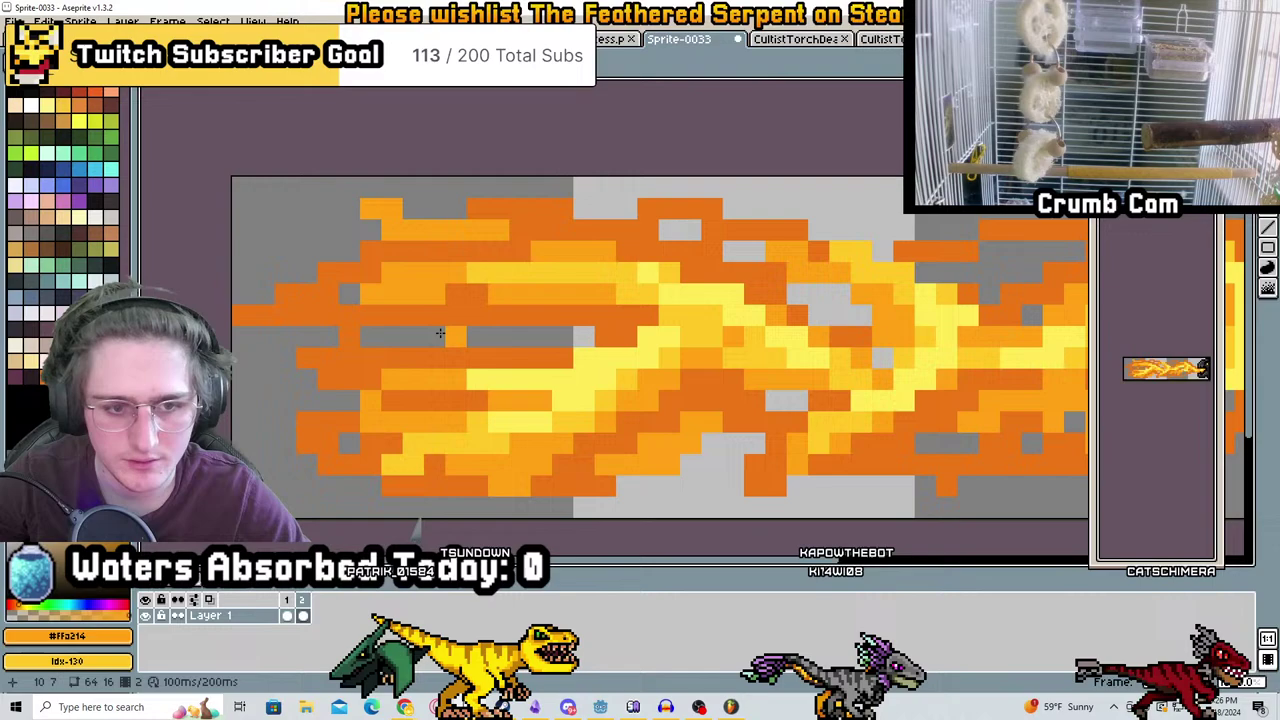
pyautogui.keyDown('shift'); pyautogui.hscroll(3, 480, 280); pyautogui.keyUp('shift')
# Select the orange and light yellow flame swatches as primary and secondary colours
pyautogui.moveTo(845, 259); pyautogui.dragTo(702, 248, button='middle')
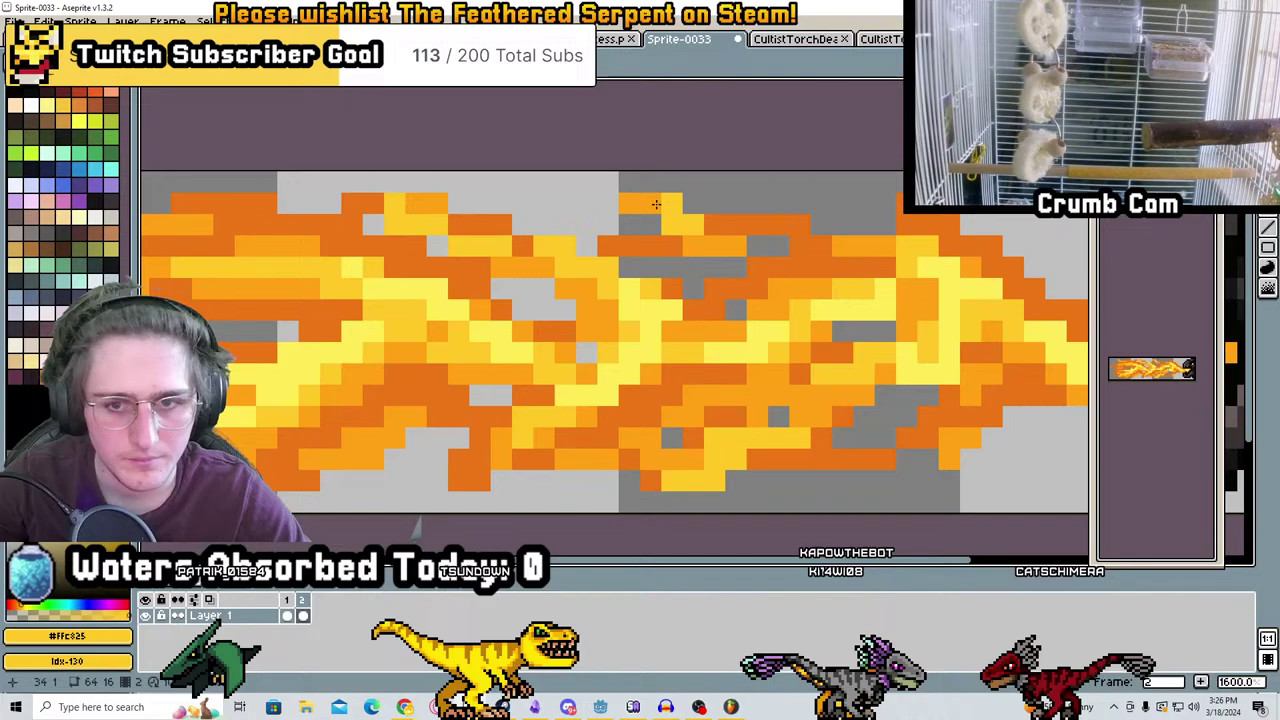
pyautogui.moveTo(656, 204); pyautogui.dragTo(1039, 198, button='middle')
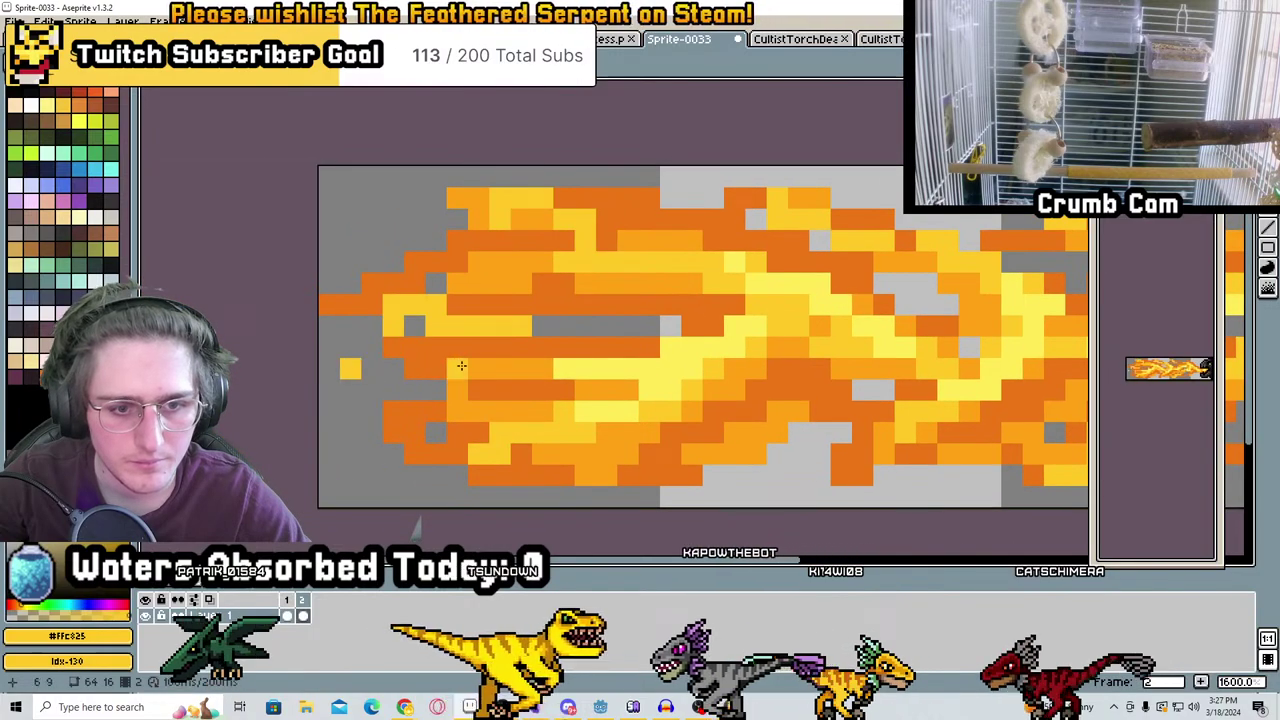
pyautogui.scroll(-6, 620, 365)
pyautogui.scroll(-1, 696, 384)
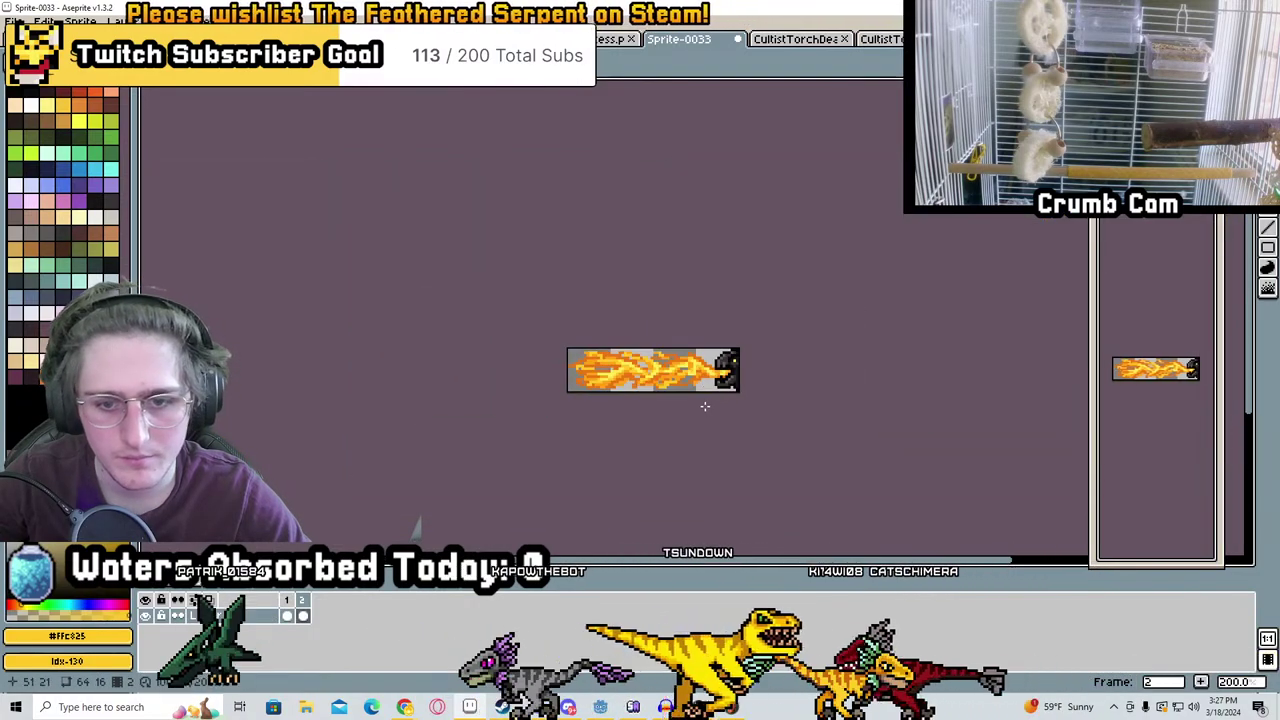
pyautogui.scroll(-1, 705, 405)
pyautogui.scroll(7, 705, 403)
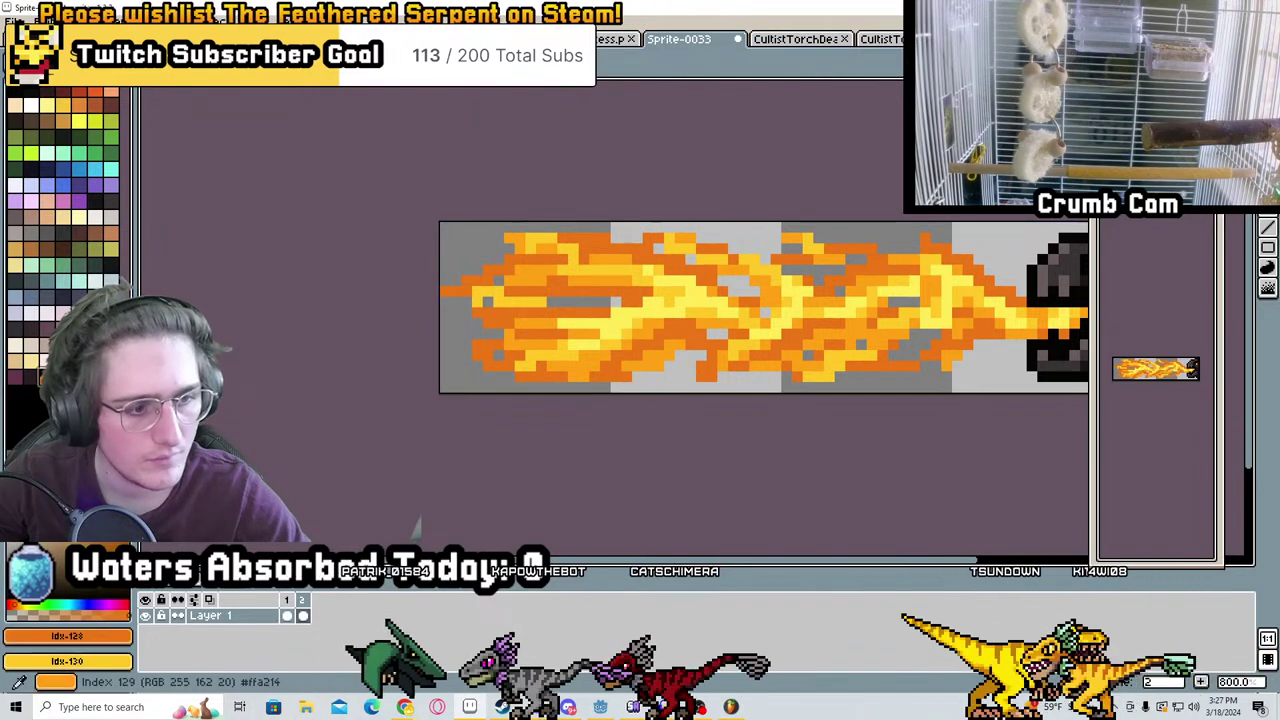
pyautogui.click(60, 330)
pyautogui.click(76, 330)
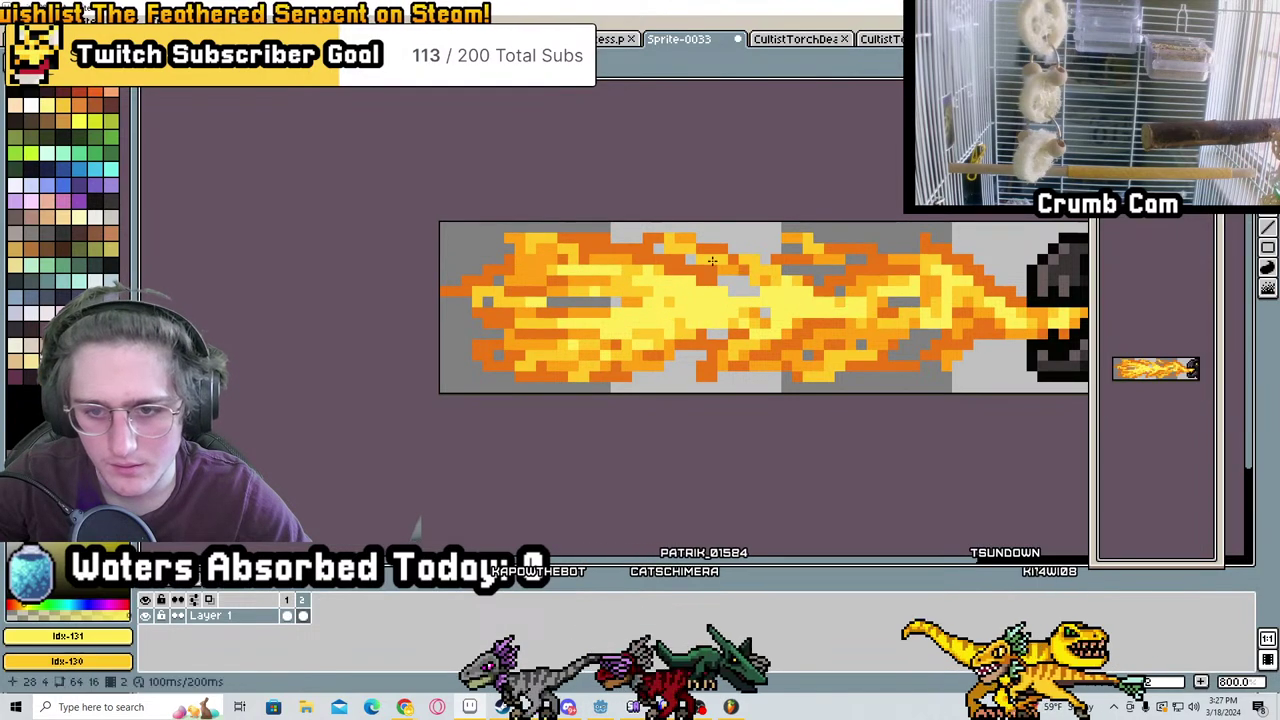
# Paint light yellow highlights and lighter orange over the upper flame
pyautogui.moveTo(901, 265); pyautogui.dragTo(705, 287, button='middle')
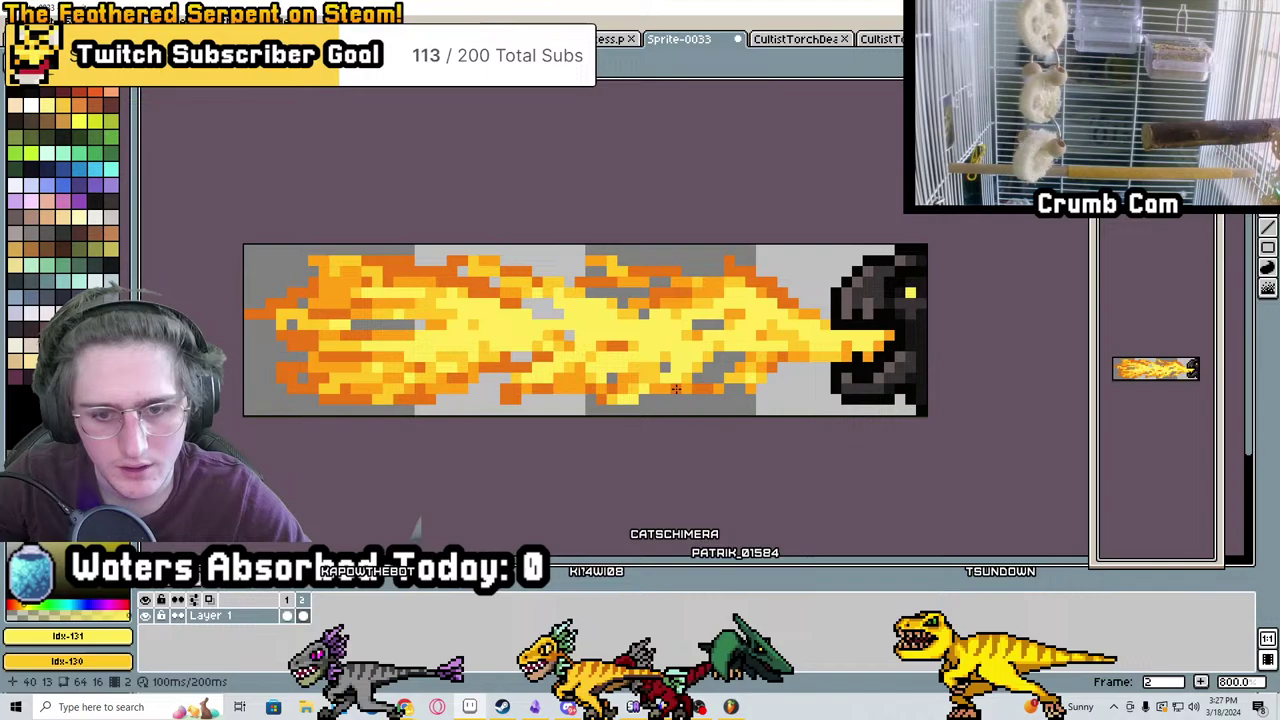
pyautogui.scroll(-4, 703, 365)
pyautogui.scroll(-3, 726, 353)
pyautogui.scroll(8, 851, 241)
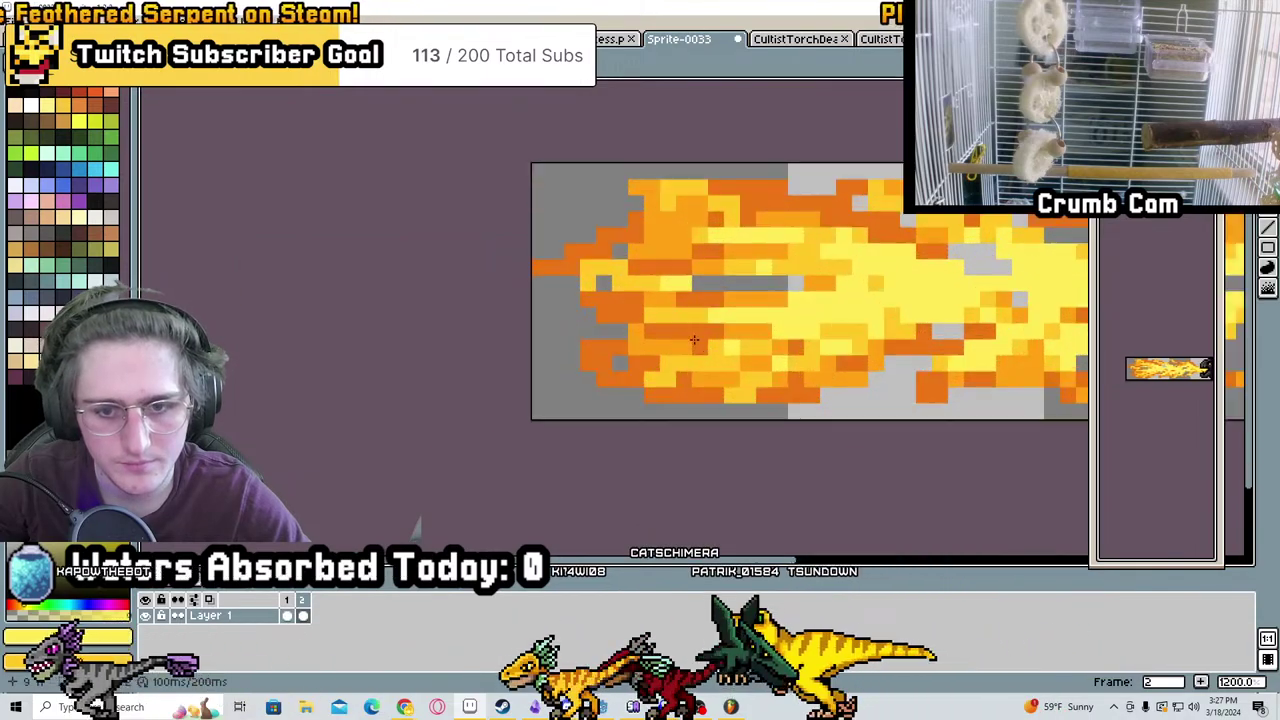
pyautogui.scroll(-5, 851, 241)
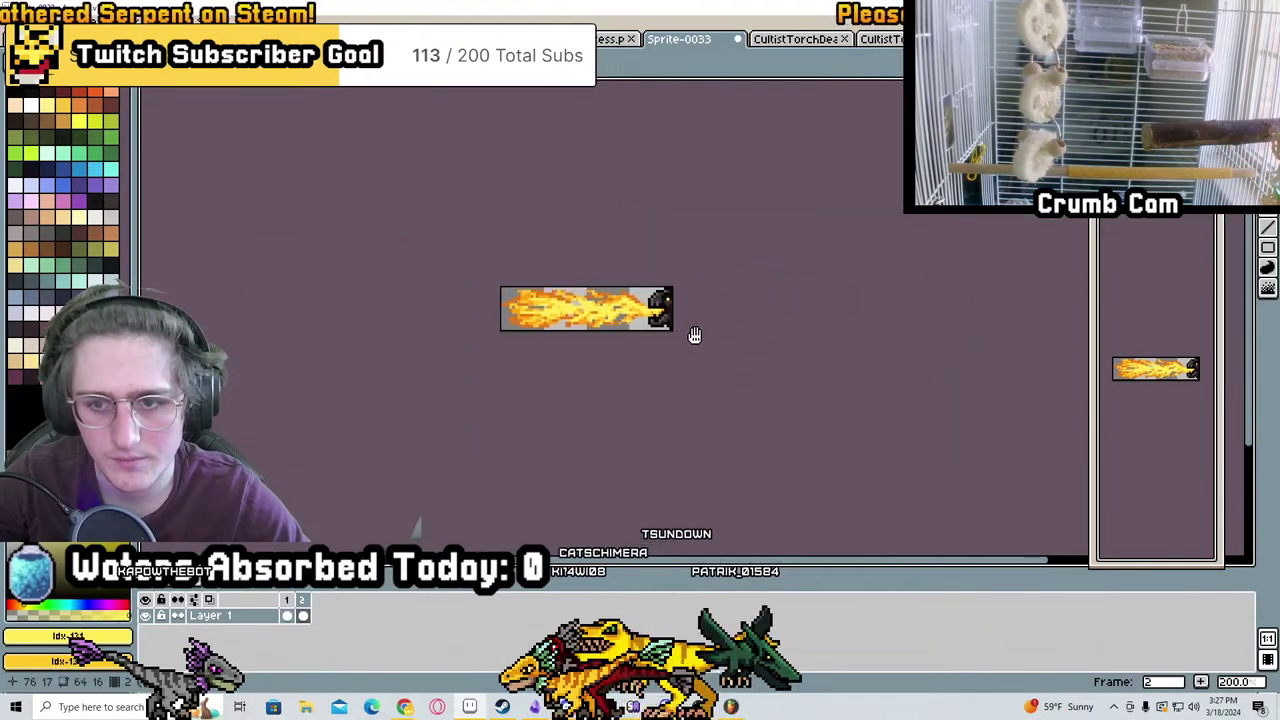
pyautogui.scroll(6, 660, 310)
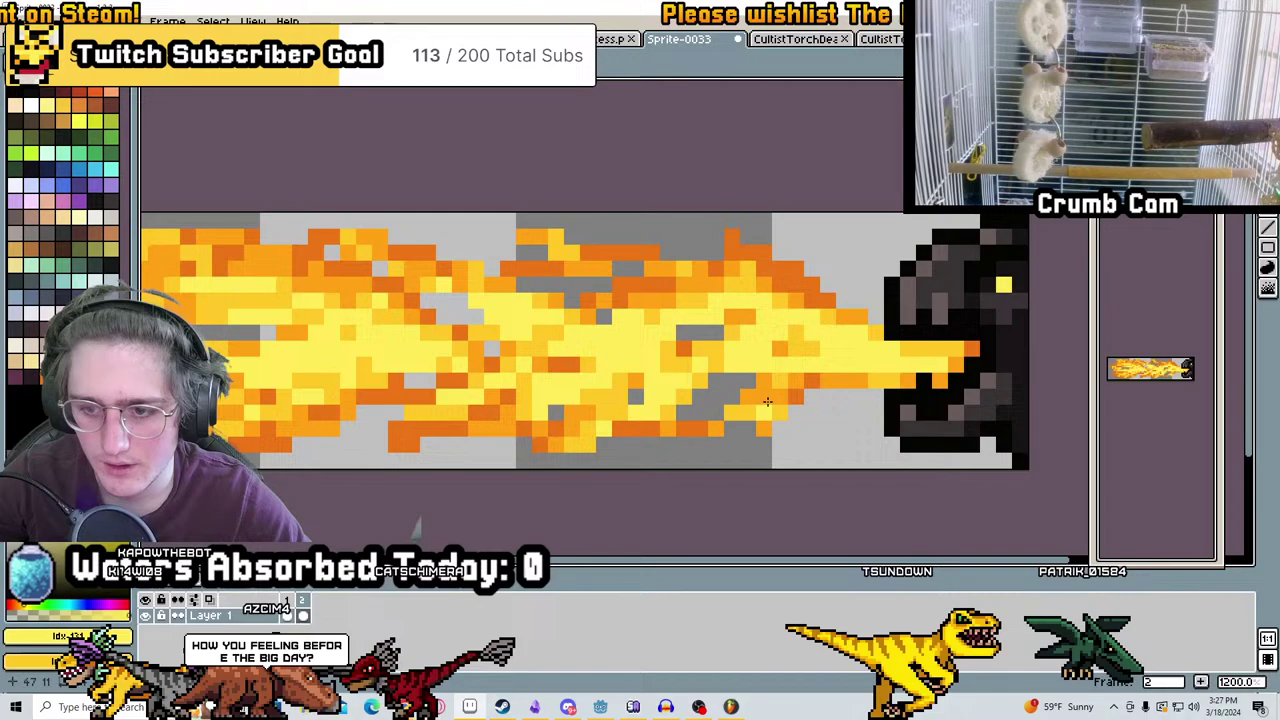
pyautogui.scroll(-1, 979, 358)
pyautogui.scroll(1, 543, 416)
pyautogui.hscroll(-2, 543, 416)
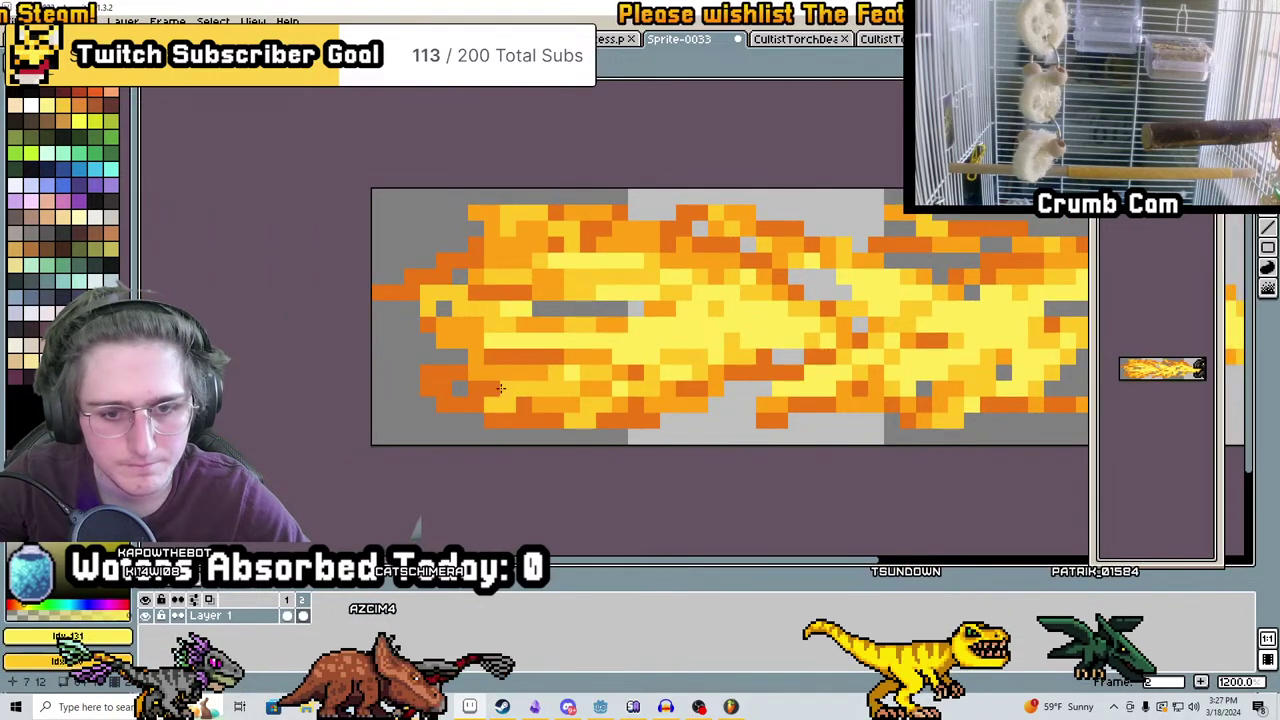
pyautogui.moveTo(475, 290)
pyautogui.mouseDown()
pyautogui.moveTo(560, 275)
pyautogui.moveTo(605, 240)
pyautogui.moveTo(530, 225)
pyautogui.mouseUp()
pyautogui.moveTo(600, 258); pyautogui.dragTo(811, 325)
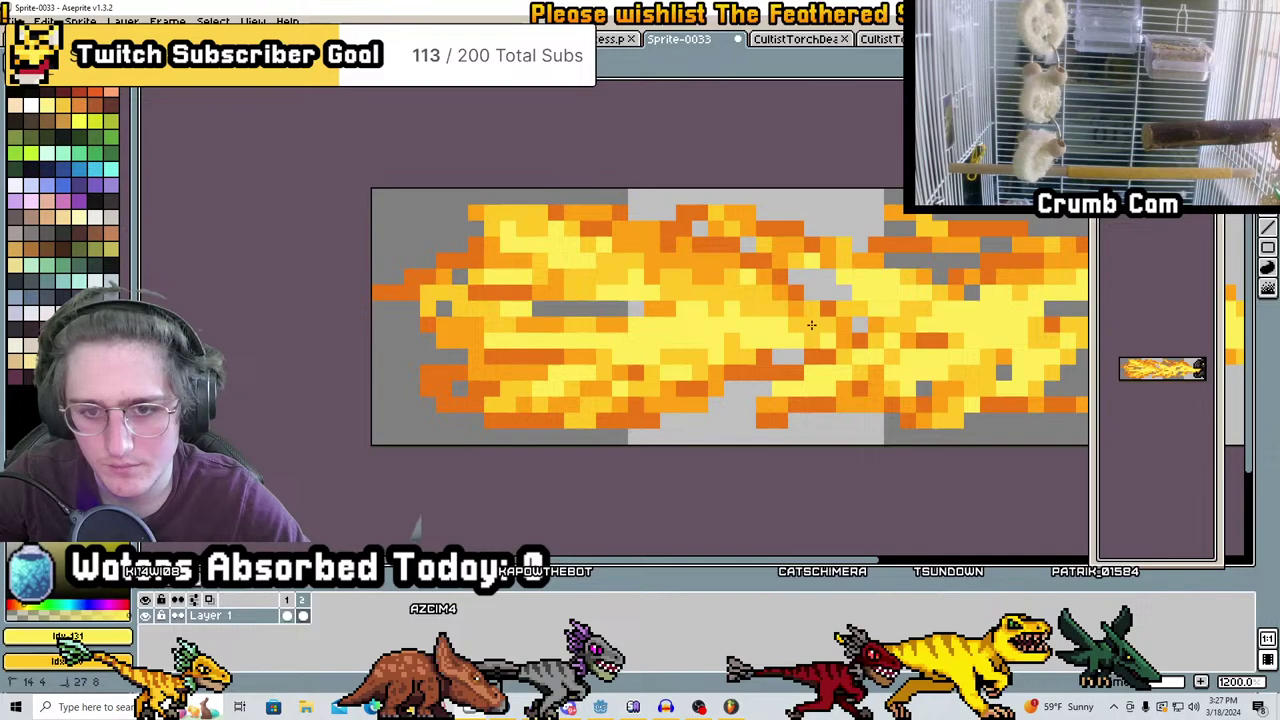
# Recolour two pixels along the flame's top edge
pyautogui.scroll(-7, 682, 323)
pyautogui.scroll(5, 790, 362)
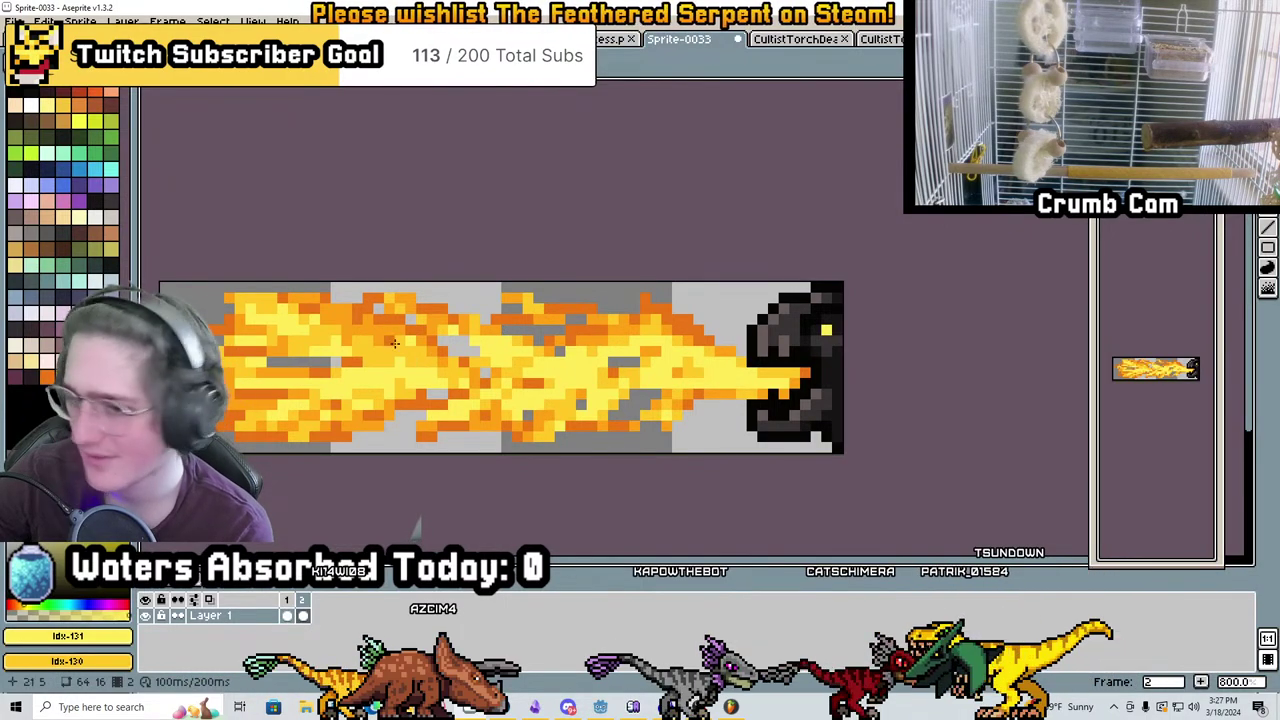
pyautogui.scroll(3, 785, 360)
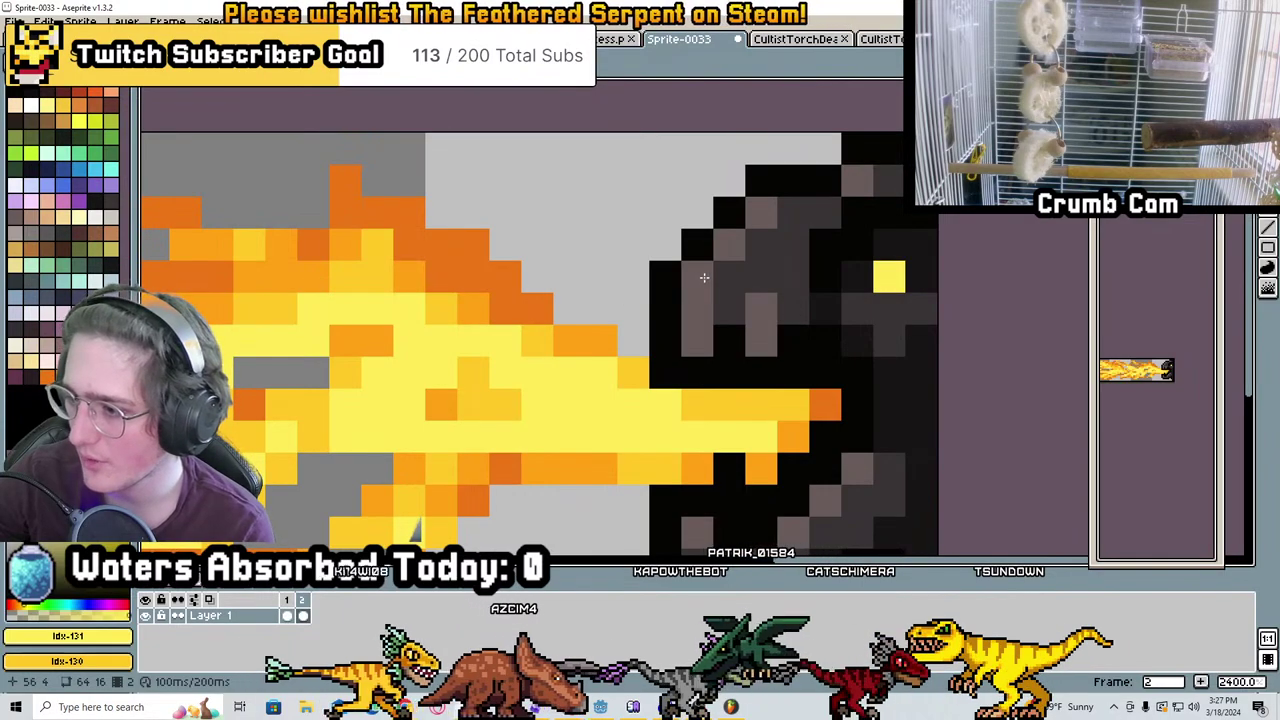
pyautogui.scroll(-3, 704, 277)
pyautogui.scroll(3, 803, 300)
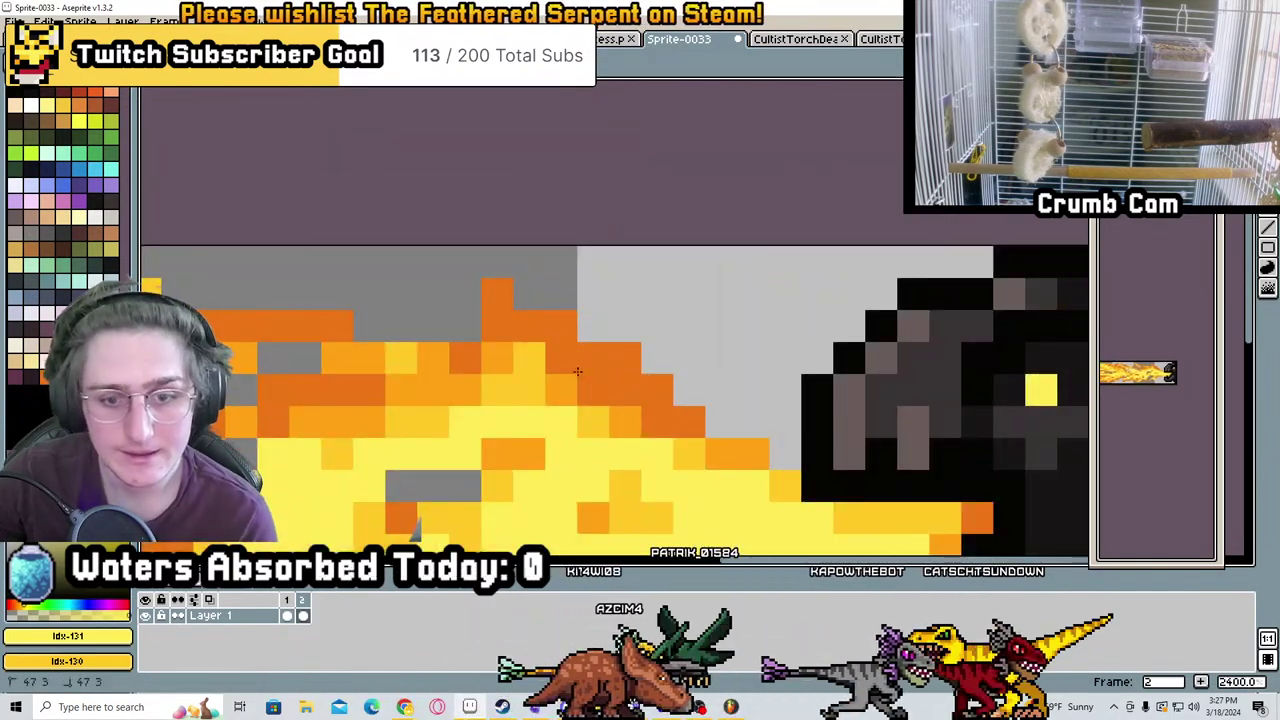
pyautogui.scroll(1, 577, 371)
pyautogui.scroll(-3, 591, 346)
pyautogui.scroll(3, 610, 307)
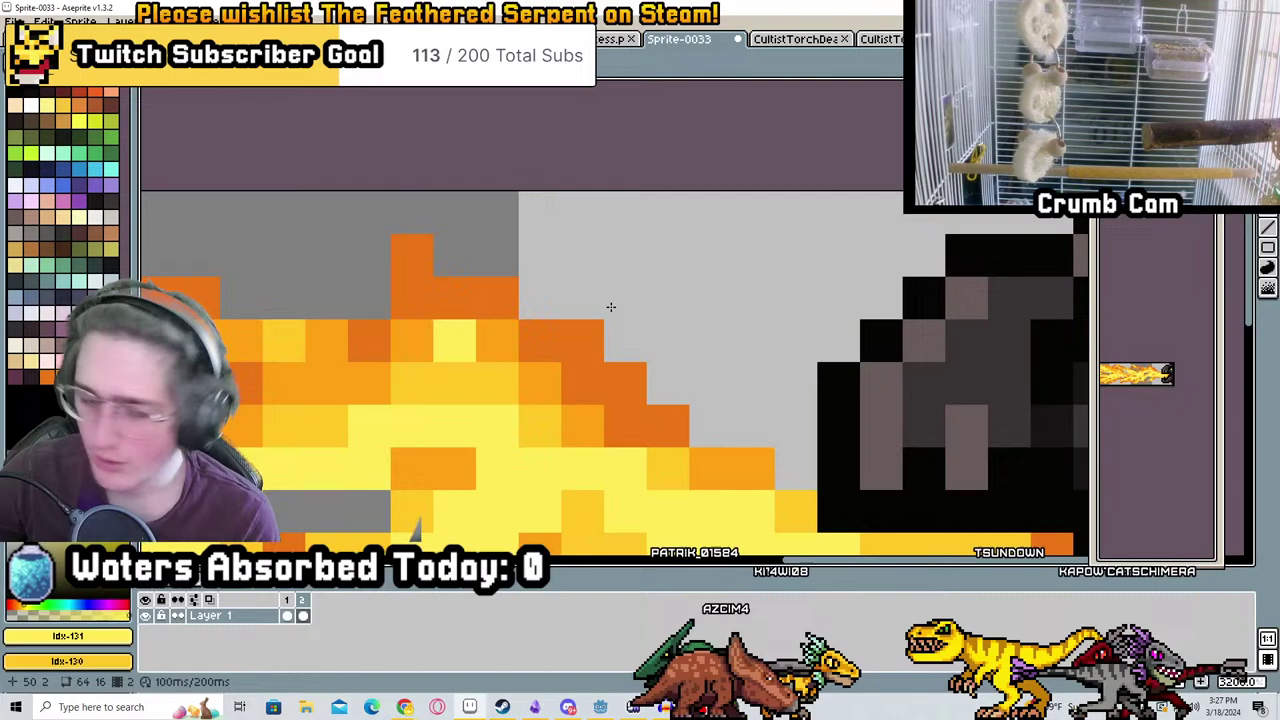
pyautogui.moveTo(412, 338); pyautogui.dragTo(465, 325)
# Add a third frame to the animation with Alt+N
pyautogui.scroll(-3, 537, 334)
pyautogui.scroll(3, 646, 259)
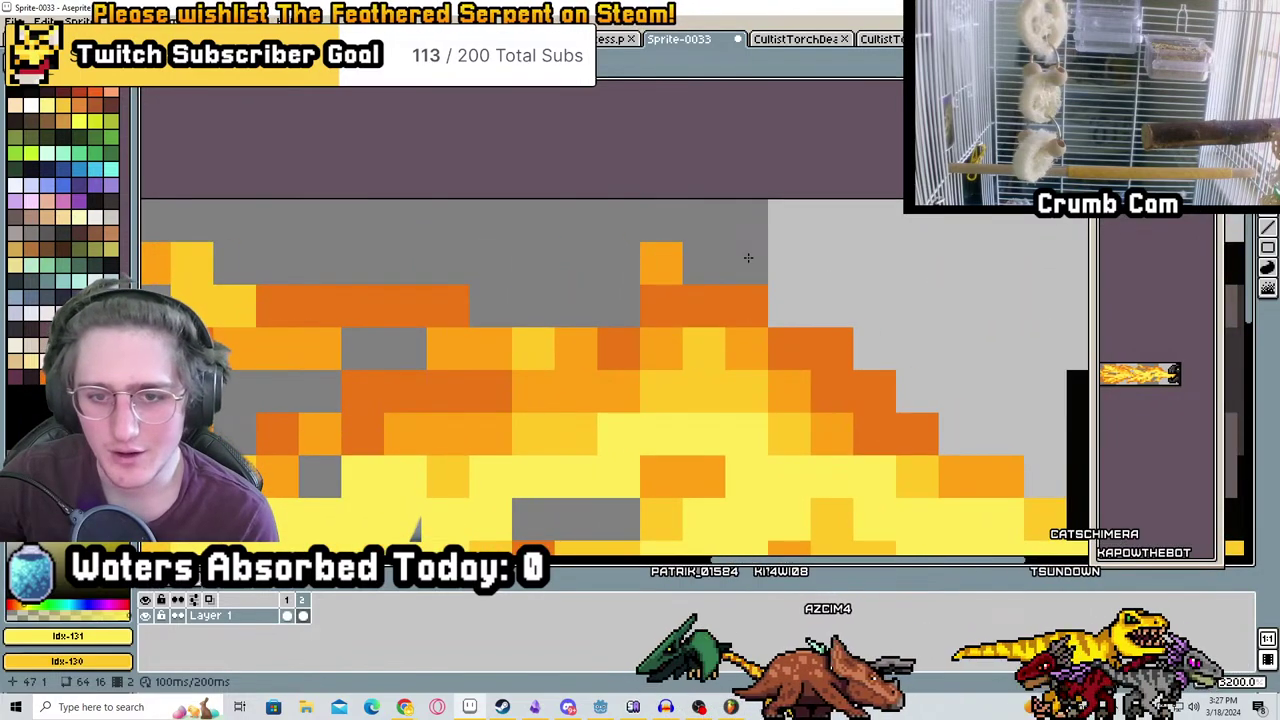
pyautogui.scroll(-3, 866, 283)
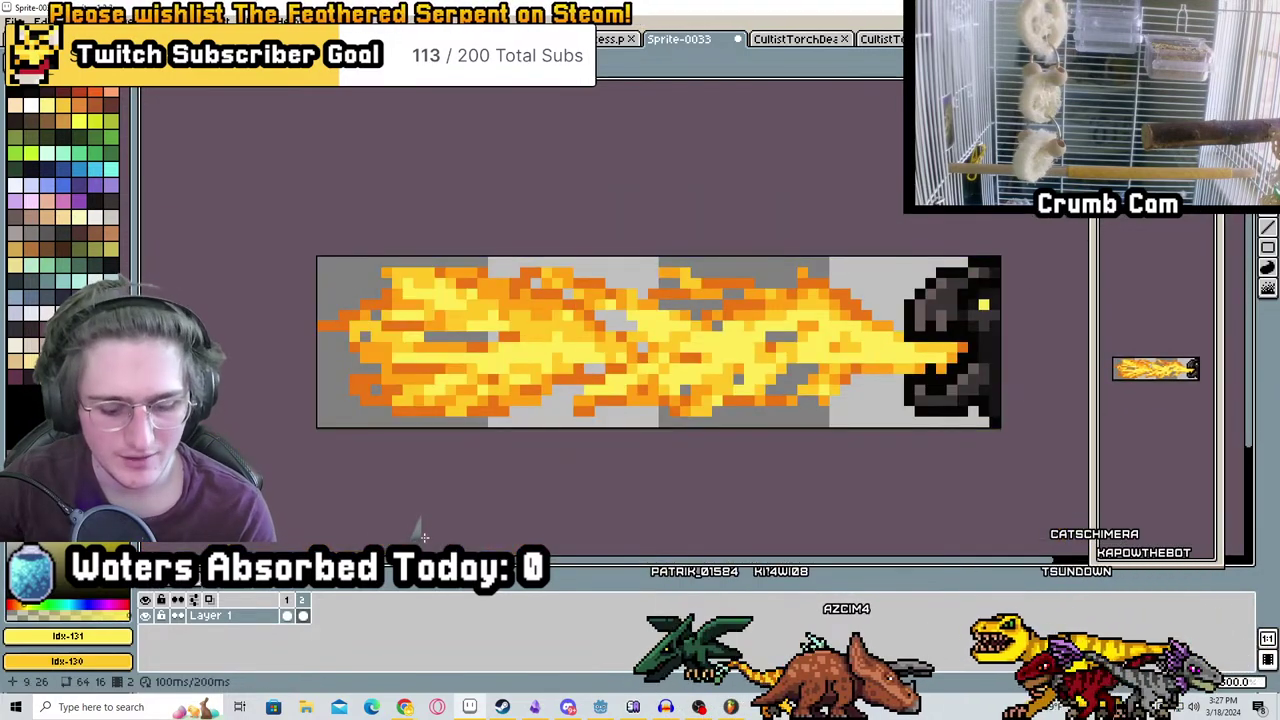
pyautogui.hotkey('alt', 'n')
# Return to frame 2 with orange selected and the previous flame shown as an onion-skin guide
pyautogui.click(288, 607)
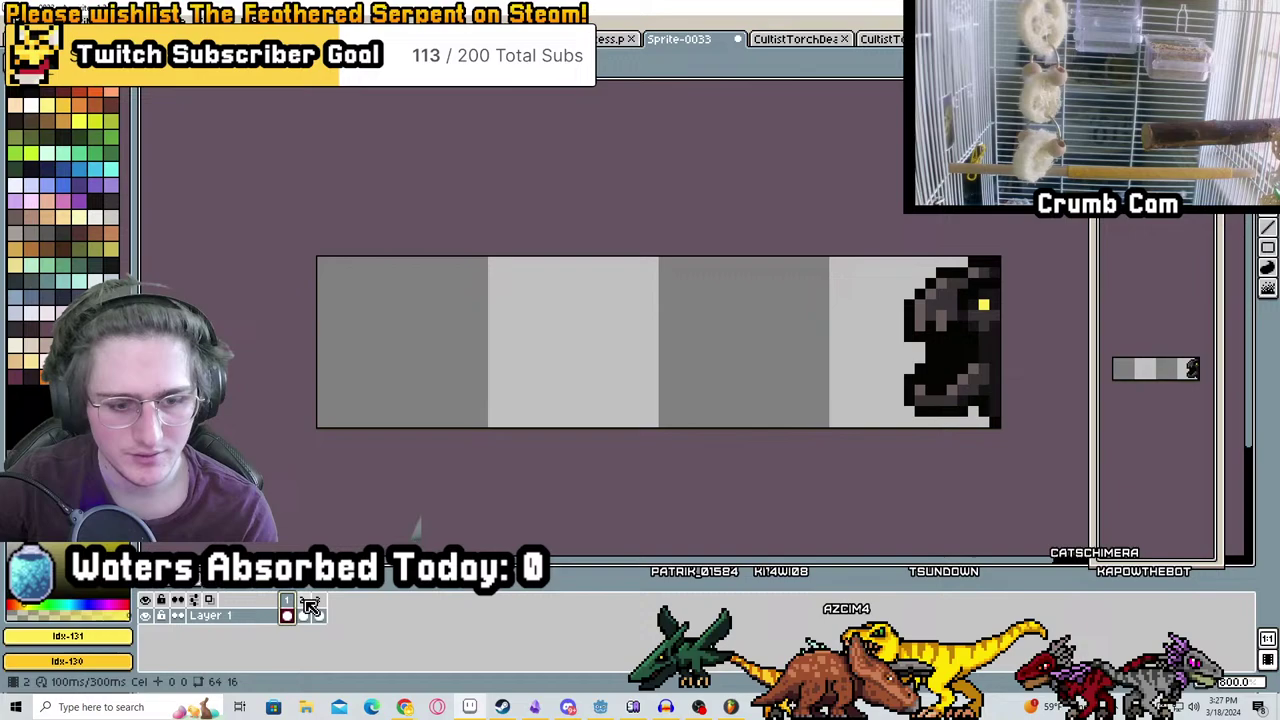
pyautogui.click(303, 607)
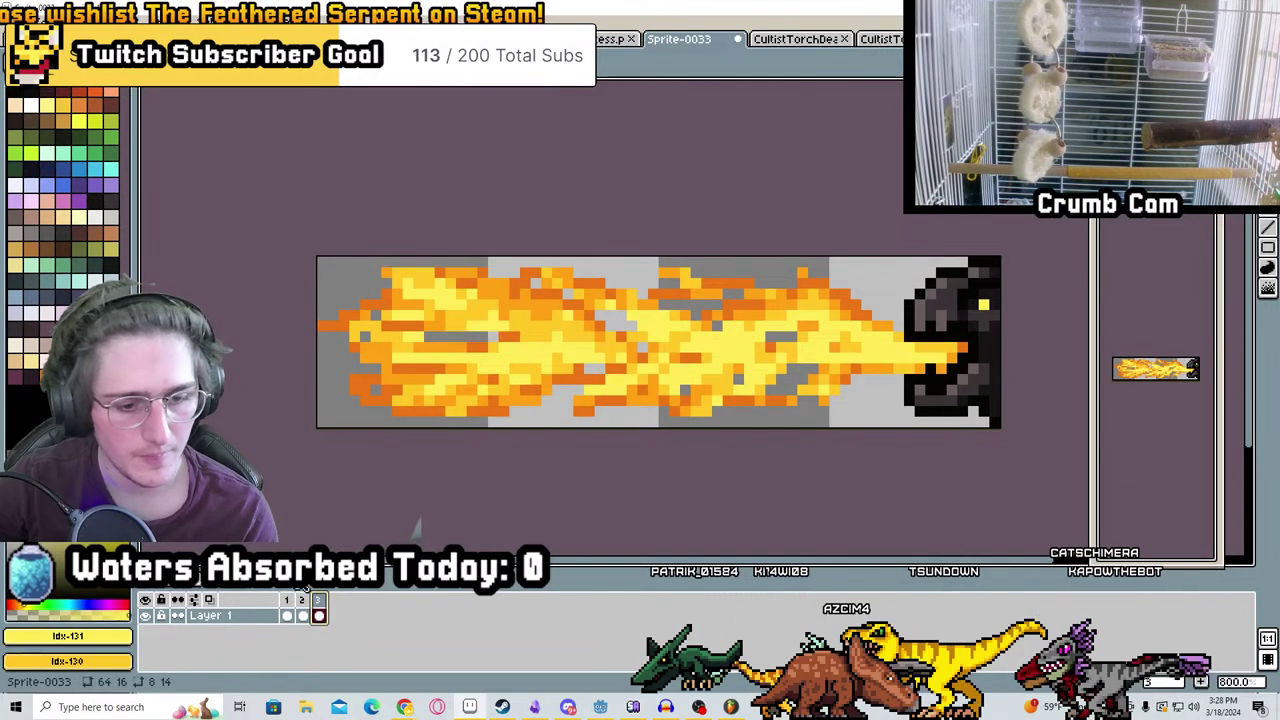
pyautogui.press('Right')
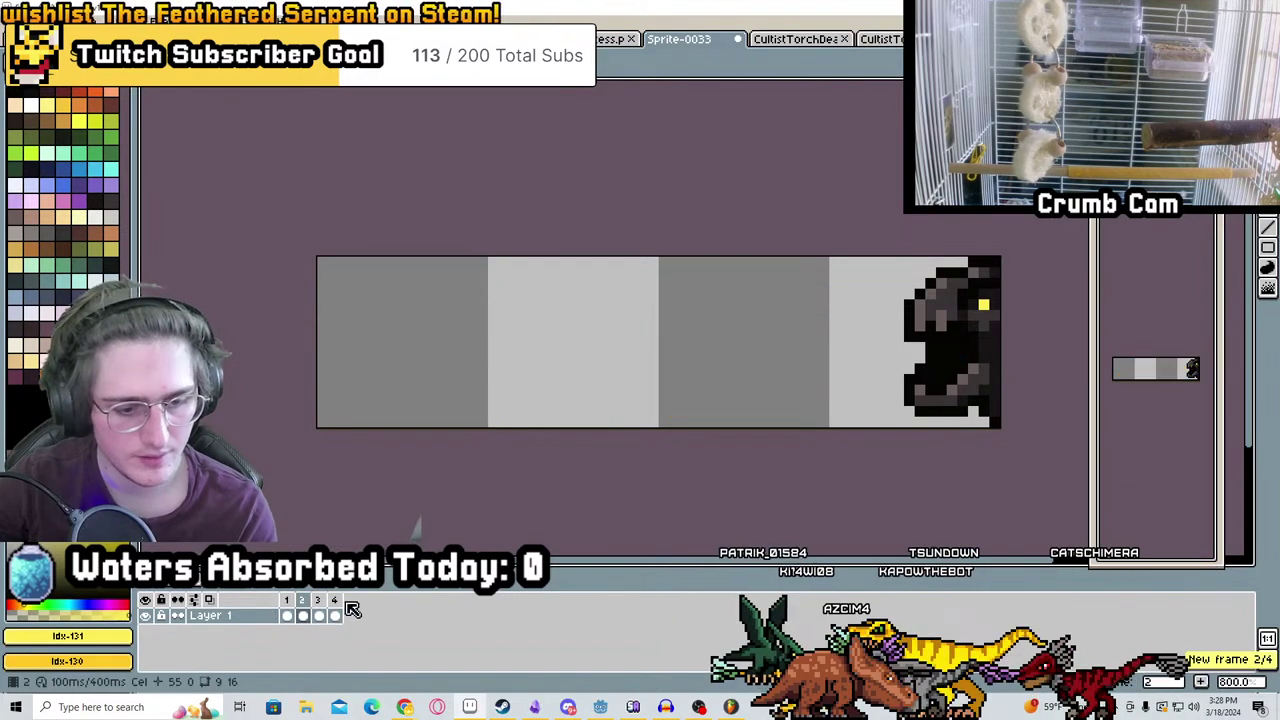
pyautogui.click(303, 607)
pyautogui.click(43, 376)
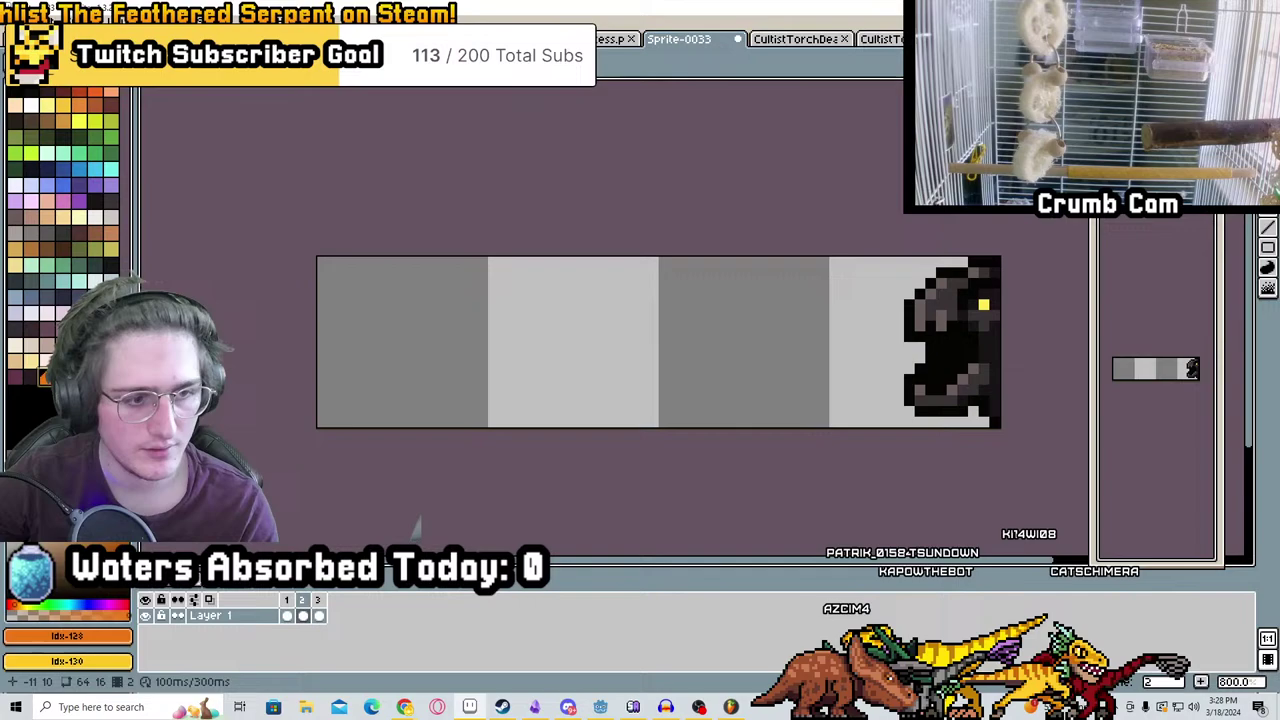
pyautogui.hotkey('ctrl', 'z')
pyautogui.scroll(1, 908, 347)
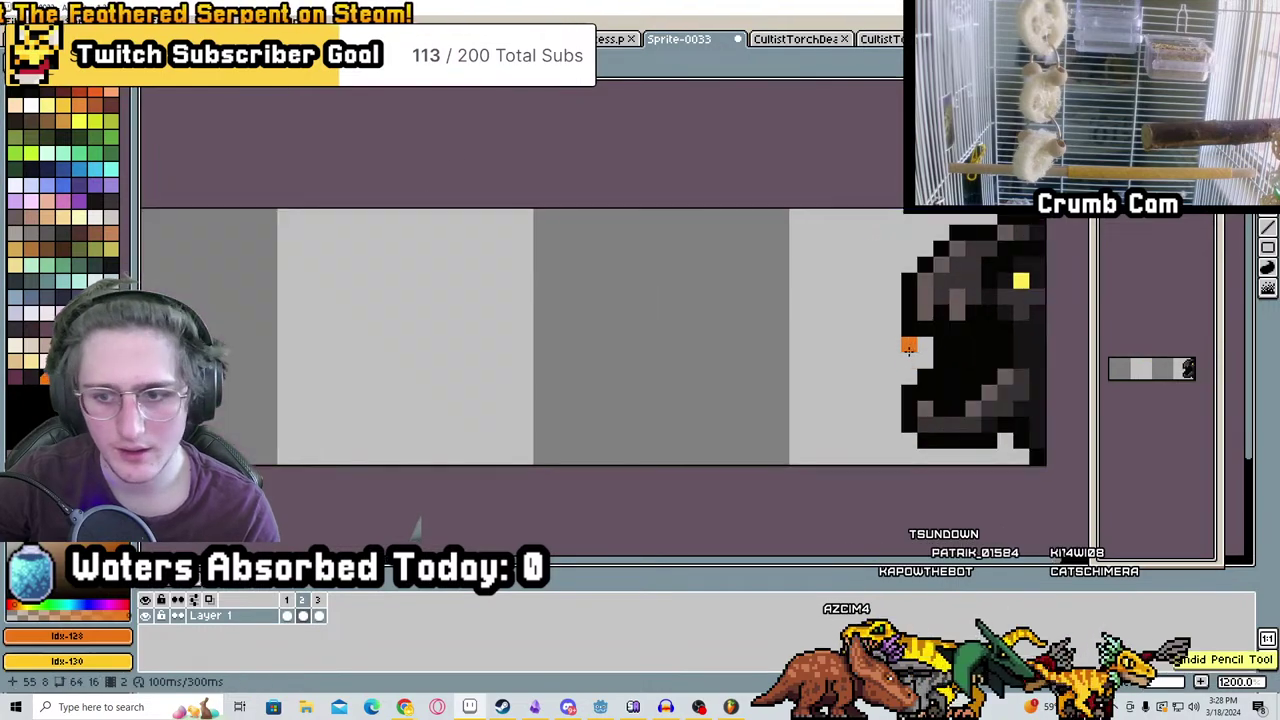
pyautogui.click(301, 617)
# Draw orange flame shapes from the mouth leftward, undoing the last middle-band stroke
pyautogui.scroll(-1, 922, 397)
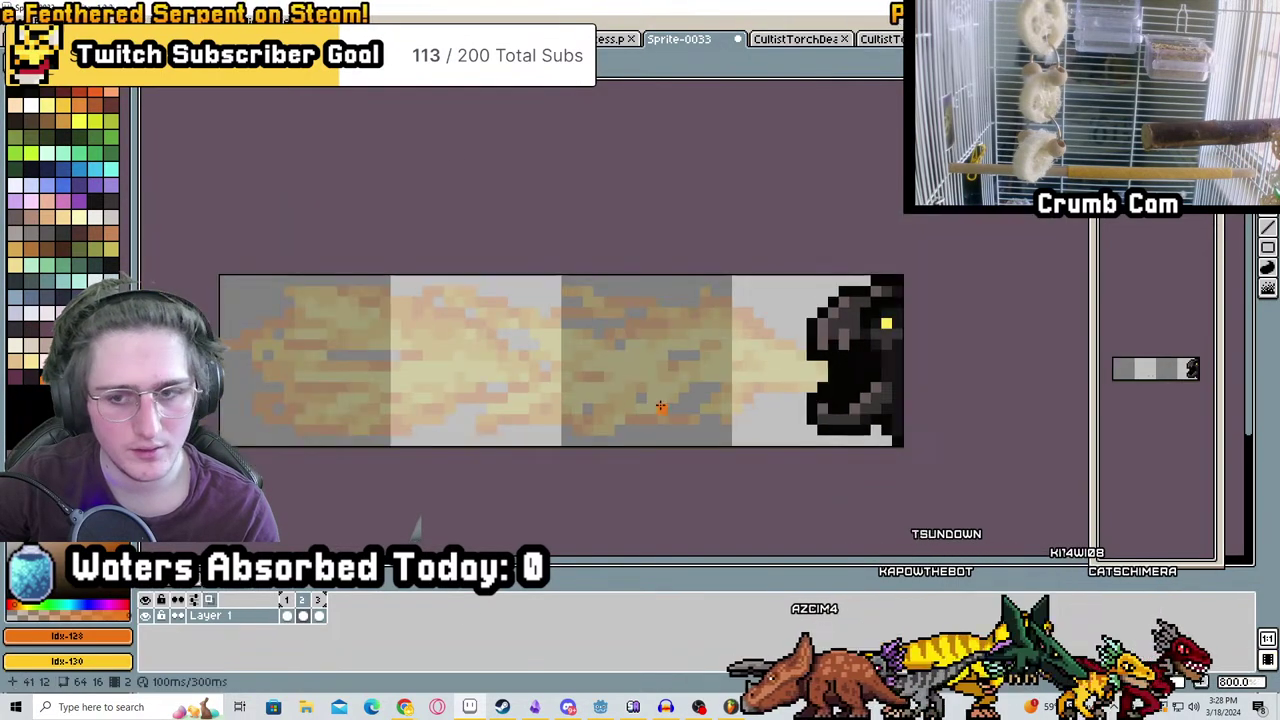
pyautogui.scroll(1, 922, 397)
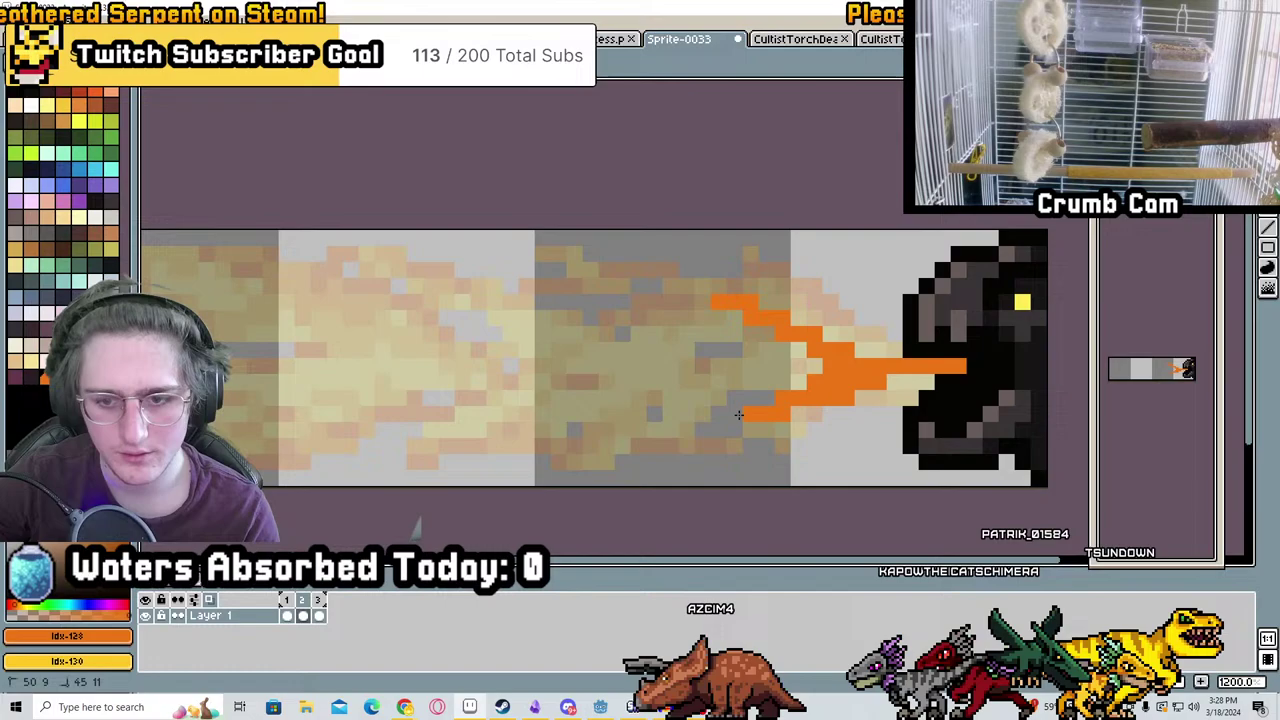
pyautogui.moveTo(626, 420); pyautogui.dragTo(888, 396, button='middle')
pyautogui.moveTo(760, 360); pyautogui.dragTo(910, 305)
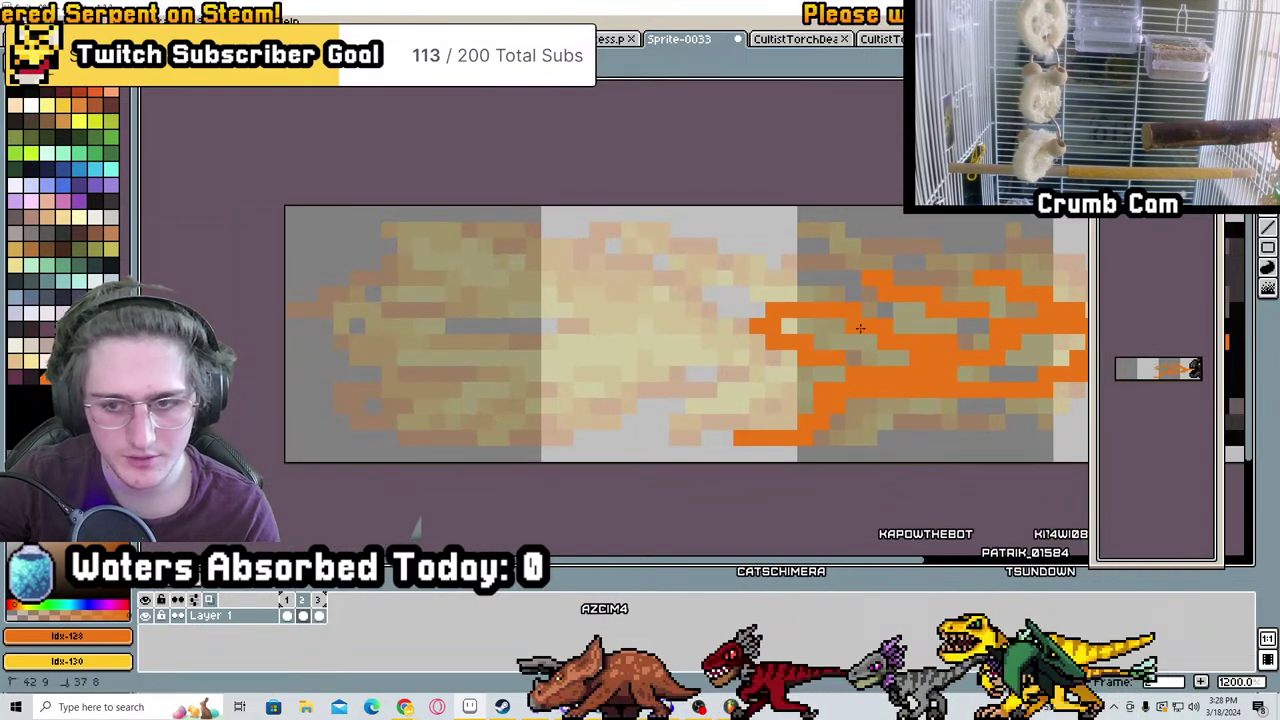
pyautogui.moveTo(702, 258); pyautogui.dragTo(765, 284)
pyautogui.moveTo(780, 290)
pyautogui.mouseDown()
pyautogui.moveTo(540, 400)
pyautogui.moveTo(443, 406)
pyautogui.moveTo(486, 357)
pyautogui.moveTo(366, 337)
pyautogui.moveTo(671, 334)
pyautogui.mouseUp()
pyautogui.moveTo(605, 296); pyautogui.dragTo(396, 230)
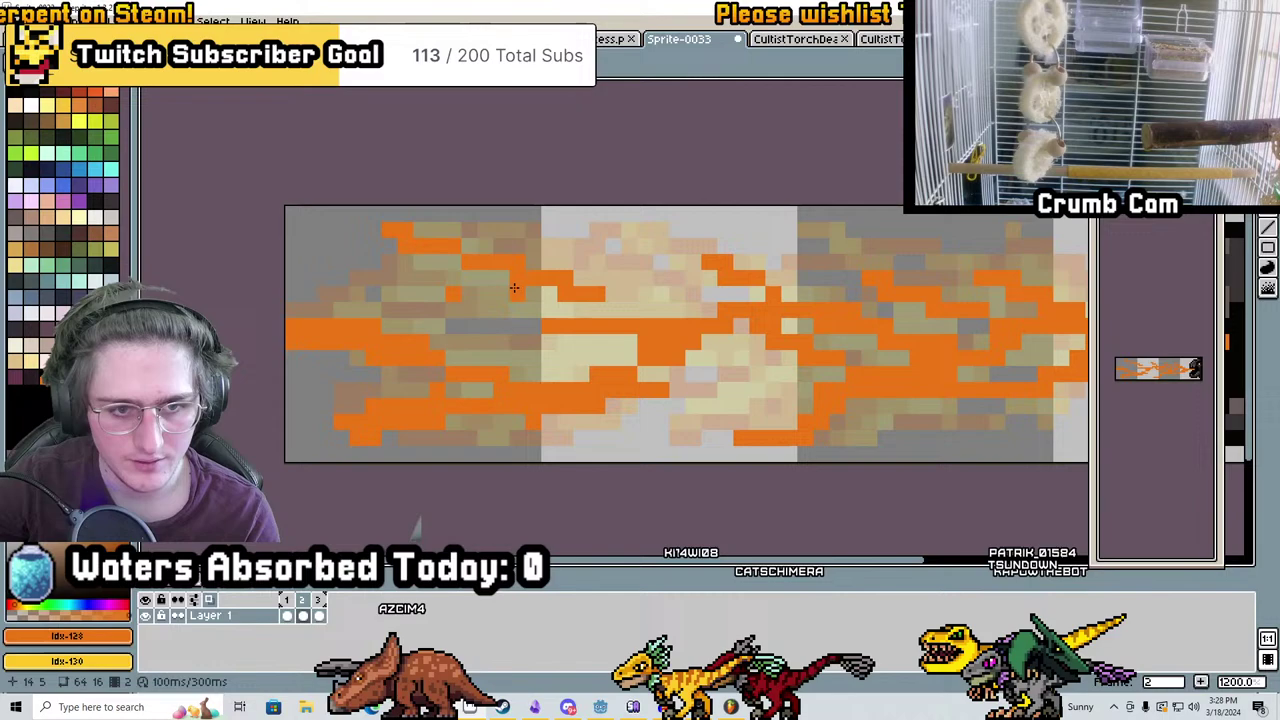
pyautogui.hotkey('ctrl', 'z')
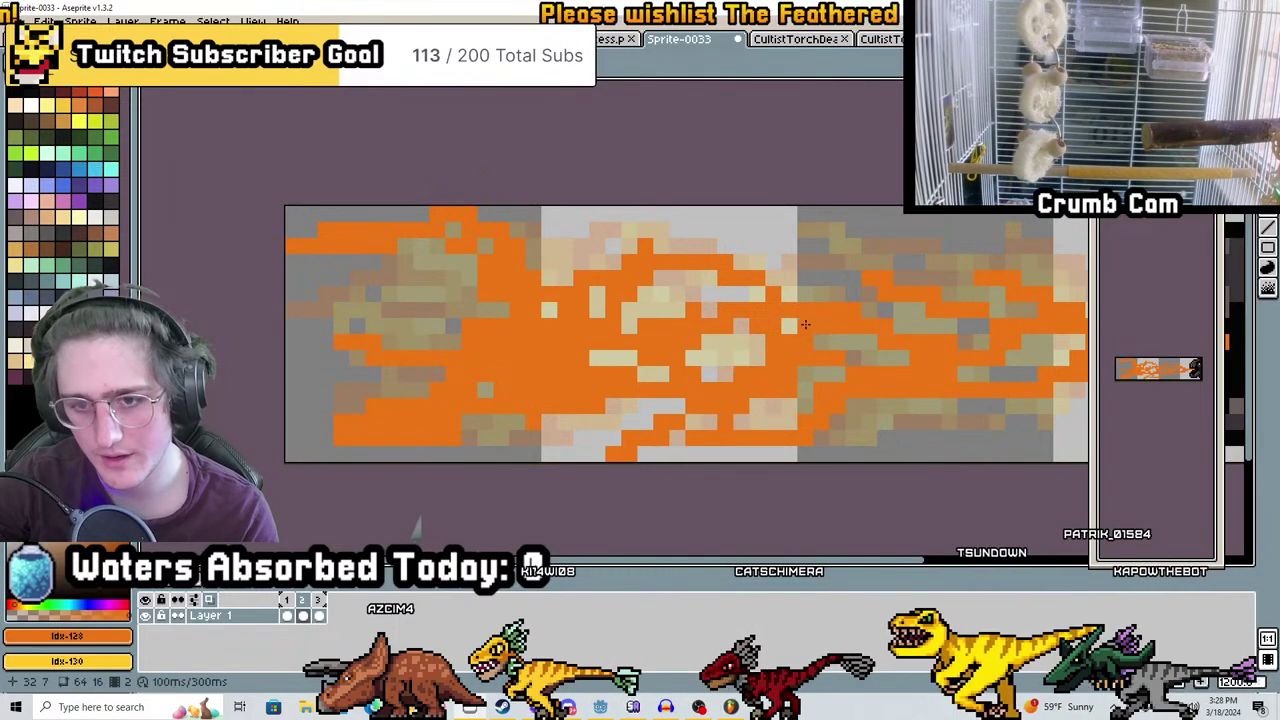
# Paint orange over the grey at the flame's lower right and into the dragon's mouth
pyautogui.hscroll(4, 757, 303)
pyautogui.moveTo(668, 437); pyautogui.dragTo(898, 406)
pyautogui.moveTo(895, 455); pyautogui.dragTo(924, 396)
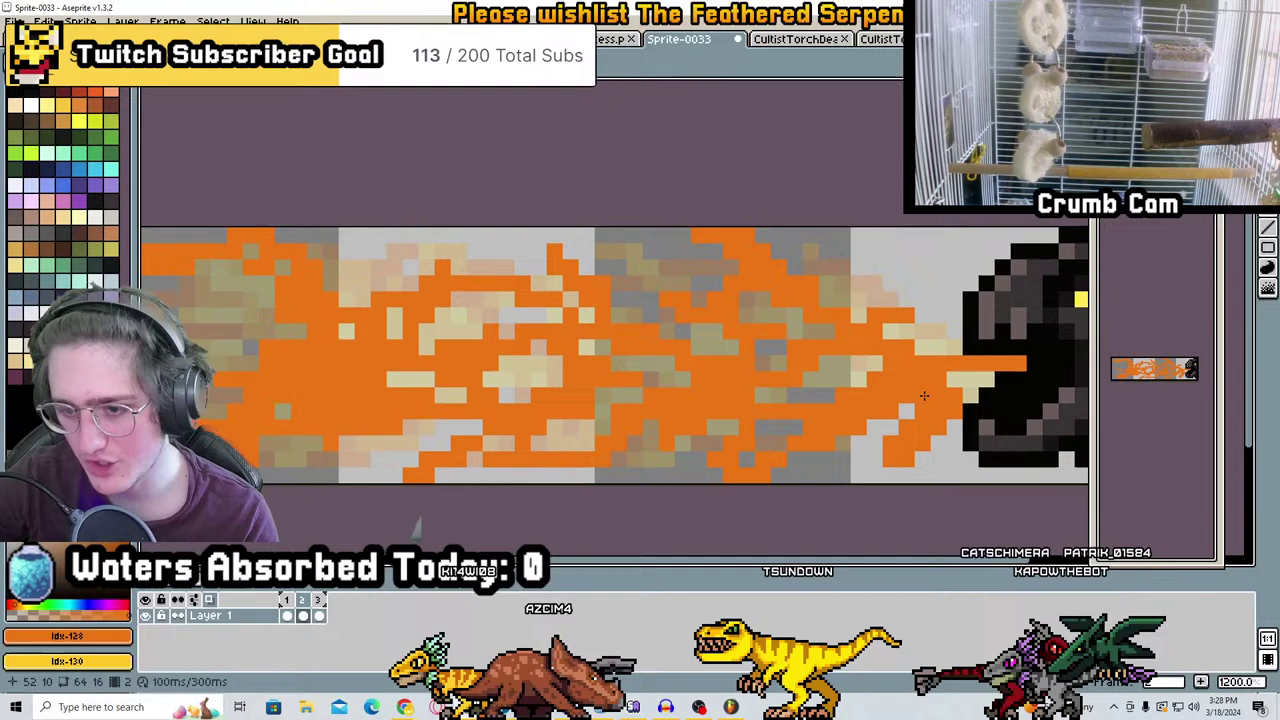
pyautogui.moveTo(1018, 400)
pyautogui.mouseDown()
pyautogui.moveTo(1045, 382)
pyautogui.moveTo(1002, 412)
pyautogui.mouseUp()
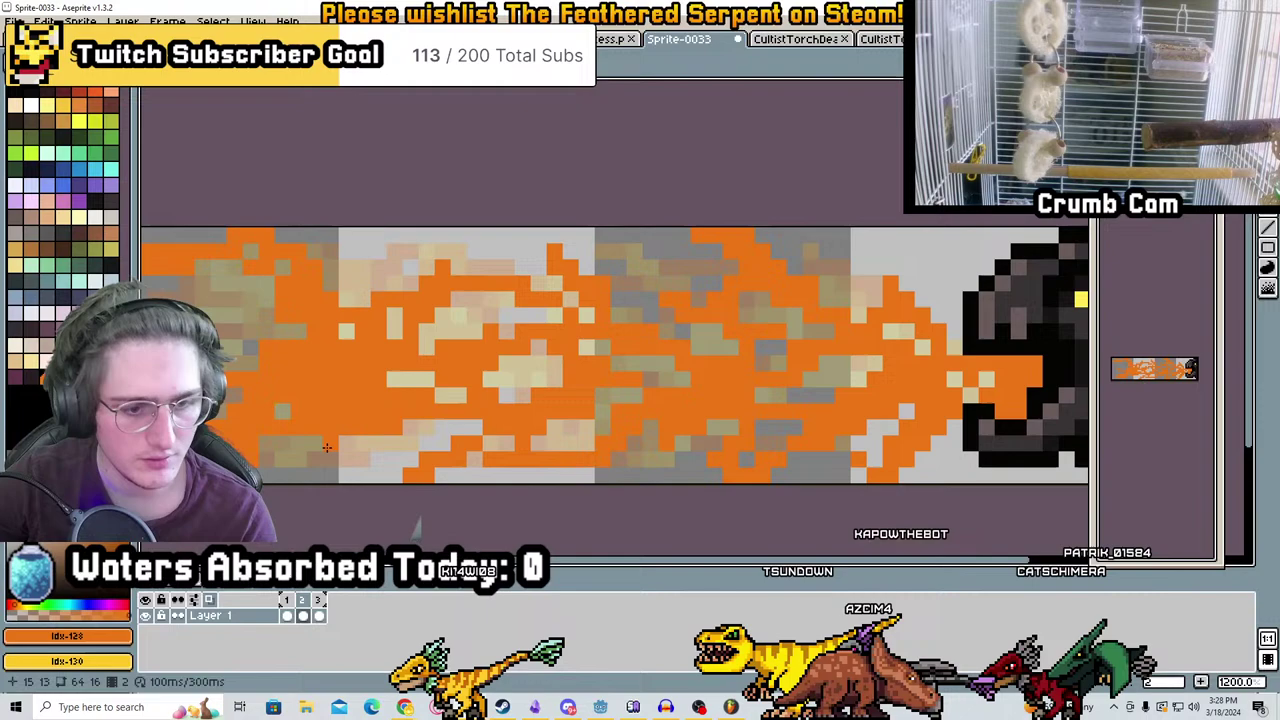
pyautogui.moveTo(331, 482); pyautogui.dragTo(520, 456, button='middle')
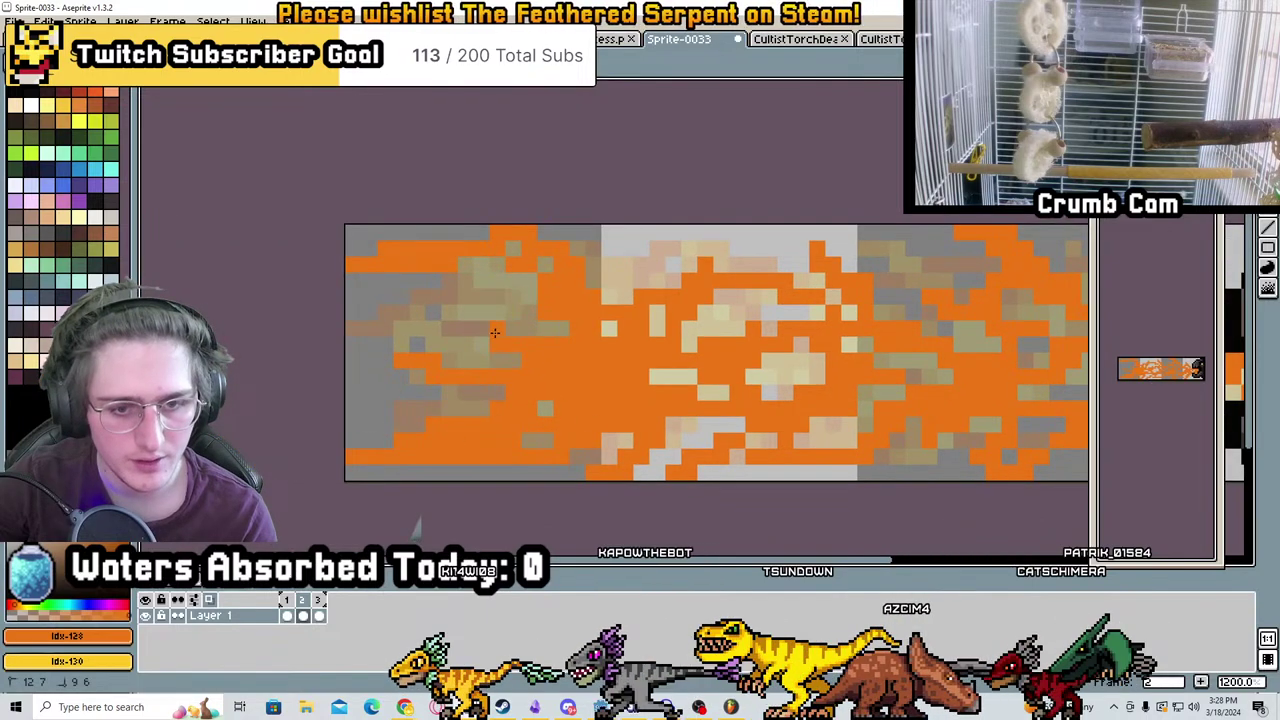
pyautogui.moveTo(912, 269); pyautogui.dragTo(679, 207, button='middle')
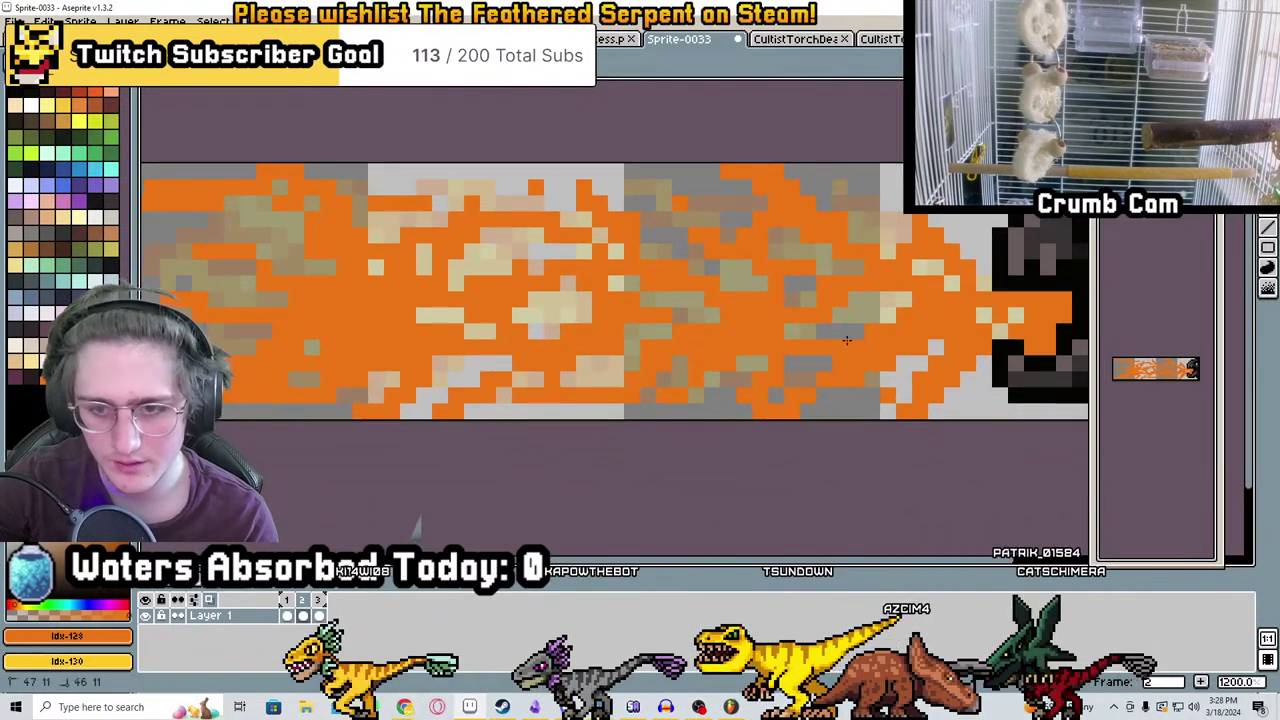
pyautogui.moveTo(530, 305); pyautogui.dragTo(690, 311)
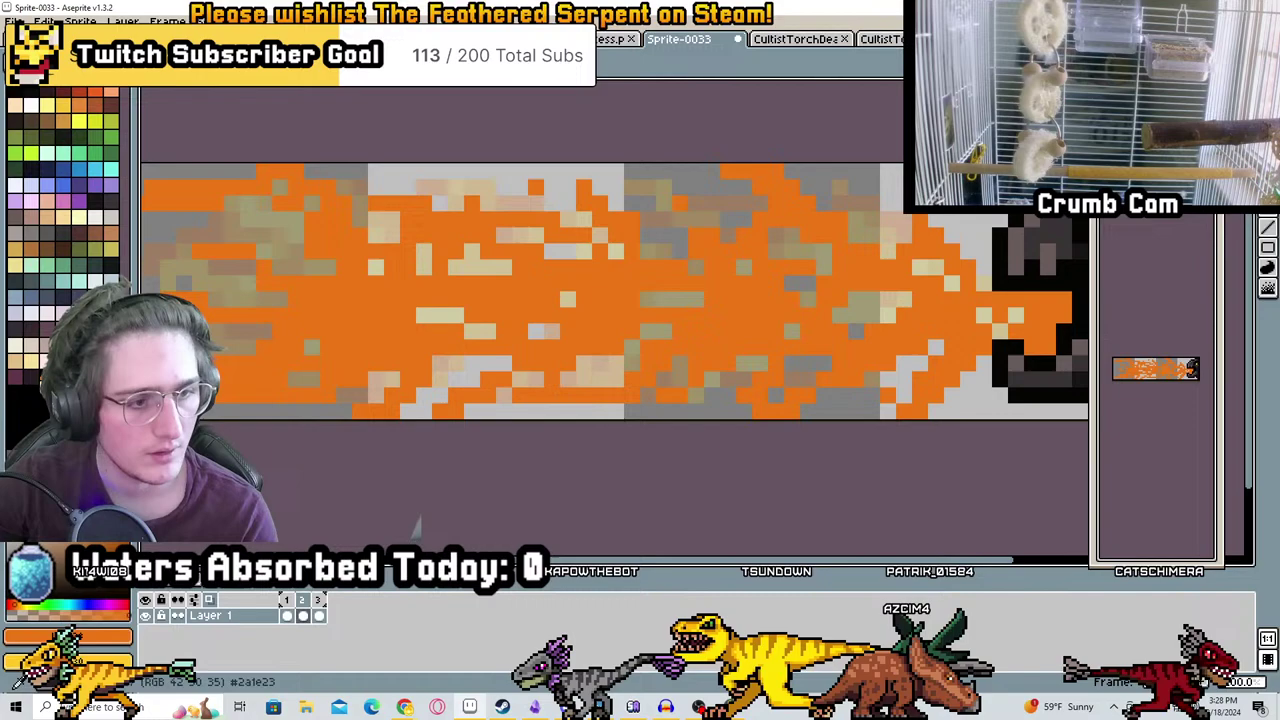
# Pick a bright yellow-orange and pencil a yellow core along the flame's middle band
pyautogui.click(56, 378)
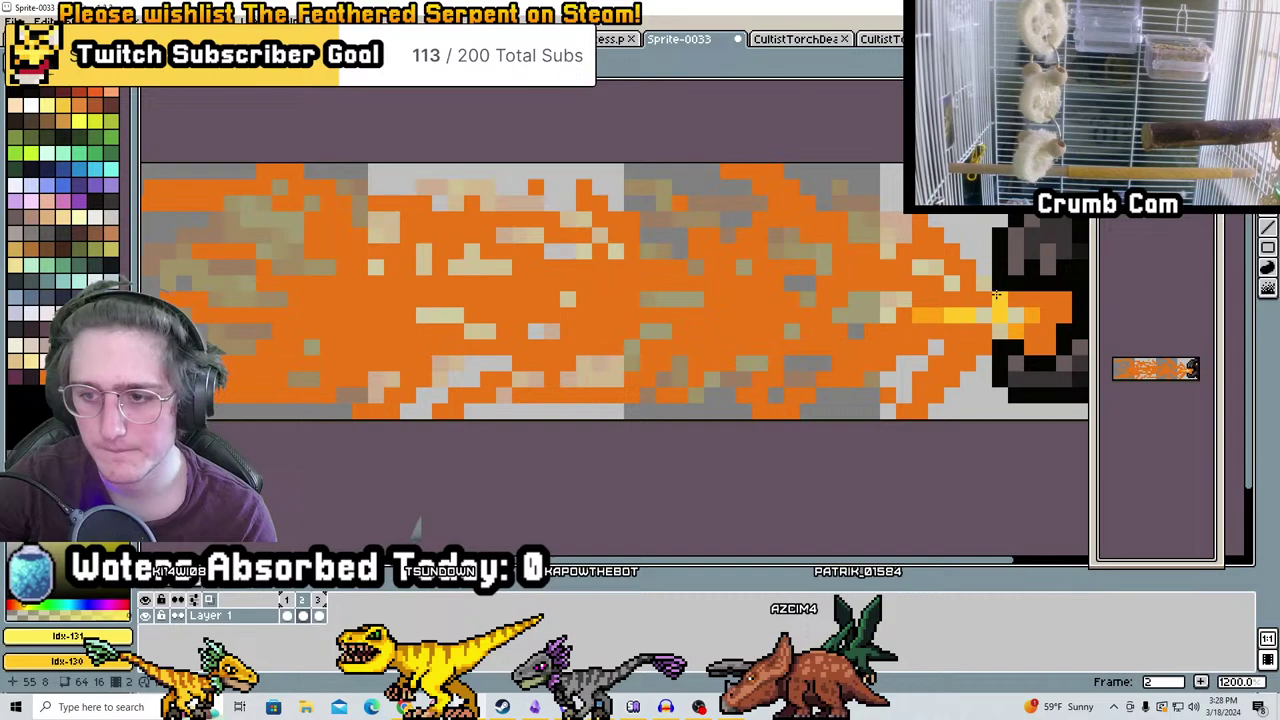
pyautogui.moveTo(996, 295)
pyautogui.mouseDown()
pyautogui.moveTo(592, 305)
pyautogui.moveTo(448, 320)
pyautogui.moveTo(411, 347)
pyautogui.moveTo(333, 241)
pyautogui.mouseUp()
pyautogui.moveTo(477, 231); pyautogui.dragTo(505, 256)
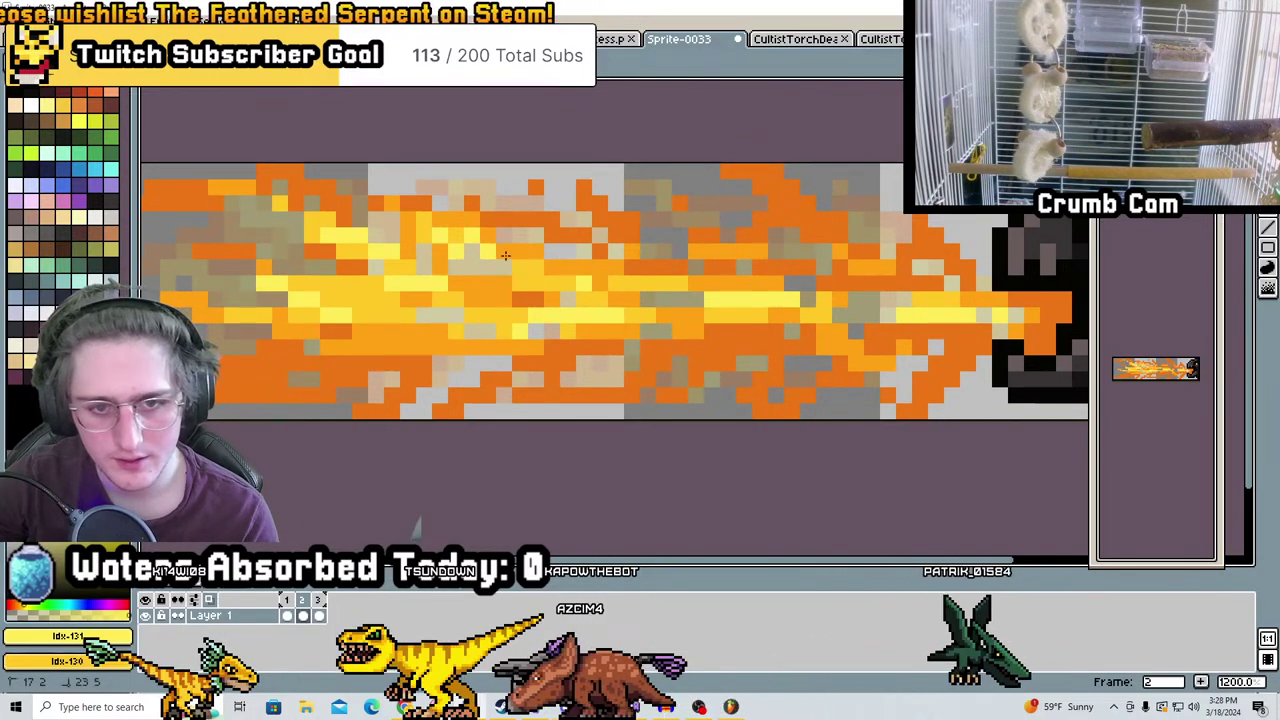
pyautogui.moveTo(595, 213)
pyautogui.mouseDown()
pyautogui.moveTo(870, 255)
pyautogui.moveTo(760, 290)
pyautogui.moveTo(700, 360)
pyautogui.moveTo(910, 340)
pyautogui.moveTo(960, 360)
pyautogui.moveTo(502, 324)
pyautogui.moveTo(260, 370)
pyautogui.mouseUp()
pyautogui.moveTo(260, 370); pyautogui.dragTo(453, 325, button='middle')
pyautogui.moveTo(453, 325)
pyautogui.mouseDown()
pyautogui.moveTo(600, 275)
pyautogui.moveTo(788, 249)
pyautogui.mouseUp()
# Add darker orange pixels through the middle of the flame
pyautogui.moveTo(467, 170); pyautogui.dragTo(349, 282, button='middle')
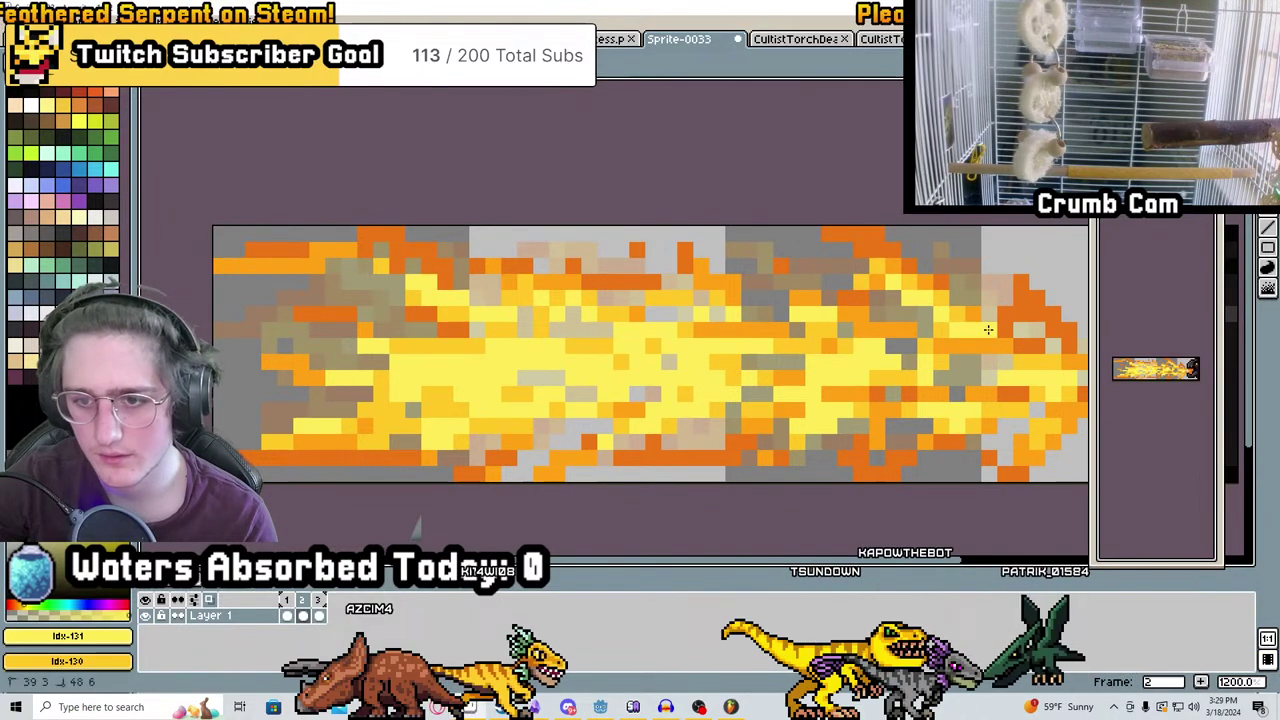
pyautogui.moveTo(633, 314)
pyautogui.mouseDown()
pyautogui.moveTo(470, 360)
pyautogui.moveTo(720, 330)
pyautogui.moveTo(590, 390)
pyautogui.mouseUp()
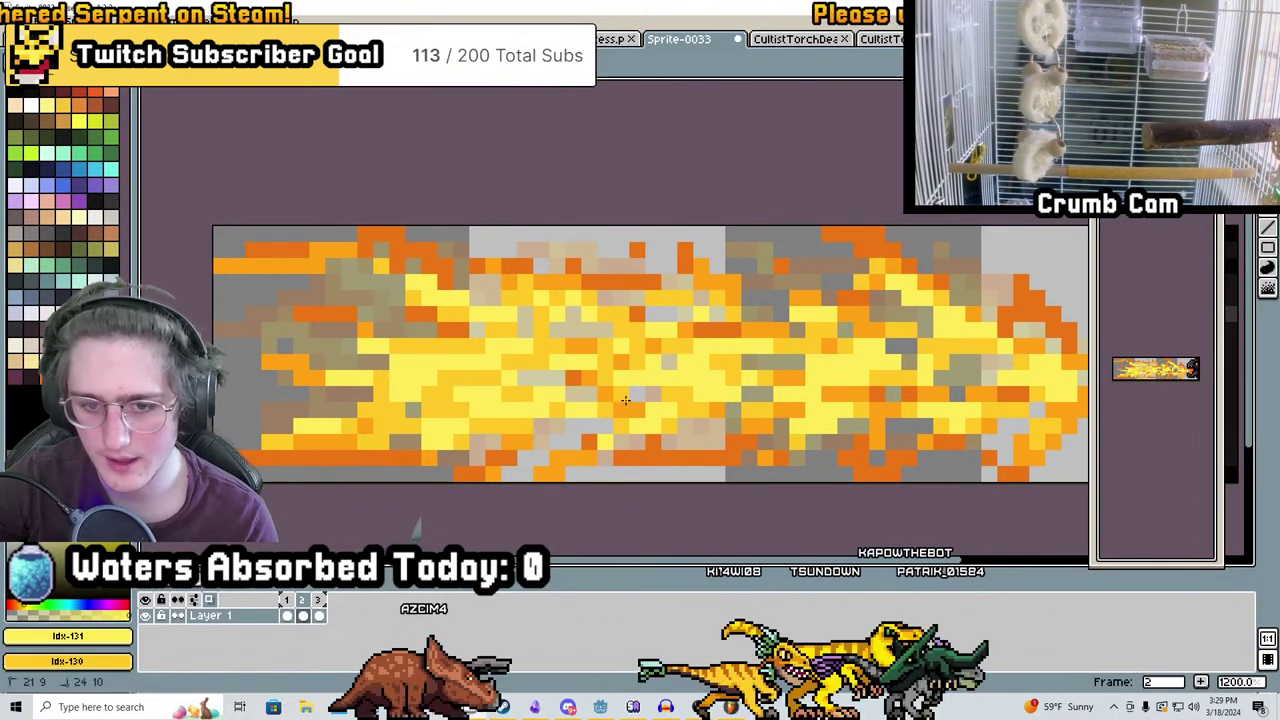
pyautogui.scroll(-6, 766, 429)
# Zoom in on the dragon head and repaint its mouth in yellow and orange
pyautogui.scroll(-1, 789, 400)
pyautogui.moveTo(719, 470); pyautogui.dragTo(577, 408, button='middle')
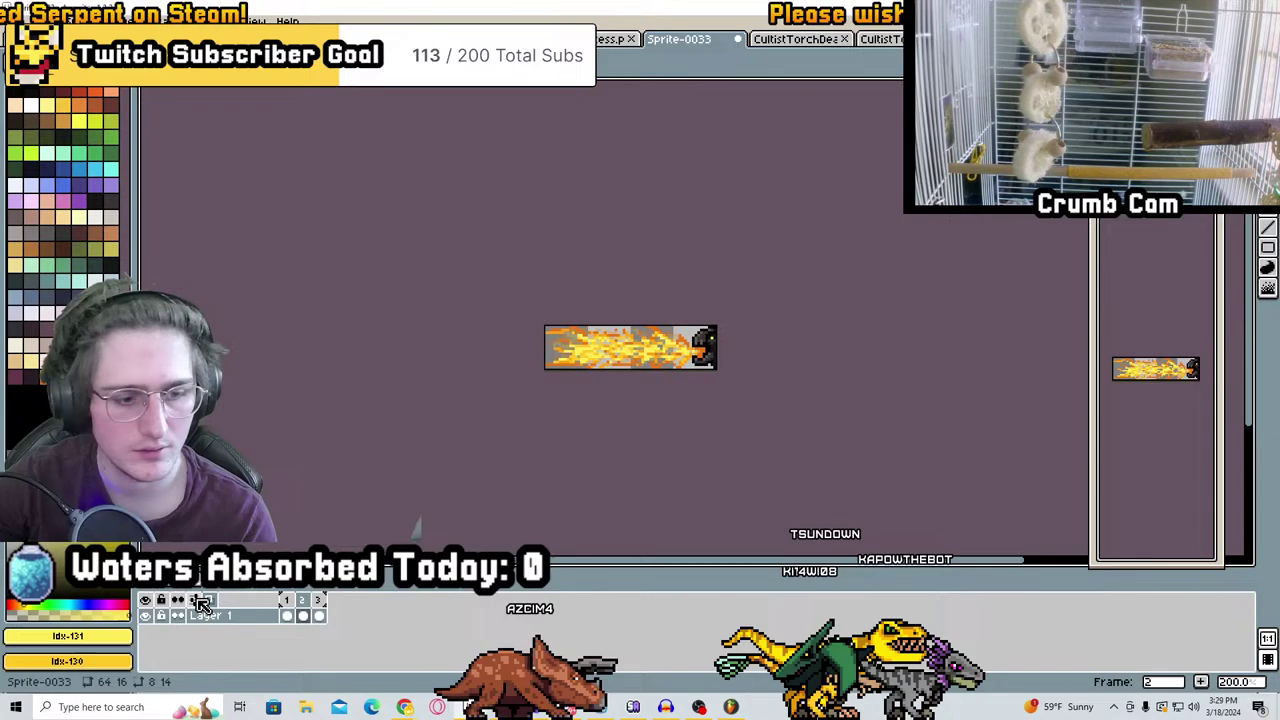
pyautogui.scroll(1, 529, 308)
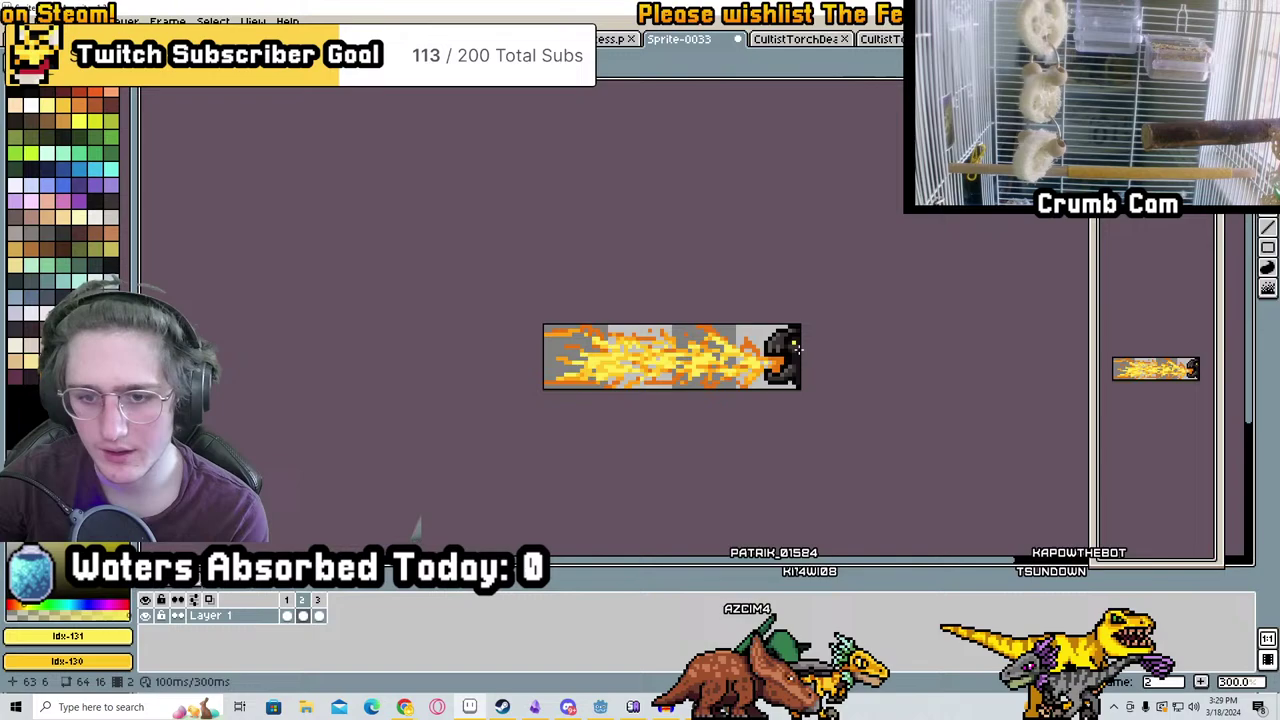
pyautogui.scroll(7, 755, 383)
pyautogui.moveTo(753, 364); pyautogui.dragTo(672, 366)
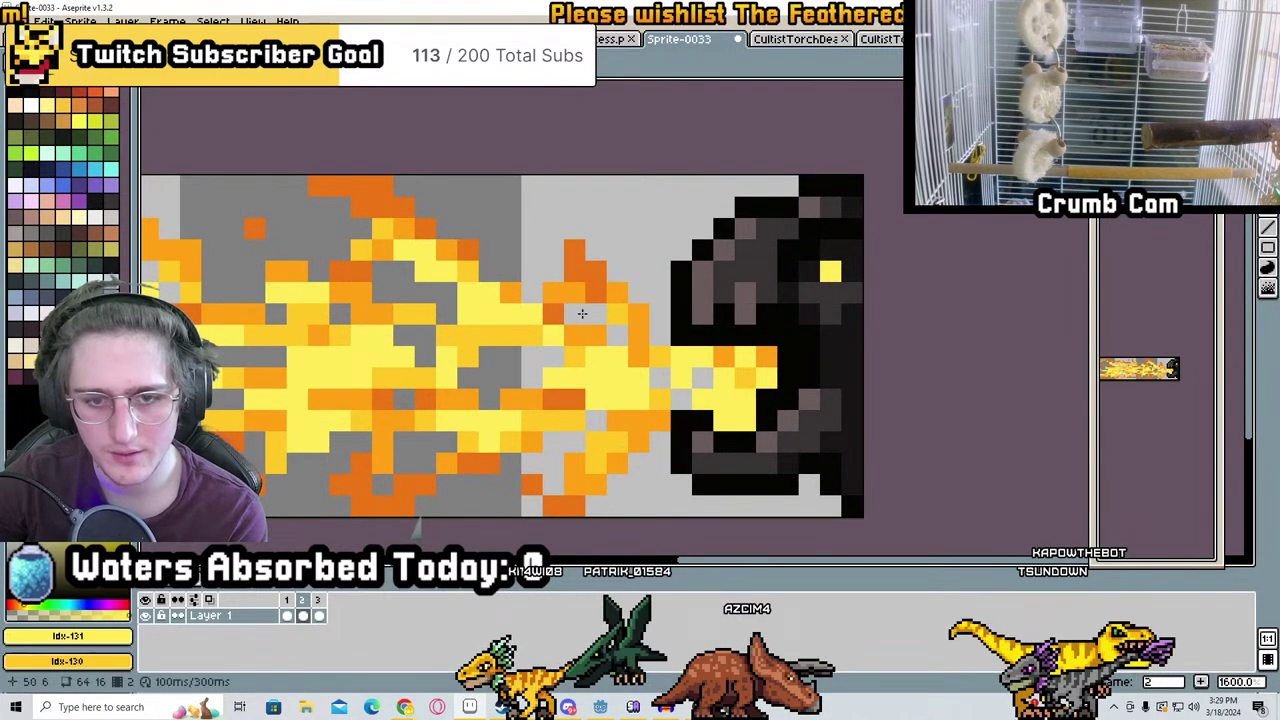
pyautogui.scroll(-4, 689, 383)
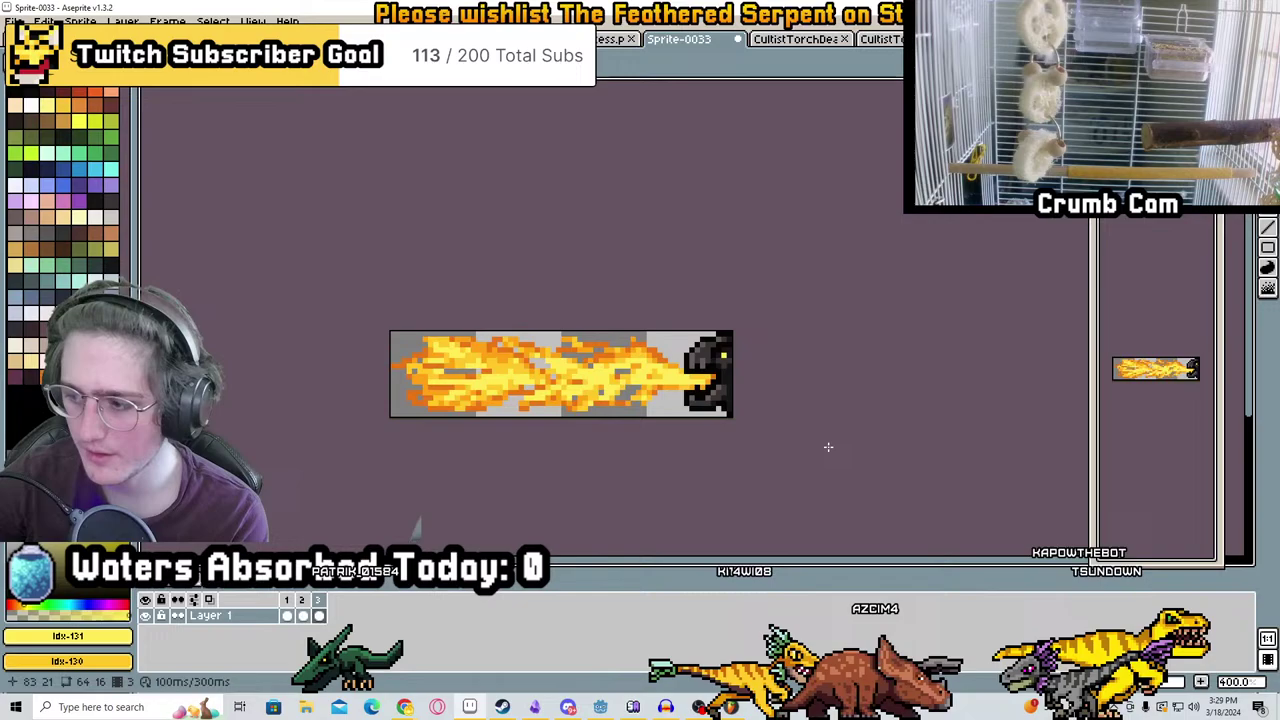
pyautogui.scroll(4, 791, 402)
pyautogui.moveTo(791, 402); pyautogui.dragTo(609, 329, button='middle')
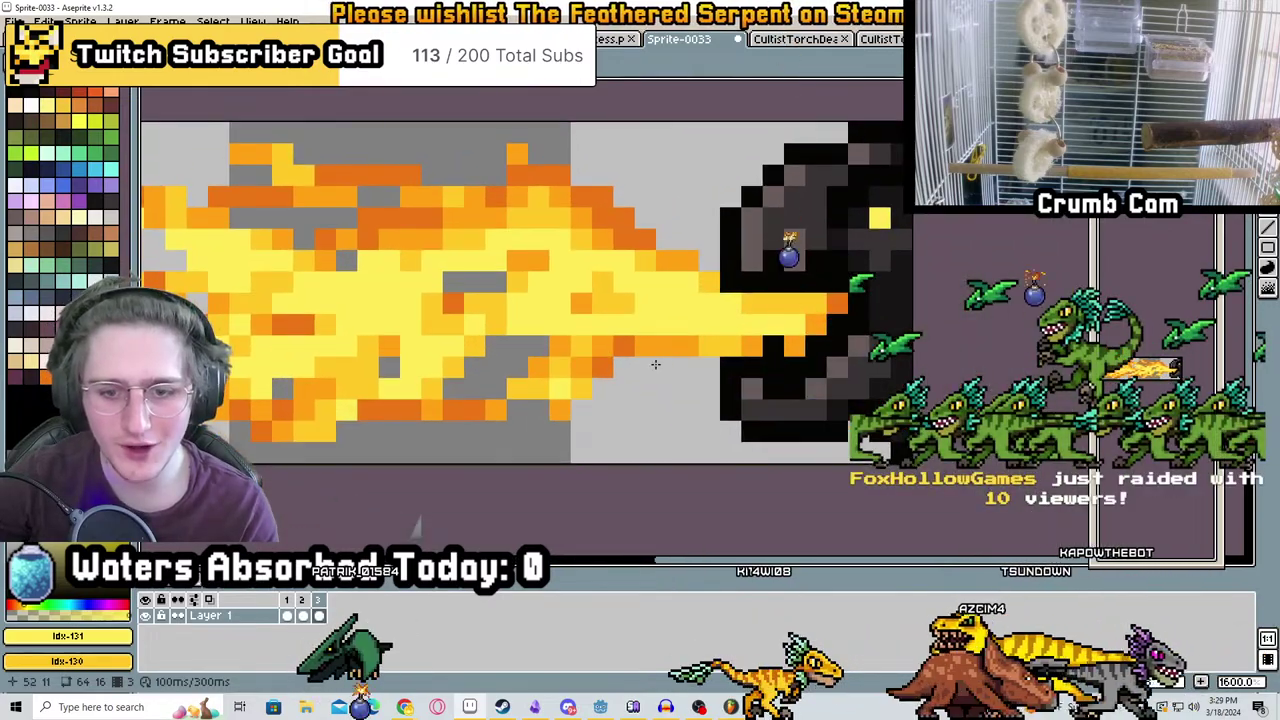
# Eyedrop the flame's orange and add orange strokes, including one at the flame's upper right
pyautogui.click(47, 392)
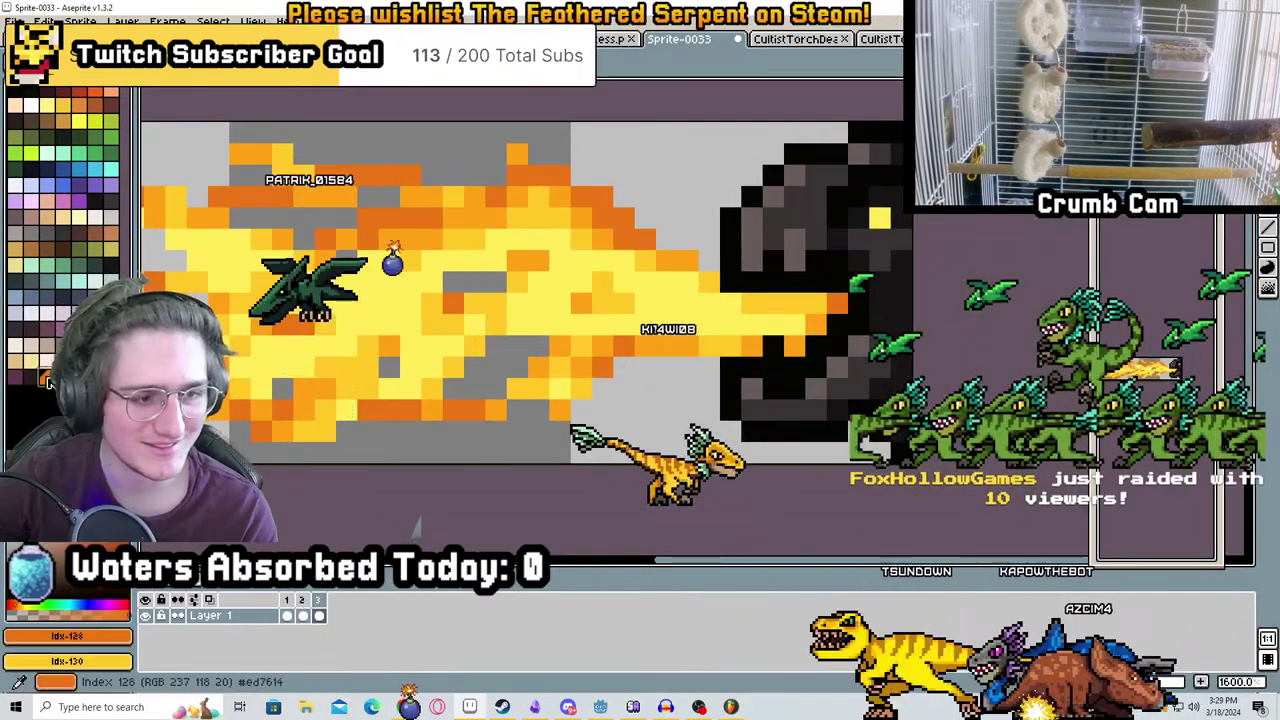
pyautogui.moveTo(615, 410); pyautogui.dragTo(693, 378)
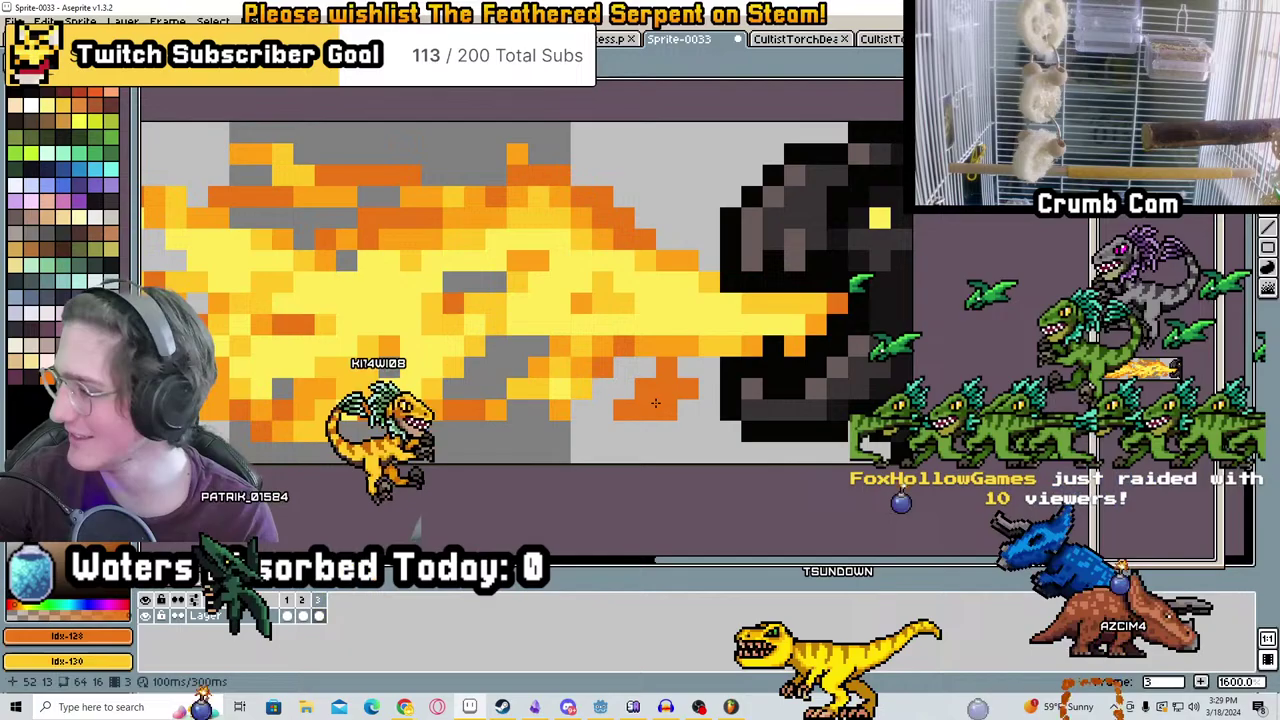
pyautogui.moveTo(686, 235); pyautogui.dragTo(690, 195)
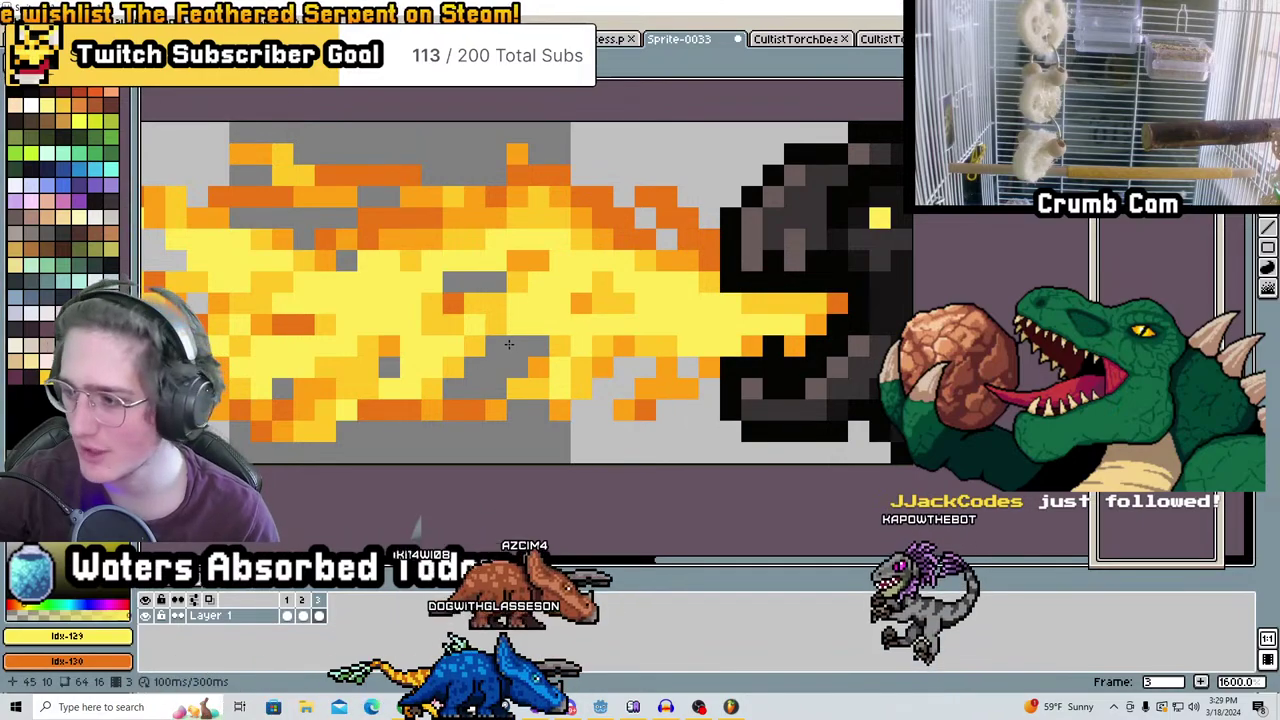
# Recolour the yellow pixels along the mouth edge to orange
pyautogui.hscroll(-3, 693, 345)
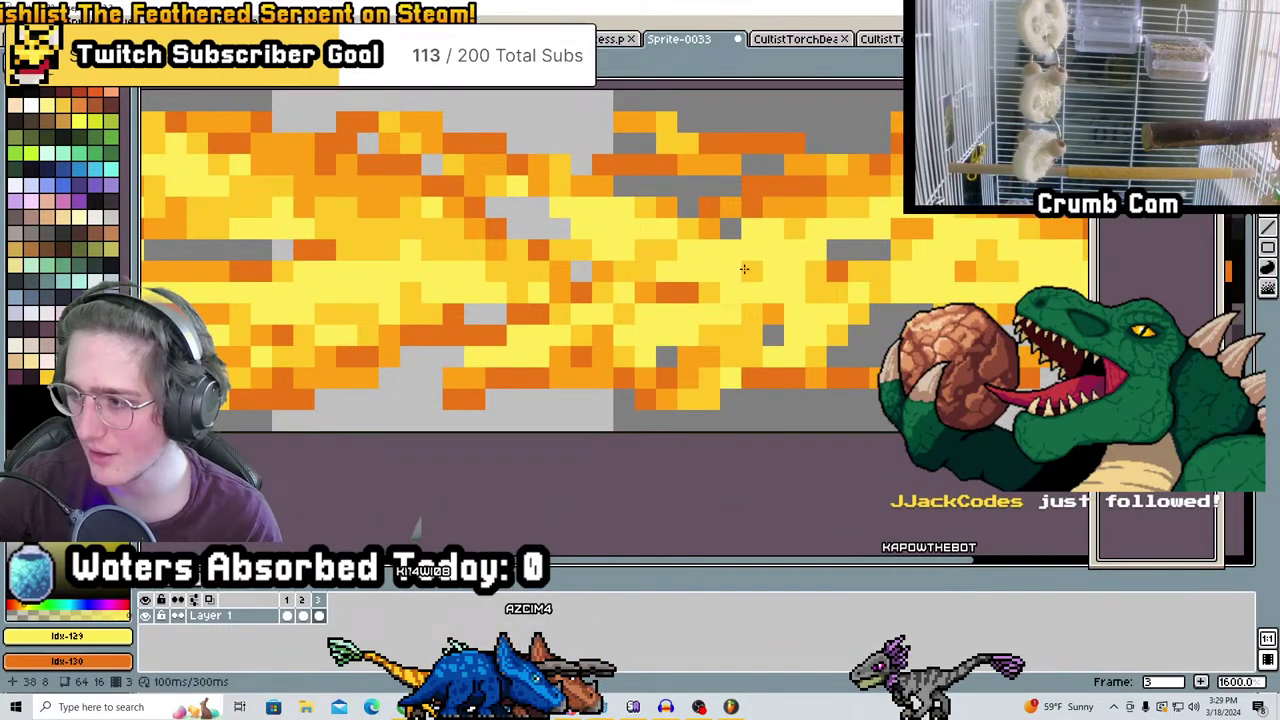
pyautogui.hscroll(-2, 744, 269)
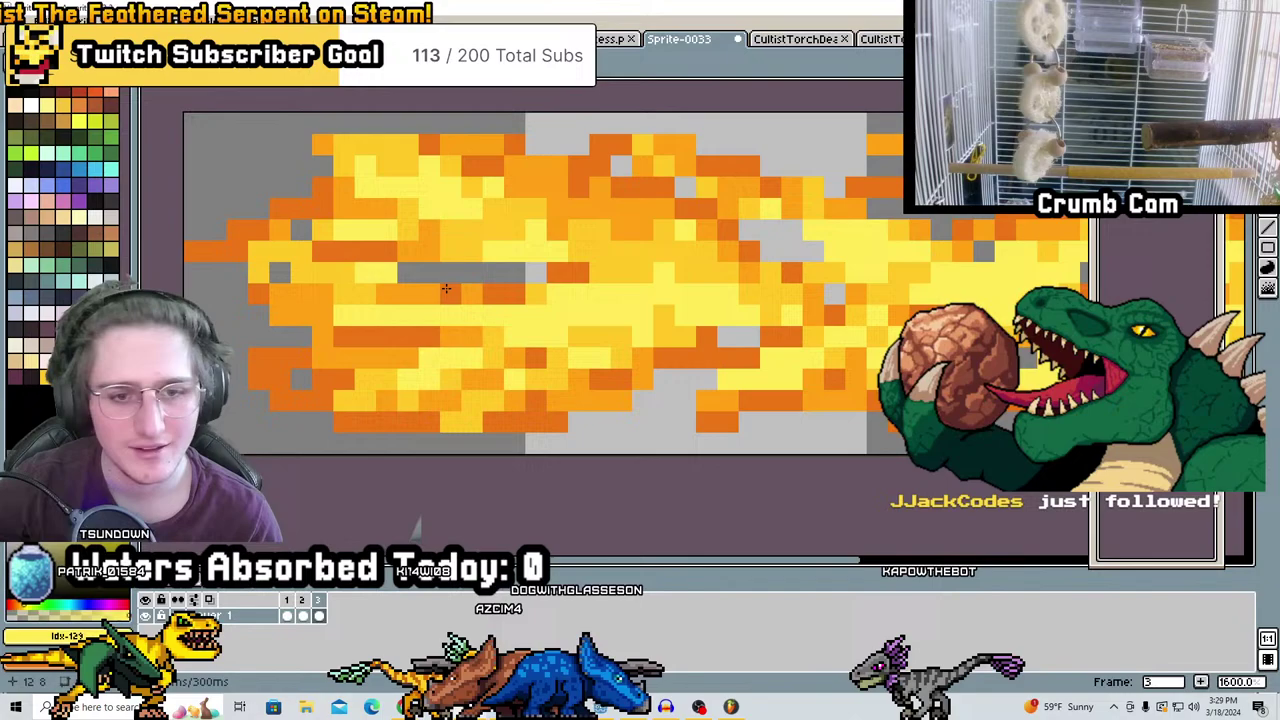
pyautogui.scroll(-3, 457, 320)
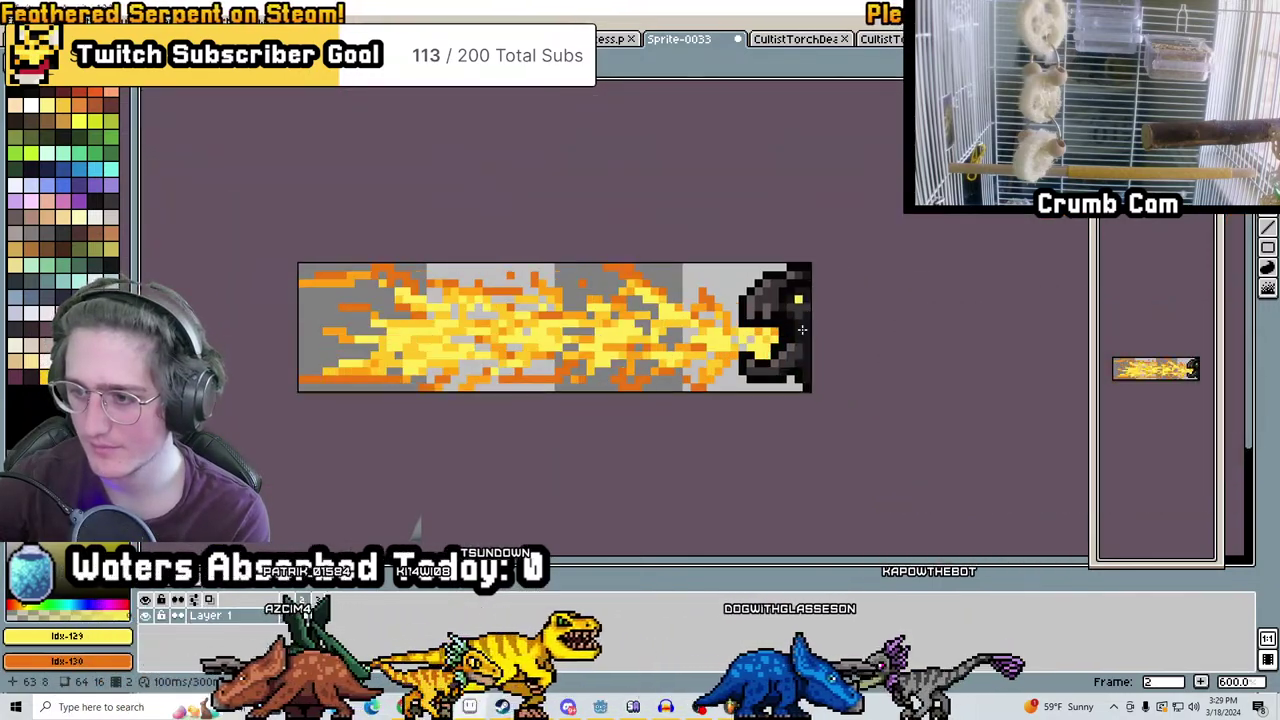
pyautogui.scroll(2, 761, 367)
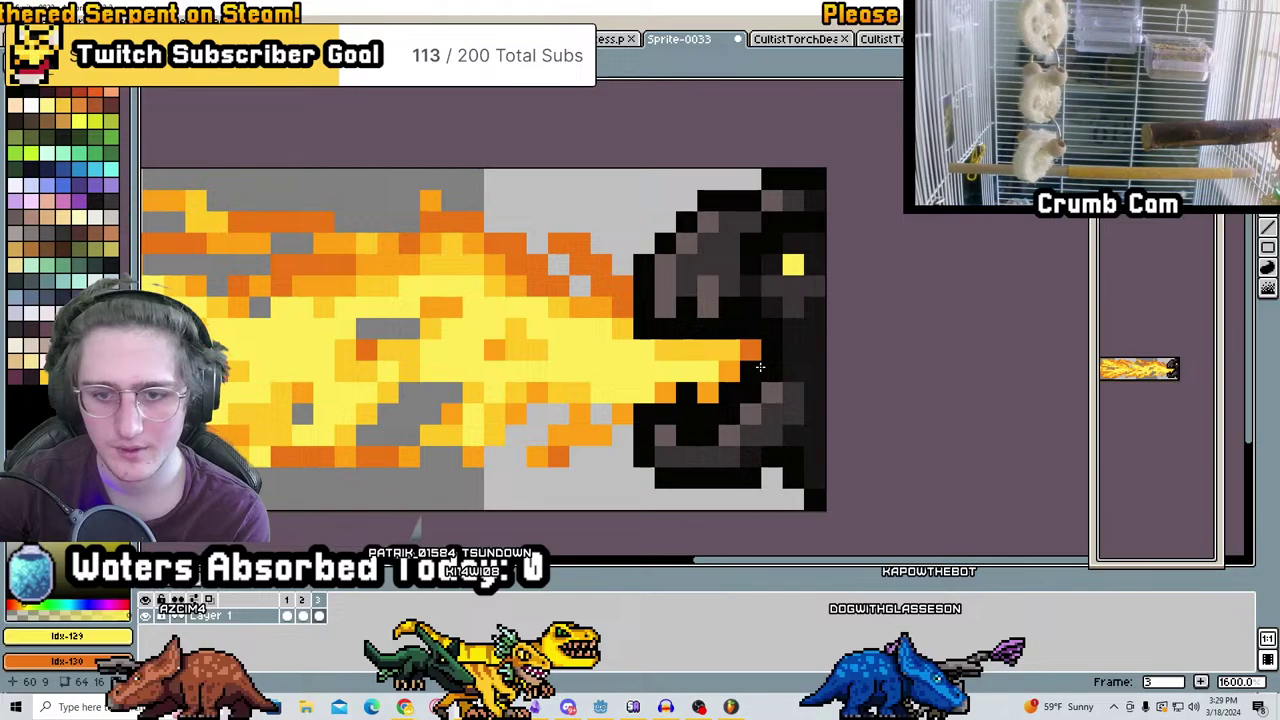
pyautogui.scroll(2, 764, 366)
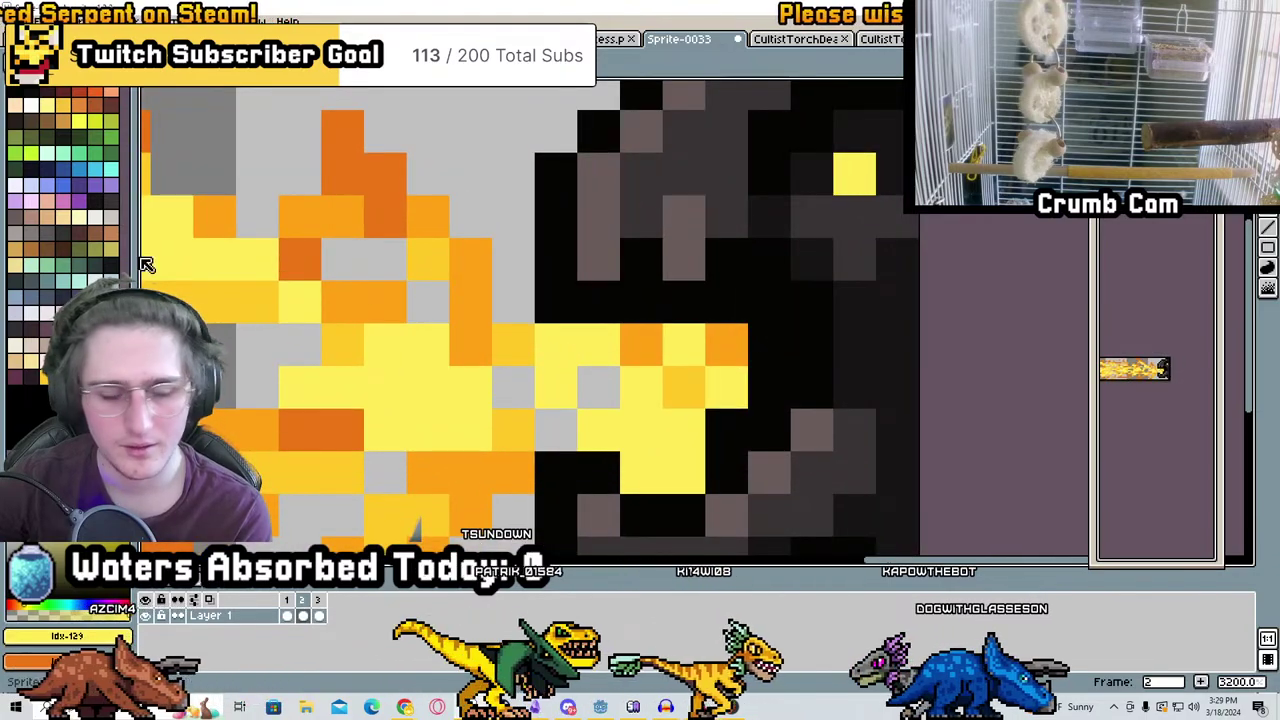
pyautogui.click(684, 472)
pyautogui.click(642, 472)
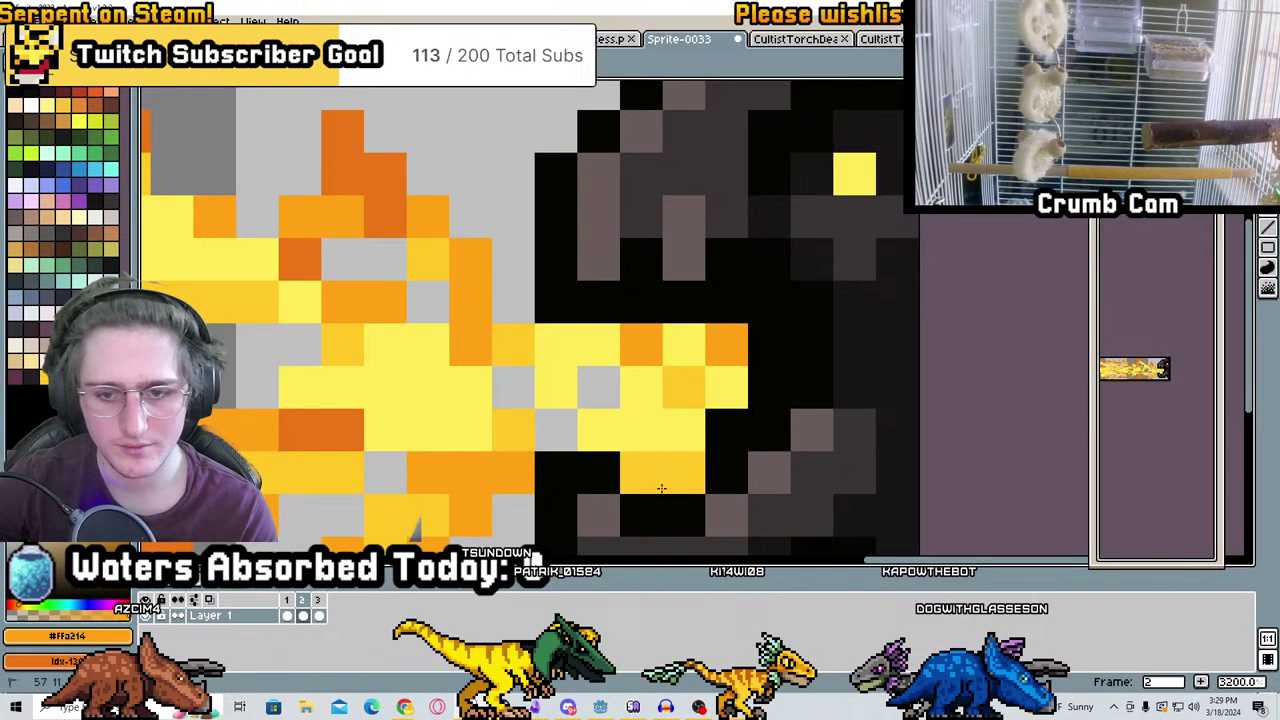
pyautogui.click(727, 388)
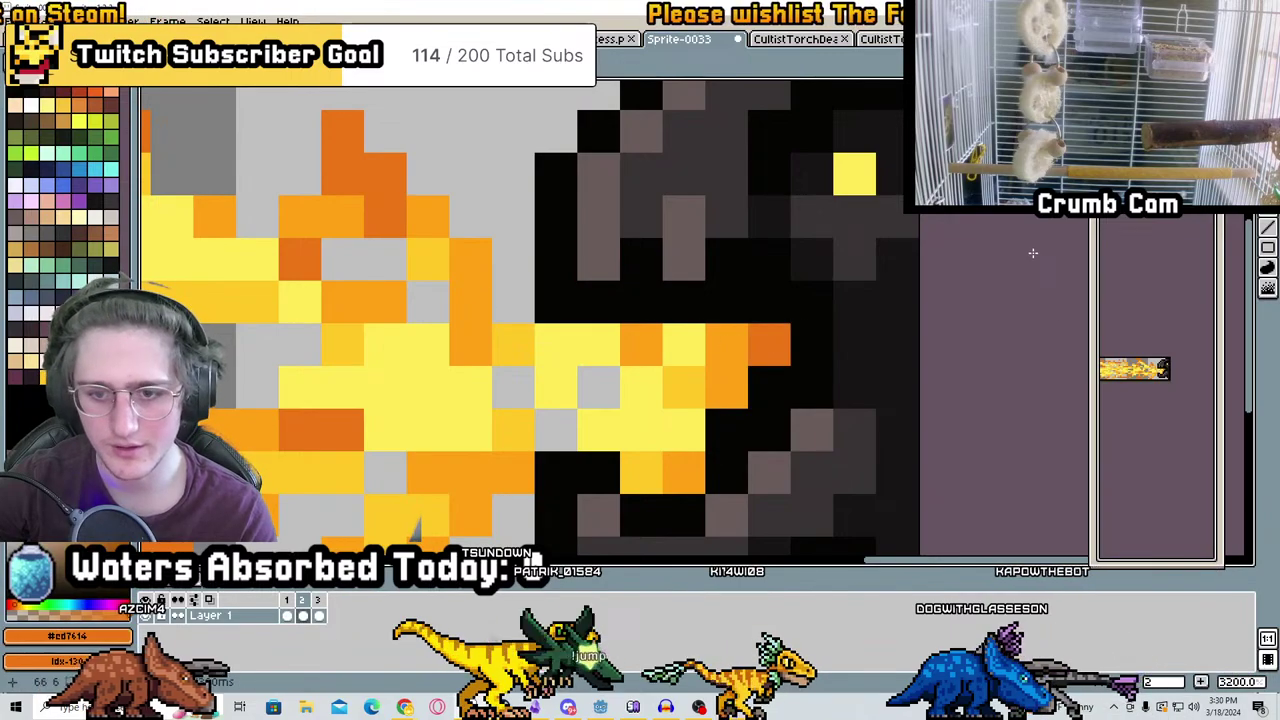
pyautogui.scroll(-4, 990, 300)
# Compare frame 3 against its neighbour, then play the flame animation
pyautogui.press('Right')
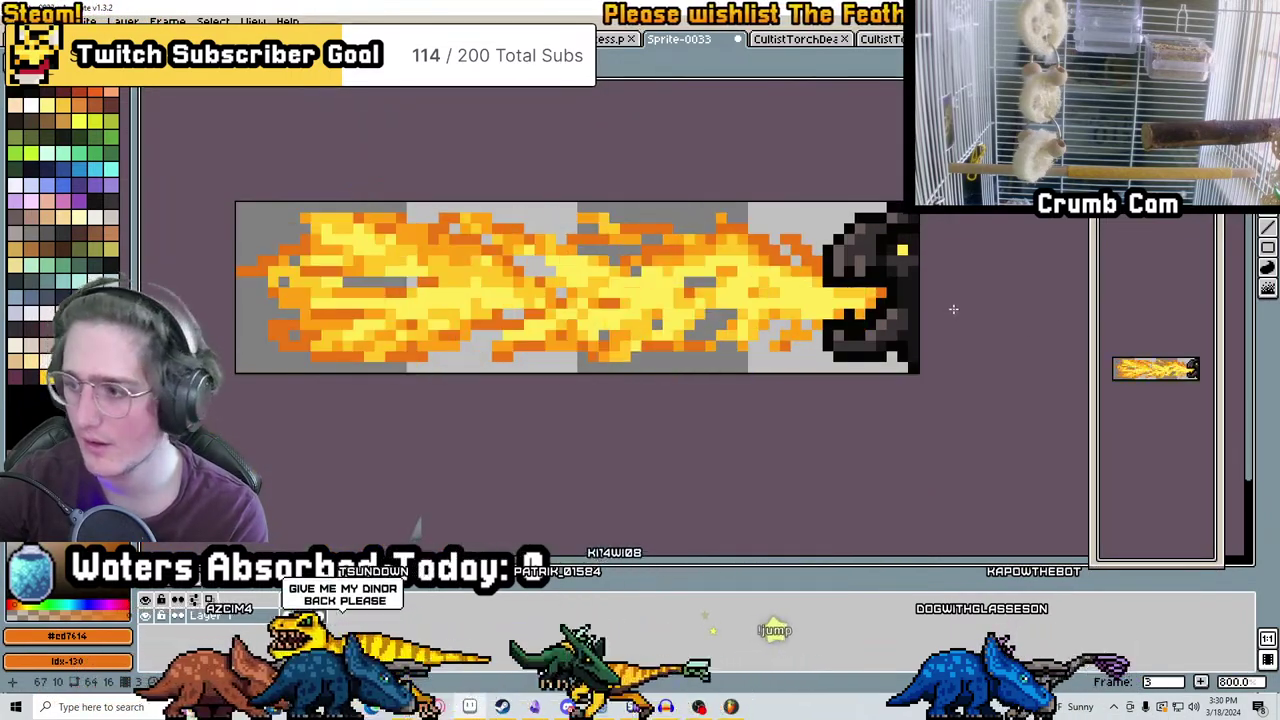
pyautogui.press('Left')
pyautogui.press('Right')
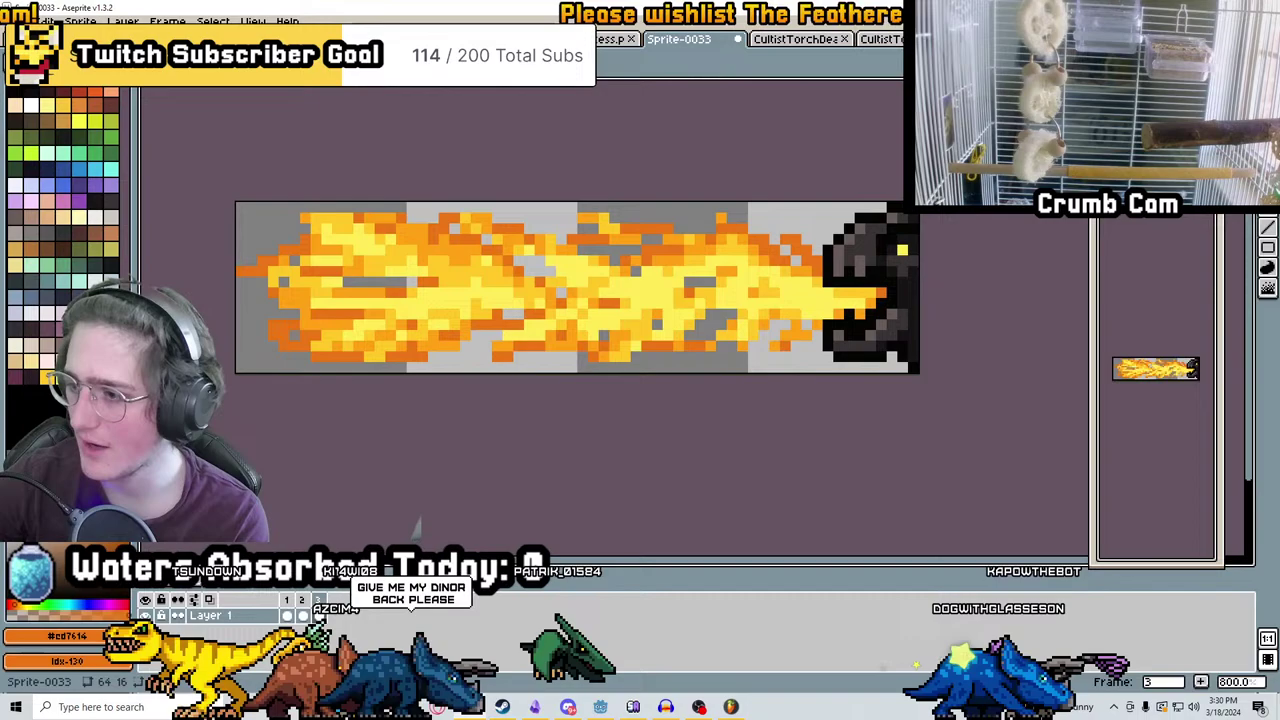
pyautogui.press('Left')
pyautogui.press('Right')
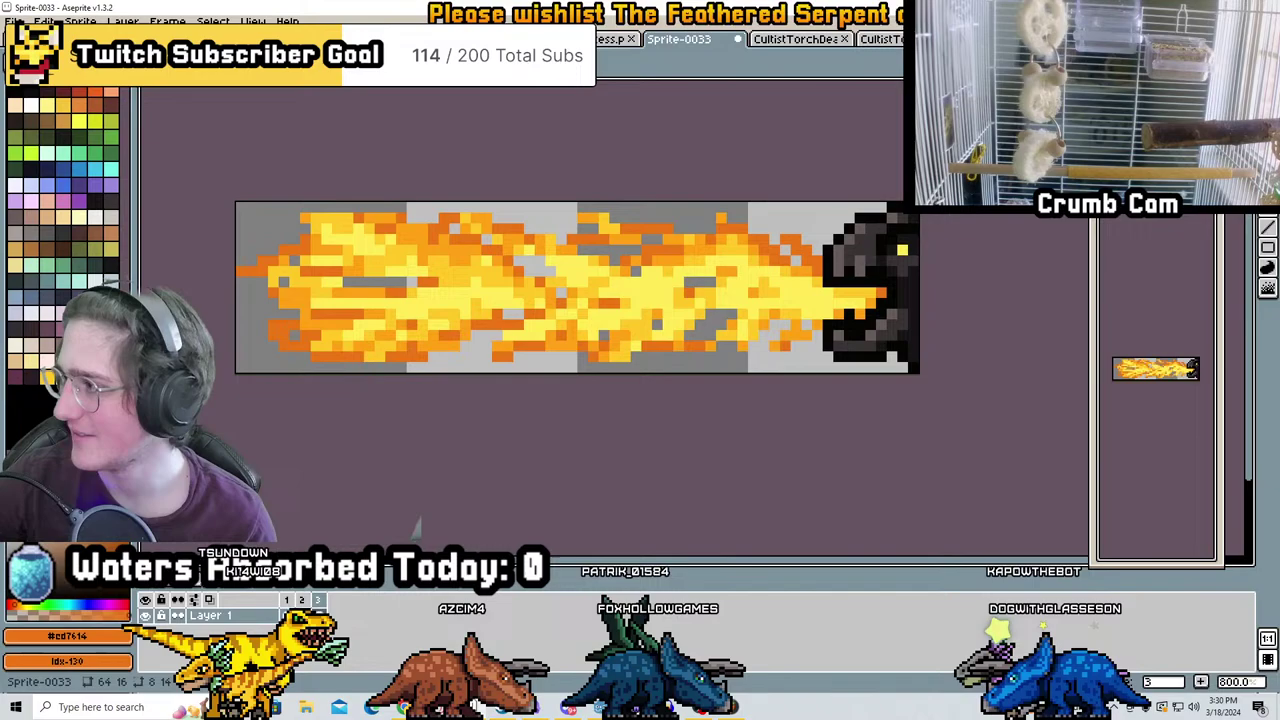
pyautogui.press('Left')
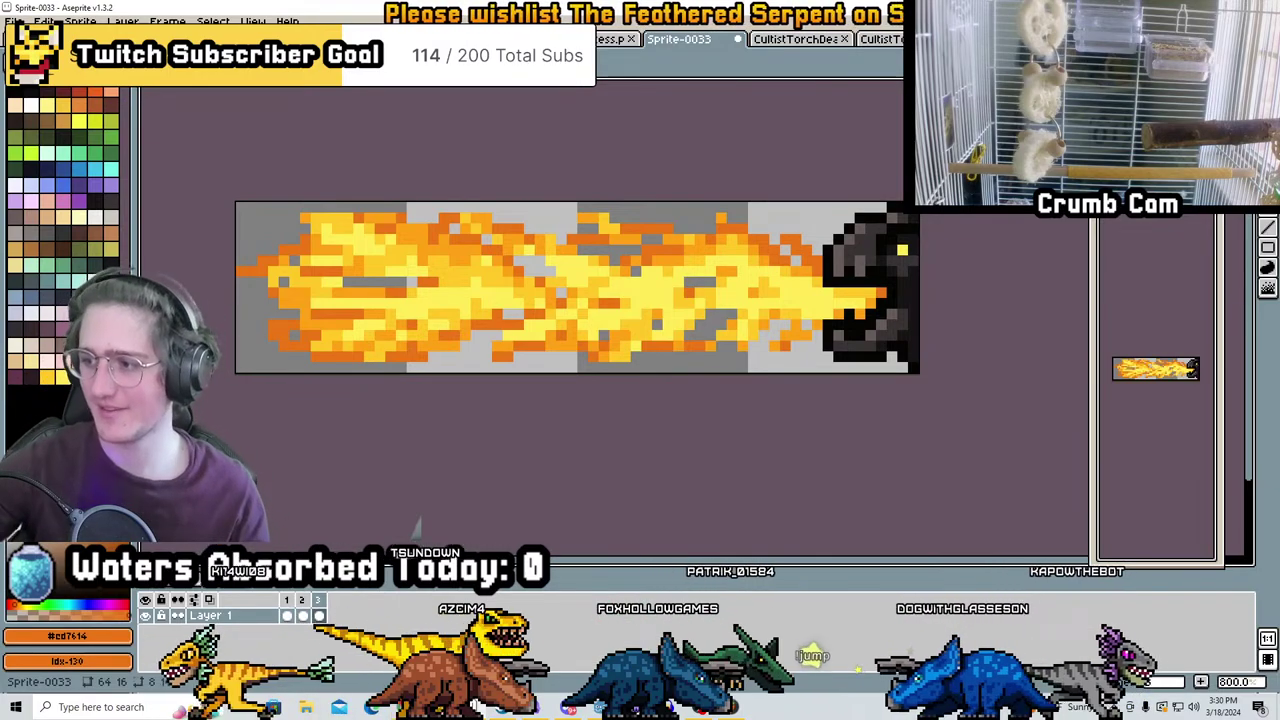
pyautogui.press('Right')
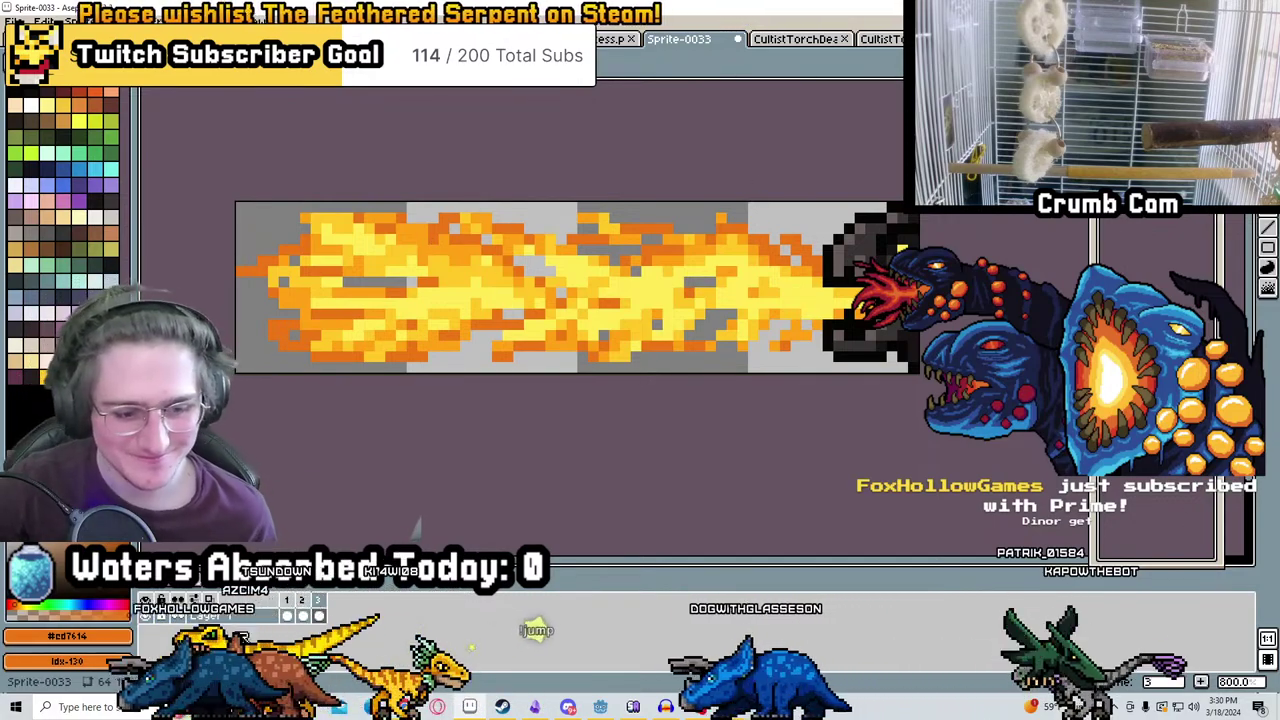
pyautogui.press('Return')
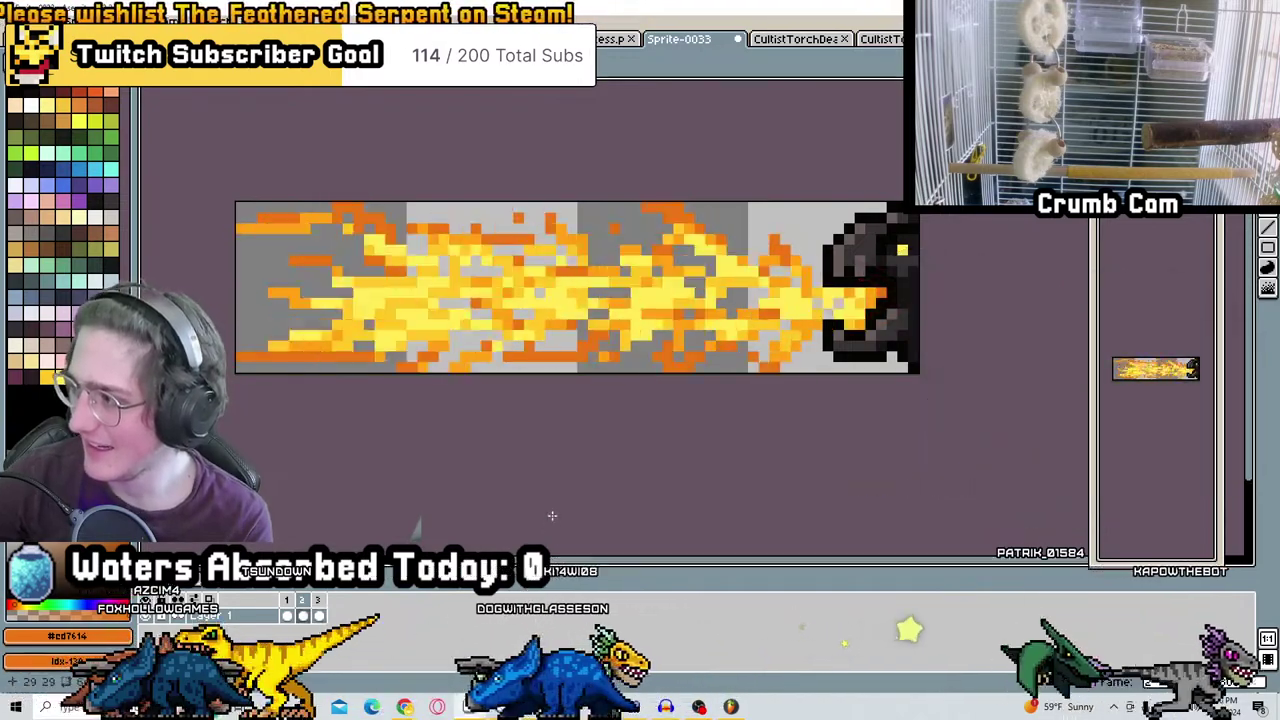
# Paint orange along the flame's bottom and repaint its lower row in #ffcb57 yellow
pyautogui.scroll(6, 543, 424)
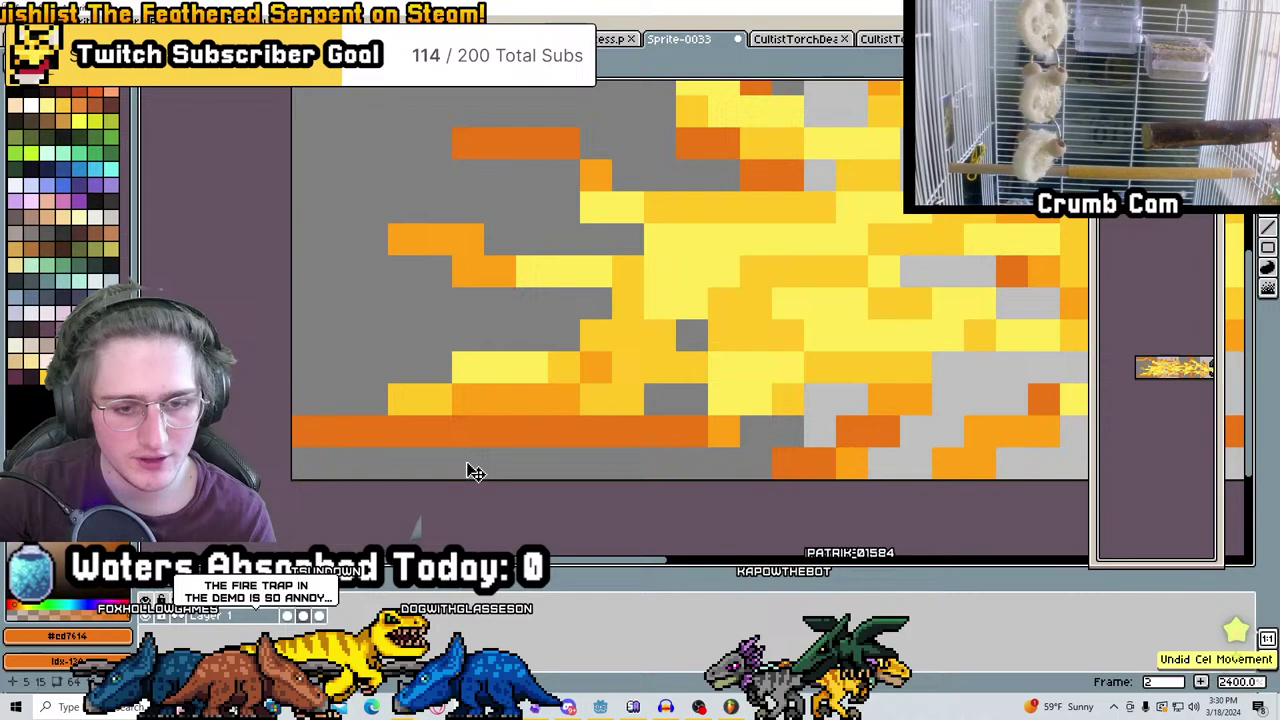
pyautogui.click(522, 460)
pyautogui.moveTo(560, 462); pyautogui.dragTo(395, 462)
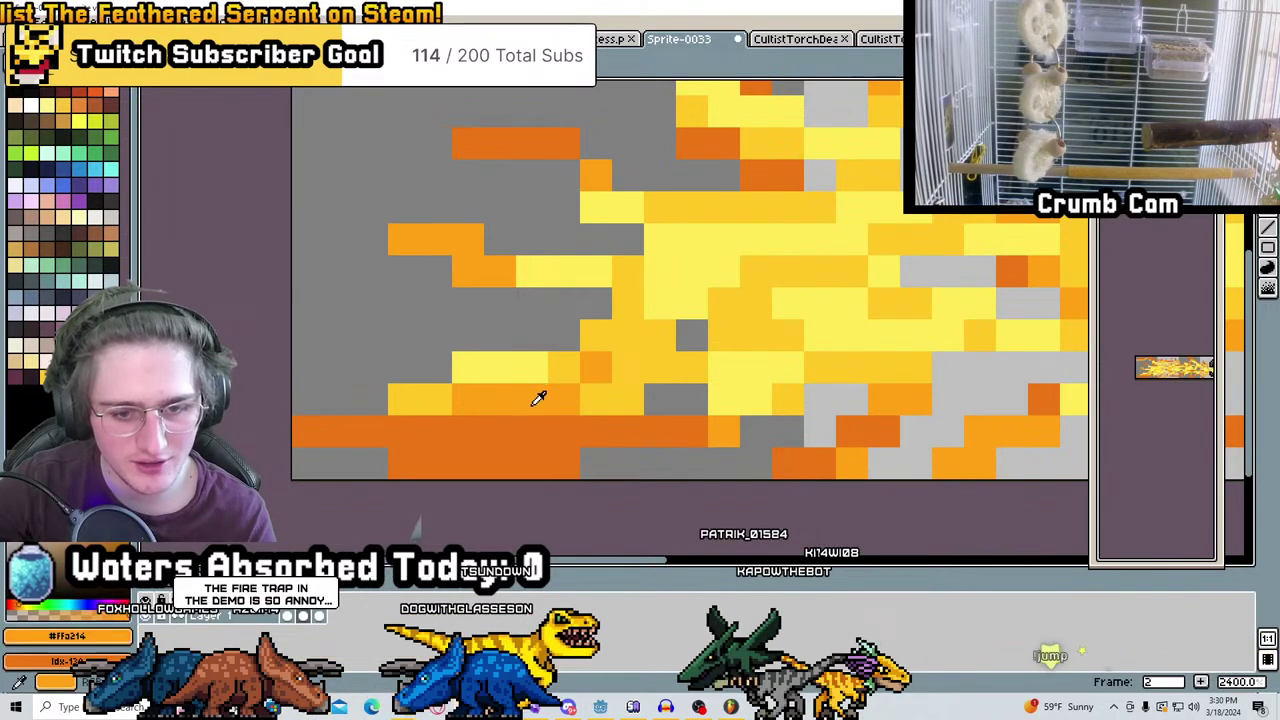
pyautogui.keyDown('alt'); pyautogui.click(615, 395); pyautogui.keyUp('alt')
pyautogui.keyDown('alt'); pyautogui.click(600, 400); pyautogui.keyUp('alt')
pyautogui.moveTo(575, 430); pyautogui.dragTo(456, 430)
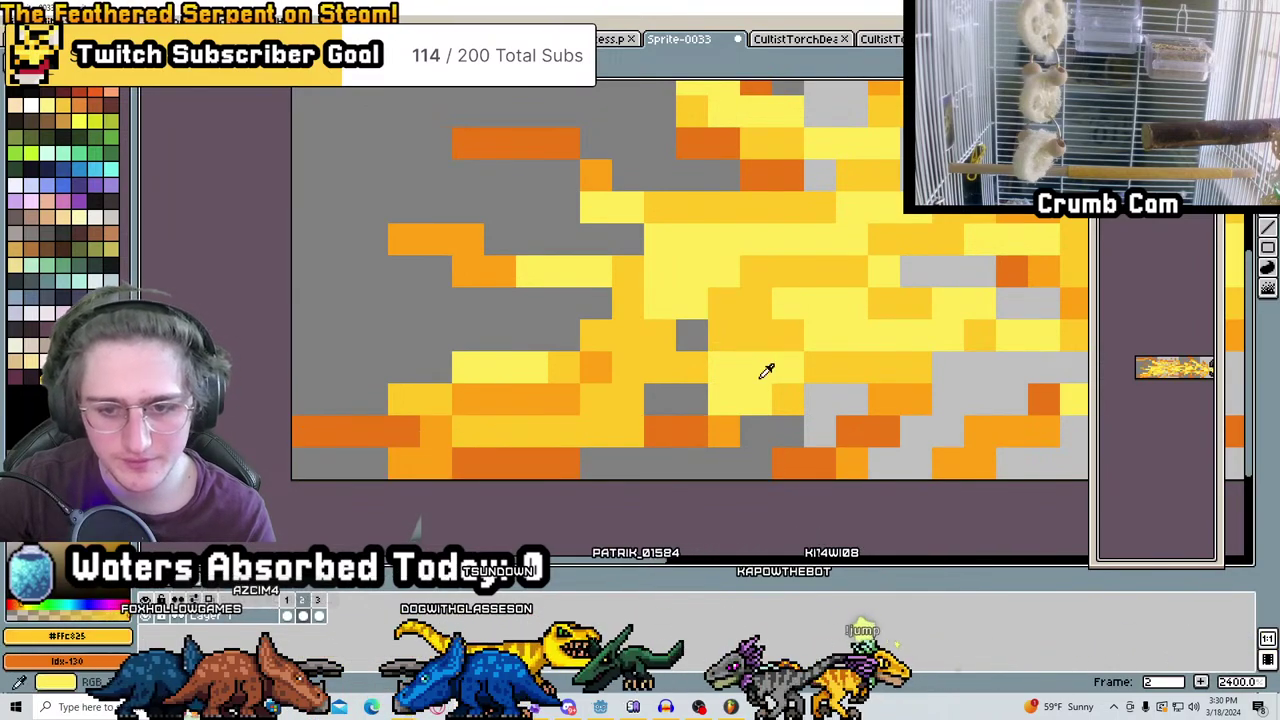
# Toggle between the grey-block frame and the fire-breath frame to compare them
pyautogui.scroll(-3, 630, 336)
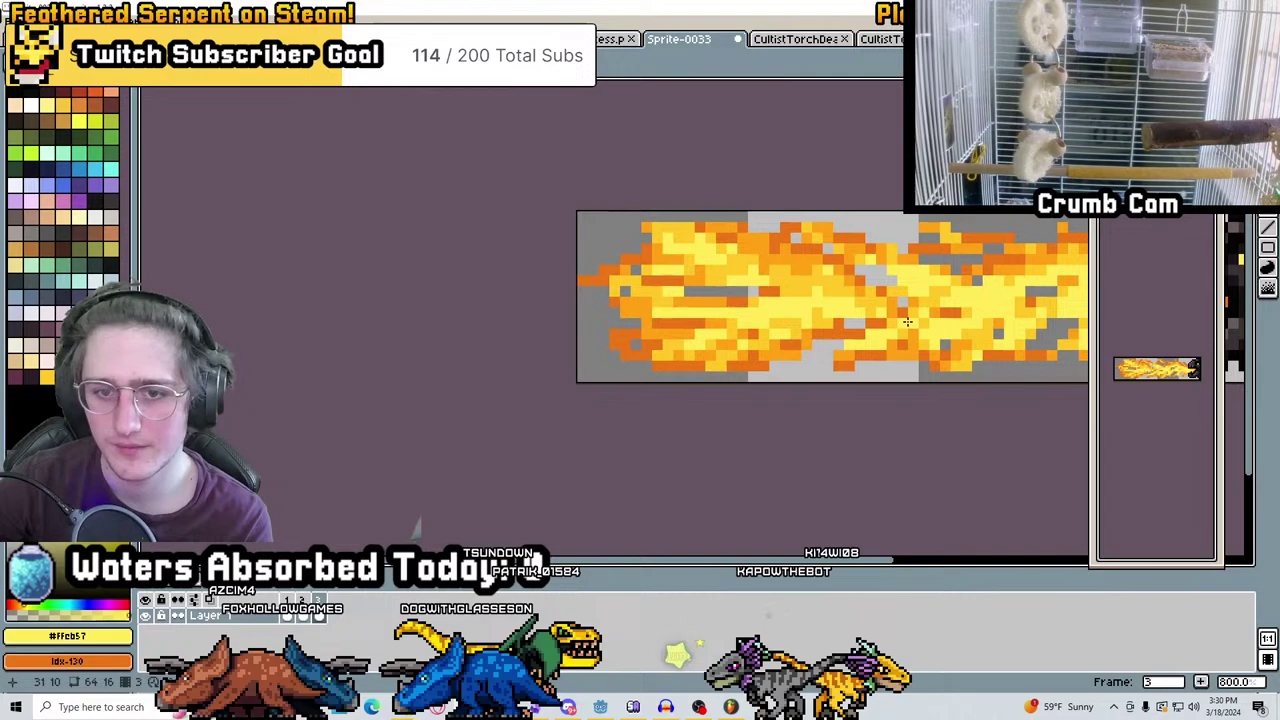
pyautogui.press(',')
pyautogui.moveTo(763, 320); pyautogui.dragTo(656, 320, button='middle')
pyautogui.press('.')
pyautogui.press(',')
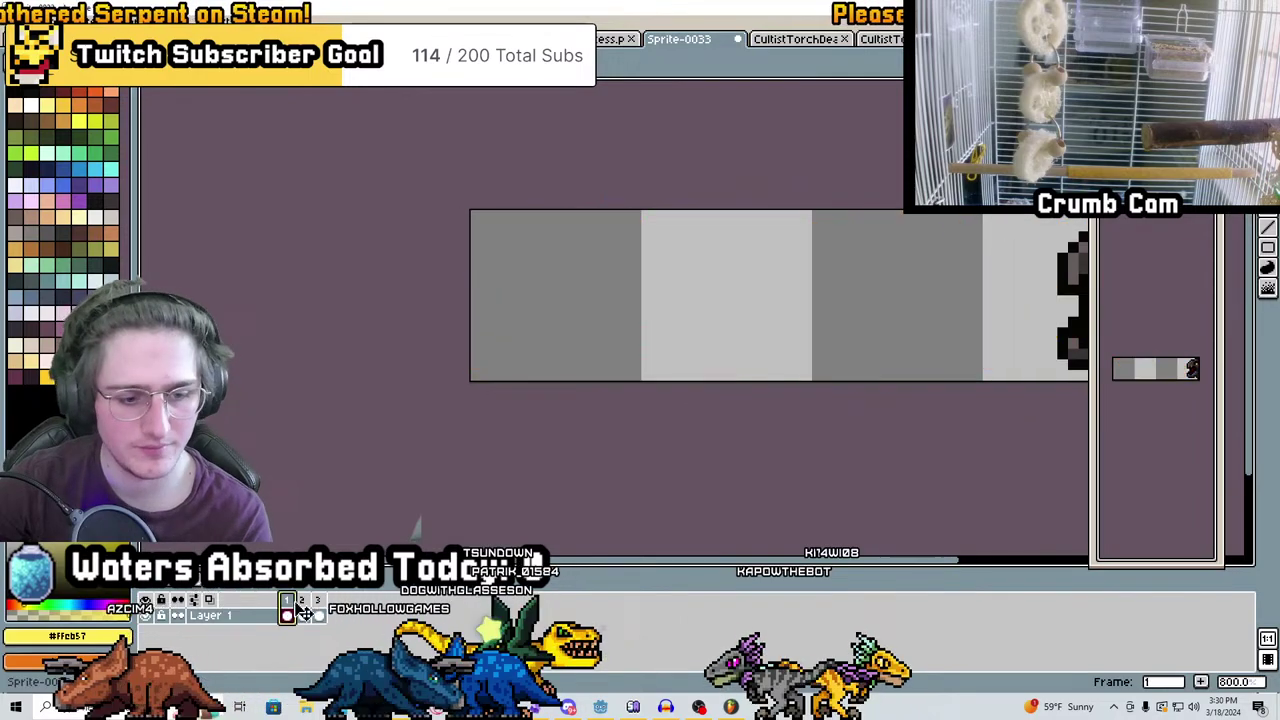
pyautogui.moveTo(549, 473); pyautogui.dragTo(412, 528, button='middle')
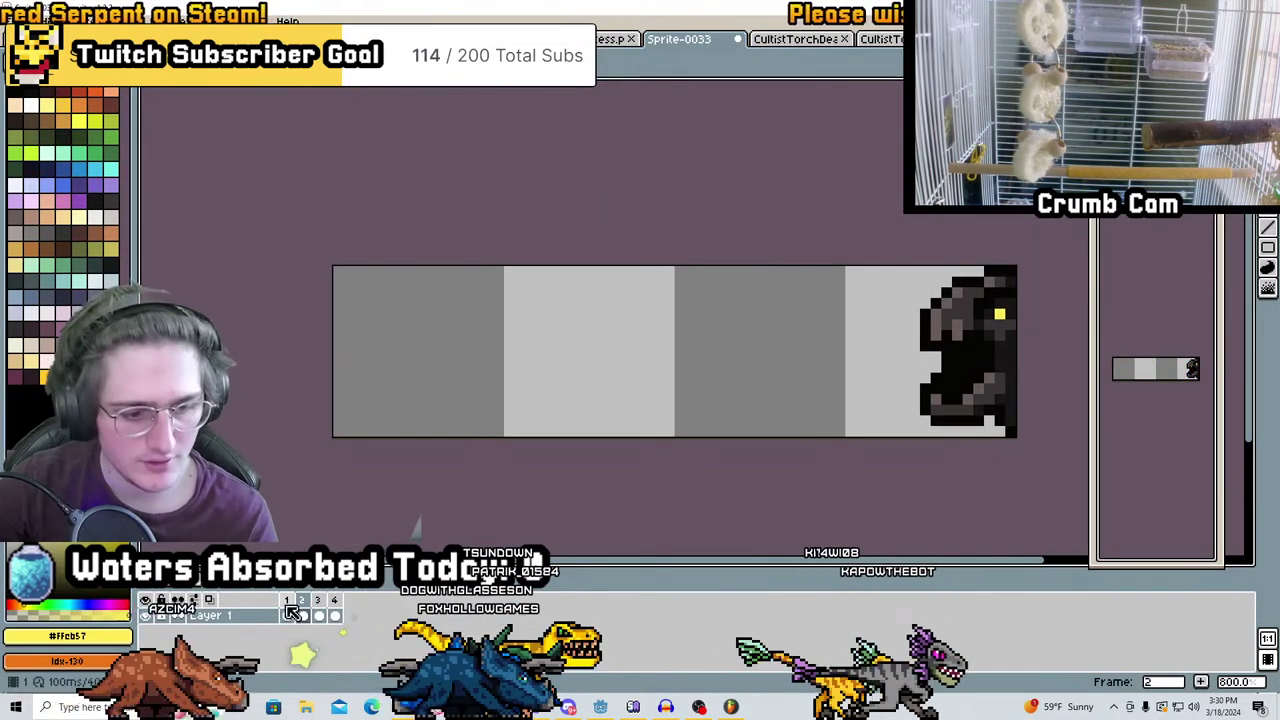
pyautogui.moveTo(677, 399); pyautogui.dragTo(569, 425, button='middle')
pyautogui.press('.')
# Sample the flame's orange, then settle on the frame without fire
pyautogui.scroll(2, 719, 377)
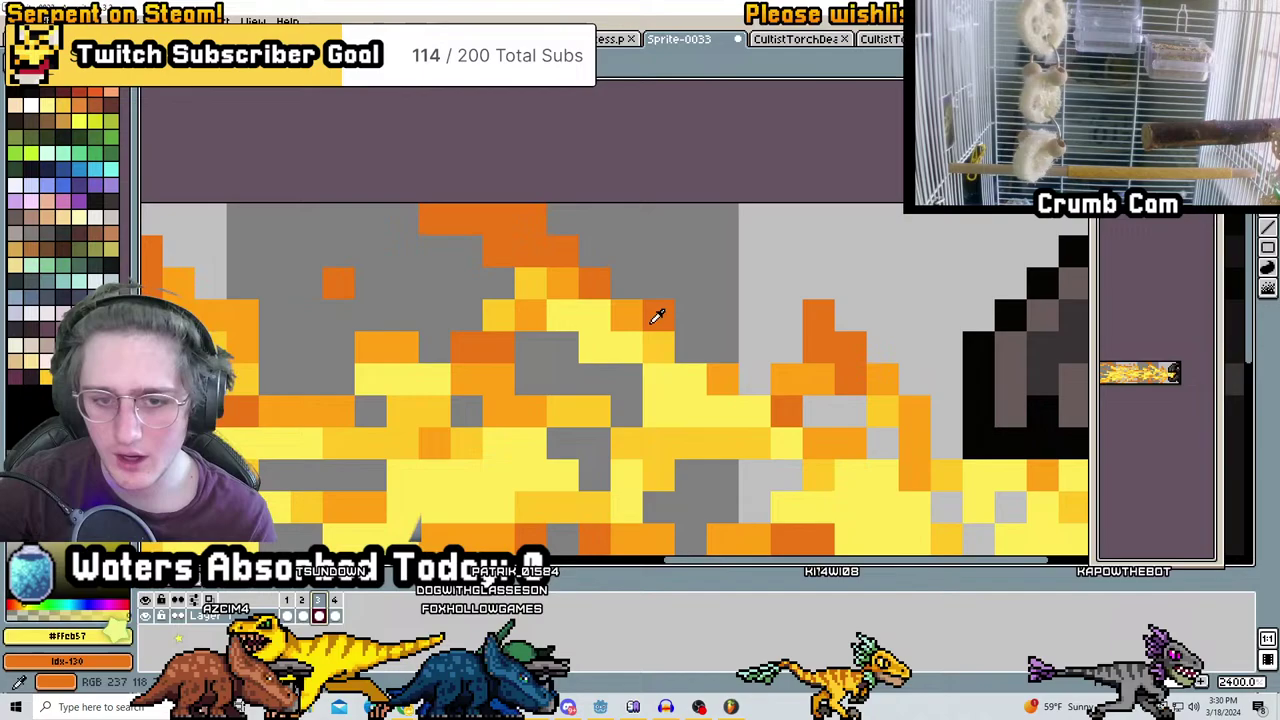
pyautogui.keyDown('alt'); pyautogui.click(652, 314); pyautogui.keyUp('alt')
pyautogui.scroll(-1, 749, 355)
pyautogui.press(',')
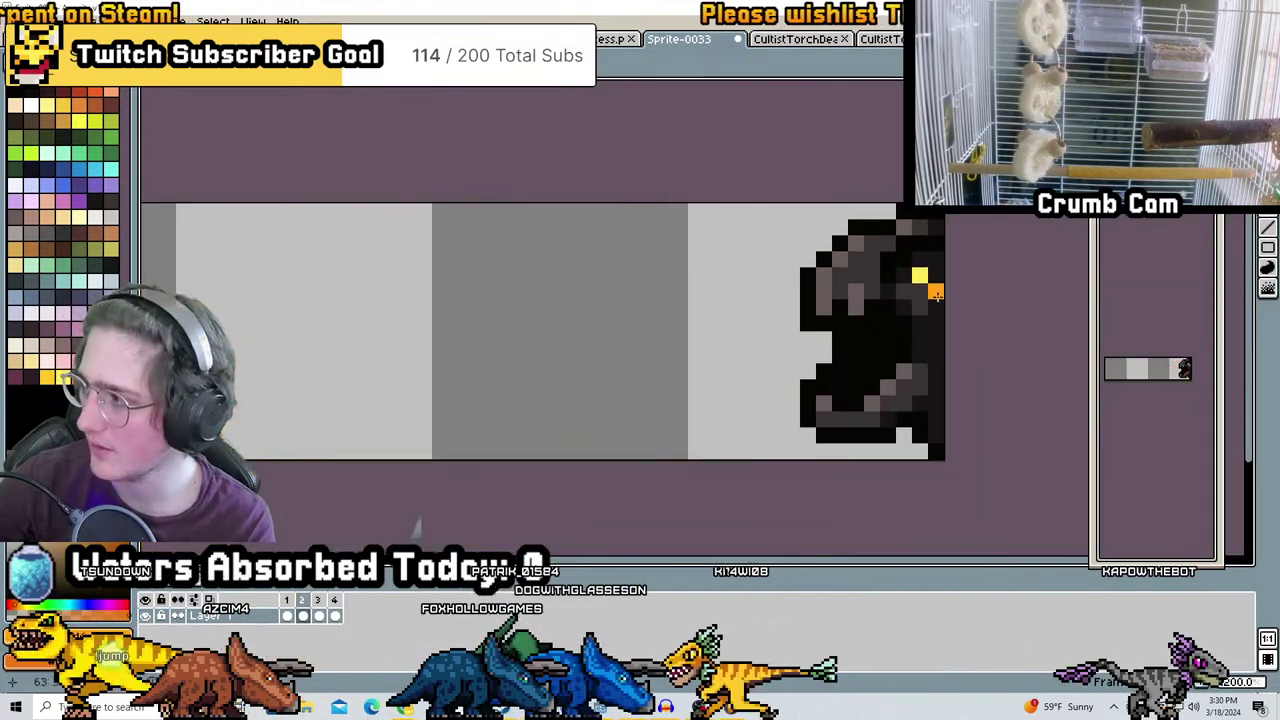
pyautogui.press('.')
pyautogui.press(',')
# Draw orange flame strokes leftward from the dragon's mouth, then add yellow and light-orange highlights
pyautogui.moveTo(858, 354); pyautogui.dragTo(660, 330)
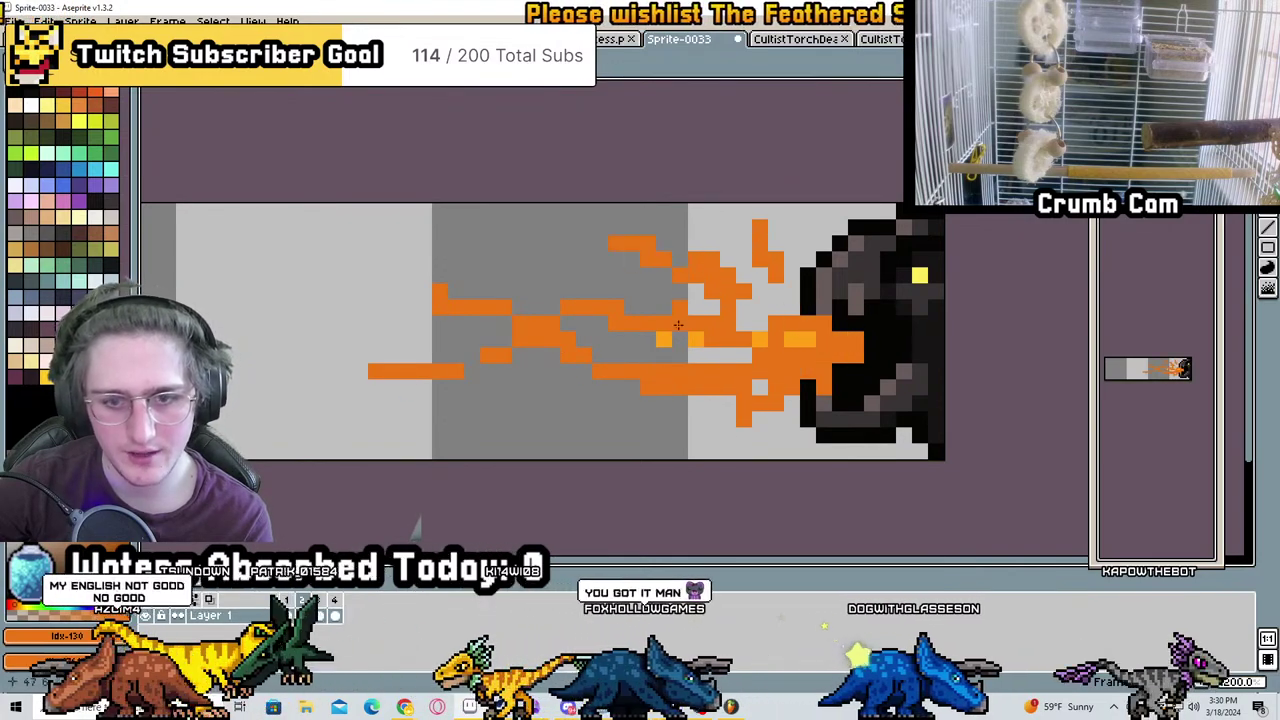
pyautogui.moveTo(678, 325); pyautogui.dragTo(533, 315, button='middle')
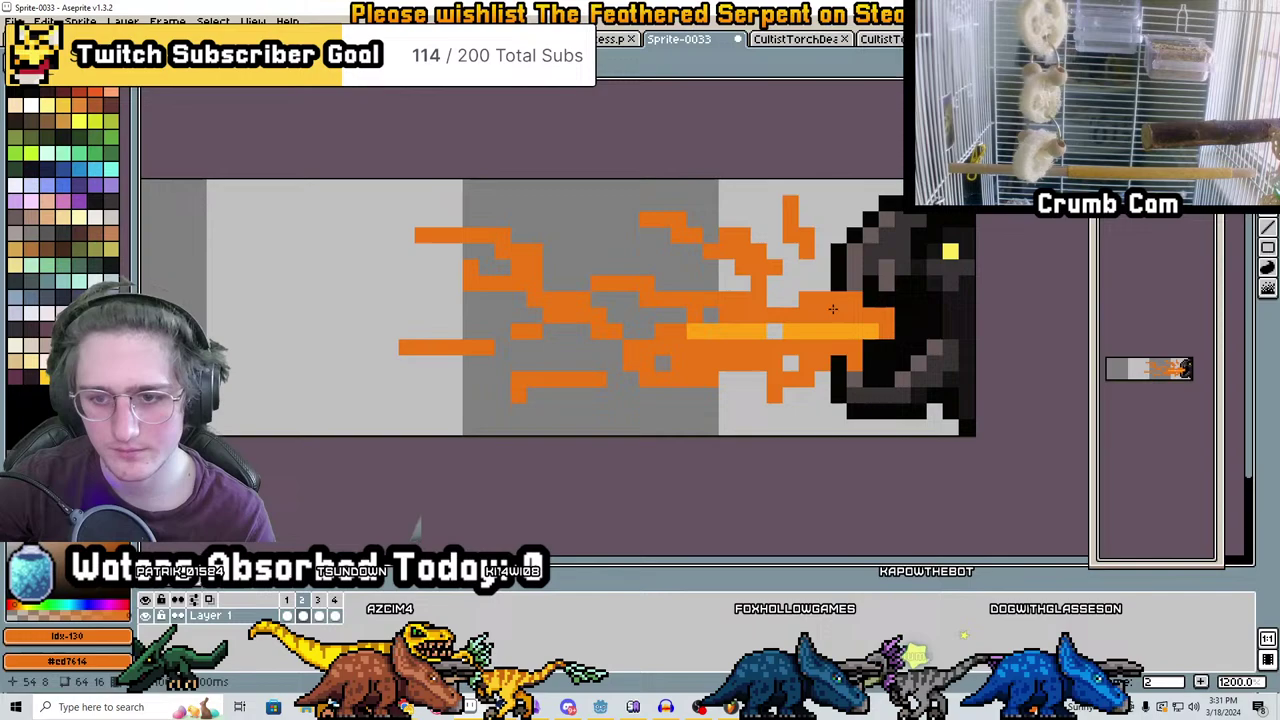
pyautogui.moveTo(832, 309)
pyautogui.mouseDown()
pyautogui.moveTo(546, 288)
pyautogui.moveTo(595, 328)
pyautogui.mouseUp()
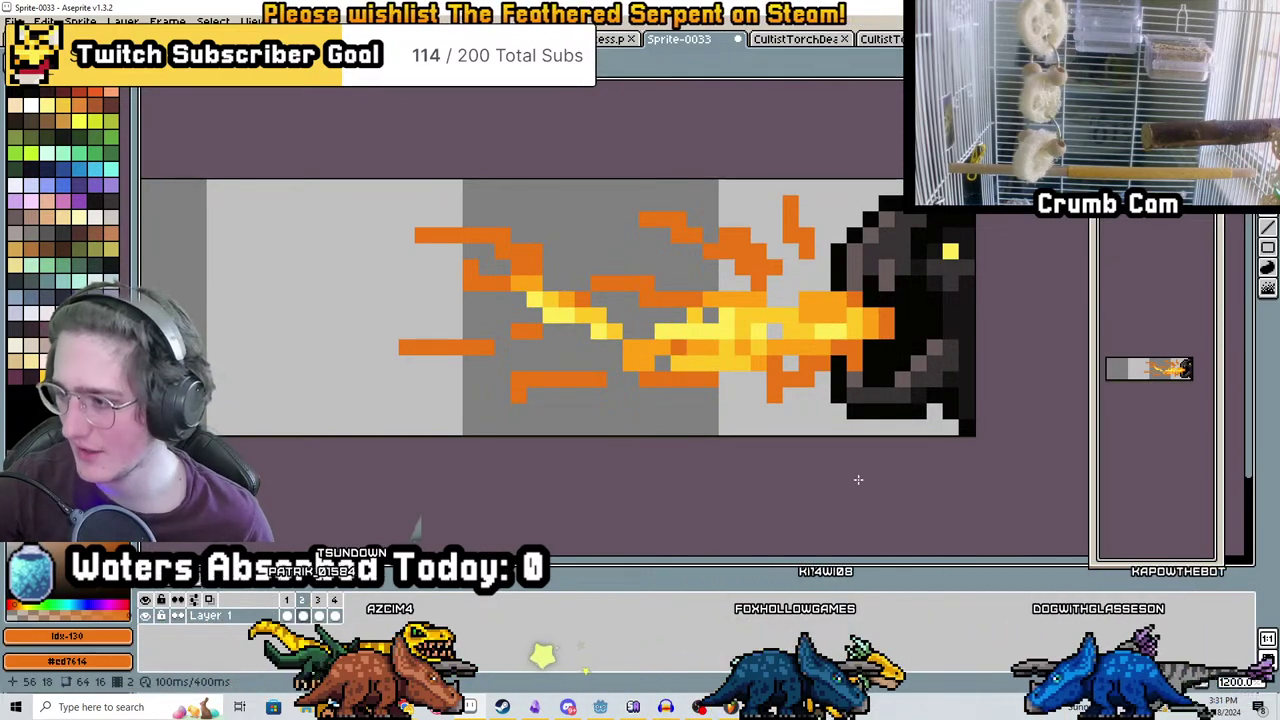
pyautogui.moveTo(830, 360); pyautogui.dragTo(690, 345)
pyautogui.moveTo(780, 232)
pyautogui.mouseDown()
pyautogui.moveTo(725, 270)
pyautogui.moveTo(630, 290)
pyautogui.moveTo(465, 245)
pyautogui.mouseUp()
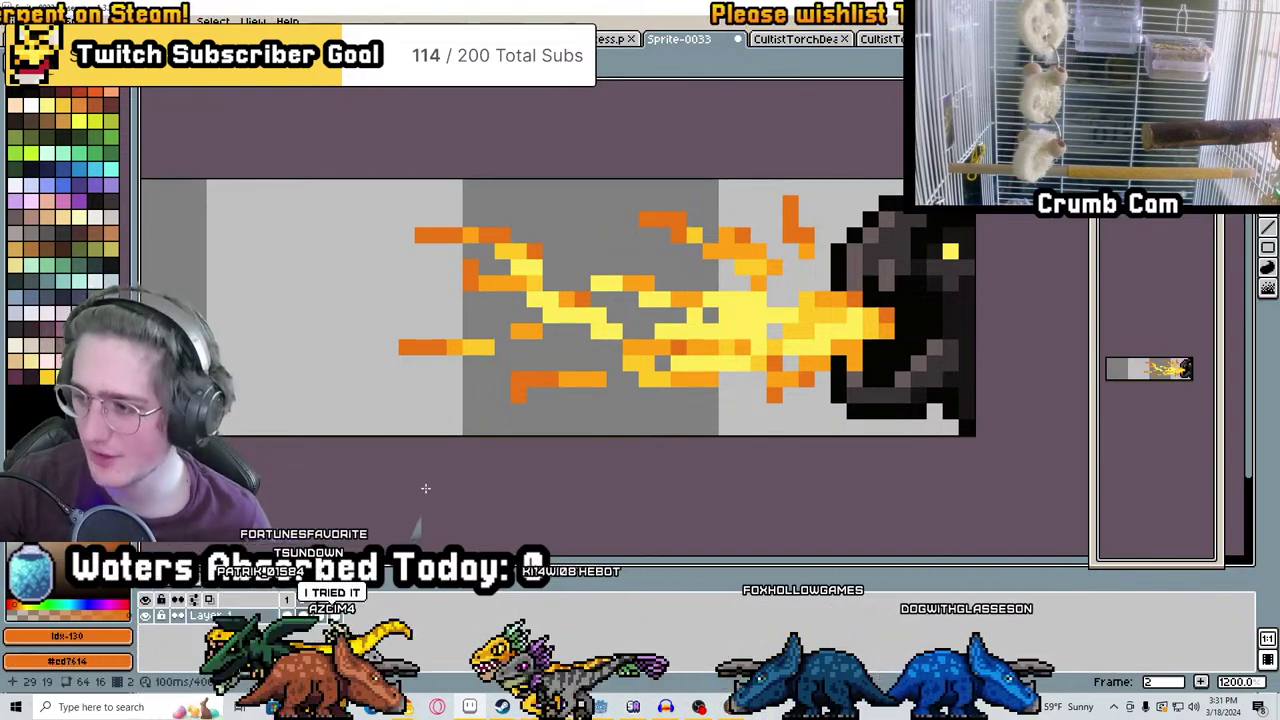
pyautogui.click(600, 707)
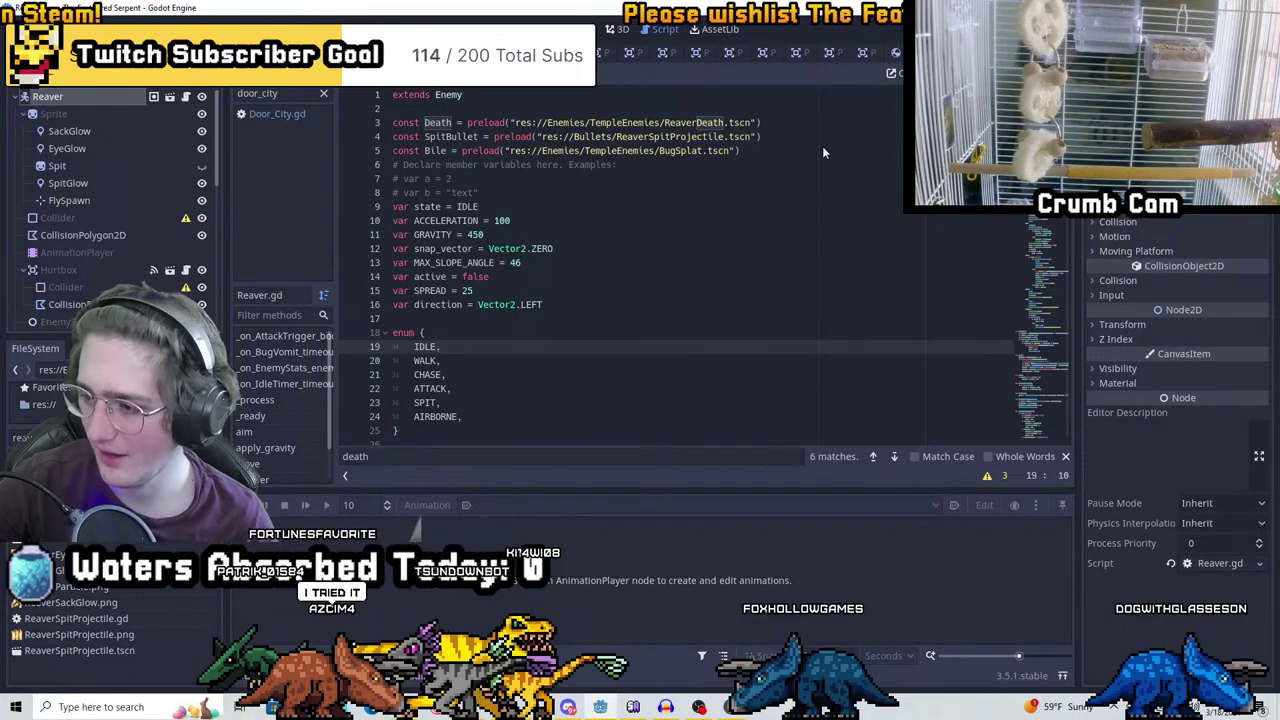
# Save the Reaver scene and run The Feathered Serpent, bringing up its beta-version notice
pyautogui.hotkey('ctrl', 's')
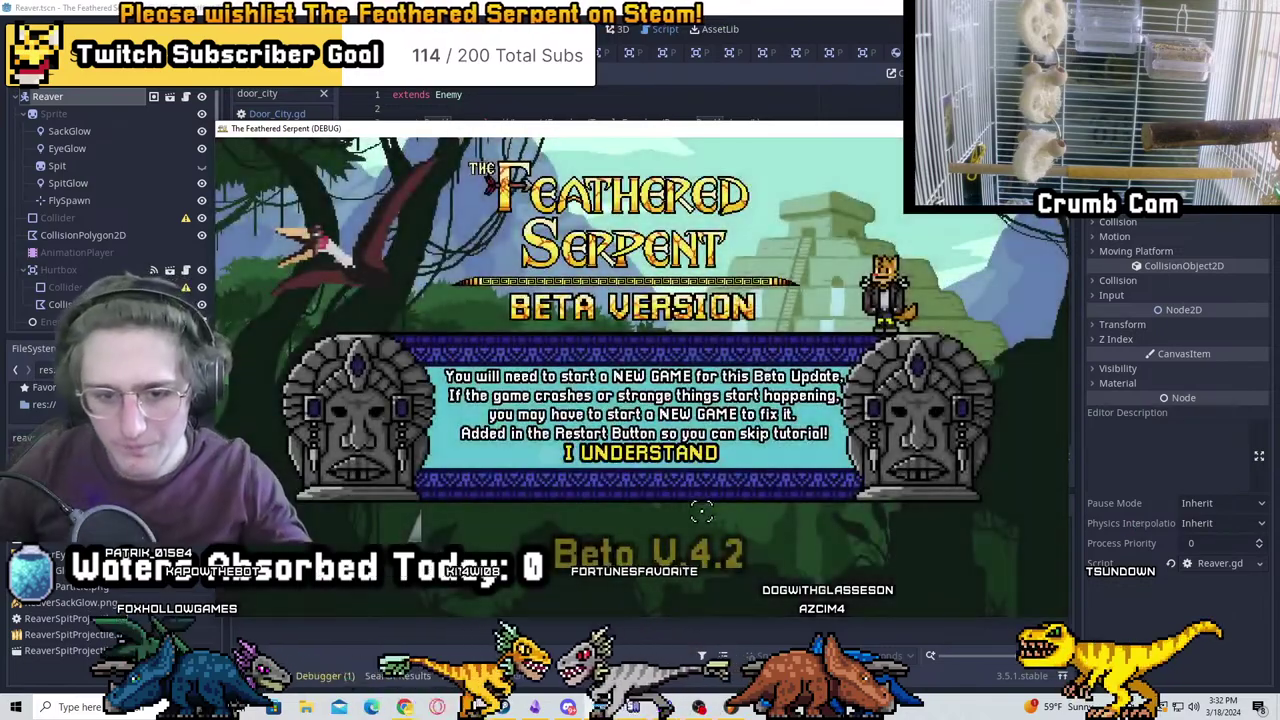
# Dismiss the beta notice with I UNDERSTAND and relaunch the game
pyautogui.click(638, 452)
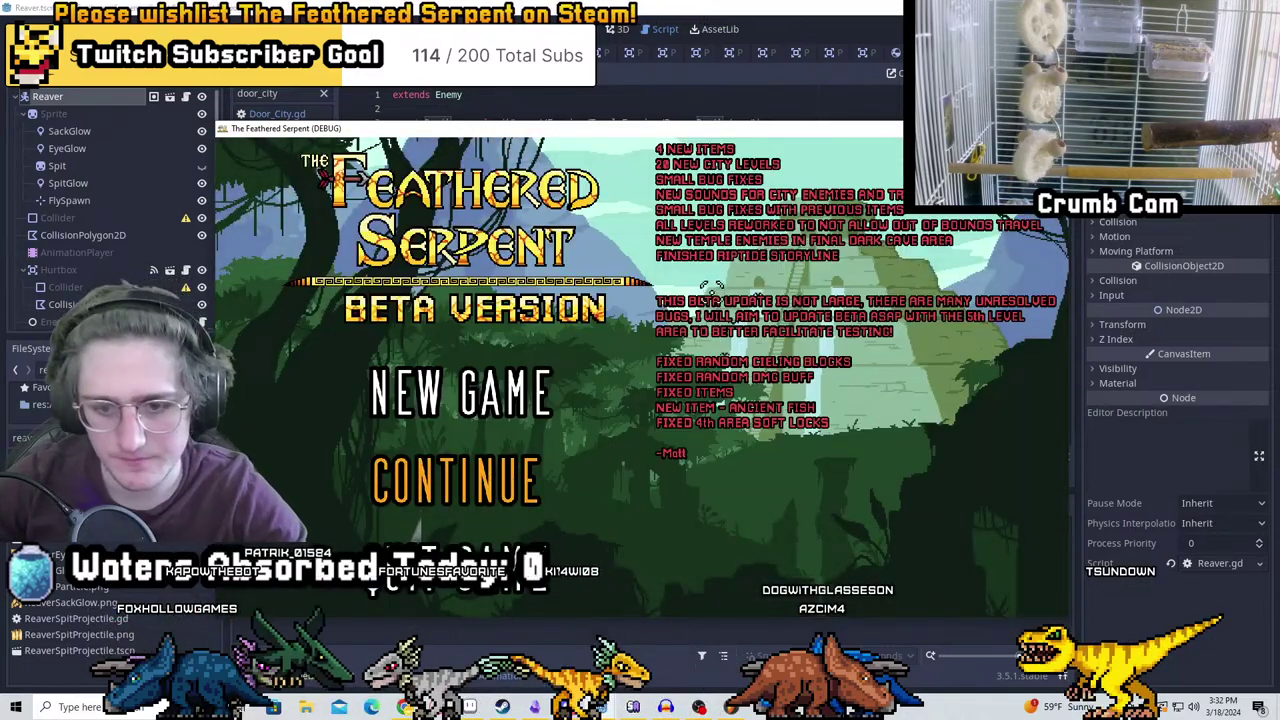
pyautogui.press('F5')
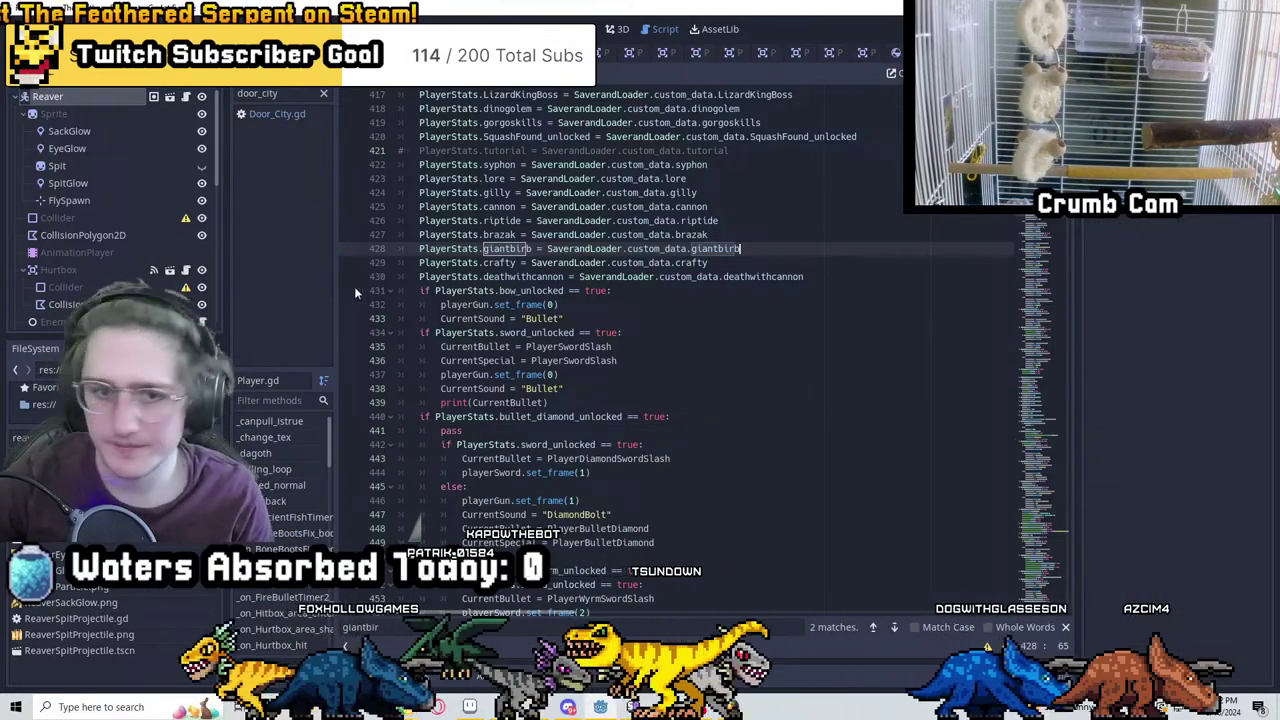
pyautogui.hotkey('ctrl', 's')
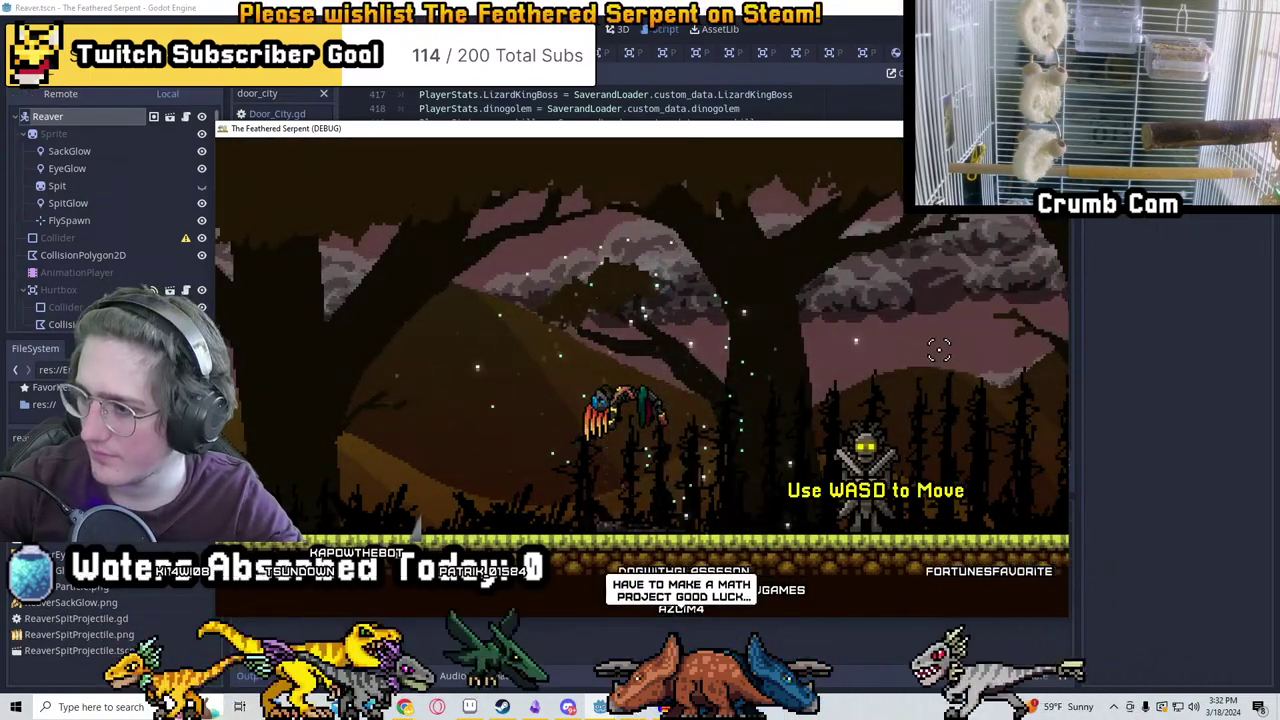
# Pause and restart the level, stop the game with F8, and switch to the Level_MAINHUB scene
pyautogui.press('Escape')
pyautogui.click(688, 445)
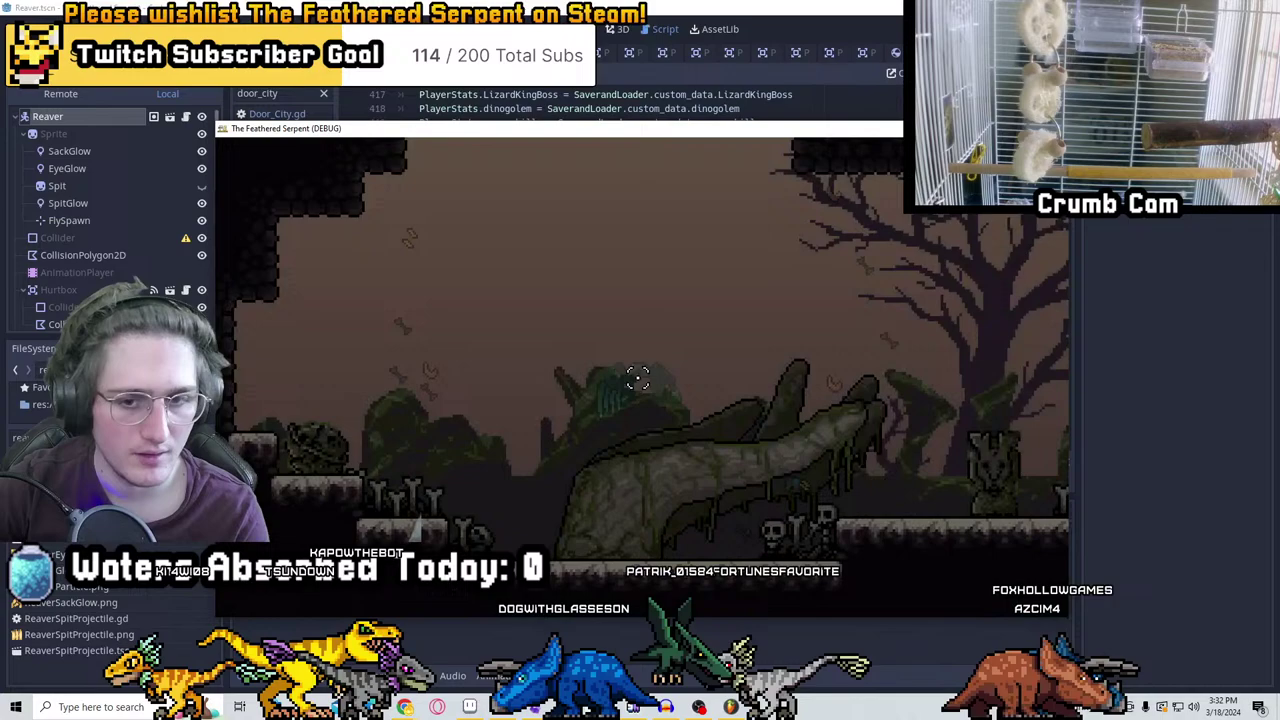
pyautogui.press('F8')
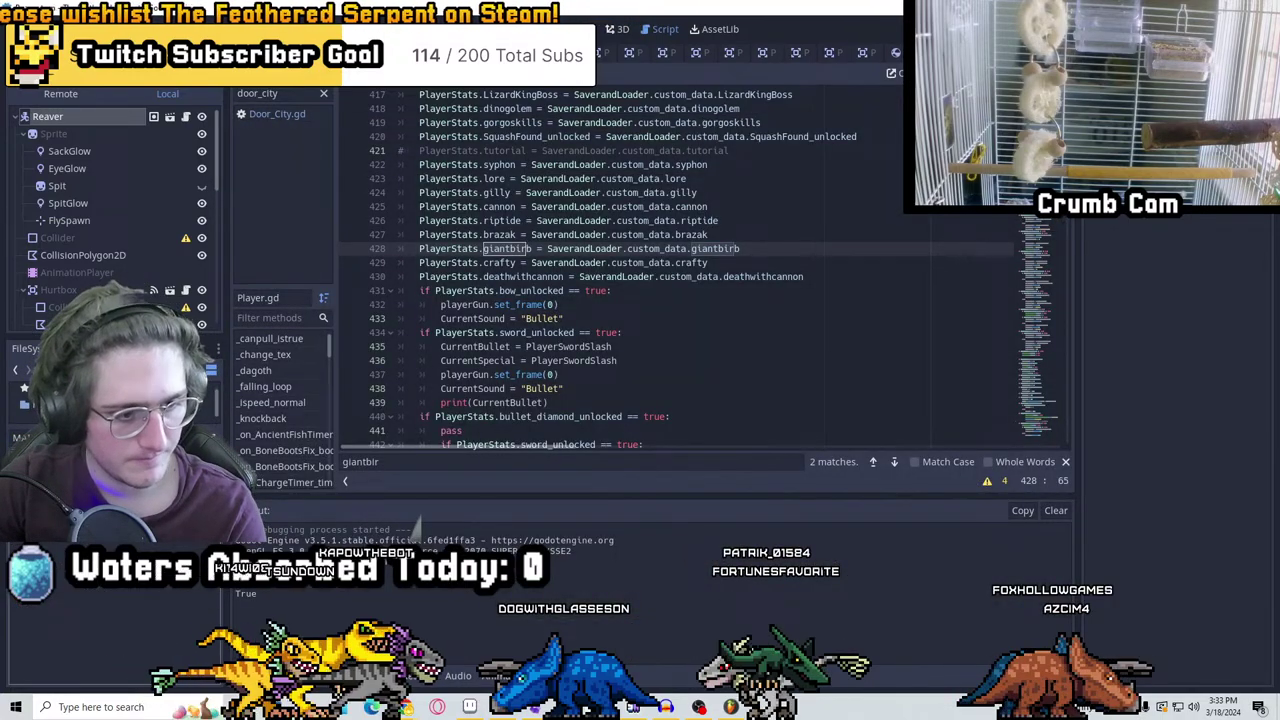
pyautogui.hotkey('ctrl', 'Tab')
# Instance Enemies/DragonStatue.tscn into Level_MAINHUB's 2D view and nudge it slightly up-left
pyautogui.hotkey('ctrl', 'F1')
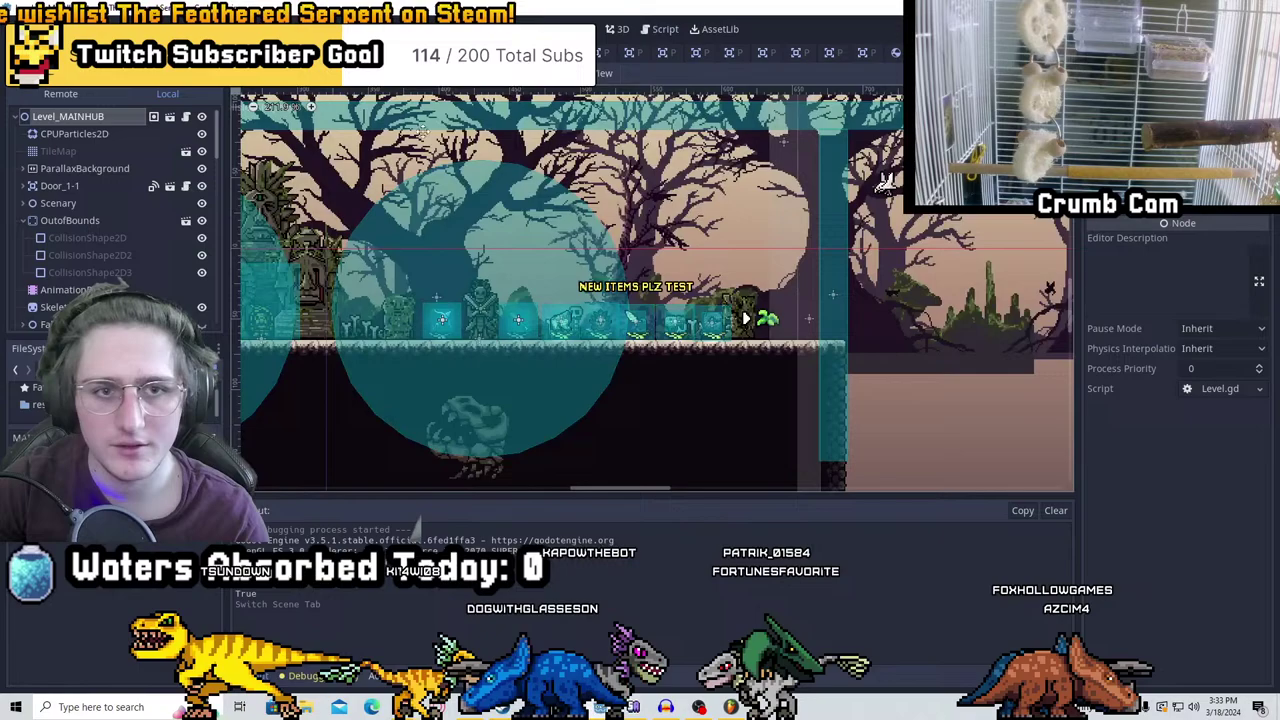
pyautogui.moveTo(753, 331); pyautogui.dragTo(937, 331, button='middle')
pyautogui.moveTo(610, 284); pyautogui.dragTo(730, 311, button='middle')
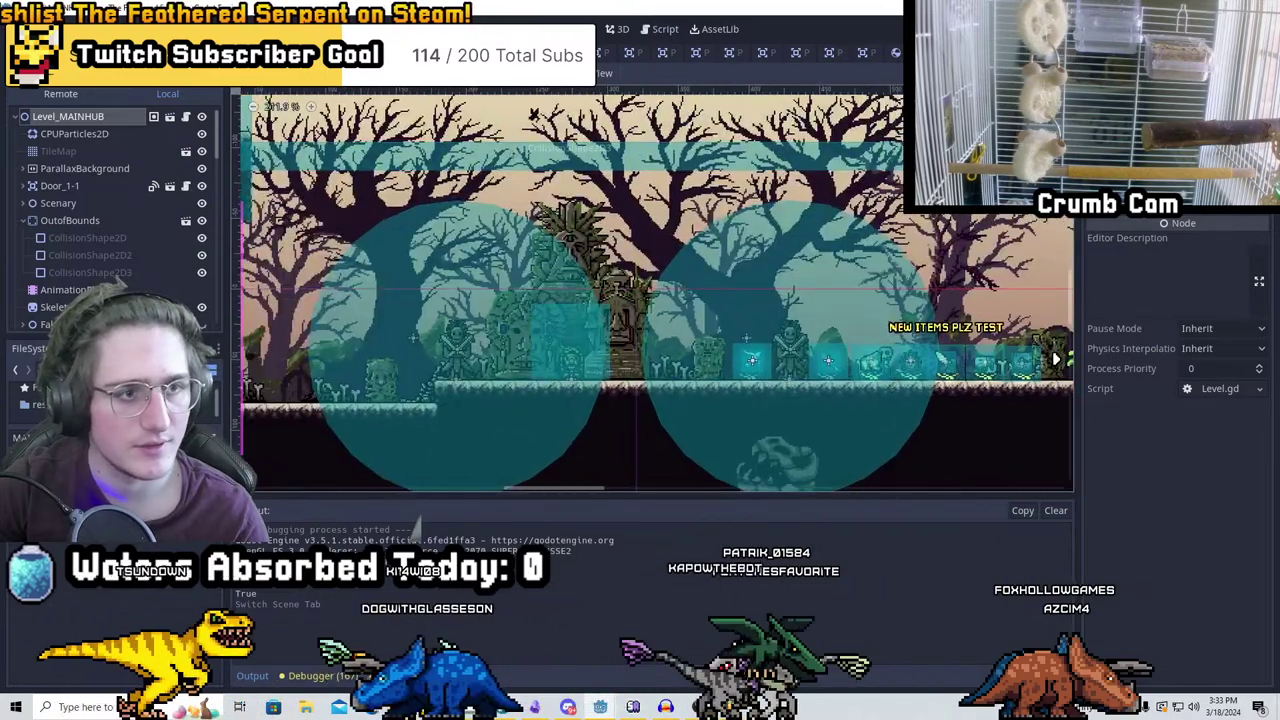
pyautogui.hotkey('ctrl', 'shift', 'a')
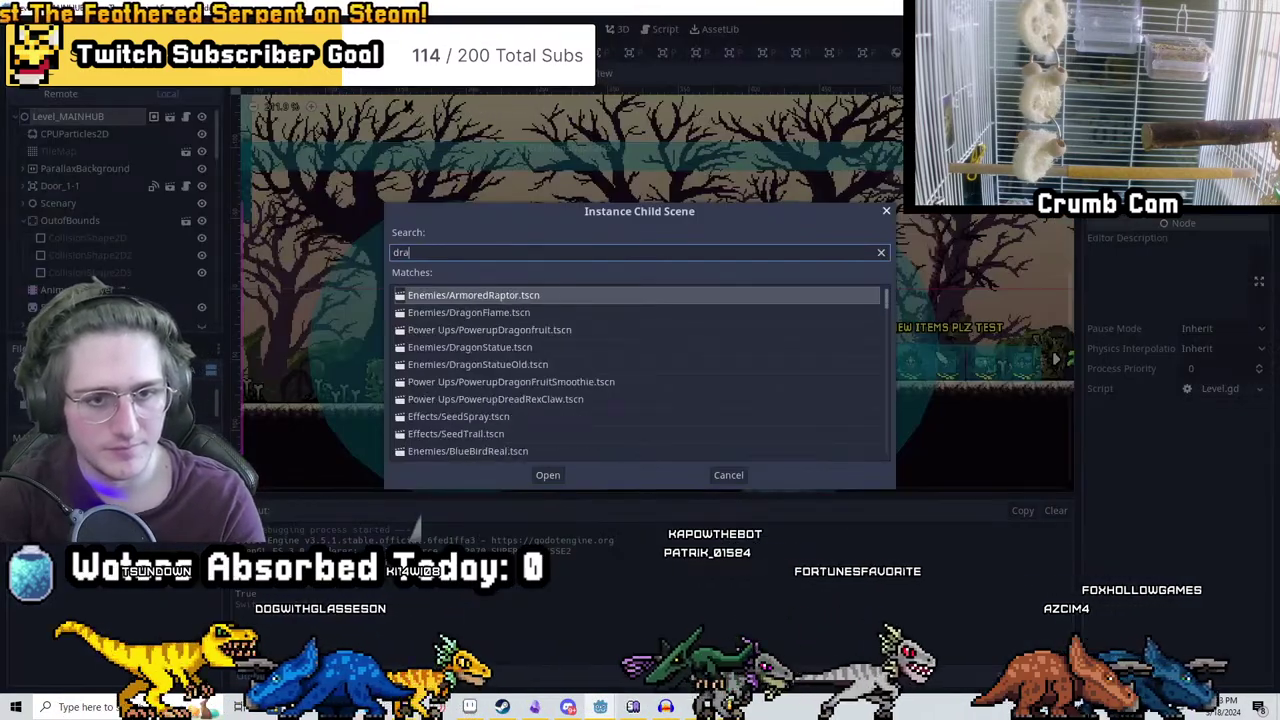
pyautogui.press('Return')
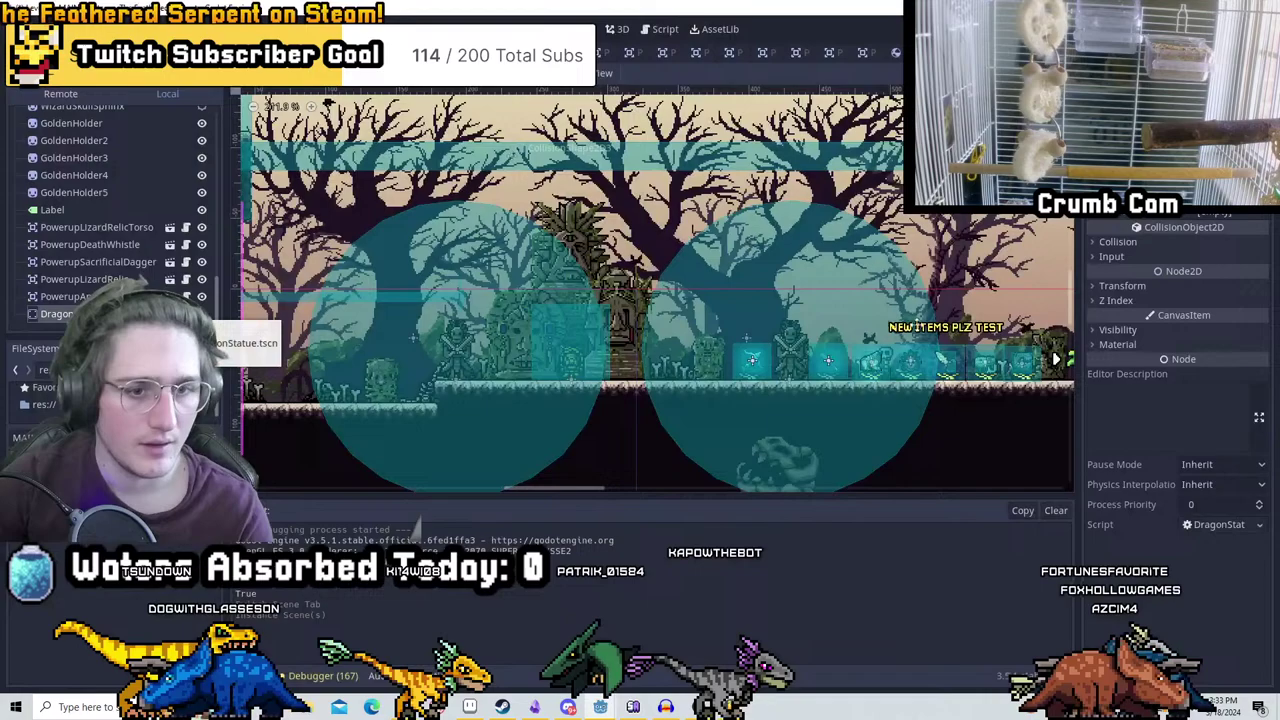
pyautogui.moveTo(500, 280); pyautogui.dragTo(817, 341, button='middle')
pyautogui.scroll(2, 617, 266)
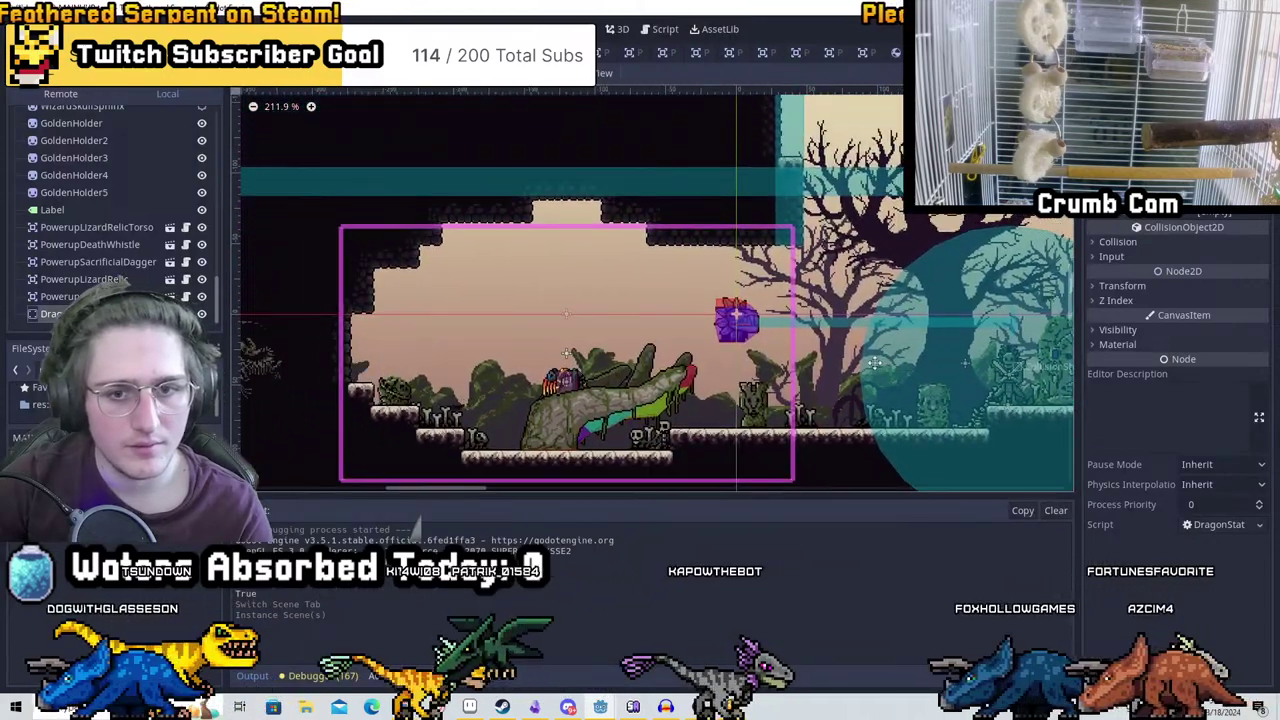
pyautogui.moveTo(817, 341); pyautogui.dragTo(800, 316)
# Run the game with F5, pause and resume, and walk right past the idols and back
pyautogui.press('F5')
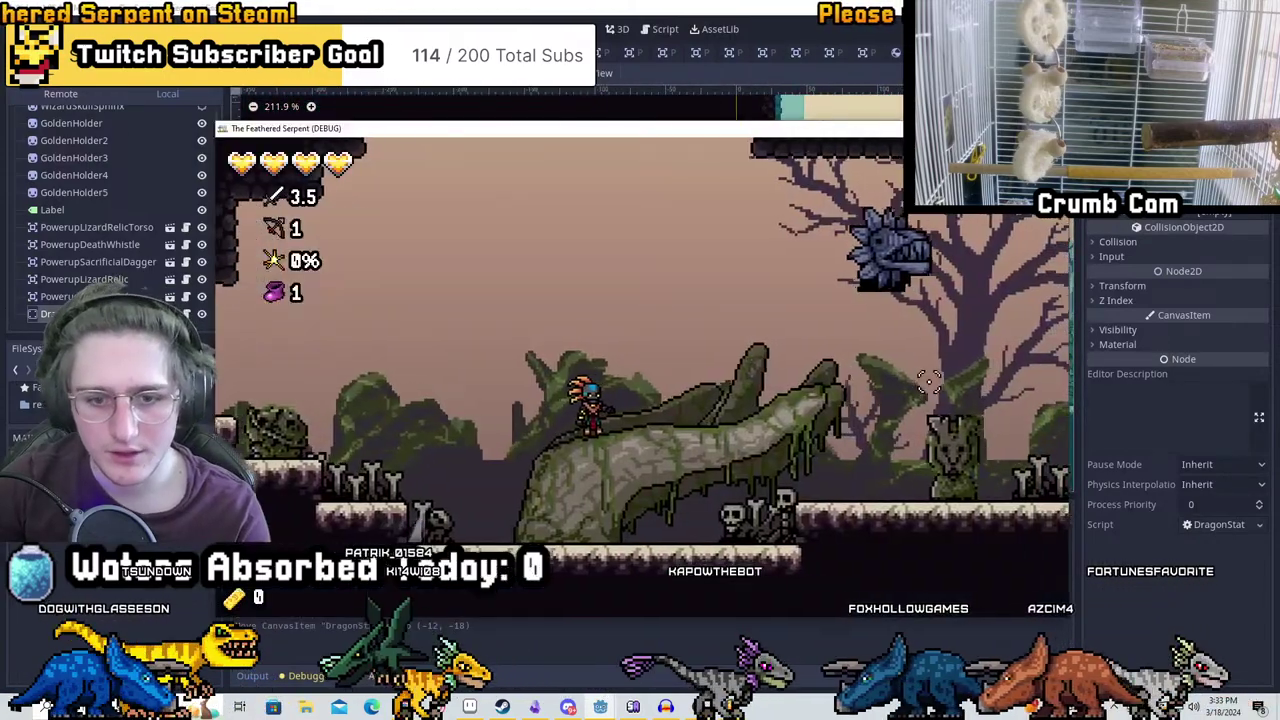
pyautogui.press('Escape')
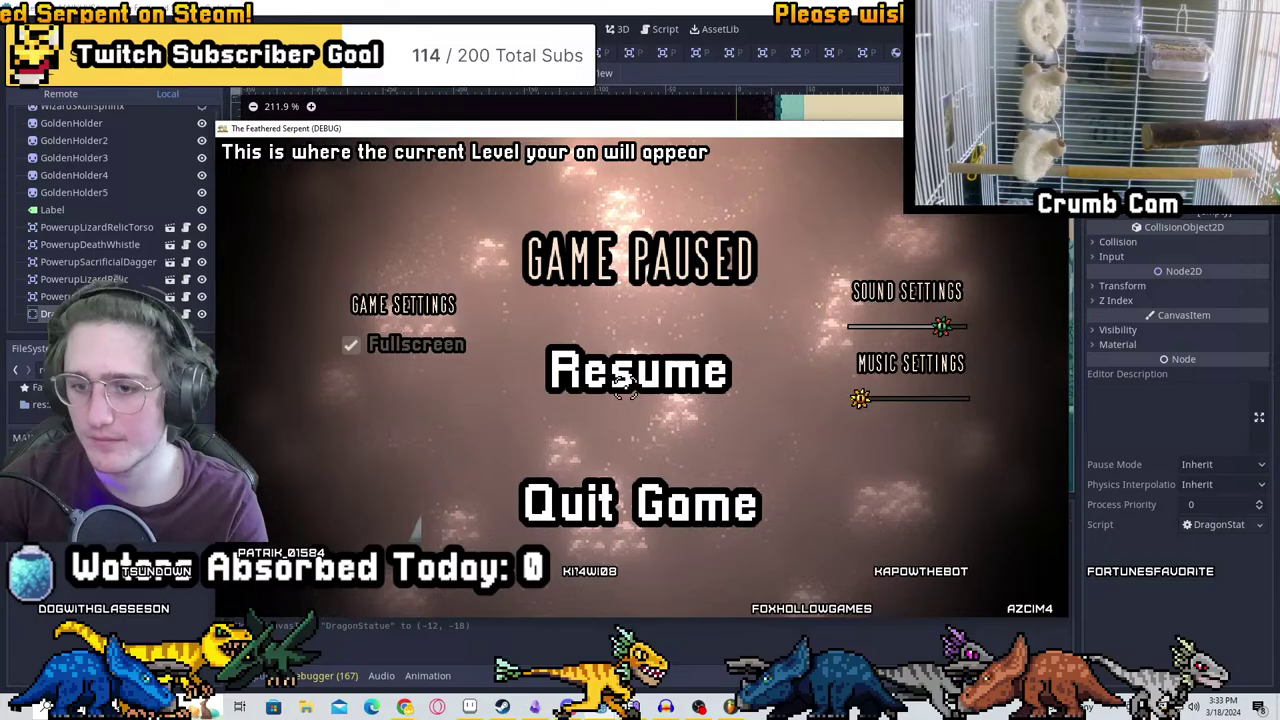
pyautogui.press('Escape')
pyautogui.press('Right')
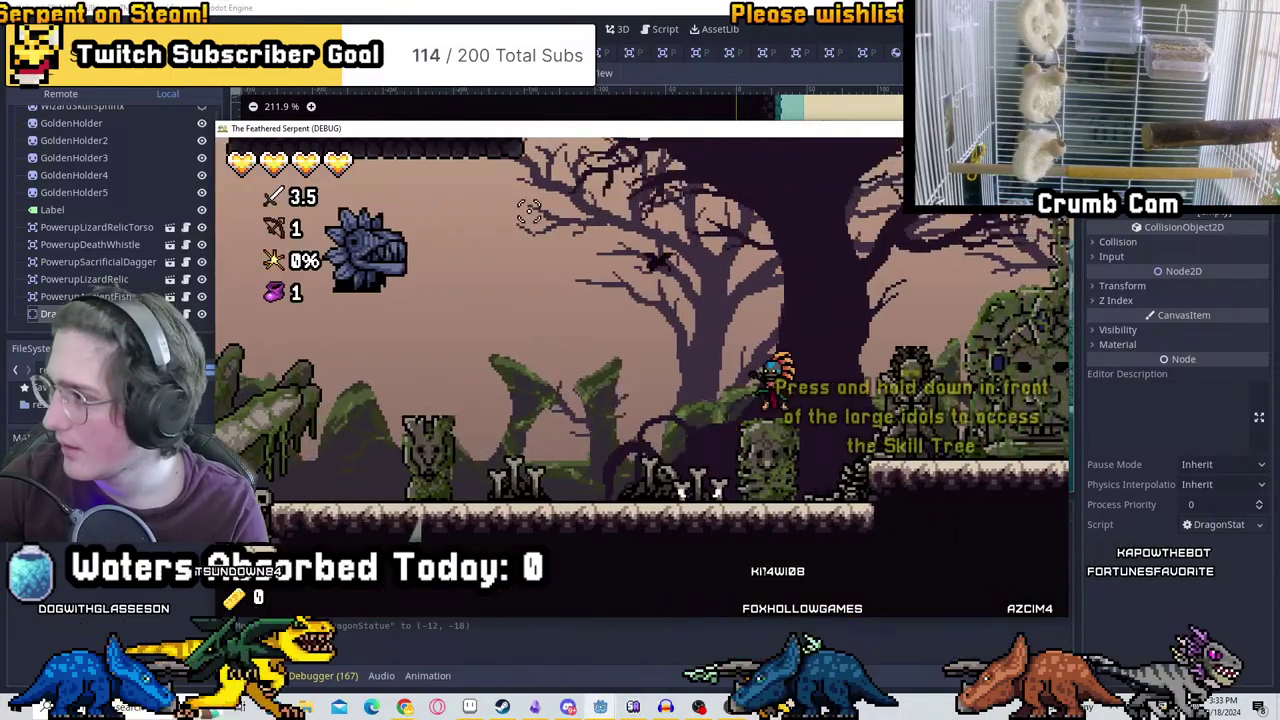
pyautogui.press('Right')
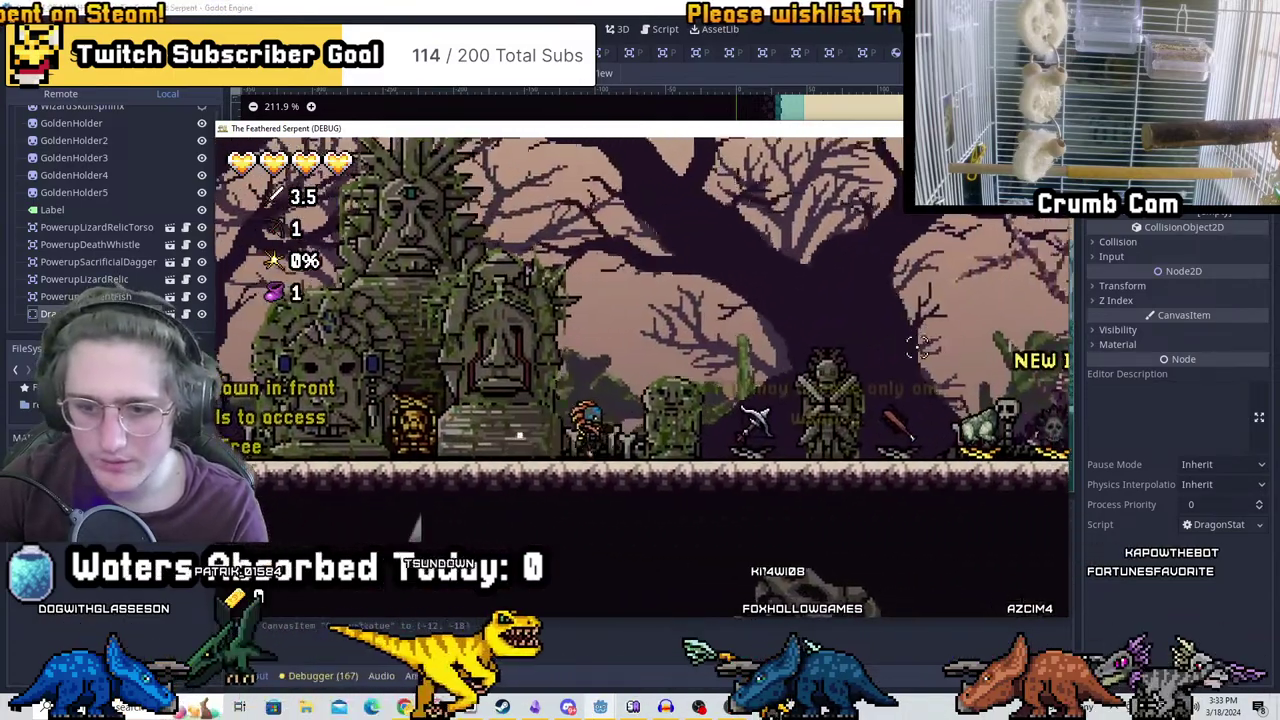
pyautogui.press('Left')
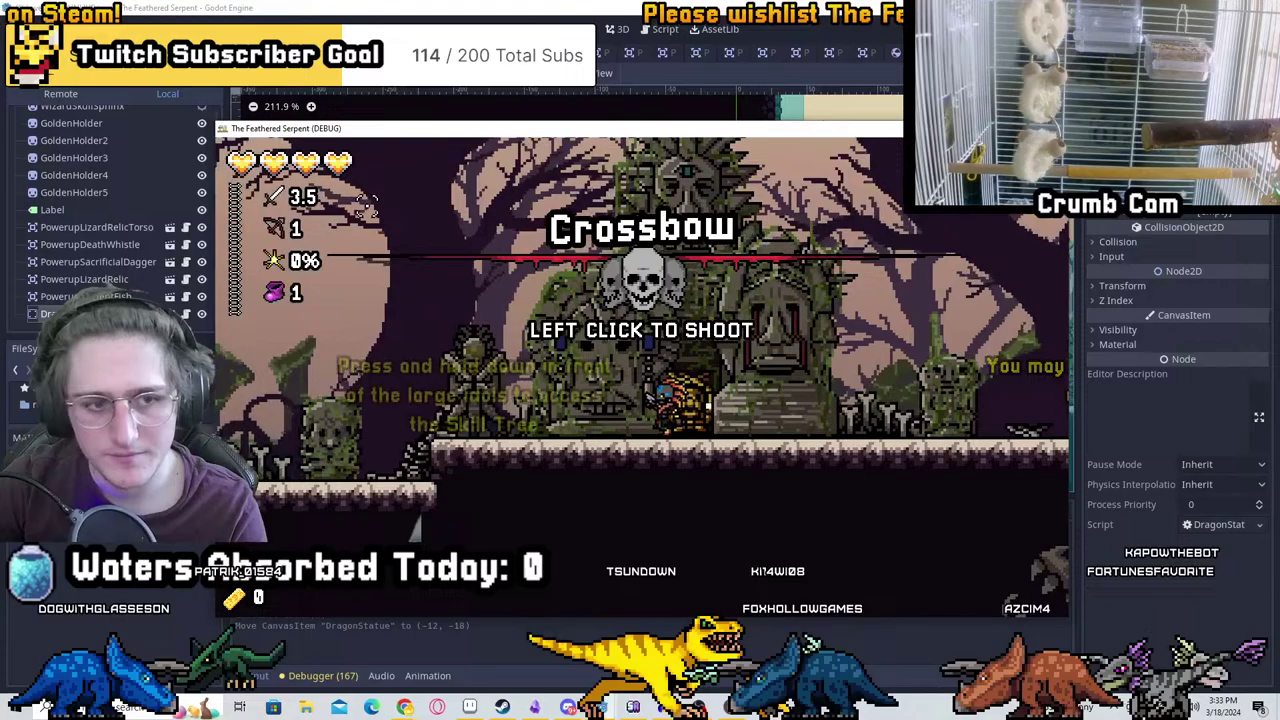
pyautogui.press('Left')
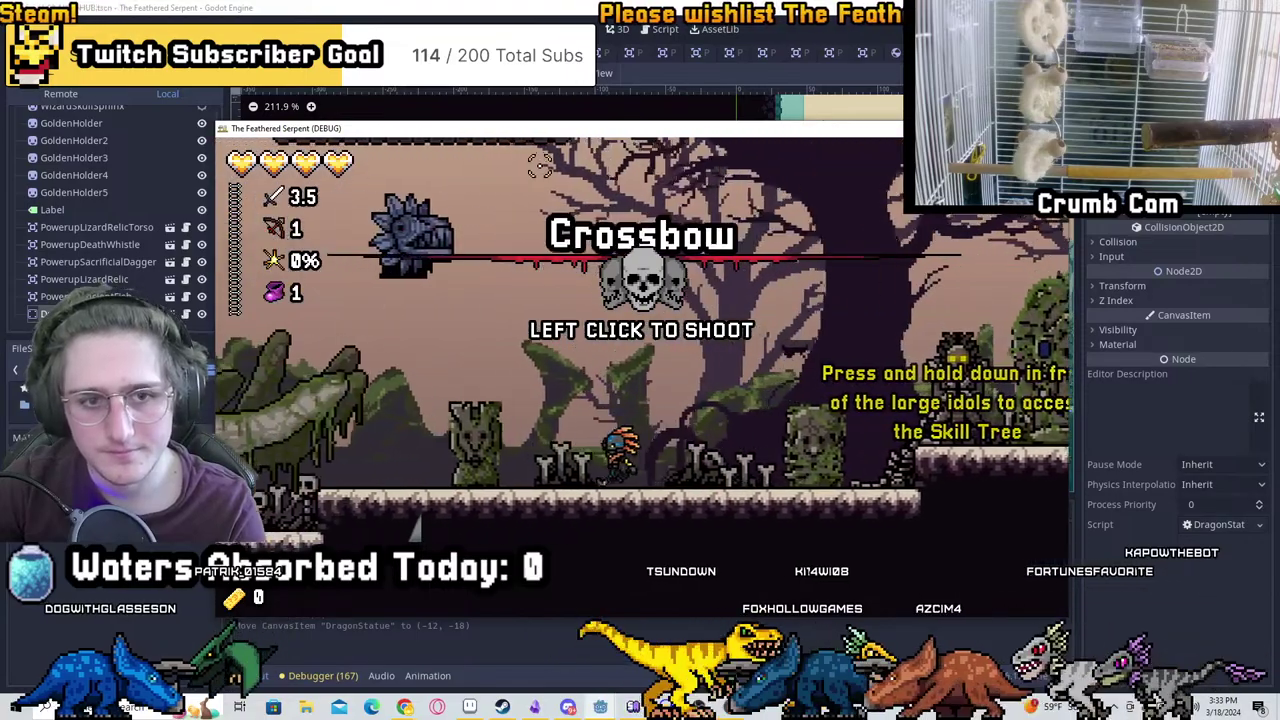
# Shoot at the stone dragon head, then jump onto the mossy rock ledge
pyautogui.click(548, 190)
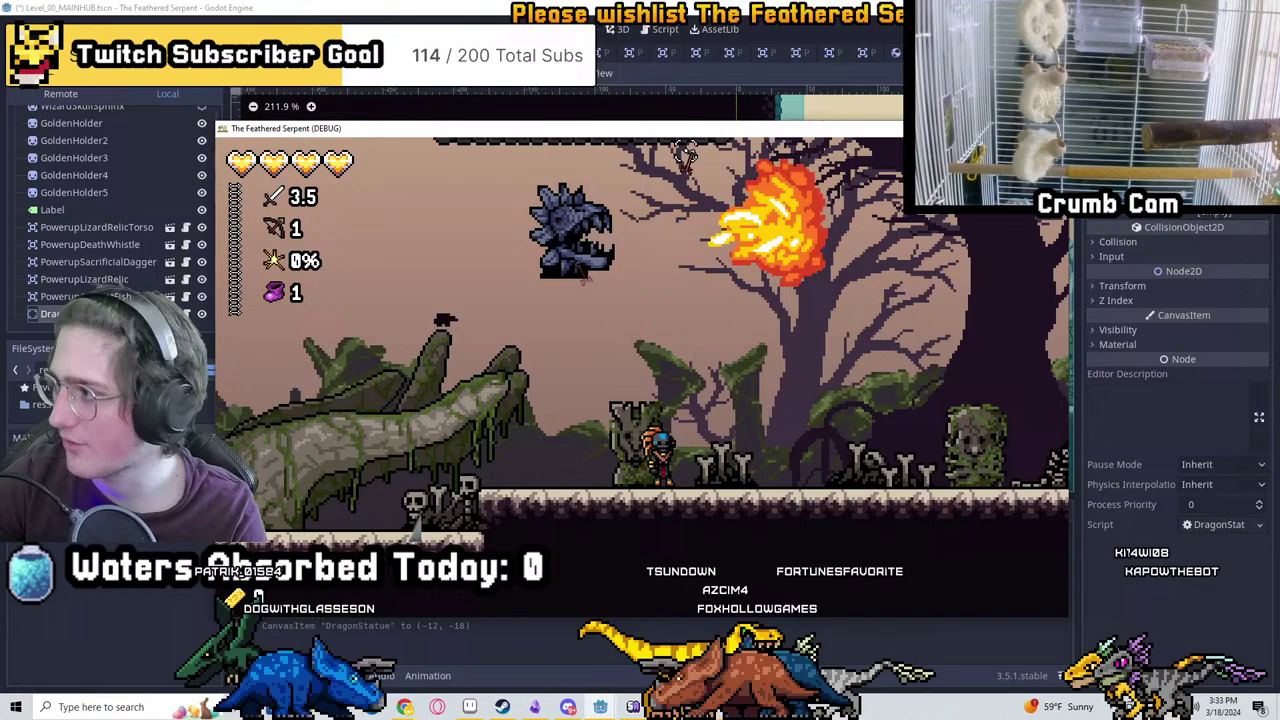
pyautogui.click(692, 152)
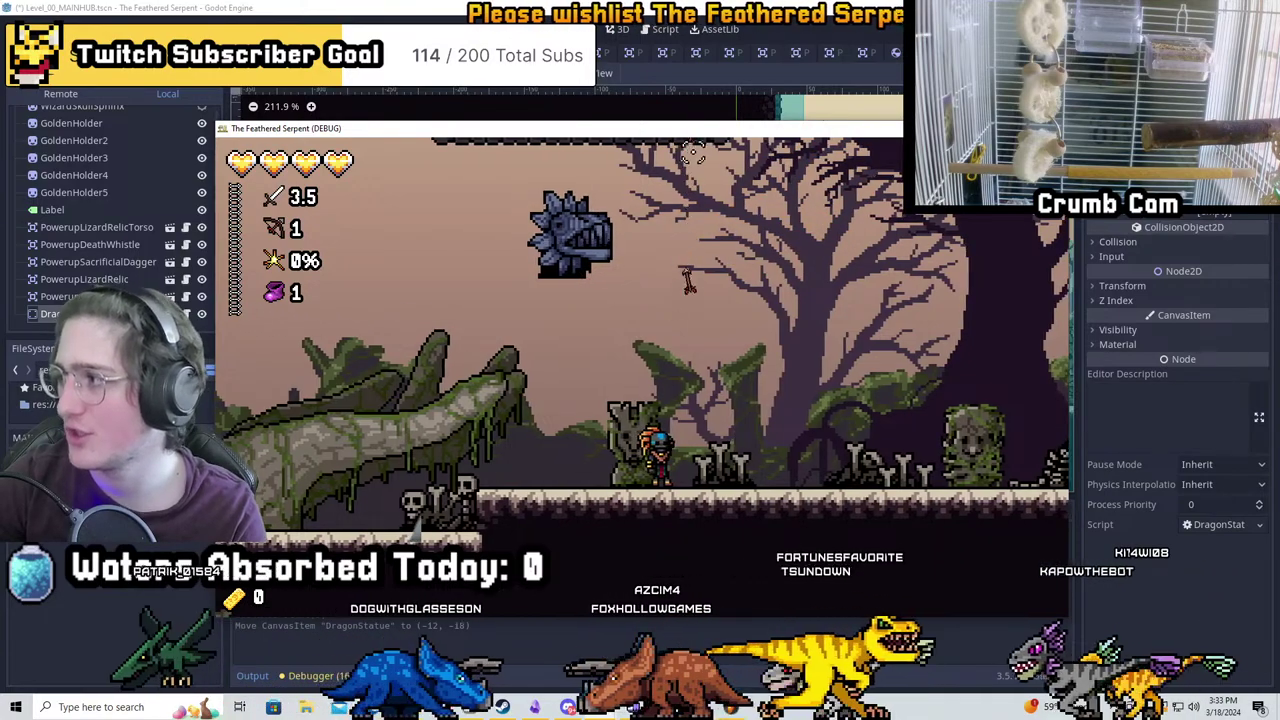
pyautogui.press('Left')
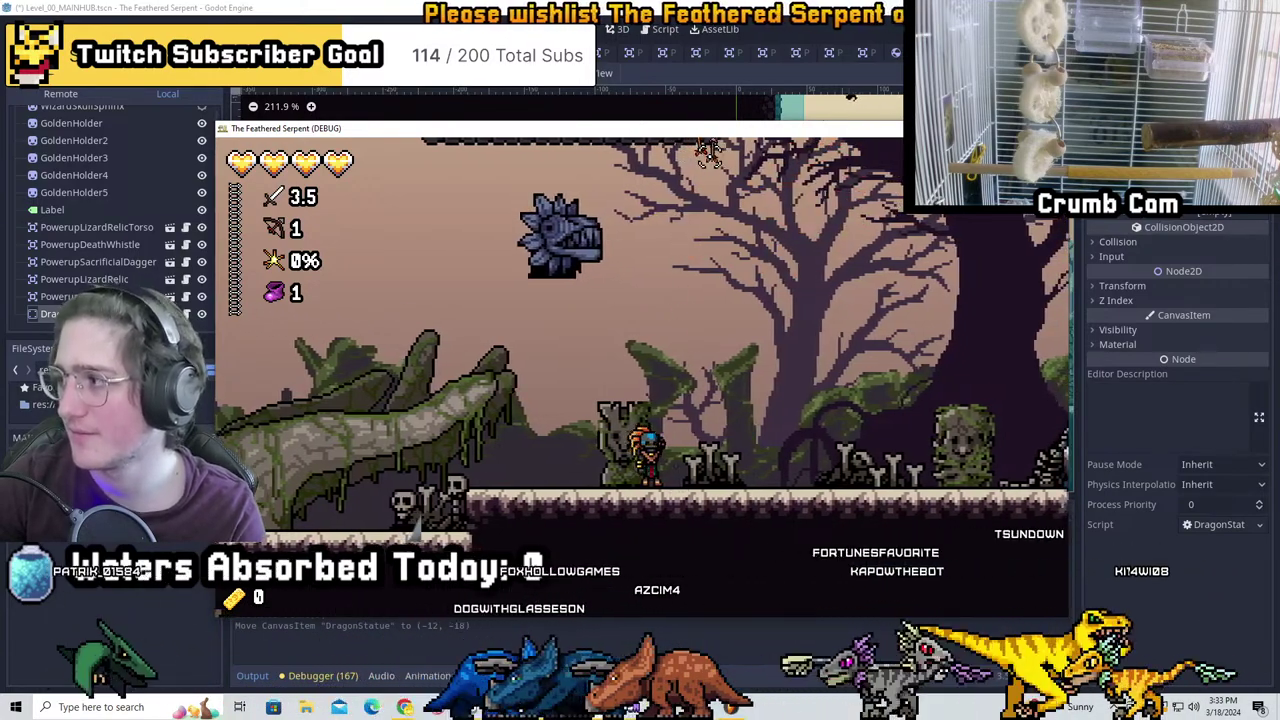
pyautogui.press('space')
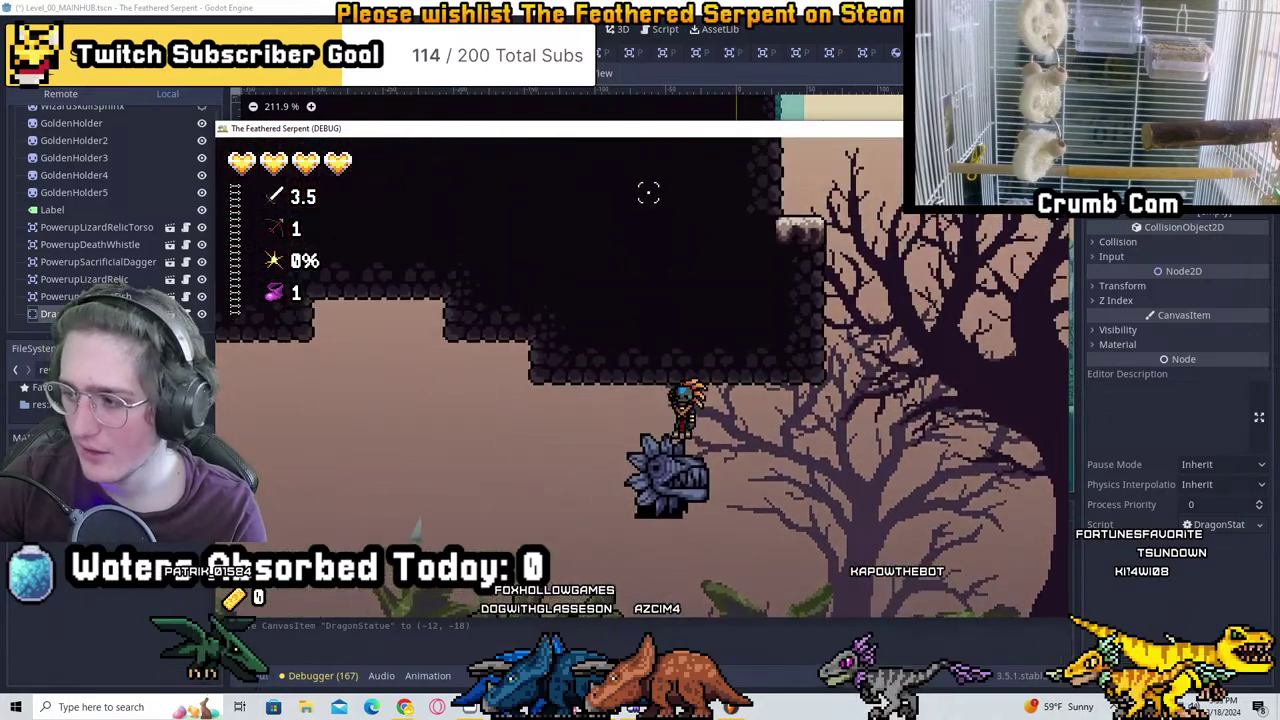
pyautogui.press('Left')
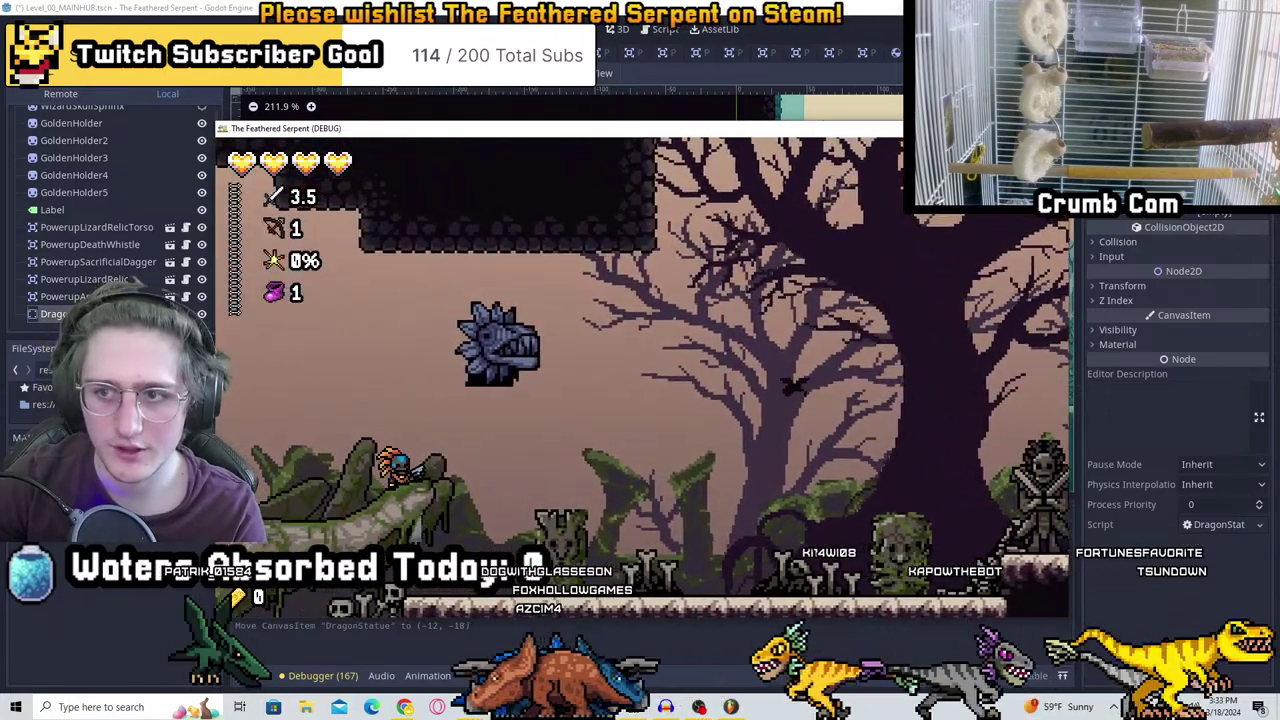
# Stop the game, delete the DragonStatue node and confirm, then filter the FileSystem for 'sac'
pyautogui.press('F8')
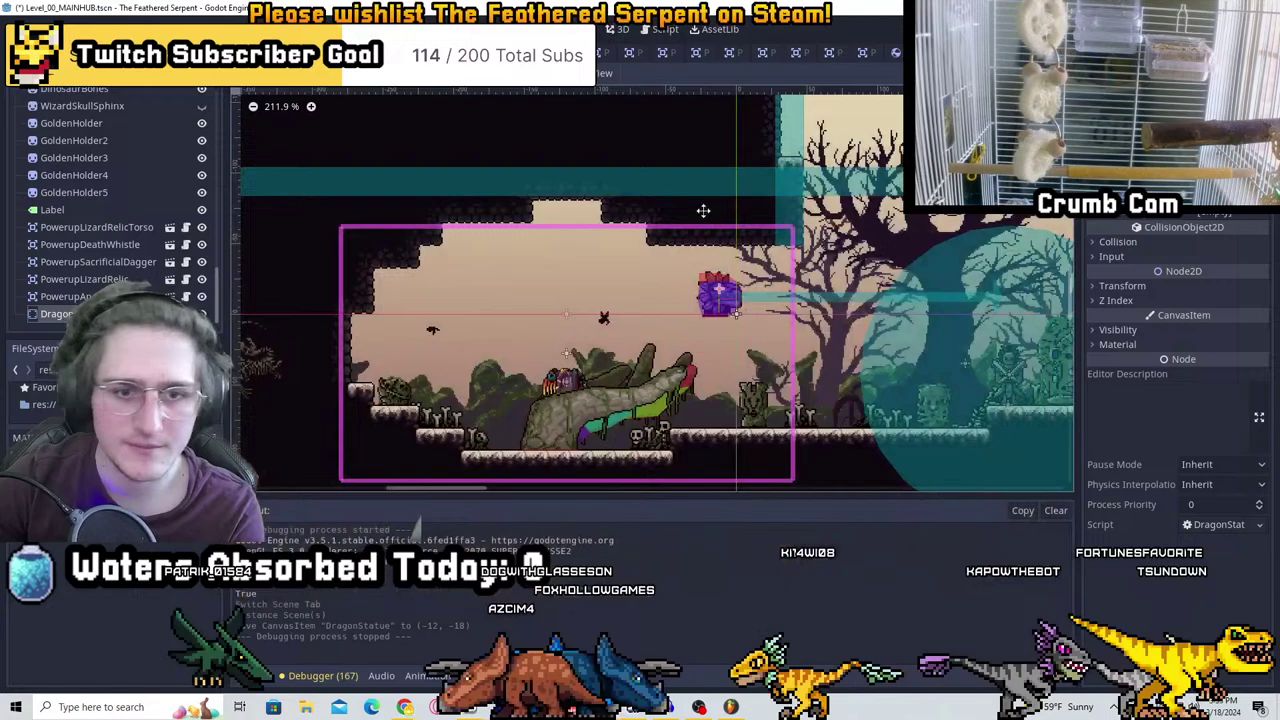
pyautogui.press('Delete')
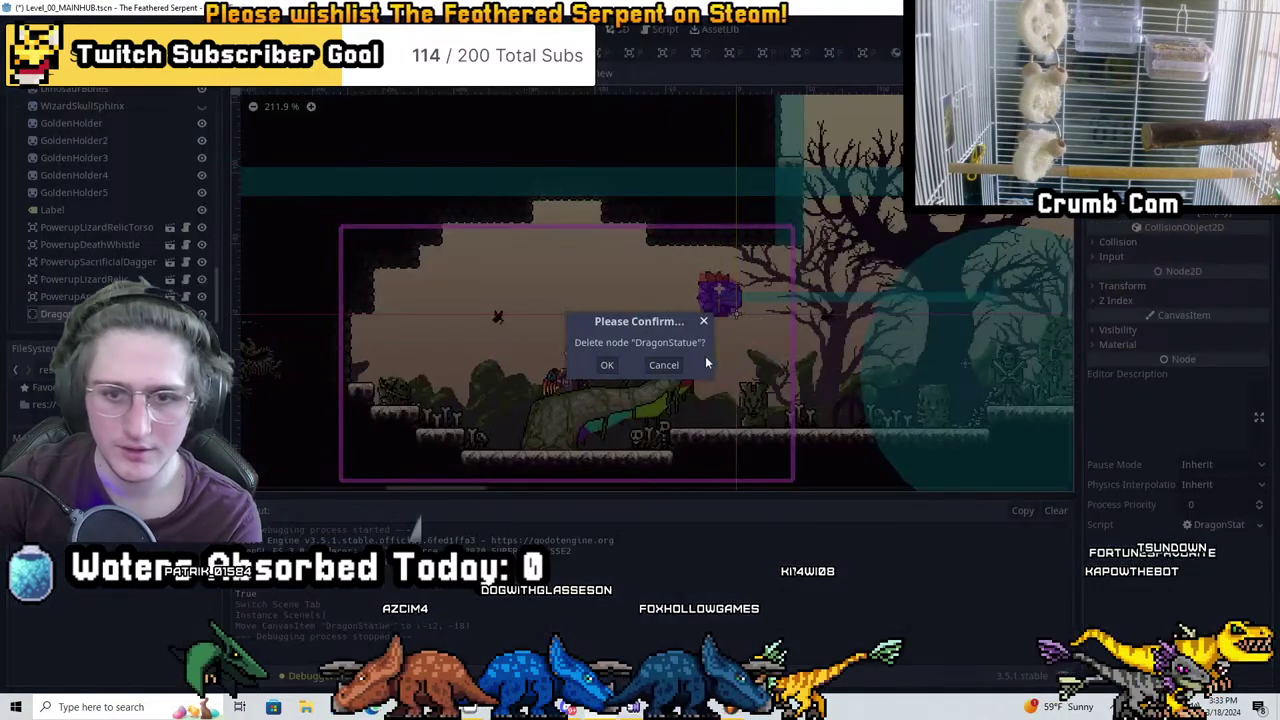
pyautogui.click(606, 364)
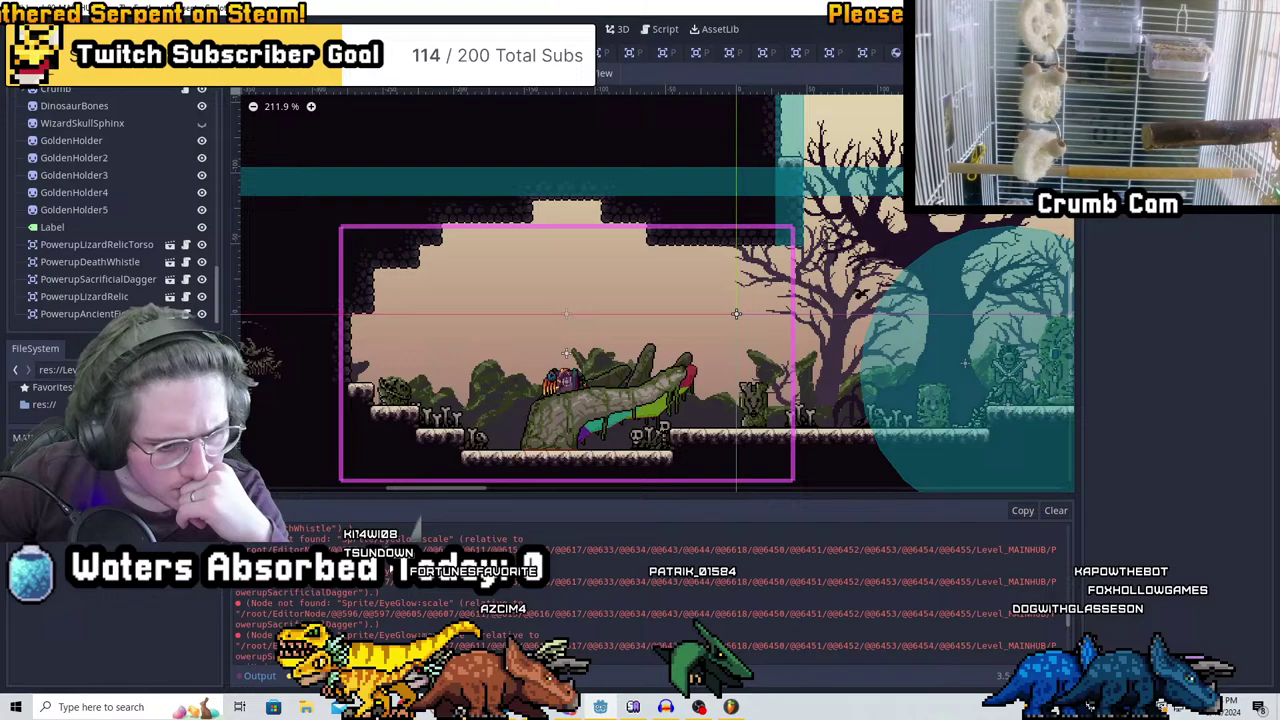
pyautogui.moveTo(736, 314); pyautogui.dragTo(480, 312, button='middle')
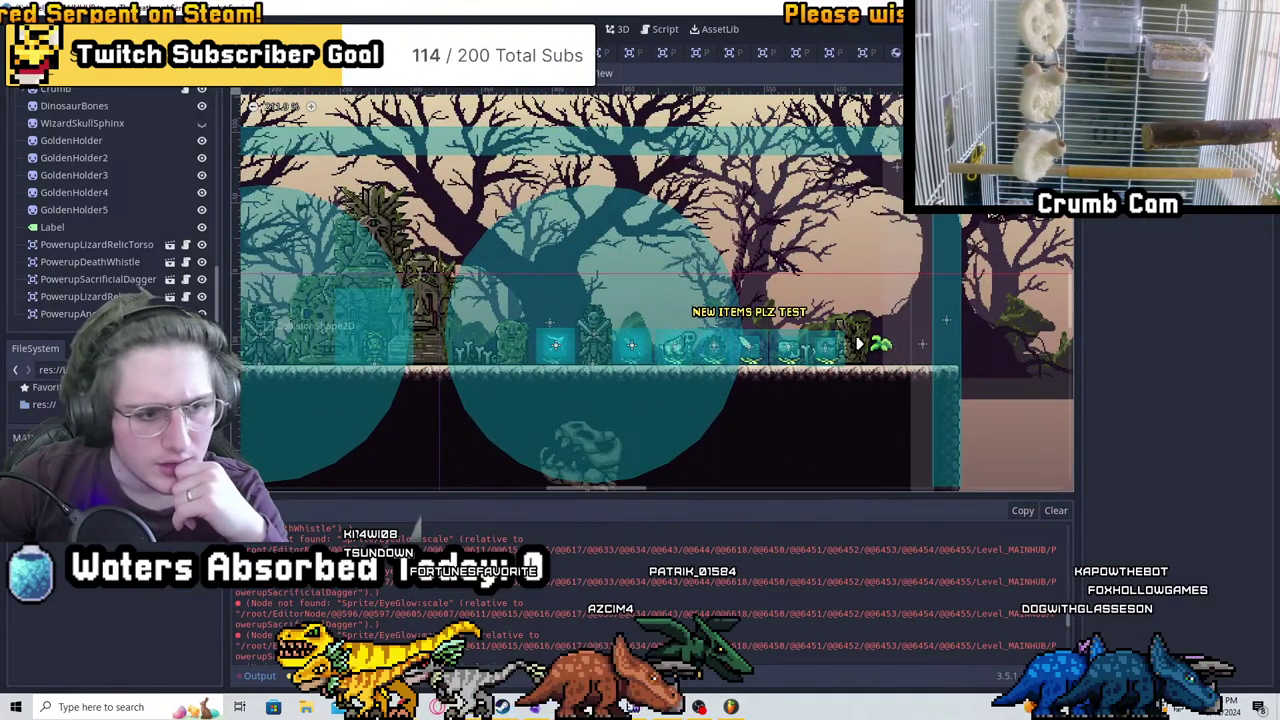
pyautogui.write('sacri')
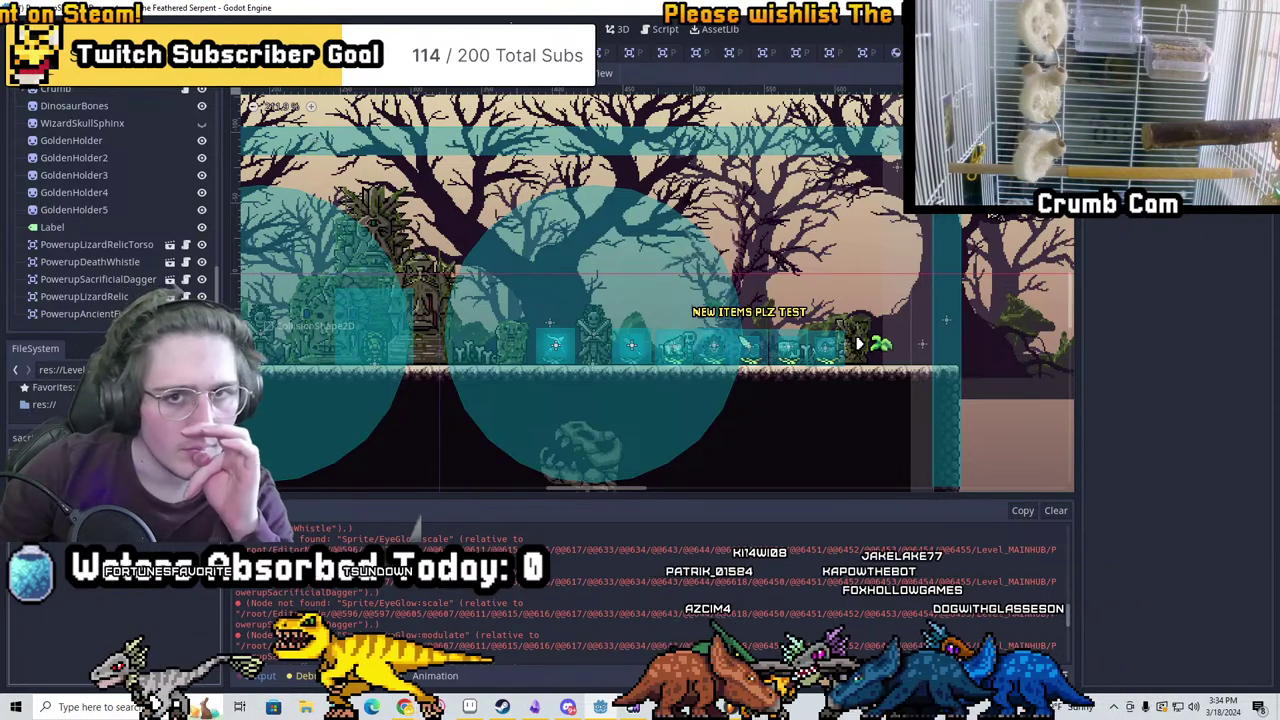
# Open PowerupSacrificialDagger.tscn and delete the Sprite/EyeGlow modulate track from PulseAnimator's Pulse animation
pyautogui.doubleClick(70, 456)
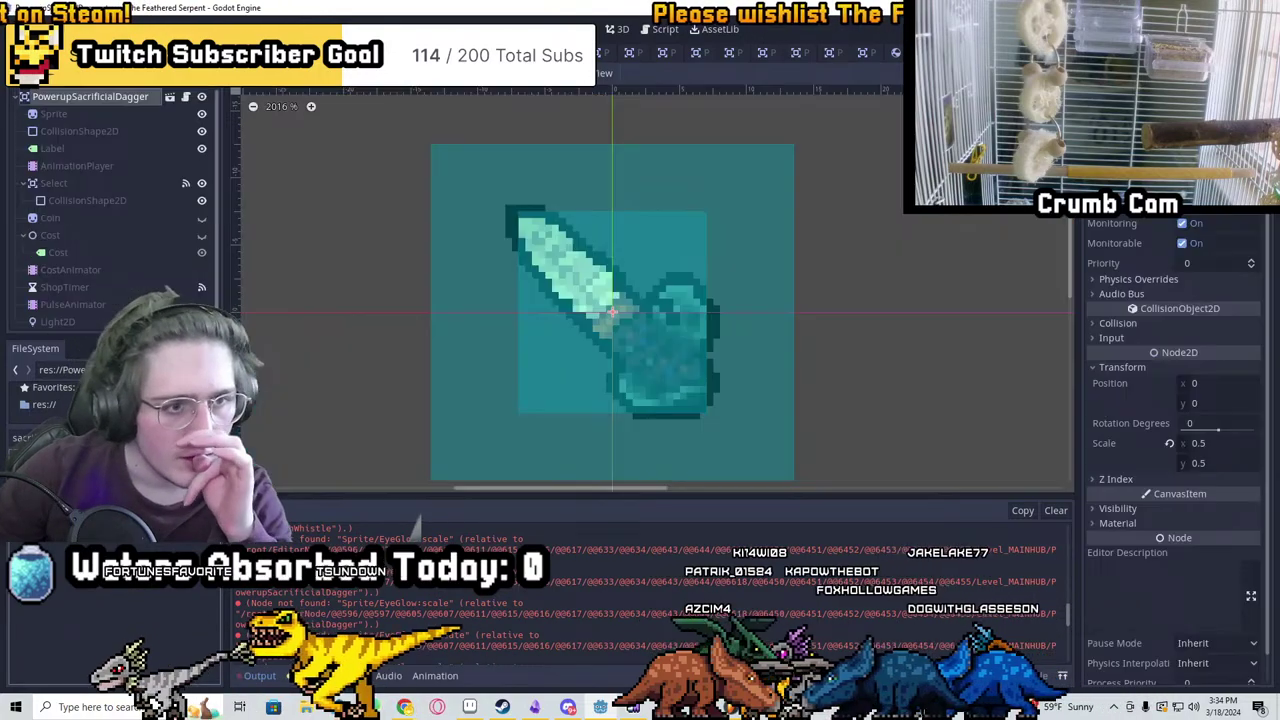
pyautogui.click(62, 166)
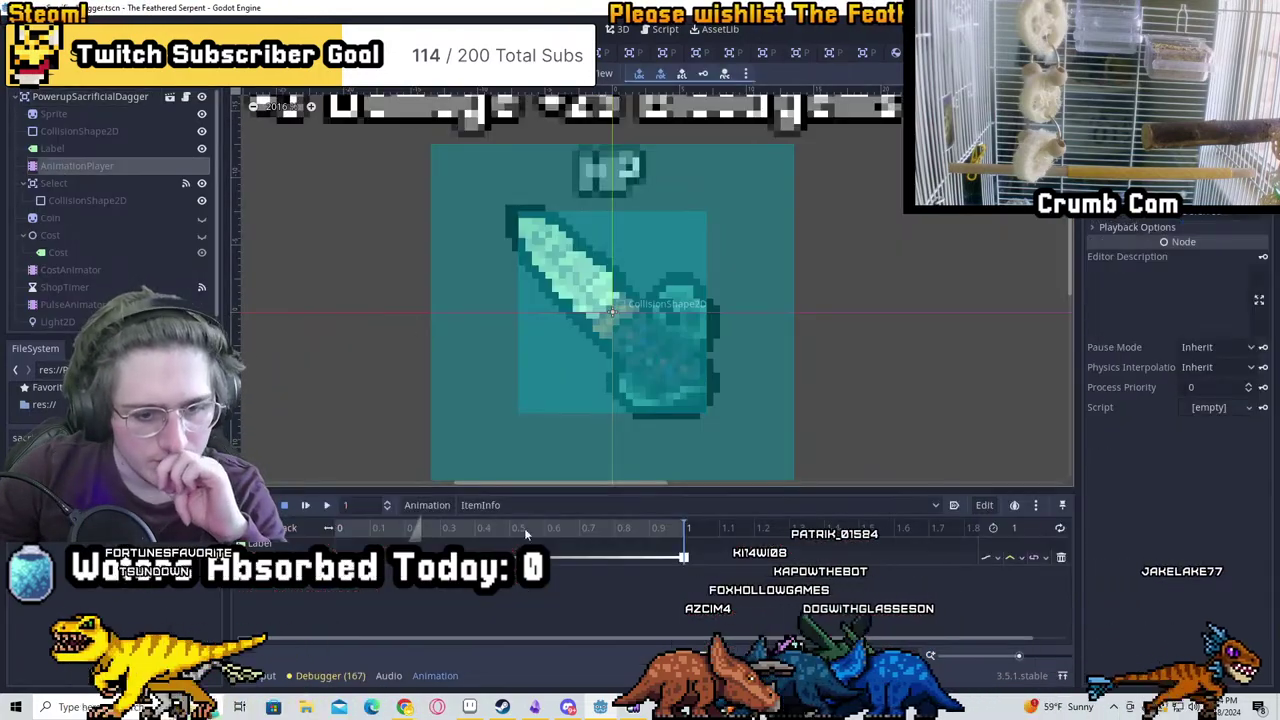
pyautogui.scroll(-4, 550, 281)
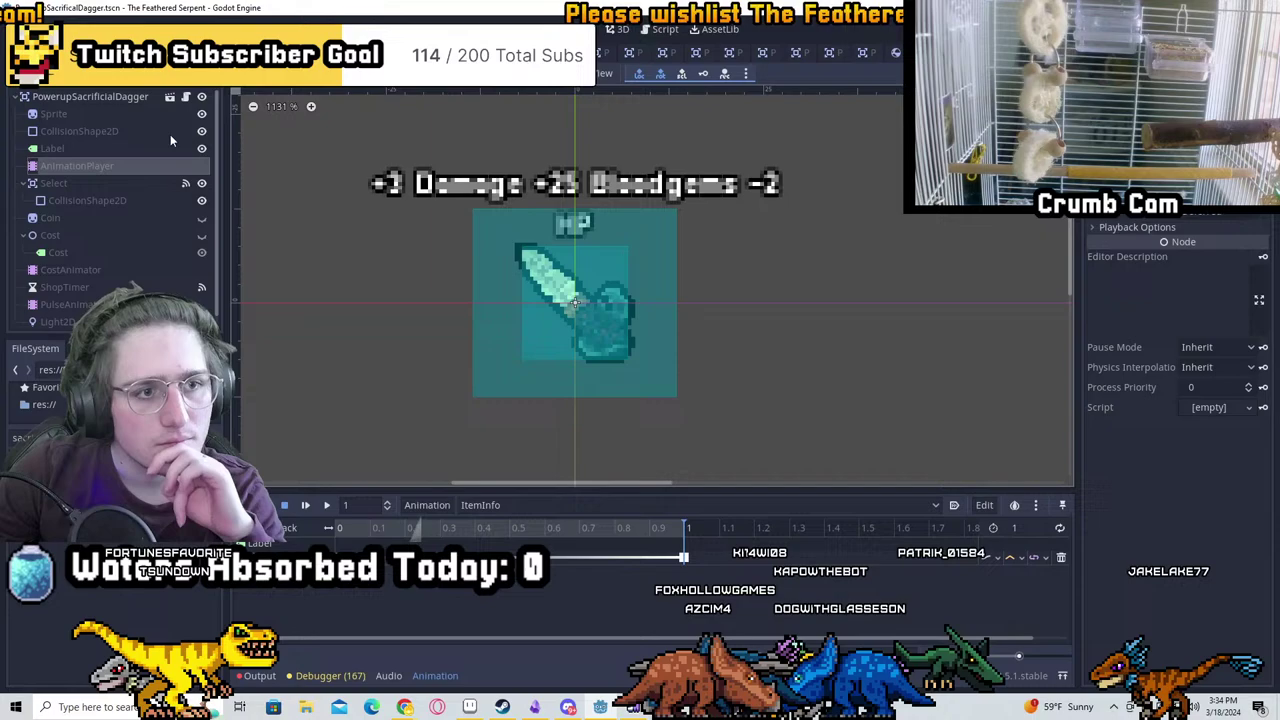
pyautogui.click(72, 303)
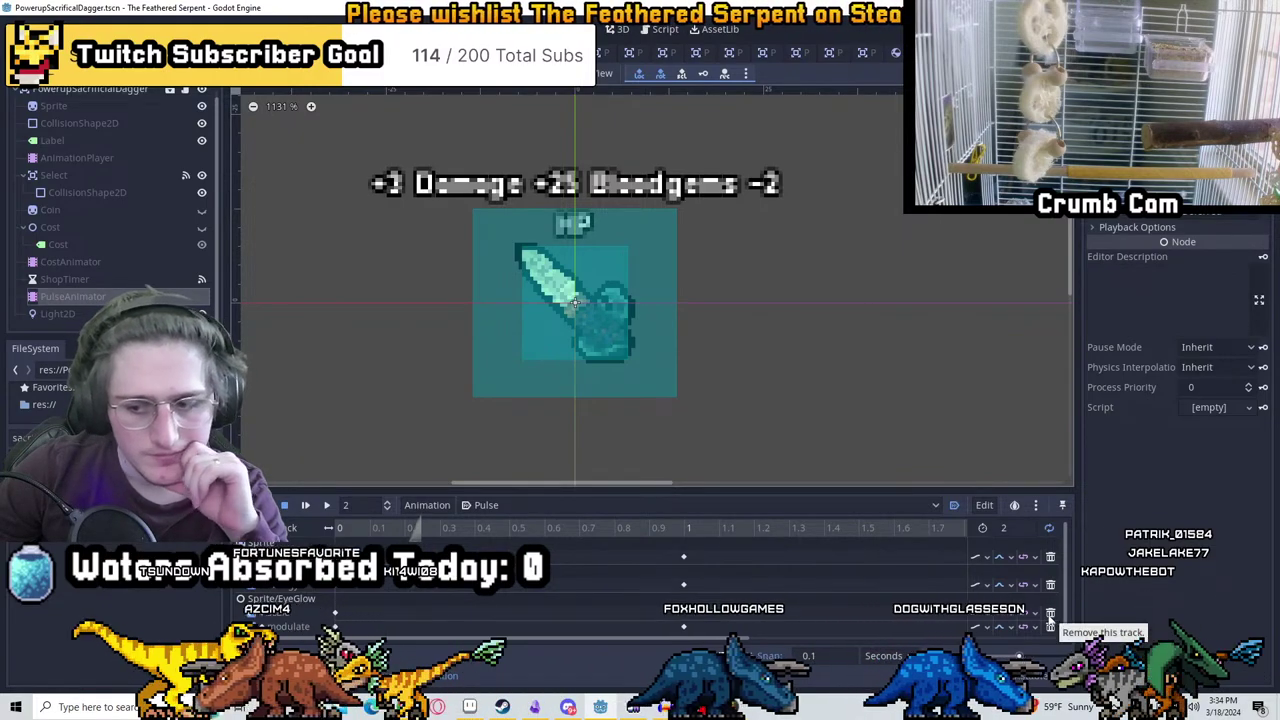
pyautogui.click(1050, 622)
# Save the dagger scene and go back to Aseprite's fire sprite
pyautogui.scroll(-2, 638, 290)
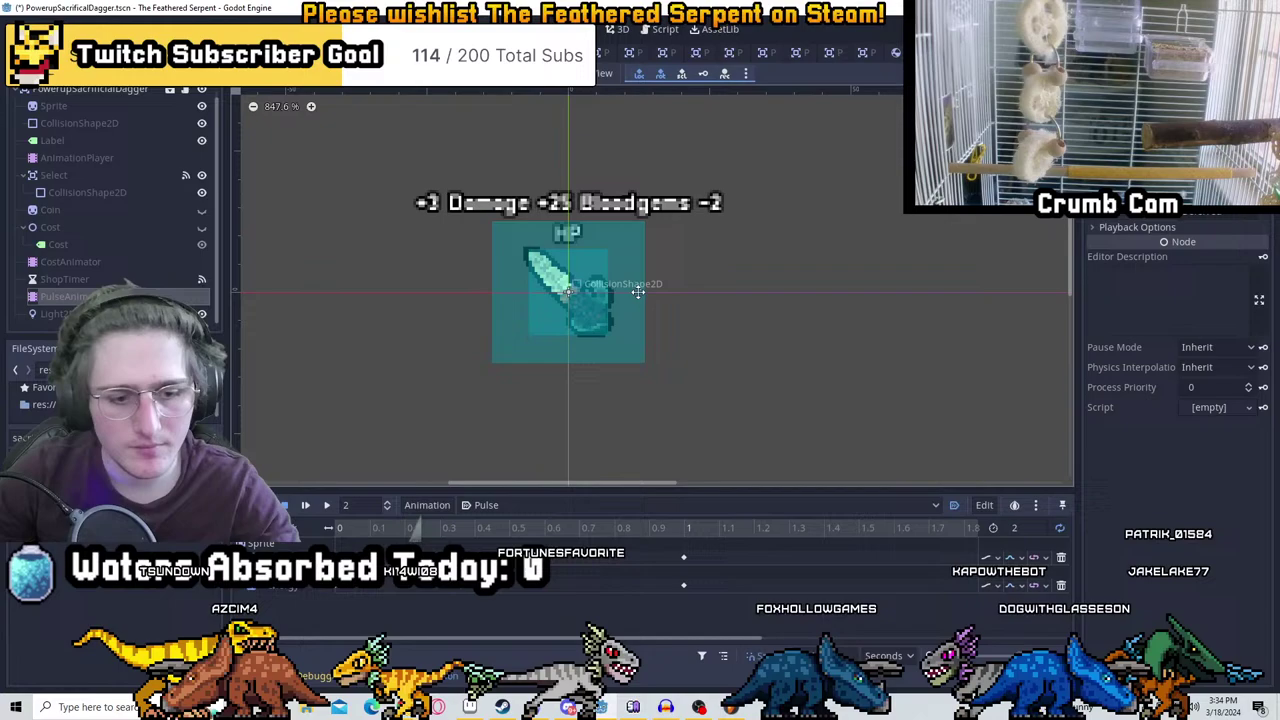
pyautogui.hotkey('ctrl', 's')
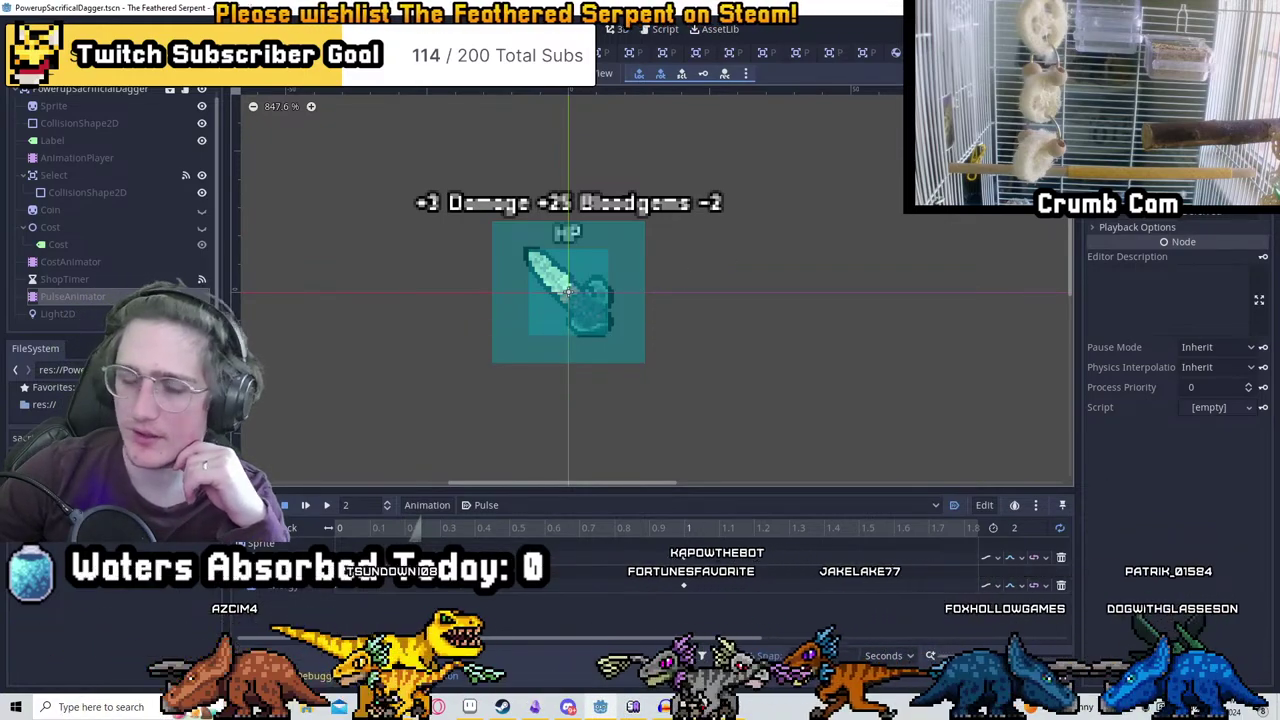
pyautogui.scroll(5, 545, 270)
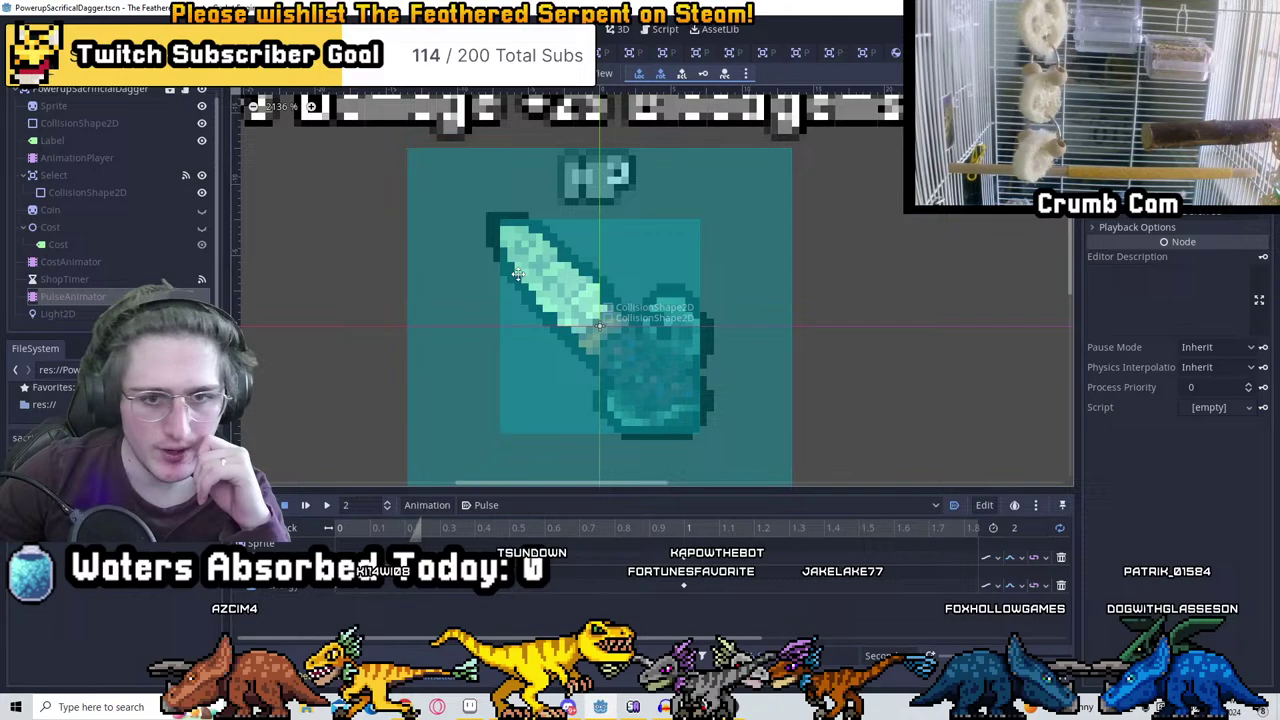
pyautogui.scroll(-4, 871, 257)
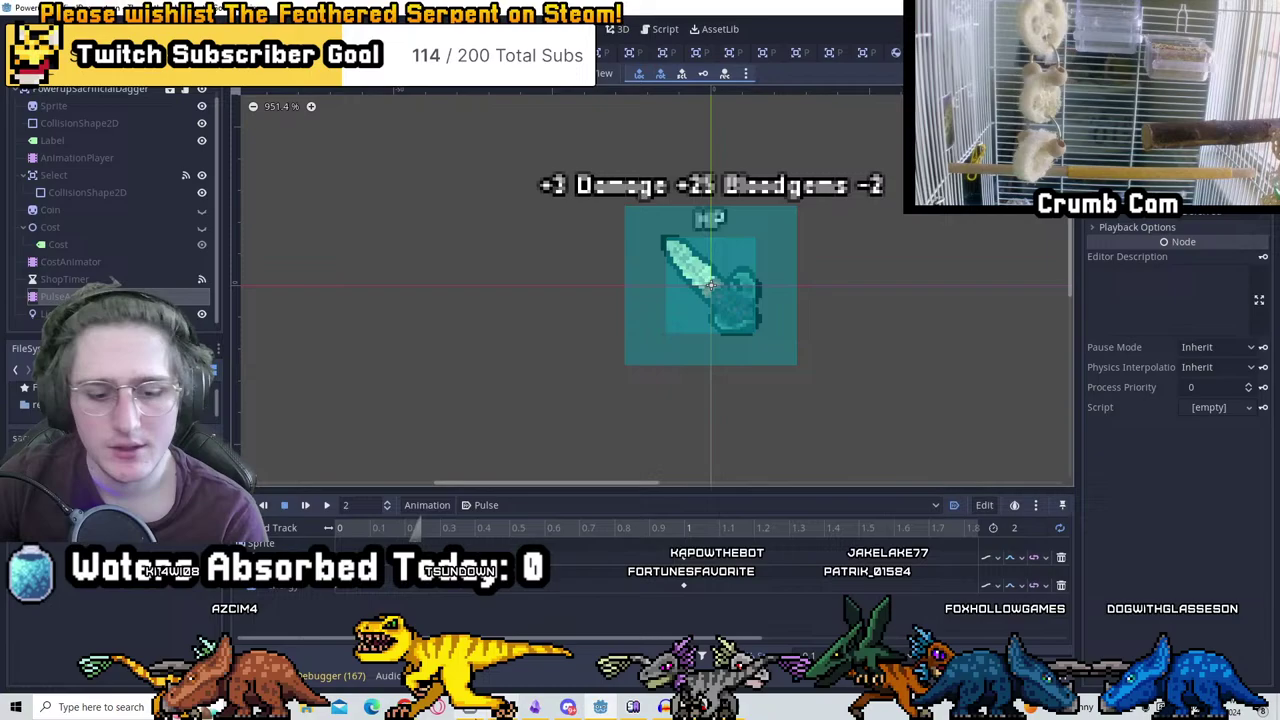
pyautogui.hotkey('alt', 'Tab')
pyautogui.scroll(-2, 480, 443)
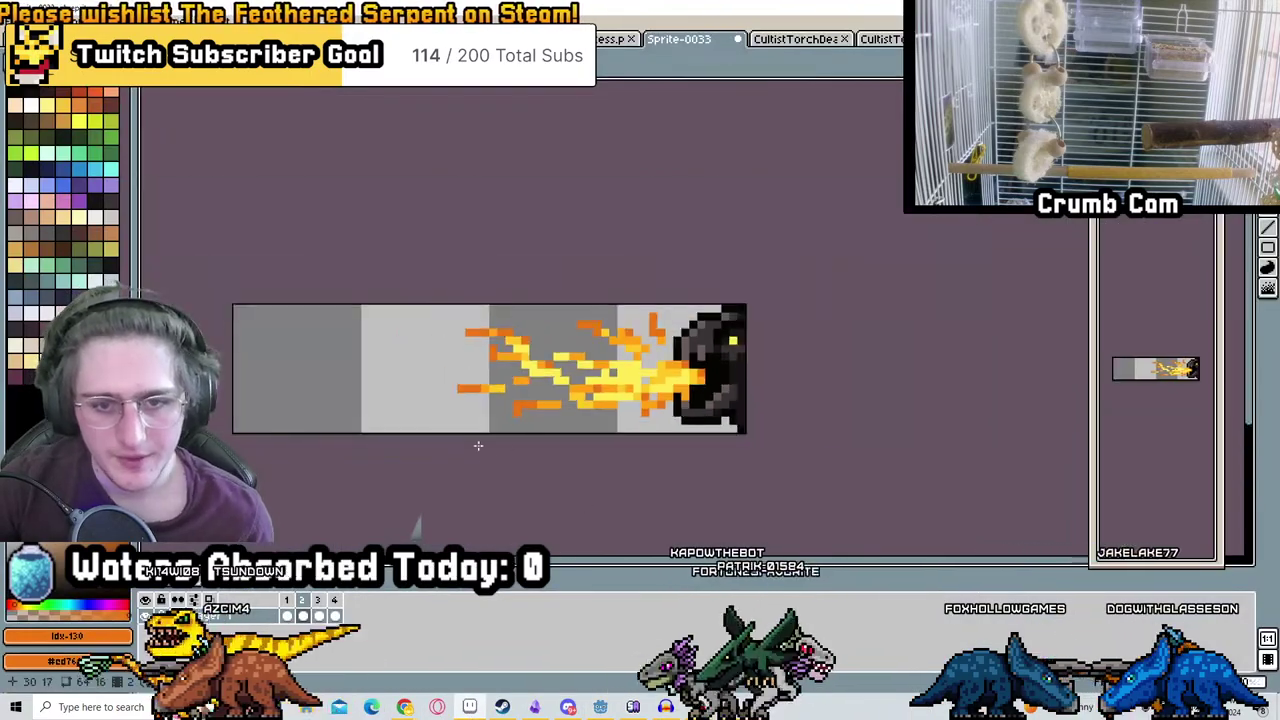
pyautogui.scroll(3, 600, 400)
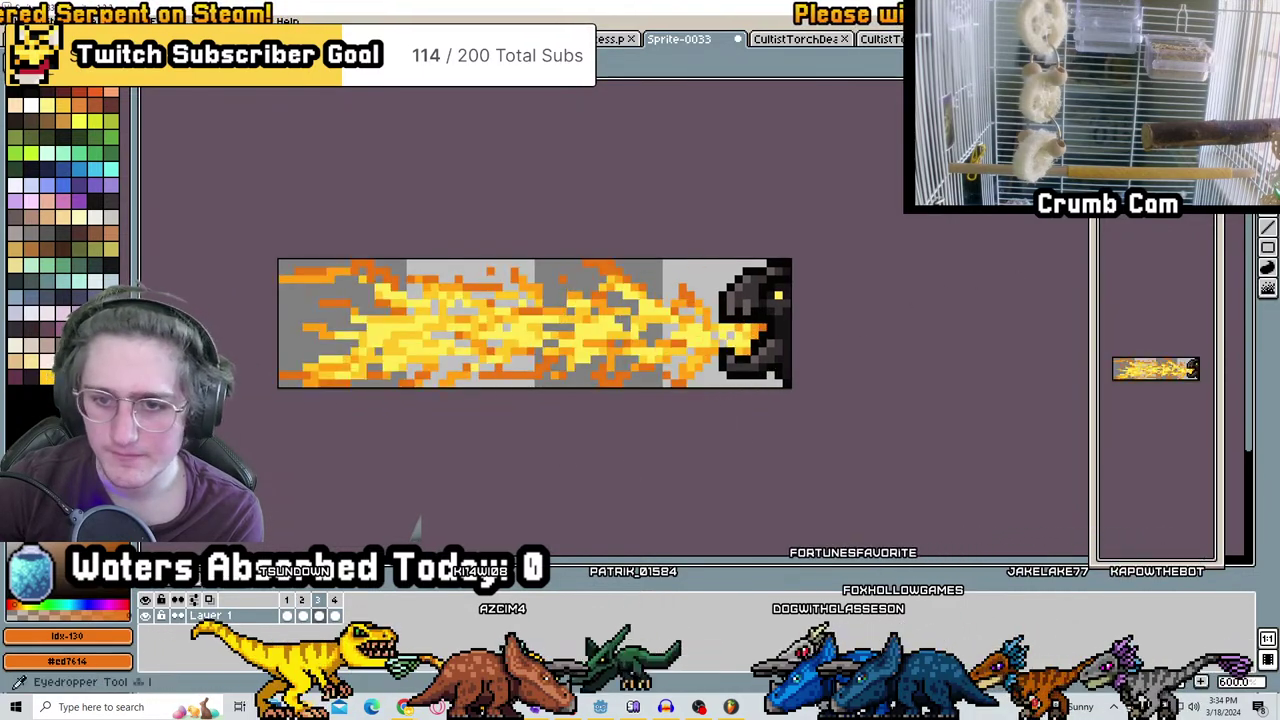
pyautogui.scroll(4, 757, 333)
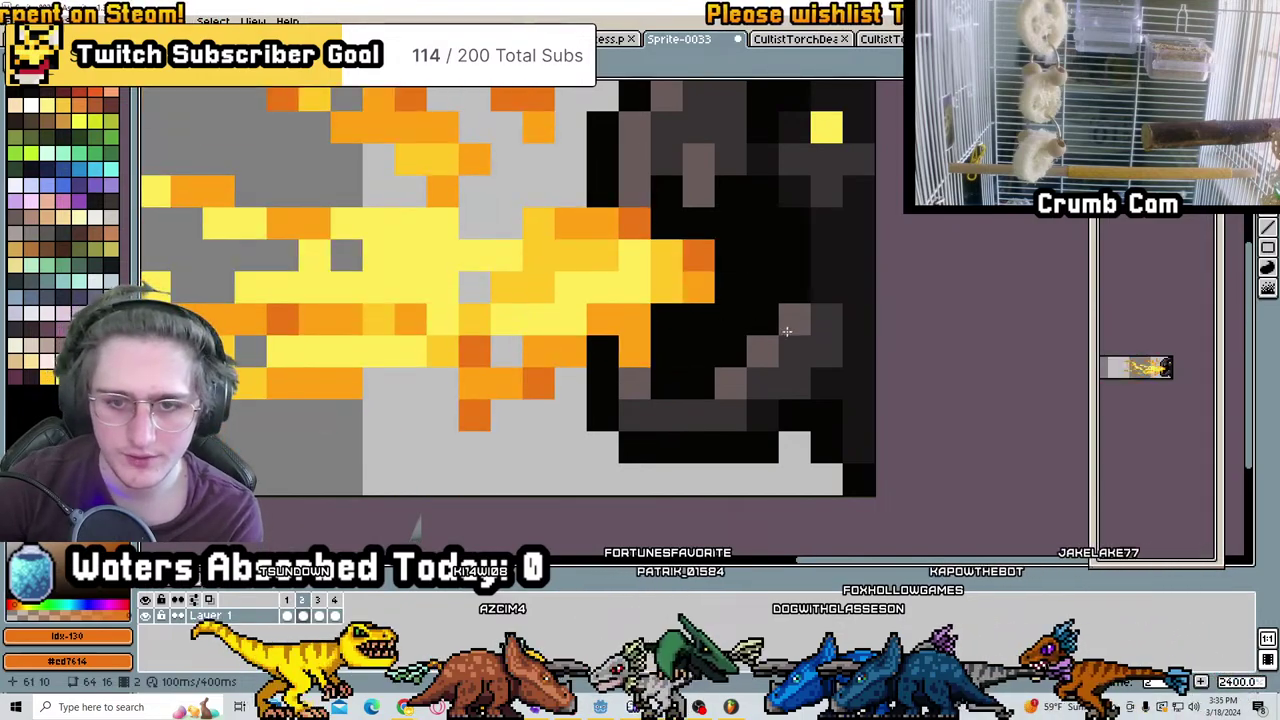
pyautogui.scroll(1, 700, 238)
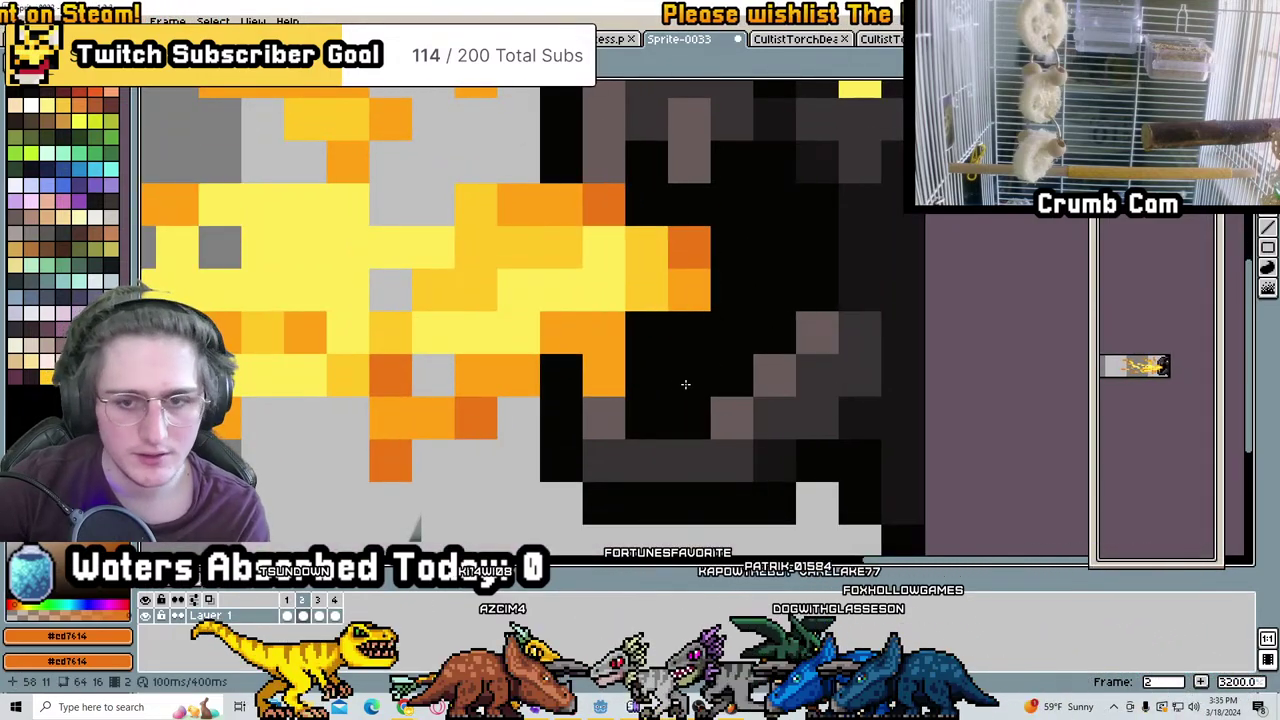
pyautogui.hotkey('ctrl', 'shift', 'Tab')
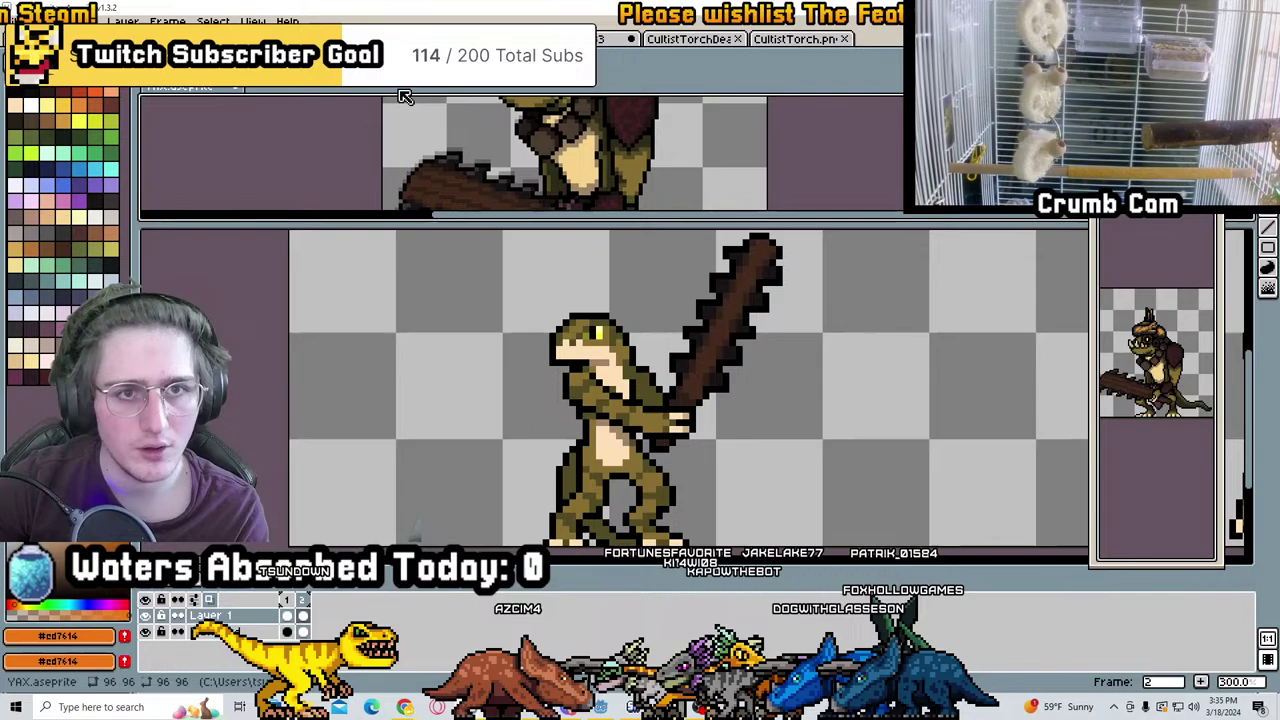
pyautogui.hotkey('ctrl', 'Tab')
pyautogui.click(730, 40)
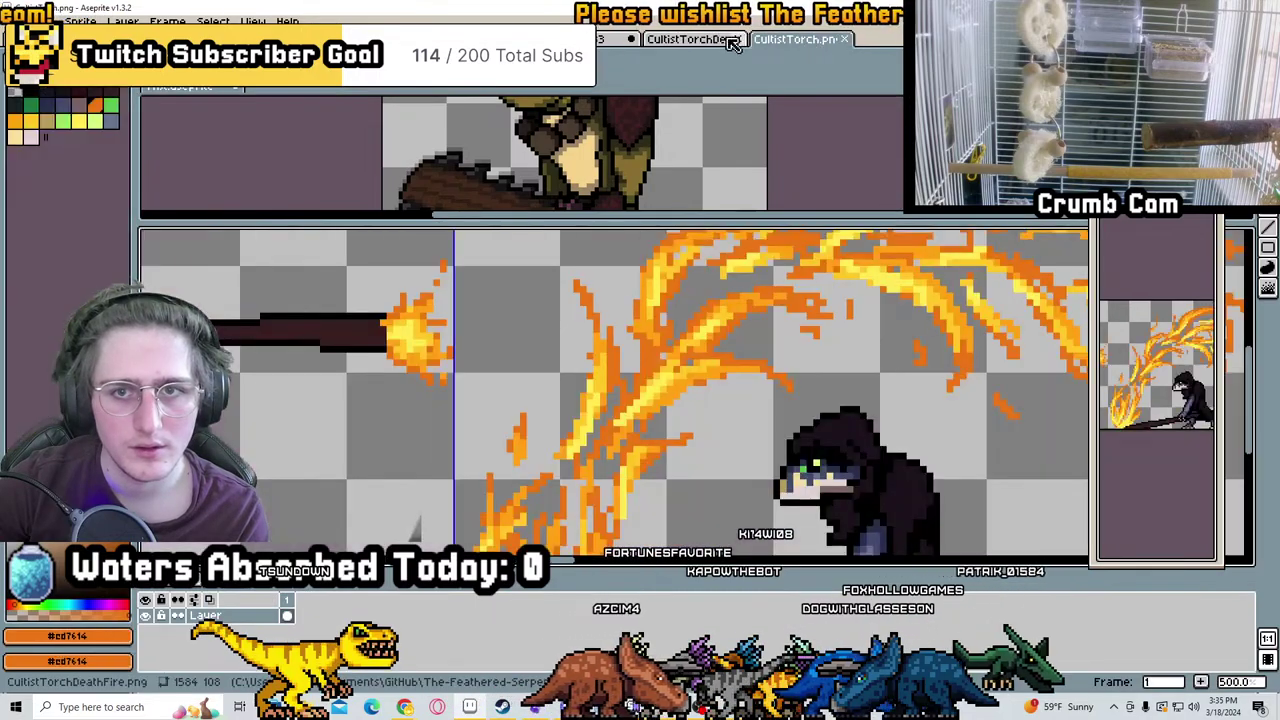
pyautogui.hotkey('ctrl', 'Tab')
pyautogui.scroll(-5, 836, 235)
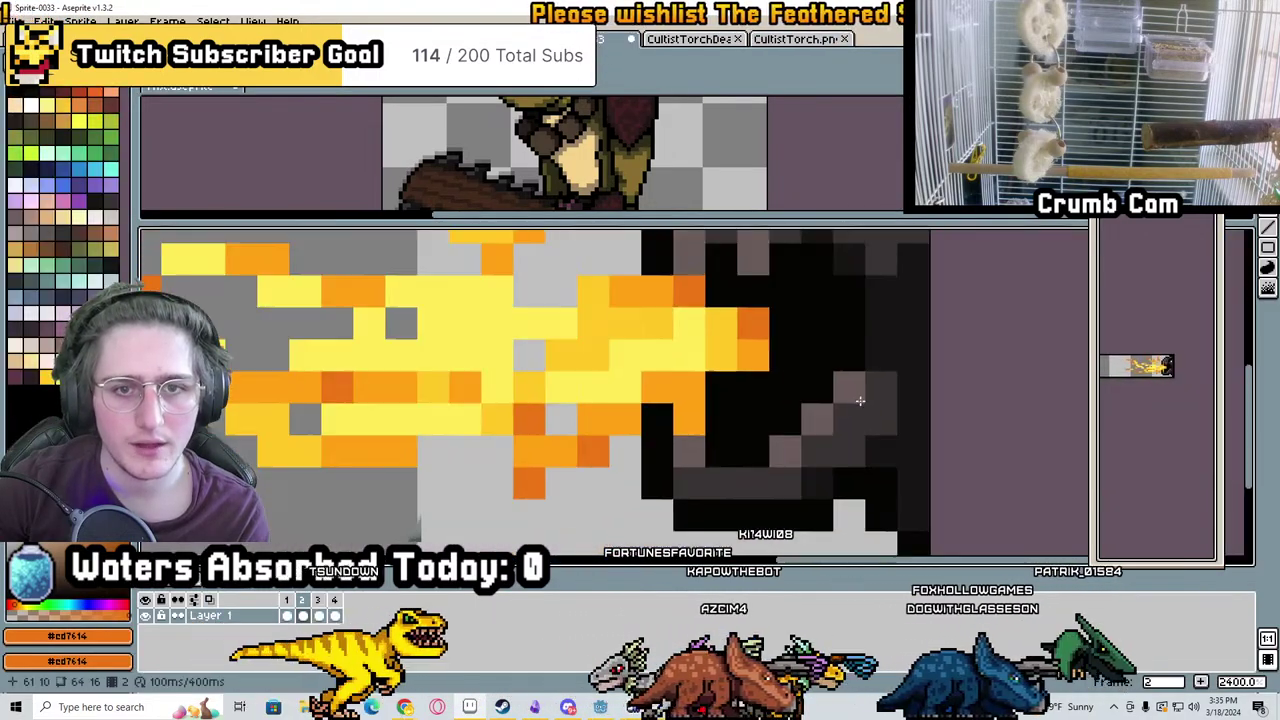
pyautogui.click(222, 88)
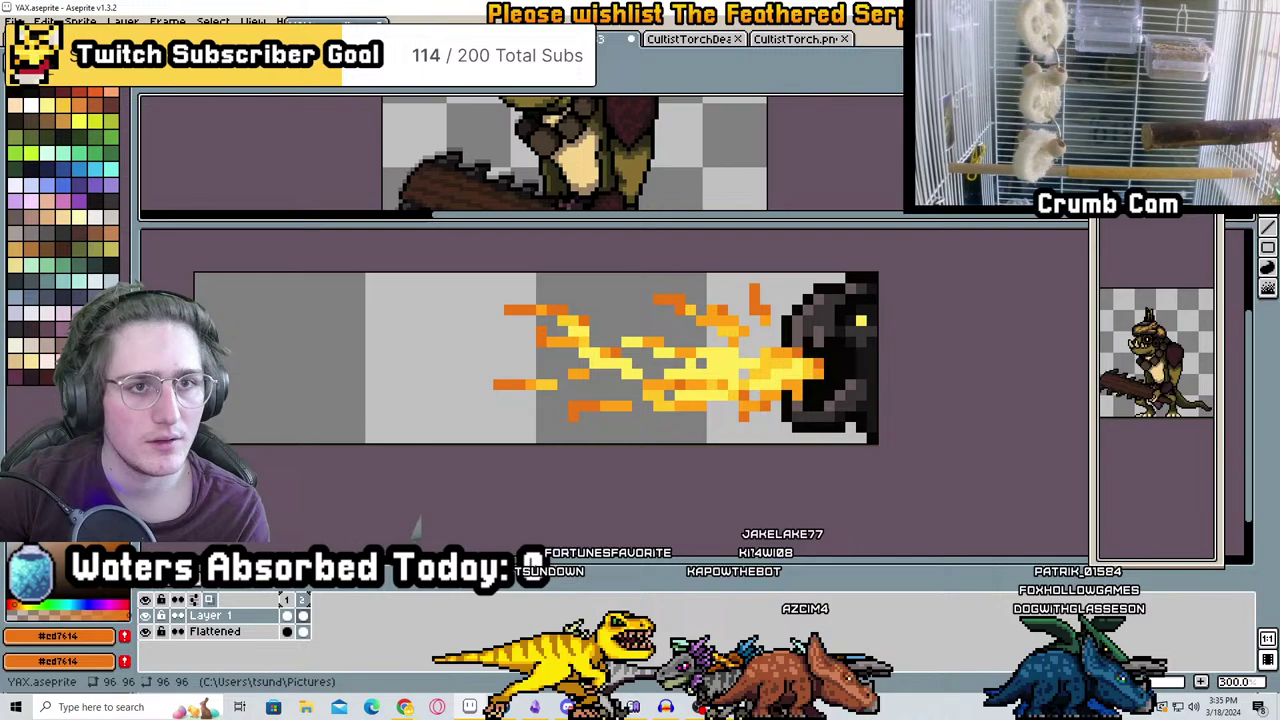
pyautogui.moveTo(222, 88); pyautogui.dragTo(300, 39)
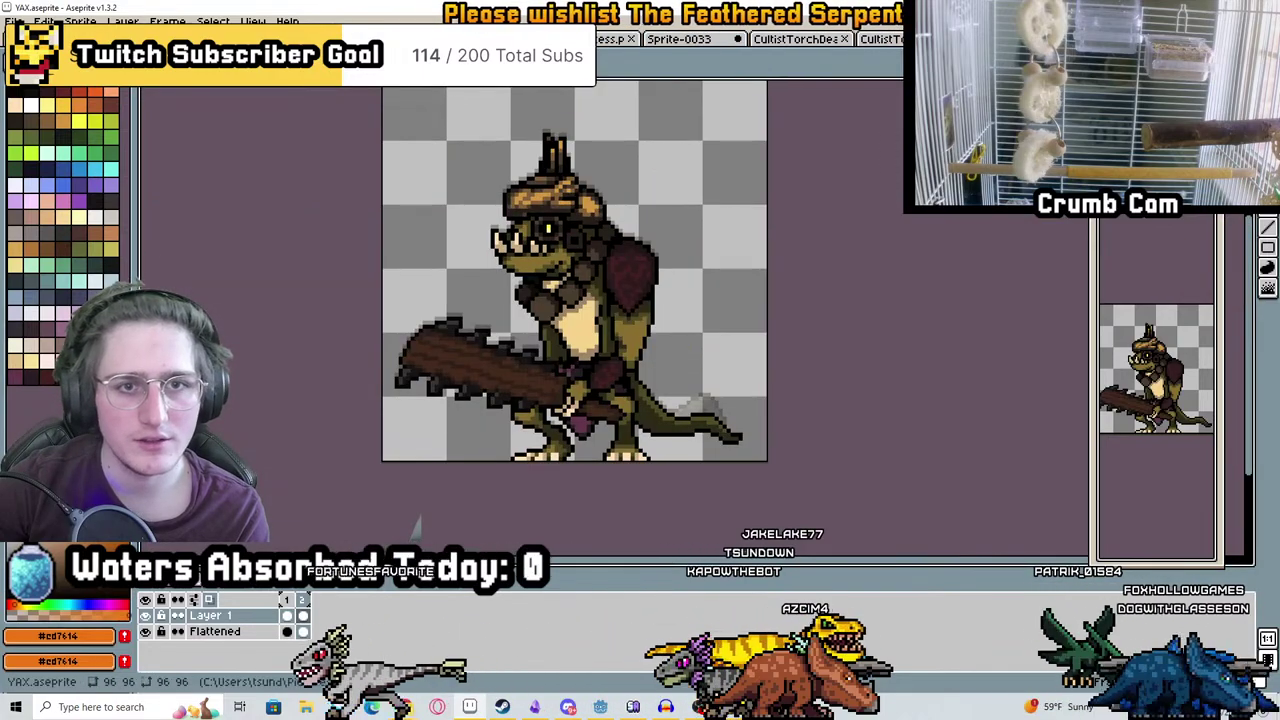
pyautogui.click(688, 40)
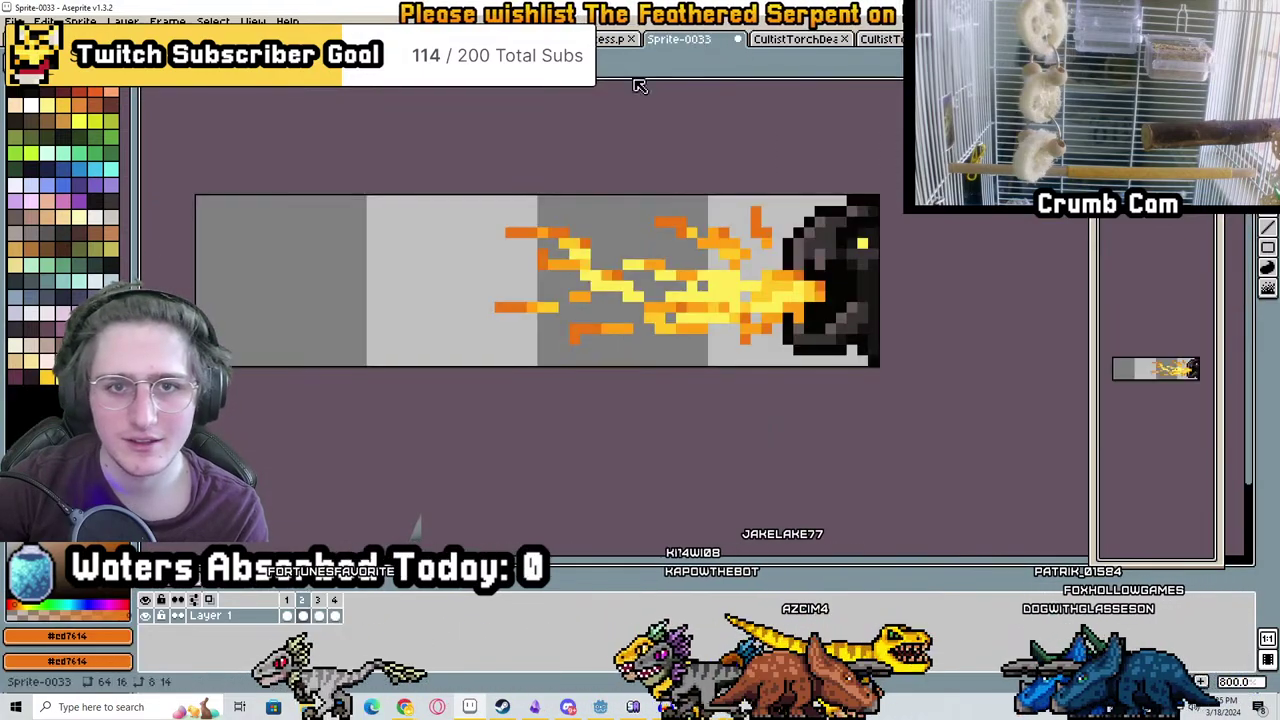
# Zoom in and out on the flame-breath frame to review the dragon head's fire
pyautogui.scroll(4, 845, 248)
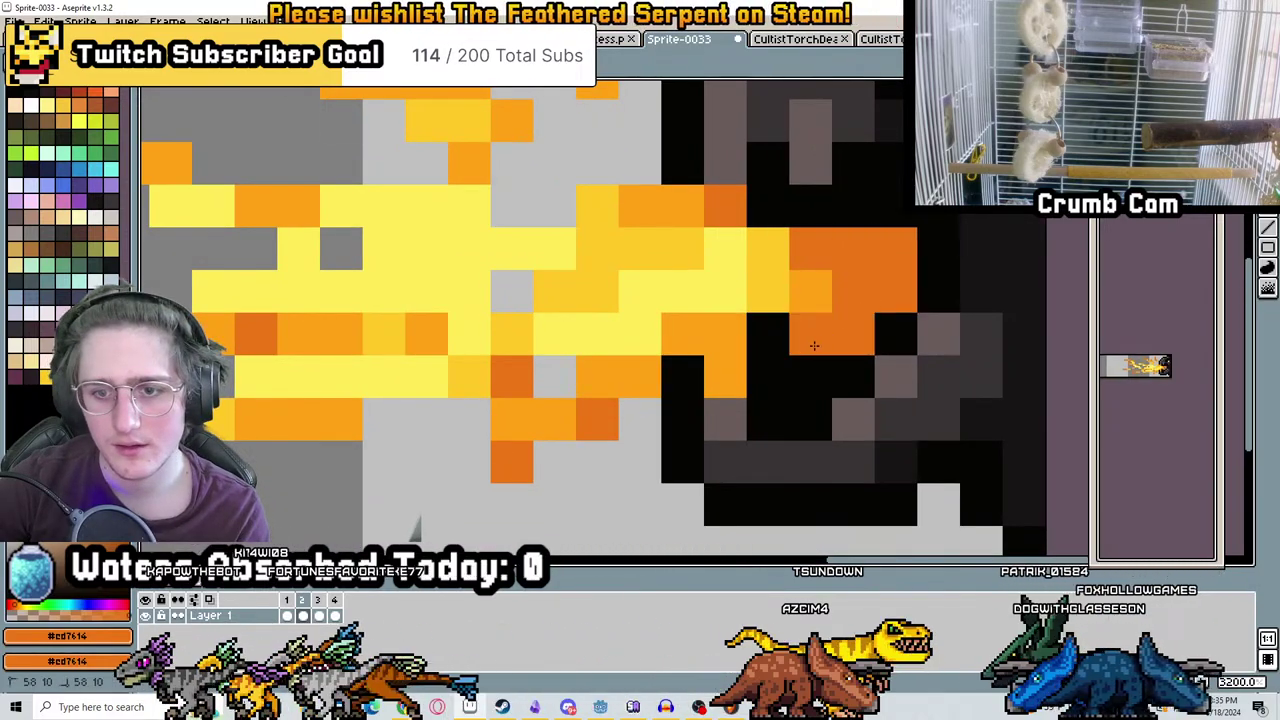
pyautogui.scroll(-4, 778, 368)
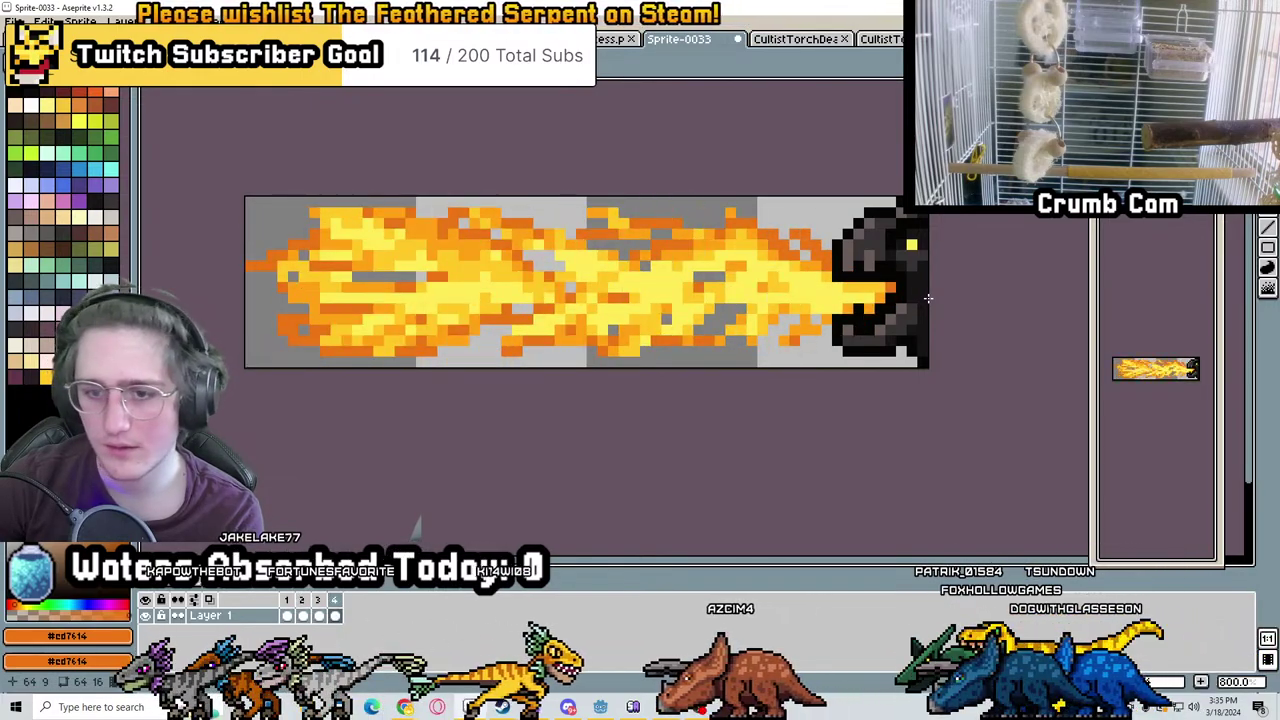
pyautogui.scroll(10, 870, 328)
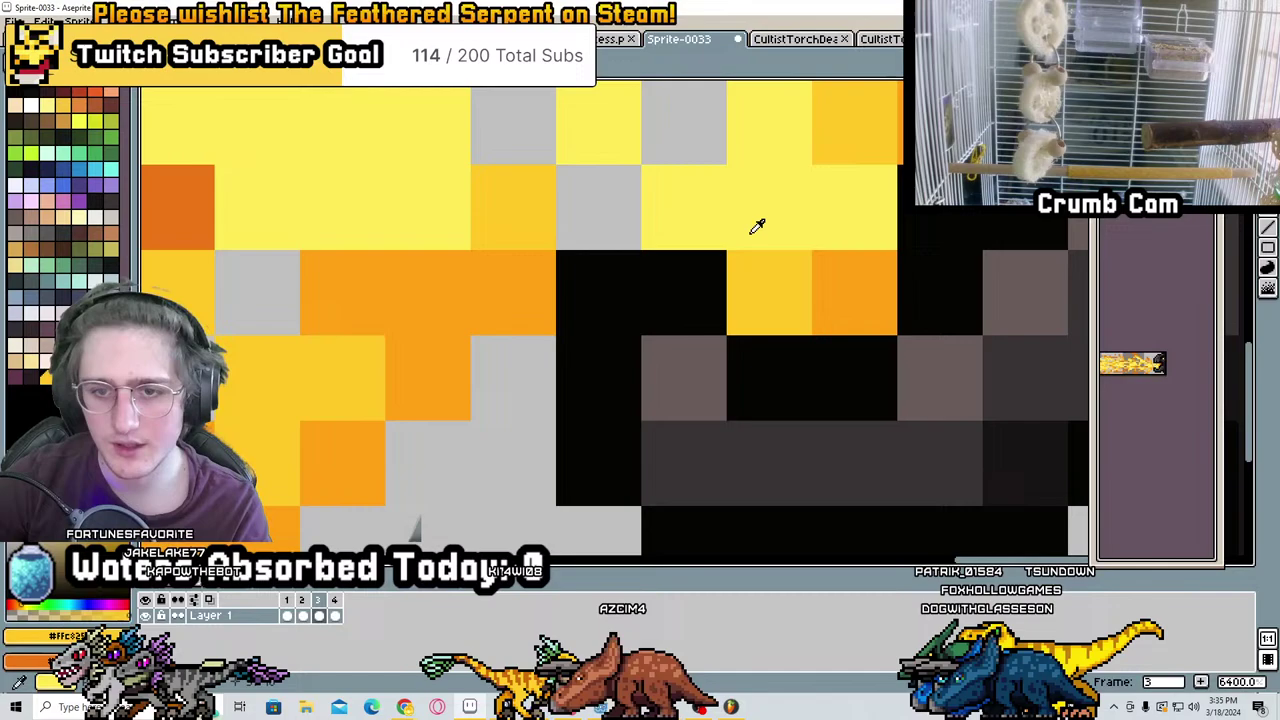
pyautogui.scroll(-4, 757, 223)
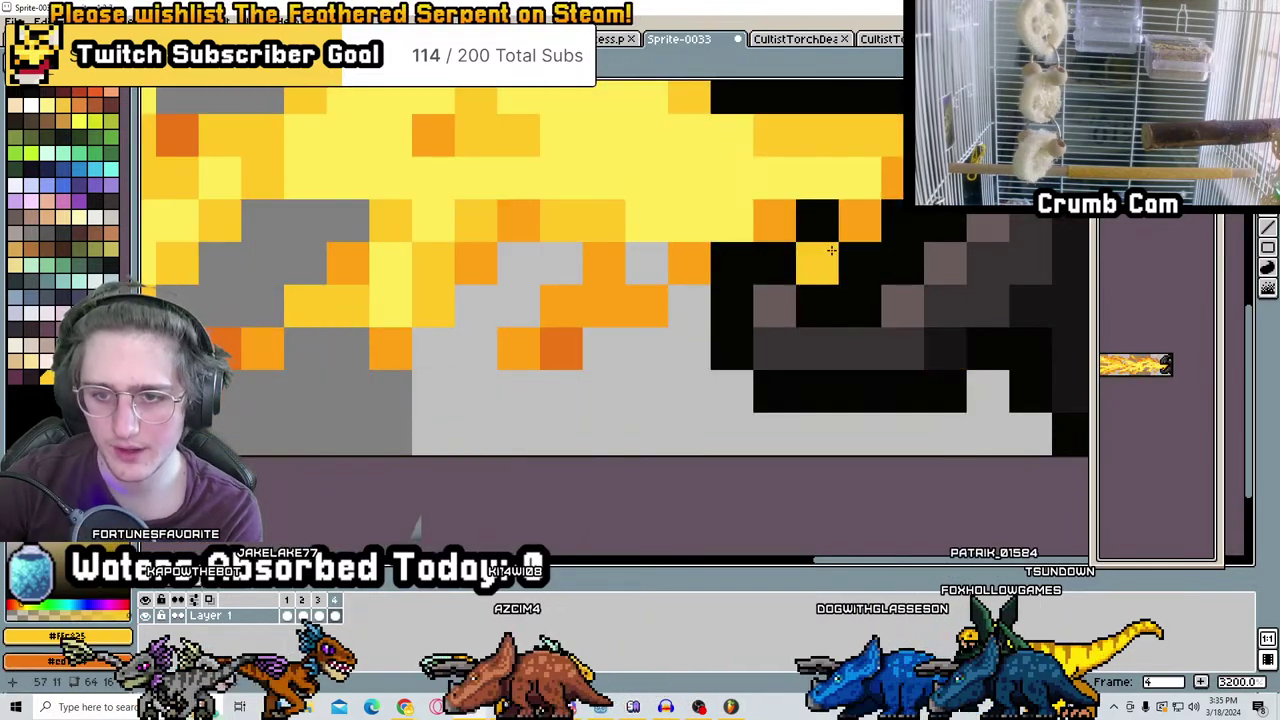
pyautogui.scroll(-6, 890, 207)
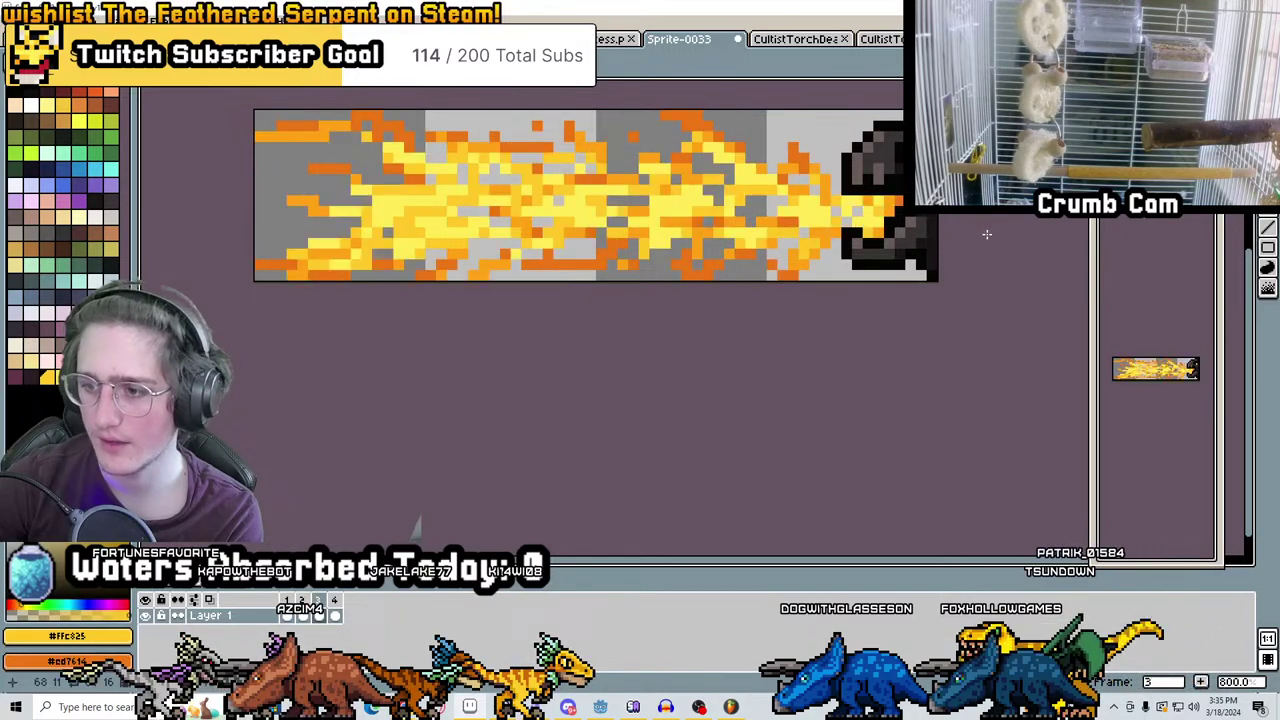
# Pan the fire sprite further right, pick the Magic Wand tool, and switch to Discord
pyautogui.moveTo(986, 235); pyautogui.dragTo(820, 316, button='middle')
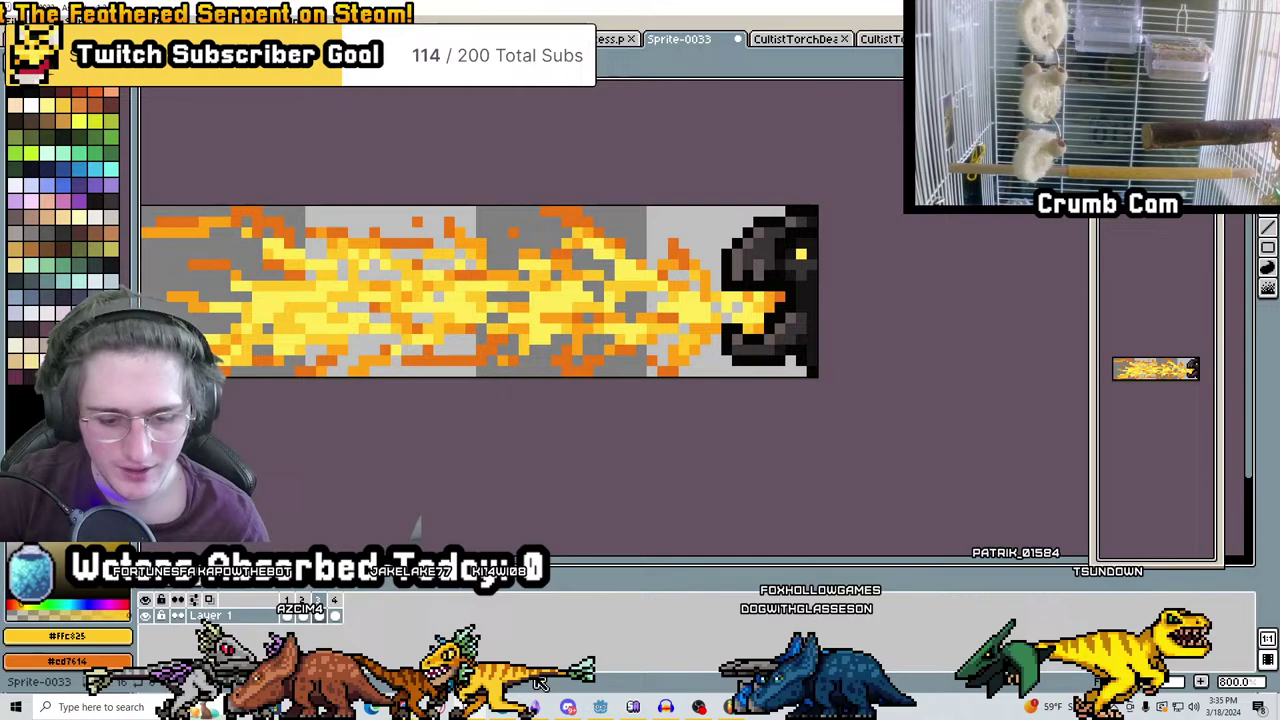
pyautogui.moveTo(418, 524); pyautogui.dragTo(614, 483, button='middle')
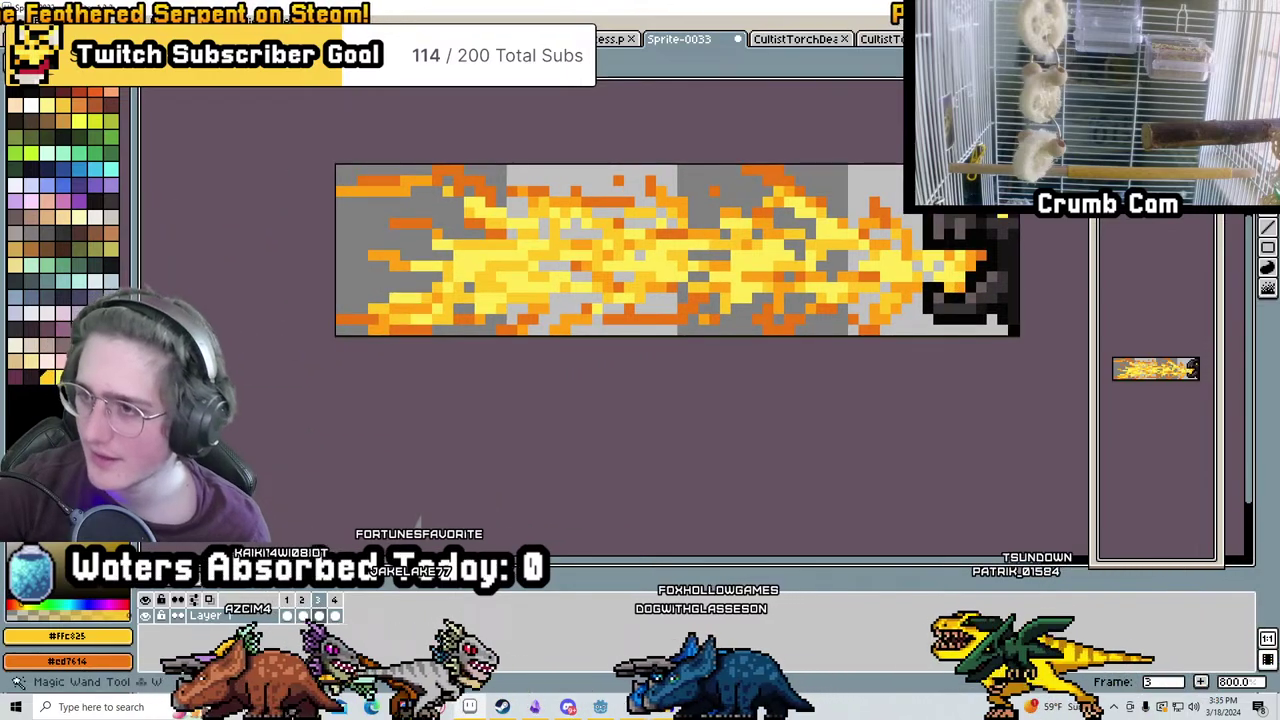
pyautogui.press('w')
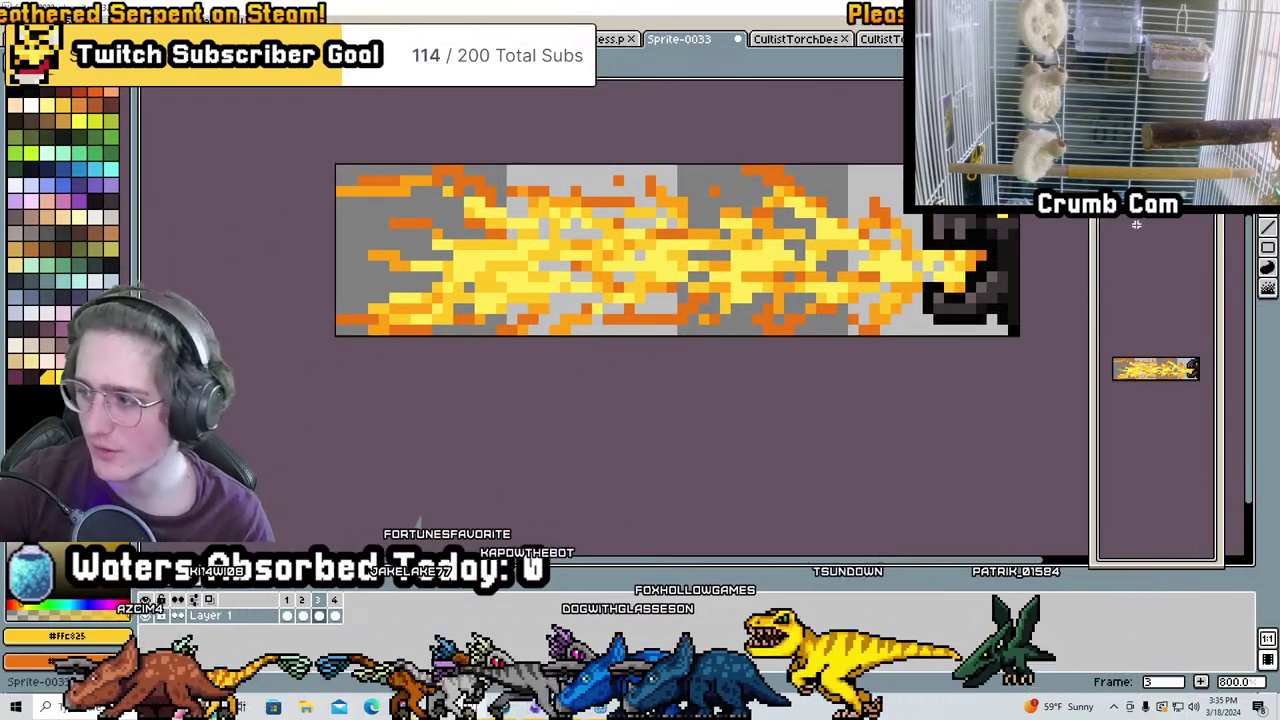
pyautogui.hotkey('alt', 'Tab')
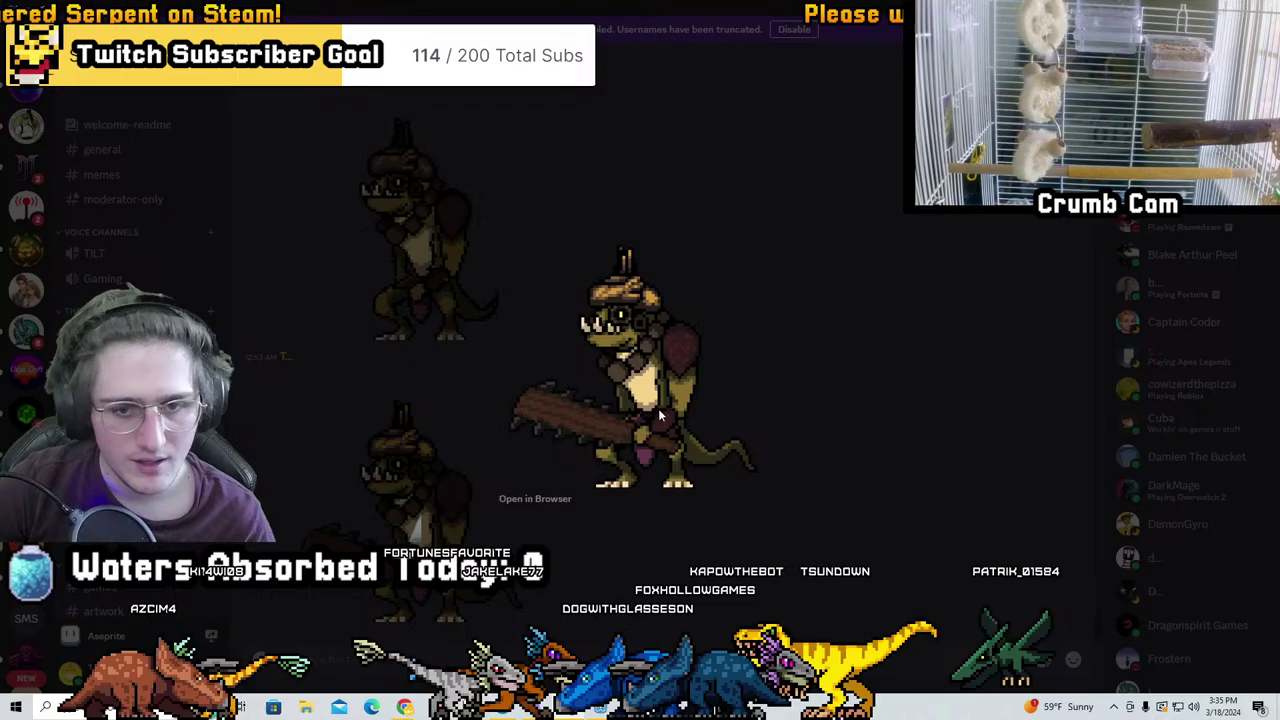
# Close the preview, scroll up to older art posts, and view the 4th area boss image
pyautogui.press('Escape')
pyautogui.scroll(5, 582, 374)
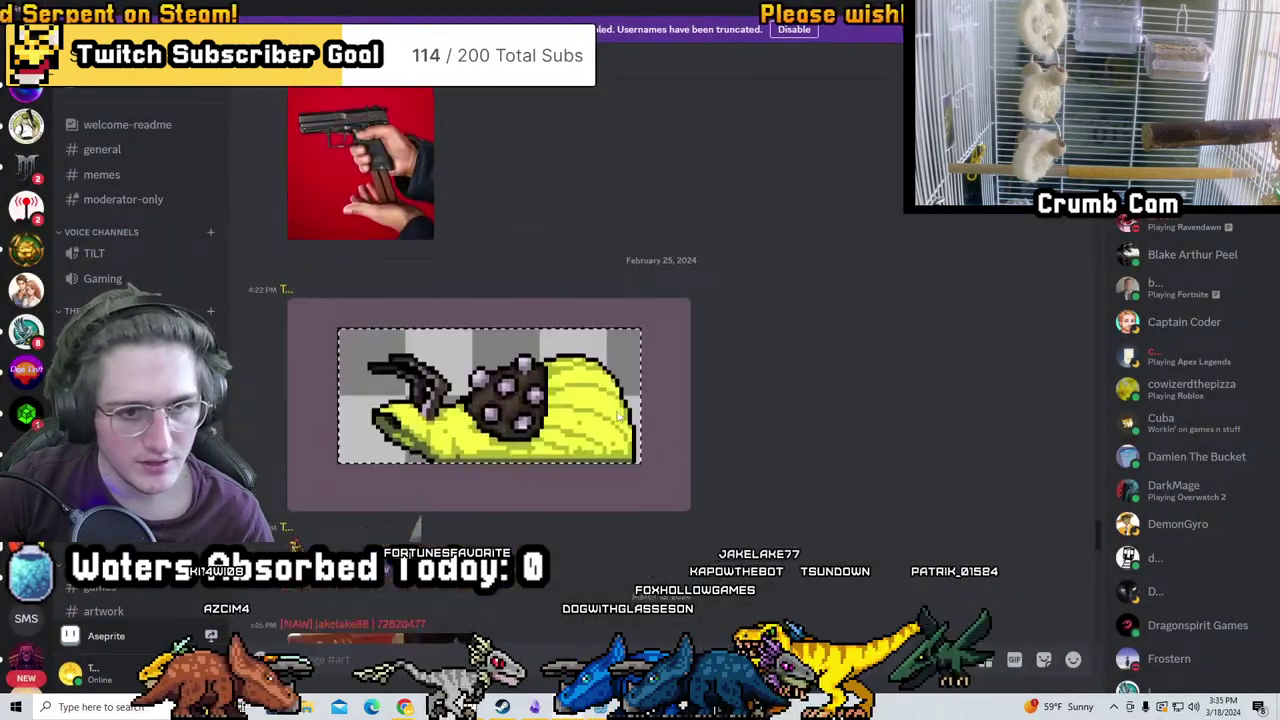
pyautogui.scroll(15, 619, 416)
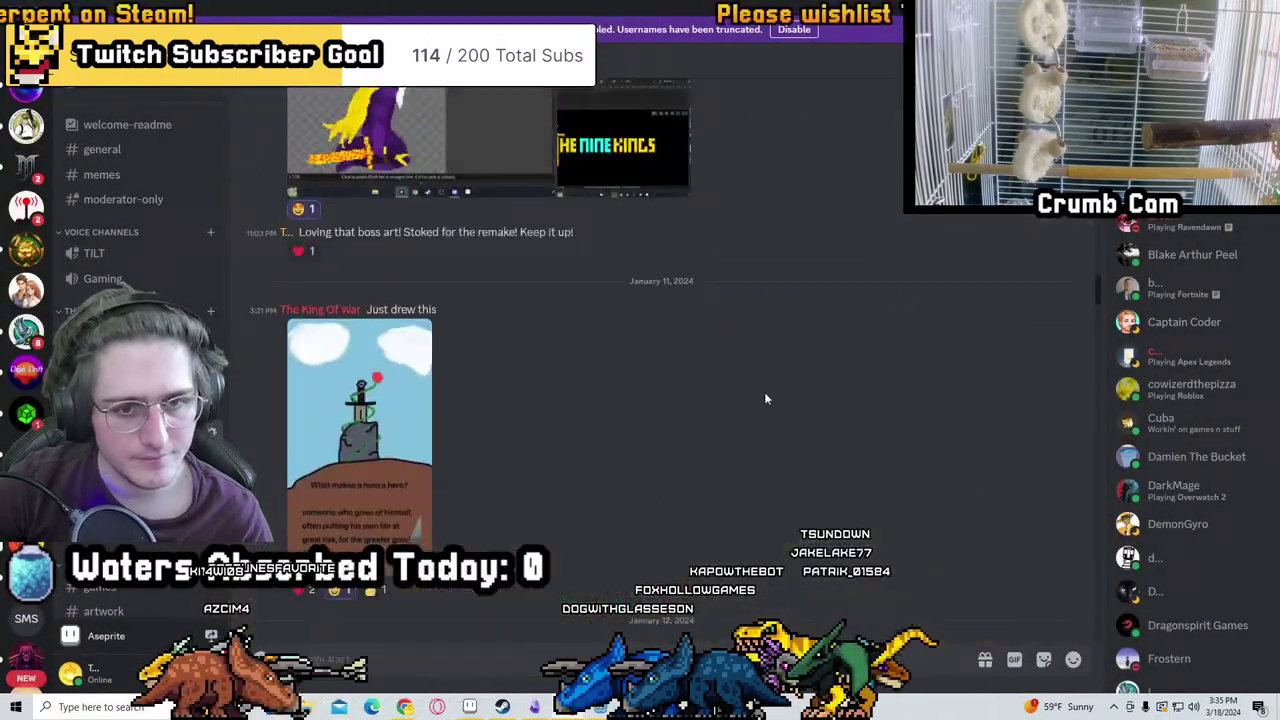
pyautogui.scroll(15, 704, 386)
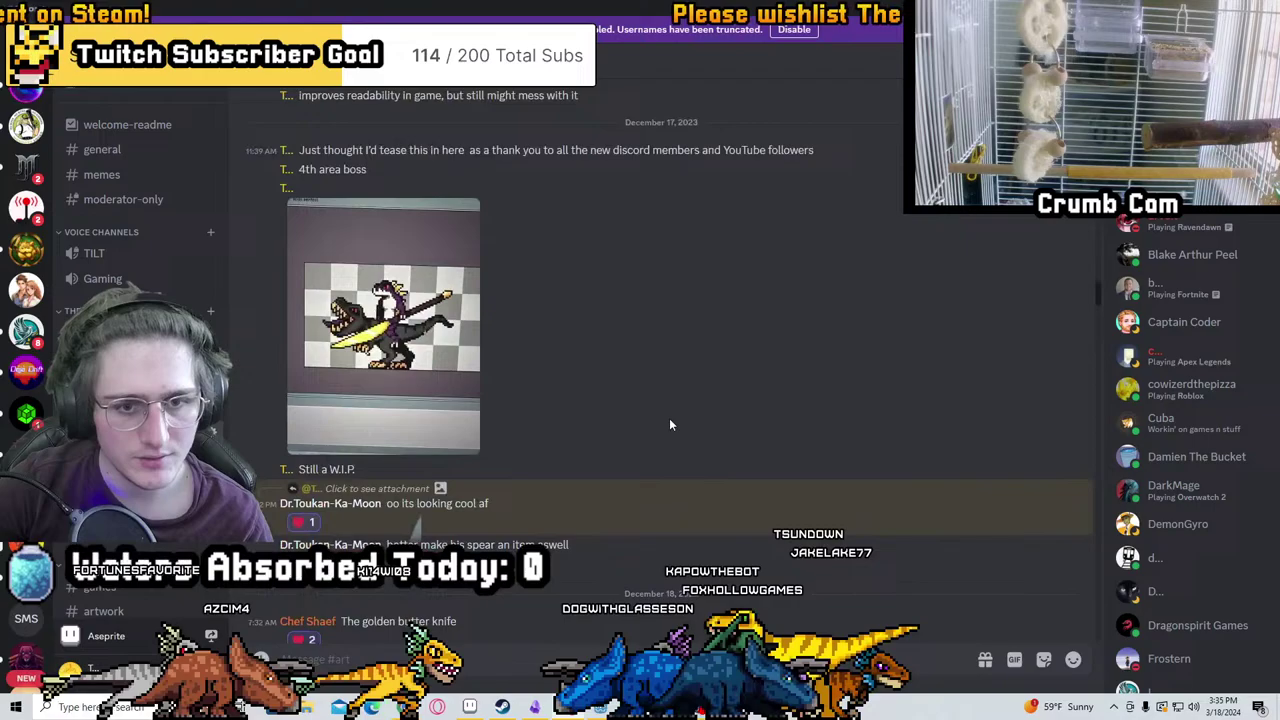
pyautogui.scroll(3, 665, 440)
pyautogui.scroll(-6, 600, 400)
pyautogui.scroll(5, 449, 350)
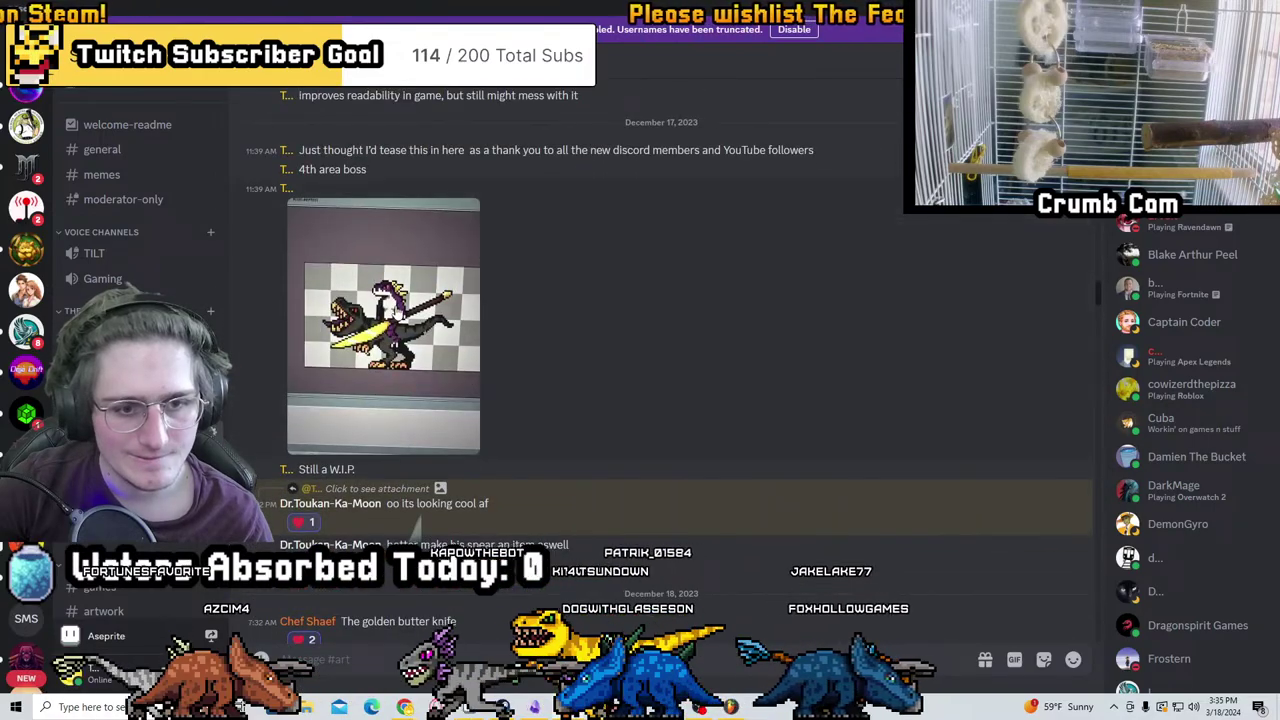
pyautogui.click(383, 325)
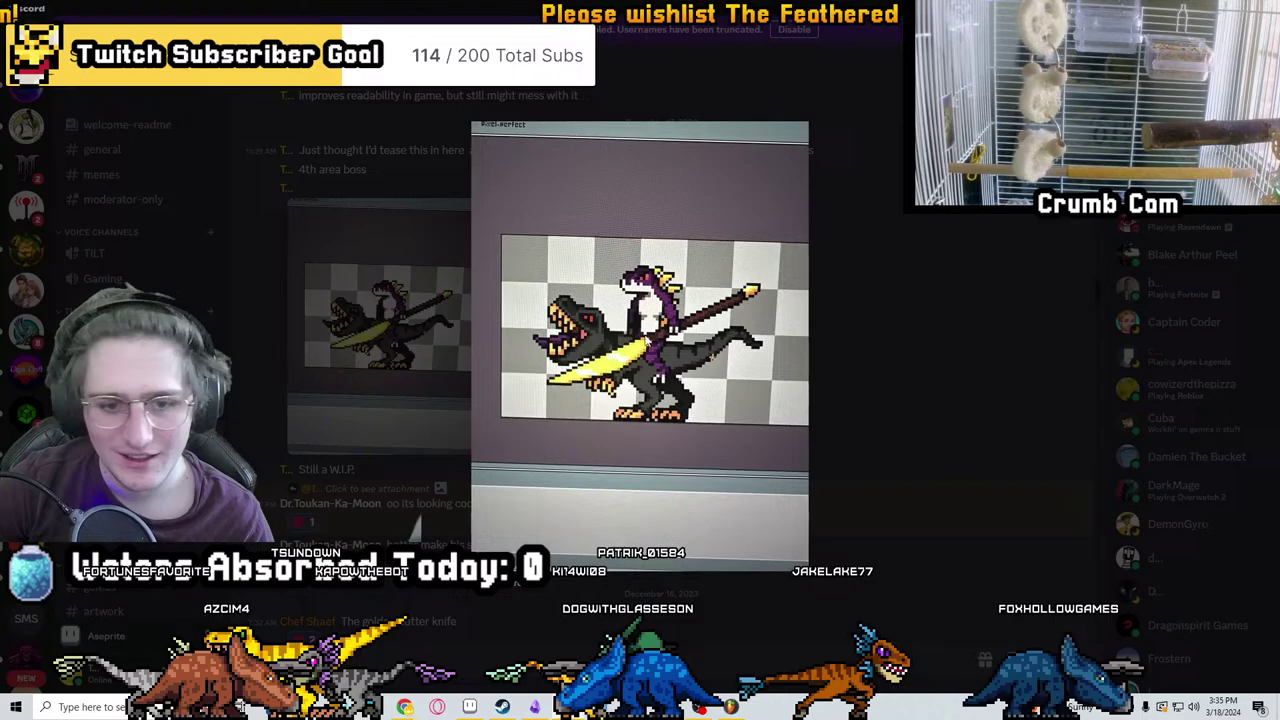
pyautogui.click(814, 312)
# View the rider battle scene image enlarged, then return to Aseprite
pyautogui.scroll(5, 798, 383)
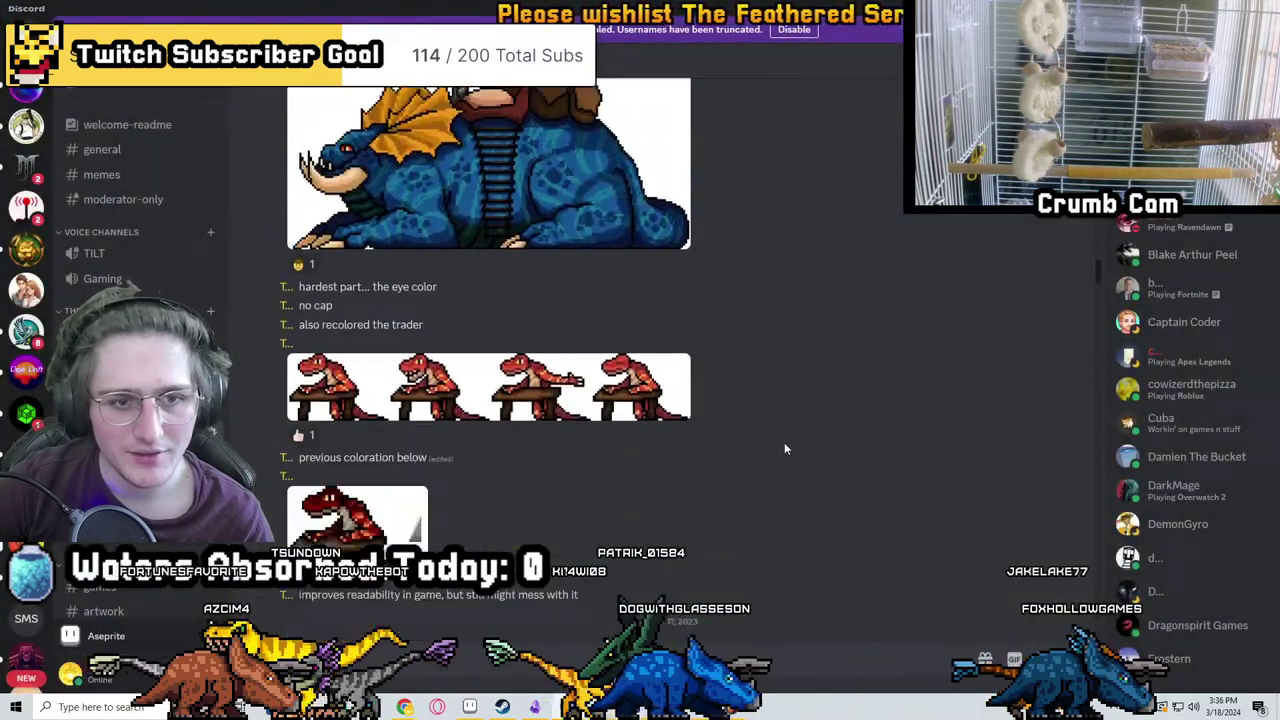
pyautogui.scroll(-7, 600, 350)
pyautogui.scroll(3, 355, 255)
pyautogui.scroll(-4, 482, 287)
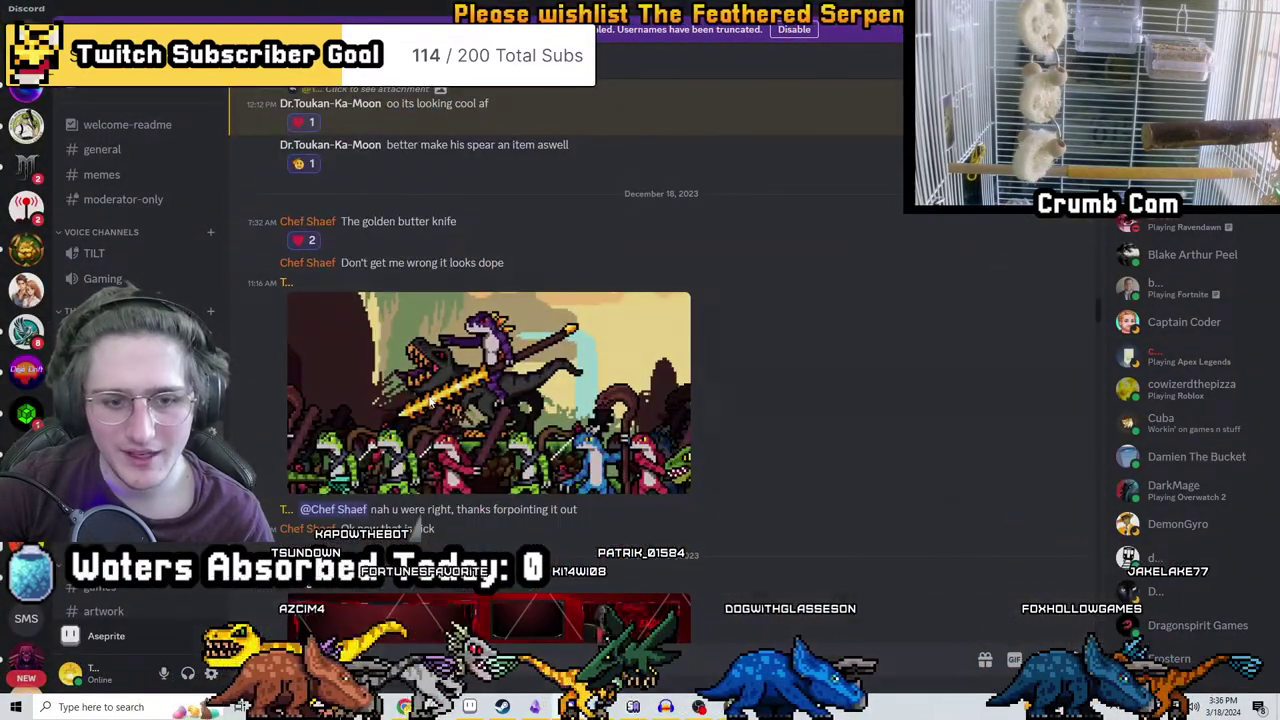
pyautogui.click(480, 370)
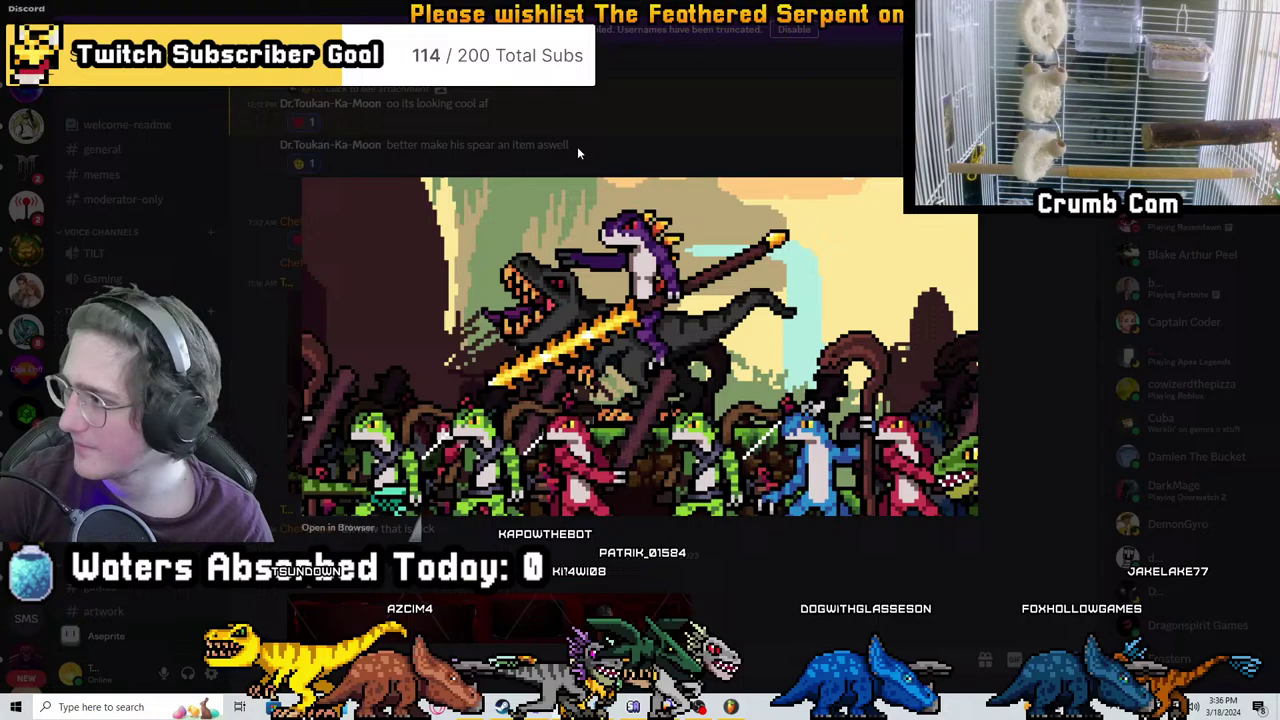
pyautogui.press('Escape')
pyautogui.hotkey('alt', 'Tab')
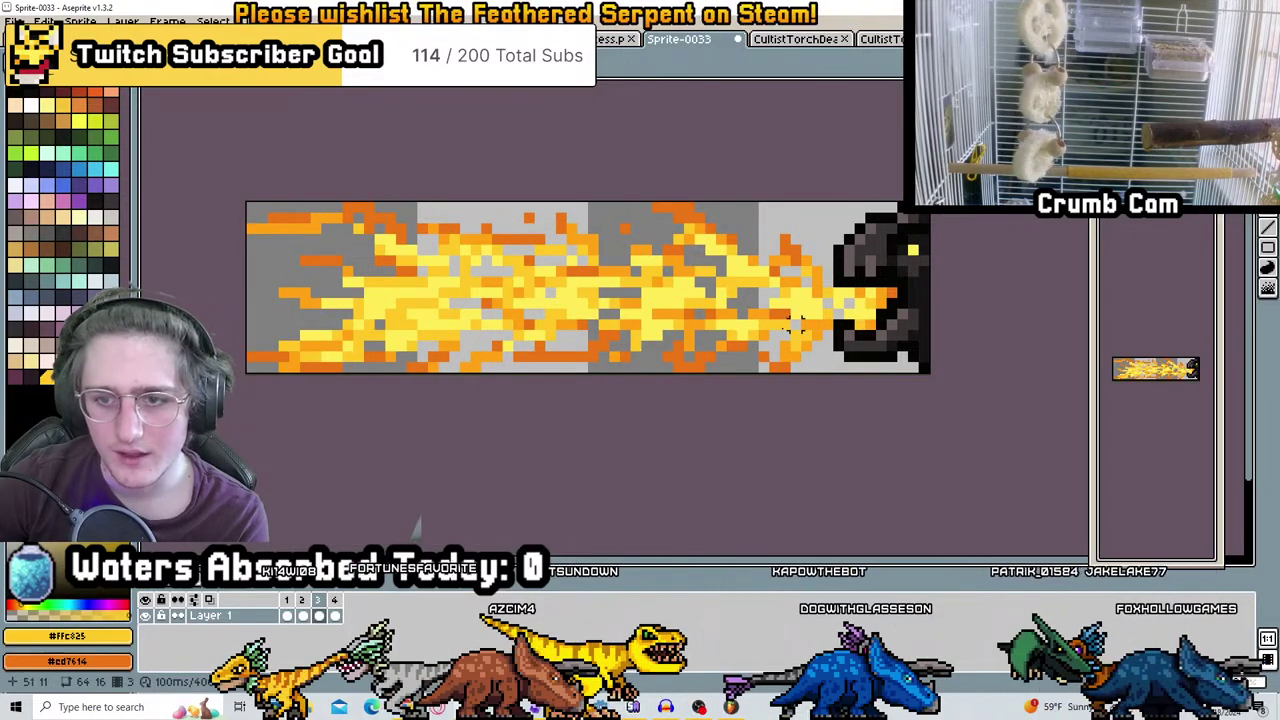
# From frame 1, generate a sprite sheet of the flame-breath animation with Export Sprite Sheet
pyautogui.click(289, 604)
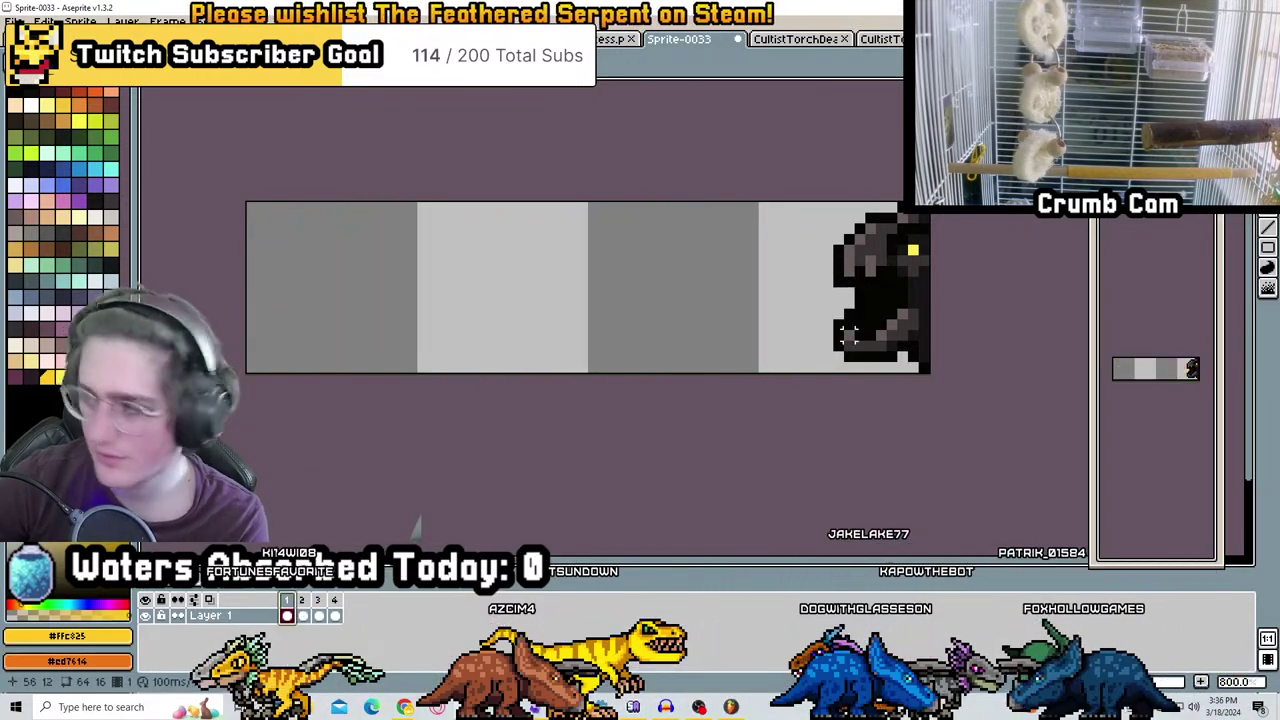
pyautogui.hotkey('alt', 'f')
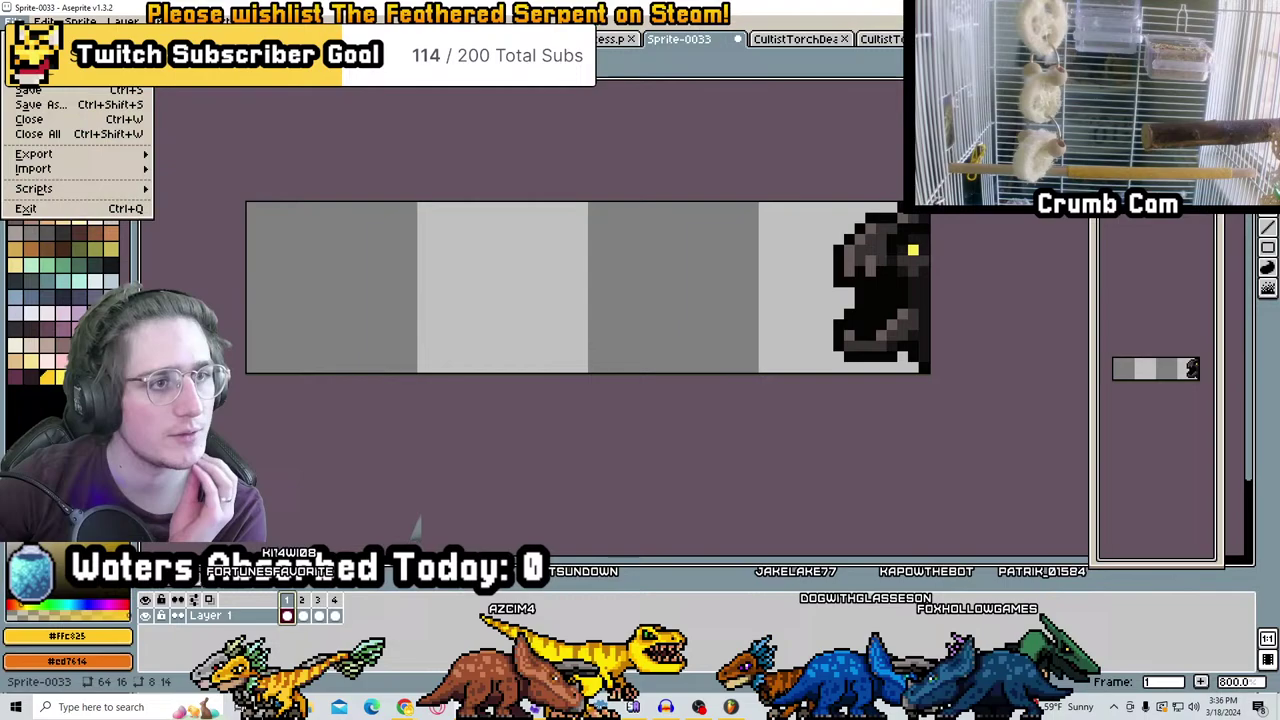
pyautogui.click(50, 106)
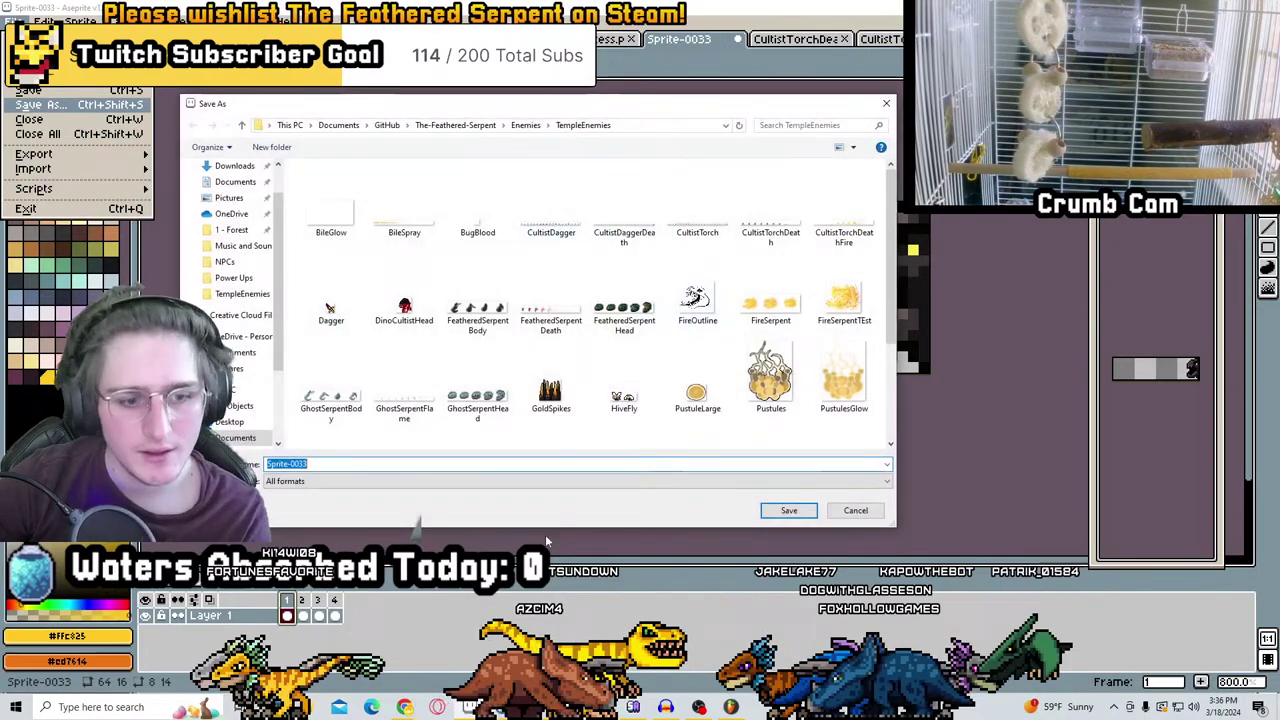
pyautogui.click(855, 510)
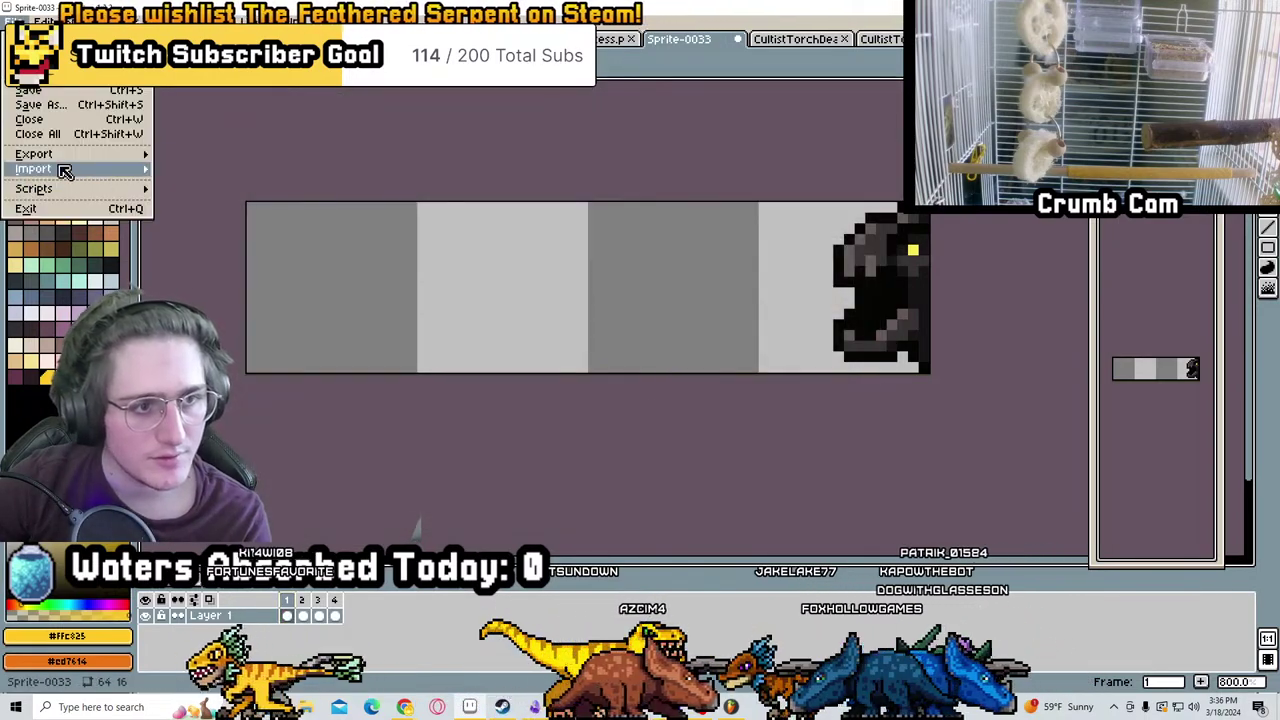
pyautogui.moveTo(60, 154)
pyautogui.click(206, 169)
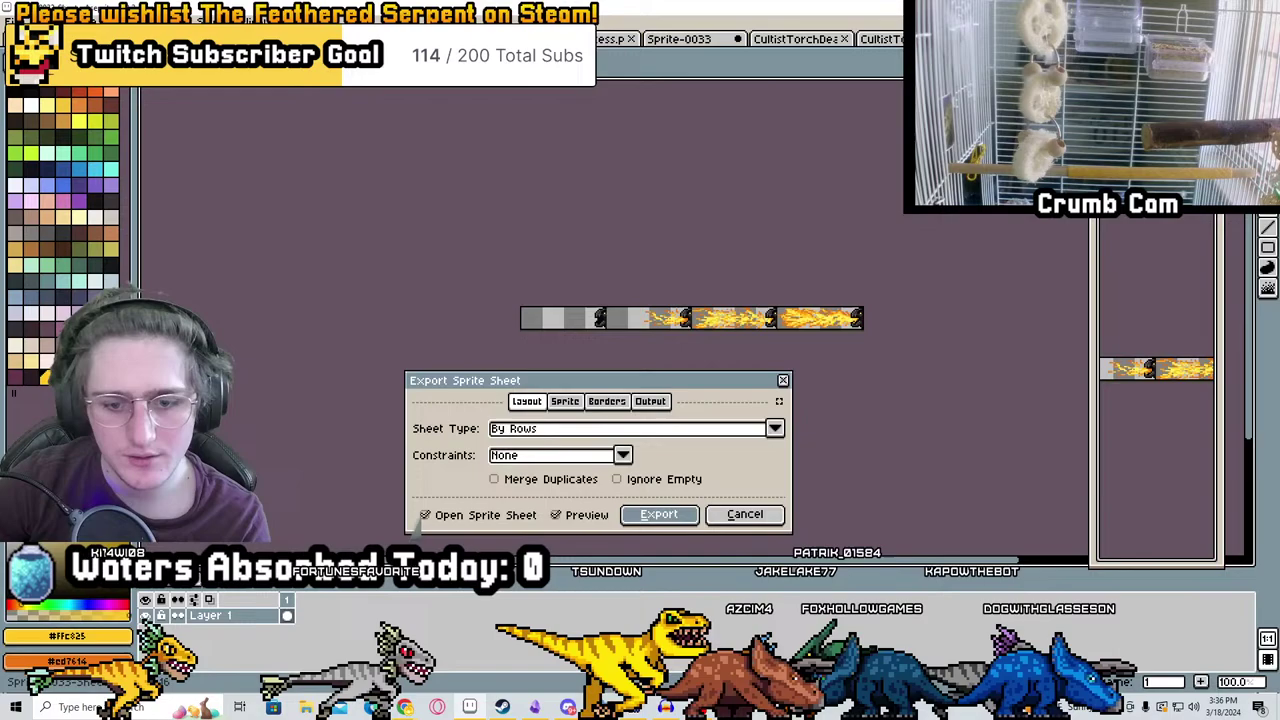
pyautogui.press('Return')
# Save the generated sheet as SerpentFireTrap.png with the PNG file format
pyautogui.click(16, 22)
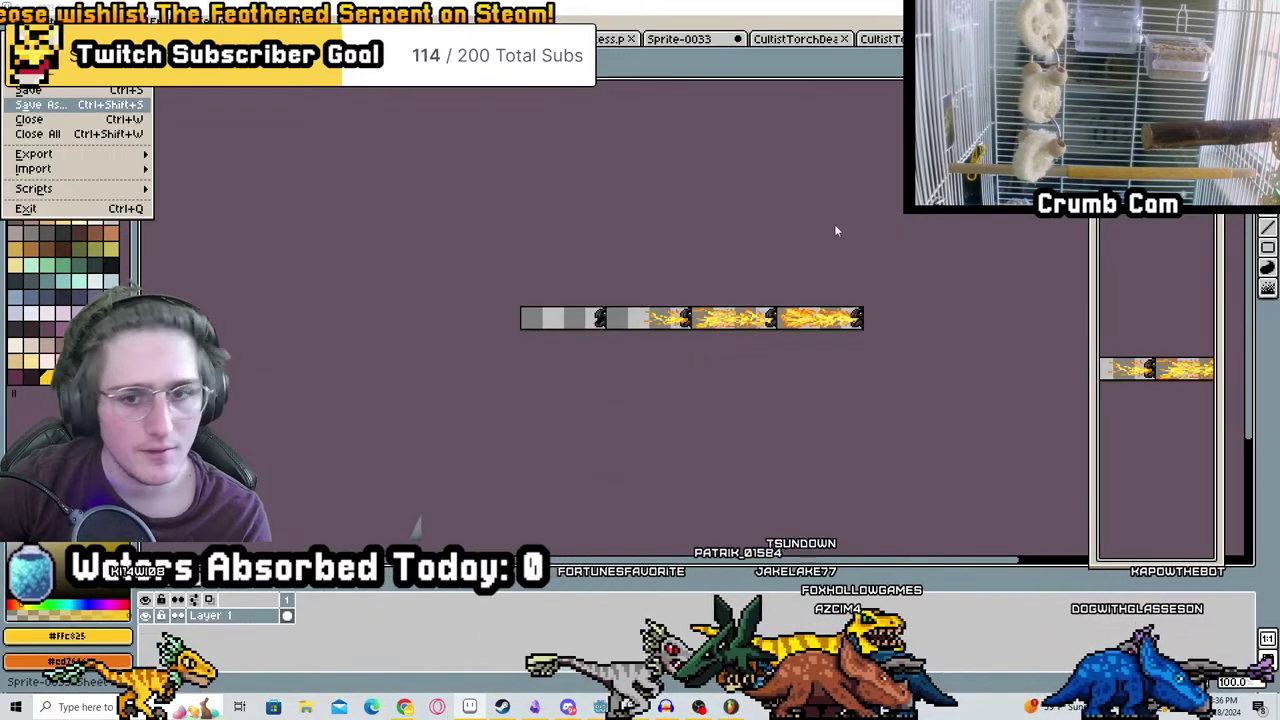
pyautogui.write('FireTrap')
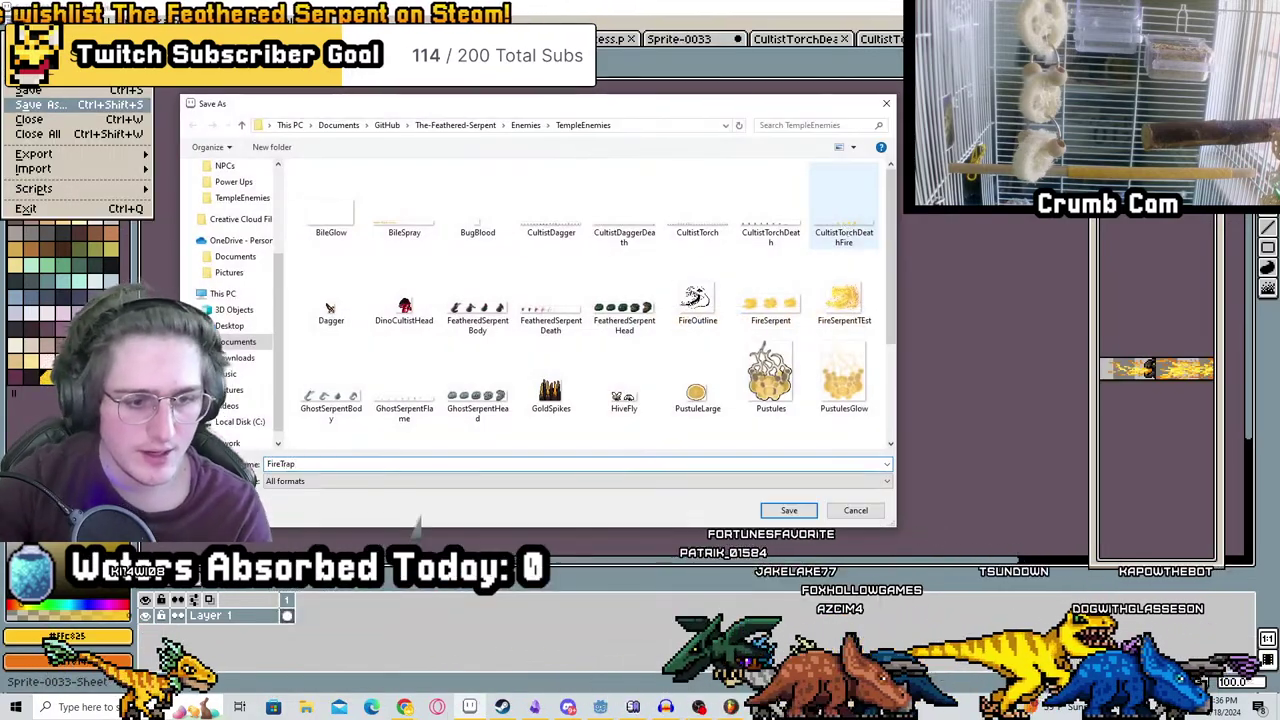
pyautogui.click(340, 481)
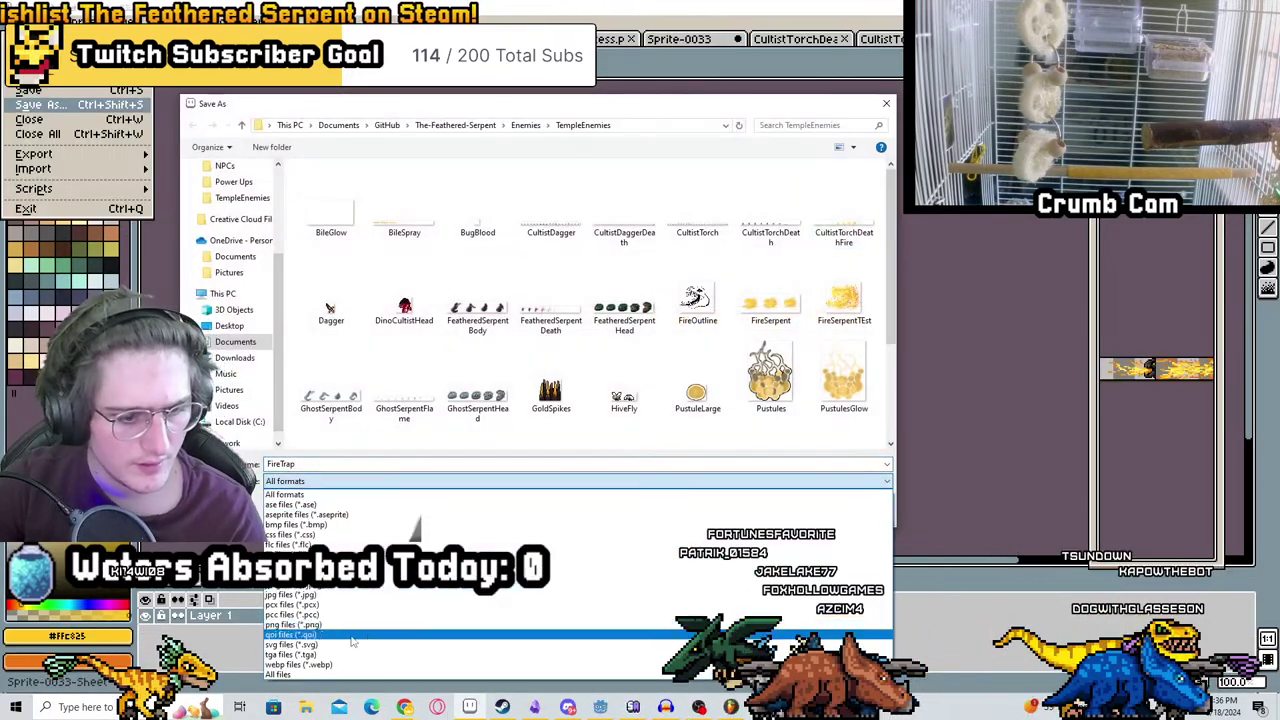
pyautogui.click(295, 625)
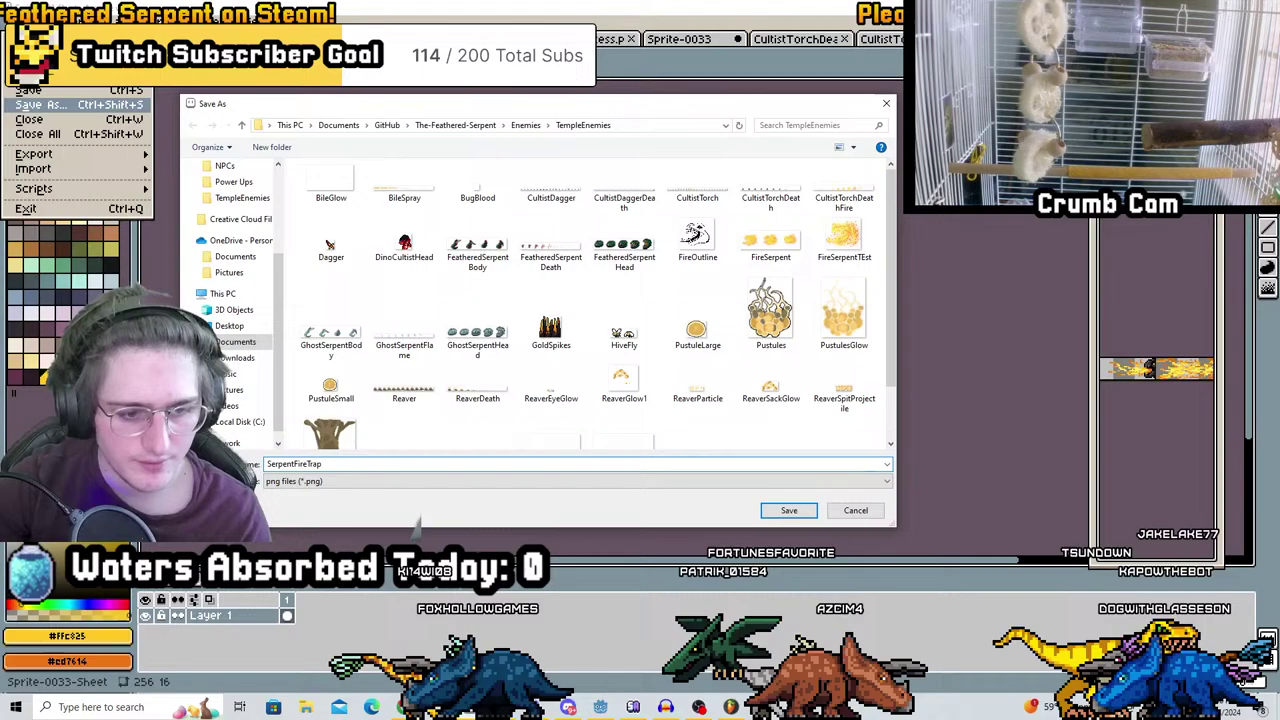
pyautogui.click(789, 511)
pyautogui.scroll(3, 811, 266)
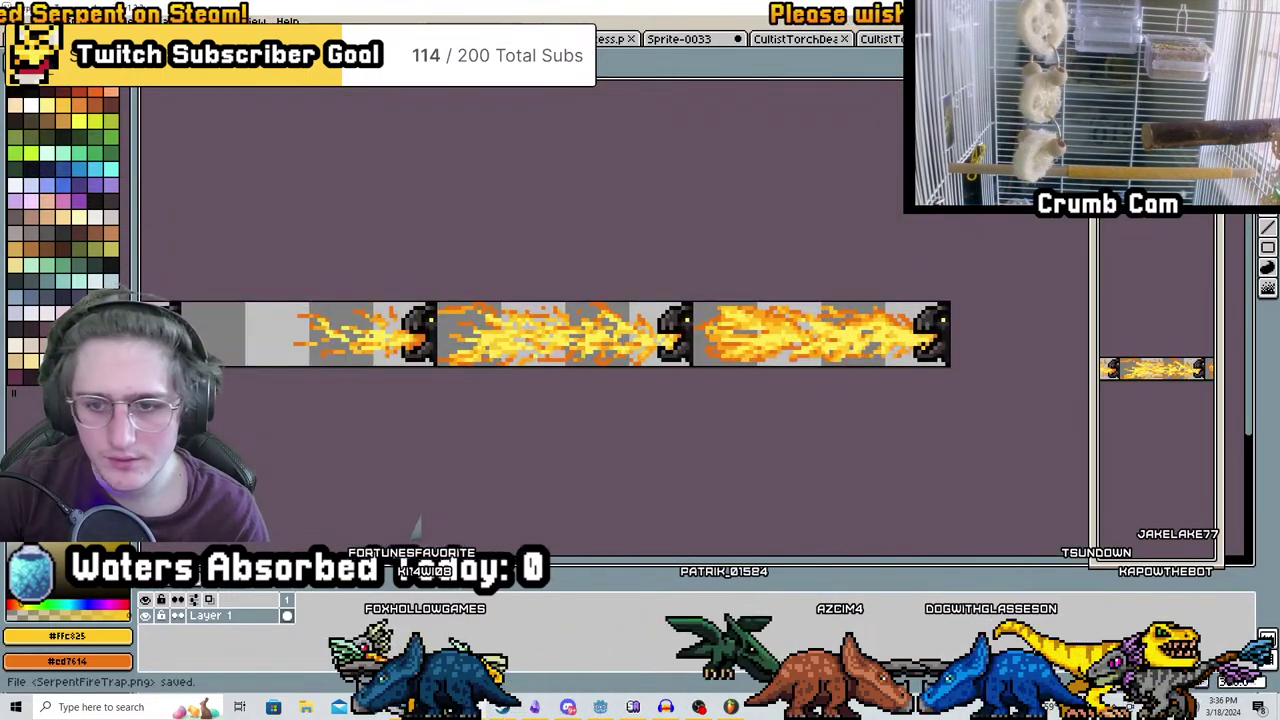
# Zoom around the saved sheet, then browse the TempleEnemies folder in the Open dialog
pyautogui.scroll(-3, 875, 268)
pyautogui.scroll(2, 889, 309)
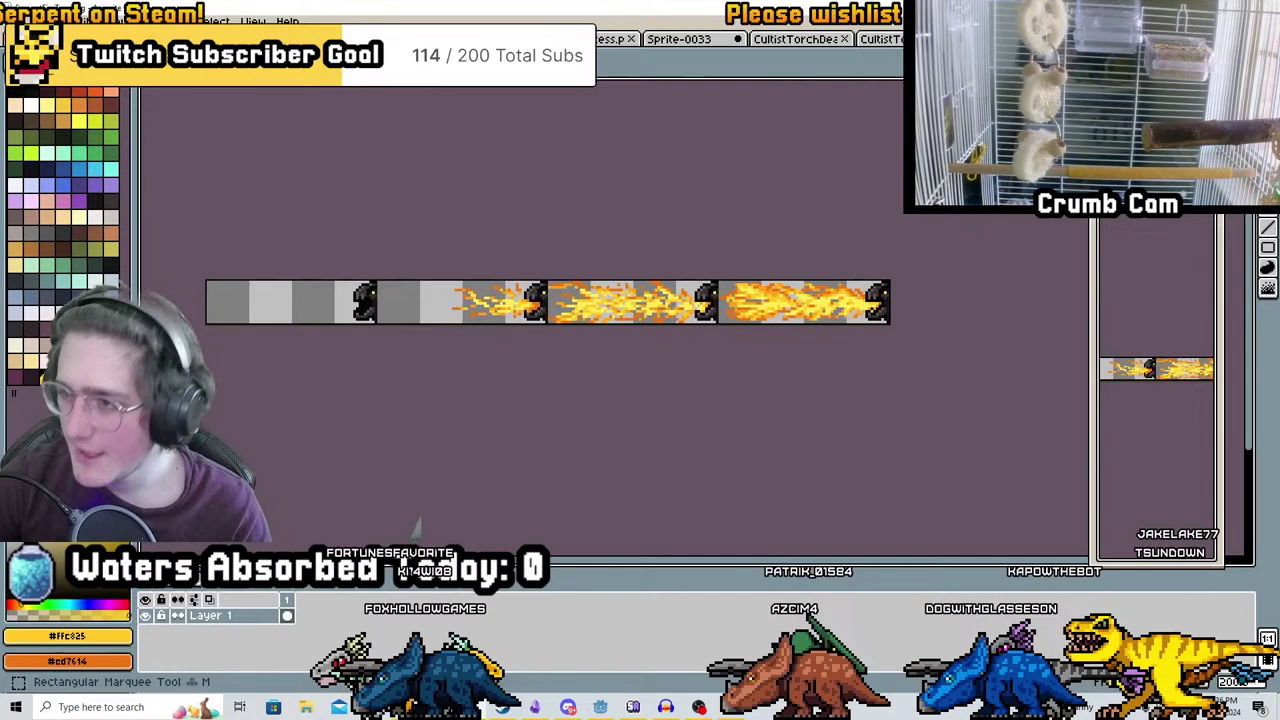
pyautogui.scroll(-1, 689, 260)
pyautogui.scroll(1, 683, 280)
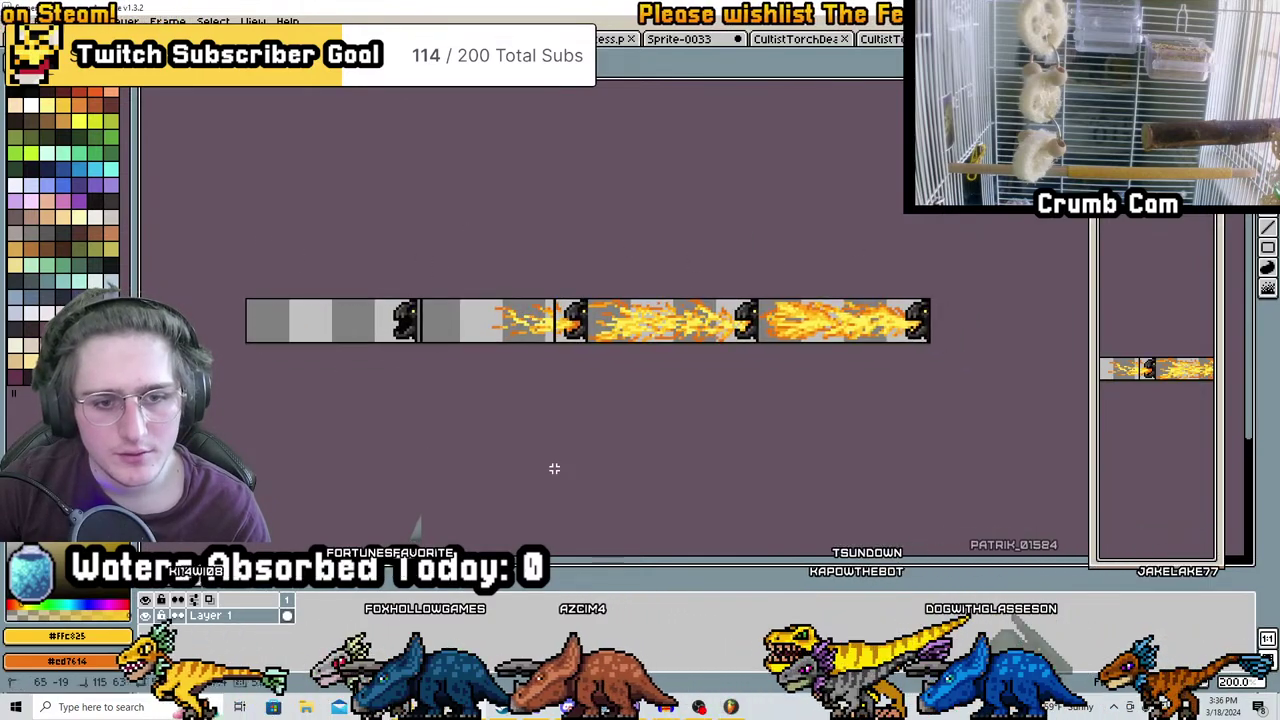
pyautogui.click(20, 21)
pyautogui.click(30, 59)
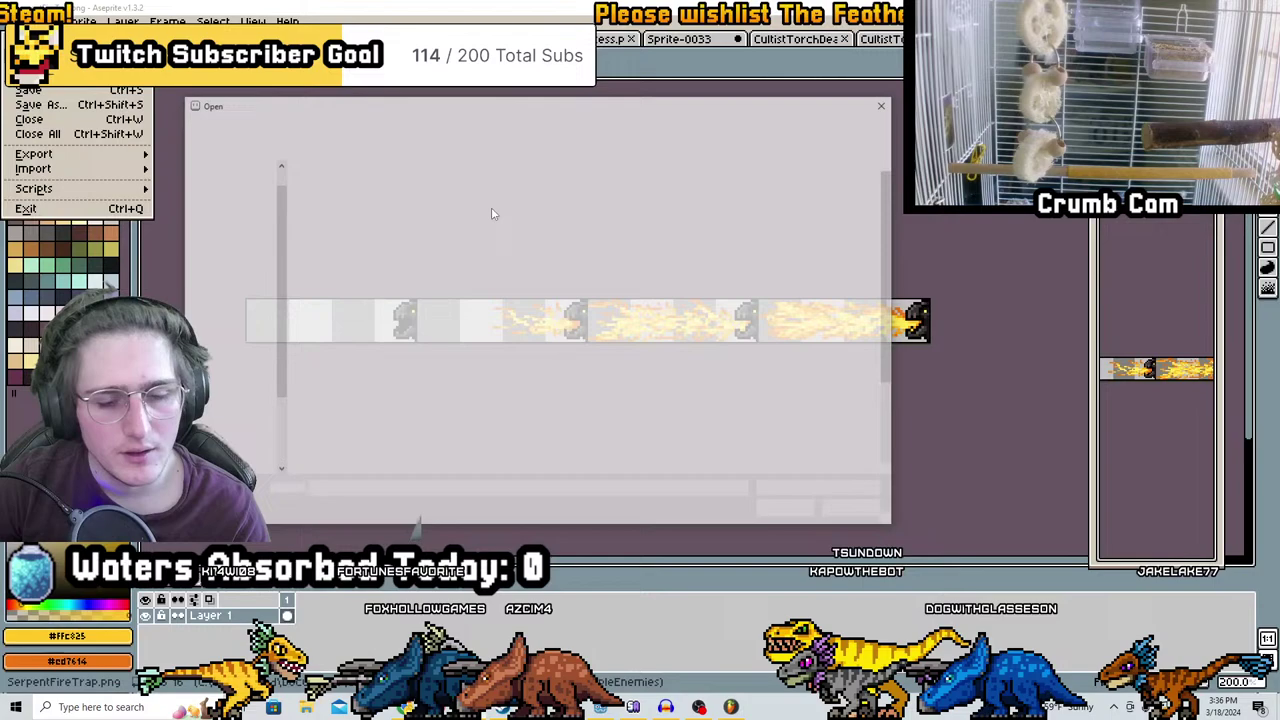
pyautogui.scroll(-2, 600, 240)
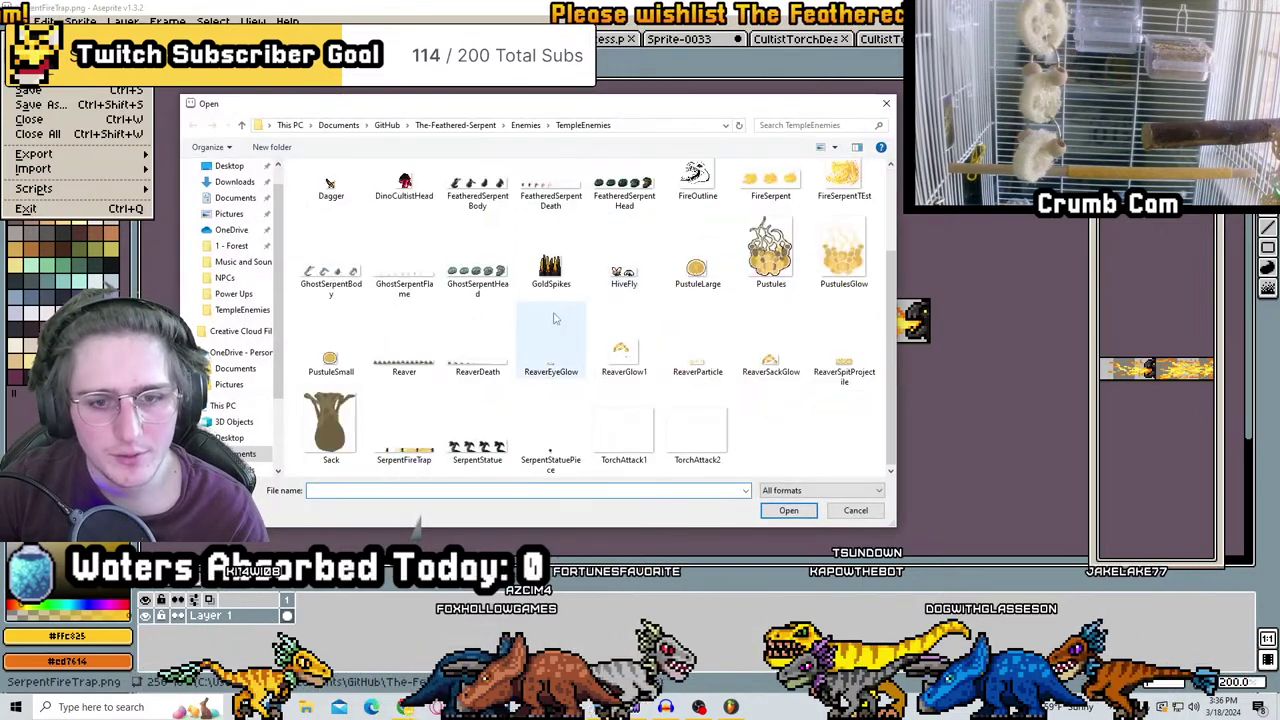
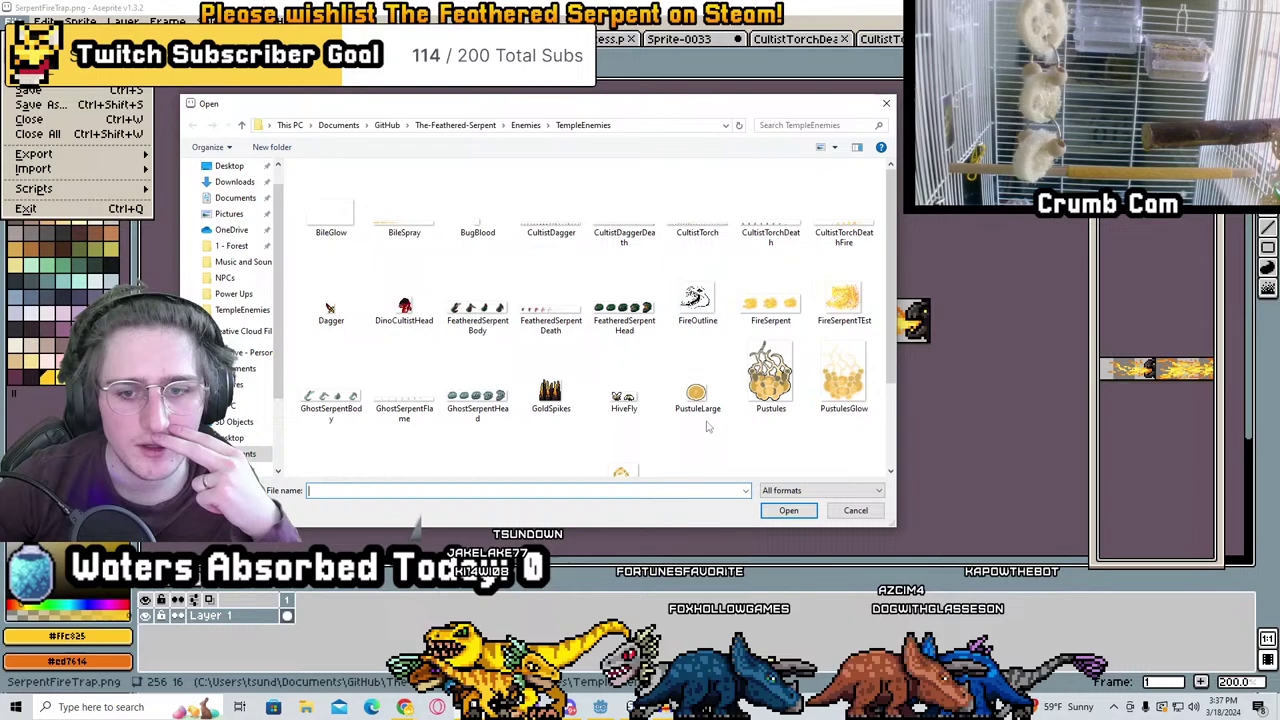
# Close Aseprite's TempleEnemies Open dialog without opening a file, leaving the fire trap strip visible
pyautogui.scroll(-1, 708, 378)
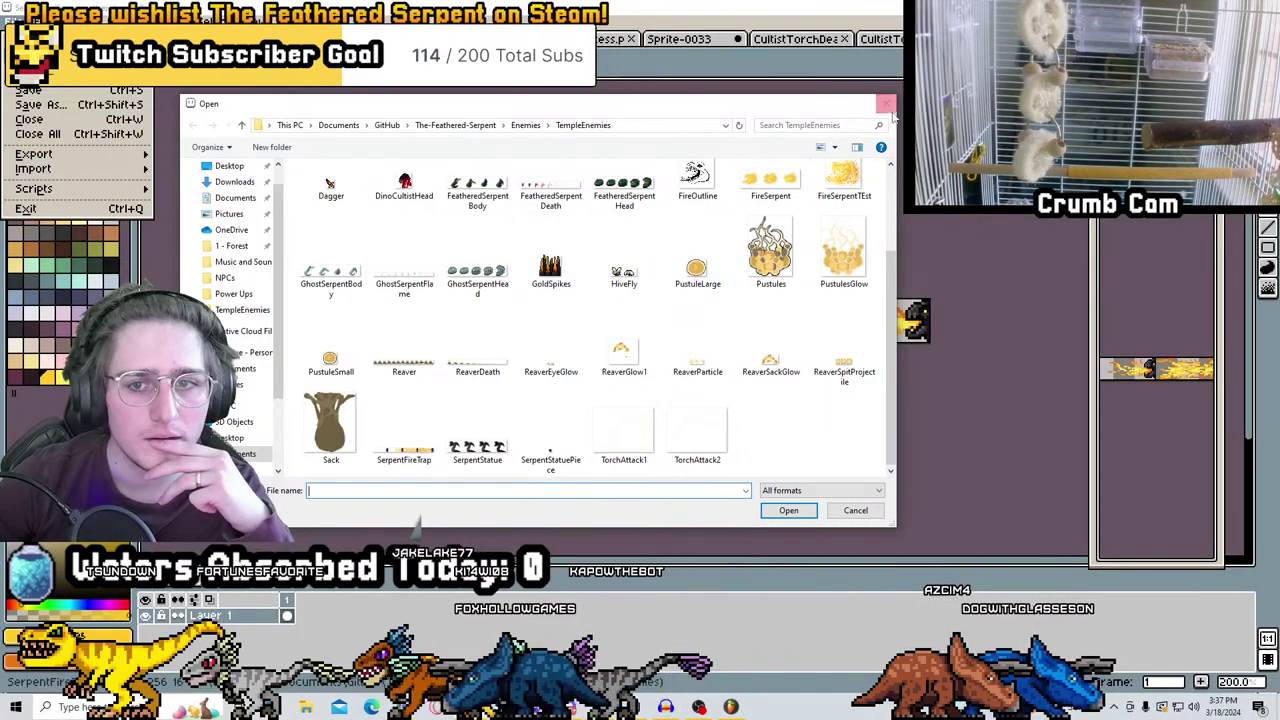
pyautogui.click(886, 103)
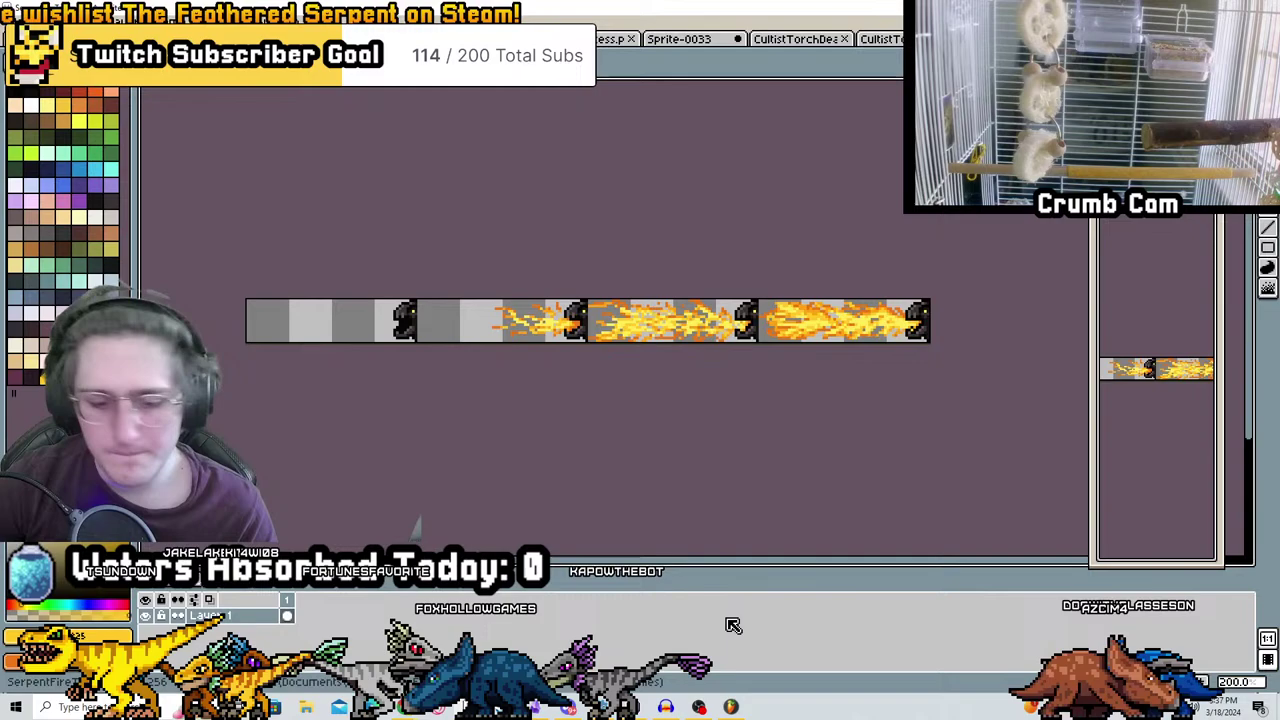
# Move PustuleLarge's Hitbox from collision layer 4 to layer 3 and save the scene
pyautogui.hotkey('alt', 'Tab')
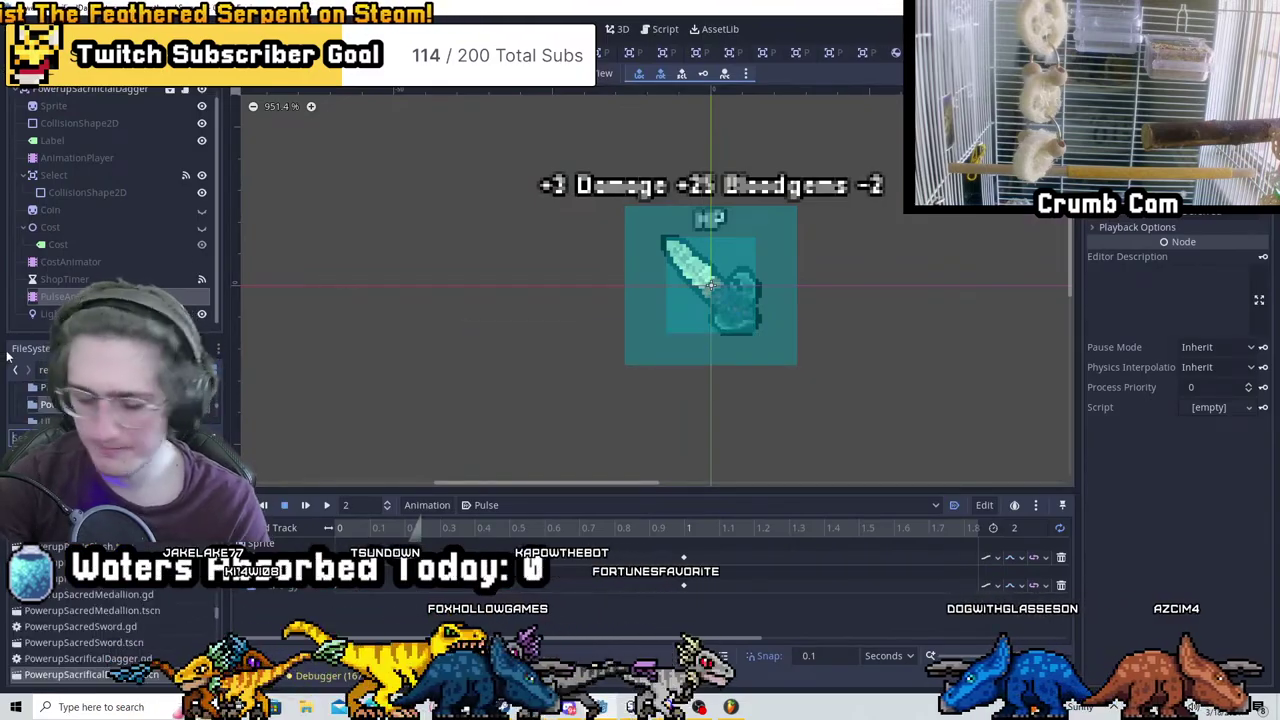
pyautogui.click(20, 437)
pyautogui.write('pustule')
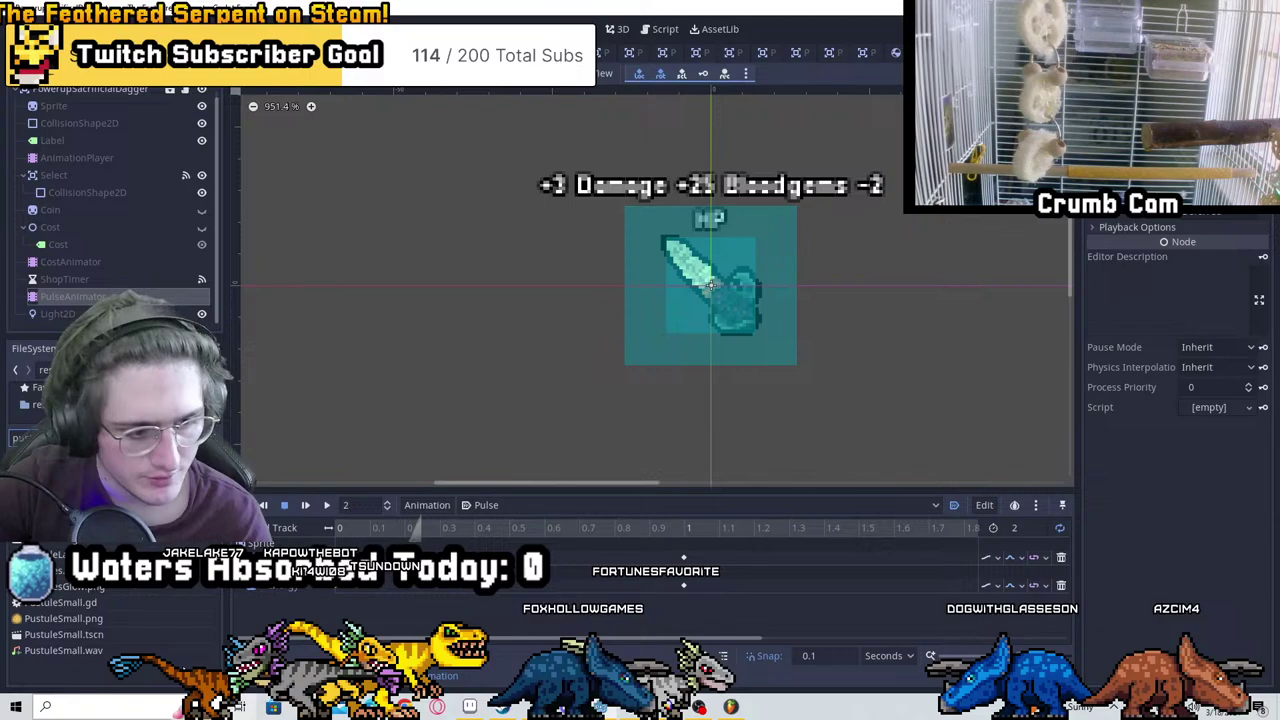
pyautogui.doubleClick(82, 632)
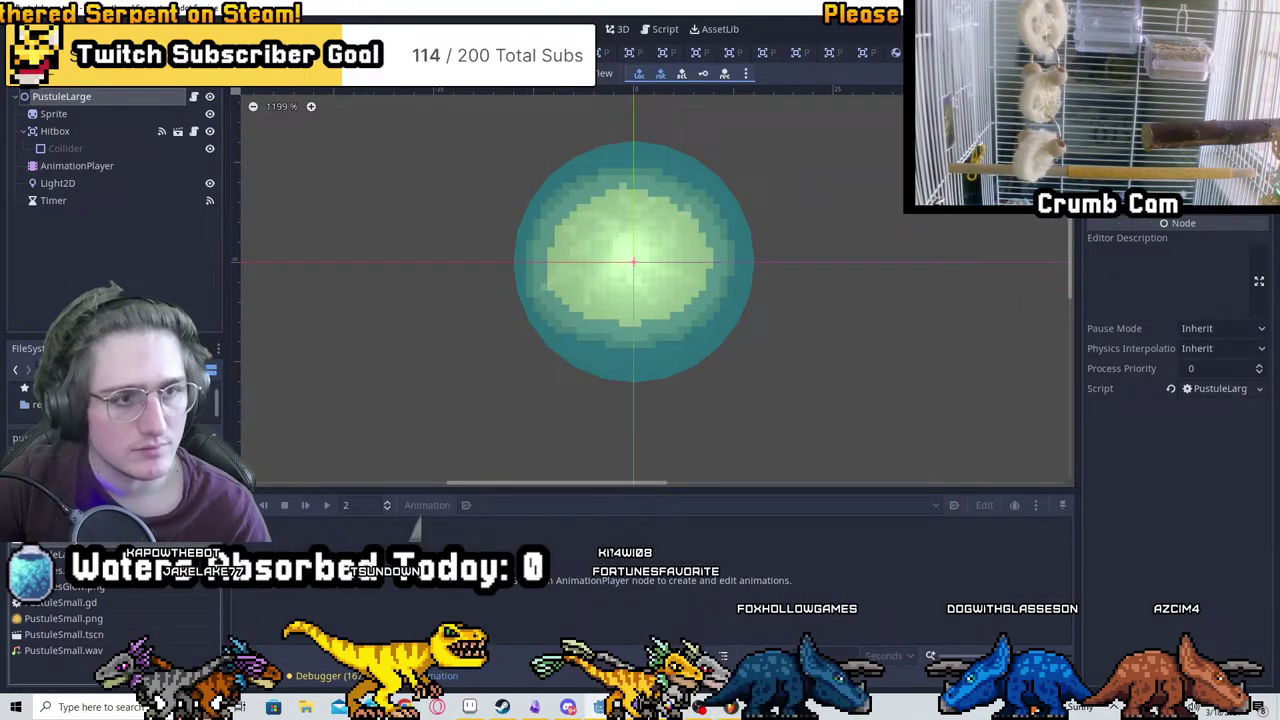
pyautogui.click(129, 128)
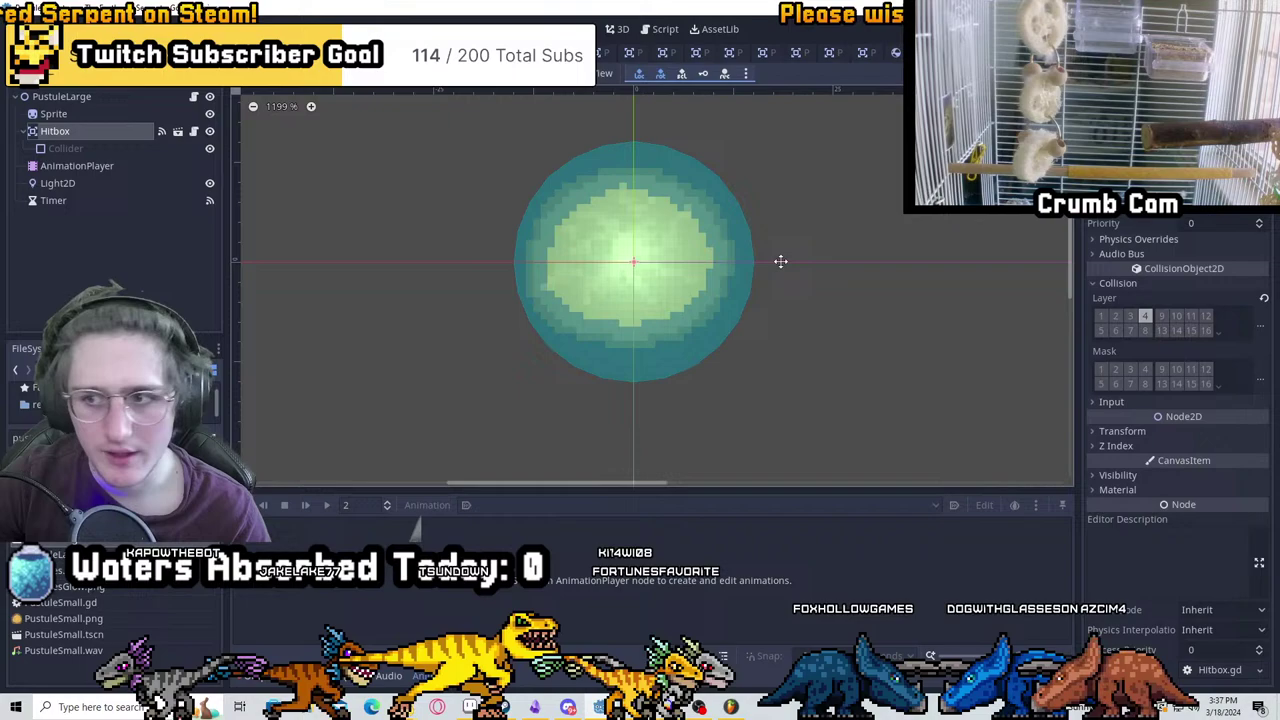
pyautogui.scroll(-1, 894, 323)
pyautogui.scroll(2, 800, 300)
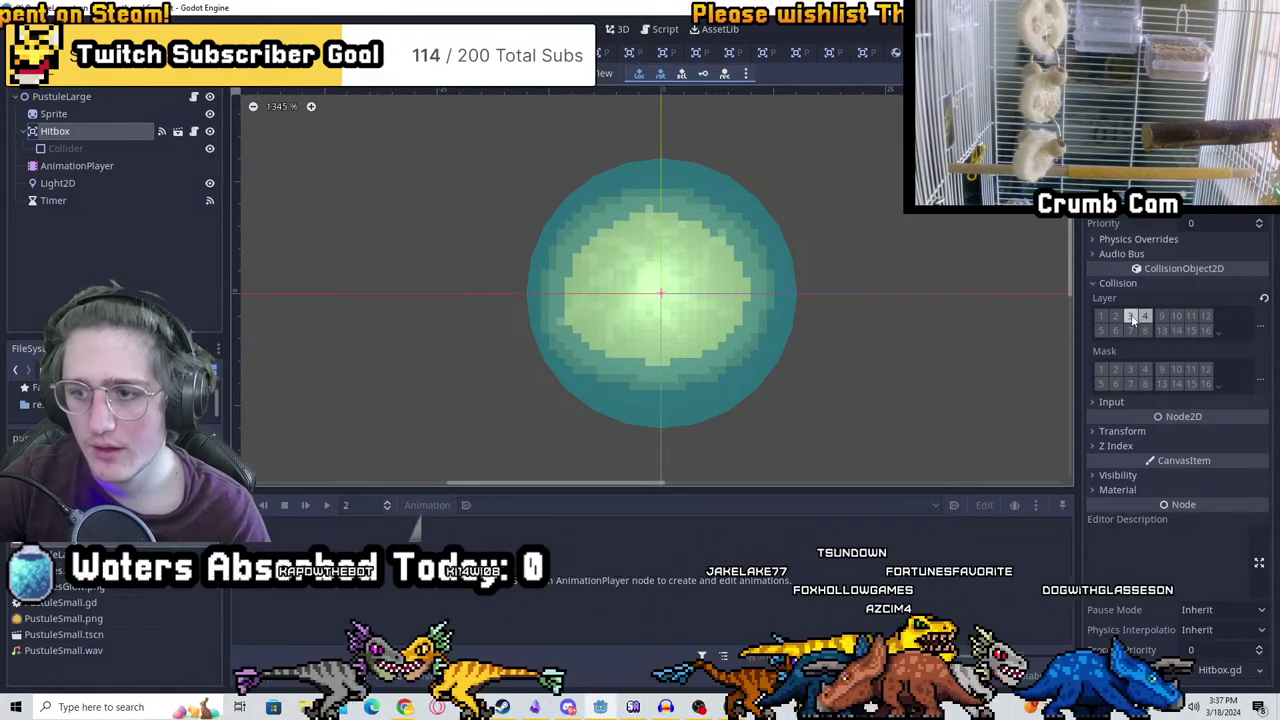
pyautogui.click(1130, 316)
pyautogui.click(1145, 316)
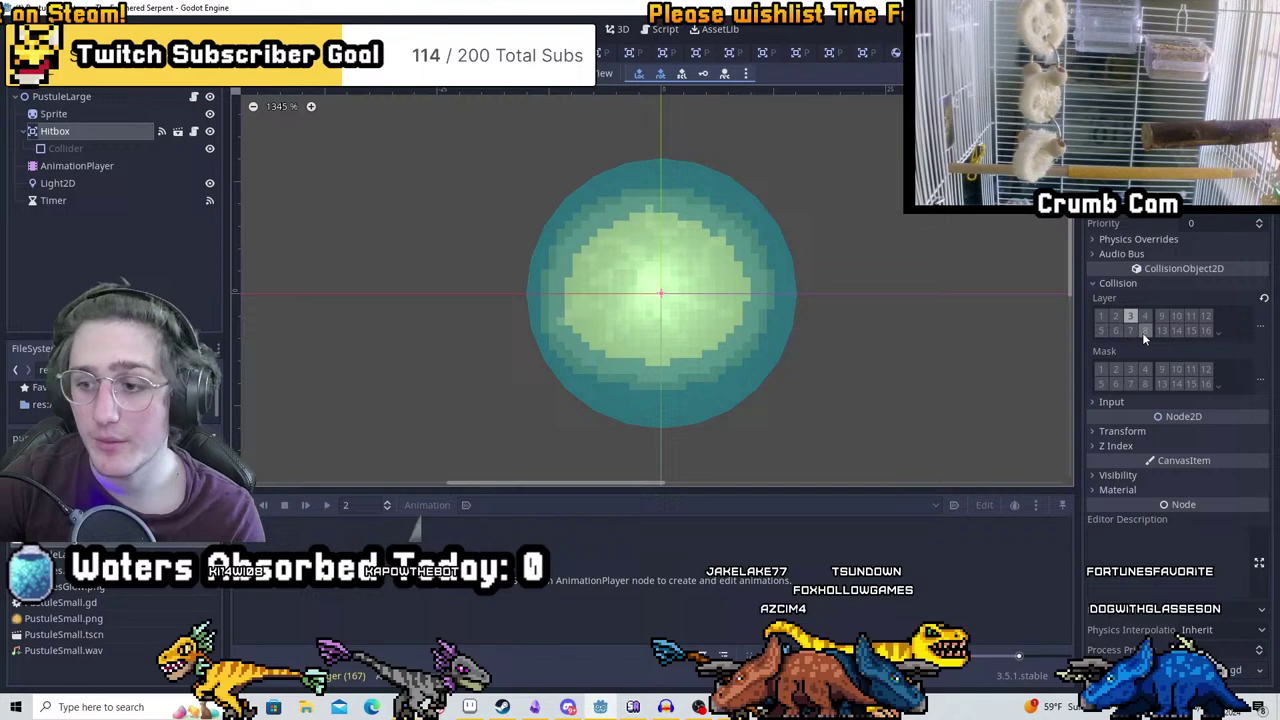
pyautogui.hotkey('ctrl', 's')
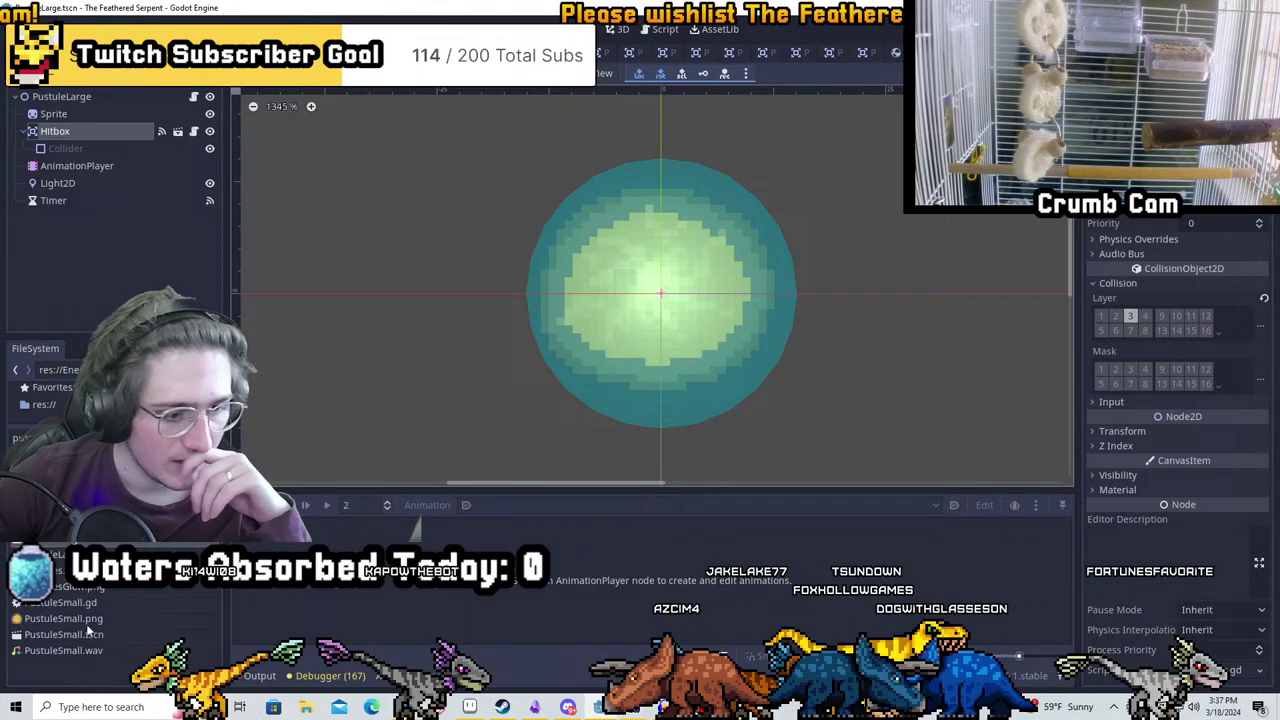
# Enable collision layer 3 on PustuleSmall's Hitbox and save the scene
pyautogui.doubleClick(89, 636)
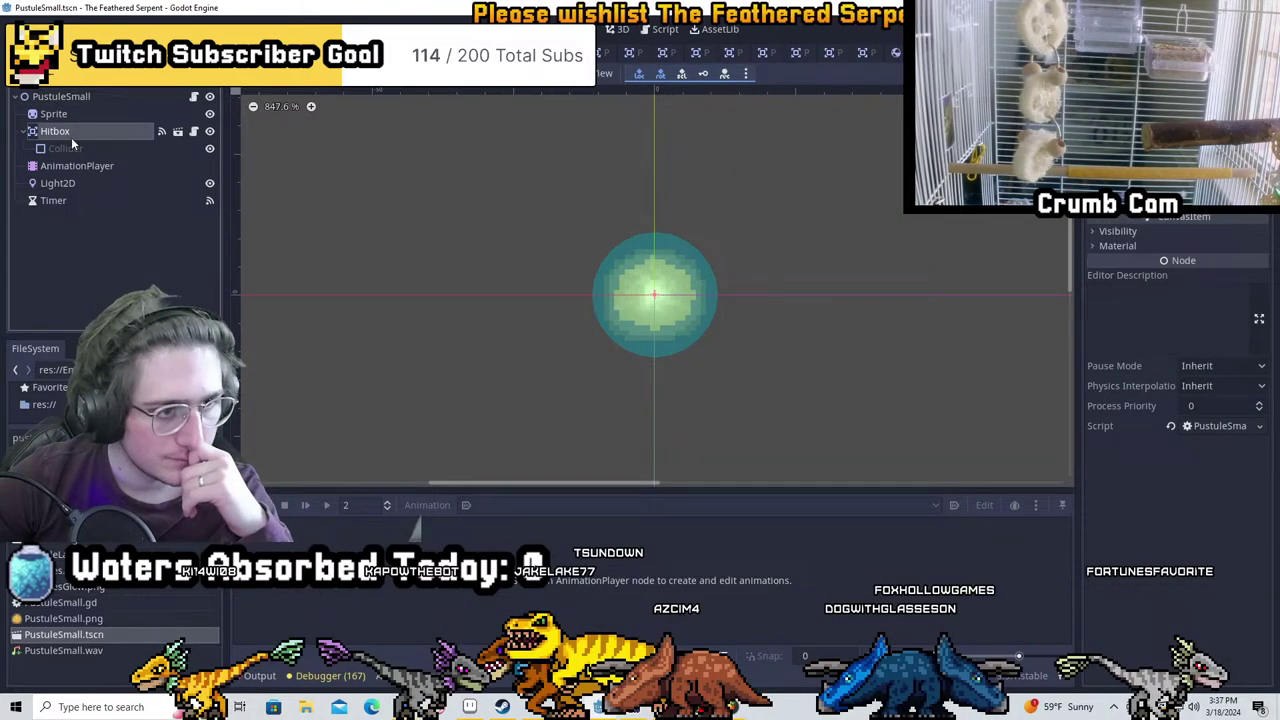
pyautogui.click(1133, 317)
pyautogui.scroll(-1, 843, 312)
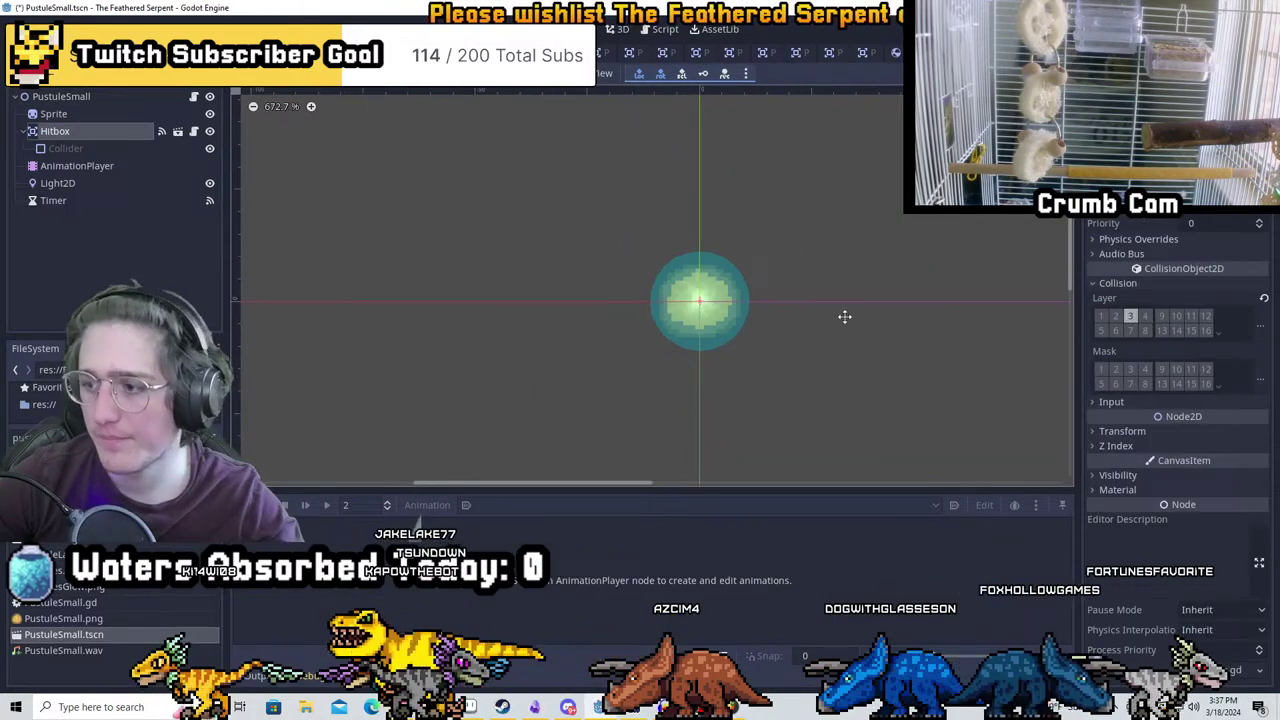
pyautogui.hotkey('ctrl', 's')
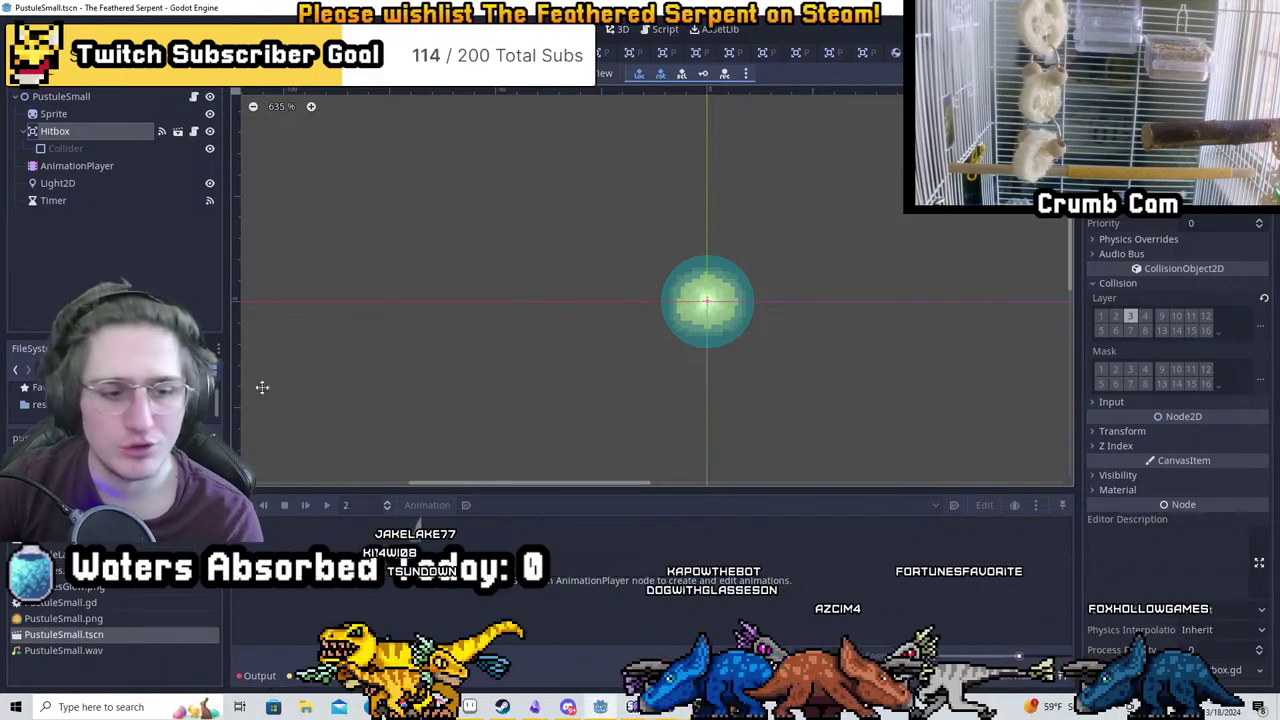
pyautogui.moveTo(401, 291); pyautogui.dragTo(453, 323, button='middle')
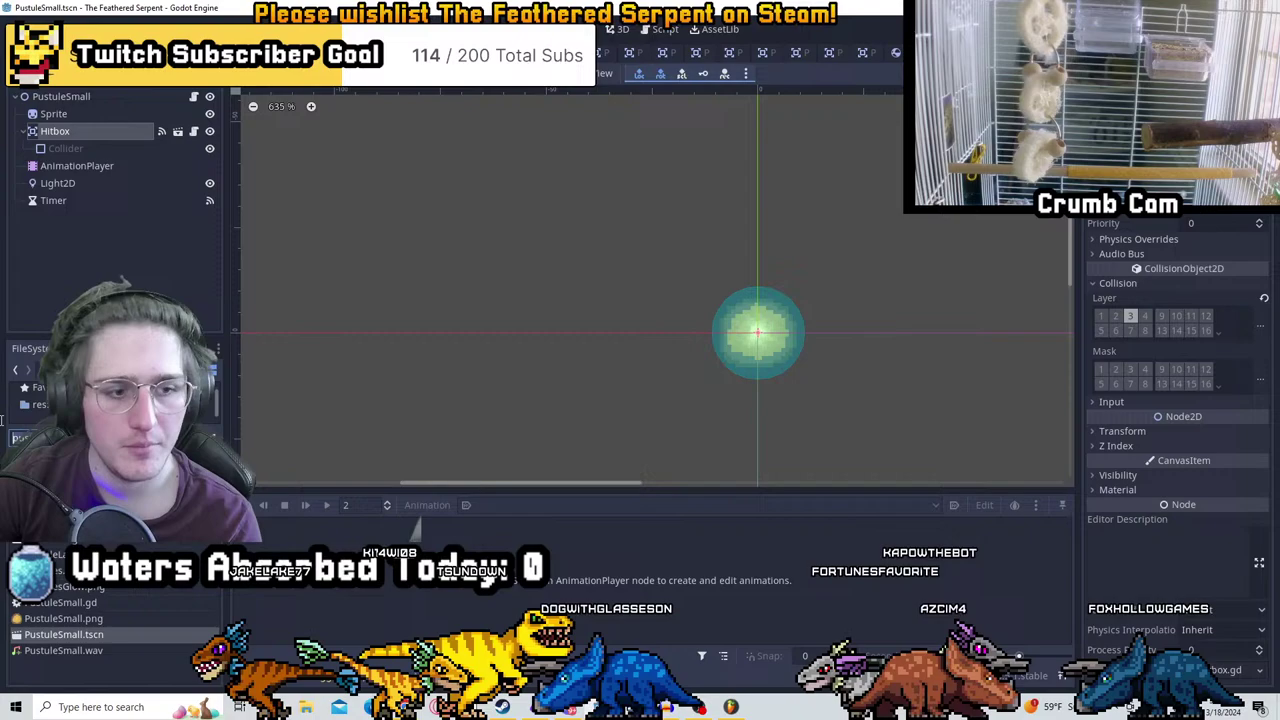
pyautogui.write('serpent')
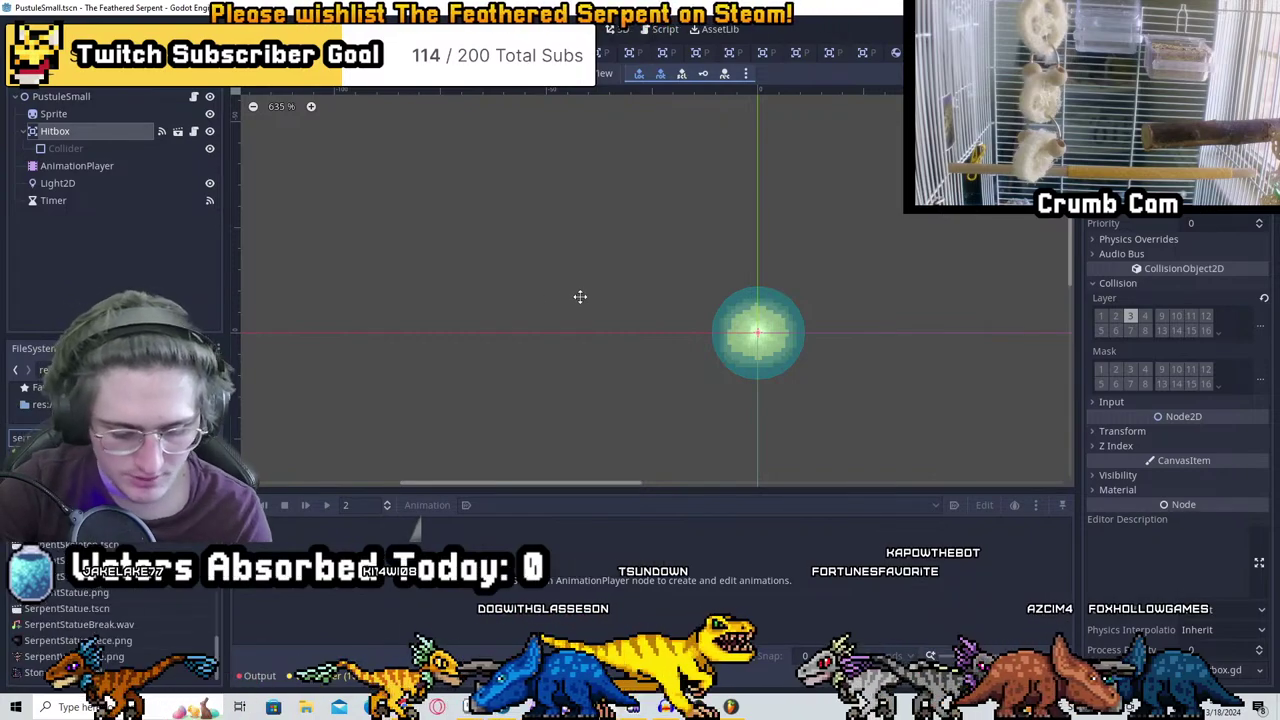
pyautogui.press('BackSpace')
pyautogui.press('BackSpace')
pyautogui.press('BackSpace')
pyautogui.press('BackSpace')
pyautogui.press('BackSpace')
pyautogui.press('BackSpace')
pyautogui.press('BackSpace')
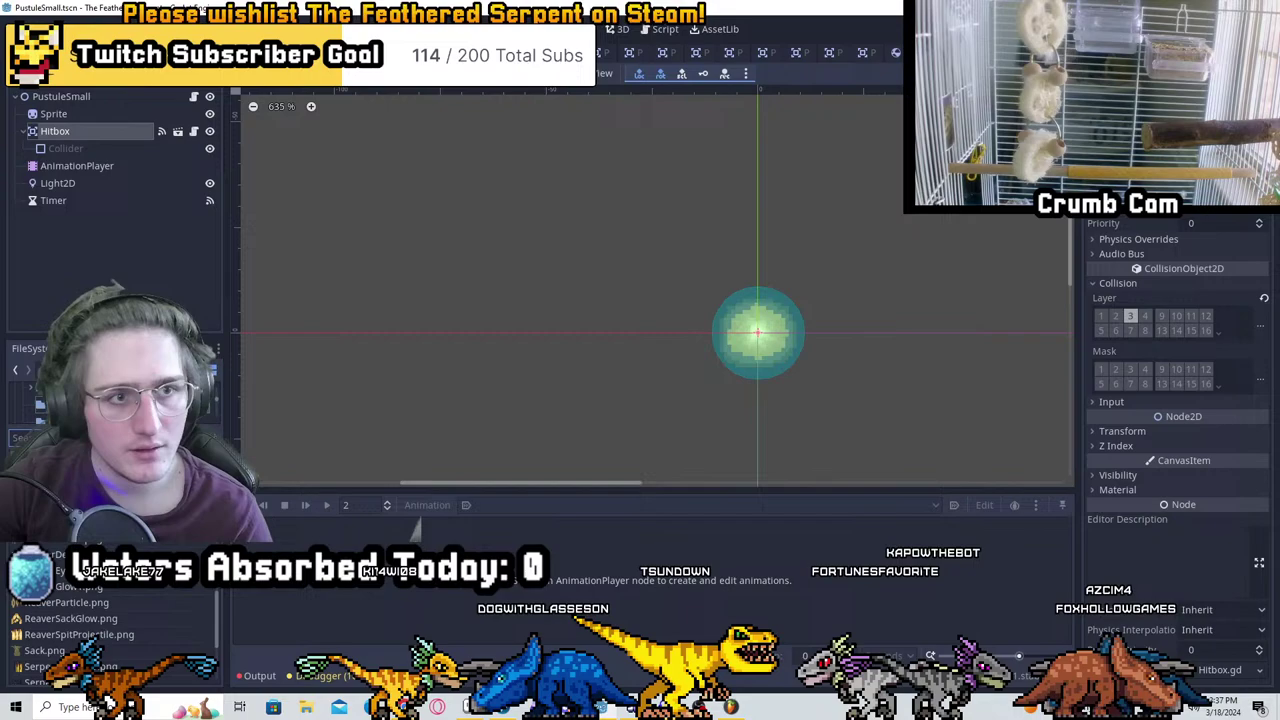
pyautogui.click(62, 97)
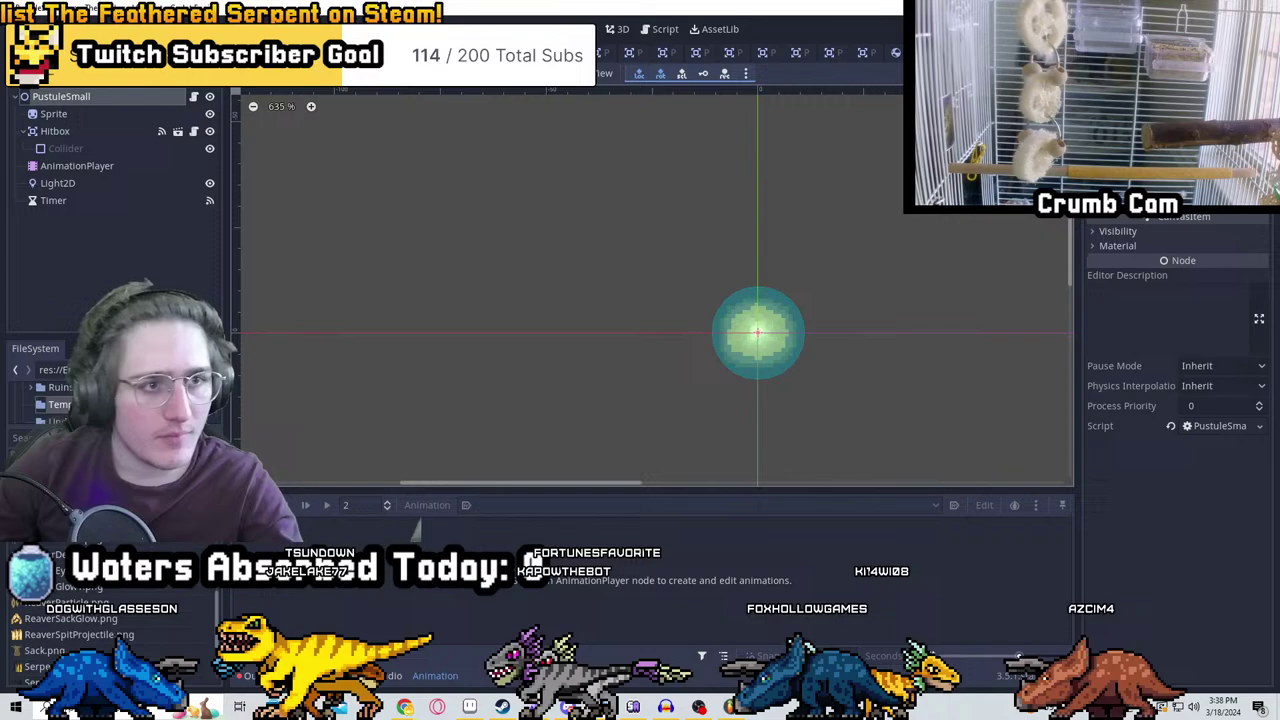
pyautogui.click(22, 12)
# Create a new 2D scene and rename its root node to SerpentFireTrap
pyautogui.click(45, 95)
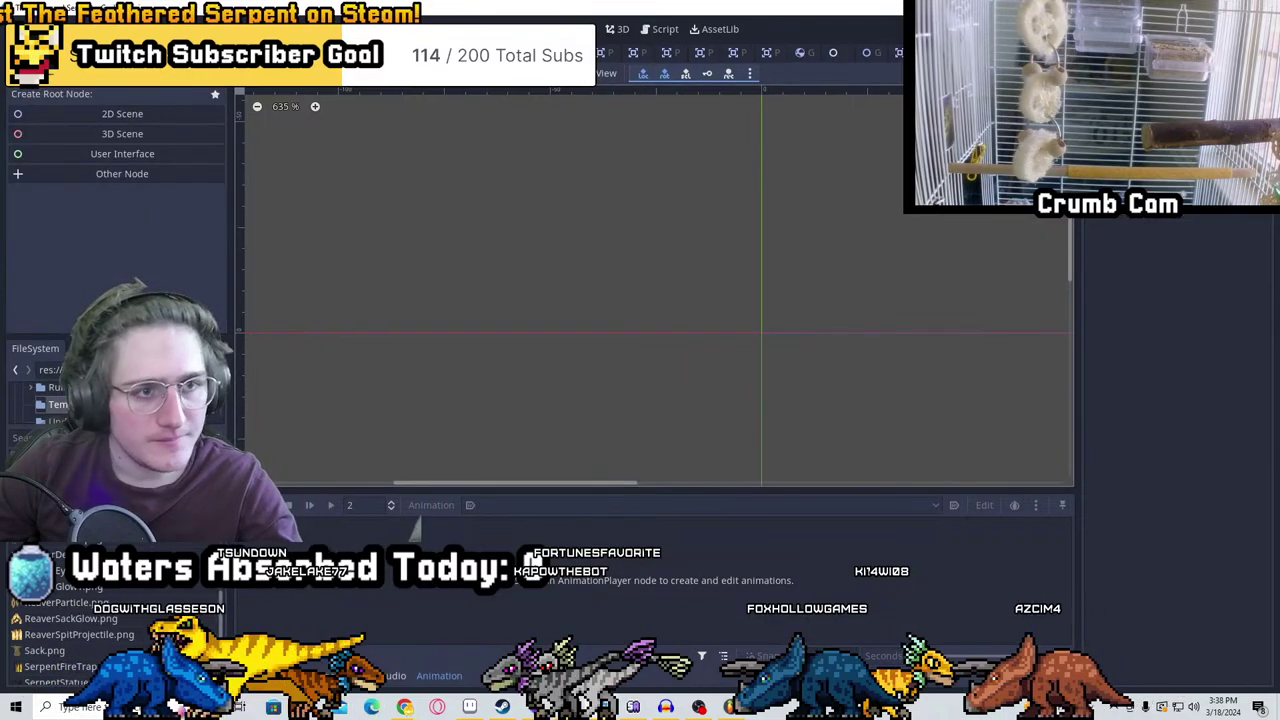
pyautogui.click(70, 113)
pyautogui.press('F2')
pyautogui.write('Ser')
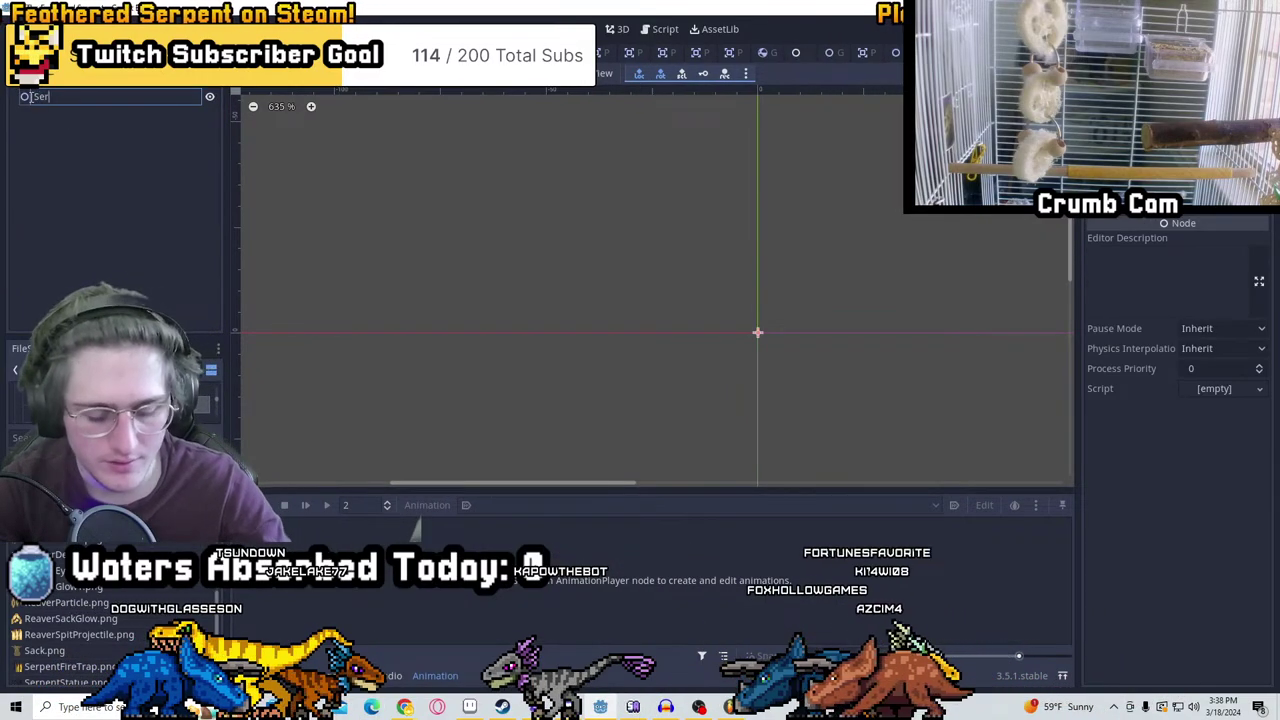
pyautogui.write('pentFireTrap')
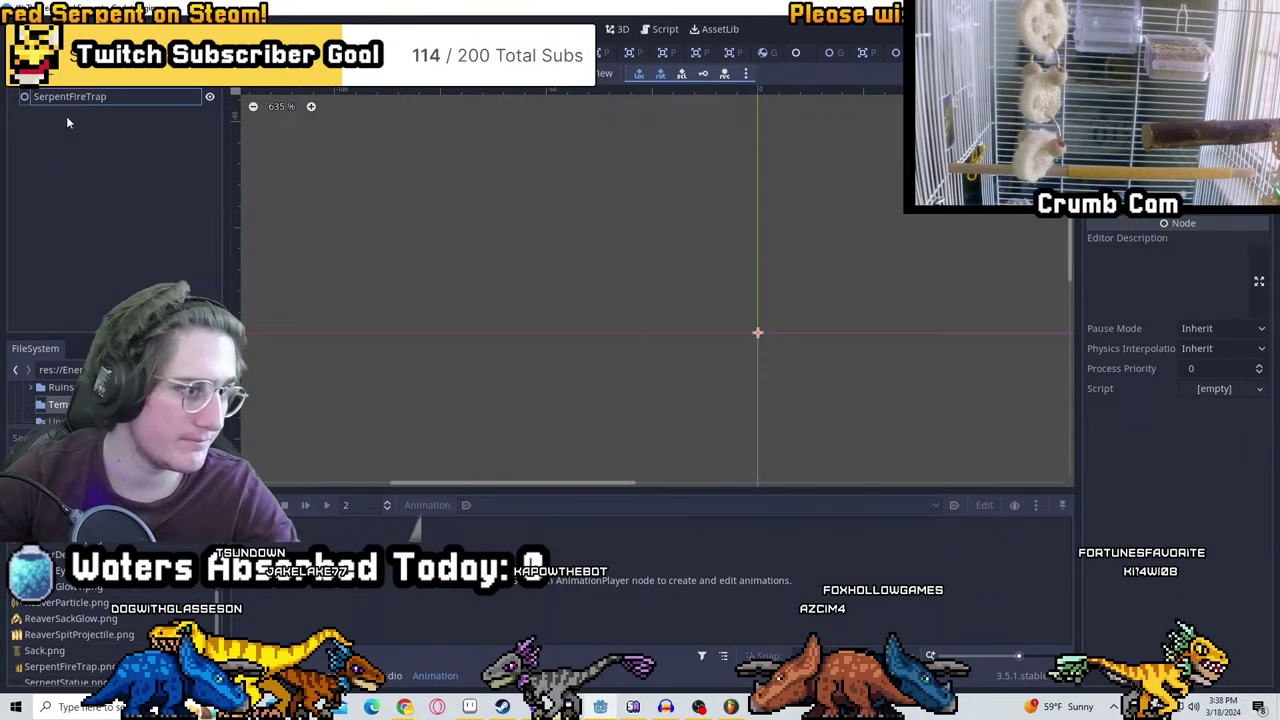
pyautogui.press('Return')
# Add an Area2D child under SerpentFireTrap, then delete it again
pyautogui.hotkey('ctrl', 'a')
pyautogui.write('area2d')
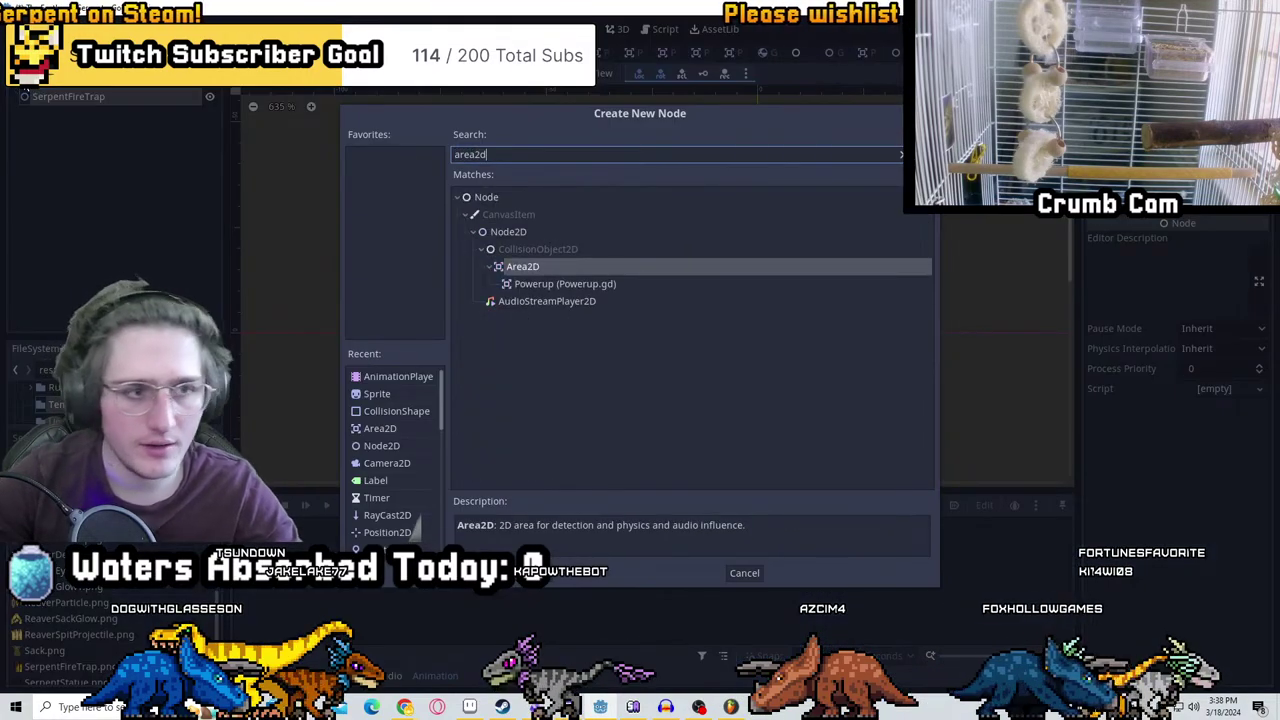
pyautogui.press('Return')
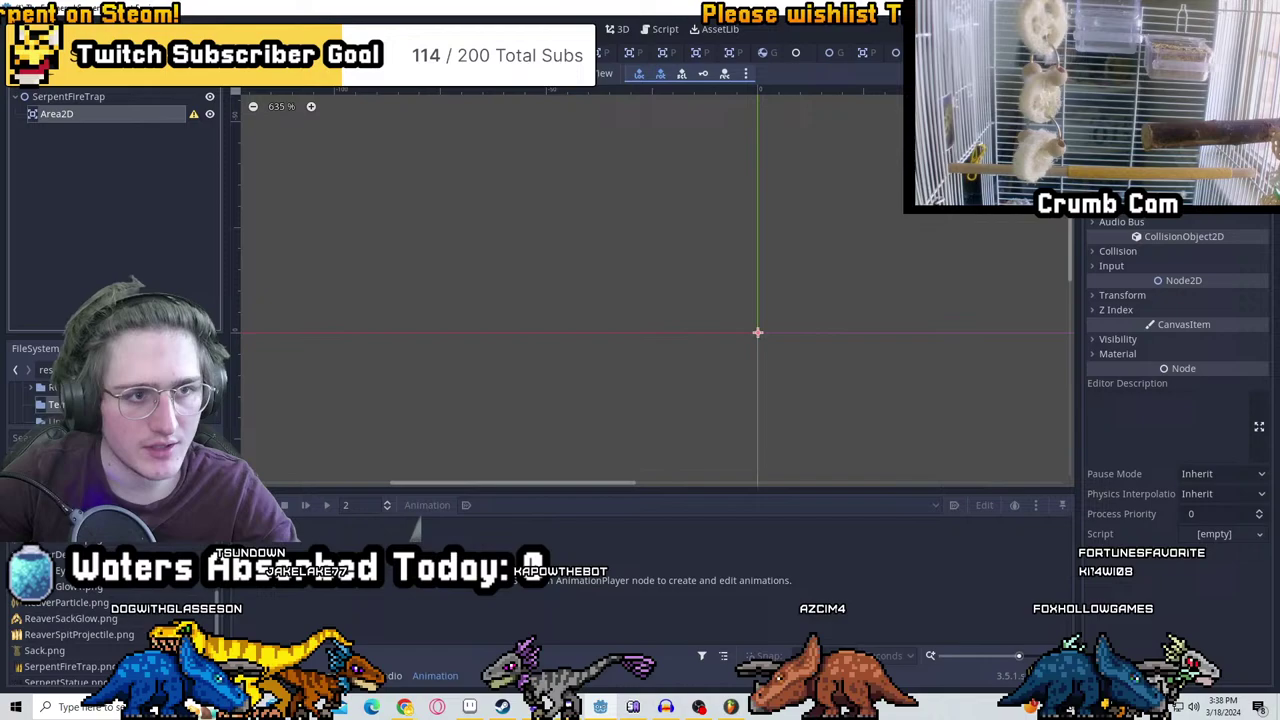
pyautogui.hotkey('ctrl', 'a')
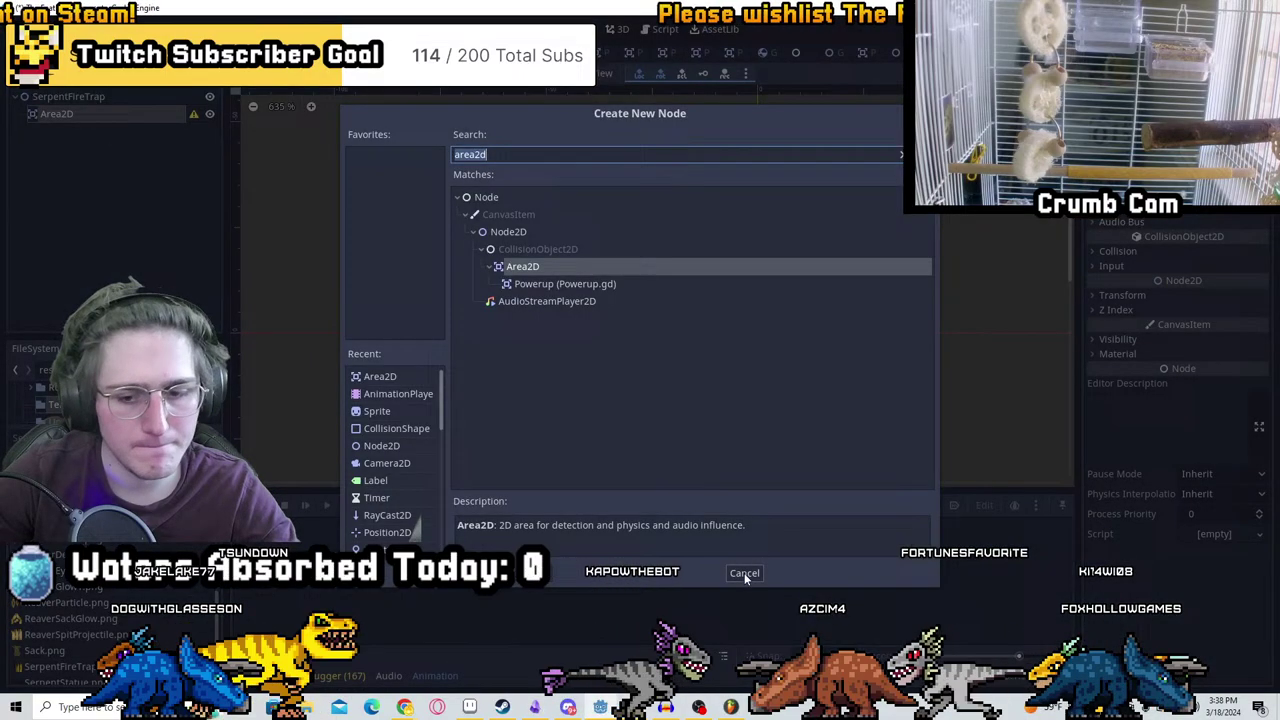
pyautogui.click(744, 574)
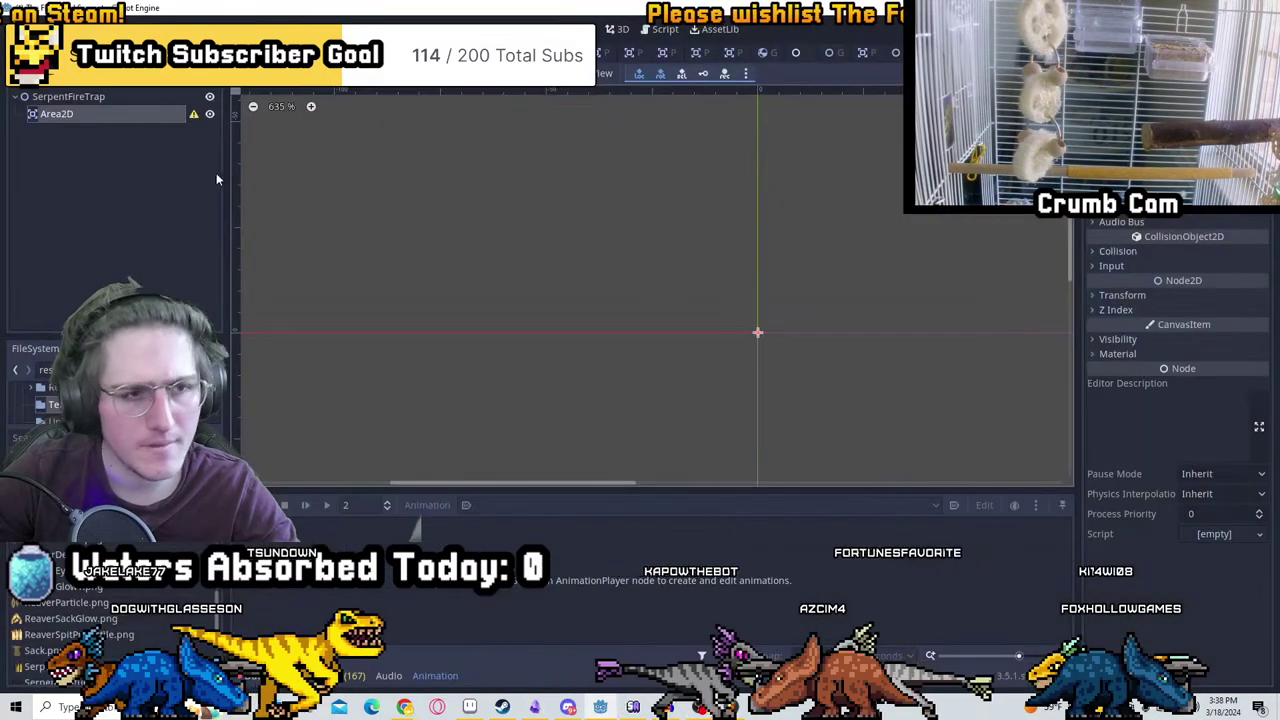
pyautogui.click(71, 99)
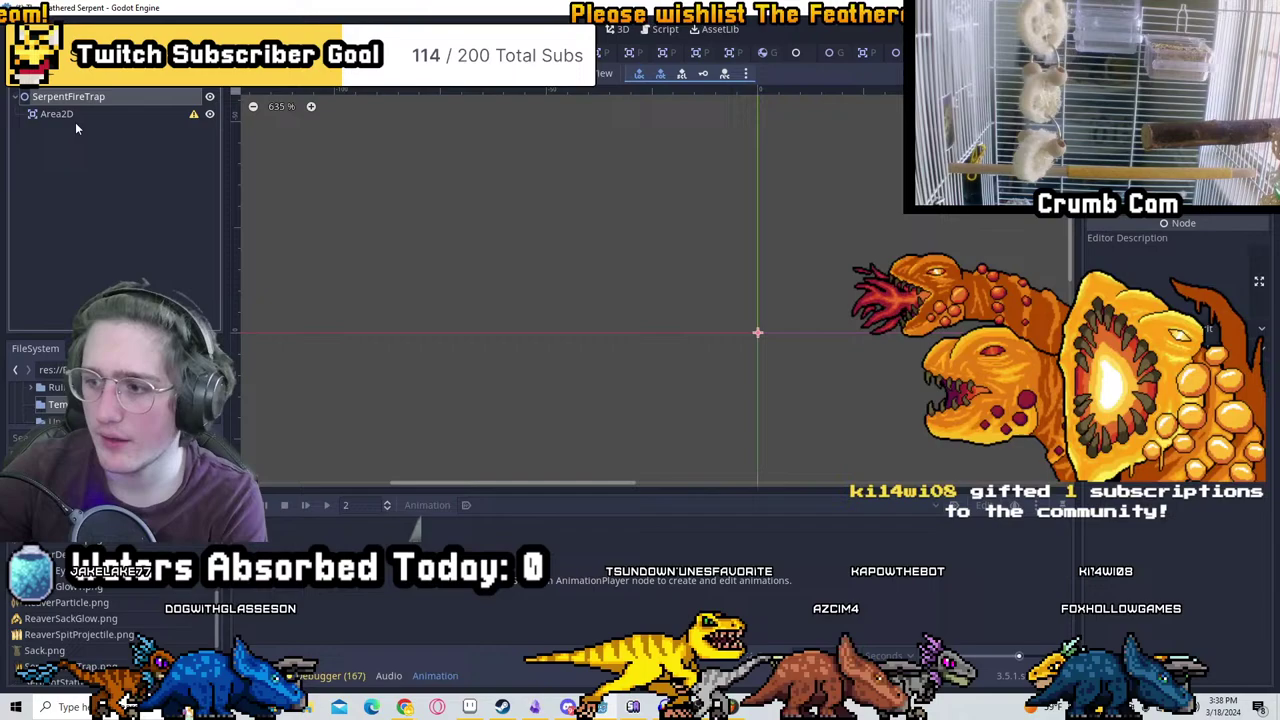
pyautogui.click(72, 116)
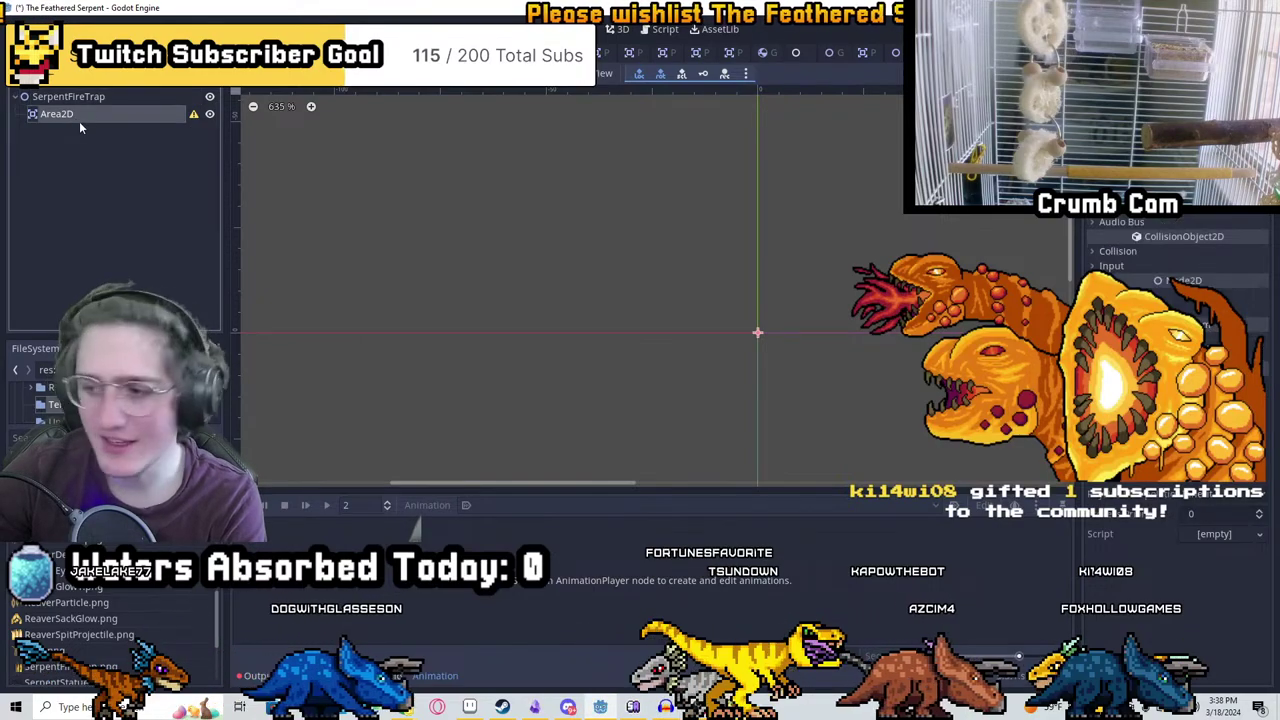
pyautogui.press('Delete')
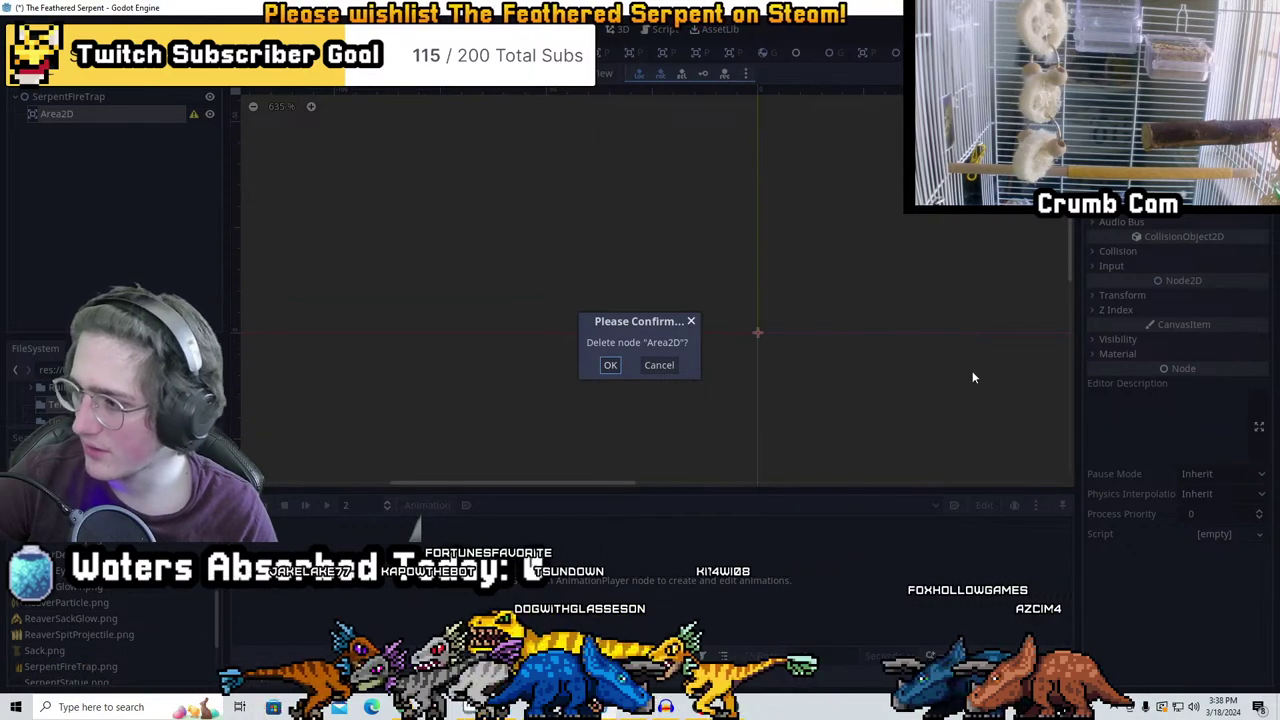
pyautogui.click(606, 368)
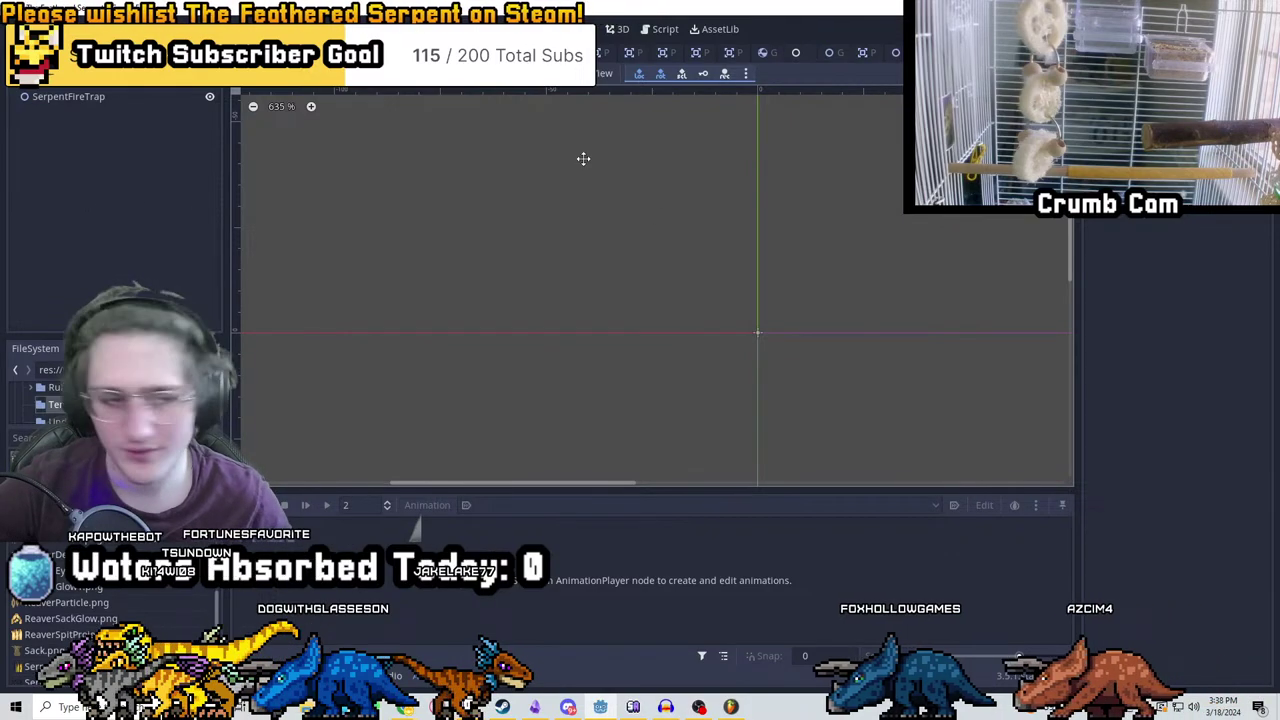
# Add a Sprite and an AnimationPlayer under SerpentFireTrap, placing AnimationPlayer above Sprite
pyautogui.click(61, 97)
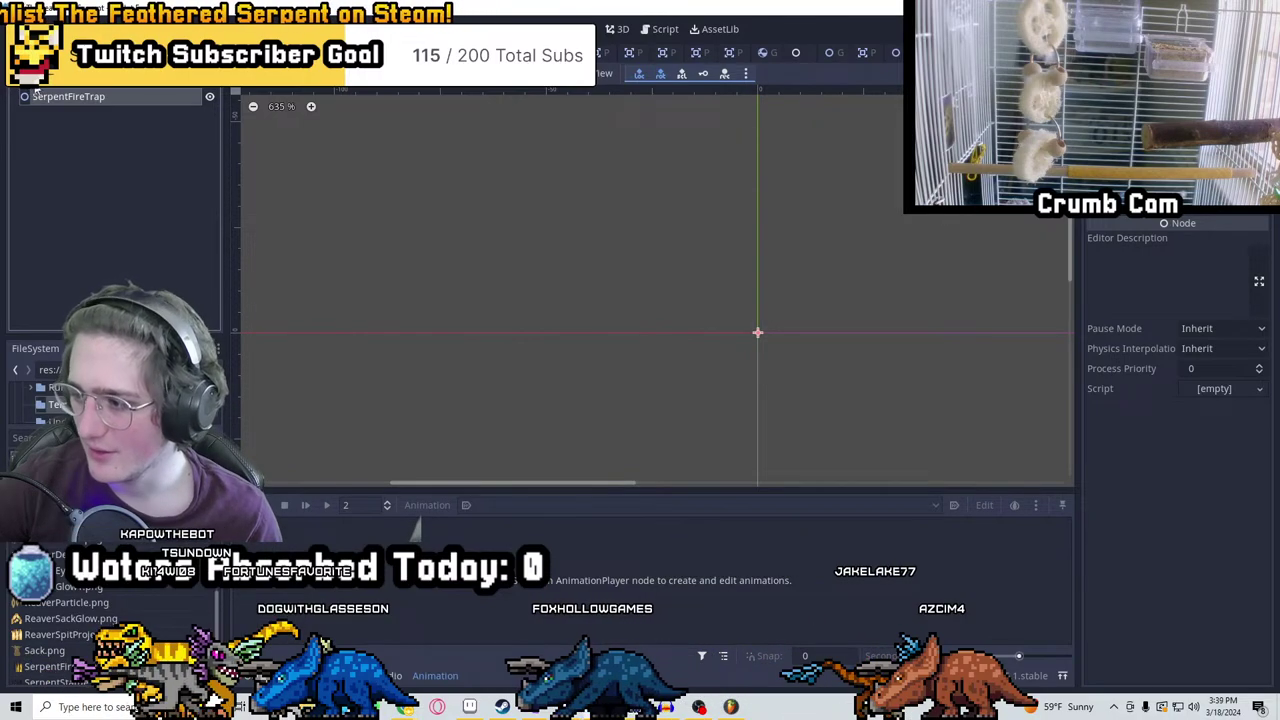
pyautogui.hotkey('ctrl', 'a')
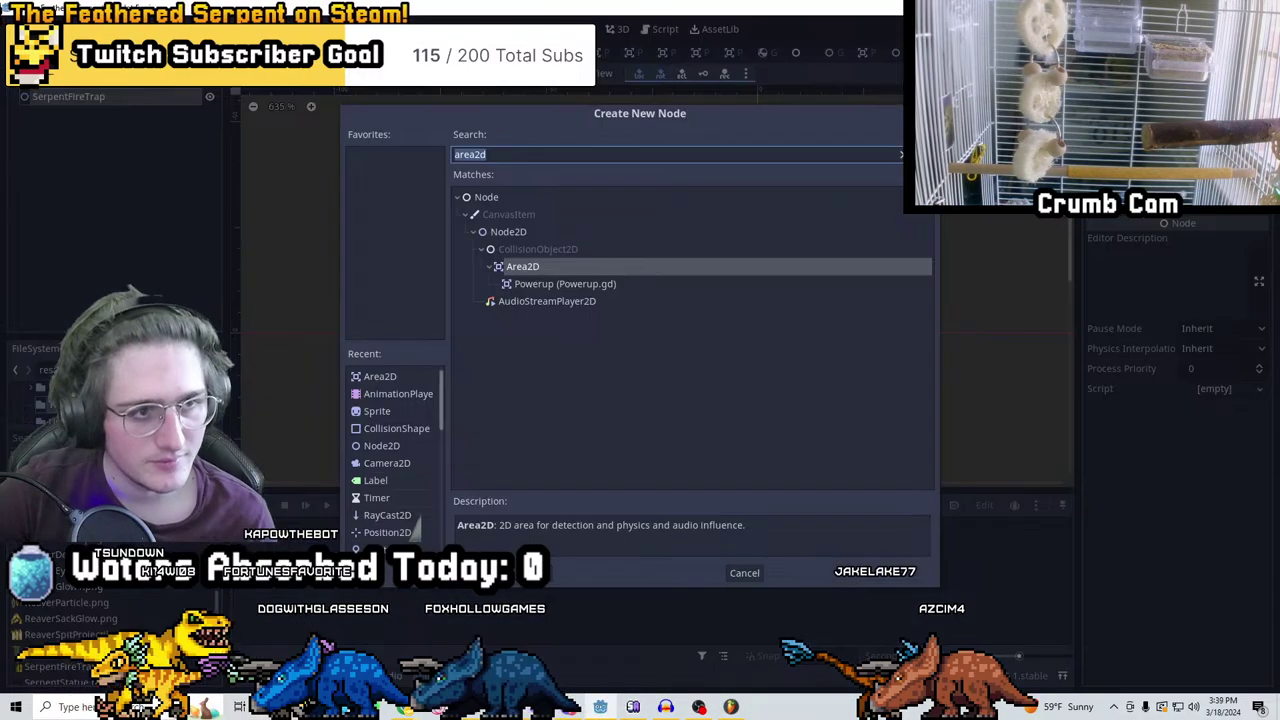
pyautogui.write('sprite')
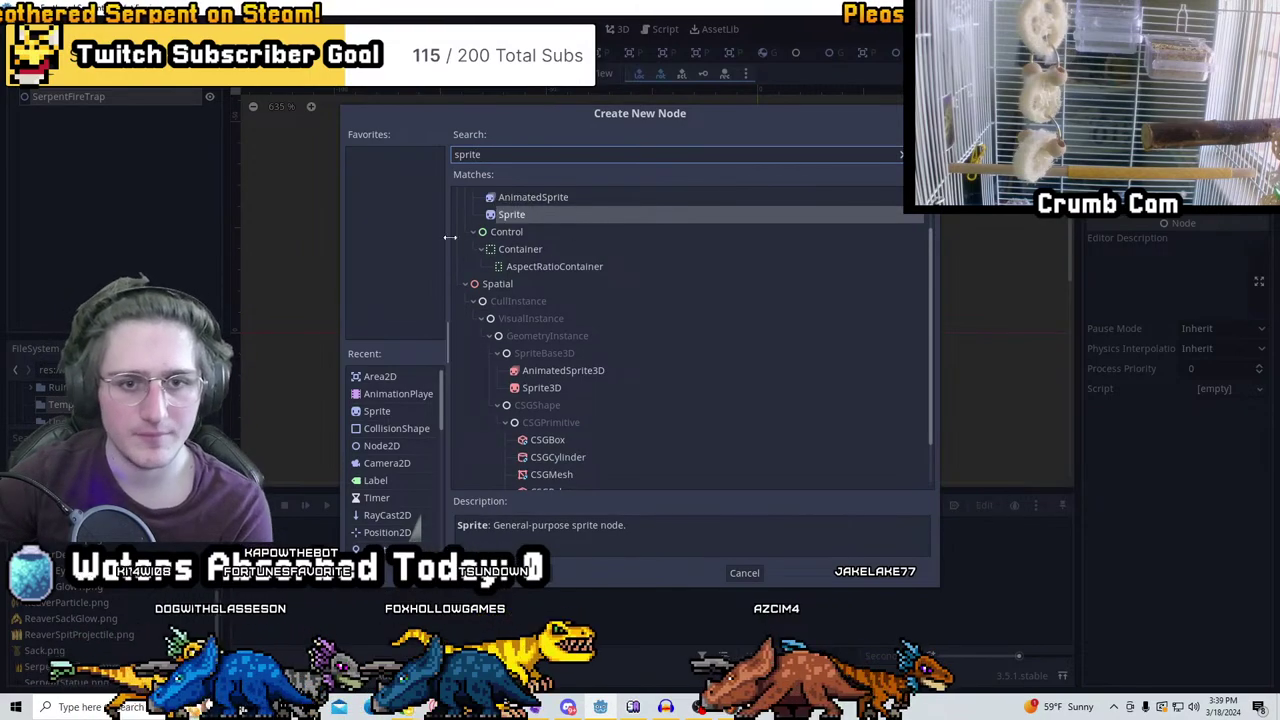
pyautogui.doubleClick(534, 215)
pyautogui.hotkey('ctrl', 'a')
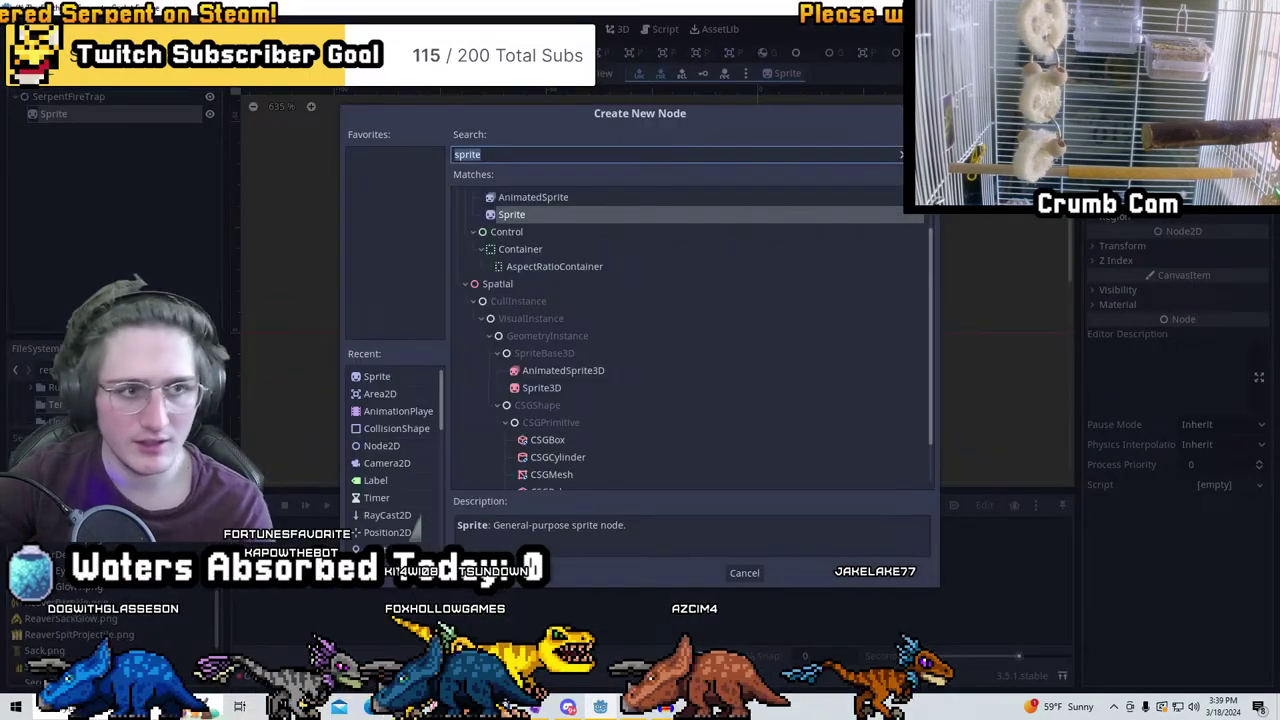
pyautogui.write('animation')
pyautogui.press('Return')
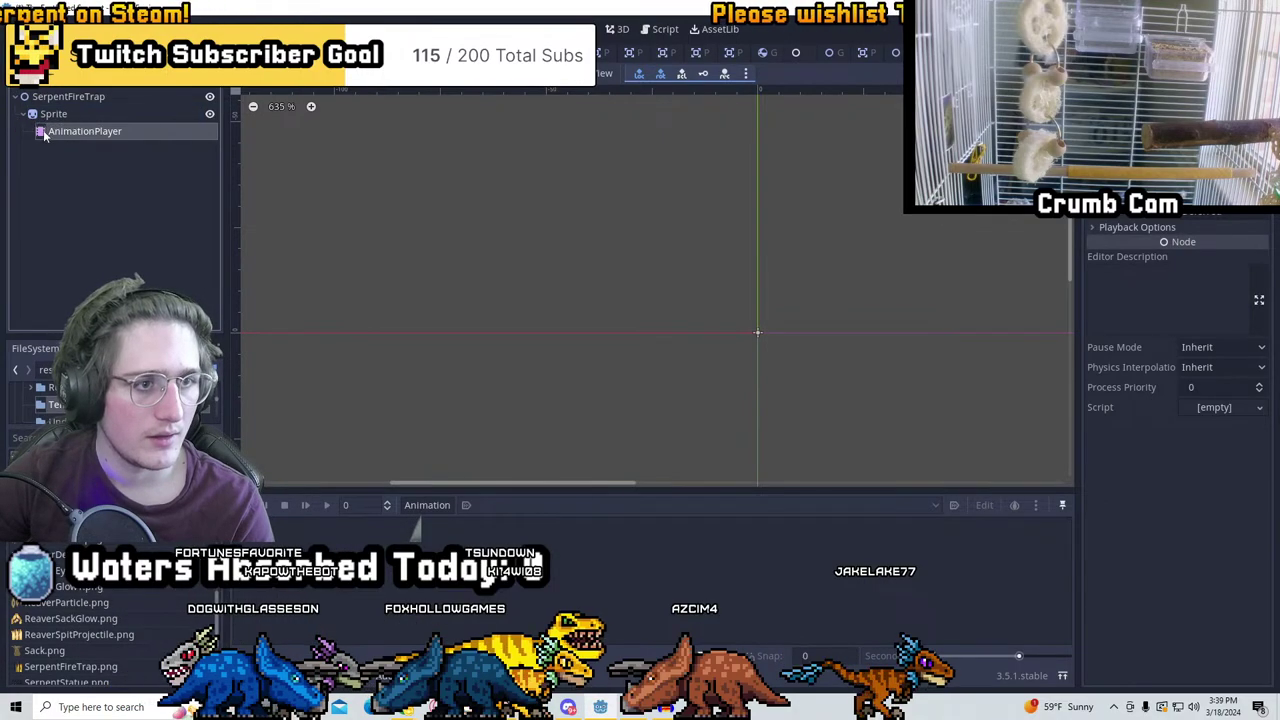
pyautogui.moveTo(24, 106); pyautogui.dragTo(26, 104)
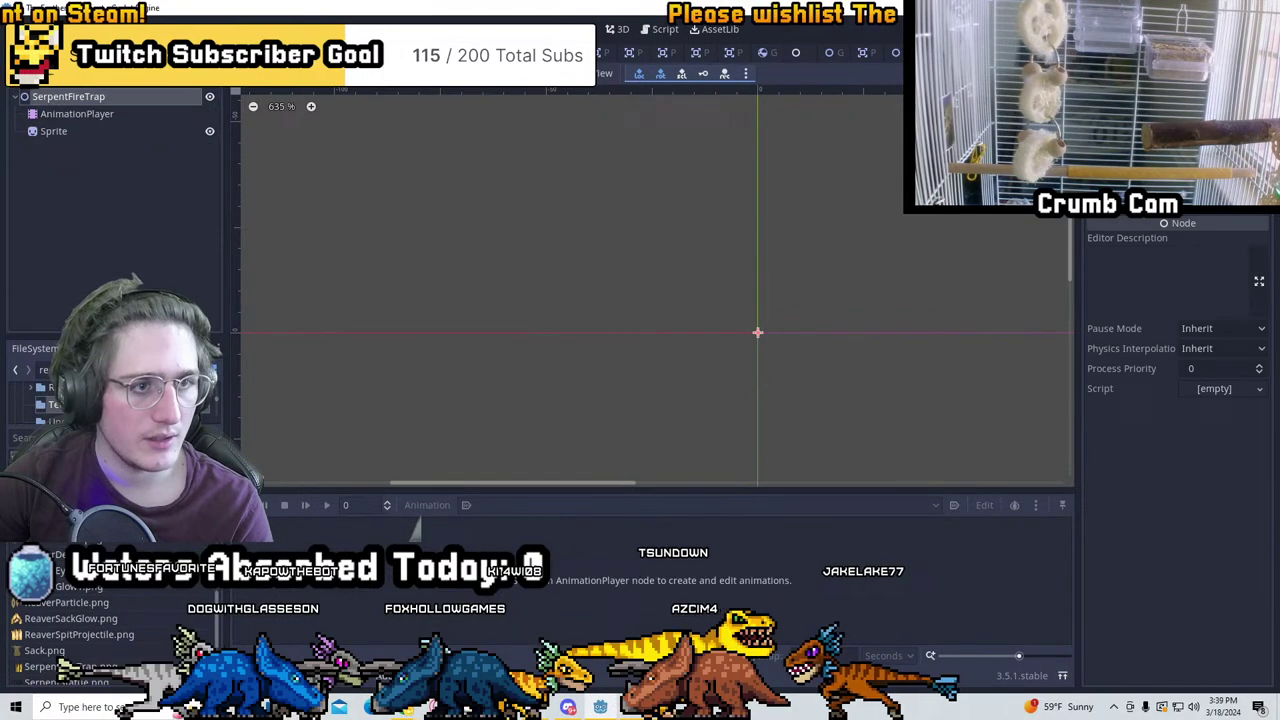
# Add a RayCast2D node, look at its signals, then delete it
pyautogui.hotkey('ctrl', 'a')
pyautogui.press('BackSpace')
pyautogui.write('raycast')
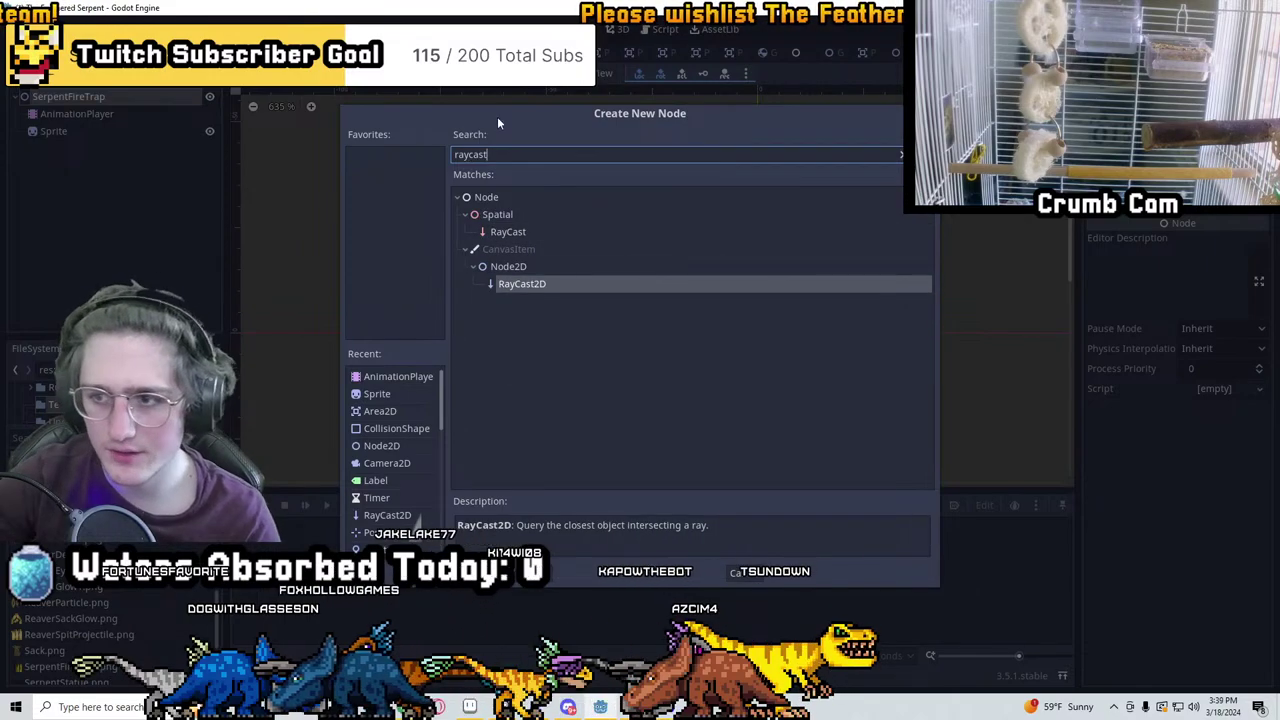
pyautogui.press('Return')
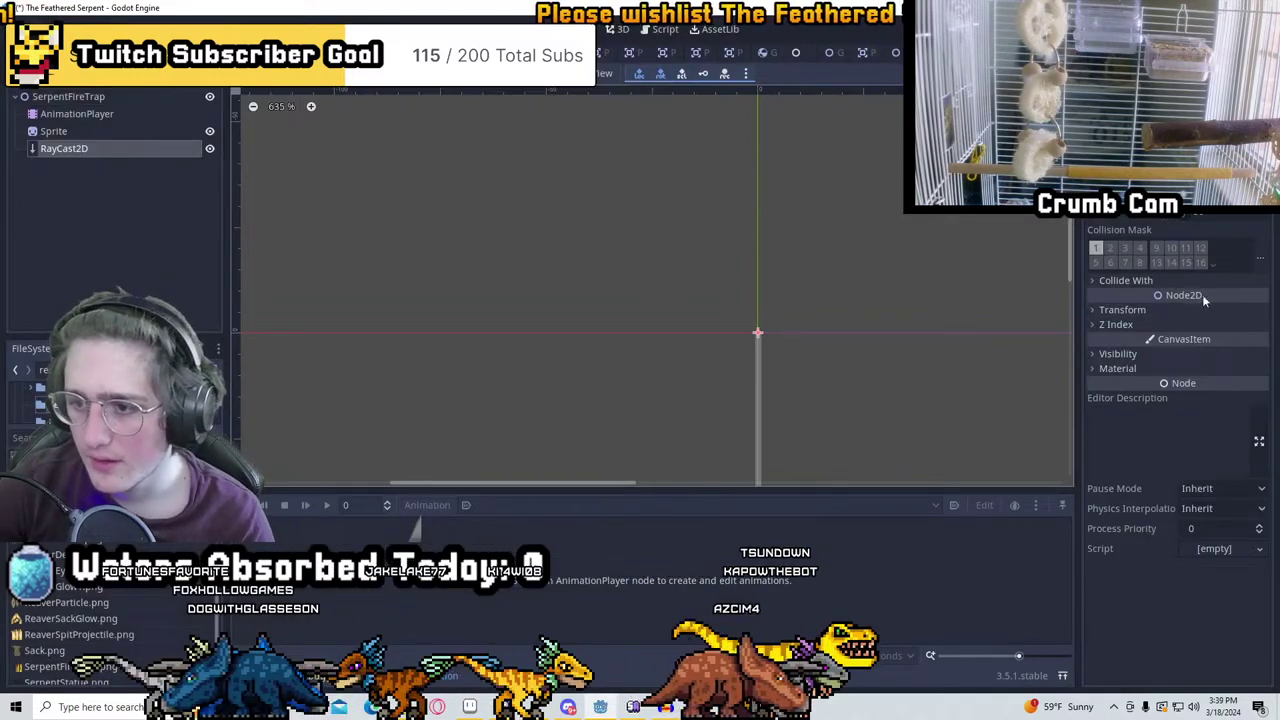
pyautogui.click(1150, 52)
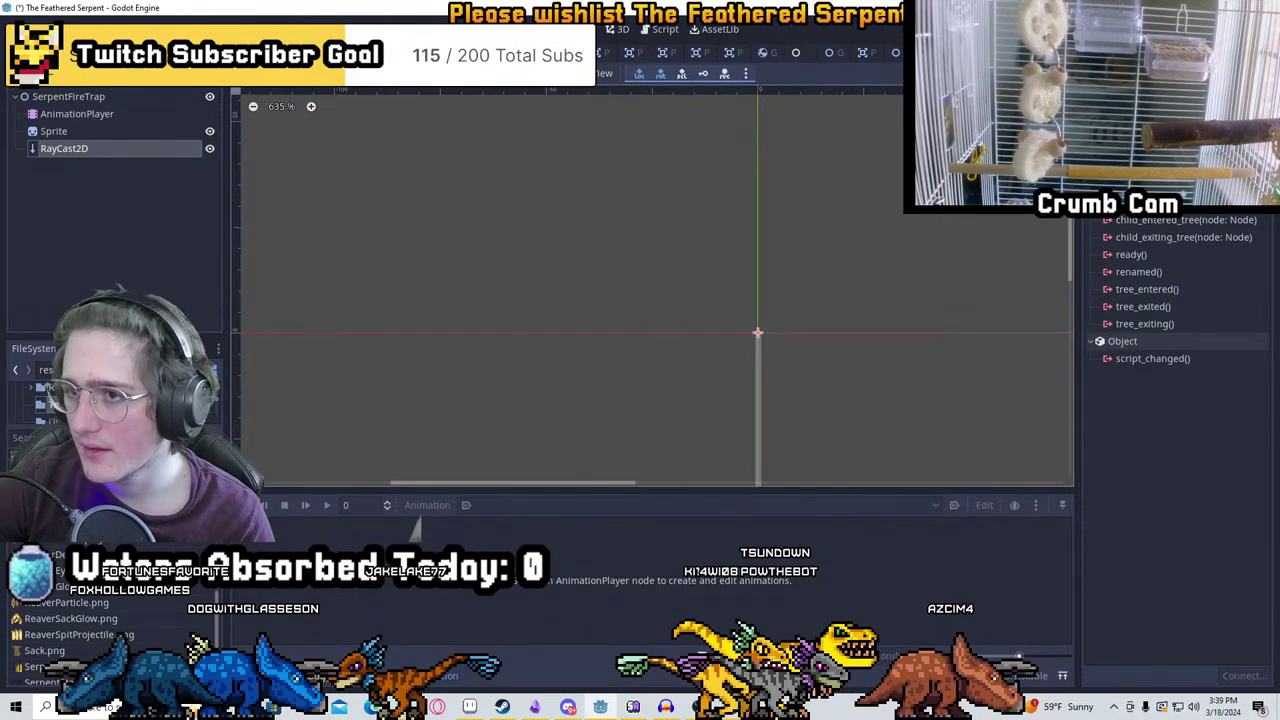
pyautogui.click(1105, 52)
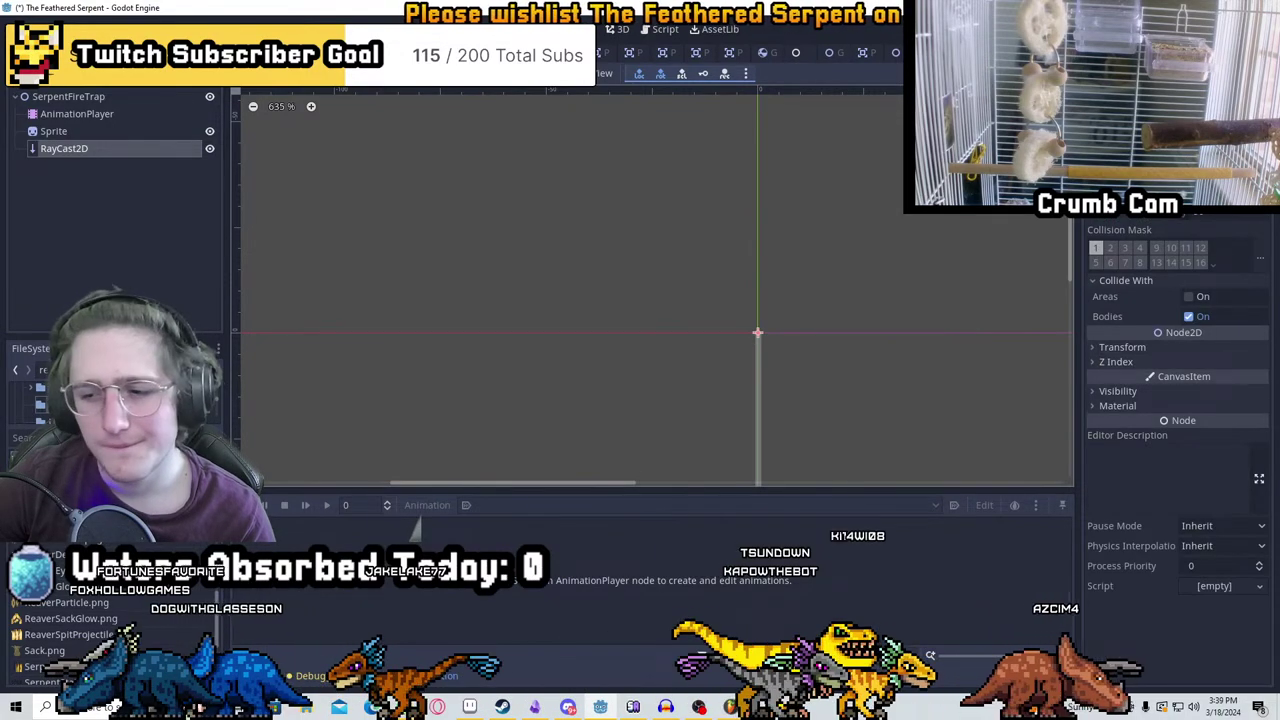
pyautogui.click(40, 147)
pyautogui.press('Delete')
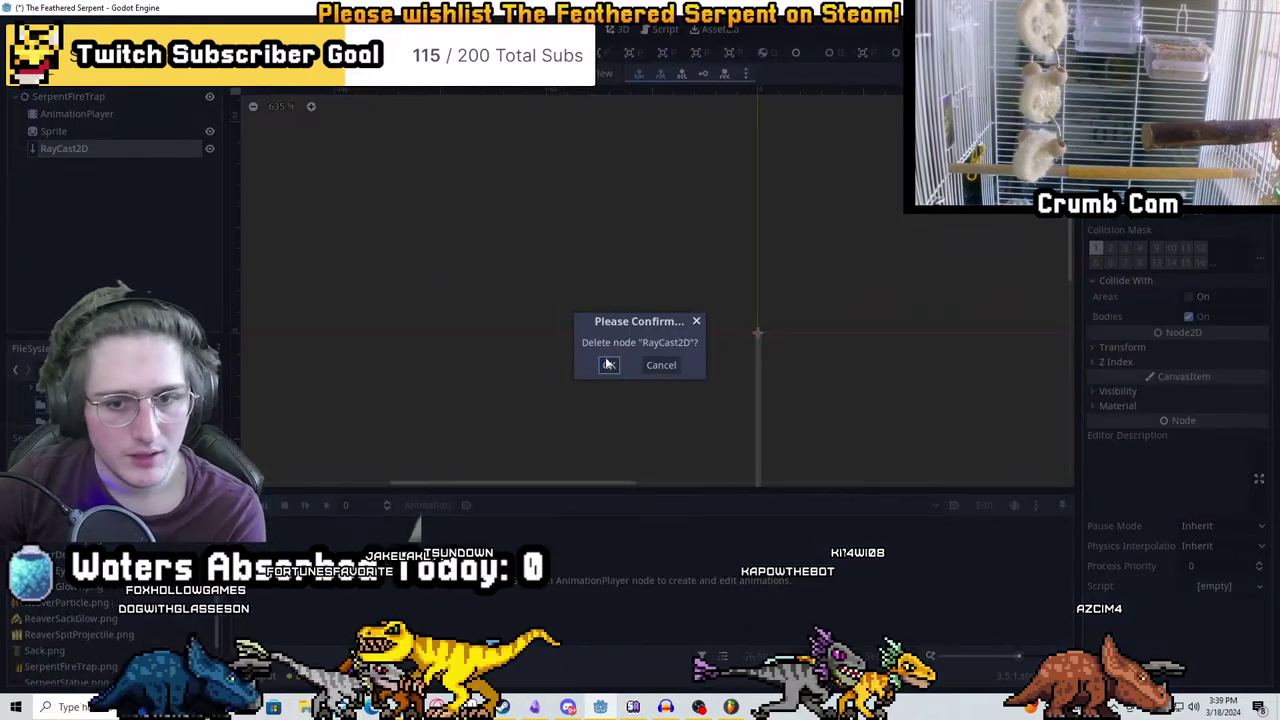
pyautogui.click(608, 365)
# Add an Area2D with a CollisionShape2D child under the root
pyautogui.hotkey('ctrl', 'a')
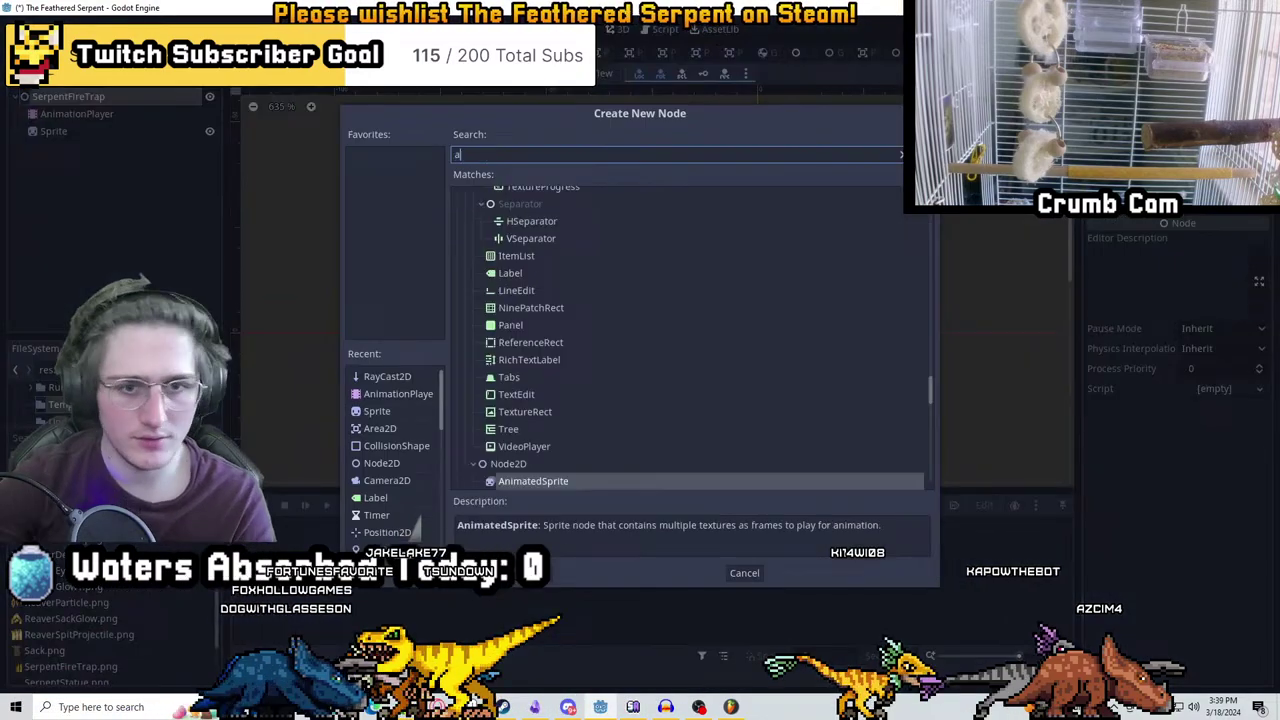
pyautogui.write('area2d')
pyautogui.press('Return')
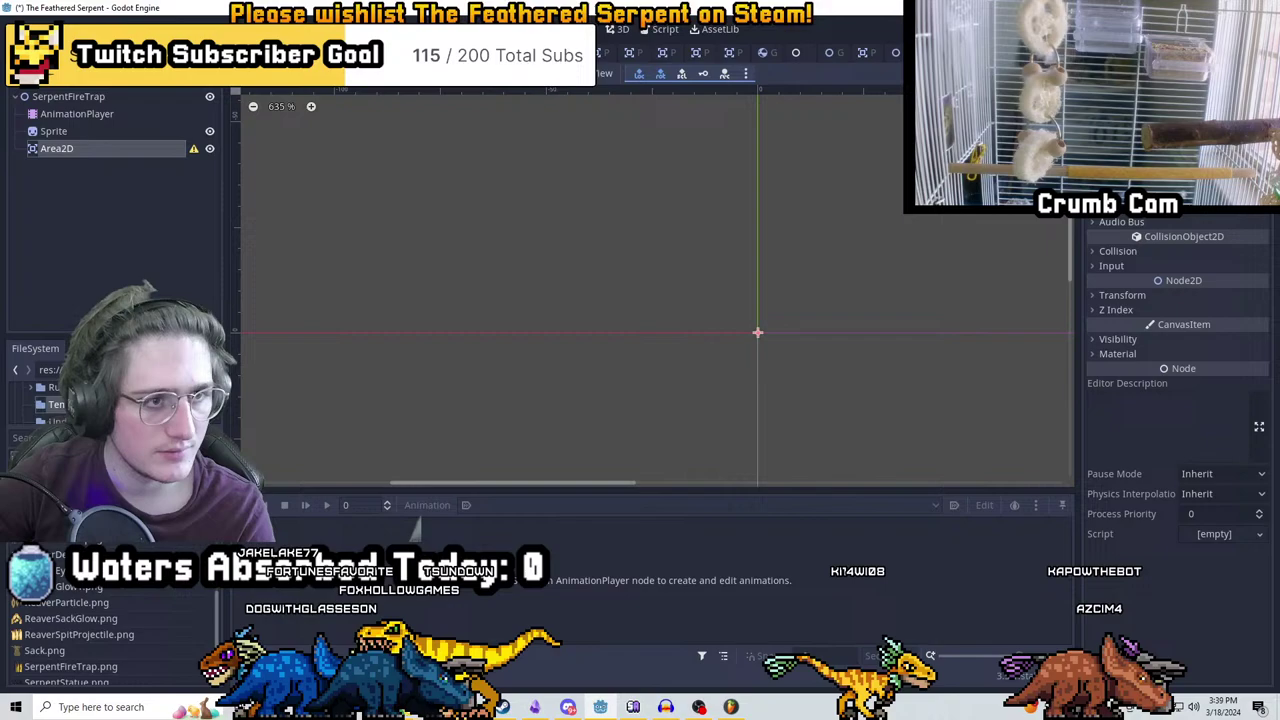
pyautogui.hotkey('ctrl', 'a')
pyautogui.write('collisio')
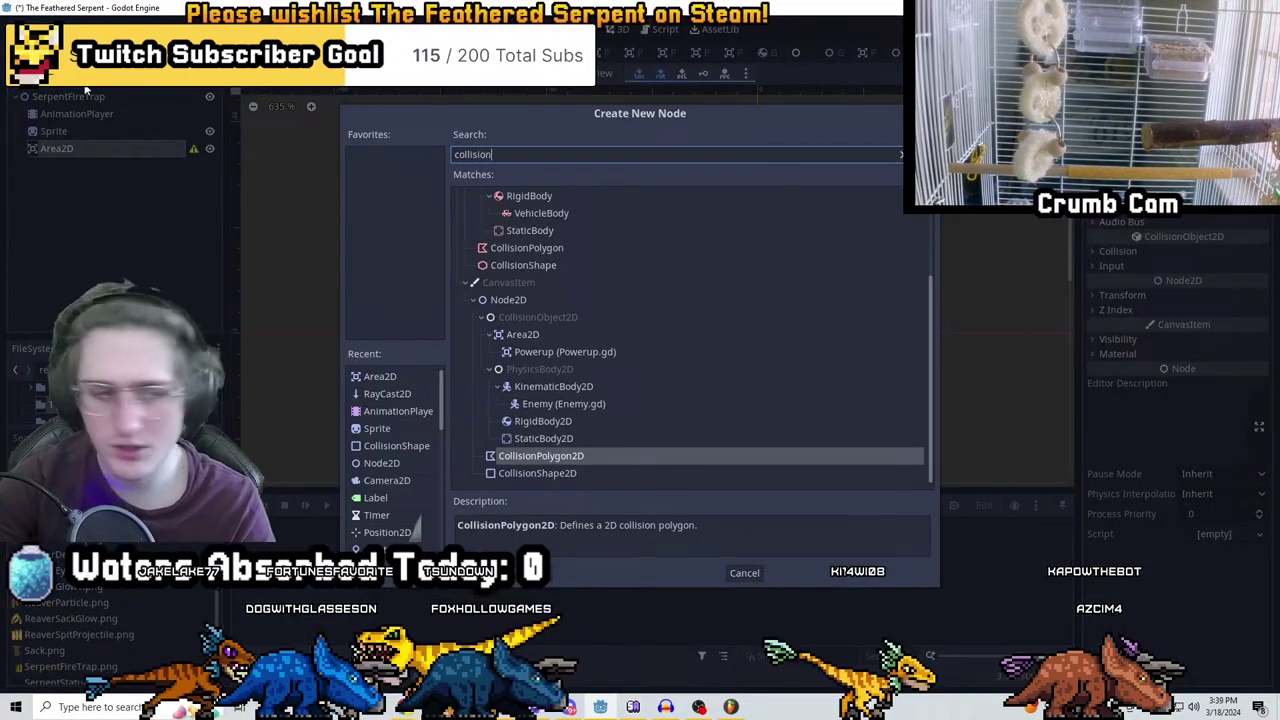
pyautogui.press('Down')
pyautogui.press('Return')
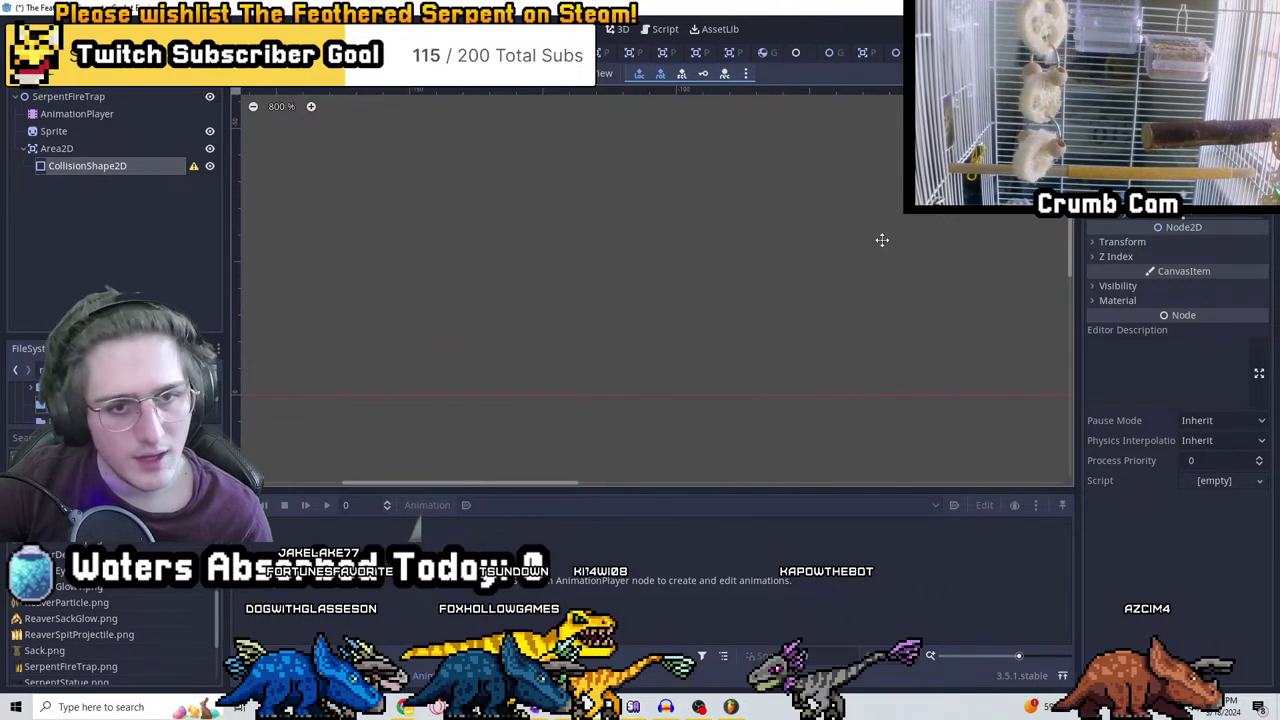
pyautogui.scroll(-4, 865, 327)
pyautogui.moveTo(865, 327); pyautogui.dragTo(666, 223, button='middle')
pyautogui.scroll(1, 665, 210)
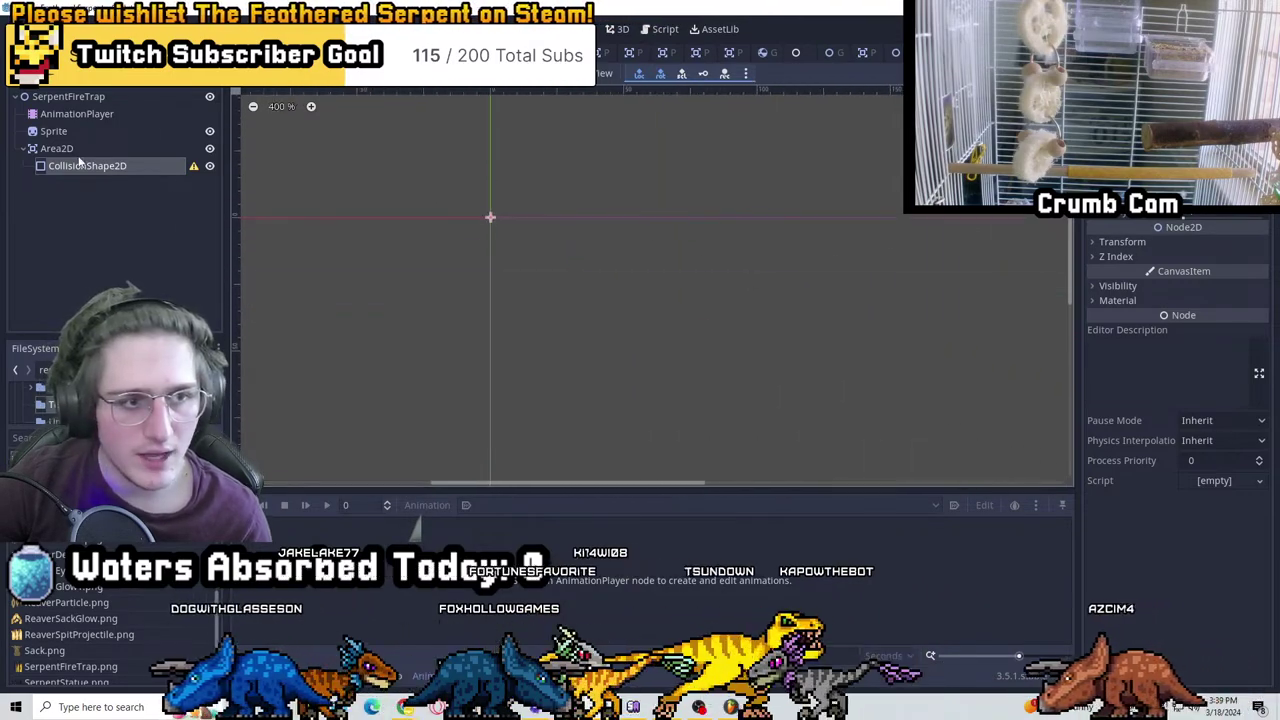
# Rename the Area2D trigger under SerpentFireTrap to 'Detect'
pyautogui.click(50, 148)
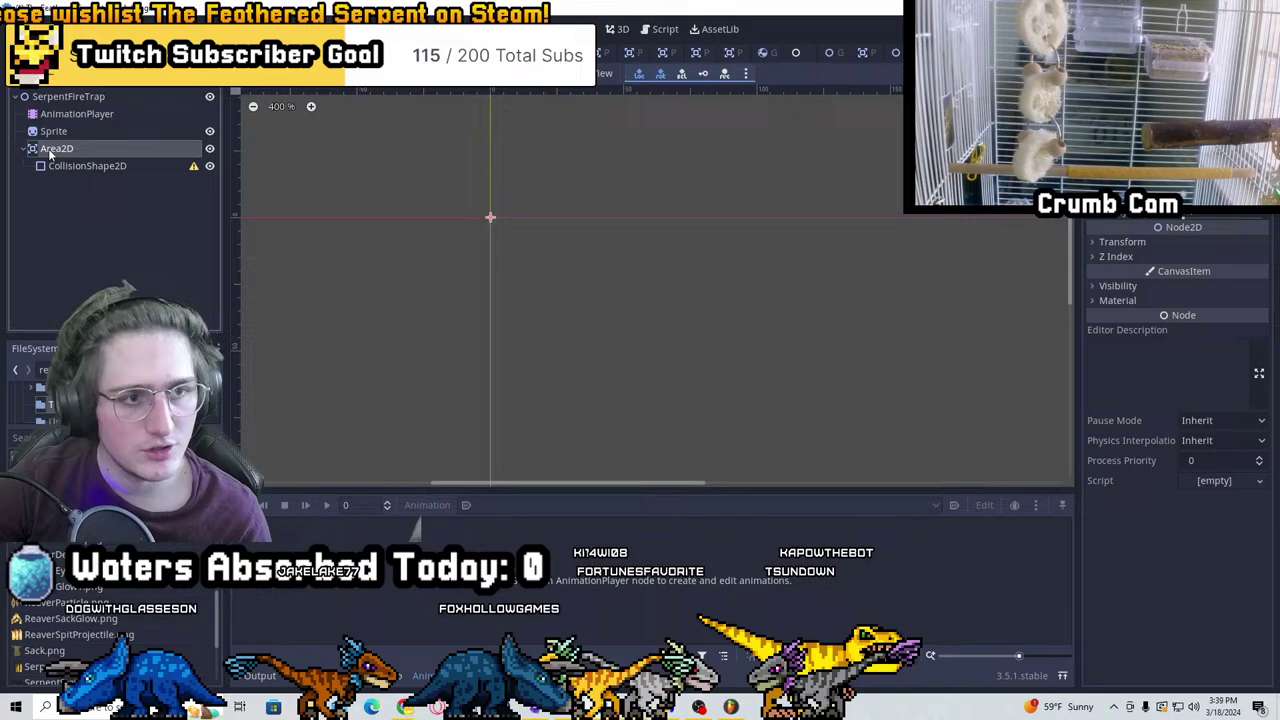
pyautogui.press('F2')
pyautogui.press('BackSpace')
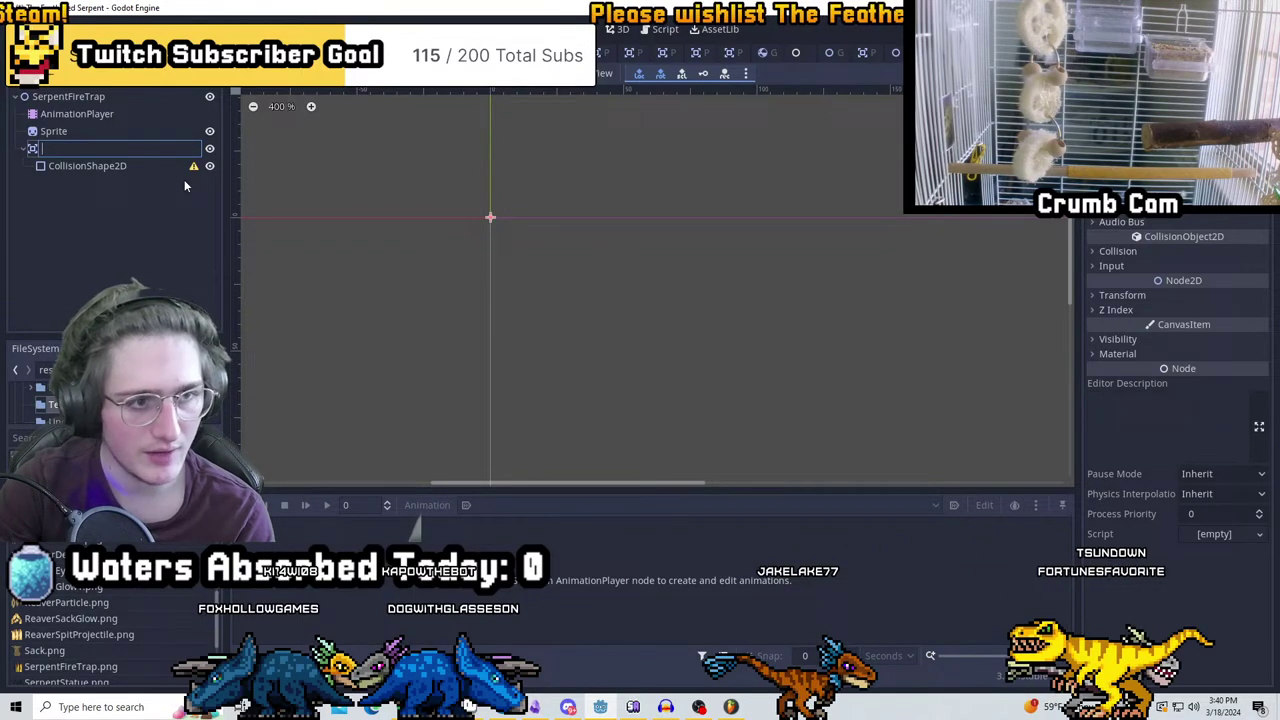
pyautogui.press('BackSpace')
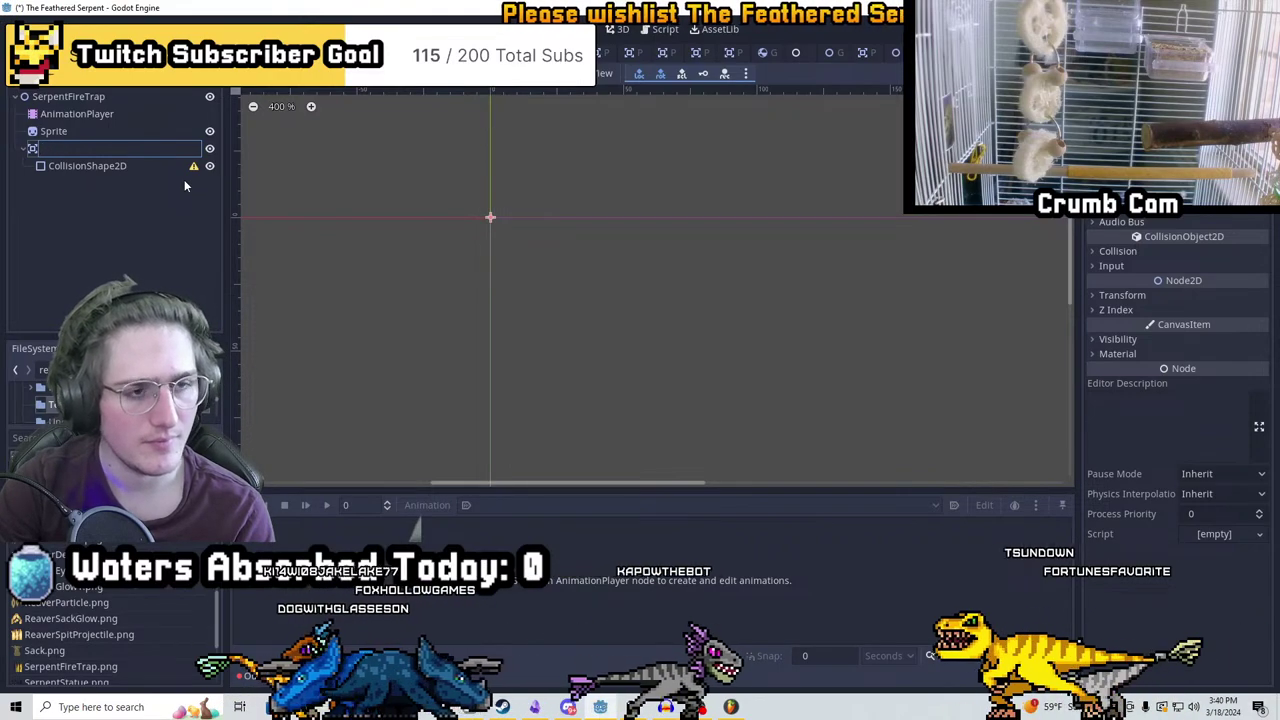
pyautogui.write('Detect')
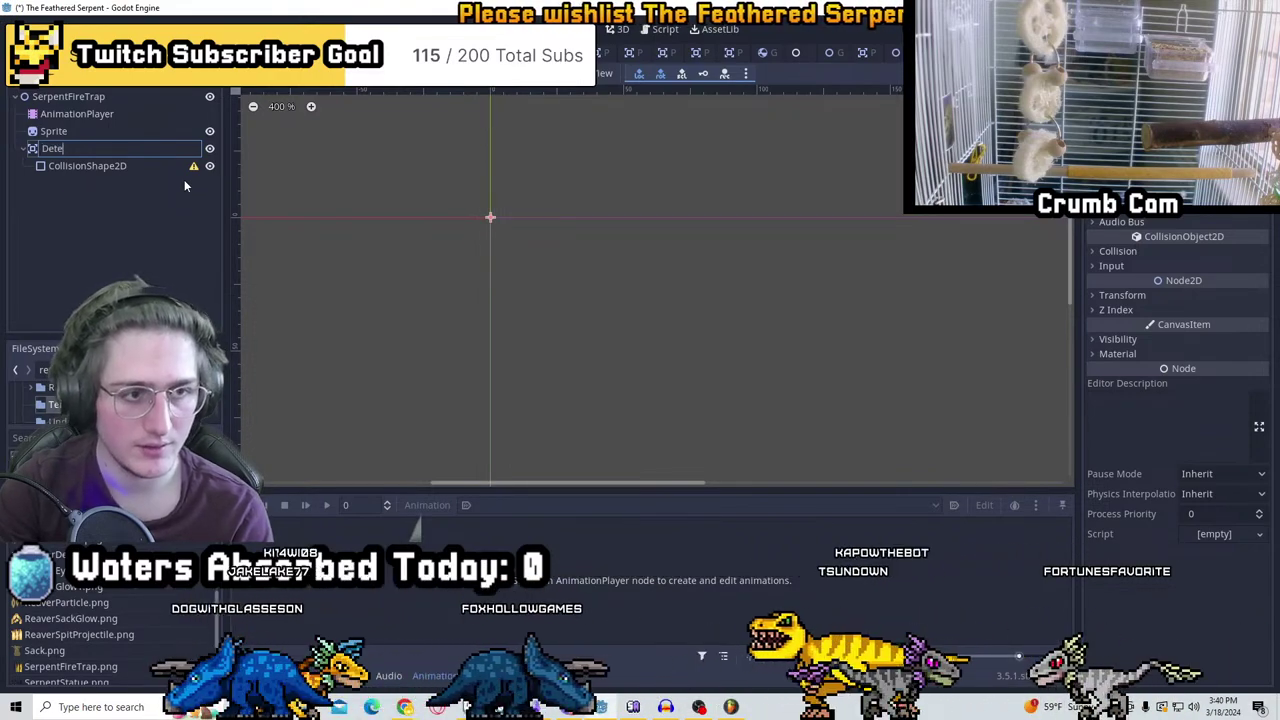
pyautogui.click(134, 172)
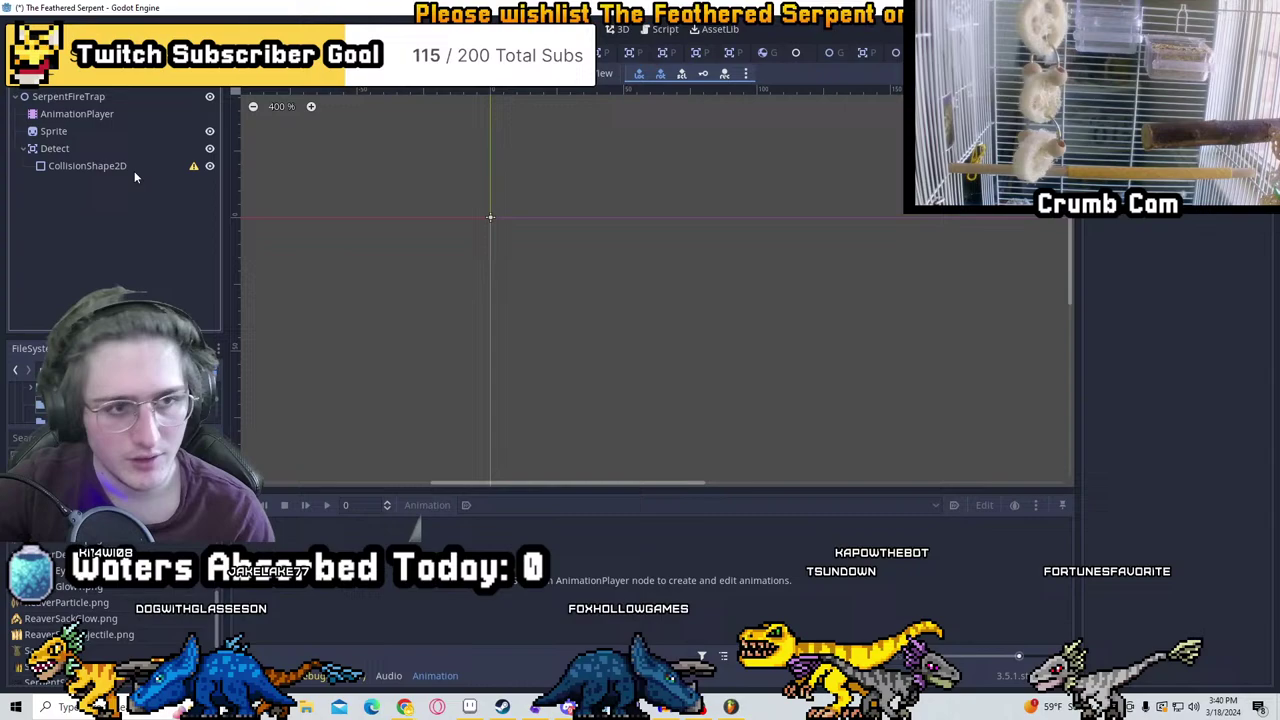
pyautogui.click(62, 148)
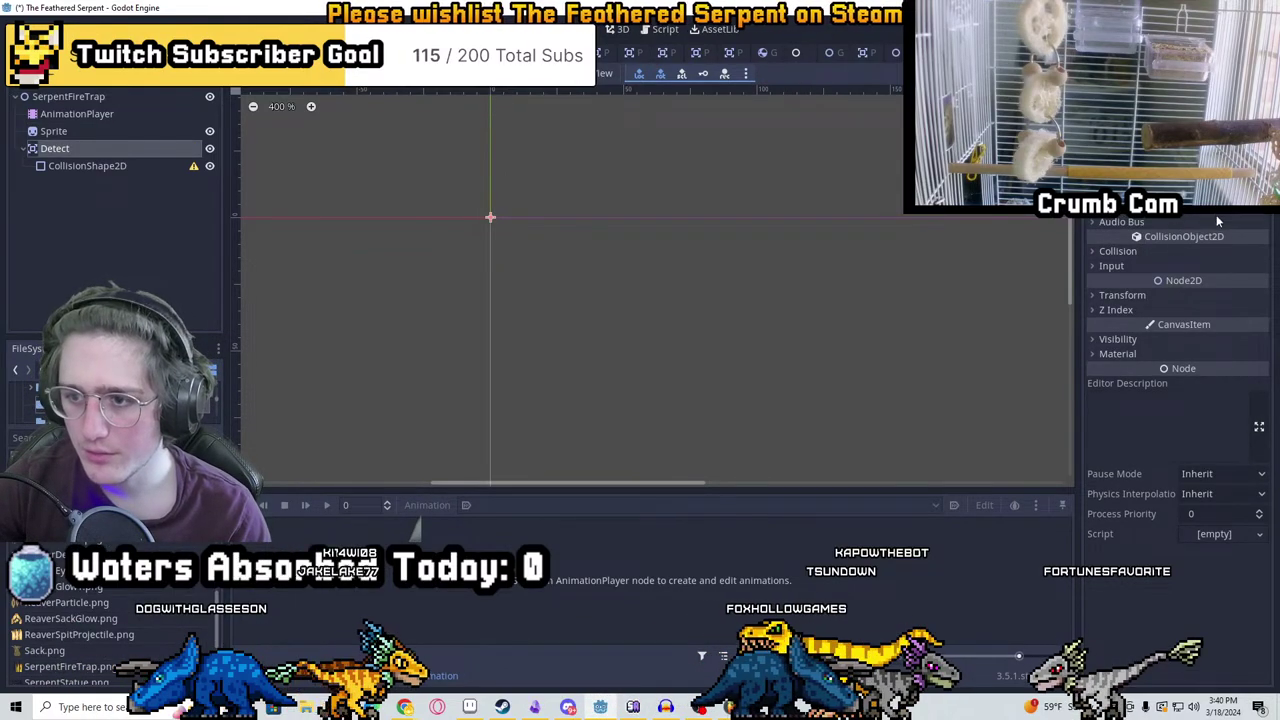
# Review the Detect node's collision settings and the signals it can emit
pyautogui.click(1118, 251)
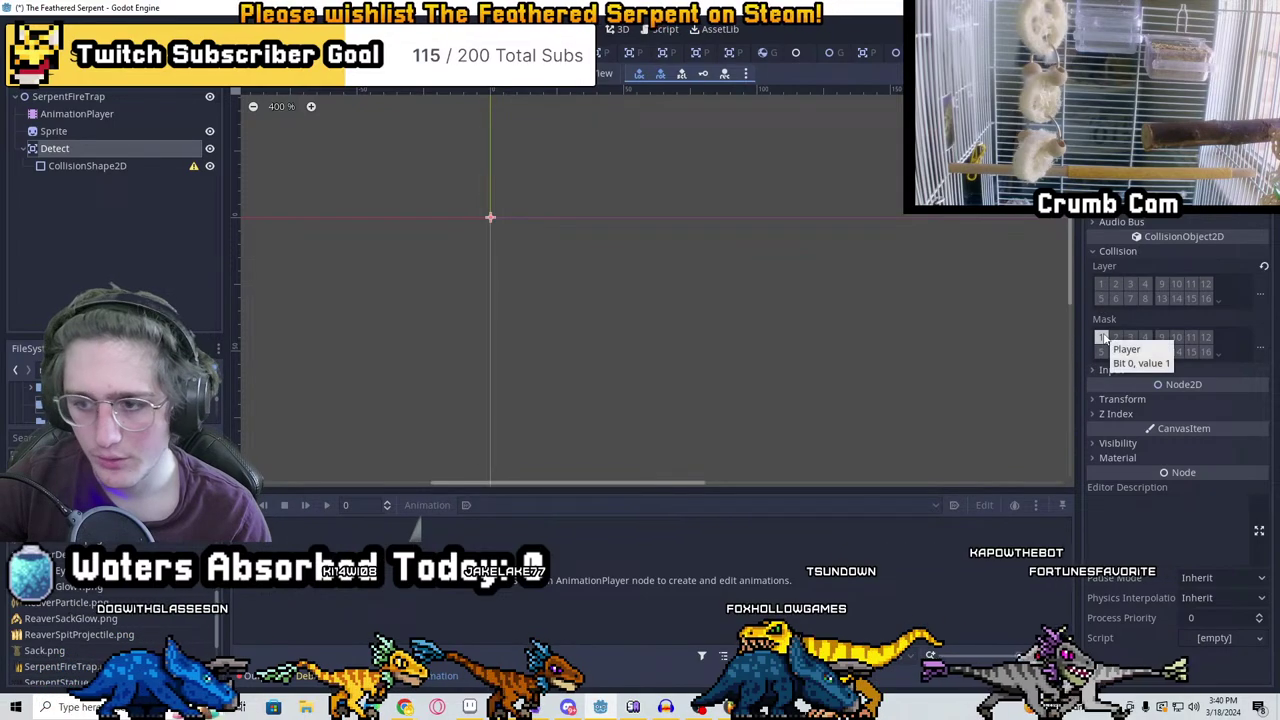
pyautogui.click(1150, 50)
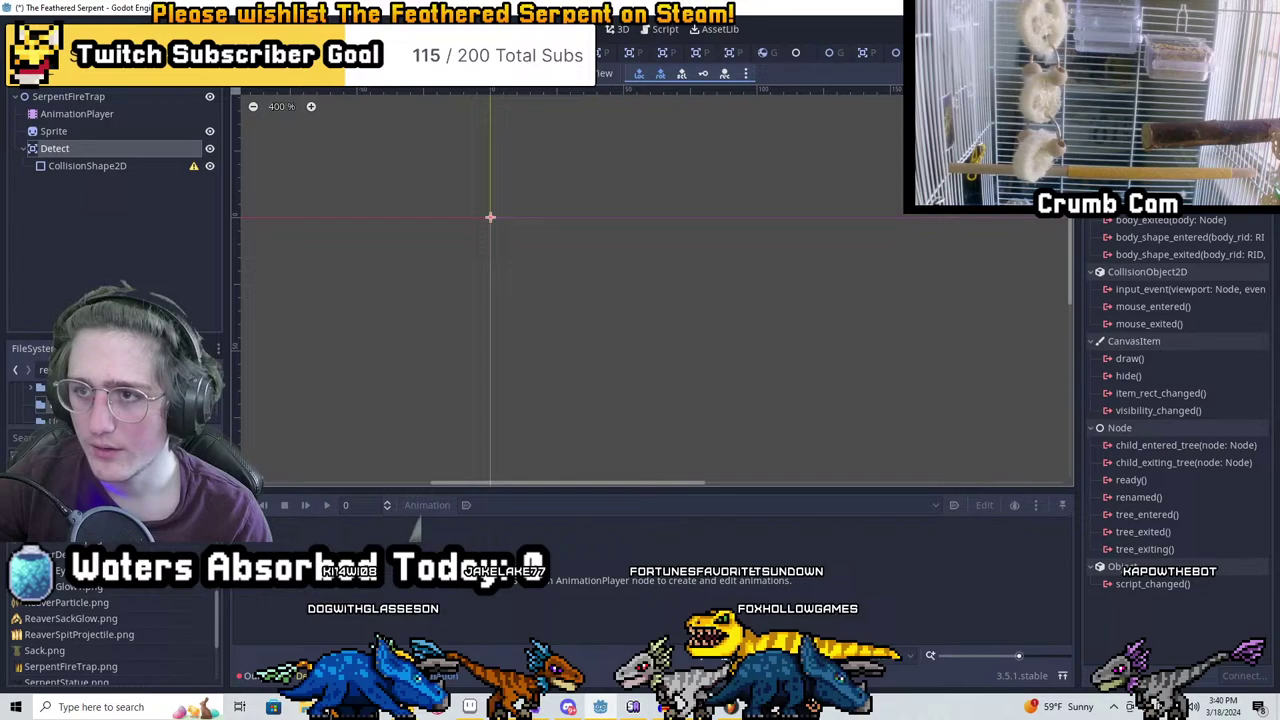
pyautogui.click(1110, 50)
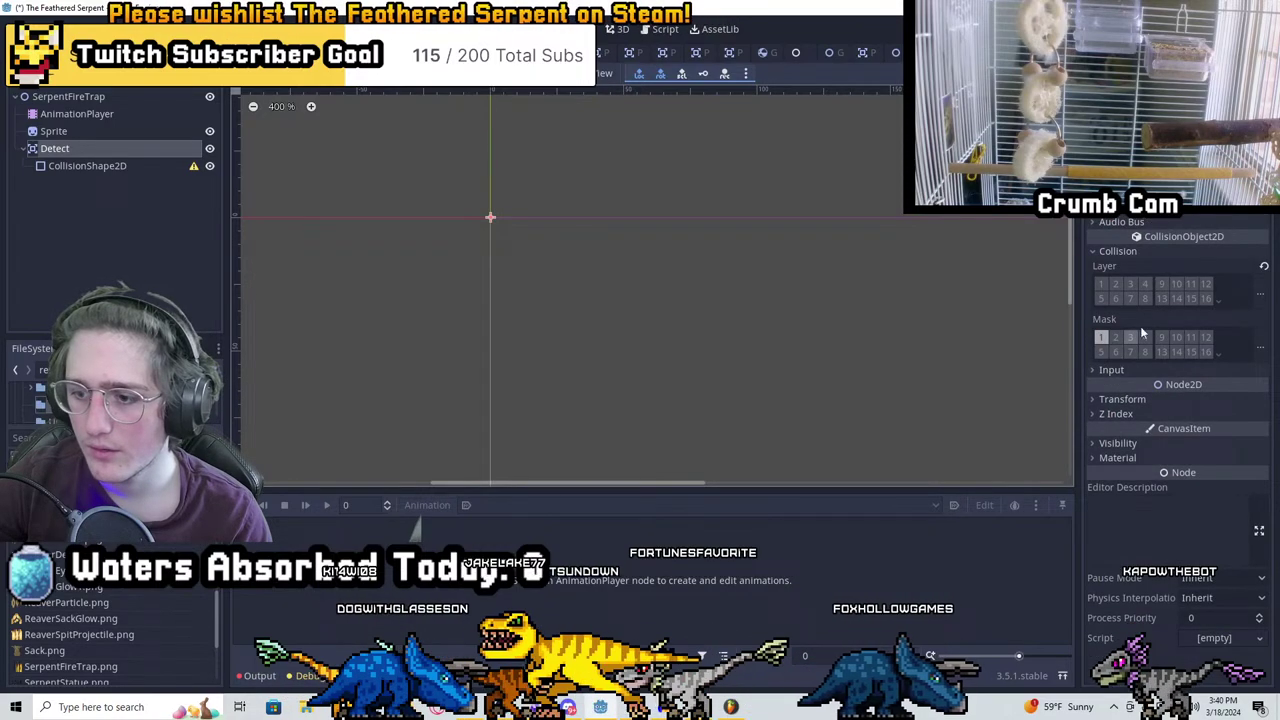
# Attach a new default SerpentFireTrap.gd script to the SerpentFireTrap root
pyautogui.click(110, 97)
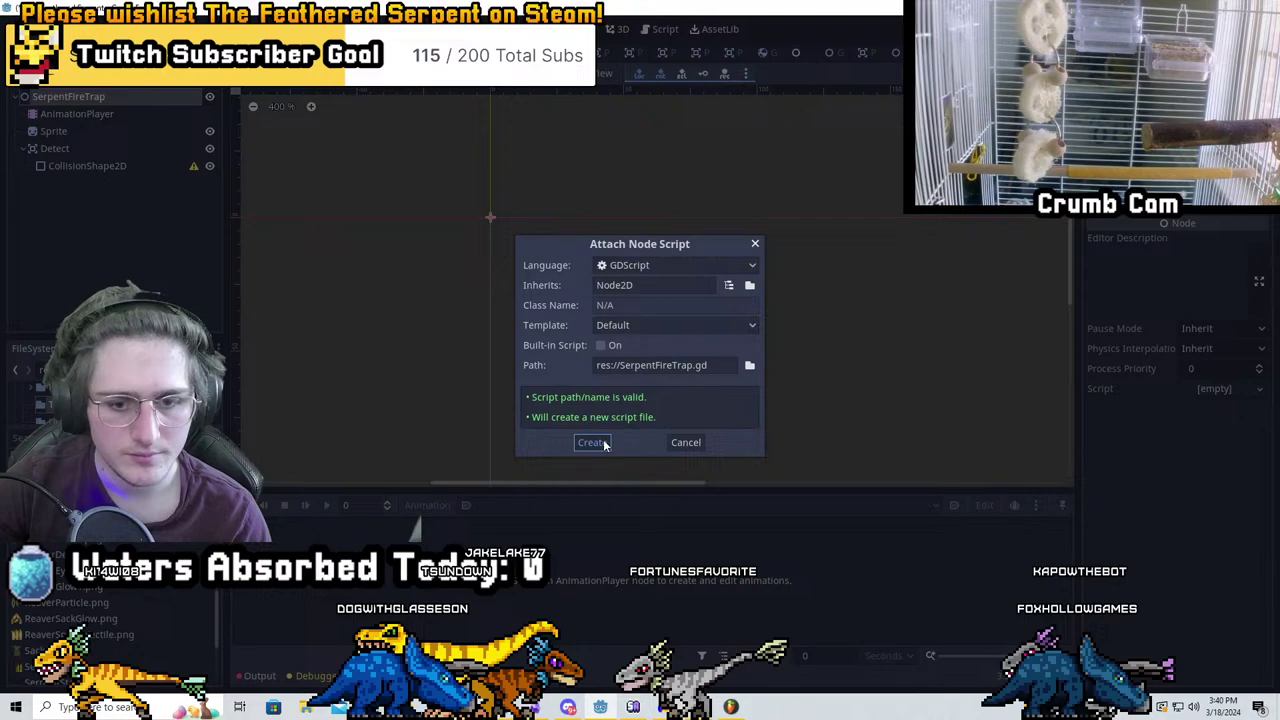
pyautogui.click(596, 443)
pyautogui.click(70, 148)
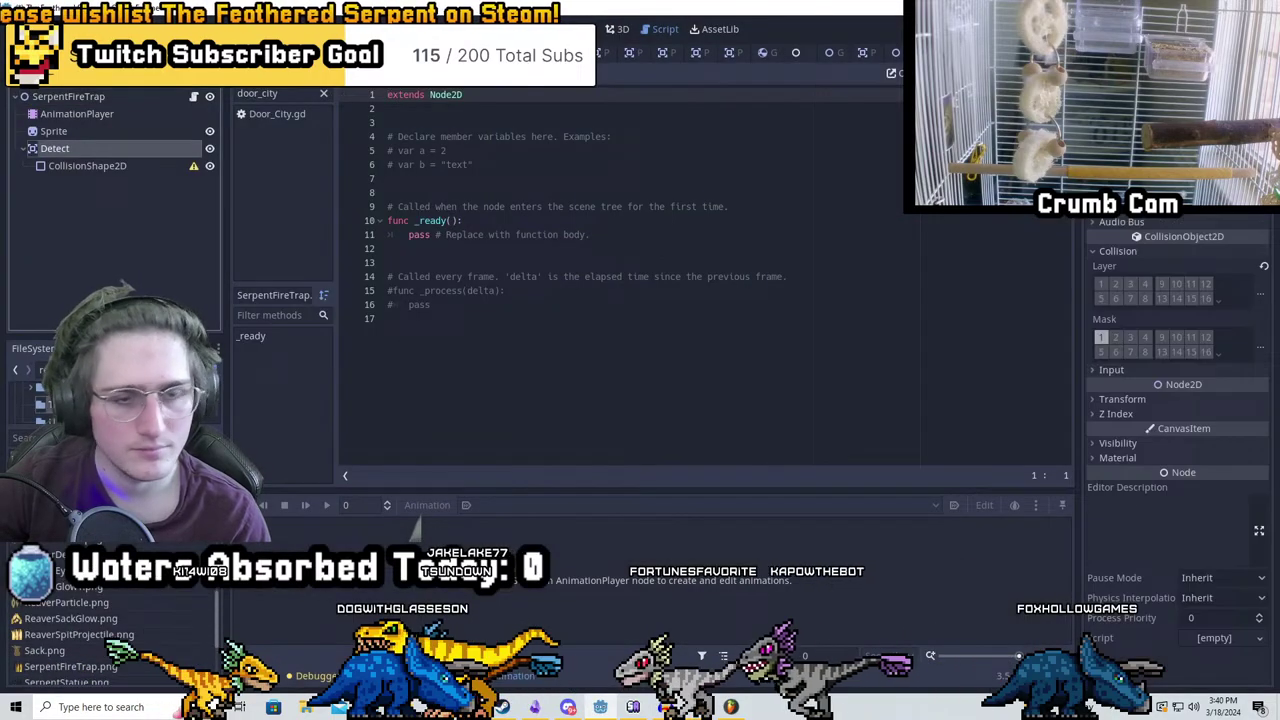
pyautogui.click(1150, 75)
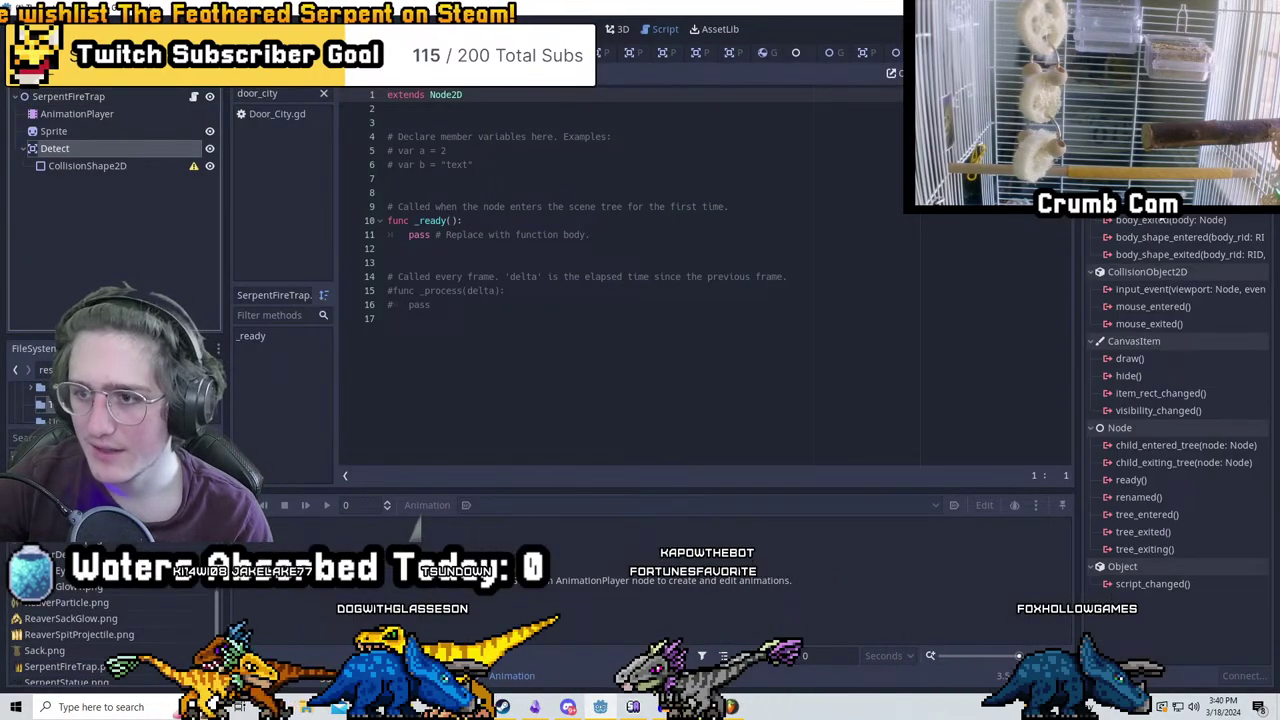
# Connect Detect's body_entered signal to the script, creating _on_Detect_body_entered(body)
pyautogui.doubleClick(1150, 202)
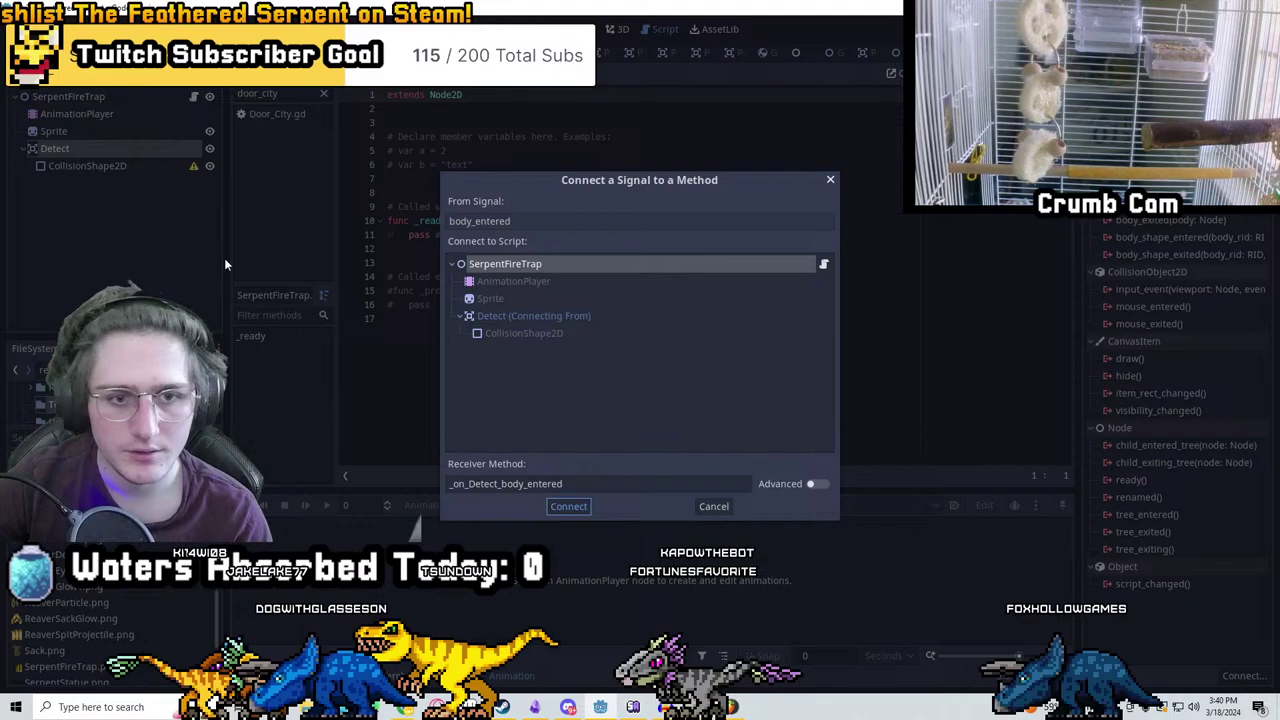
pyautogui.press('Return')
pyautogui.click(540, 314)
# Save the SerpentFireTrap scene into the Enemies/TempleEnemies folder
pyautogui.hotkey('ctrl', 's')
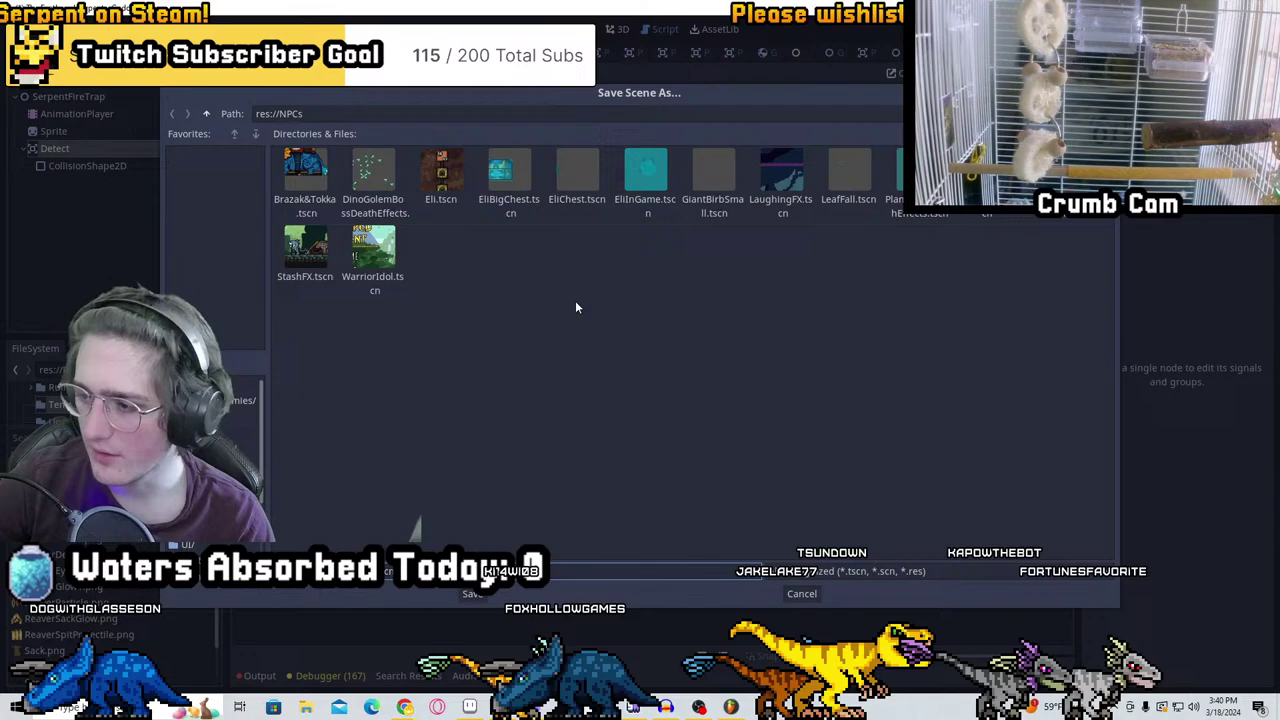
pyautogui.click(206, 114)
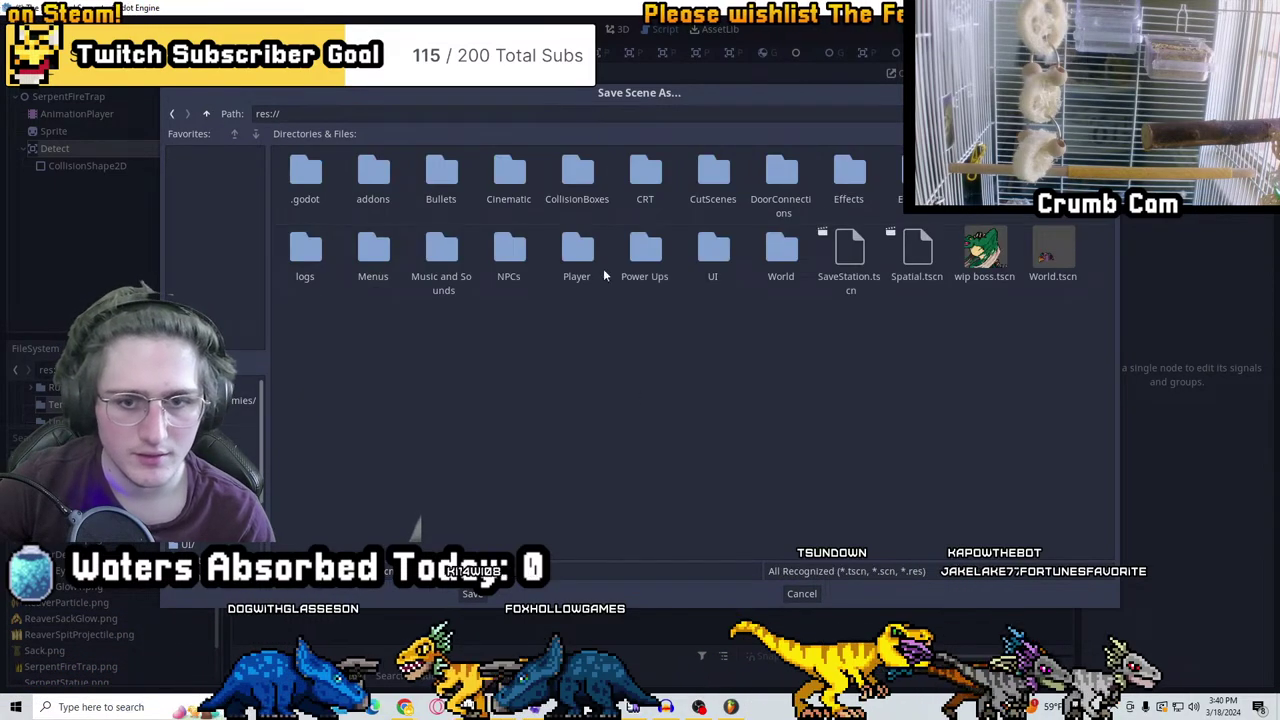
pyautogui.click(570, 258)
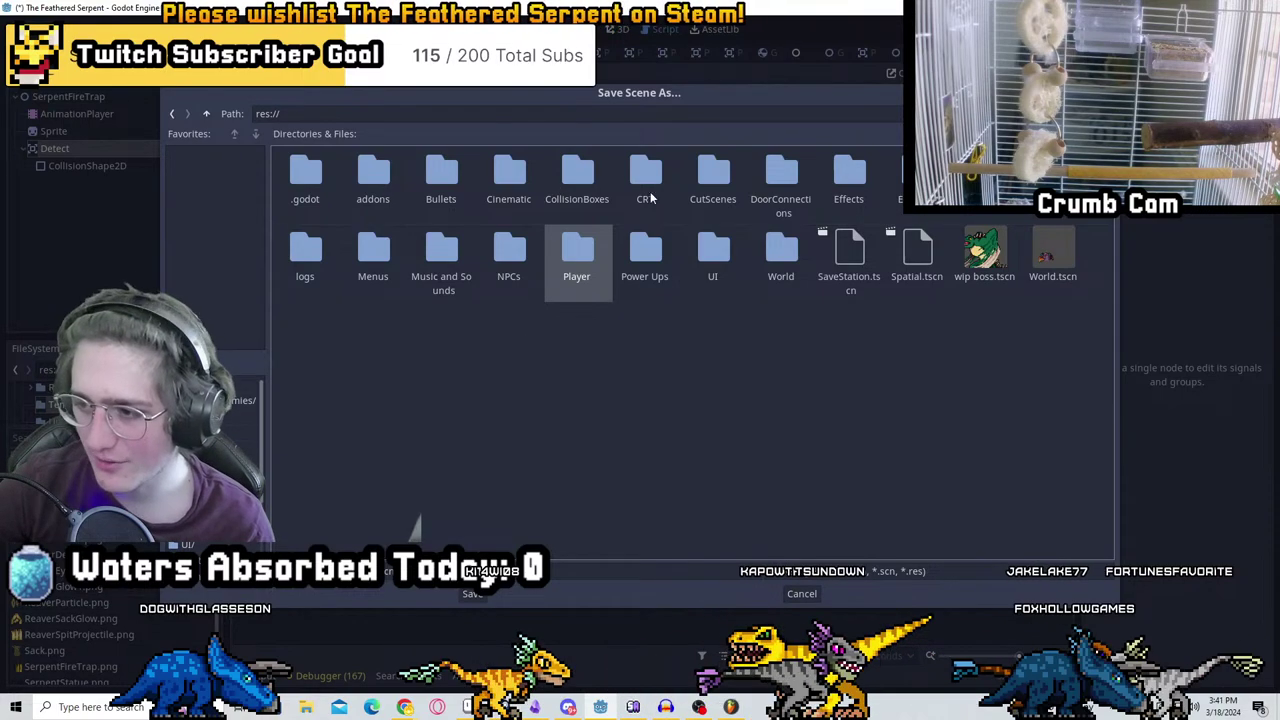
pyautogui.click(510, 255)
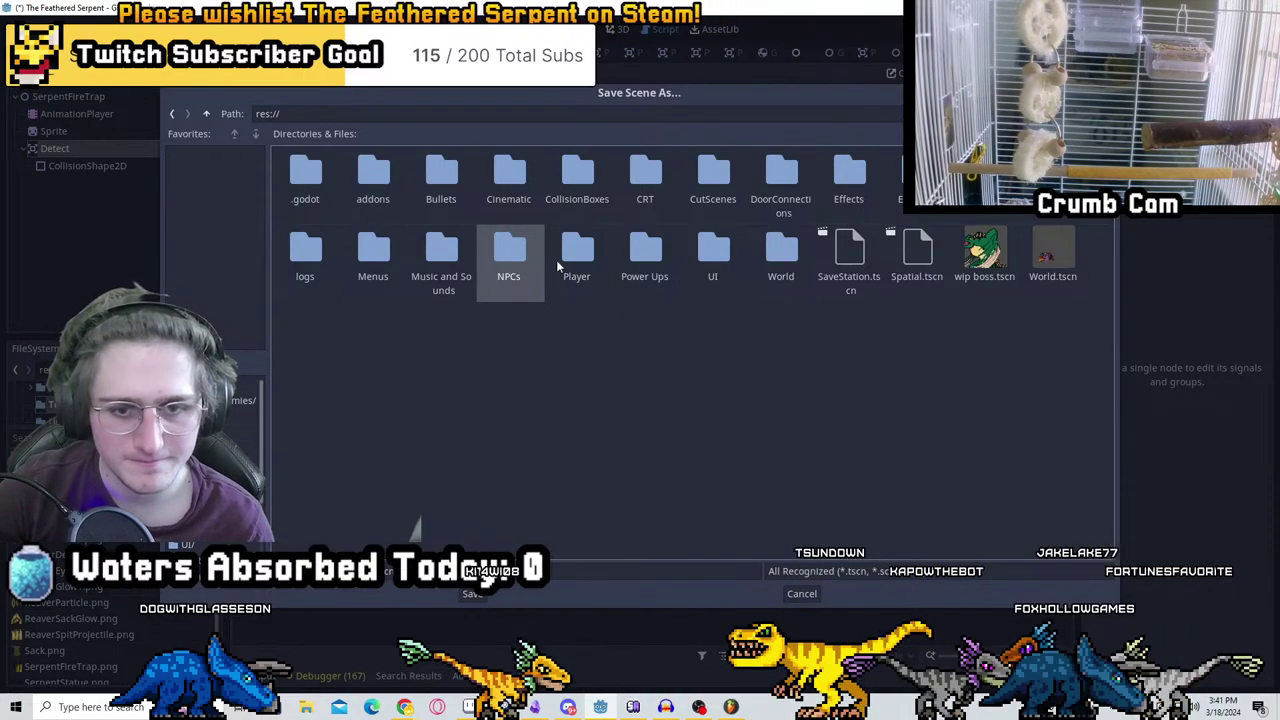
pyautogui.click(563, 262)
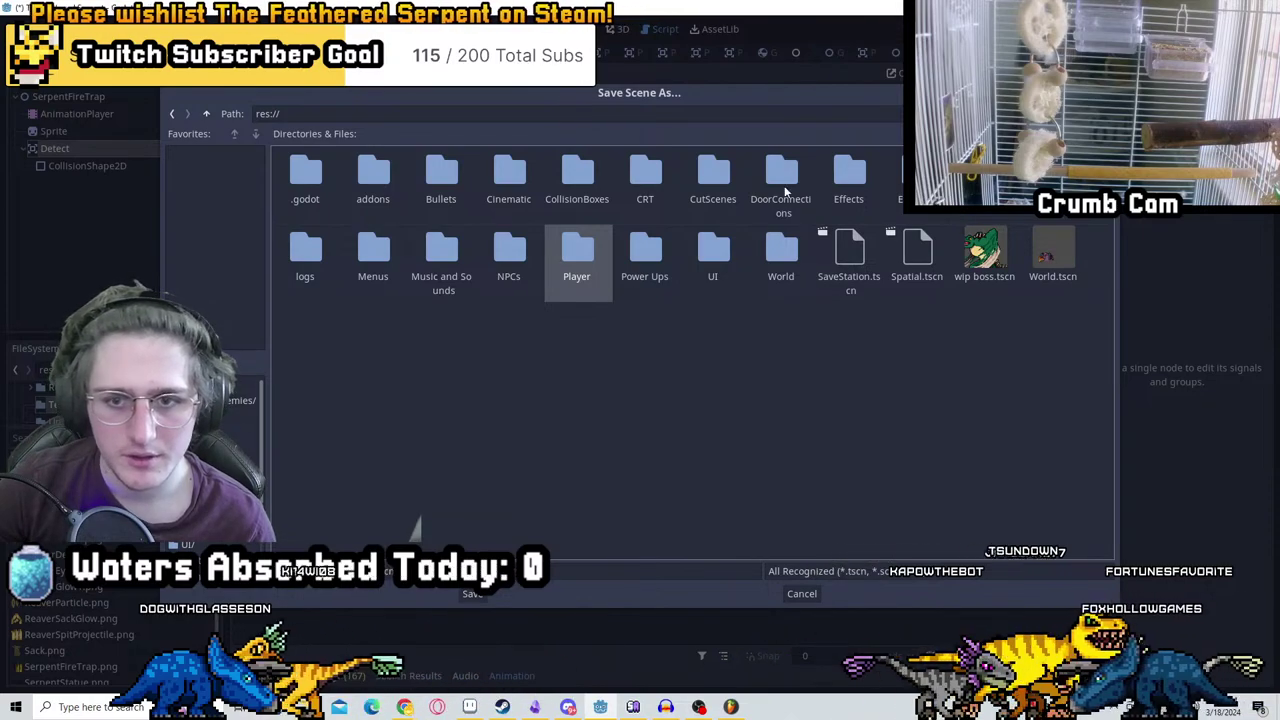
pyautogui.click(935, 195)
pyautogui.doubleClick(928, 190)
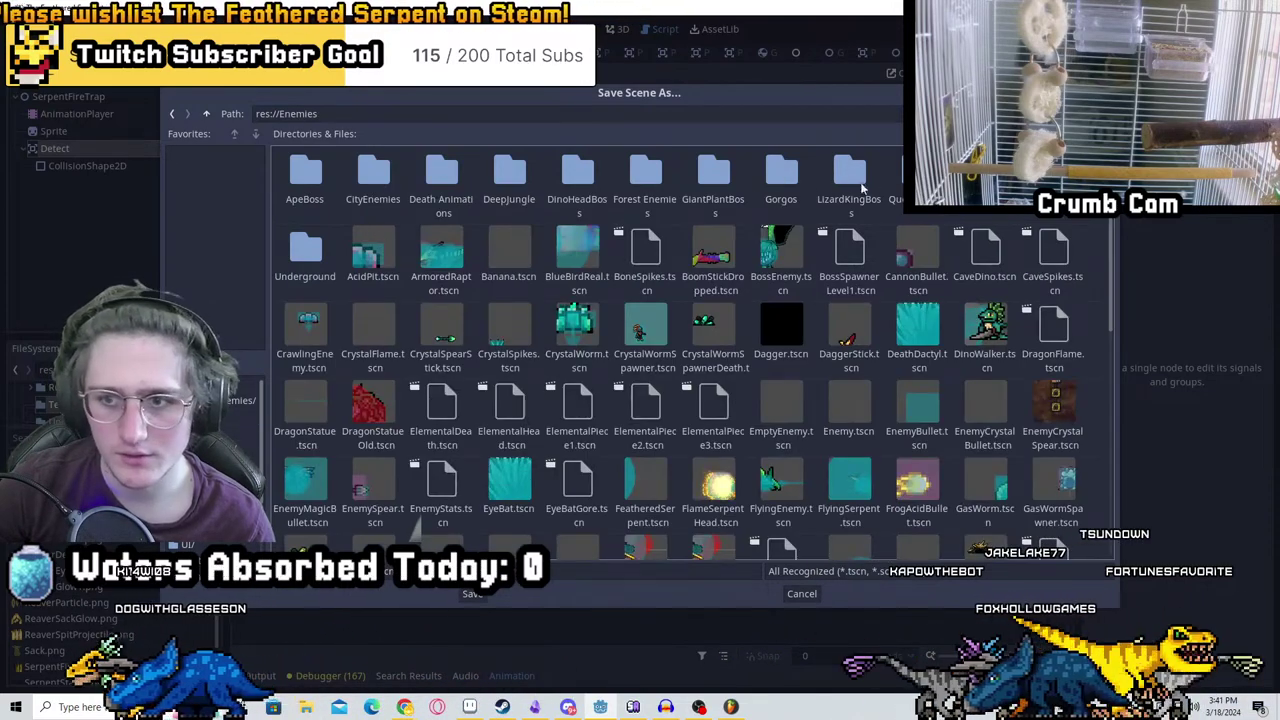
pyautogui.doubleClick(1053, 180)
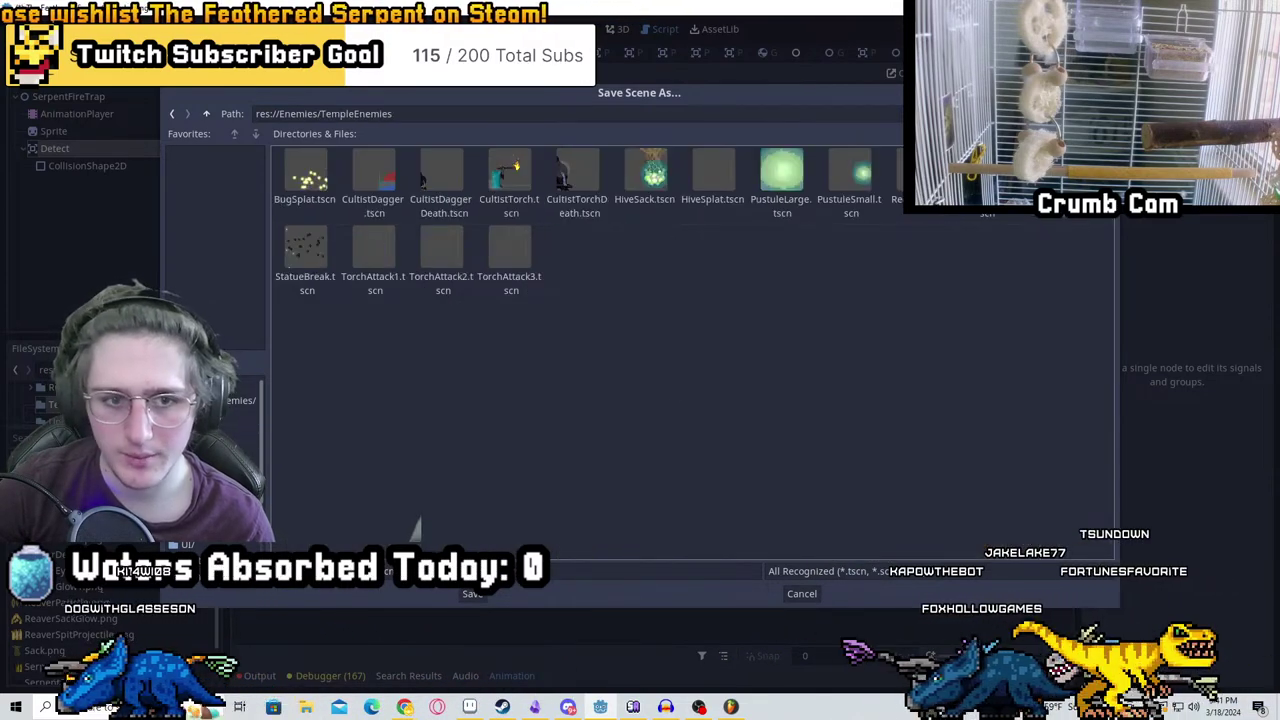
pyautogui.click(472, 593)
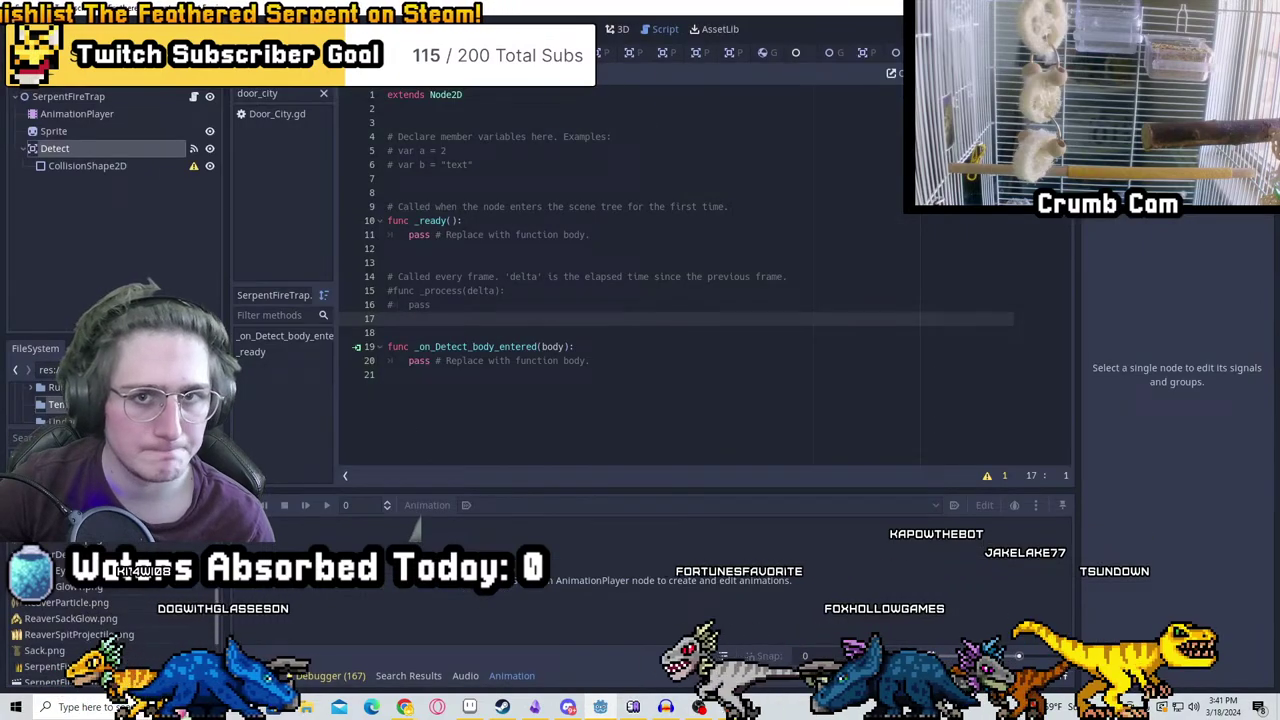
# In the 2D view, select the Sprite node and filter project files by 'se'
pyautogui.click(580, 29)
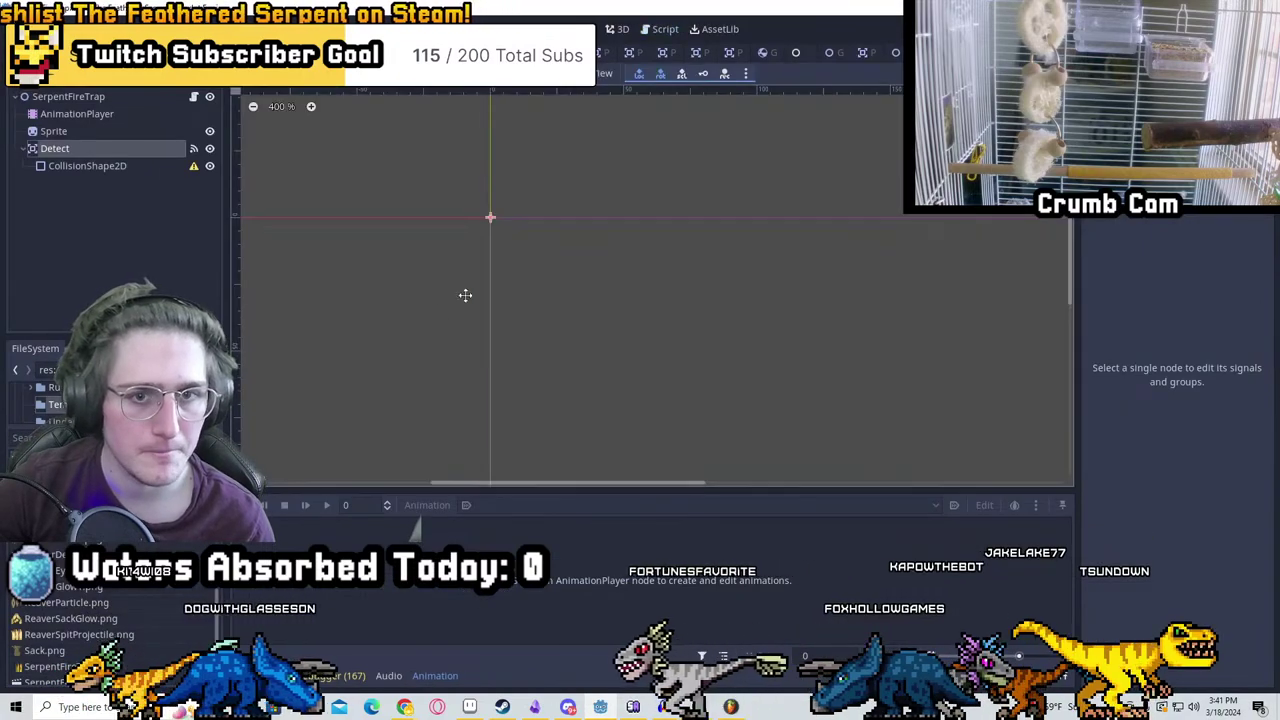
pyautogui.click(100, 133)
pyautogui.click(100, 114)
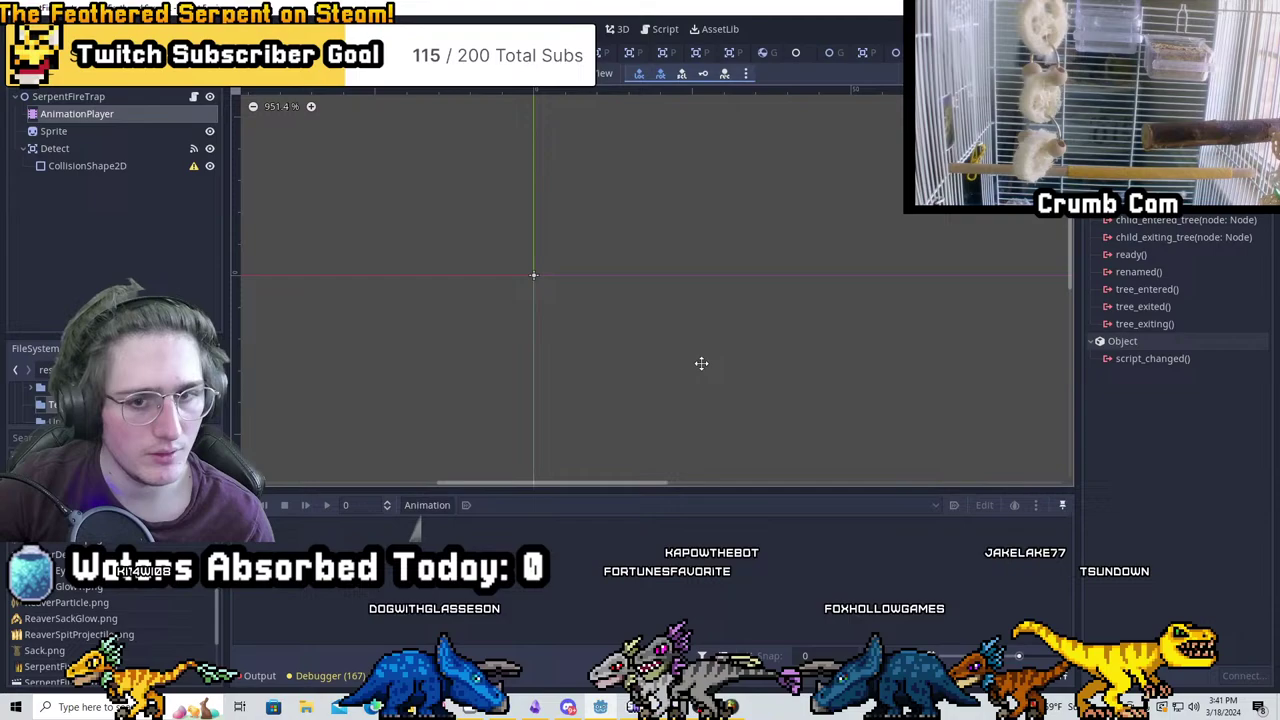
pyautogui.click(116, 132)
pyautogui.press('BackSpace')
pyautogui.write('serp')
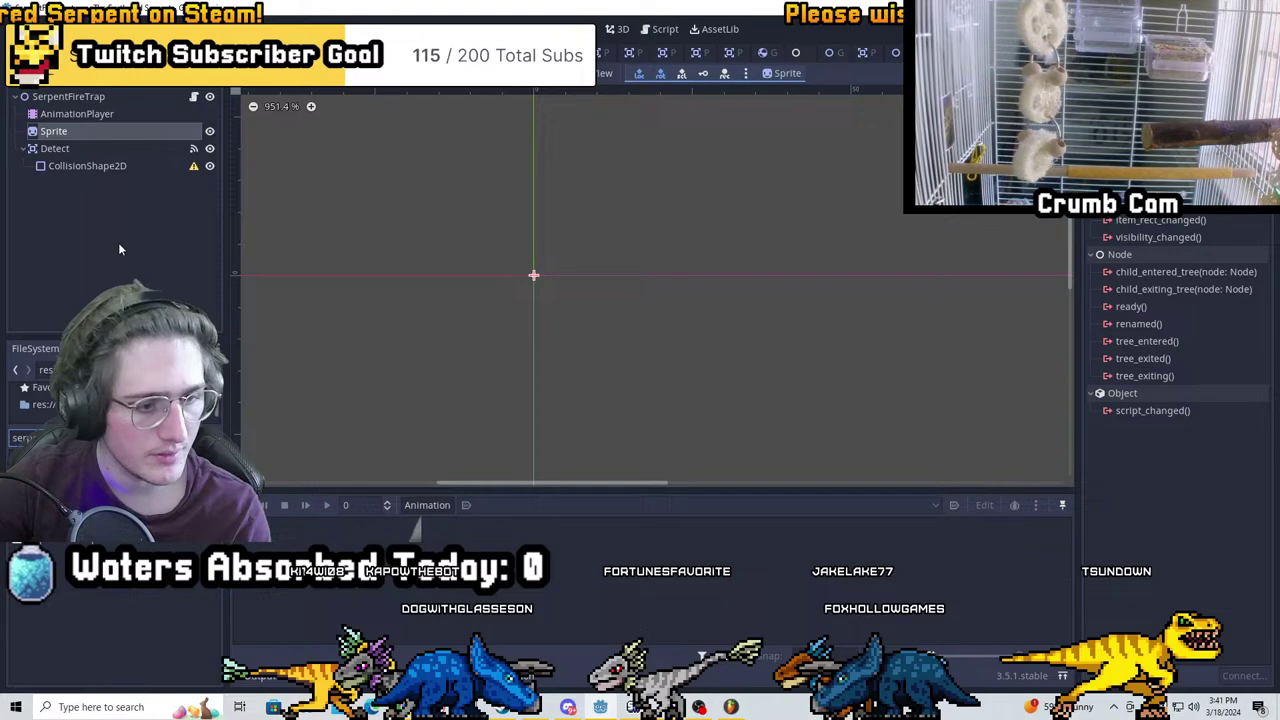
# Set the Sprite's Hframes to 4 so a single serpent-head frame shows
pyautogui.click(1115, 50)
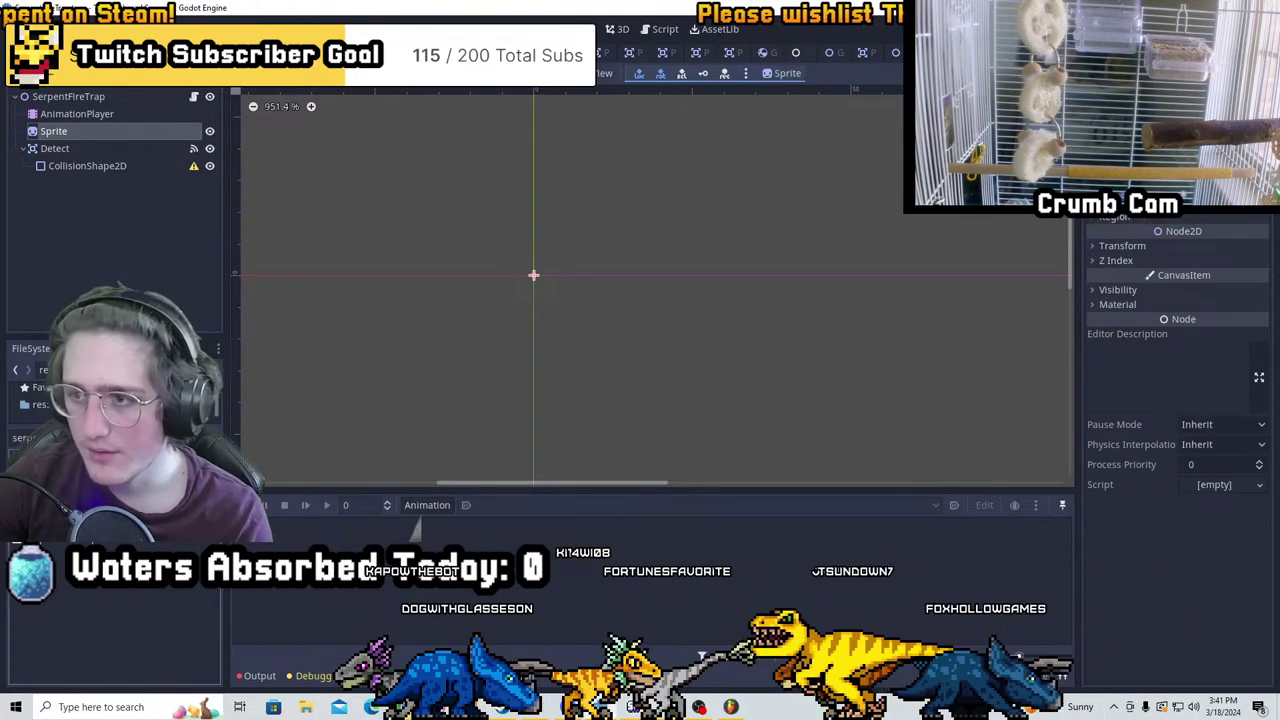
pyautogui.scroll(-7, 744, 315)
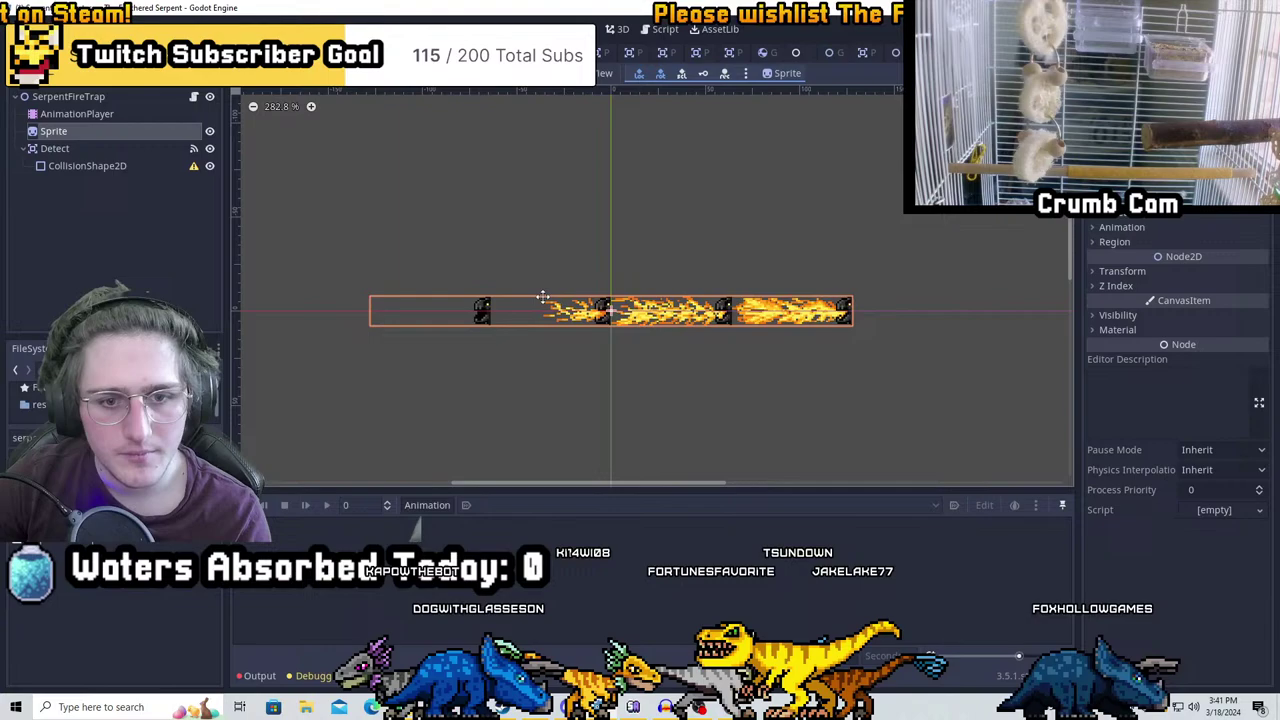
pyautogui.click(1121, 227)
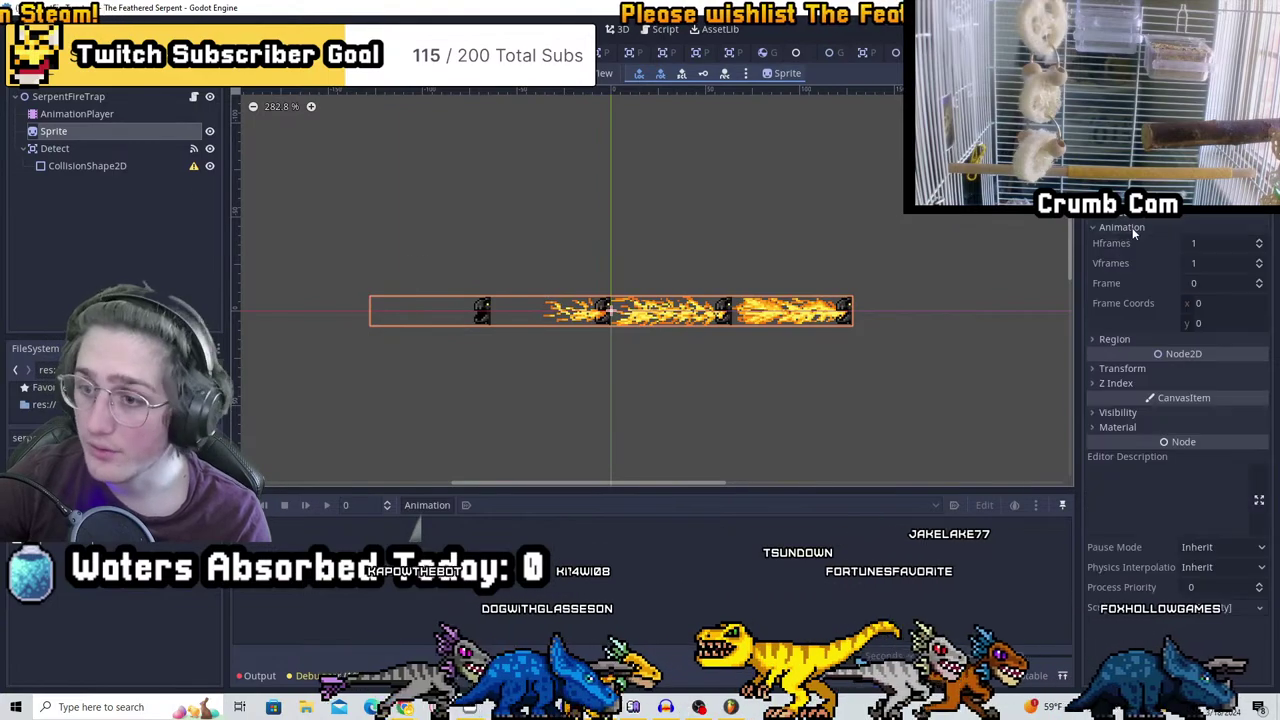
pyautogui.click(1214, 246)
pyautogui.write('4')
pyautogui.press('Return')
pyautogui.scroll(5, 657, 237)
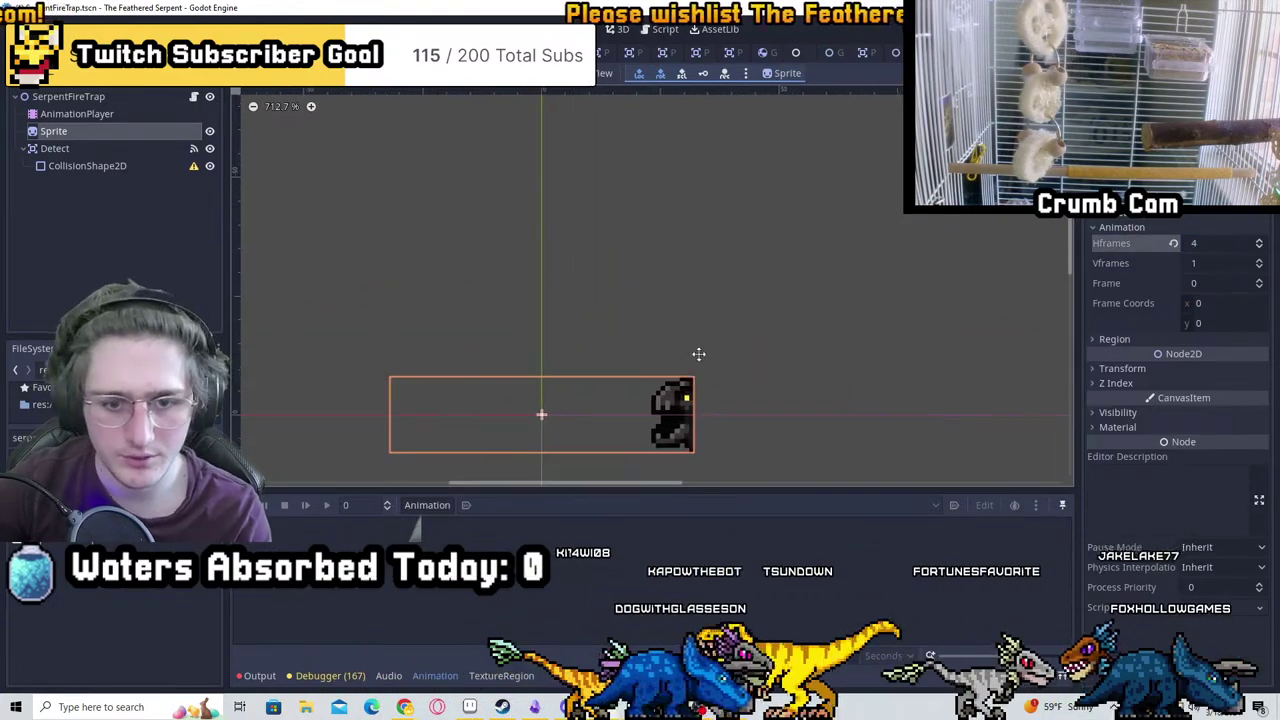
pyautogui.moveTo(584, 166); pyautogui.dragTo(670, 188, button='middle')
pyautogui.click(109, 100)
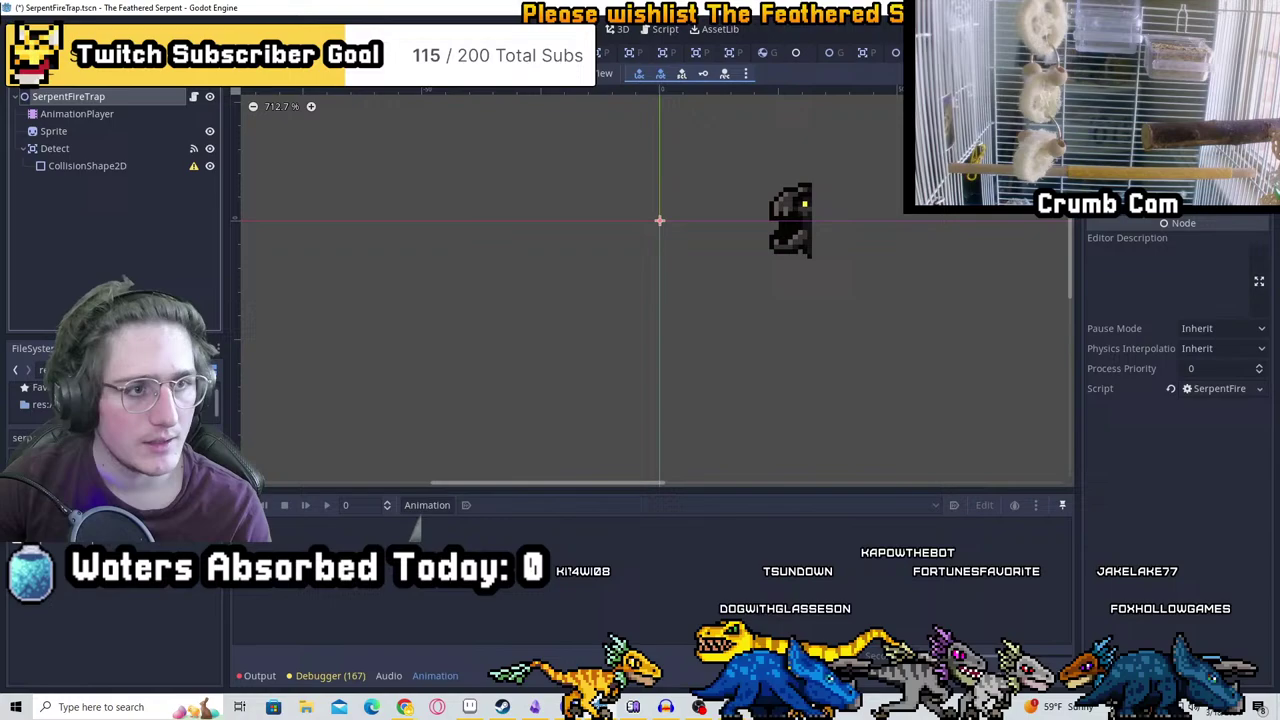
pyautogui.hotkey('ctrl', 'a')
# Add a Light2D child node to the SerpentFireTrap root
pyautogui.write('light2')
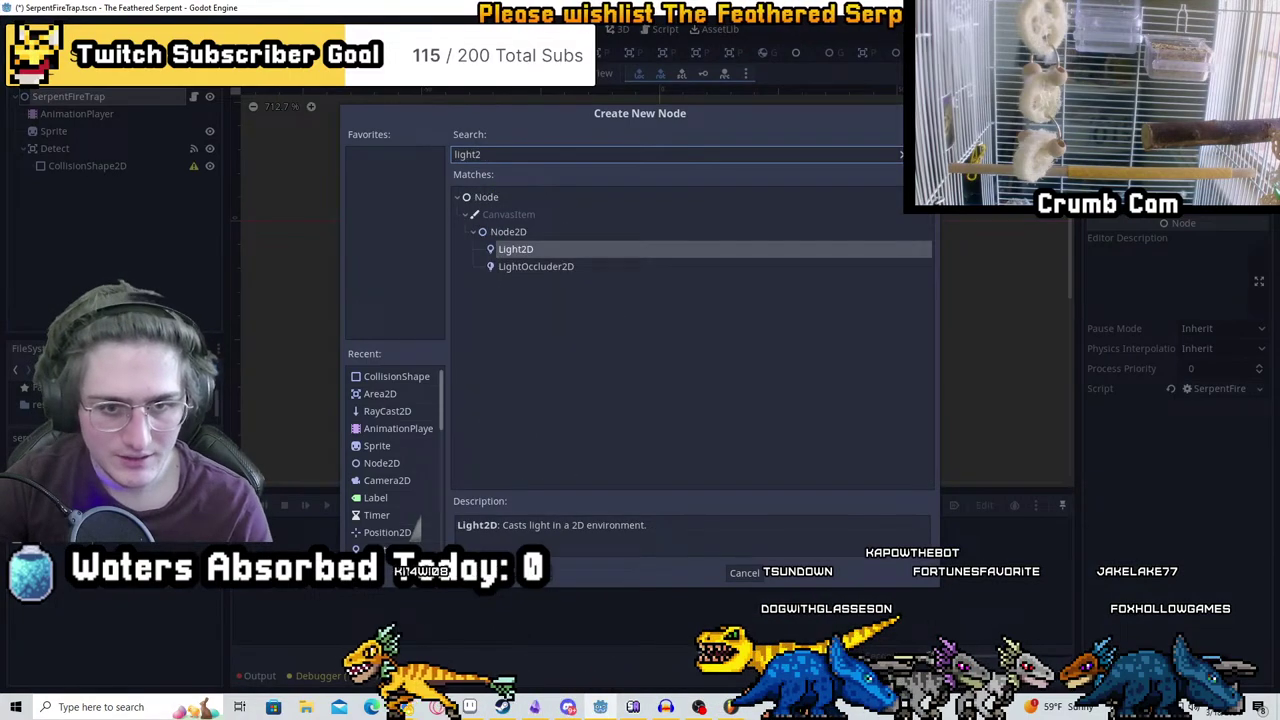
pyautogui.press('Return')
pyautogui.hotkey('ctrl', 'a')
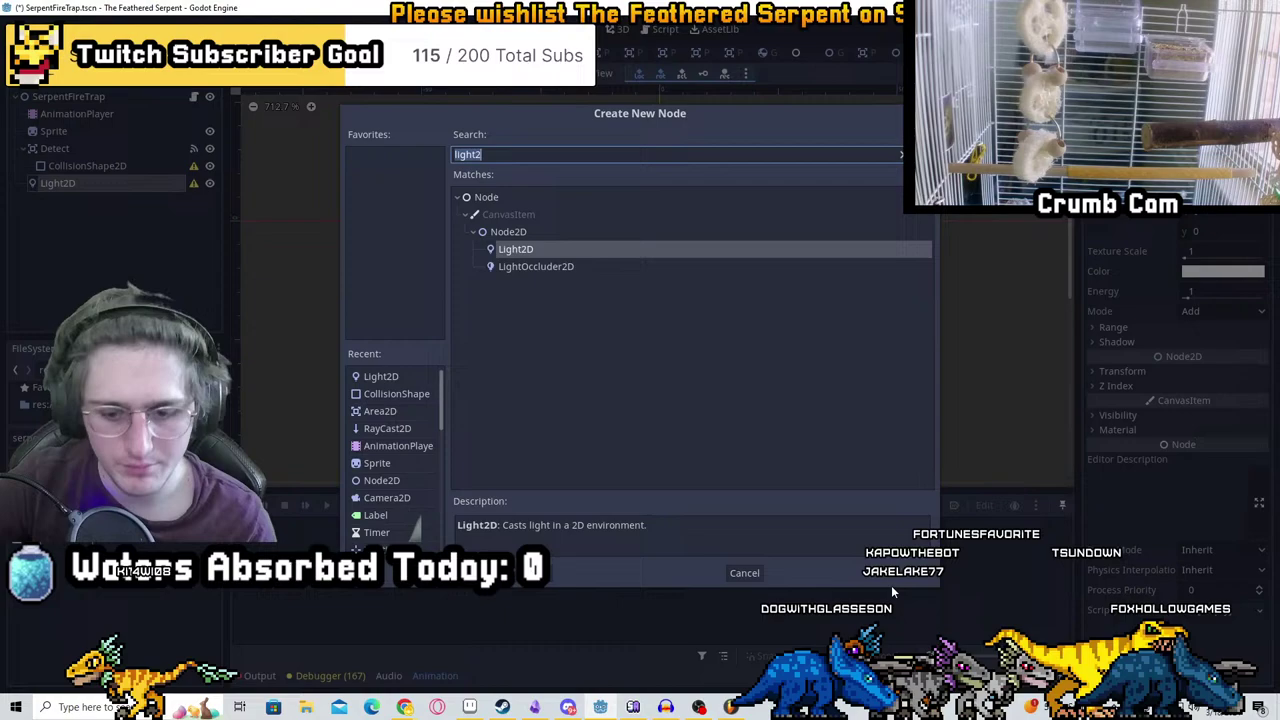
pyautogui.click(750, 572)
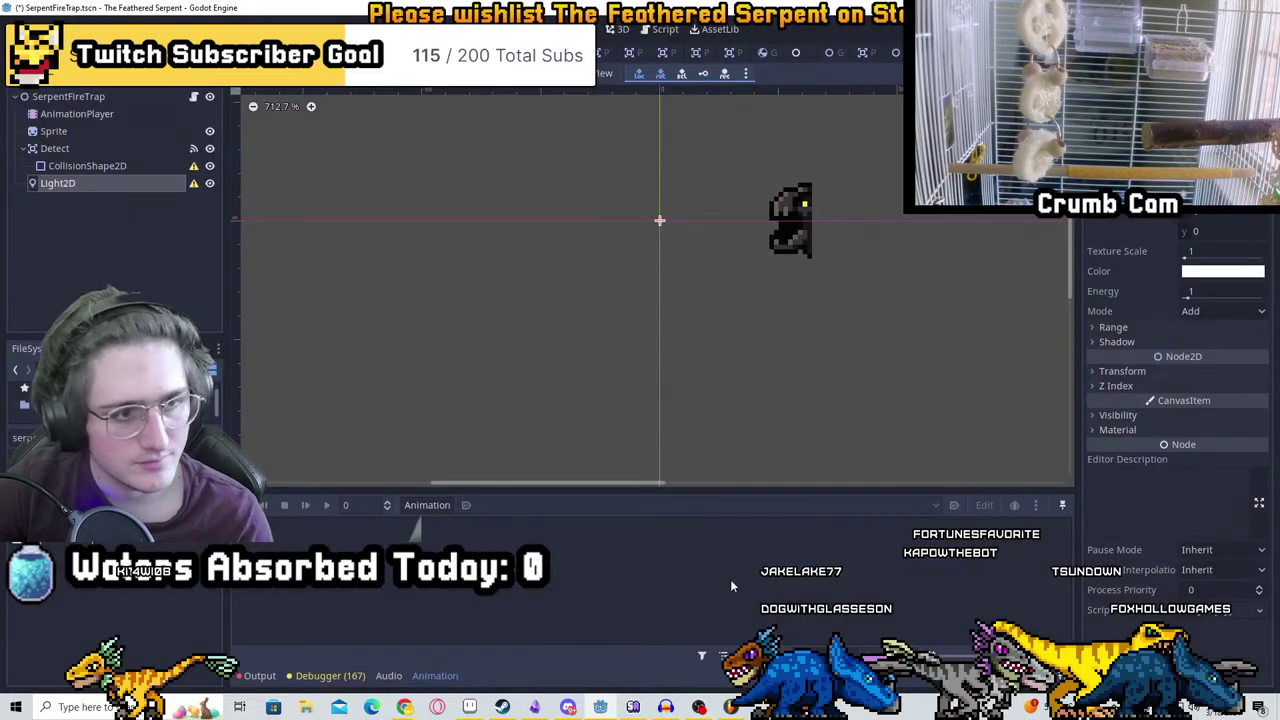
pyautogui.click(85, 166)
pyautogui.scroll(-2, 460, 160)
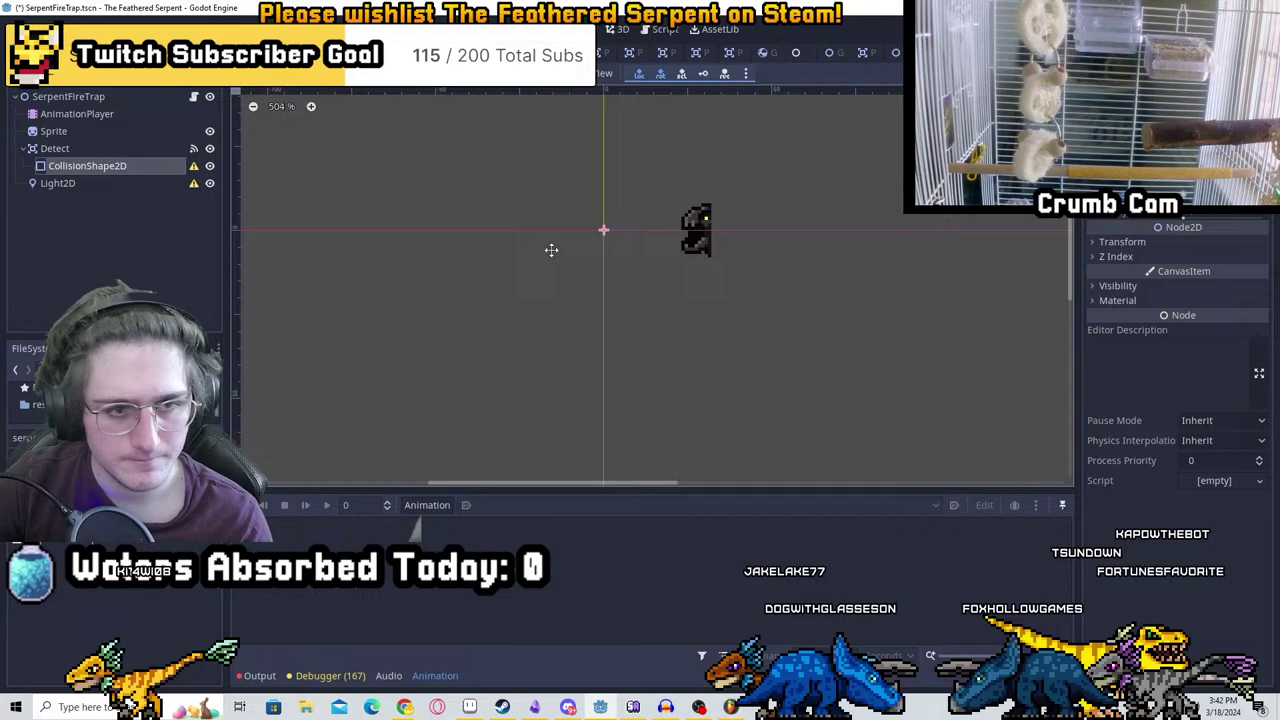
pyautogui.click(58, 132)
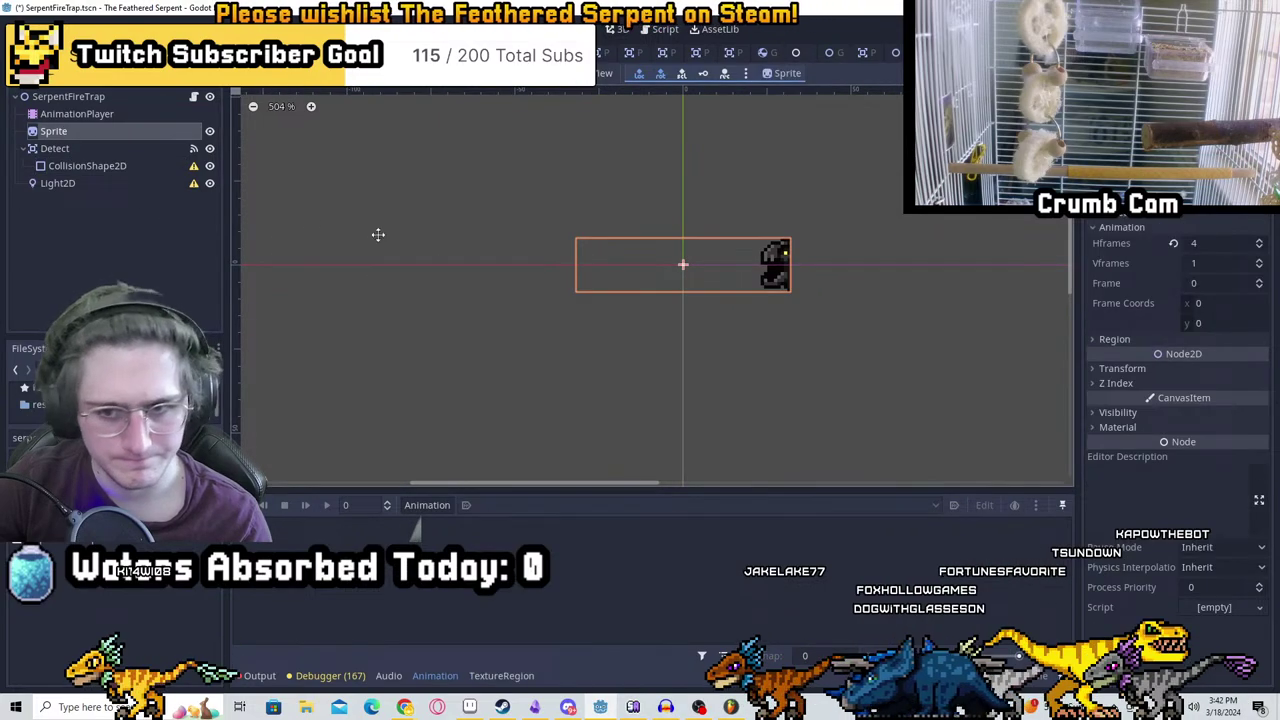
# Create a new animation named Fire in the AnimationPlayer
pyautogui.click(427, 505)
pyautogui.click(430, 443)
pyautogui.write('Fire')
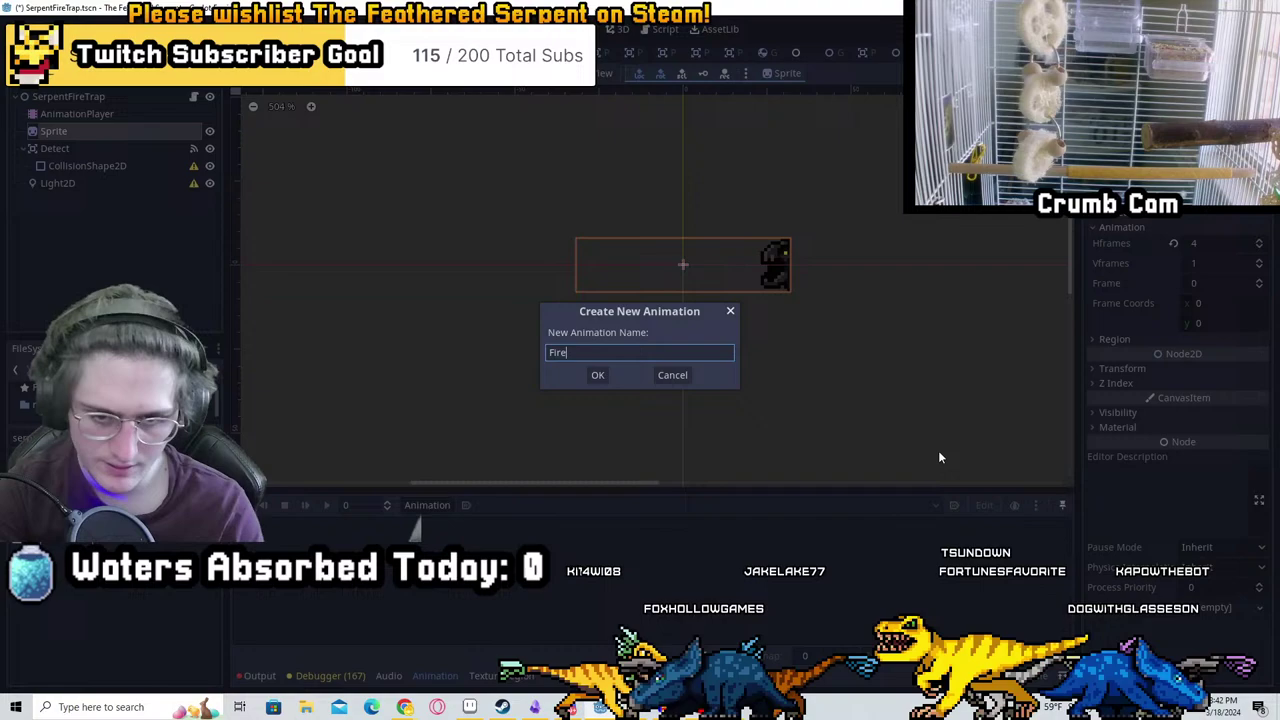
pyautogui.press('Return')
# Create the Sprite frame track and key successive flame frames along the timeline
pyautogui.scroll(4, 748, 309)
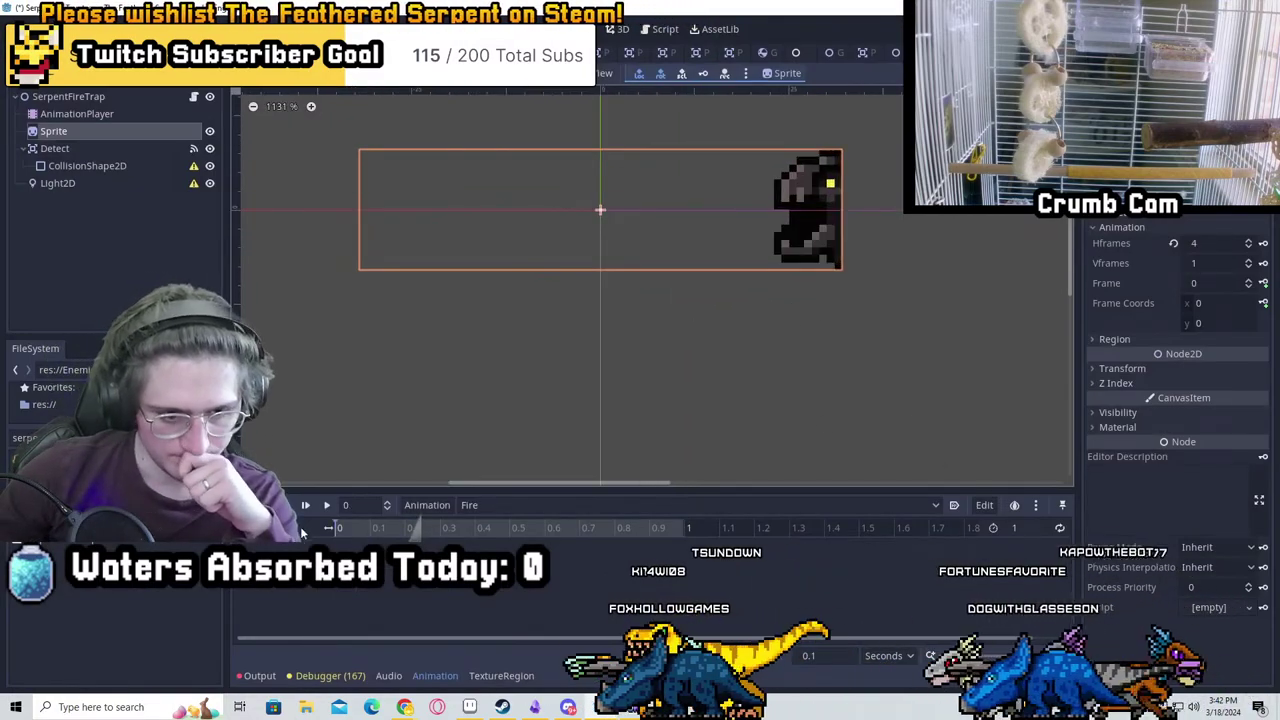
pyautogui.click(1263, 284)
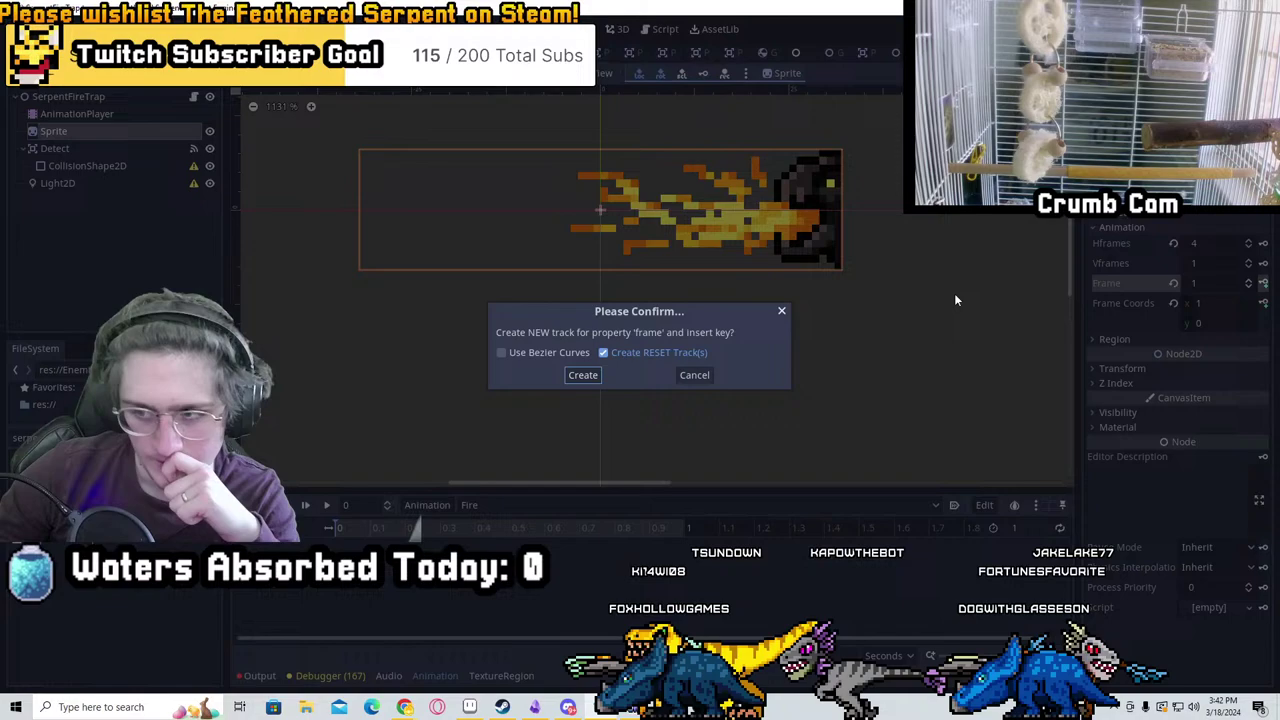
pyautogui.press('Return')
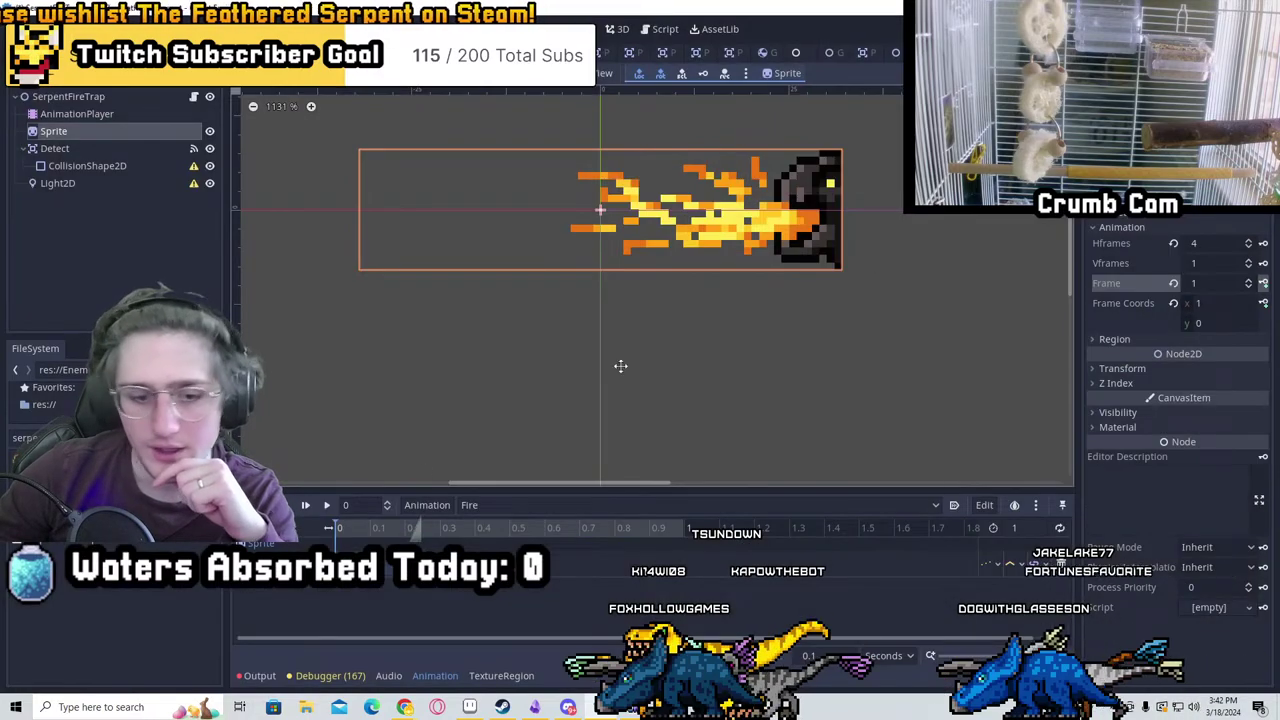
pyautogui.click(406, 527)
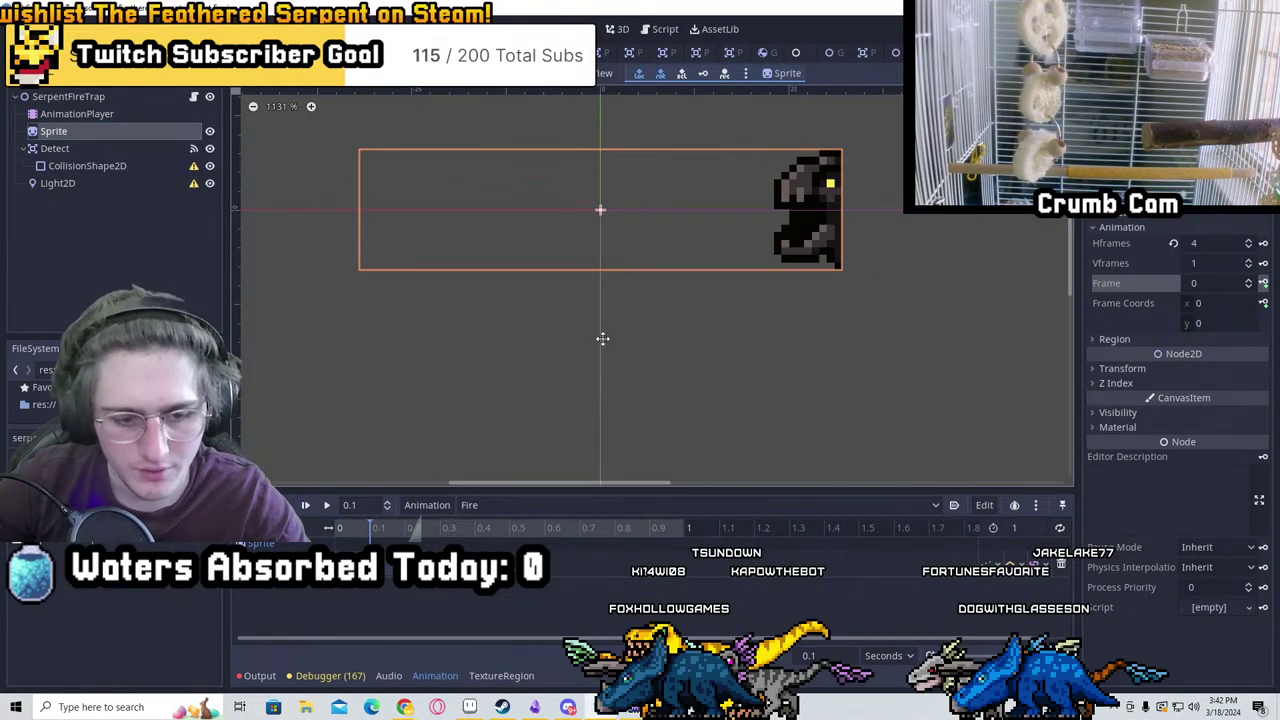
pyautogui.scroll(-1, 602, 338)
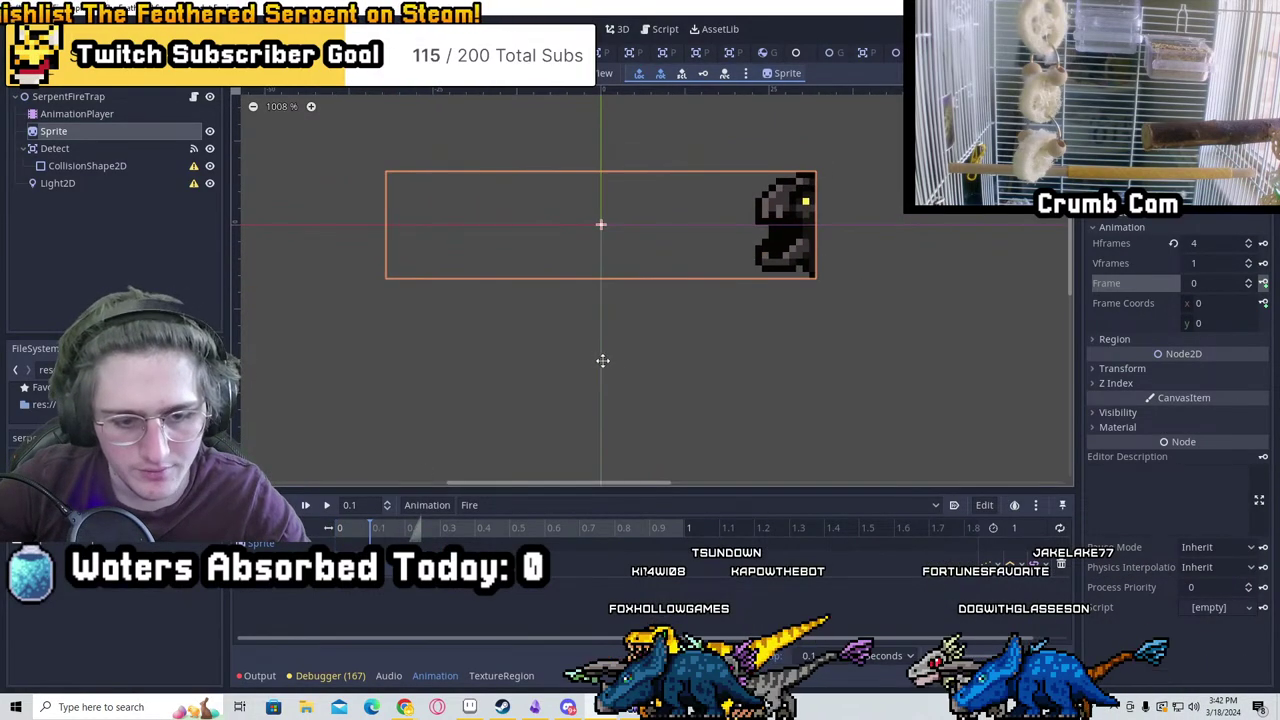
pyautogui.click(1262, 282)
pyautogui.click(1263, 283)
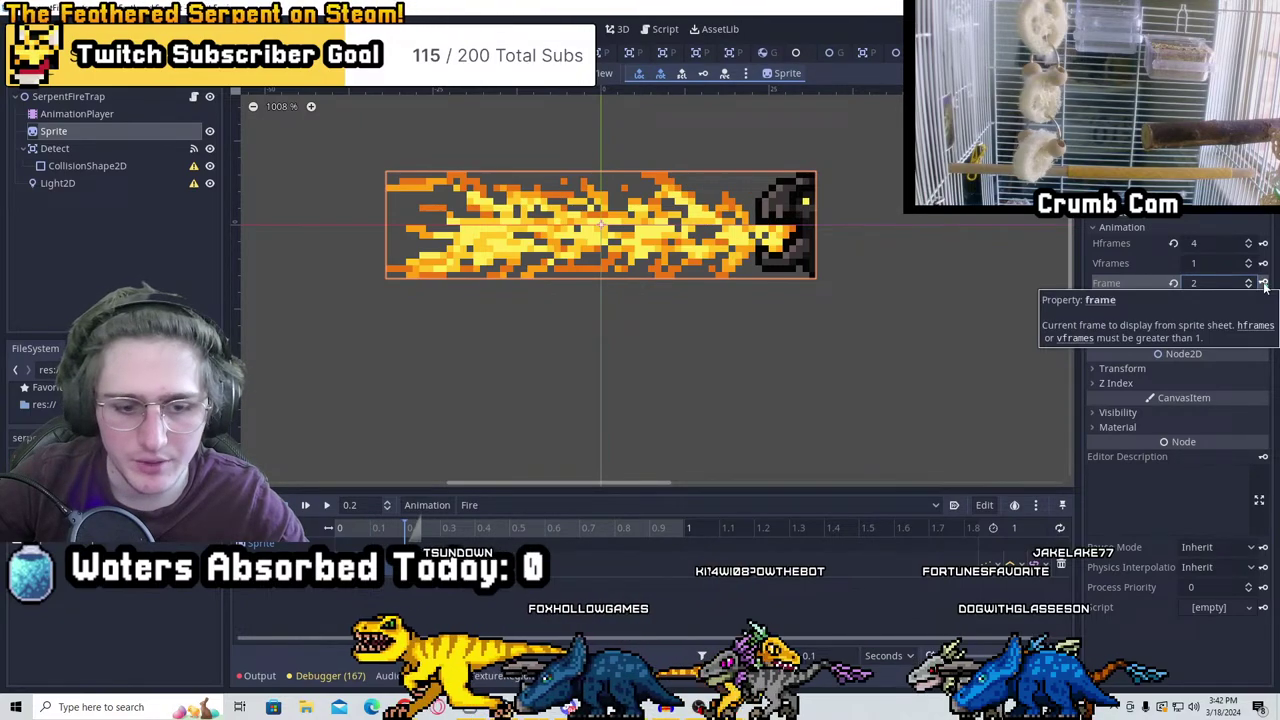
pyautogui.click(1263, 284)
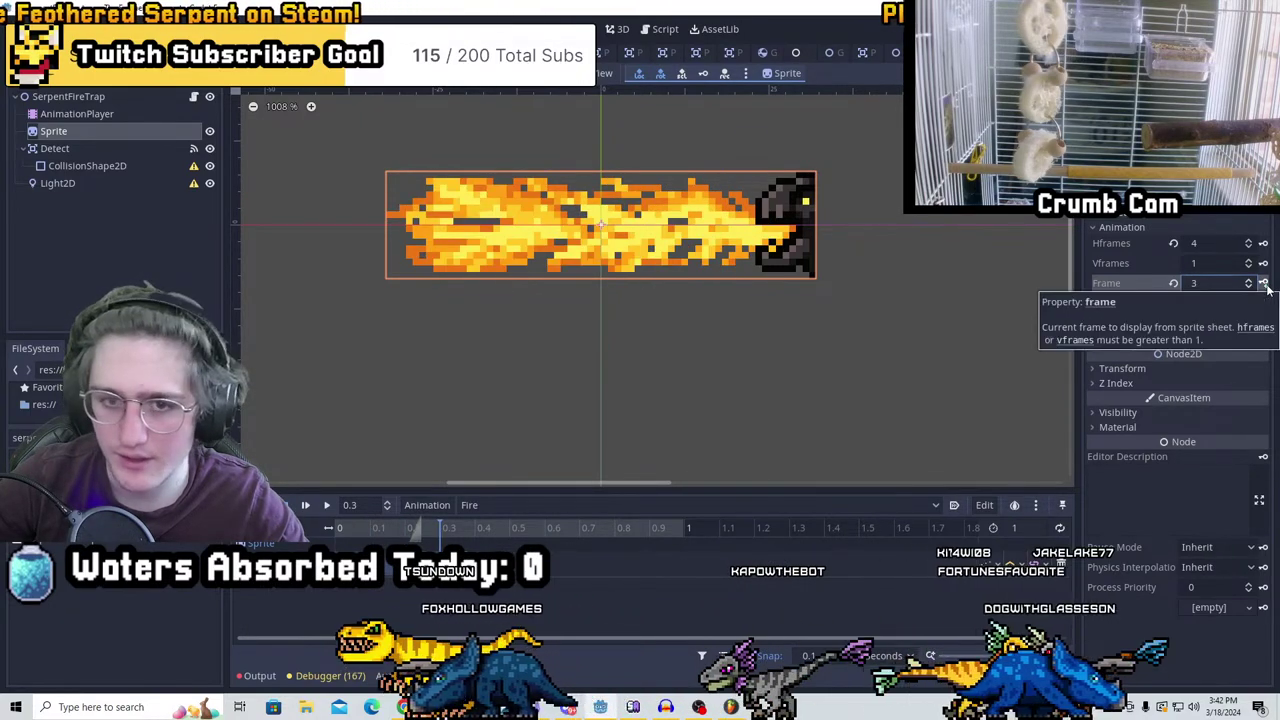
pyautogui.click(1264, 283)
pyautogui.keyDown('ctrl'); pyautogui.scroll(3, 515, 560); pyautogui.keyUp('ctrl')
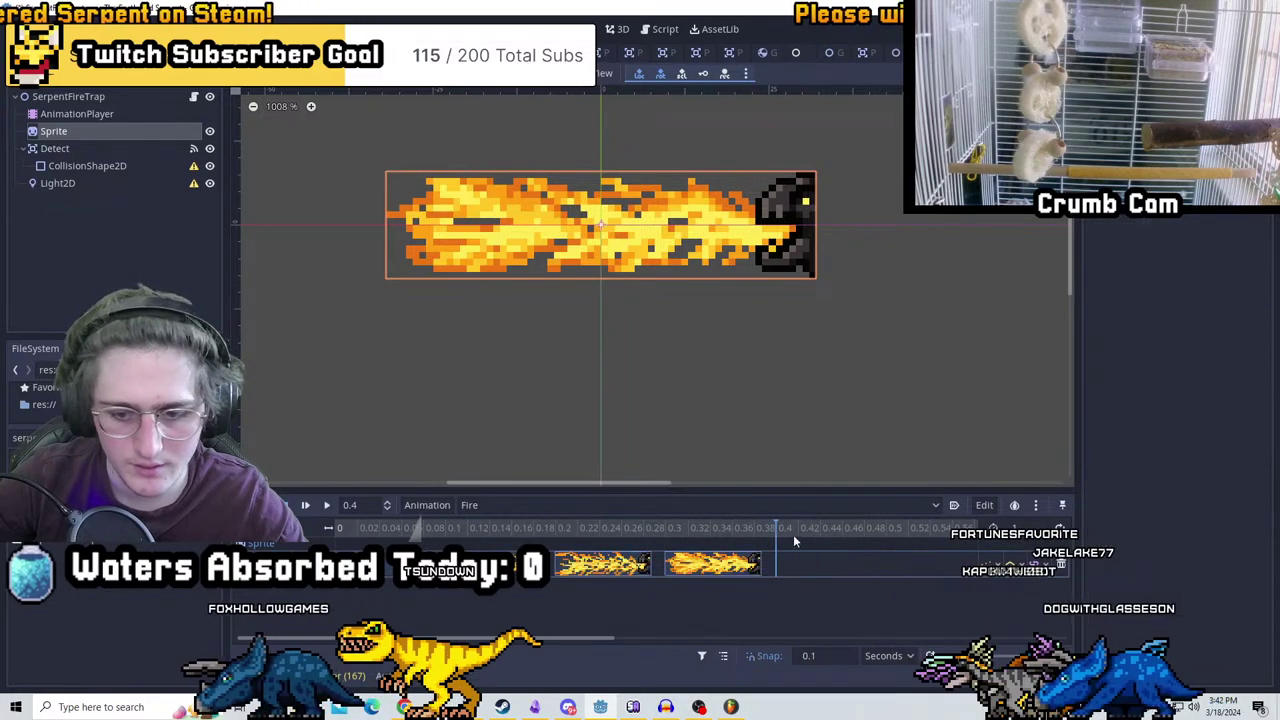
# Duplicate the flame keyframes at 0.4 s, 0.6 s and 0.8 s
pyautogui.click(862, 527)
pyautogui.click(789, 528)
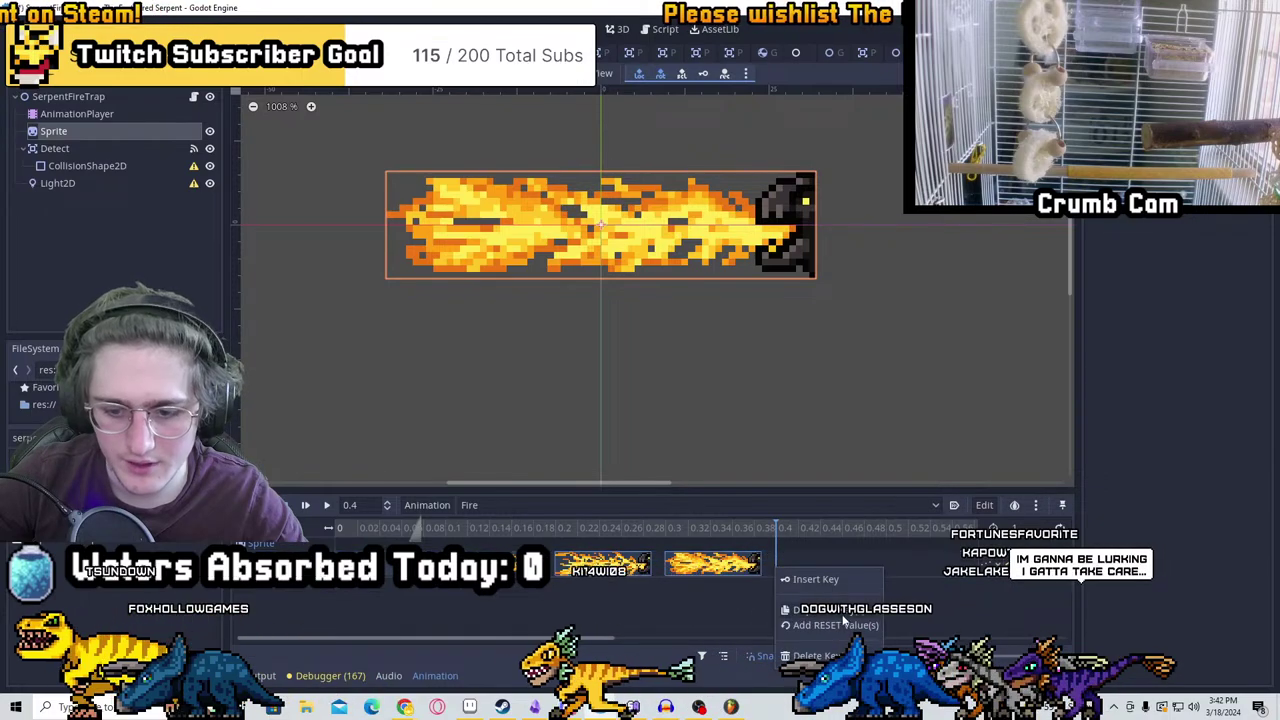
pyautogui.hotkey('ctrl', 'v')
pyautogui.hscroll(3, 706, 640)
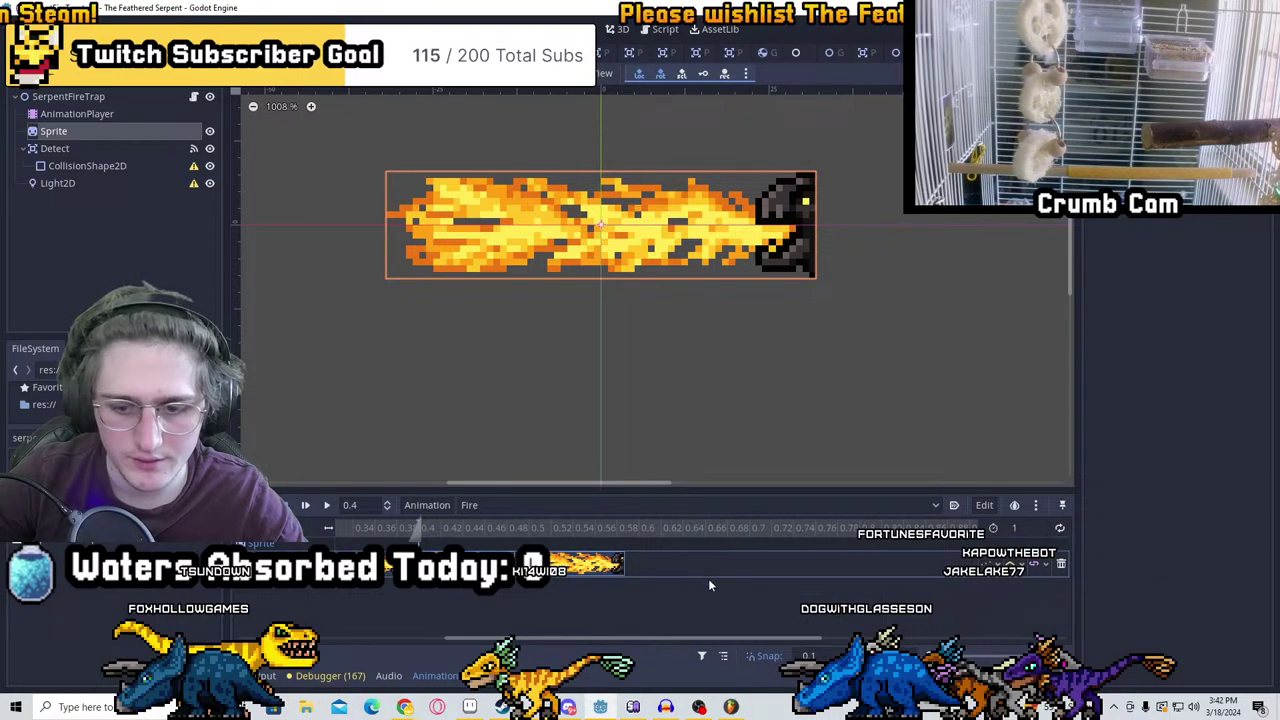
pyautogui.rightClick(637, 567)
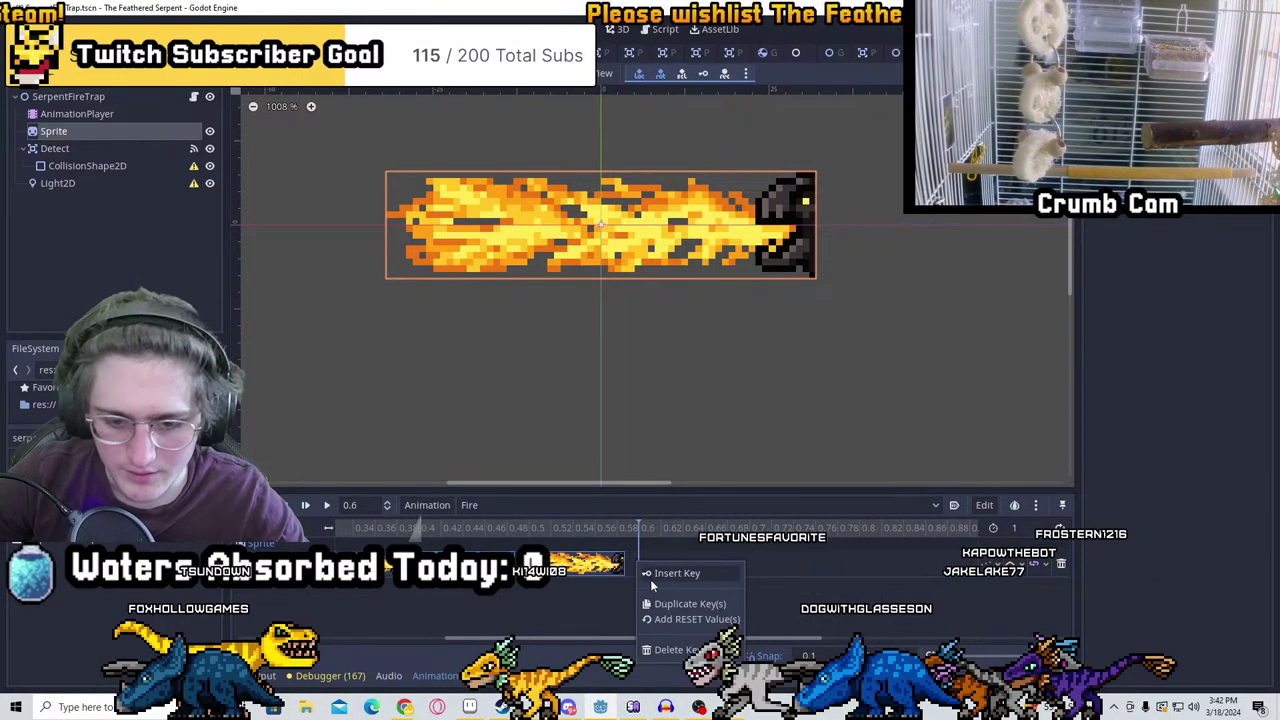
pyautogui.click(676, 630)
pyautogui.hscroll(2, 742, 640)
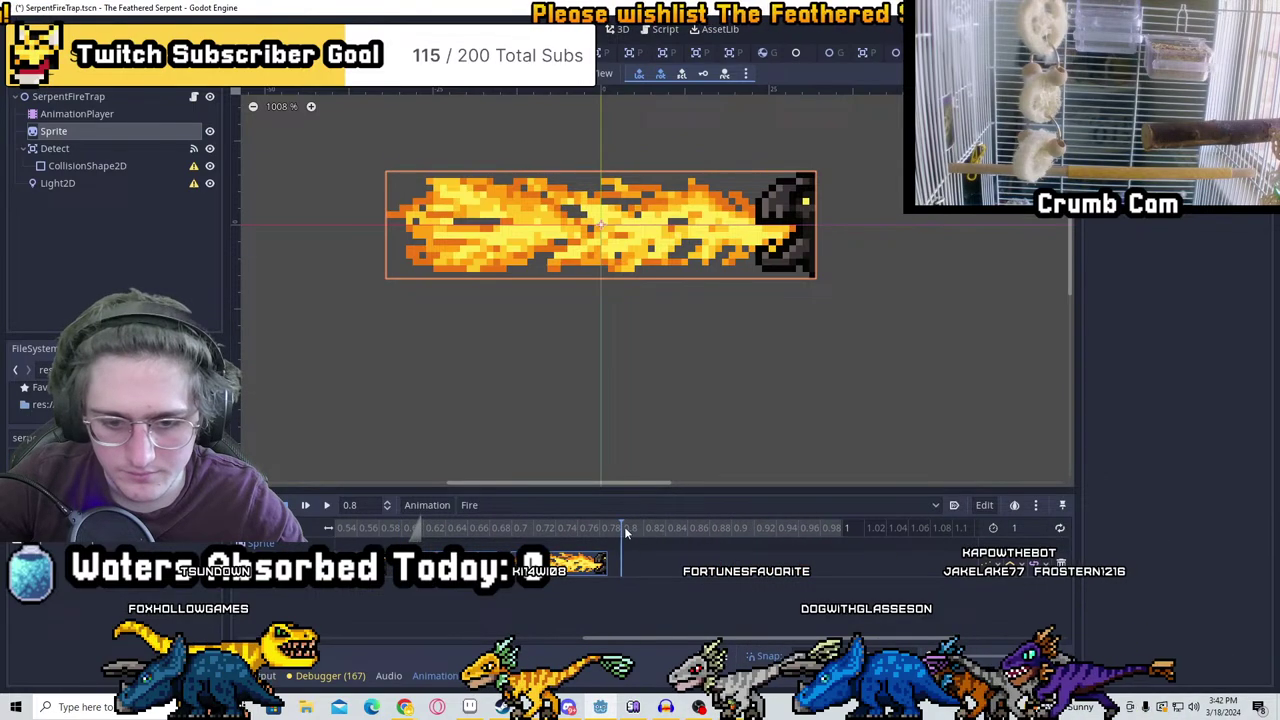
pyautogui.rightClick(622, 567)
pyautogui.click(670, 603)
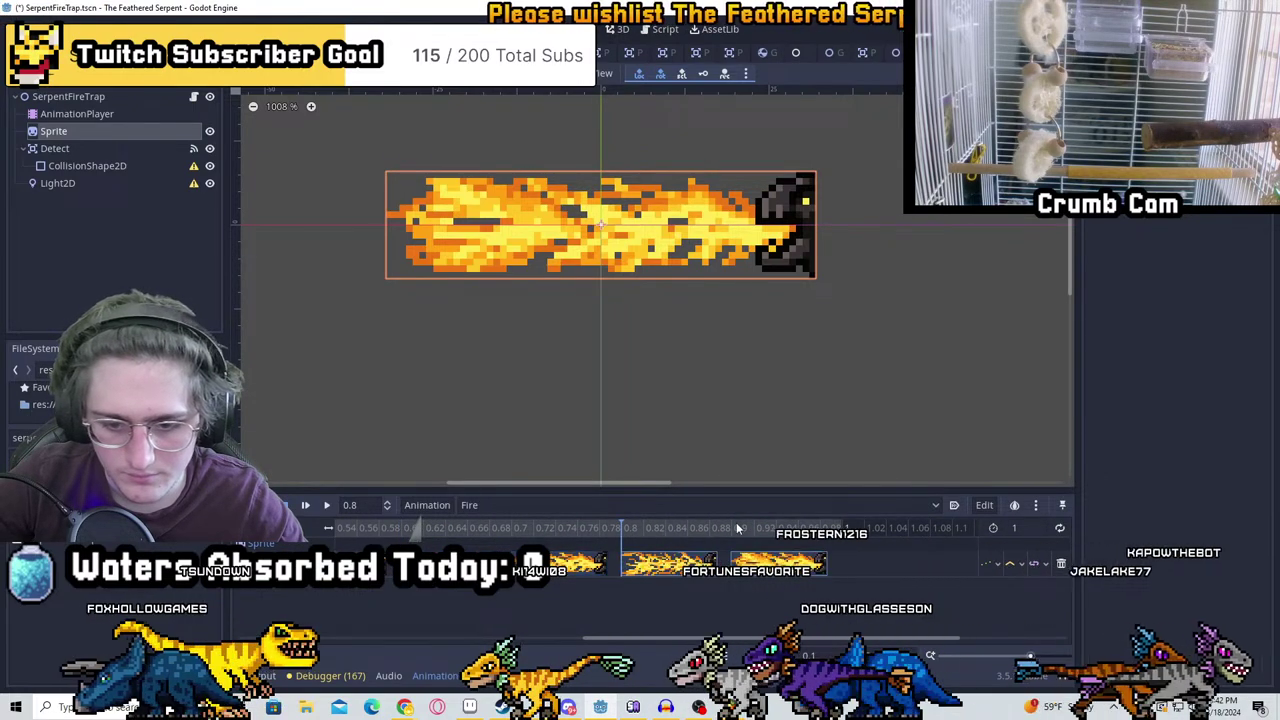
# Set the Fire animation length to 2 seconds
pyautogui.click(758, 529)
pyautogui.click(845, 529)
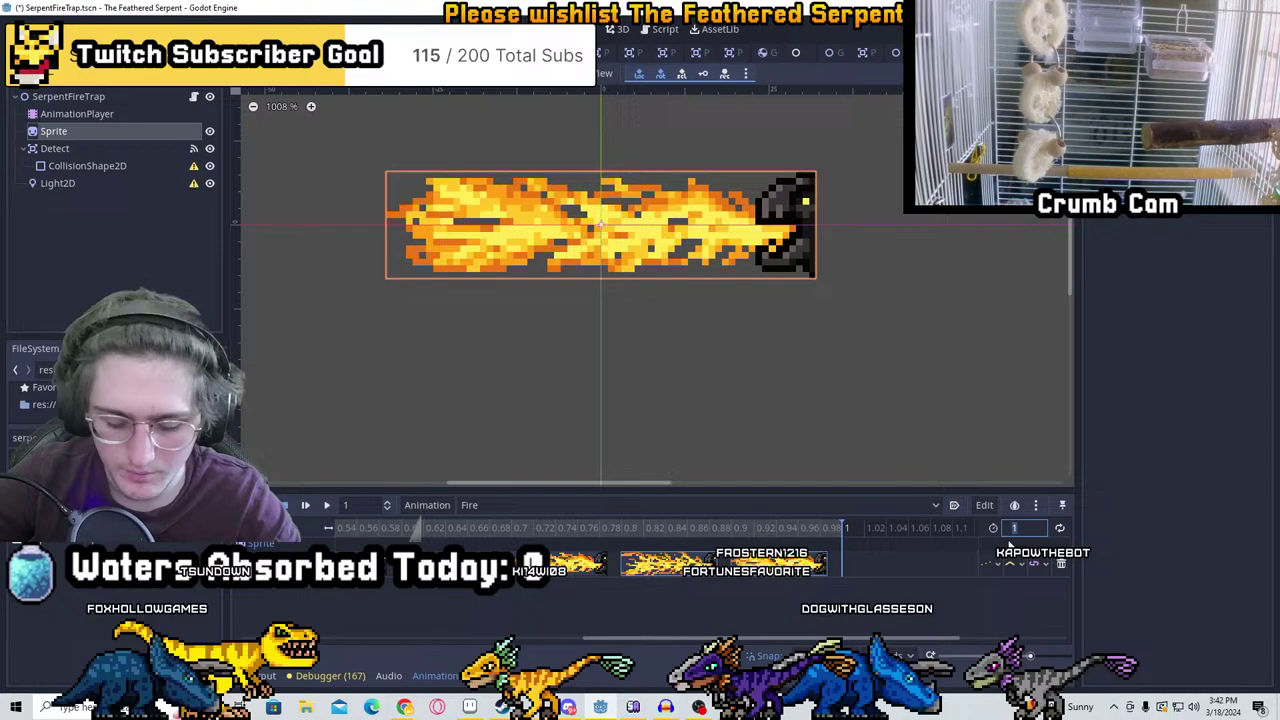
pyautogui.click(1014, 528)
pyautogui.write('2')
pyautogui.press('Return')
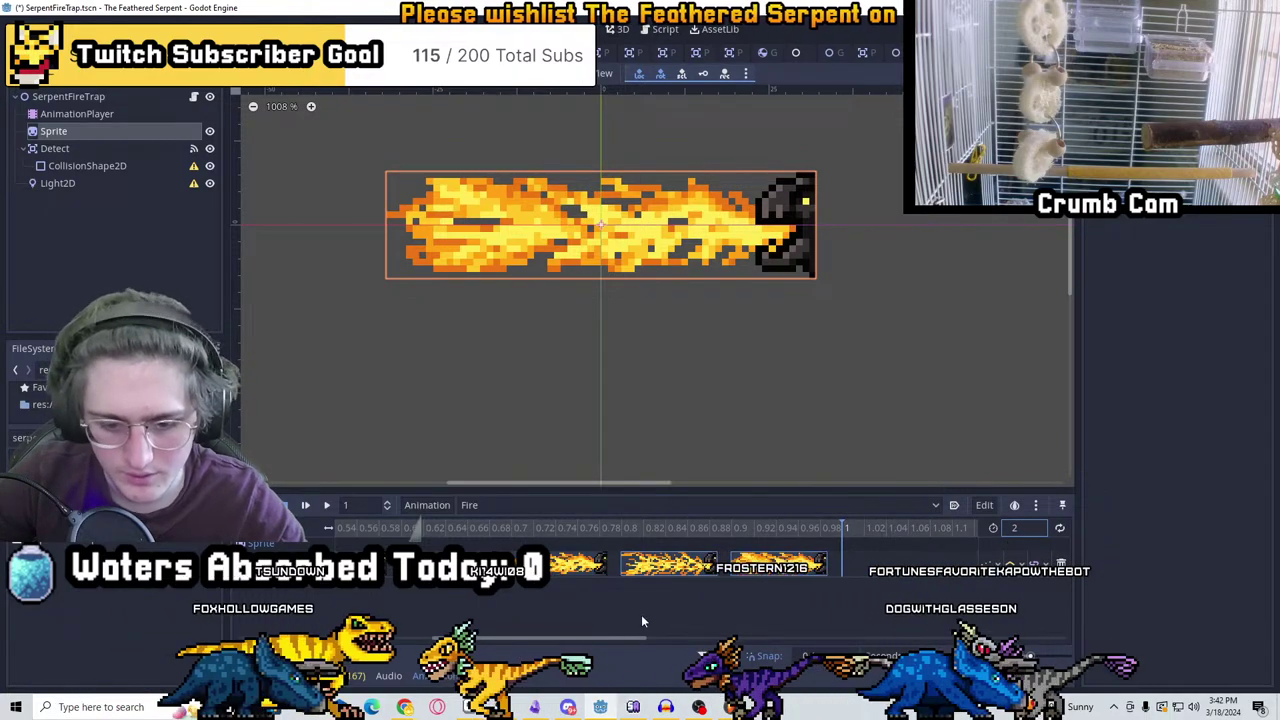
# Duplicate the flame keyframes at 1 s and lengthen the animation to 3 seconds
pyautogui.hscroll(2, 525, 590)
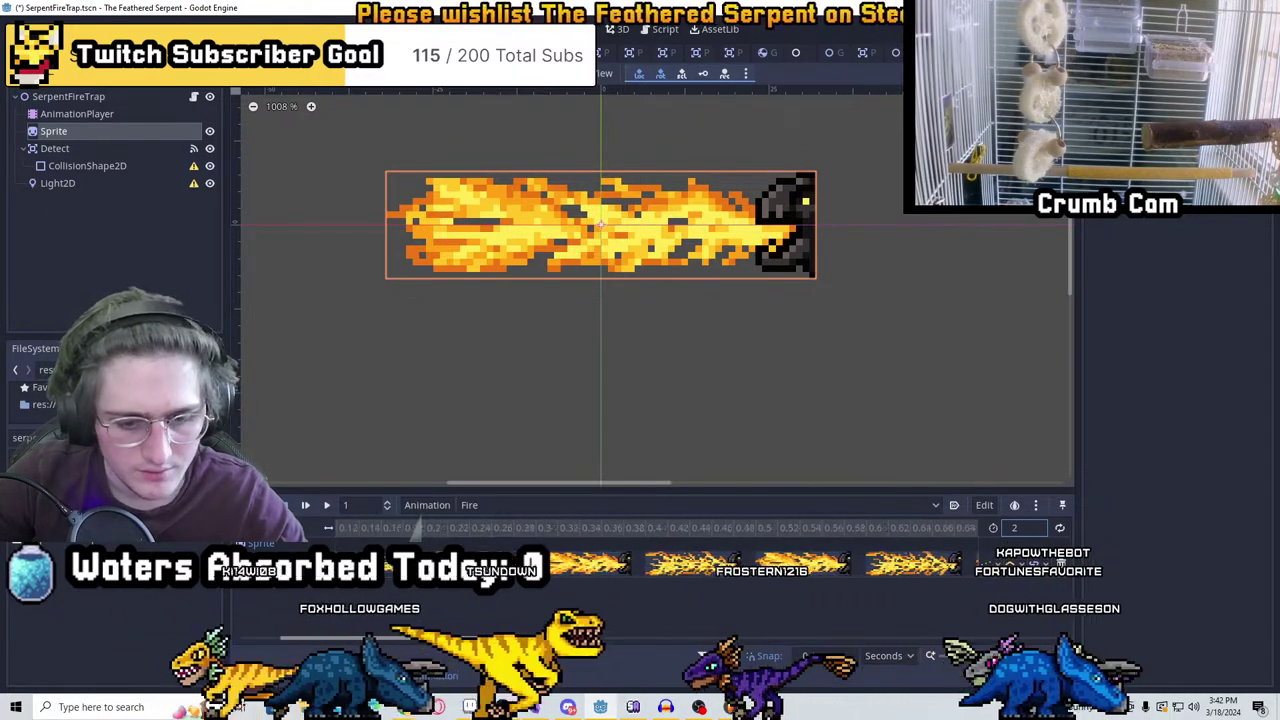
pyautogui.hscroll(6, 518, 638)
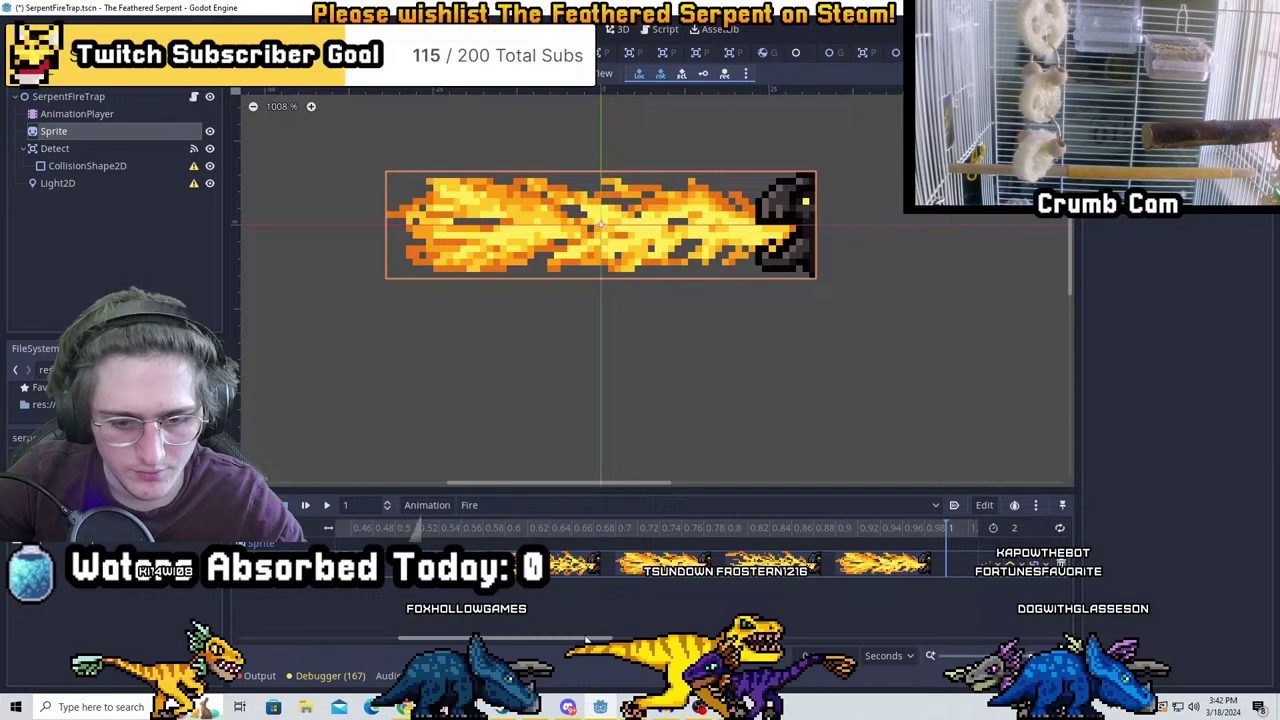
pyautogui.hscroll(4, 600, 638)
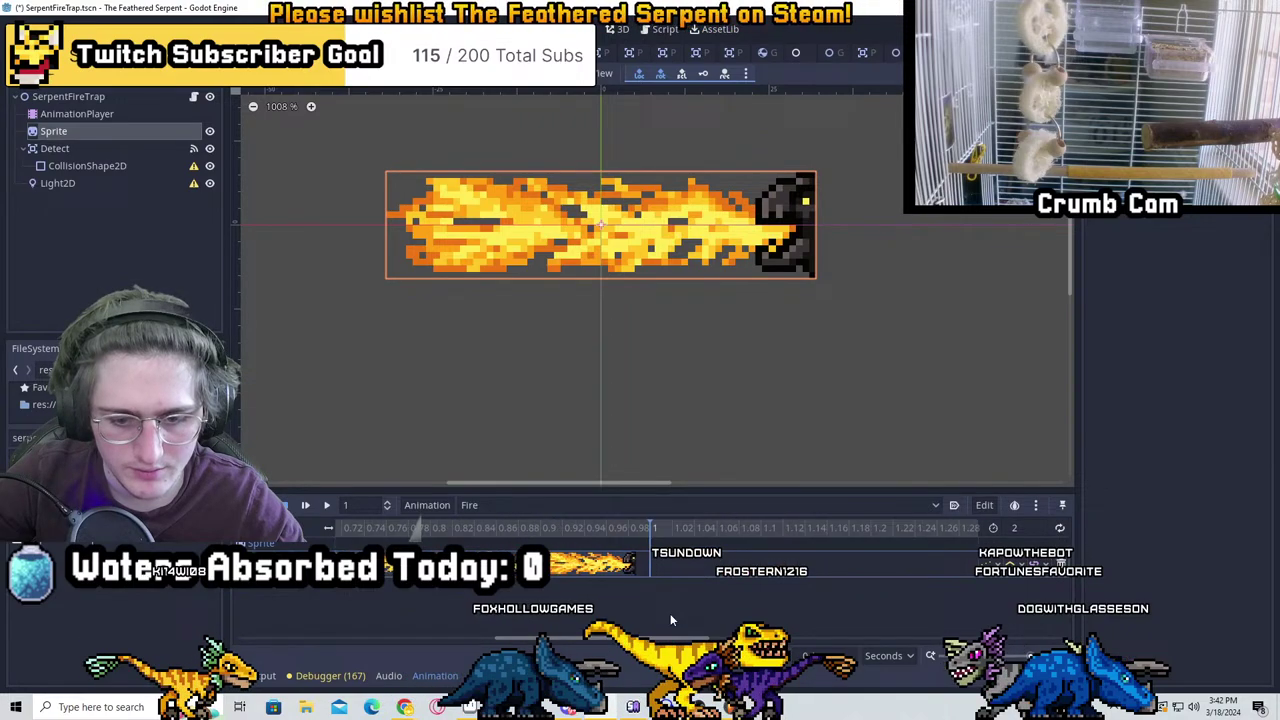
pyautogui.rightClick(652, 566)
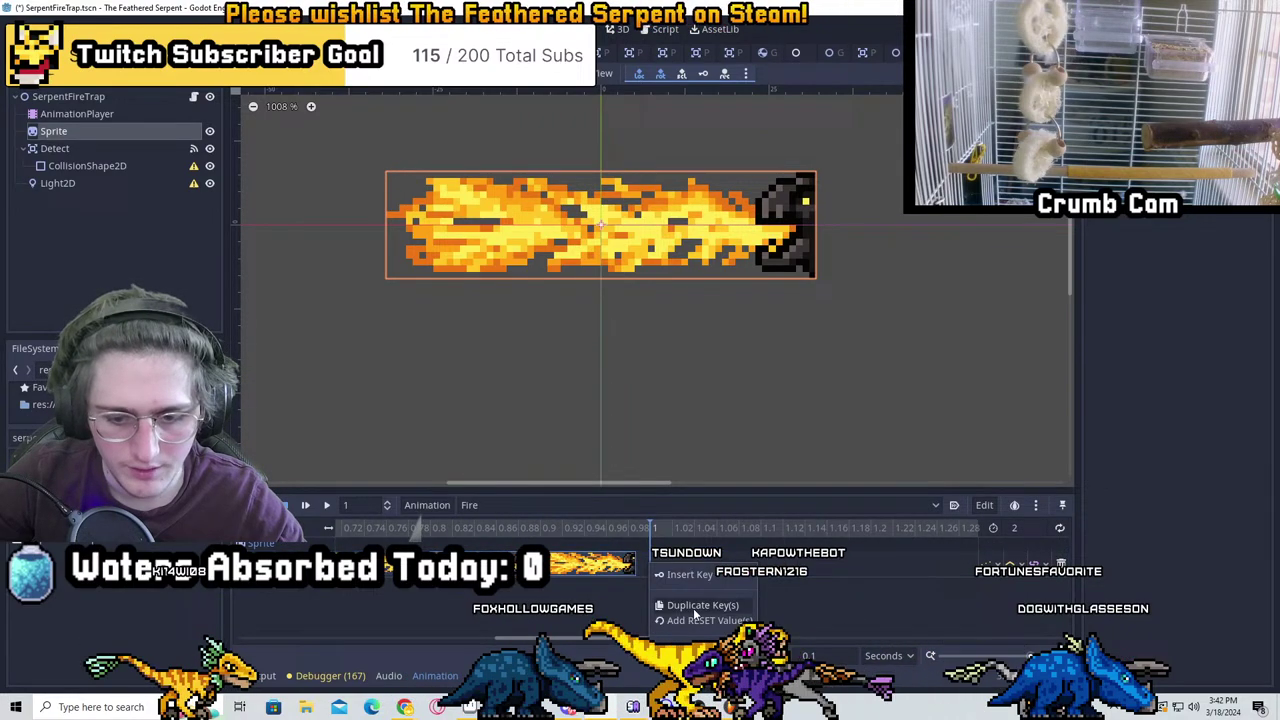
pyautogui.click(693, 608)
pyautogui.rightClick(757, 566)
pyautogui.click(798, 608)
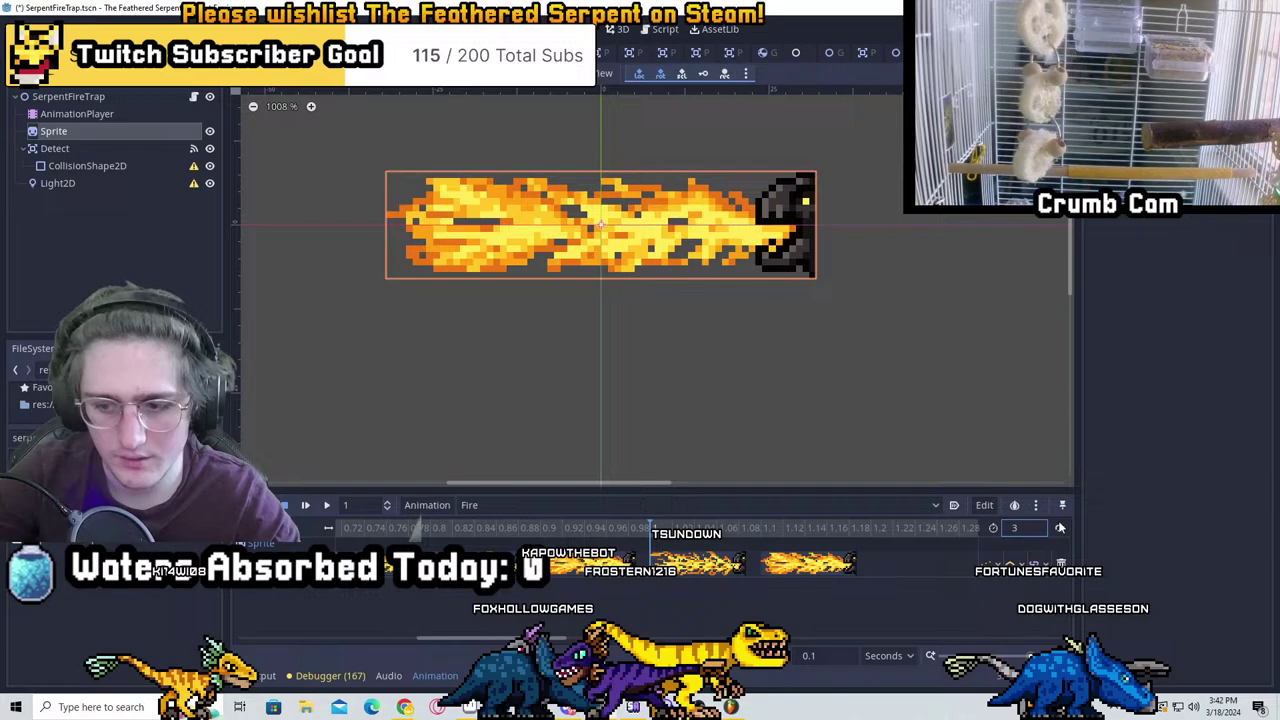
# Duplicate the flame keyframes again at 1.2 s
pyautogui.keyDown('ctrl'); pyautogui.scroll(-2, 752, 545); pyautogui.keyUp('ctrl')
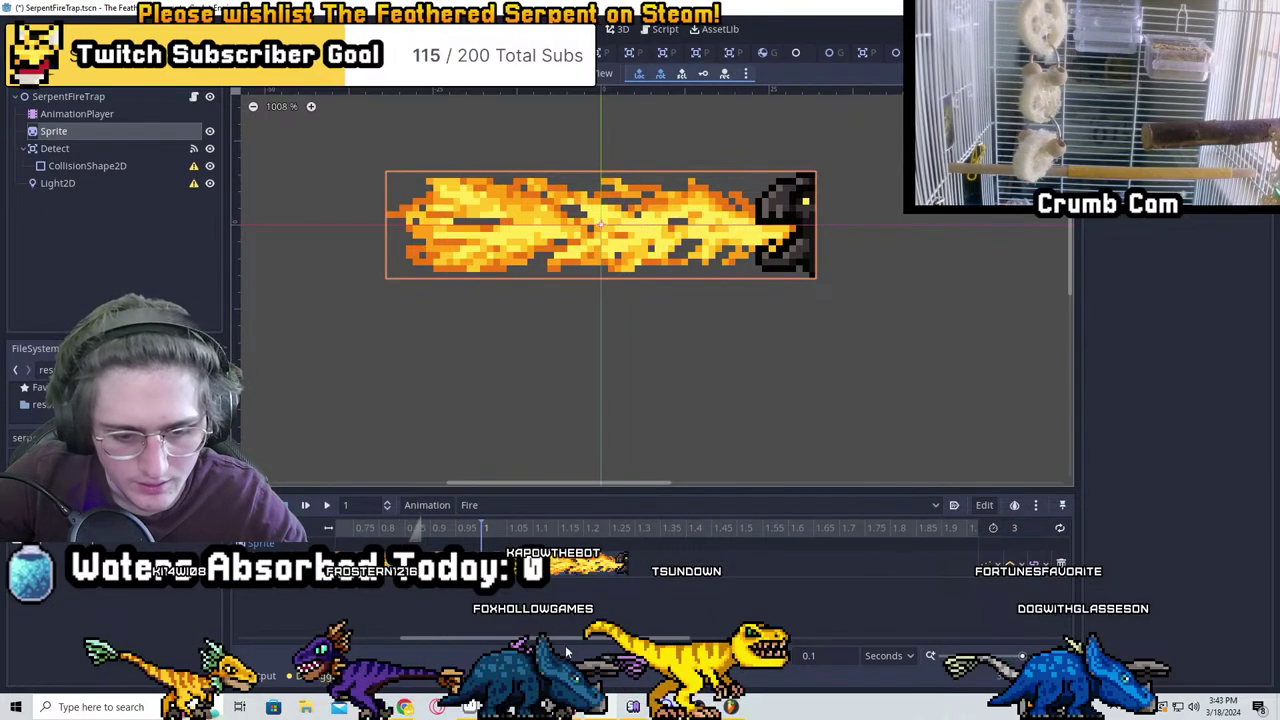
pyautogui.hscroll(-3, 806, 552)
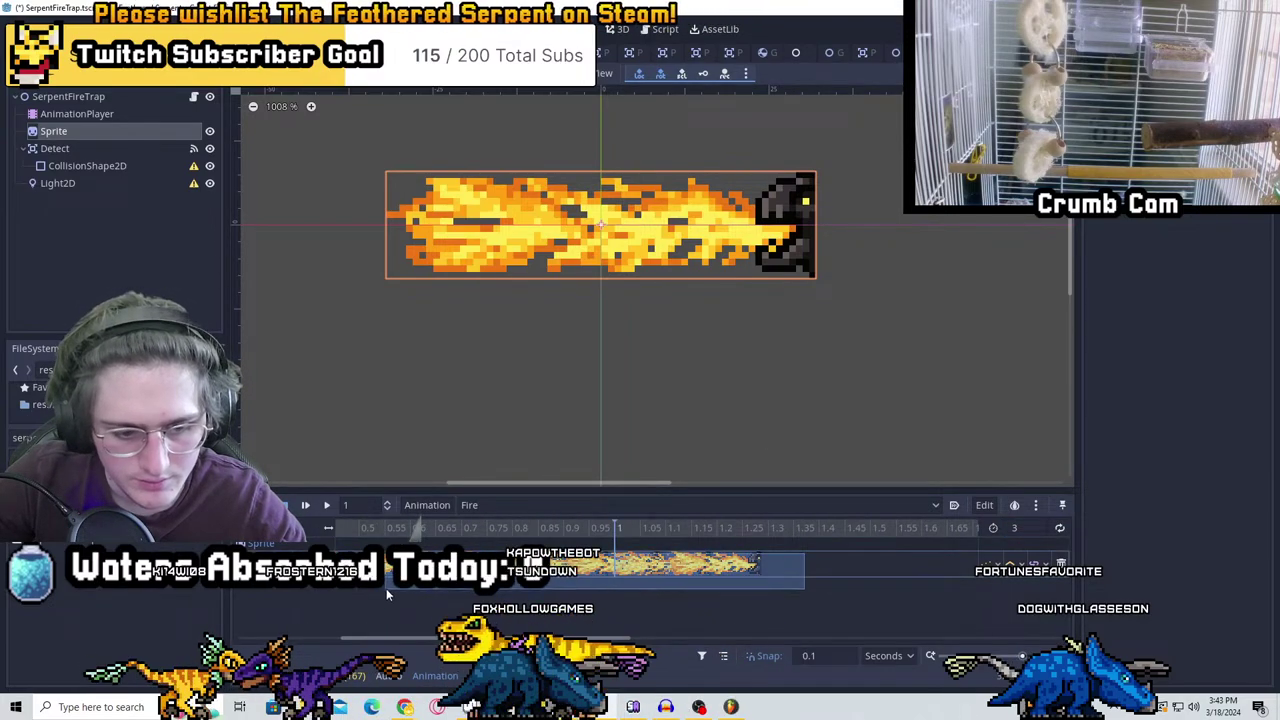
pyautogui.hscroll(-5, 599, 572)
pyautogui.keyDown('ctrl'); pyautogui.scroll(2, 599, 572); pyautogui.keyUp('ctrl')
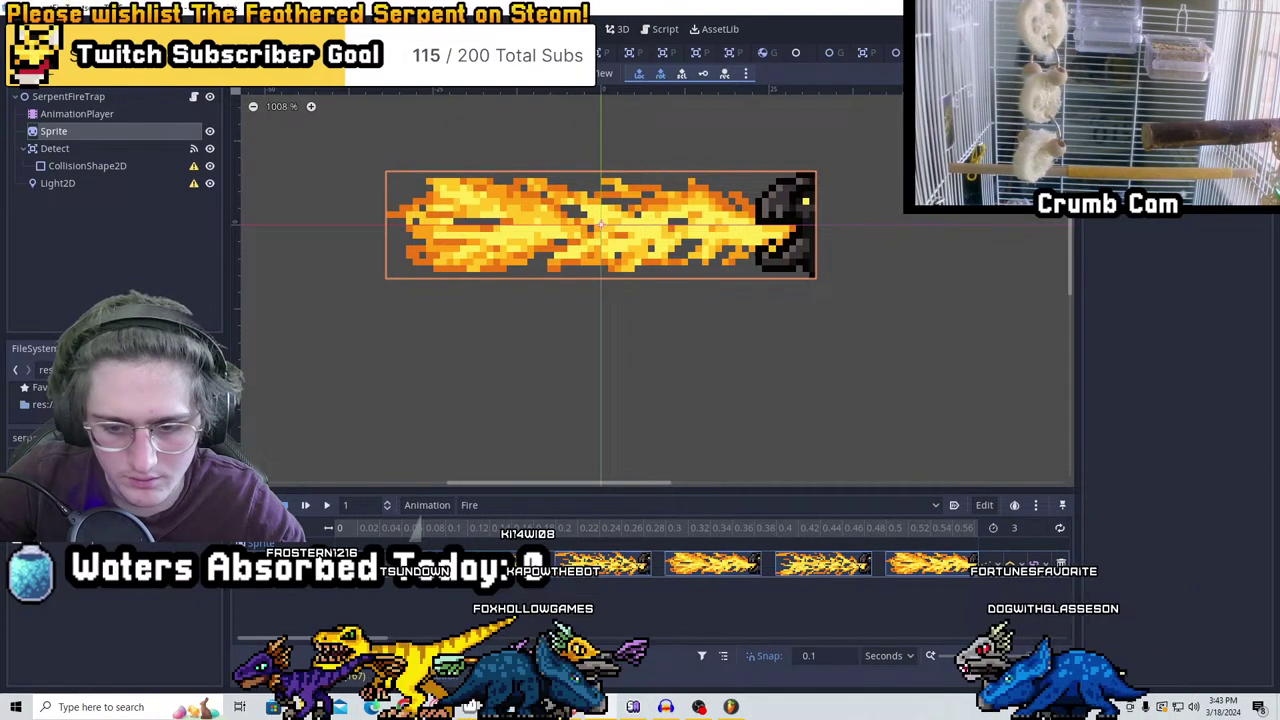
pyautogui.hscroll(5, 667, 560)
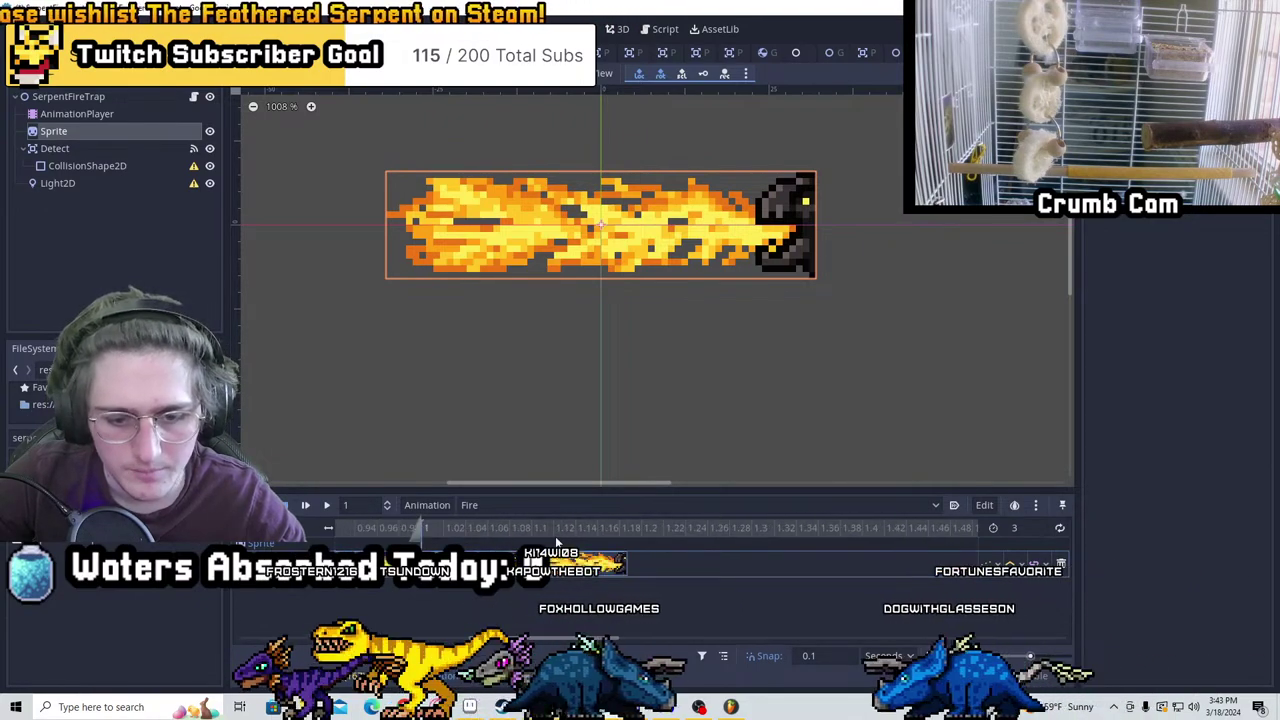
pyautogui.click(667, 528)
pyautogui.rightClick(643, 568)
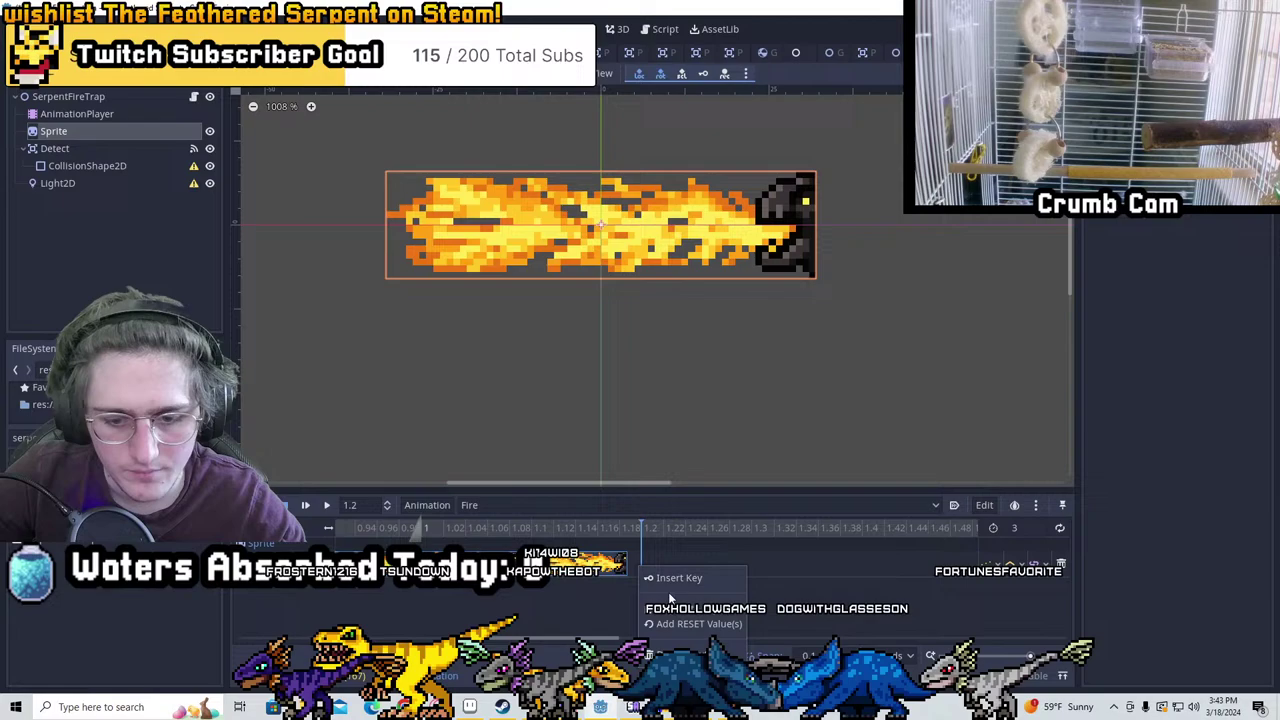
pyautogui.click(680, 609)
# Position the playhead at 2.2 s on the Fire timeline
pyautogui.keyDown('ctrl'); pyautogui.scroll(-3, 700, 560); pyautogui.keyUp('ctrl')
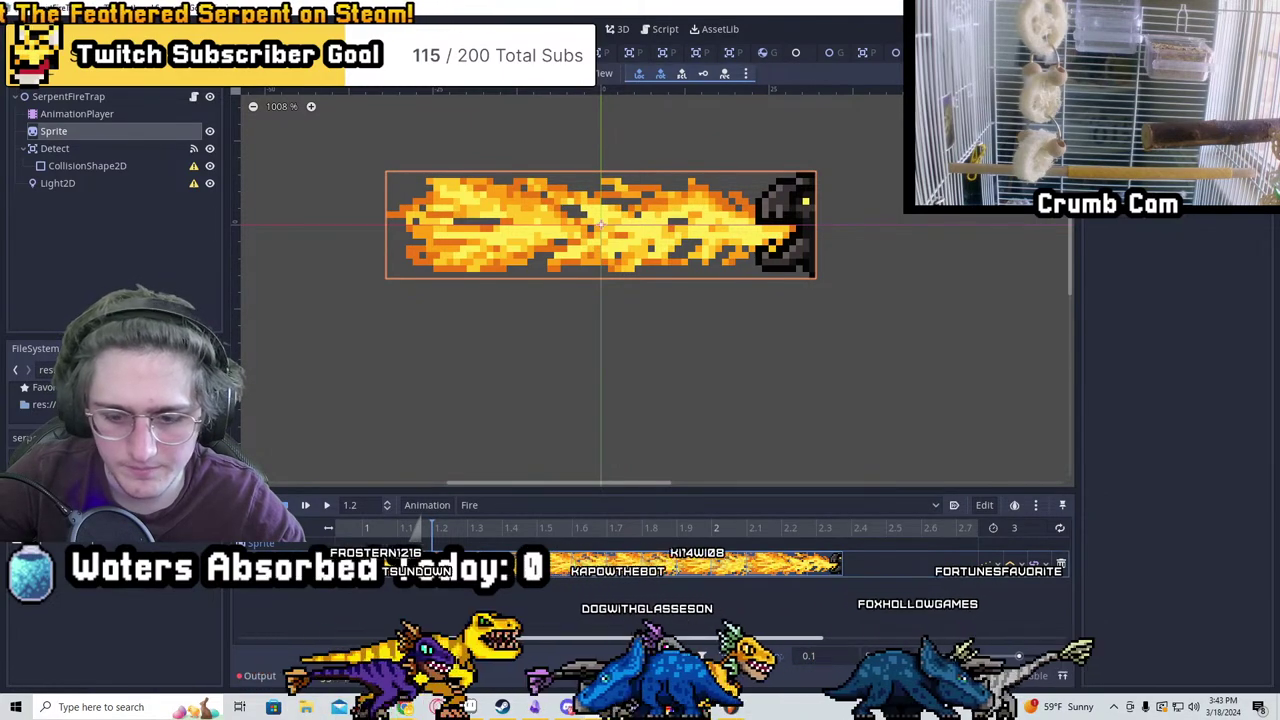
pyautogui.hscroll(3, 696, 546)
pyautogui.keyDown('ctrl'); pyautogui.scroll(2, 696, 546); pyautogui.keyUp('ctrl')
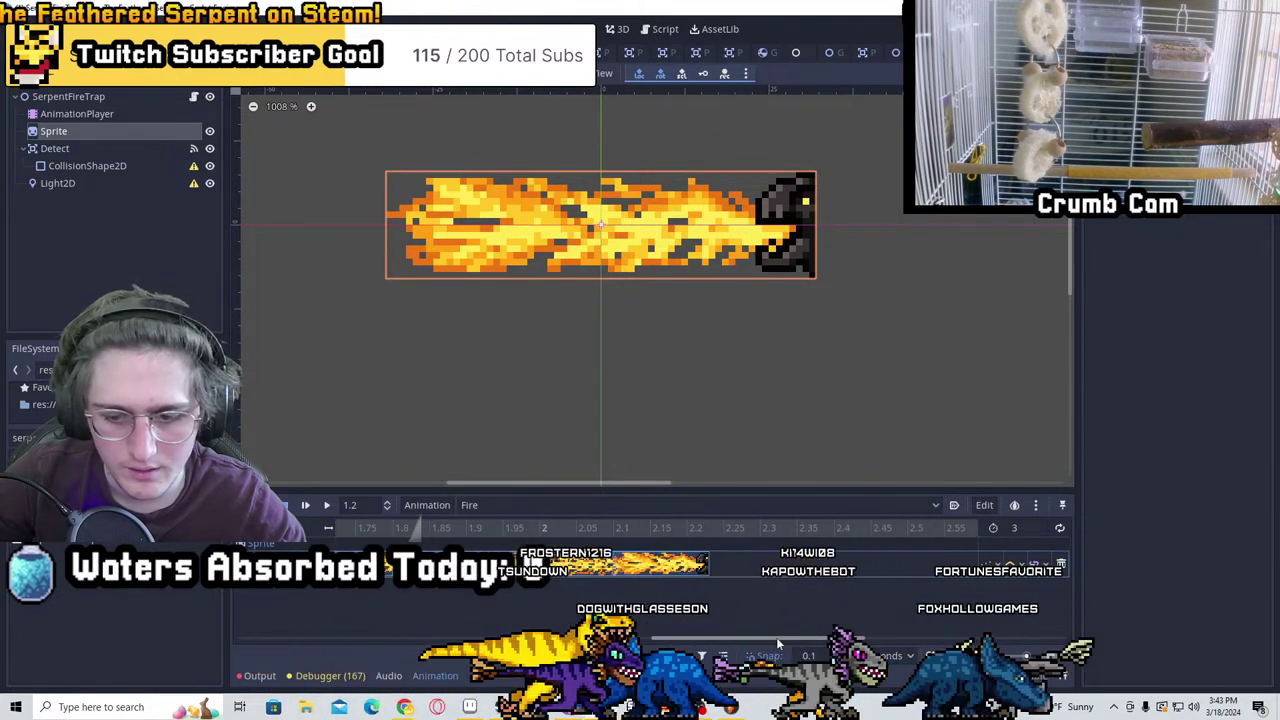
pyautogui.click(678, 527)
pyautogui.keyDown('ctrl'); pyautogui.scroll(2, 720, 528); pyautogui.keyUp('ctrl')
pyautogui.click(627, 527)
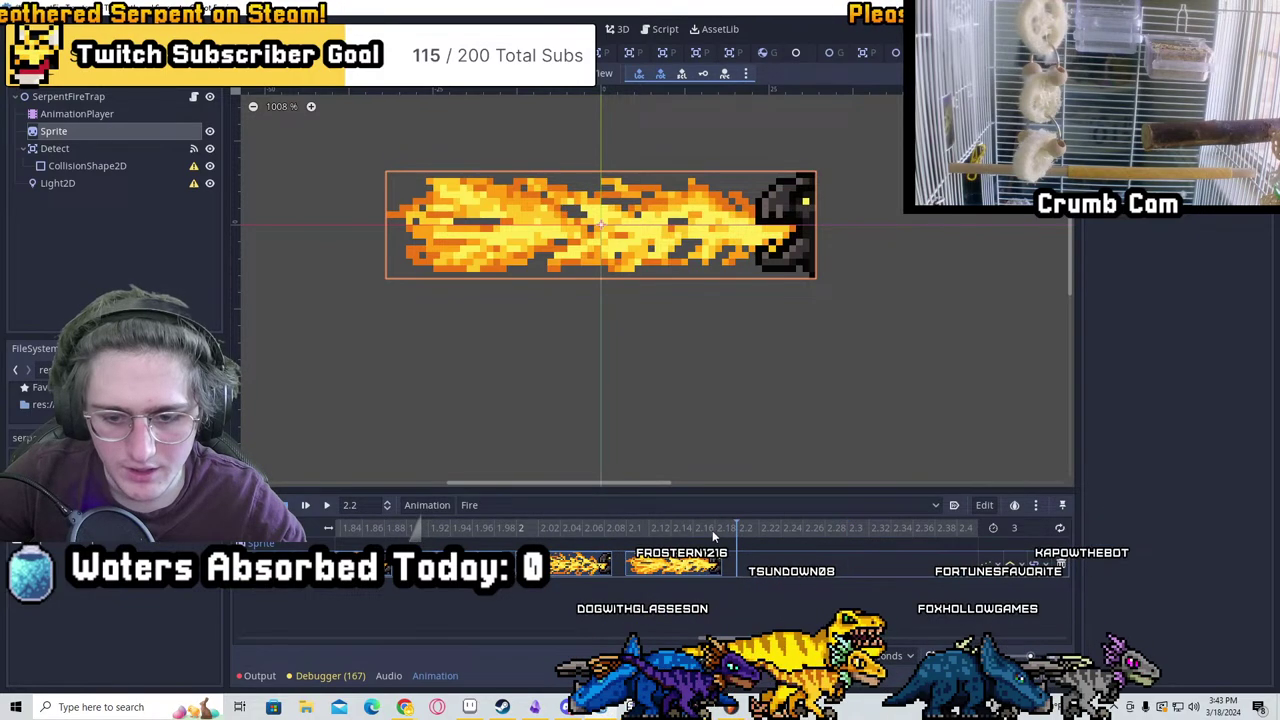
pyautogui.click(737, 527)
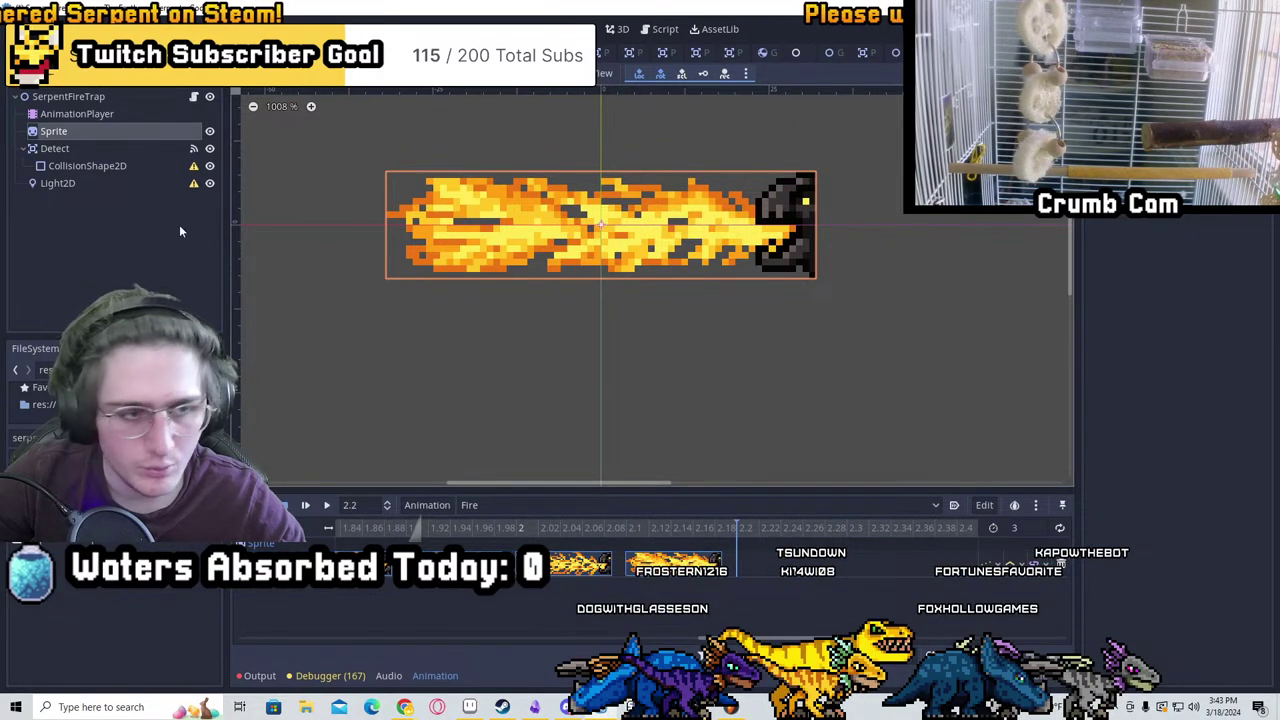
# Key Sprite frame 2 at 2.3 s and frame 1 at 2.4 s
pyautogui.click(112, 134)
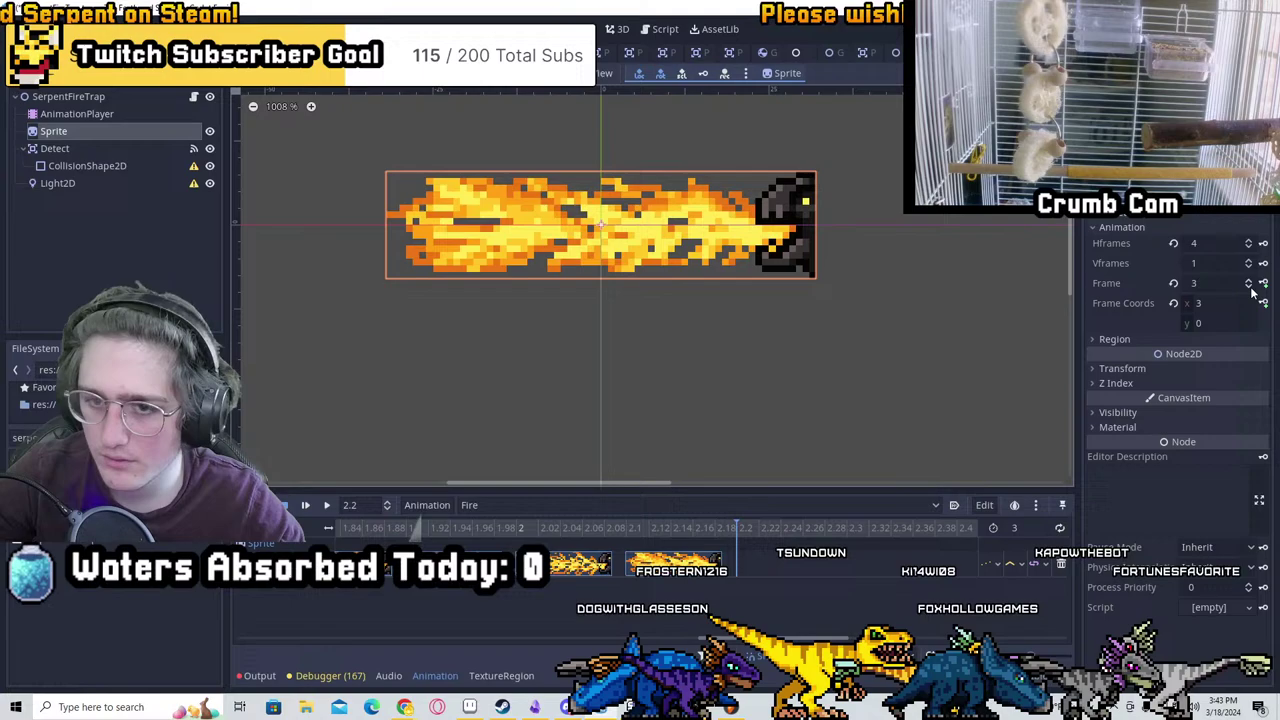
pyautogui.click(1263, 283)
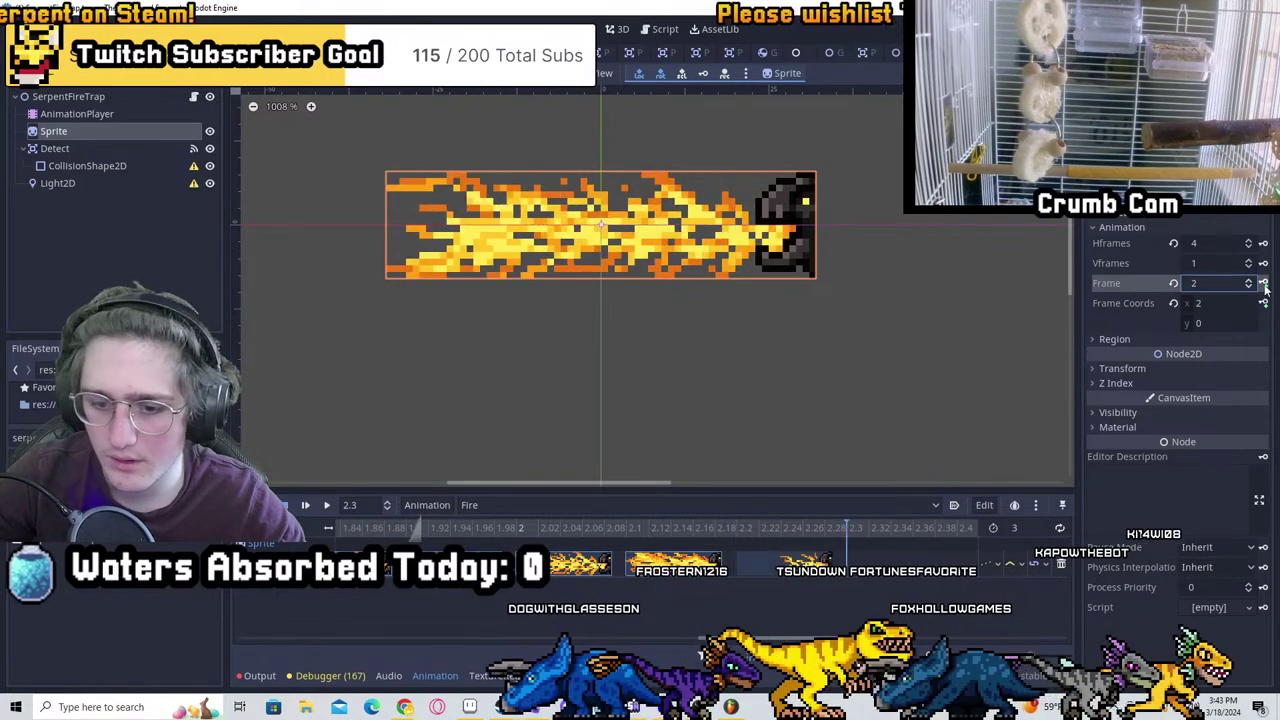
pyautogui.click(1263, 283)
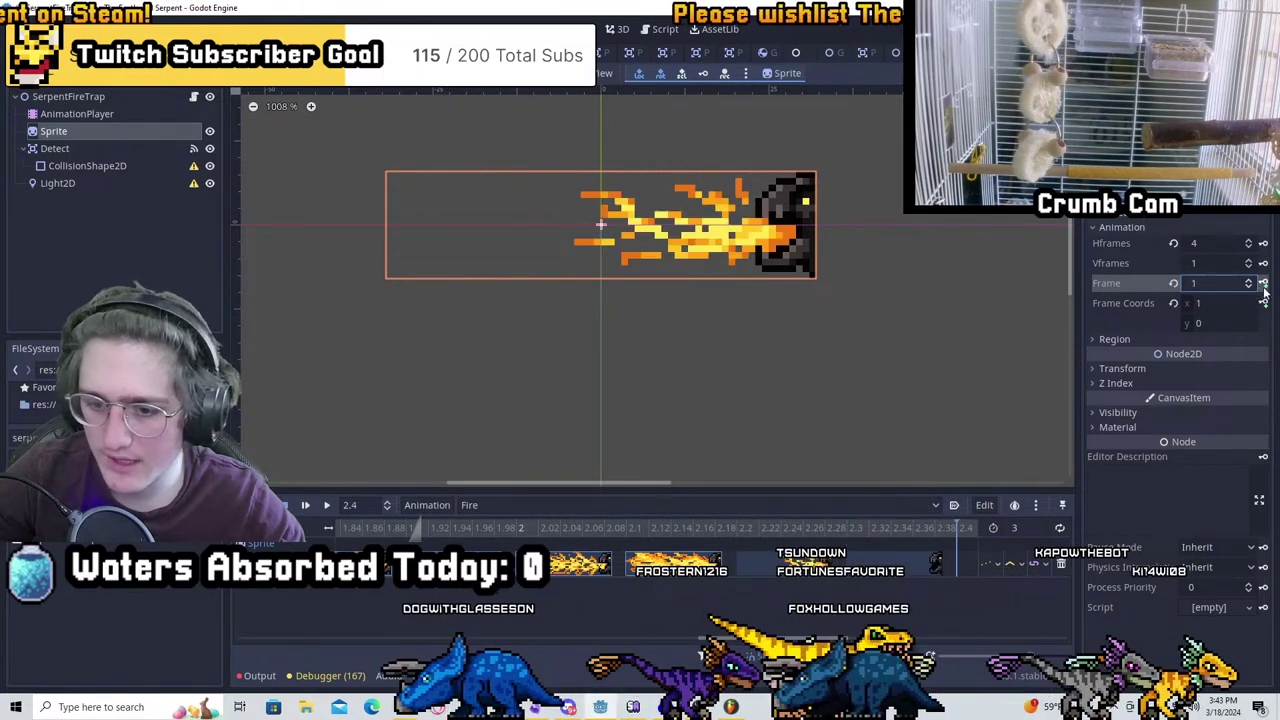
# Set the Fire animation length to 2.4, then 2.5 seconds
pyautogui.click(1015, 528)
pyautogui.write('2.4')
pyautogui.press('Return')
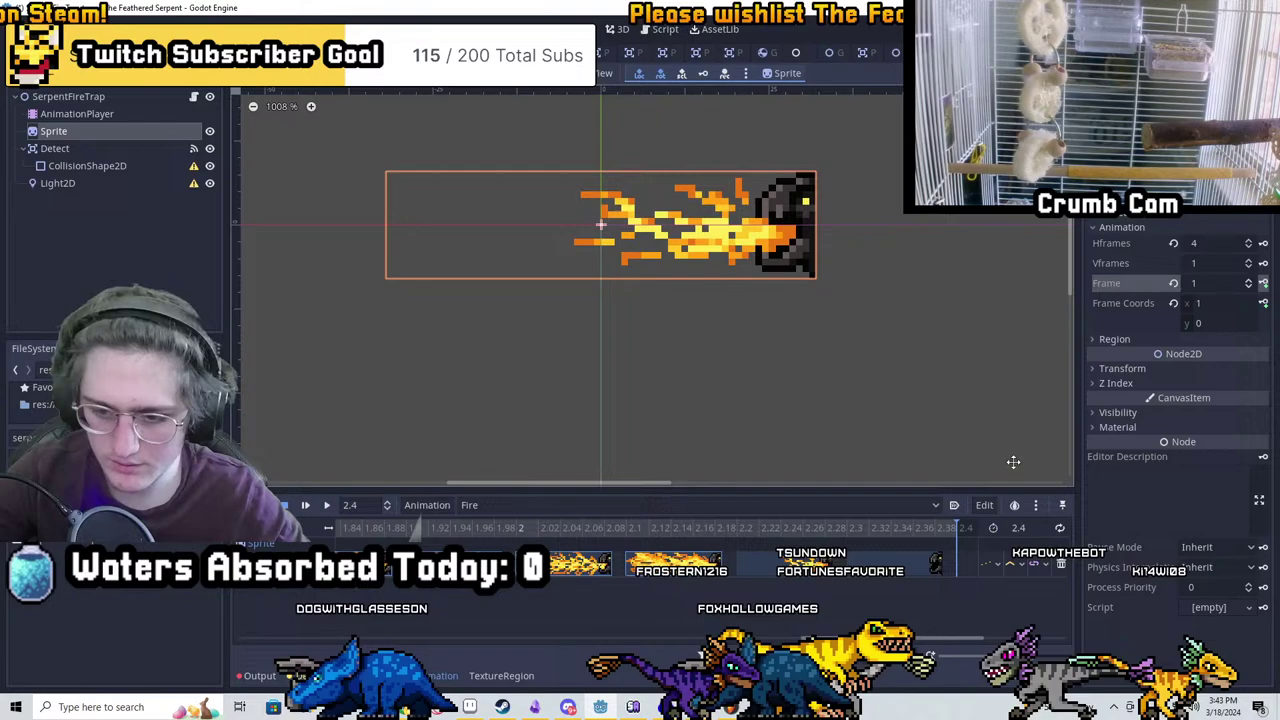
pyautogui.scroll(-2, 883, 294)
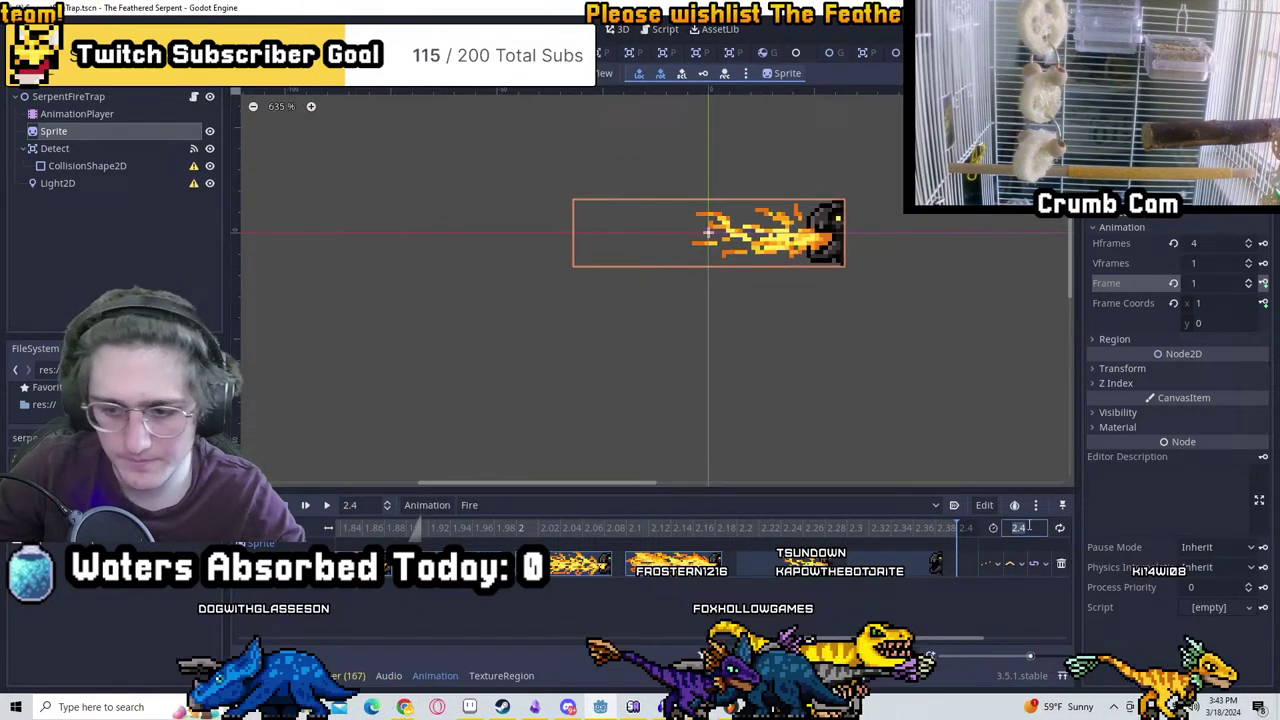
pyautogui.write('2.5')
pyautogui.press('Return')
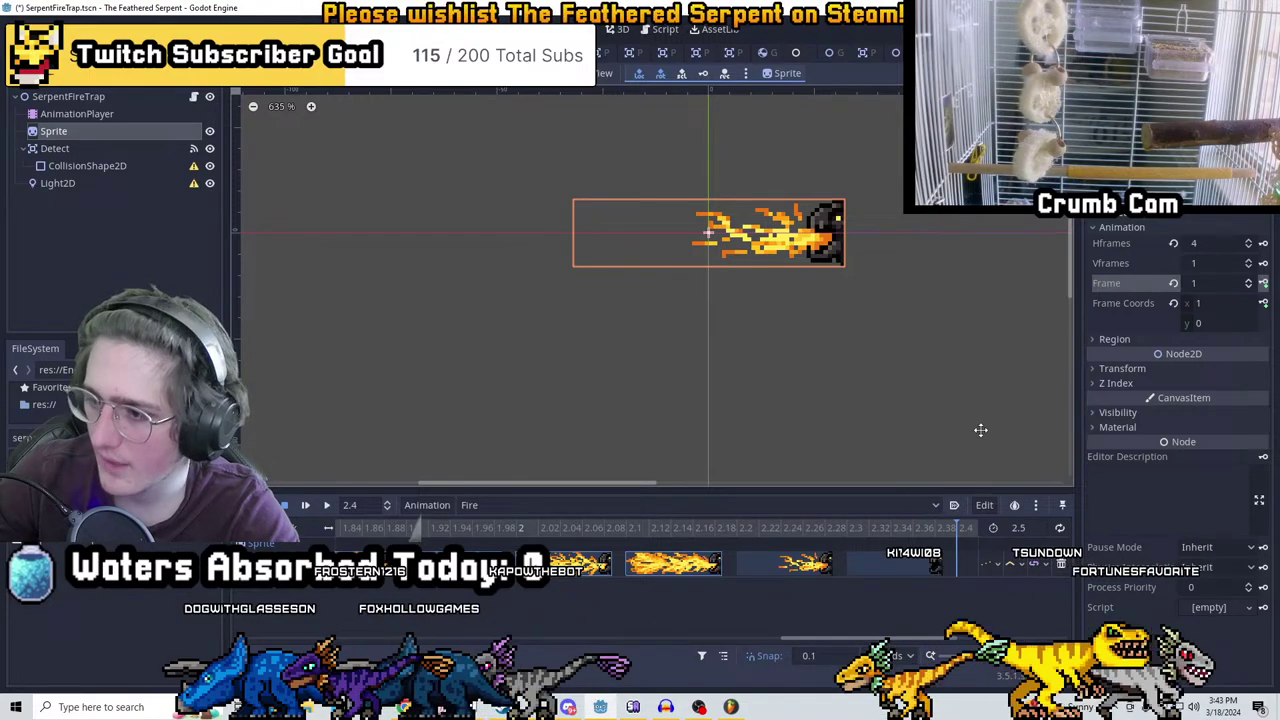
# Recentre the view on the fire sprite and play Fire from the start to preview it
pyautogui.scroll(-3, 1004, 276)
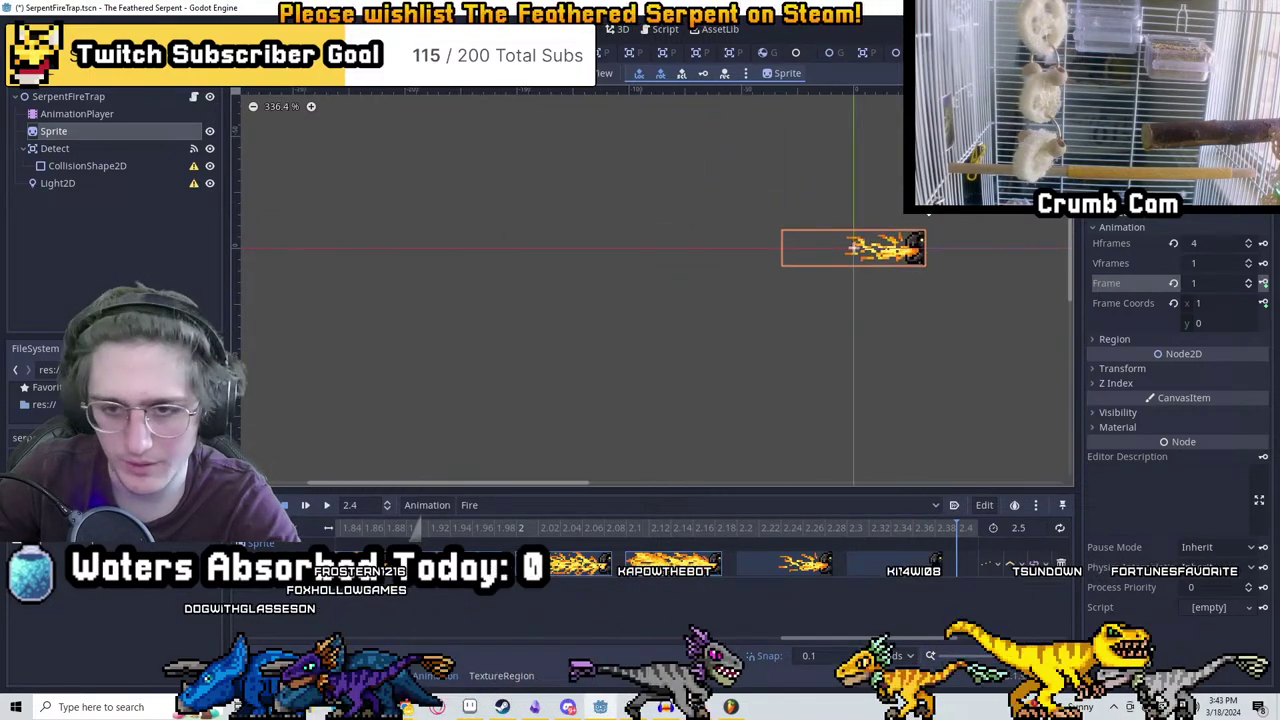
pyautogui.press('f')
pyautogui.click(848, 527)
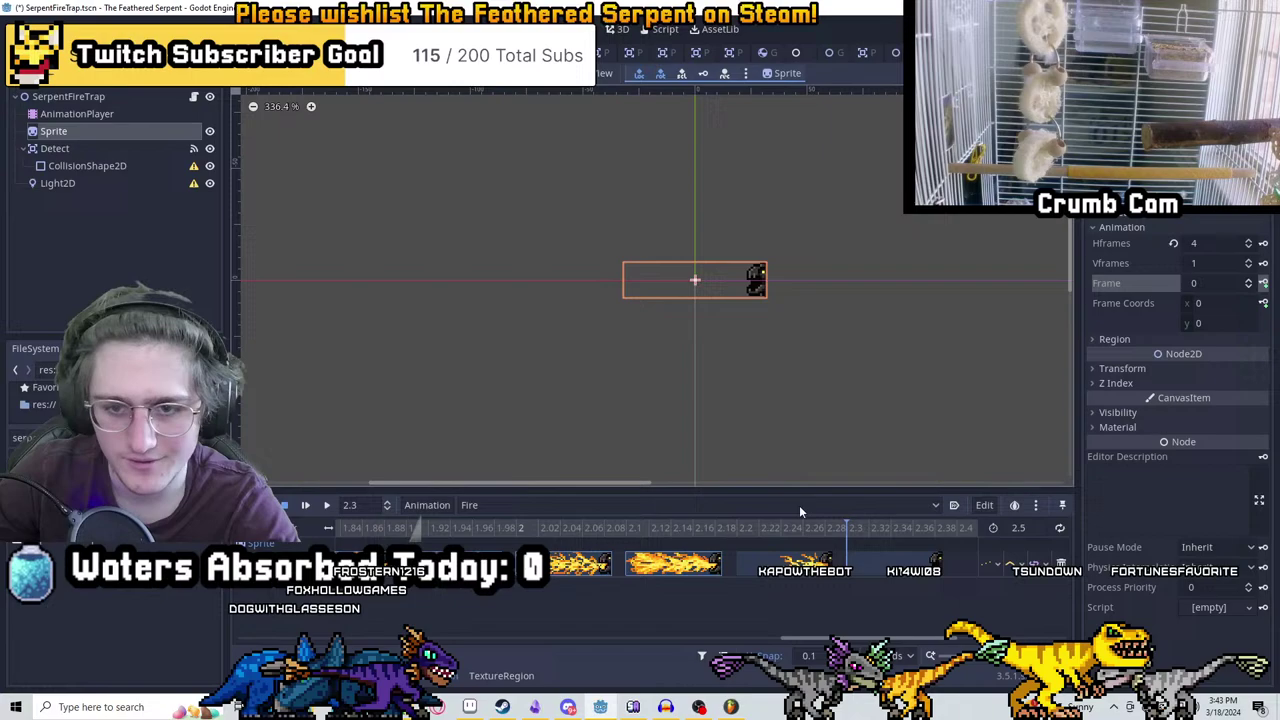
pyautogui.click(326, 505)
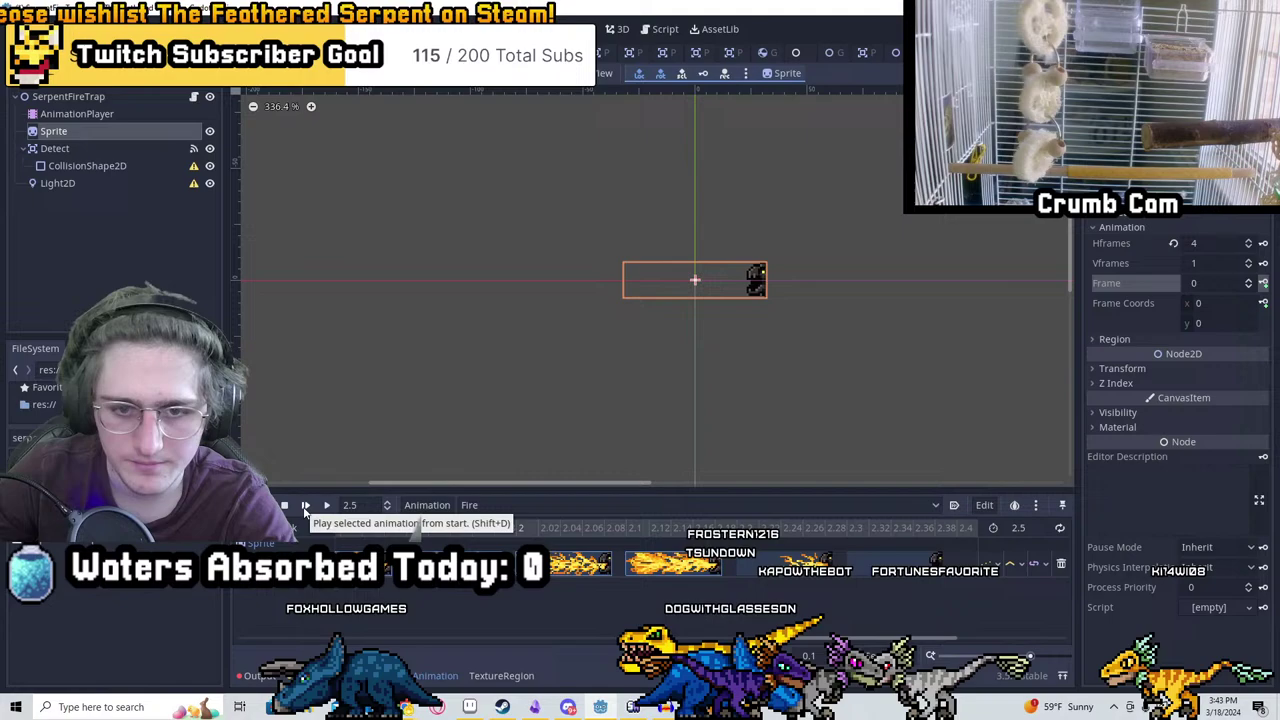
pyautogui.click(305, 507)
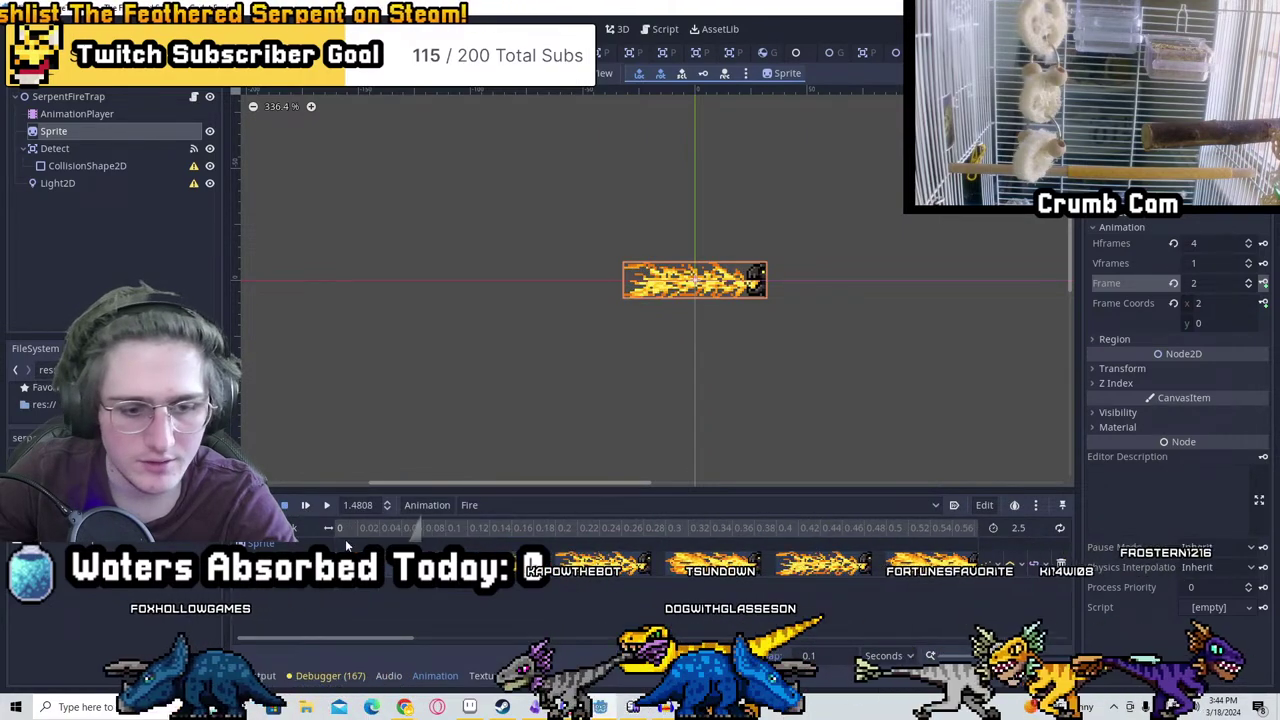
pyautogui.scroll(2, 746, 322)
# Select Light2D with the animation at 0.2 s and filter project files by 'bile'
pyautogui.click(57, 183)
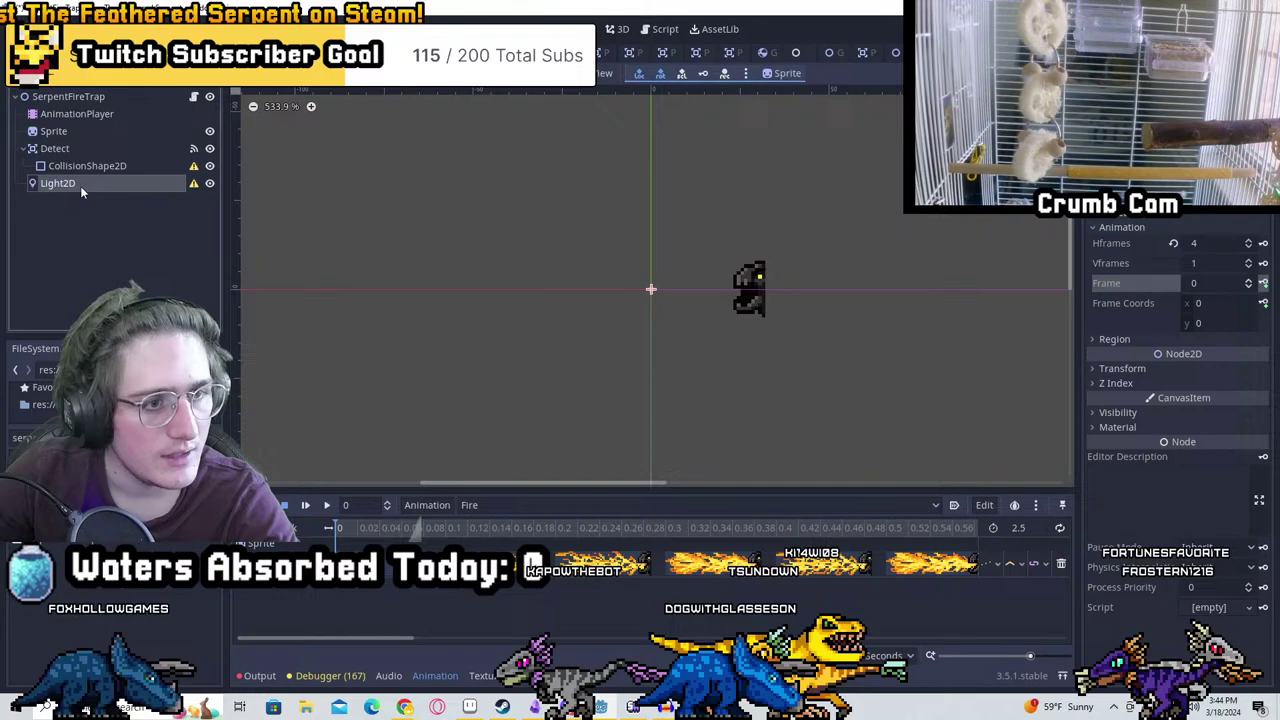
pyautogui.click(596, 528)
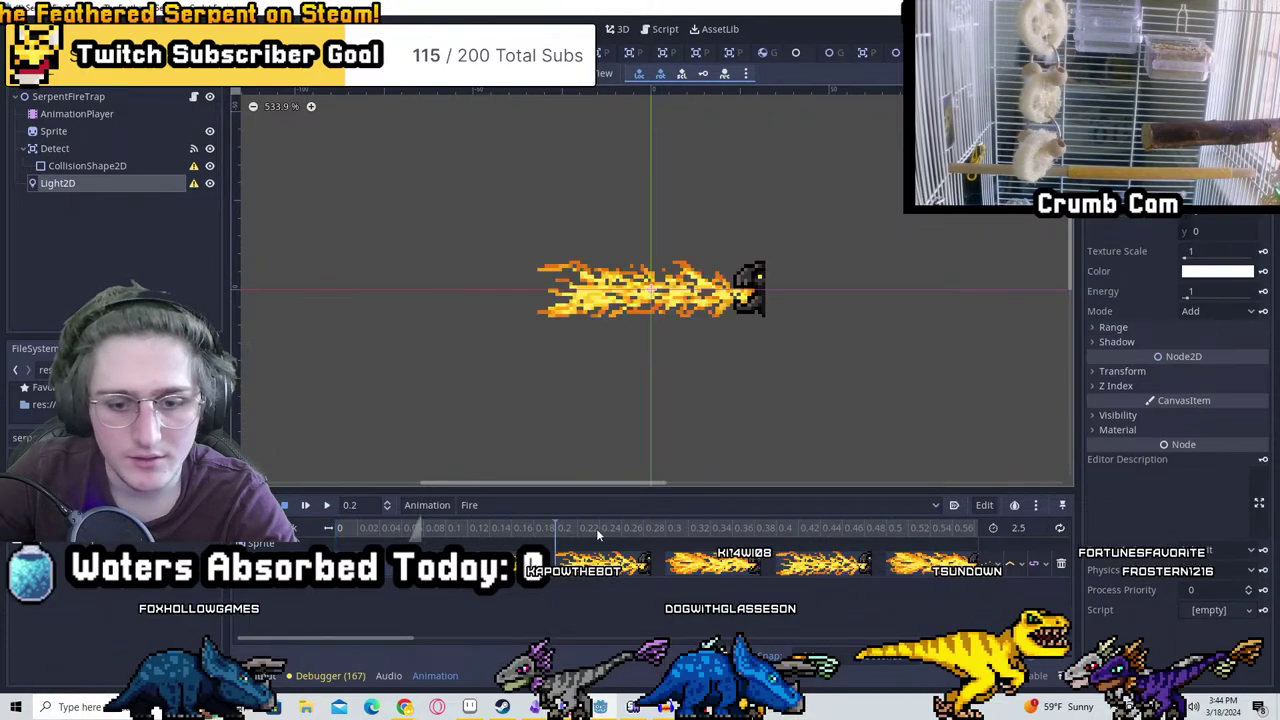
pyautogui.scroll(2, 675, 270)
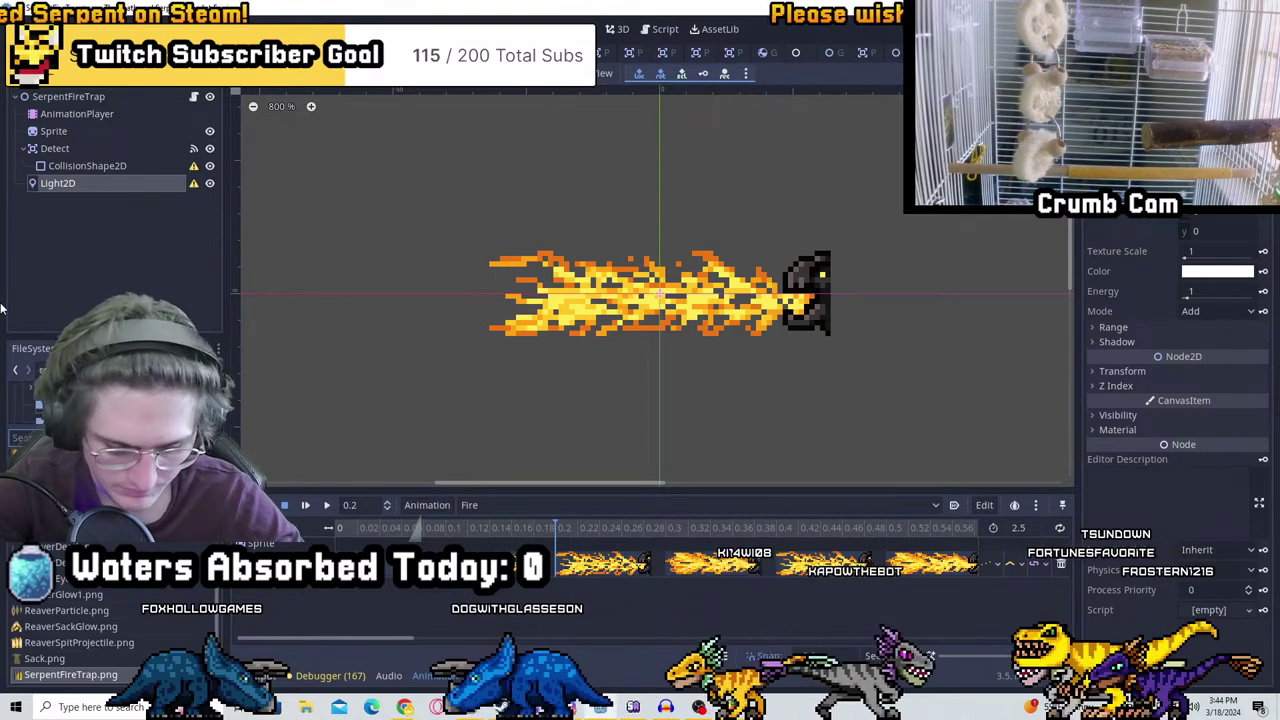
pyautogui.click(20, 437)
pyautogui.write('bile')
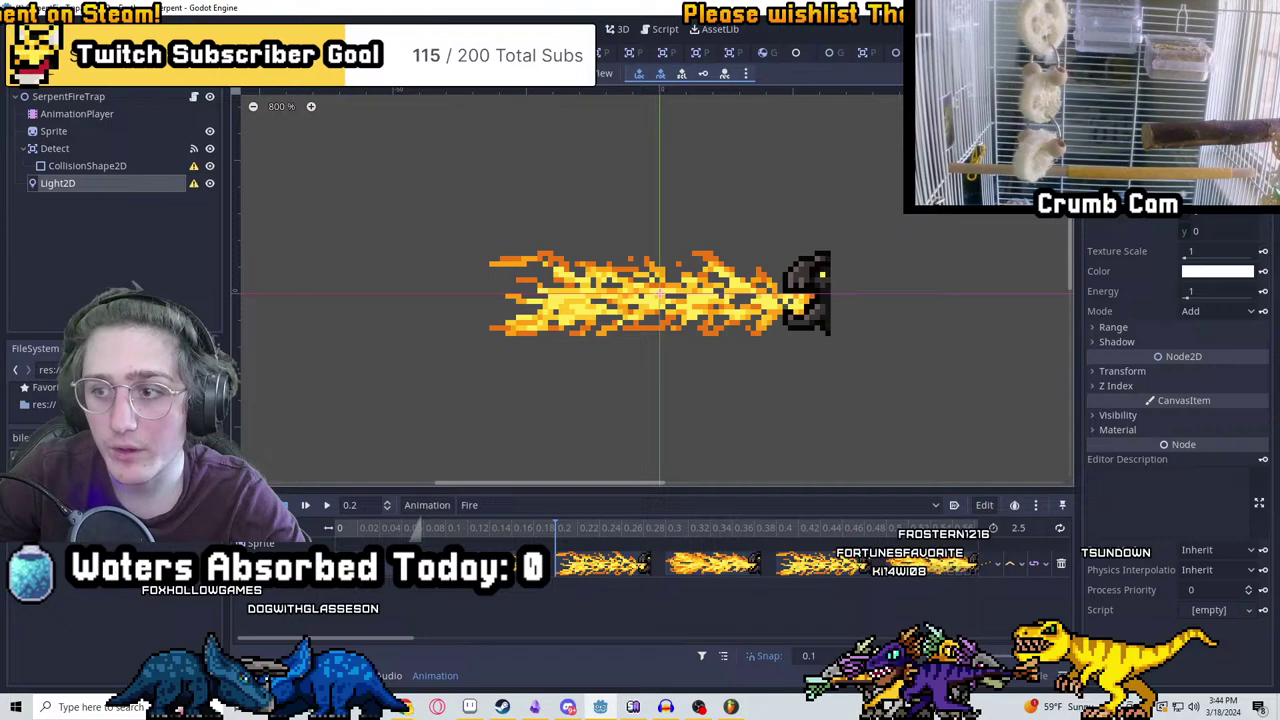
pyautogui.scroll(-3, 730, 290)
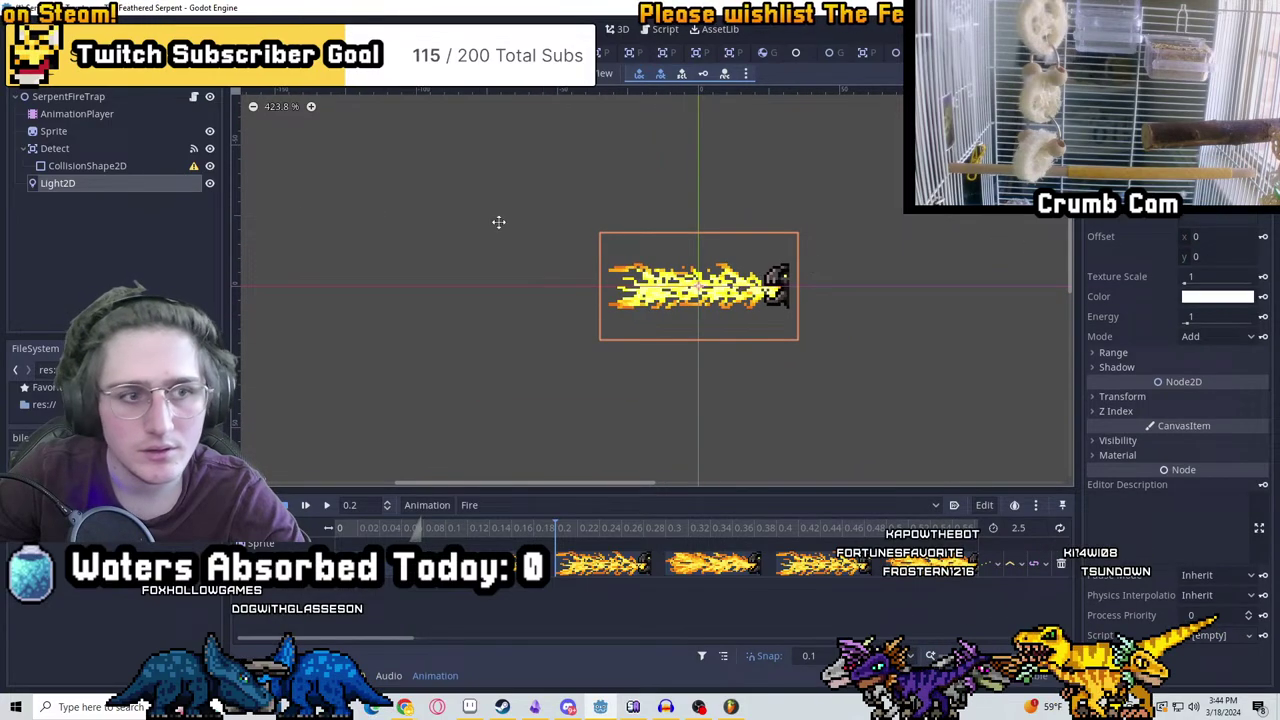
pyautogui.scroll(1, 1088, 316)
# Set the Light2D scale x to -1 and drag it over the flame to (-3, 1)
pyautogui.click(1128, 396)
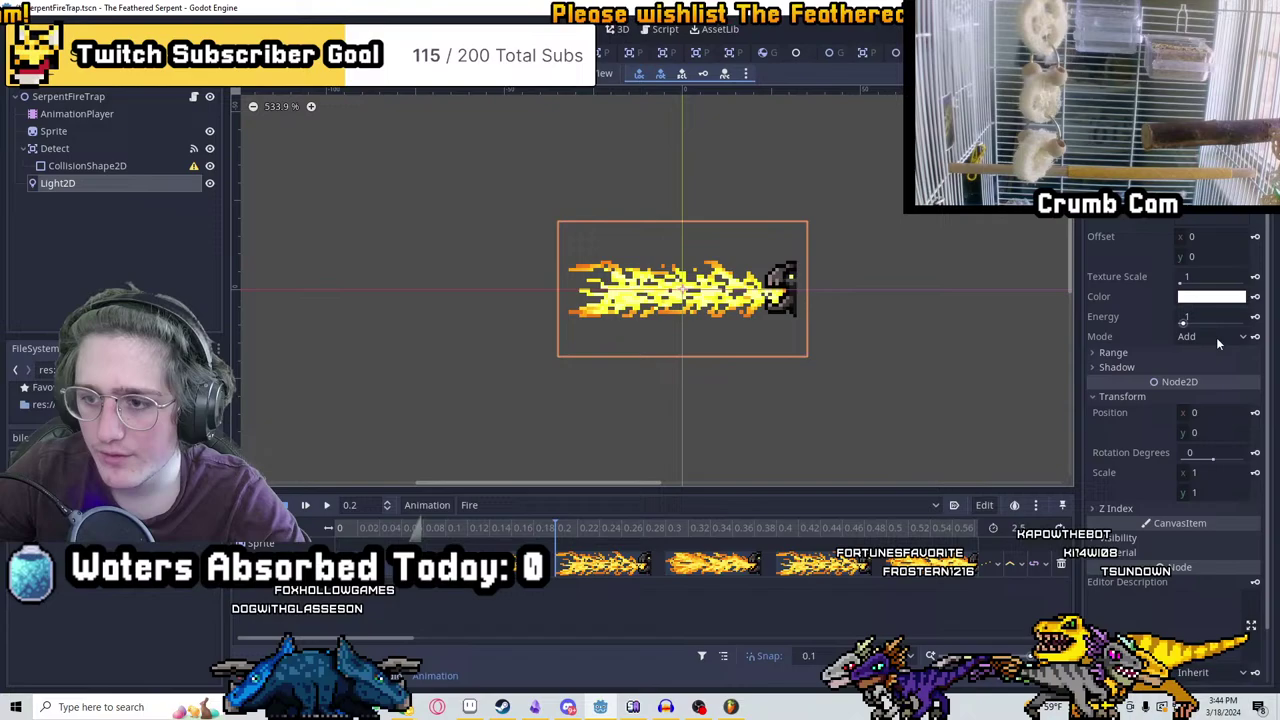
pyautogui.press('Tab')
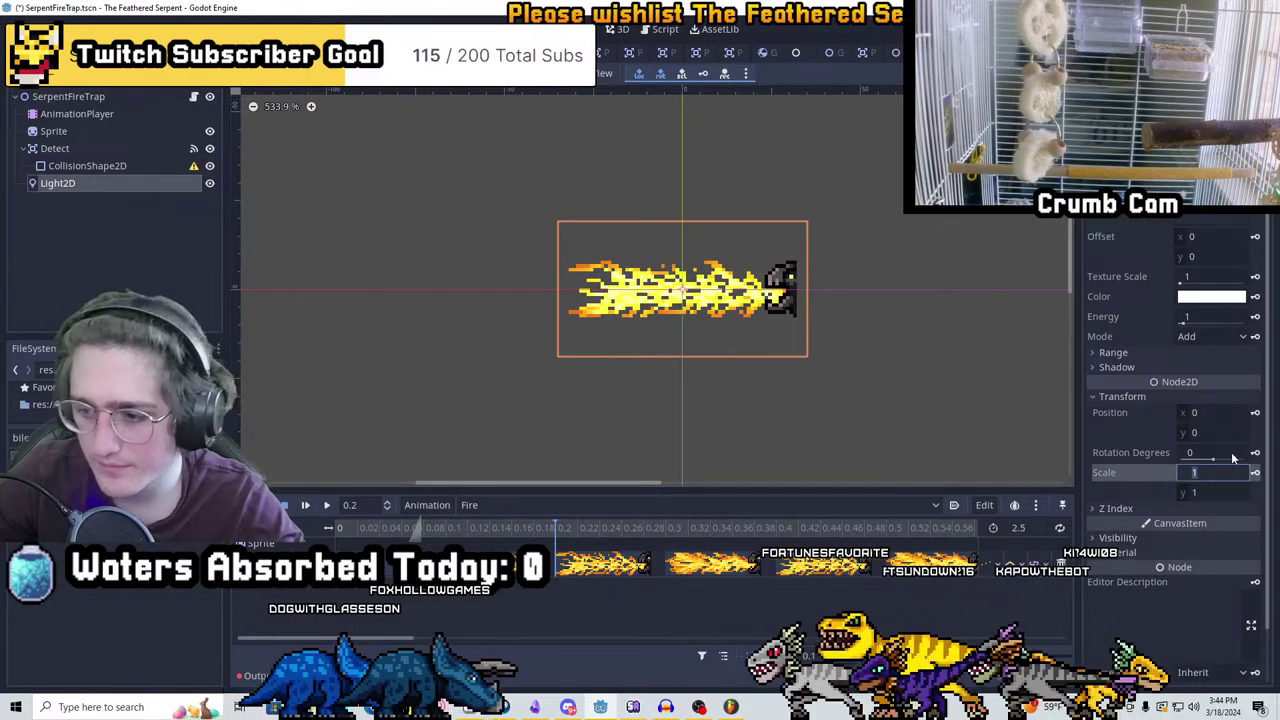
pyautogui.write('-1')
pyautogui.scroll(2, 900, 250)
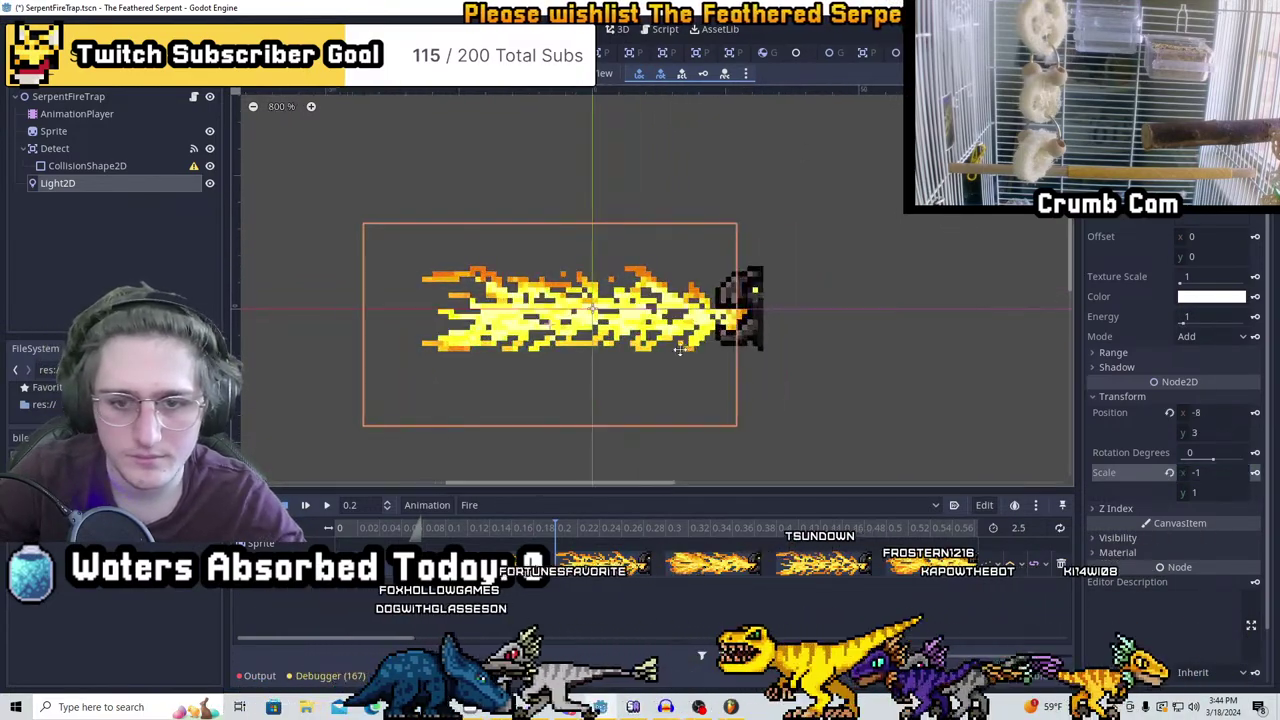
pyautogui.moveTo(732, 334); pyautogui.dragTo(708, 342)
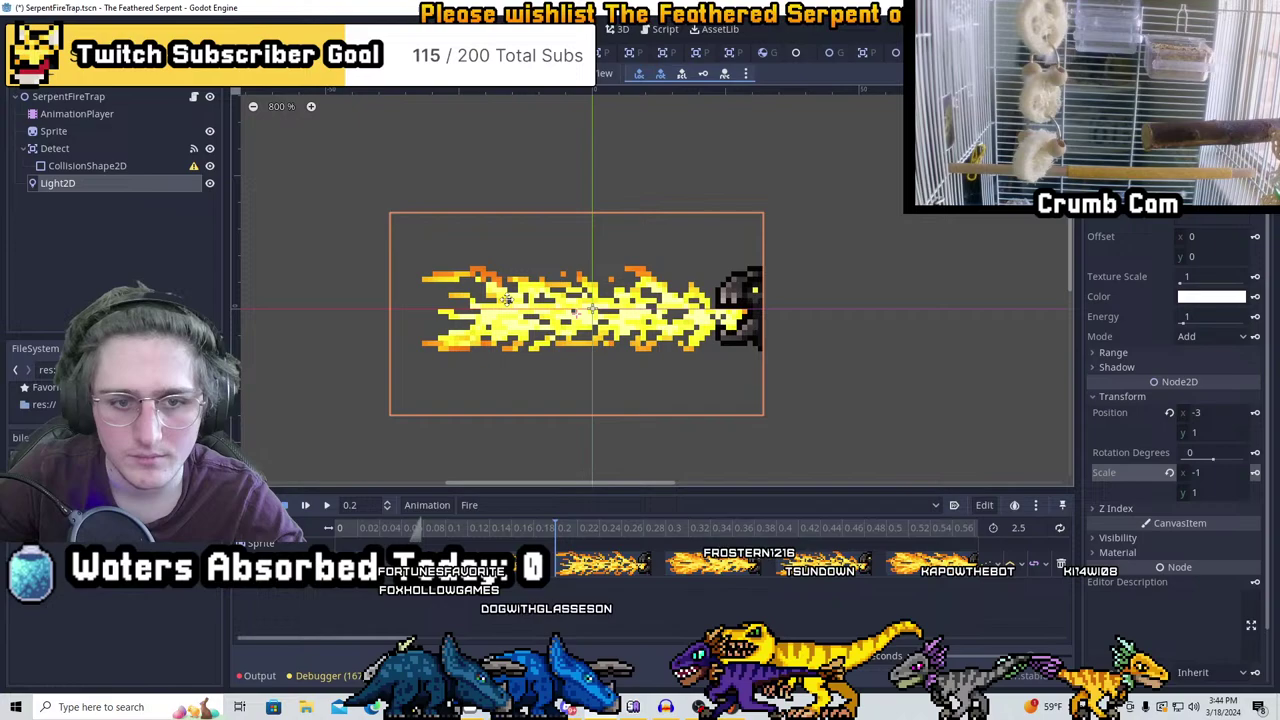
pyautogui.scroll(-2, 520, 320)
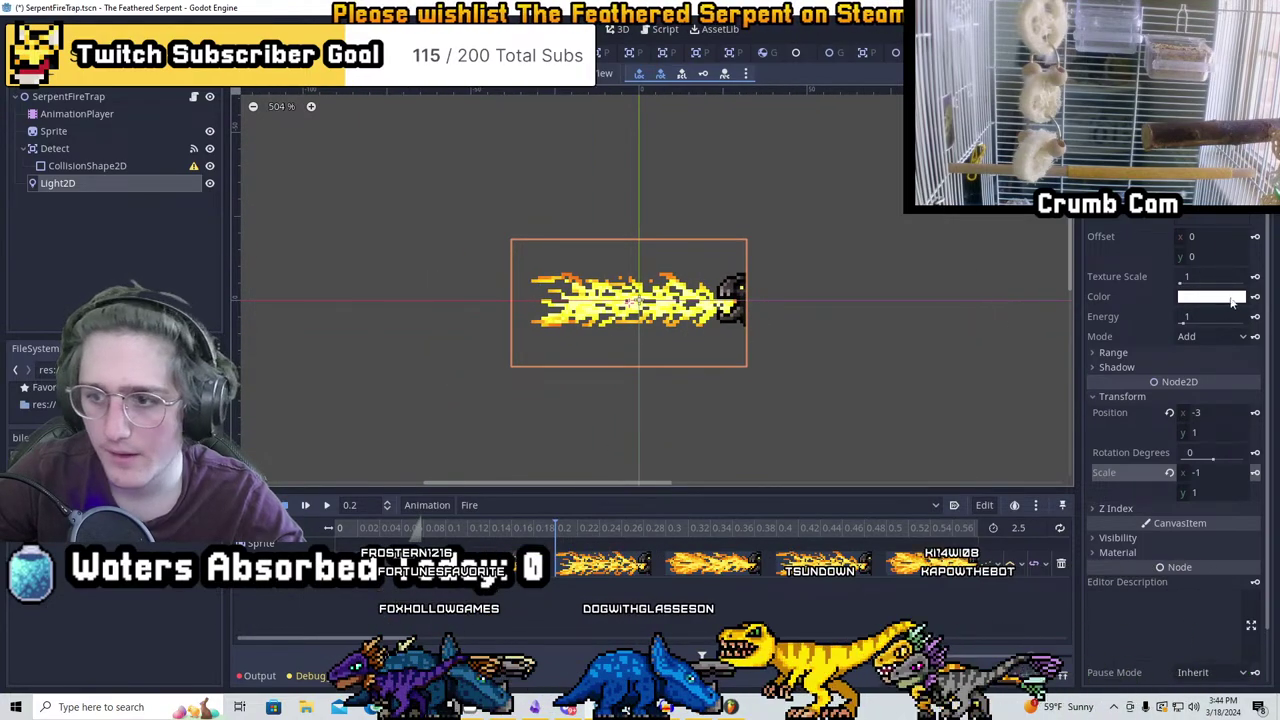
# Add a Discrete Light2D energy track with an energy 0 key at time 0
pyautogui.click(1257, 318)
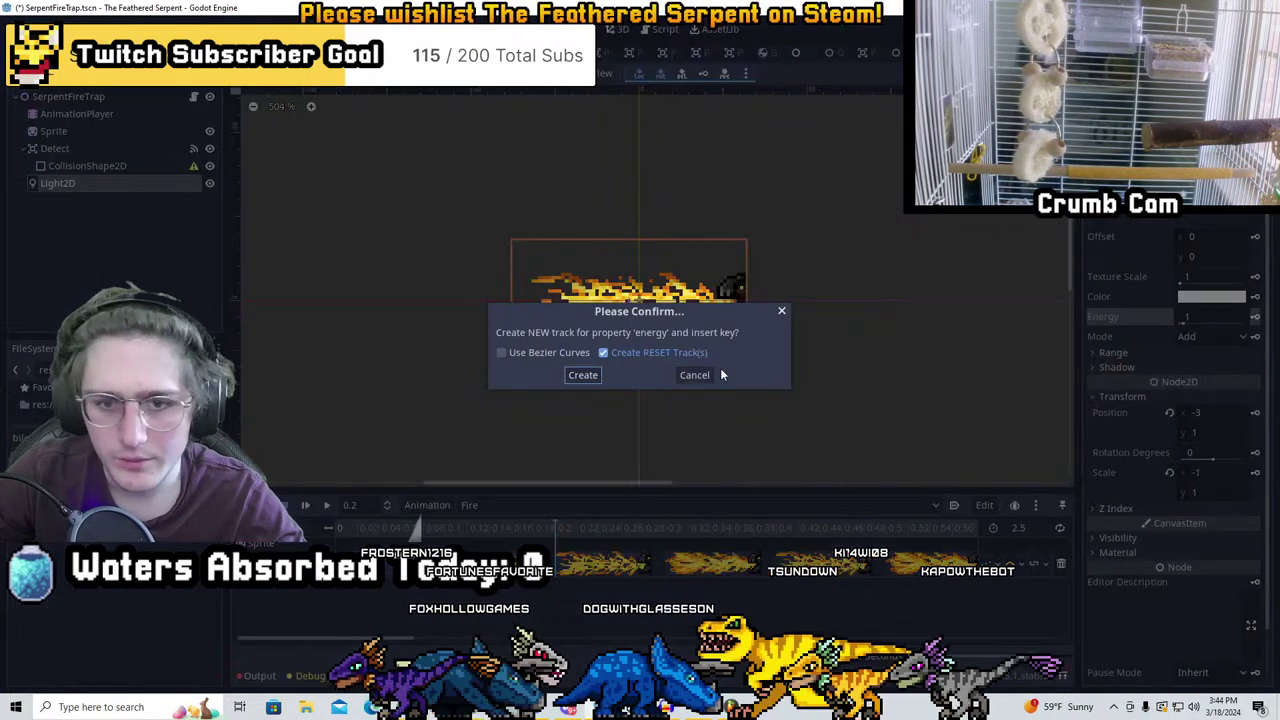
pyautogui.click(588, 380)
pyautogui.click(480, 530)
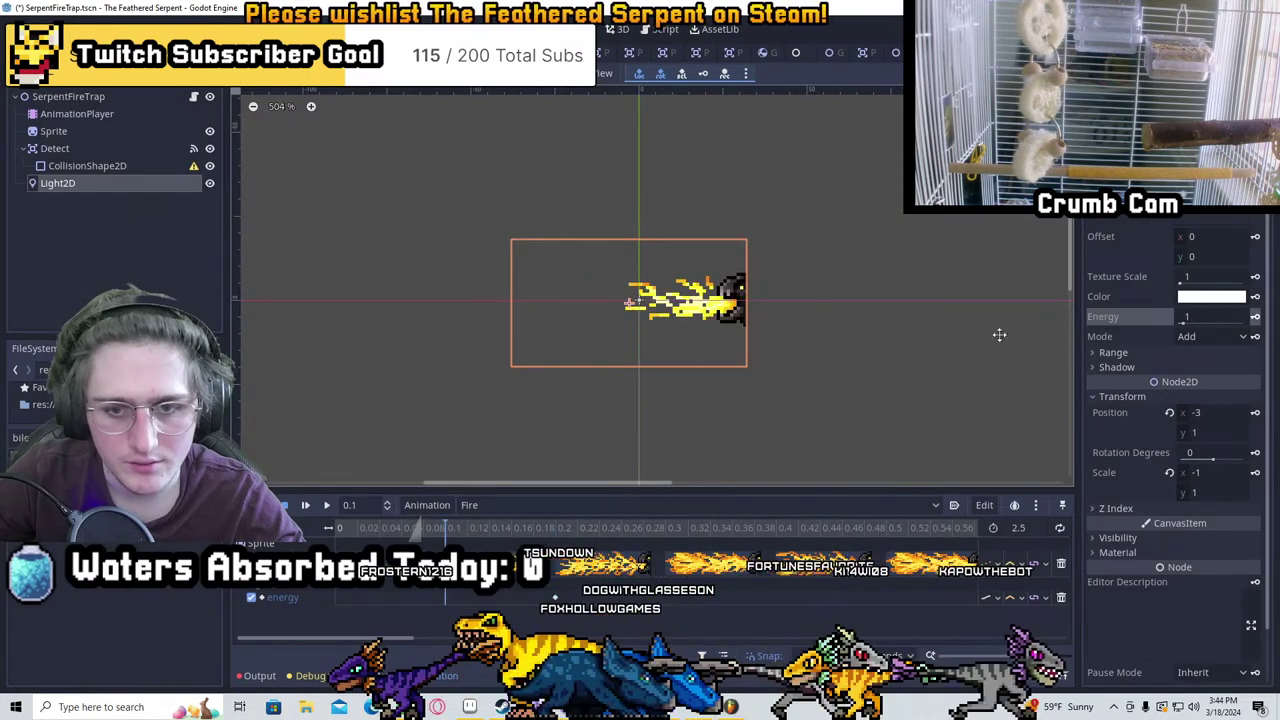
pyautogui.click(1205, 317)
pyautogui.write('0')
pyautogui.press('Return')
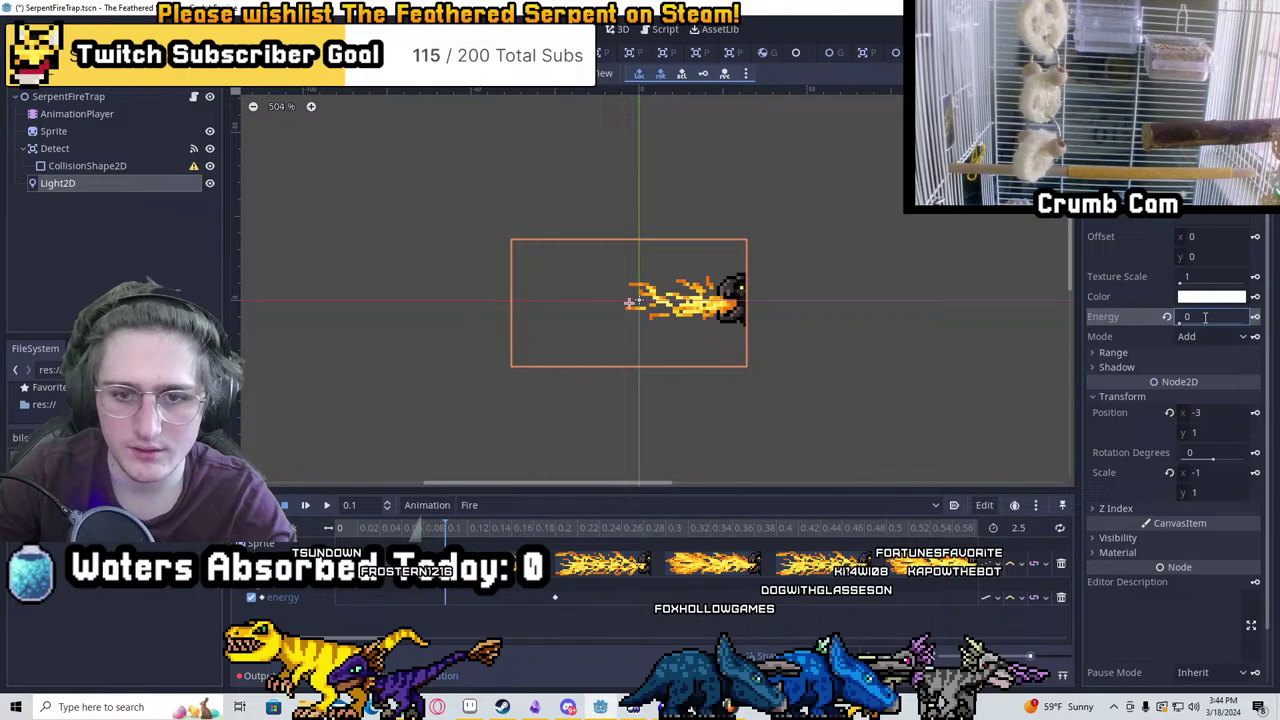
pyautogui.click(1255, 316)
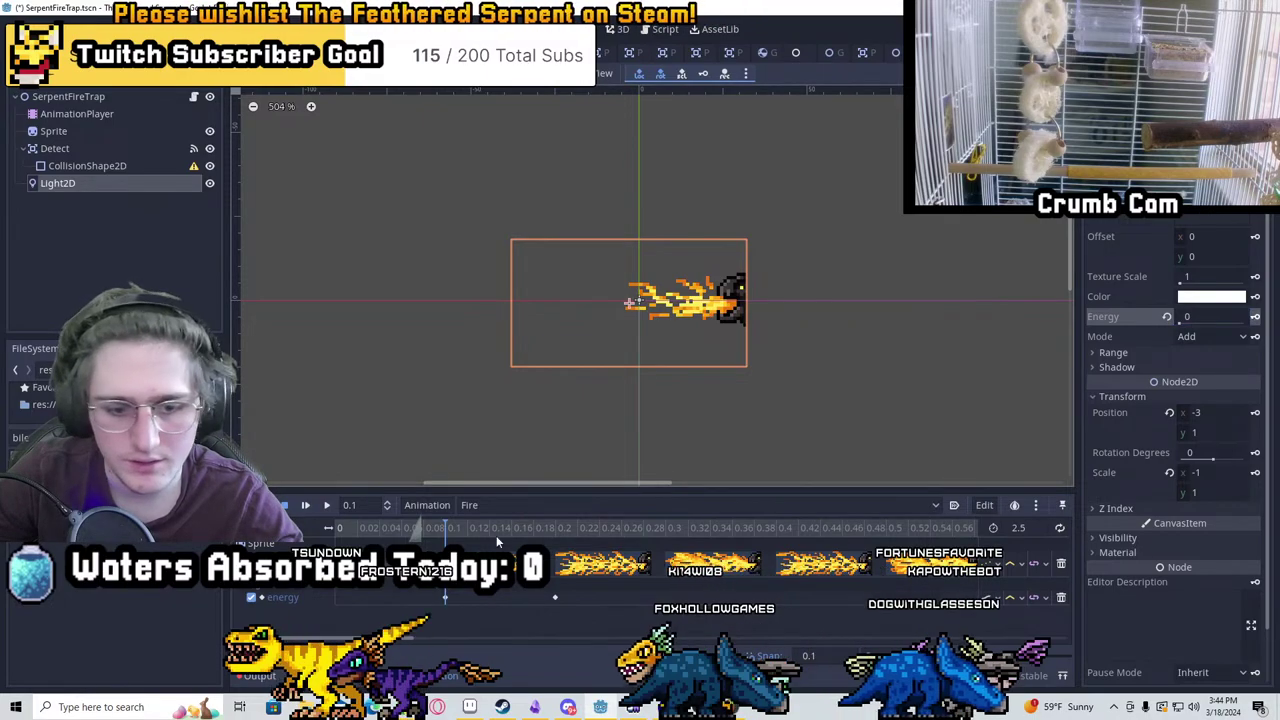
pyautogui.click(340, 527)
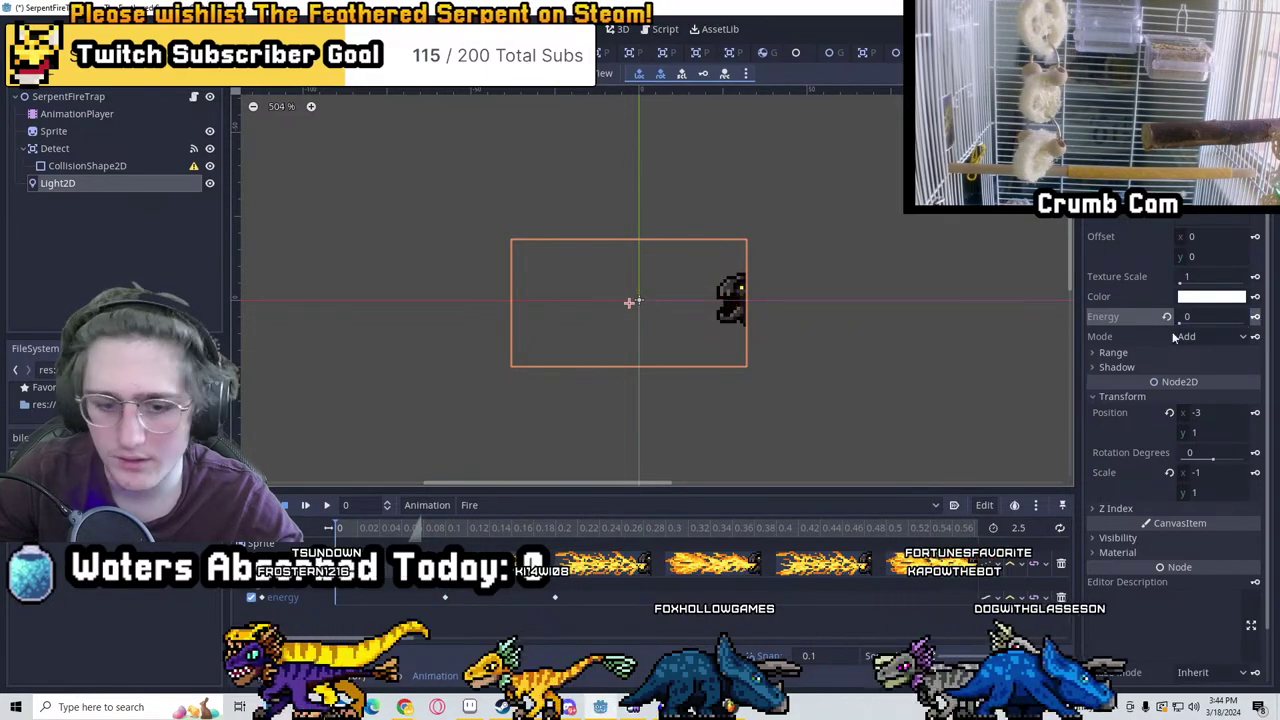
pyautogui.moveTo(443, 598); pyautogui.dragTo(362, 598)
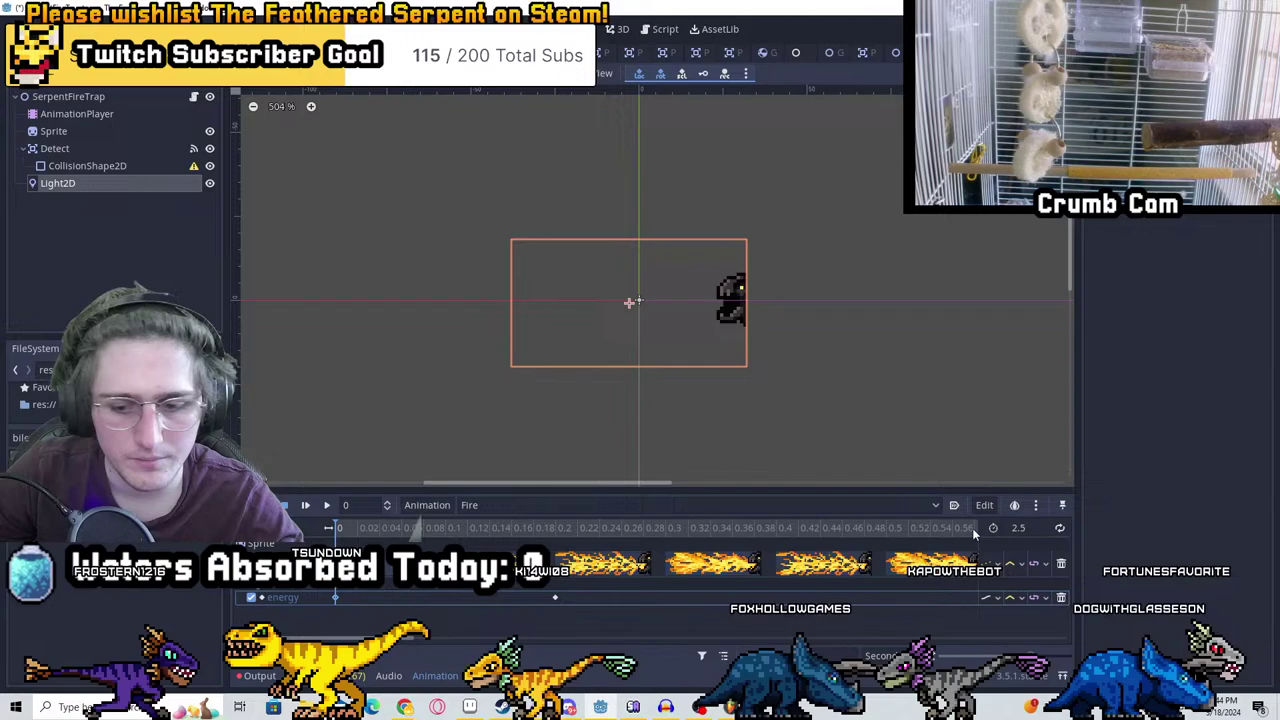
pyautogui.click(987, 600)
pyautogui.click(1012, 632)
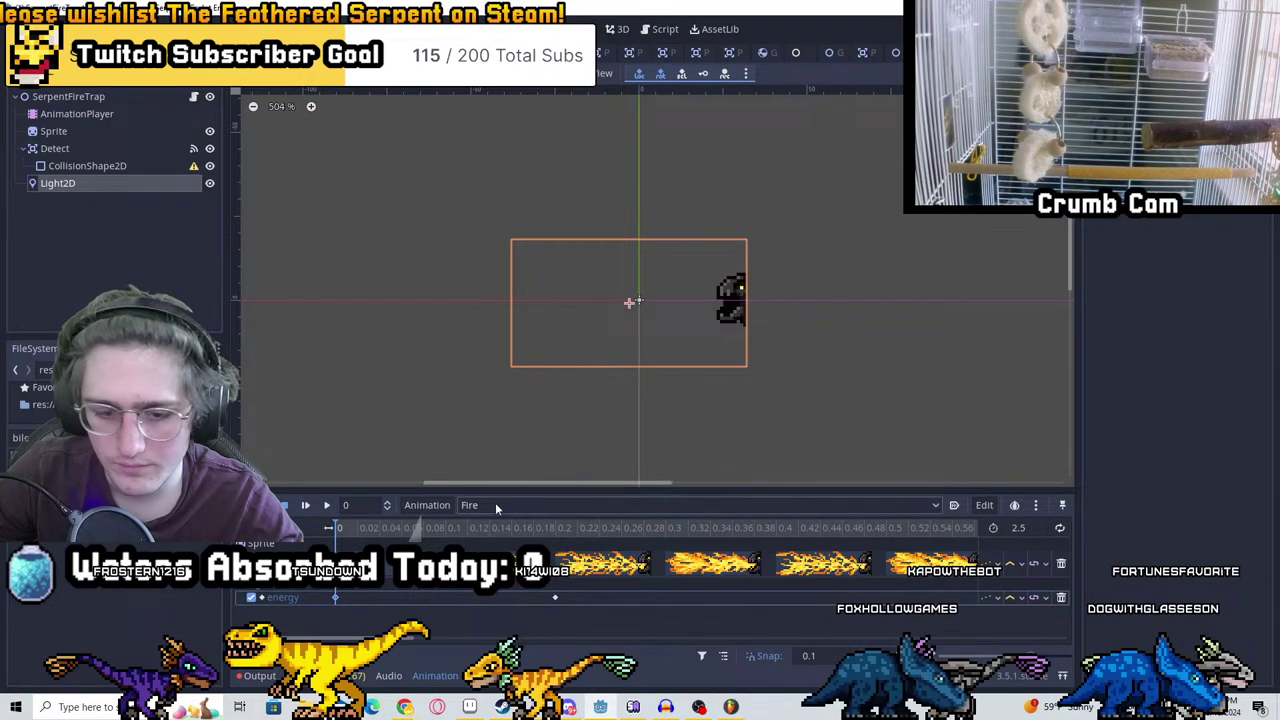
pyautogui.moveTo(380, 638); pyautogui.dragTo(960, 648)
# Key the Light2D energy to 0 at 2.2 seconds
pyautogui.click(579, 527)
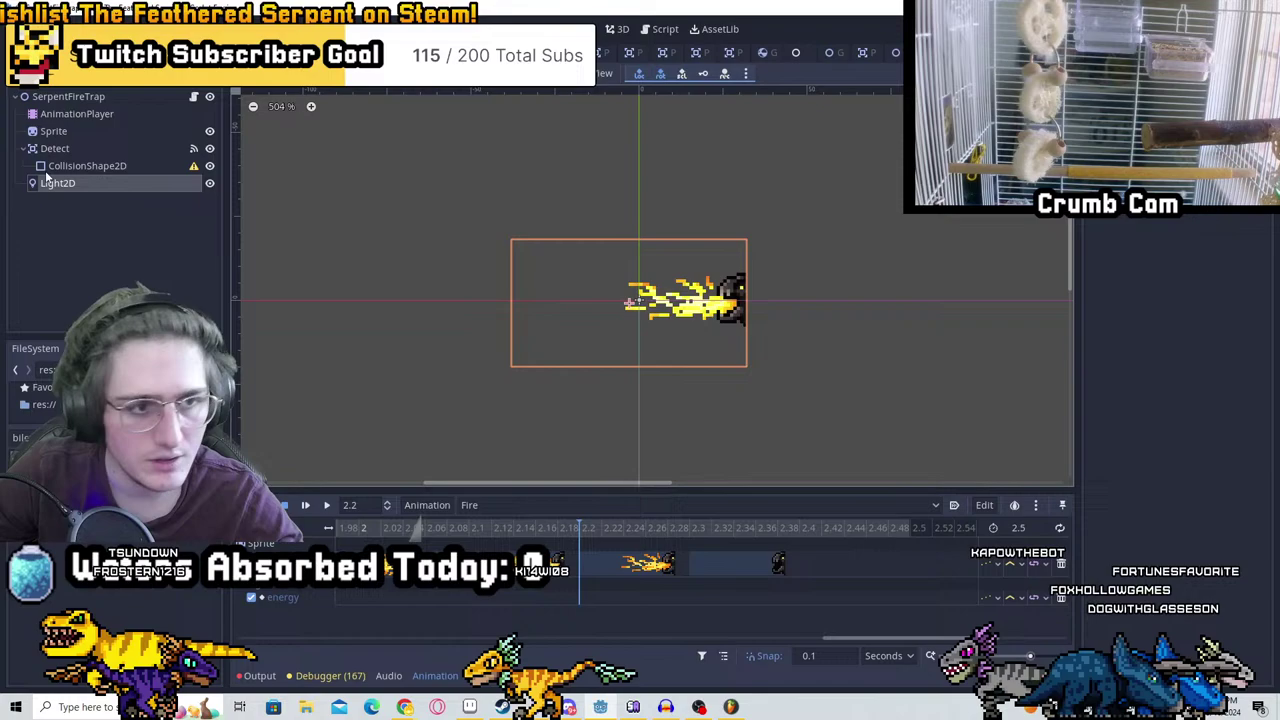
pyautogui.click(143, 186)
pyautogui.click(1205, 316)
pyautogui.write('0')
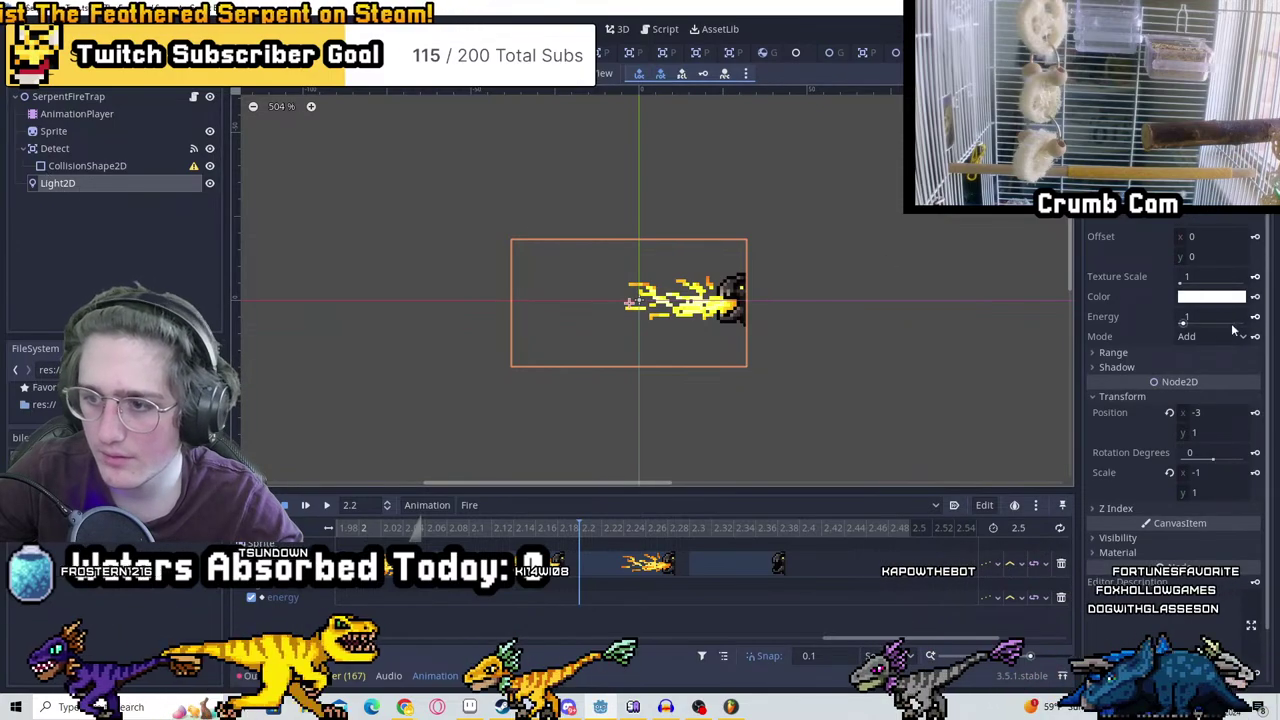
pyautogui.press('Return')
pyautogui.click(1255, 316)
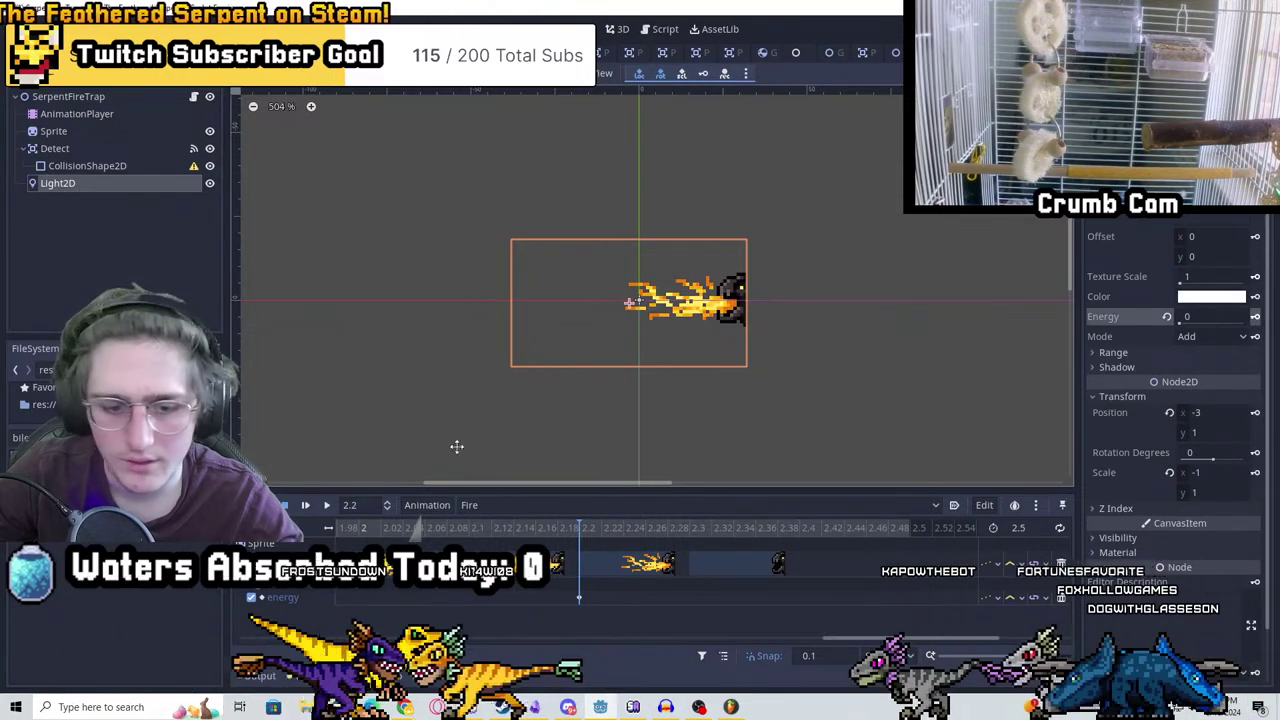
# Scrub the Fire timeline around 0.2 s to verify the light, then search files for 'cultist'
pyautogui.click(360, 527)
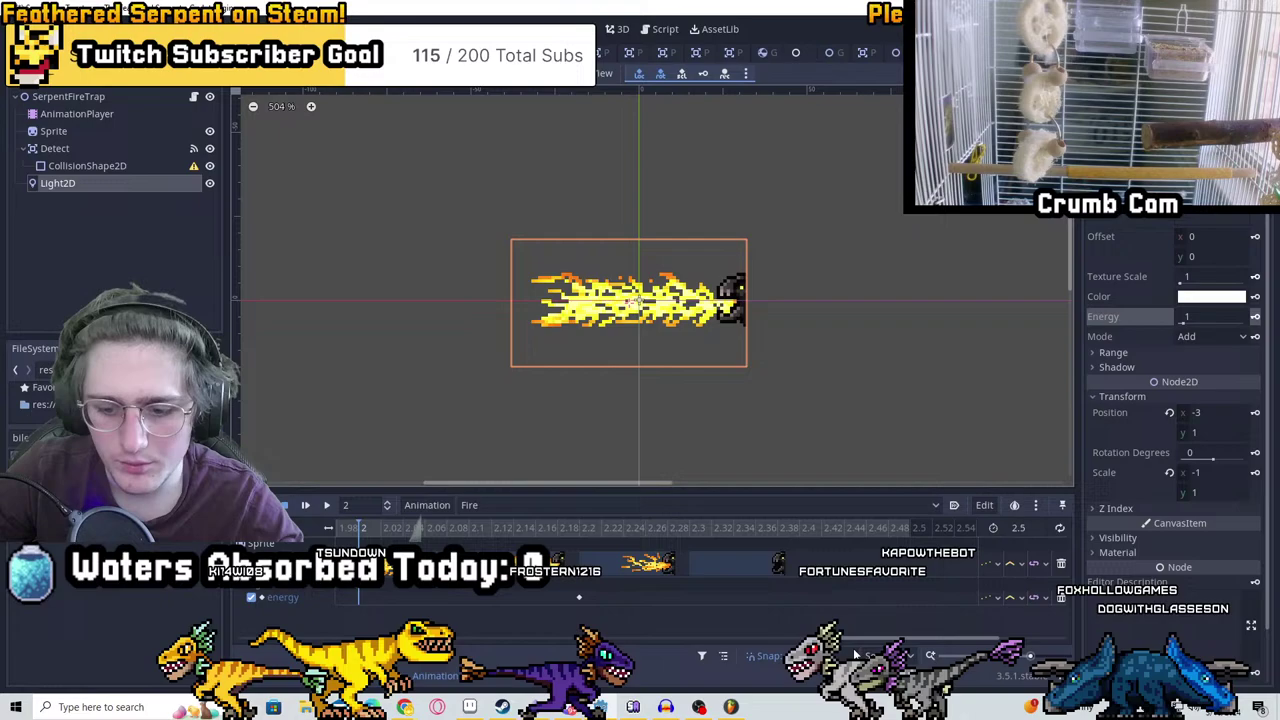
pyautogui.moveTo(845, 637); pyautogui.dragTo(277, 676)
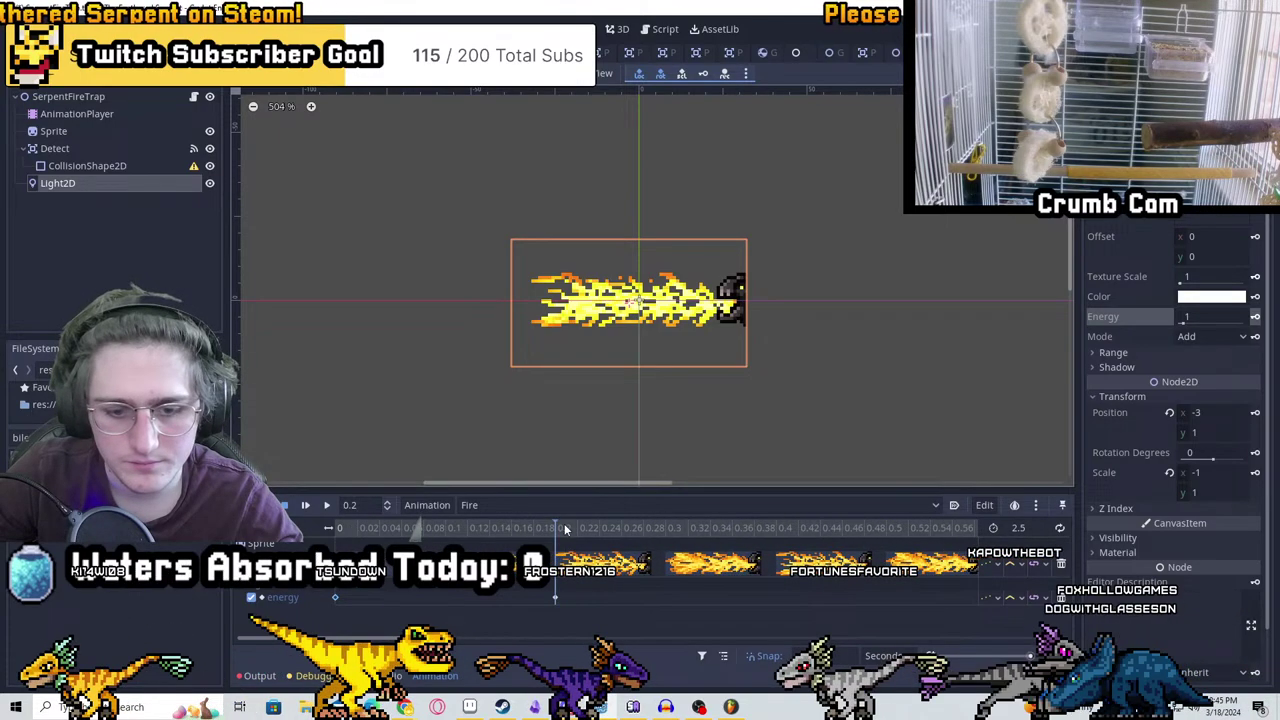
pyautogui.click(555, 527)
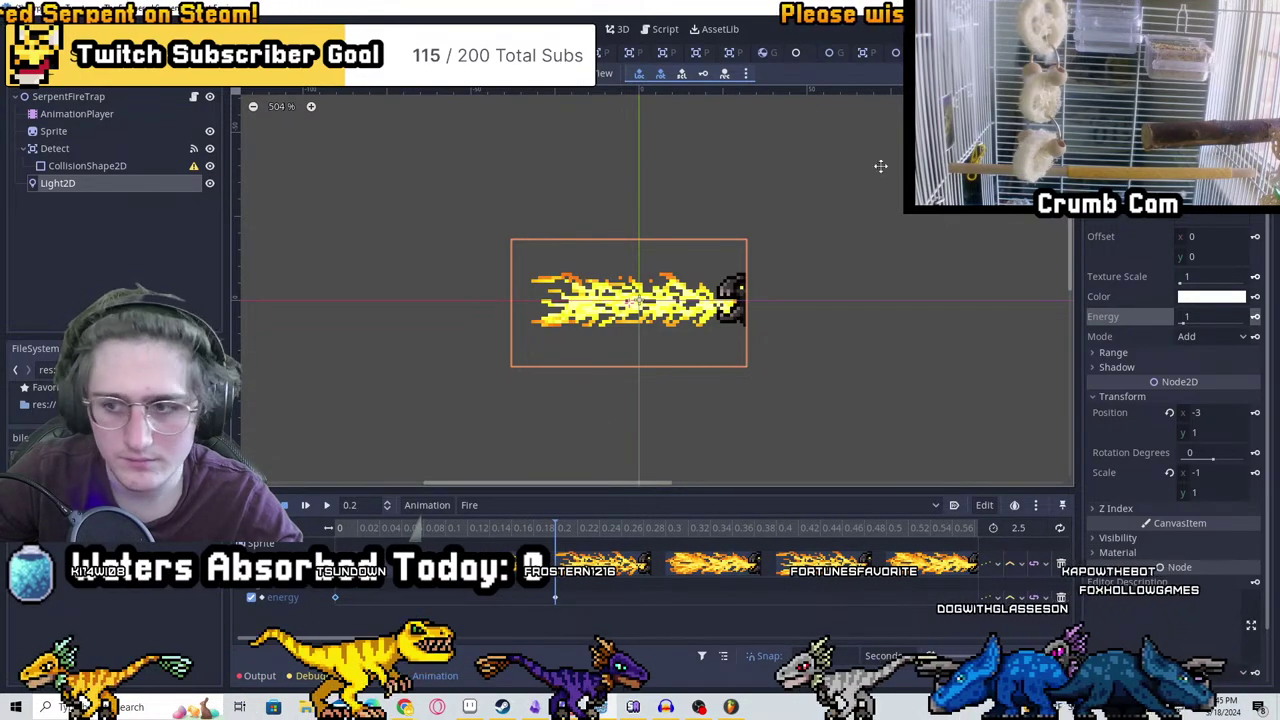
pyautogui.moveTo(560, 527); pyautogui.dragTo(686, 508)
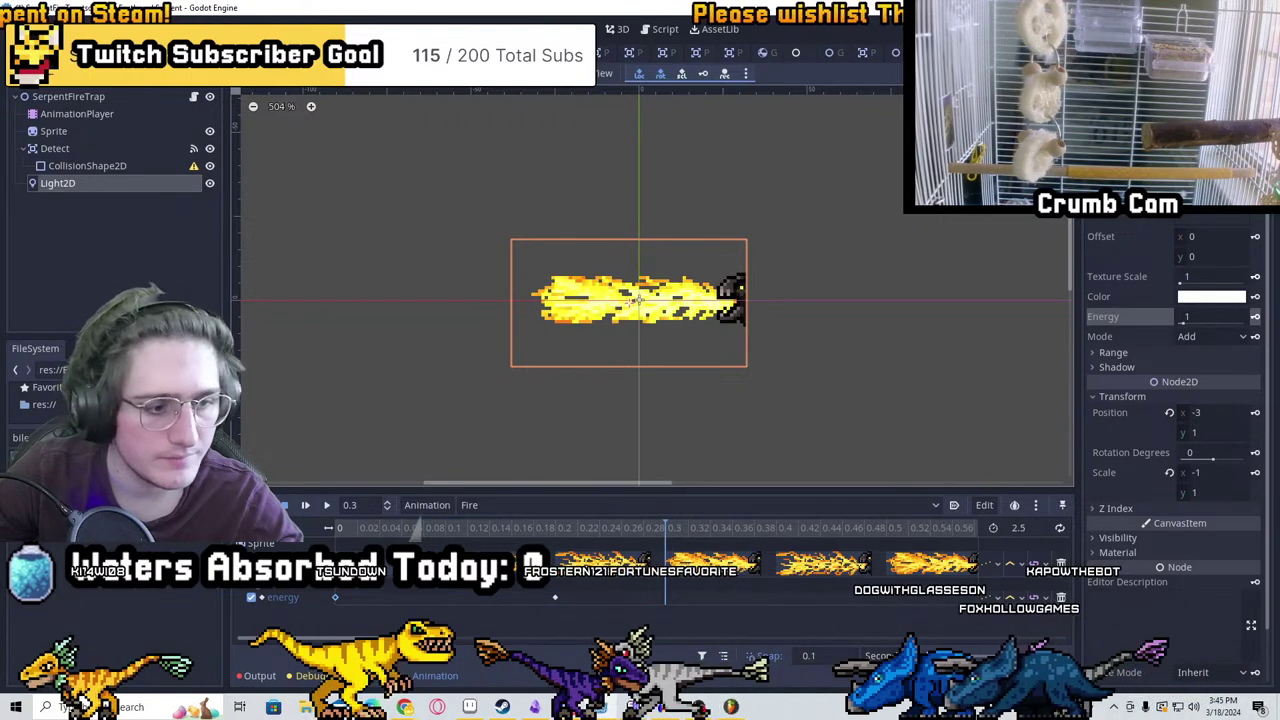
pyautogui.moveTo(110, 440); pyautogui.dragTo(230, 412)
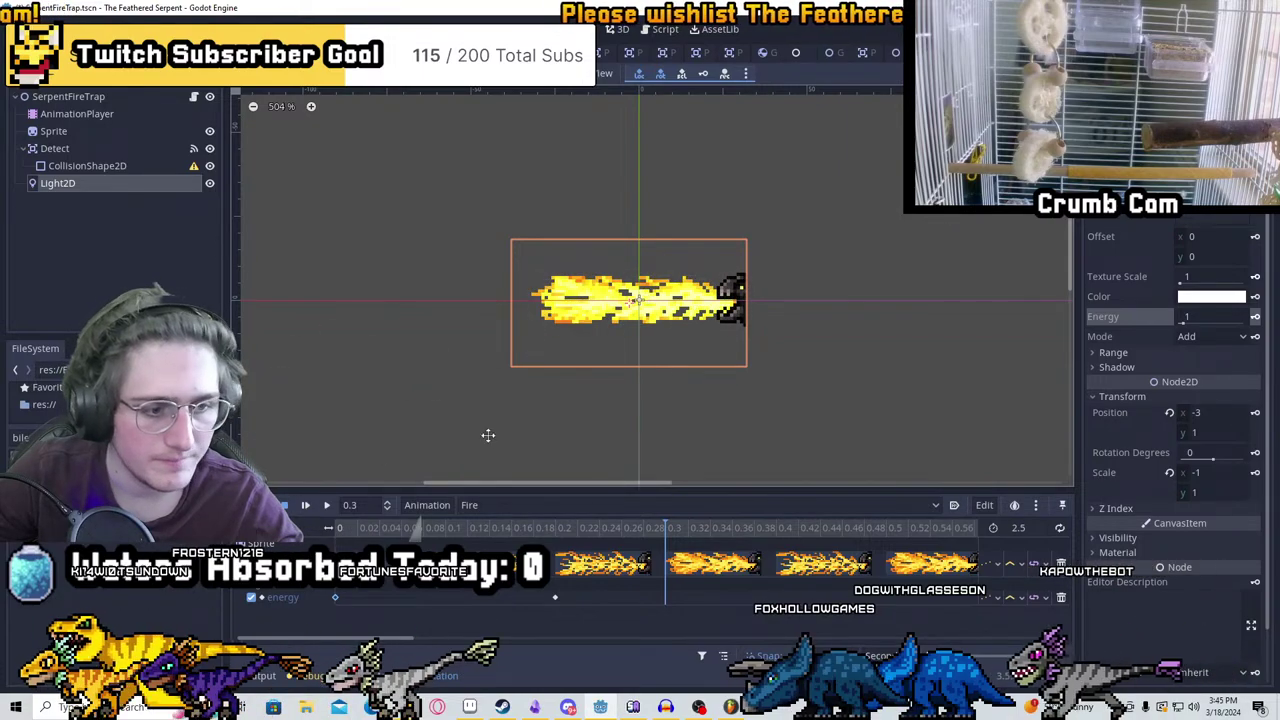
pyautogui.click(577, 549)
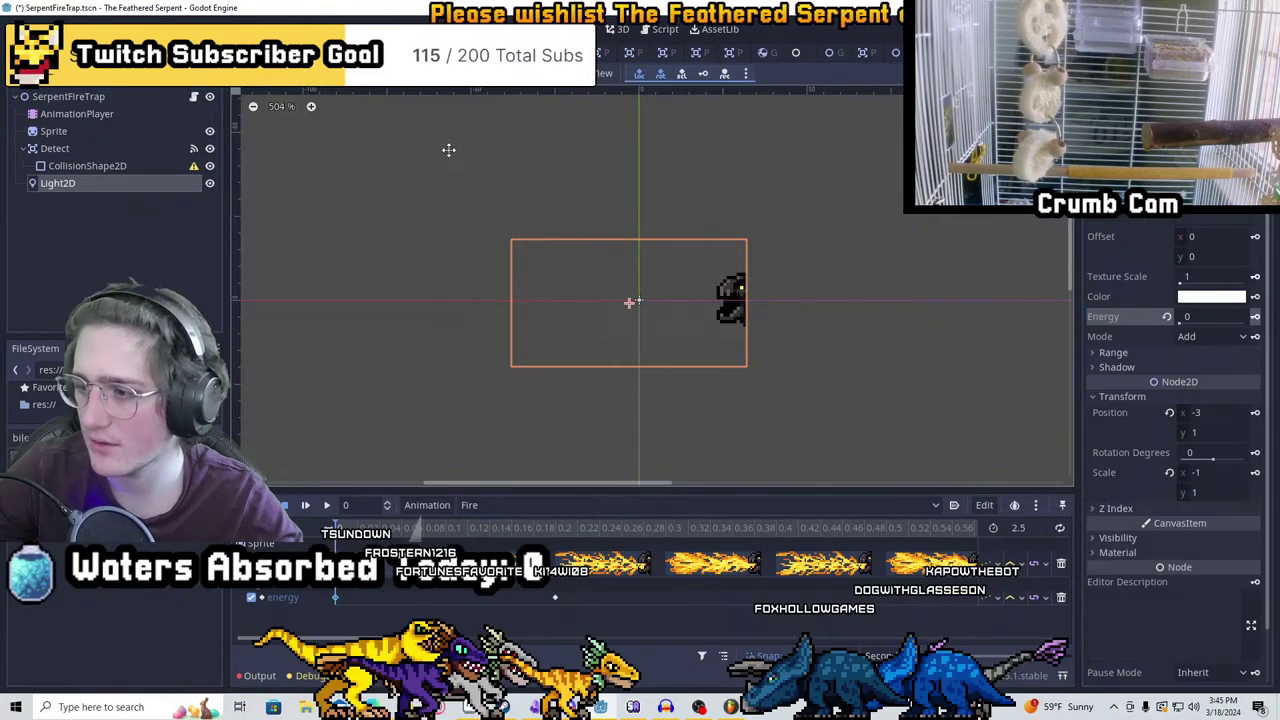
pyautogui.scroll(2, 705, 372)
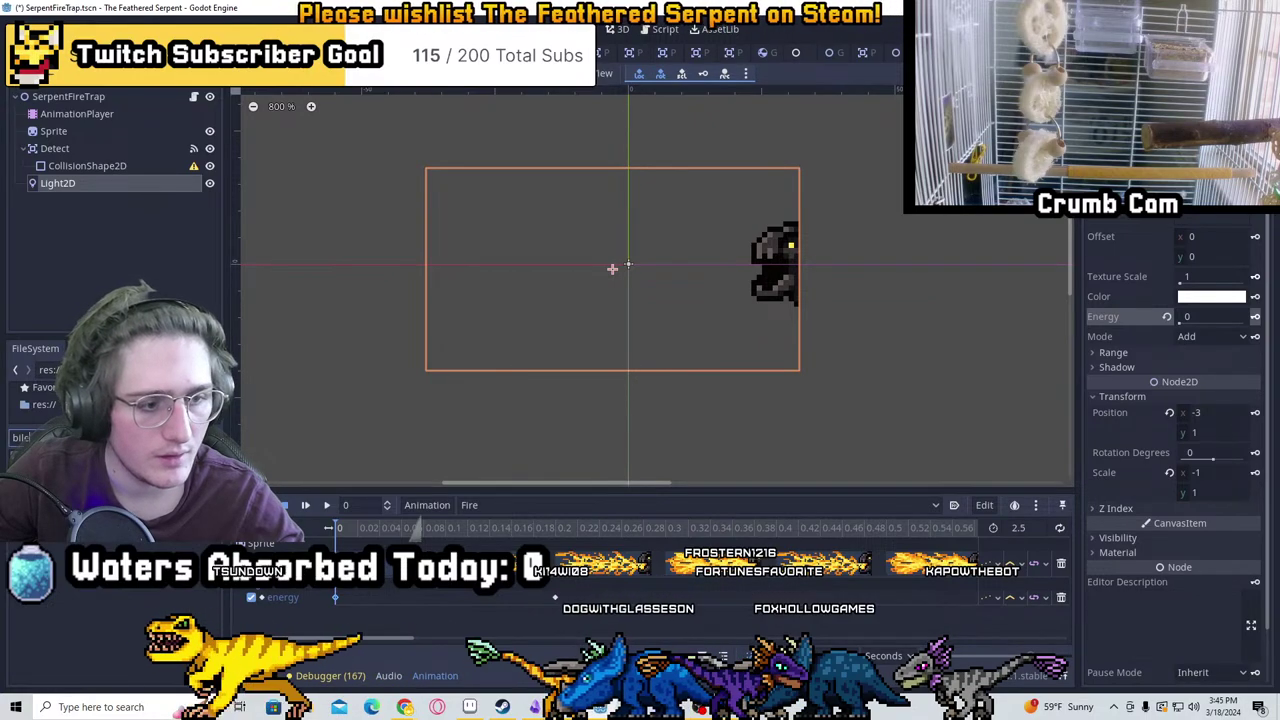
pyautogui.write('cultist')
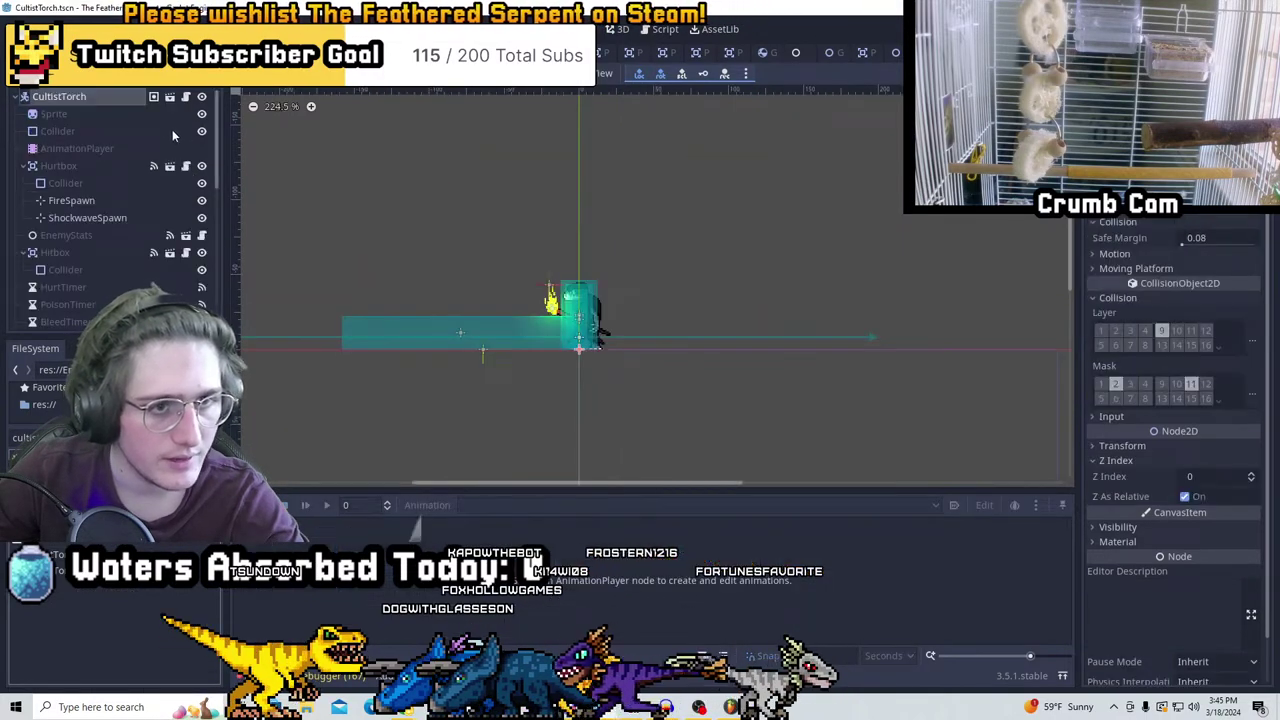
# Copy the Fire particles node from the CultistTorch scene
pyautogui.scroll(4, 490, 268)
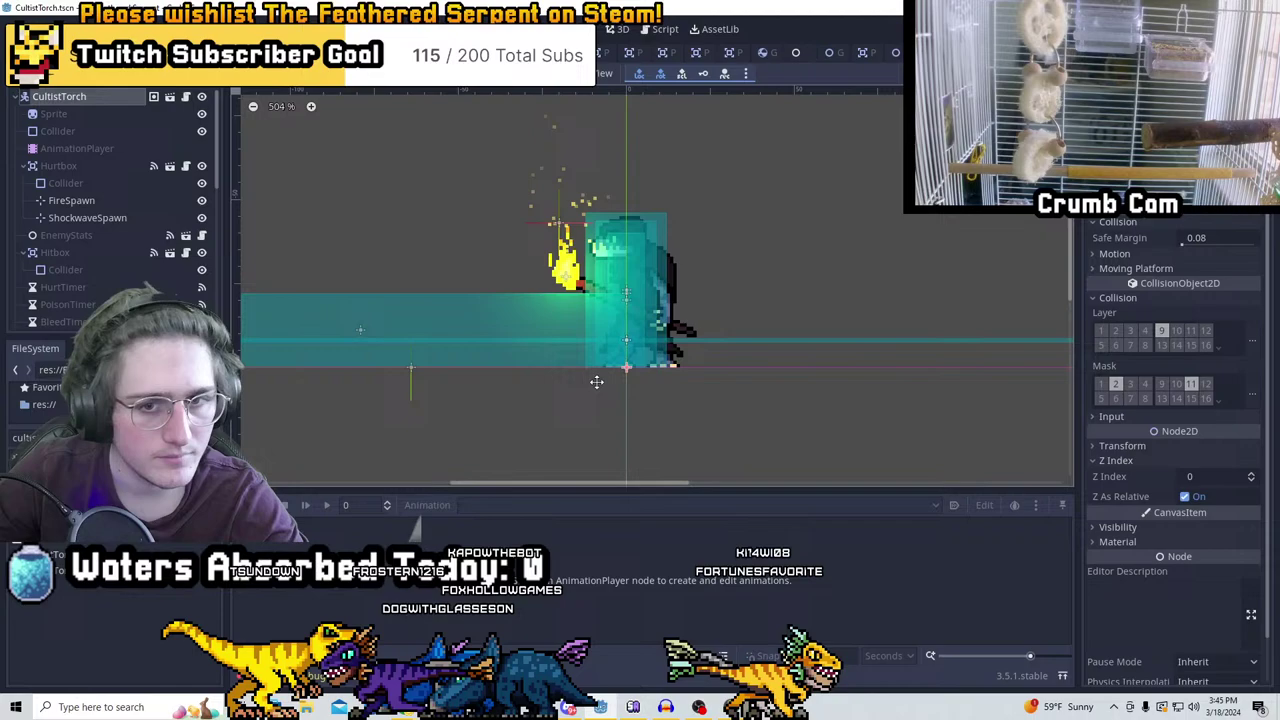
pyautogui.scroll(-5, 125, 246)
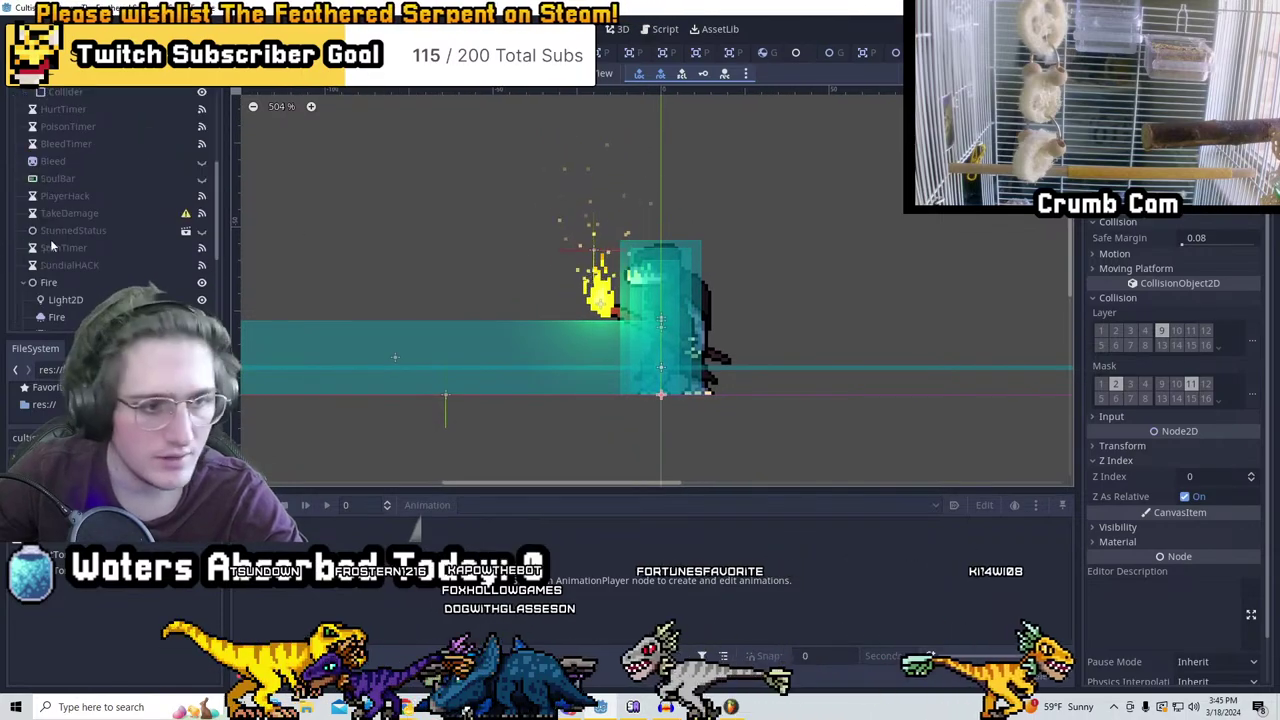
pyautogui.scroll(4, 95, 220)
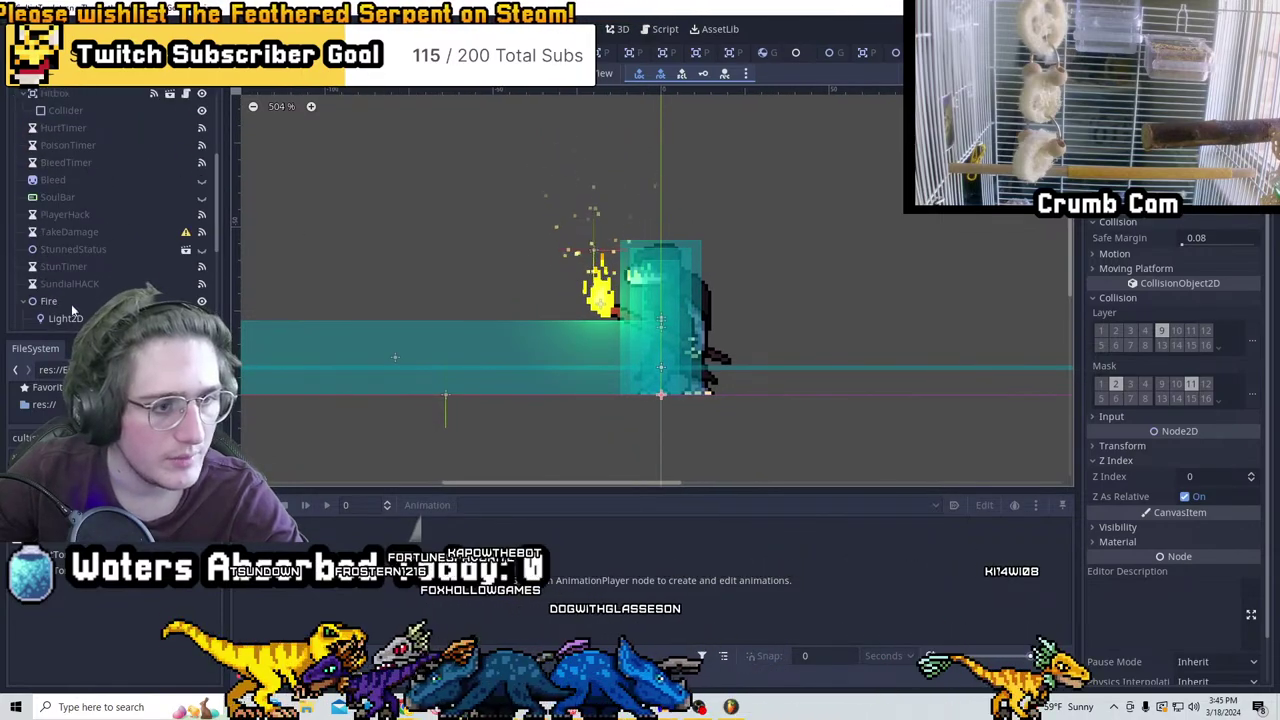
pyautogui.rightClick(80, 259)
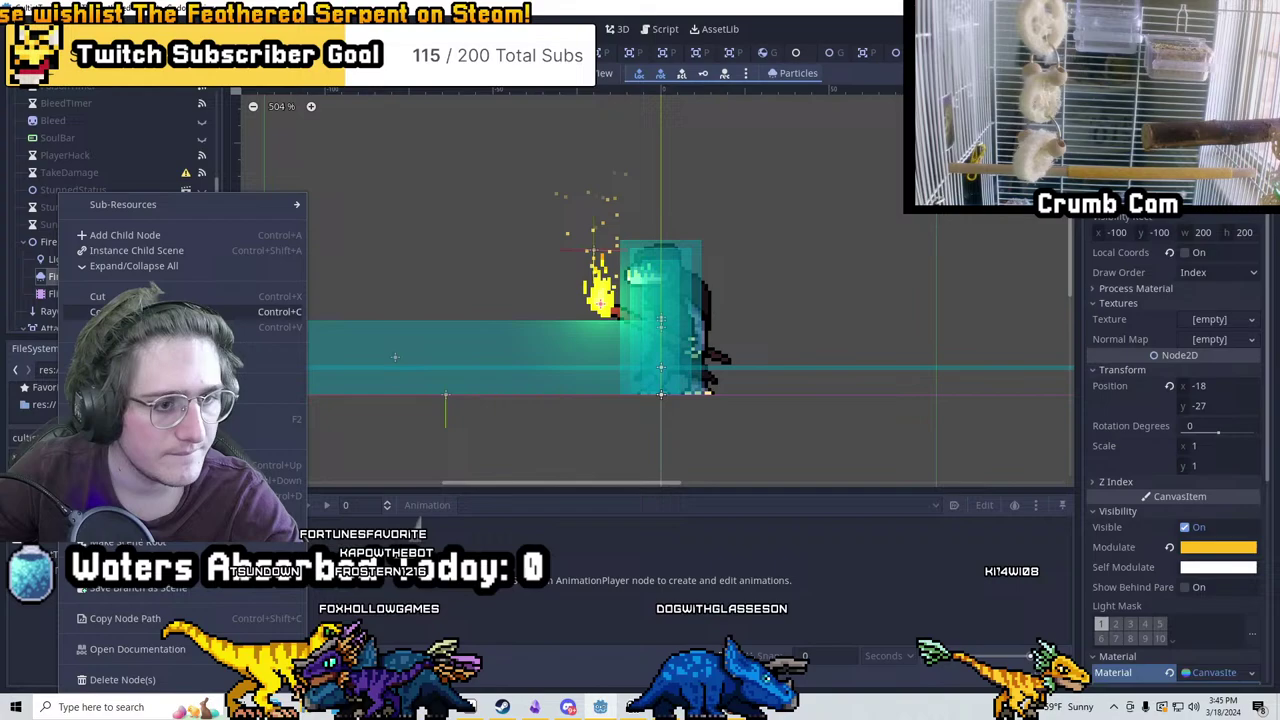
pyautogui.click(57, 276)
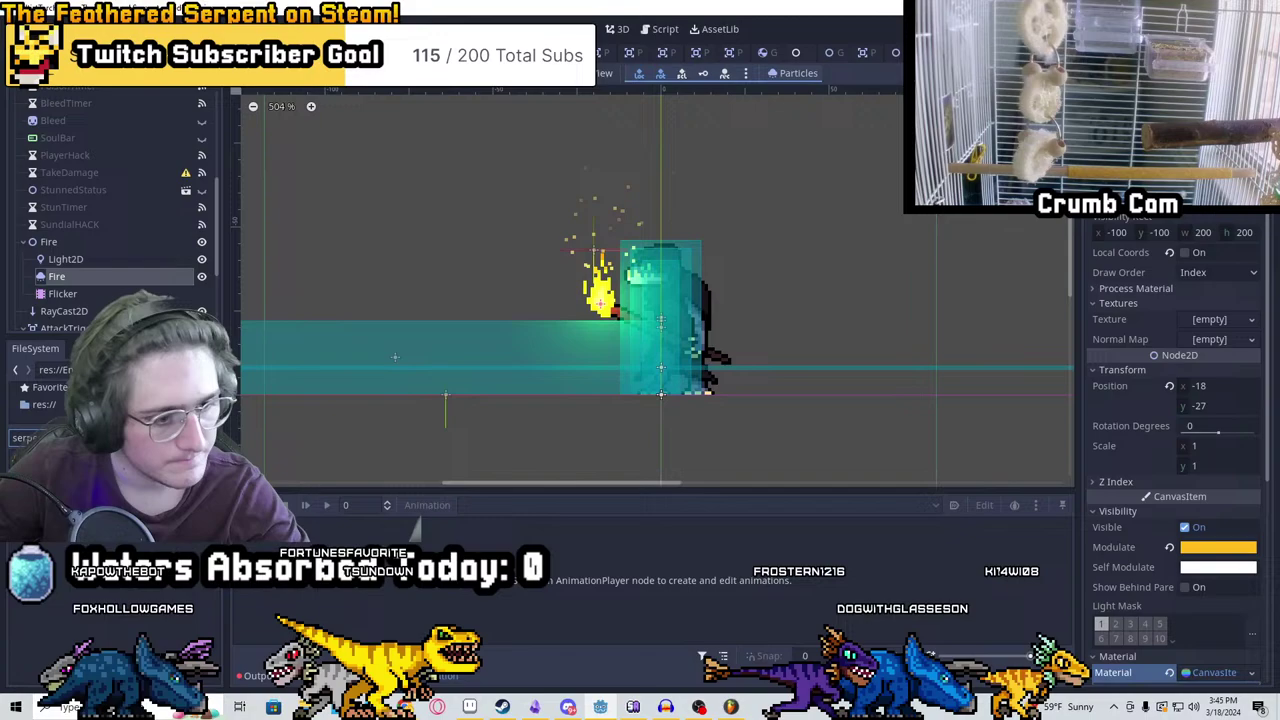
# Paste the Fire particles under the SerpentFireTrap root node
pyautogui.hotkey('ctrl', 'Tab')
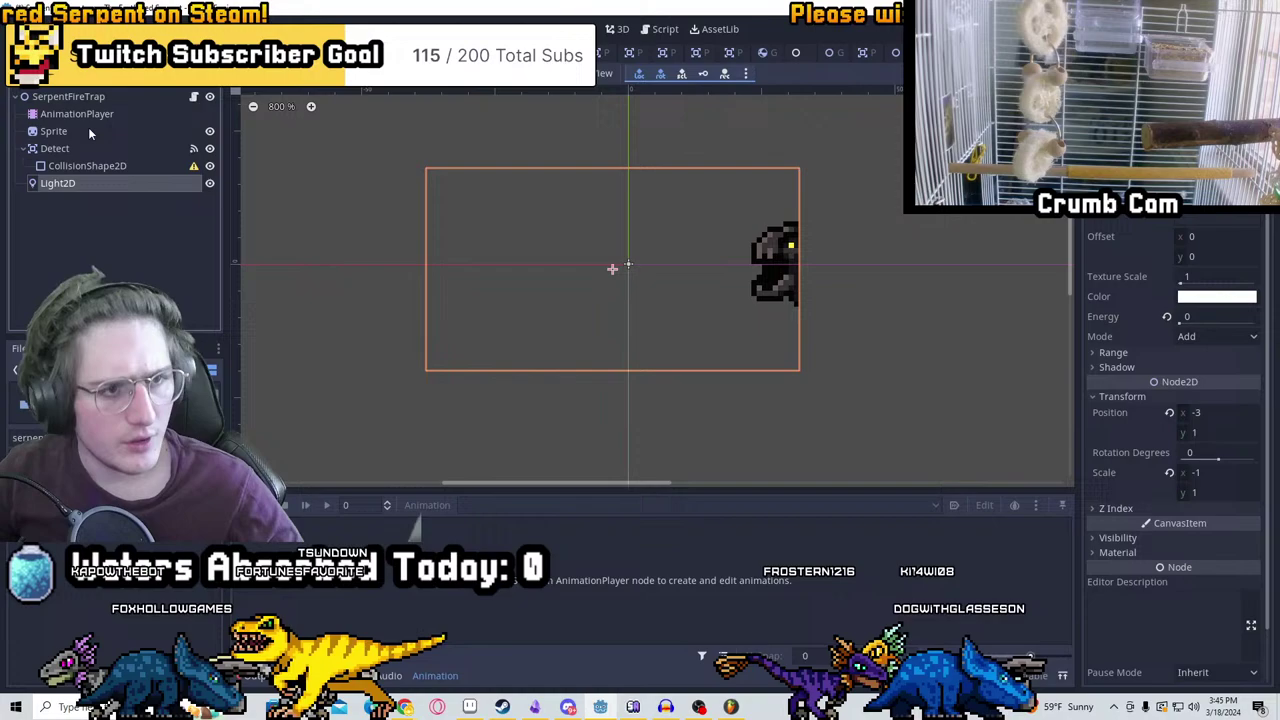
pyautogui.scroll(-6, 603, 183)
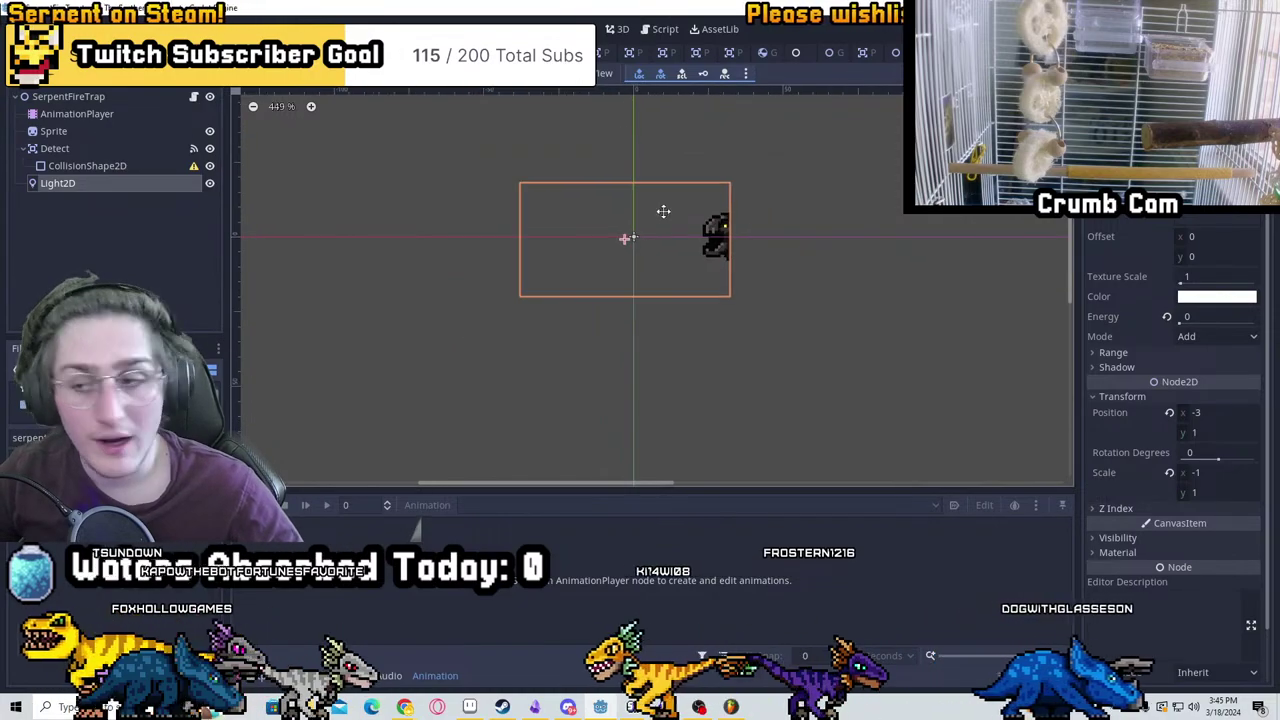
pyautogui.moveTo(708, 250); pyautogui.dragTo(754, 291, button='middle')
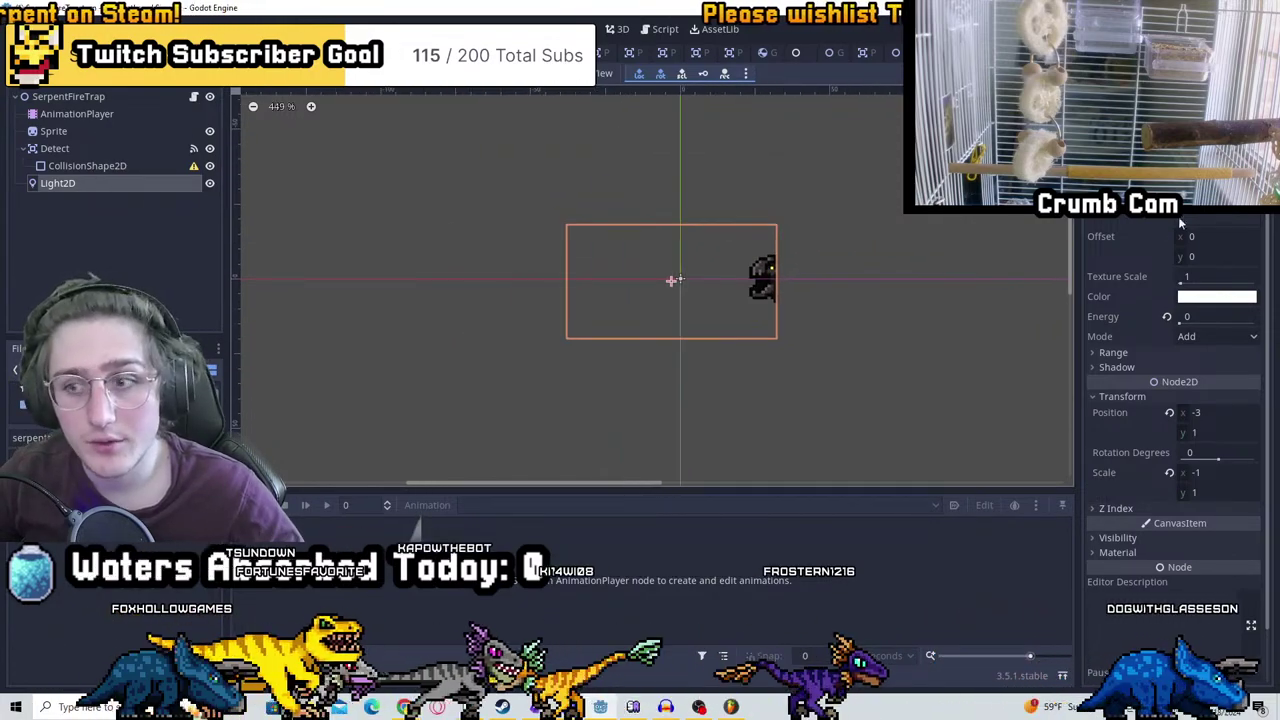
pyautogui.scroll(5, 720, 206)
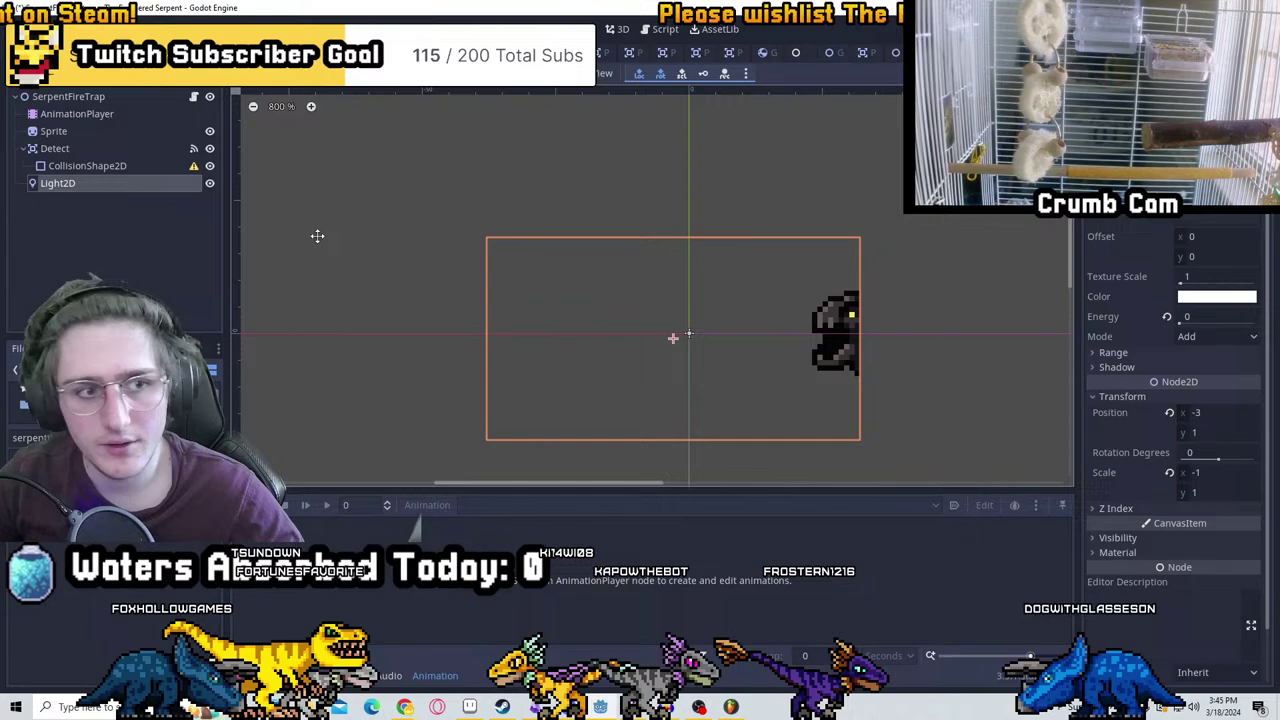
pyautogui.rightClick(58, 97)
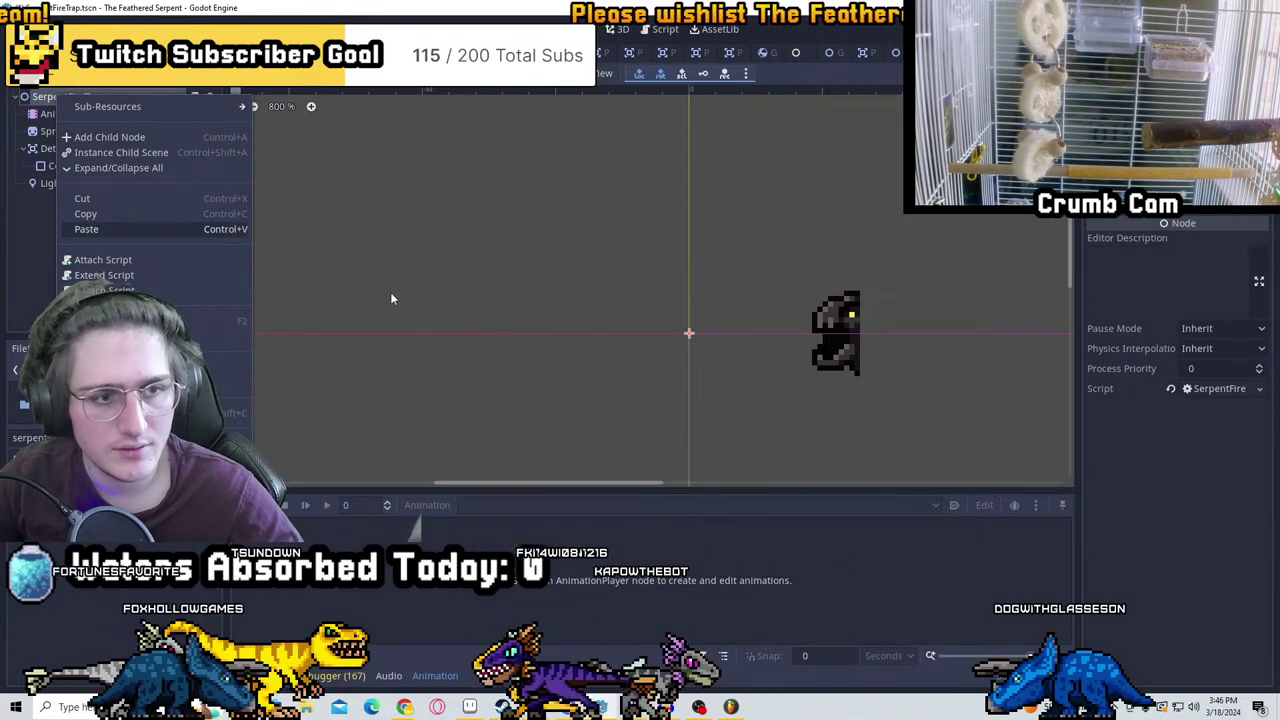
pyautogui.hotkey('ctrl', 'v')
pyautogui.scroll(-1, 641, 259)
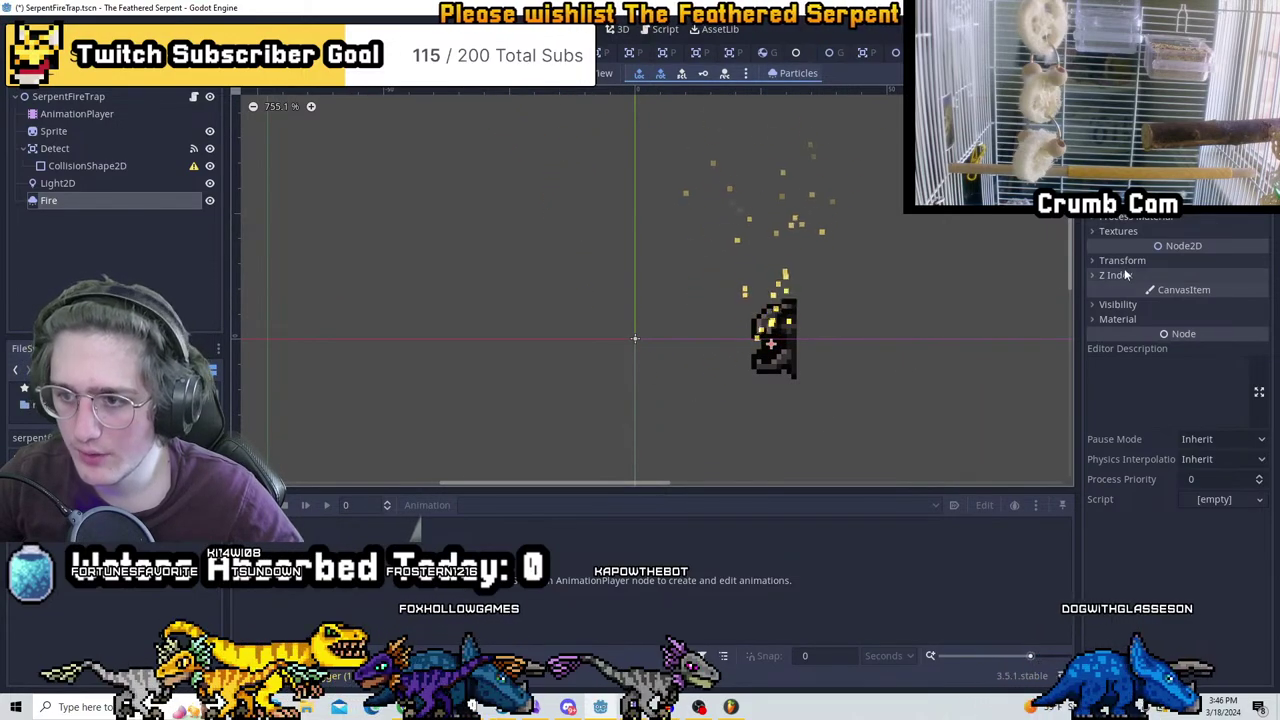
# Make the Fire node's process material unique and expand its properties
pyautogui.click(1120, 216)
pyautogui.click(1215, 232)
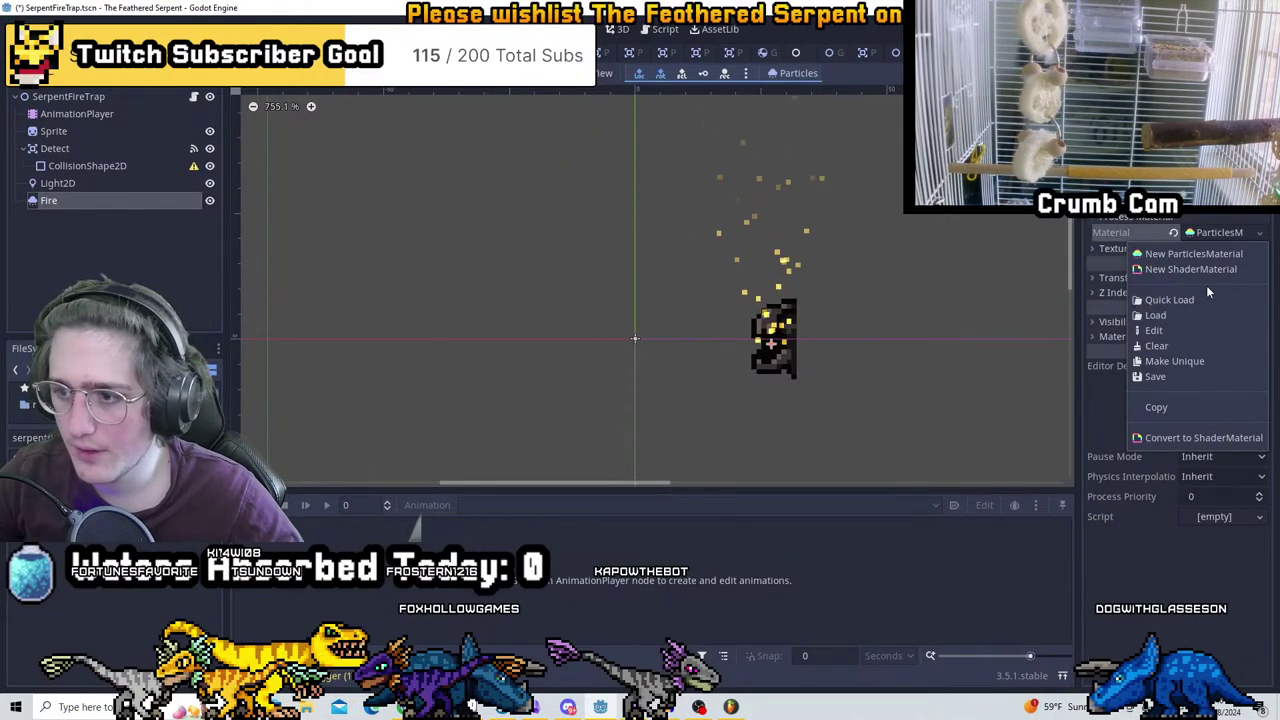
pyautogui.click(1197, 362)
pyautogui.click(1215, 232)
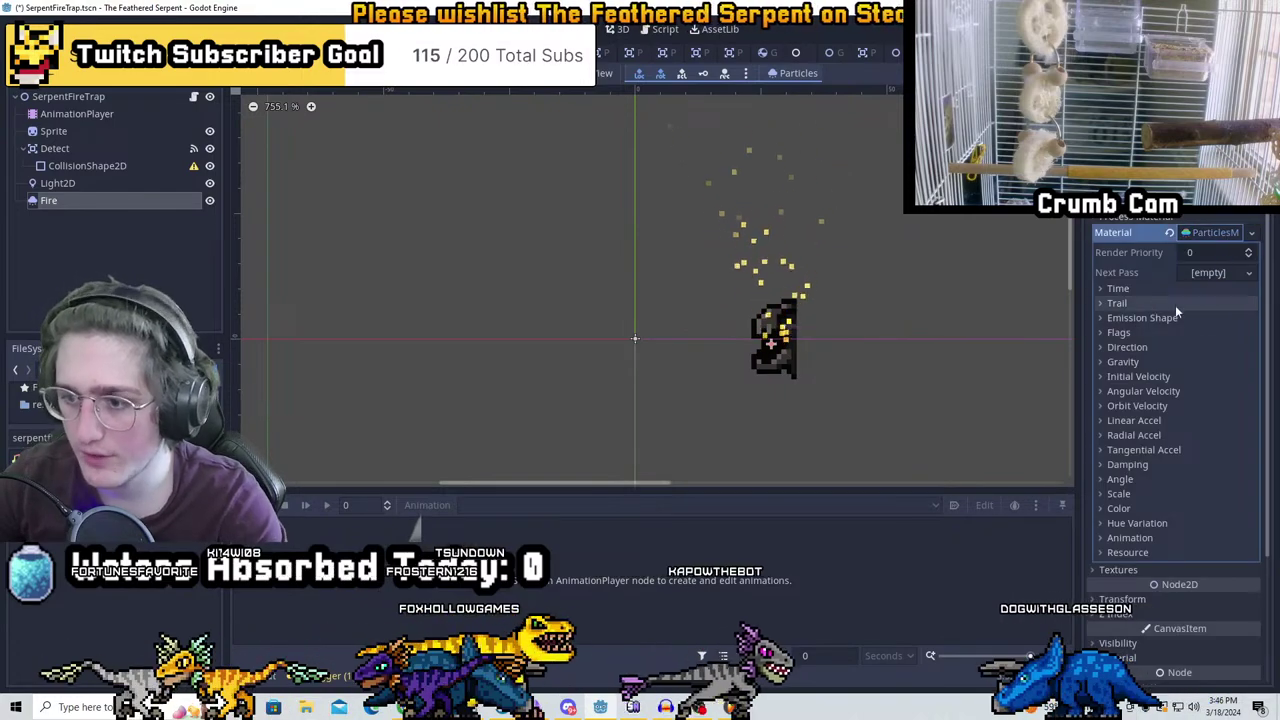
pyautogui.click(1140, 377)
pyautogui.click(1138, 378)
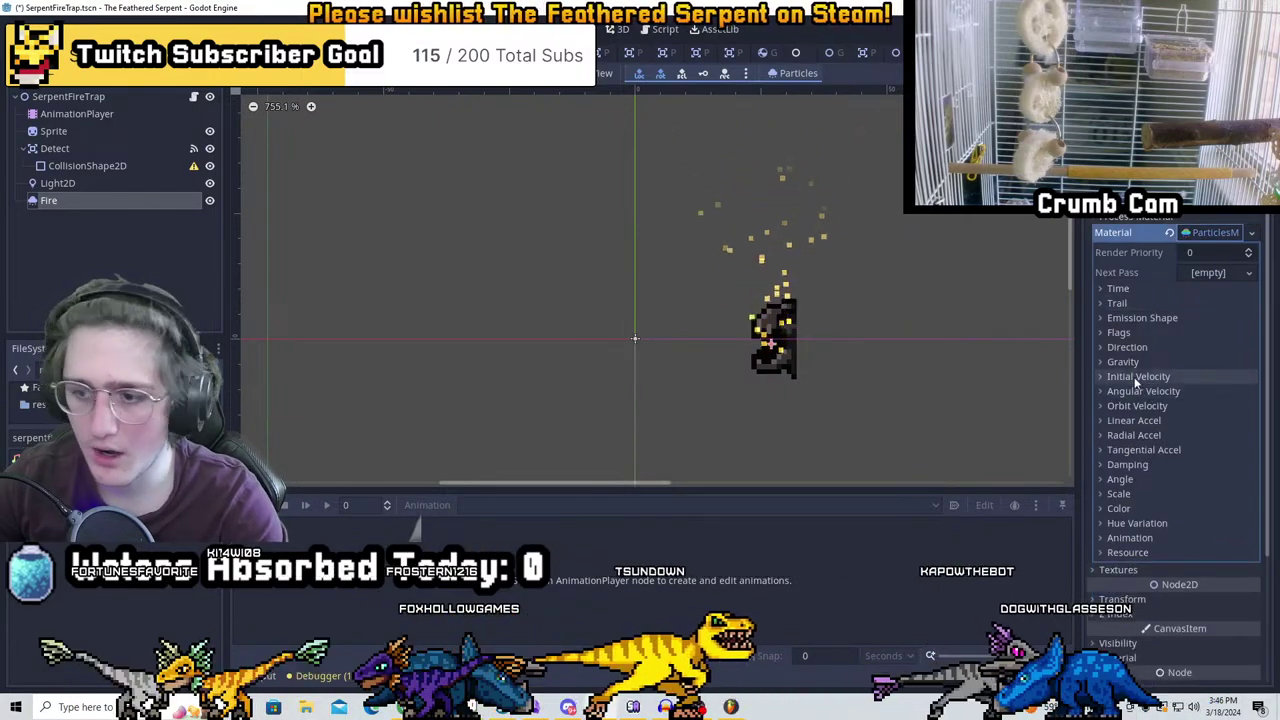
# Set the particle direction to (-1, 0, 0)
pyautogui.click(1127, 348)
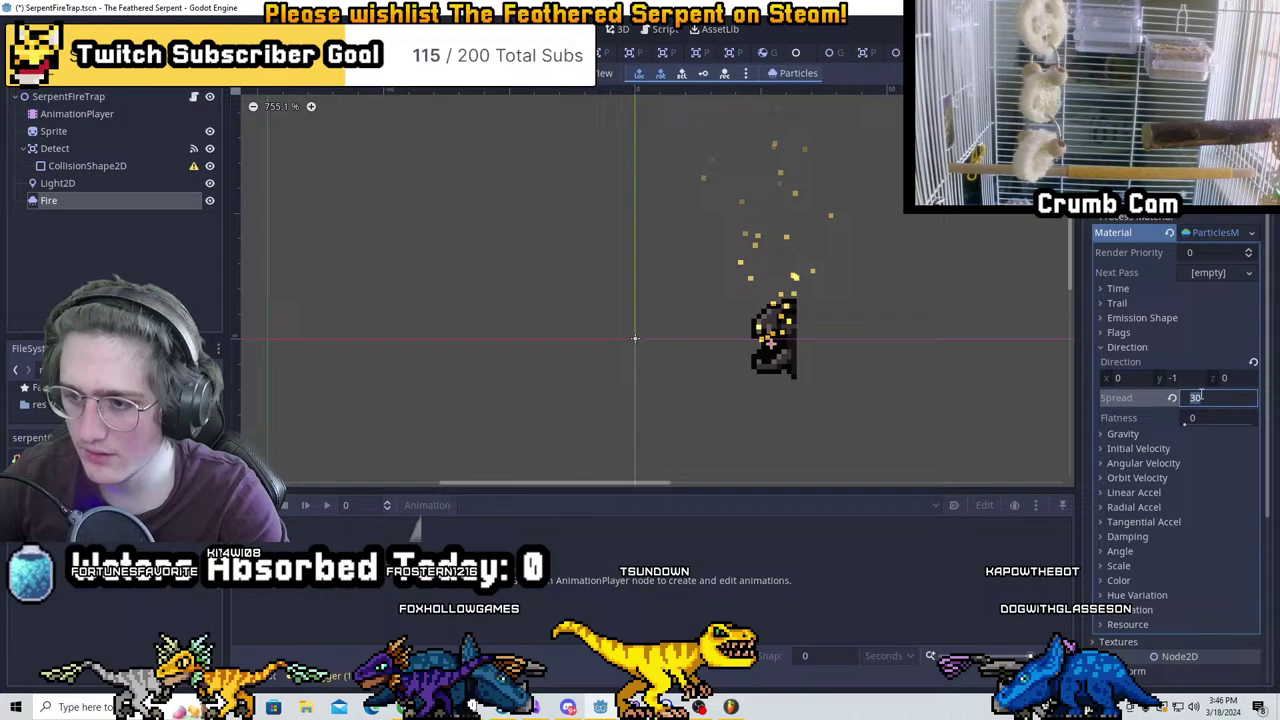
pyautogui.write('0')
pyautogui.press('Return')
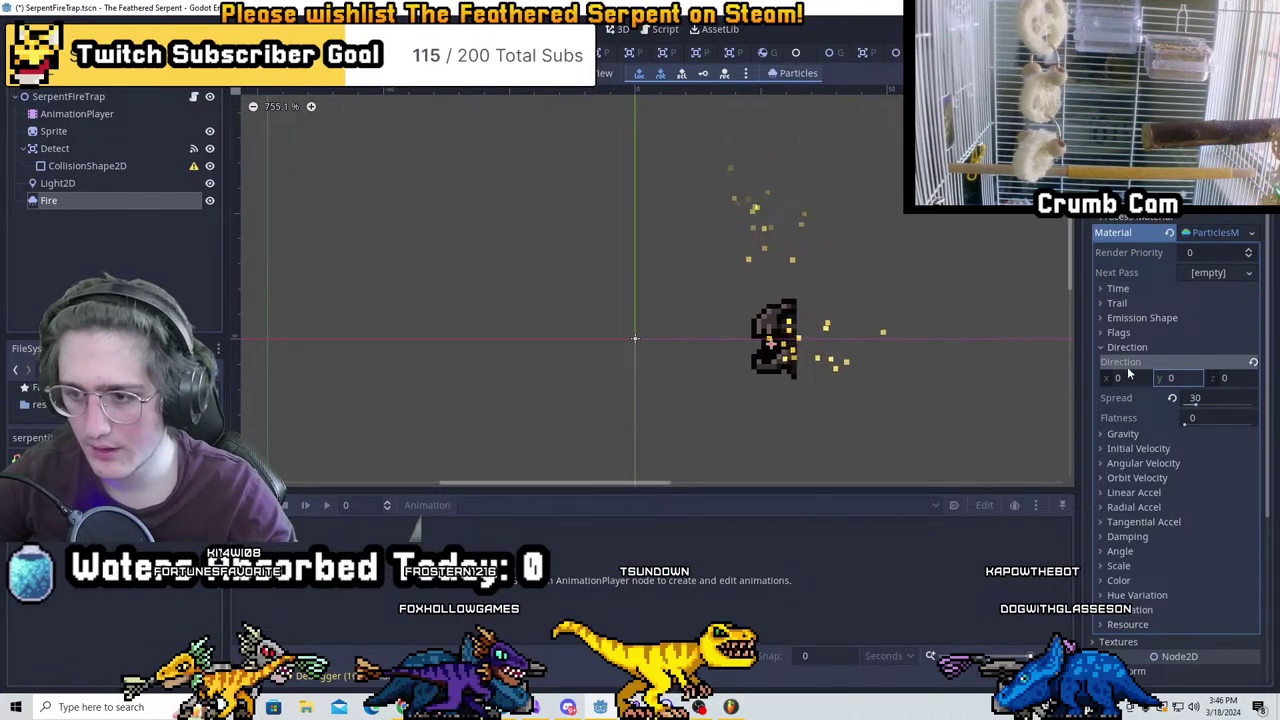
pyautogui.click(1125, 376)
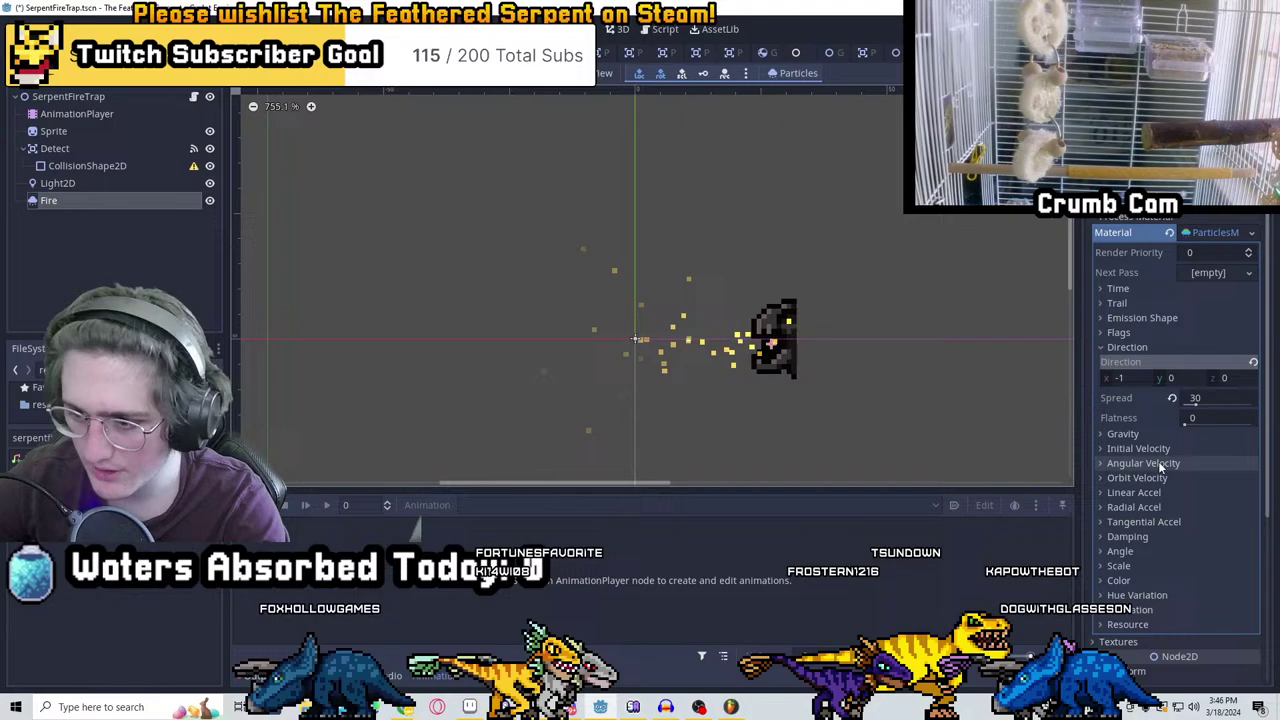
# Set emission sphere radius 1, spread 5 and initial velocity 50
pyautogui.click(1140, 318)
pyautogui.click(1198, 355)
pyautogui.write('1')
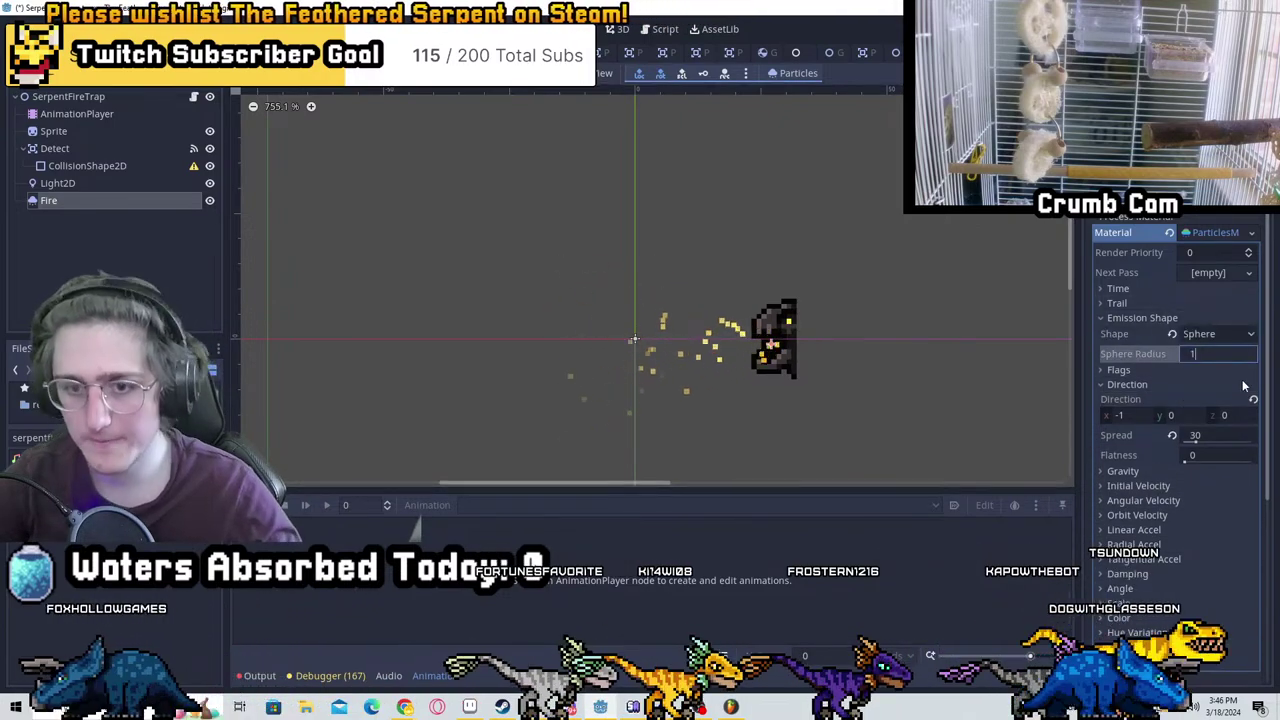
pyautogui.press('Return')
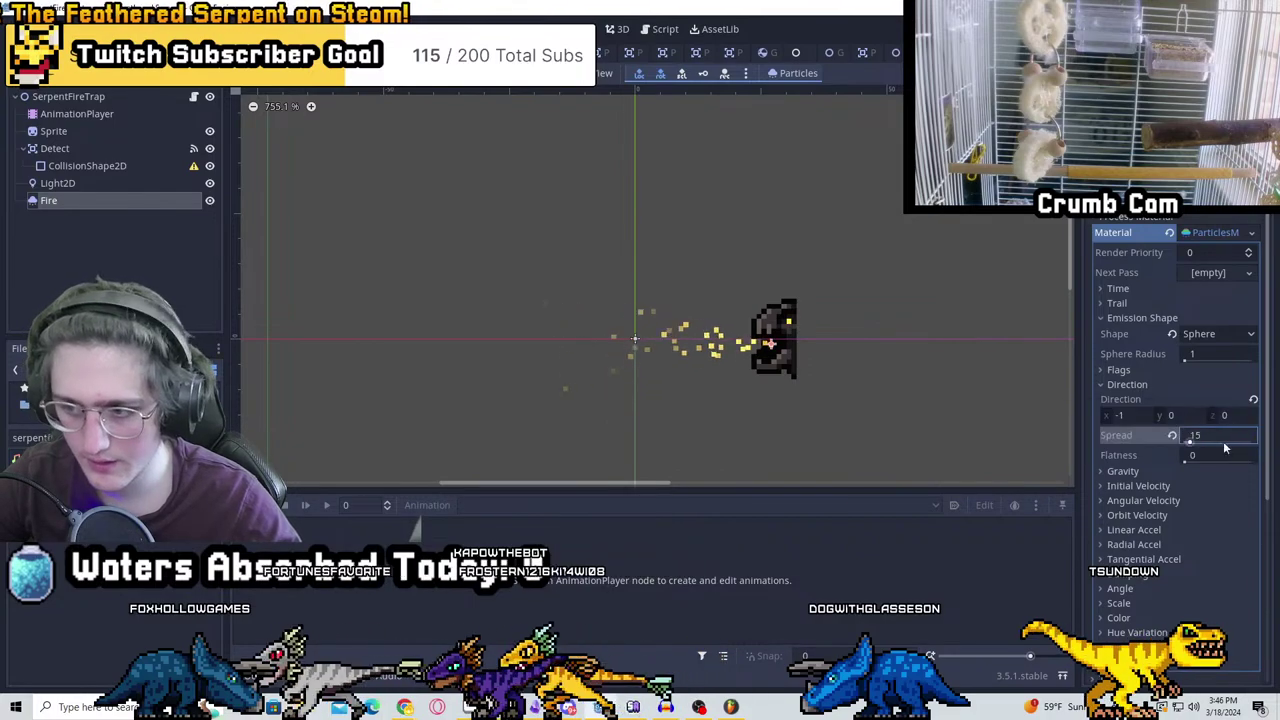
pyautogui.press('Return')
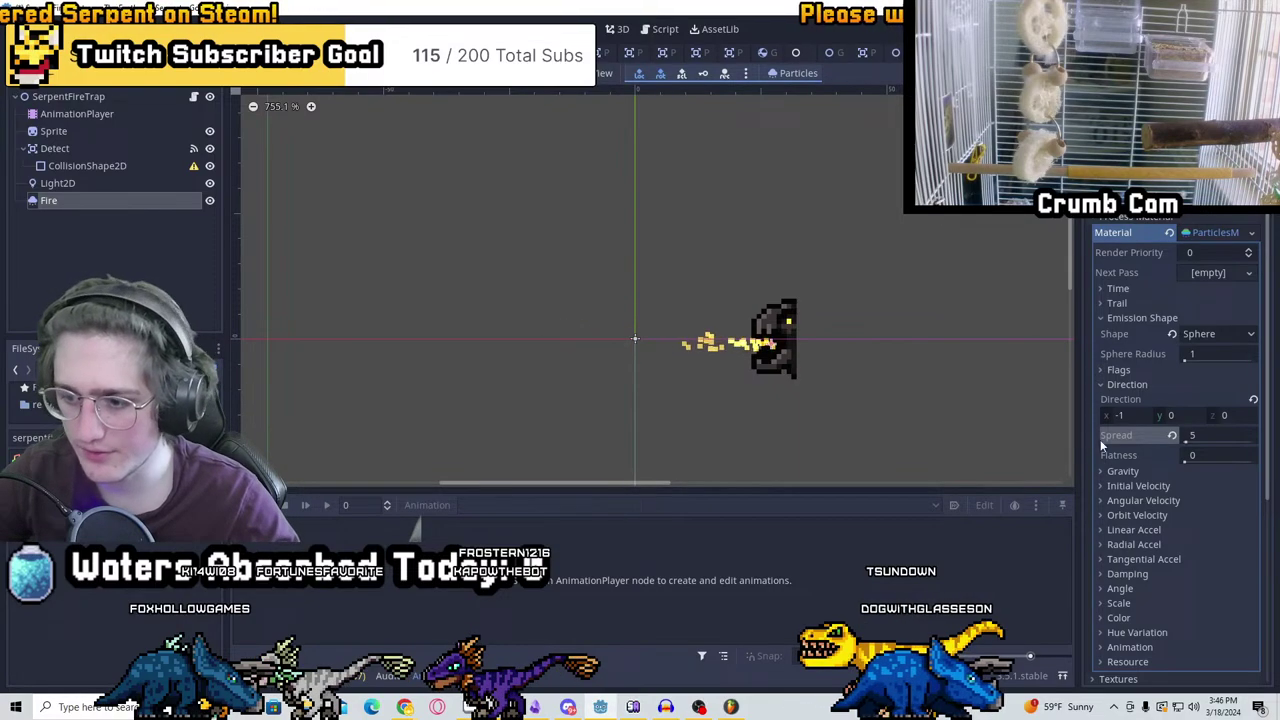
pyautogui.click(1130, 486)
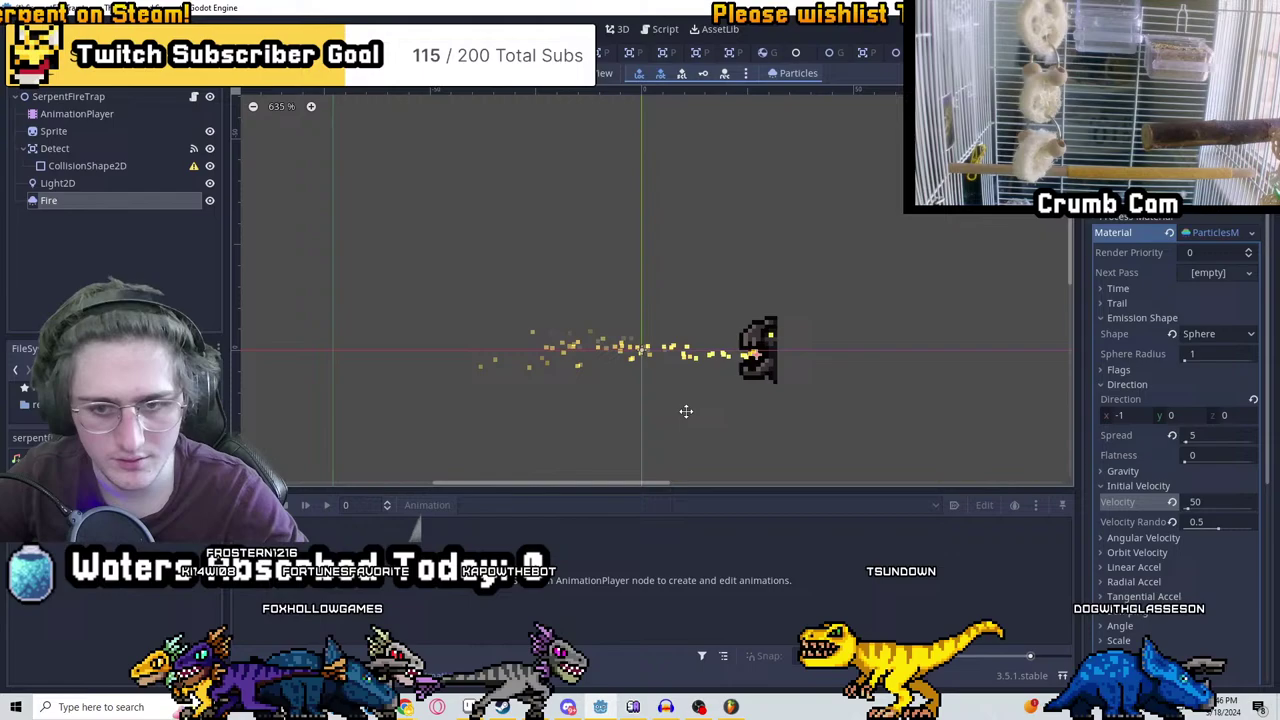
pyautogui.moveTo(760, 446); pyautogui.dragTo(793, 417, button='middle')
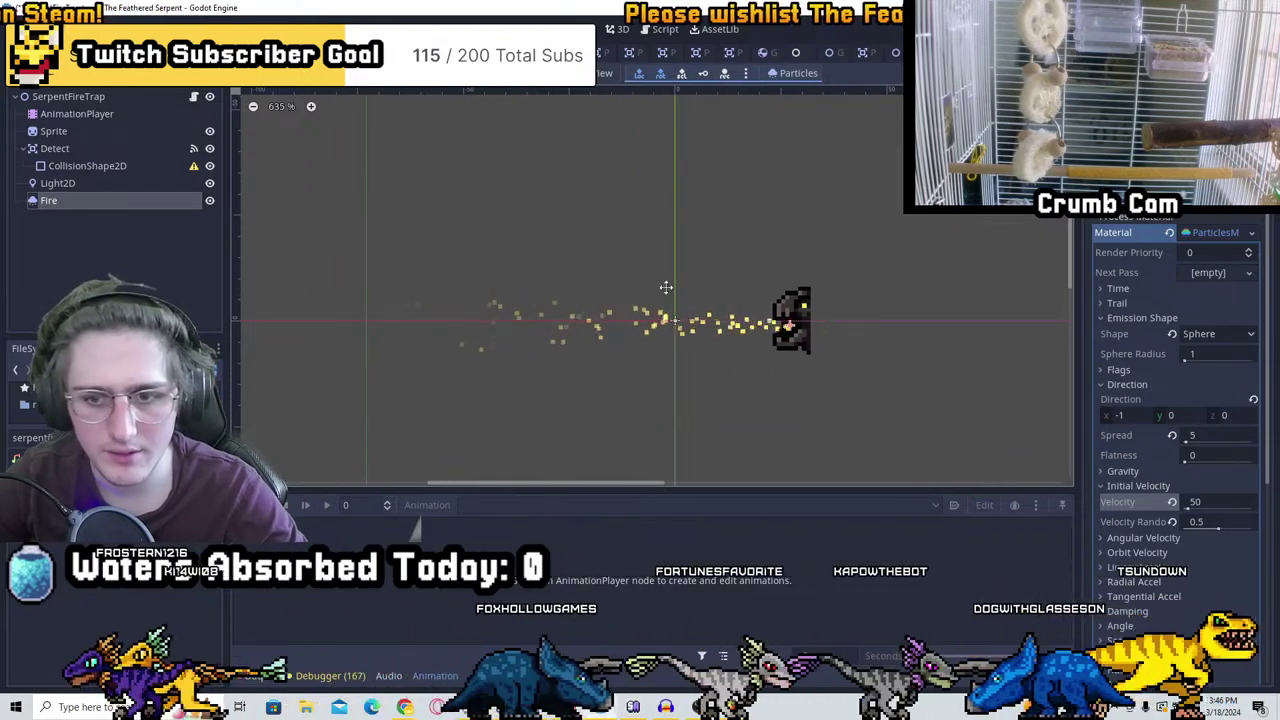
# Preview the Fire animation at 0.3 s and widen the Fire particles' spread to 15
pyautogui.click(77, 113)
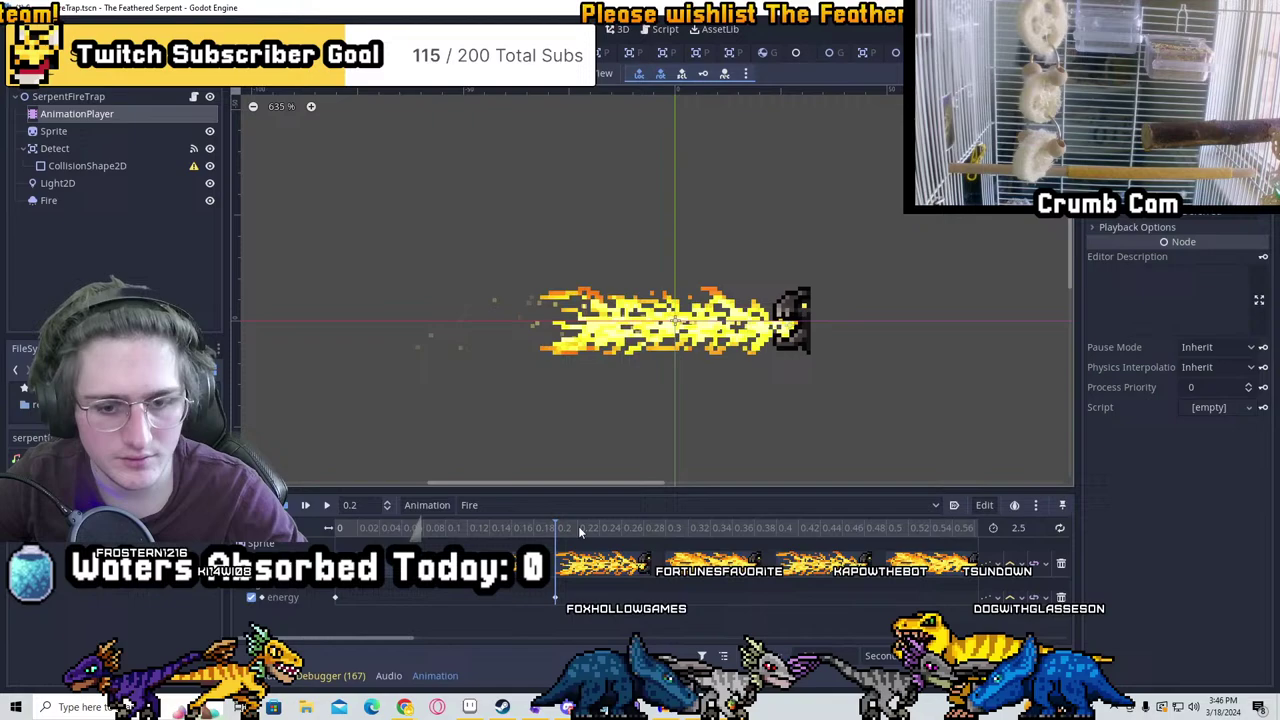
pyautogui.moveTo(580, 532); pyautogui.dragTo(660, 546)
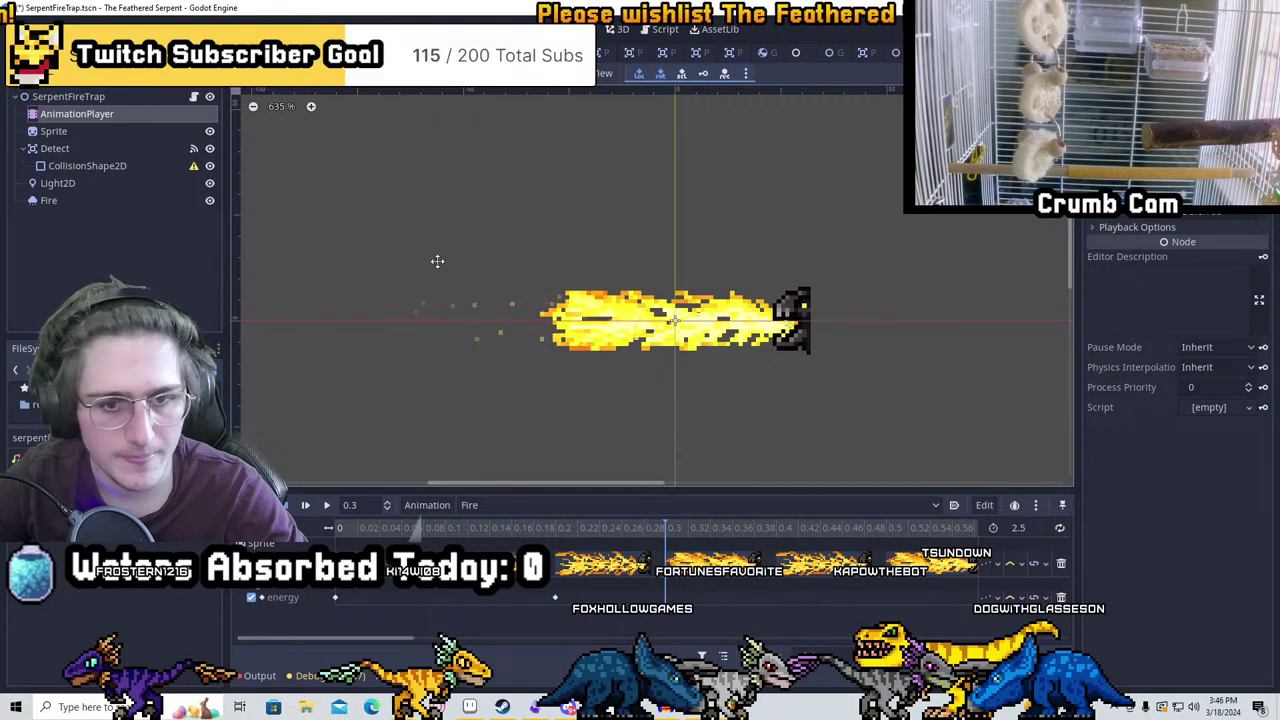
pyautogui.click(72, 200)
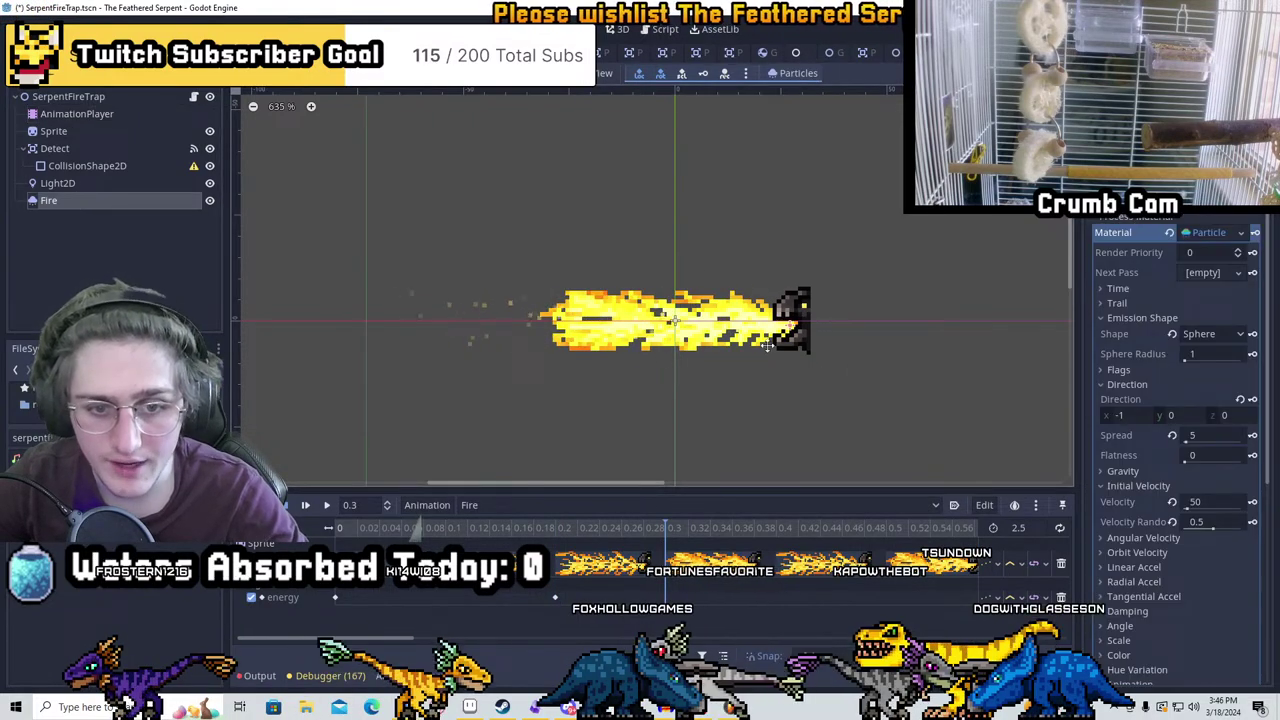
pyautogui.scroll(1, 767, 345)
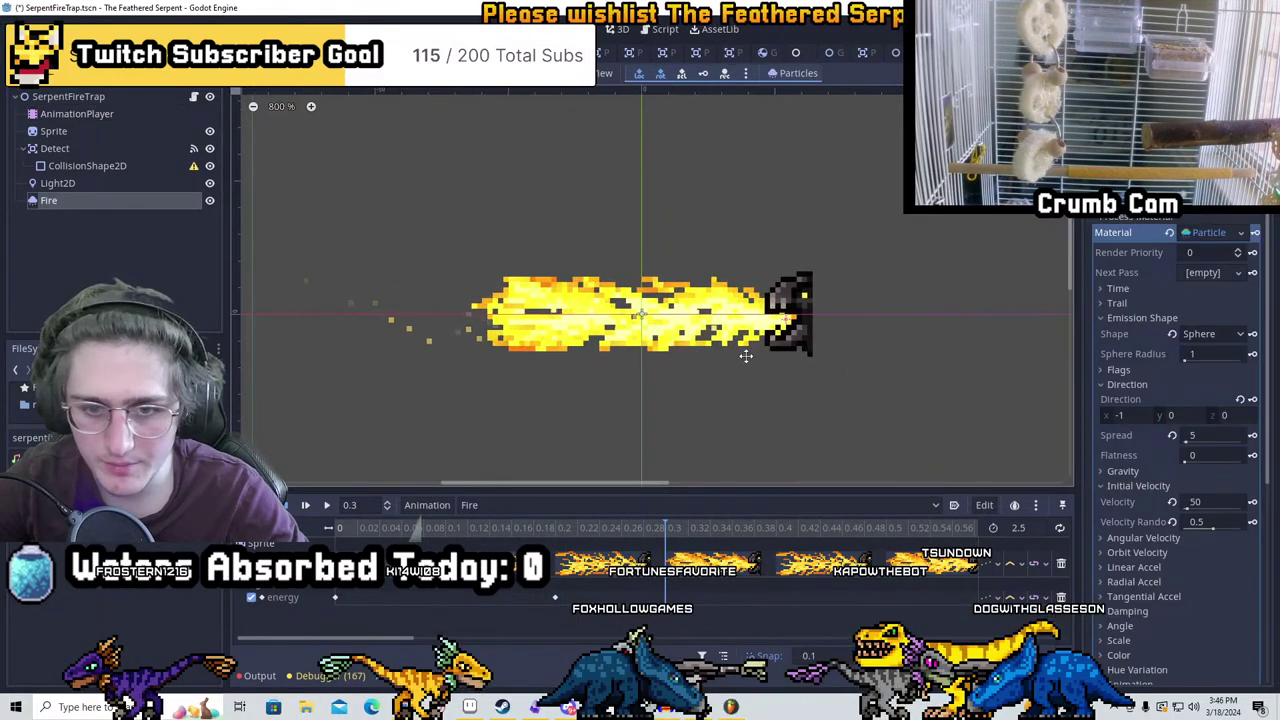
pyautogui.click(1208, 436)
pyautogui.write('15')
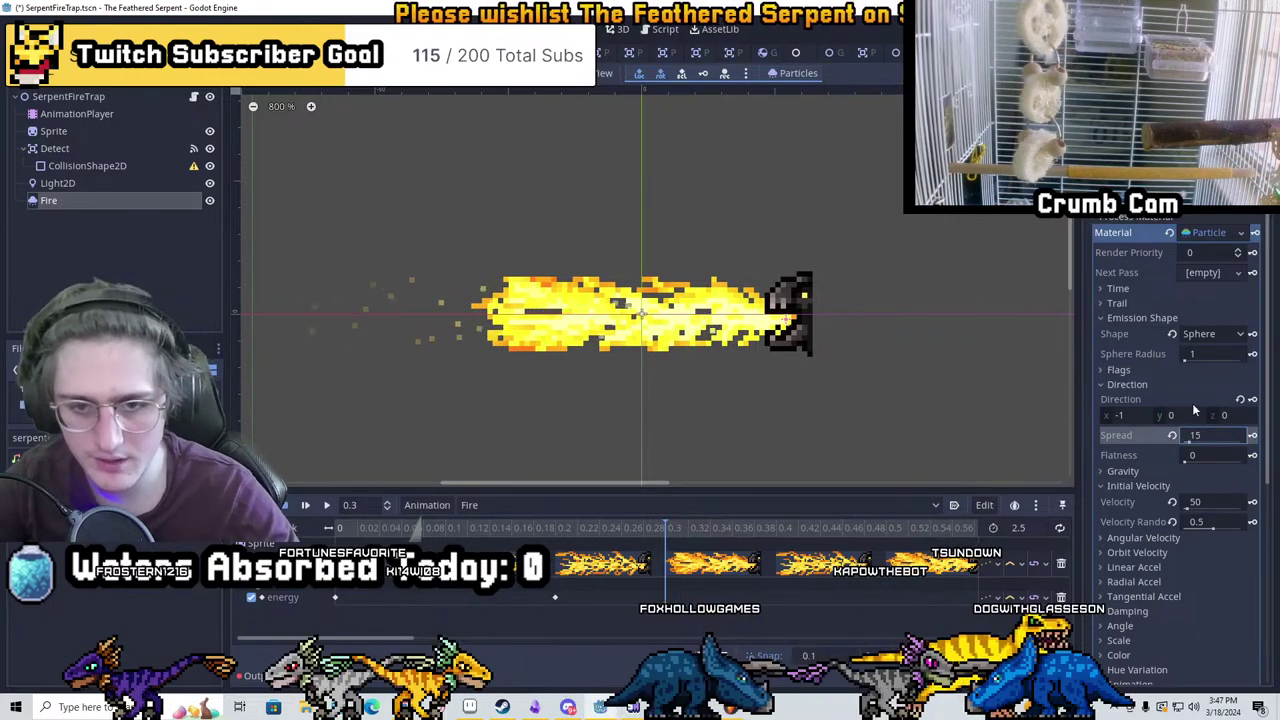
pyautogui.press('Return')
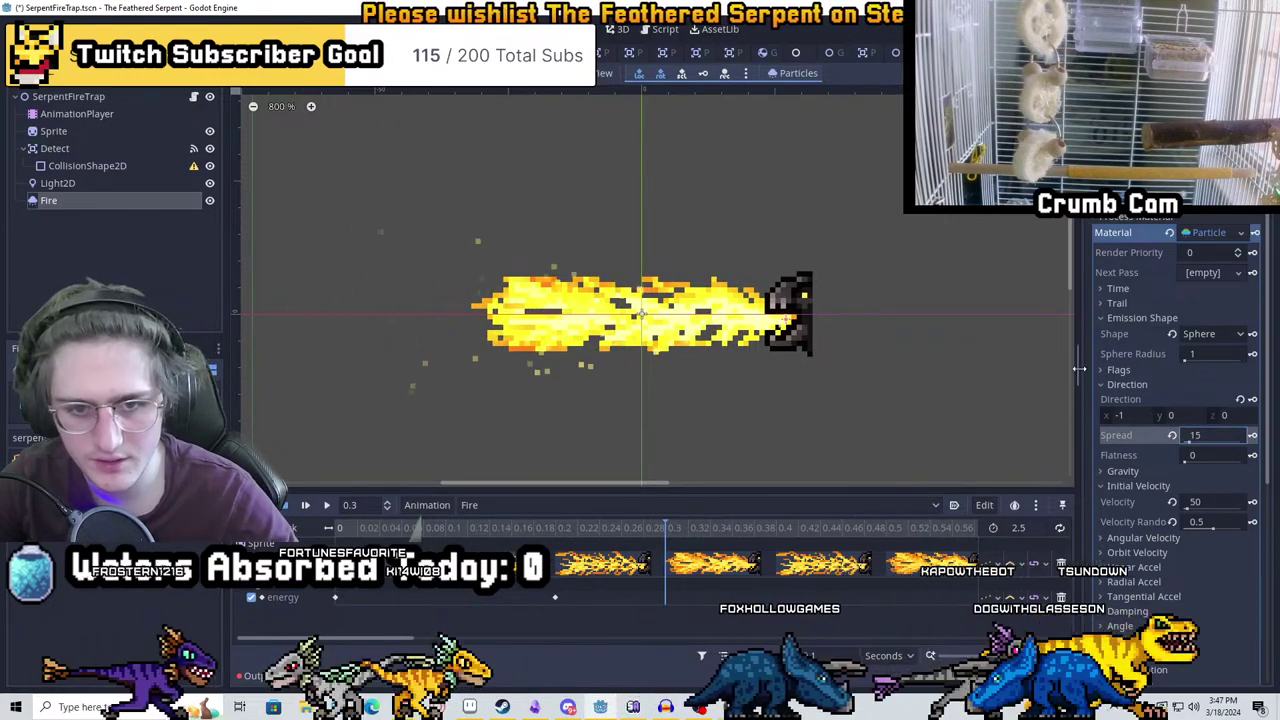
# Set the Fire particles' initial velocity to 40 for a shorter flame
pyautogui.scroll(-1, 741, 266)
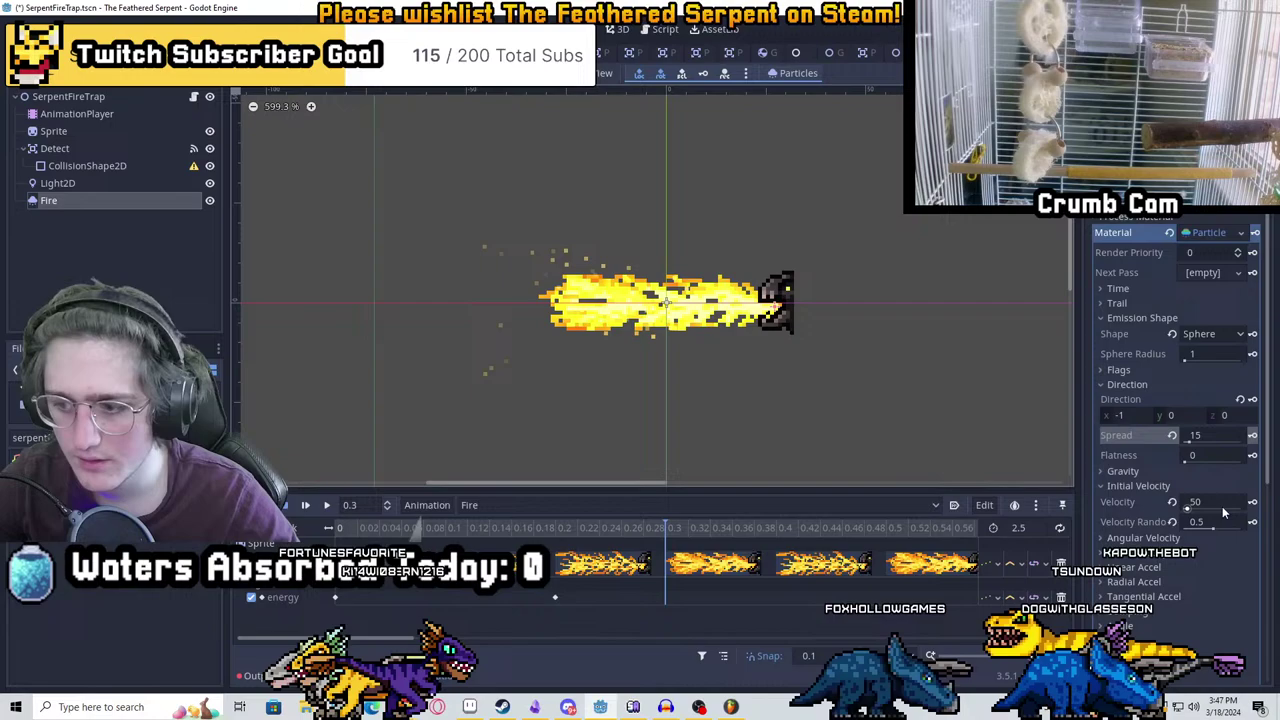
pyautogui.click(1218, 501)
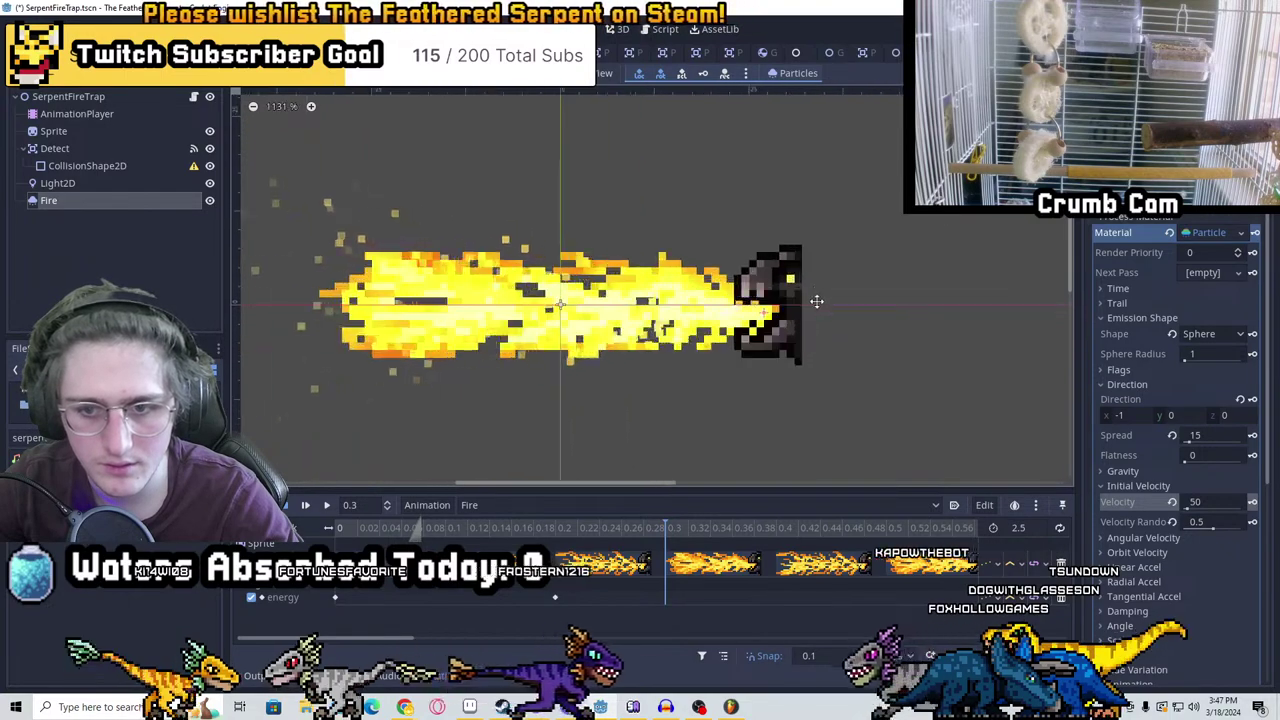
pyautogui.moveTo(785, 318); pyautogui.dragTo(777, 333, button='middle')
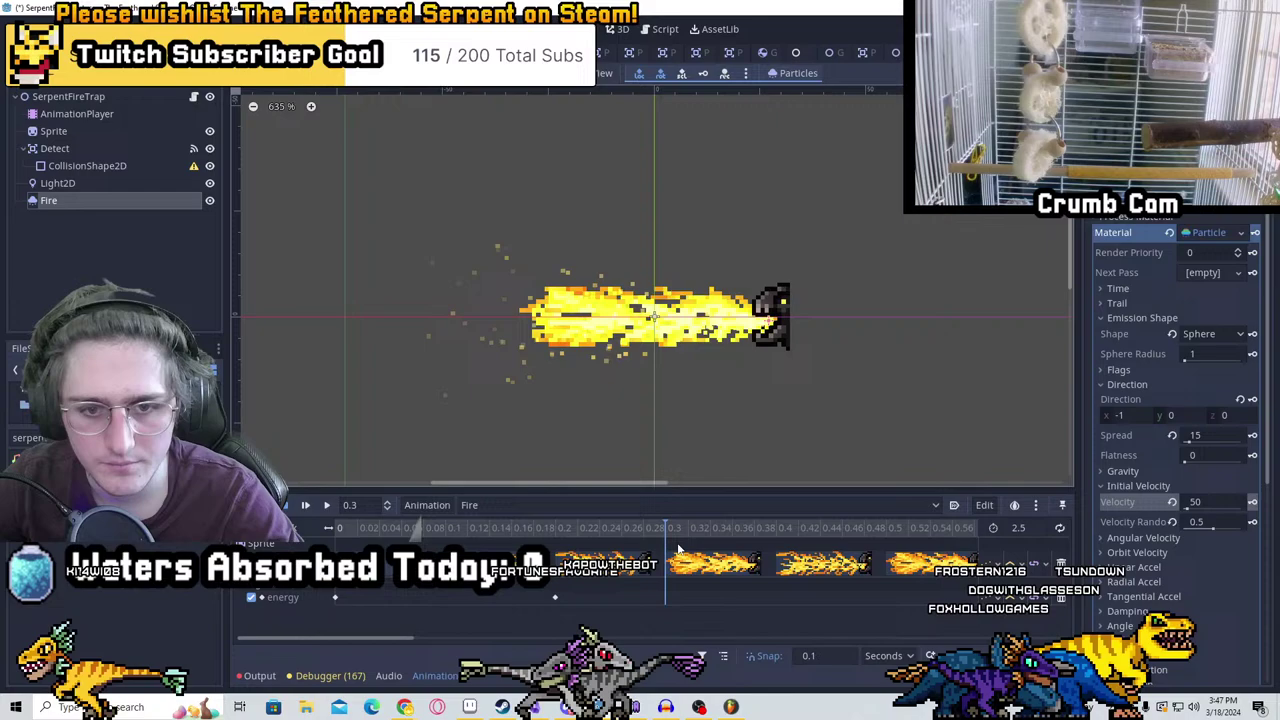
pyautogui.scroll(-3, 698, 360)
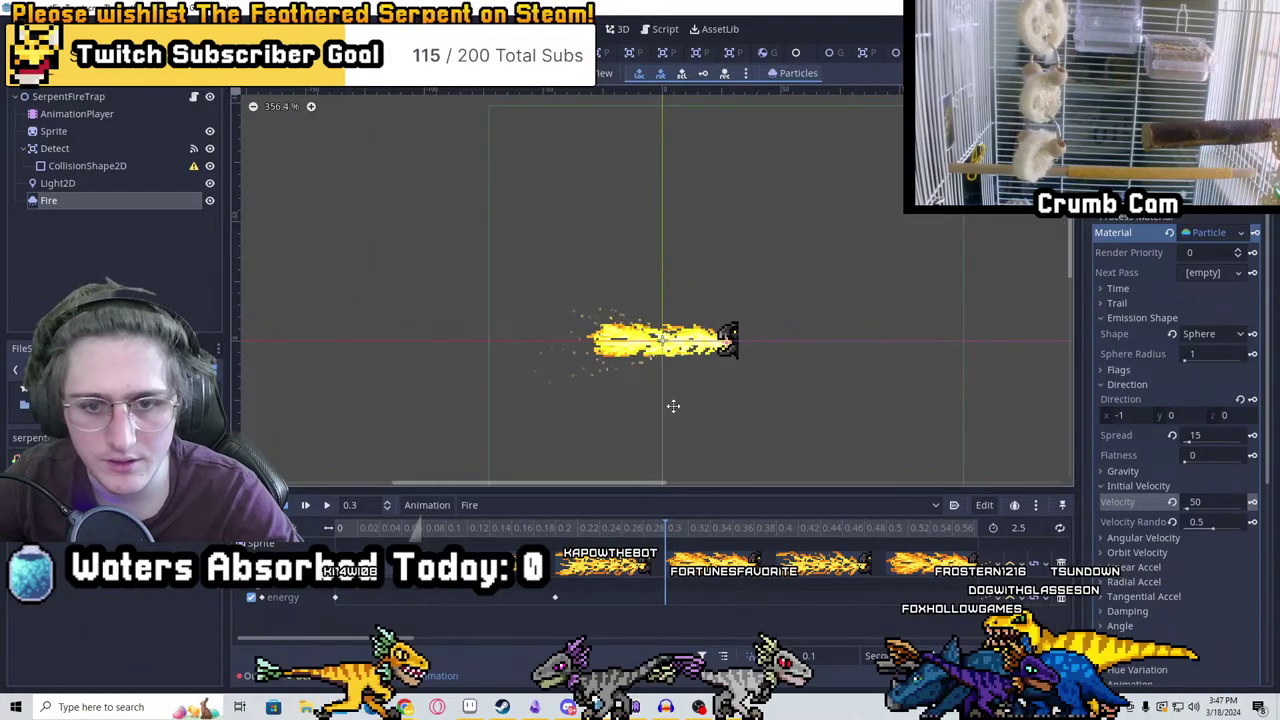
pyautogui.scroll(5, 741, 310)
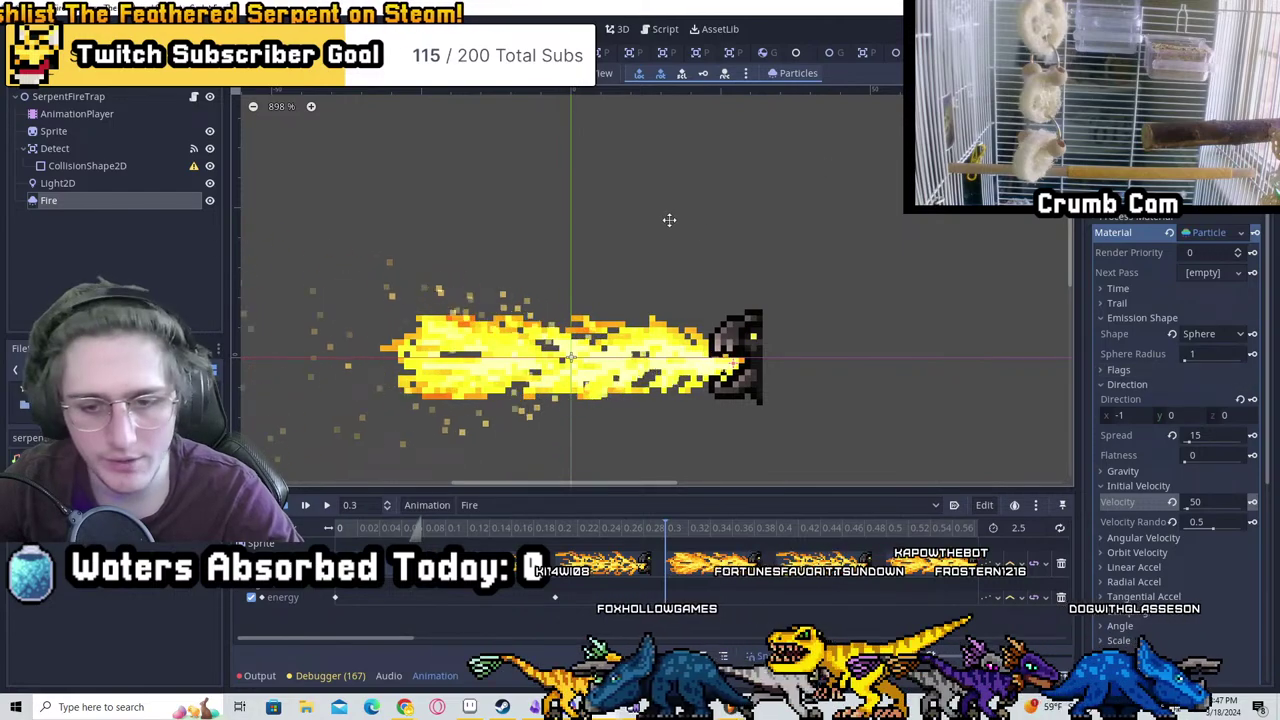
pyautogui.scroll(-2, 880, 380)
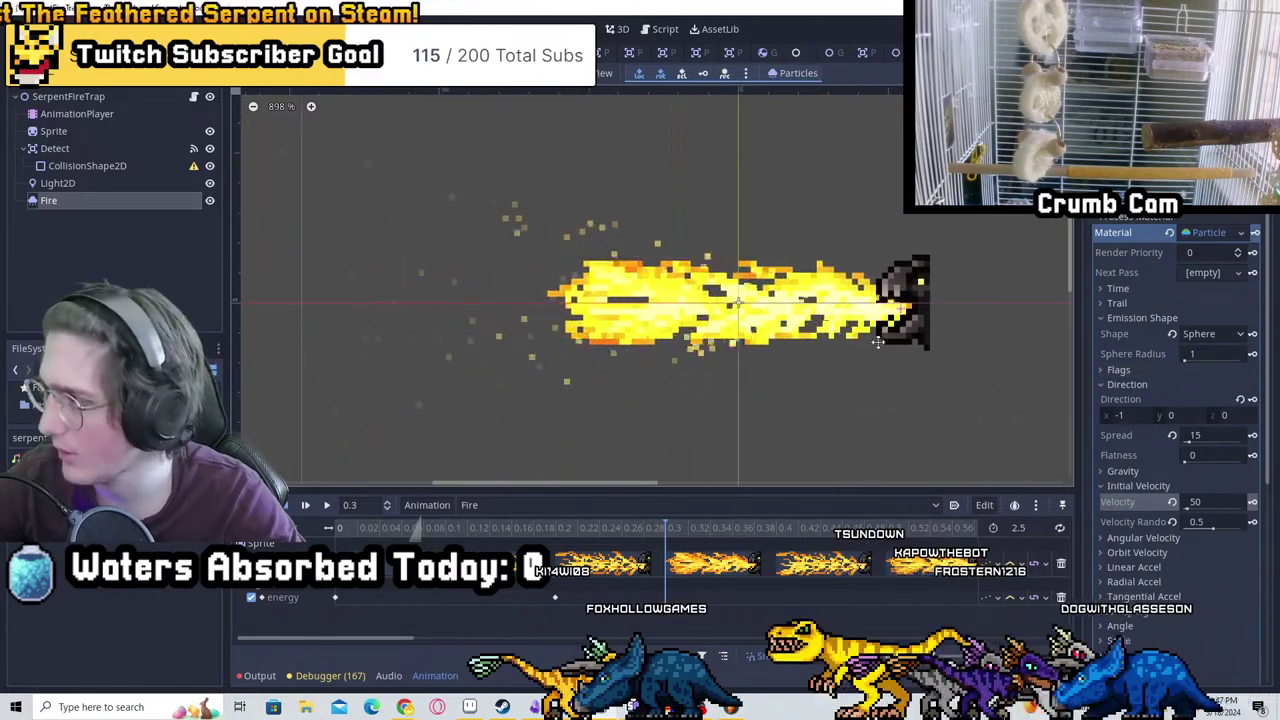
pyautogui.scroll(-1, 752, 274)
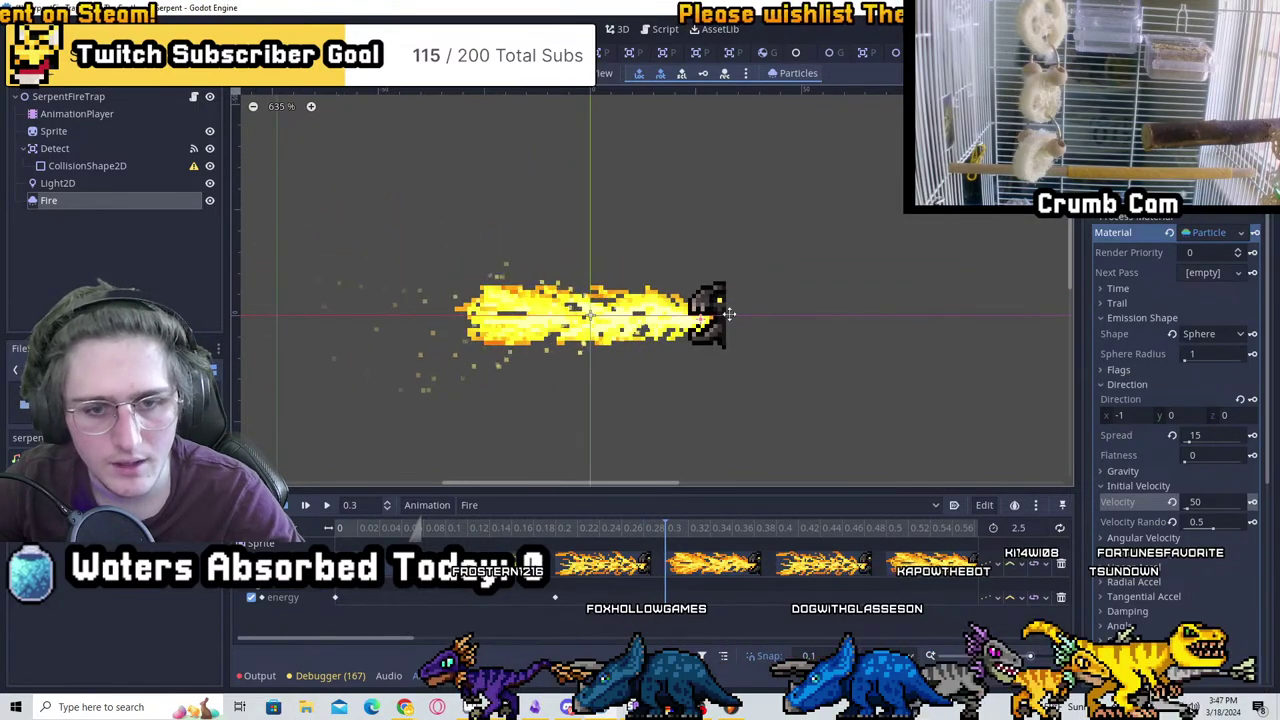
pyautogui.scroll(-1, 555, 408)
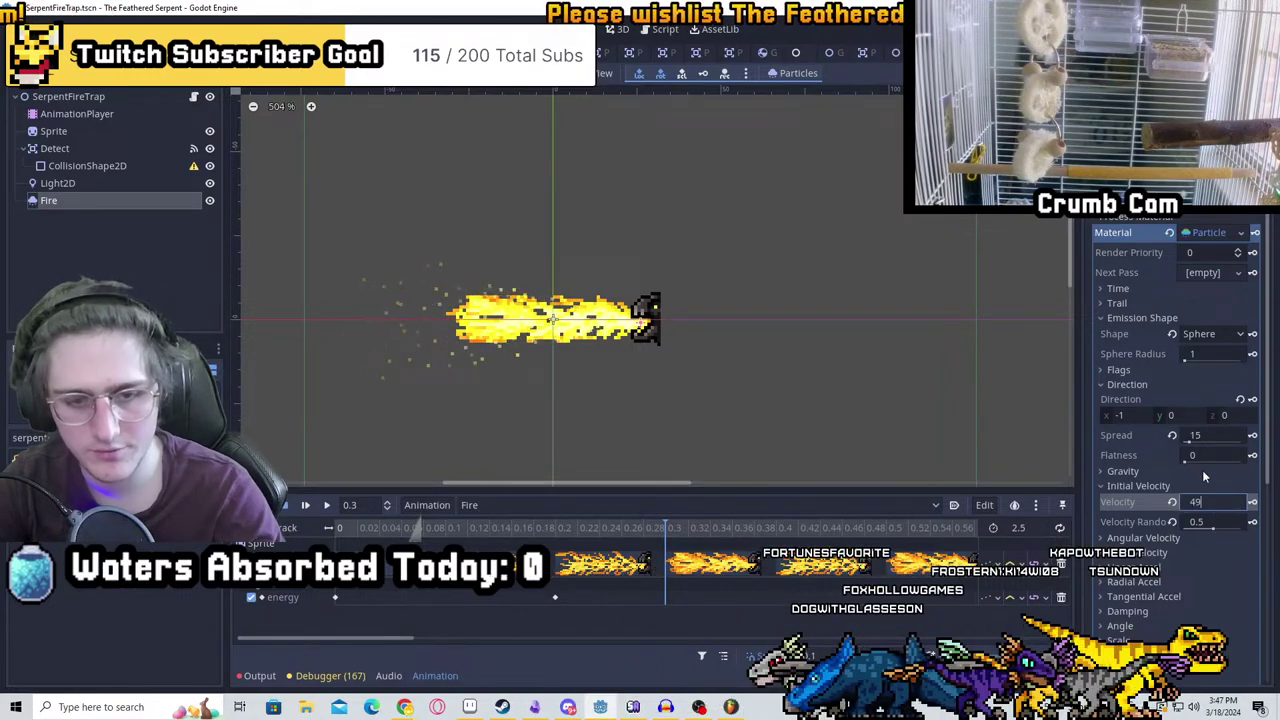
pyautogui.write('40')
pyautogui.press('Return')
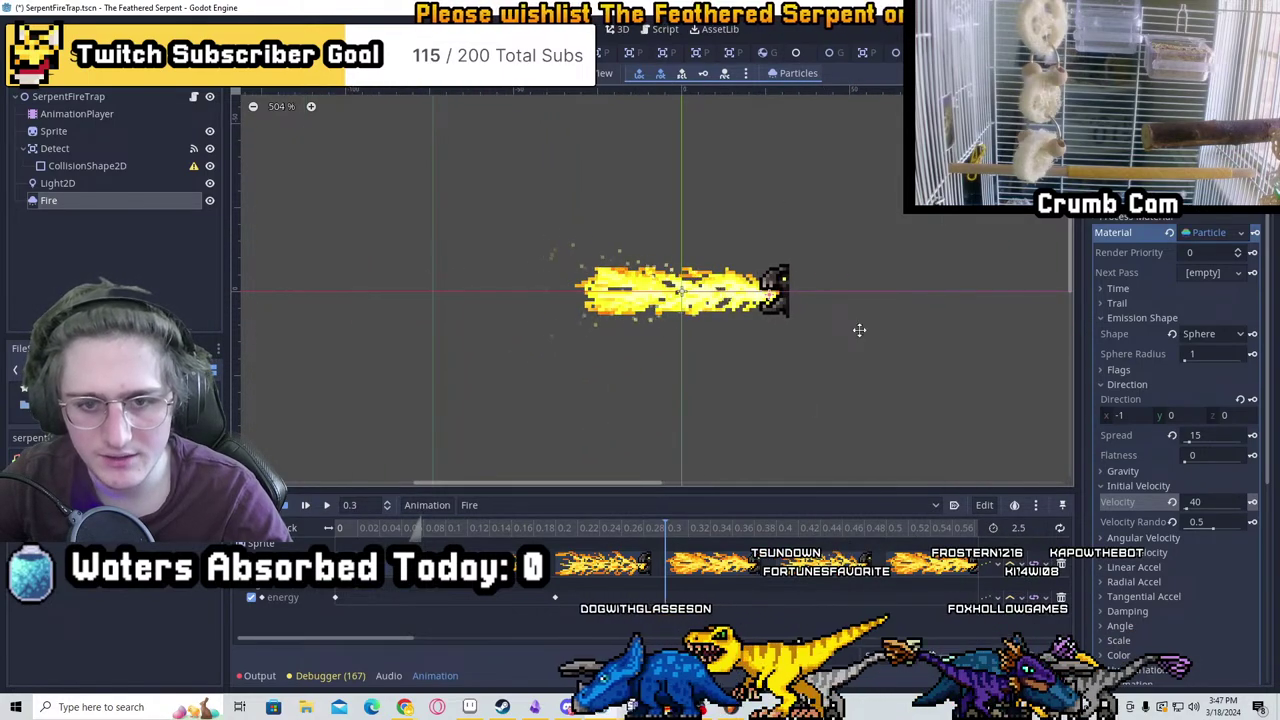
pyautogui.scroll(3, 725, 320)
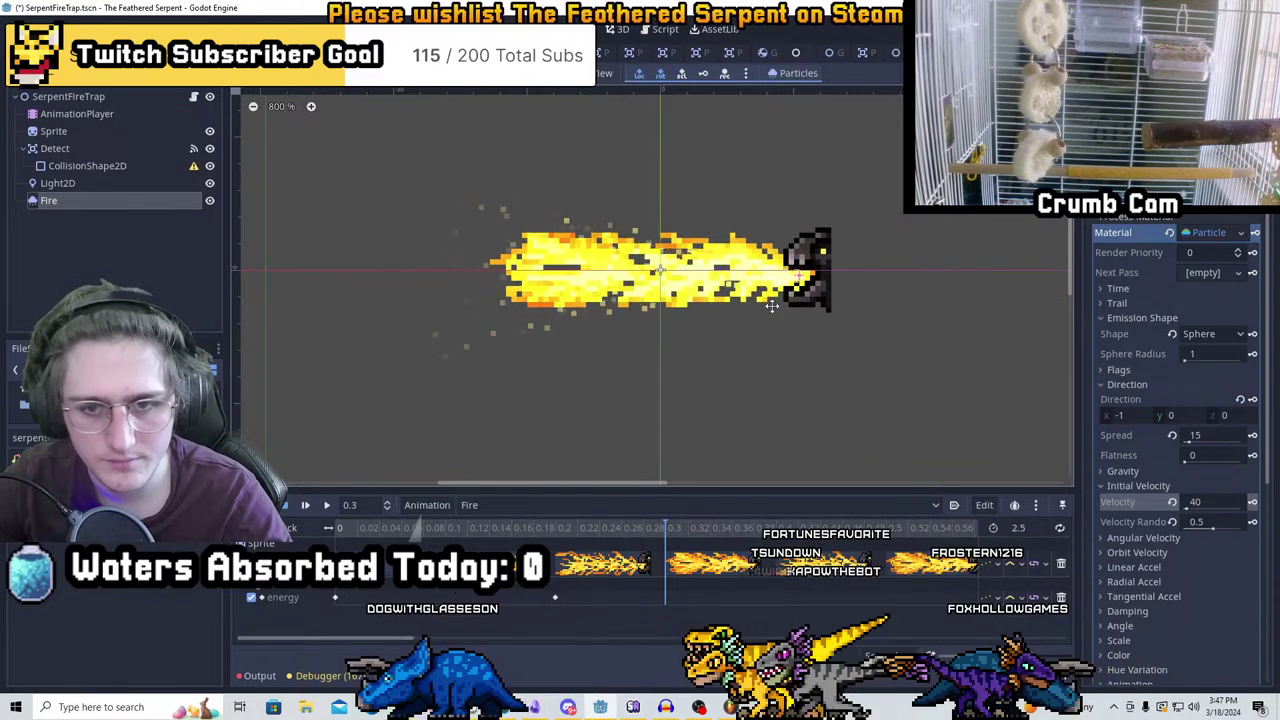
pyautogui.scroll(-2, 775, 316)
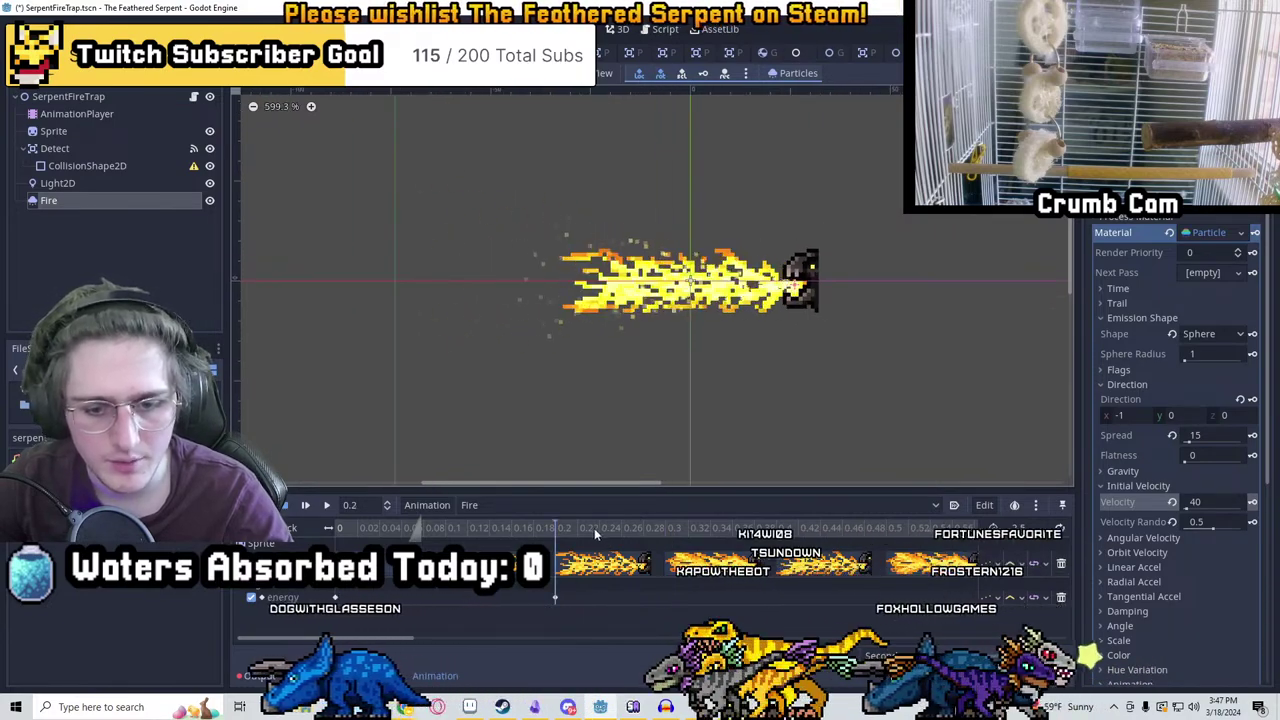
# Create an Emitting track for Fire and key it at 0, 0.1, 2.2 and 2.5 seconds
pyautogui.moveTo(594, 528); pyautogui.dragTo(289, 518)
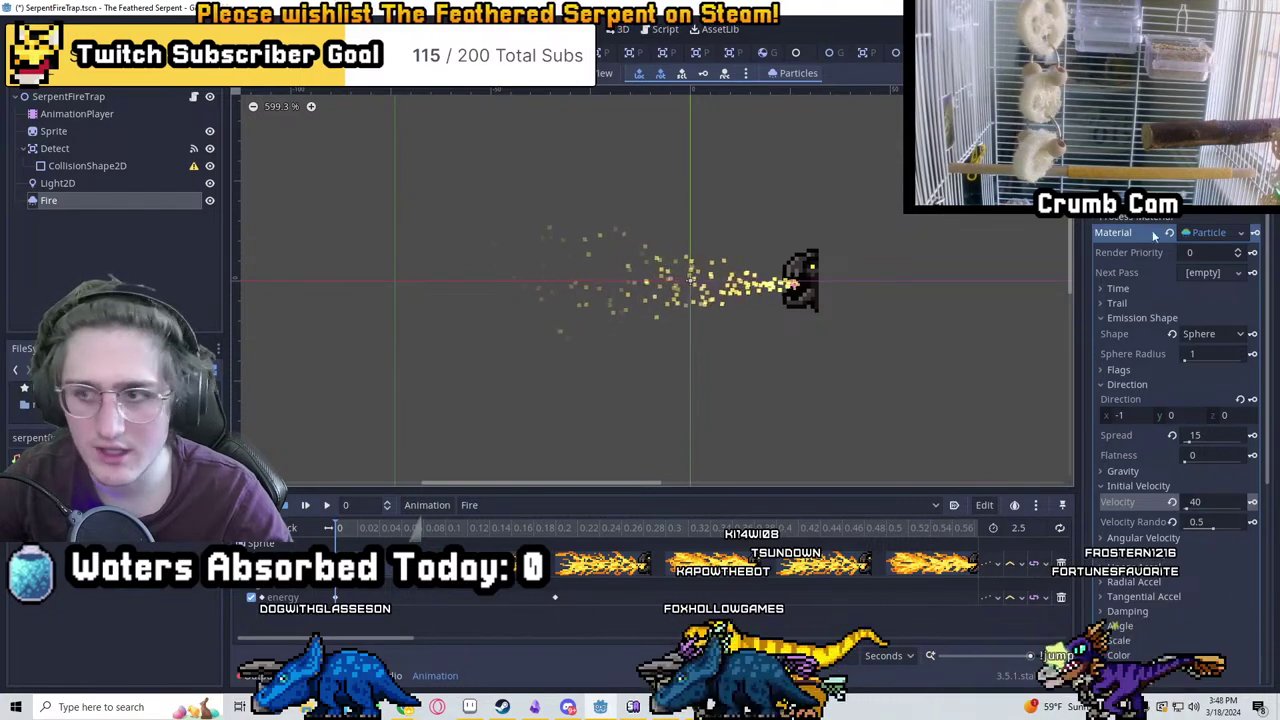
pyautogui.click(1245, 190)
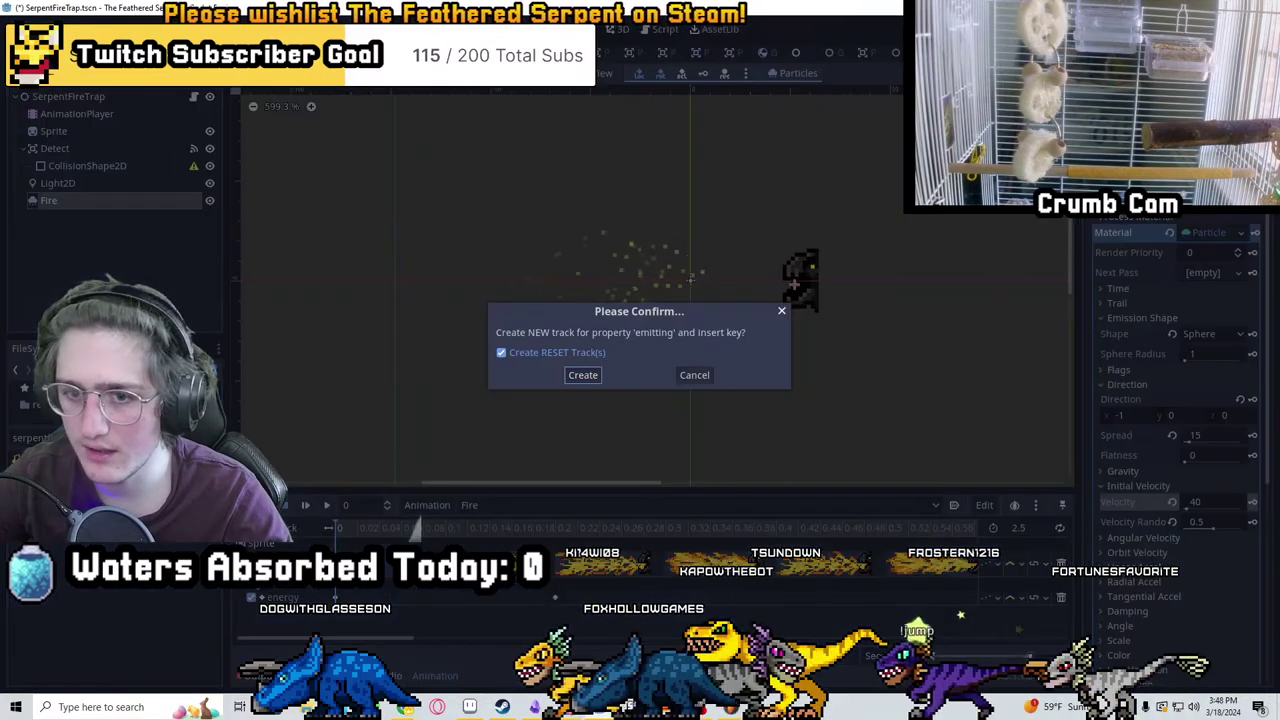
pyautogui.click(583, 376)
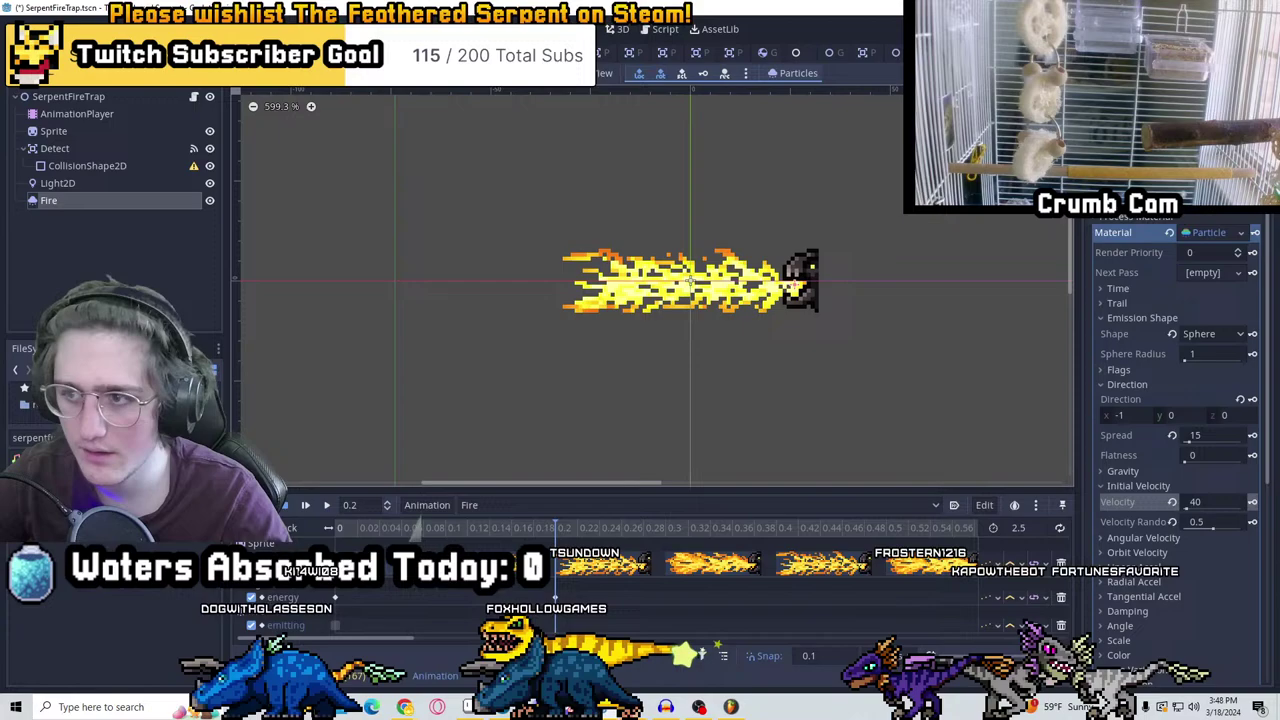
pyautogui.click(467, 530)
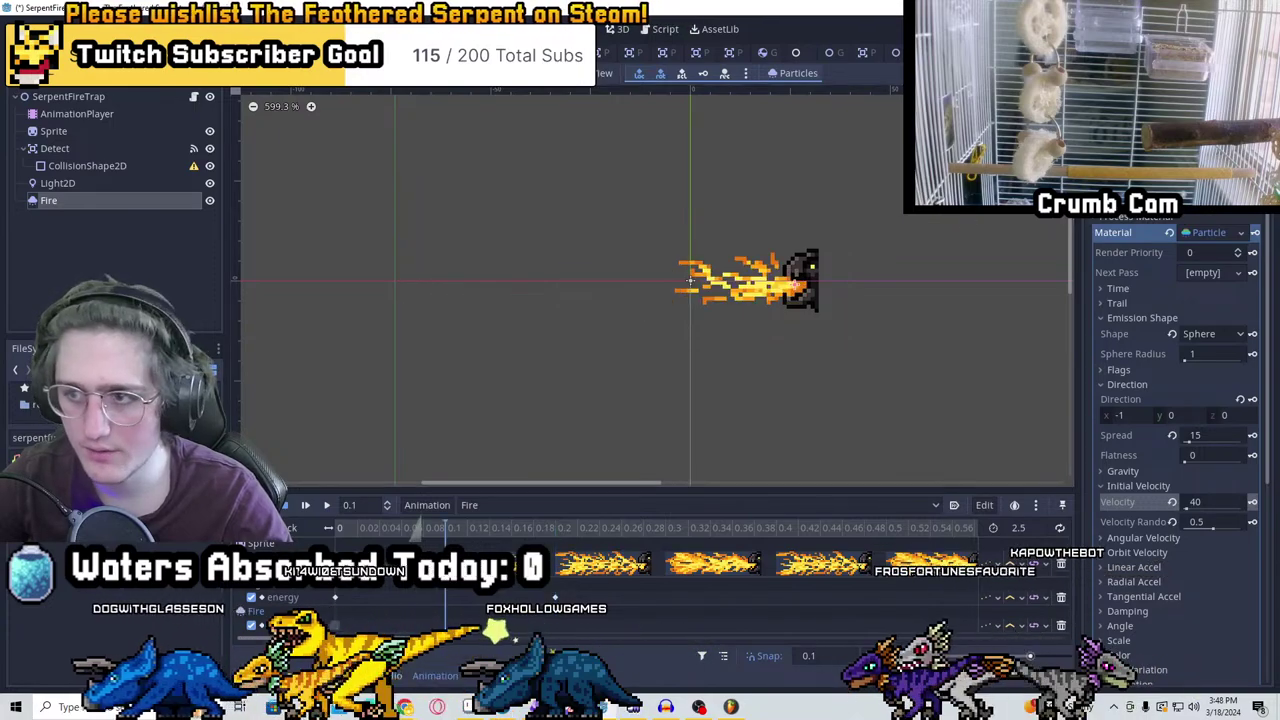
pyautogui.moveTo(430, 637); pyautogui.dragTo(980, 637)
pyautogui.click(535, 528)
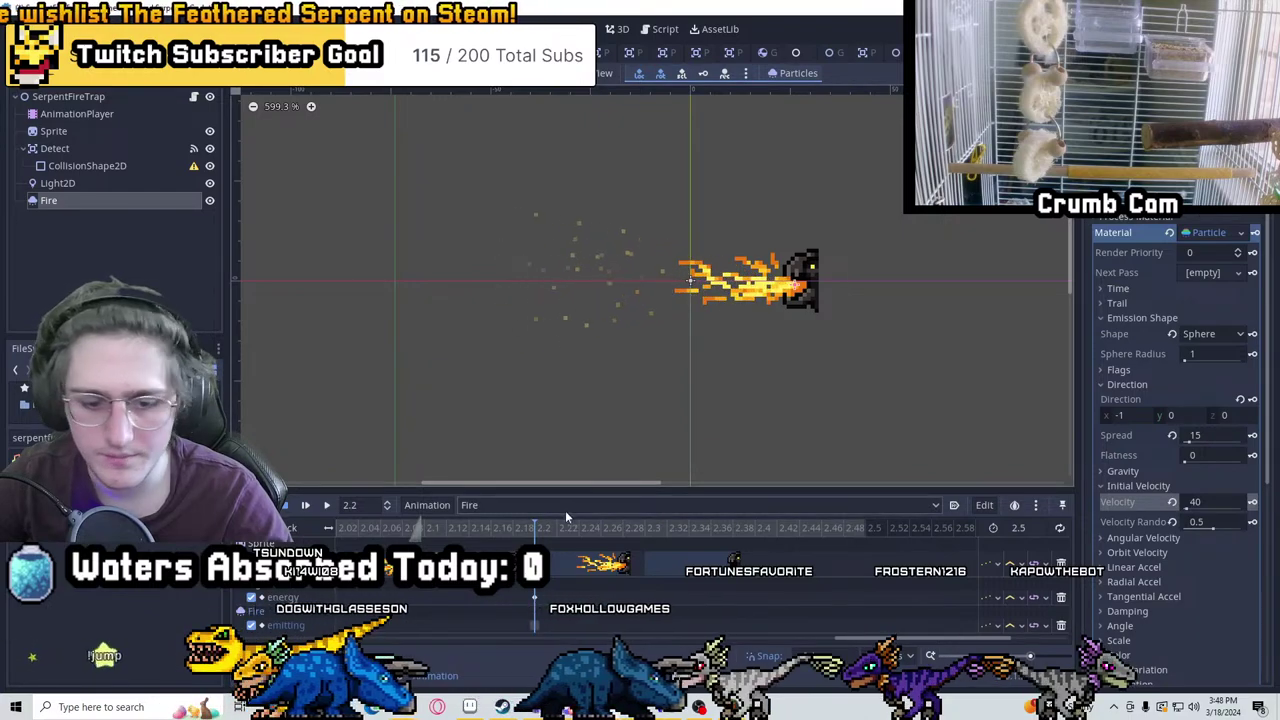
pyautogui.click(868, 528)
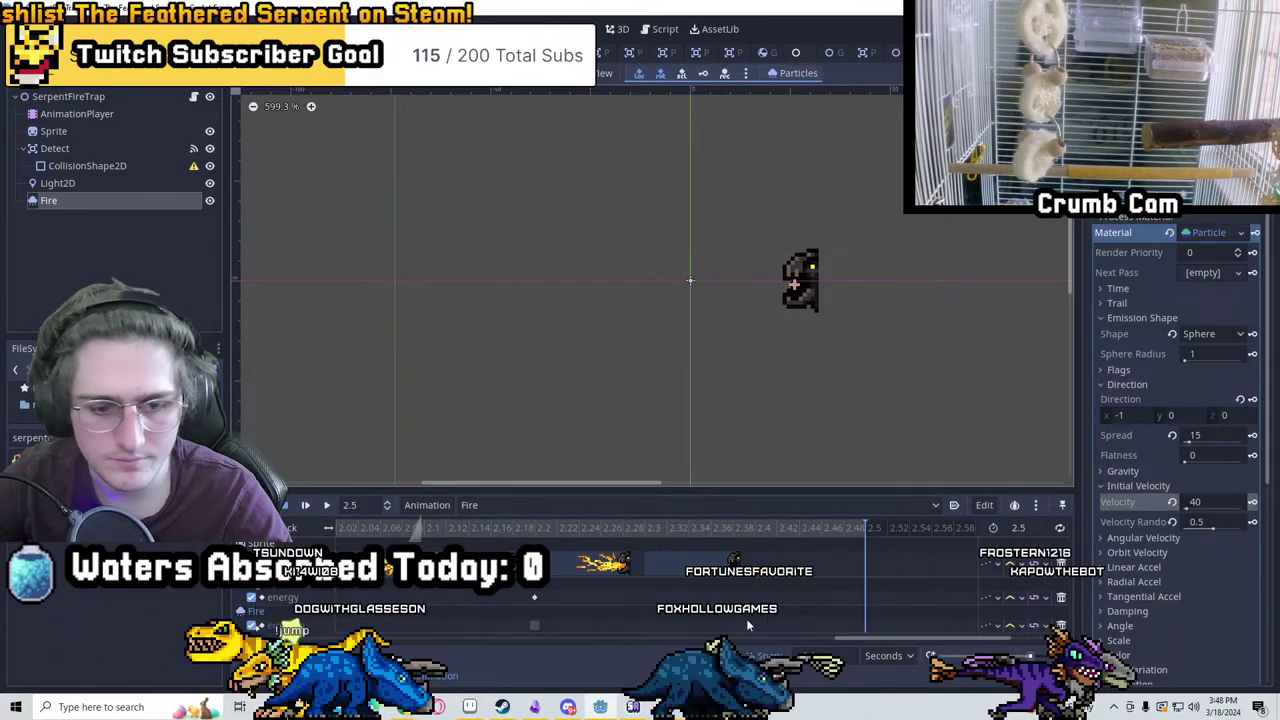
# Check the RESET animation, then return to the Fire animation
pyautogui.click(490, 507)
pyautogui.click(500, 541)
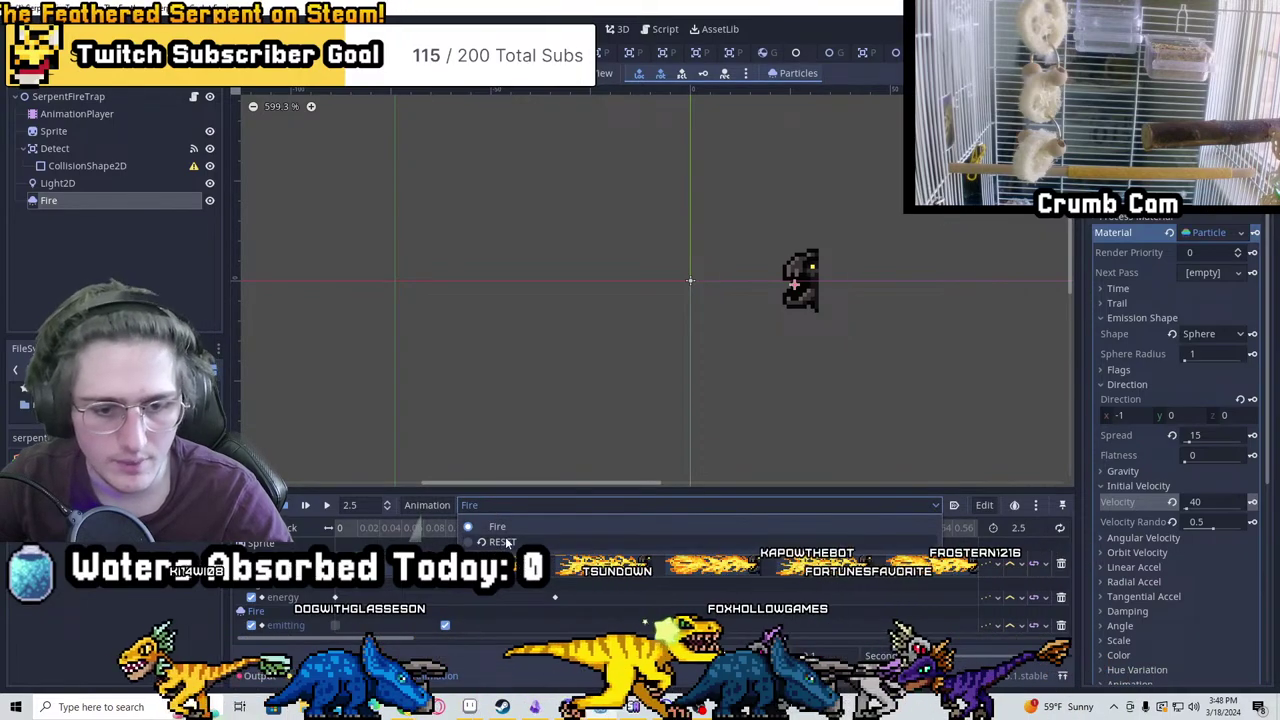
pyautogui.click(506, 506)
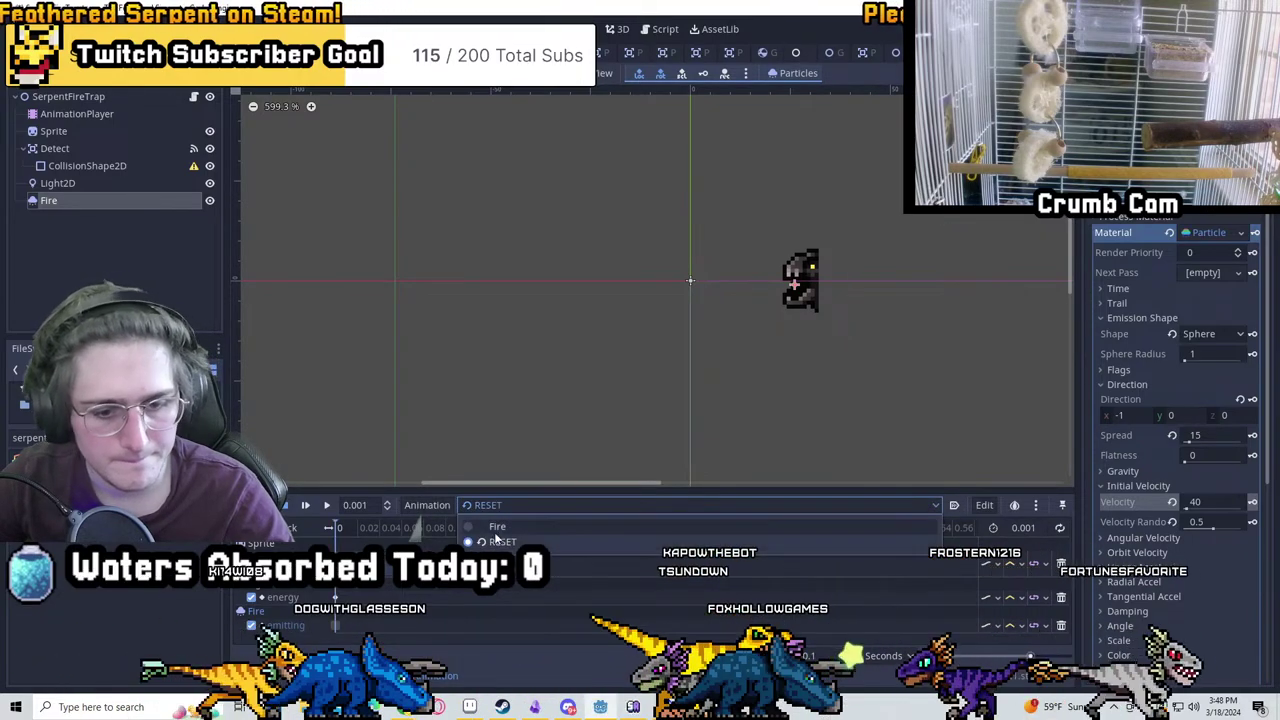
pyautogui.click(494, 528)
pyautogui.scroll(-5, 735, 399)
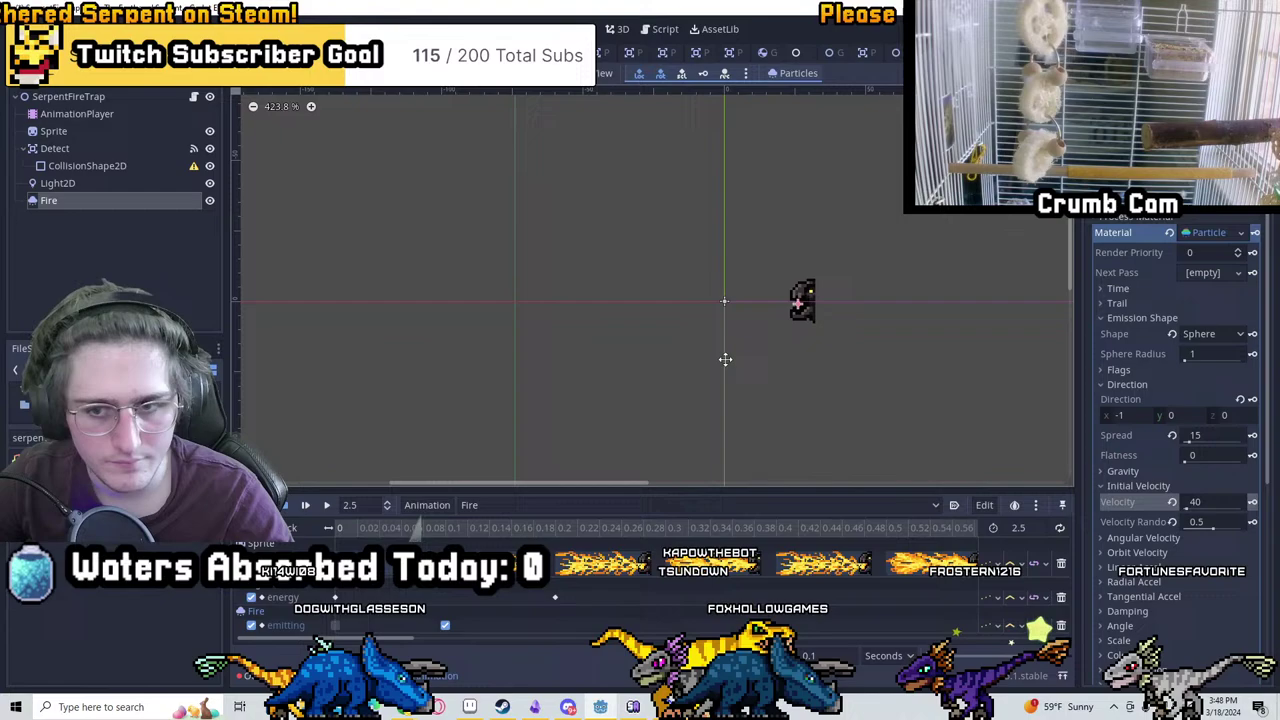
pyautogui.scroll(5, 735, 399)
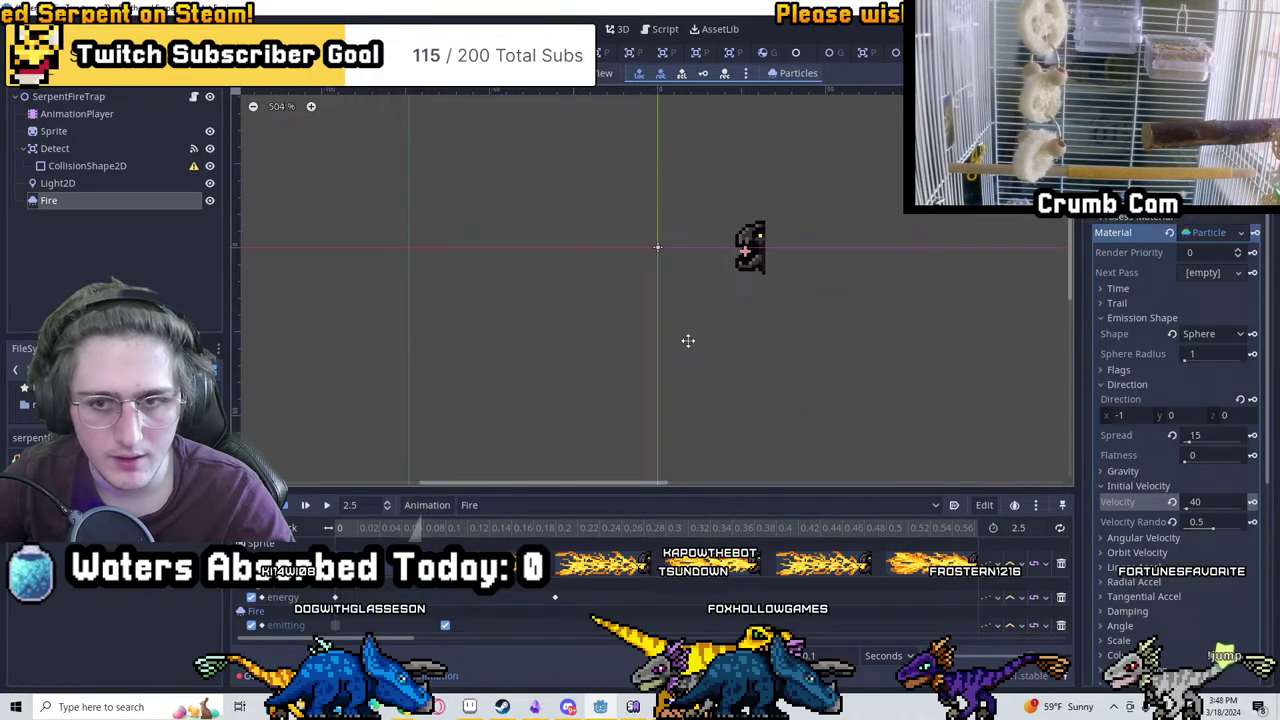
pyautogui.click(116, 165)
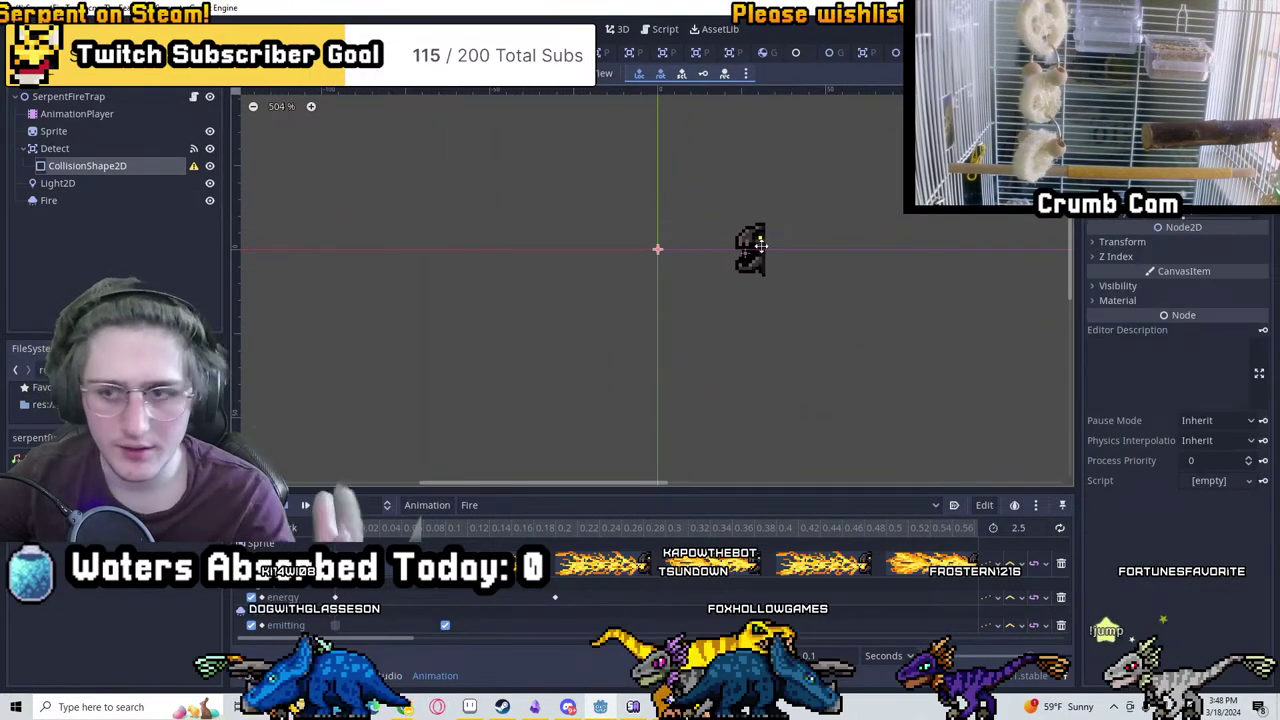
# Show the flame at 0.3 s and give Detect's CollisionShape2D a new RectangleShape2D stretched over it
pyautogui.scroll(-3, 780, 260)
pyautogui.click(665, 527)
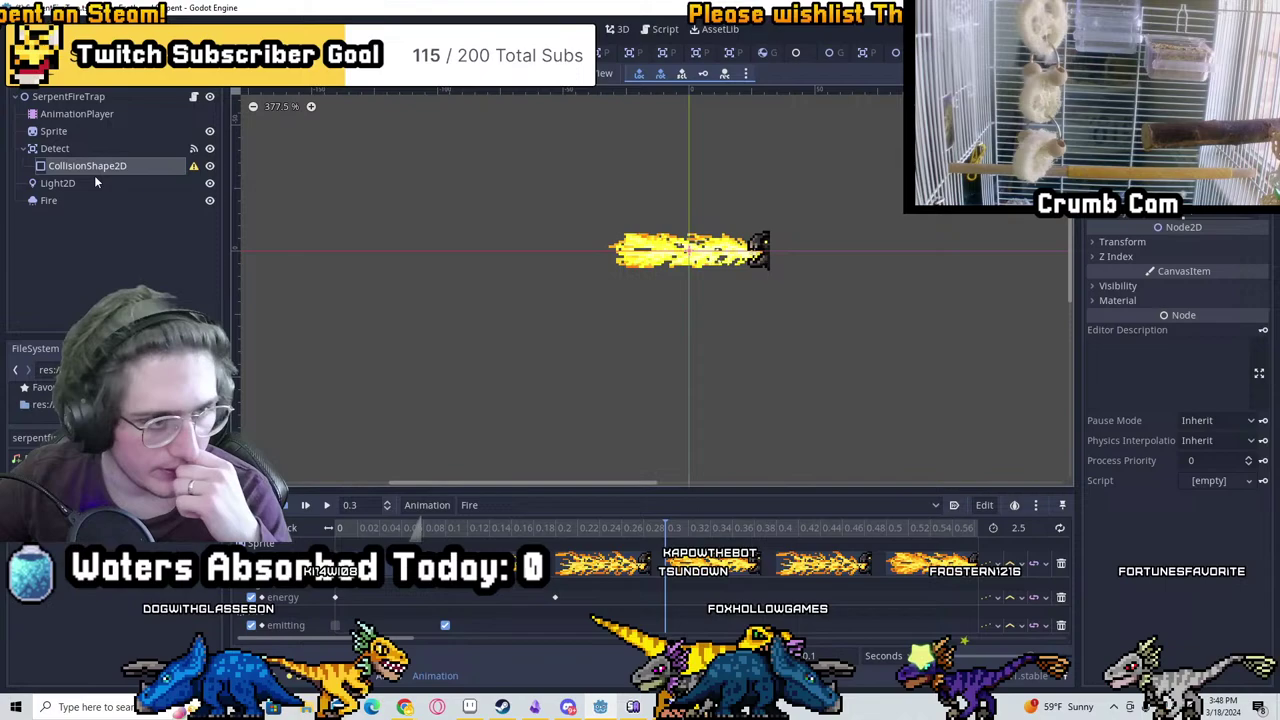
pyautogui.moveTo(584, 243); pyautogui.dragTo(590, 263, button='middle')
pyautogui.scroll(3, 680, 268)
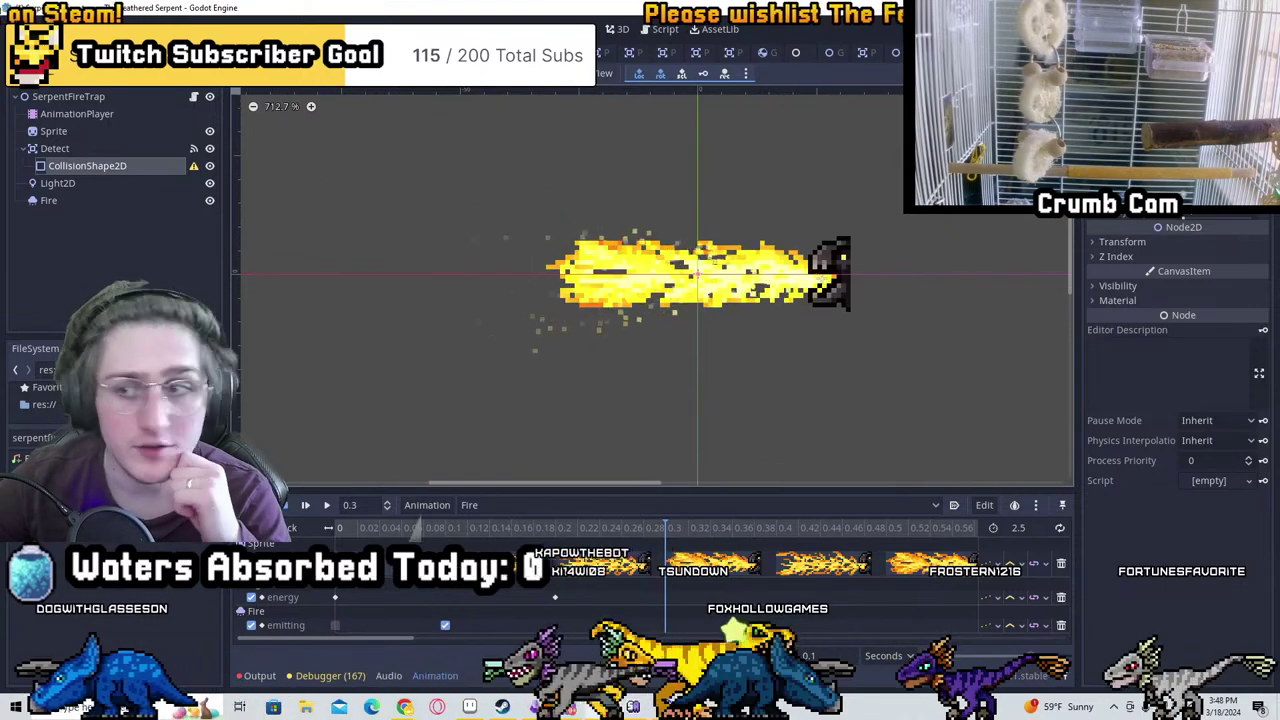
pyautogui.click(1133, 222)
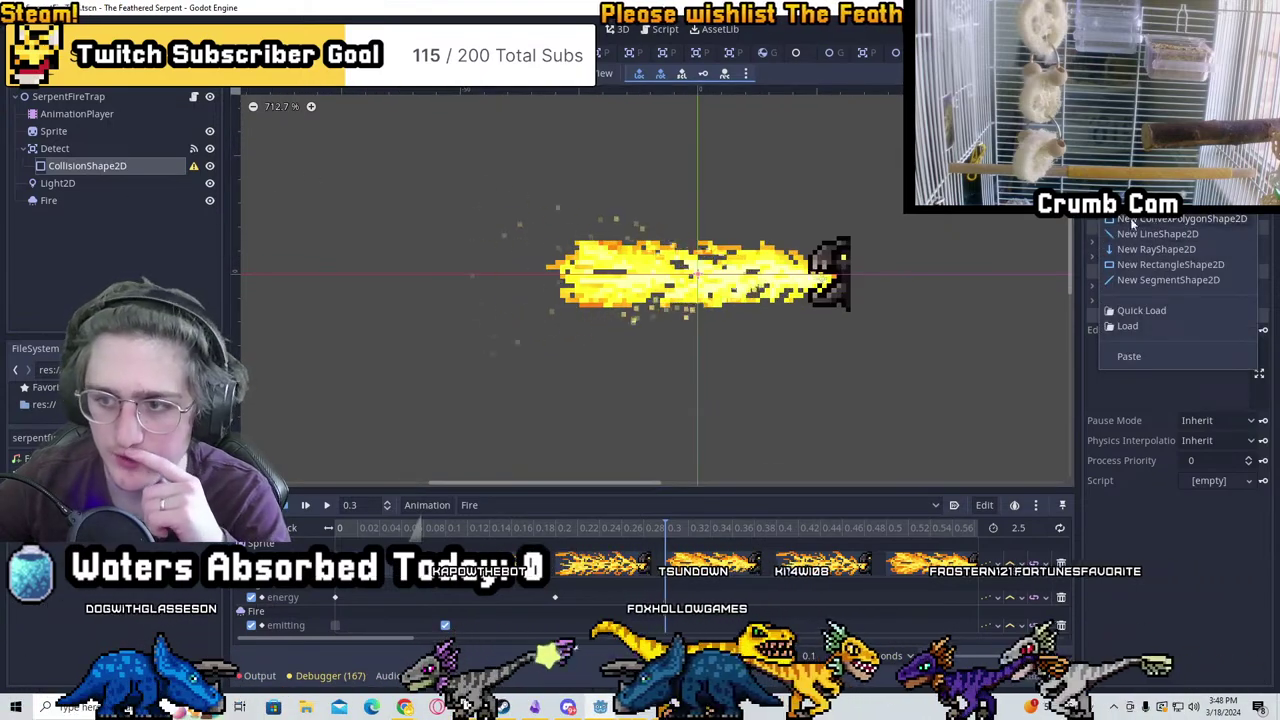
pyautogui.click(1136, 265)
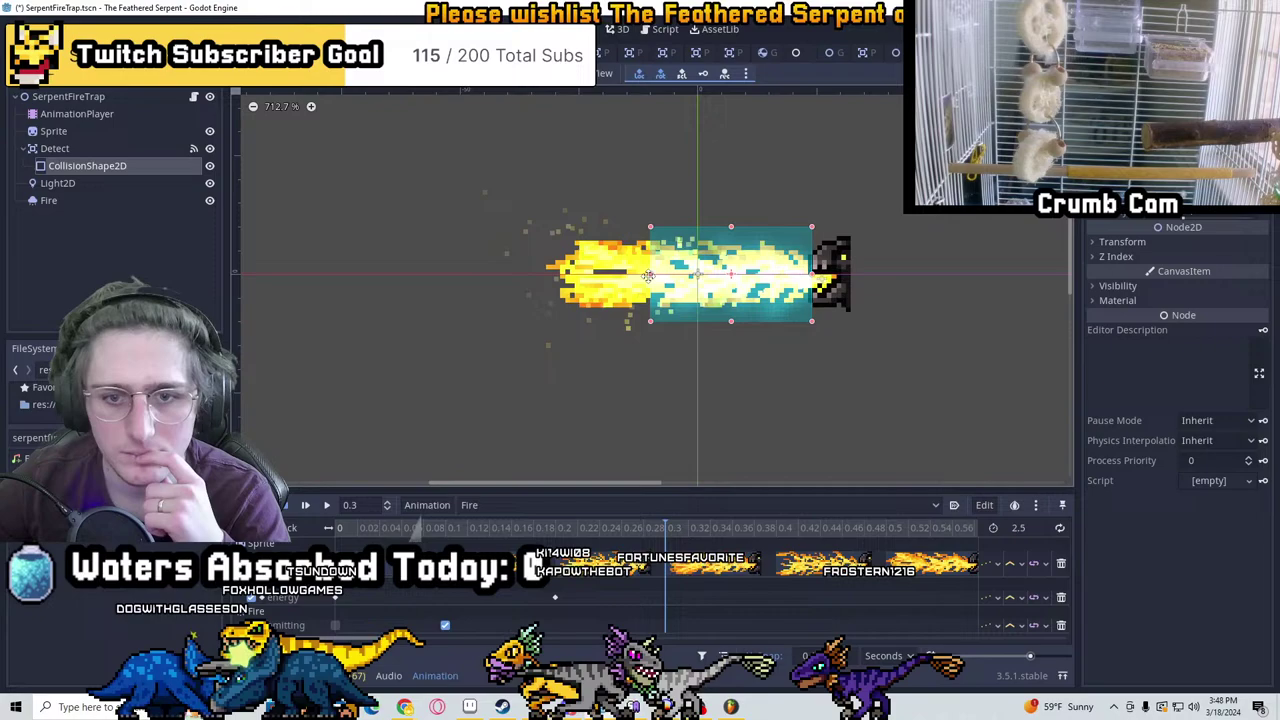
pyautogui.moveTo(648, 276); pyautogui.dragTo(550, 271)
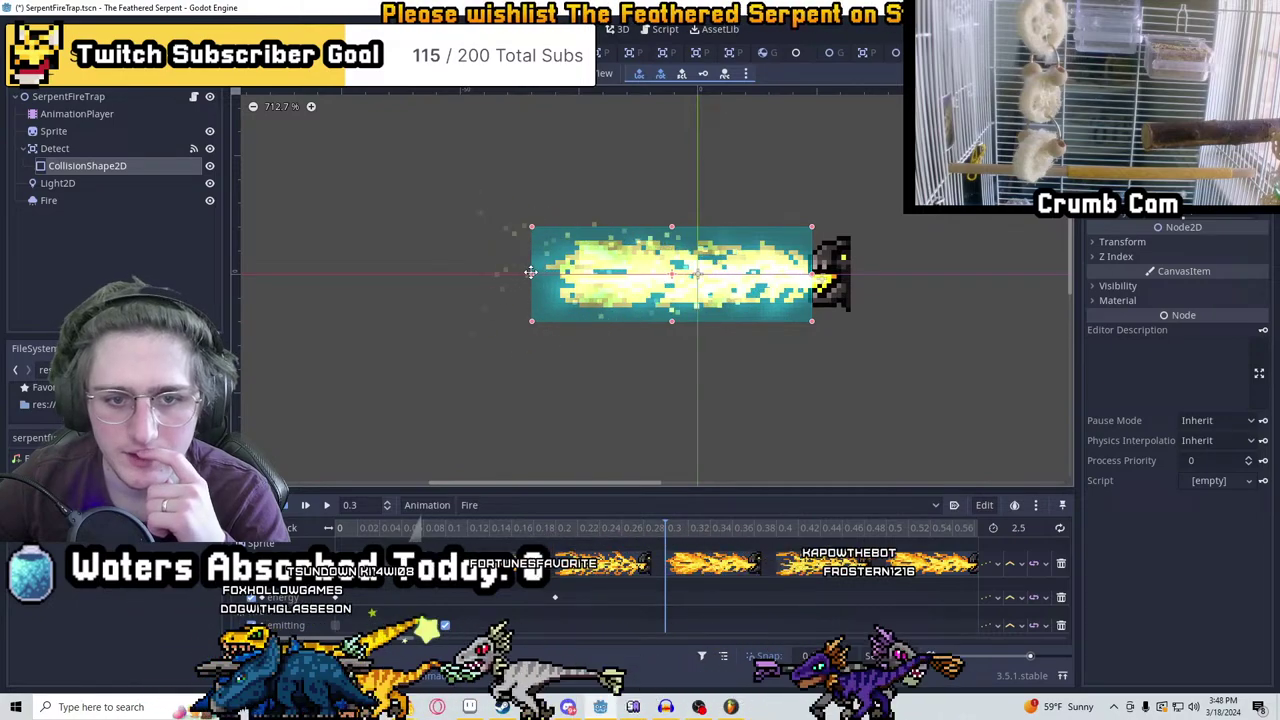
# Instance the Hitbox scene under SerpentFireTrap and enable its collision mask bit 3
pyautogui.click(93, 97)
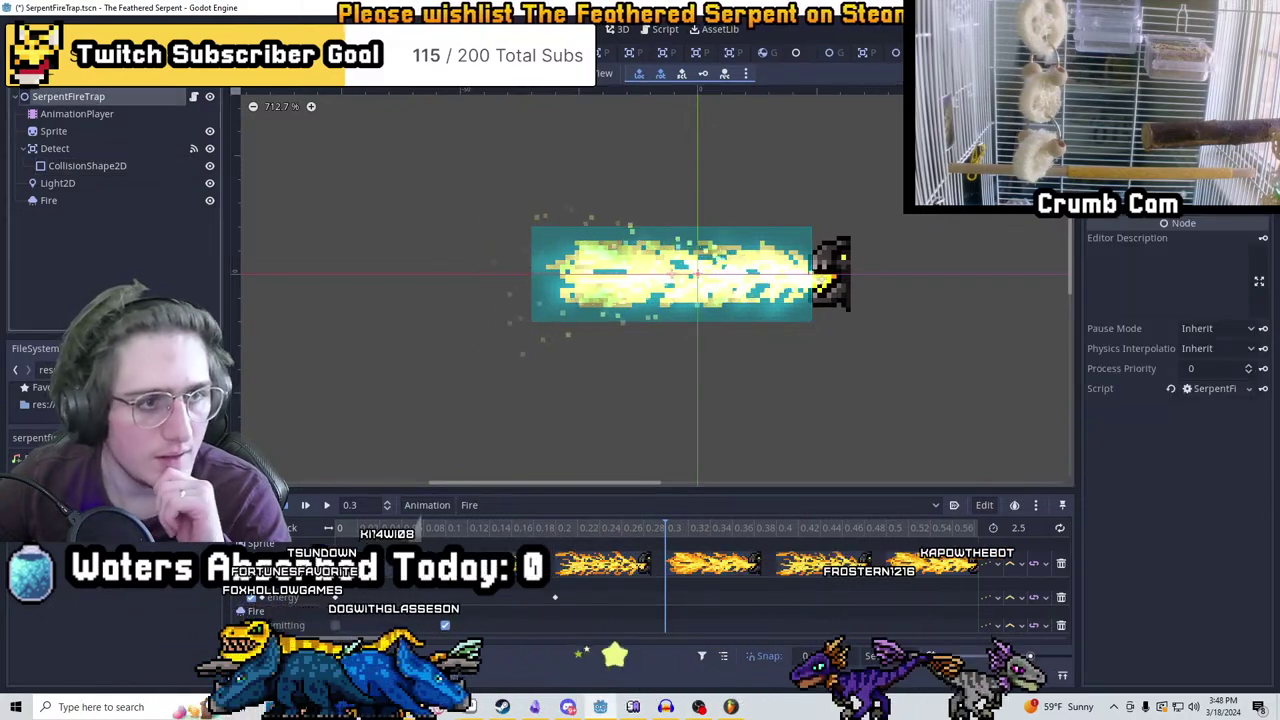
pyautogui.hotkey('ctrl', 'shift', 'a')
pyautogui.write('hitbox')
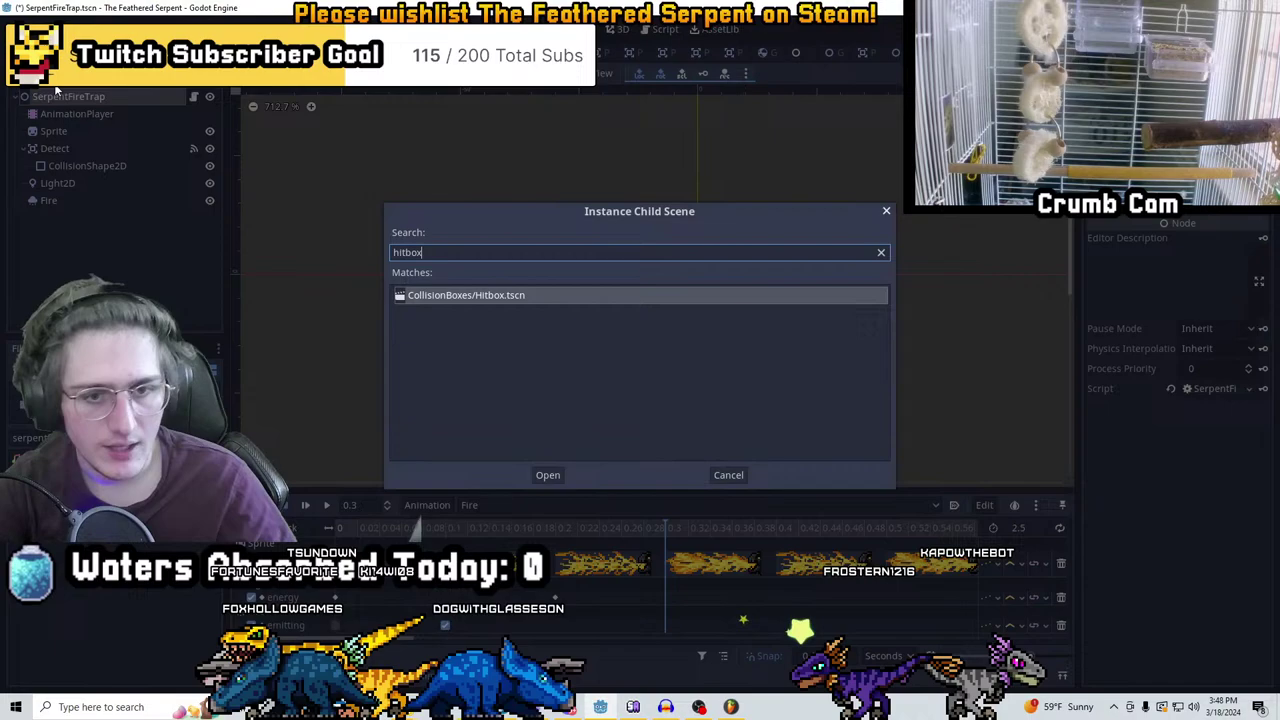
pyautogui.press('Return')
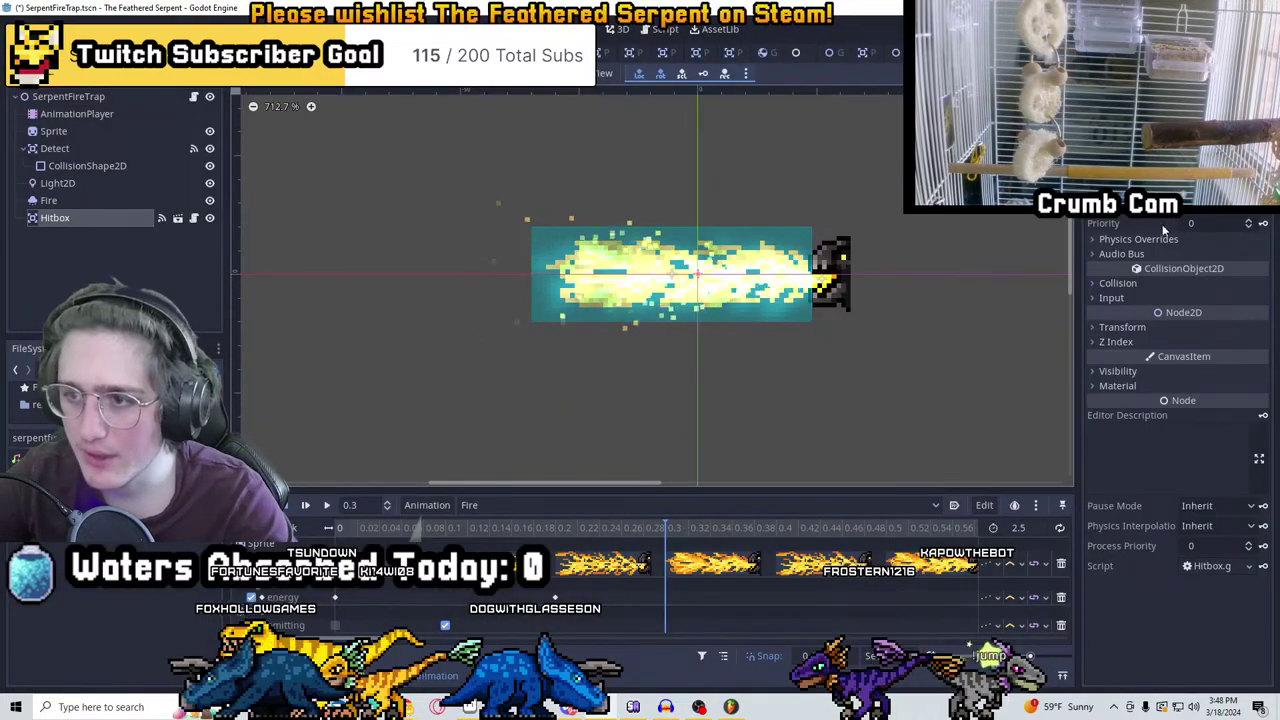
pyautogui.click(1118, 283)
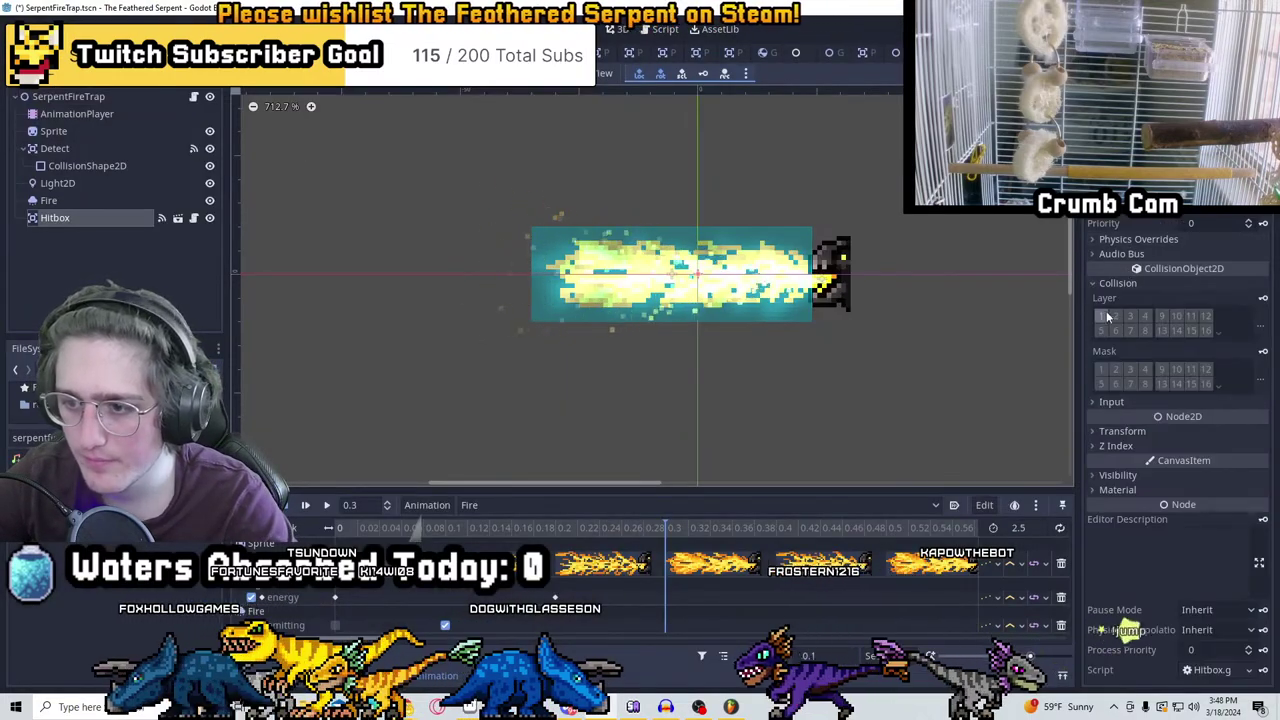
pyautogui.click(1135, 369)
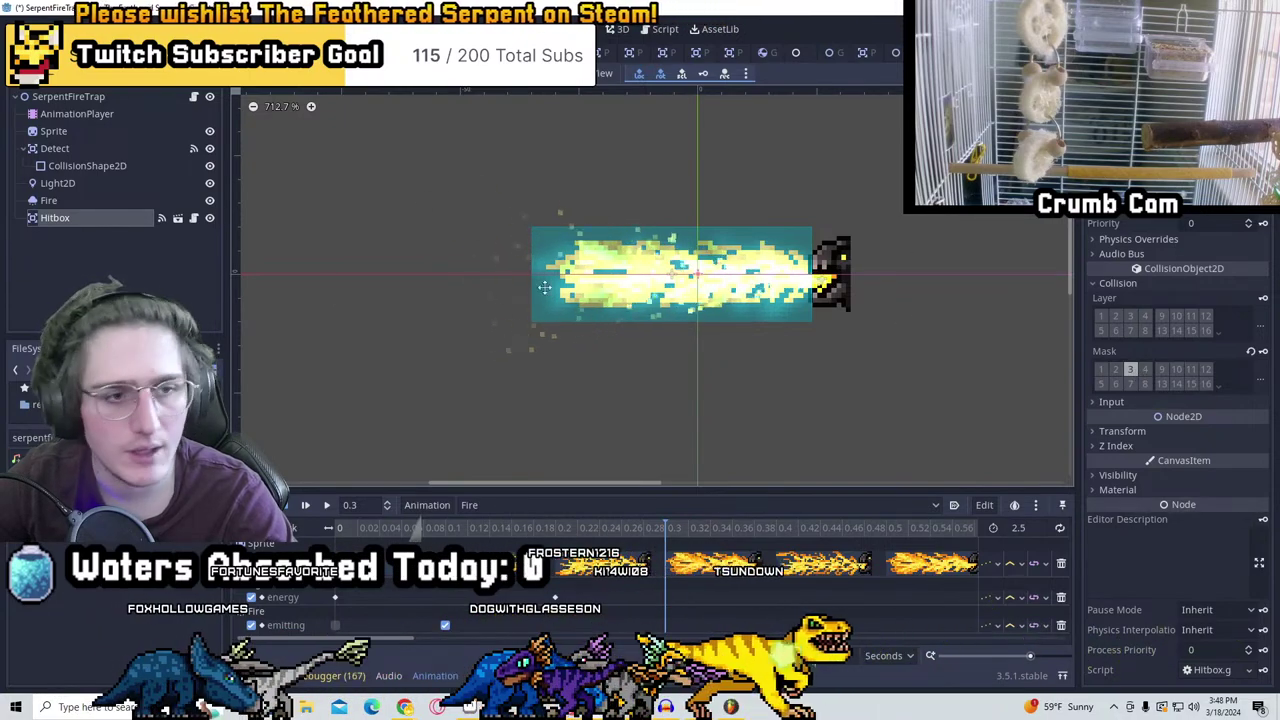
# Add a Collider child to Hitbox with a new RectangleShape2D over the fire beam
pyautogui.rightClick(94, 218)
pyautogui.click(131, 235)
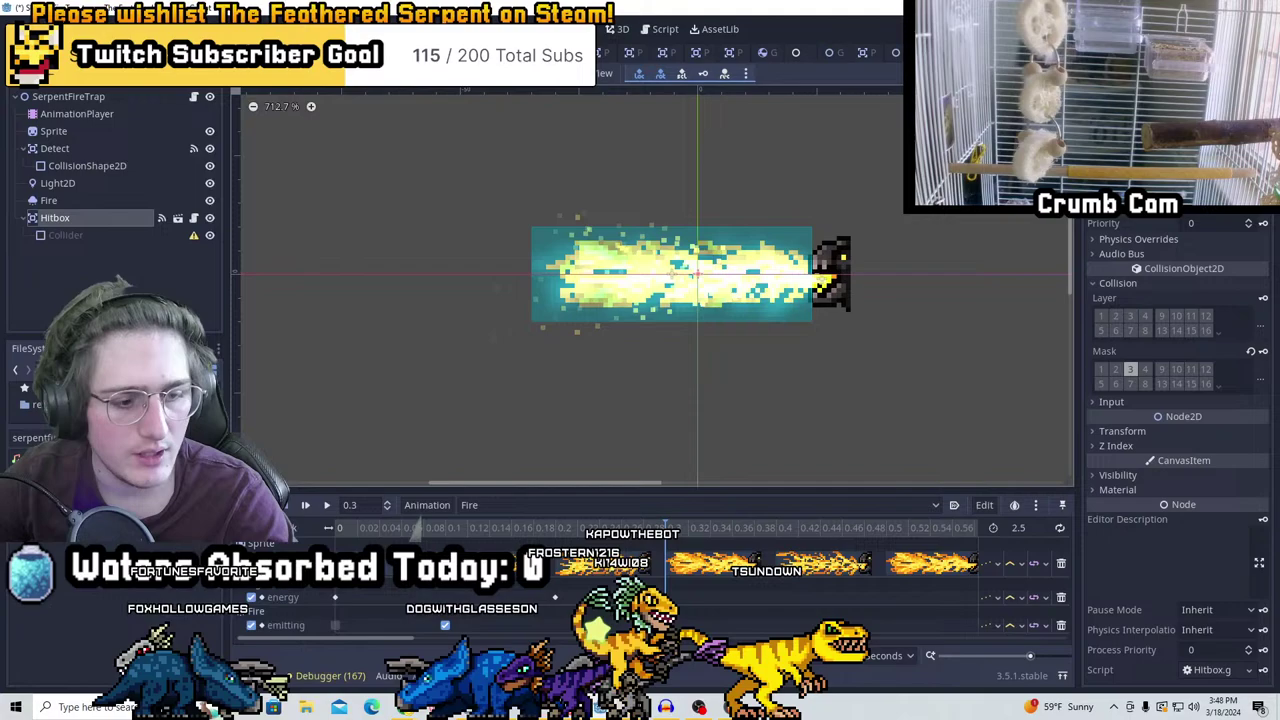
pyautogui.click(78, 234)
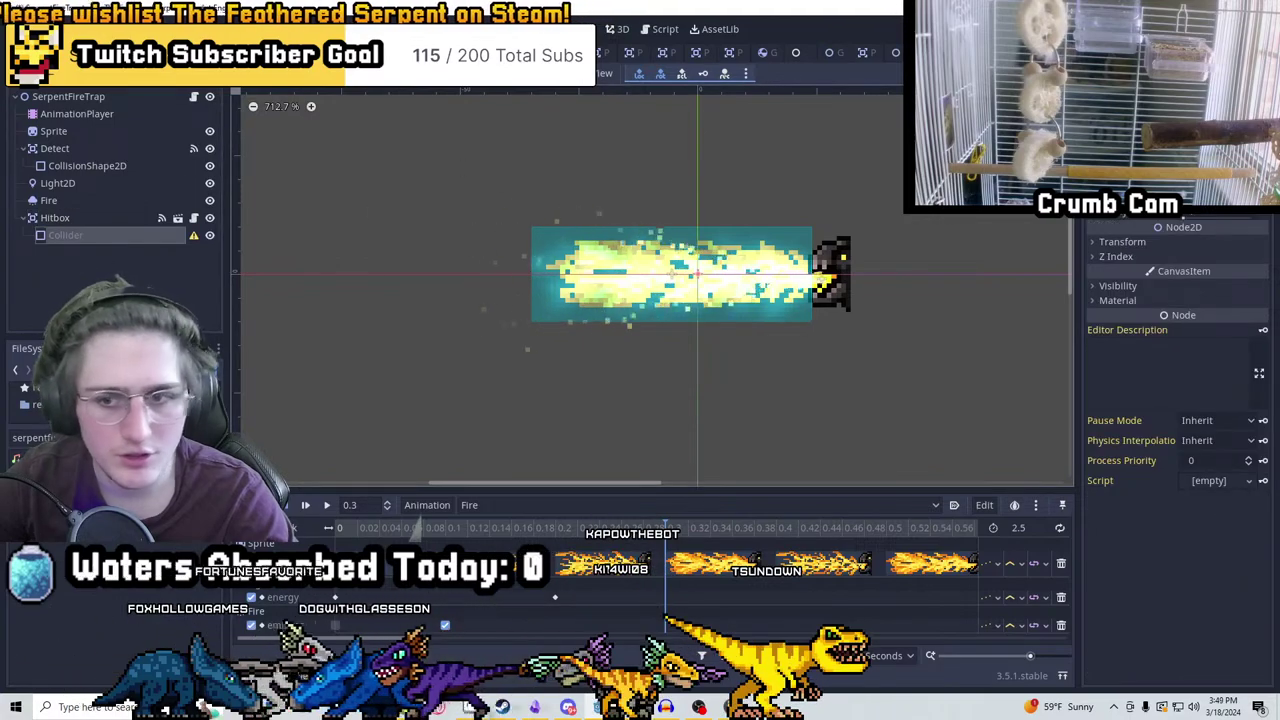
pyautogui.click(1210, 148)
pyautogui.click(1140, 261)
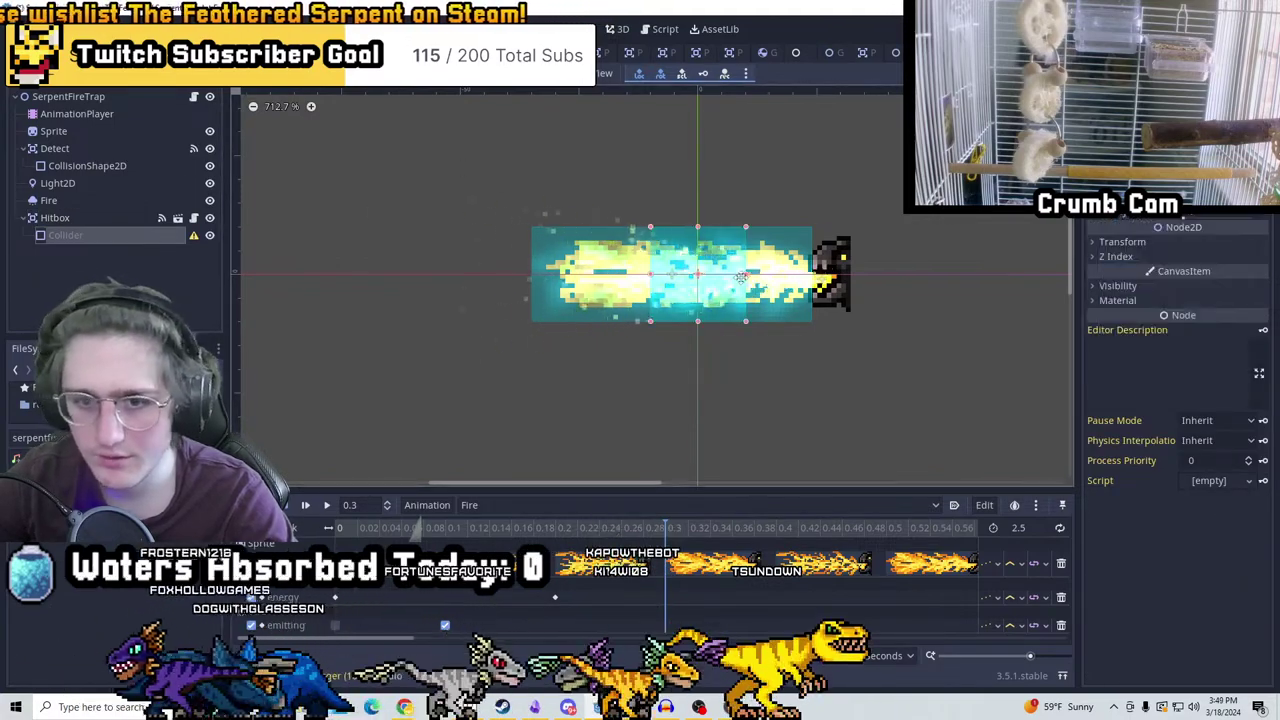
pyautogui.scroll(3, 687, 200)
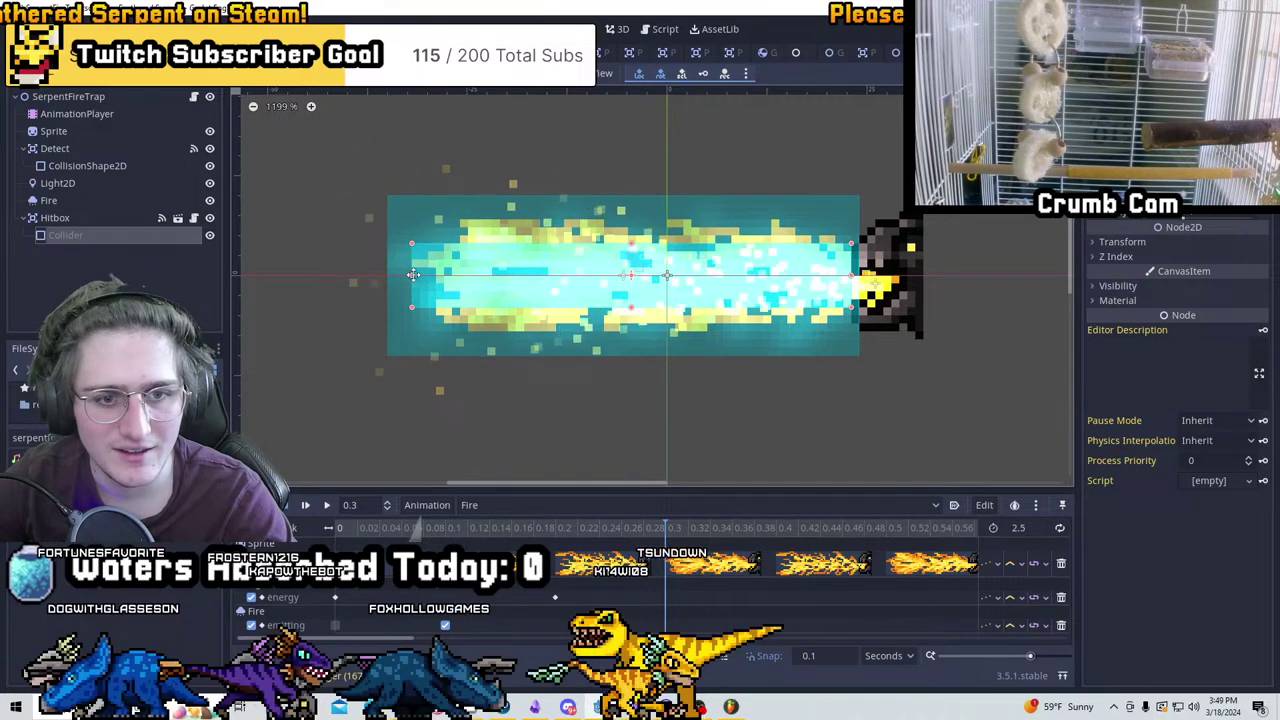
pyautogui.scroll(-6, 660, 275)
# Save the scene and key the Hitbox Collider's Disabled property into a new Fire animation track
pyautogui.moveTo(528, 194); pyautogui.dragTo(603, 194, button='middle')
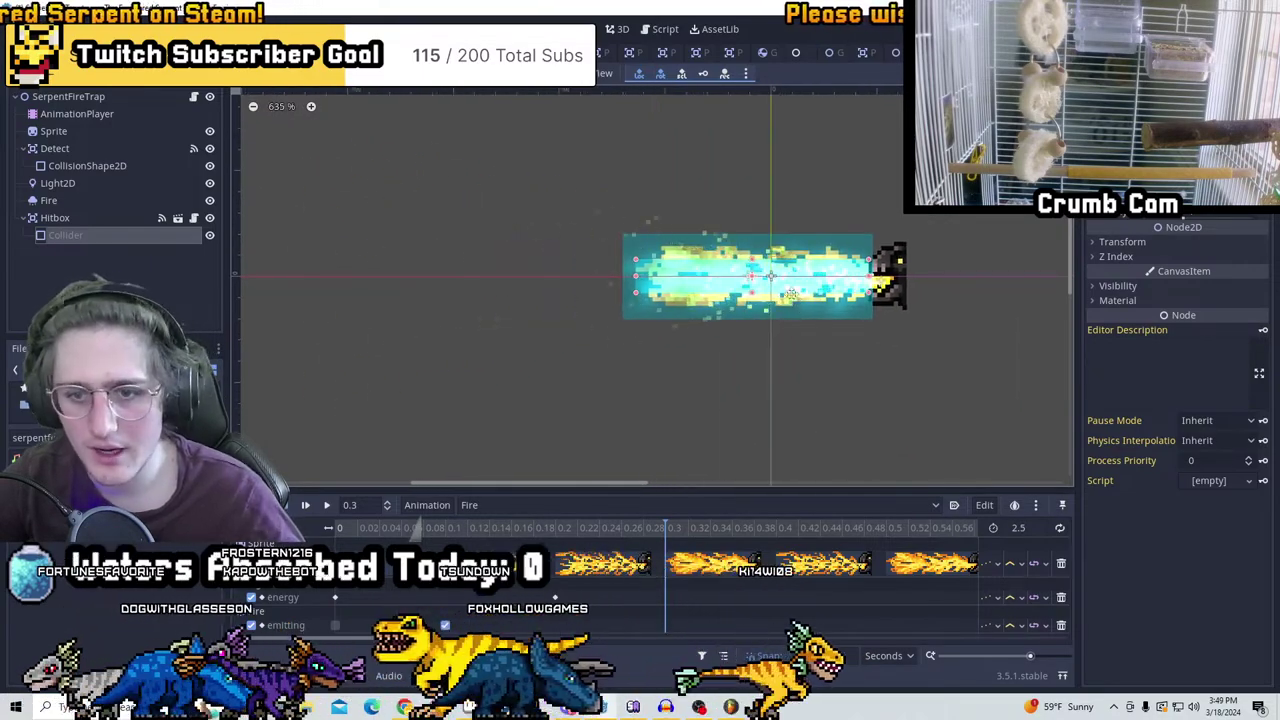
pyautogui.hotkey('ctrl', 's')
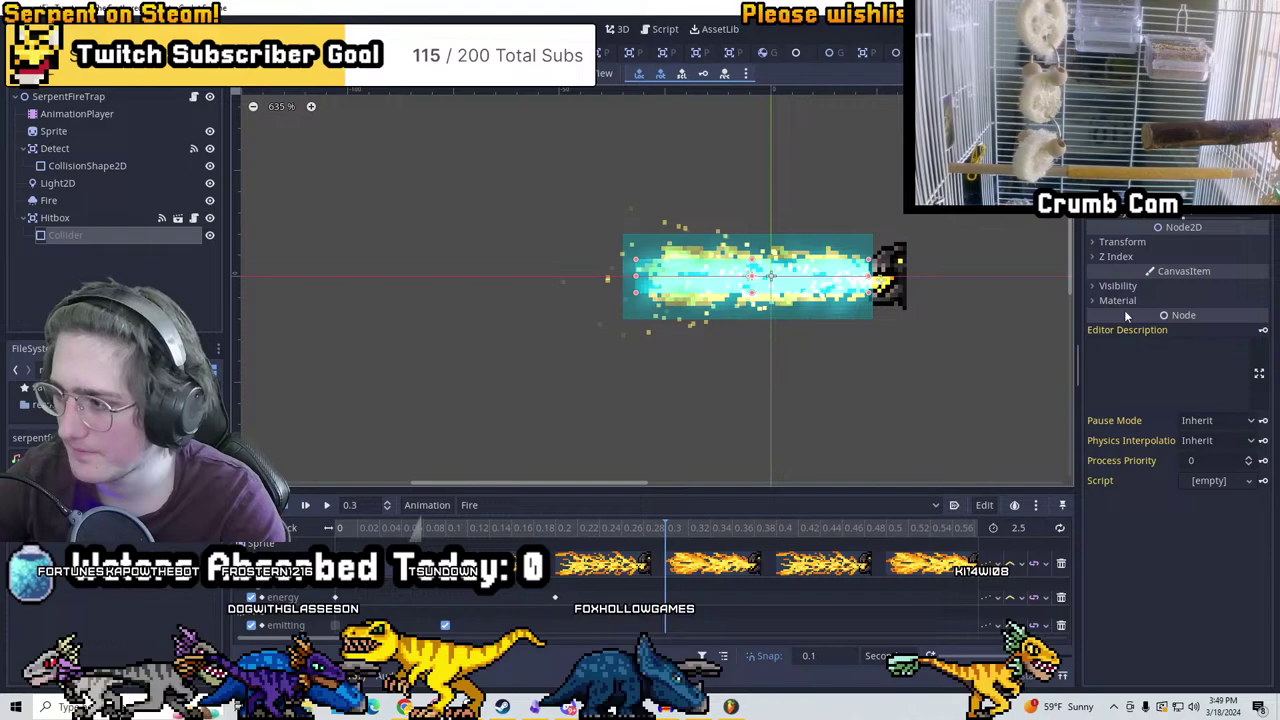
pyautogui.scroll(3, 800, 224)
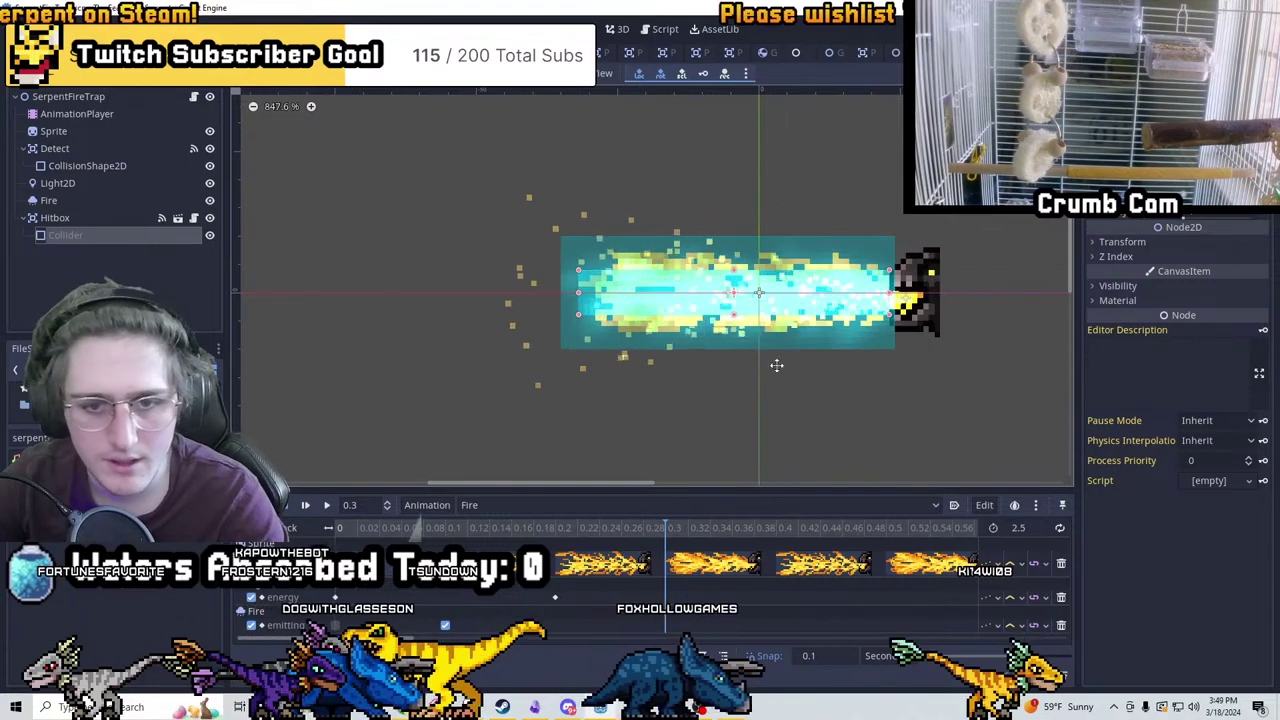
pyautogui.click(55, 217)
pyautogui.click(60, 235)
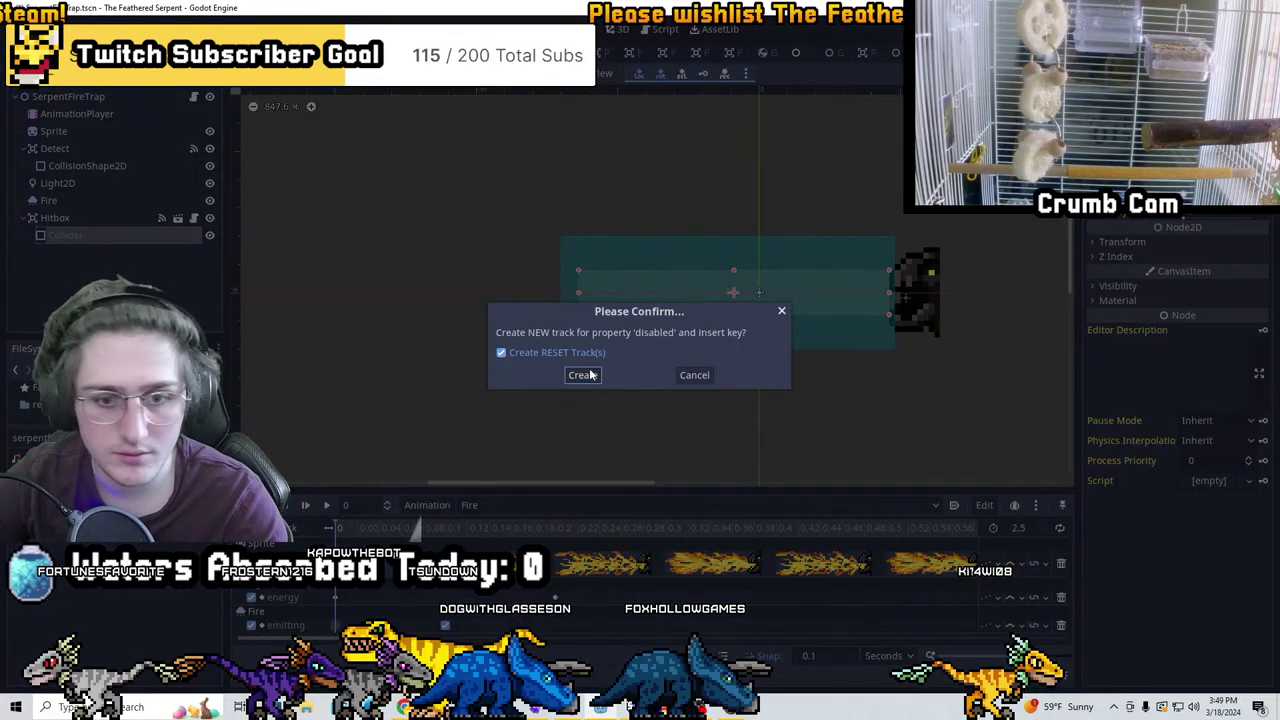
pyautogui.click(583, 375)
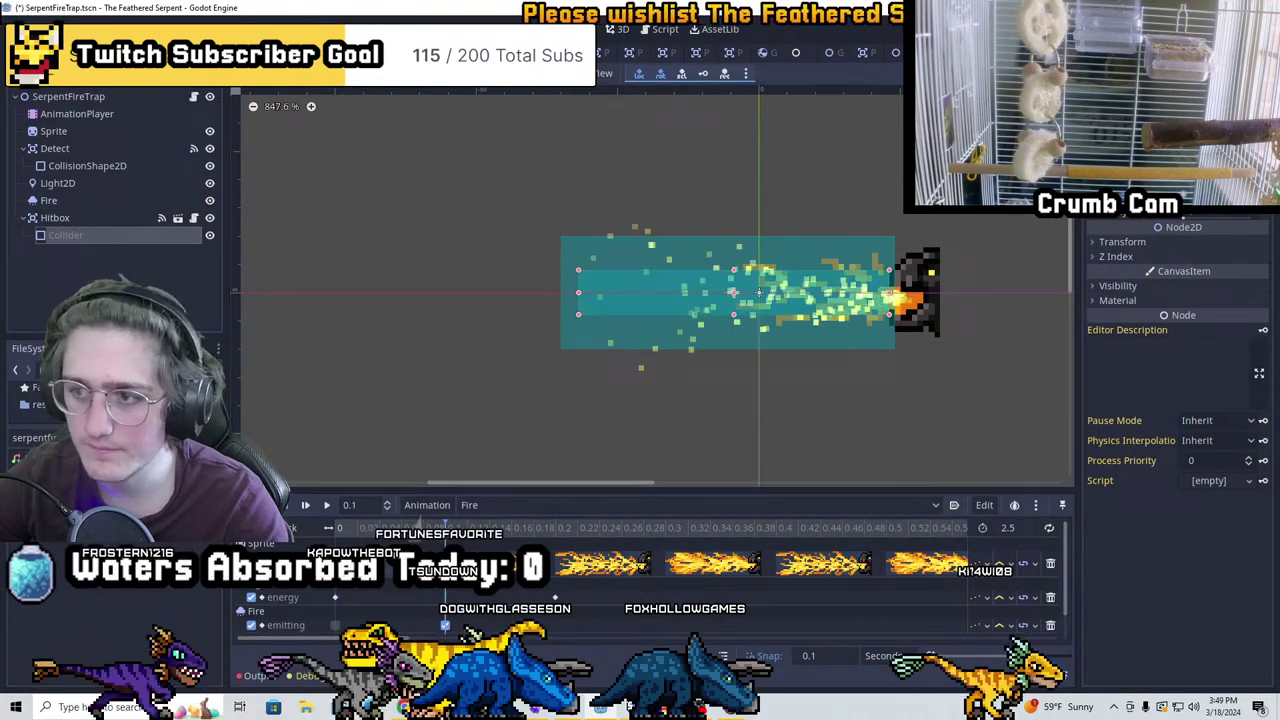
# Step forward, play and scrub through the Fire animation to review it
pyautogui.hotkey('ctrl', 'Right')
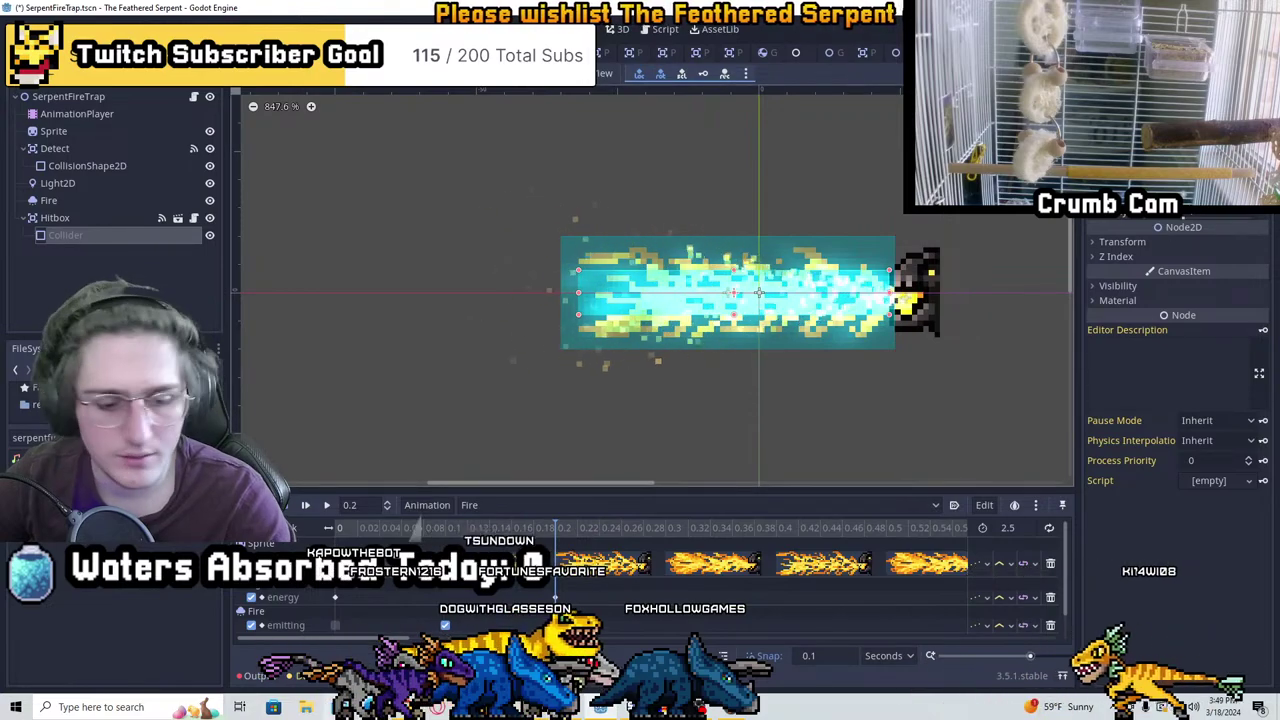
pyautogui.press('d')
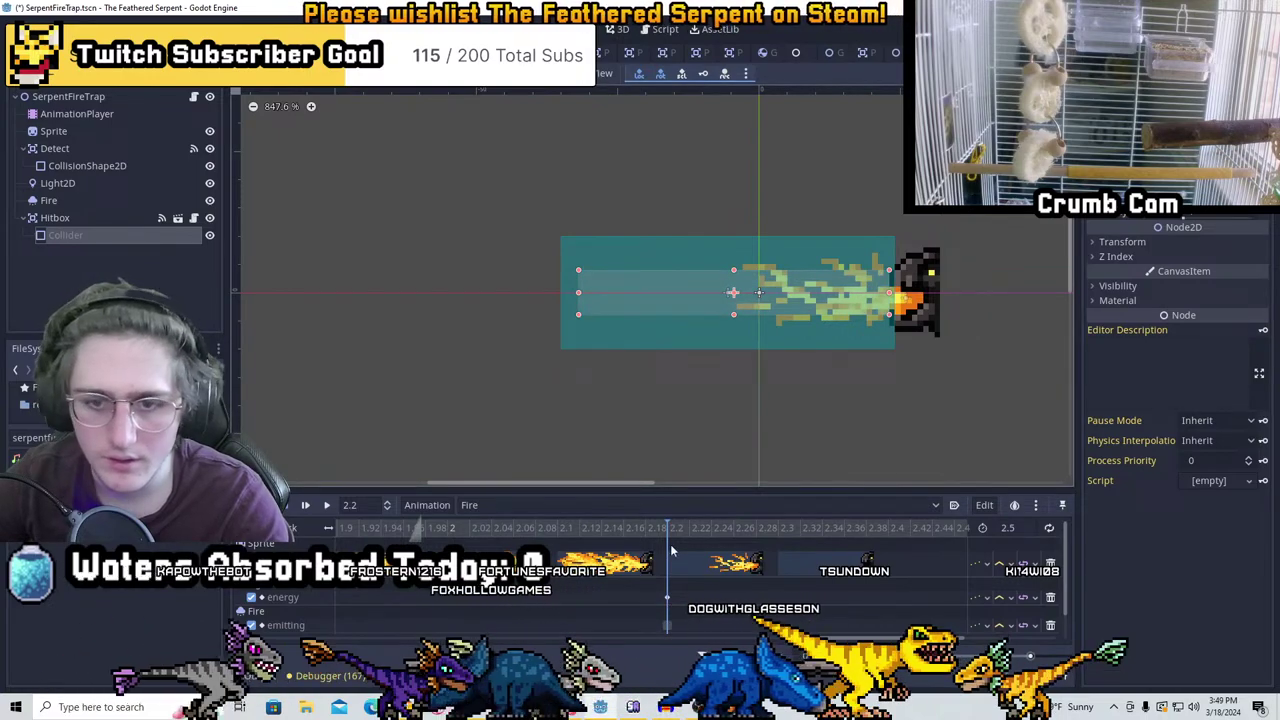
pyautogui.moveTo(648, 530); pyautogui.dragTo(369, 527)
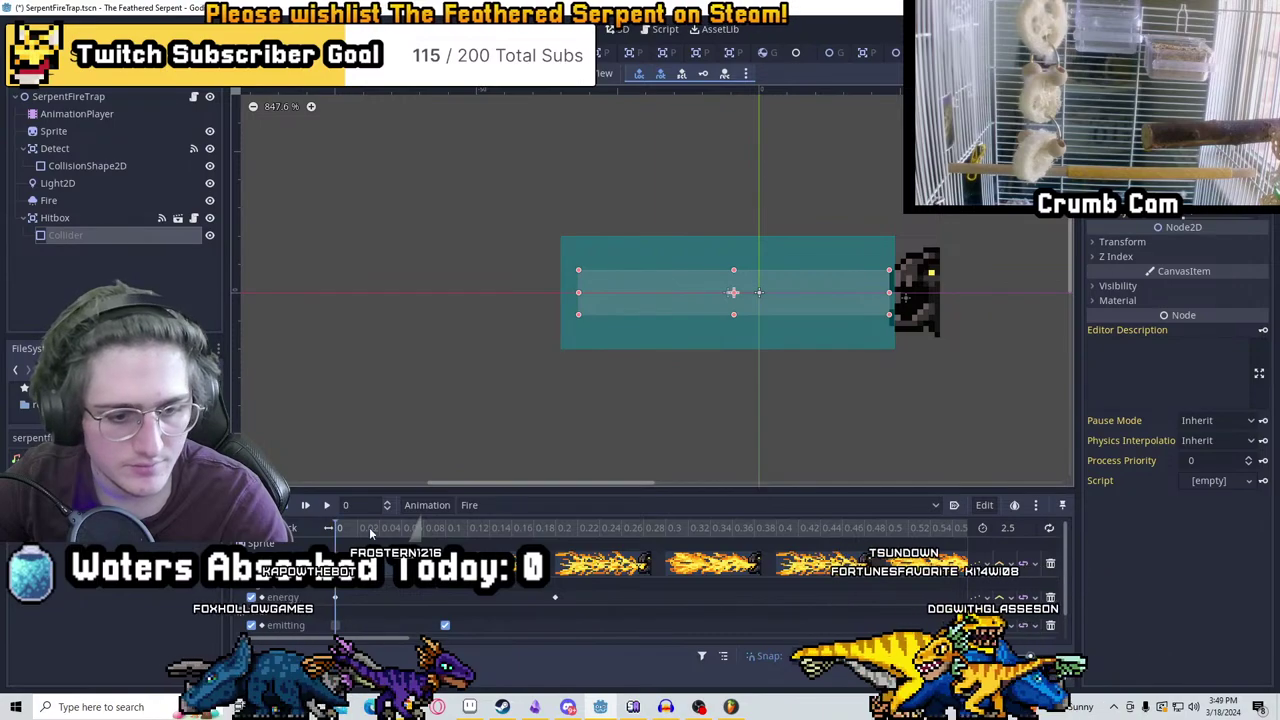
pyautogui.click(424, 504)
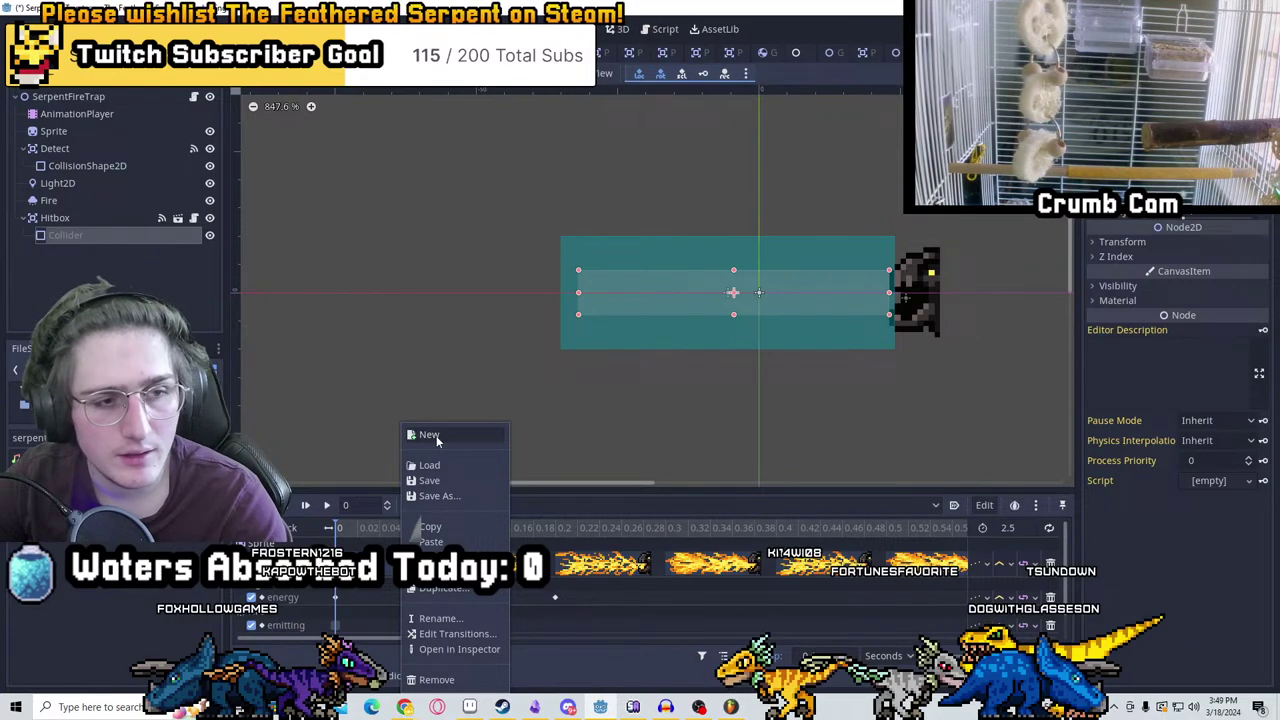
pyautogui.click(712, 444)
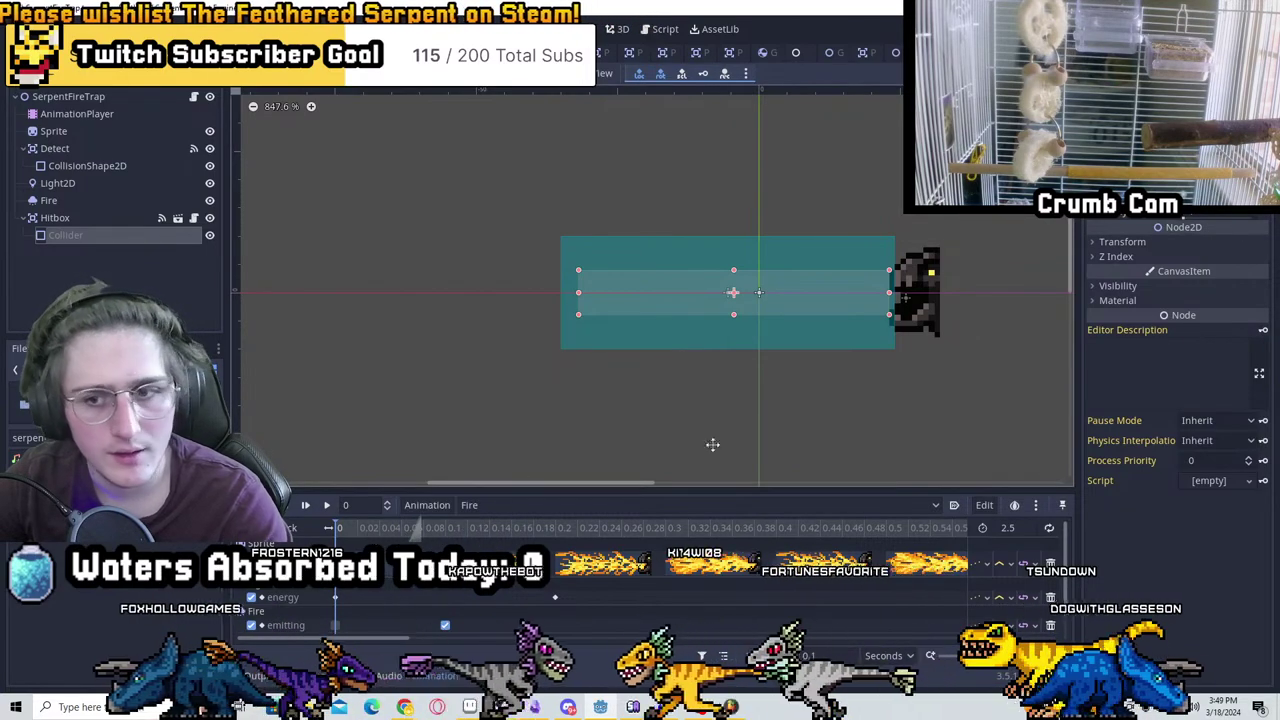
# Key Detect's CollisionShape2D as disabled in the Fire animation and move the playhead to 2.4 s
pyautogui.click(93, 166)
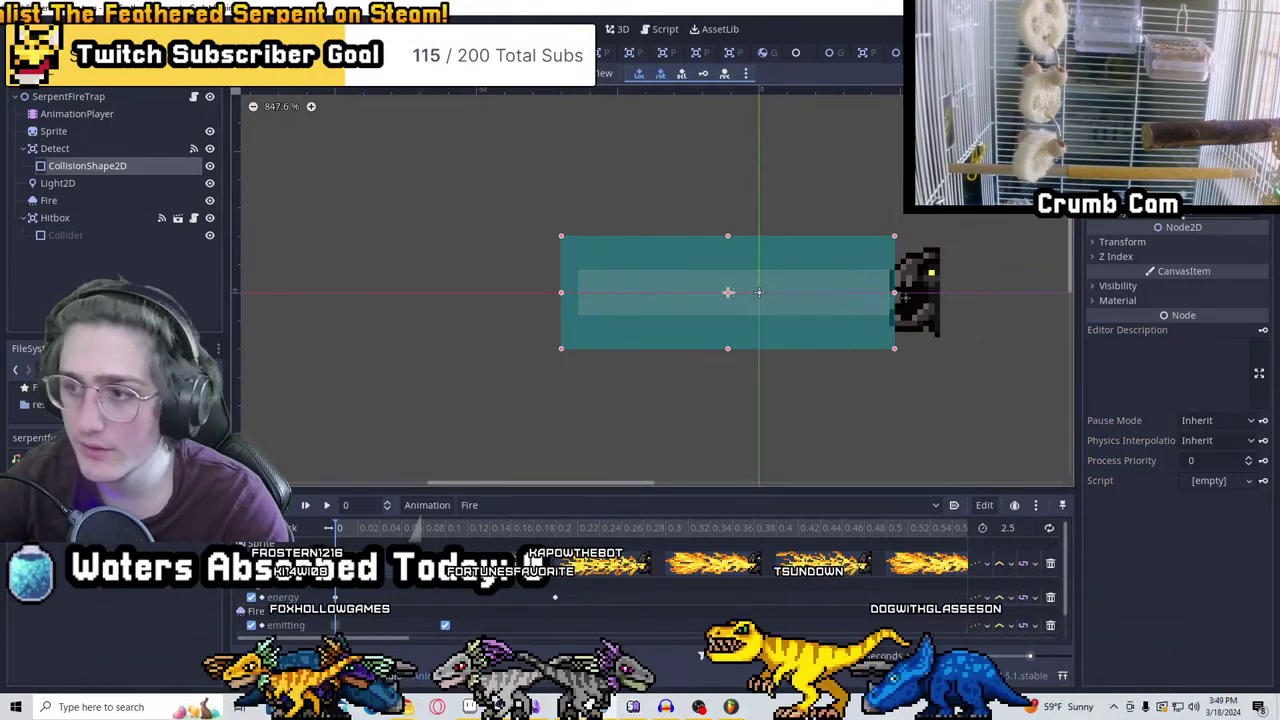
pyautogui.press('k')
pyautogui.click(583, 371)
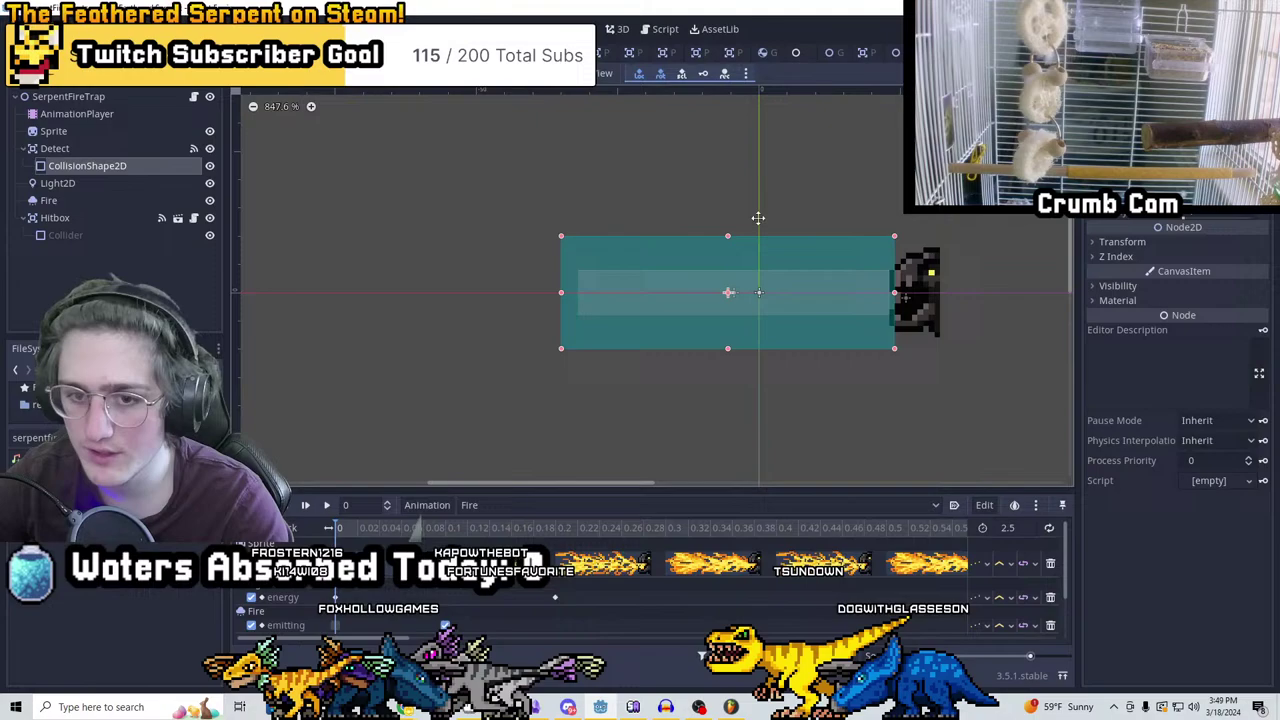
pyautogui.click(677, 536)
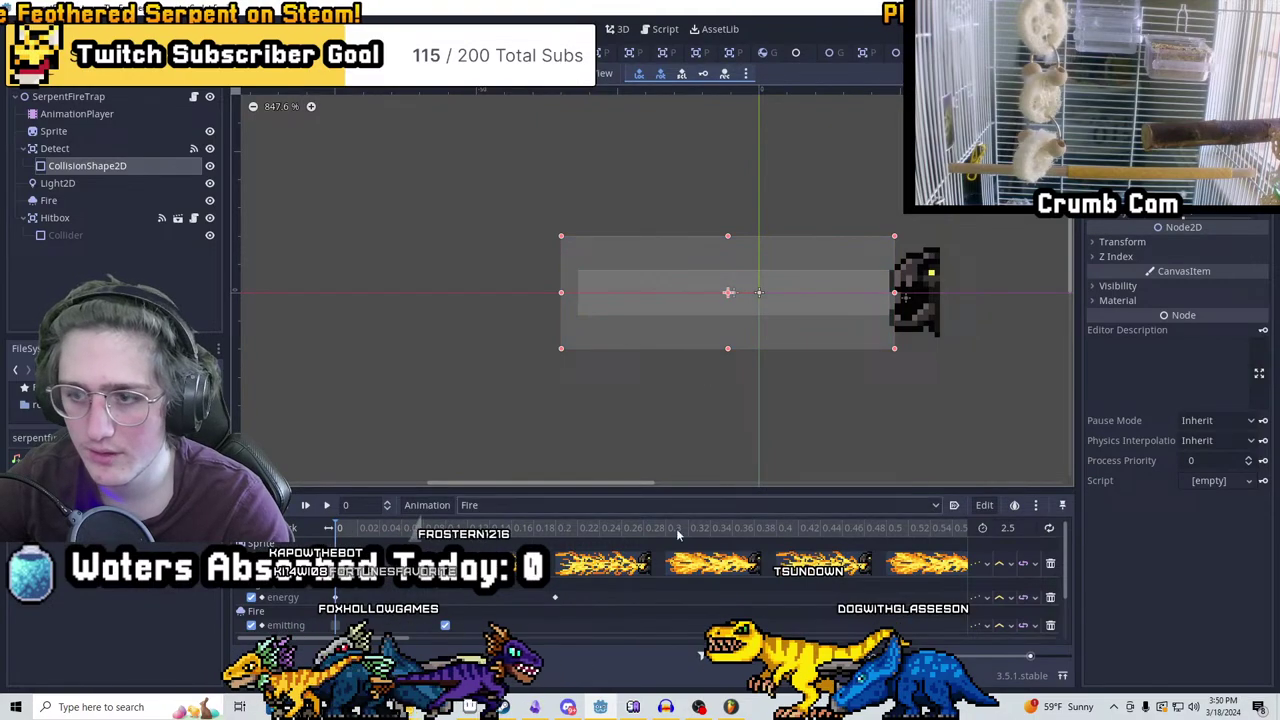
pyautogui.keyDown('shift'); pyautogui.hscroll(10, 677, 536); pyautogui.keyUp('shift')
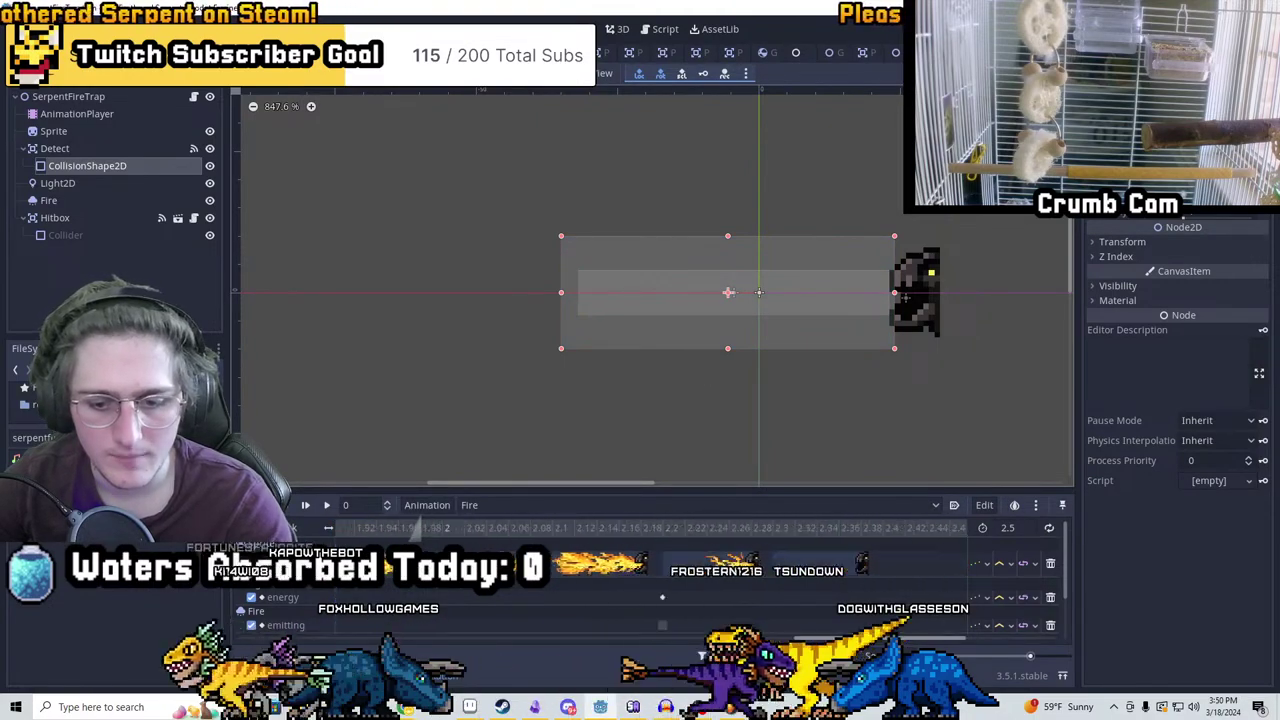
pyautogui.keyDown('shift'); pyautogui.hscroll(3, 677, 536); pyautogui.keyUp('shift')
pyautogui.click(689, 530)
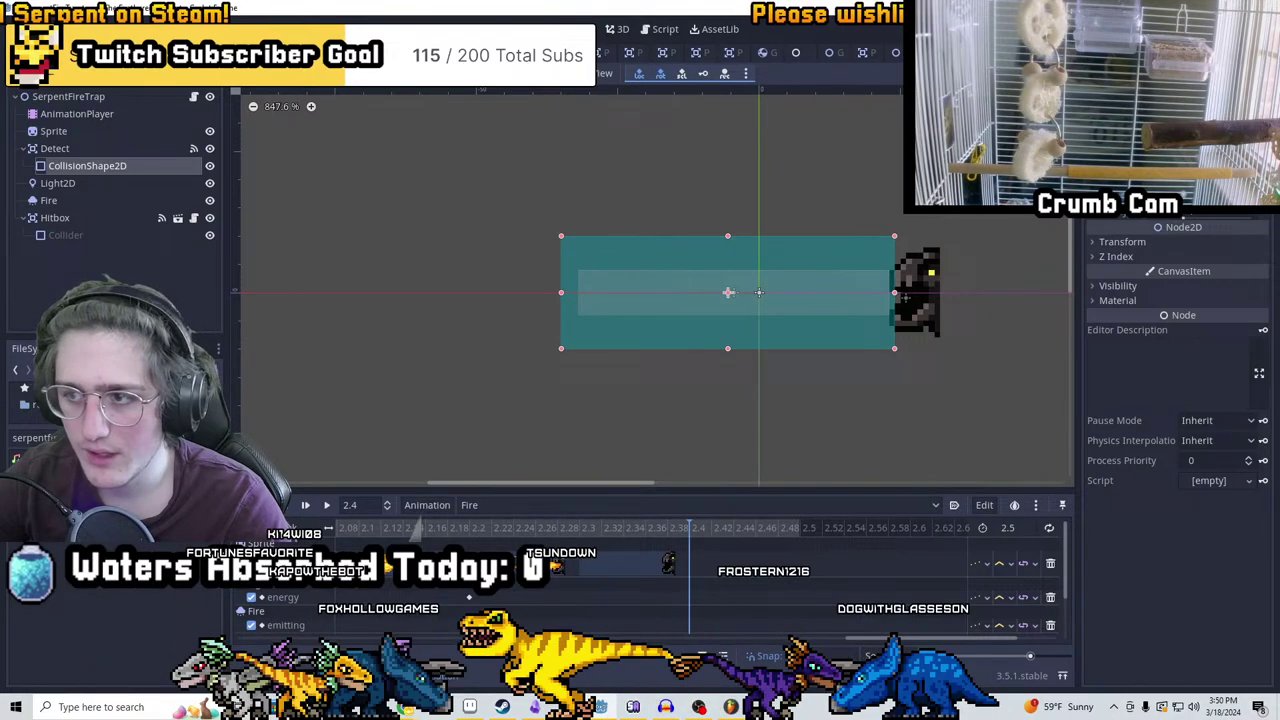
# Switch between the RESET and Fire animations, ending on RESET
pyautogui.click(529, 514)
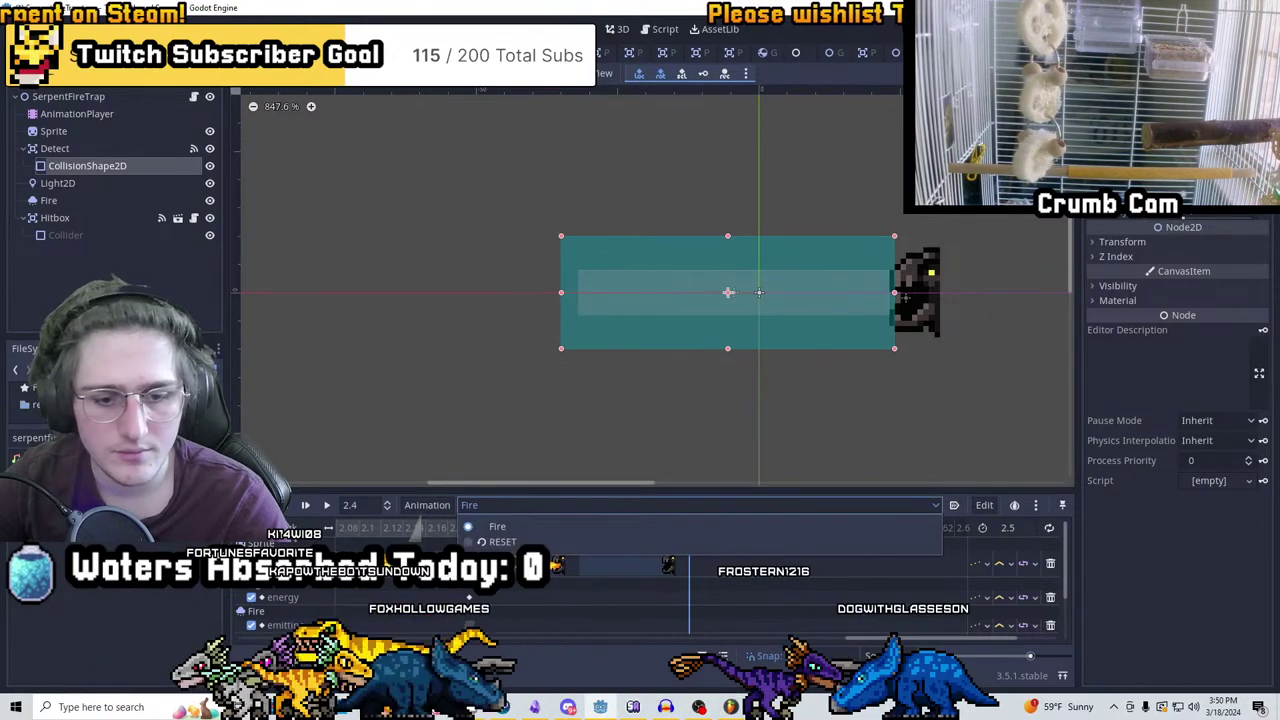
pyautogui.click(551, 458)
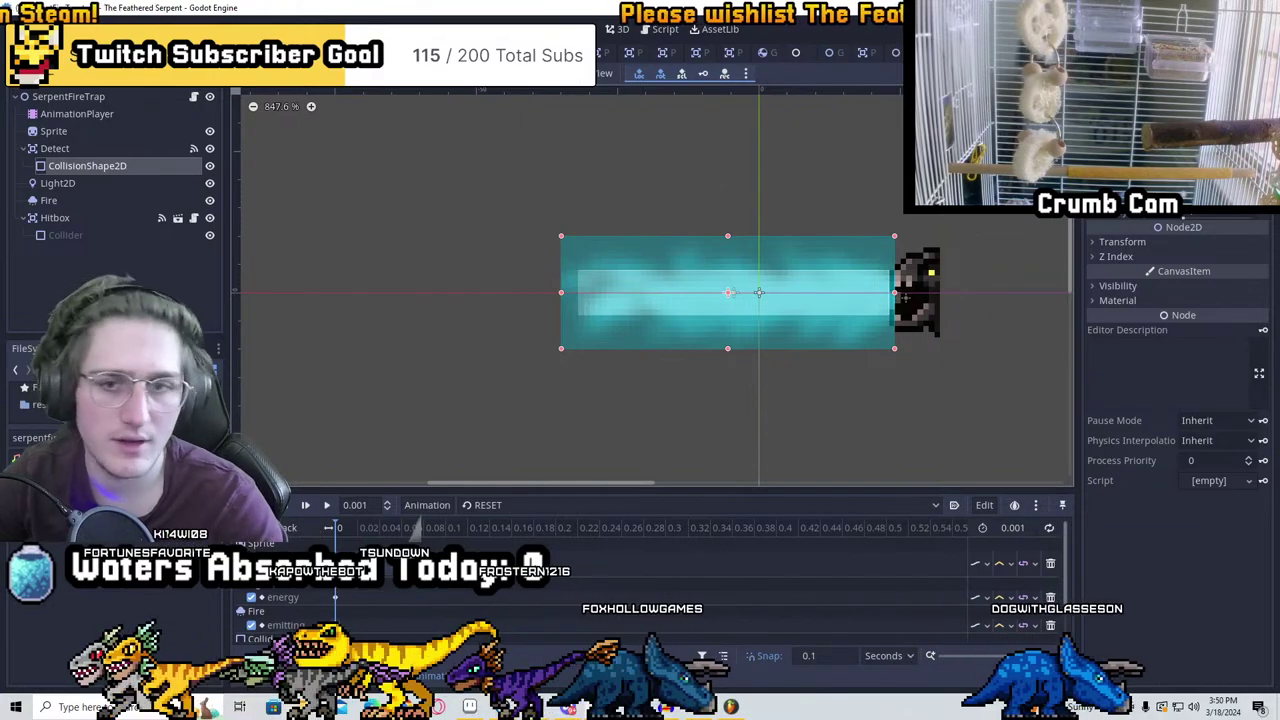
pyautogui.click(480, 505)
pyautogui.click(480, 526)
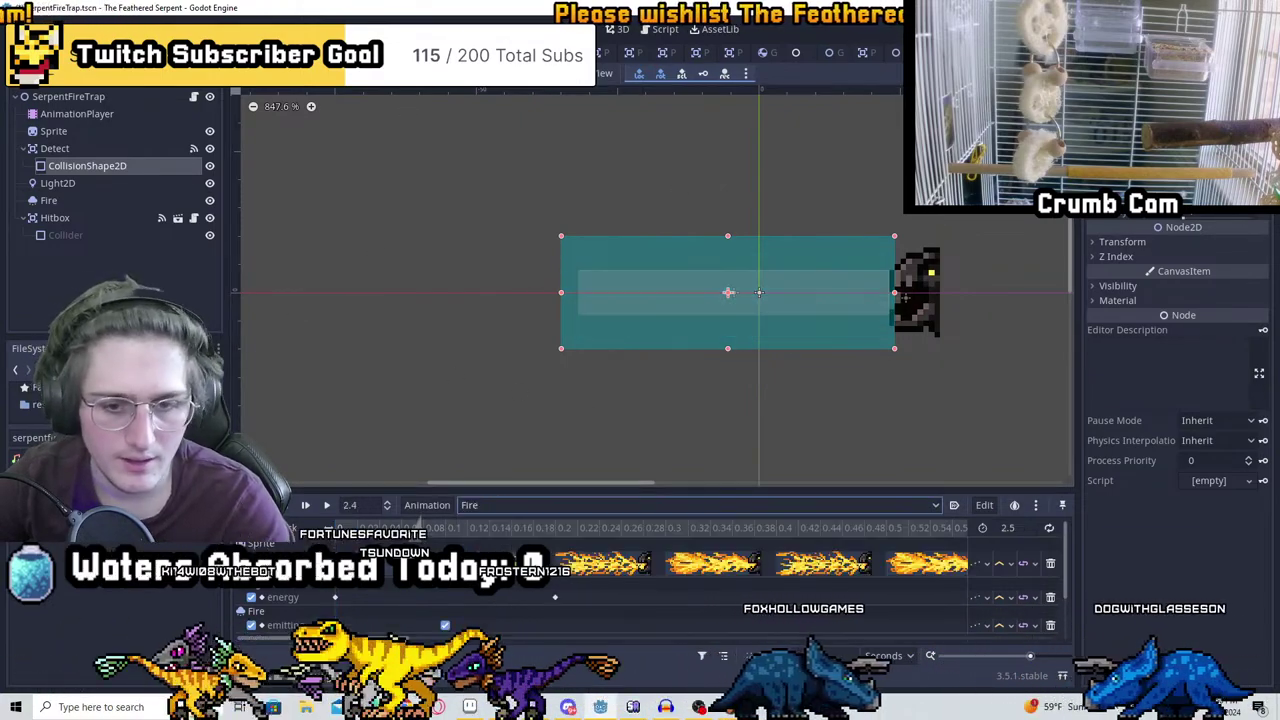
pyautogui.click(576, 505)
pyautogui.click(491, 538)
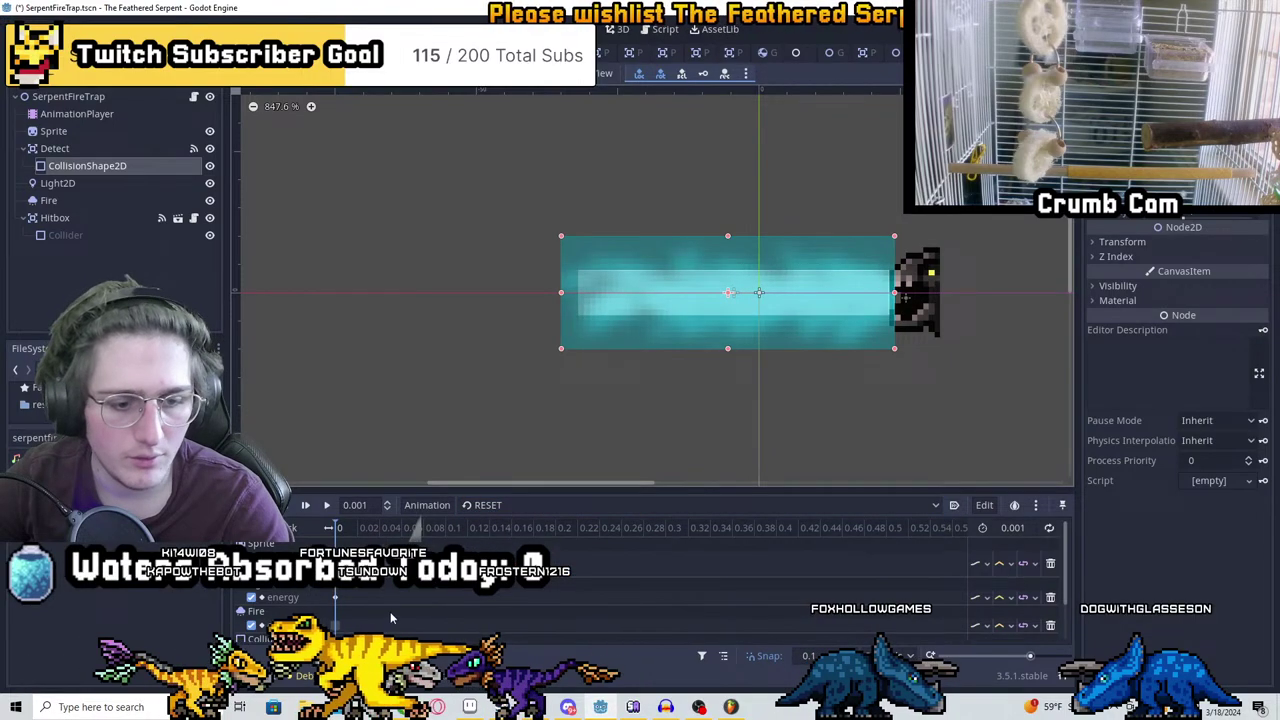
pyautogui.scroll(-1, 380, 608)
# Save the scene and open the SerpentFireTrap root node's script
pyautogui.click(338, 589)
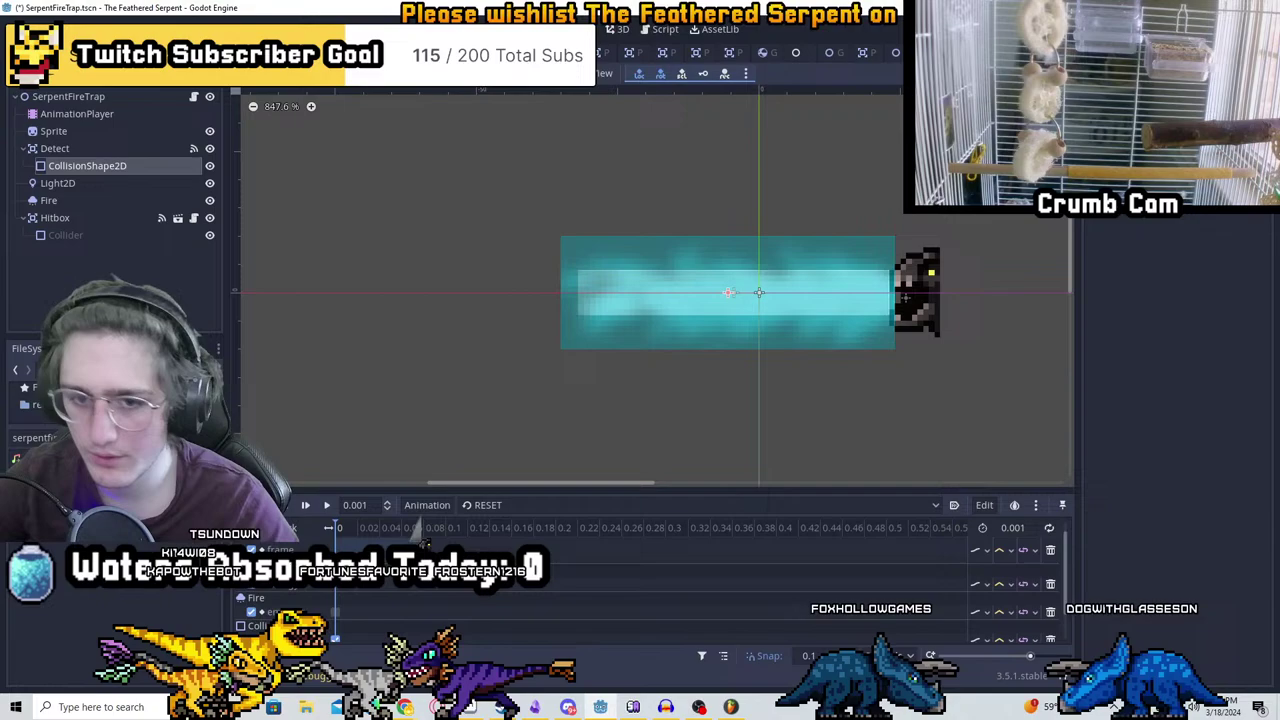
pyautogui.hotkey('ctrl', 's')
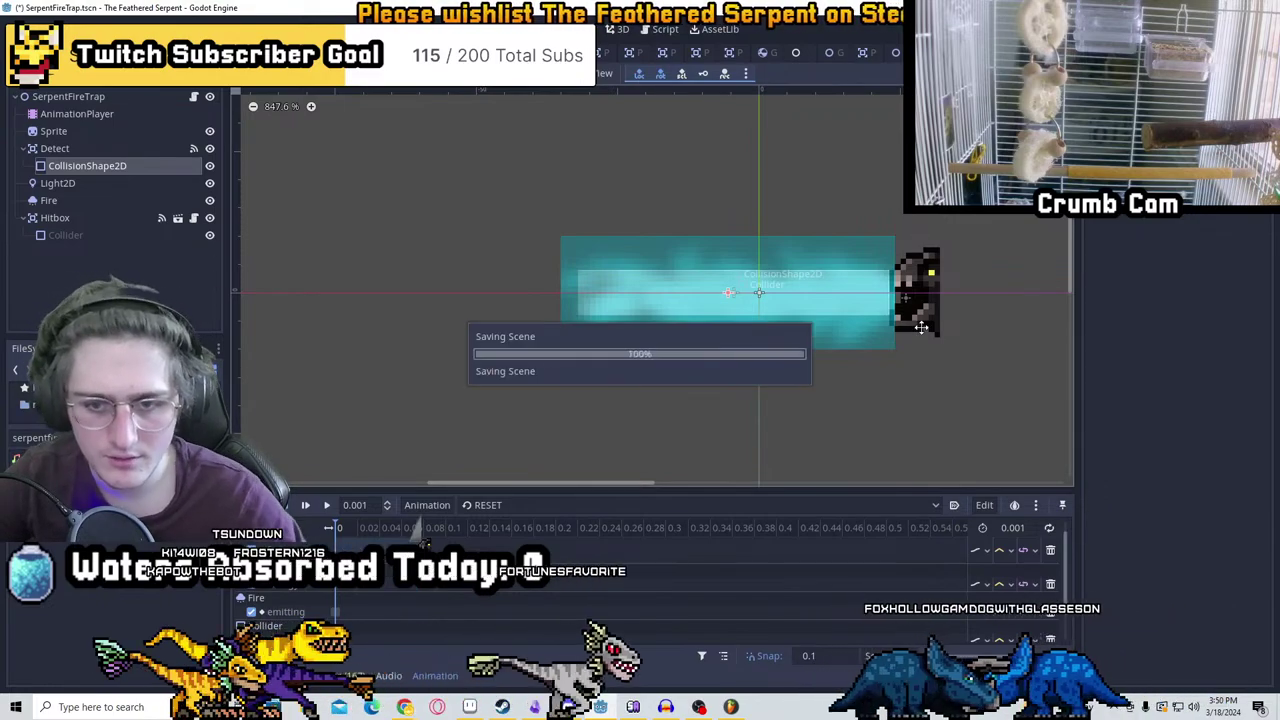
pyautogui.scroll(-2, 729, 390)
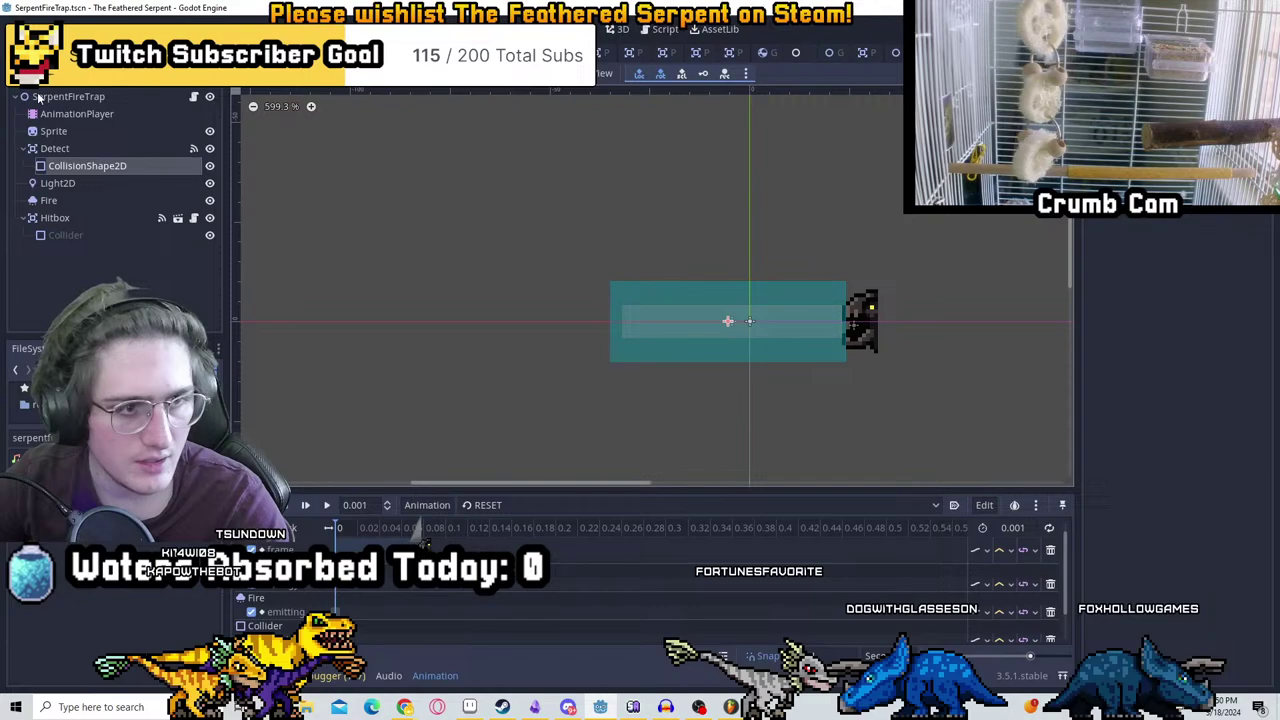
pyautogui.click(112, 96)
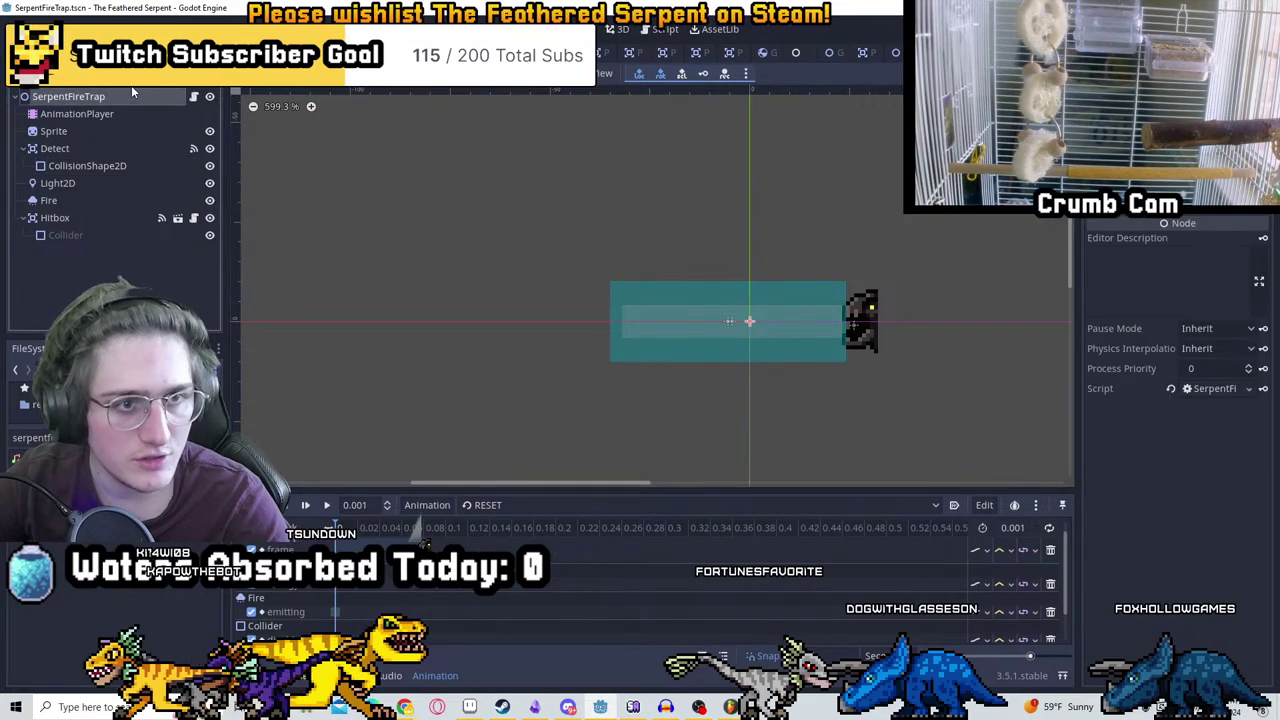
pyautogui.click(195, 97)
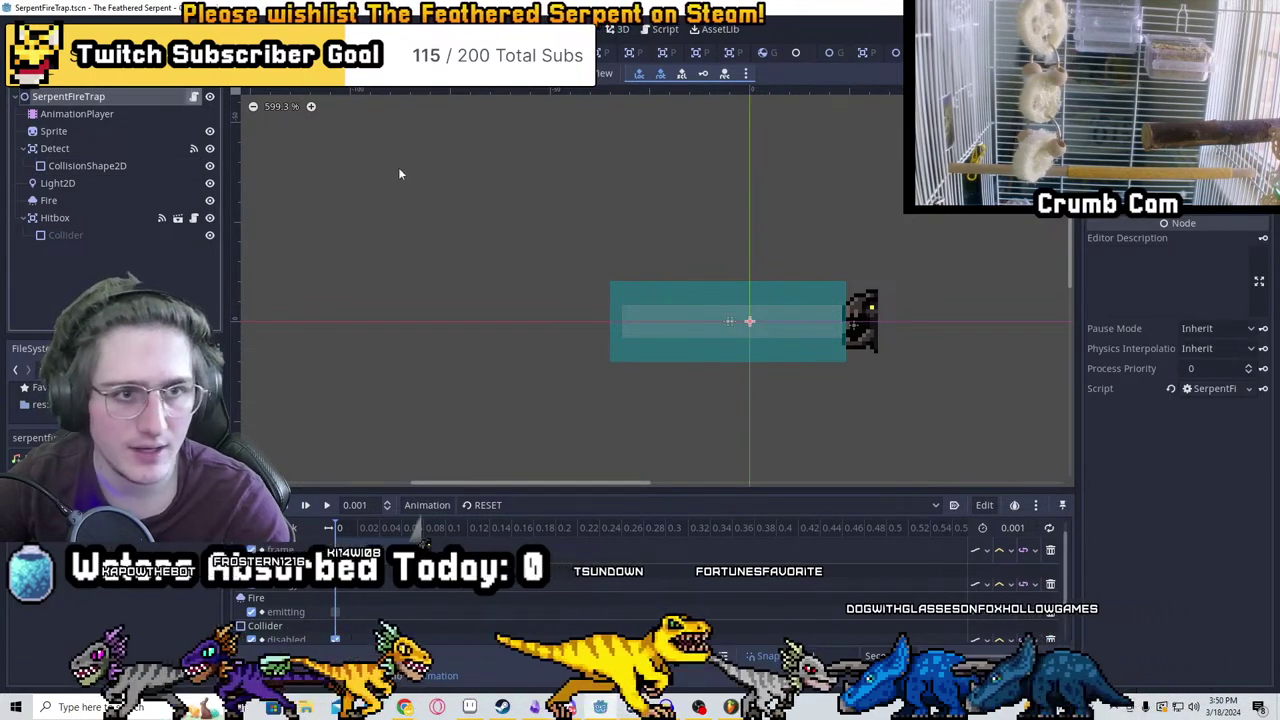
# Replace pass with $AnimationPlayer.play("Fire") and $SoundFX.play("SerpentFireTrap", 1, 0), then save
pyautogui.moveTo(600, 378); pyautogui.dragTo(409, 360)
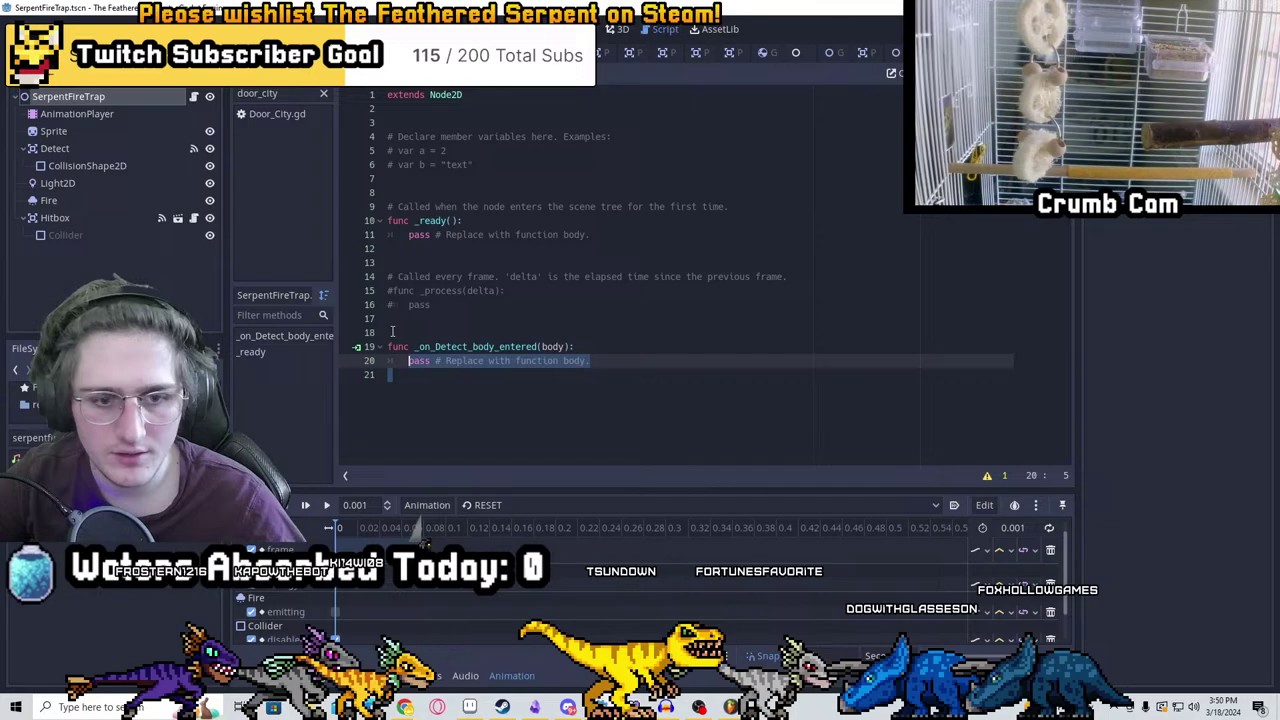
pyautogui.press('BackSpace')
pyautogui.write('$A')
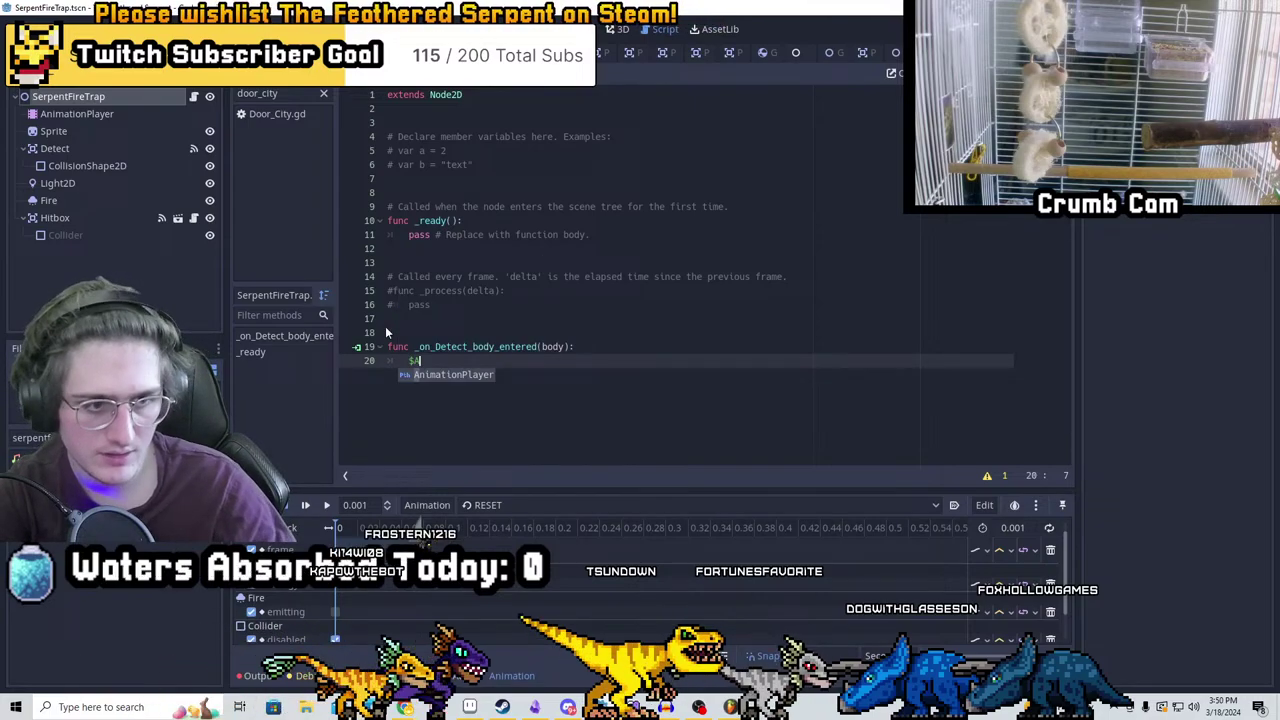
pyautogui.write('nimationPlayer.play("')
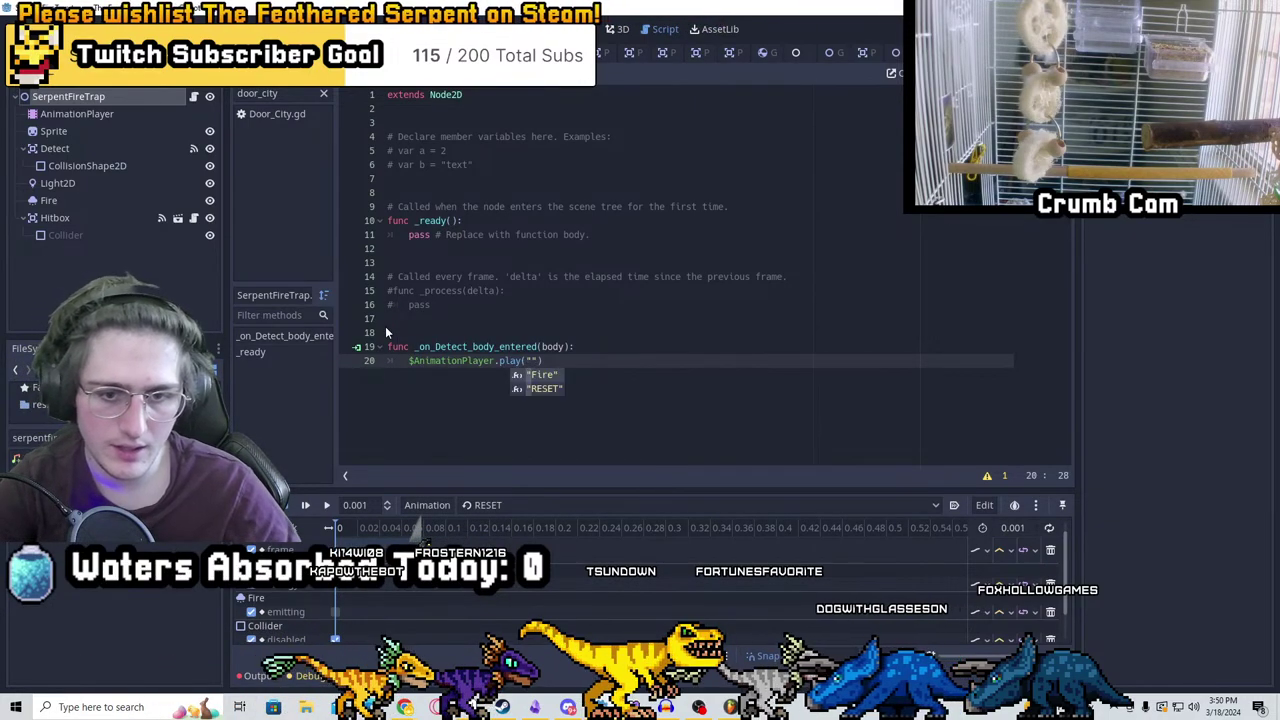
pyautogui.press('Return')
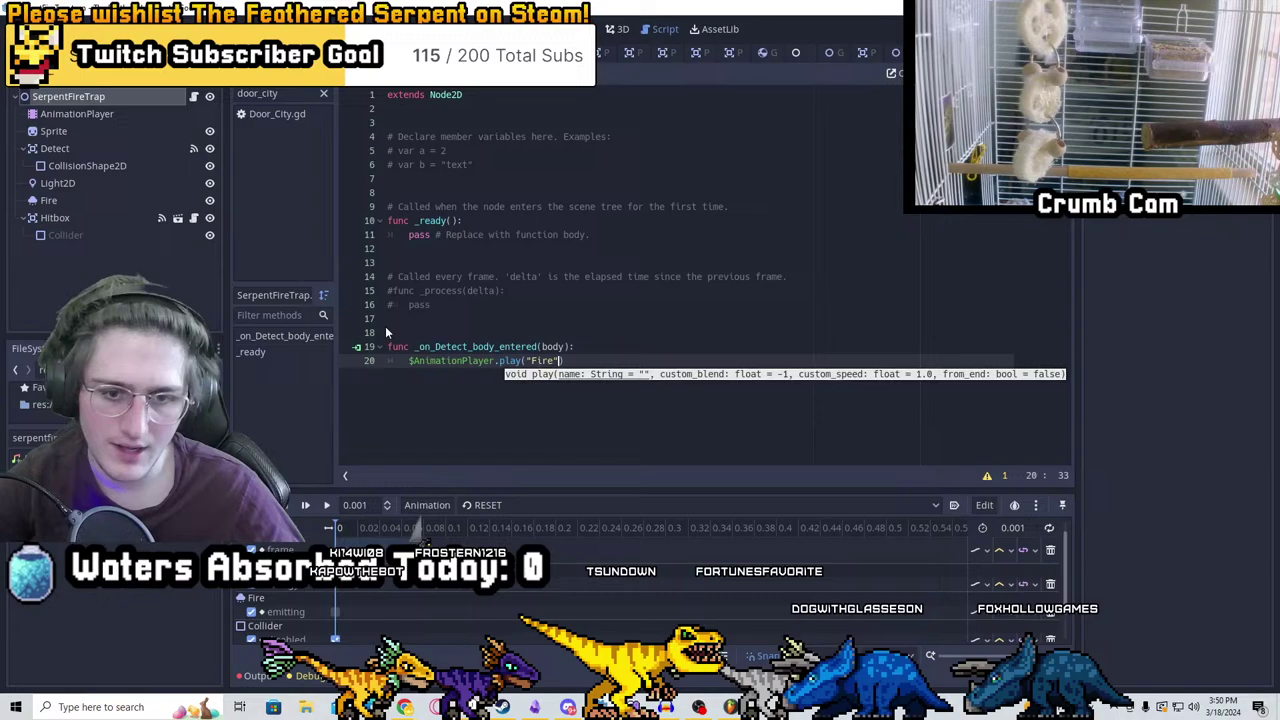
pyautogui.press('End')
pyautogui.press('Return')
pyautogui.write('$Soun')
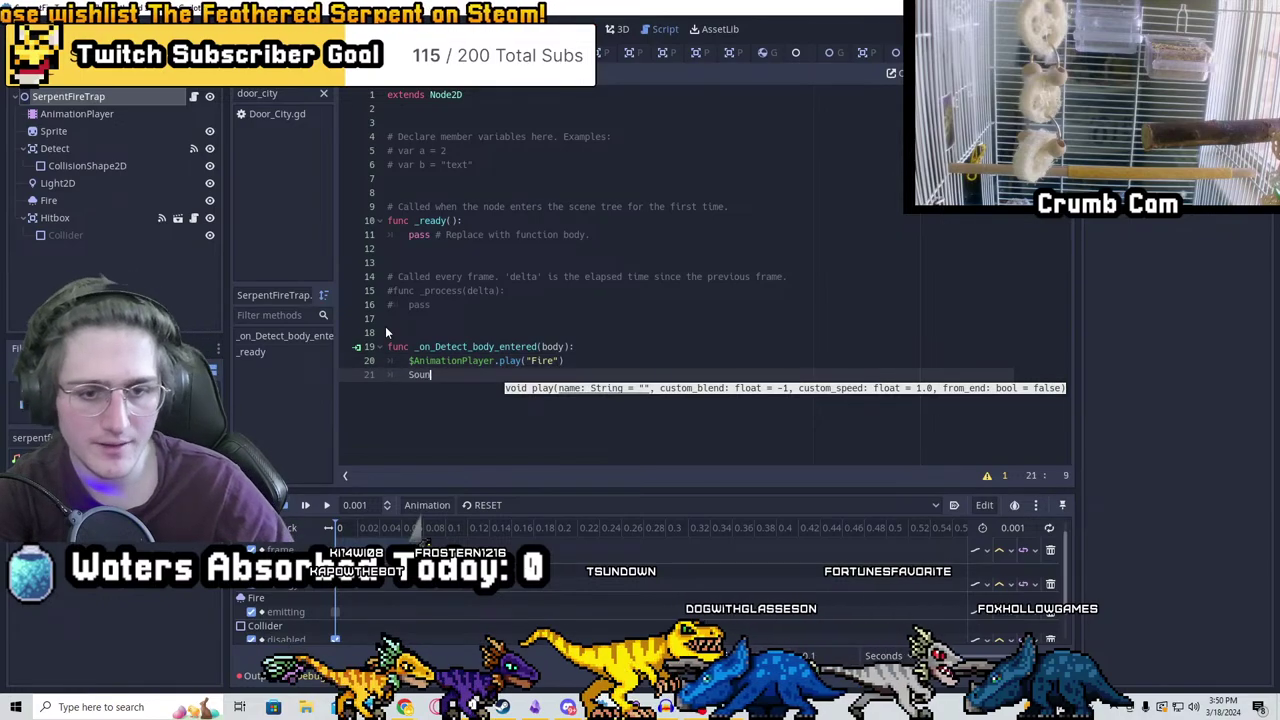
pyautogui.write('dFX.pl')
pyautogui.press('Return')
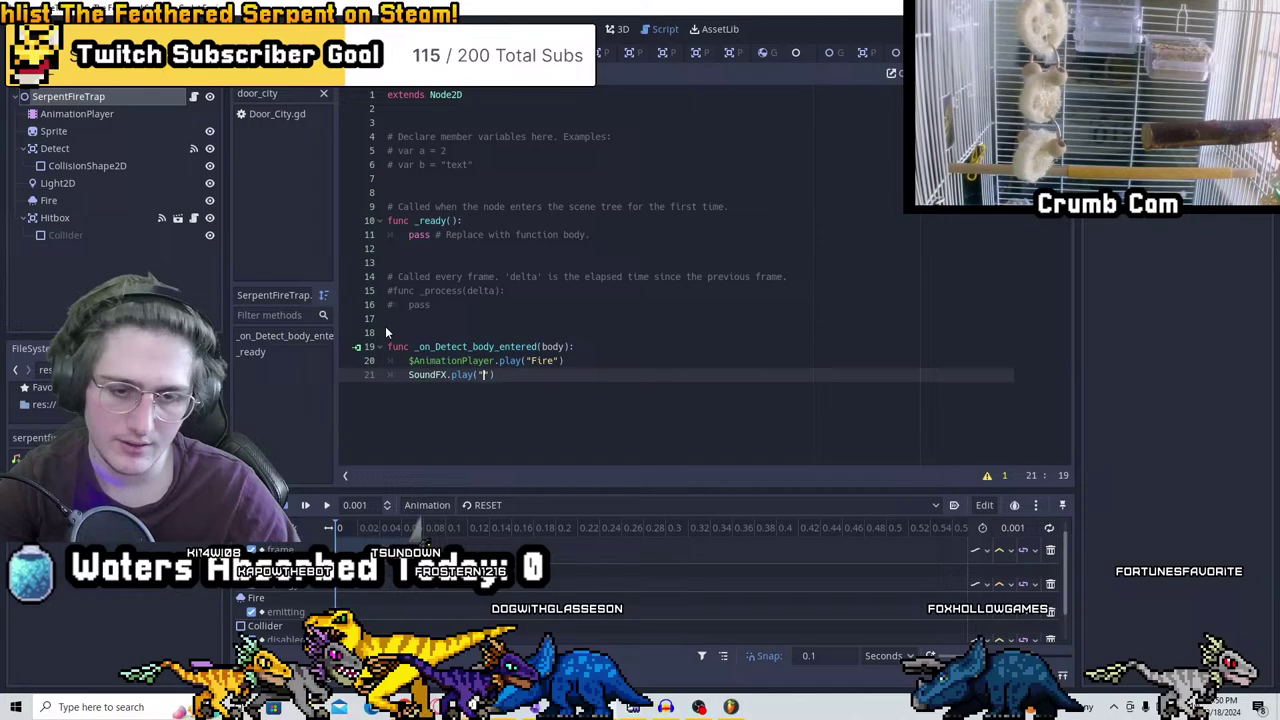
pyautogui.write('"SerpentFireTrap", ')
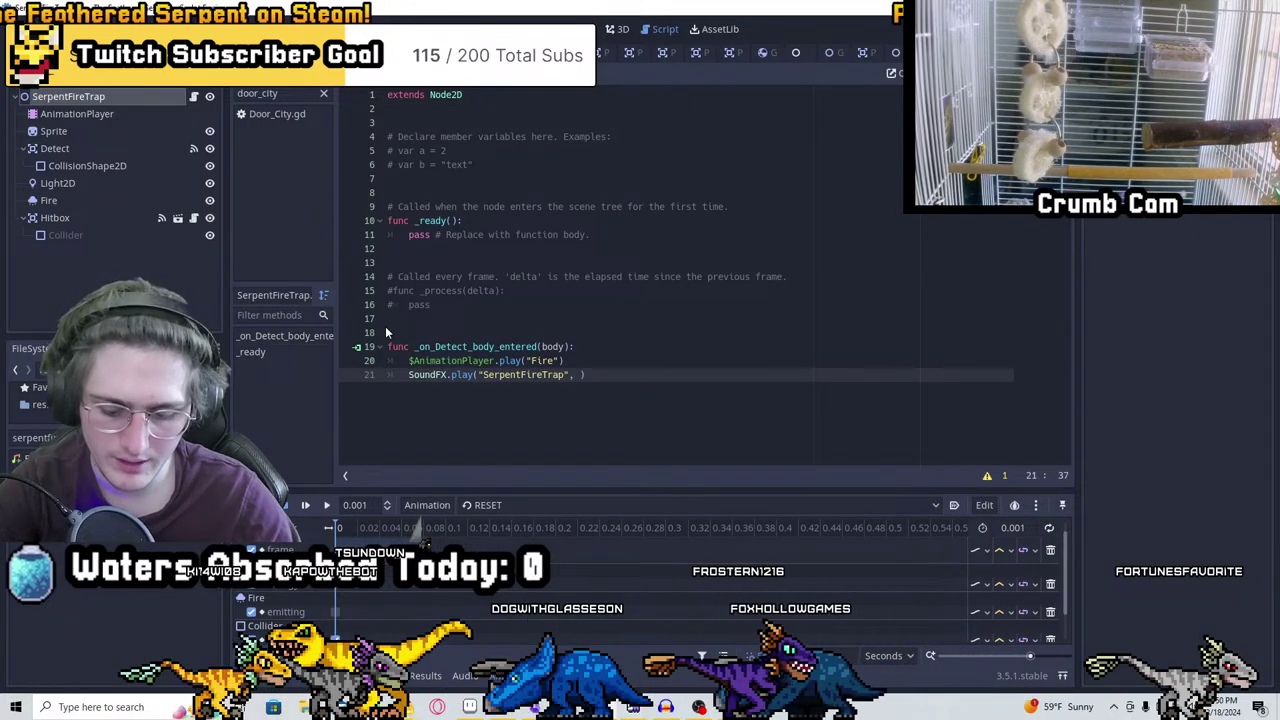
pyautogui.write('1, 0')
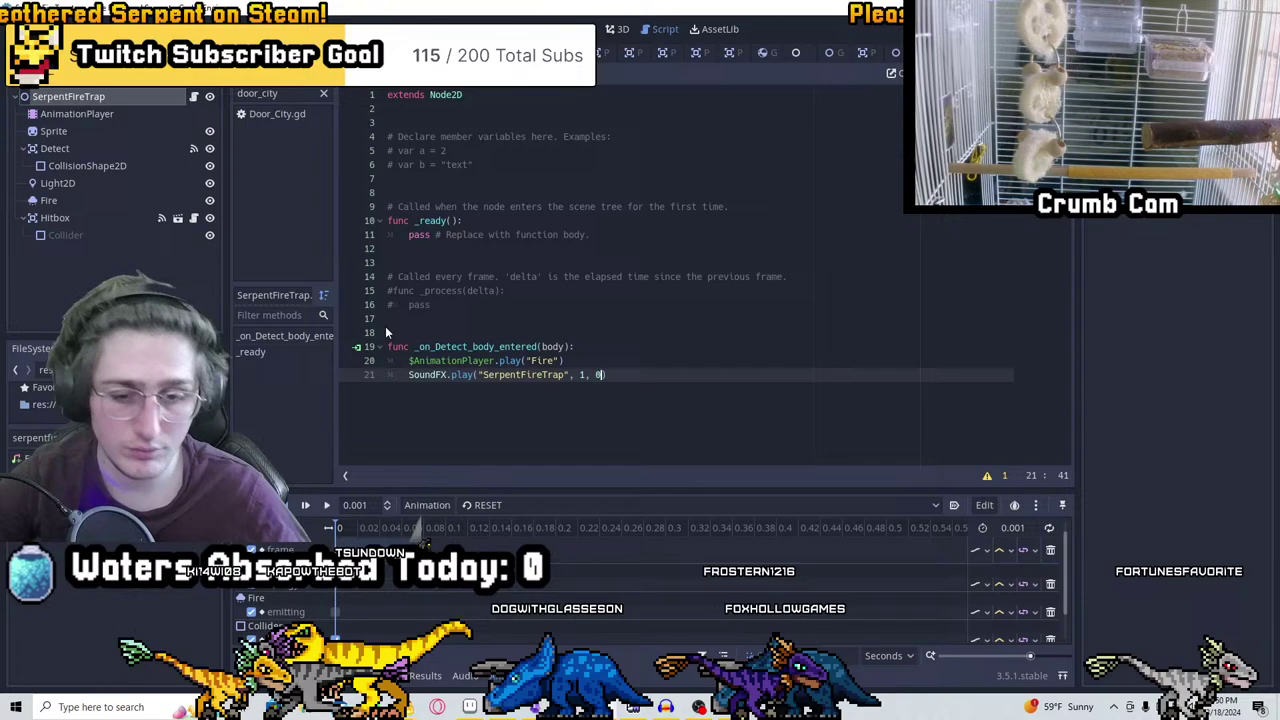
pyautogui.hotkey('ctrl', 's')
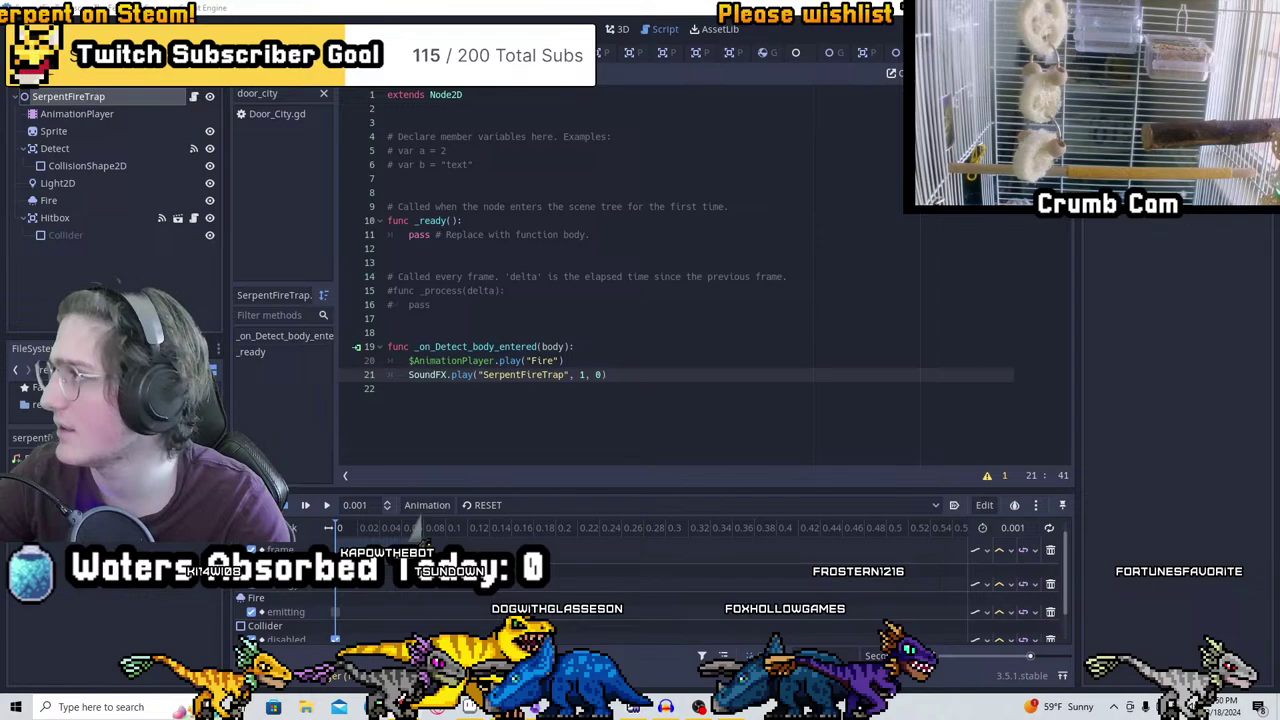
# Maximize the browser and go to the Pixabay sound effects page
pyautogui.hotkey('alt', 'Tab')
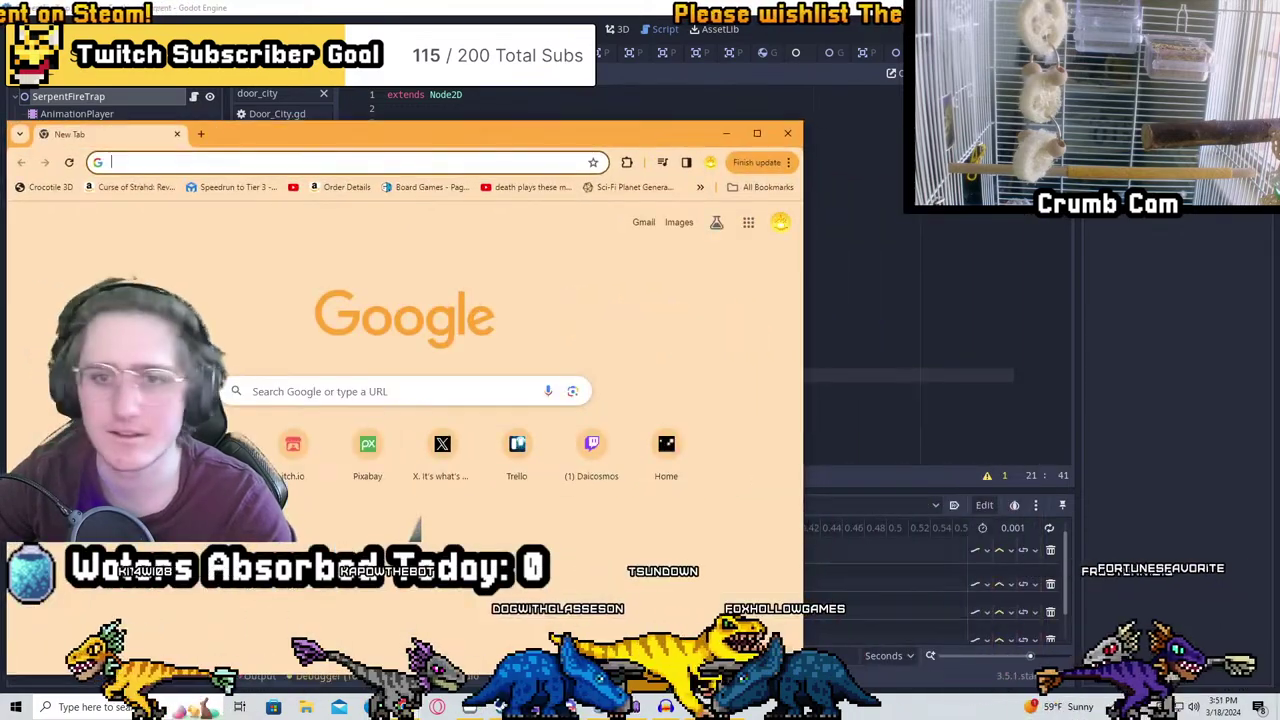
pyautogui.press('super+Up')
pyautogui.click(616, 48)
pyautogui.write('pixa')
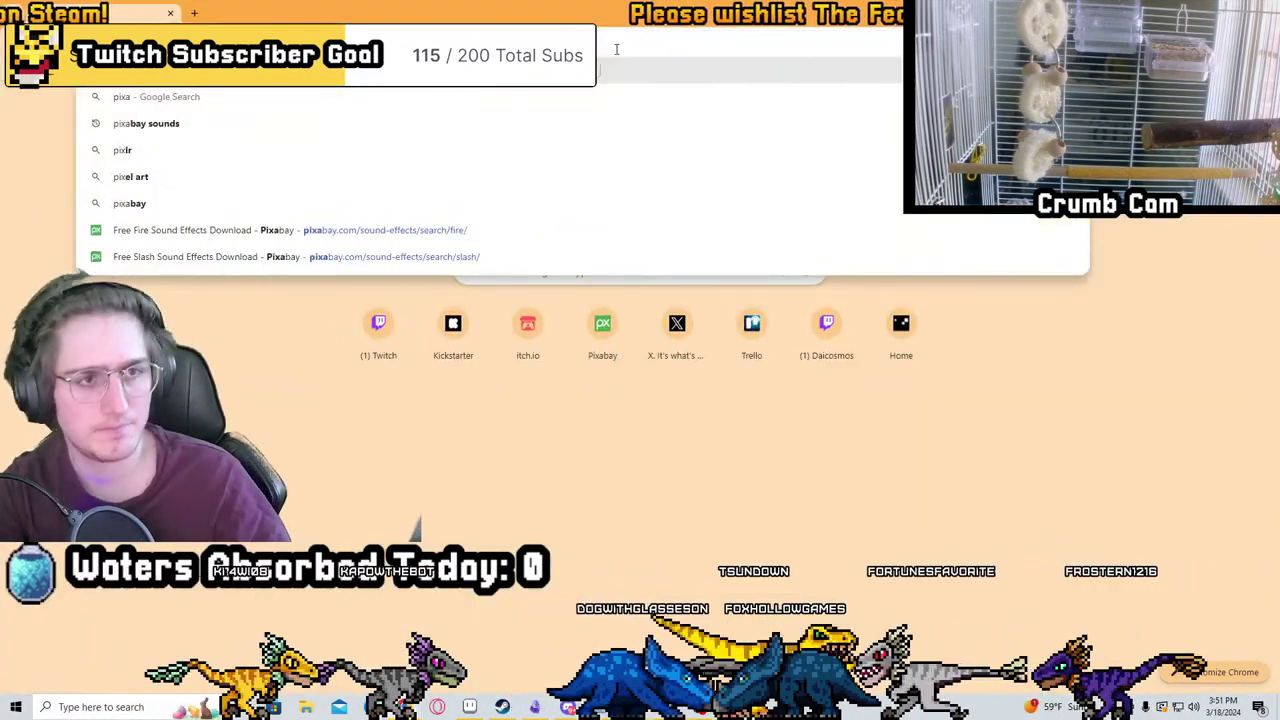
pyautogui.press('Return')
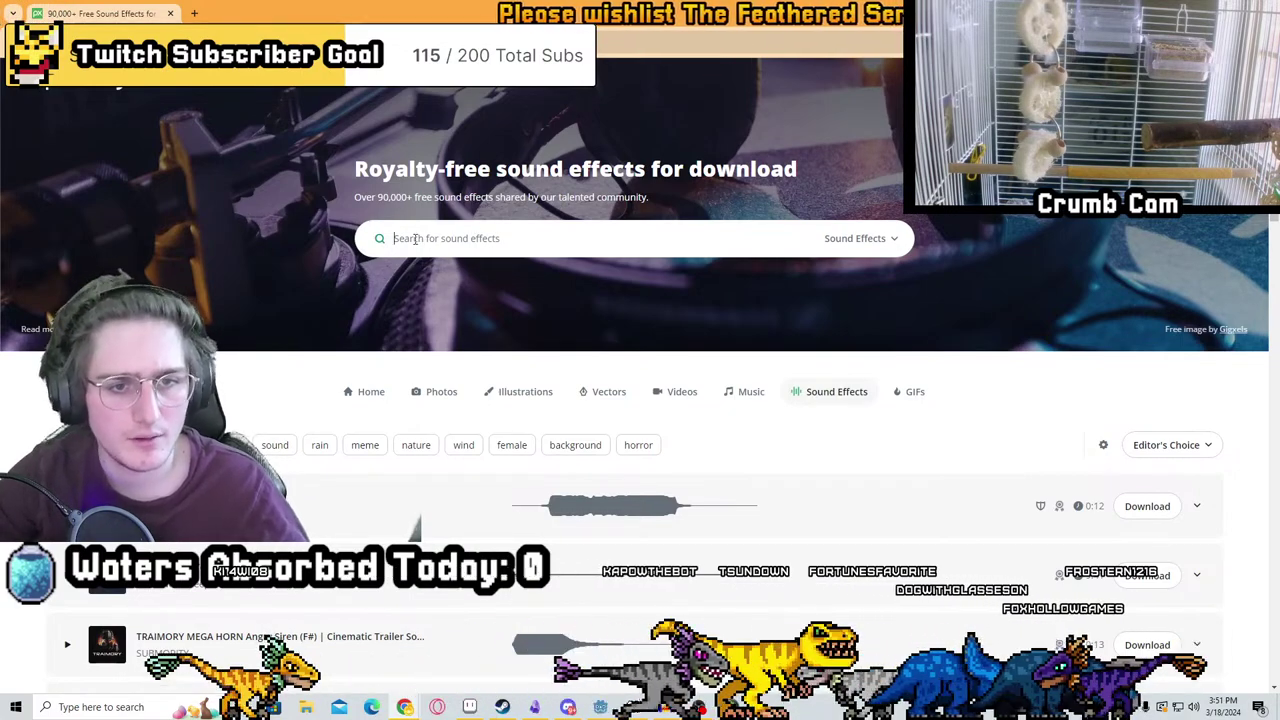
# Search Pixabay for 'firetrap', then 'fire', and preview the Fire Sound Effect clip
pyautogui.write('firetrap')
pyautogui.press('Return')
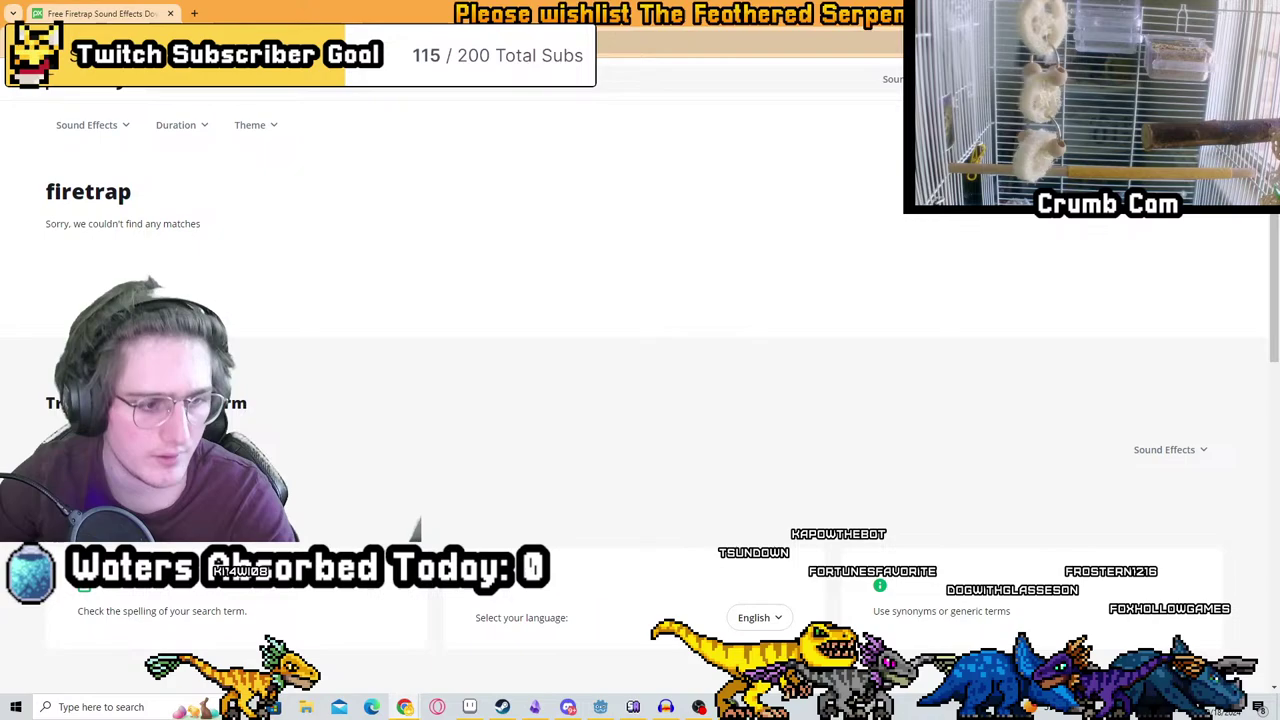
pyautogui.press('BackSpace')
pyautogui.press('BackSpace')
pyautogui.press('BackSpace')
pyautogui.press('BackSpace')
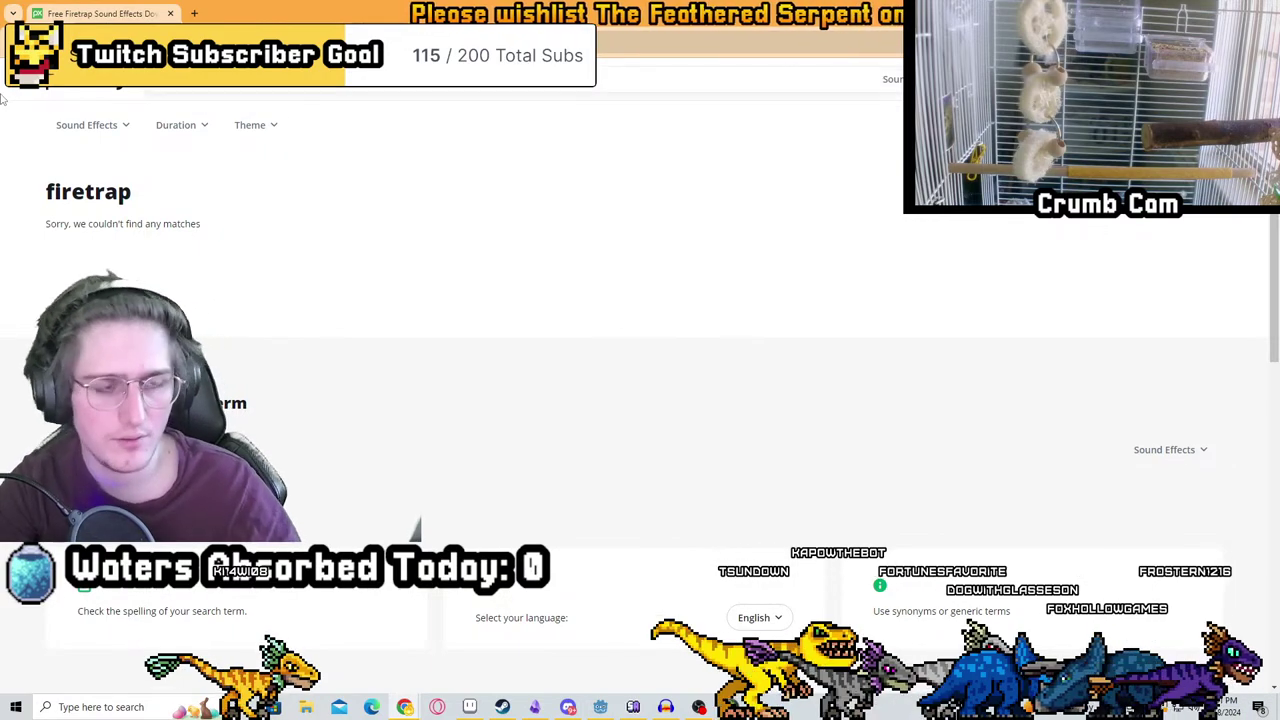
pyautogui.press('Return')
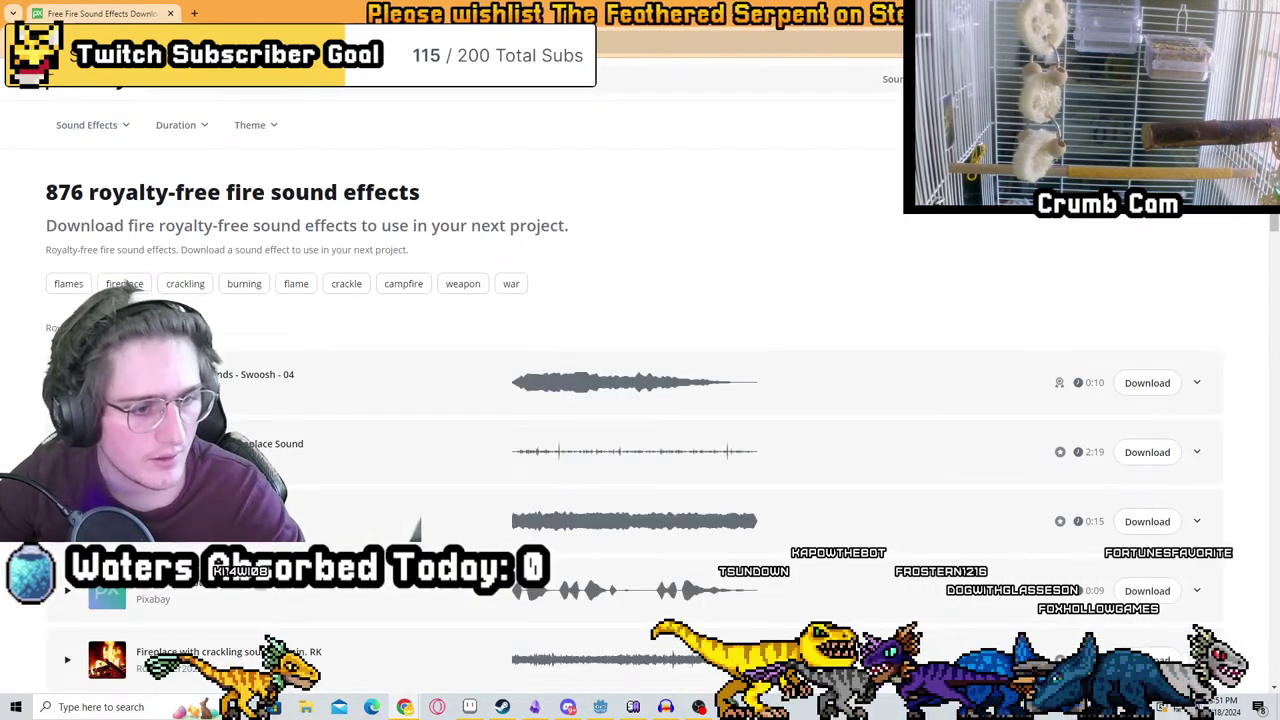
pyautogui.scroll(-3, 640, 400)
pyautogui.click(66, 256)
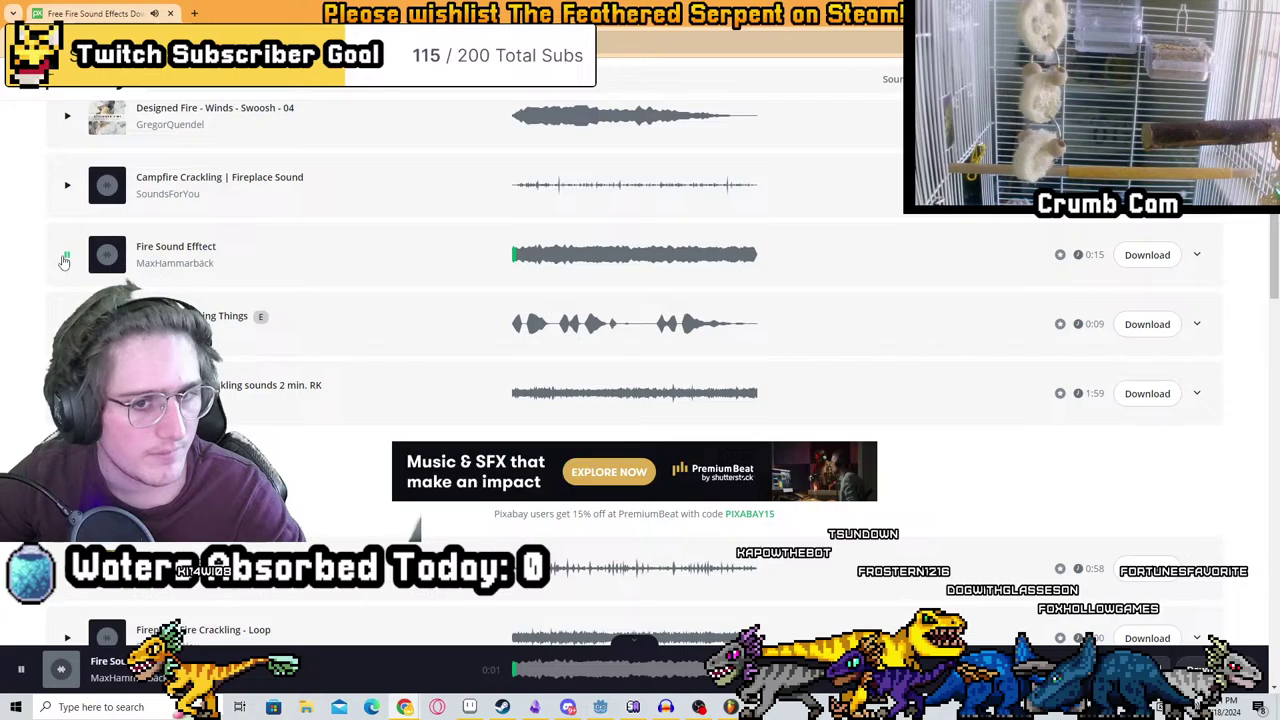
pyautogui.scroll(-3, 63, 261)
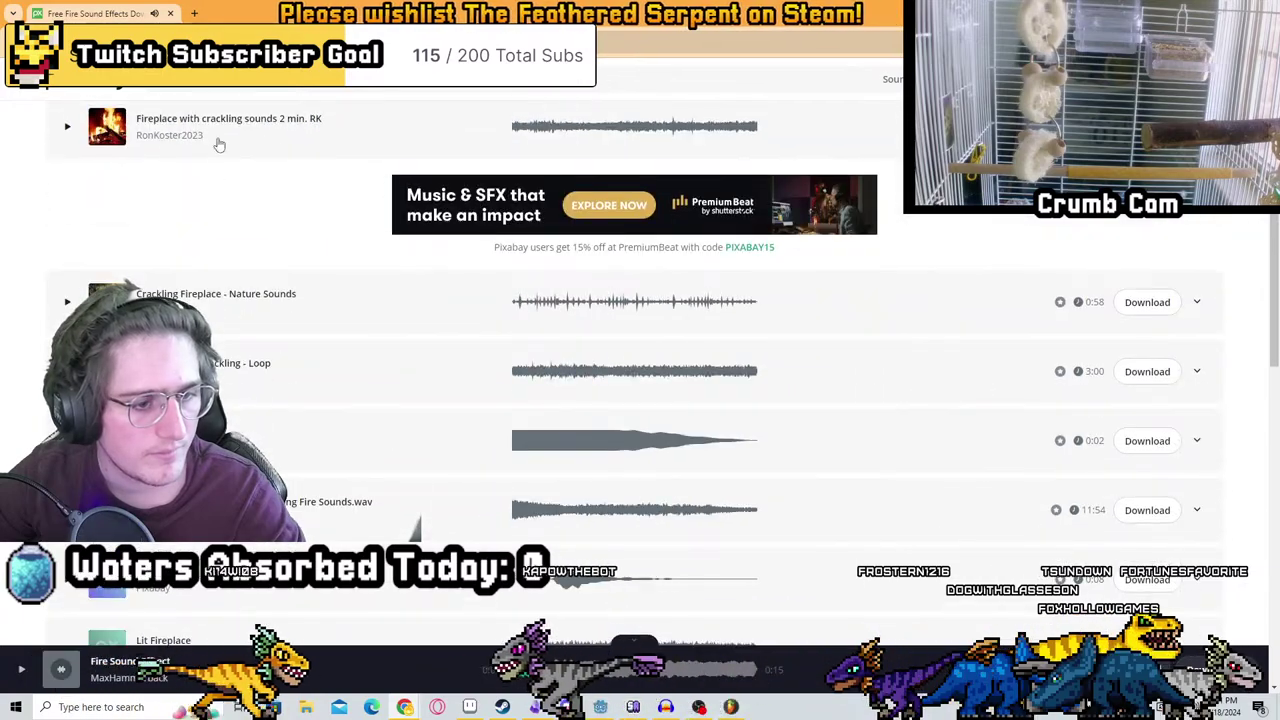
# Open Quick Sounds and search for 'fire trap', then 'fire'
pyautogui.write('q')
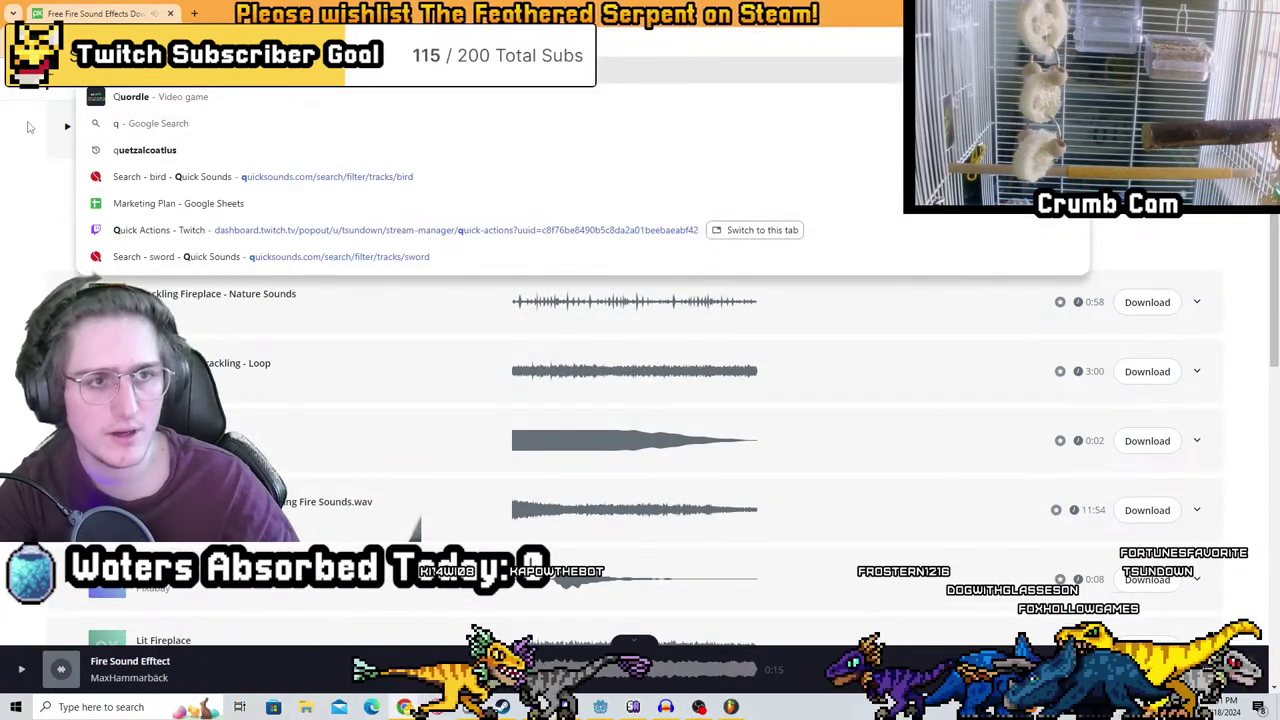
pyautogui.press('Return')
pyautogui.write('fire trap')
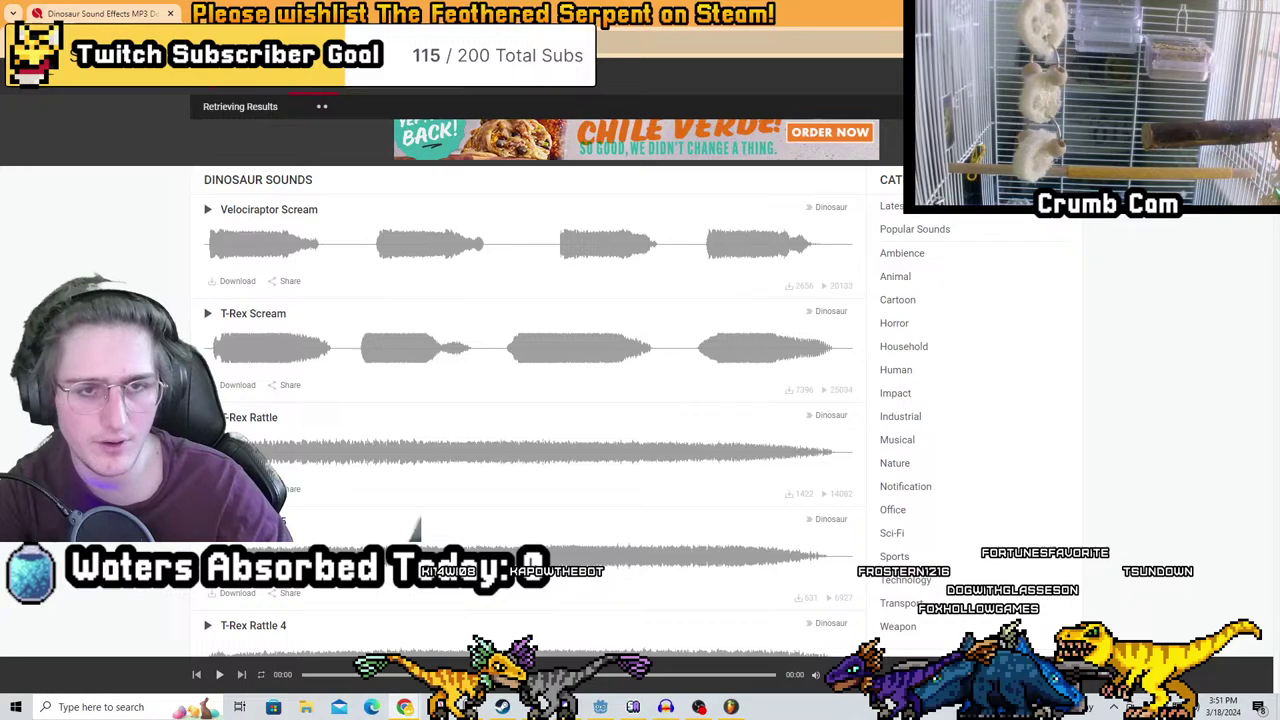
pyautogui.press('Return')
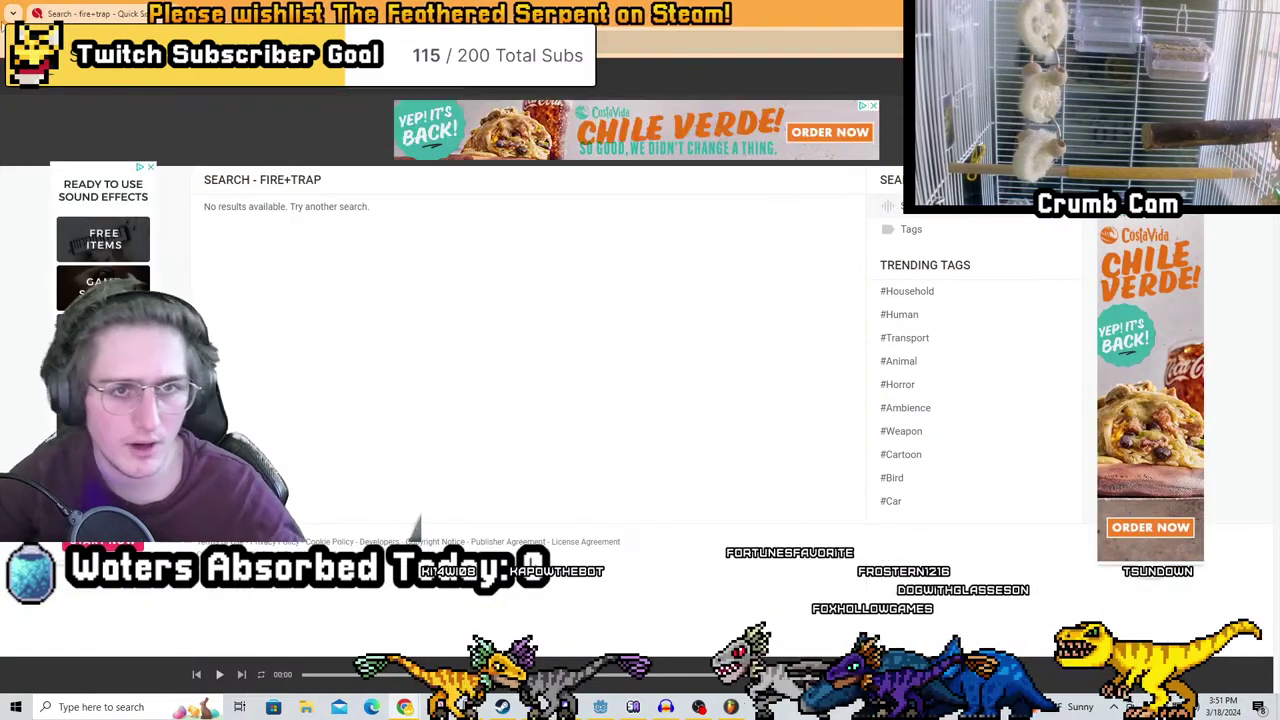
pyautogui.press('BackSpace')
pyautogui.press('BackSpace')
pyautogui.press('BackSpace')
pyautogui.press('BackSpace')
pyautogui.press('BackSpace')
pyautogui.press('Return')
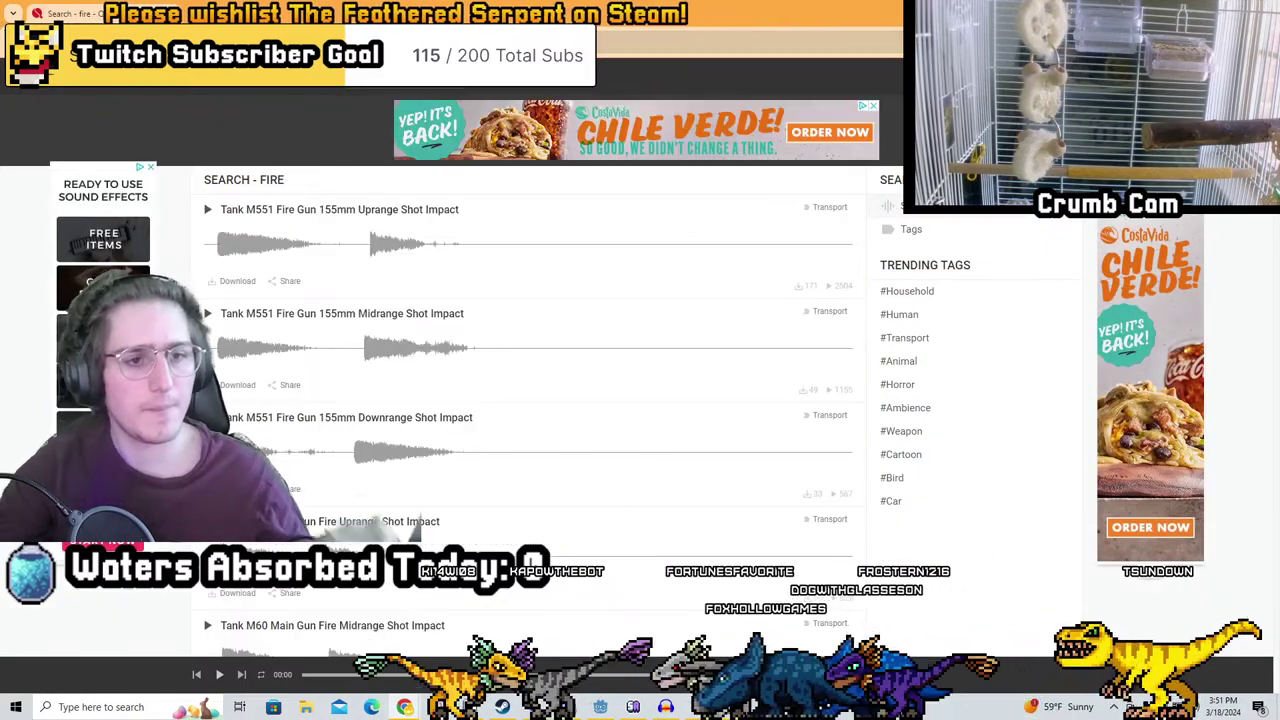
# Show the flamethrower results and preview Flamethrower Three Bursts
pyautogui.scroll(-10, 430, 408)
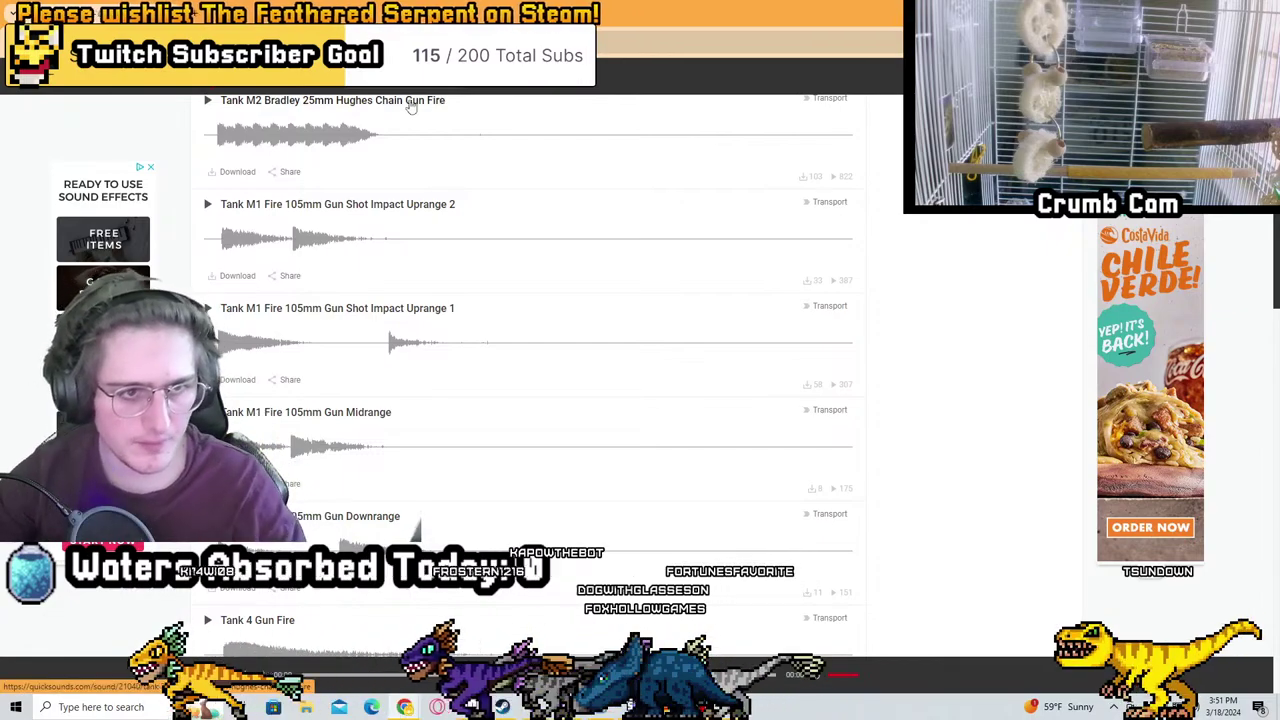
pyautogui.scroll(-4, 457, 323)
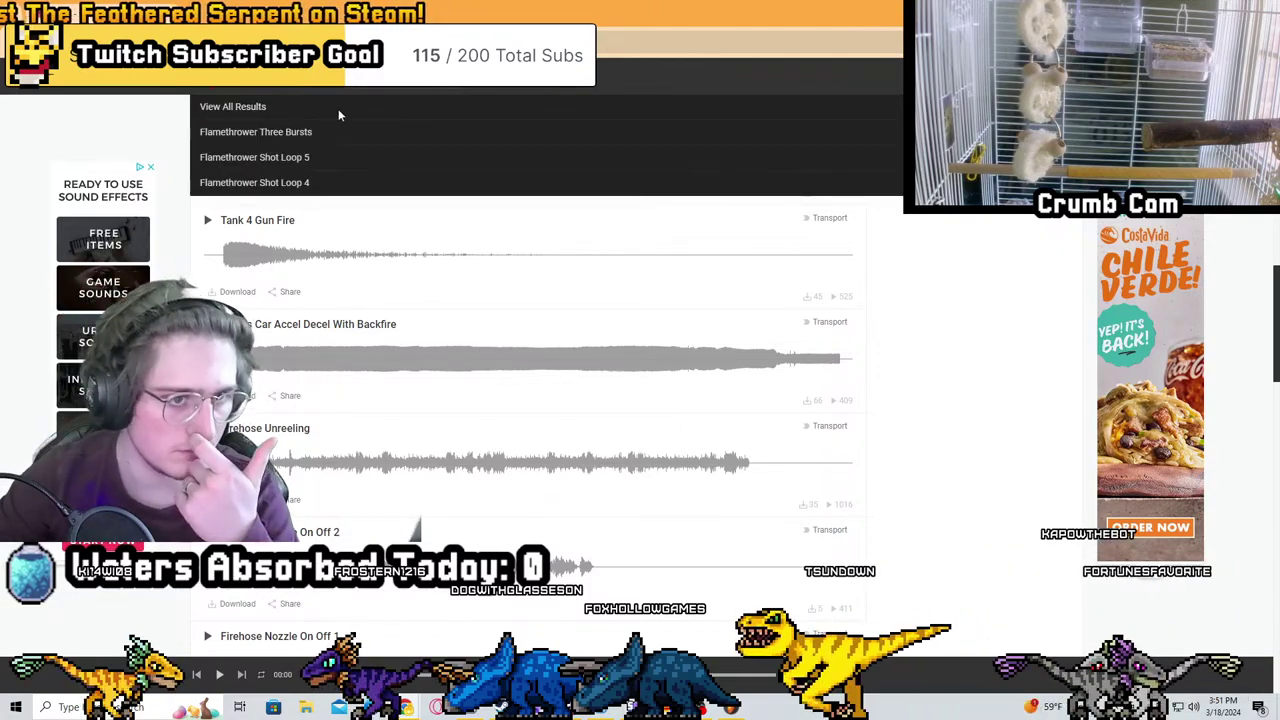
pyautogui.click(337, 110)
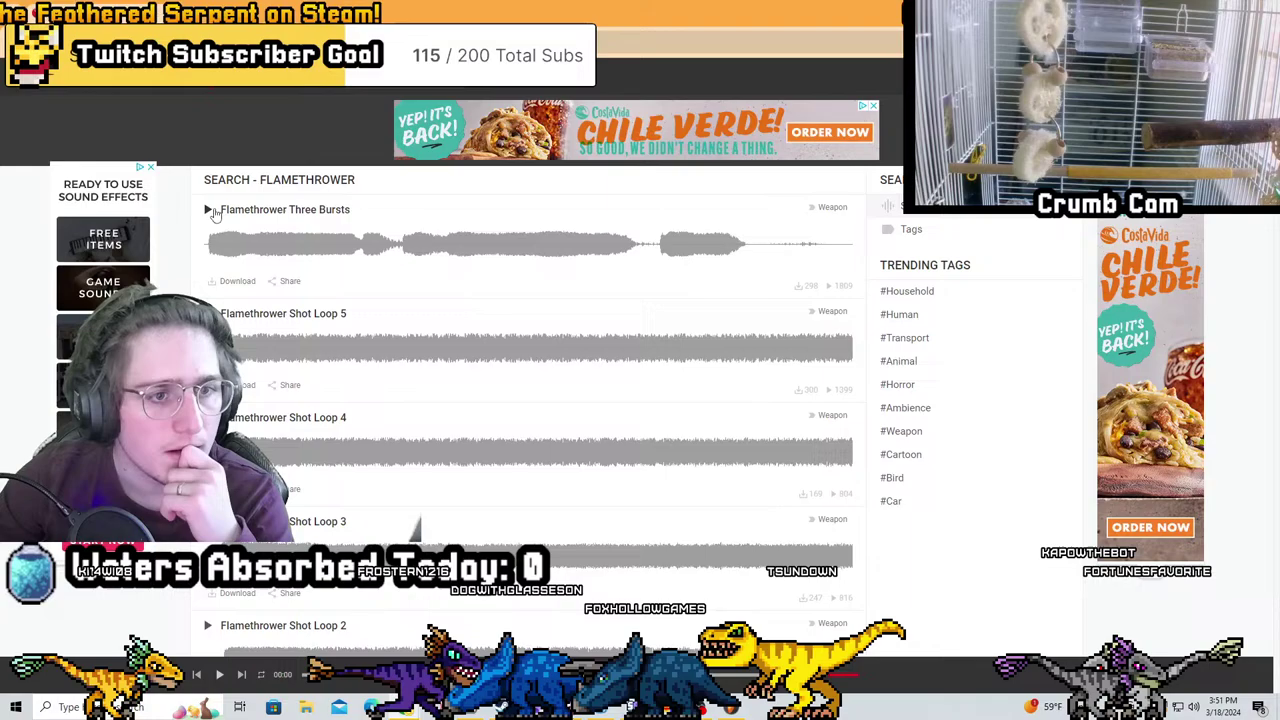
pyautogui.click(208, 210)
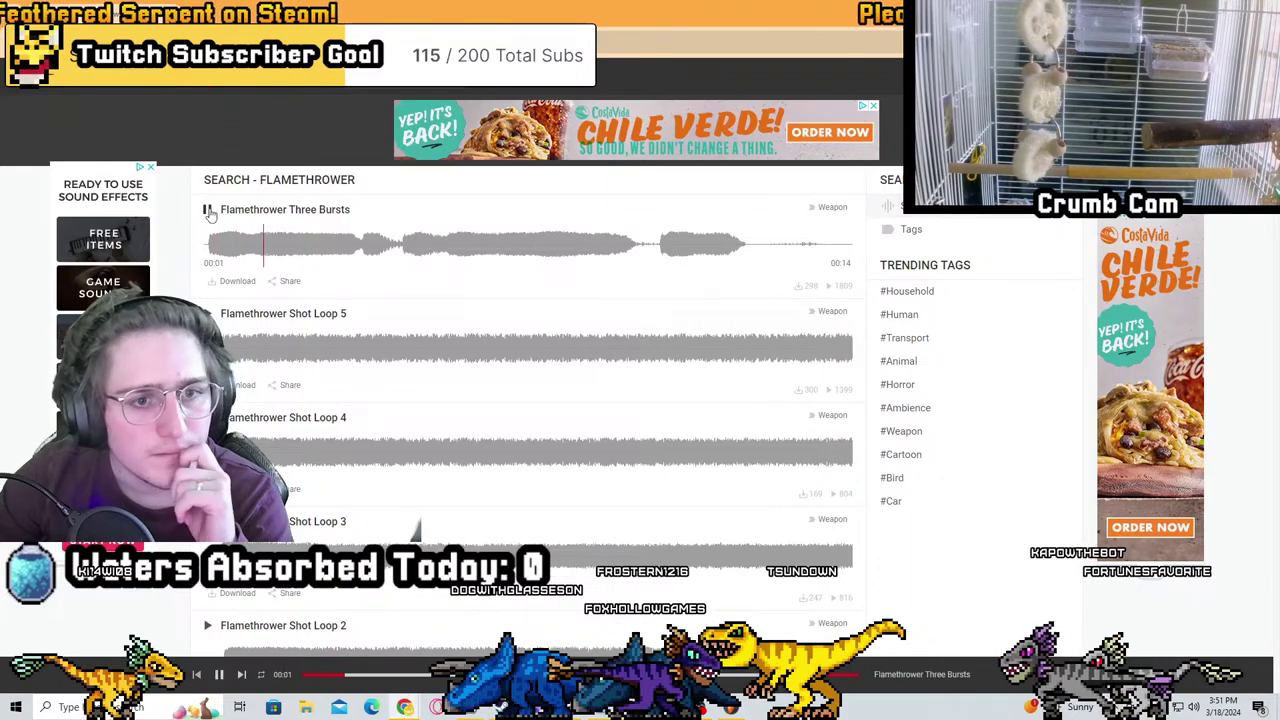
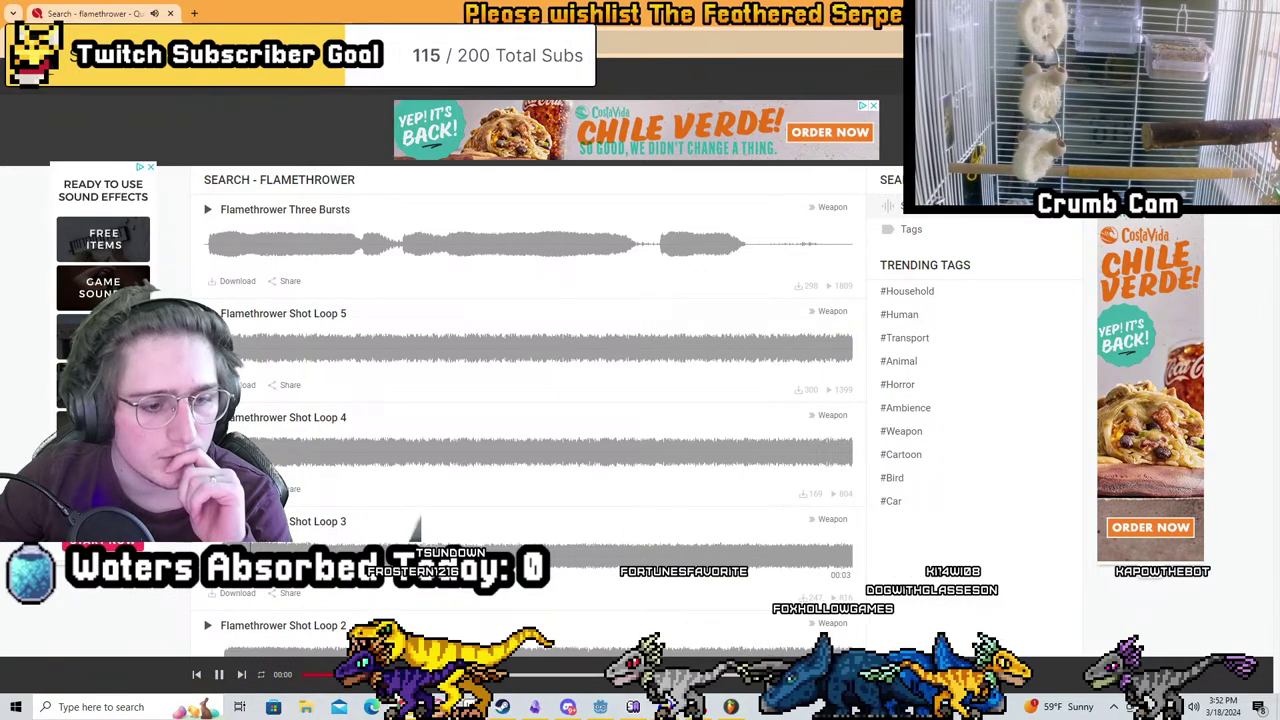
# Stop the Flamethrower Shot Loop 4 preview and replay the Designed Fire swoosh sound
pyautogui.scroll(-2, 418, 528)
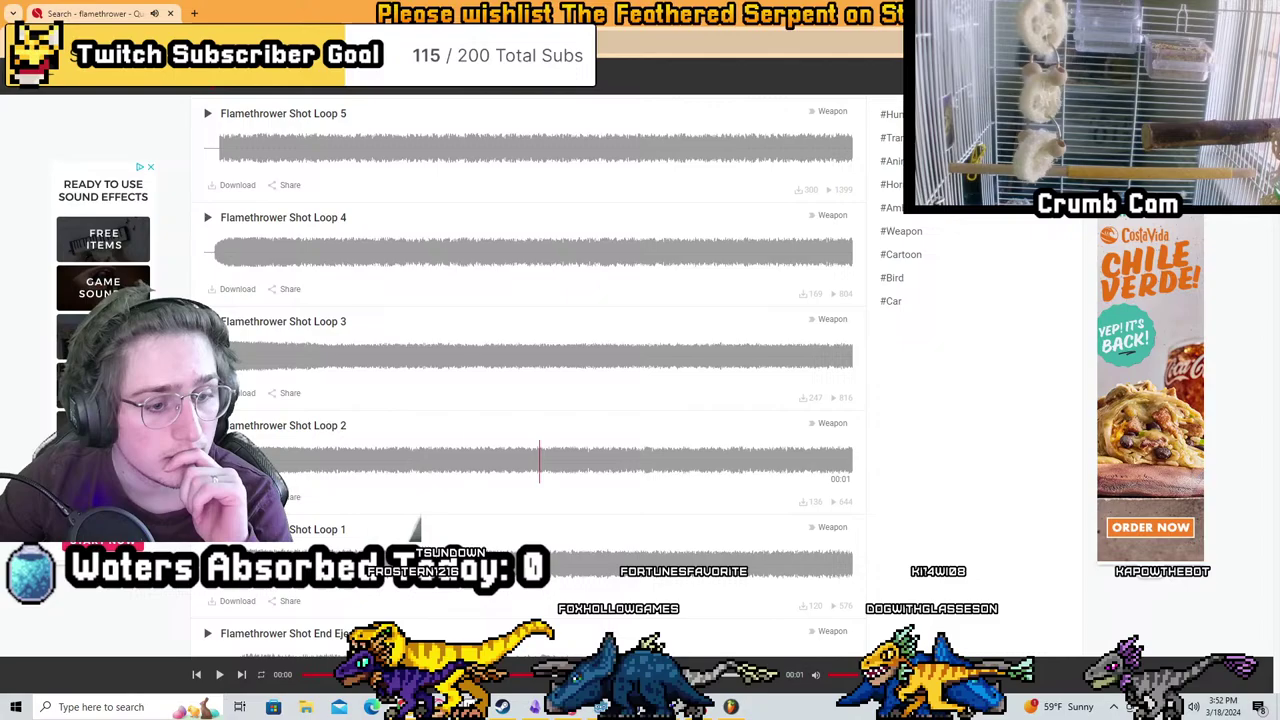
pyautogui.click(207, 218)
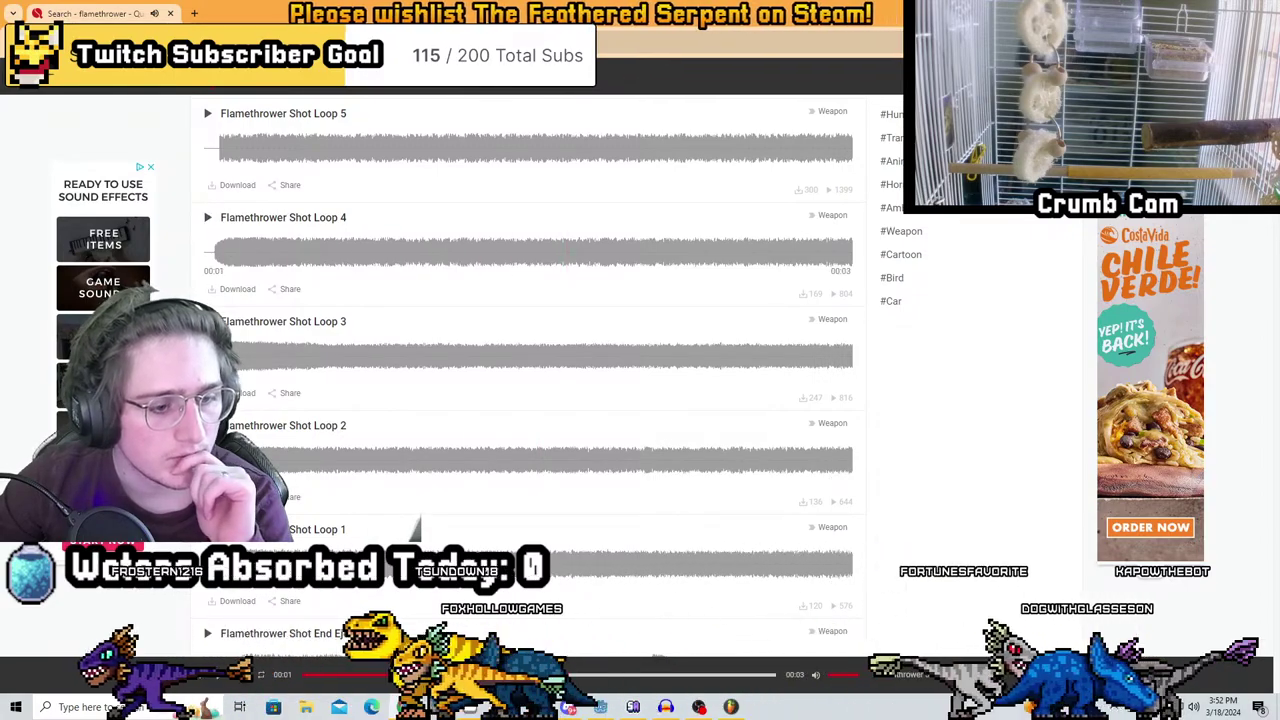
pyautogui.scroll(-1, 418, 528)
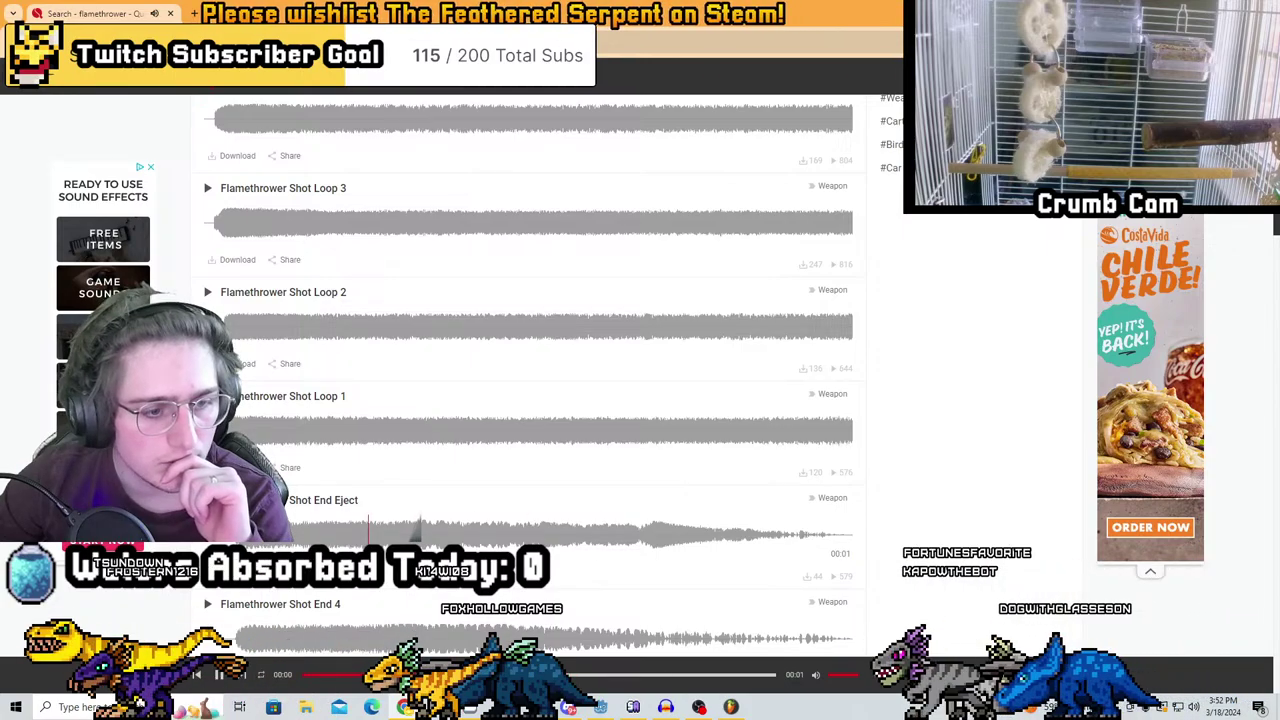
pyautogui.scroll(2, 205, 260)
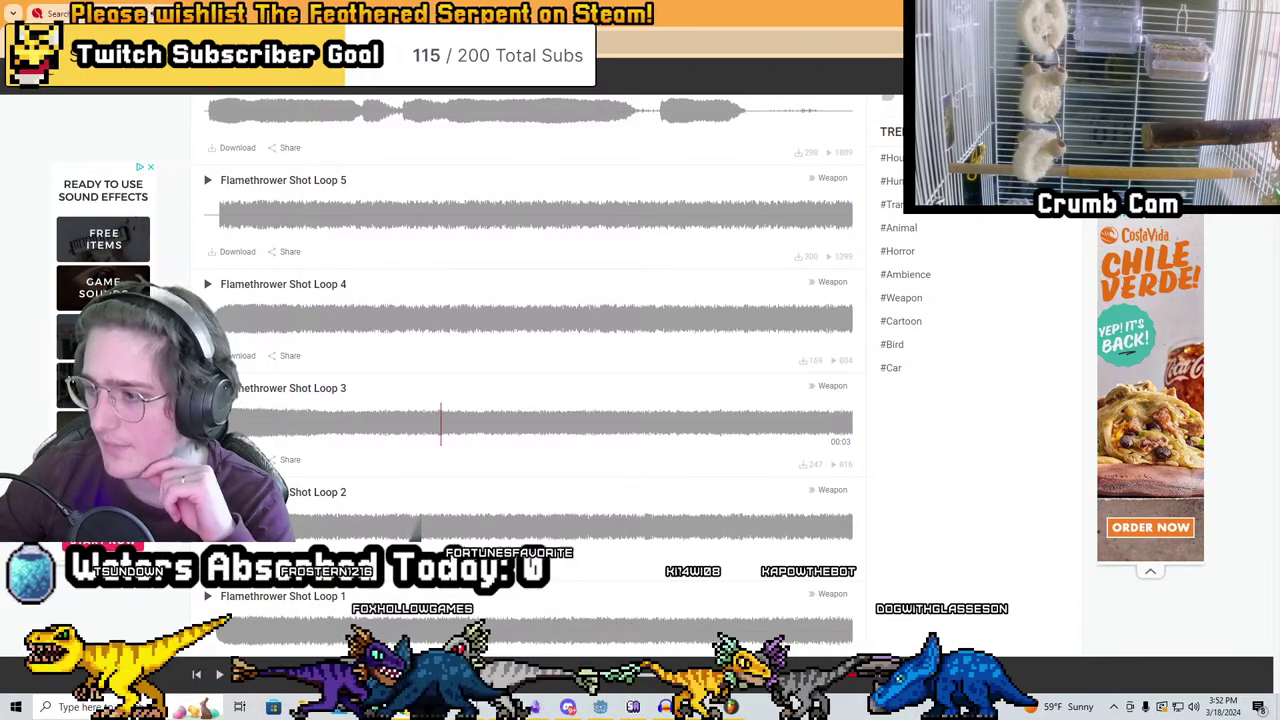
pyautogui.hotkey('alt', 'Left')
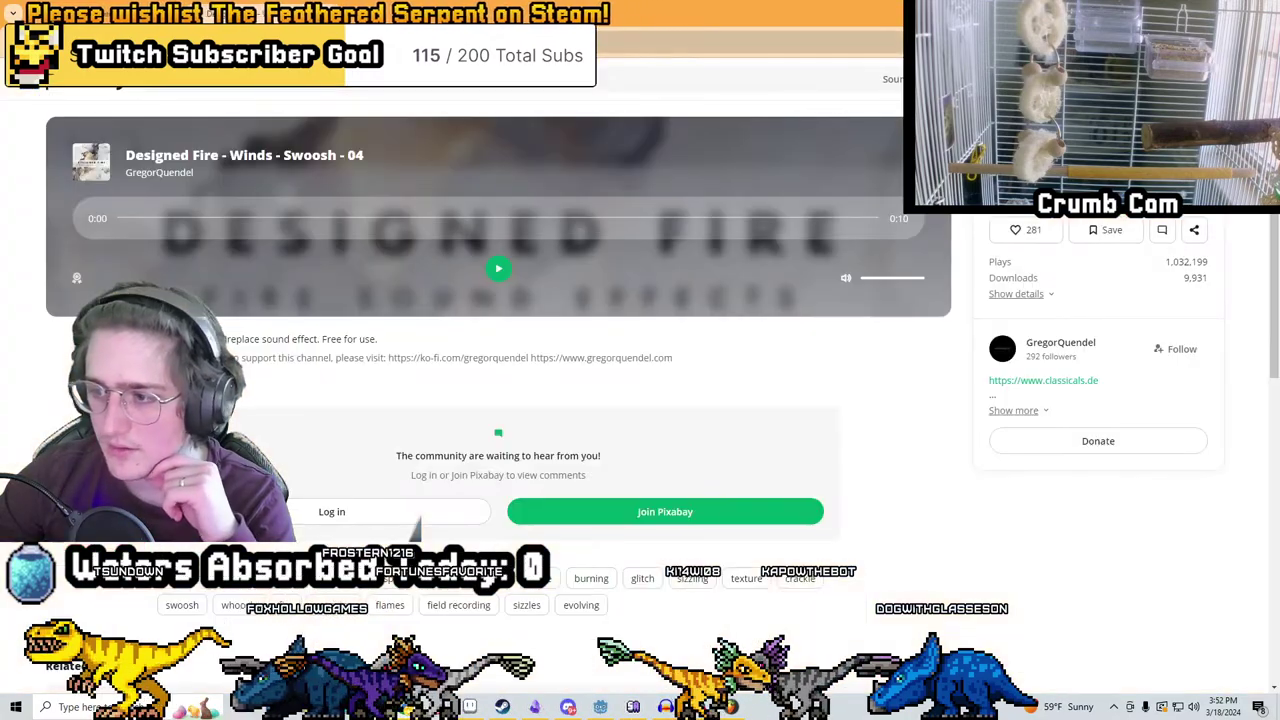
pyautogui.click(498, 271)
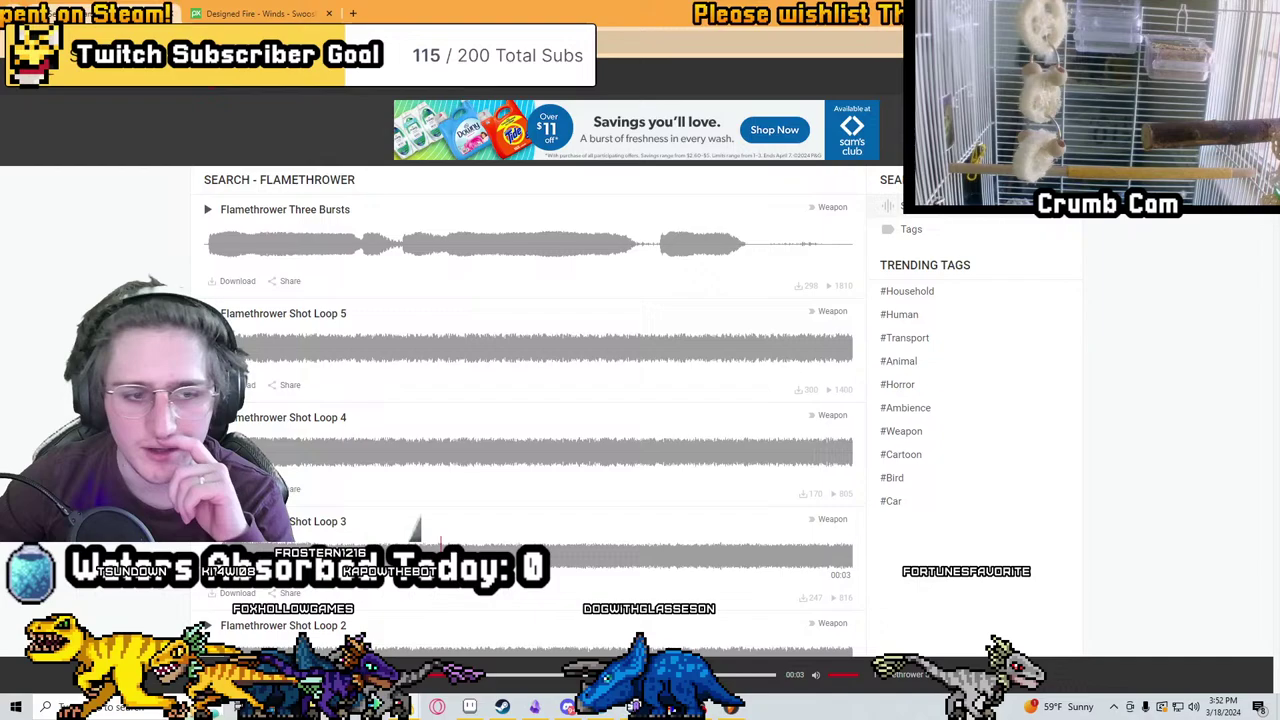
# Preview Flamethrower Shot Loop 5, then bring Audacity to the front
pyautogui.click(207, 313)
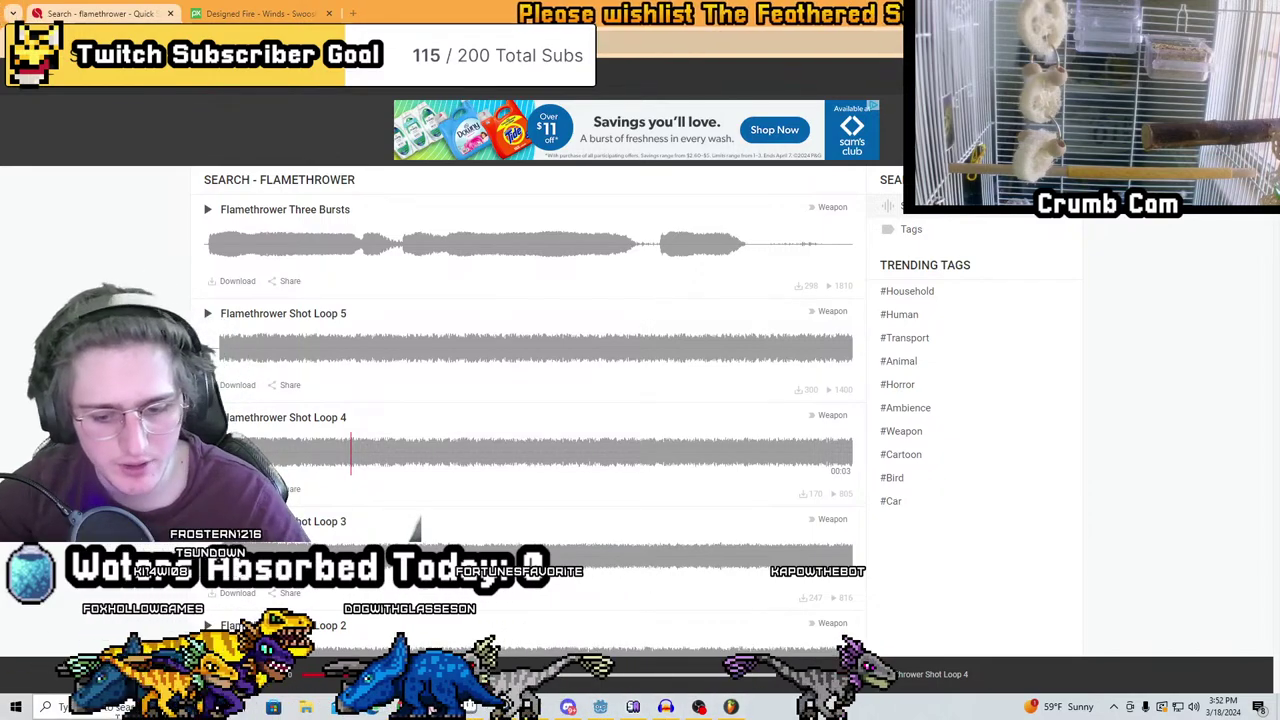
pyautogui.press('super')
pyautogui.click(470, 706)
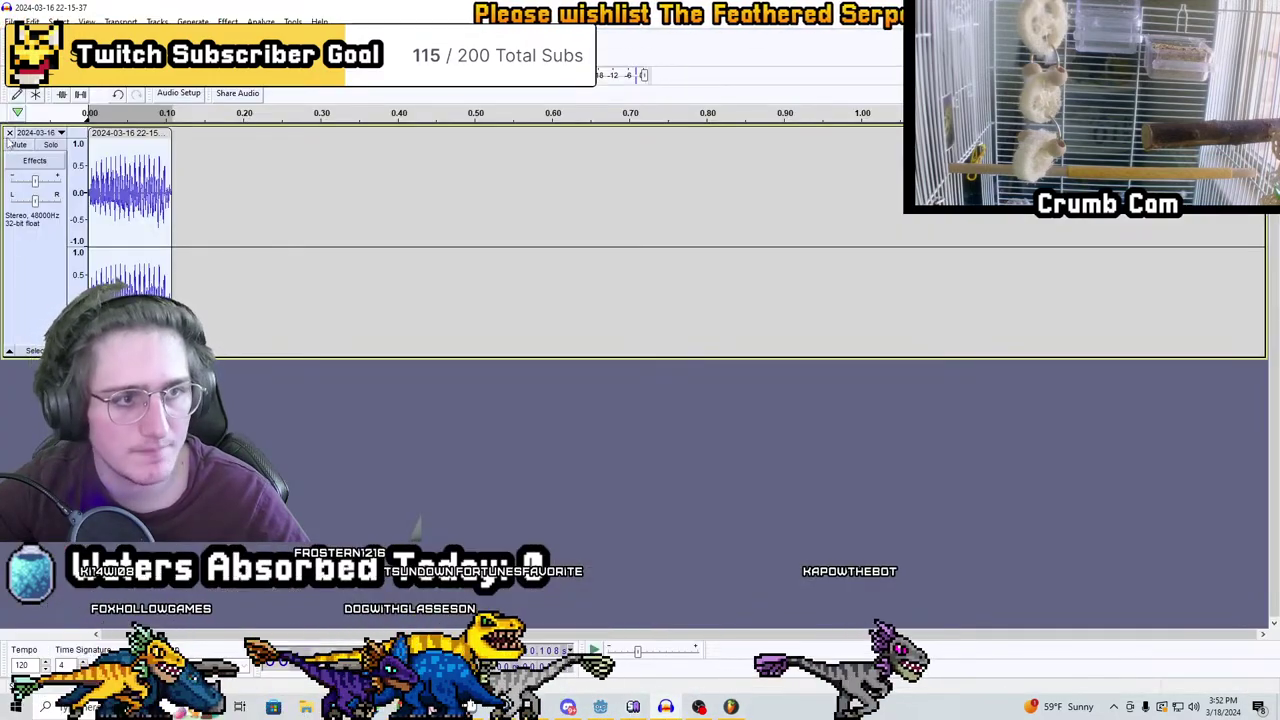
# Close the old audio track and choose File > Import > Audio
pyautogui.click(9, 132)
pyautogui.click(32, 21)
pyautogui.click(10, 21)
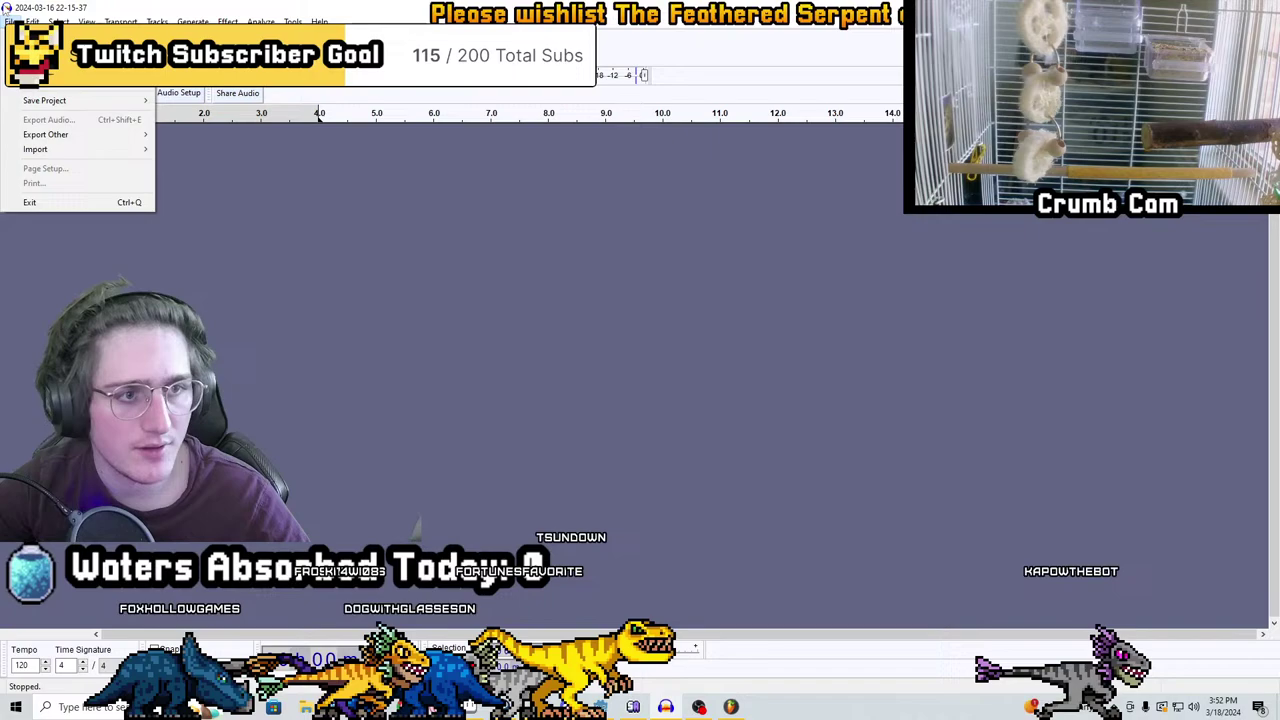
pyautogui.moveTo(35, 149)
pyautogui.click(186, 149)
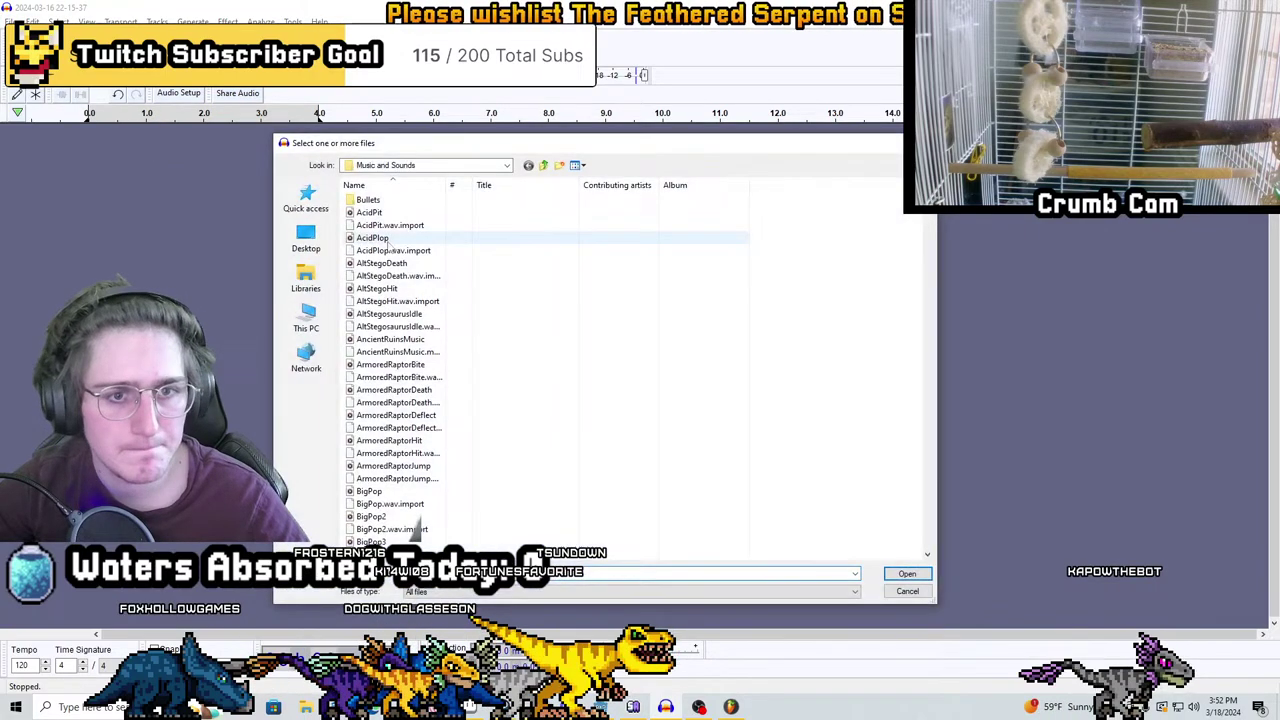
# Import Flamethrower Shot Loop 4 from the Downloads folder and play it
pyautogui.click(306, 240)
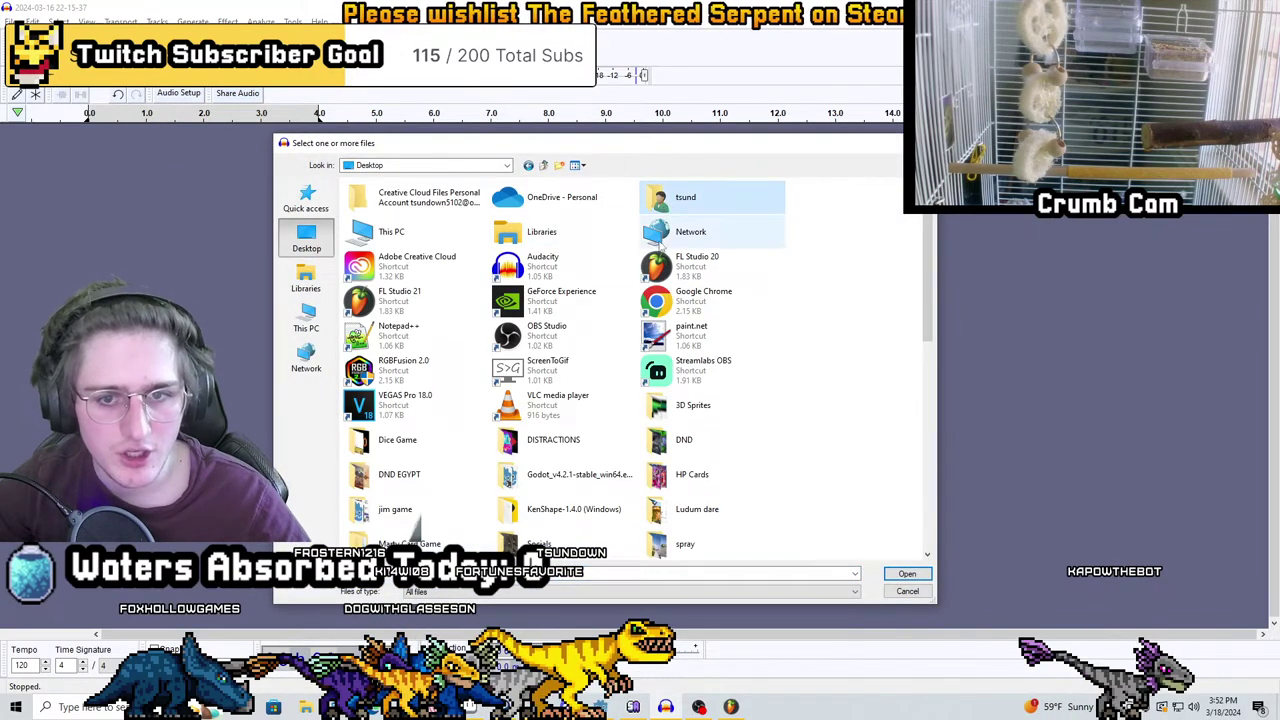
pyautogui.doubleClick(672, 198)
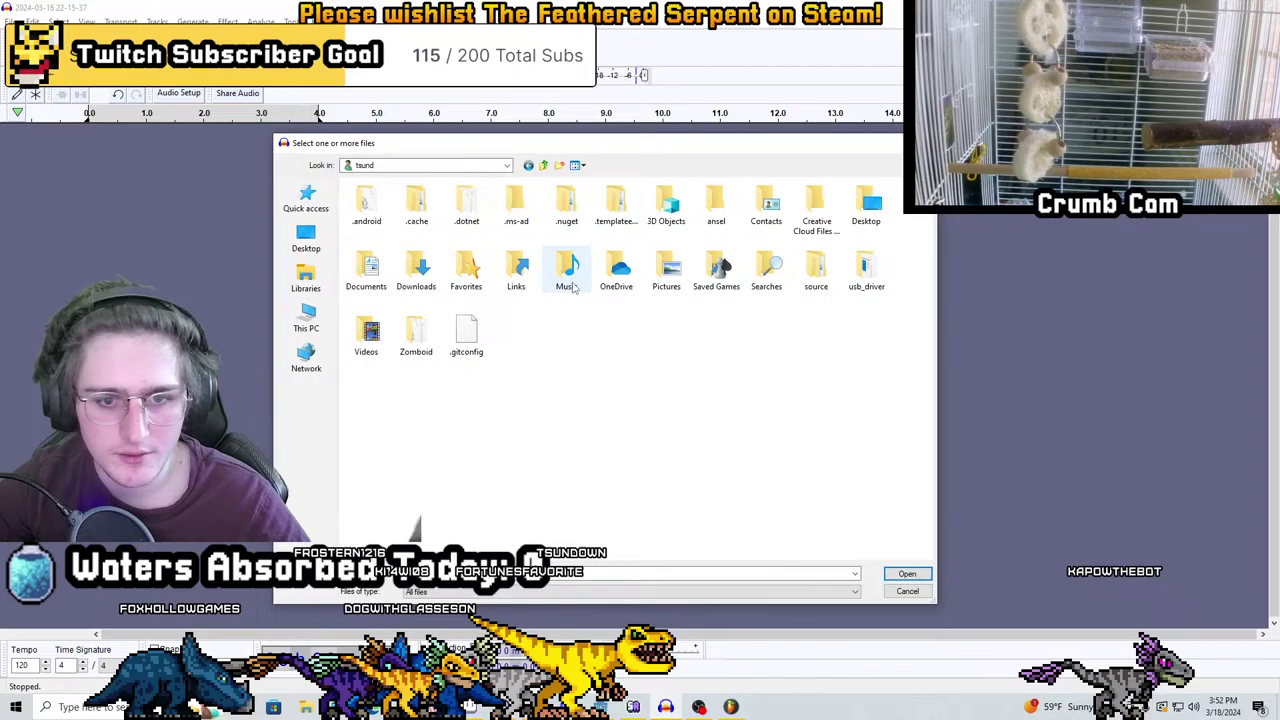
pyautogui.doubleClick(416, 270)
pyautogui.doubleClick(401, 212)
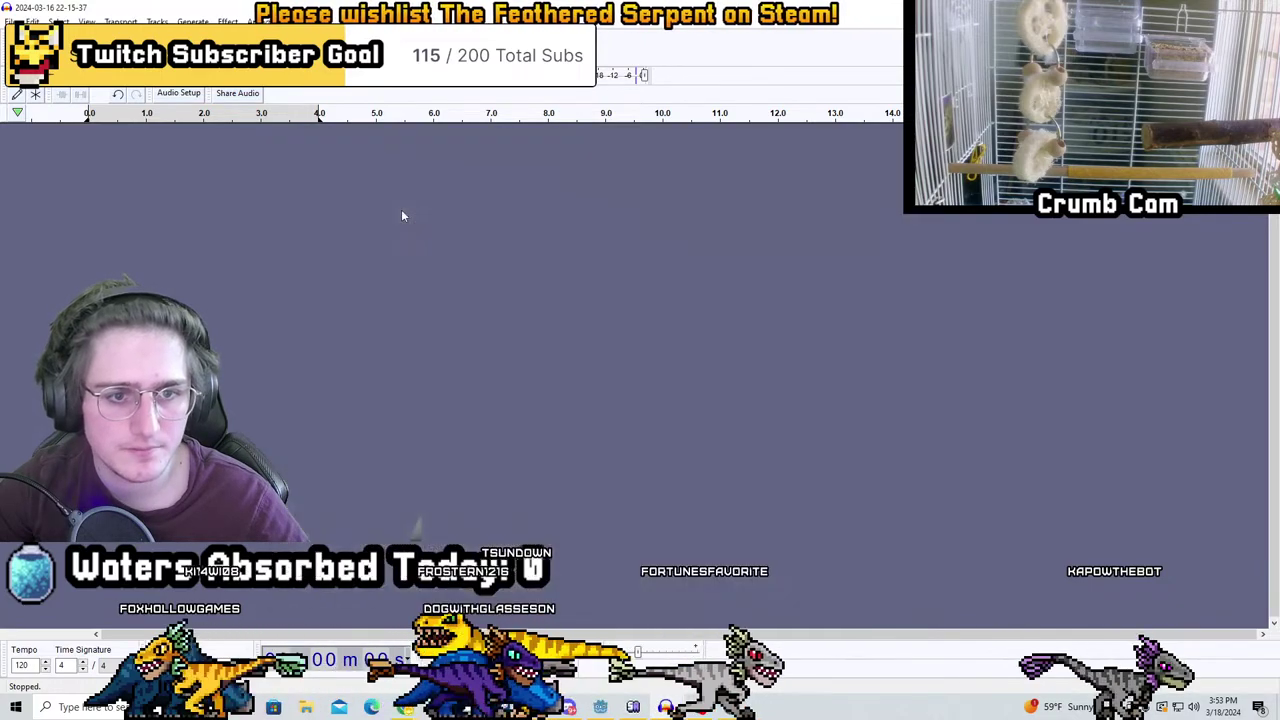
pyautogui.press('space')
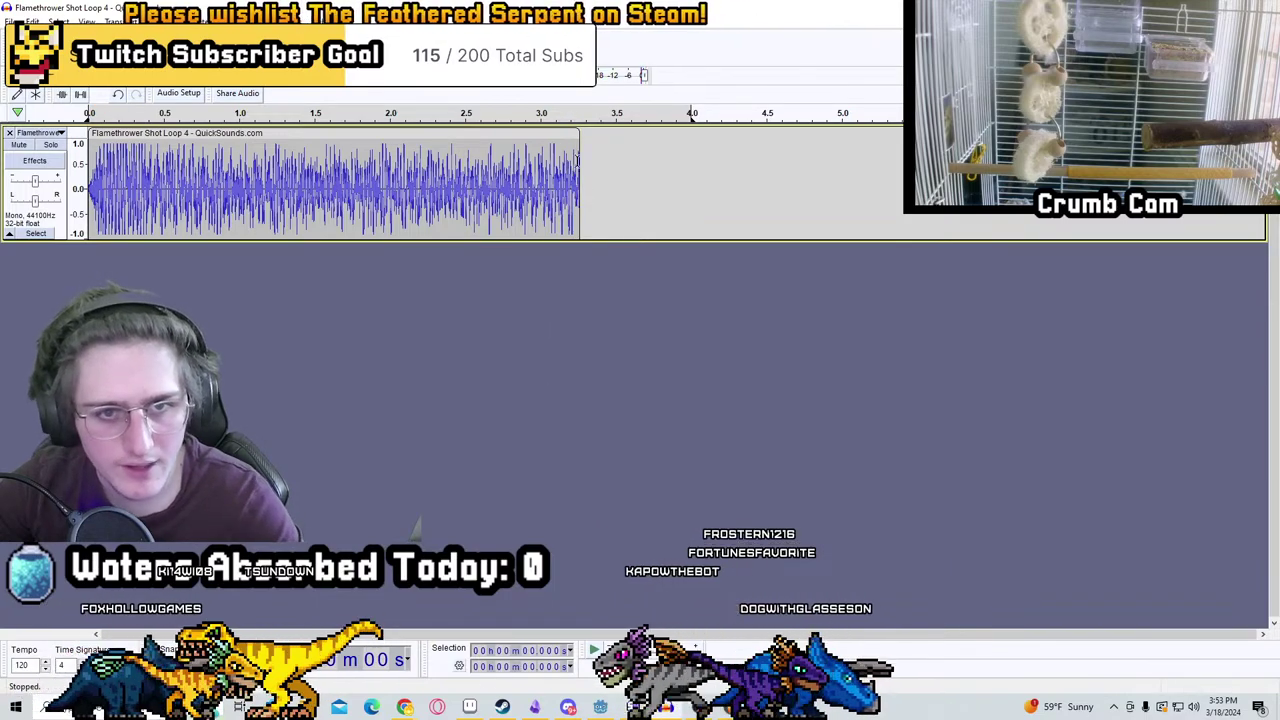
pyautogui.click(535, 707)
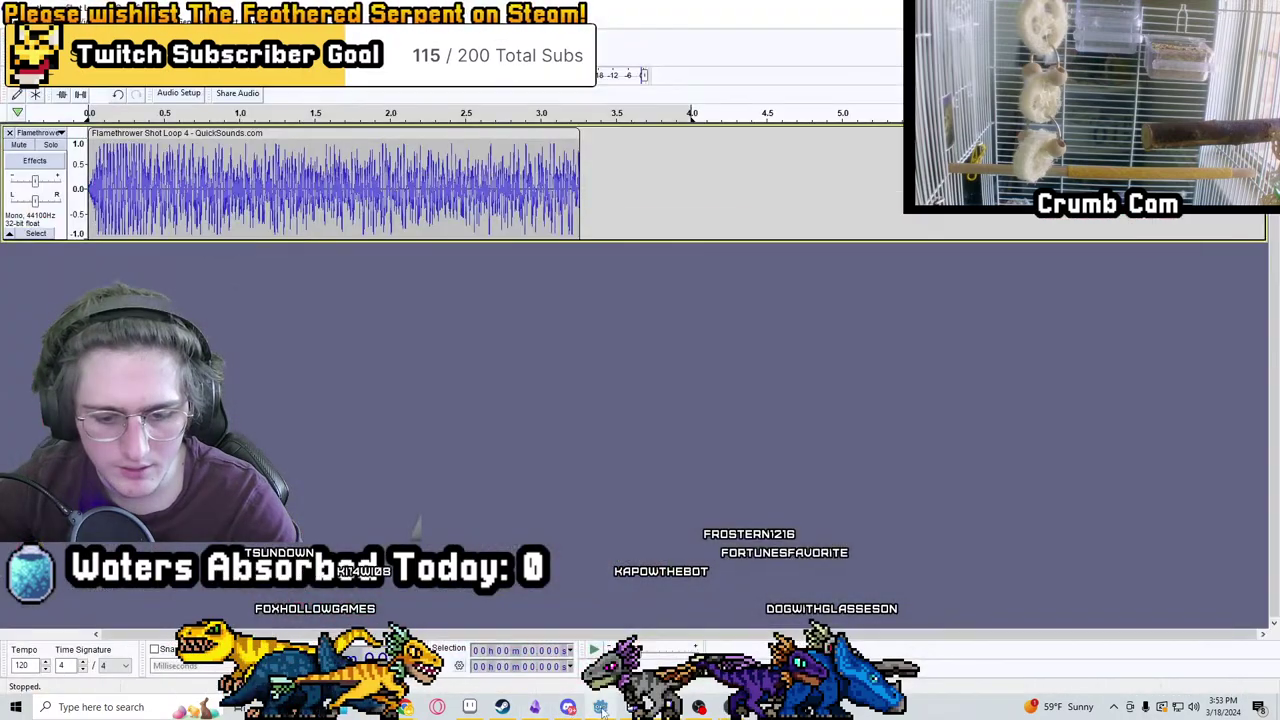
# Check the Fire animation's 2.5 s length with the playhead at 2.2 s, then minimize Godot
pyautogui.click(600, 707)
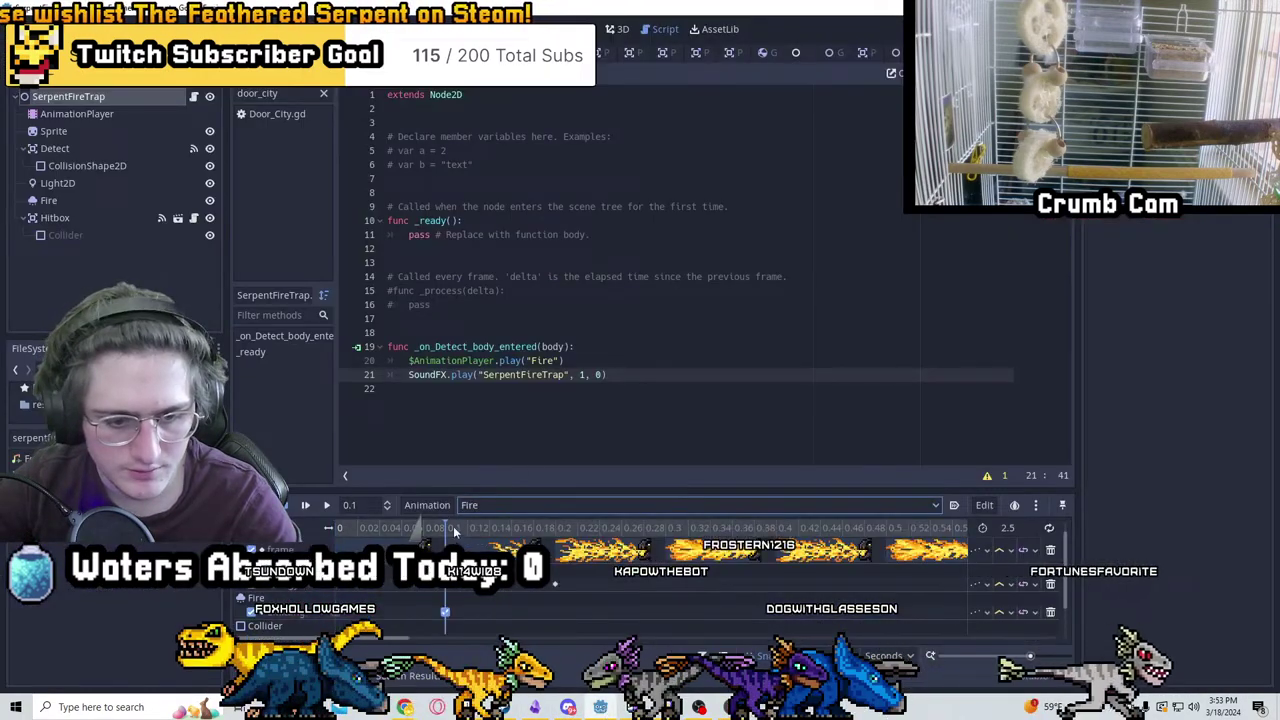
pyautogui.keyDown('ctrl'); pyautogui.scroll(-3, 836, 540); pyautogui.keyUp('ctrl')
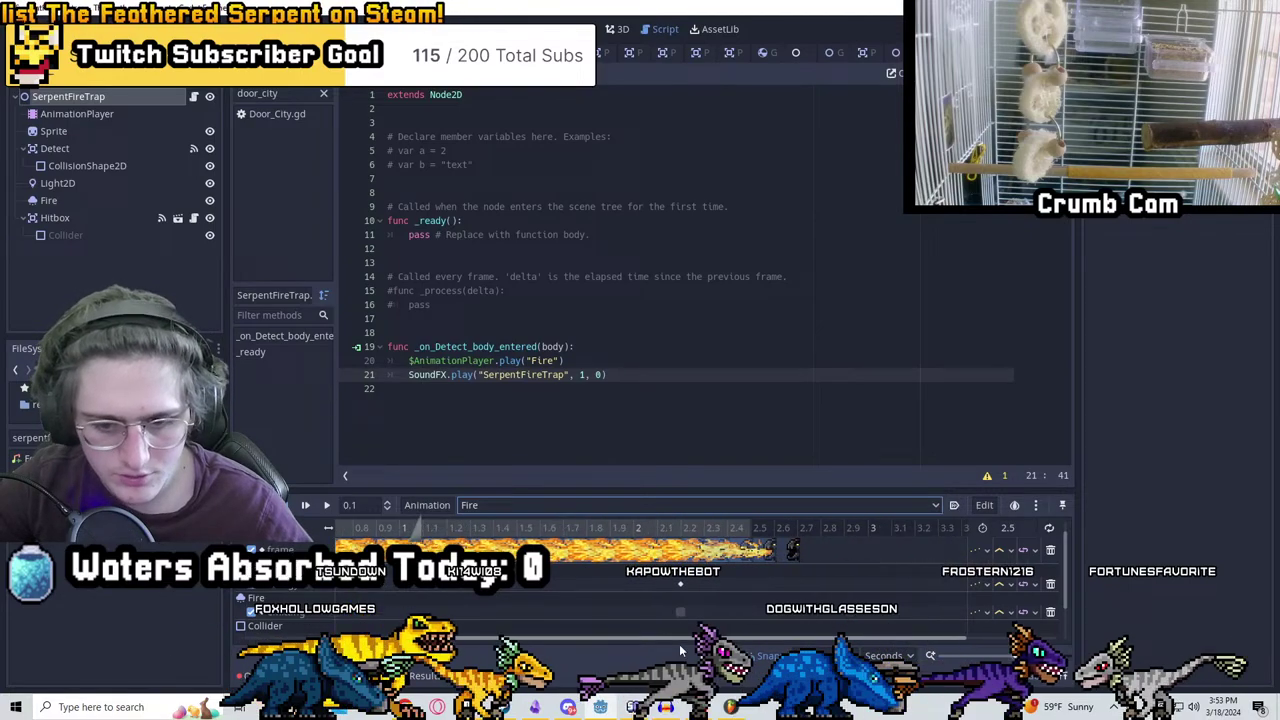
pyautogui.click(678, 526)
pyautogui.click(600, 707)
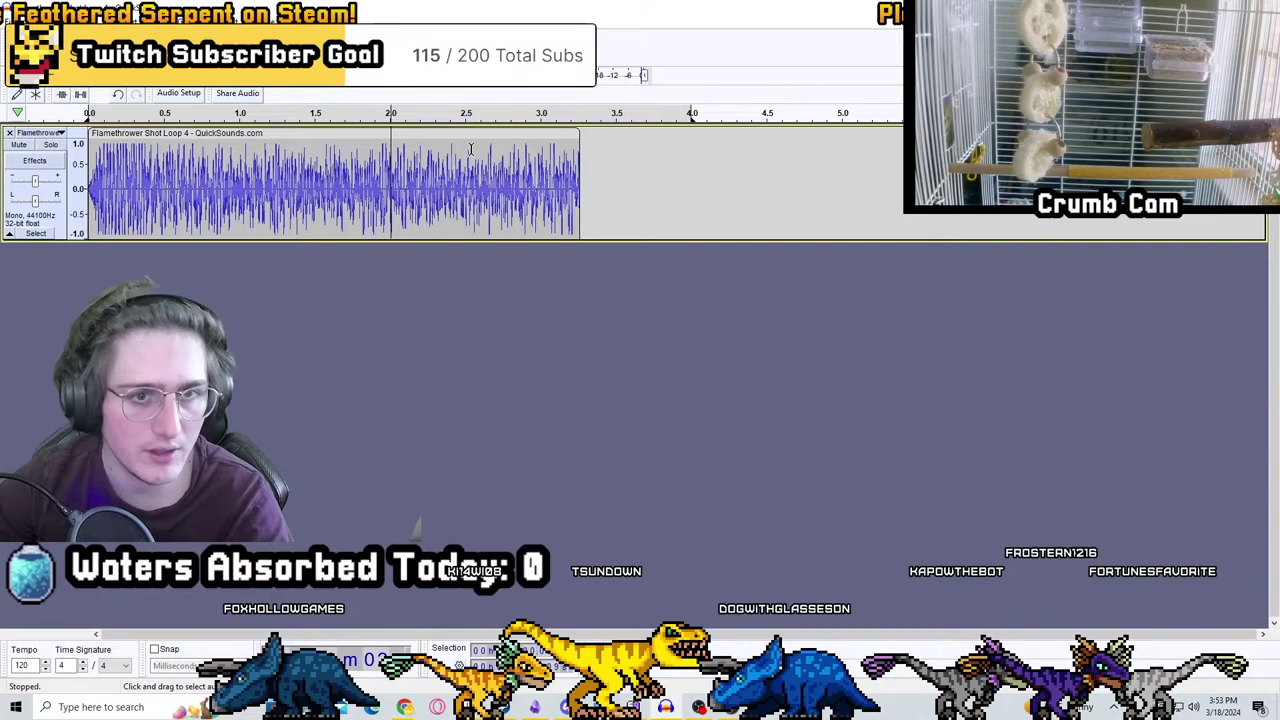
# Delete the clip after 2.0 s, apply a Fade Out, and preview the result
pyautogui.click(537, 180)
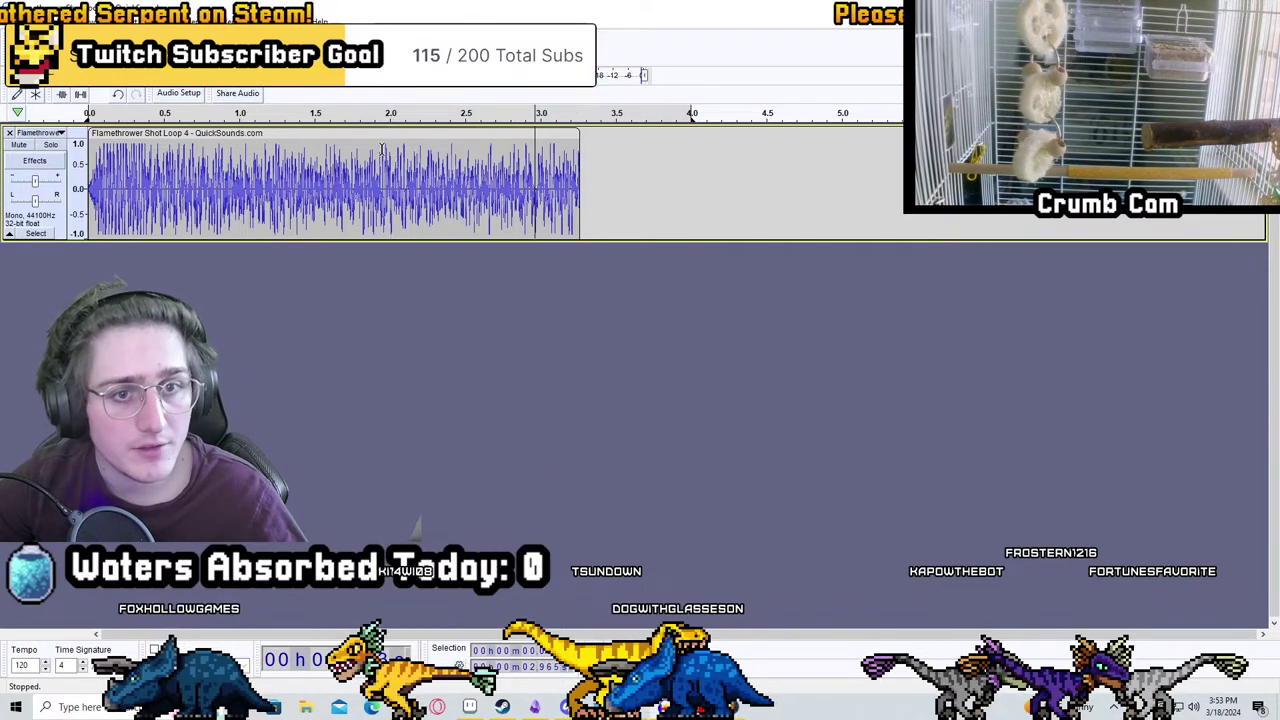
pyautogui.moveTo(392, 175); pyautogui.dragTo(665, 175)
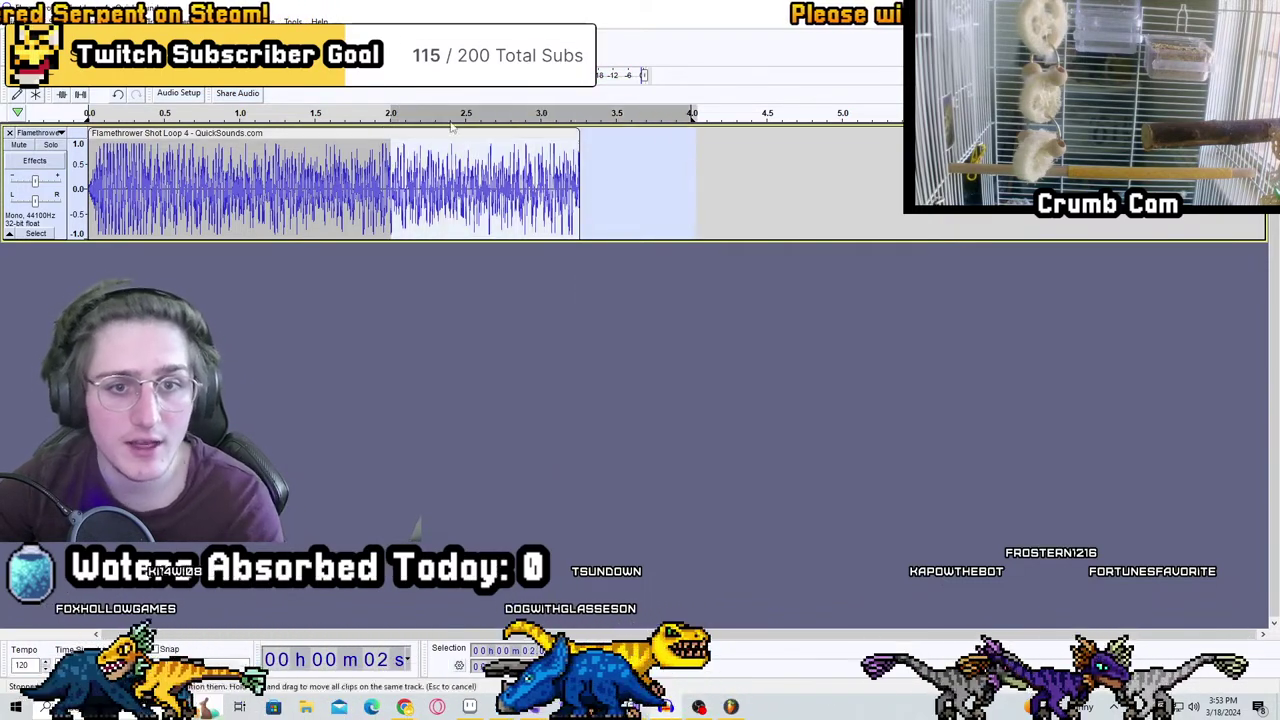
pyautogui.press('Delete')
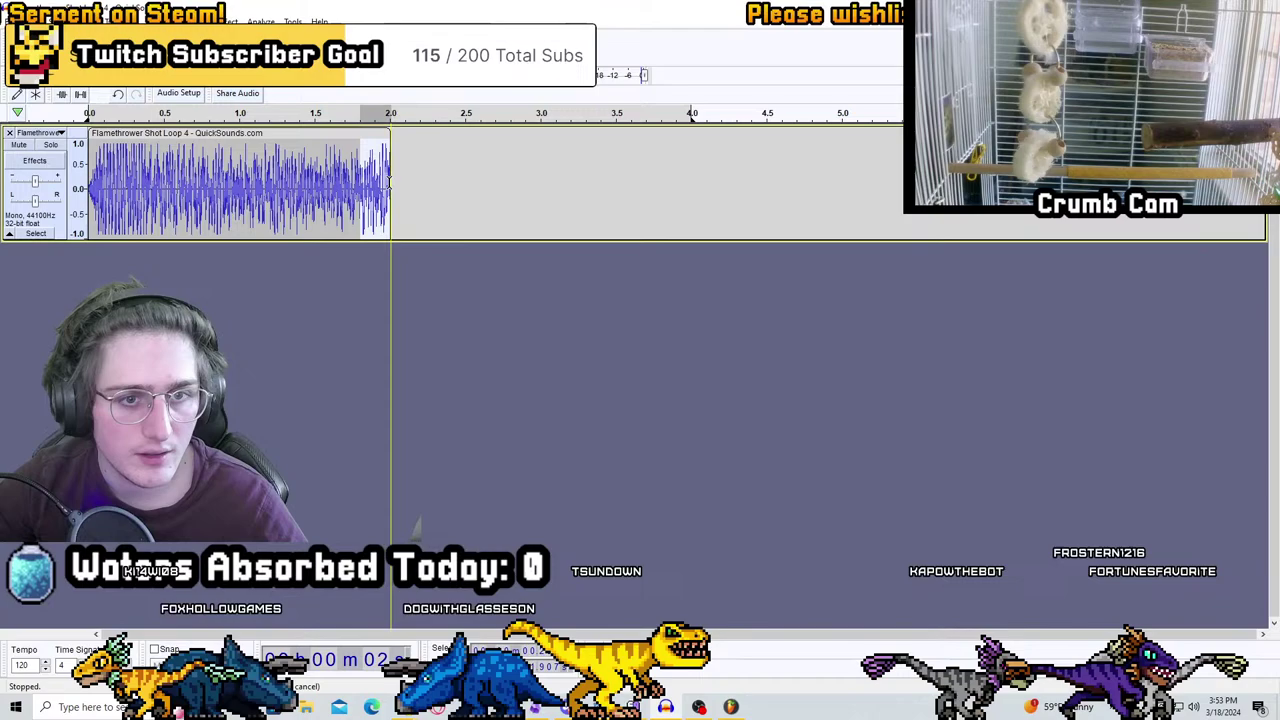
pyautogui.click(227, 21)
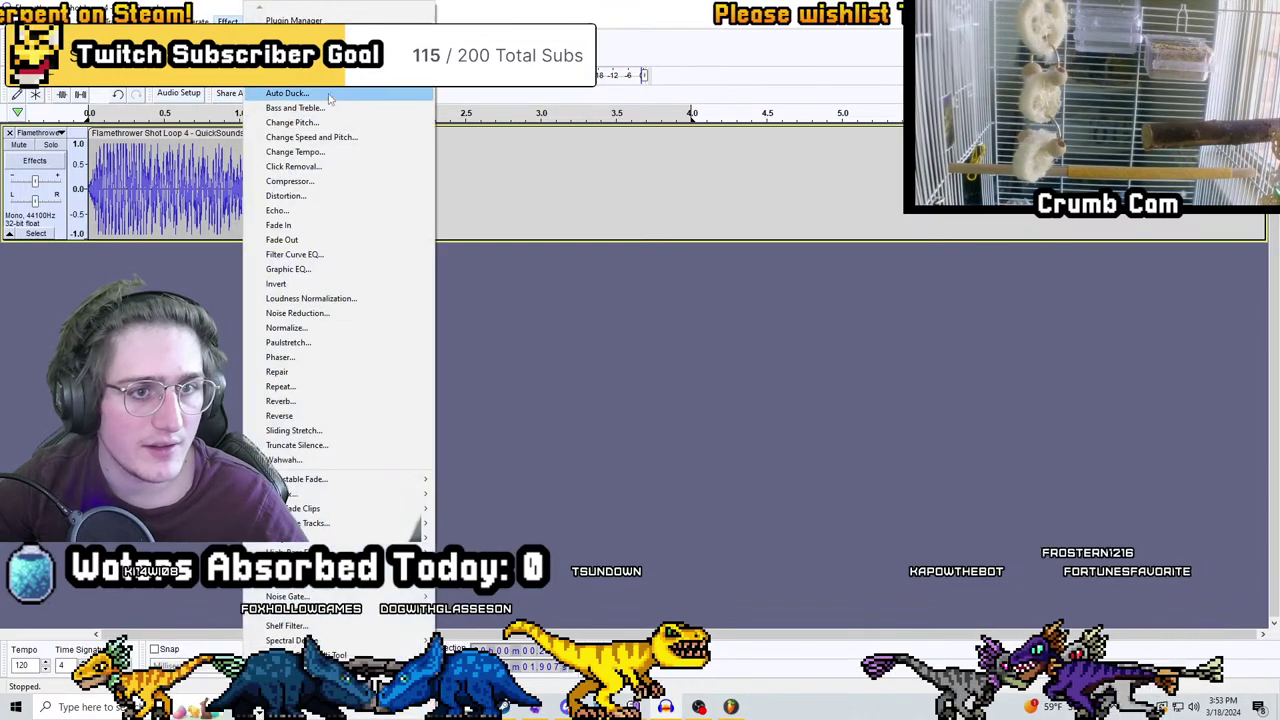
pyautogui.click(282, 239)
pyautogui.click(92, 200)
pyautogui.press('space')
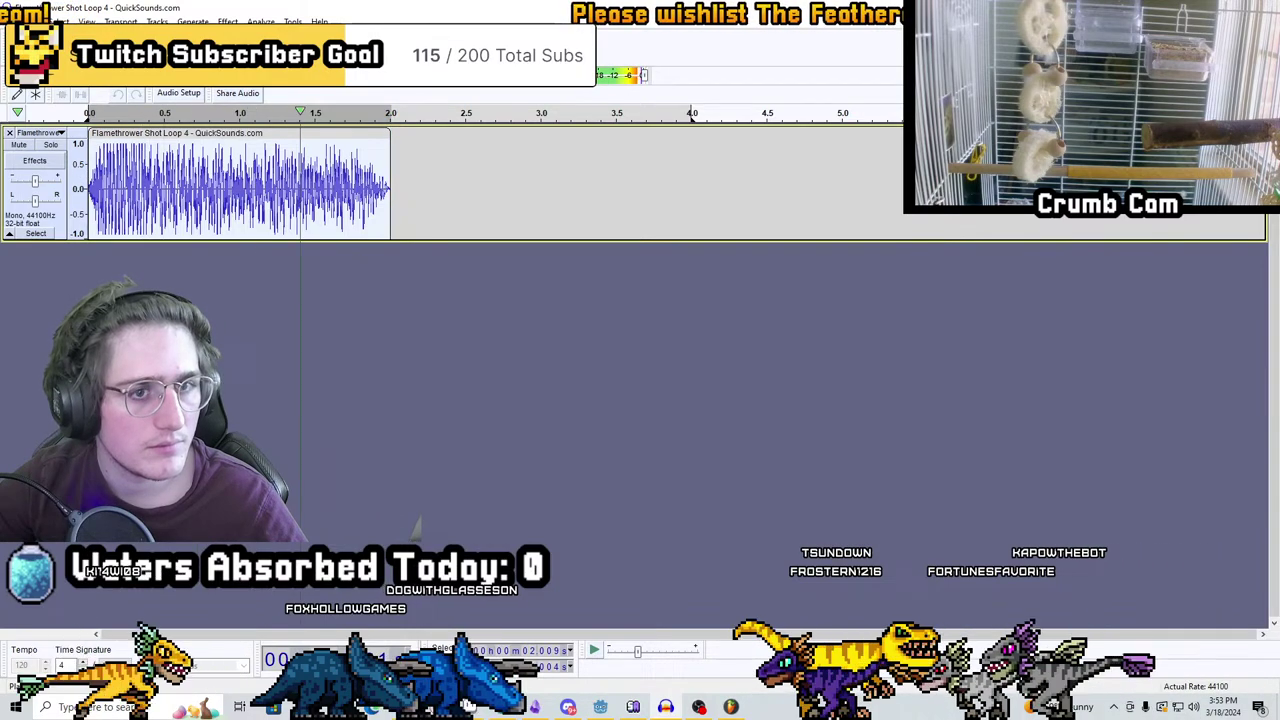
pyautogui.press('space')
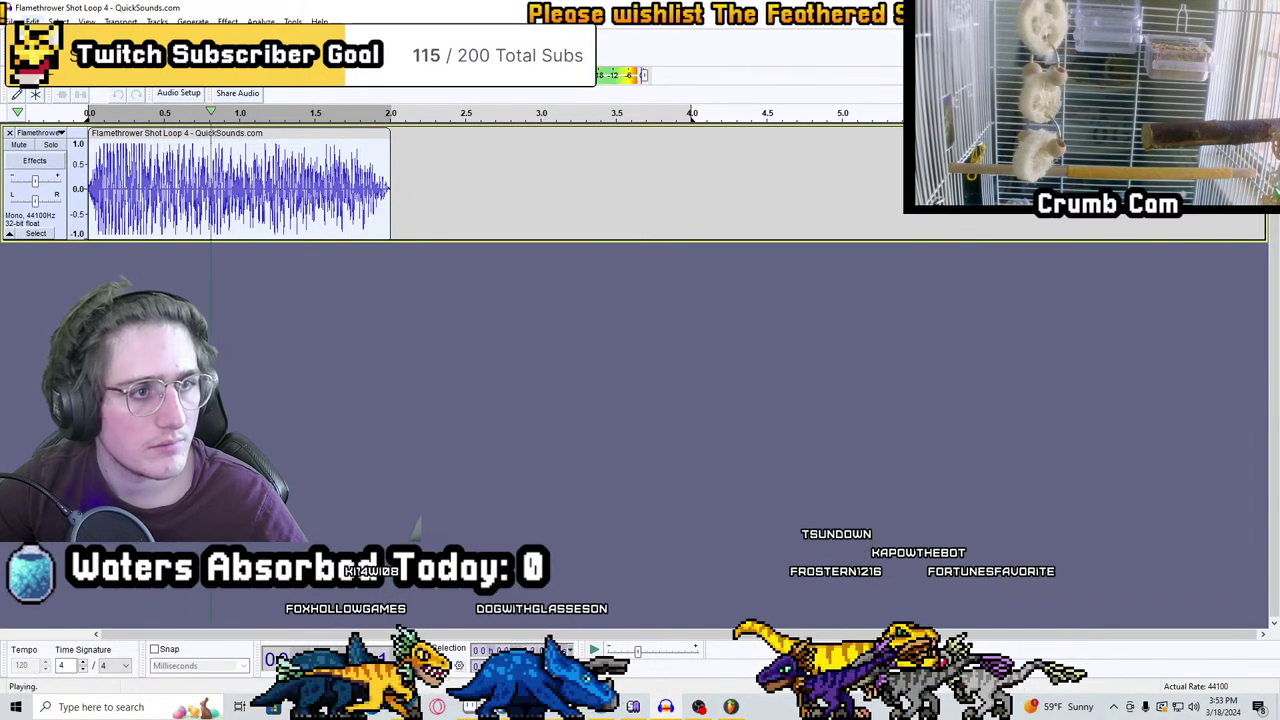
# Export the trimmed clip as SerpentFireTrap.wav and return to Godot
pyautogui.click(12, 21)
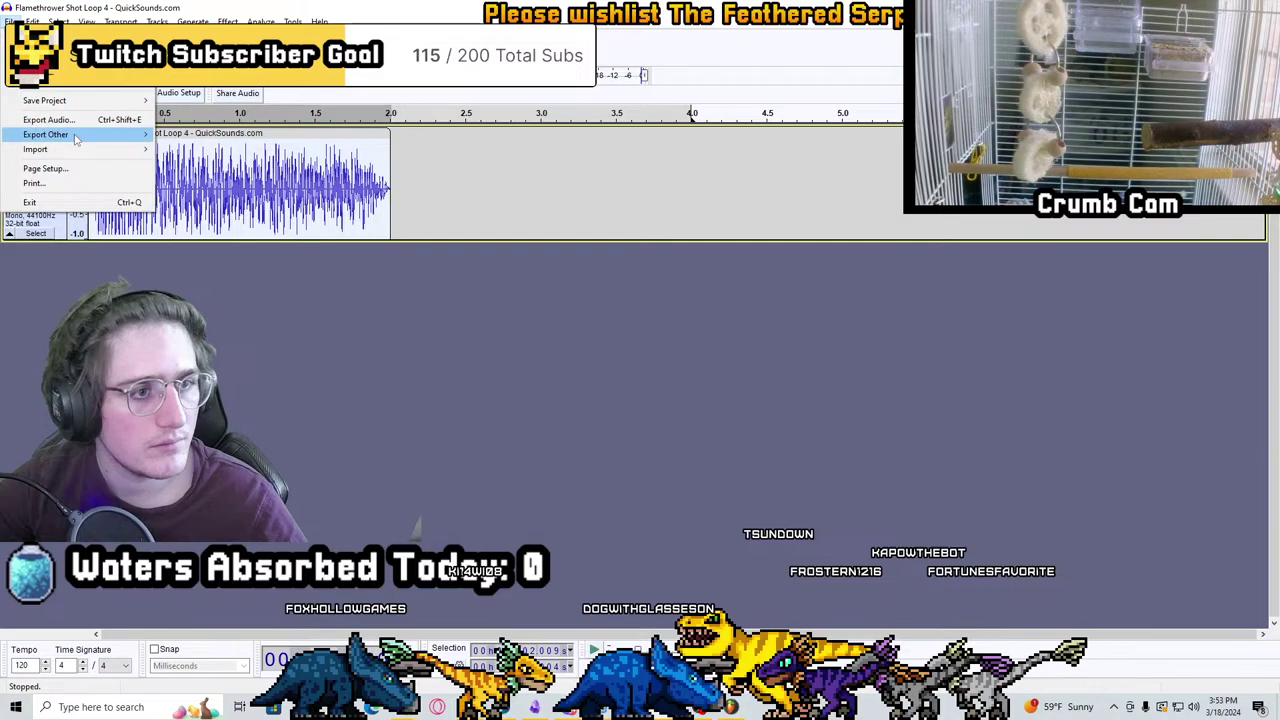
pyautogui.click(45, 117)
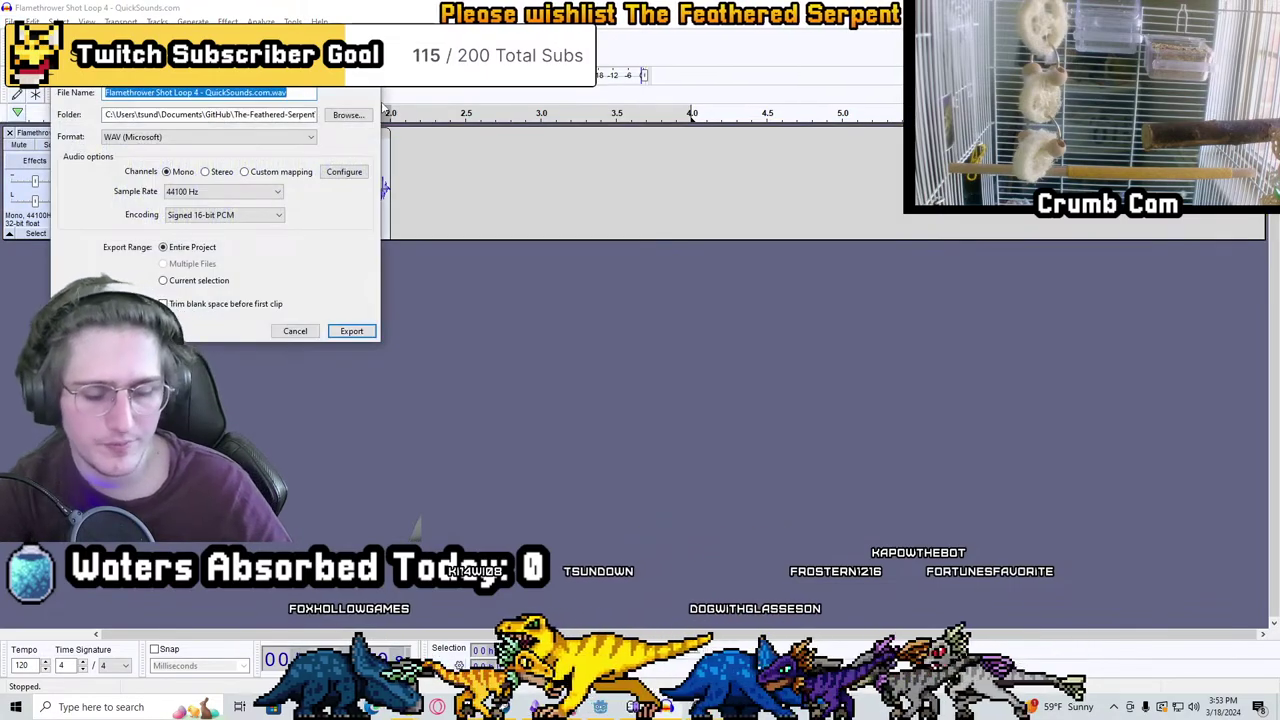
pyautogui.hotkey('alt', 'Tab')
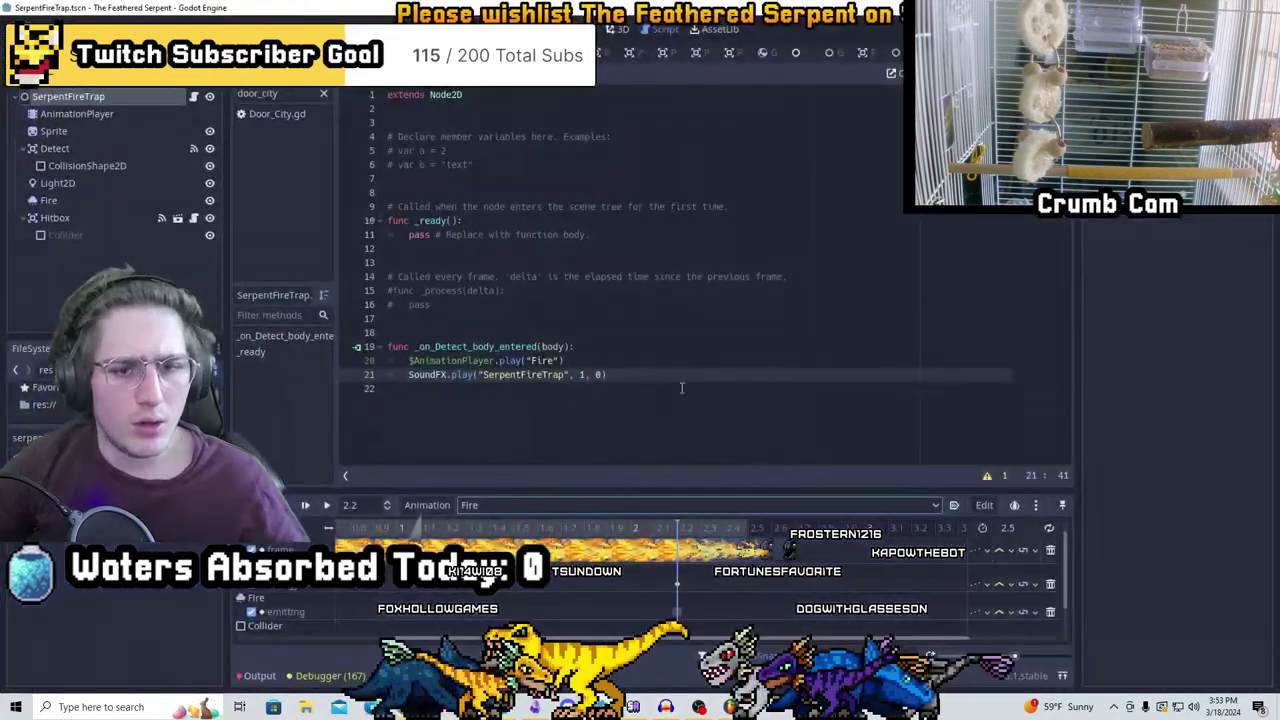
pyautogui.hotkey('alt', 'Tab')
pyautogui.write('Serp')
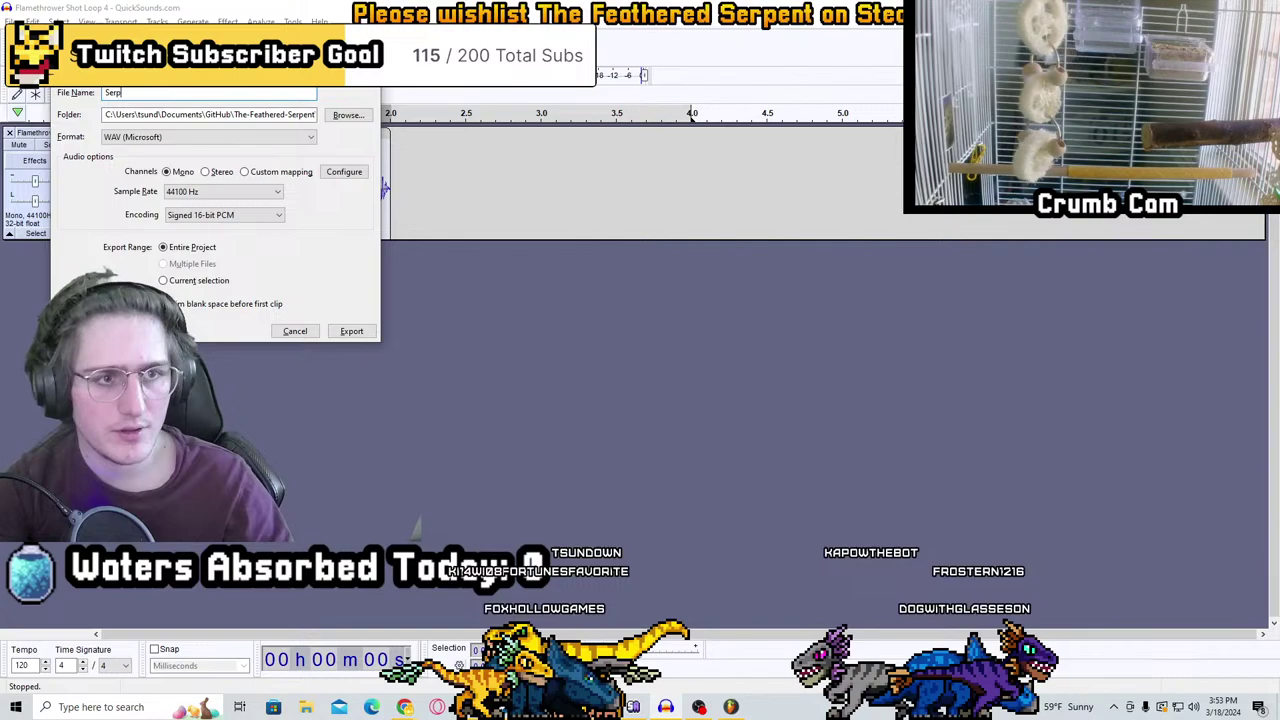
pyautogui.write('entFireTrap')
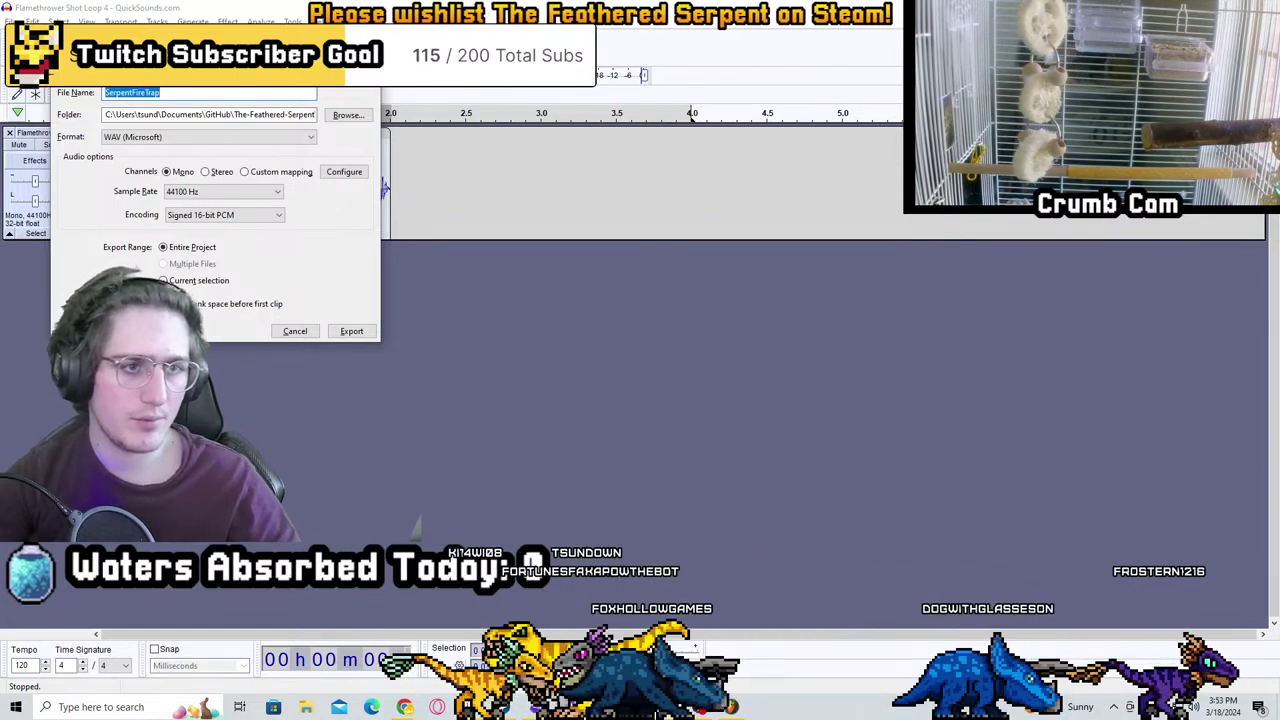
pyautogui.click(351, 331)
pyautogui.hotkey('alt', 'Tab')
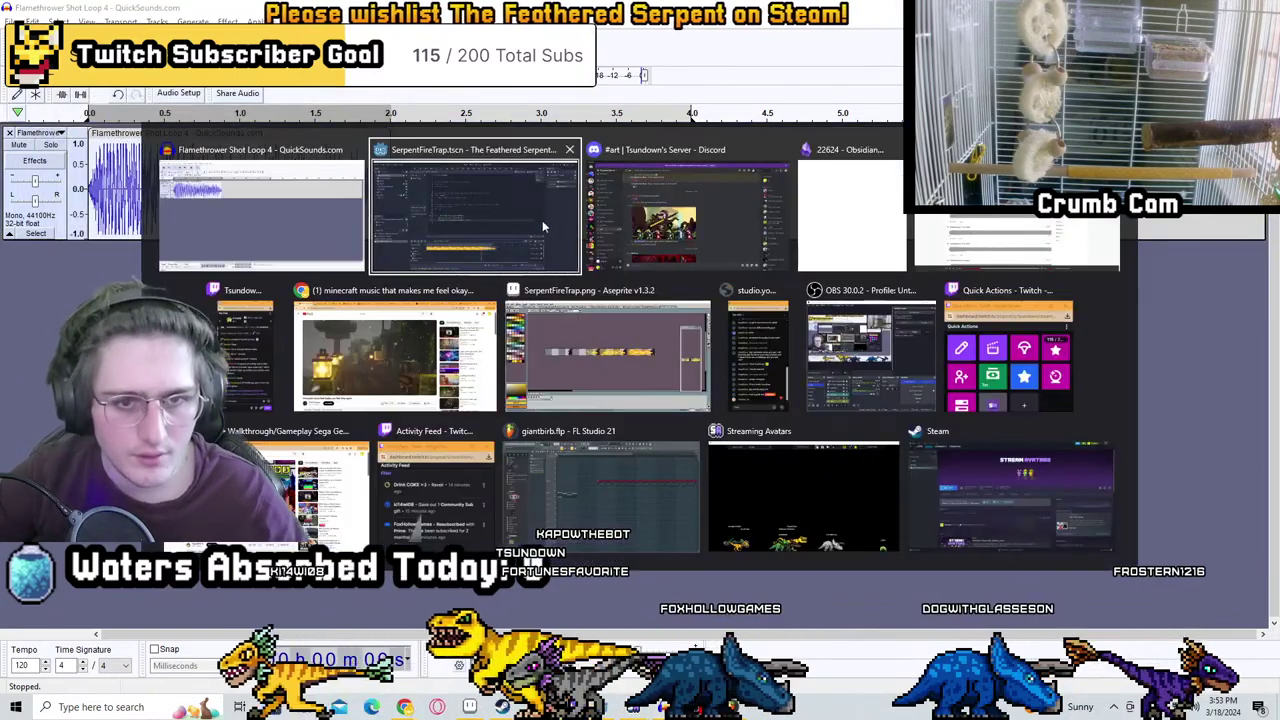
pyautogui.tripleClick(35, 437)
# Open SoundFX.gd and duplicate the GiantBirdScreechFar entry onto the next line
pyautogui.write('SoundFX.play("SerpentFireTrap", 1, 0')
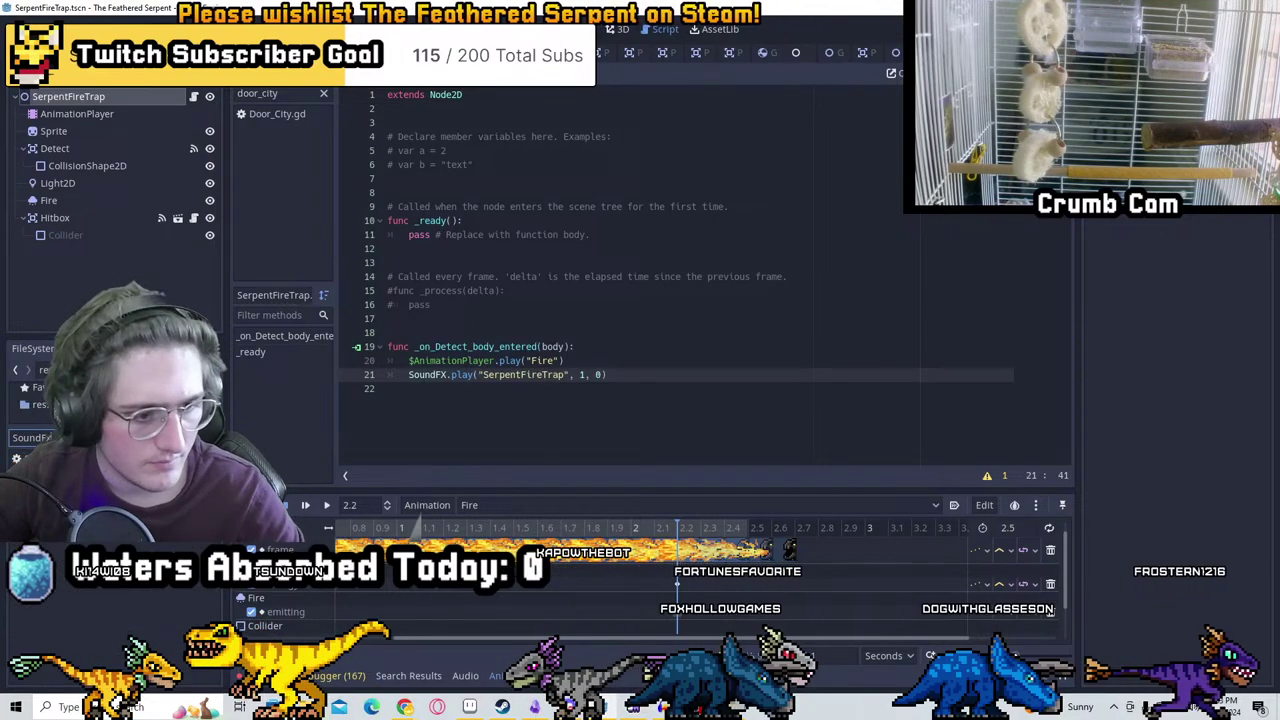
pyautogui.doubleClick(45, 460)
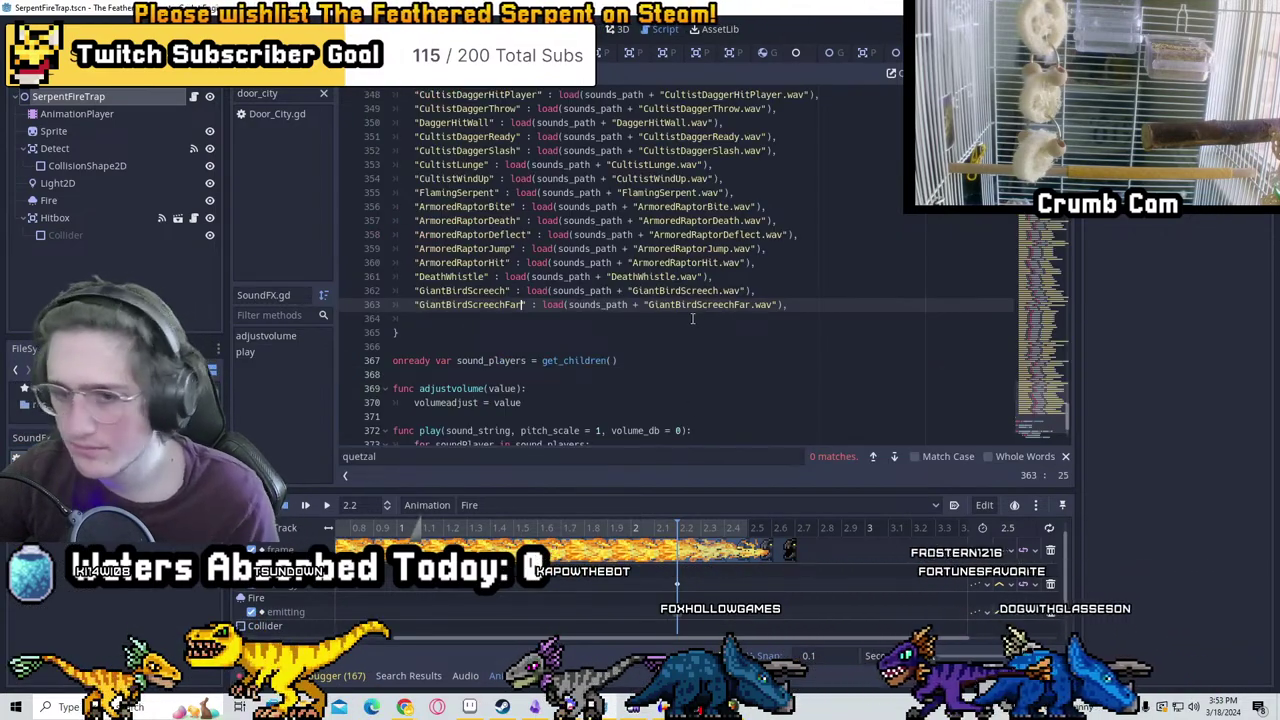
pyautogui.press('Return')
pyautogui.press('Return')
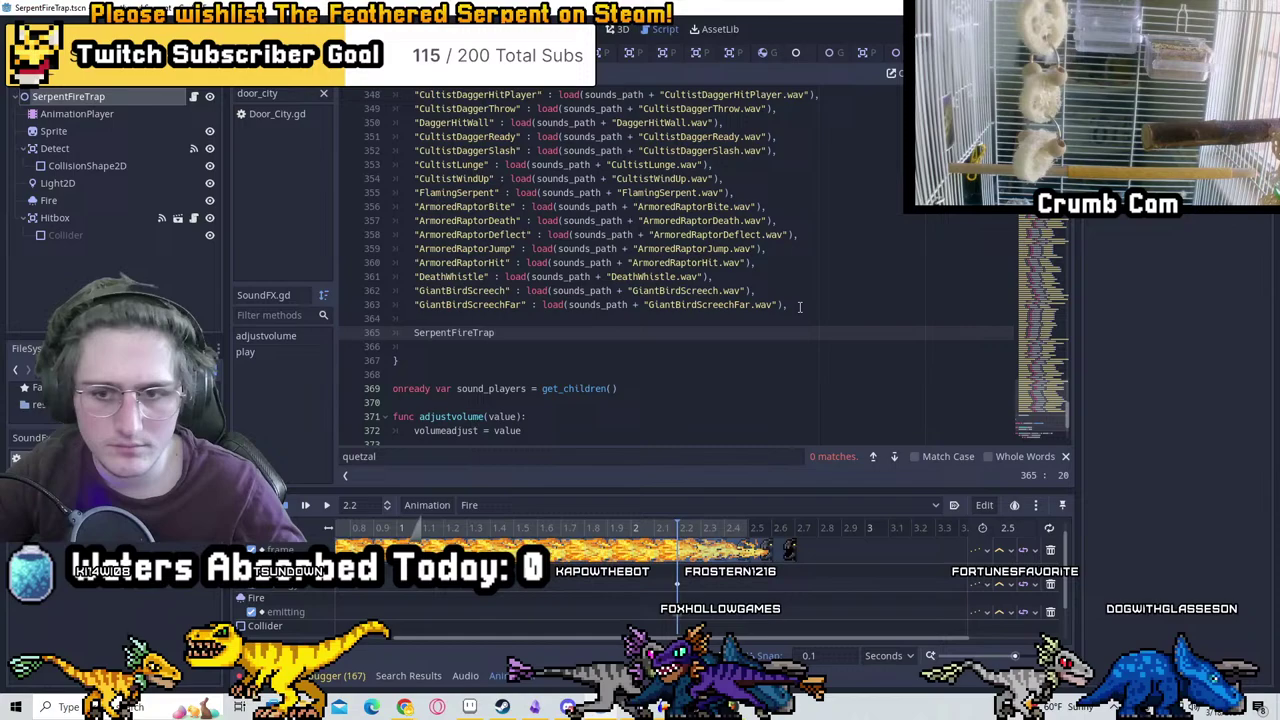
pyautogui.write('SerpentFireTrap')
pyautogui.moveTo(806, 306); pyautogui.dragTo(414, 298)
pyautogui.hotkey('ctrl', 'c')
pyautogui.press('Down')
pyautogui.hotkey('ctrl', 'v')
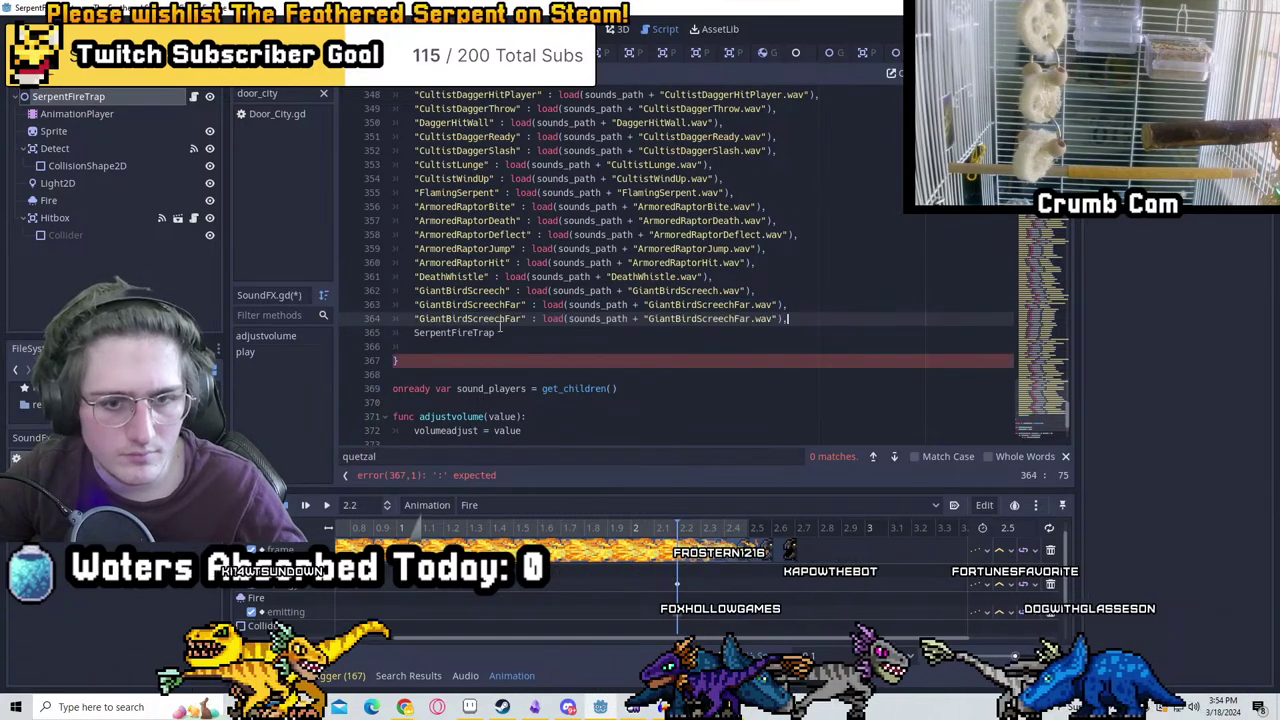
# Rename the duplicate's key and file to SerpentFireTrap, remove blank lines, and save
pyautogui.doubleClick(454, 332)
pyautogui.press('BackSpace')
pyautogui.doubleClick(490, 318)
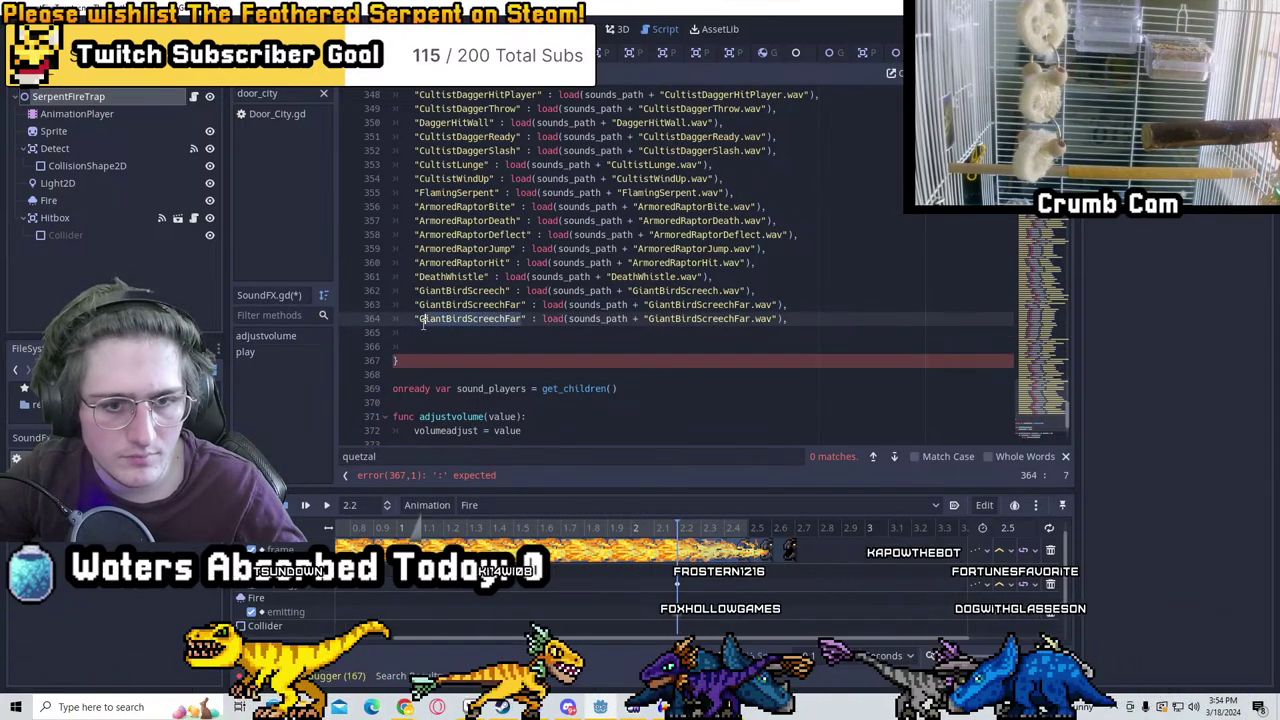
pyautogui.hotkey('ctrl', 'v')
pyautogui.doubleClick(735, 317)
pyautogui.hotkey('ctrl', 'v')
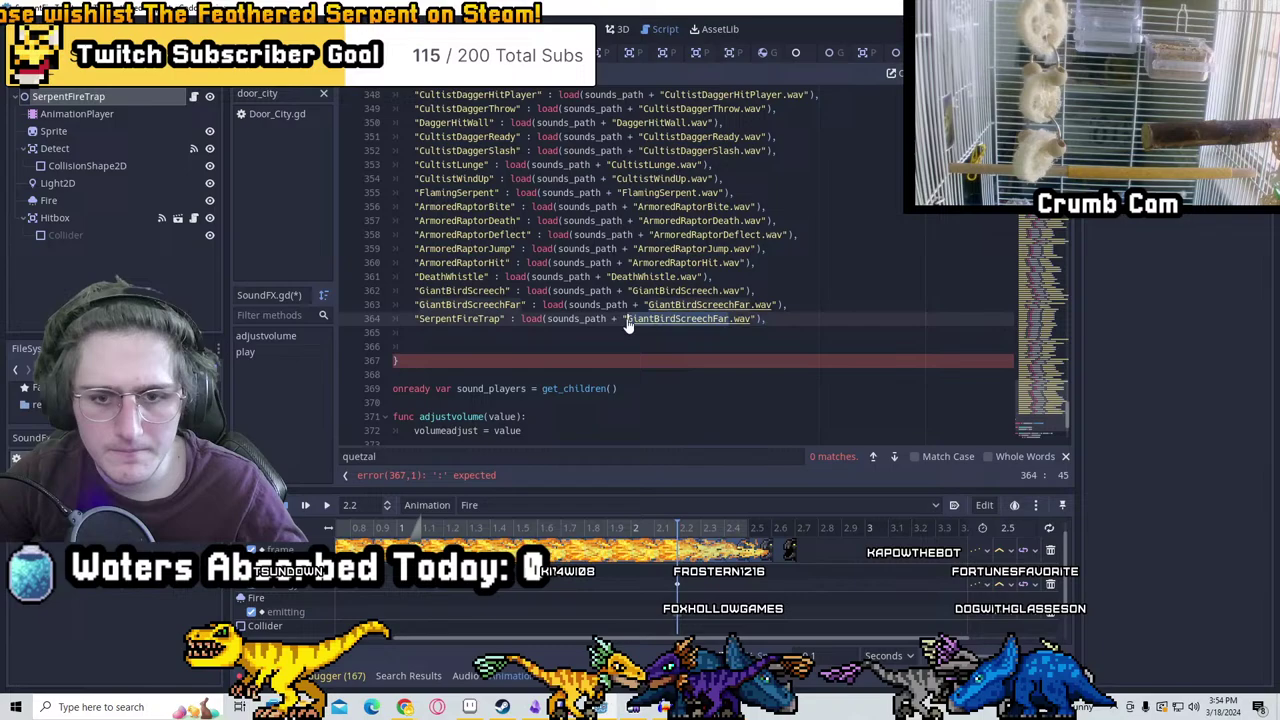
pyautogui.click(697, 335)
pyautogui.press('BackSpace')
pyautogui.press('BackSpace')
pyautogui.press('BackSpace')
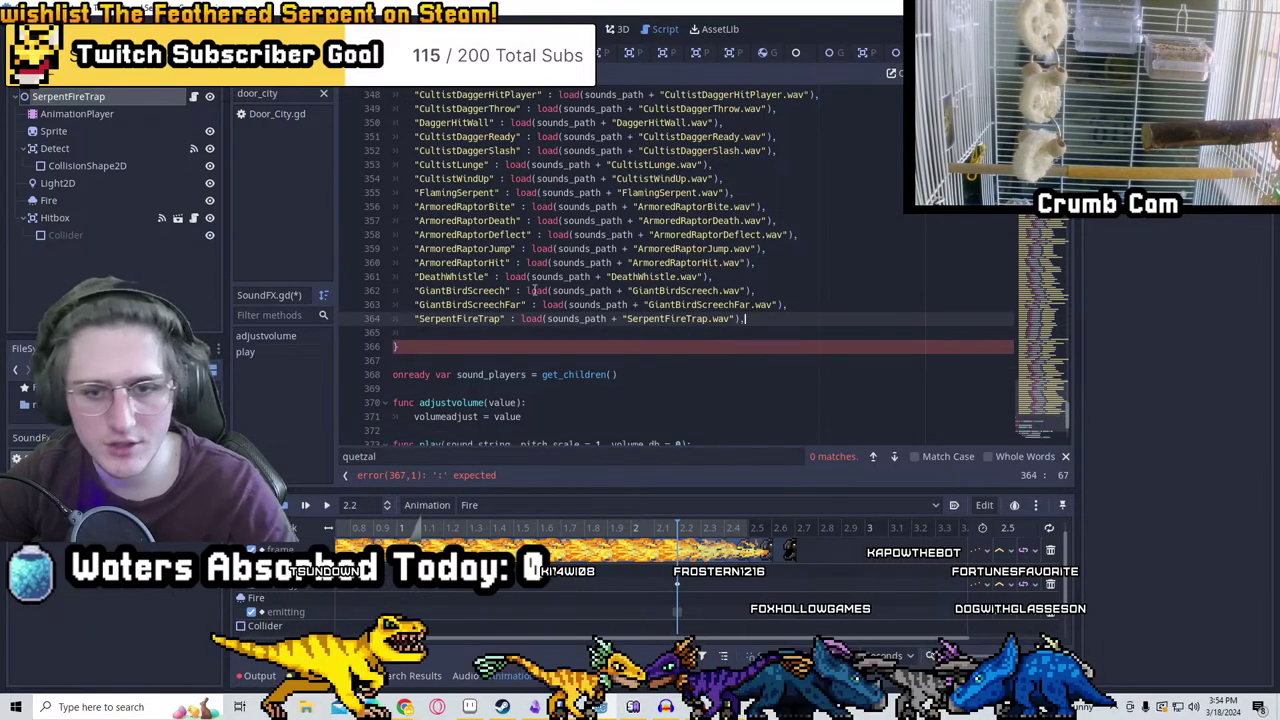
pyautogui.hotkey('ctrl', 's')
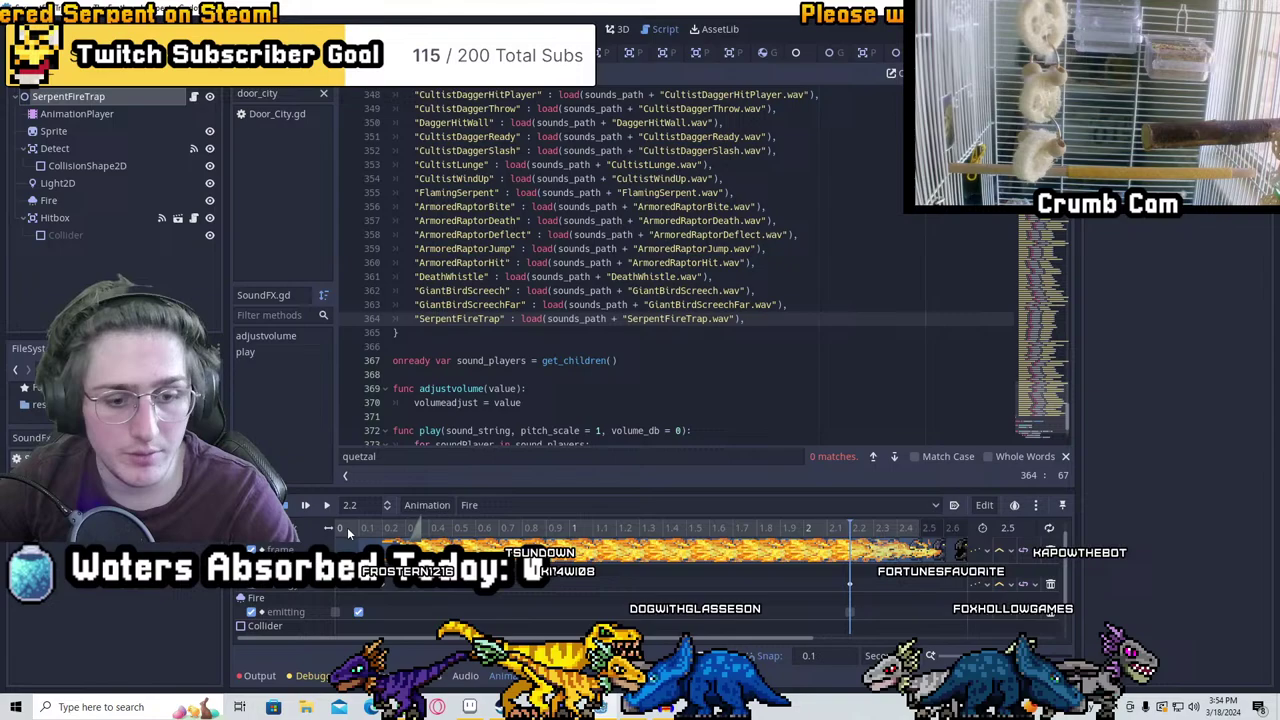
# Rewind the Fire animation, review the trap script, and save the trap scene in 2D view
pyautogui.click(381, 528)
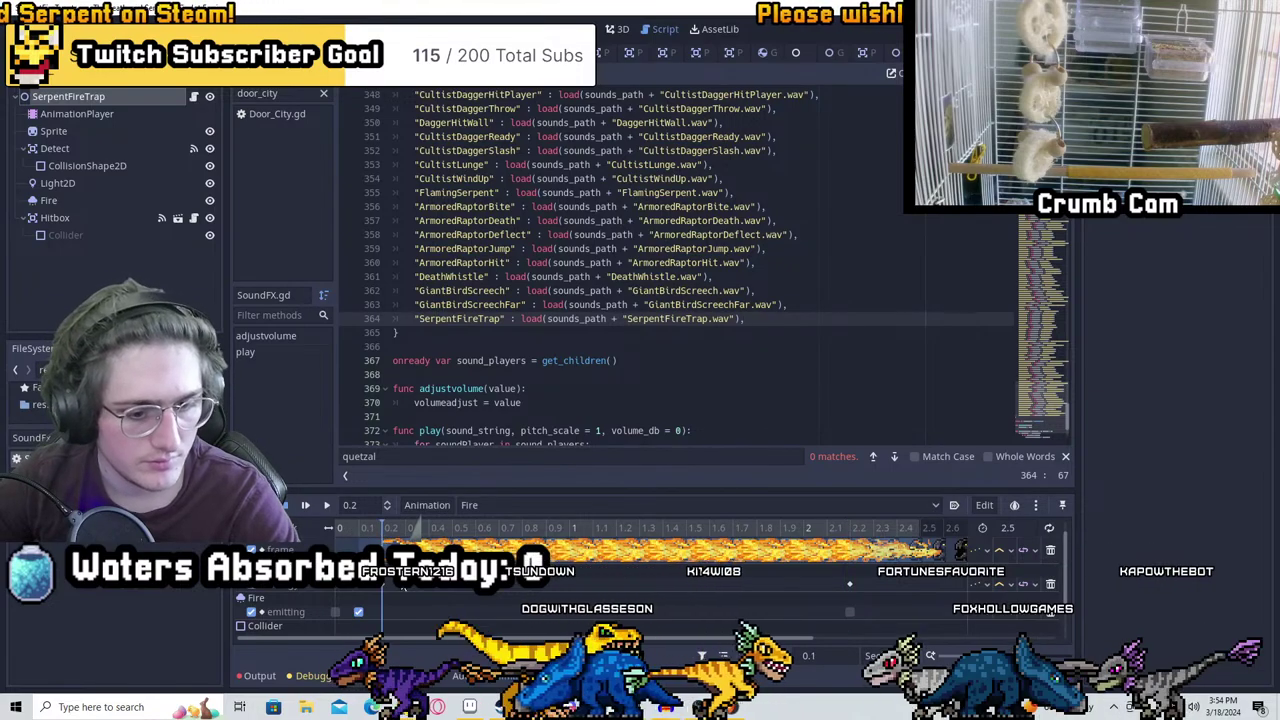
pyautogui.scroll(-3, 392, 625)
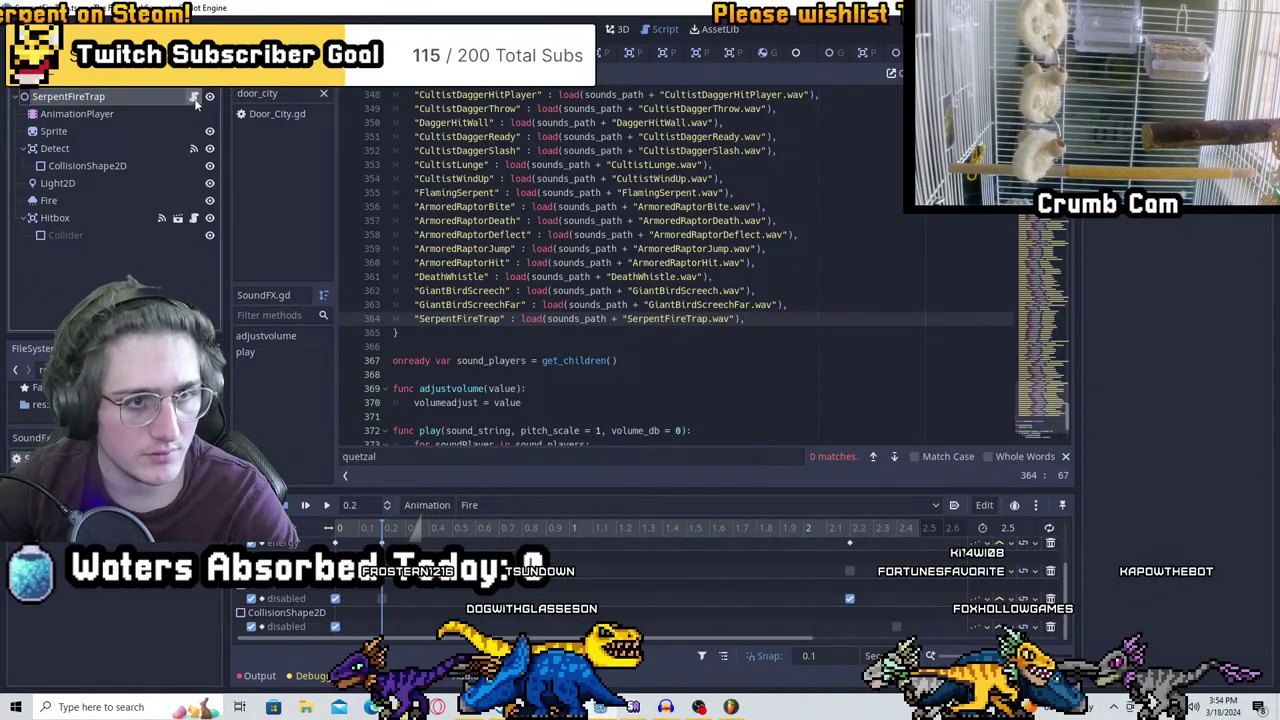
pyautogui.hotkey('alt', 'Left')
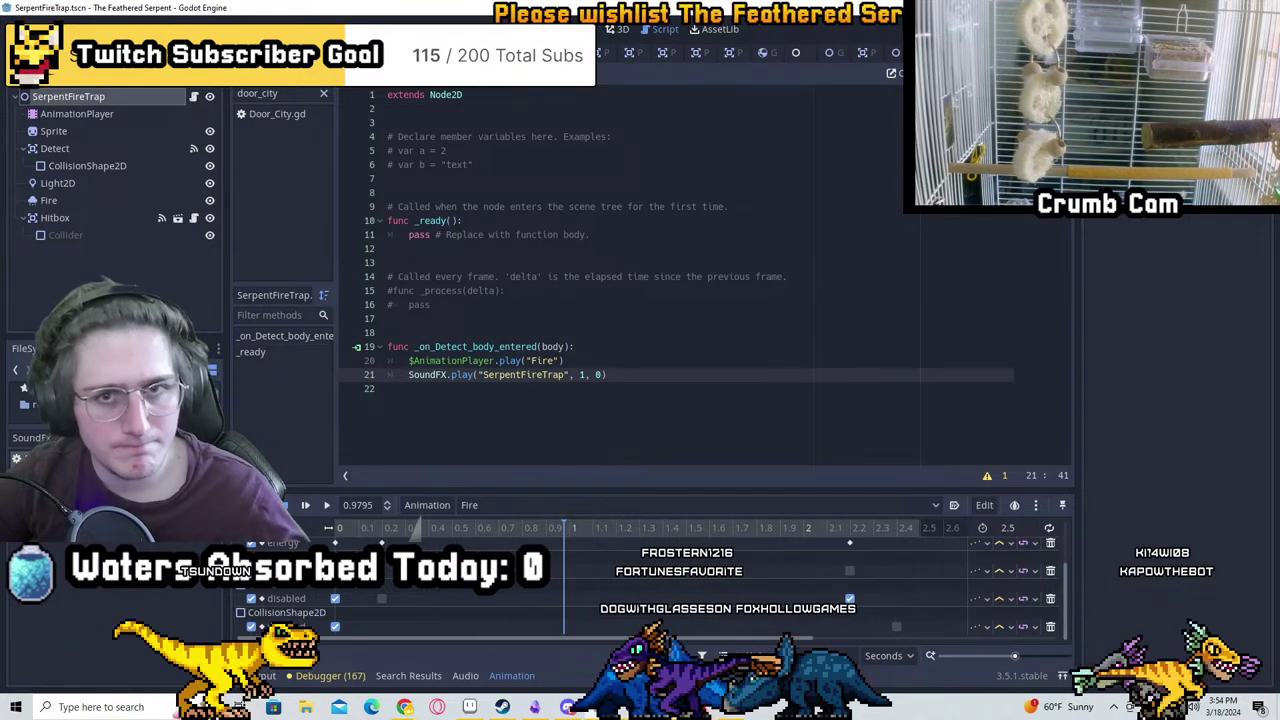
pyautogui.hotkey('ctrl', 'F1')
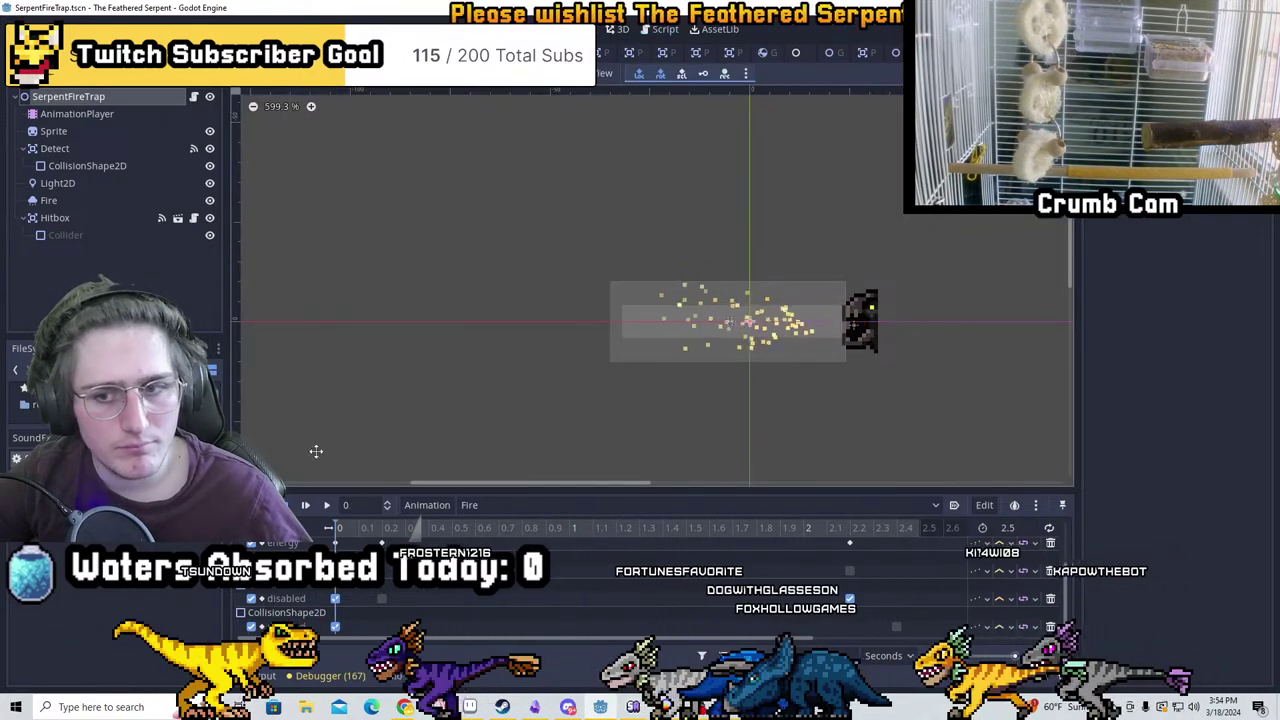
pyautogui.hotkey('ctrl', 's')
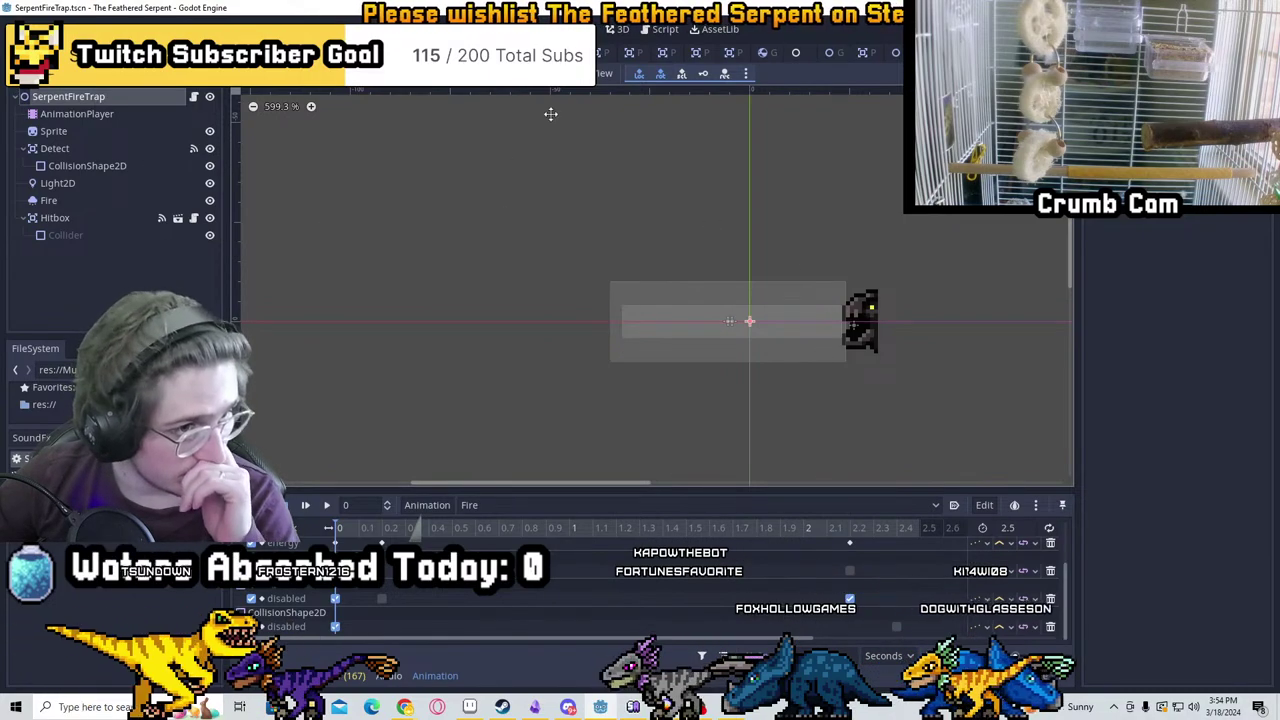
# Centre the view on the trap, switch the animation to RESET, and save the scene
pyautogui.press('f')
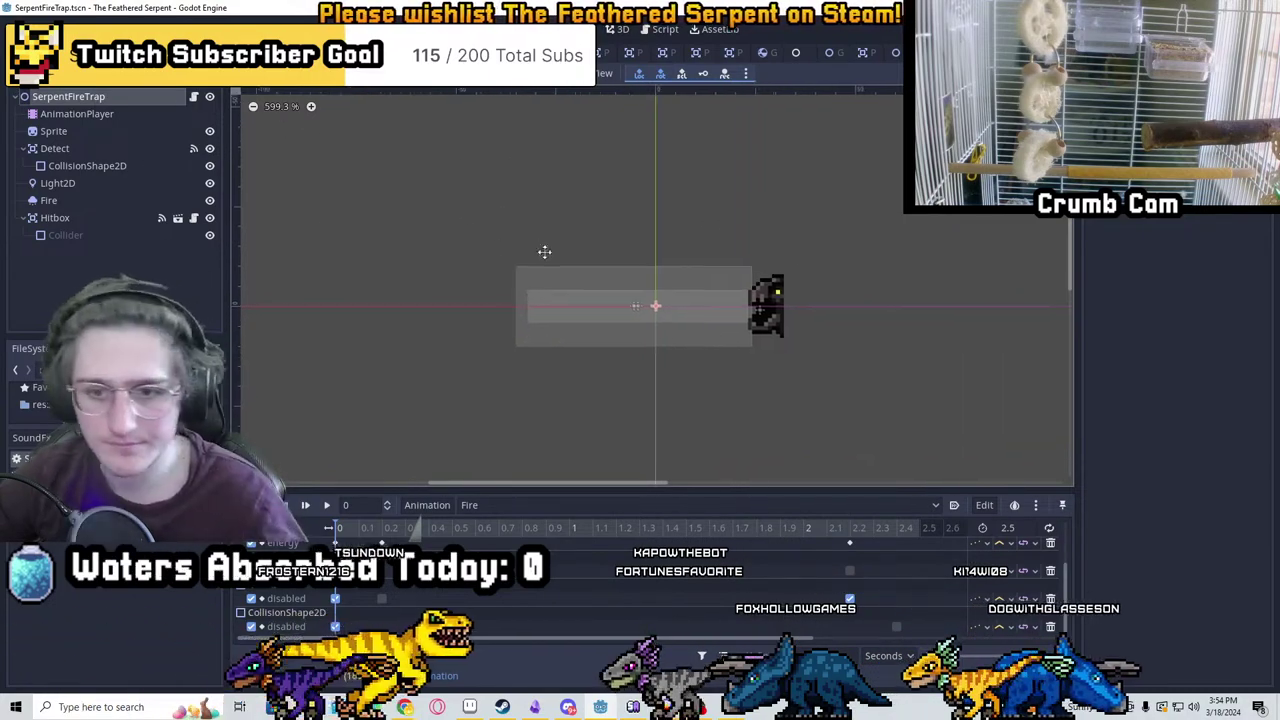
pyautogui.hotkey('ctrl', 's')
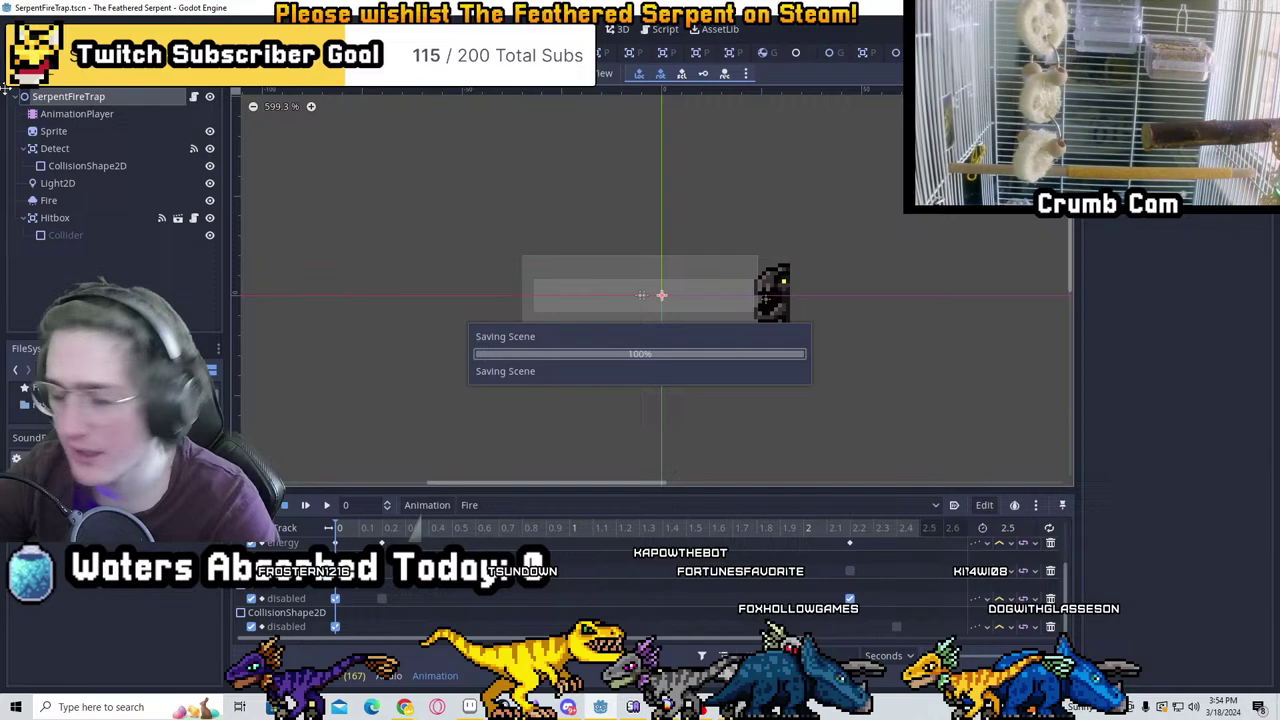
pyautogui.click(482, 505)
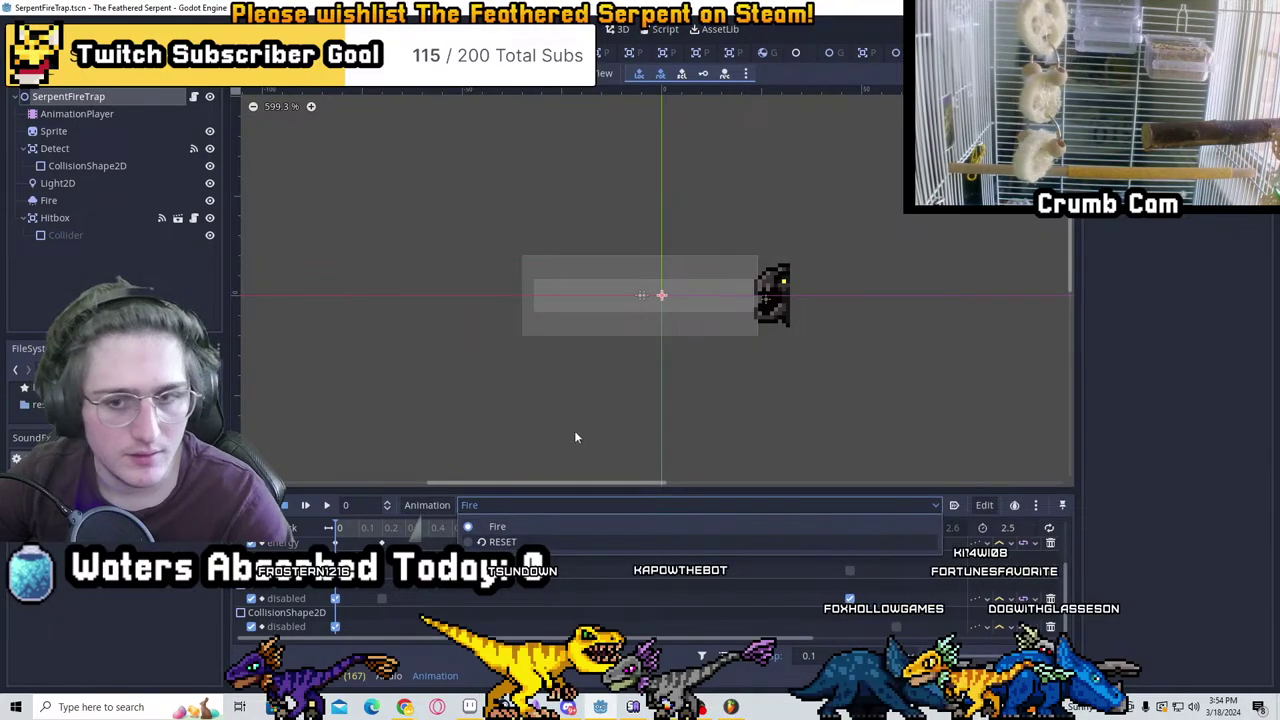
pyautogui.click(502, 541)
pyautogui.scroll(-2, 657, 431)
pyautogui.hotkey('ctrl', 's')
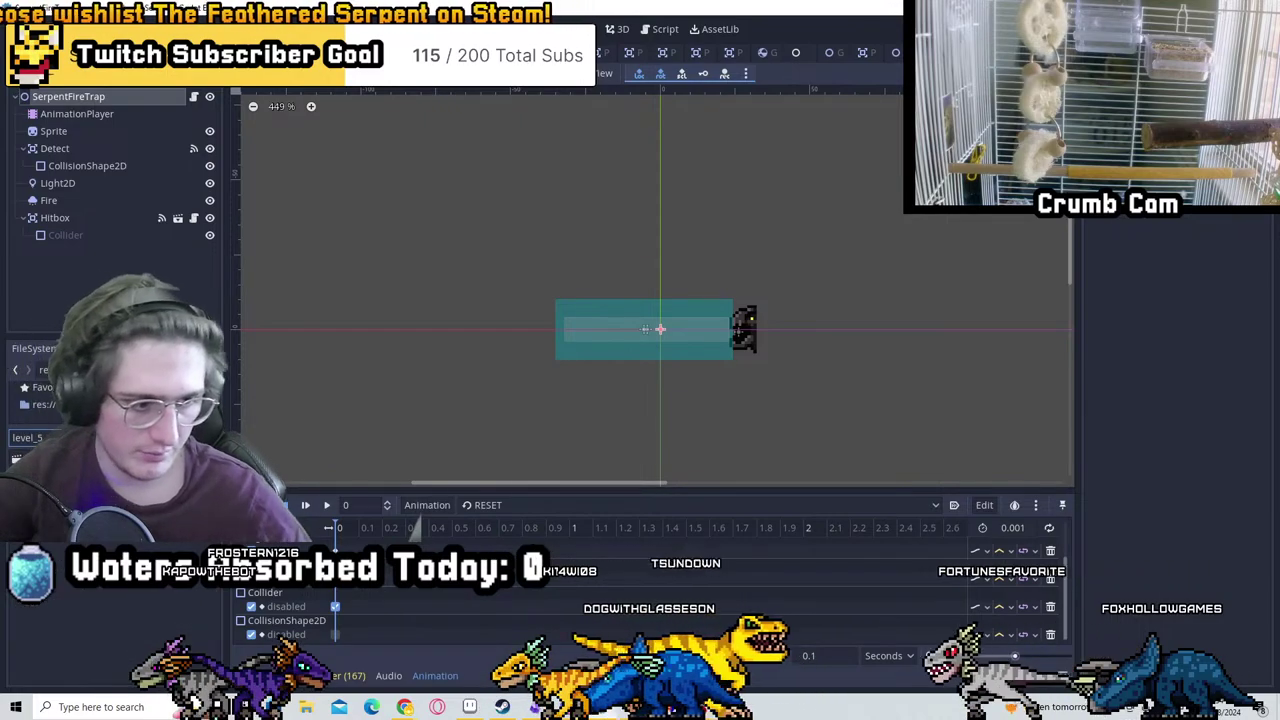
pyautogui.hotkey('ctrl', 's')
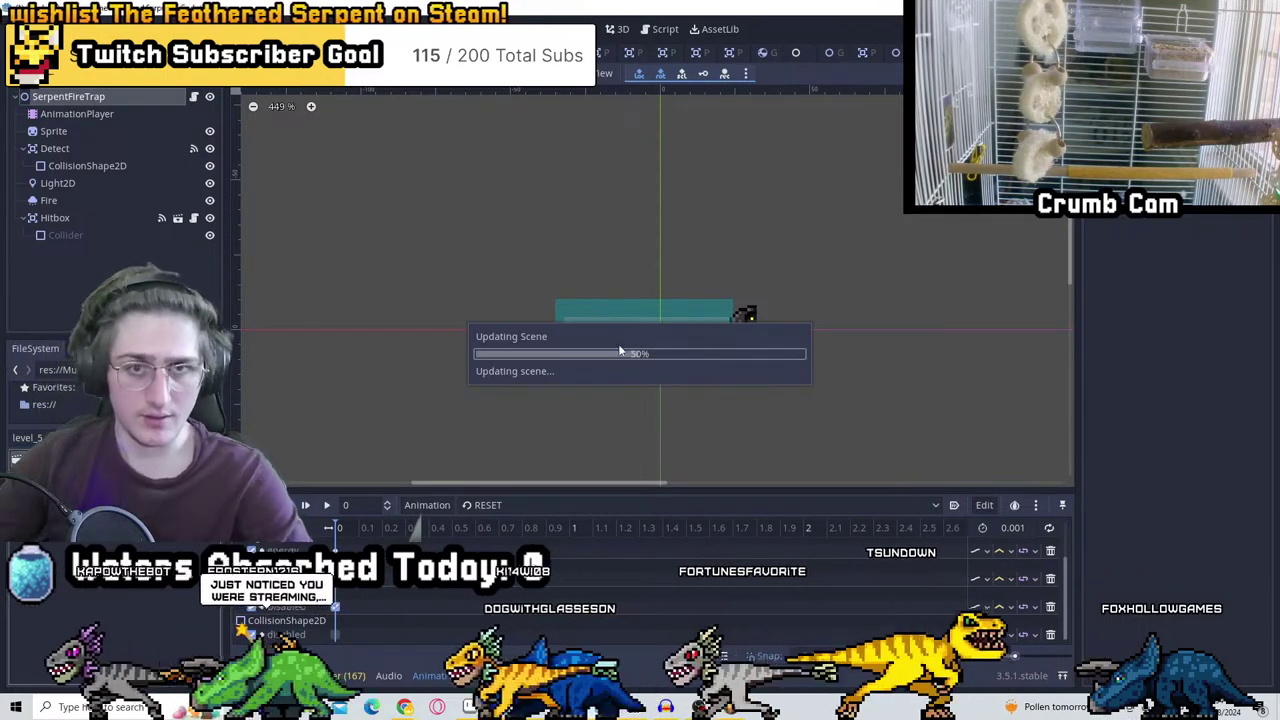
# Close the scene tabs, choosing Save & Close for Level_00_MAINHUB, then return to Audacity
pyautogui.scroll(-5, 479, 277)
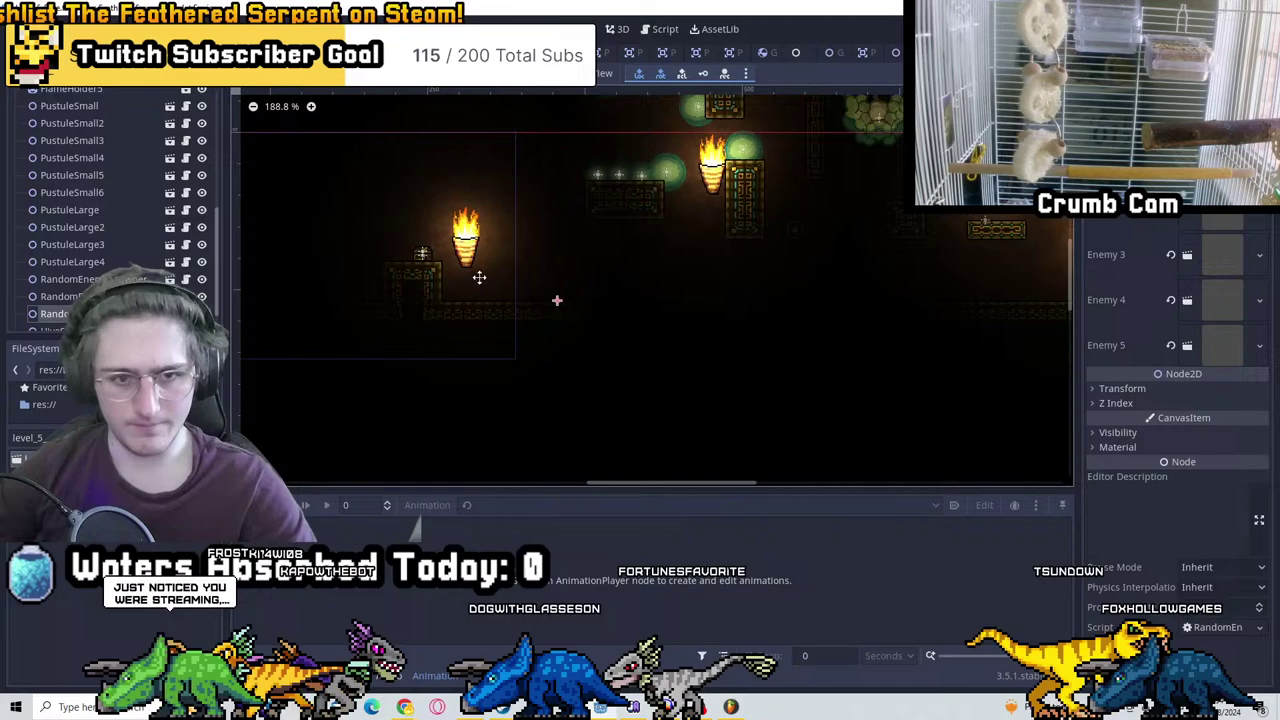
pyautogui.scroll(-2, 479, 277)
pyautogui.moveTo(766, 297); pyautogui.dragTo(729, 286, button='middle')
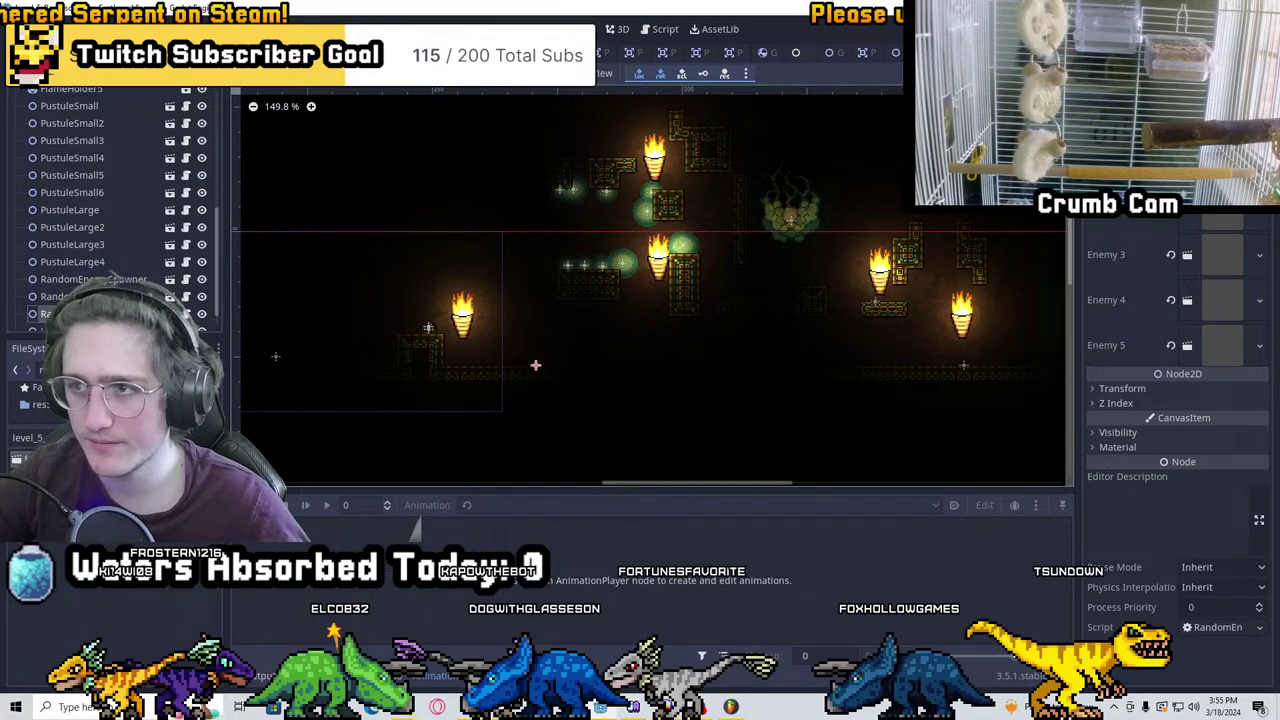
pyautogui.hotkey('ctrl', 'w')
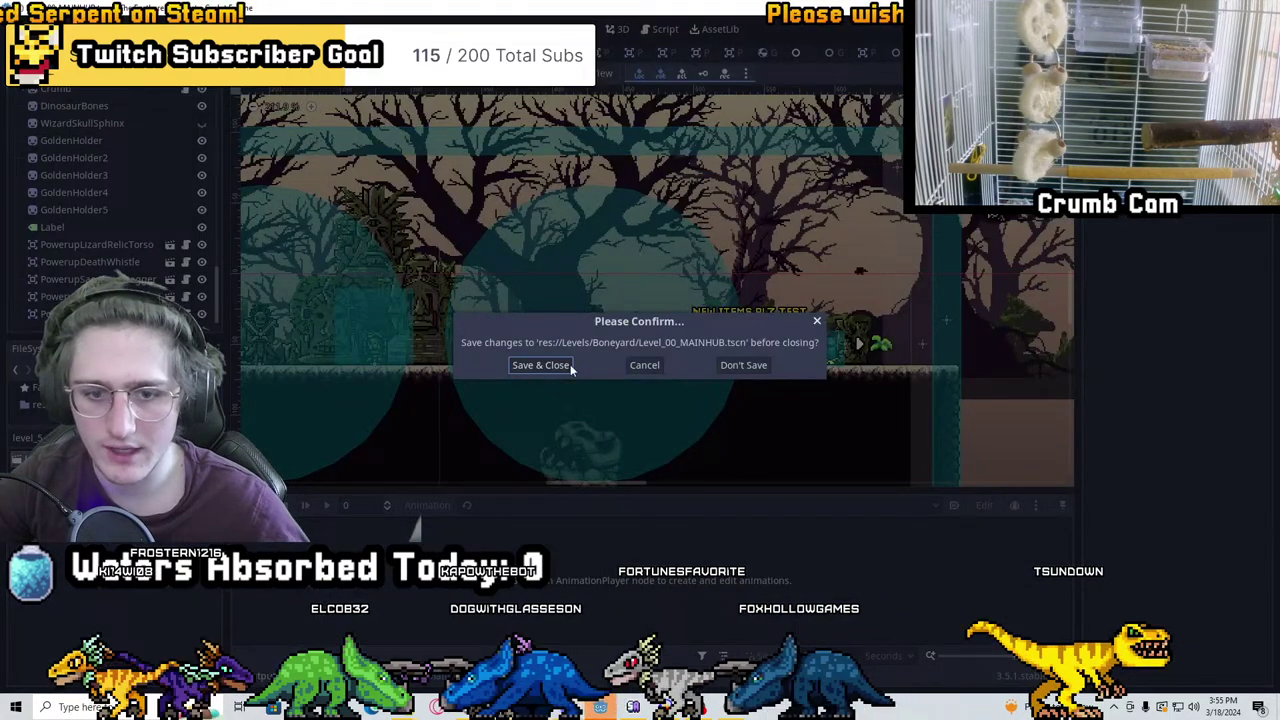
pyautogui.click(540, 365)
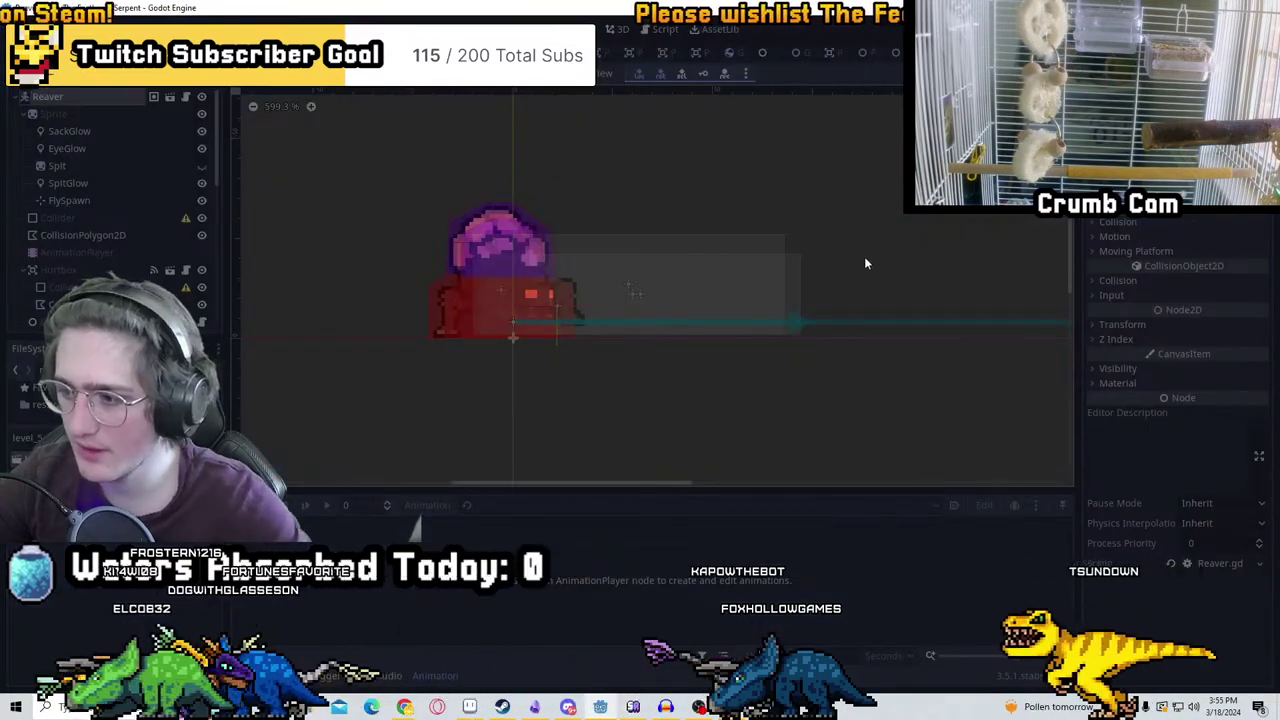
pyautogui.hotkey('alt', 'Tab')
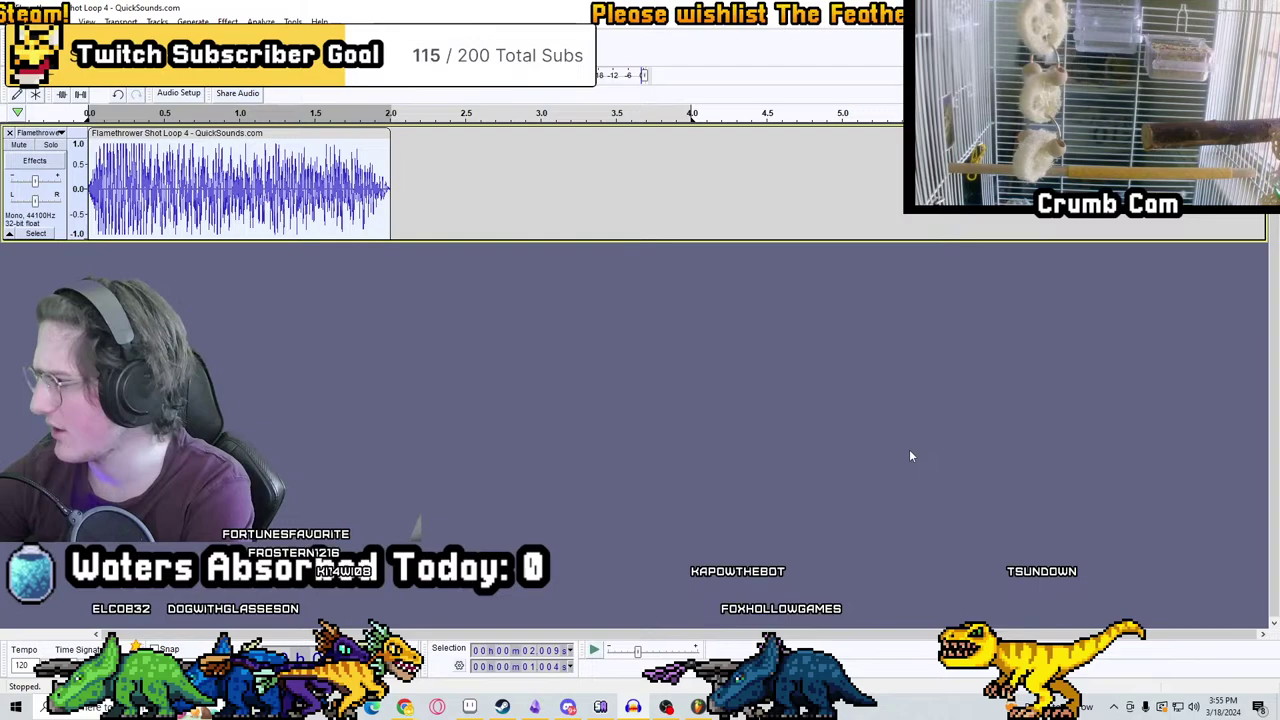
# Search Windows for the Godot_v4.2.1-stable_win64.exe executable and launch it
pyautogui.press('super')
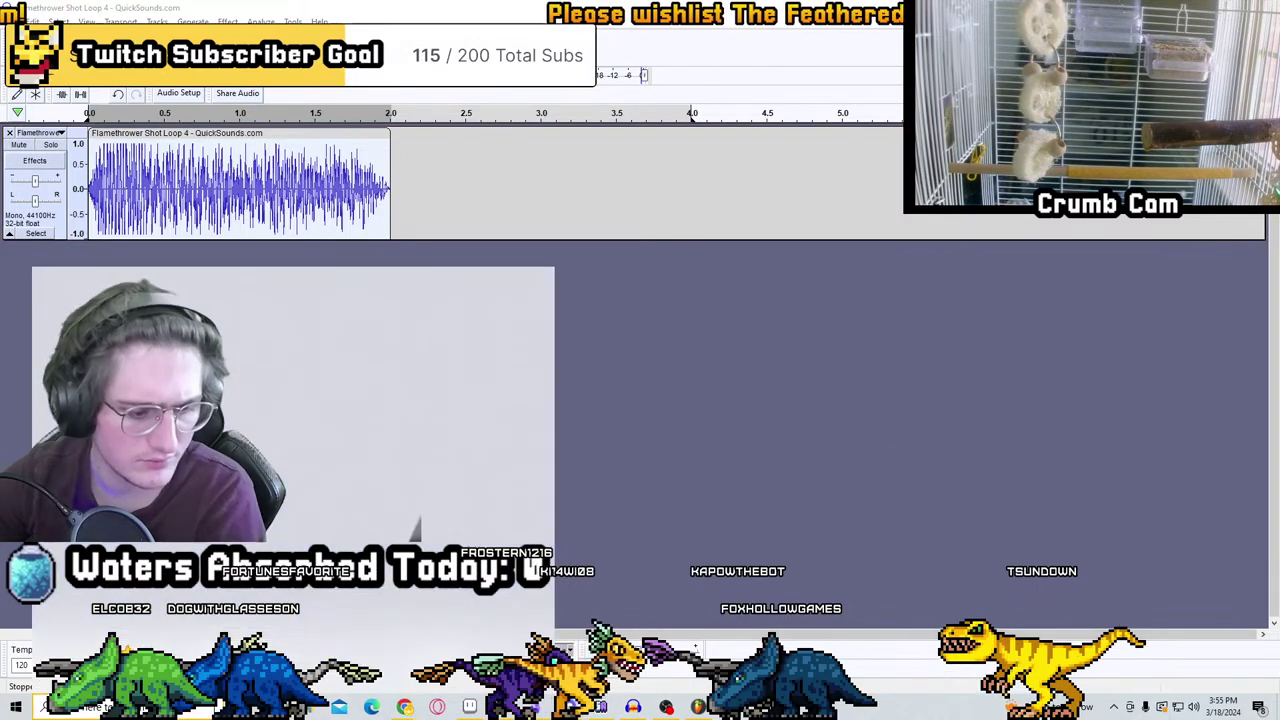
pyautogui.write('chrome')
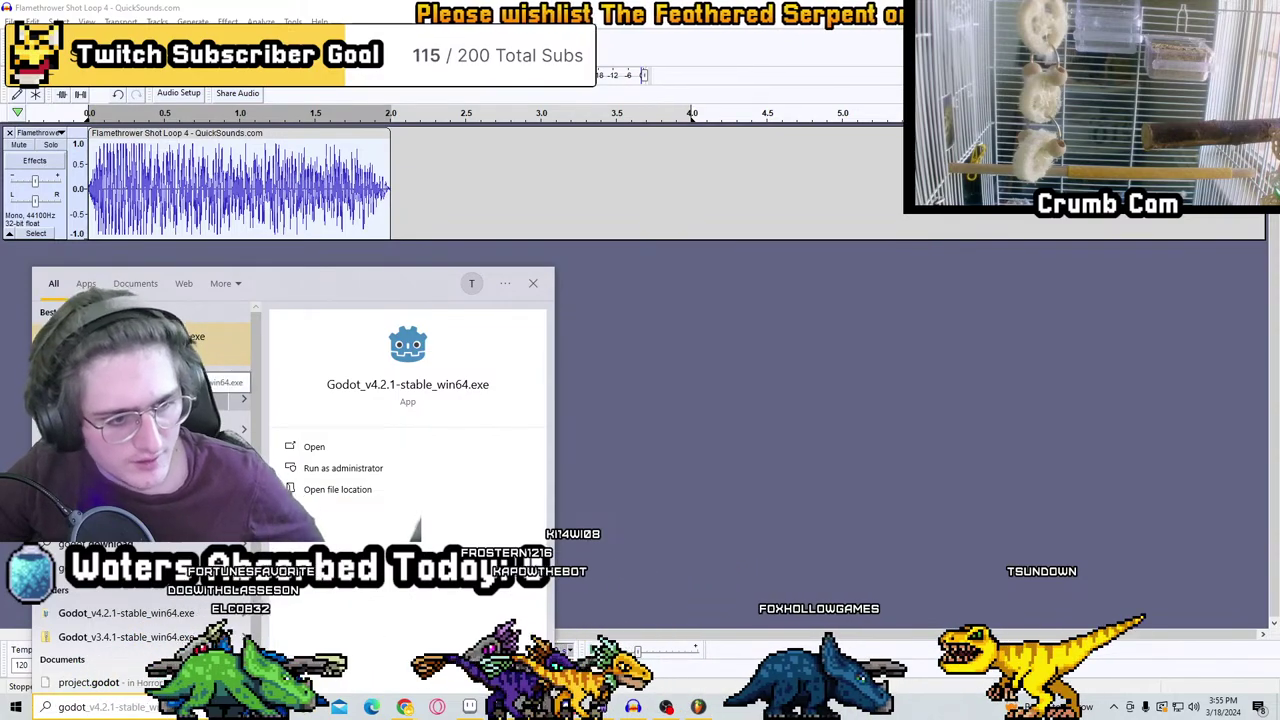
pyautogui.press('Return')
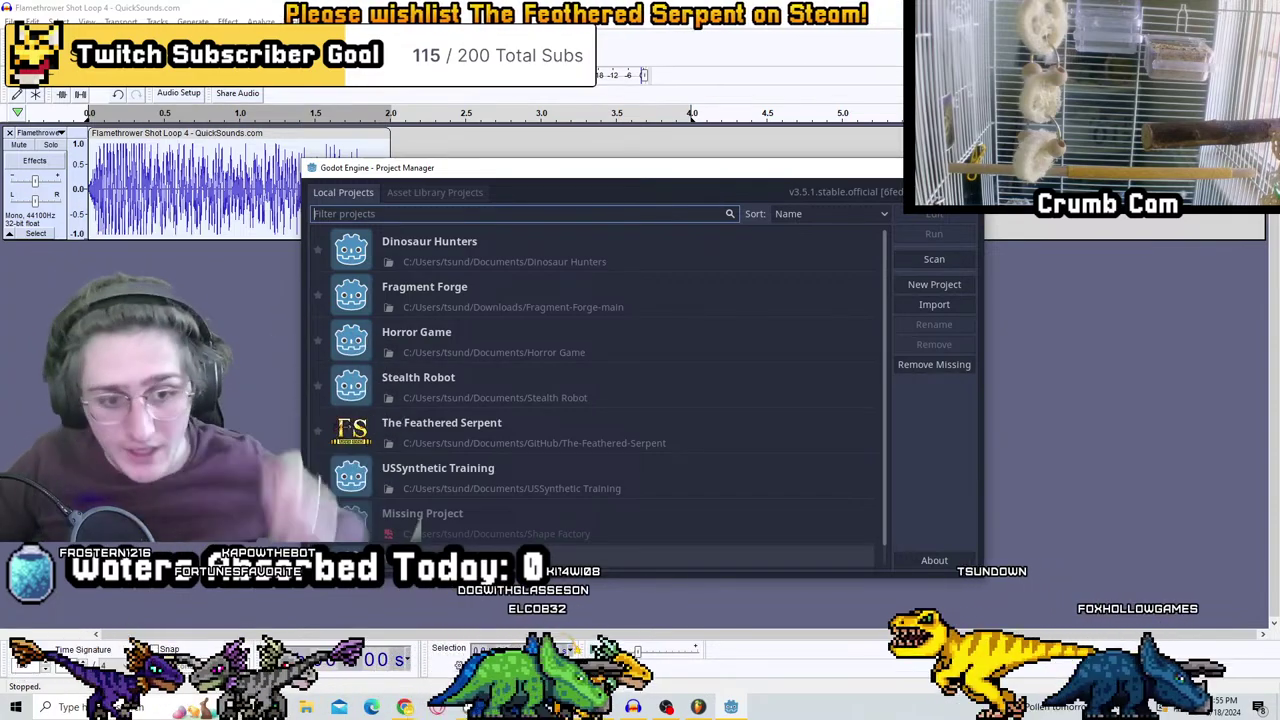
# Open The Feathered Serpent from the Local Projects list
pyautogui.click(535, 430)
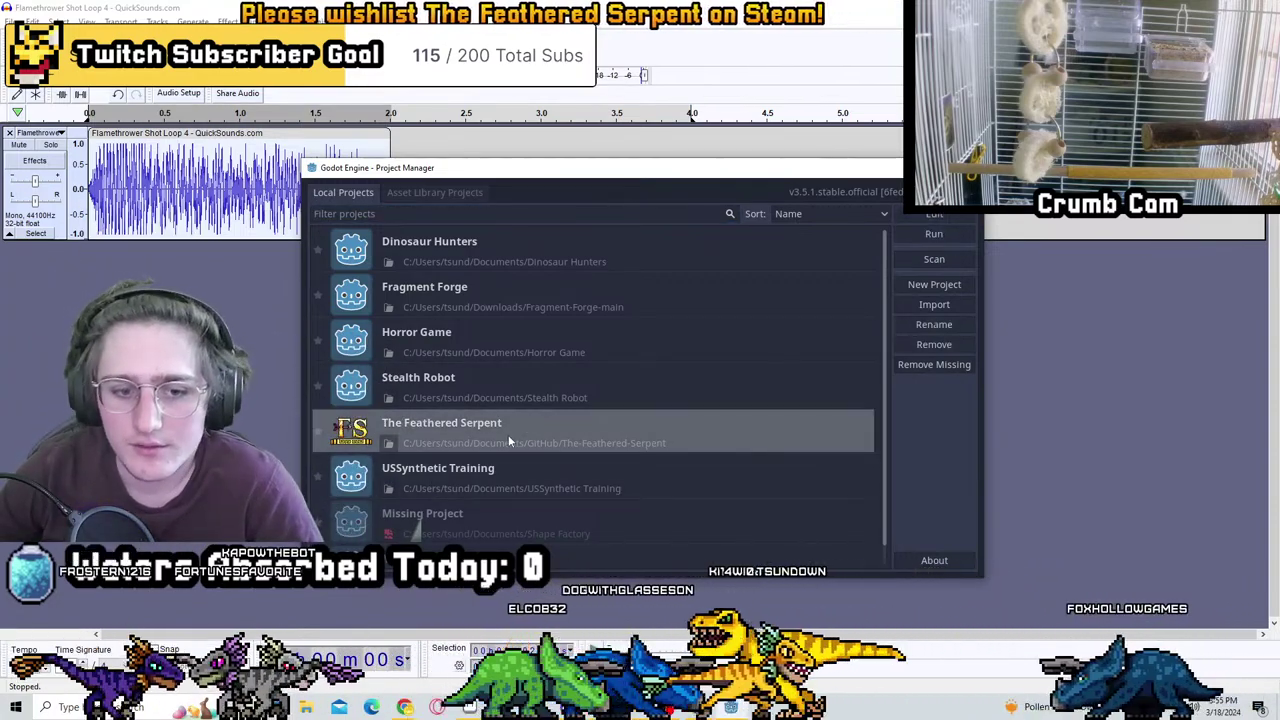
pyautogui.doubleClick(507, 436)
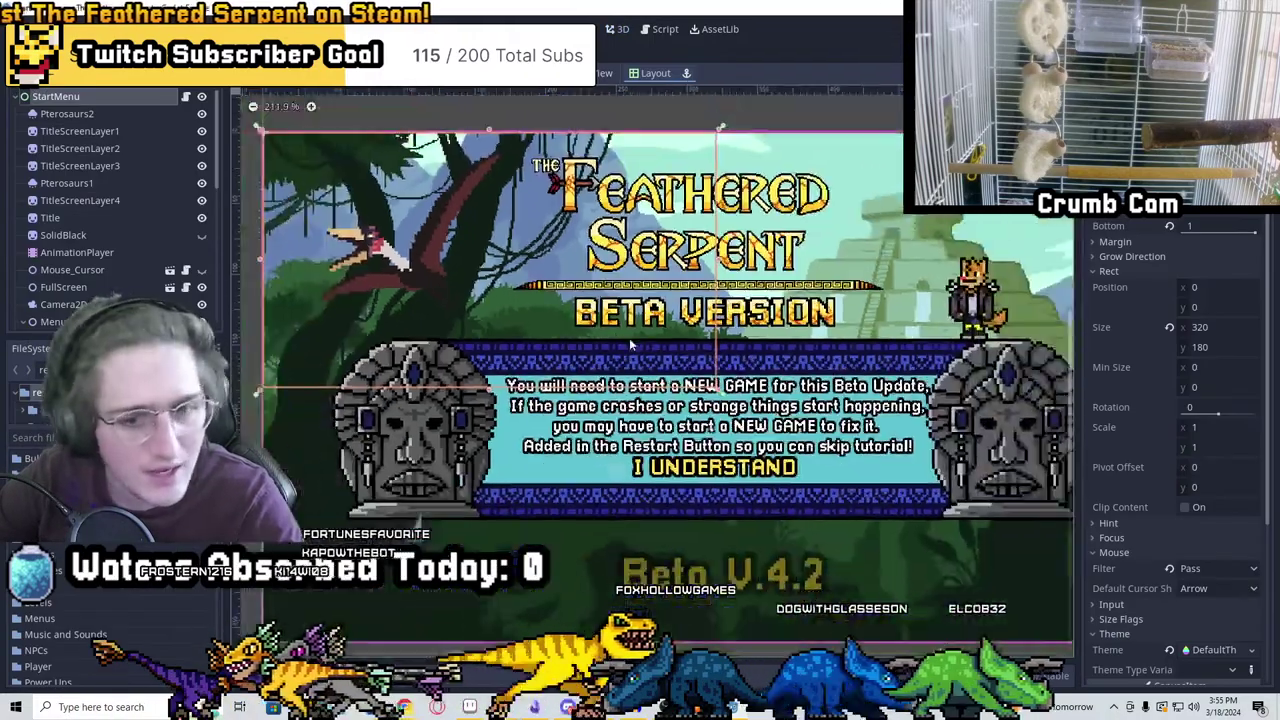
# Select the StartNotification label, then the Version node showing Beta V.4.2
pyautogui.scroll(-2, 655, 375)
pyautogui.scroll(4, 655, 375)
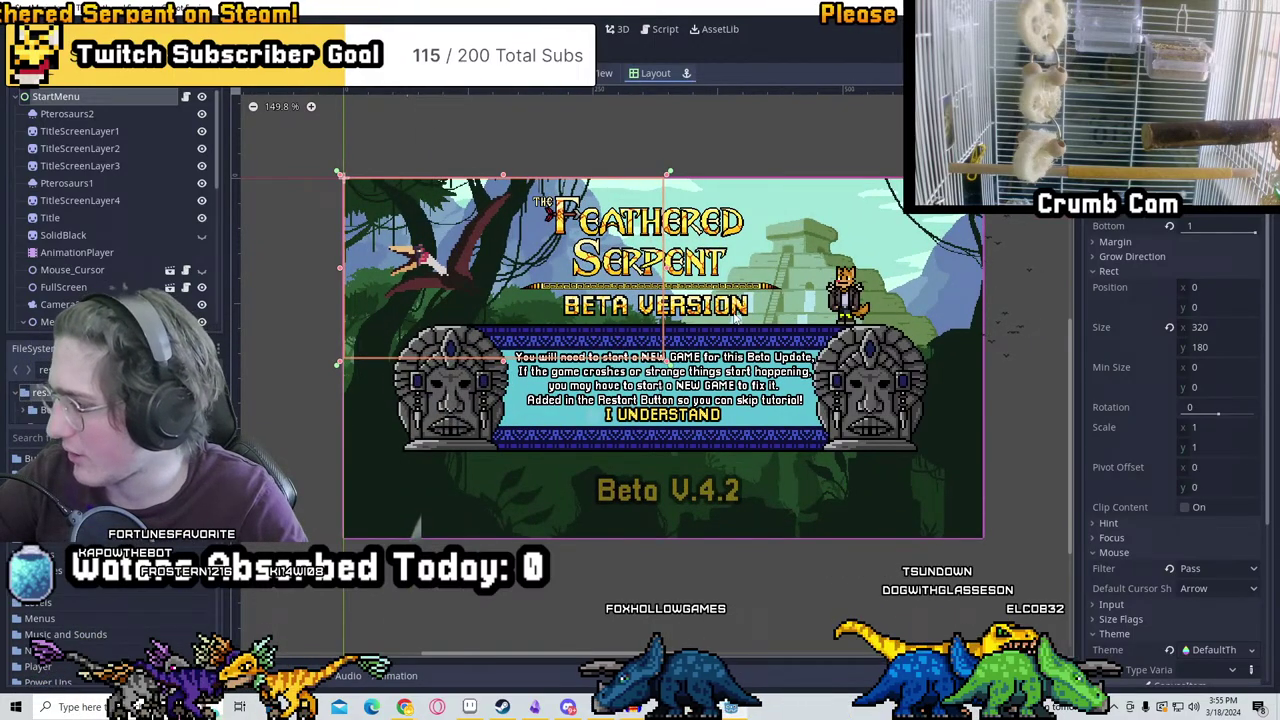
pyautogui.scroll(3, 734, 318)
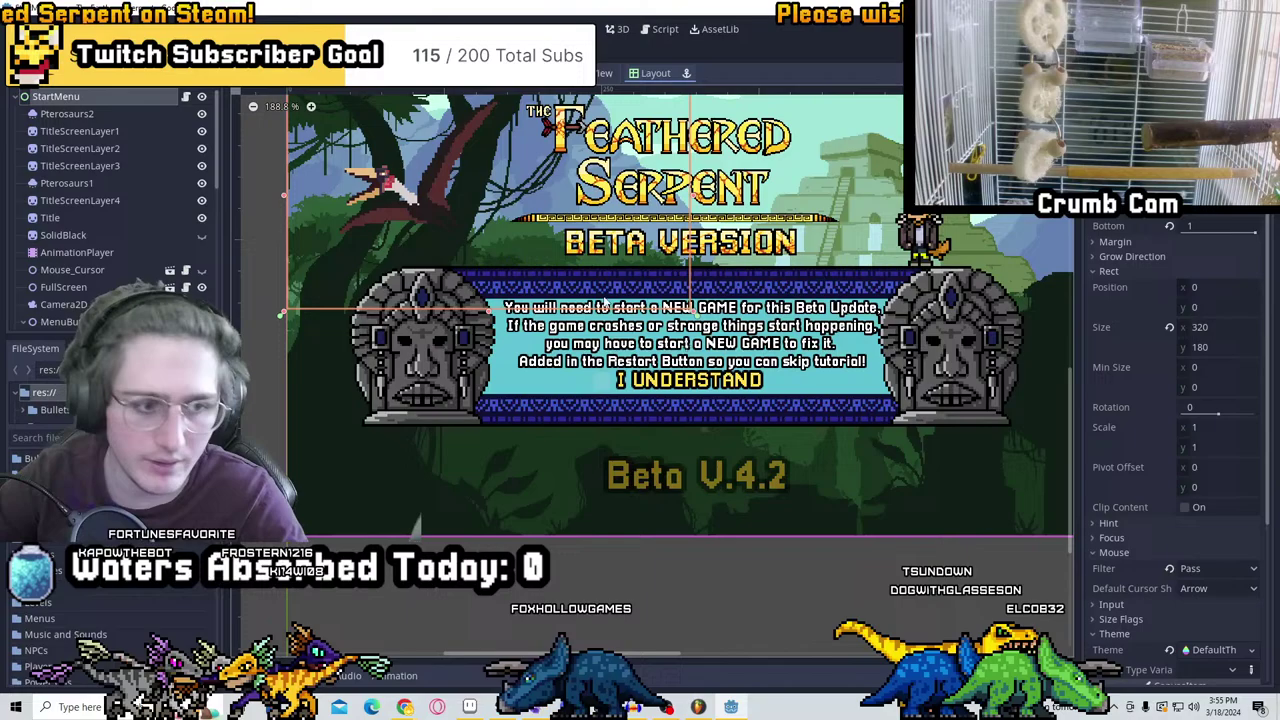
pyautogui.scroll(-3, 578, 250)
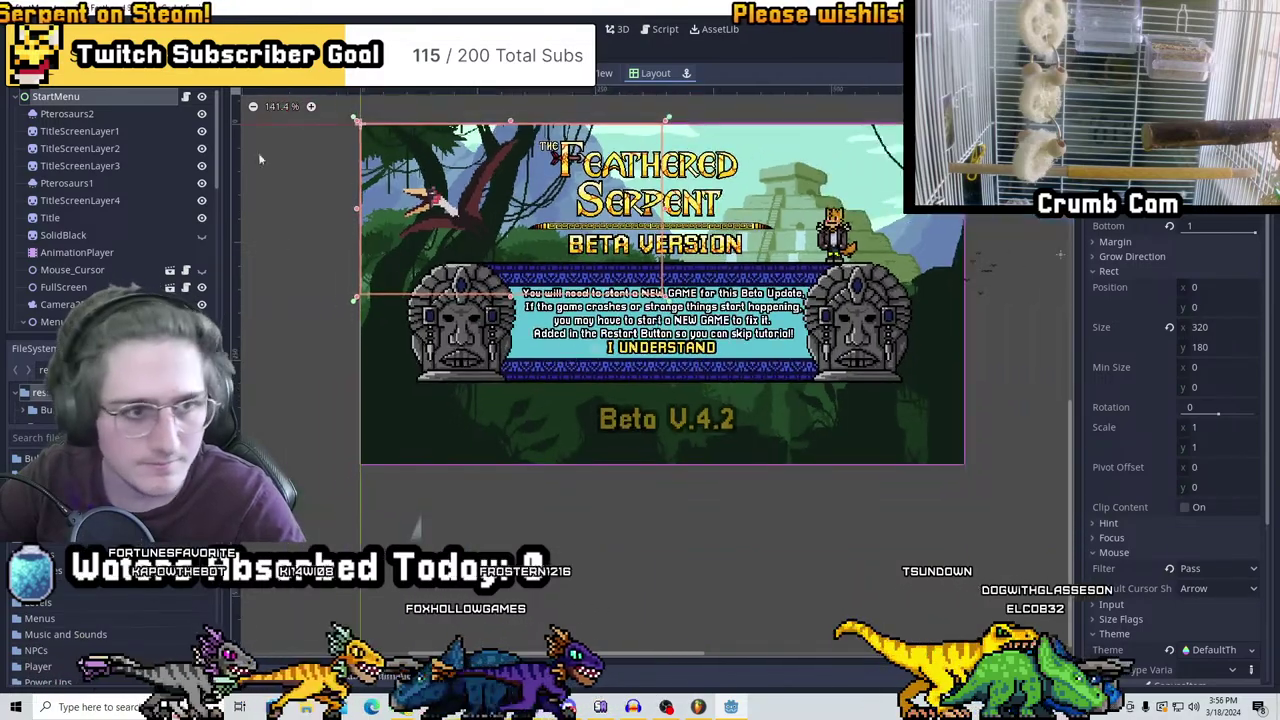
pyautogui.scroll(-5, 130, 210)
pyautogui.click(104, 241)
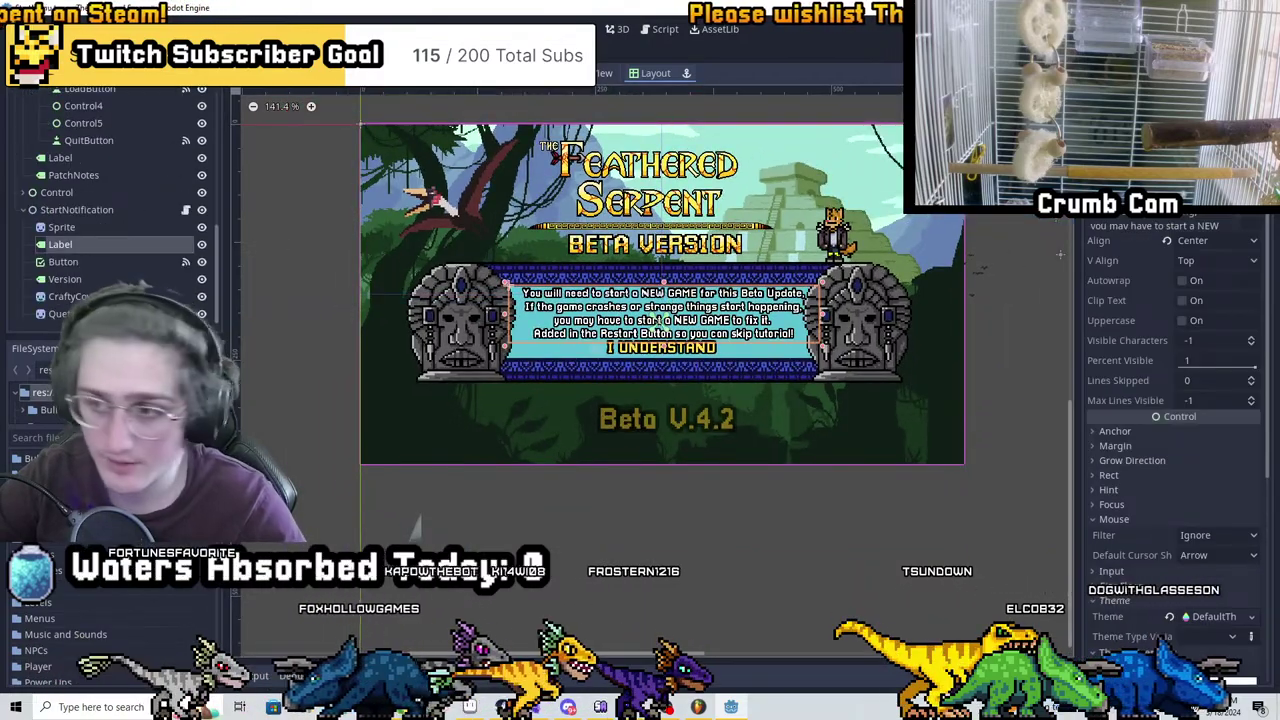
pyautogui.scroll(2, 1164, 260)
pyautogui.scroll(3, 577, 245)
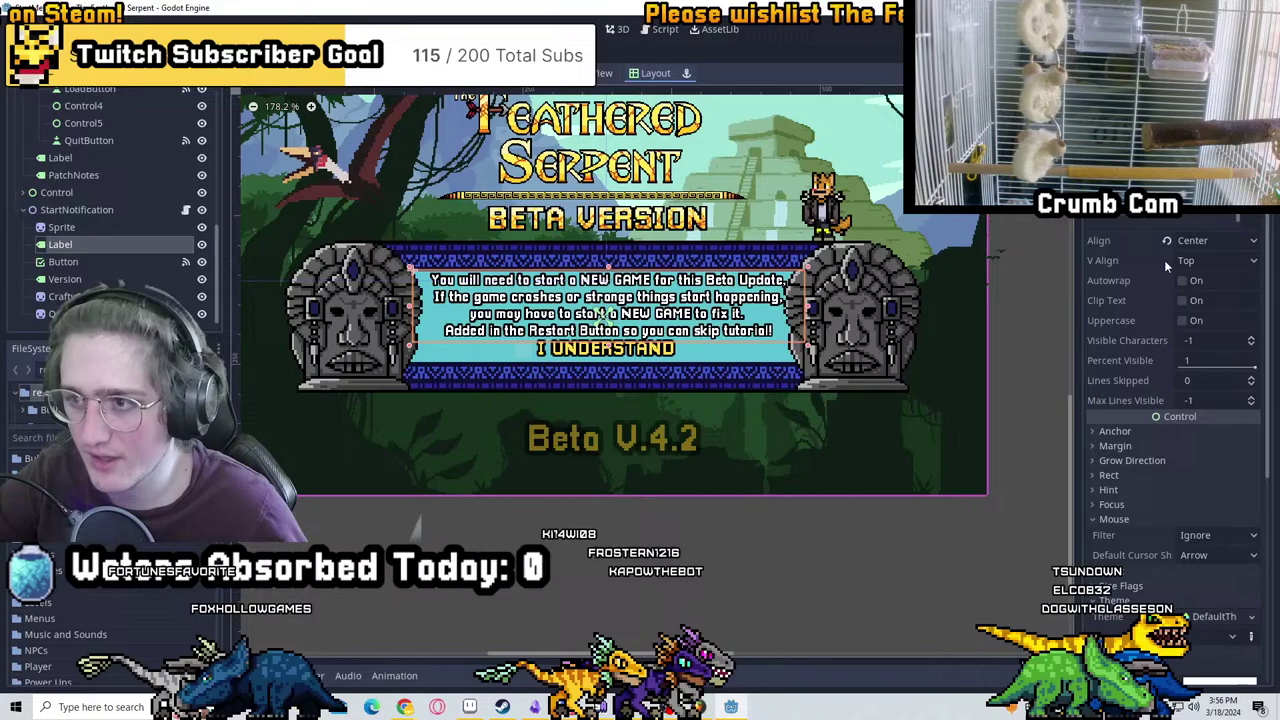
pyautogui.scroll(-3, 592, 215)
pyautogui.moveTo(900, 280); pyautogui.dragTo(890, 326, button='middle')
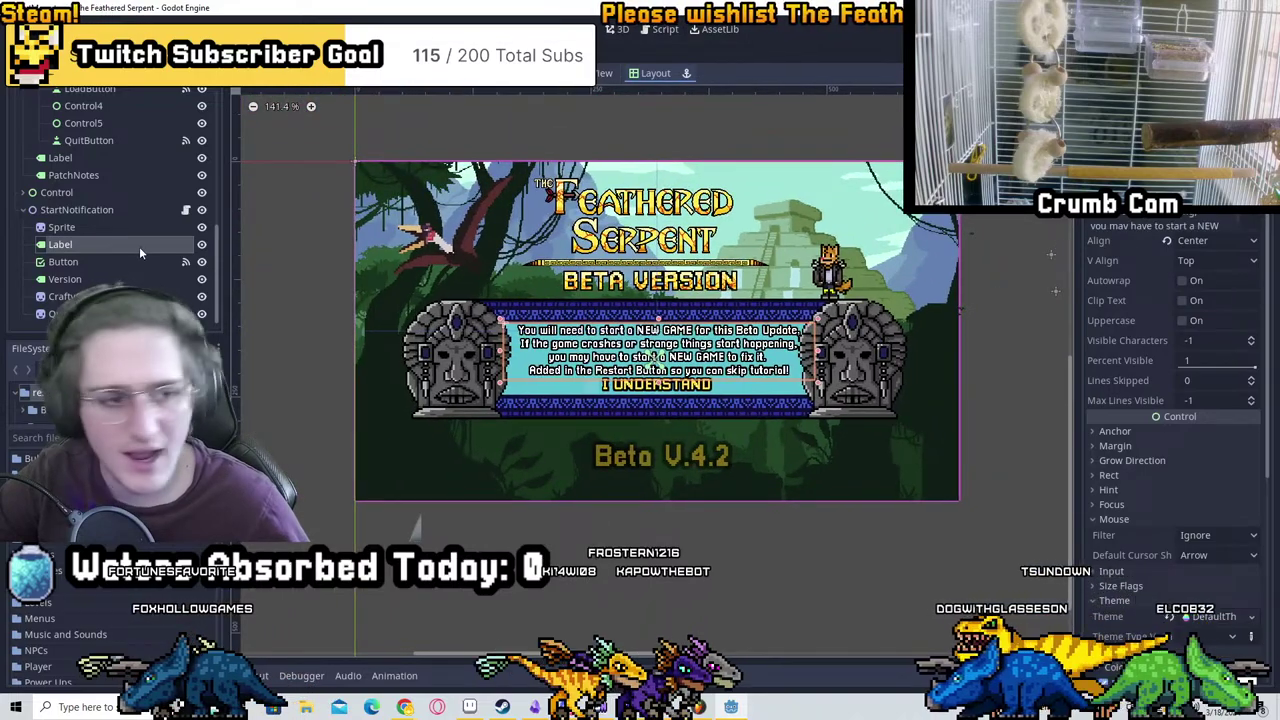
pyautogui.click(80, 279)
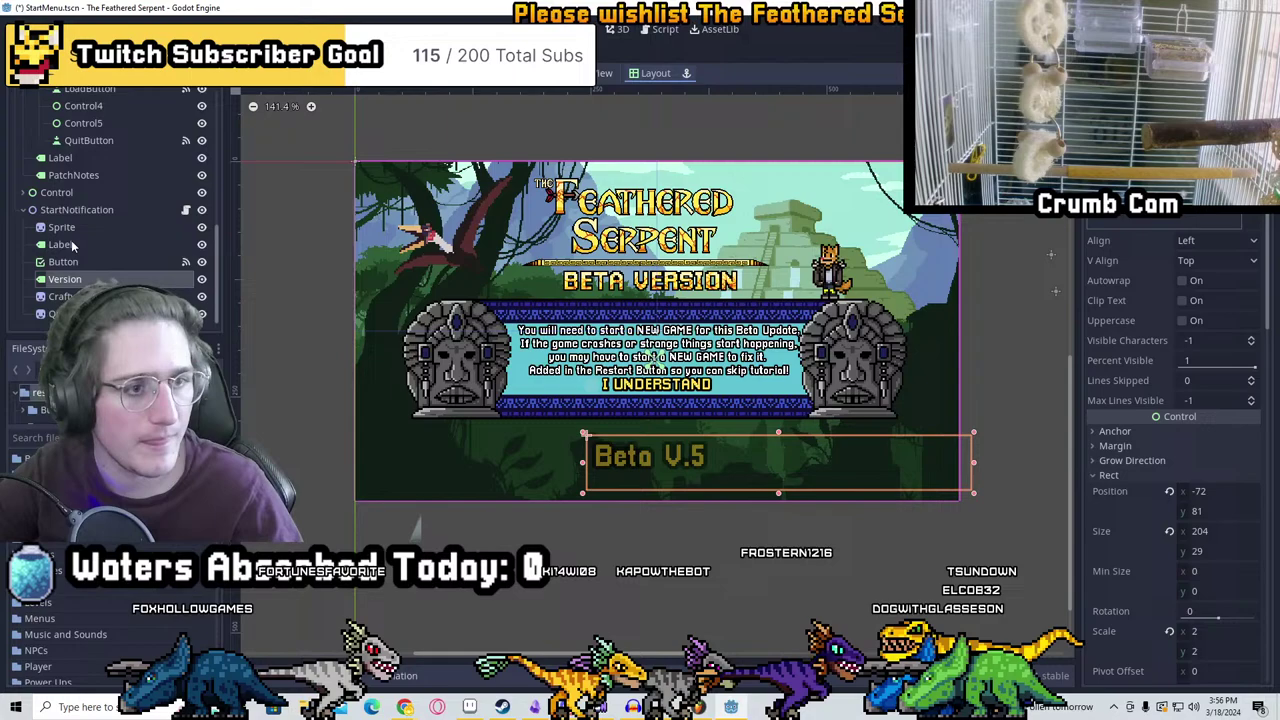
# Collapse the MenuButtons branch in the scene tree
pyautogui.scroll(3, 65, 250)
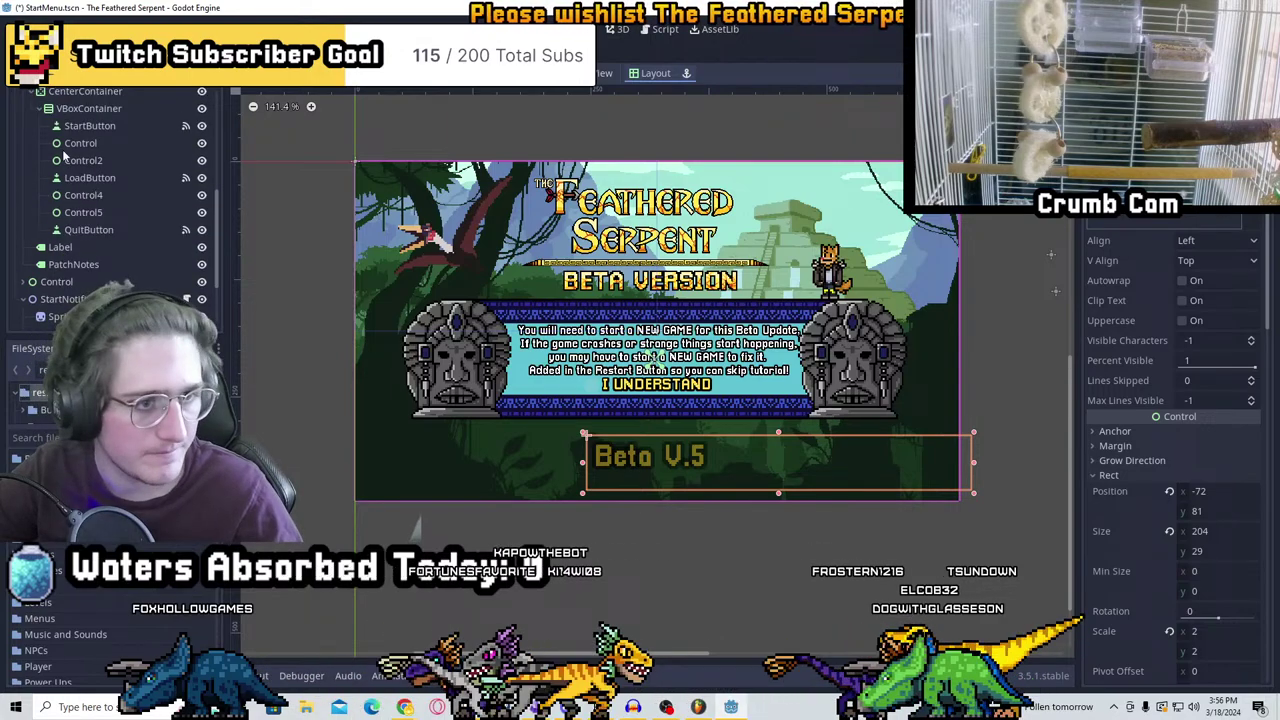
pyautogui.scroll(2, 70, 265)
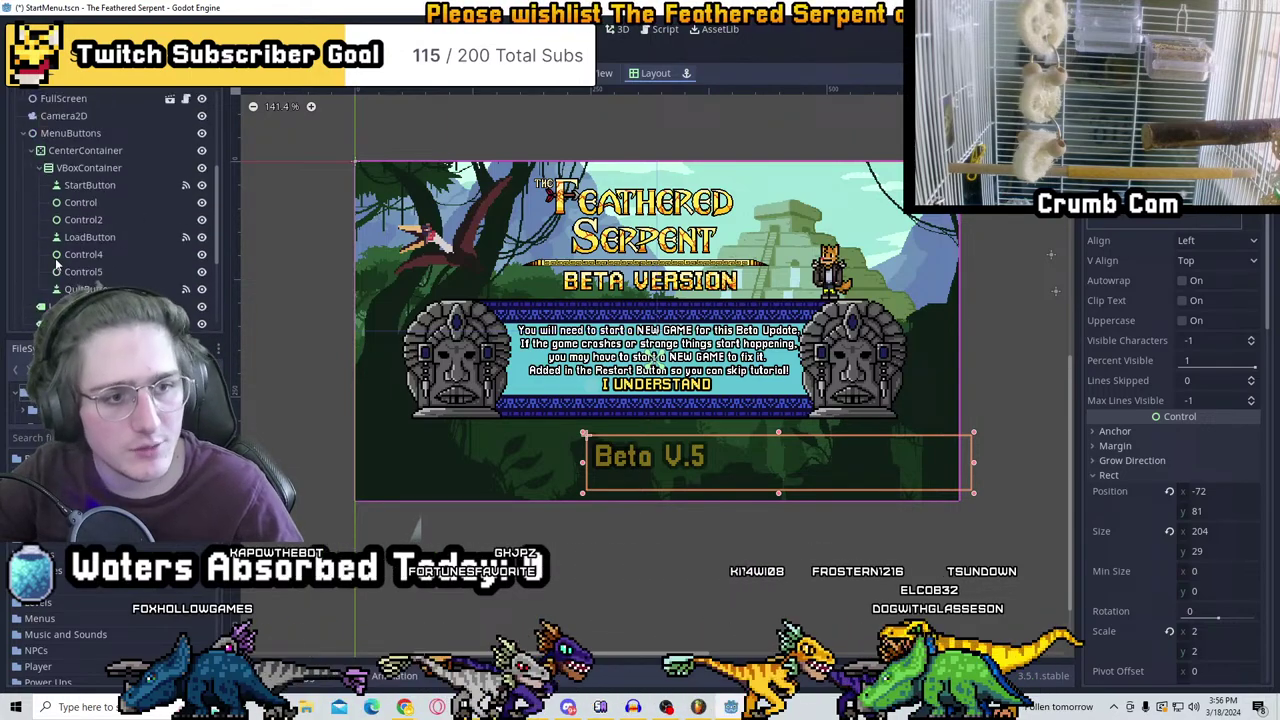
pyautogui.scroll(-3, 100, 200)
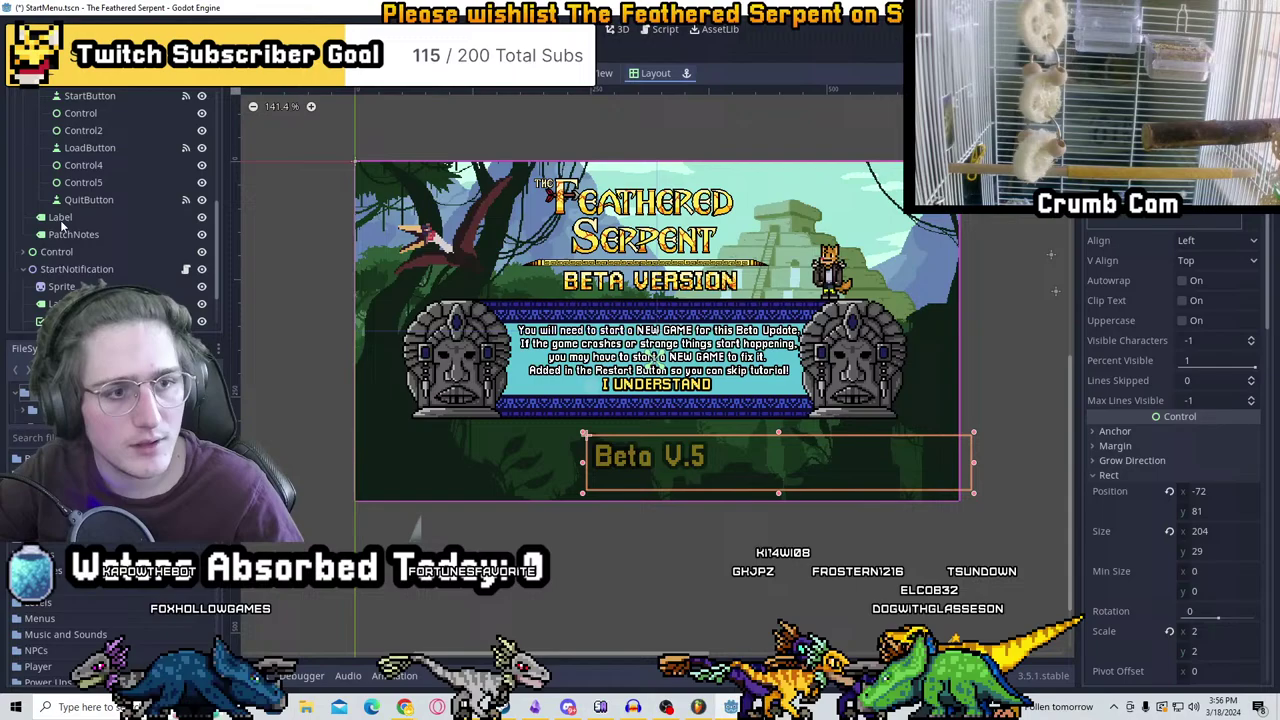
pyautogui.scroll(-2, 120, 205)
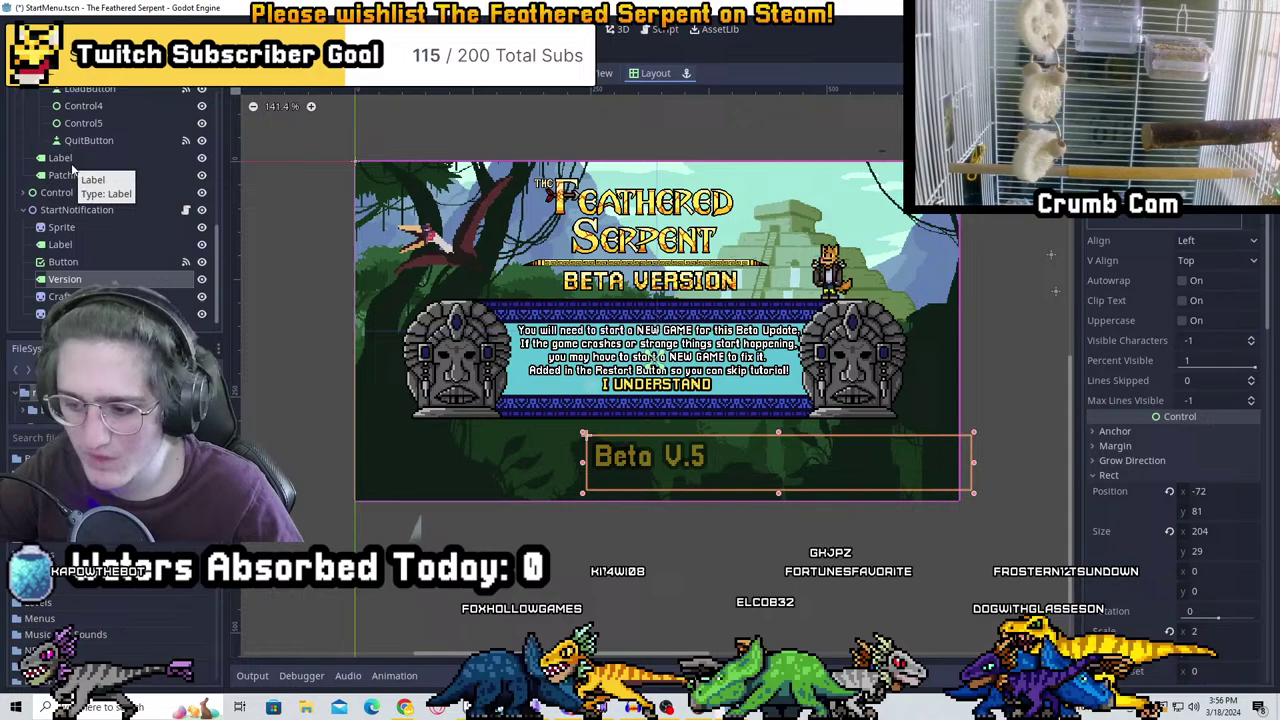
pyautogui.scroll(3, 100, 200)
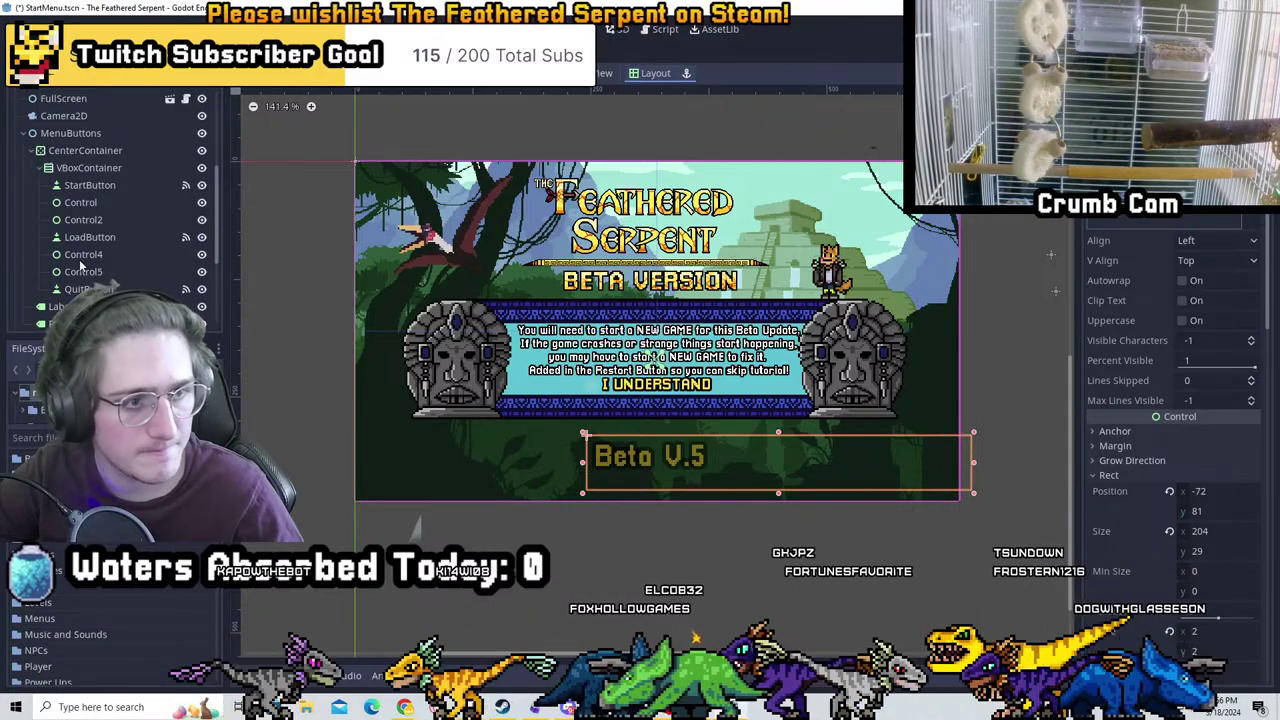
pyautogui.scroll(-3, 76, 262)
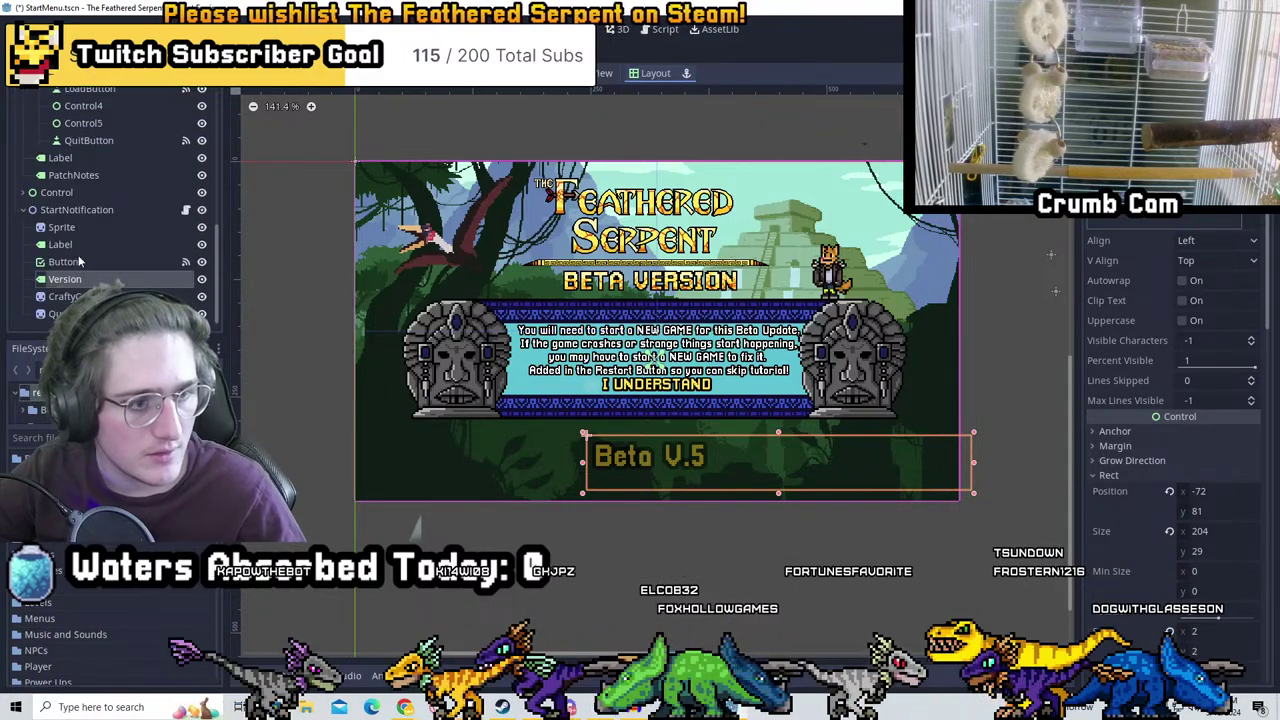
pyautogui.scroll(7, 95, 190)
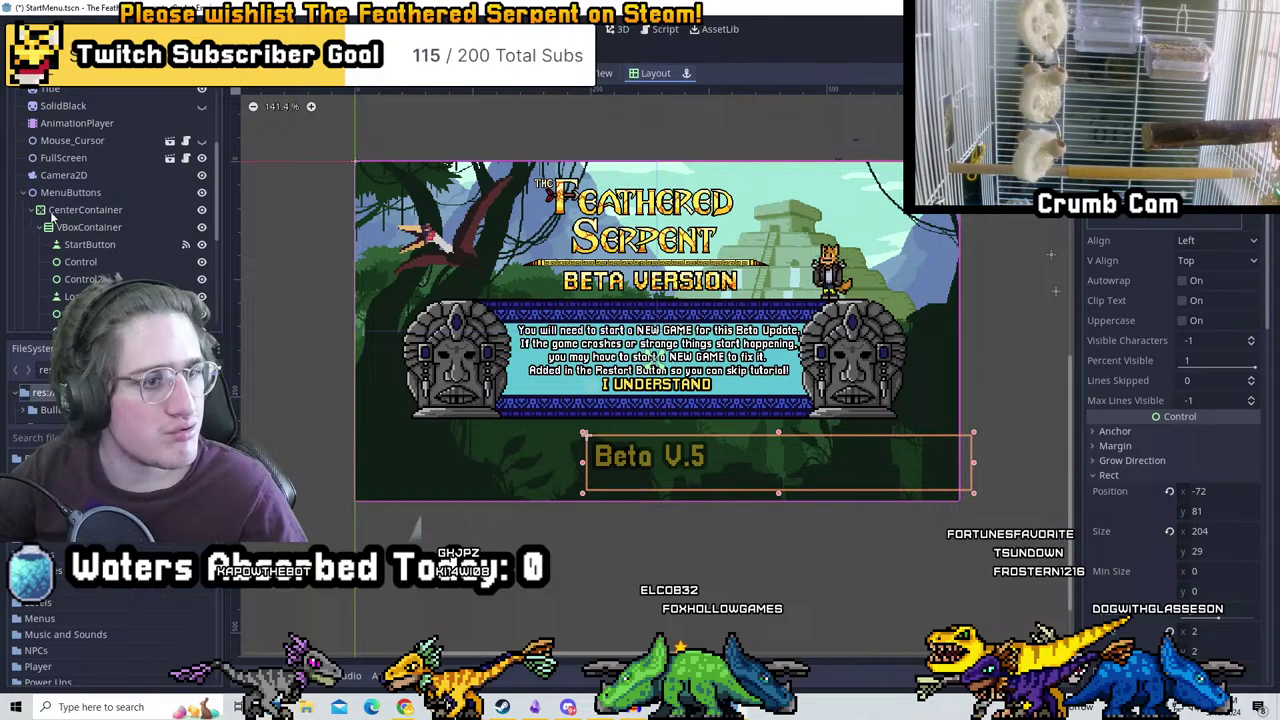
pyautogui.scroll(-2, 58, 220)
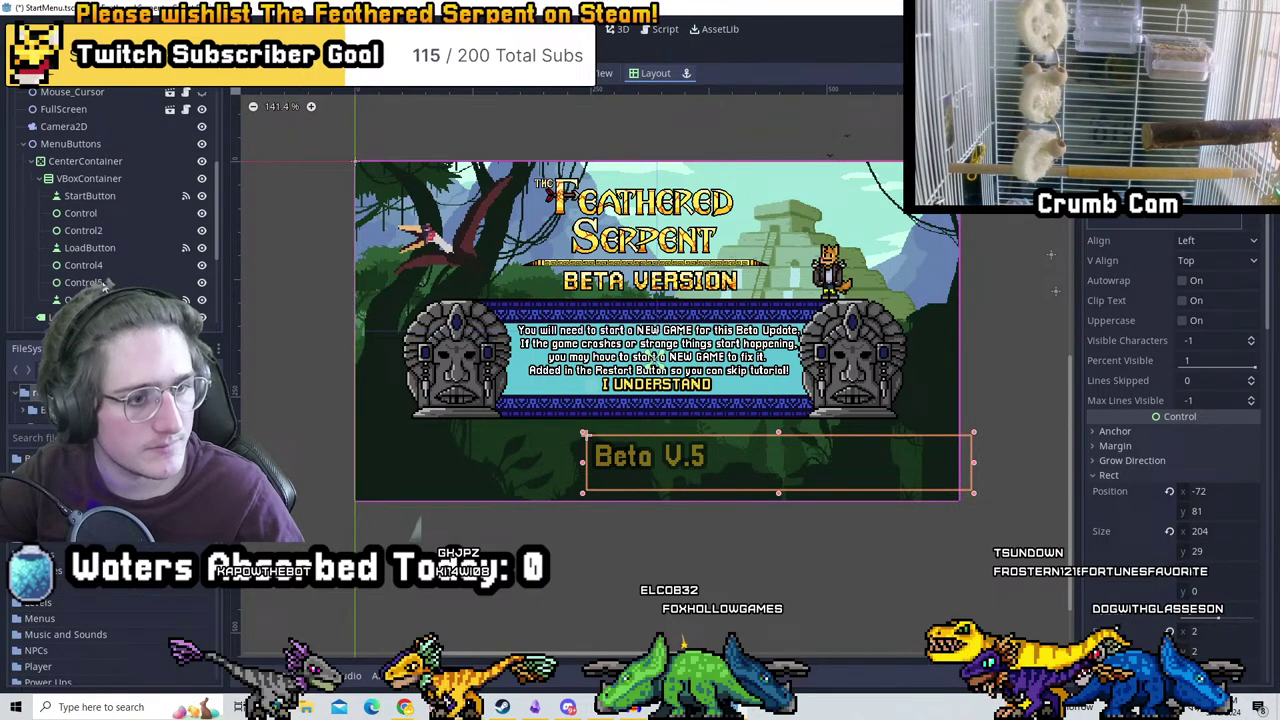
pyautogui.scroll(-3, 104, 238)
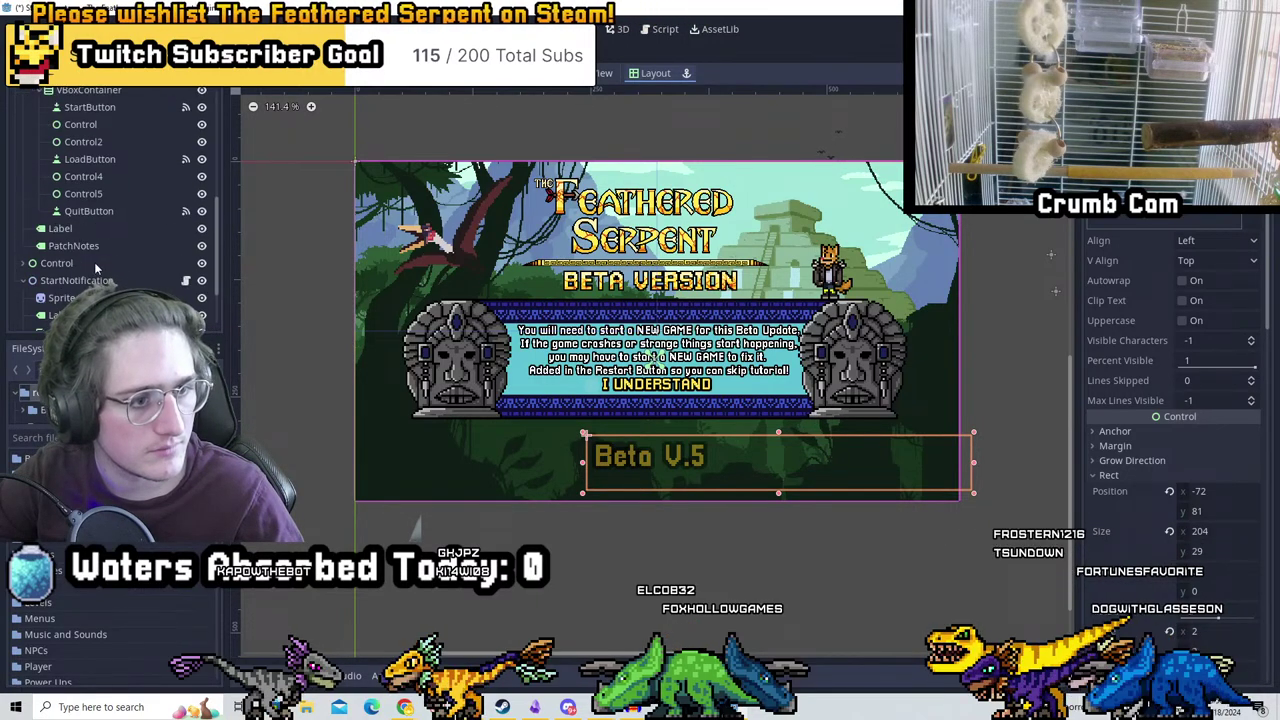
pyautogui.scroll(-1, 85, 268)
pyautogui.scroll(3, 96, 260)
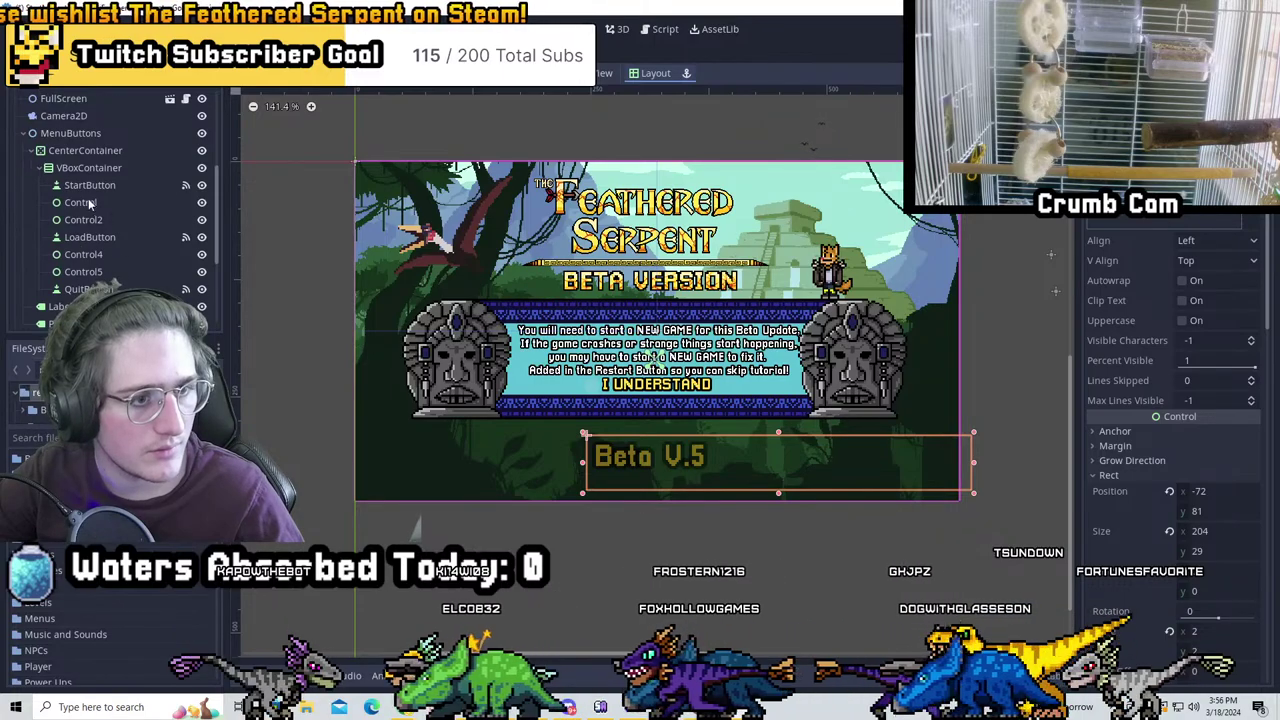
pyautogui.scroll(4, 89, 203)
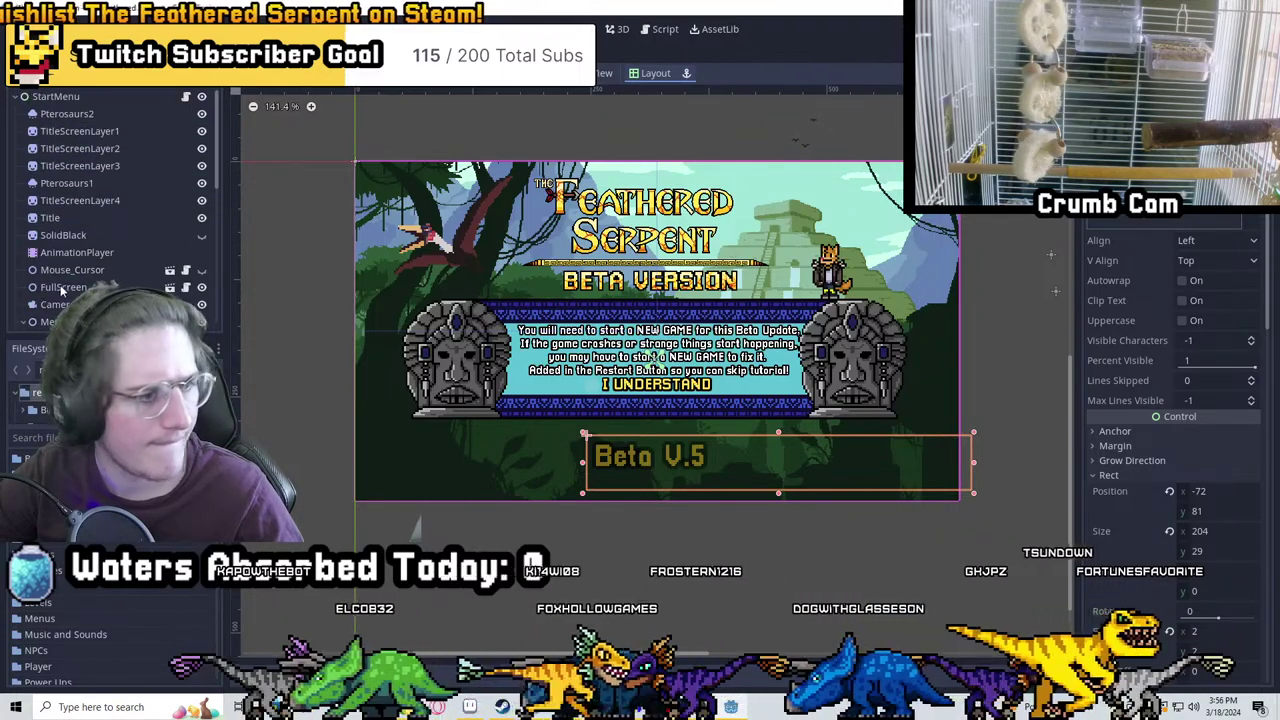
pyautogui.scroll(-2, 62, 290)
pyautogui.click(24, 203)
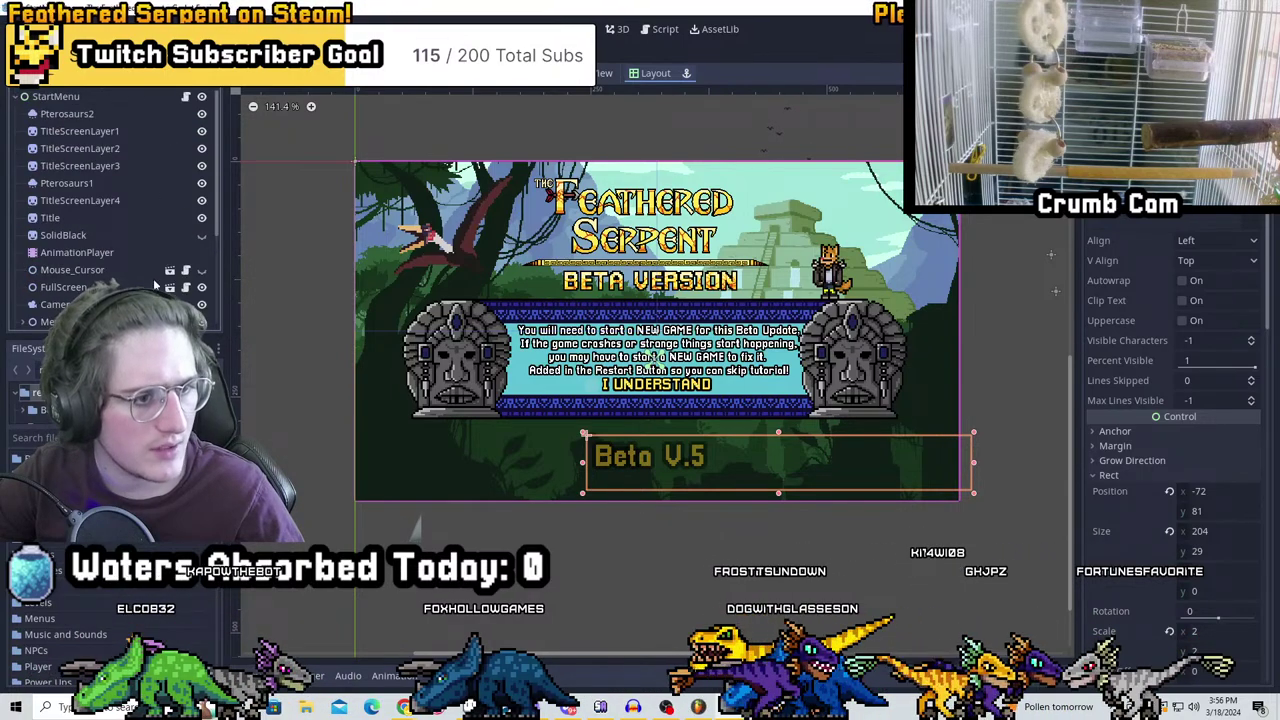
# Select the start menu's Label node
pyautogui.scroll(1, 68, 280)
pyautogui.scroll(-3, 24, 227)
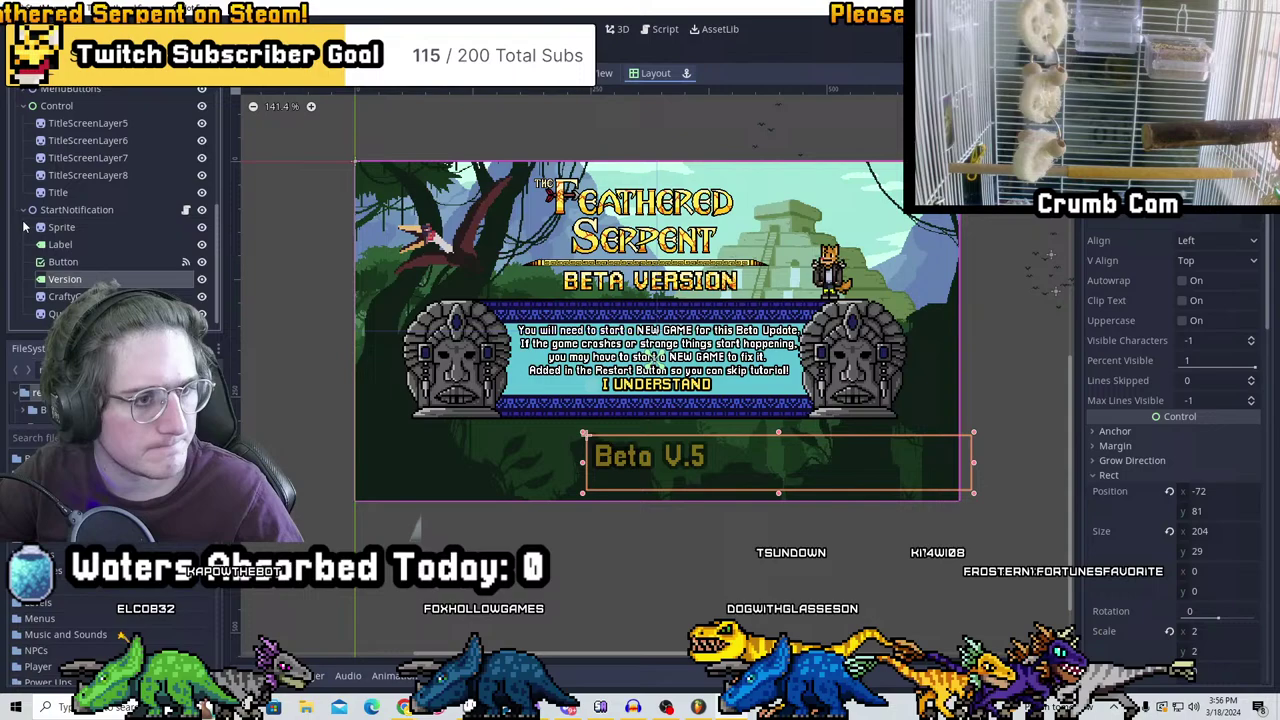
pyautogui.scroll(1, 16, 151)
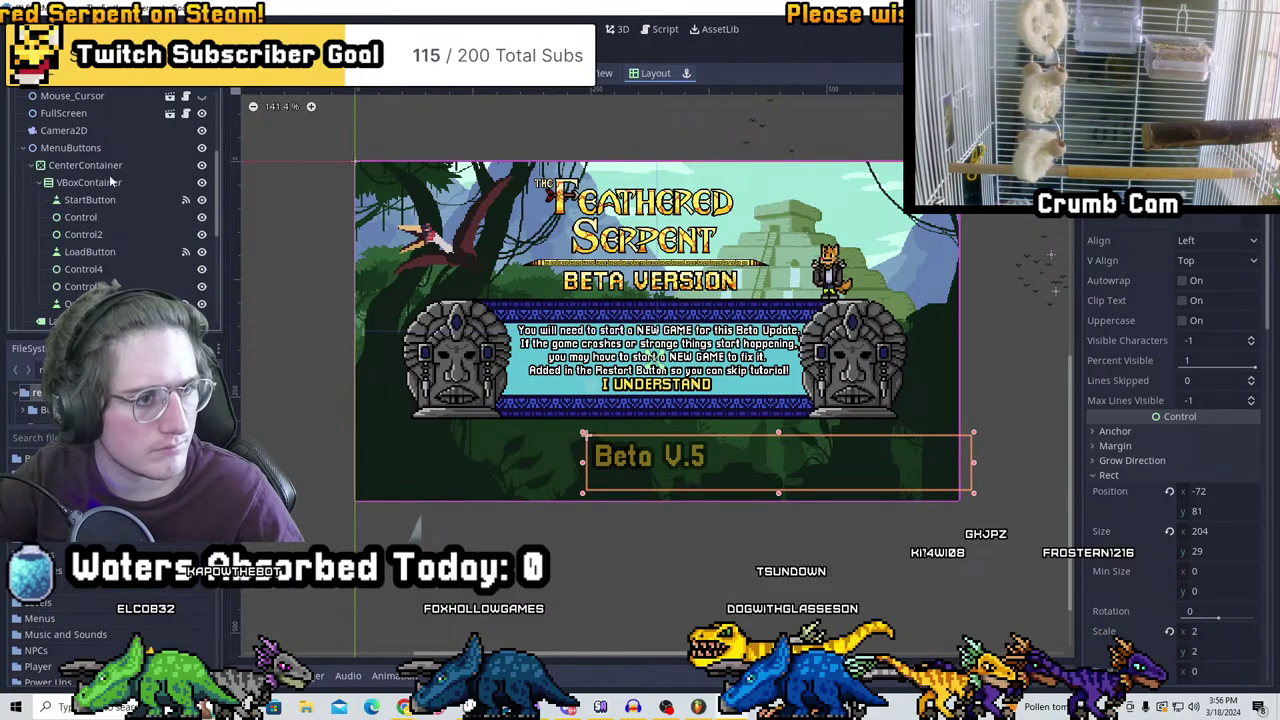
pyautogui.scroll(-2, 123, 204)
pyautogui.click(87, 226)
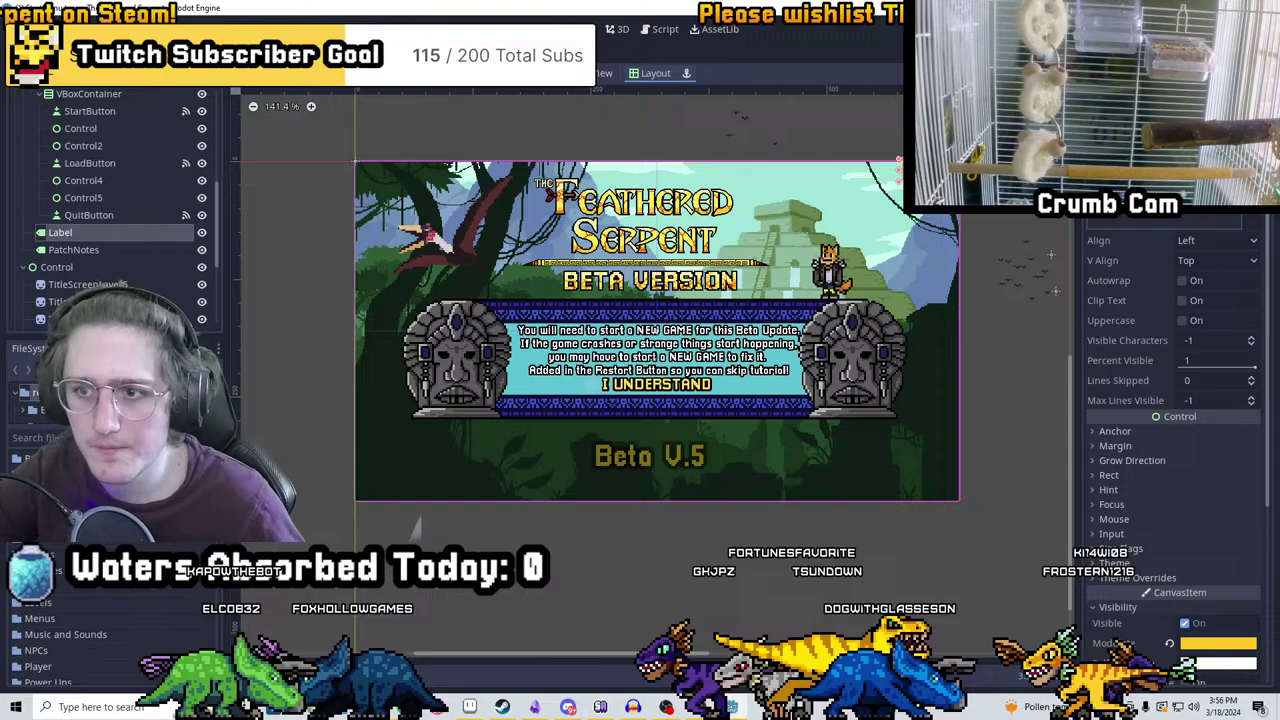
pyautogui.hotkey('ctrl', 's')
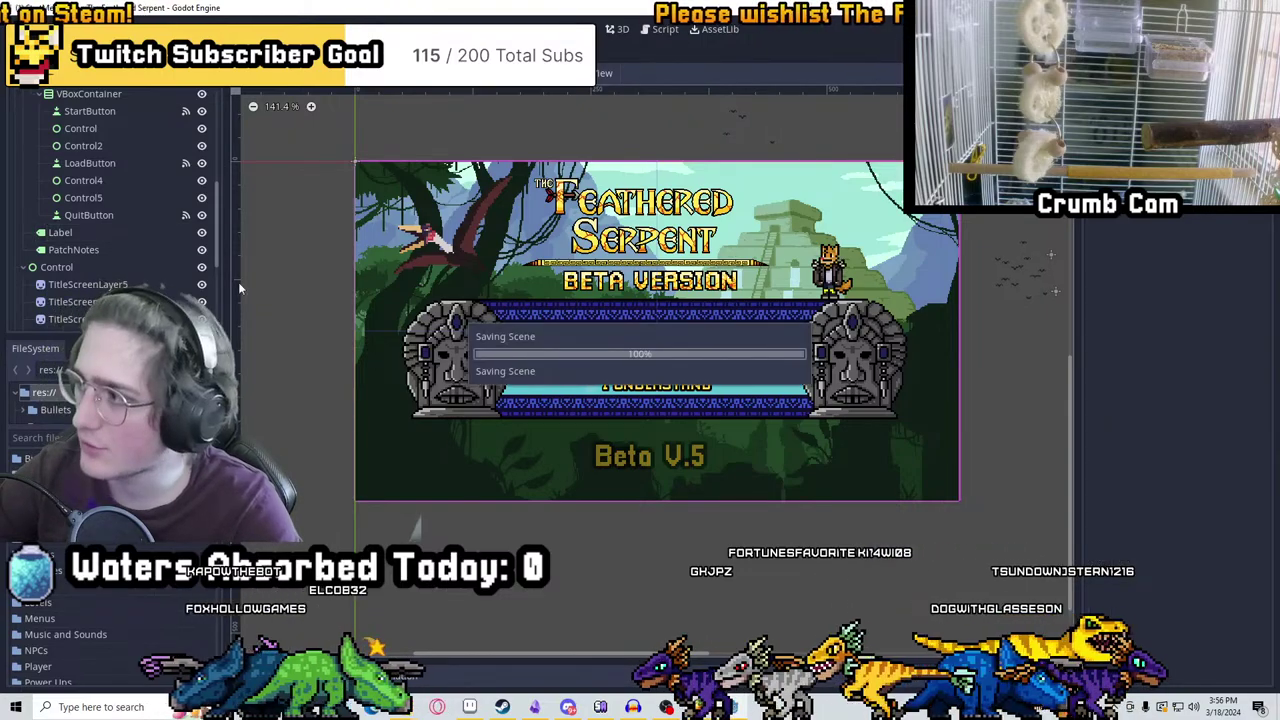
pyautogui.click(28, 437)
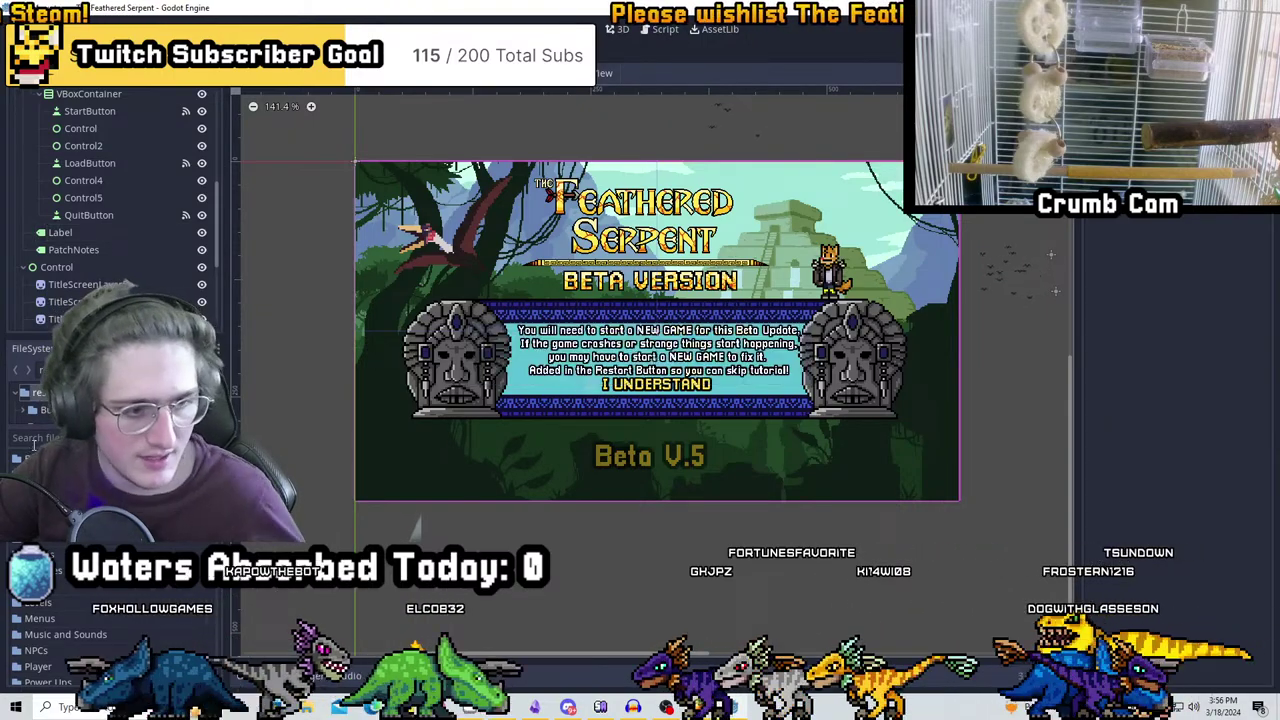
pyautogui.write('le')
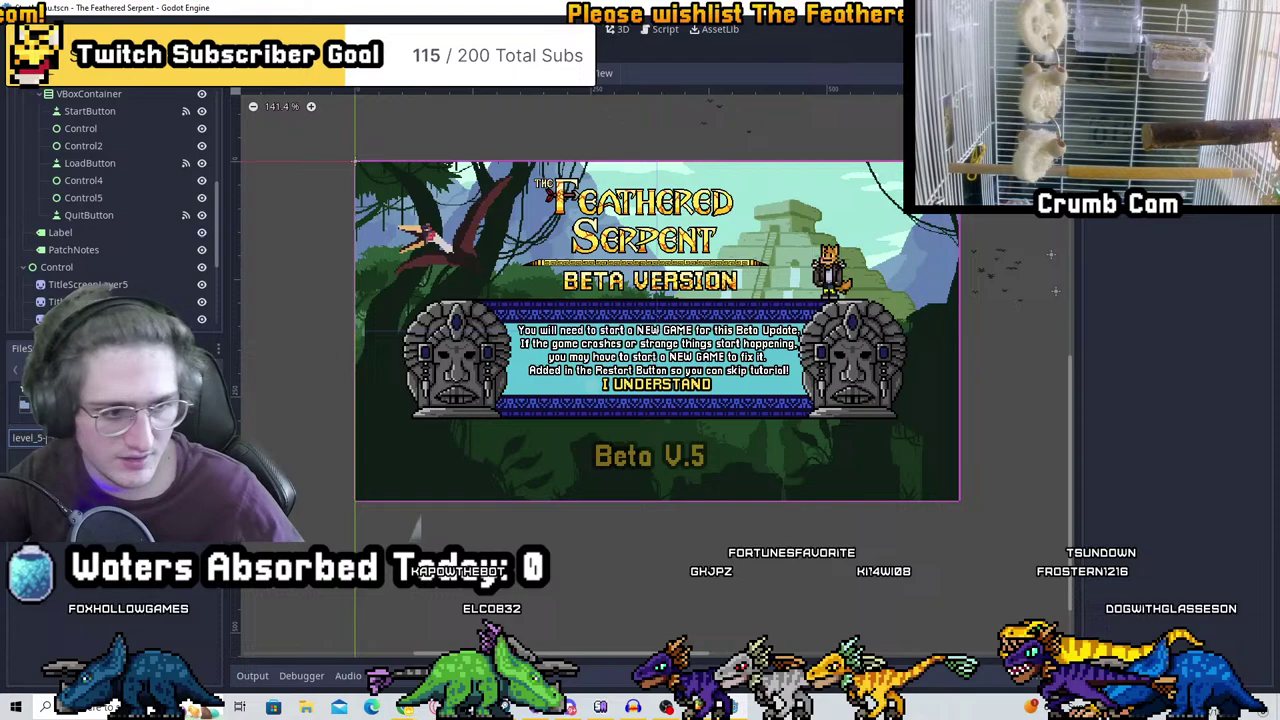
pyautogui.write('vel_5_')
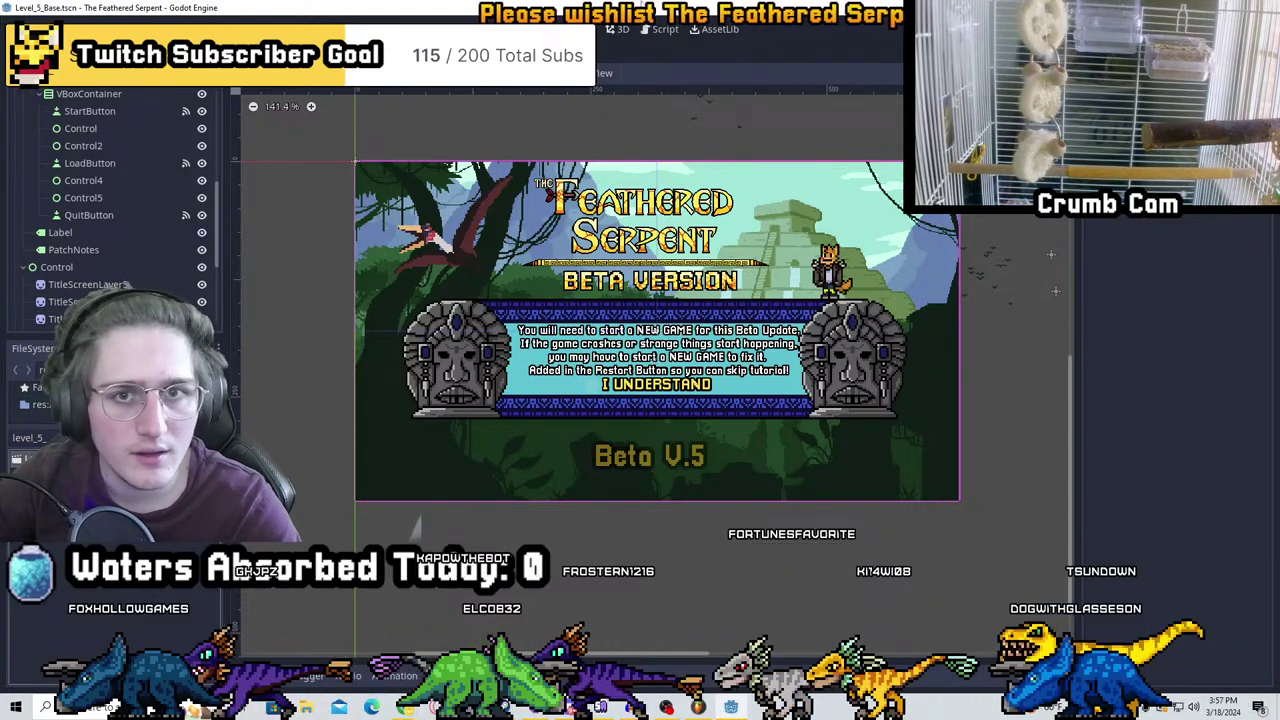
pyautogui.scroll(-7, 515, 250)
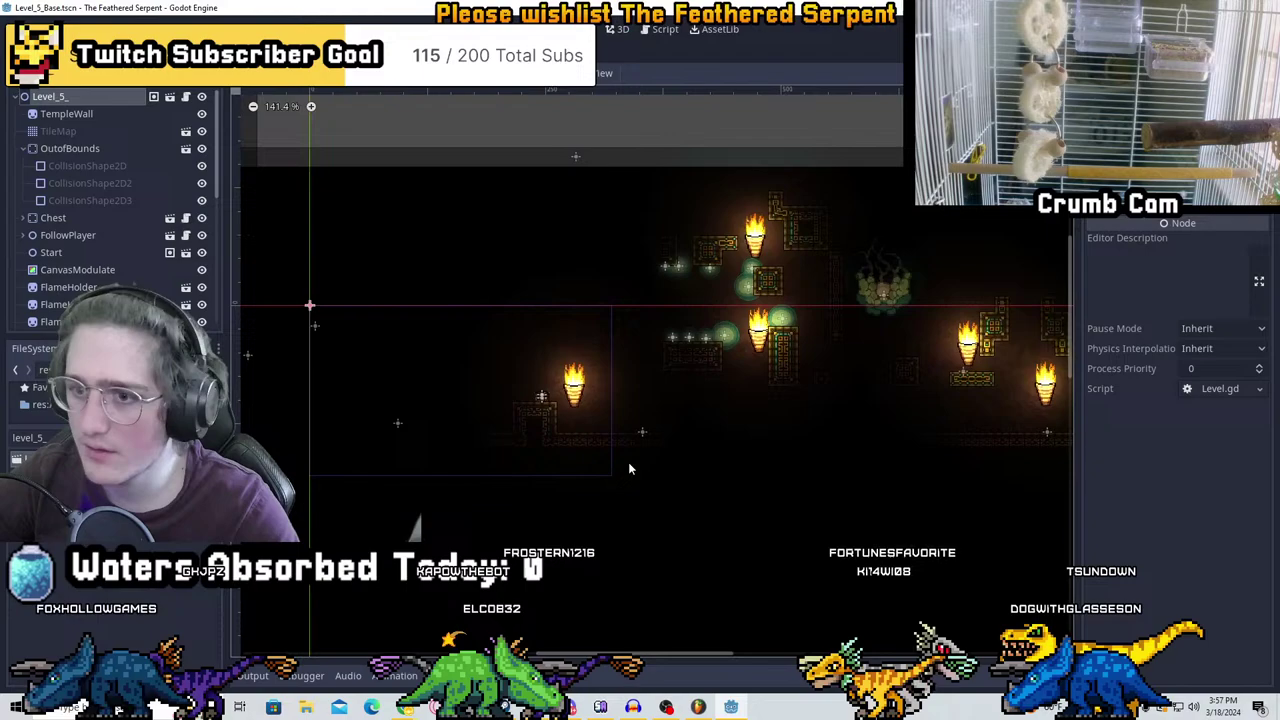
pyautogui.moveTo(753, 454); pyautogui.dragTo(704, 444, button='middle')
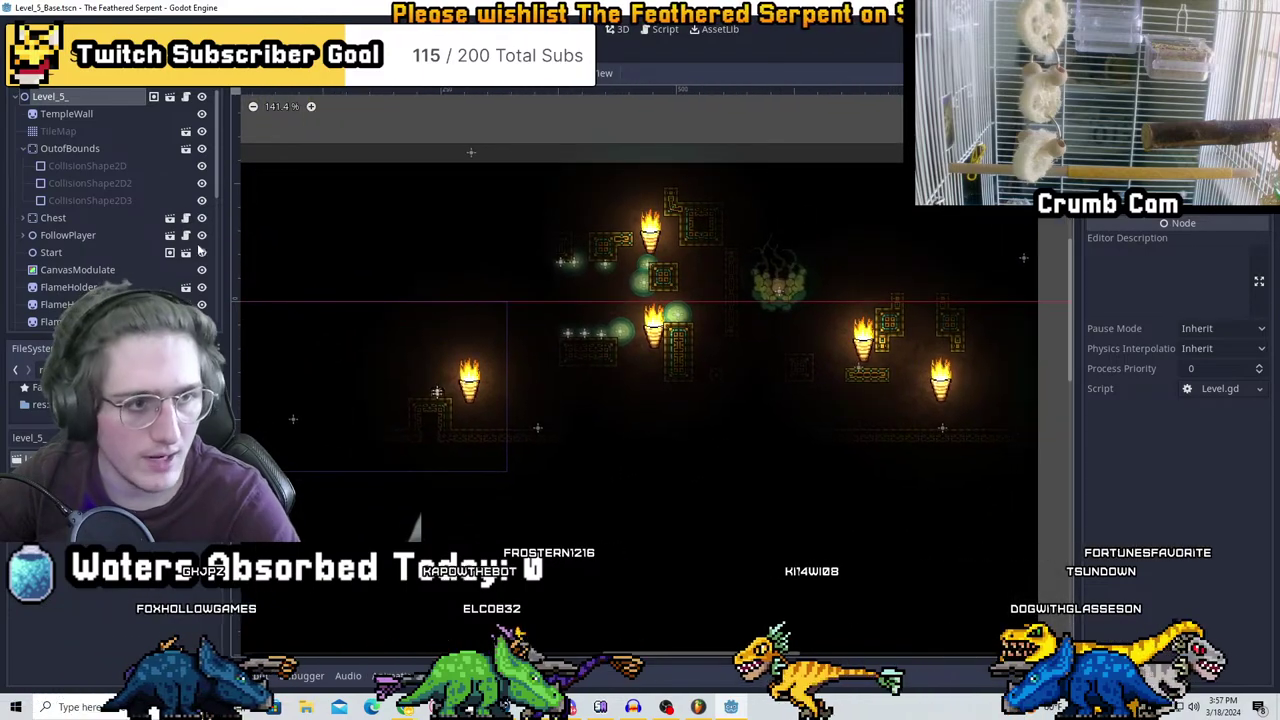
pyautogui.scroll(-5, 126, 213)
pyautogui.scroll(3, 147, 183)
pyautogui.click(201, 181)
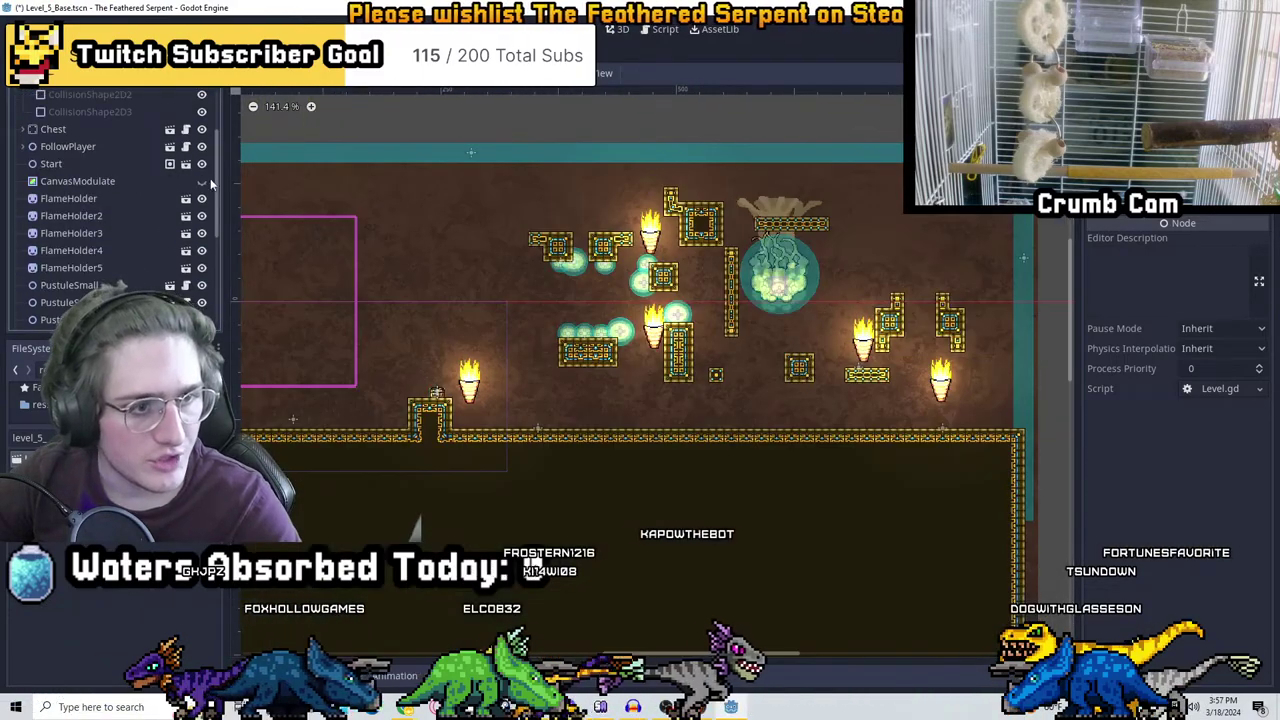
pyautogui.moveTo(587, 321); pyautogui.dragTo(667, 275, button='middle')
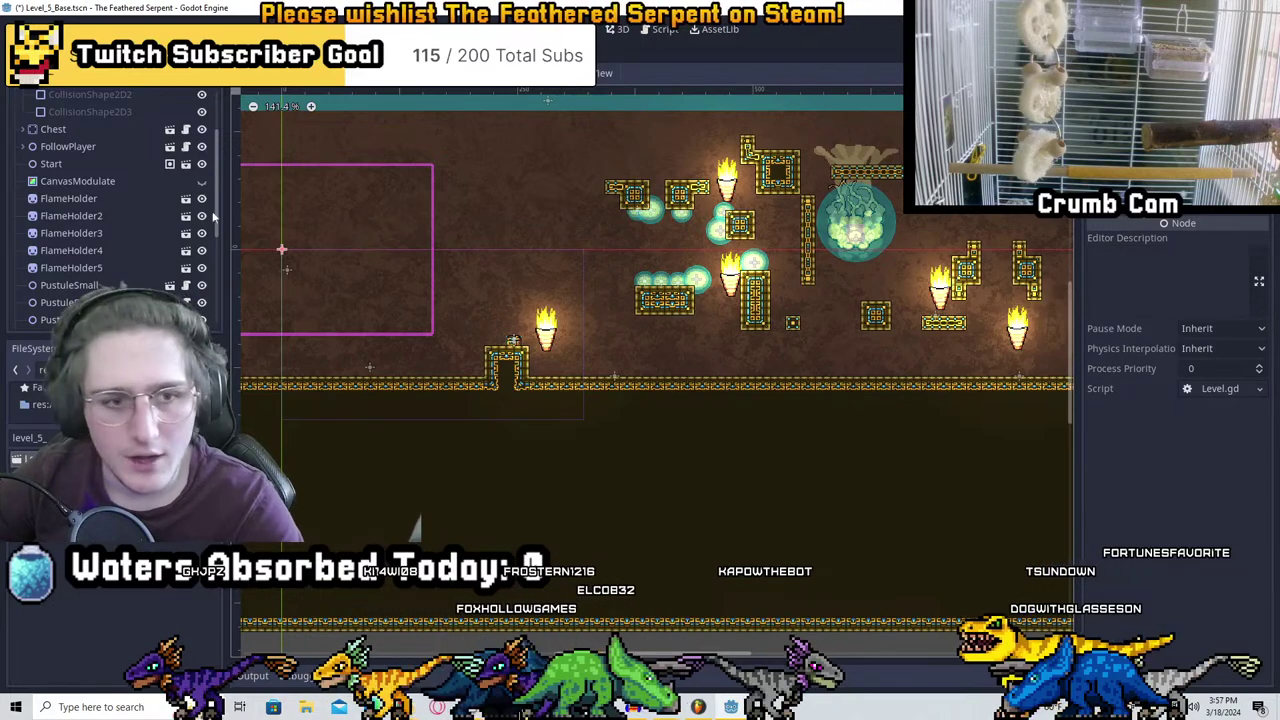
pyautogui.click(201, 182)
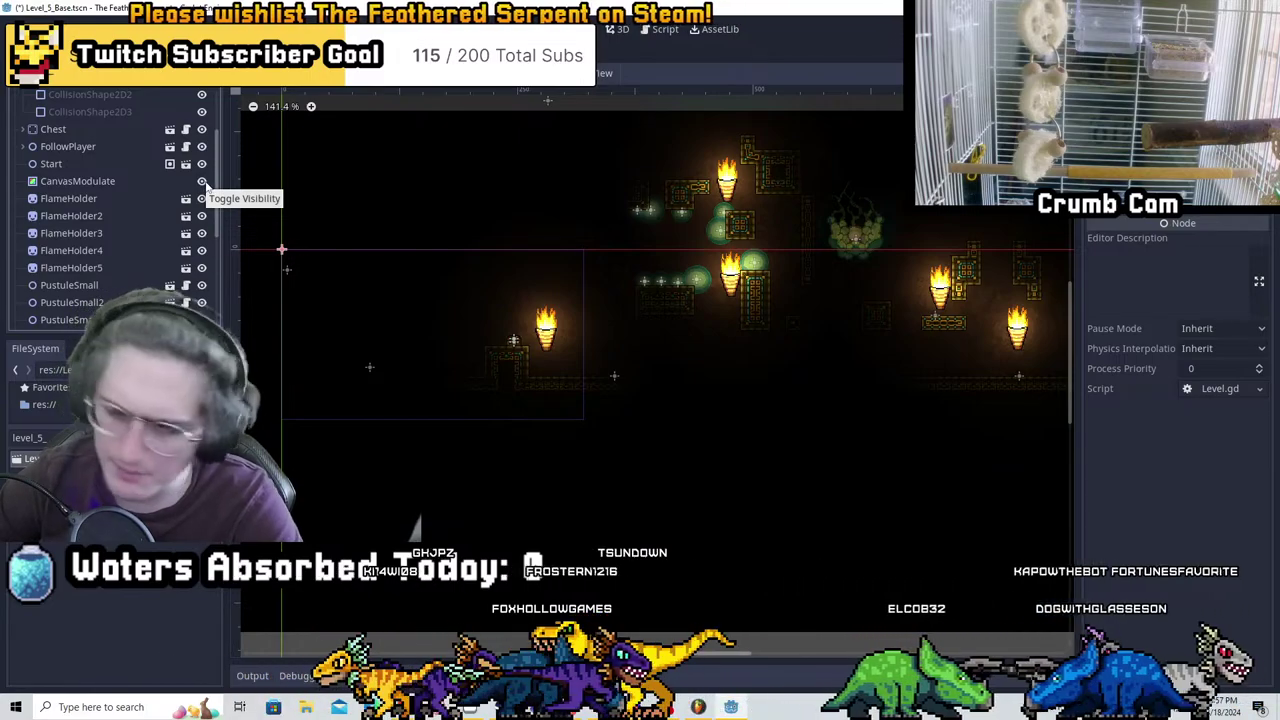
pyautogui.click(202, 182)
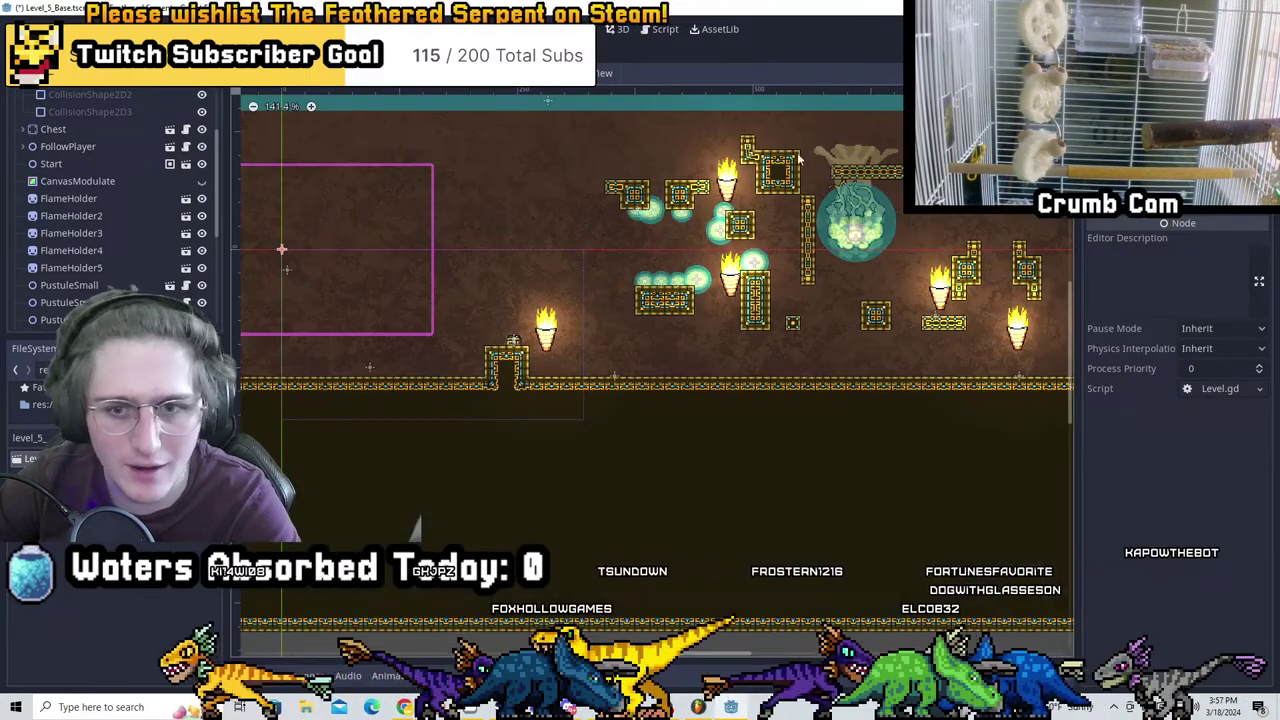
pyautogui.scroll(-1, 484, 138)
pyautogui.scroll(1, 300, 155)
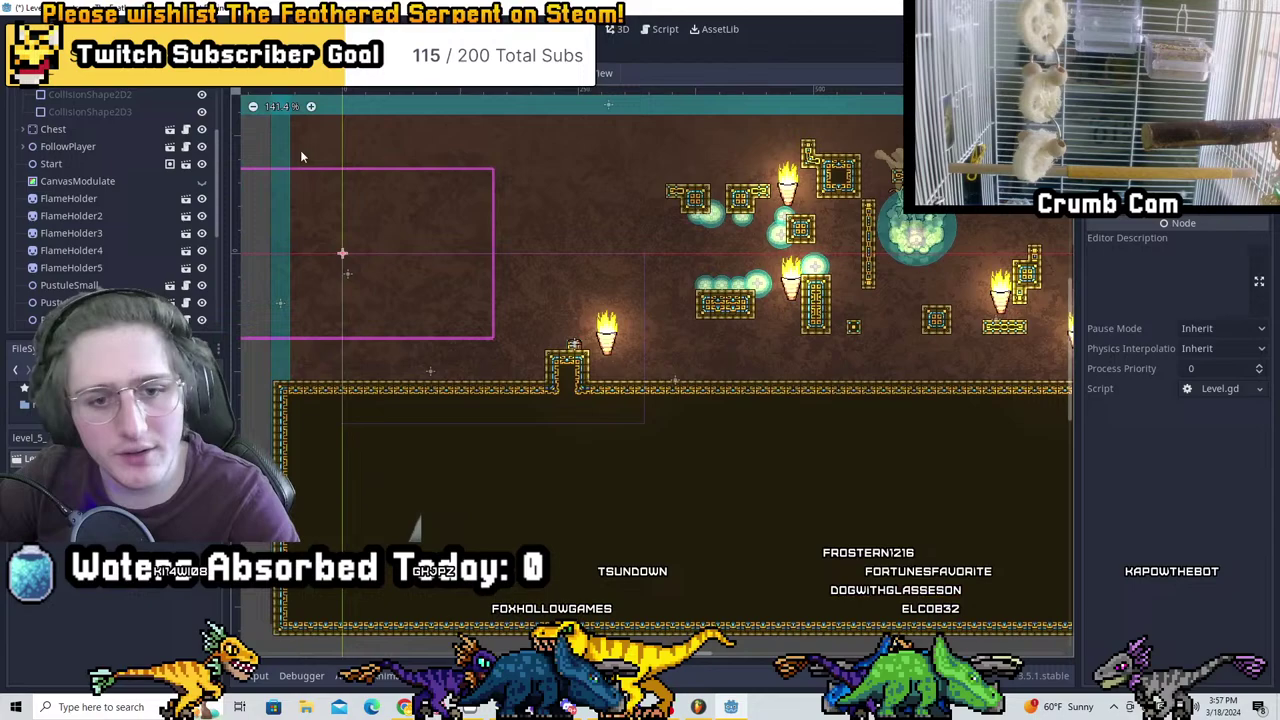
pyautogui.scroll(3, 86, 124)
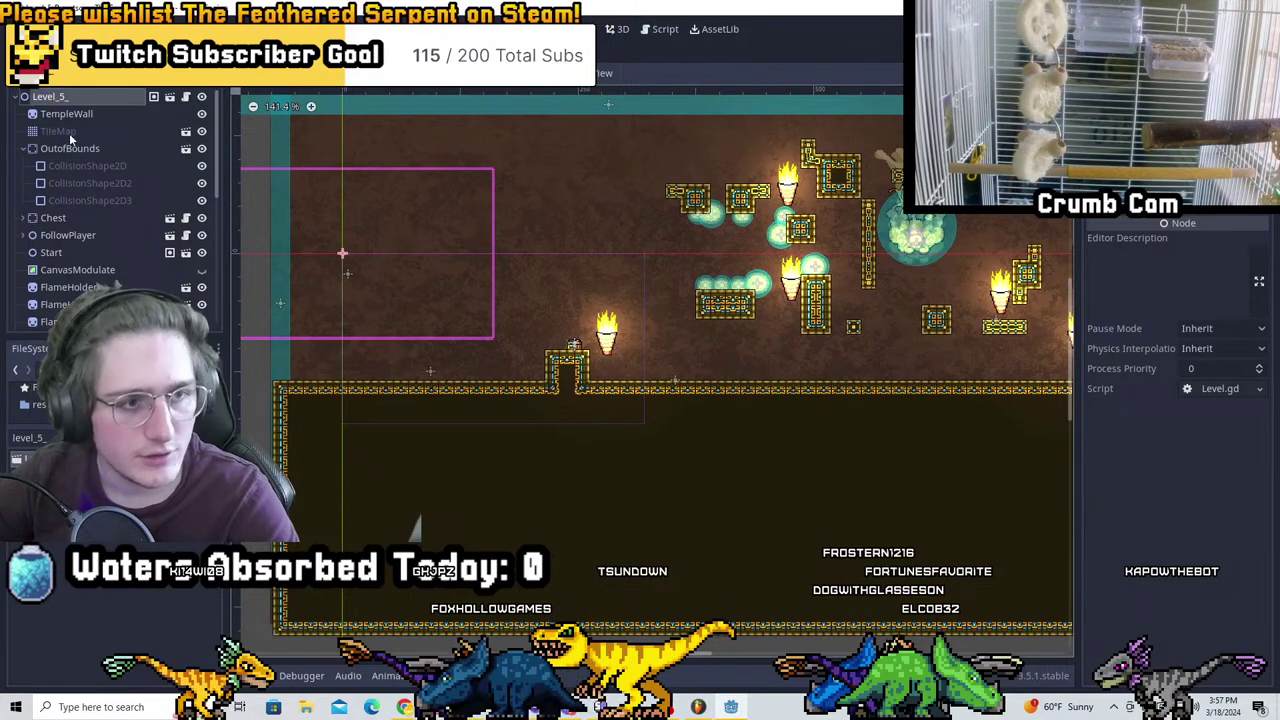
pyautogui.click(64, 131)
pyautogui.scroll(3, 418, 340)
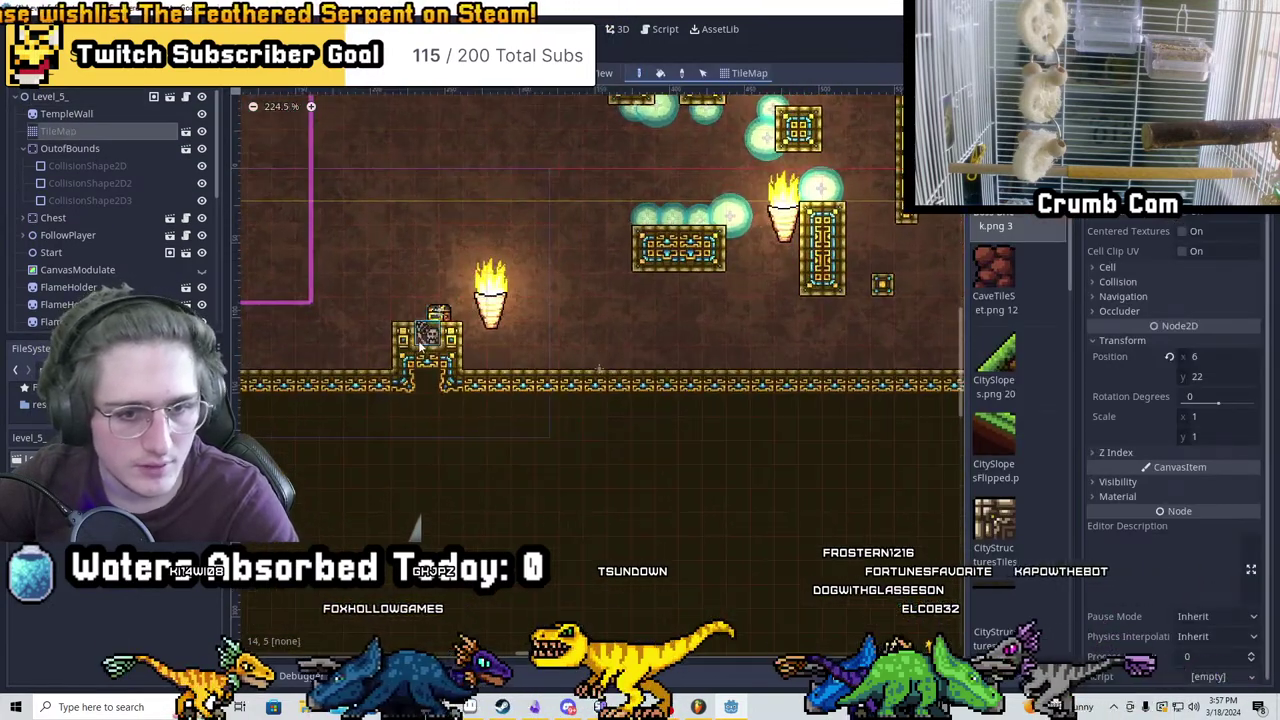
pyautogui.moveTo(601, 239); pyautogui.dragTo(841, 280, button='right')
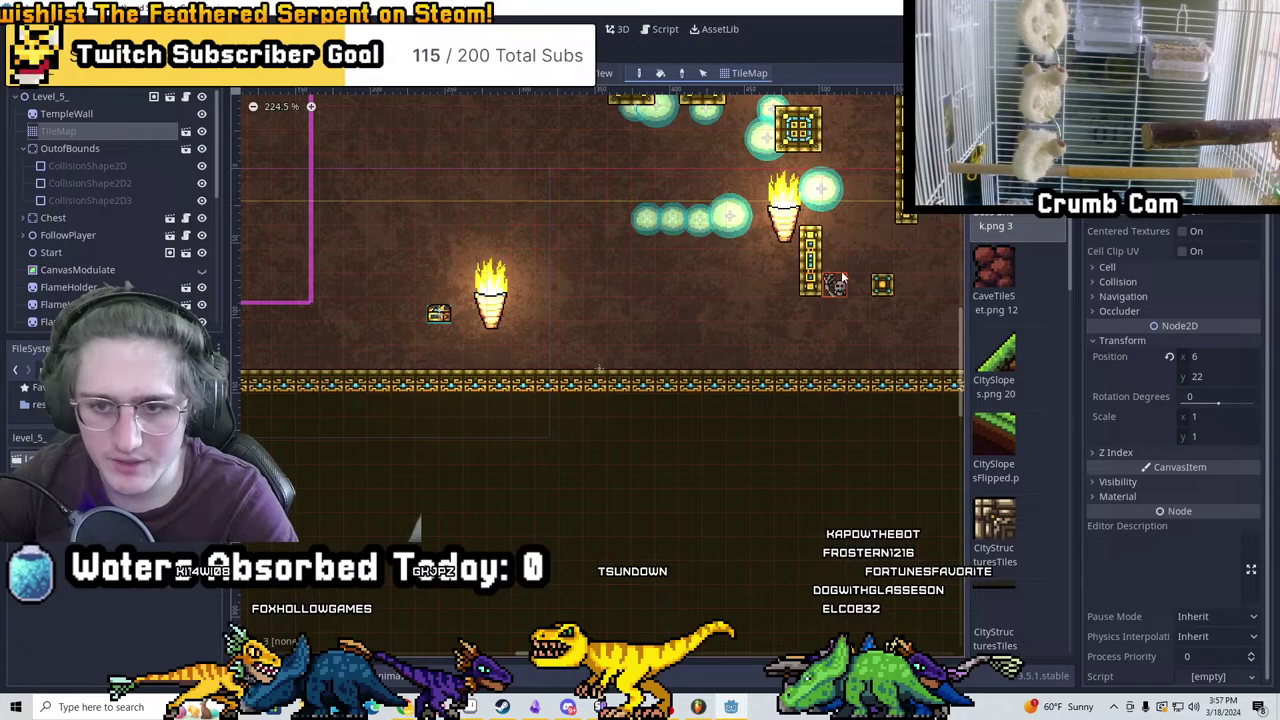
pyautogui.moveTo(790, 237); pyautogui.dragTo(705, 270, button='middle')
pyautogui.moveTo(610, 235); pyautogui.dragTo(587, 185, button='right')
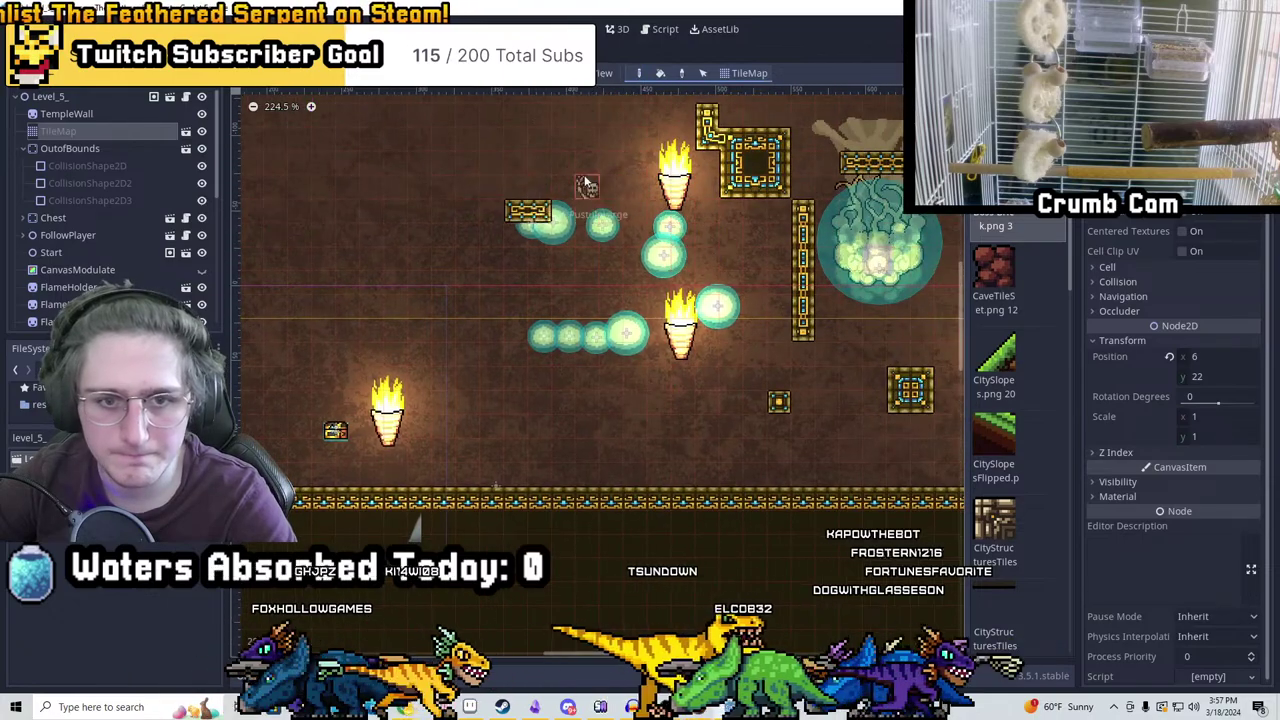
pyautogui.moveTo(686, 204); pyautogui.dragTo(620, 190, button='middle')
pyautogui.moveTo(620, 190)
pyautogui.mouseDown(button='right')
pyautogui.moveTo(650, 175)
pyautogui.moveTo(783, 183)
pyautogui.mouseUp(button='right')
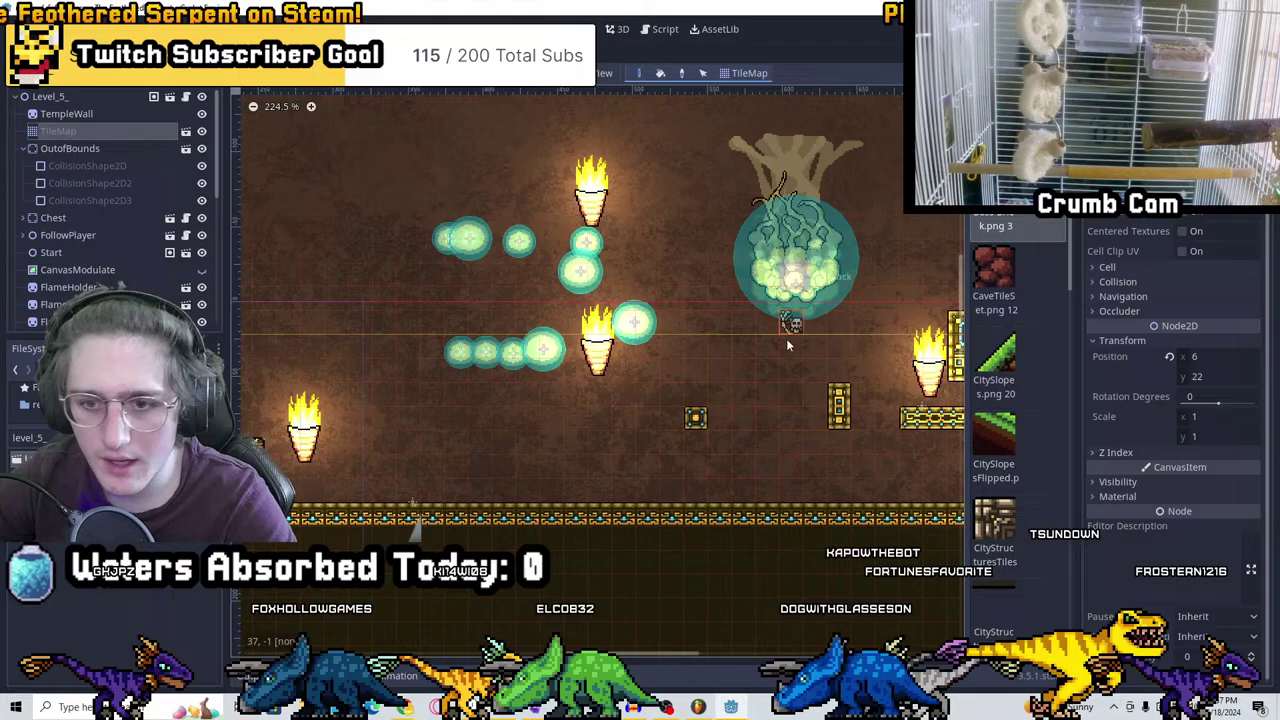
pyautogui.moveTo(805, 398); pyautogui.dragTo(435, 423, button='middle')
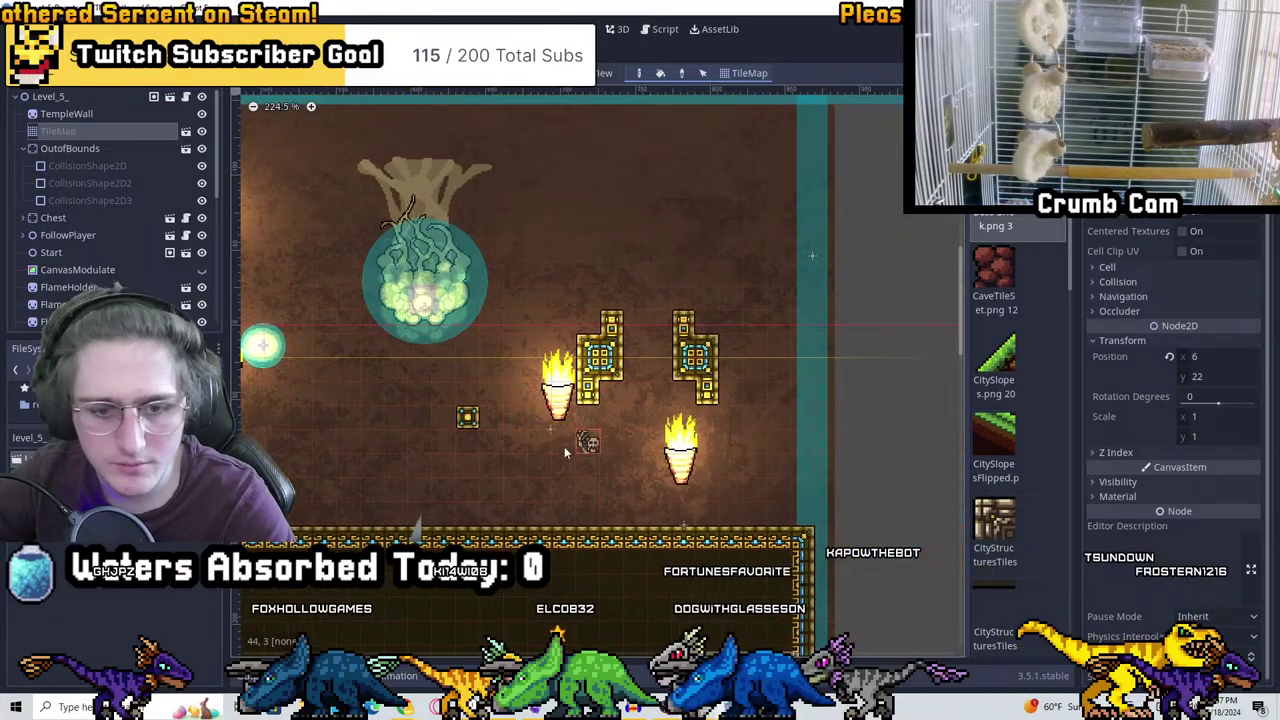
pyautogui.scroll(-9, 716, 395)
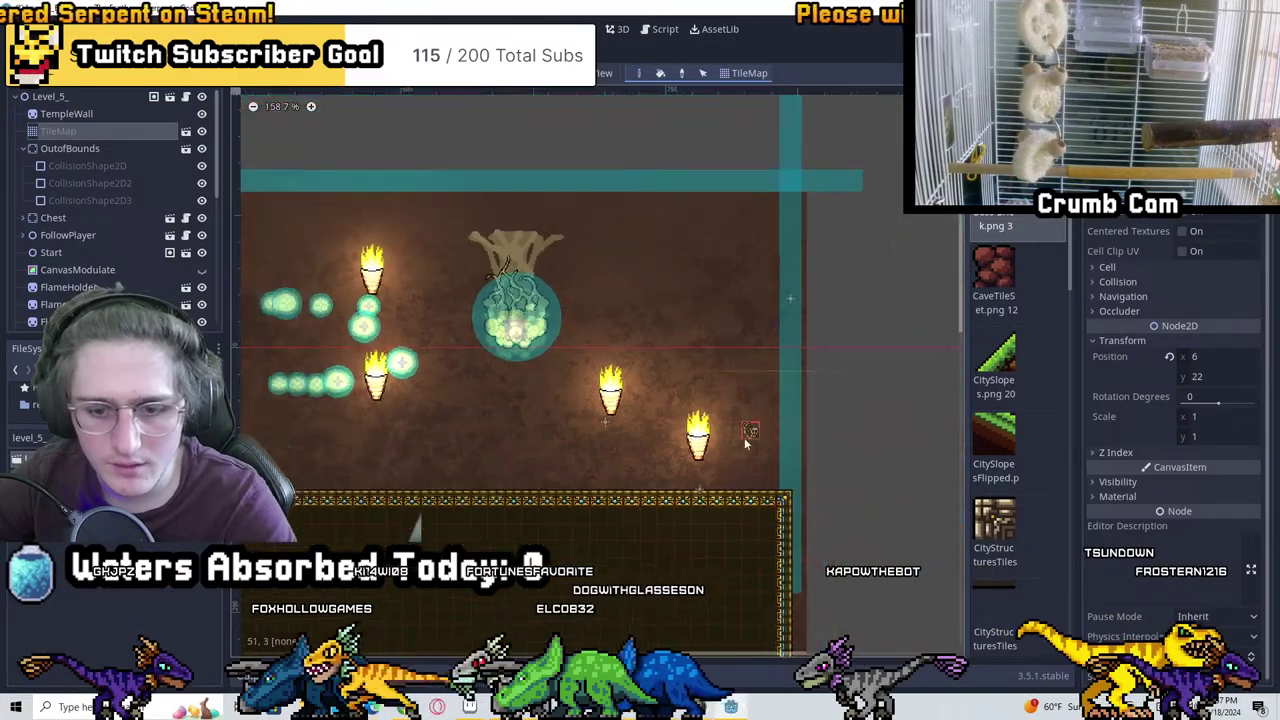
pyautogui.moveTo(200, 405); pyautogui.dragTo(605, 403, button='middle')
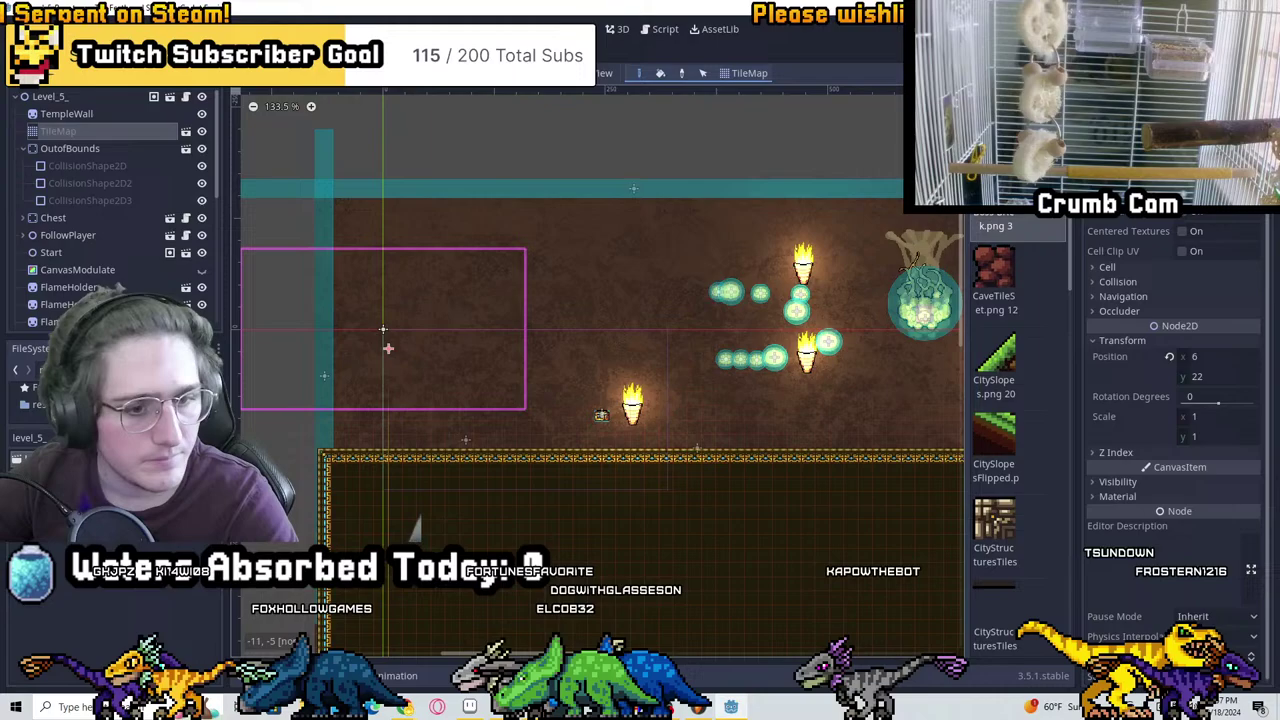
pyautogui.scroll(-5, 582, 290)
pyautogui.moveTo(762, 296); pyautogui.dragTo(562, 296, button='middle')
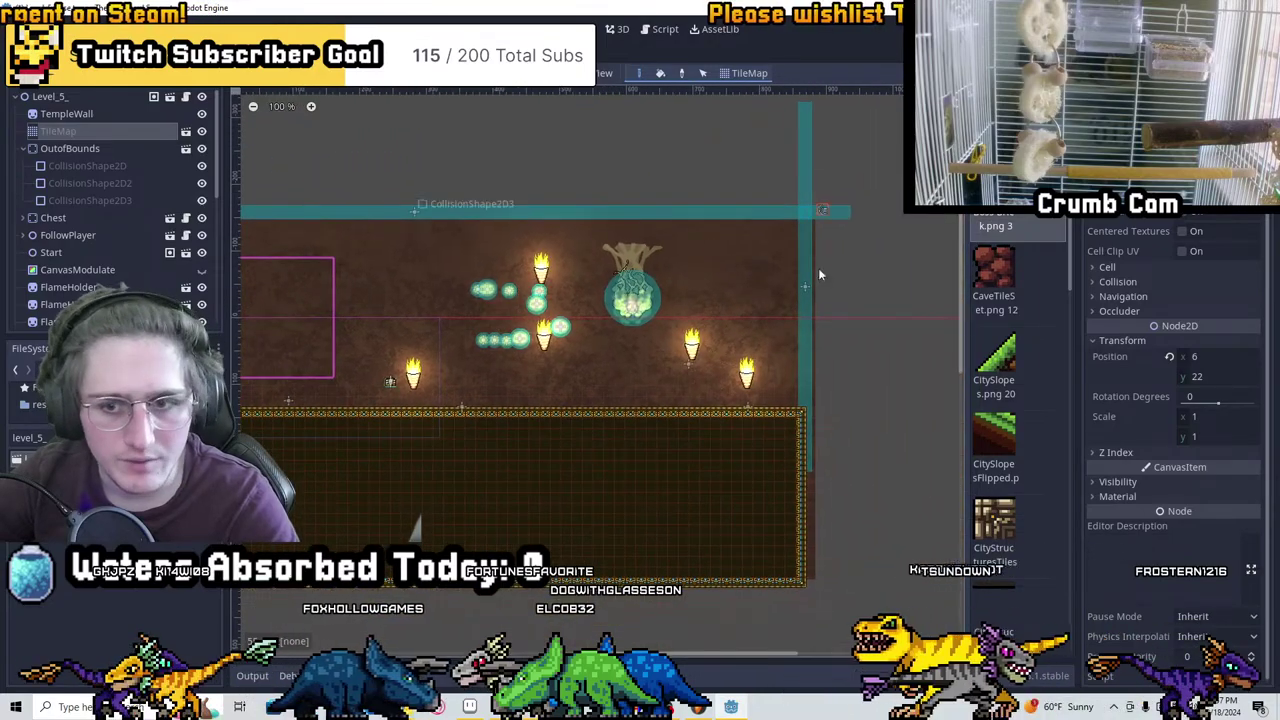
pyautogui.scroll(-1, 818, 274)
pyautogui.moveTo(691, 363); pyautogui.dragTo(762, 354, button='middle')
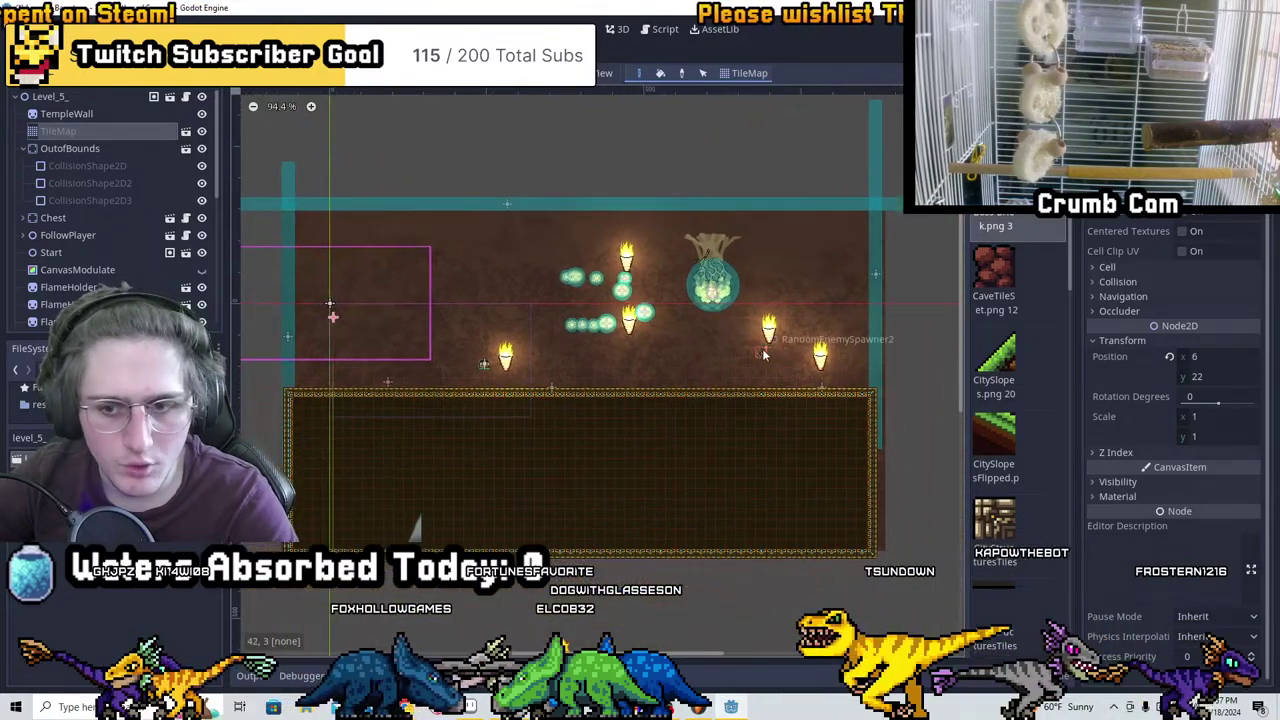
# Instance Door_Template.tscn as a child of the Level_5 root node
pyautogui.click(62, 96)
pyautogui.hotkey('ctrl', 'shift', 'a')
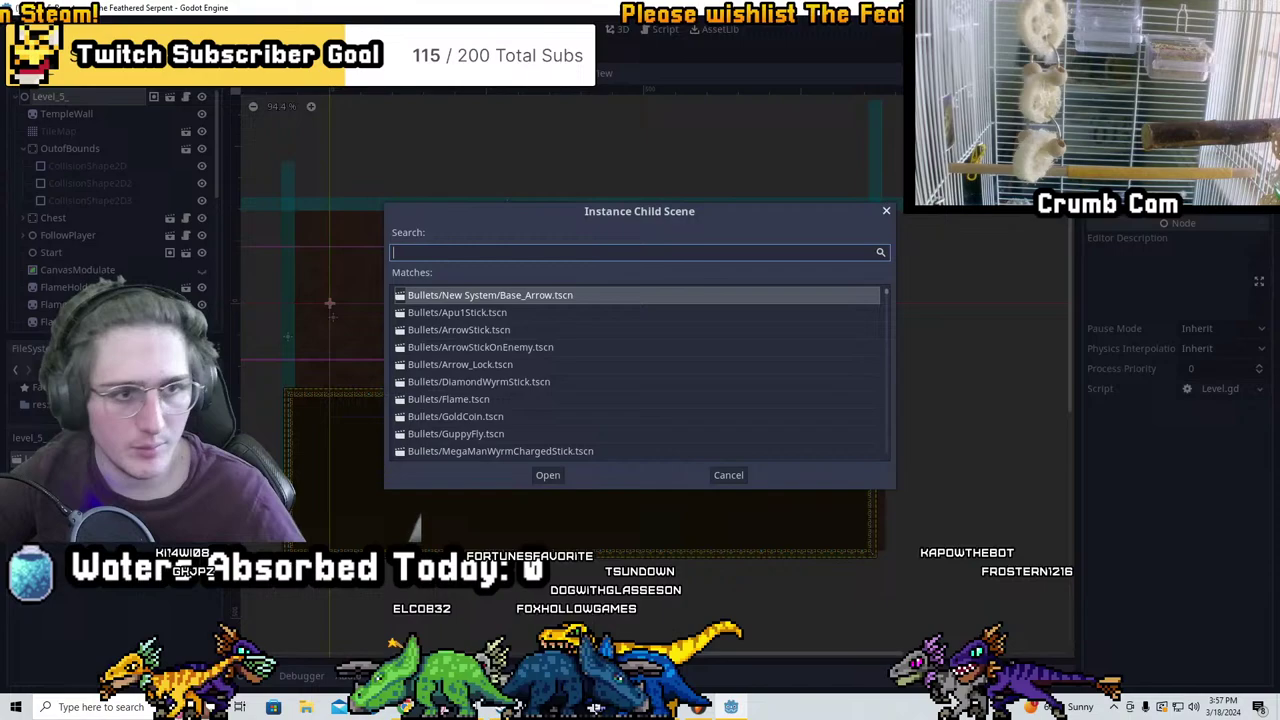
pyautogui.write('door_te')
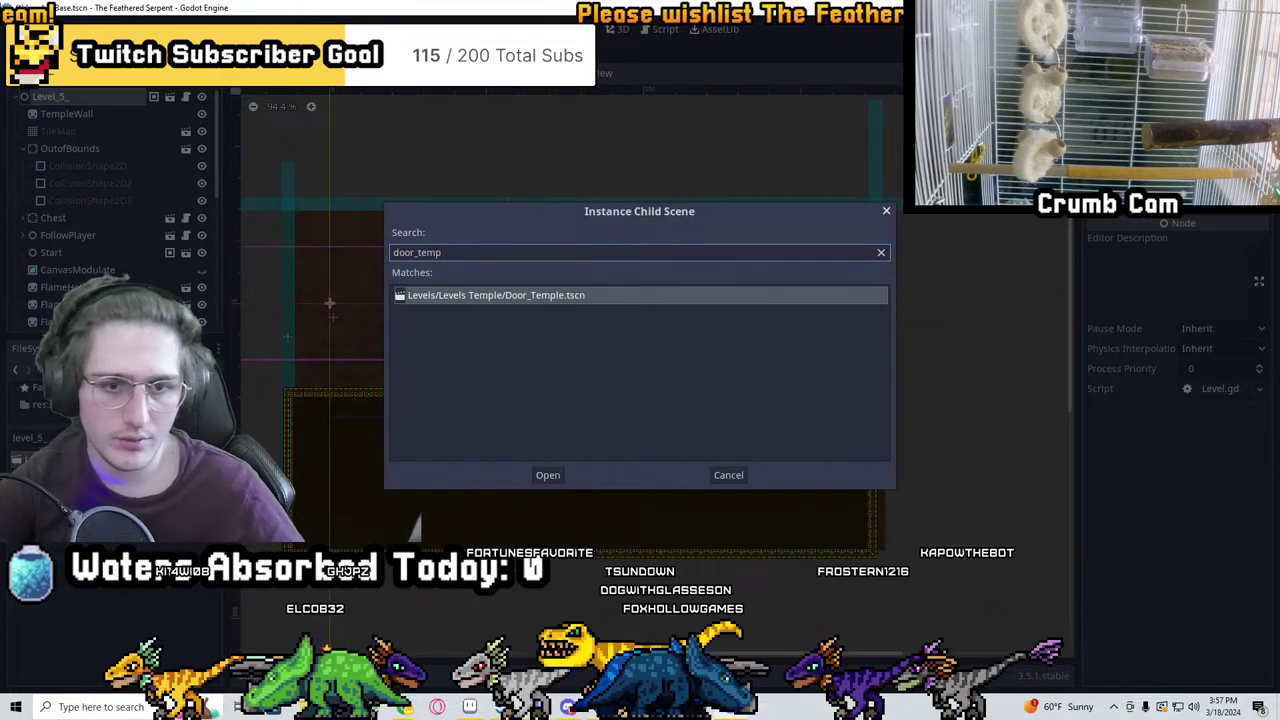
pyautogui.write('mp')
pyautogui.press('Return')
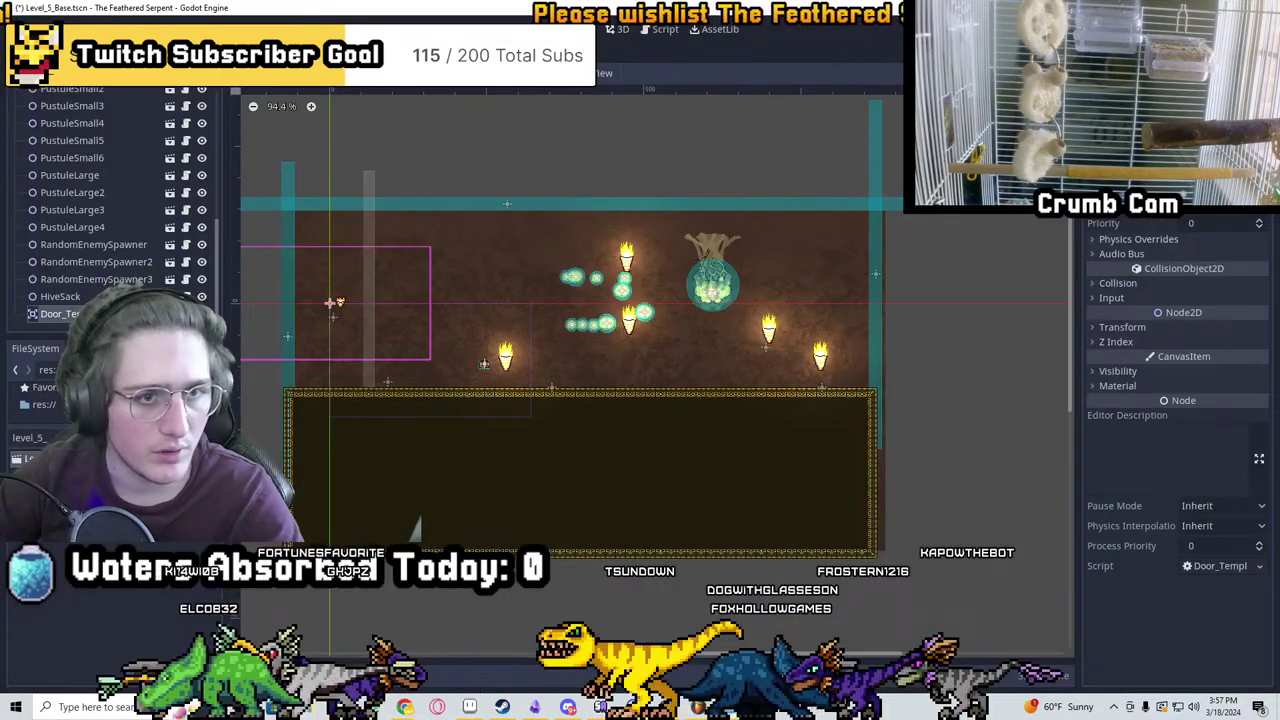
# Drag the new door onto the floor beside the right-hand torch and look over the room
pyautogui.scroll(8, 736, 397)
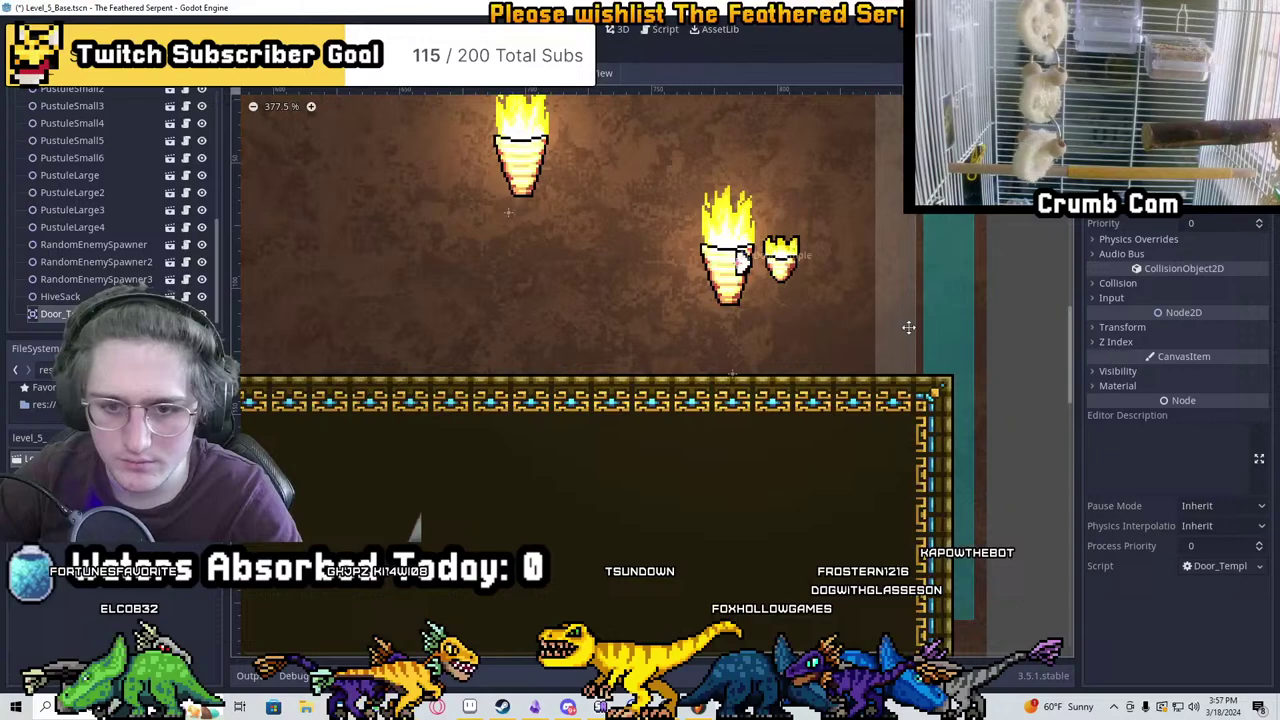
pyautogui.moveTo(897, 317); pyautogui.dragTo(922, 408)
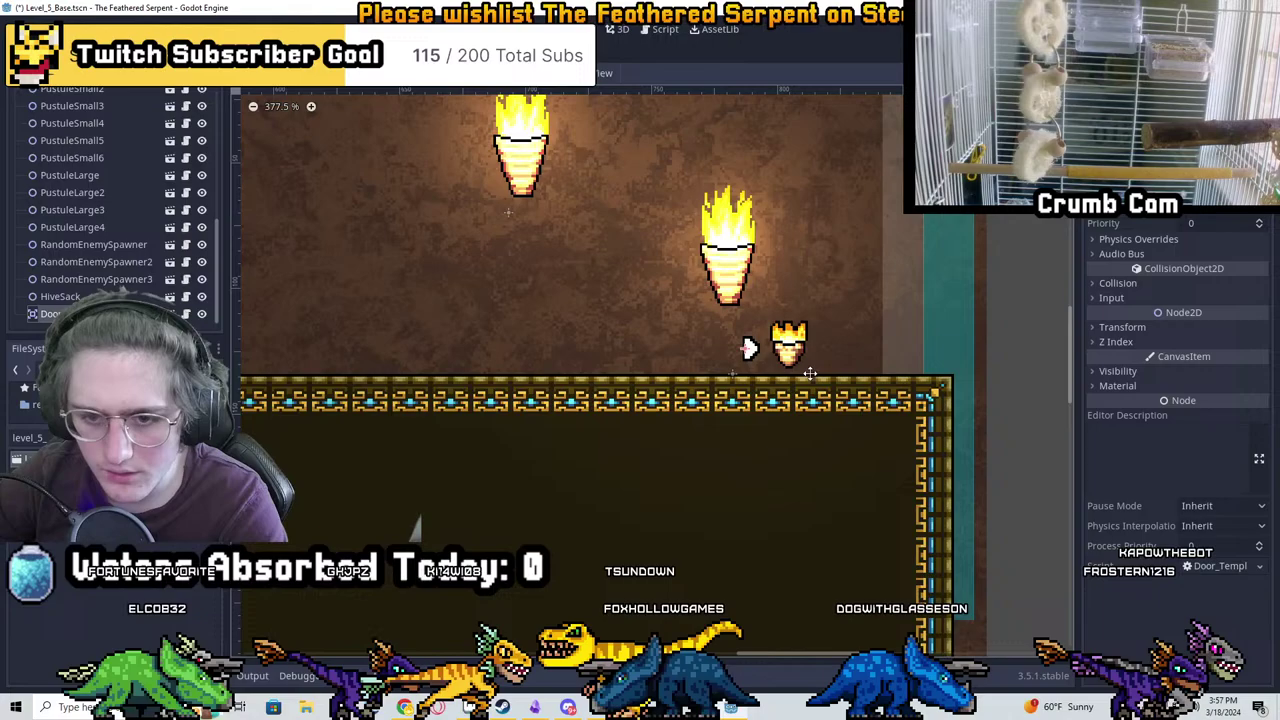
pyautogui.scroll(-7, 748, 345)
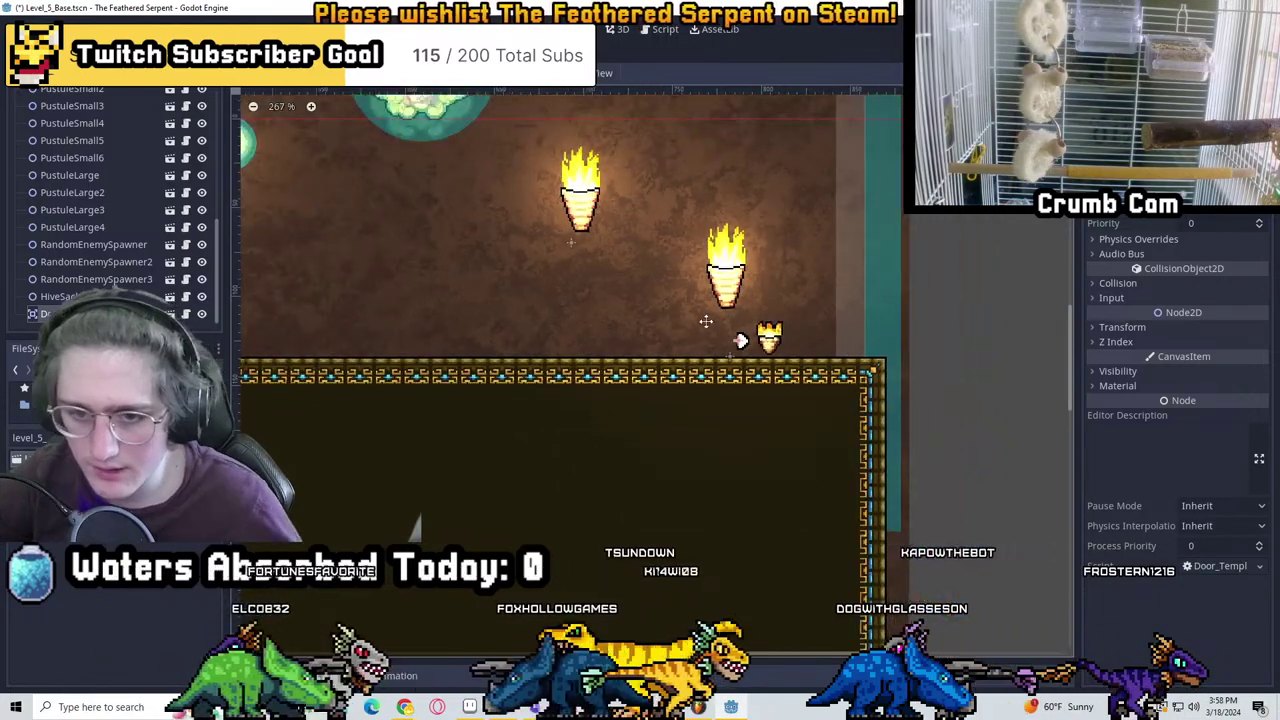
pyautogui.scroll(4, 602, 325)
pyautogui.scroll(3, 683, 338)
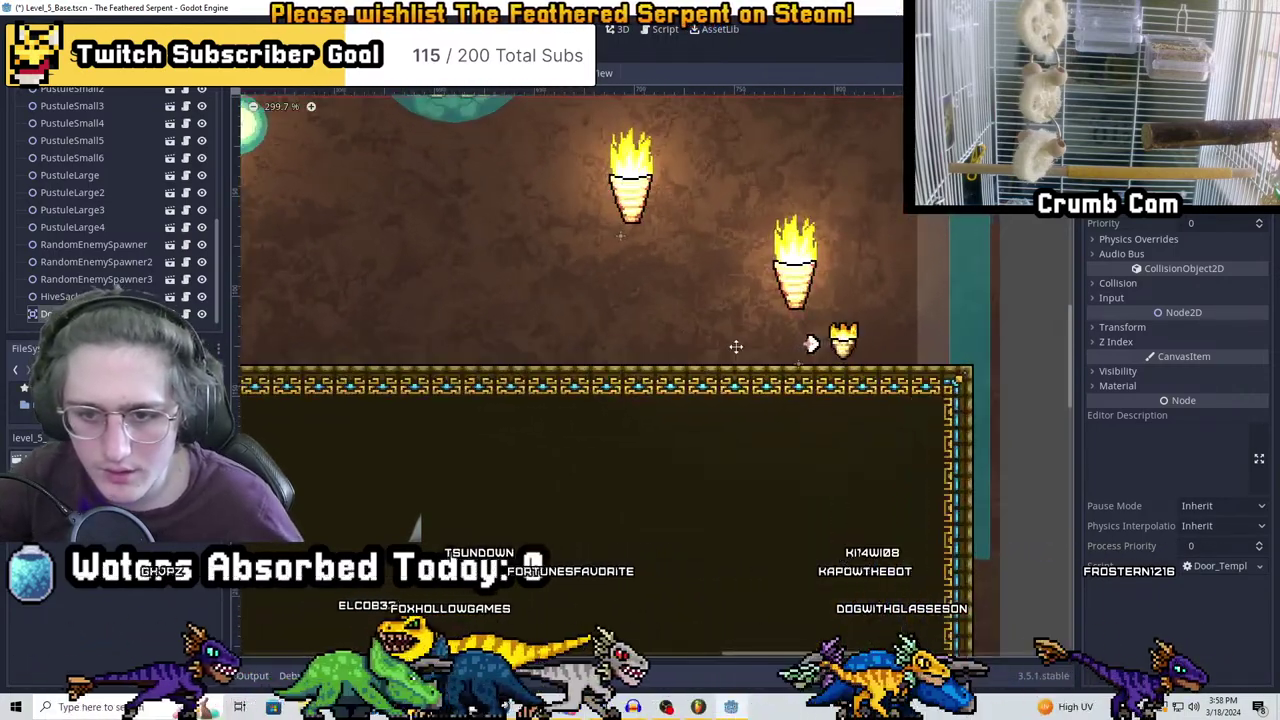
pyautogui.scroll(-5, 700, 347)
pyautogui.moveTo(600, 349); pyautogui.dragTo(850, 389, button='middle')
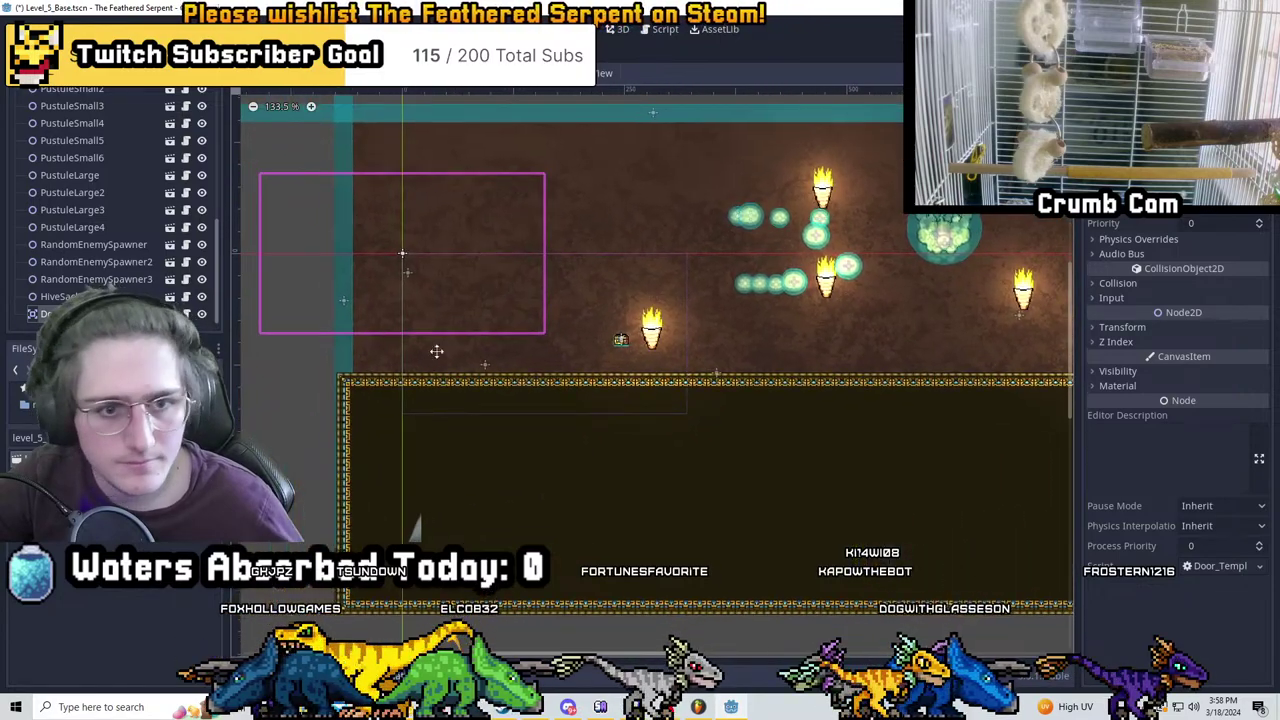
pyautogui.scroll(5, 120, 160)
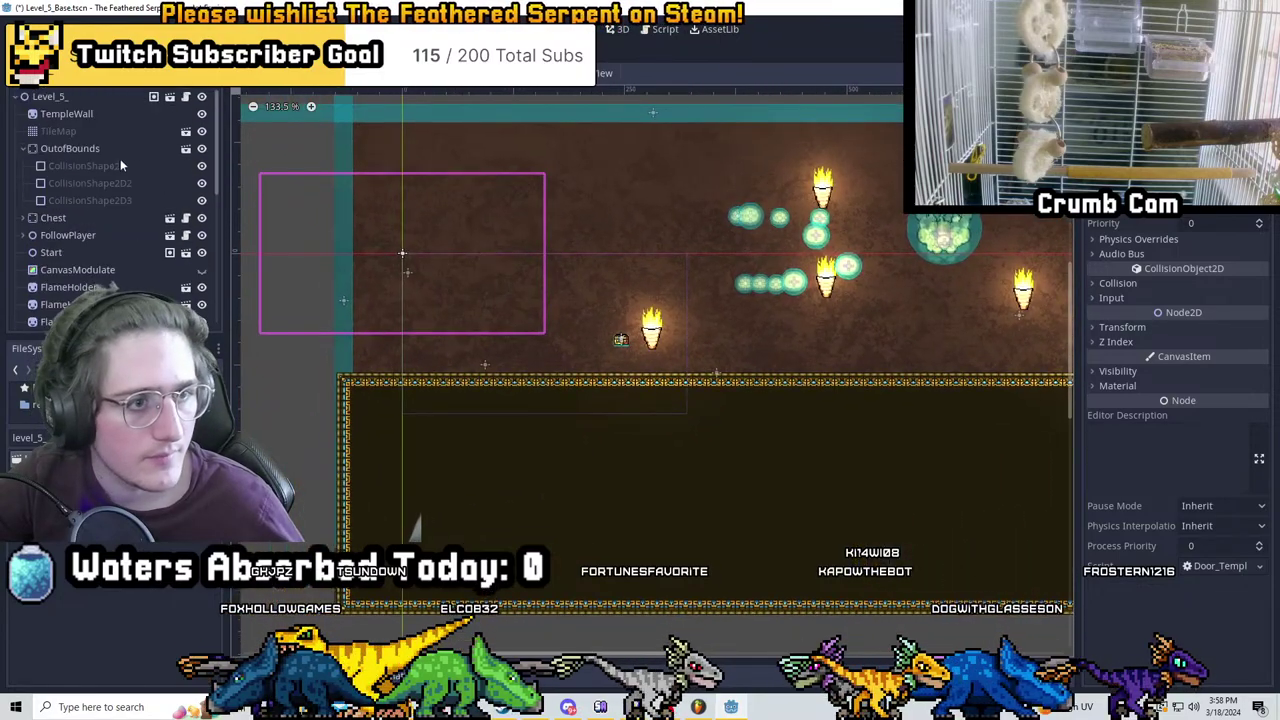
pyautogui.click(66, 113)
pyautogui.scroll(-3, 654, 372)
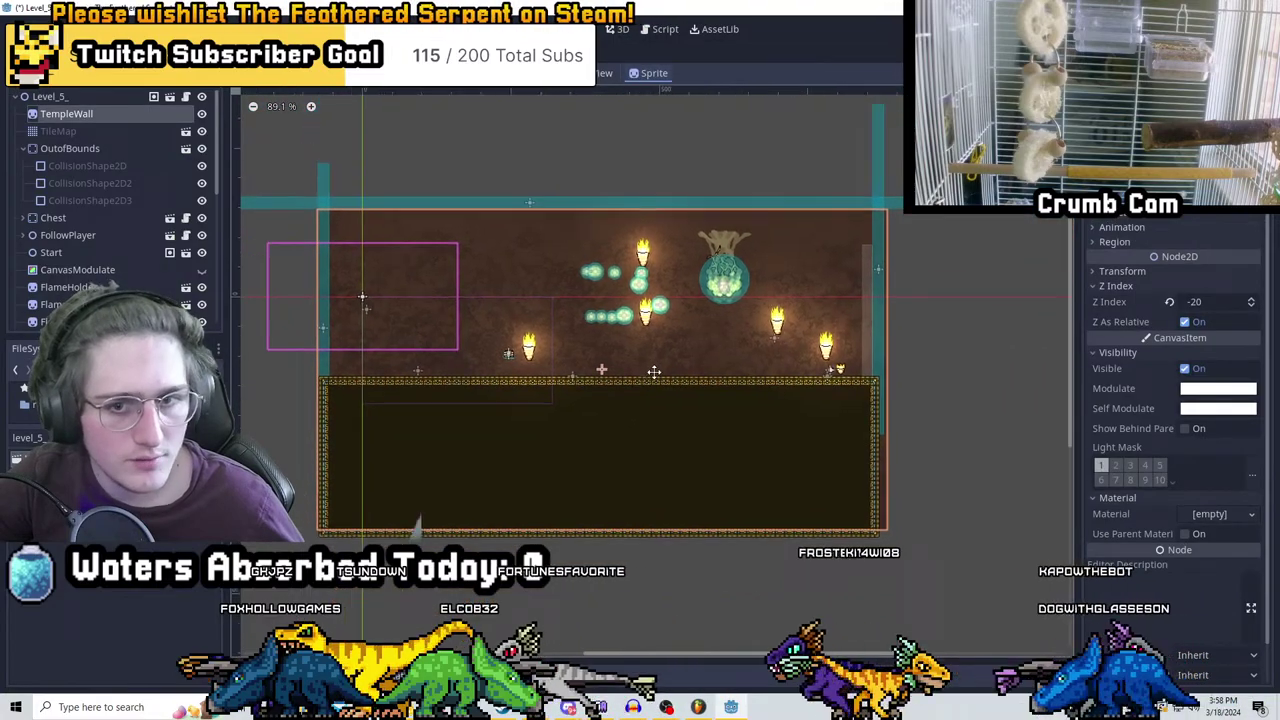
pyautogui.scroll(7, 654, 372)
pyautogui.scroll(-4, 810, 370)
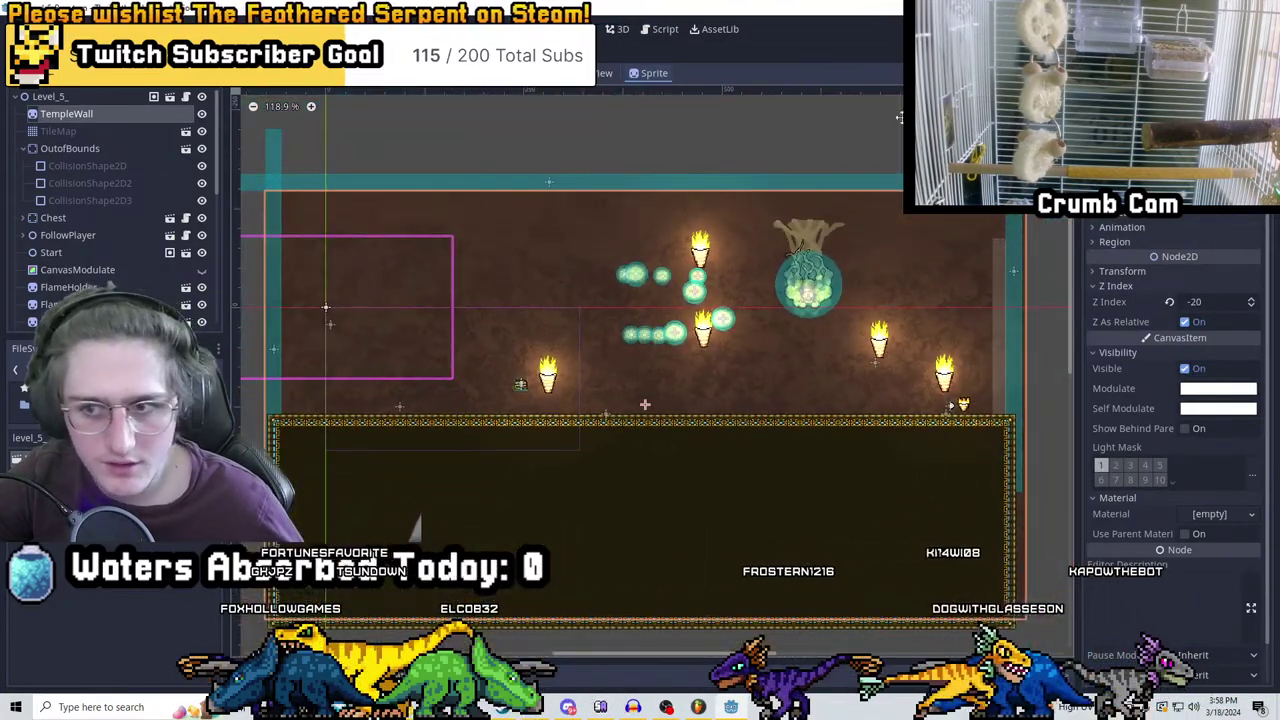
pyautogui.moveTo(445, 304); pyautogui.dragTo(551, 241, button='middle')
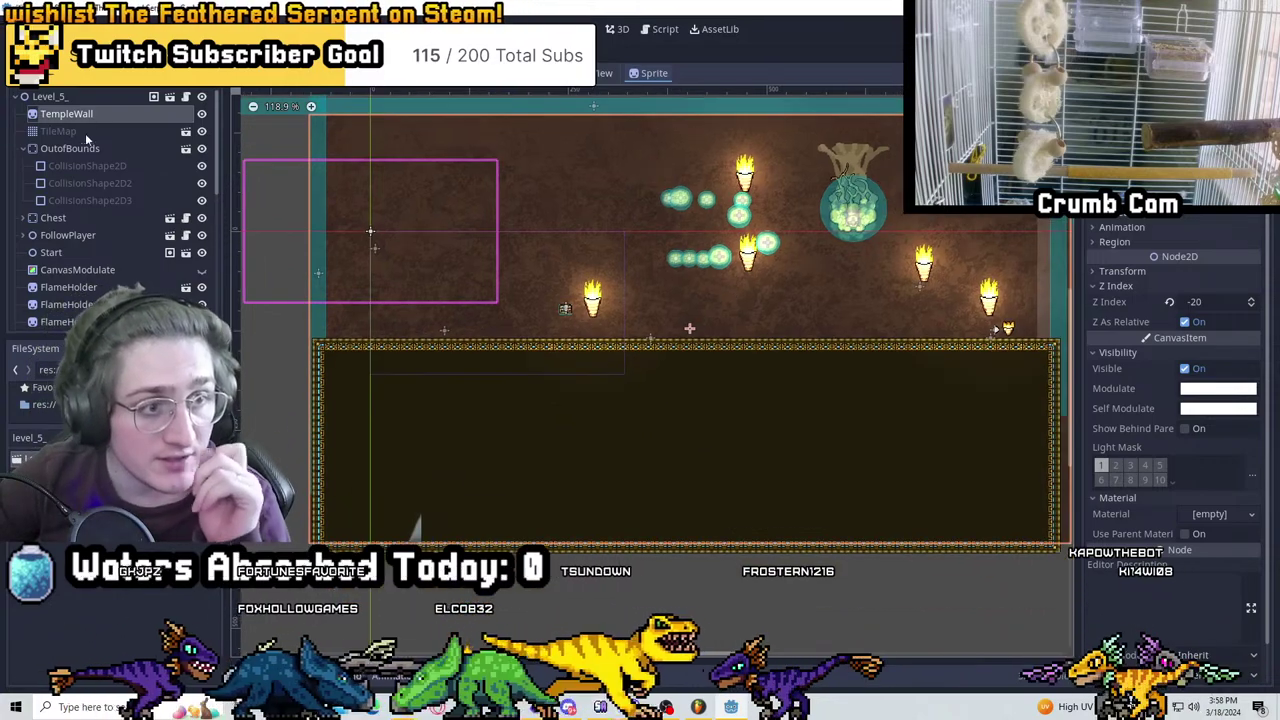
pyautogui.click(62, 131)
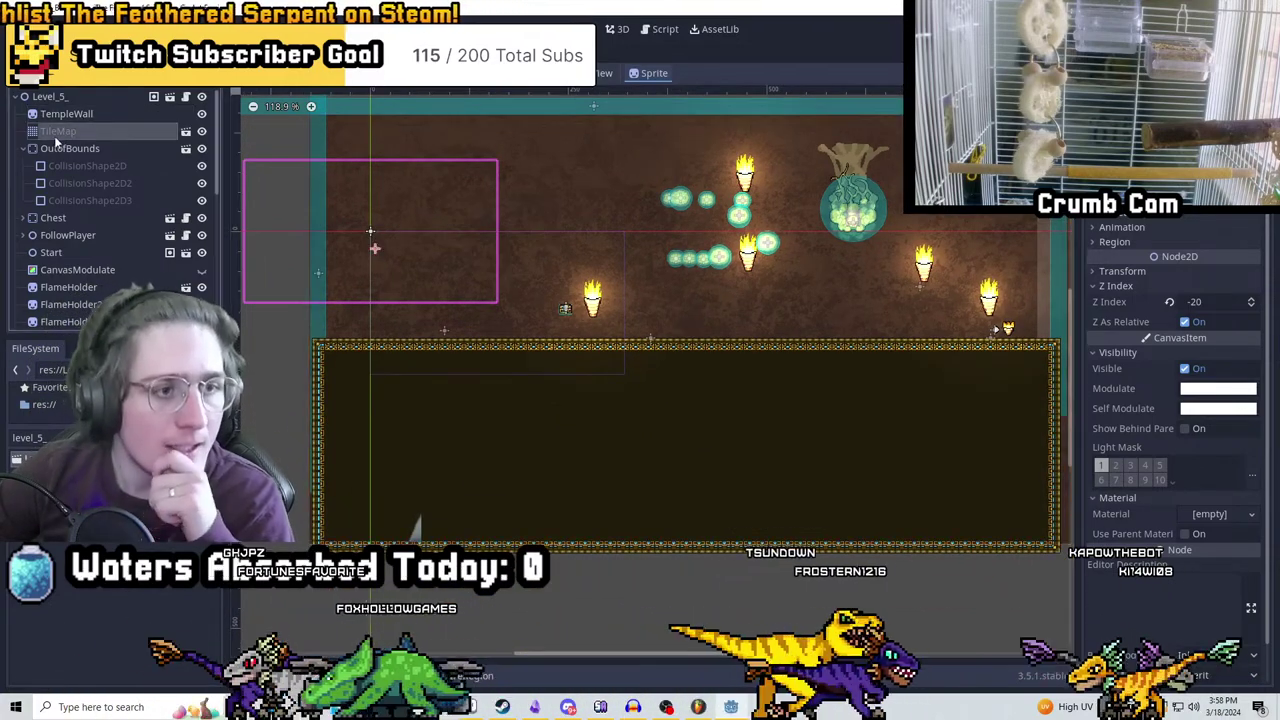
pyautogui.moveTo(600, 348)
pyautogui.mouseDown(button='right')
pyautogui.moveTo(605, 365)
pyautogui.moveTo(580, 365)
pyautogui.mouseUp(button='right')
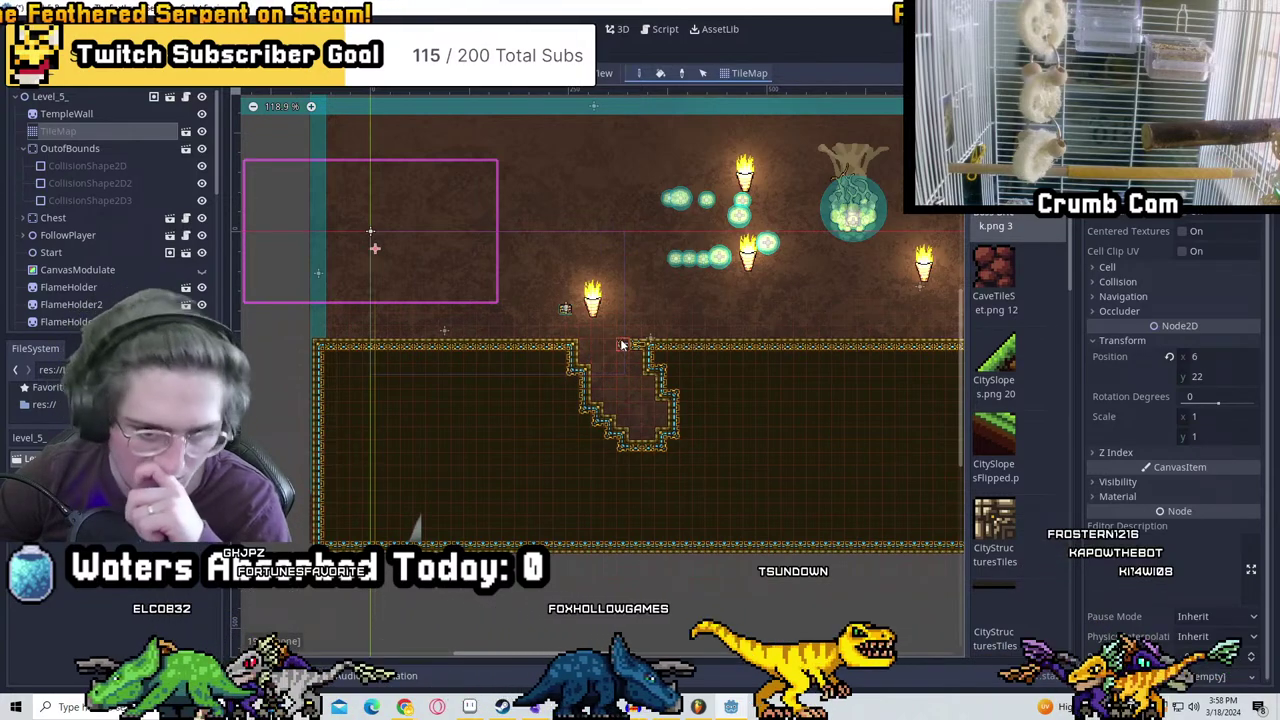
pyautogui.hotkey('ctrl', 'z')
pyautogui.hotkey('ctrl', 'z')
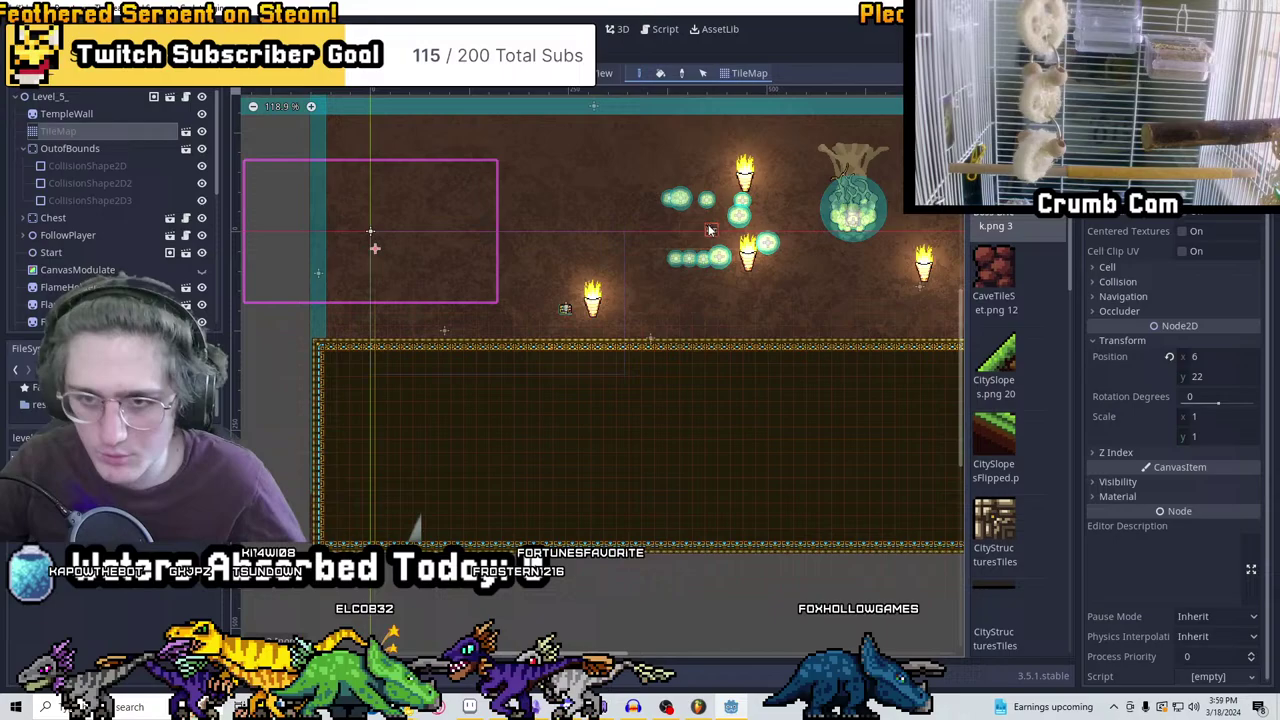
pyautogui.scroll(4, 820, 215)
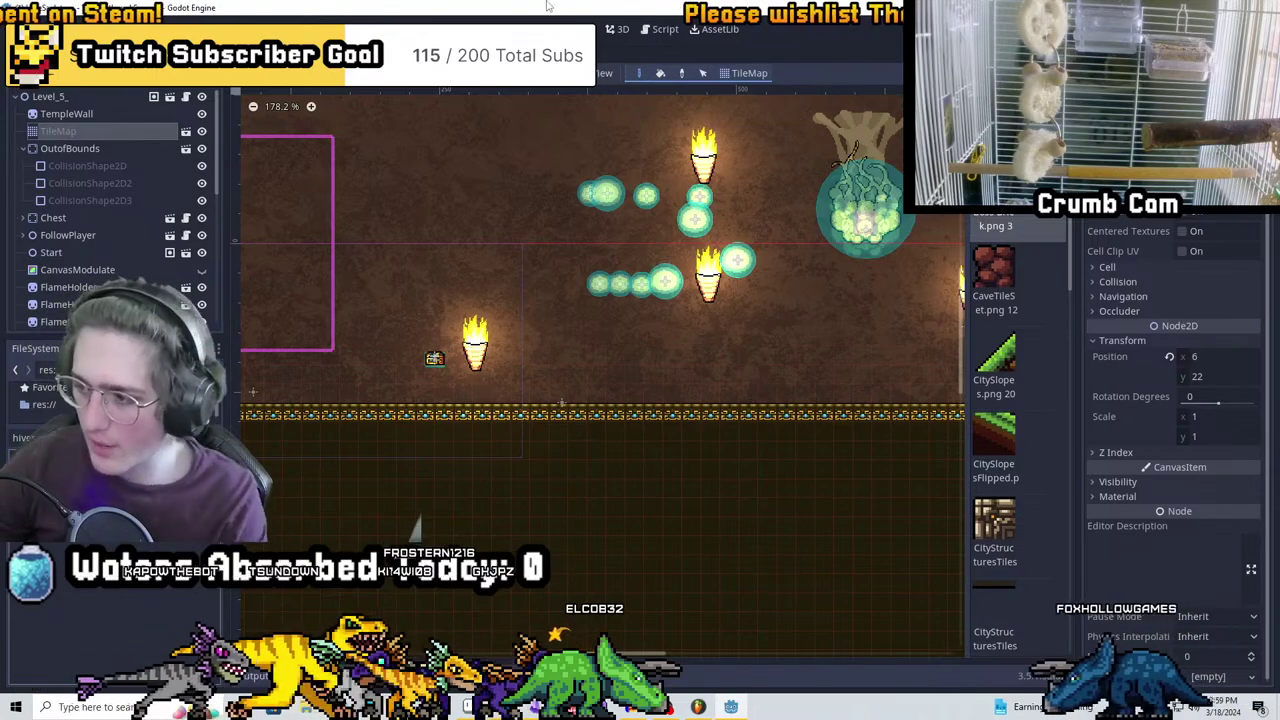
# Open the HiveSack scene, select its AnimationPlayer and play the light animation
pyautogui.click(547, 50)
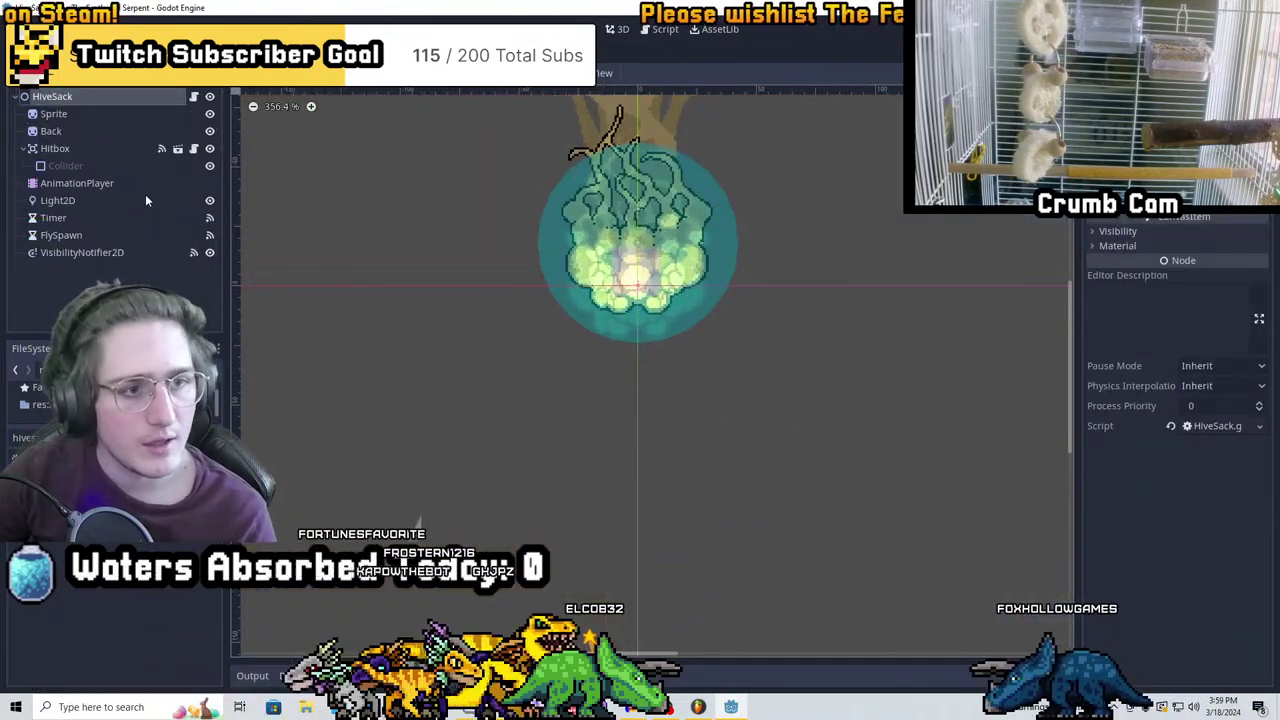
pyautogui.click(140, 200)
pyautogui.click(100, 183)
pyautogui.scroll(3, 482, 297)
pyautogui.scroll(-2, 576, 370)
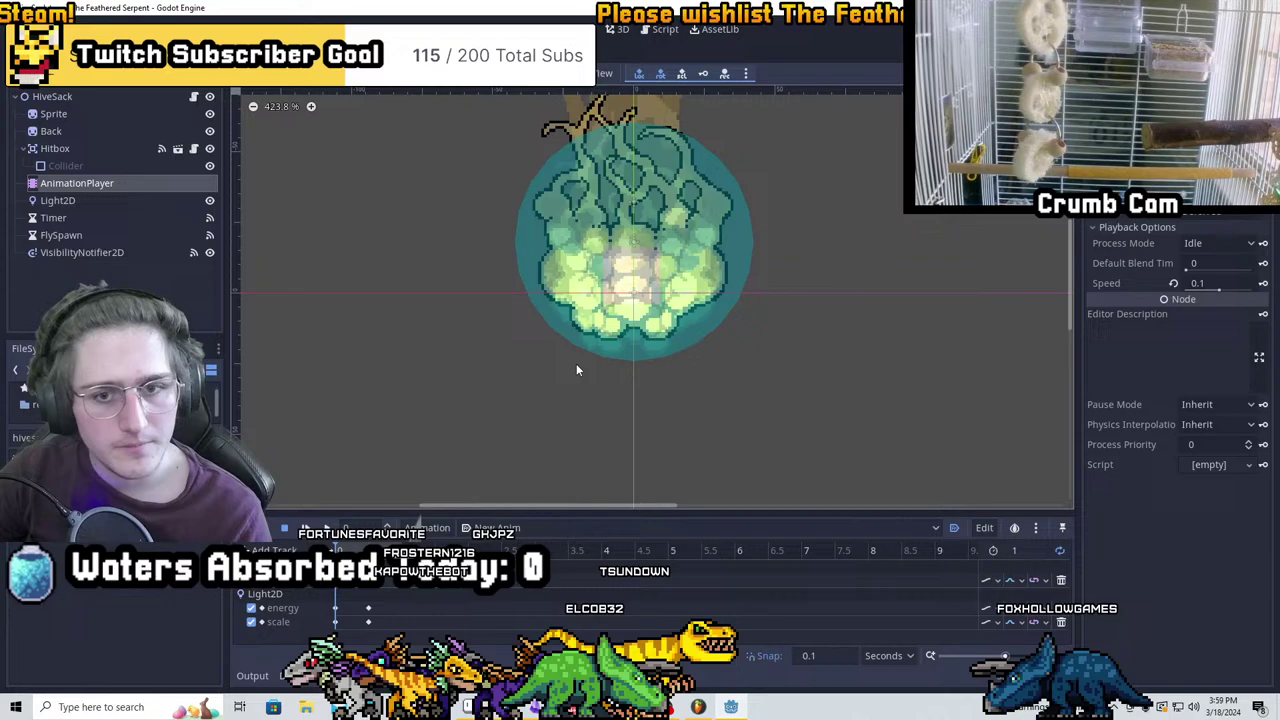
pyautogui.scroll(-1, 576, 370)
pyautogui.click(305, 527)
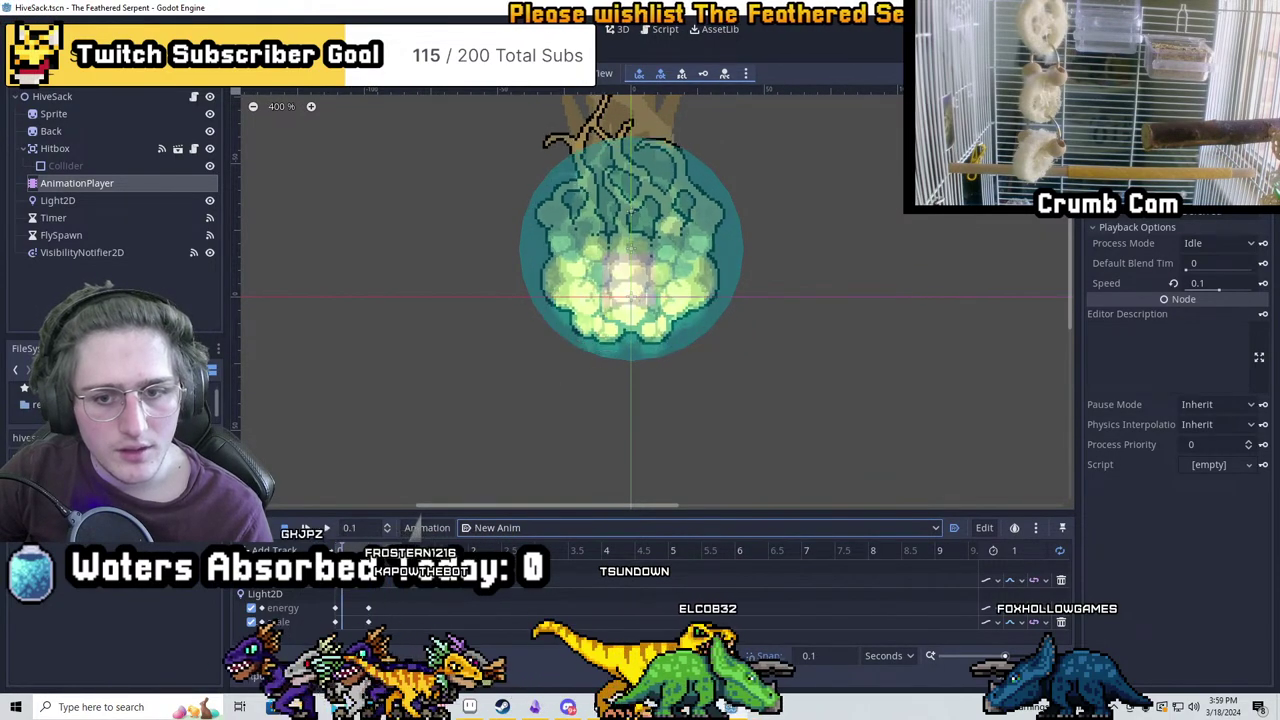
pyautogui.scroll(3, 631, 337)
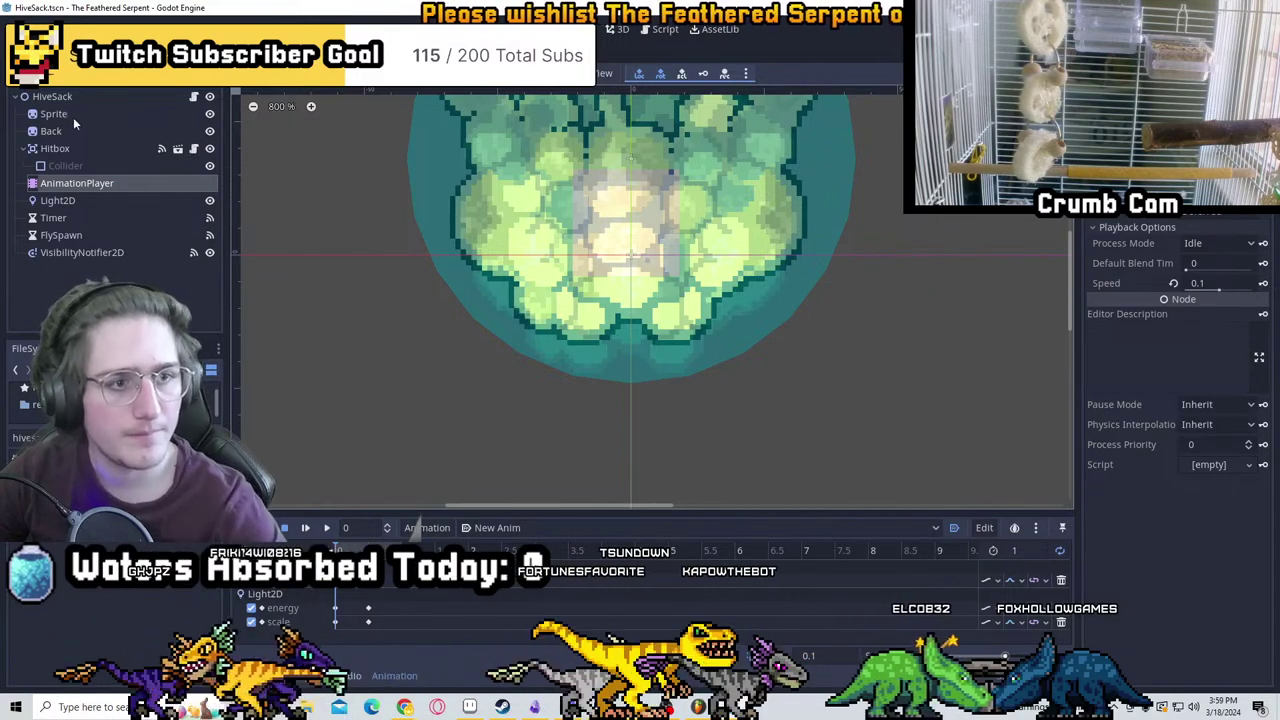
# Switch to the RESET animation and delete its position track
pyautogui.click(600, 527)
pyautogui.click(600, 550)
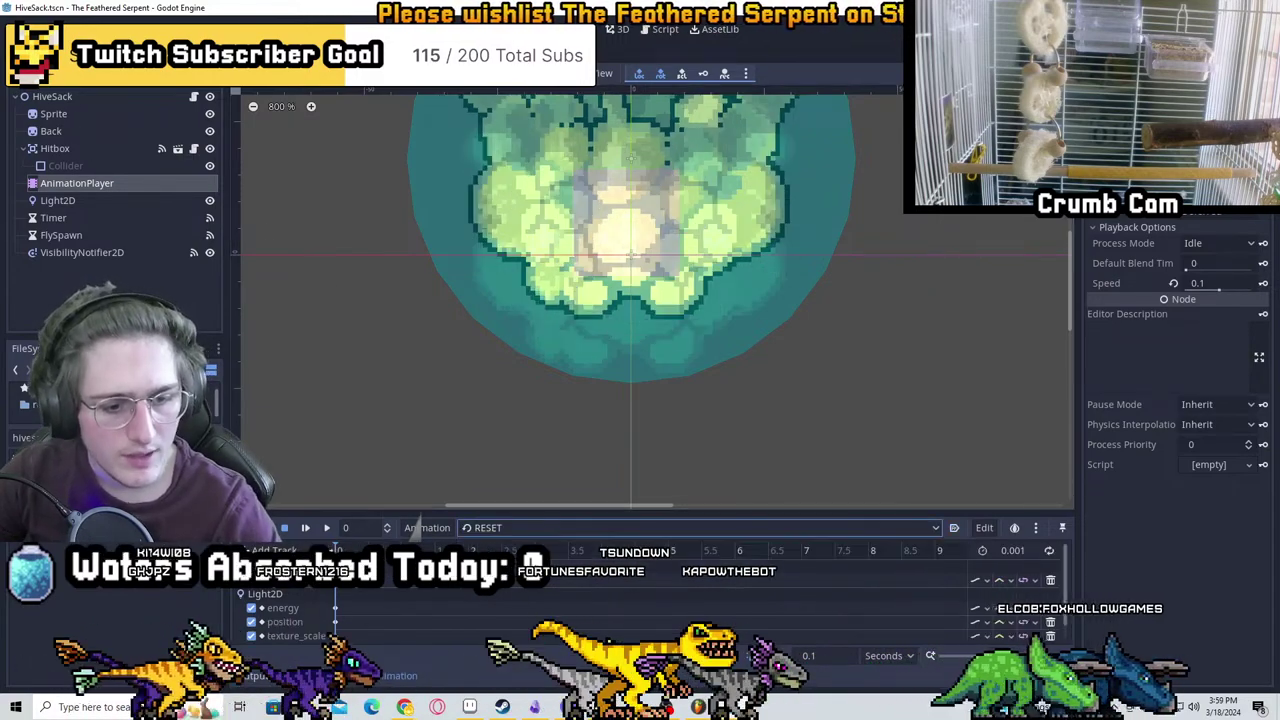
pyautogui.scroll(-1, 1051, 606)
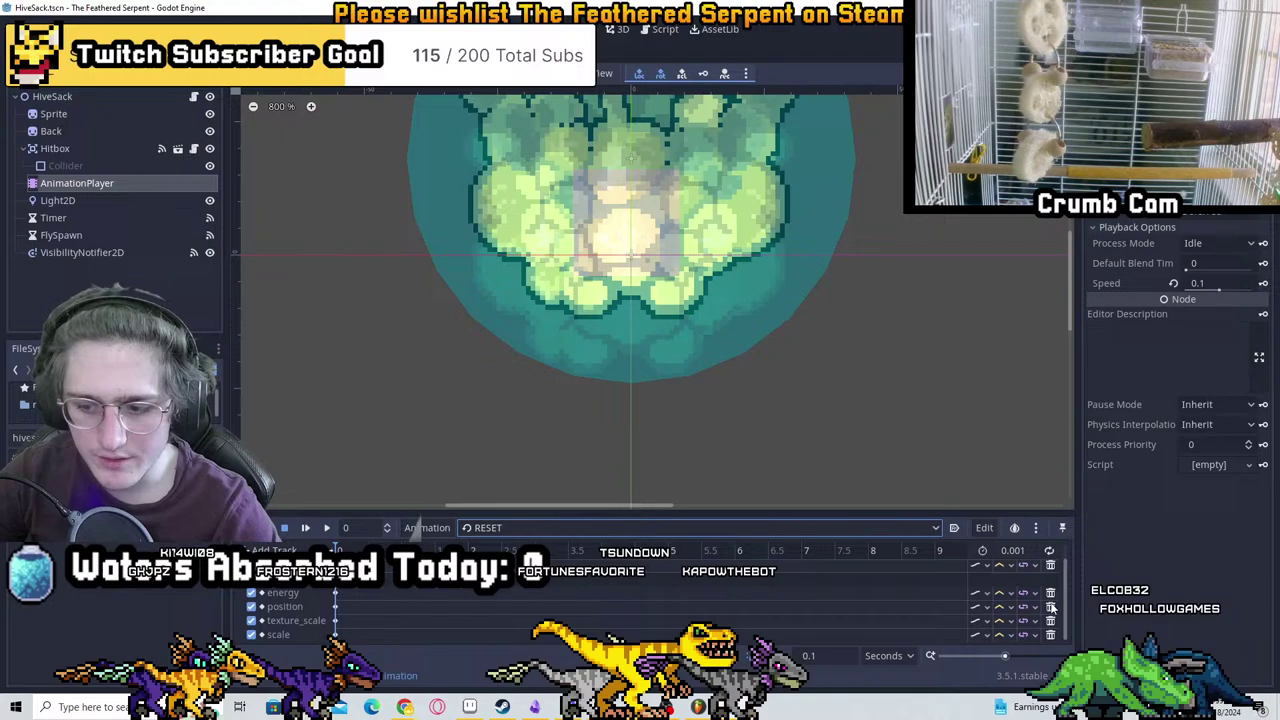
pyautogui.click(1050, 606)
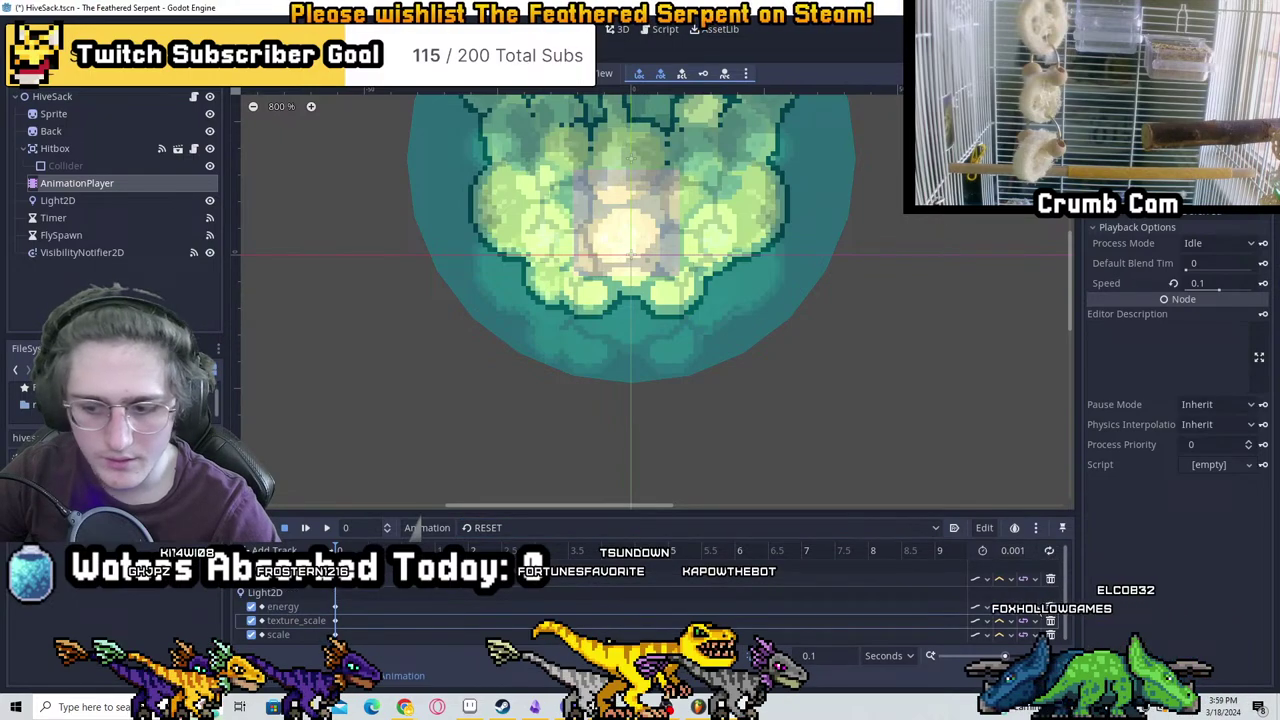
pyautogui.scroll(-4, 395, 371)
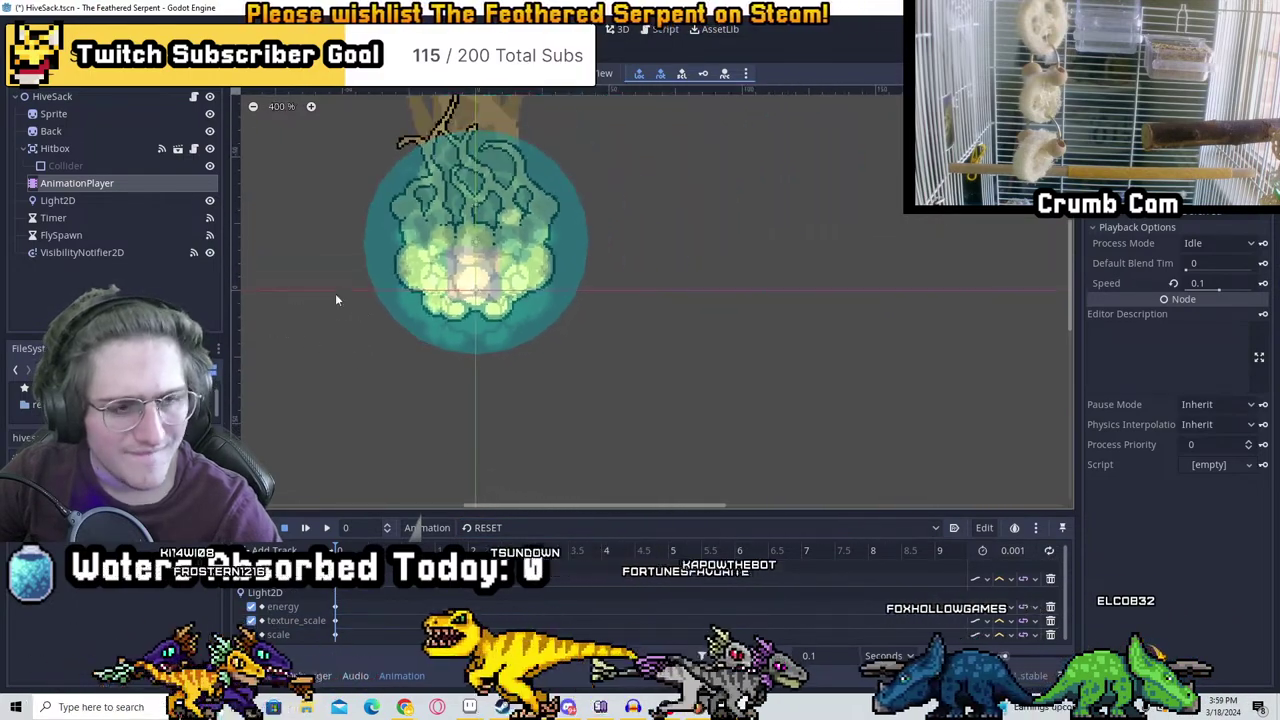
pyautogui.moveTo(335, 293); pyautogui.dragTo(506, 353, button='middle')
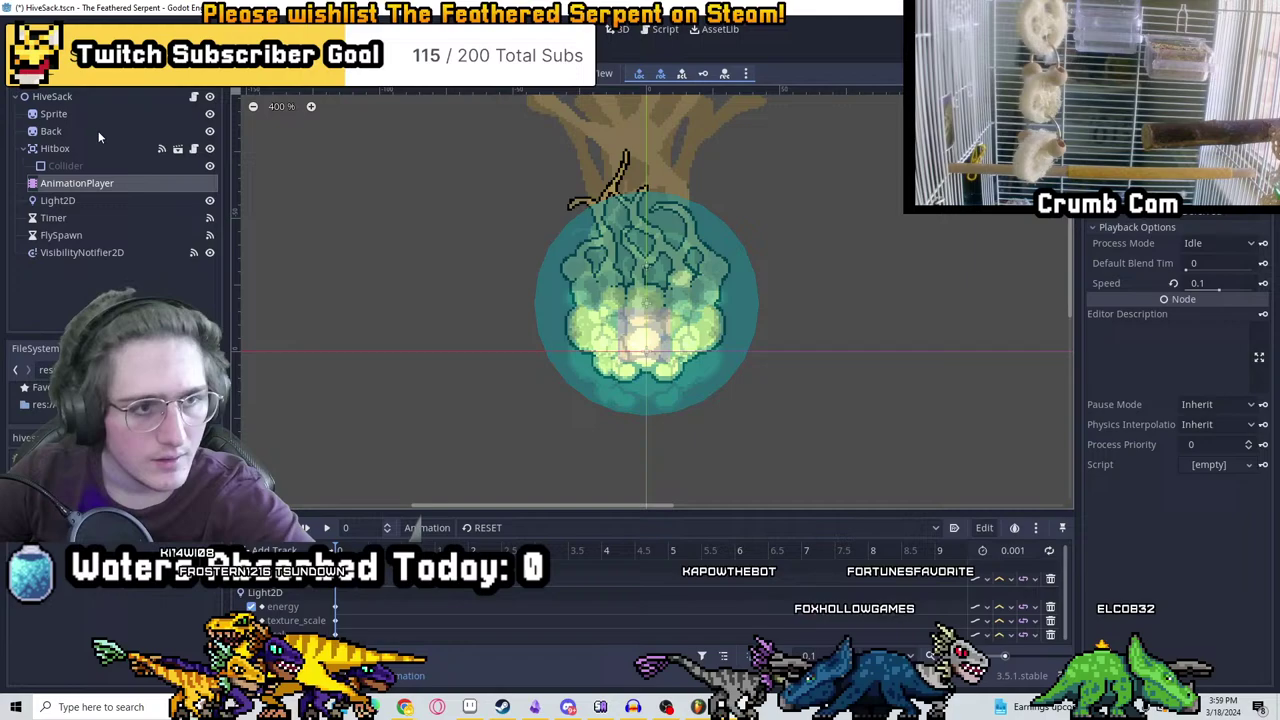
# Nudge the Light2D upward and set its vertical position to -32.5
pyautogui.click(92, 200)
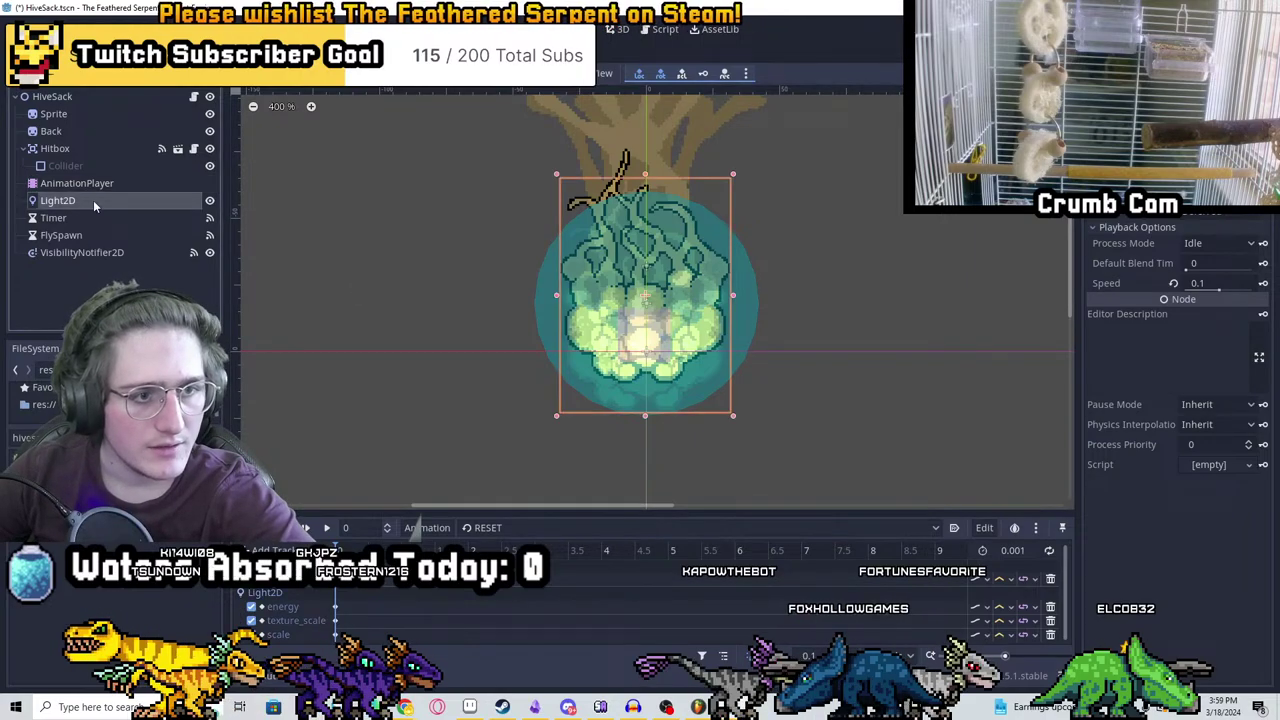
pyautogui.scroll(4, 729, 410)
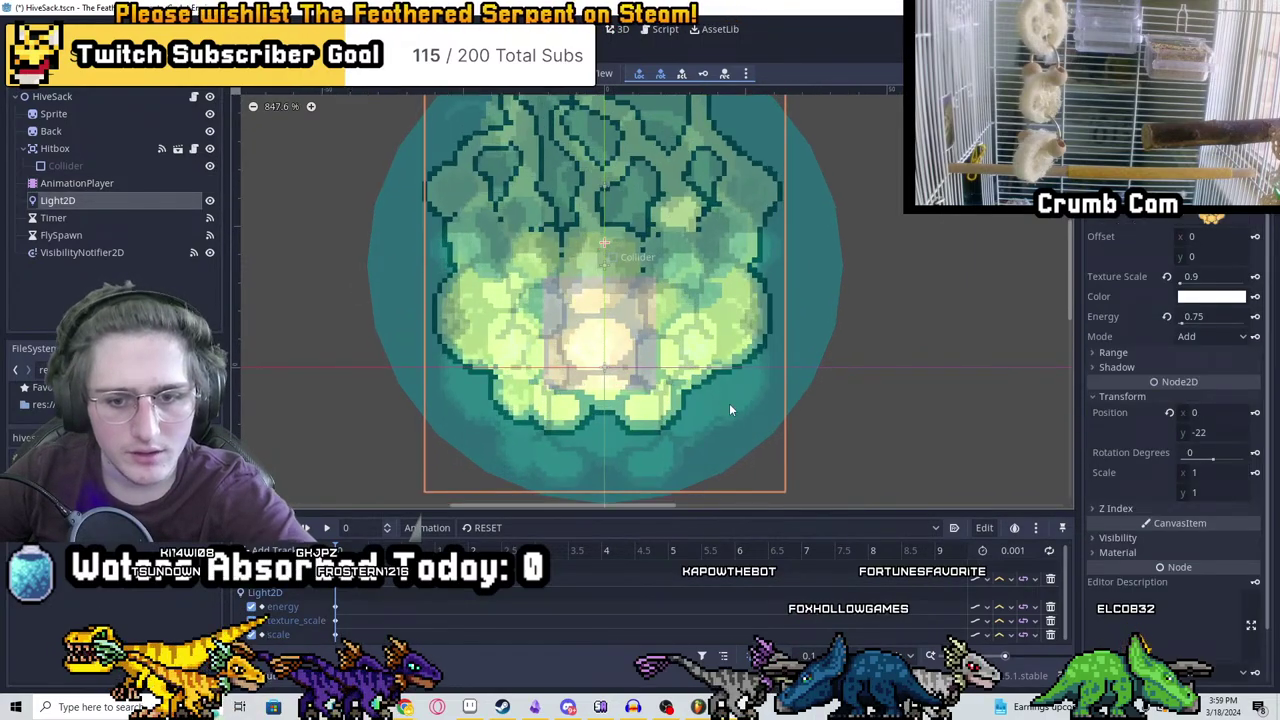
pyautogui.press('Up')
pyautogui.press('Up')
pyautogui.press('Up')
pyautogui.press('Up')
pyautogui.press('Up')
pyautogui.press('Up')
pyautogui.press('Up')
pyautogui.press('Up')
pyautogui.press('Up')
pyautogui.press('Up')
pyautogui.press('Left')
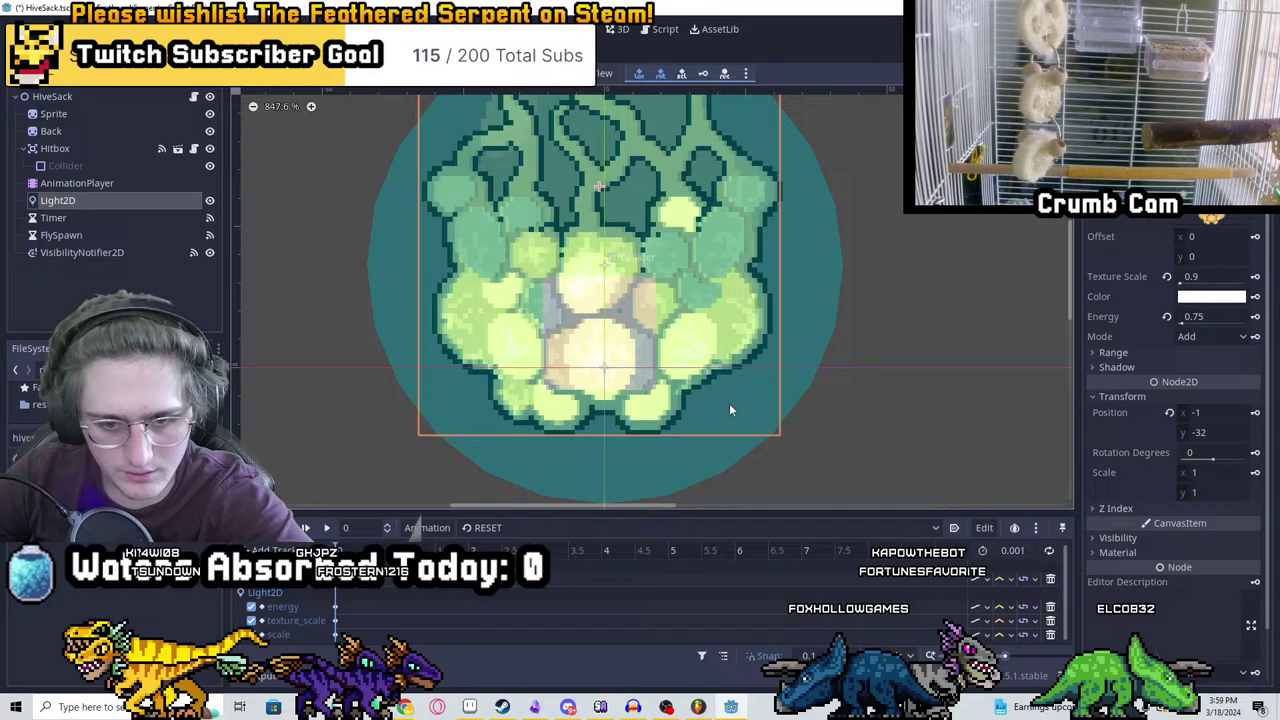
pyautogui.press('Right')
pyautogui.scroll(3, 686, 443)
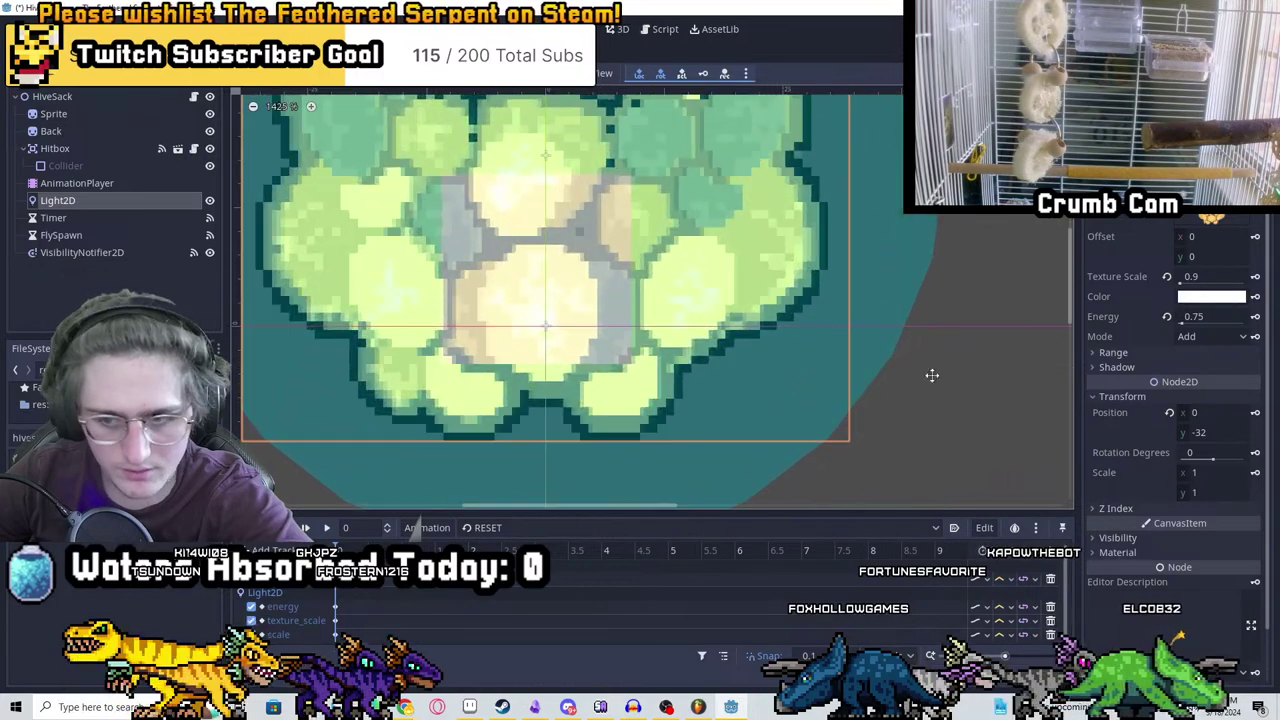
pyautogui.click(1210, 432)
pyautogui.write('-32.5')
pyautogui.press('Return')
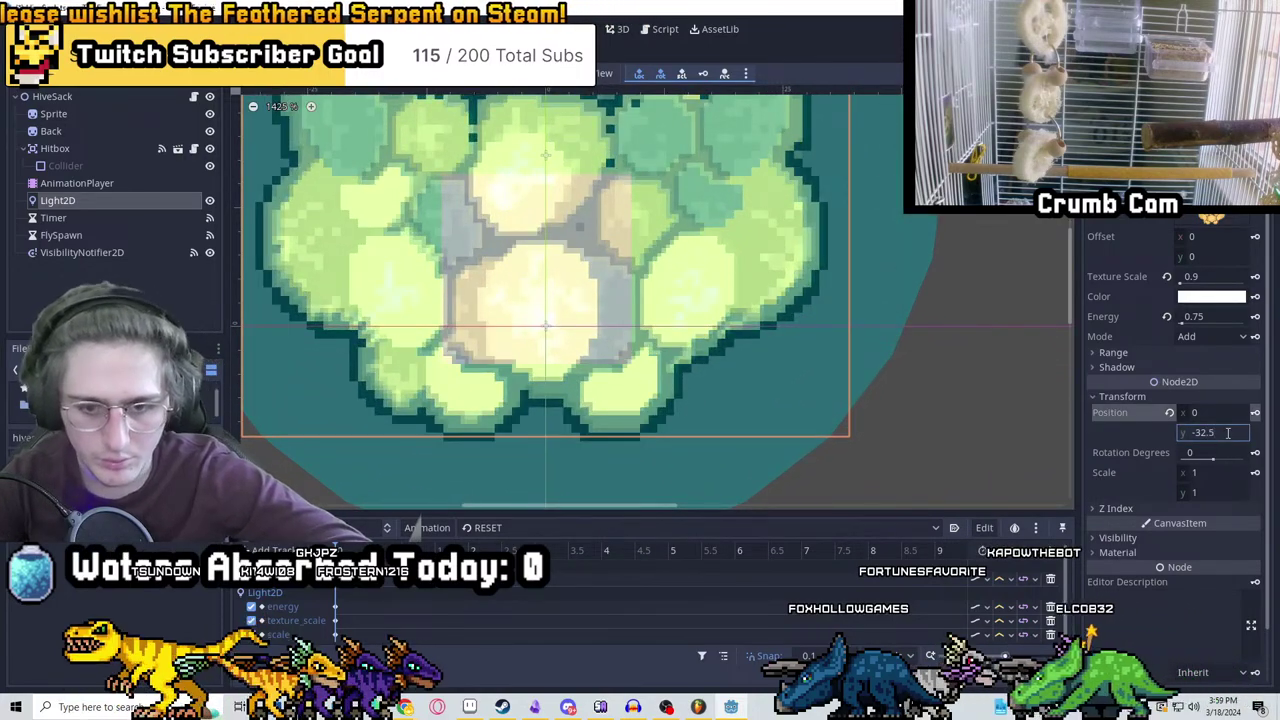
# Correct the light's position to (-0.5, -32) and save the HiveSack scene
pyautogui.click(1192, 429)
pyautogui.press('BackSpace')
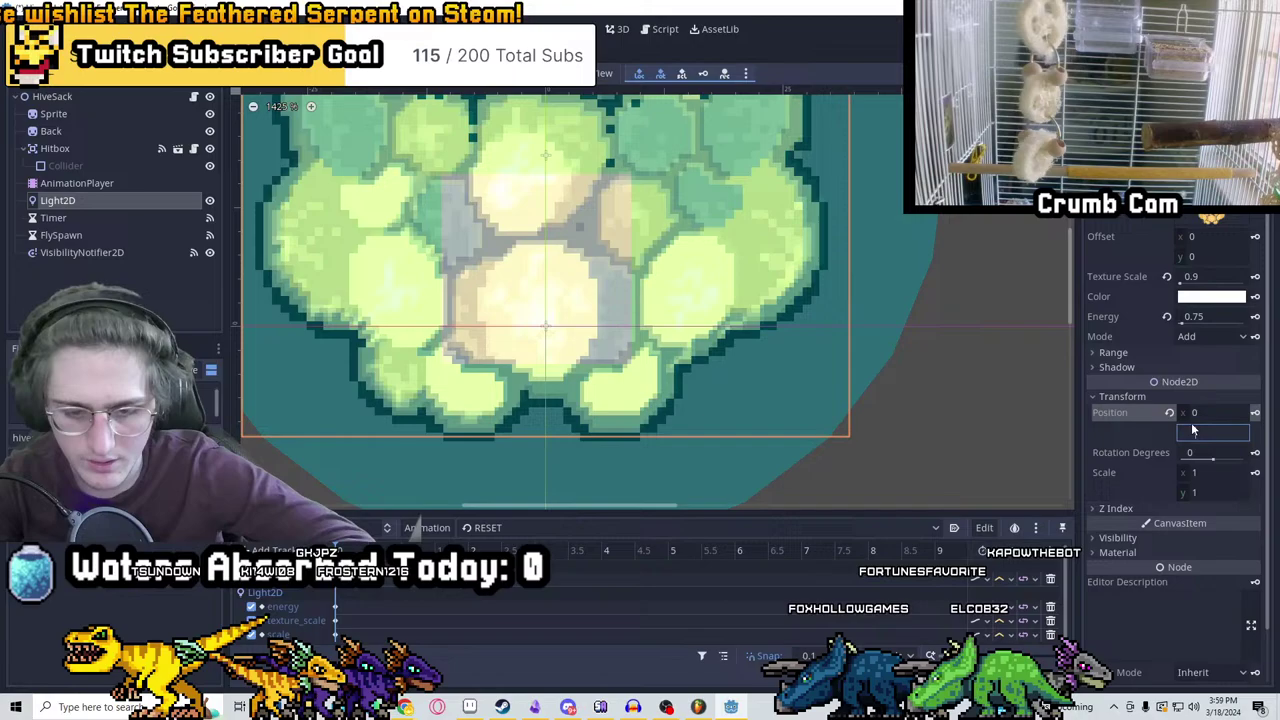
pyautogui.write('-32')
pyautogui.click(1182, 413)
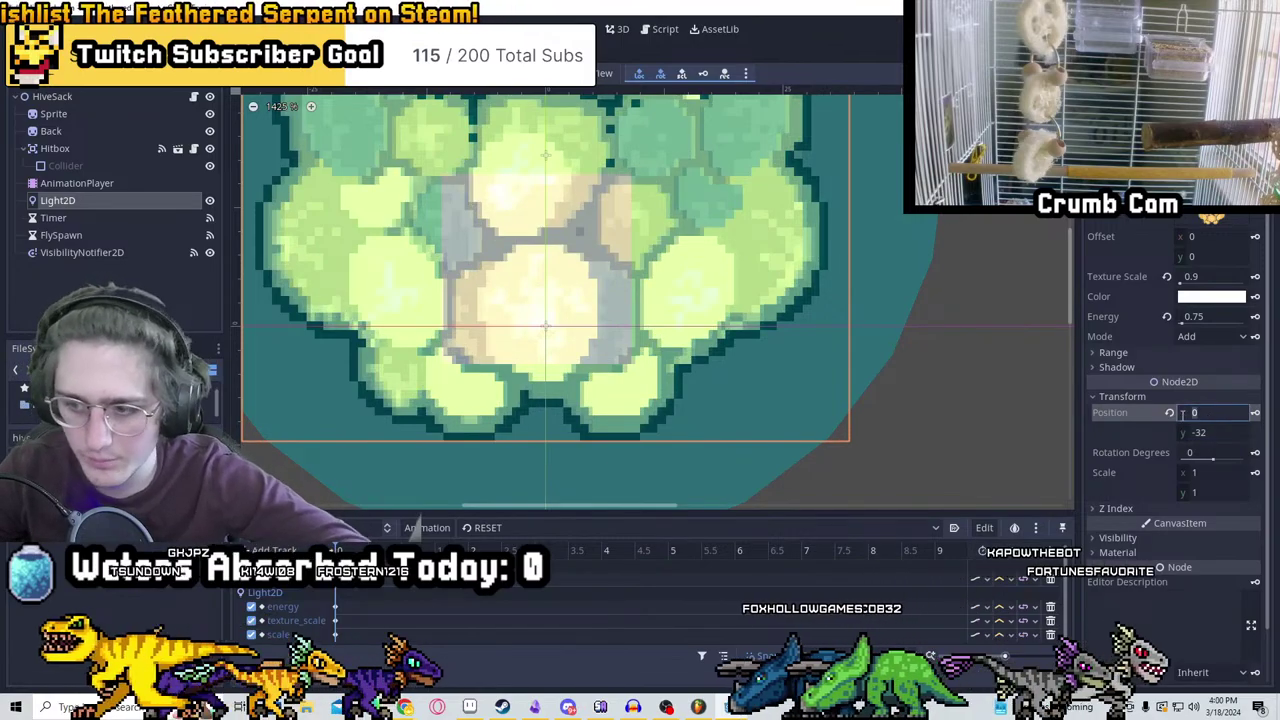
pyautogui.write('-0.5')
pyautogui.press('Return')
pyautogui.scroll(-2, 830, 396)
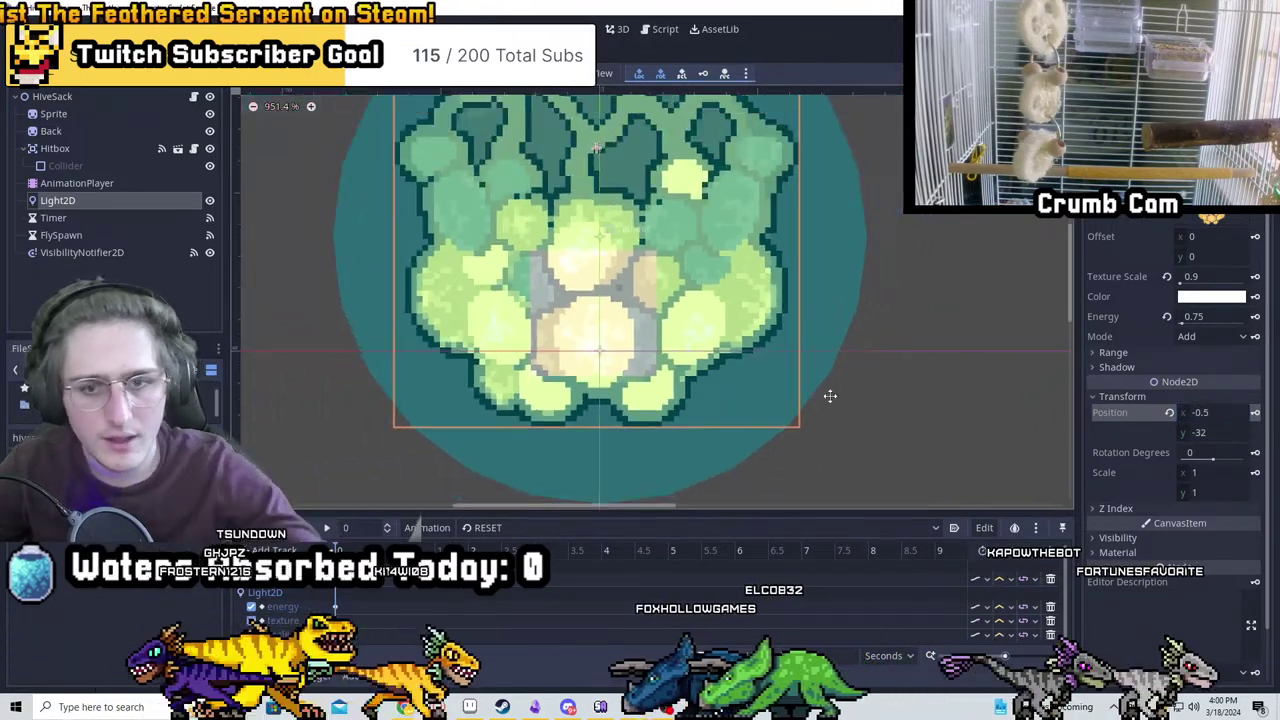
pyautogui.scroll(-2, 830, 396)
pyautogui.hotkey('ctrl', 's')
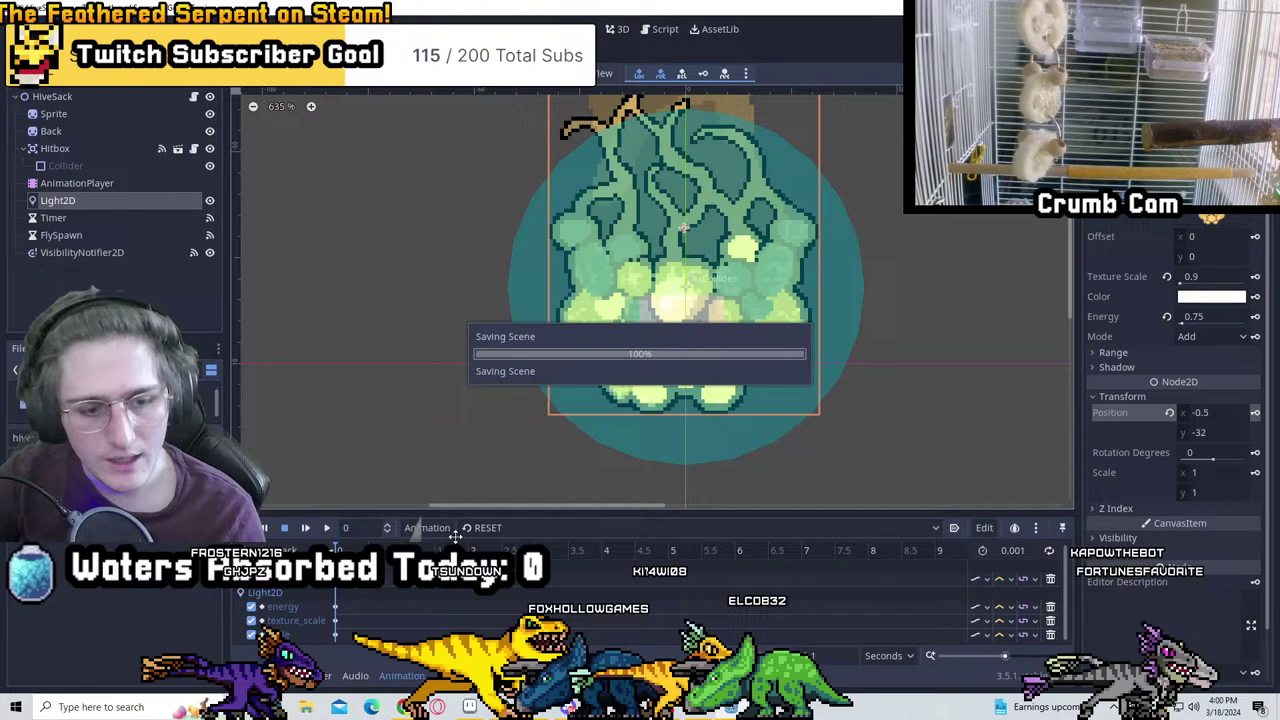
# Preview the light animation, switching between RESET and New Anim to compare them
pyautogui.click(305, 528)
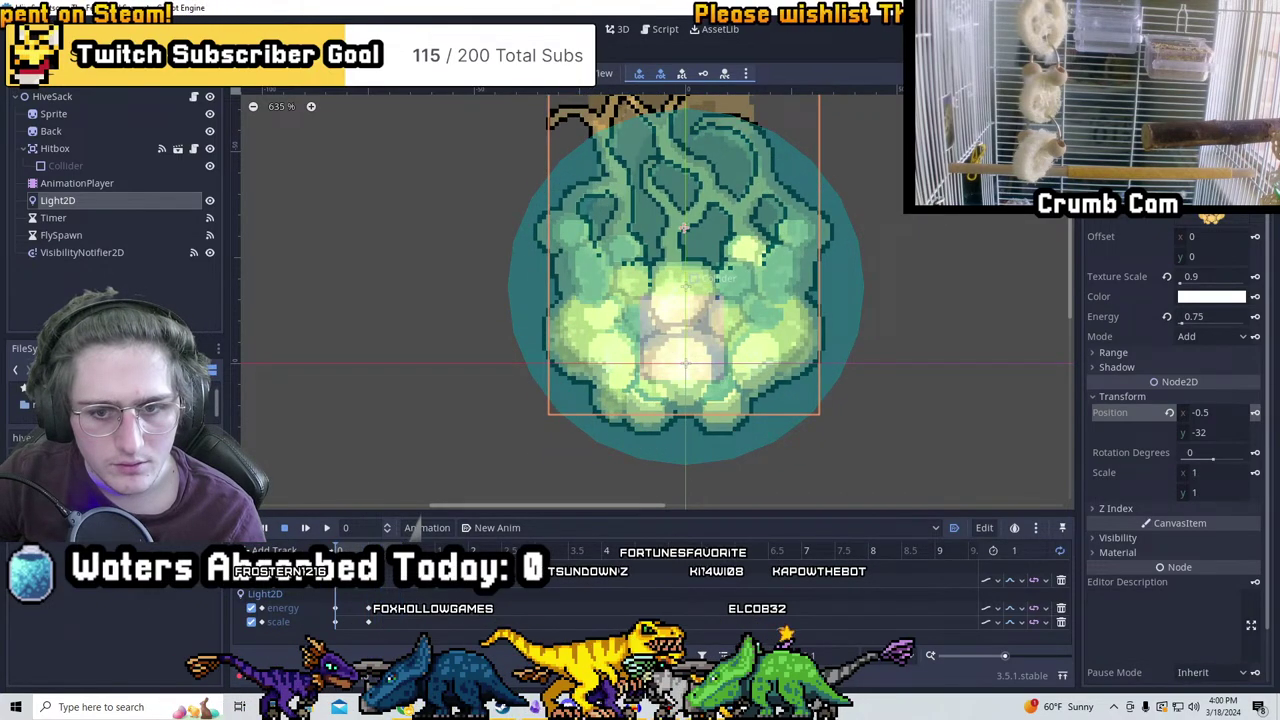
pyautogui.click(492, 528)
pyautogui.click(520, 566)
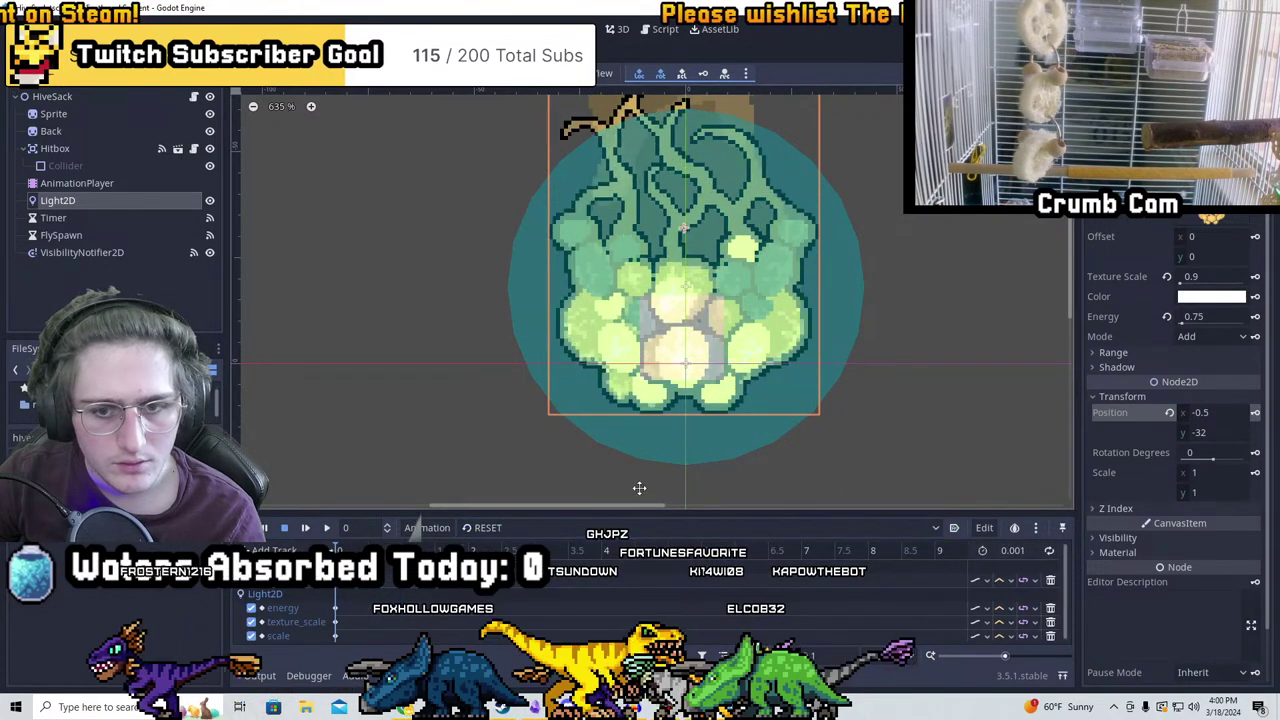
pyautogui.click(525, 530)
pyautogui.click(500, 549)
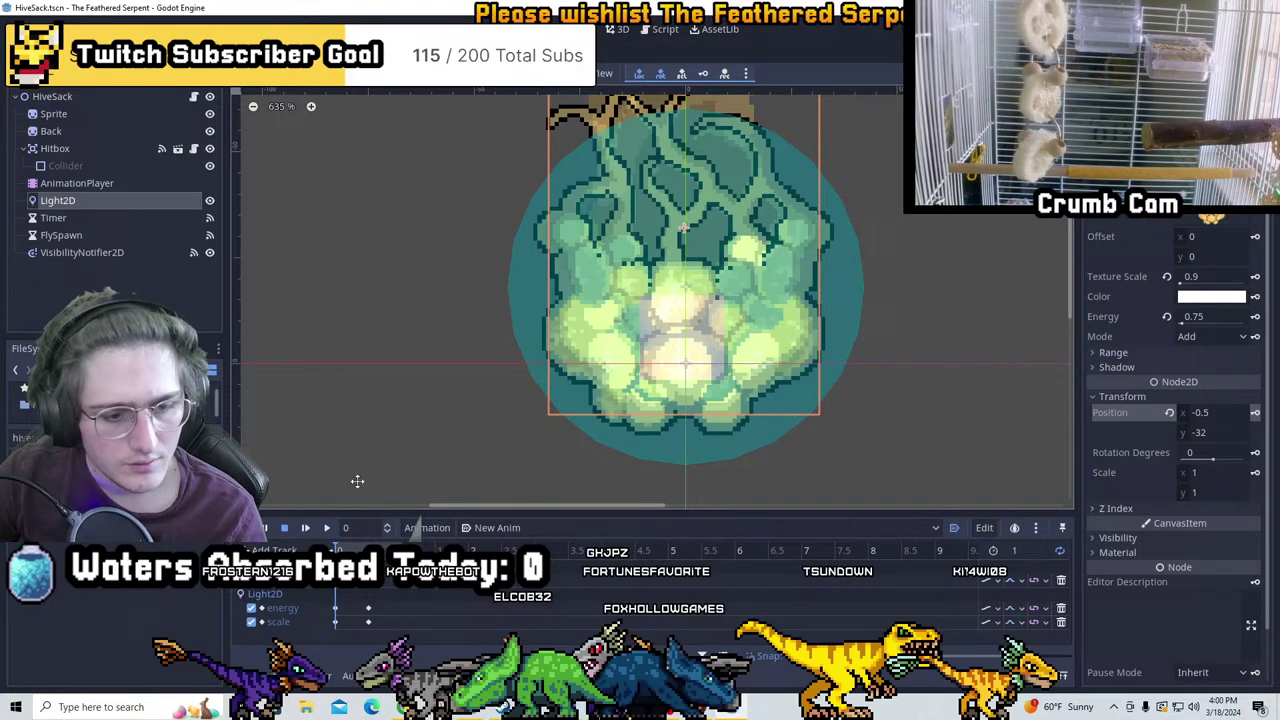
pyautogui.scroll(3, 683, 452)
pyautogui.click(700, 527)
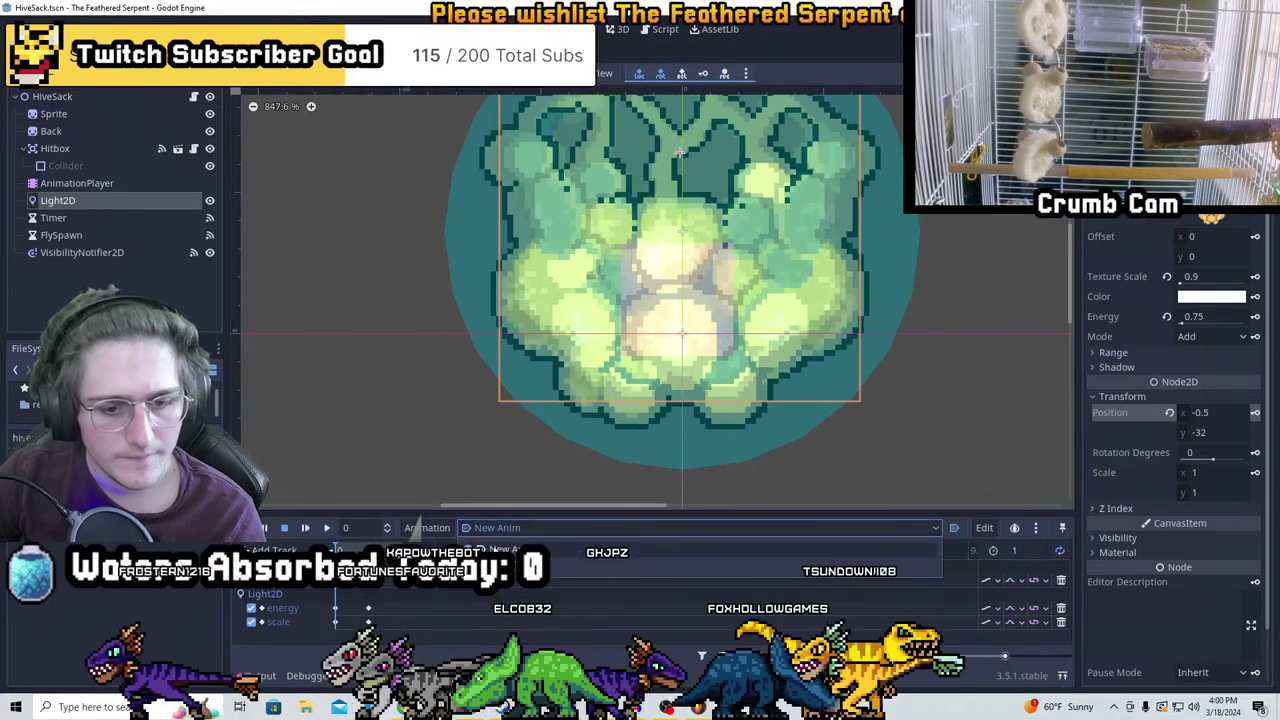
pyautogui.click(500, 569)
pyautogui.scroll(-2, 823, 349)
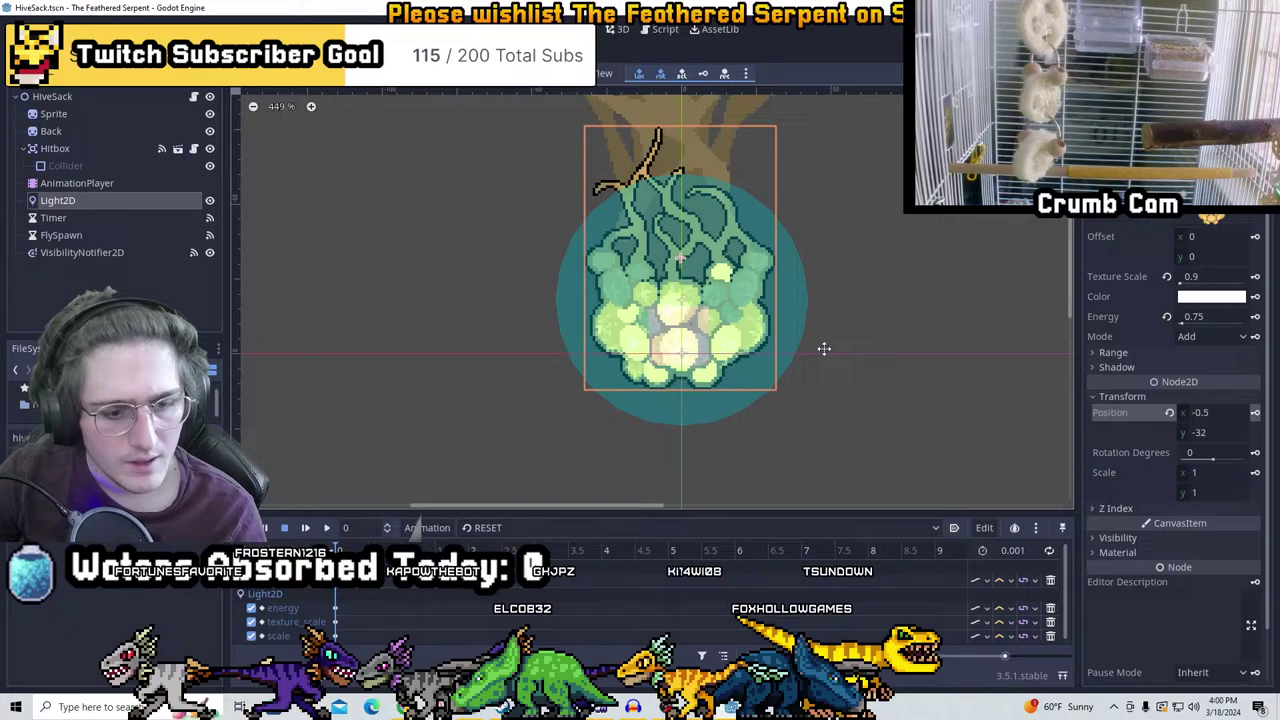
pyautogui.scroll(3, 748, 337)
pyautogui.scroll(-8, 748, 337)
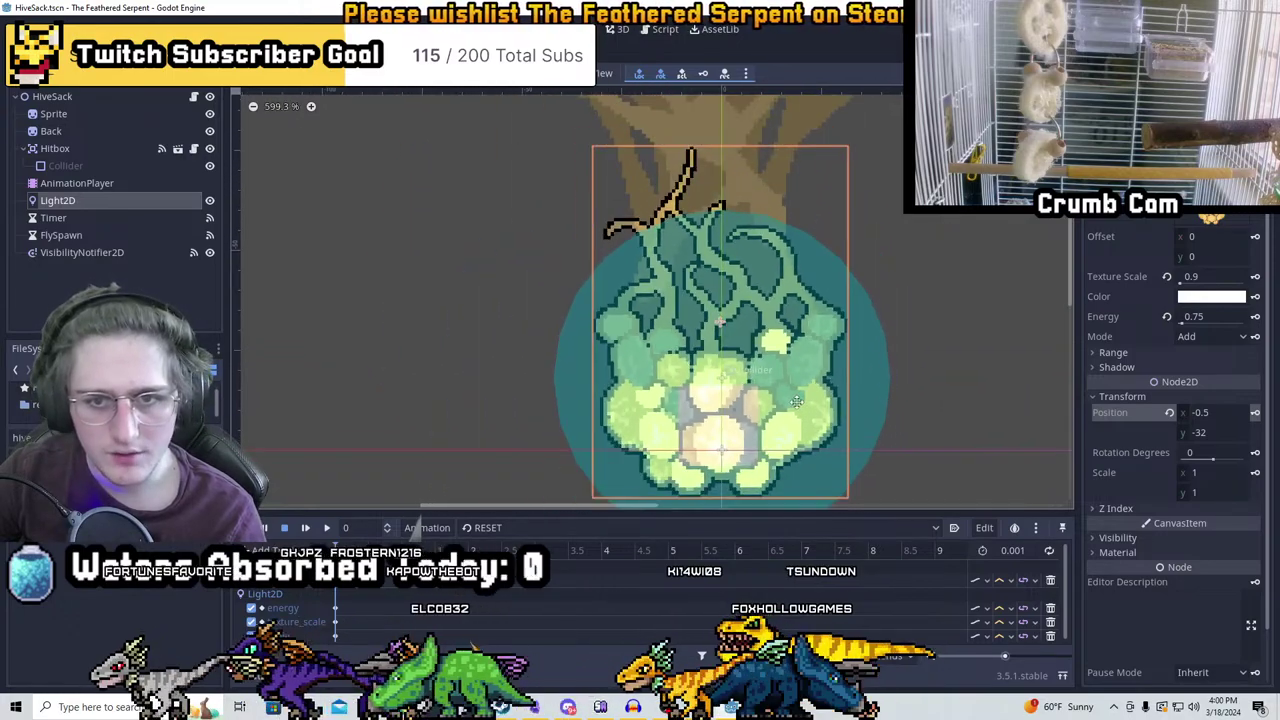
pyautogui.scroll(5, 580, 440)
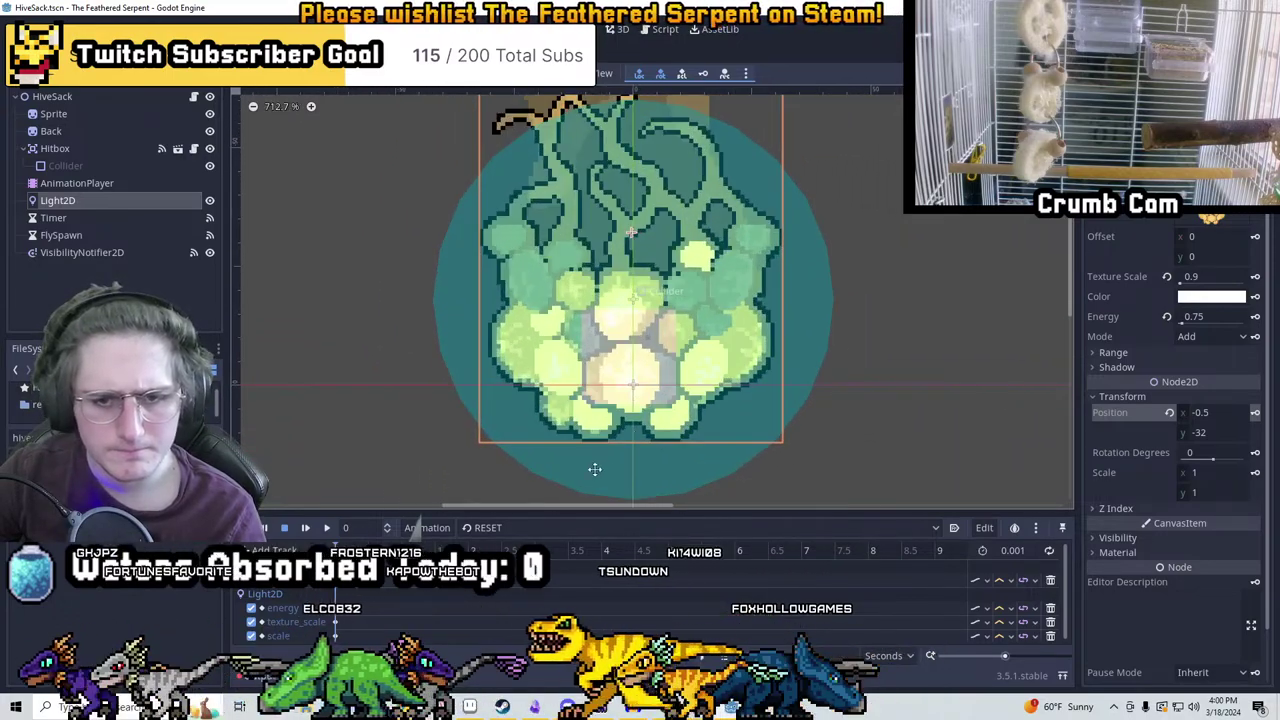
pyautogui.click(488, 529)
pyautogui.click(495, 560)
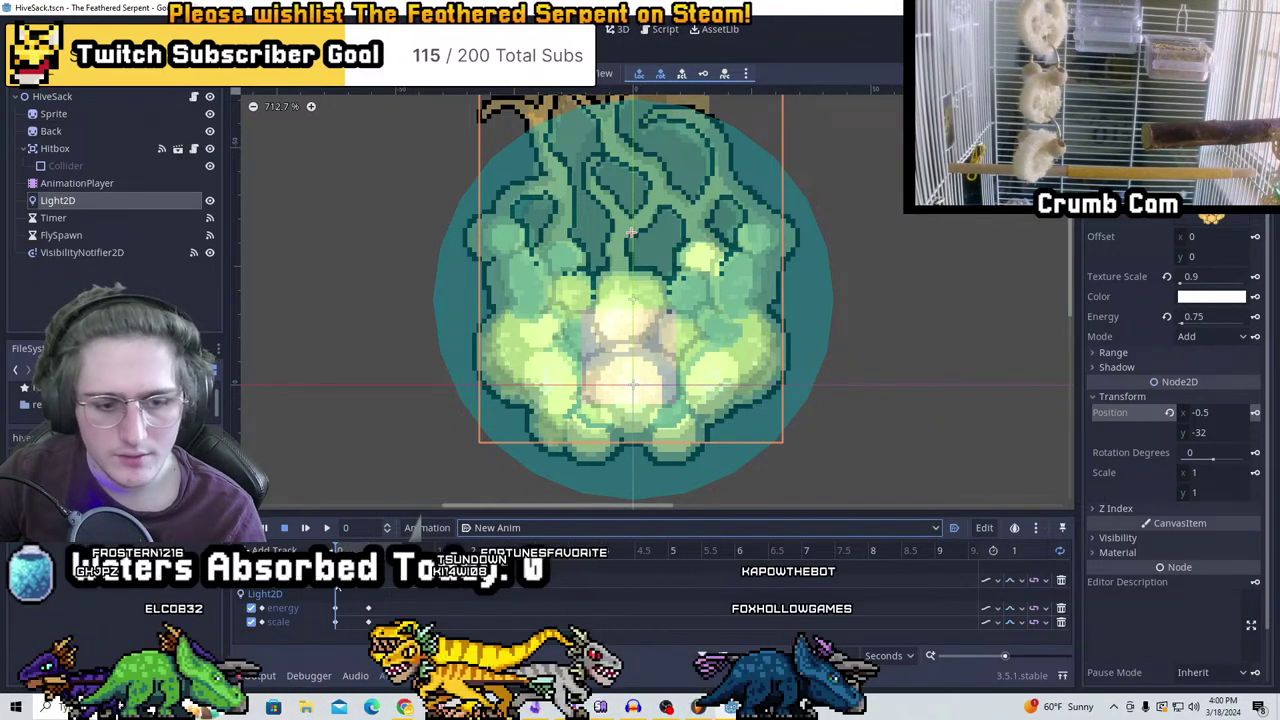
# Inspect New Anim's energy and scale keyframes, then scrub the playhead to preview the glow
pyautogui.click(335, 622)
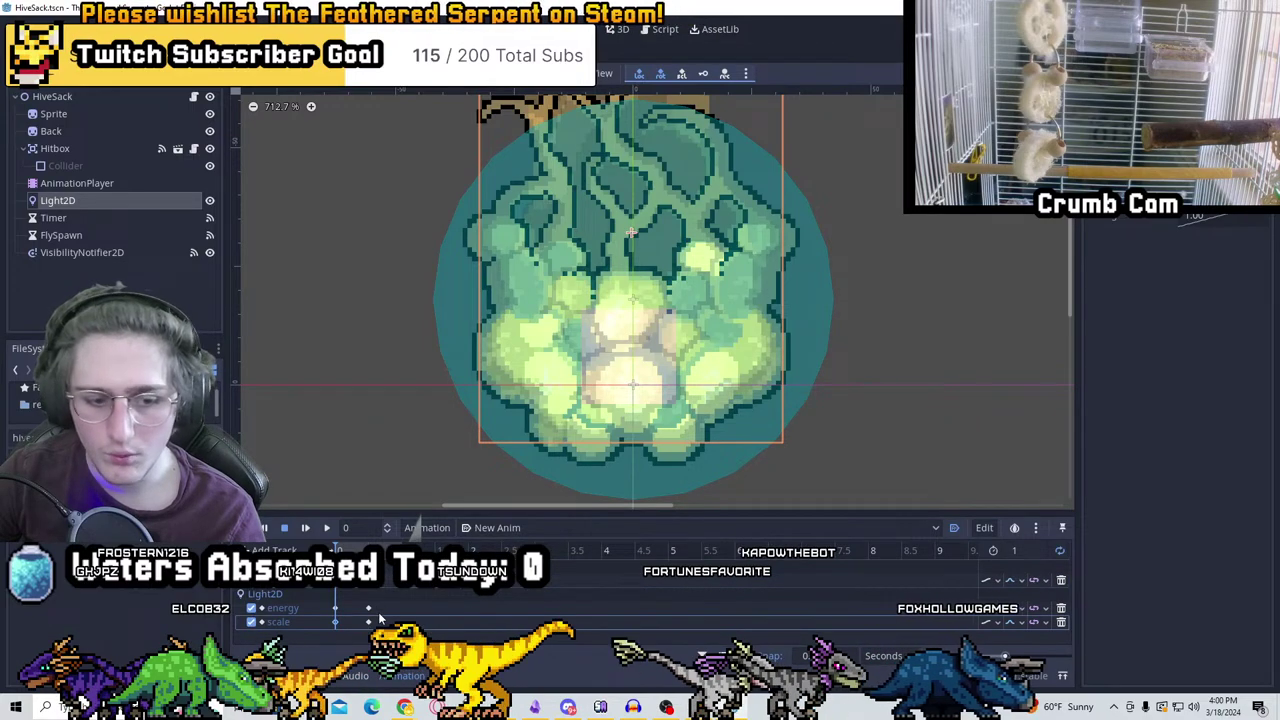
pyautogui.click(368, 622)
pyautogui.click(368, 608)
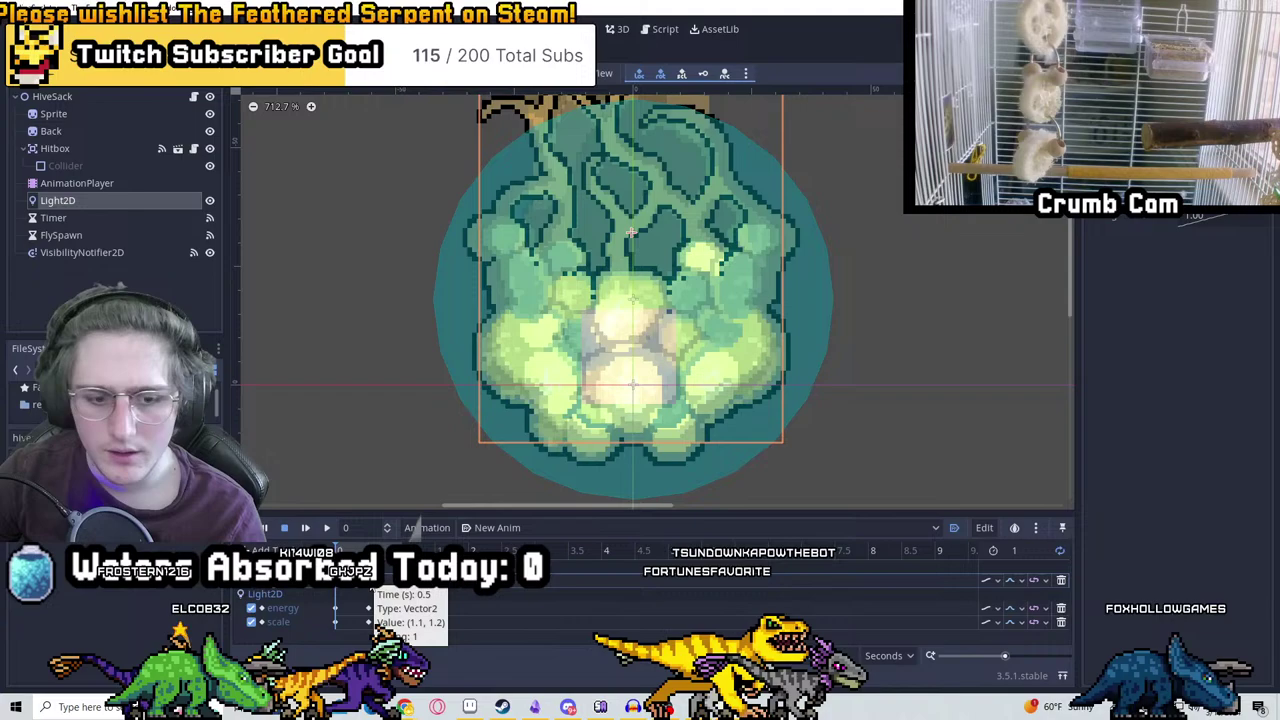
pyautogui.click(368, 622)
pyautogui.click(384, 562)
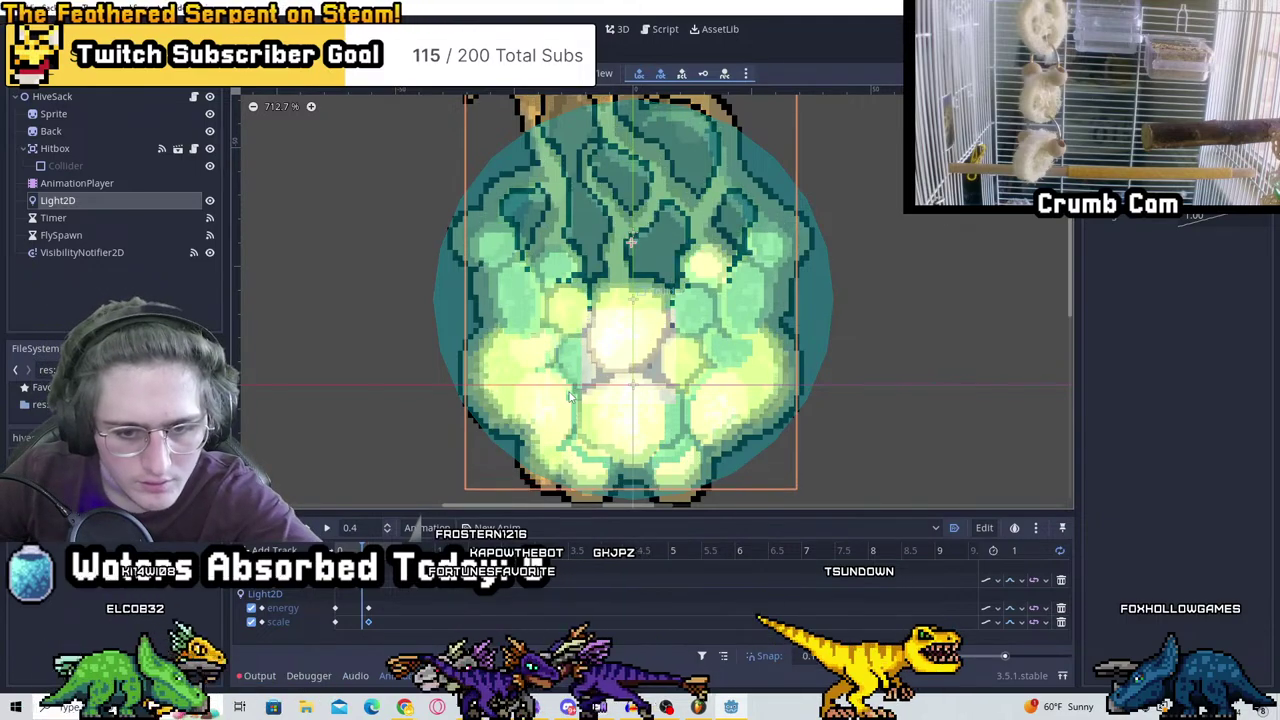
# Zoom and pan around the hive's bottom edge to check the light's coverage
pyautogui.scroll(3, 687, 440)
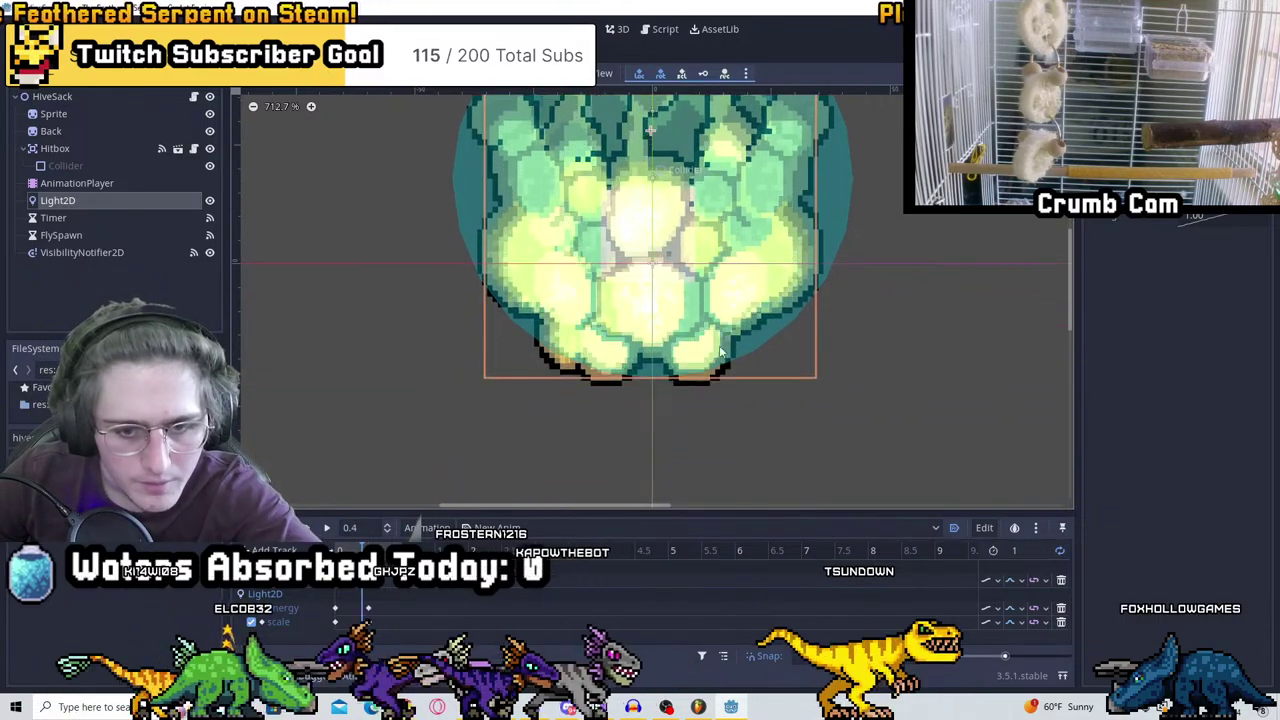
pyautogui.scroll(6, 720, 386)
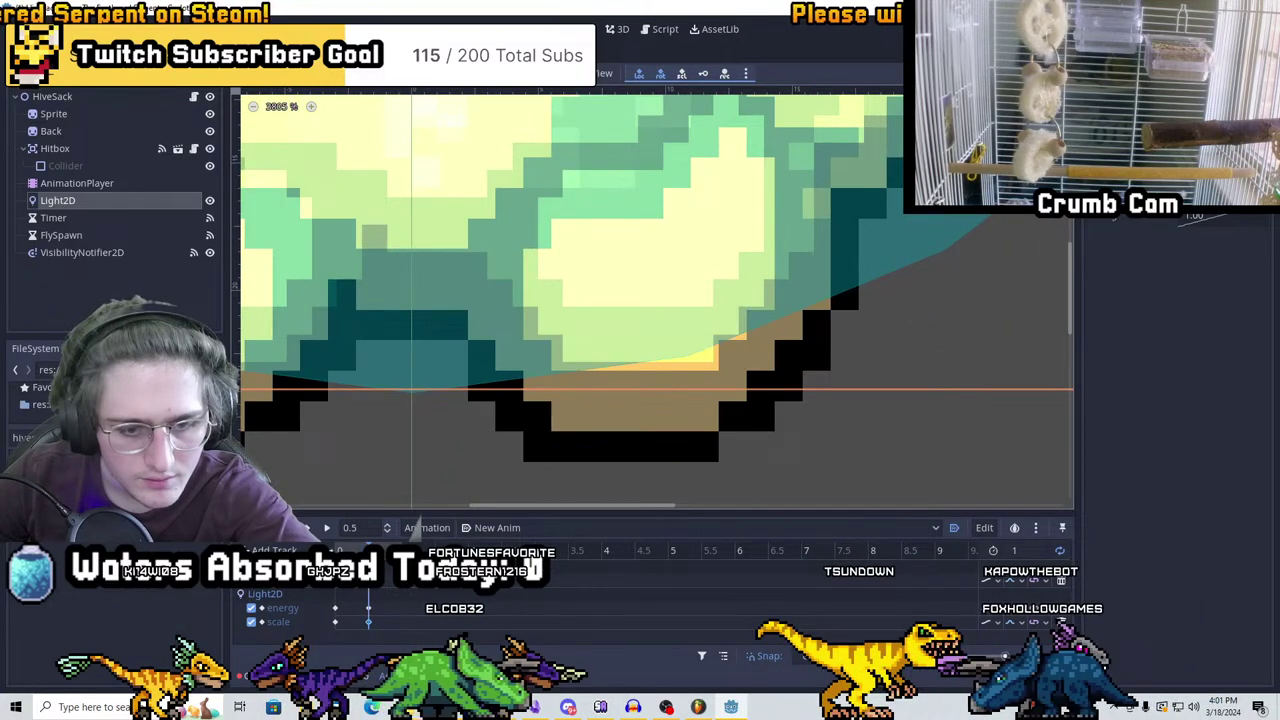
pyautogui.scroll(-3, 526, 295)
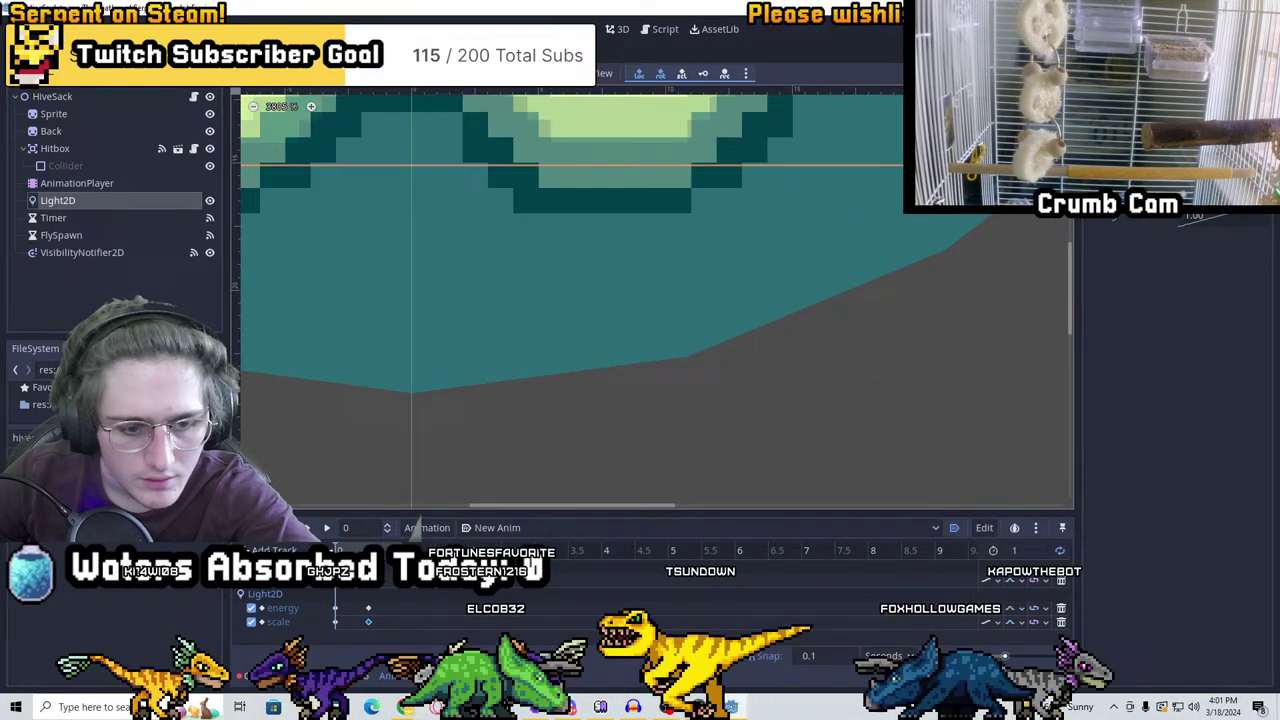
pyautogui.moveTo(526, 295); pyautogui.dragTo(687, 495, button='middle')
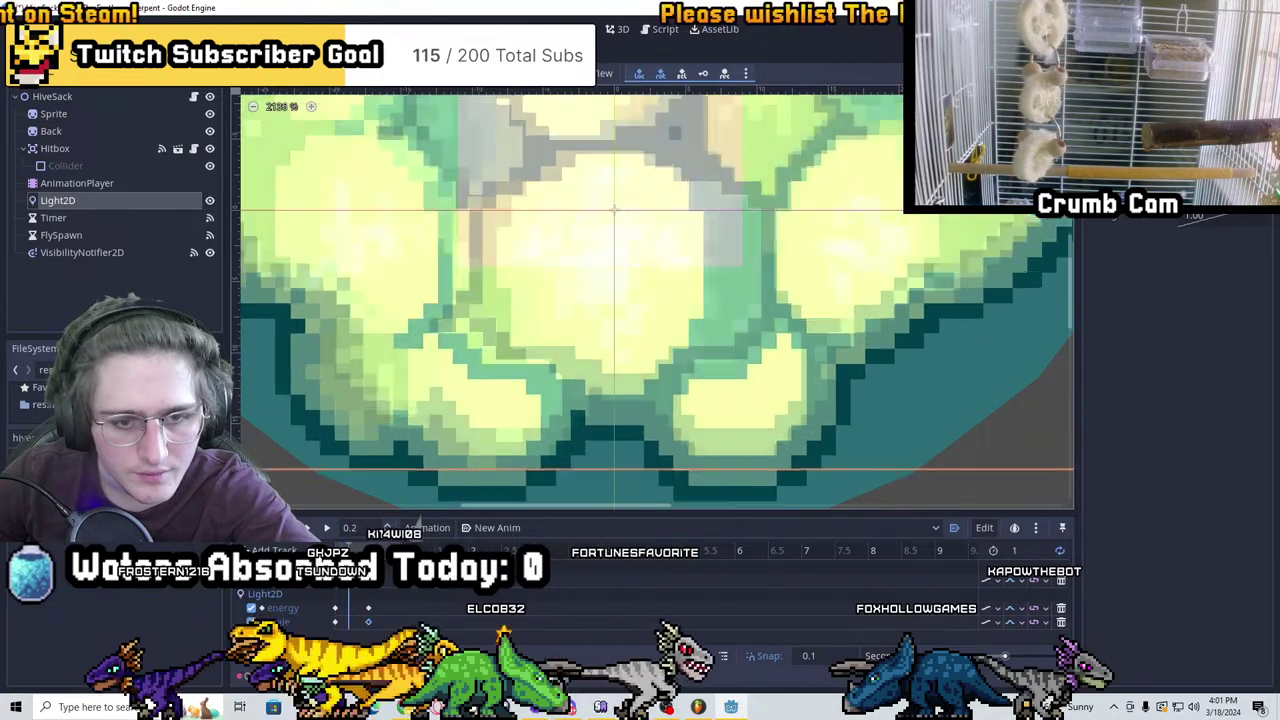
pyautogui.scroll(-8, 579, 440)
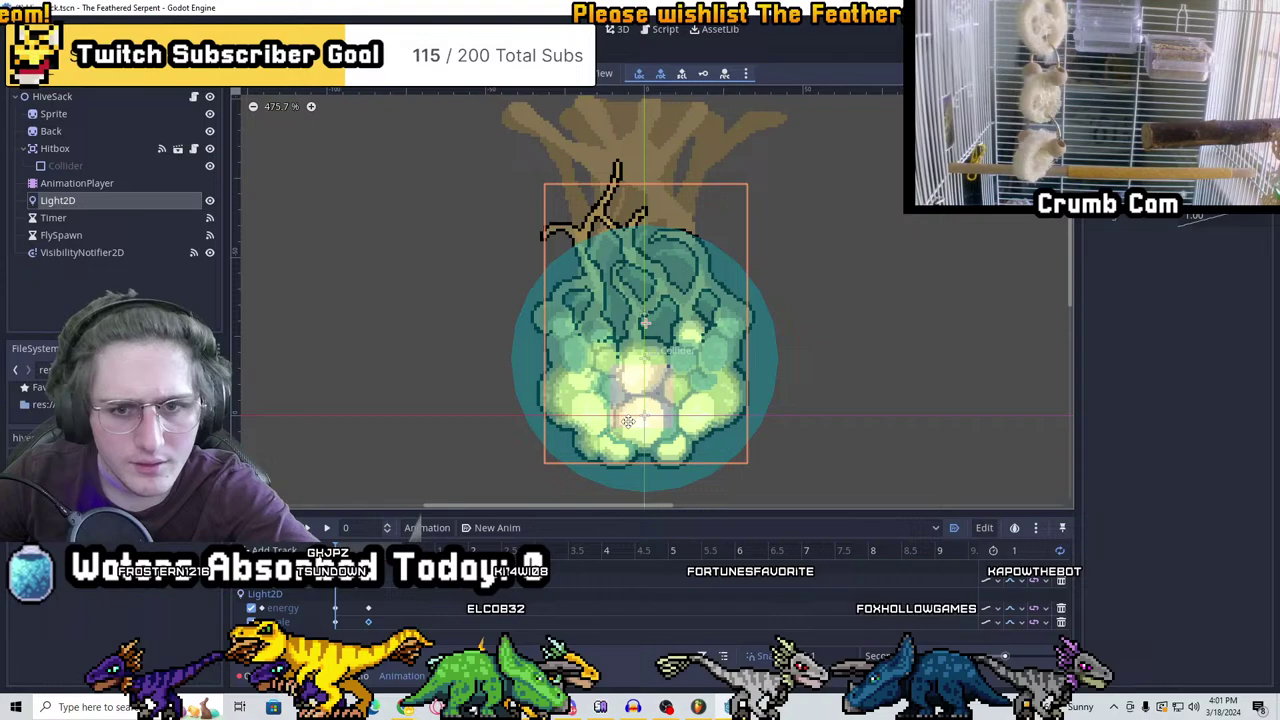
pyautogui.scroll(5, 631, 425)
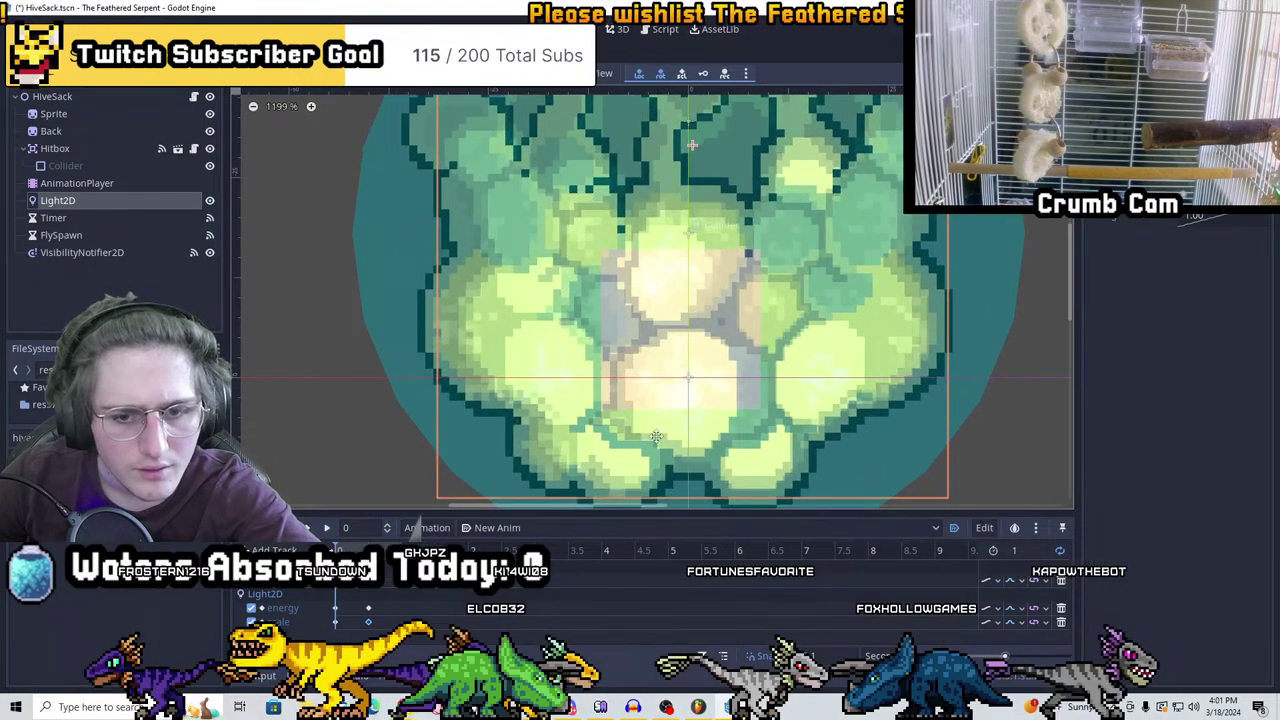
pyautogui.scroll(3, 573, 427)
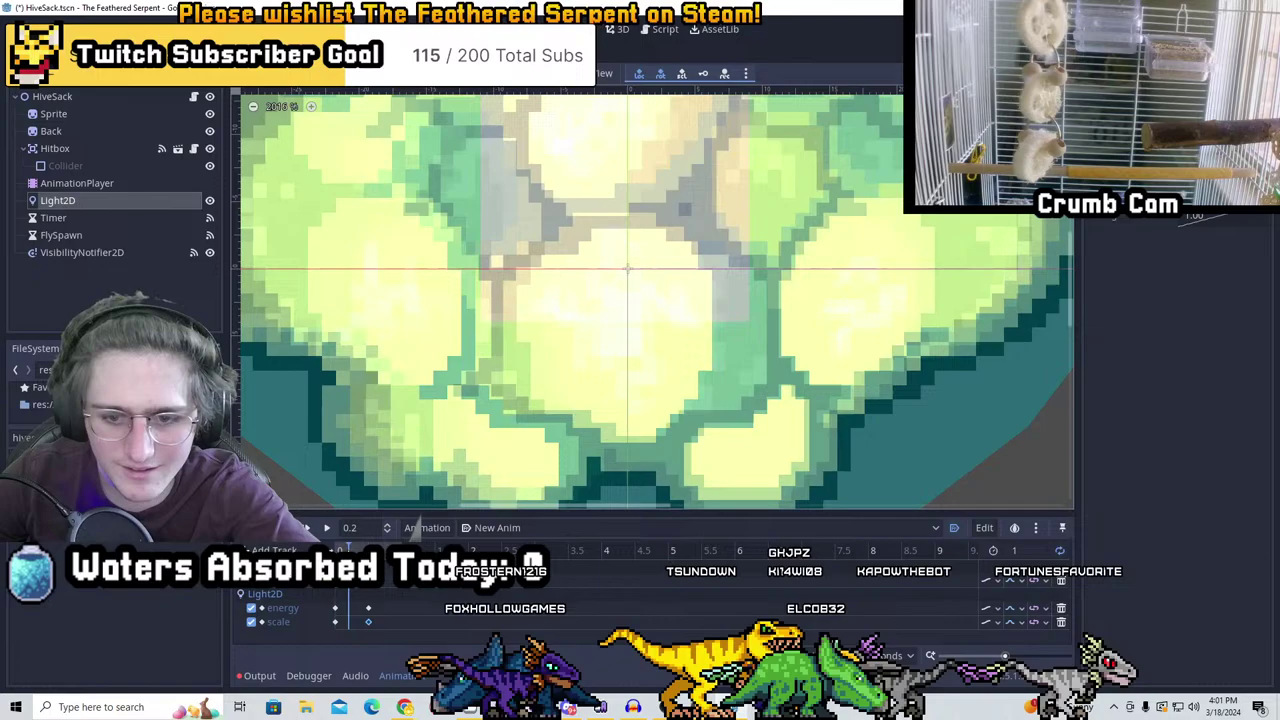
pyautogui.scroll(-4, 538, 430)
pyautogui.scroll(-2, 490, 480)
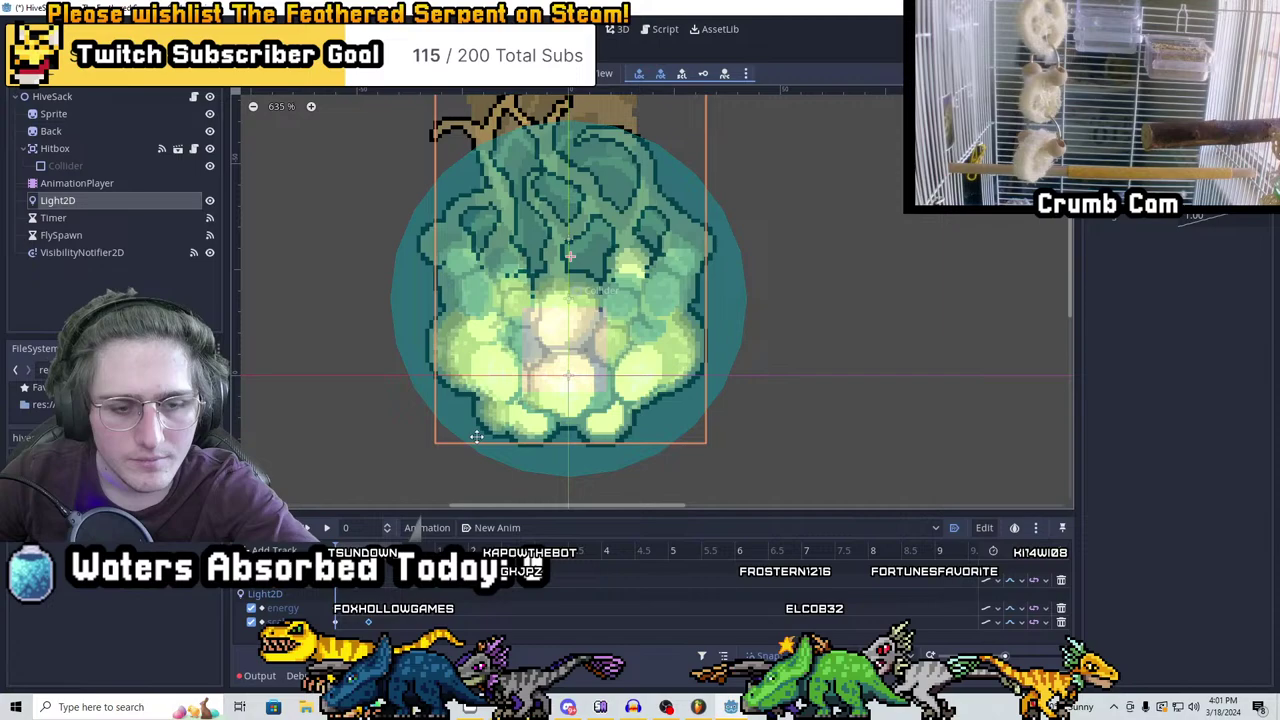
# In Aseprite, open the Pustules and PustulesGlow sprites
pyautogui.click(467, 707)
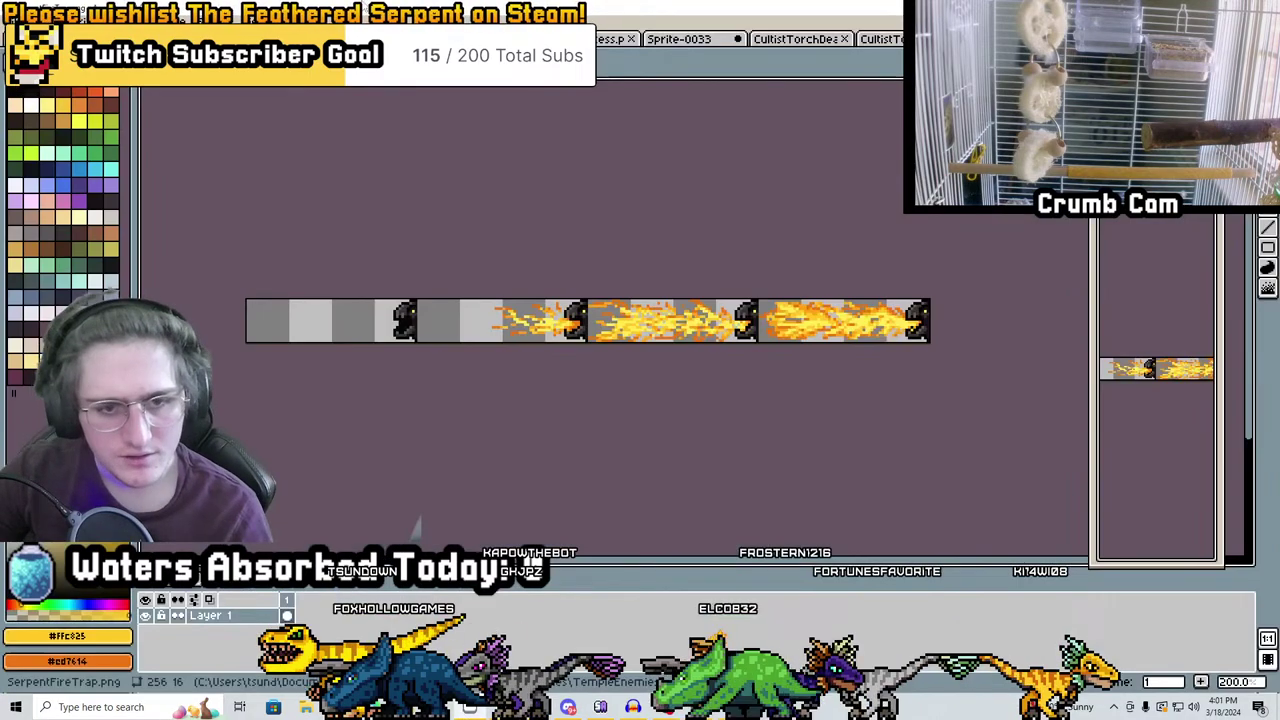
pyautogui.hotkey('alt', 'f')
pyautogui.hotkey('ctrl', 'o')
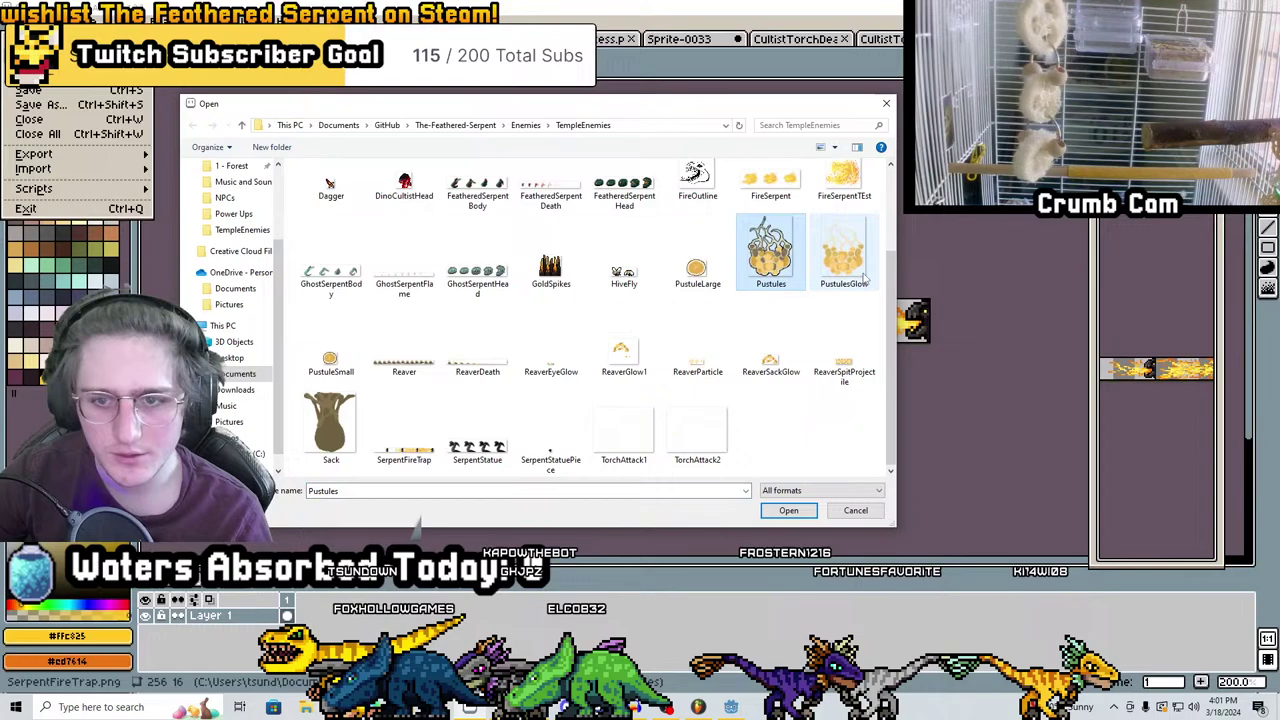
pyautogui.click(790, 512)
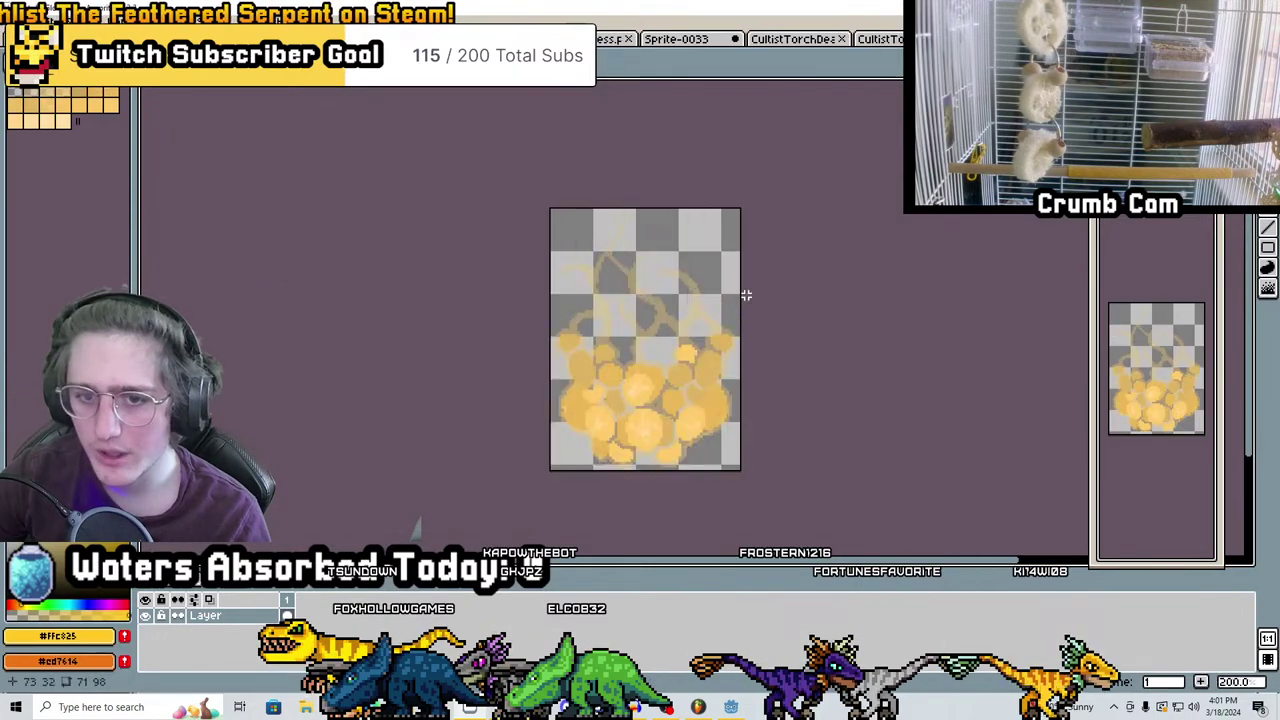
pyautogui.scroll(2, 757, 220)
# Copy the whole PustulesGlow artwork onto the Pustules sprite, then return to Godot
pyautogui.hotkey('ctrl', 'Tab')
pyautogui.hotkey('ctrl', 'Tab')
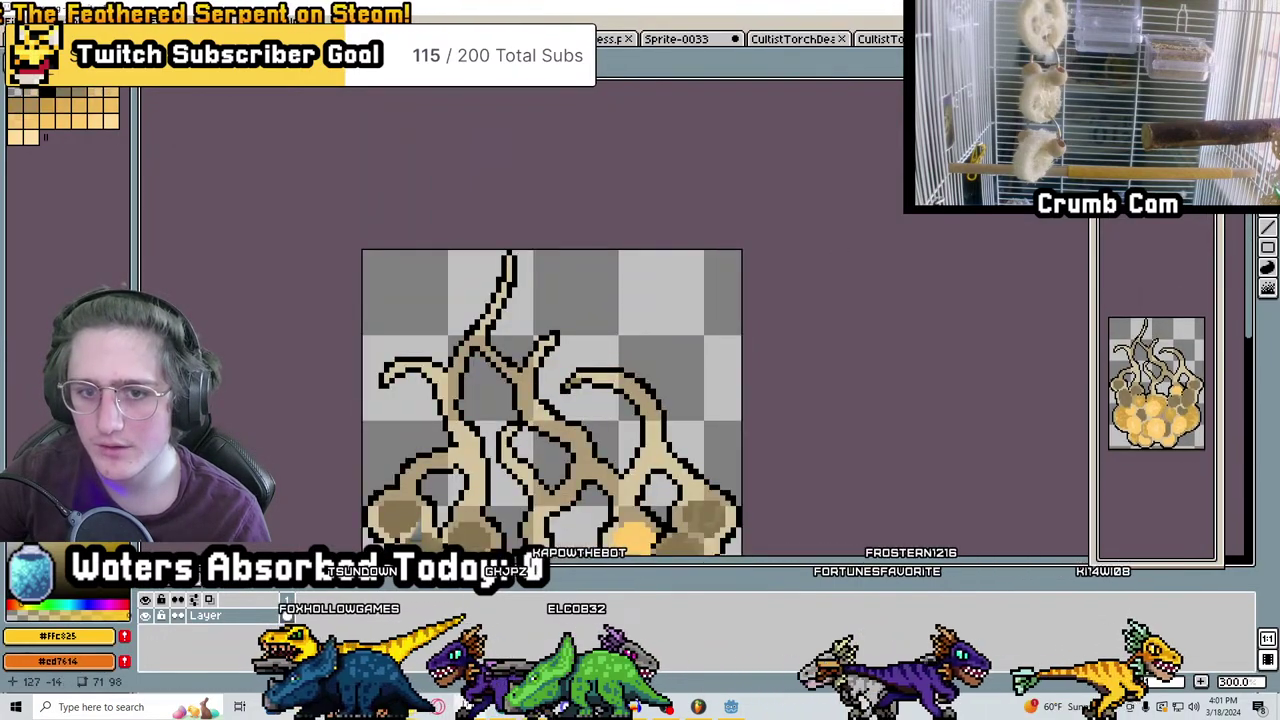
pyautogui.hotkey('ctrl', 'shift', 'Tab')
pyautogui.hotkey('ctrl', 'shift', 'Tab')
pyautogui.hotkey('ctrl', 'a')
pyautogui.hotkey('ctrl', 'c')
pyautogui.hotkey('ctrl', 'shift', 'Tab')
pyautogui.hotkey('ctrl', 'v')
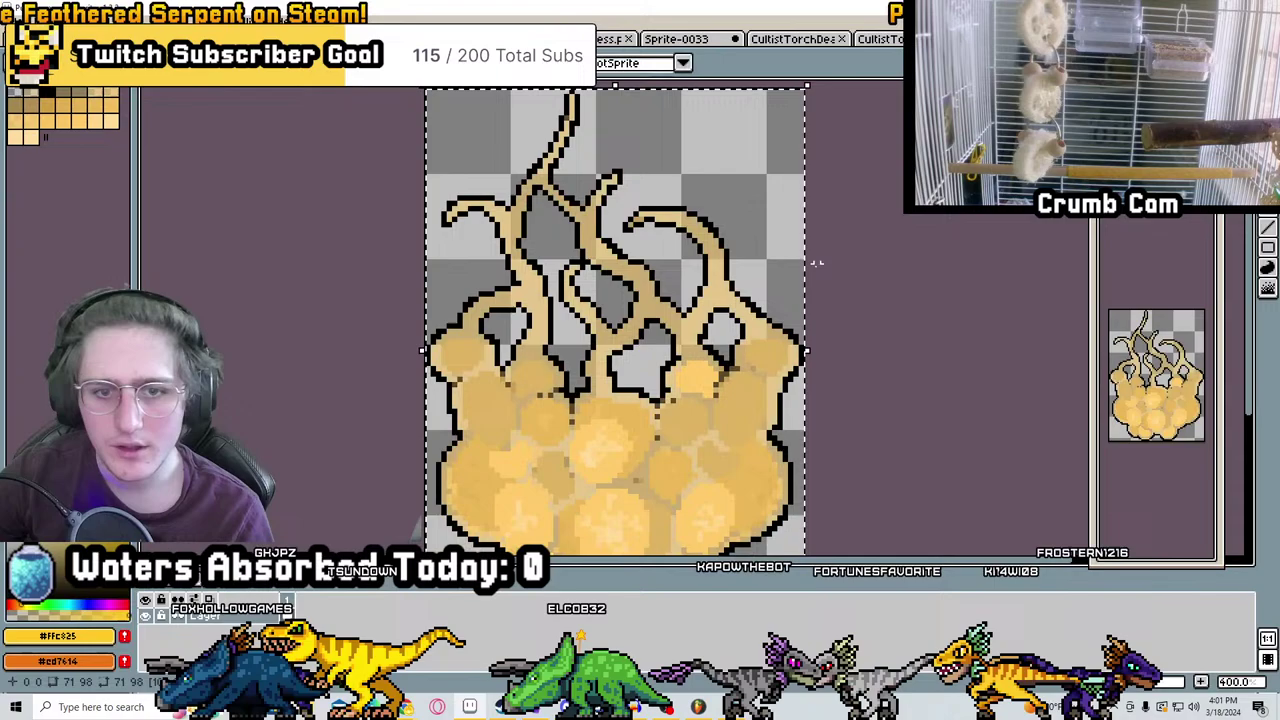
pyautogui.scroll(-1, 835, 210)
pyautogui.hotkey('ctrl', 'shift', 'Tab')
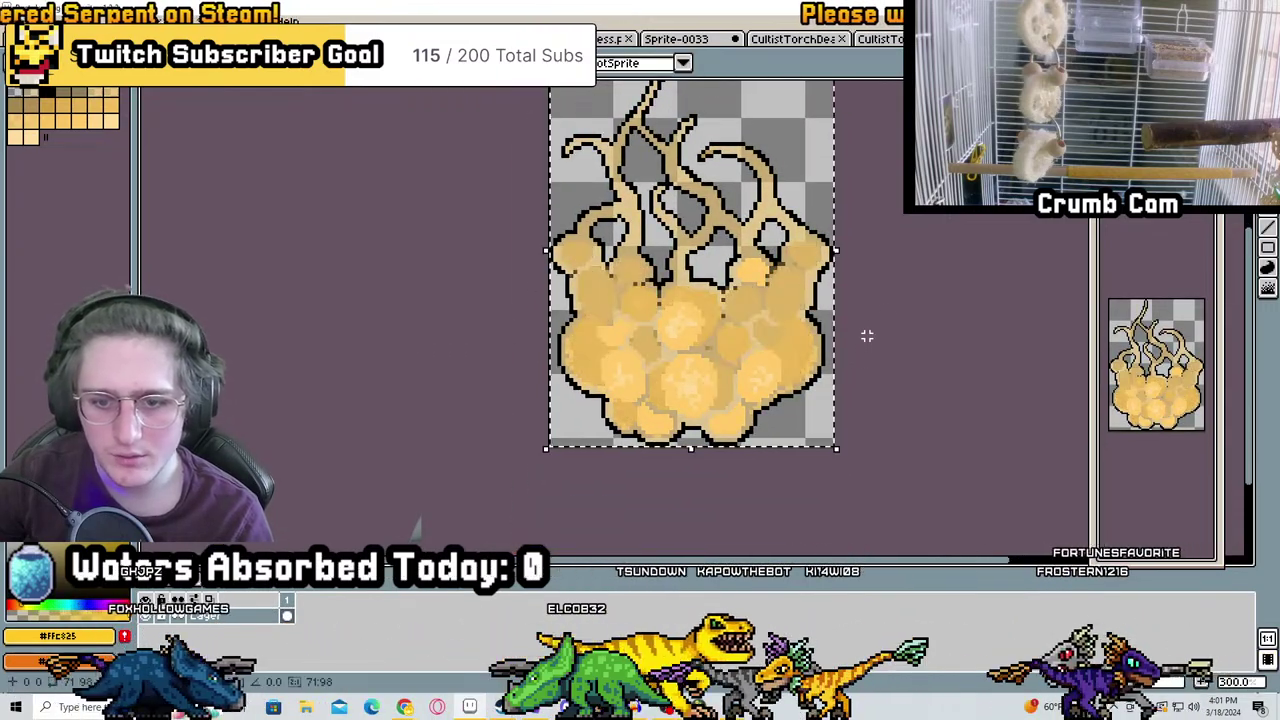
pyautogui.hotkey('alt', 'Tab')
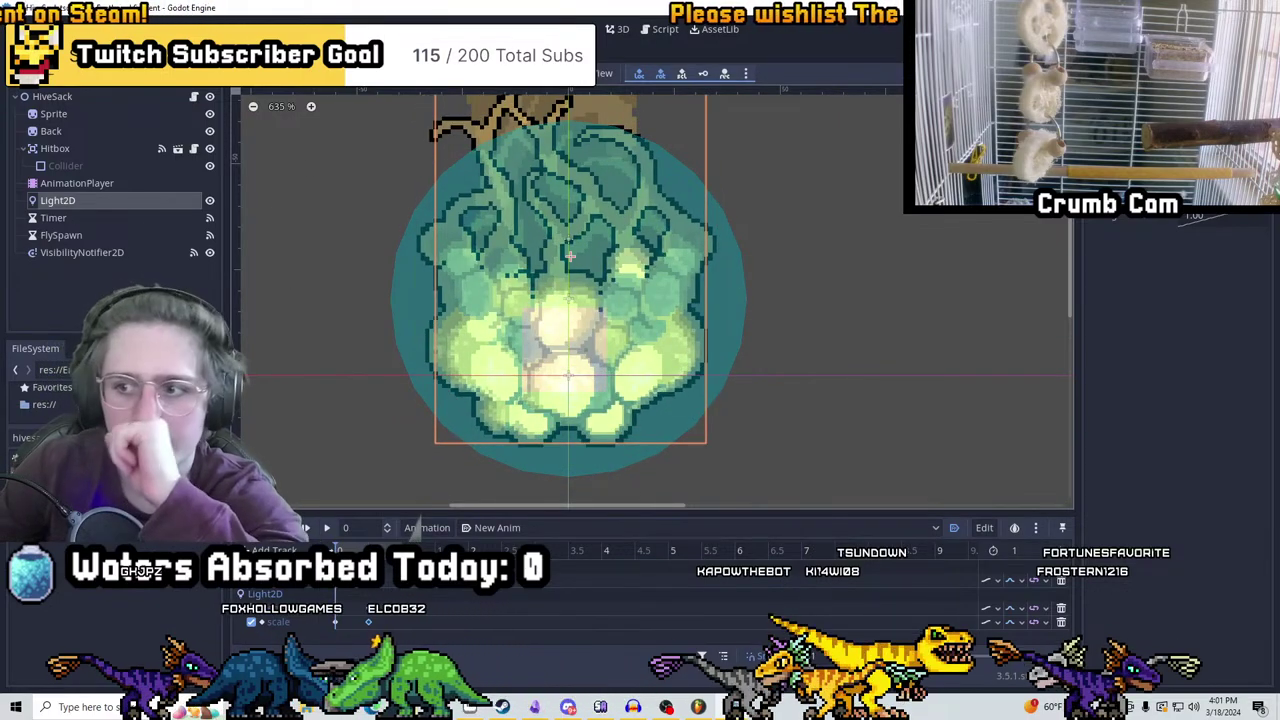
# Inspect the Light2D and Sprite nodes, toggling the hive sprite's visibility off and on
pyautogui.click(160, 200)
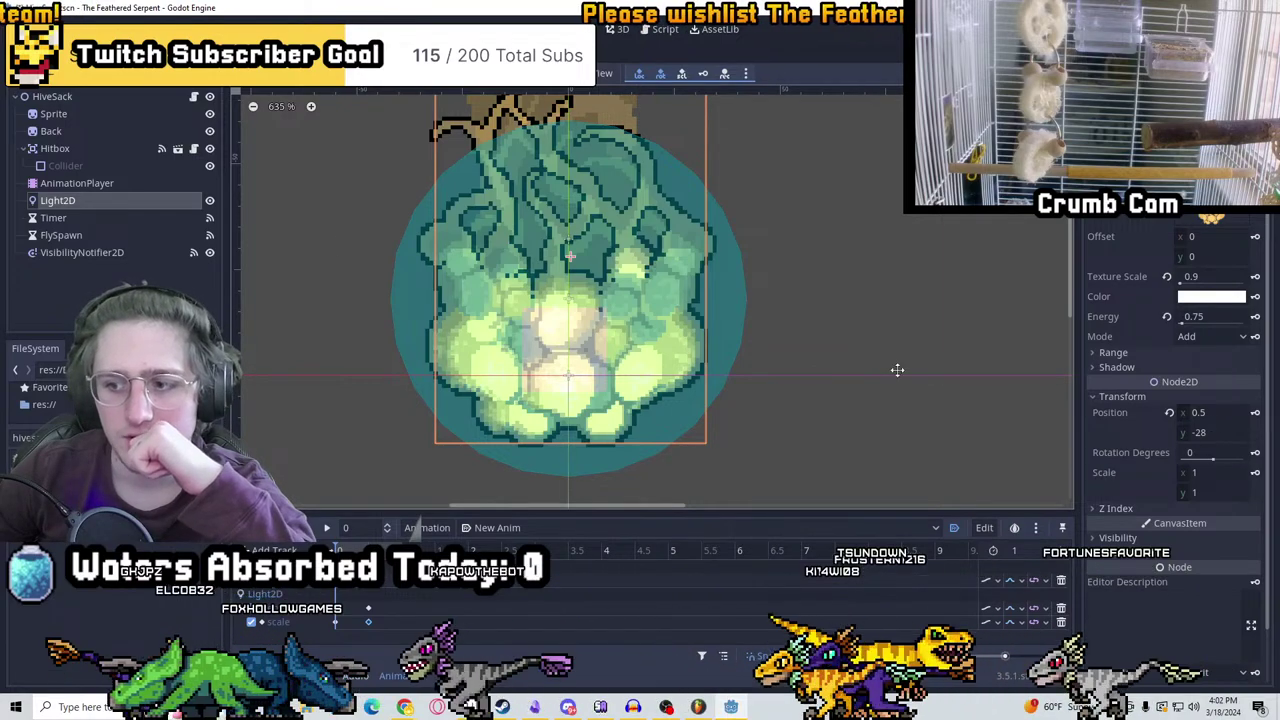
pyautogui.click(65, 115)
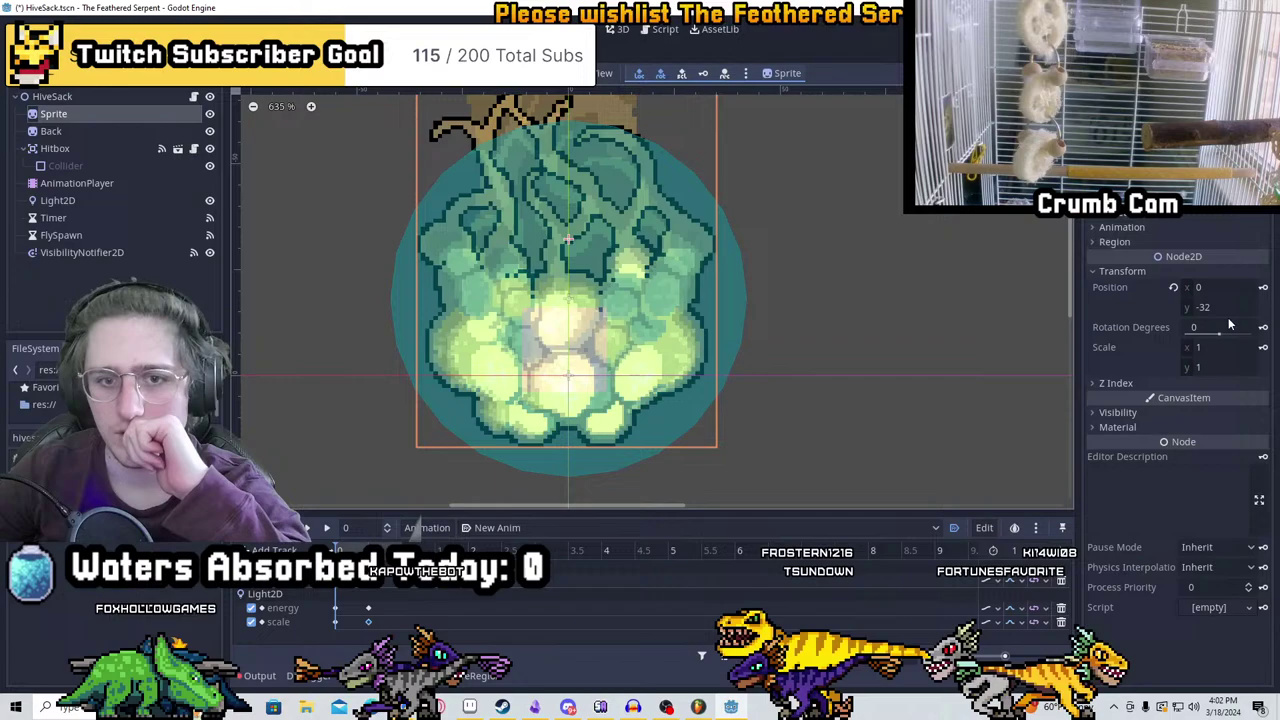
pyautogui.scroll(-2, 683, 310)
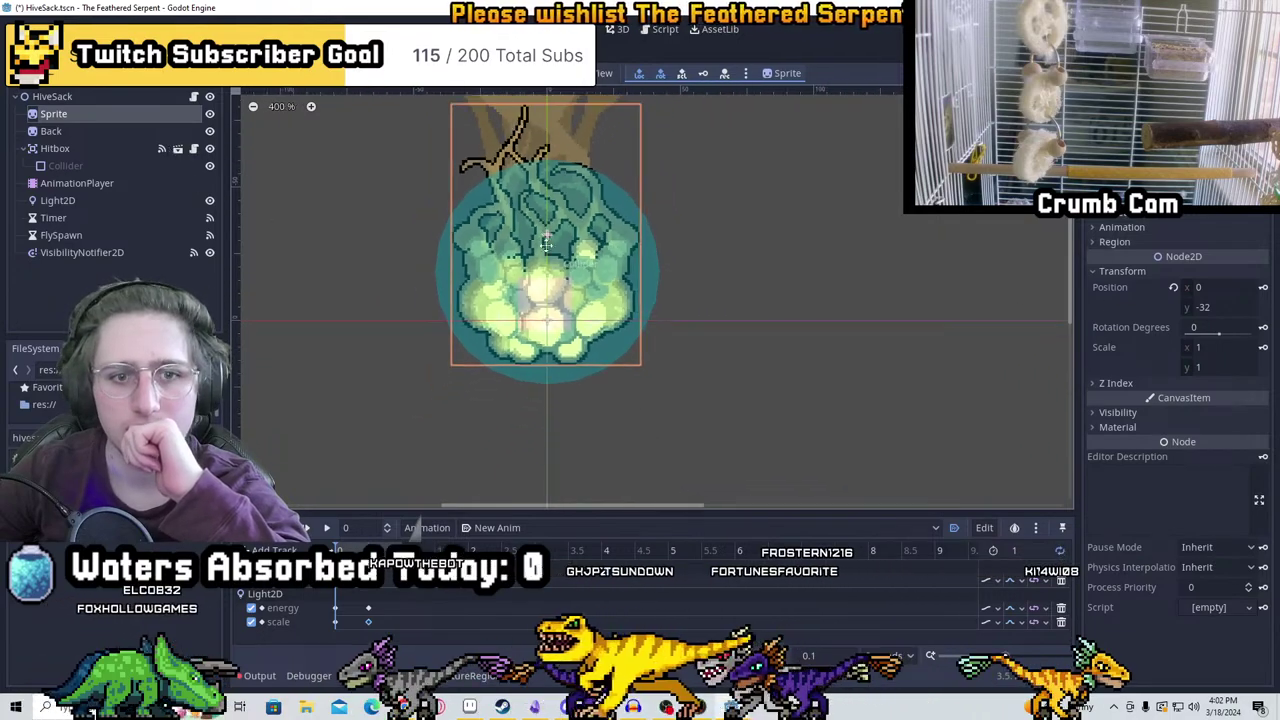
pyautogui.click(210, 114)
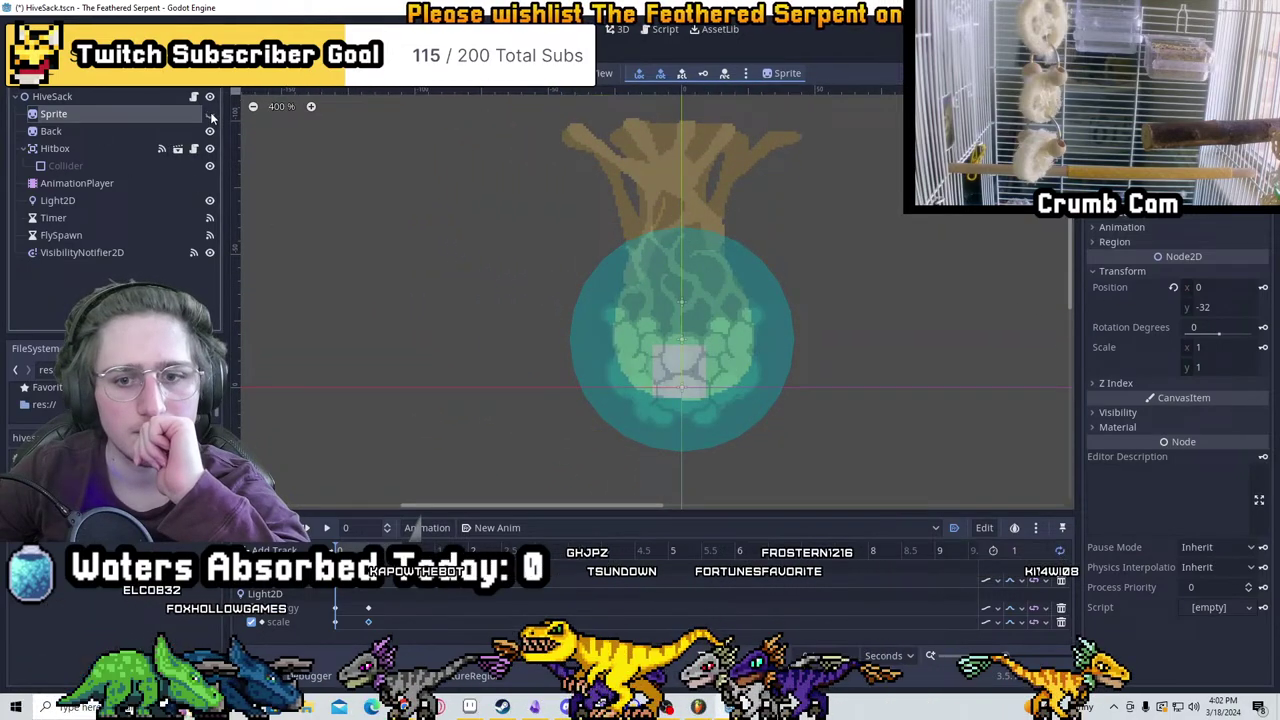
pyautogui.click(210, 114)
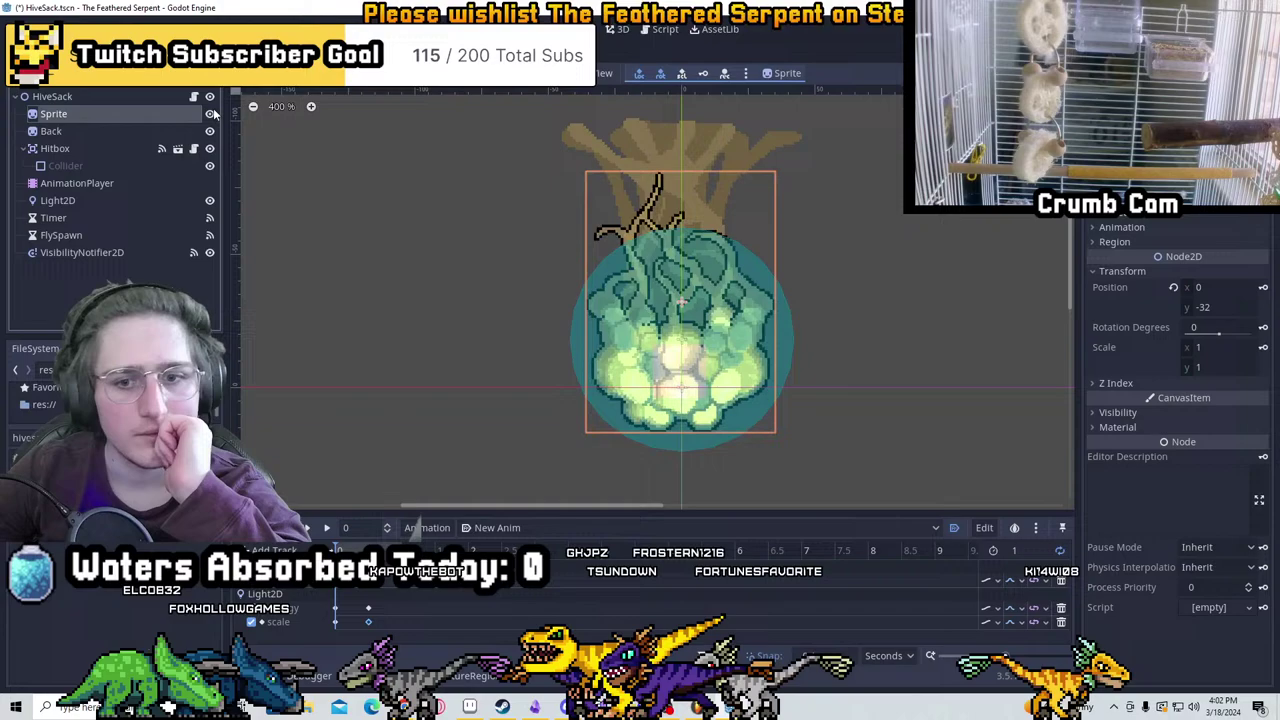
pyautogui.click(140, 201)
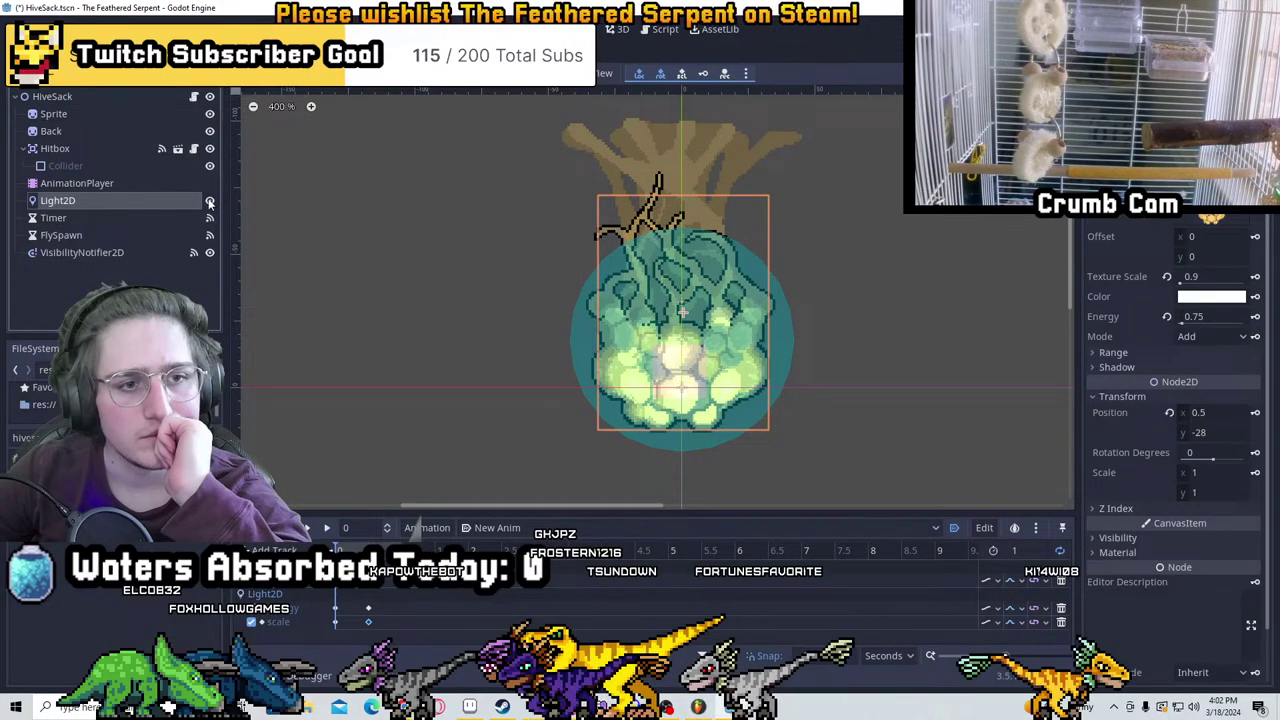
# Delete the scale track from New Anim and the texture_scale and scale tracks from RESET
pyautogui.click(1061, 623)
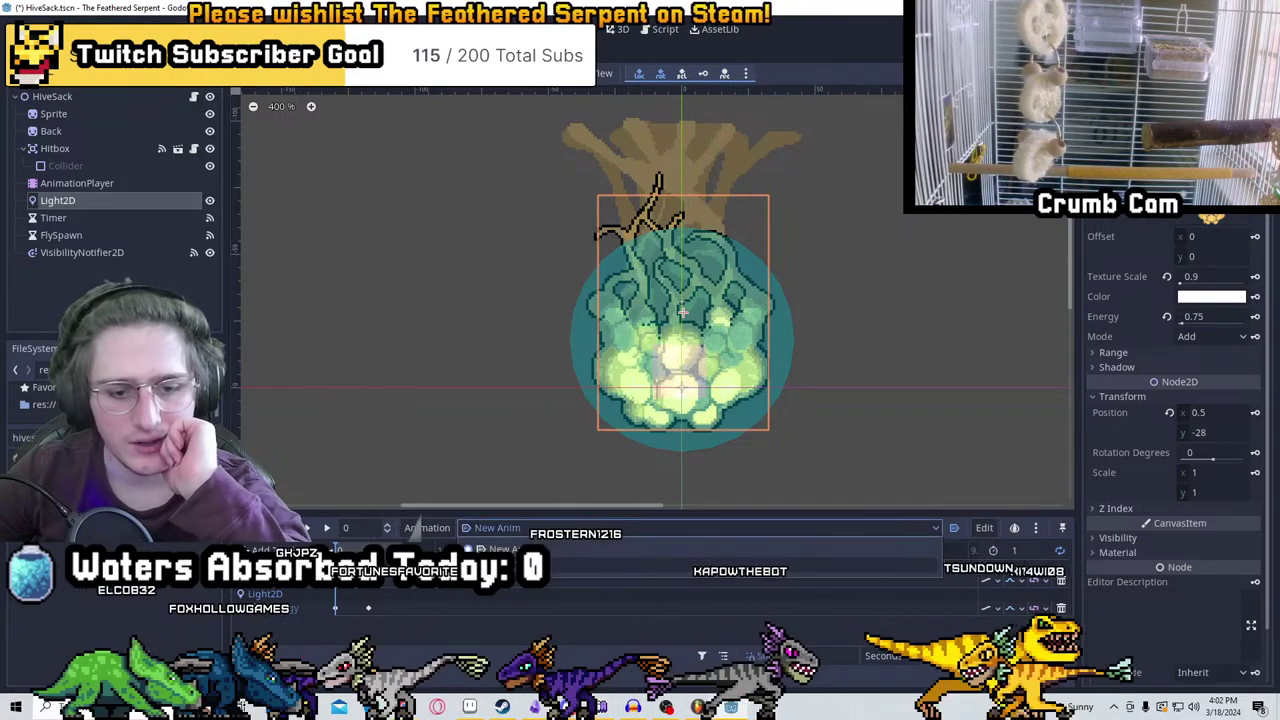
pyautogui.click(490, 567)
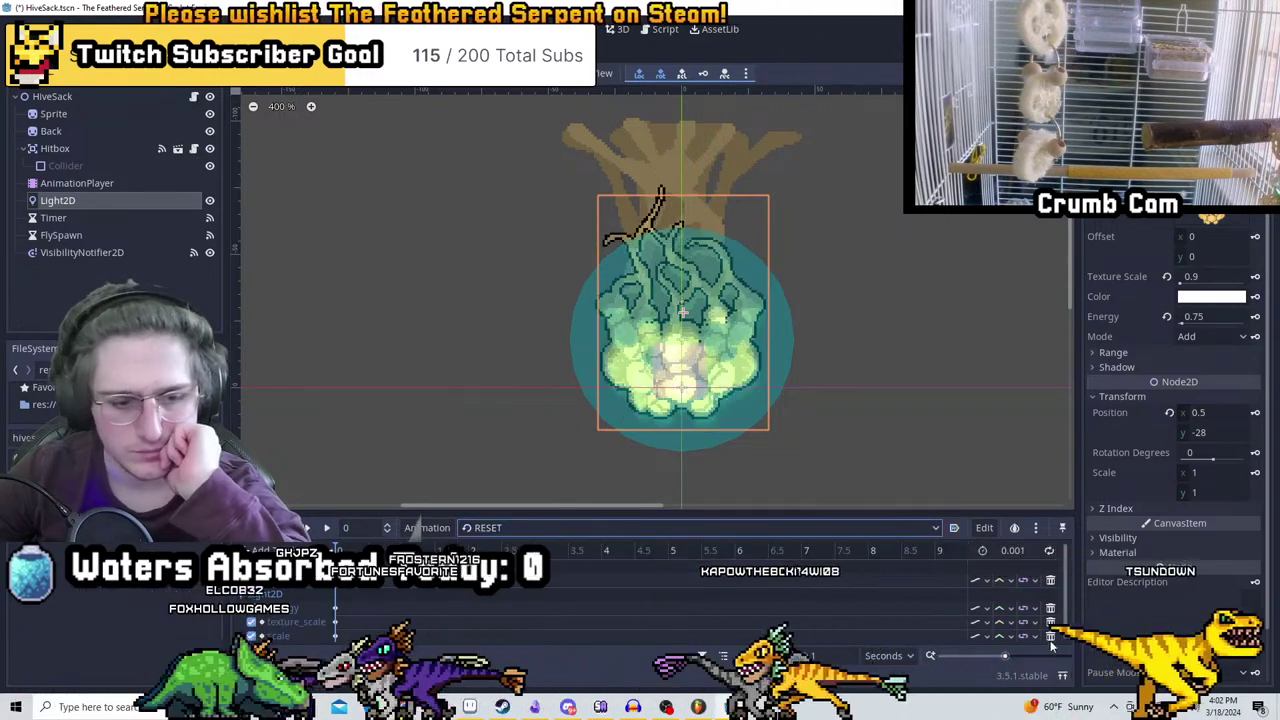
pyautogui.click(1050, 637)
pyautogui.click(1061, 622)
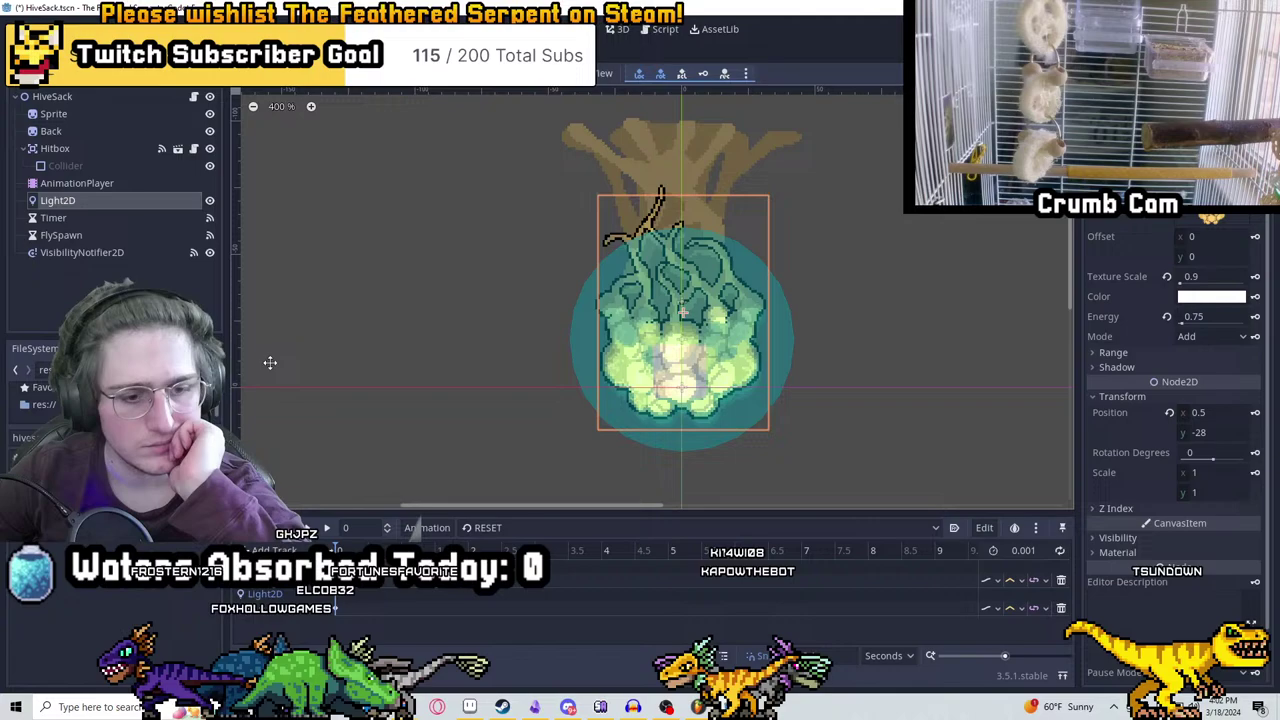
pyautogui.click(96, 114)
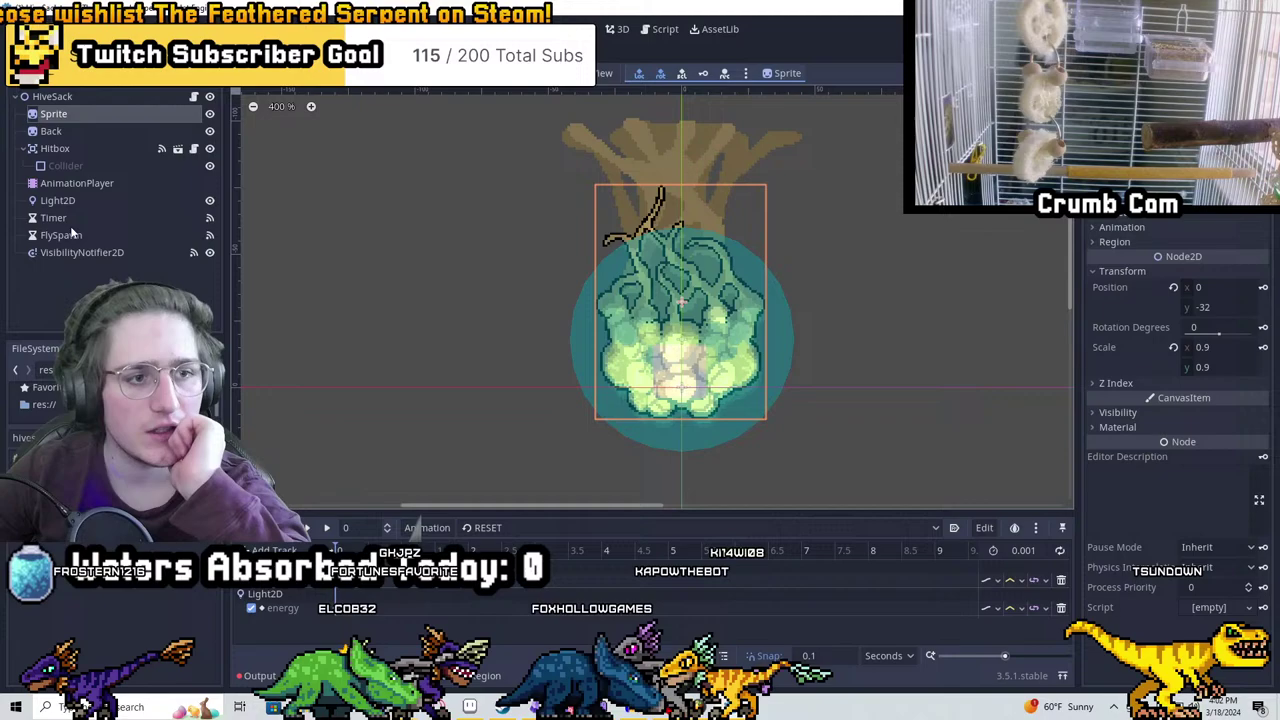
# Make Light2D a child of Sprite, reset its Texture Scale to 1 and nudge it up-left
pyautogui.moveTo(58, 201); pyautogui.dragTo(88, 115)
pyautogui.click(80, 131)
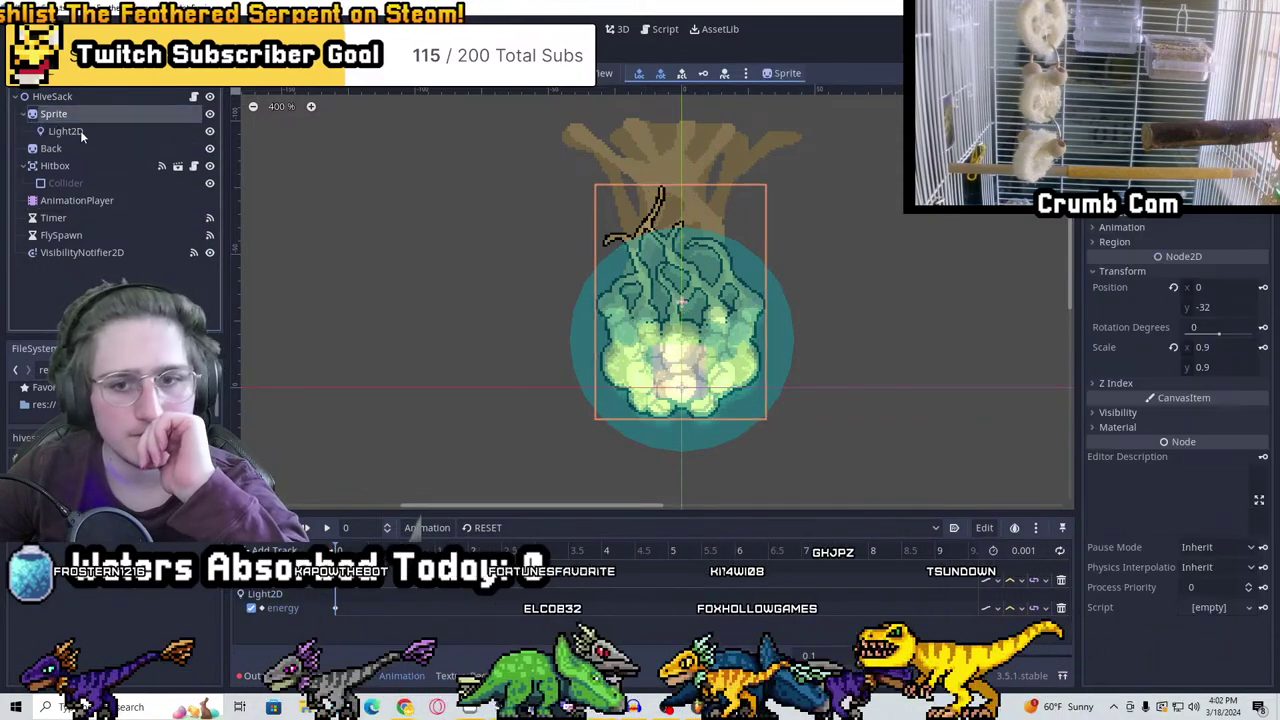
pyautogui.scroll(1, 688, 428)
pyautogui.scroll(2, 718, 400)
pyautogui.scroll(-1, 718, 400)
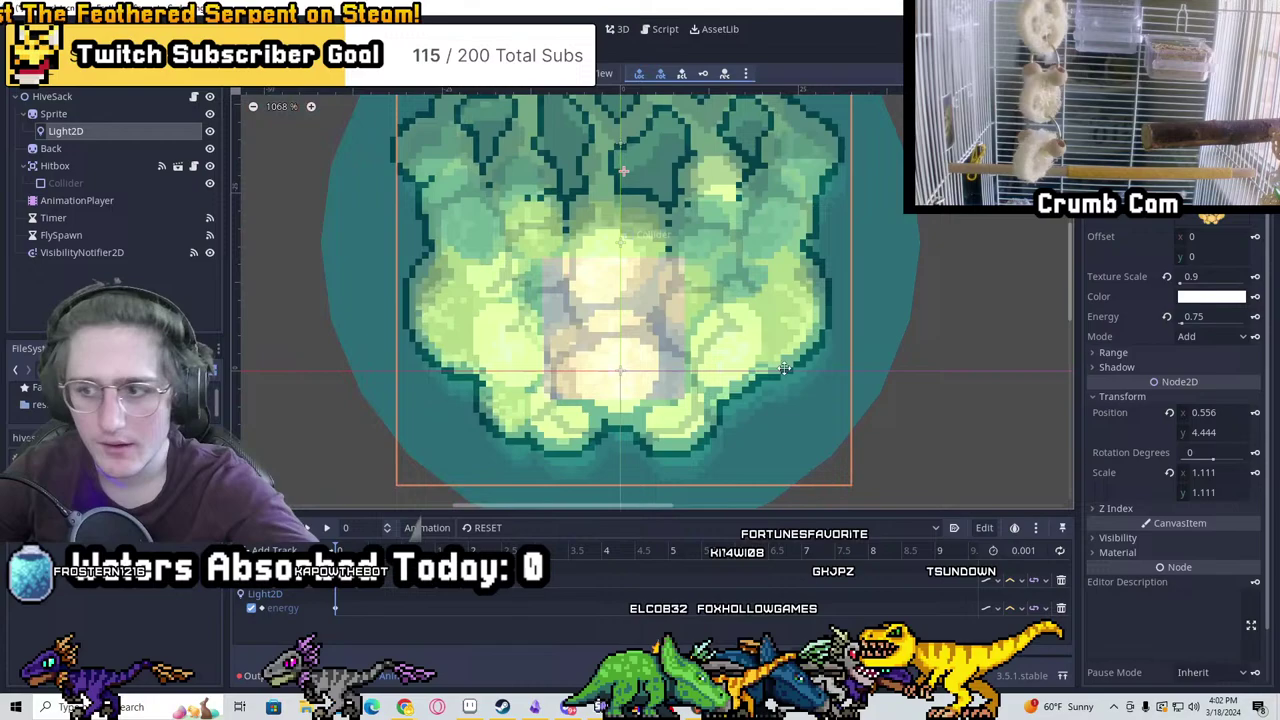
pyautogui.click(1167, 277)
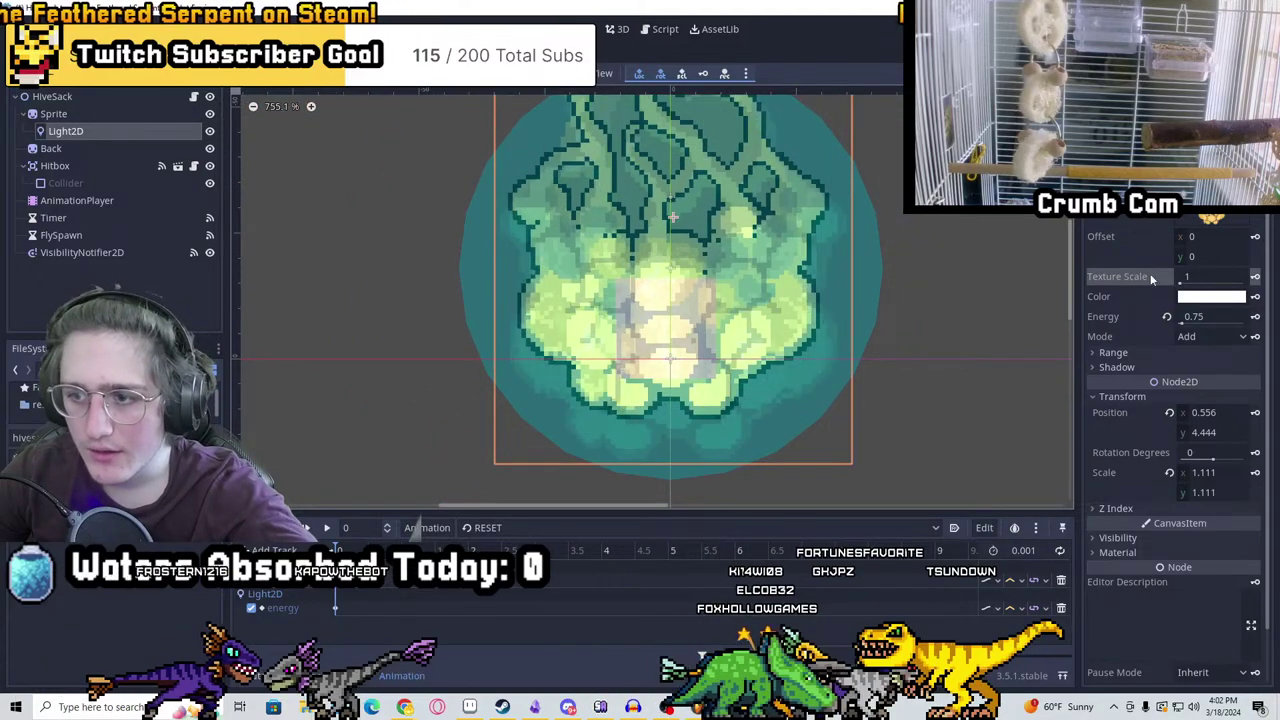
pyautogui.scroll(2, 884, 345)
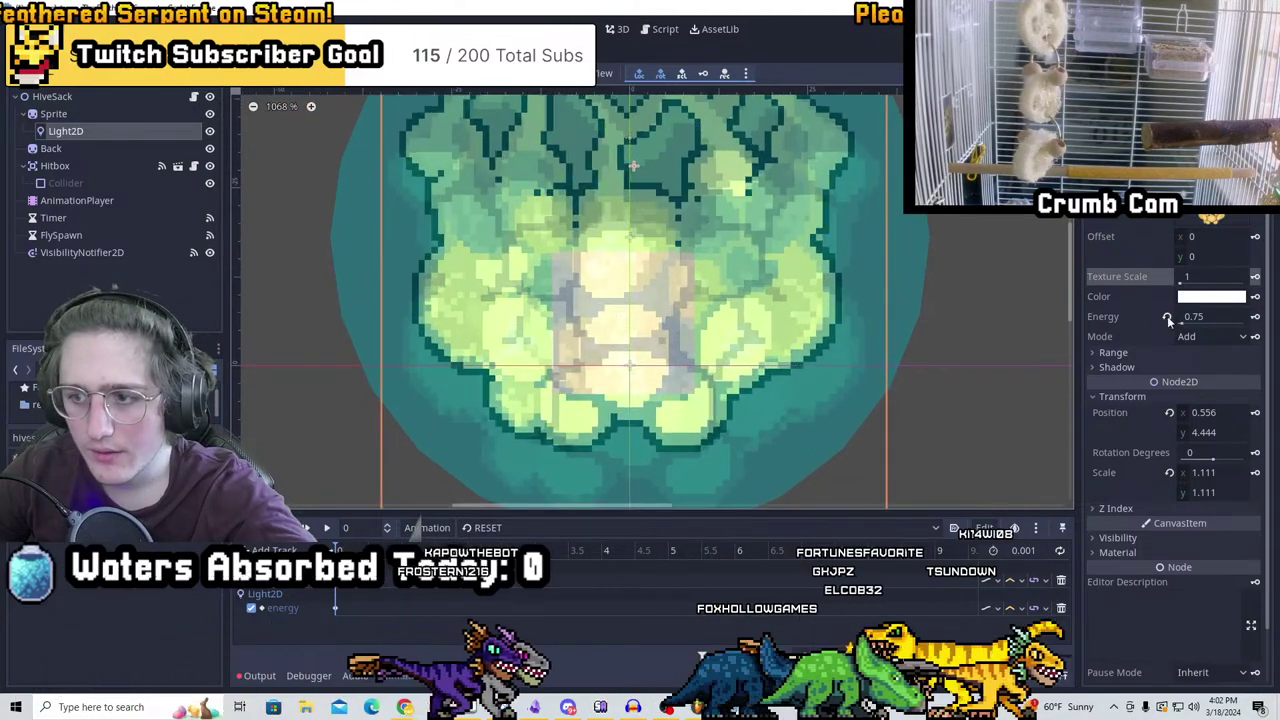
pyautogui.press('Up')
pyautogui.press('Up')
pyautogui.press('Up')
pyautogui.press('Up')
pyautogui.press('Up')
pyautogui.press('Up')
pyautogui.press('Up')
pyautogui.press('Up')
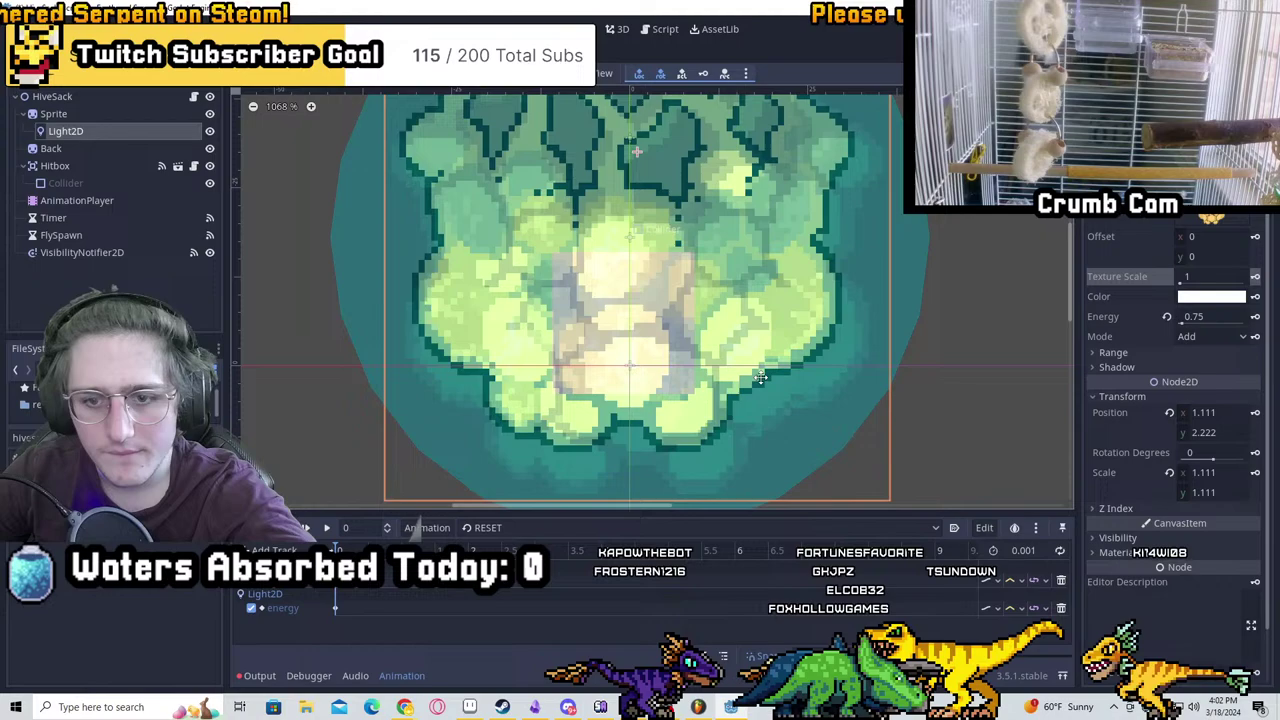
pyautogui.press('Left')
pyautogui.press('Left')
pyautogui.press('Left')
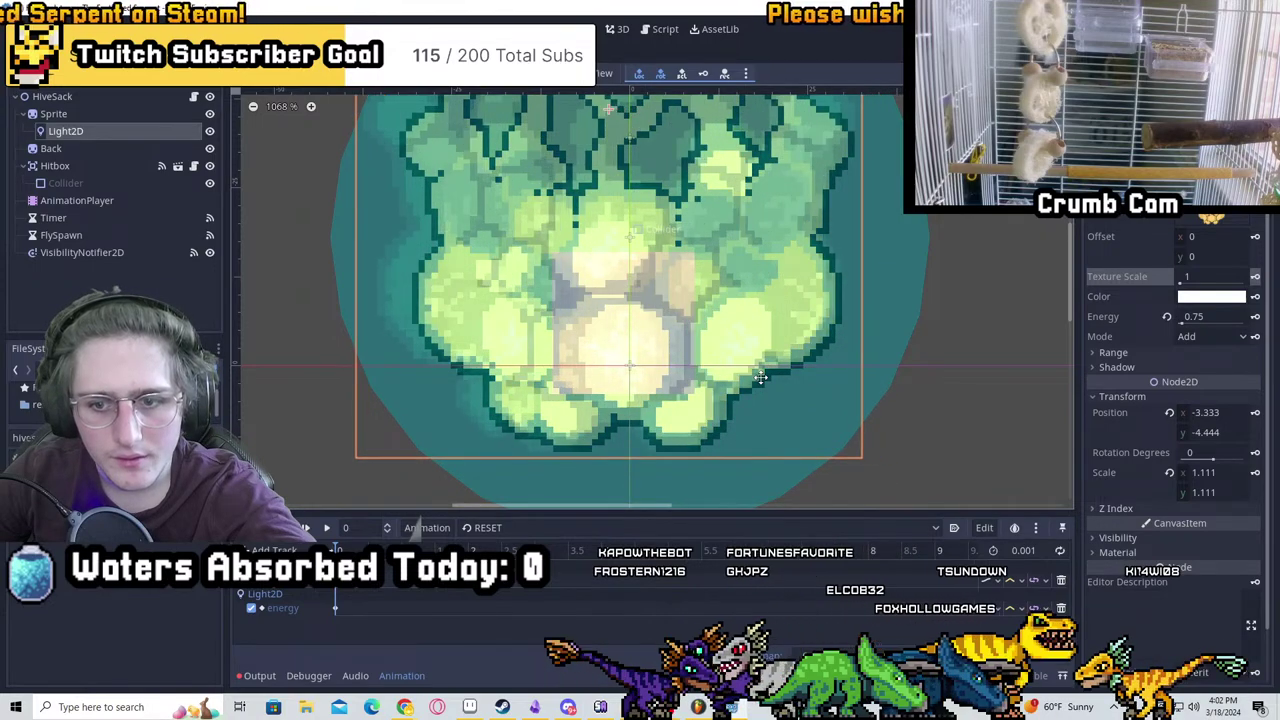
# Preview the New Anim animation and reset the light's Scale to 1
pyautogui.click(84, 113)
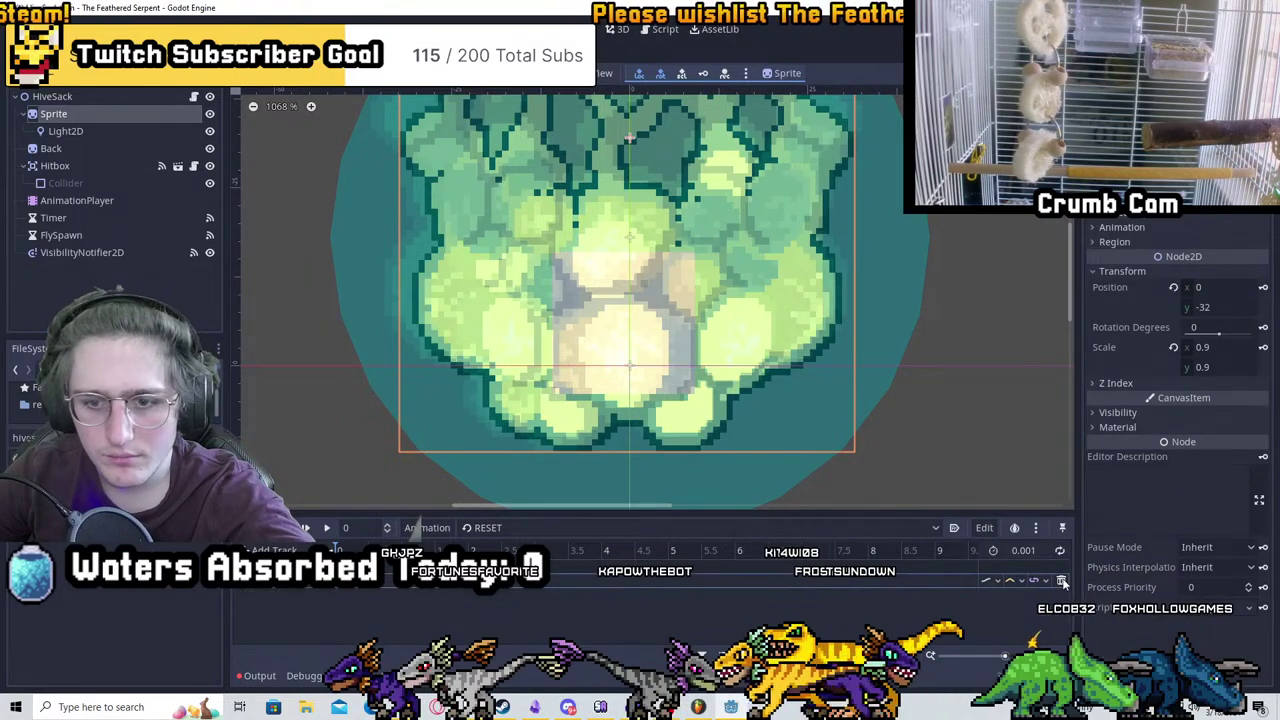
pyautogui.click(488, 527)
pyautogui.click(500, 570)
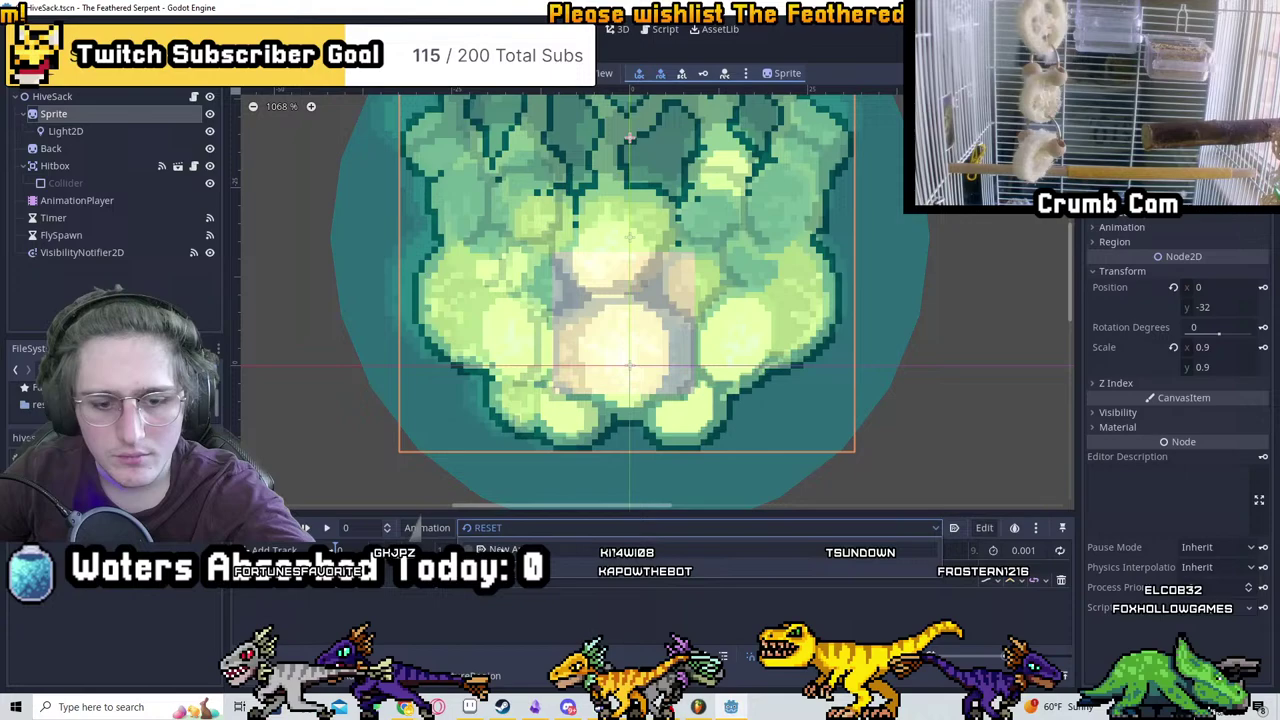
pyautogui.press('d')
pyautogui.press('s')
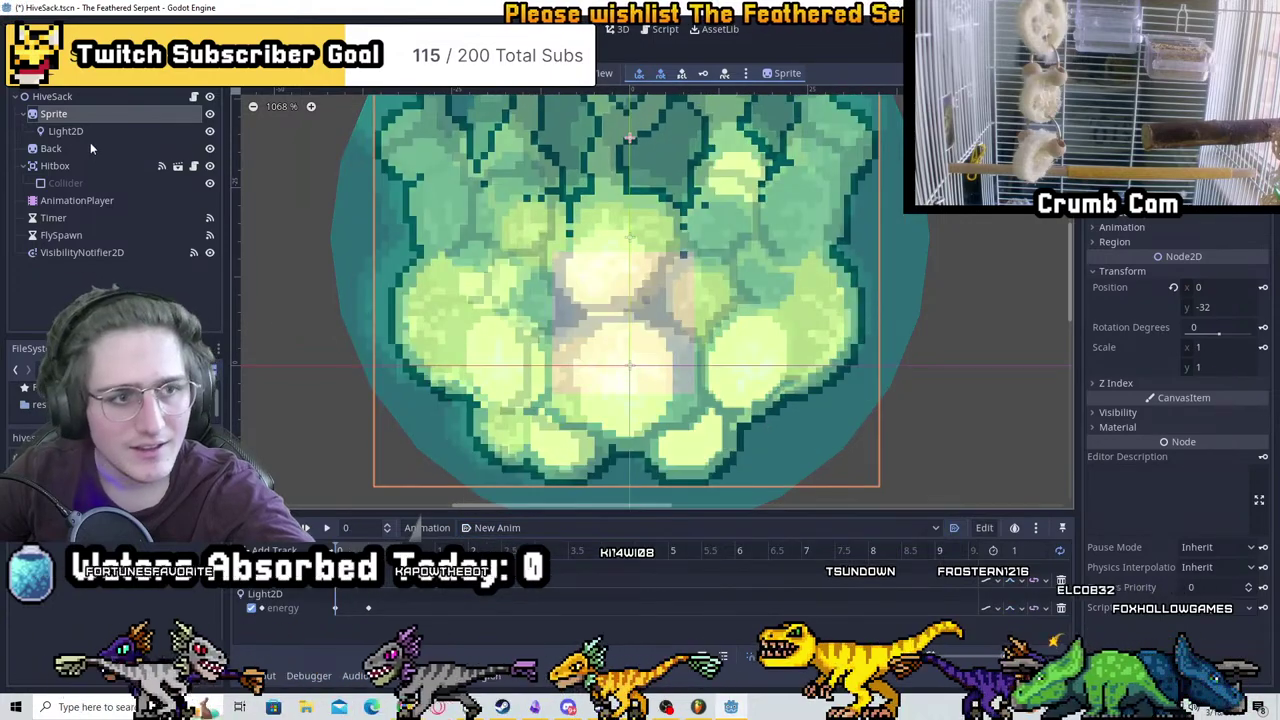
pyautogui.click(84, 132)
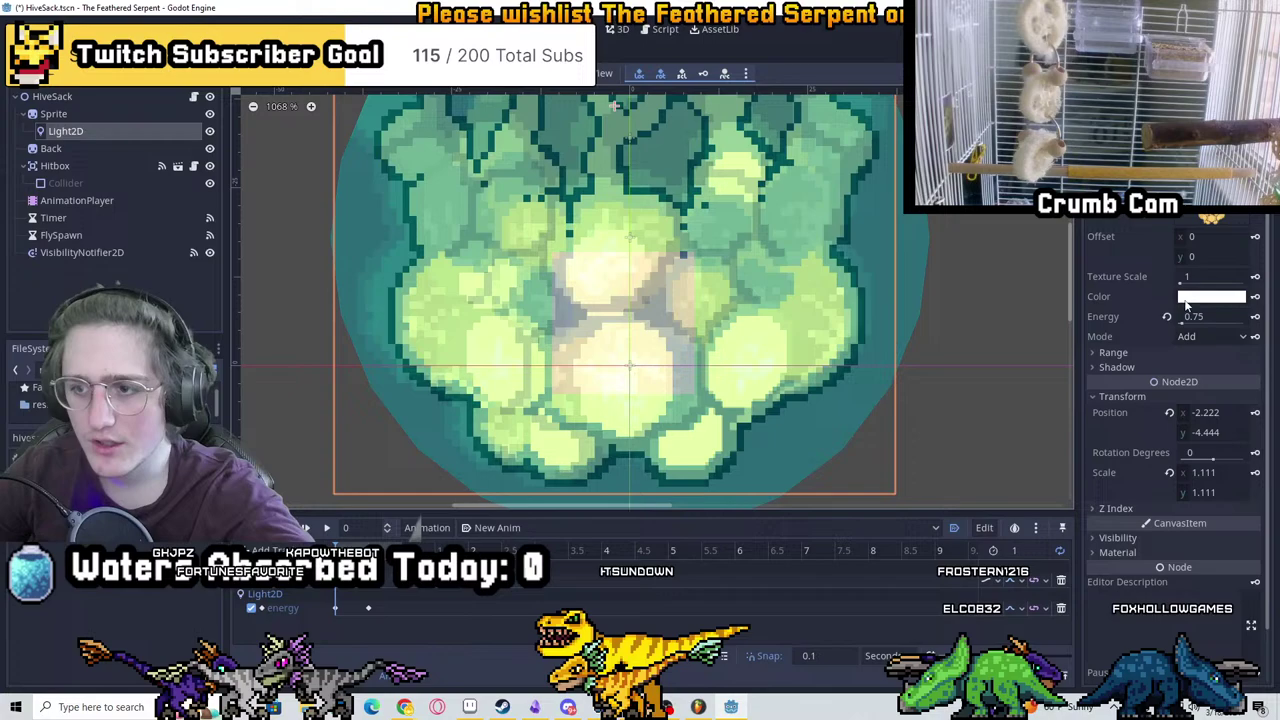
pyautogui.click(1169, 472)
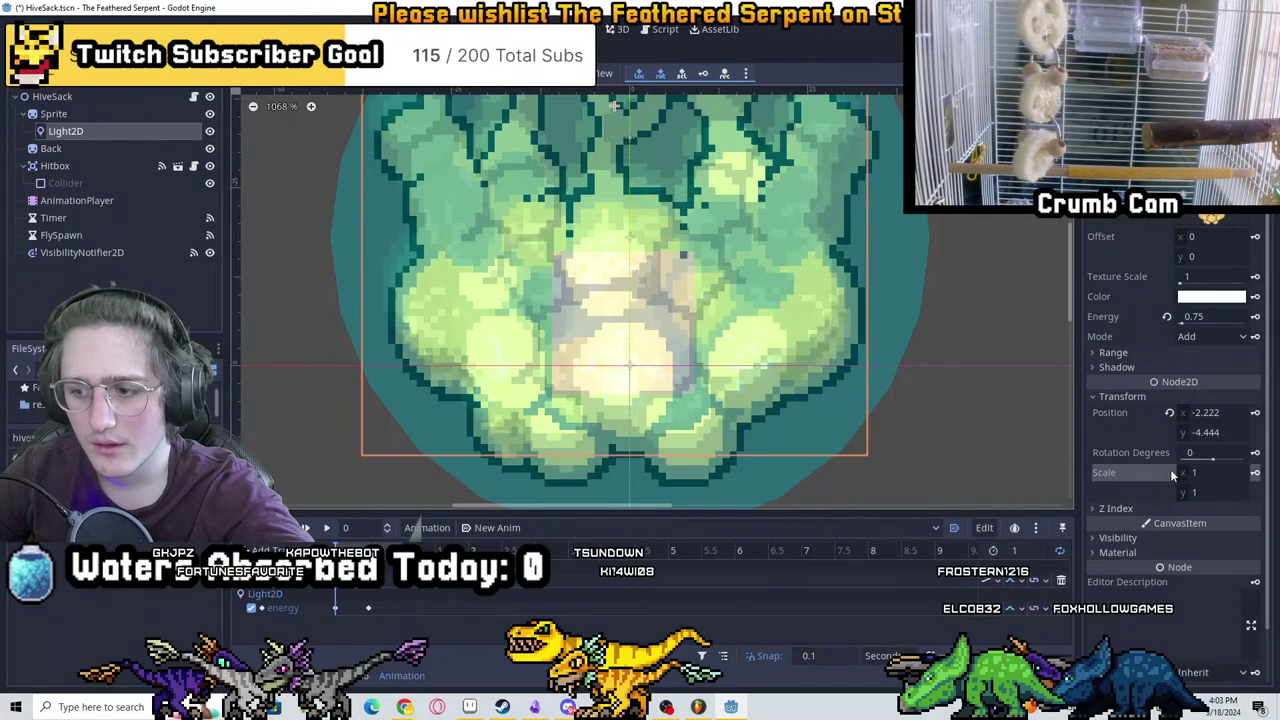
pyautogui.scroll(-2, 765, 368)
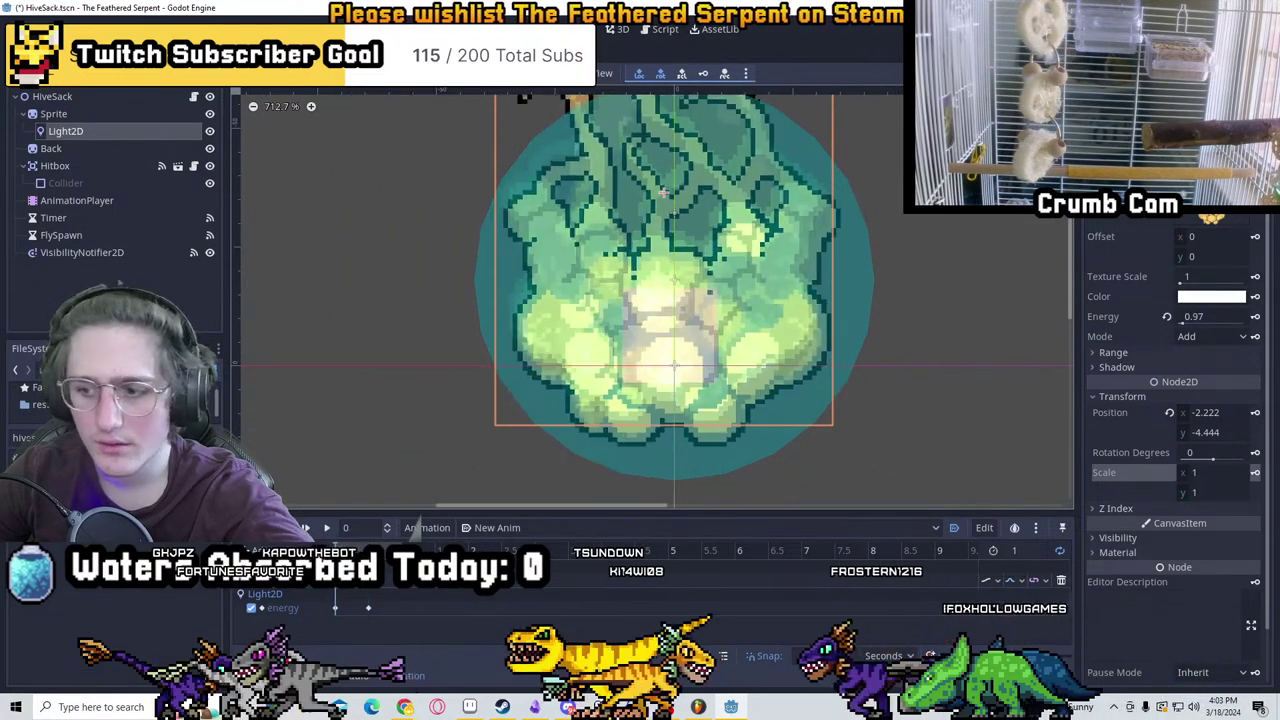
# Toggle between RESET and New Anim, then drag the light slightly to the right
pyautogui.click(497, 527)
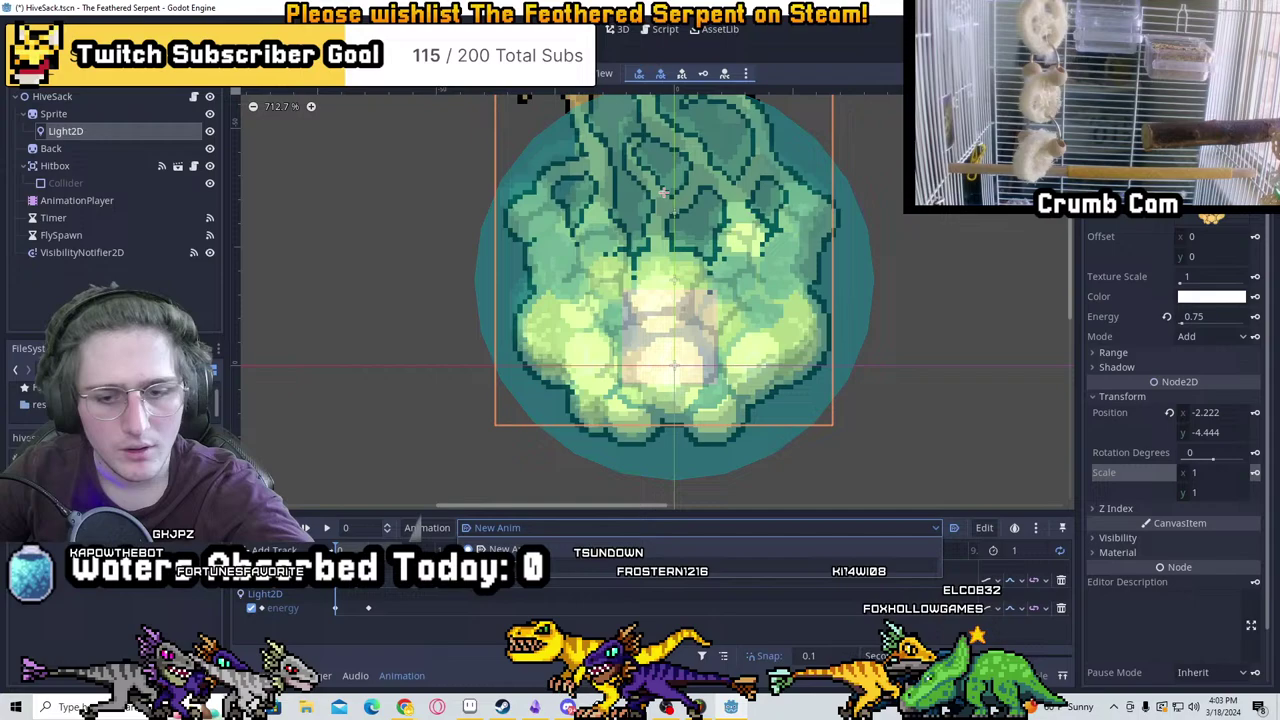
pyautogui.click(495, 566)
pyautogui.click(540, 527)
pyautogui.click(540, 548)
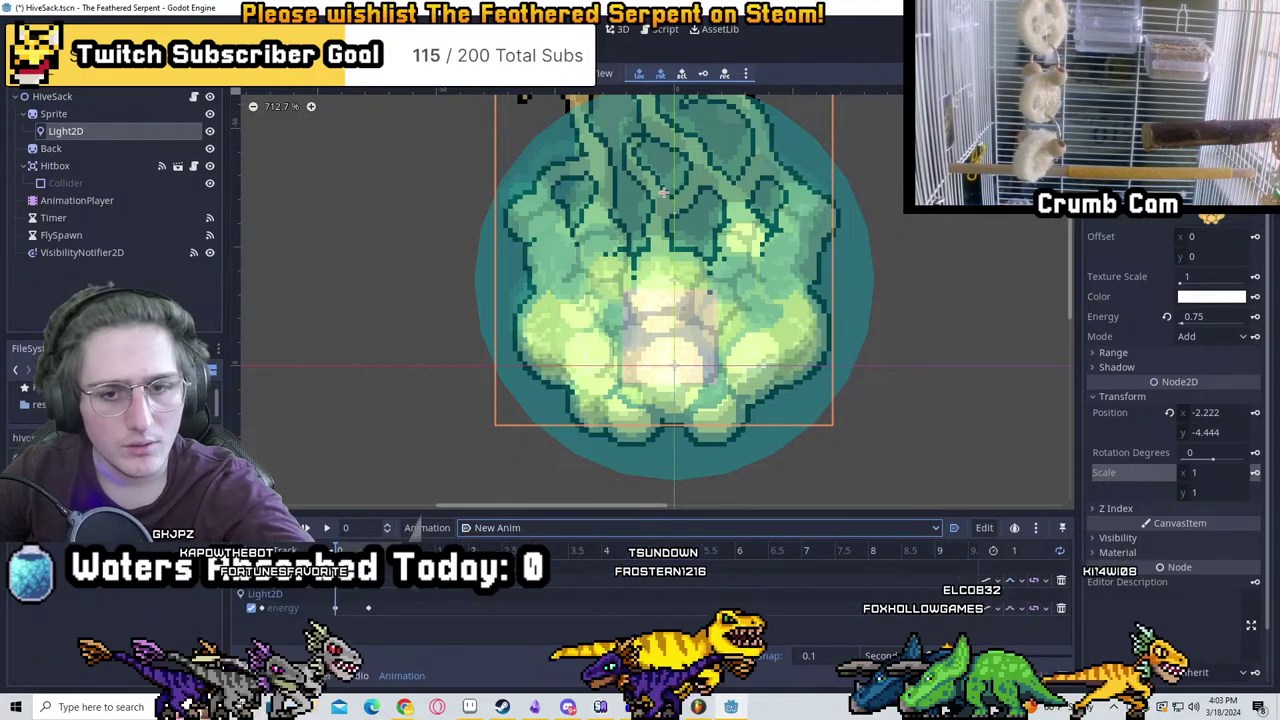
pyautogui.click(60, 114)
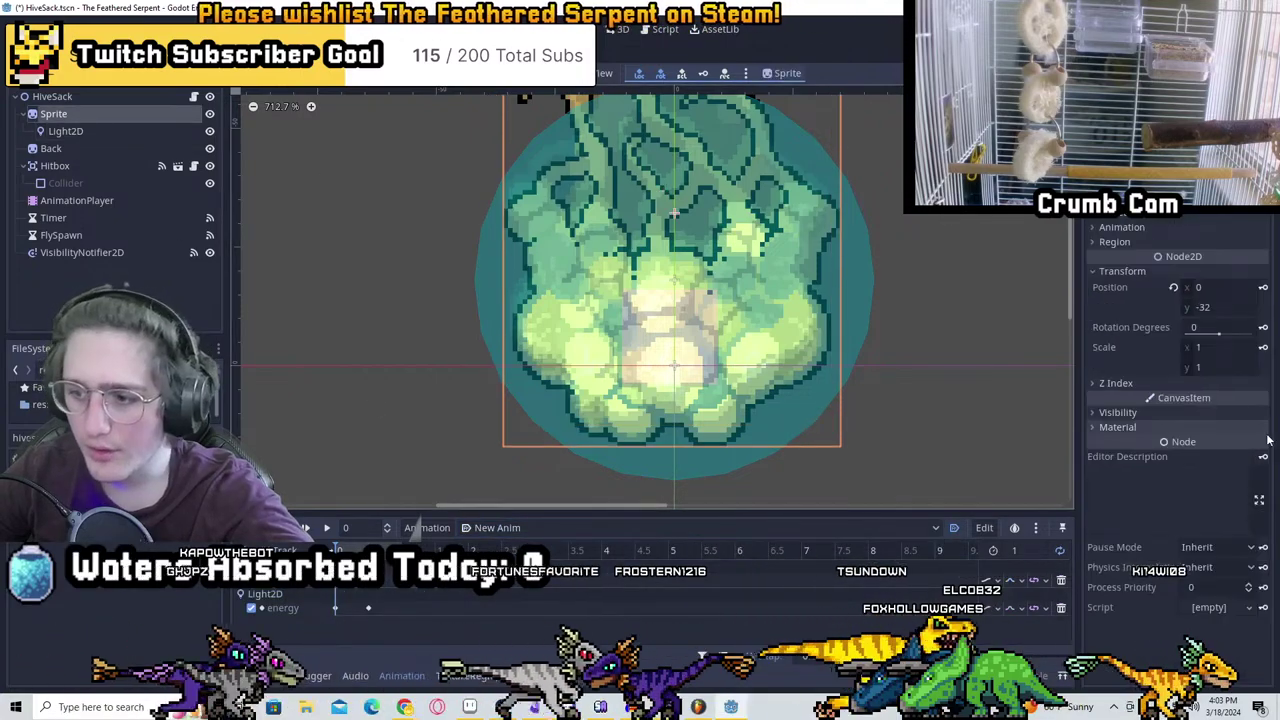
pyautogui.click(95, 131)
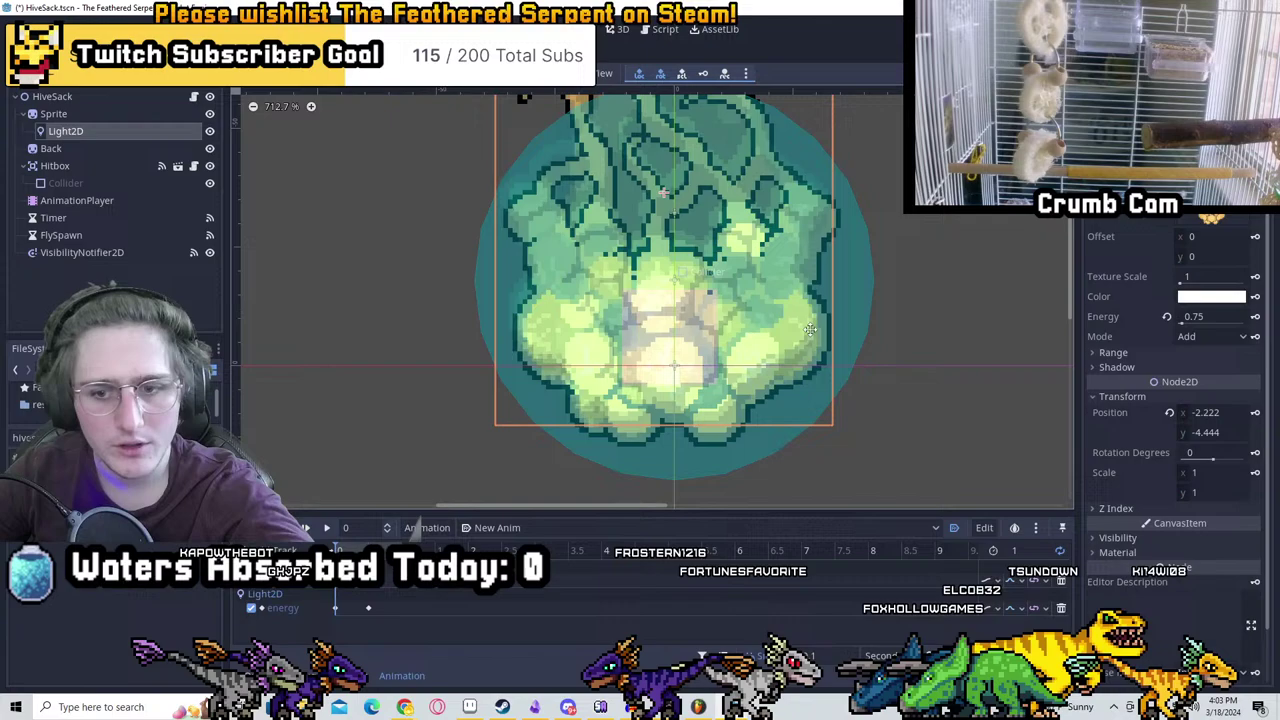
pyautogui.moveTo(756, 397); pyautogui.dragTo(770, 397)
# Set the light's x position to 0.5 in the Inspector
pyautogui.scroll(3, 751, 433)
pyautogui.scroll(4, 751, 433)
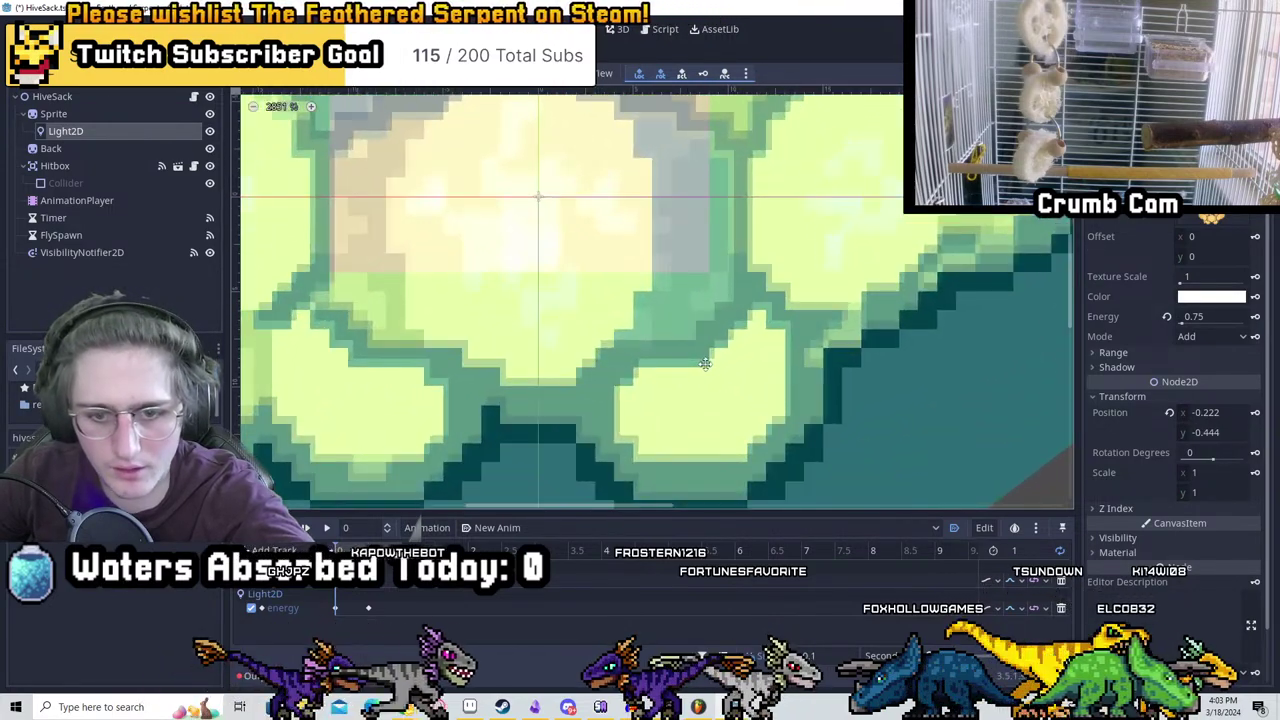
pyautogui.click(1170, 413)
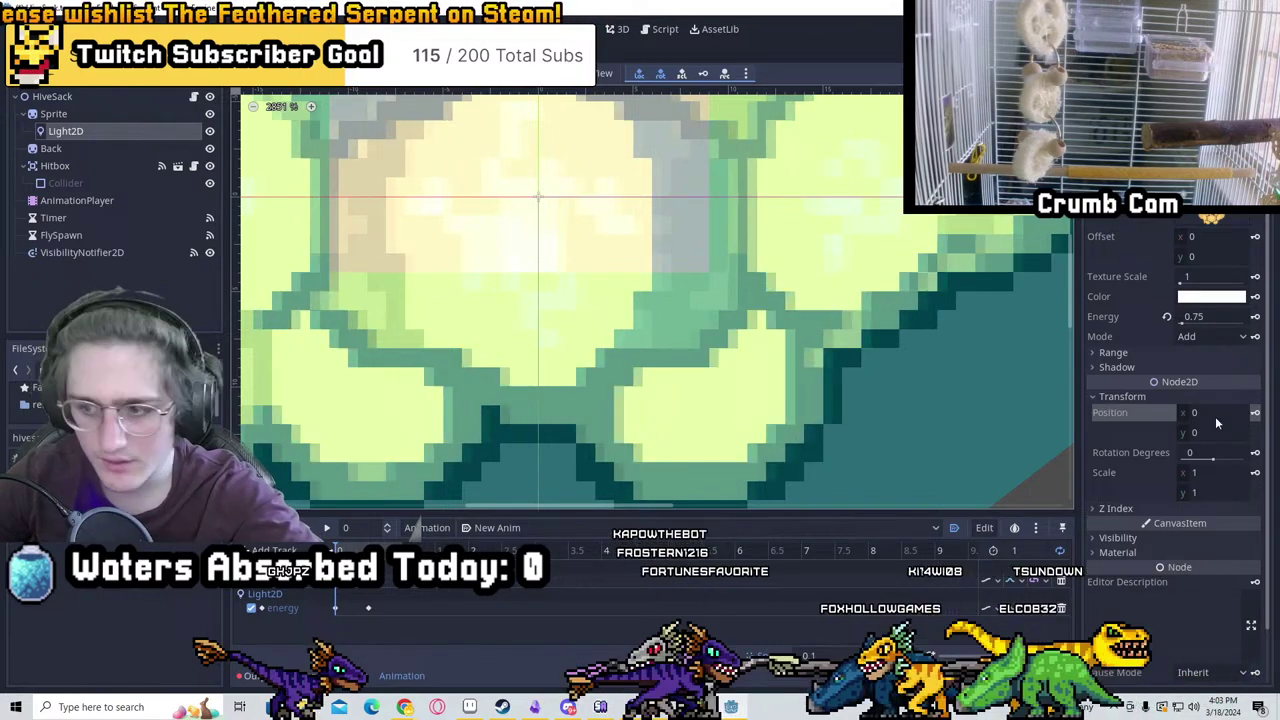
pyautogui.write('5')
pyautogui.press('Return')
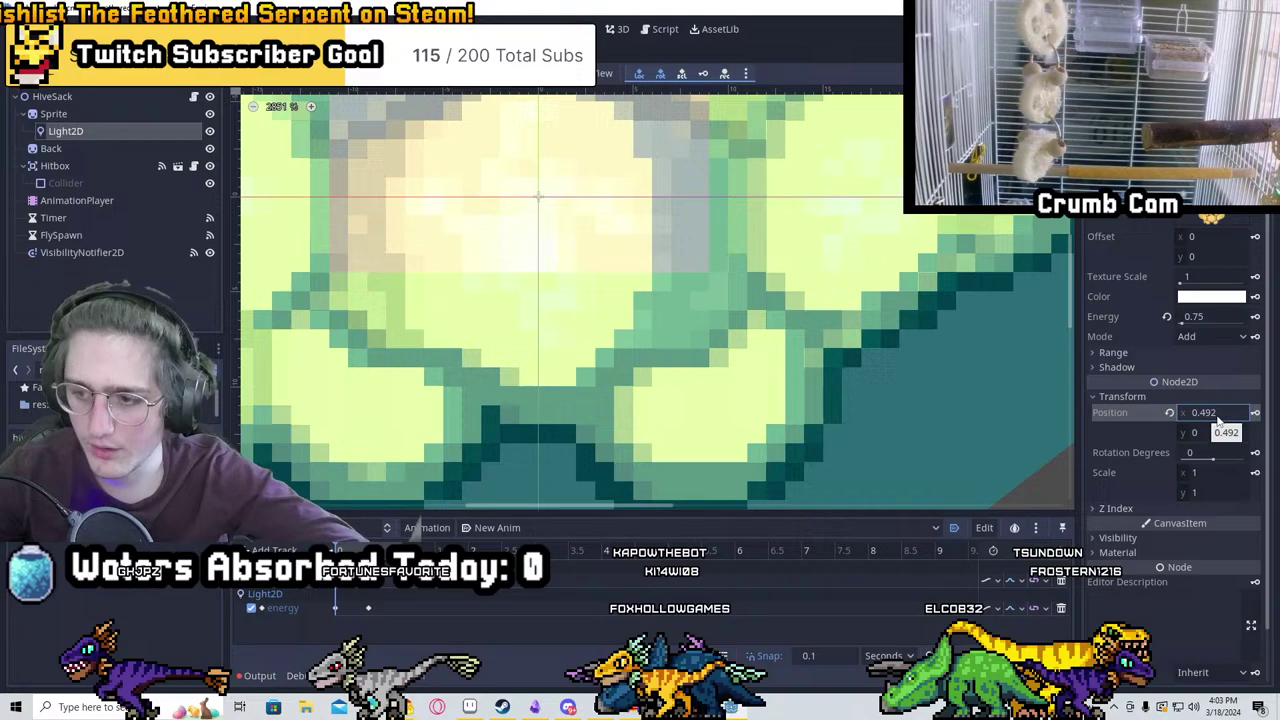
pyautogui.write('0.5')
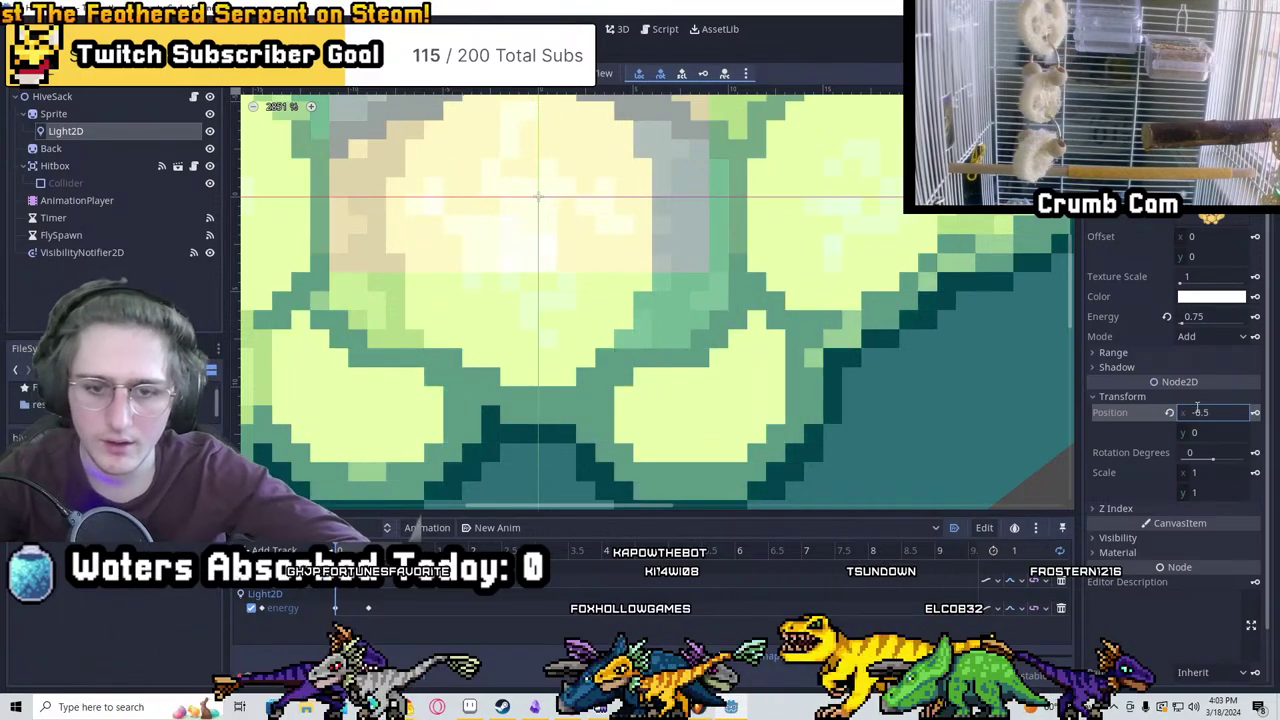
pyautogui.scroll(-6, 780, 368)
# Save the HiveSack scene and return to Level_5 to view the updated hive
pyautogui.hotkey('ctrl', 's')
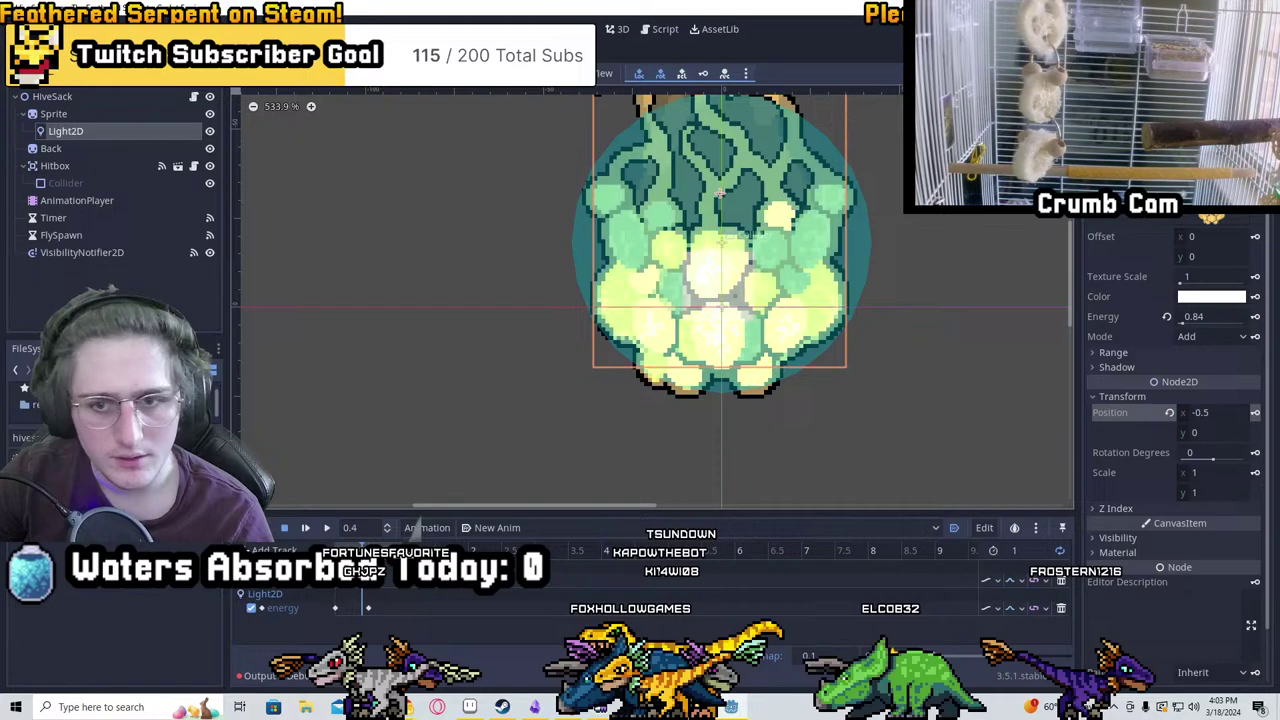
pyautogui.scroll(-2, 720, 192)
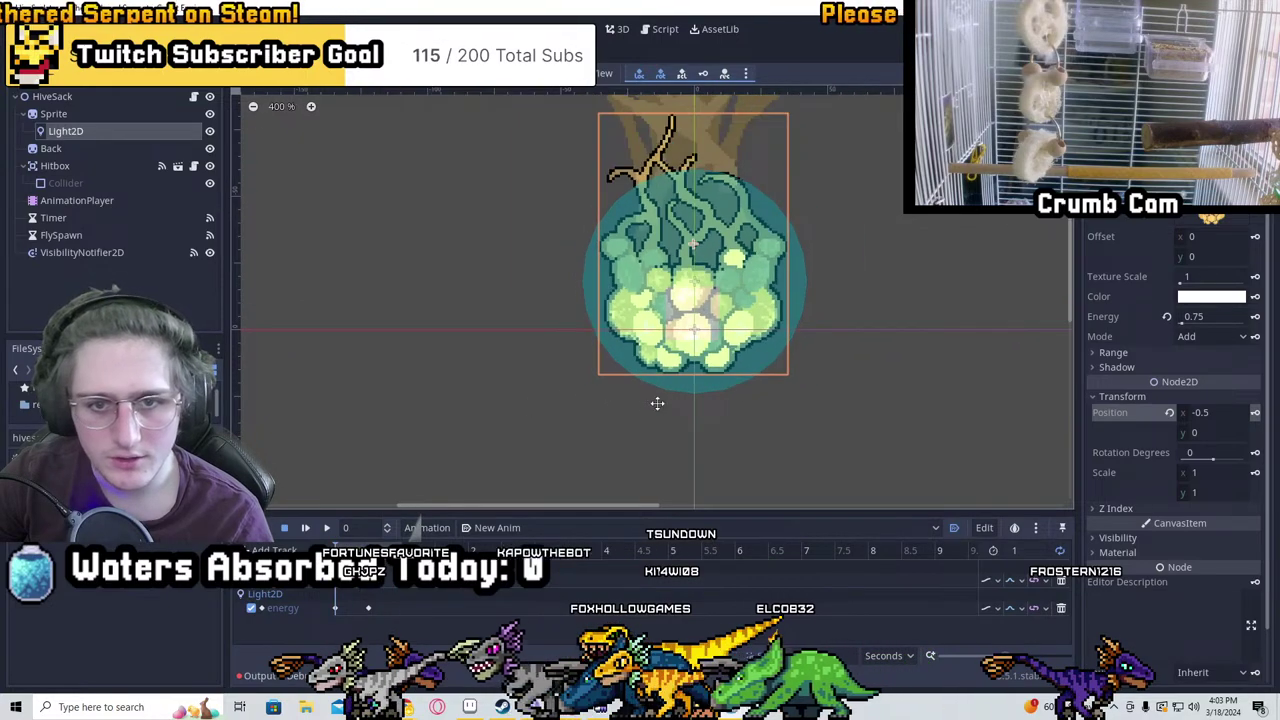
pyautogui.hotkey('ctrl', 's')
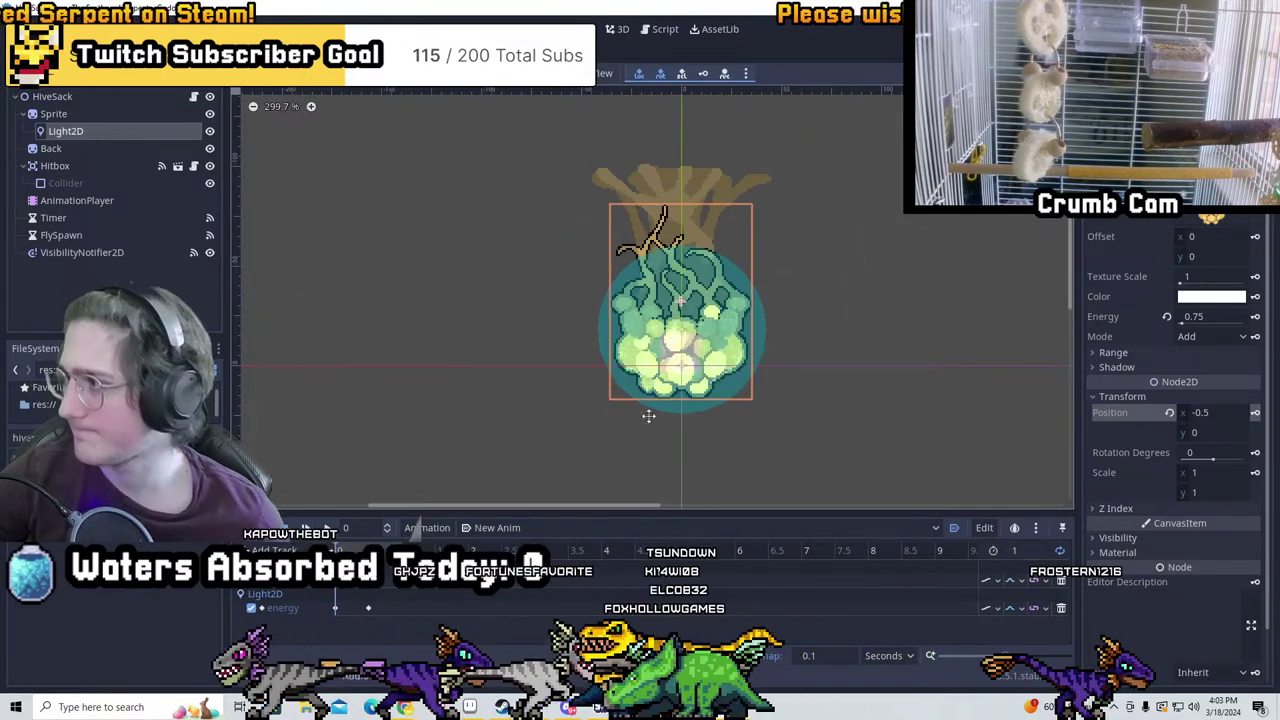
pyautogui.hotkey('ctrl', 's')
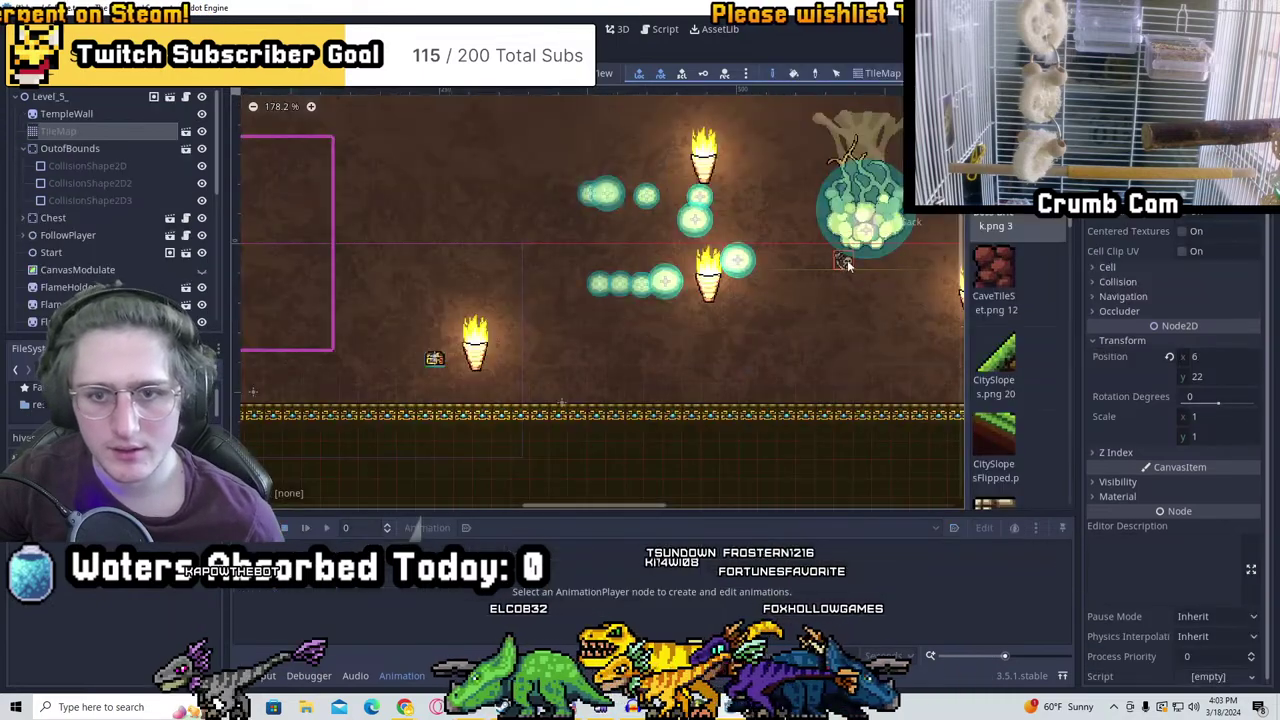
pyautogui.hotkey('ctrl', 'Tab')
pyautogui.moveTo(872, 255); pyautogui.dragTo(825, 235, button='middle')
# Save Level_5, then delete the extra flame holders FlameHolder2 through FlameHolder5
pyautogui.hotkey('ctrl', 's')
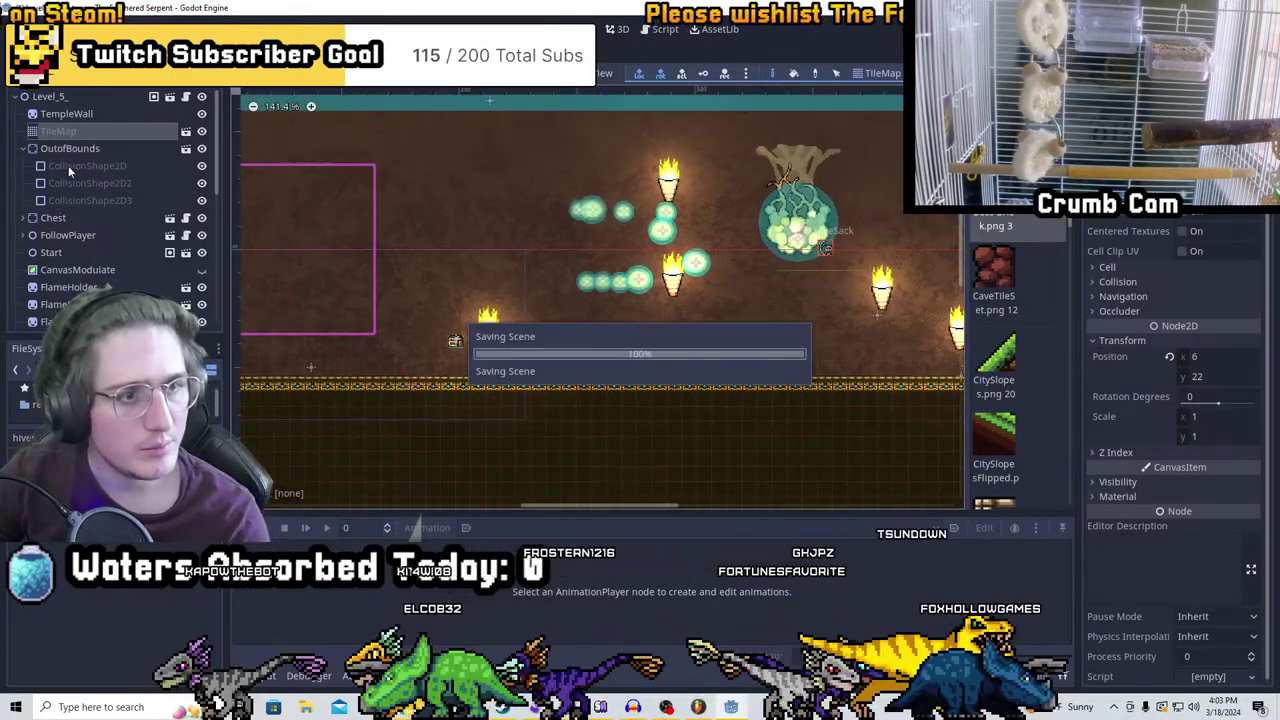
pyautogui.click(21, 152)
pyautogui.click(22, 149)
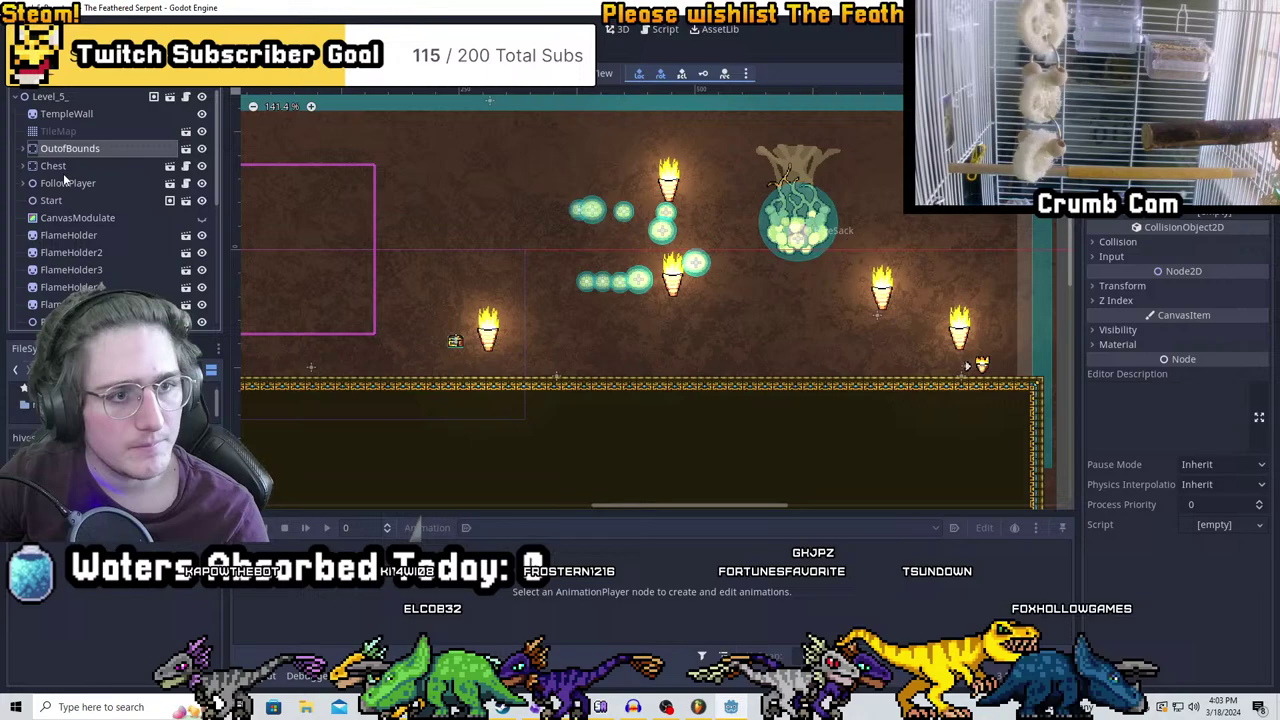
pyautogui.moveTo(460, 276); pyautogui.dragTo(609, 257, button='middle')
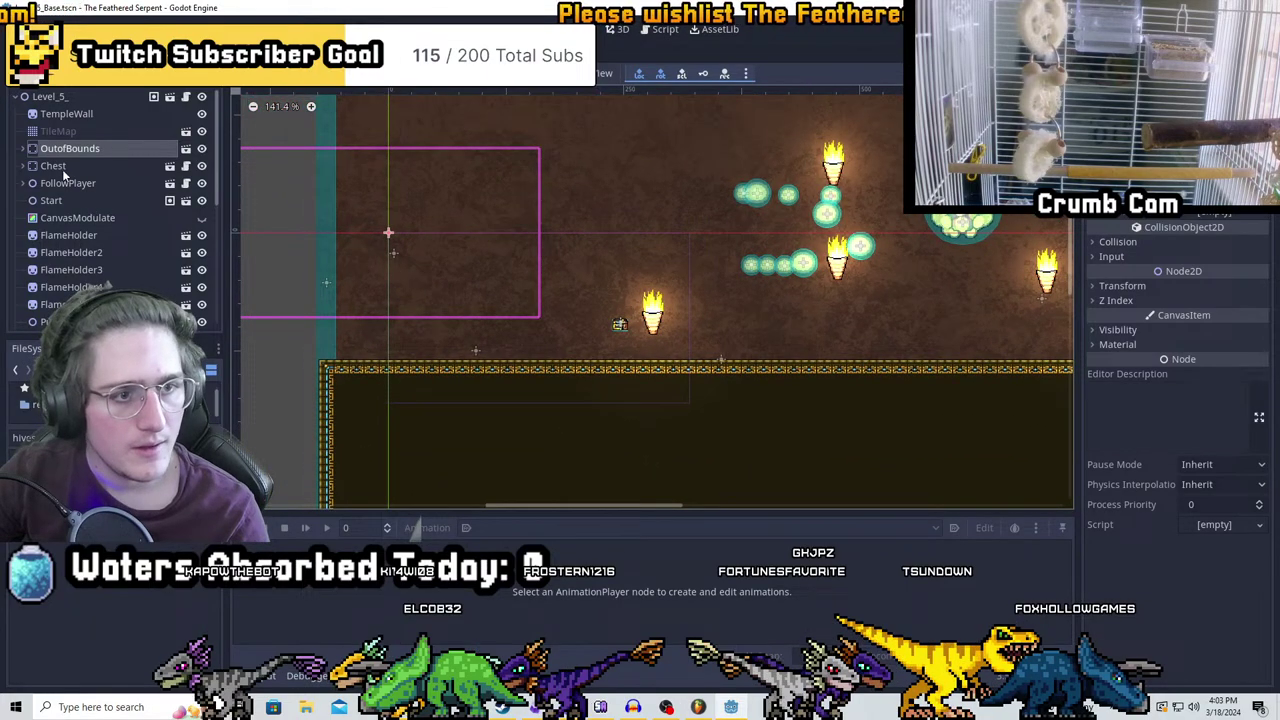
pyautogui.scroll(-3, 110, 174)
pyautogui.scroll(2, 166, 196)
pyautogui.click(100, 222)
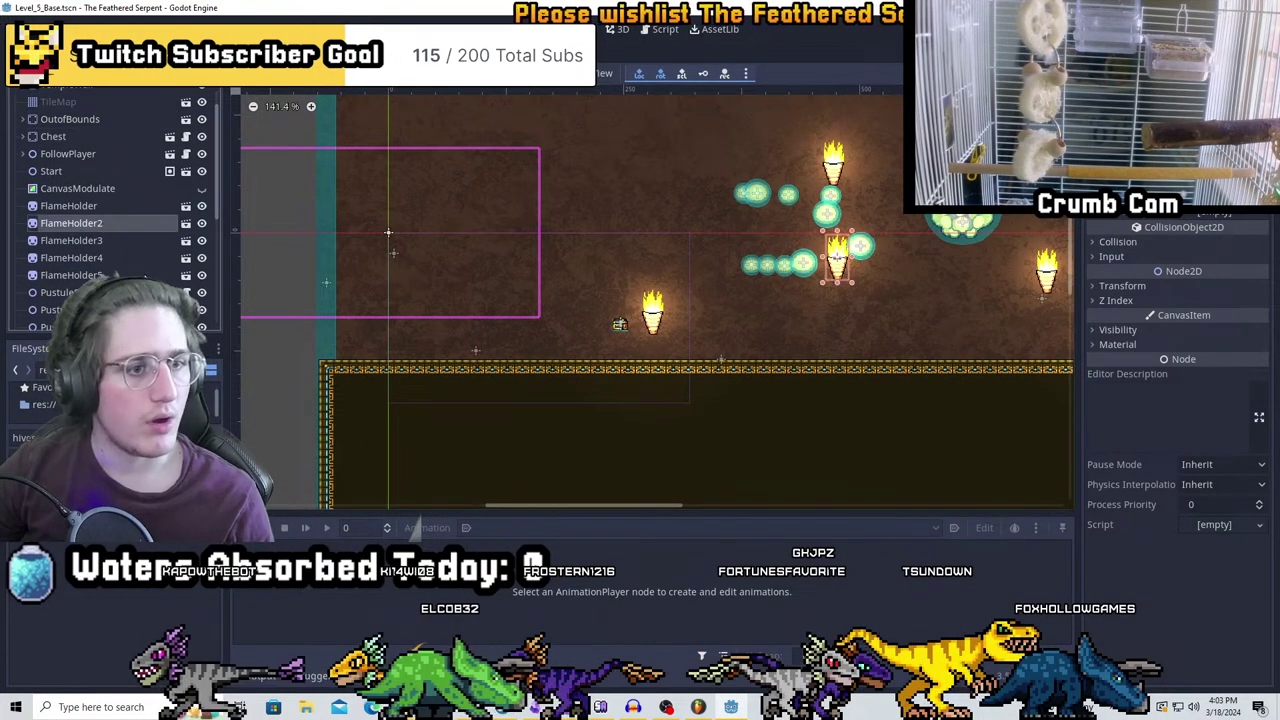
pyautogui.keyDown('shift'); pyautogui.click(145, 277); pyautogui.keyUp('shift')
pyautogui.press('Delete')
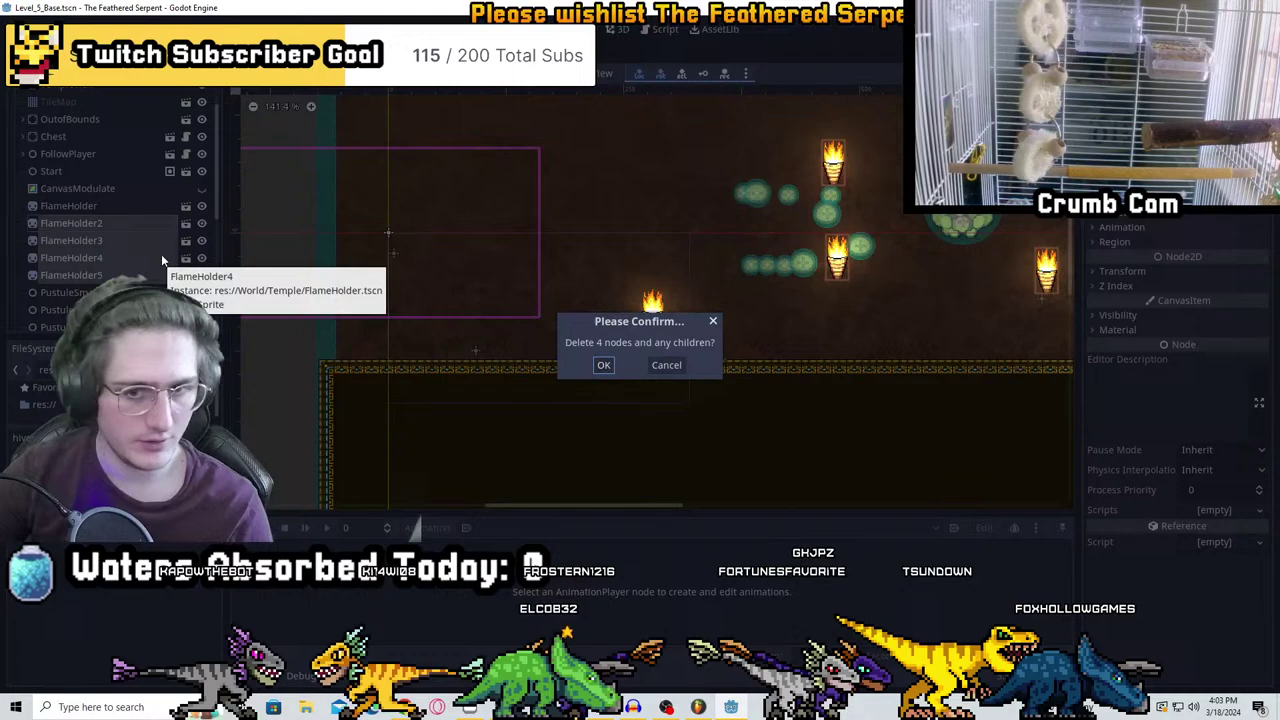
pyautogui.click(606, 364)
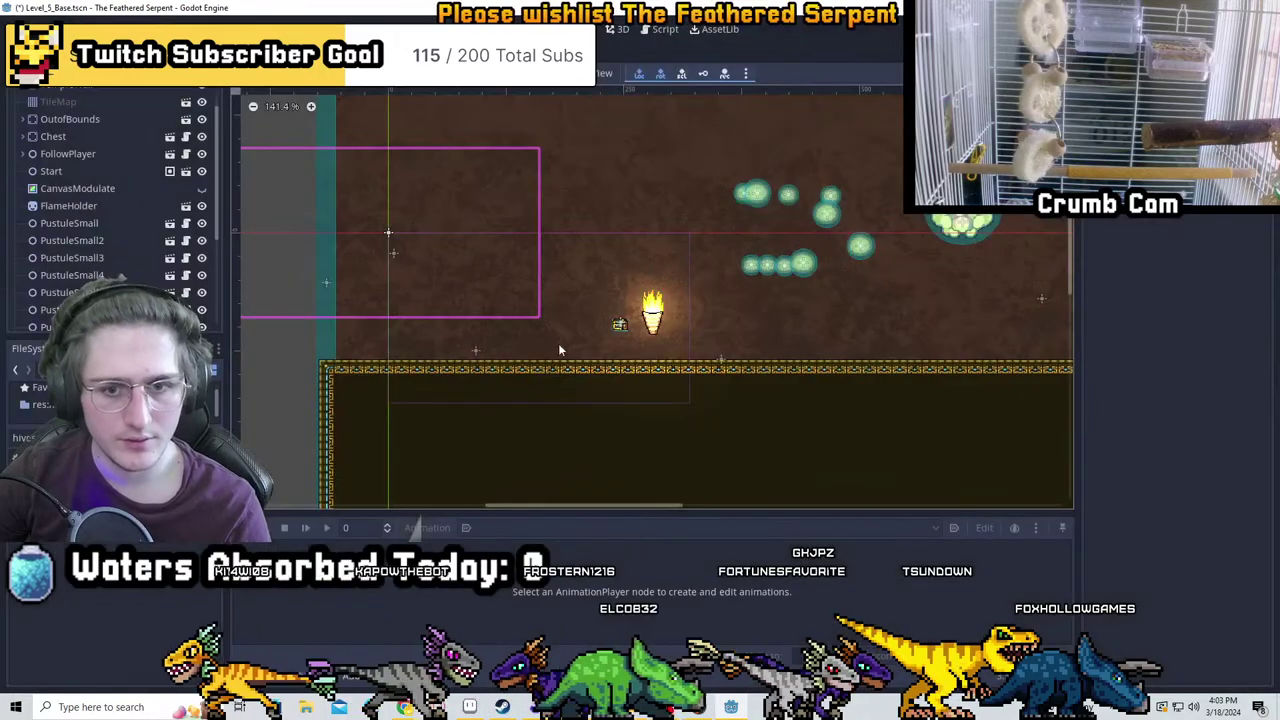
# Check the remaining FlameHolder and PustuleSmall in the level view
pyautogui.click(91, 207)
pyautogui.moveTo(484, 184); pyautogui.dragTo(626, 186, button='middle')
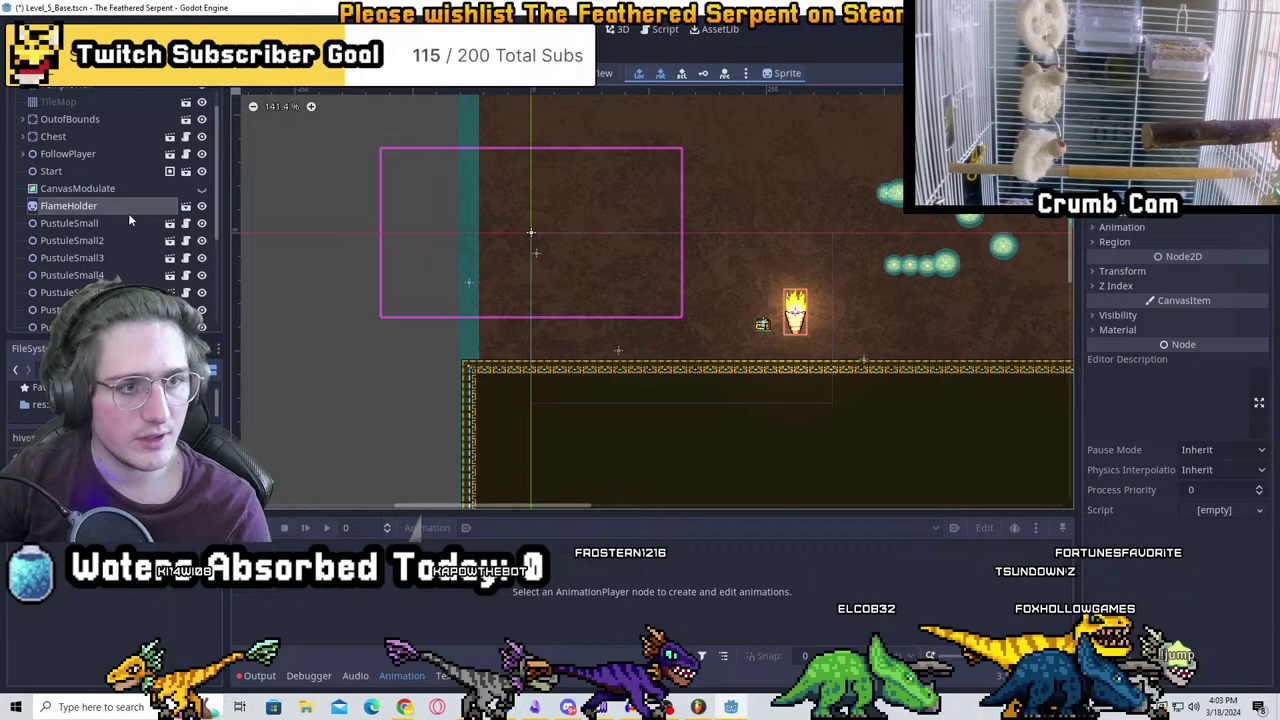
pyautogui.click(75, 154)
pyautogui.scroll(1, 143, 183)
pyautogui.scroll(2, 623, 280)
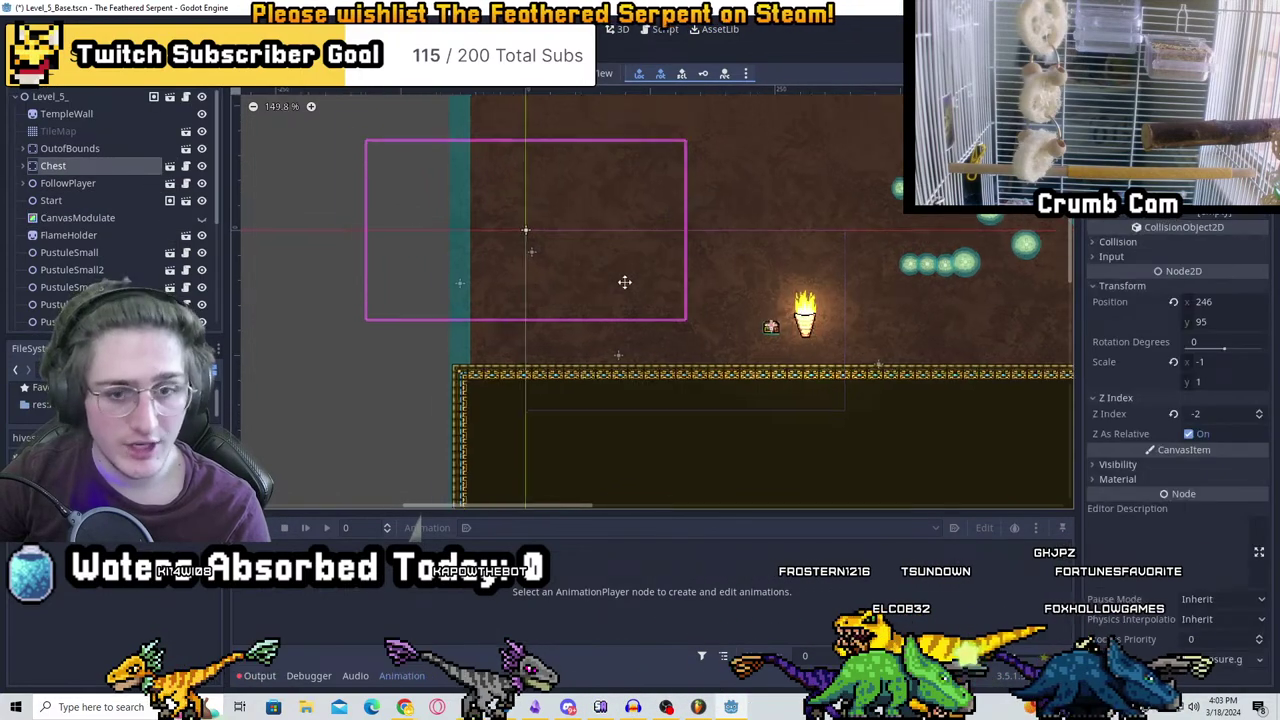
pyautogui.scroll(2, 885, 342)
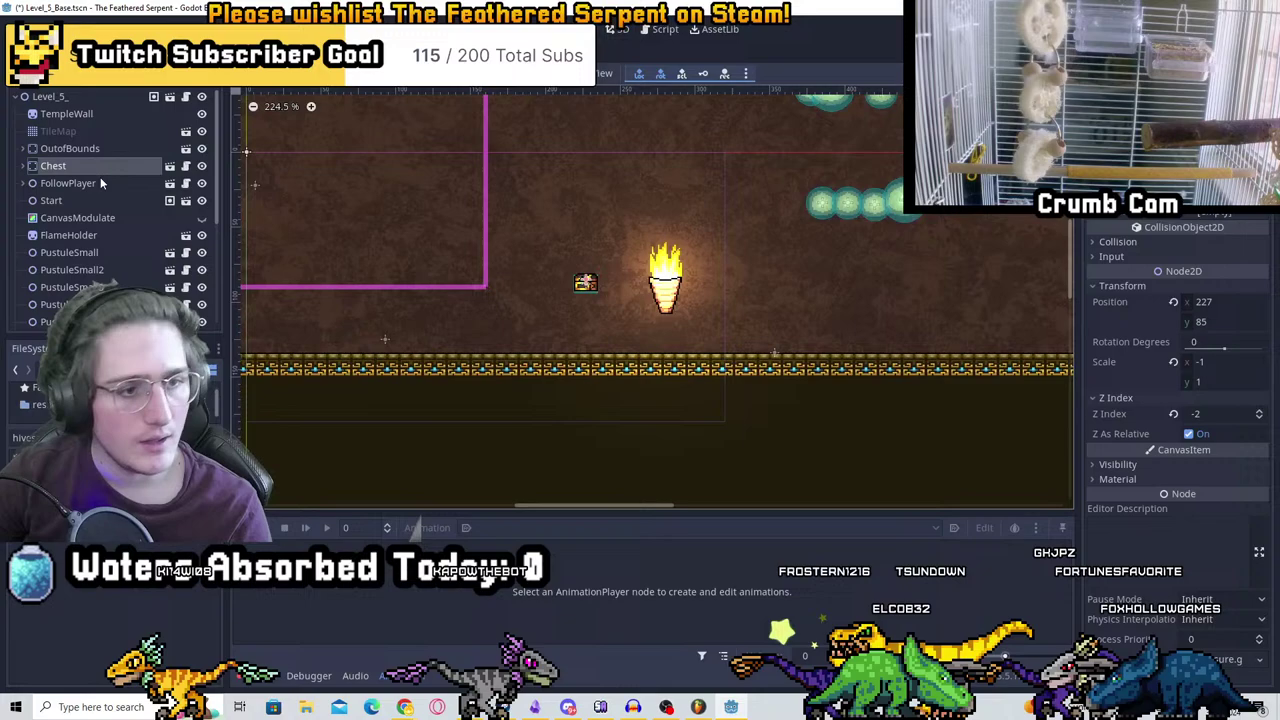
pyautogui.scroll(-2, 132, 198)
pyautogui.doubleClick(98, 164)
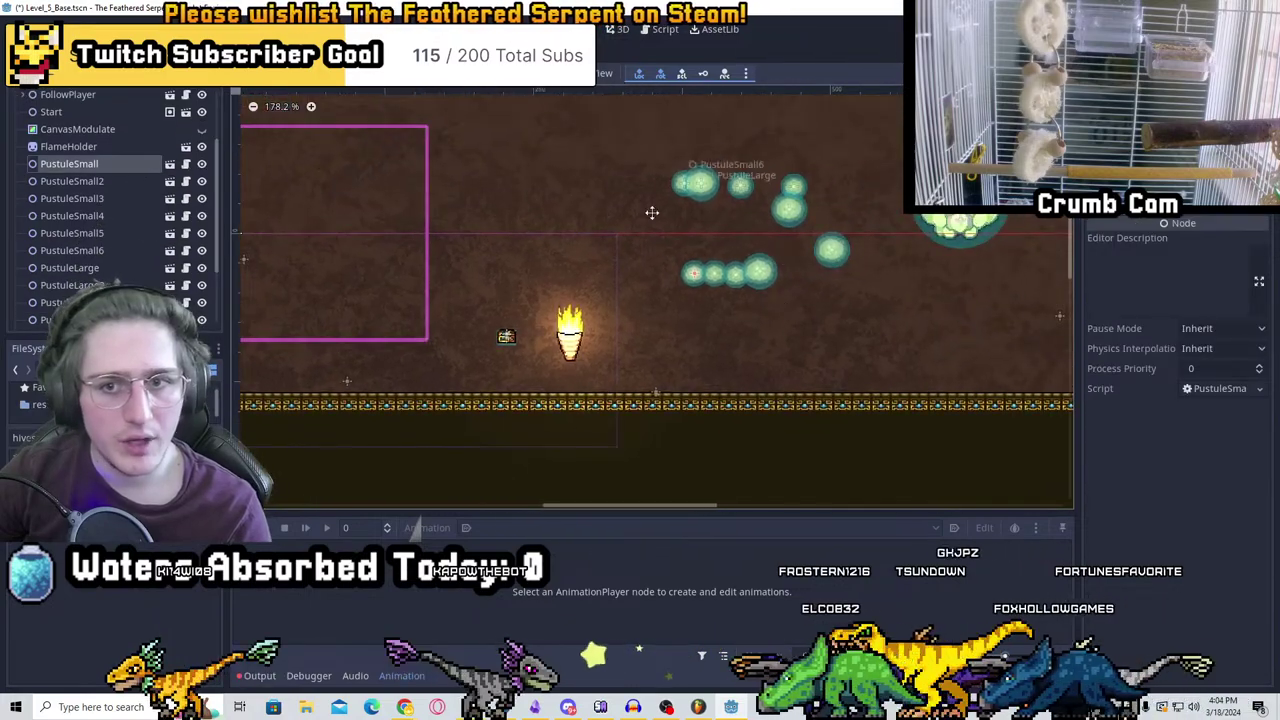
# Delete the five extra small pustules, PustuleSmall2 through PustuleSmall6
pyautogui.scroll(-2, 111, 264)
pyautogui.scroll(2, 105, 245)
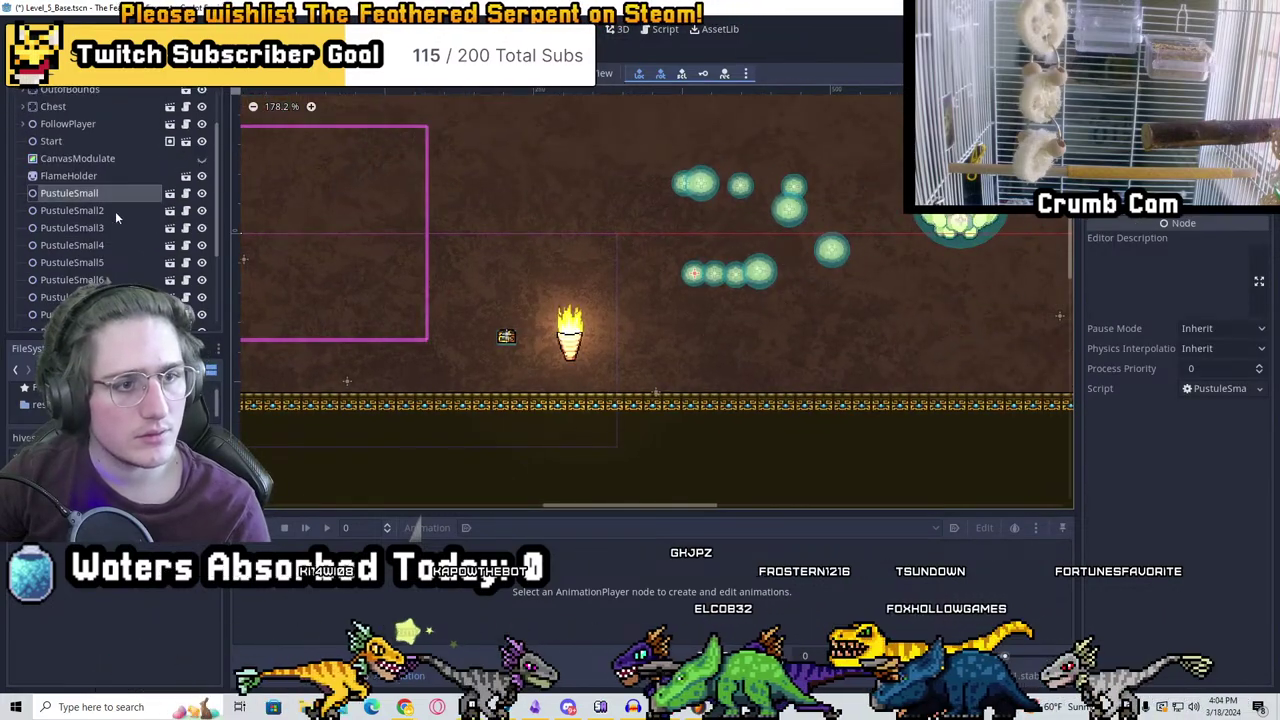
pyautogui.click(105, 210)
pyautogui.scroll(-1, 105, 210)
pyautogui.keyDown('shift'); pyautogui.click(110, 220); pyautogui.keyUp('shift')
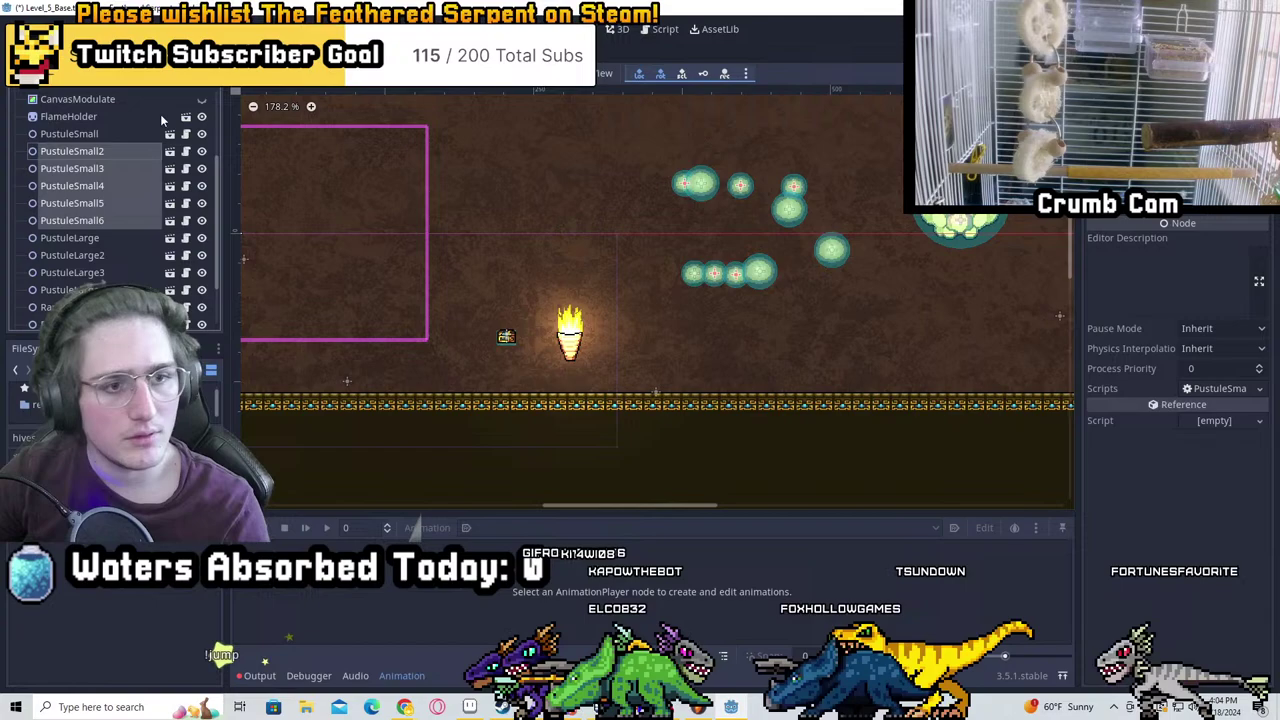
pyautogui.press('Delete')
pyautogui.click(603, 363)
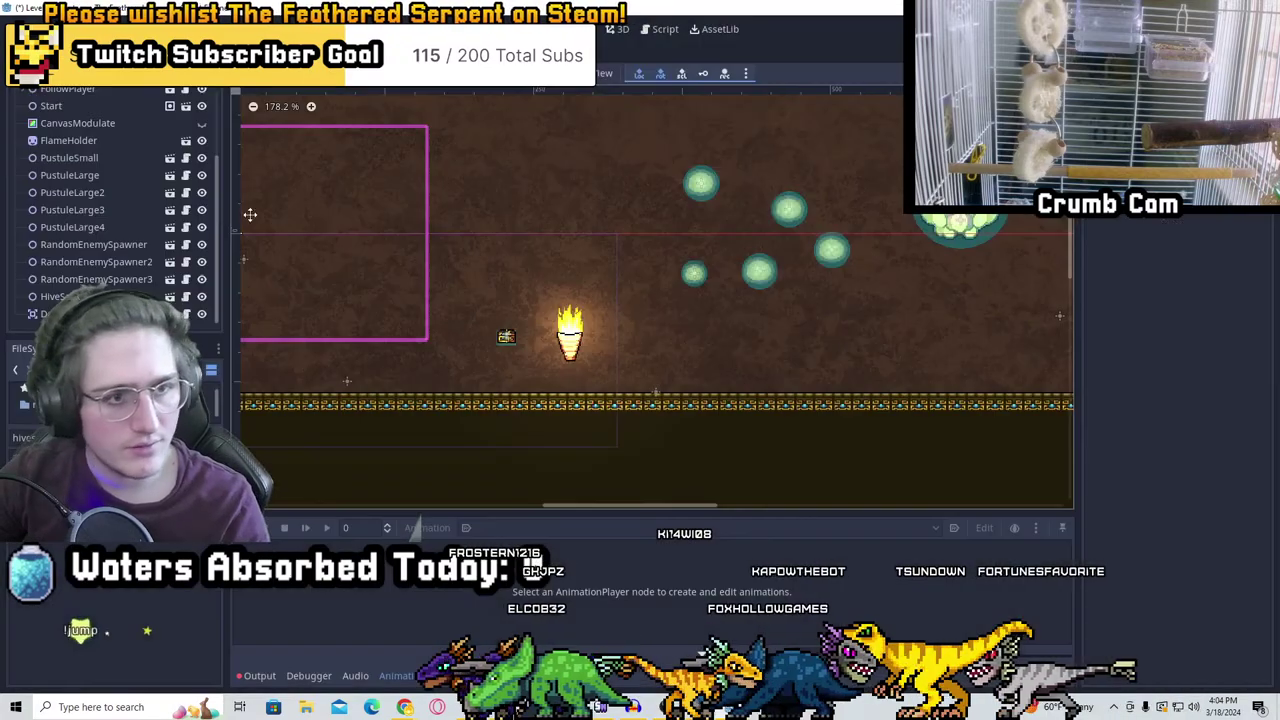
# Delete the extra large pustules PustuleLarge2 through PustuleLarge4
pyautogui.click(95, 193)
pyautogui.keyDown('shift'); pyautogui.click(95, 227); pyautogui.keyUp('shift')
pyautogui.press('Delete')
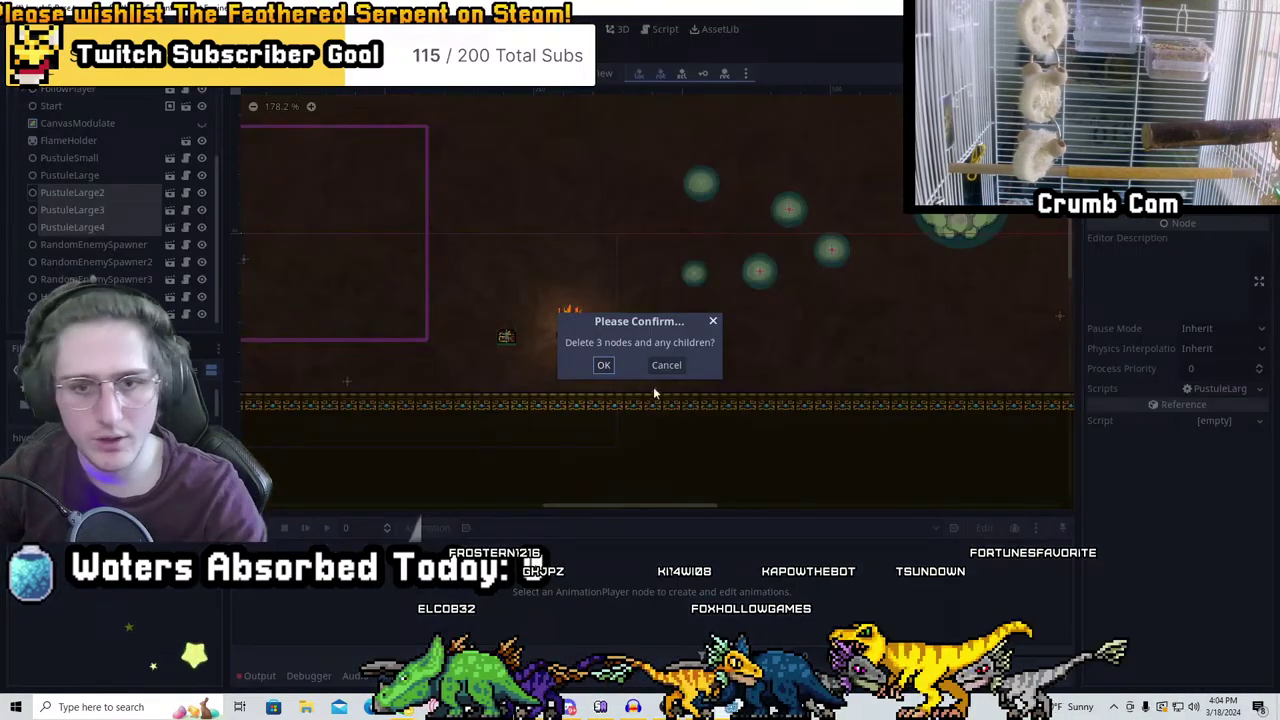
pyautogui.click(603, 365)
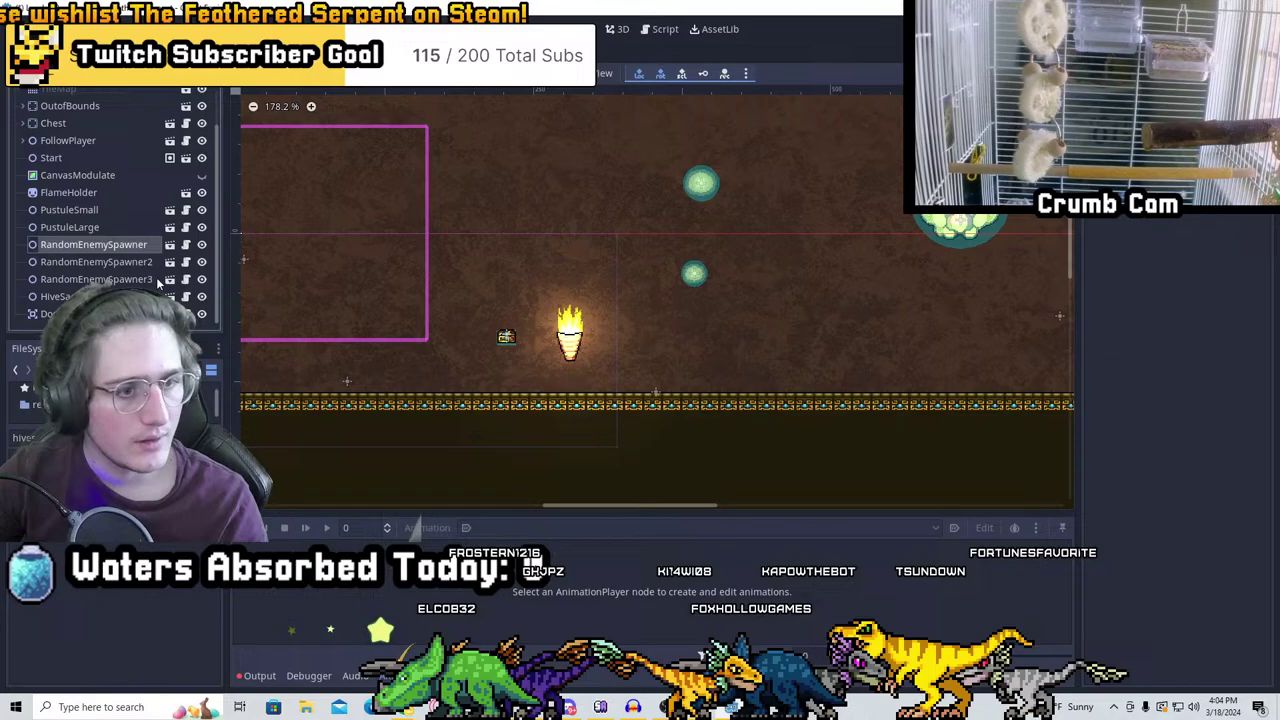
# Delete the extra enemy spawners RandomEnemySpawner2 and RandomEnemySpawner3
pyautogui.click(96, 261)
pyautogui.keyDown('shift'); pyautogui.click(96, 279); pyautogui.keyUp('shift')
pyautogui.press('Delete')
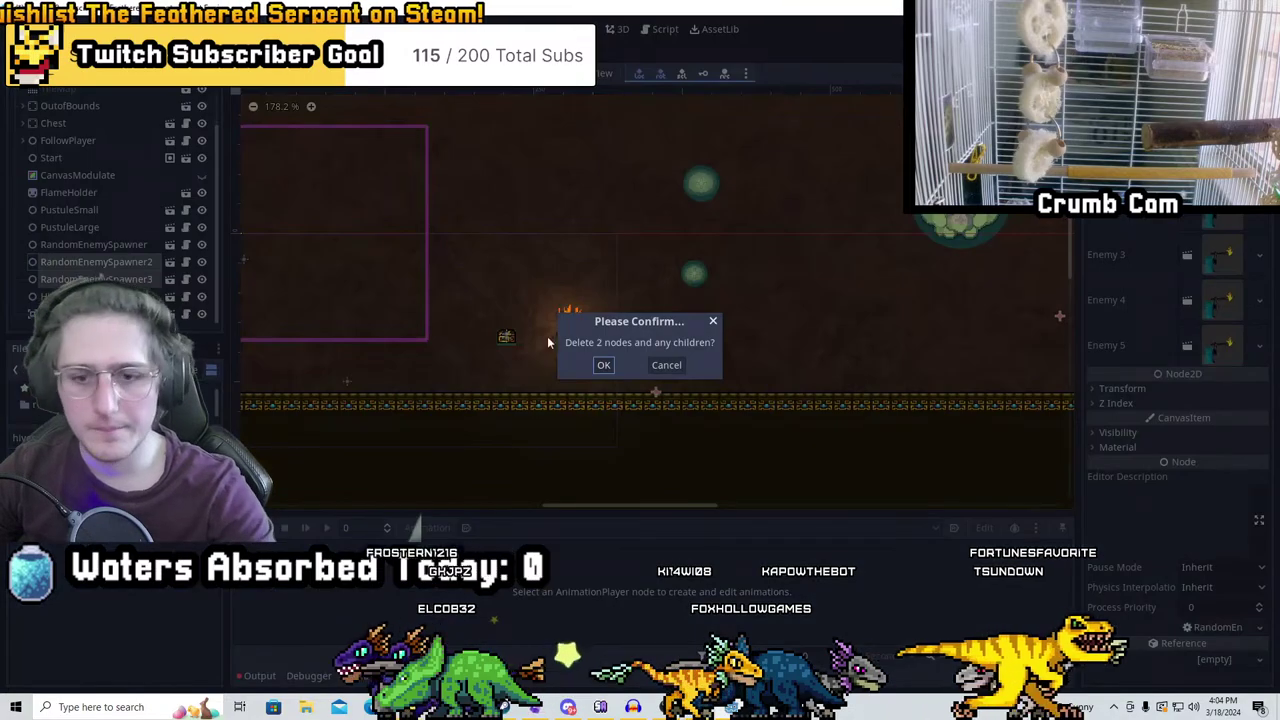
pyautogui.click(601, 366)
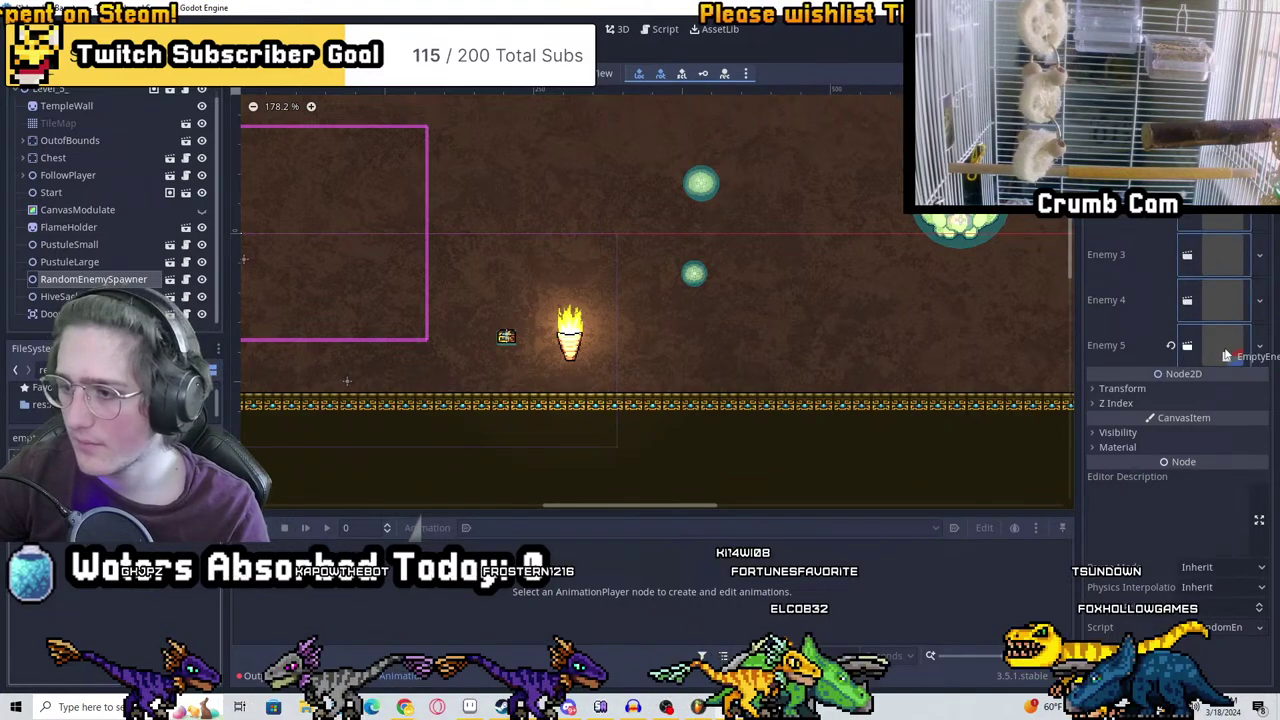
# Save Level_5 with its single flame holder, two pustules and one enemy spawner
pyautogui.scroll(-5, 754, 335)
pyautogui.scroll(4, 754, 330)
pyautogui.hotkey('ctrl', 's')
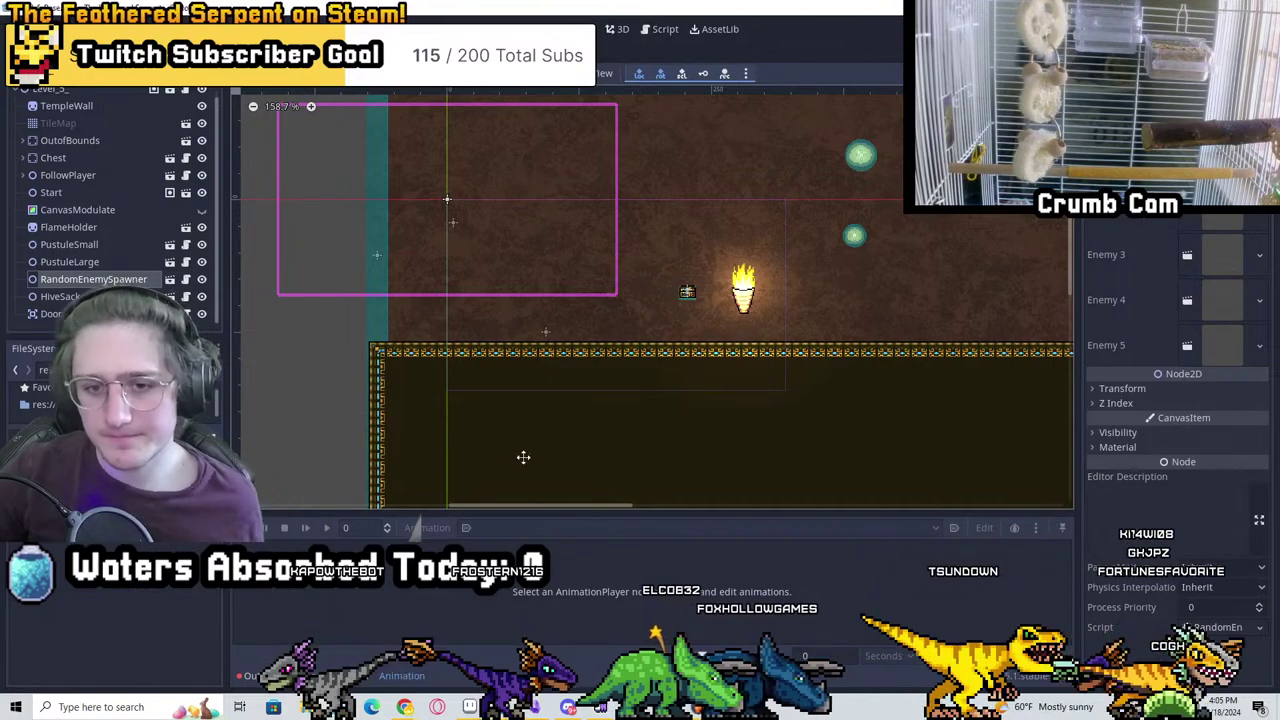
# Move the Chest down and left so it sits on the floor
pyautogui.scroll(5, 522, 440)
pyautogui.keyDown('shift'); pyautogui.hscroll(5, 869, 360); pyautogui.keyUp('shift')
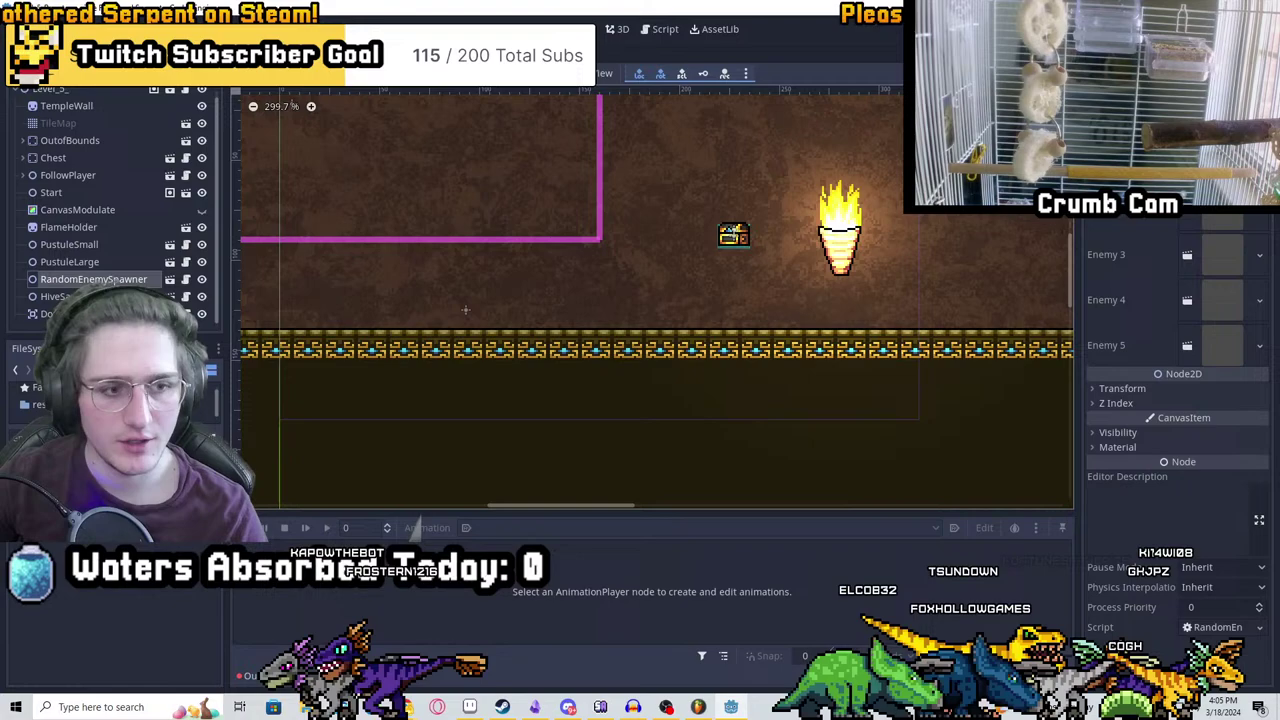
pyautogui.click(889, 240)
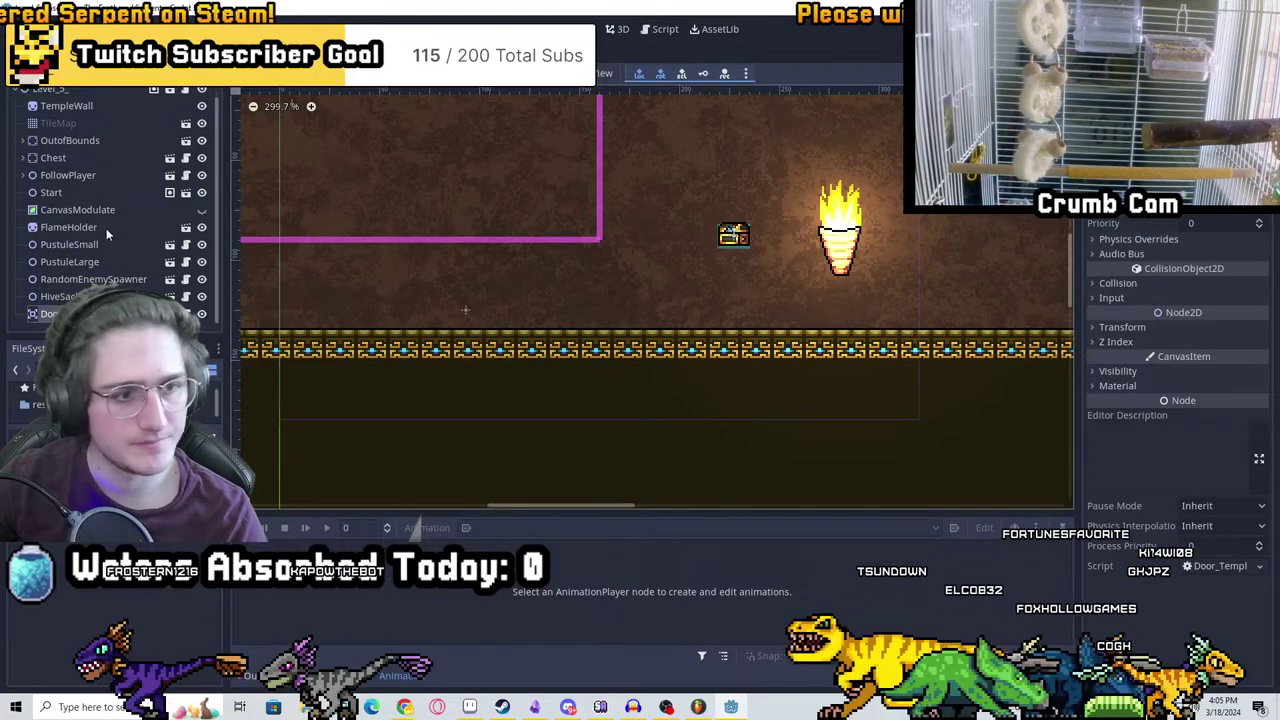
pyautogui.click(733, 235)
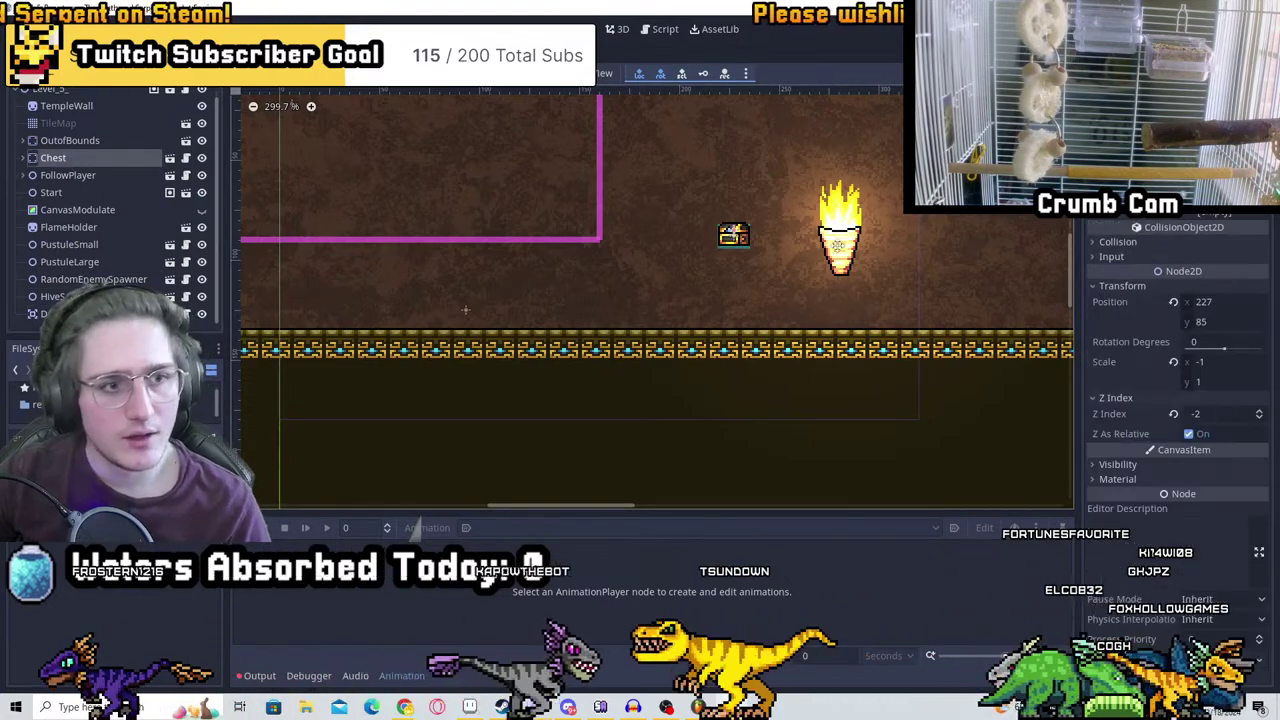
pyautogui.moveTo(733, 235); pyautogui.dragTo(586, 292)
pyautogui.moveTo(691, 309); pyautogui.dragTo(798, 323, button='middle')
pyautogui.moveTo(798, 323); pyautogui.dragTo(760, 347)
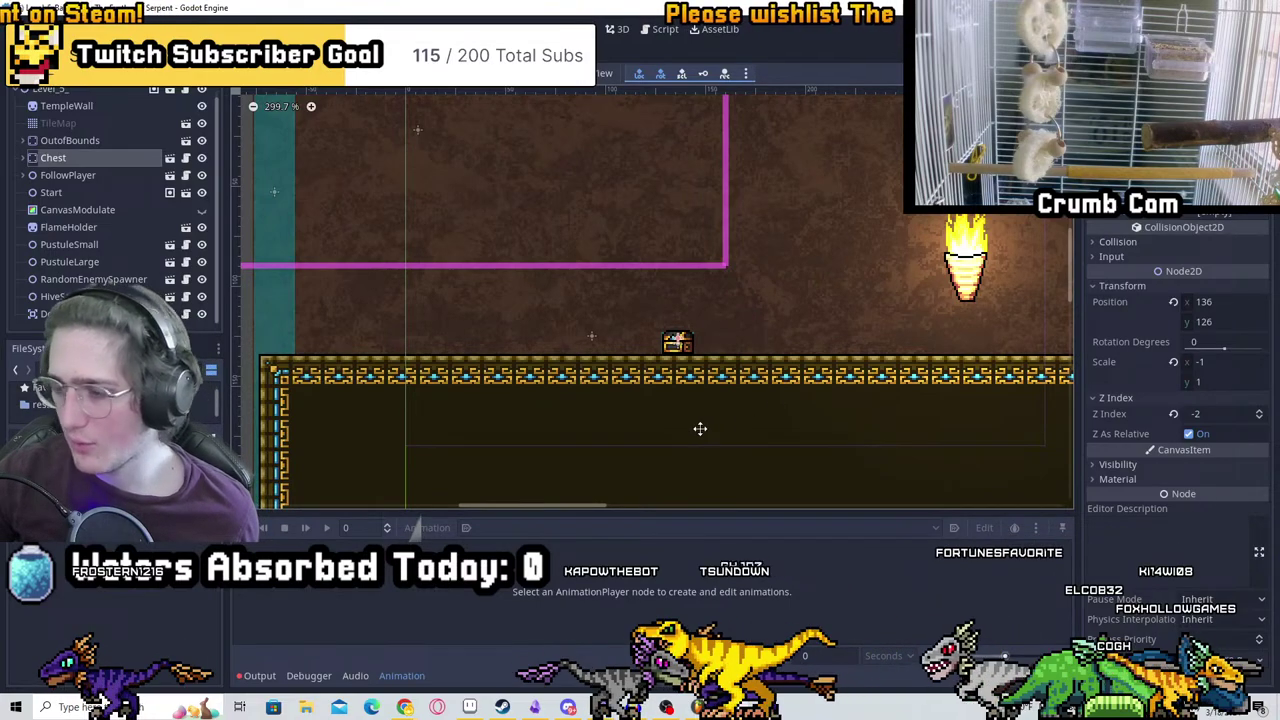
# Drag PustuleSmall, PustuleLarge and HiveSack together into the pink rectangle
pyautogui.scroll(-5, 890, 304)
pyautogui.moveTo(956, 317); pyautogui.dragTo(679, 342, button='middle')
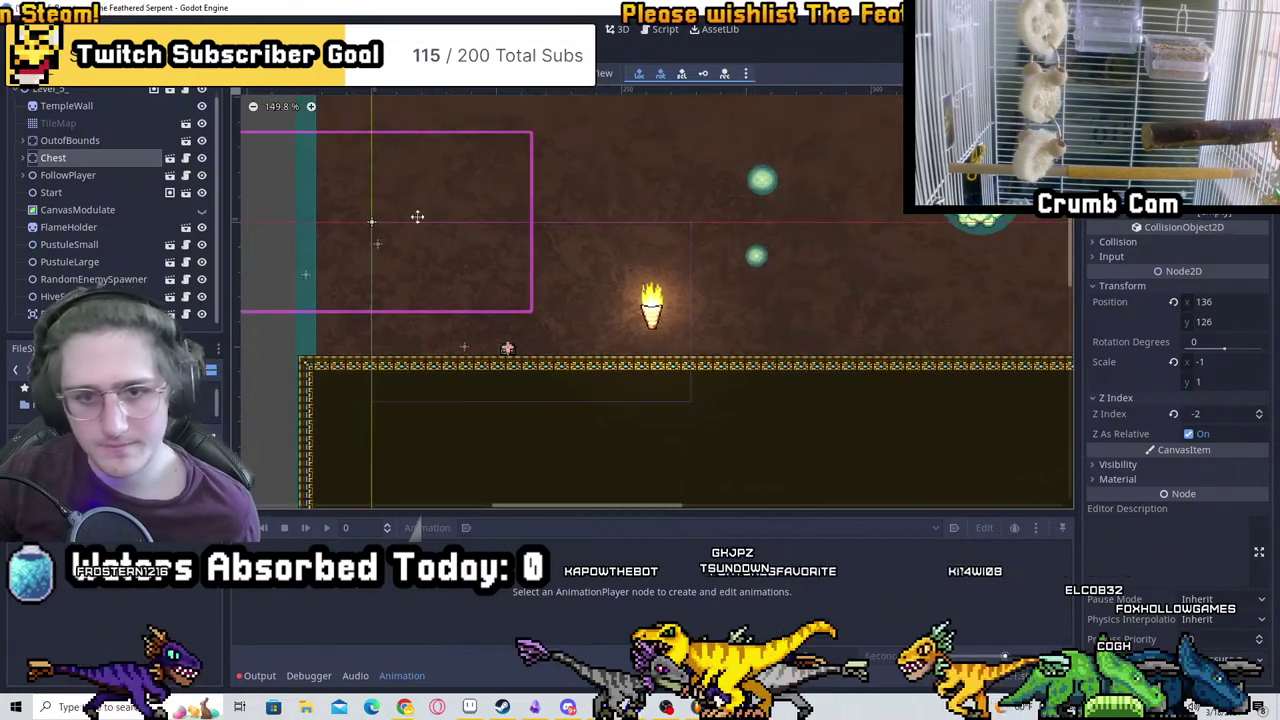
pyautogui.click(75, 245)
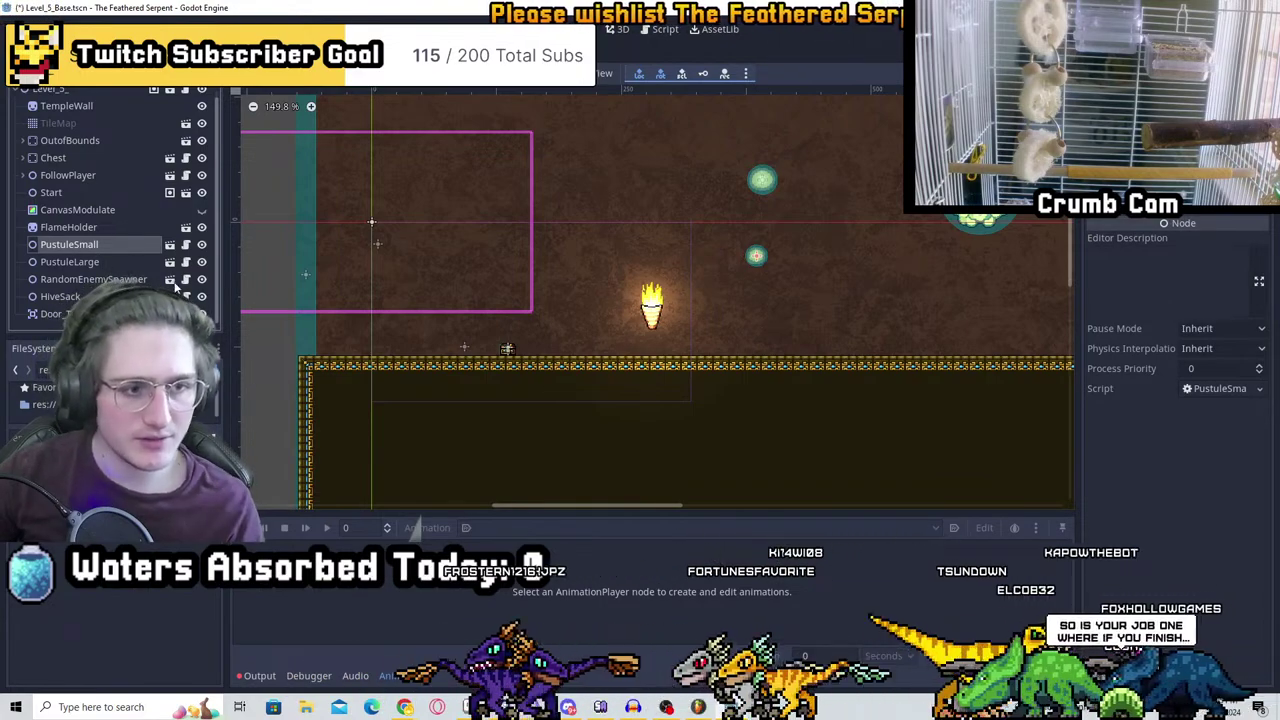
pyautogui.keyDown('ctrl'); pyautogui.click(66, 262); pyautogui.keyUp('ctrl')
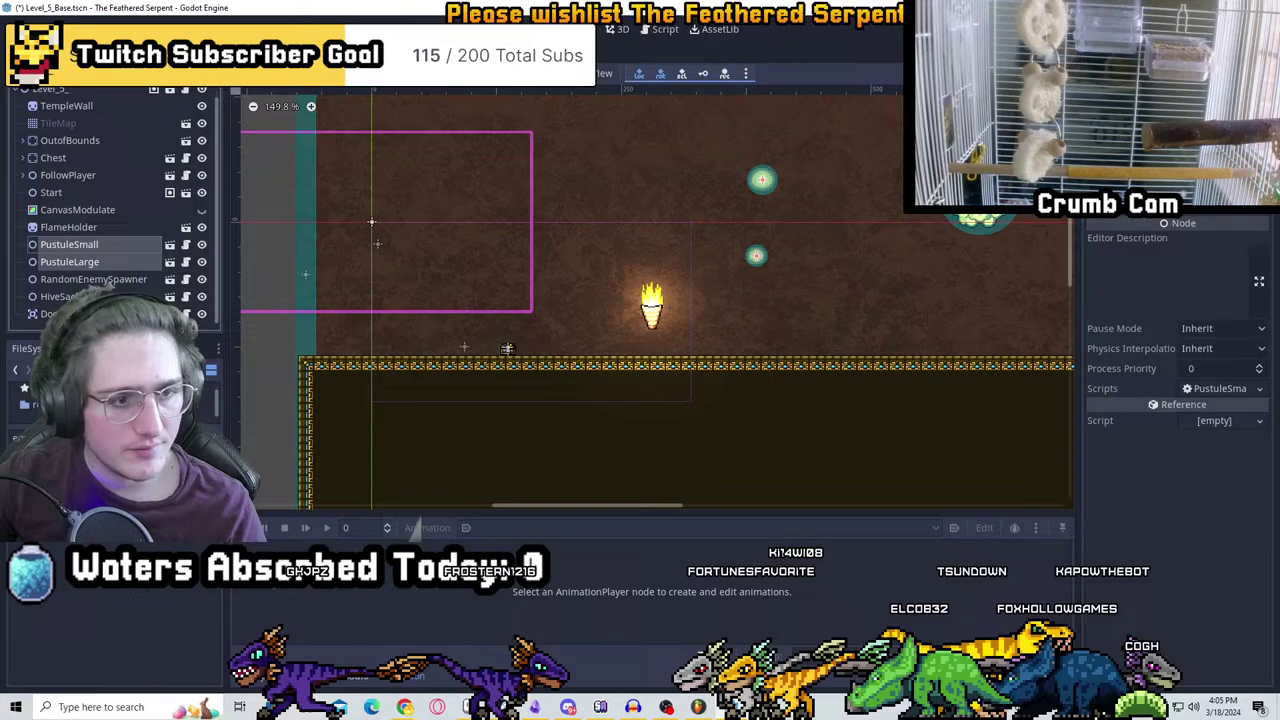
pyautogui.keyDown('ctrl'); pyautogui.click(58, 297); pyautogui.keyUp('ctrl')
pyautogui.moveTo(981, 228); pyautogui.dragTo(575, 232)
# In Aseprite, create a new 1920×1080 sprite
pyautogui.hotkey('alt', 'Tab')
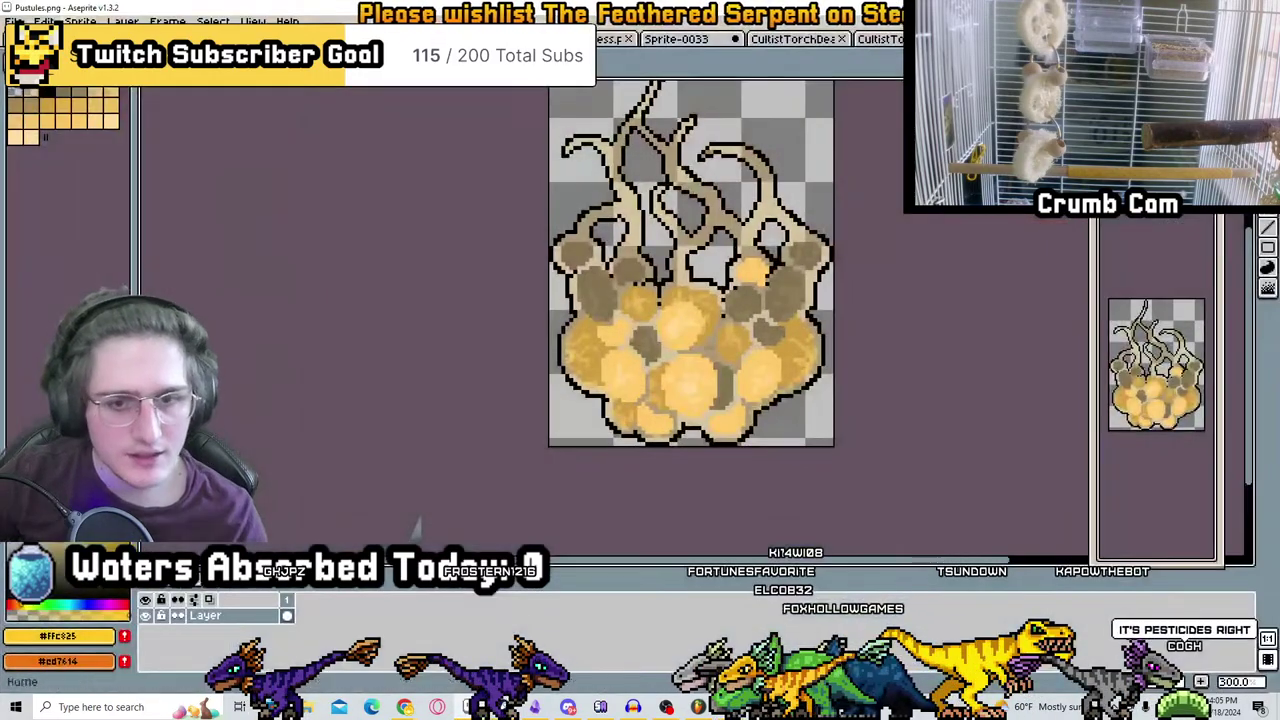
pyautogui.hotkey('alt', 'f')
pyautogui.press('Return')
pyautogui.write('1920')
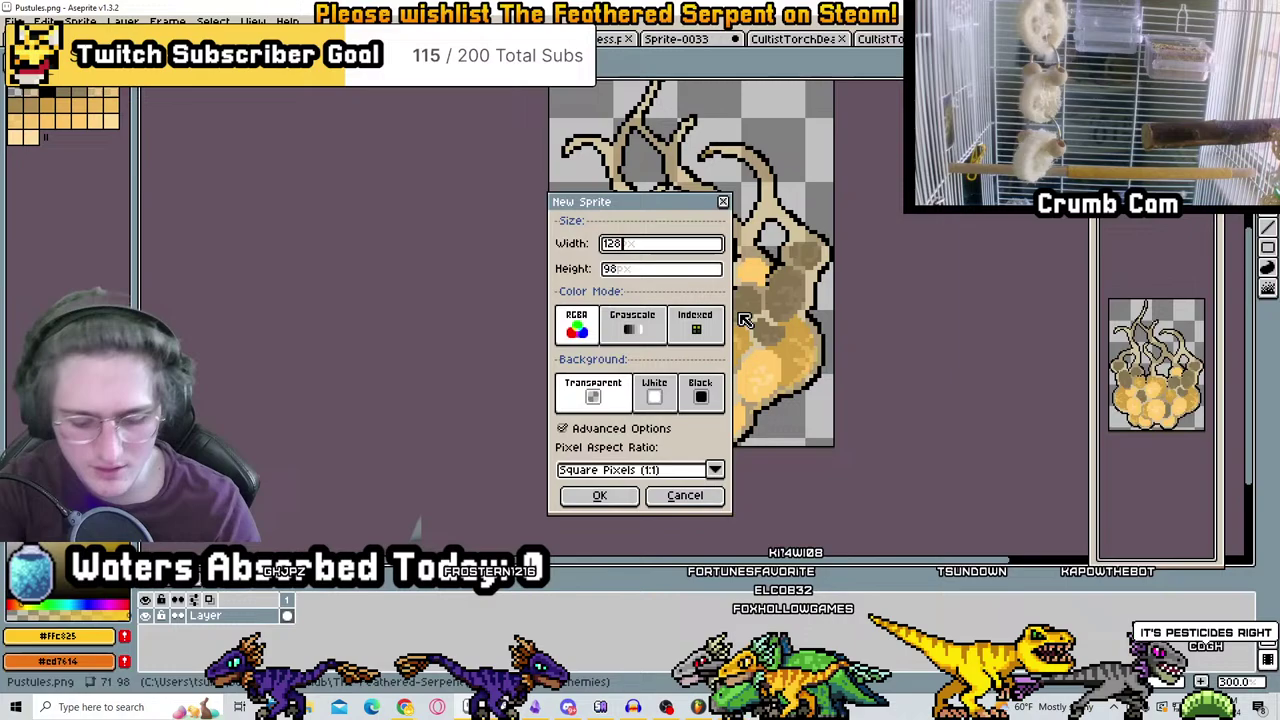
pyautogui.press('Tab')
pyautogui.write('1080')
pyautogui.press('Return')
# Fill the canvas white and sketch two curving black vertical outlines
pyautogui.click(16, 139)
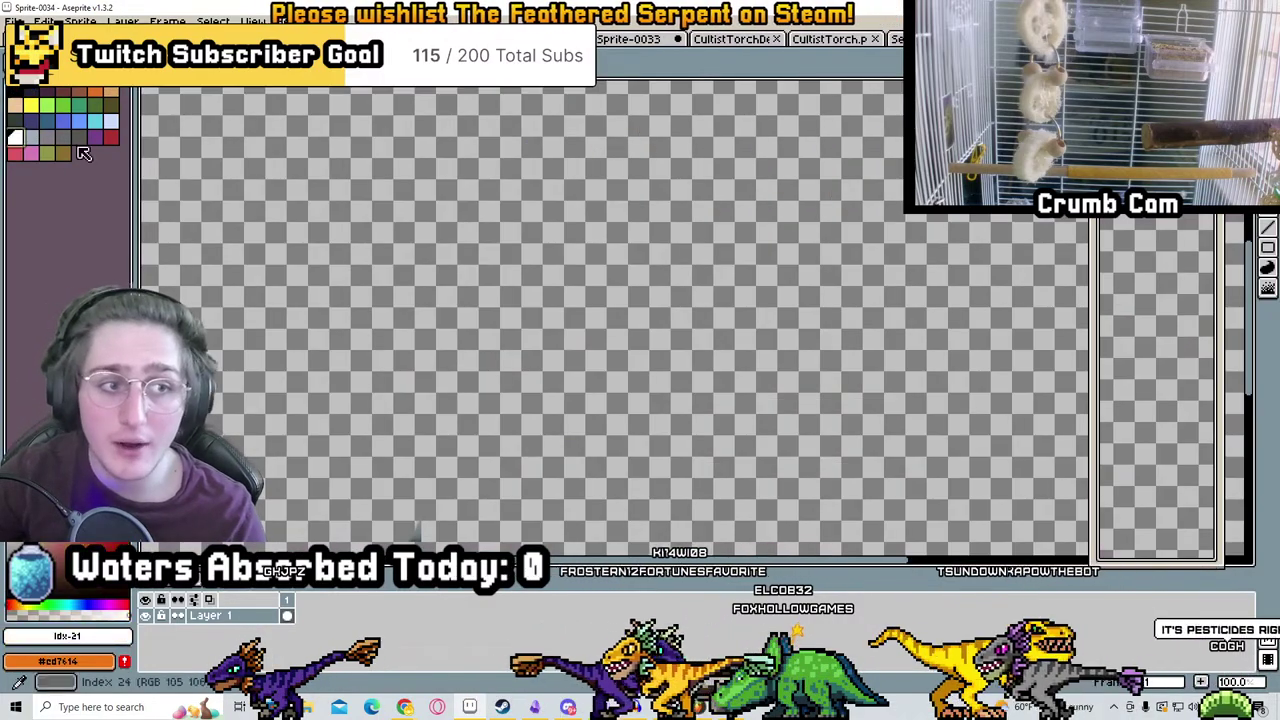
pyautogui.press('f')
pyautogui.scroll(-3, 594, 269)
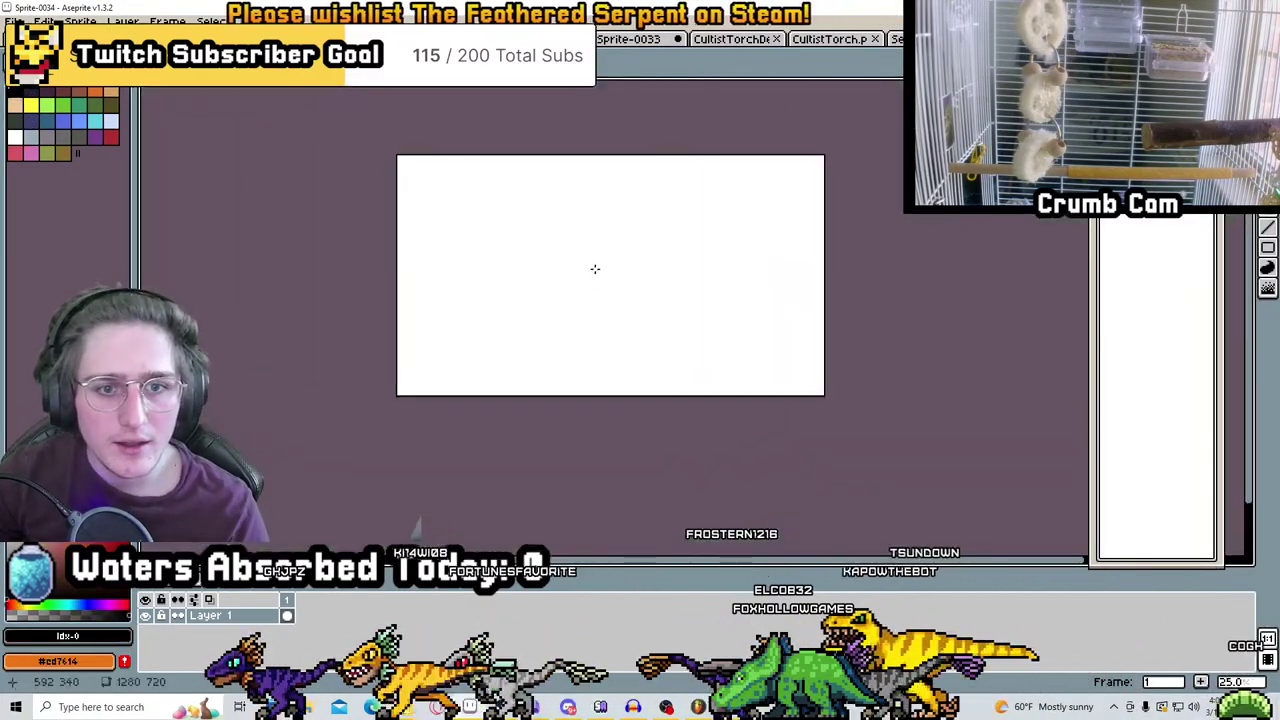
pyautogui.scroll(1, 549, 263)
pyautogui.moveTo(497, 232); pyautogui.dragTo(575, 312, button='middle')
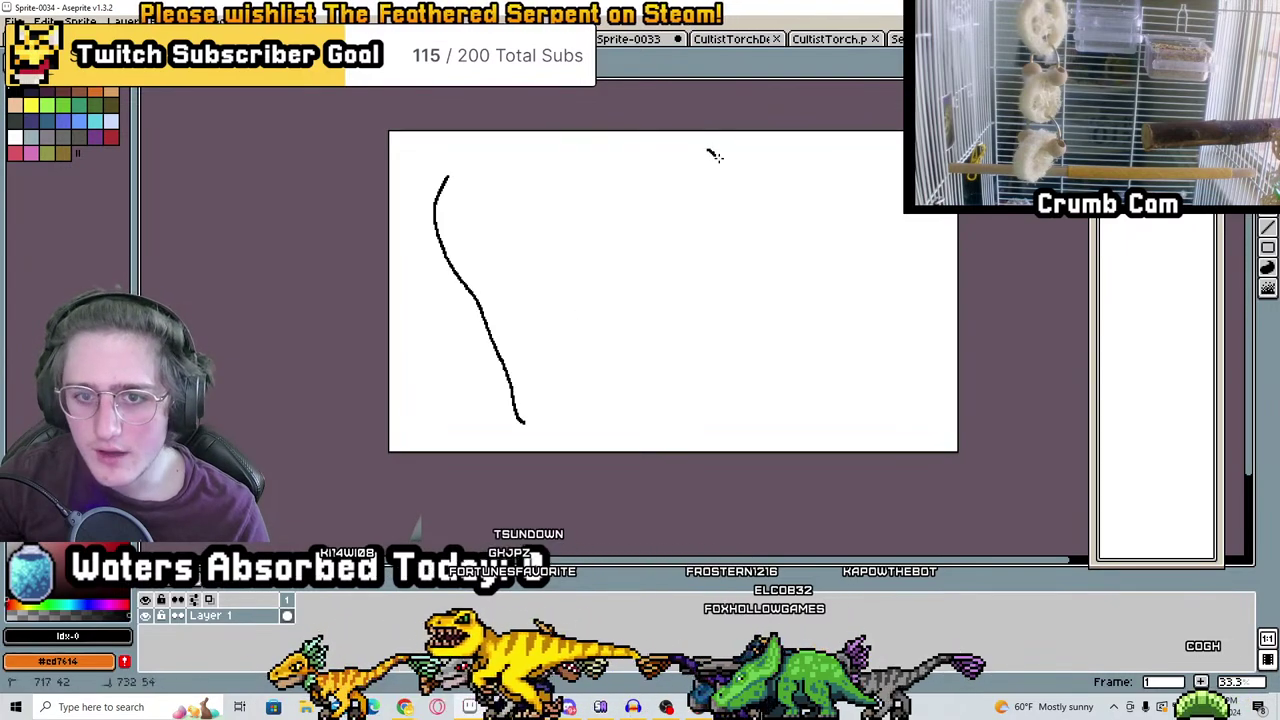
pyautogui.scroll(1, 529, 291)
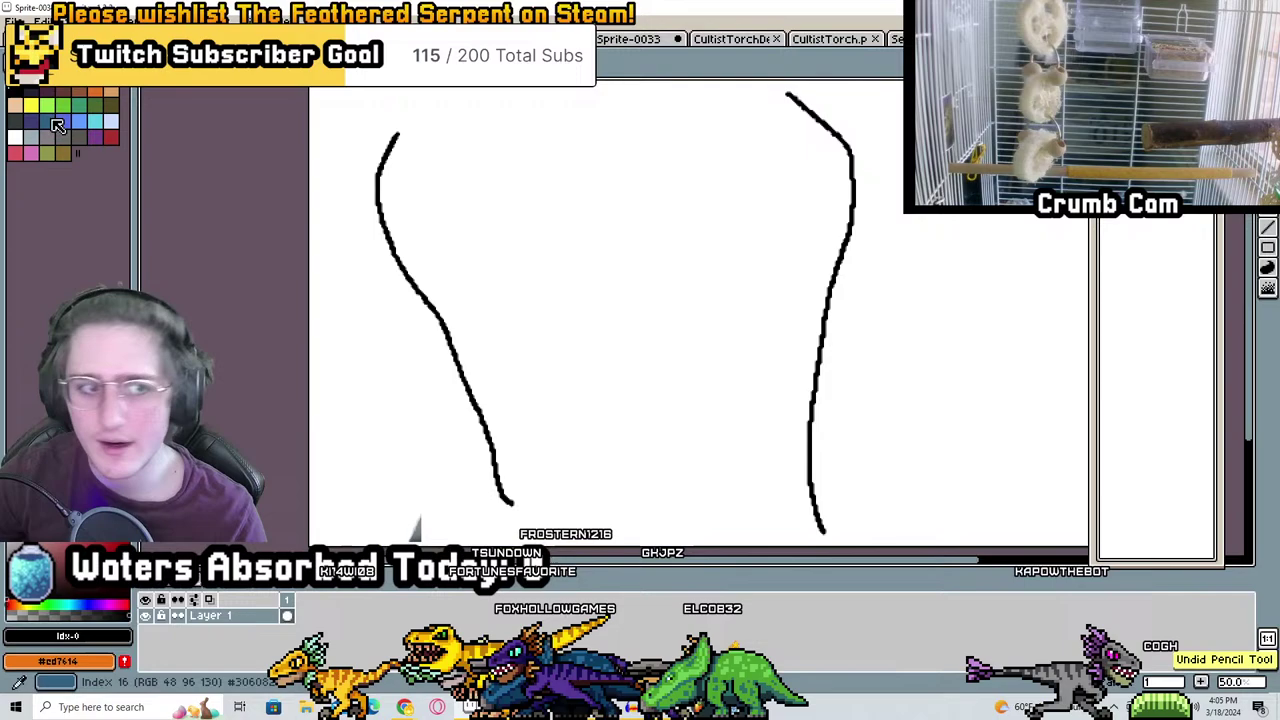
pyautogui.moveTo(387, 180); pyautogui.dragTo(409, 250, button='middle')
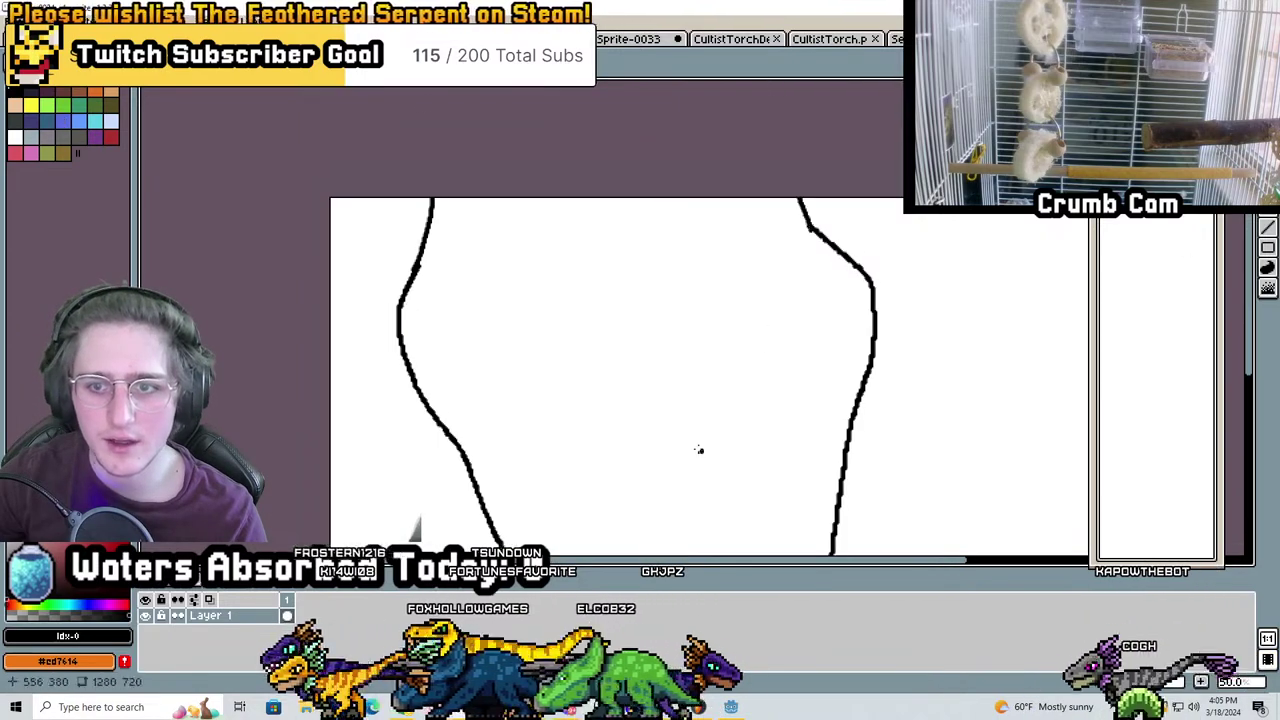
pyautogui.scroll(-3, 492, 310)
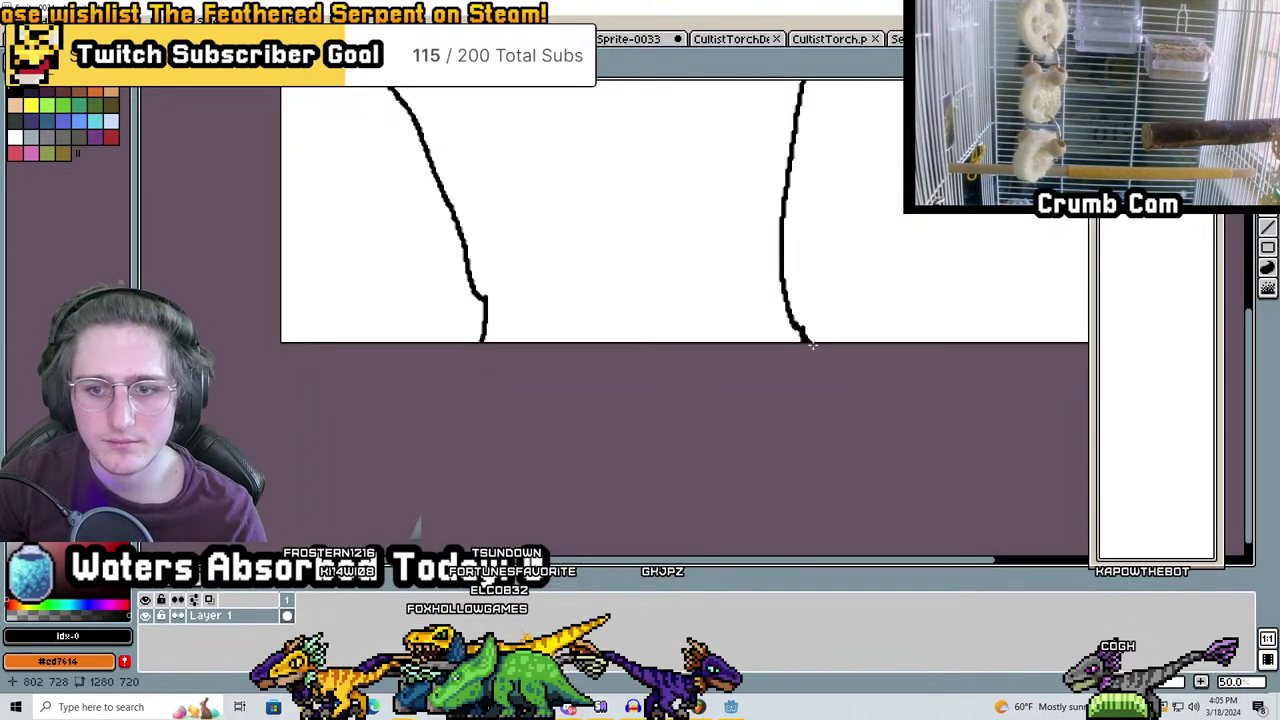
pyautogui.scroll(2, 780, 370)
pyautogui.scroll(-1, 737, 397)
# Fill both outer regions green and draw a curve separating the top shape from the body
pyautogui.click(60, 104)
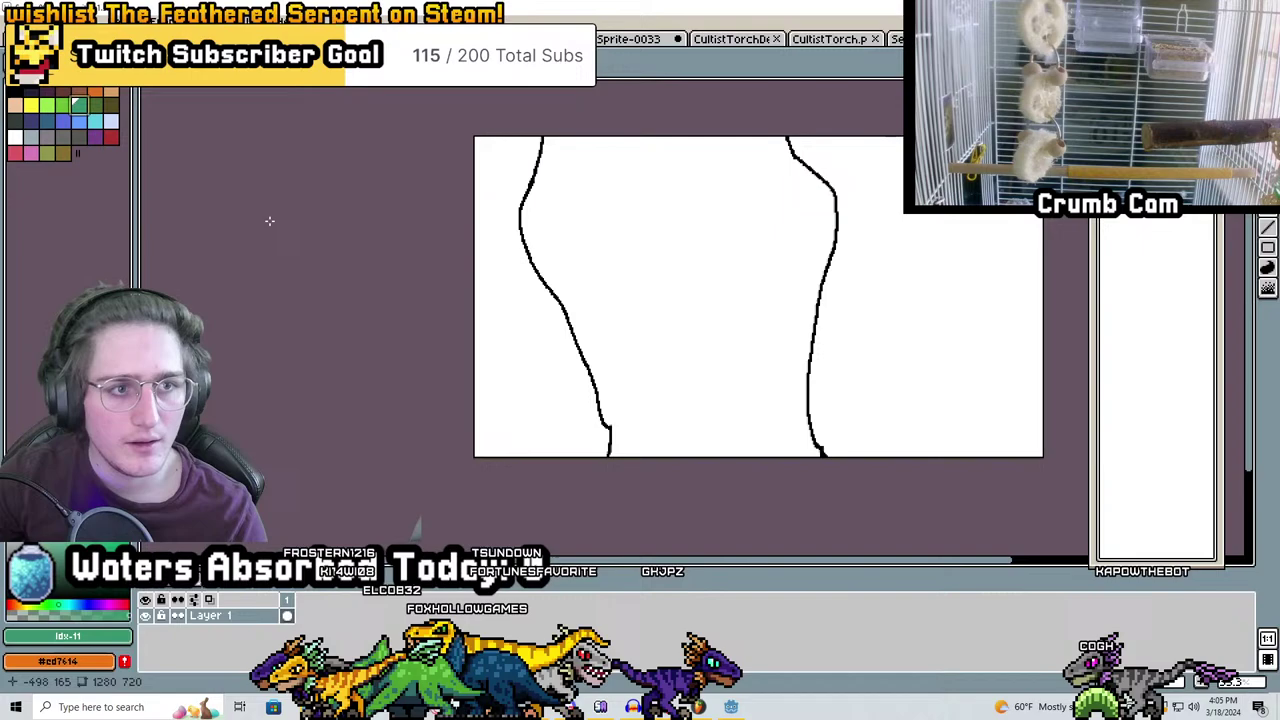
pyautogui.click(500, 300)
pyautogui.click(900, 330)
pyautogui.scroll(1, 938, 312)
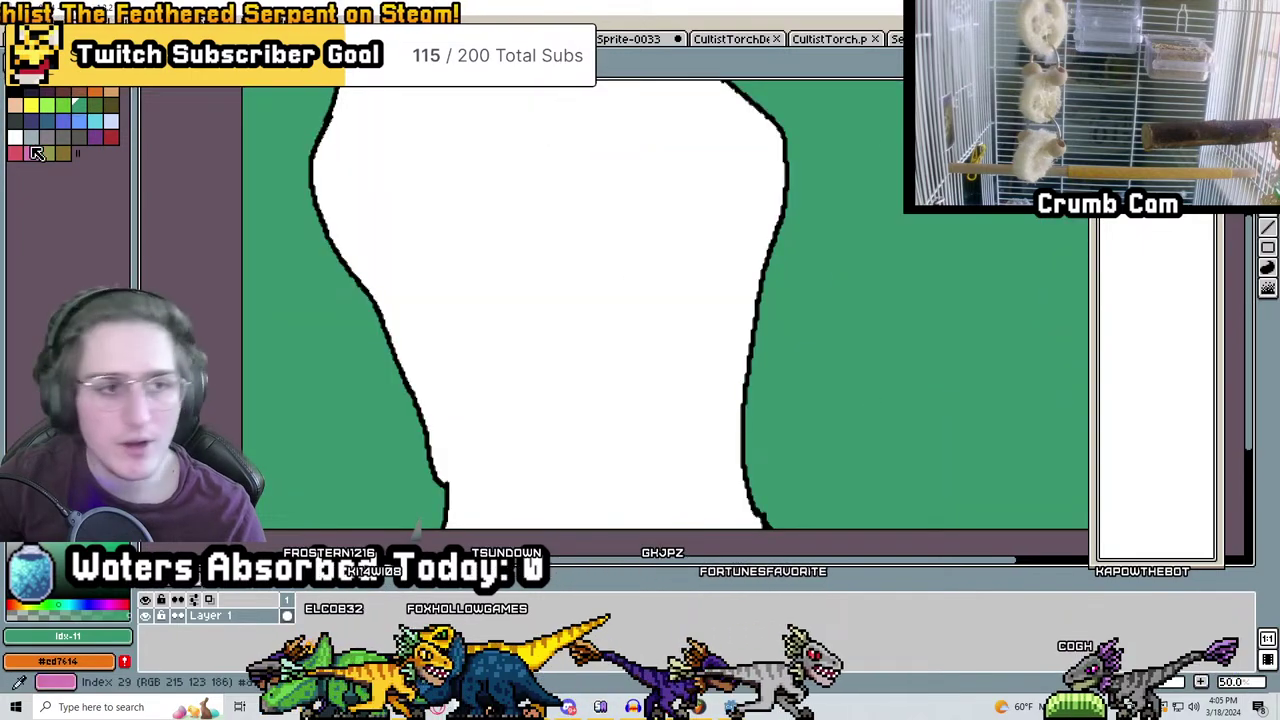
pyautogui.scroll(1, 632, 314)
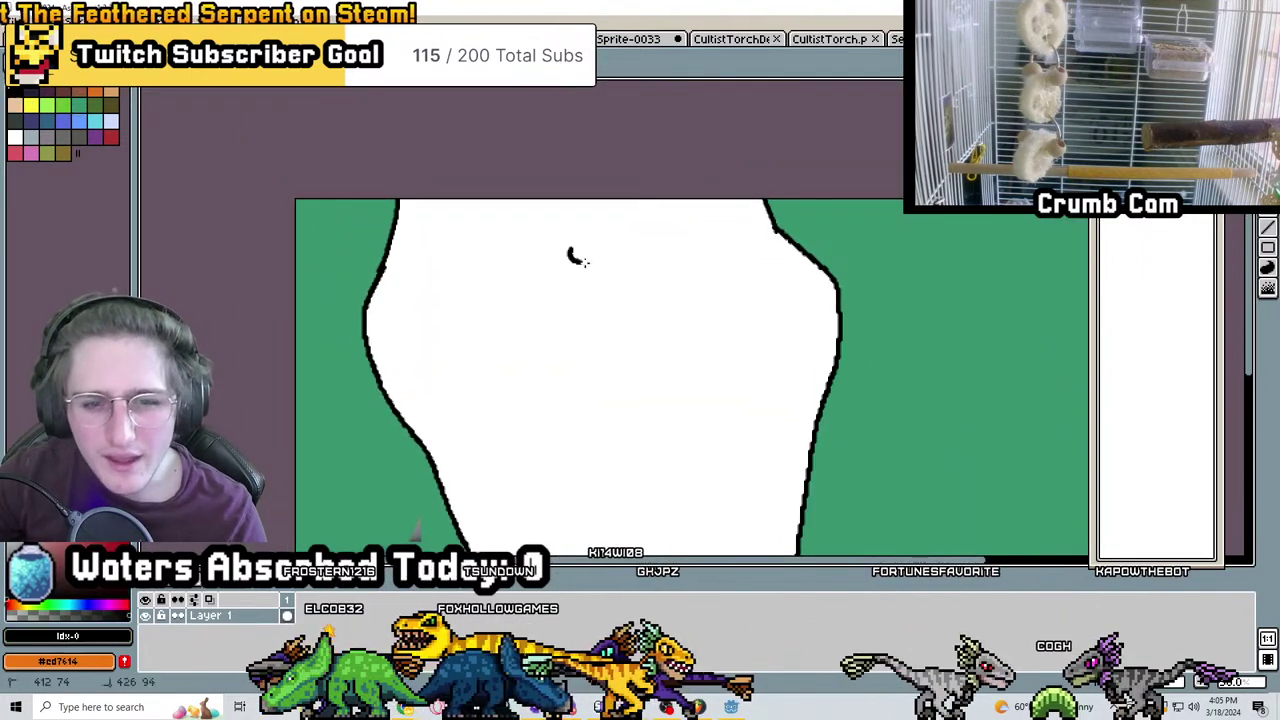
pyautogui.scroll(-1, 575, 251)
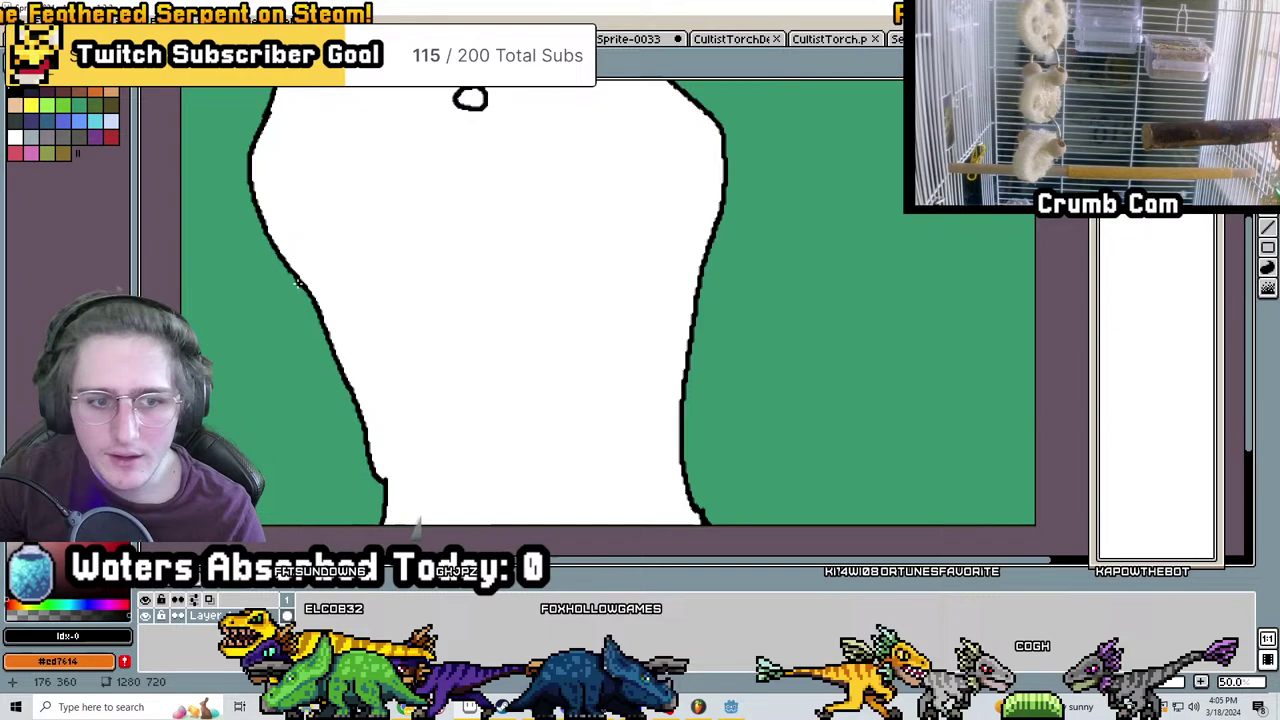
pyautogui.moveTo(294, 284); pyautogui.dragTo(530, 327)
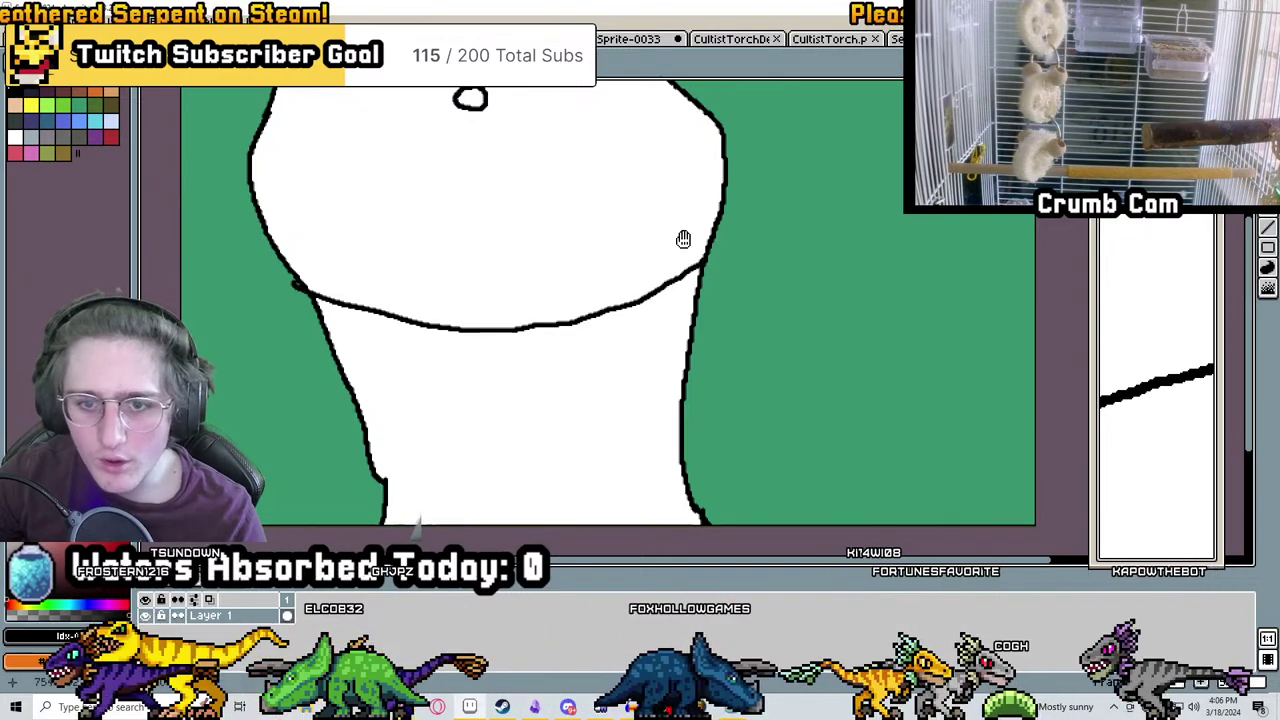
# Fill the upper shape red and the lower body orange
pyautogui.moveTo(683, 239); pyautogui.dragTo(710, 279, button='middle')
pyautogui.click(505, 198)
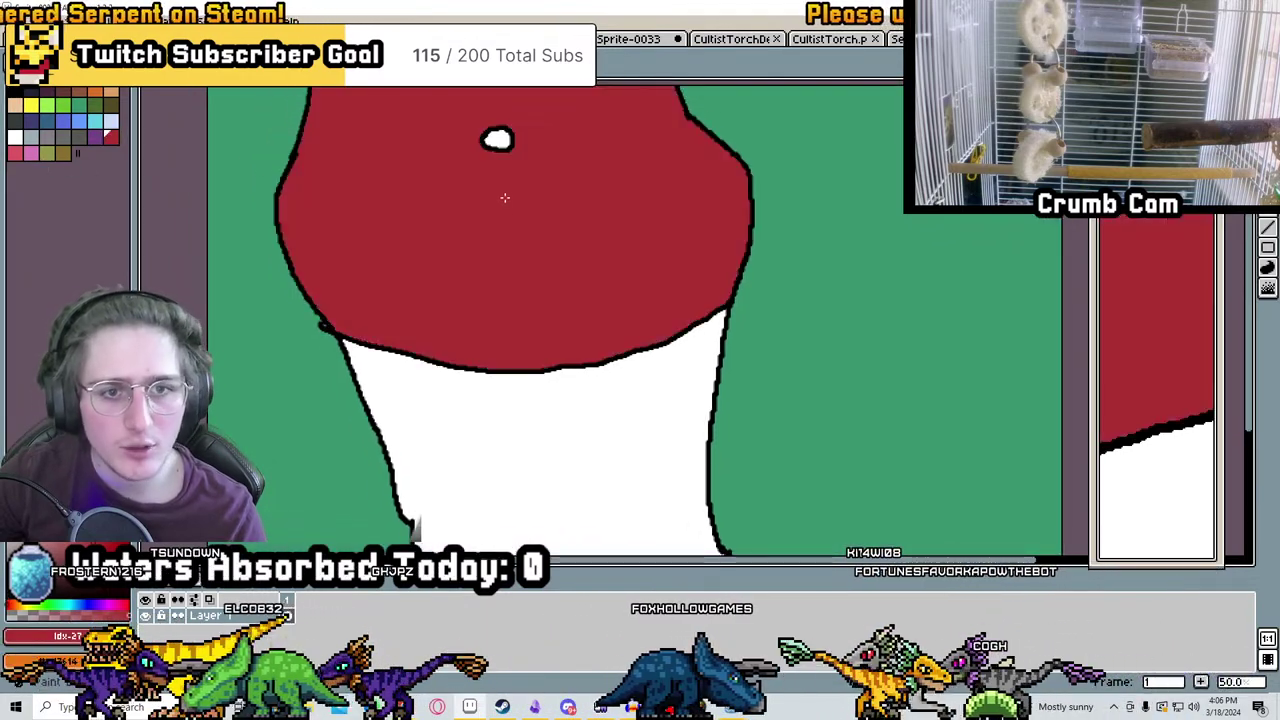
pyautogui.moveTo(510, 260); pyautogui.dragTo(574, 285, button='middle')
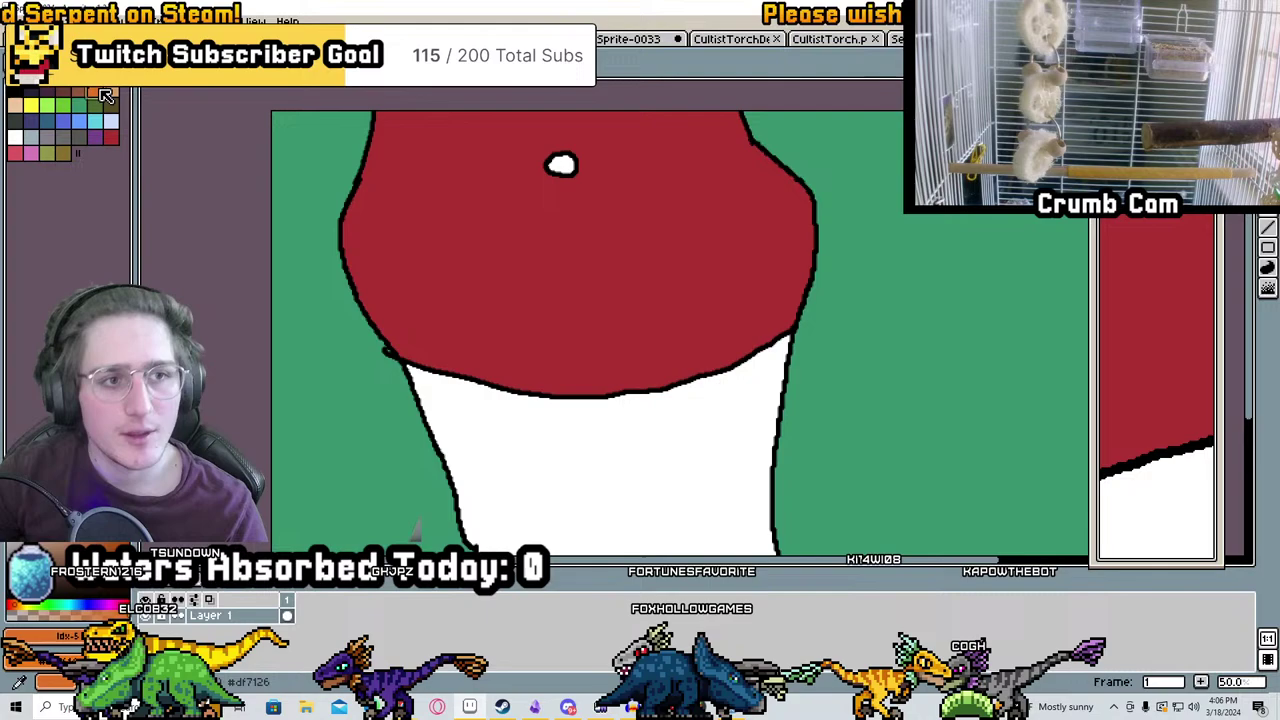
pyautogui.moveTo(634, 460); pyautogui.dragTo(614, 300, button='middle')
pyautogui.click(678, 251)
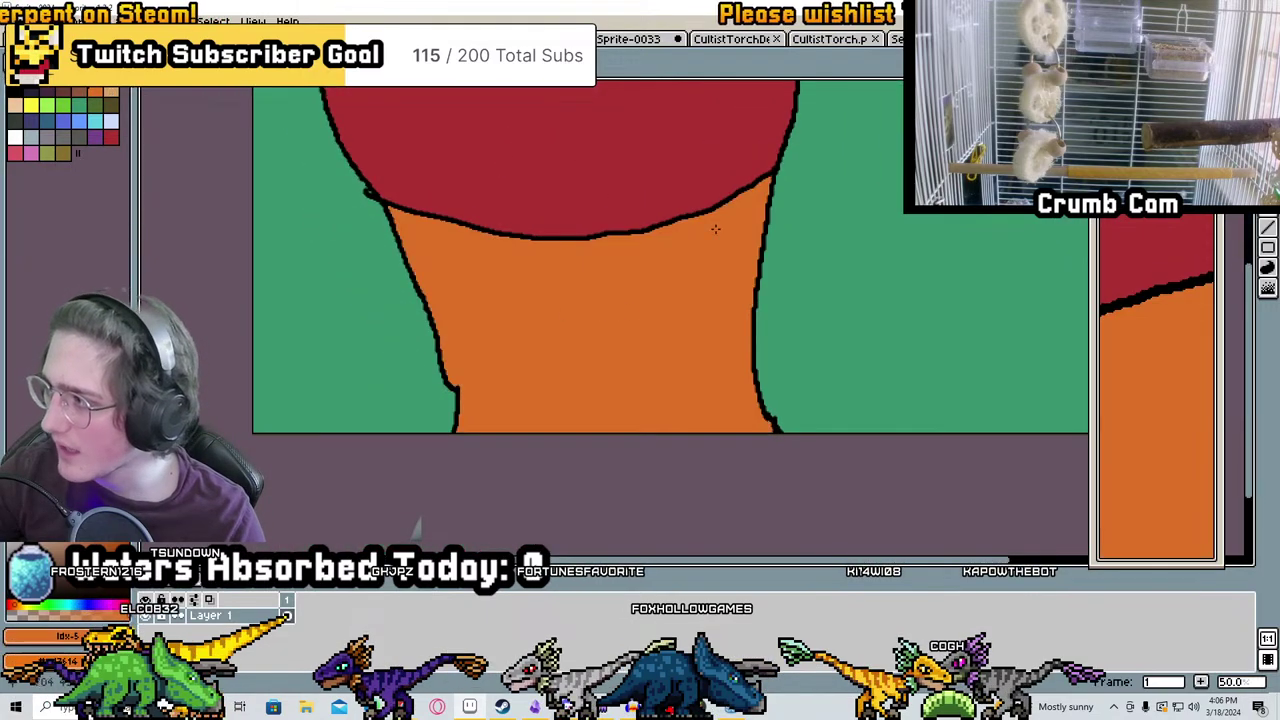
# Draw a small circle on the orange body and undo the curve around the white oval
pyautogui.scroll(3, 562, 170)
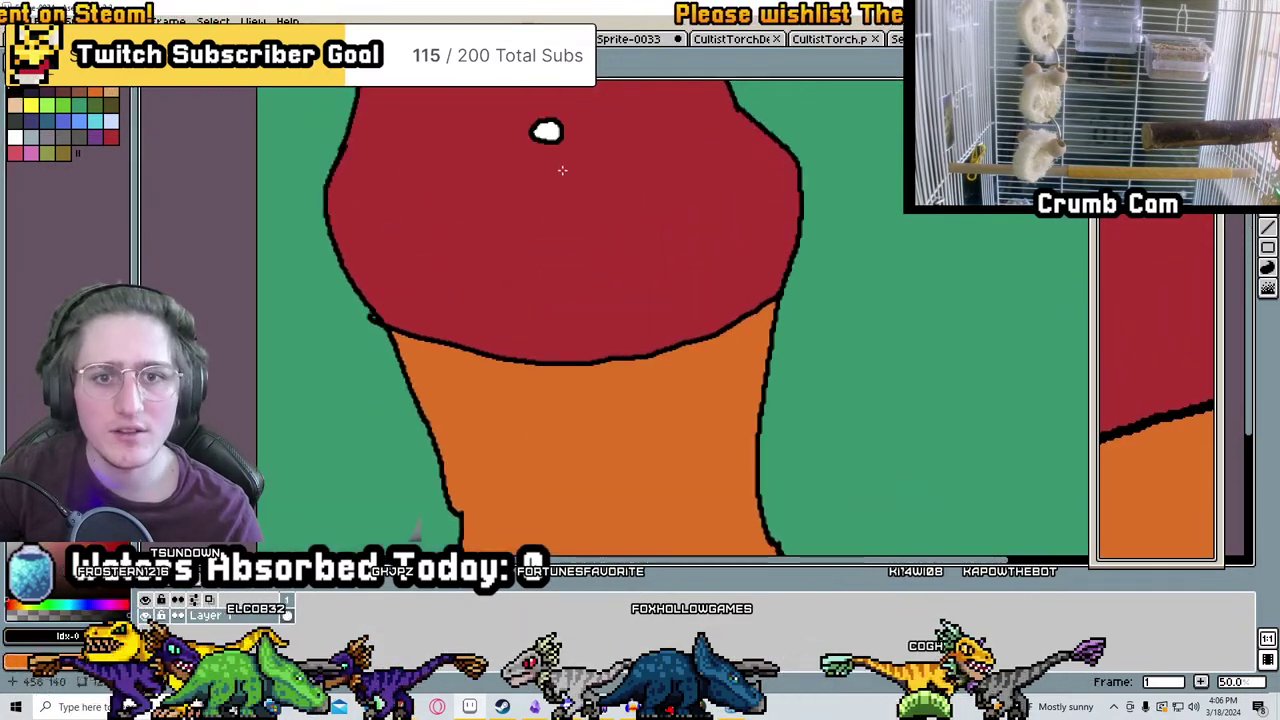
pyautogui.moveTo(643, 441); pyautogui.dragTo(603, 291, button='middle')
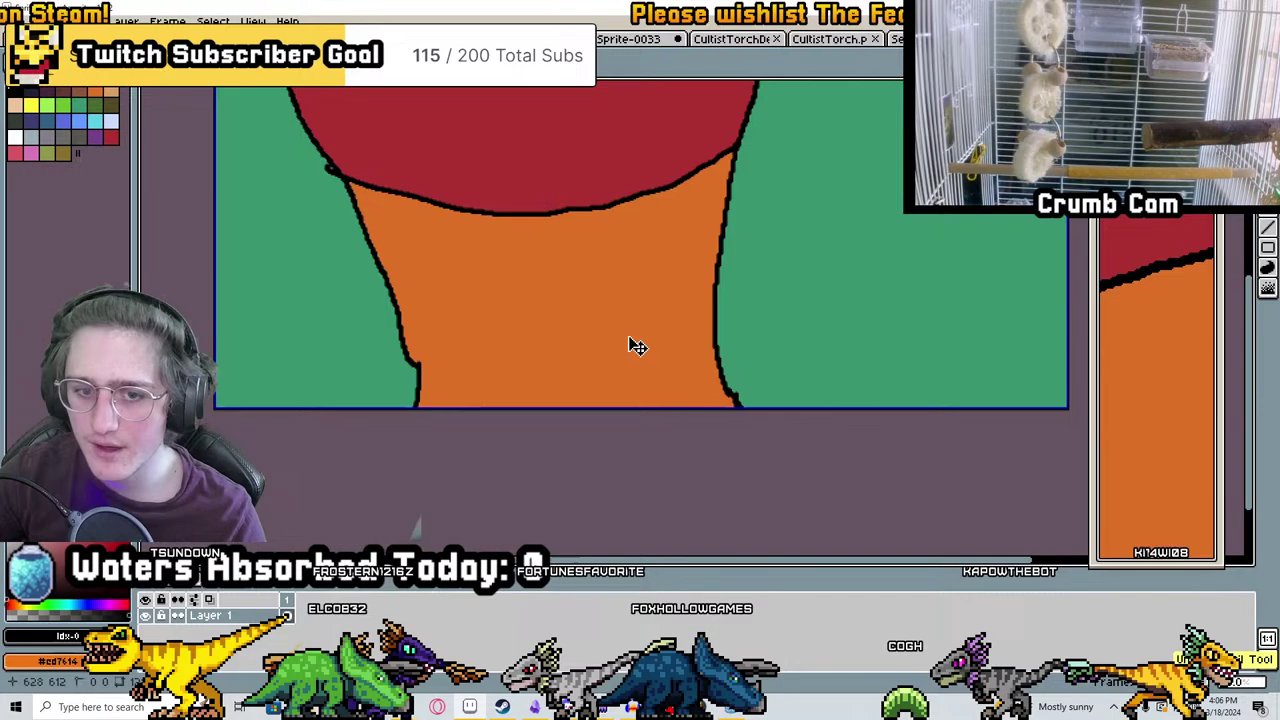
pyautogui.moveTo(603, 337); pyautogui.dragTo(606, 331)
pyautogui.moveTo(613, 338); pyautogui.dragTo(737, 466, button='middle')
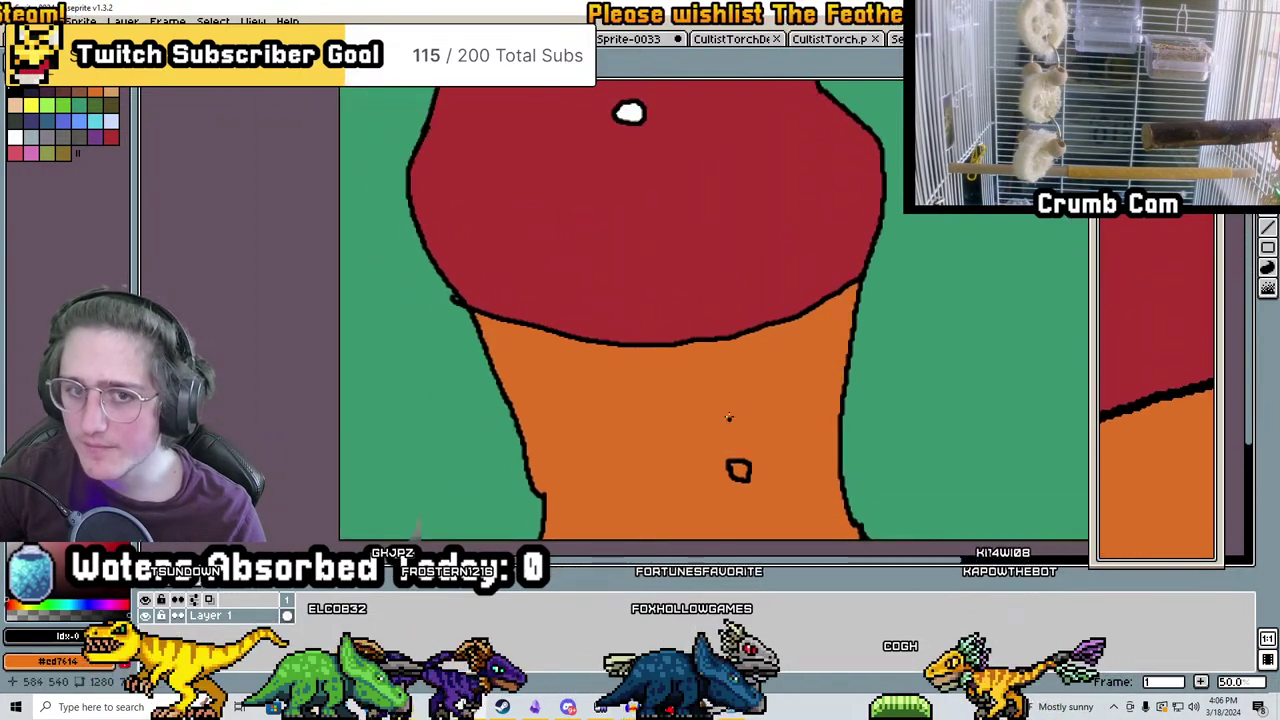
pyautogui.scroll(3, 729, 271)
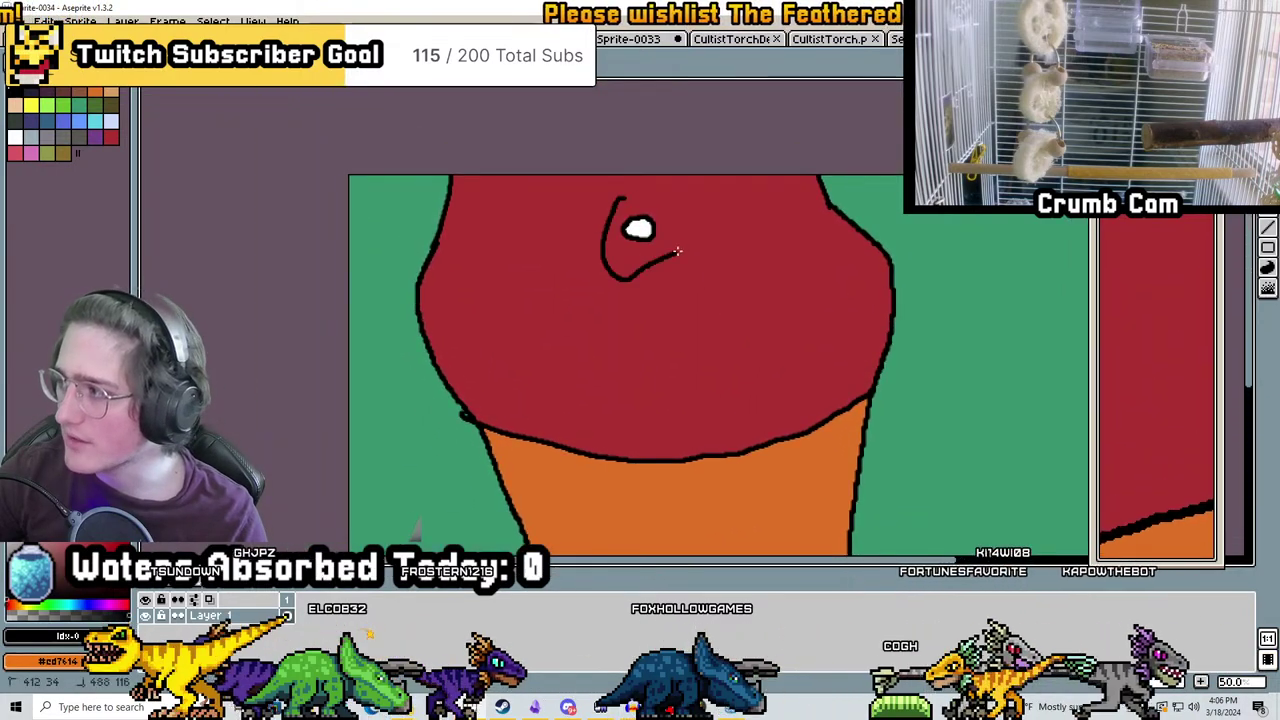
pyautogui.hotkey('ctrl', 'z')
pyautogui.scroll(1, 645, 258)
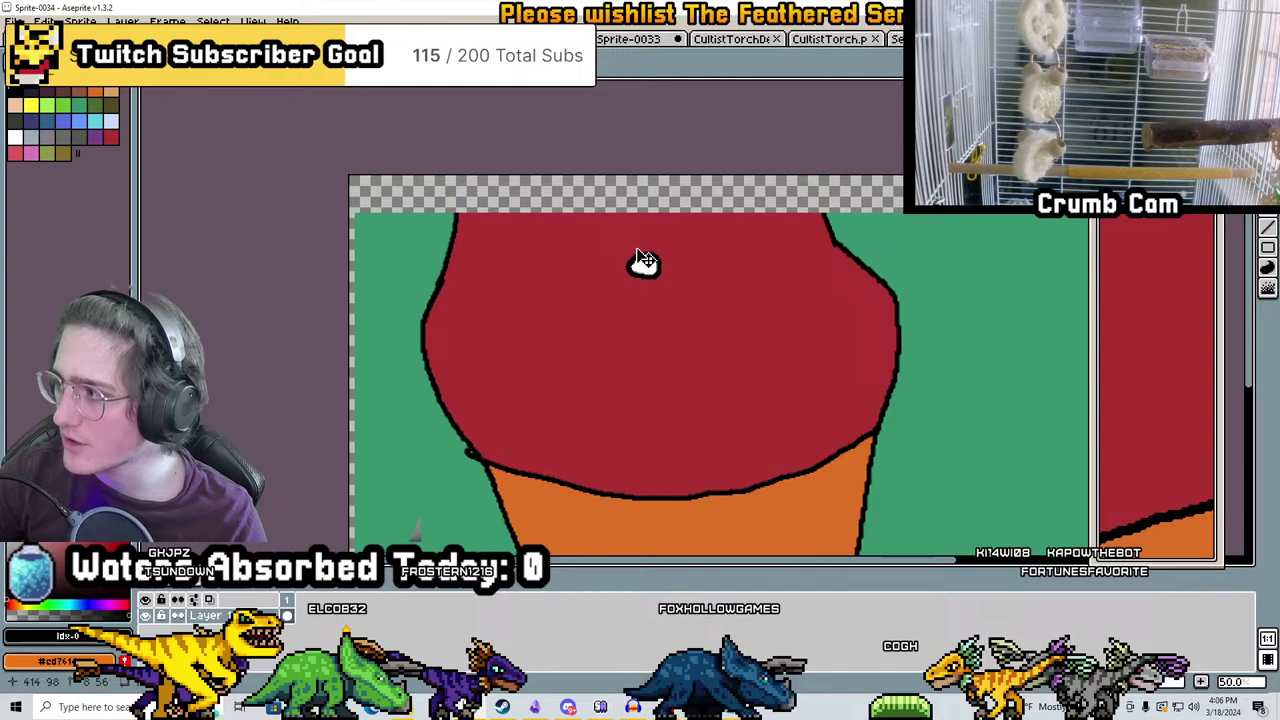
pyautogui.scroll(-1, 645, 258)
pyautogui.scroll(3, 474, 246)
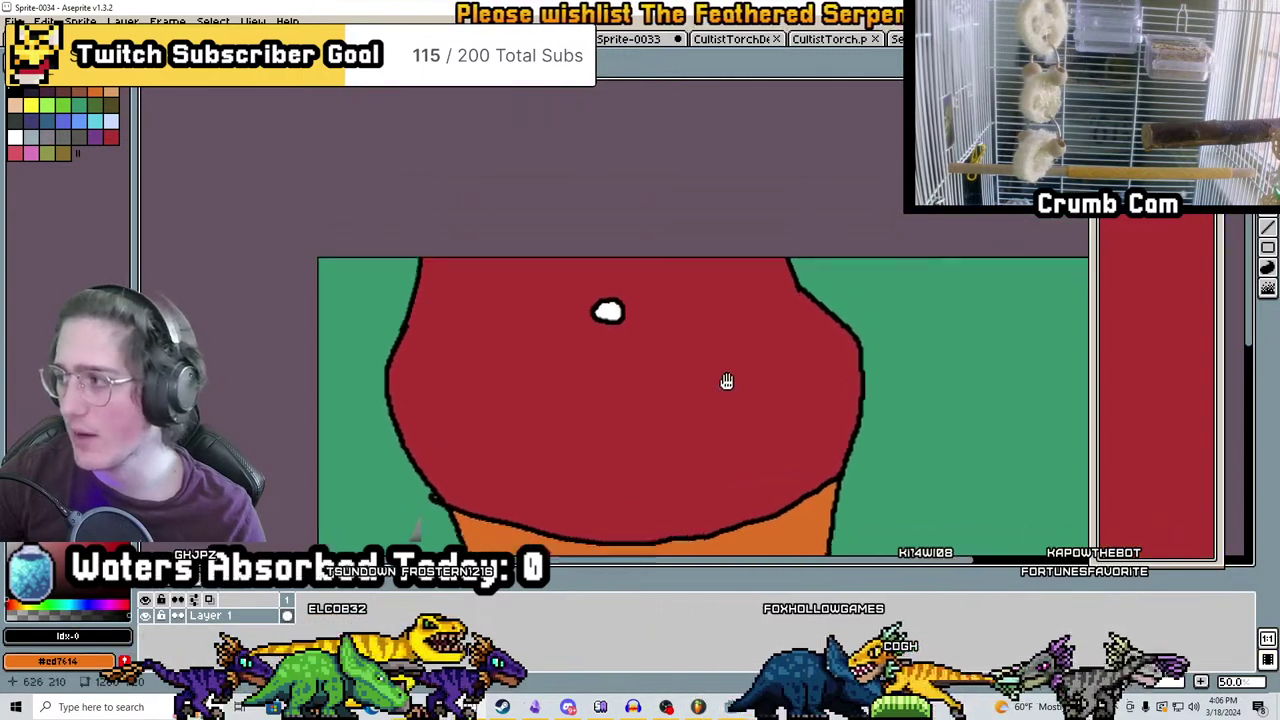
pyautogui.scroll(-6, 715, 300)
# Sketch lines on the orange body, undo the stray ones, and draw a vertical line on the right green area
pyautogui.moveTo(555, 296)
pyautogui.mouseDown()
pyautogui.moveTo(436, 288)
pyautogui.moveTo(430, 470)
pyautogui.mouseUp()
pyautogui.moveTo(555, 292); pyautogui.dragTo(730, 282)
pyautogui.moveTo(740, 330); pyautogui.dragTo(760, 470)
pyautogui.moveTo(700, 265); pyautogui.dragTo(441, 310)
pyautogui.hotkey('ctrl', 'z')
pyautogui.hotkey('ctrl', 'z')
pyautogui.hotkey('ctrl', 'z')
pyautogui.hotkey('ctrl', 'z')
pyautogui.hotkey('ctrl', 'z')
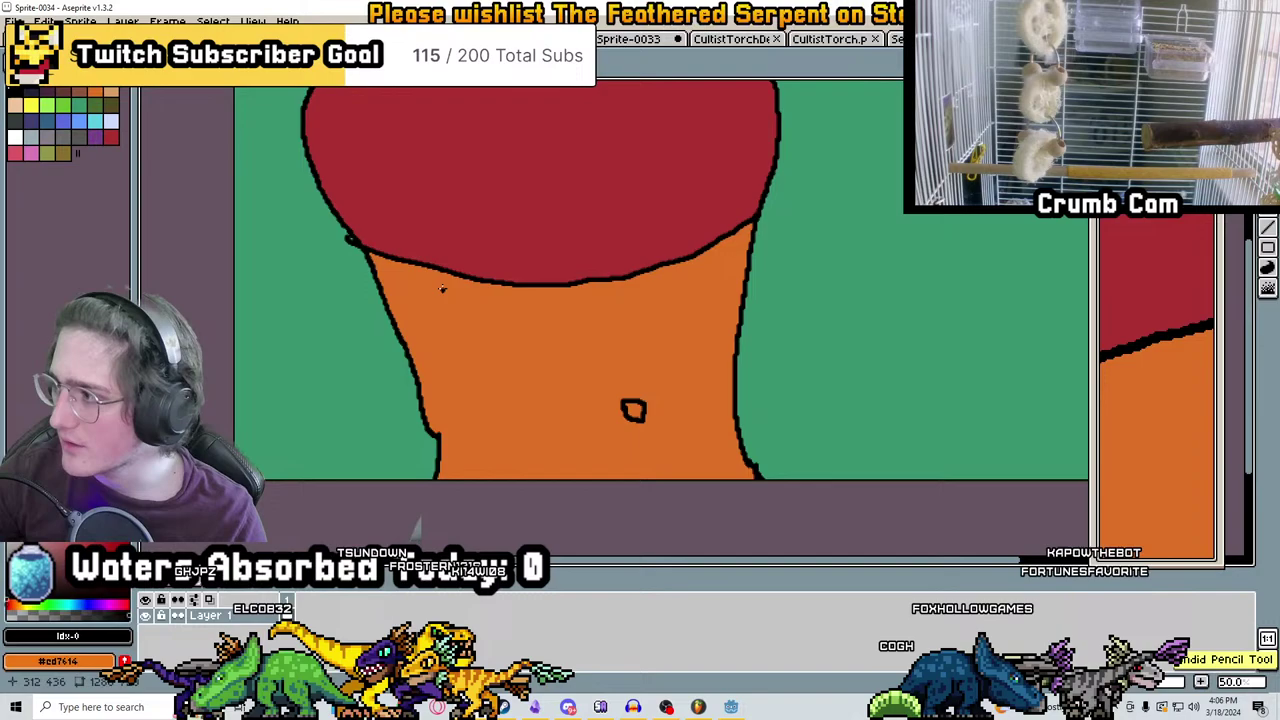
pyautogui.hotkey('ctrl', 'z')
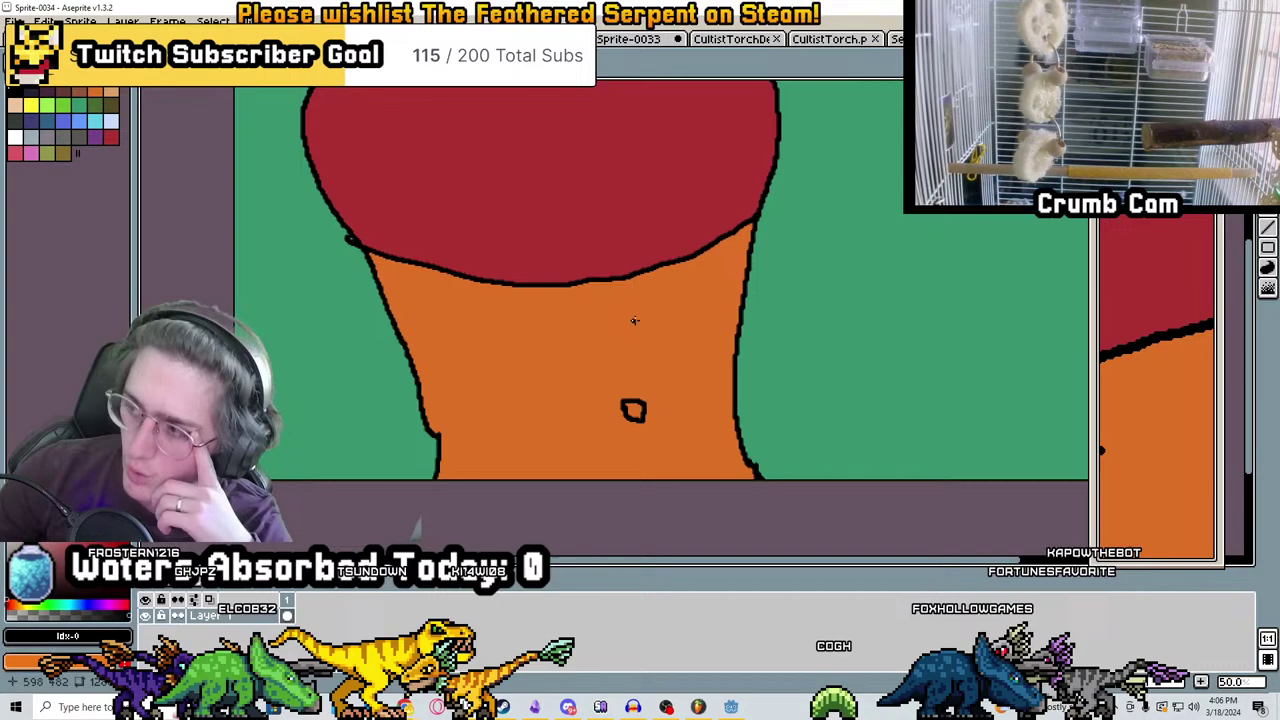
pyautogui.moveTo(674, 214); pyautogui.dragTo(624, 309, button='middle')
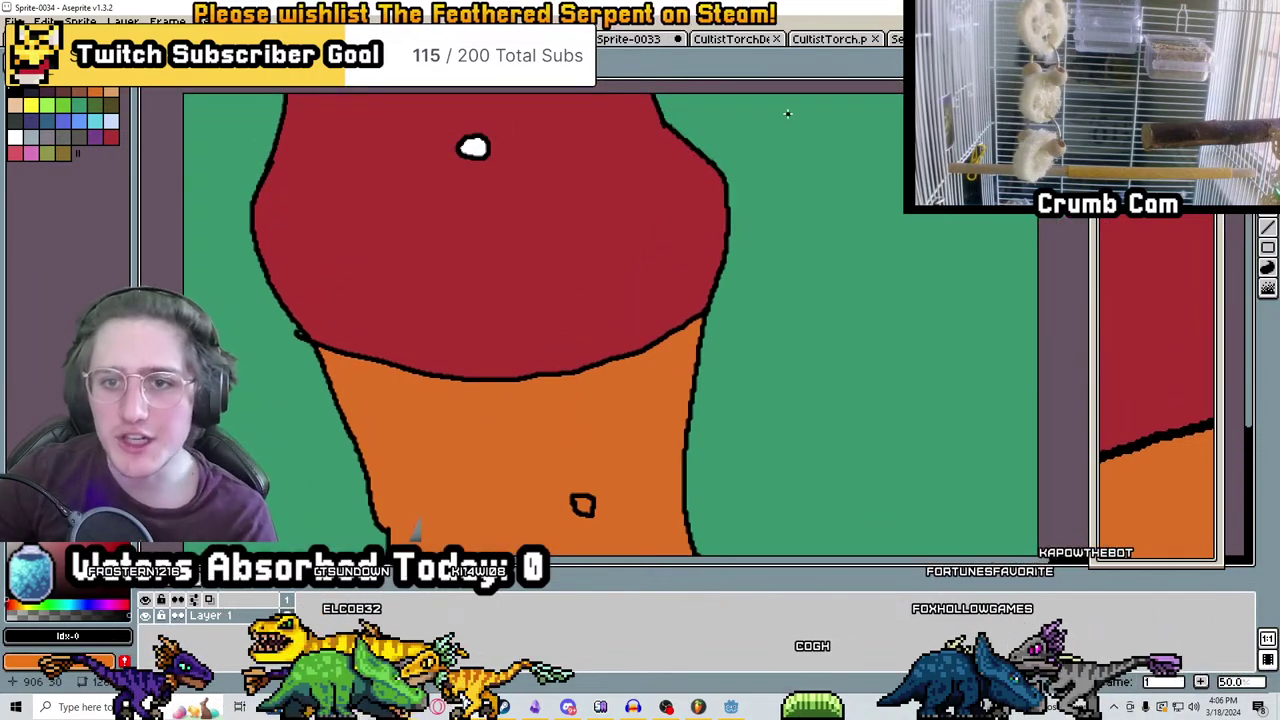
pyautogui.moveTo(771, 93)
pyautogui.mouseDown()
pyautogui.moveTo(788, 143)
pyautogui.moveTo(790, 555)
pyautogui.mouseUp()
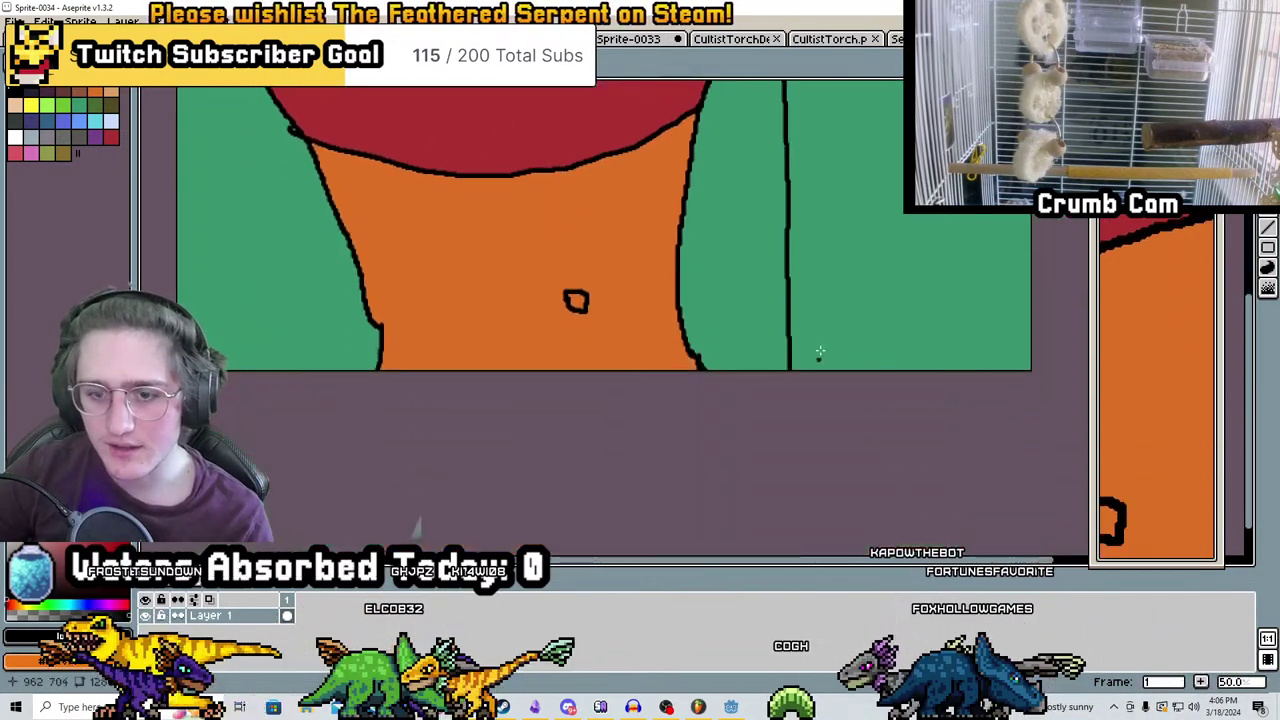
pyautogui.moveTo(700, 350); pyautogui.dragTo(544, 496, button='middle')
# Fill the area right of the new line white and rule four horizontal lines across it
pyautogui.click(660, 209)
pyautogui.scroll(2, 660, 209)
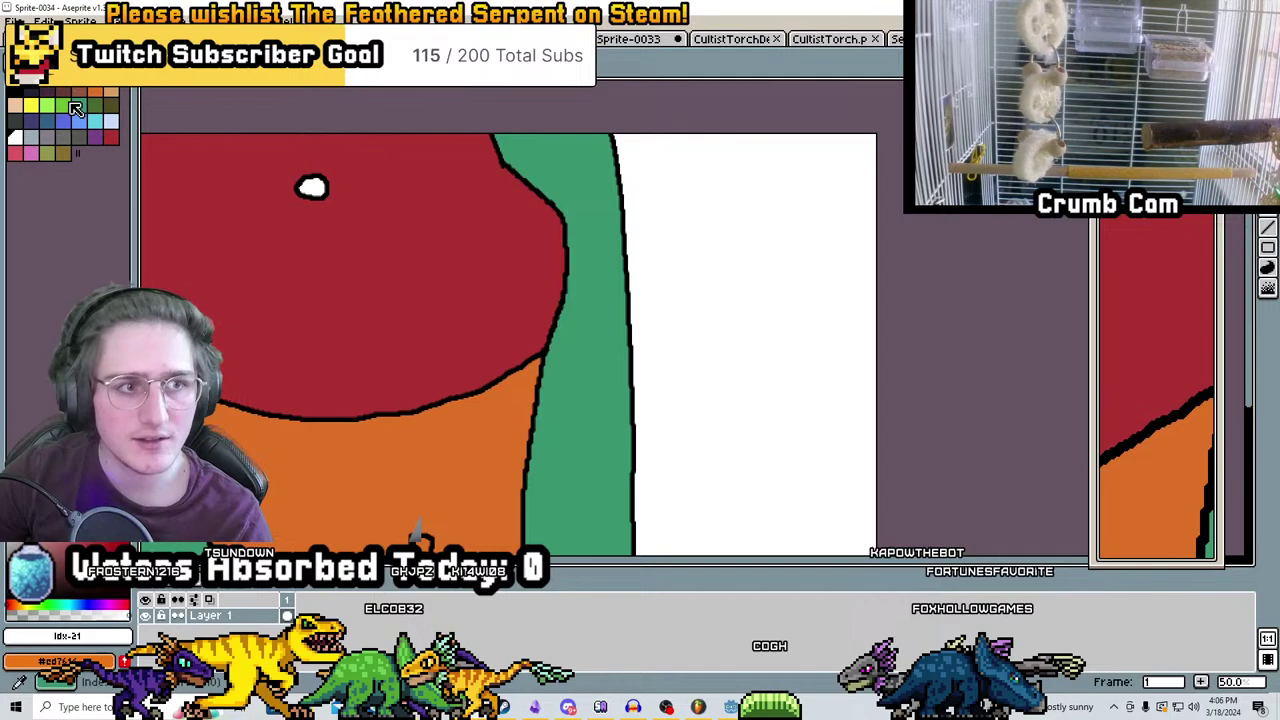
pyautogui.moveTo(628, 268); pyautogui.dragTo(922, 302)
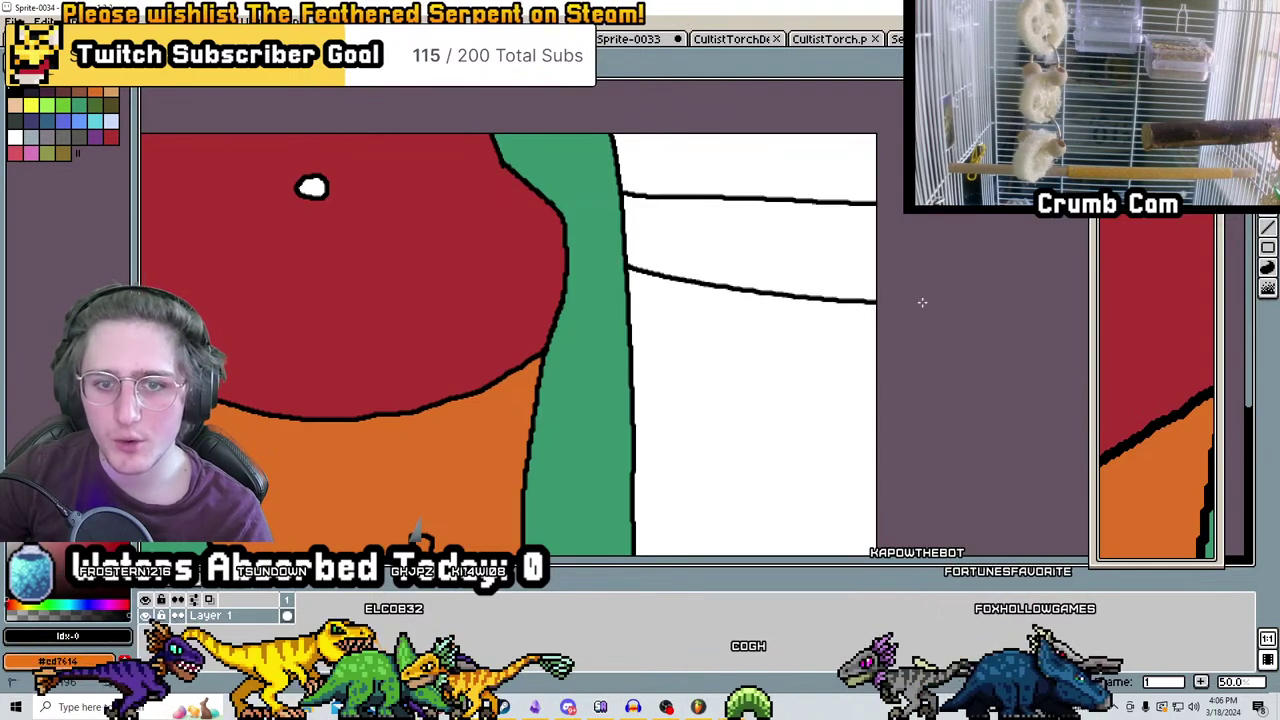
pyautogui.moveTo(636, 363); pyautogui.dragTo(880, 366)
pyautogui.moveTo(632, 418); pyautogui.dragTo(900, 428)
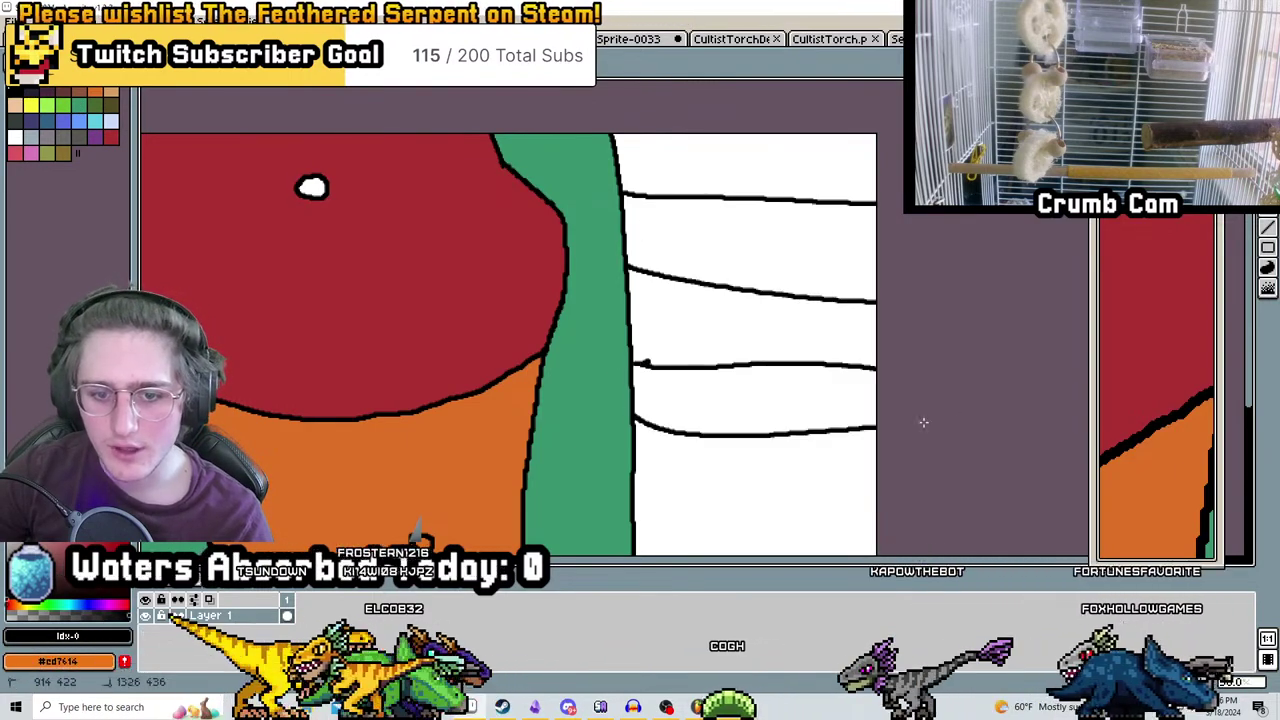
pyautogui.moveTo(632, 481); pyautogui.dragTo(890, 489)
pyautogui.moveTo(658, 441); pyautogui.dragTo(658, 373, button='middle')
pyautogui.scroll(1, 660, 129)
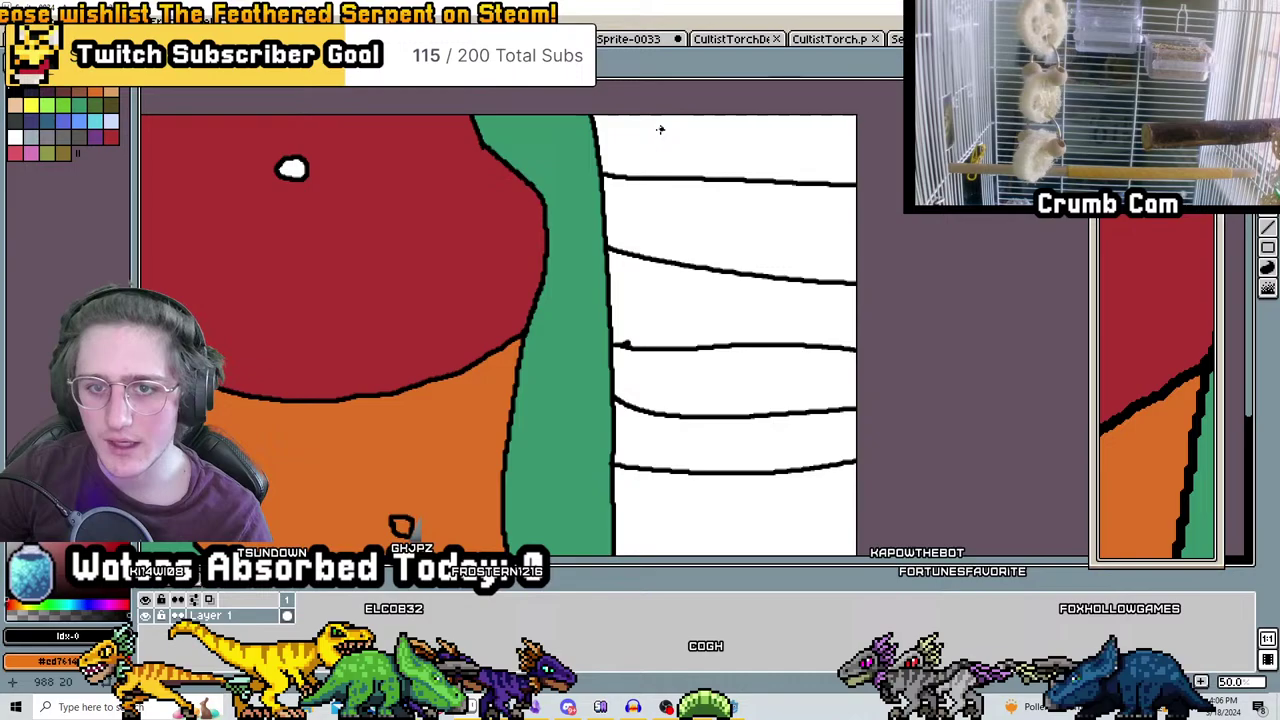
pyautogui.hotkey('ctrl', 'z')
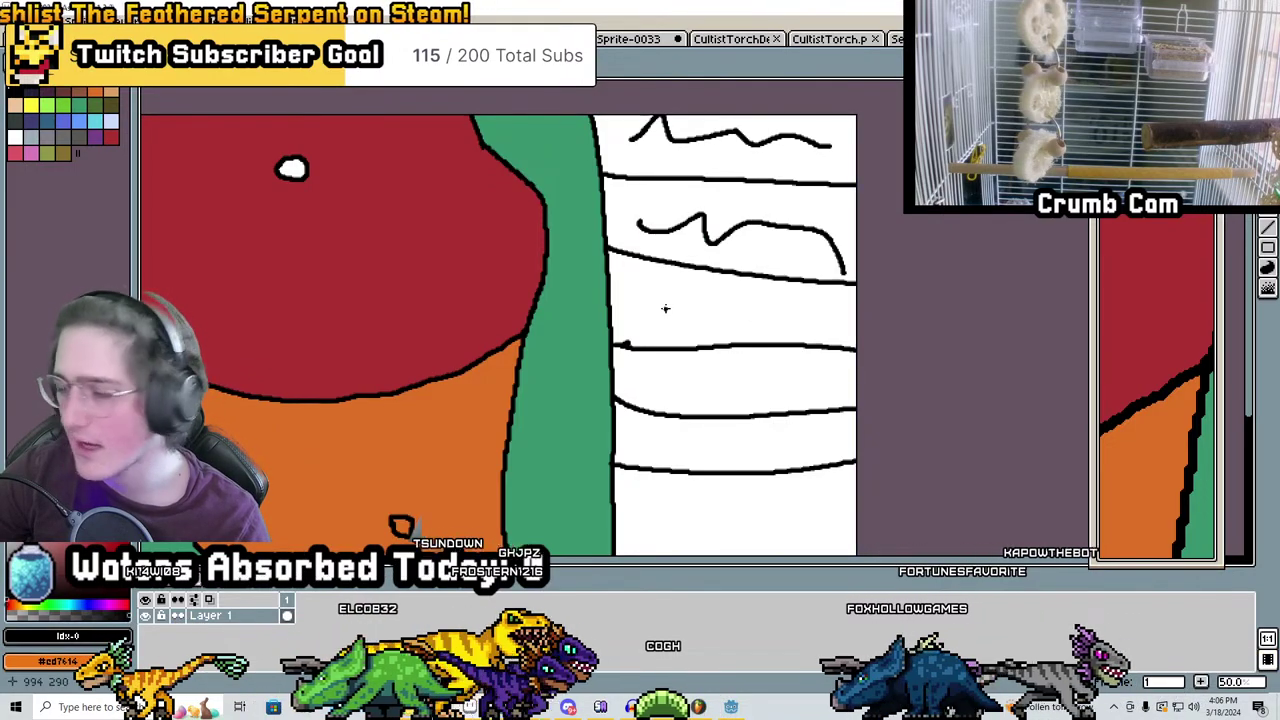
# Draw a long vertical line down the white panel, then undo the green strokes beside it
pyautogui.moveTo(632, 120); pyautogui.dragTo(645, 466)
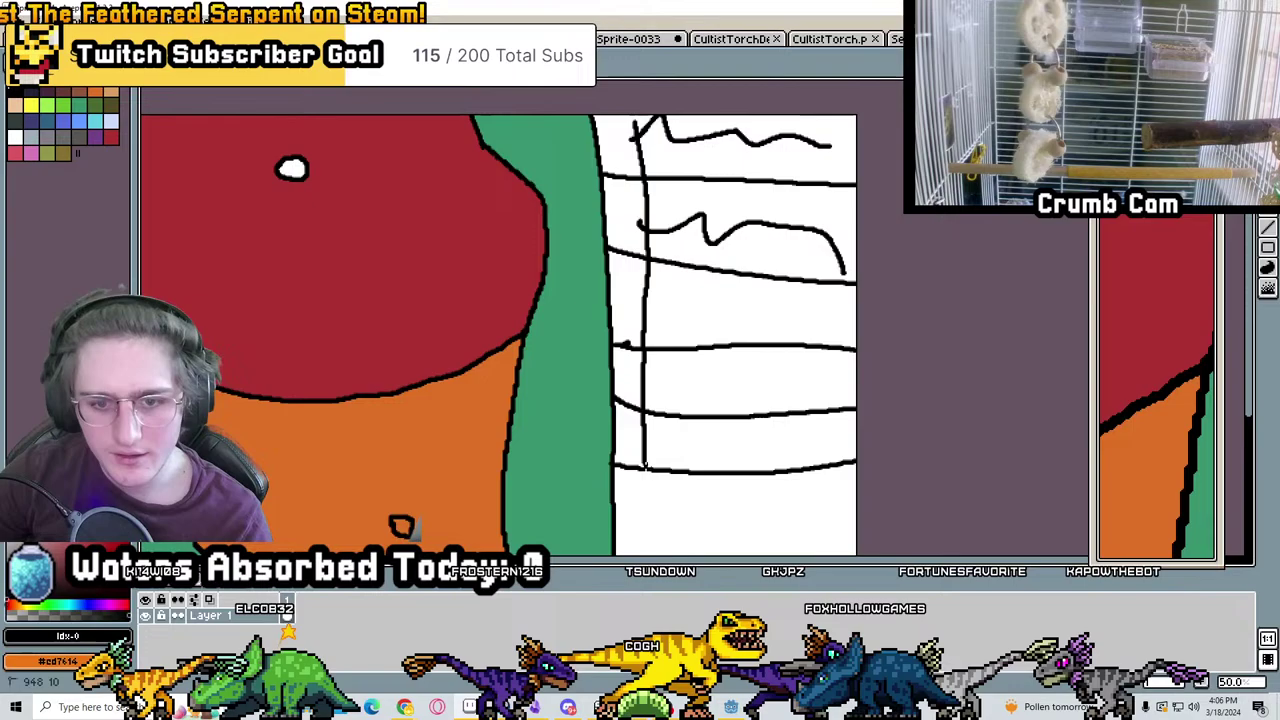
pyautogui.moveTo(428, 523); pyautogui.dragTo(533, 421, button='middle')
pyautogui.moveTo(748, 288); pyautogui.dragTo(684, 384, button='middle')
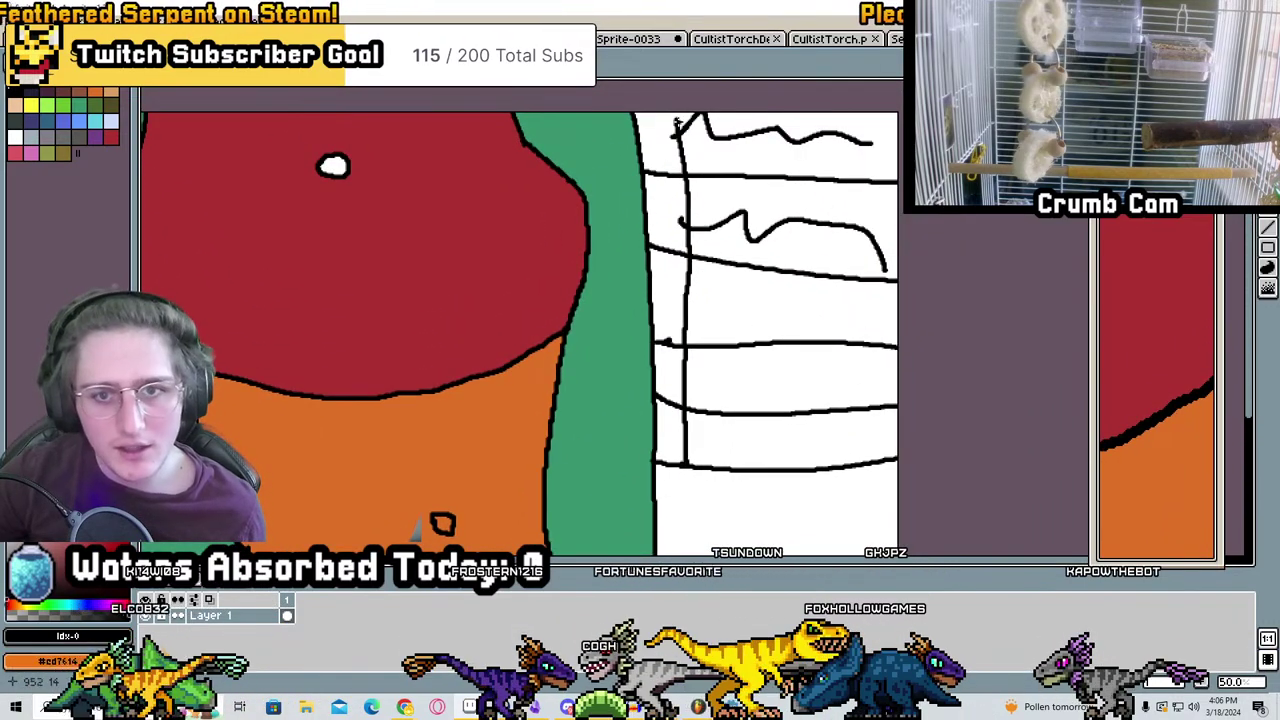
pyautogui.moveTo(600, 300); pyautogui.dragTo(600, 312, button='middle')
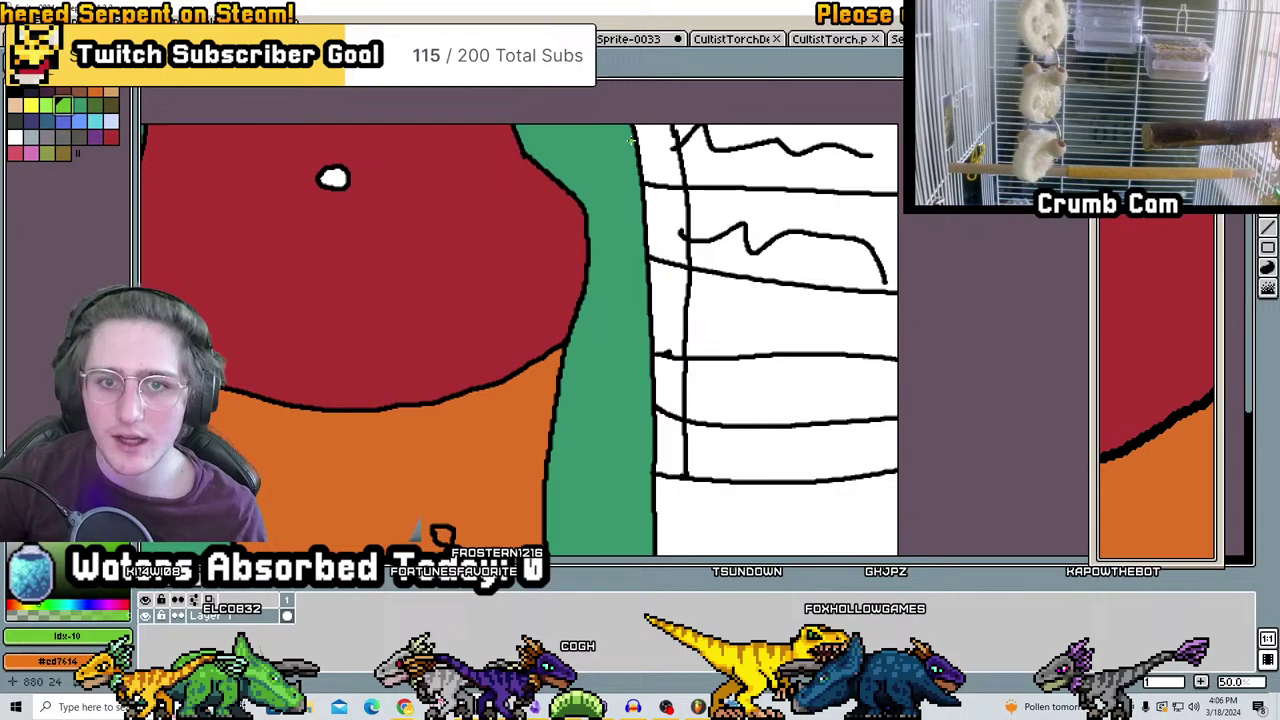
pyautogui.moveTo(636, 148); pyautogui.dragTo(682, 93)
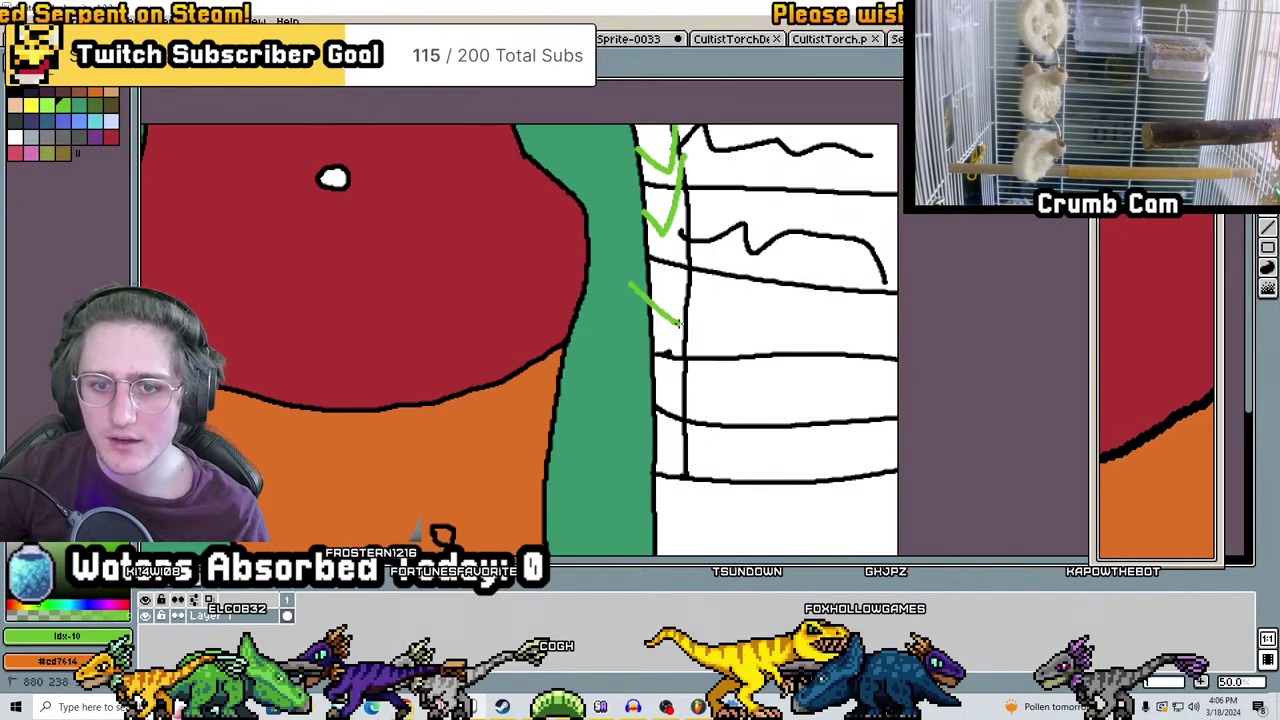
pyautogui.scroll(-2, 680, 240)
pyautogui.moveTo(629, 320); pyautogui.dragTo(690, 232)
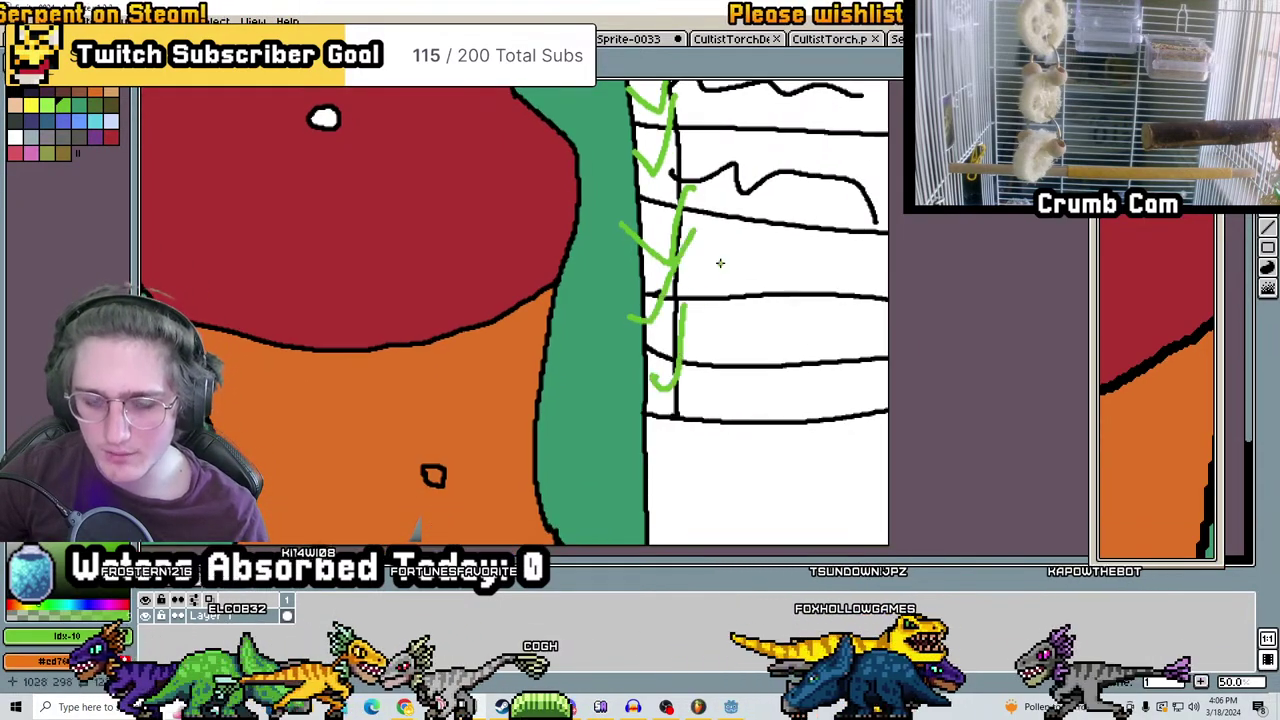
pyautogui.scroll(-1, 773, 205)
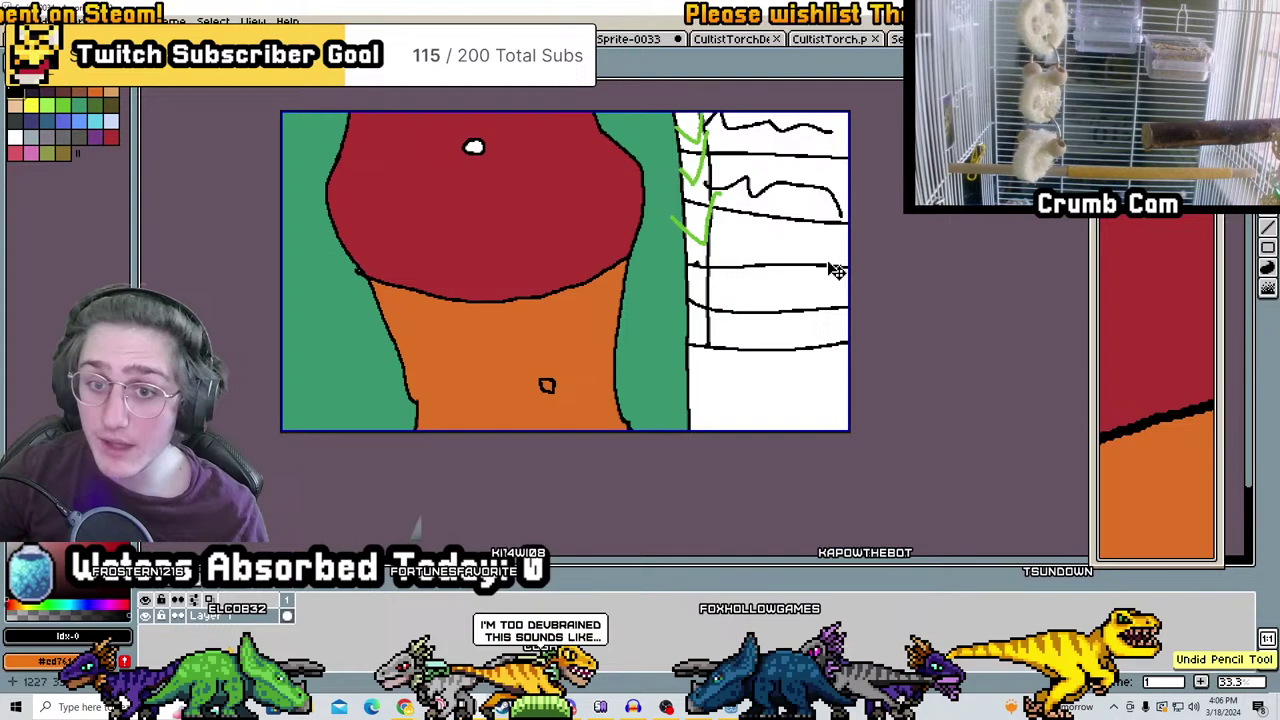
pyautogui.hotkey('ctrl', 'z')
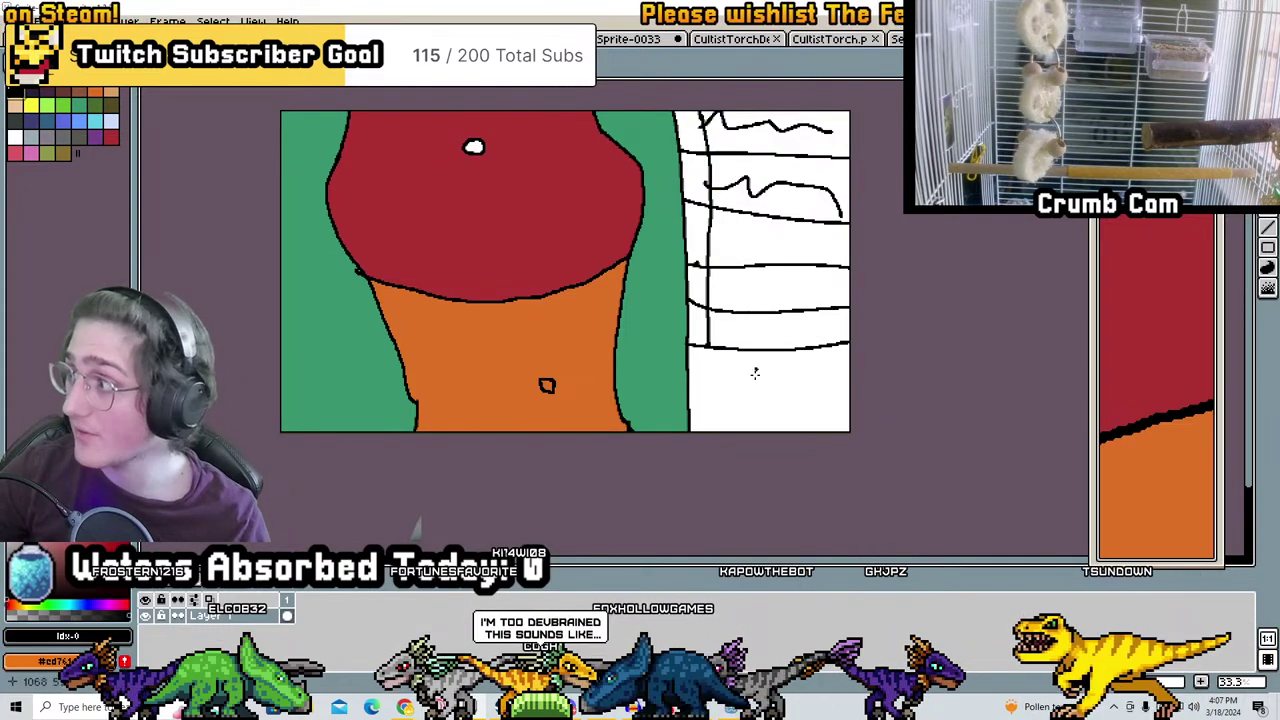
# Insert a small text label "13" in a row of the white panel
pyautogui.click(709, 380)
pyautogui.click(620, 428)
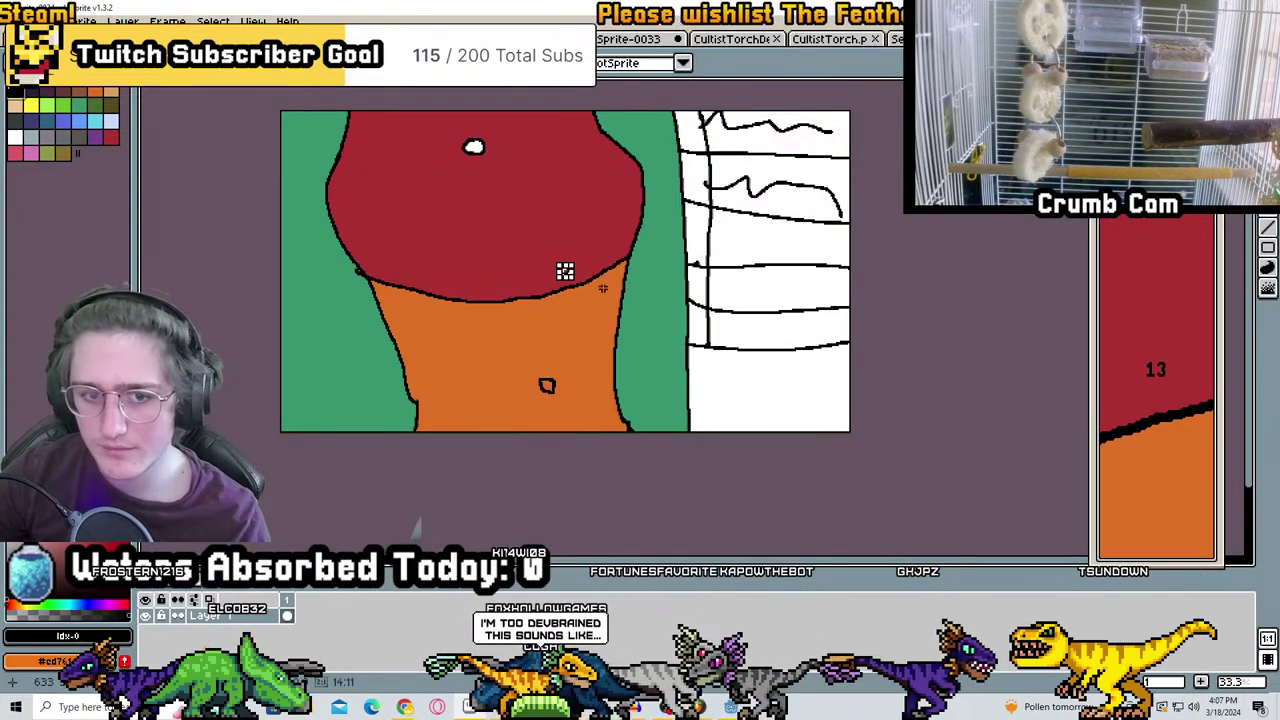
pyautogui.scroll(3, 565, 271)
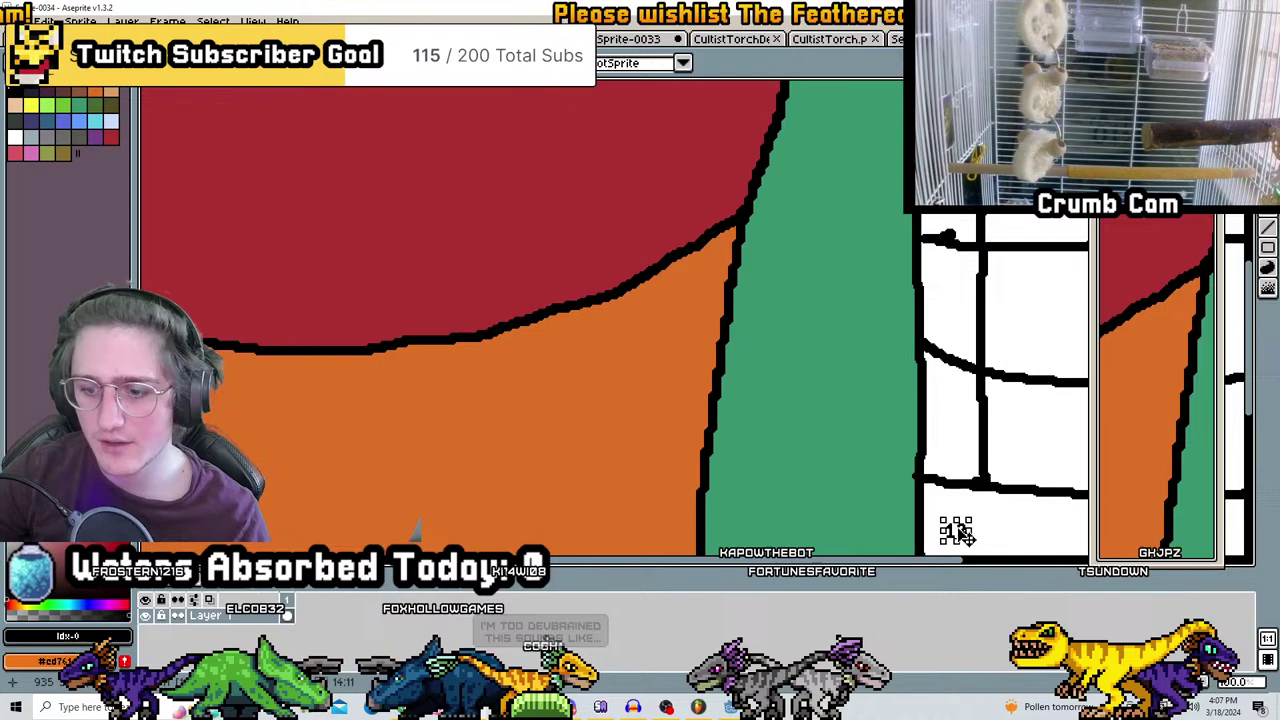
pyautogui.scroll(-3, 957, 532)
pyautogui.scroll(2, 774, 378)
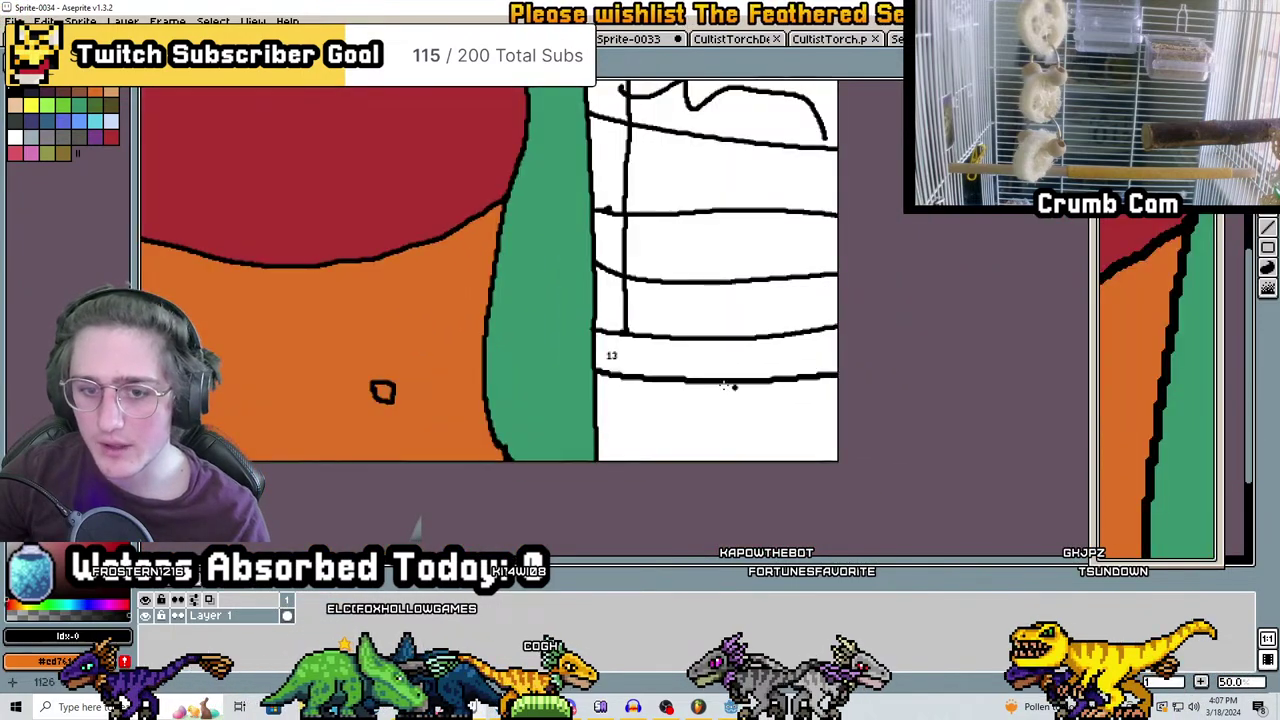
# Cancel a second text label and hand-draw a 5 beneath the 13
pyautogui.click(559, 237)
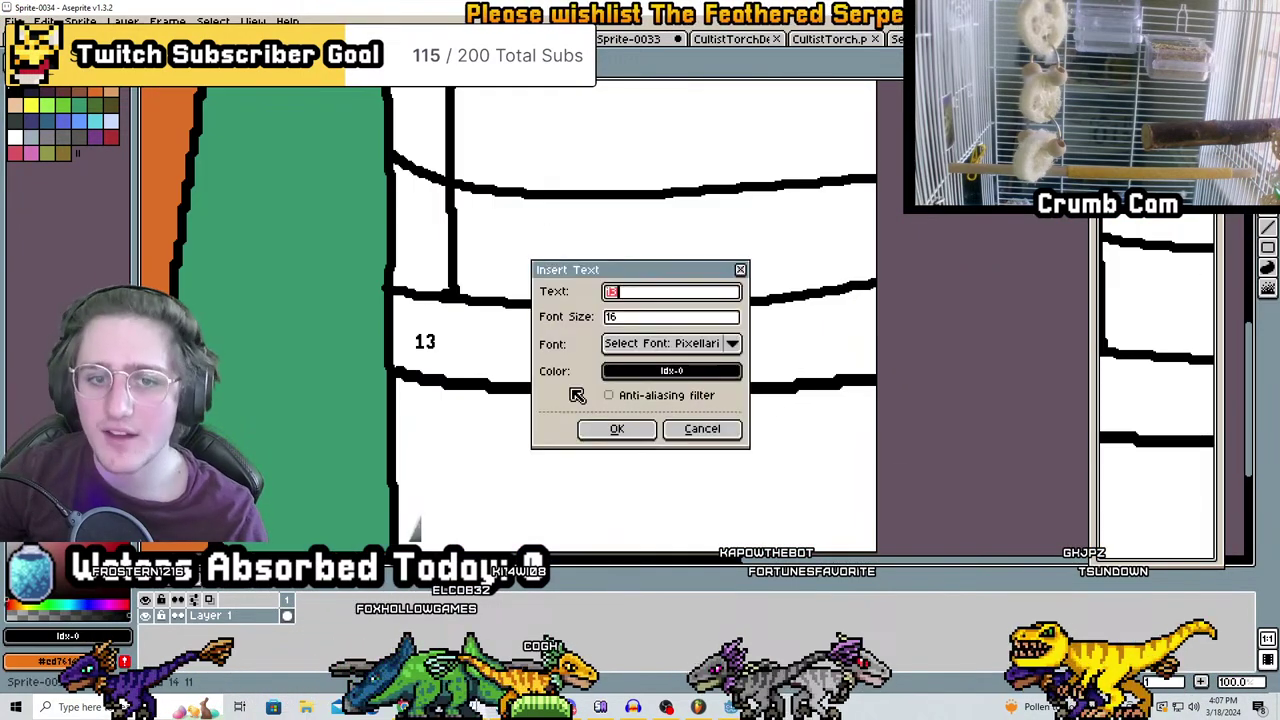
pyautogui.press('Escape')
pyautogui.hotkey('ctrl', 'z')
pyautogui.moveTo(560, 457)
pyautogui.mouseDown()
pyautogui.moveTo(568, 490)
pyautogui.moveTo(618, 460)
pyautogui.mouseUp()
pyautogui.scroll(-1, 618, 460)
pyautogui.scroll(-1, 618, 460)
pyautogui.scroll(2, 623, 463)
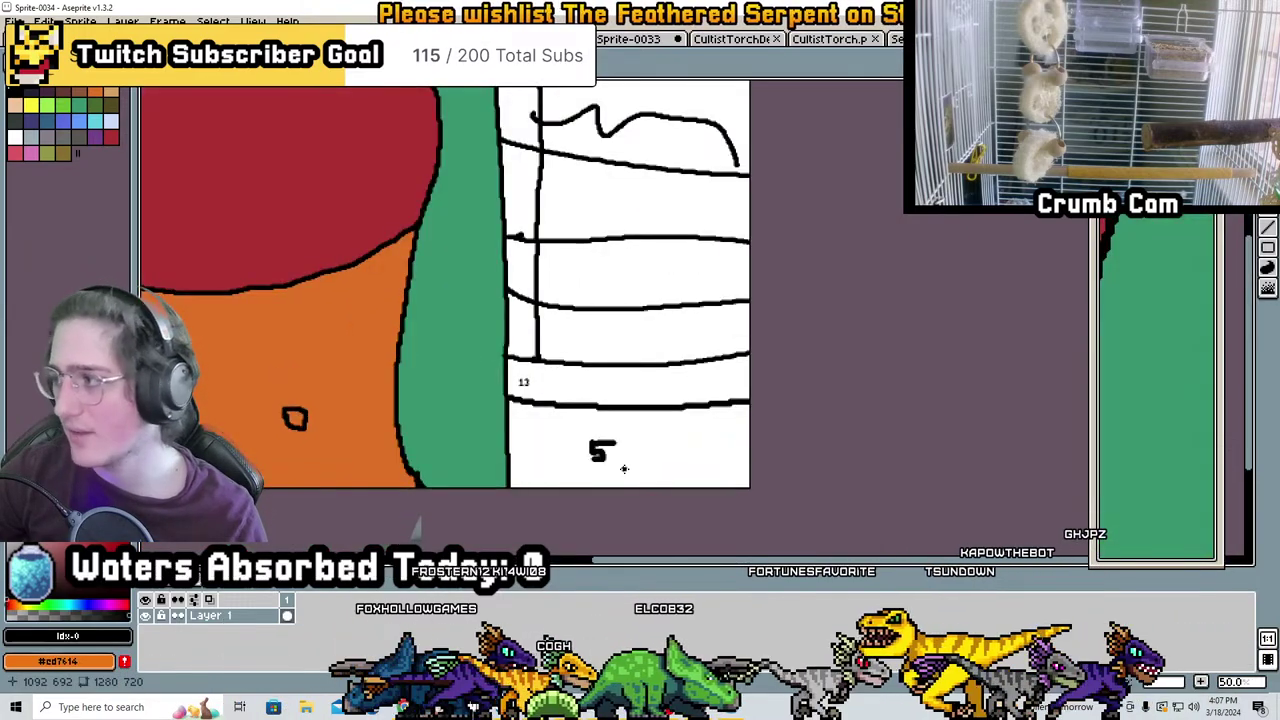
pyautogui.scroll(-1, 626, 397)
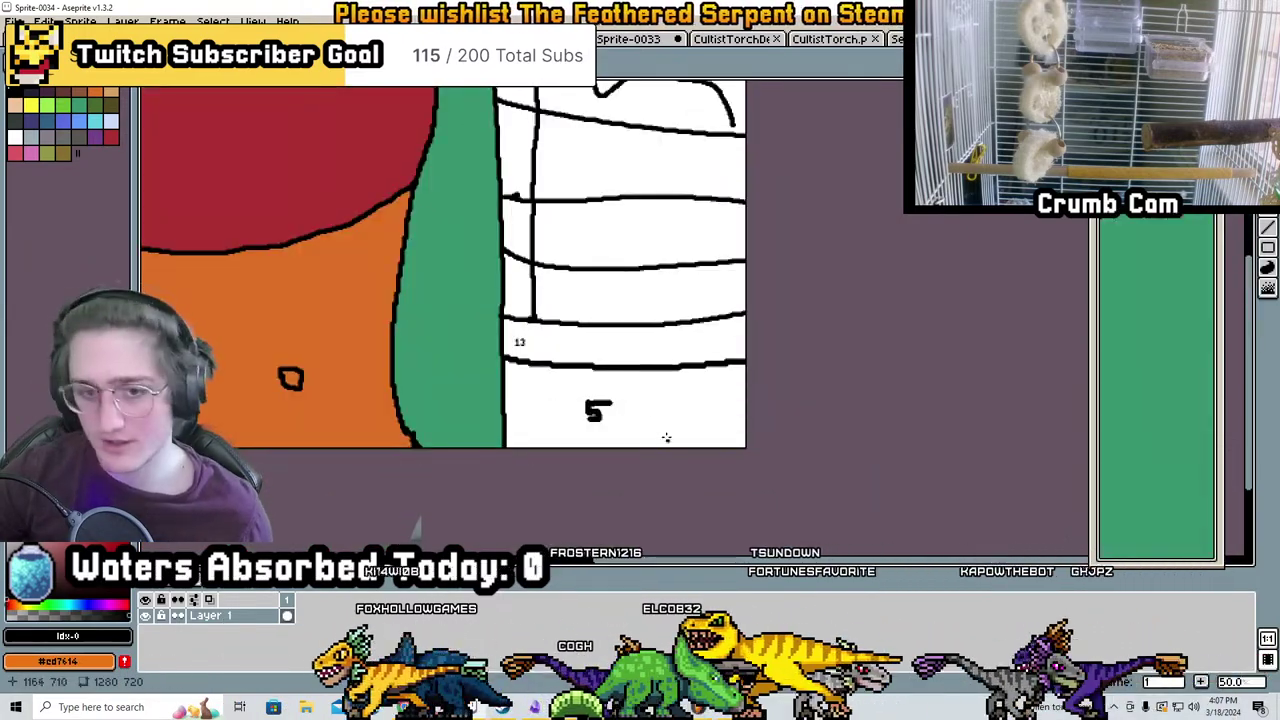
# Draw a small rectangular banner with dots and dashes inside on the orange body beside the circle
pyautogui.moveTo(592, 284); pyautogui.dragTo(658, 341, button='middle')
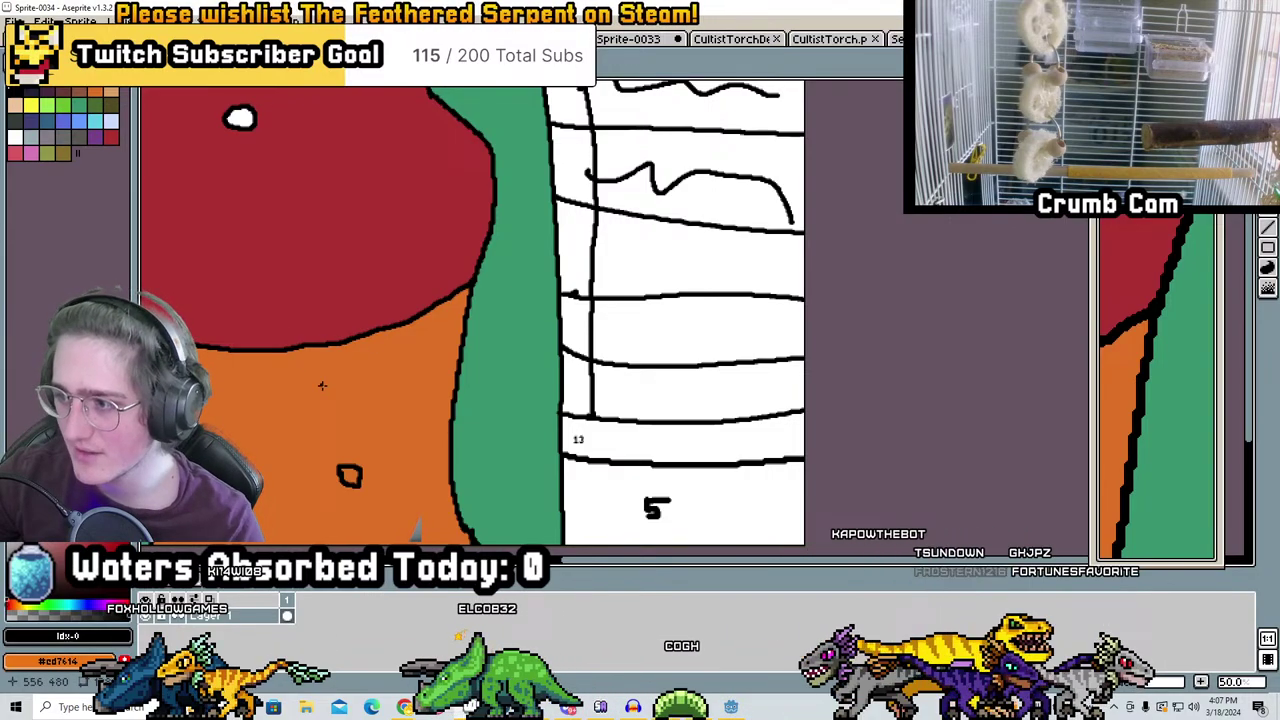
pyautogui.scroll(-1, 655, 315)
pyautogui.moveTo(648, 322); pyautogui.dragTo(760, 328, button='middle')
pyautogui.scroll(1, 718, 322)
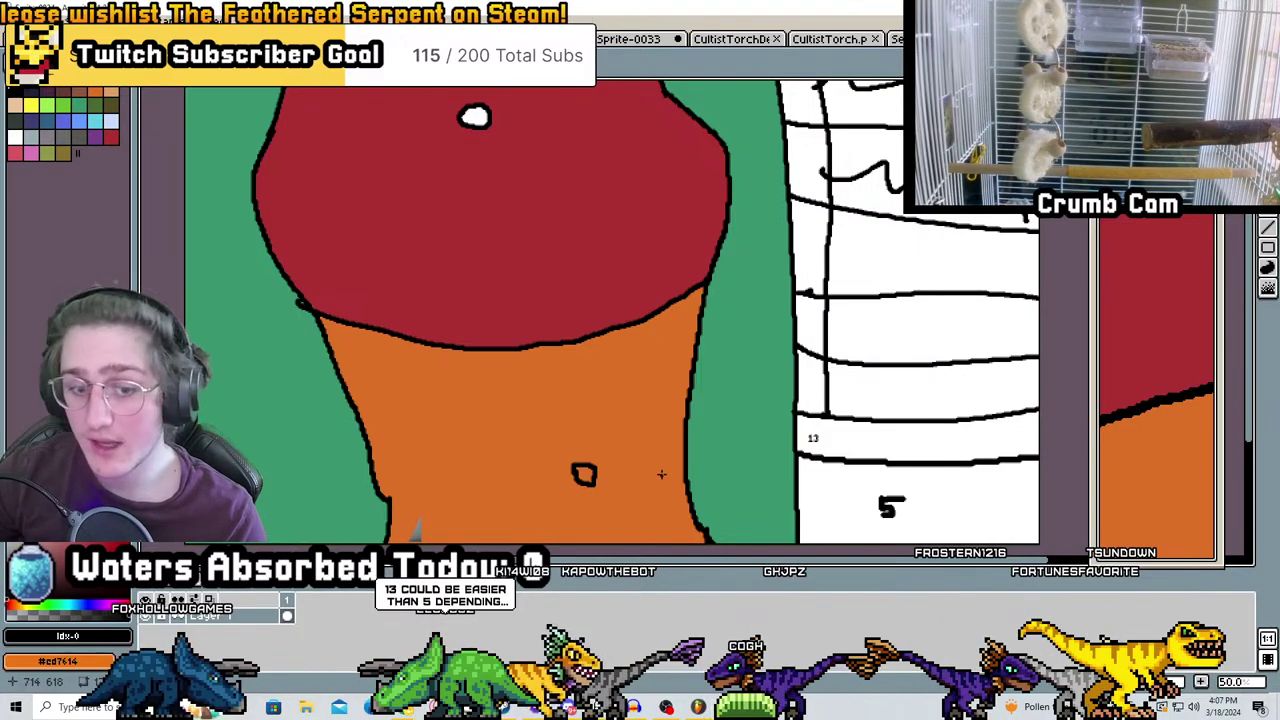
pyautogui.scroll(1, 803, 346)
pyautogui.moveTo(618, 388)
pyautogui.mouseDown()
pyautogui.moveTo(516, 397)
pyautogui.moveTo(614, 460)
pyautogui.moveTo(621, 391)
pyautogui.mouseUp()
pyautogui.click(537, 418)
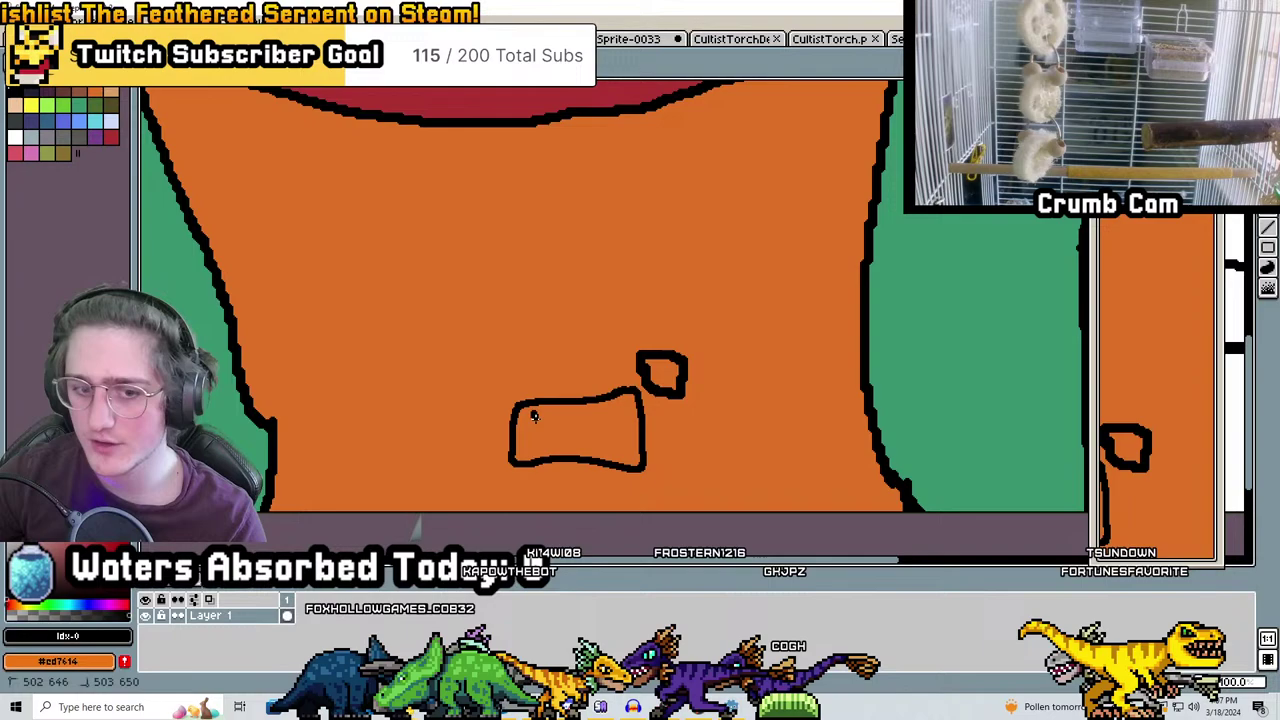
pyautogui.moveTo(555, 416); pyautogui.dragTo(595, 412)
pyautogui.moveTo(607, 409); pyautogui.dragTo(625, 406)
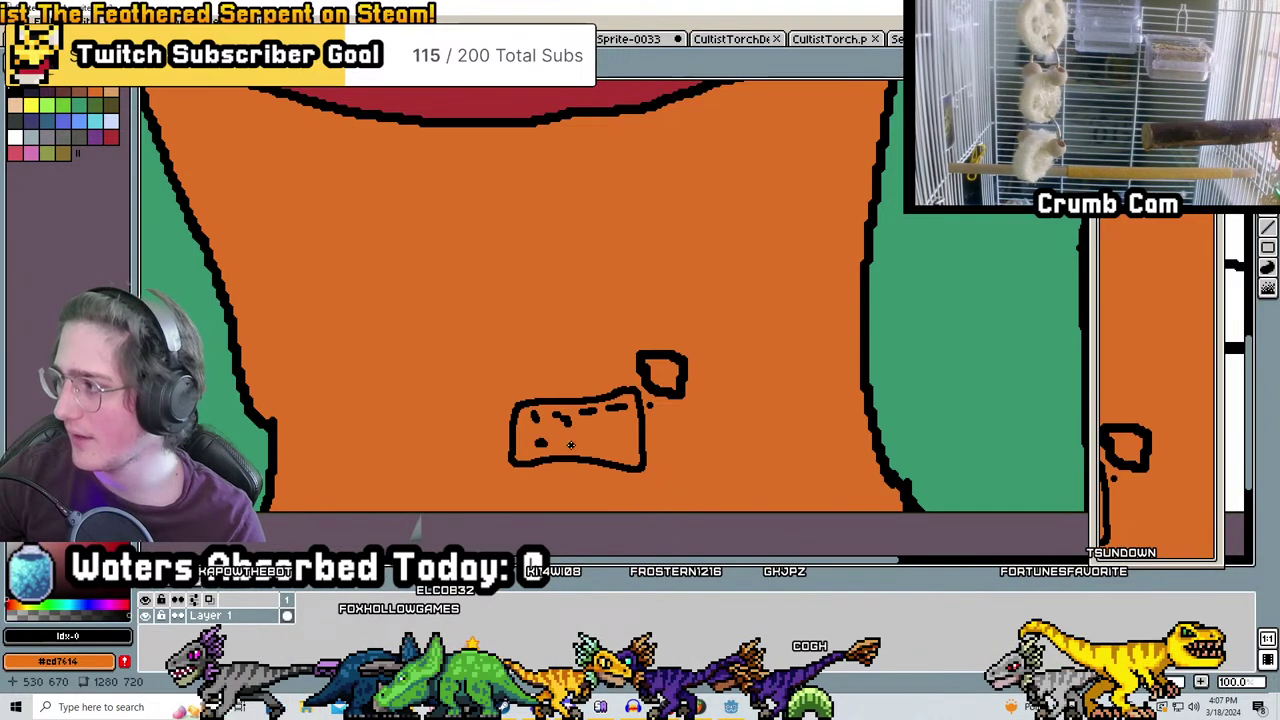
pyautogui.scroll(-1, 596, 350)
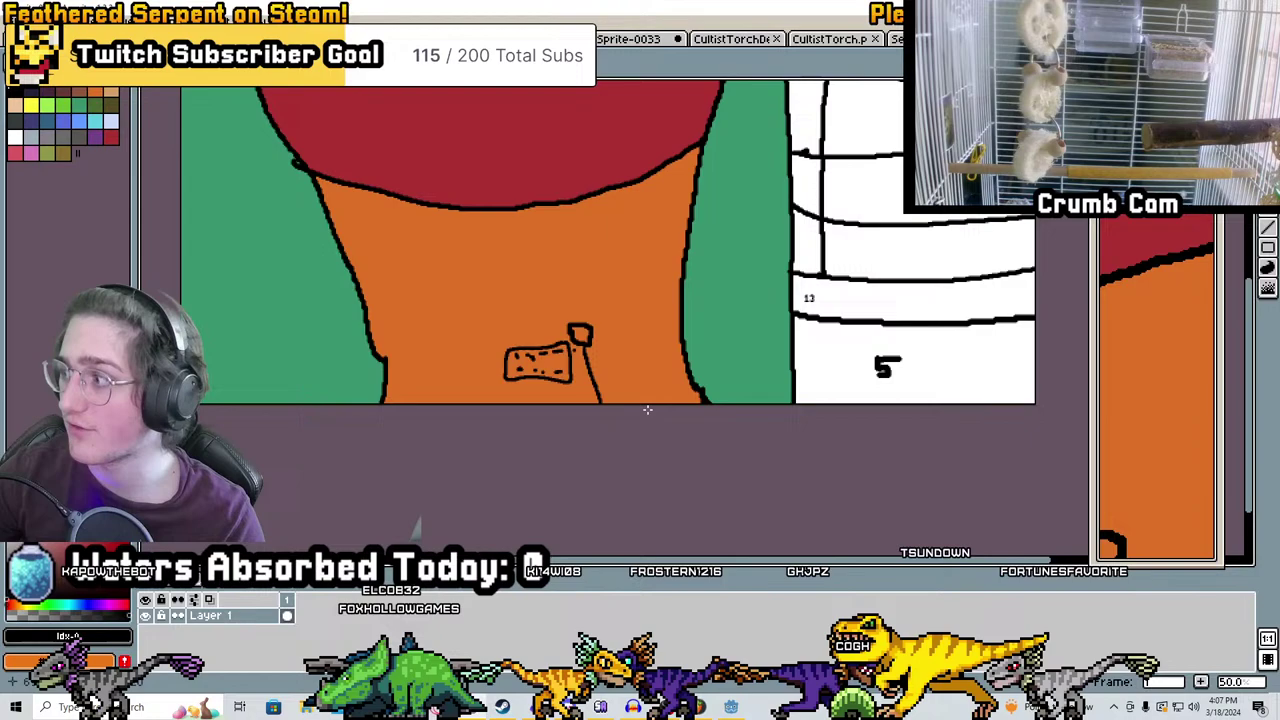
# Draw a vertical line down the orange area and a brick line across the green strip
pyautogui.moveTo(656, 170); pyautogui.dragTo(652, 215)
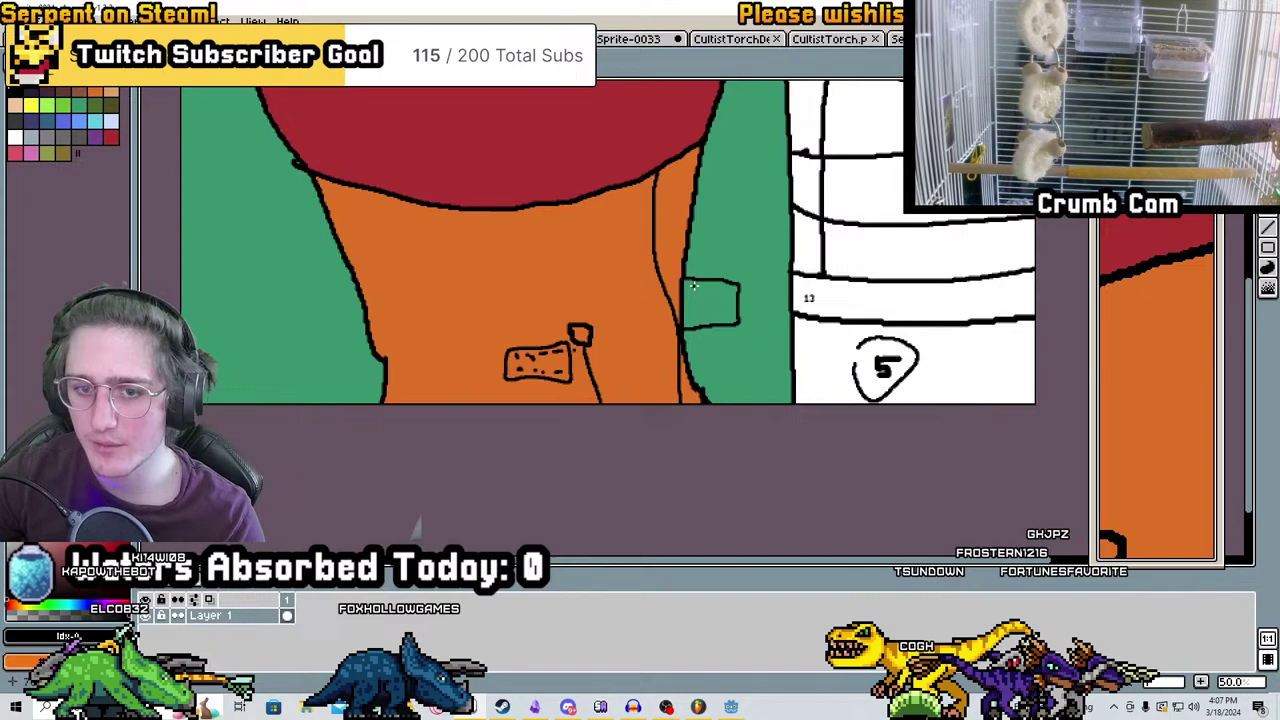
pyautogui.moveTo(739, 288); pyautogui.dragTo(762, 288)
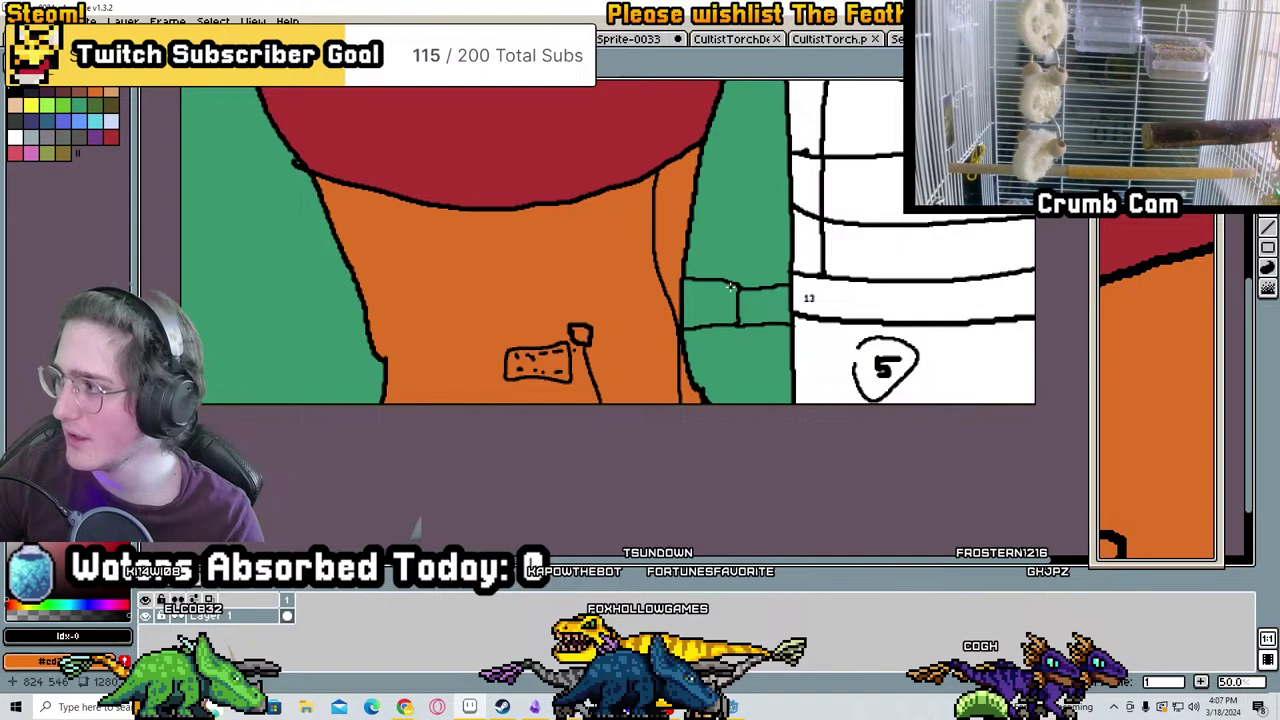
pyautogui.scroll(-1, 584, 461)
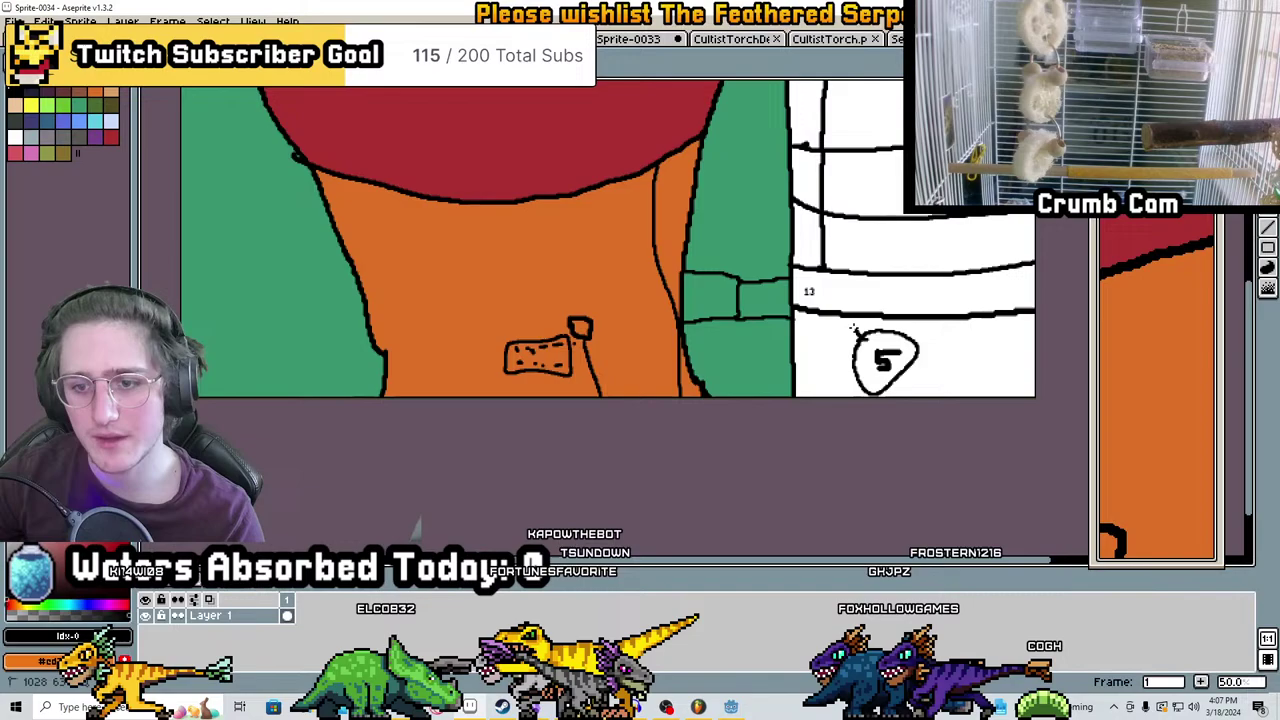
# Link the circled 5 to the 13 and draw a bracket up the lined area
pyautogui.moveTo(858, 338); pyautogui.dragTo(825, 300)
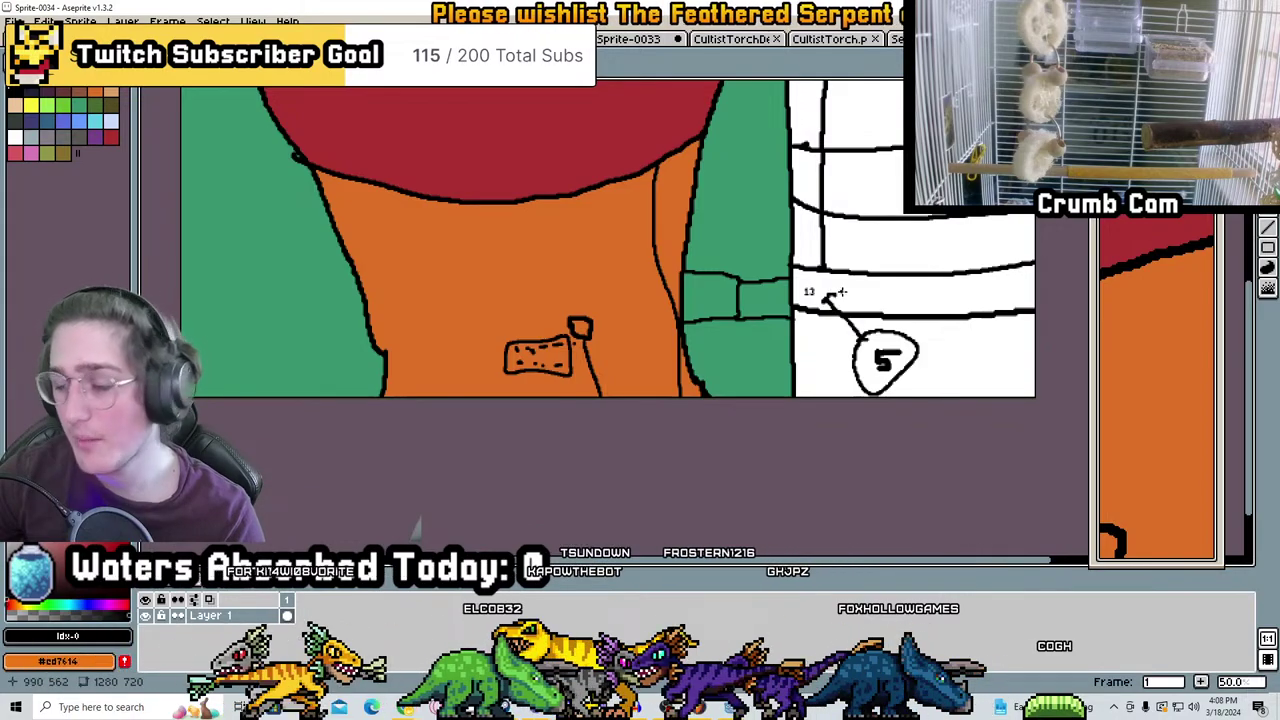
pyautogui.moveTo(841, 292)
pyautogui.mouseDown(button='middle')
pyautogui.moveTo(756, 303)
pyautogui.moveTo(755, 390)
pyautogui.mouseUp(button='middle')
pyautogui.moveTo(742, 384); pyautogui.dragTo(776, 346)
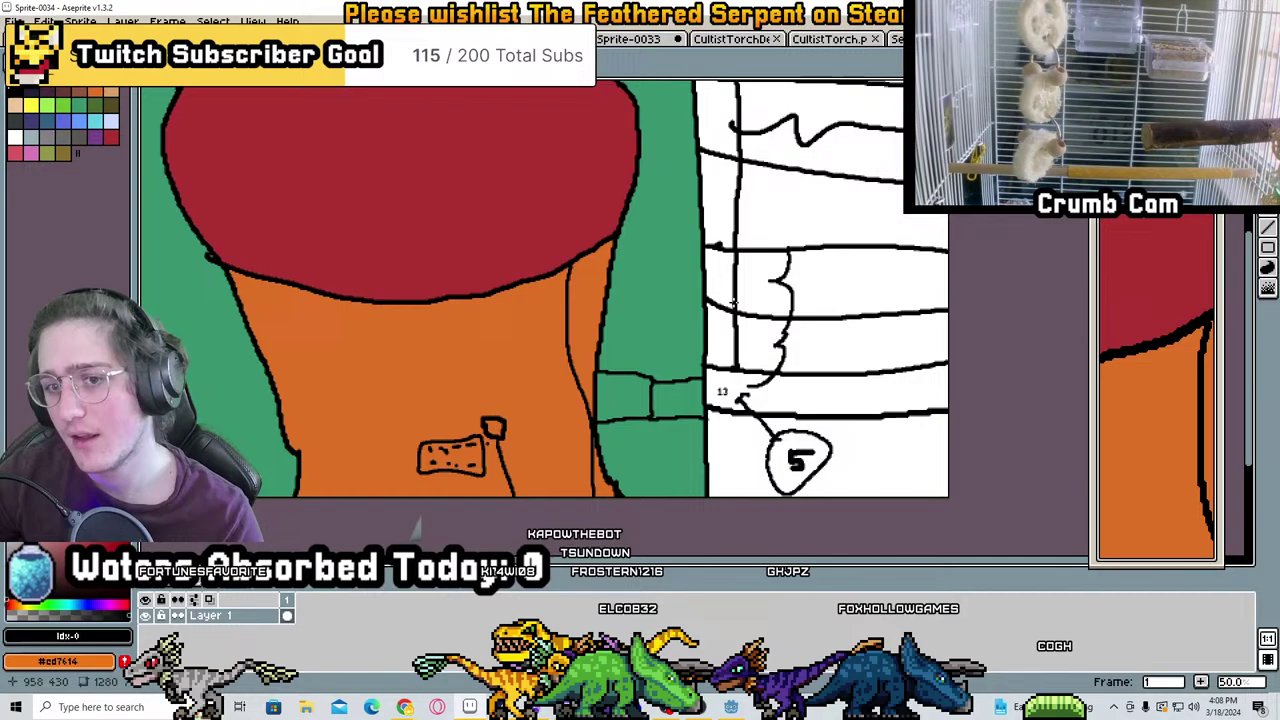
pyautogui.moveTo(838, 214); pyautogui.dragTo(863, 239, button='middle')
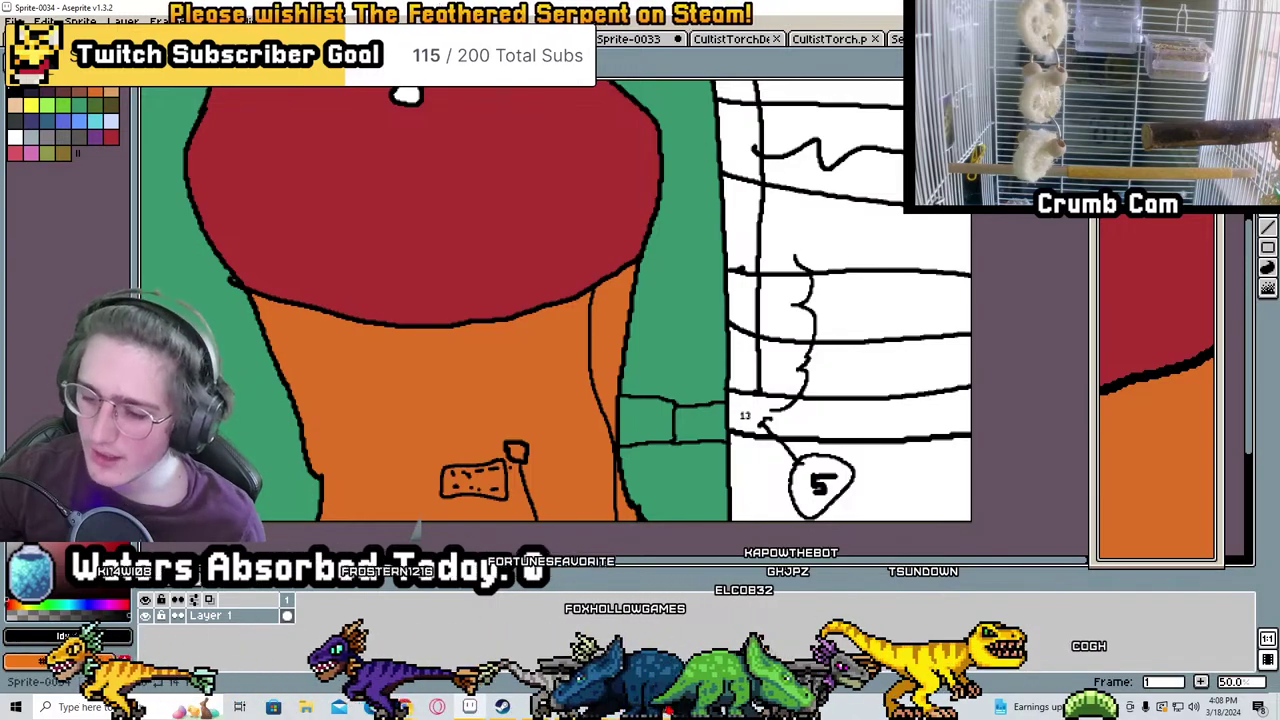
pyautogui.scroll(3, 700, 337)
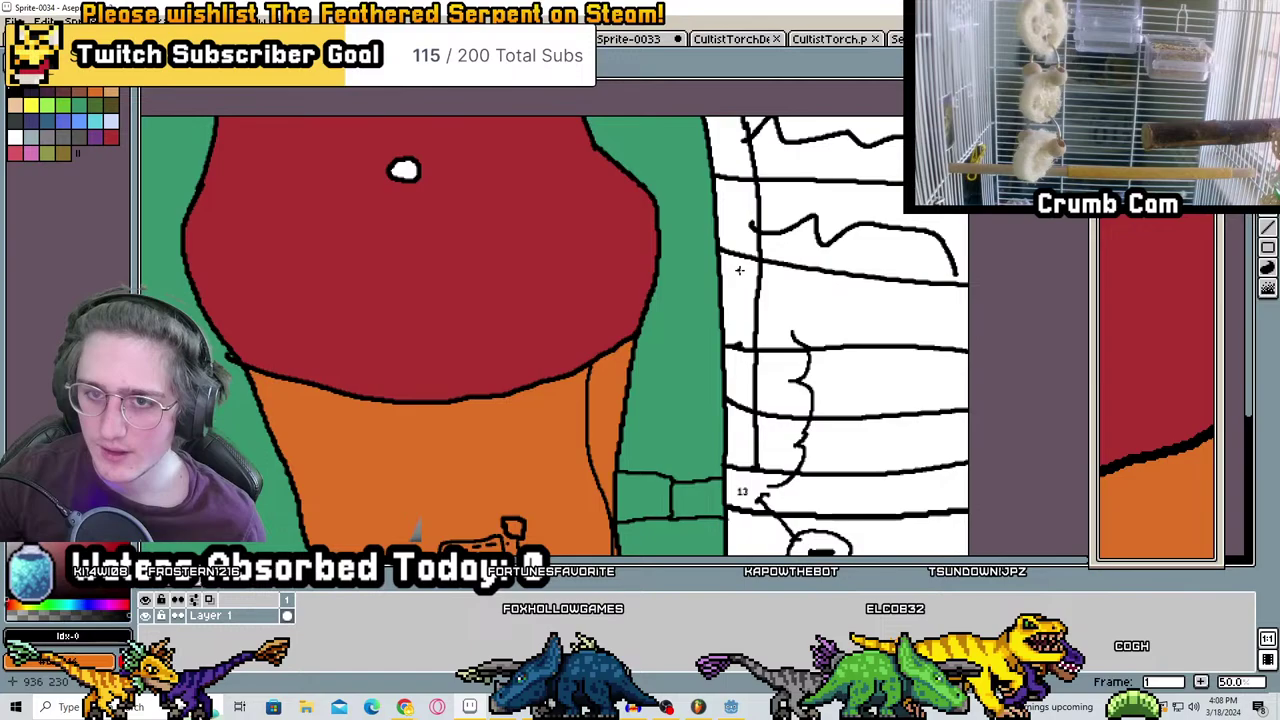
pyautogui.scroll(-4, 739, 270)
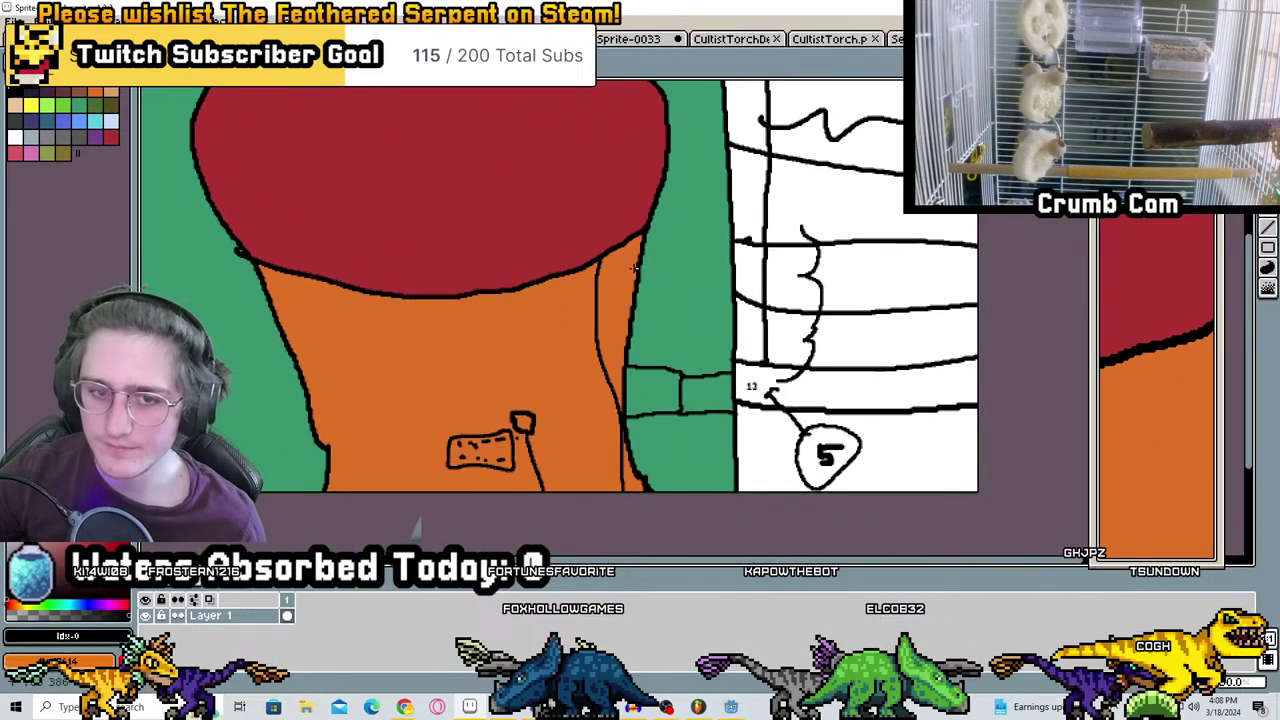
pyautogui.moveTo(634, 268); pyautogui.dragTo(757, 274, button='middle')
pyautogui.scroll(4, 794, 360)
pyautogui.scroll(-5, 796, 297)
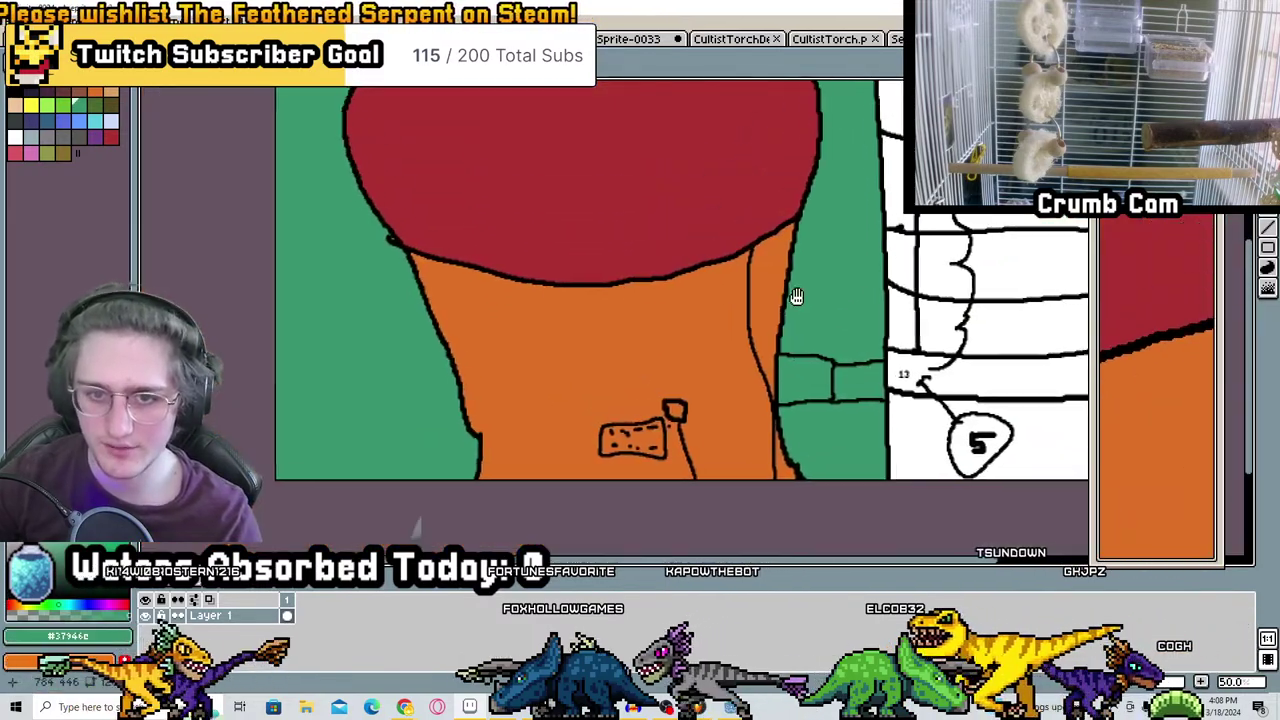
pyautogui.moveTo(785, 355); pyautogui.dragTo(797, 383, button='middle')
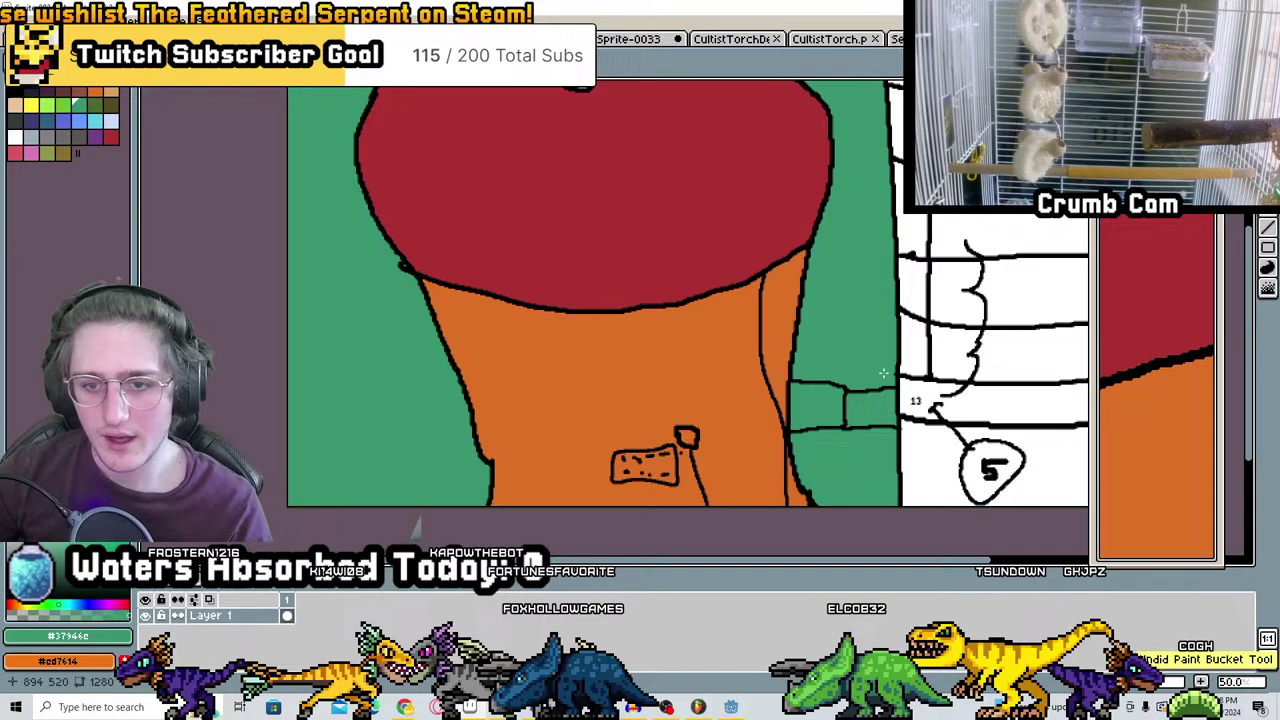
pyautogui.scroll(2, 680, 370)
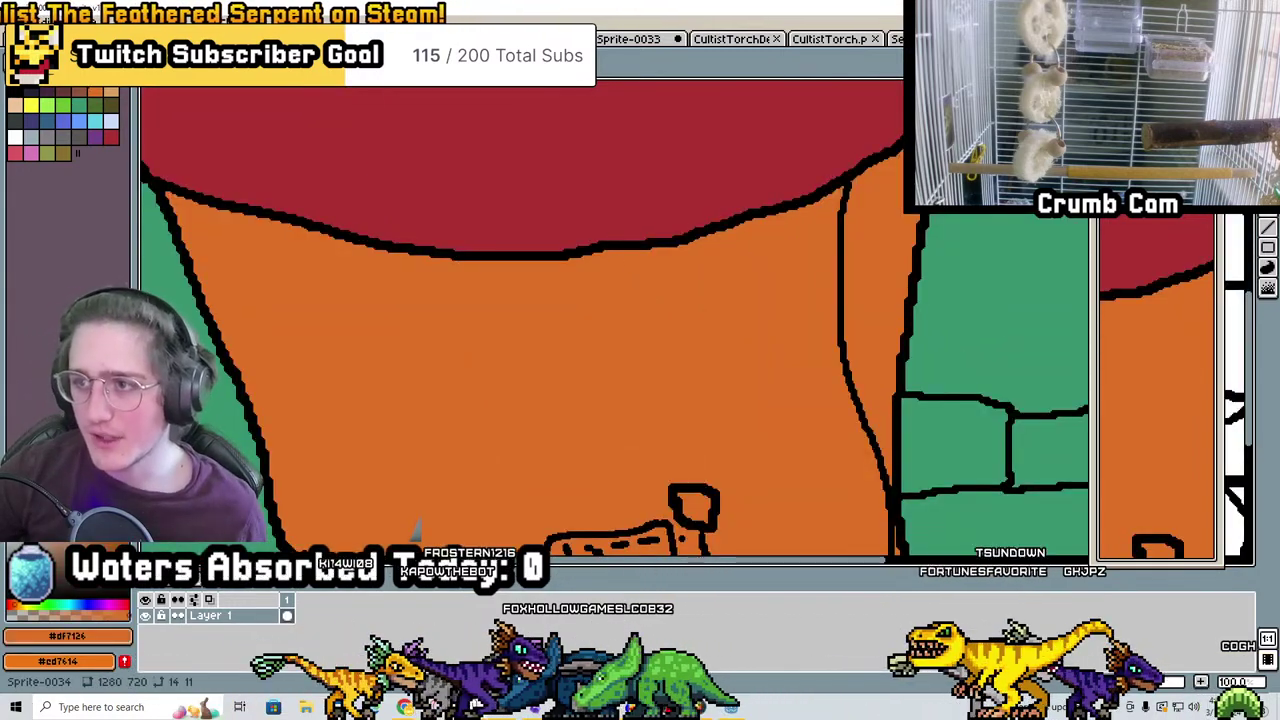
# Discard the Aseprite doodle, then in Godot drag HiveSack left beside the two pustules
pyautogui.hotkey('ctrl', 'w')
pyautogui.click(640, 385)
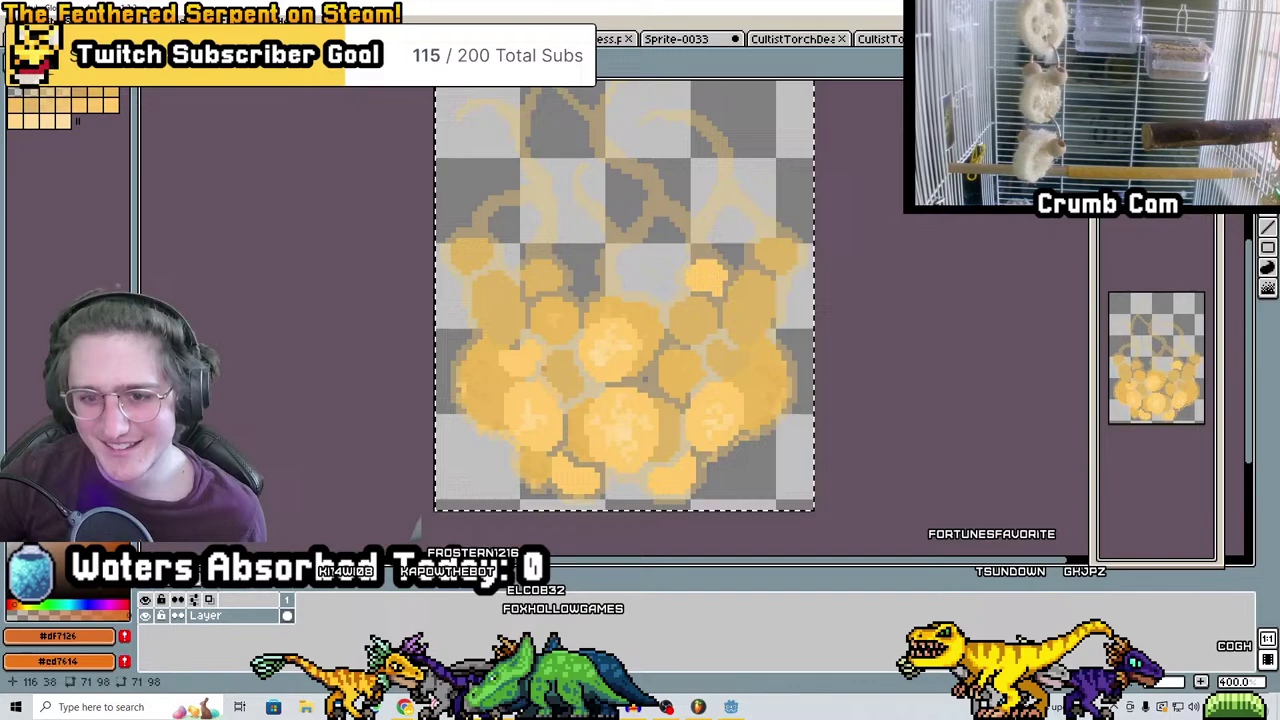
pyautogui.hotkey('alt', 'Tab')
pyautogui.scroll(2, 714, 346)
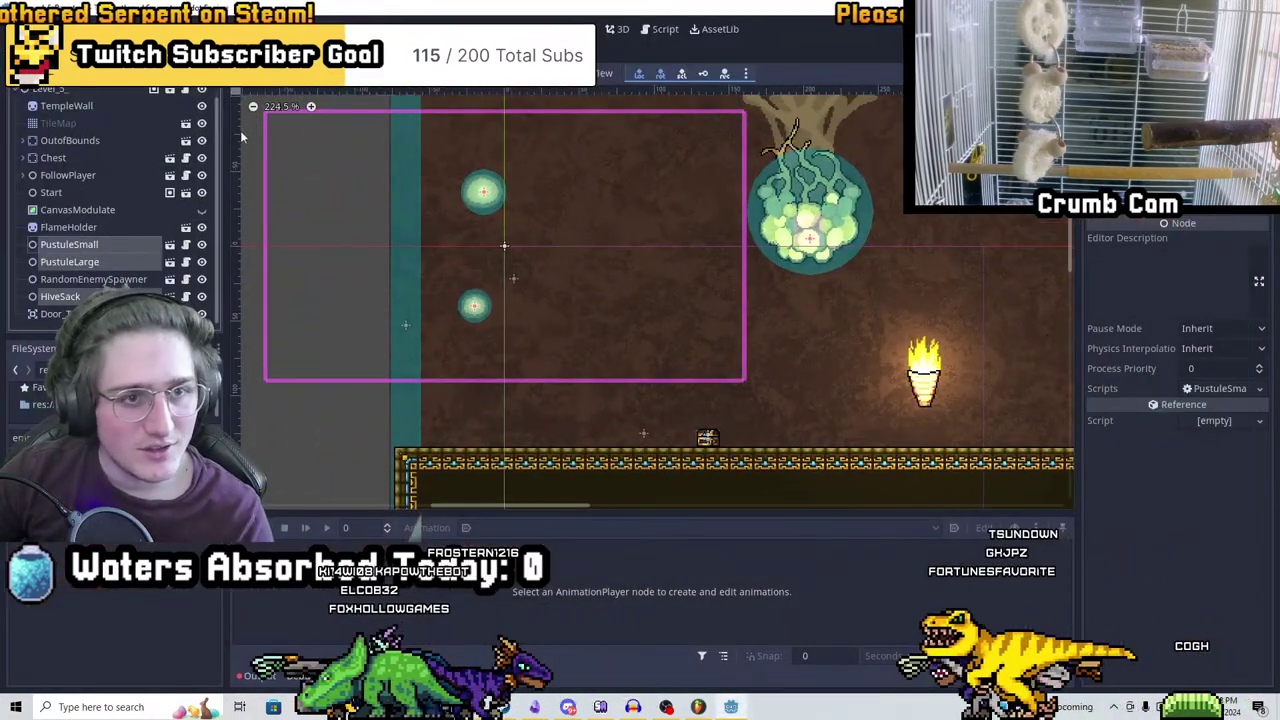
pyautogui.click(110, 296)
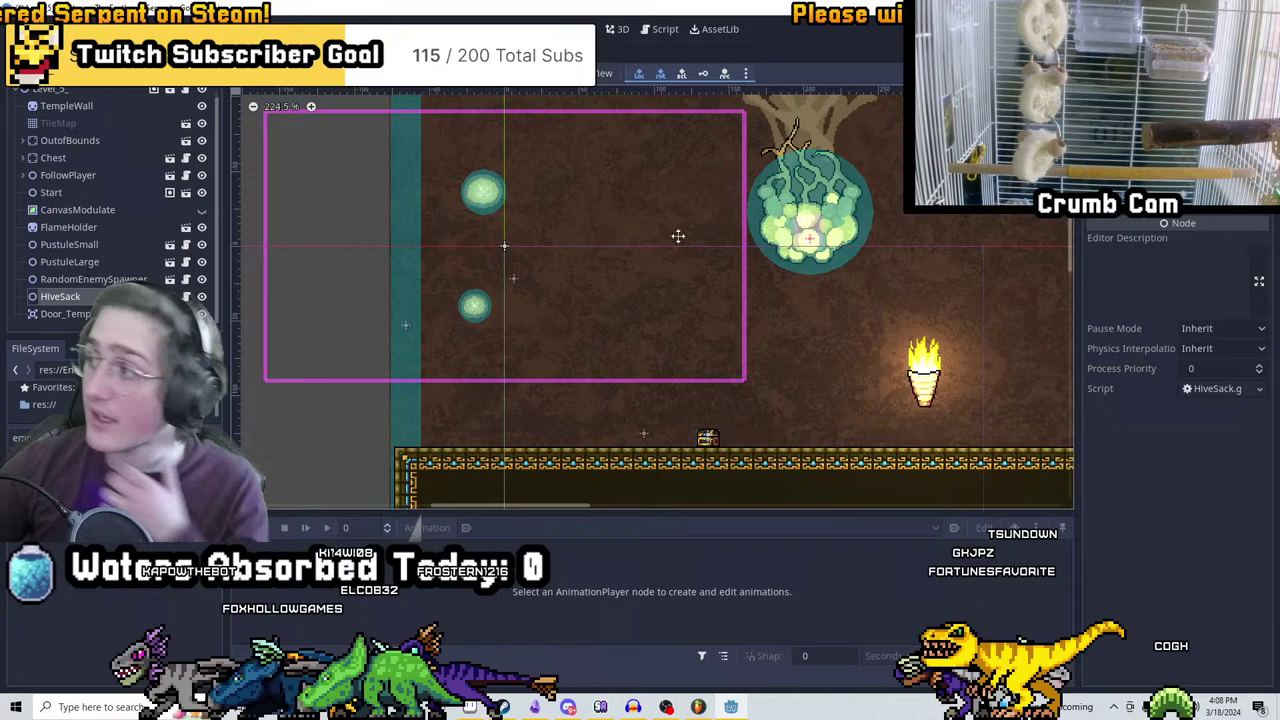
pyautogui.moveTo(912, 218); pyautogui.dragTo(661, 253)
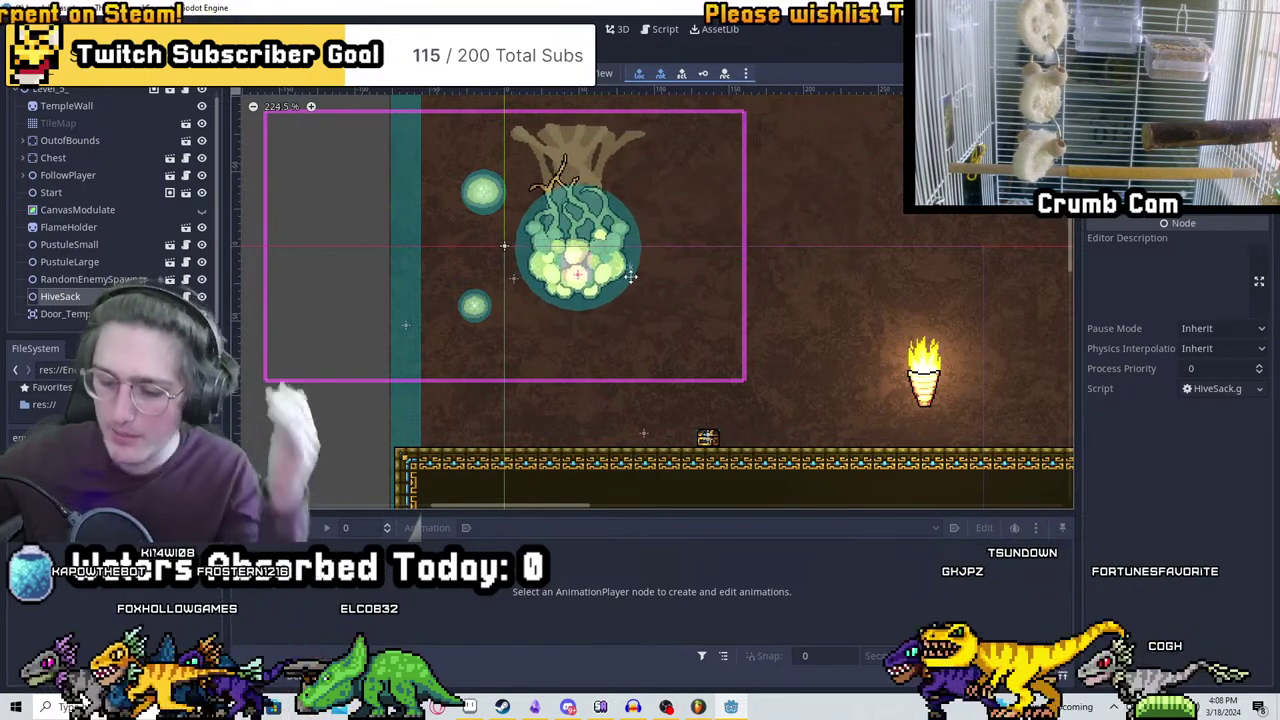
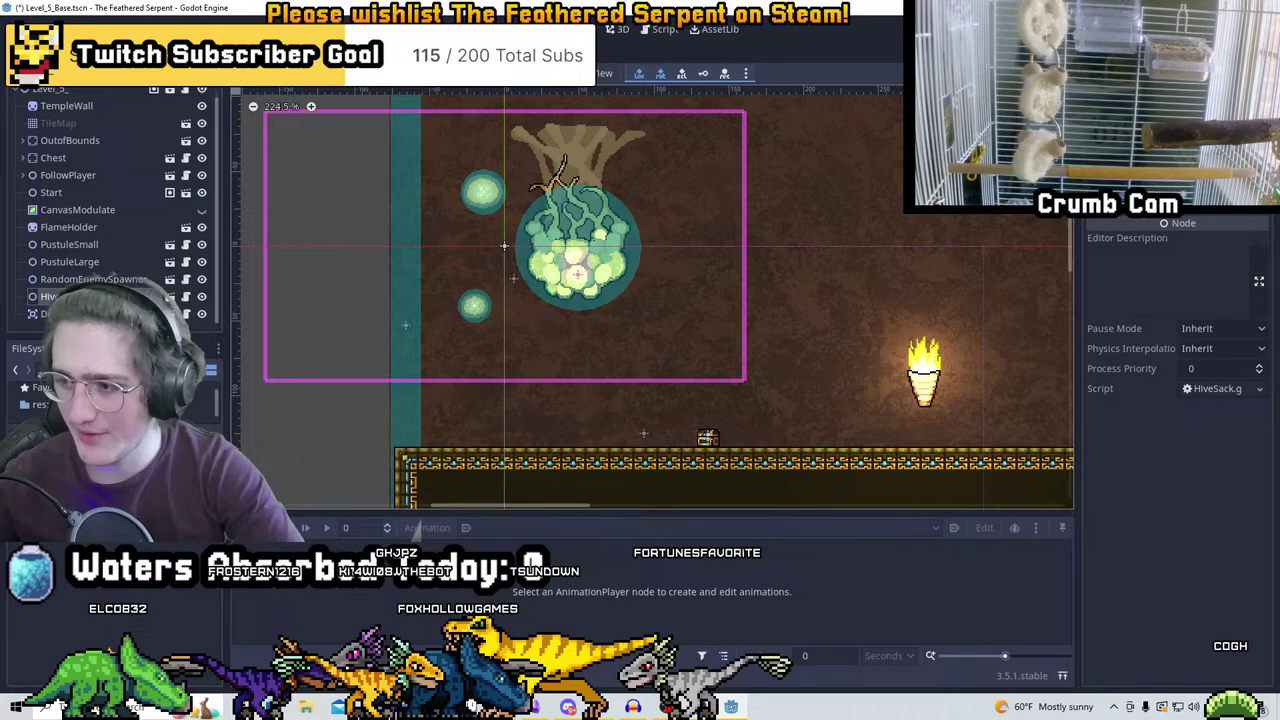
# Survey the corridor around the hive and torch, briefly previewing the level's lighting darkened
pyautogui.scroll(4, 734, 279)
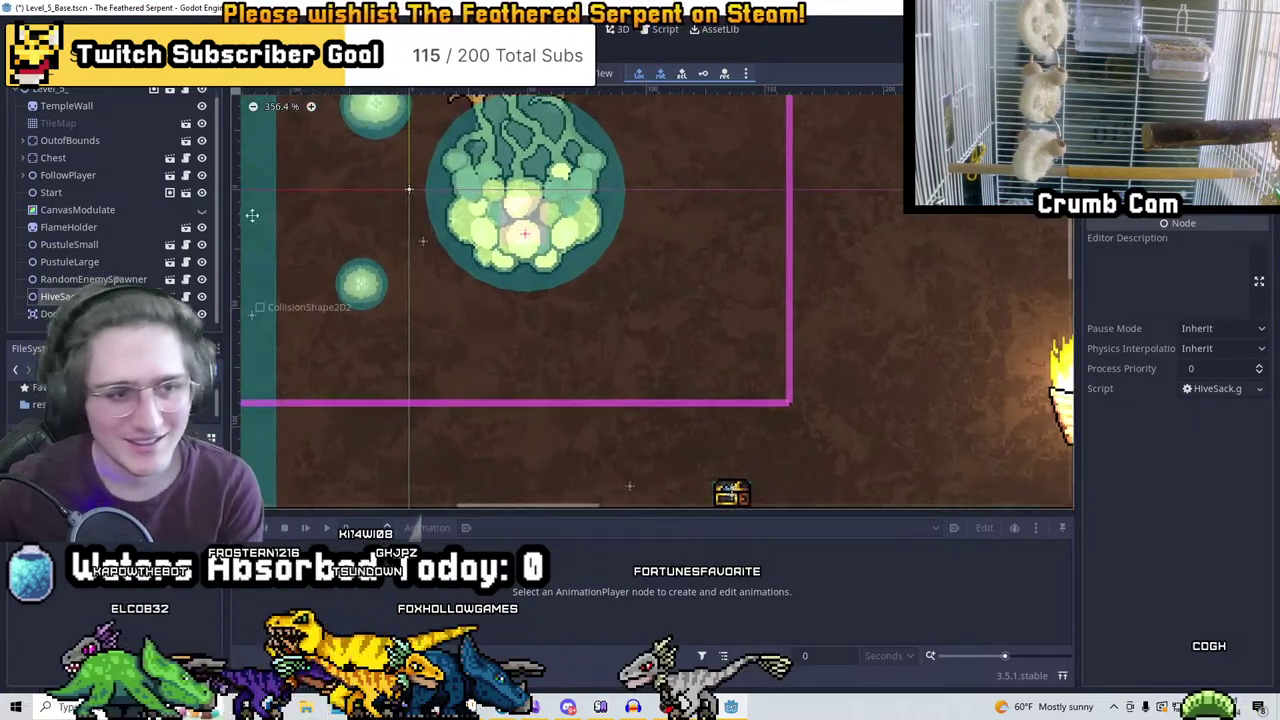
pyautogui.scroll(-3, 490, 405)
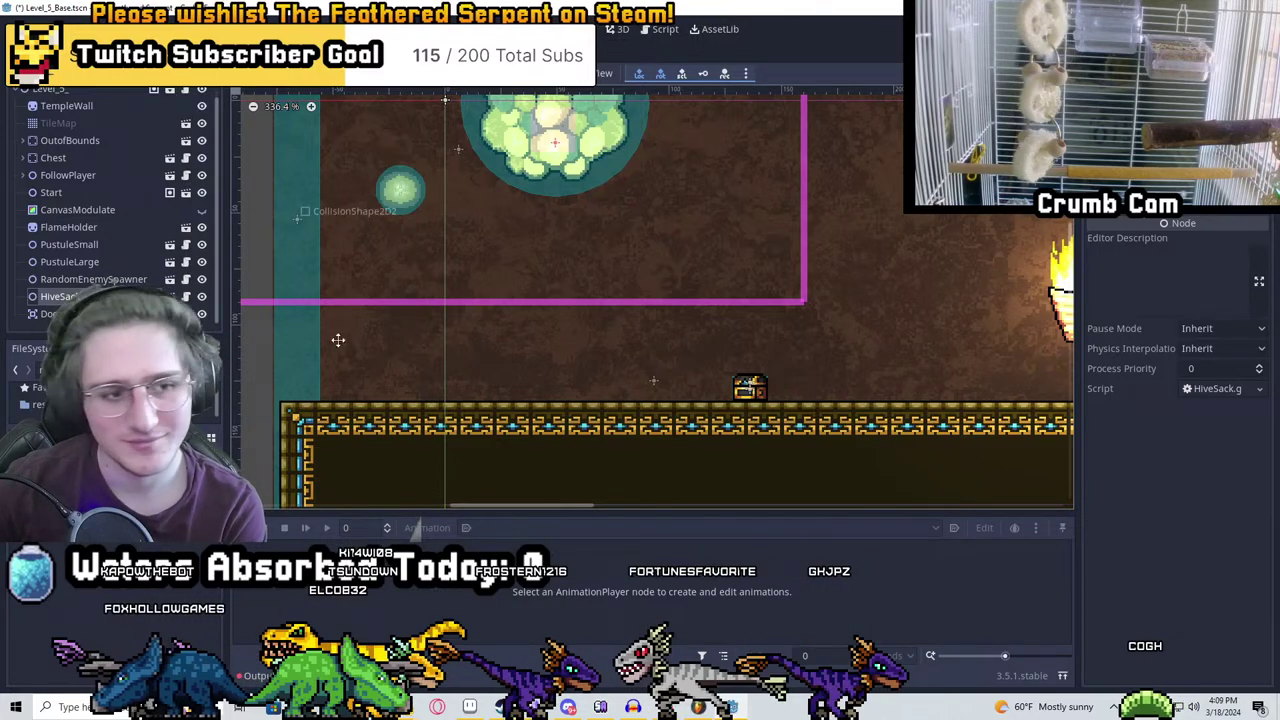
pyautogui.scroll(-3, 582, 299)
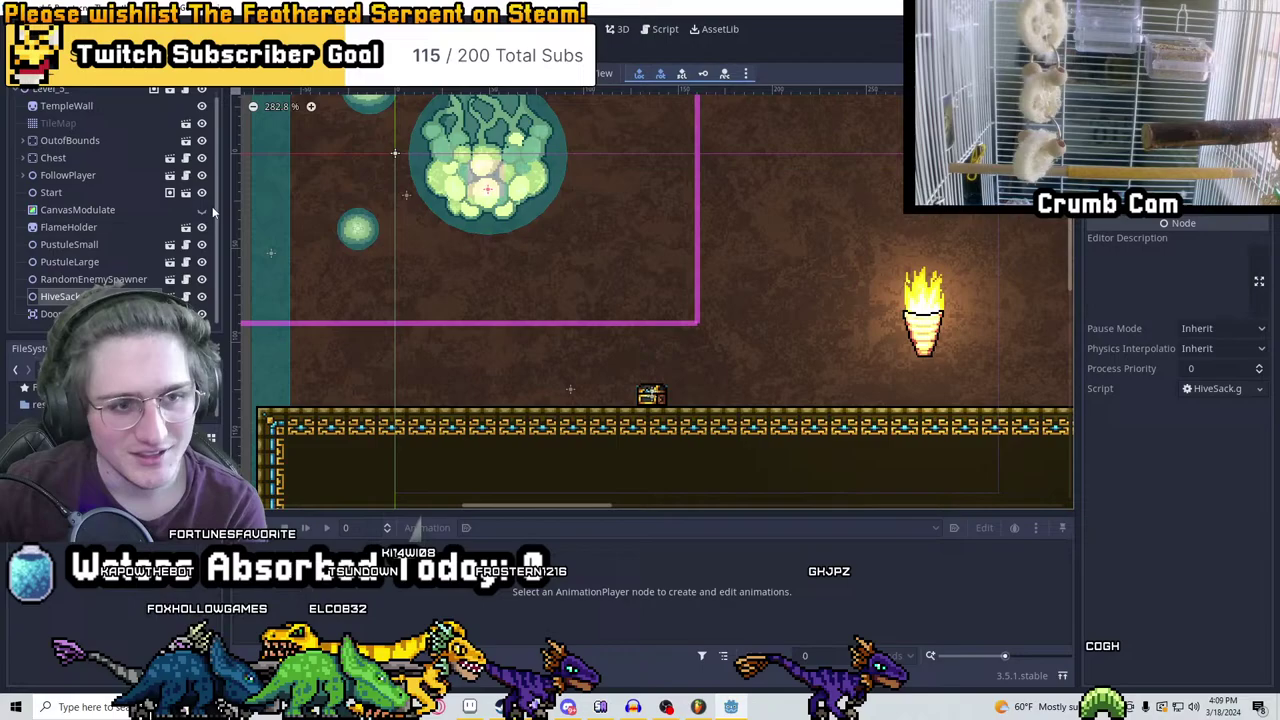
pyautogui.click(201, 210)
pyautogui.click(201, 210)
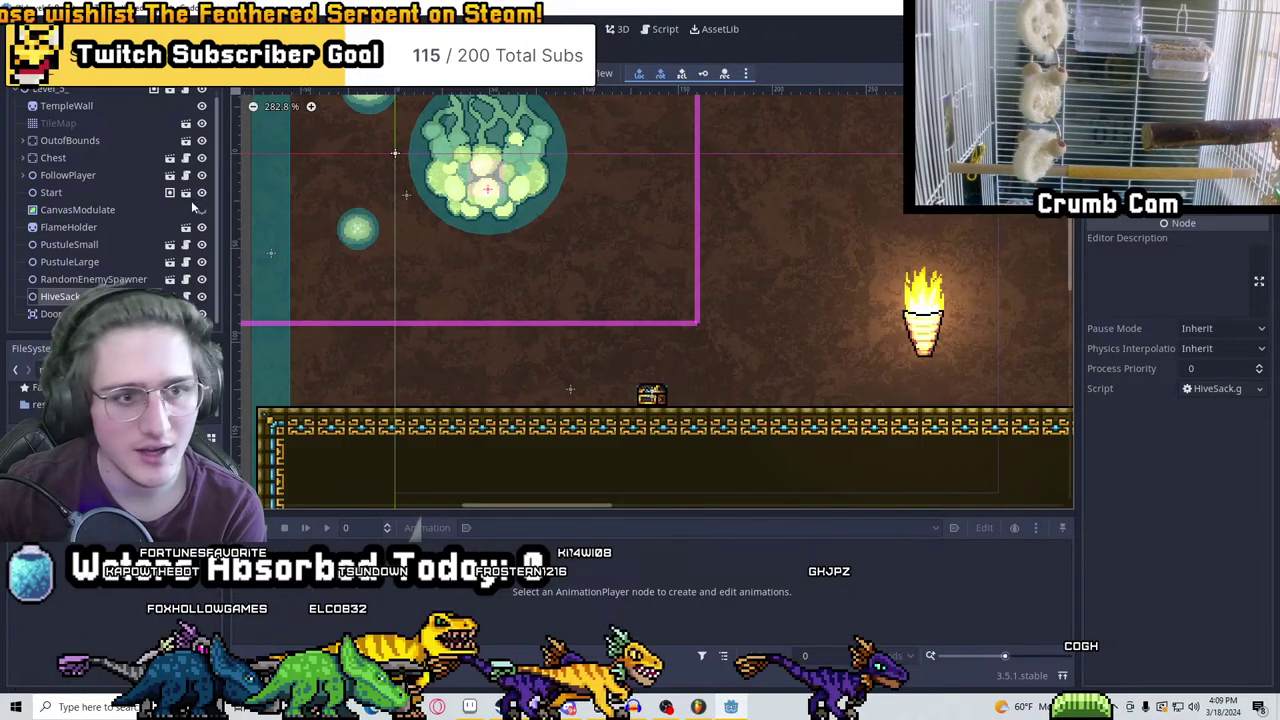
pyautogui.scroll(-1, 709, 357)
pyautogui.moveTo(709, 357); pyautogui.dragTo(286, 343, button='middle')
pyautogui.scroll(-4, 634, 263)
pyautogui.moveTo(634, 263); pyautogui.dragTo(689, 231, button='middle')
pyautogui.scroll(-1, 658, 224)
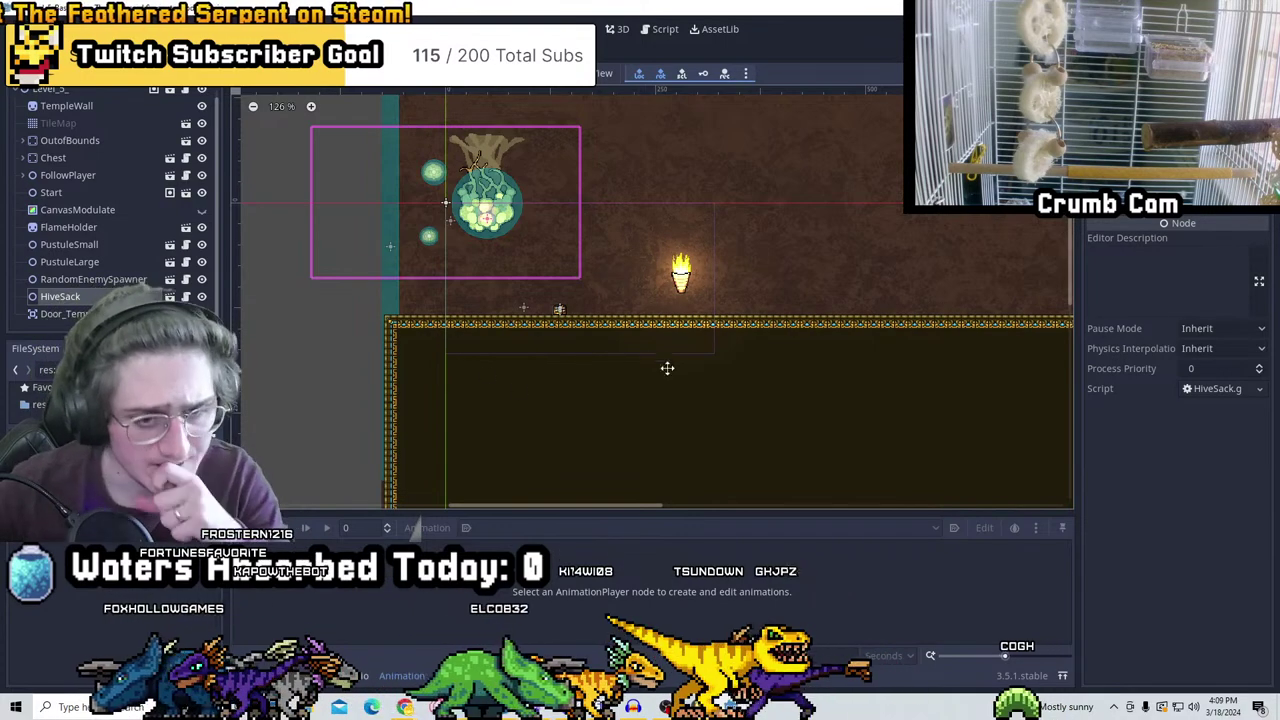
pyautogui.hscroll(4, 667, 368)
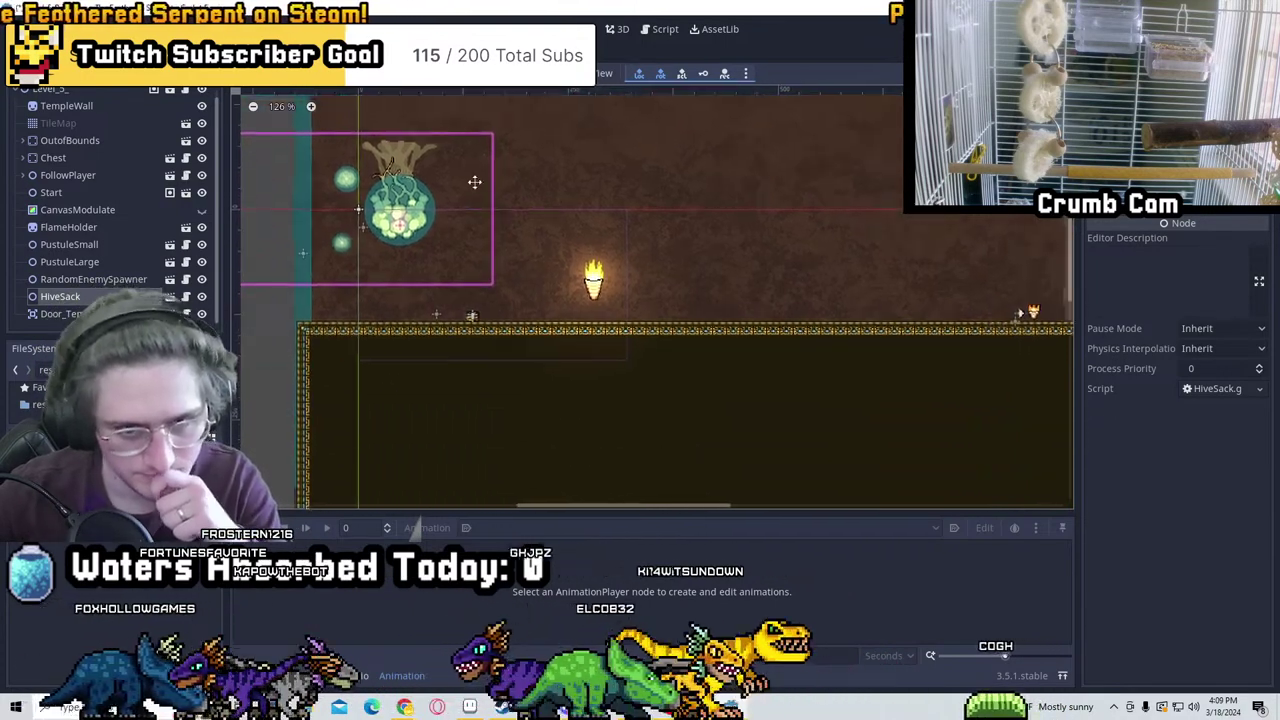
pyautogui.moveTo(474, 182); pyautogui.dragTo(381, 127, button='middle')
pyautogui.hscroll(-8, 420, 210)
pyautogui.scroll(-2, 520, 242)
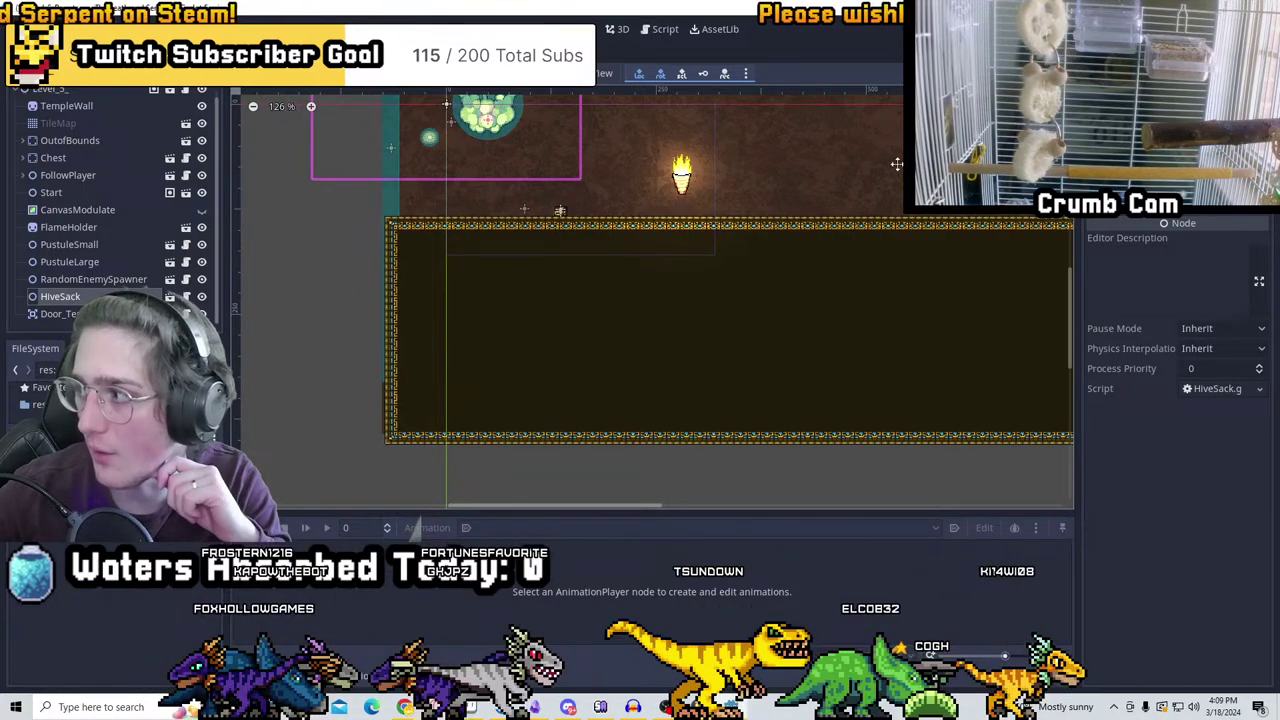
pyautogui.scroll(3, 700, 175)
pyautogui.hscroll(4, 560, 185)
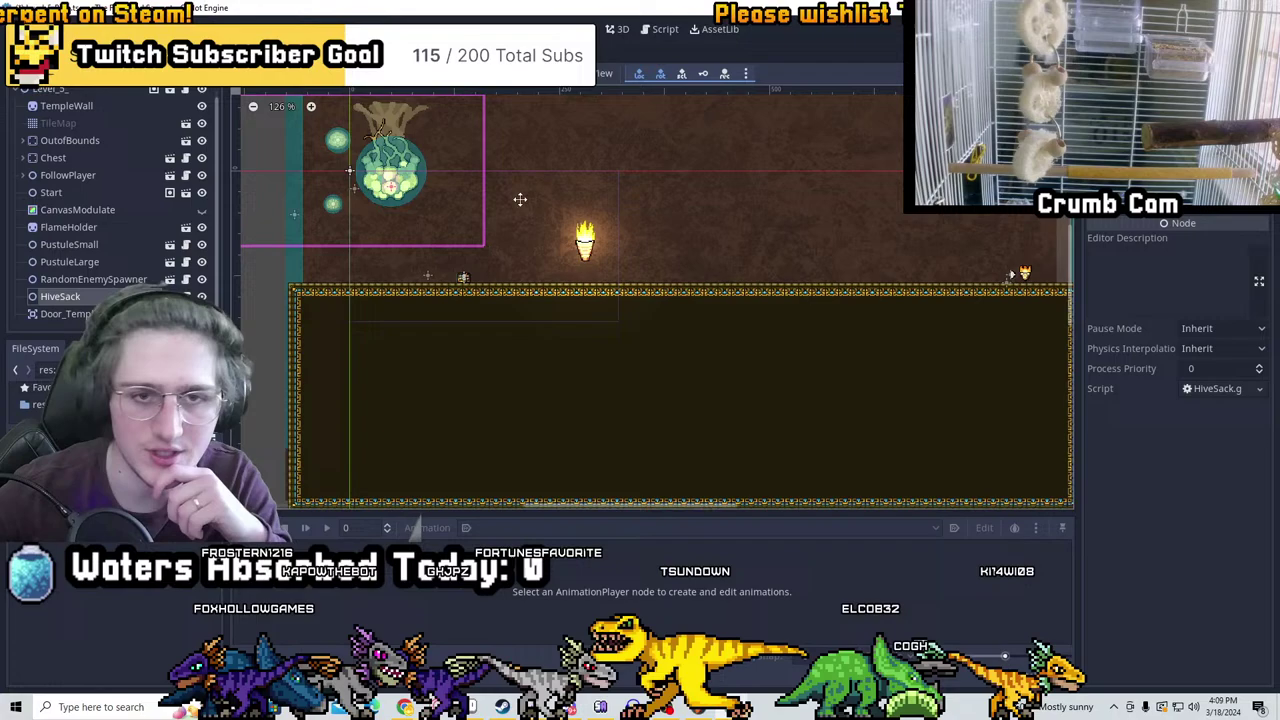
pyautogui.scroll(3, 480, 200)
pyautogui.hscroll(1, 440, 204)
pyautogui.hscroll(-1, 430, 179)
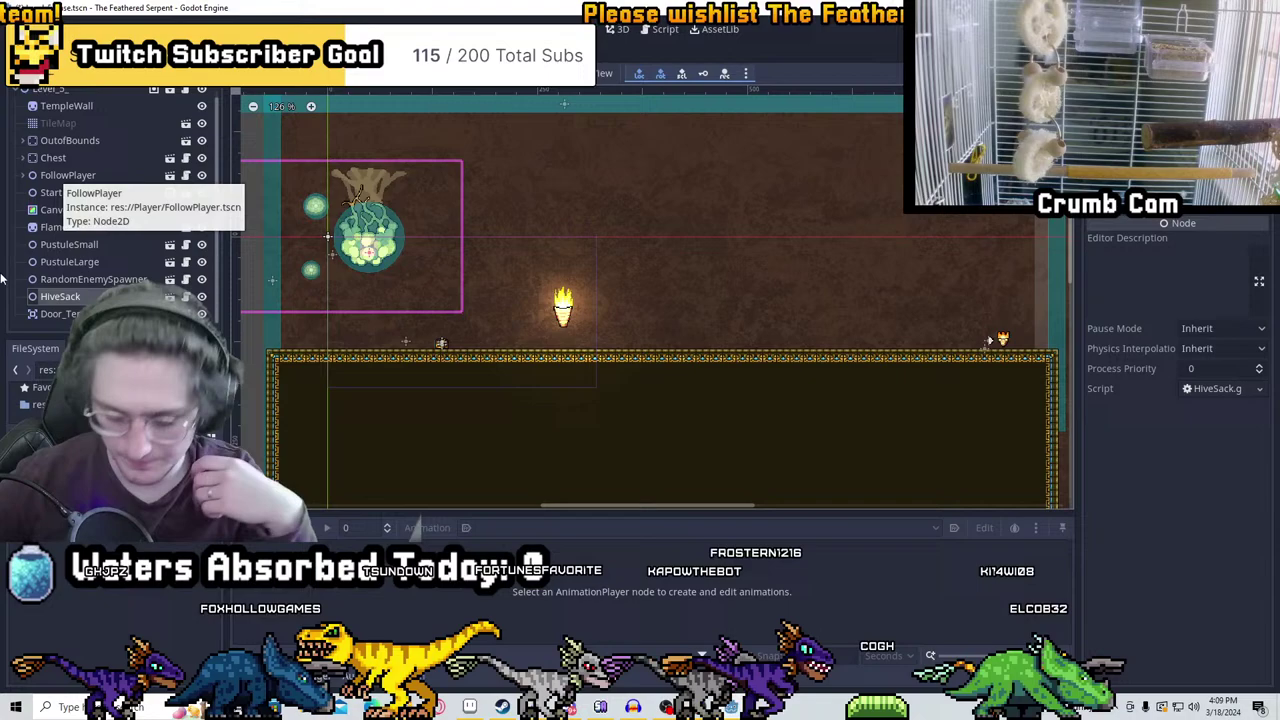
# On the TileMap, paint a ledge row of Tileset Stone tiles across the corridor above the torch
pyautogui.click(86, 118)
pyautogui.scroll(1, 365, 280)
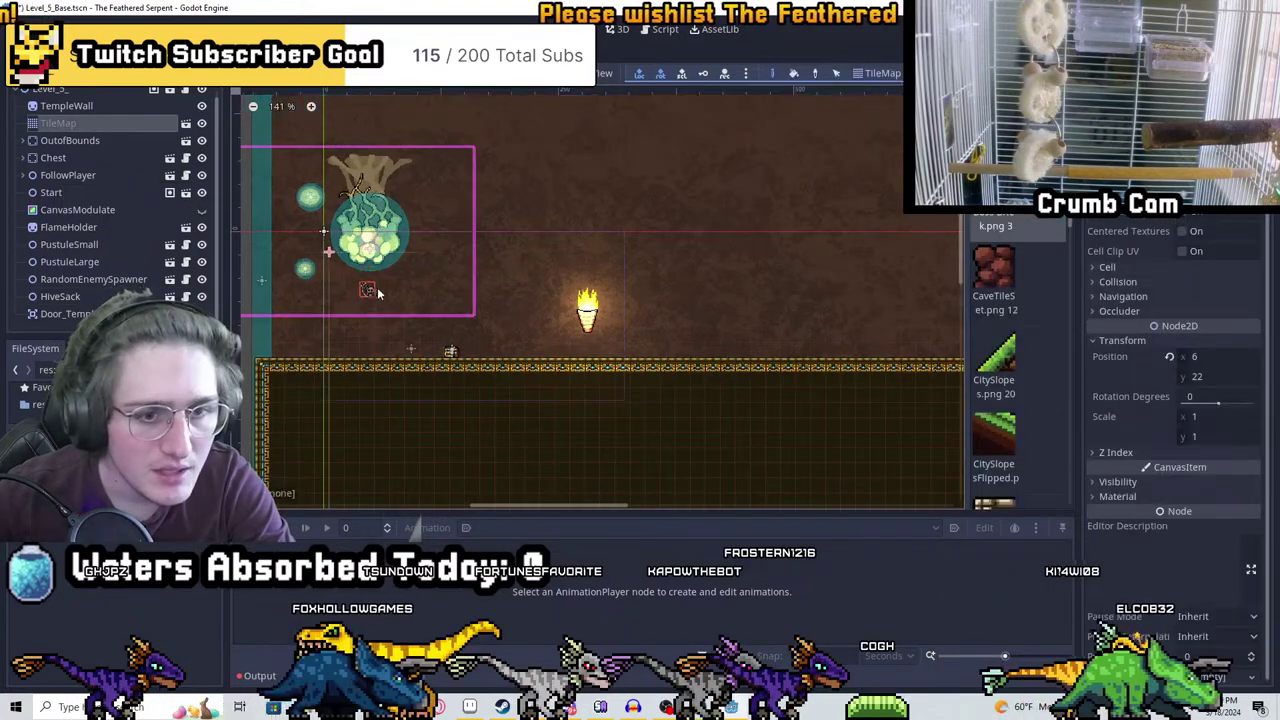
pyautogui.scroll(5, 1036, 370)
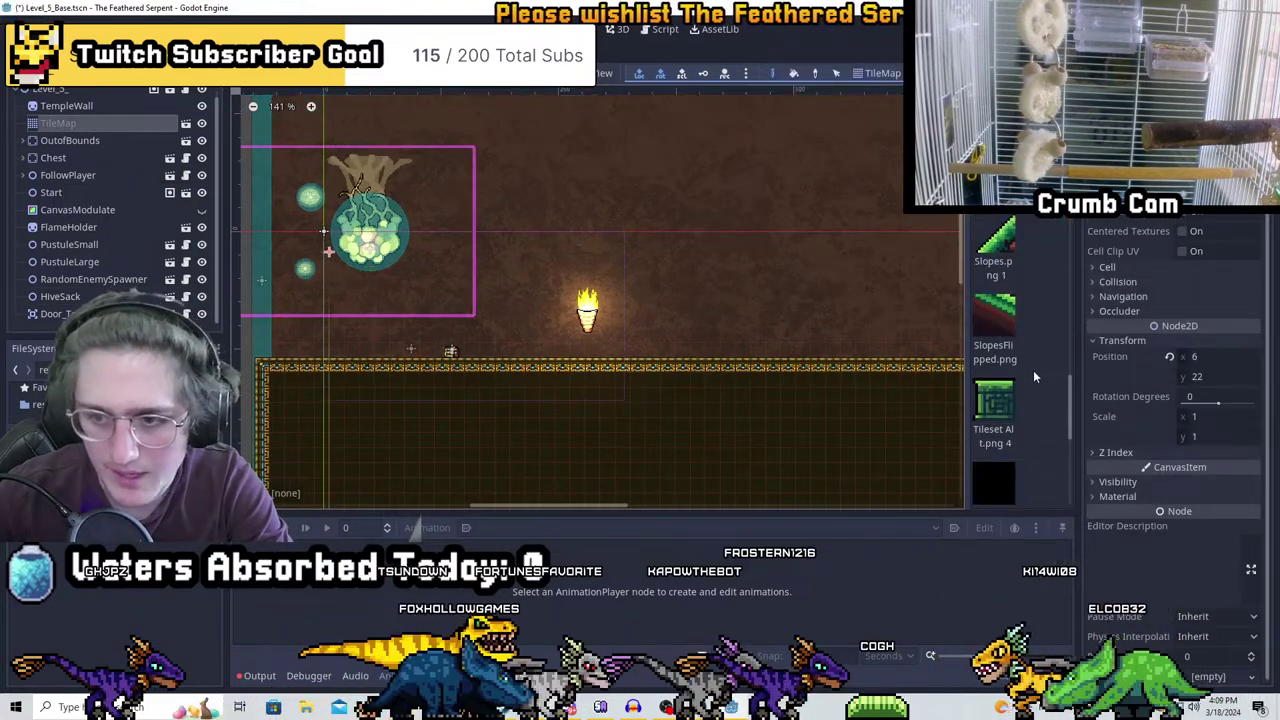
pyautogui.click(1000, 290)
pyautogui.moveTo(262, 276); pyautogui.dragTo(728, 280)
pyautogui.hscroll(1, 470, 276)
pyautogui.hscroll(4, 746, 332)
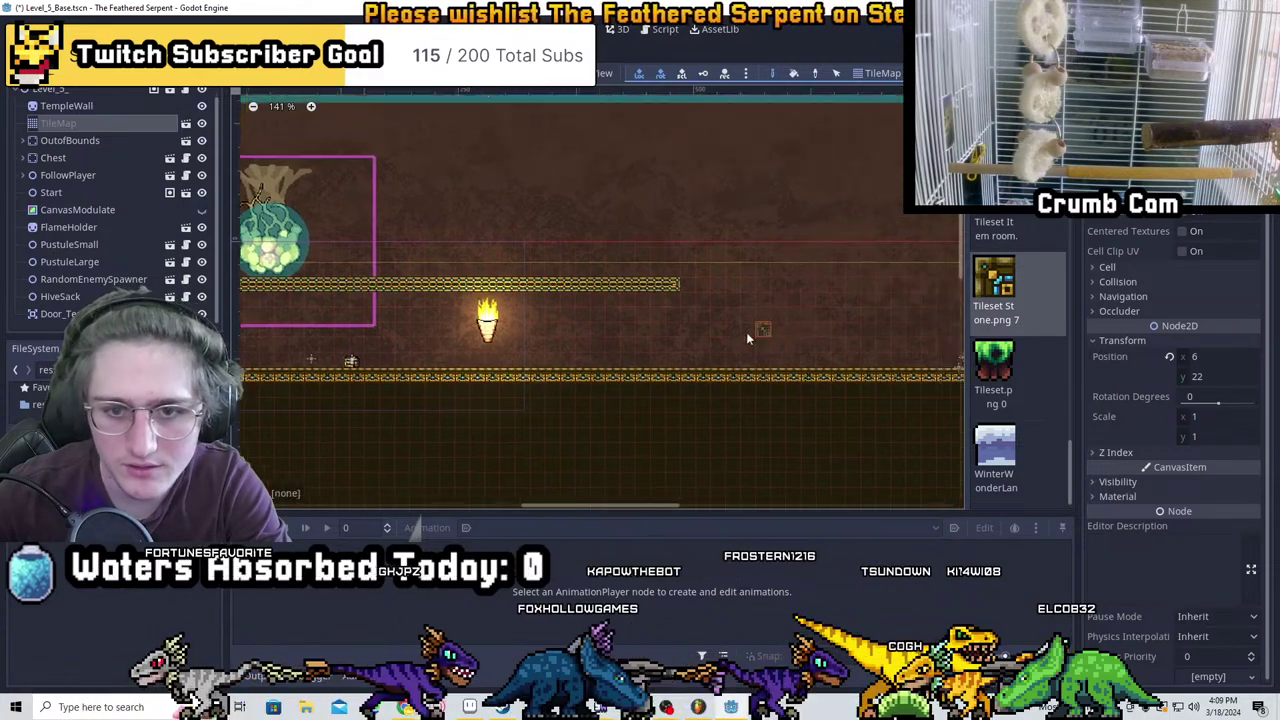
pyautogui.moveTo(441, 286); pyautogui.dragTo(716, 292)
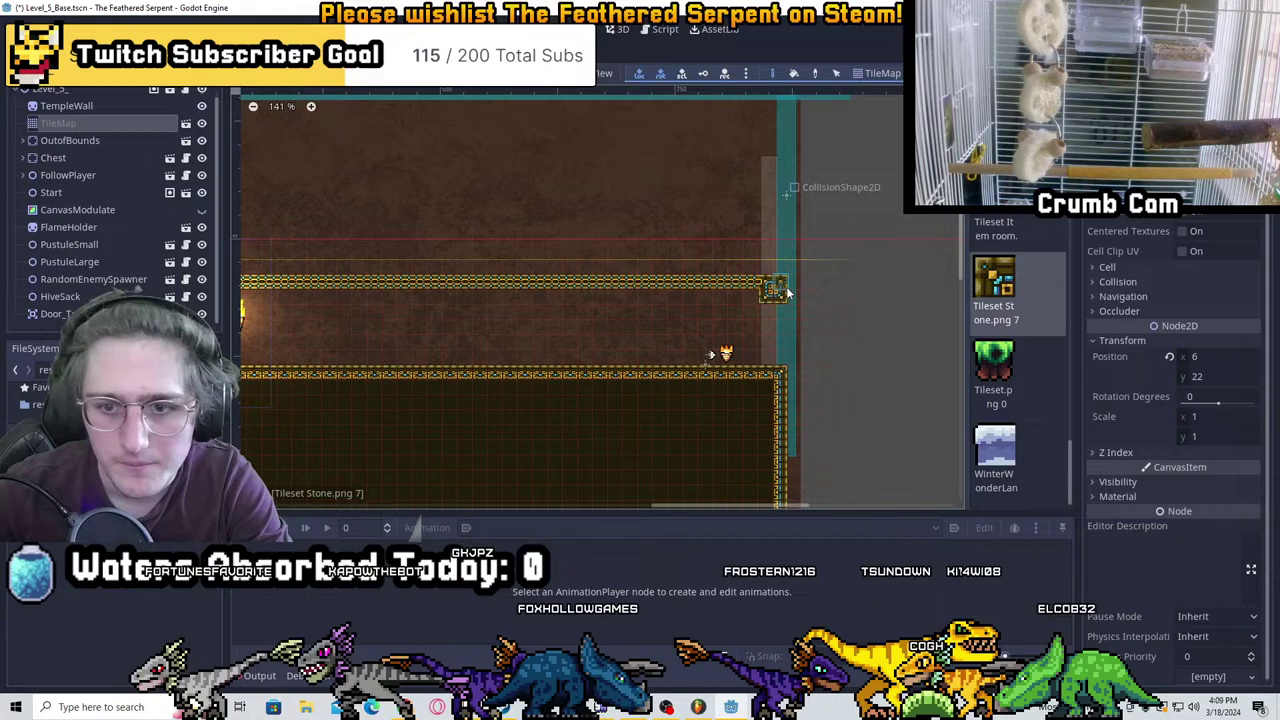
pyautogui.click(786, 286)
# Paint a stone tile ceiling row along the room's top toward the hive
pyautogui.moveTo(785, 189); pyautogui.dragTo(790, 242, button='middle')
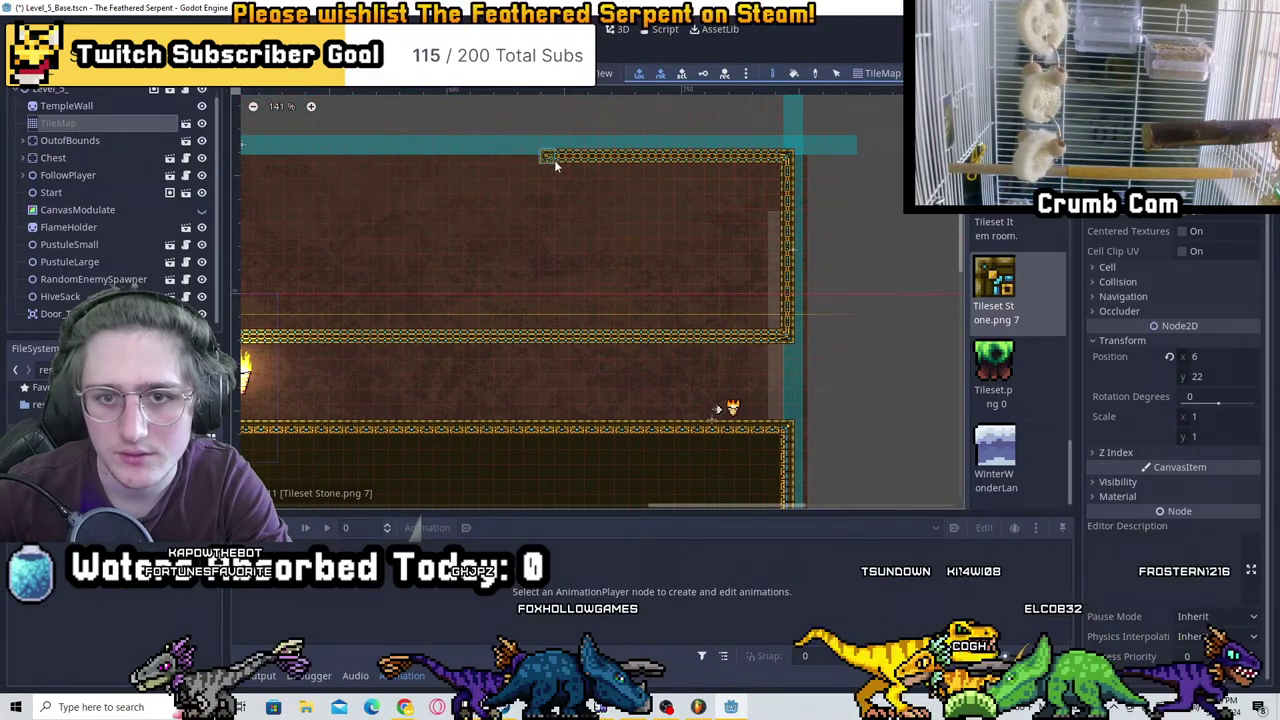
pyautogui.moveTo(554, 160); pyautogui.dragTo(757, 157, button='middle')
pyautogui.moveTo(757, 157); pyautogui.dragTo(533, 152)
pyautogui.moveTo(848, 120); pyautogui.dragTo(600, 163, button='middle')
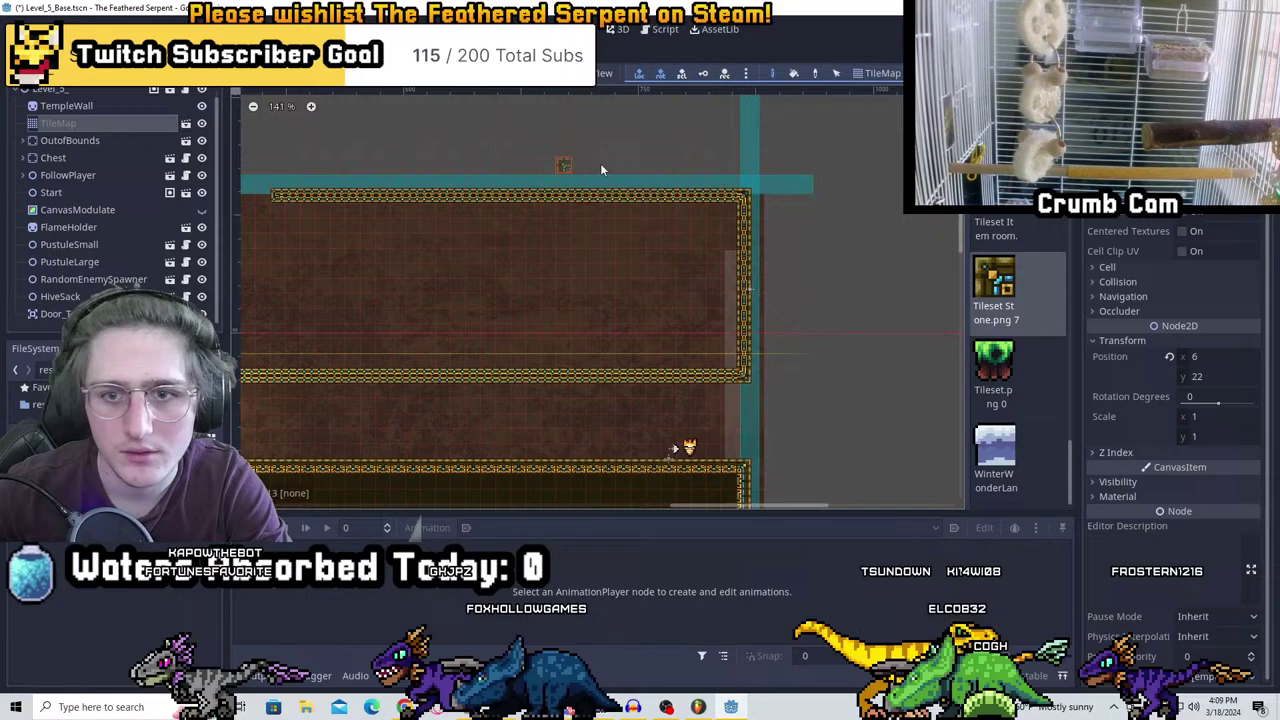
pyautogui.moveTo(533, 196)
pyautogui.mouseDown()
pyautogui.moveTo(650, 180)
pyautogui.moveTo(407, 176)
pyautogui.moveTo(323, 191)
pyautogui.mouseUp()
pyautogui.moveTo(323, 191); pyautogui.dragTo(756, 181, button='middle')
pyautogui.moveTo(756, 181)
pyautogui.mouseDown()
pyautogui.moveTo(290, 180)
pyautogui.moveTo(289, 365)
pyautogui.mouseUp()
pyautogui.scroll(-4, 322, 336)
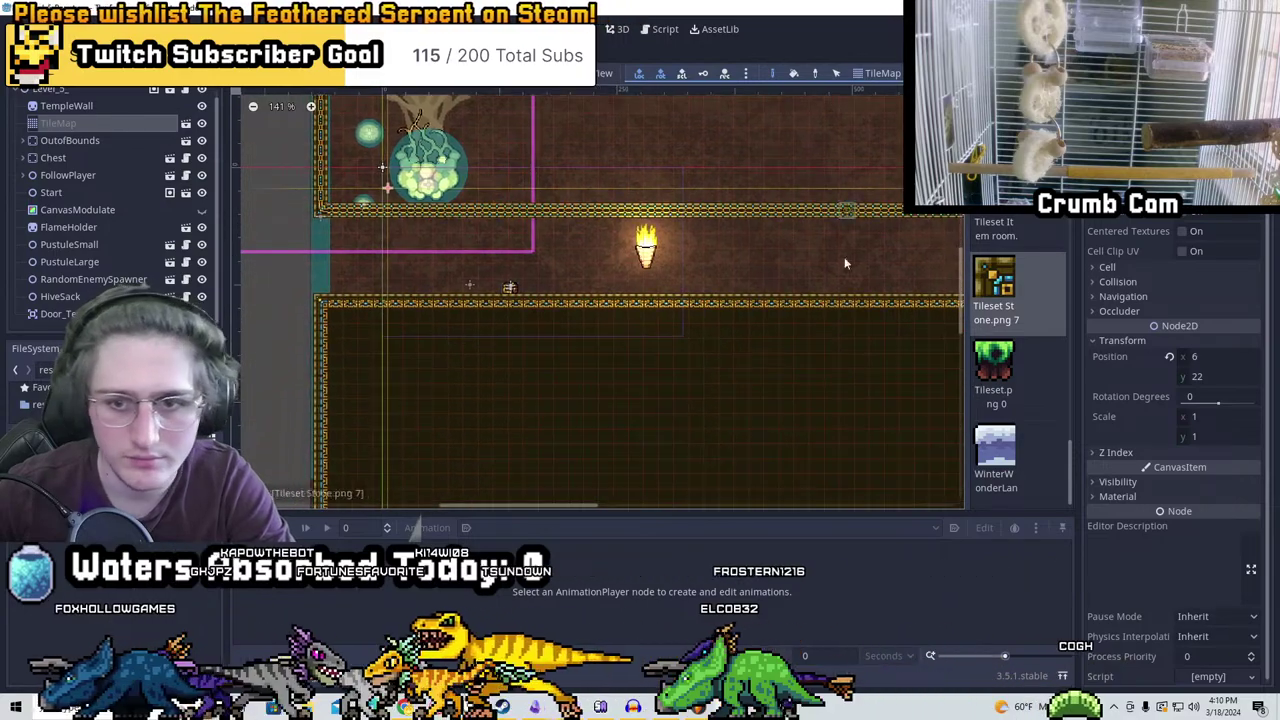
# Expand FollowPlayer, select its Control child node and save the level scene
pyautogui.scroll(6, 777, 255)
pyautogui.keyDown('ctrl'); pyautogui.scroll(1, 672, 334); pyautogui.keyUp('ctrl')
pyautogui.scroll(-2, 672, 334)
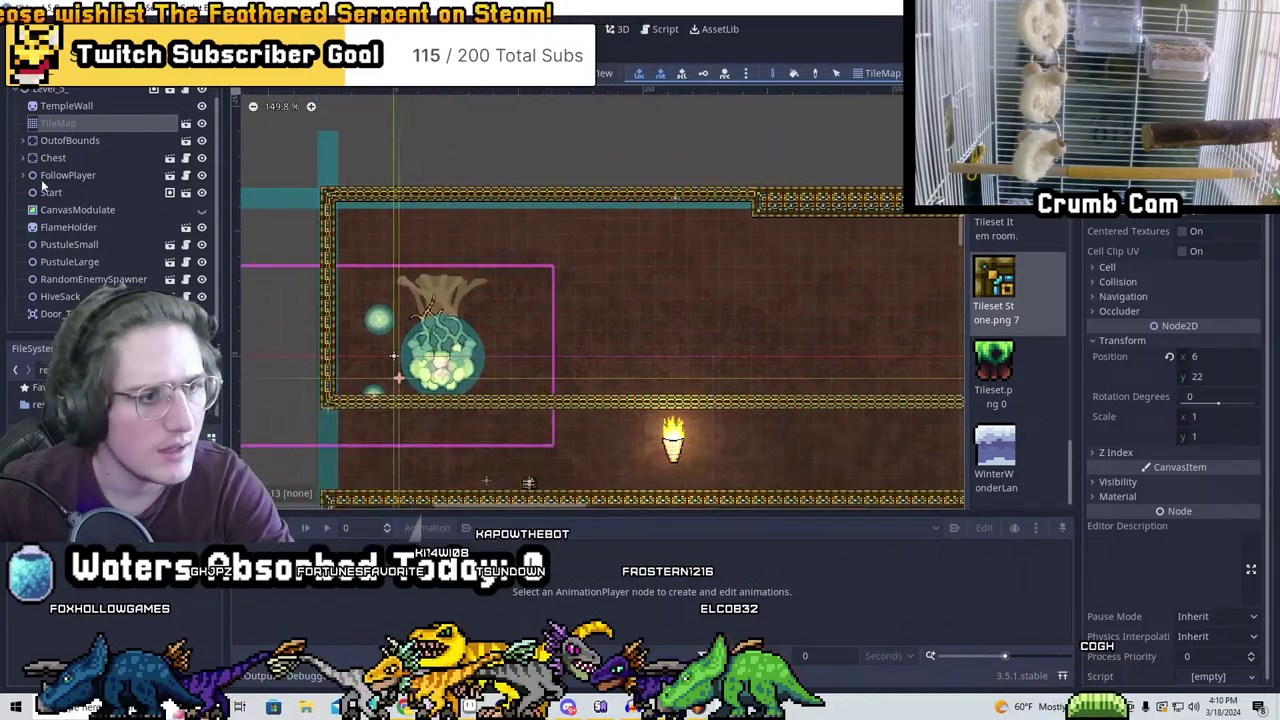
pyautogui.click(22, 175)
pyautogui.click(72, 261)
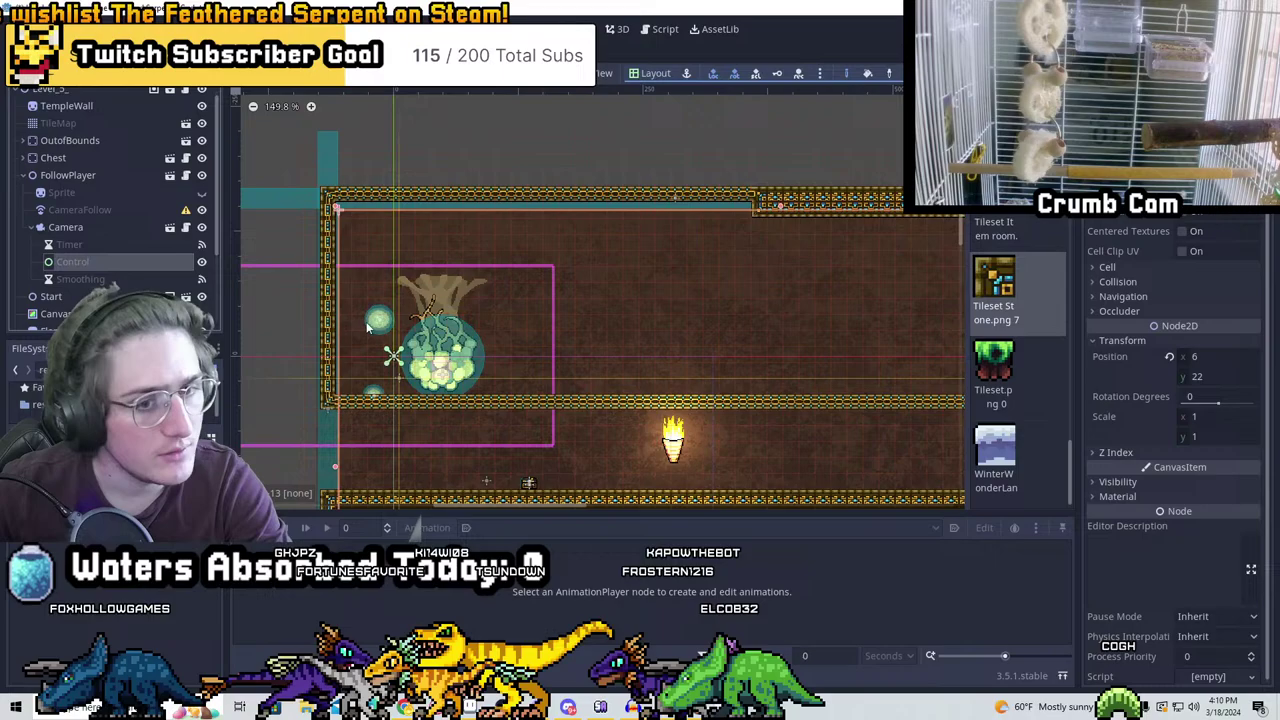
pyautogui.keyDown('ctrl'); pyautogui.scroll(10, 450, 258); pyautogui.keyUp('ctrl')
pyautogui.scroll(5, 739, 246)
pyautogui.hscroll(10, 760, 280)
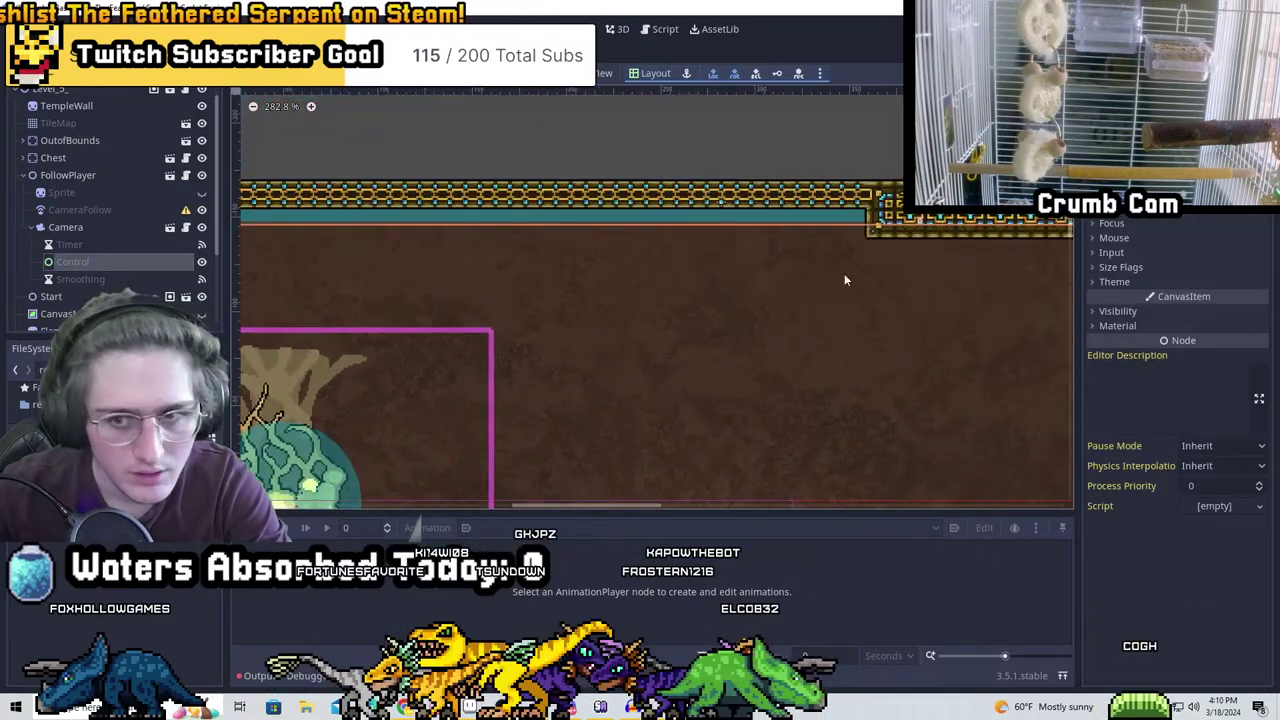
pyautogui.scroll(-5, 775, 310)
pyautogui.hscroll(8, 700, 295)
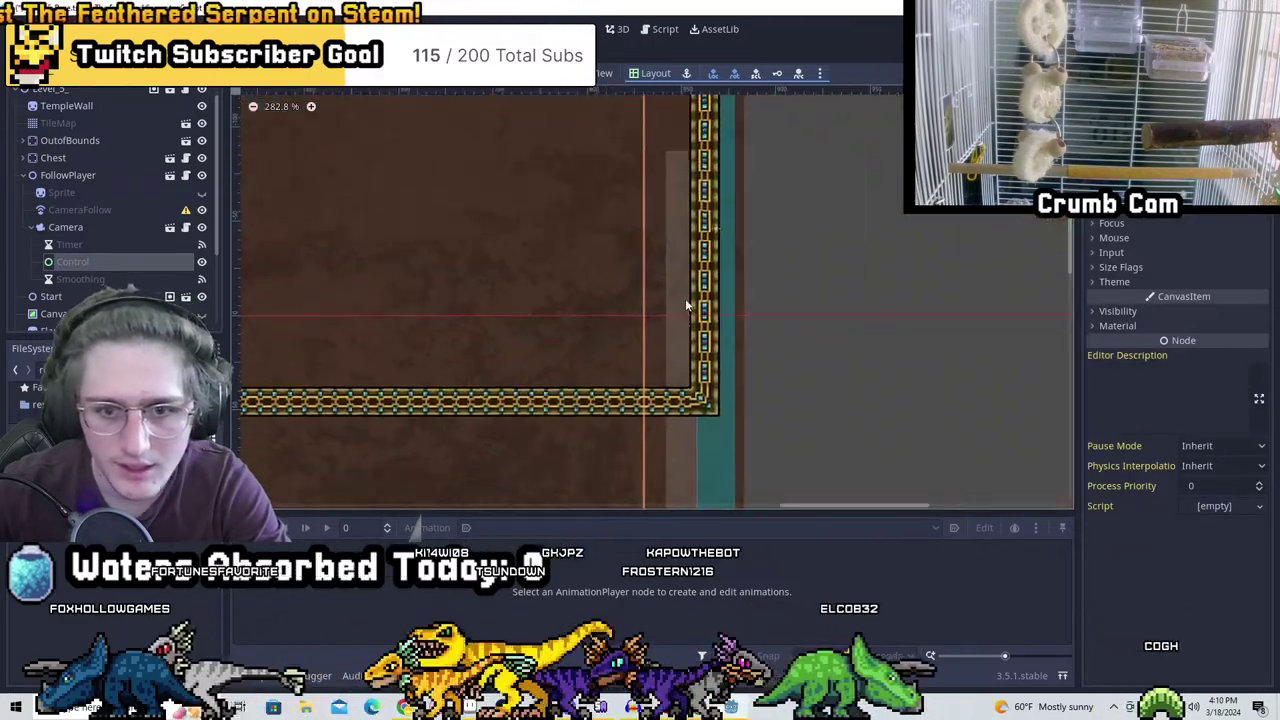
pyautogui.scroll(-3, 678, 305)
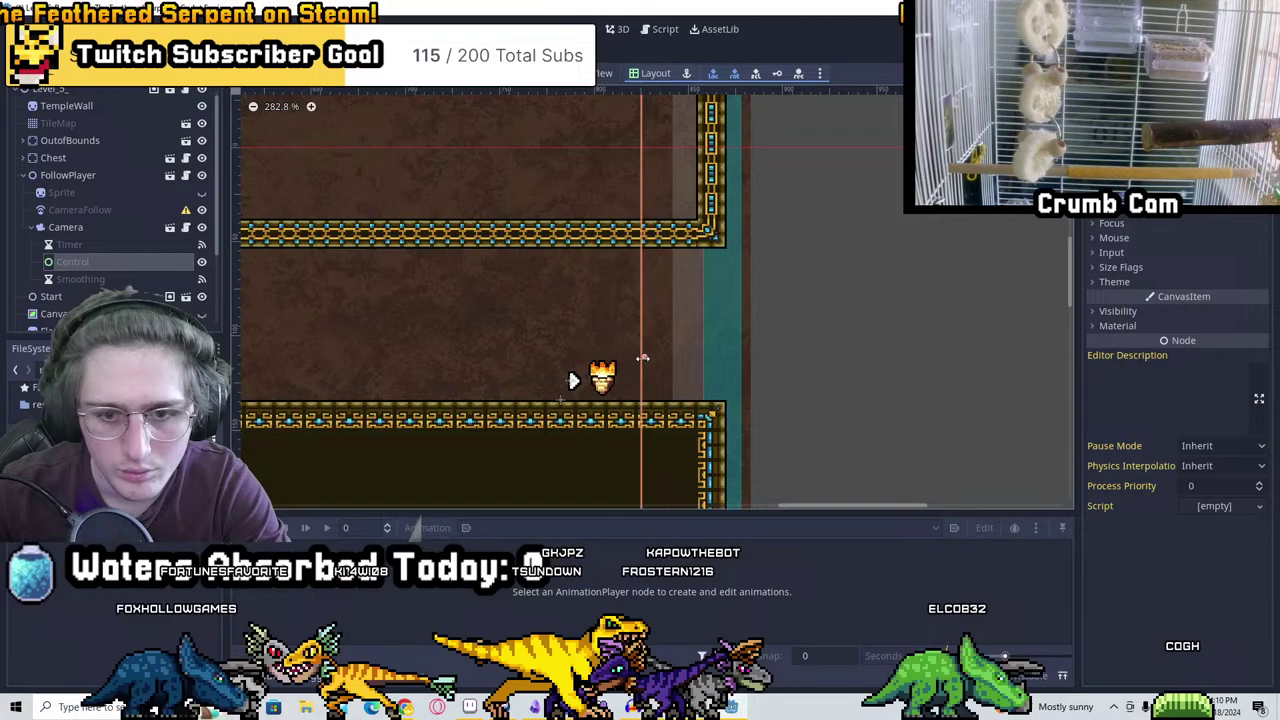
pyautogui.keyDown('ctrl'); pyautogui.scroll(-2, 650, 364); pyautogui.keyUp('ctrl')
pyautogui.keyDown('ctrl'); pyautogui.scroll(-1, 650, 370); pyautogui.keyUp('ctrl')
pyautogui.hscroll(-4, 712, 390)
pyautogui.hotkey('ctrl', 's')
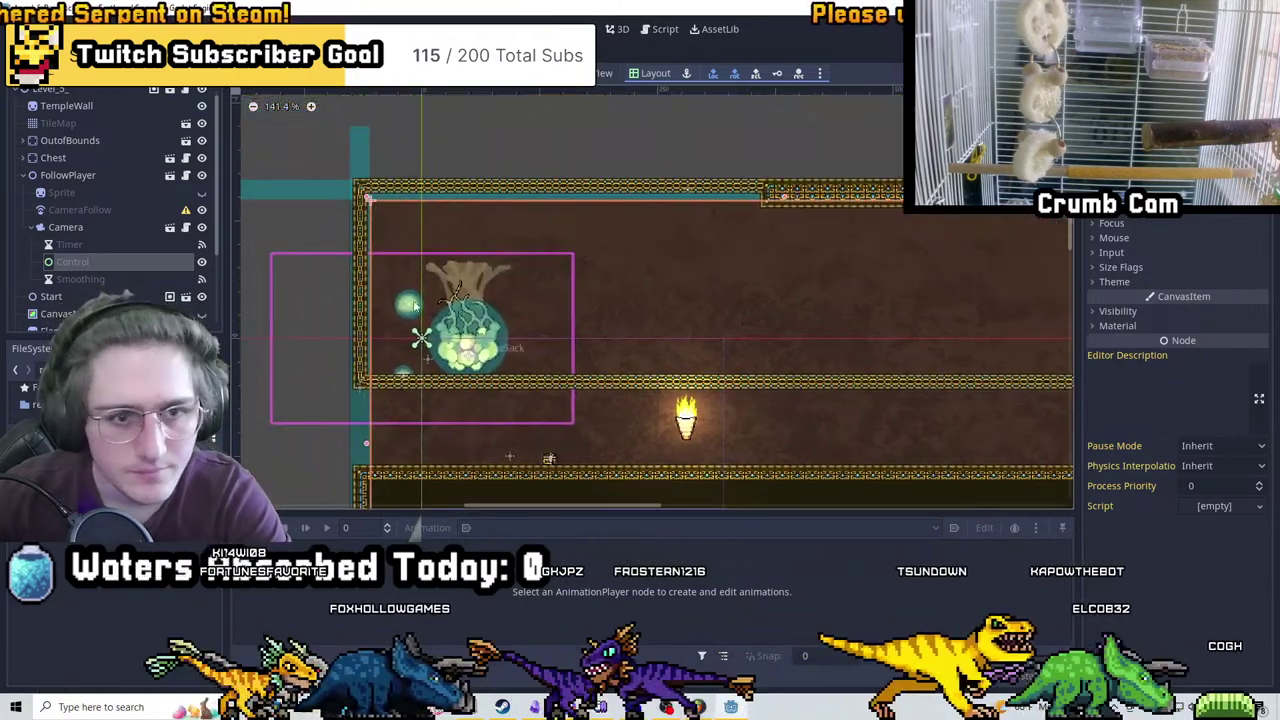
# Select PustuleSmall, PustuleLarge and HiveSack, then nudge RandomEnemySpawner slightly downward
pyautogui.click(61, 123)
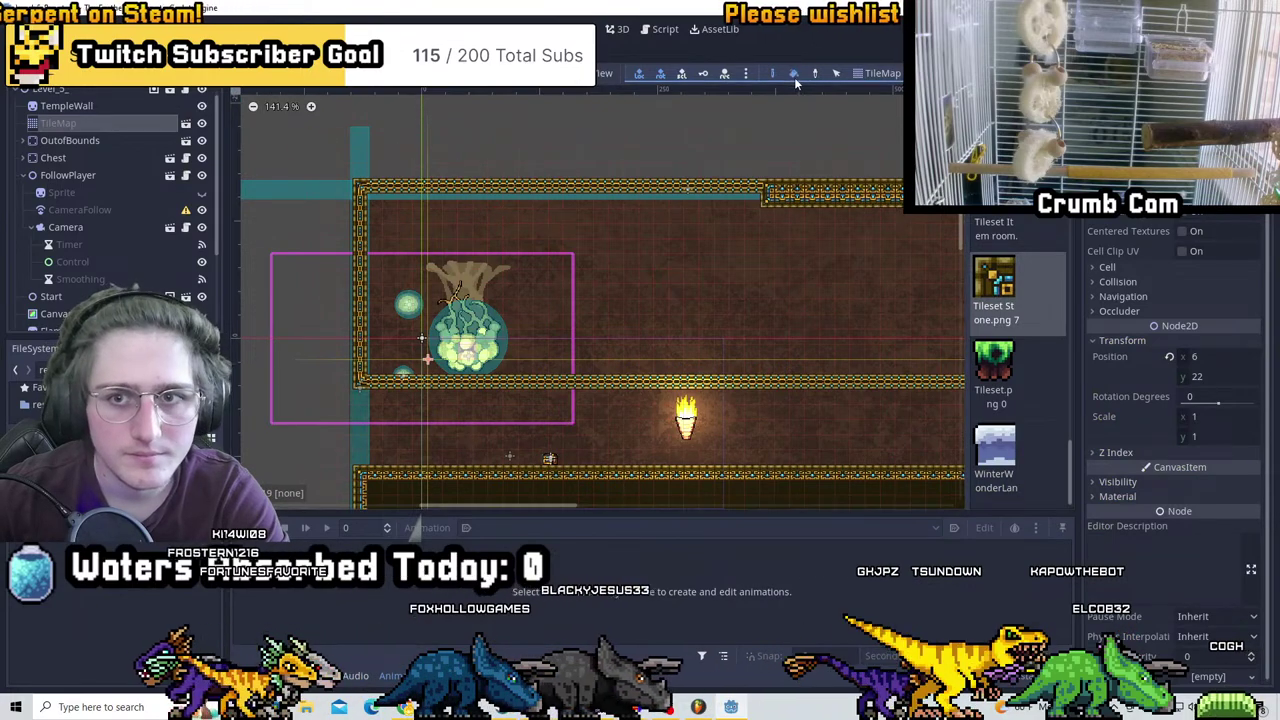
pyautogui.scroll(1, 682, 228)
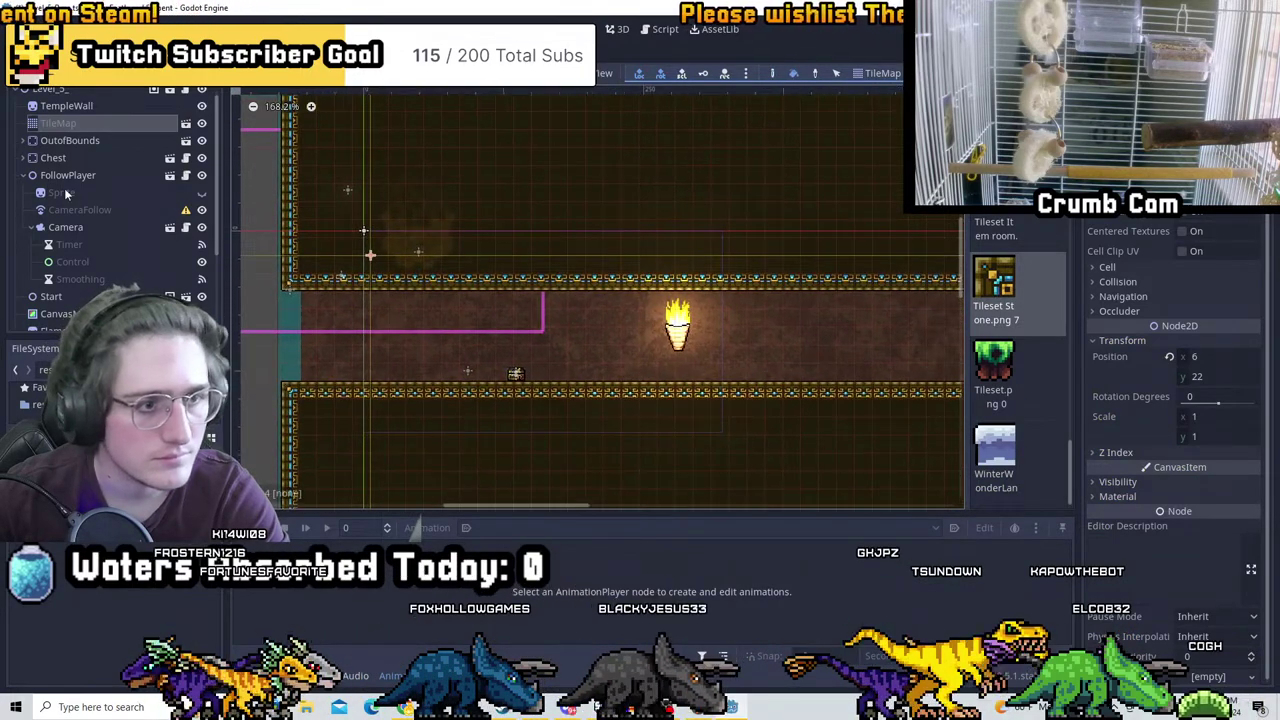
pyautogui.scroll(-3, 121, 242)
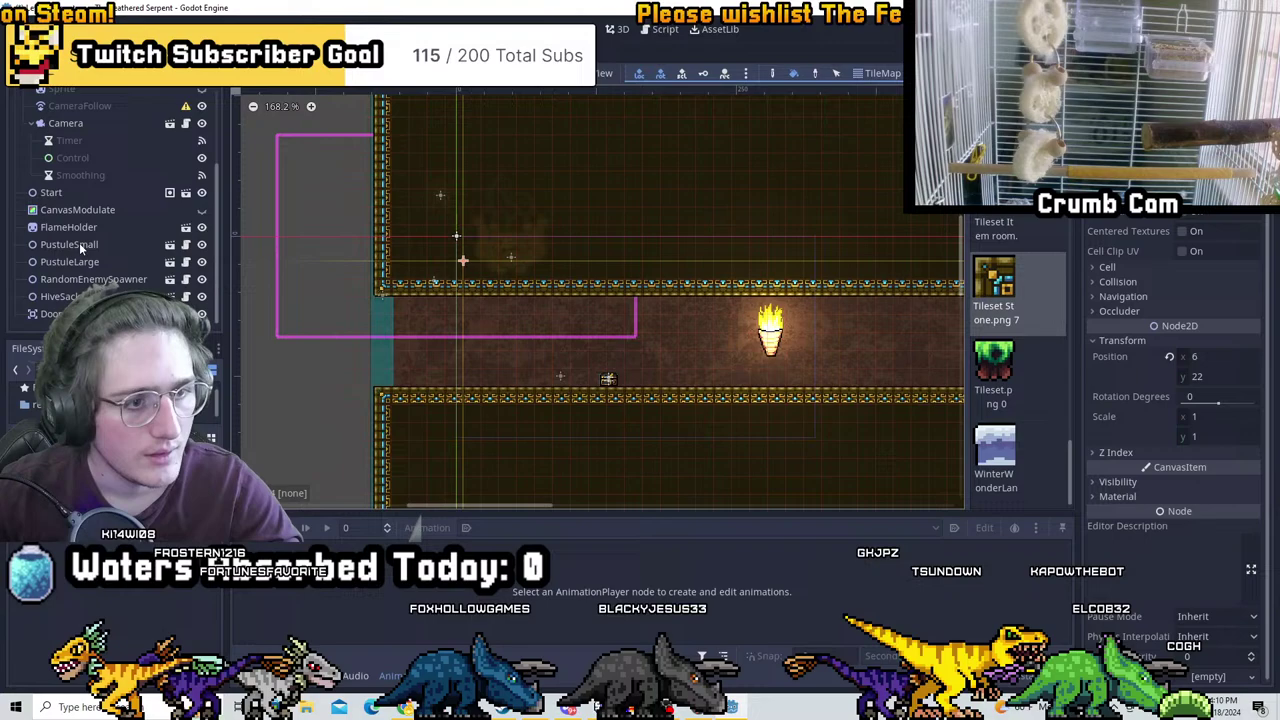
pyautogui.click(79, 244)
pyautogui.keyDown('shift'); pyautogui.click(70, 261); pyautogui.keyUp('shift')
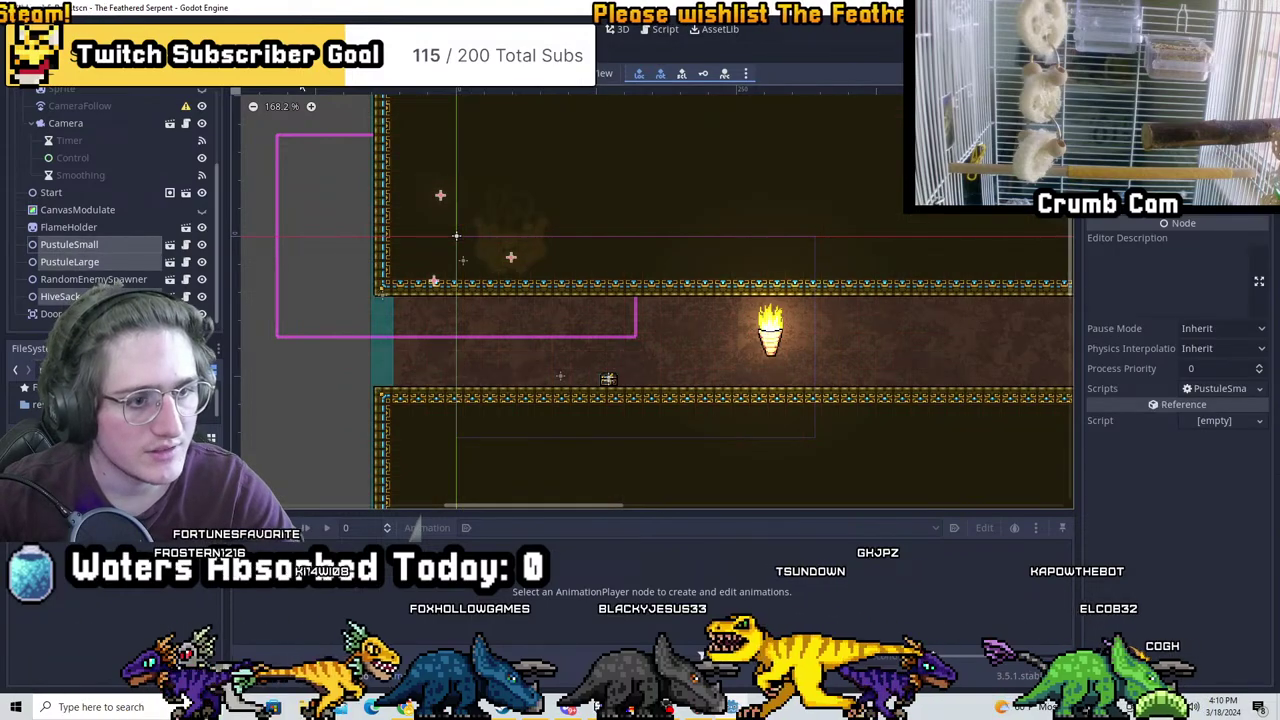
pyautogui.click(60, 296)
pyautogui.moveTo(355, 332); pyautogui.dragTo(394, 275, button='middle')
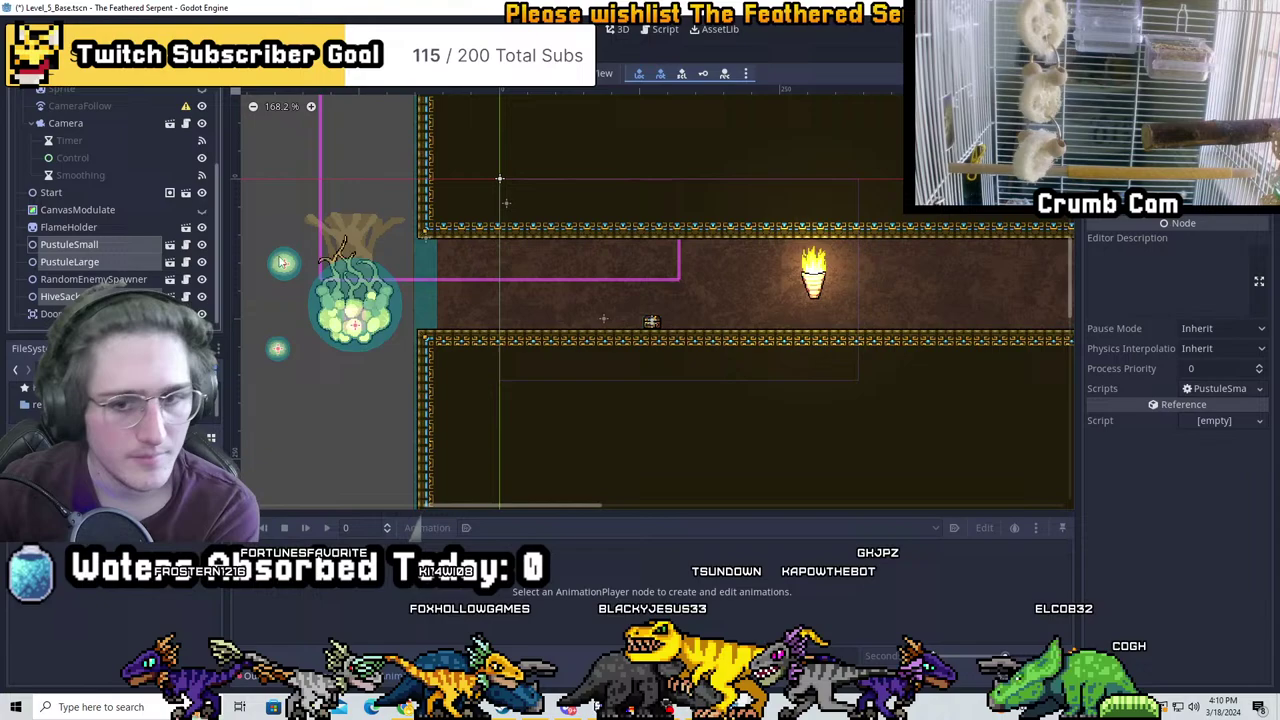
pyautogui.click(93, 279)
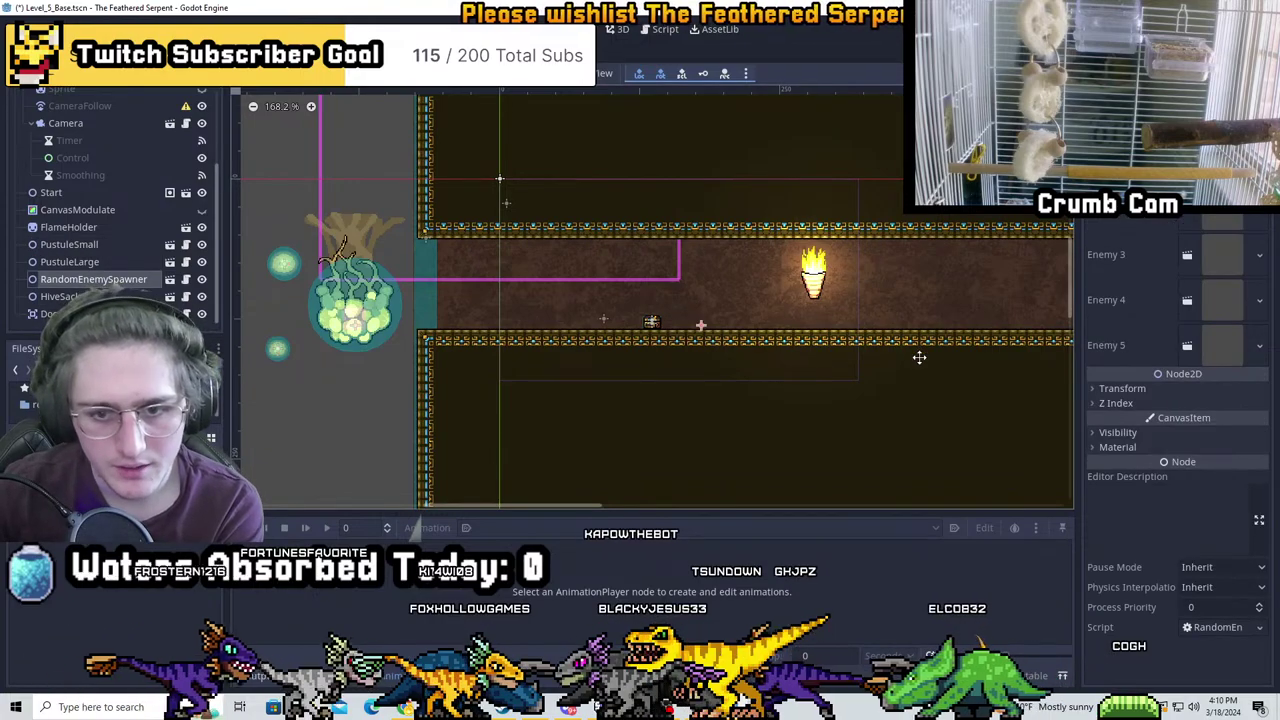
pyautogui.moveTo(786, 338); pyautogui.dragTo(811, 357)
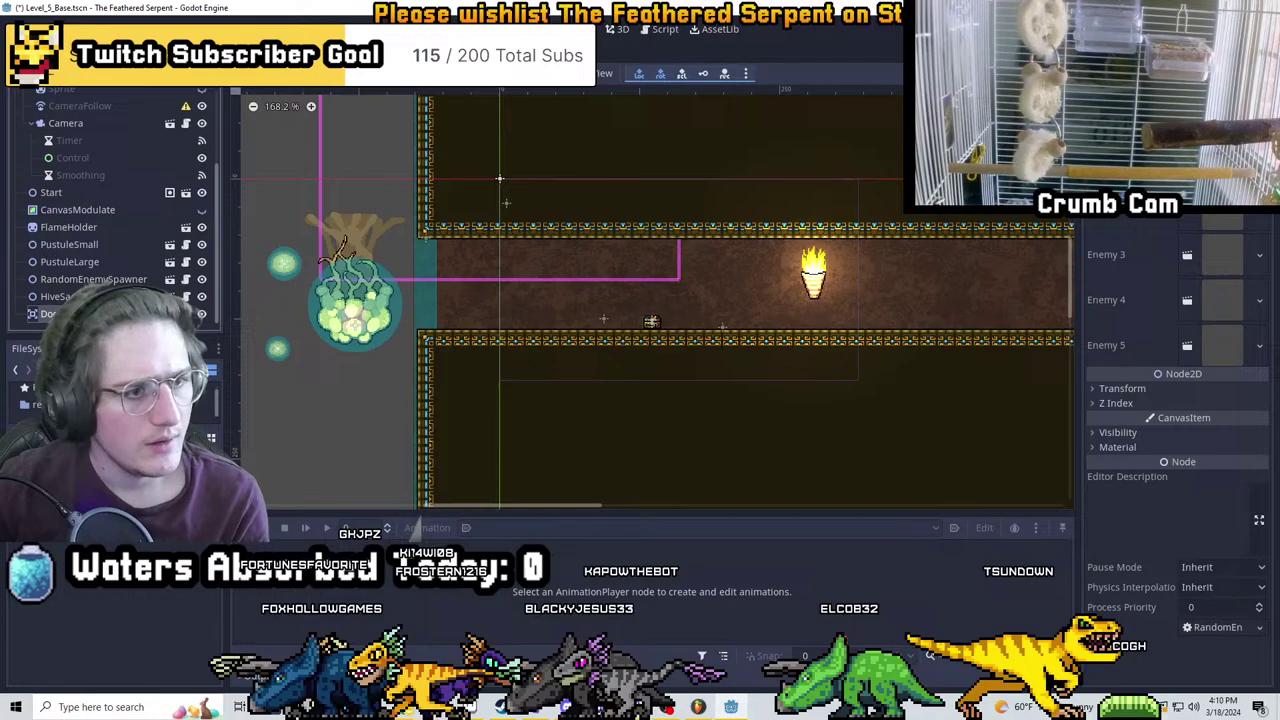
# Jump to the temple door, then select the Level_5 root and the existing TileMap
pyautogui.doubleClick(60, 313)
pyautogui.scroll(4, 763, 350)
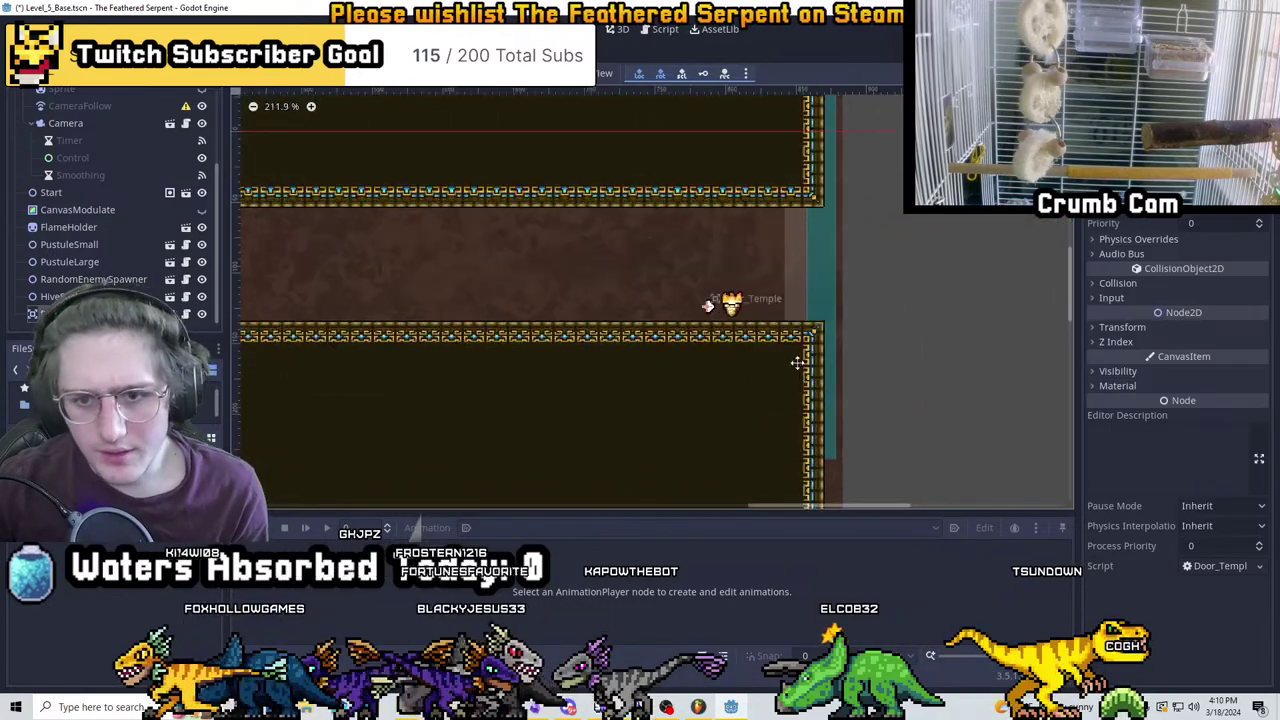
pyautogui.scroll(-5, 733, 283)
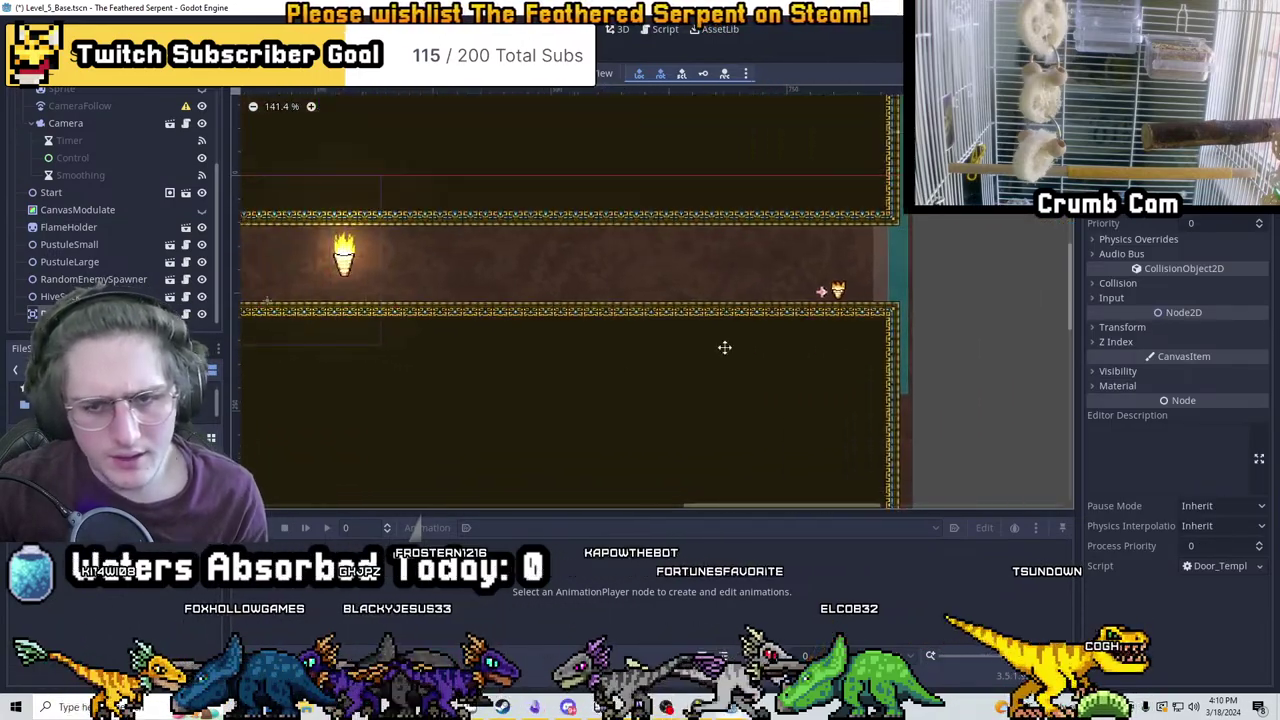
pyautogui.scroll(3, 42, 175)
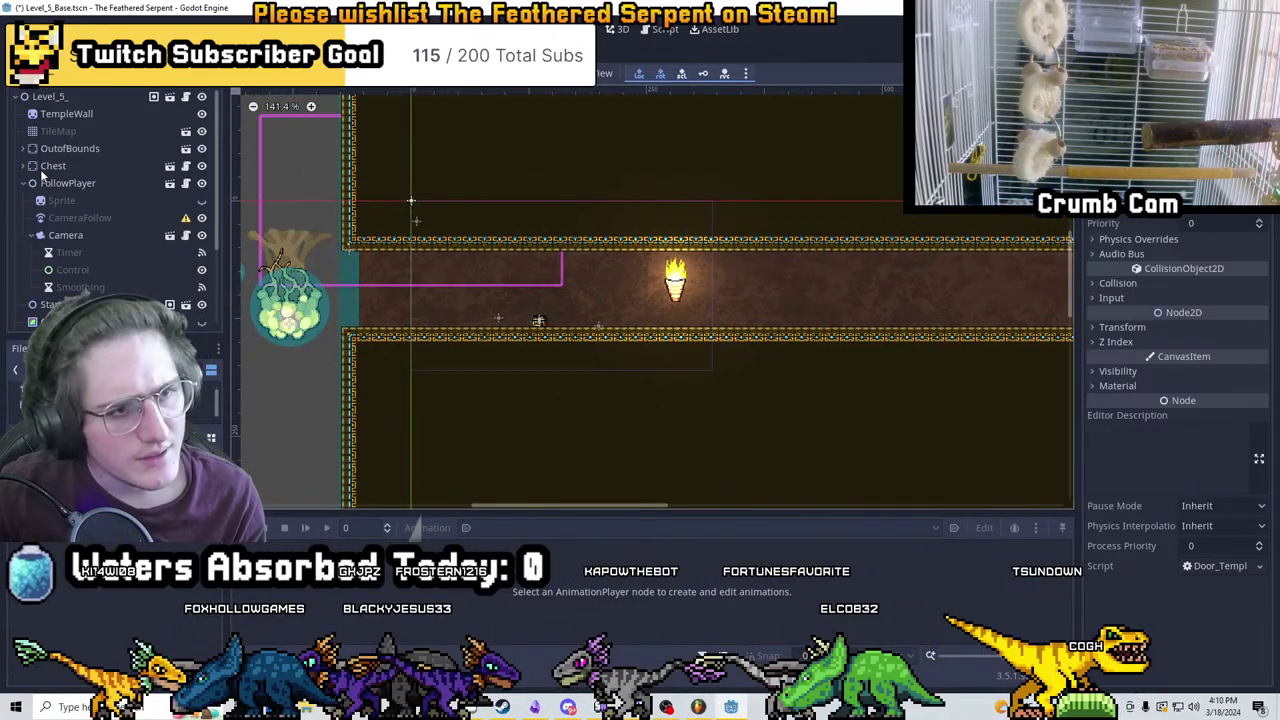
pyautogui.doubleClick(68, 96)
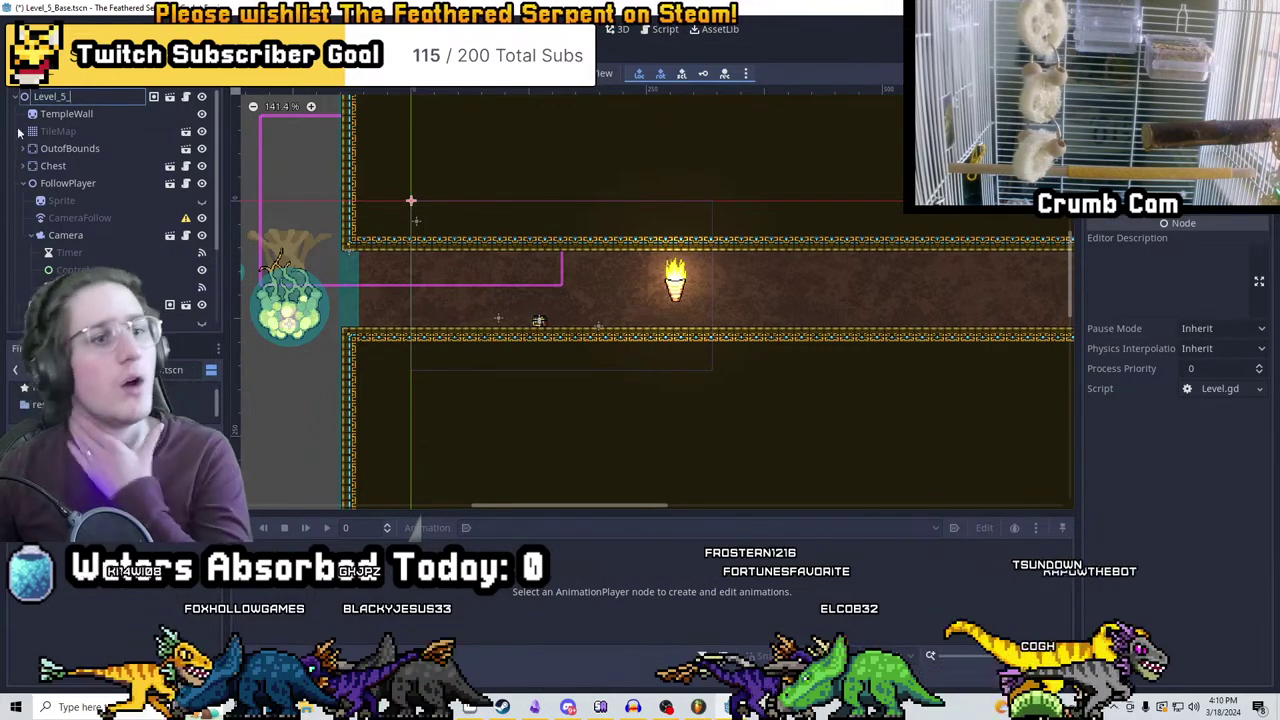
pyautogui.click(86, 130)
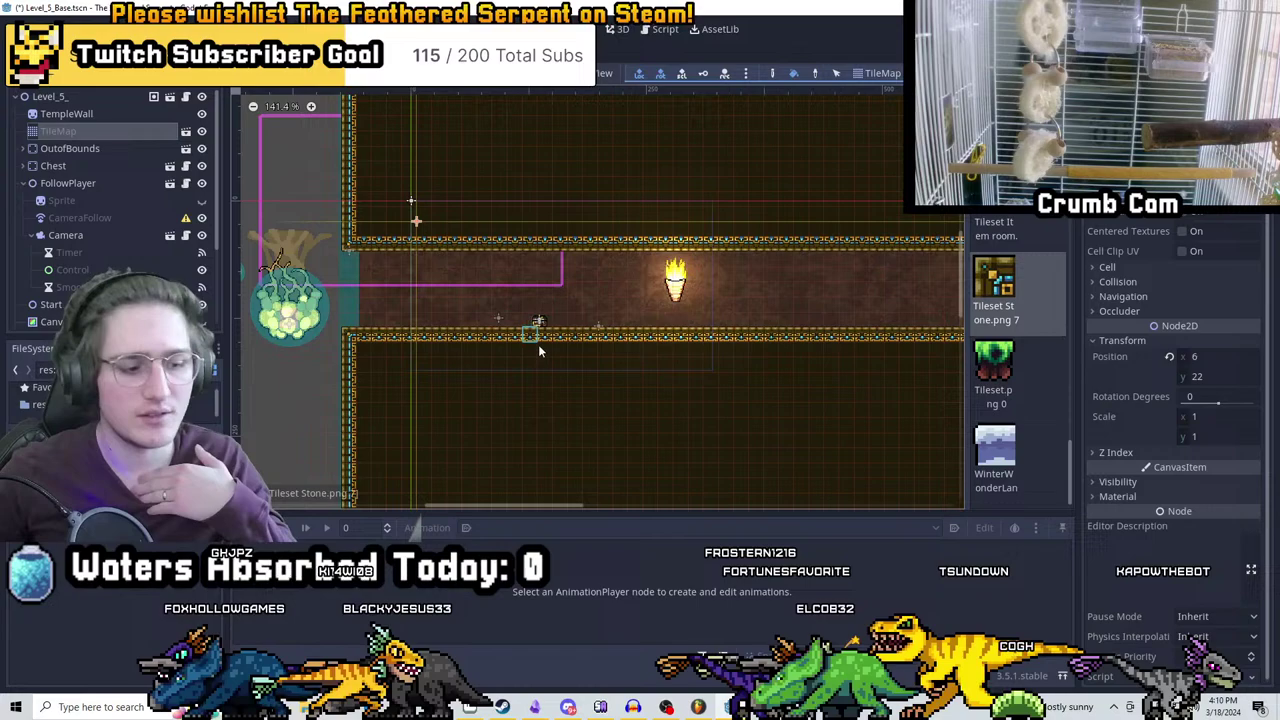
pyautogui.click(48, 96)
pyautogui.hotkey('ctrl', 'a')
pyautogui.write('tile')
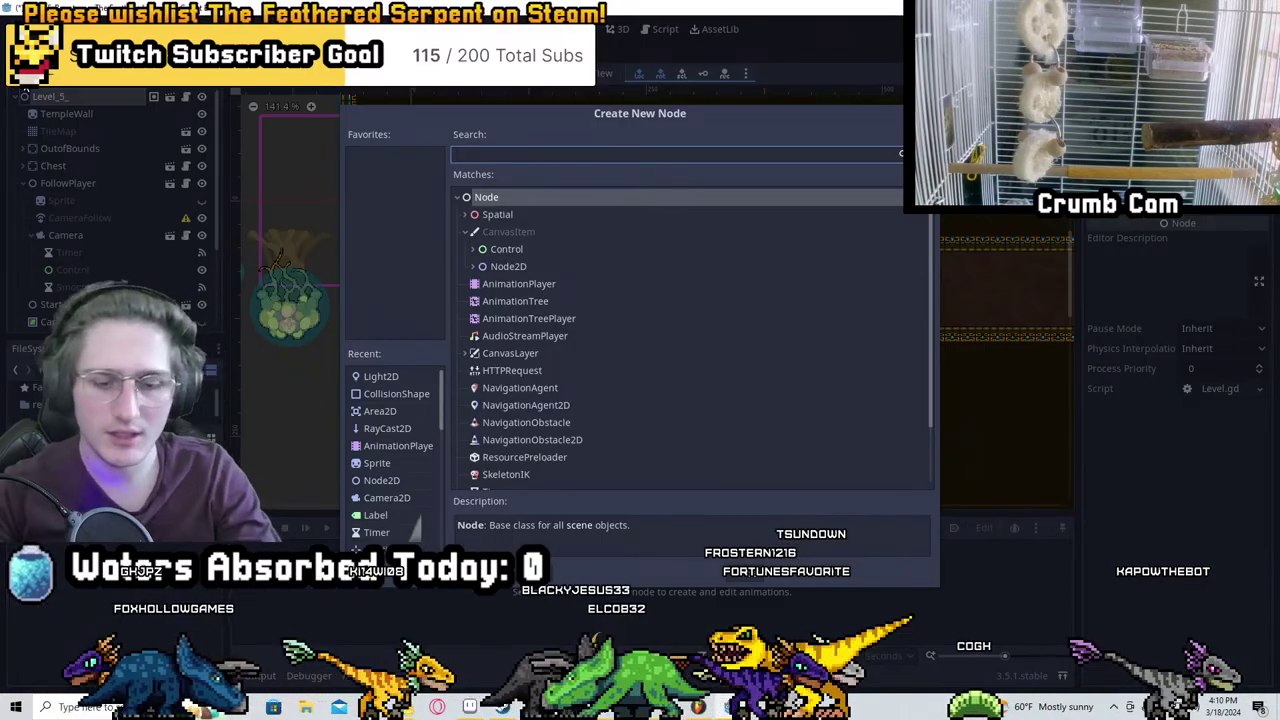
pyautogui.write('map')
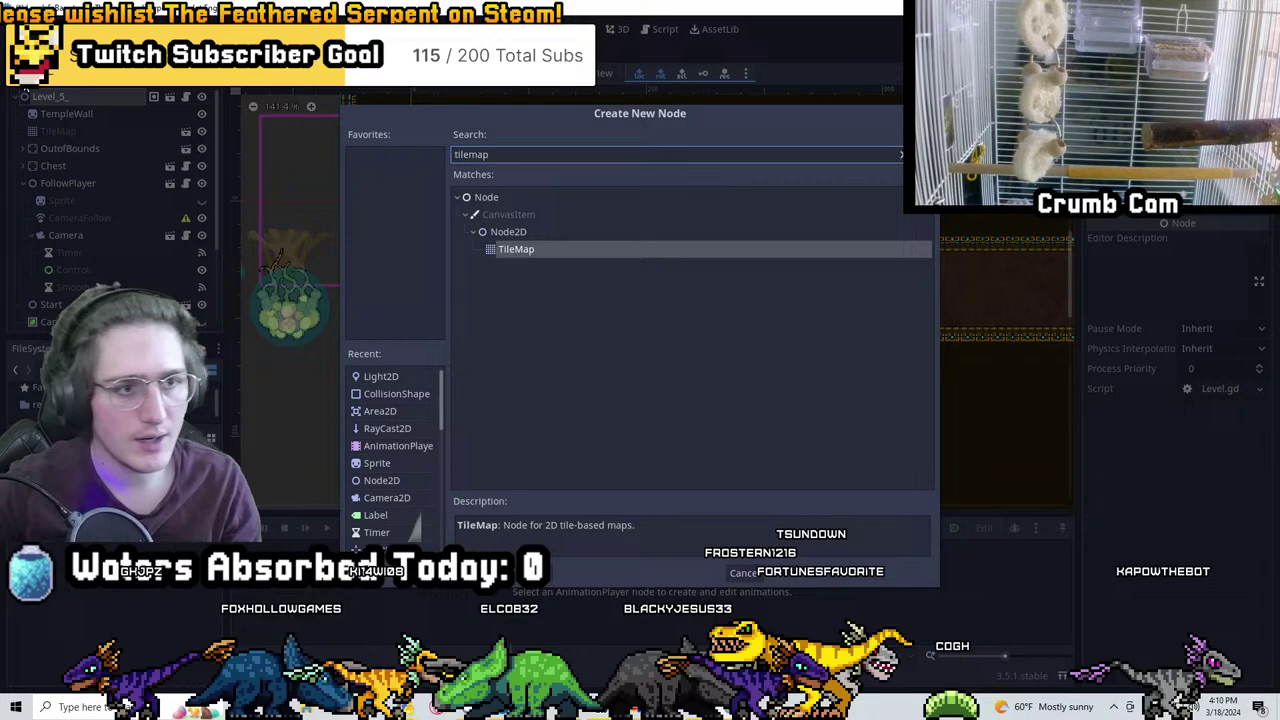
pyautogui.press('Return')
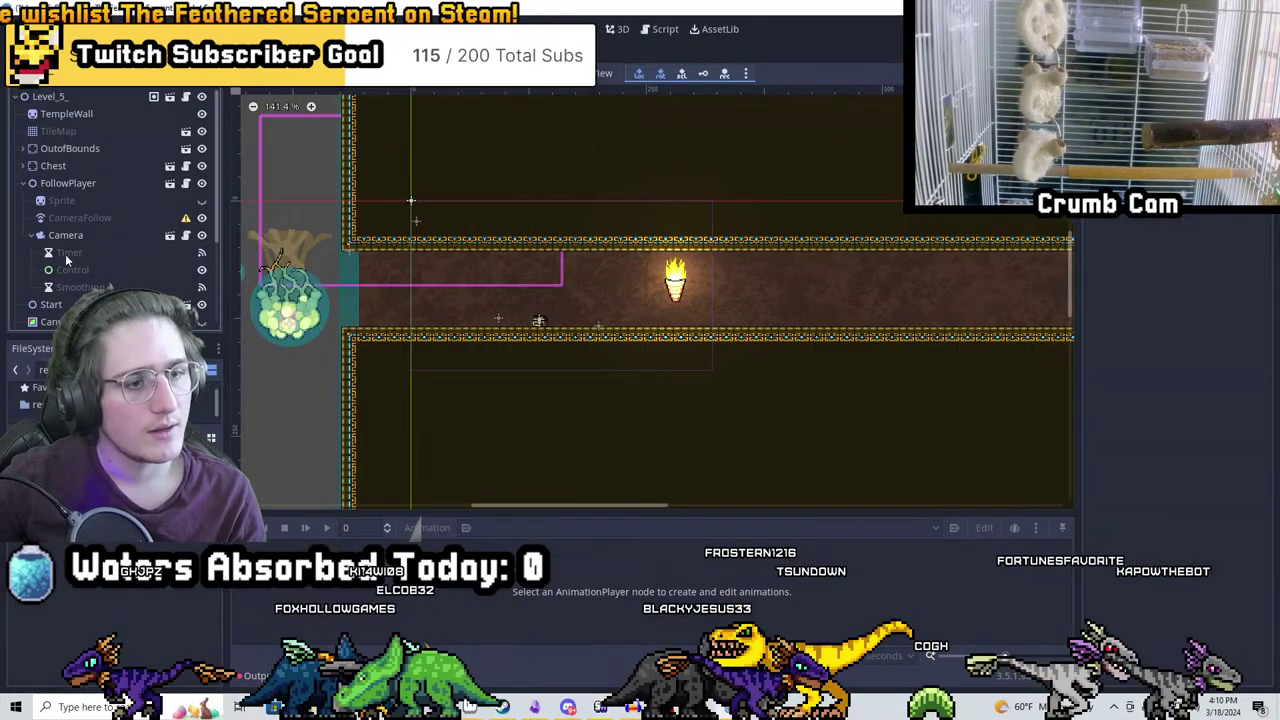
pyautogui.scroll(-3, 65, 254)
pyautogui.moveTo(60, 320); pyautogui.dragTo(79, 134)
pyautogui.click(140, 132)
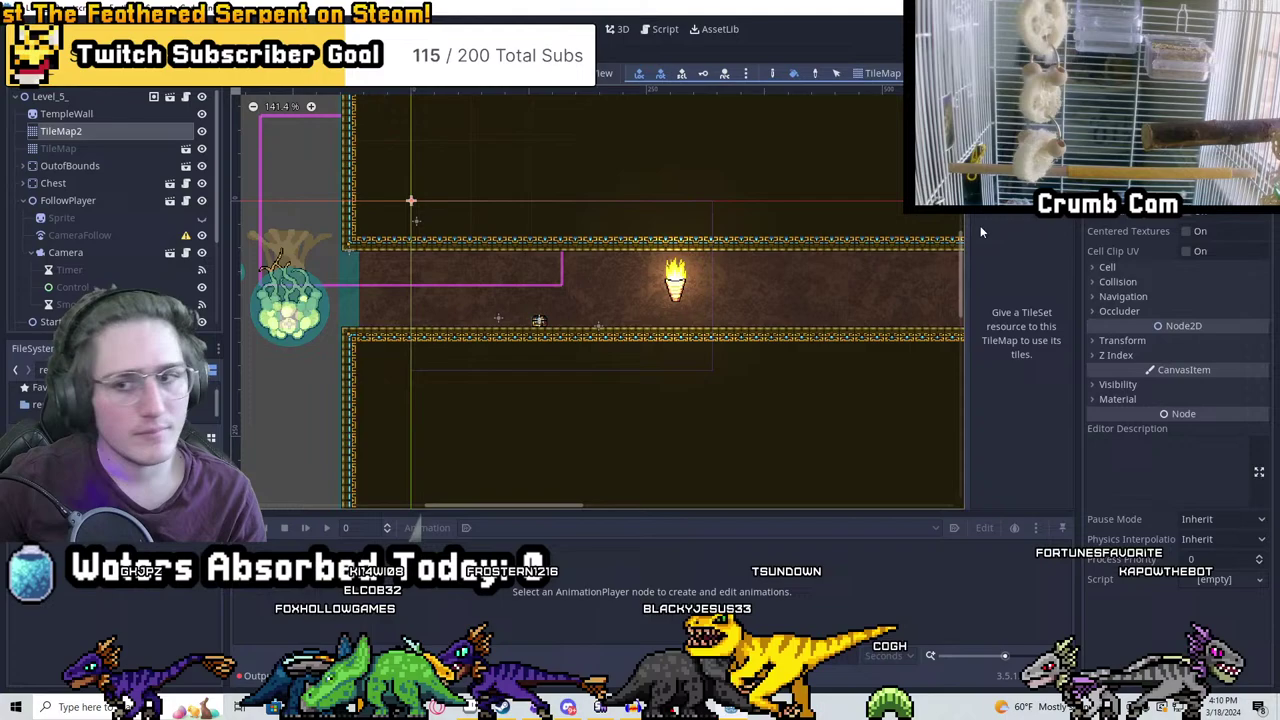
pyautogui.click(1225, 211)
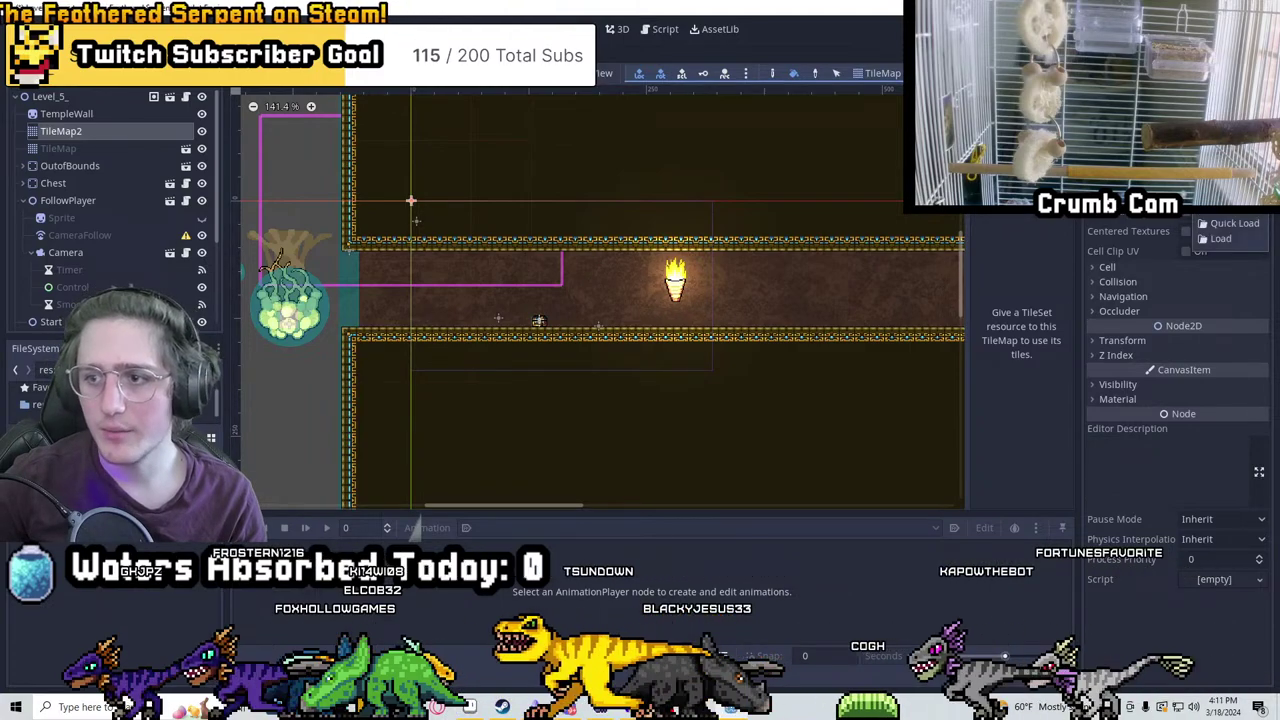
pyautogui.click(96, 130)
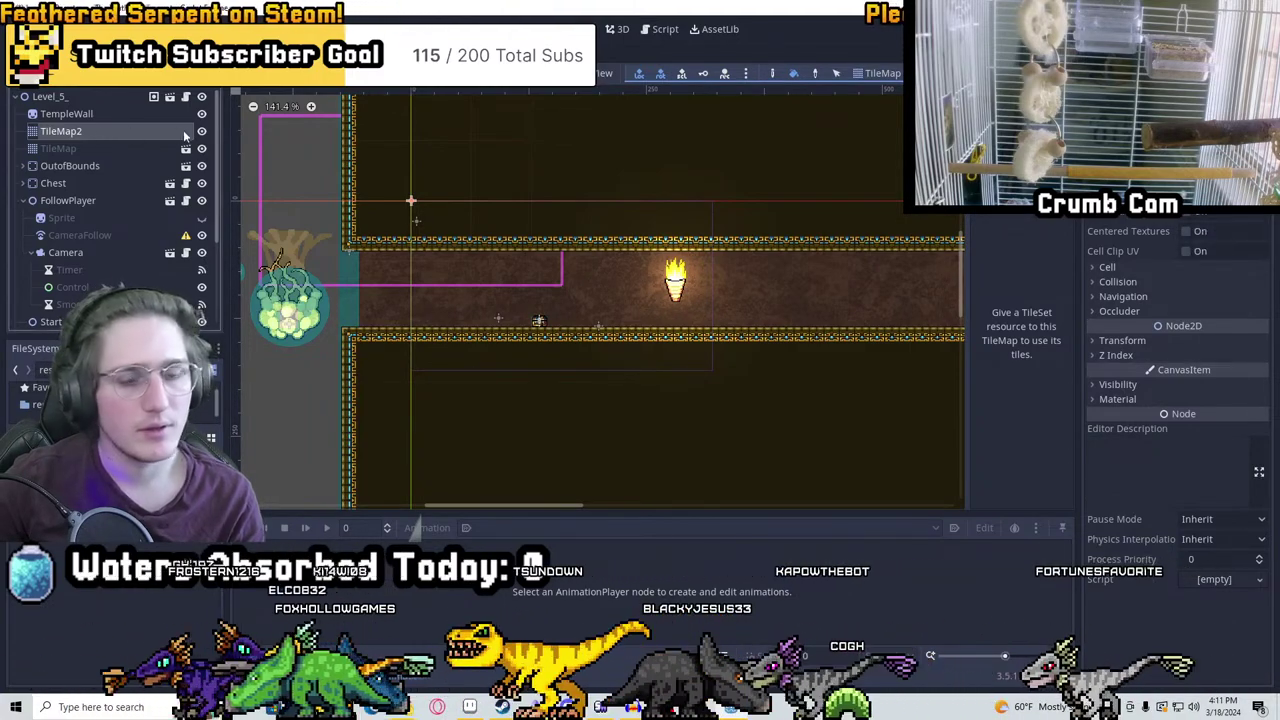
pyautogui.press('Delete')
# Confirm deleting TileMap2, then instance and remove a mistakenly added MagicTileMap
pyautogui.press('Return')
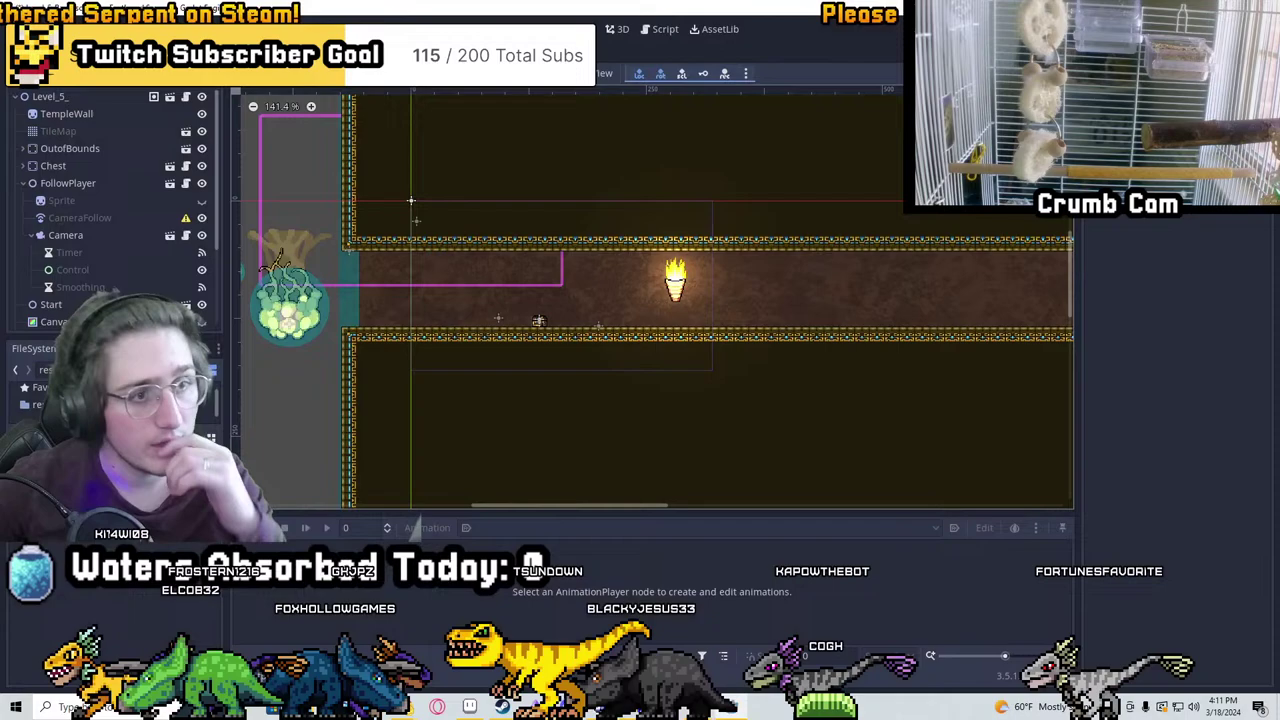
pyautogui.click(48, 96)
pyautogui.hotkey('ctrl', 'shift', 'a')
pyautogui.write('tilemap')
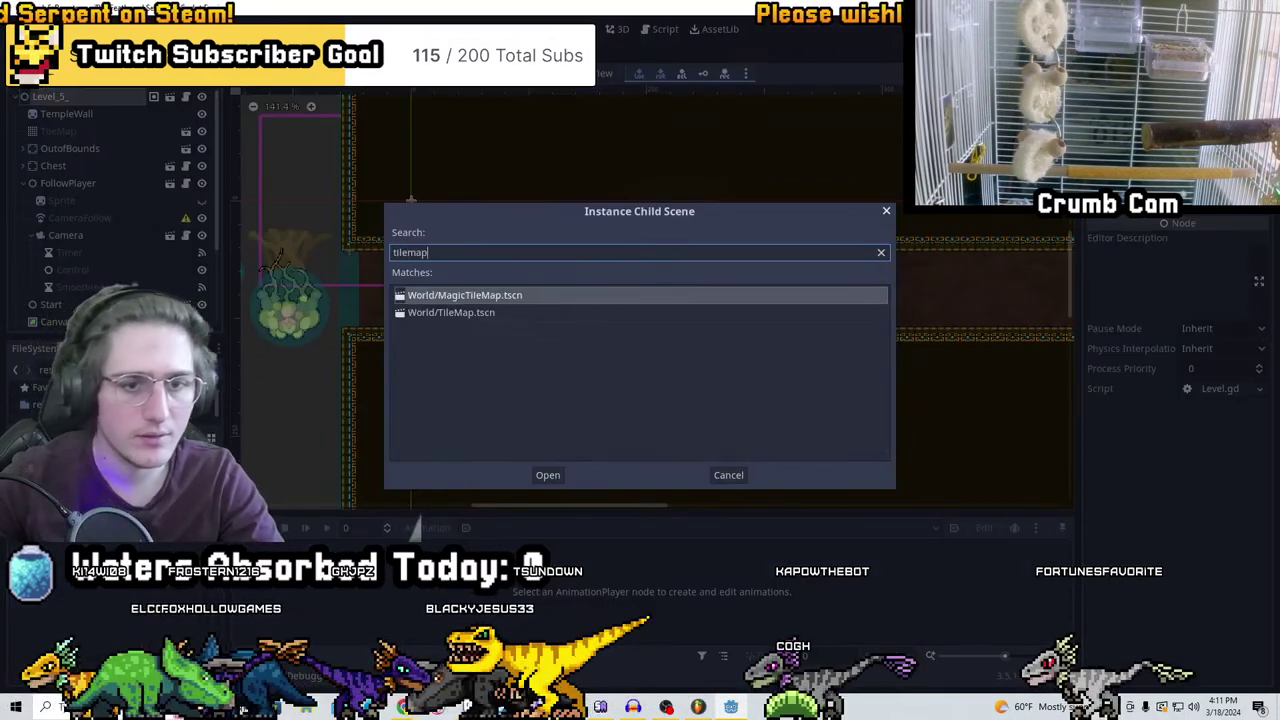
pyautogui.press('Return')
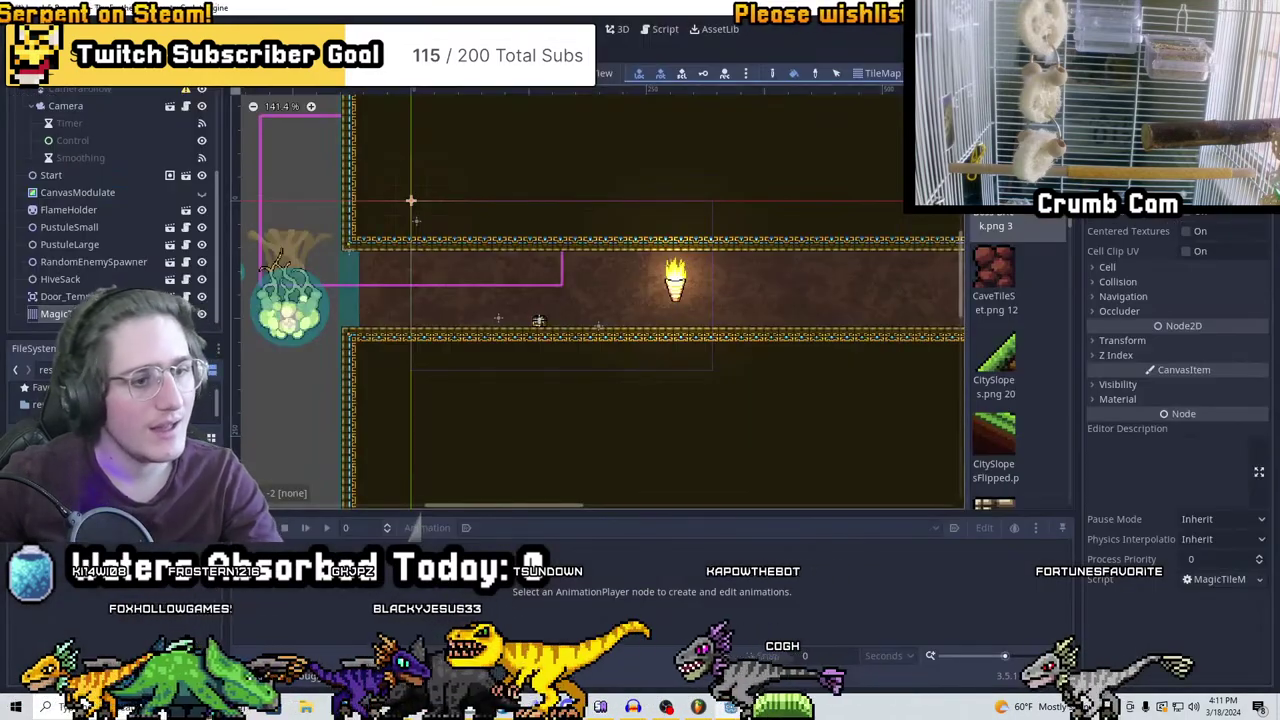
pyautogui.press('Delete')
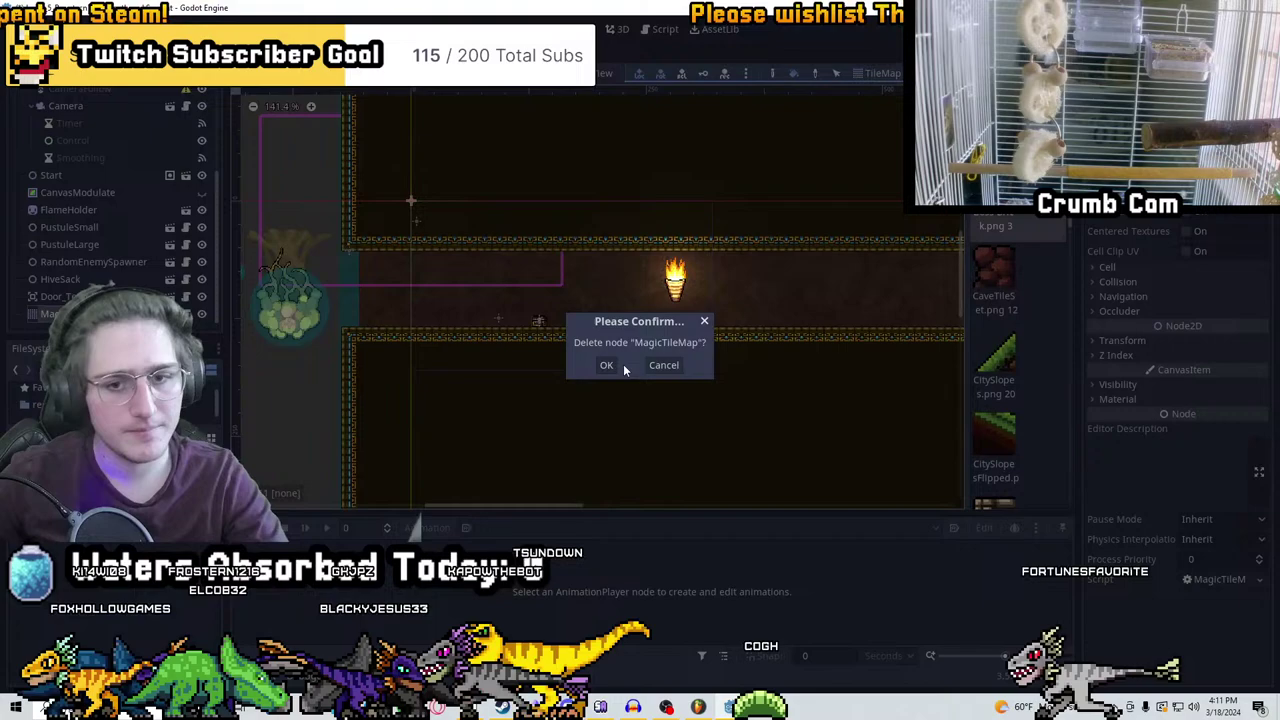
pyautogui.press('Return')
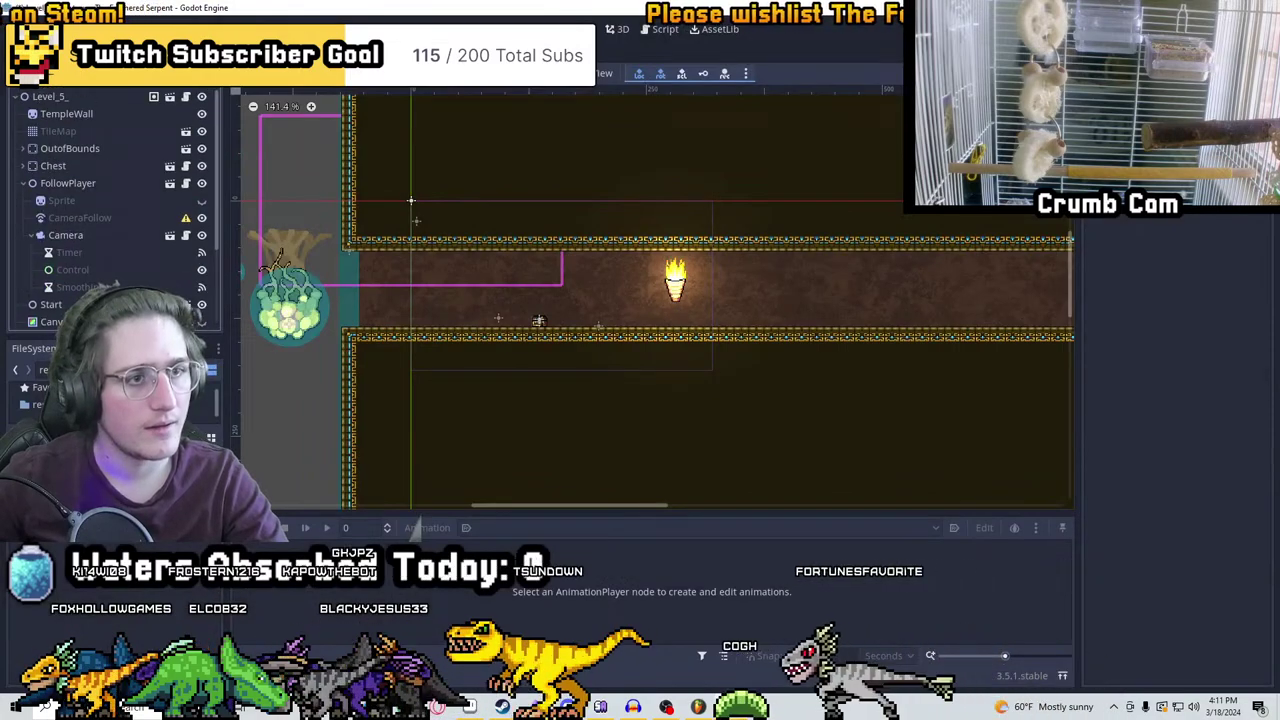
# Instance World/TileMap.tscn under Level_5 and move TileMap2 just below TempleWall
pyautogui.click(90, 96)
pyautogui.hotkey('ctrl', 'shift', 'a')
pyautogui.write('tilemap')
pyautogui.press('Down')
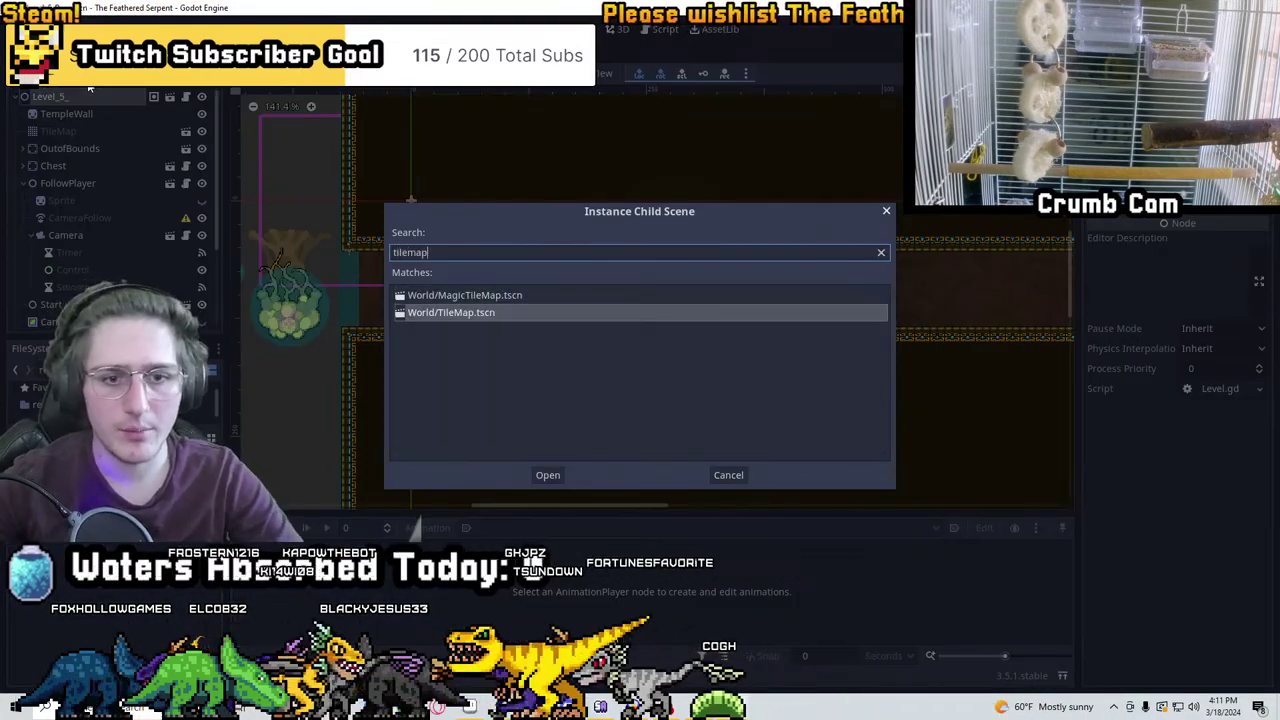
pyautogui.press('Return')
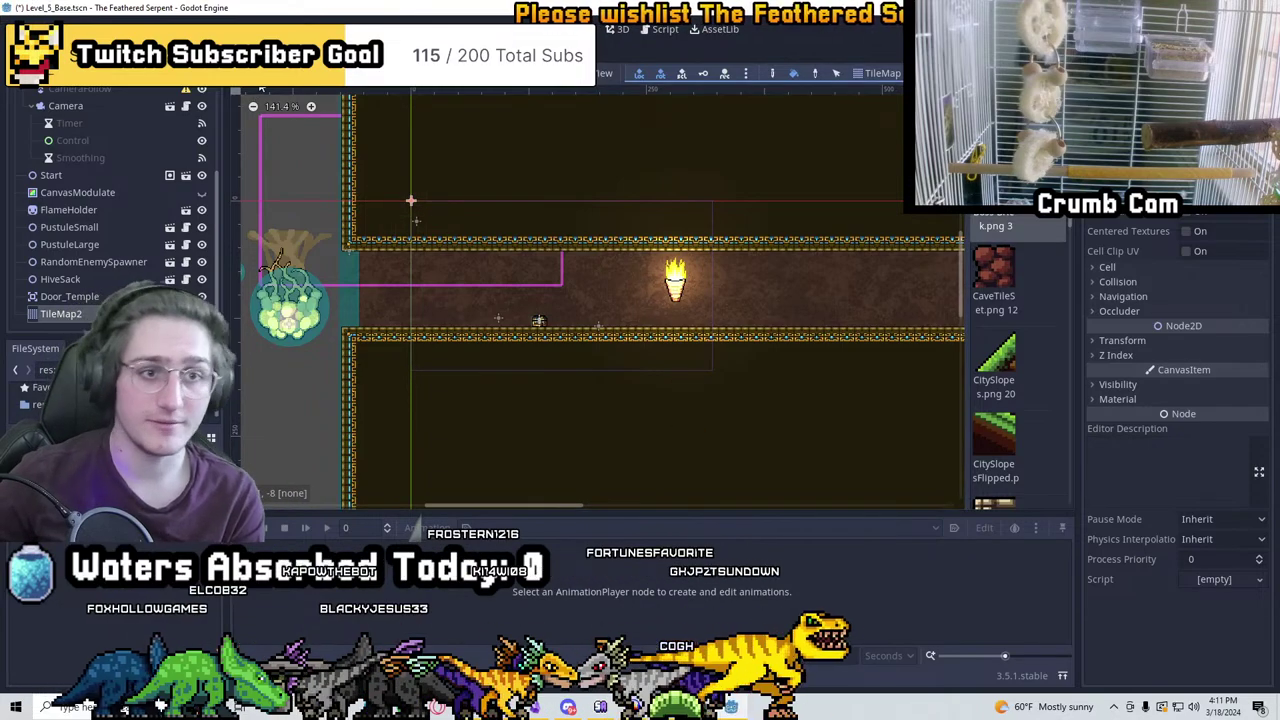
pyautogui.moveTo(87, 320); pyautogui.dragTo(95, 129)
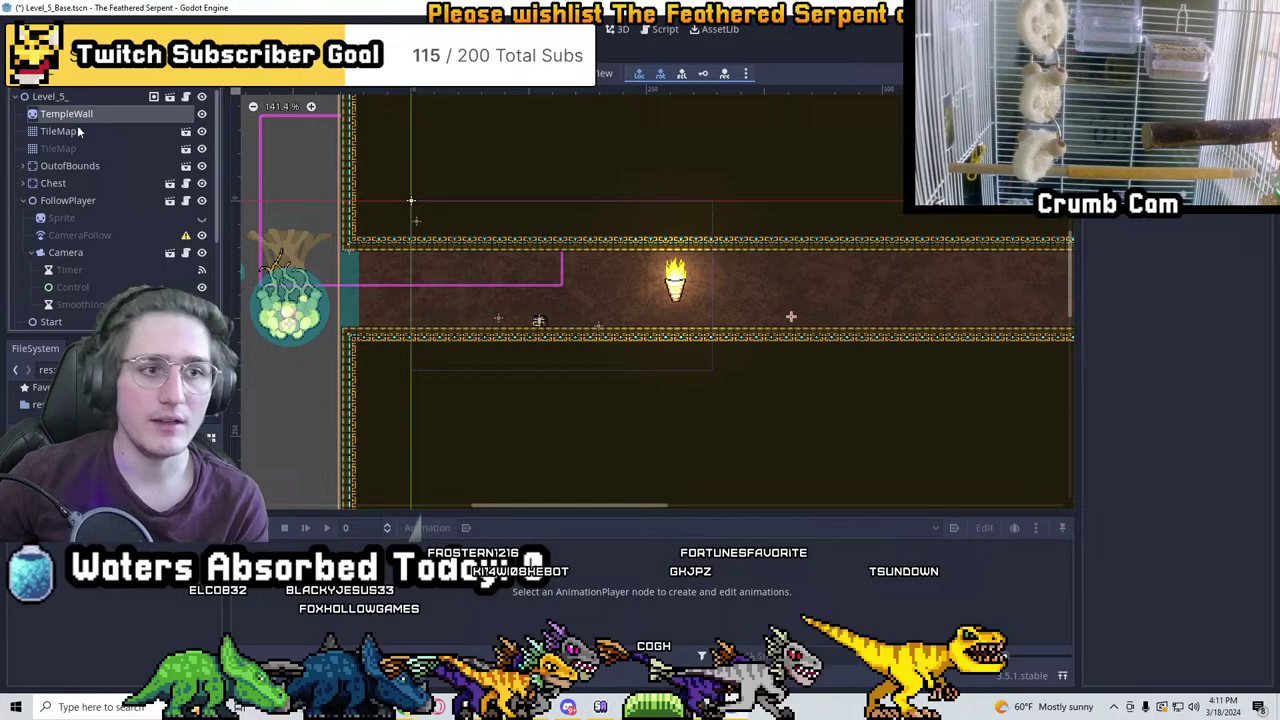
# On TileMap2, try a rock-tile staircase near the torch, then erase it
pyautogui.click(77, 130)
pyautogui.scroll(2, 297, 155)
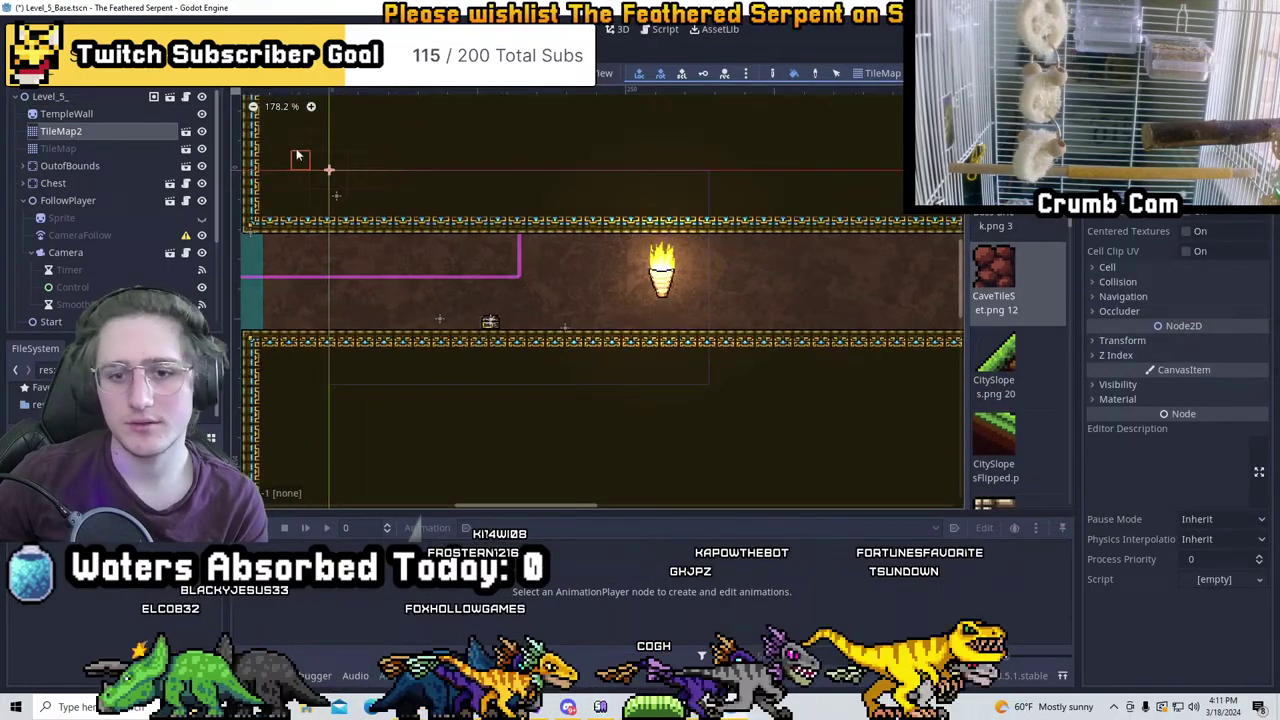
pyautogui.moveTo(745, 280)
pyautogui.mouseDown()
pyautogui.moveTo(757, 280)
pyautogui.moveTo(700, 325)
pyautogui.mouseUp()
pyautogui.scroll(3, 762, 262)
pyautogui.scroll(1, 760, 258)
pyautogui.moveTo(621, 308)
pyautogui.mouseDown(button='right')
pyautogui.moveTo(757, 300)
pyautogui.moveTo(471, 337)
pyautogui.mouseUp(button='right')
pyautogui.scroll(-6, 472, 434)
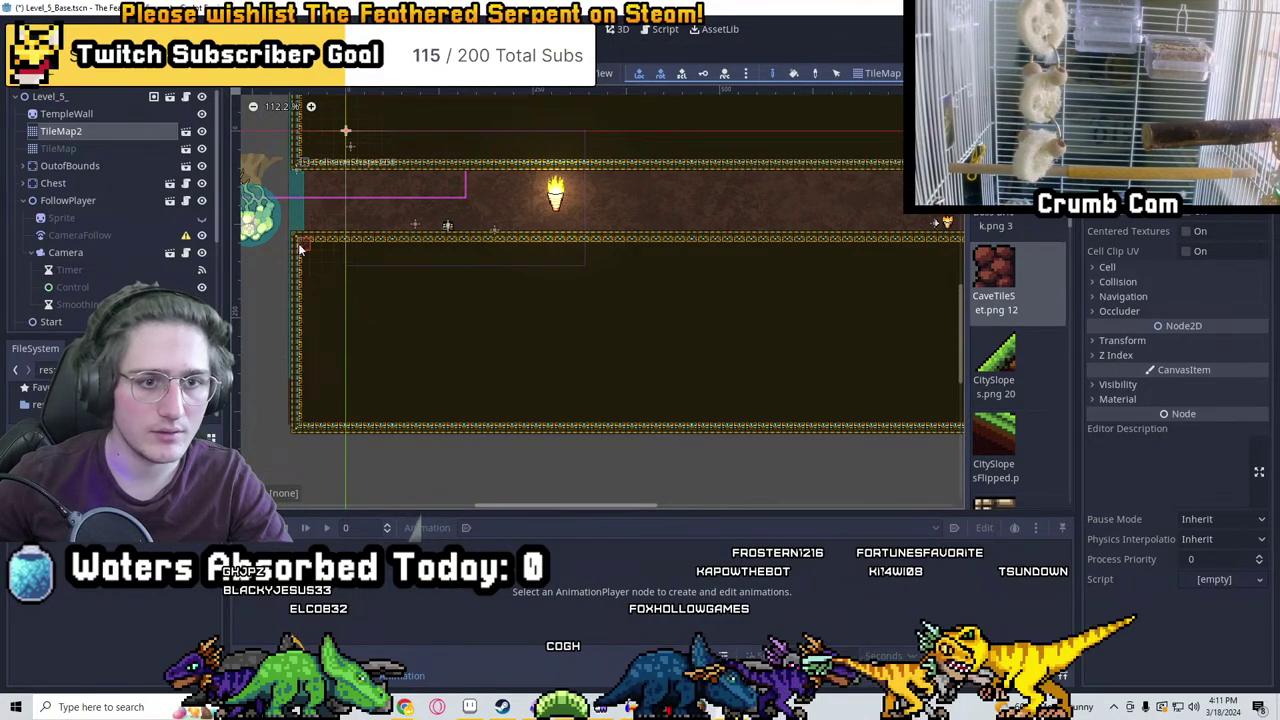
pyautogui.moveTo(305, 240); pyautogui.dragTo(389, 346, button='middle')
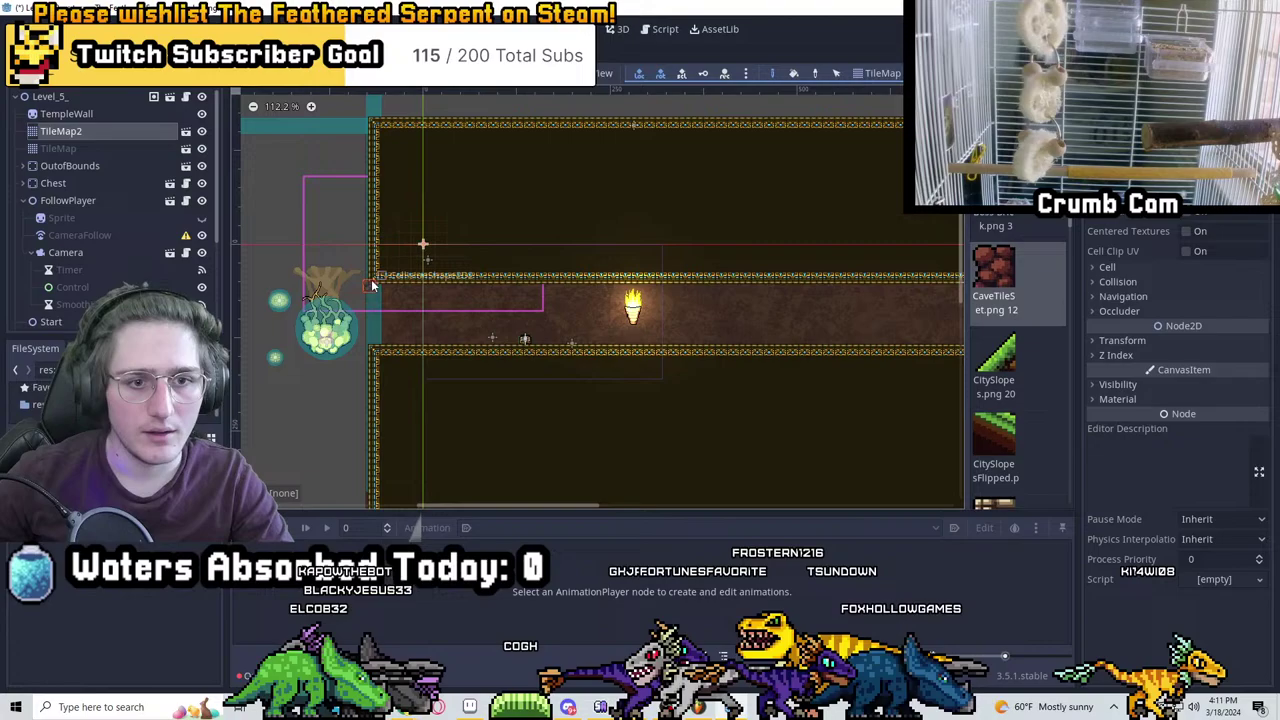
pyautogui.scroll(7, 367, 285)
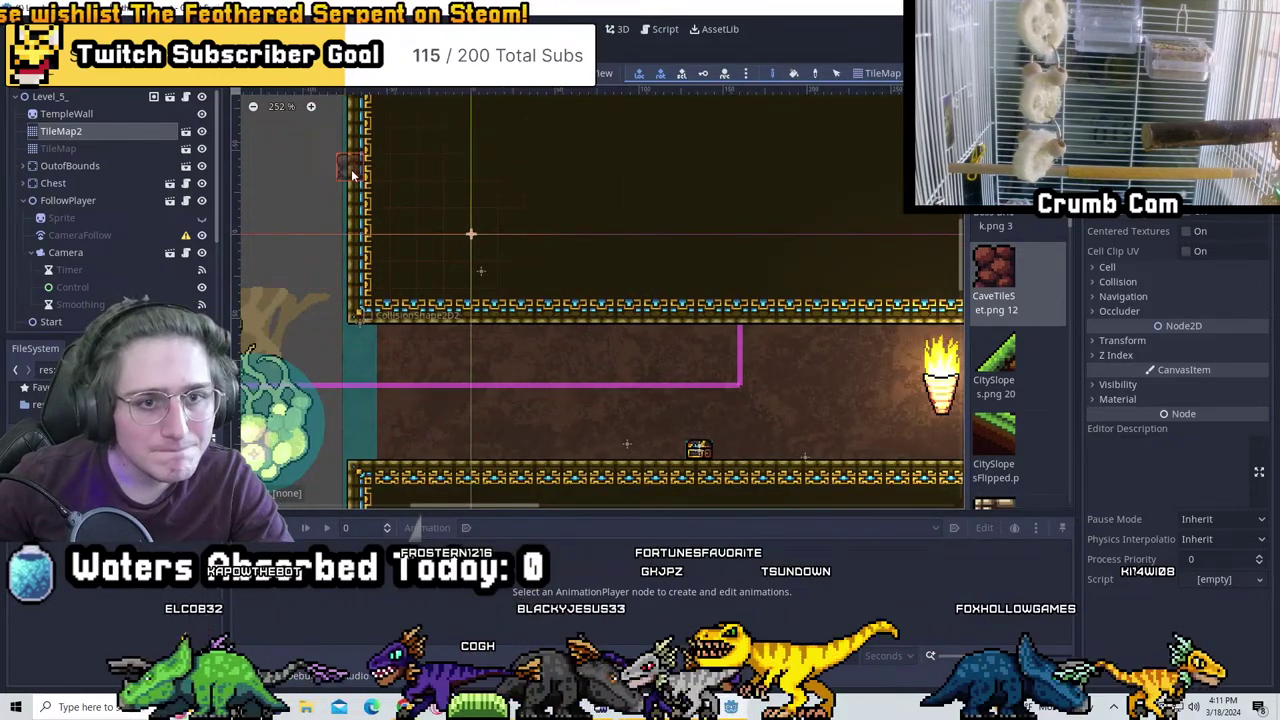
# Paint red cave tiles left of the wall and along the room's top edge
pyautogui.moveTo(351, 175); pyautogui.dragTo(396, 170)
pyautogui.moveTo(527, 167); pyautogui.dragTo(437, 186, button='middle')
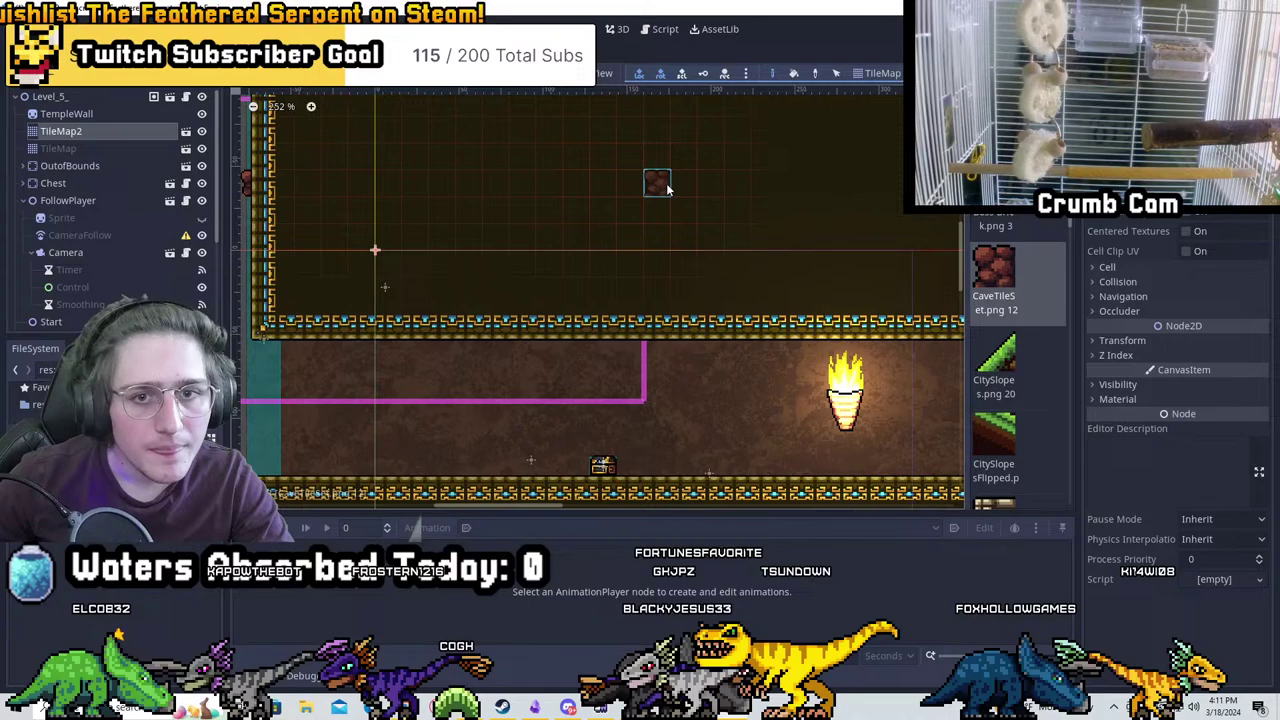
pyautogui.hscroll(4, 645, 184)
pyautogui.moveTo(782, 178); pyautogui.dragTo(571, 180, button='middle')
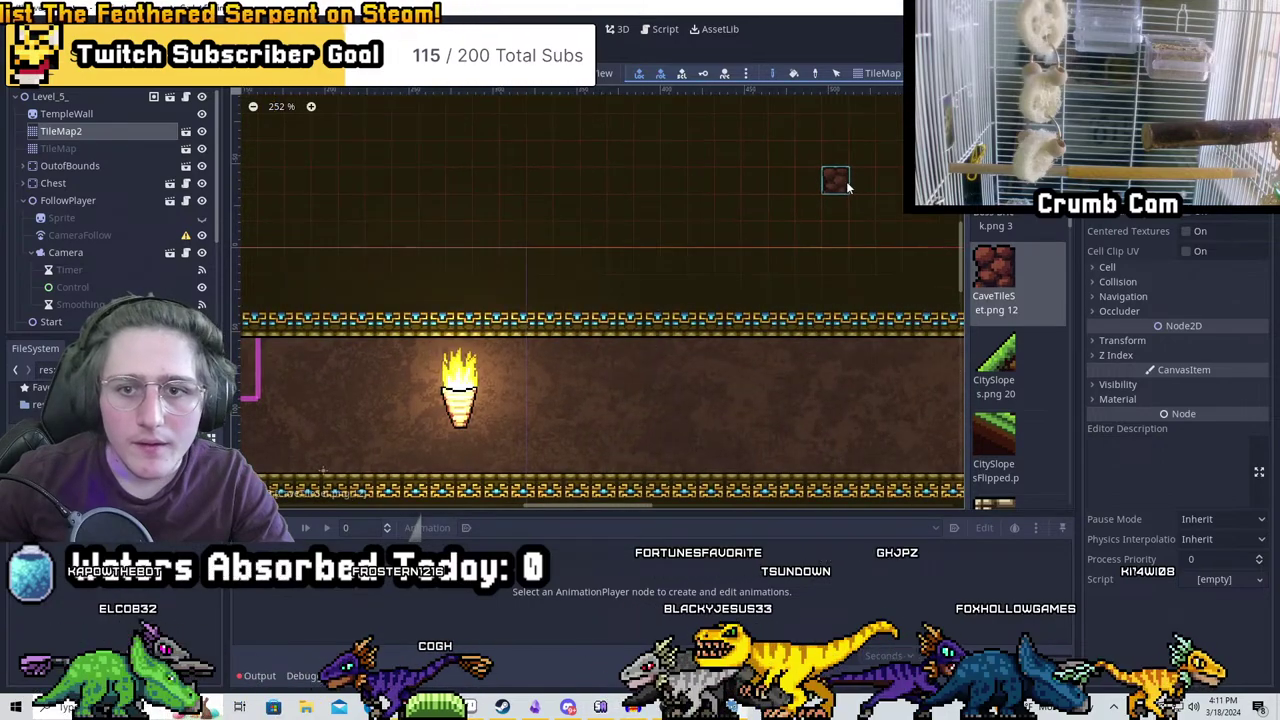
pyautogui.moveTo(837, 180); pyautogui.dragTo(645, 195, button='middle')
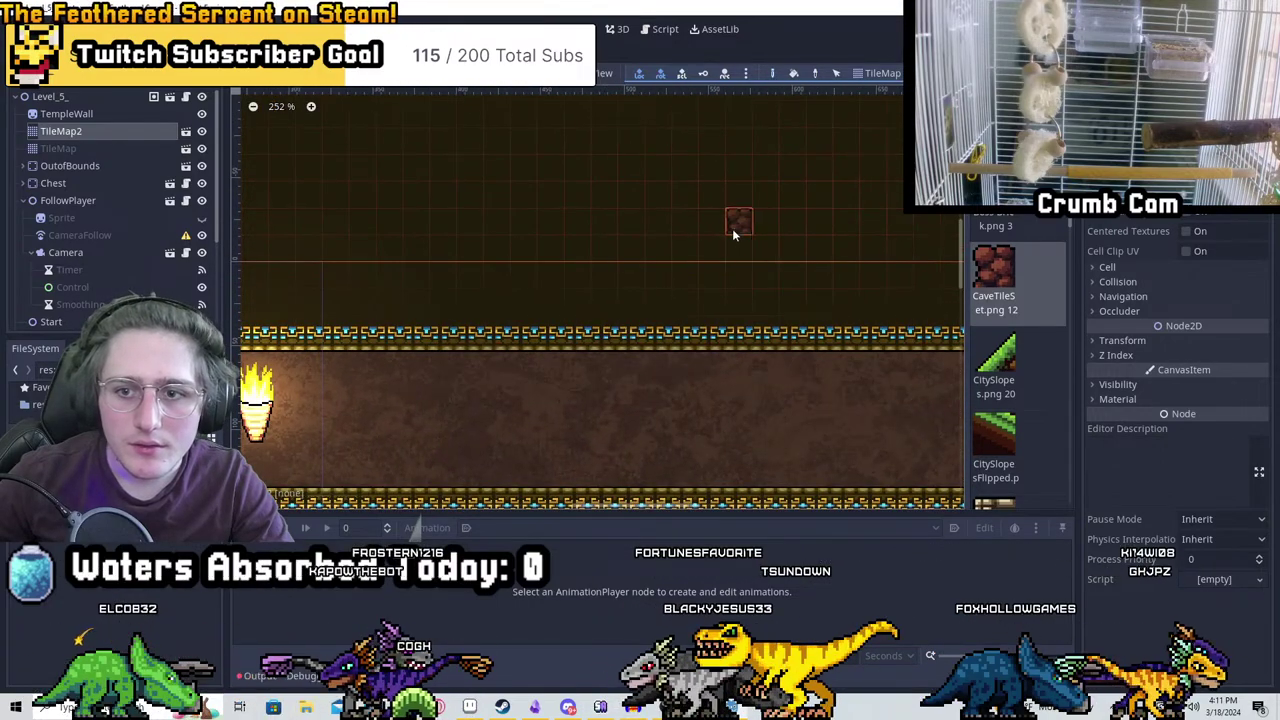
pyautogui.moveTo(850, 190); pyautogui.dragTo(651, 200, button='middle')
pyautogui.moveTo(803, 180); pyautogui.dragTo(654, 200, button='middle')
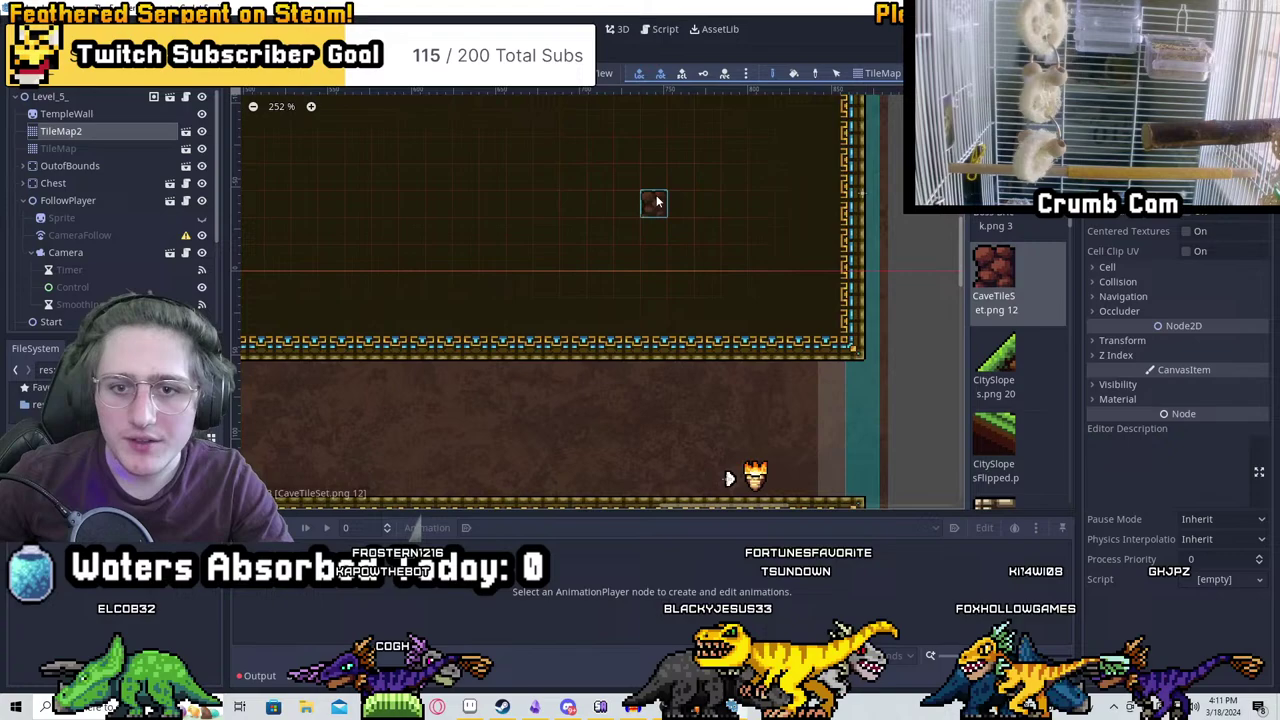
pyautogui.scroll(5, 862, 205)
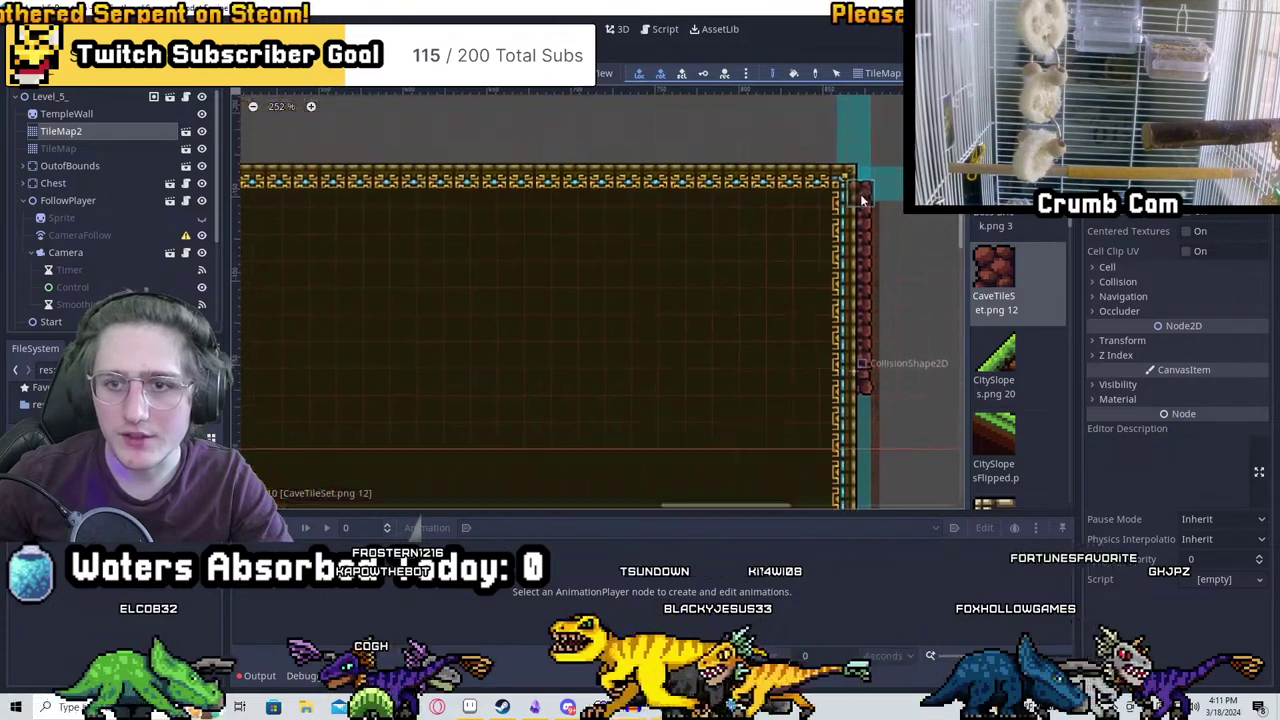
pyautogui.moveTo(595, 205); pyautogui.dragTo(800, 197, button='middle')
pyautogui.moveTo(800, 197)
pyautogui.mouseDown()
pyautogui.moveTo(770, 178)
pyautogui.moveTo(378, 187)
pyautogui.mouseUp()
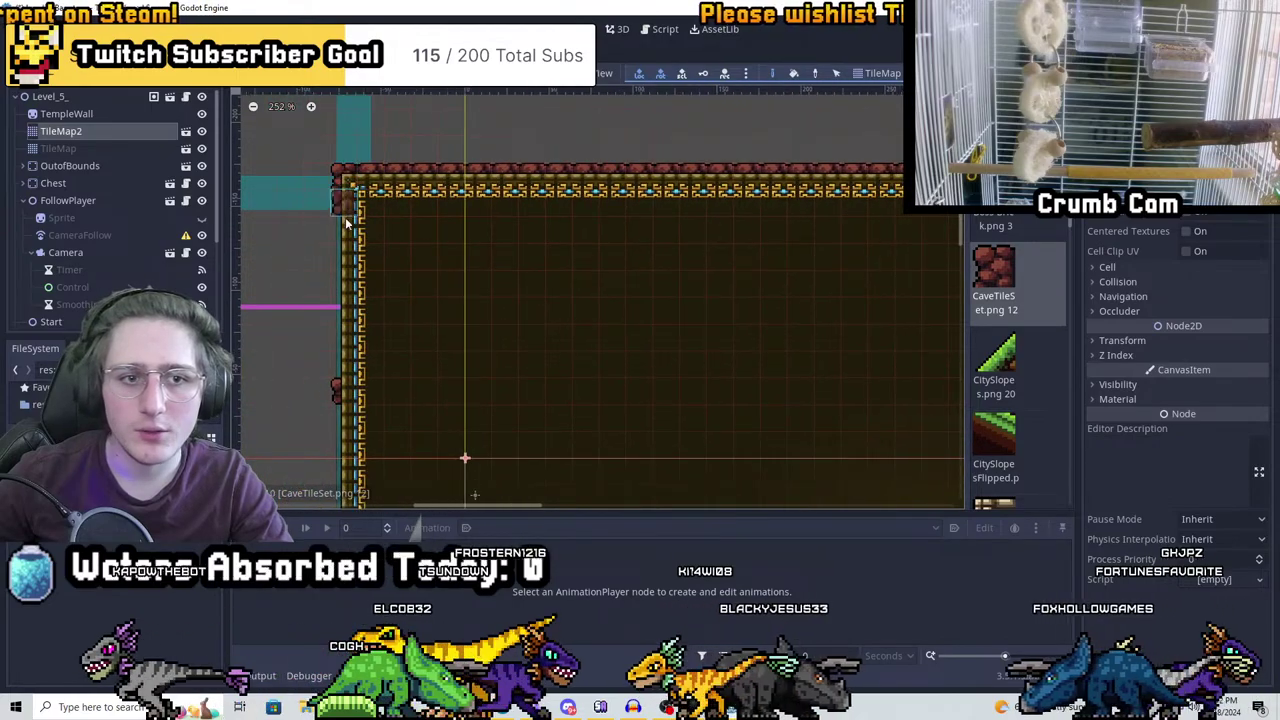
pyautogui.scroll(-1, 340, 375)
pyautogui.moveTo(449, 429); pyautogui.dragTo(507, 328, button='middle')
pyautogui.scroll(2, 507, 328)
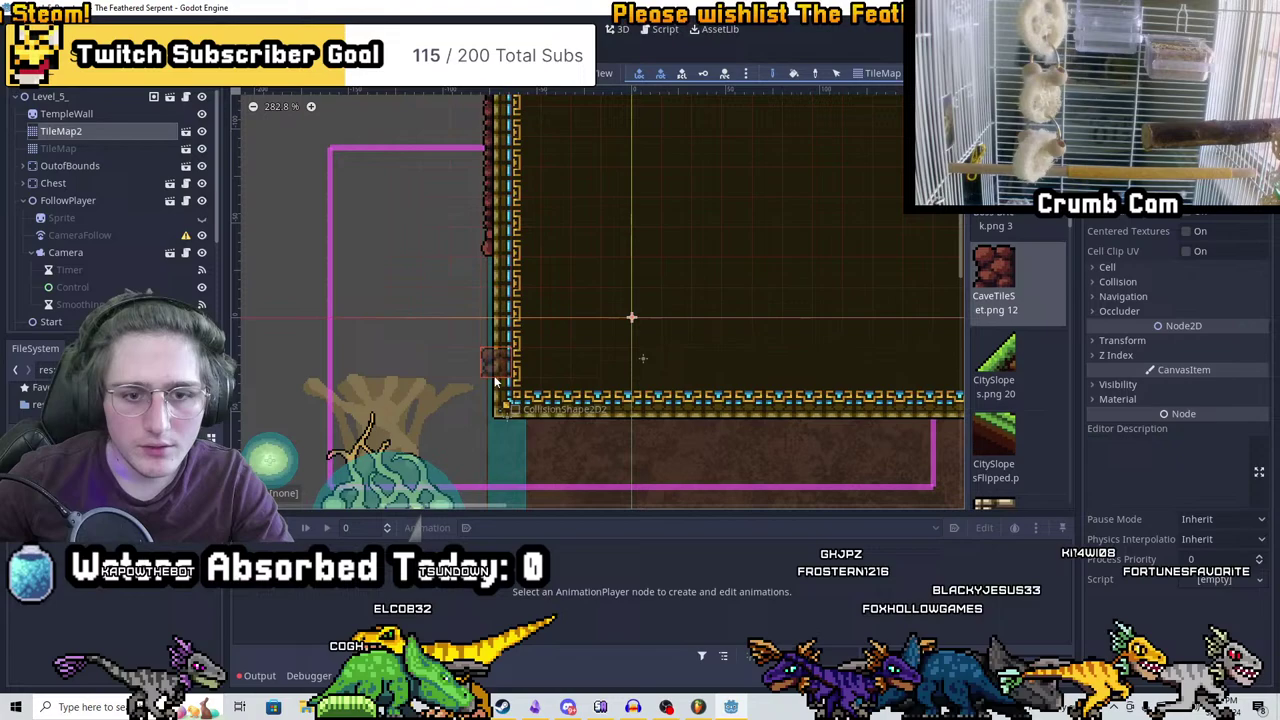
# Add a red cave tile at the outer edge of the room's left wall
pyautogui.moveTo(495, 381); pyautogui.dragTo(557, 125, button='middle')
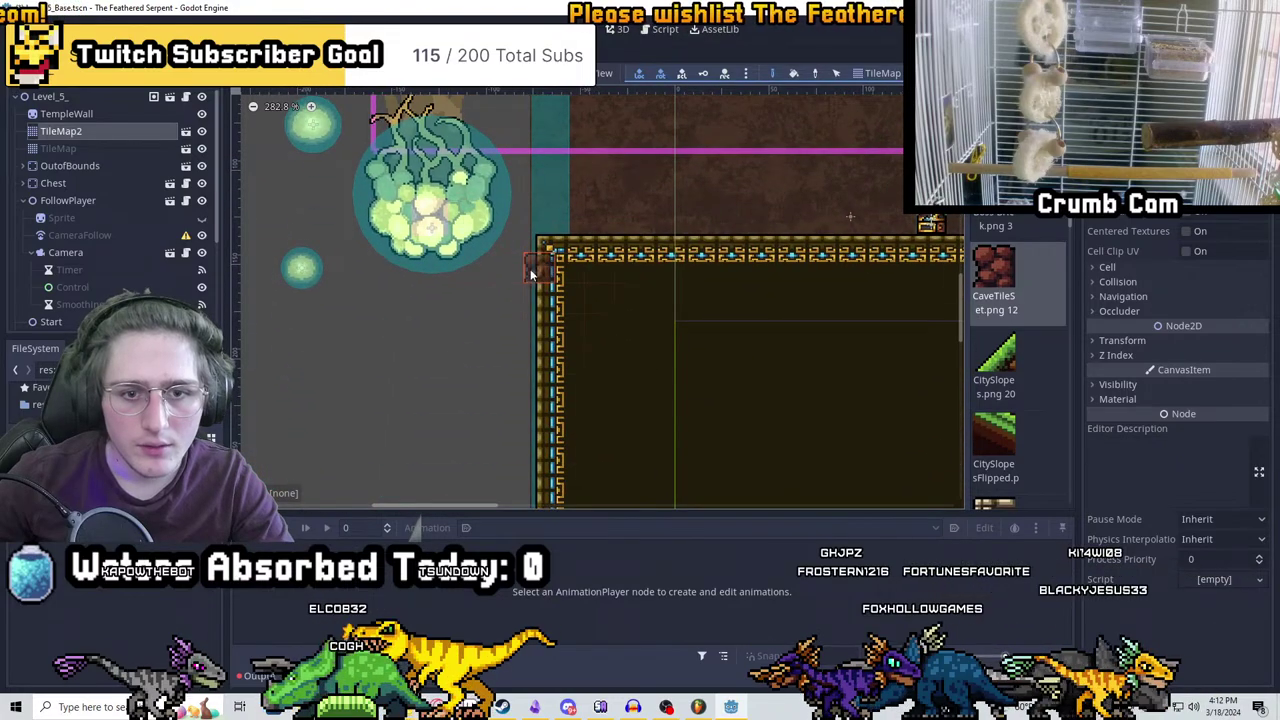
pyautogui.moveTo(530, 283); pyautogui.dragTo(572, 443, button='middle')
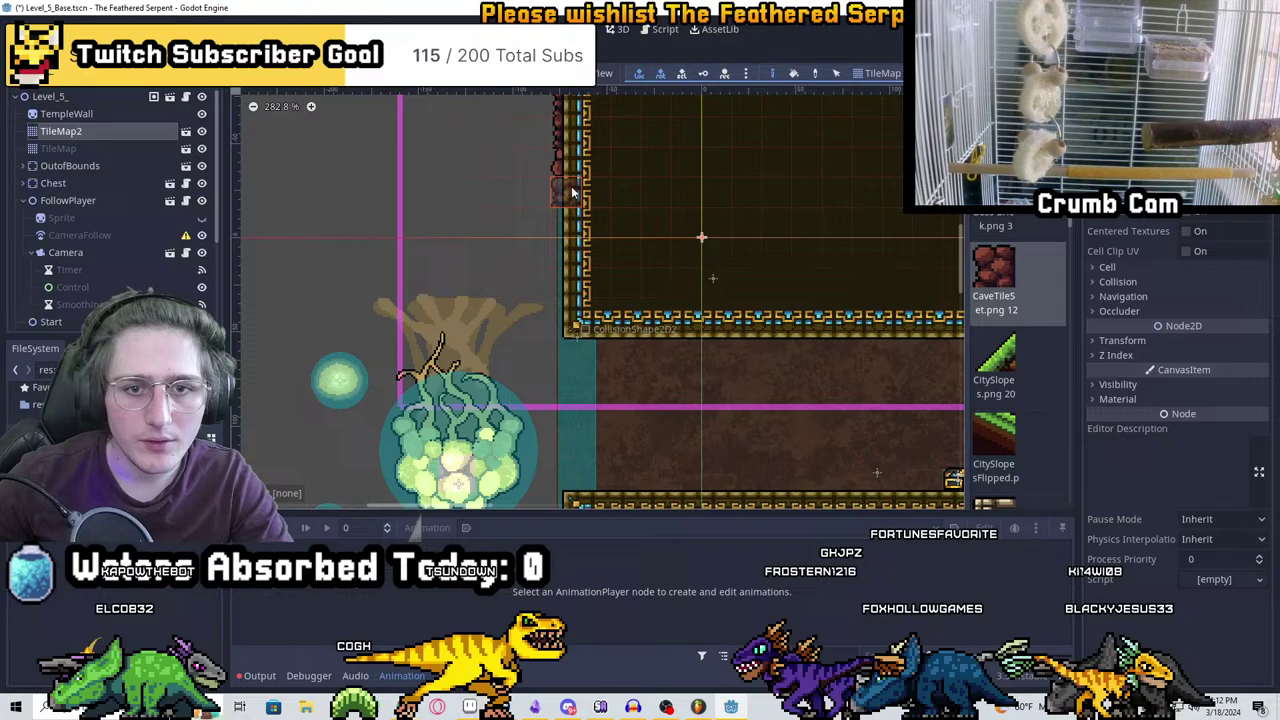
pyautogui.moveTo(572, 192); pyautogui.dragTo(542, 218, button='middle')
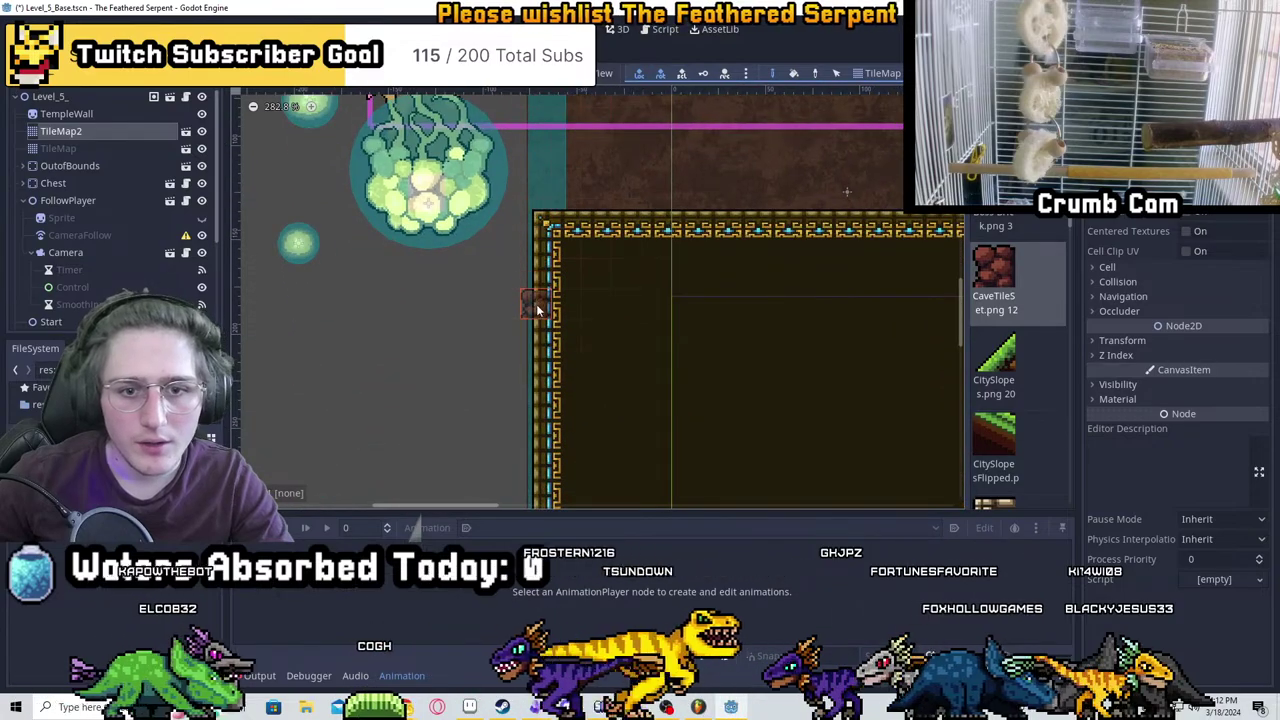
pyautogui.click(530, 392)
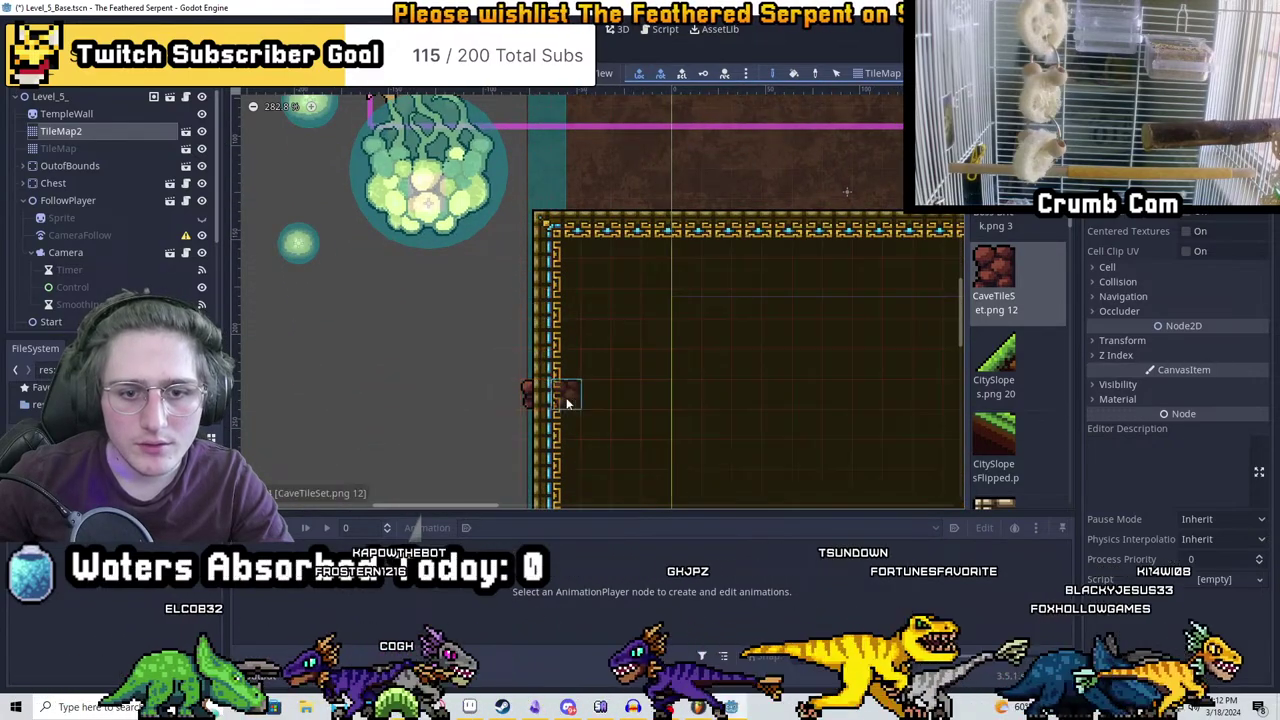
pyautogui.hscroll(10, 703, 400)
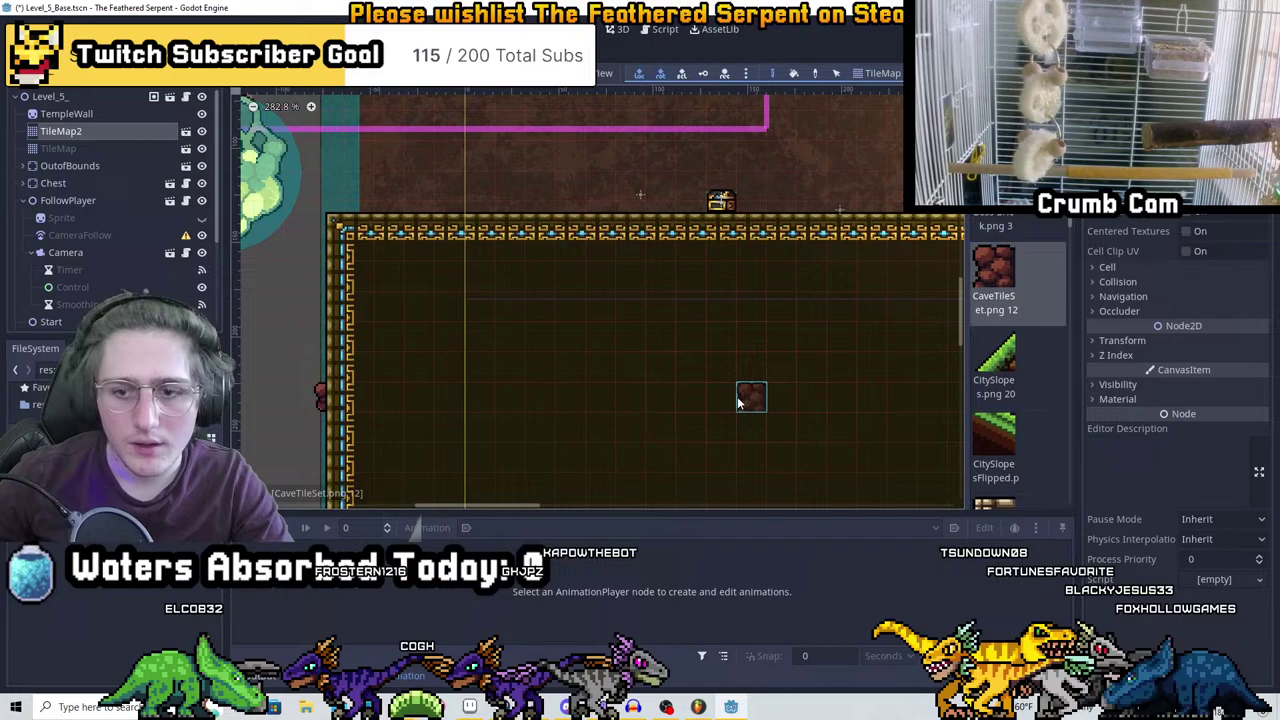
pyautogui.hscroll(12, 728, 407)
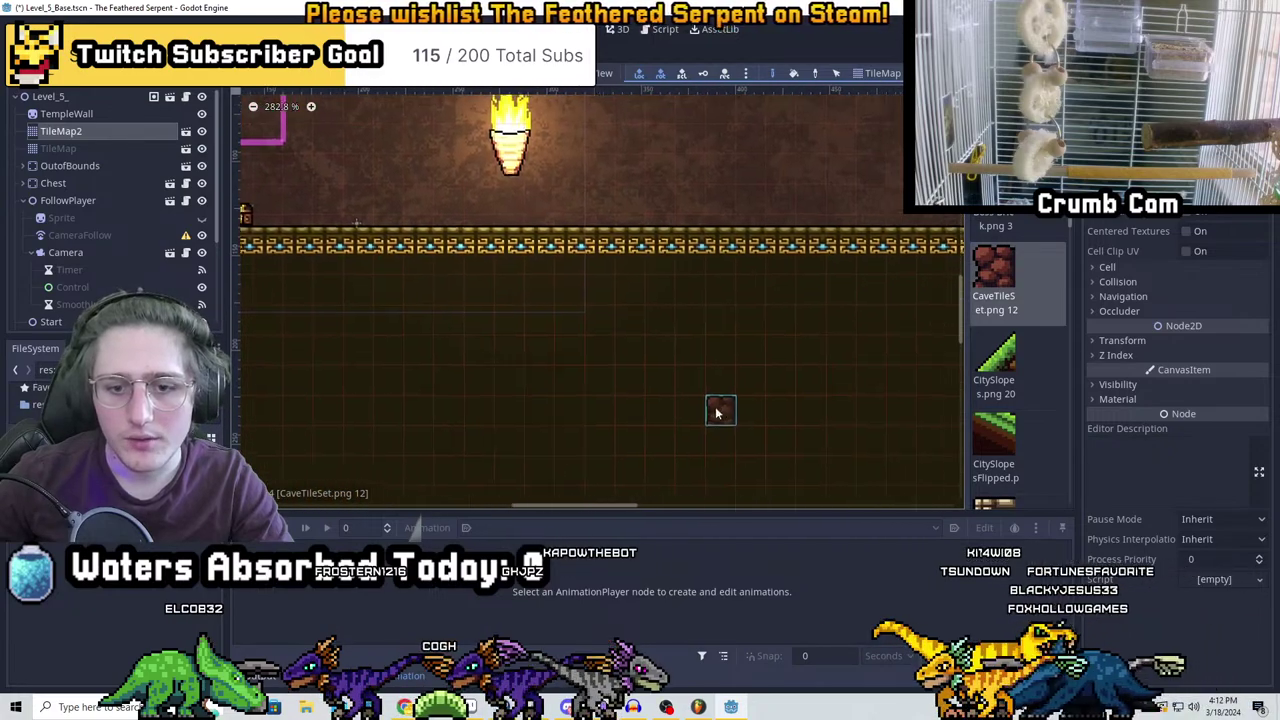
pyautogui.hscroll(10, 633, 415)
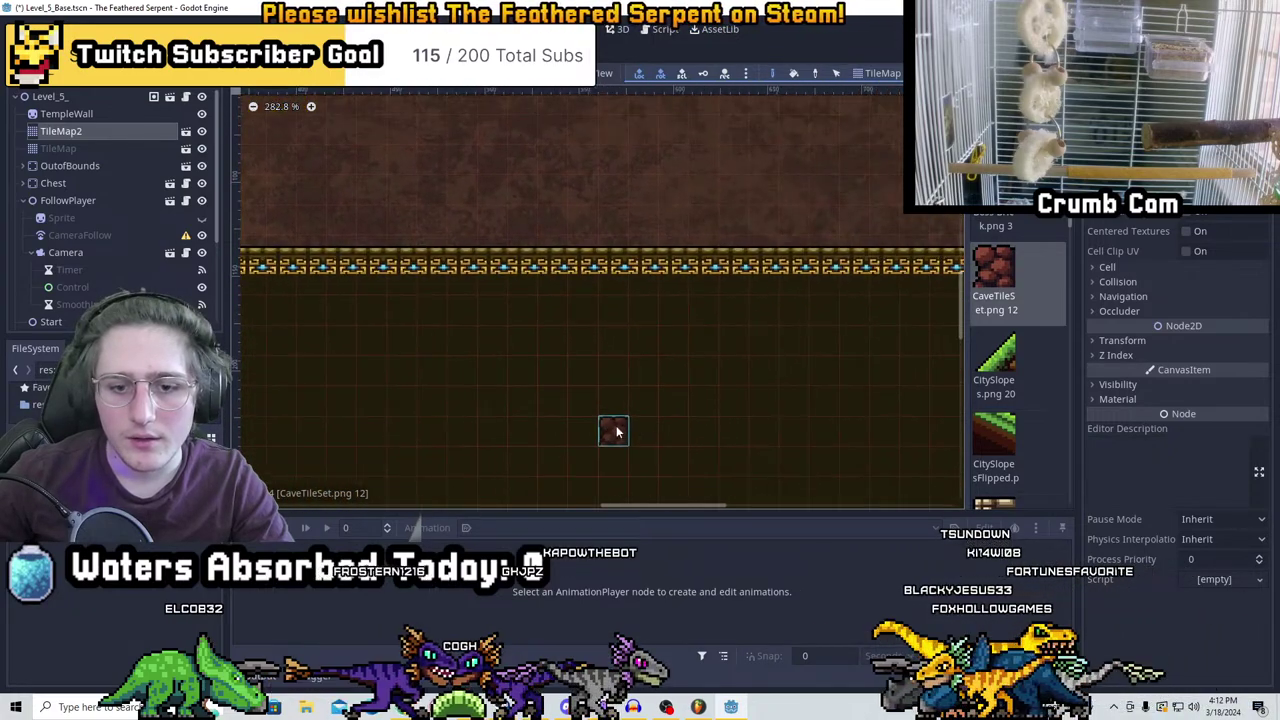
pyautogui.hscroll(5, 735, 413)
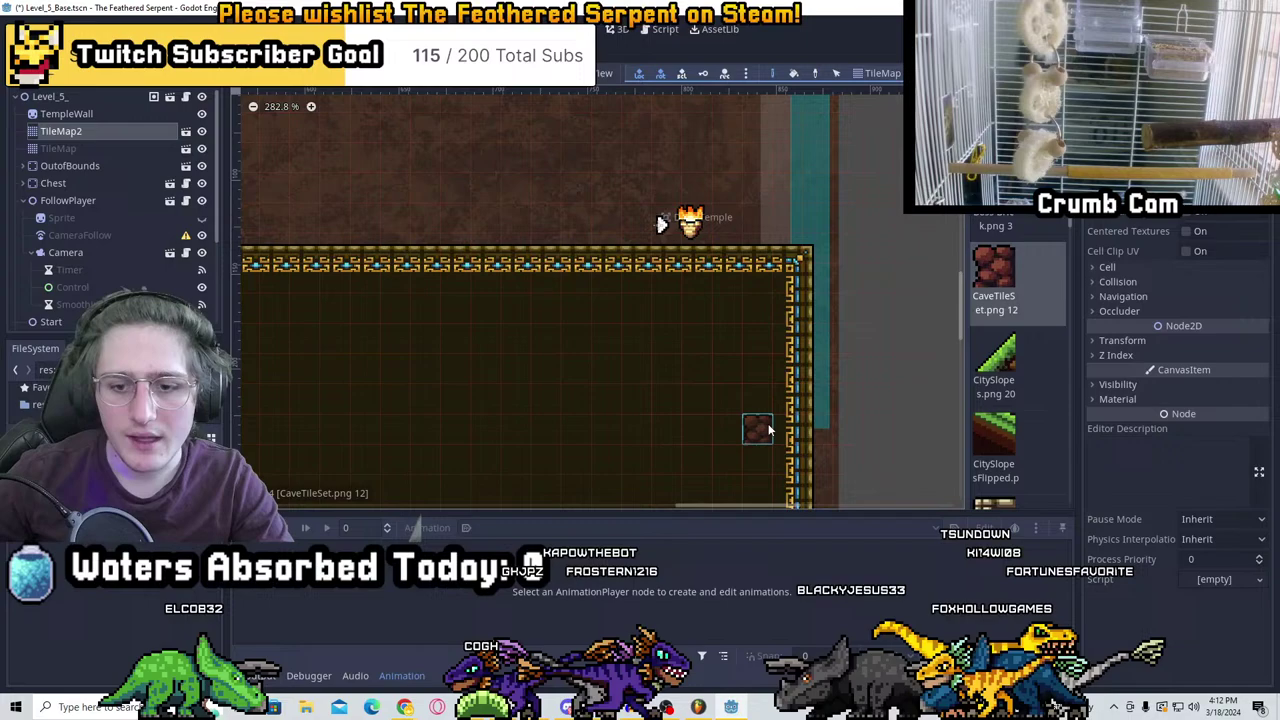
pyautogui.scroll(-5, 811, 437)
pyautogui.moveTo(829, 206)
pyautogui.mouseDown()
pyautogui.moveTo(826, 435)
pyautogui.moveTo(652, 453)
pyautogui.mouseUp()
pyautogui.scroll(-4, 828, 314)
# Erase the doubled row and run the bottom cave-tile row left to the wall corner
pyautogui.moveTo(770, 465); pyautogui.dragTo(668, 444, button='right')
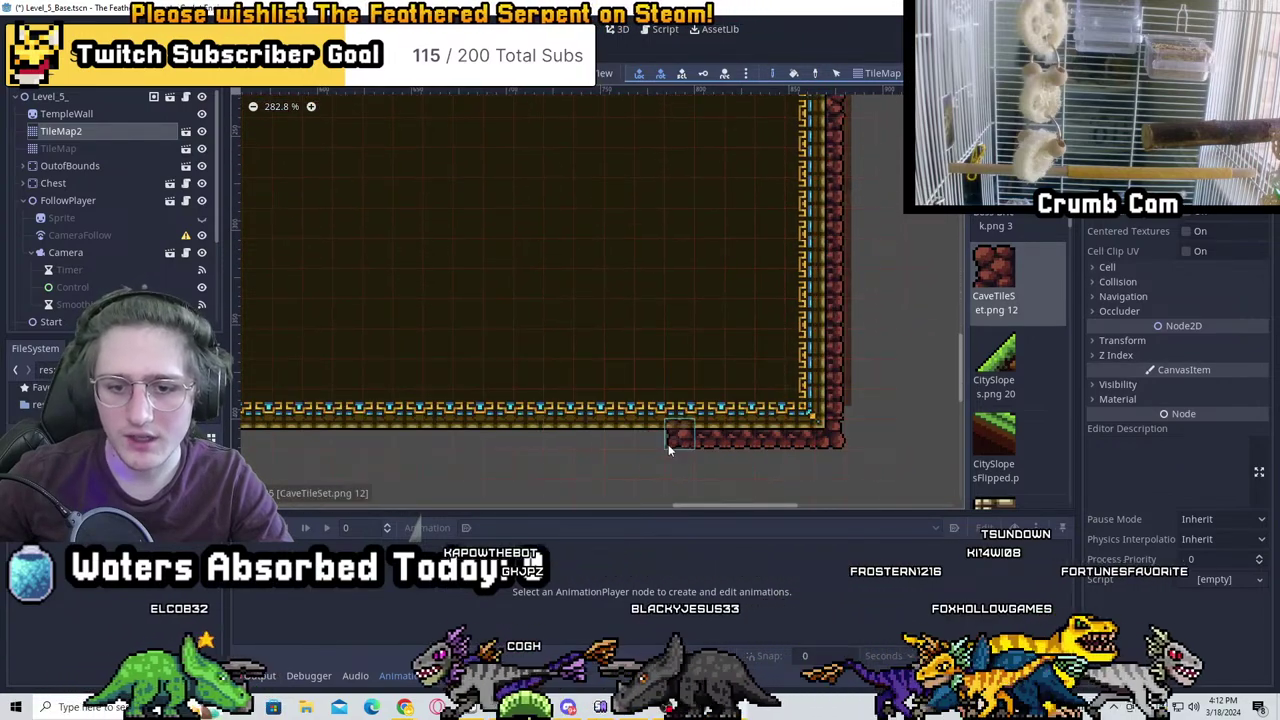
pyautogui.moveTo(668, 444); pyautogui.dragTo(455, 440)
pyautogui.moveTo(455, 440); pyautogui.dragTo(784, 441, button='middle')
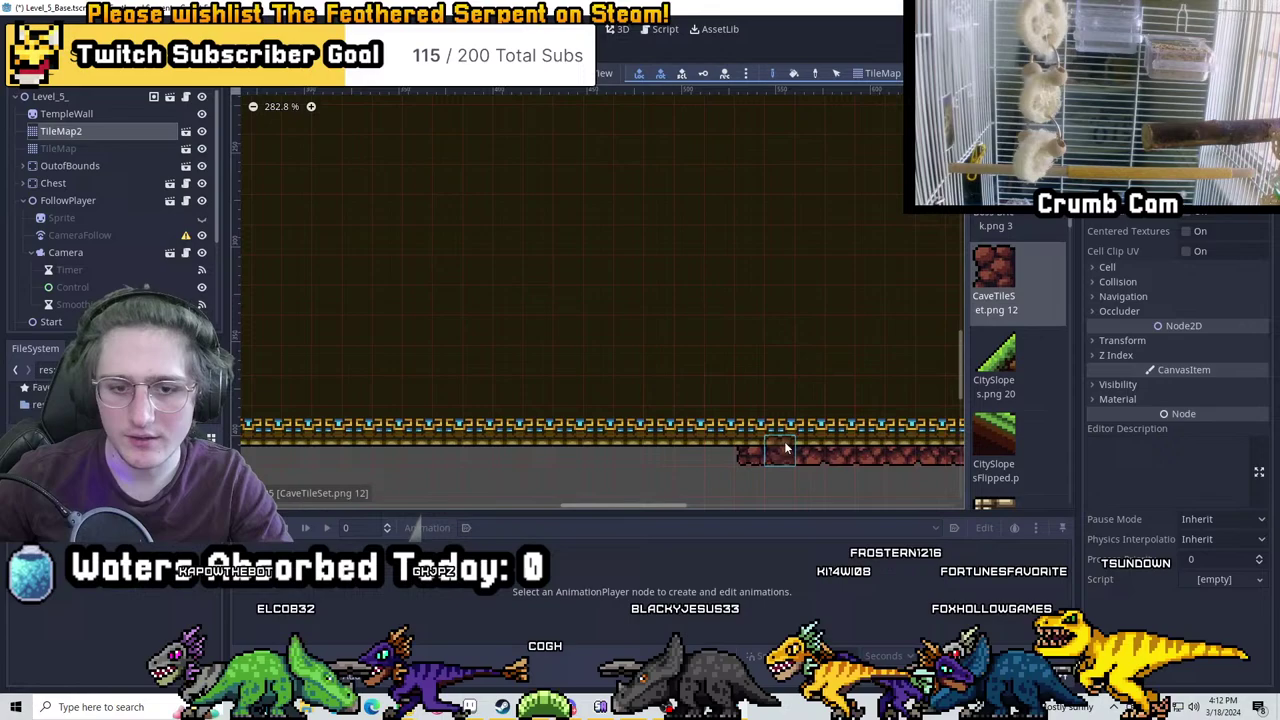
pyautogui.moveTo(784, 441); pyautogui.dragTo(480, 440)
pyautogui.moveTo(480, 424); pyautogui.dragTo(520, 434, button='middle')
pyautogui.moveTo(520, 434); pyautogui.dragTo(305, 437)
pyautogui.moveTo(305, 437); pyautogui.dragTo(615, 444, button='middle')
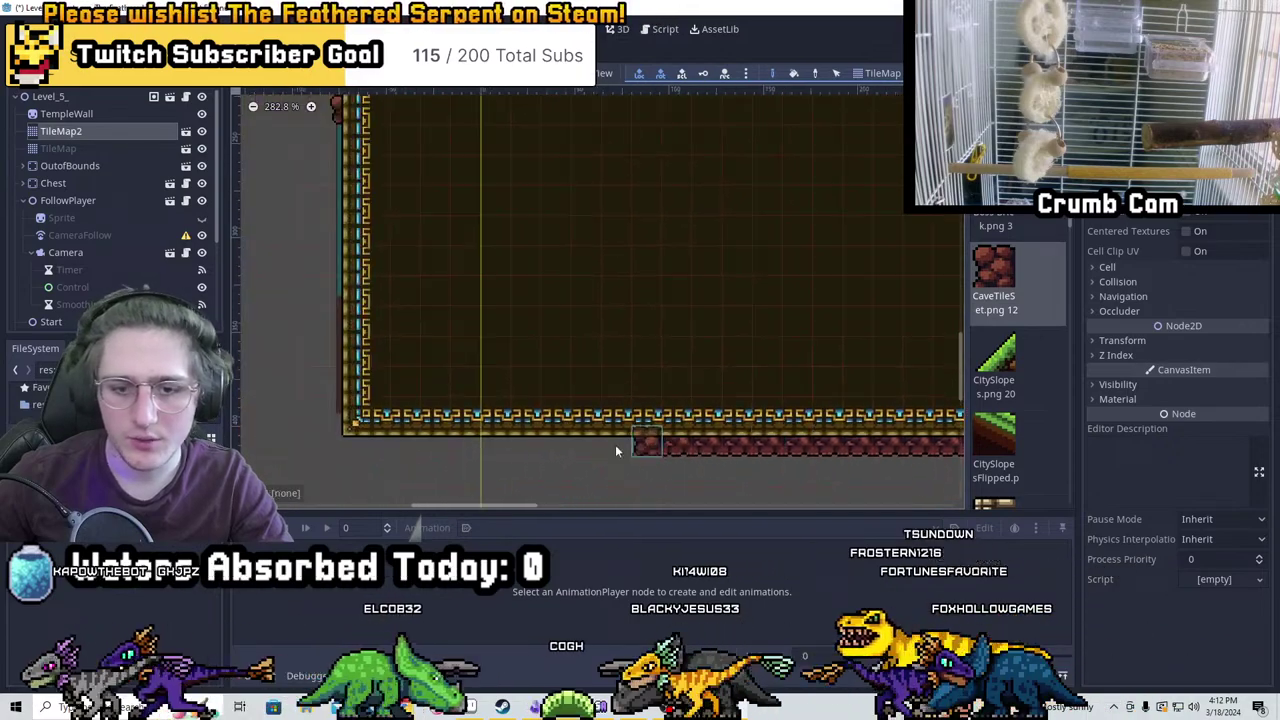
pyautogui.moveTo(615, 444); pyautogui.dragTo(350, 427)
pyautogui.moveTo(351, 284); pyautogui.dragTo(353, 390, button='middle')
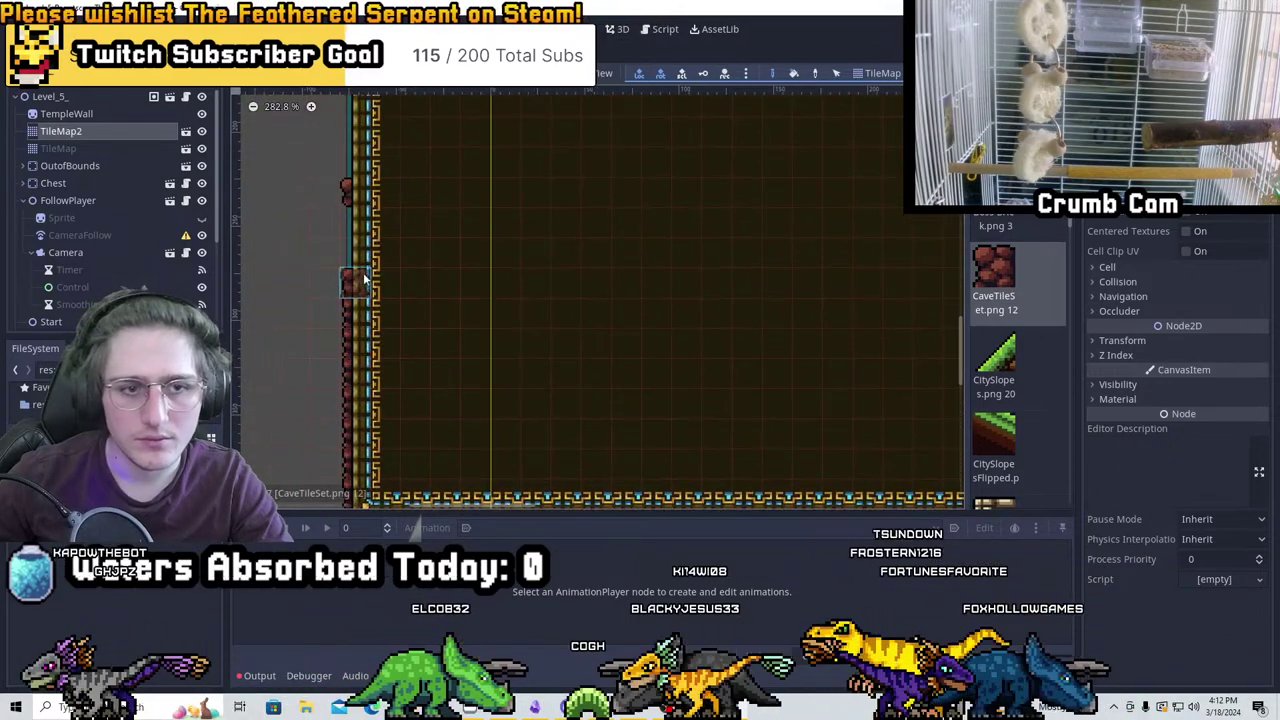
pyautogui.scroll(-2, 400, 200)
pyautogui.moveTo(434, 214); pyautogui.dragTo(528, 390, button='middle')
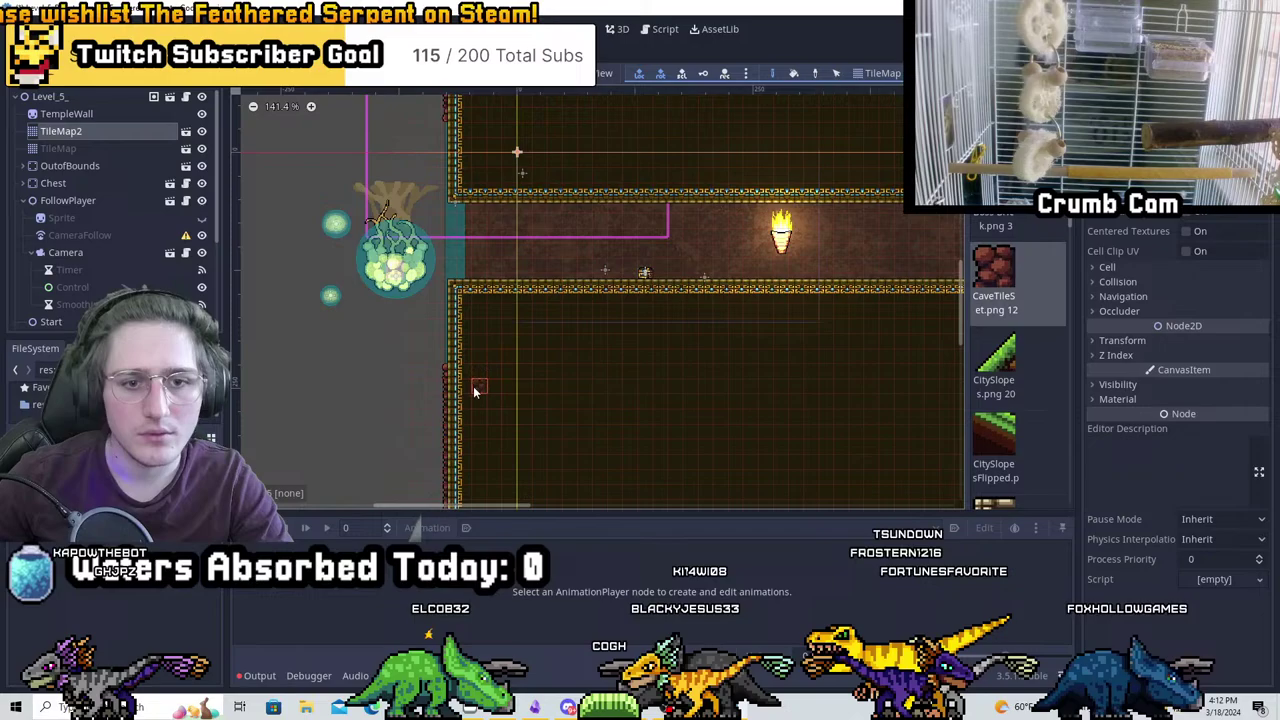
pyautogui.scroll(1, 473, 386)
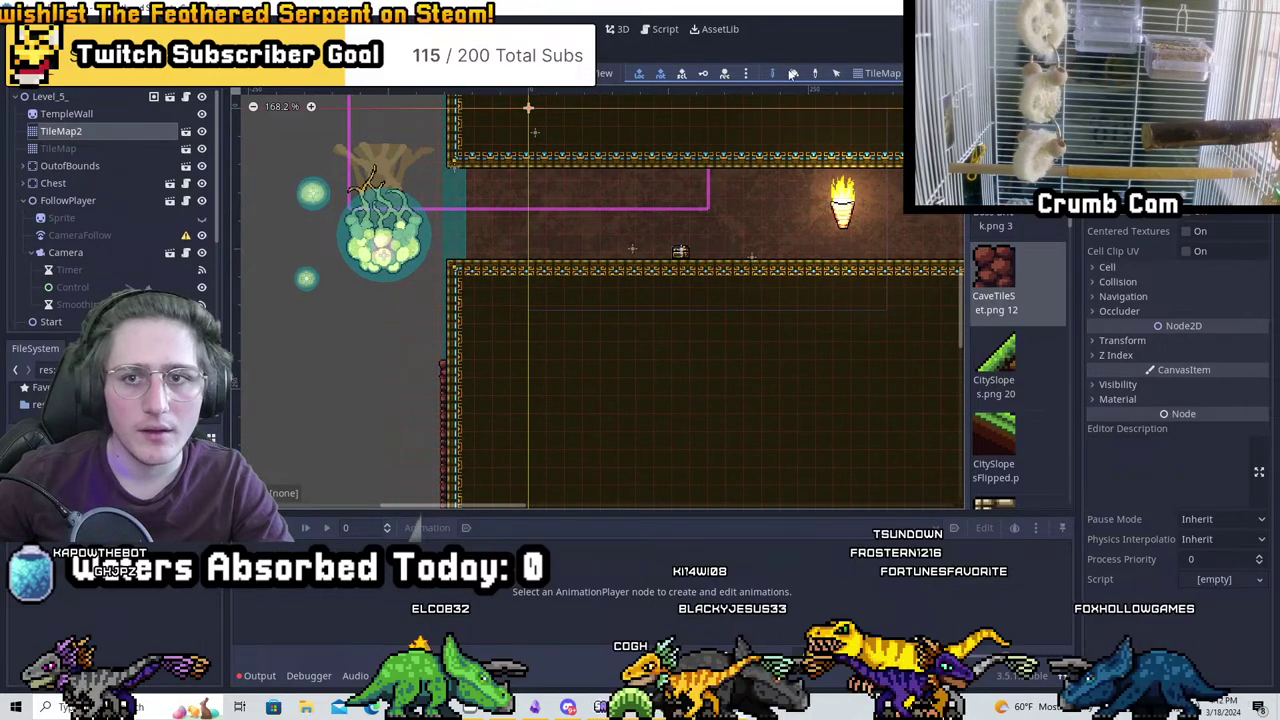
pyautogui.scroll(5, 639, 240)
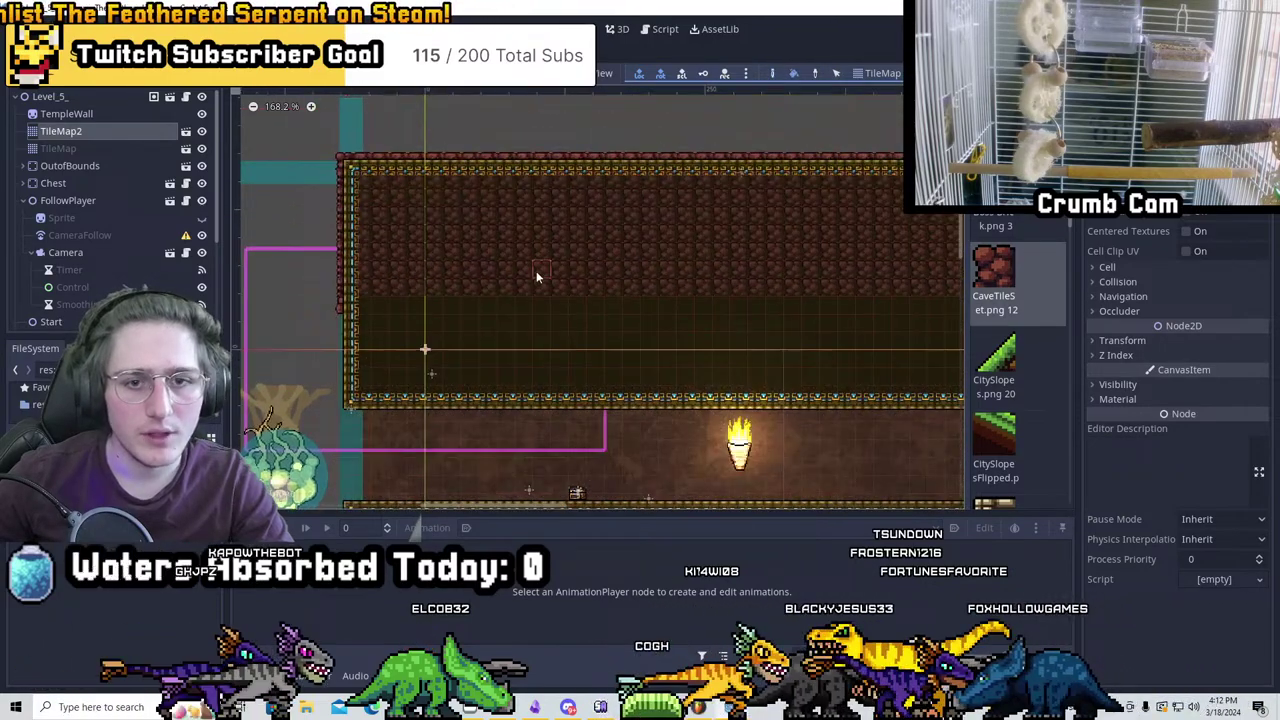
pyautogui.scroll(-2, 680, 390)
pyautogui.scroll(-3, 700, 300)
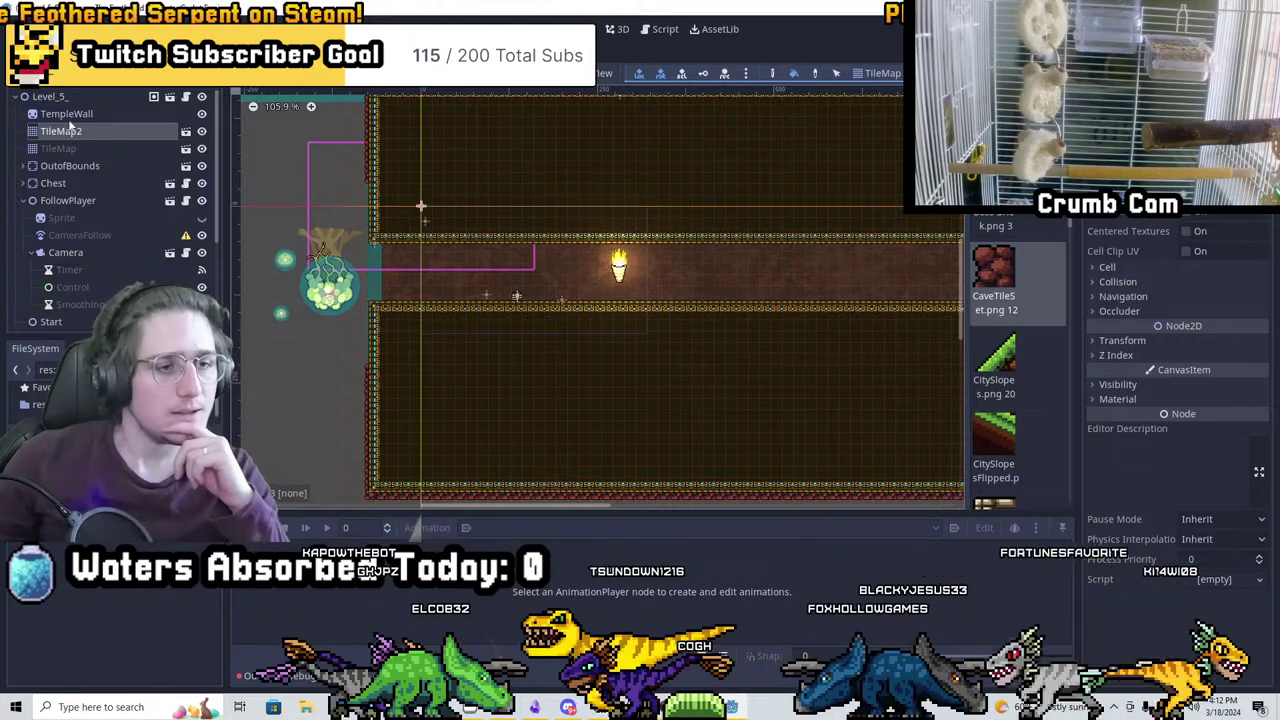
pyautogui.scroll(5, 570, 310)
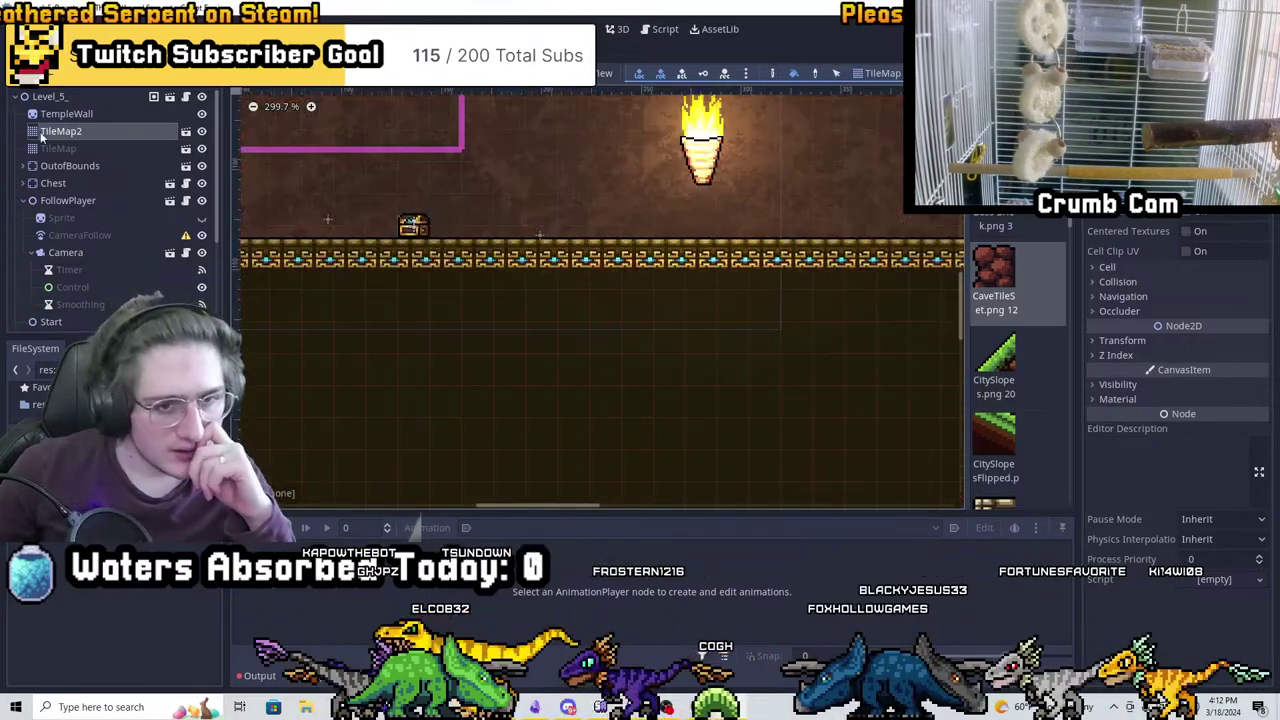
pyautogui.scroll(-3, 97, 236)
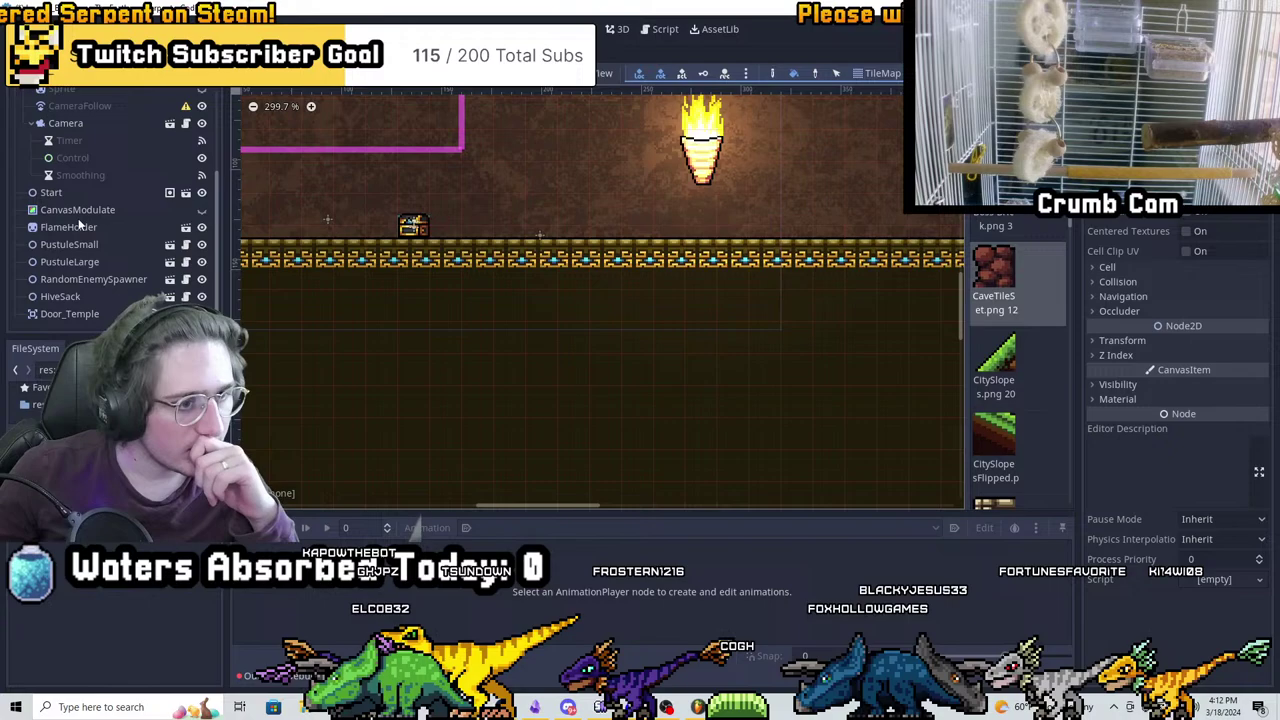
pyautogui.click(77, 209)
pyautogui.scroll(-5, 481, 285)
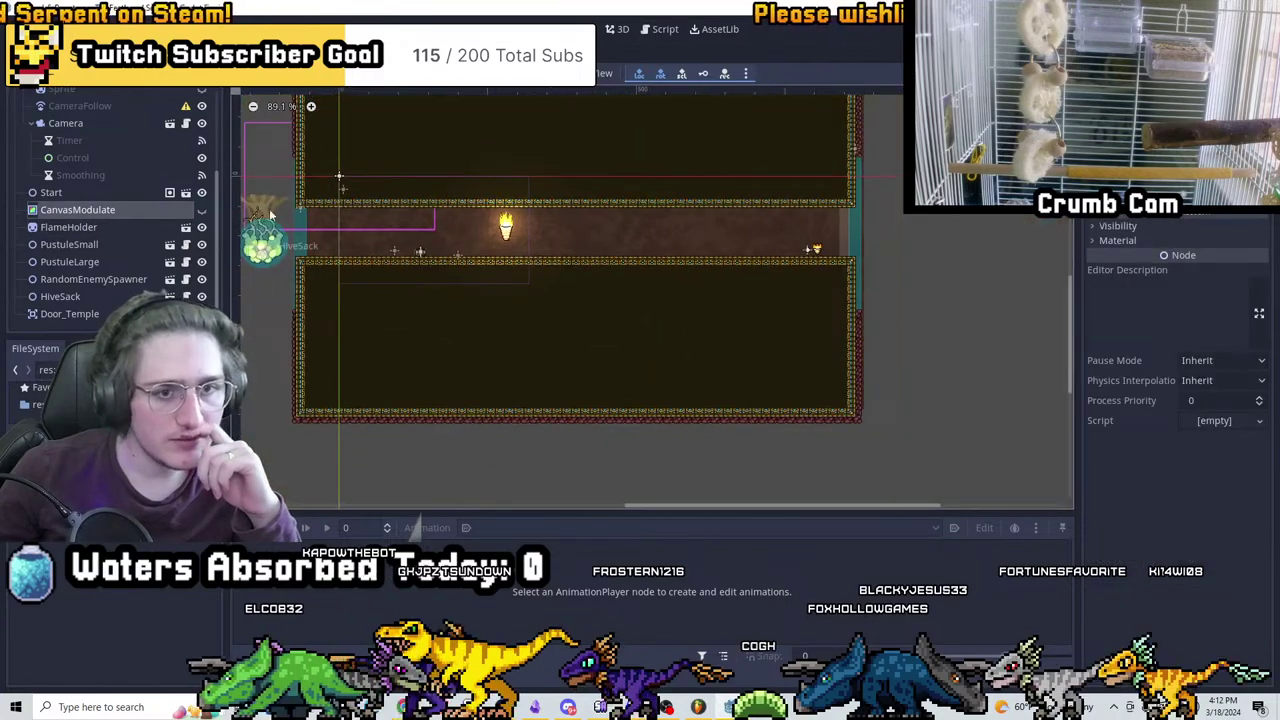
pyautogui.click(201, 210)
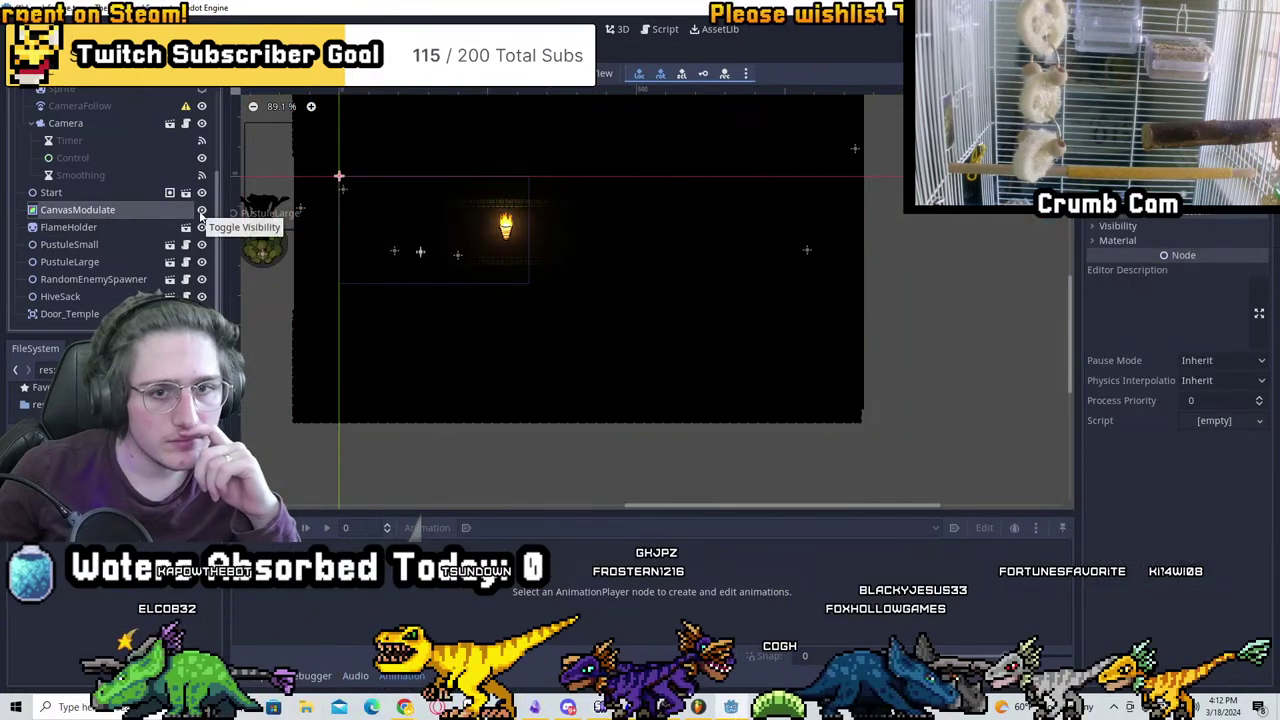
pyautogui.click(201, 211)
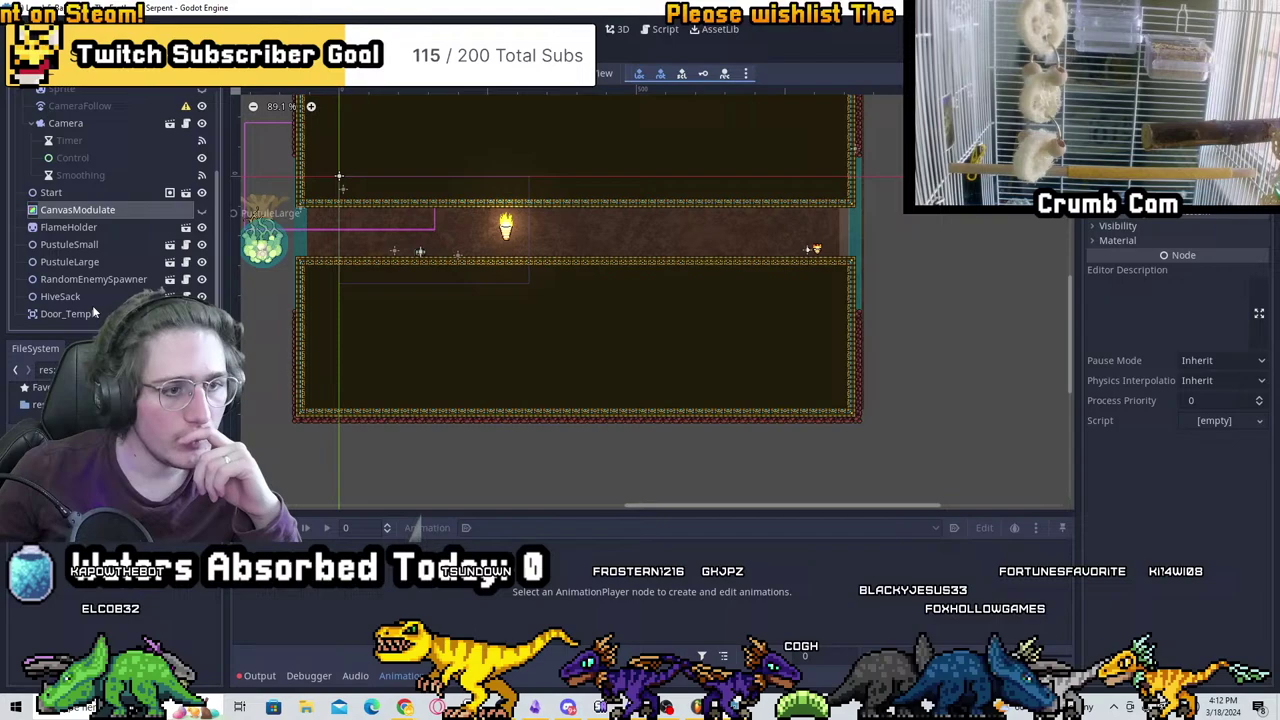
pyautogui.scroll(3, 98, 210)
pyautogui.moveTo(396, 273); pyautogui.dragTo(611, 354, button='middle')
pyautogui.scroll(1, 611, 354)
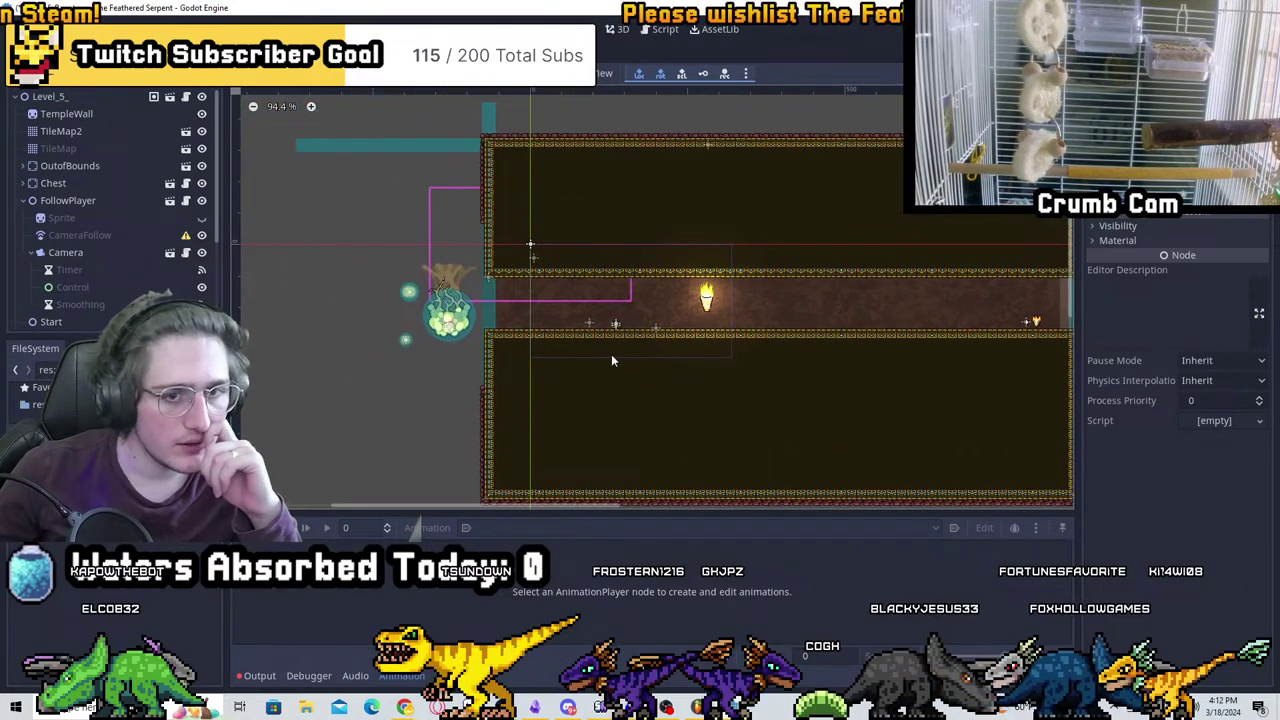
pyautogui.scroll(5, 611, 354)
pyautogui.click(50, 96)
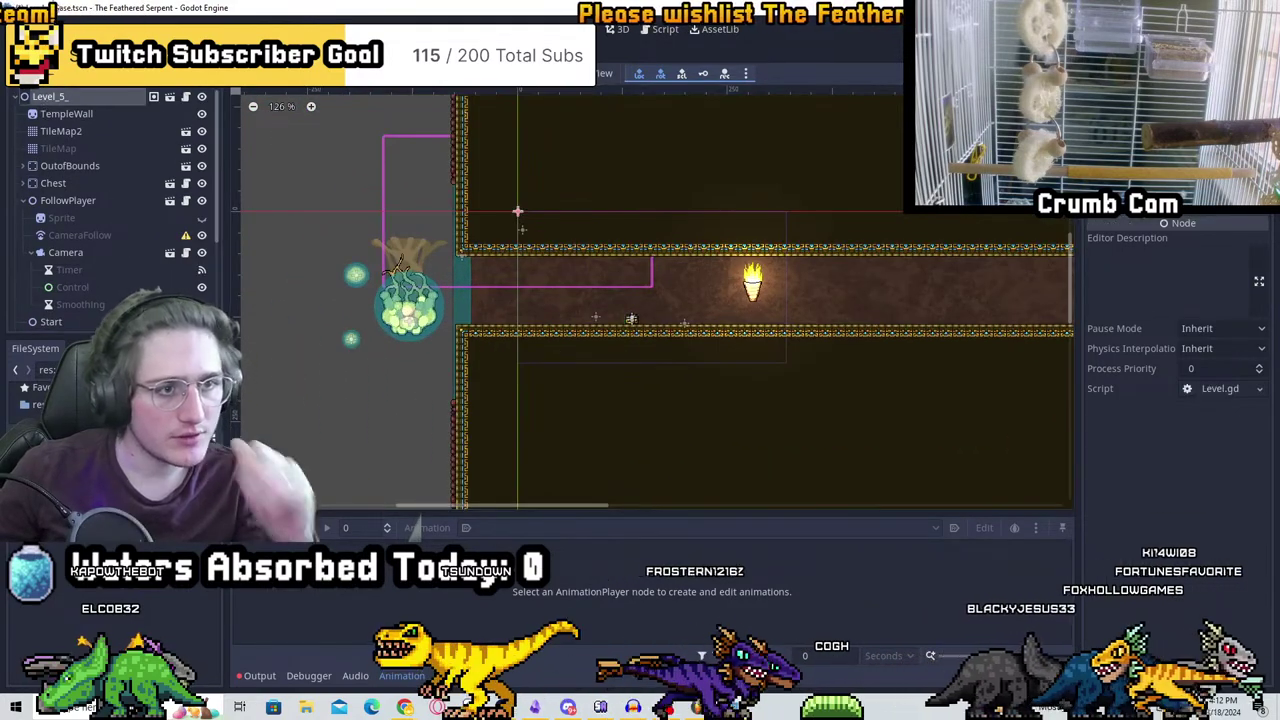
# Search 'sawblade' and instance SawBladeMomentum.tscn into the Level_5 scene
pyautogui.hotkey('ctrl', 'shift', 'a')
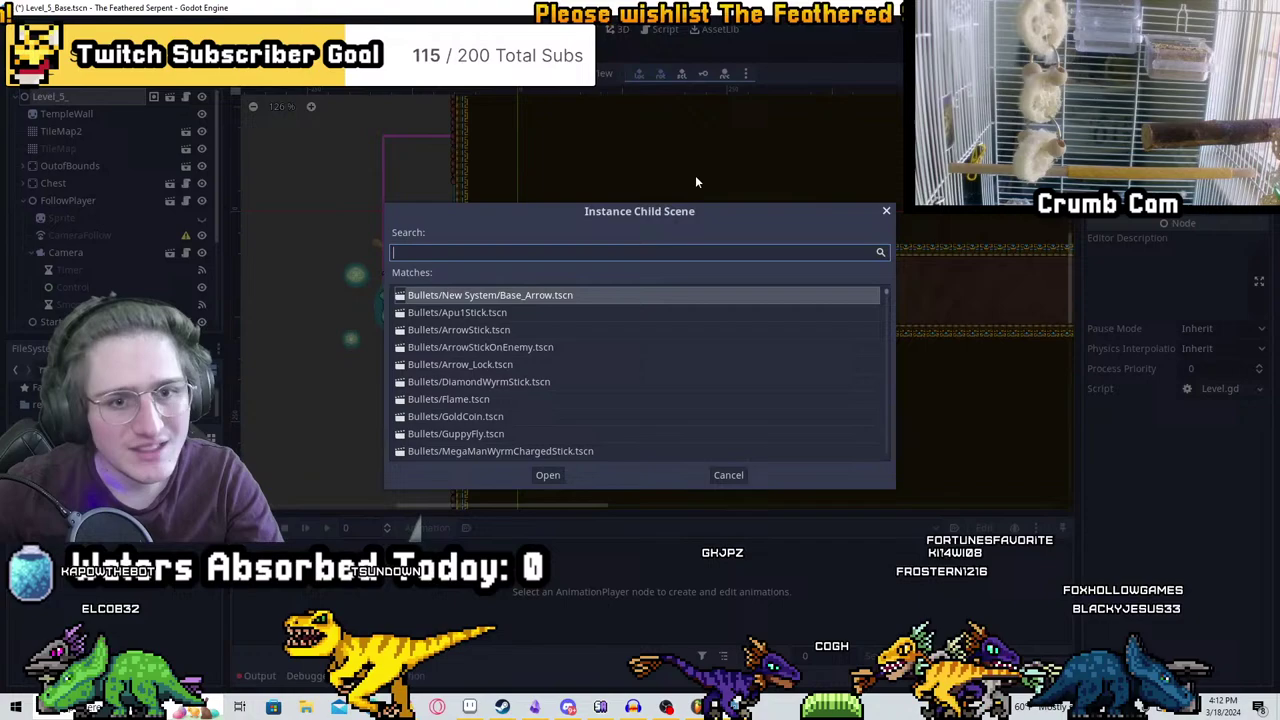
pyautogui.write('sawblade')
pyautogui.press('Down')
pyautogui.press('Down')
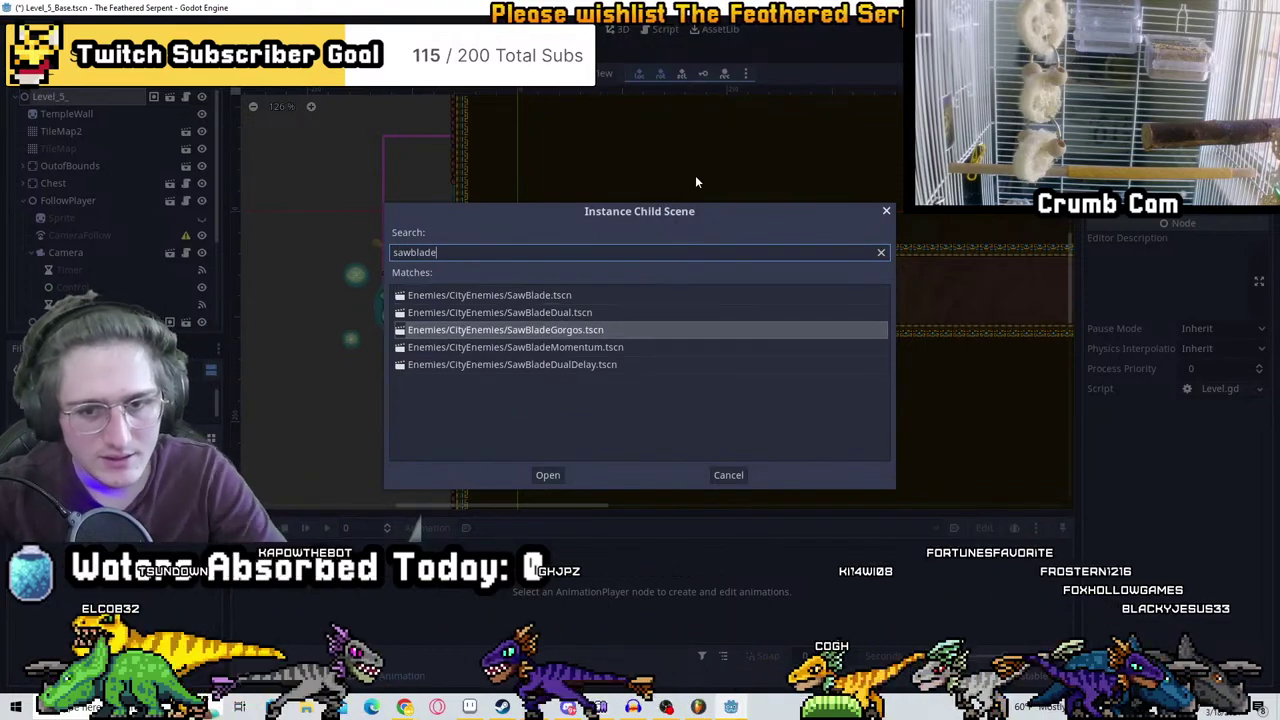
pyautogui.press('Down')
pyautogui.press('Down')
pyautogui.press('Up')
pyautogui.press('Up')
pyautogui.press('Up')
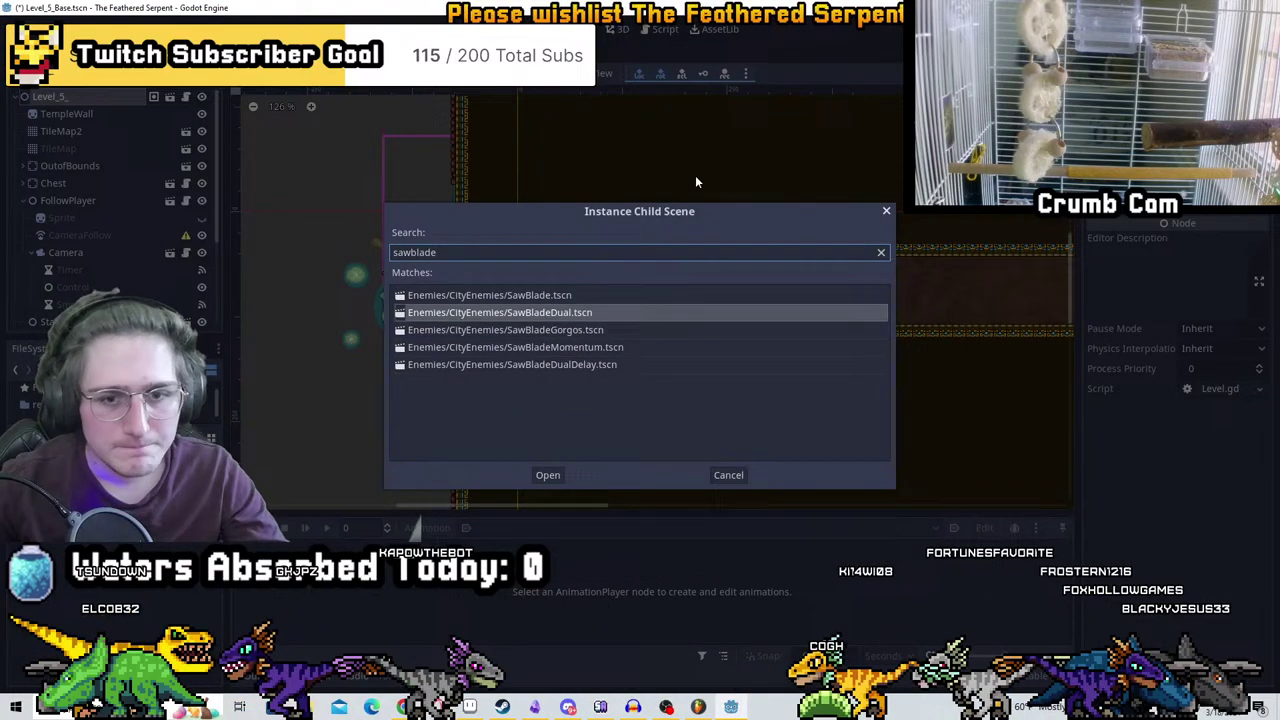
pyautogui.press('Down')
pyautogui.press('Down')
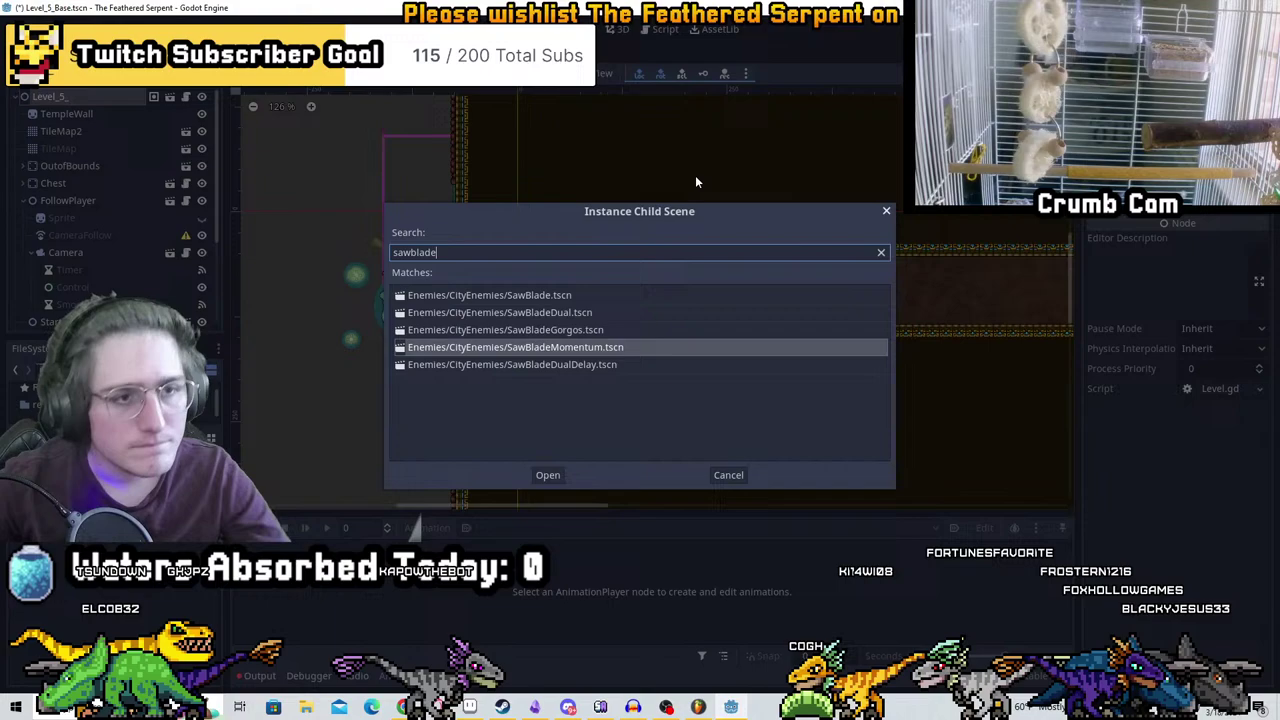
pyautogui.press('Return')
# Zoom in near the hive, then delete the SawBladeMomentum node and confirm with OK
pyautogui.scroll(3, 381, 240)
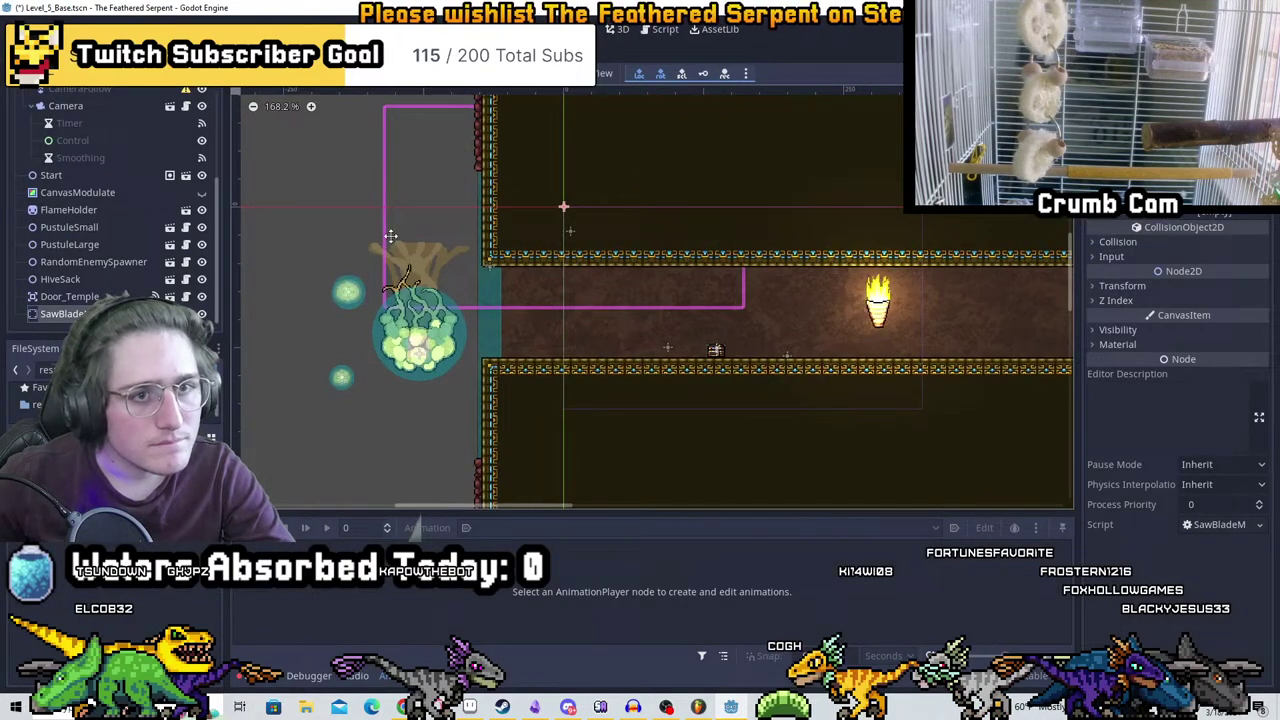
pyautogui.moveTo(267, 416); pyautogui.dragTo(382, 433, button='middle')
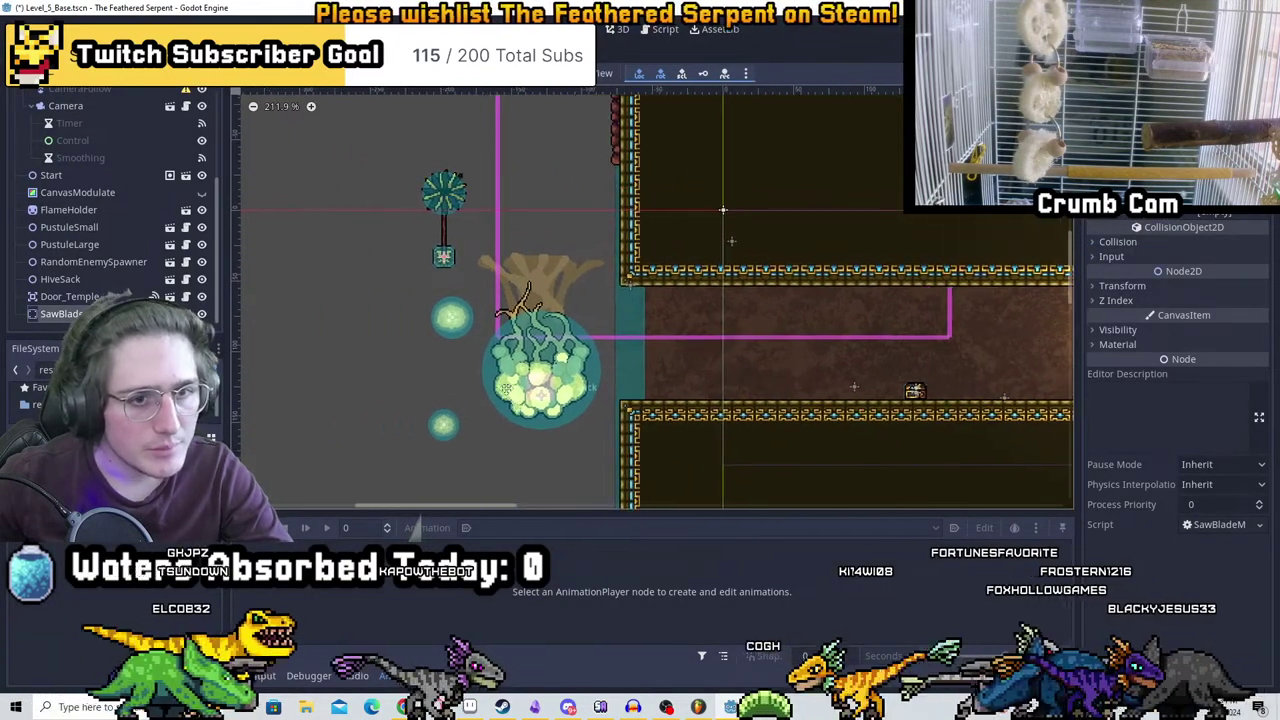
pyautogui.scroll(4, 120, 237)
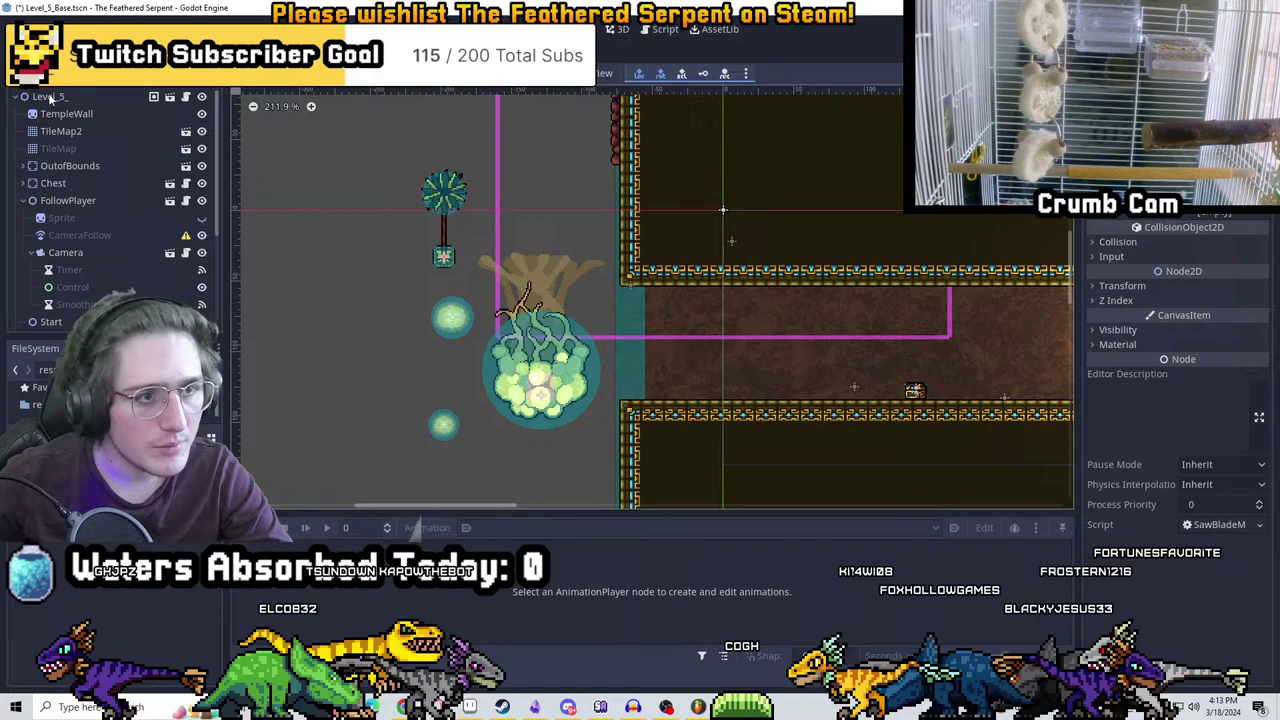
pyautogui.scroll(-4, 100, 200)
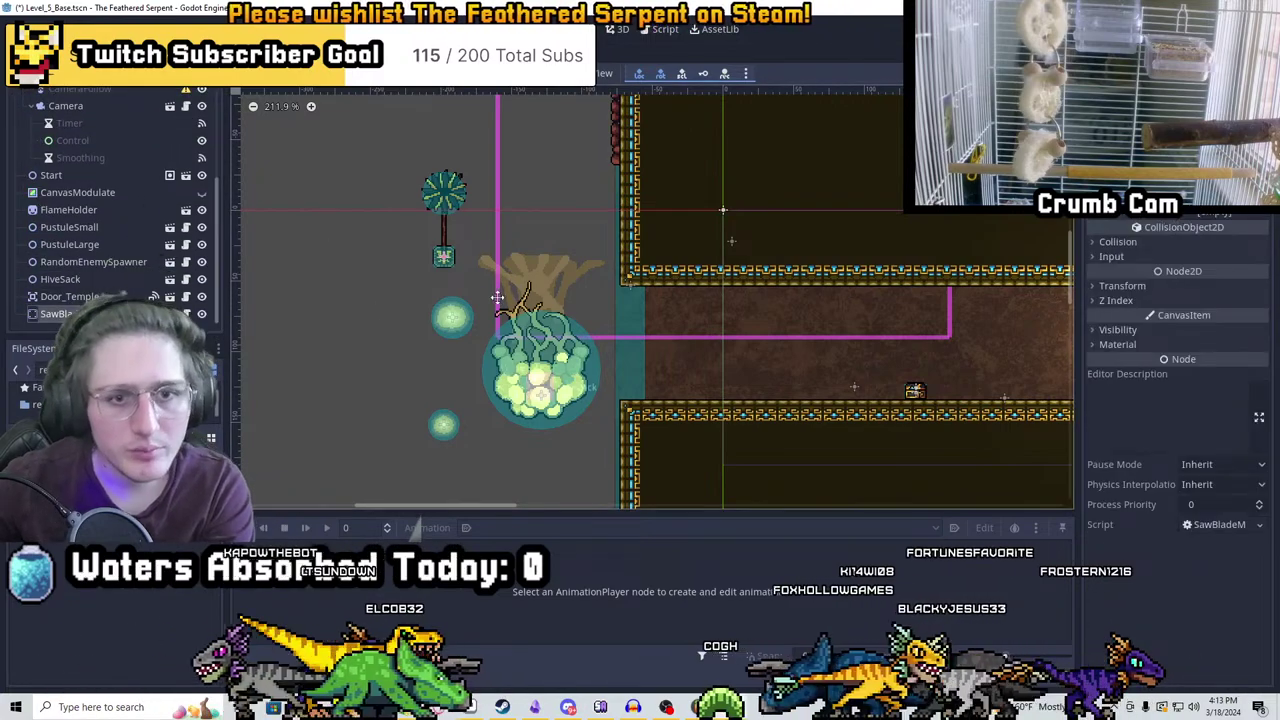
pyautogui.press('Delete')
pyautogui.click(600, 366)
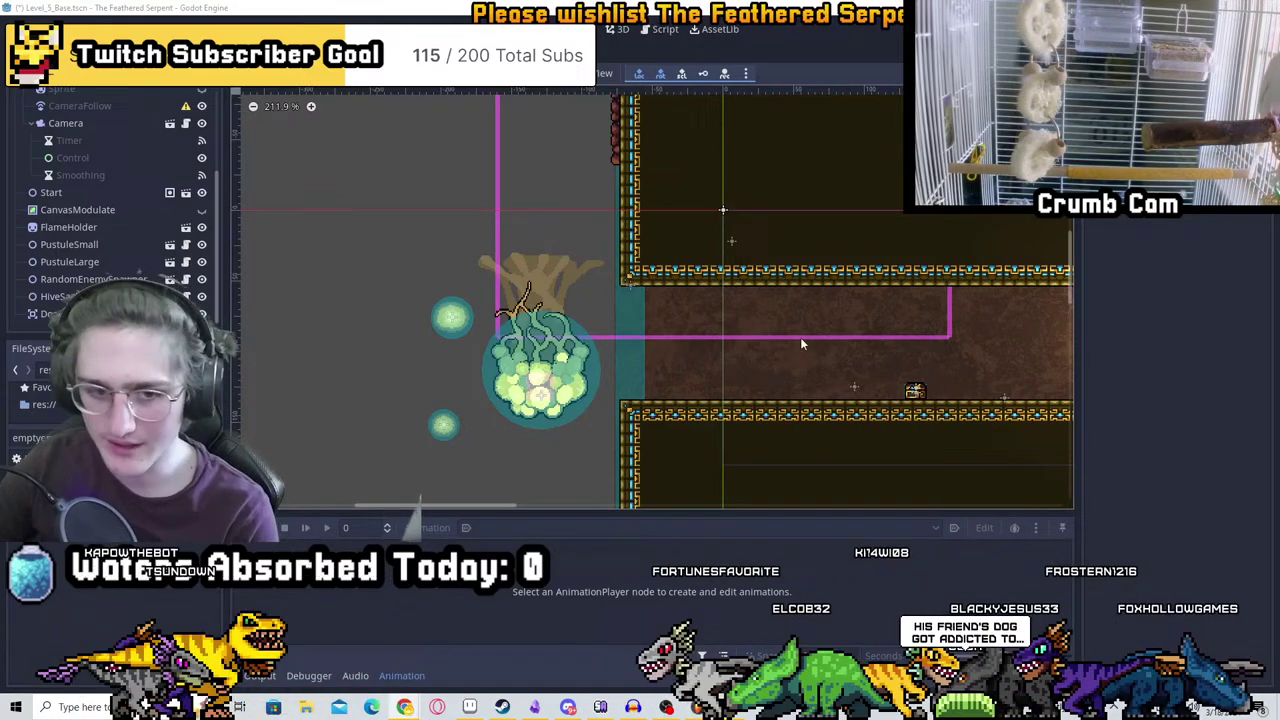
pyautogui.moveTo(976, 322); pyautogui.dragTo(871, 316, button='middle')
pyautogui.scroll(-3, 734, 280)
pyautogui.scroll(3, 84, 262)
pyautogui.scroll(1, 84, 262)
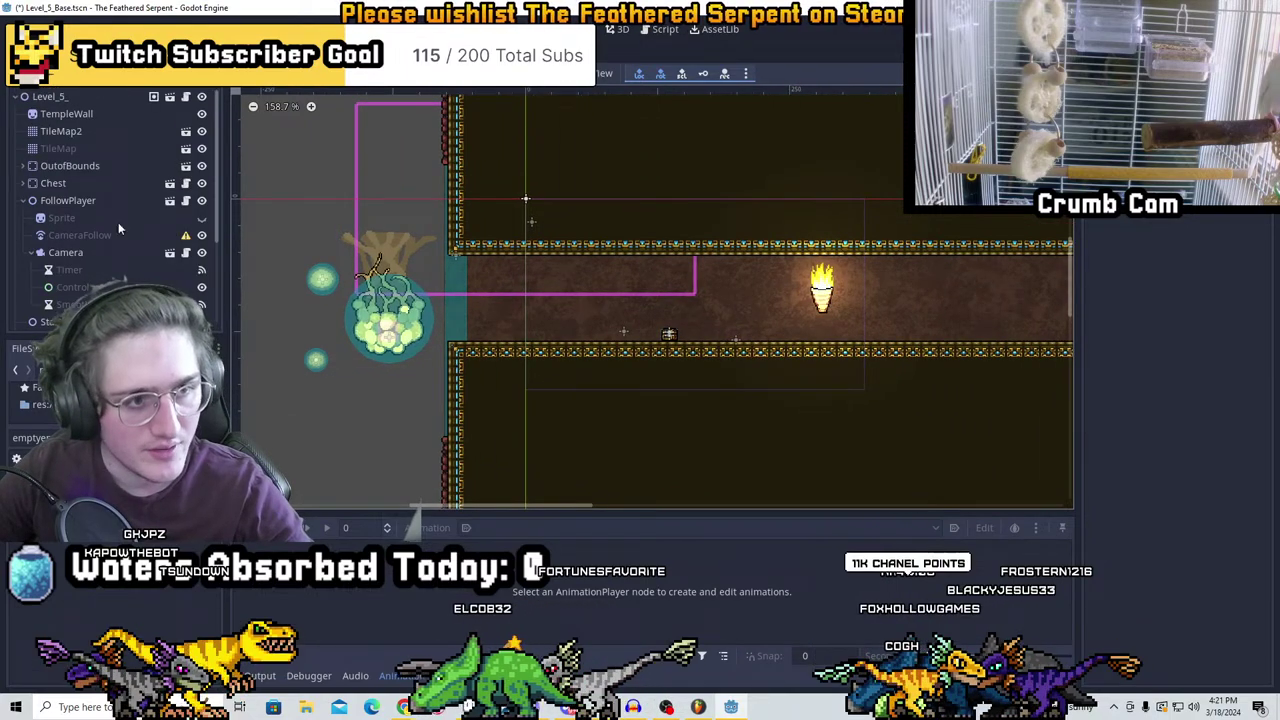
pyautogui.scroll(-2, 575, 260)
pyautogui.moveTo(705, 345); pyautogui.dragTo(670, 360, button='middle')
pyautogui.scroll(5, 365, 257)
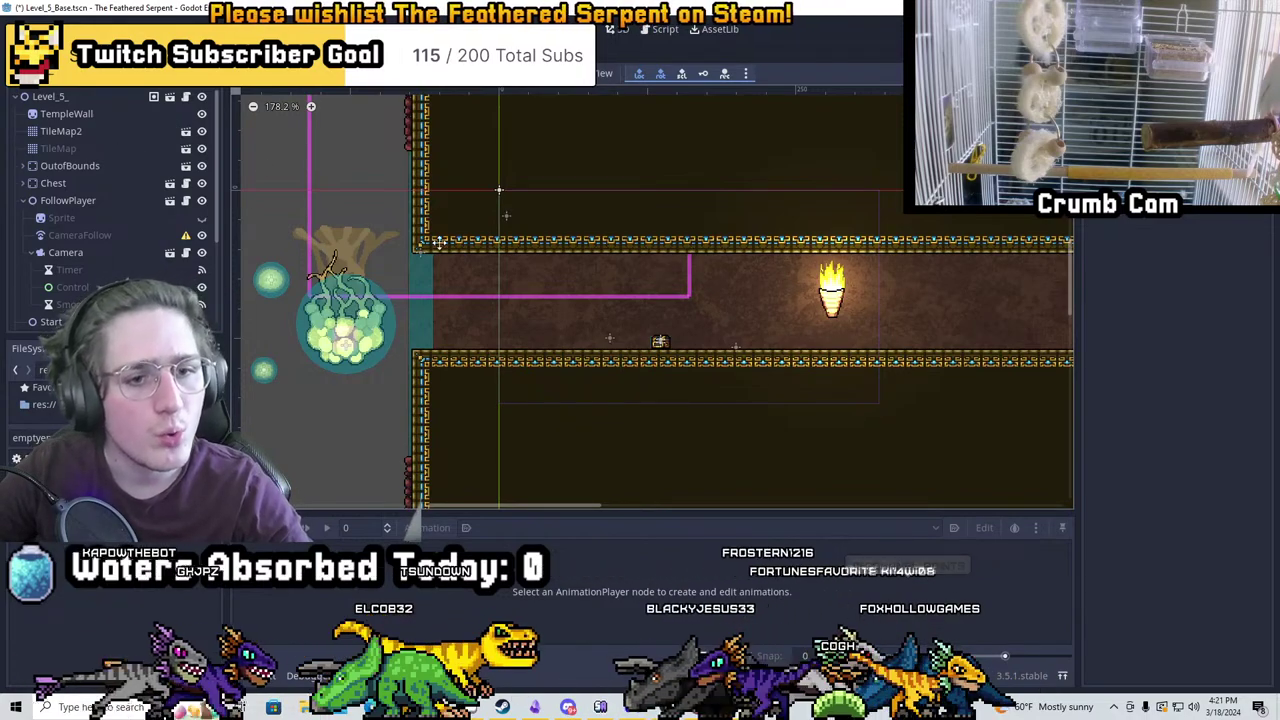
pyautogui.moveTo(395, 240); pyautogui.dragTo(498, 240, button='middle')
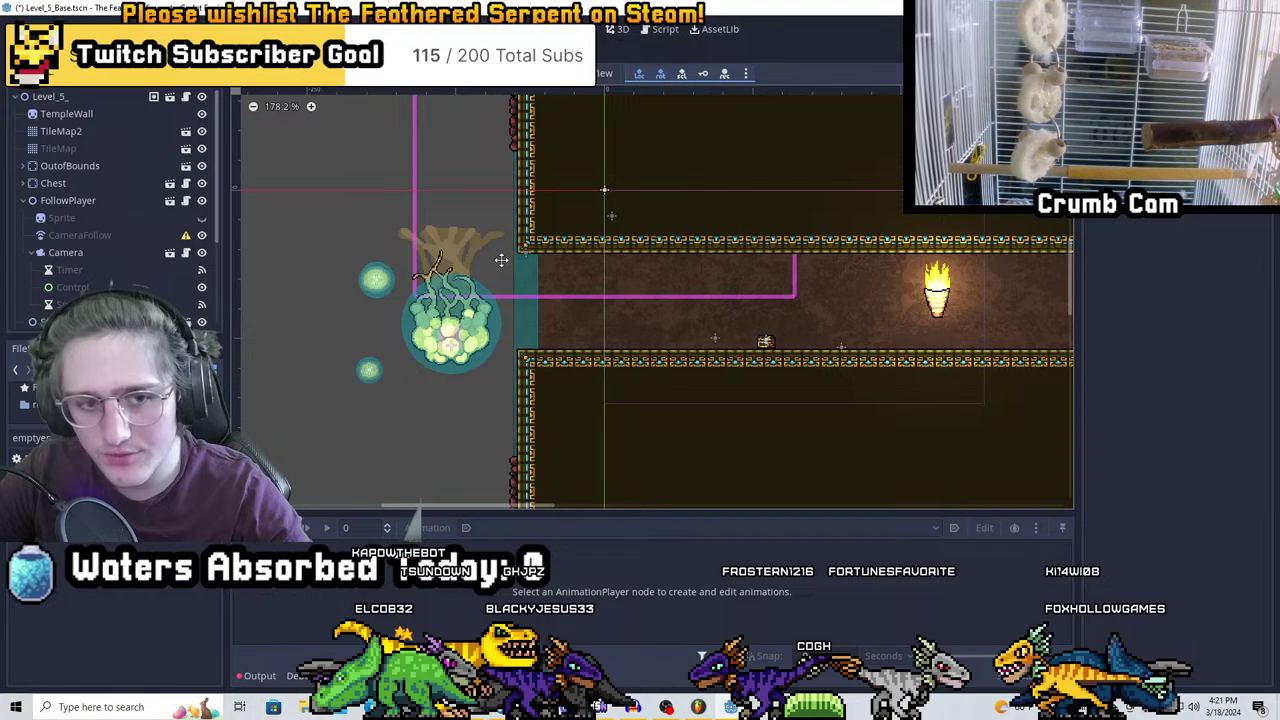
pyautogui.moveTo(403, 199); pyautogui.dragTo(470, 193, button='middle')
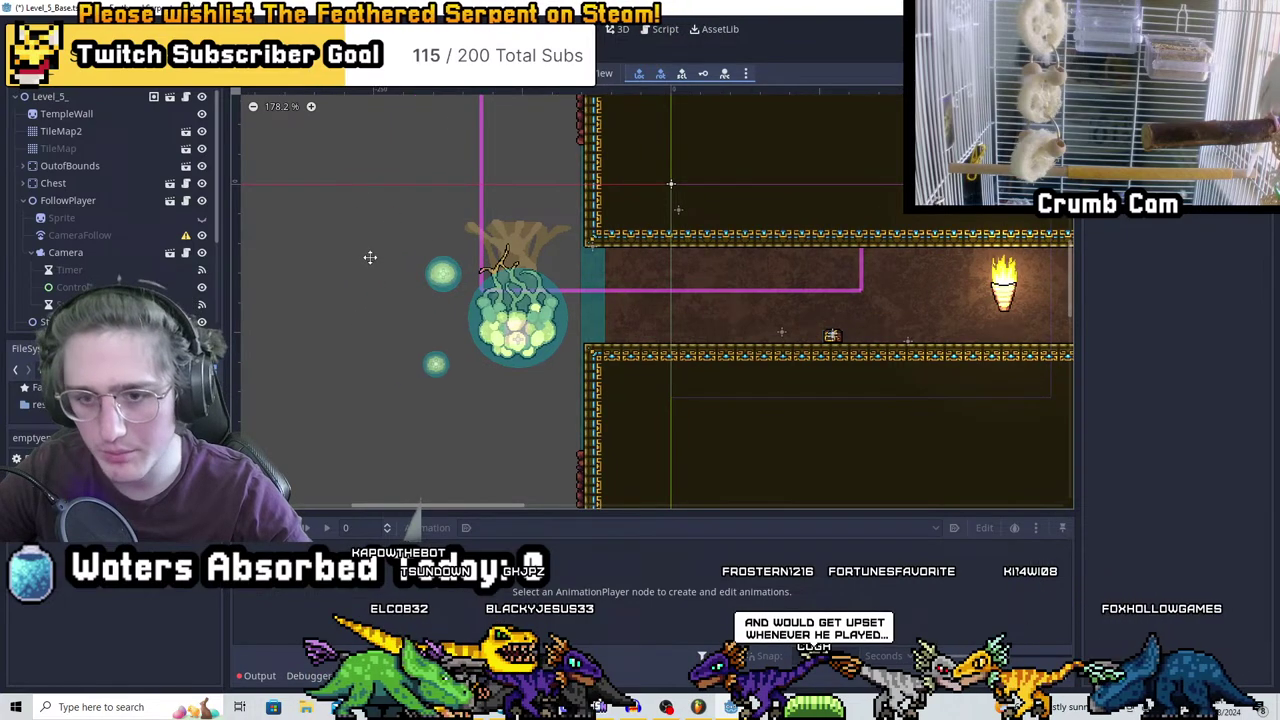
pyautogui.moveTo(643, 279); pyautogui.dragTo(518, 317, button='middle')
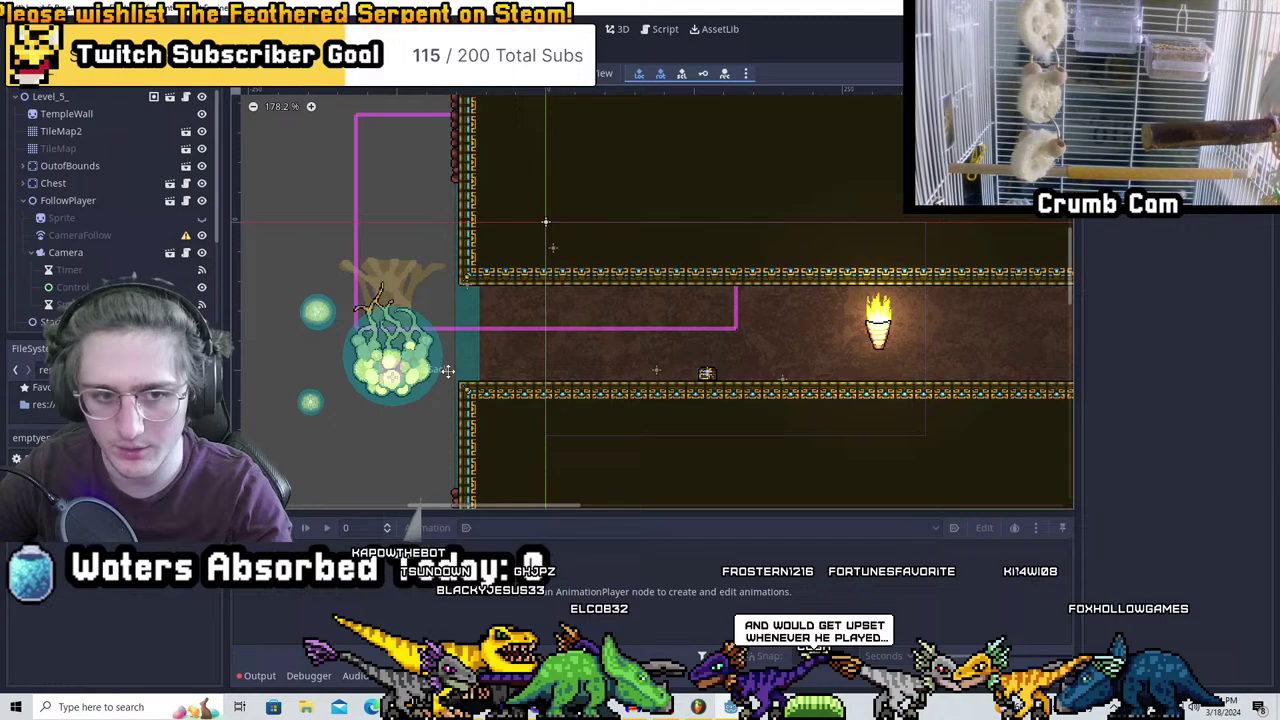
pyautogui.moveTo(434, 311); pyautogui.dragTo(537, 271, button='middle')
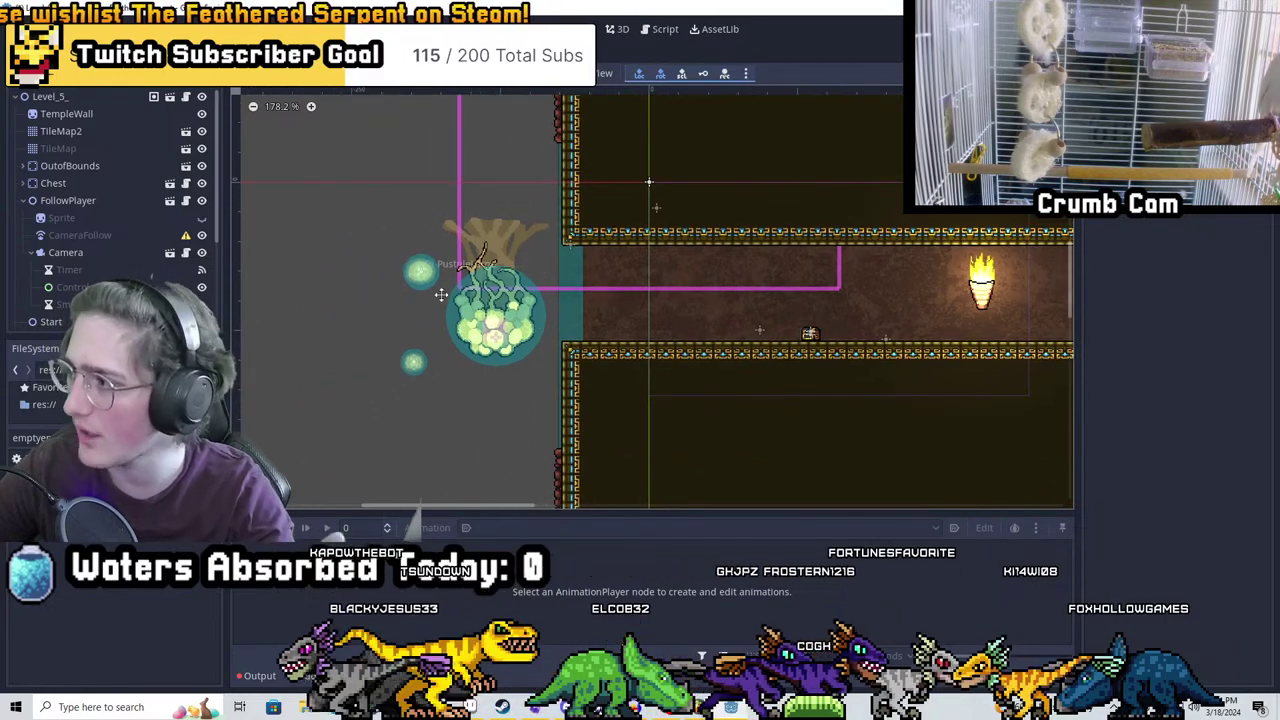
# Instance the TempleSpikes scene as a child of the Level_5 root node
pyautogui.click(50, 97)
pyautogui.hotkey('ctrl', 'shift', 'a')
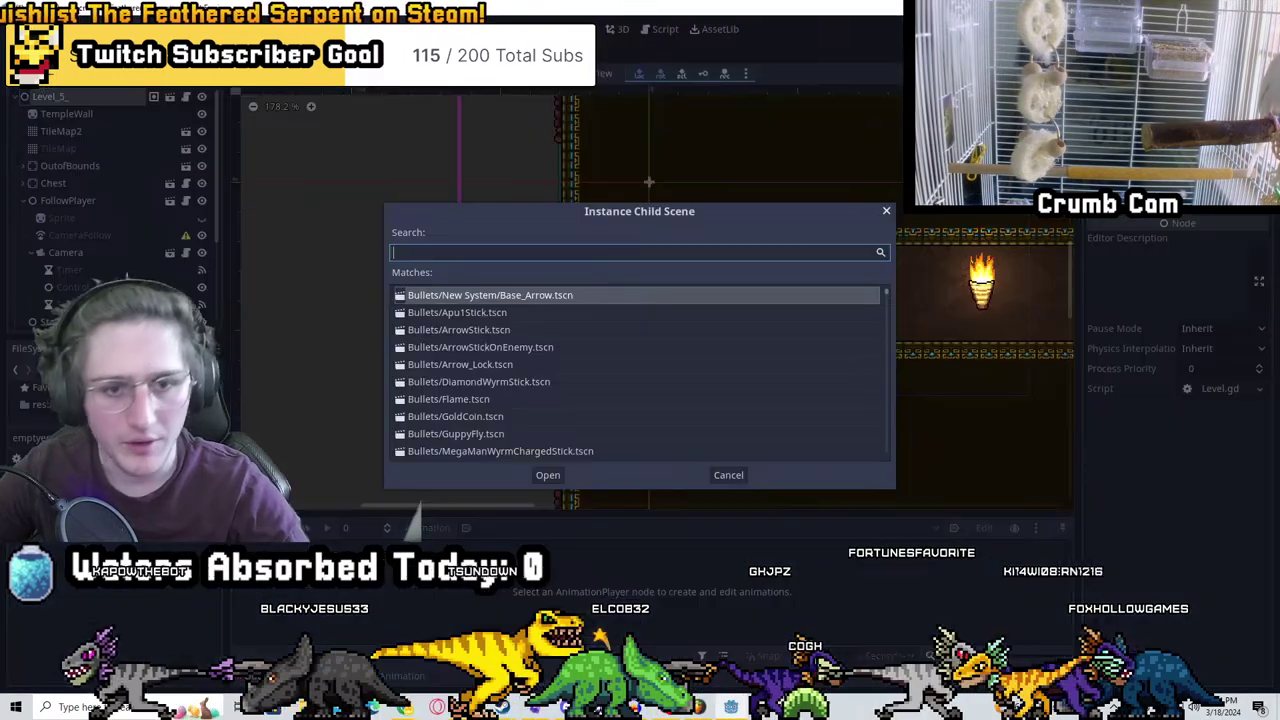
pyautogui.write('spik')
pyautogui.press('BackSpace')
pyautogui.press('BackSpace')
pyautogui.press('BackSpace')
pyautogui.press('BackSpace')
pyautogui.write('temple')
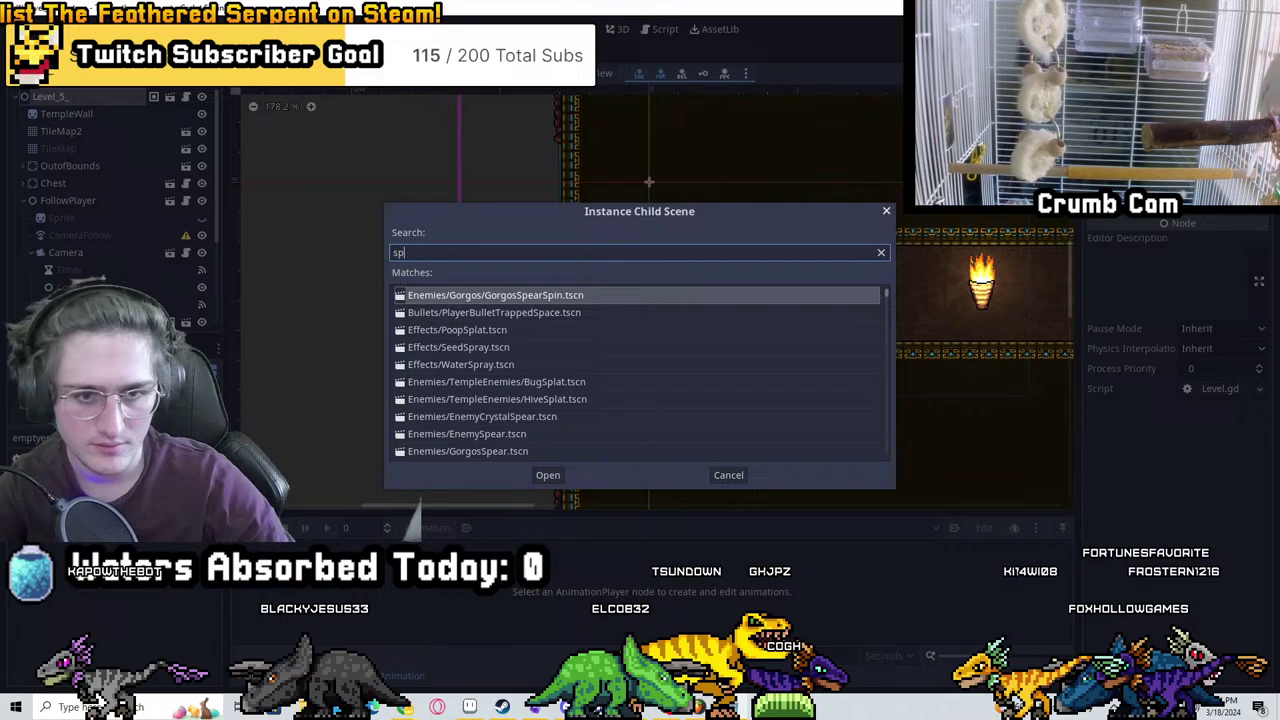
pyautogui.write('spik')
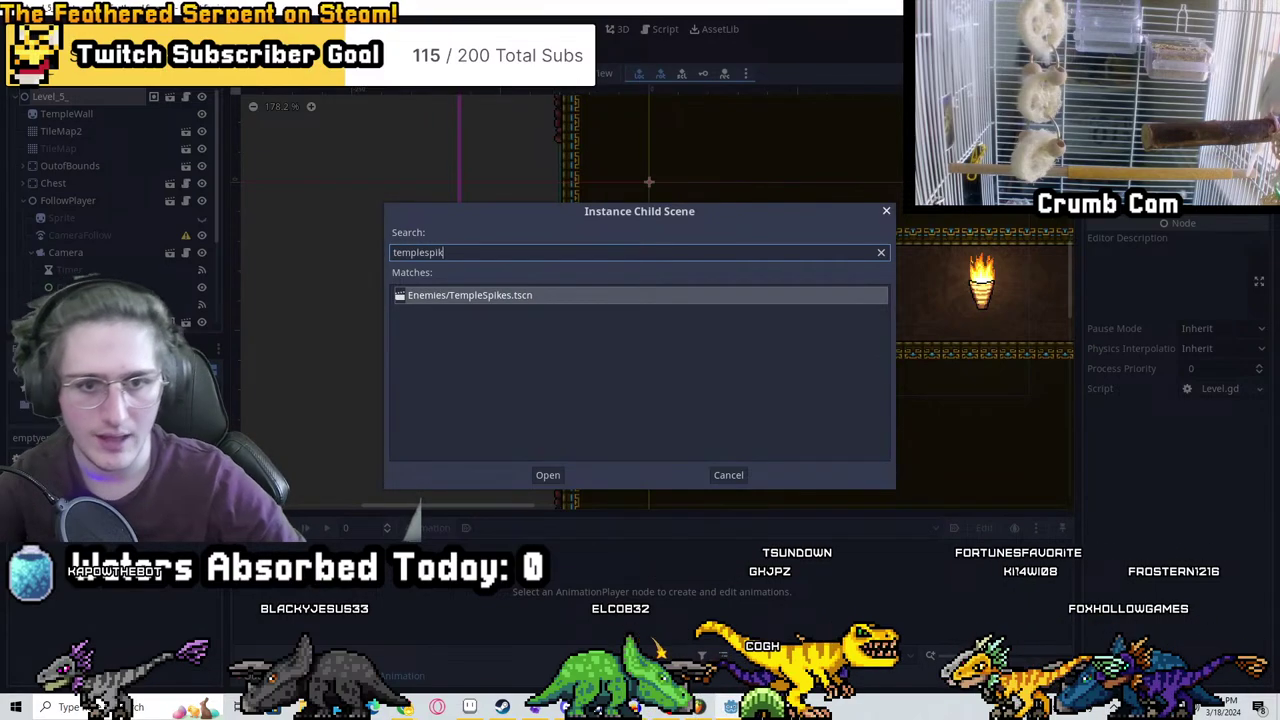
pyautogui.press('Return')
# Move the spikes left of the wall below the pustule tree and save the level
pyautogui.moveTo(430, 364); pyautogui.dragTo(462, 441)
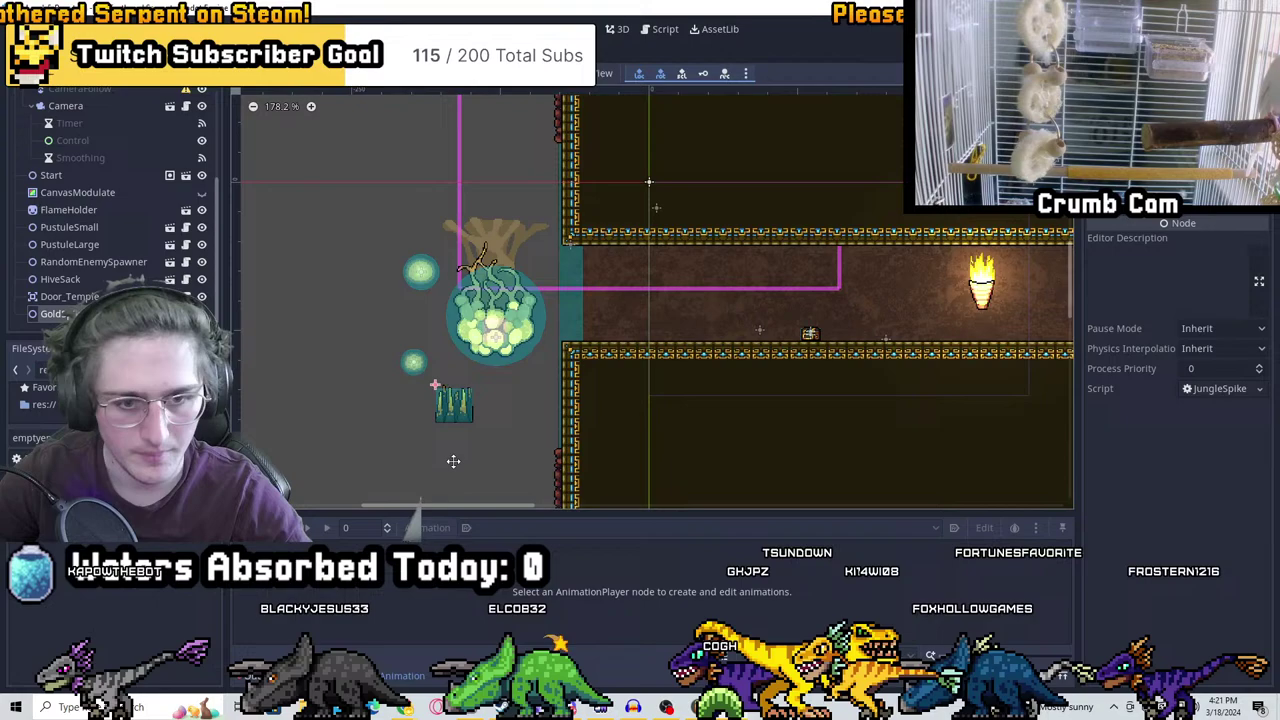
pyautogui.scroll(-2, 362, 135)
pyautogui.hotkey('ctrl', 's')
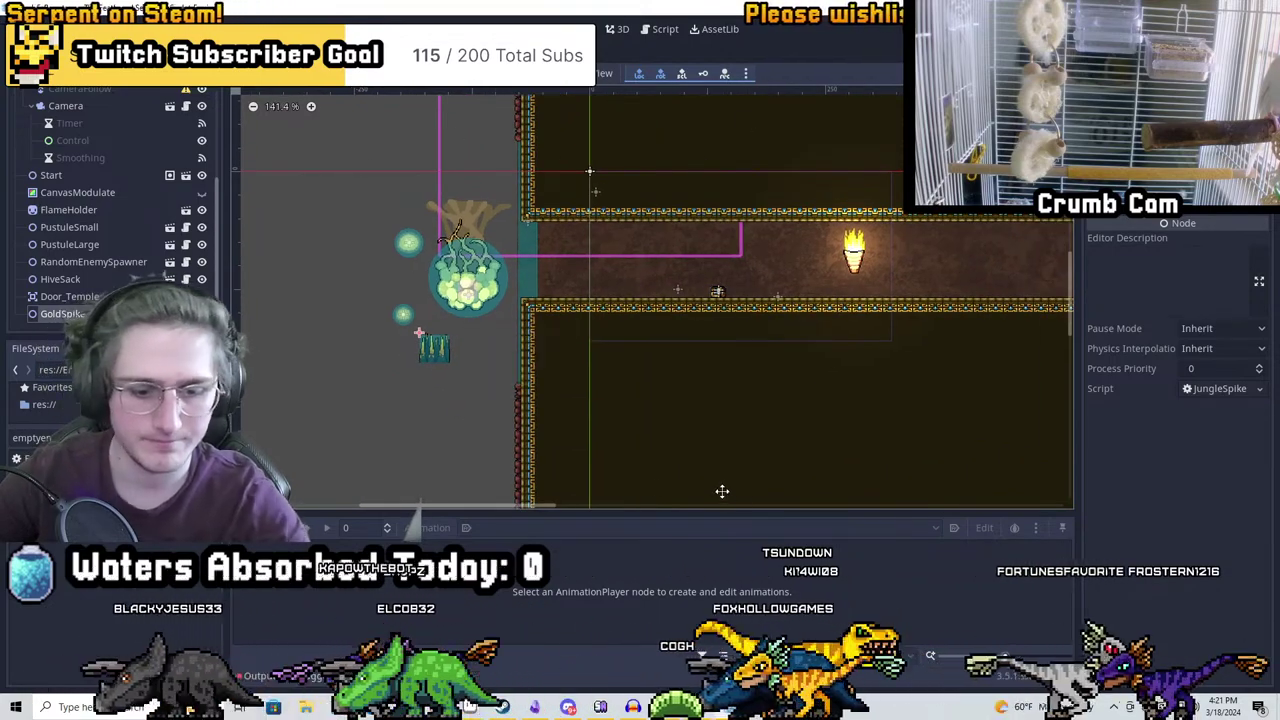
# Switch to Aseprite and bring up the File > Open dialog
pyautogui.moveTo(468, 706)
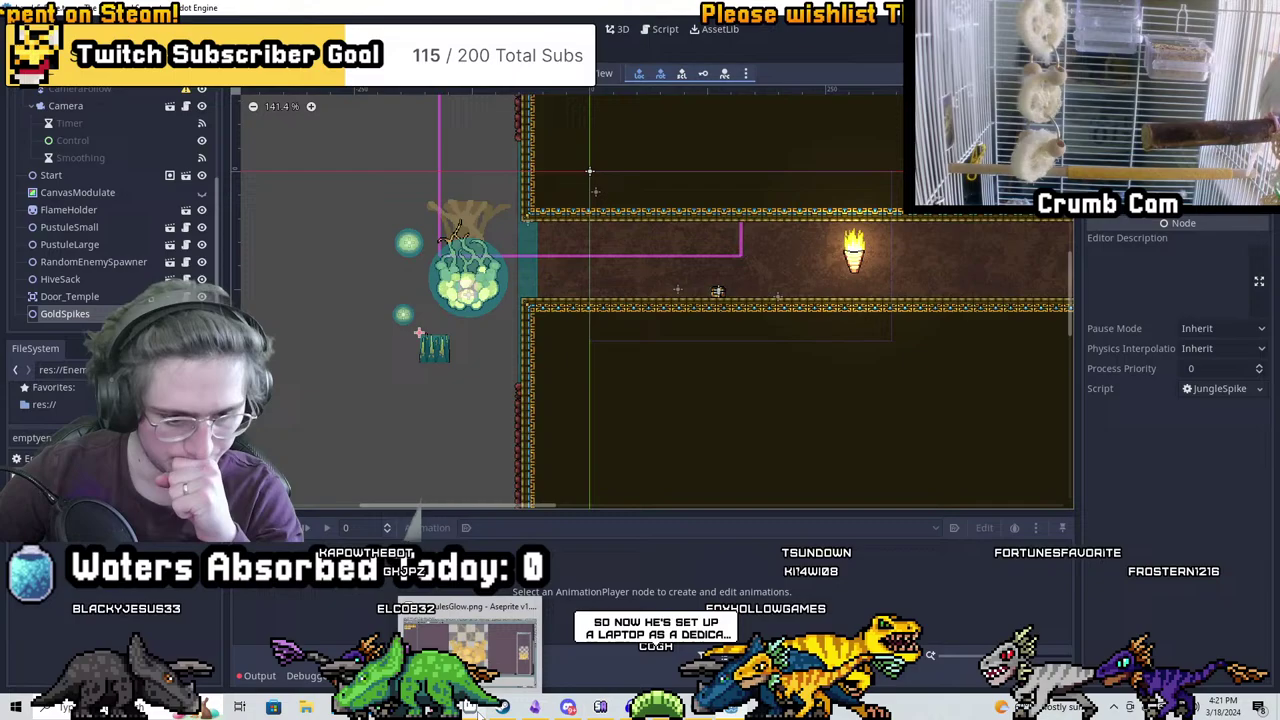
pyautogui.click(468, 706)
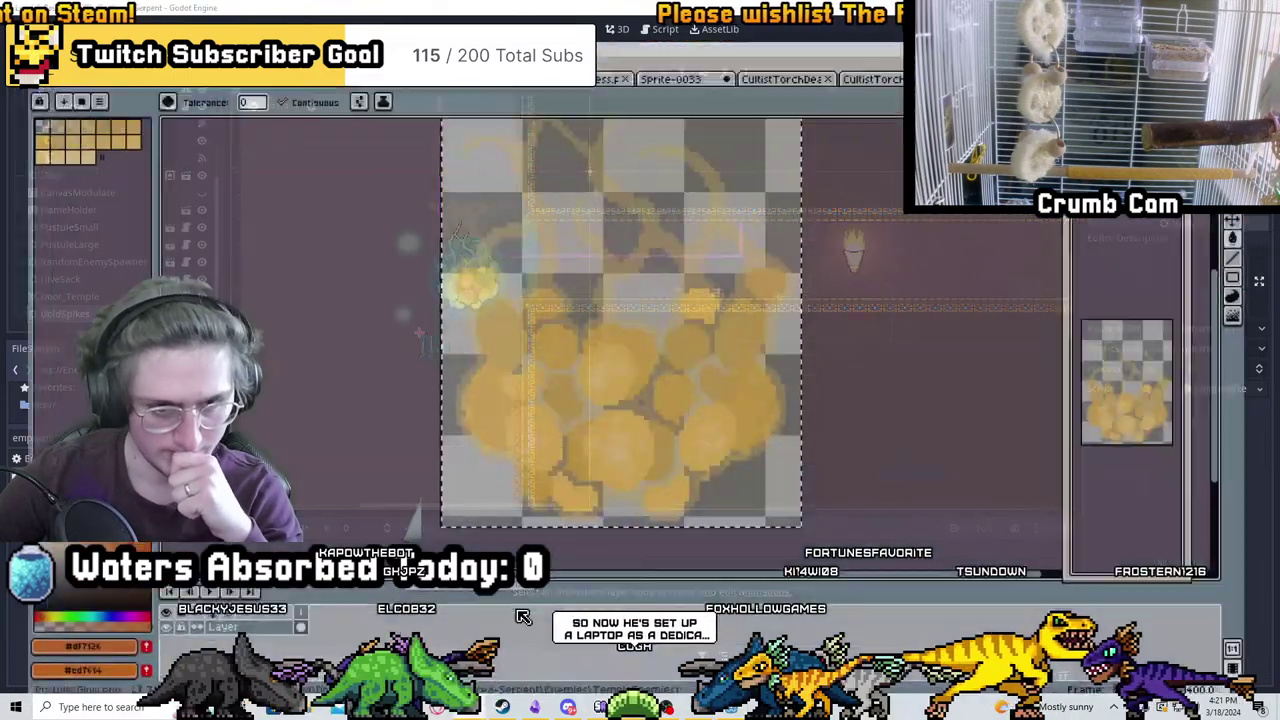
pyautogui.hotkey('alt', 'f')
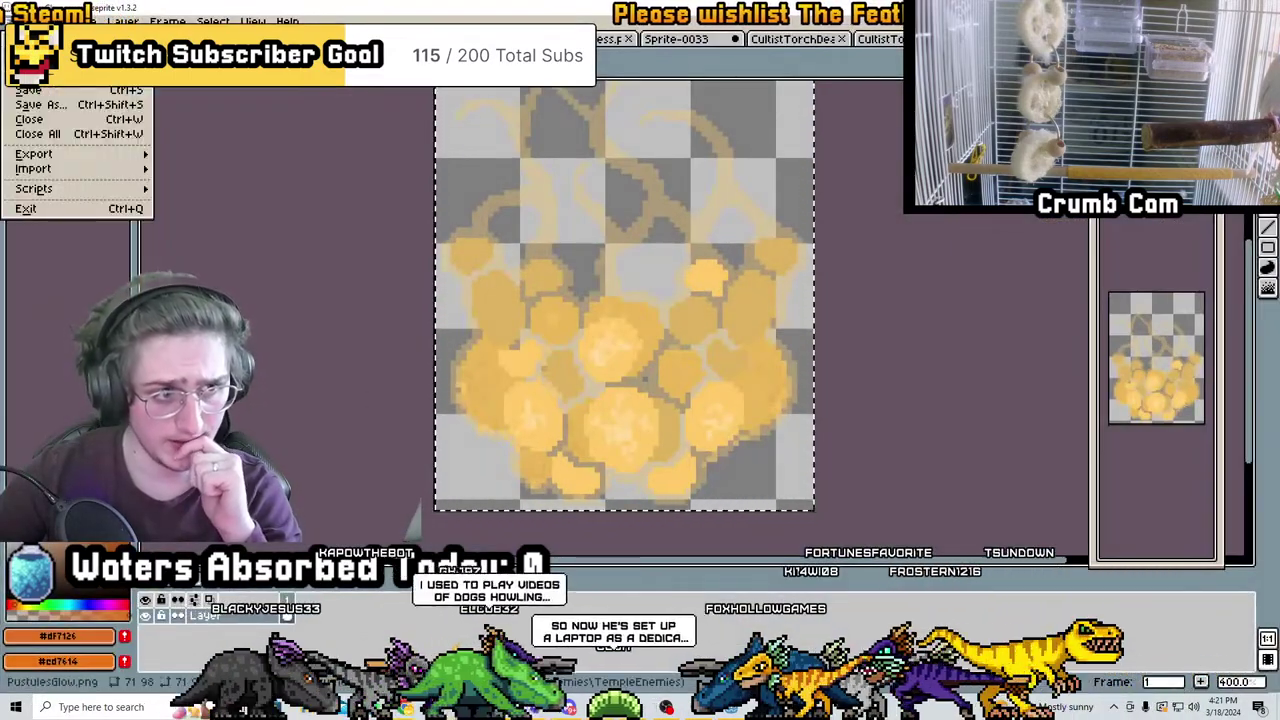
pyautogui.hotkey('ctrl', 'o')
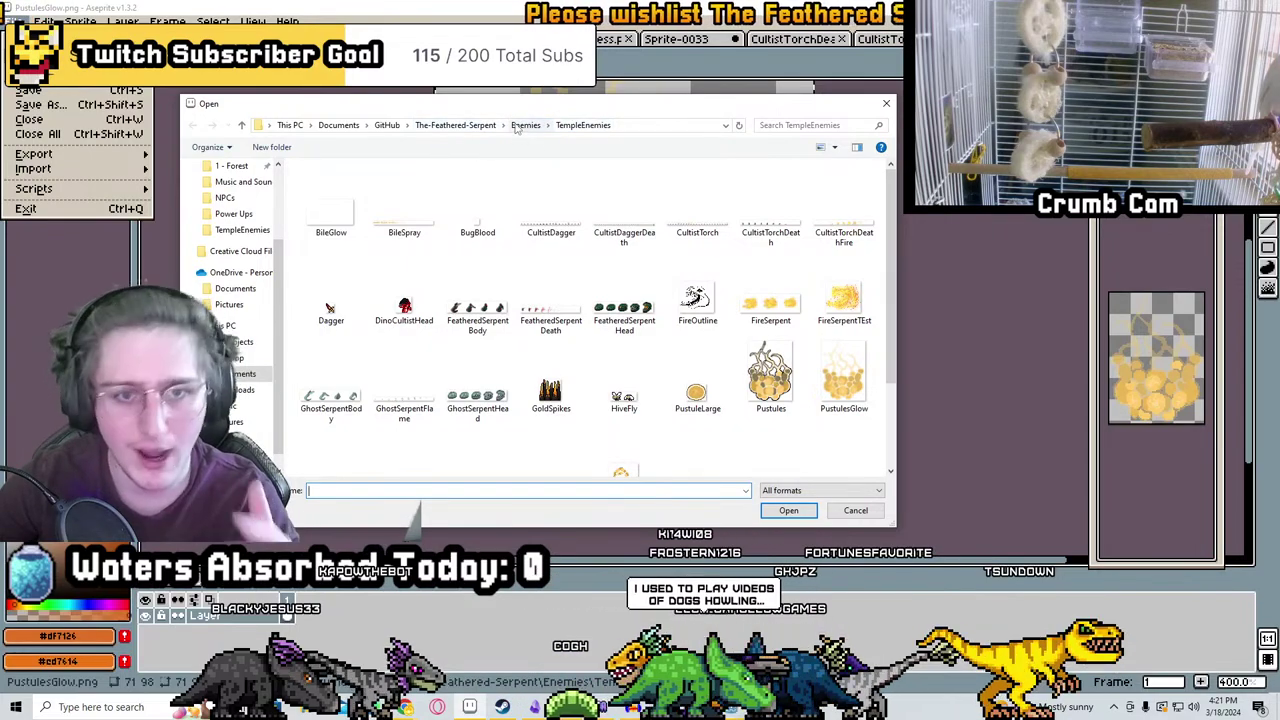
# Browse up to the project root, then into World > 4 - City
pyautogui.click(524, 126)
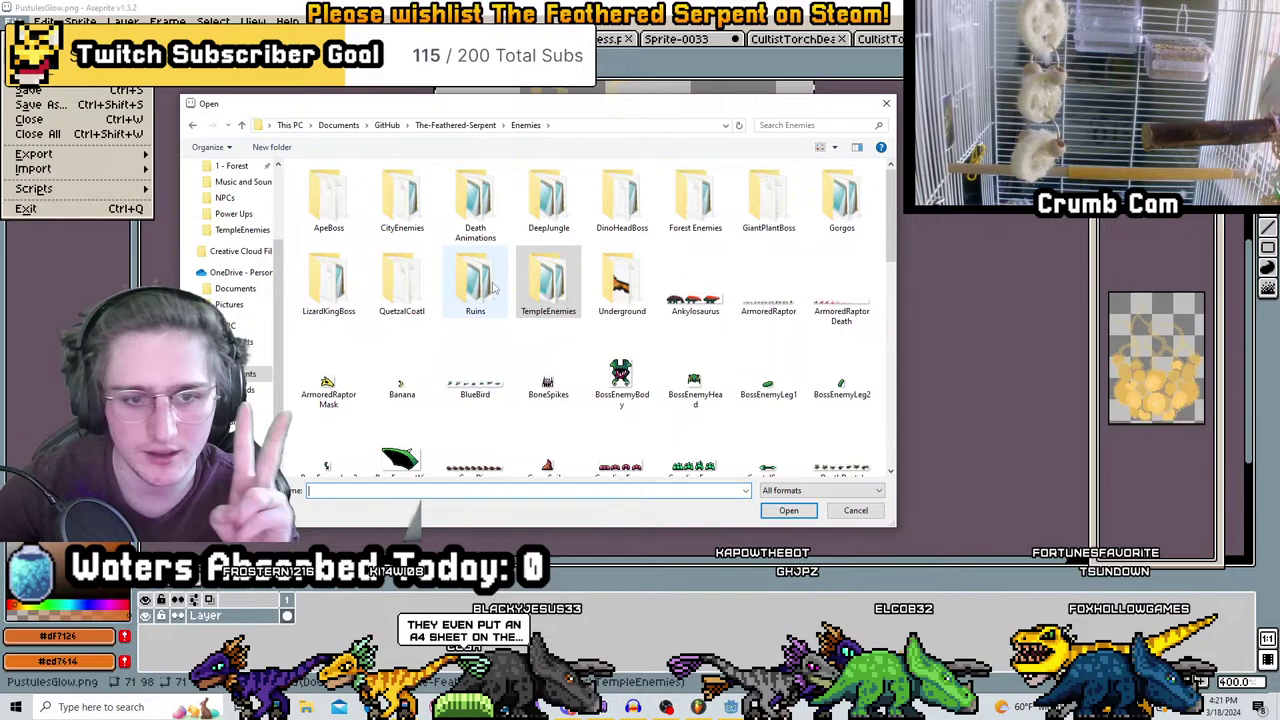
pyautogui.click(455, 125)
pyautogui.click(360, 466)
pyautogui.click(325, 466)
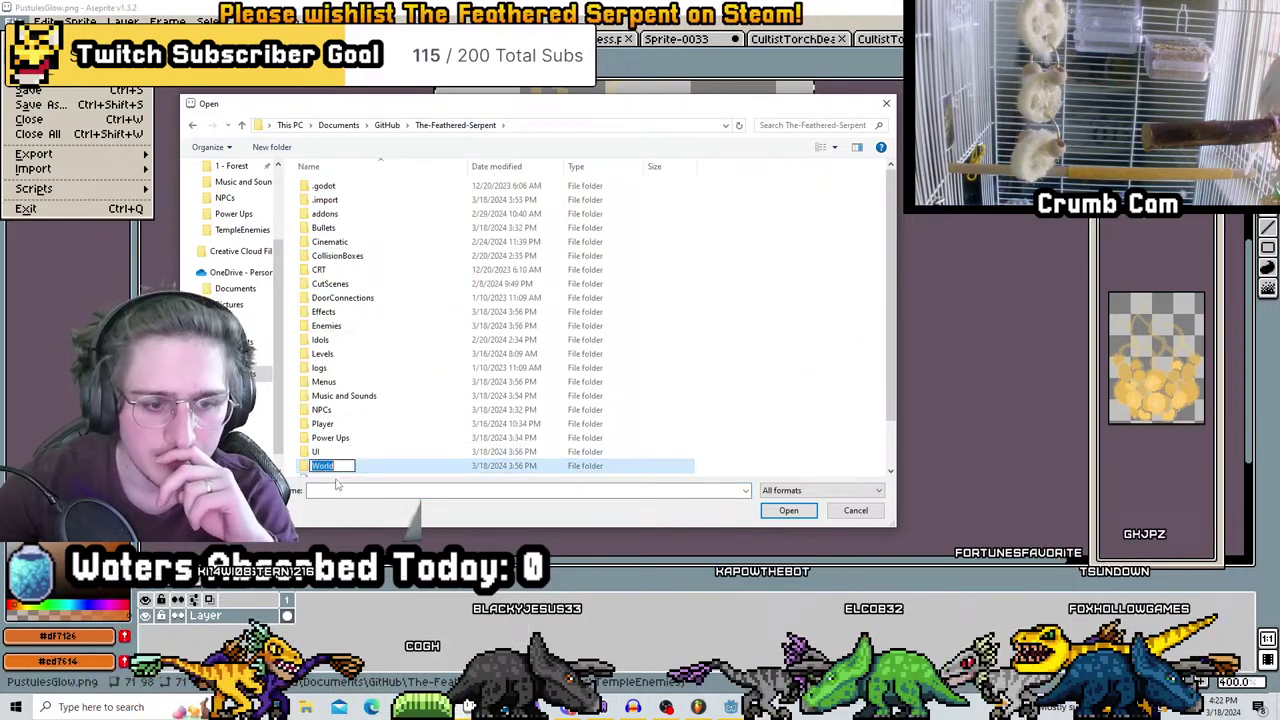
pyautogui.doubleClick(368, 468)
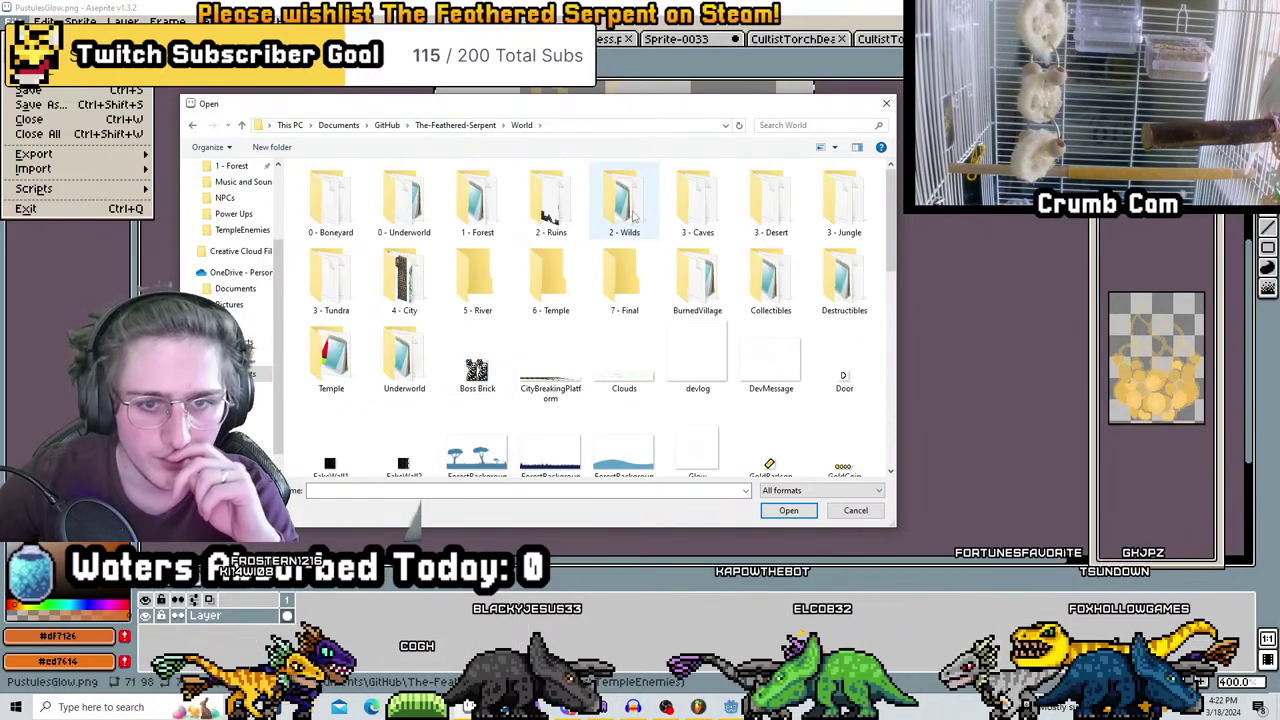
pyautogui.doubleClick(404, 282)
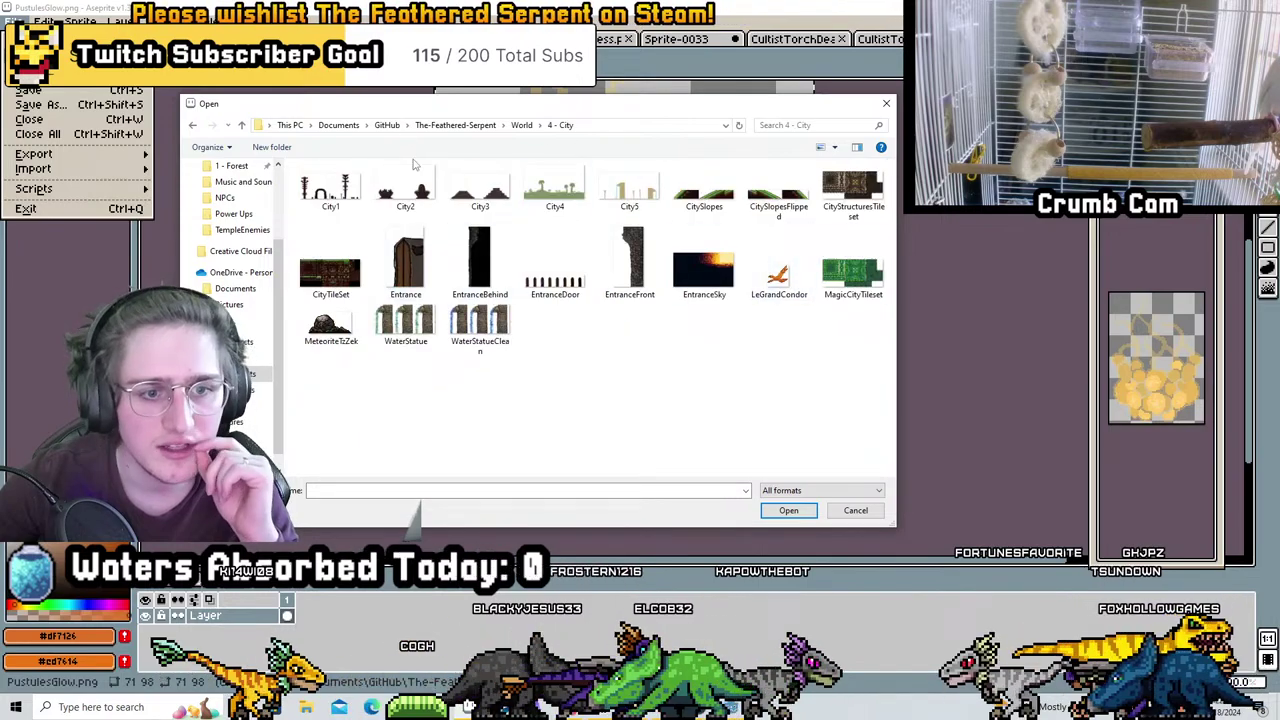
# In Godot's FileSystem panel, filter the project files for 'trap' and 'door' assets
pyautogui.hotkey('alt', 'Tab')
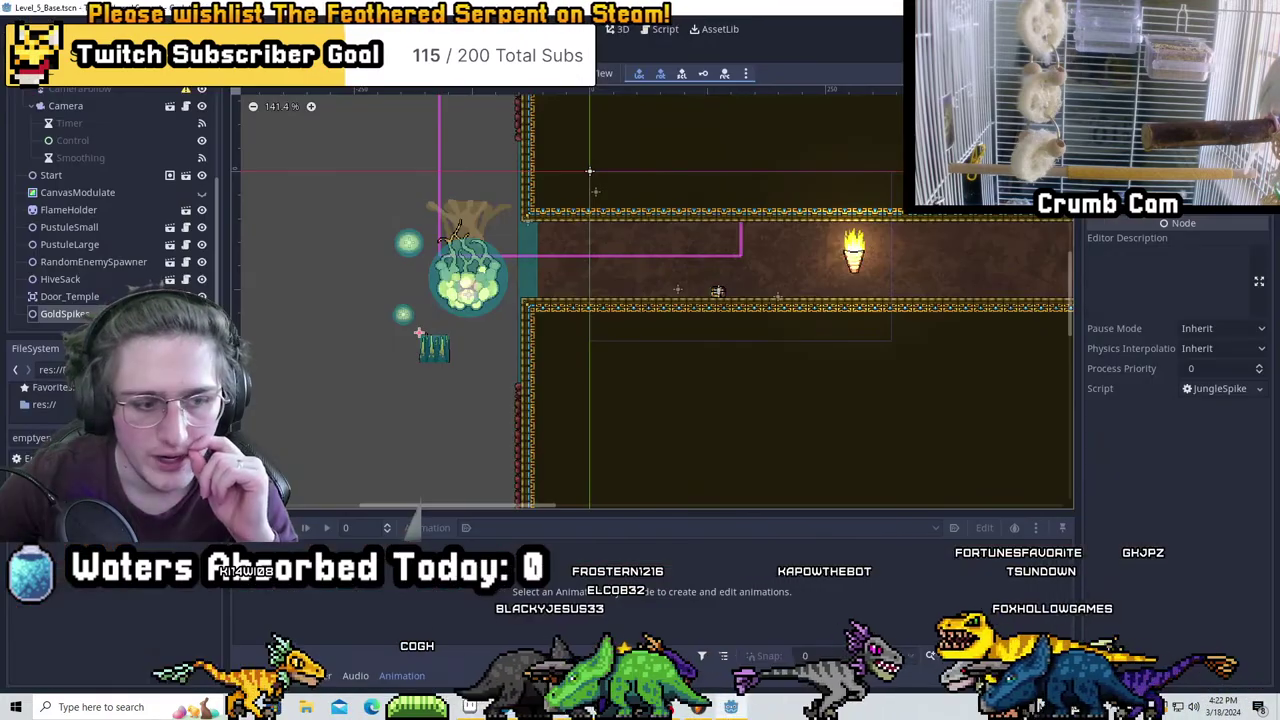
pyautogui.write('trapdo')
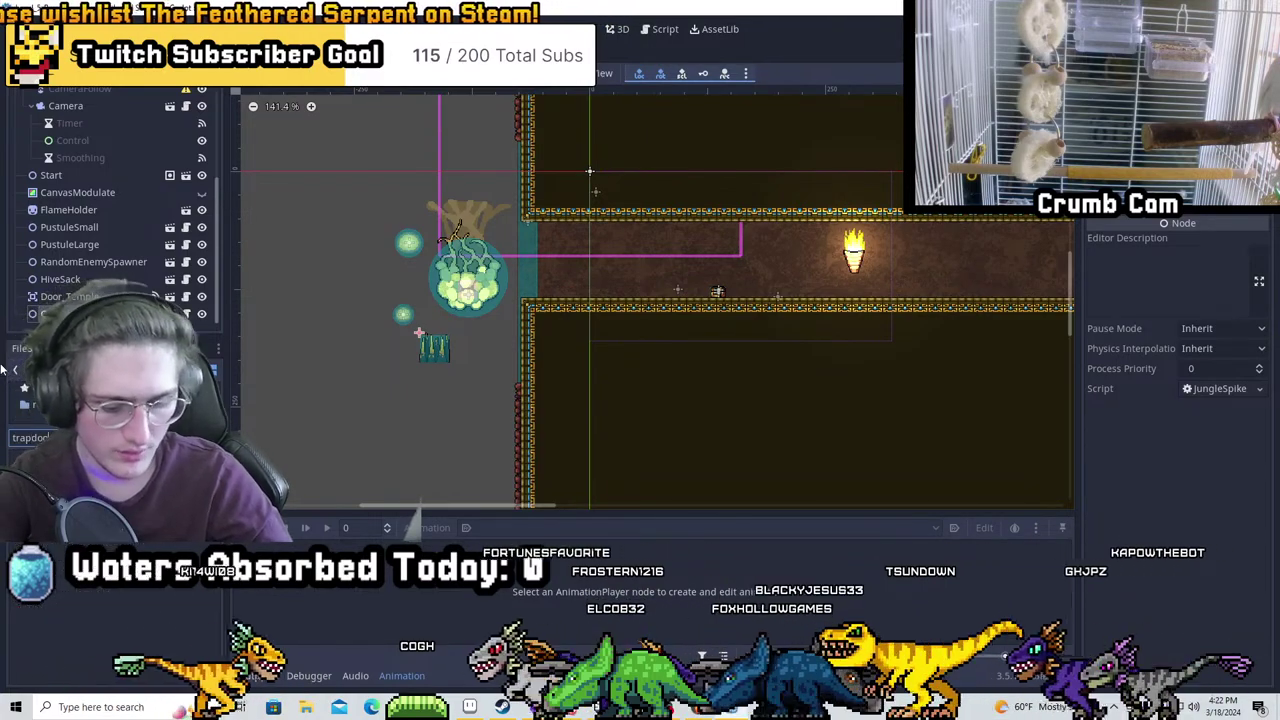
pyautogui.press('BackSpace')
pyautogui.press('BackSpace')
pyautogui.press('BackSpace')
pyautogui.press('BackSpace')
pyautogui.write('doort')
pyautogui.press('Home')
pyautogui.write('trap')
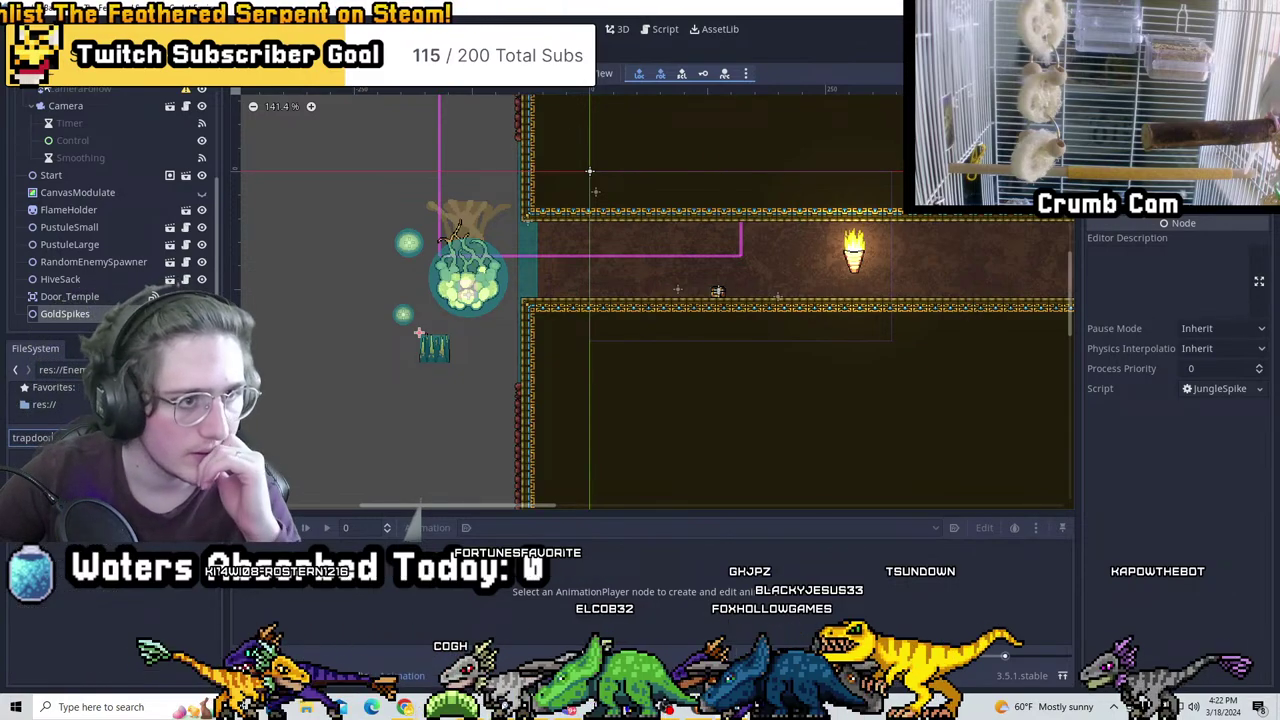
pyautogui.scroll(3, 110, 200)
pyautogui.hotkey('ctrl', 'a')
pyautogui.press('BackSpace')
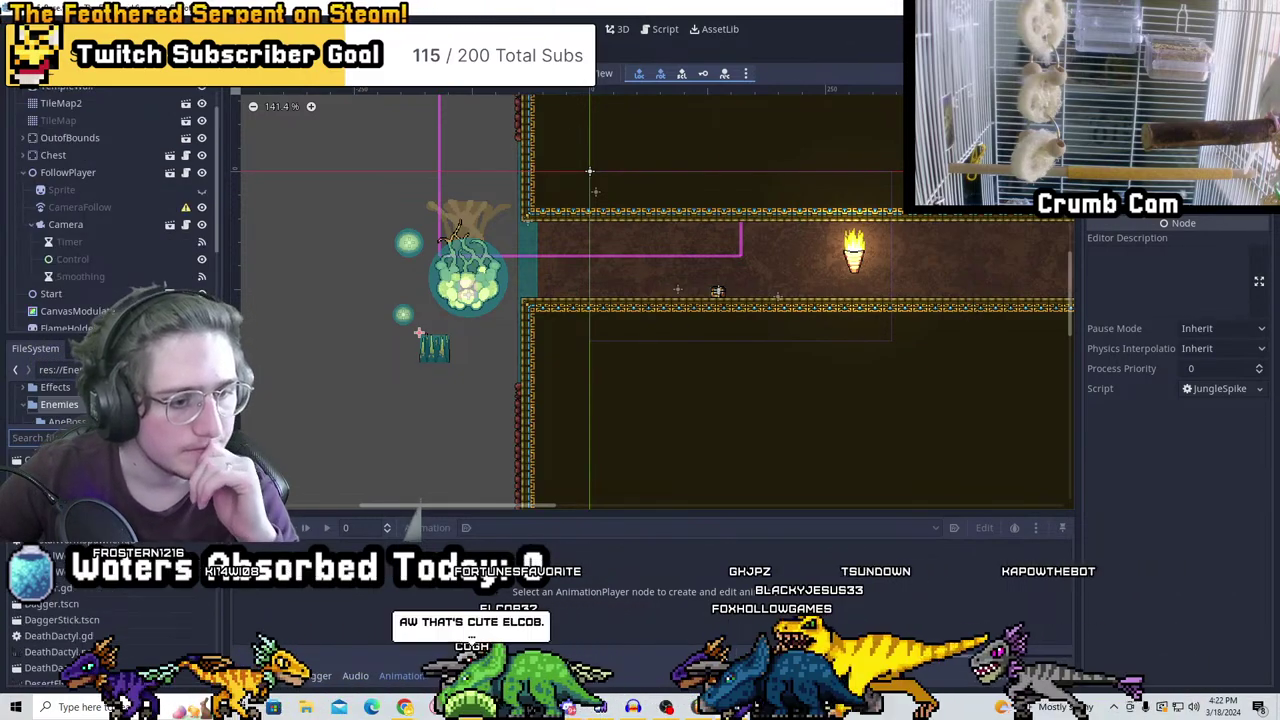
pyautogui.write('door')
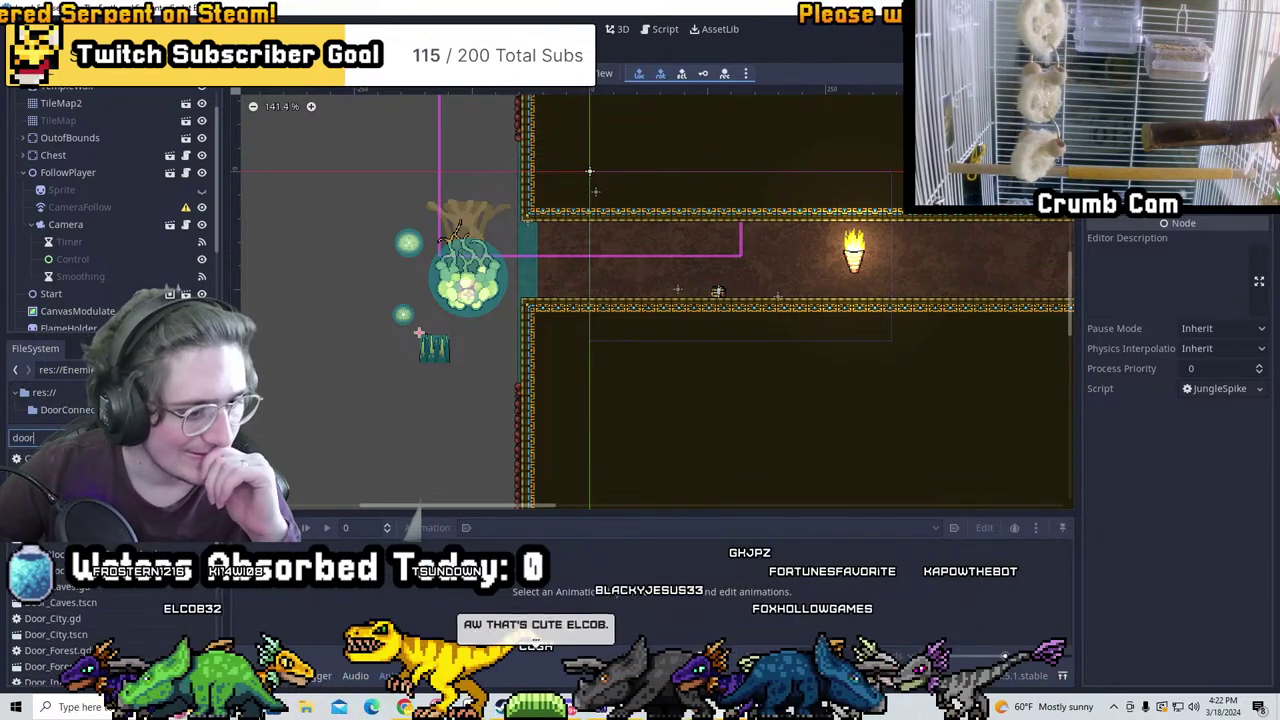
pyautogui.scroll(-3, 60, 630)
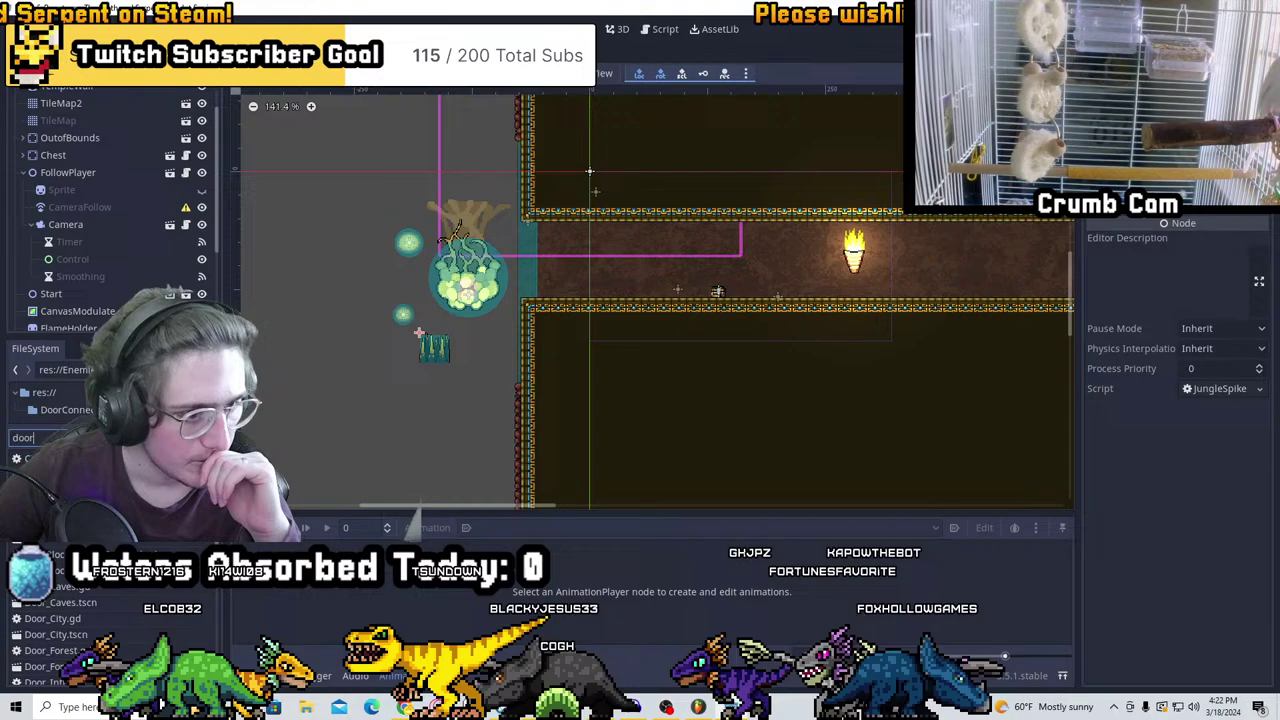
# Filter for 'trapwall', inspect the trap wall file's context menu, then return to Aseprite
pyautogui.hotkey('ctrl', 'a')
pyautogui.write('trapwall')
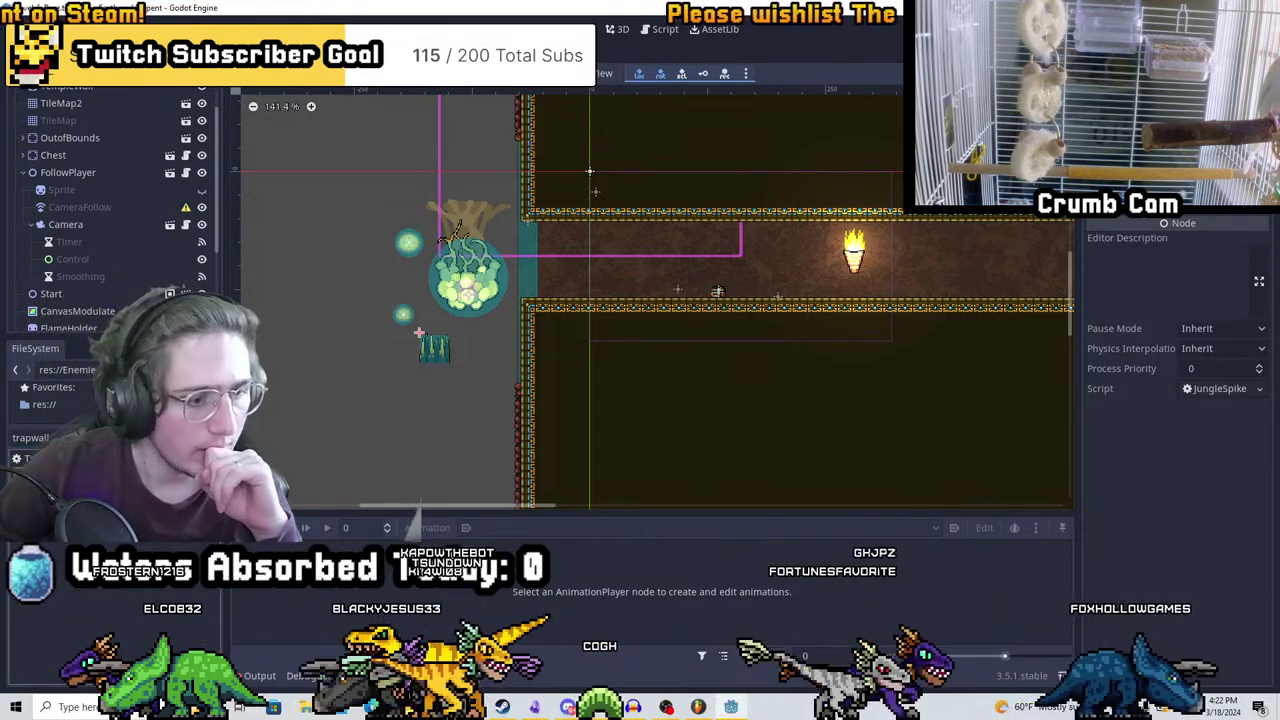
pyautogui.rightClick(48, 430)
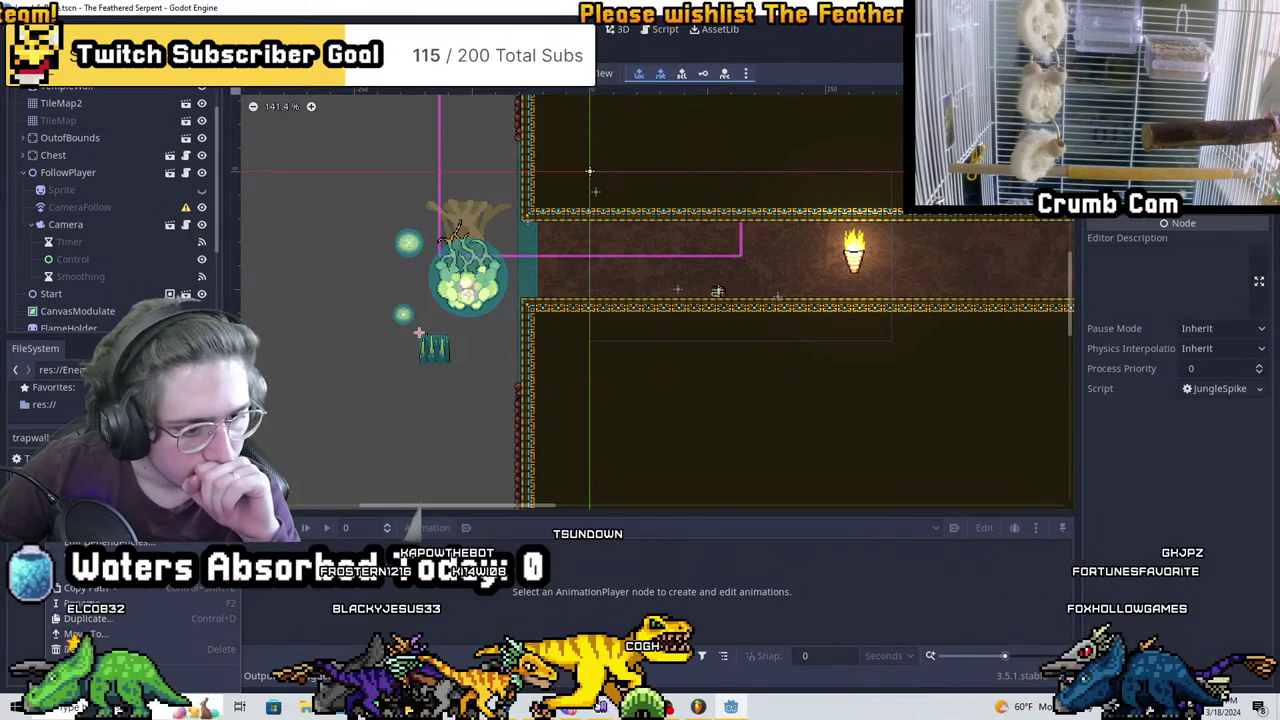
pyautogui.press('Escape')
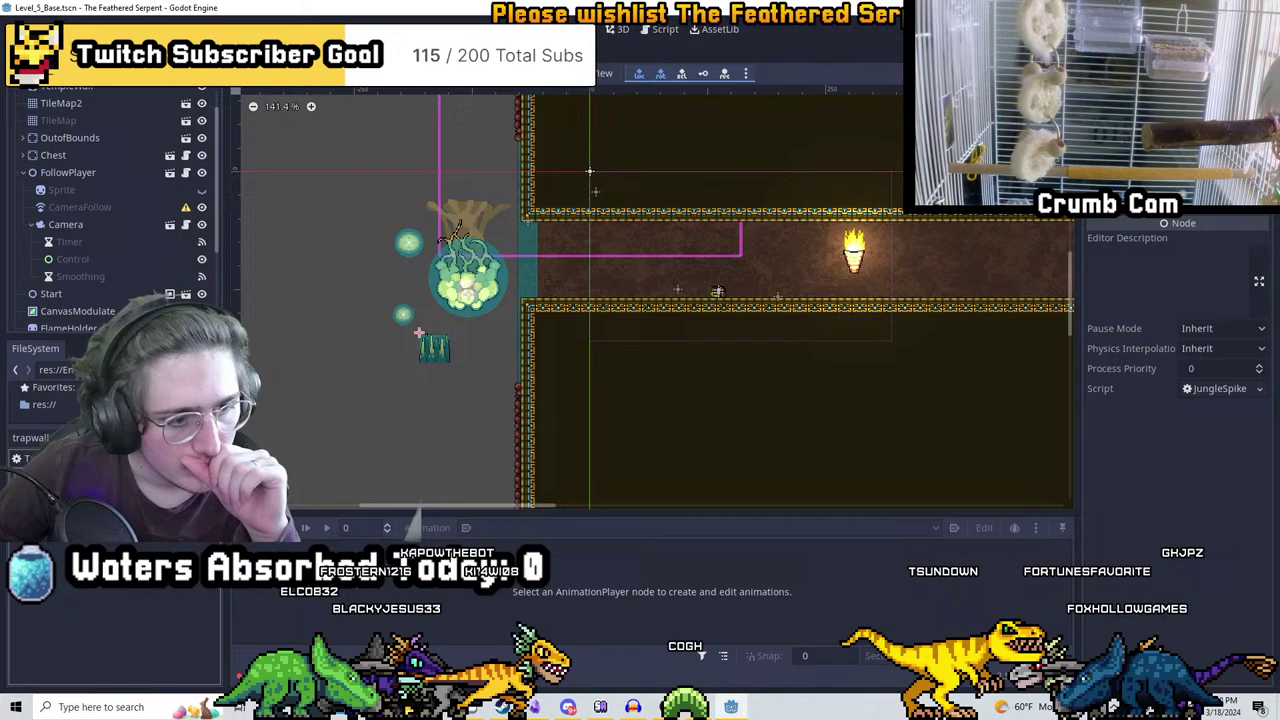
pyautogui.hotkey('alt', 'Tab')
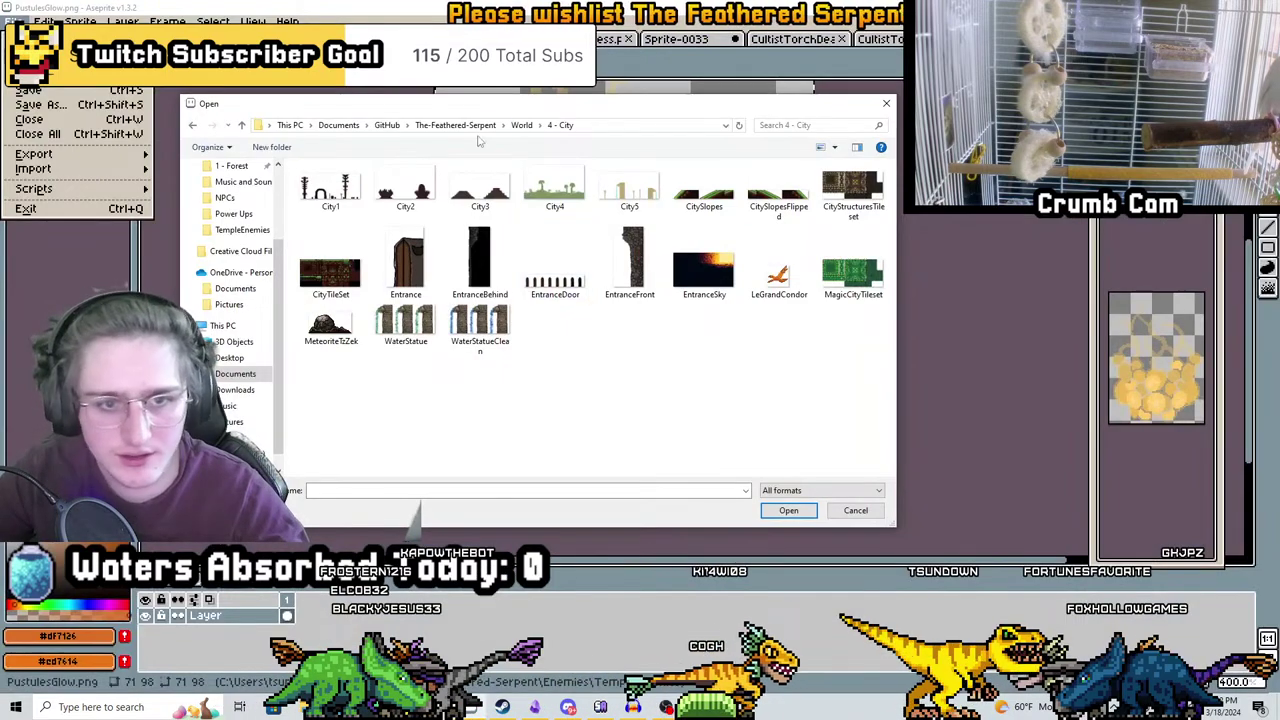
# Open PressurePlate and TrapWall together from the Enemies > CityEnemies folder
pyautogui.click(456, 126)
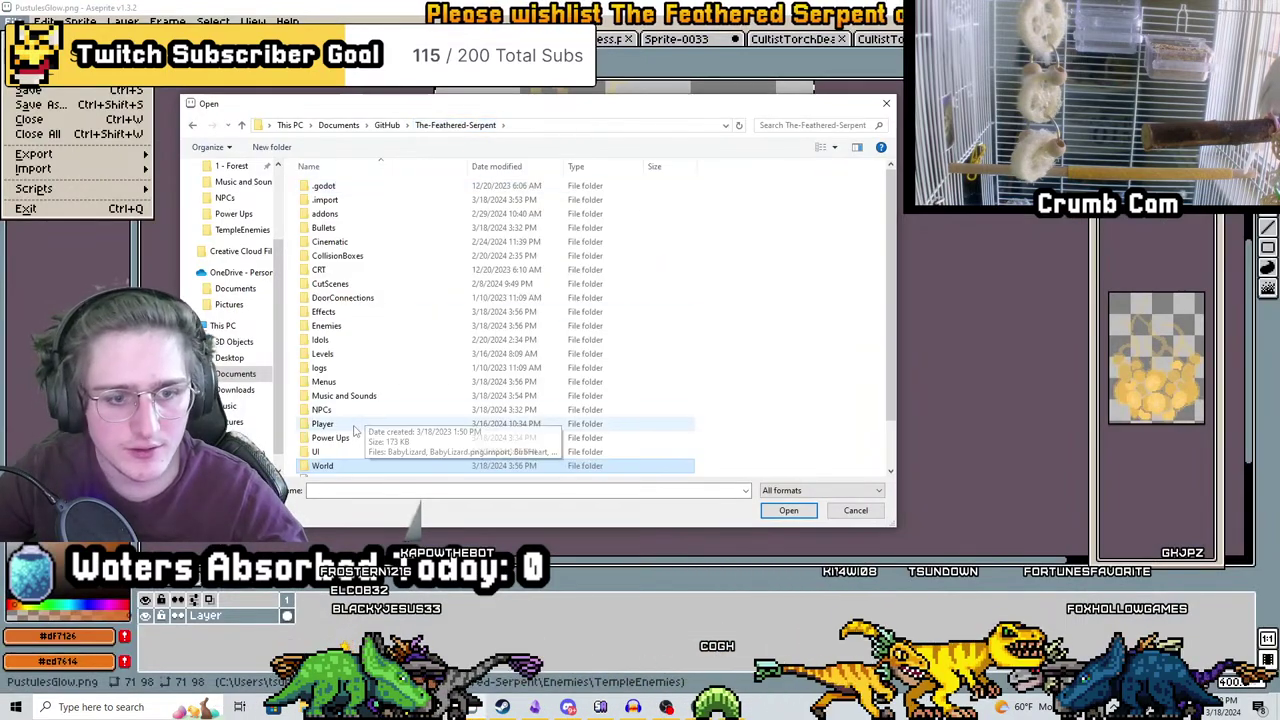
pyautogui.doubleClick(345, 324)
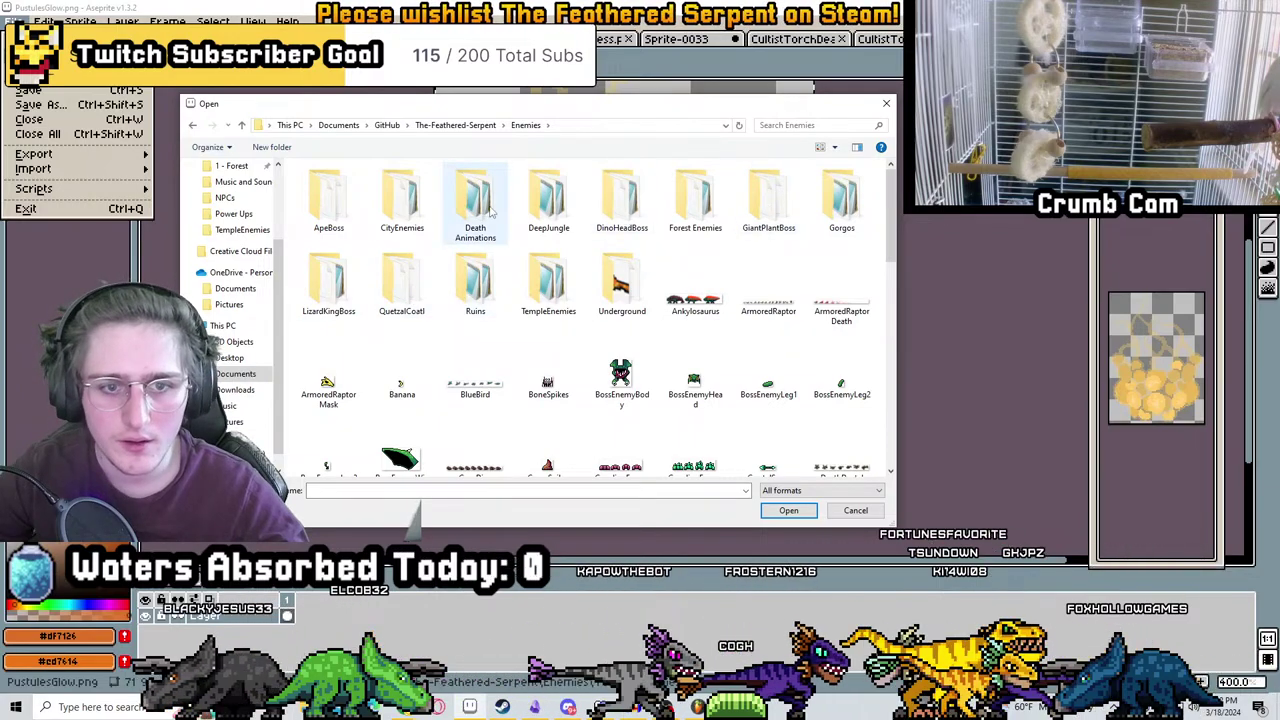
pyautogui.doubleClick(401, 200)
pyautogui.scroll(-1, 650, 302)
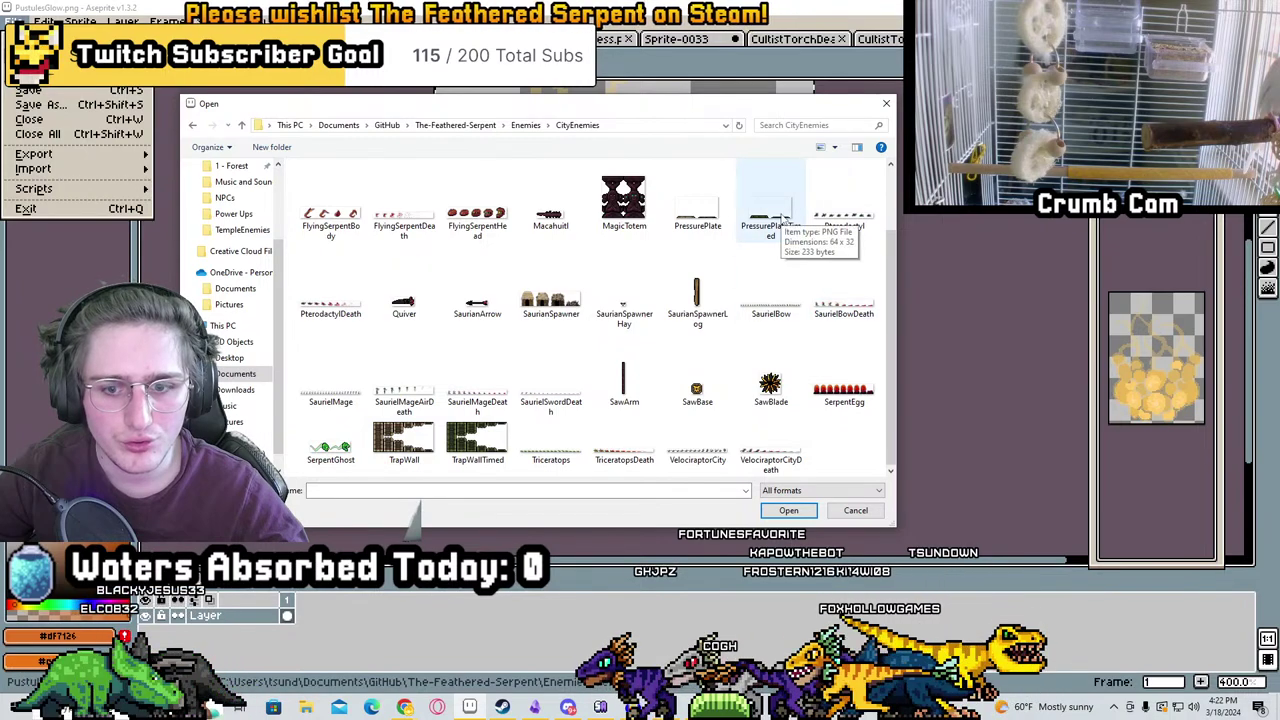
pyautogui.click(688, 224)
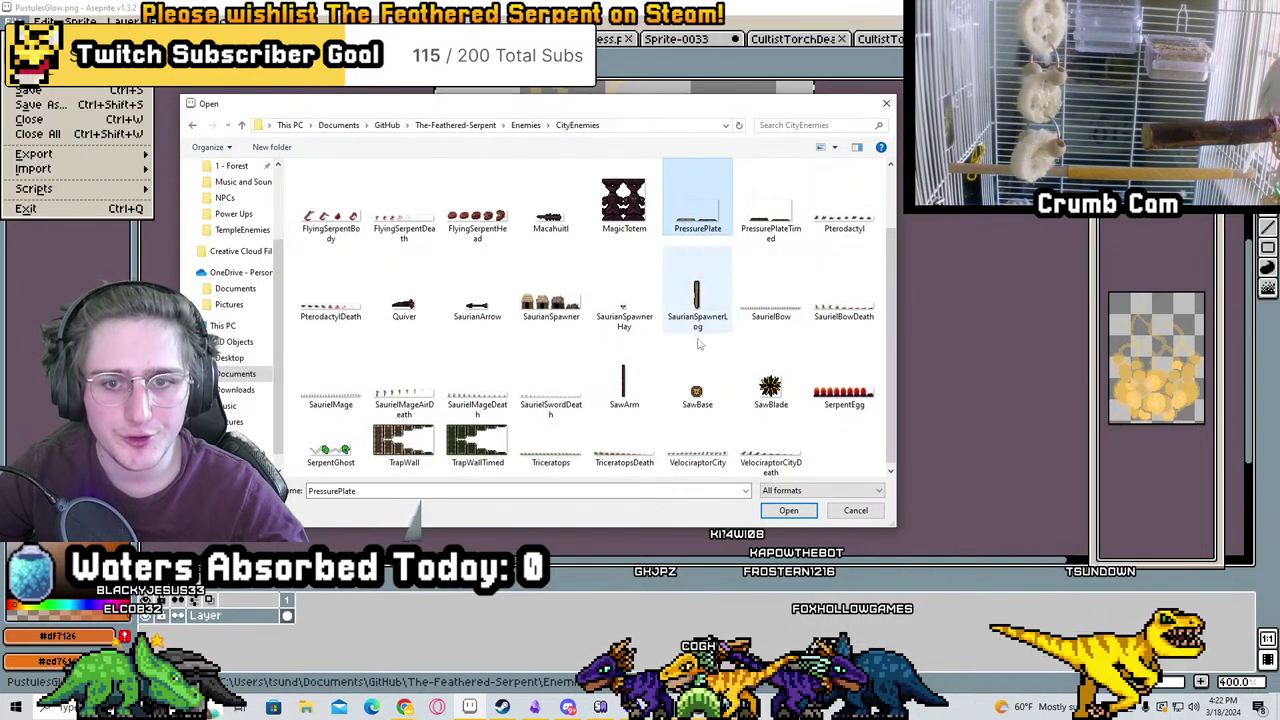
pyautogui.keyDown('ctrl'); pyautogui.click(418, 457); pyautogui.keyUp('ctrl')
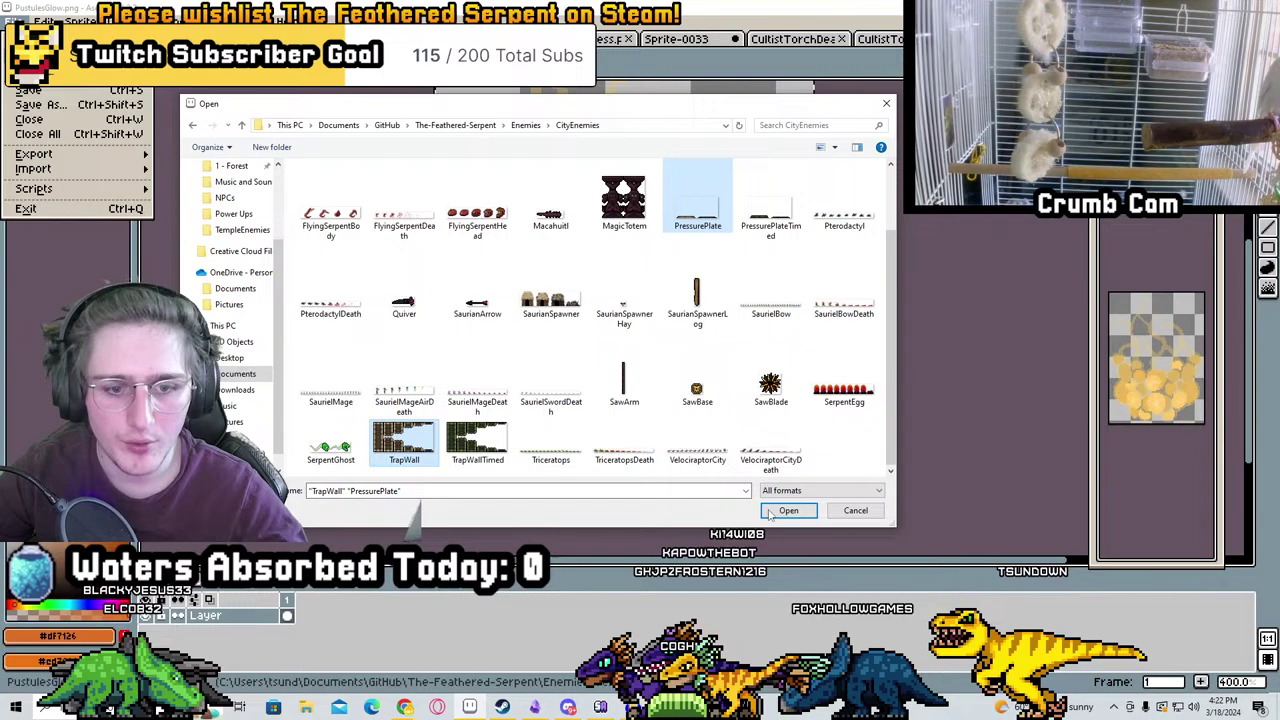
pyautogui.click(789, 511)
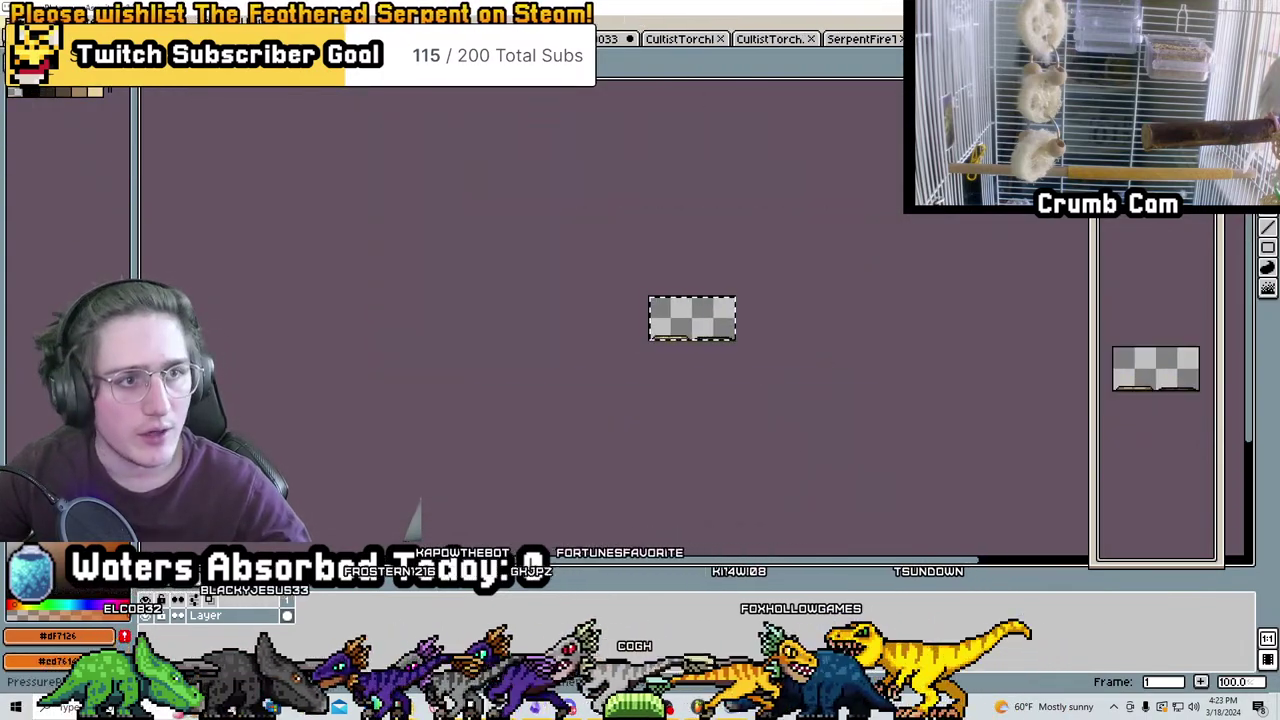
# Copy the full TrapWall artwork and paste it into a new clipboard-sized sprite
pyautogui.hotkey('alt', 'f')
pyautogui.press('n')
pyautogui.press('Return')
pyautogui.hotkey('ctrl', 'v')
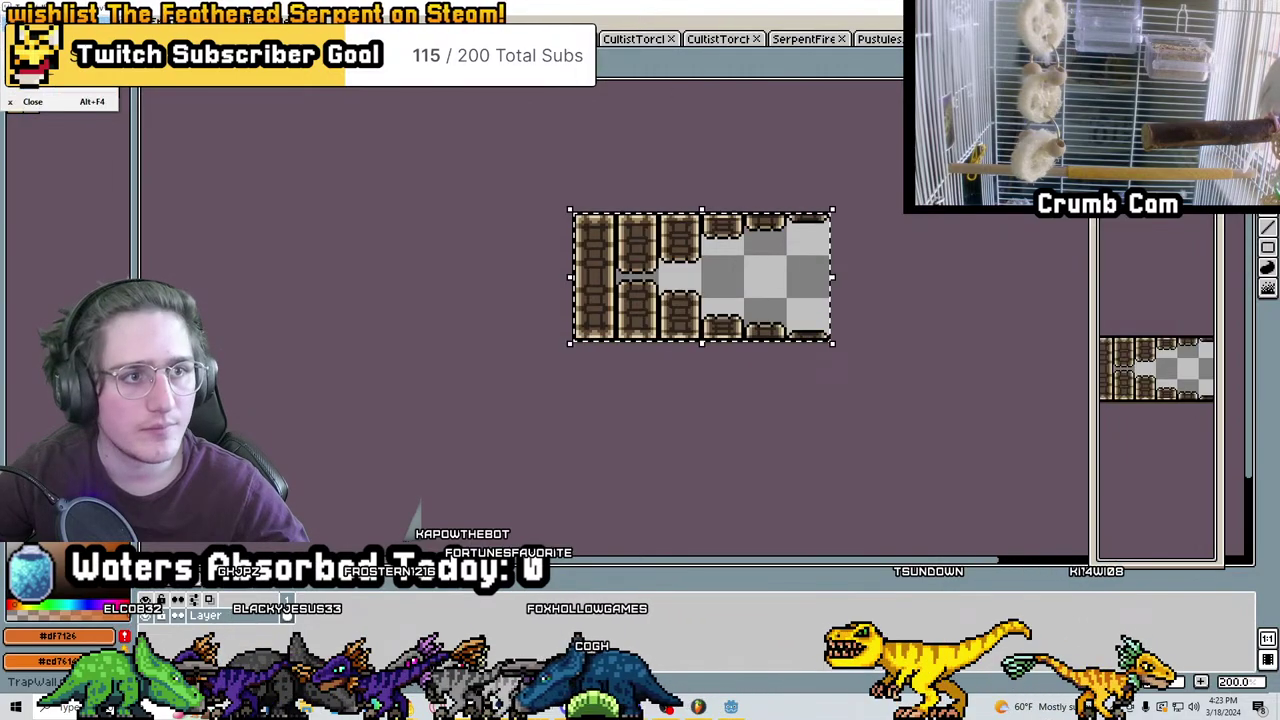
pyautogui.hotkey('alt', 'f')
pyautogui.press('n')
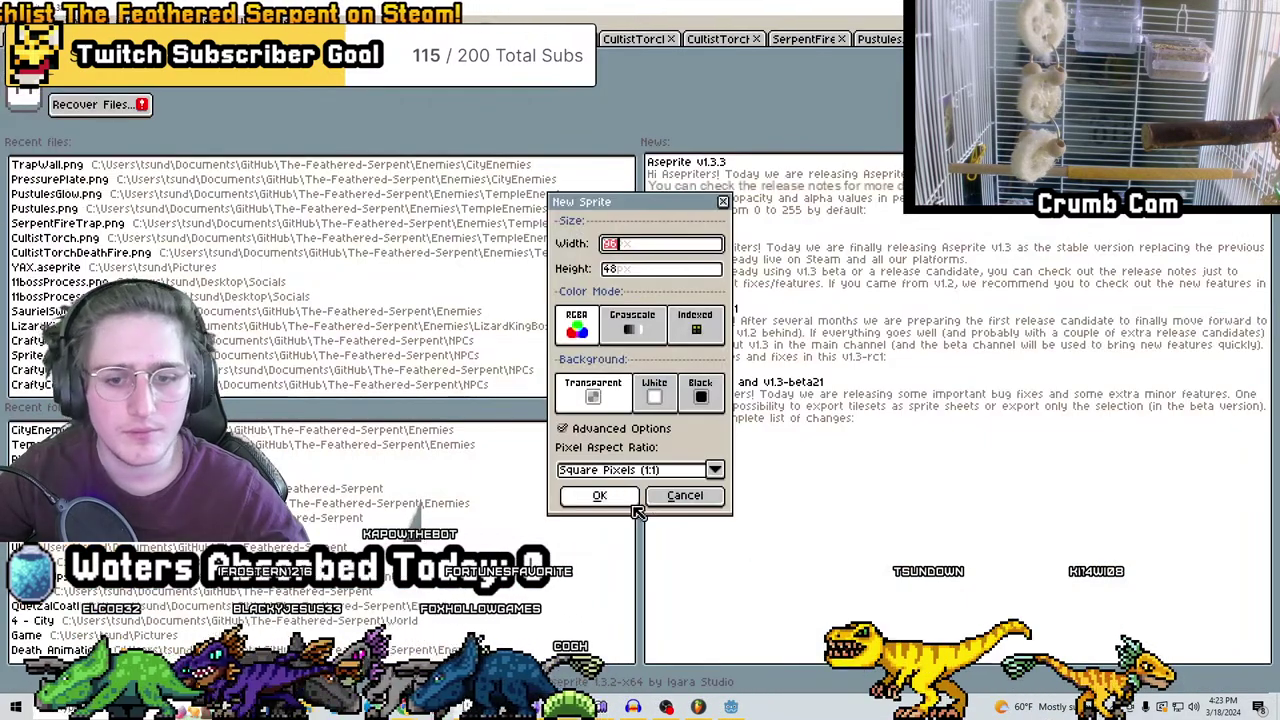
pyautogui.press('Return')
pyautogui.hotkey('ctrl', 'v')
pyautogui.scroll(5, 671, 325)
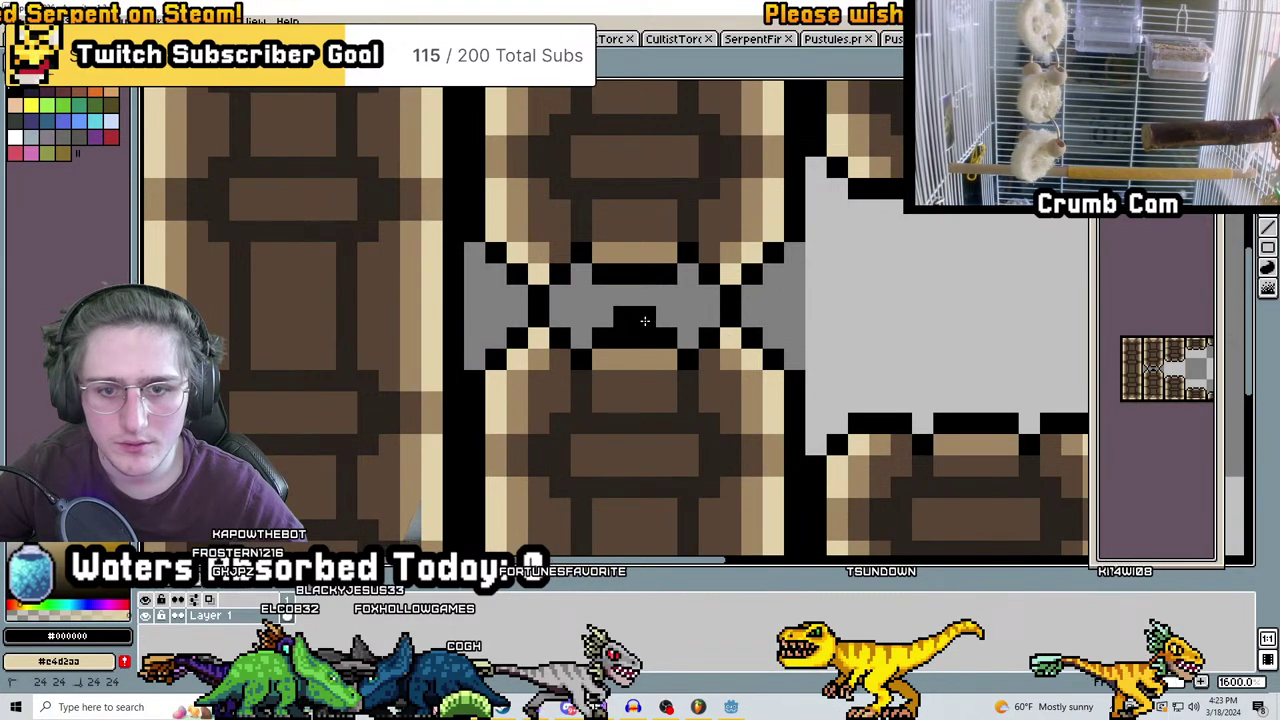
pyautogui.rightClick(634, 270)
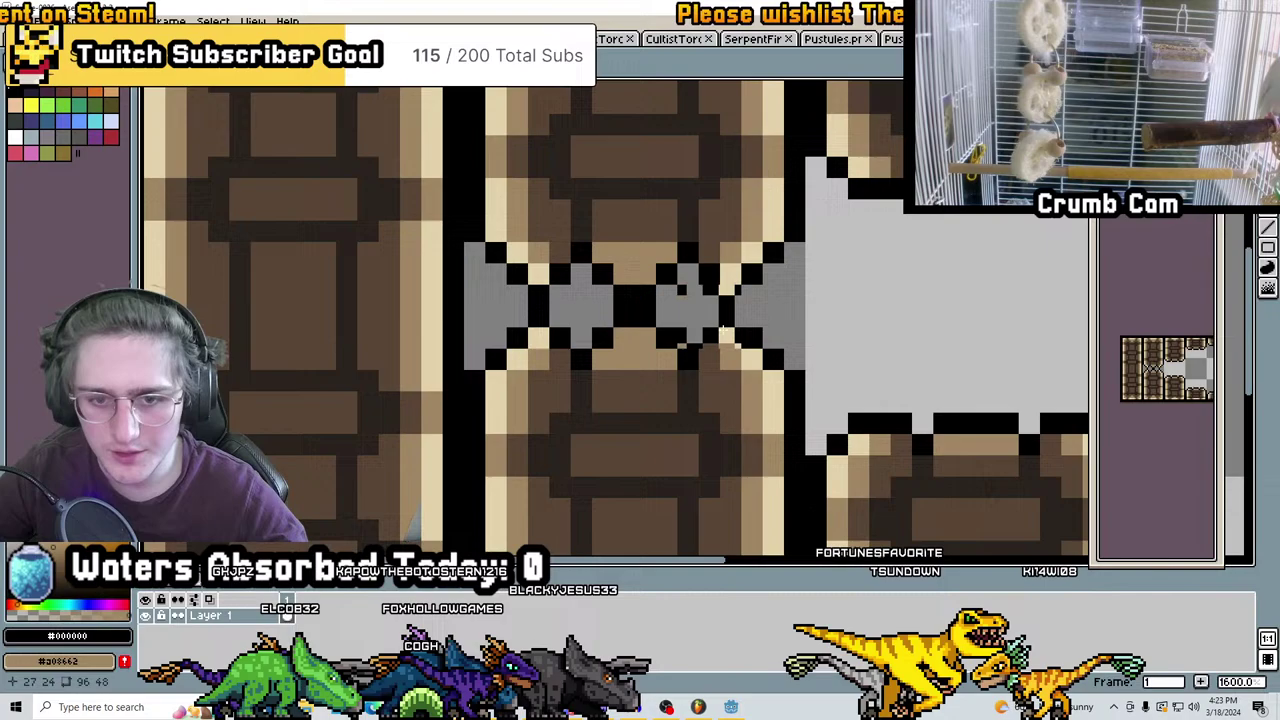
pyautogui.scroll(-5, 724, 333)
pyautogui.scroll(5, 784, 331)
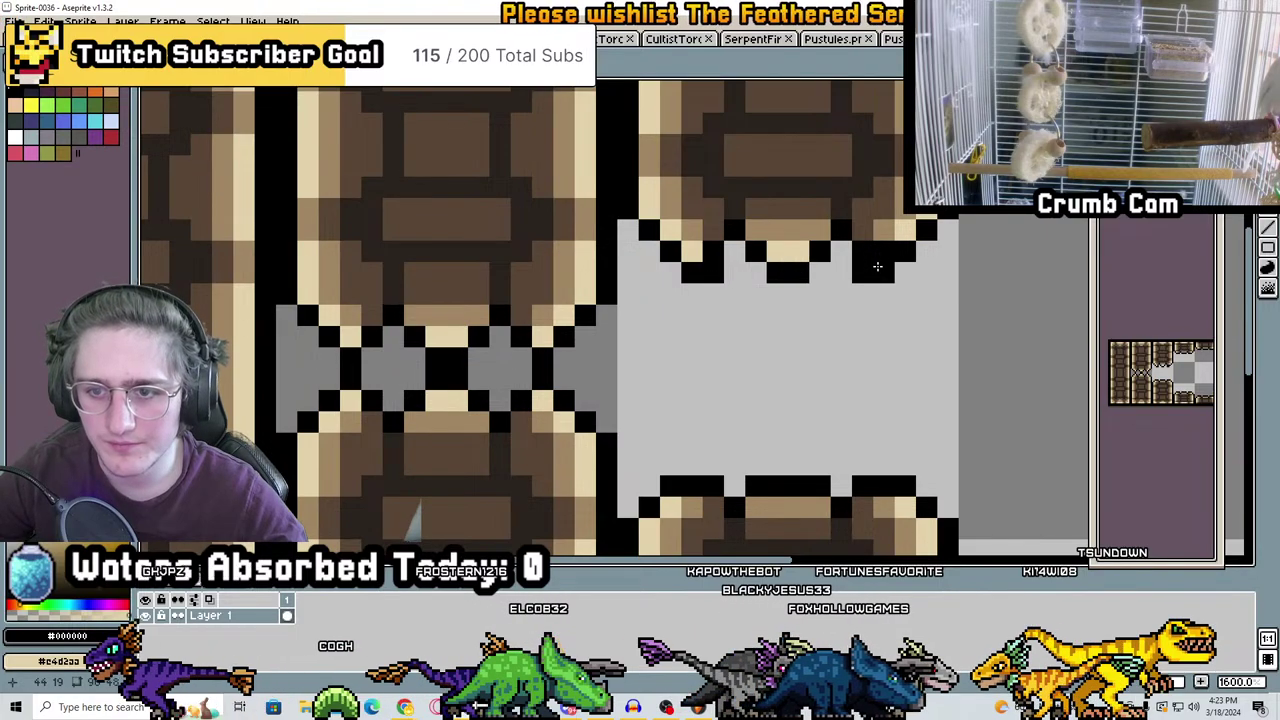
pyautogui.moveTo(841, 362); pyautogui.dragTo(797, 282, button='middle')
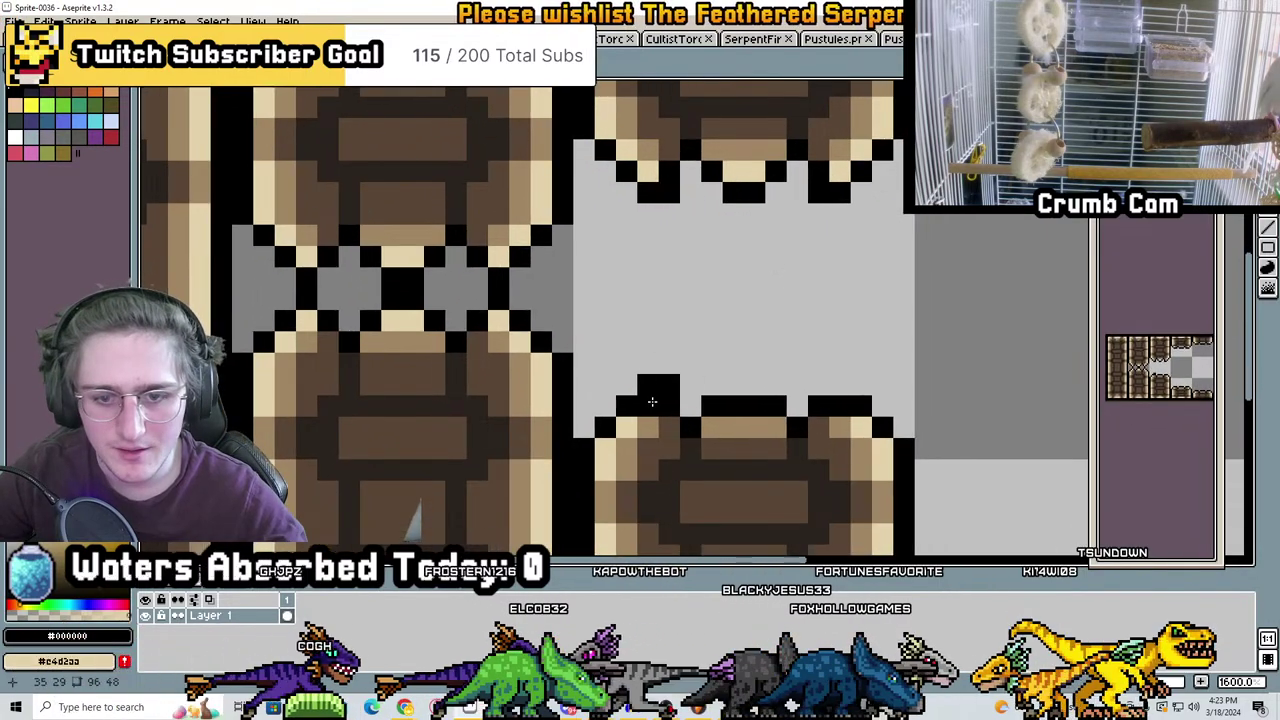
pyautogui.hotkey('ctrl', 'z')
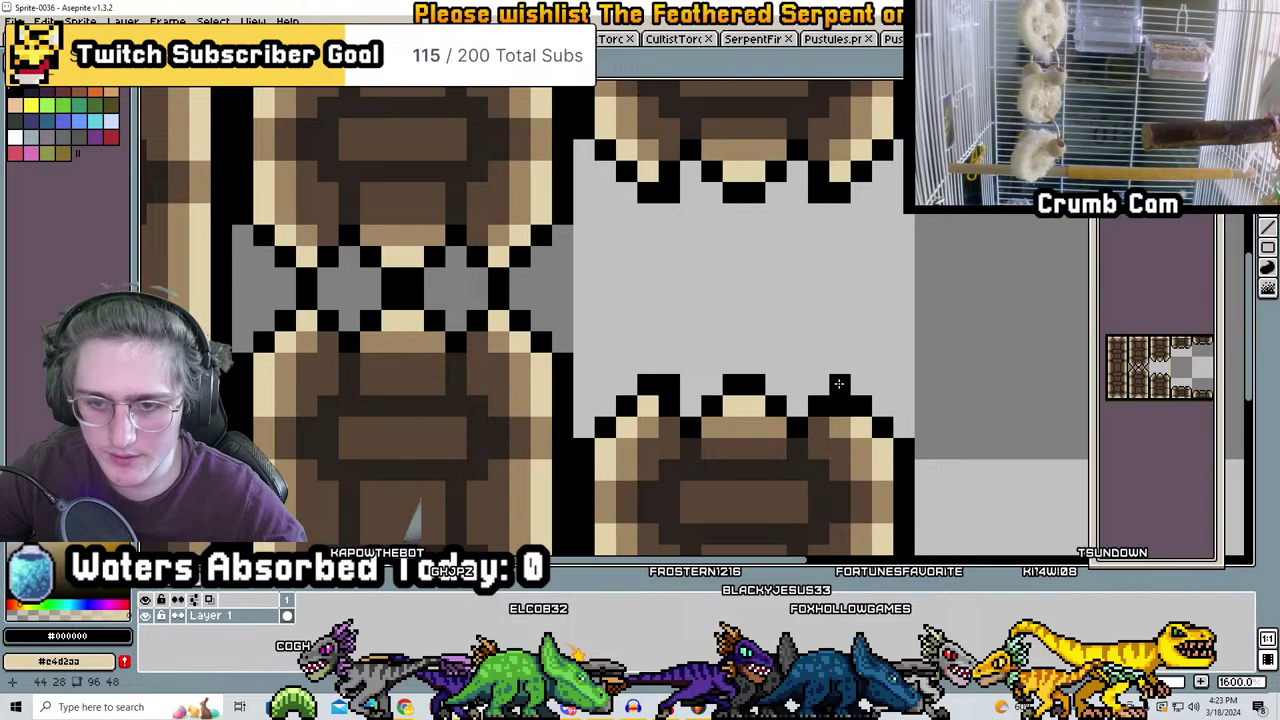
pyautogui.scroll(-5, 826, 387)
pyautogui.scroll(7, 769, 297)
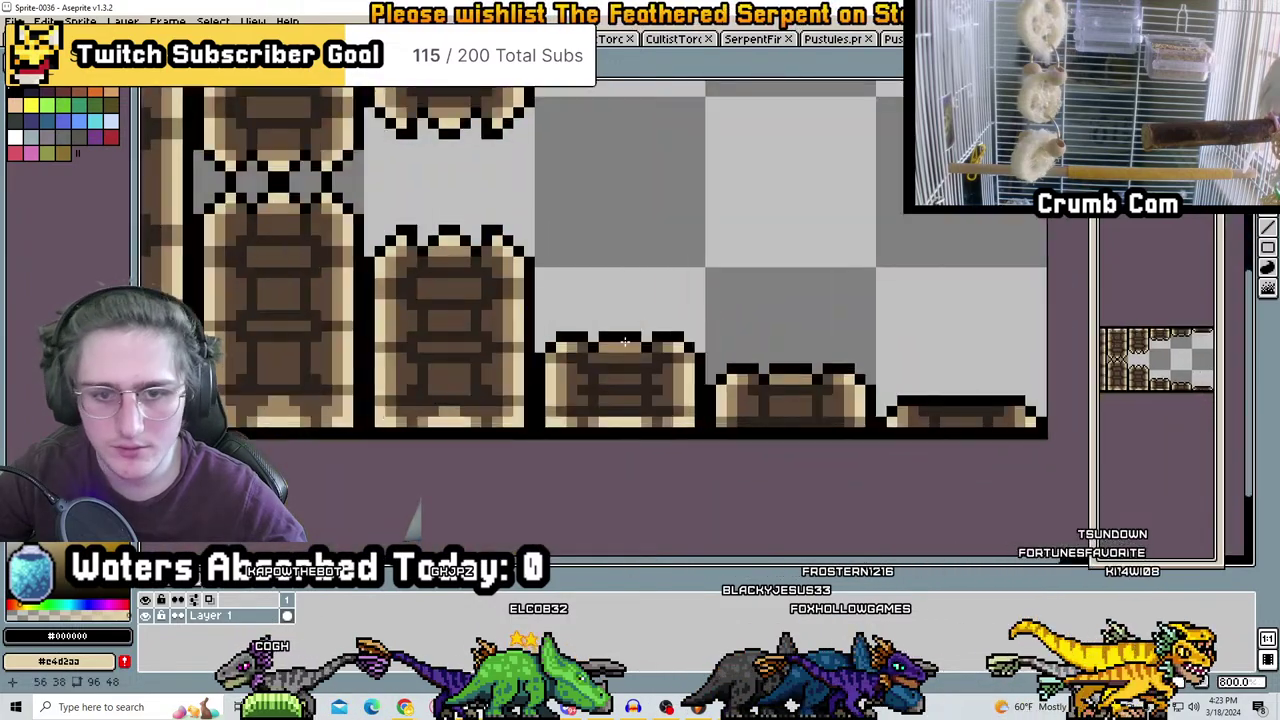
pyautogui.click(491, 259)
pyautogui.click(462, 251)
pyautogui.rightClick(462, 294)
pyautogui.click(632, 251)
pyautogui.click(680, 251)
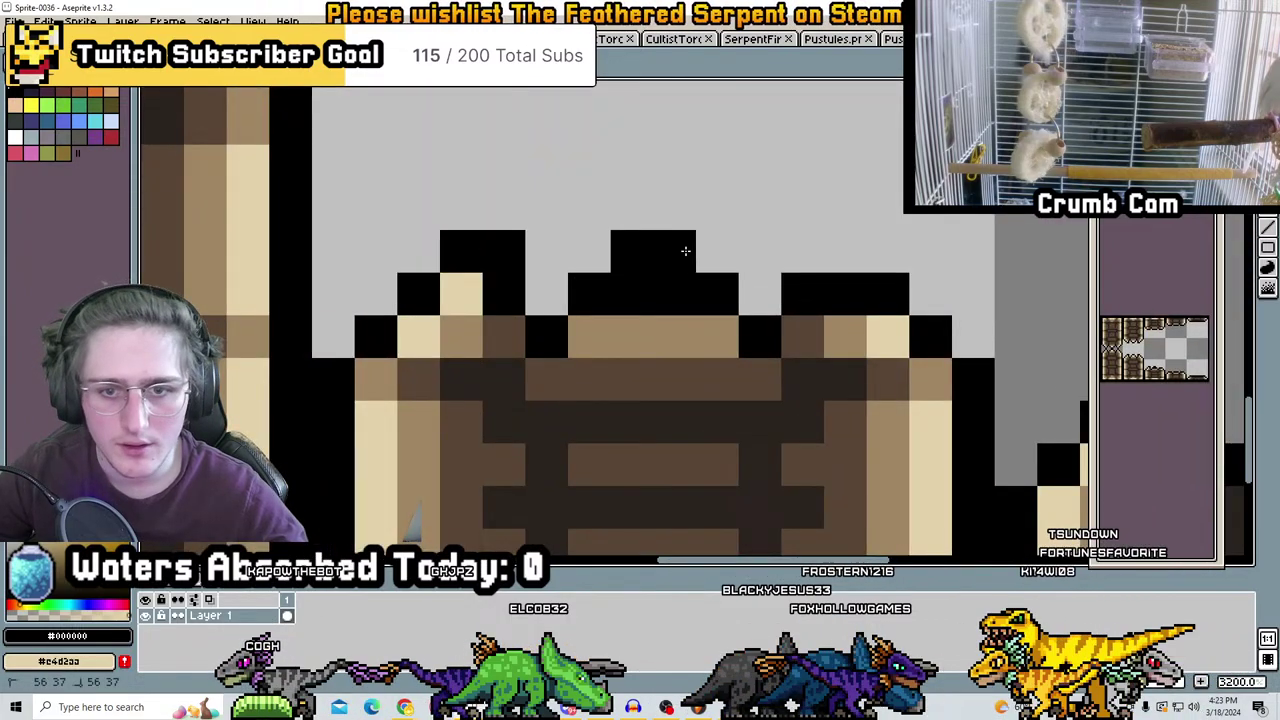
pyautogui.scroll(-3, 856, 297)
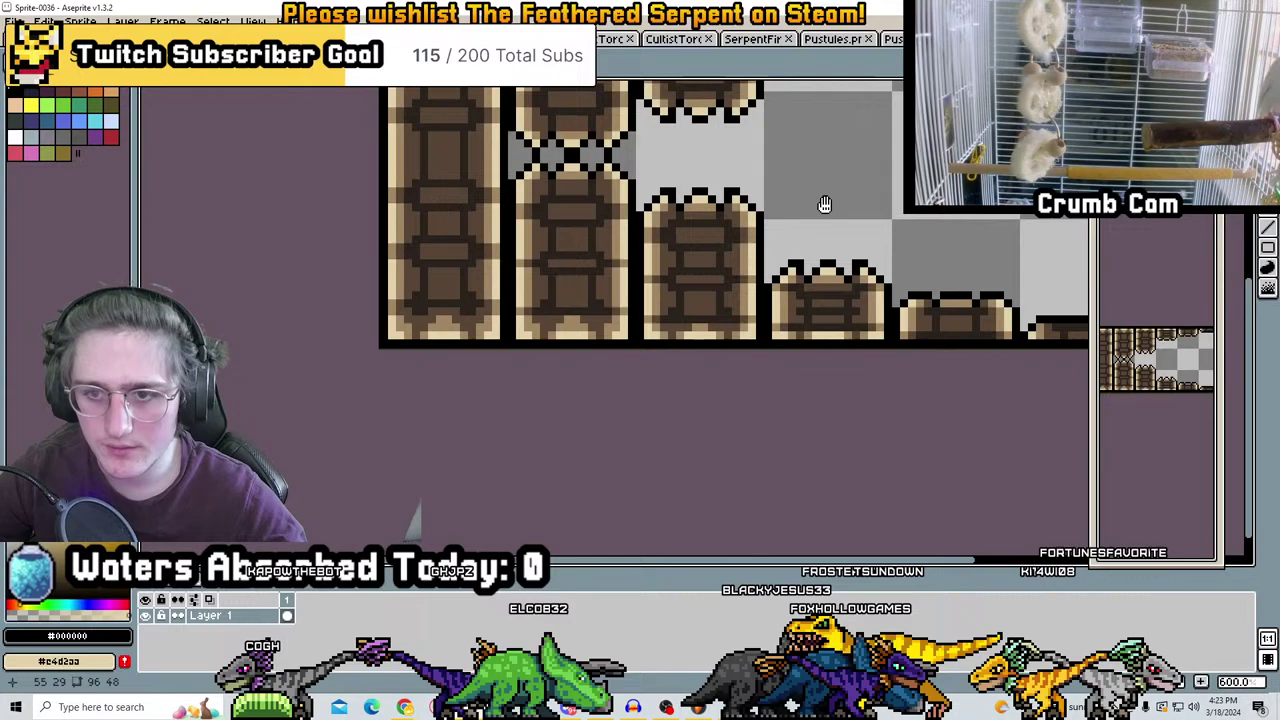
pyautogui.scroll(2, 823, 206)
pyautogui.click(752, 277)
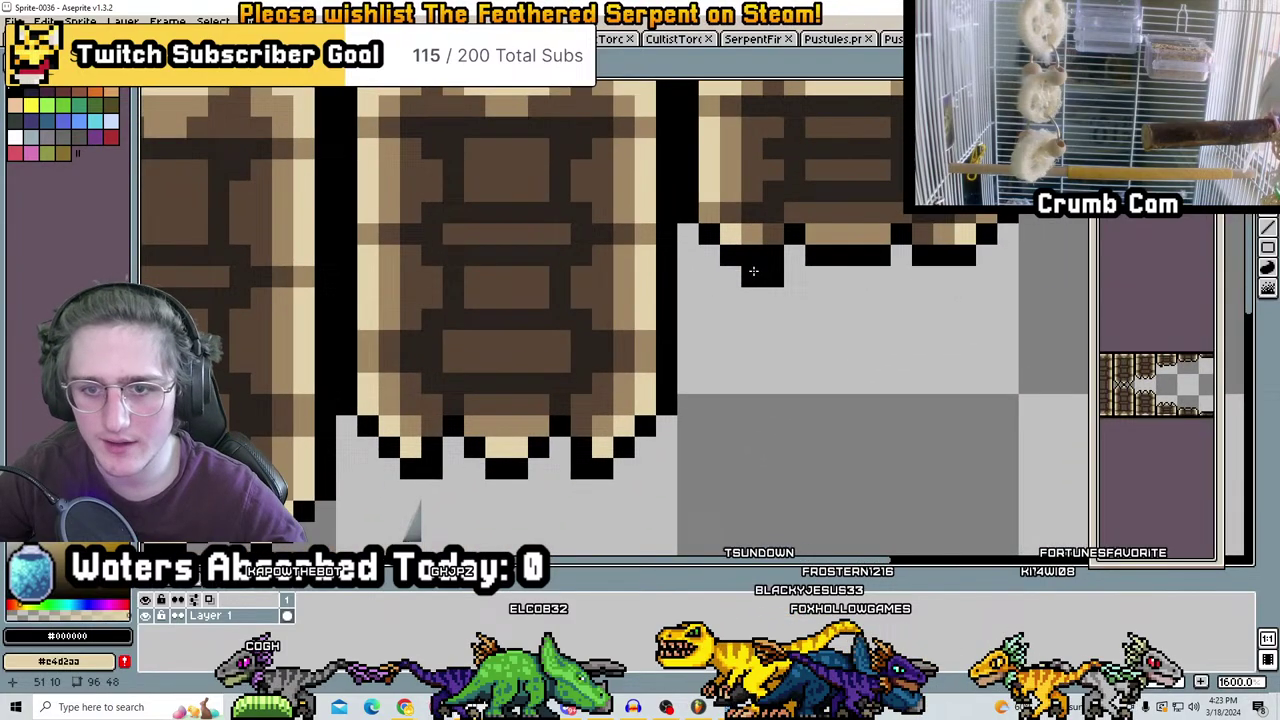
pyautogui.click(858, 277)
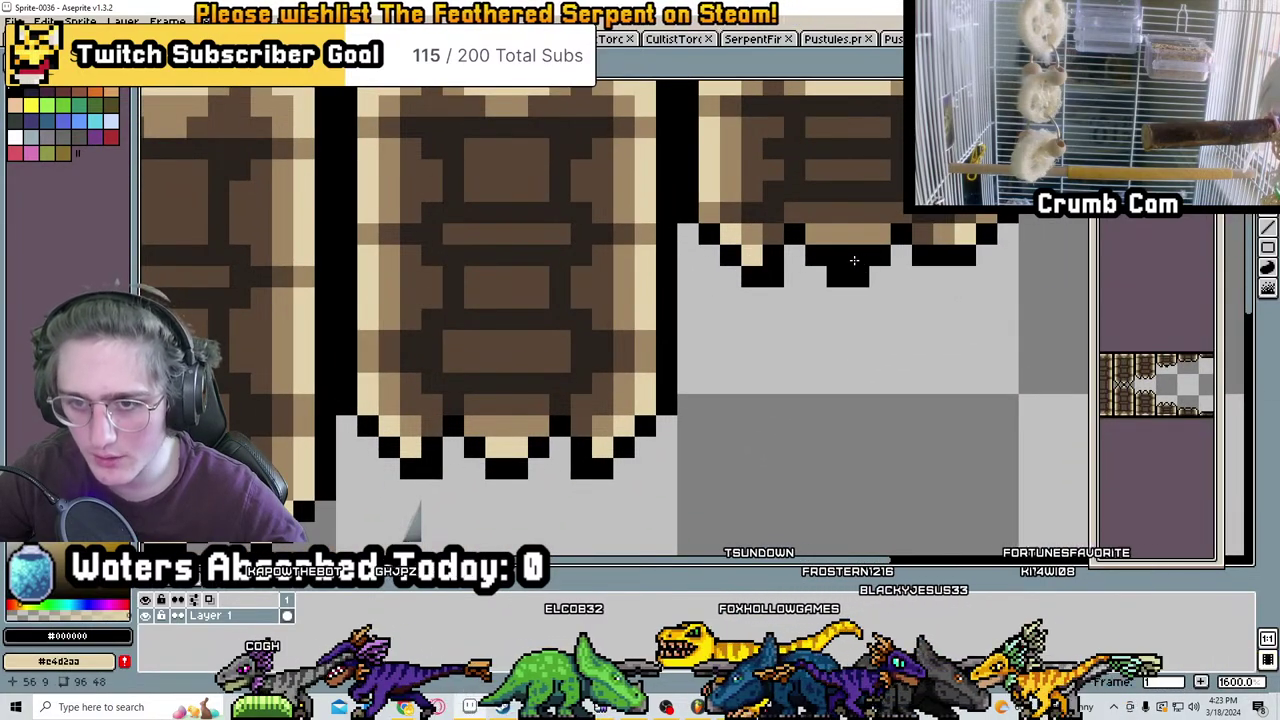
pyautogui.scroll(-3, 920, 269)
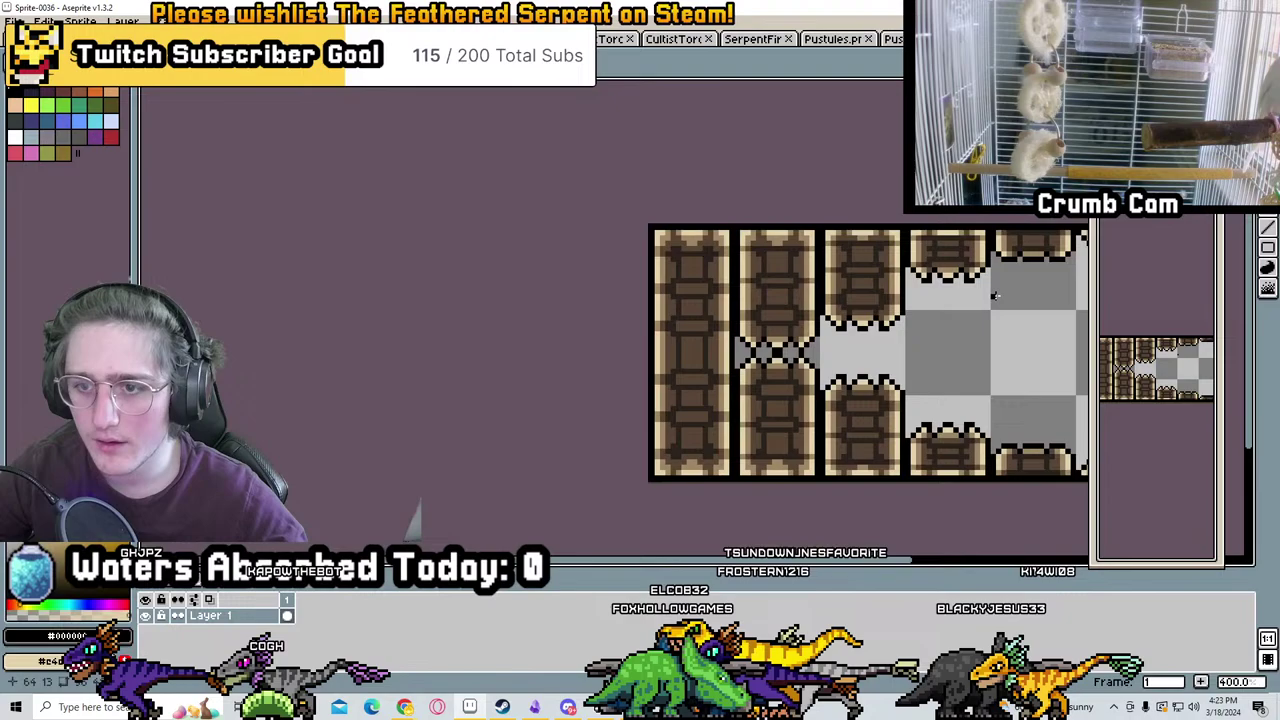
pyautogui.scroll(8, 771, 411)
pyautogui.click(720, 346)
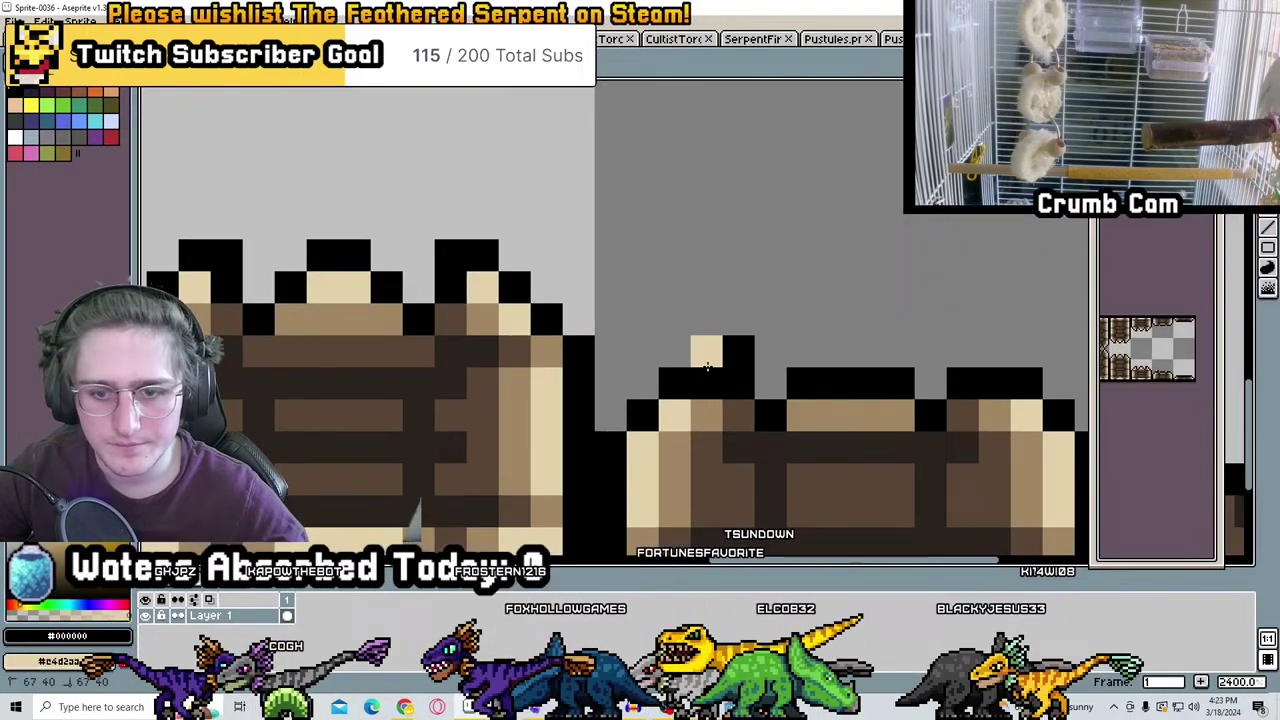
pyautogui.hotkey('ctrl', 'z')
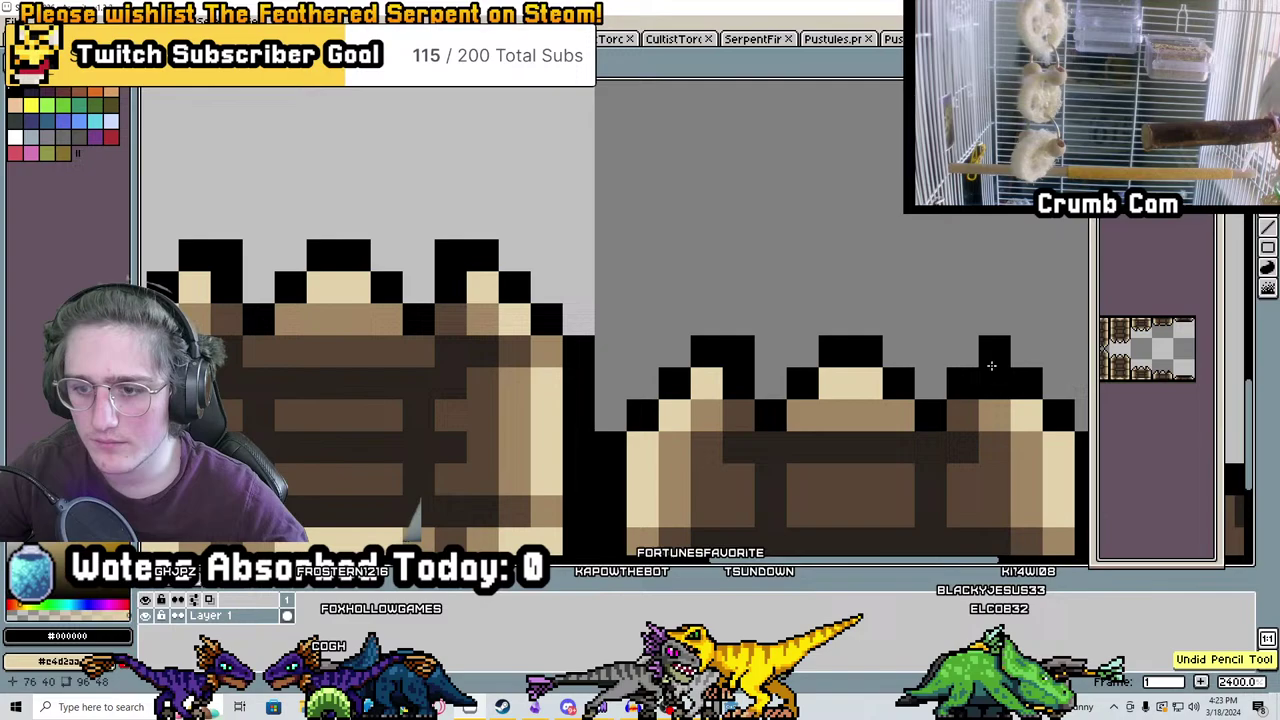
pyautogui.moveTo(1016, 372); pyautogui.dragTo(751, 295, button='middle')
pyautogui.scroll(-5, 816, 270)
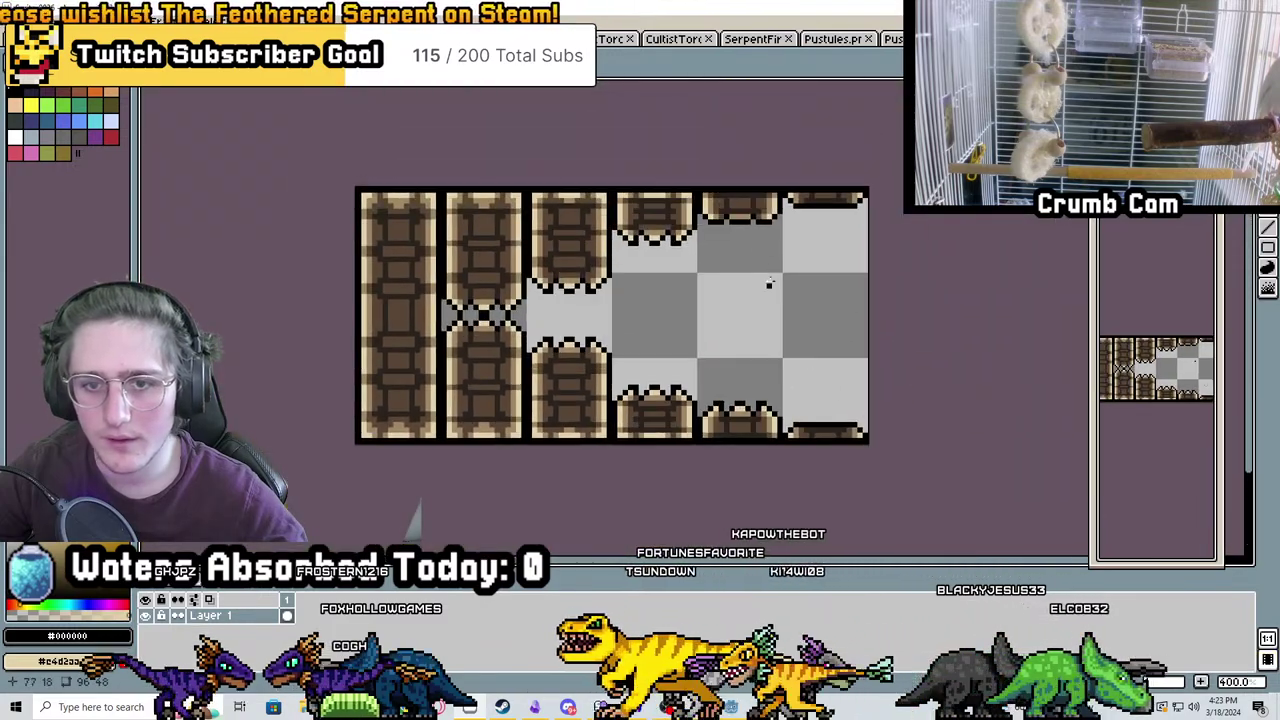
pyautogui.scroll(6, 766, 283)
pyautogui.click(639, 246)
pyautogui.rightClick(635, 215)
pyautogui.click(760, 246)
pyautogui.moveTo(764, 250); pyautogui.dragTo(851, 254)
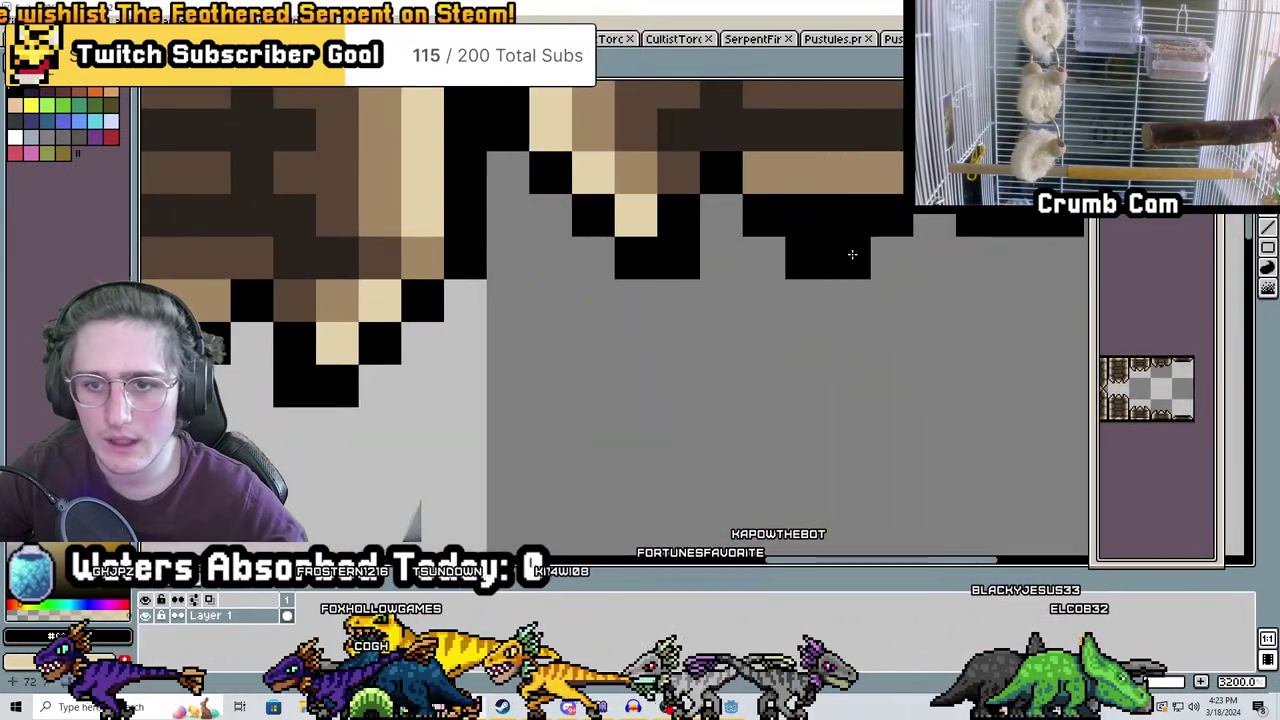
pyautogui.moveTo(851, 215); pyautogui.dragTo(805, 215, button='right')
pyautogui.click(1020, 300)
pyautogui.moveTo(1020, 300); pyautogui.dragTo(564, 273, button='middle')
pyautogui.rightClick(564, 273)
pyautogui.click(606, 220)
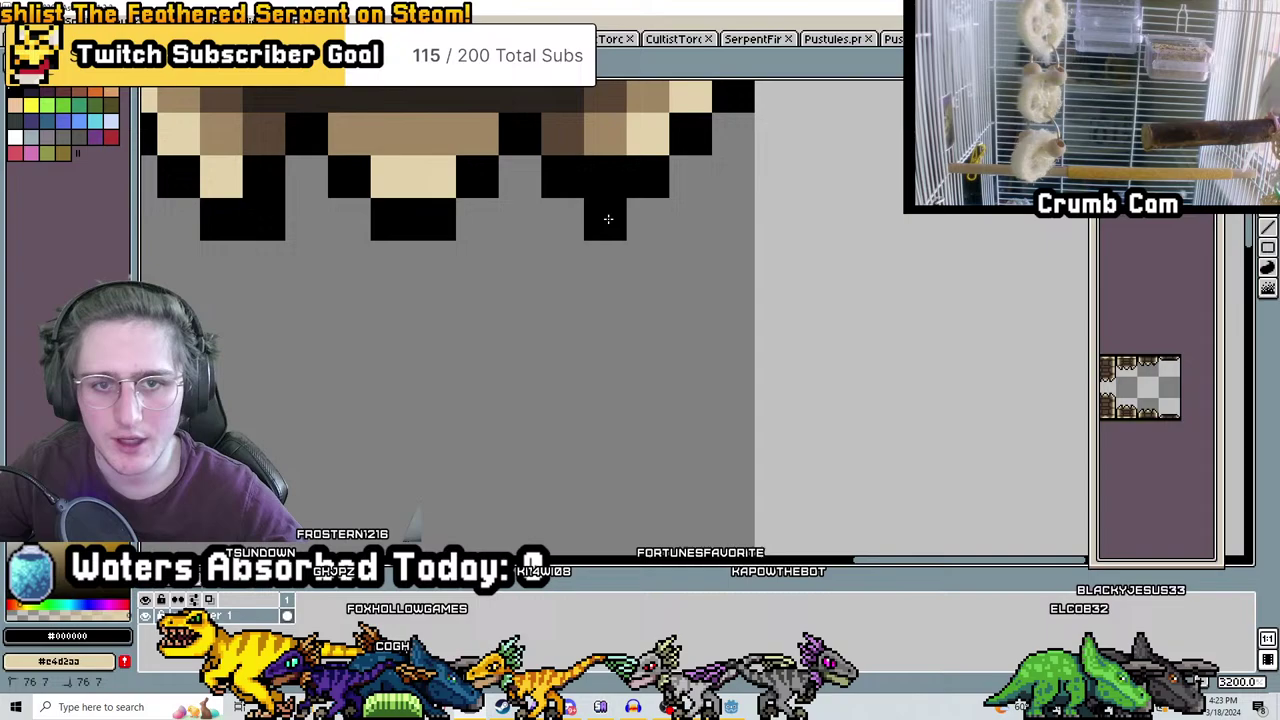
pyautogui.click(562, 220)
pyautogui.click(734, 265)
pyautogui.scroll(-5, 705, 226)
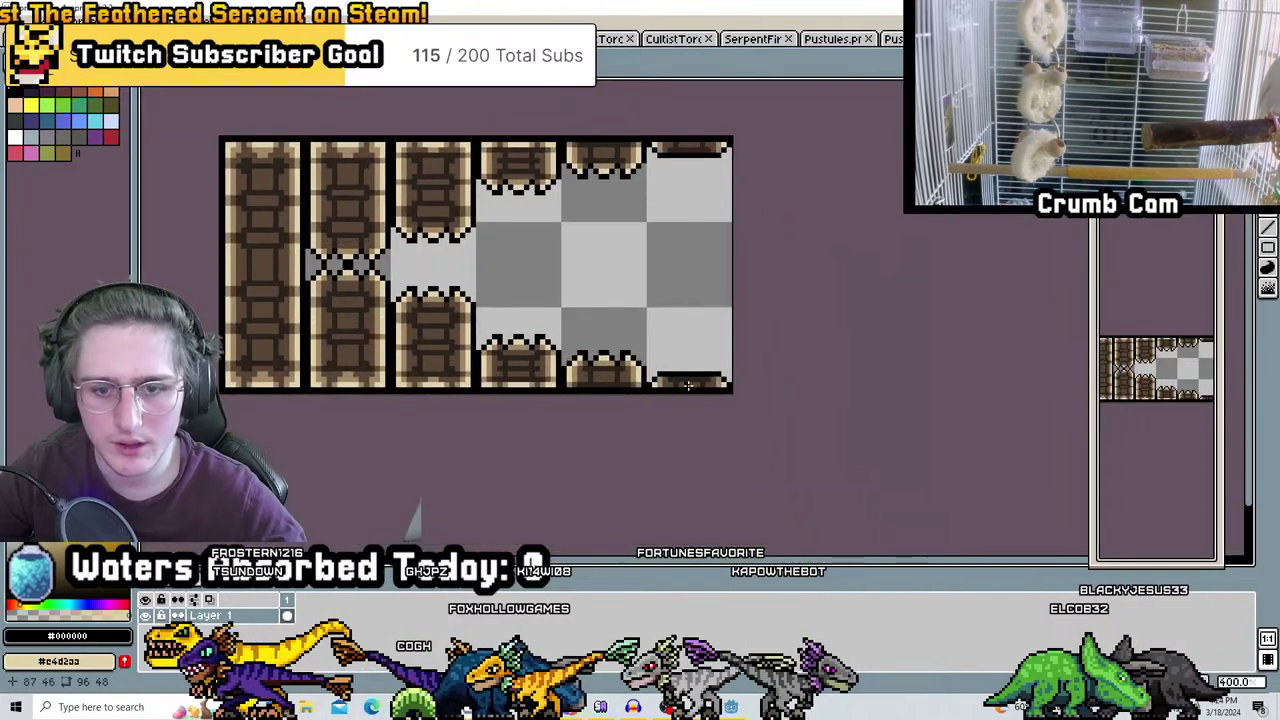
pyautogui.scroll(4, 700, 354)
pyautogui.click(590, 326)
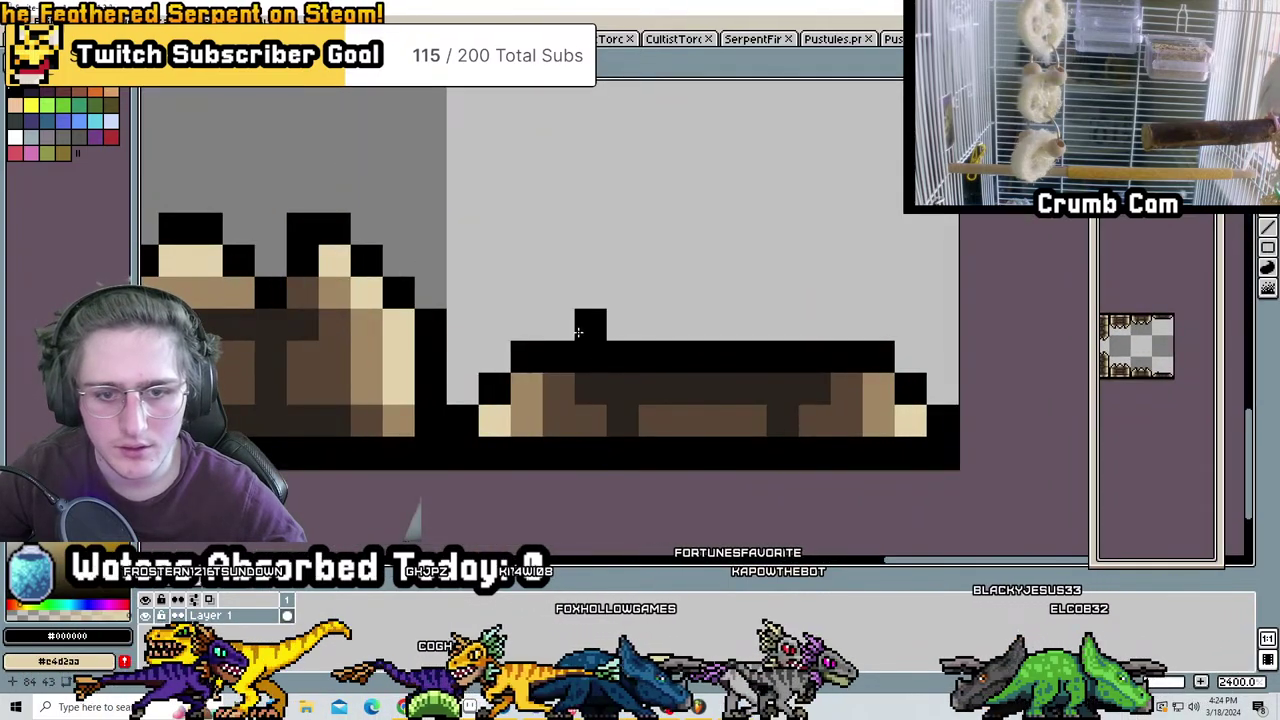
pyautogui.hotkey('ctrl', 'z')
pyautogui.click(559, 326)
pyautogui.rightClick(559, 357)
pyautogui.click(846, 326)
pyautogui.rightClick(846, 357)
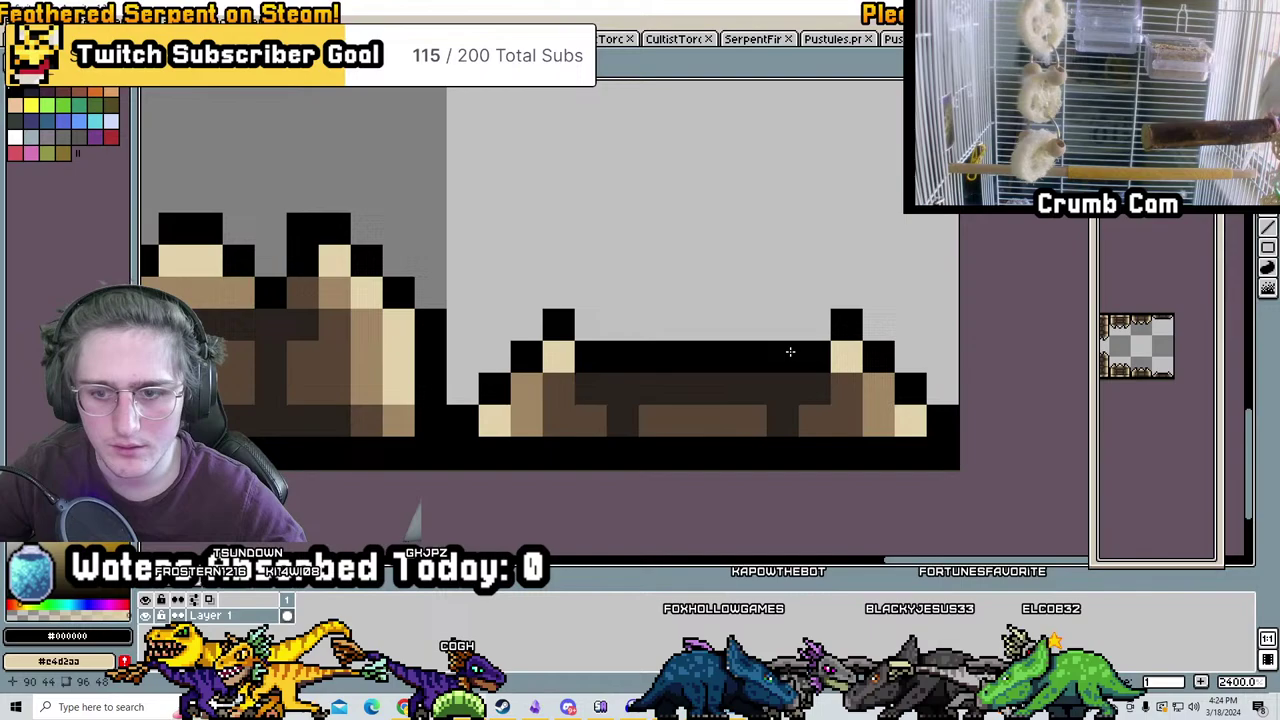
pyautogui.click(719, 326)
pyautogui.rightClick(719, 357)
pyautogui.rightClick(687, 357)
pyautogui.scroll(-5, 786, 235)
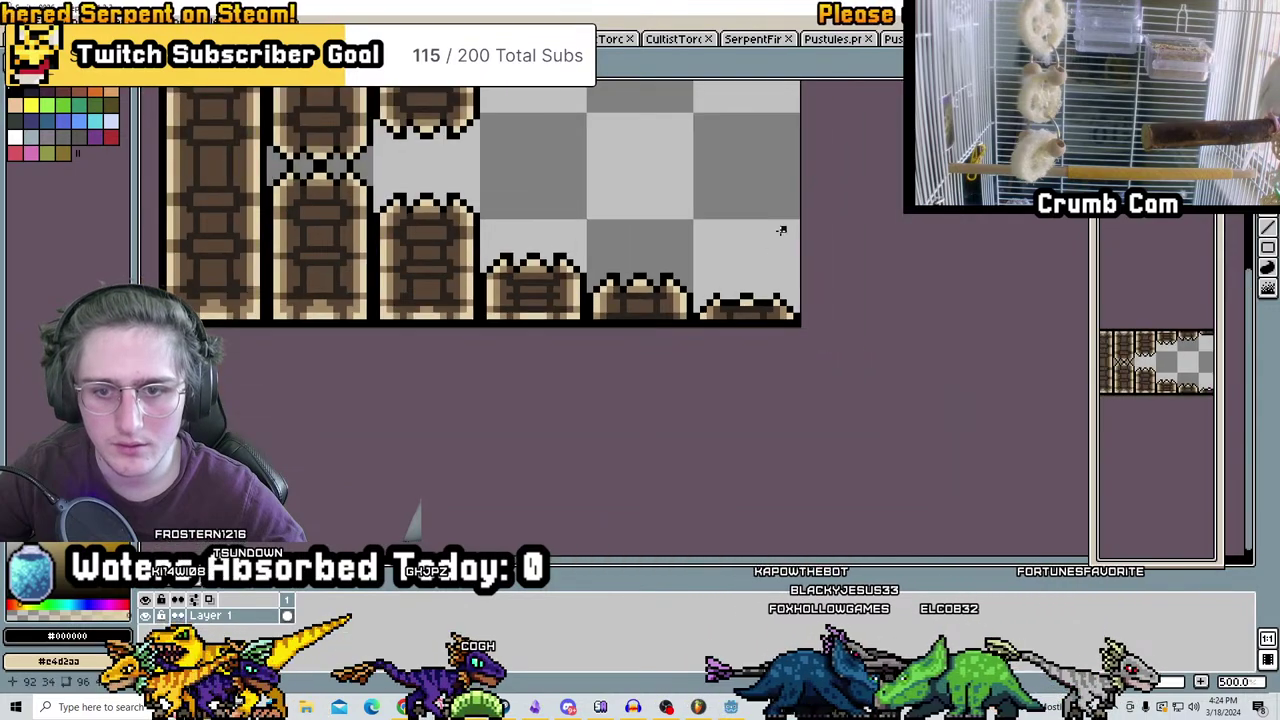
pyautogui.scroll(5, 798, 258)
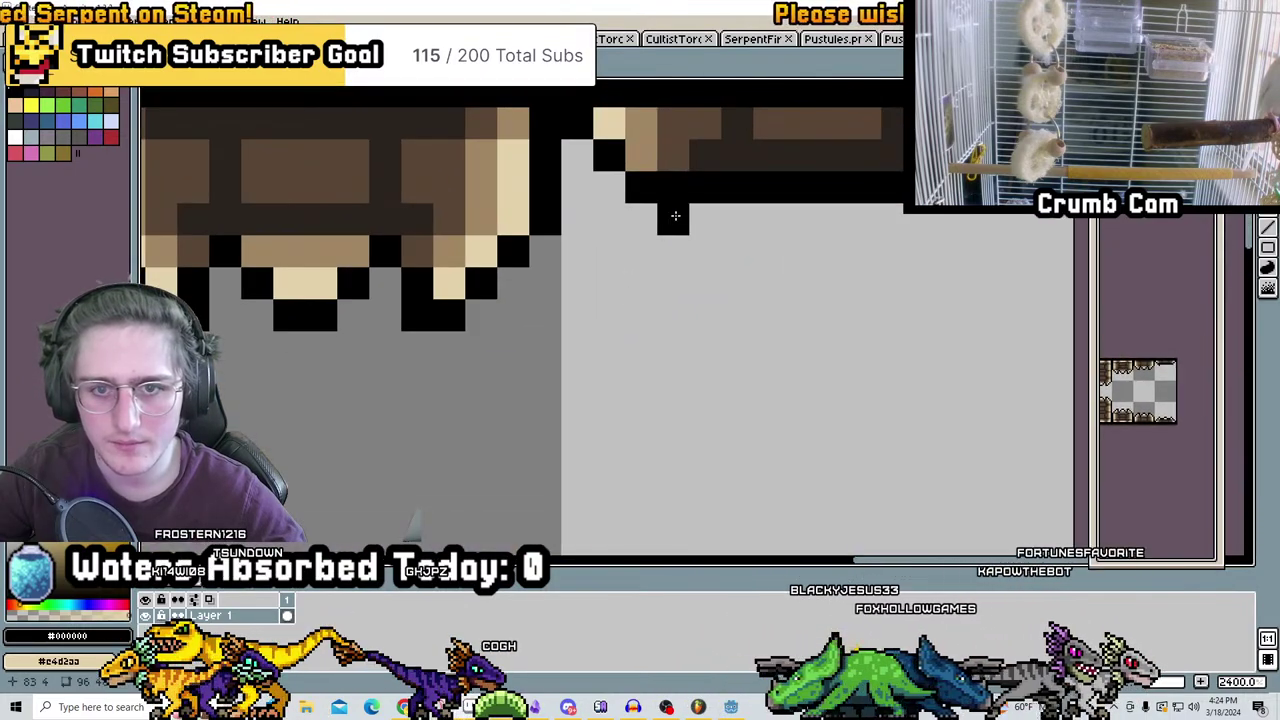
pyautogui.scroll(-5, 857, 248)
pyautogui.scroll(5, 630, 420)
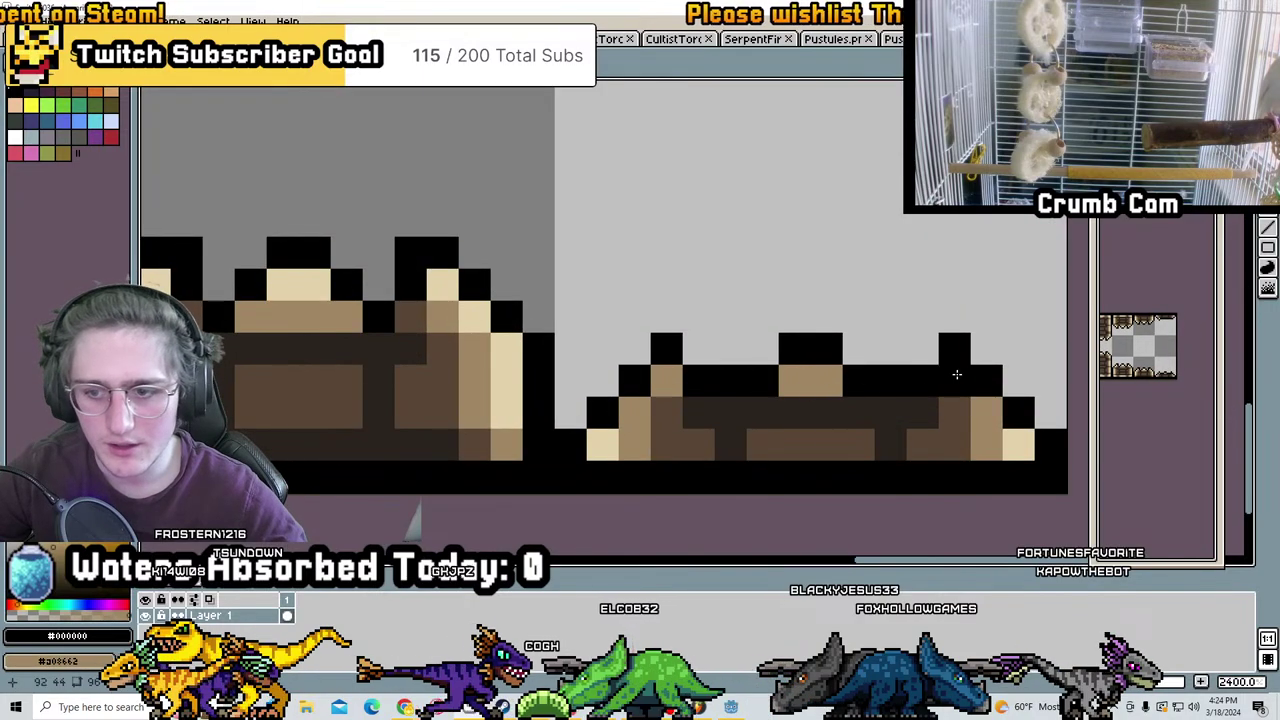
pyautogui.scroll(-5, 956, 374)
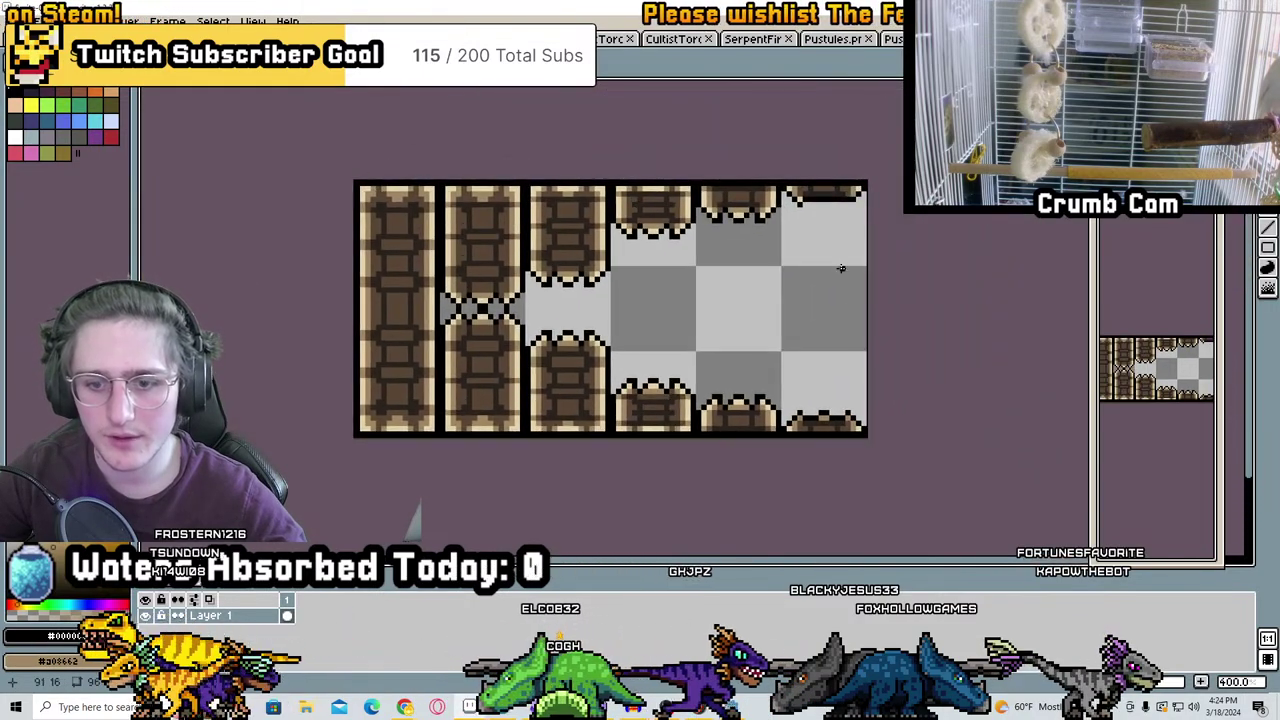
pyautogui.scroll(4, 825, 358)
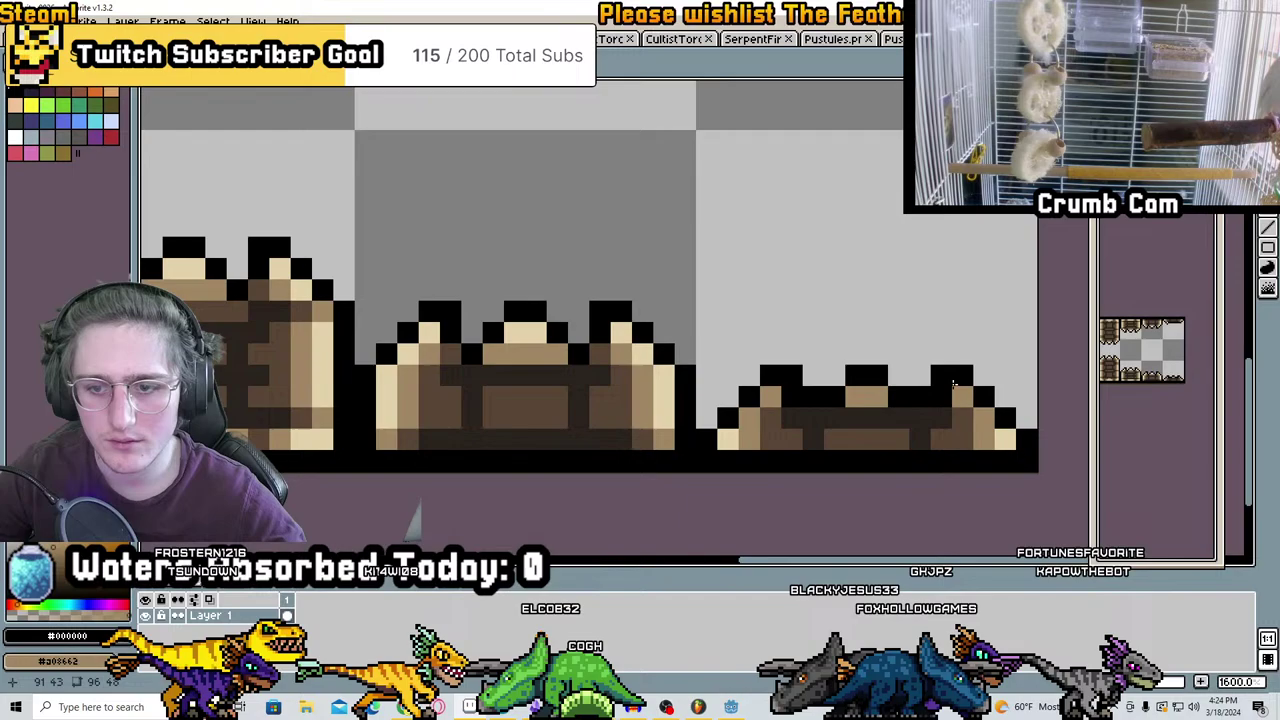
pyautogui.scroll(-4, 893, 228)
pyautogui.scroll(4, 777, 206)
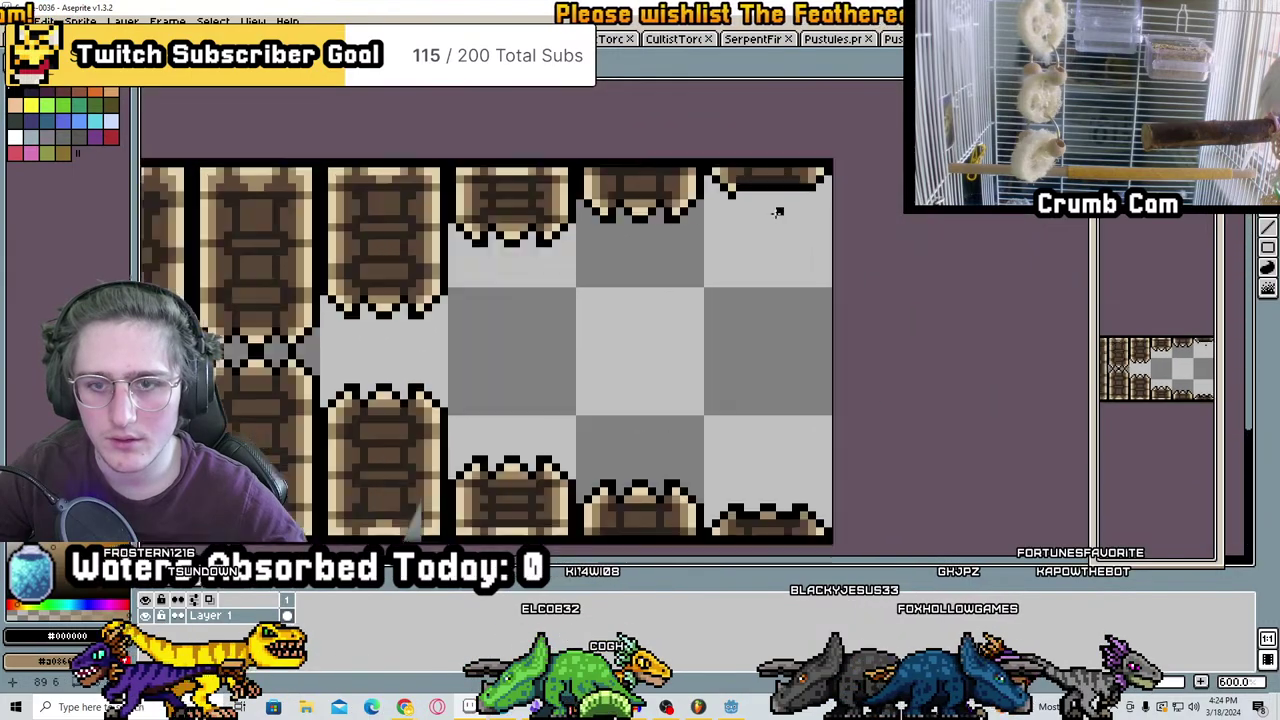
pyautogui.click(834, 160)
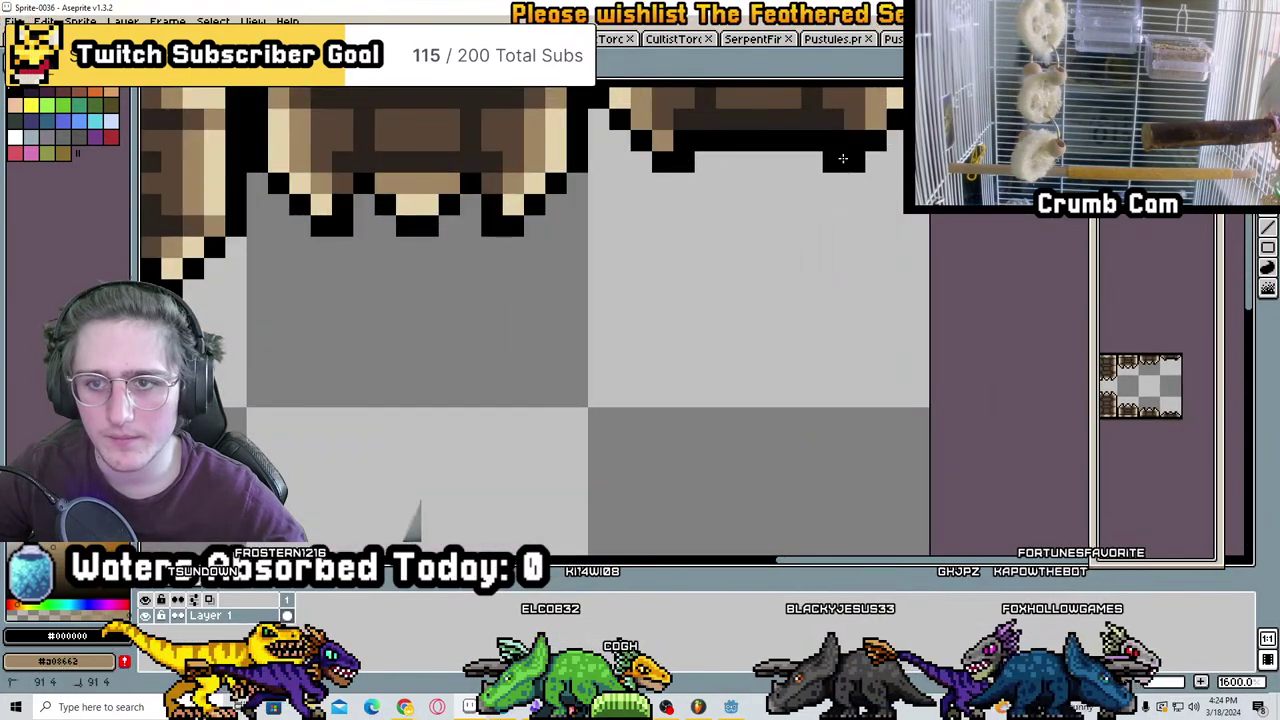
pyautogui.moveTo(770, 160); pyautogui.dragTo(748, 160)
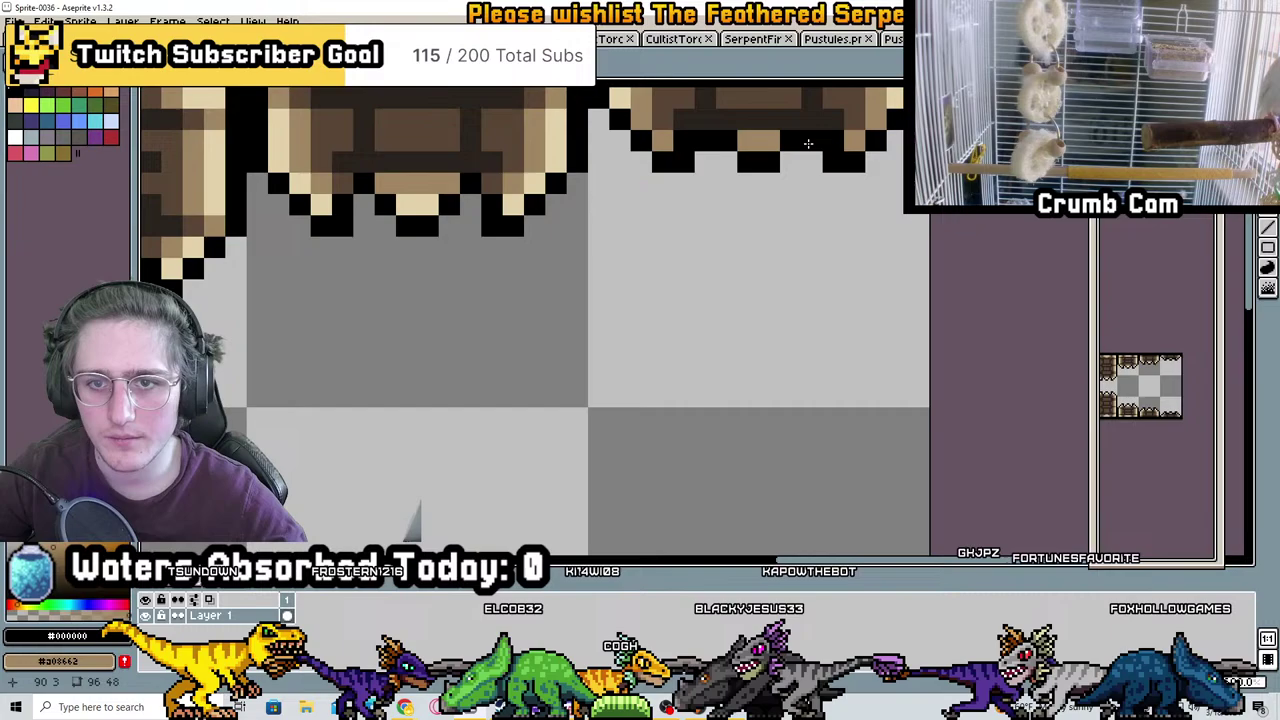
pyautogui.scroll(-4, 871, 180)
pyautogui.scroll(2, 902, 259)
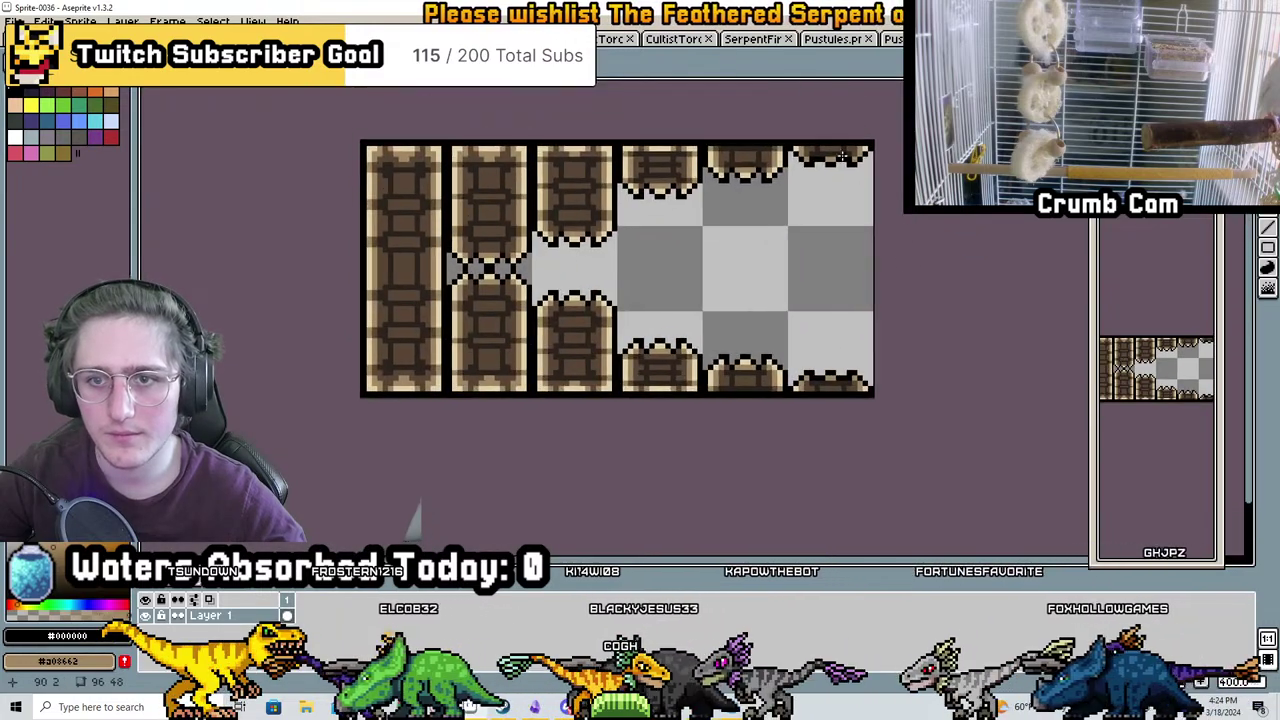
pyautogui.scroll(2, 843, 157)
pyautogui.scroll(-1, 854, 172)
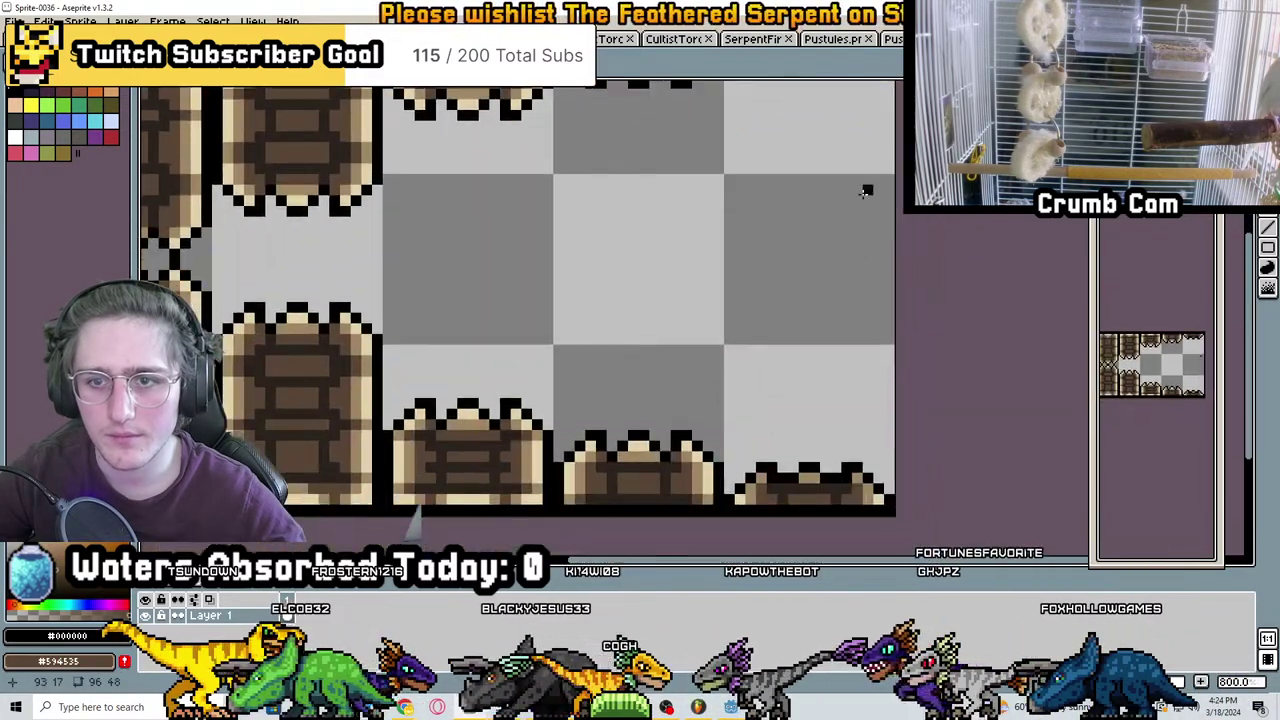
pyautogui.scroll(2, 817, 412)
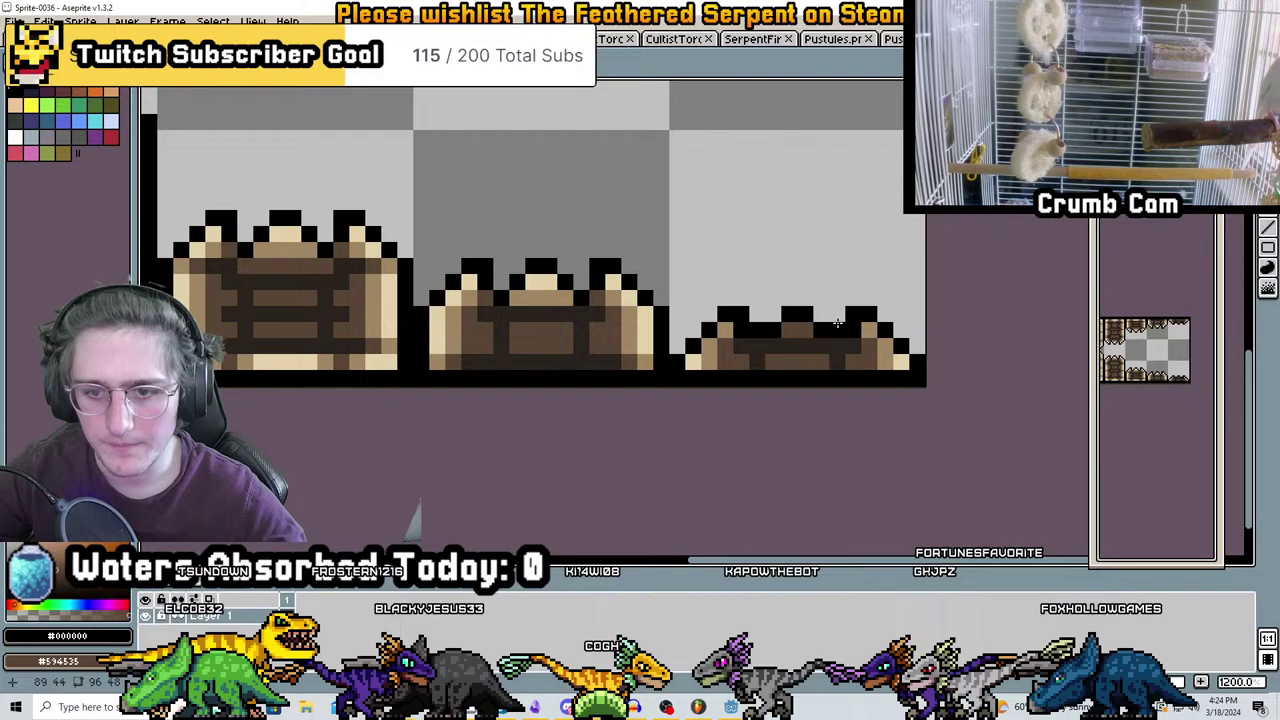
pyautogui.scroll(-4, 838, 323)
pyautogui.scroll(-2, 960, 285)
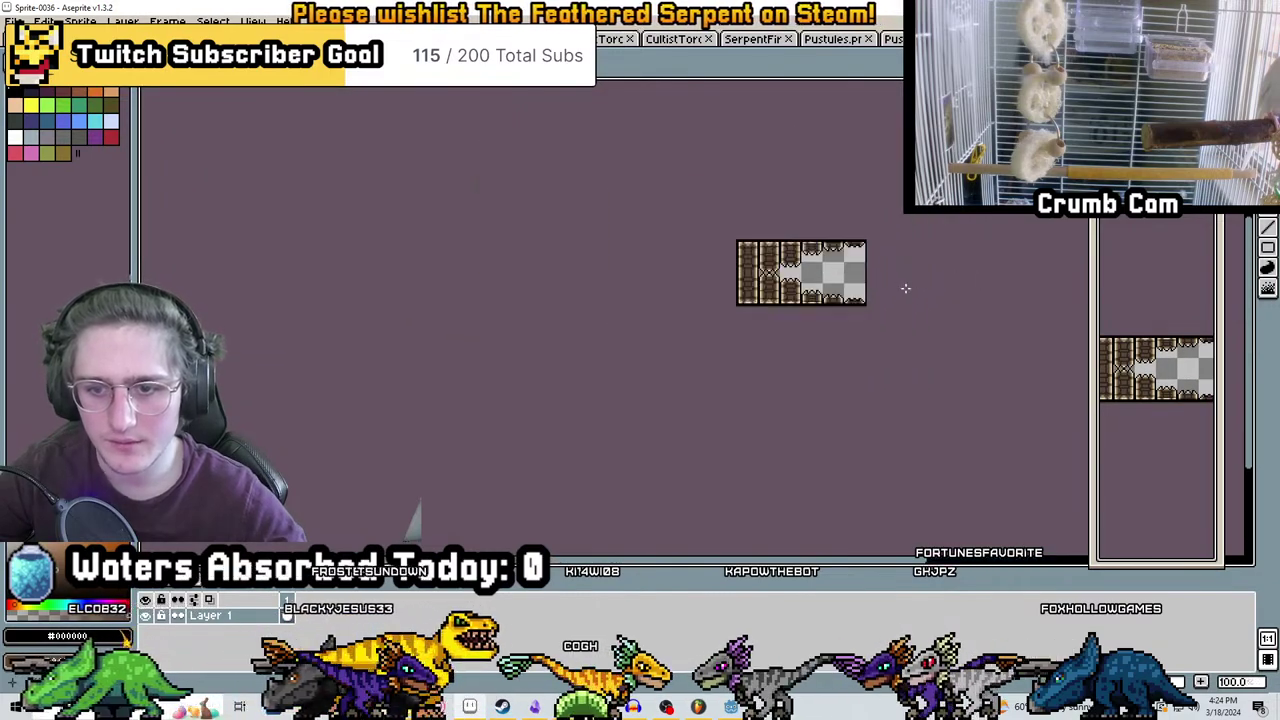
# Pick the Pencil tool and cycle from the 64x32 sprite back to the TrapWall.png sheet
pyautogui.scroll(3, 862, 268)
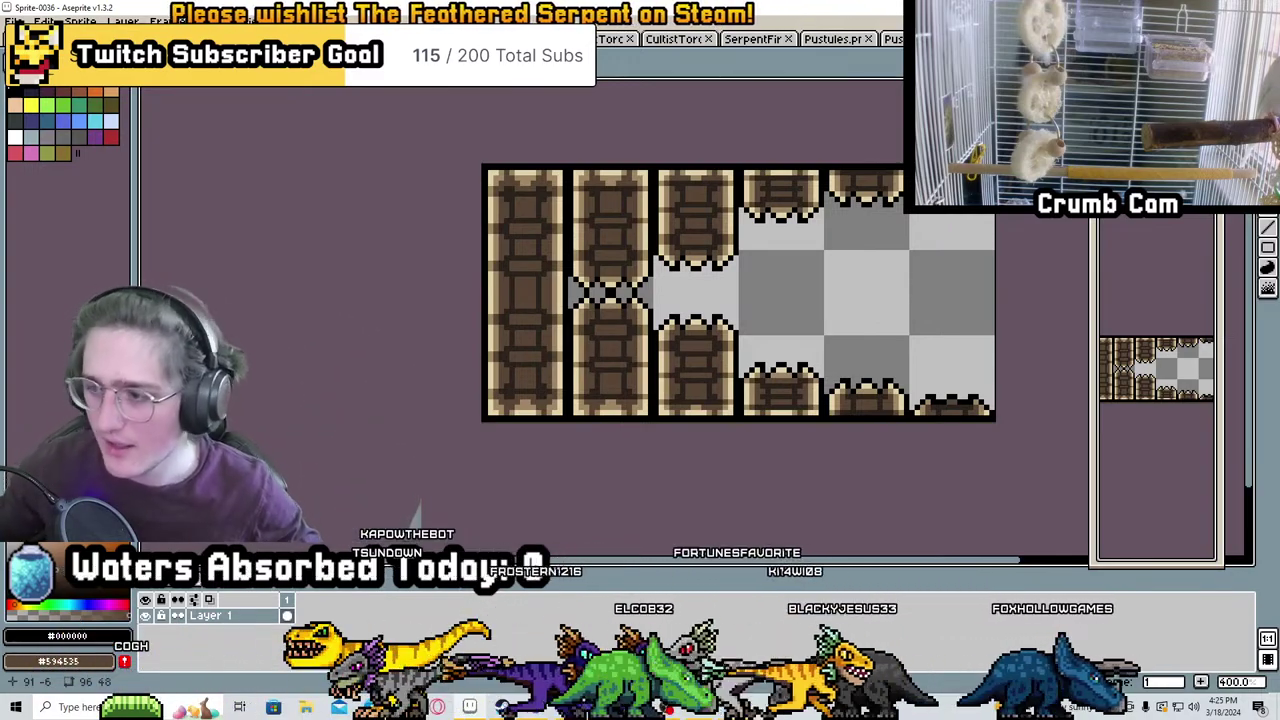
pyautogui.press('b')
pyautogui.scroll(8, 413, 515)
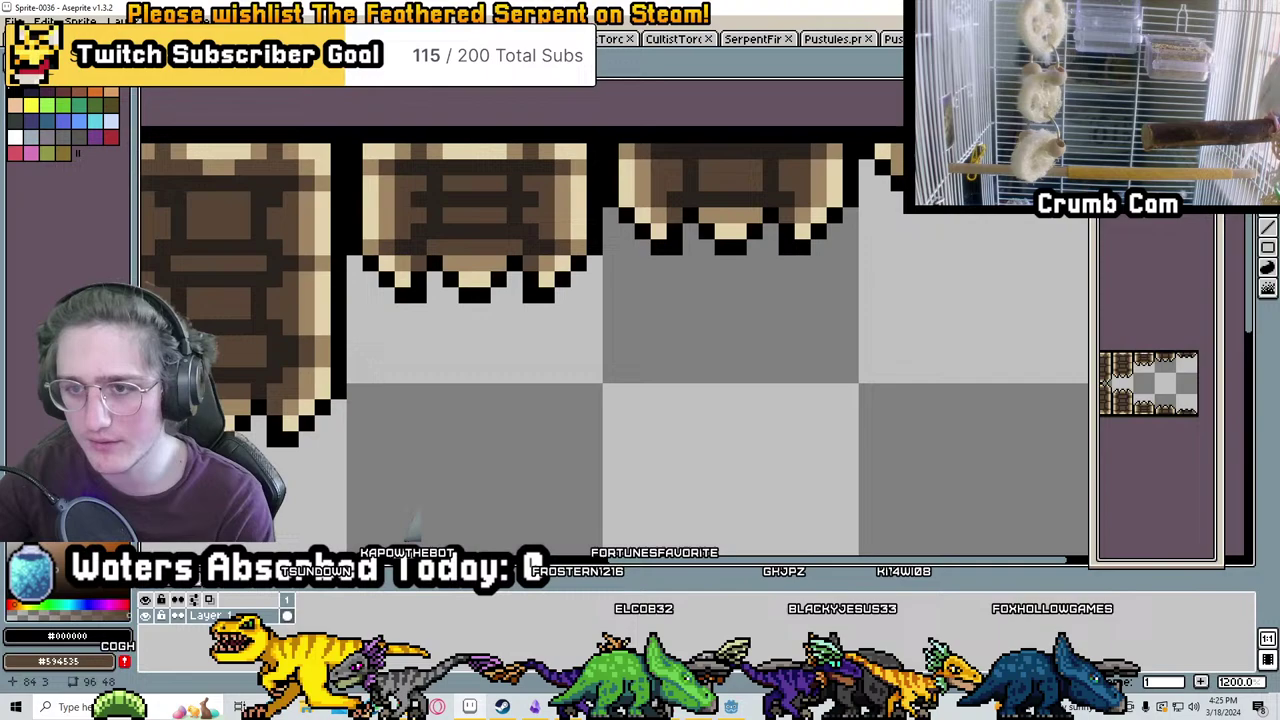
pyautogui.scroll(-3, 806, 188)
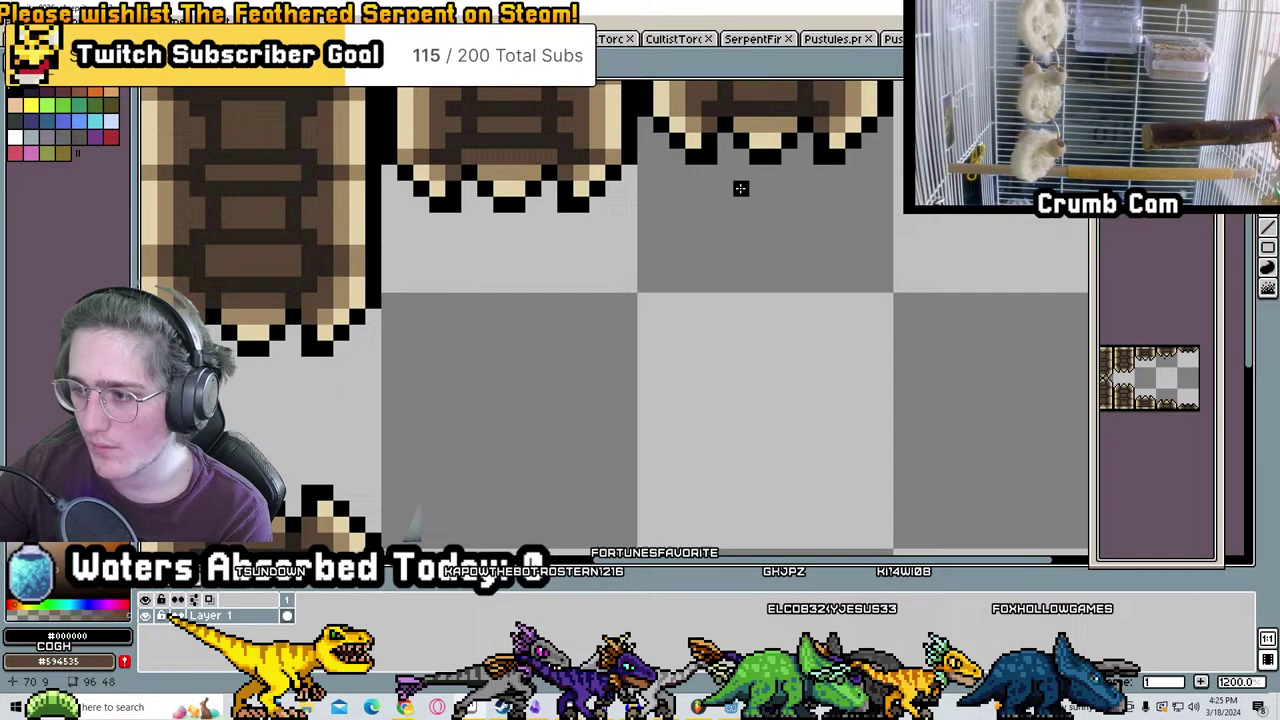
pyautogui.scroll(-3, 740, 188)
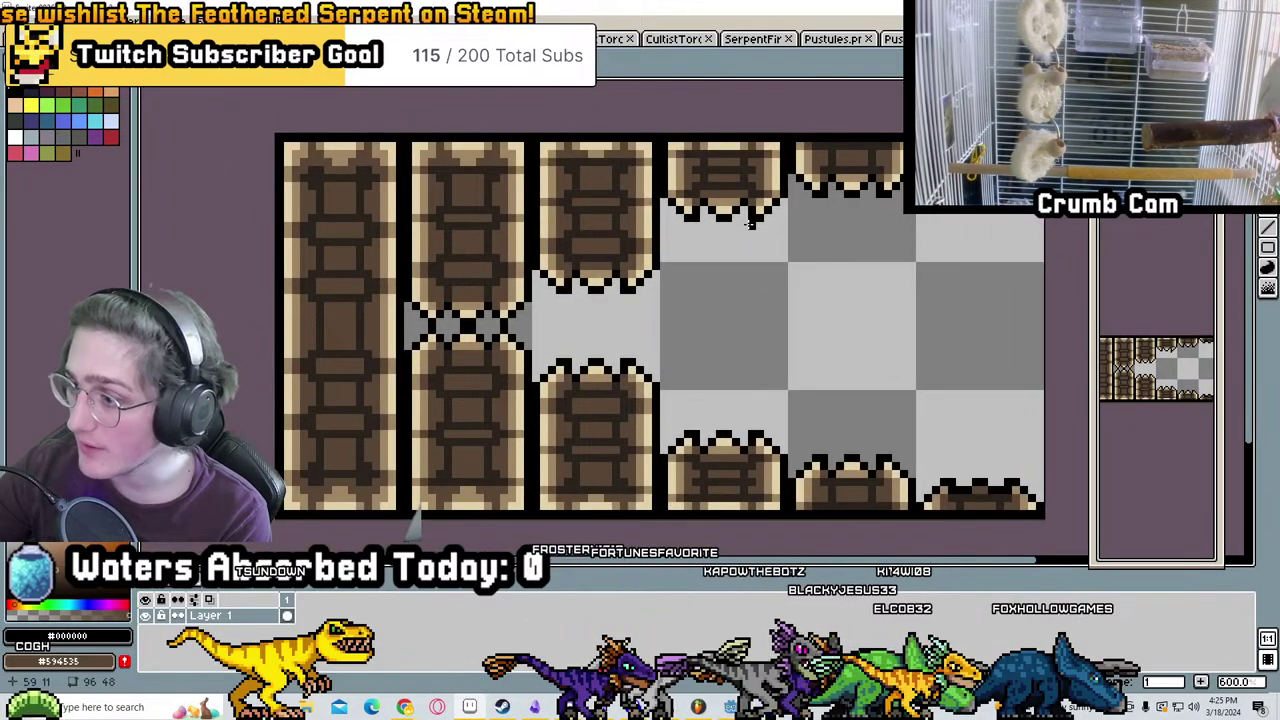
pyautogui.scroll(2, 820, 297)
pyautogui.scroll(-4, 810, 297)
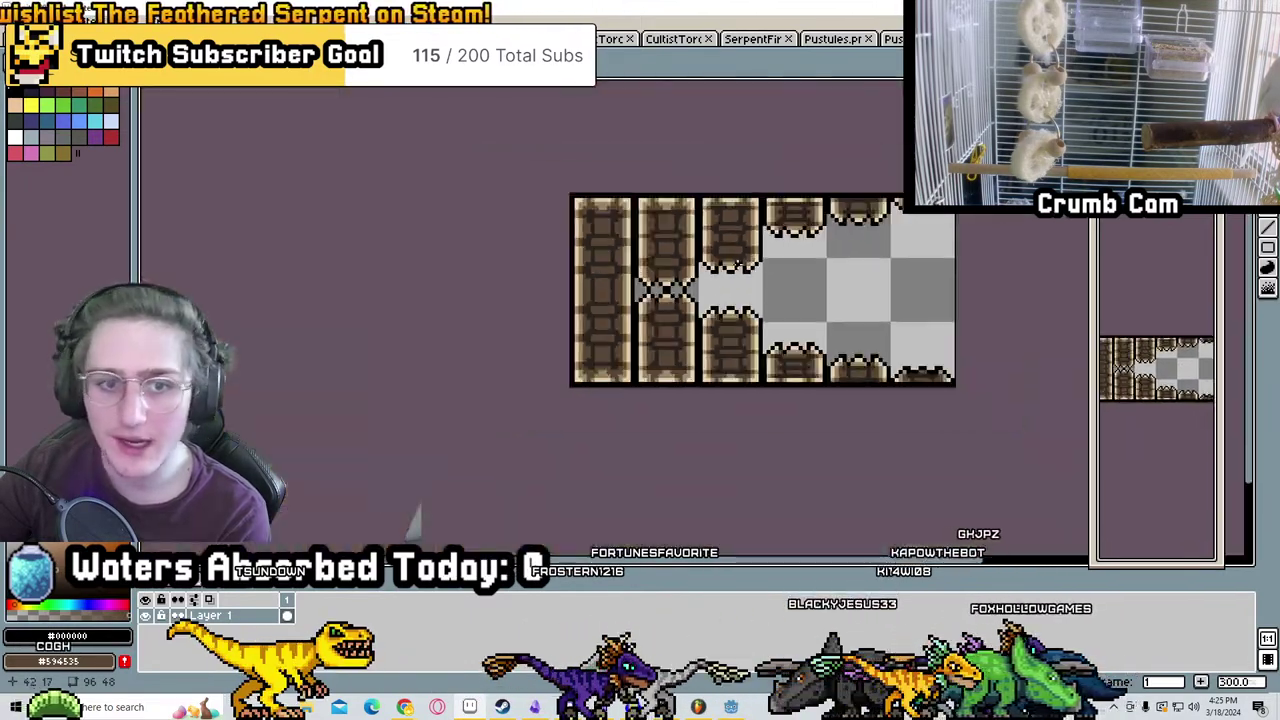
pyautogui.hotkey('ctrl', 'Tab')
pyautogui.hotkey('ctrl', 'Tab')
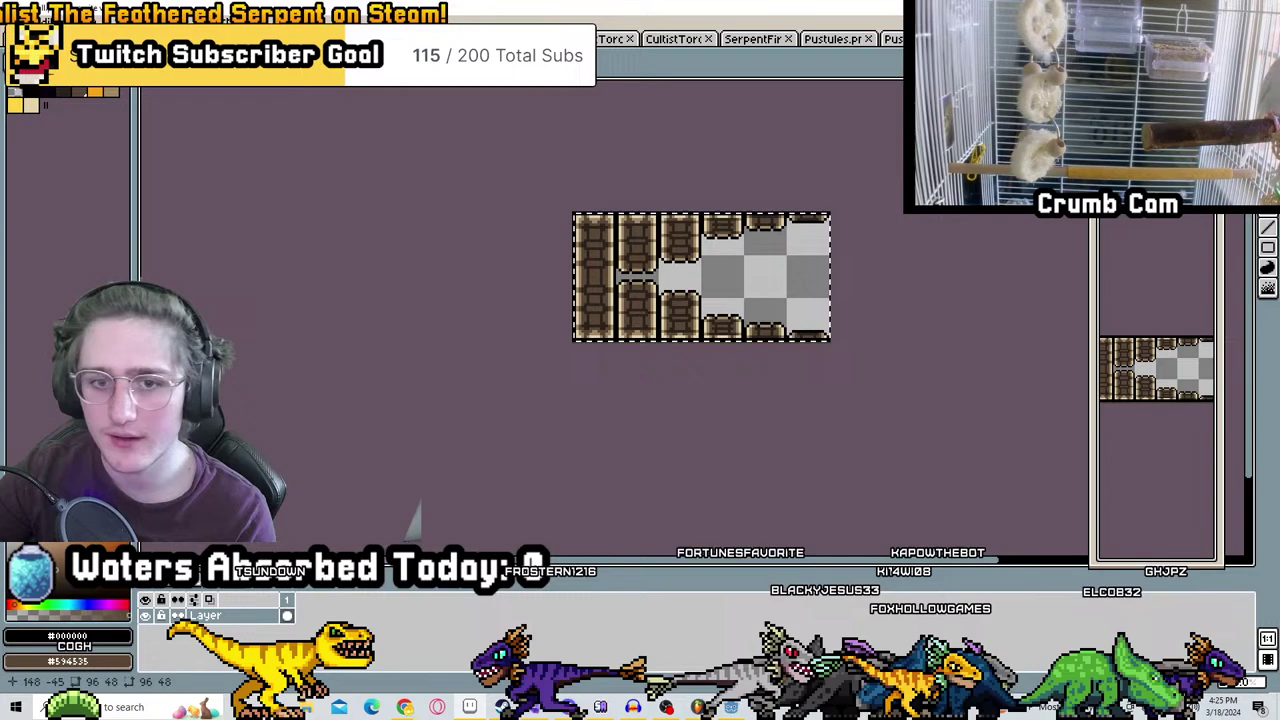
pyautogui.hotkey('ctrl', 'Tab')
pyautogui.hotkey('ctrl', 'Tab')
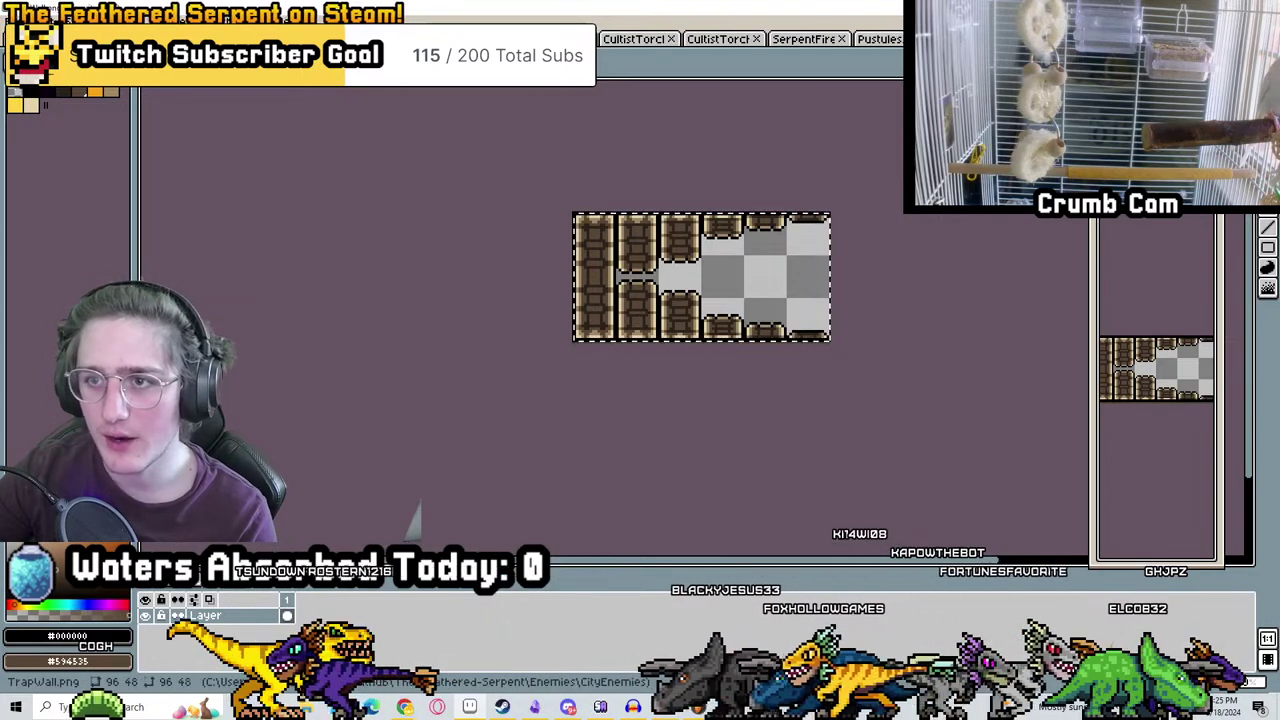
# Redraw the plate's black top row, removing a stray black pixel above it
pyautogui.scroll(5, 444, 284)
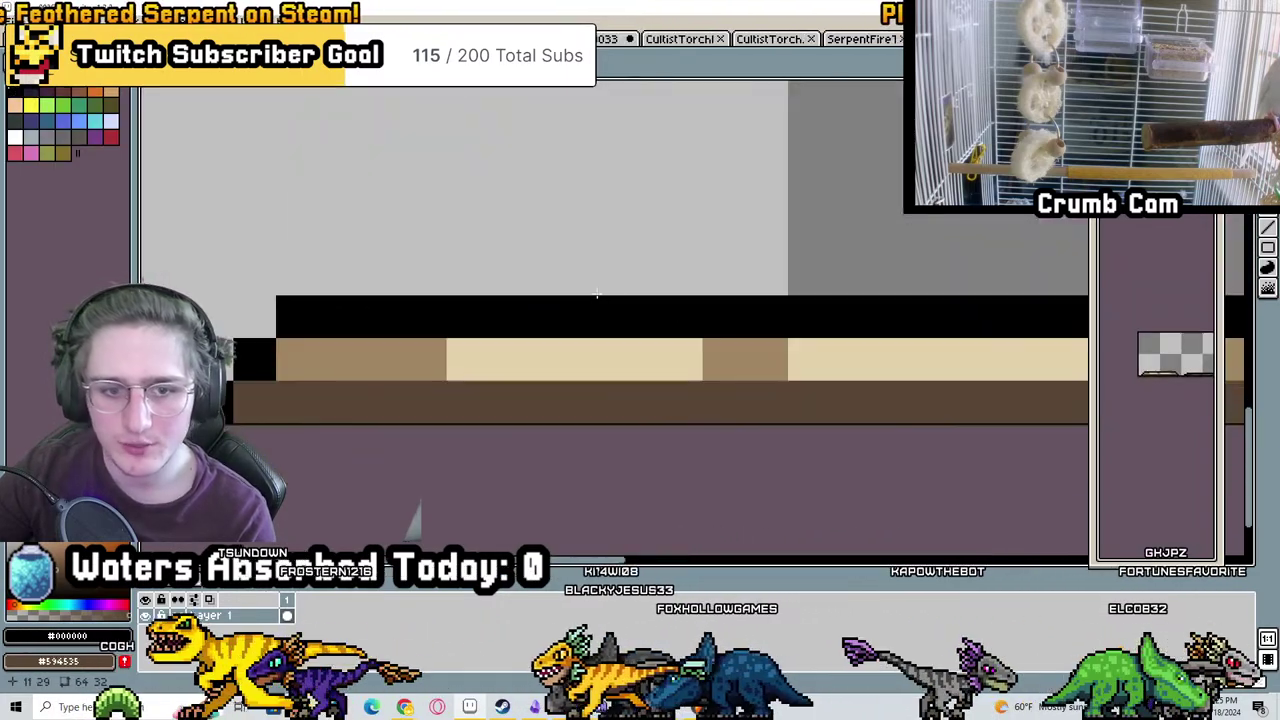
pyautogui.scroll(-2, 444, 284)
pyautogui.scroll(3, 444, 284)
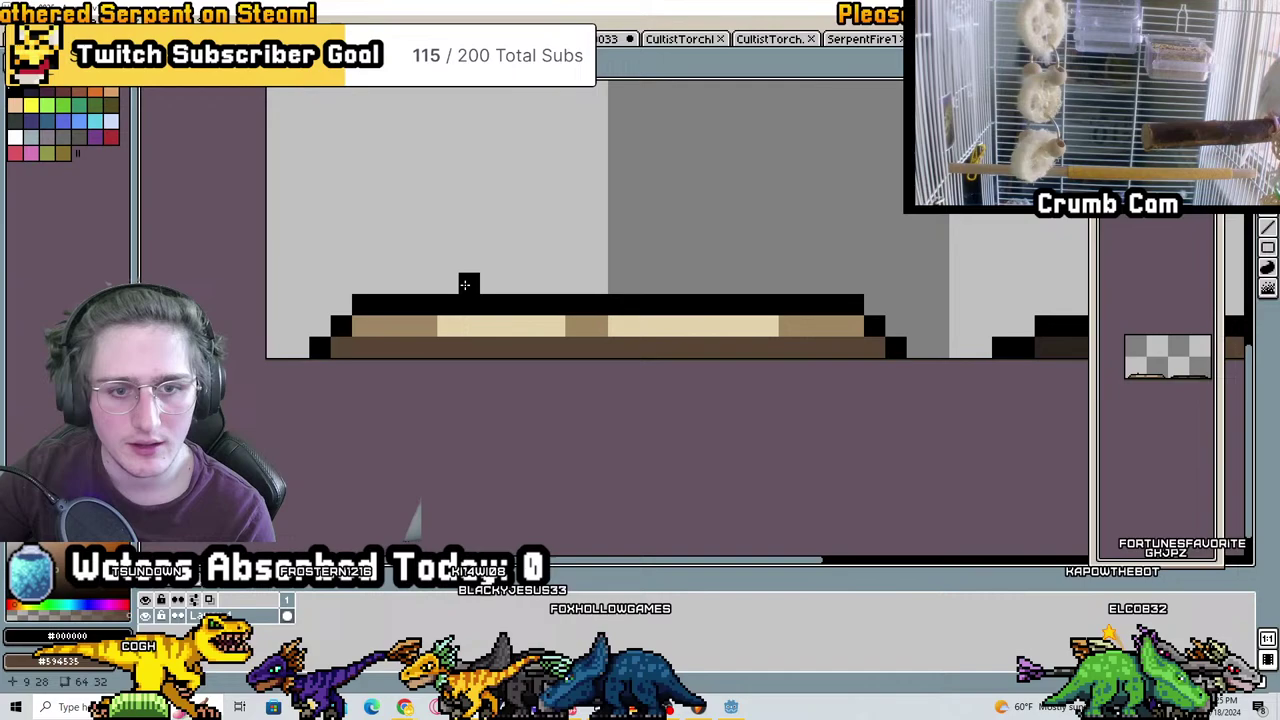
pyautogui.click(766, 282)
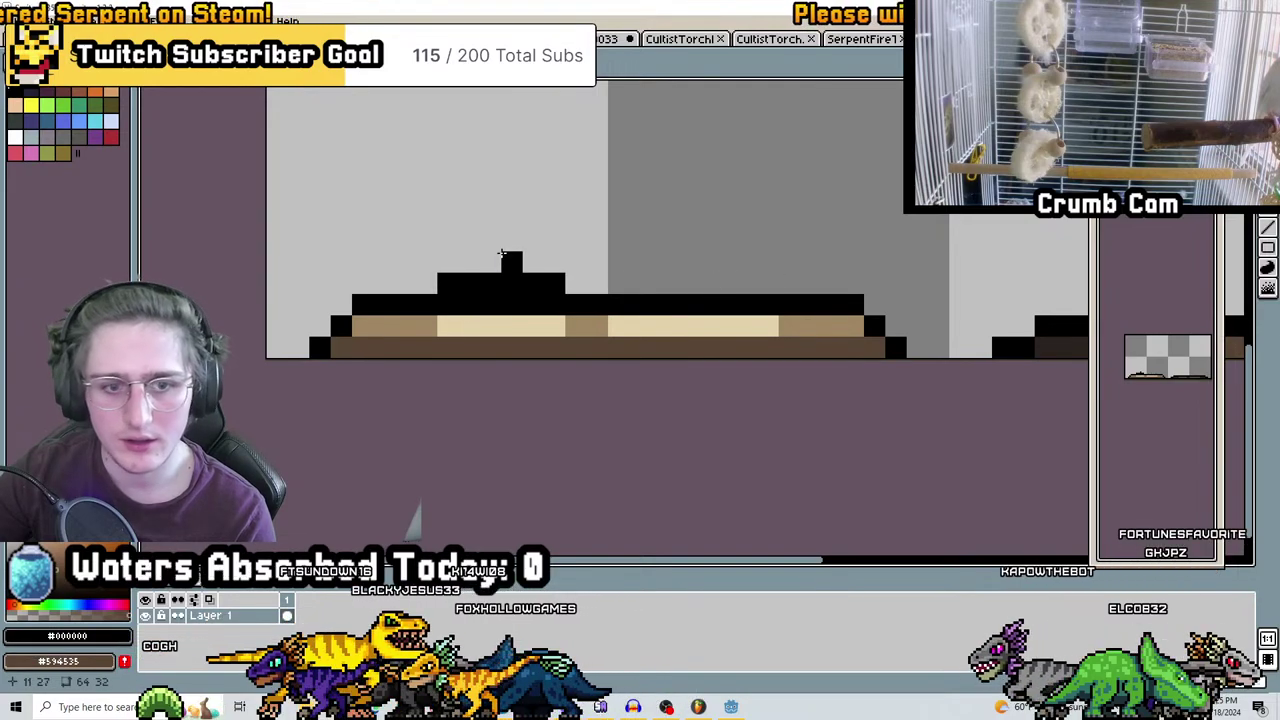
pyautogui.hotkey('ctrl', 'z')
pyautogui.click(424, 280)
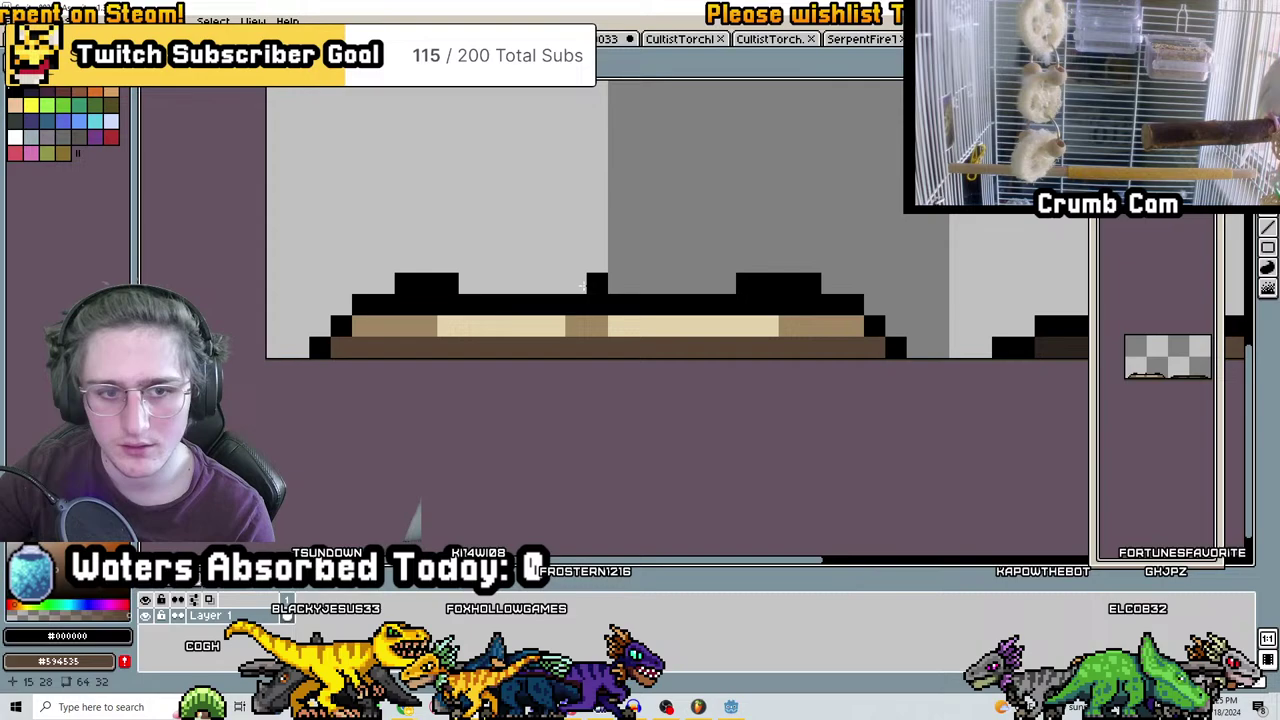
pyautogui.moveTo(462, 283); pyautogui.dragTo(670, 283)
# Repaint the plates' second rows in brown #a08662 and dark brown #2a231e
pyautogui.keyDown('alt'); pyautogui.click(428, 318); pyautogui.keyUp('alt')
pyautogui.moveTo(425, 305); pyautogui.dragTo(802, 303)
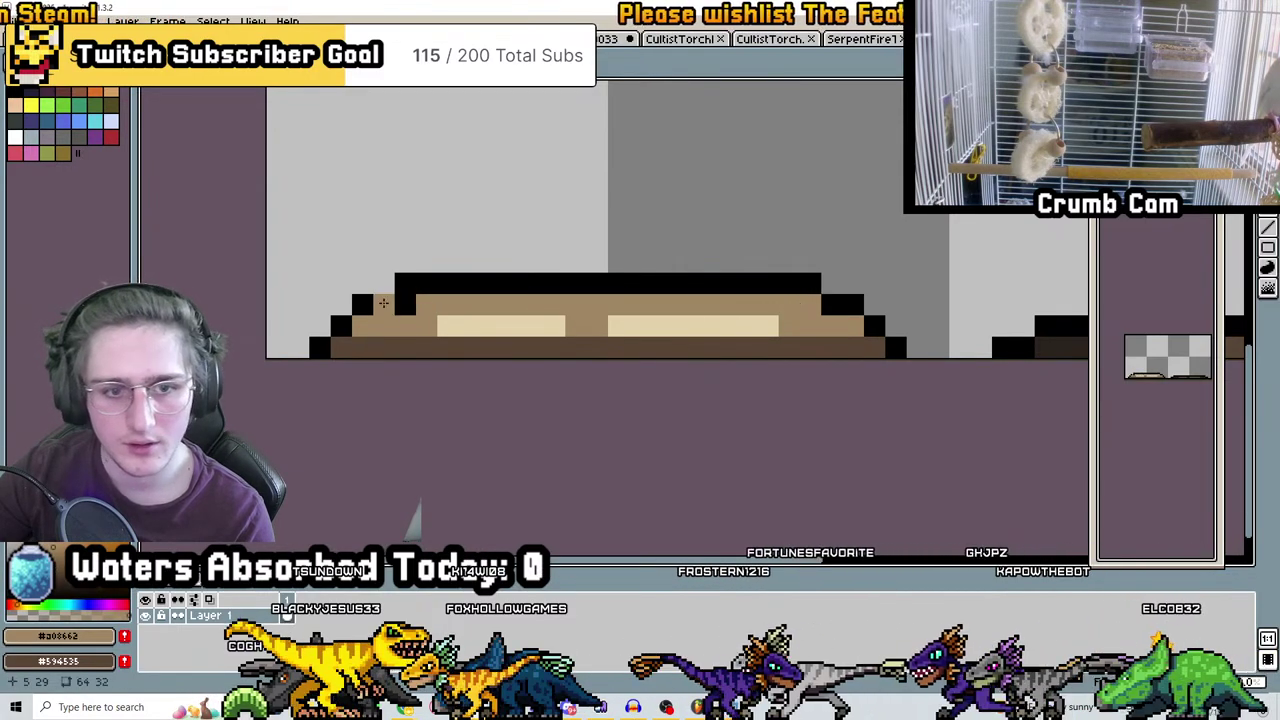
pyautogui.scroll(-2, 485, 300)
pyautogui.keyDown('alt'); pyautogui.click(477, 301); pyautogui.keyUp('alt')
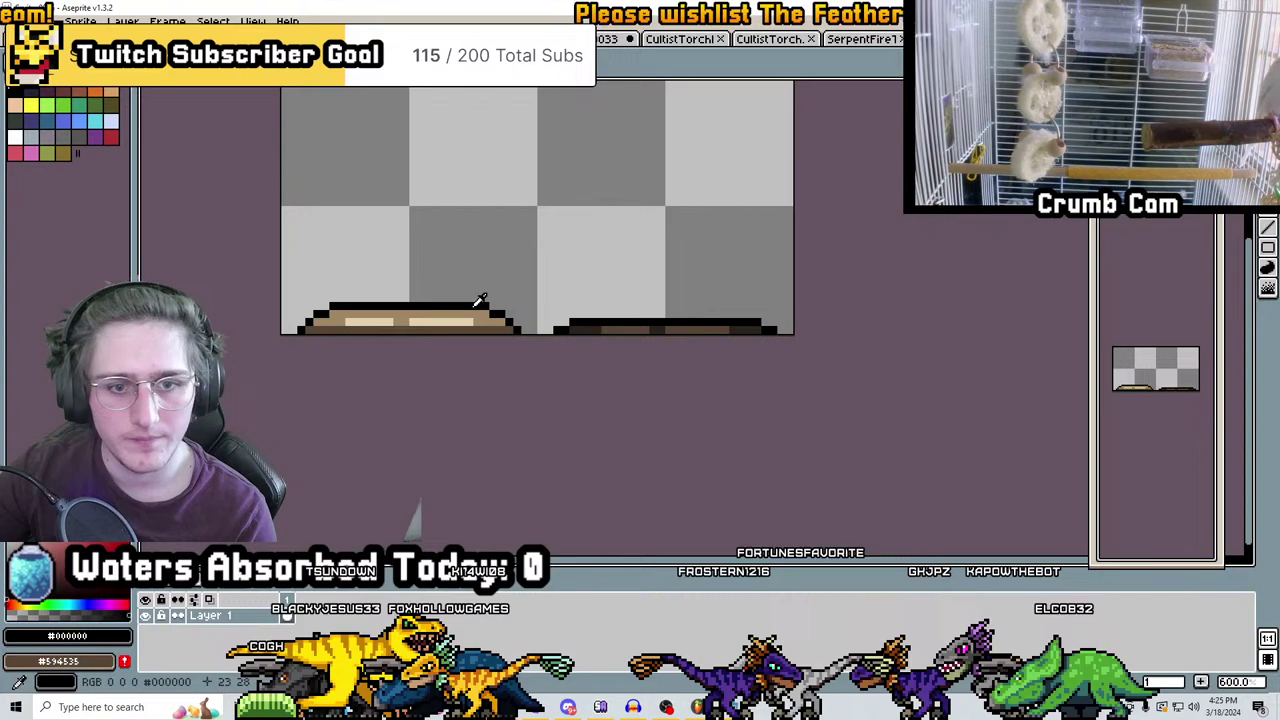
pyautogui.scroll(2, 477, 297)
pyautogui.scroll(-1, 378, 291)
pyautogui.scroll(1, 489, 304)
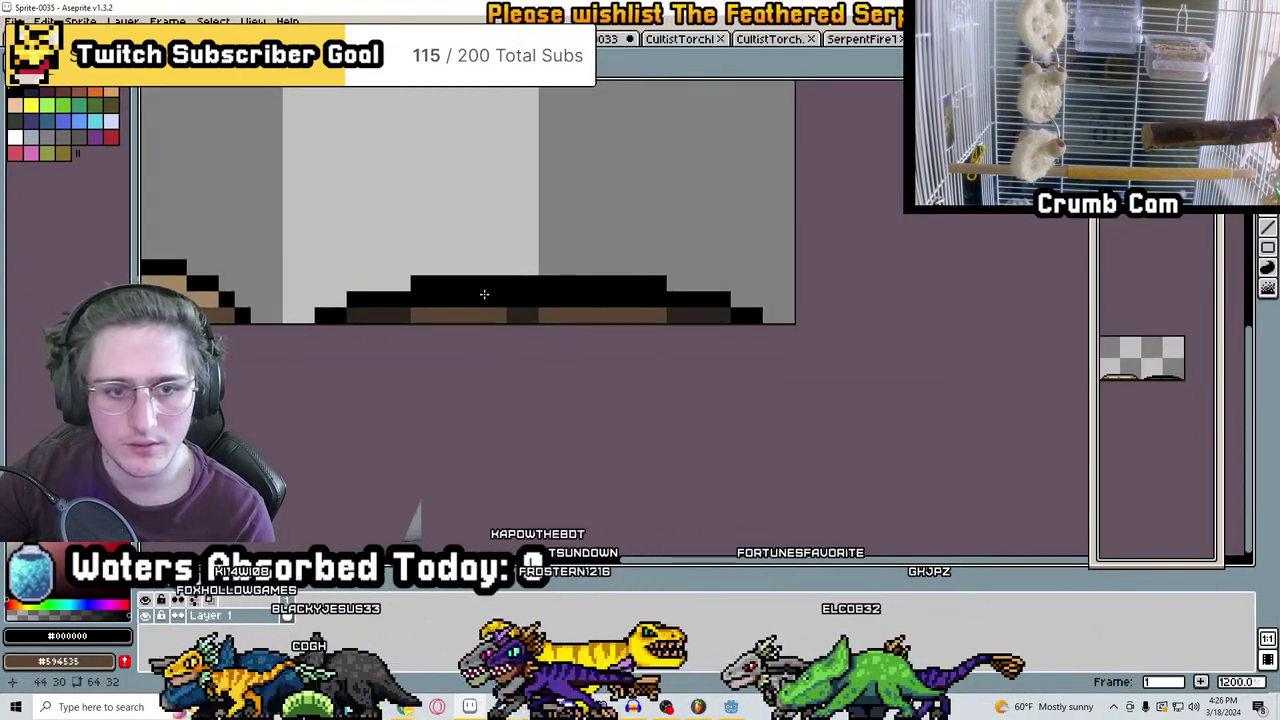
pyautogui.keyDown('alt'); pyautogui.click(525, 312); pyautogui.keyUp('alt')
pyautogui.moveTo(515, 300)
pyautogui.mouseDown()
pyautogui.moveTo(418, 300)
pyautogui.moveTo(459, 300)
pyautogui.mouseUp()
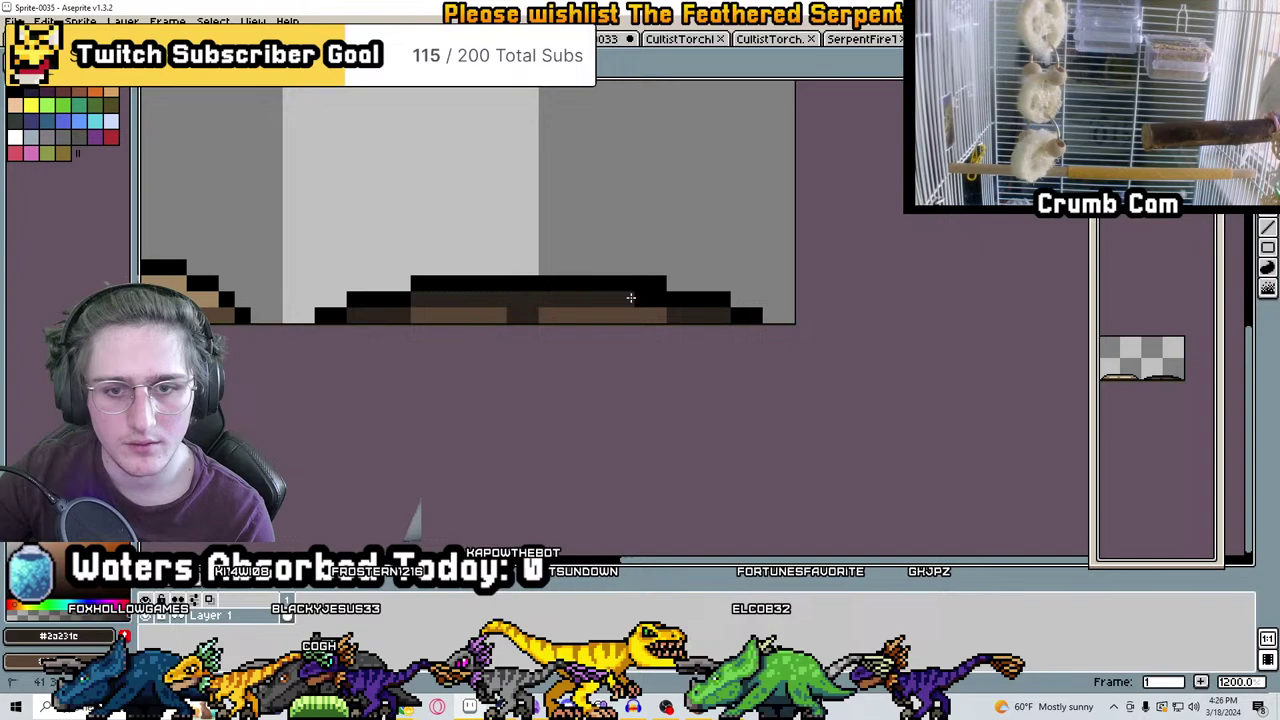
# Paint a light-tan stripe, sampled from the plate, along the plate's top
pyautogui.scroll(-3, 600, 300)
pyautogui.scroll(3, 461, 288)
pyautogui.keyDown('alt'); pyautogui.click(500, 328); pyautogui.keyUp('alt')
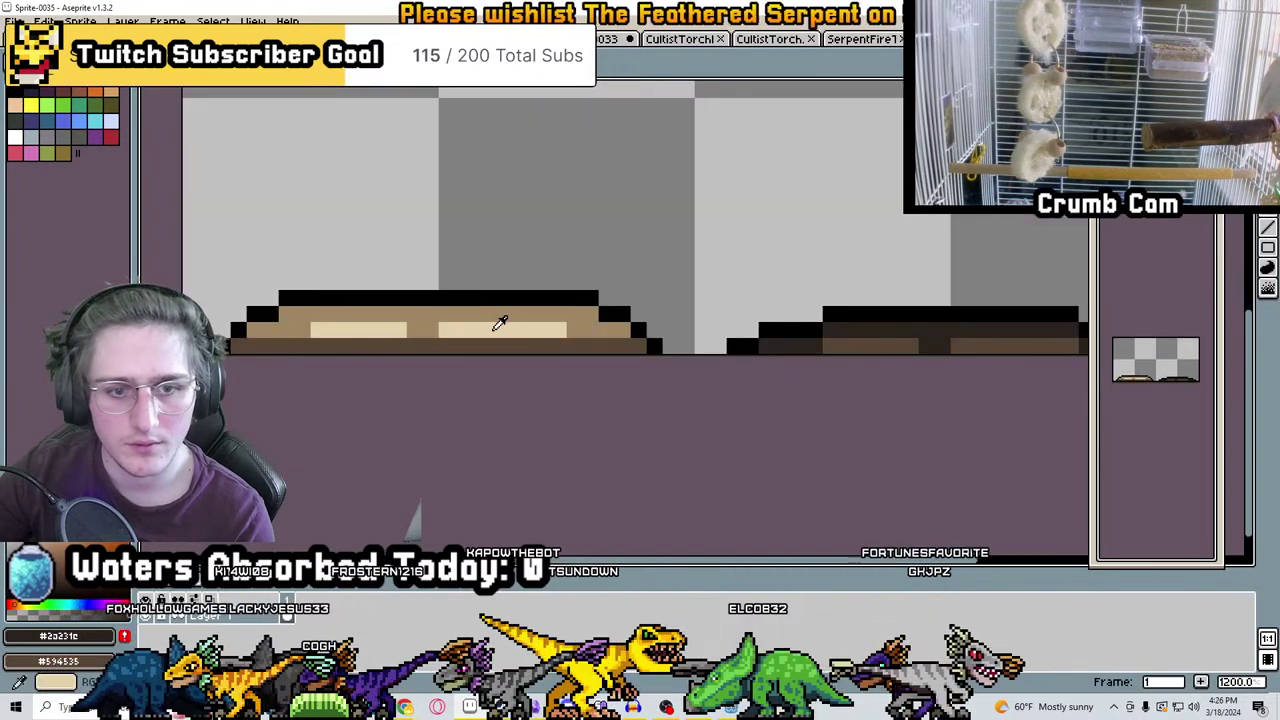
pyautogui.scroll(2, 500, 322)
pyautogui.moveTo(260, 327); pyautogui.dragTo(793, 329)
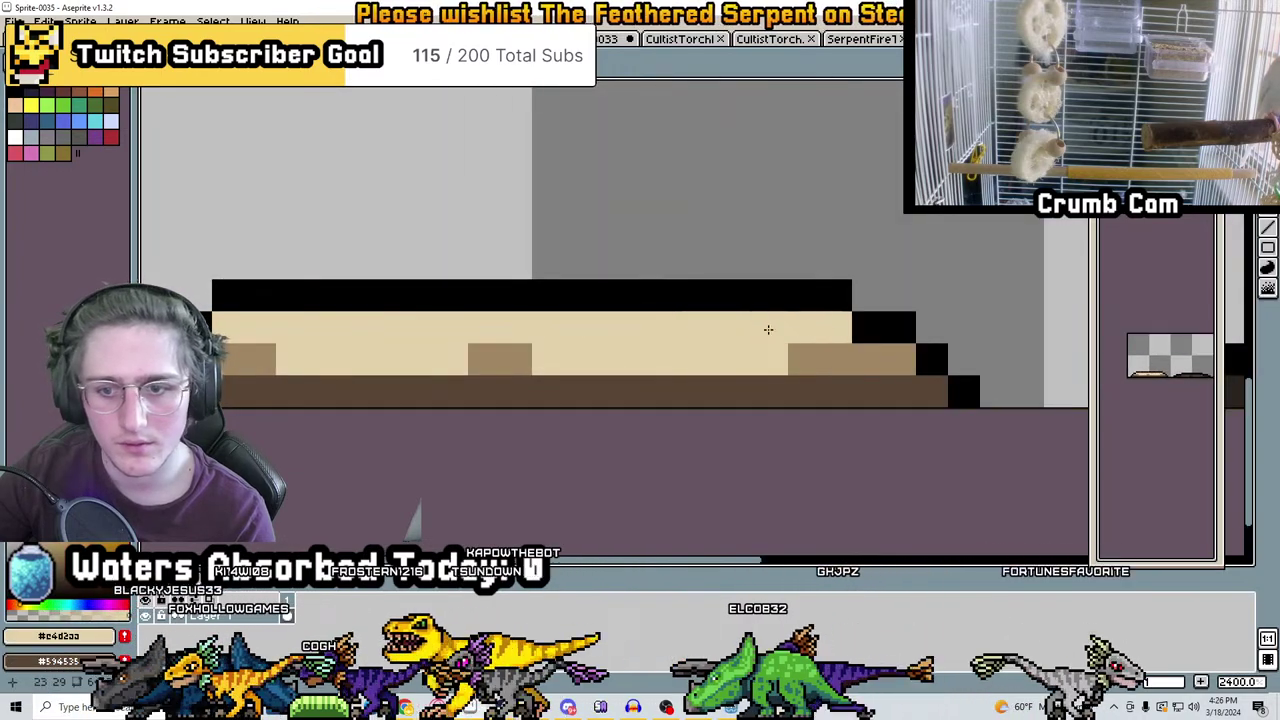
pyautogui.scroll(-4, 586, 289)
pyautogui.scroll(3, 617, 323)
pyautogui.scroll(-3, 510, 313)
pyautogui.scroll(-1, 510, 313)
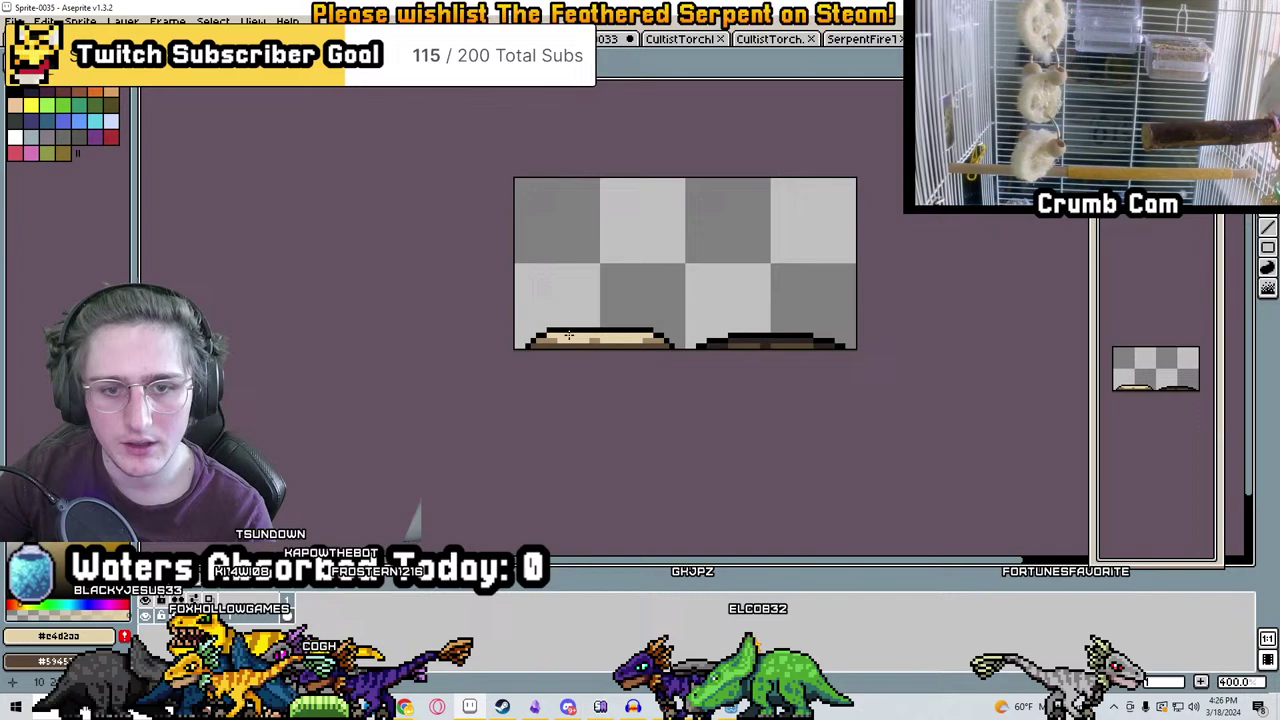
pyautogui.scroll(5, 654, 332)
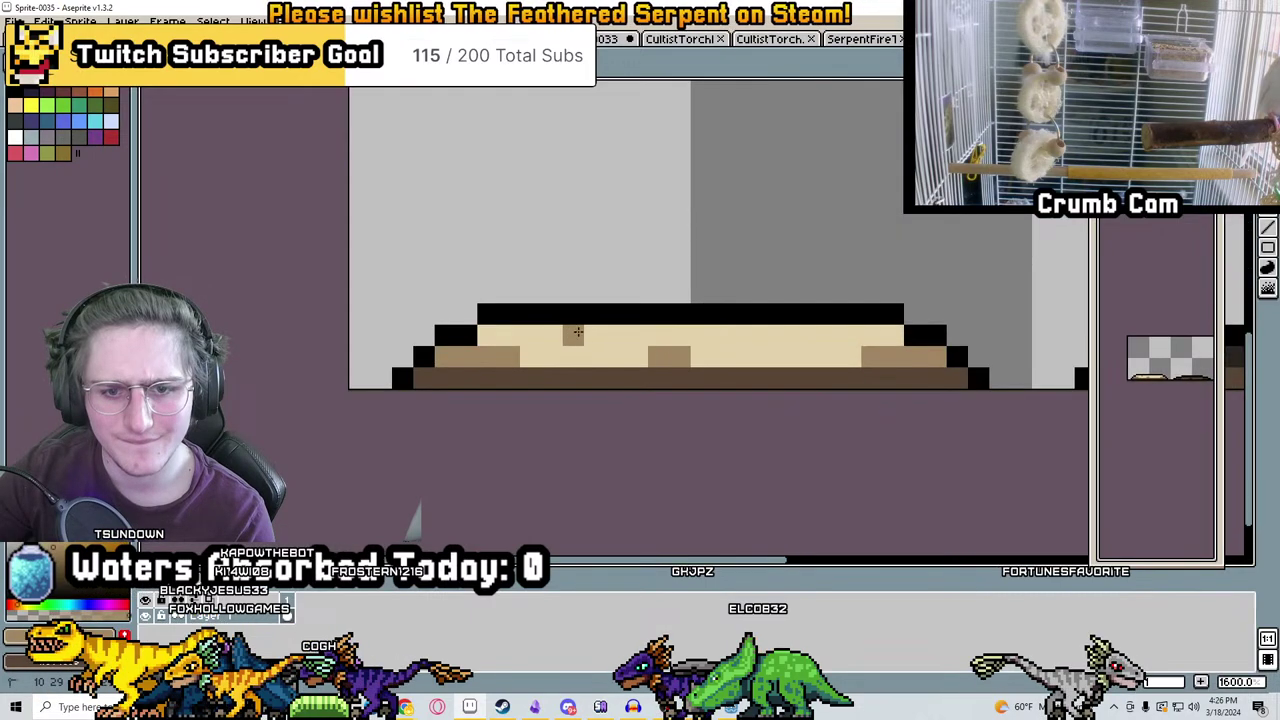
pyautogui.scroll(-3, 760, 320)
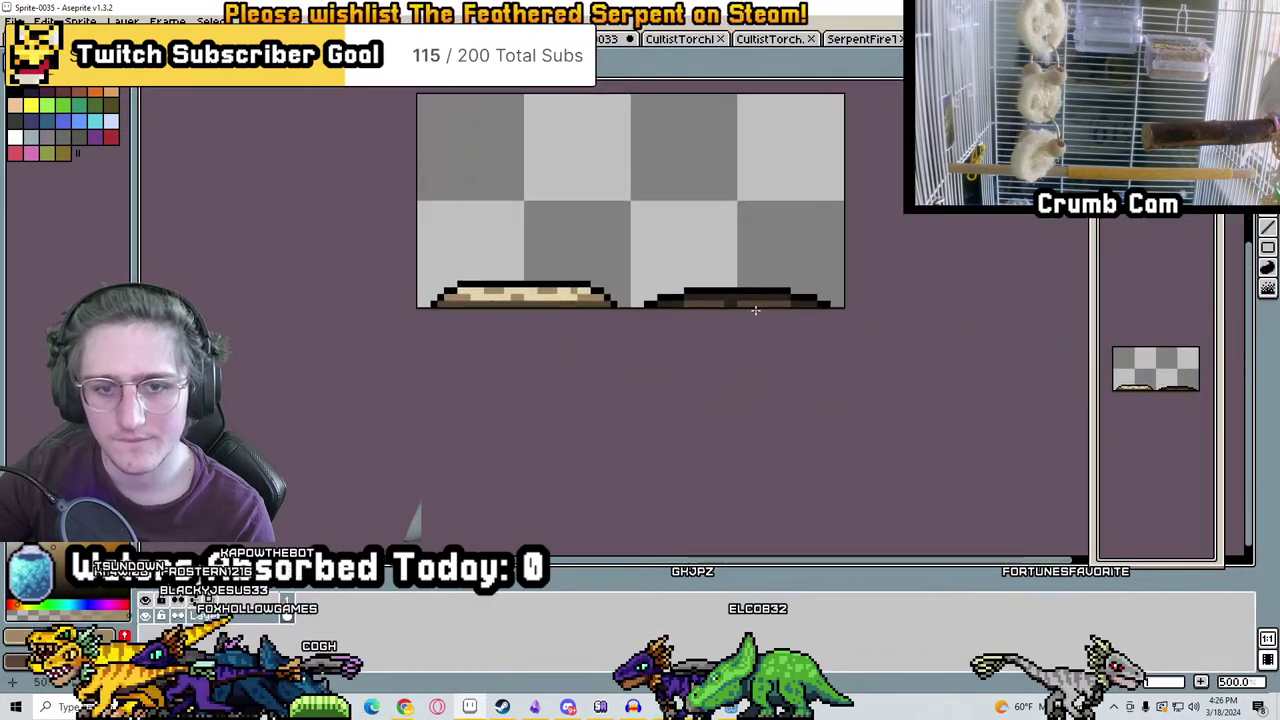
pyautogui.scroll(3, 596, 289)
# Try brown sections in the dark plate's middle row, then undo them
pyautogui.click(587, 289)
pyautogui.moveTo(520, 289); pyautogui.dragTo(570, 289)
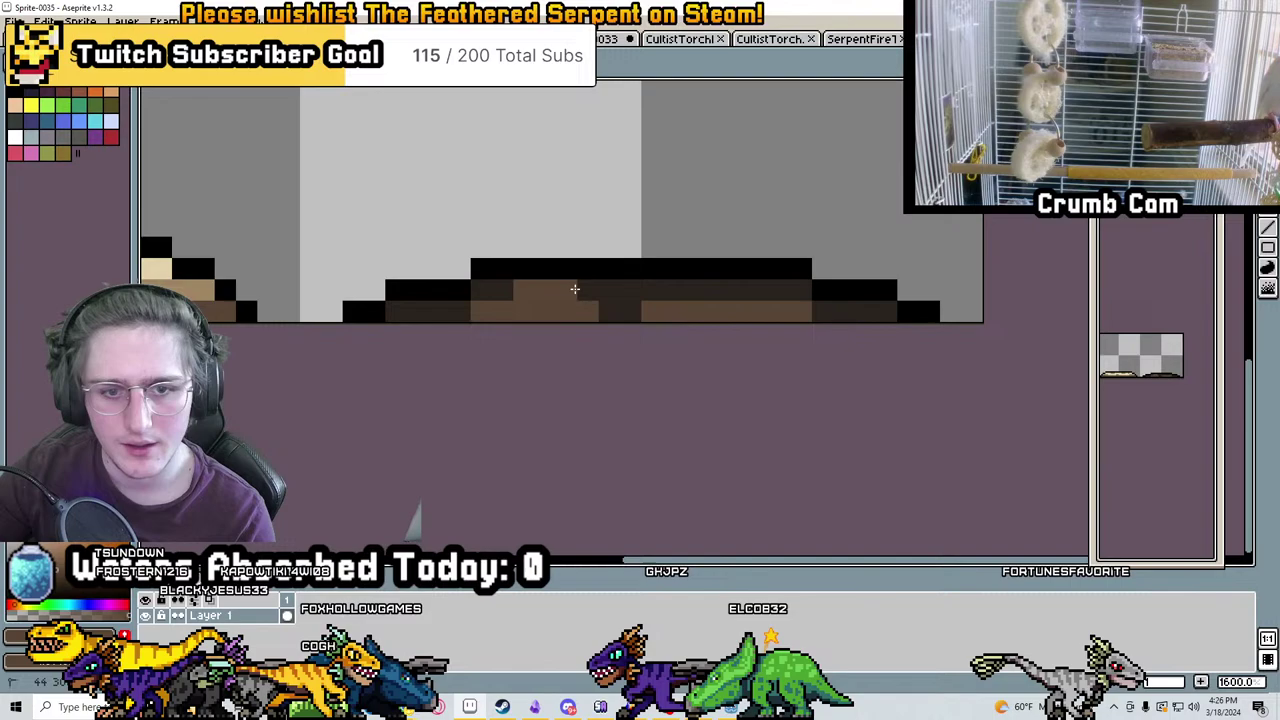
pyautogui.moveTo(690, 289); pyautogui.dragTo(780, 289)
pyautogui.scroll(-3, 640, 295)
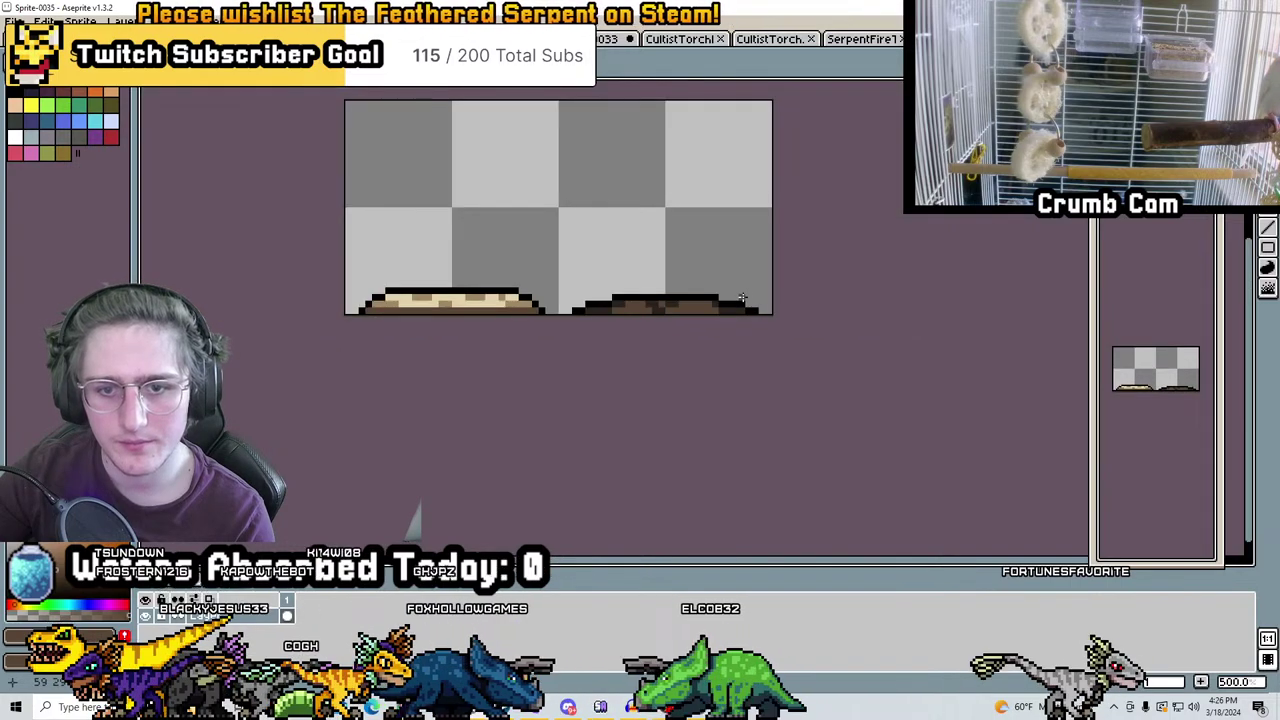
pyautogui.scroll(2, 720, 305)
pyautogui.hotkey('ctrl', 'z')
pyautogui.scroll(-4, 585, 271)
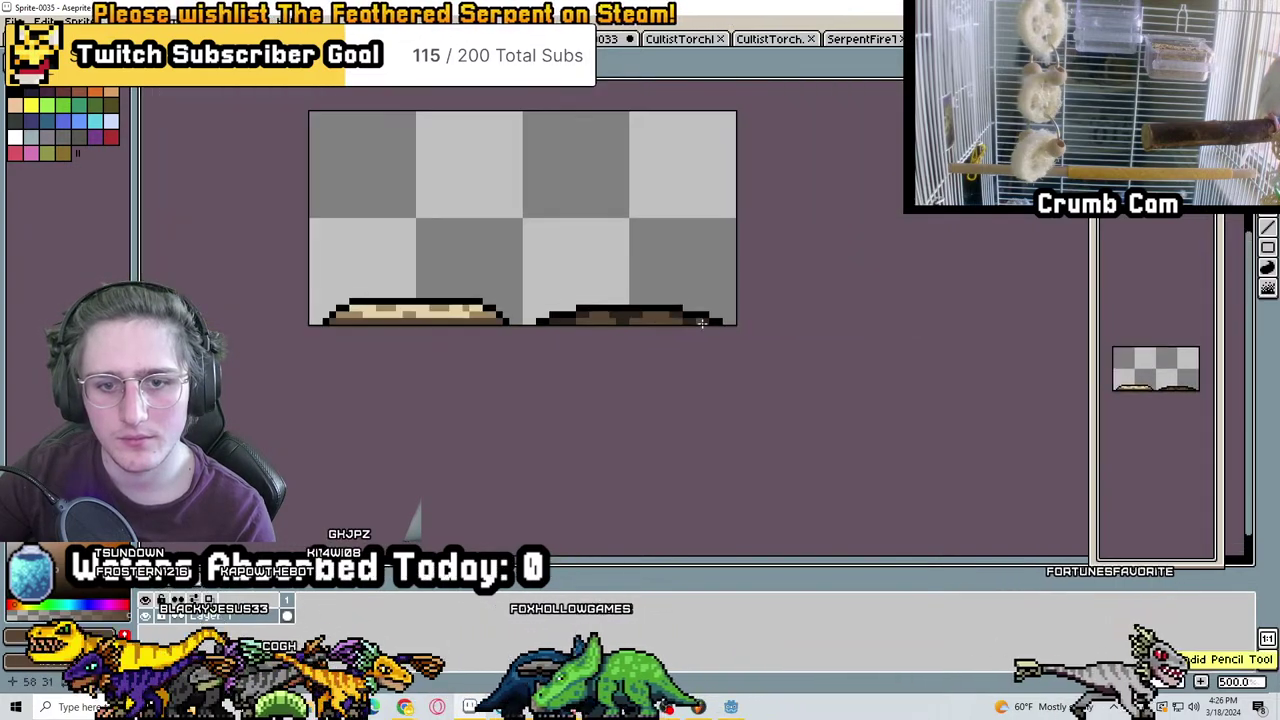
pyautogui.scroll(6, 585, 271)
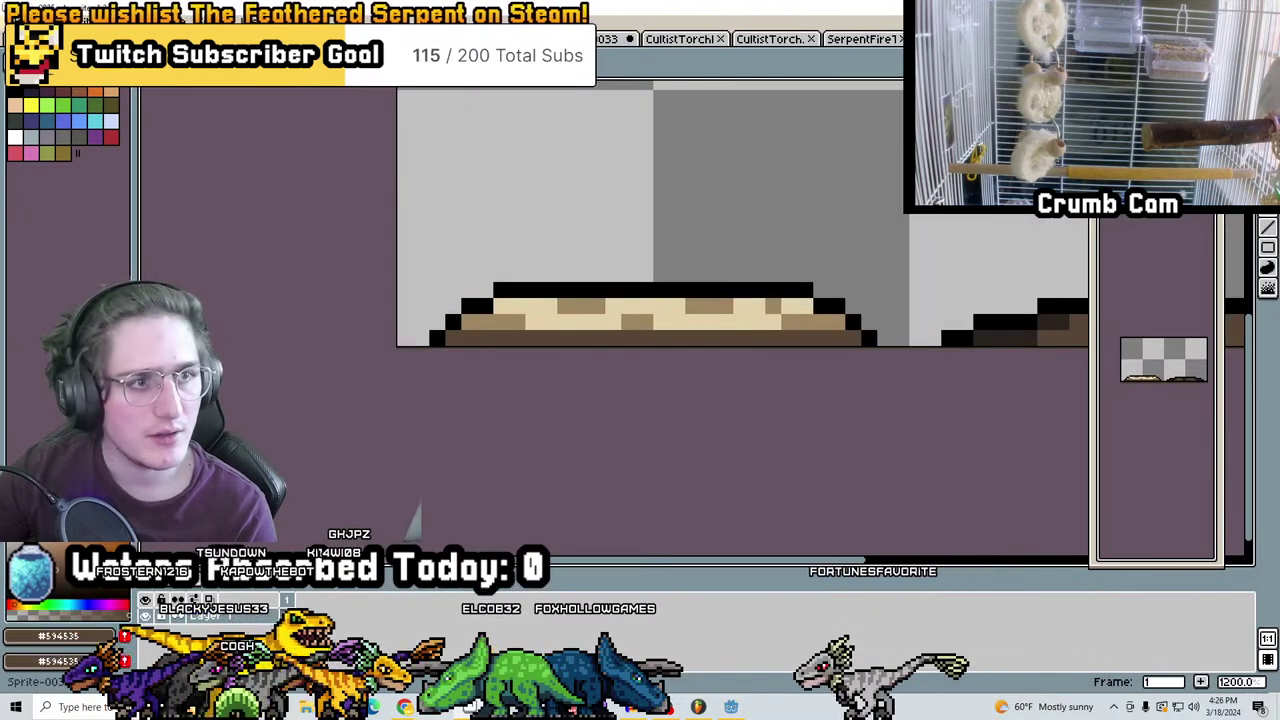
pyautogui.click(12, 21)
# Open the Temple.png pillar sprite sheet from the World folder
pyautogui.click(30, 58)
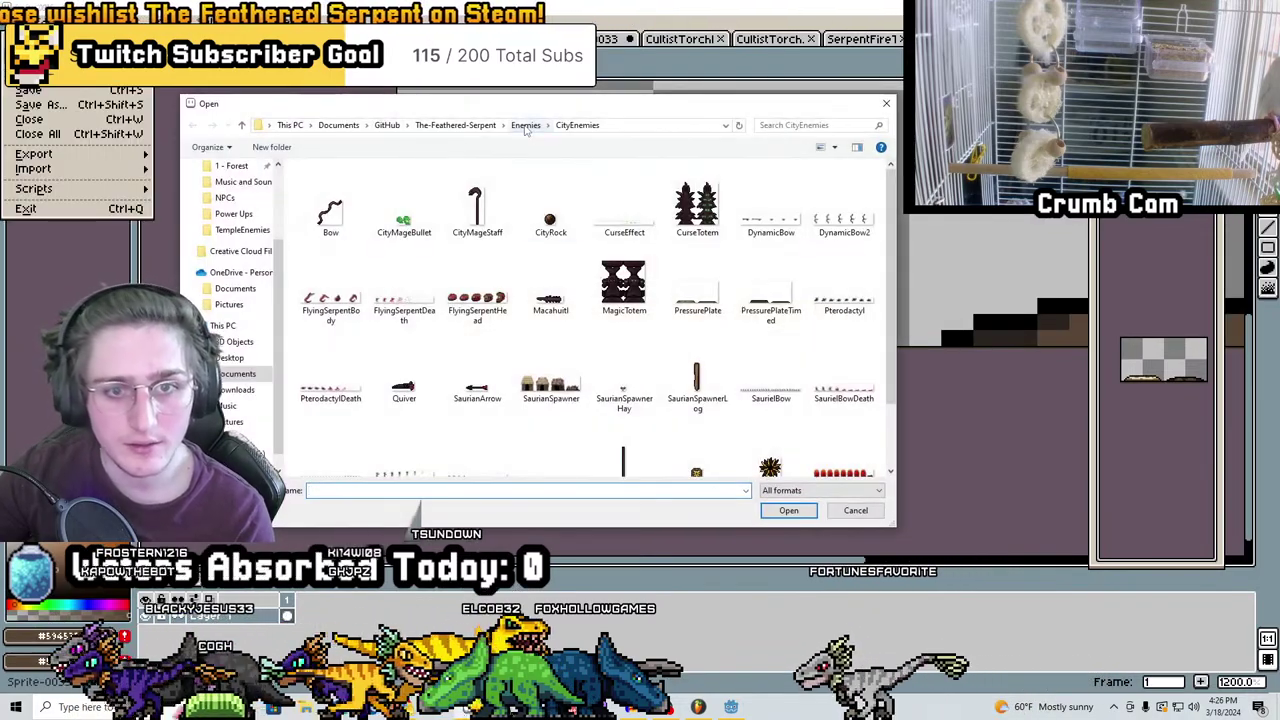
pyautogui.click(470, 125)
pyautogui.scroll(-1, 386, 323)
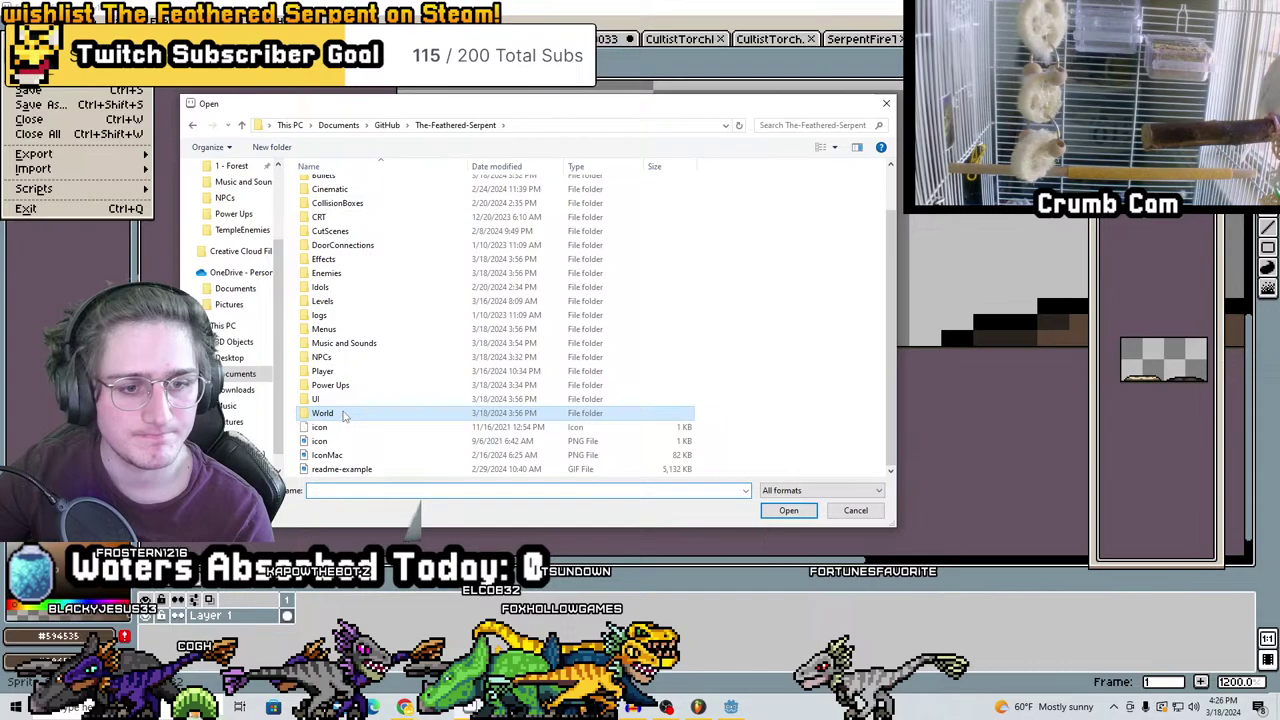
pyautogui.doubleClick(386, 414)
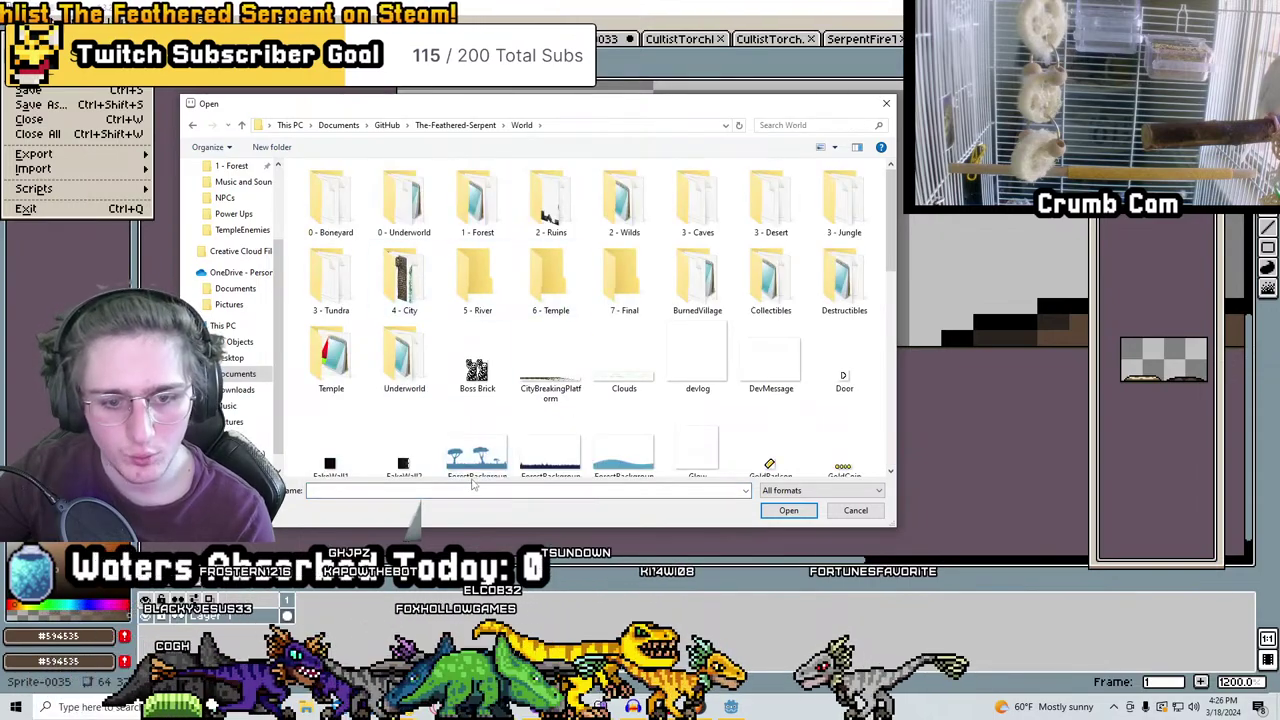
pyautogui.write('te')
pyautogui.press('Down')
pyautogui.press('Down')
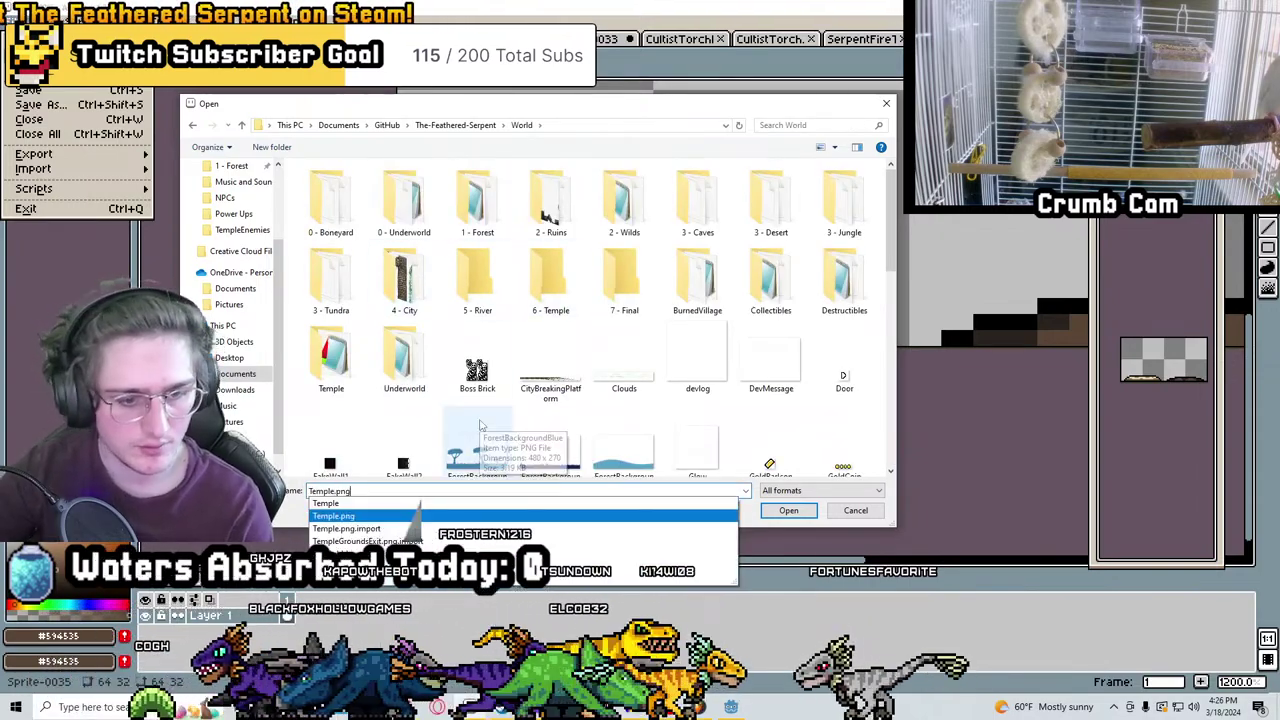
pyautogui.press('Return')
# Open the Tileset Stone sheet from the same World folder
pyautogui.hotkey('alt', 'f')
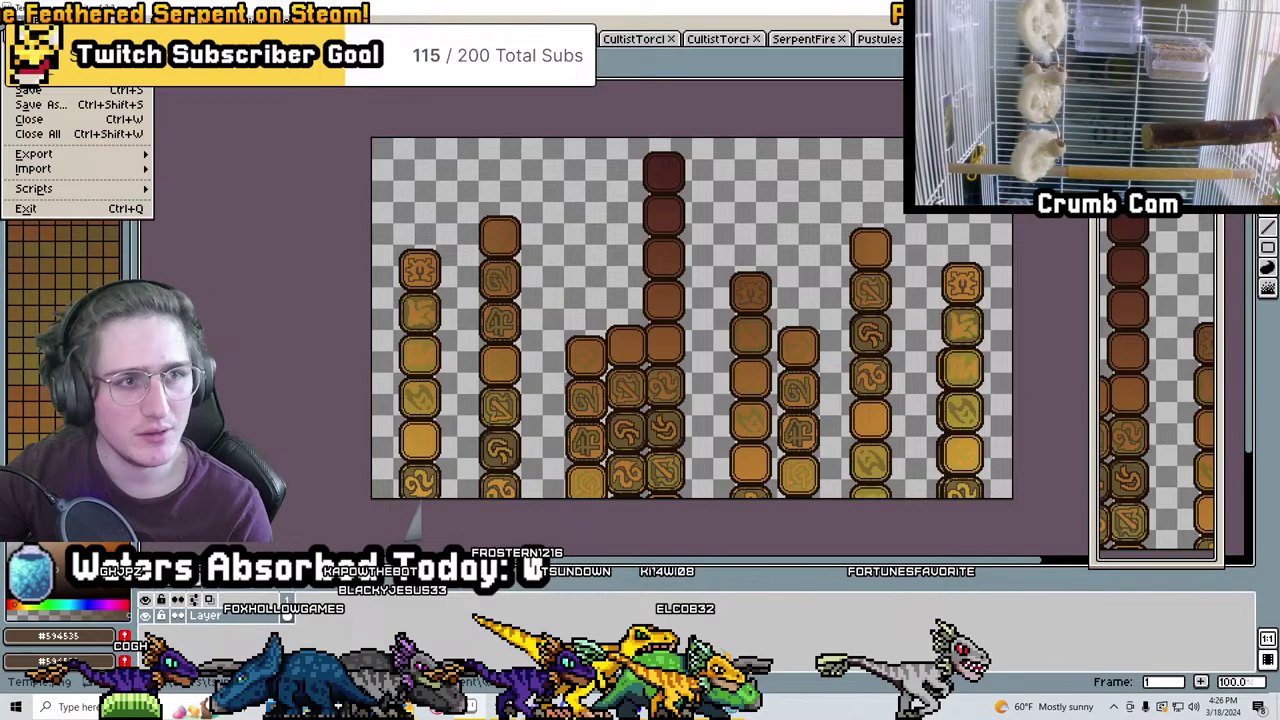
pyautogui.press('o')
pyautogui.scroll(-10, 685, 378)
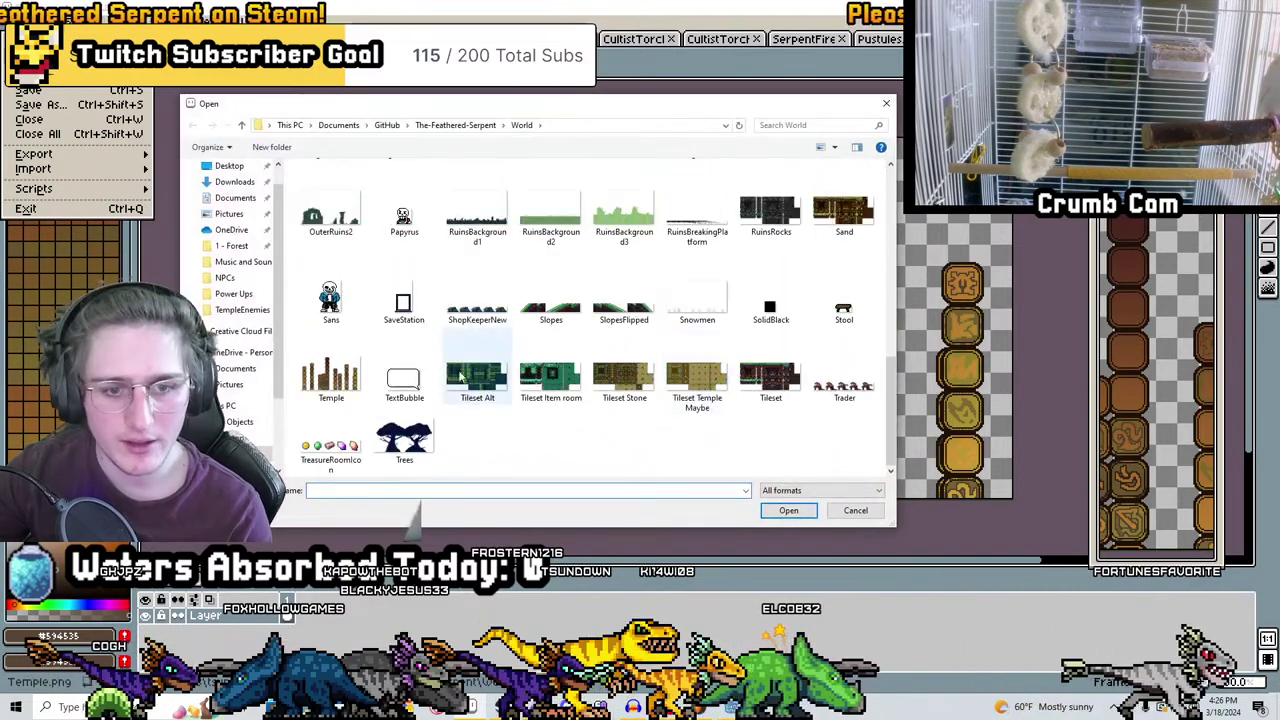
pyautogui.click(624, 378)
pyautogui.doubleClick(624, 385)
# Compare the trap-wall sprite against Tileset Stone and sample the tileset's olive #806d29
pyautogui.scroll(5, 720, 235)
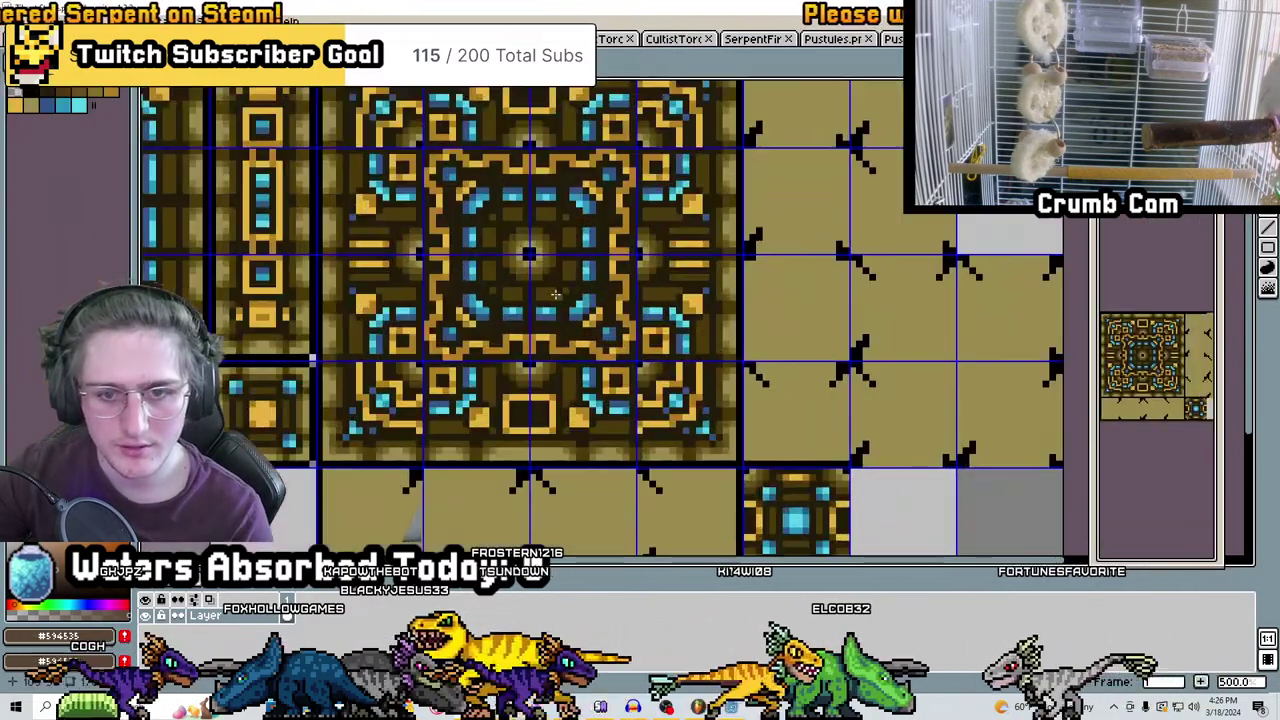
pyautogui.scroll(4, 720, 235)
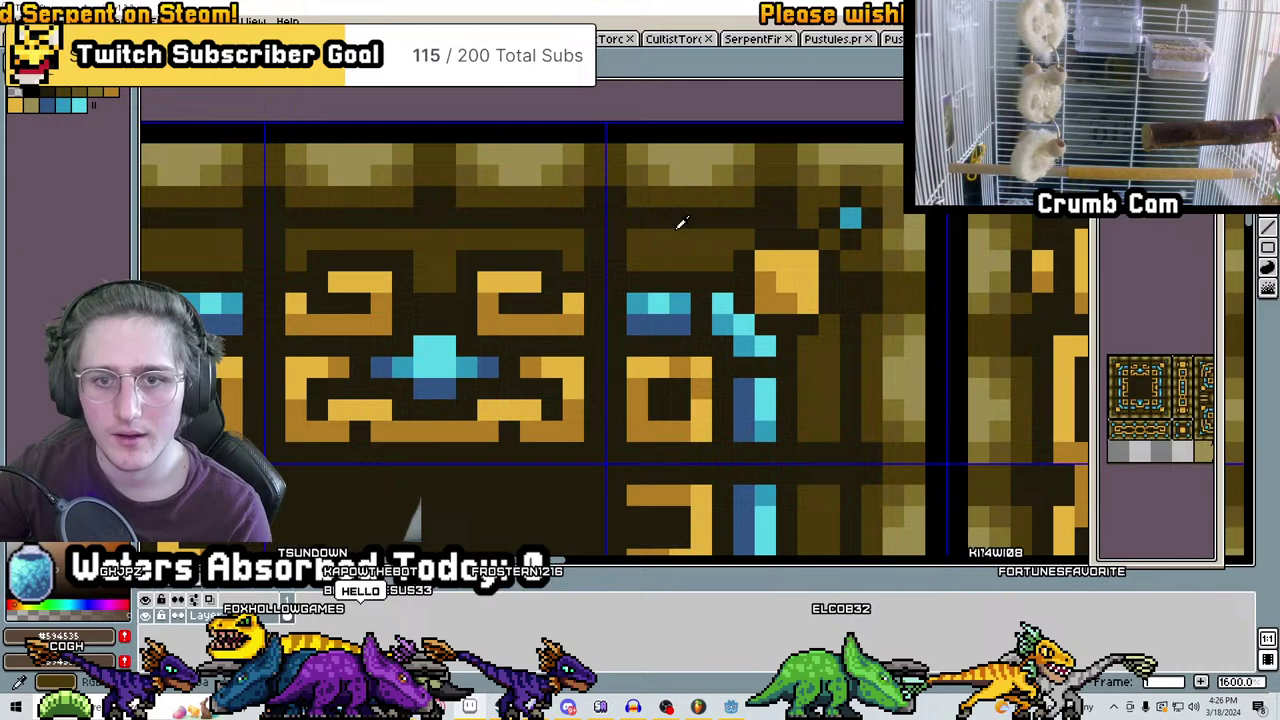
pyautogui.hotkey('ctrl', 'Tab')
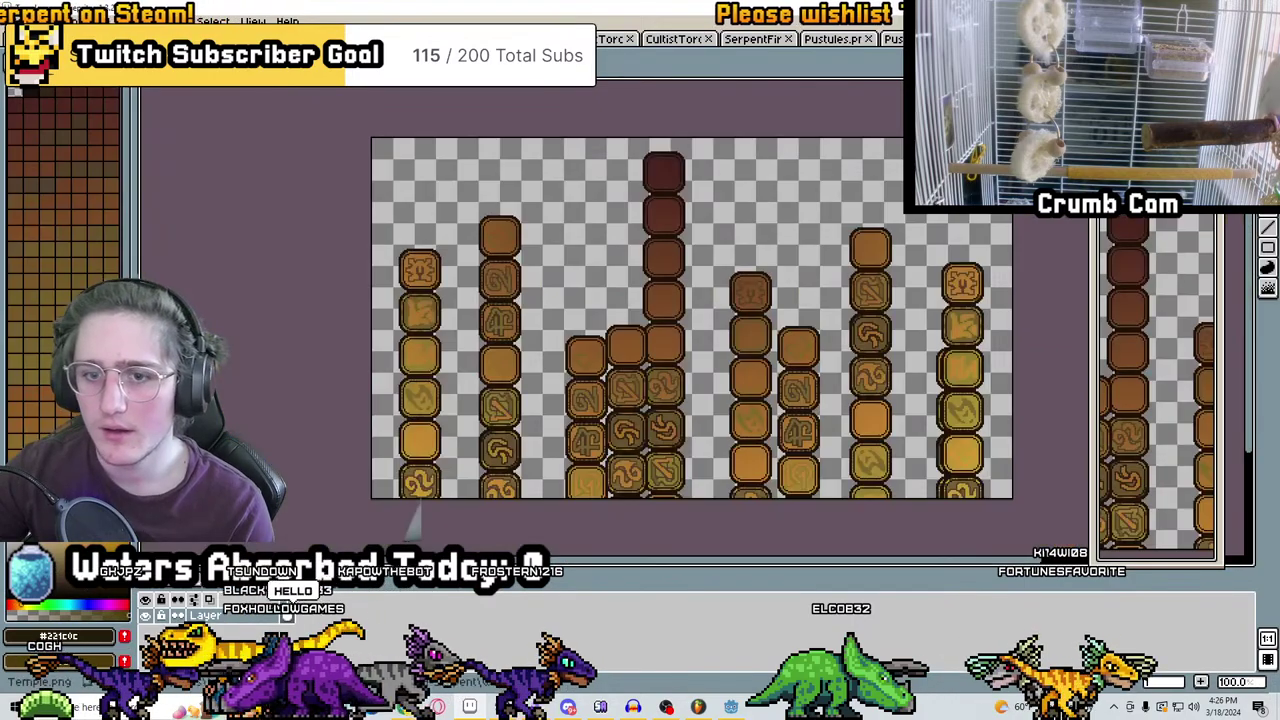
pyautogui.hotkey('ctrl', 'Tab')
pyautogui.hotkey('ctrl', 'Tab')
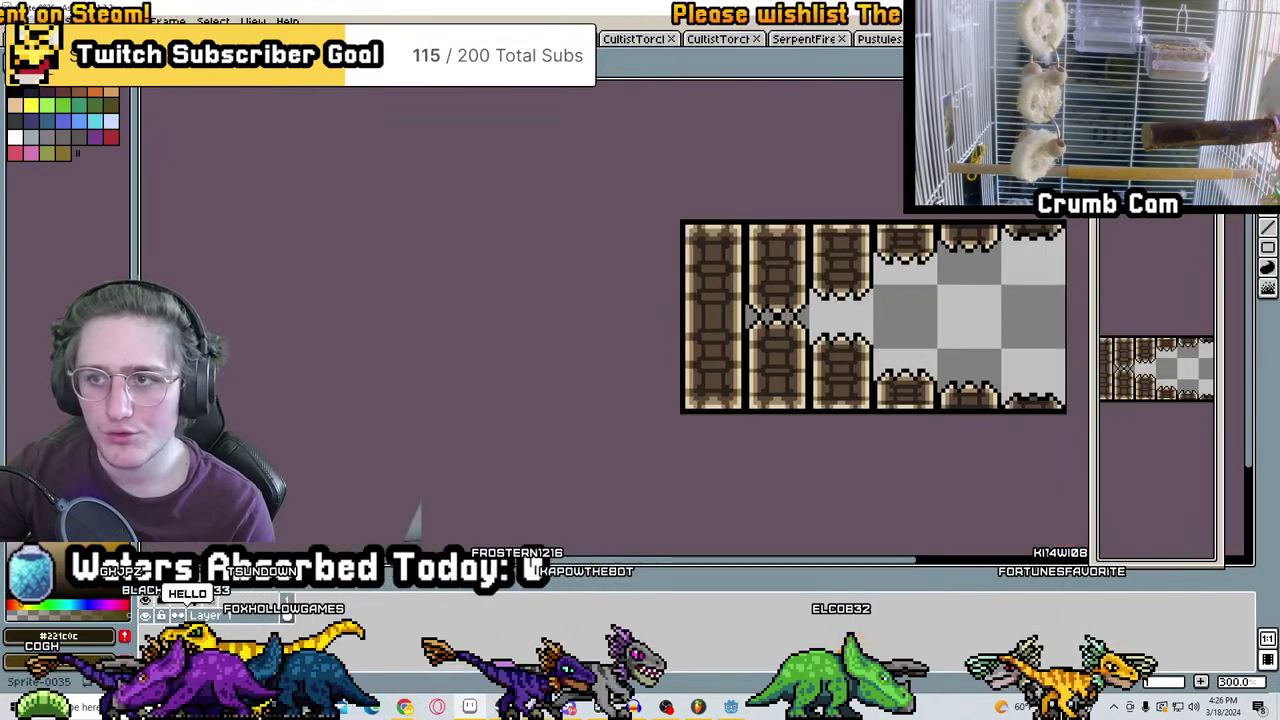
pyautogui.hotkey('ctrl', 'Tab')
pyautogui.hotkey('ctrl', 'shift', 'Tab')
pyautogui.scroll(5, 704, 287)
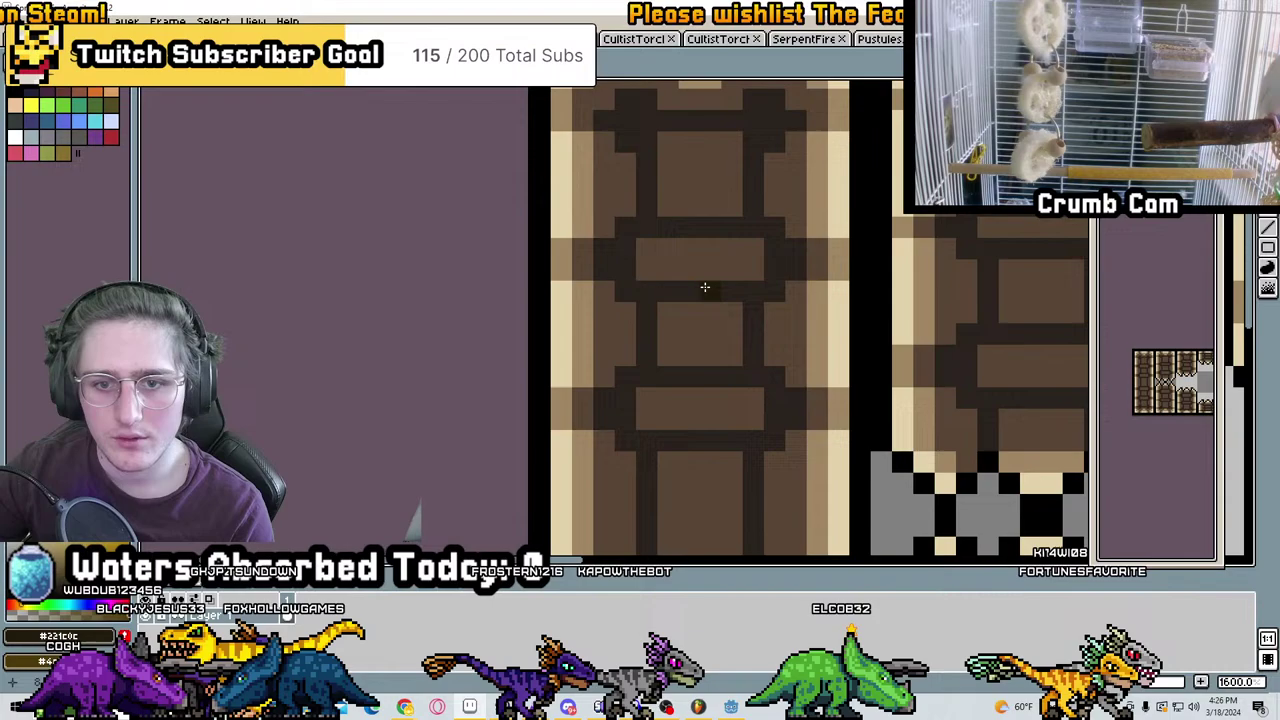
pyautogui.scroll(-3, 710, 250)
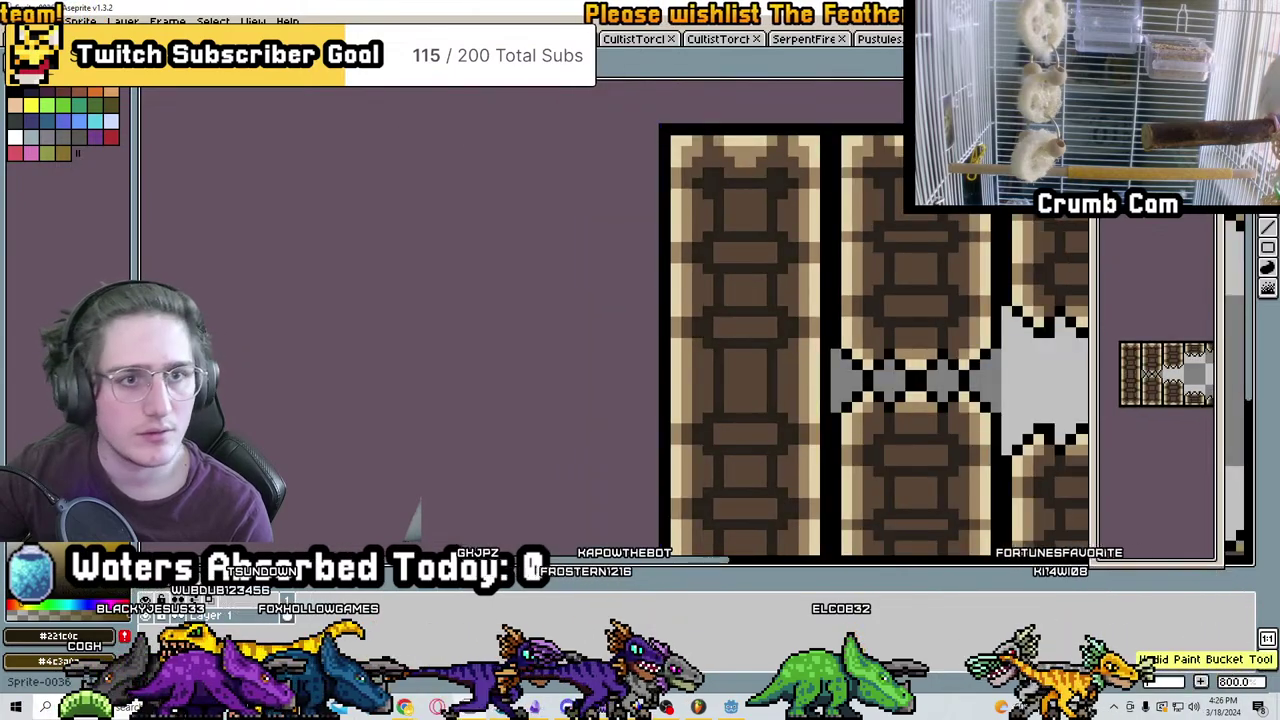
pyautogui.scroll(3, 720, 240)
pyautogui.scroll(-3, 720, 240)
pyautogui.hotkey('ctrl', 'Tab')
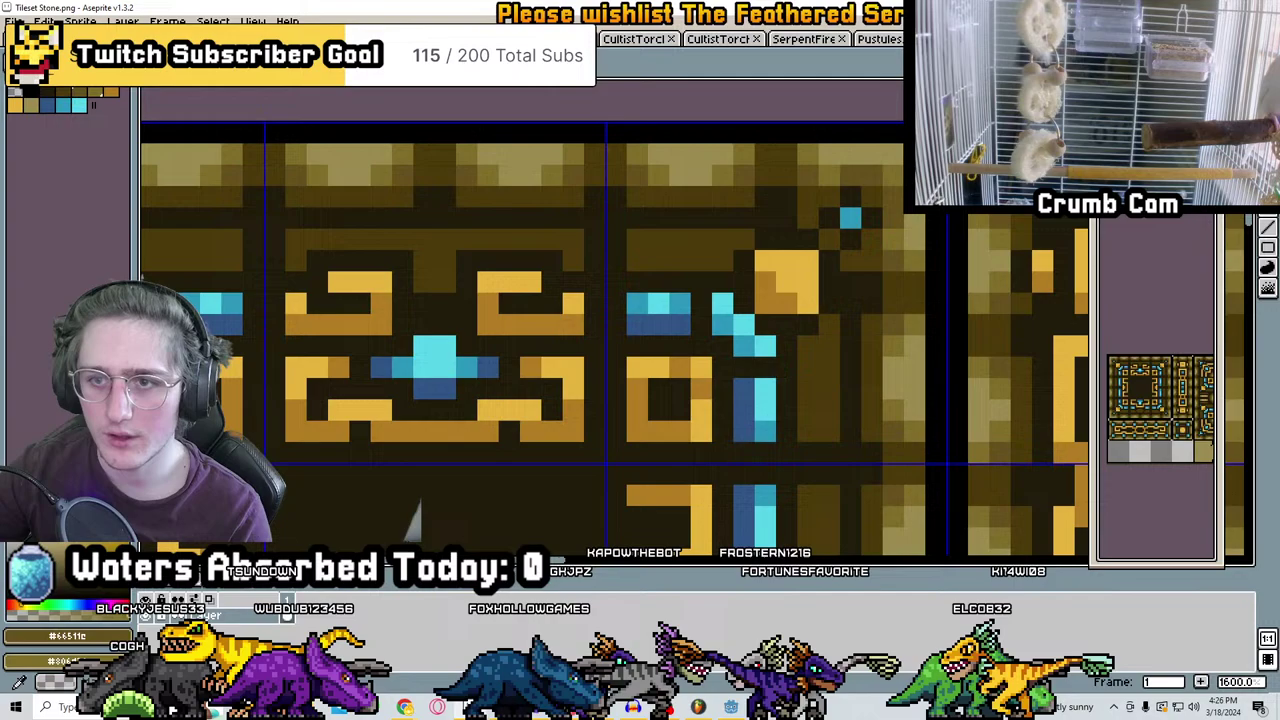
pyautogui.hotkey('ctrl', 'Tab')
pyautogui.scroll(5, 575, 190)
pyautogui.hotkey('ctrl', 'Tab')
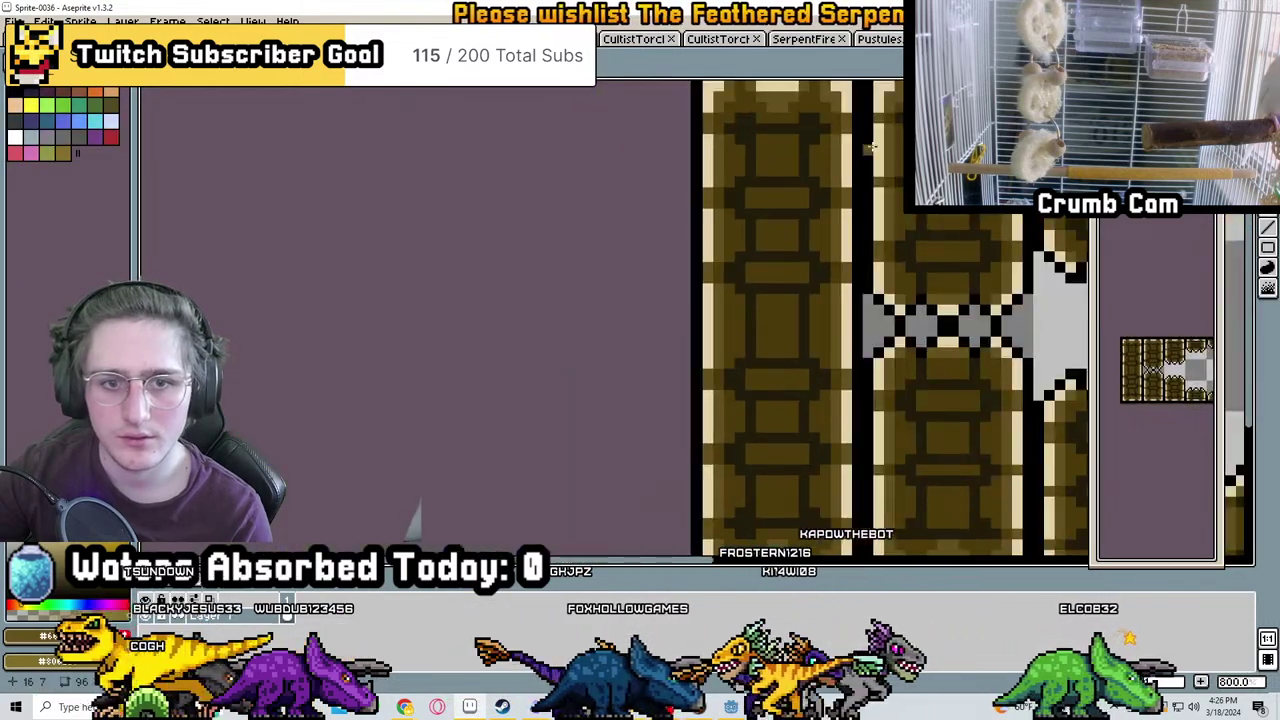
pyautogui.hotkey('ctrl', 'Tab')
pyautogui.scroll(1, 735, 205)
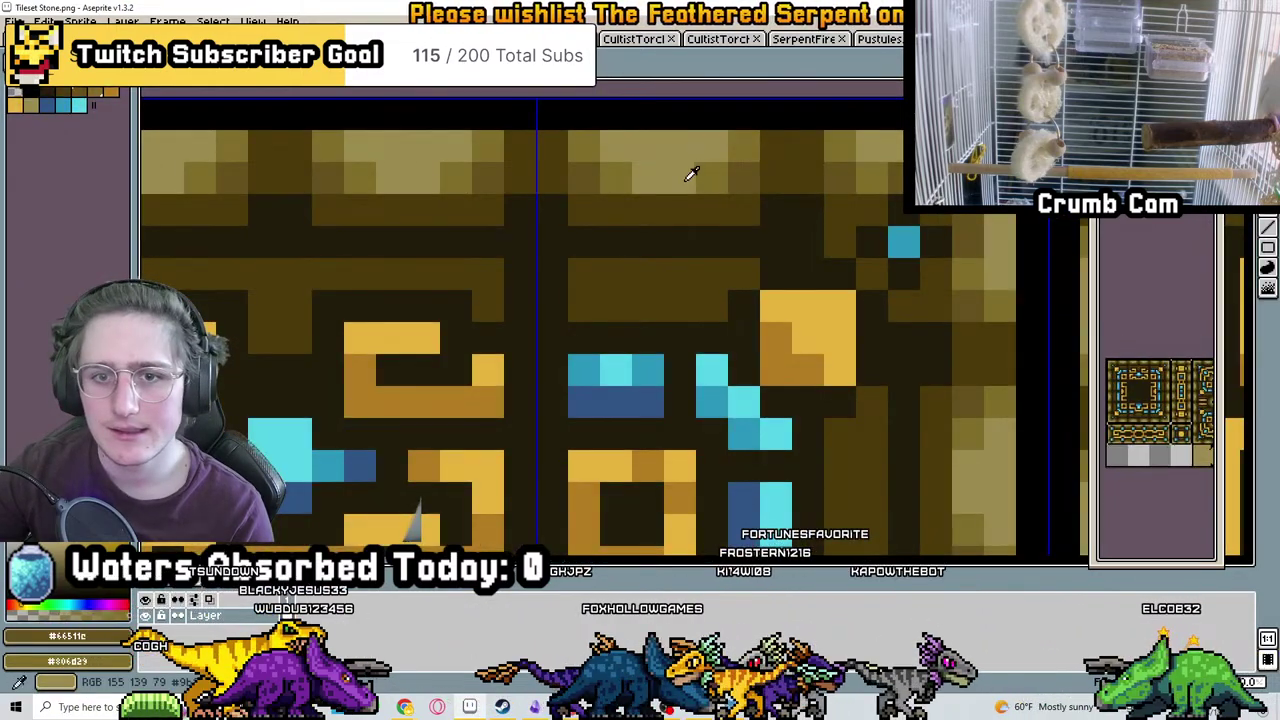
pyautogui.keyDown('alt'); pyautogui.click(671, 152); pyautogui.keyUp('alt')
# Check the trap-wall and pressure-plate sprites against the brown tile, ending on both pressure plates in Sprite-0035
pyautogui.hotkey('ctrl', 'Tab')
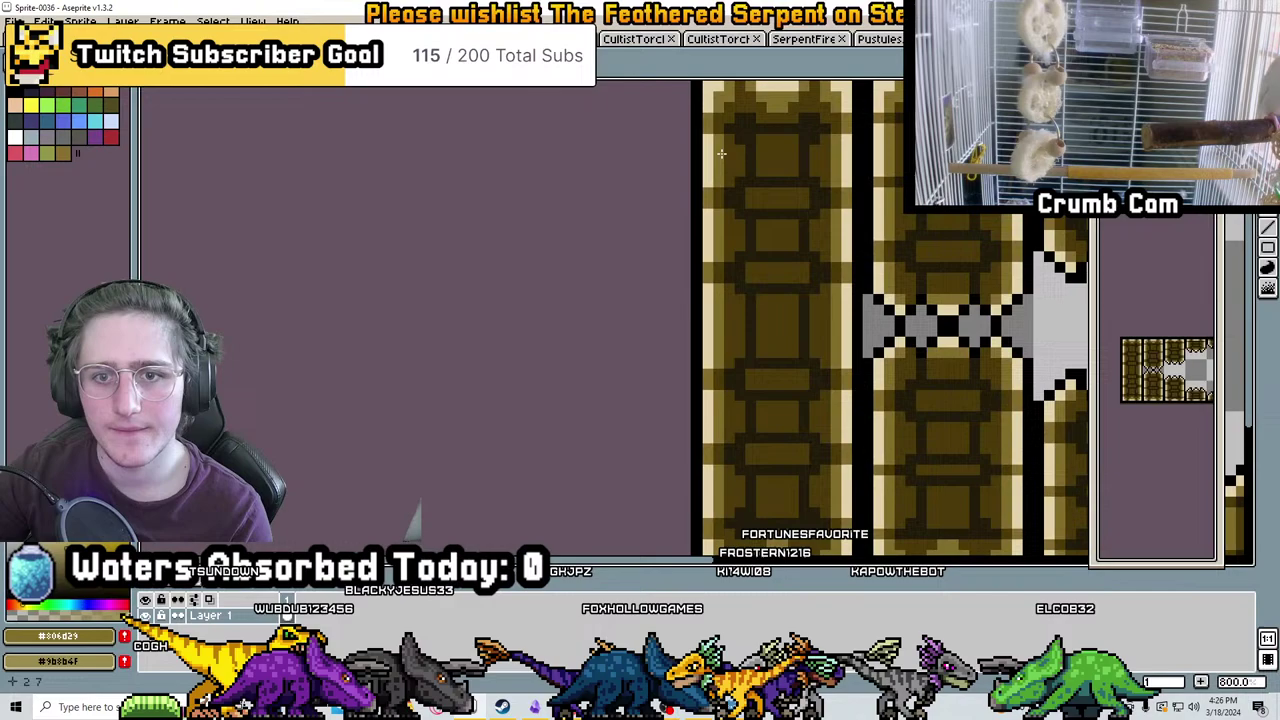
pyautogui.scroll(-2, 847, 174)
pyautogui.moveTo(844, 197); pyautogui.dragTo(612, 207, button='middle')
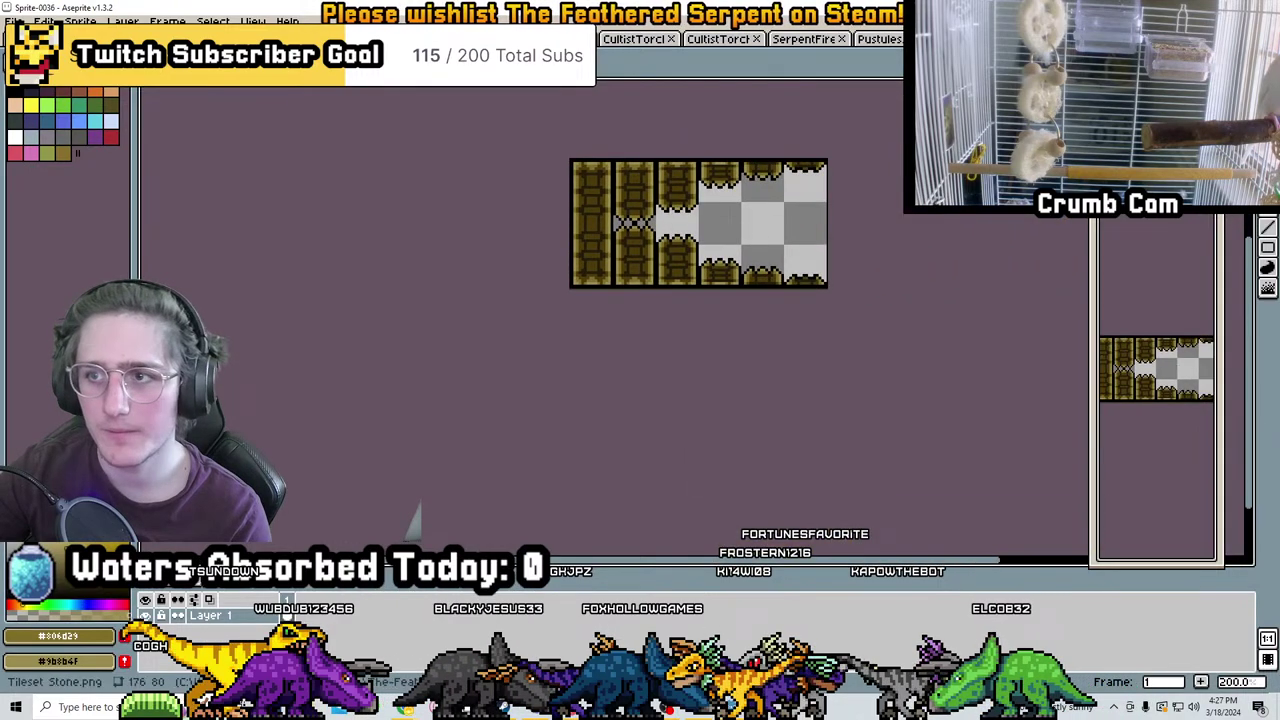
pyautogui.hotkey('ctrl', 'Tab')
pyautogui.scroll(-1, 849, 283)
pyautogui.scroll(2, 849, 283)
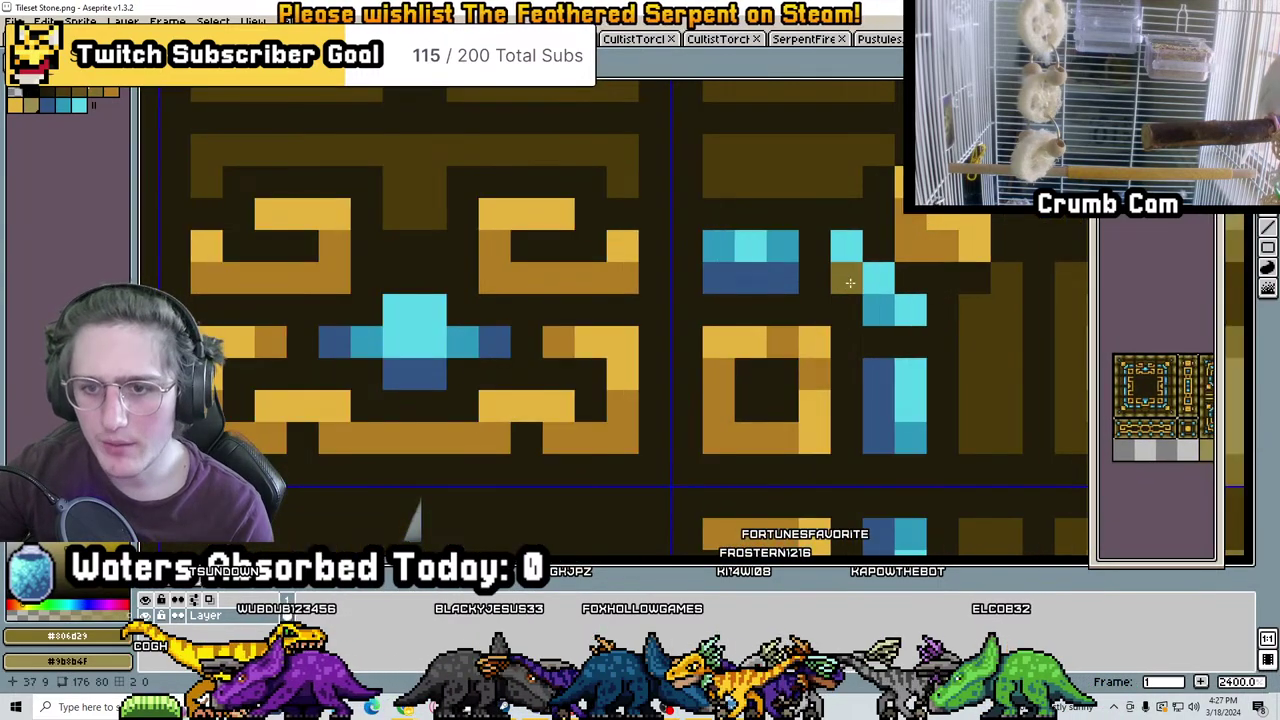
pyautogui.hotkey('ctrl', 'Tab')
pyautogui.scroll(2, 640, 300)
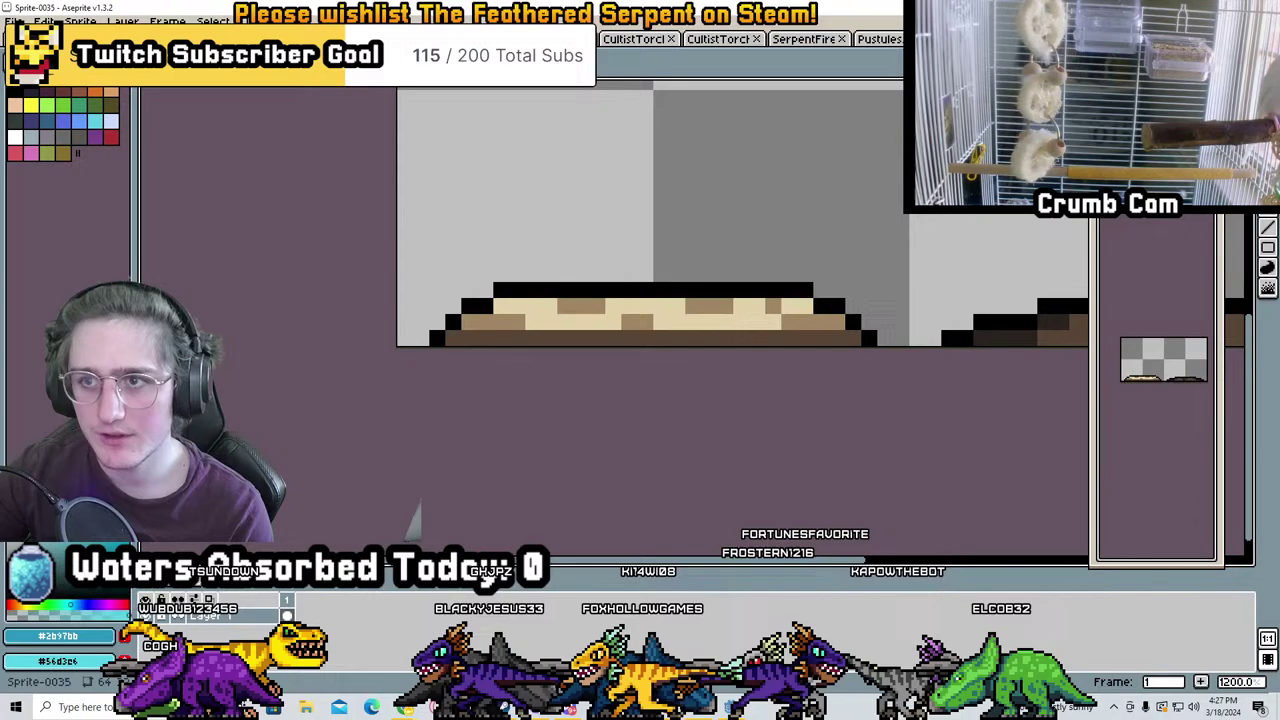
pyautogui.hotkey('ctrl', 'Tab')
pyautogui.scroll(3, 737, 183)
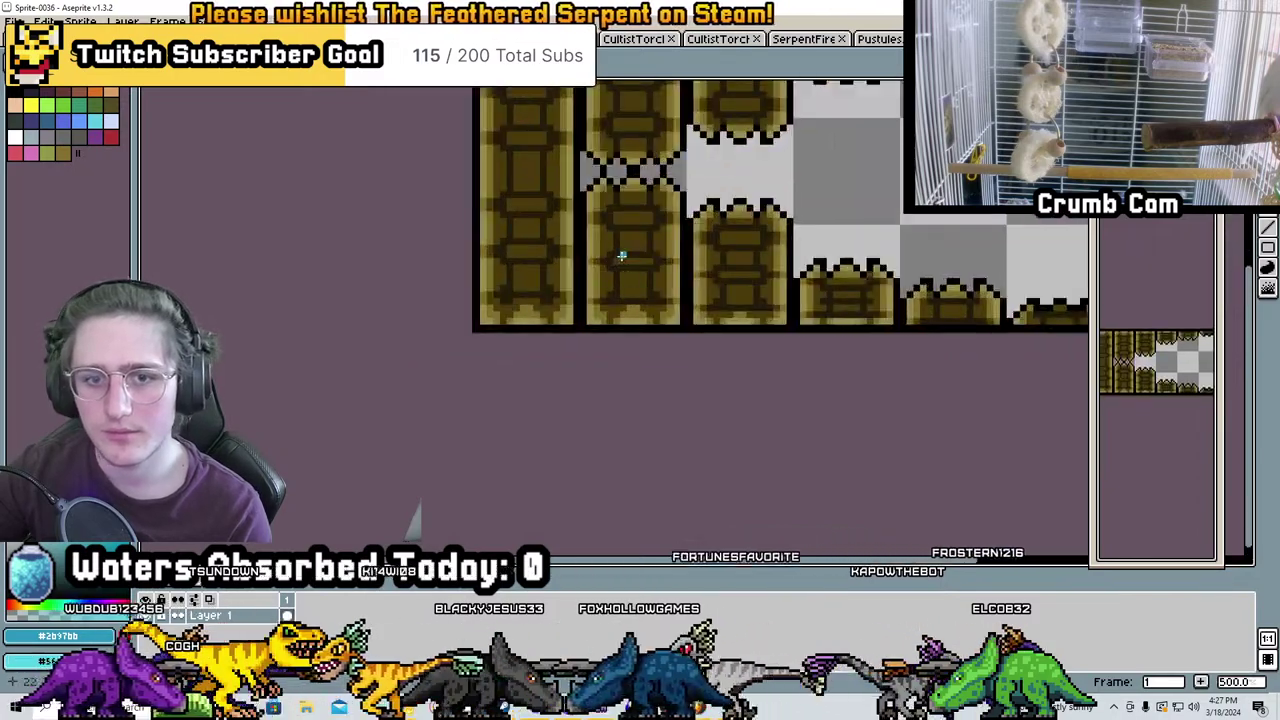
pyautogui.hotkey('ctrl', 'shift', 'Tab')
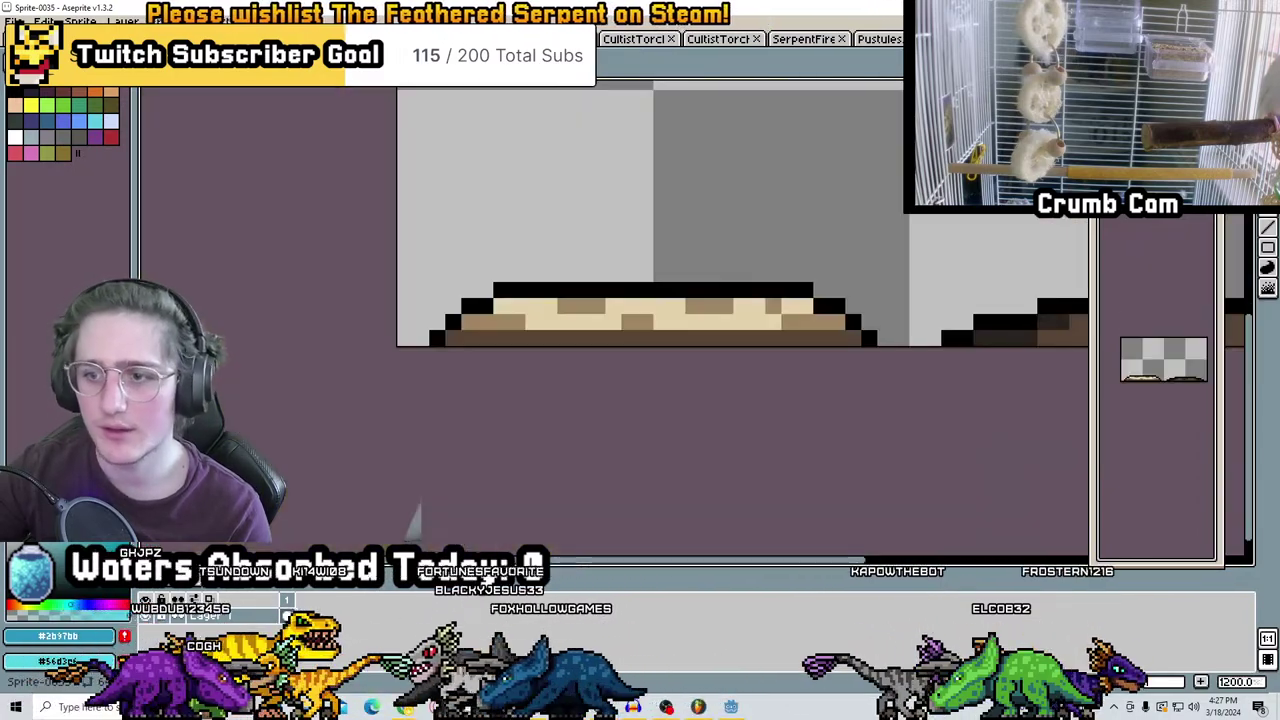
pyautogui.hotkey('ctrl', 'Tab')
pyautogui.hotkey('ctrl', 'shift', 'Tab')
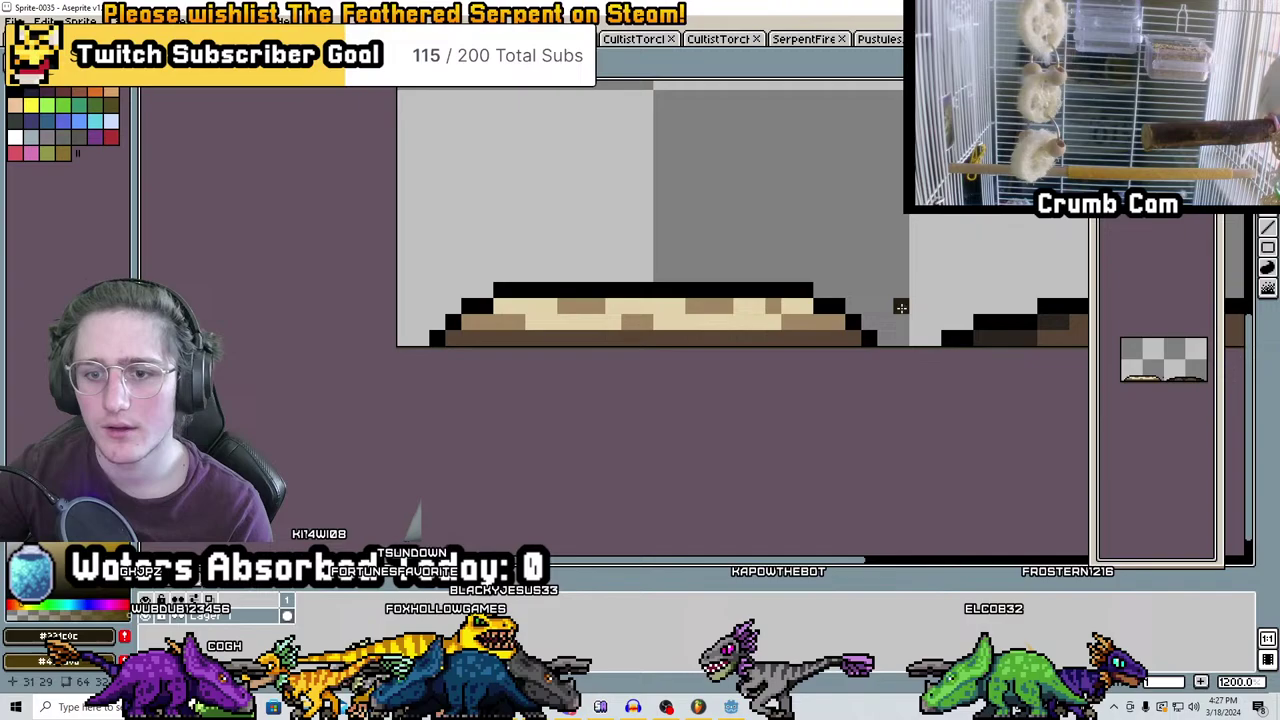
pyautogui.moveTo(901, 307); pyautogui.dragTo(621, 307, button='middle')
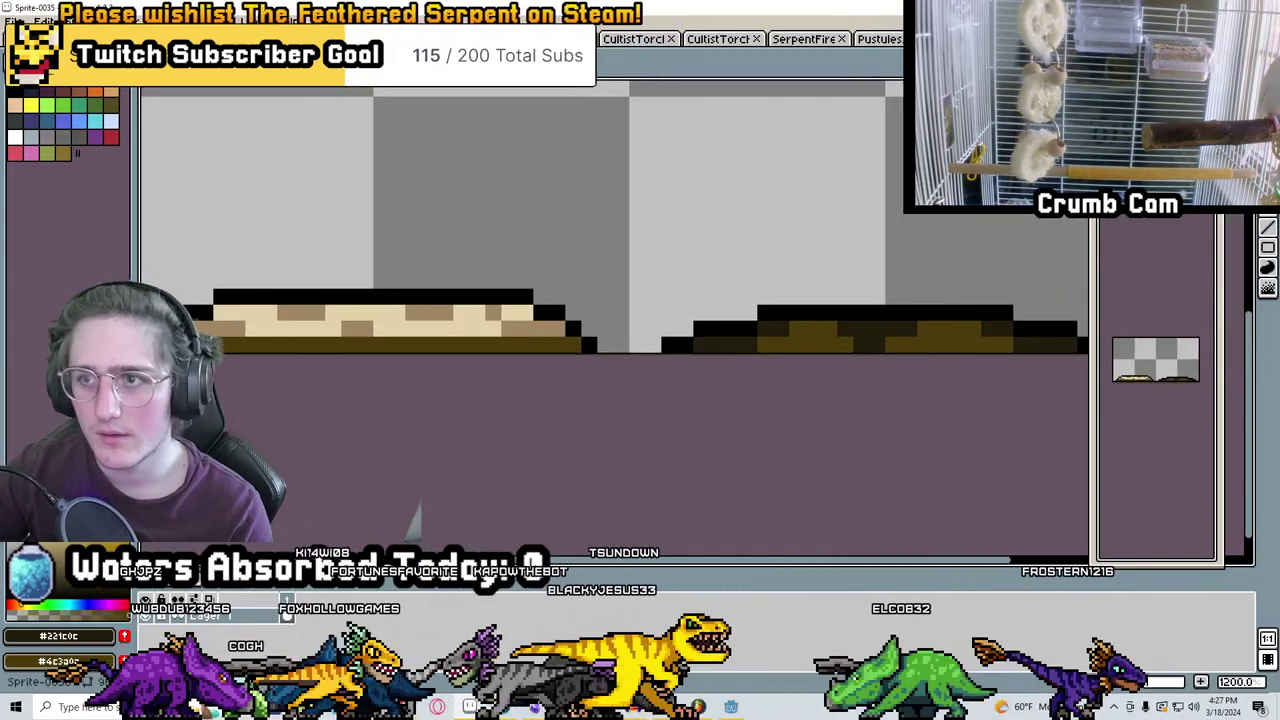
pyautogui.hotkey('ctrl', 'Tab')
pyautogui.hotkey('ctrl', 'shift', 'Tab')
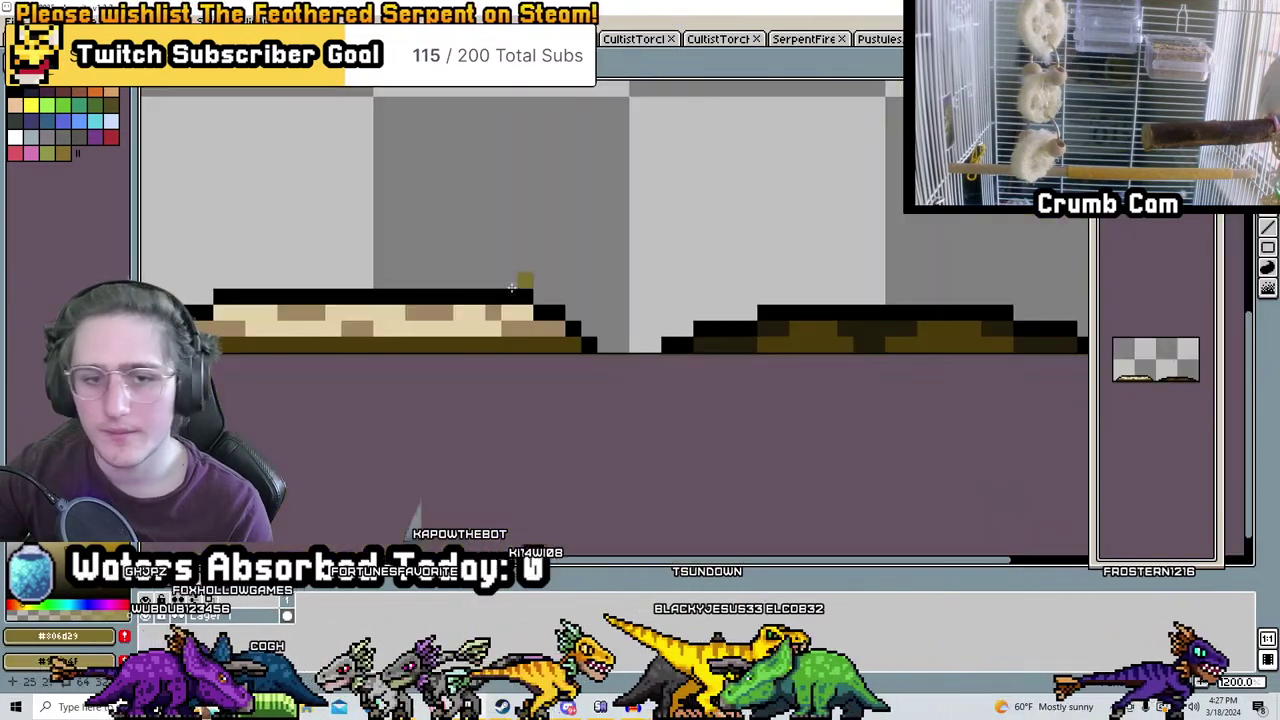
pyautogui.scroll(-6, 727, 232)
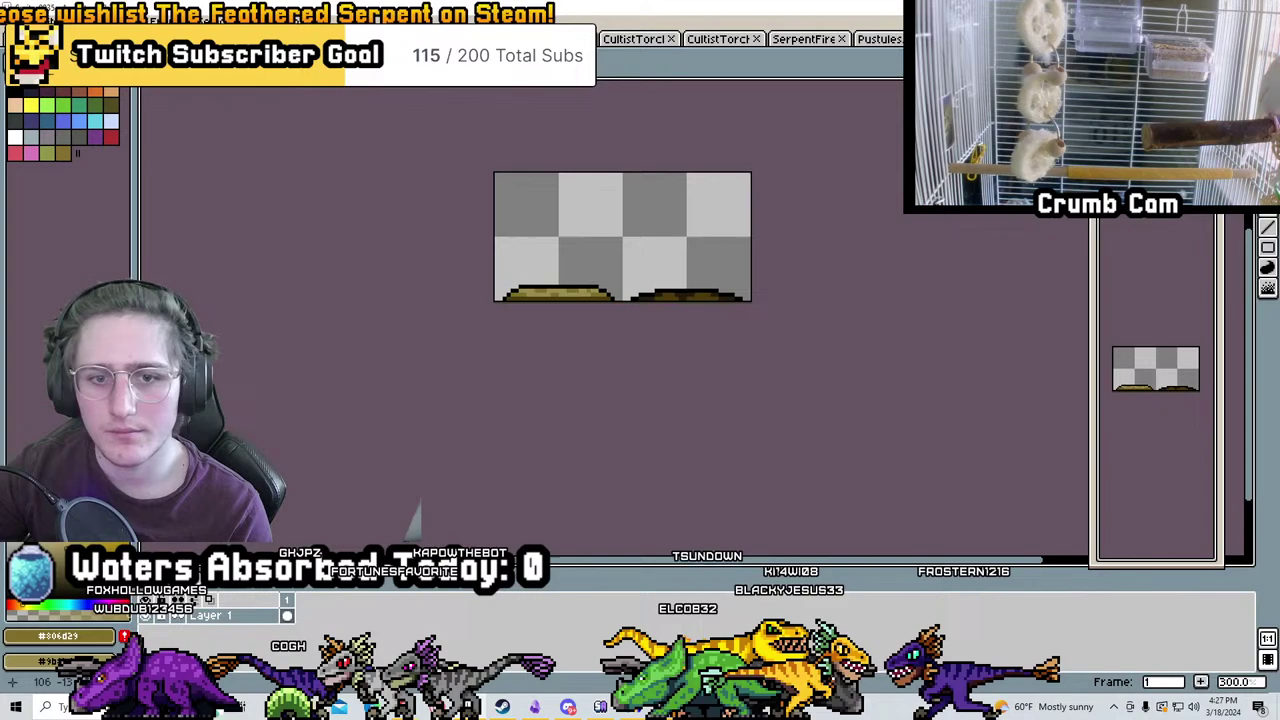
# Paint yellow across the wall tile's top bar and middle row, filling the dark notch
pyautogui.hotkey('ctrl', 'Tab')
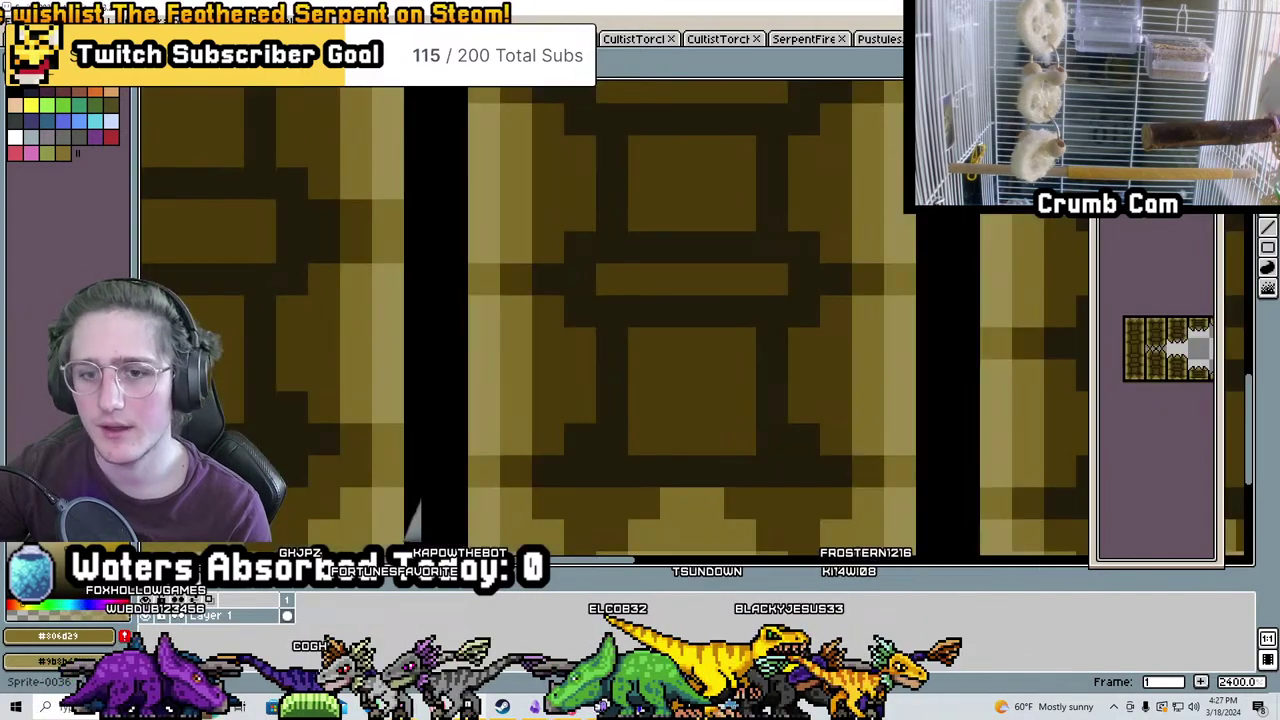
pyautogui.hotkey('ctrl', 'shift', 'Tab')
pyautogui.hotkey('ctrl', 'v')
pyautogui.scroll(3, 851, 250)
pyautogui.scroll(-2, 768, 282)
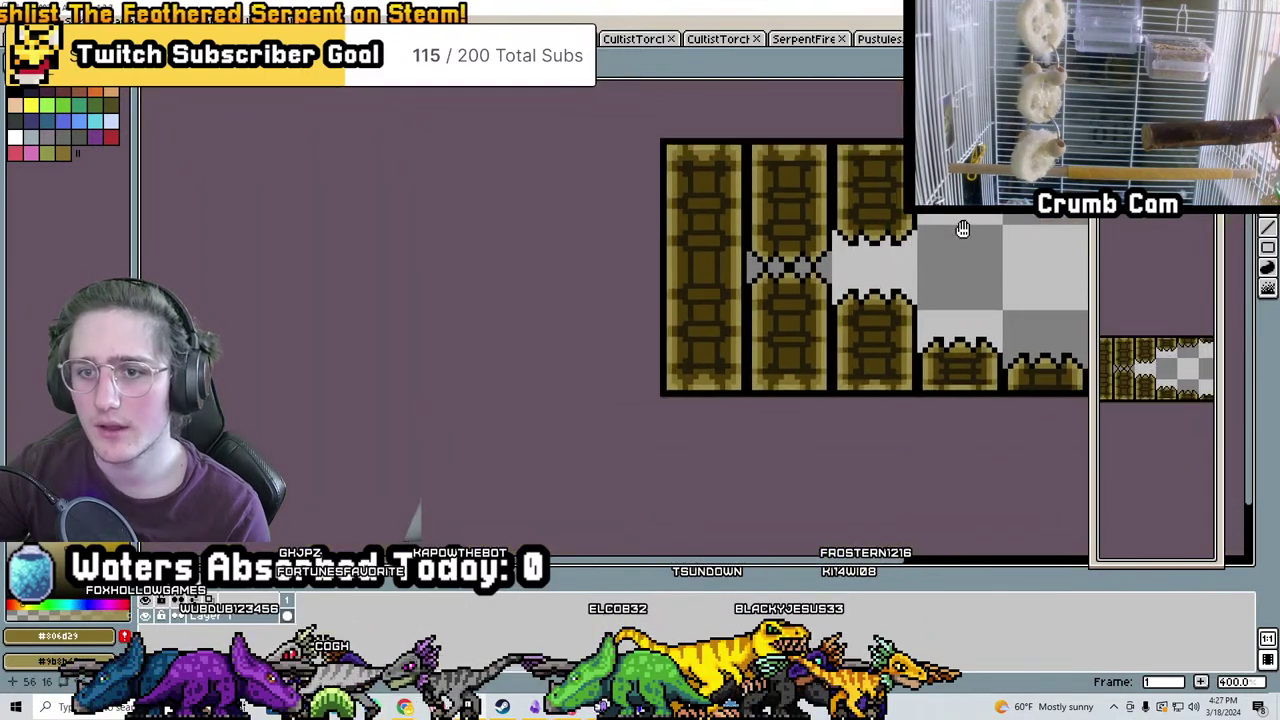
pyautogui.hotkey('ctrl', 'Tab')
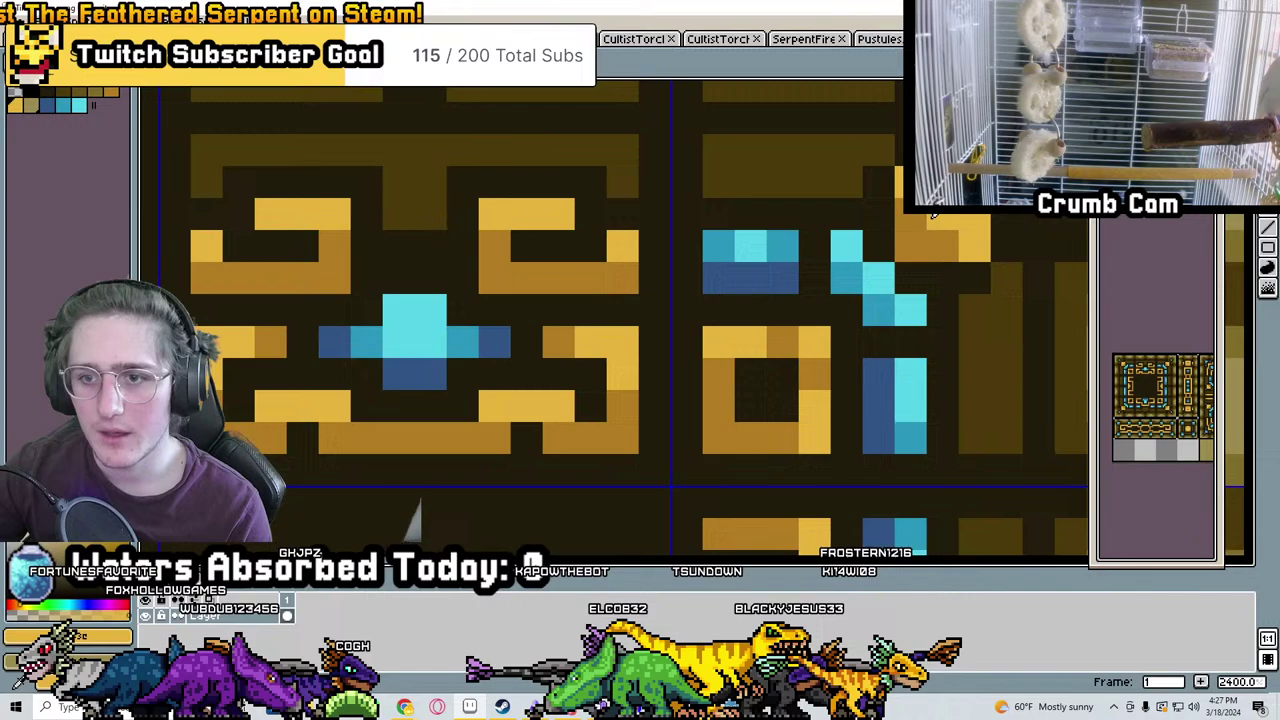
pyautogui.hotkey('ctrl', 'Tab')
pyautogui.scroll(4, 700, 230)
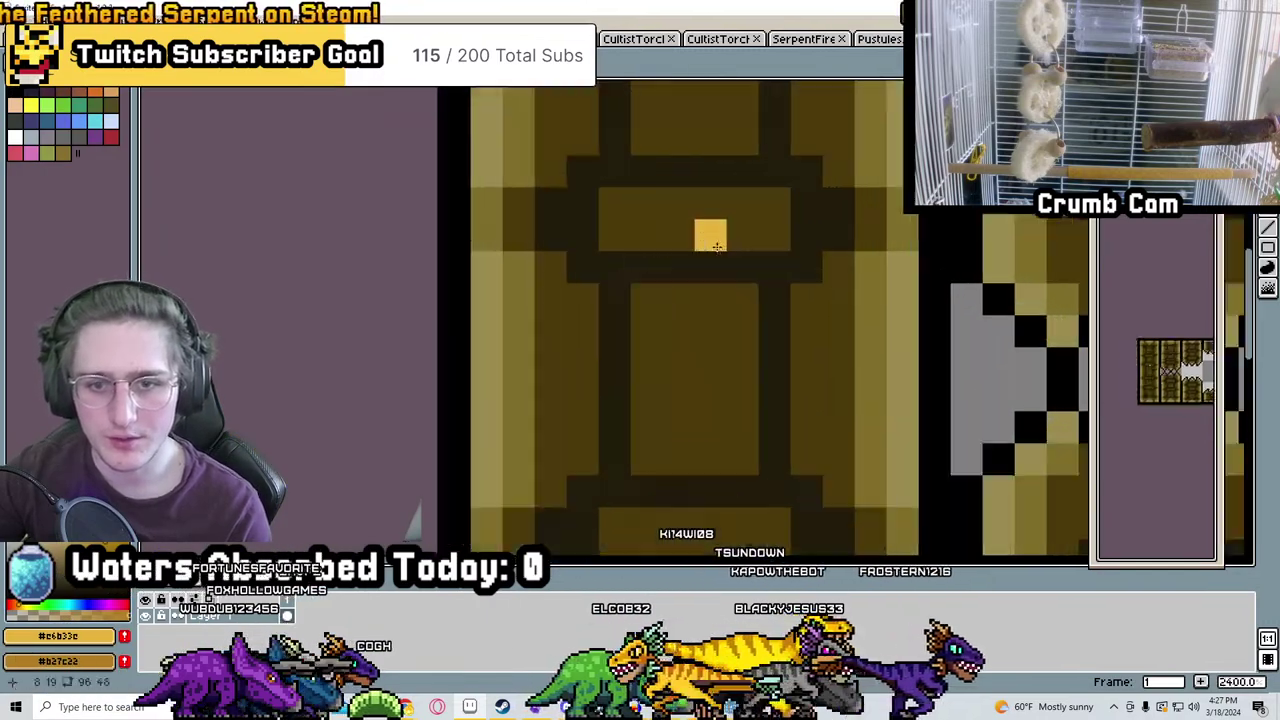
pyautogui.moveTo(634, 216)
pyautogui.mouseDown()
pyautogui.moveTo(771, 206)
pyautogui.moveTo(666, 206)
pyautogui.moveTo(645, 265)
pyautogui.moveTo(701, 267)
pyautogui.mouseUp()
pyautogui.scroll(-6, 747, 255)
pyautogui.scroll(3, 747, 255)
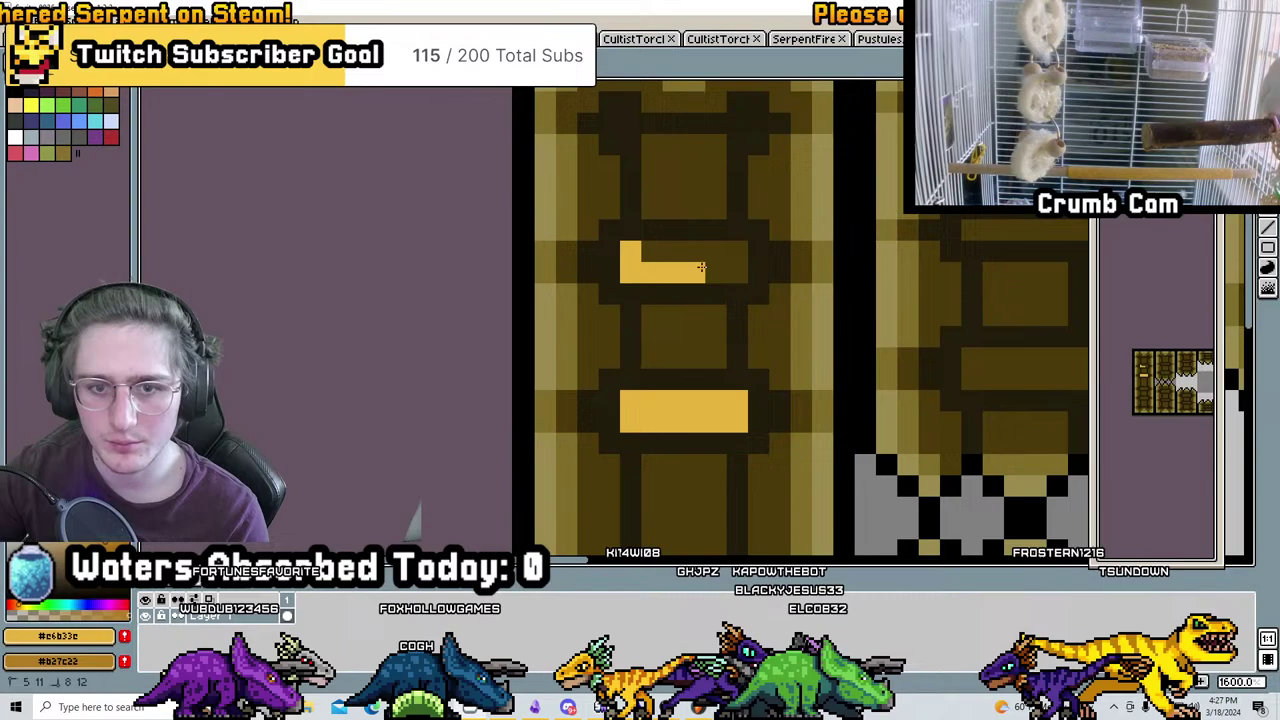
pyautogui.scroll(-3, 649, 253)
pyautogui.scroll(3, 700, 285)
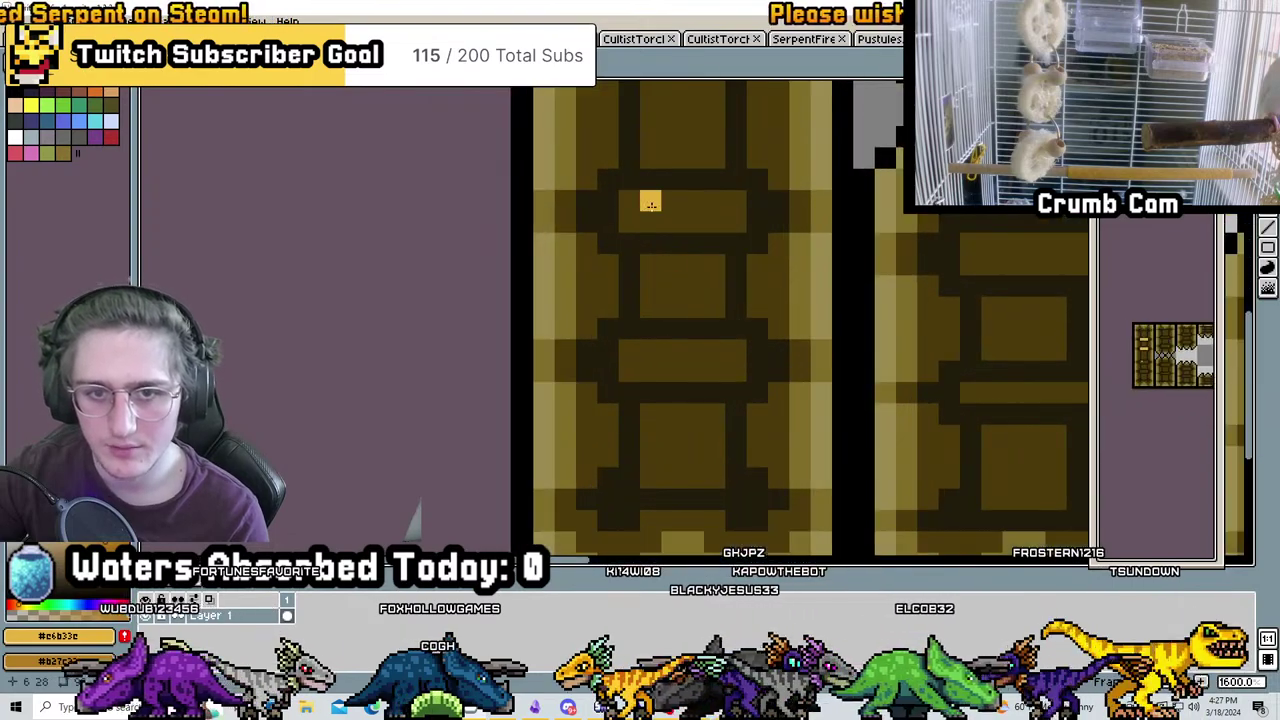
pyautogui.scroll(-3, 798, 312)
pyautogui.scroll(4, 722, 275)
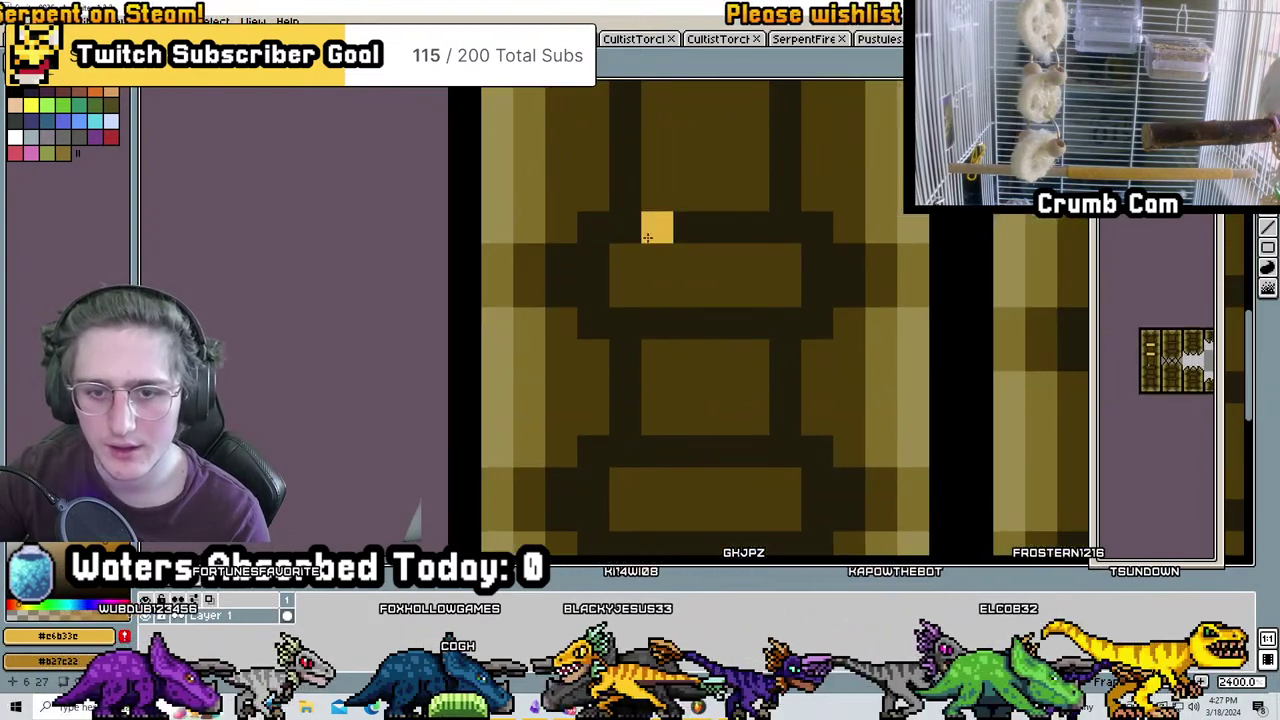
pyautogui.moveTo(785, 292); pyautogui.dragTo(753, 324)
pyautogui.moveTo(753, 324); pyautogui.dragTo(769, 160, button='middle')
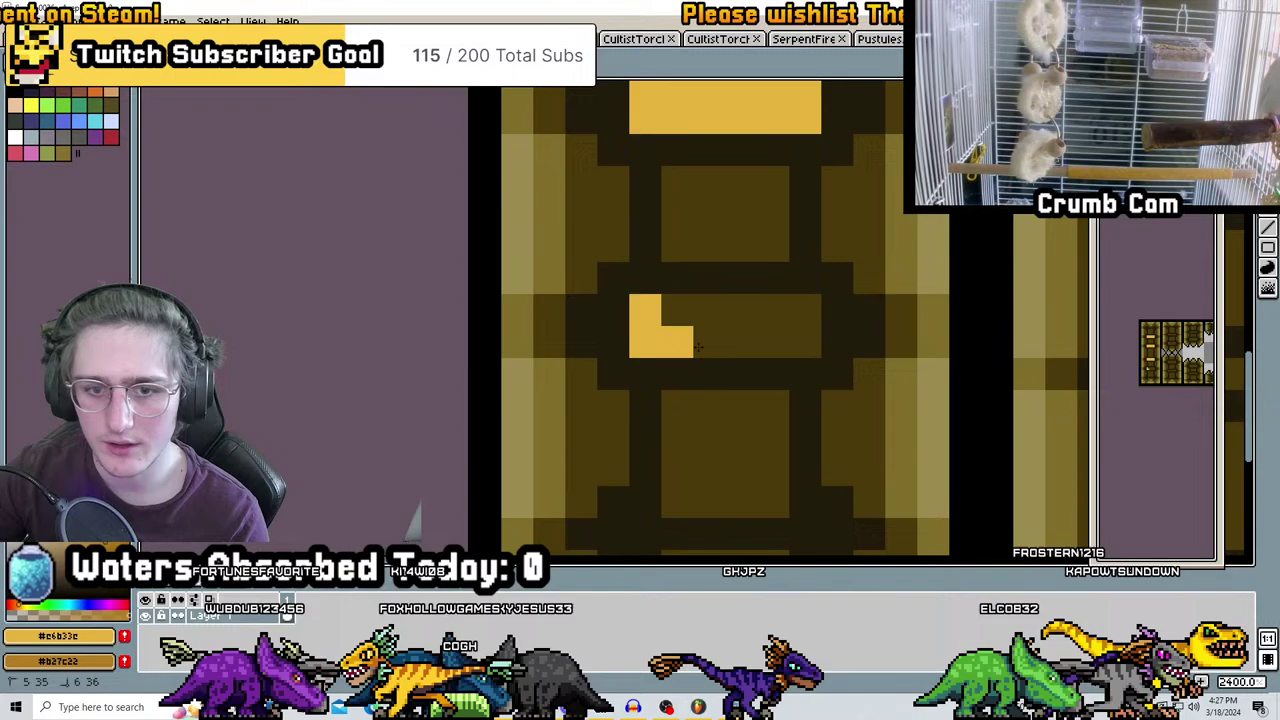
pyautogui.moveTo(697, 347); pyautogui.dragTo(795, 326)
pyautogui.scroll(-4, 704, 355)
# Magic-wand select the yellow bar, then paint yellow bars across more ladder rungs
pyautogui.press('w')
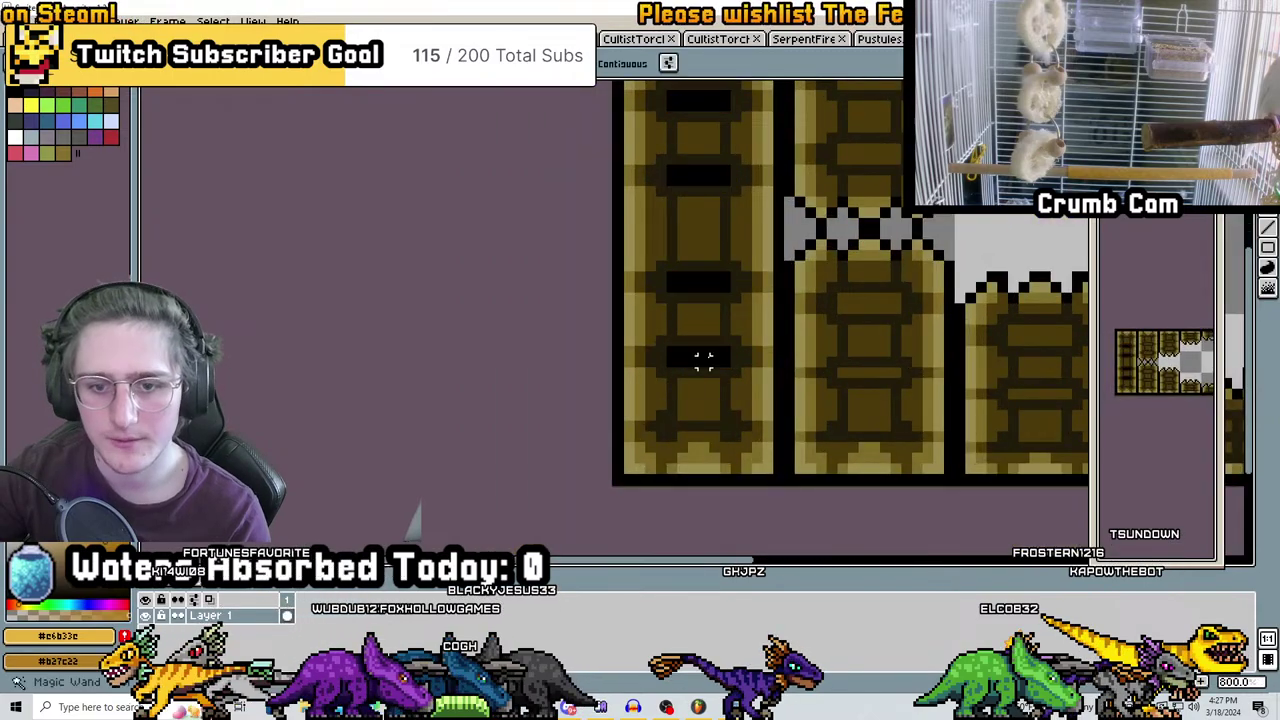
pyautogui.click(710, 292)
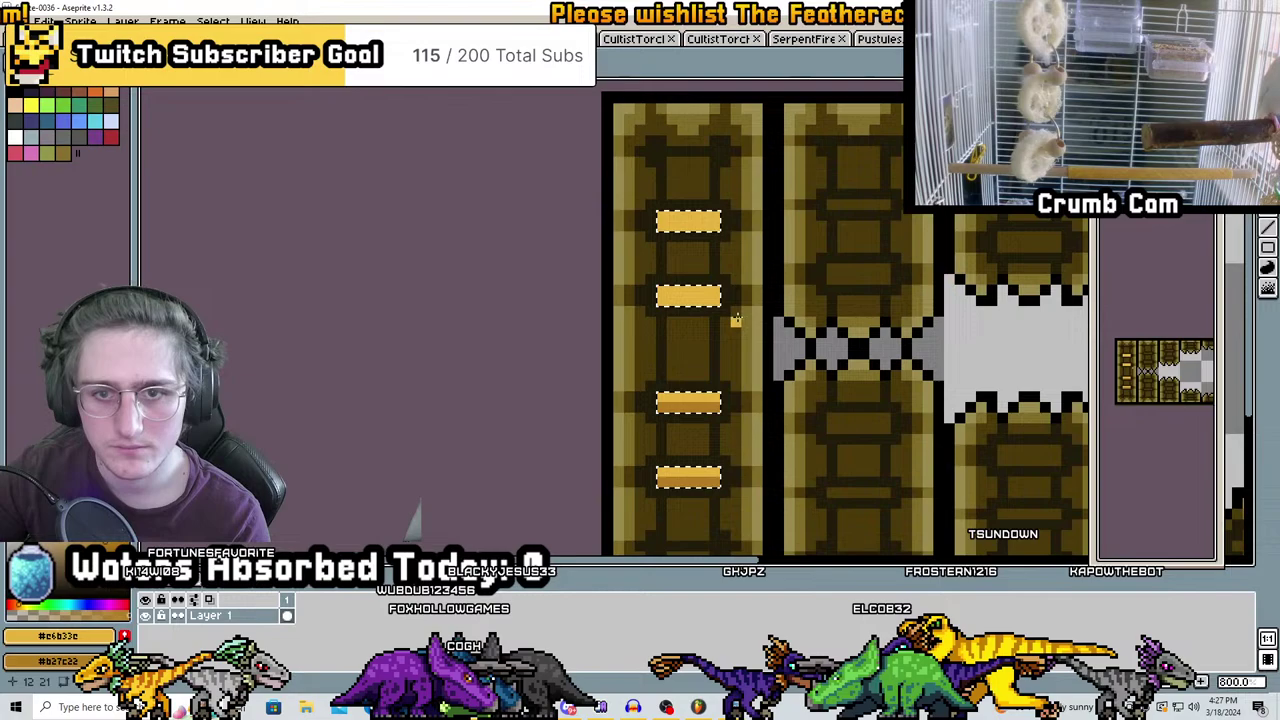
pyautogui.scroll(3, 705, 360)
pyautogui.scroll(-2, 680, 340)
pyautogui.scroll(2, 663, 328)
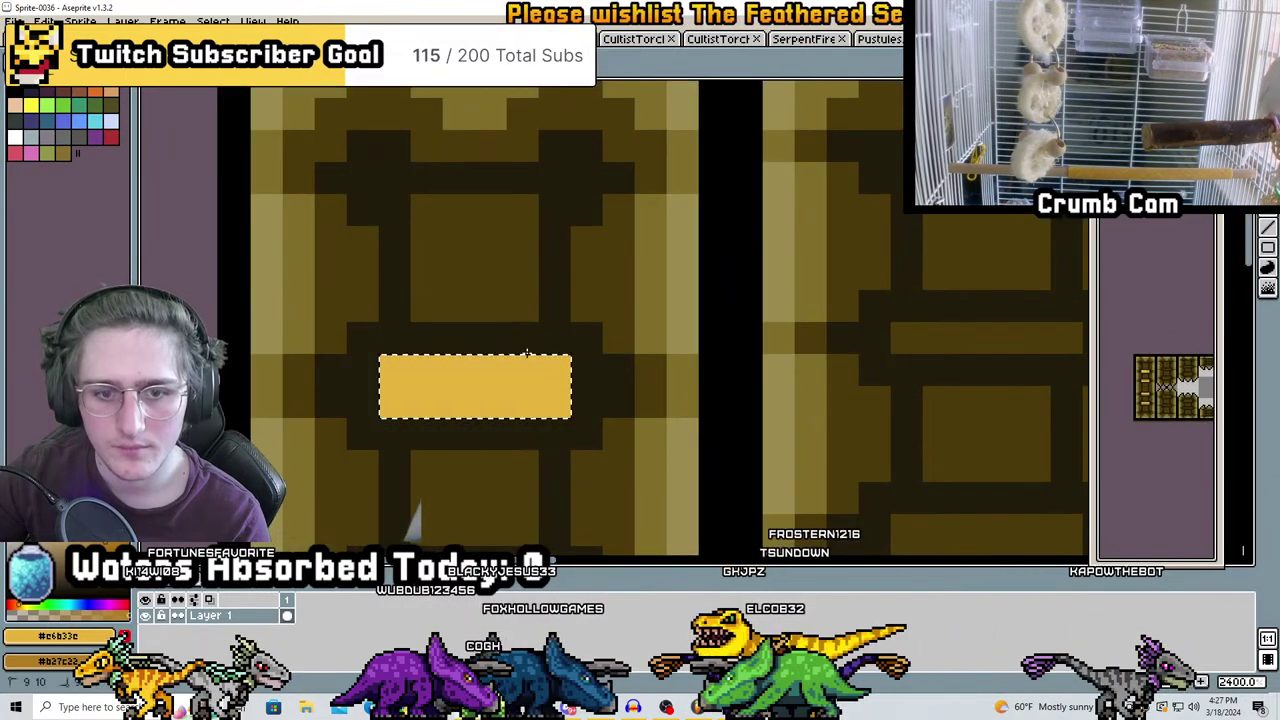
pyautogui.scroll(-9, 520, 345)
pyautogui.scroll(2, 729, 313)
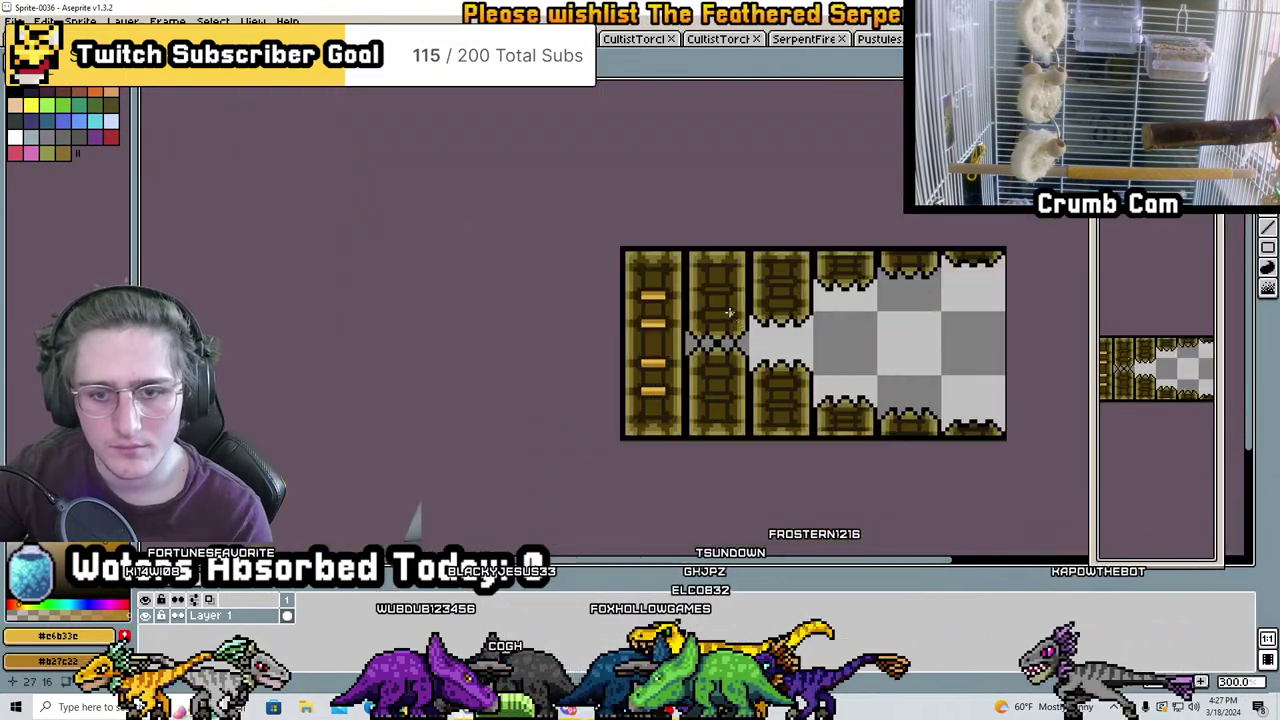
pyautogui.scroll(6, 729, 313)
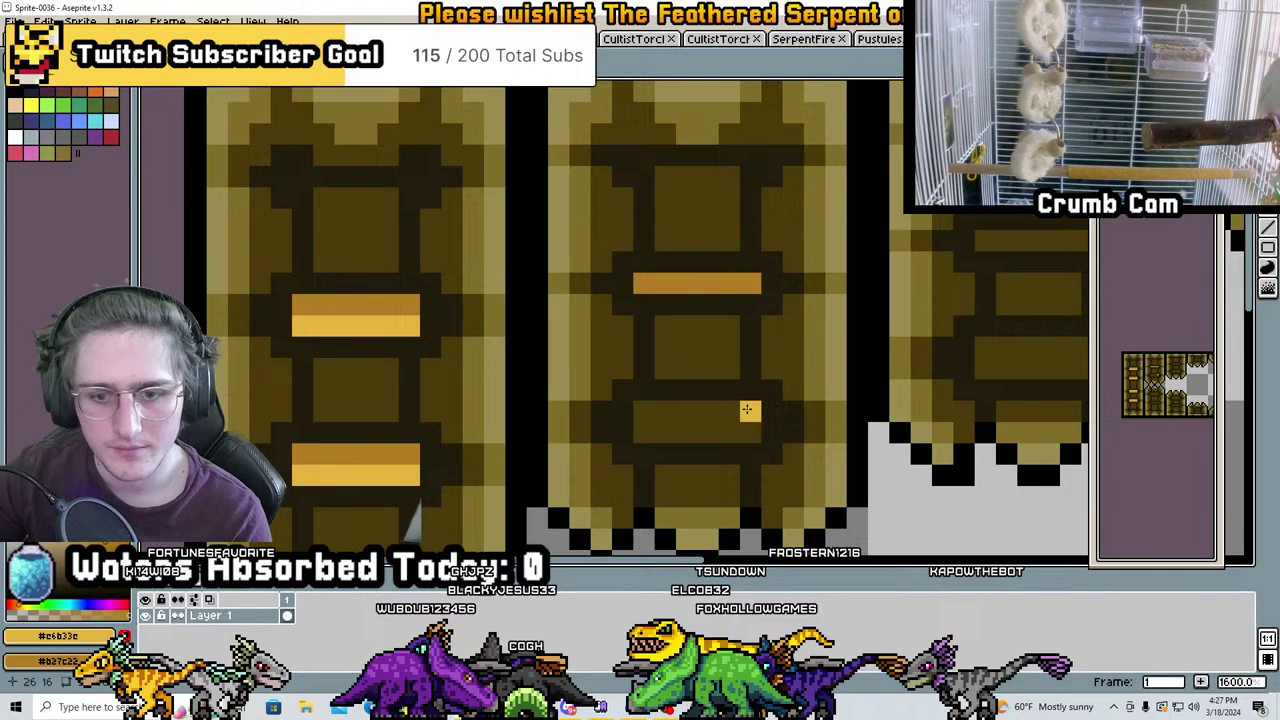
pyautogui.scroll(-3, 684, 410)
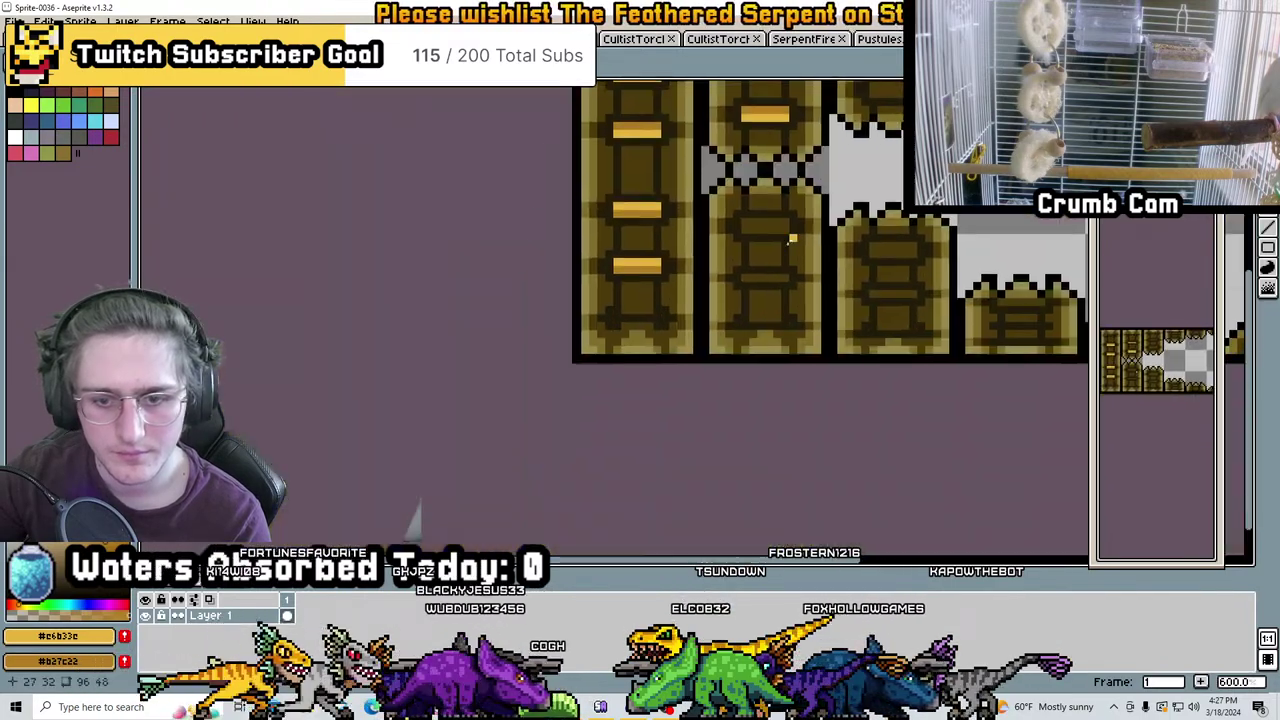
pyautogui.scroll(4, 780, 240)
pyautogui.moveTo(630, 297)
pyautogui.mouseDown()
pyautogui.moveTo(788, 297)
pyautogui.moveTo(630, 331)
pyautogui.mouseUp()
pyautogui.moveTo(630, 523); pyautogui.dragTo(790, 523)
pyautogui.scroll(-5, 1015, 510)
pyautogui.scroll(5, 705, 355)
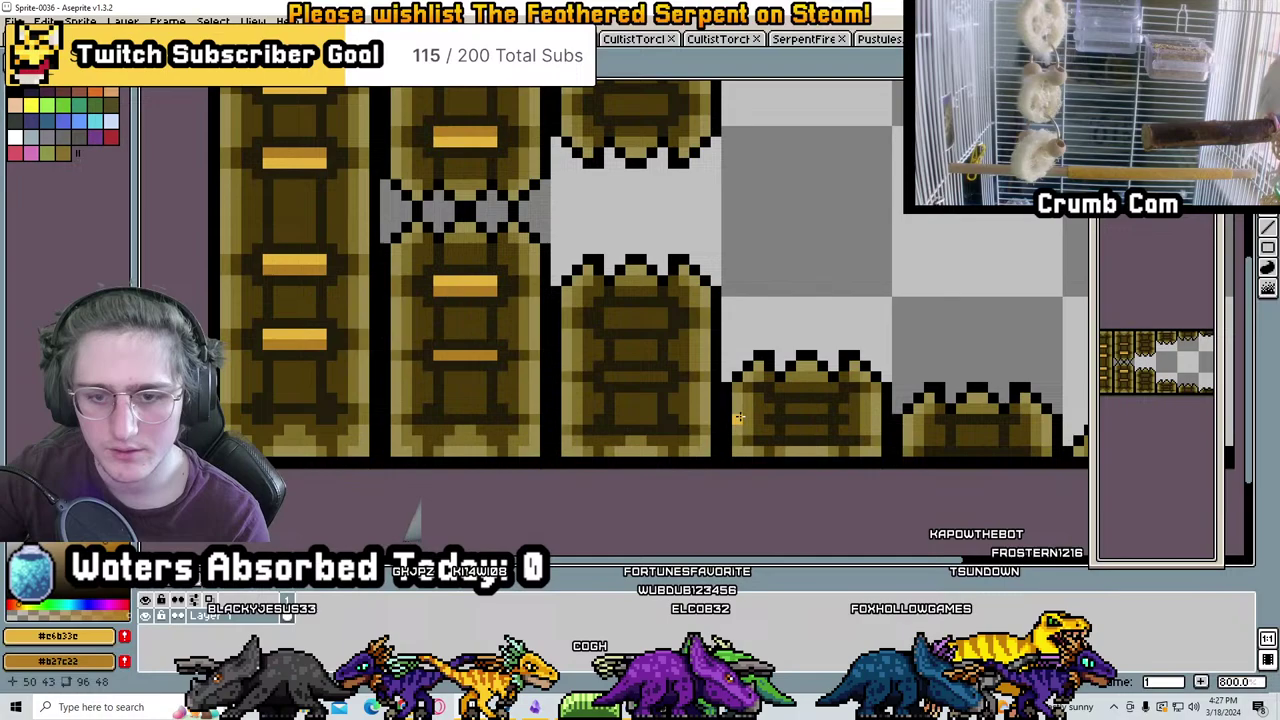
# Add an orange bar and a two-tone orange-yellow bar, with light-yellow highlight pixels above
pyautogui.moveTo(565, 352); pyautogui.dragTo(705, 355)
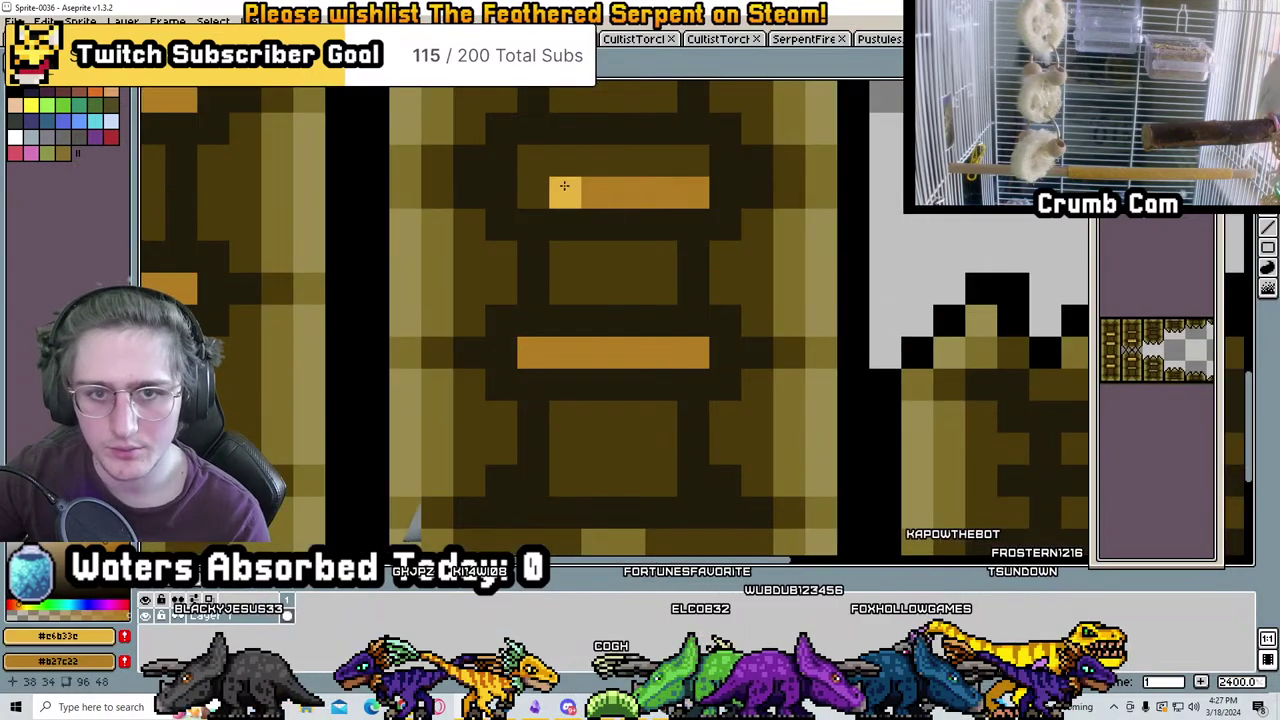
pyautogui.moveTo(537, 172); pyautogui.dragTo(659, 152)
pyautogui.scroll(-5, 691, 153)
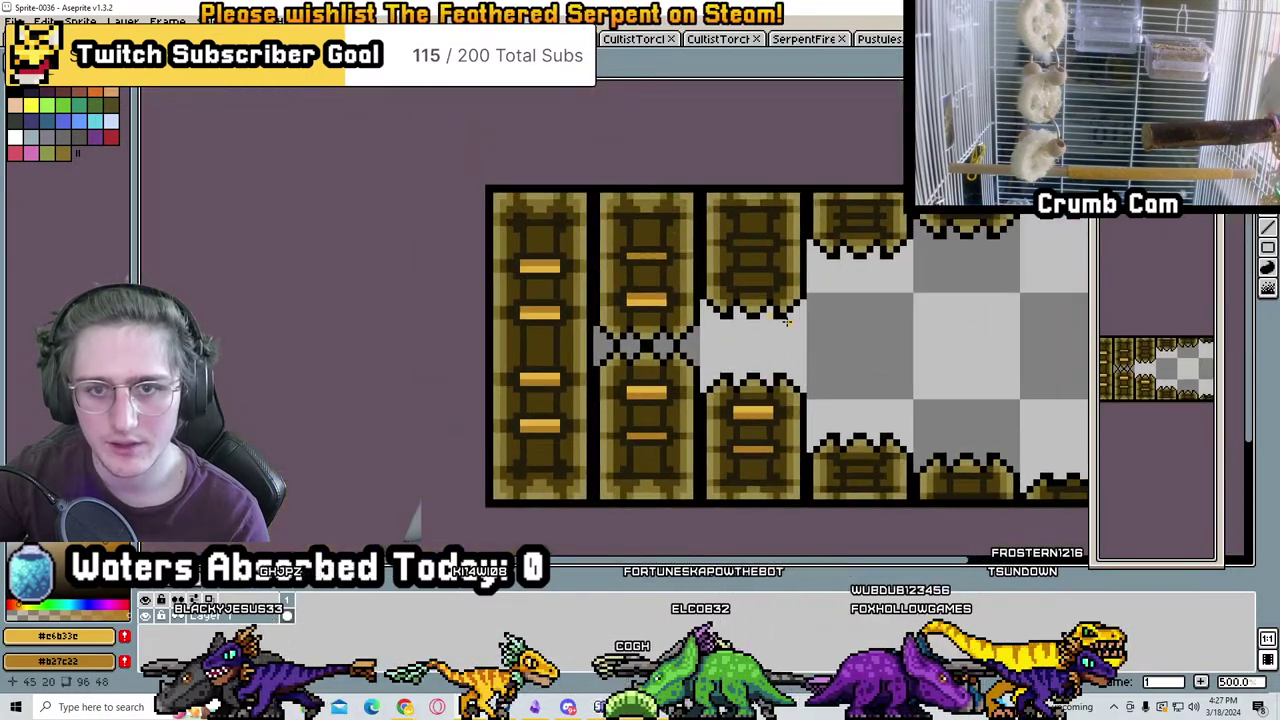
pyautogui.scroll(5, 763, 246)
pyautogui.click(763, 246)
pyautogui.moveTo(778, 286); pyautogui.dragTo(640, 272)
pyautogui.moveTo(640, 240); pyautogui.dragTo(815, 240, button='right')
pyautogui.moveTo(804, 169); pyautogui.dragTo(794, 370, button='middle')
pyautogui.click(720, 314)
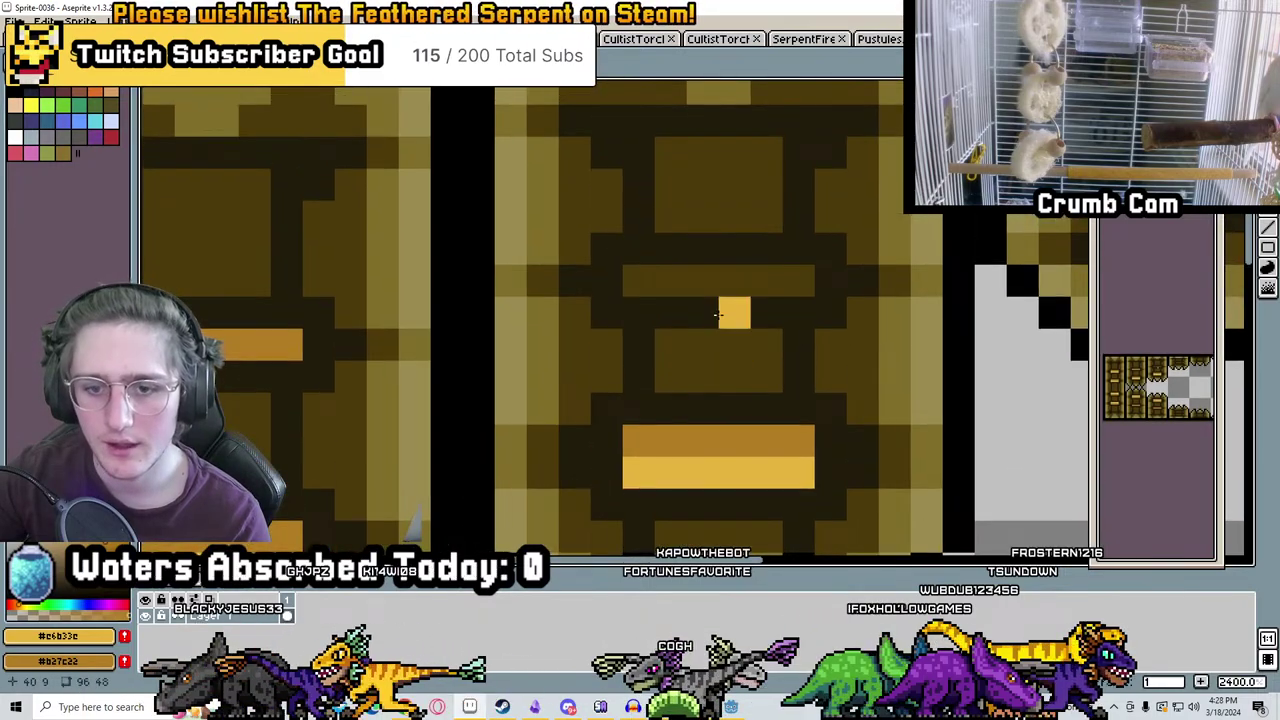
pyautogui.scroll(-5, 787, 275)
pyautogui.scroll(4, 699, 218)
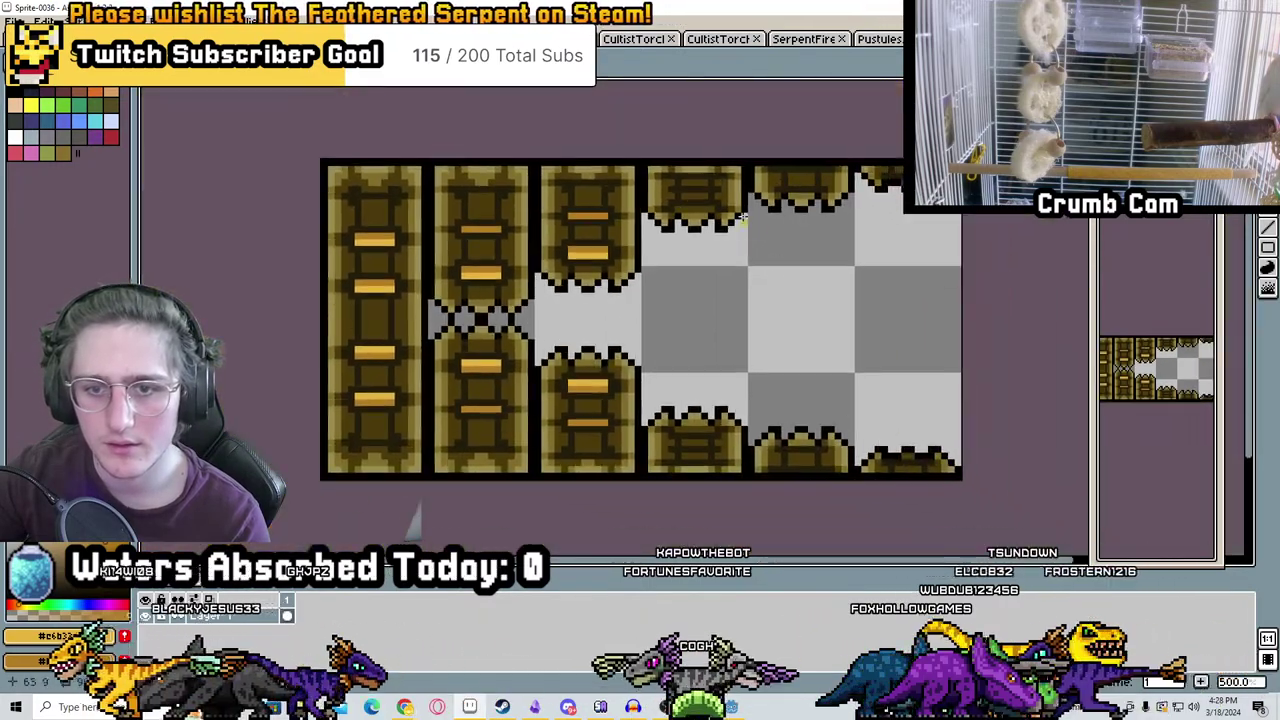
# Paint orange bars on the remaining rungs with yellow highlight pixels, moving a misplaced bar one row higher
pyautogui.moveTo(700, 215); pyautogui.dragTo(610, 219, button='right')
pyautogui.hotkey('ctrl', 'z')
pyautogui.moveTo(634, 177); pyautogui.dragTo(700, 178, button='right')
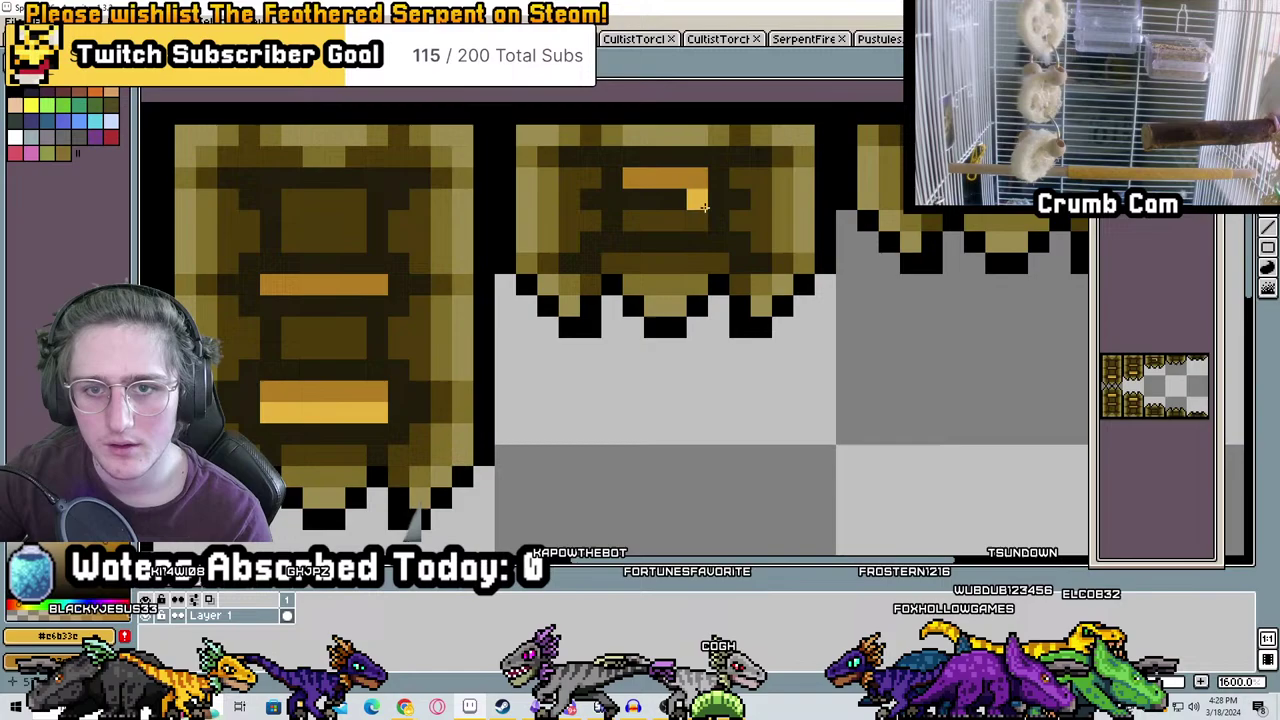
pyautogui.scroll(-4, 649, 222)
pyautogui.scroll(5, 700, 290)
pyautogui.moveTo(670, 289); pyautogui.dragTo(780, 289, button='right')
pyautogui.click(780, 256)
pyautogui.moveTo(780, 224); pyautogui.dragTo(684, 224, button='right')
pyautogui.scroll(-5, 760, 250)
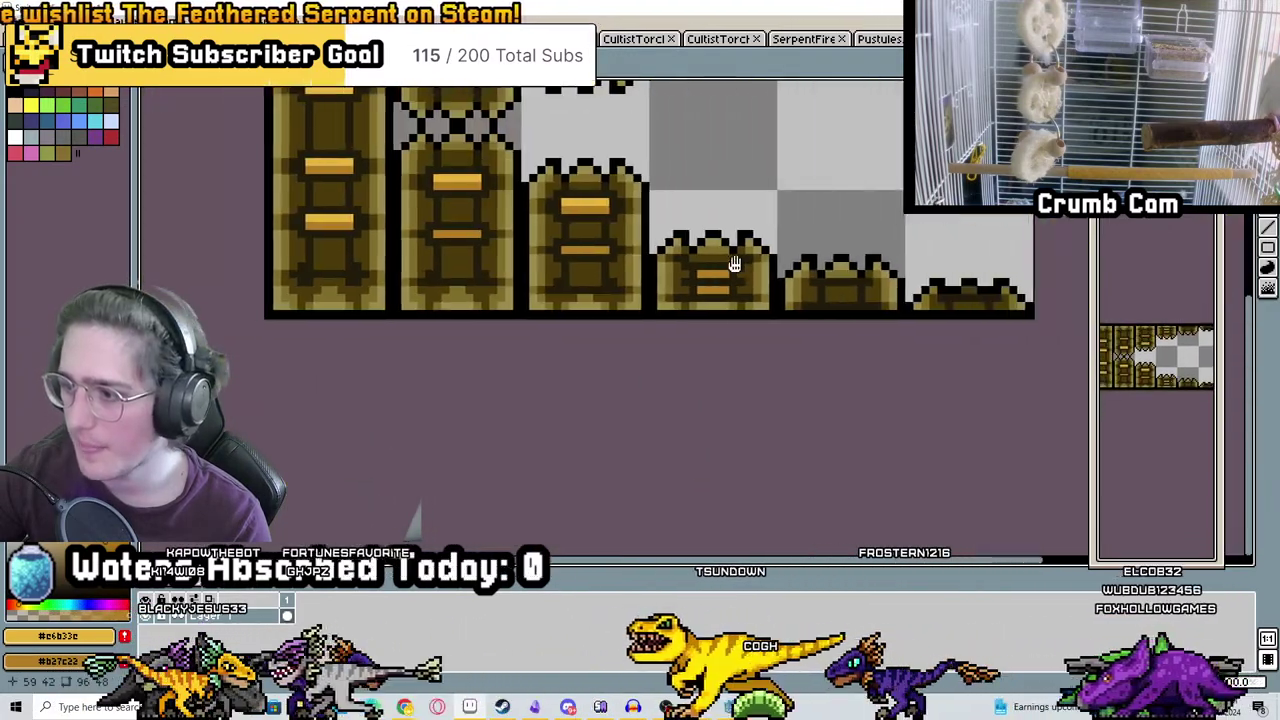
pyautogui.scroll(3, 797, 265)
pyautogui.click(797, 265)
pyautogui.scroll(-2, 797, 265)
pyautogui.scroll(-2, 776, 374)
pyautogui.hscroll(3, 815, 390)
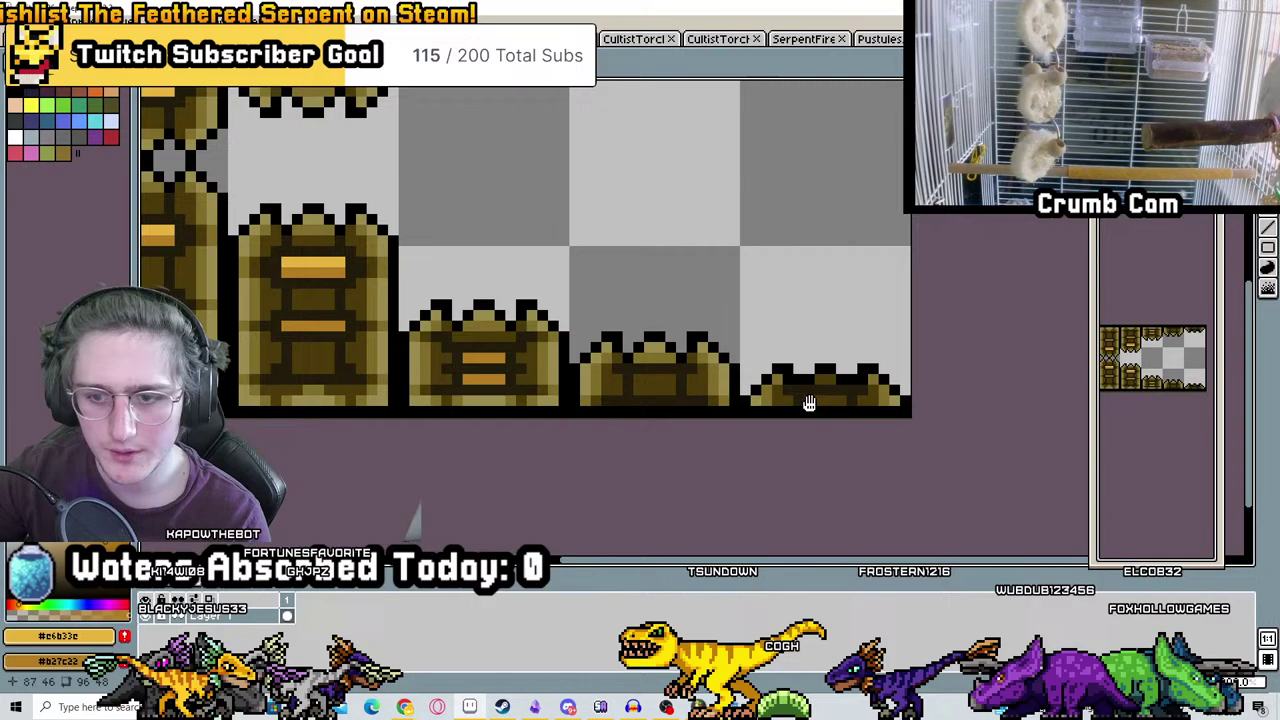
pyautogui.hscroll(-3, 657, 366)
pyautogui.scroll(-1, 690, 352)
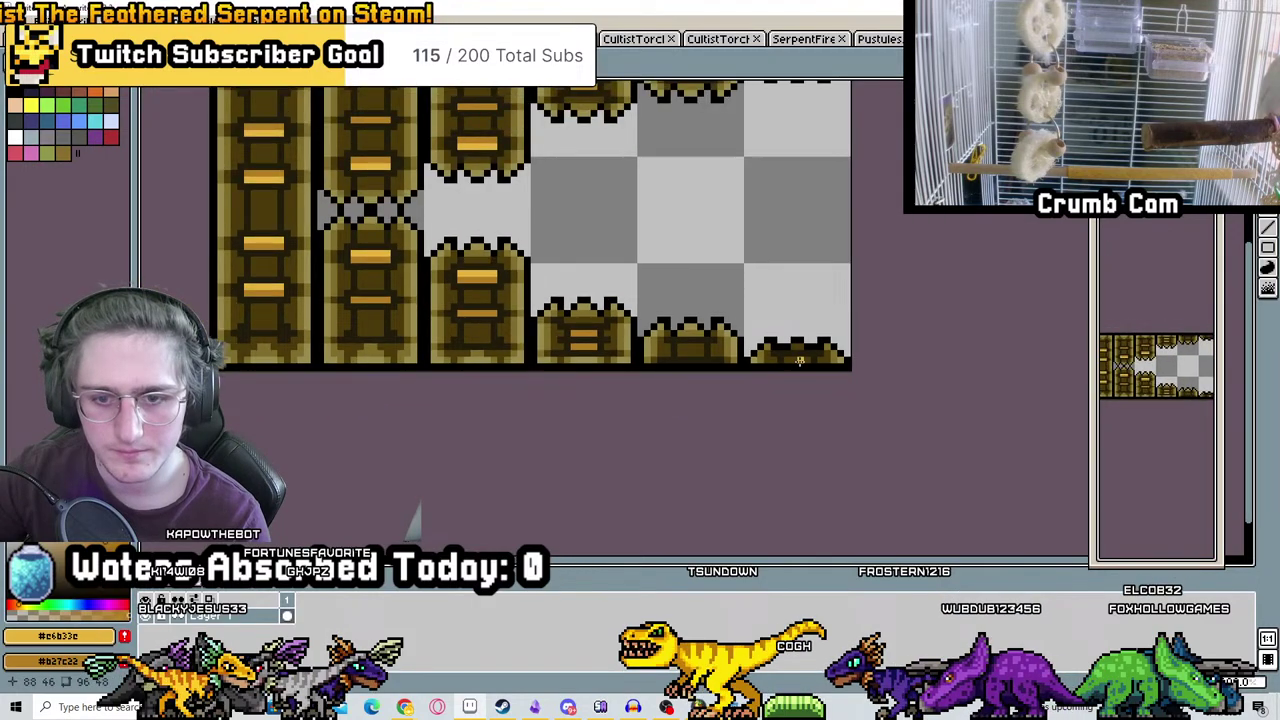
pyautogui.scroll(3, 760, 220)
pyautogui.scroll(-1, 734, 380)
pyautogui.hscroll(-1, 734, 380)
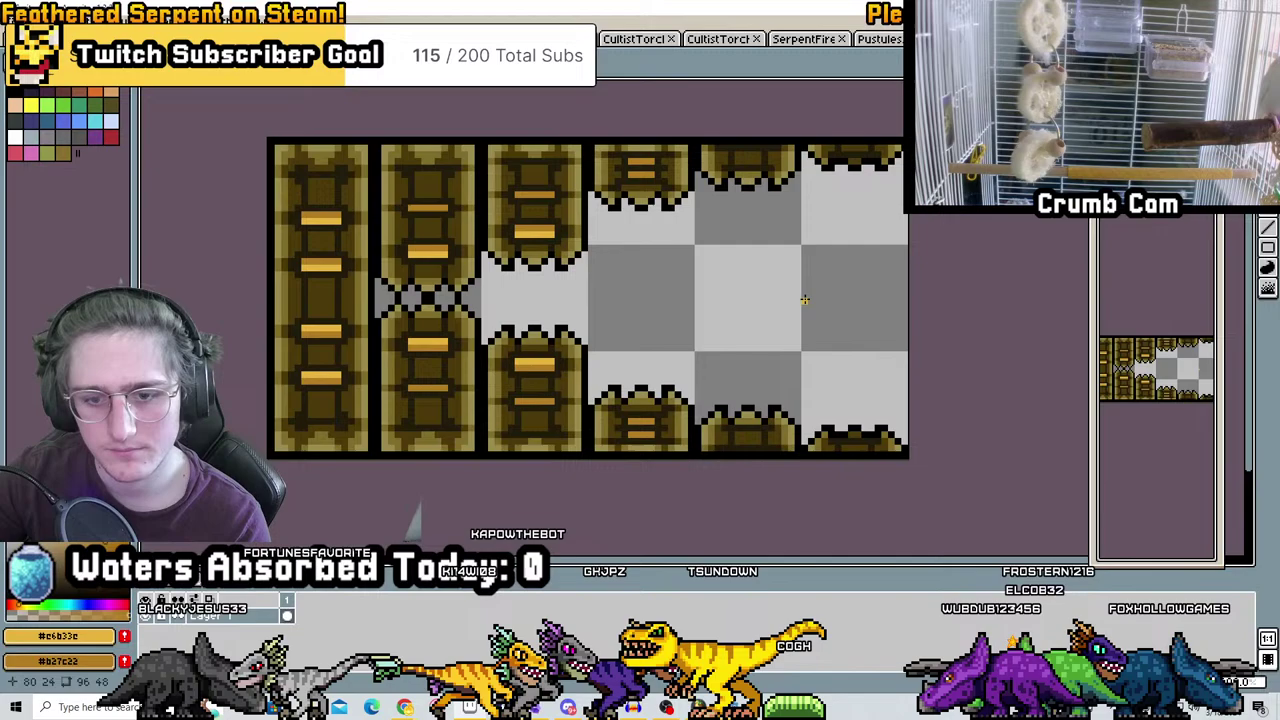
# Undo the misplaced orange and yellow strokes on the right bottom crate and eyedrop the left crate's orange
pyautogui.moveTo(724, 425); pyautogui.dragTo(759, 335, button='middle')
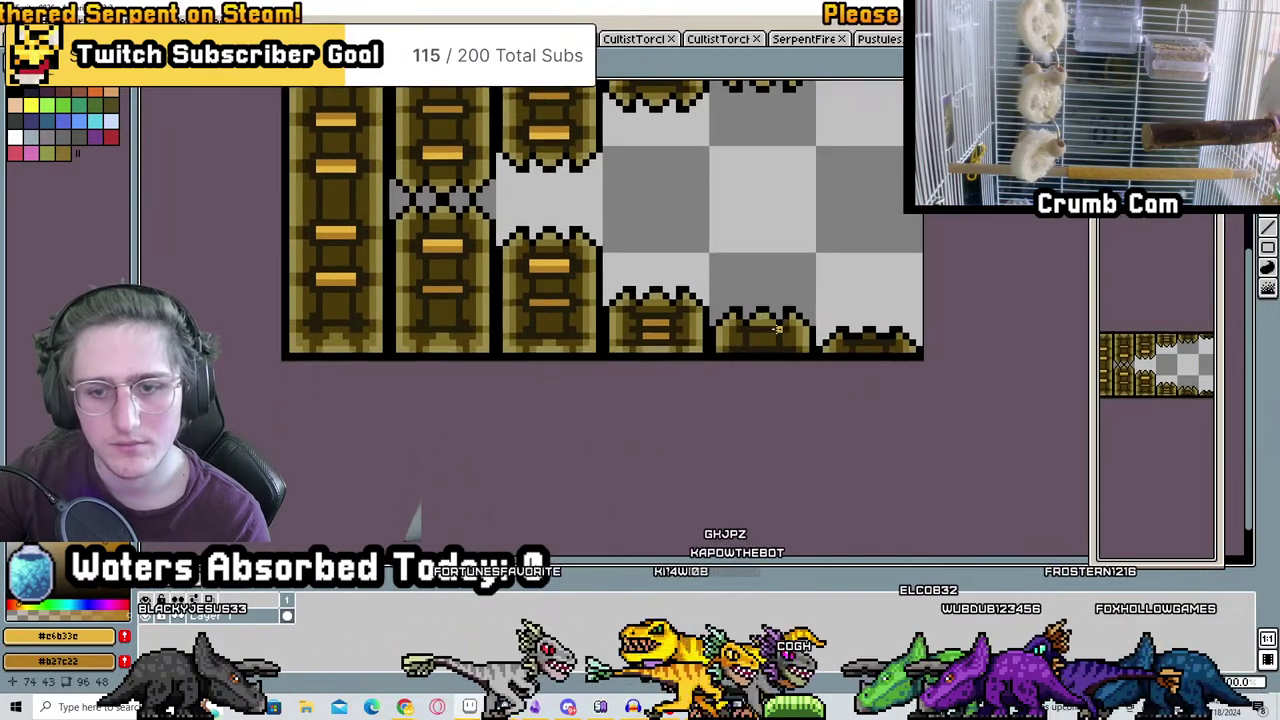
pyautogui.scroll(2, 738, 328)
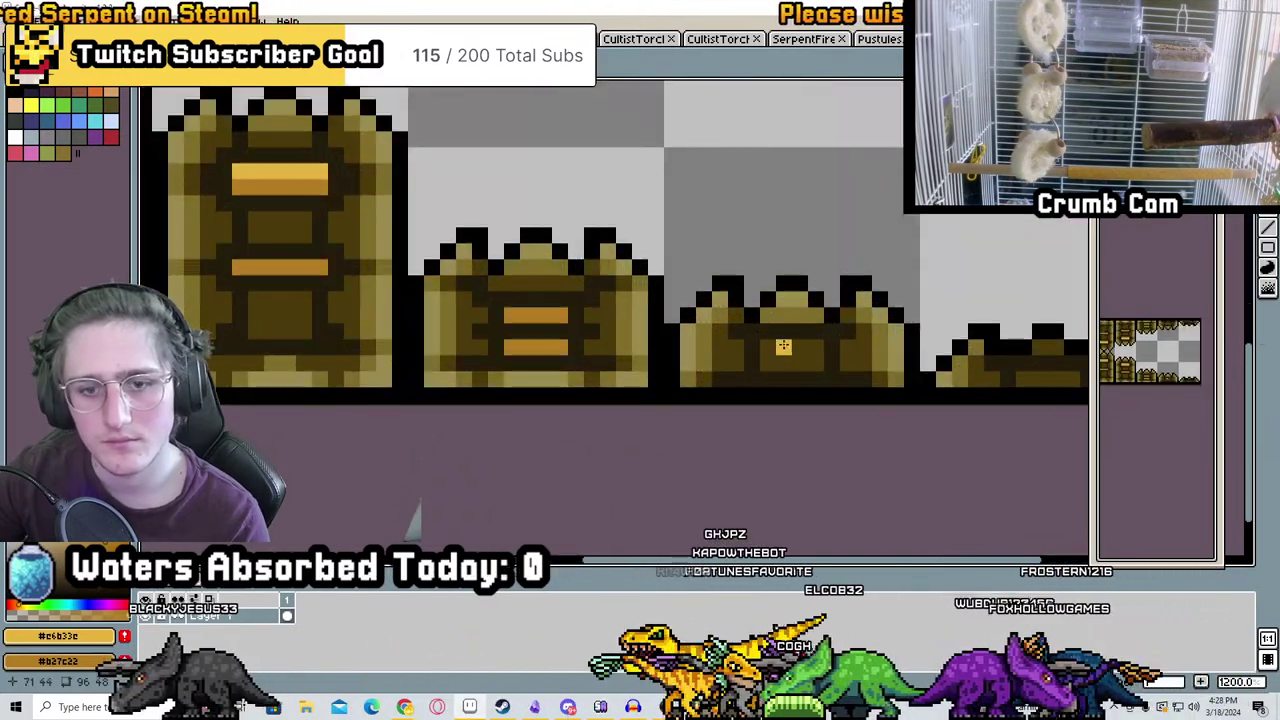
pyautogui.hotkey('ctrl', 'z')
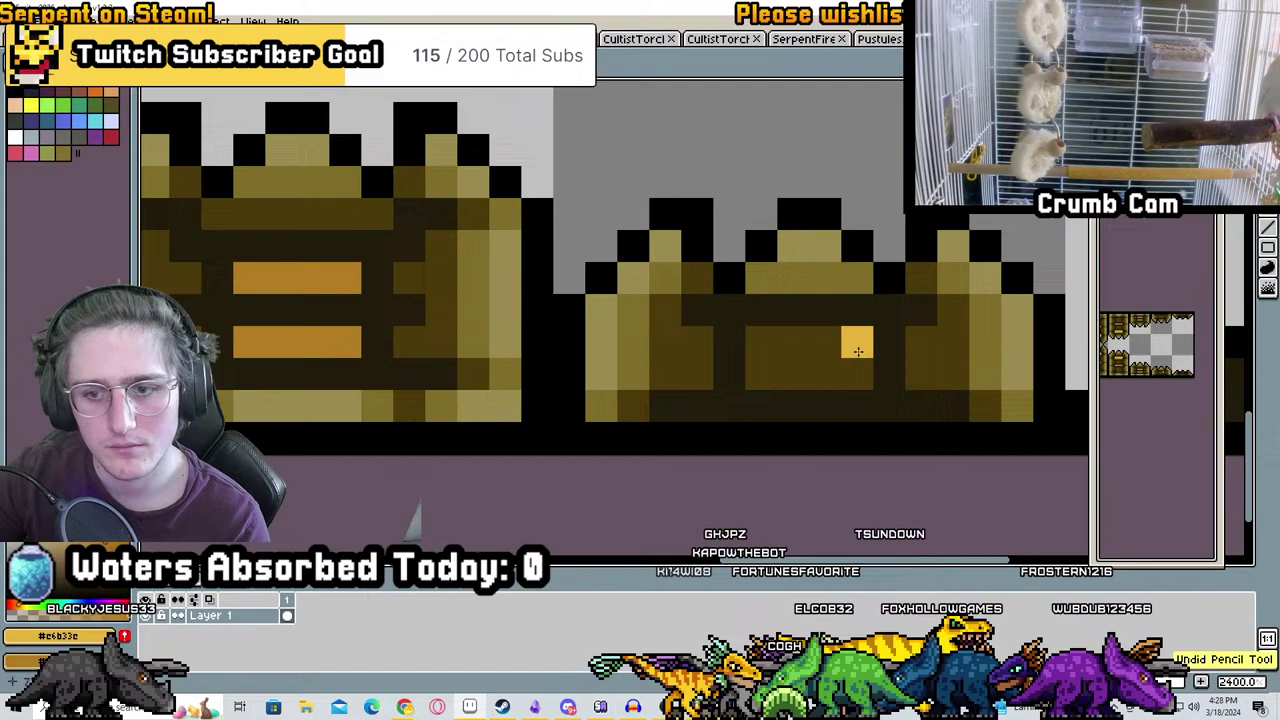
pyautogui.hotkey('ctrl', 'z')
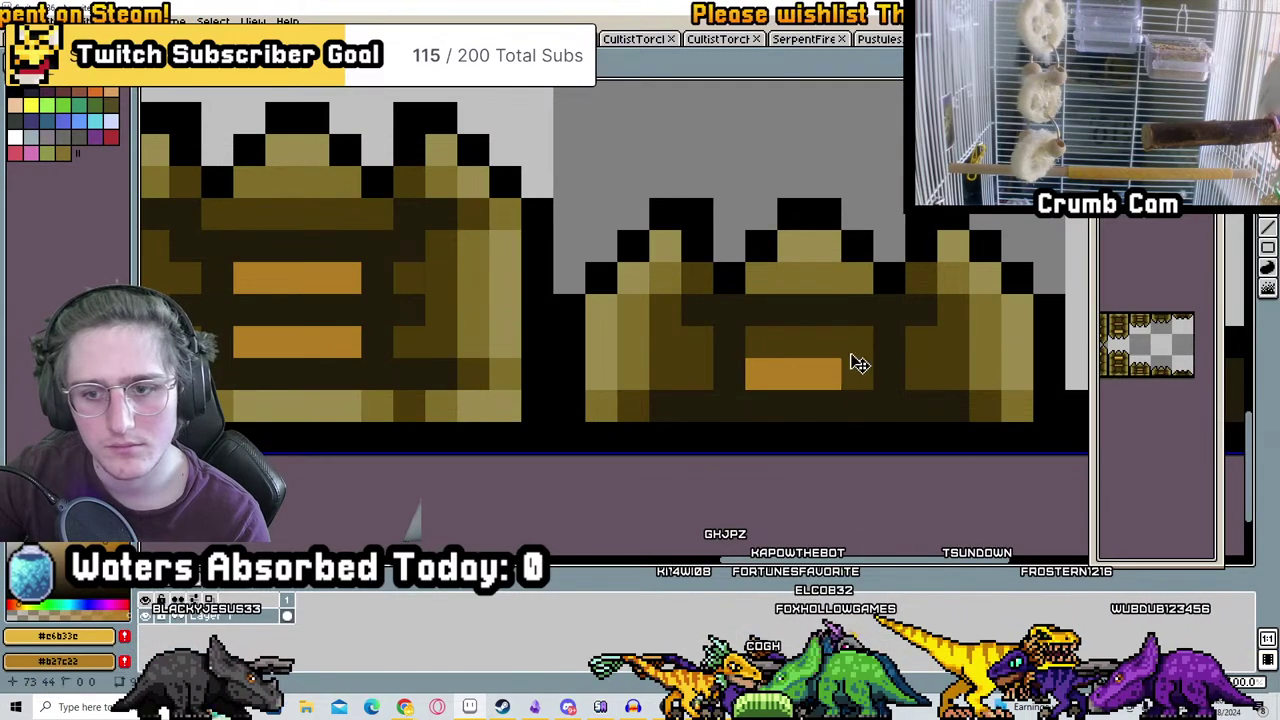
pyautogui.hotkey('ctrl', 'z')
pyautogui.click(789, 345)
pyautogui.hotkey('ctrl', 'z')
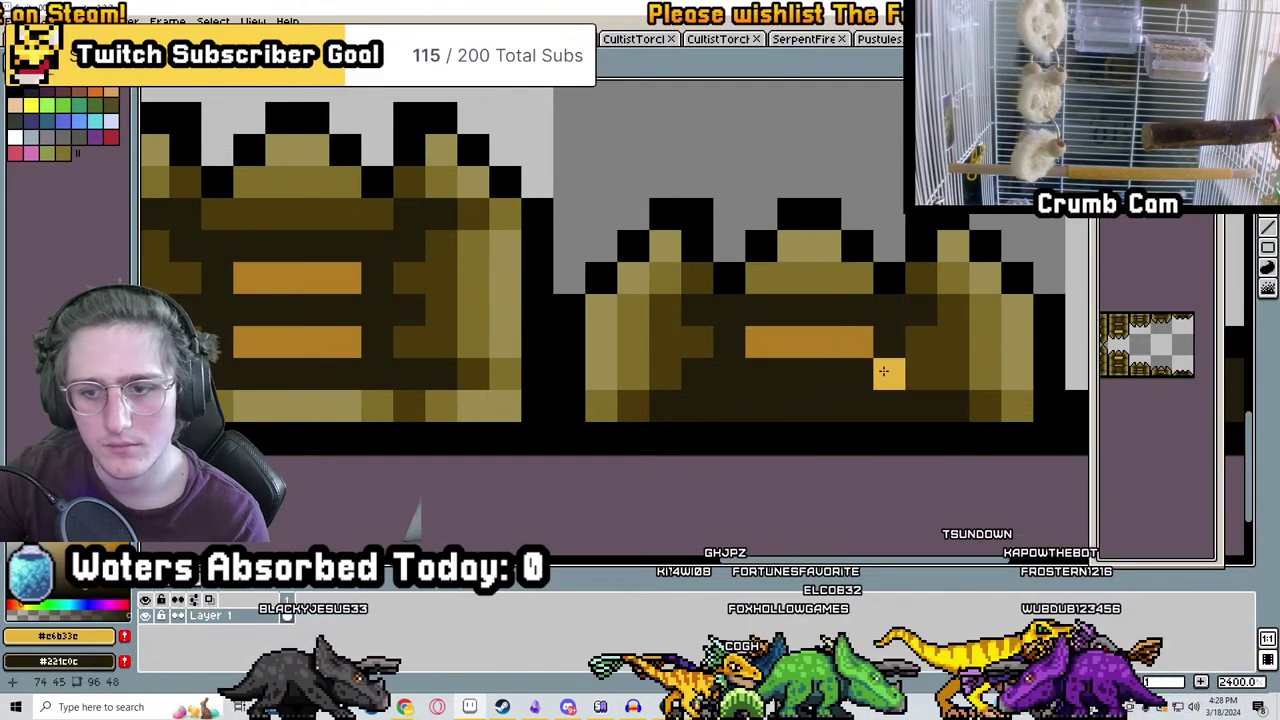
pyautogui.scroll(-3, 883, 372)
pyautogui.scroll(3, 759, 221)
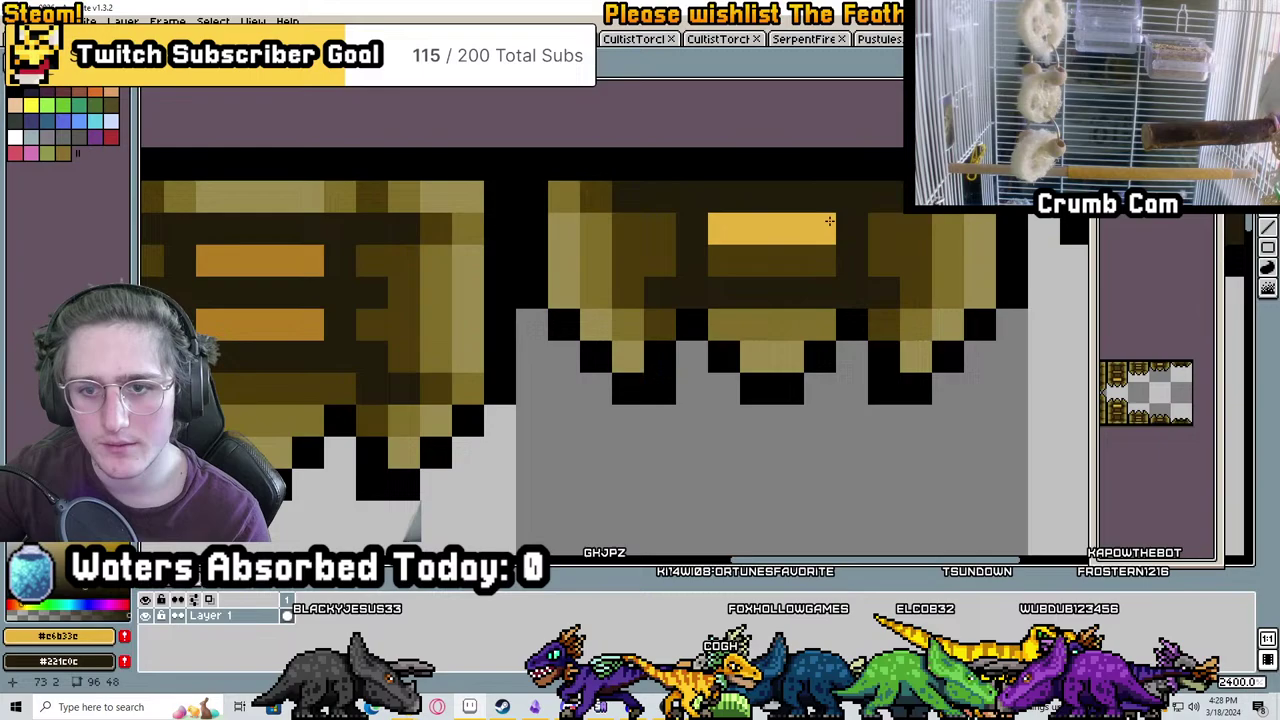
pyautogui.hotkey('ctrl', 'z')
pyautogui.hotkey('ctrl', 'z')
pyautogui.keyDown('alt'); pyautogui.click(309, 249); pyautogui.keyUp('alt')
pyautogui.moveTo(724, 229)
pyautogui.mouseDown()
pyautogui.moveTo(828, 249)
pyautogui.moveTo(720, 230)
pyautogui.mouseUp()
pyautogui.hotkey('ctrl', 'z')
# Paint orange #b27c22 pixels along the top of the small notched crate
pyautogui.scroll(-5, 800, 272)
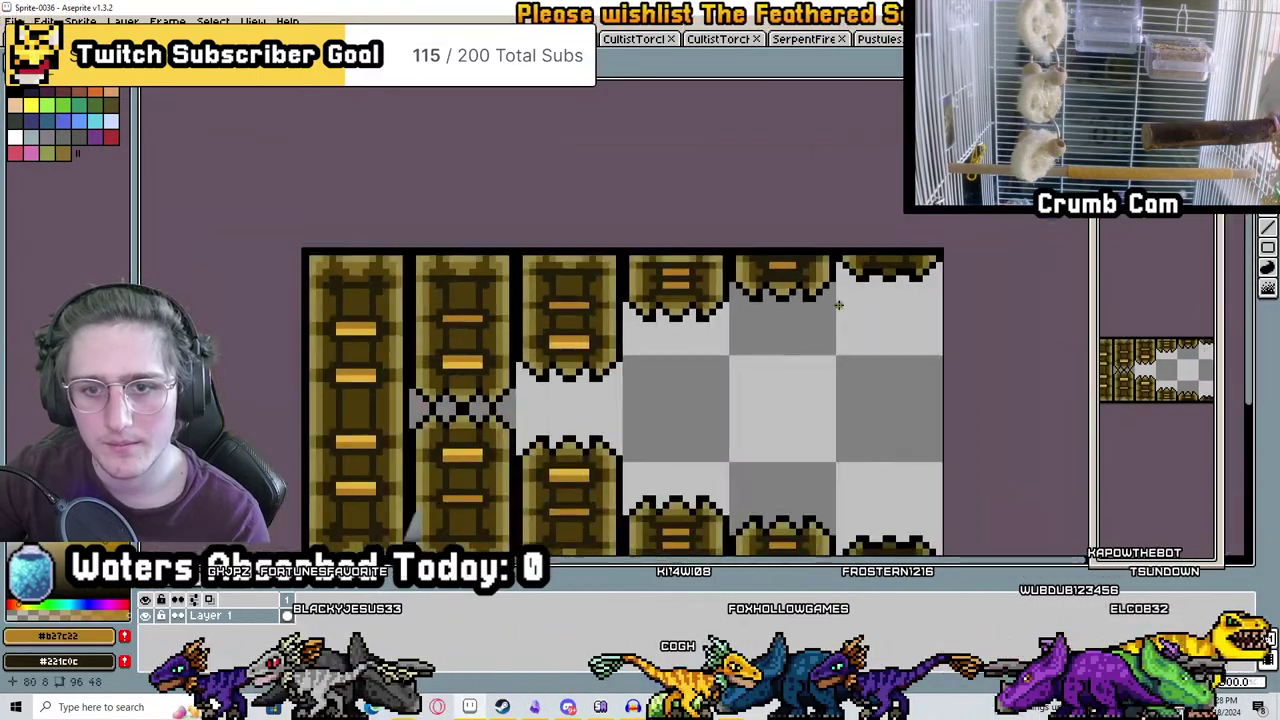
pyautogui.moveTo(843, 393); pyautogui.dragTo(827, 314, button='middle')
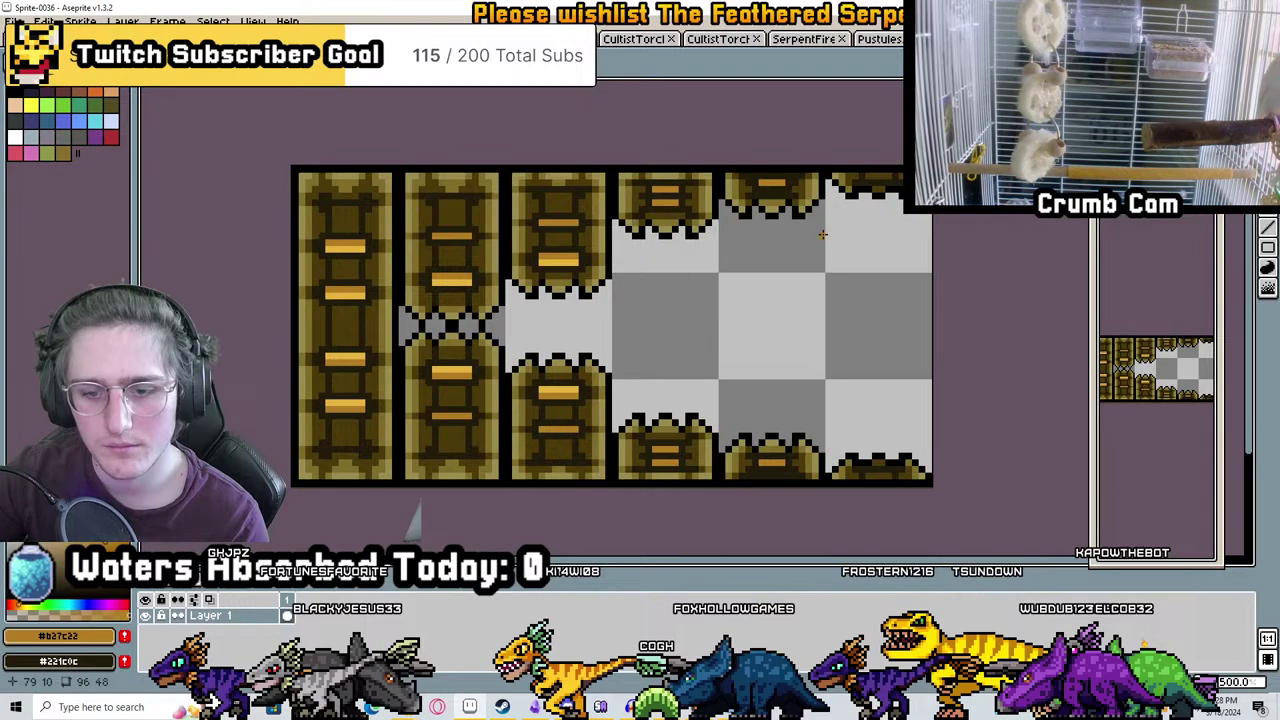
pyautogui.scroll(5, 736, 314)
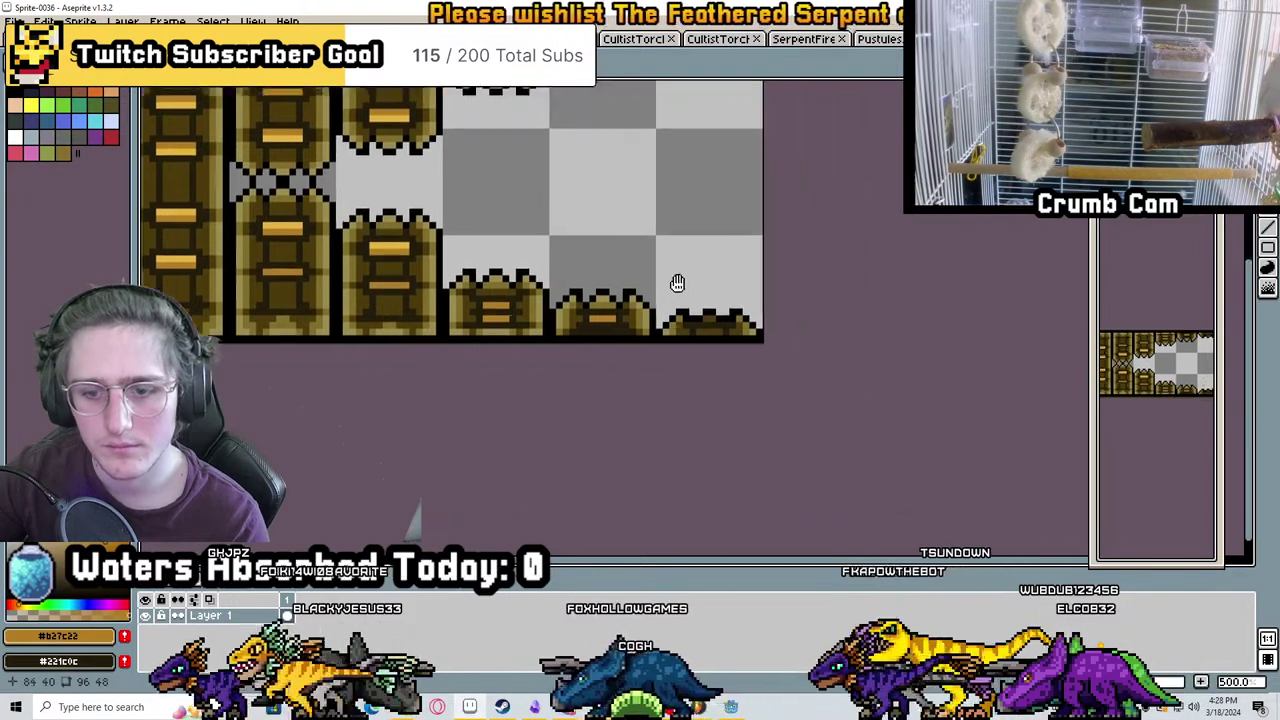
pyautogui.moveTo(814, 316); pyautogui.dragTo(718, 318)
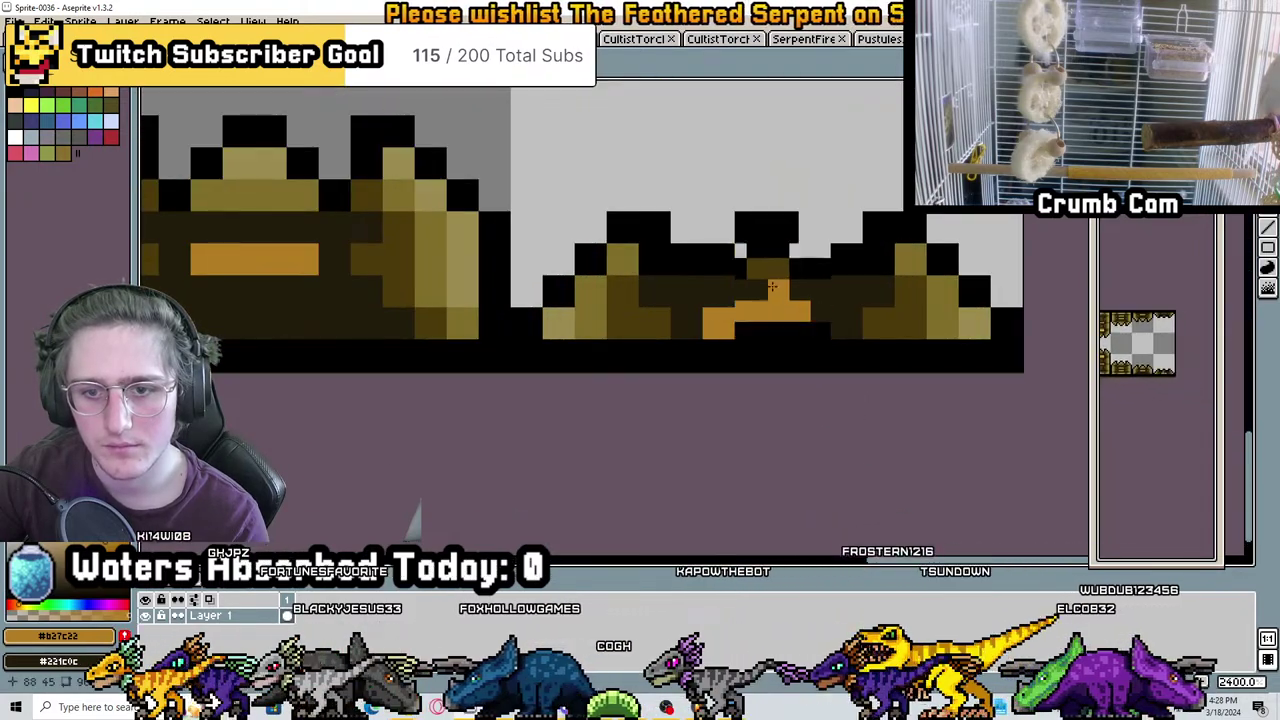
pyautogui.scroll(-5, 760, 316)
pyautogui.scroll(5, 775, 218)
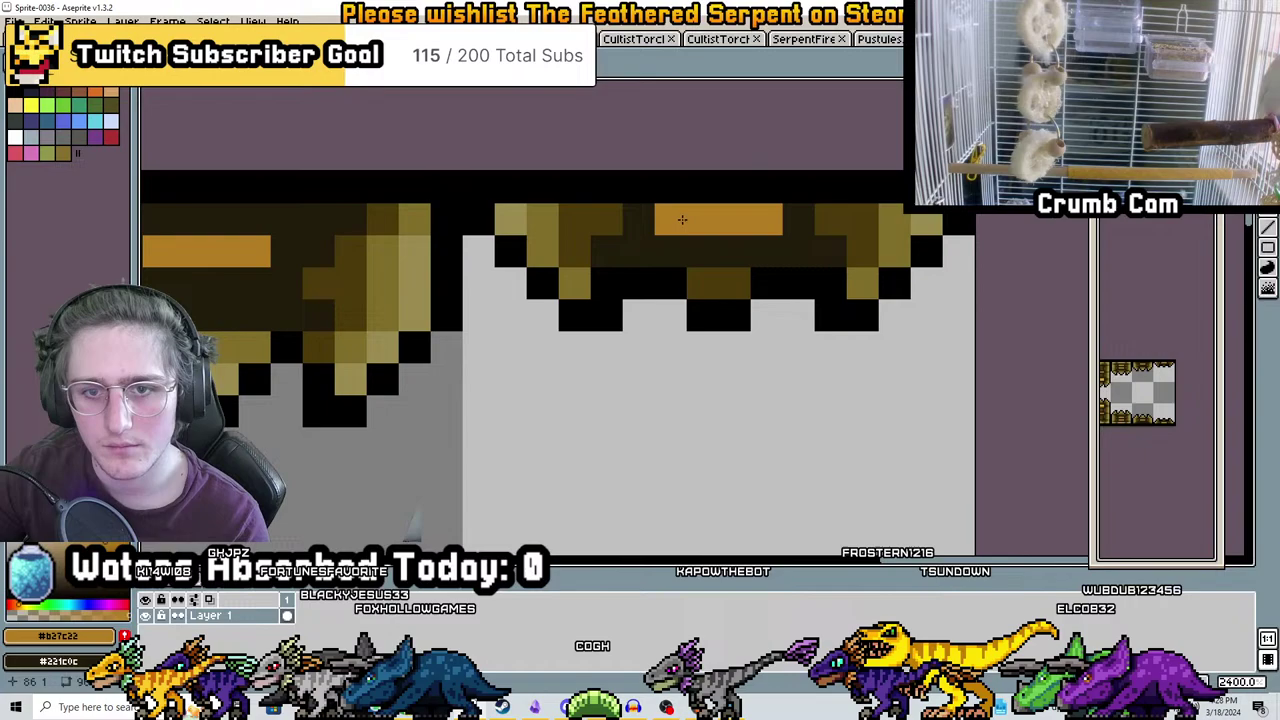
pyautogui.scroll(-6, 682, 219)
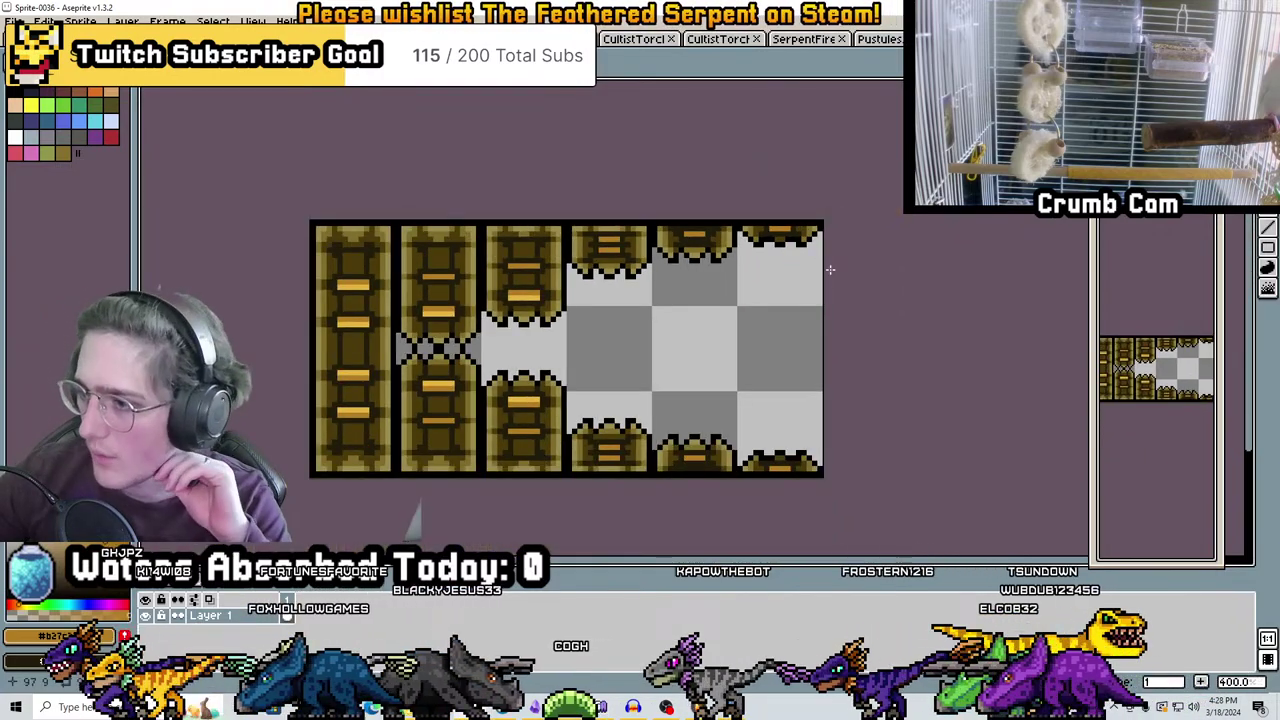
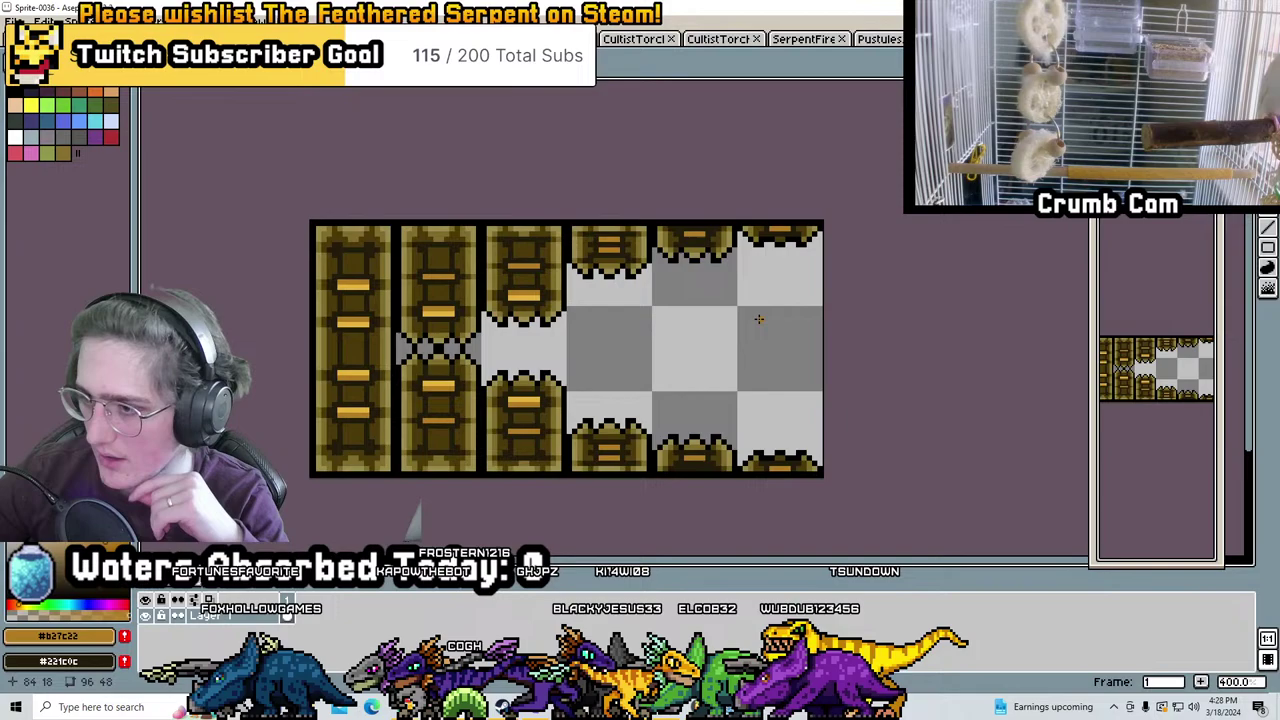
# Zoom around the golden ladder tileset and flip briefly to the small plank sprite
pyautogui.scroll(3, 759, 319)
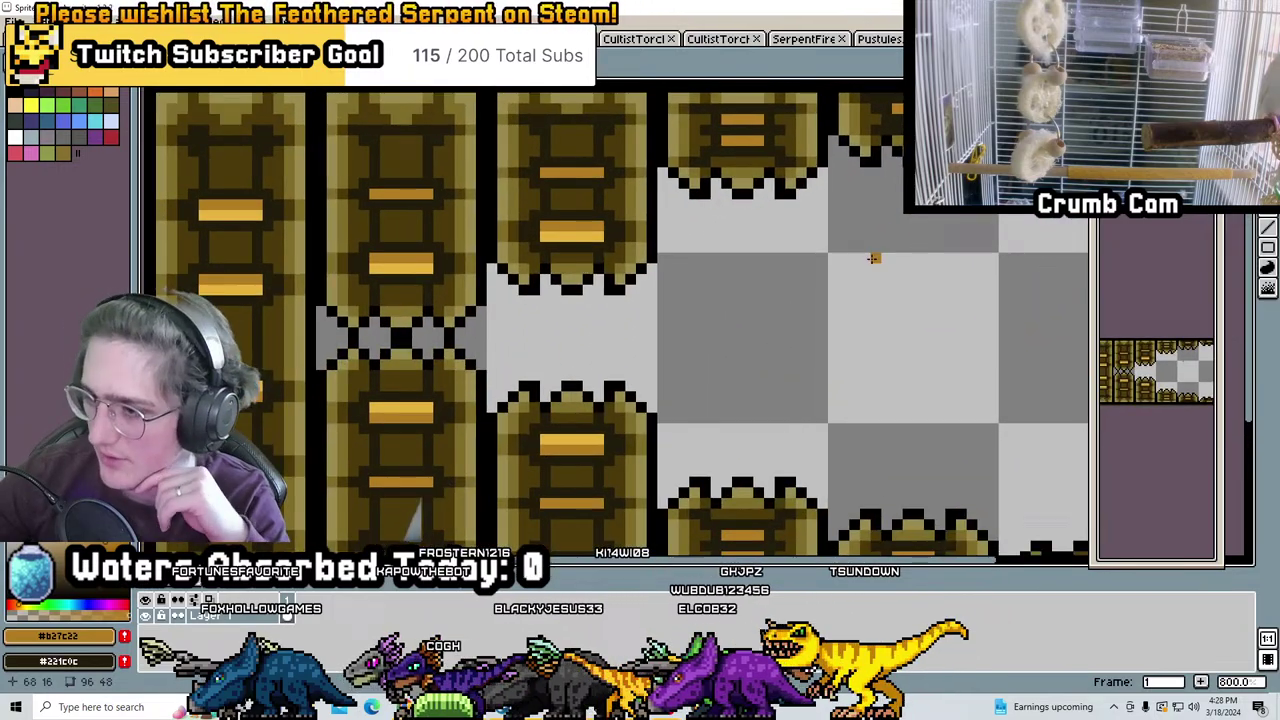
pyautogui.scroll(-4, 873, 258)
pyautogui.scroll(6, 840, 300)
pyautogui.scroll(-3, 817, 329)
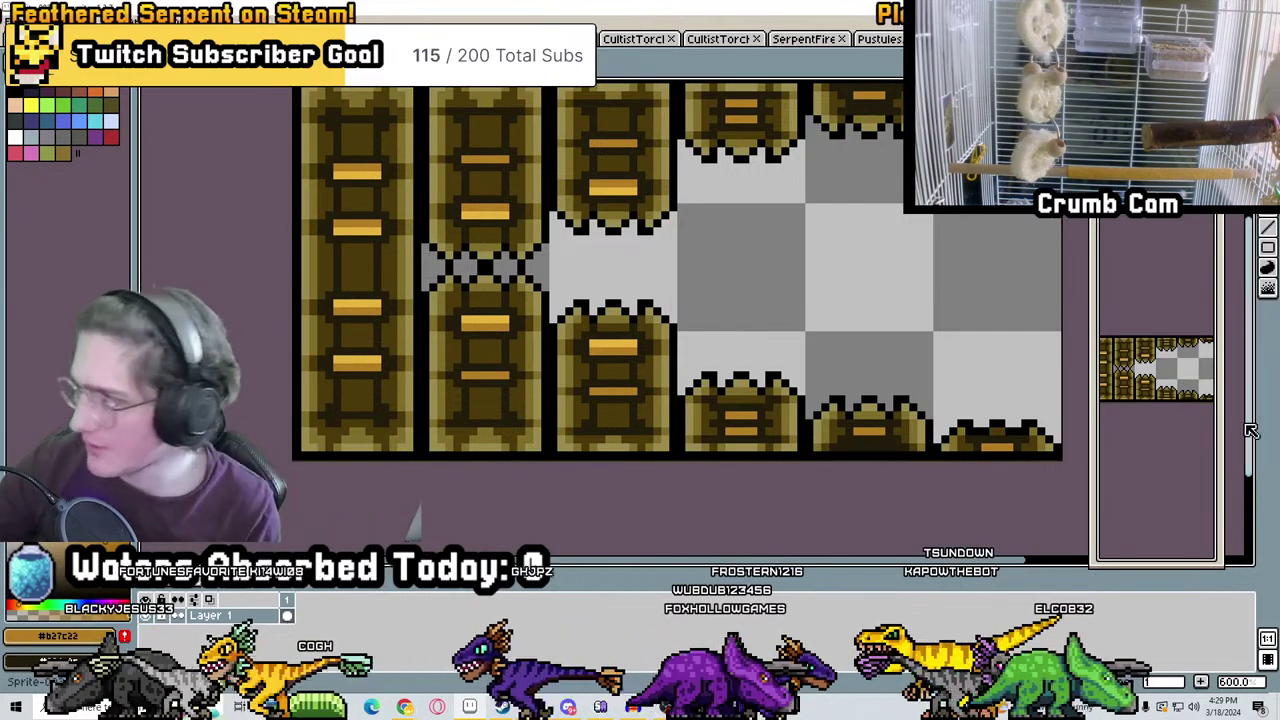
pyautogui.scroll(-3, 886, 246)
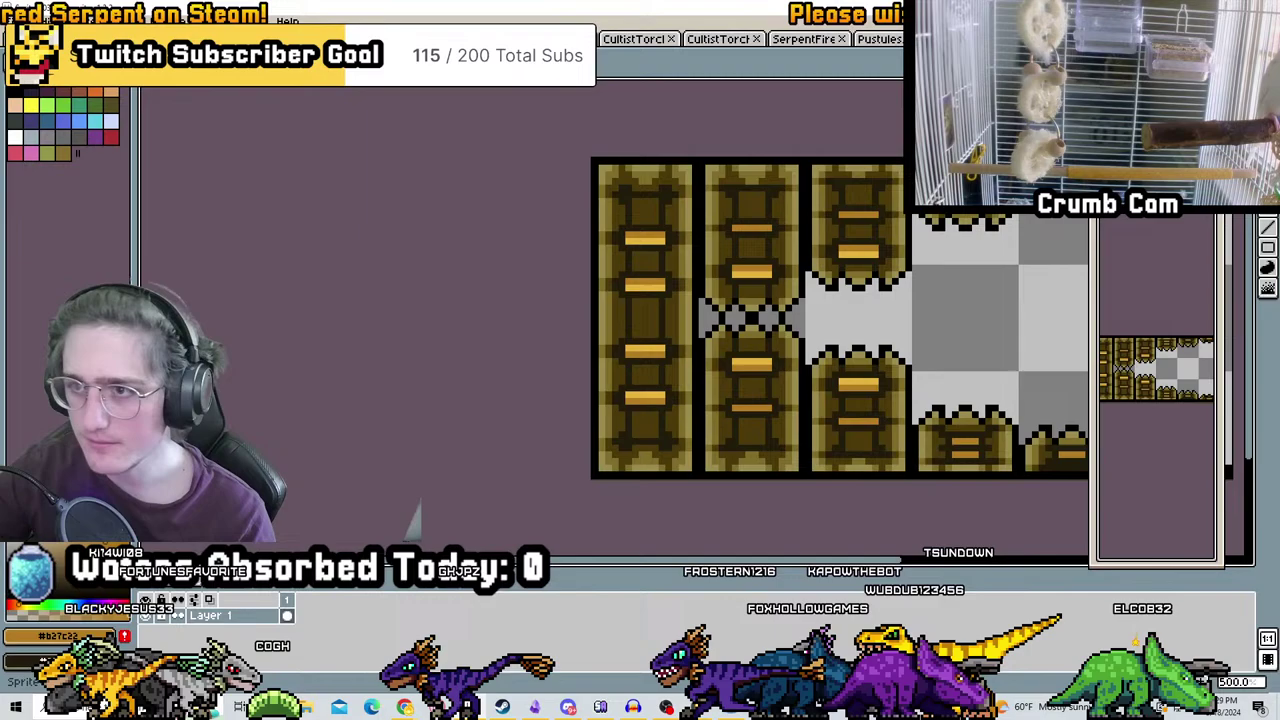
pyautogui.hotkey('ctrl', 'Tab')
pyautogui.hotkey('ctrl', 'Tab')
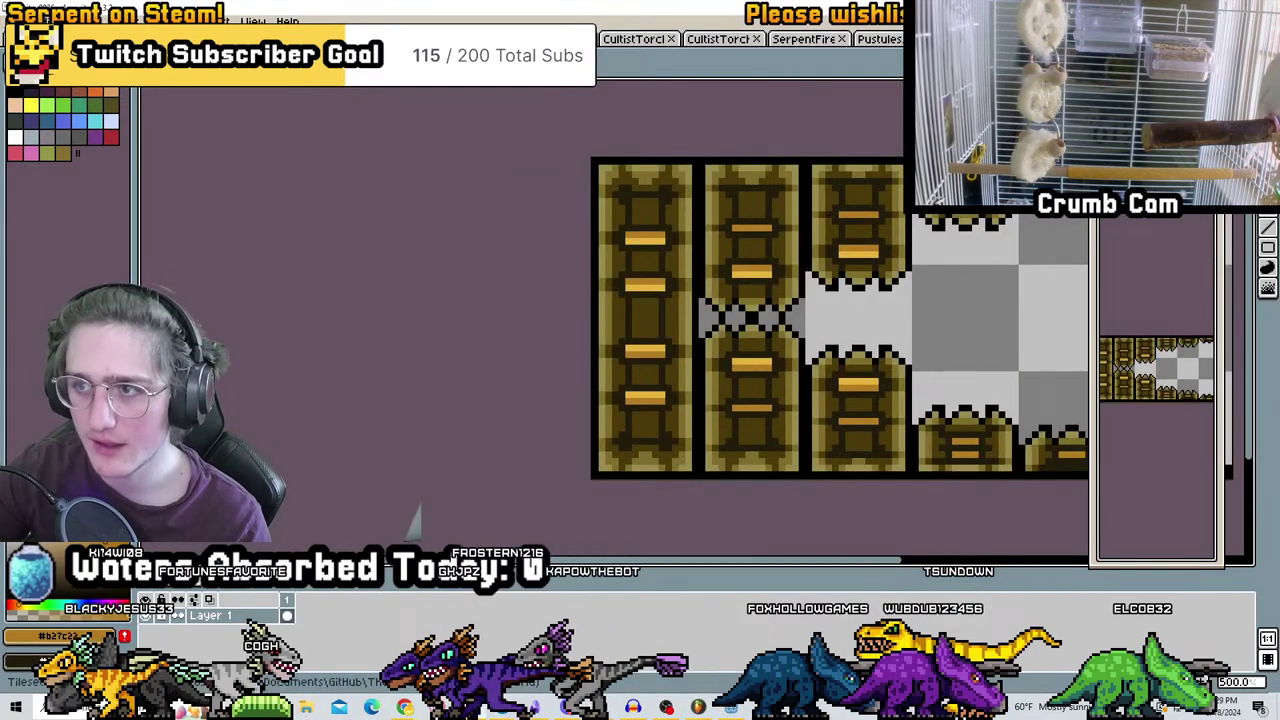
pyautogui.hotkey('ctrl', 'Tab')
pyautogui.scroll(4, 509, 366)
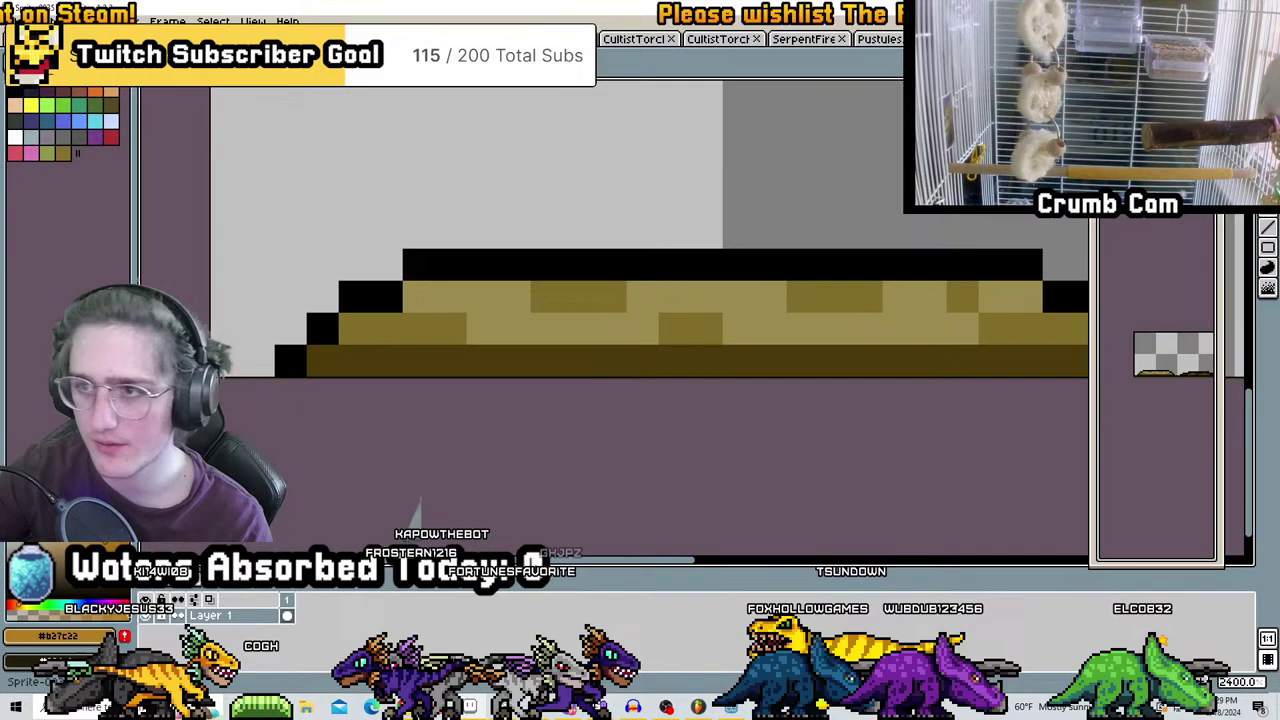
# Paint light-yellow and orange highlights along the first plank's top rows
pyautogui.hotkey('ctrl', 'Tab')
pyautogui.scroll(2, 580, 215)
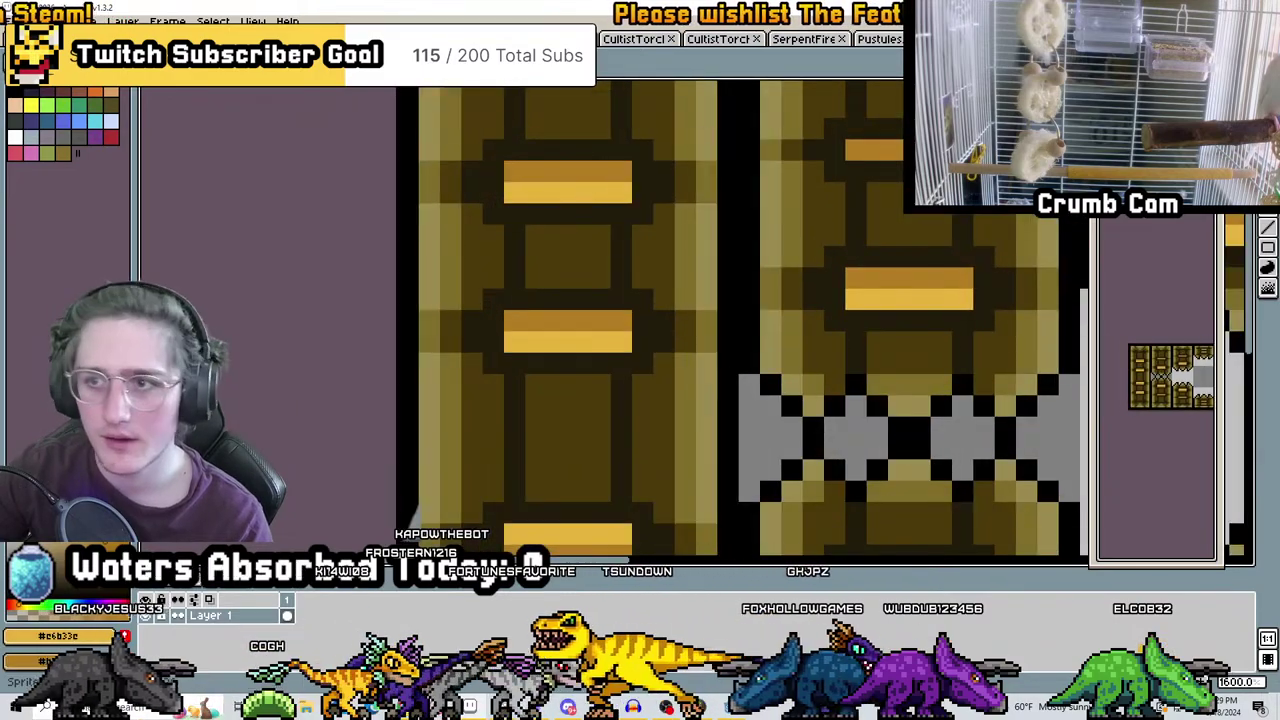
pyautogui.hotkey('ctrl', 'Tab')
pyautogui.moveTo(500, 287); pyautogui.dragTo(911, 299)
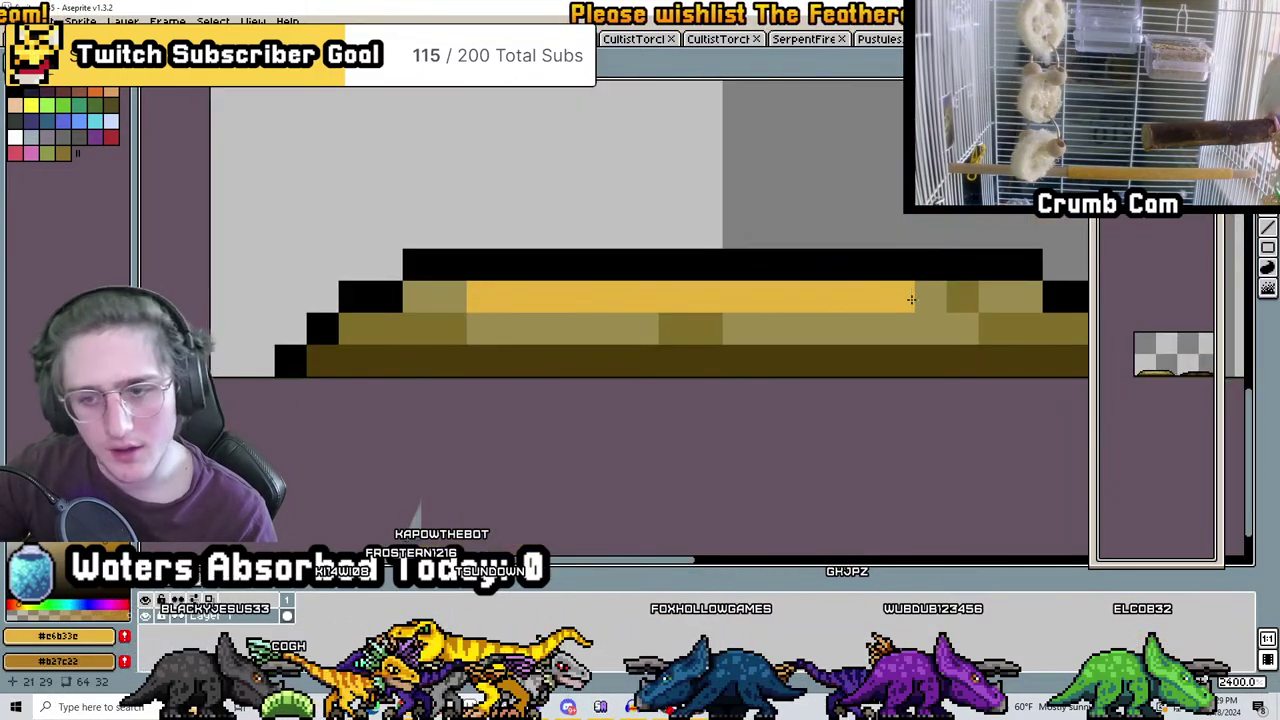
pyautogui.hotkey('ctrl', 'z')
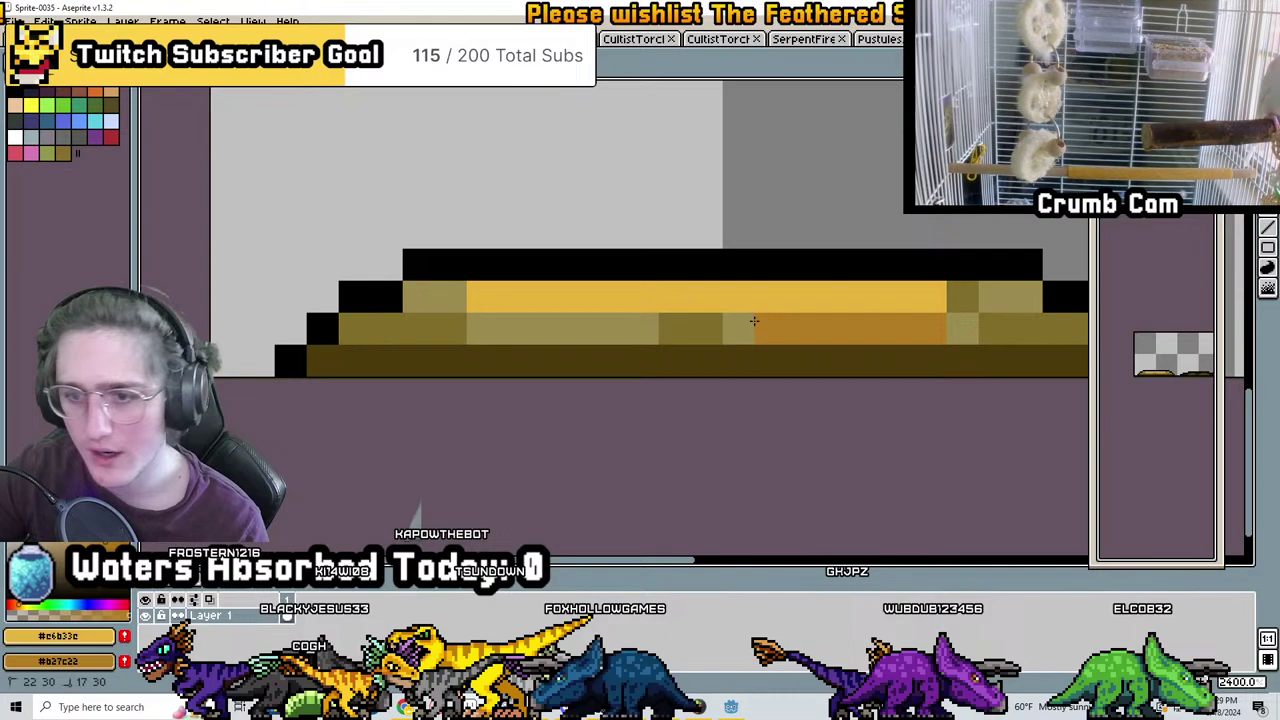
pyautogui.moveTo(754, 321)
pyautogui.mouseDown()
pyautogui.moveTo(500, 331)
pyautogui.moveTo(450, 300)
pyautogui.mouseUp()
pyautogui.click(970, 305)
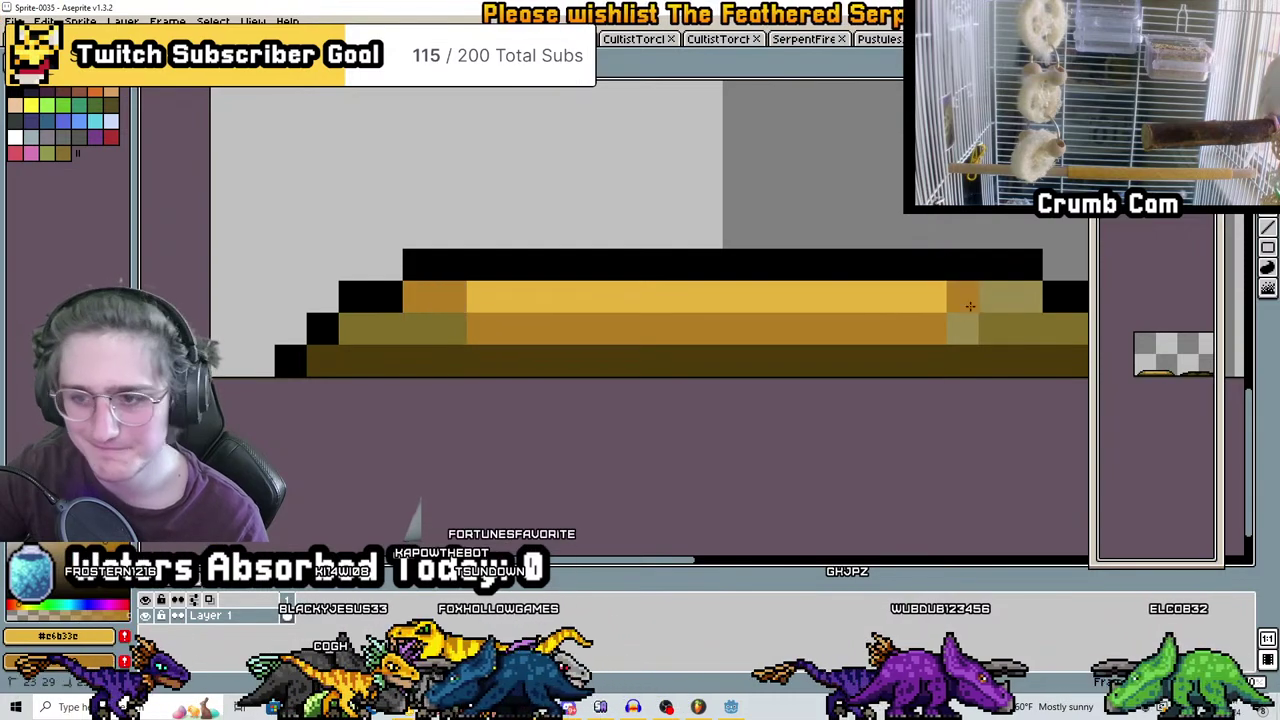
pyautogui.click(994, 297)
pyautogui.click(962, 328)
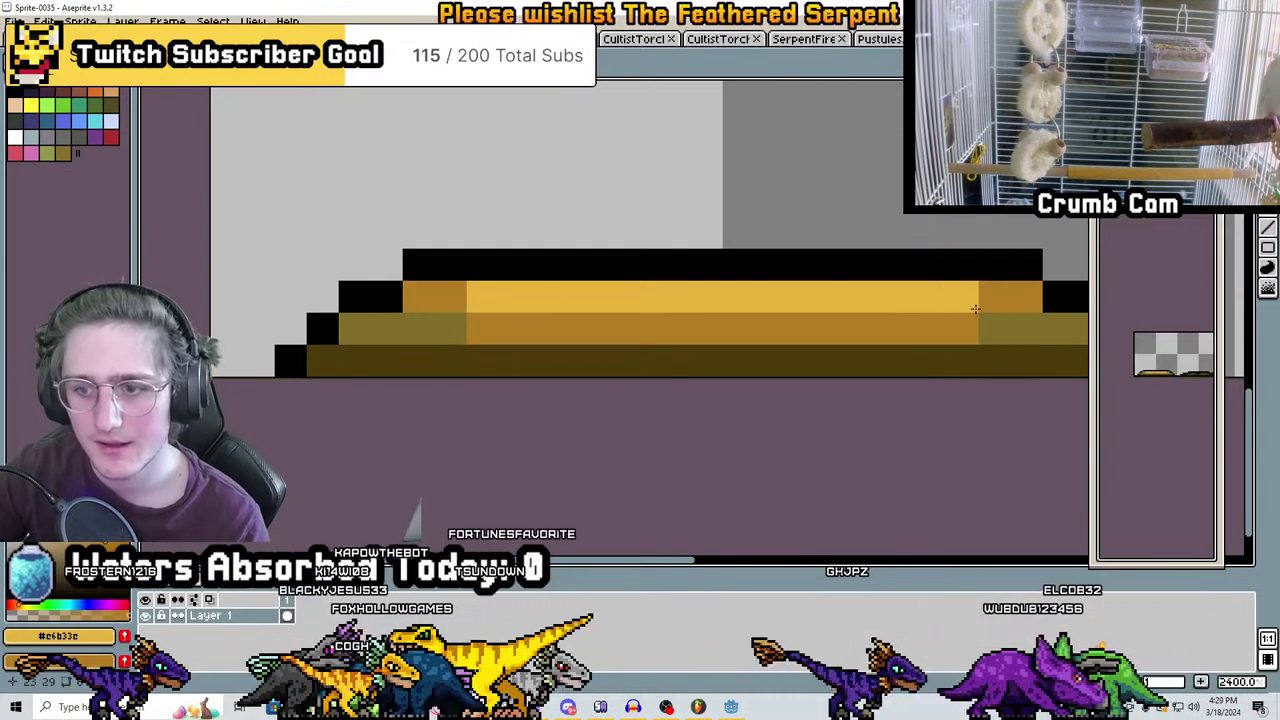
pyautogui.scroll(-3, 1000, 290)
pyautogui.scroll(3, 748, 297)
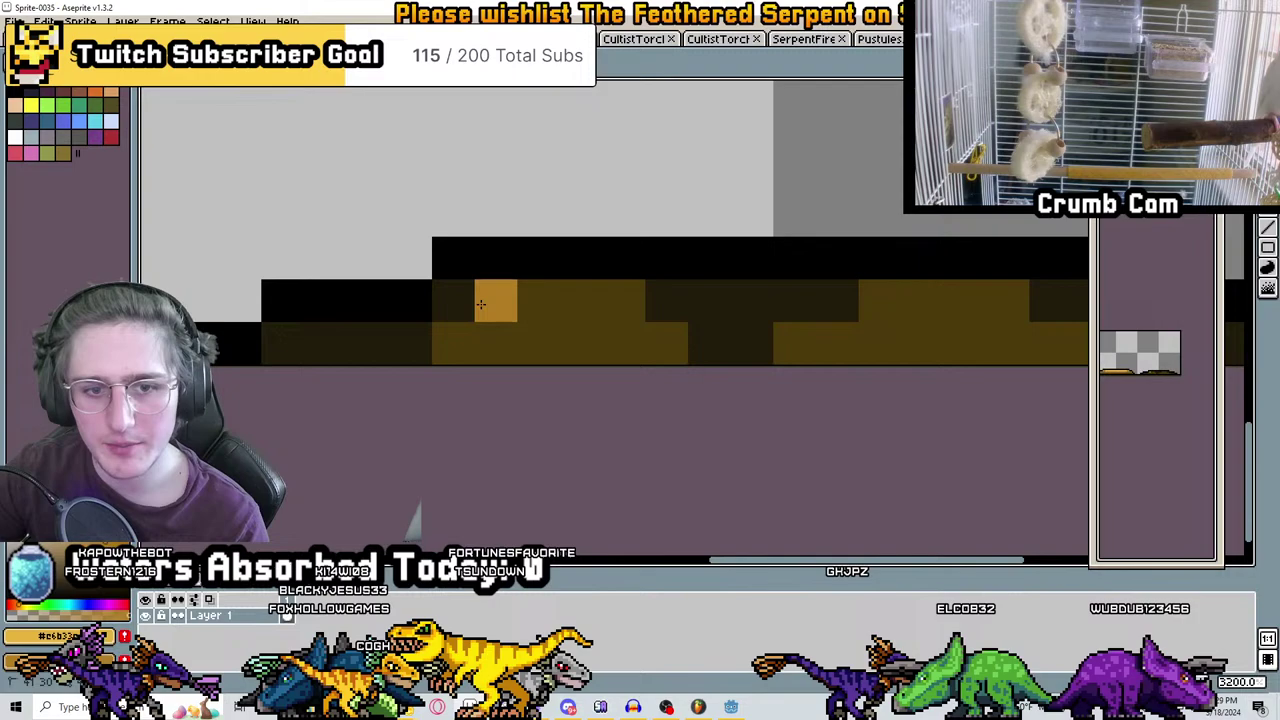
# Colour the second plank's top row orange and darken its middle-row olive cells brown
pyautogui.moveTo(480, 304); pyautogui.dragTo(1030, 300)
pyautogui.scroll(-3, 1030, 300)
pyautogui.scroll(3, 490, 318)
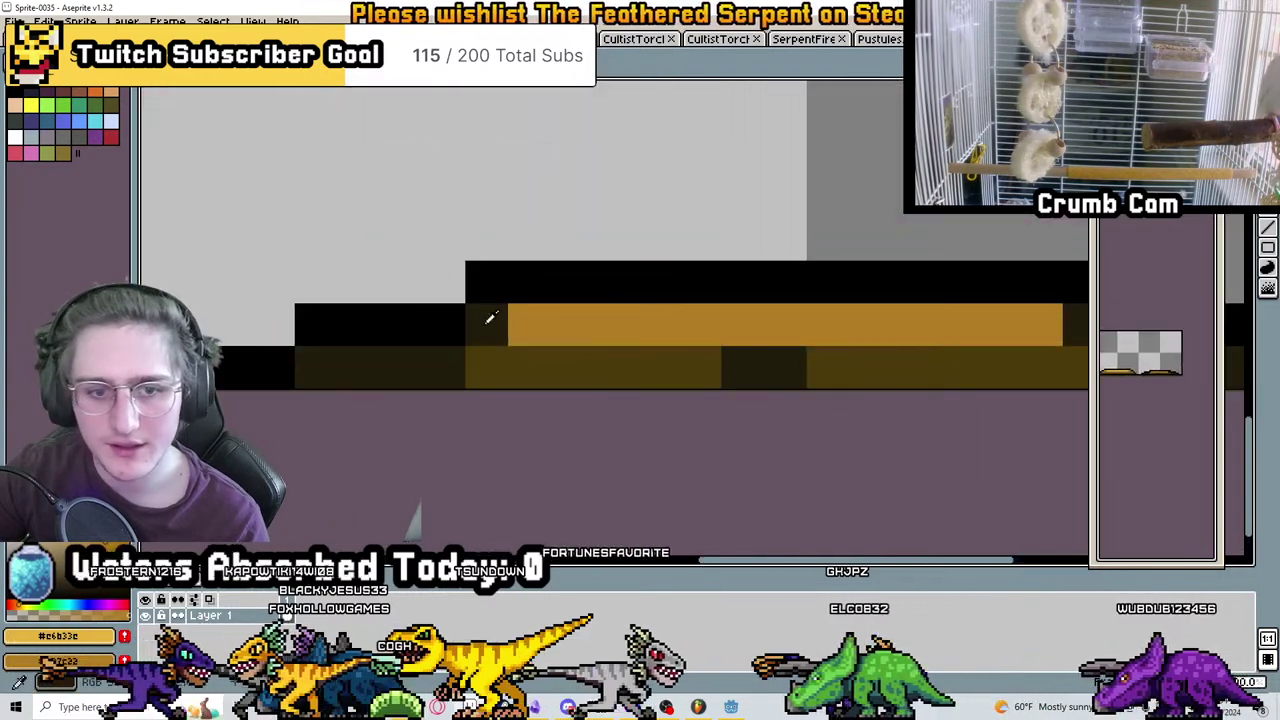
pyautogui.keyDown('alt'); pyautogui.click(490, 318); pyautogui.keyUp('alt')
pyautogui.scroll(-2, 766, 403)
pyautogui.scroll(2, 766, 403)
pyautogui.scroll(-3, 870, 403)
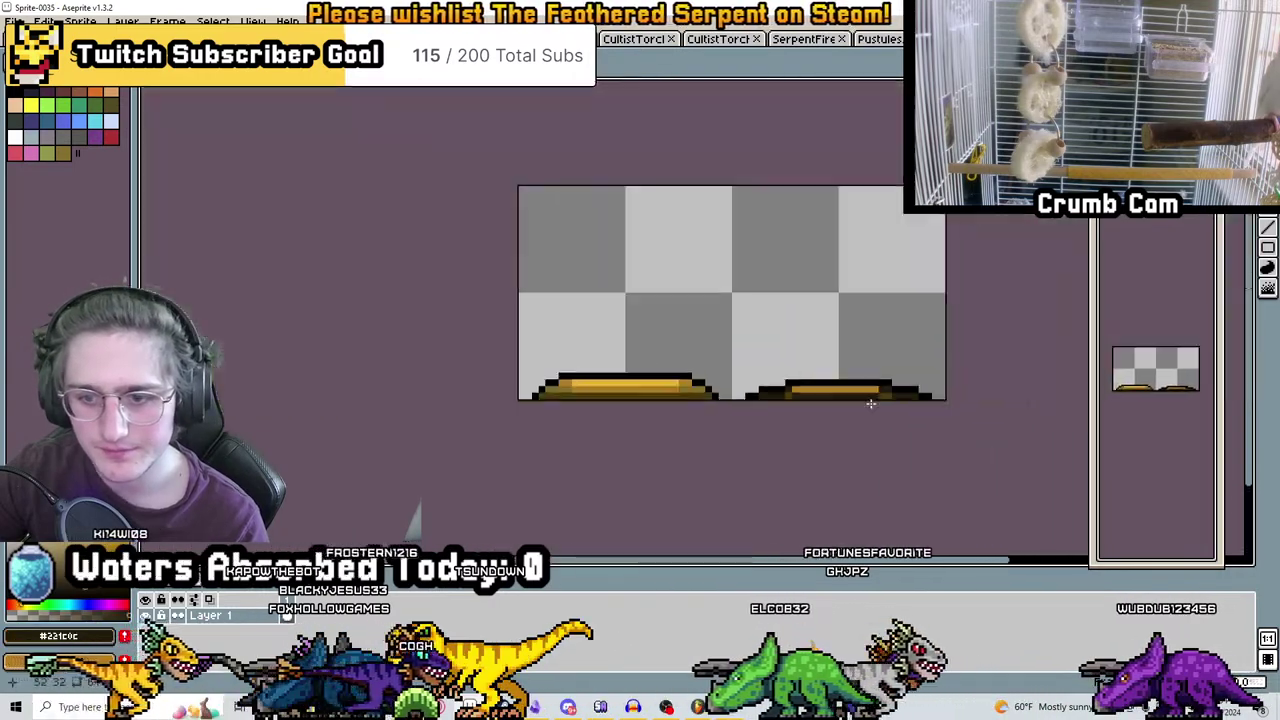
pyautogui.scroll(5, 693, 350)
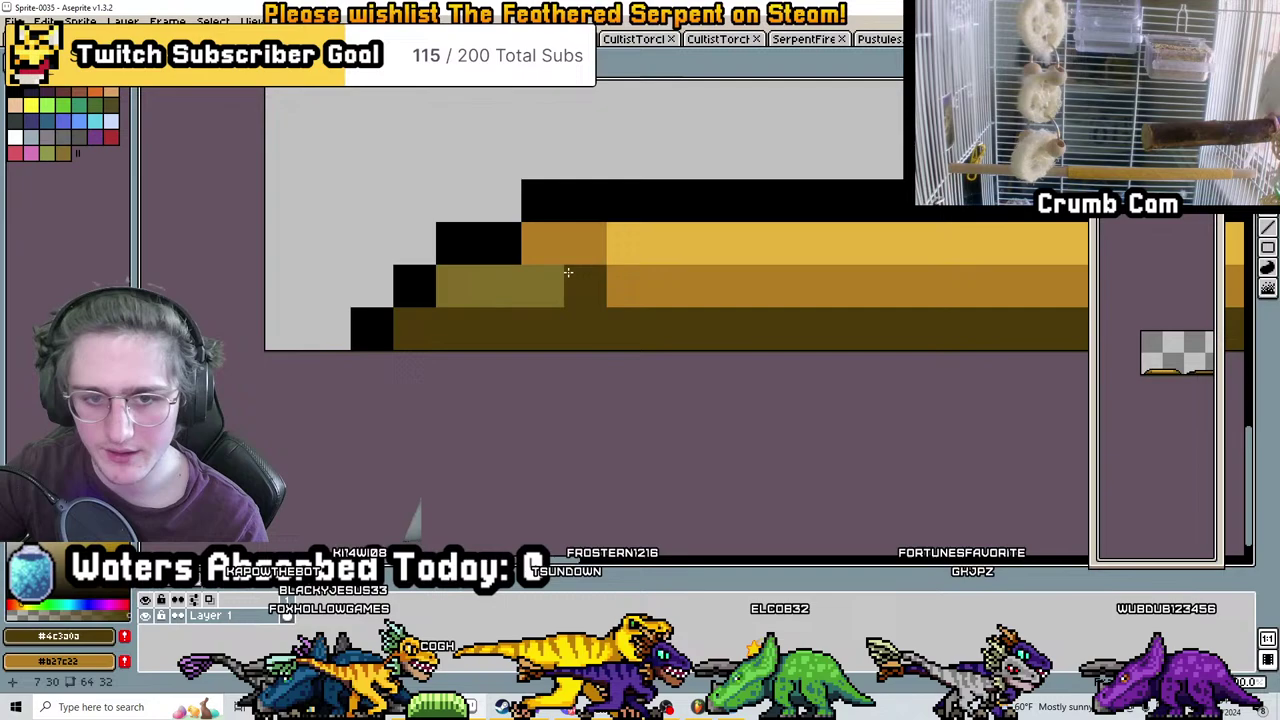
pyautogui.keyDown('alt'); pyautogui.click(282, 272); pyautogui.keyUp('alt')
pyautogui.moveTo(848, 260); pyautogui.dragTo(897, 271)
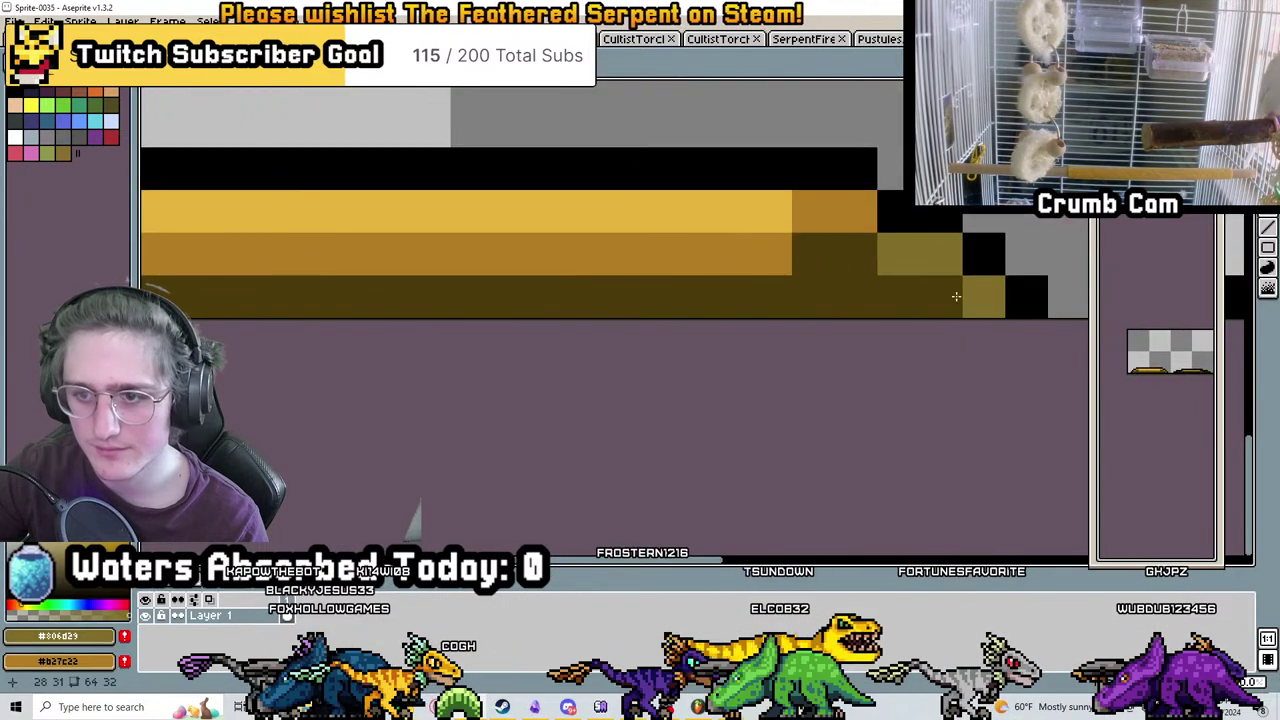
# Shade the planks' bottom-left edges dark brown and repaint several bottom cells olive
pyautogui.moveTo(956, 296); pyautogui.dragTo(314, 223, button='middle')
pyautogui.scroll(-4, 314, 223)
pyautogui.scroll(3, 376, 346)
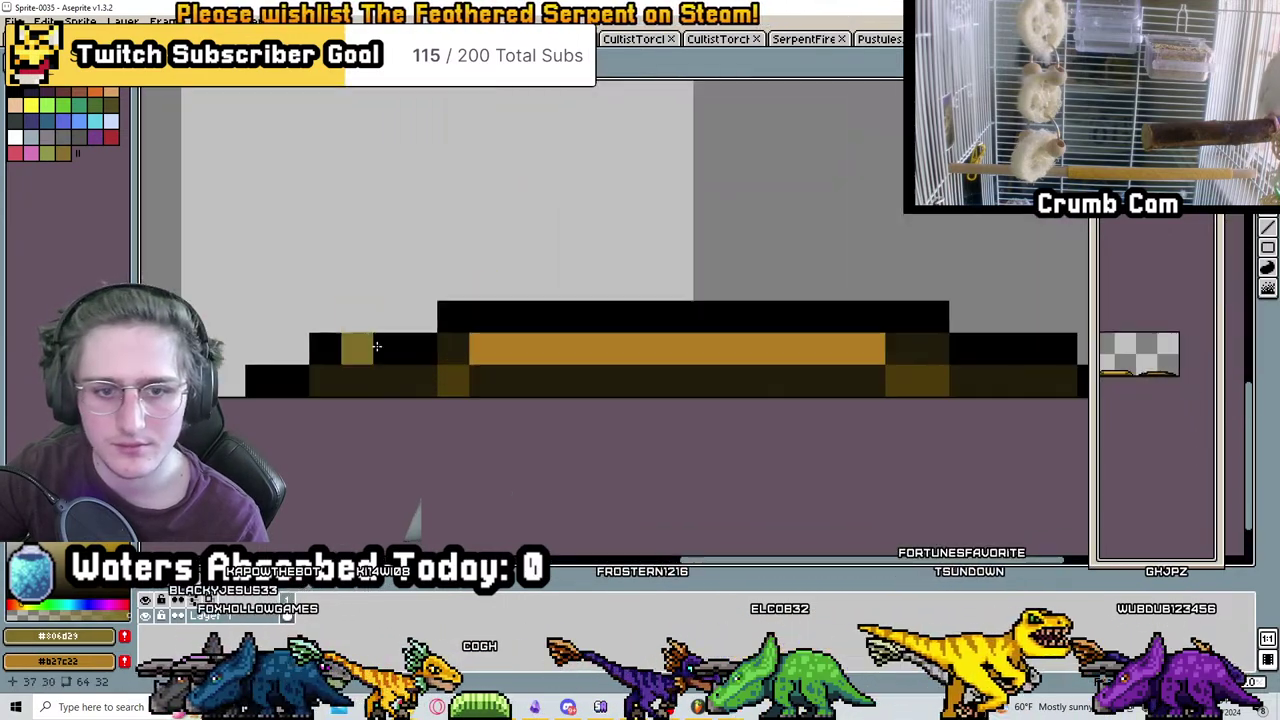
pyautogui.scroll(1, 376, 346)
pyautogui.moveTo(549, 408); pyautogui.dragTo(443, 371)
pyautogui.scroll(-2, 443, 371)
pyautogui.moveTo(538, 353); pyautogui.dragTo(655, 333, button='middle')
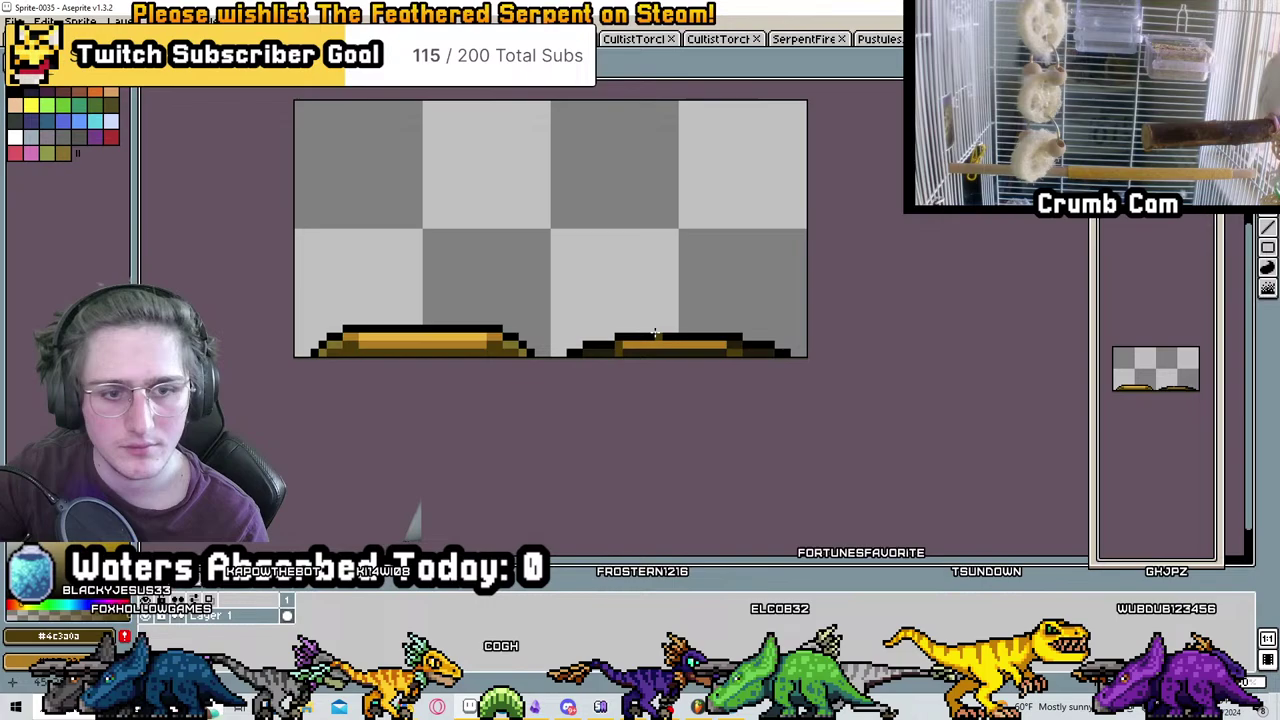
pyautogui.scroll(5, 643, 338)
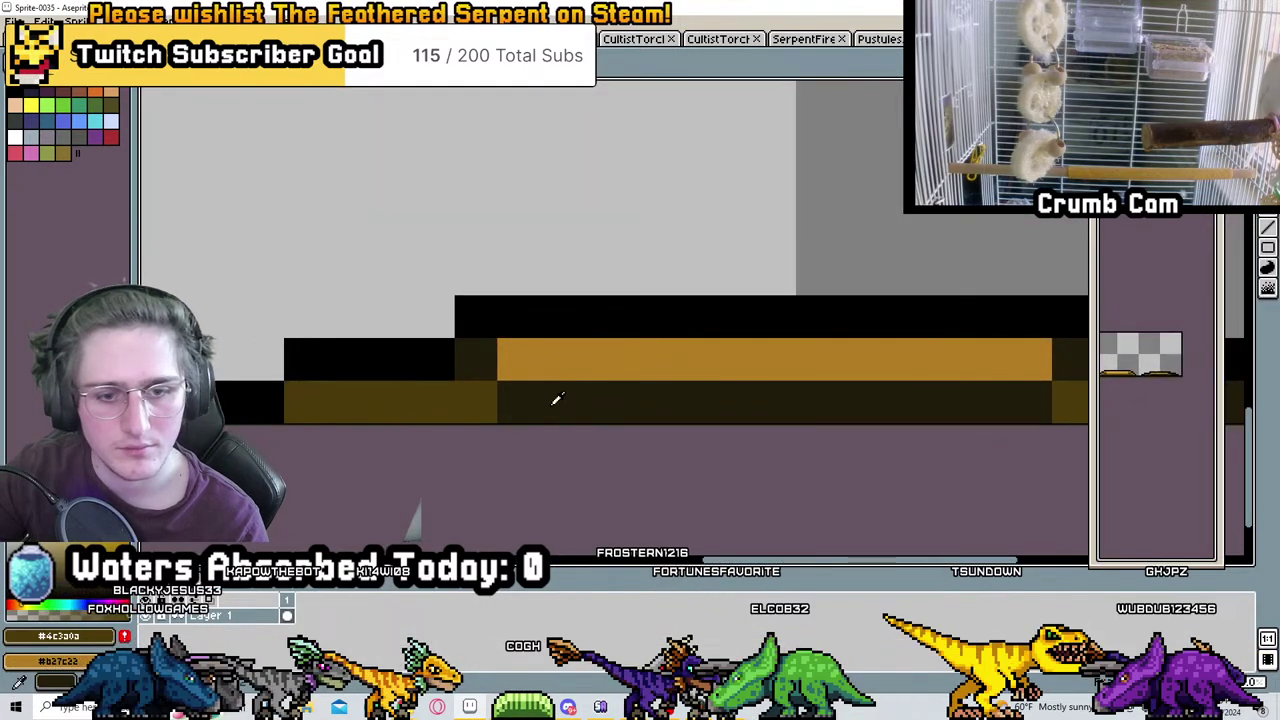
pyautogui.moveTo(757, 413); pyautogui.dragTo(729, 366, button='middle')
pyautogui.moveTo(729, 366); pyautogui.dragTo(870, 370)
pyautogui.scroll(-3, 478, 328)
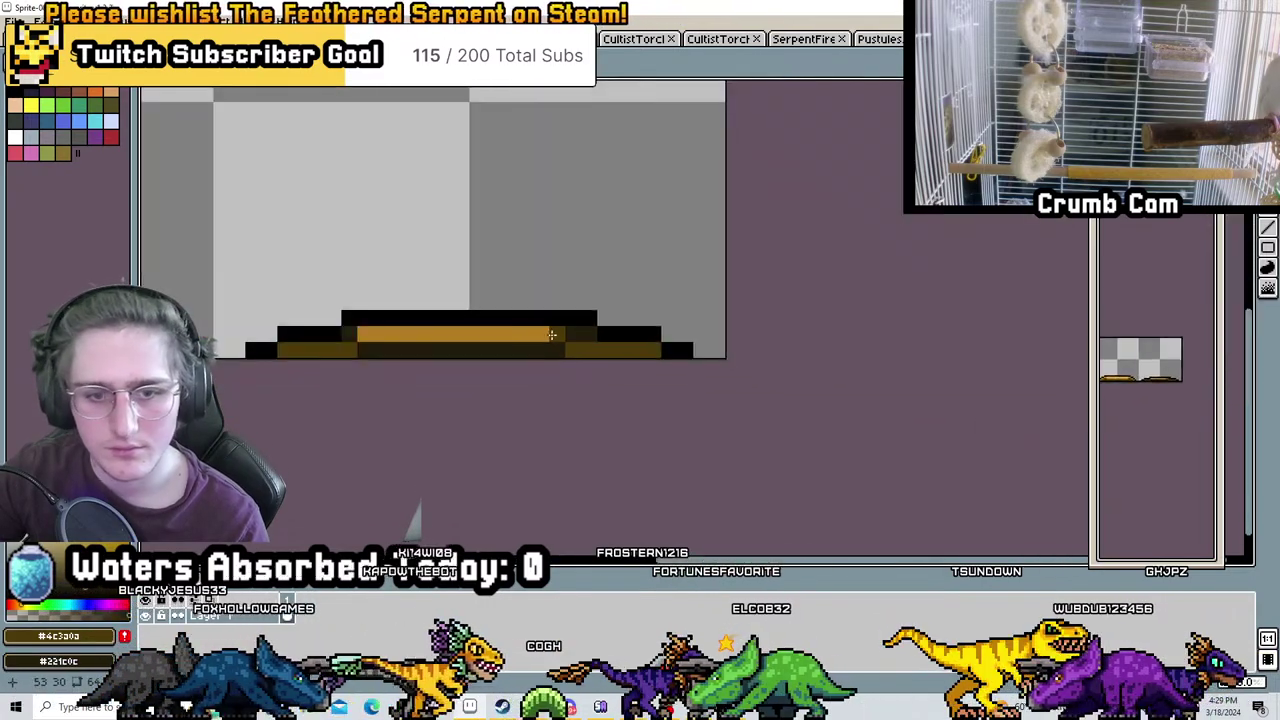
pyautogui.scroll(3, 587, 326)
pyautogui.click(663, 368)
# Review the right-hand and bottom planks, then return to the golden ladder tileset
pyautogui.scroll(-3, 791, 360)
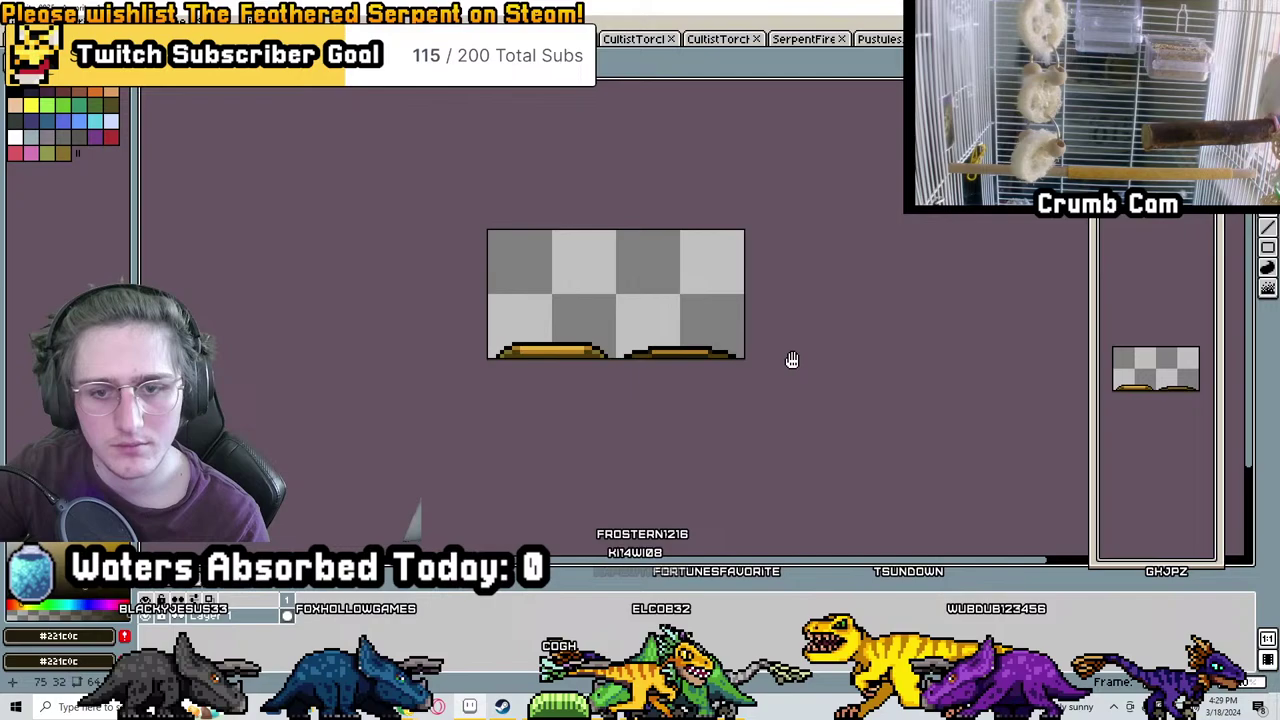
pyautogui.moveTo(791, 360); pyautogui.dragTo(898, 364, button='middle')
pyautogui.scroll(5, 777, 352)
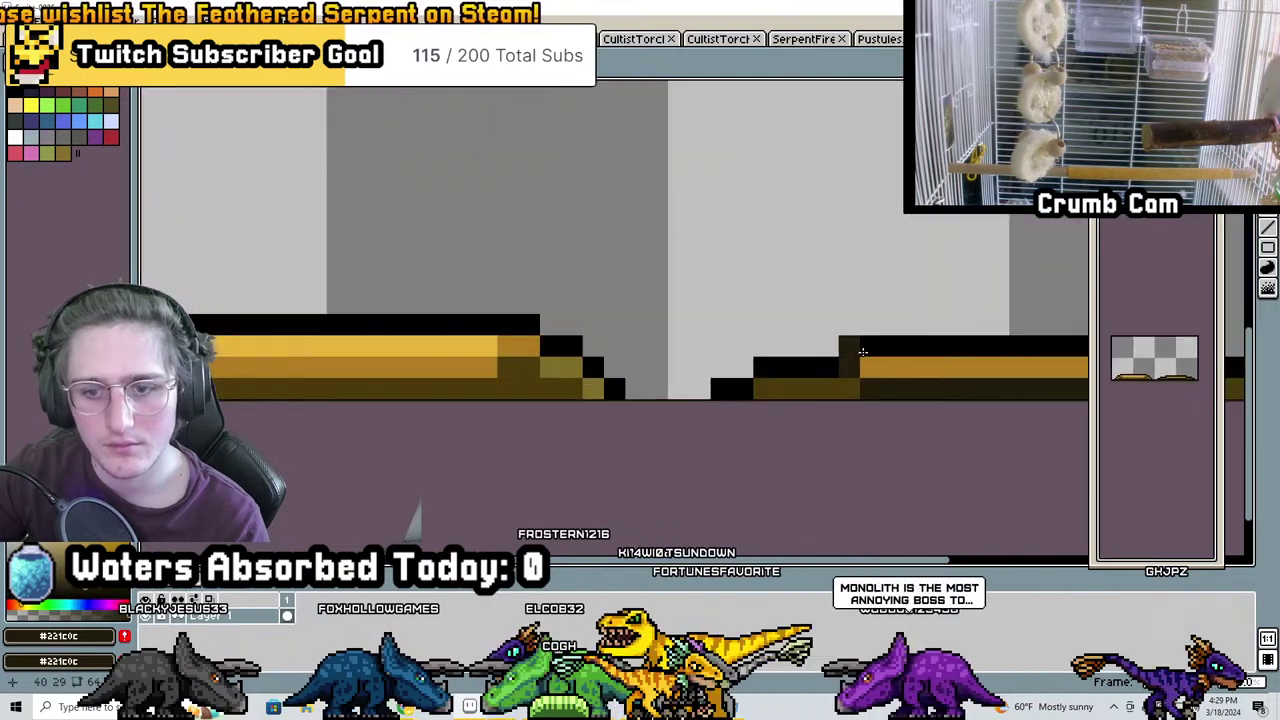
pyautogui.scroll(-2, 855, 385)
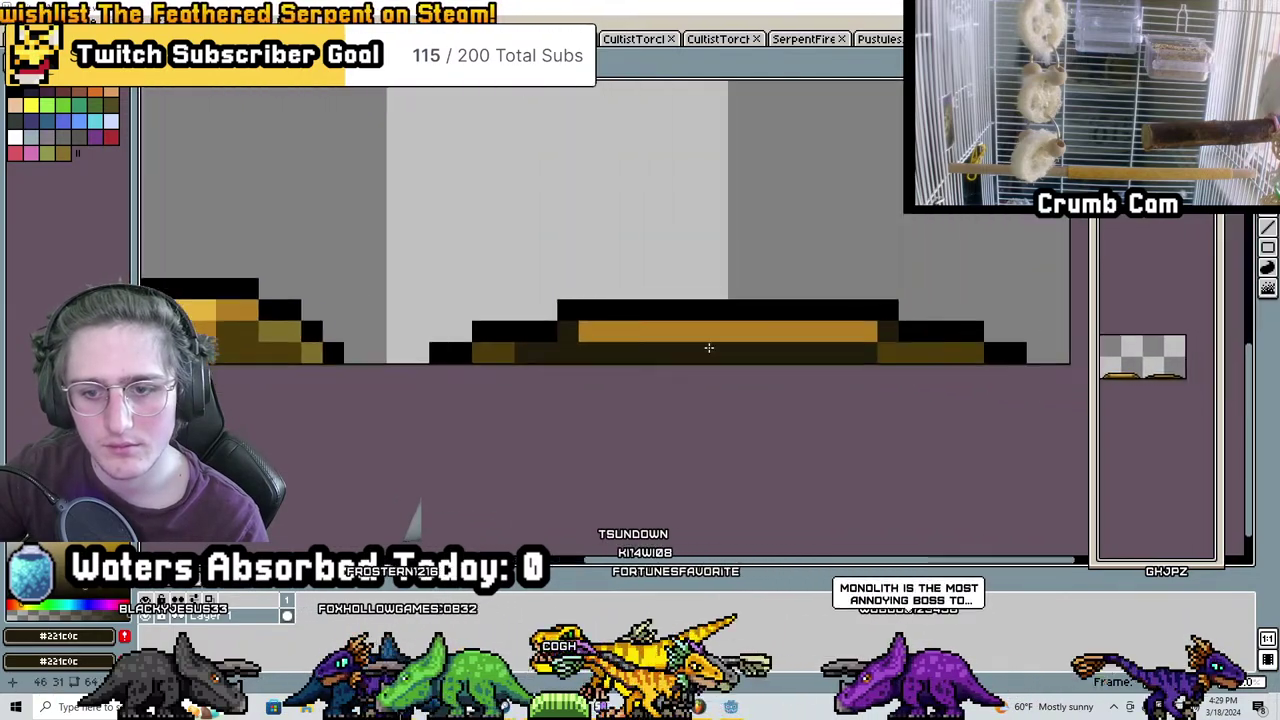
pyautogui.scroll(-2, 742, 231)
pyautogui.scroll(6, 674, 260)
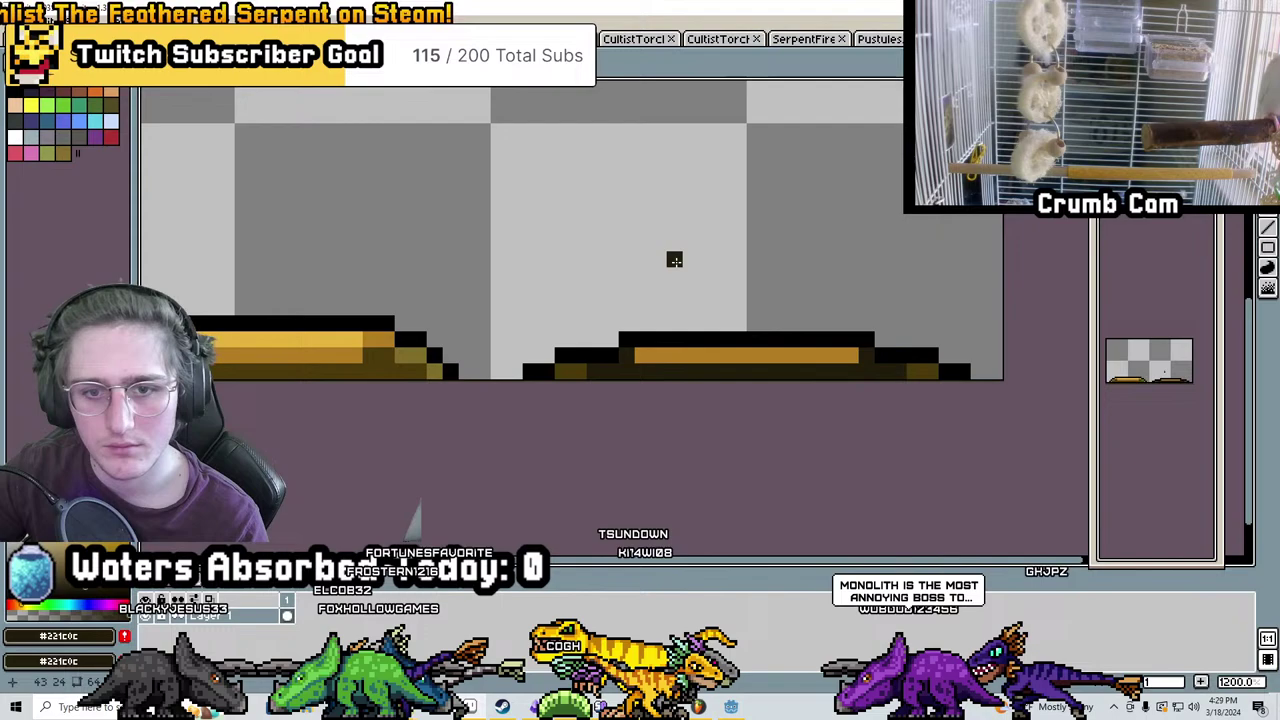
pyautogui.moveTo(1042, 423); pyautogui.dragTo(837, 403, button='middle')
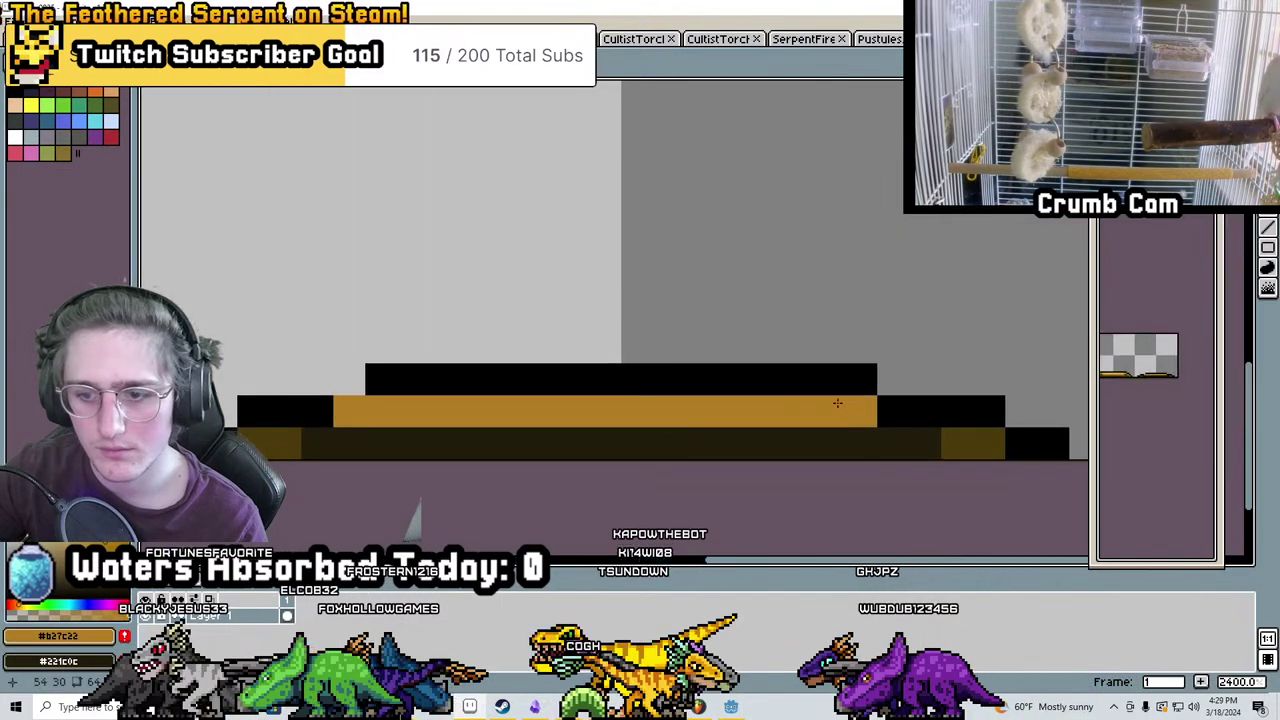
pyautogui.scroll(-5, 334, 365)
pyautogui.moveTo(302, 373); pyautogui.dragTo(656, 341, button='middle')
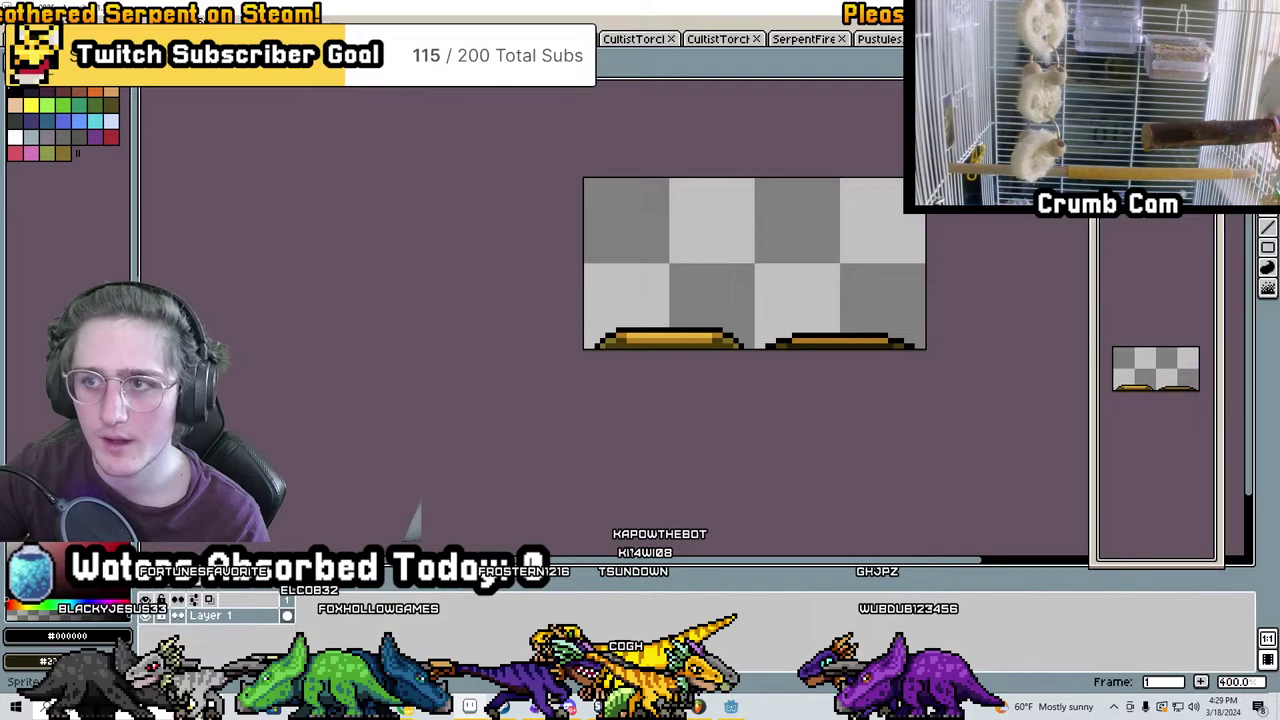
pyautogui.hotkey('ctrl', 'Tab')
pyautogui.scroll(-4, 748, 300)
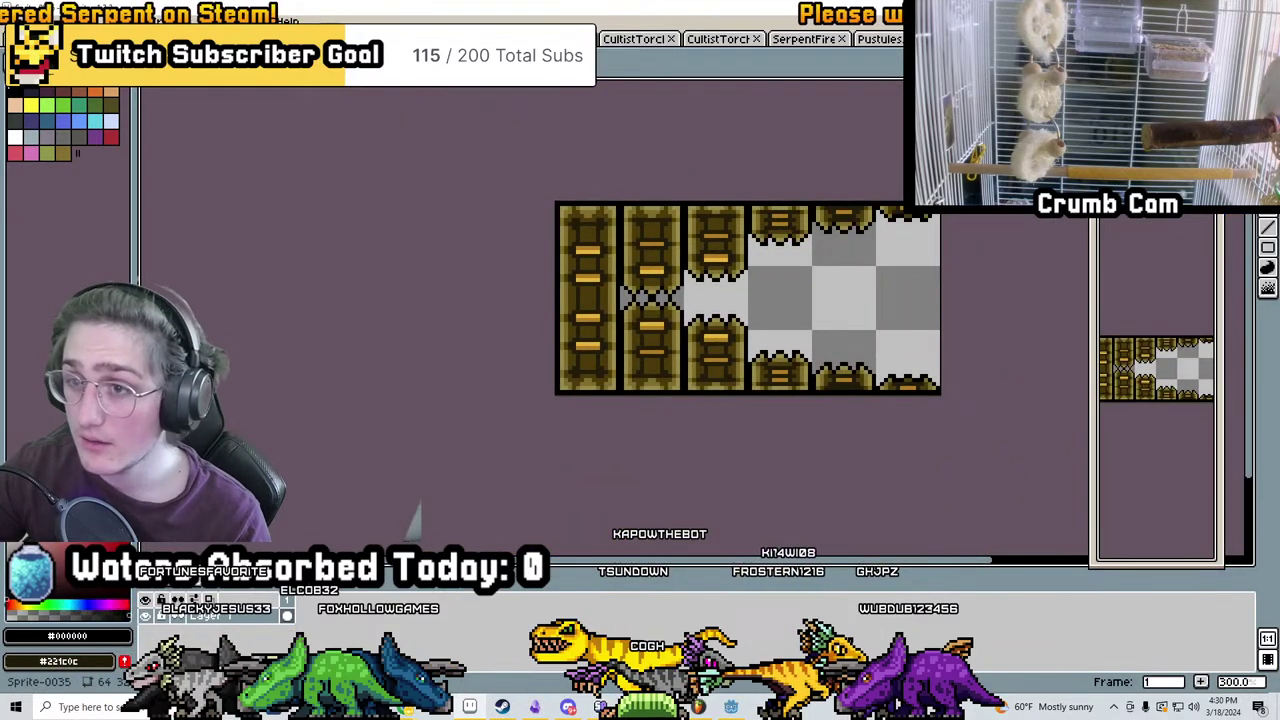
# Pick up the cyan gem colour from another sprite and zoom onto the pillar tiles
pyautogui.hotkey('ctrl', 'Tab')
pyautogui.hotkey('ctrl', 'Tab')
pyautogui.keyDown('alt'); pyautogui.click(755, 247); pyautogui.keyUp('alt')
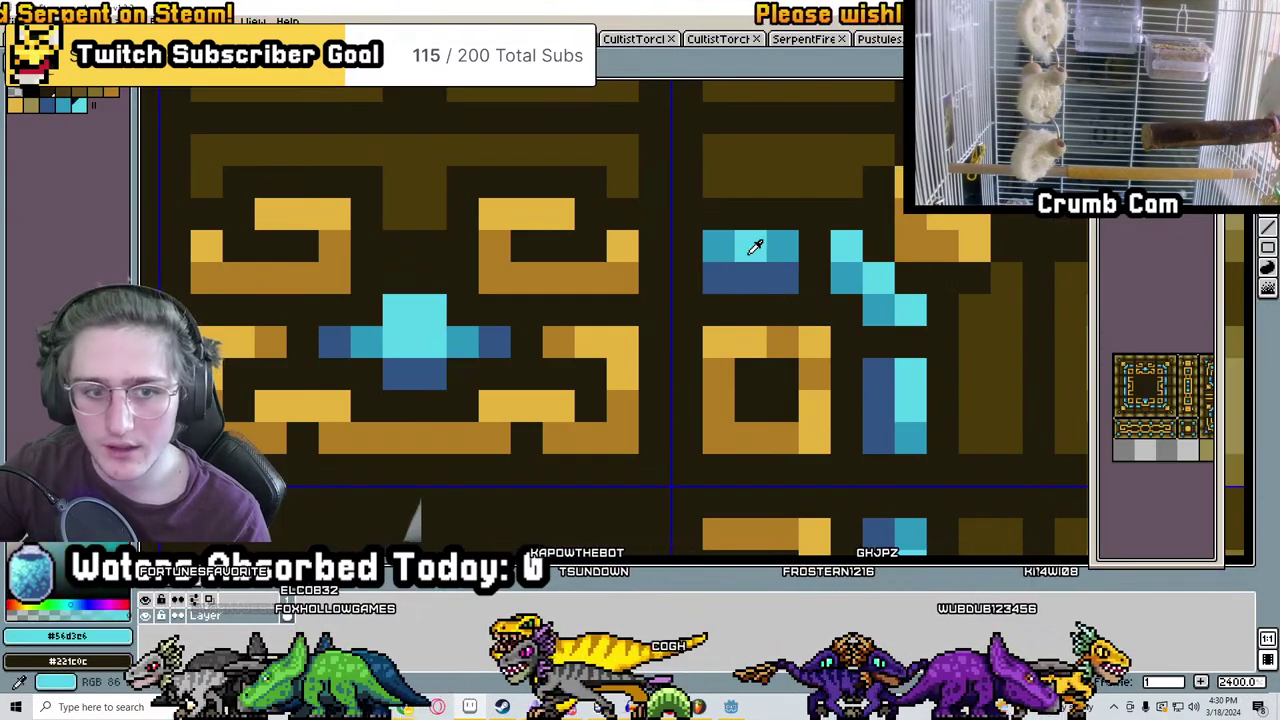
pyautogui.hotkey('ctrl', 'Tab')
pyautogui.scroll(4, 627, 240)
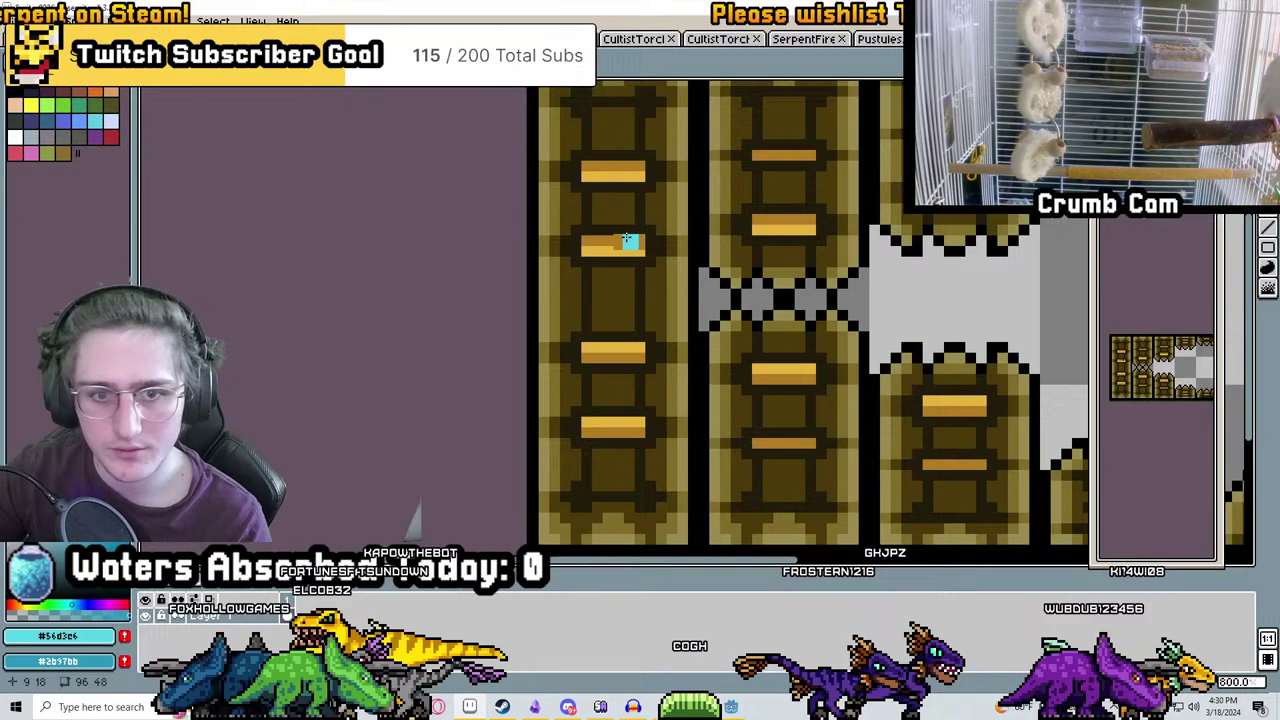
pyautogui.scroll(2, 797, 237)
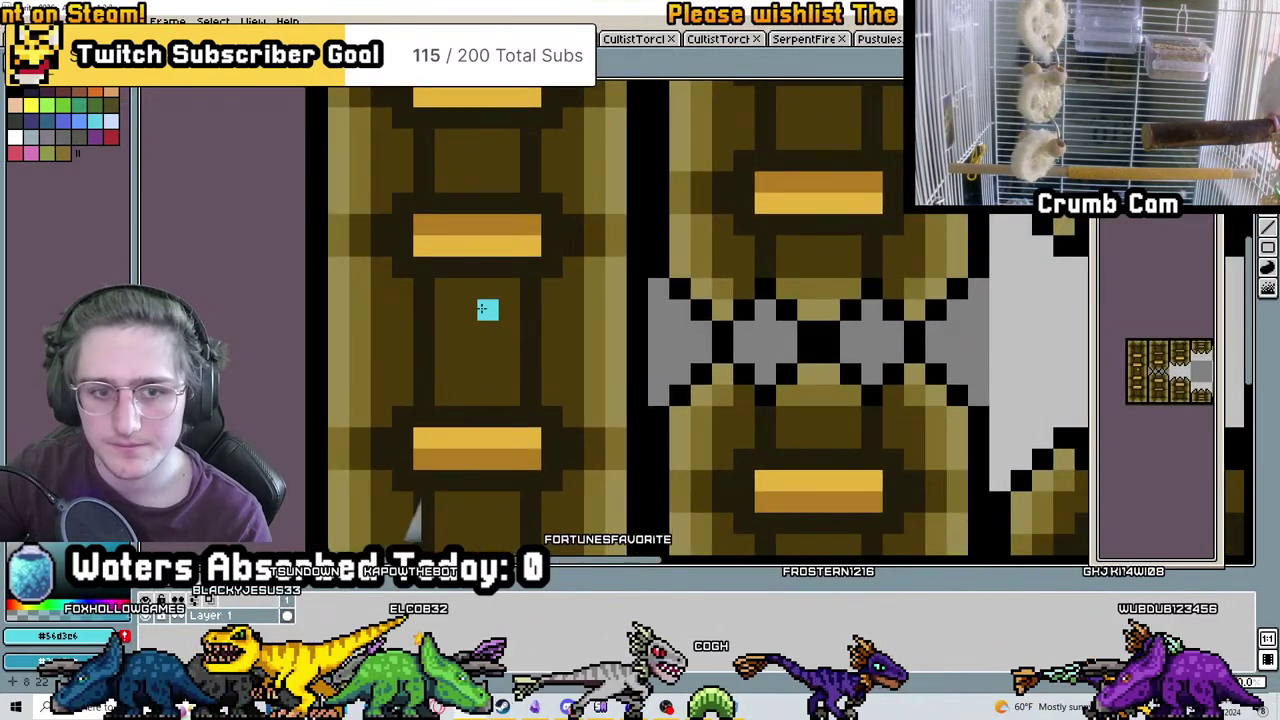
pyautogui.scroll(1, 486, 309)
pyautogui.scroll(-3, 486, 337)
pyautogui.moveTo(486, 337); pyautogui.dragTo(651, 359, button='middle')
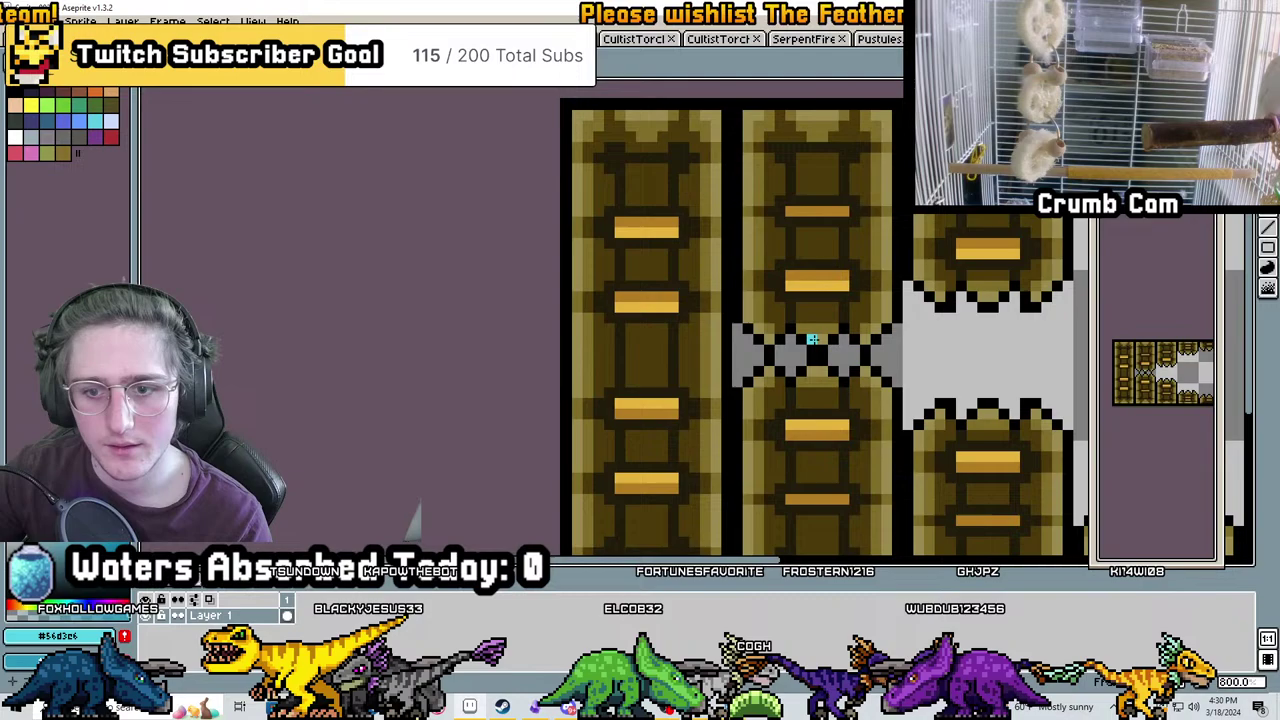
pyautogui.scroll(4, 651, 263)
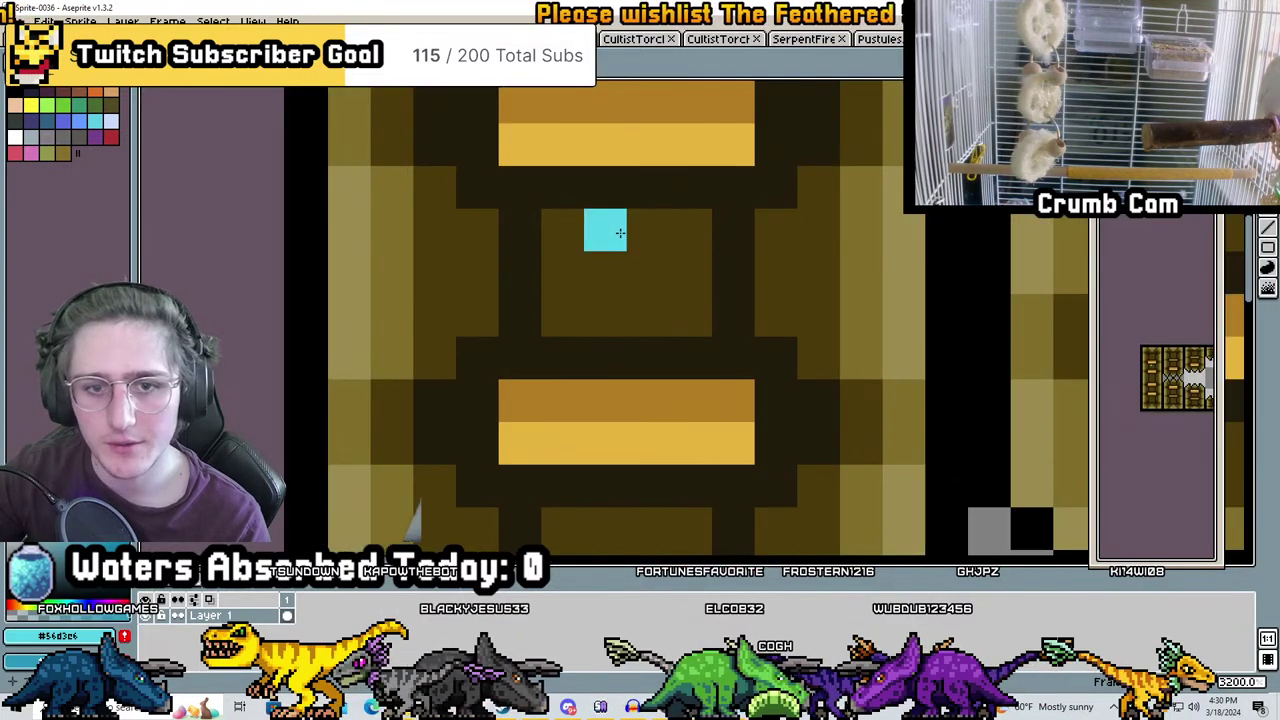
# Paint a small cyan gem block on the pillar with an extra pixel above it
pyautogui.moveTo(606, 229)
pyautogui.mouseDown()
pyautogui.moveTo(614, 286)
pyautogui.moveTo(643, 277)
pyautogui.mouseUp()
pyautogui.scroll(2, 672, 345)
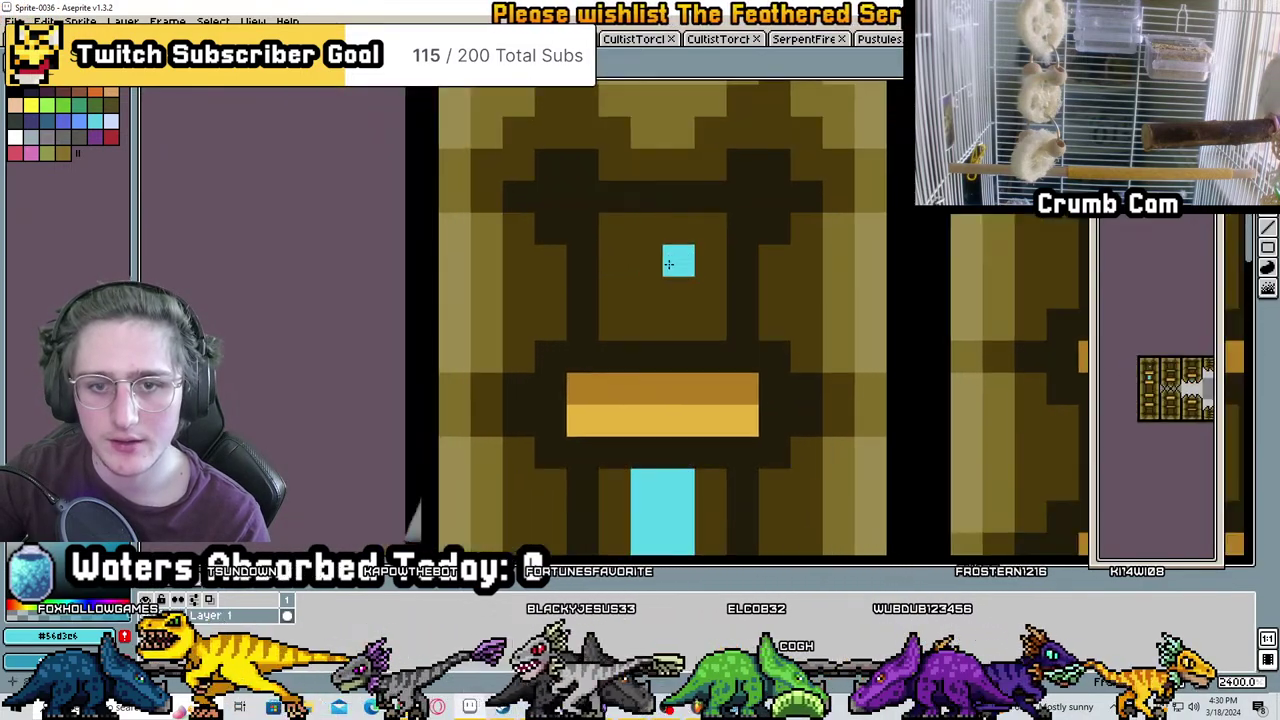
pyautogui.click(661, 265)
pyautogui.scroll(-3, 734, 390)
pyautogui.moveTo(734, 390); pyautogui.dragTo(722, 233, button='middle')
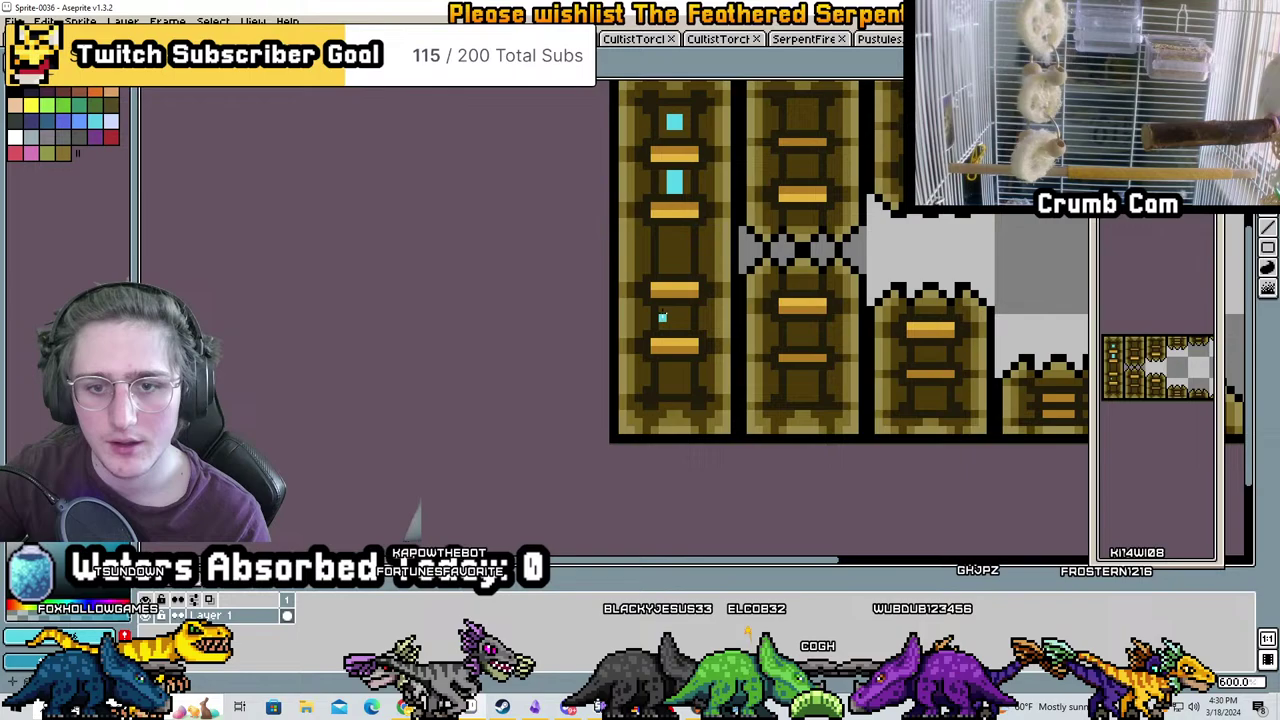
pyautogui.scroll(3, 674, 214)
# Redraw the pillar's cyan gem as an L-shape, undoing an accidental cel move
pyautogui.moveTo(665, 175); pyautogui.dragTo(665, 235, button='right')
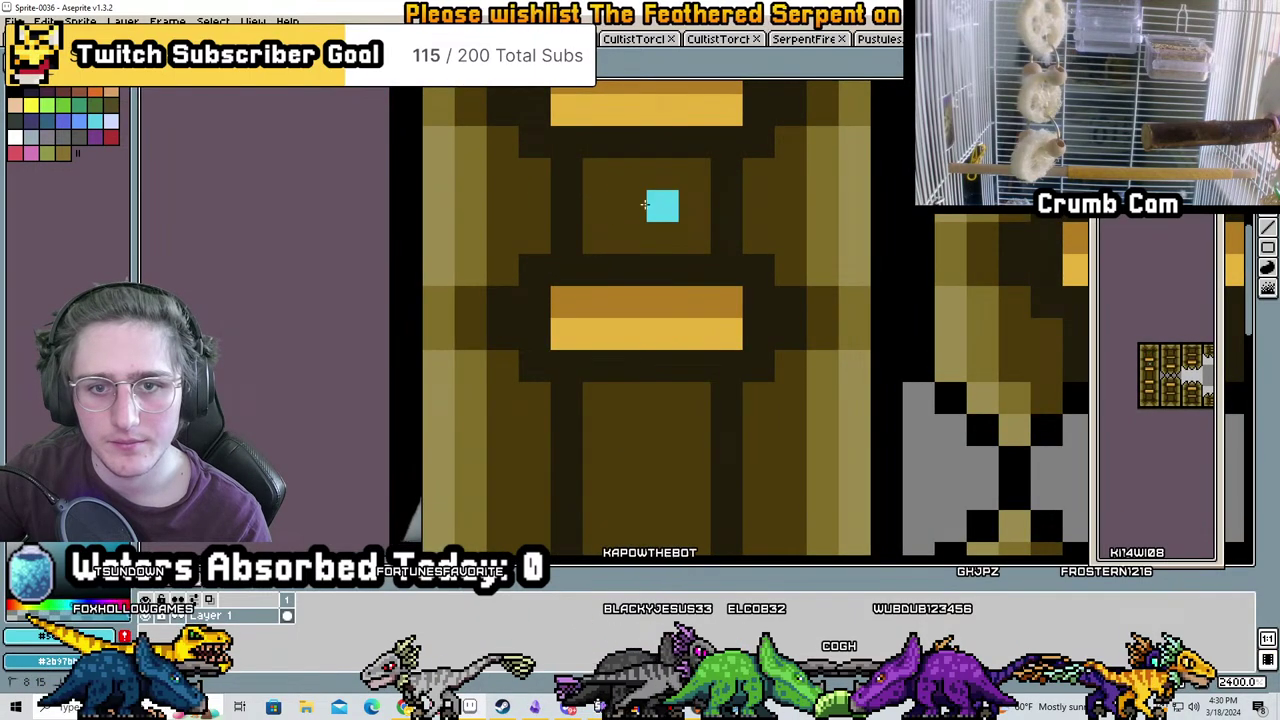
pyautogui.moveTo(663, 172); pyautogui.dragTo(630, 205)
pyautogui.moveTo(660, 206); pyautogui.dragTo(660, 476, button='middle')
pyautogui.moveTo(665, 218); pyautogui.dragTo(677, 257)
pyautogui.scroll(-3, 704, 343)
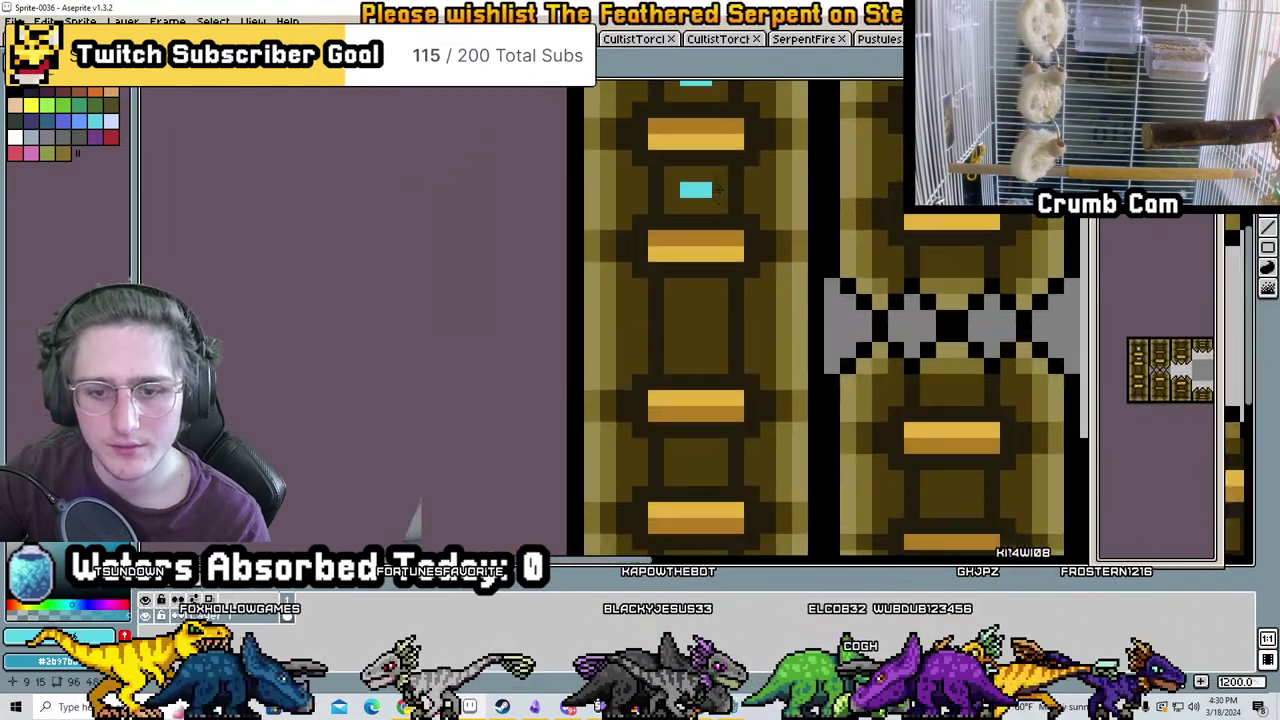
pyautogui.scroll(1, 697, 327)
pyautogui.hotkey('ctrl', 'z')
pyautogui.hotkey('ctrl', 'z')
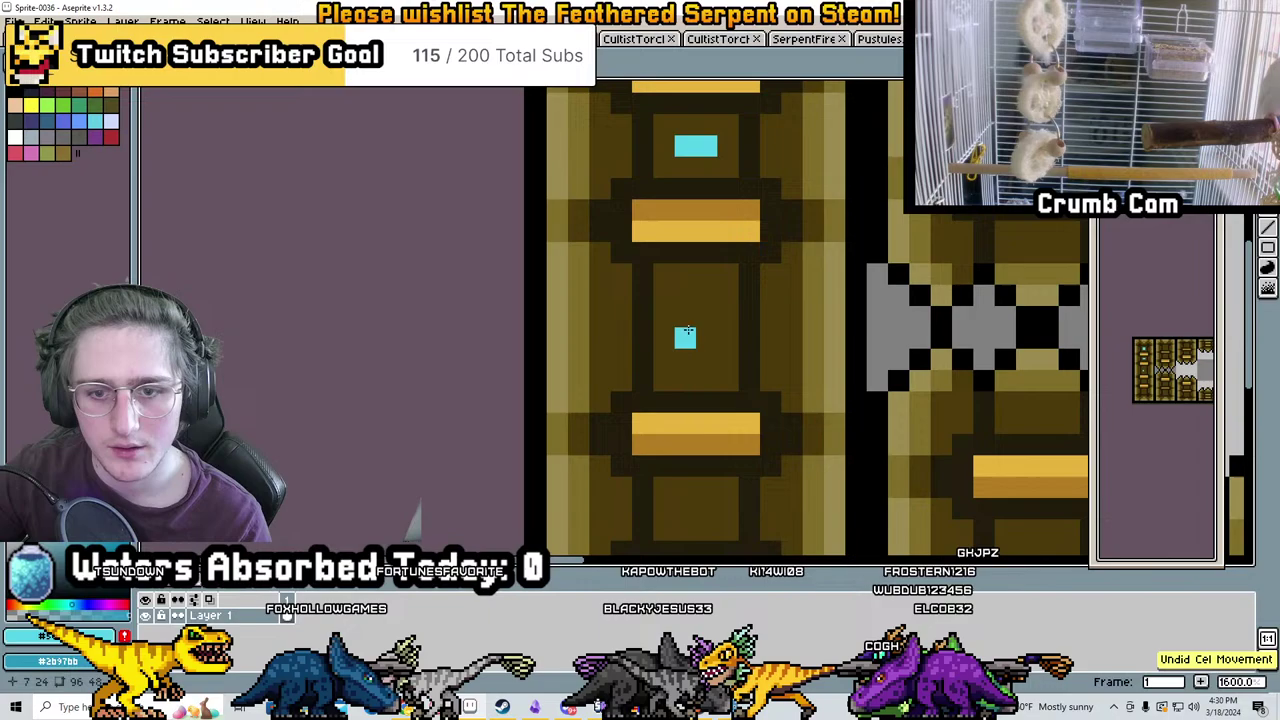
pyautogui.hotkey('ctrl', 'z')
pyautogui.scroll(-3, 713, 364)
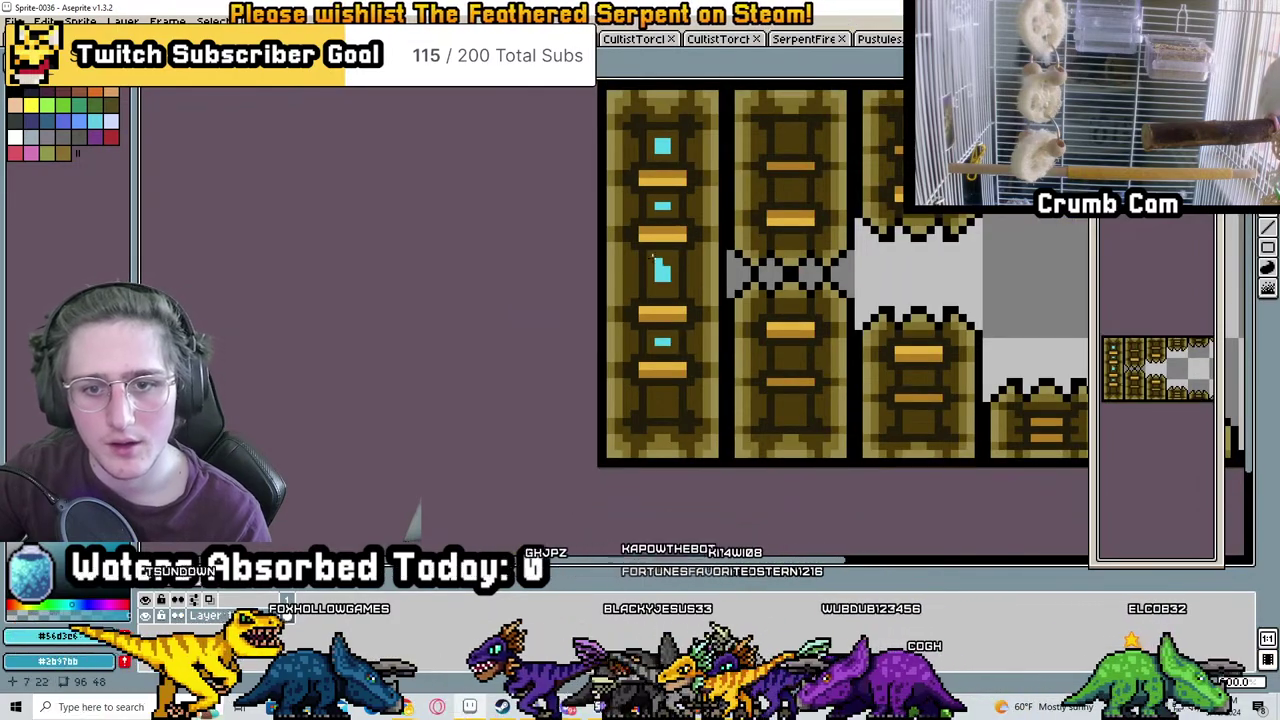
pyautogui.scroll(3, 669, 224)
# Extend the gem down one row and add a cyan pixel below the trap's black centre
pyautogui.moveTo(669, 242); pyautogui.dragTo(667, 305)
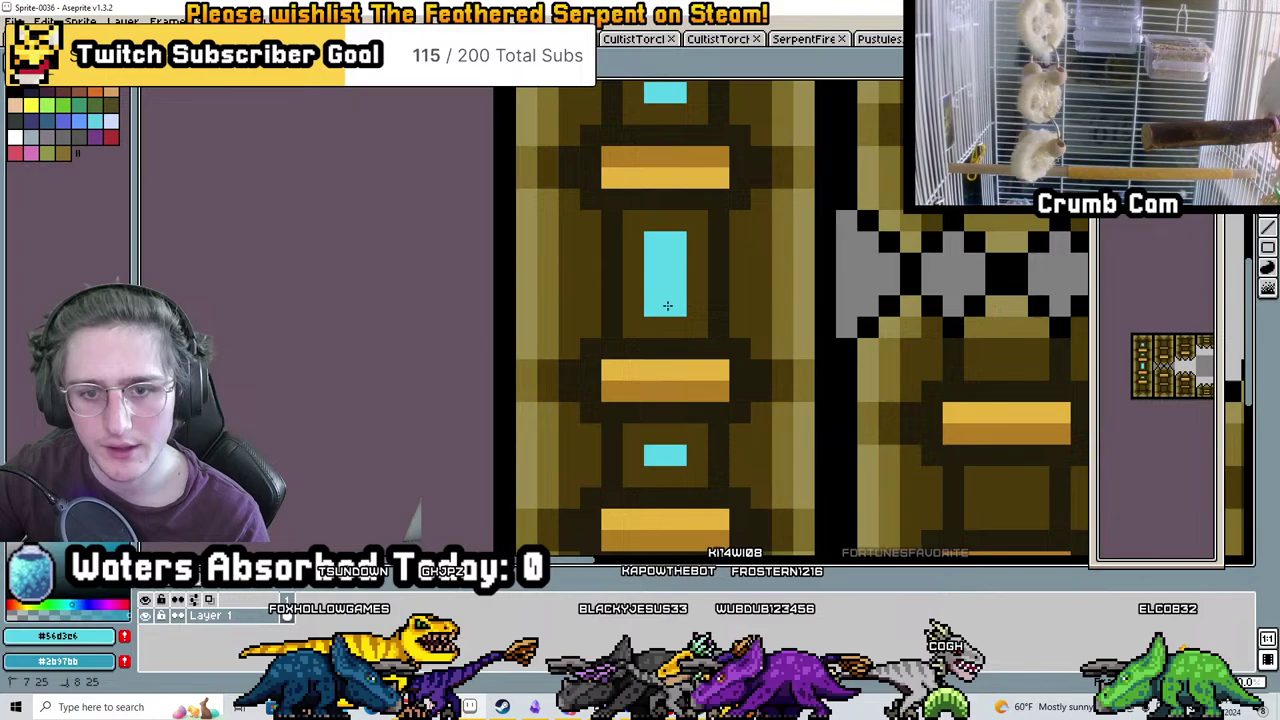
pyautogui.scroll(-3, 693, 285)
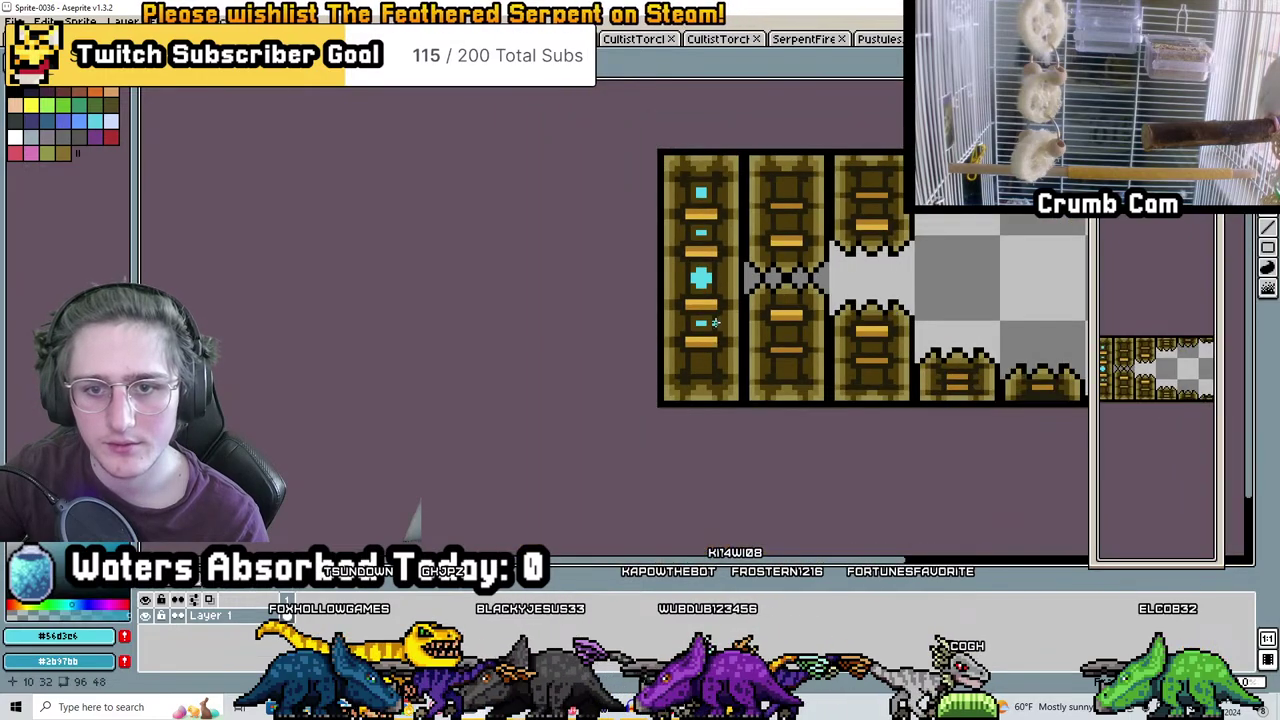
pyautogui.scroll(4, 715, 322)
pyautogui.scroll(-3, 657, 457)
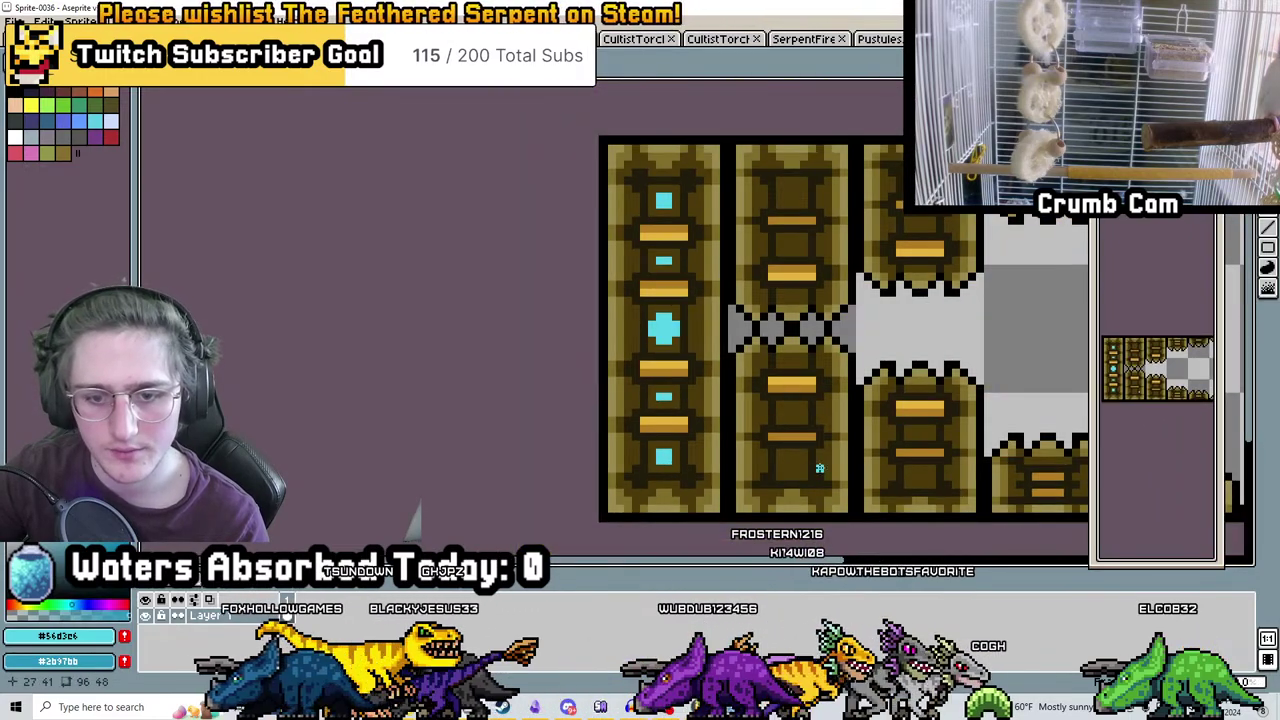
pyautogui.scroll(4, 715, 421)
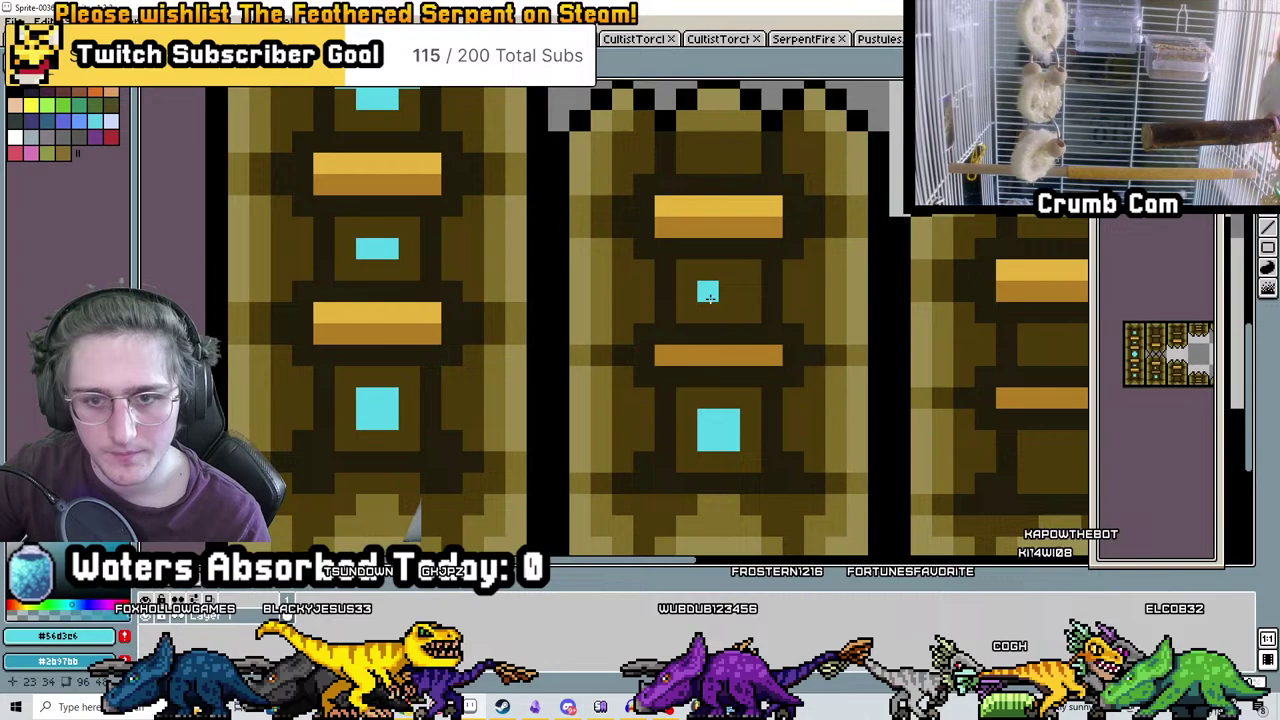
pyautogui.scroll(-3, 708, 296)
pyautogui.scroll(2, 729, 299)
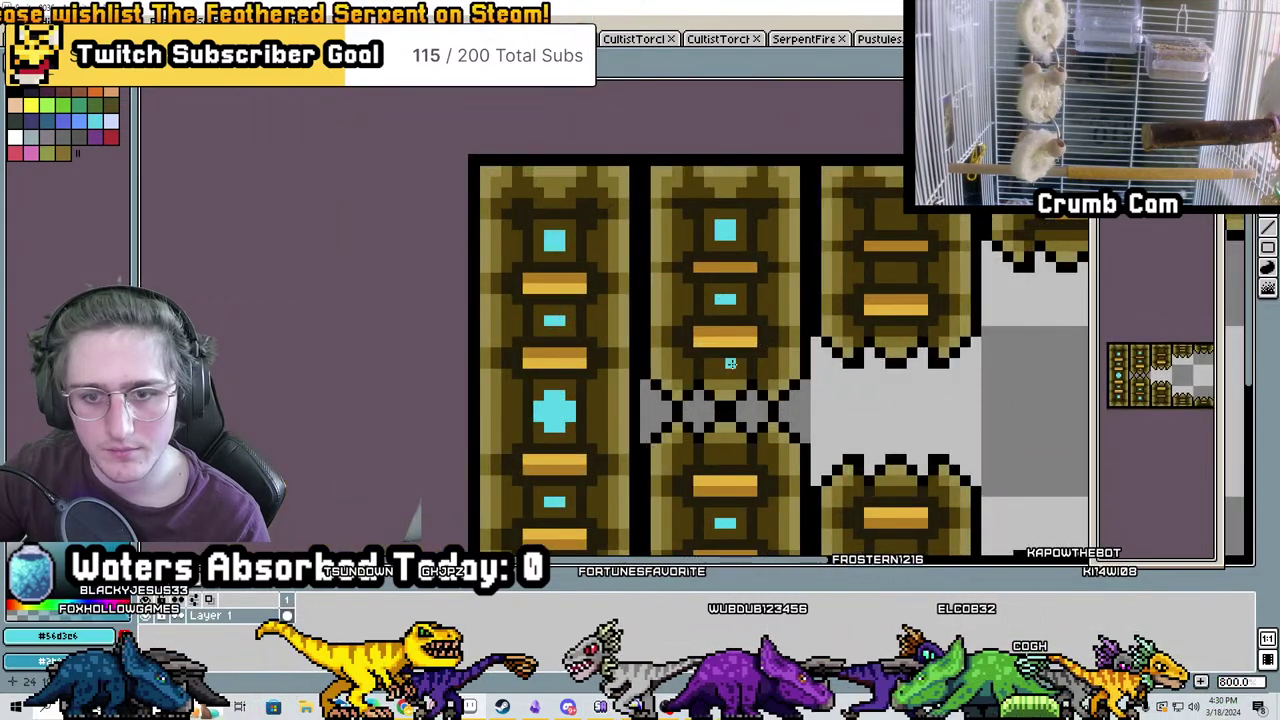
pyautogui.scroll(3, 731, 364)
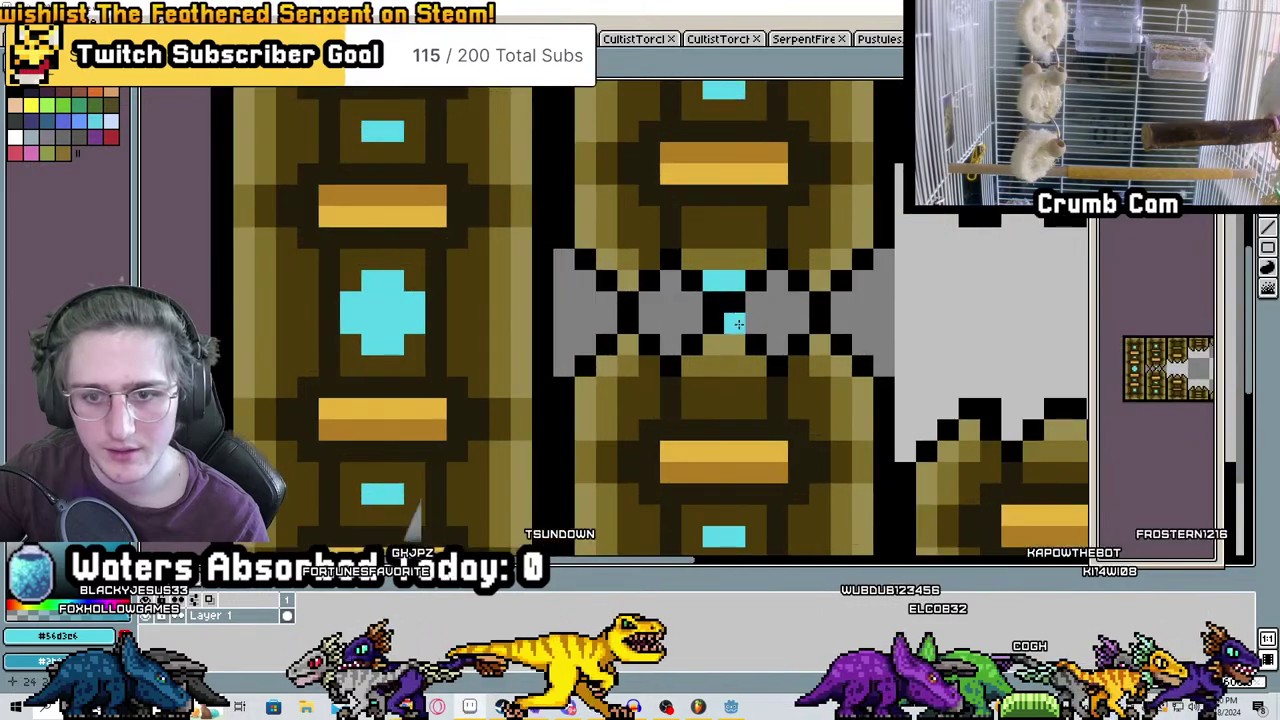
pyautogui.click(720, 339)
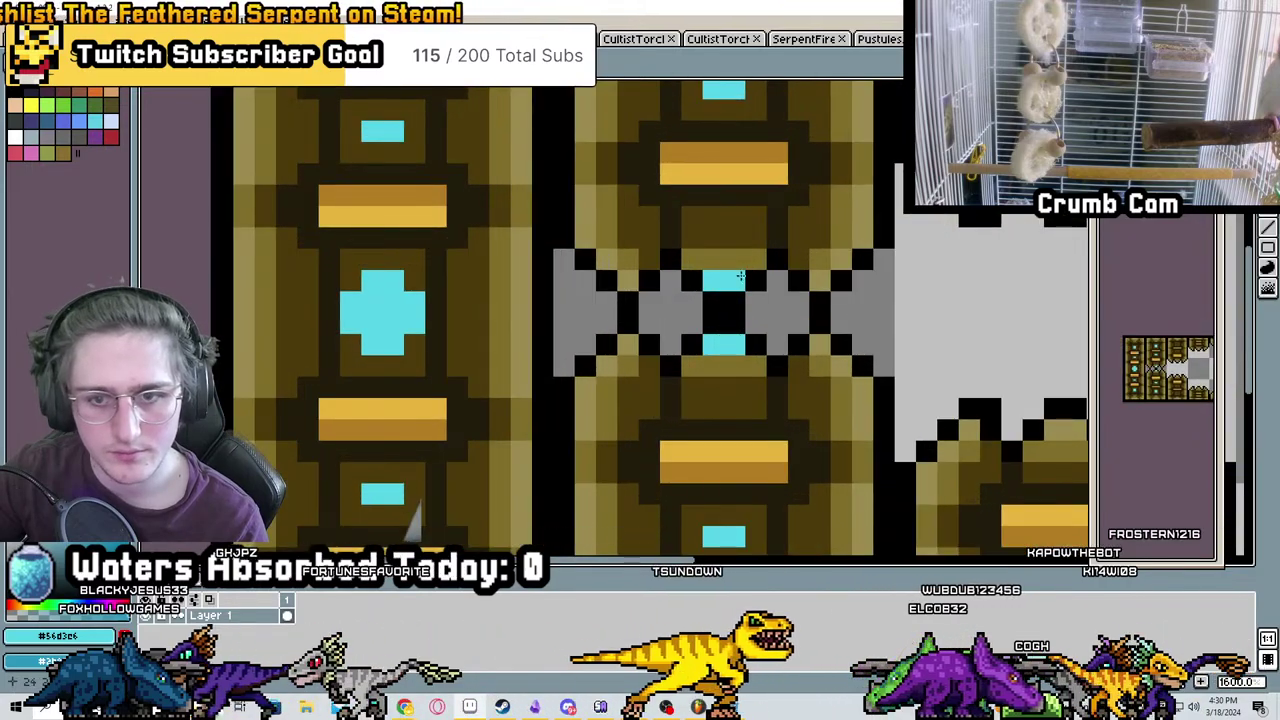
# Zoom in and out across the tileset to inspect the gem placements
pyautogui.scroll(-4, 740, 277)
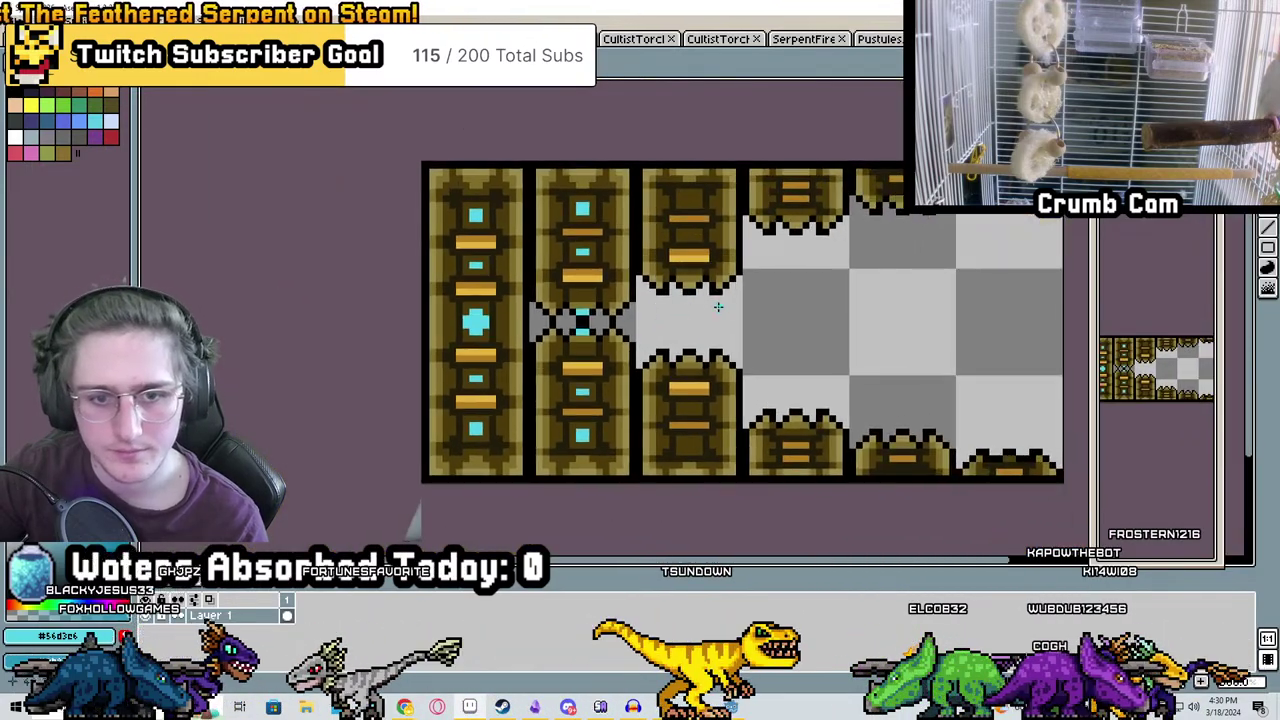
pyautogui.scroll(2, 718, 307)
pyautogui.scroll(2, 718, 307)
pyautogui.scroll(-3, 728, 414)
pyautogui.scroll(2, 728, 414)
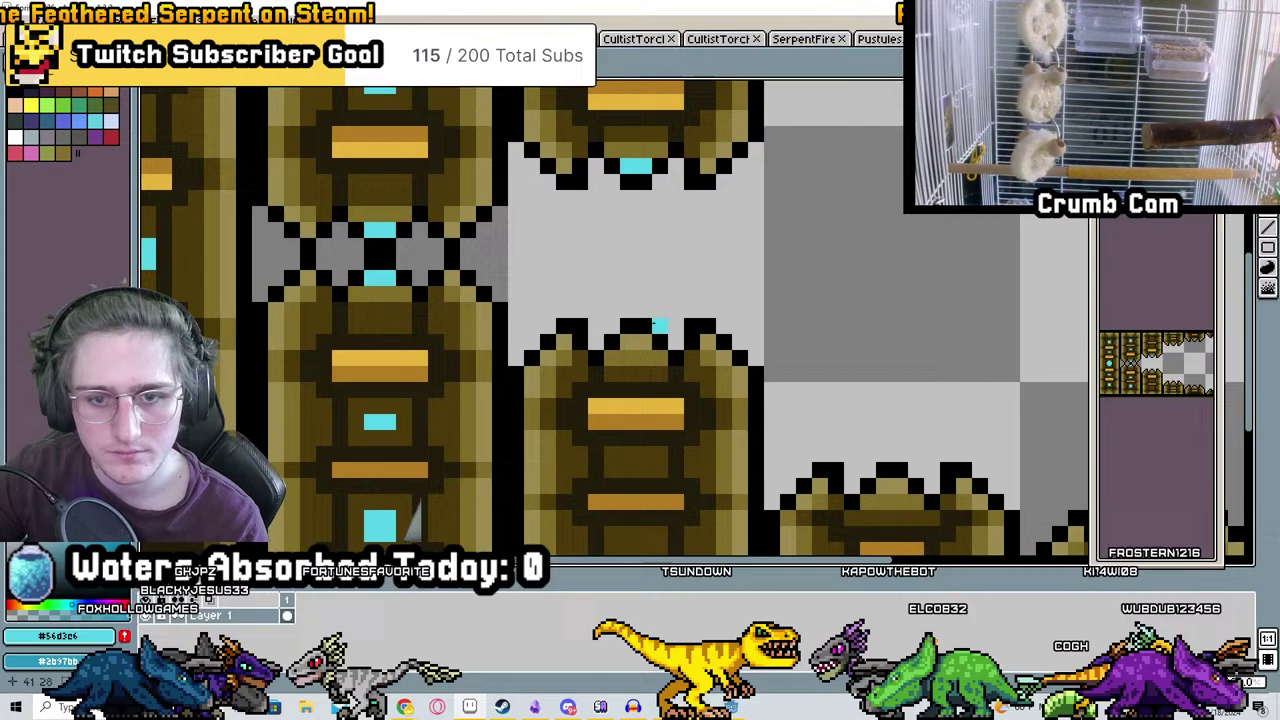
pyautogui.scroll(-3, 633, 340)
pyautogui.scroll(1, 690, 266)
pyautogui.scroll(3, 690, 266)
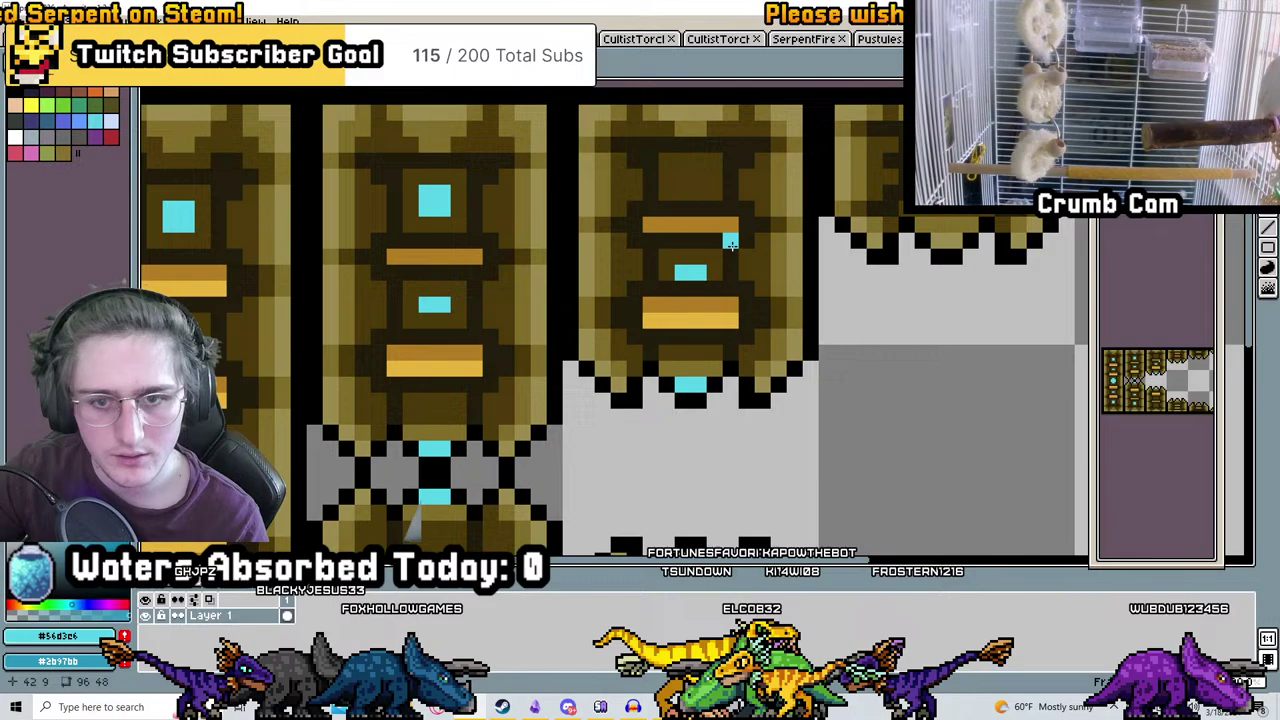
pyautogui.scroll(-2, 697, 176)
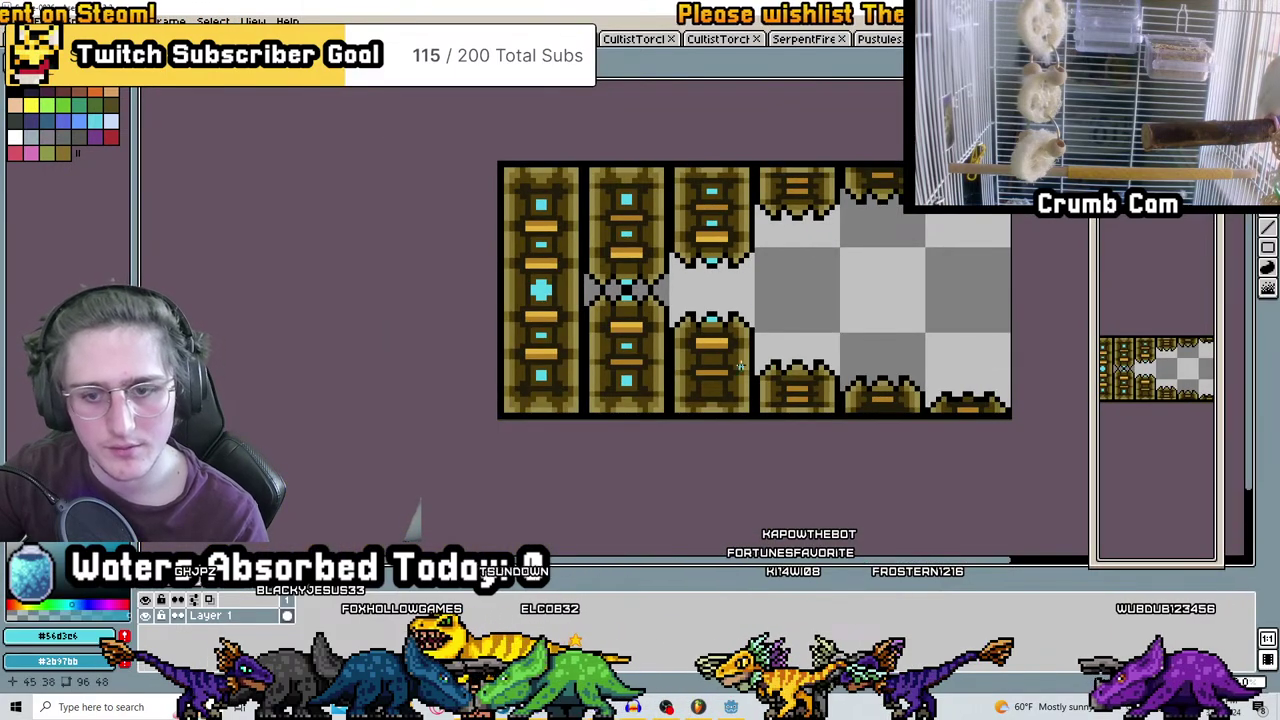
pyautogui.scroll(2, 719, 362)
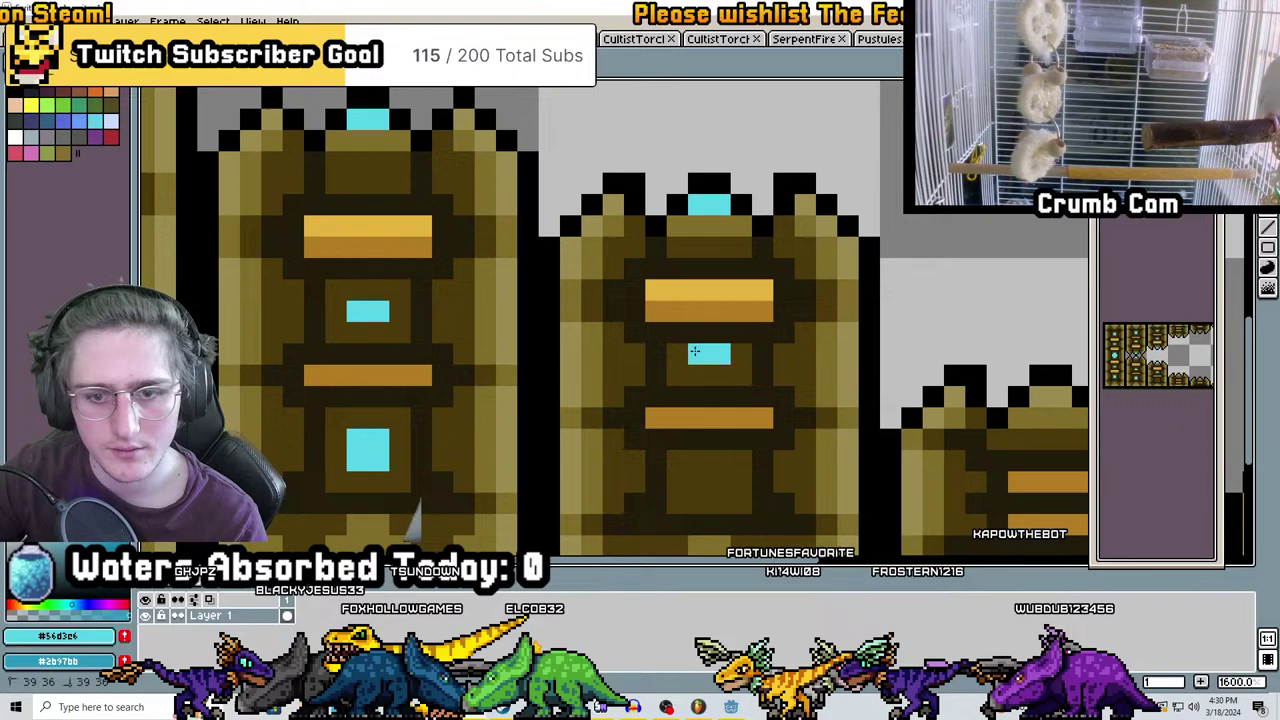
pyautogui.scroll(-3, 706, 474)
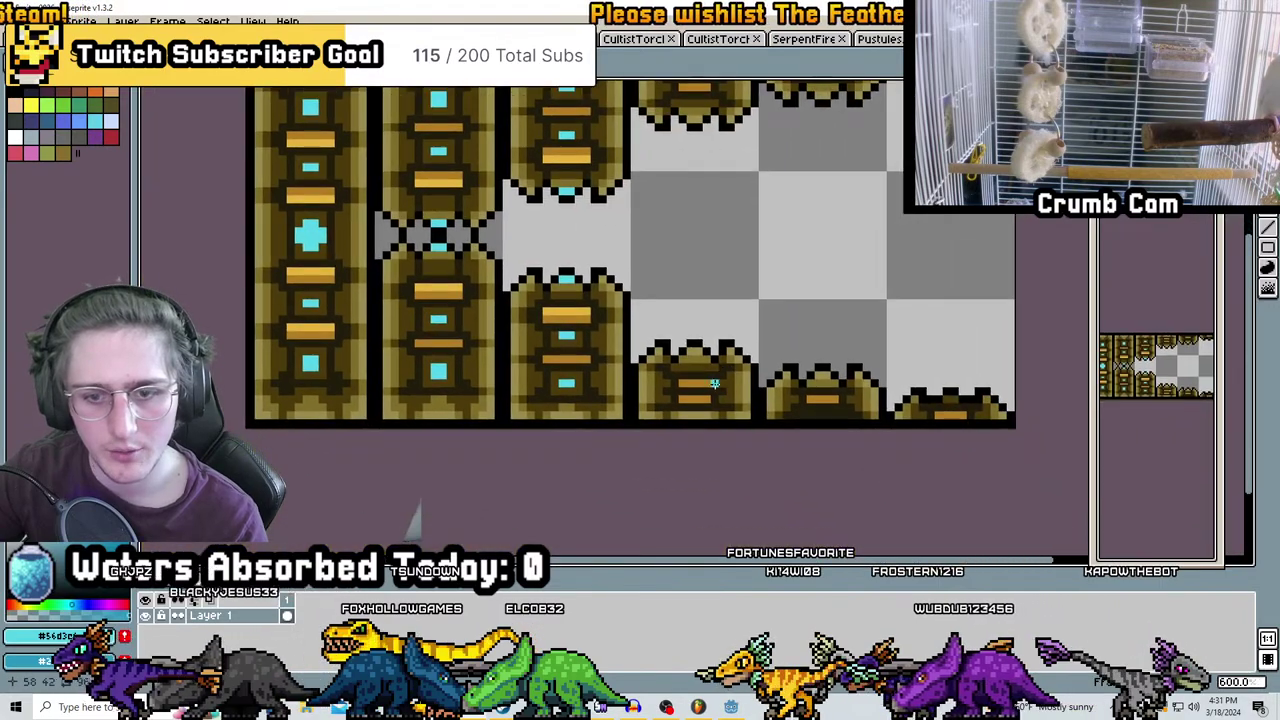
pyautogui.scroll(1, 690, 348)
pyautogui.scroll(-2, 650, 450)
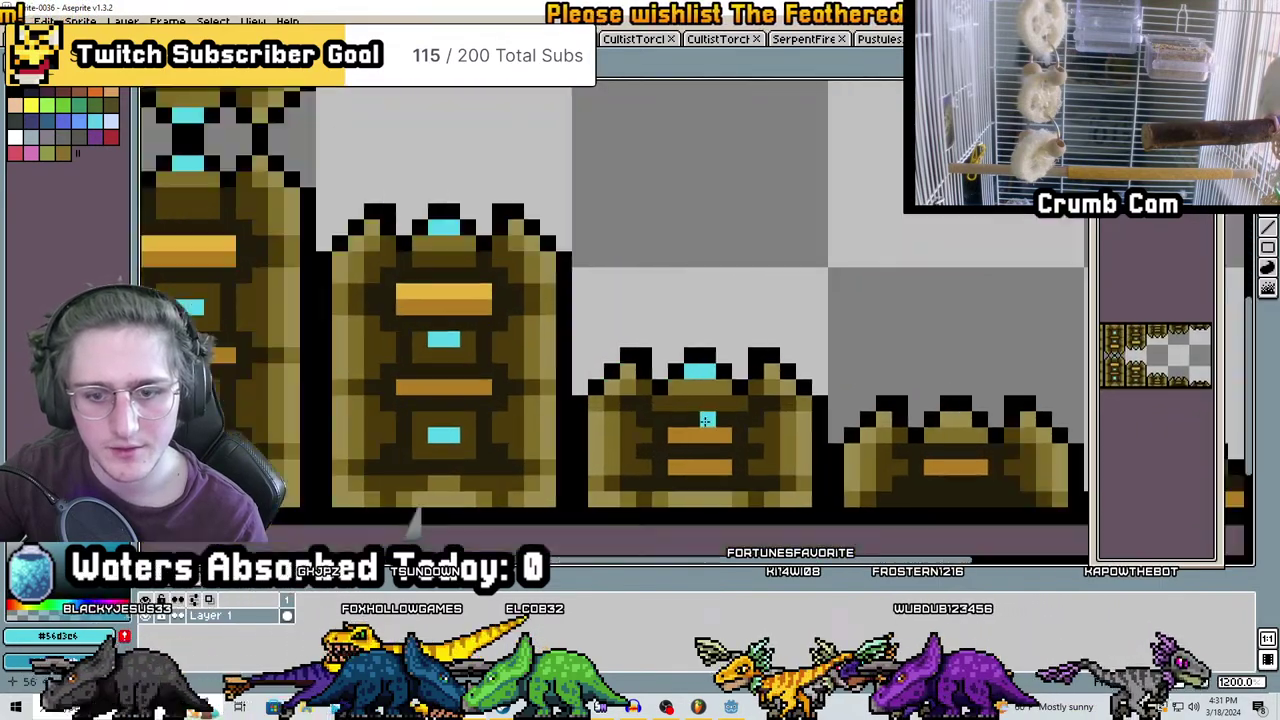
pyautogui.scroll(4, 637, 360)
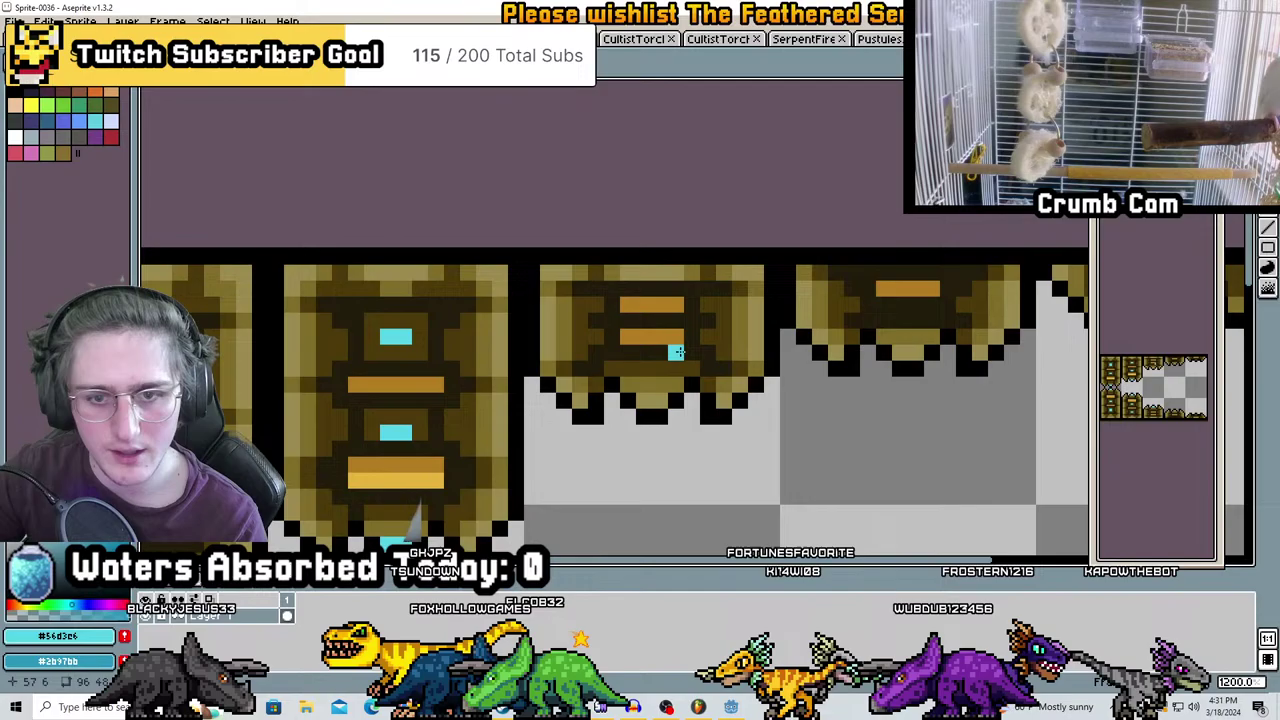
pyautogui.scroll(-4, 500, 267)
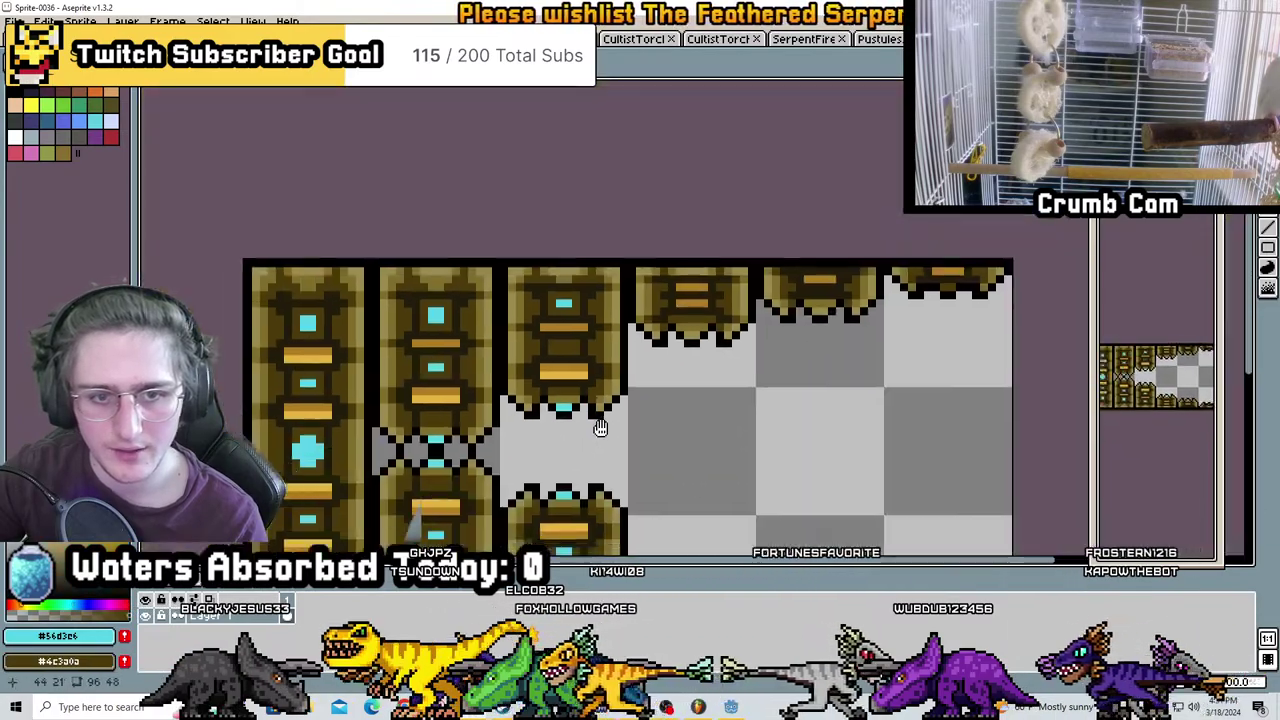
pyautogui.scroll(4, 690, 314)
pyautogui.scroll(-3, 750, 322)
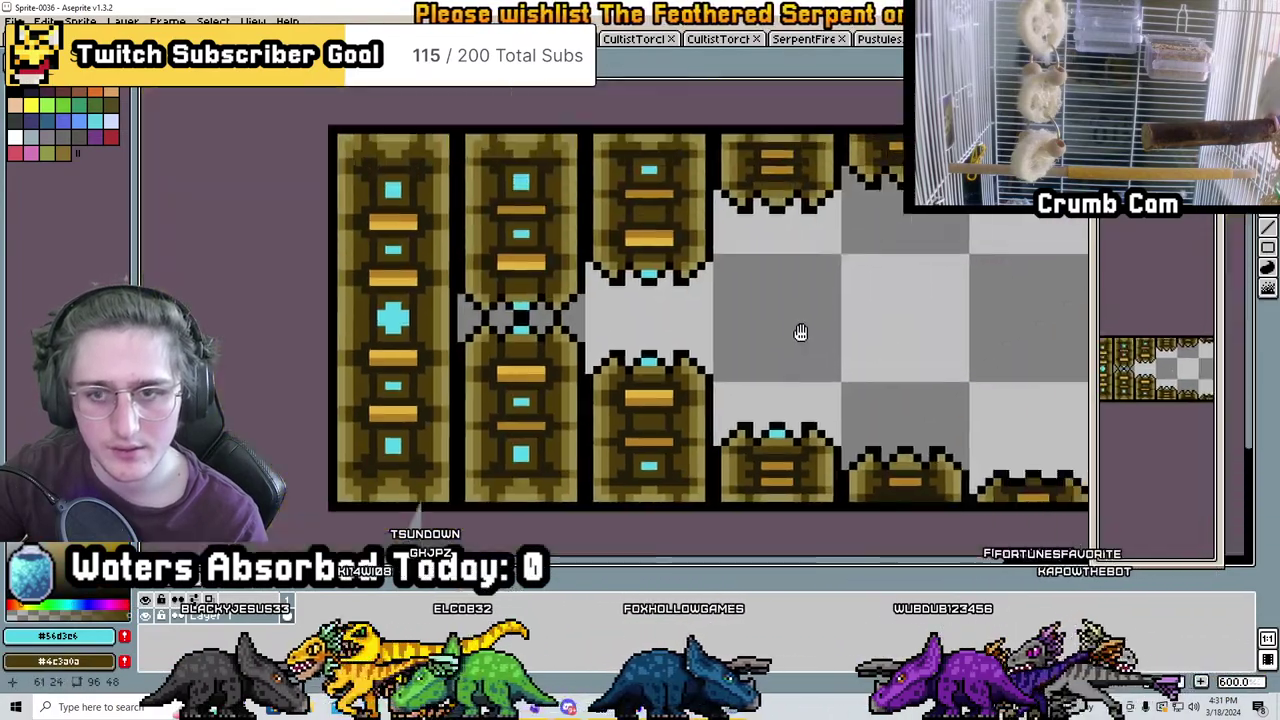
pyautogui.scroll(3, 780, 320)
pyautogui.scroll(-1, 635, 299)
pyautogui.scroll(-3, 650, 305)
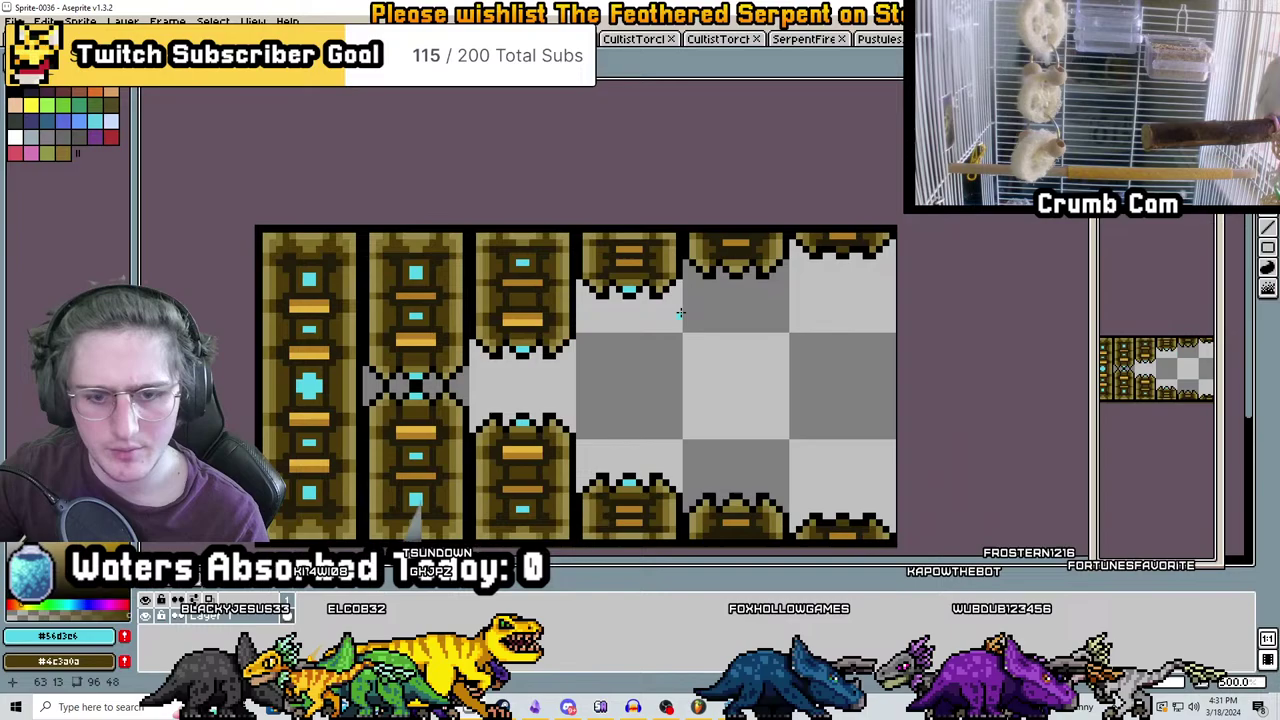
pyautogui.scroll(3, 698, 274)
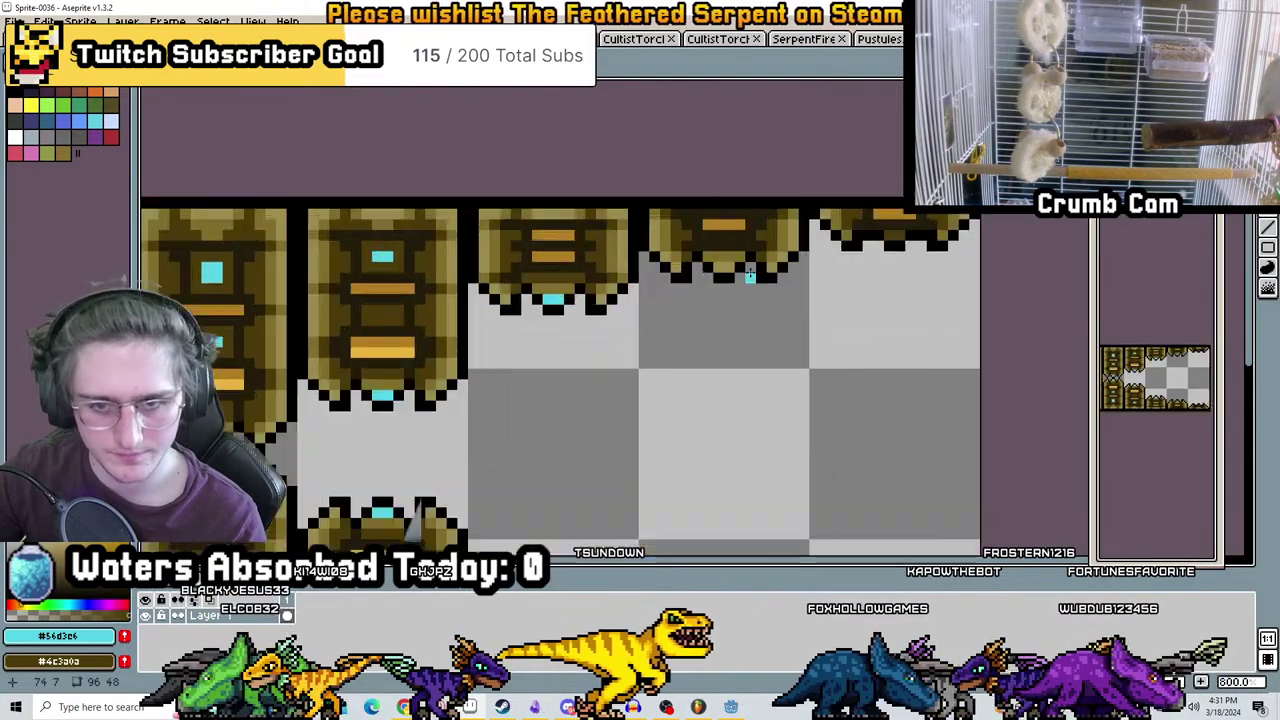
pyautogui.scroll(-1, 673, 425)
pyautogui.scroll(-2, 673, 425)
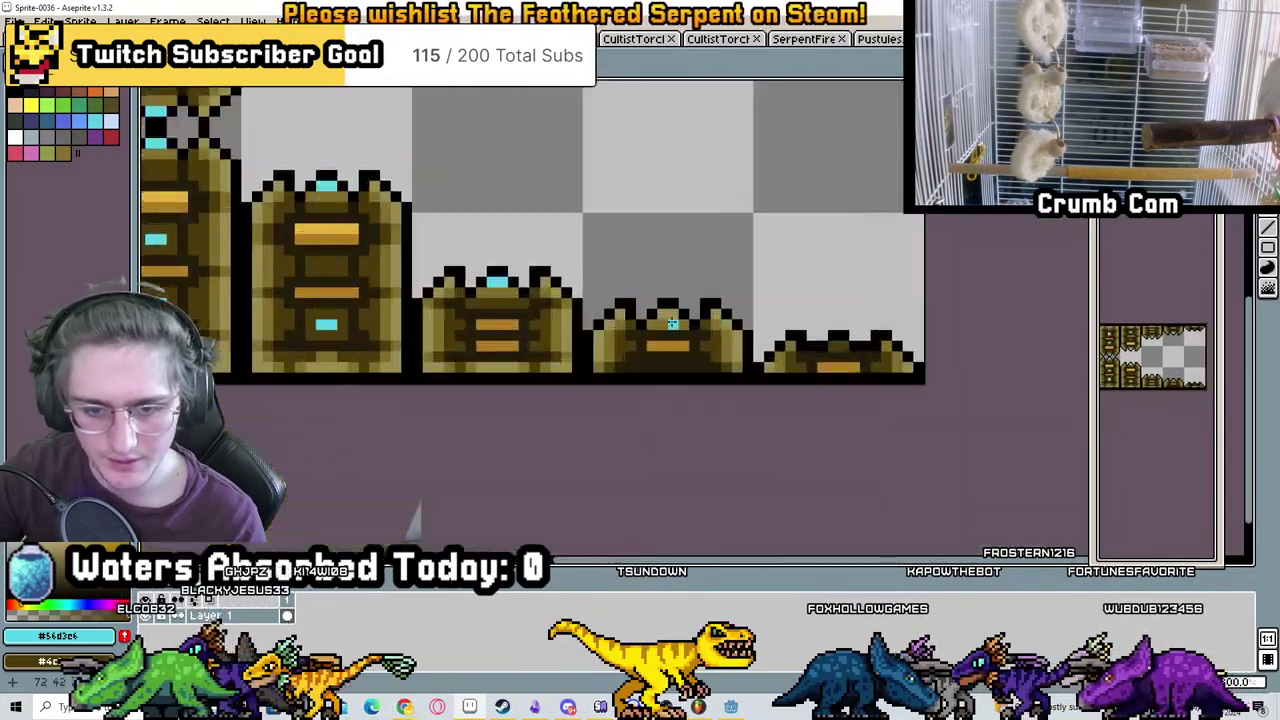
pyautogui.scroll(1, 700, 350)
pyautogui.scroll(-4, 780, 315)
pyautogui.scroll(4, 810, 306)
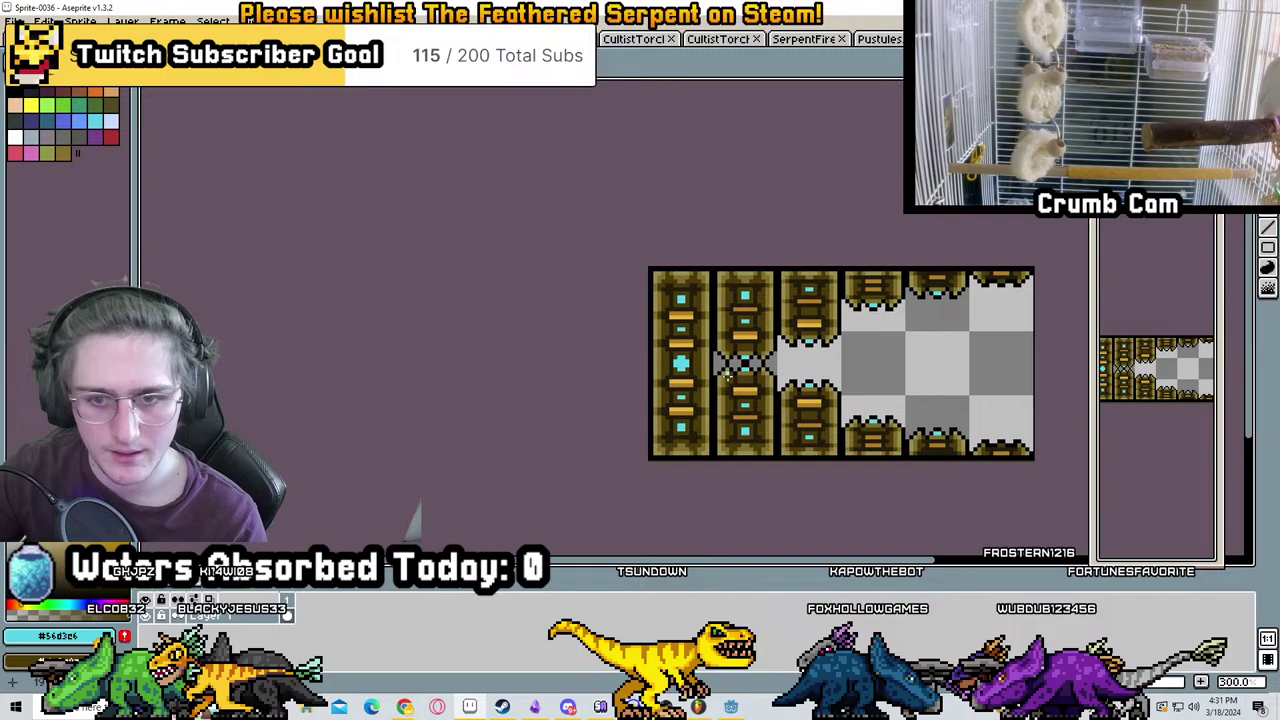
# Darken the cross gem's lower-left cell, trying and undoing a darker right column
pyautogui.hotkey('ctrl', 'Tab')
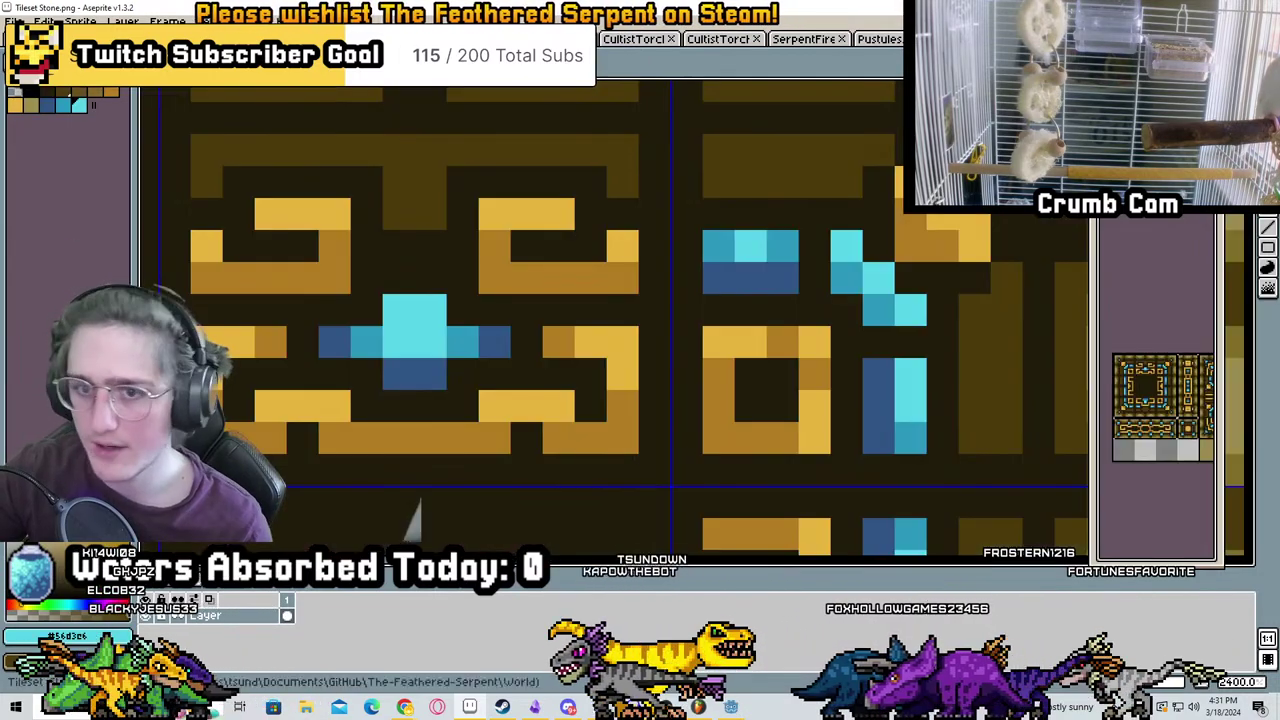
pyautogui.hotkey('ctrl', 'Tab')
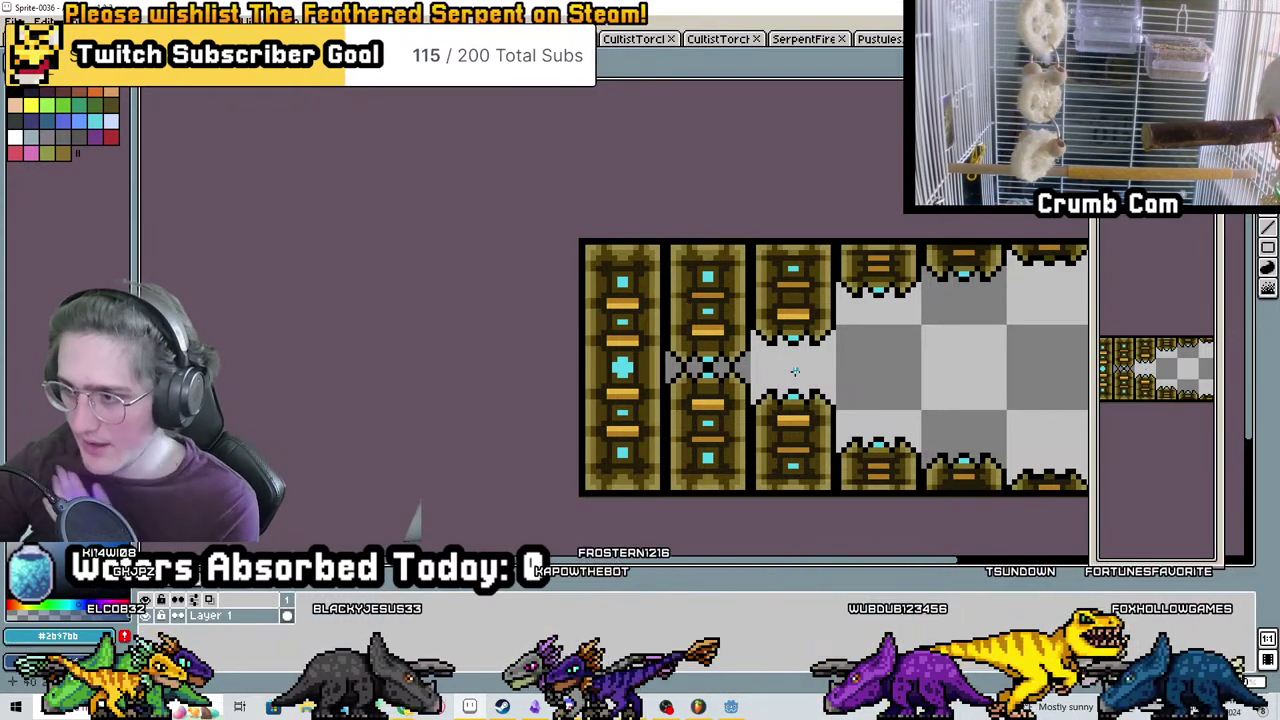
pyautogui.scroll(7, 730, 353)
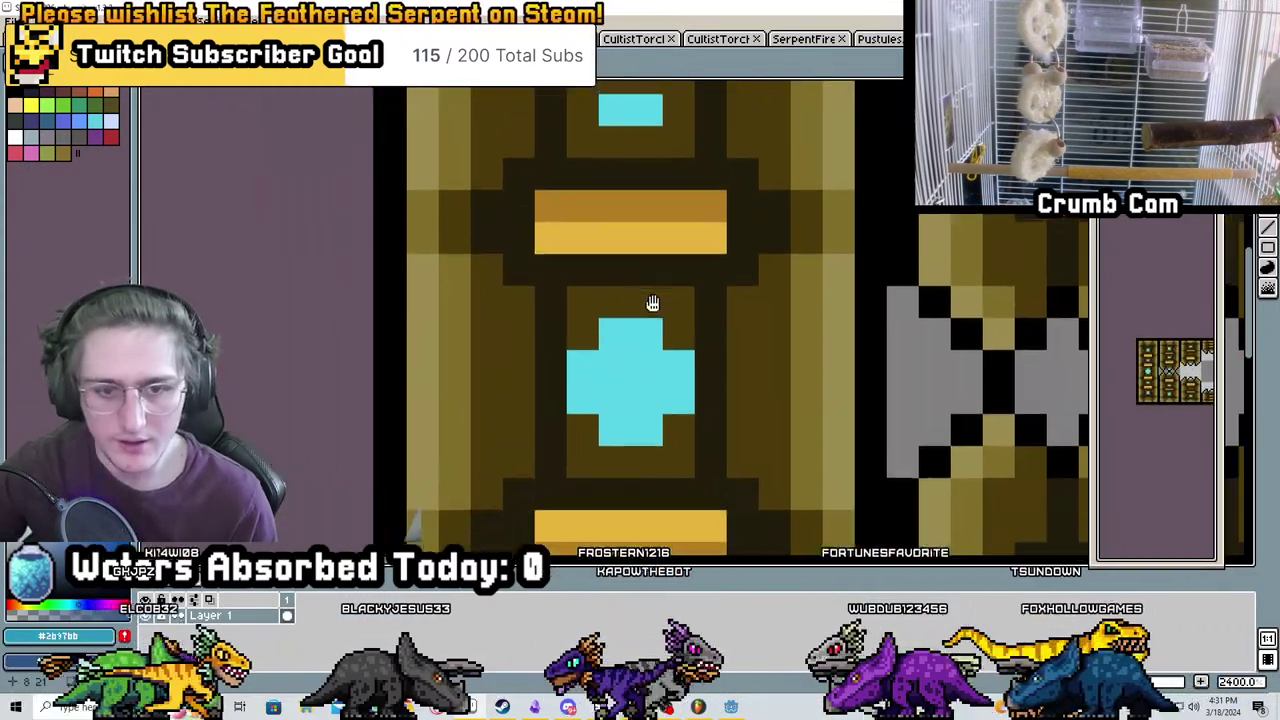
pyautogui.click(654, 344)
pyautogui.hotkey('ctrl', 'z')
pyautogui.click(607, 361)
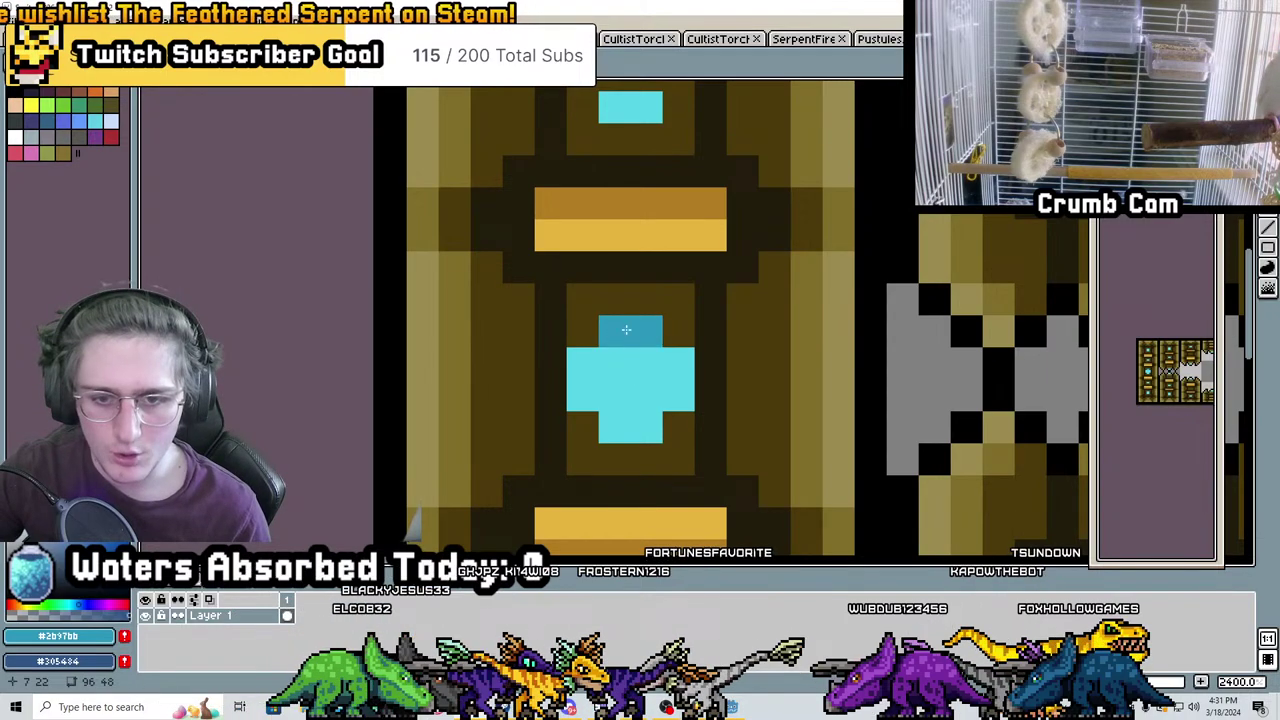
pyautogui.click(678, 364)
pyautogui.click(678, 396)
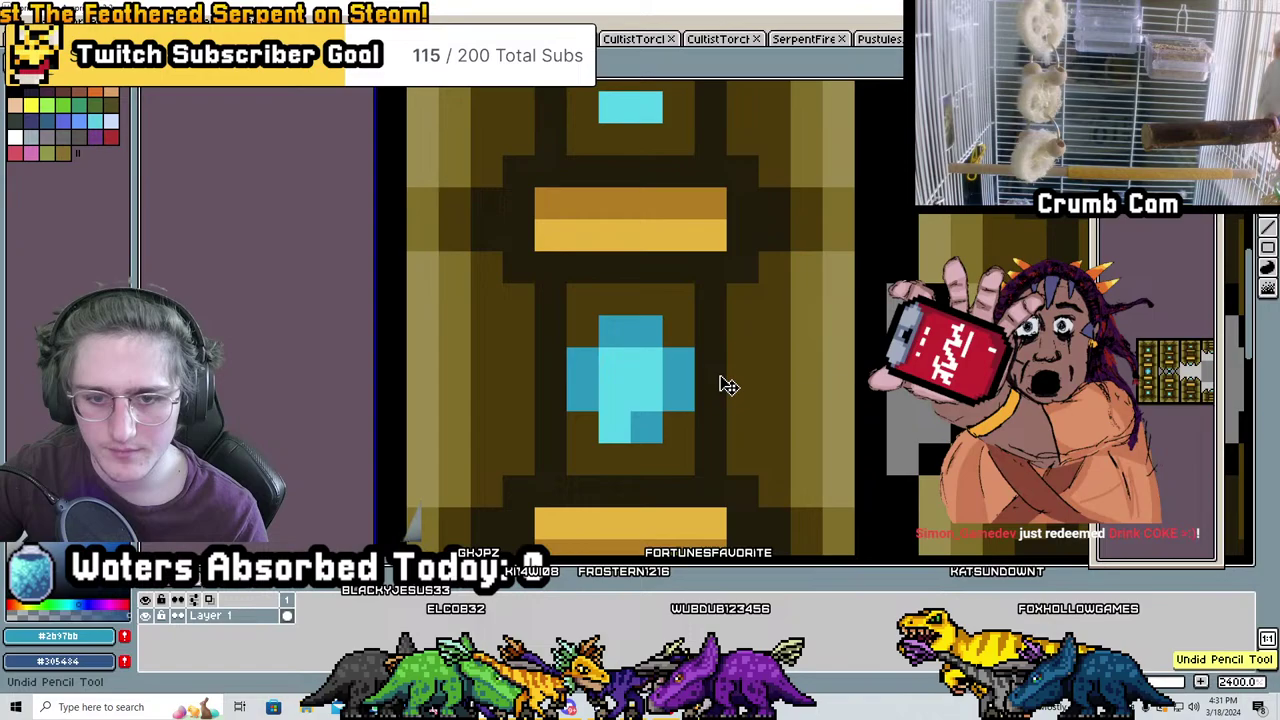
pyautogui.hotkey('ctrl', 'z')
pyautogui.hotkey('ctrl', 'z')
pyautogui.hotkey('ctrl', 'z')
pyautogui.hotkey('ctrl', 'z')
pyautogui.hotkey('ctrl', 'z')
pyautogui.hotkey('ctrl', 'z')
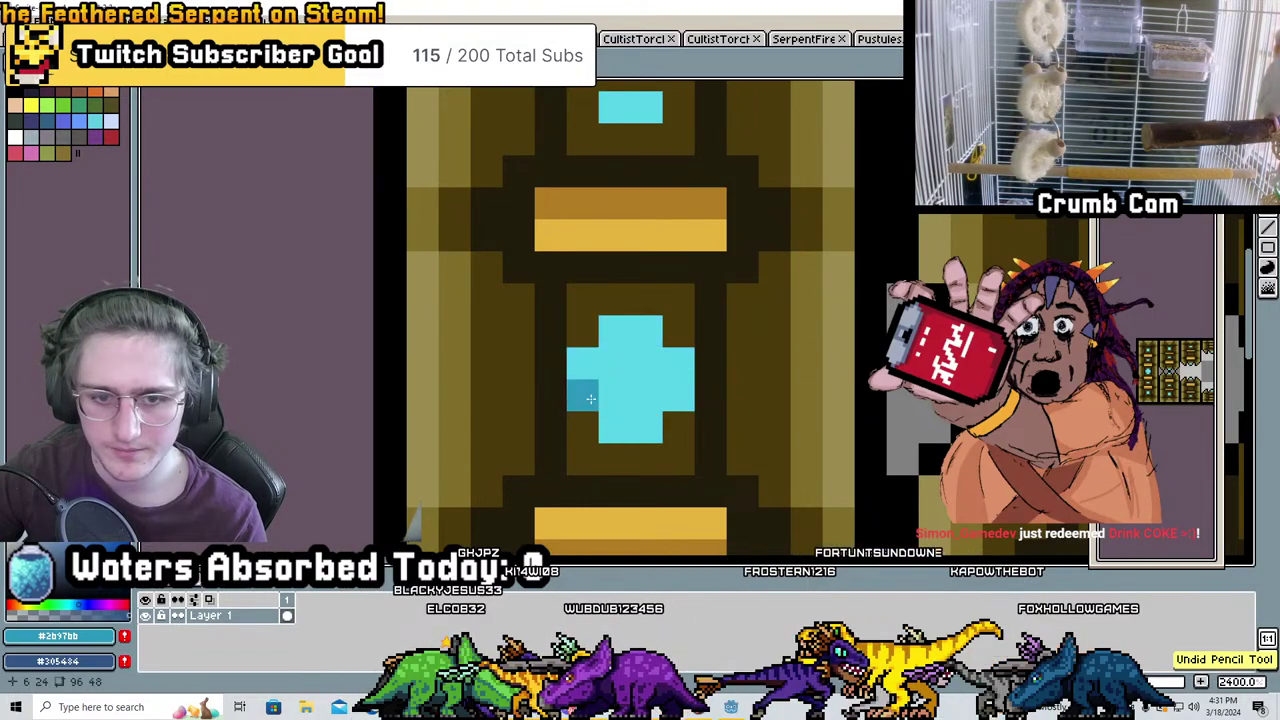
# Shade the gem's left, lower and right edge cells, with dark blue #305484 on the bottom
pyautogui.click(582, 396)
pyautogui.click(582, 364)
pyautogui.click(614, 428)
pyautogui.click(646, 428)
pyautogui.click(678, 396)
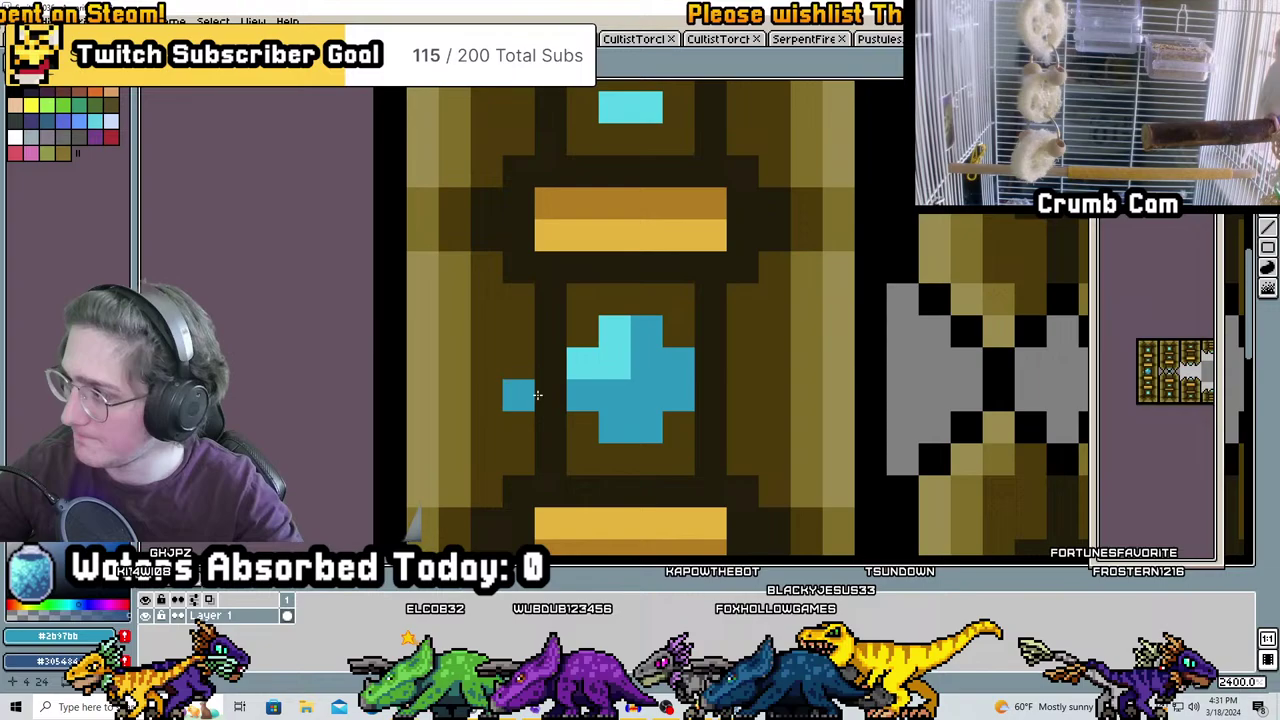
pyautogui.moveTo(647, 427); pyautogui.dragTo(615, 427, button='right')
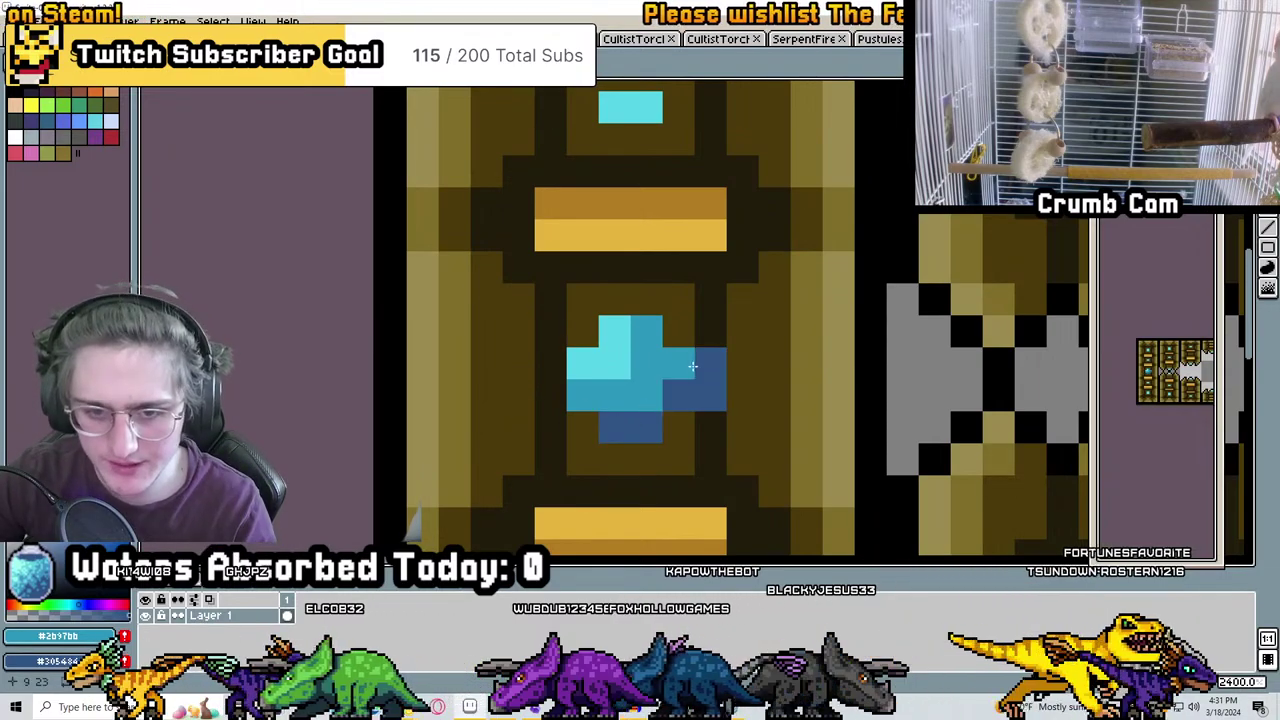
pyautogui.rightClick(678, 364)
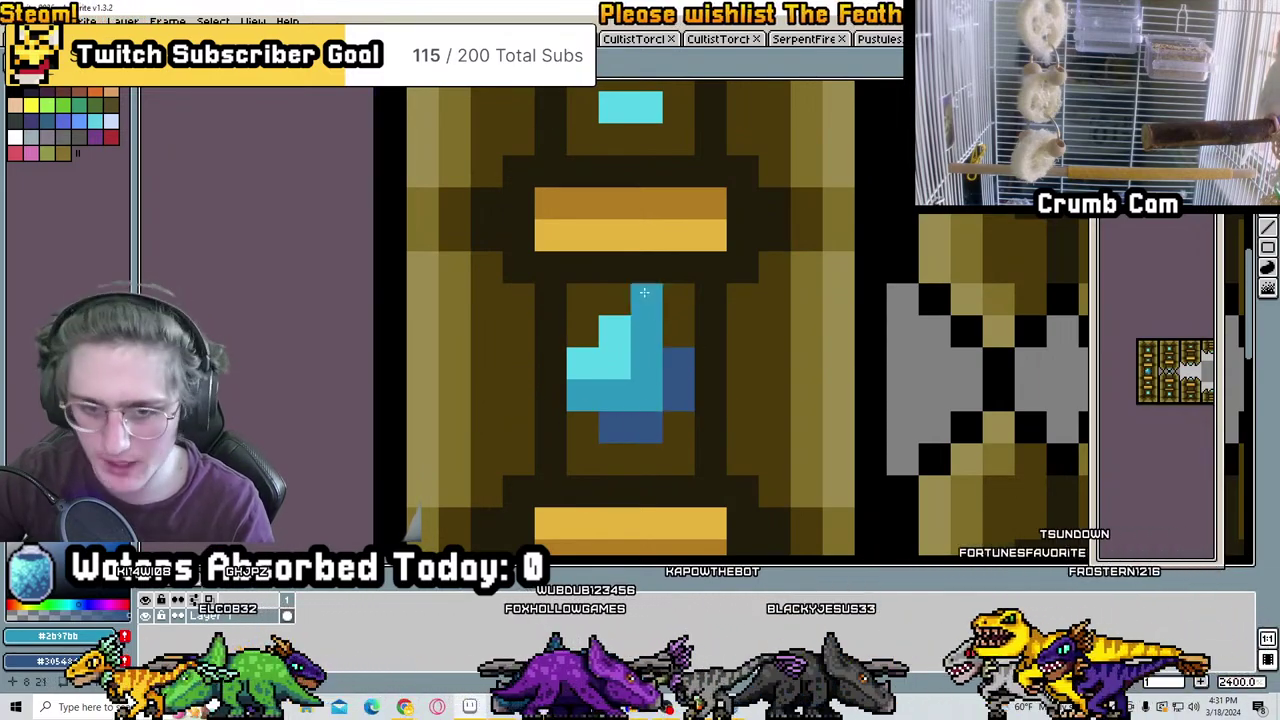
# Repaint some gem cells light cyan and add a teal #2b97bb cell near the bottom
pyautogui.scroll(-3, 746, 358)
pyautogui.scroll(10, 705, 360)
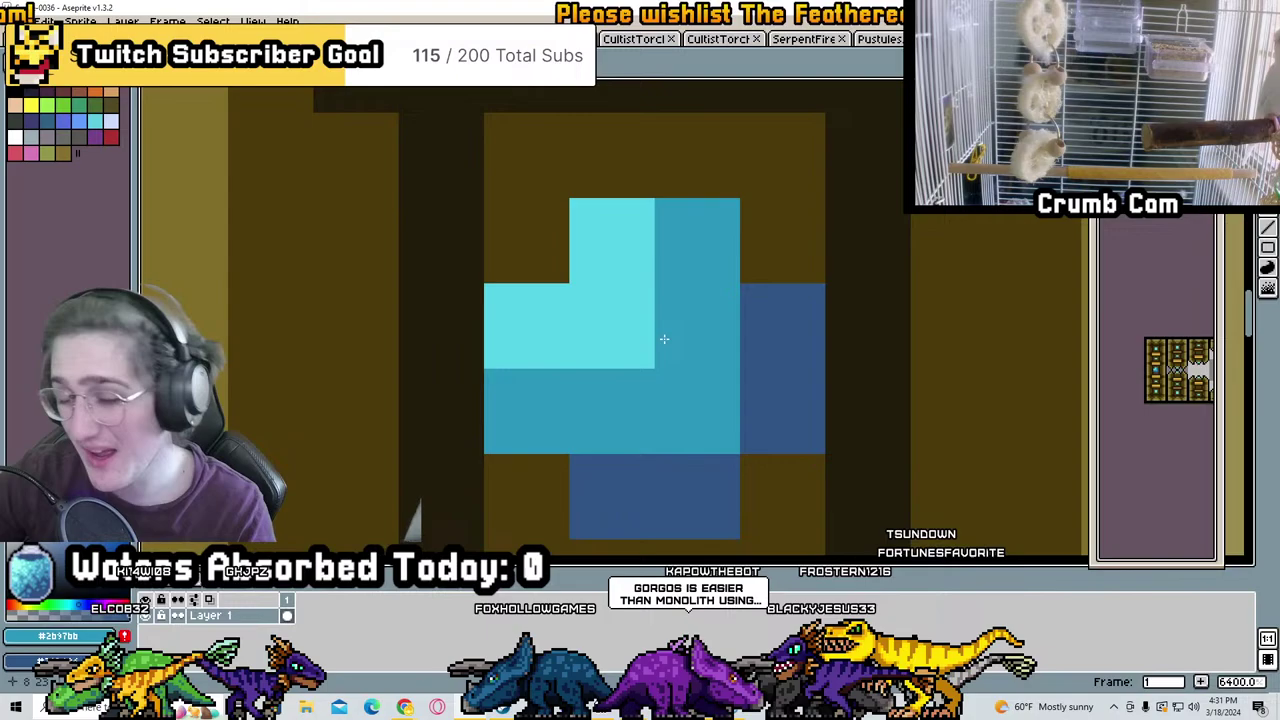
pyautogui.scroll(-9, 655, 367)
pyautogui.scroll(6, 652, 367)
pyautogui.keyDown('alt'); pyautogui.click(580, 300); pyautogui.keyUp('alt')
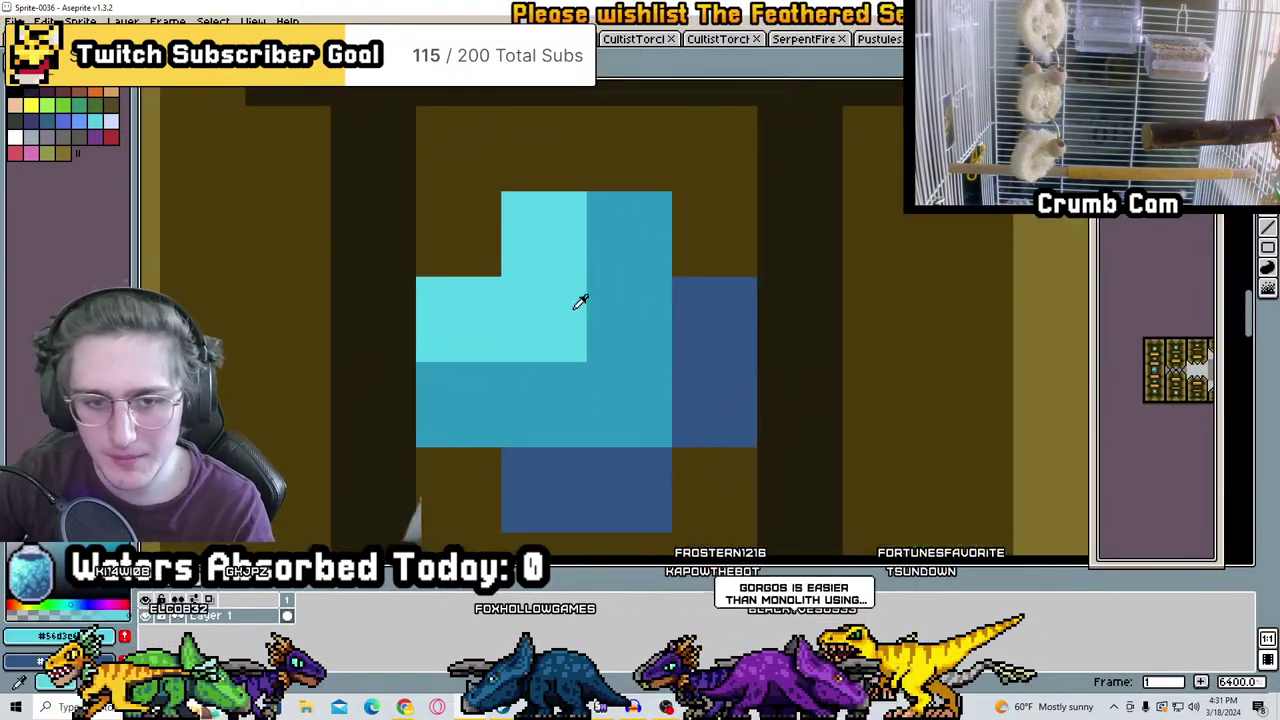
pyautogui.moveTo(580, 300); pyautogui.dragTo(532, 383)
pyautogui.keyDown('alt'); pyautogui.click(643, 276); pyautogui.keyUp('alt')
pyautogui.click(654, 403)
# Zoom into the tiles and add a light cyan pixel beside the middle gem
pyautogui.scroll(-8, 714, 390)
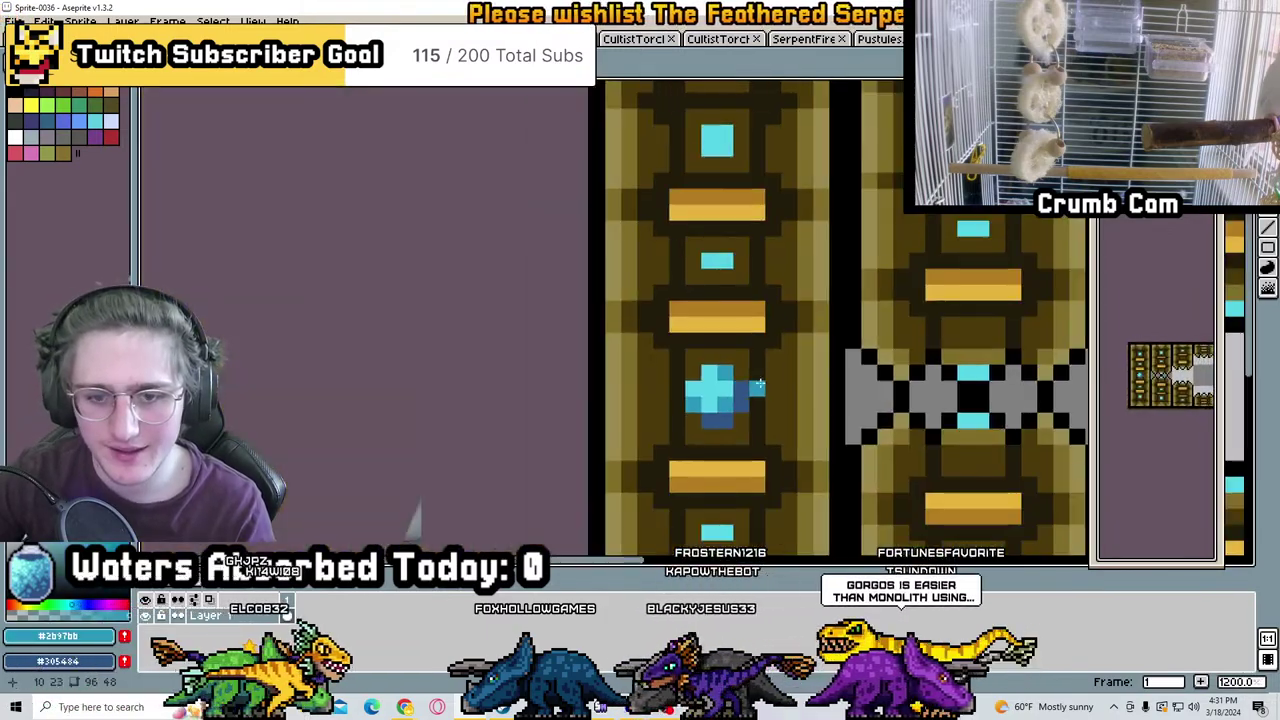
pyautogui.scroll(6, 765, 395)
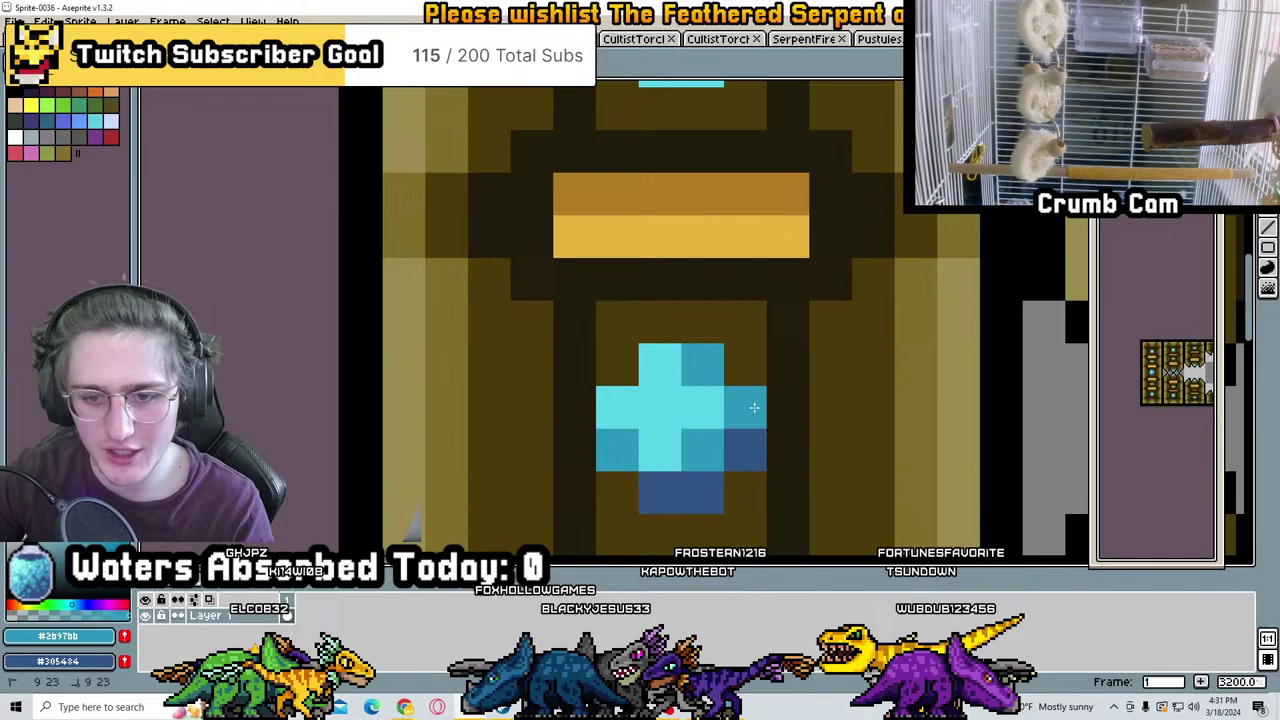
pyautogui.scroll(-5, 677, 479)
pyautogui.scroll(3, 689, 253)
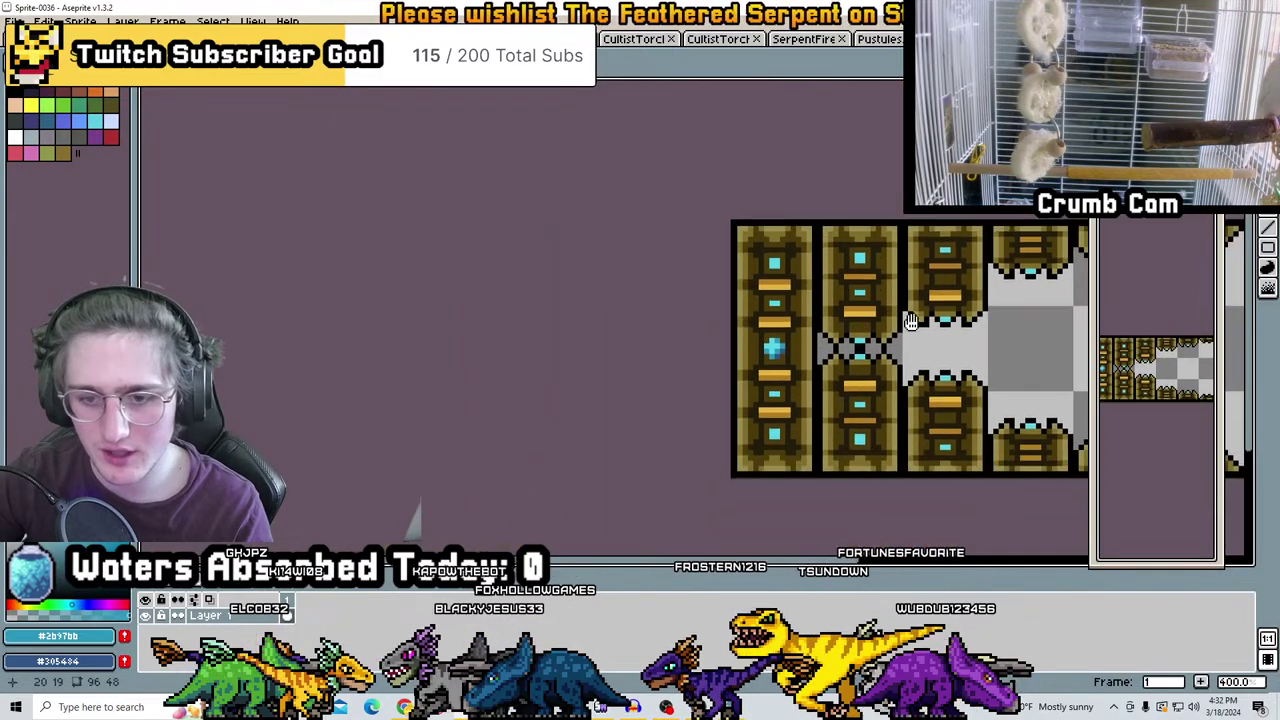
pyautogui.scroll(2, 689, 253)
pyautogui.scroll(-4, 720, 320)
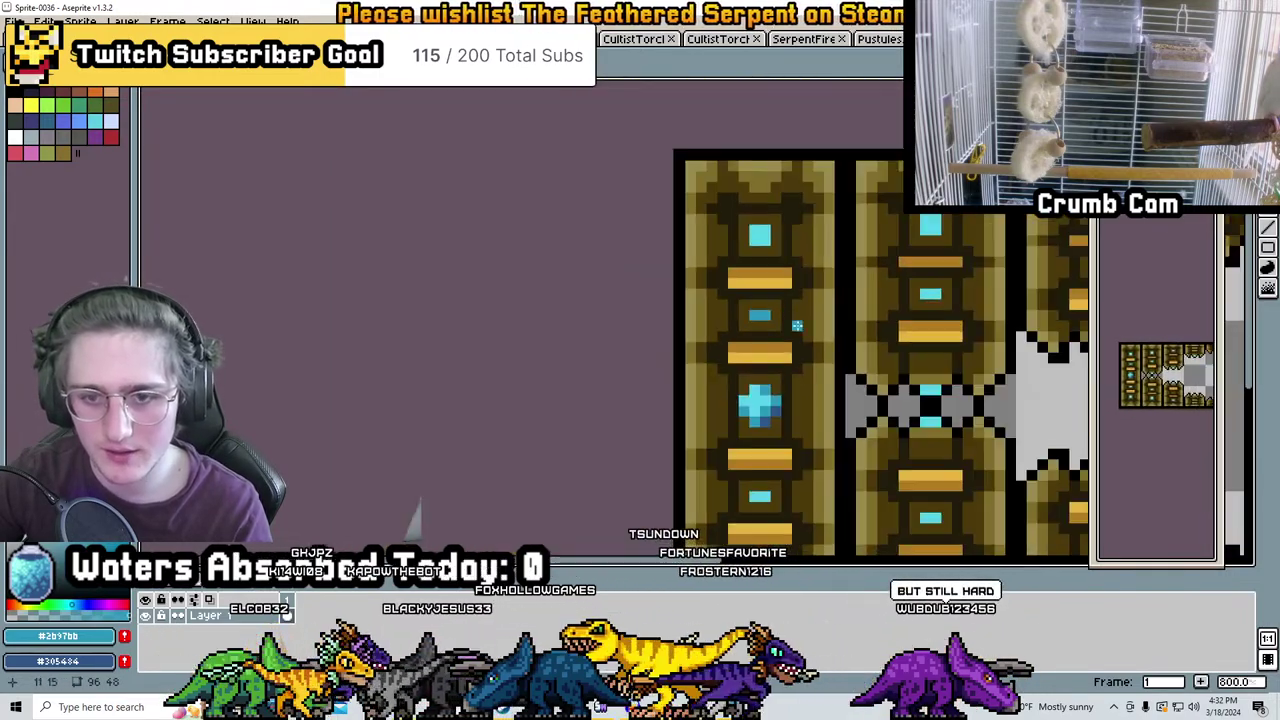
pyautogui.scroll(3, 736, 346)
pyautogui.scroll(2, 696, 372)
pyautogui.scroll(-5, 700, 377)
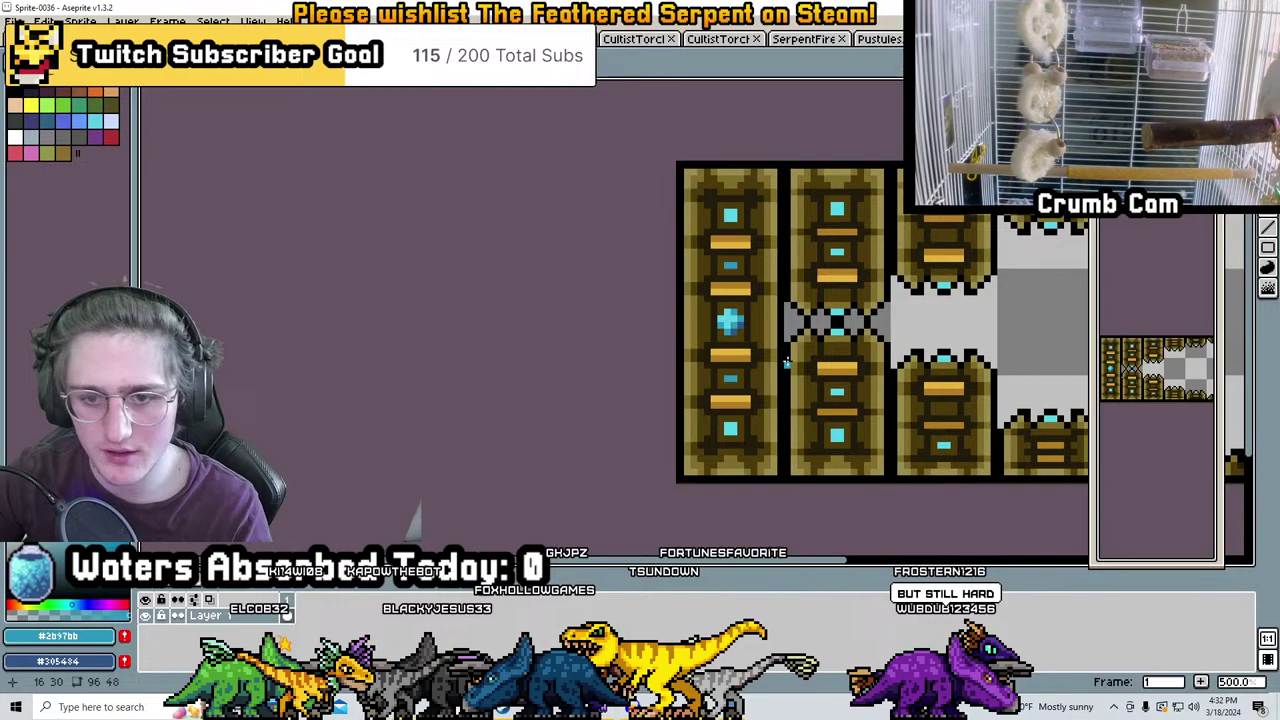
pyautogui.scroll(3, 760, 293)
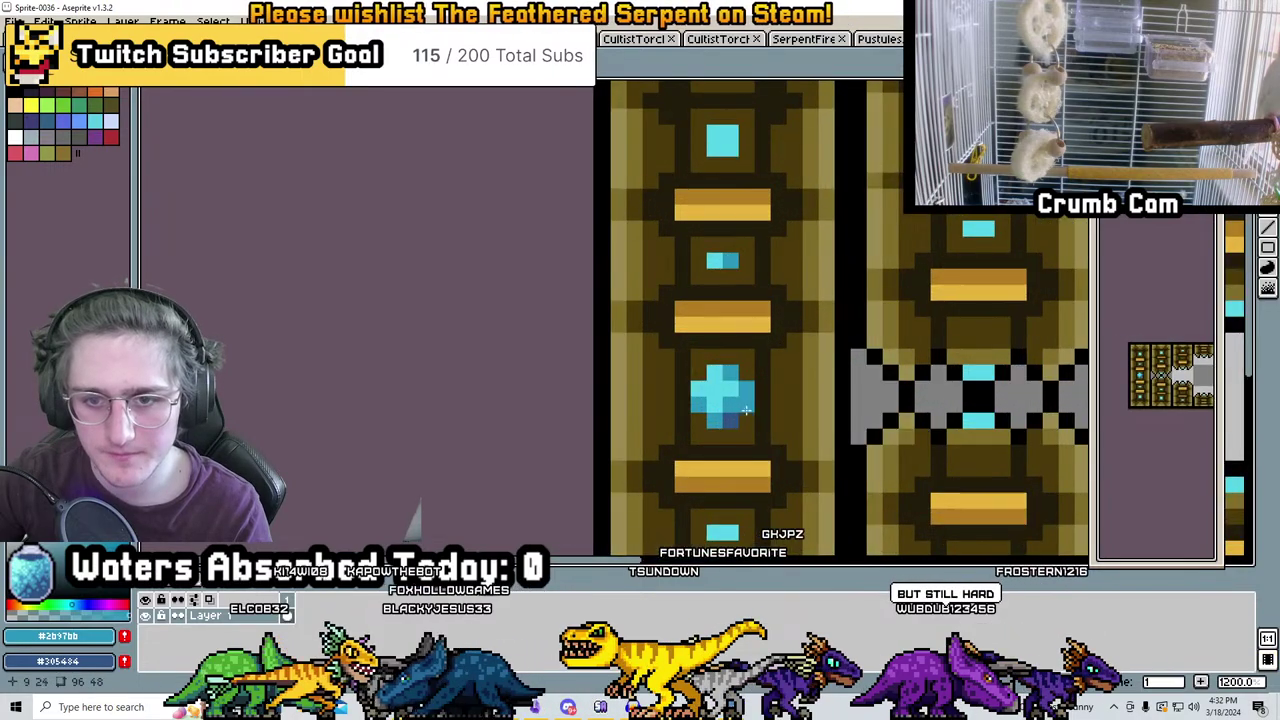
pyautogui.scroll(-2, 731, 524)
pyautogui.scroll(3, 702, 294)
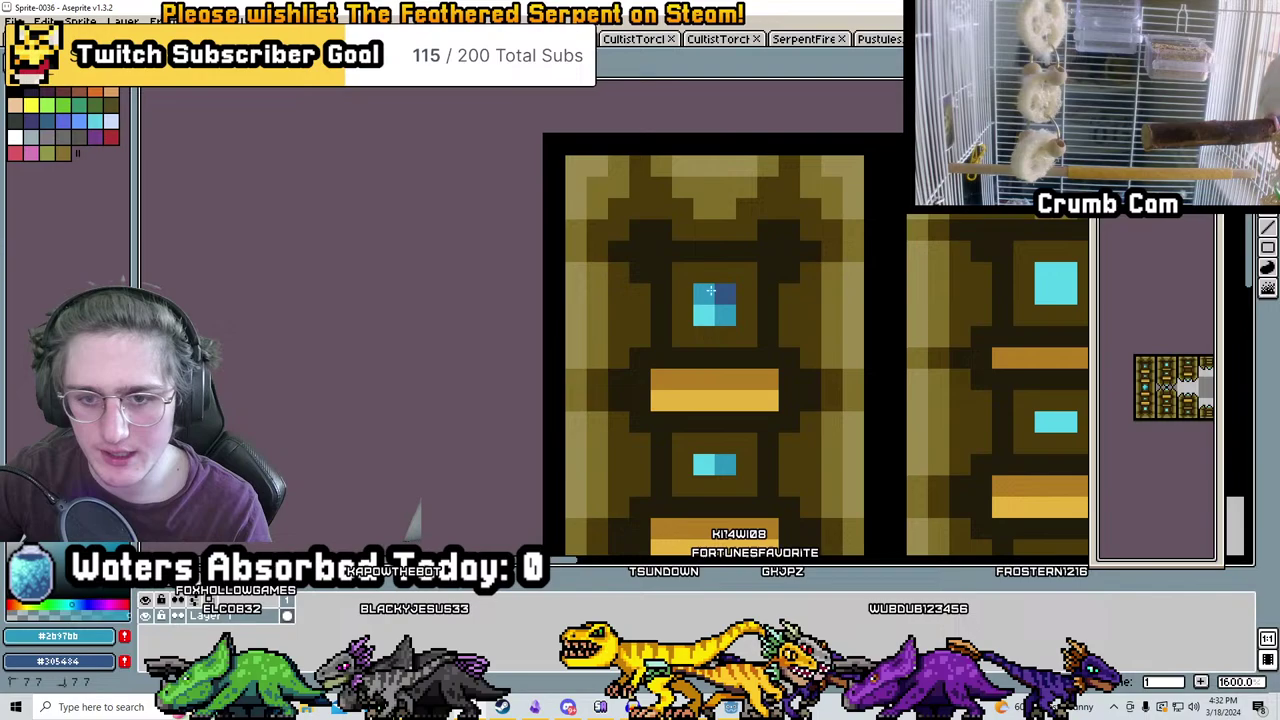
pyautogui.scroll(-3, 710, 290)
pyautogui.scroll(4, 676, 272)
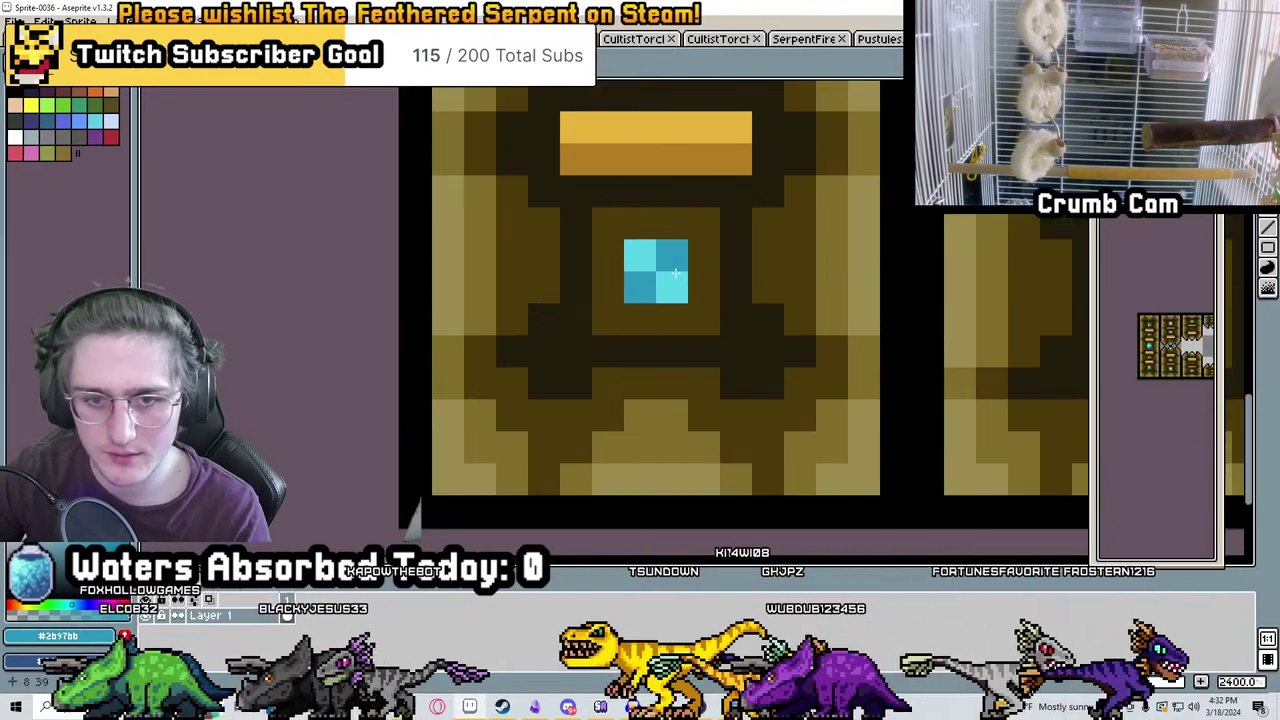
pyautogui.scroll(-7, 676, 272)
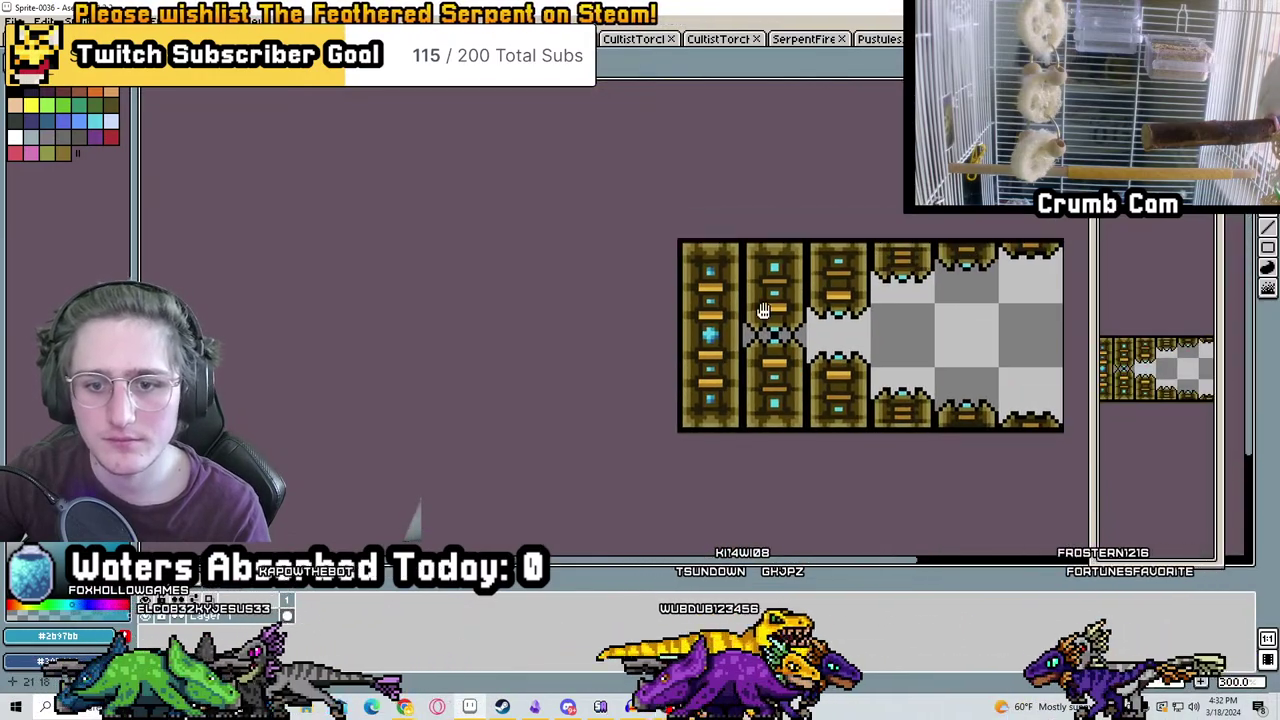
pyautogui.scroll(7, 763, 311)
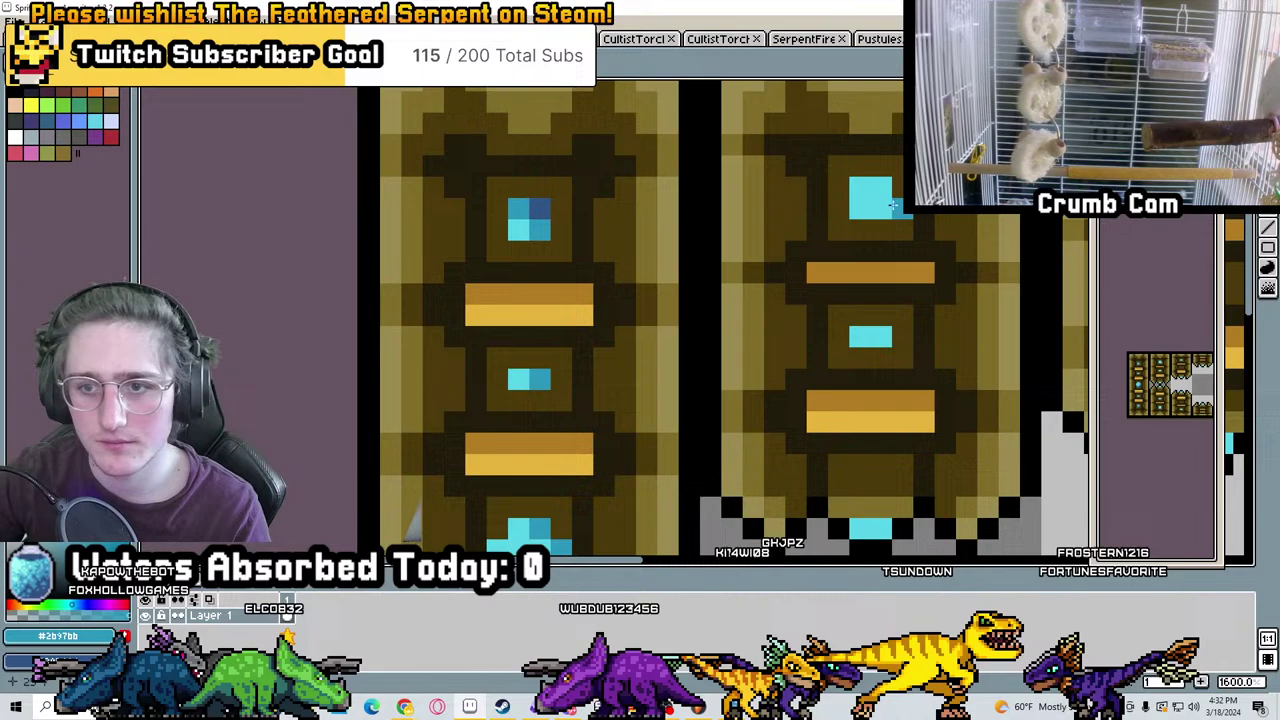
pyautogui.click(882, 318)
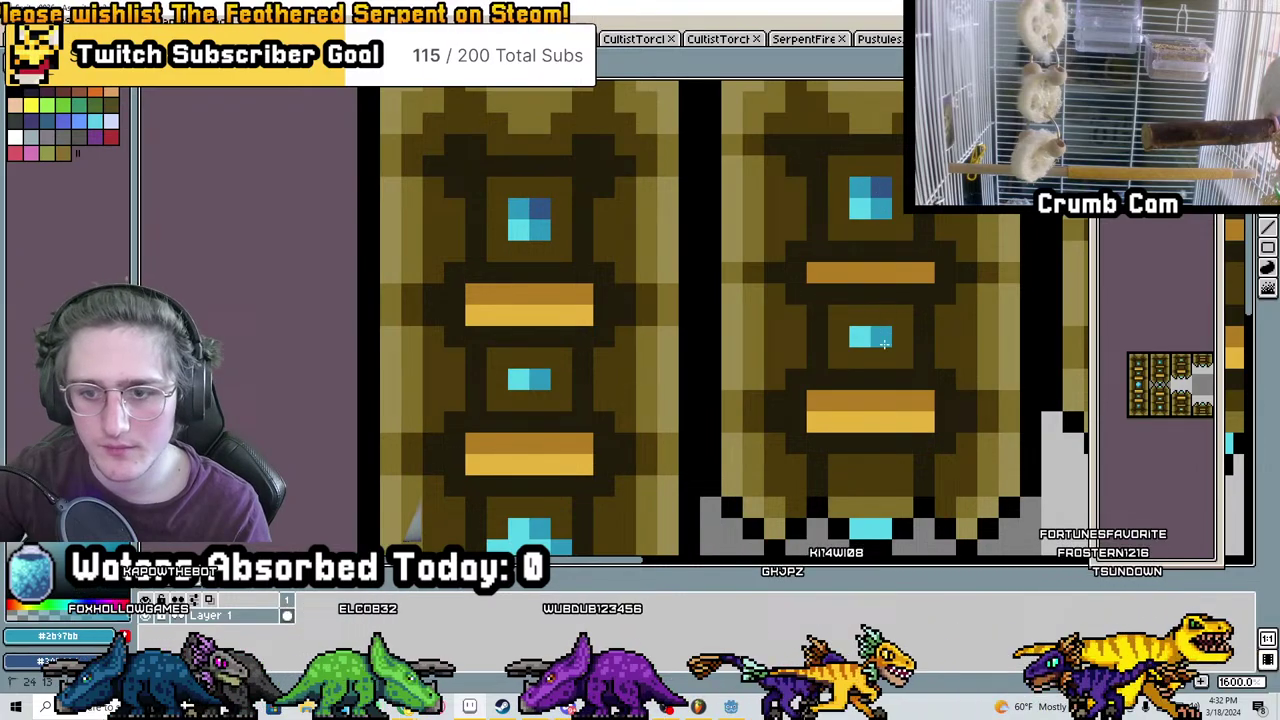
# Lighten a top-gem pixel, paint dark blue above it, and darken the lower gem's right pixel
pyautogui.scroll(-3, 884, 343)
pyautogui.scroll(5, 849, 246)
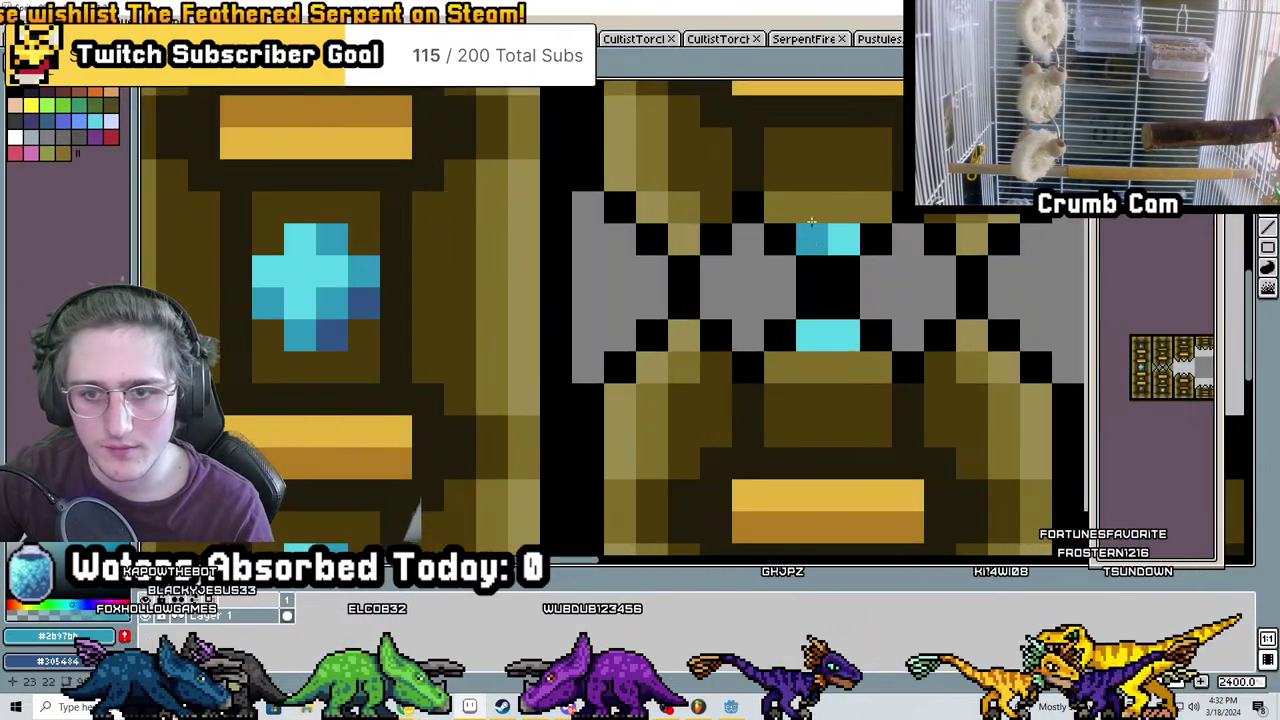
pyautogui.click(809, 211)
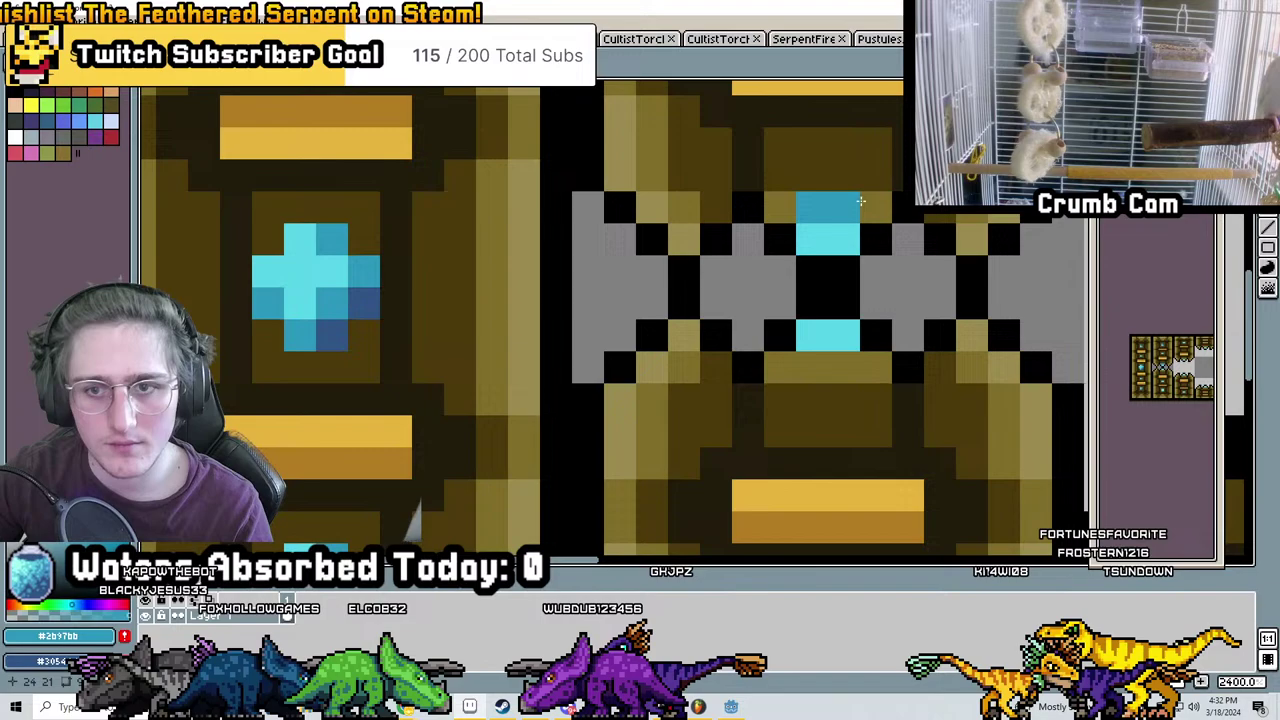
pyautogui.click(812, 176)
pyautogui.scroll(-3, 812, 176)
pyautogui.scroll(3, 697, 262)
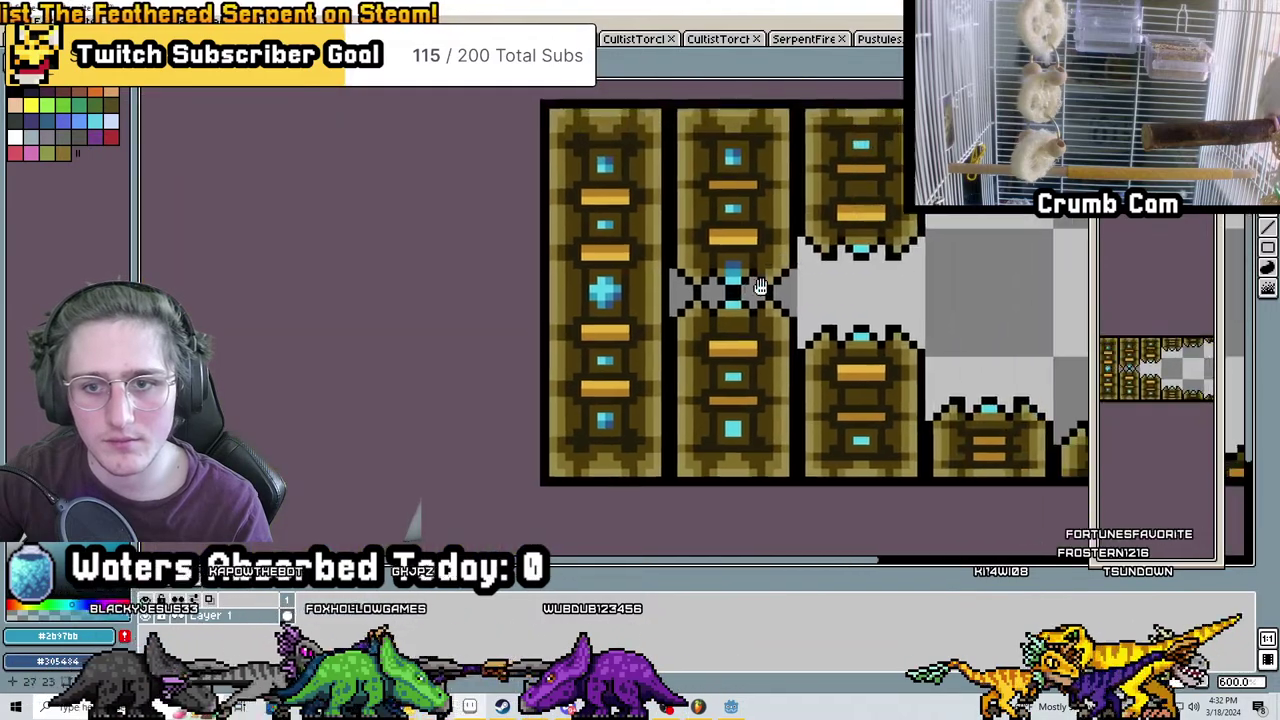
pyautogui.scroll(-5, 775, 245)
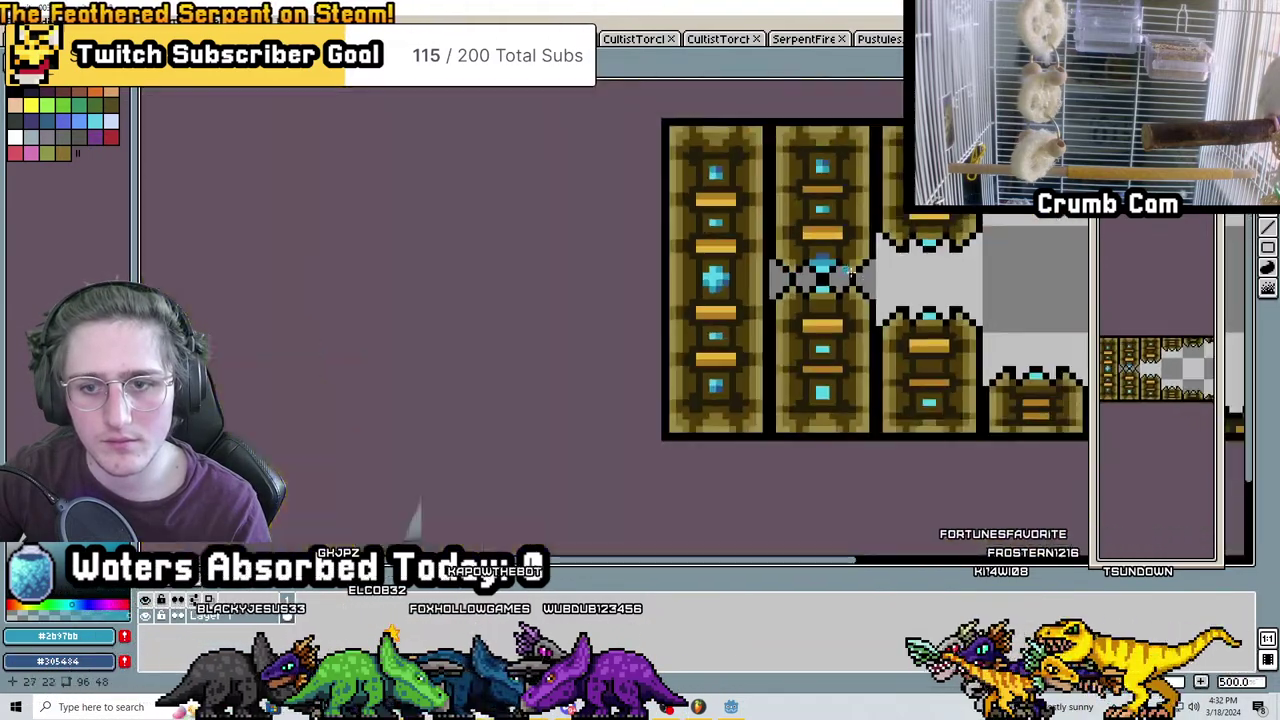
pyautogui.scroll(4, 774, 244)
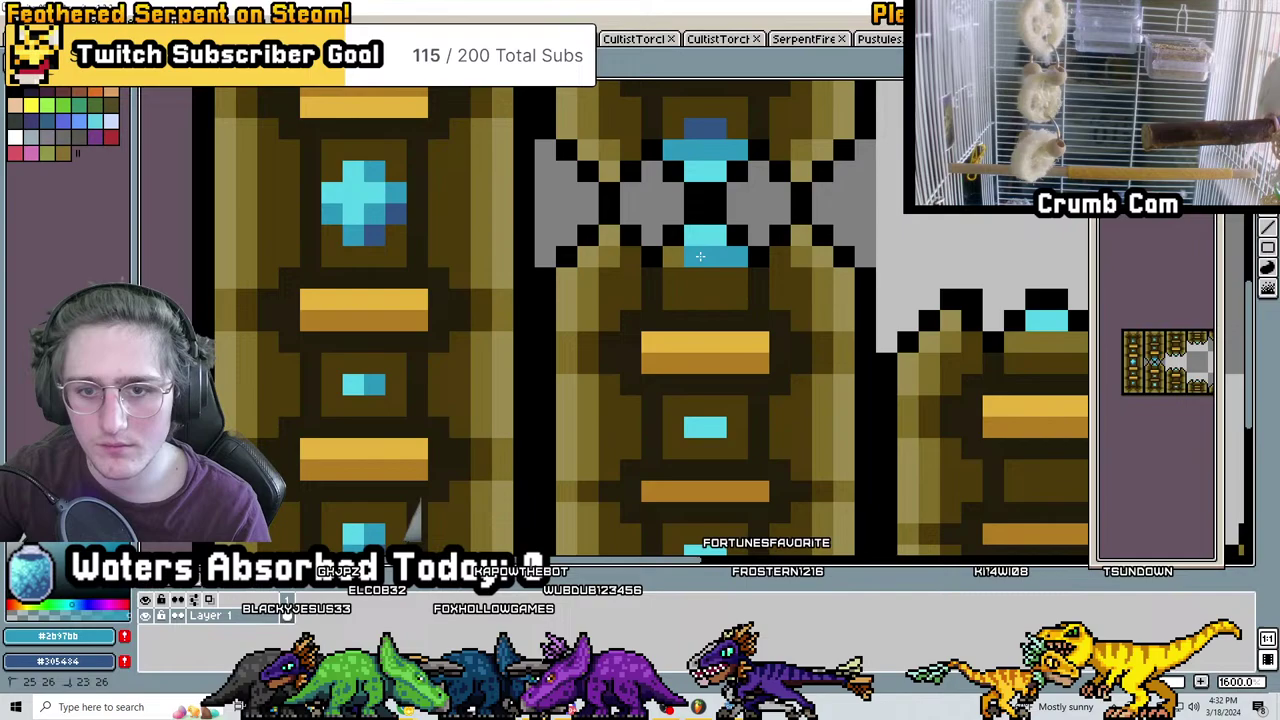
pyautogui.click(716, 427)
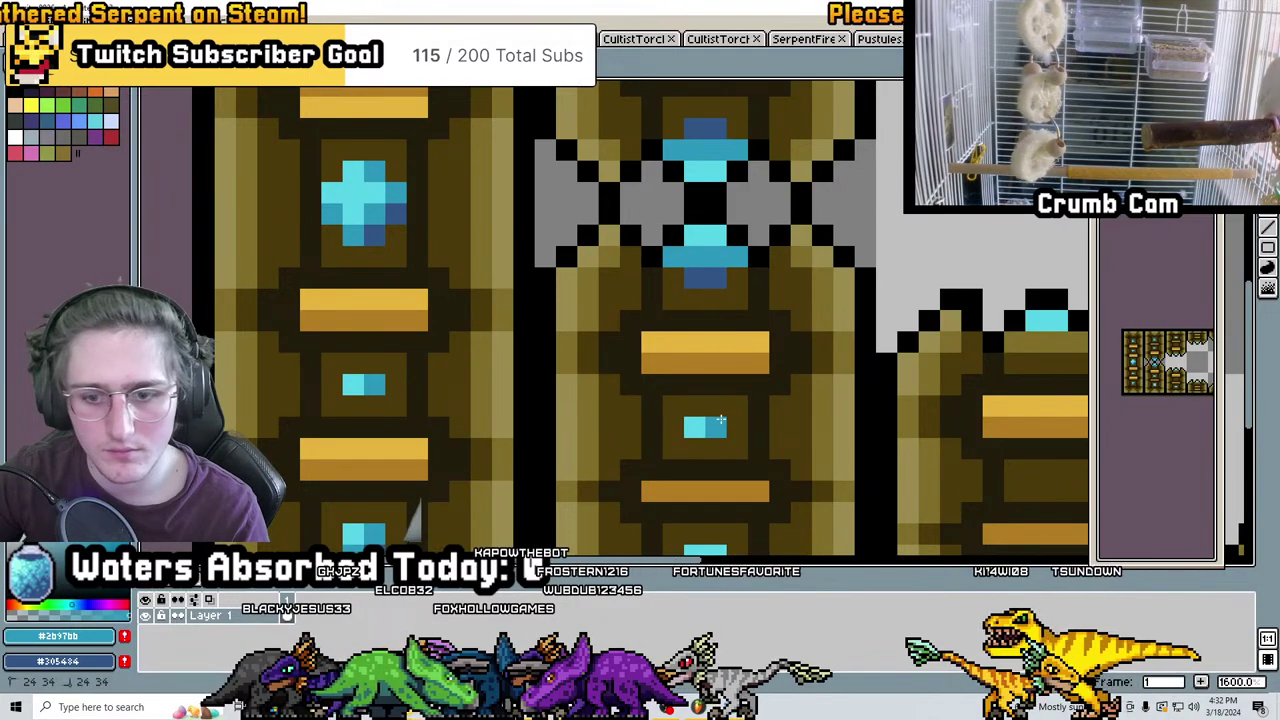
pyautogui.scroll(-3, 751, 305)
pyautogui.scroll(4, 751, 305)
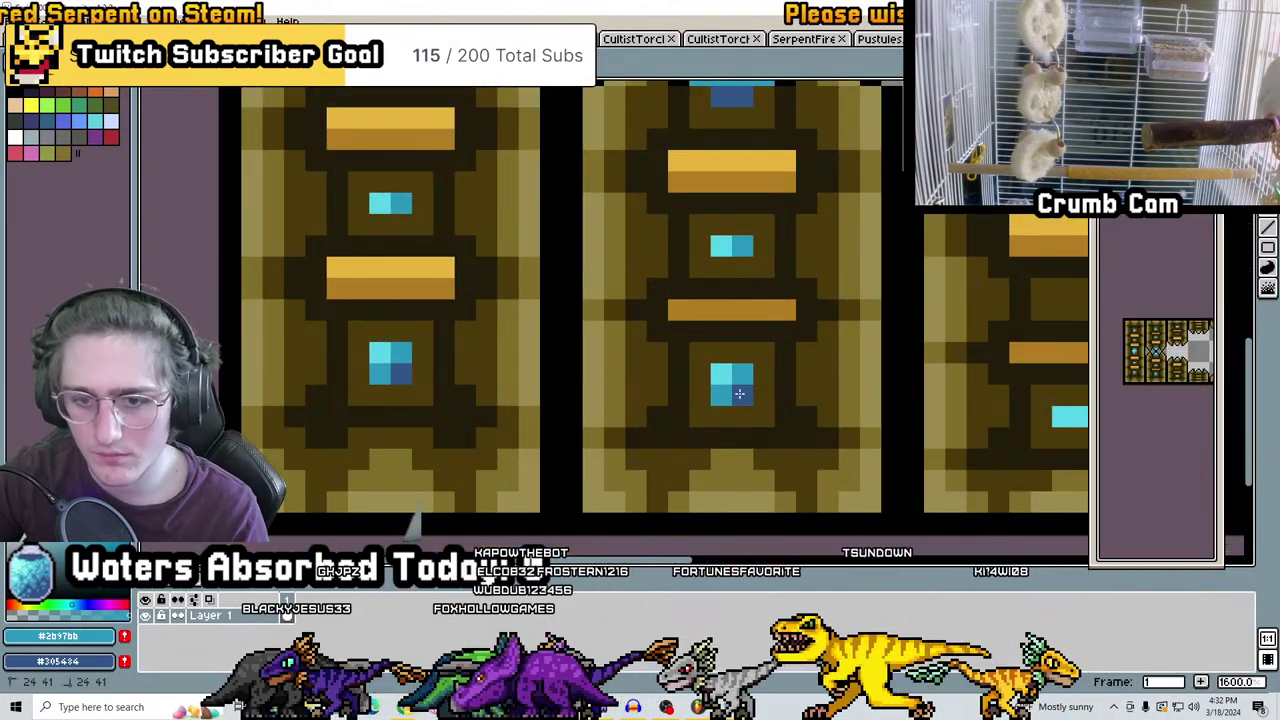
# On the neighbouring gem tiles, darken and recolour small gem pixels with dark blue #305484
pyautogui.moveTo(913, 299); pyautogui.dragTo(672, 367, button='middle')
pyautogui.click(652, 283)
pyautogui.scroll(-3, 657, 277)
pyautogui.moveTo(865, 165); pyautogui.dragTo(840, 265, button='middle')
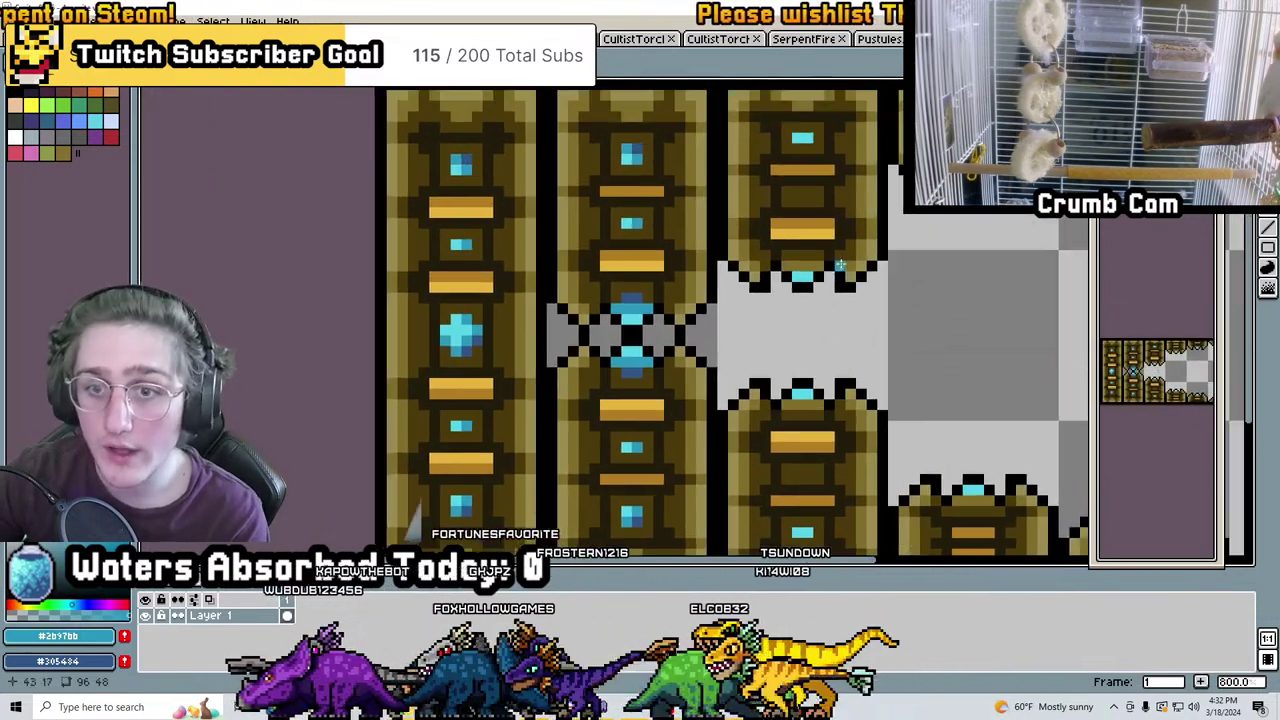
pyautogui.scroll(2, 840, 265)
pyautogui.scroll(-1, 857, 214)
pyautogui.moveTo(857, 214); pyautogui.dragTo(908, 276, button='middle')
pyautogui.scroll(3, 880, 278)
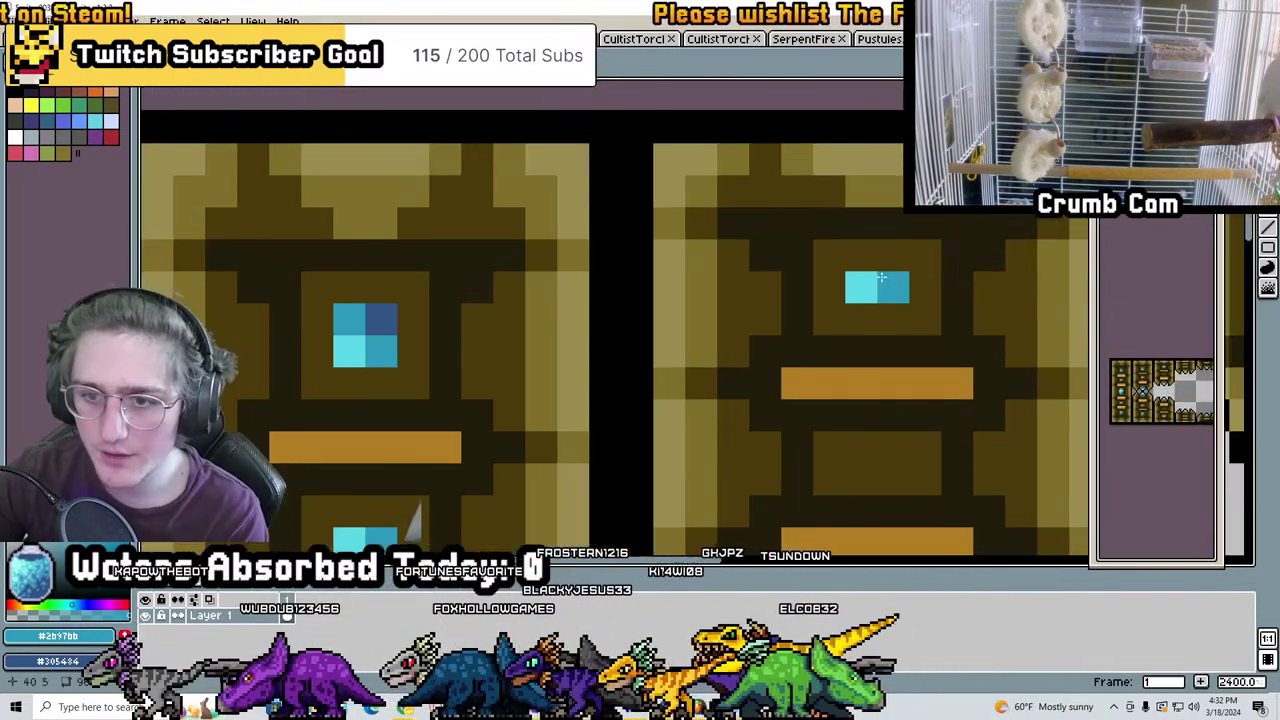
pyautogui.scroll(-4, 880, 278)
pyautogui.scroll(2, 905, 214)
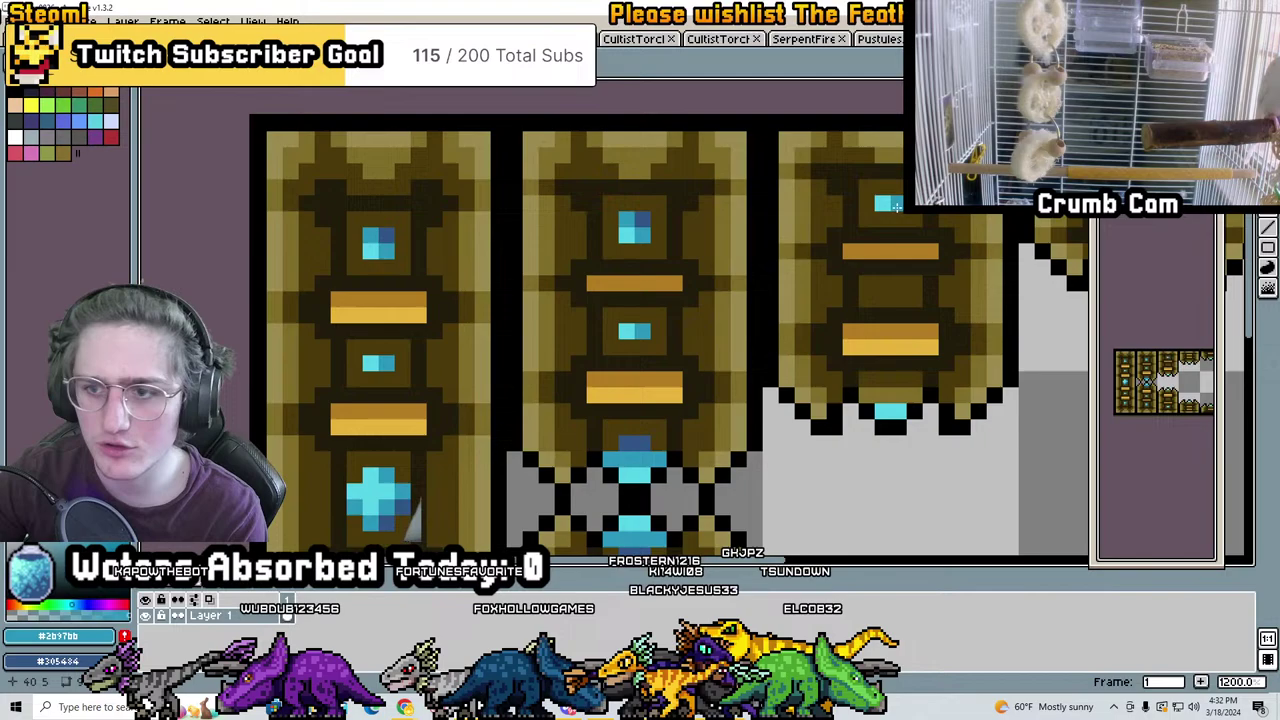
pyautogui.scroll(-3, 897, 218)
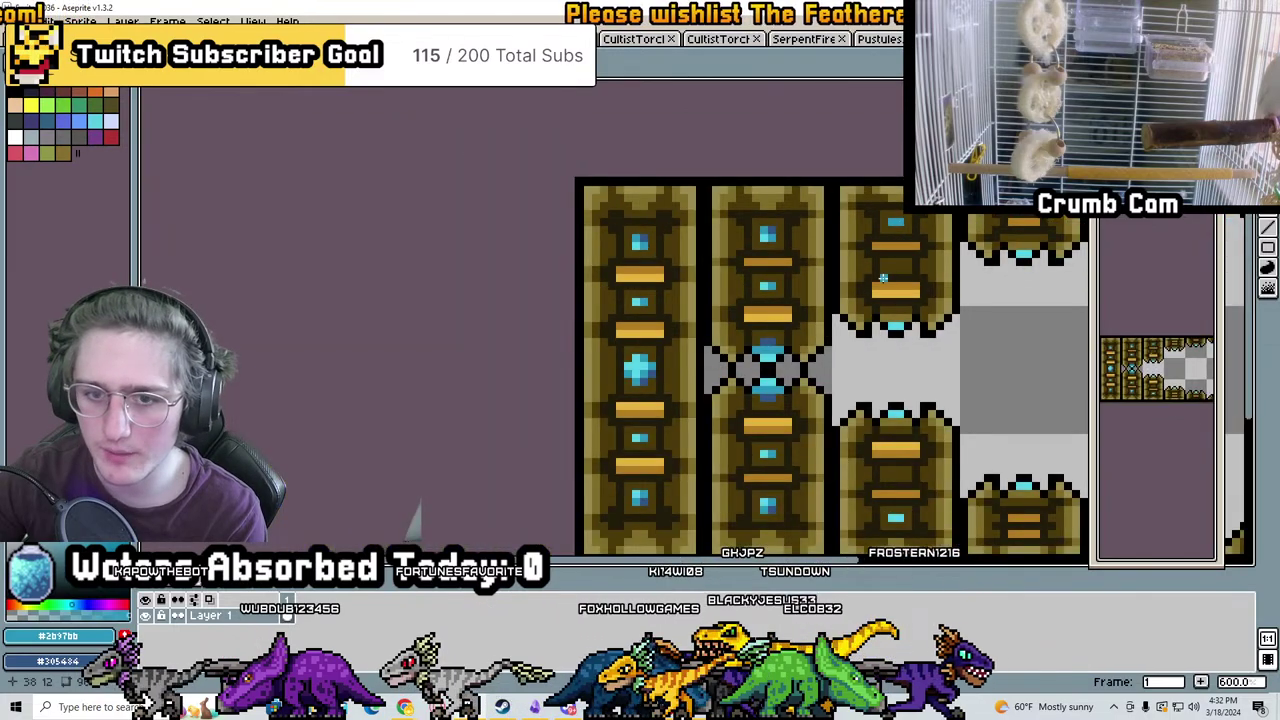
pyautogui.moveTo(956, 293); pyautogui.dragTo(836, 259, button='middle')
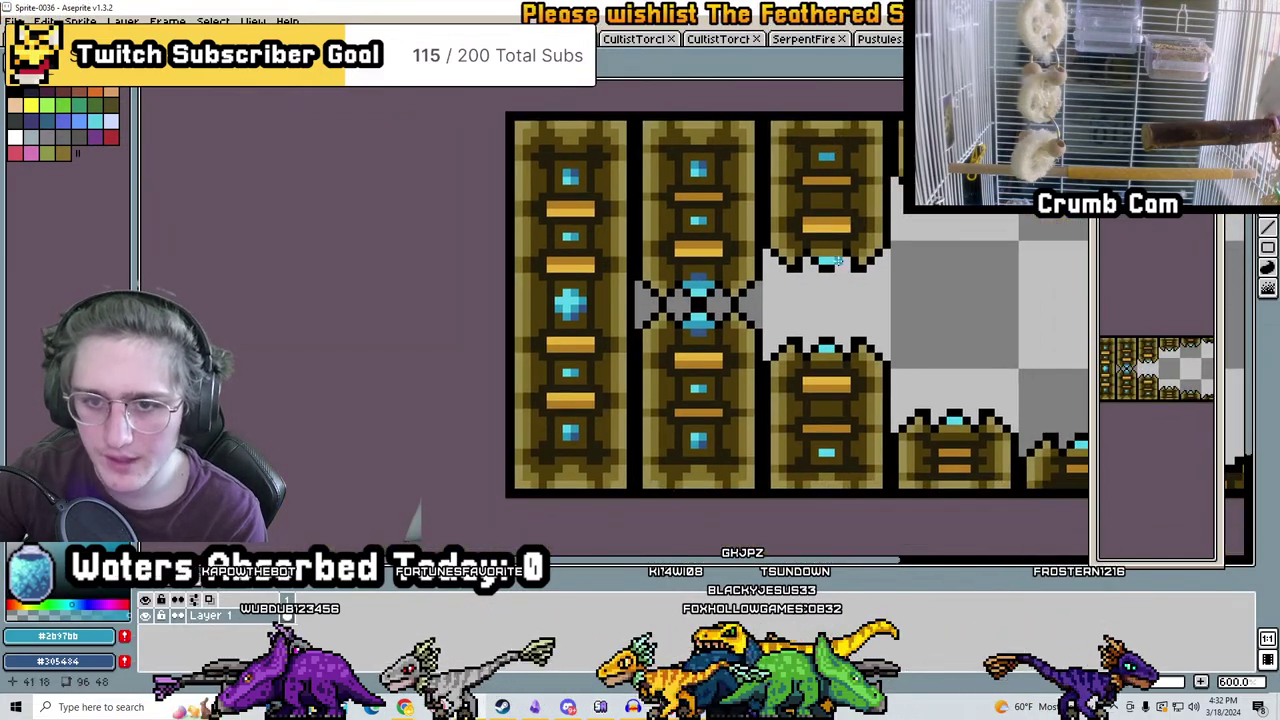
pyautogui.scroll(4, 836, 259)
pyautogui.rightClick(826, 266)
pyautogui.click(811, 241)
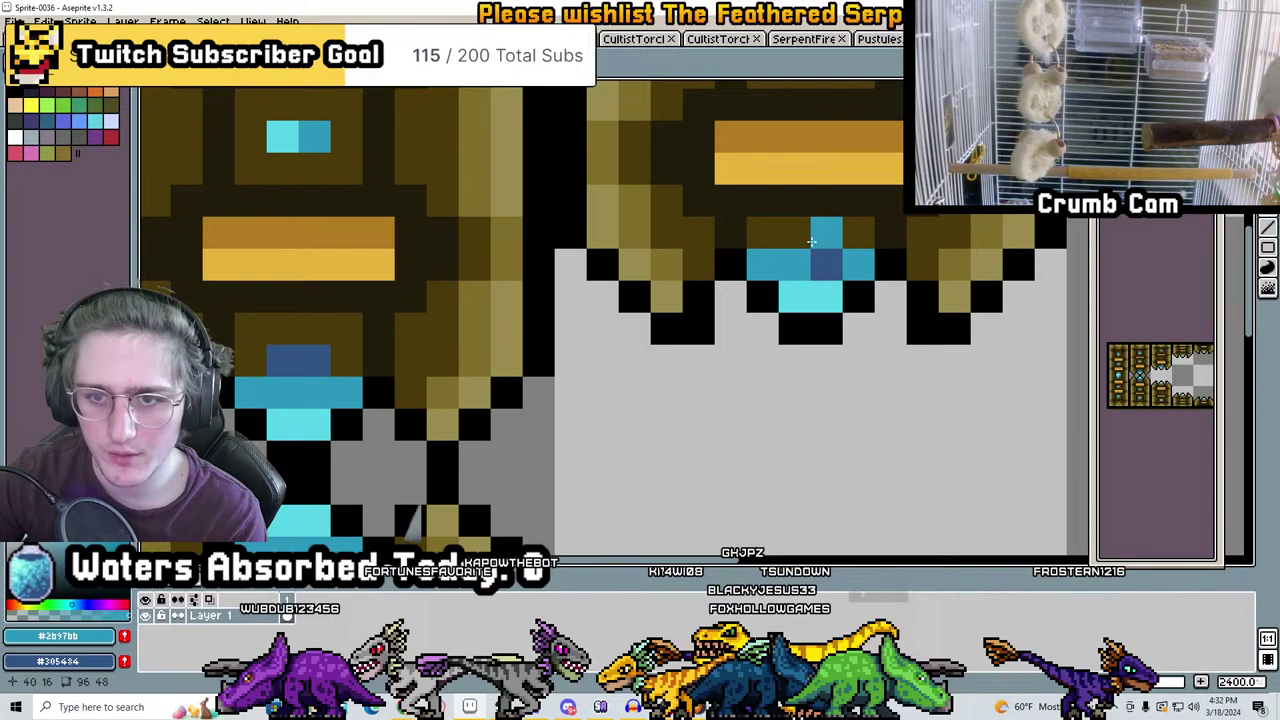
# Paint the gold pixels on either side of the gem dark blue
pyautogui.scroll(-4, 811, 233)
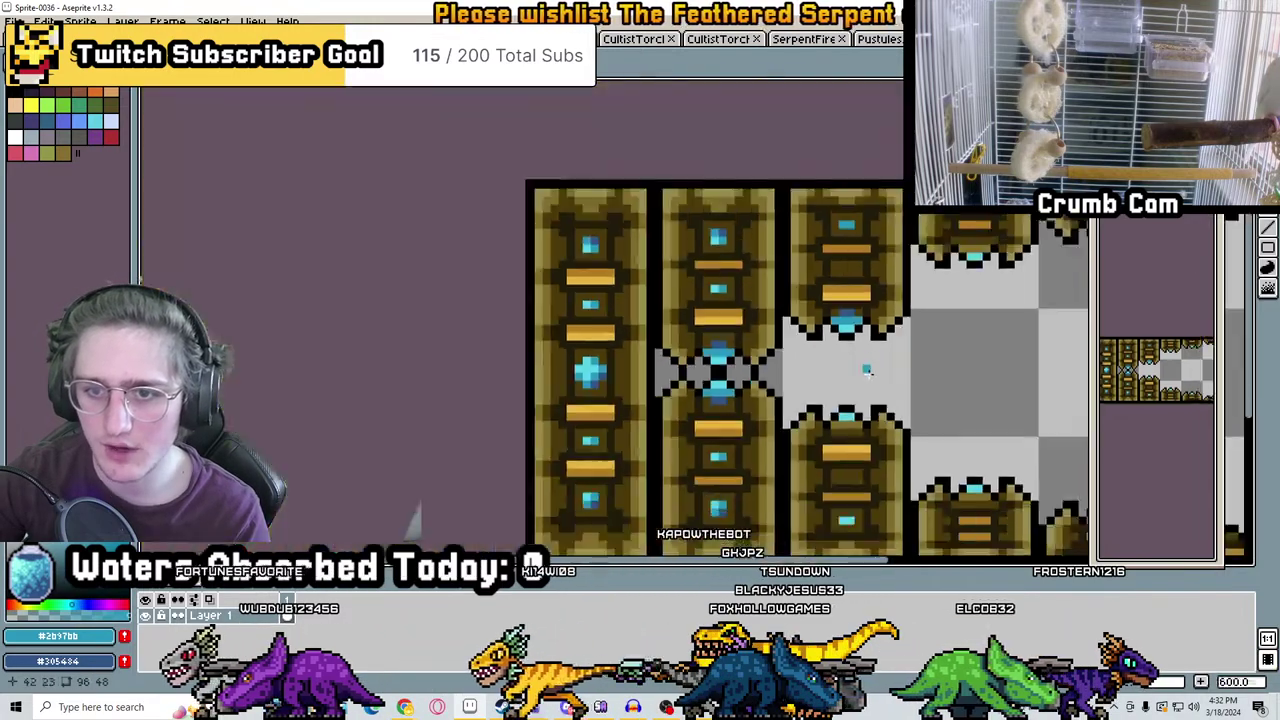
pyautogui.scroll(3, 877, 322)
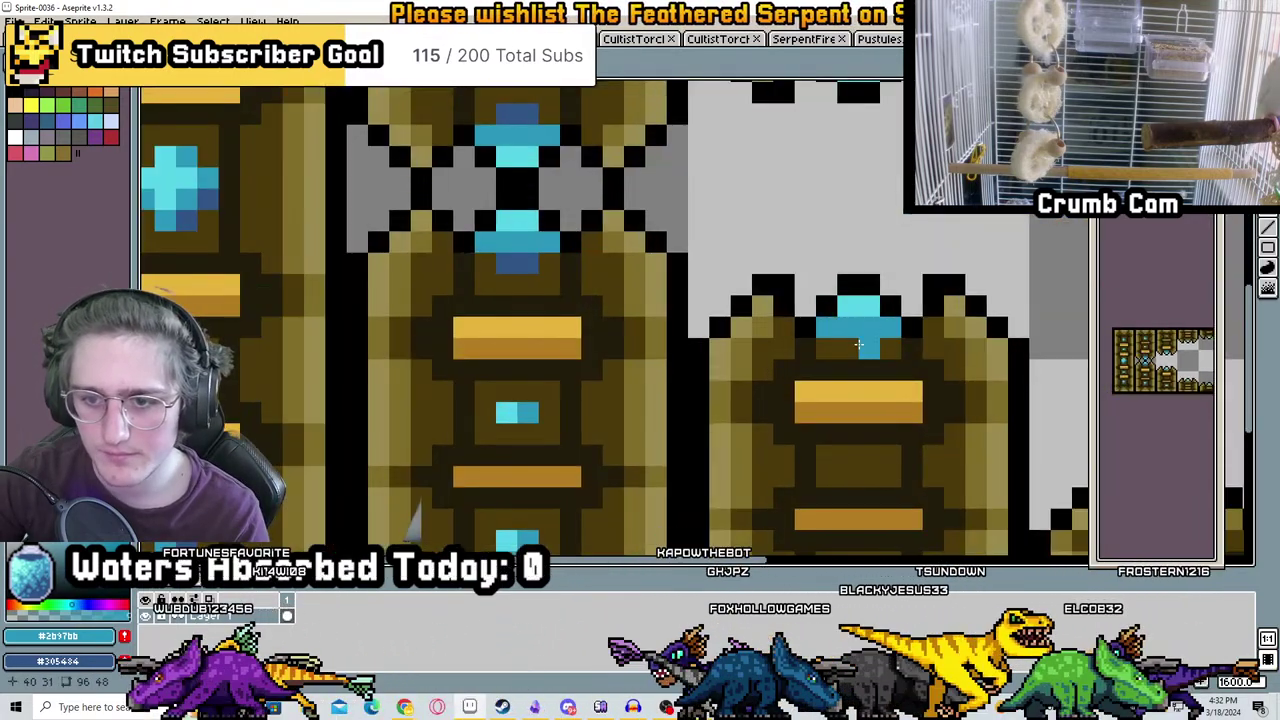
pyautogui.scroll(-3, 836, 284)
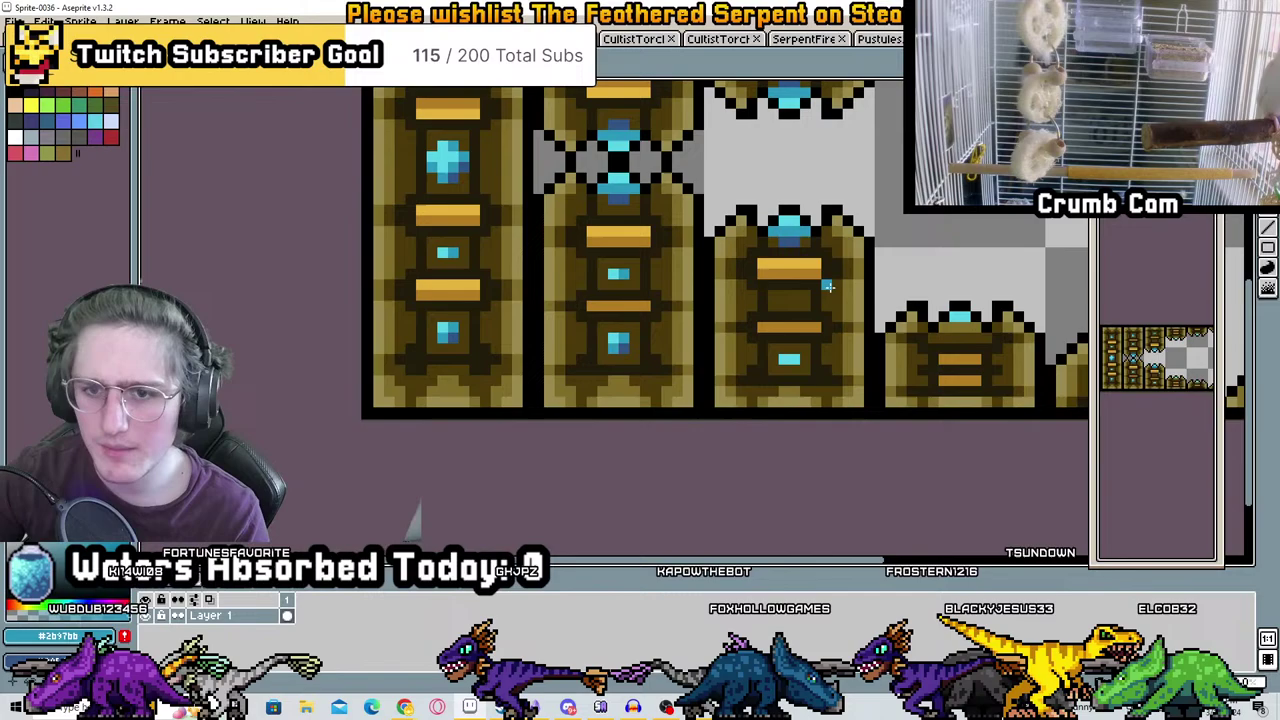
pyautogui.scroll(5, 788, 331)
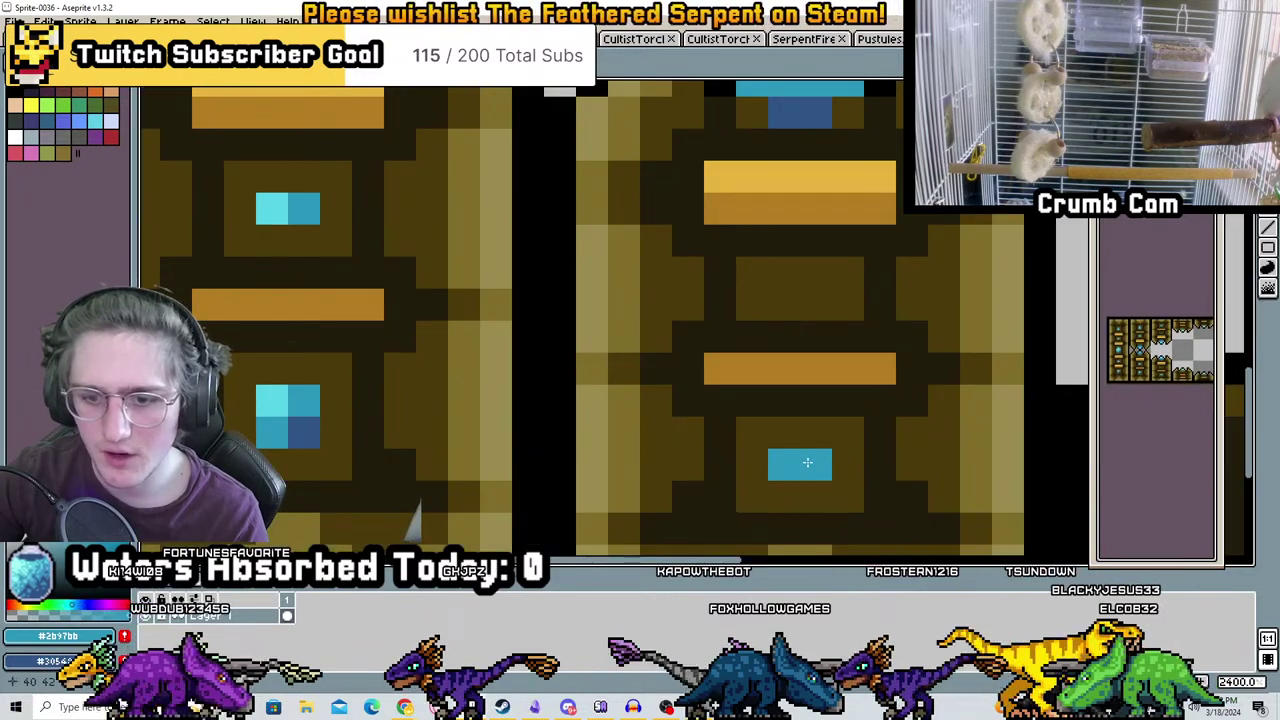
pyautogui.scroll(-4, 807, 462)
pyautogui.scroll(5, 777, 176)
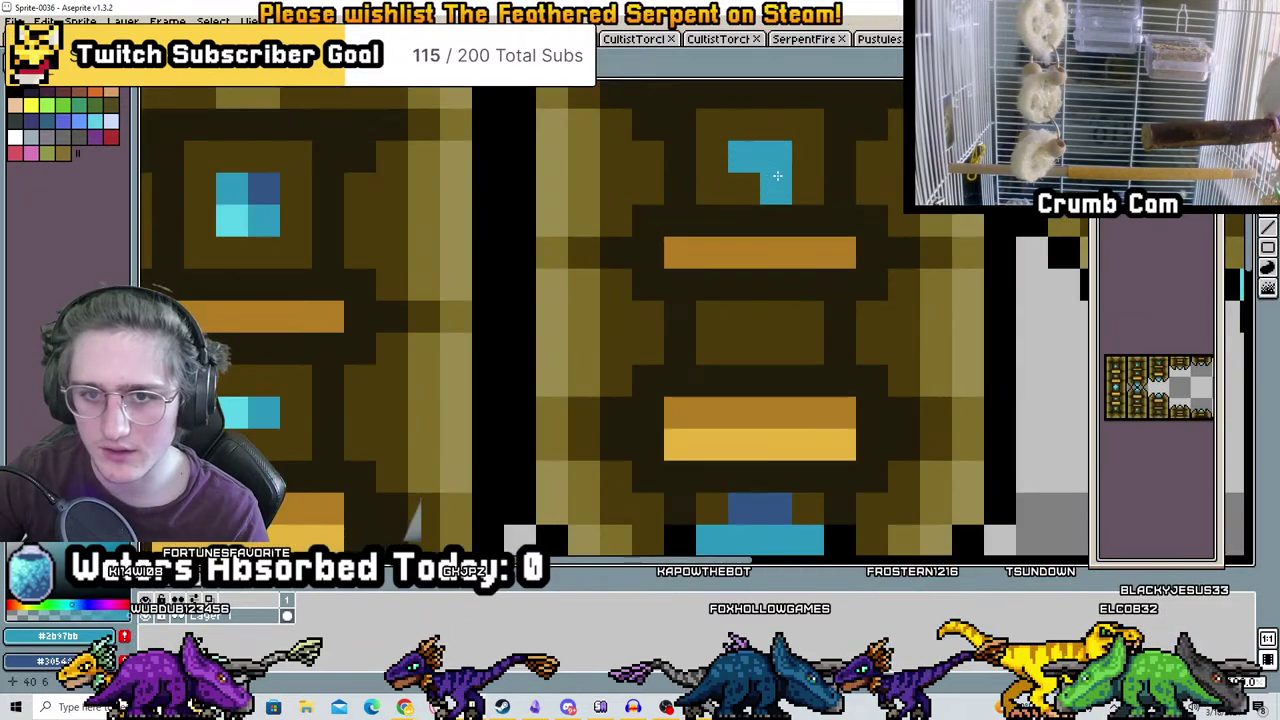
pyautogui.scroll(-4, 777, 176)
pyautogui.scroll(3, 773, 341)
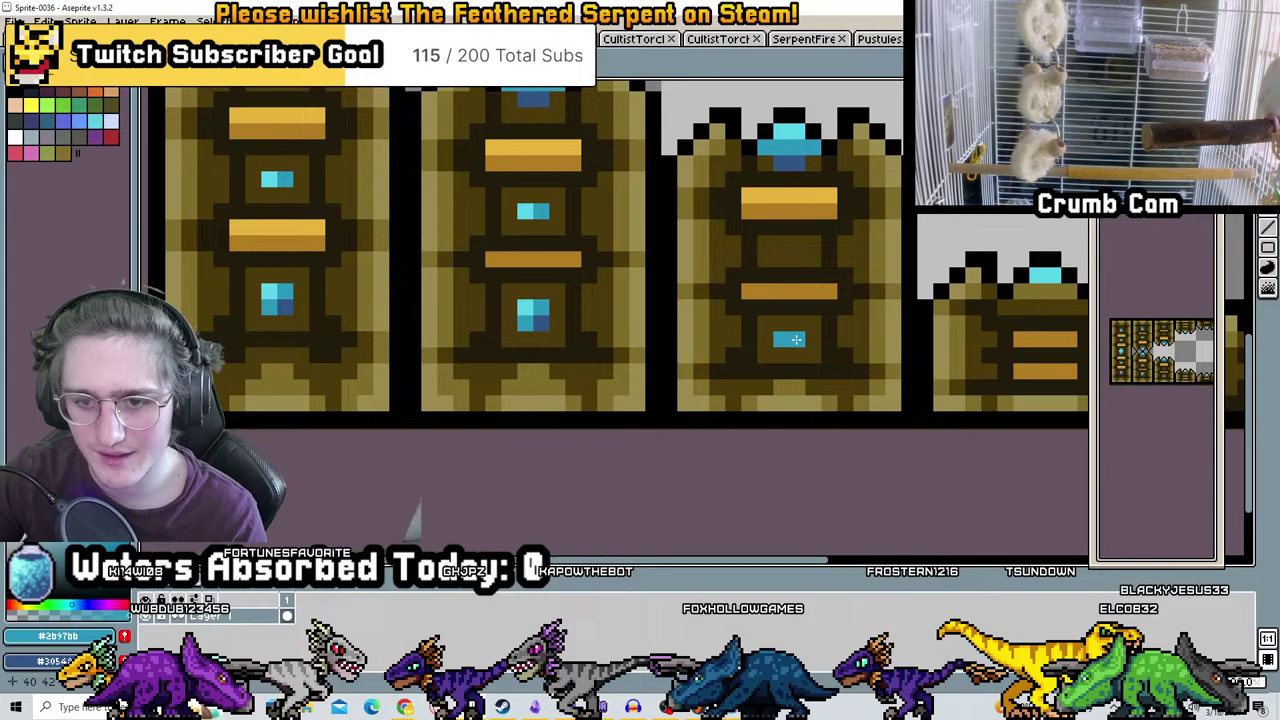
pyautogui.scroll(3, 796, 340)
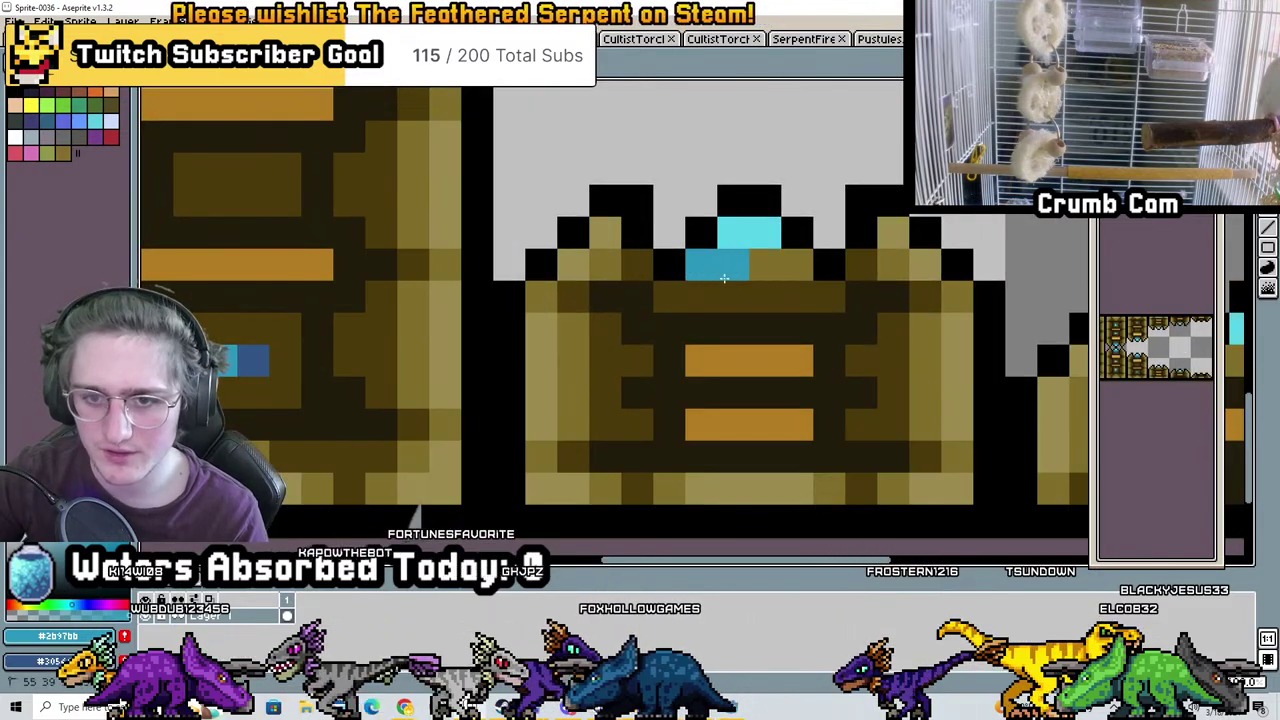
pyautogui.scroll(-3, 839, 310)
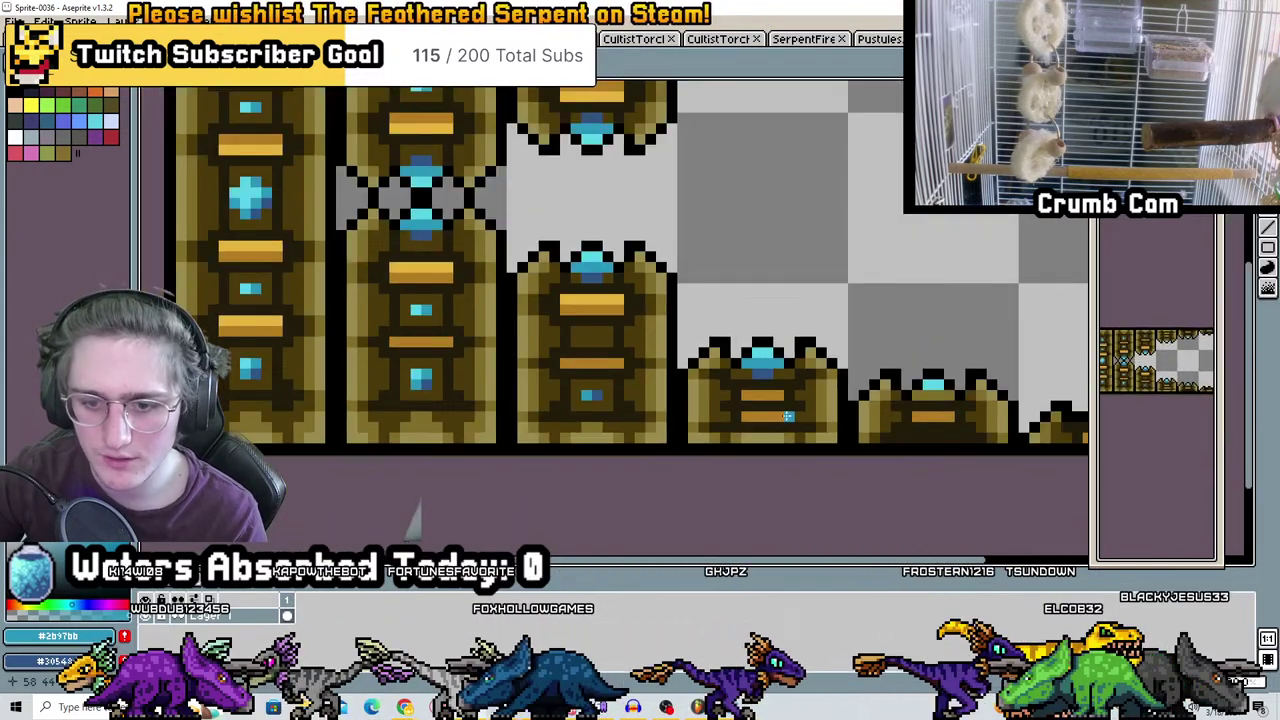
pyautogui.scroll(3, 749, 303)
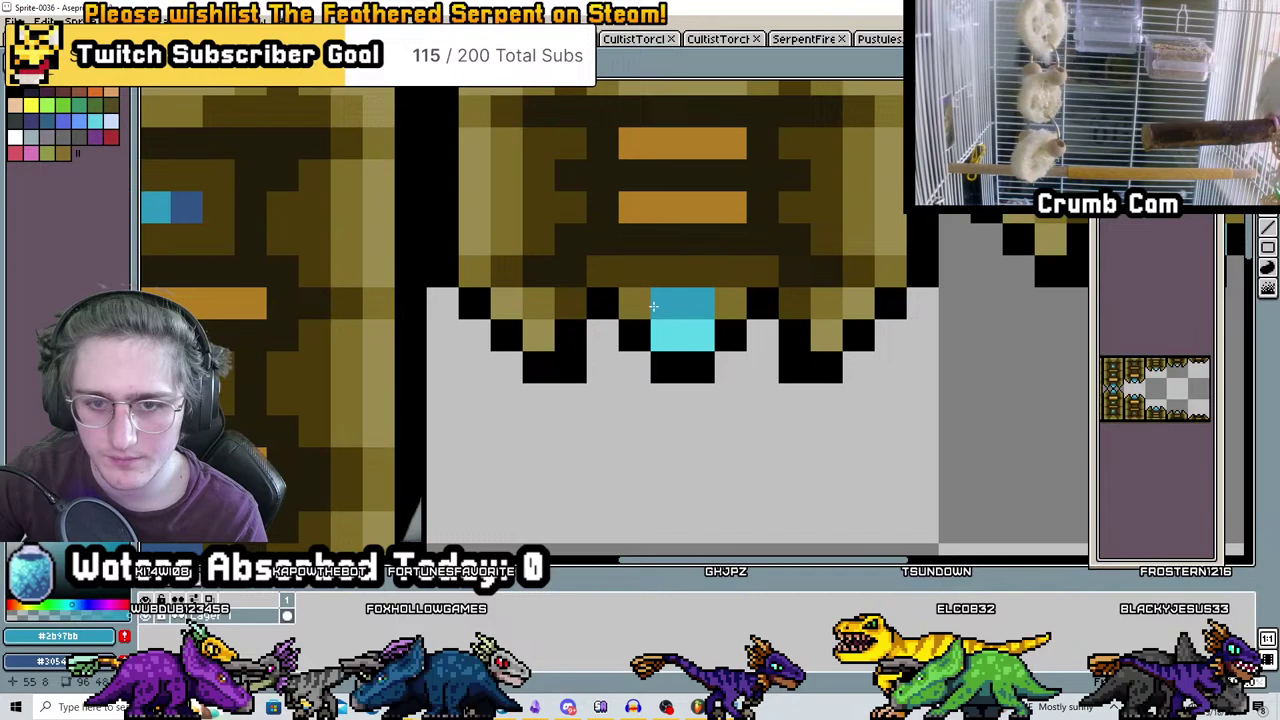
pyautogui.scroll(-3, 631, 285)
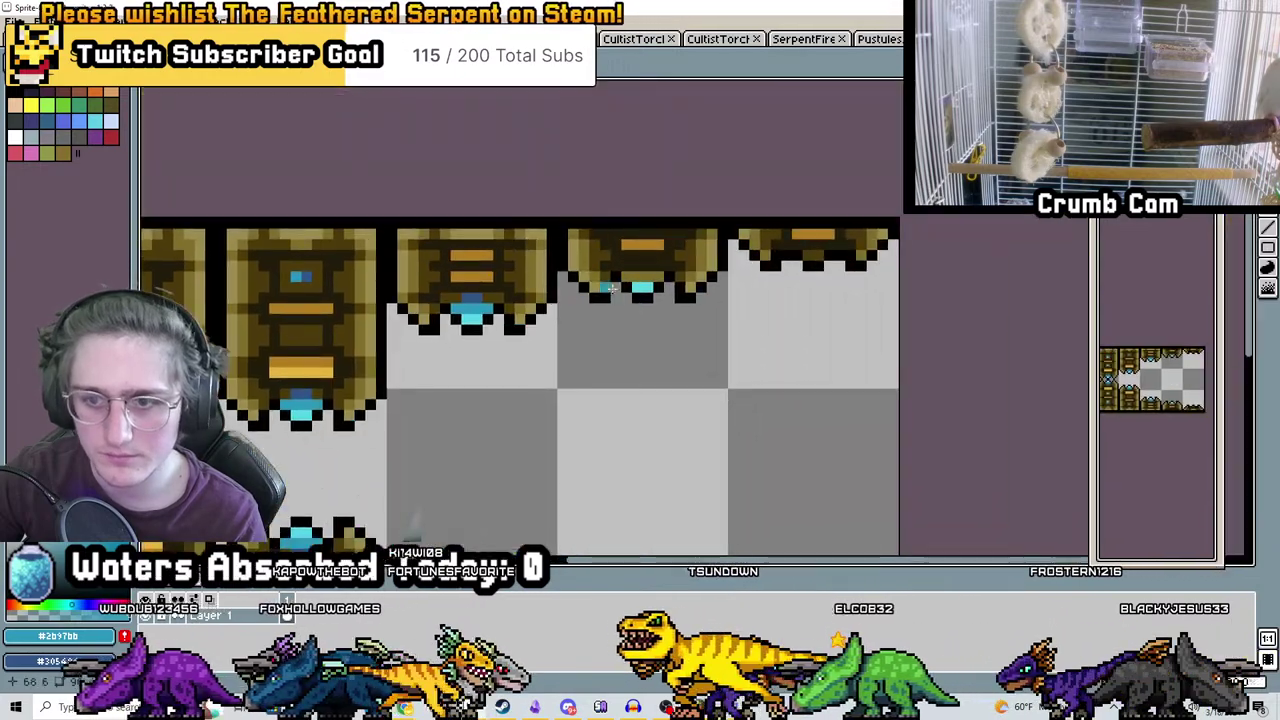
pyautogui.scroll(4, 631, 278)
pyautogui.moveTo(582, 278); pyautogui.dragTo(538, 276)
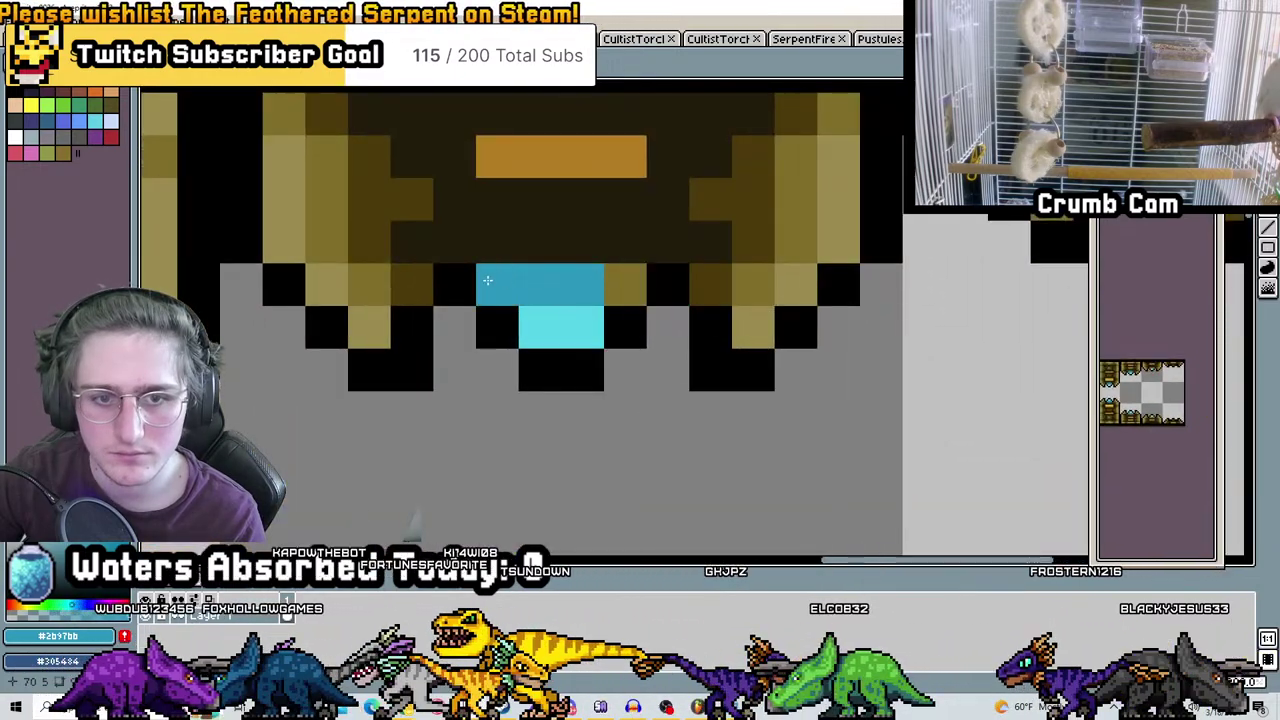
pyautogui.rightClick(497, 285)
pyautogui.rightClick(632, 284)
pyautogui.scroll(-3, 548, 245)
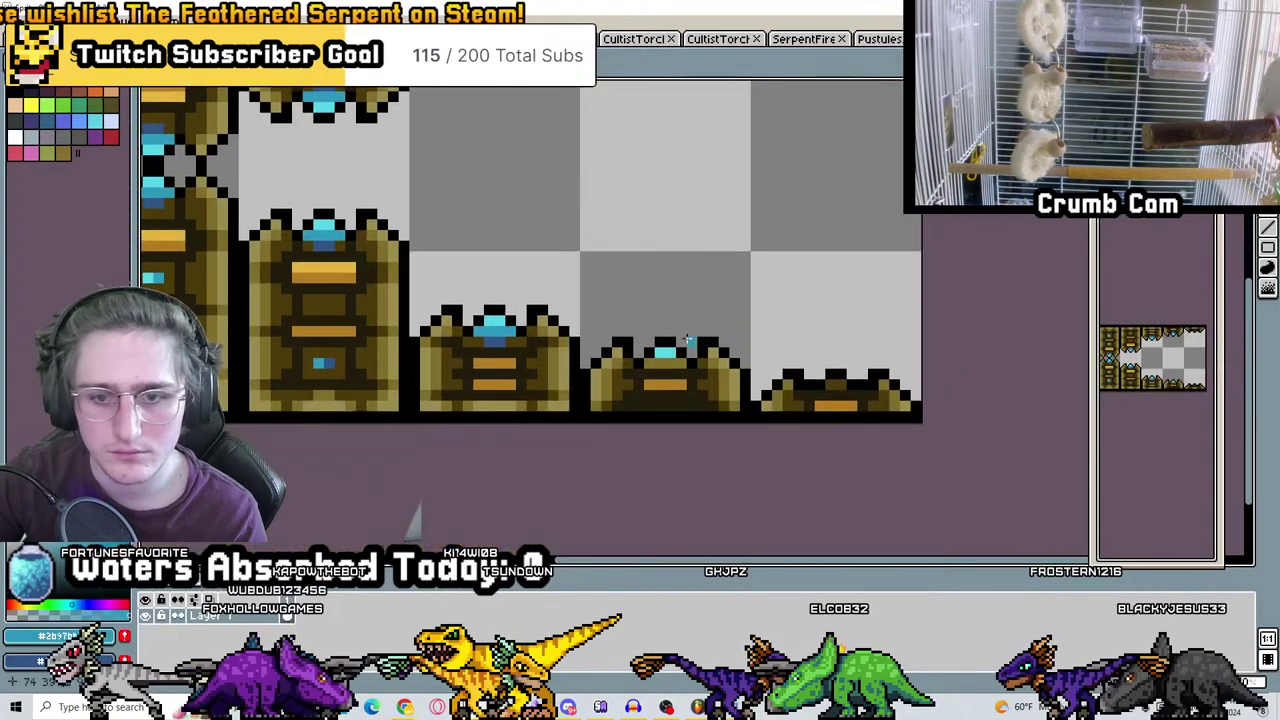
pyautogui.scroll(3, 633, 336)
# Shade around the gem: light blue on the right, dark blue left, below, and underneath
pyautogui.moveTo(633, 336); pyautogui.dragTo(709, 328)
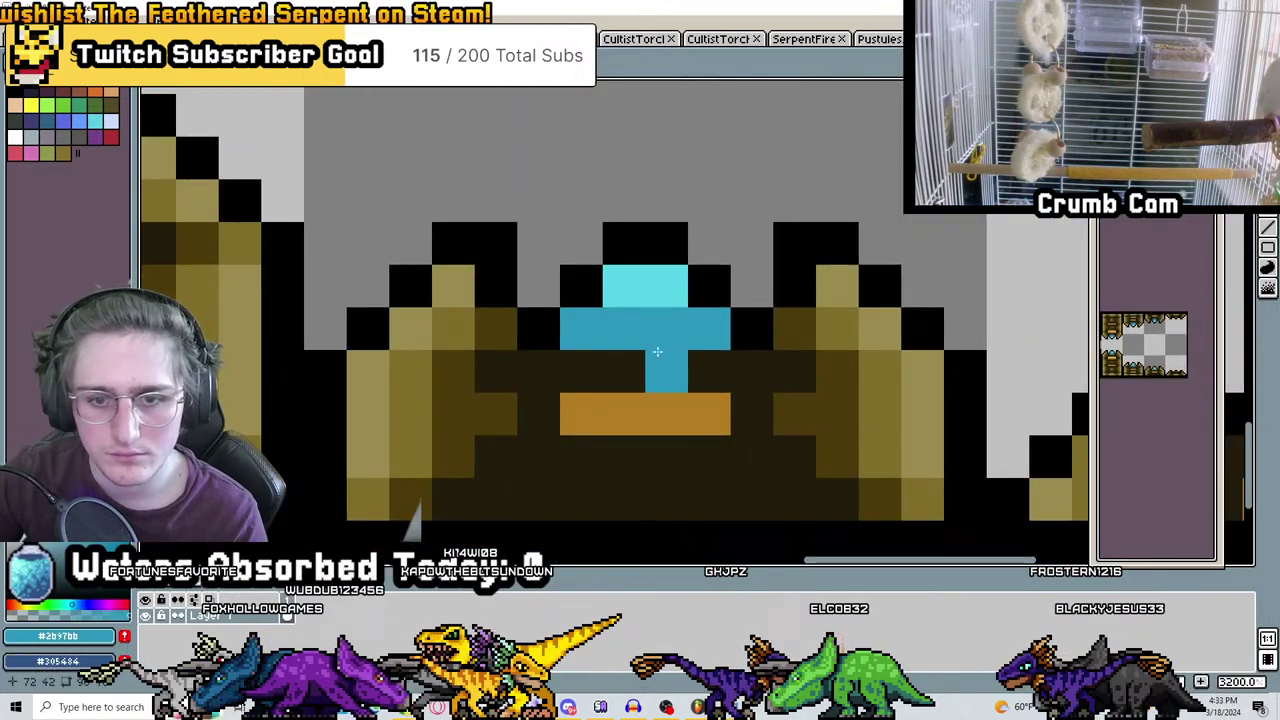
pyautogui.rightClick(581, 328)
pyautogui.moveTo(624, 372); pyautogui.dragTo(662, 366, button='right')
pyautogui.scroll(-3, 662, 367)
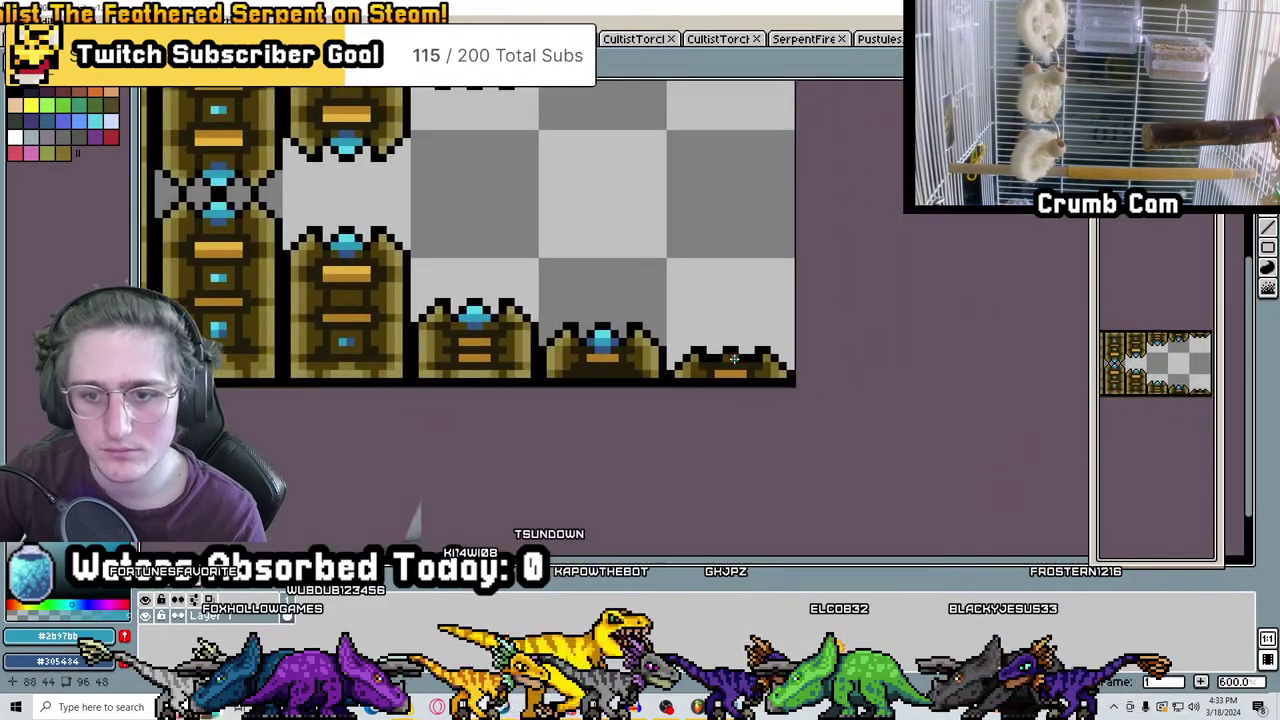
pyautogui.scroll(3, 705, 349)
pyautogui.moveTo(670, 382); pyautogui.dragTo(765, 382)
pyautogui.scroll(-3, 828, 222)
pyautogui.scroll(3, 738, 242)
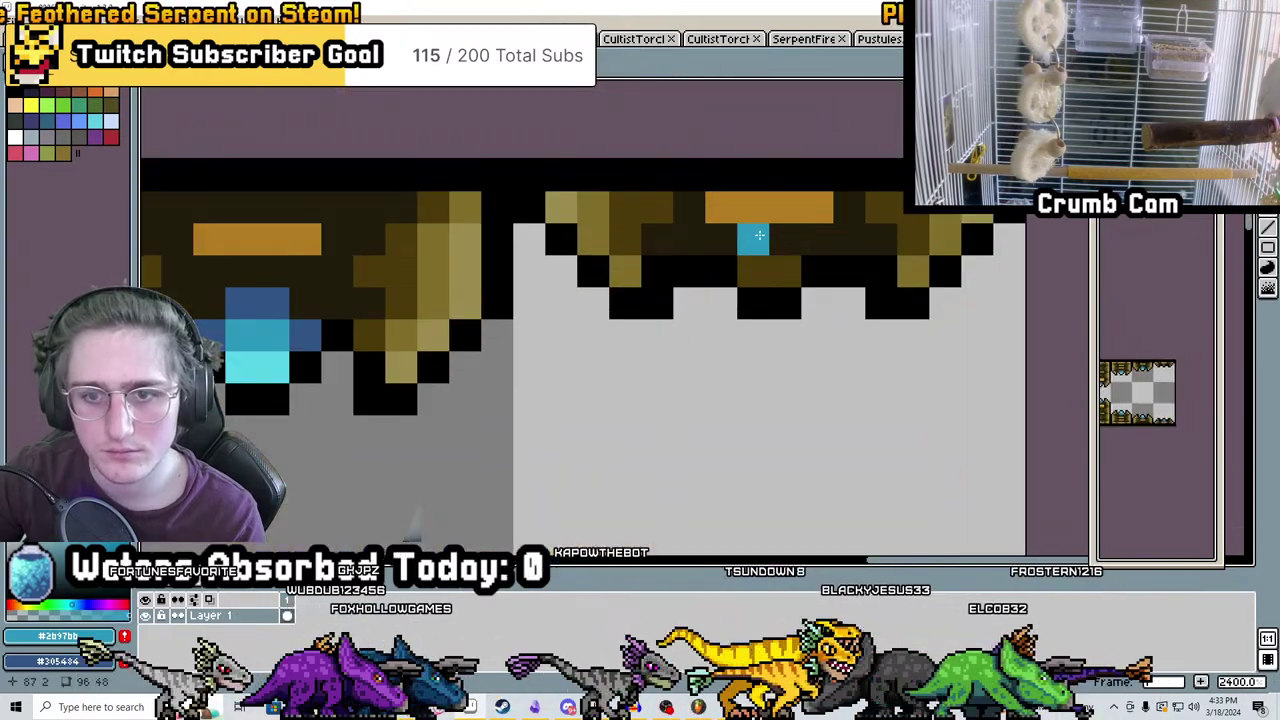
pyautogui.scroll(-5, 801, 233)
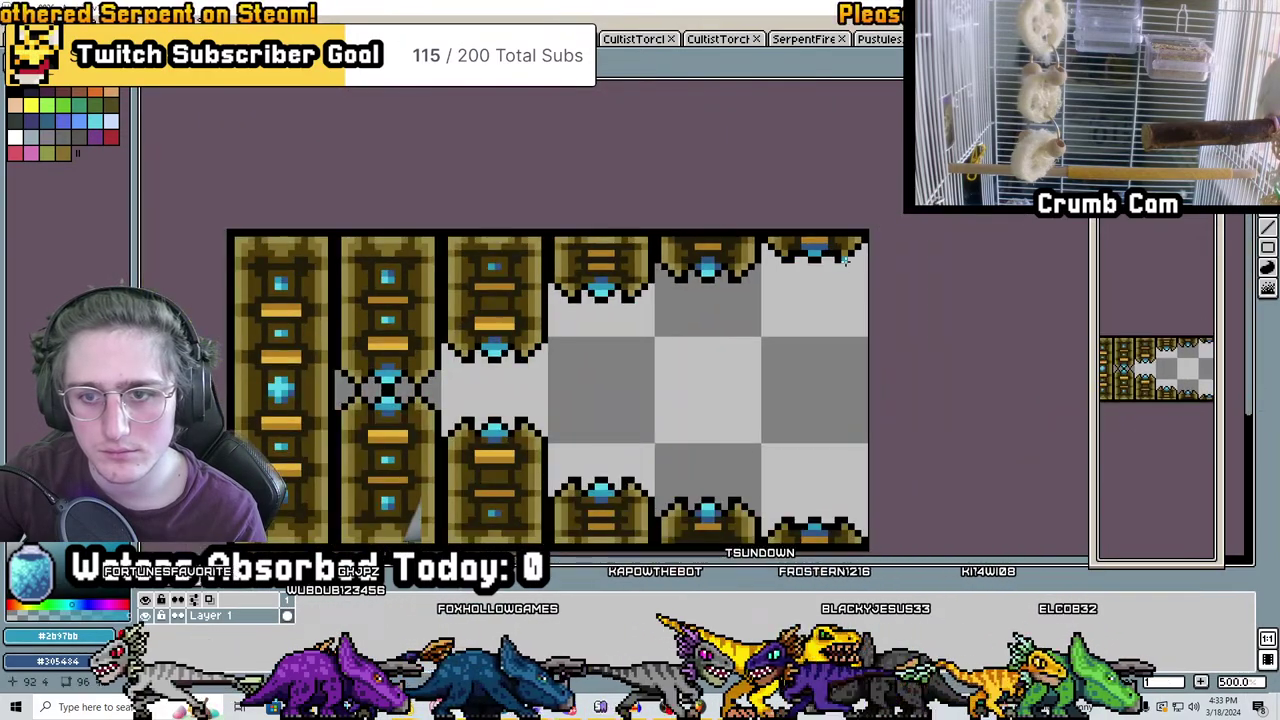
pyautogui.scroll(4, 884, 279)
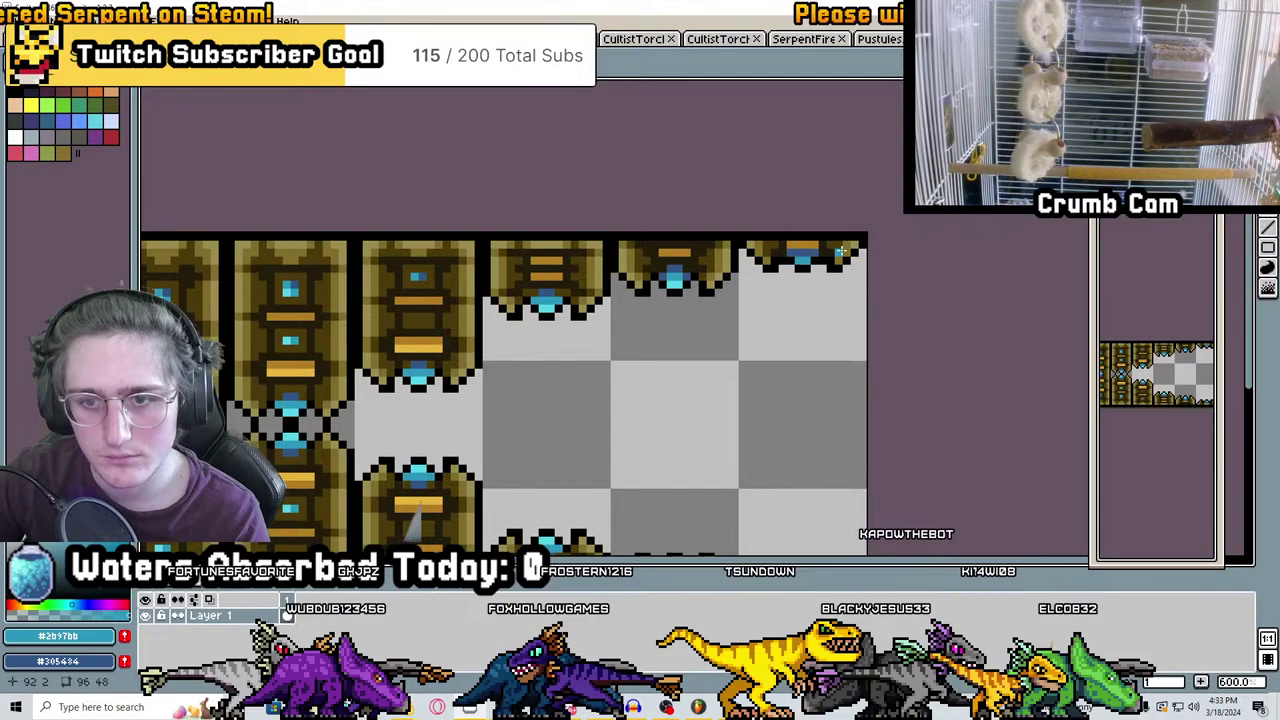
# Outline the blue gem with dark blue pixels
pyautogui.scroll(-1, 826, 288)
pyautogui.scroll(-4, 826, 288)
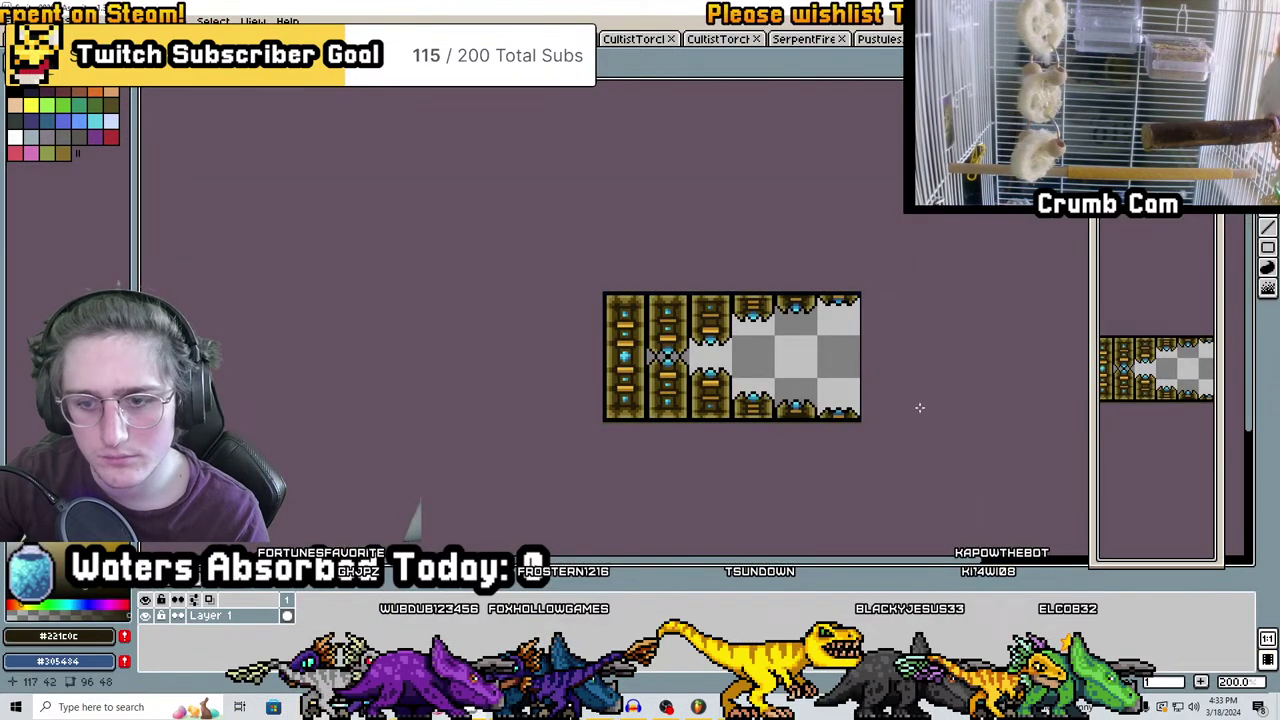
pyautogui.scroll(-1, 870, 418)
pyautogui.scroll(1, 860, 420)
pyautogui.scroll(-1, 849, 262)
pyautogui.scroll(1, 835, 284)
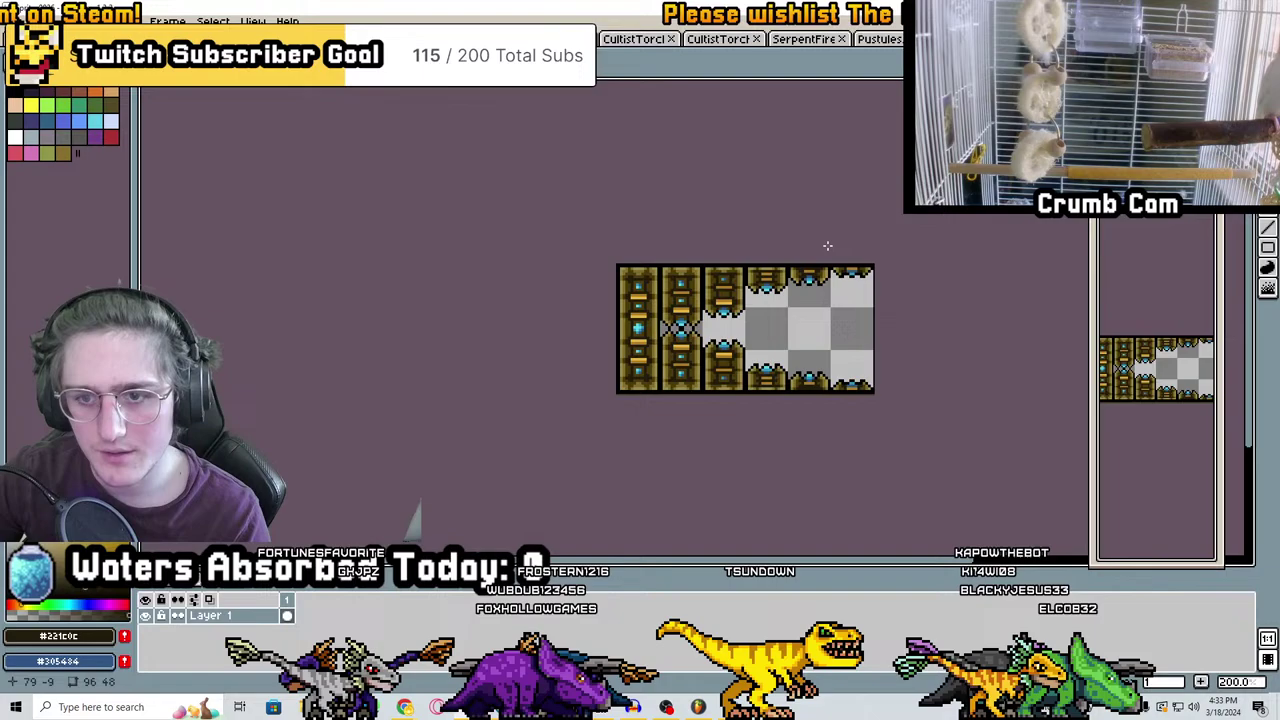
pyautogui.keyDown('shift'); pyautogui.hscroll(-2, 838, 289); pyautogui.keyUp('shift')
pyautogui.scroll(8, 701, 296)
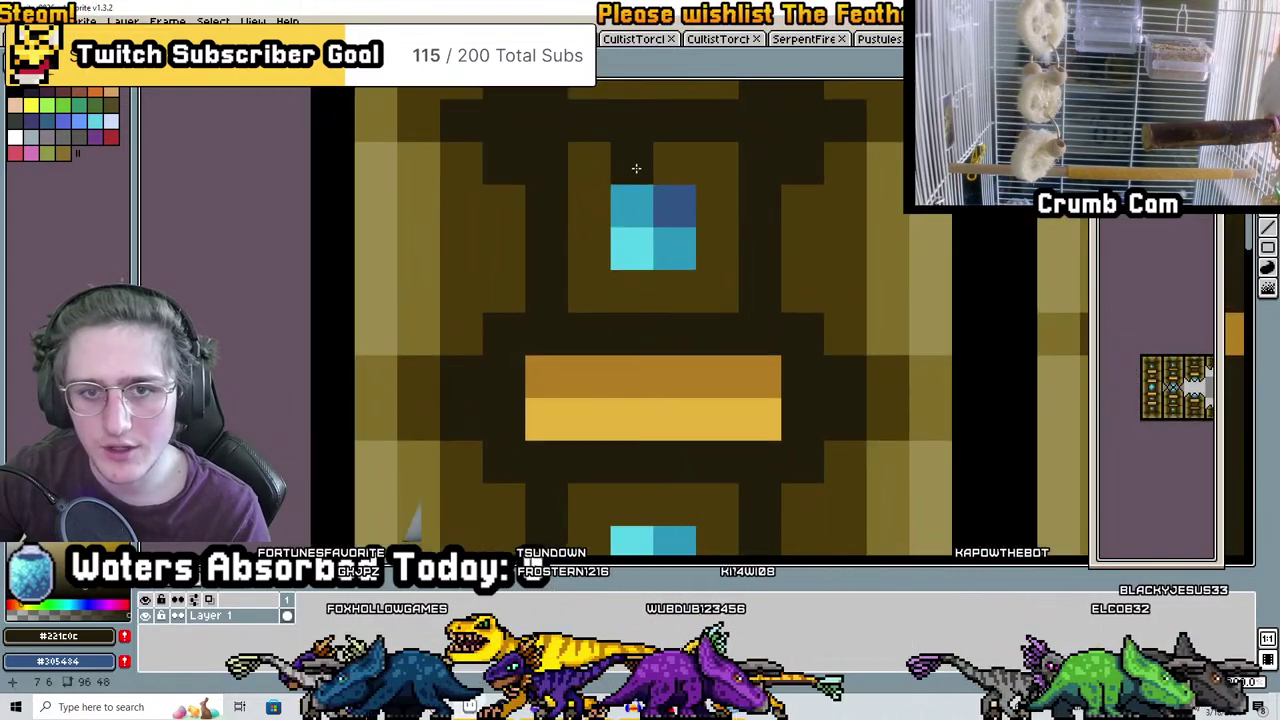
pyautogui.moveTo(623, 166)
pyautogui.mouseDown()
pyautogui.moveTo(594, 214)
pyautogui.moveTo(651, 277)
pyautogui.moveTo(707, 226)
pyautogui.mouseUp()
# Return to the Sprite-0036 tile sheet and try a golden pixel row near the gem, then undo it
pyautogui.hotkey('ctrl', 'Tab')
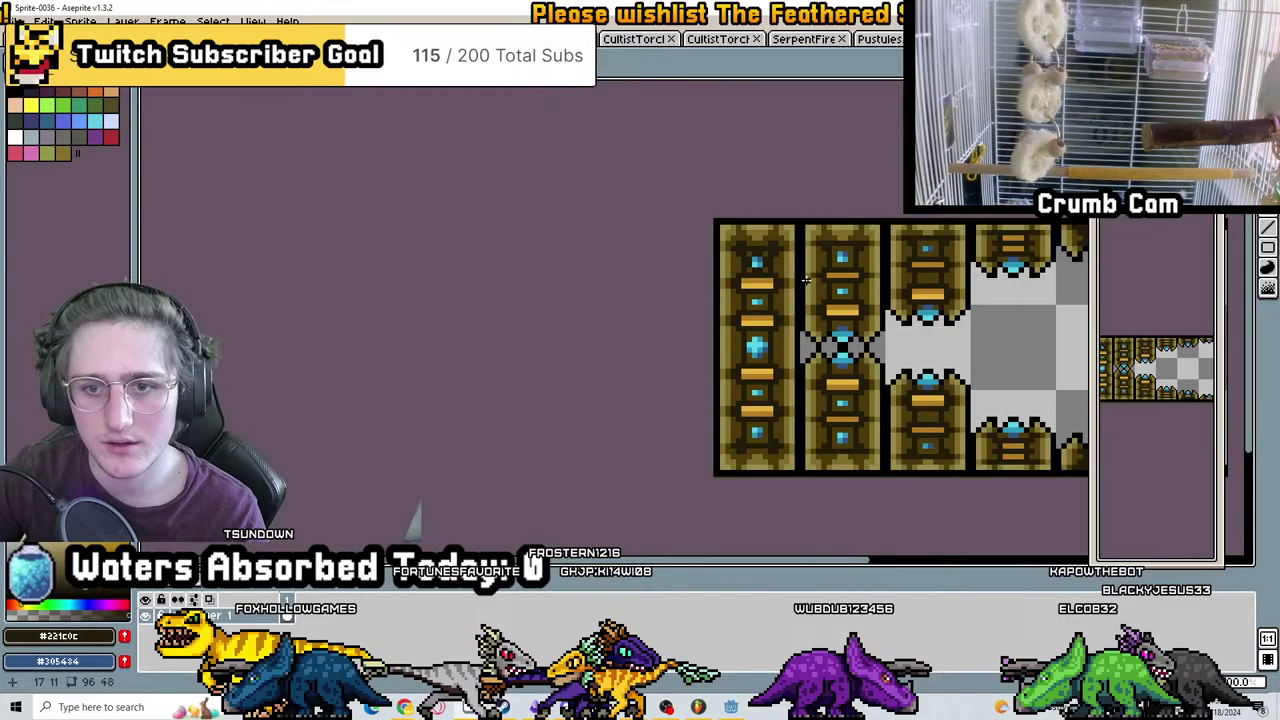
pyautogui.hotkey('ctrl', 'Tab')
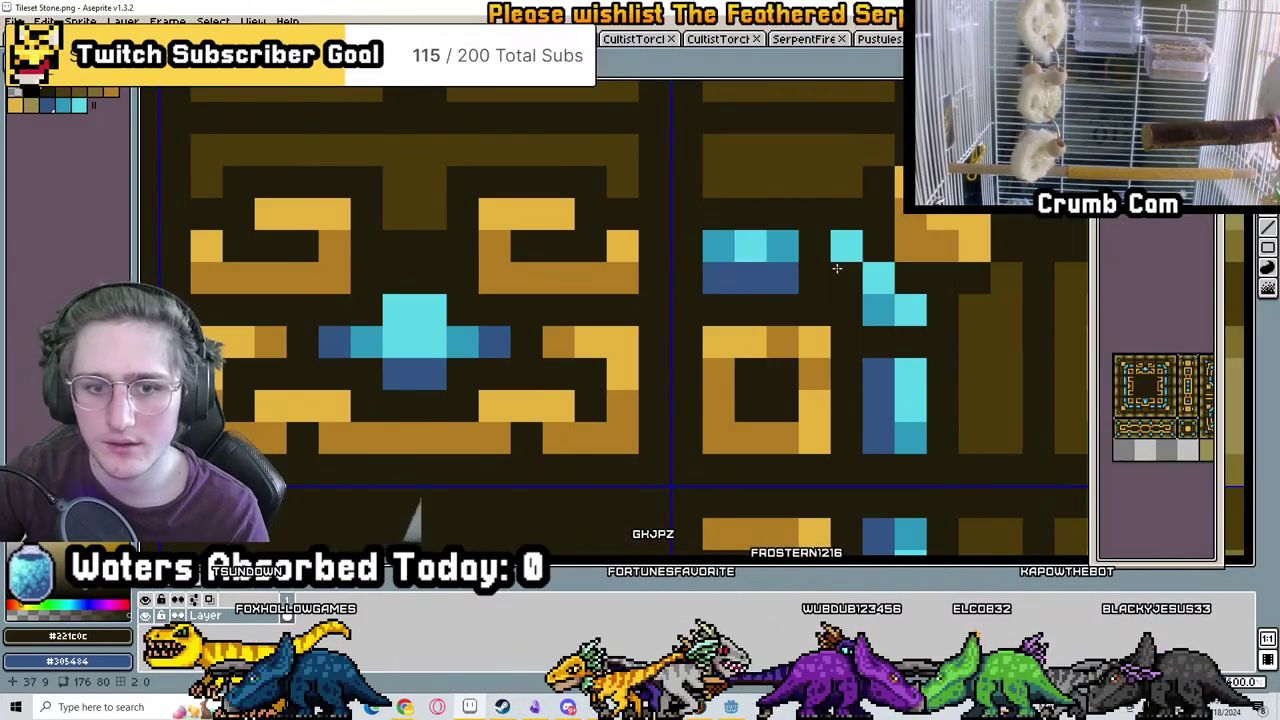
pyautogui.hotkey('ctrl', 'Tab')
pyautogui.scroll(3, 788, 261)
pyautogui.scroll(1, 788, 261)
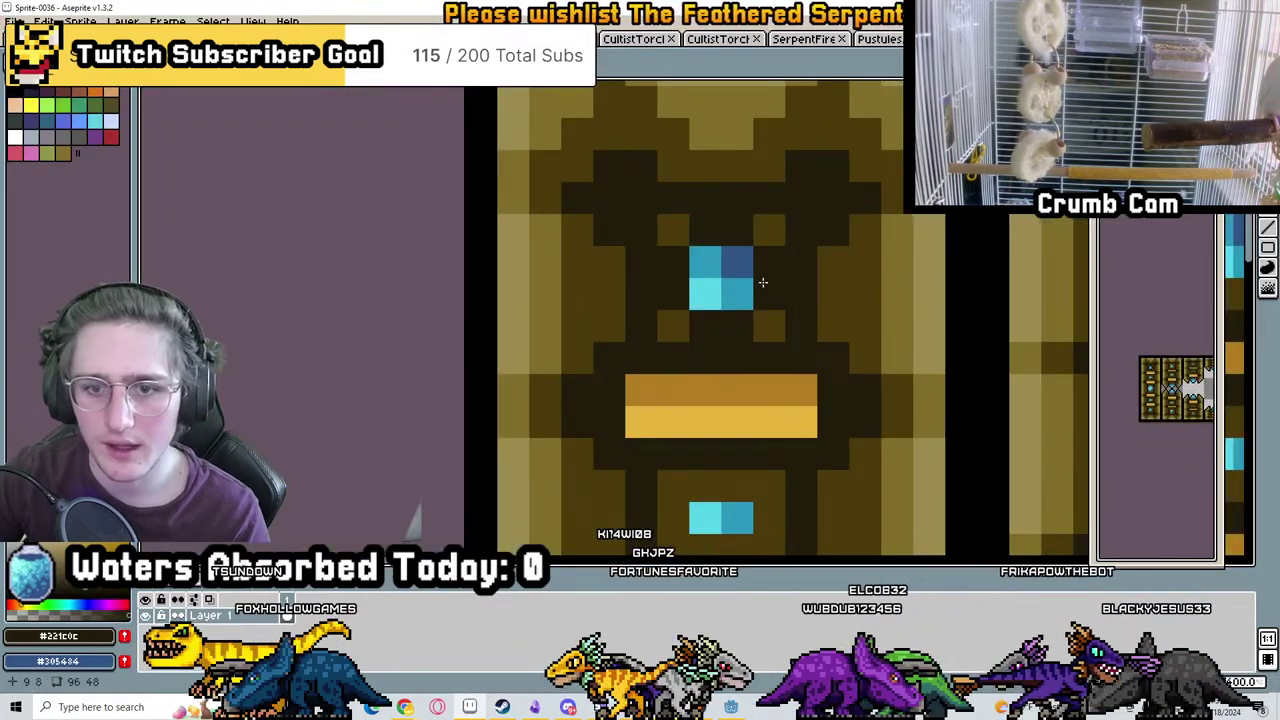
pyautogui.scroll(-3, 740, 230)
pyautogui.scroll(4, 689, 188)
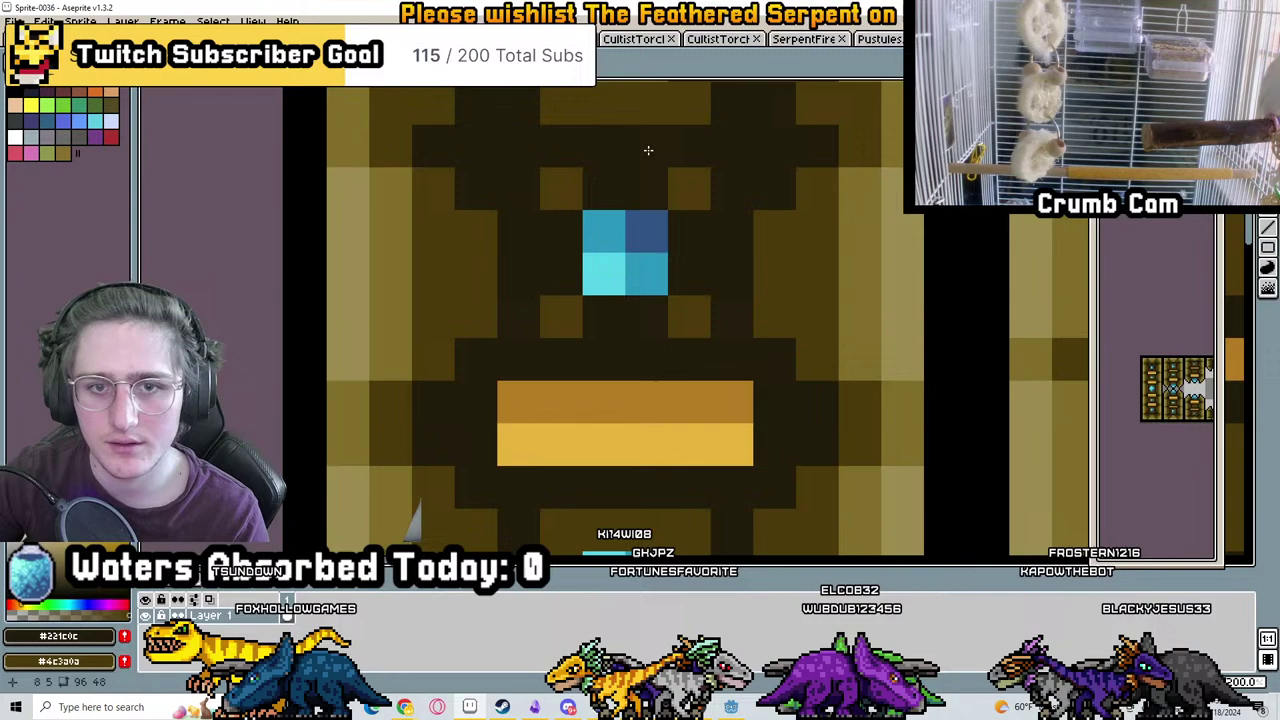
pyautogui.moveTo(648, 150); pyautogui.dragTo(657, 140)
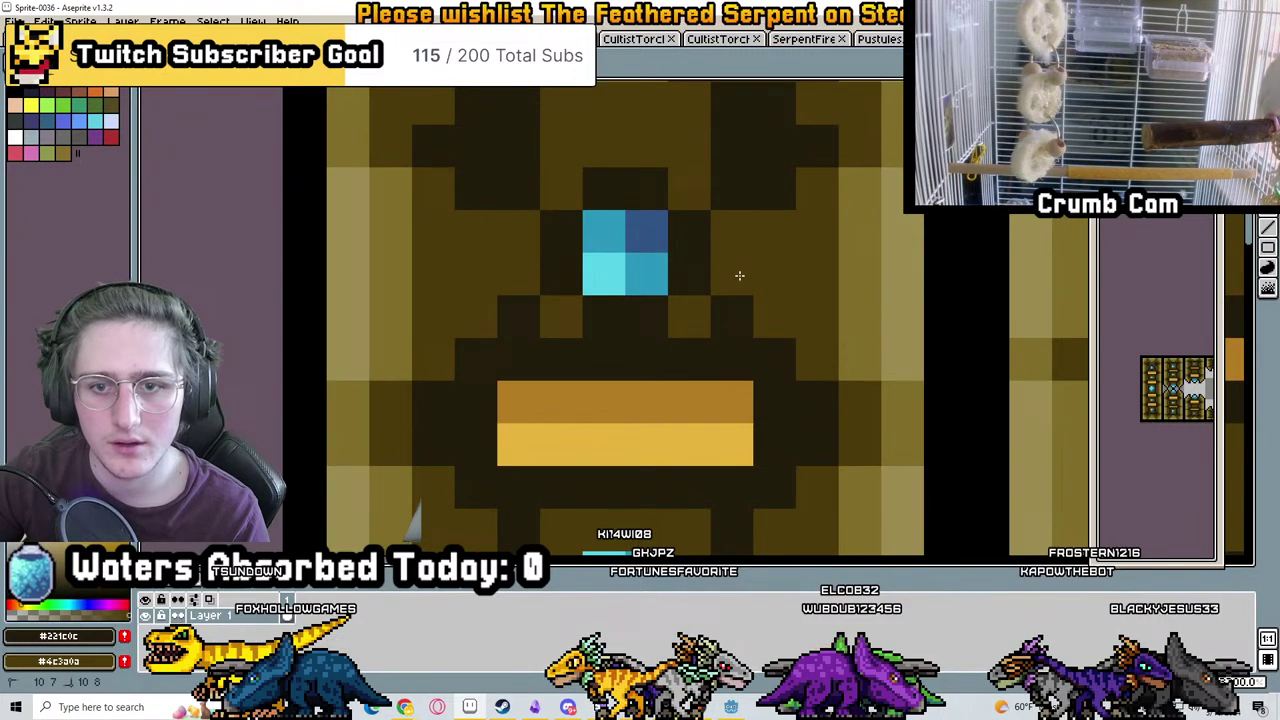
pyautogui.scroll(-4, 790, 300)
pyautogui.scroll(3, 788, 313)
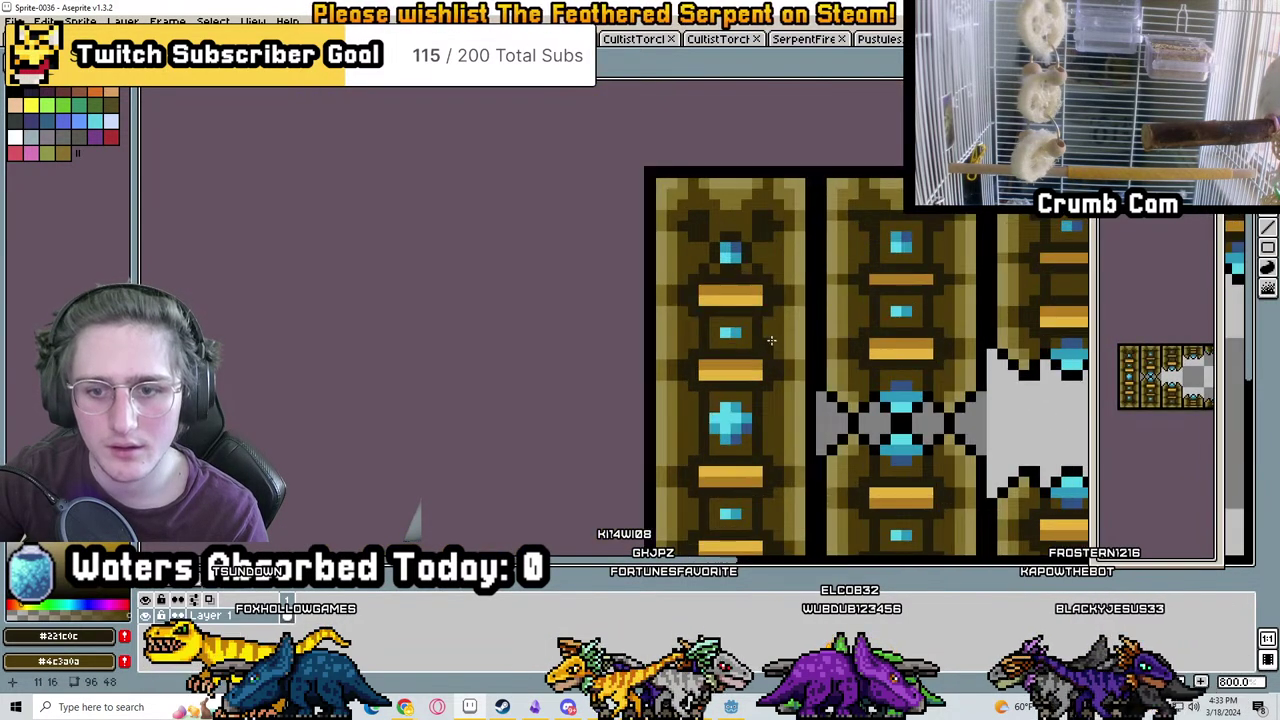
pyautogui.scroll(5, 768, 354)
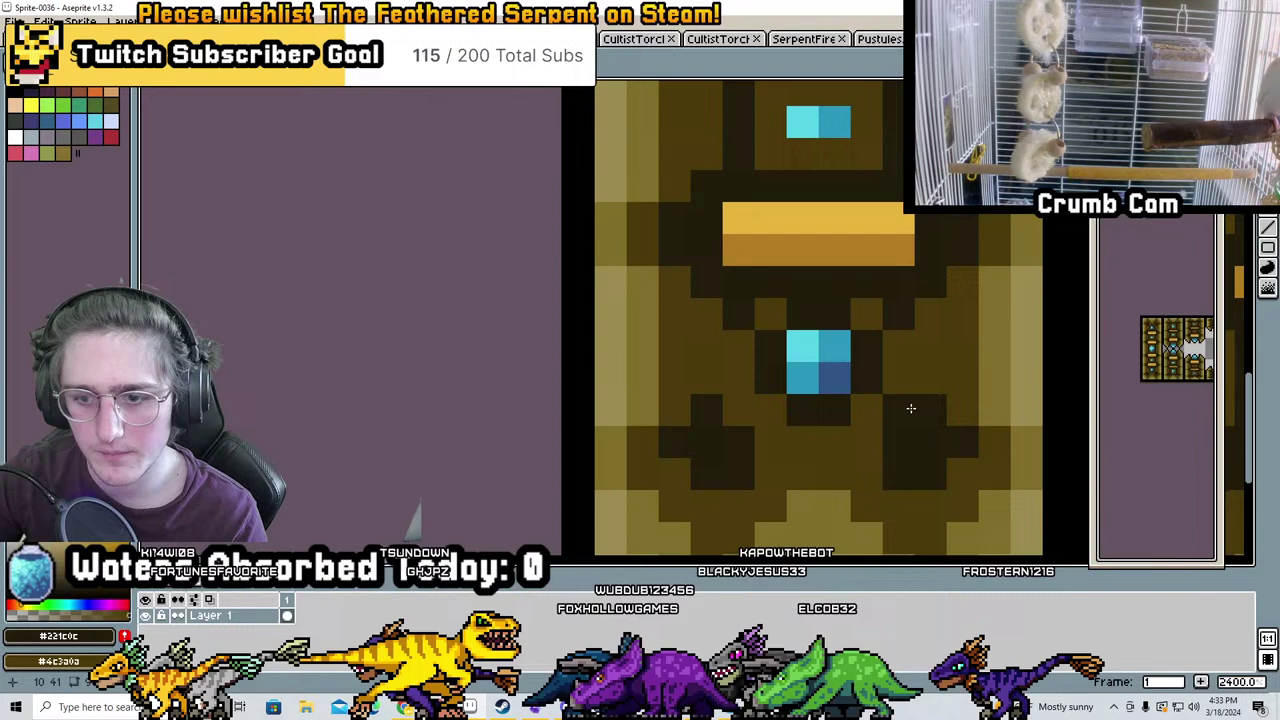
pyautogui.scroll(-6, 850, 370)
pyautogui.hotkey('ctrl', 'z')
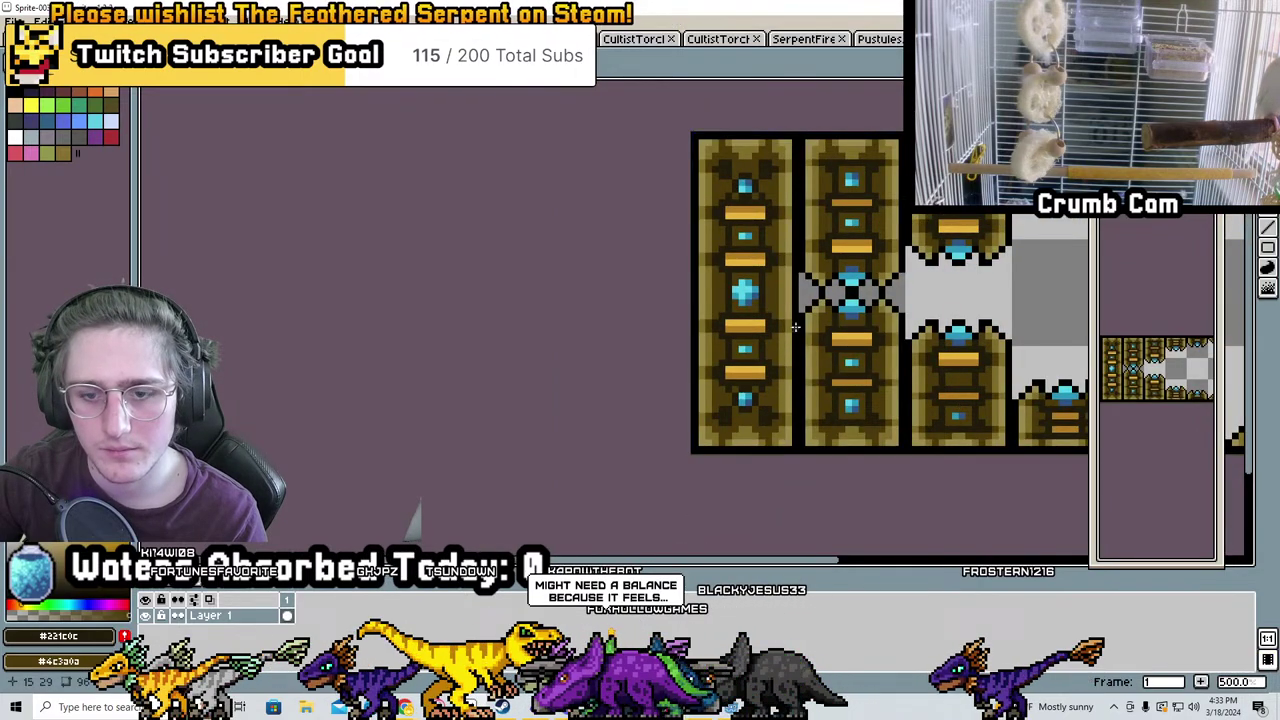
# Touch up the small gem: add a light-blue pixel, recolour the row beneath brown, darken neighbouring pixels
pyautogui.scroll(7, 765, 345)
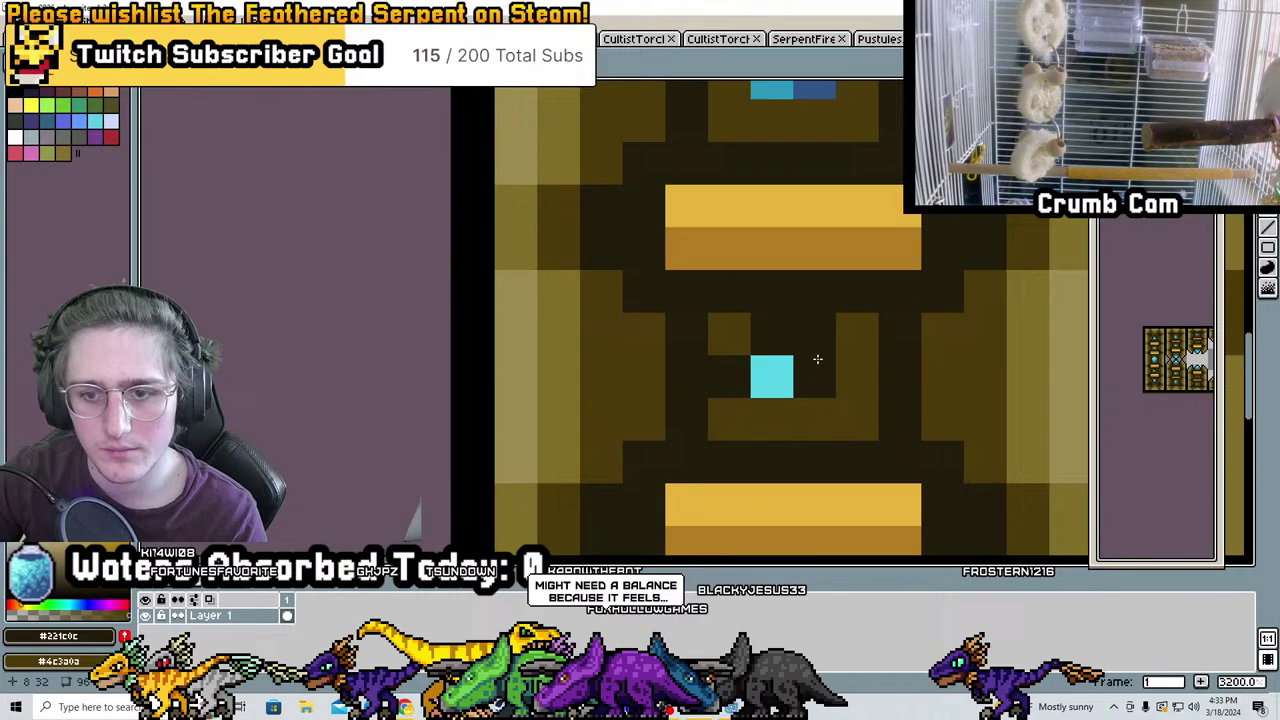
pyautogui.scroll(-4, 672, 375)
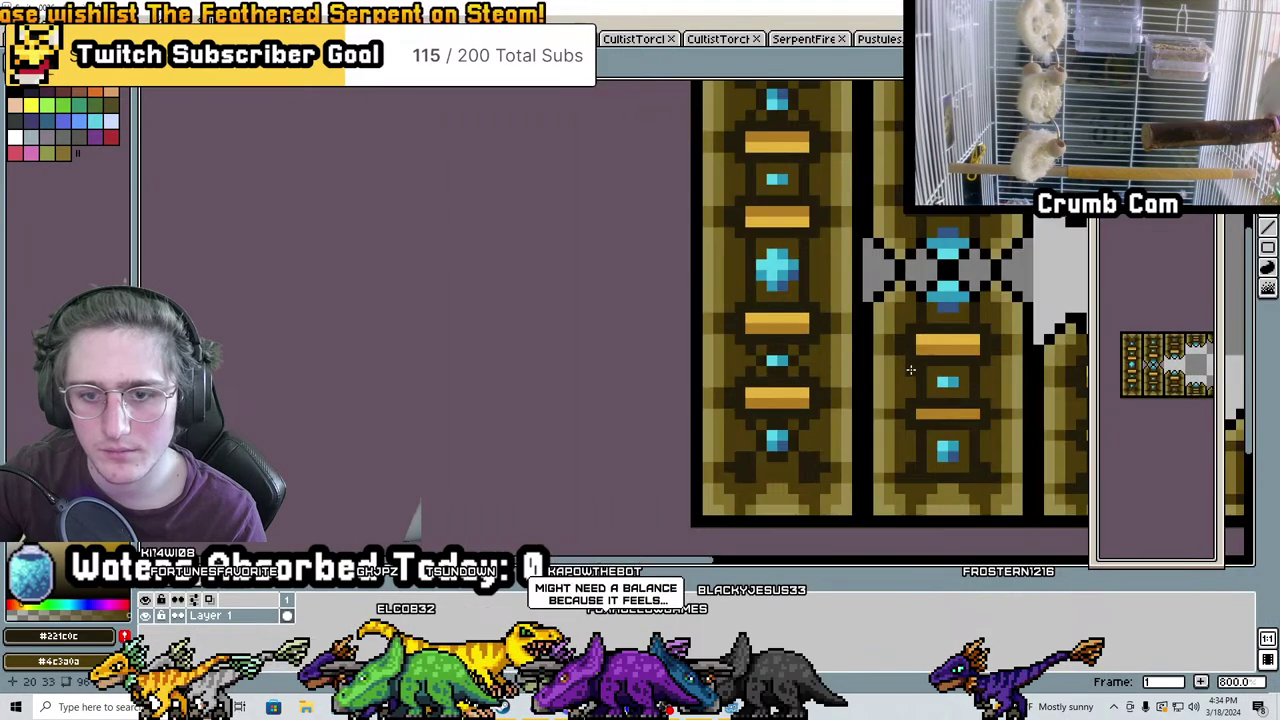
pyautogui.scroll(3, 685, 231)
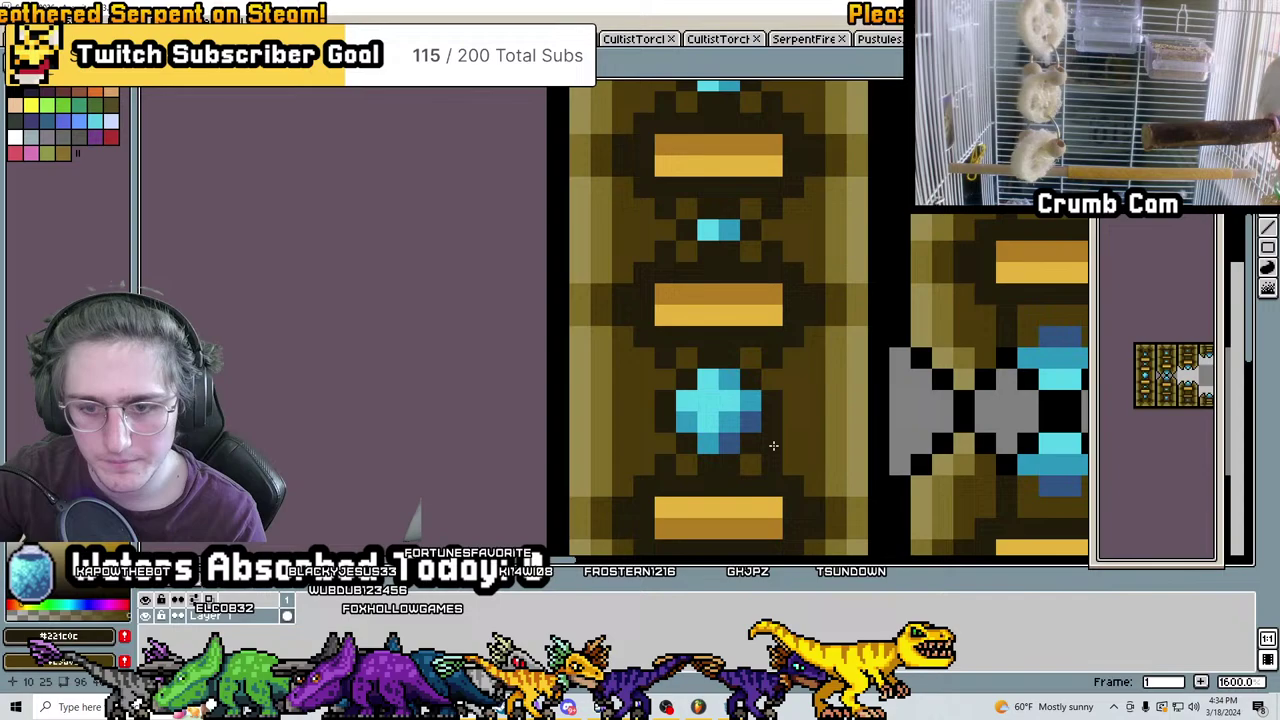
pyautogui.scroll(-6, 798, 437)
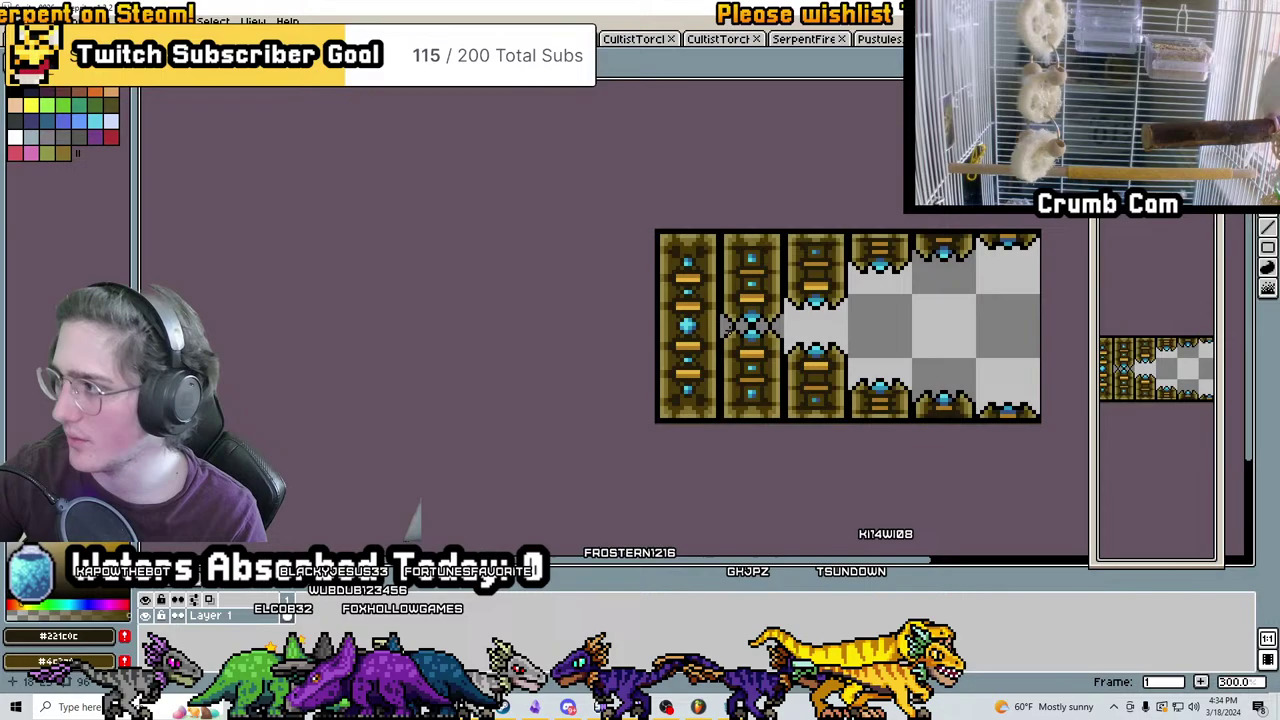
pyautogui.scroll(7, 718, 357)
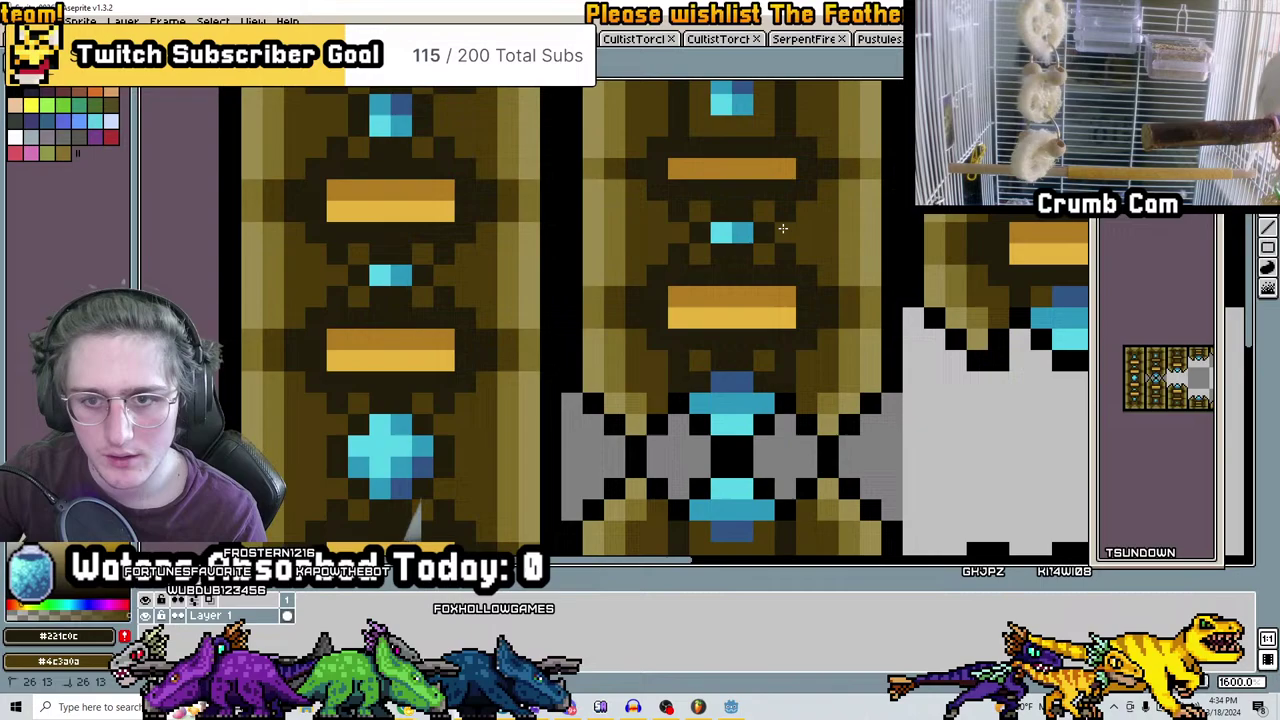
pyautogui.scroll(3, 760, 260)
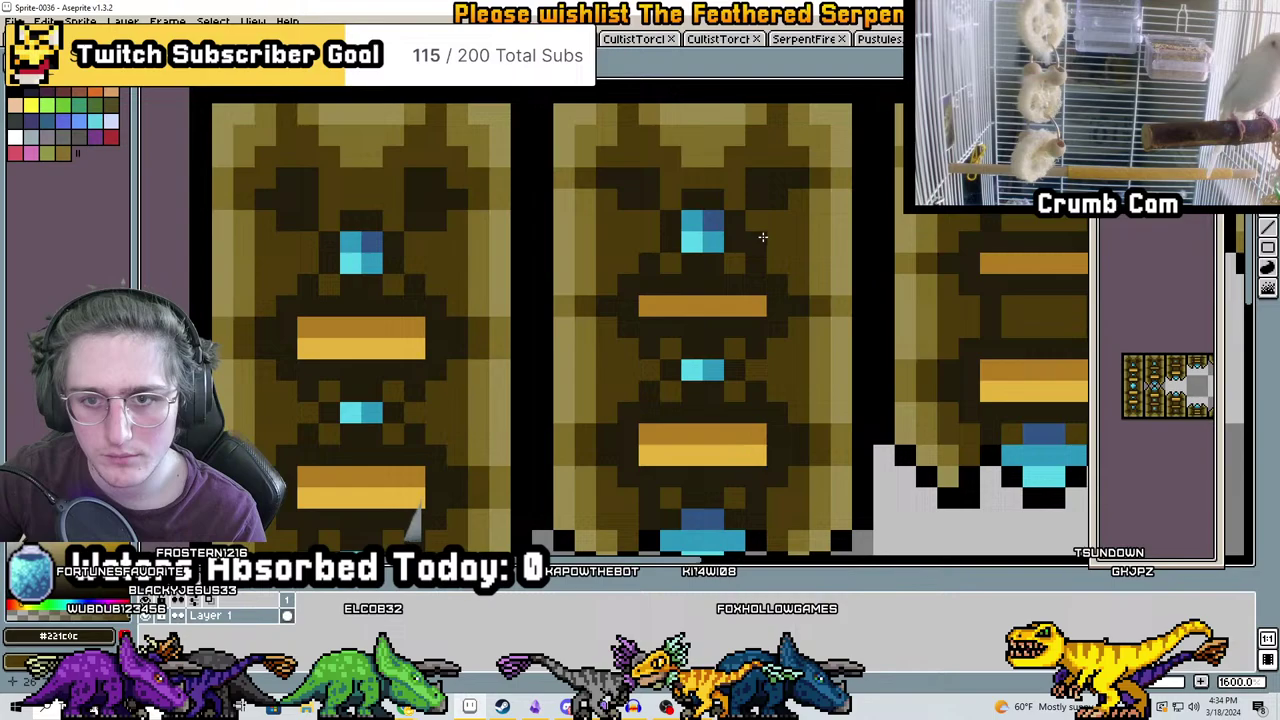
pyautogui.scroll(-4, 776, 242)
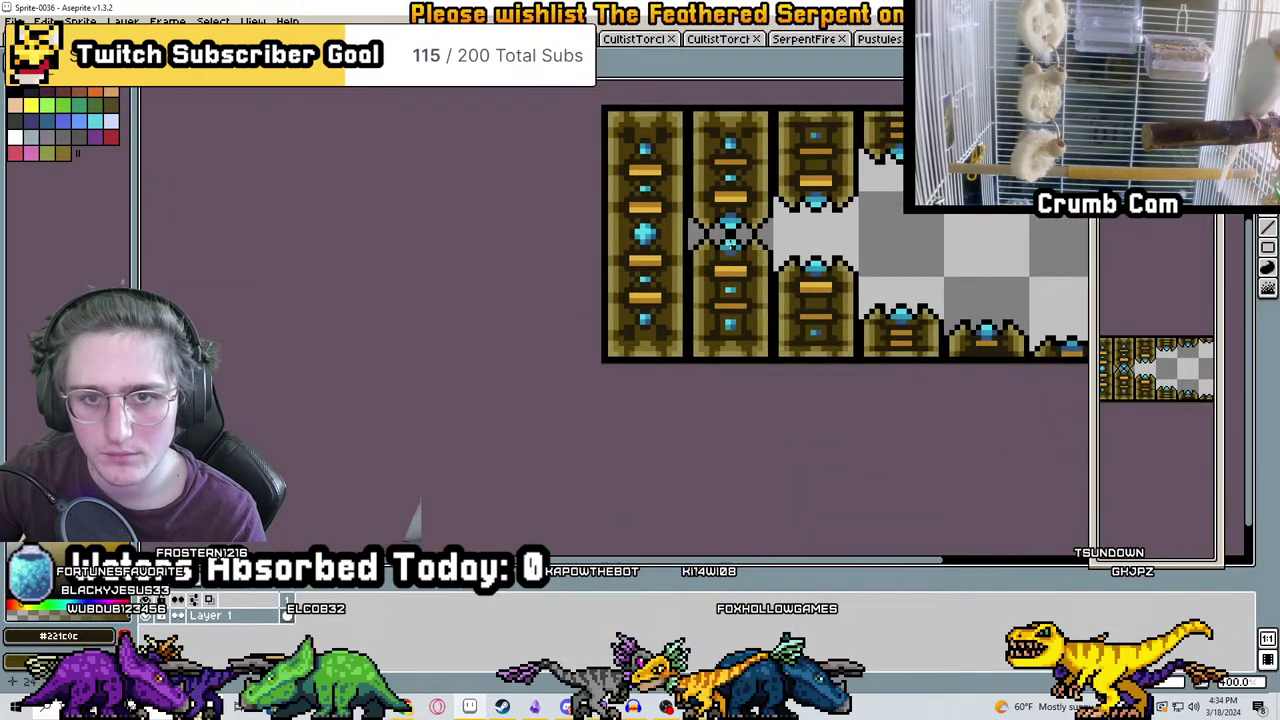
pyautogui.scroll(5, 725, 291)
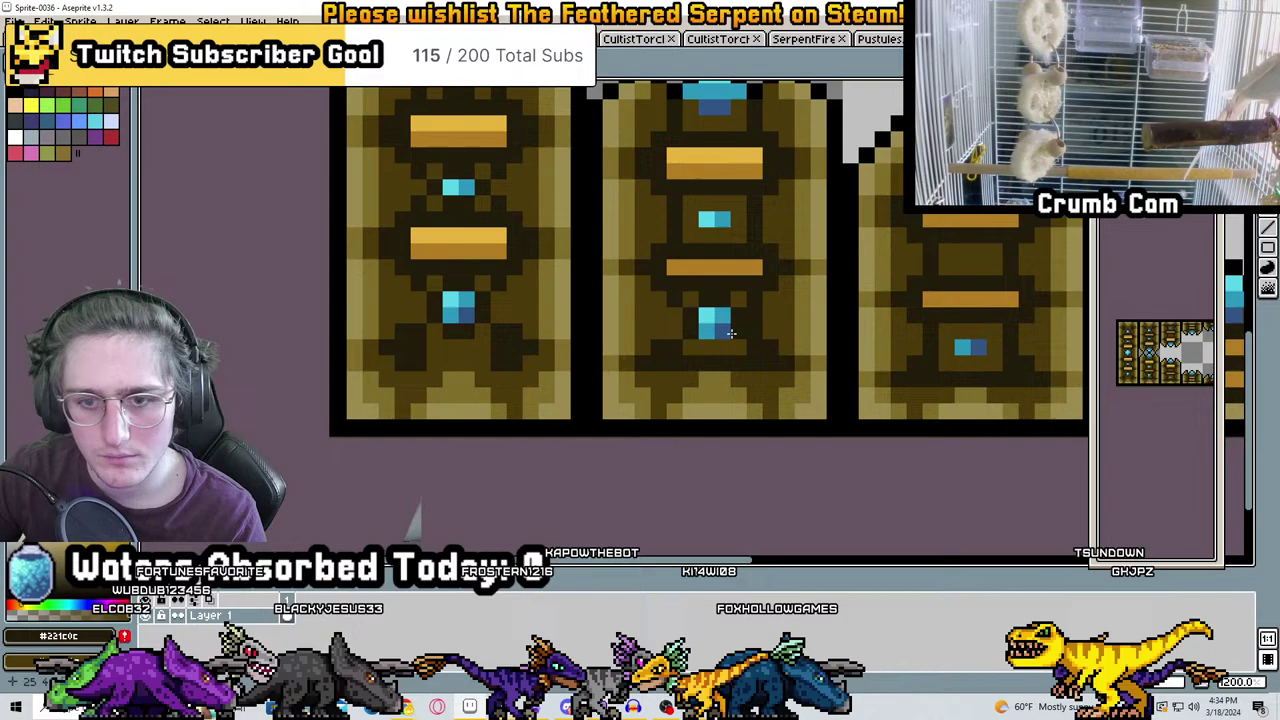
pyautogui.scroll(-3, 780, 321)
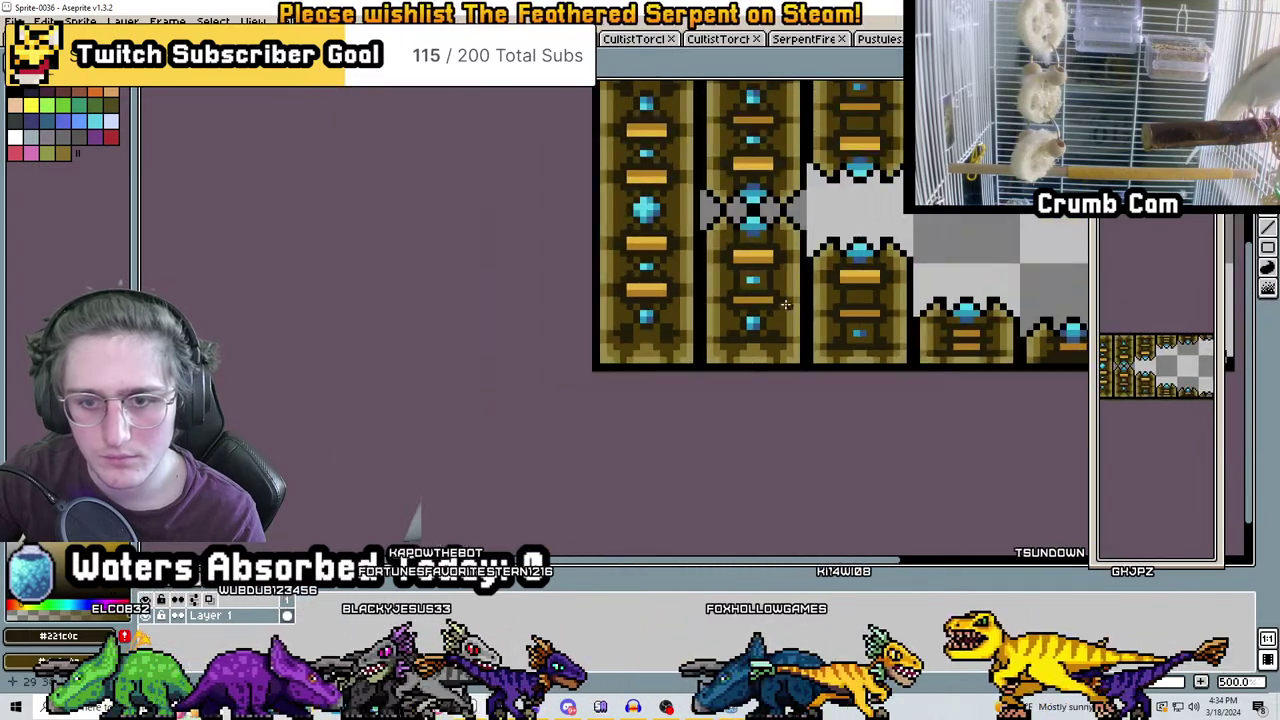
pyautogui.scroll(5, 730, 296)
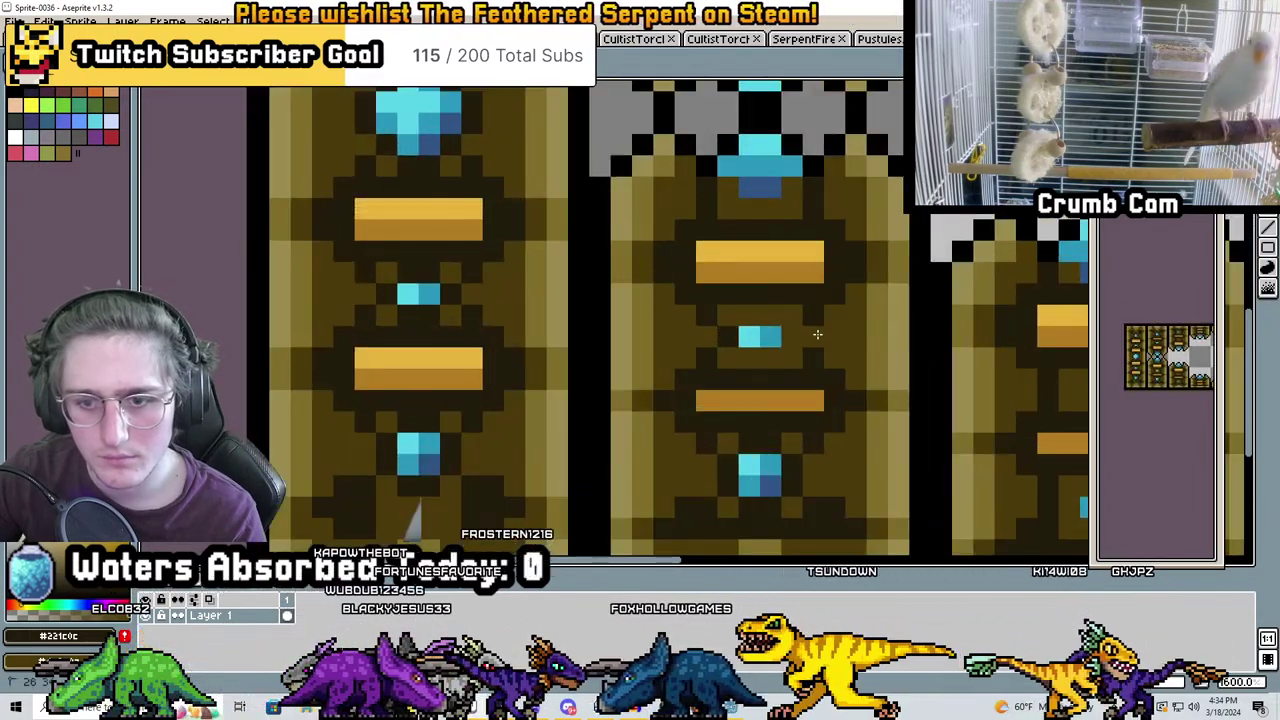
pyautogui.scroll(-5, 799, 308)
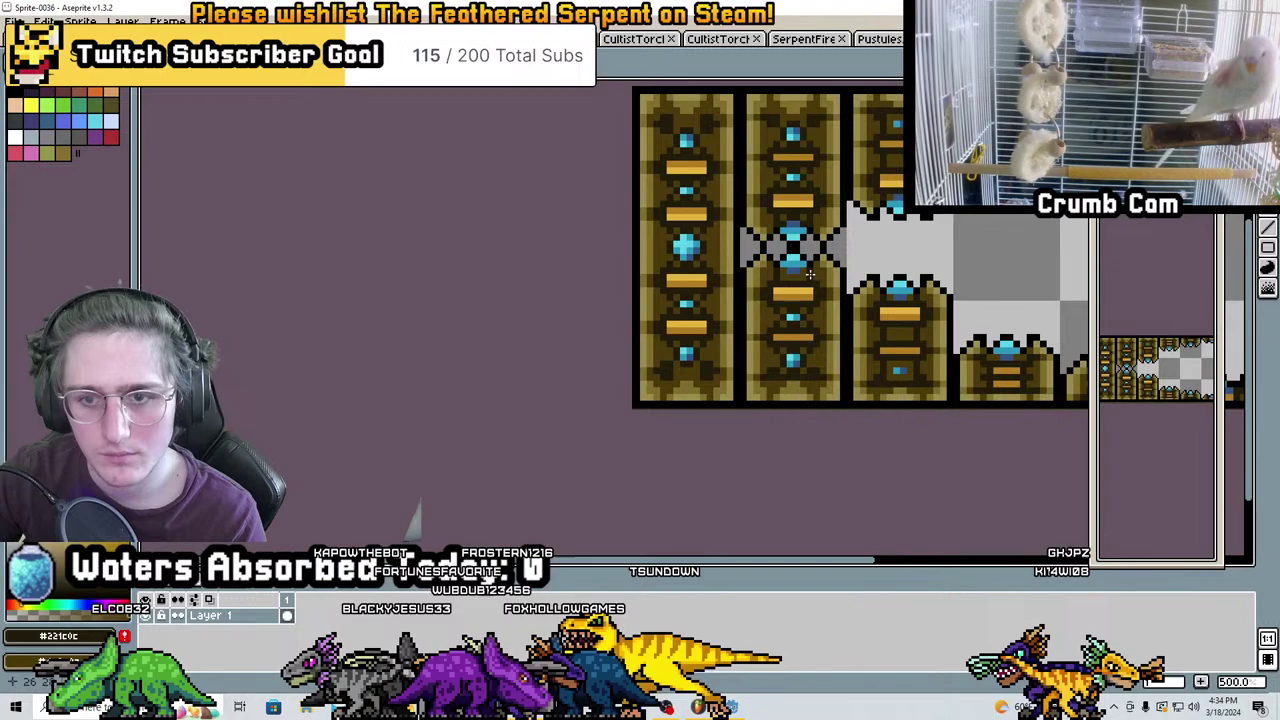
pyautogui.scroll(5, 741, 264)
pyautogui.scroll(-4, 775, 286)
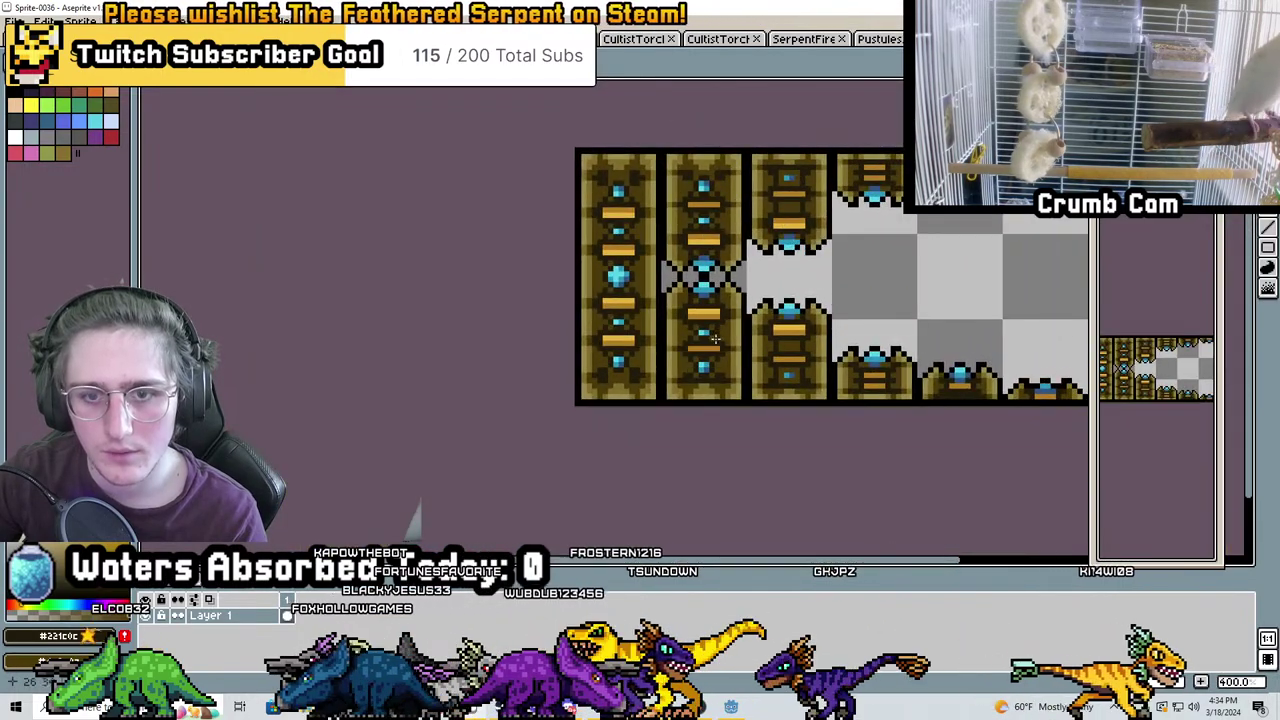
pyautogui.scroll(2, 700, 400)
pyautogui.scroll(-3, 797, 340)
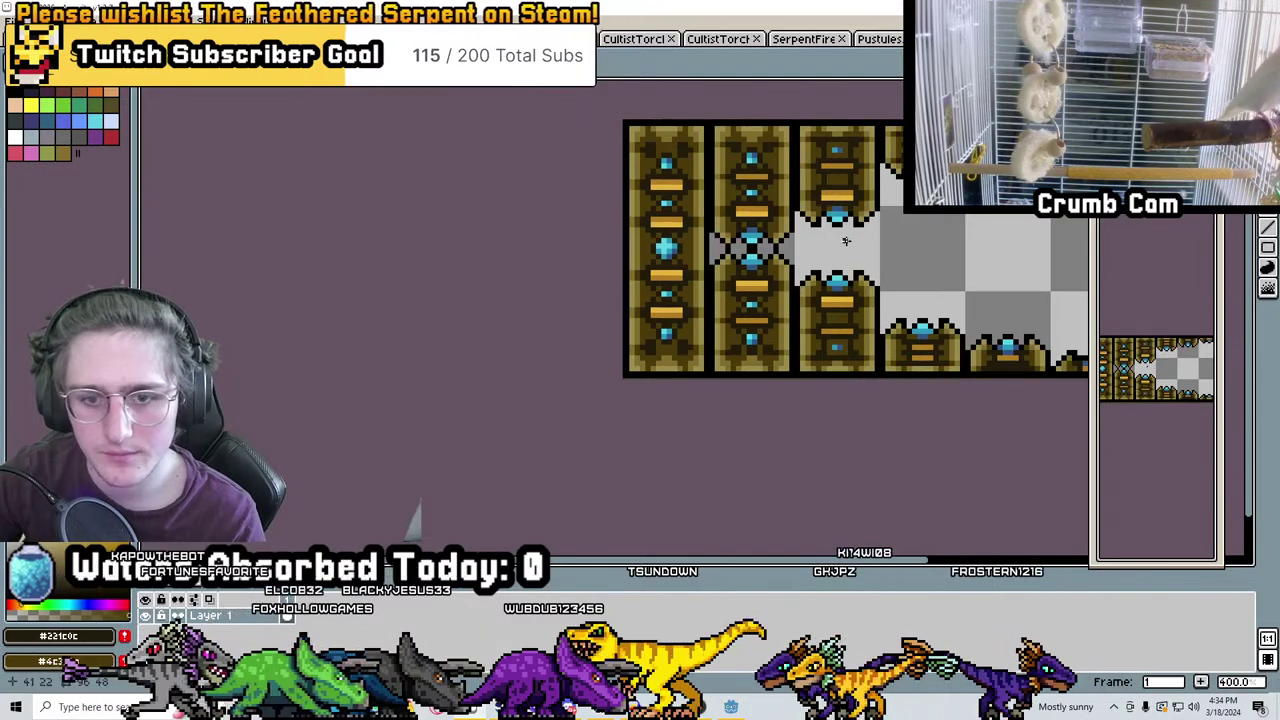
pyautogui.scroll(7, 886, 240)
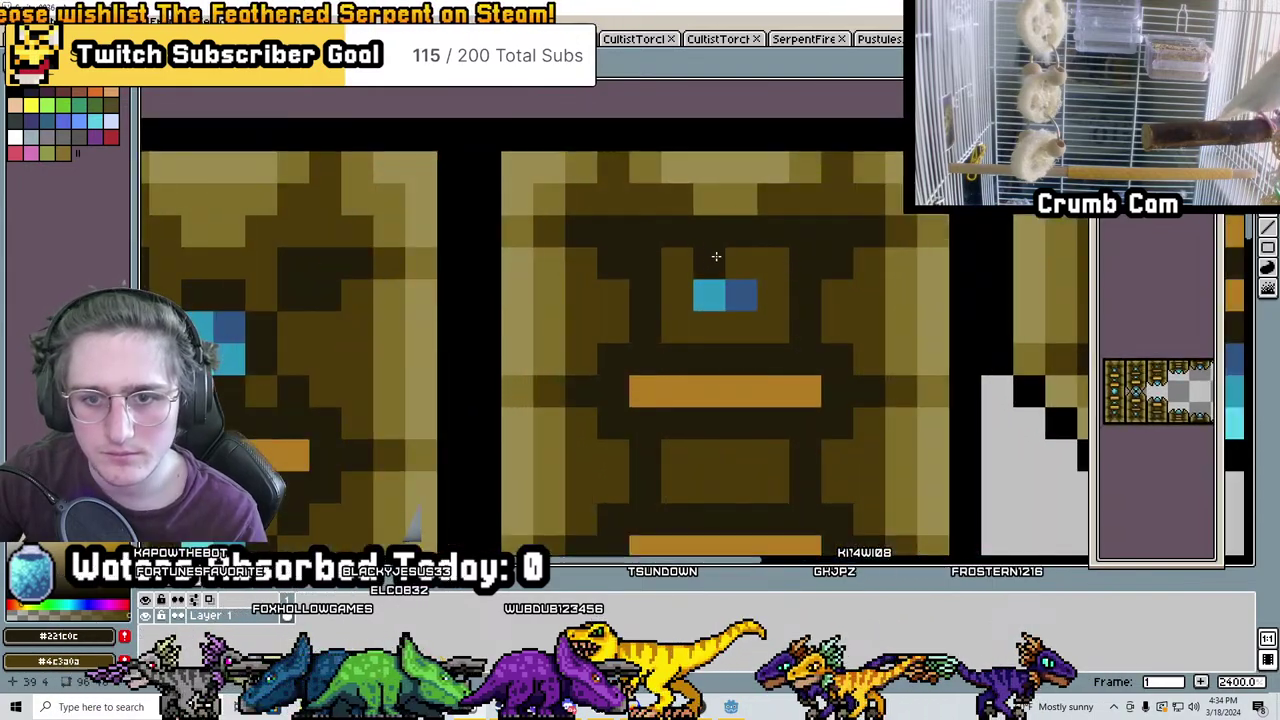
pyautogui.click(705, 294)
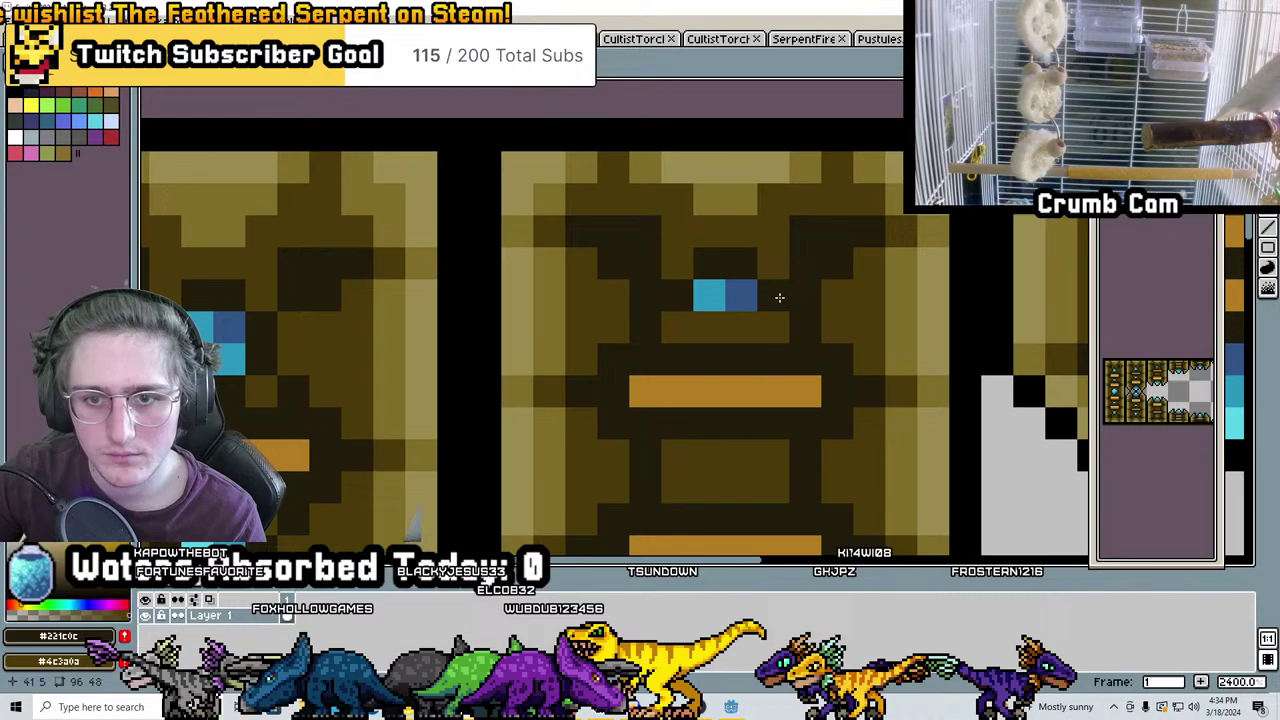
pyautogui.scroll(-3, 810, 310)
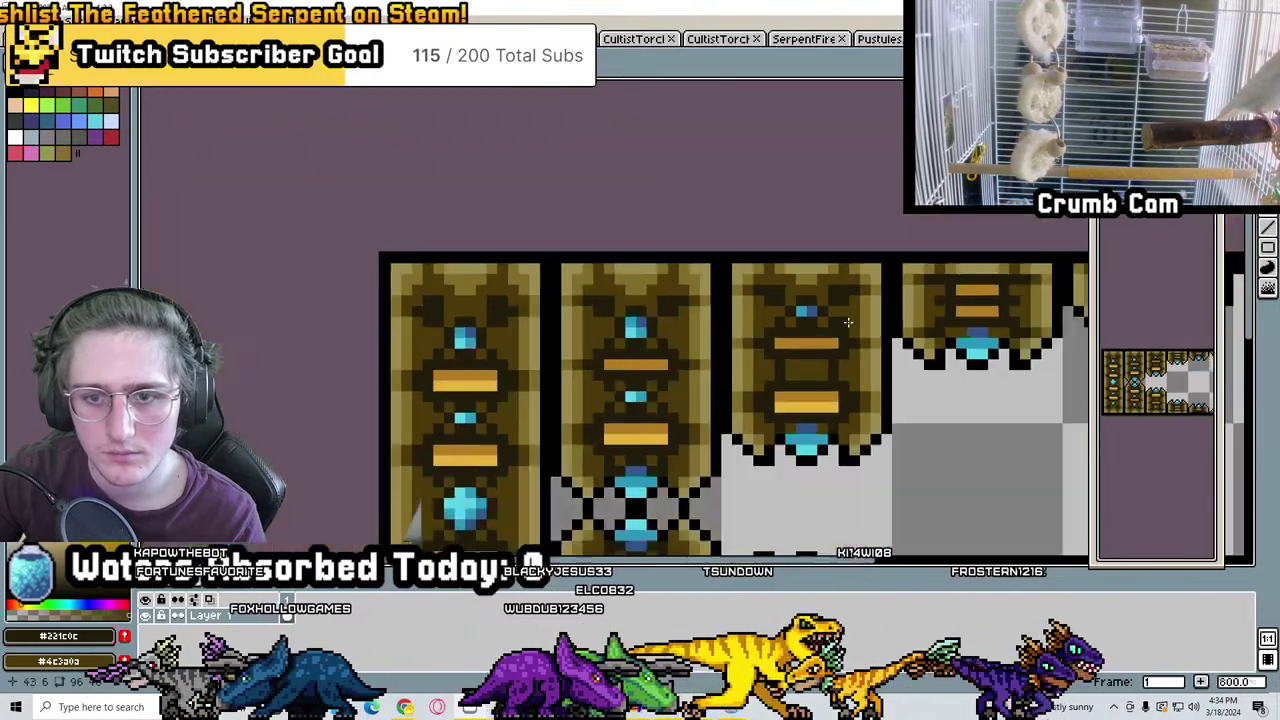
pyautogui.scroll(3, 695, 290)
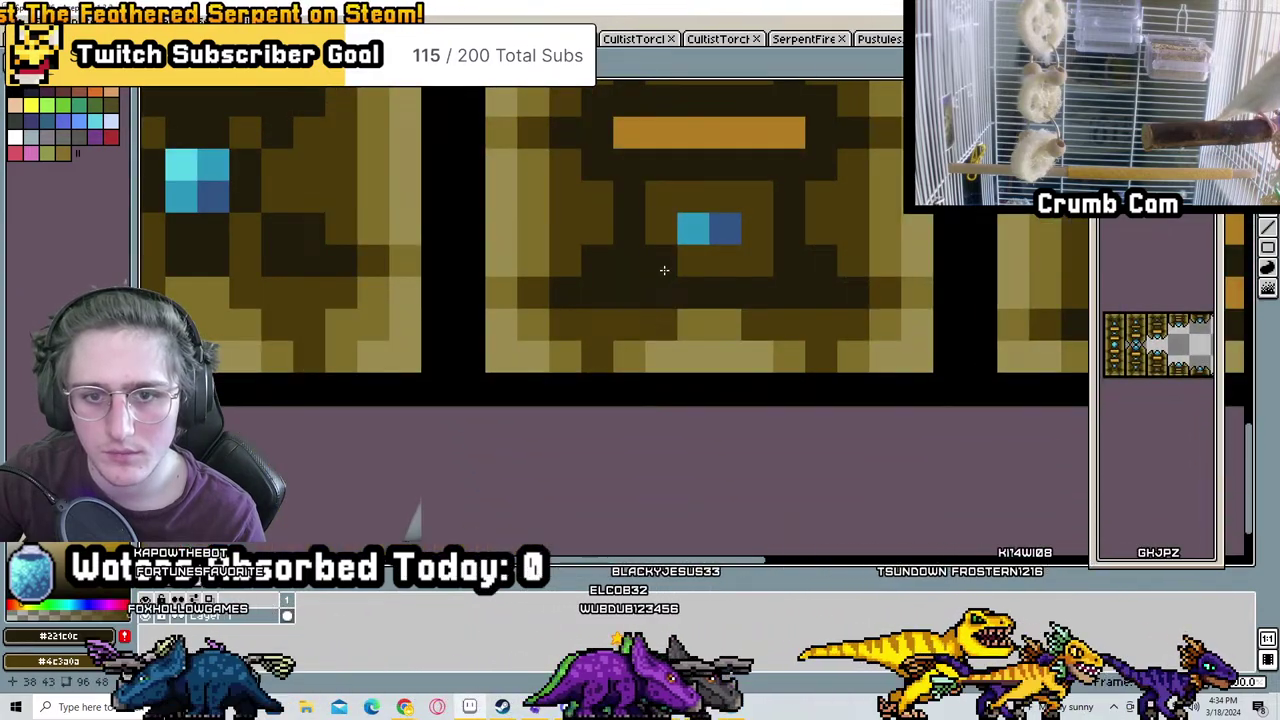
pyautogui.moveTo(660, 293); pyautogui.dragTo(760, 290, button='right')
pyautogui.click(725, 261)
pyautogui.click(725, 229)
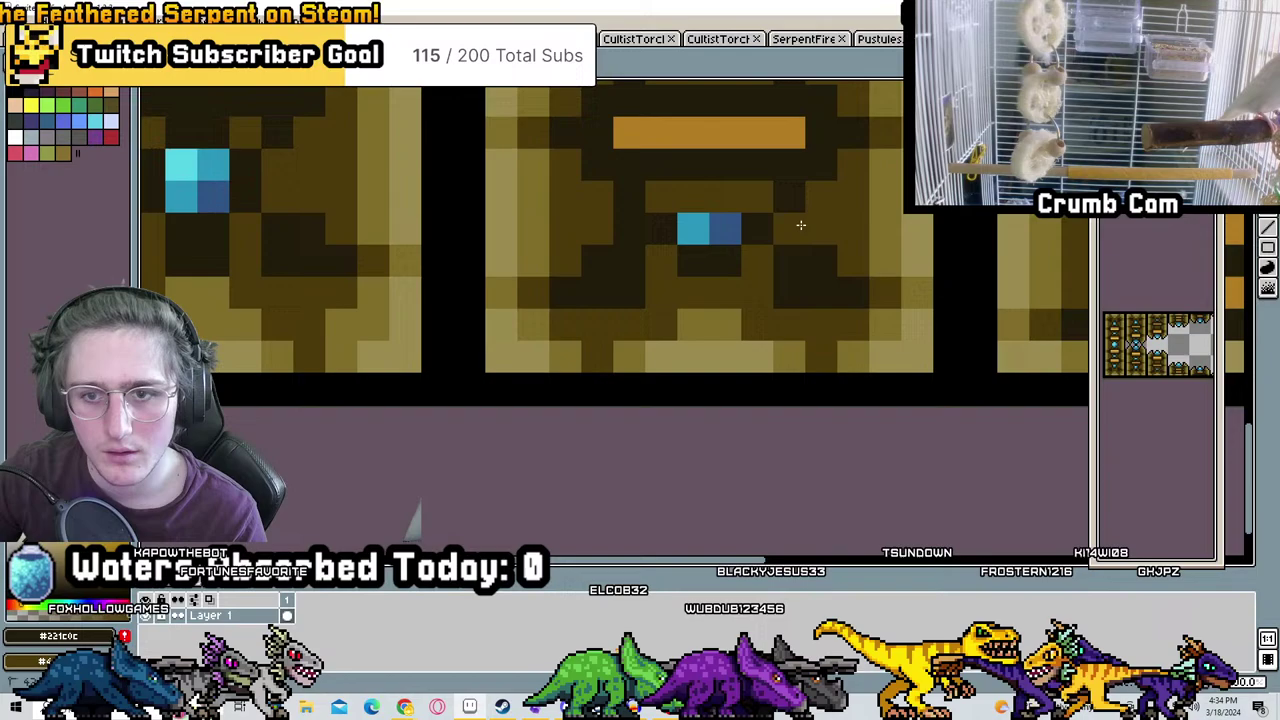
# Paint the orange row under the next gem dark, filling the gap between the orange pixels
pyautogui.scroll(-3, 781, 303)
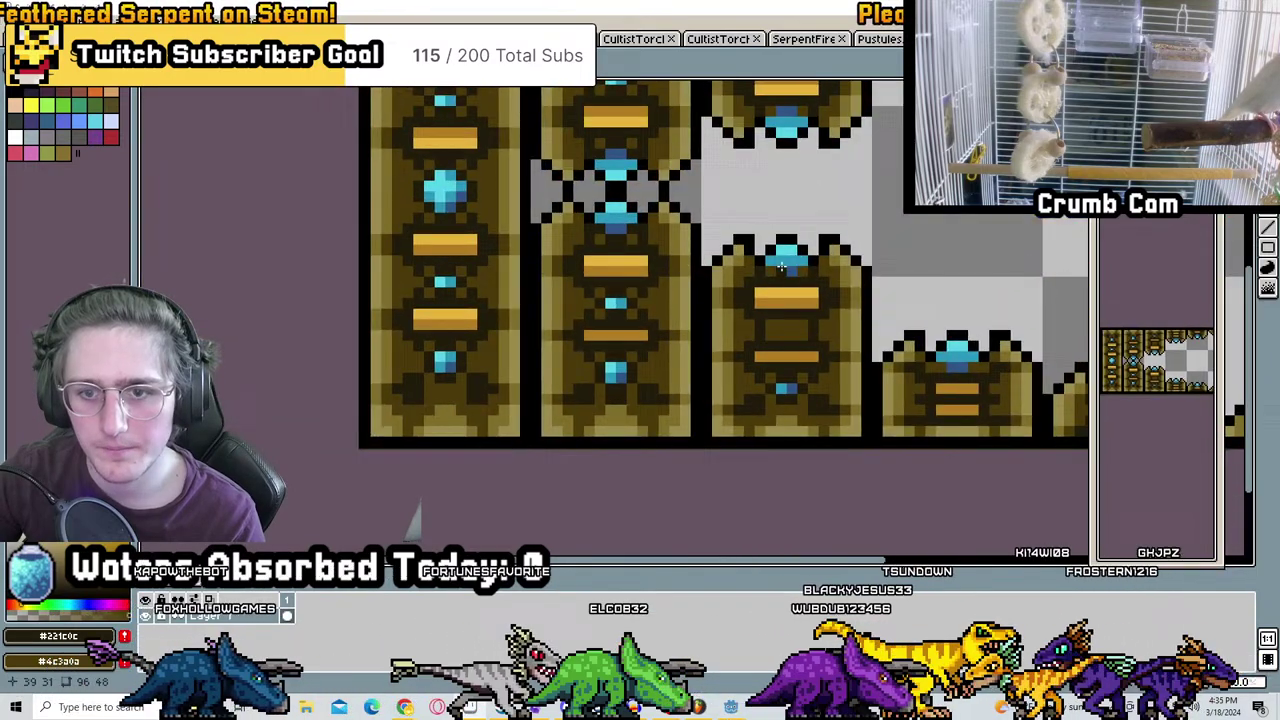
pyautogui.scroll(1, 782, 300)
pyautogui.scroll(-2, 784, 295)
pyautogui.scroll(1, 786, 287)
pyautogui.scroll(2, 786, 287)
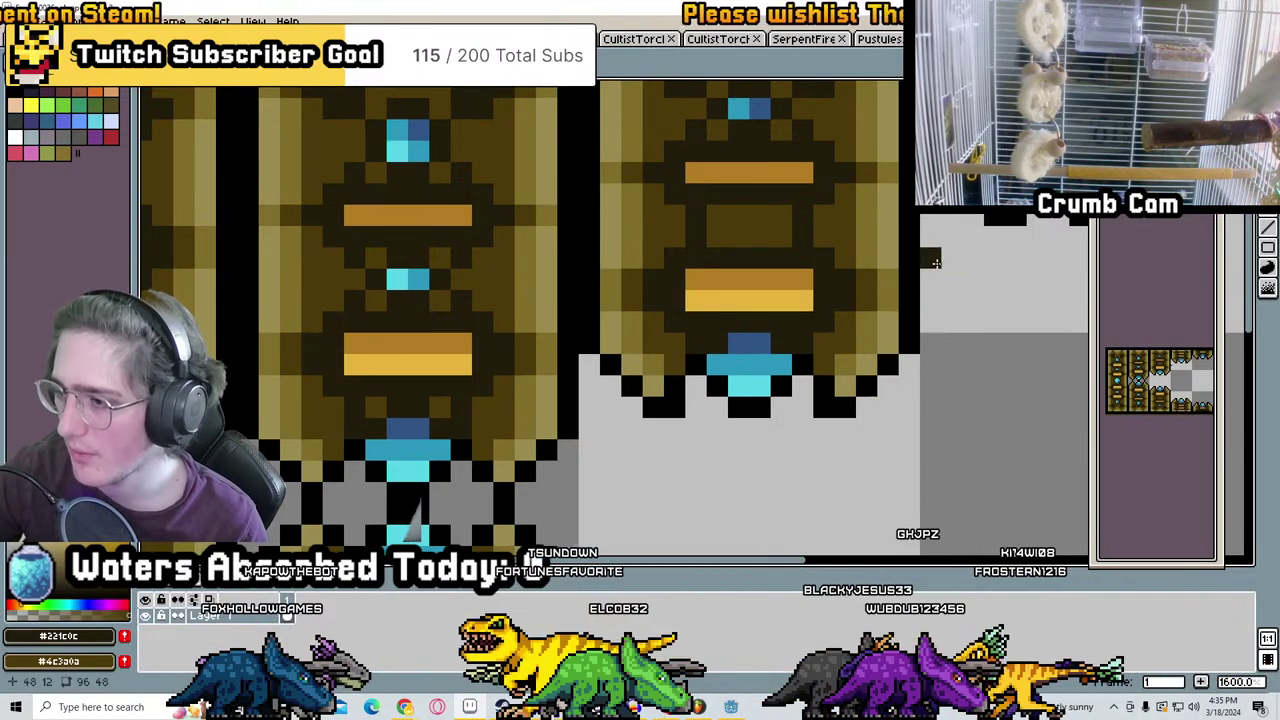
pyautogui.scroll(-3, 909, 274)
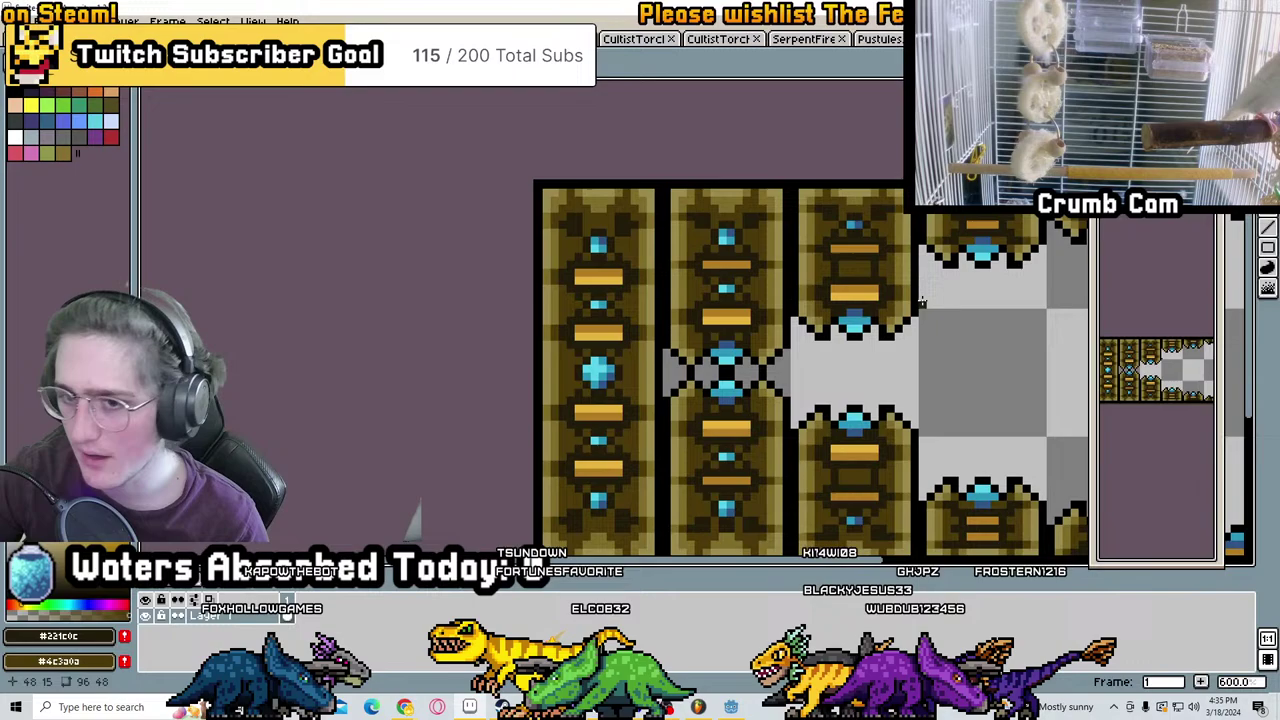
pyautogui.hscroll(3, 910, 295)
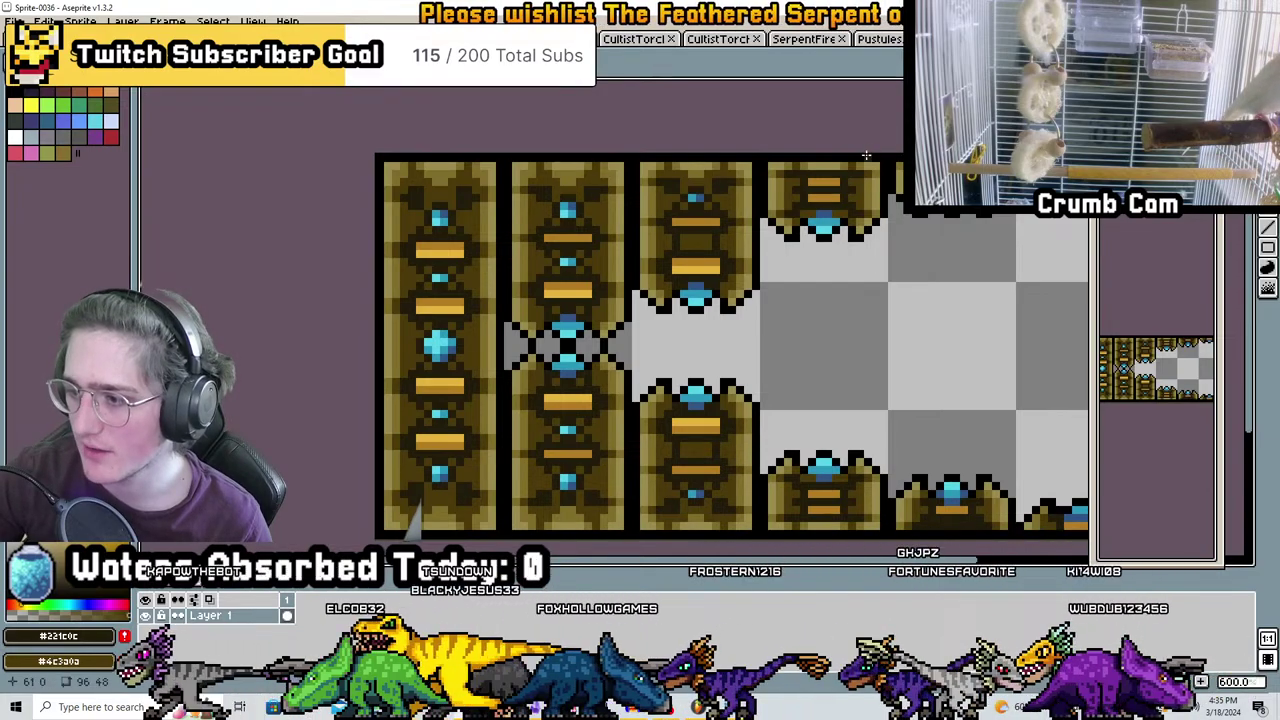
pyautogui.scroll(5, 808, 259)
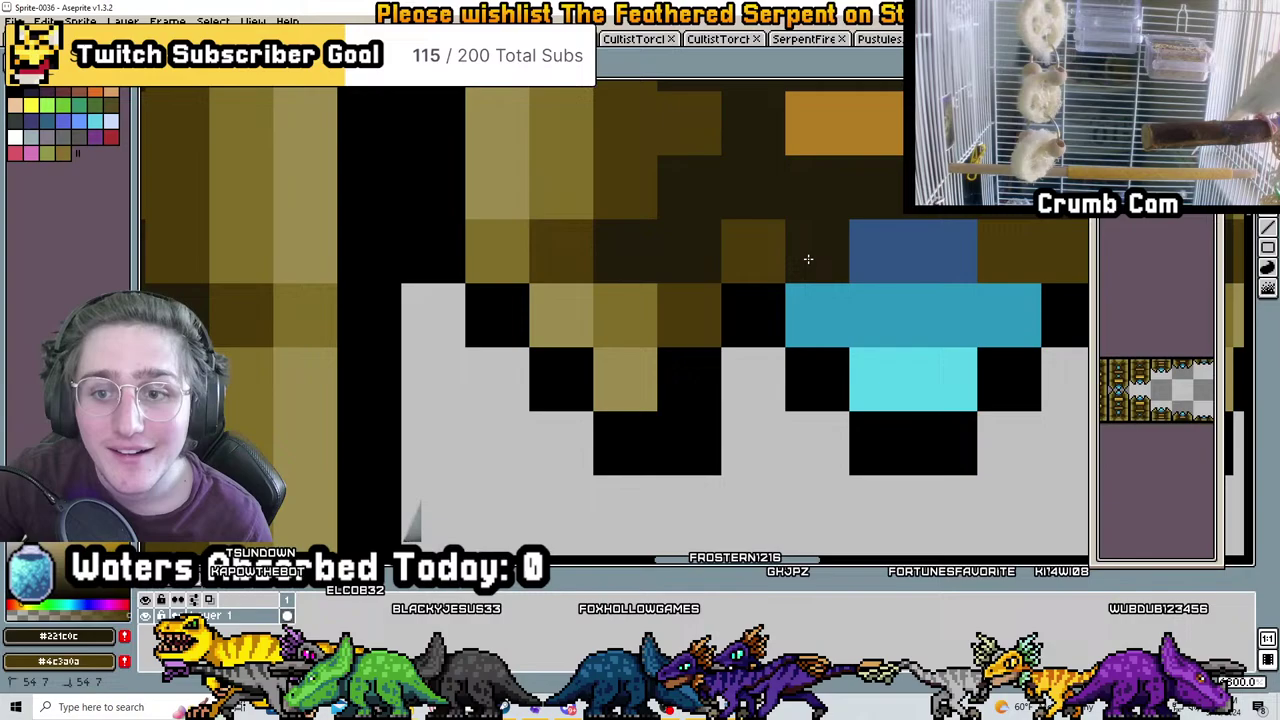
pyautogui.scroll(-4, 937, 300)
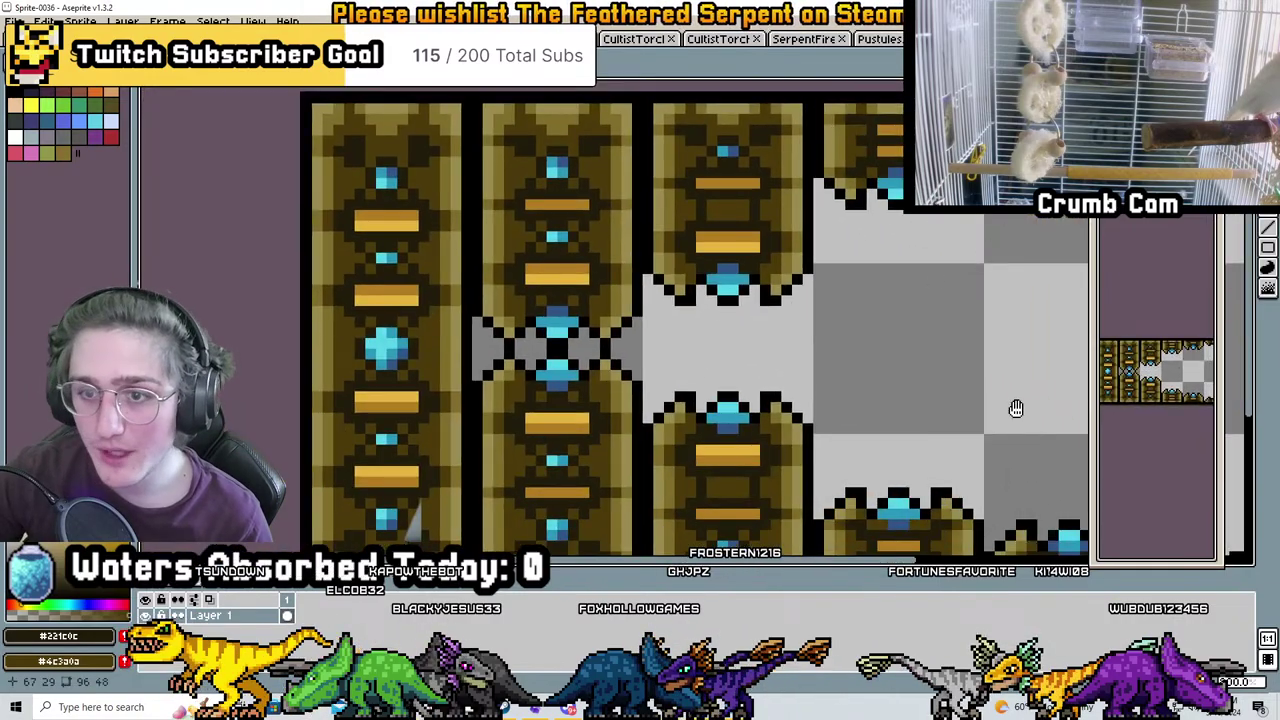
pyautogui.moveTo(1015, 408); pyautogui.dragTo(875, 278, button='middle')
pyautogui.scroll(3, 699, 321)
pyautogui.scroll(-5, 793, 302)
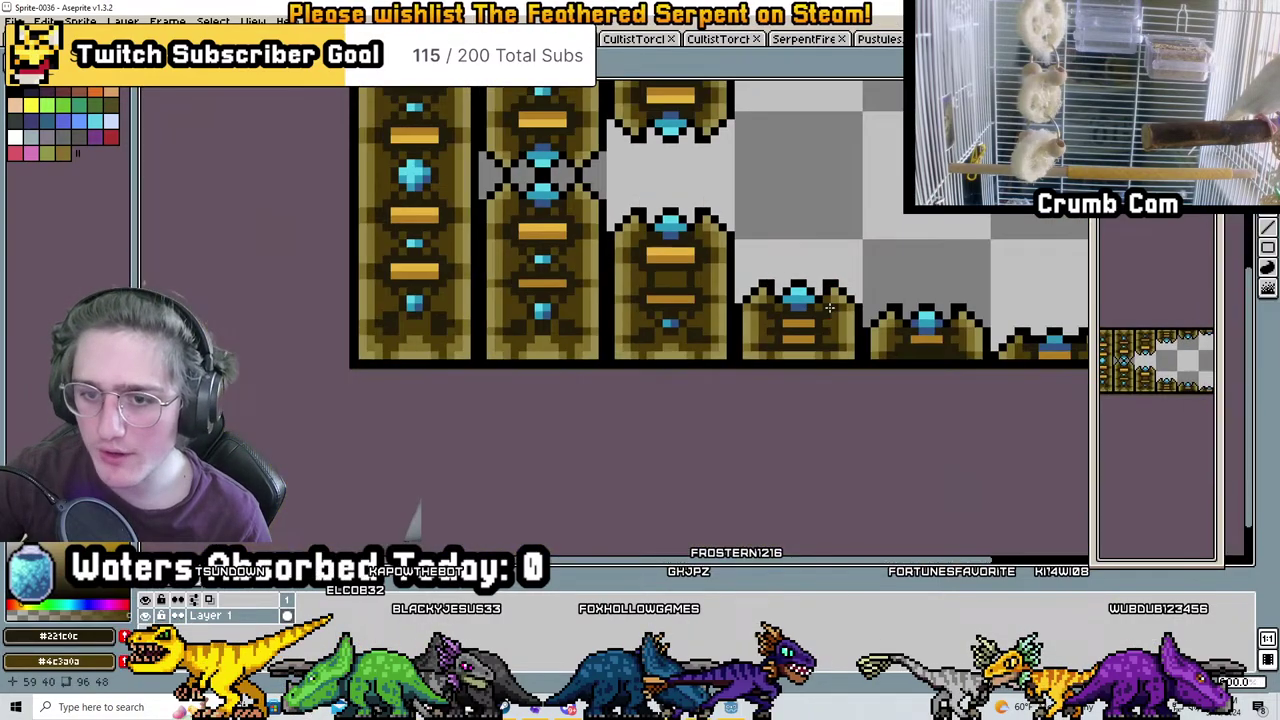
pyautogui.scroll(2, 770, 260)
pyautogui.scroll(-3, 761, 240)
pyautogui.scroll(-1, 761, 240)
pyautogui.scroll(3, 843, 320)
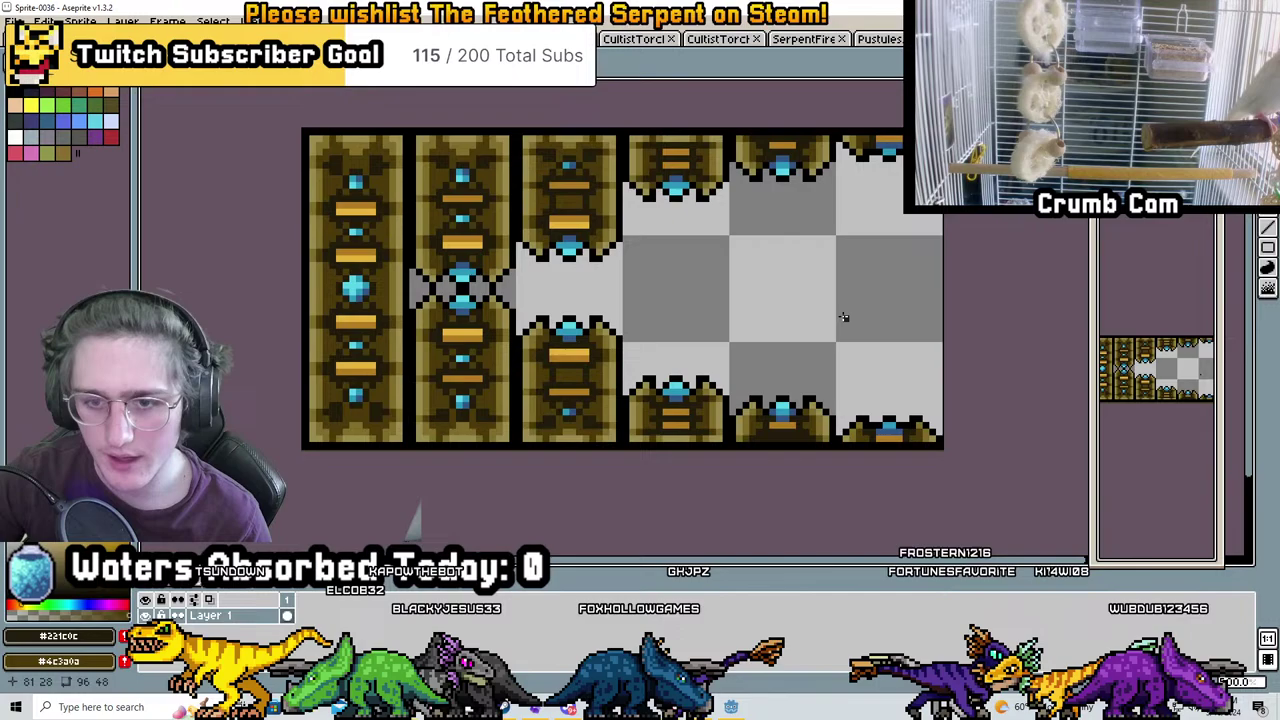
pyautogui.scroll(-3, 838, 397)
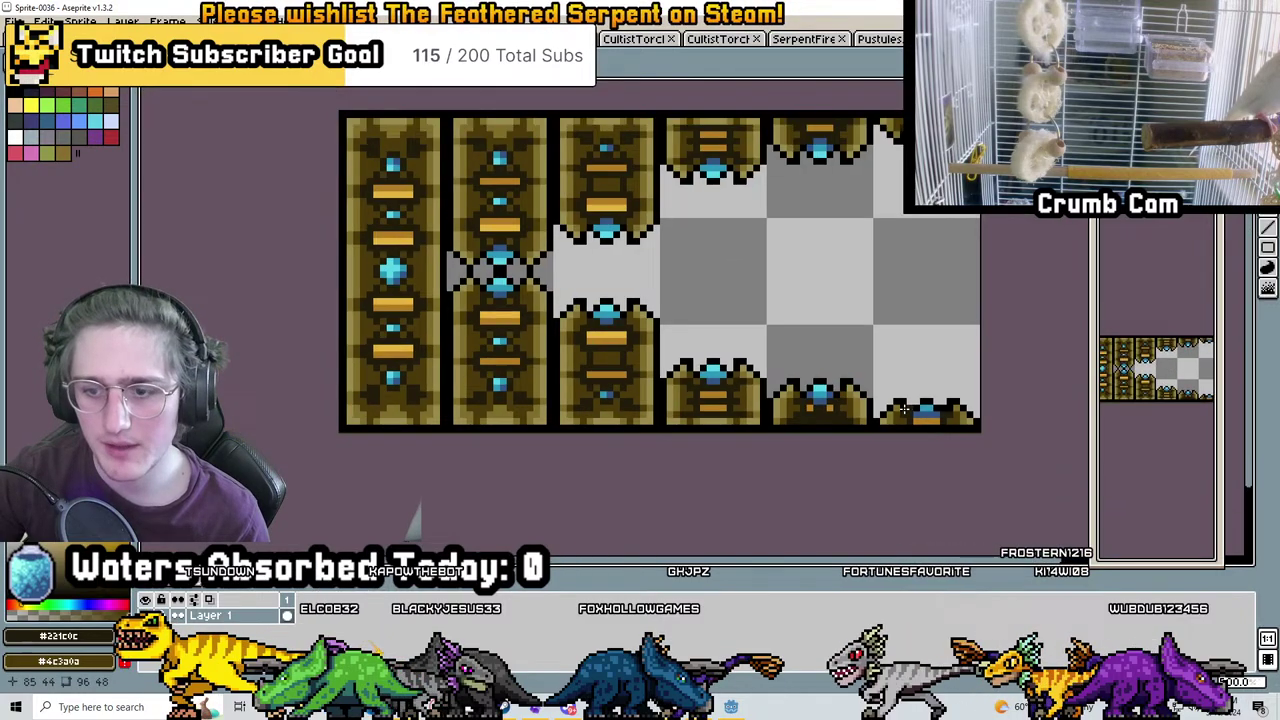
pyautogui.scroll(4, 880, 412)
pyautogui.scroll(-6, 1053, 367)
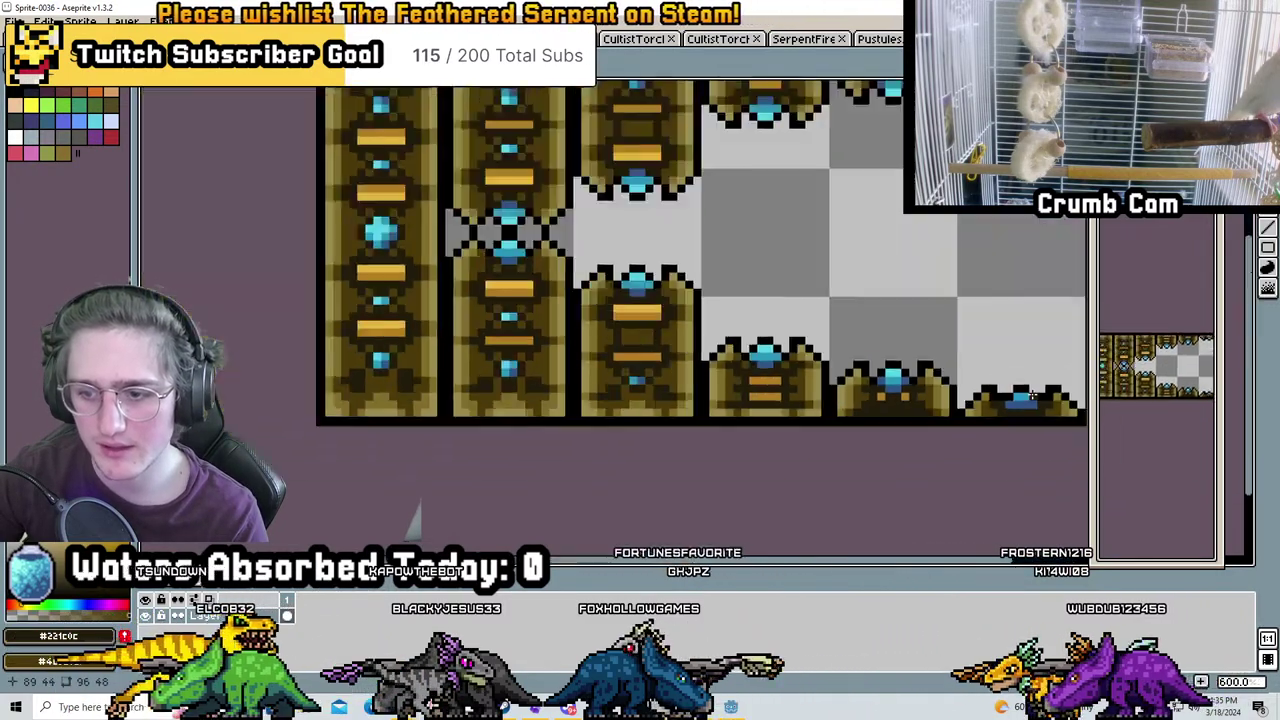
pyautogui.scroll(6, 1027, 283)
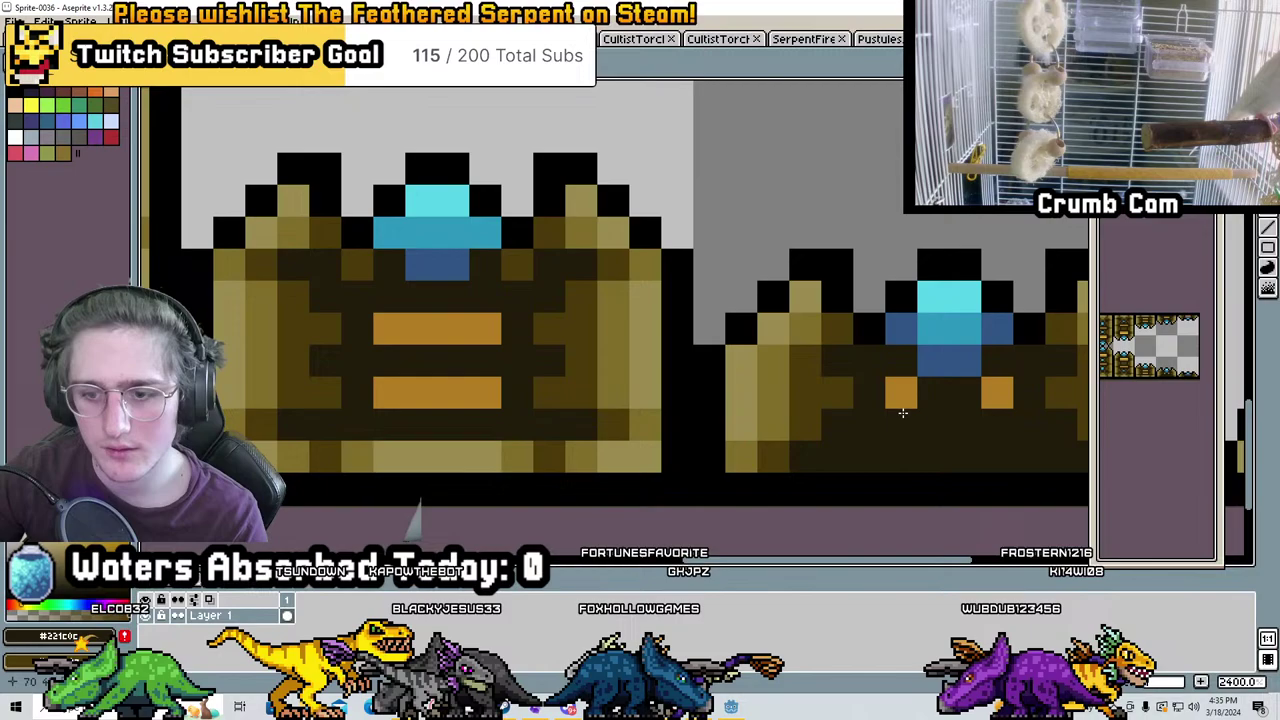
pyautogui.scroll(-6, 871, 386)
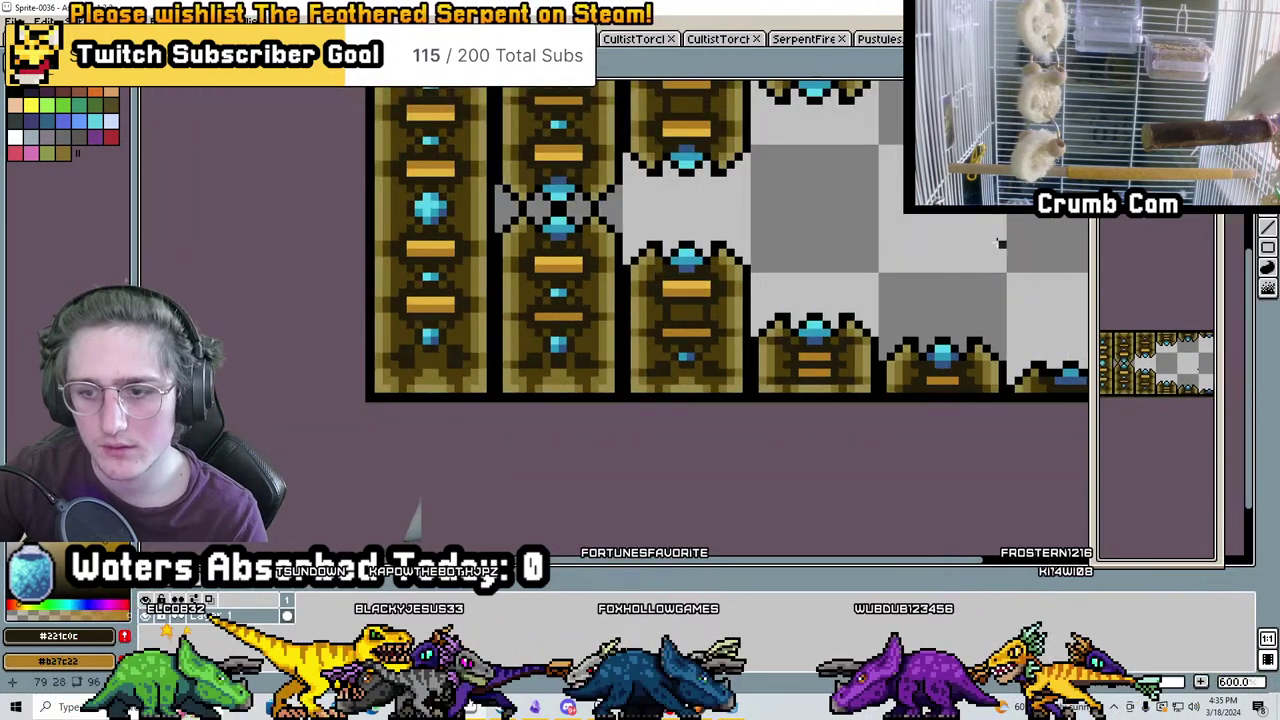
pyautogui.scroll(4, 869, 323)
pyautogui.scroll(-4, 840, 400)
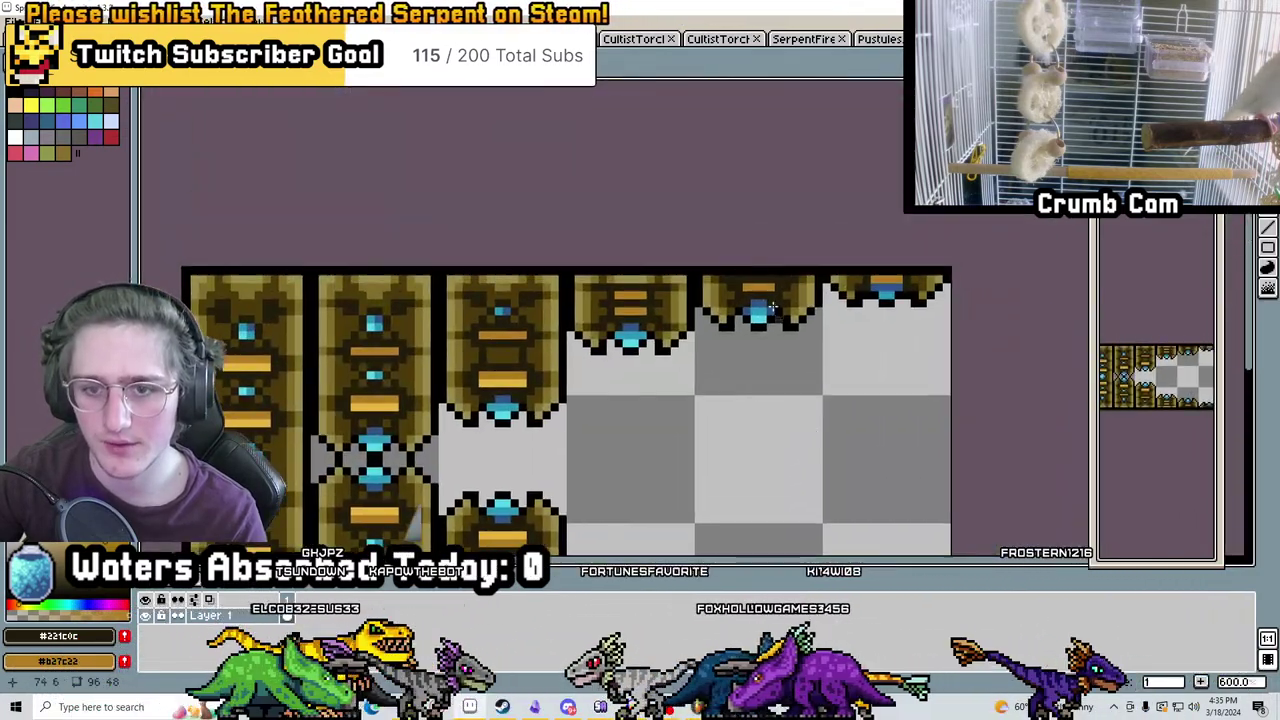
pyautogui.scroll(5, 790, 364)
pyautogui.rightClick(788, 364)
pyautogui.moveTo(690, 355)
pyautogui.mouseDown()
pyautogui.moveTo(680, 351)
pyautogui.moveTo(866, 357)
pyautogui.mouseUp()
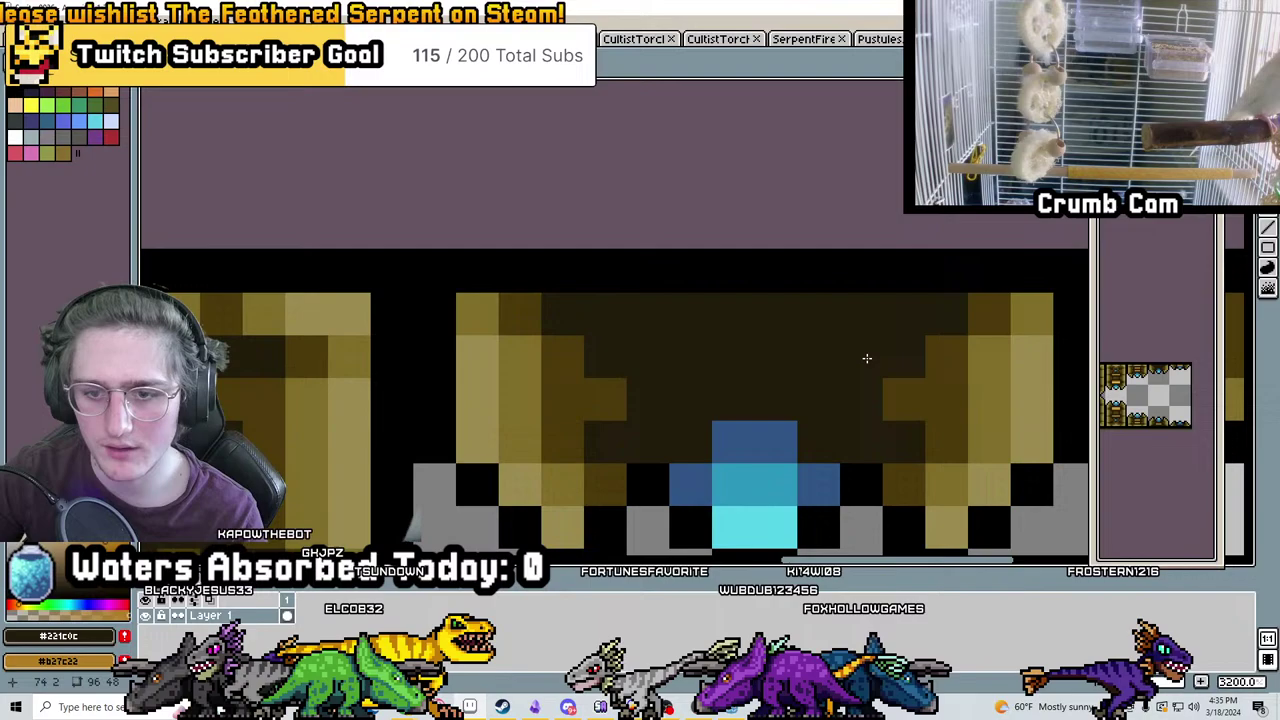
# Darken the last leftover orange pixel beneath the gem further along the tile strip
pyautogui.scroll(-4, 890, 400)
pyautogui.moveTo(916, 441); pyautogui.dragTo(903, 340, button='middle')
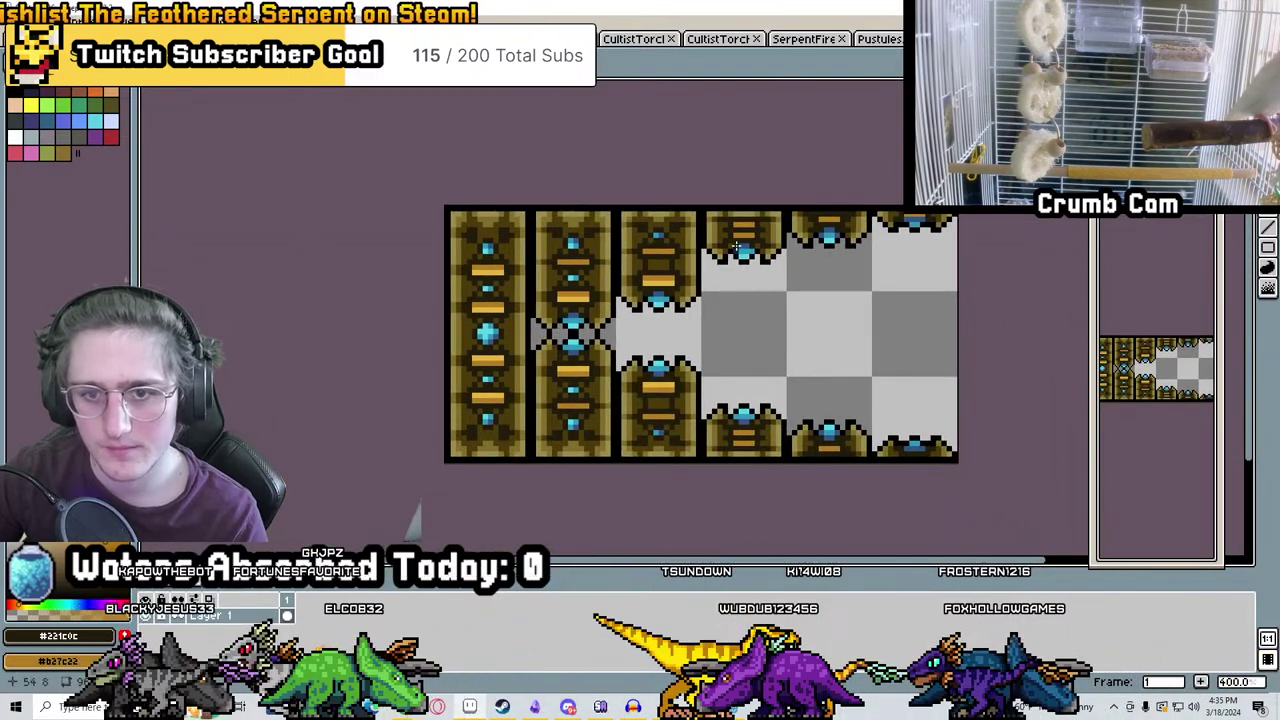
pyautogui.scroll(6, 909, 455)
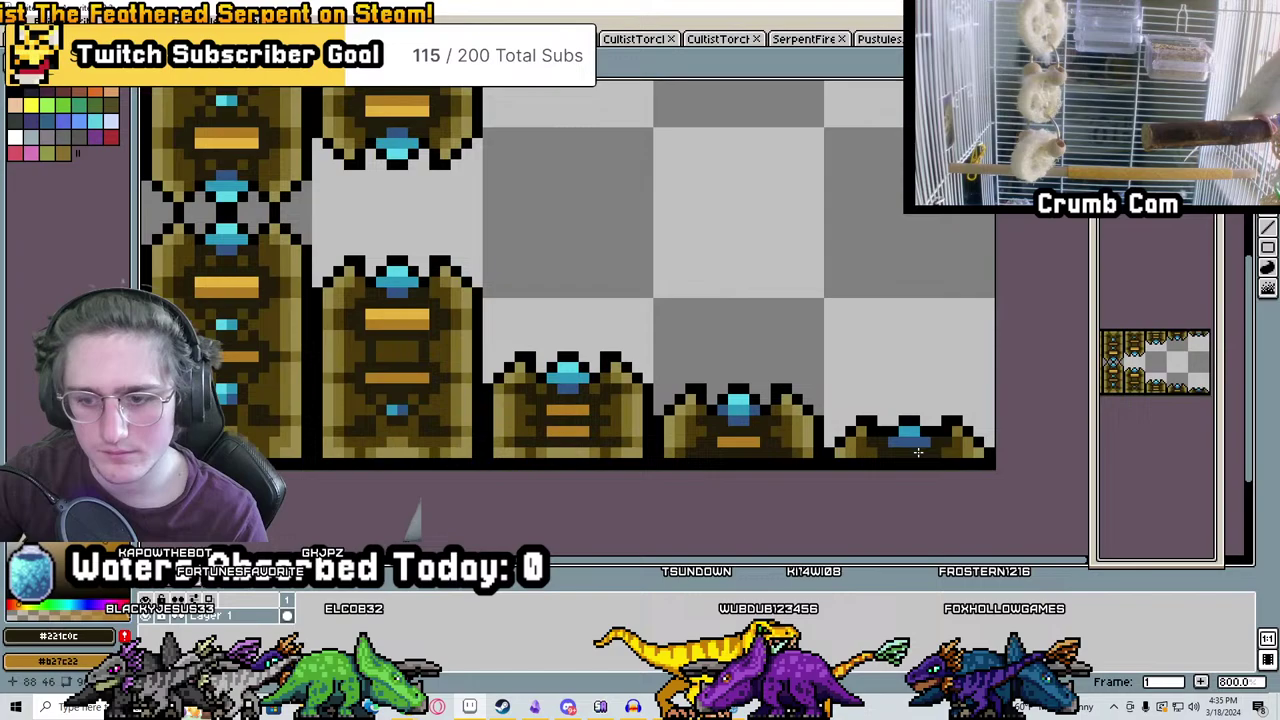
pyautogui.click(797, 453)
pyautogui.scroll(-3, 998, 436)
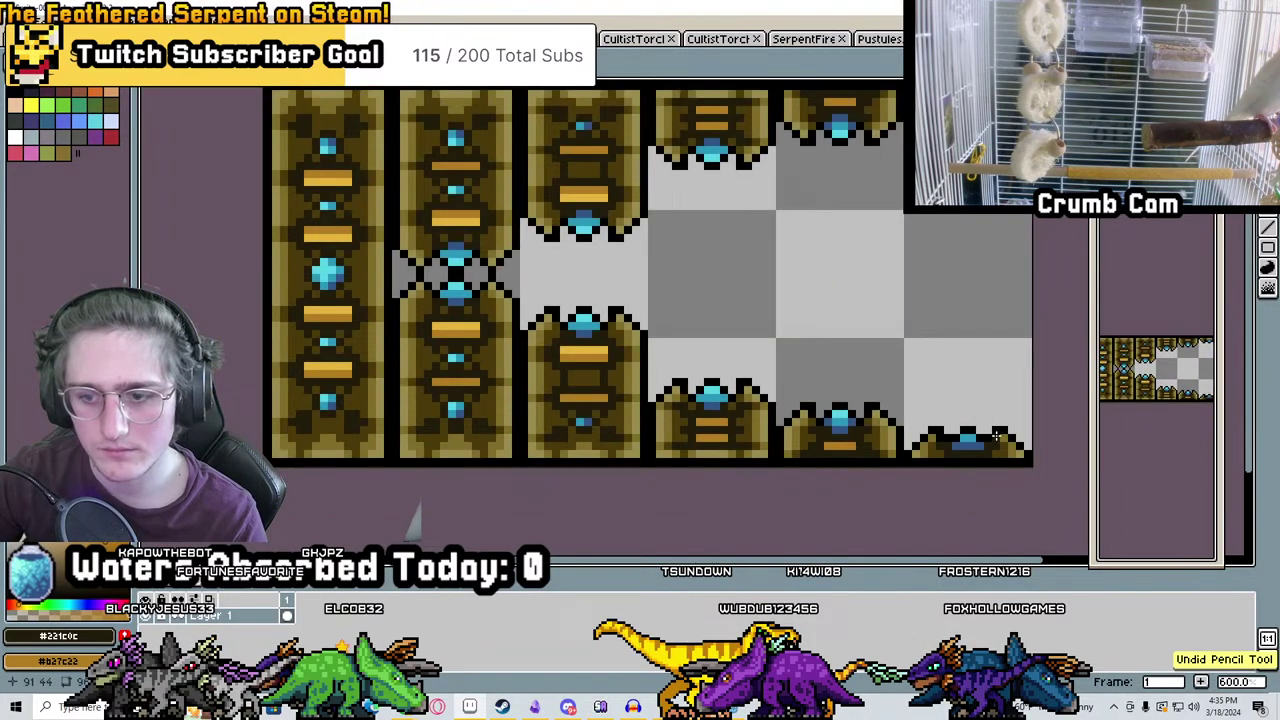
pyautogui.scroll(5, 1000, 240)
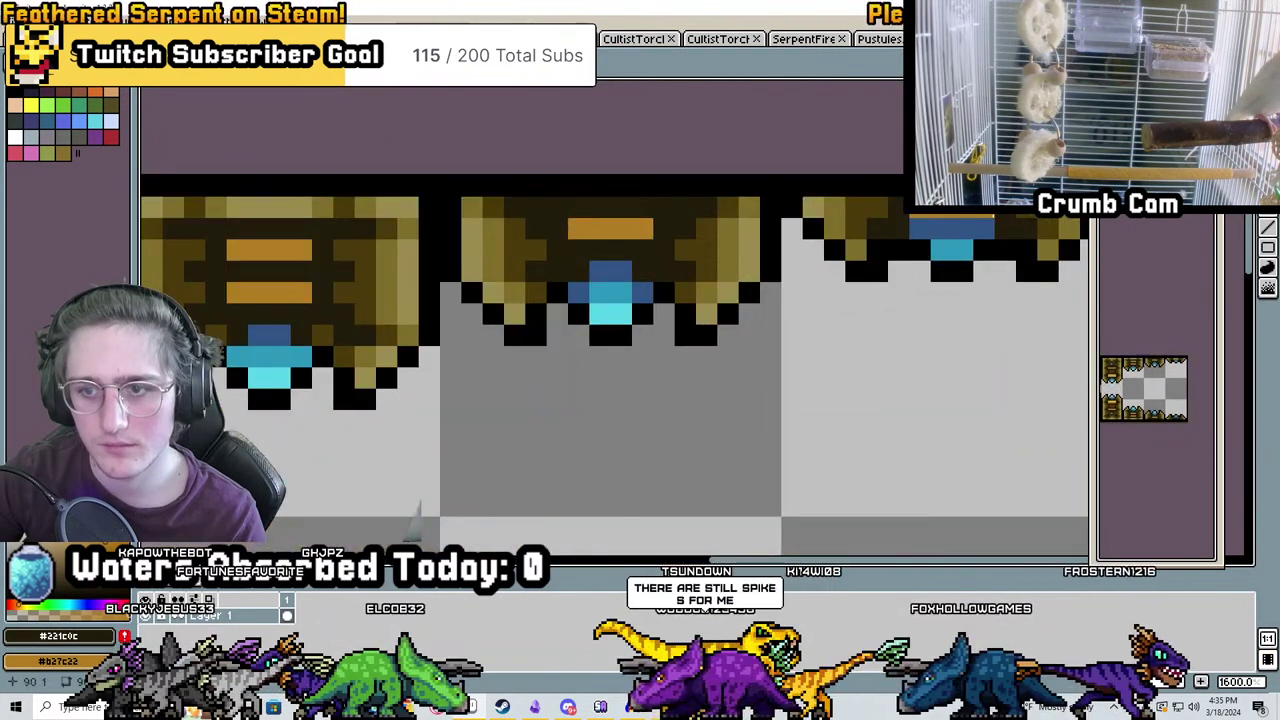
pyautogui.scroll(-4, 1000, 240)
pyautogui.scroll(-2, 987, 208)
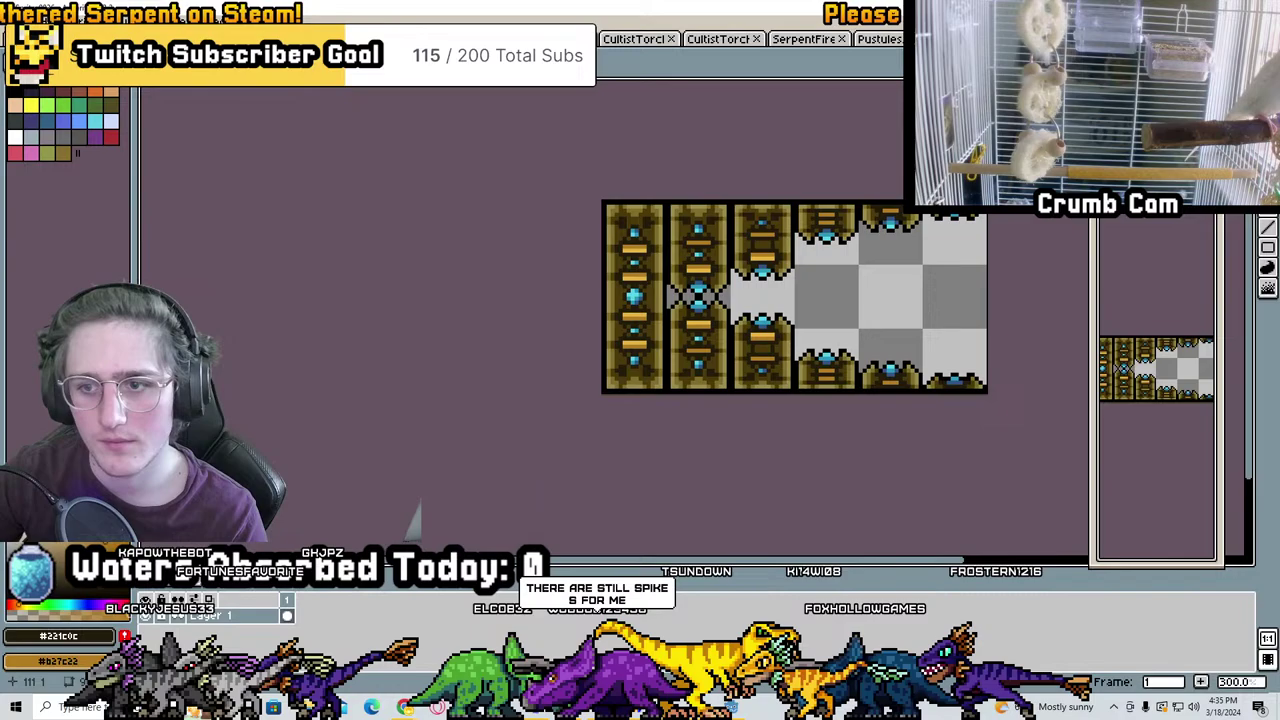
pyautogui.scroll(-1, 983, 291)
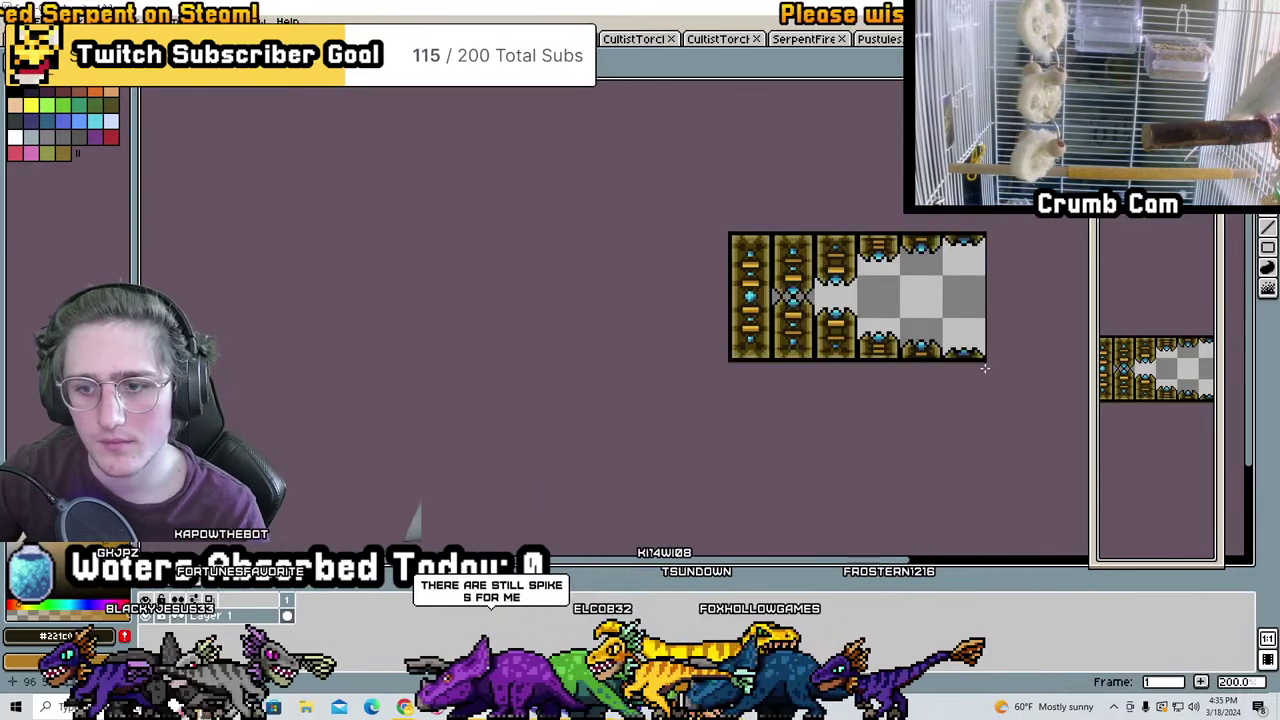
pyautogui.scroll(6, 985, 368)
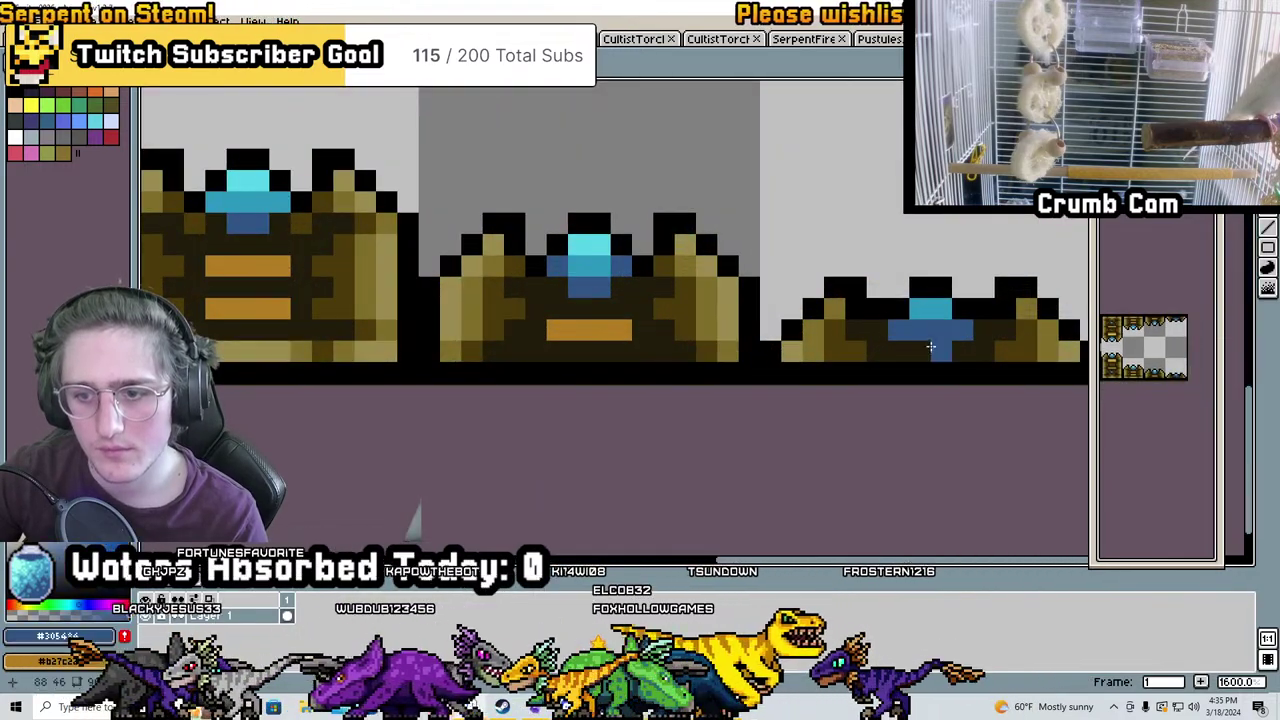
pyautogui.scroll(-3, 930, 346)
pyautogui.scroll(2, 930, 346)
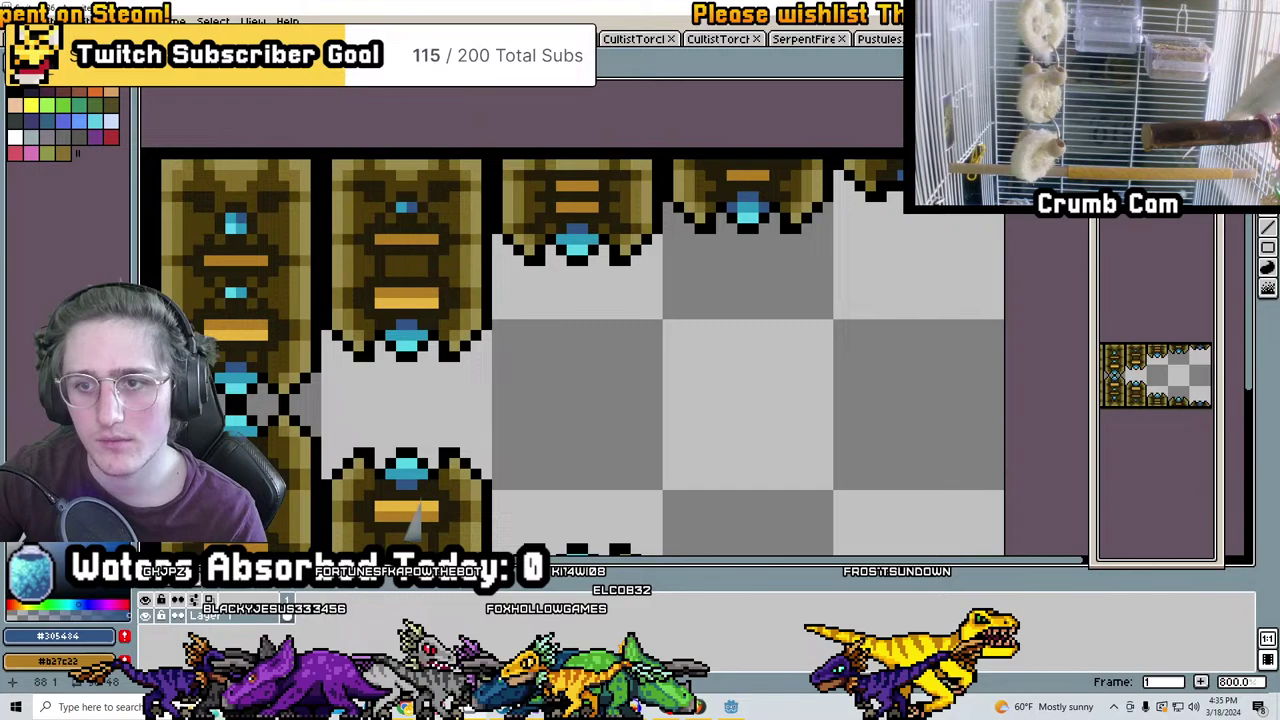
pyautogui.scroll(-4, 416, 516)
pyautogui.scroll(-1, 965, 205)
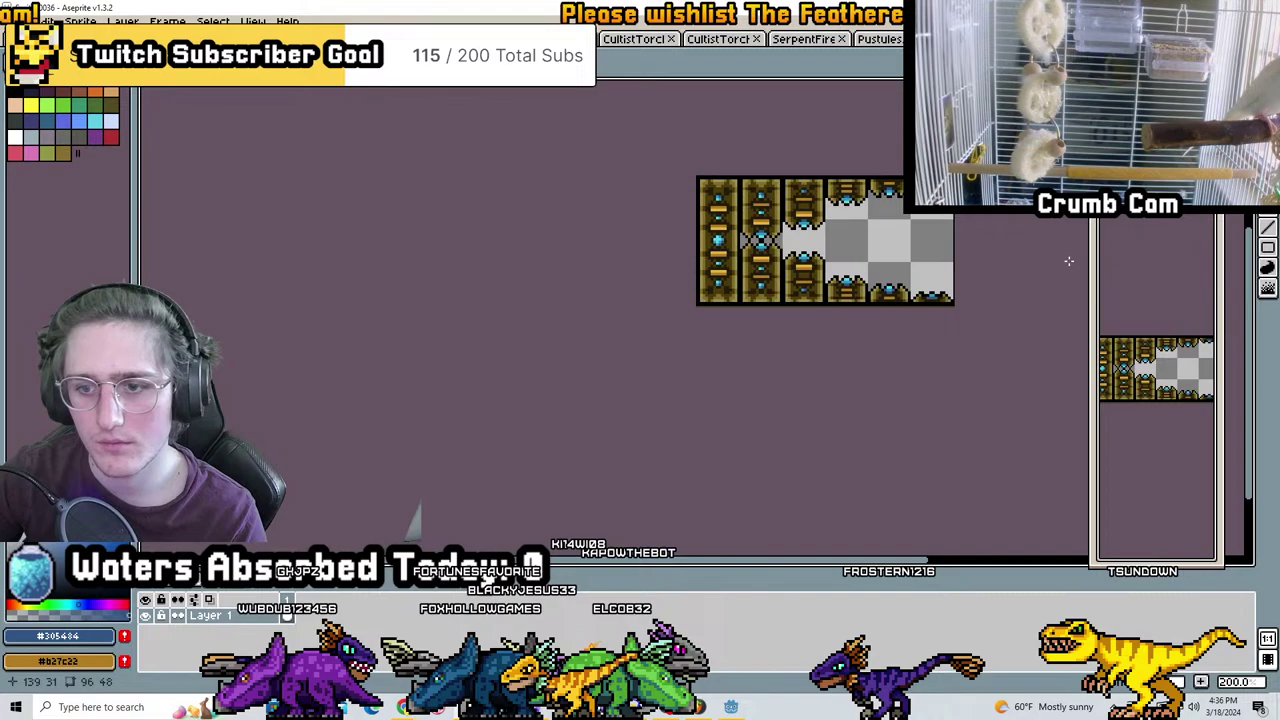
pyautogui.moveTo(819, 234); pyautogui.dragTo(718, 272, button='middle')
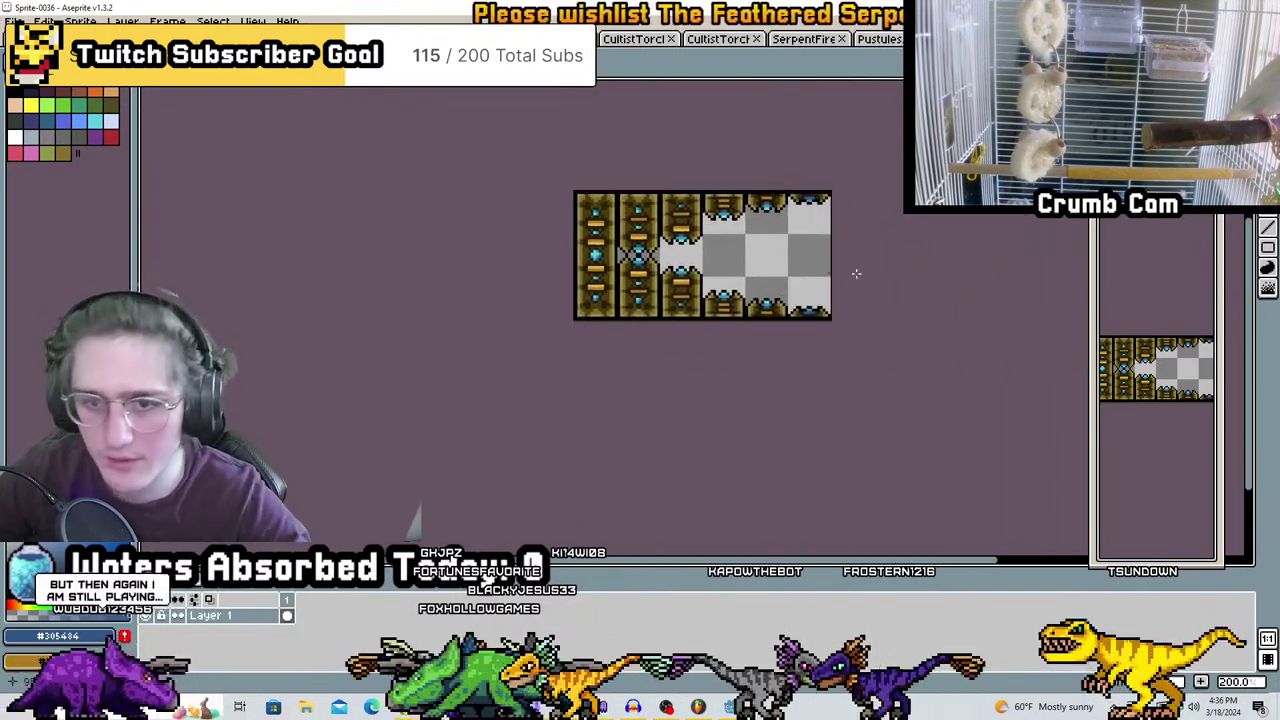
pyautogui.click(15, 21)
# Save the golden tileset as TrapWallTemple.png in the Enemies/TempleEnemies folder
pyautogui.click(40, 104)
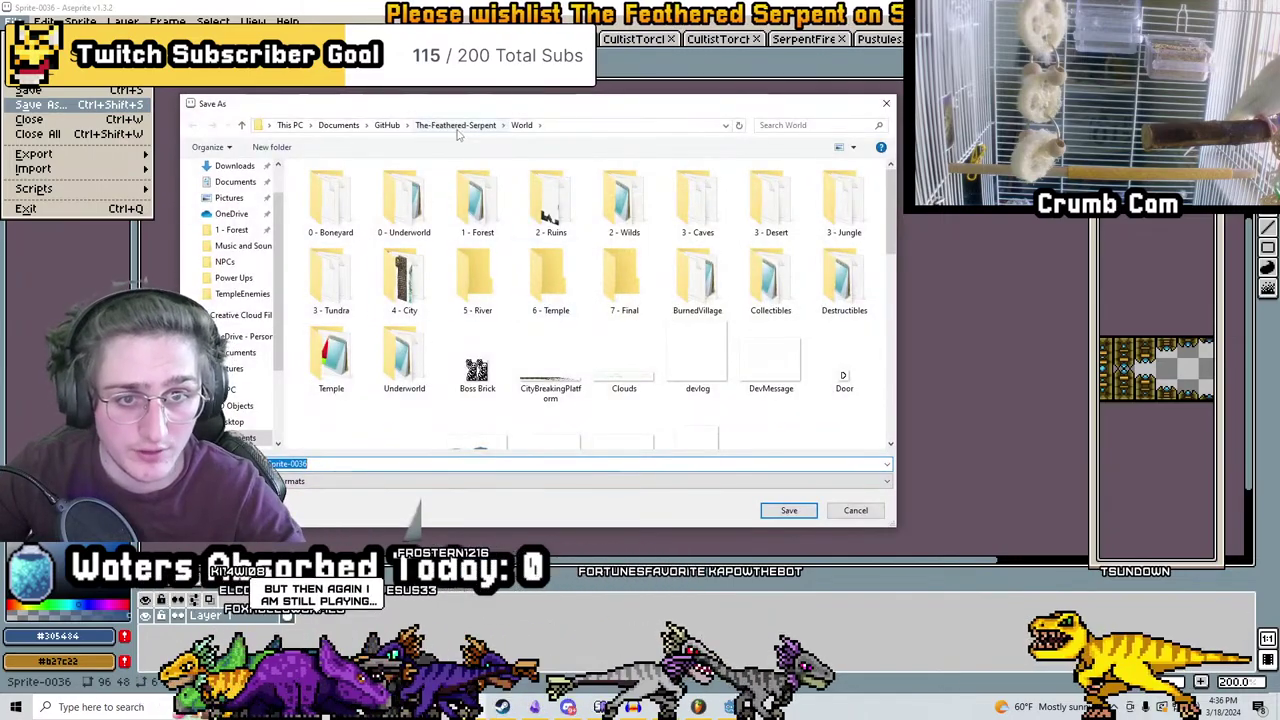
pyautogui.hotkey('alt', 'Up')
pyautogui.doubleClick(658, 331)
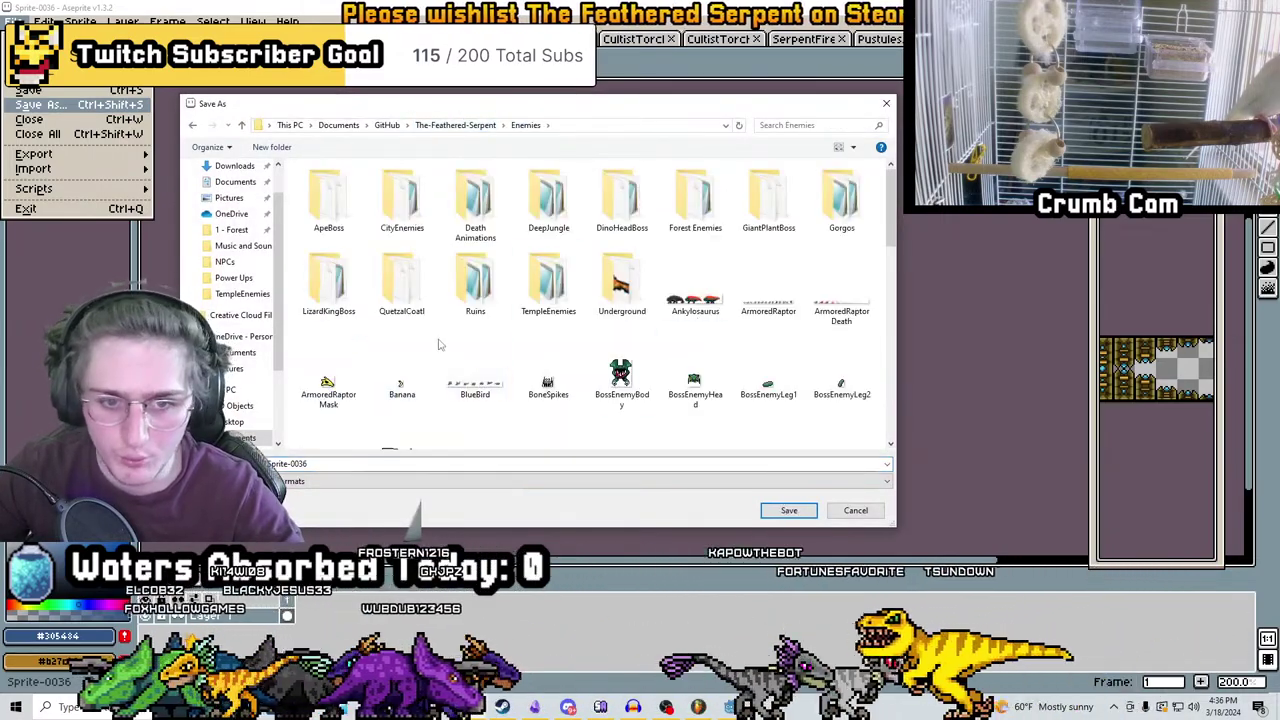
pyautogui.doubleClick(549, 280)
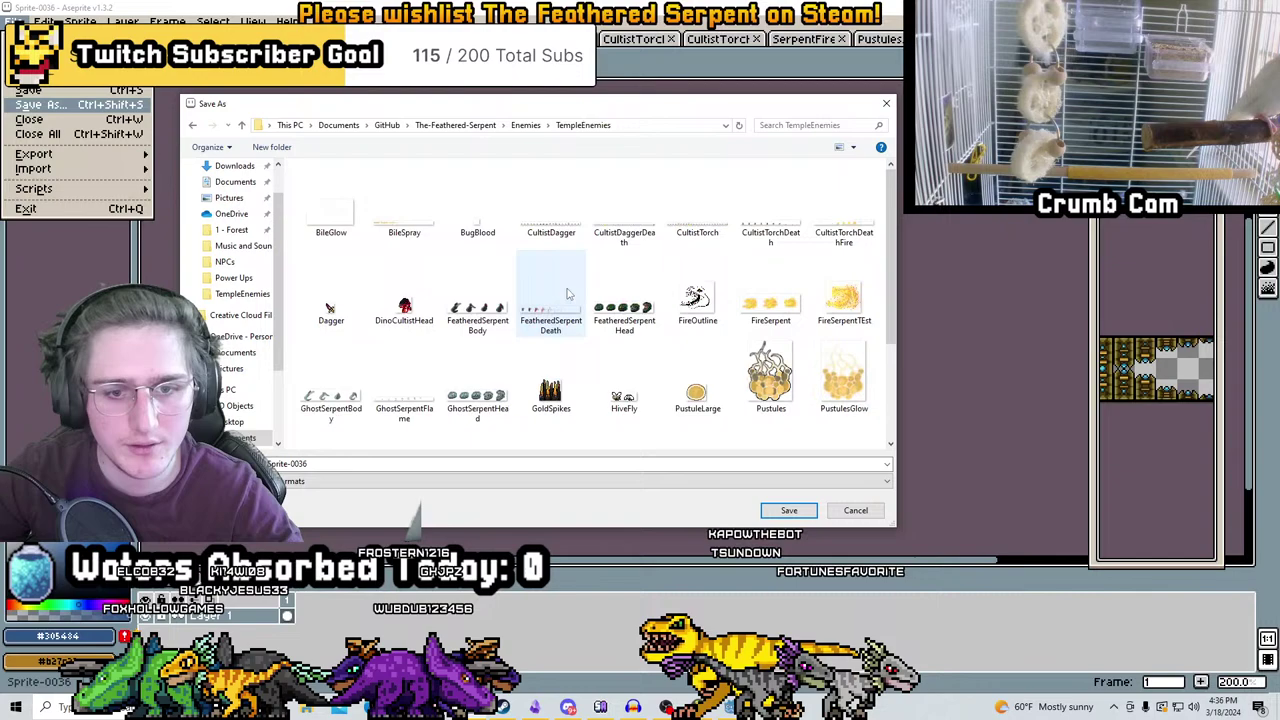
pyautogui.write('Temple')
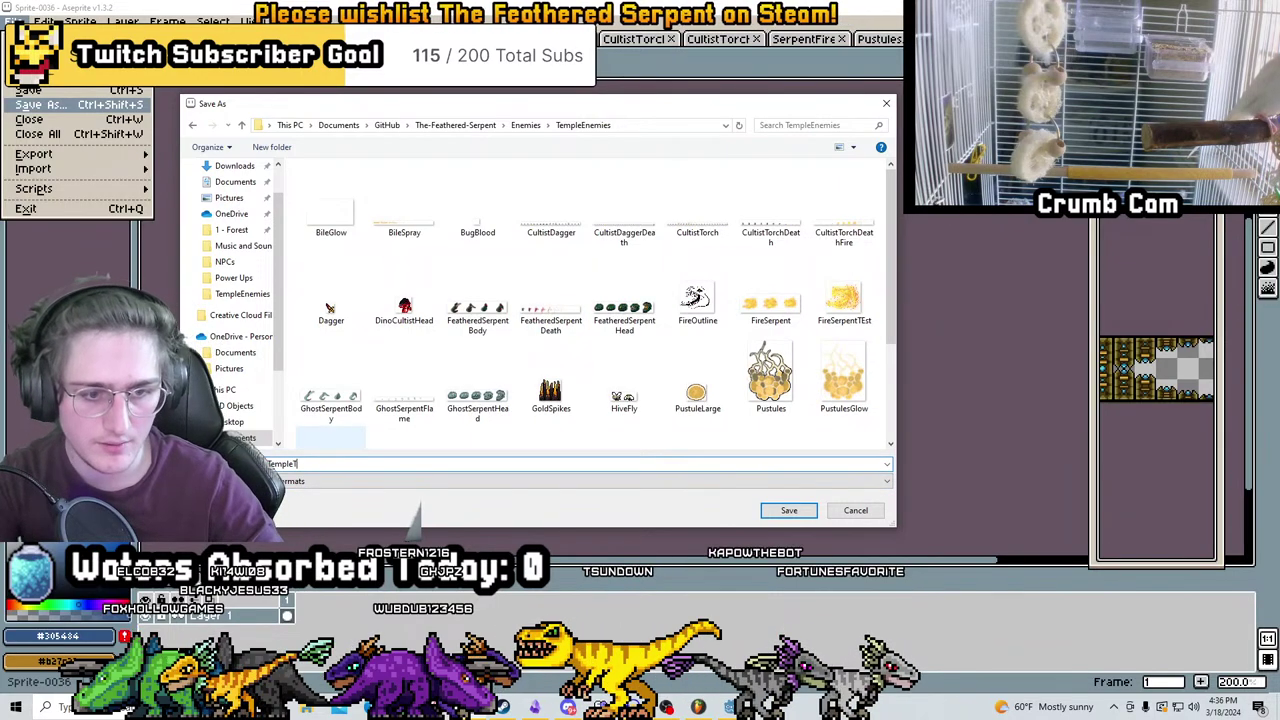
pyautogui.write('TrapWal')
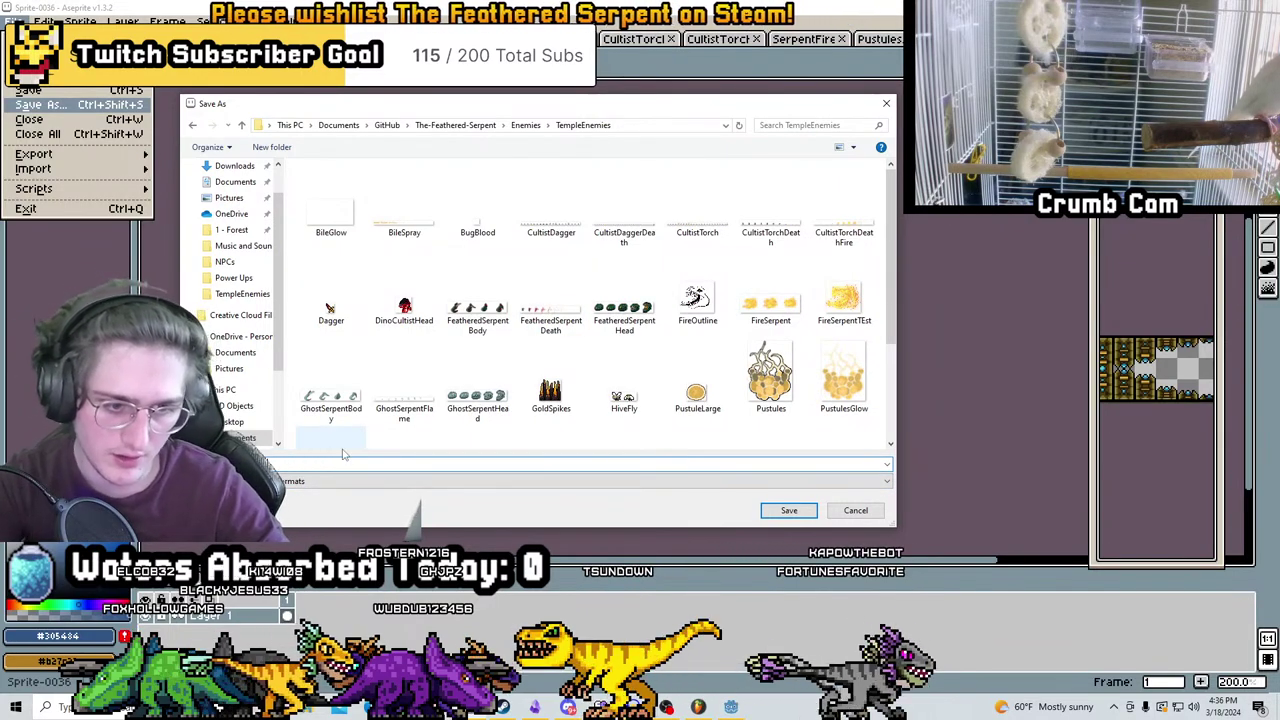
pyautogui.hotkey('ctrl', 'BackSpace')
pyautogui.write('TrapWallTemple')
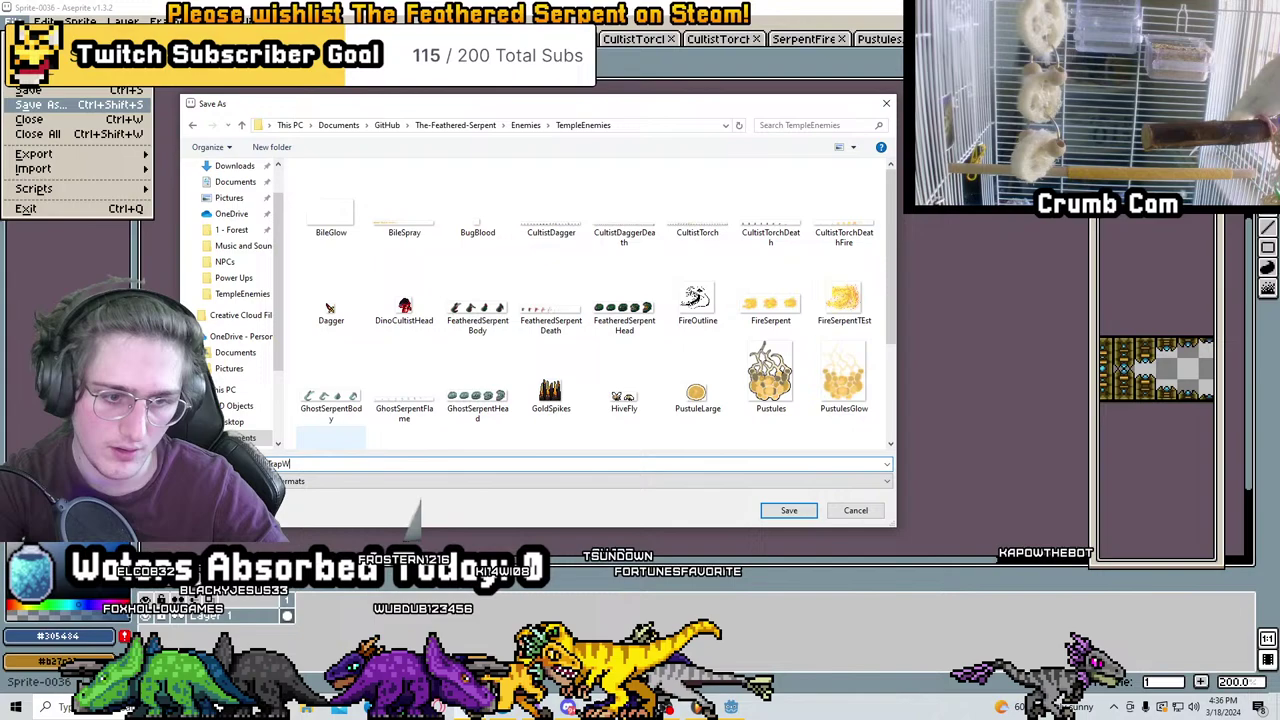
pyautogui.click(295, 481)
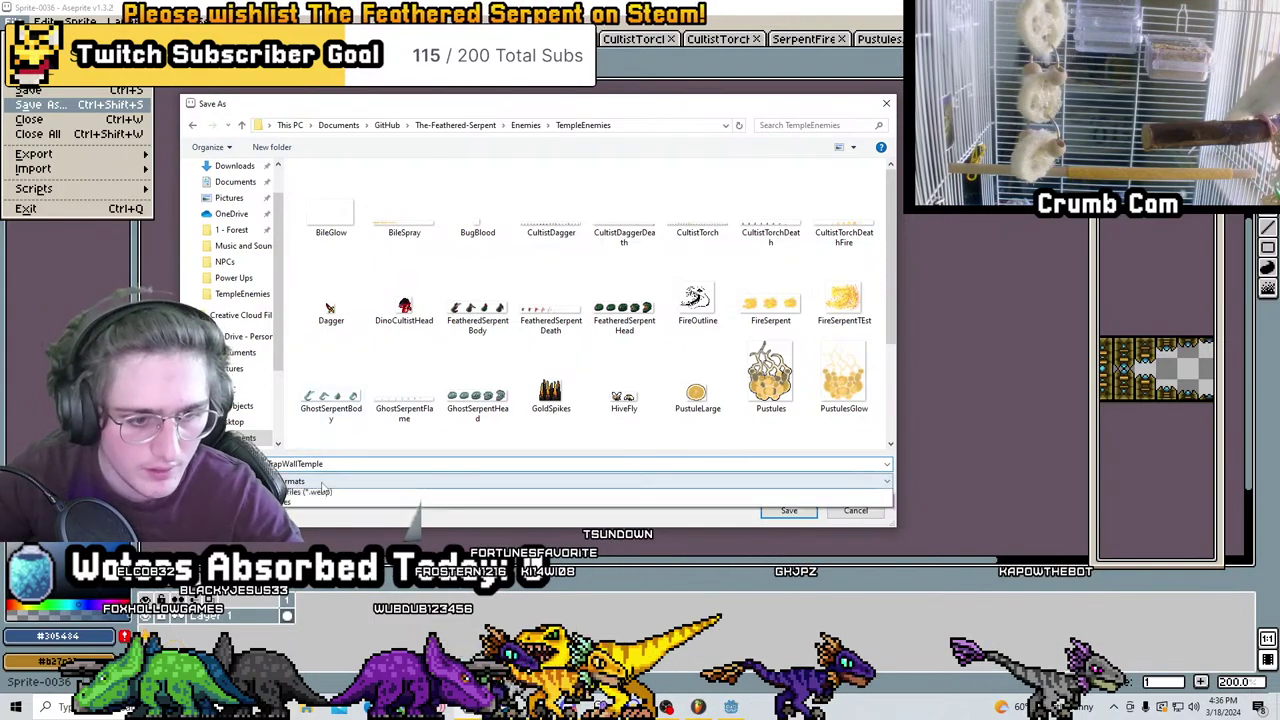
pyautogui.click(293, 624)
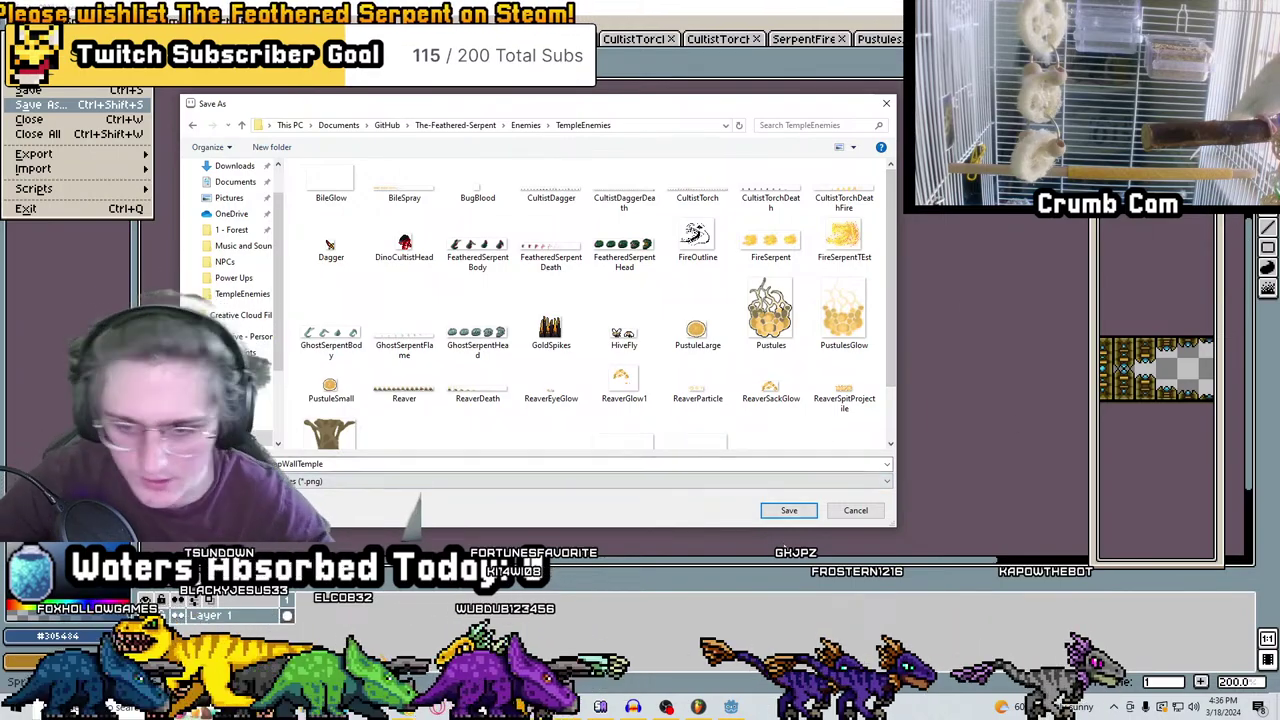
pyautogui.press('Return')
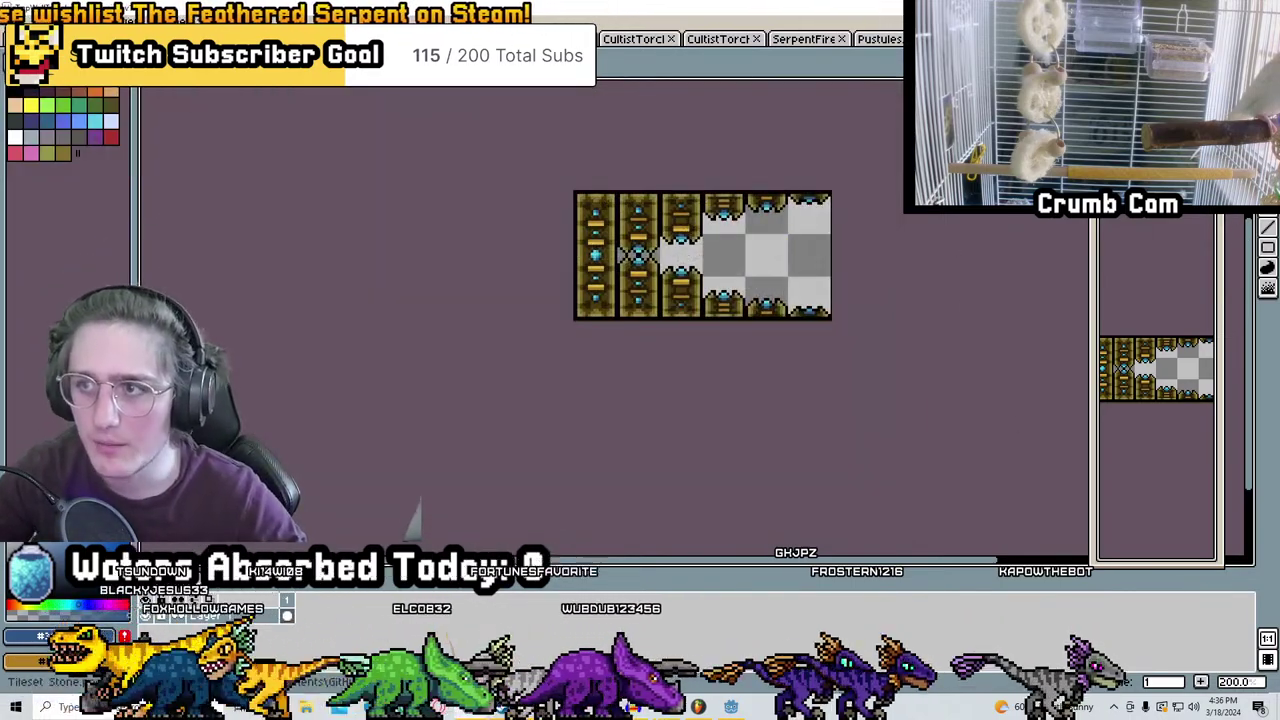
# Switch to the pressure-plate sprite and save it as PressurePlateTemple.png in TempleEnemies
pyautogui.hotkey('ctrl', 'Tab')
pyautogui.hotkey('ctrl', 'Tab')
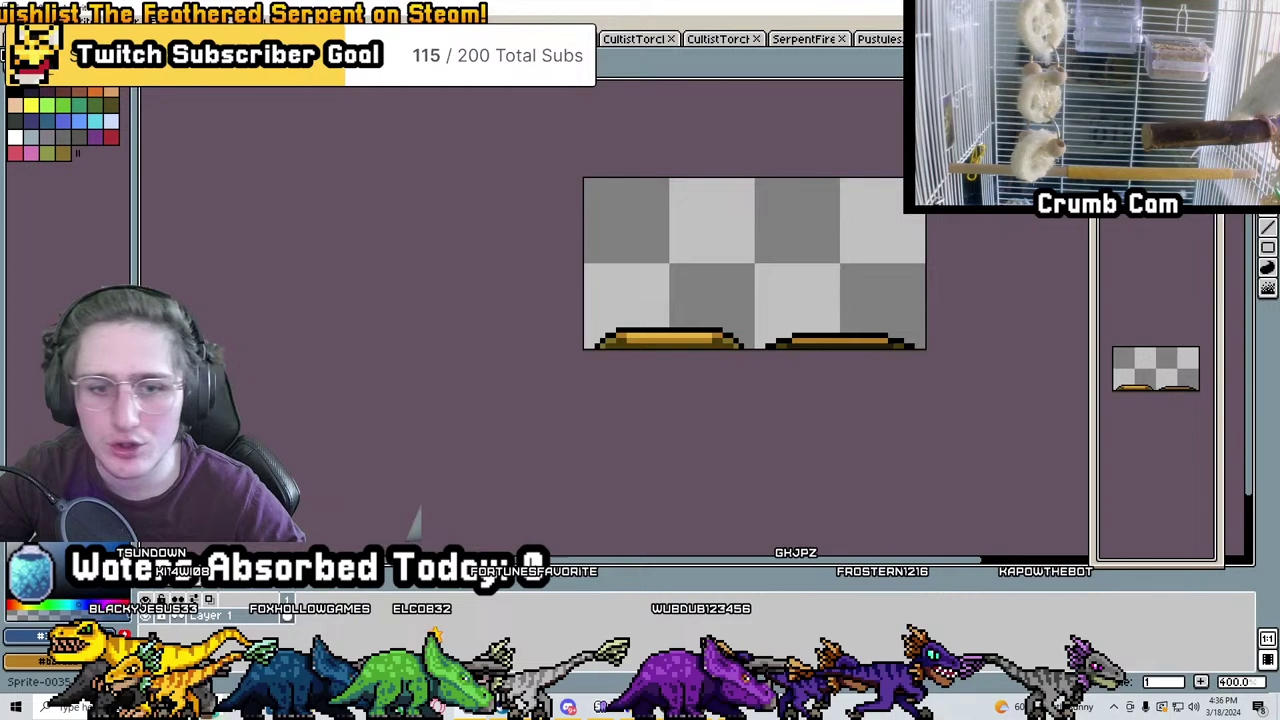
pyautogui.click(15, 20)
pyautogui.click(60, 106)
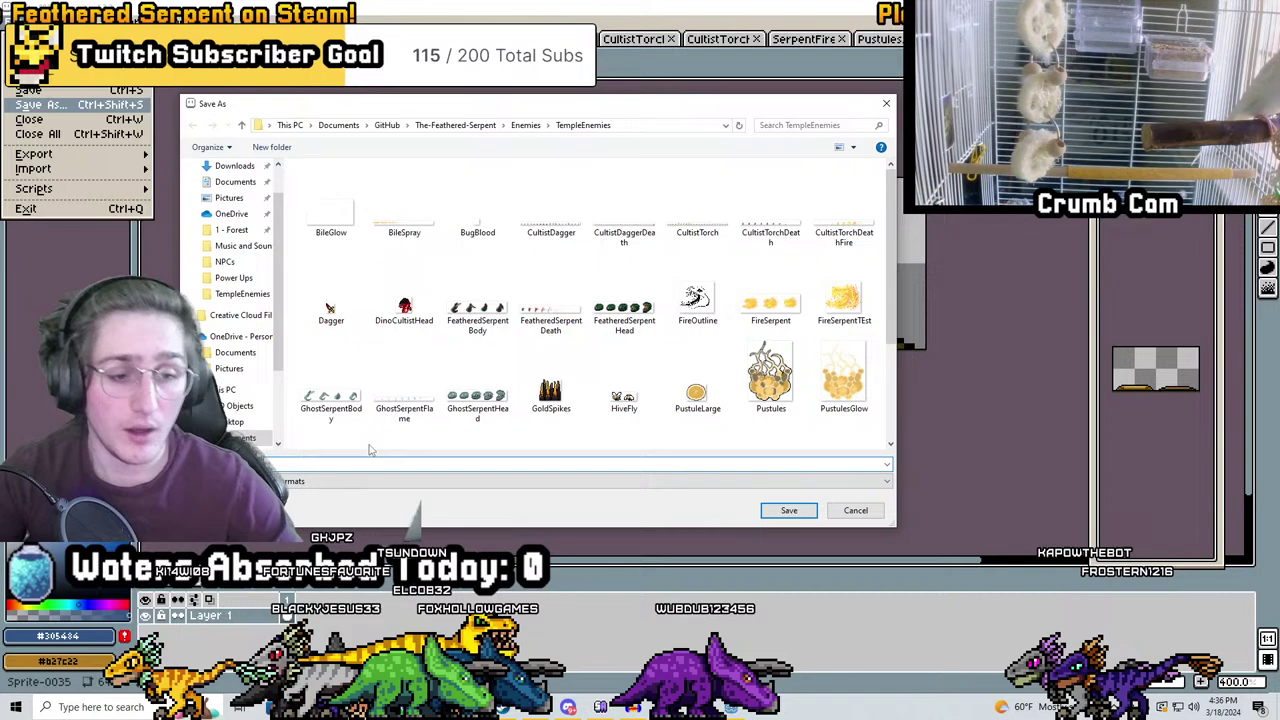
pyautogui.scroll(-3, 520, 420)
pyautogui.scroll(3, 655, 405)
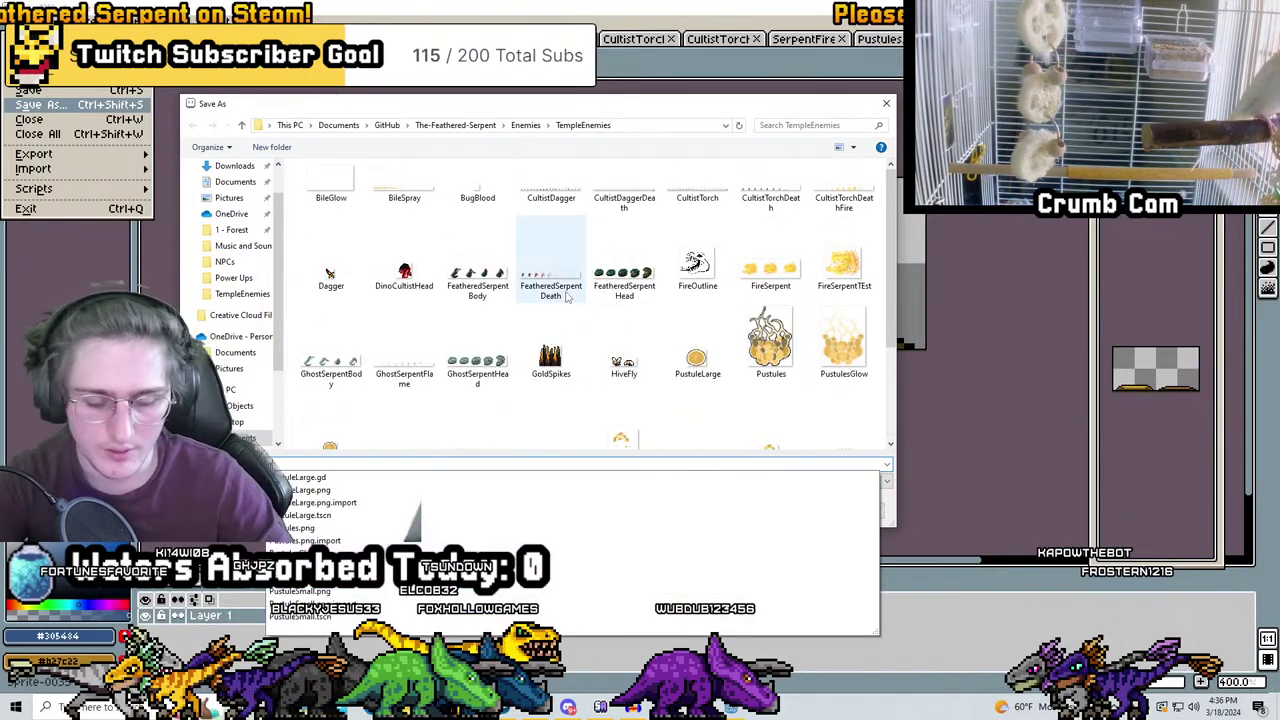
pyautogui.write('lateTemple')
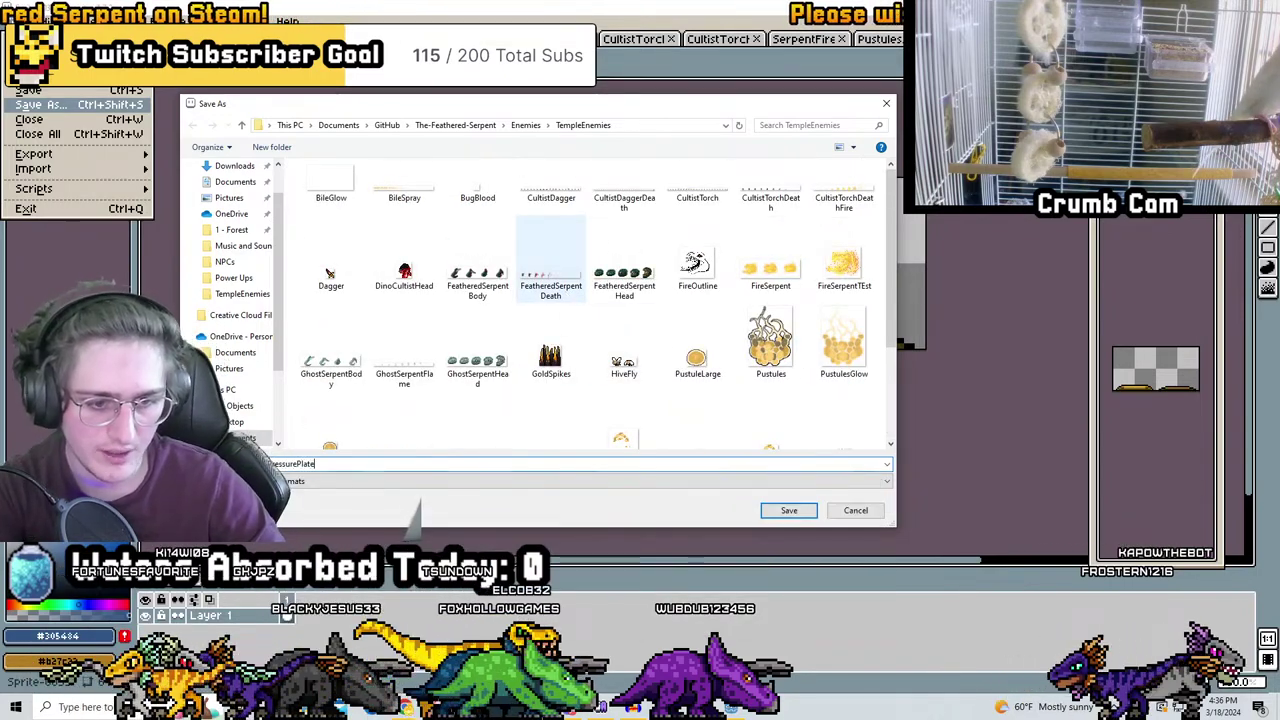
pyautogui.click(418, 481)
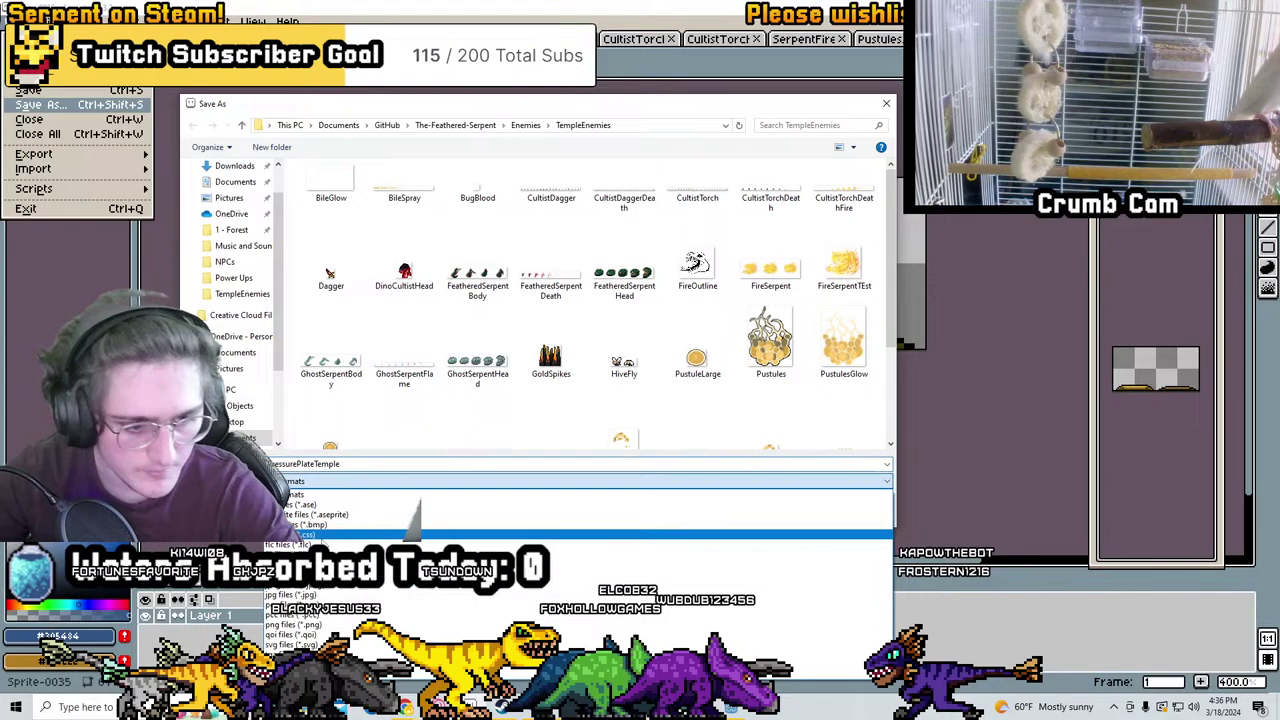
pyautogui.click(500, 500)
pyautogui.click(808, 516)
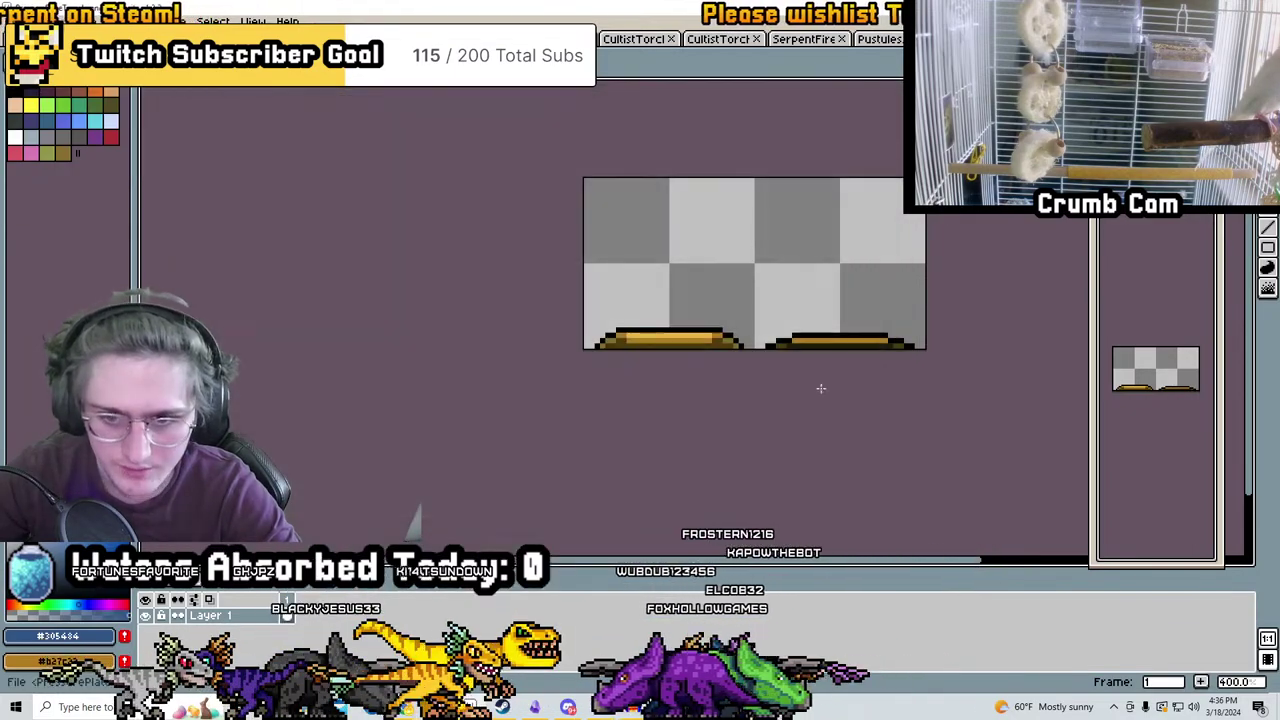
# In Godot, instance the TrapWall.tscn scene into the level by searching 'trapwall'
pyautogui.hotkey('alt', 'Tab')
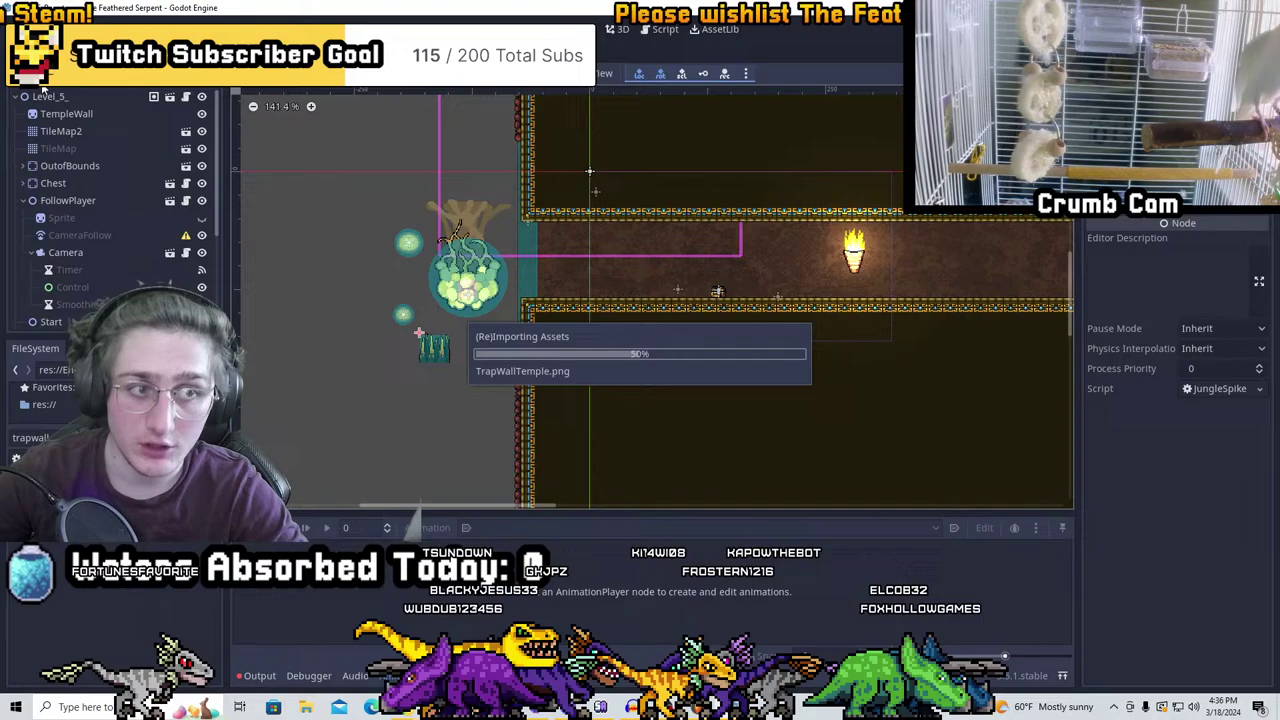
pyautogui.hotkey('ctrl', 'shift', 'a')
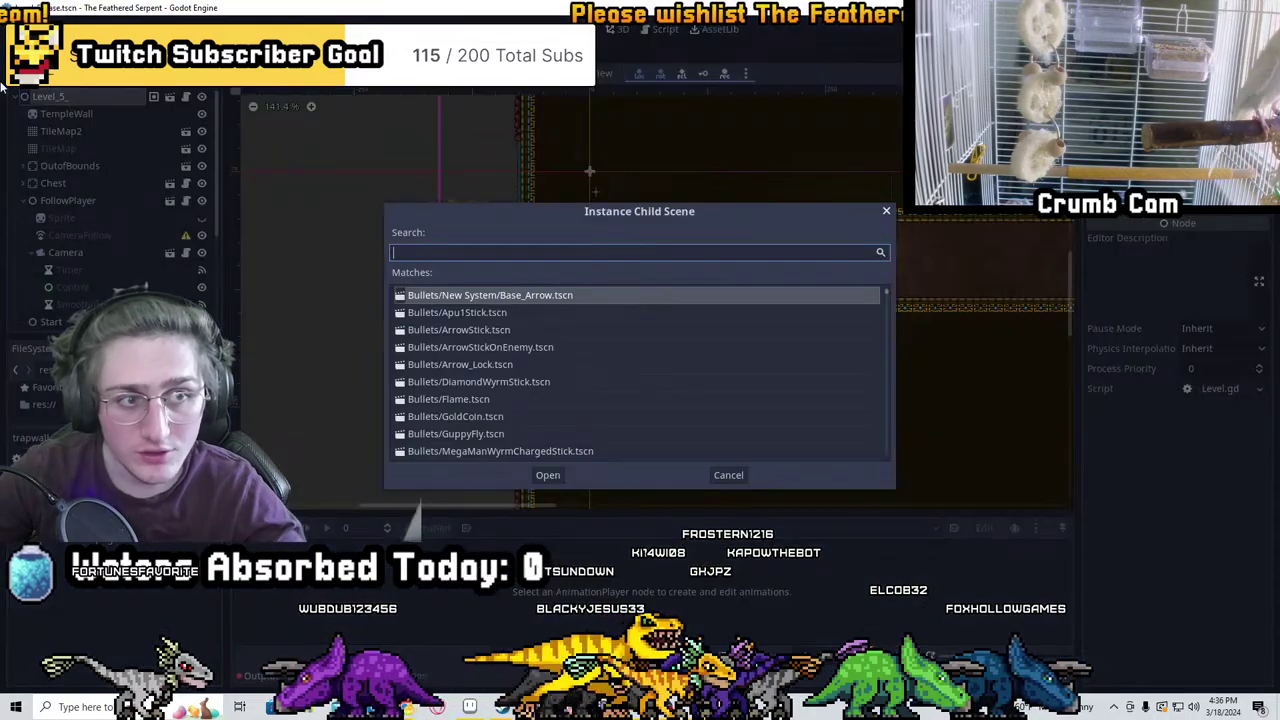
pyautogui.write('trapwall')
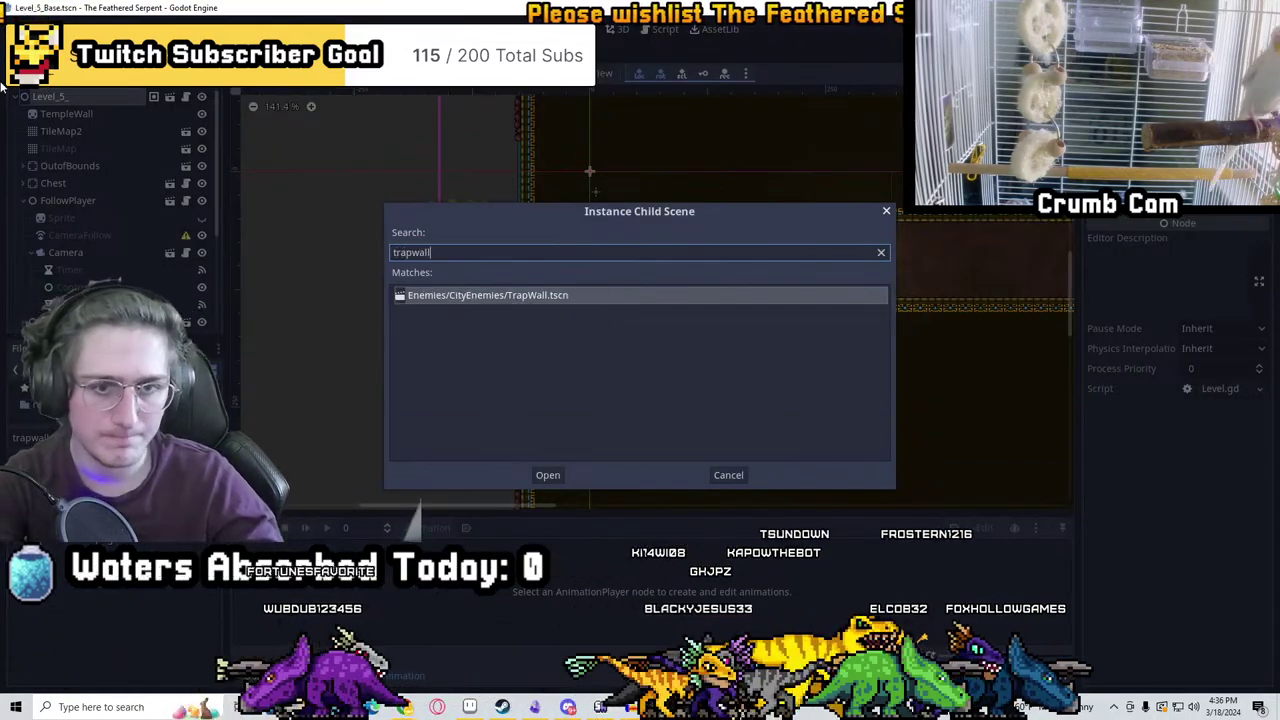
pyautogui.press('Return')
# Drag the TrapWall instance into the corridor, just left of the glowing bush
pyautogui.scroll(5, 490, 240)
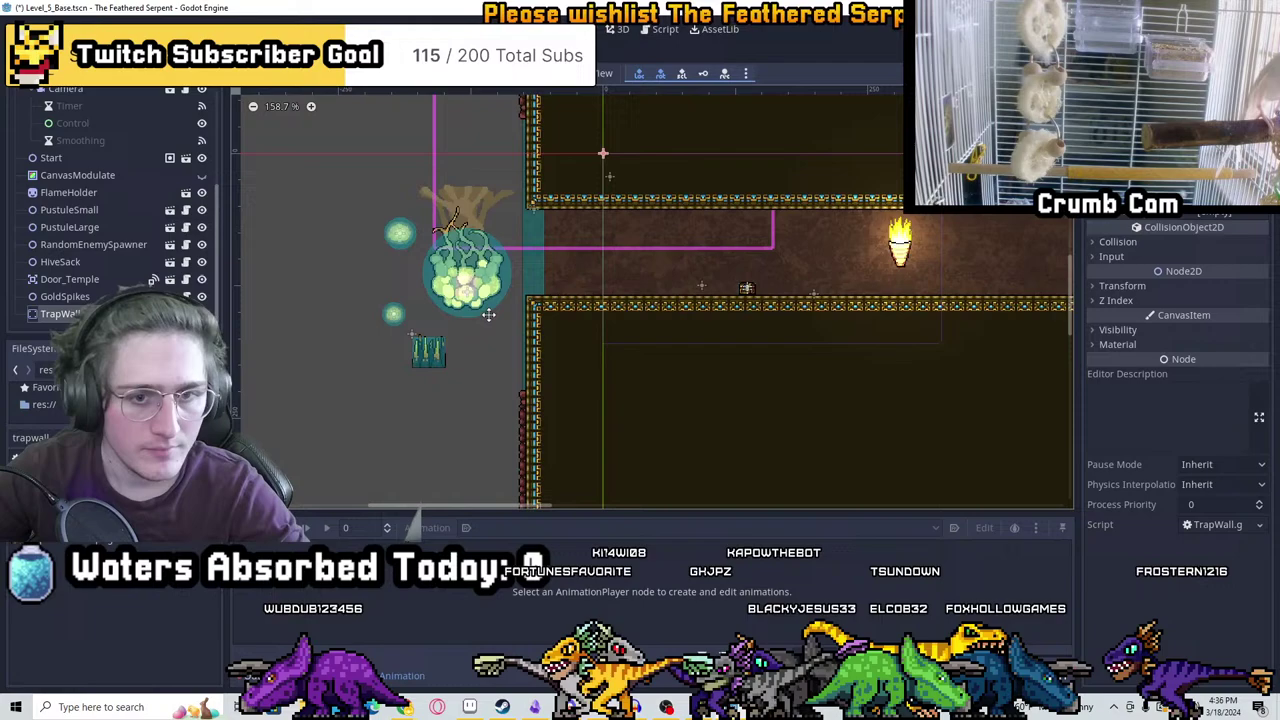
pyautogui.scroll(4, 688, 347)
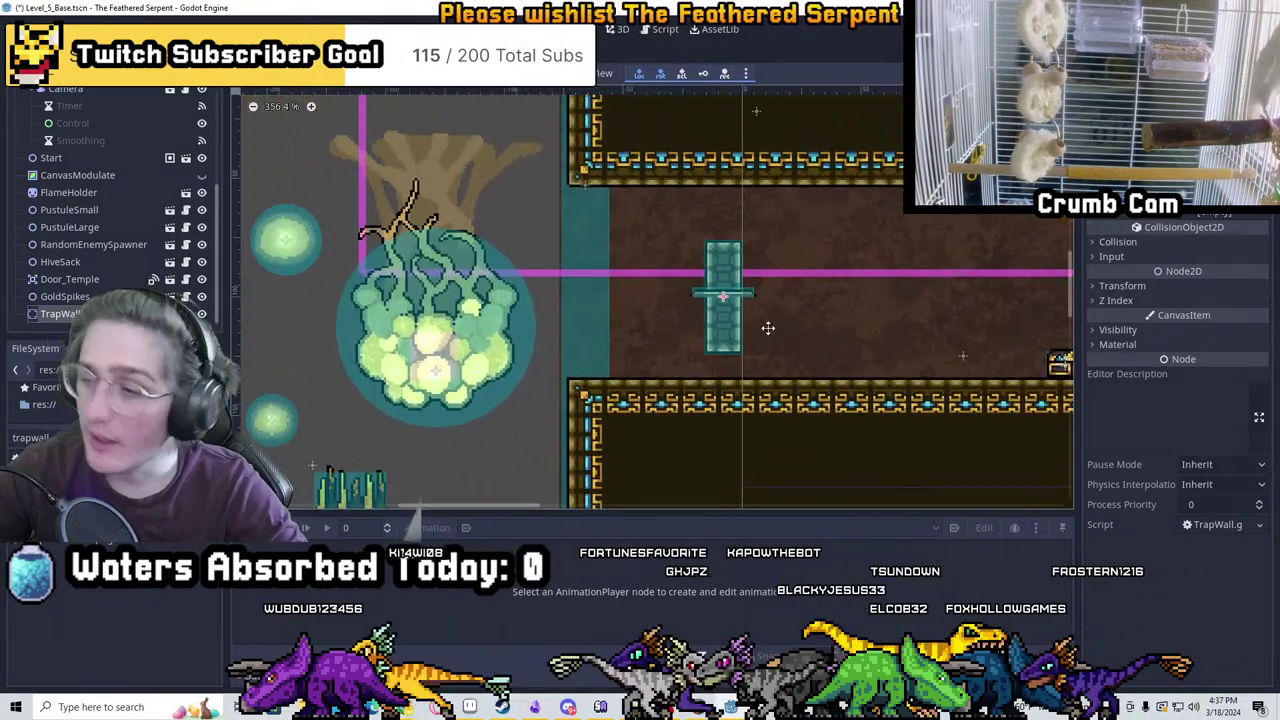
pyautogui.moveTo(766, 323); pyautogui.dragTo(330, 370)
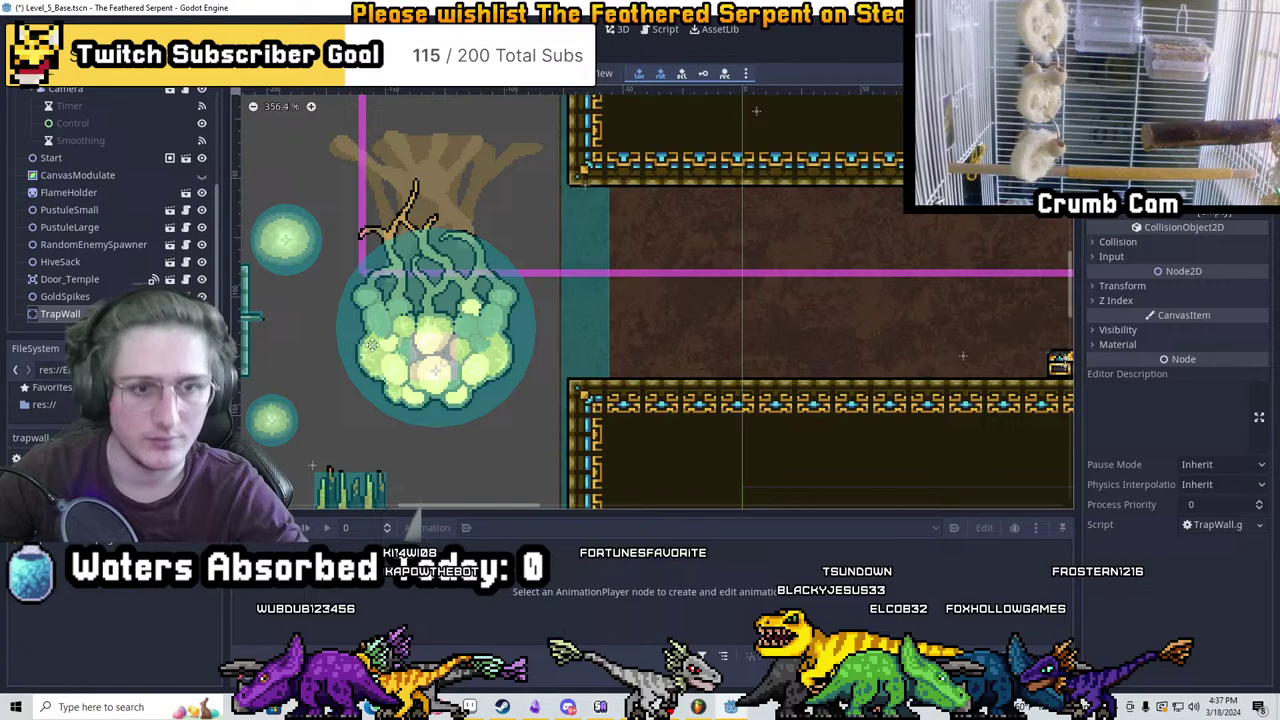
pyautogui.moveTo(303, 289); pyautogui.dragTo(603, 309, button='middle')
pyautogui.moveTo(603, 309); pyautogui.dragTo(655, 357)
pyautogui.scroll(-5, 655, 357)
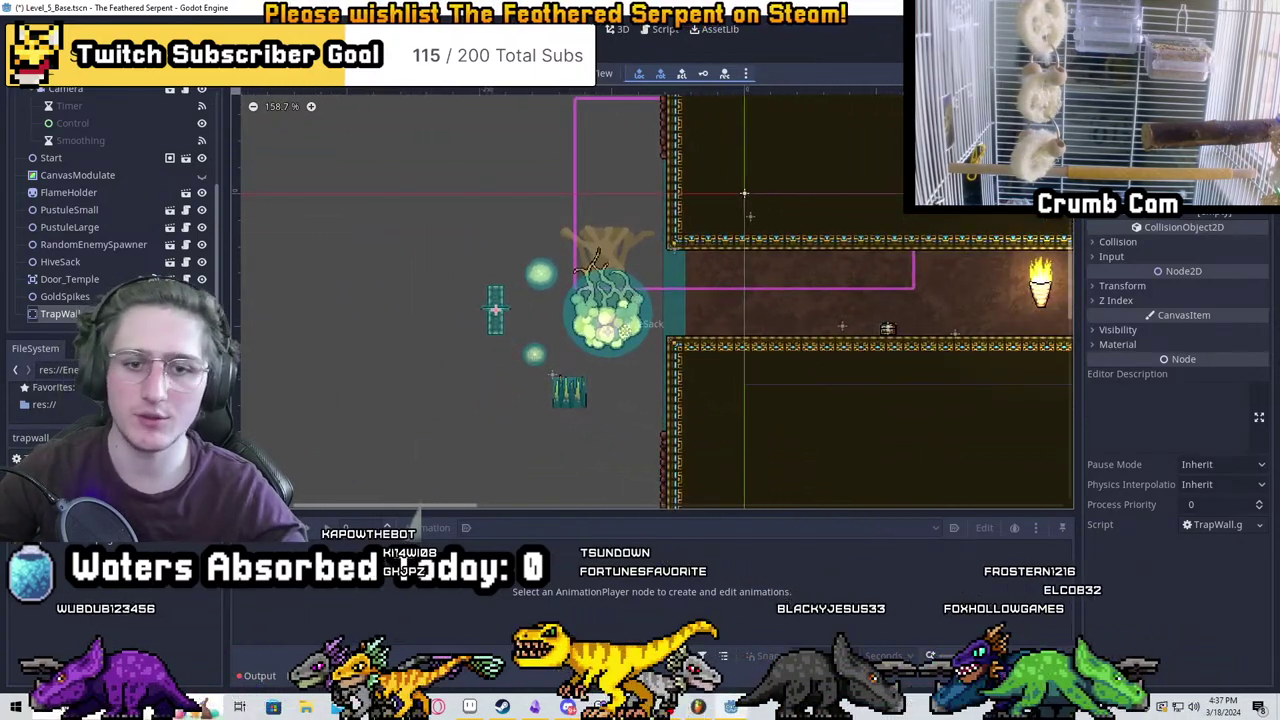
# Save the Level_5_Base scene and pan around the level to inspect the placement
pyautogui.hotkey('ctrl', 's')
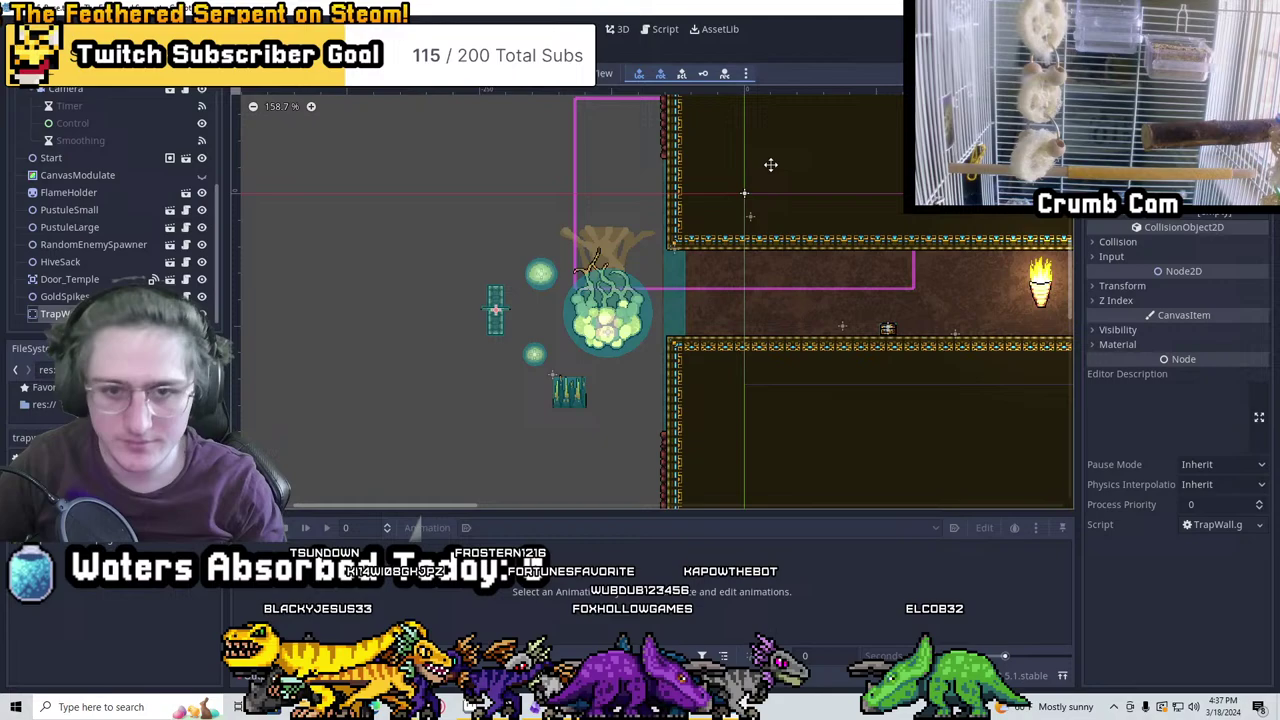
pyautogui.moveTo(889, 328); pyautogui.dragTo(604, 308, button='middle')
pyautogui.moveTo(713, 220); pyautogui.dragTo(649, 214, button='middle')
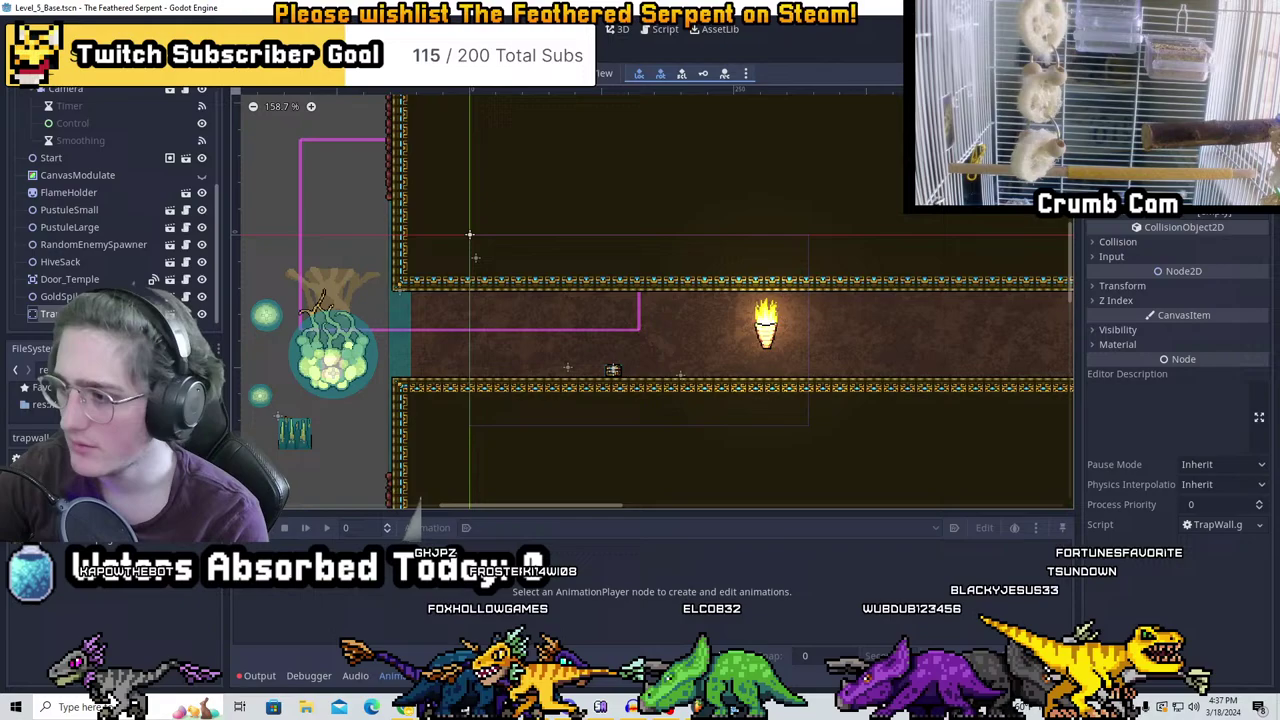
pyautogui.scroll(2, 630, 395)
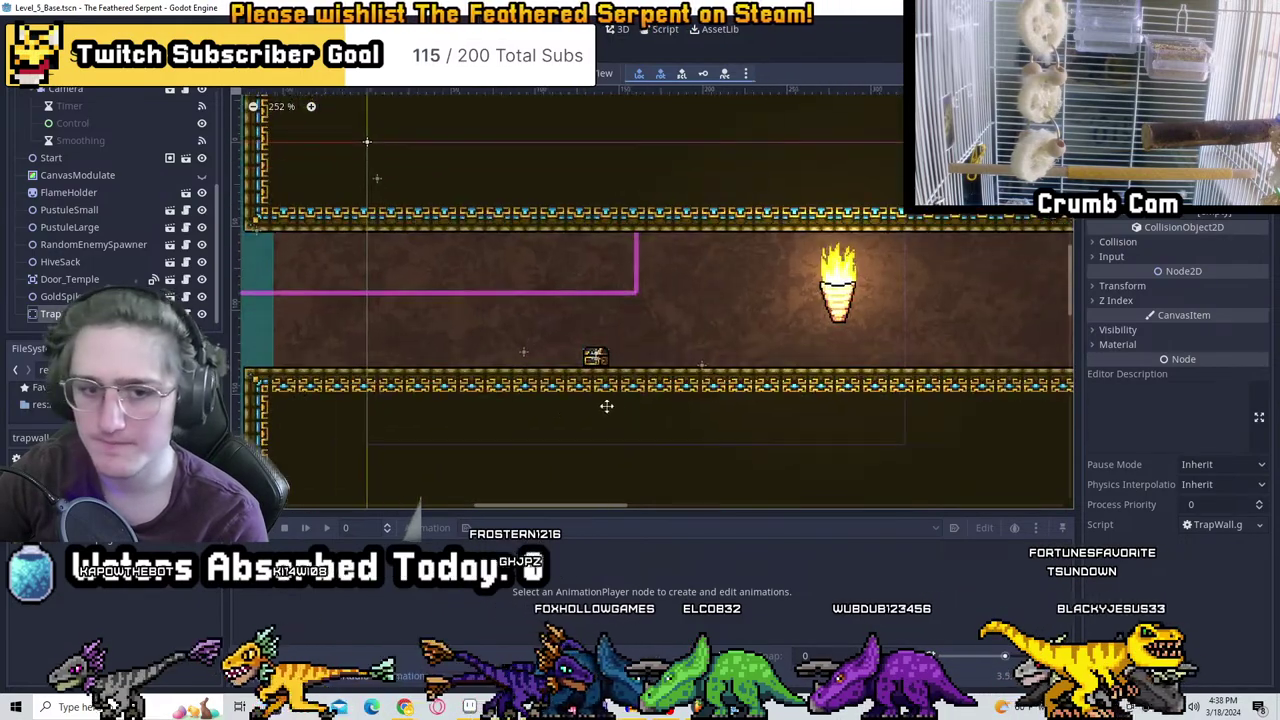
pyautogui.moveTo(606, 405); pyautogui.dragTo(841, 386, button='middle')
pyautogui.scroll(1, 829, 337)
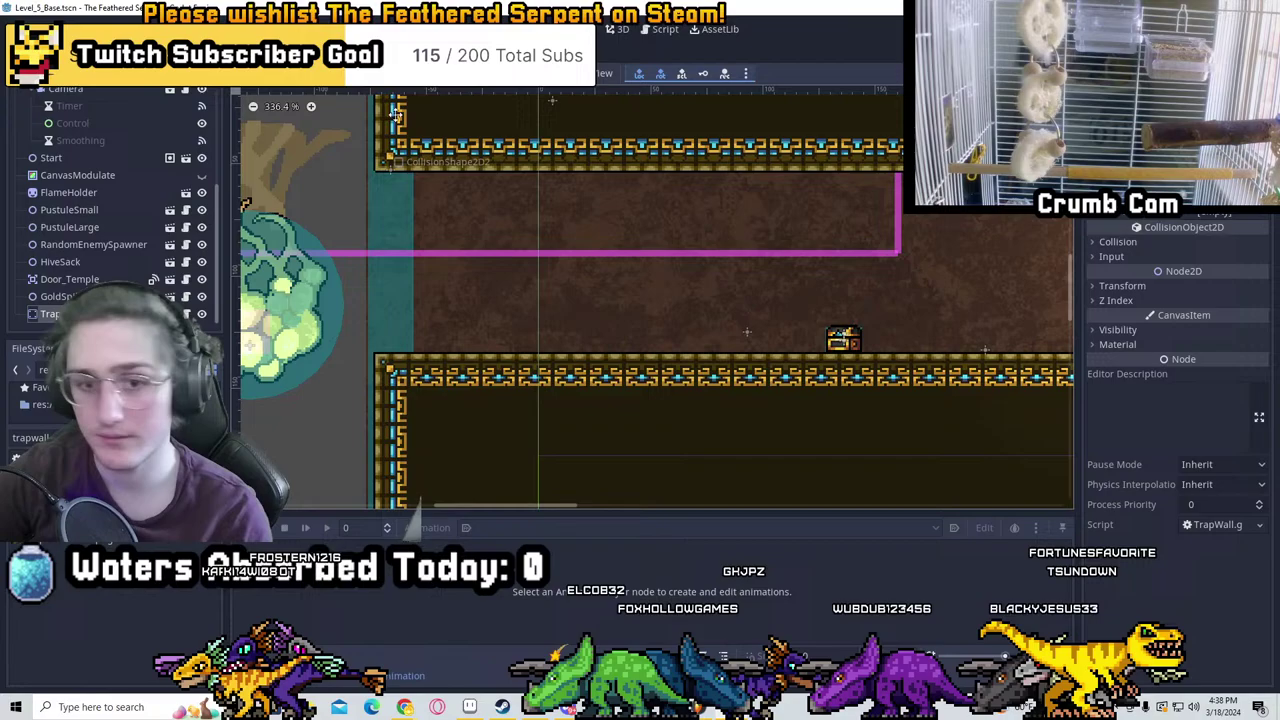
pyautogui.scroll(-1, 660, 200)
pyautogui.moveTo(691, 209); pyautogui.dragTo(731, 324, button='middle')
pyautogui.scroll(3, 105, 134)
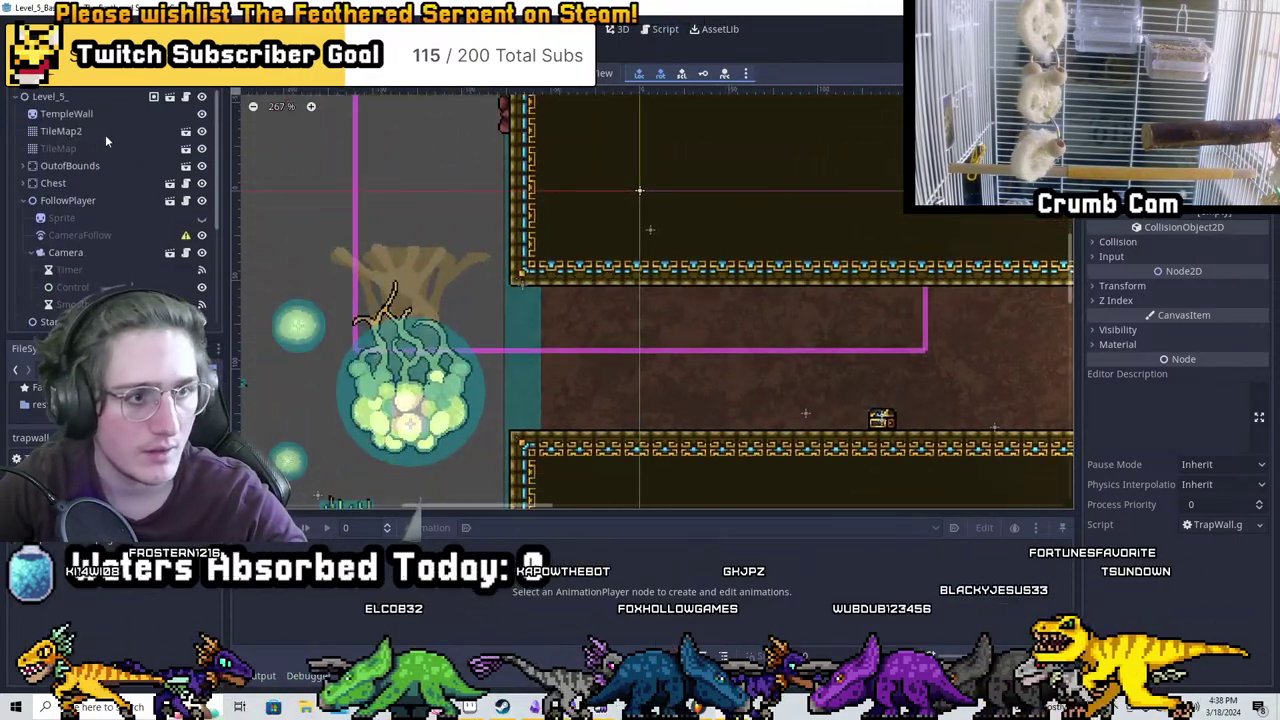
# Select the TempleWall and TileMap2 nodes in the Scene dock to frame them in view
pyautogui.doubleClick(66, 114)
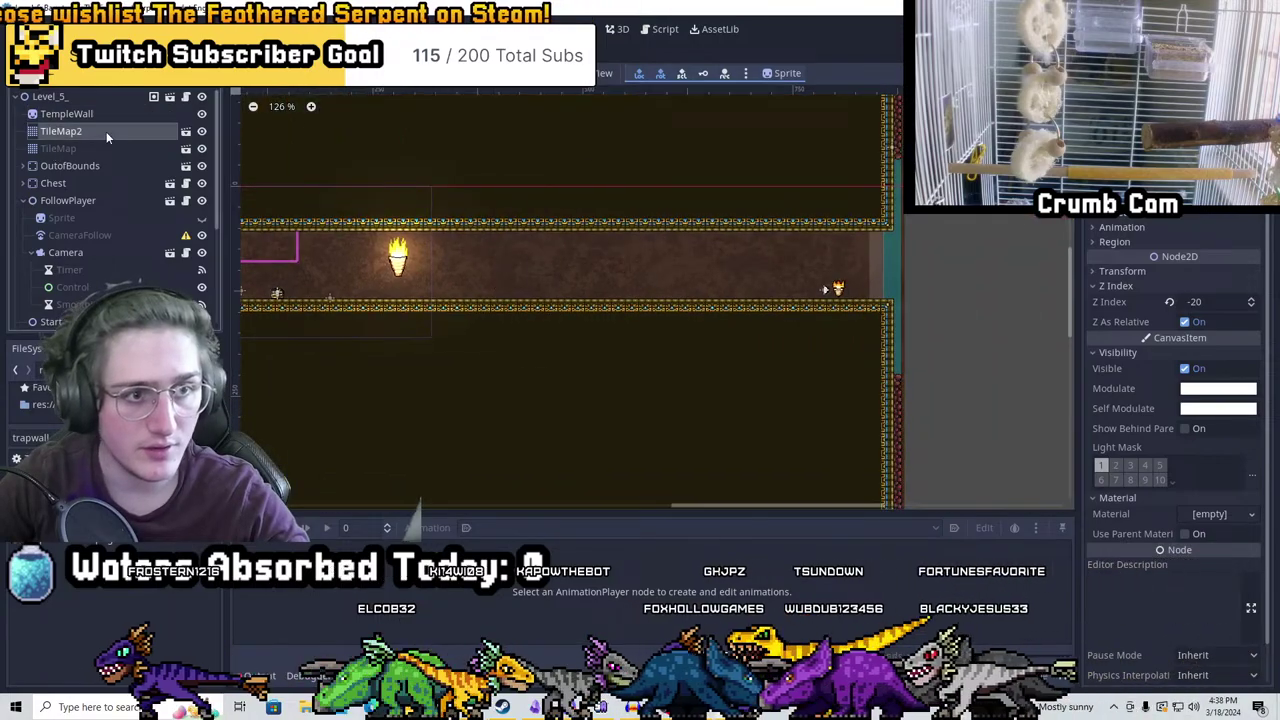
pyautogui.doubleClick(91, 116)
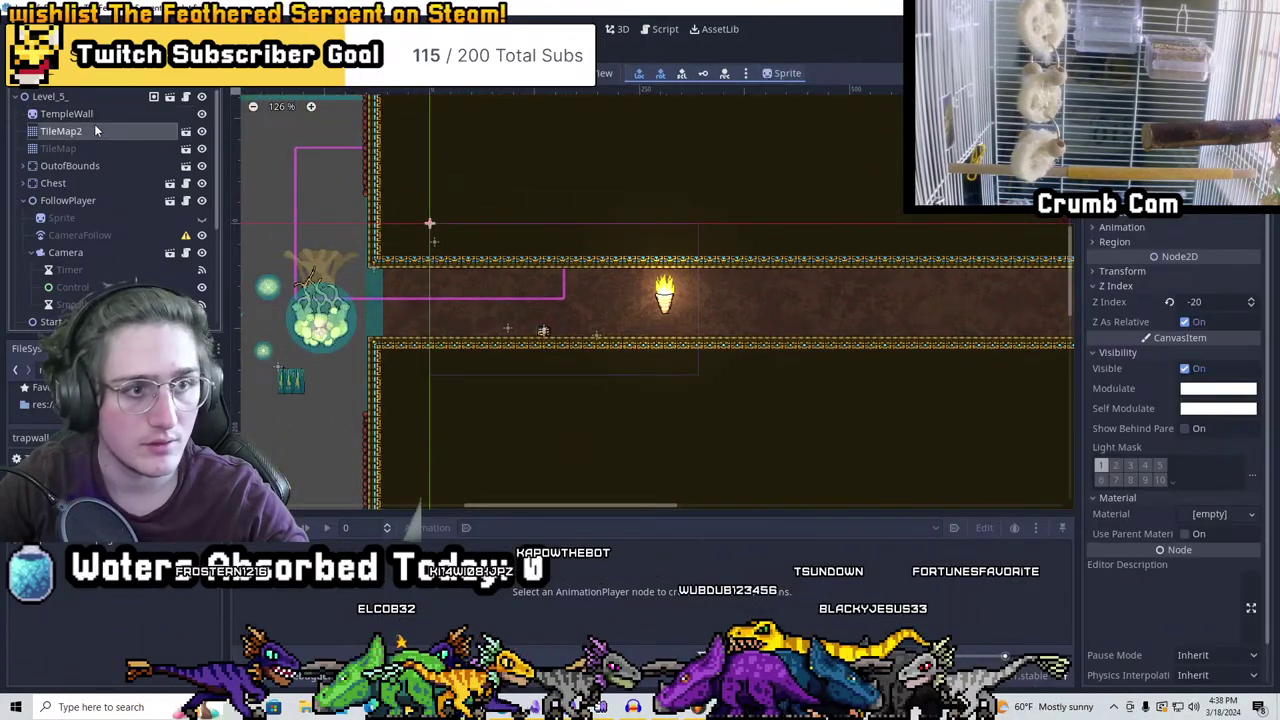
pyautogui.doubleClick(95, 130)
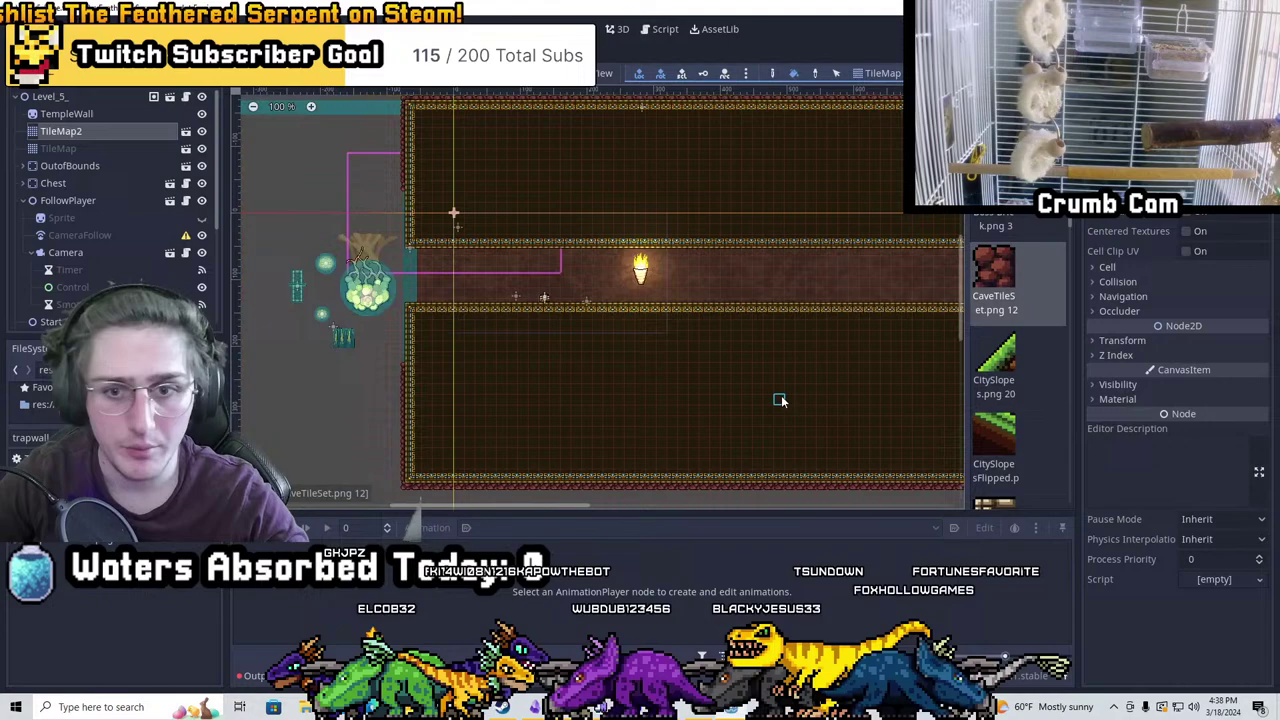
pyautogui.scroll(1, 616, 345)
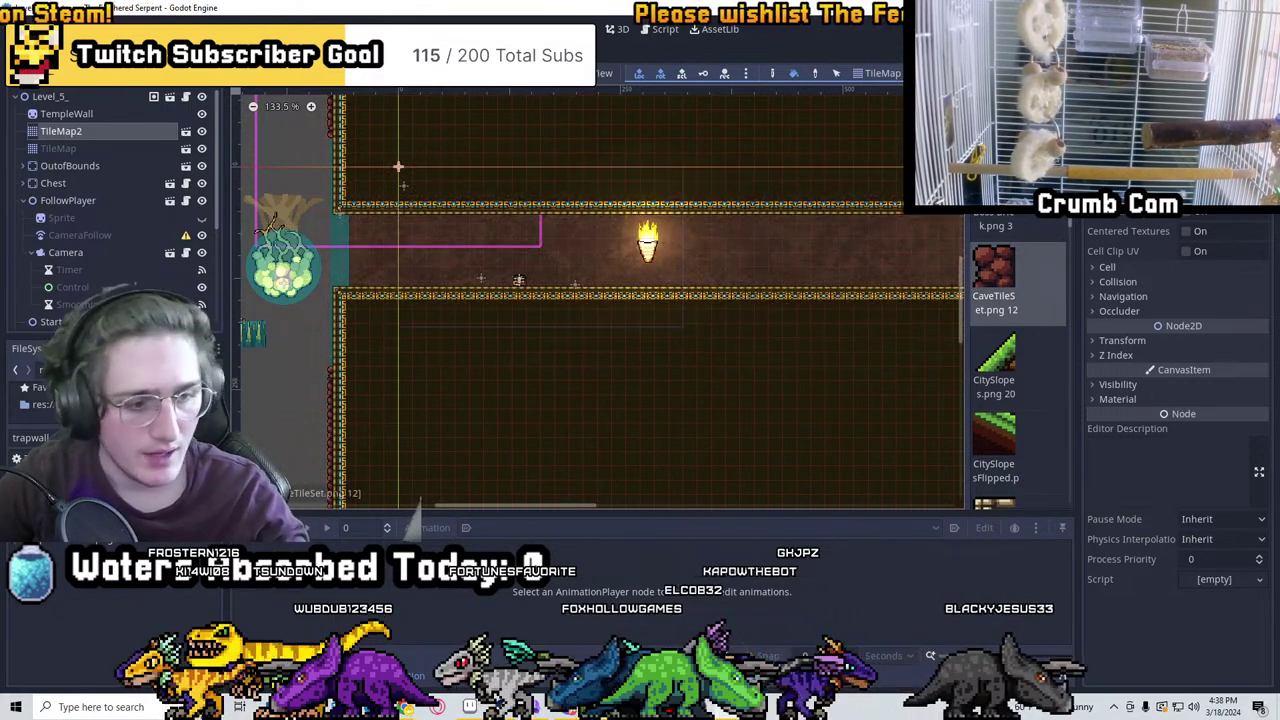
# Filter the FileSystem dock with 'level_' to list only the level scene files
pyautogui.write('level_5_')
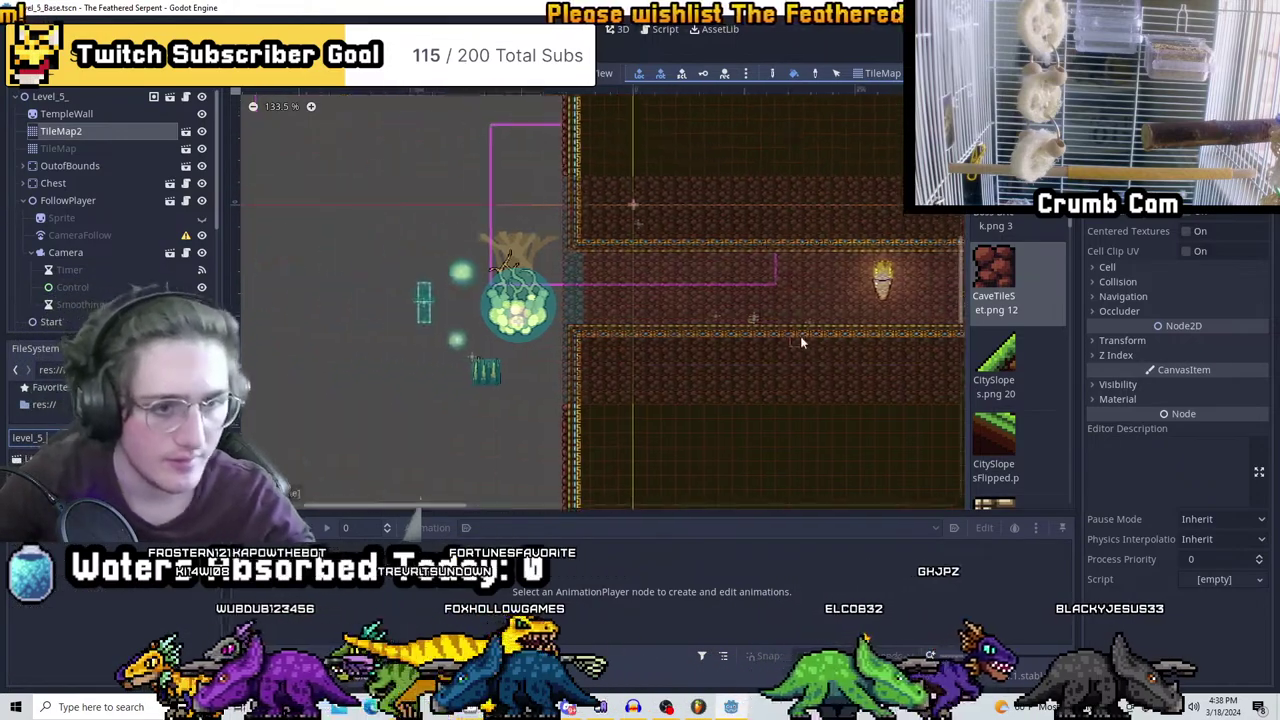
pyautogui.scroll(2, 602, 345)
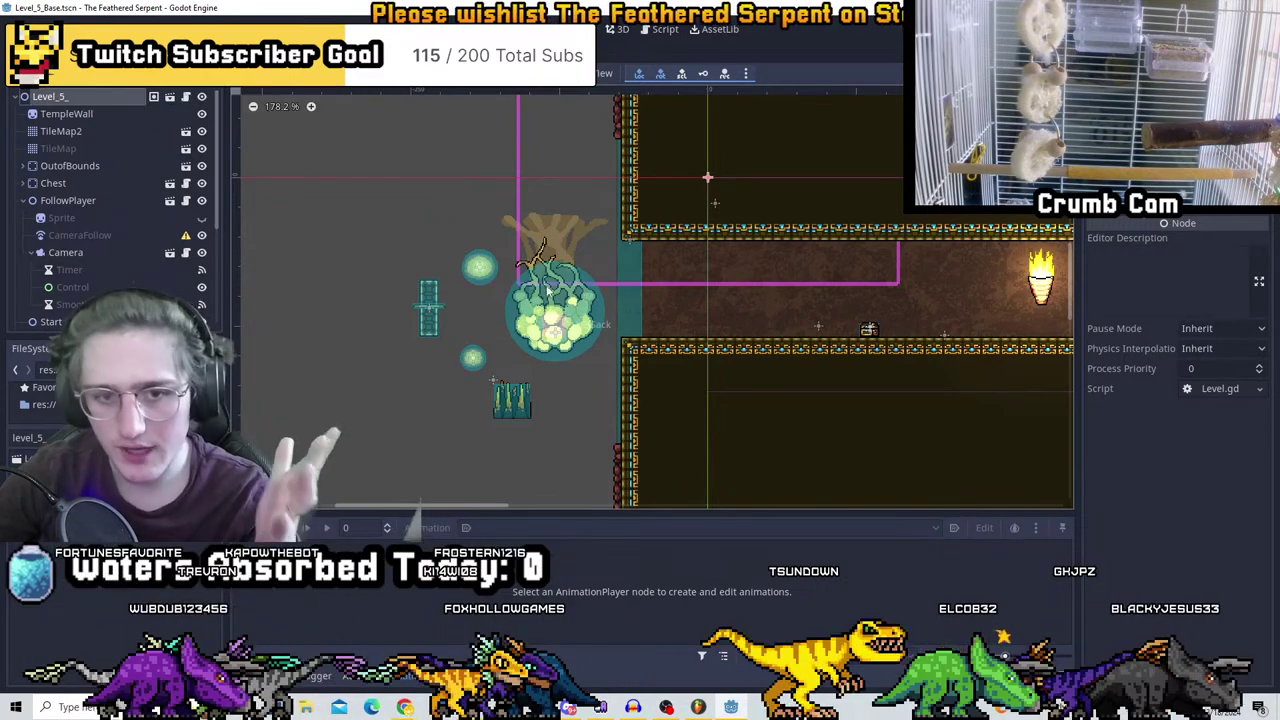
pyautogui.moveTo(377, 260); pyautogui.dragTo(156, 254, button='middle')
pyautogui.scroll(-2, 291, 237)
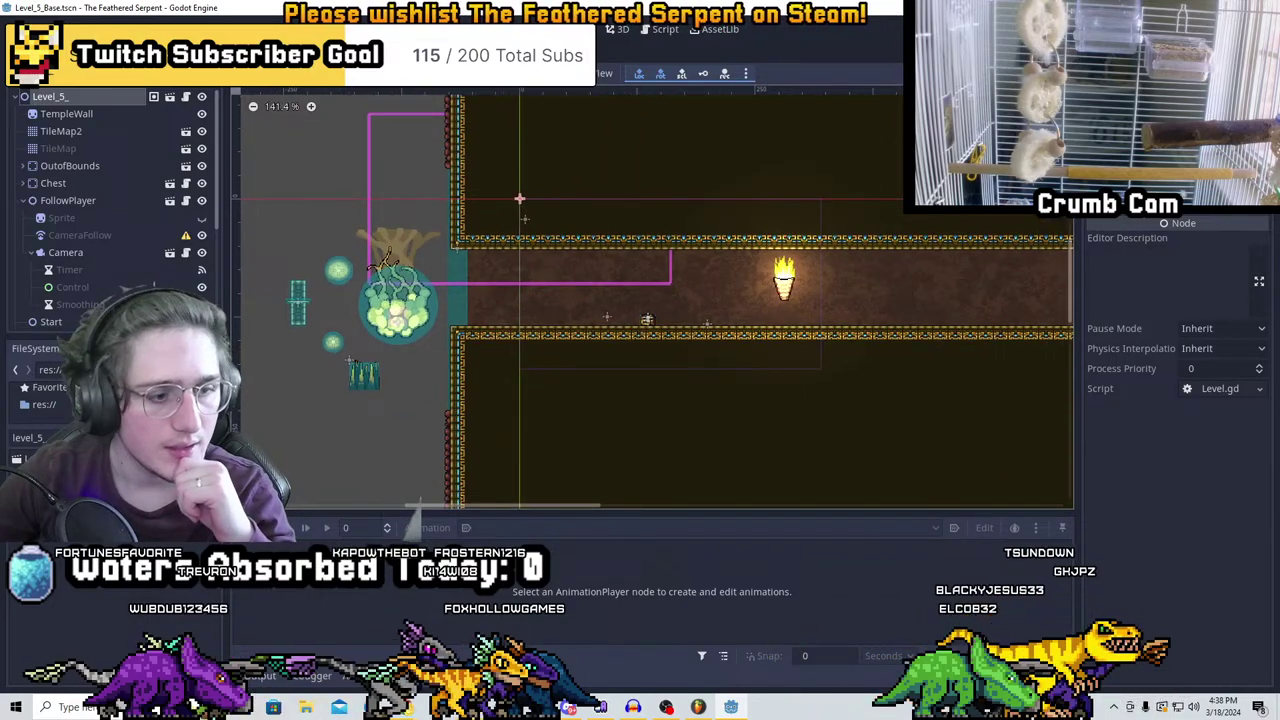
# Duplicate the Level_5_Base.tscn scene file twice
pyautogui.rightClick(80, 445)
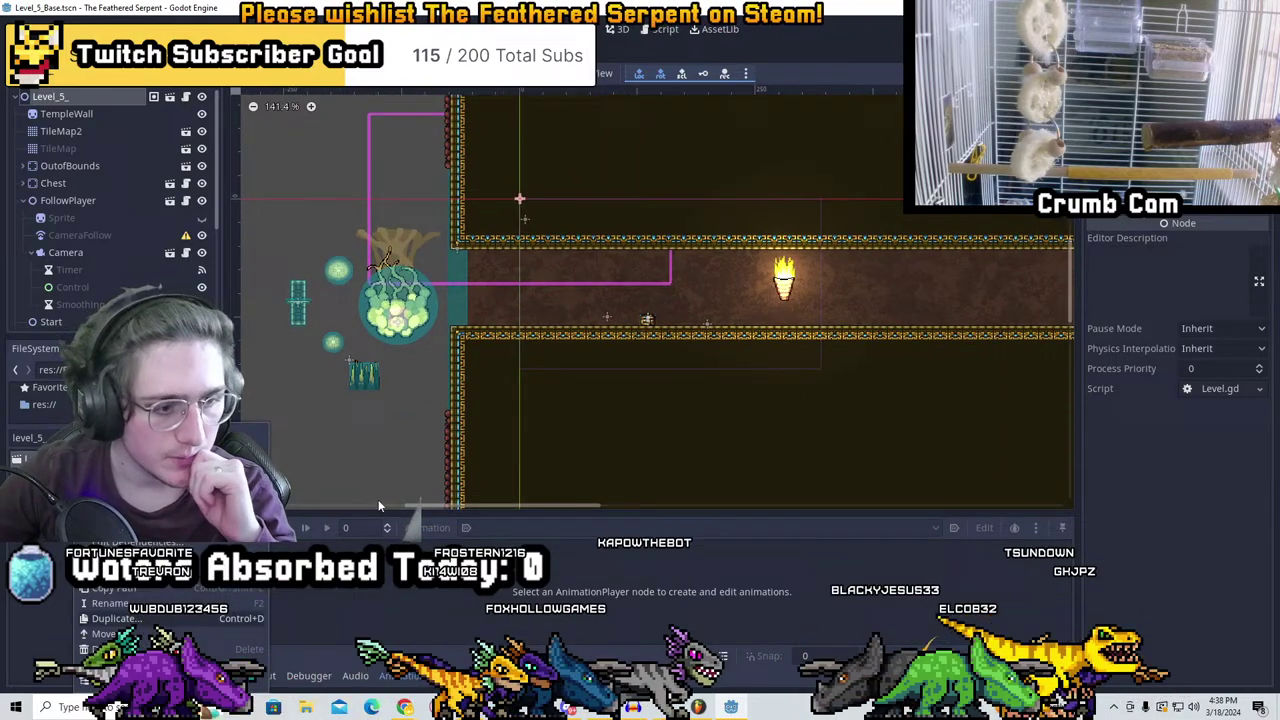
pyautogui.hotkey('ctrl', 'd')
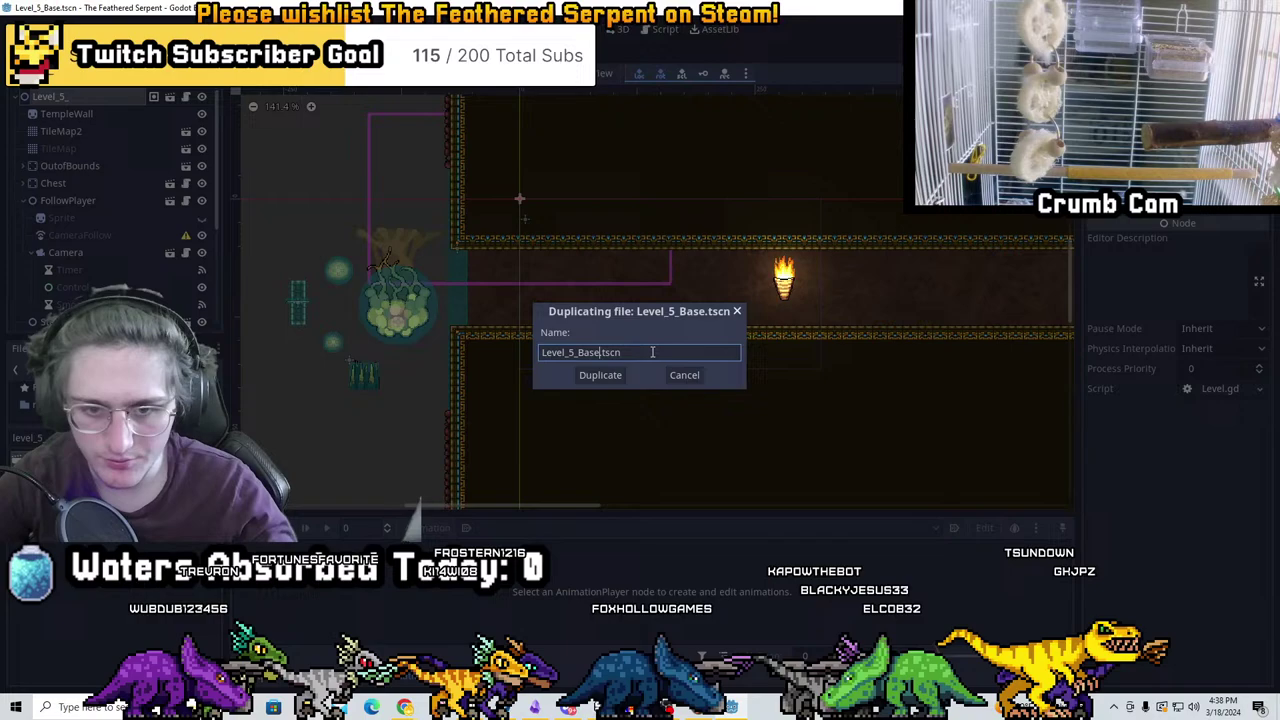
pyautogui.click(614, 373)
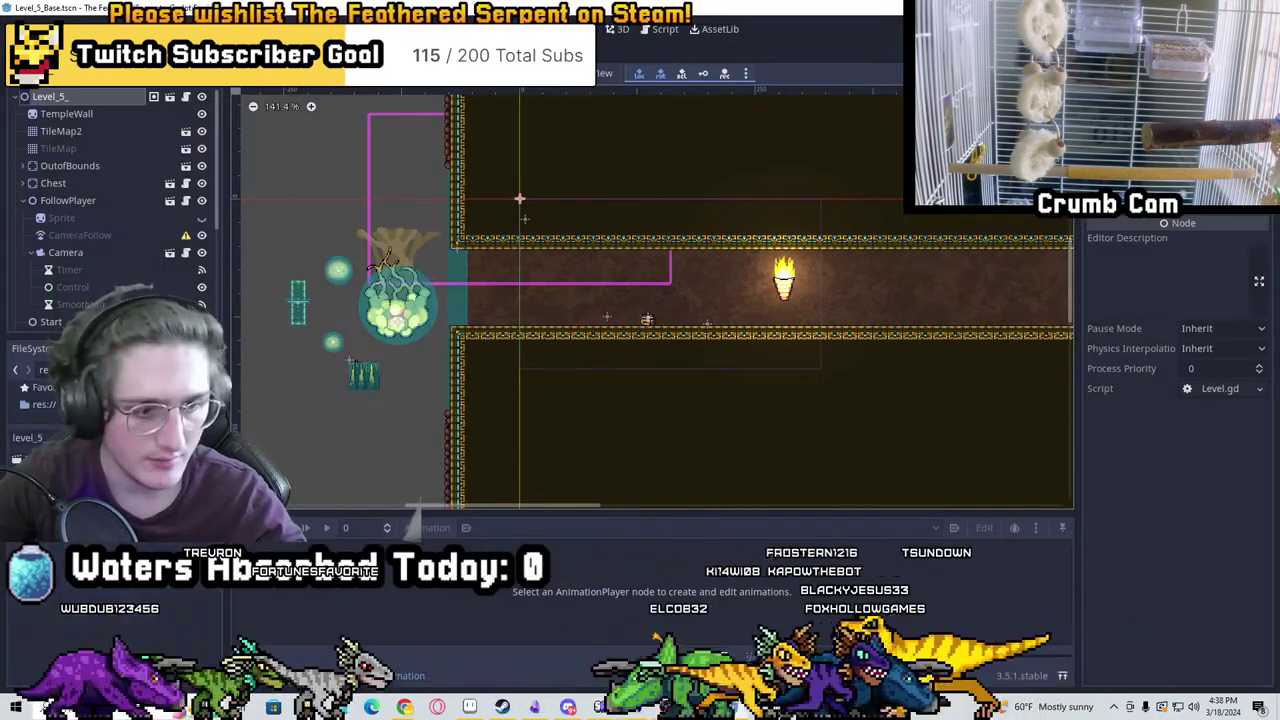
pyautogui.rightClick(75, 459)
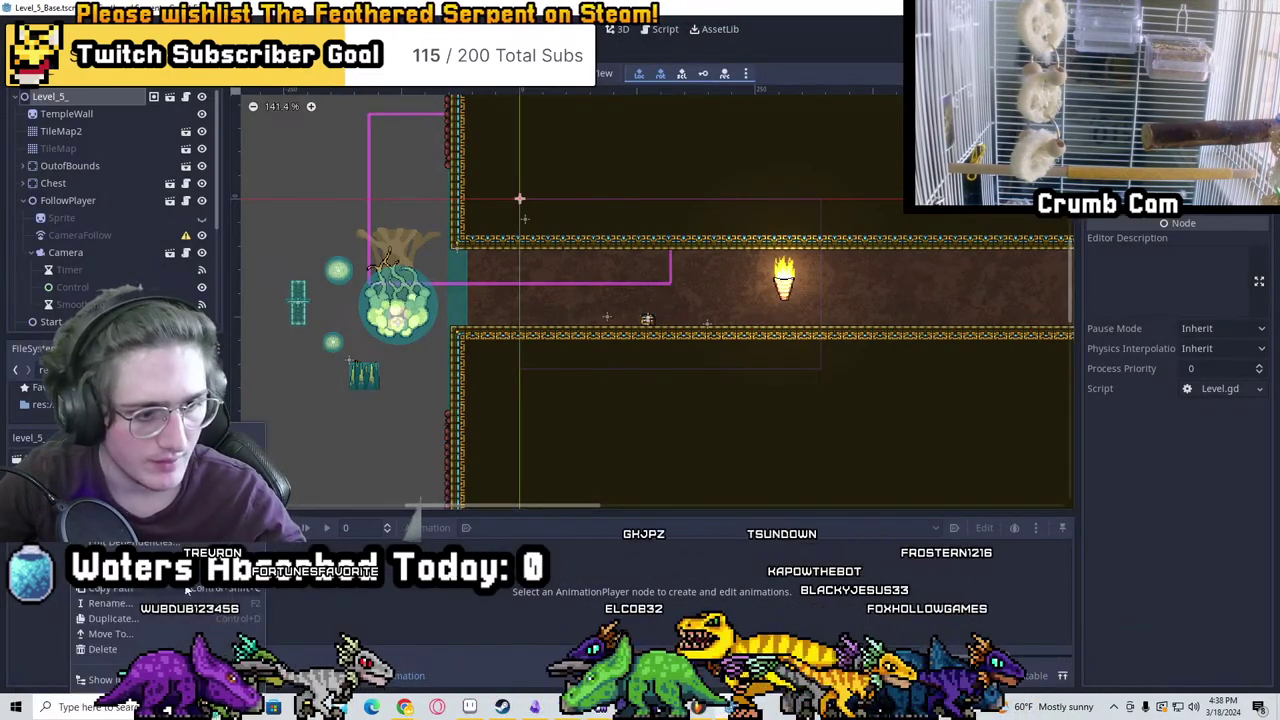
pyautogui.click(160, 620)
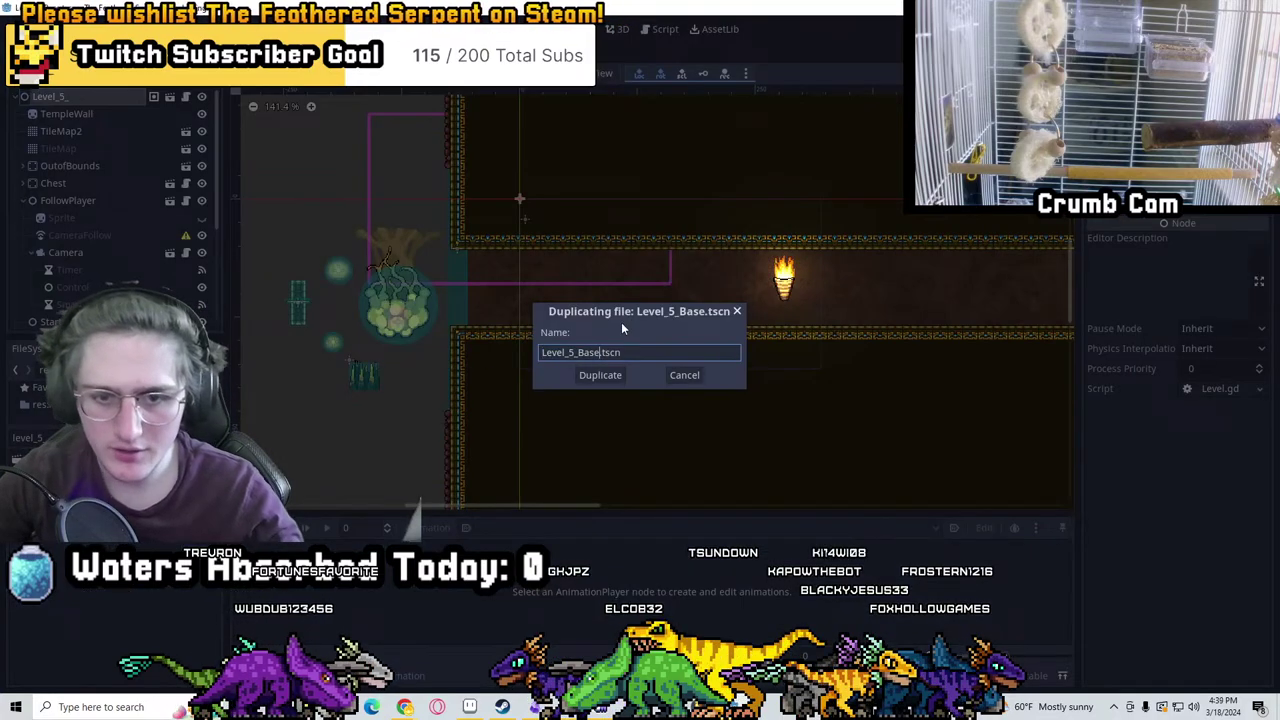
pyautogui.click(590, 375)
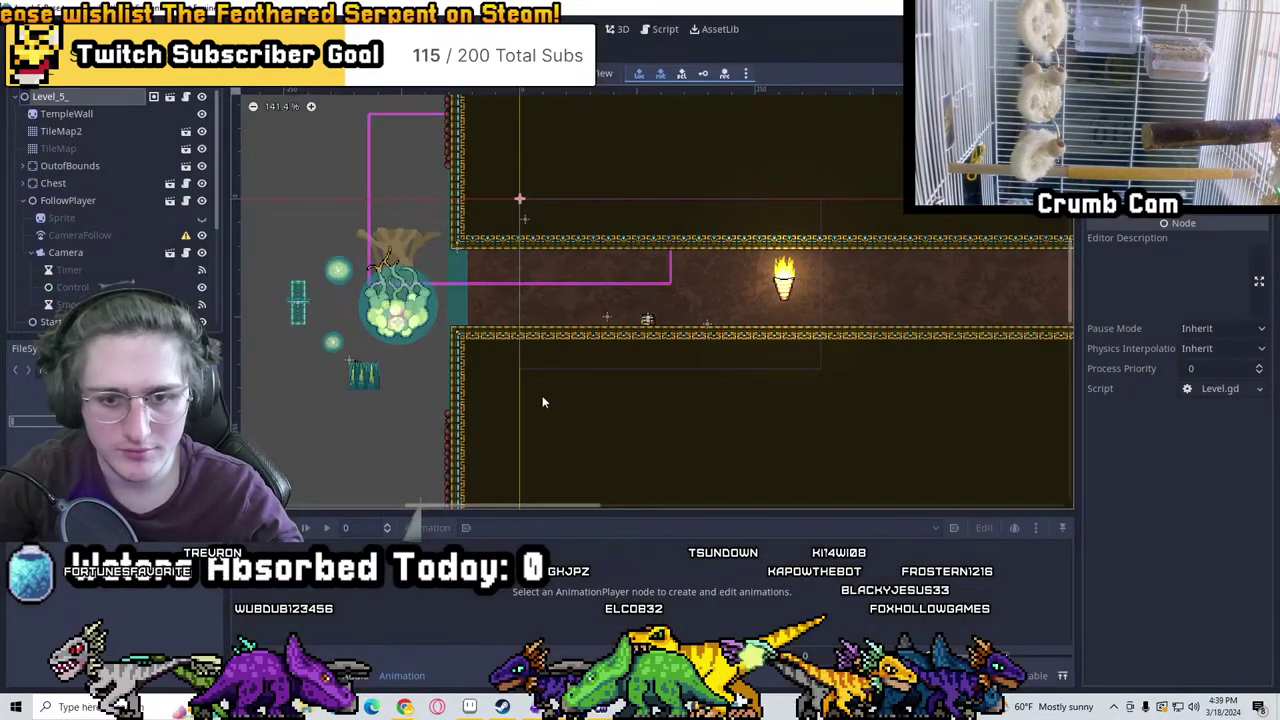
# Create copies of the base scene named Level_5_3.tscn and Level_5_4.tscn
pyautogui.rightClick(92, 450)
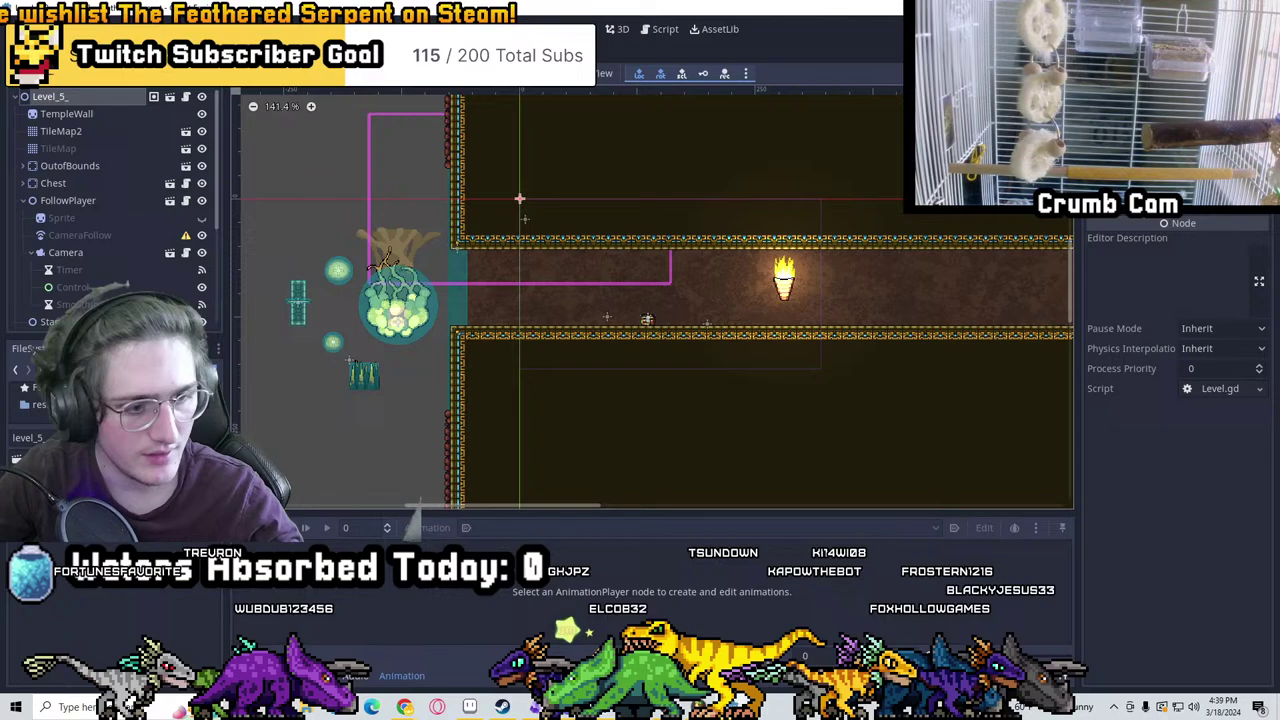
pyautogui.click(140, 619)
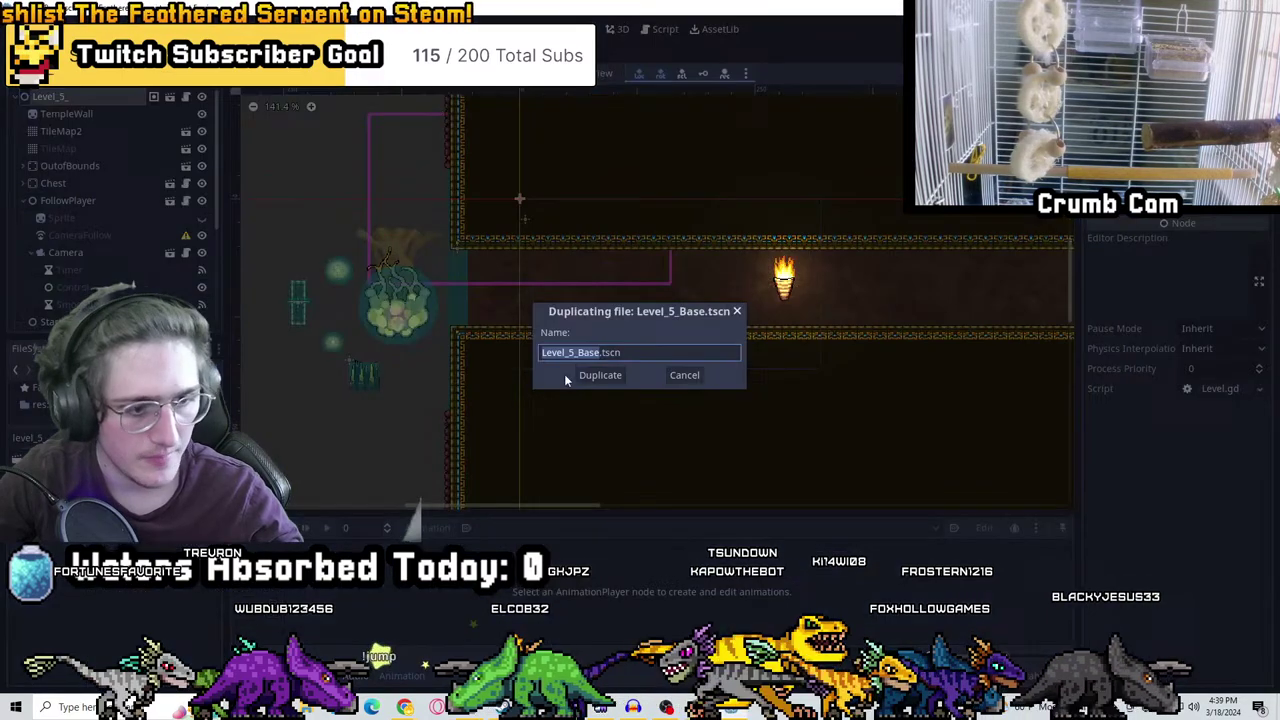
pyautogui.write('Level_5_3')
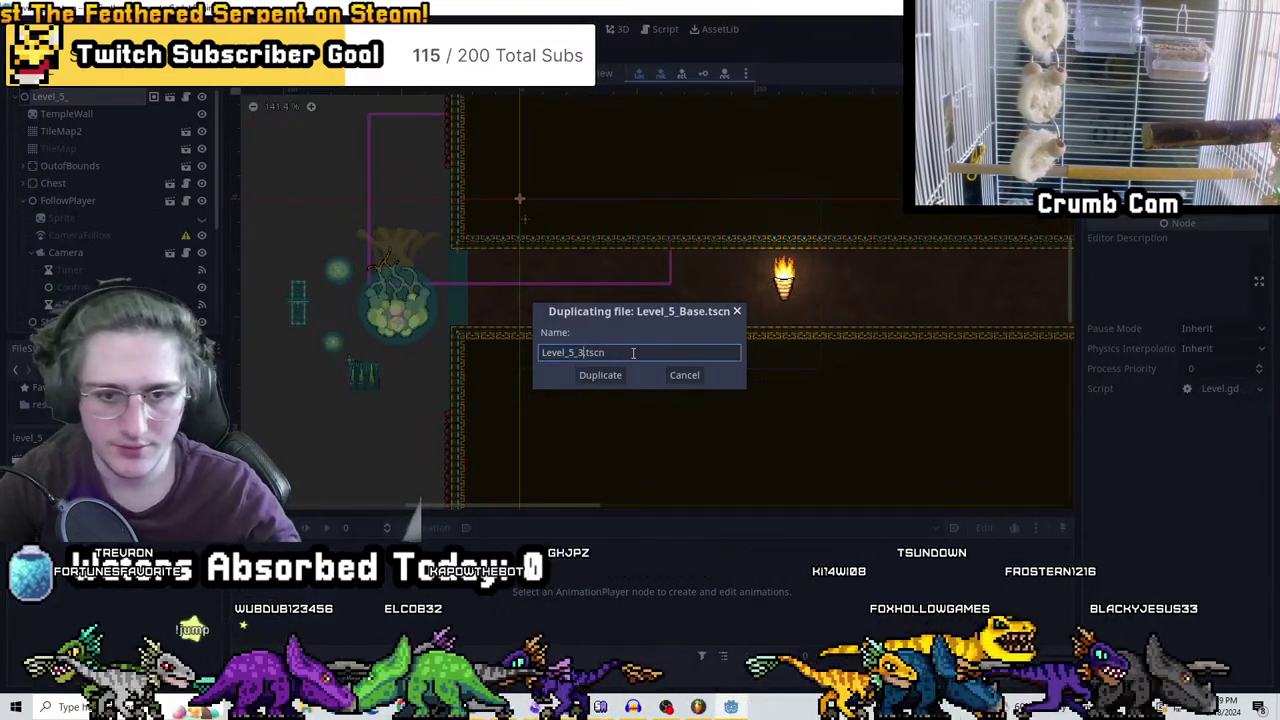
pyautogui.click(598, 375)
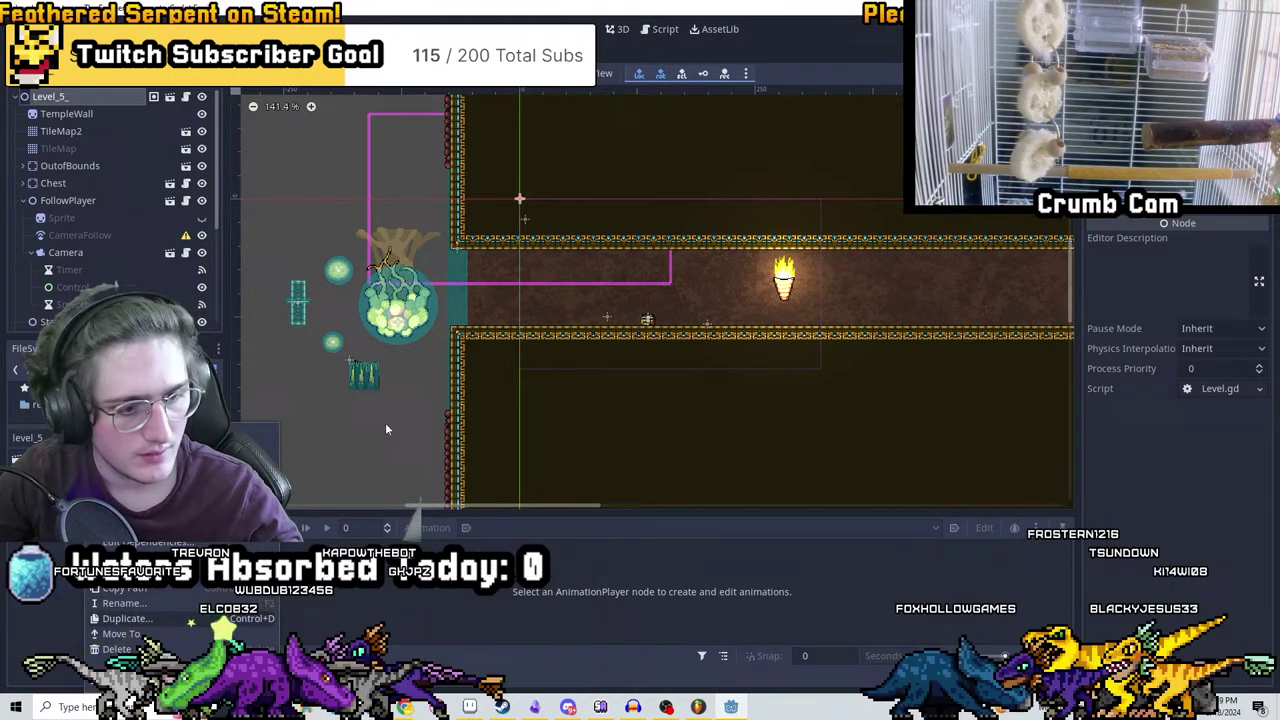
pyautogui.hotkey('ctrl', 'd')
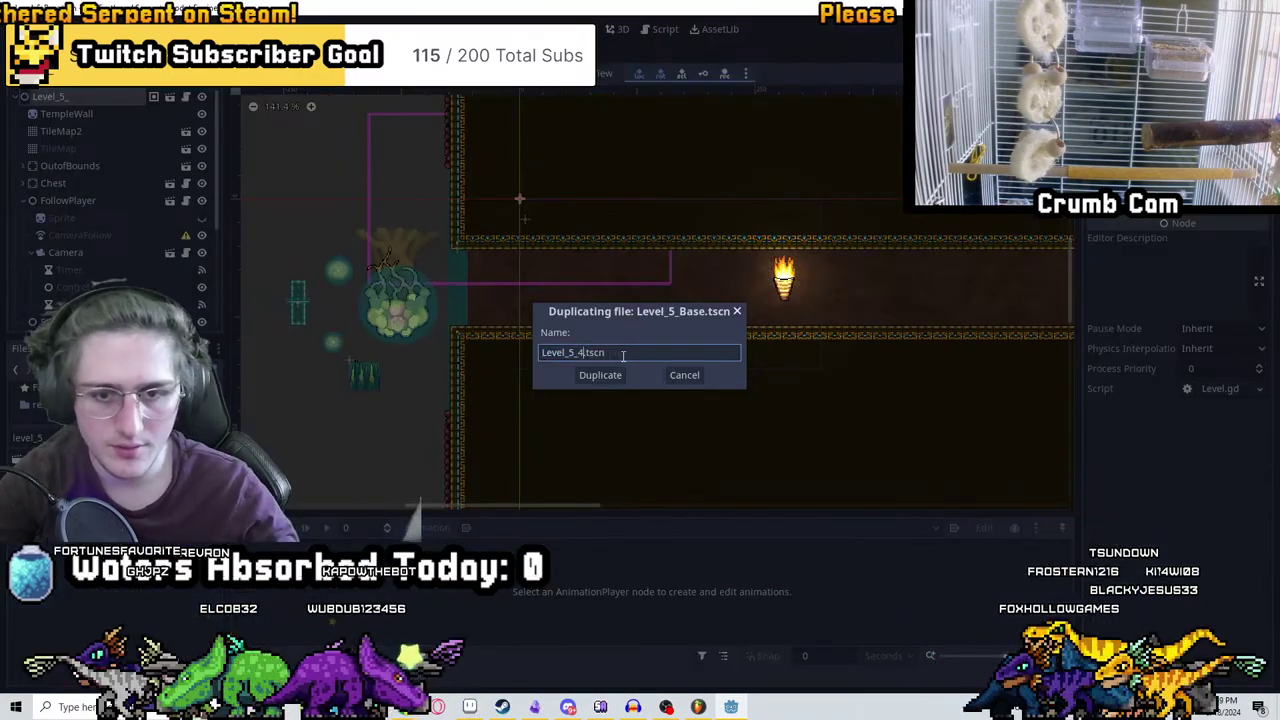
pyautogui.click(602, 376)
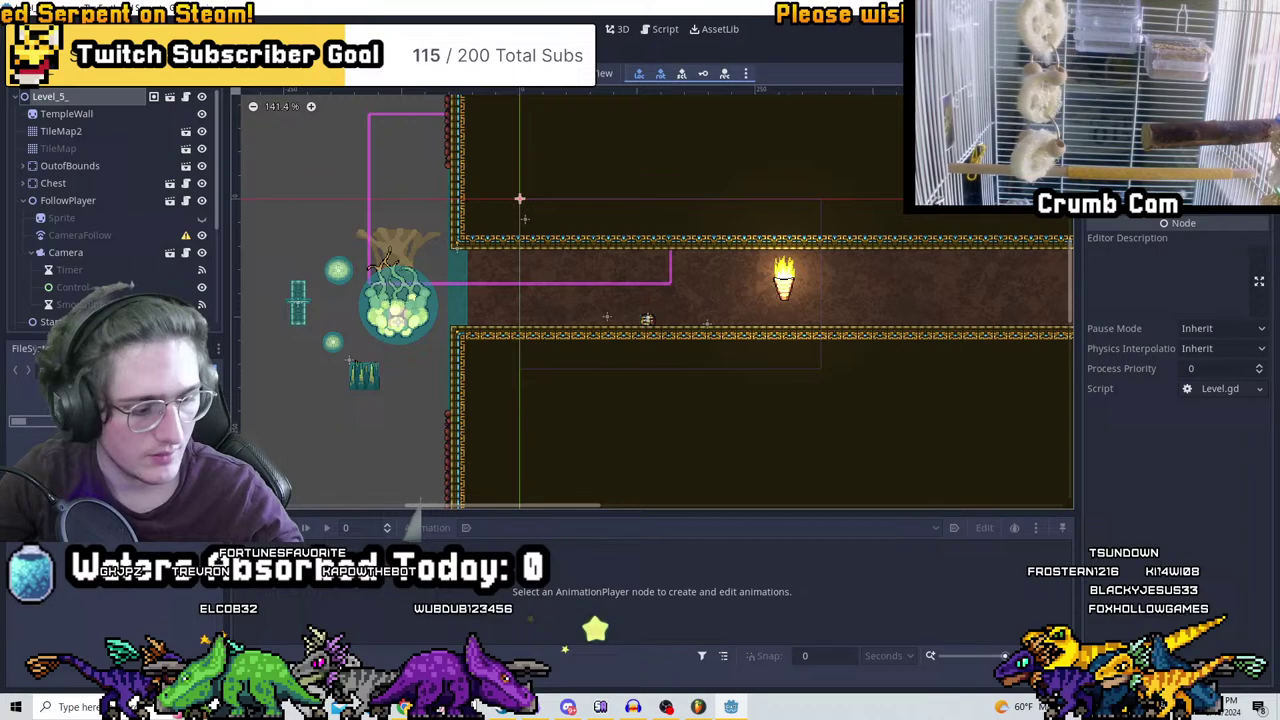
# Create copies of the base scene named Level_5_5.tscn and Level_5_6.tscn
pyautogui.rightClick(95, 460)
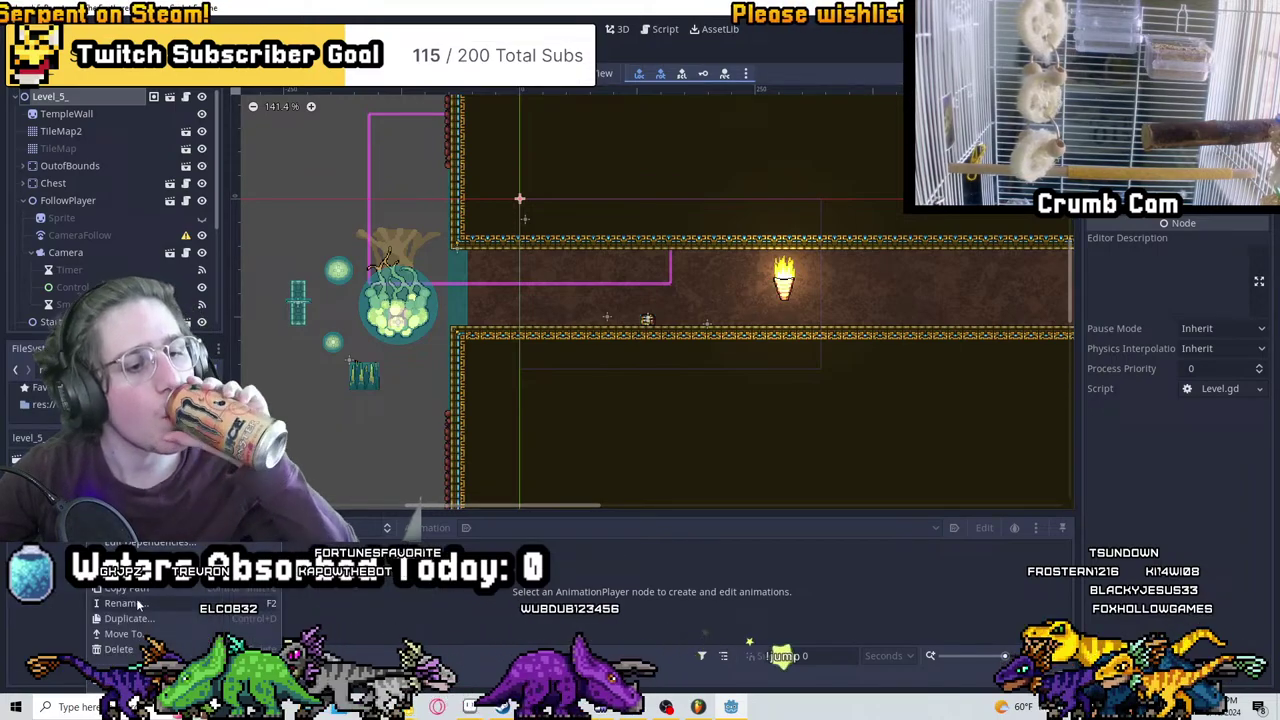
pyautogui.click(128, 619)
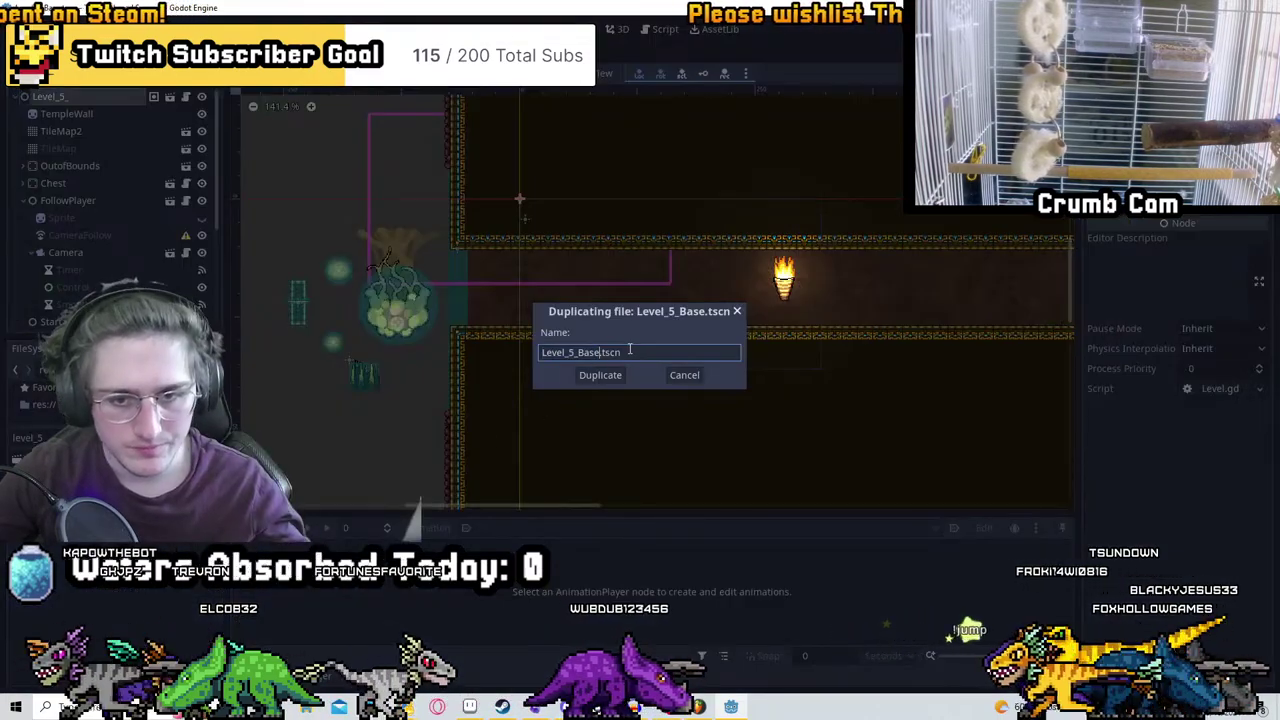
pyautogui.press('BackSpace')
pyautogui.press('BackSpace')
pyautogui.press('BackSpace')
pyautogui.press('BackSpace')
pyautogui.write('5')
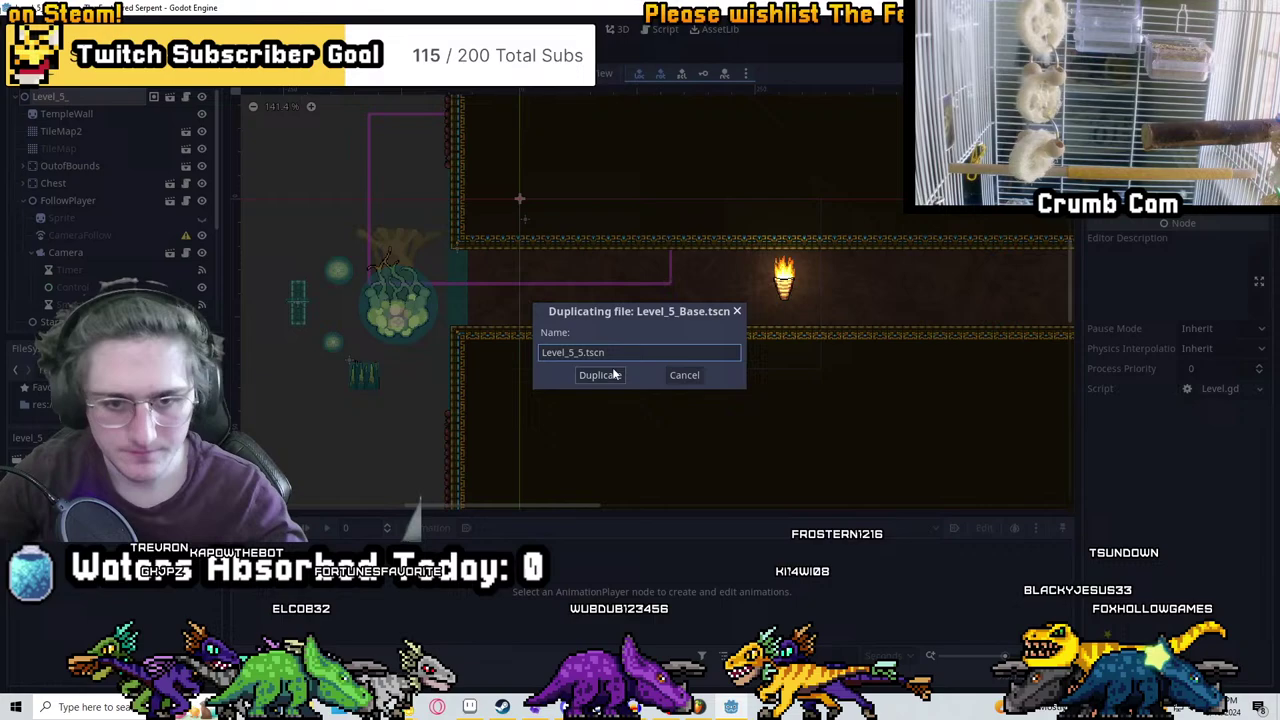
pyautogui.click(600, 375)
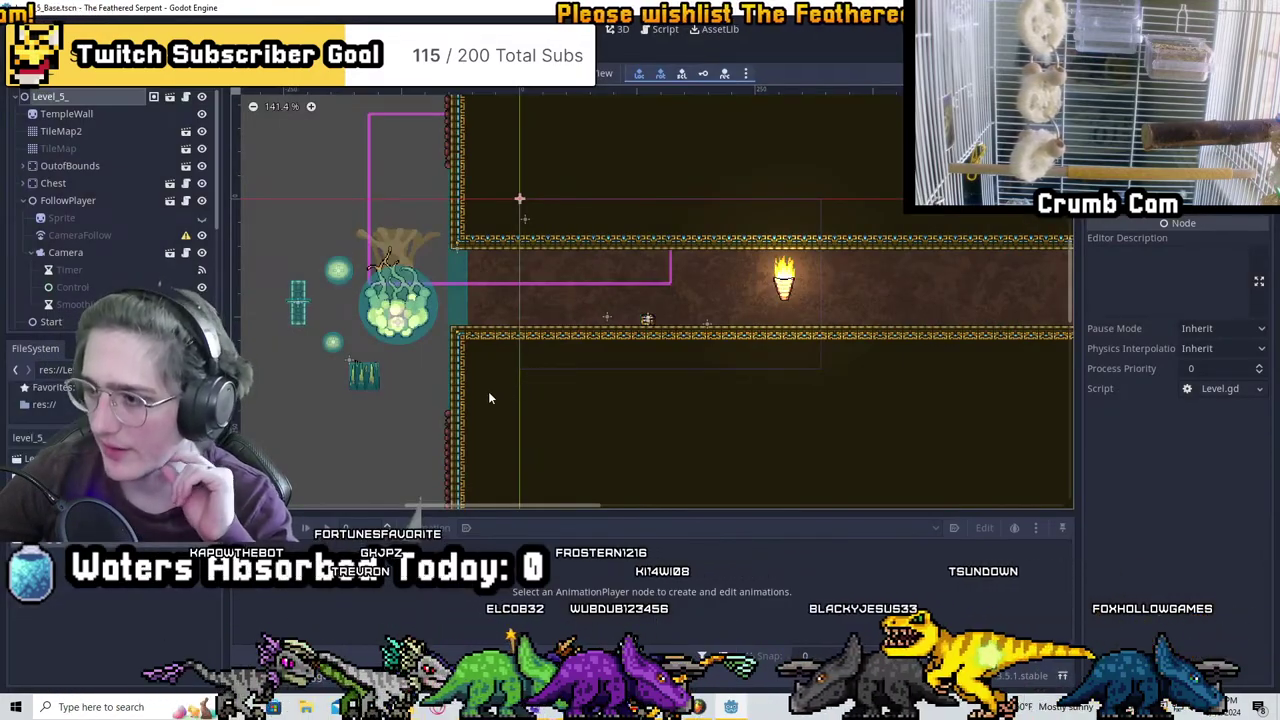
pyautogui.rightClick(119, 622)
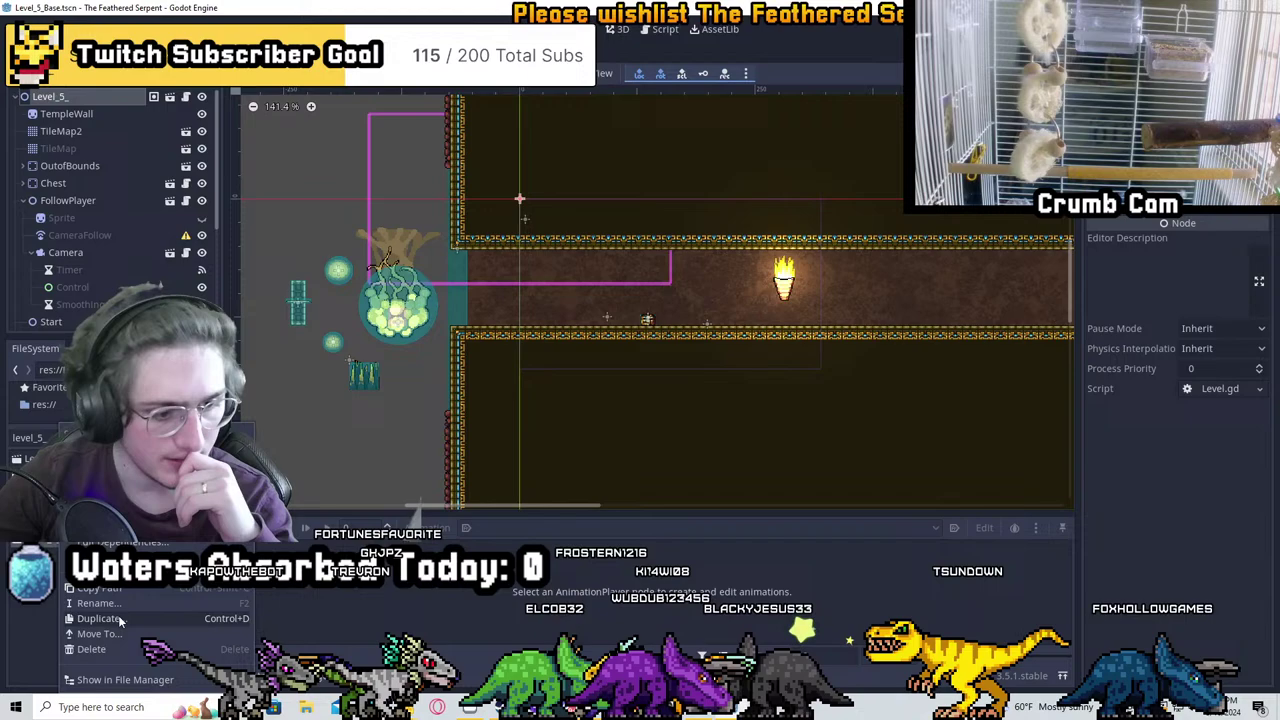
pyautogui.hotkey('ctrl', 'd')
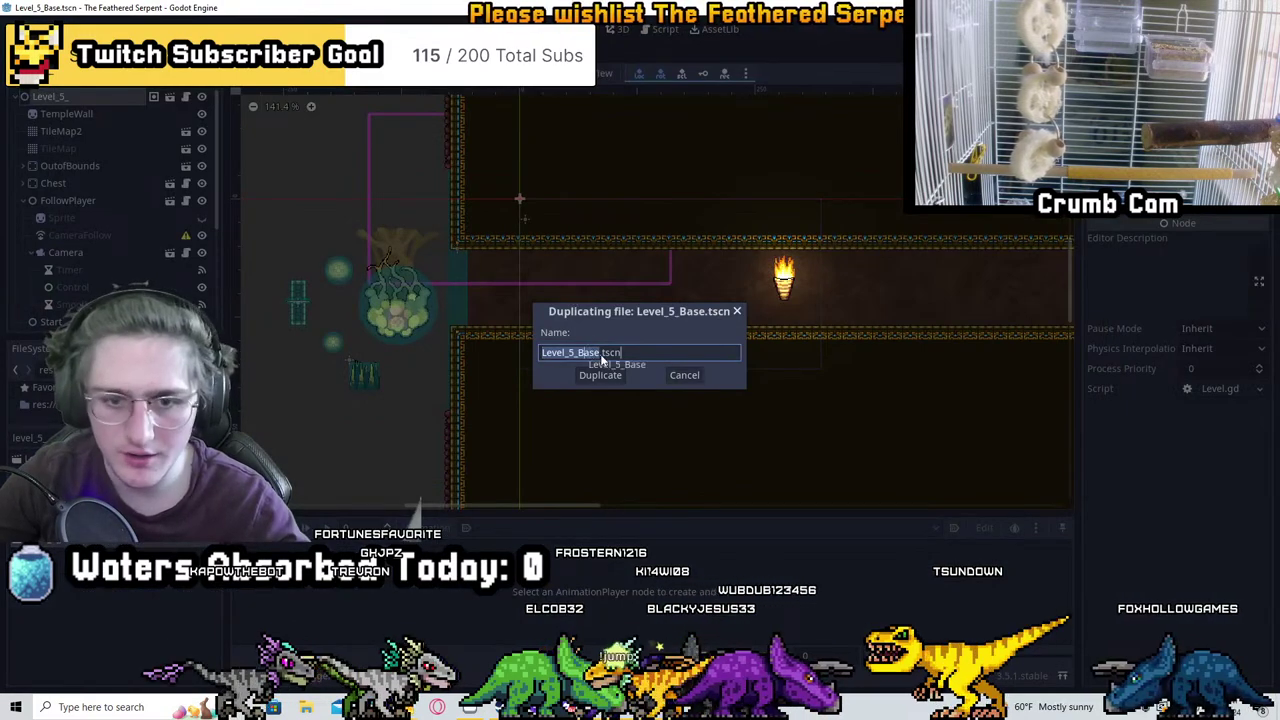
pyautogui.press('BackSpace')
pyautogui.press('BackSpace')
pyautogui.press('BackSpace')
pyautogui.press('BackSpace')
pyautogui.write('6')
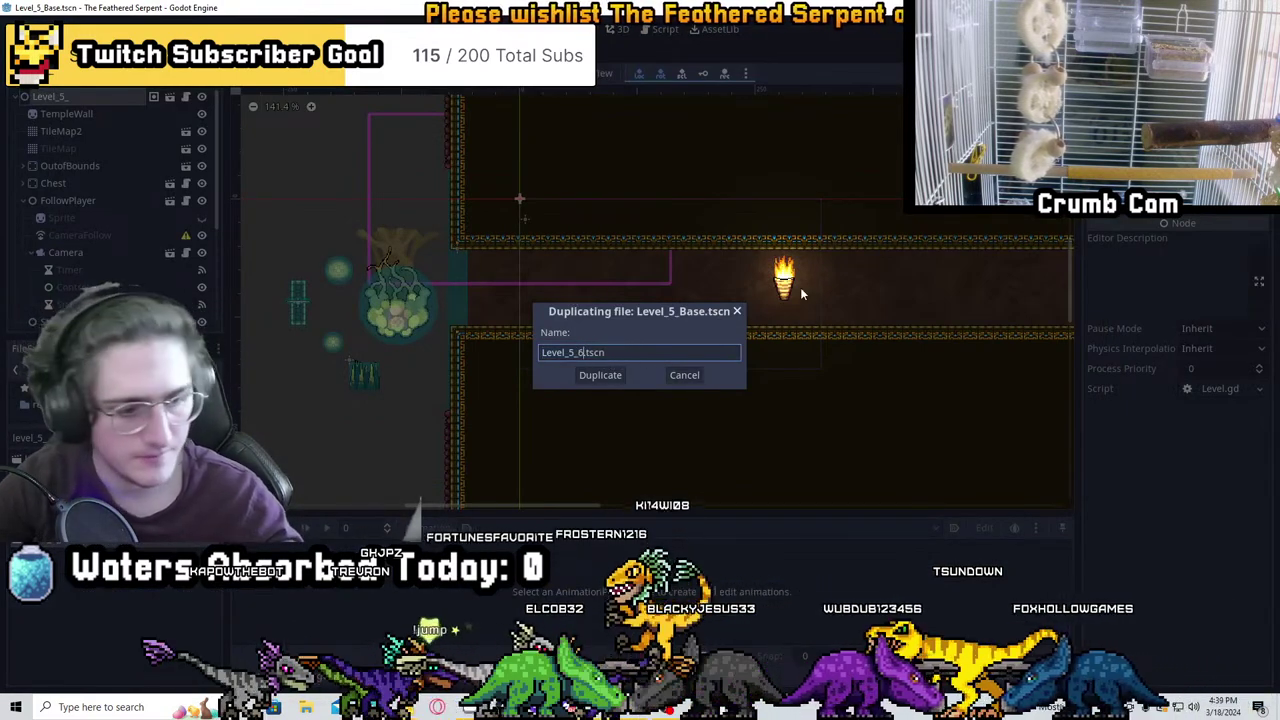
pyautogui.click(612, 376)
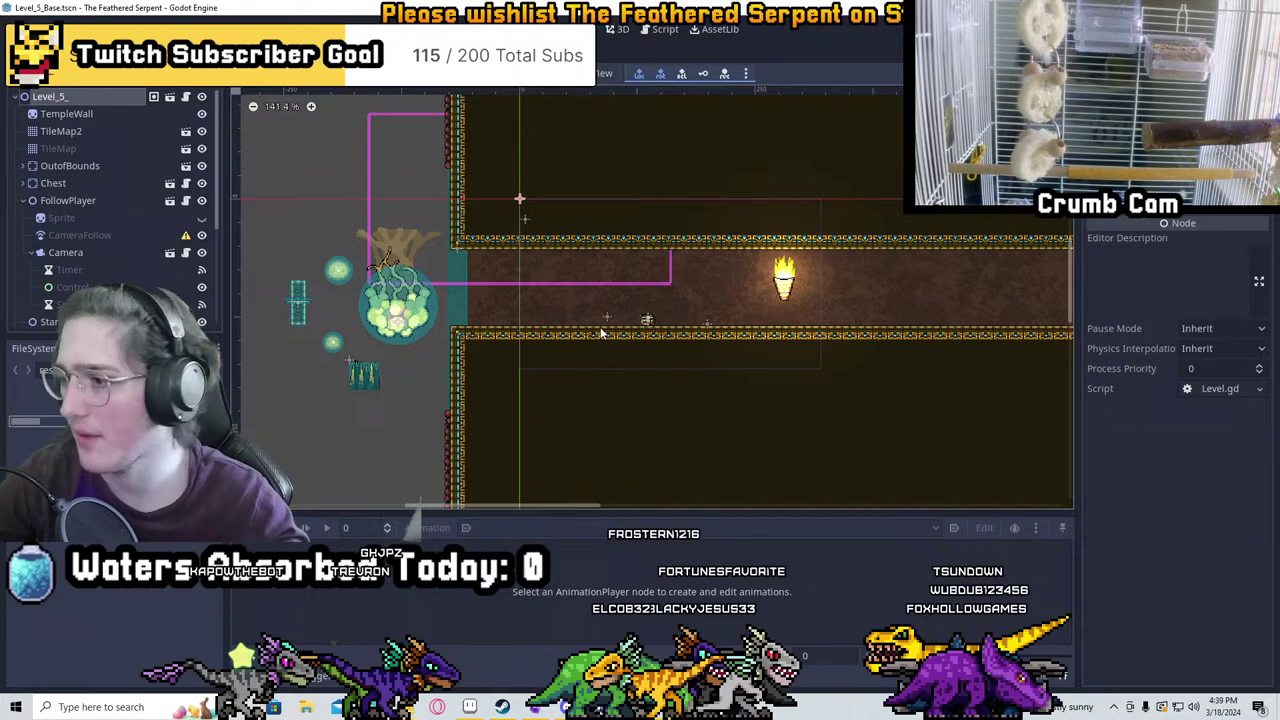
# Duplicate Level_5_Base.tscn as Level_5_7.tscn and Level_5_8.tscn
pyautogui.rightClick(97, 532)
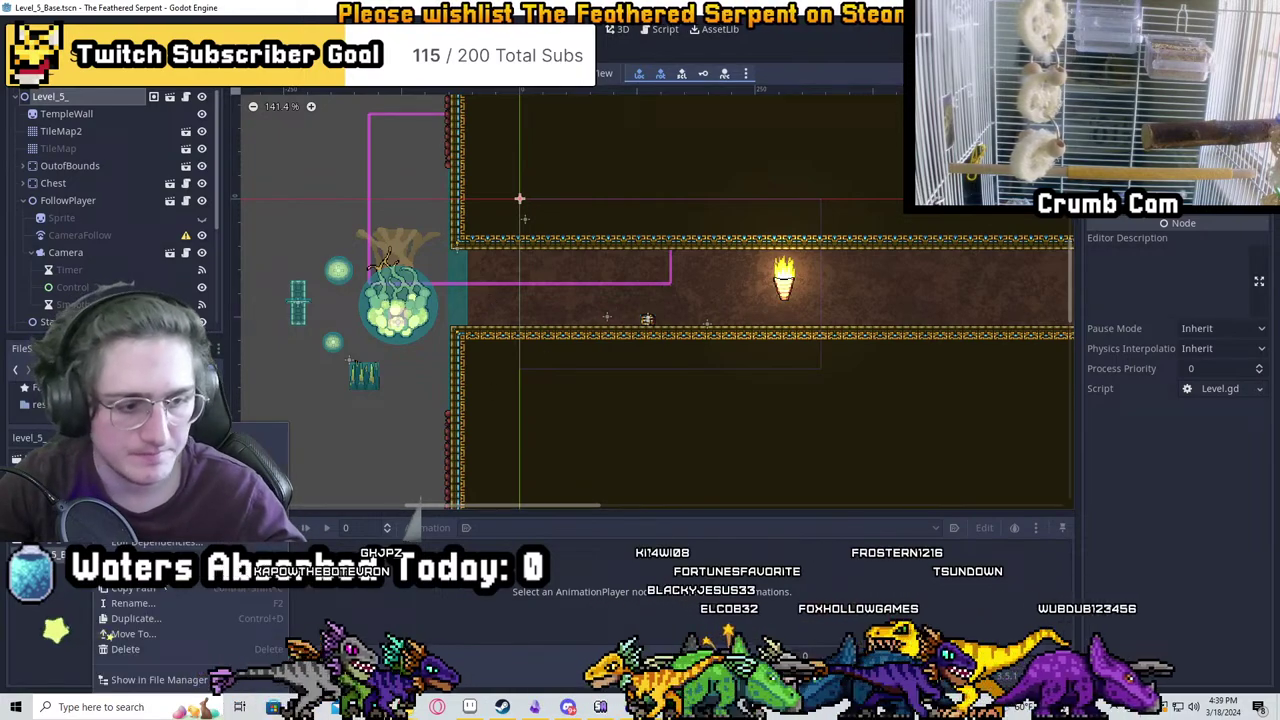
pyautogui.click(148, 621)
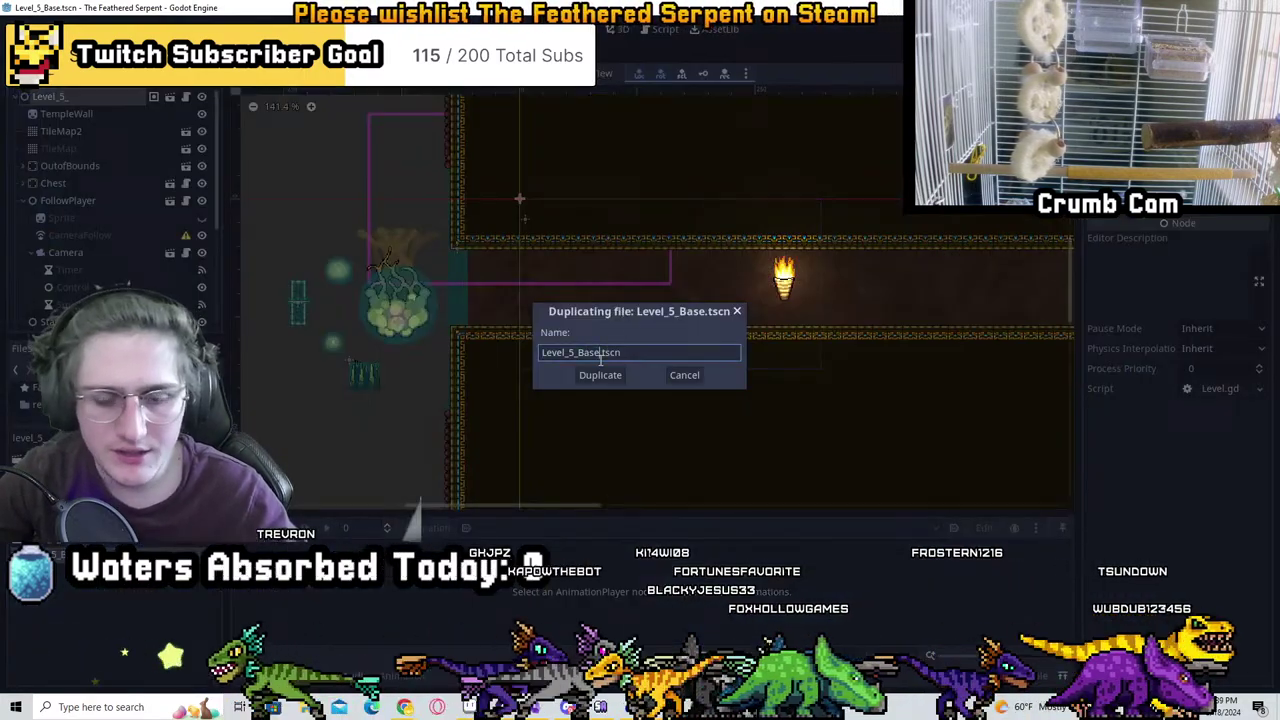
pyautogui.press('BackSpace')
pyautogui.press('BackSpace')
pyautogui.press('BackSpace')
pyautogui.press('BackSpace')
pyautogui.write('7')
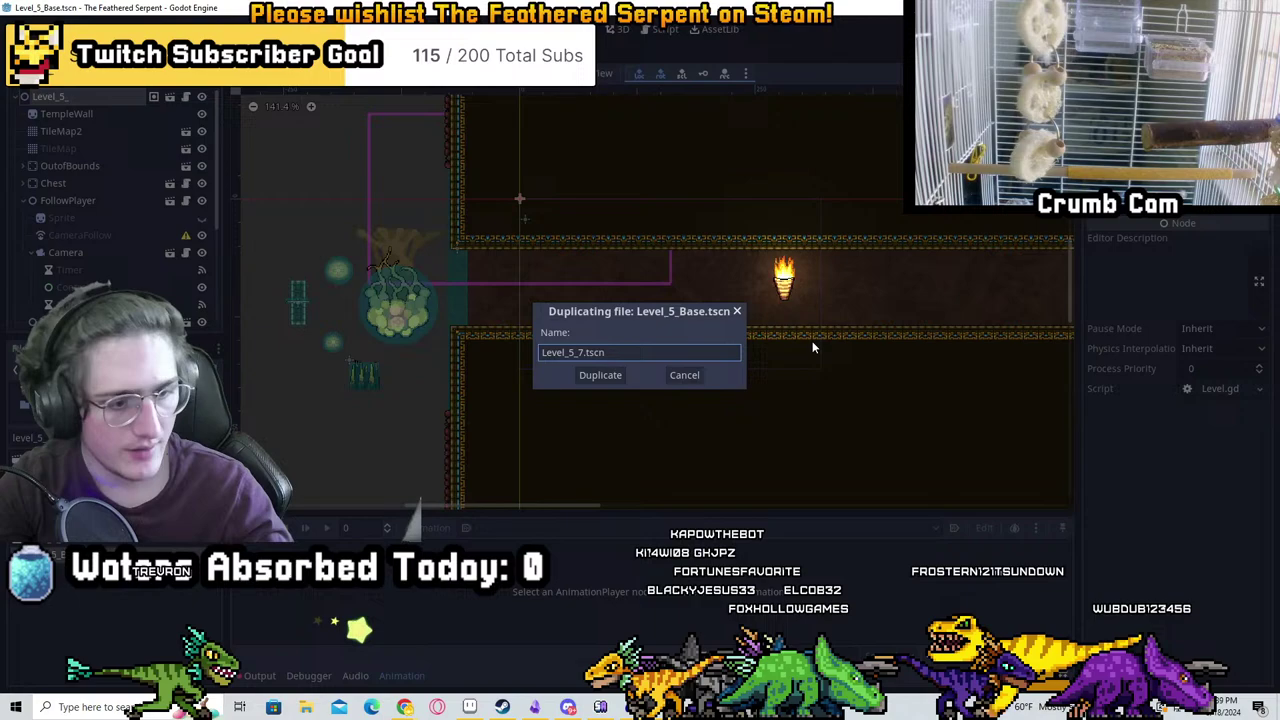
pyautogui.press('Return')
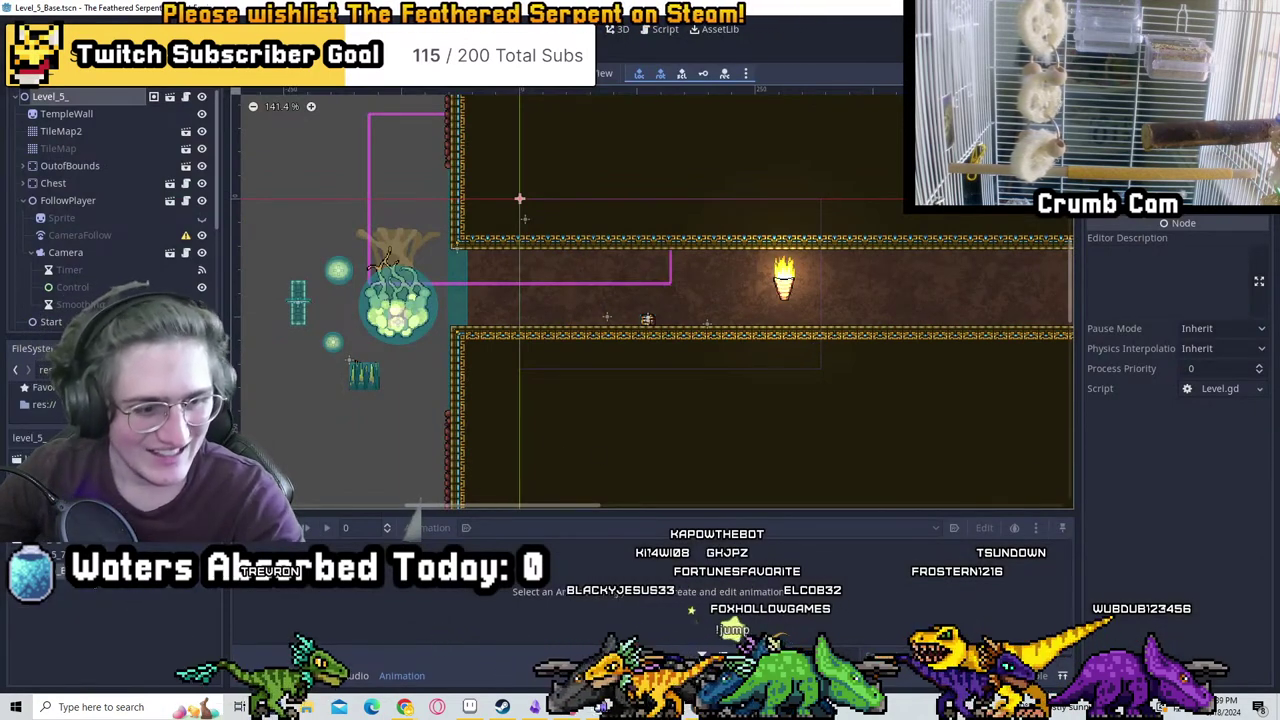
pyautogui.rightClick(86, 586)
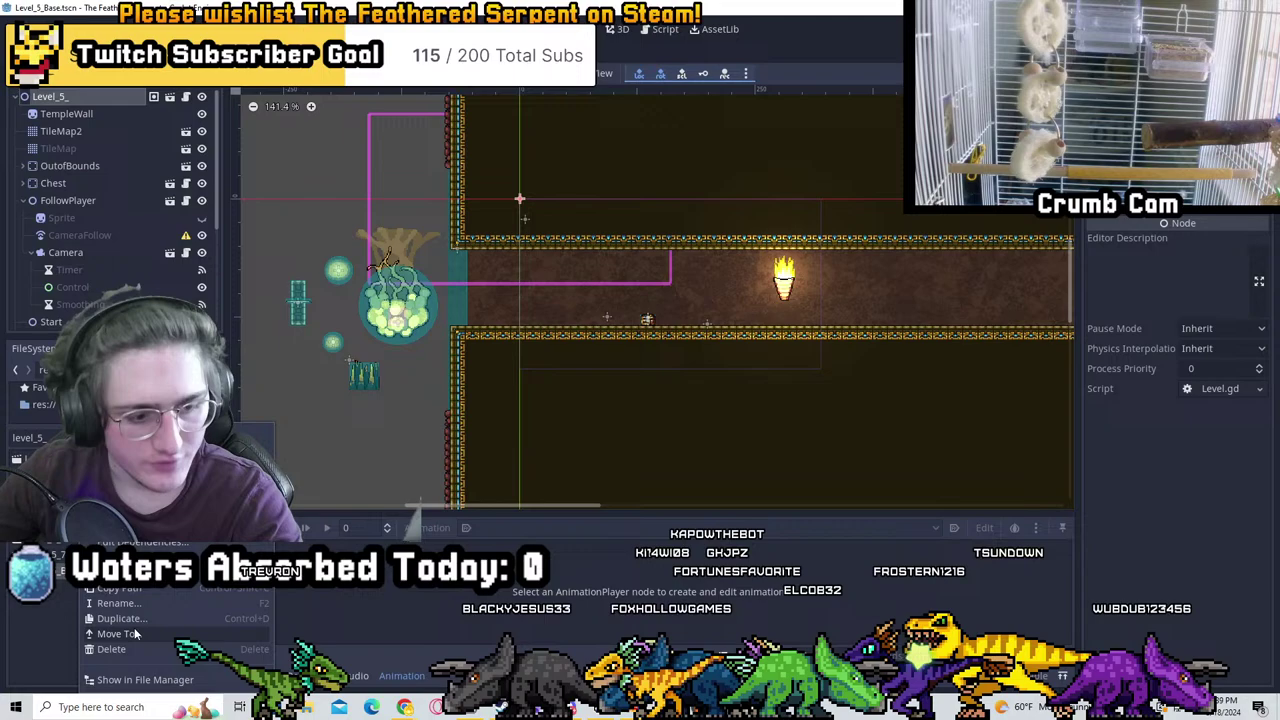
pyautogui.click(148, 621)
pyautogui.click(597, 354)
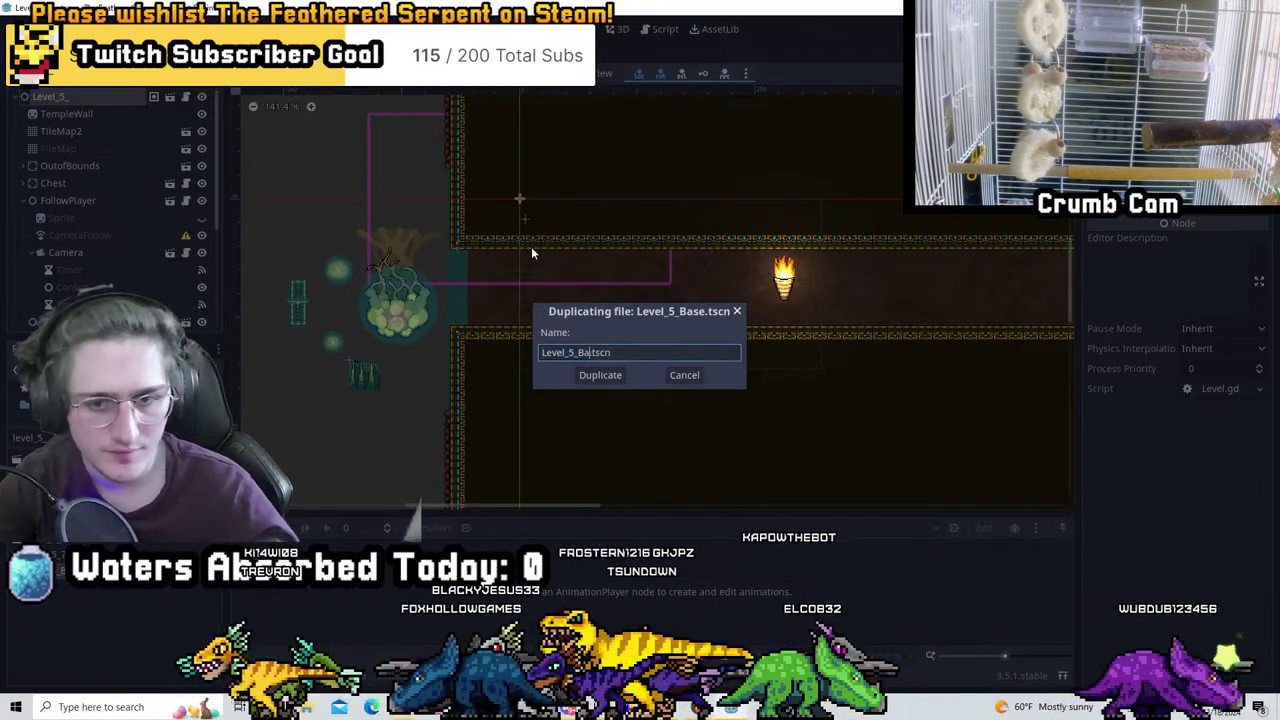
pyautogui.press('BackSpace')
pyautogui.press('BackSpace')
pyautogui.press('BackSpace')
pyautogui.press('BackSpace')
pyautogui.write('8')
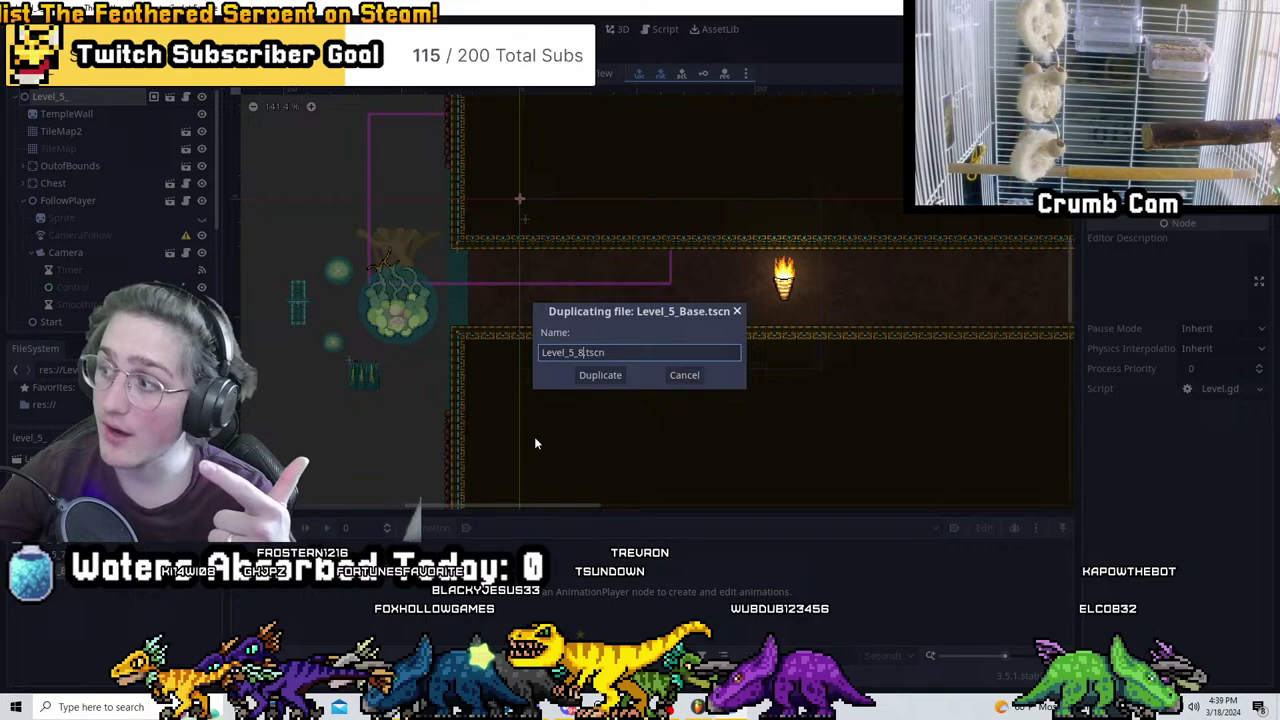
pyautogui.click(598, 376)
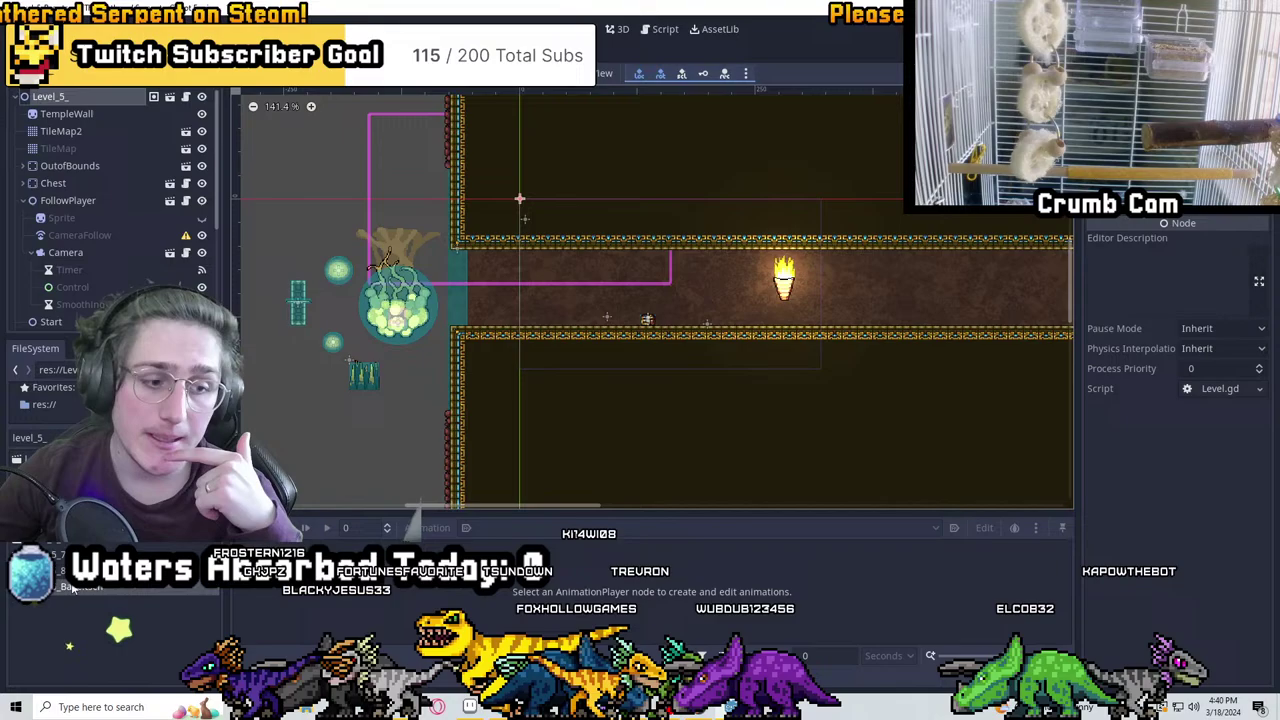
# Duplicate Level_5_Base.tscn as Level_5_9.tscn and Level_5_10.tscn
pyautogui.hotkey('ctrl', 'd')
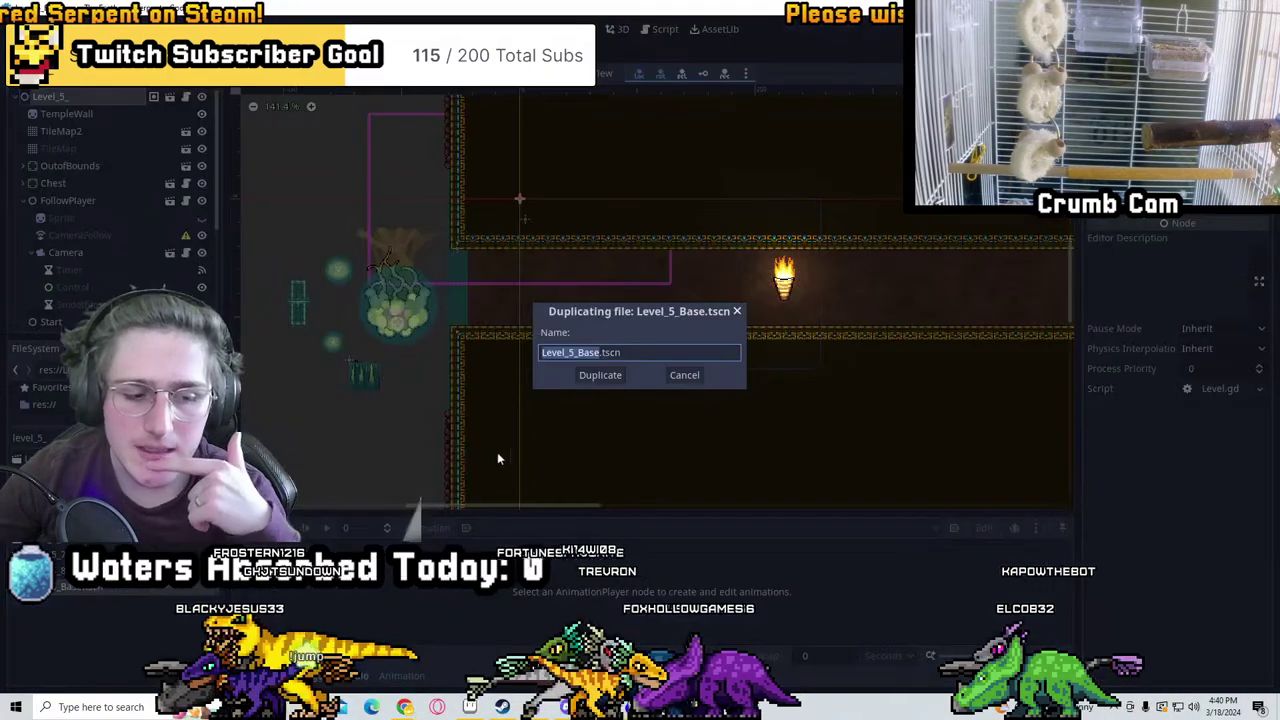
pyautogui.click(602, 353)
pyautogui.press('BackSpace')
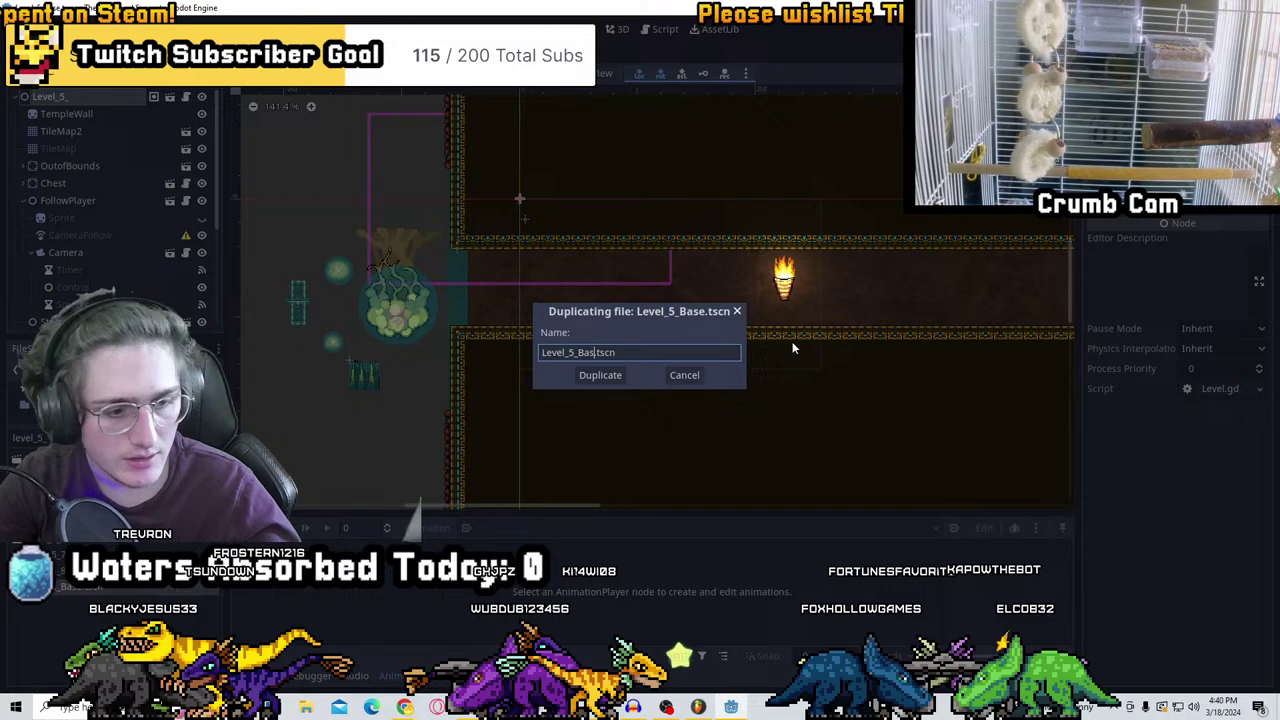
pyautogui.press('BackSpace')
pyautogui.press('BackSpace')
pyautogui.press('BackSpace')
pyautogui.write('9')
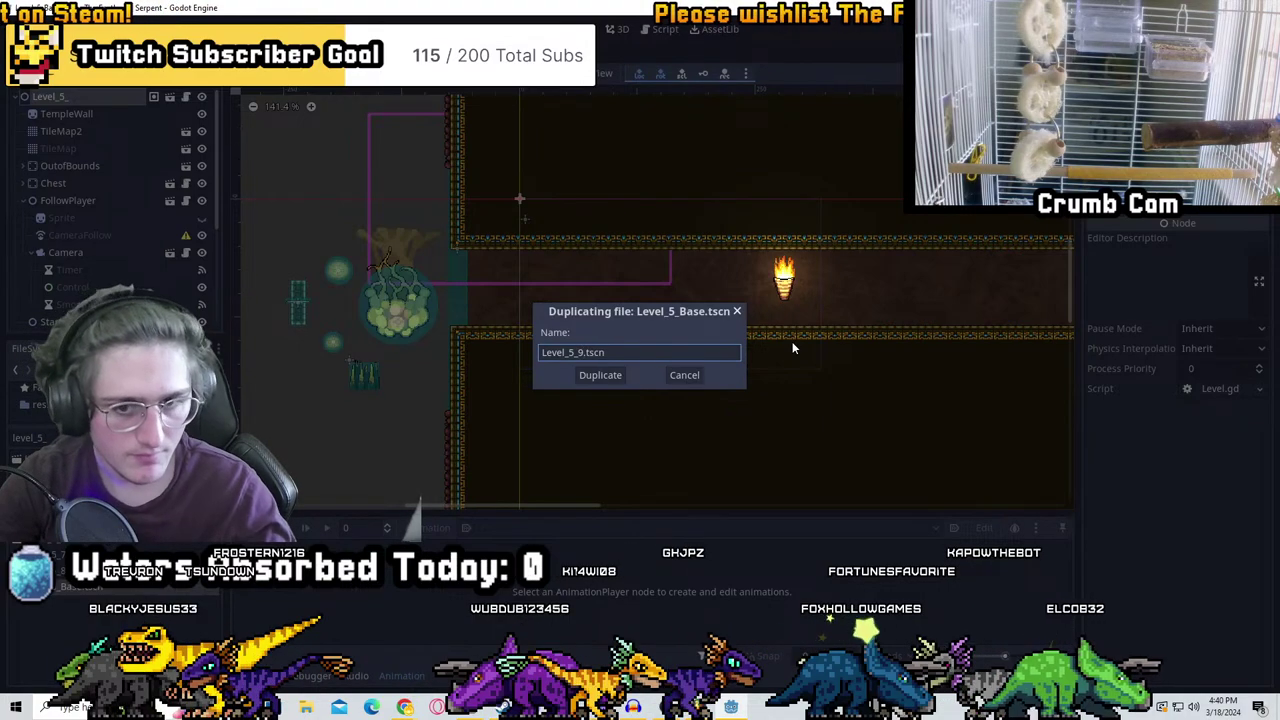
pyautogui.press('Return')
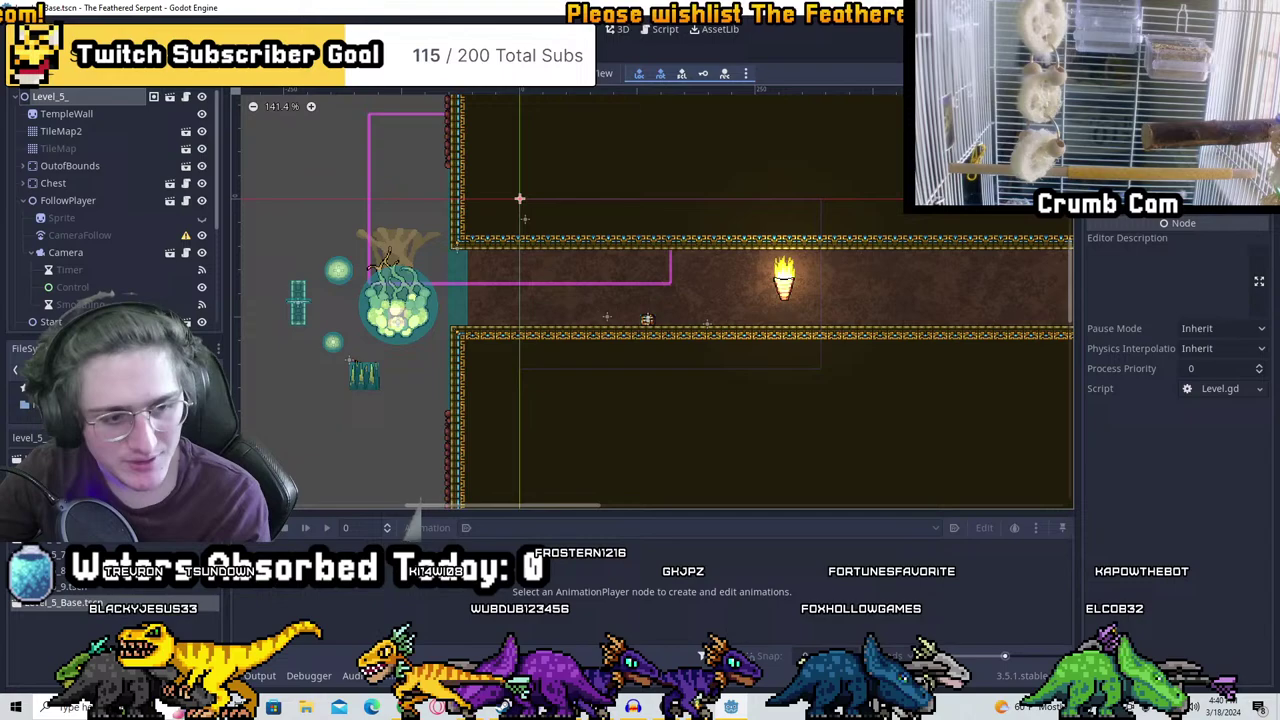
pyautogui.rightClick(100, 428)
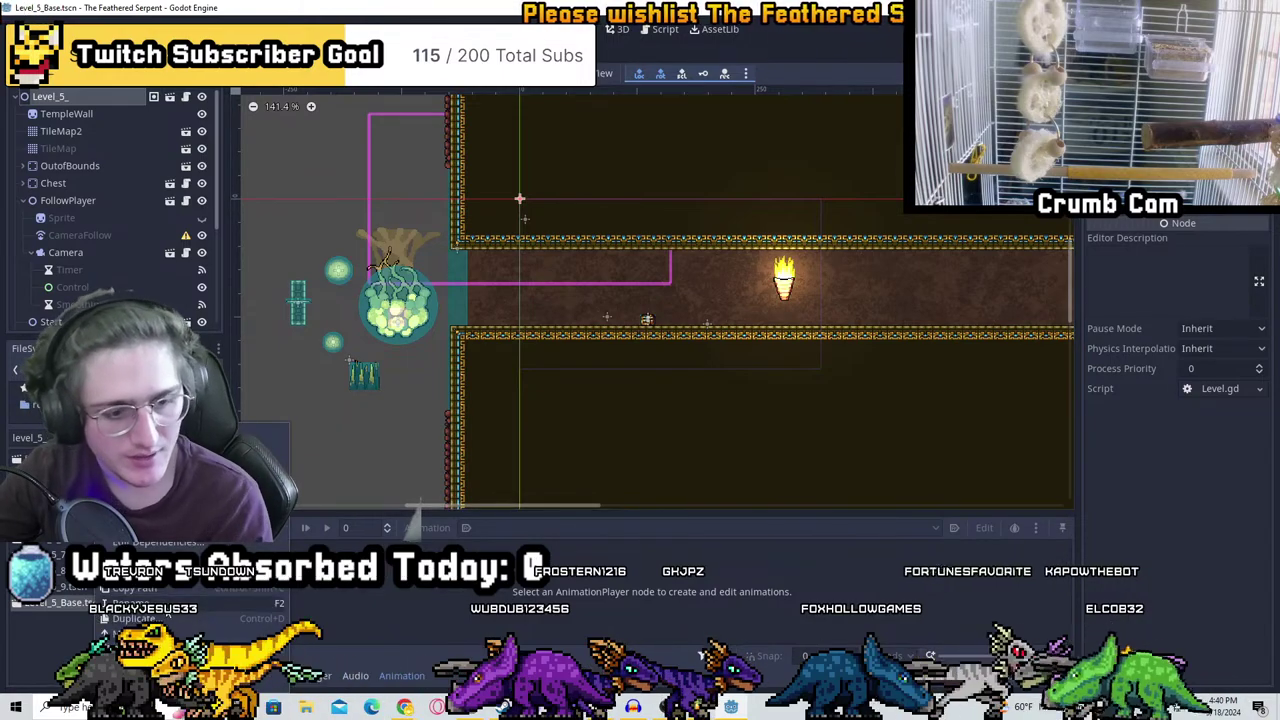
pyautogui.click(130, 618)
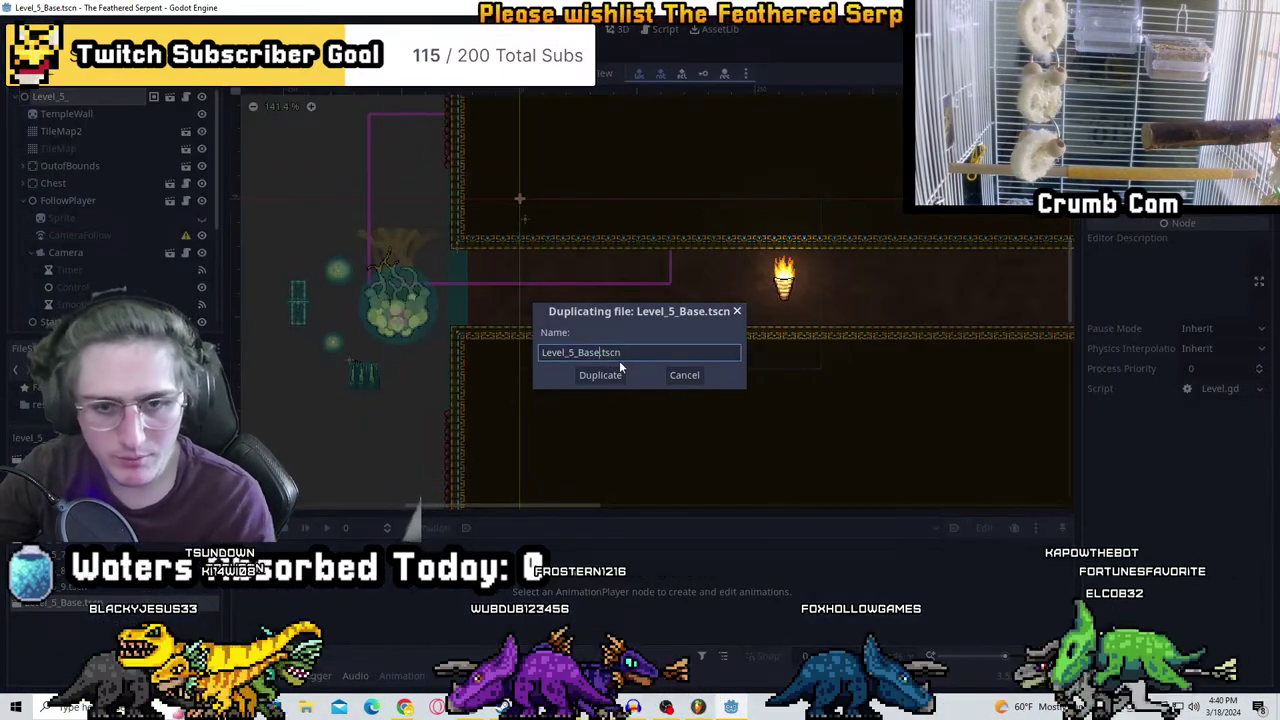
pyautogui.press('BackSpace')
pyautogui.press('BackSpace')
pyautogui.press('BackSpace')
pyautogui.press('BackSpace')
pyautogui.write('10')
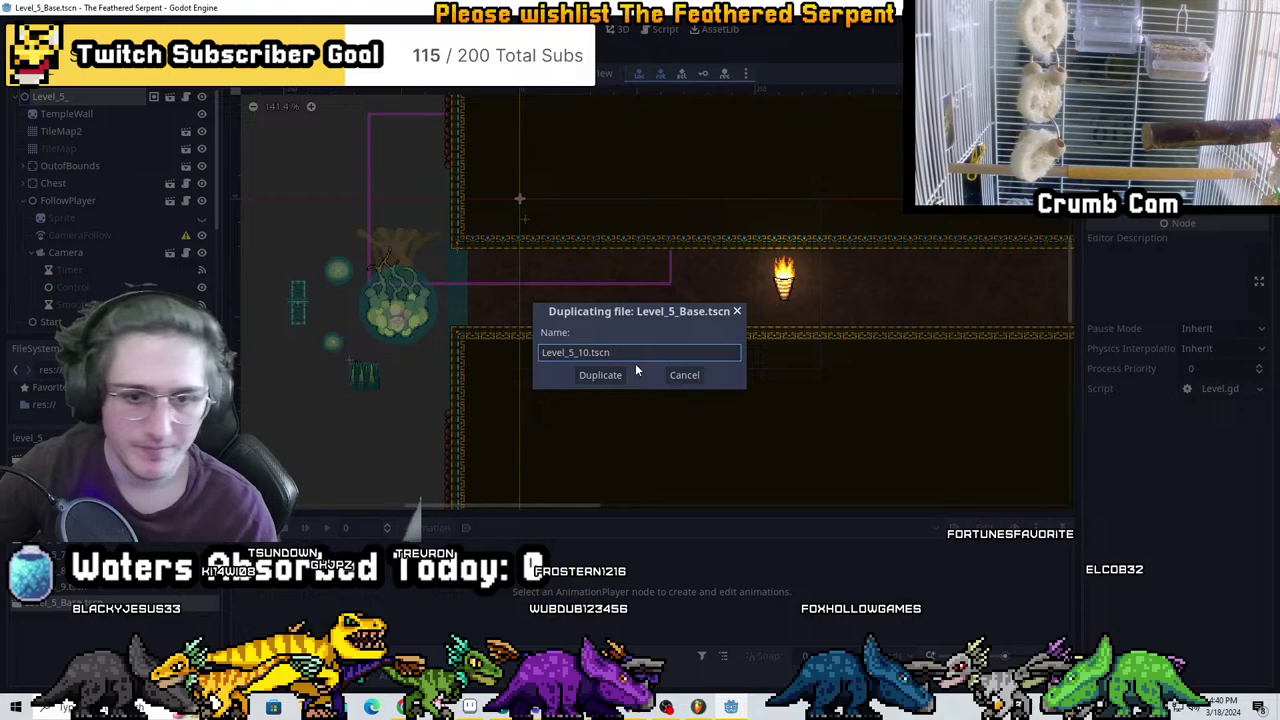
pyautogui.click(590, 380)
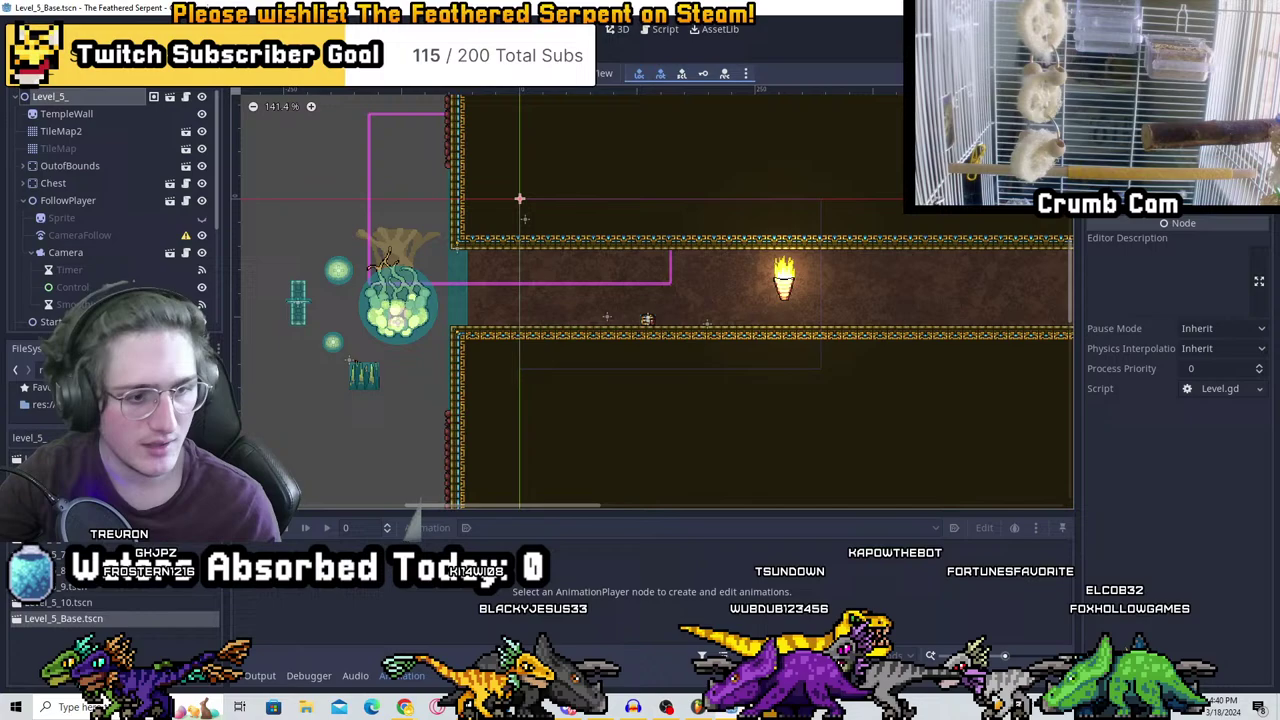
# Switch to the Level_5_1.tscn scene and name its root node Level_5_1
pyautogui.hotkey('ctrl', 'Tab')
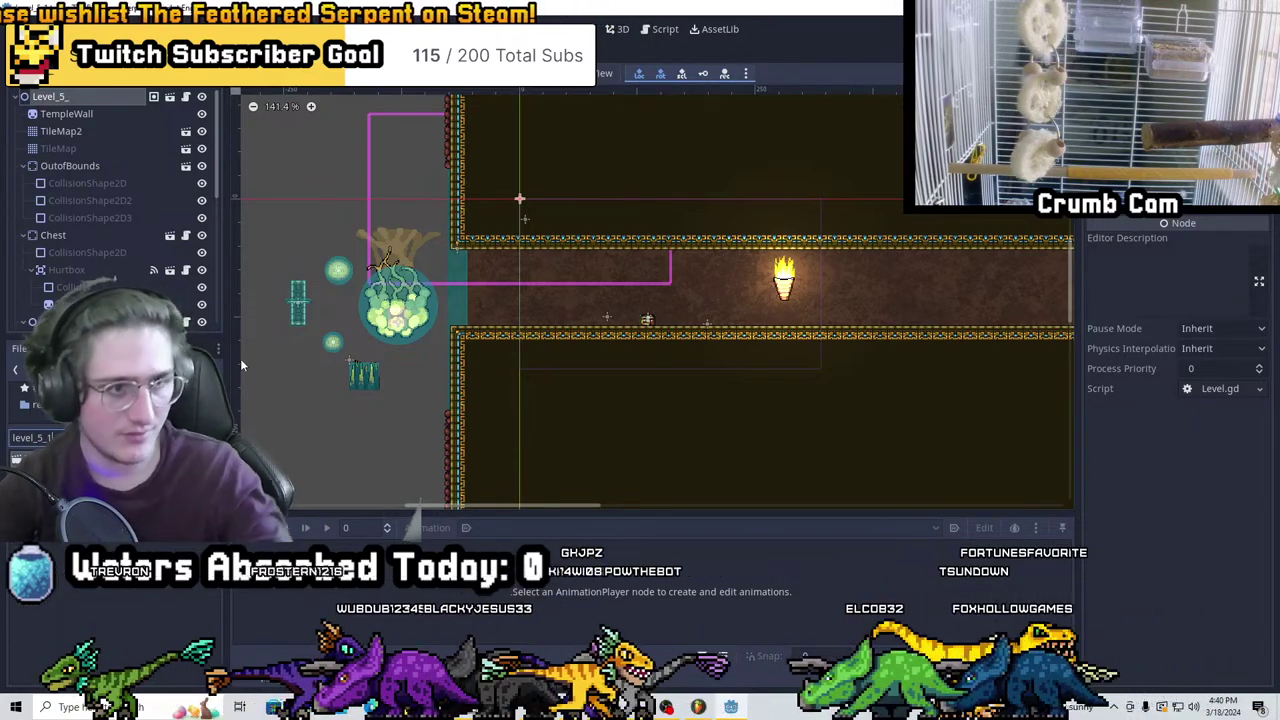
pyautogui.write('1')
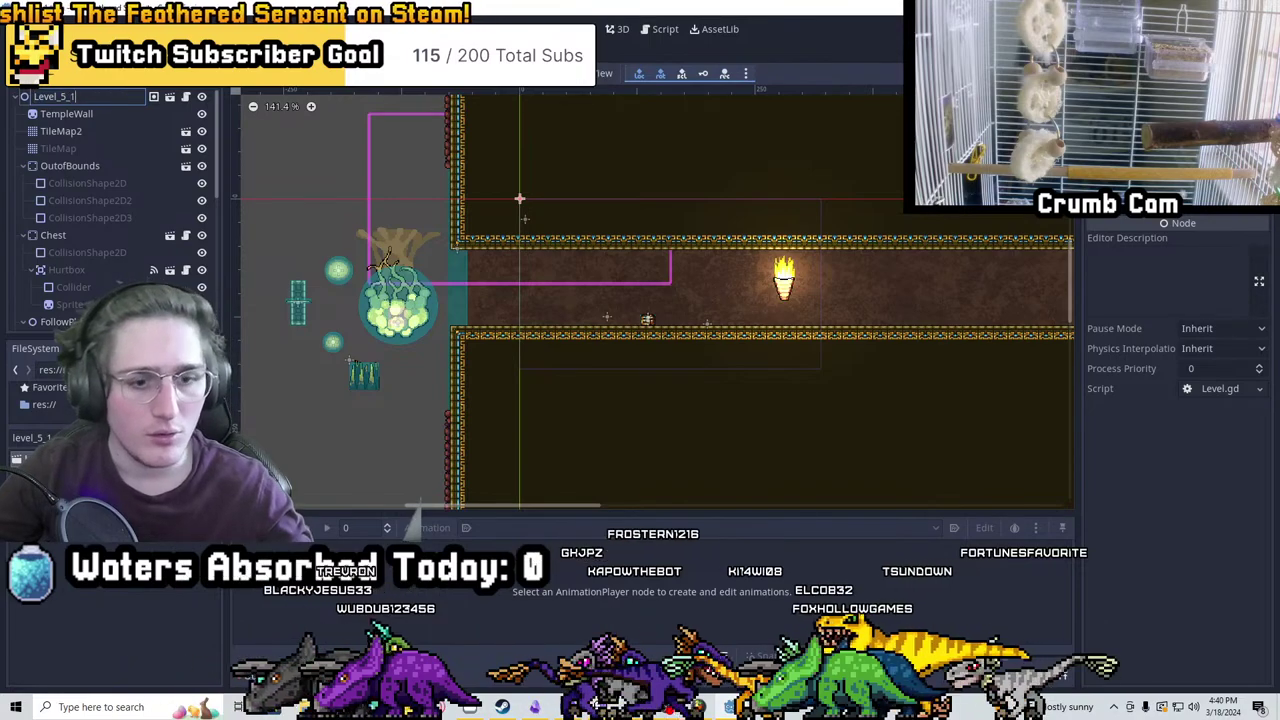
pyautogui.press('Return')
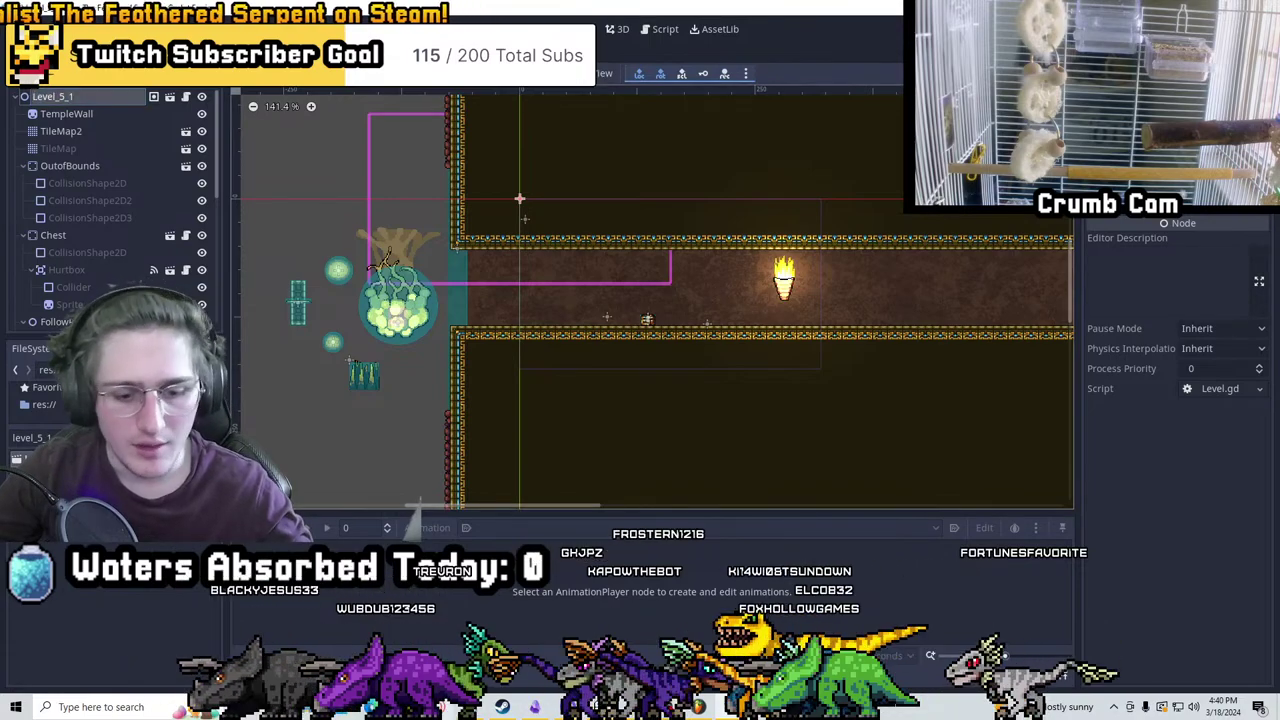
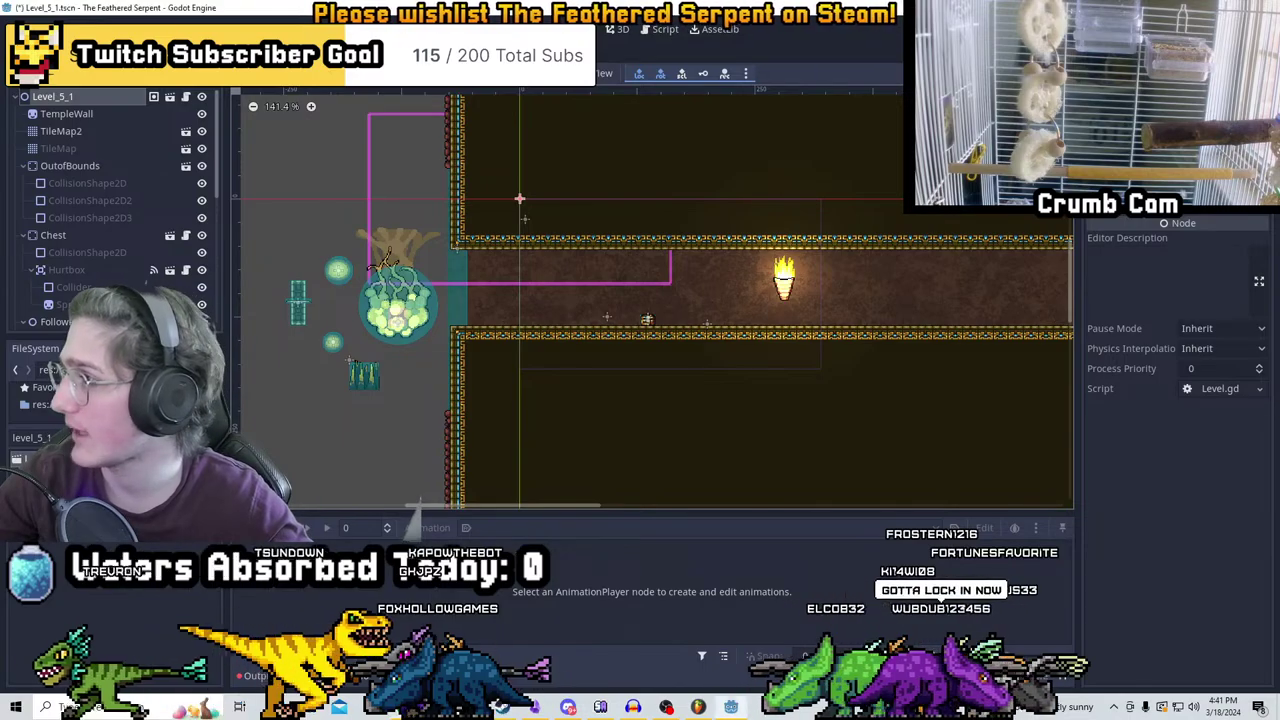
# Zoom around the torch corridor and select the main TileMap node for editing
pyautogui.scroll(3, 774, 234)
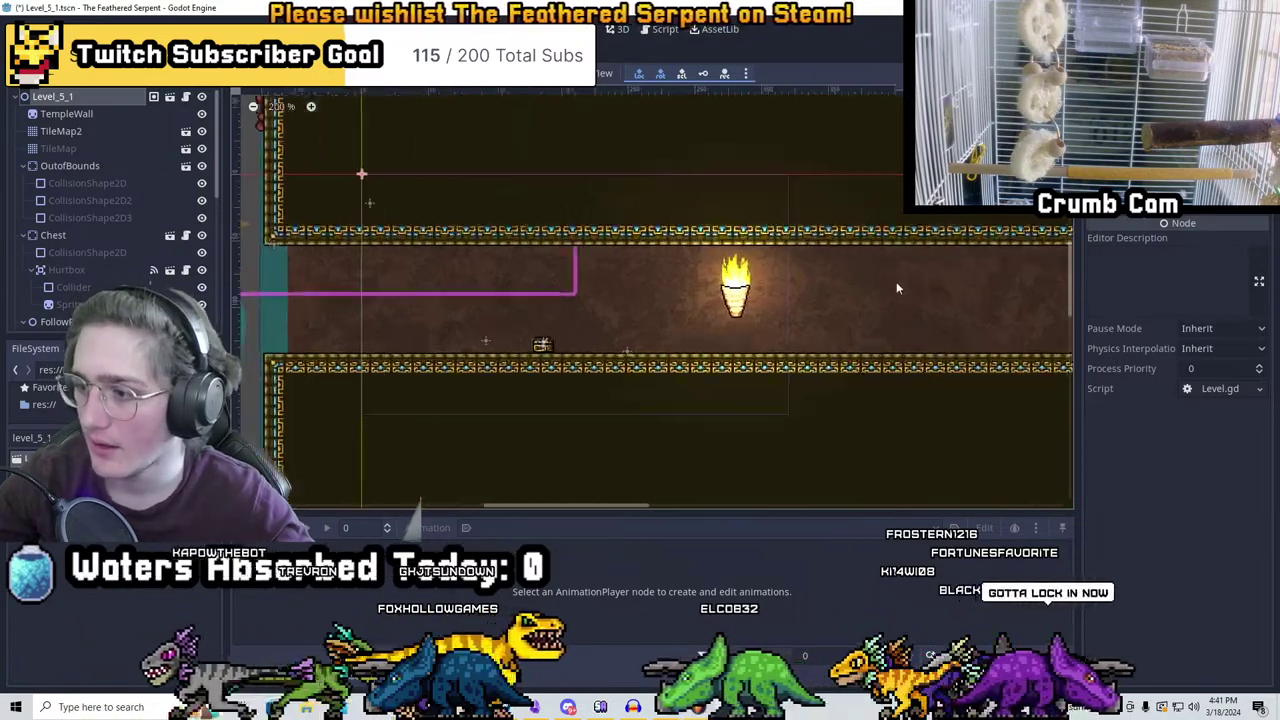
pyautogui.scroll(-4, 800, 240)
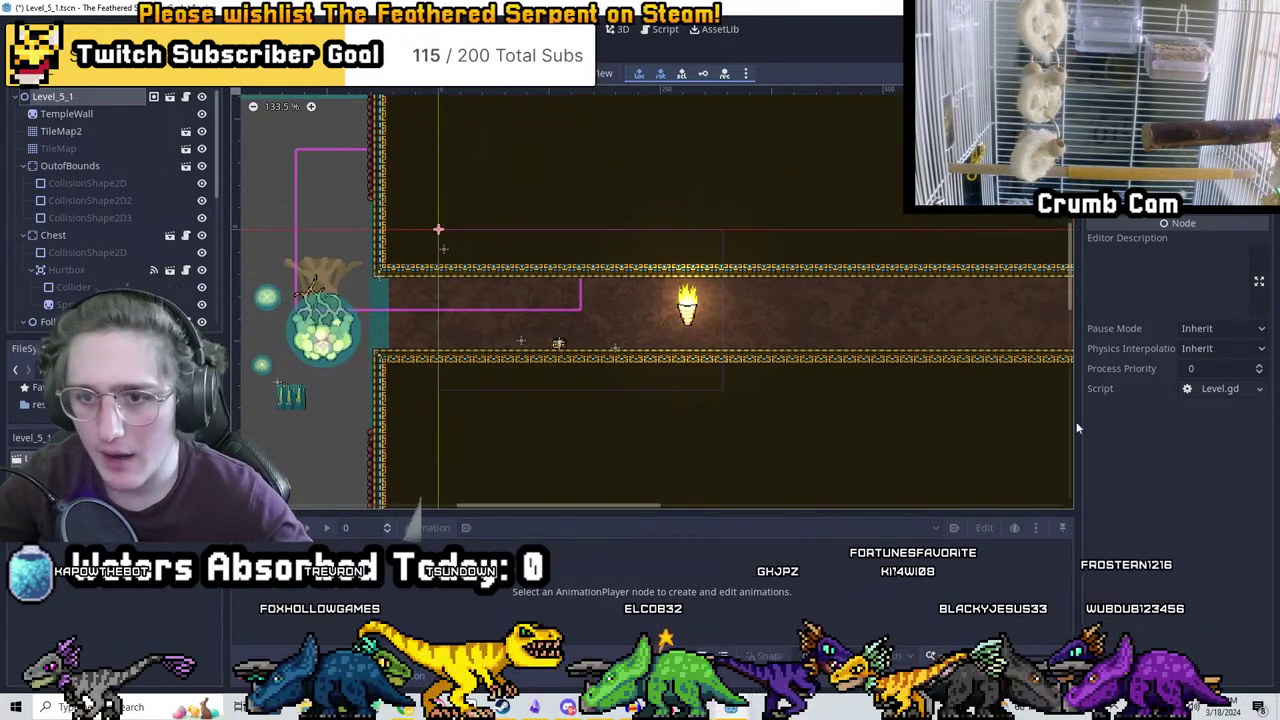
pyautogui.scroll(2, 758, 410)
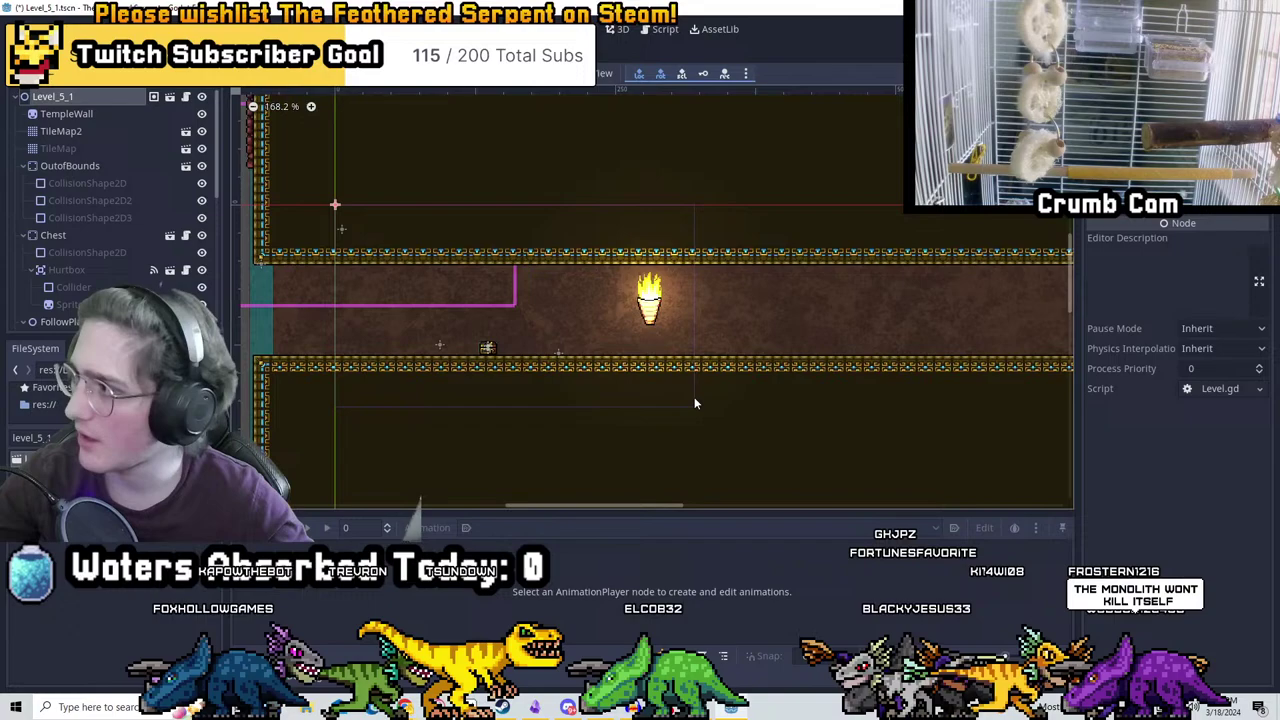
pyautogui.scroll(-3, 830, 390)
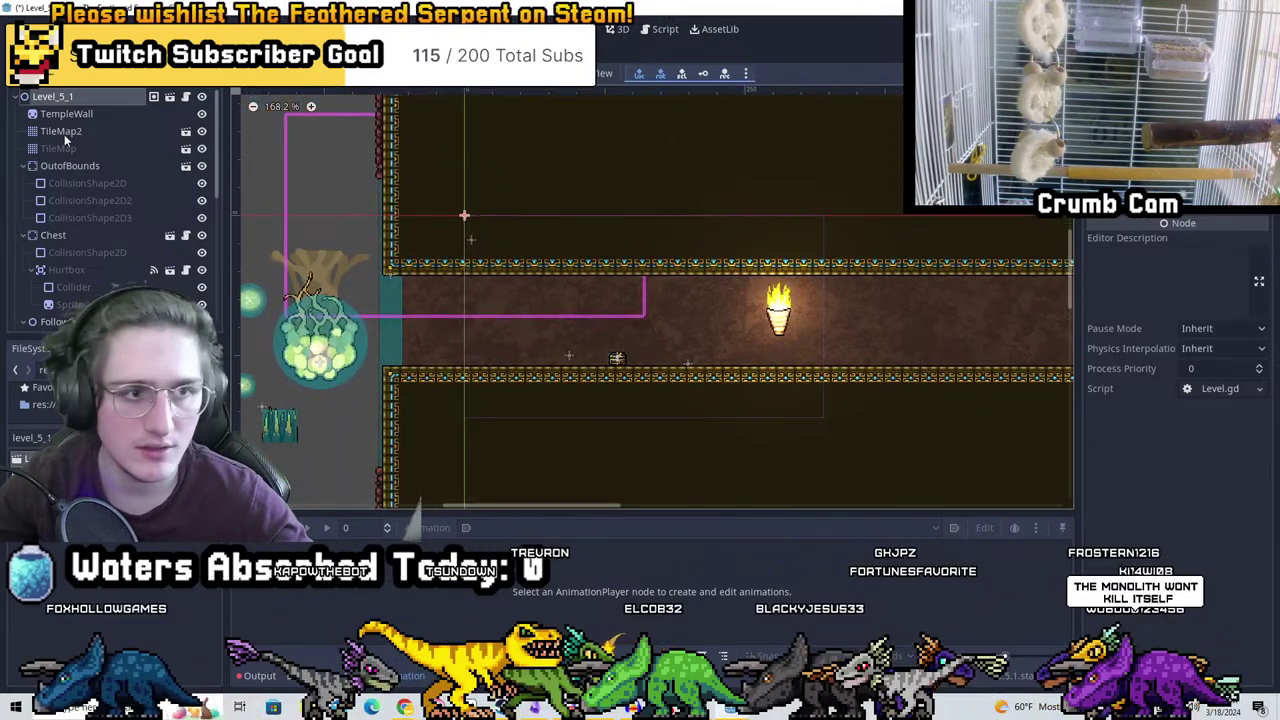
pyautogui.click(60, 148)
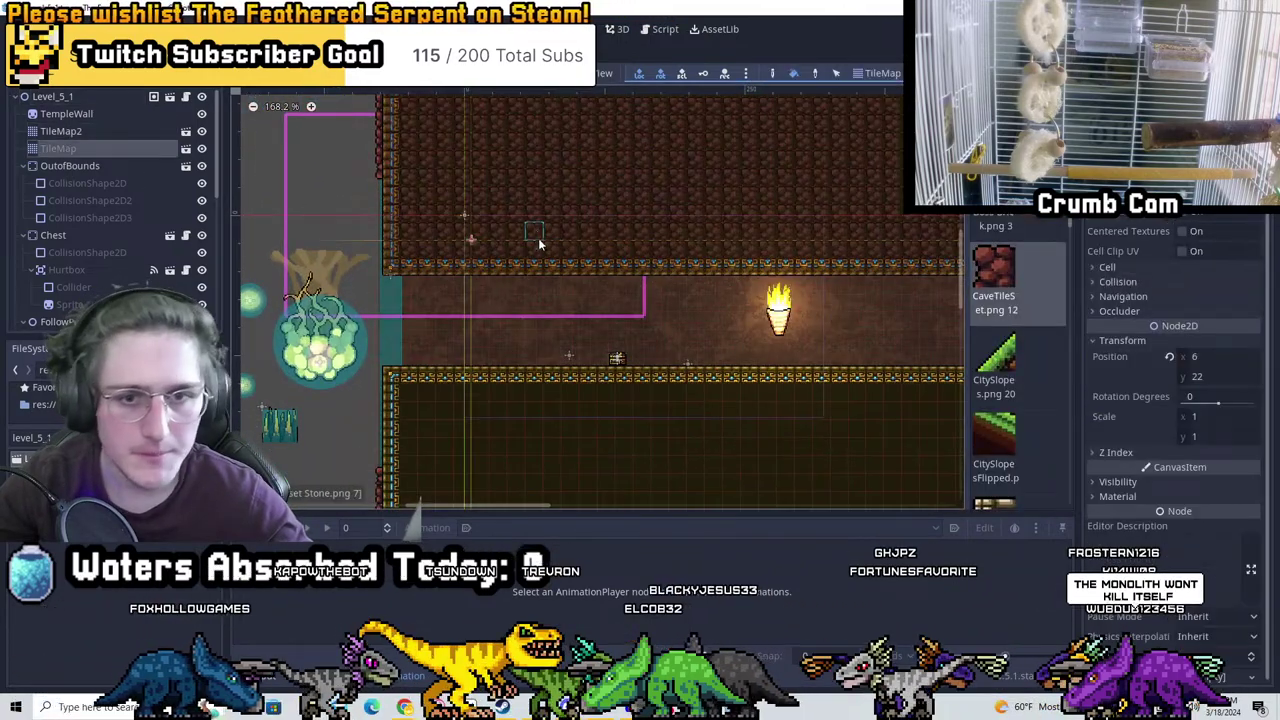
# Centre the view on the torch corridor and erase floor tiles to open a pit
pyautogui.scroll(3, 530, 235)
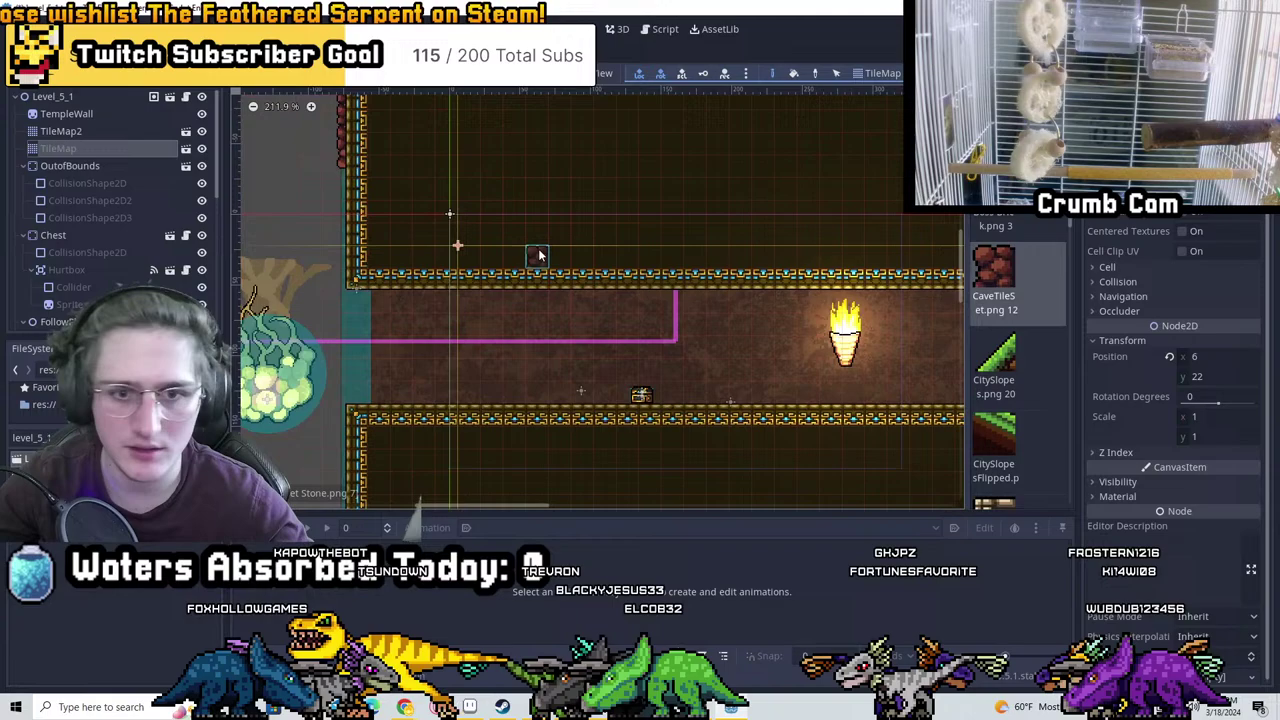
pyautogui.scroll(-6, 1010, 336)
pyautogui.scroll(-8, 1008, 338)
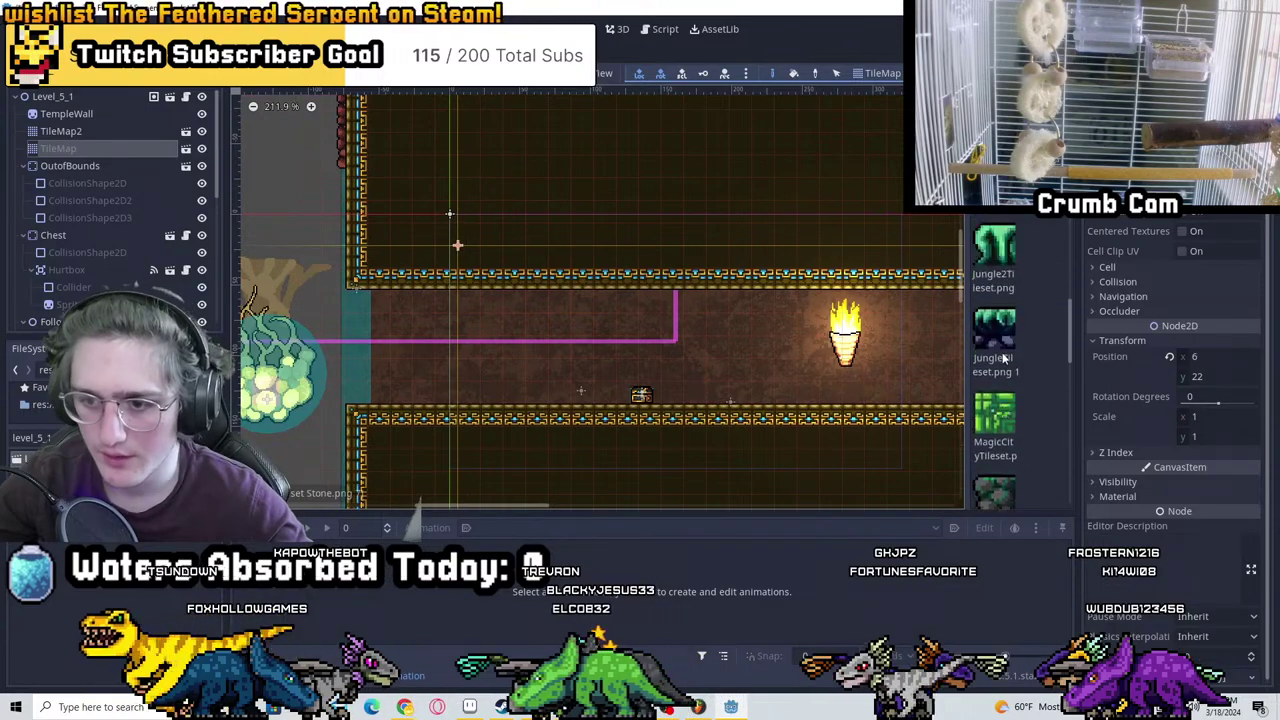
pyautogui.scroll(-4, 1010, 345)
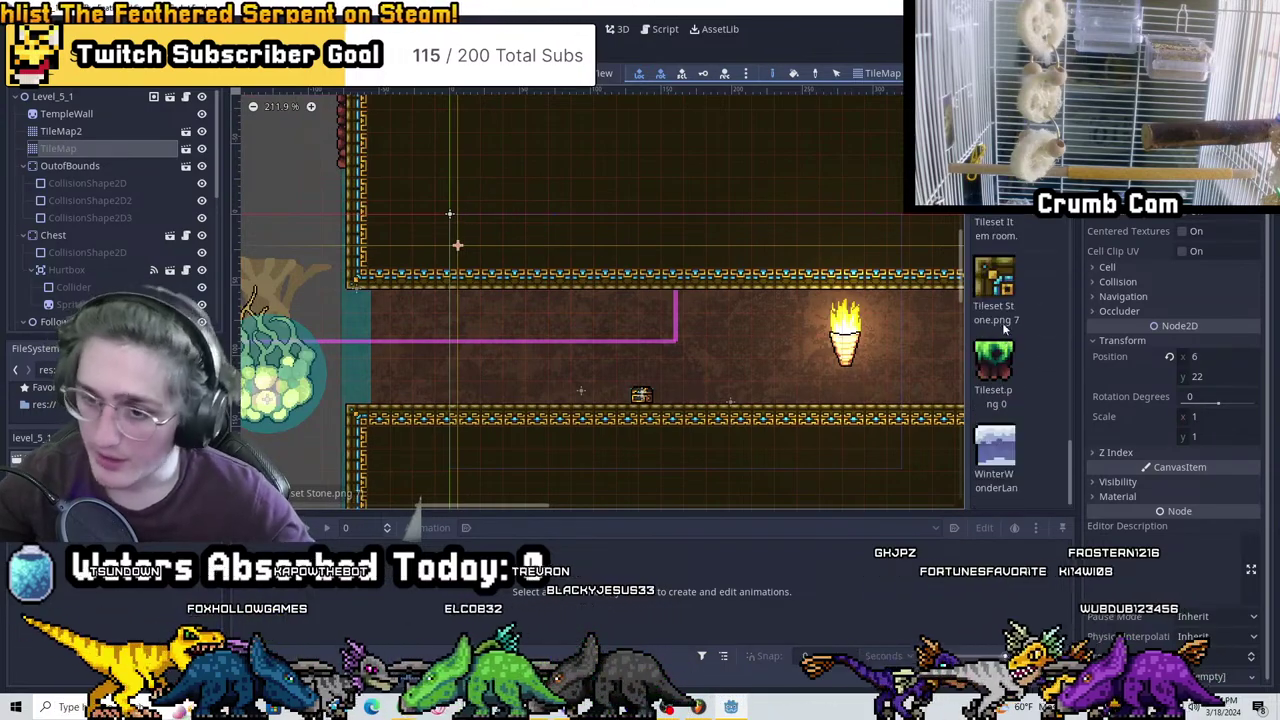
pyautogui.hscroll(5, 565, 354)
pyautogui.scroll(-2, 565, 354)
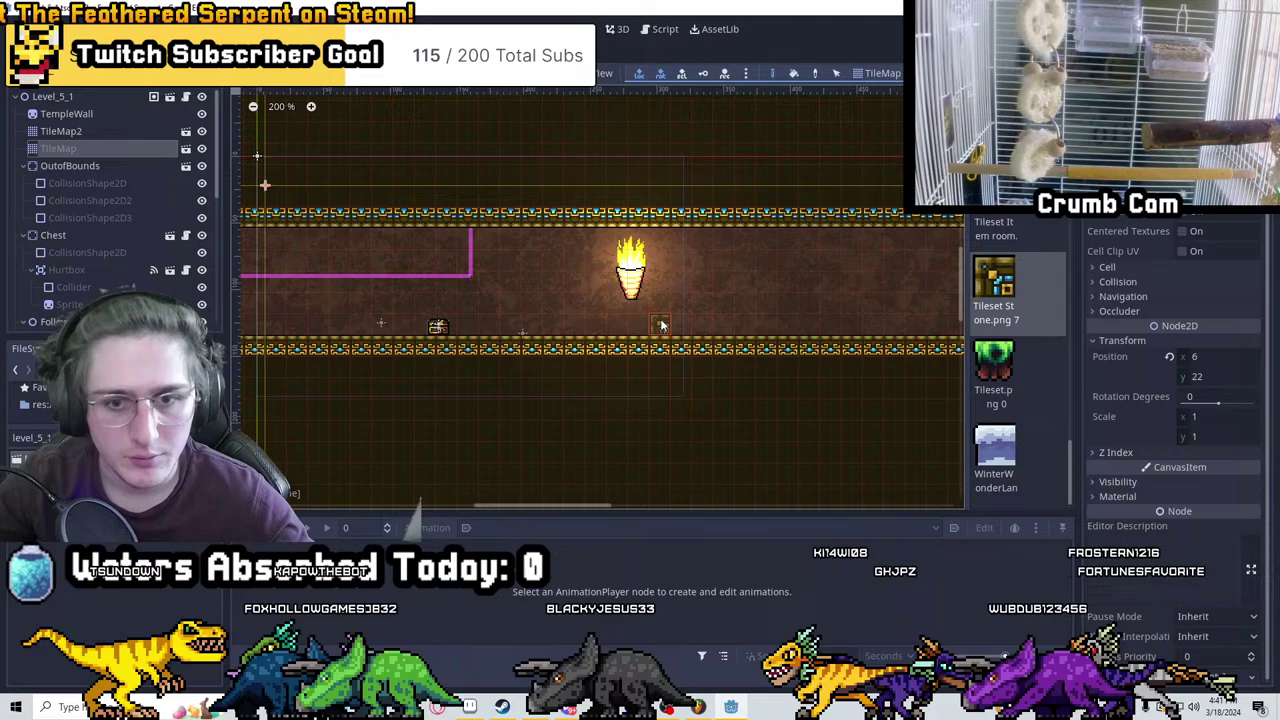
pyautogui.scroll(-3, 577, 285)
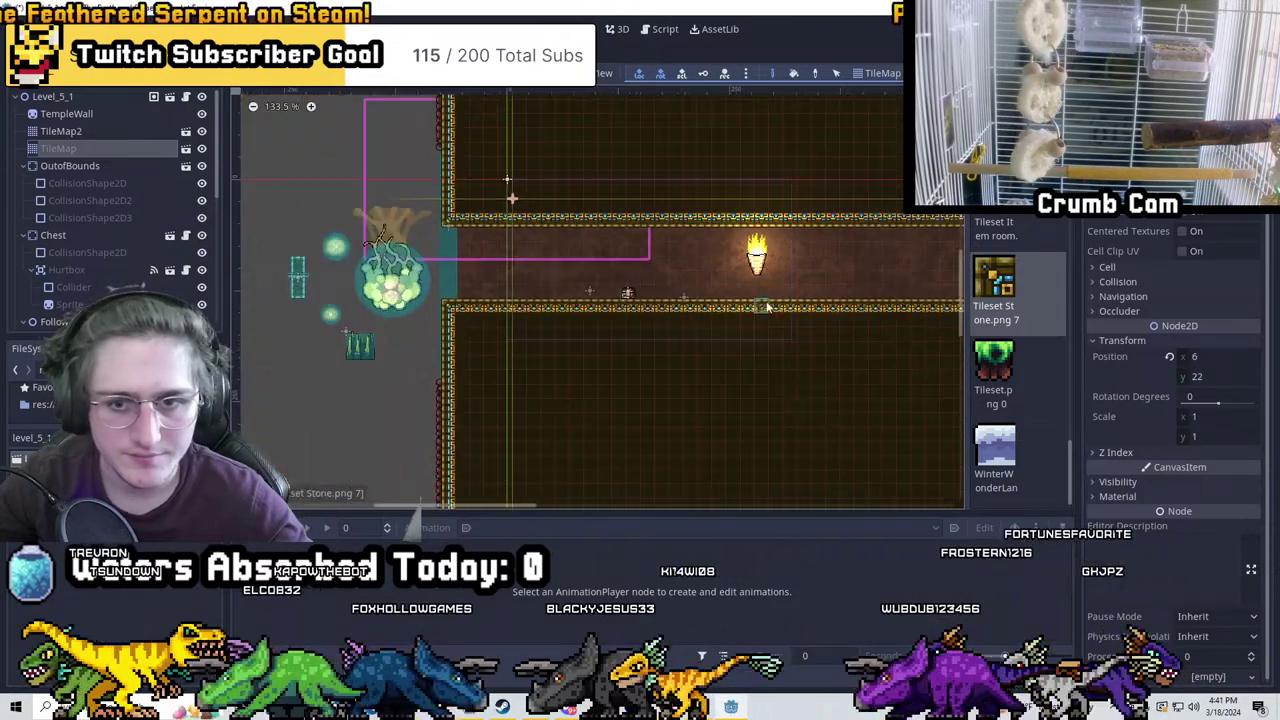
pyautogui.moveTo(780, 298); pyautogui.dragTo(721, 316, button='middle')
pyautogui.scroll(5, 721, 316)
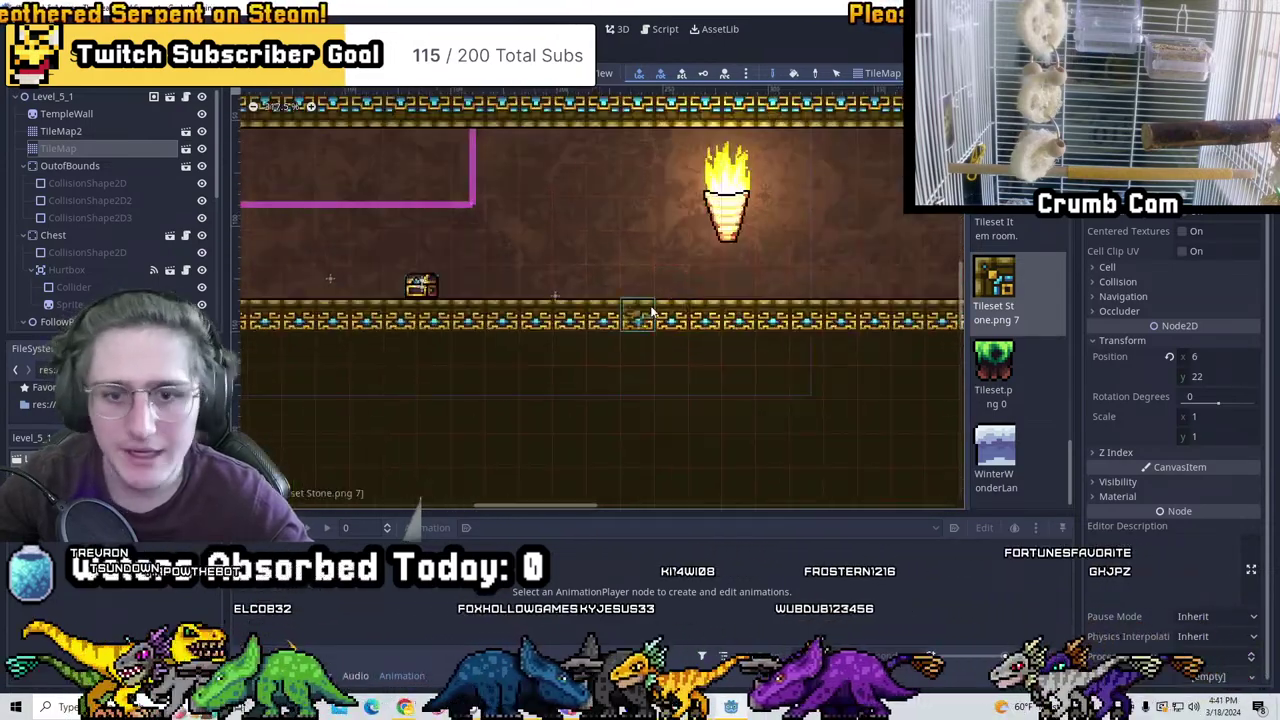
pyautogui.moveTo(680, 312); pyautogui.dragTo(647, 428, button='right')
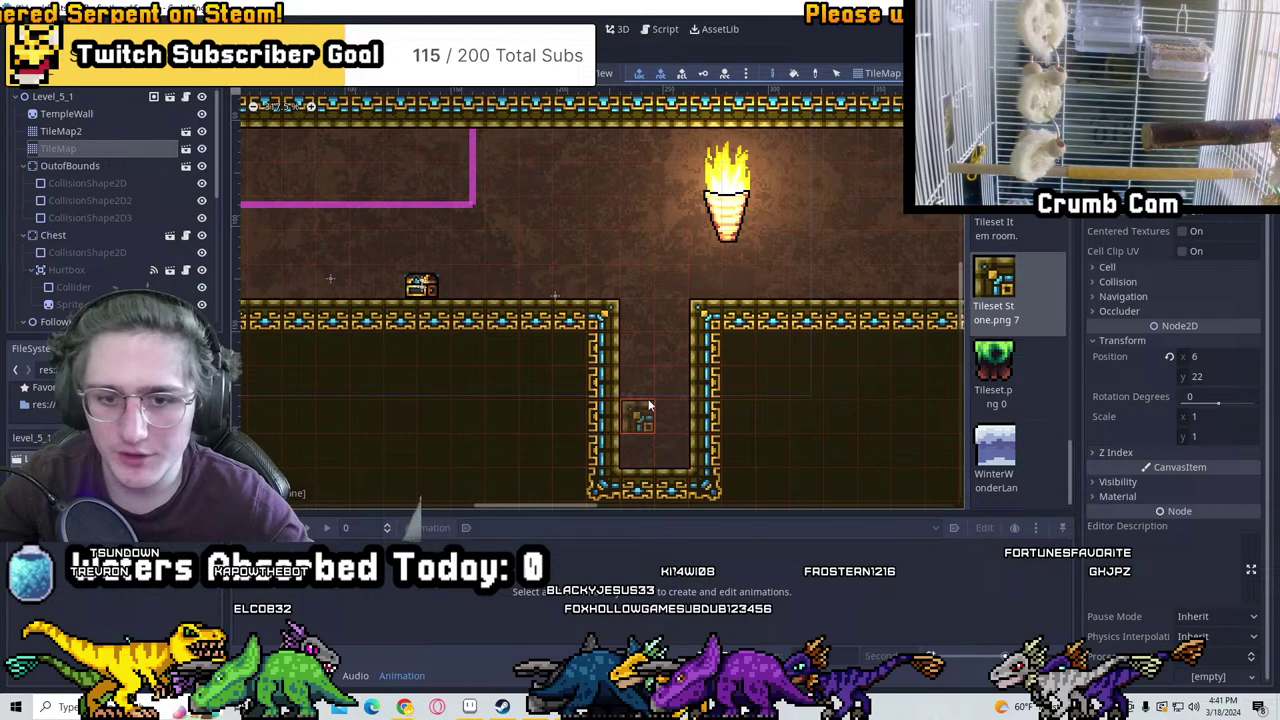
# Widen the pit by clearing its right wall and a narrow shaft at its lower left
pyautogui.moveTo(648, 405); pyautogui.dragTo(651, 348, button='middle')
pyautogui.moveTo(705, 270); pyautogui.dragTo(700, 395, button='right')
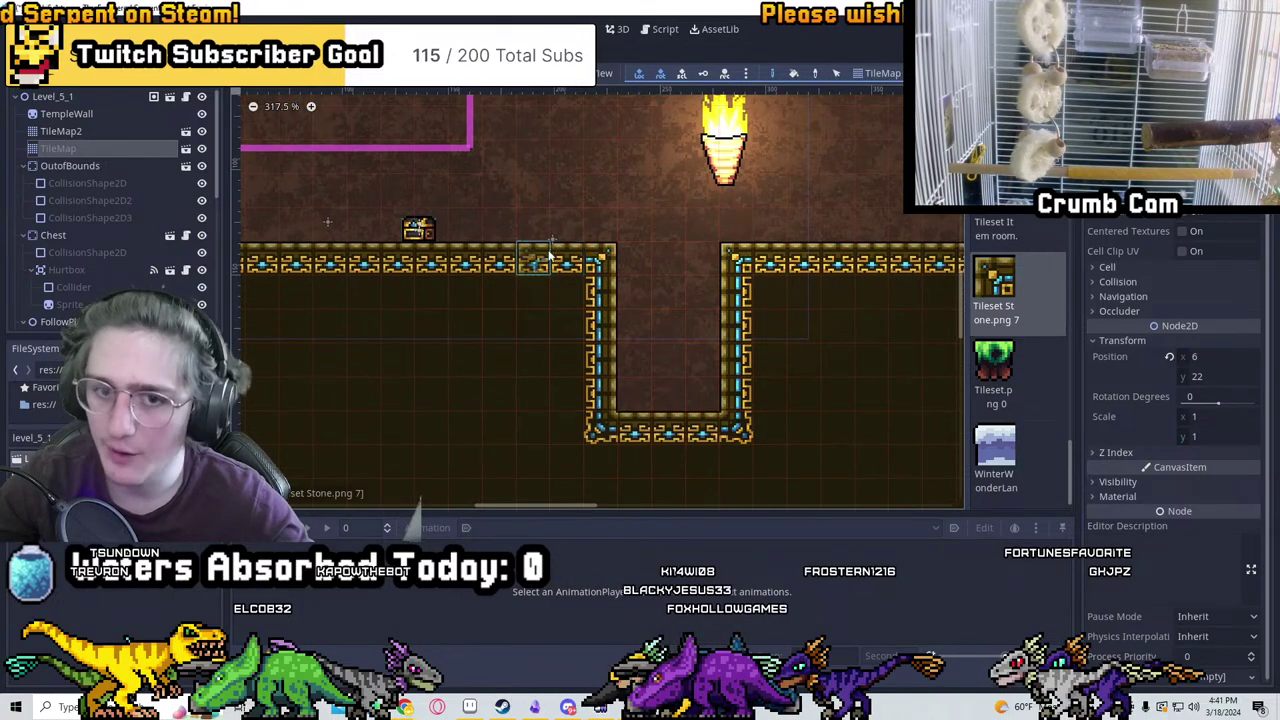
pyautogui.moveTo(666, 323); pyautogui.dragTo(664, 260, button='middle')
pyautogui.moveTo(634, 372)
pyautogui.mouseDown(button='right')
pyautogui.moveTo(650, 450)
pyautogui.moveTo(720, 420)
pyautogui.moveTo(730, 372)
pyautogui.mouseUp(button='right')
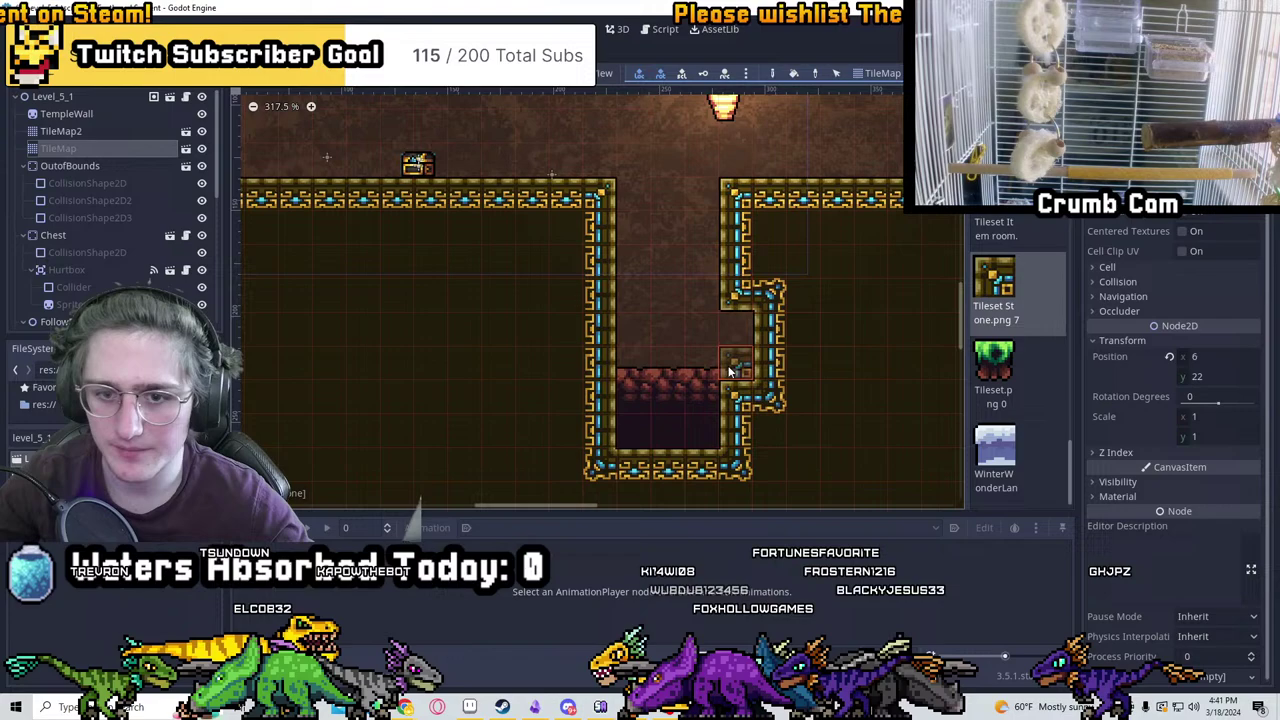
pyautogui.moveTo(734, 304); pyautogui.dragTo(735, 422, button='right')
pyautogui.moveTo(780, 320)
pyautogui.mouseDown(button='right')
pyautogui.moveTo(835, 440)
pyautogui.moveTo(835, 475)
pyautogui.mouseUp(button='right')
pyautogui.moveTo(883, 345); pyautogui.dragTo(753, 367, button='middle')
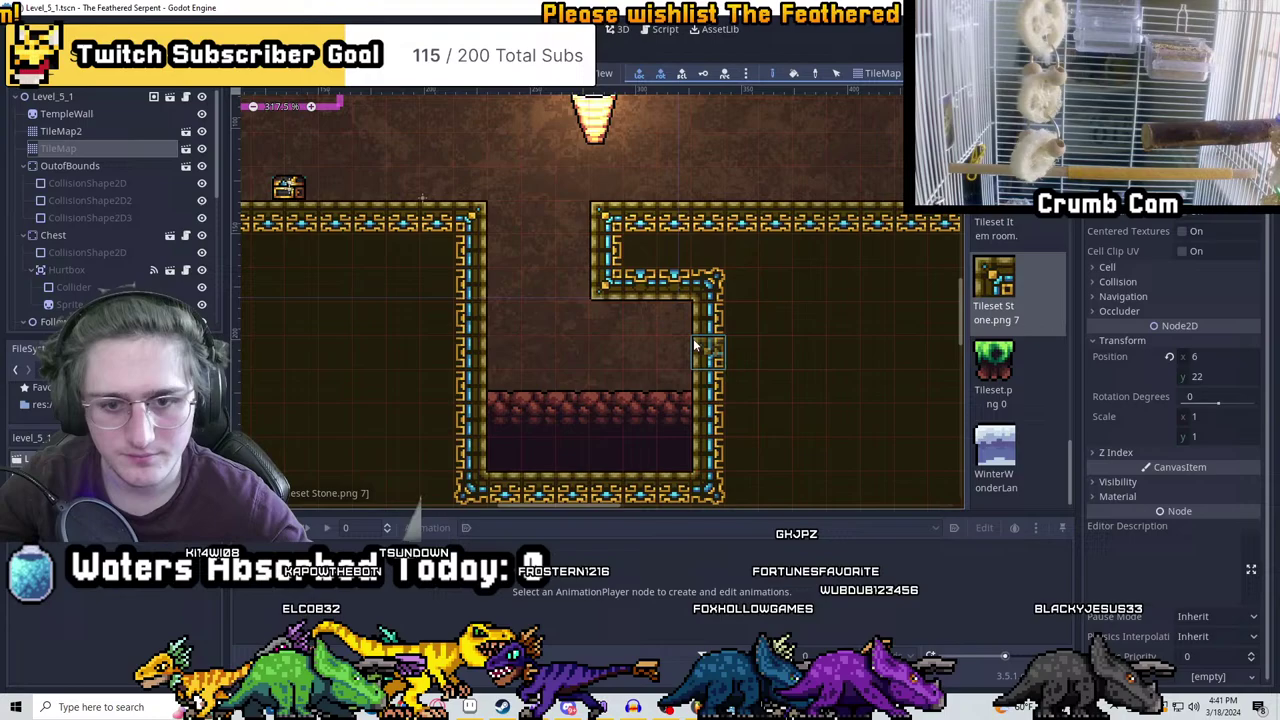
# Paint a wall column on the pit's right side and lay TileMap2 bricks along its bottom
pyautogui.scroll(-4, 640, 352)
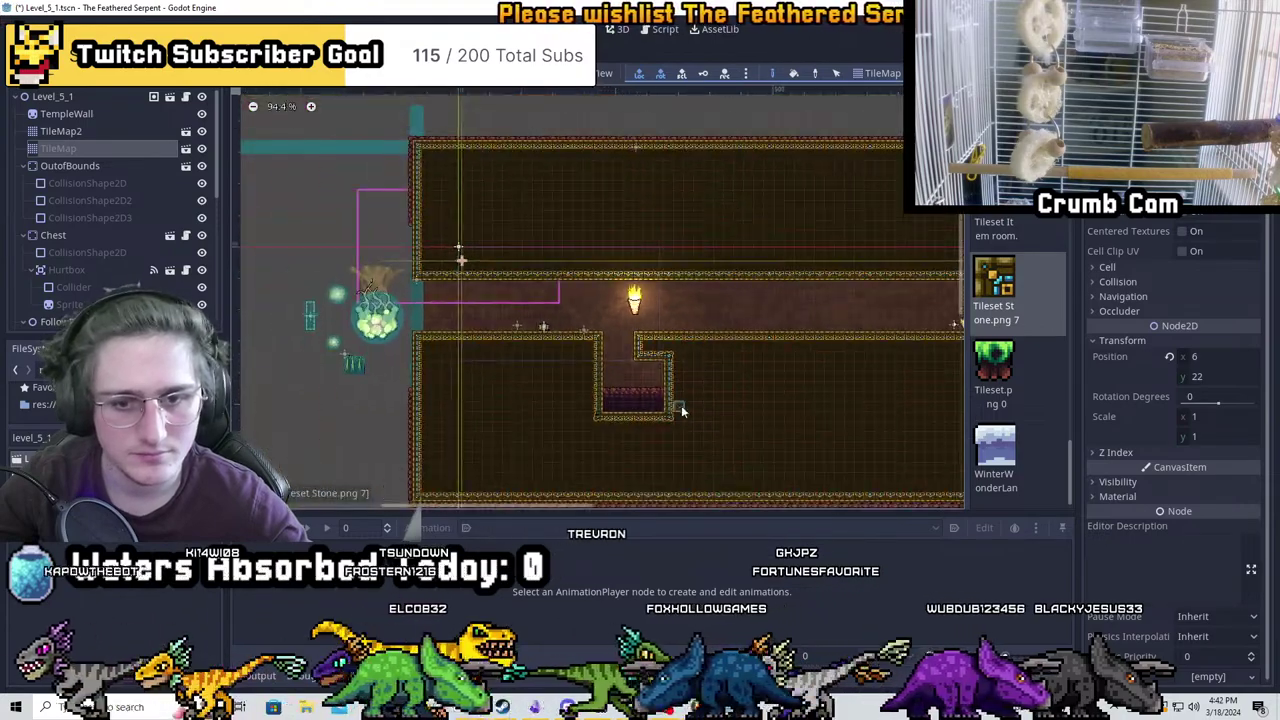
pyautogui.scroll(2, 640, 360)
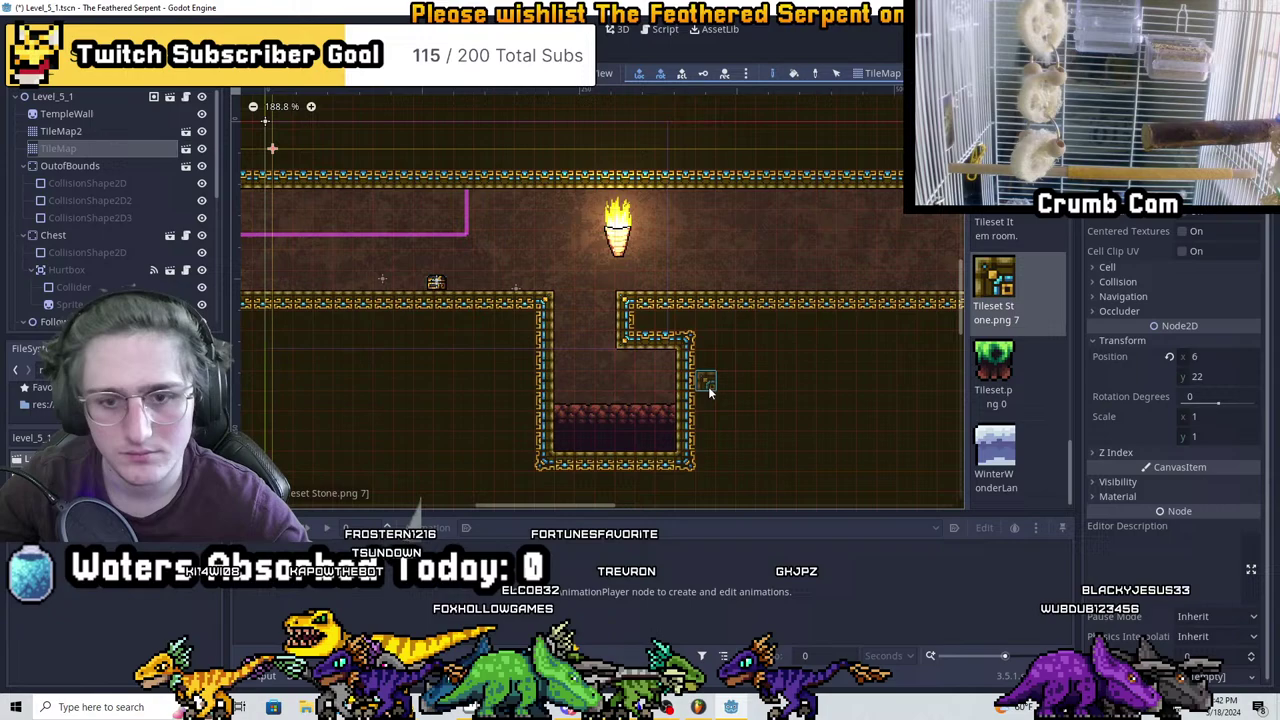
pyautogui.moveTo(686, 376); pyautogui.dragTo(678, 442)
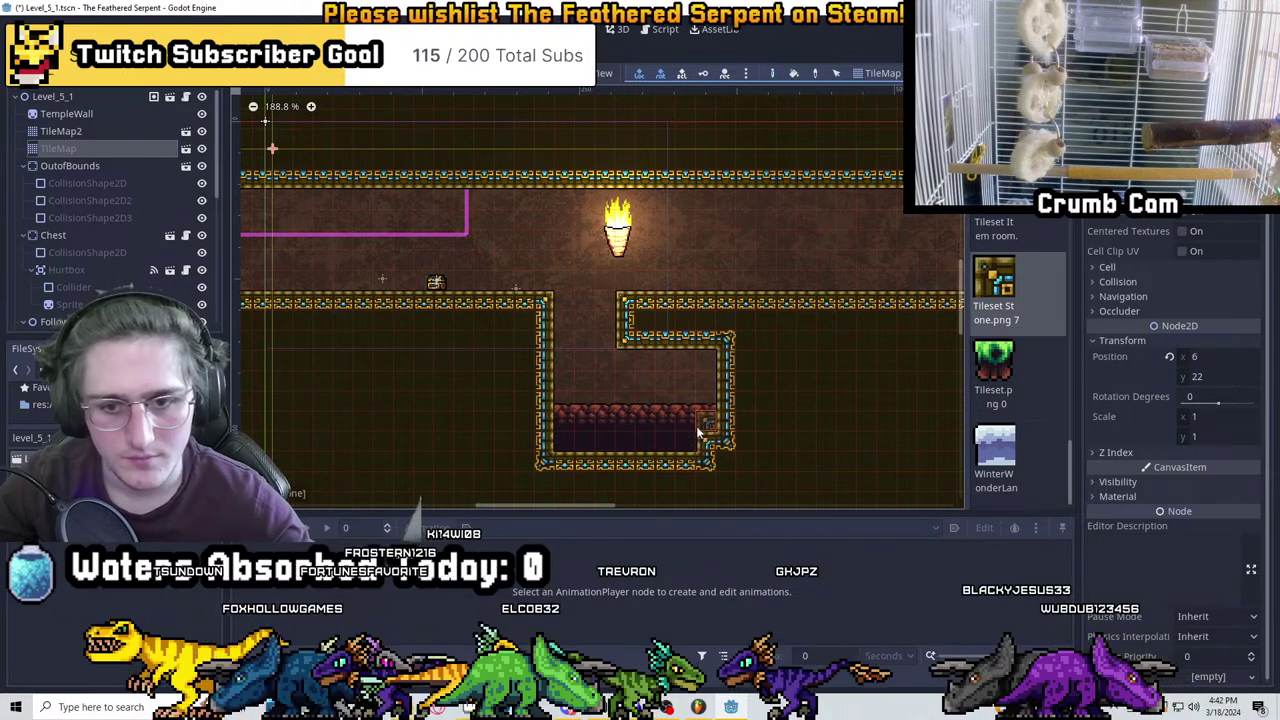
pyautogui.click(82, 131)
pyautogui.moveTo(563, 420); pyautogui.dragTo(634, 413)
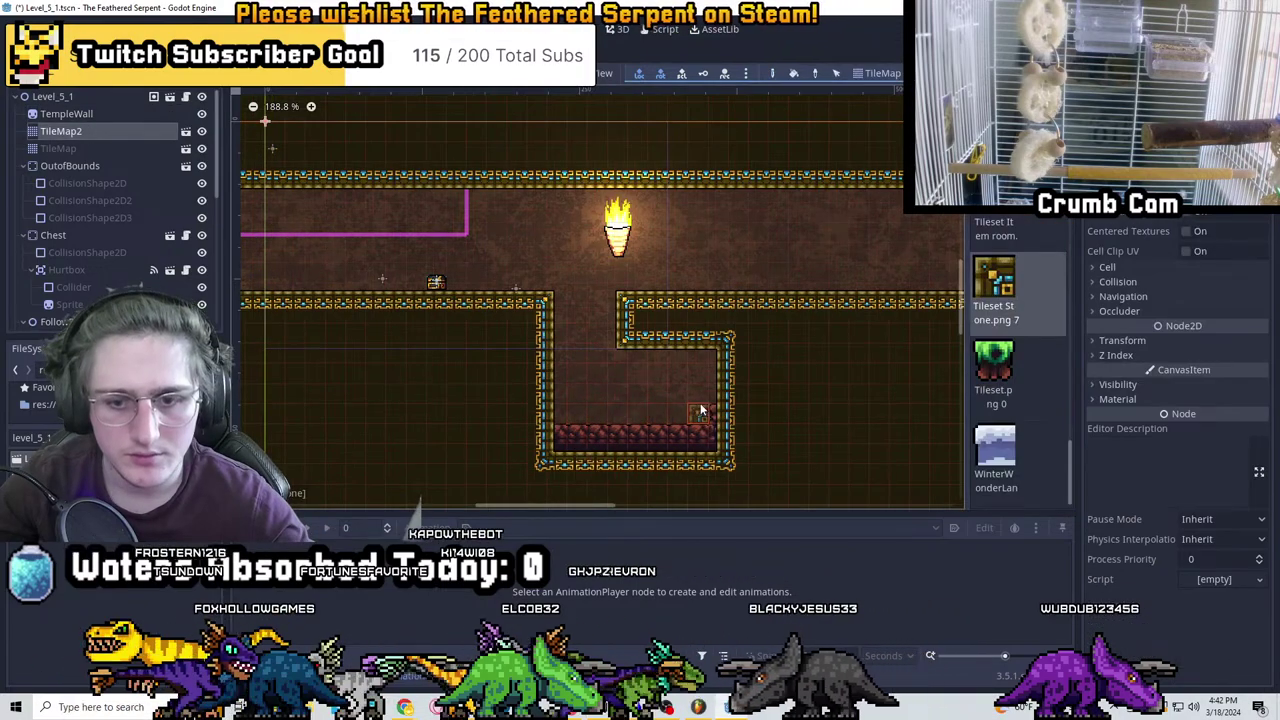
# Rebuild the pit's right wall one column further out on the main TileMap
pyautogui.click(88, 148)
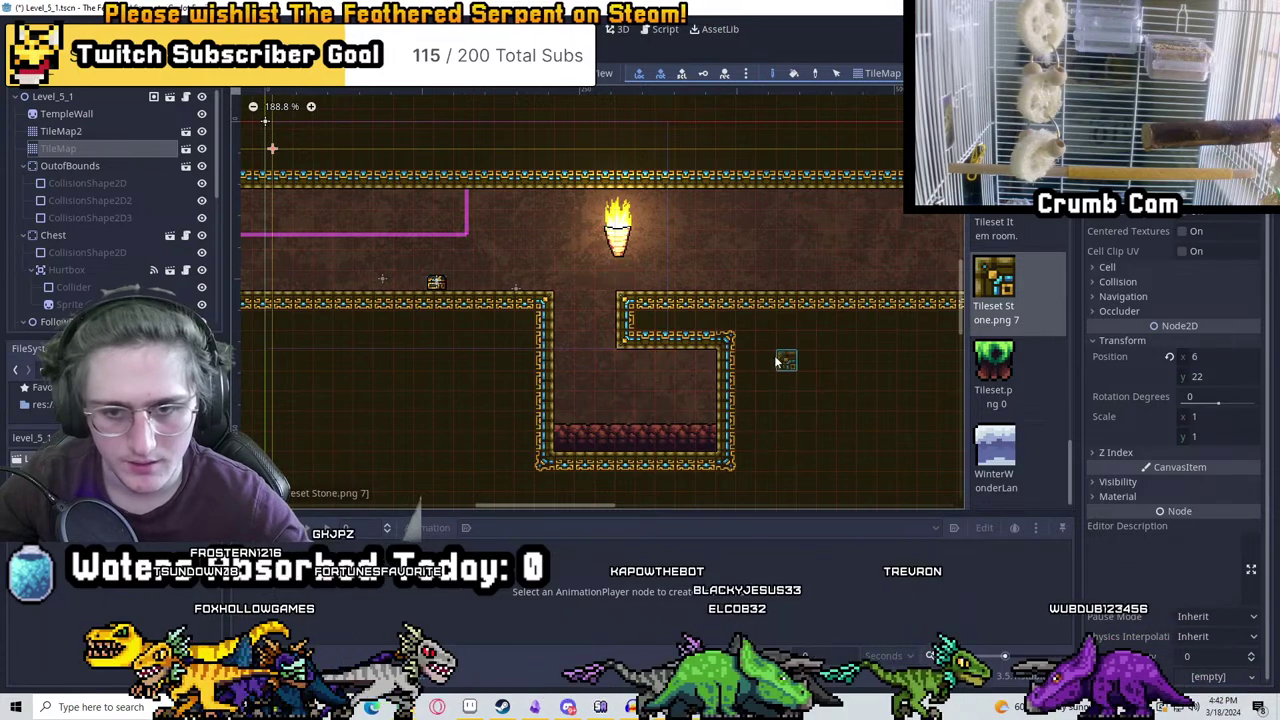
pyautogui.moveTo(745, 336); pyautogui.dragTo(733, 458)
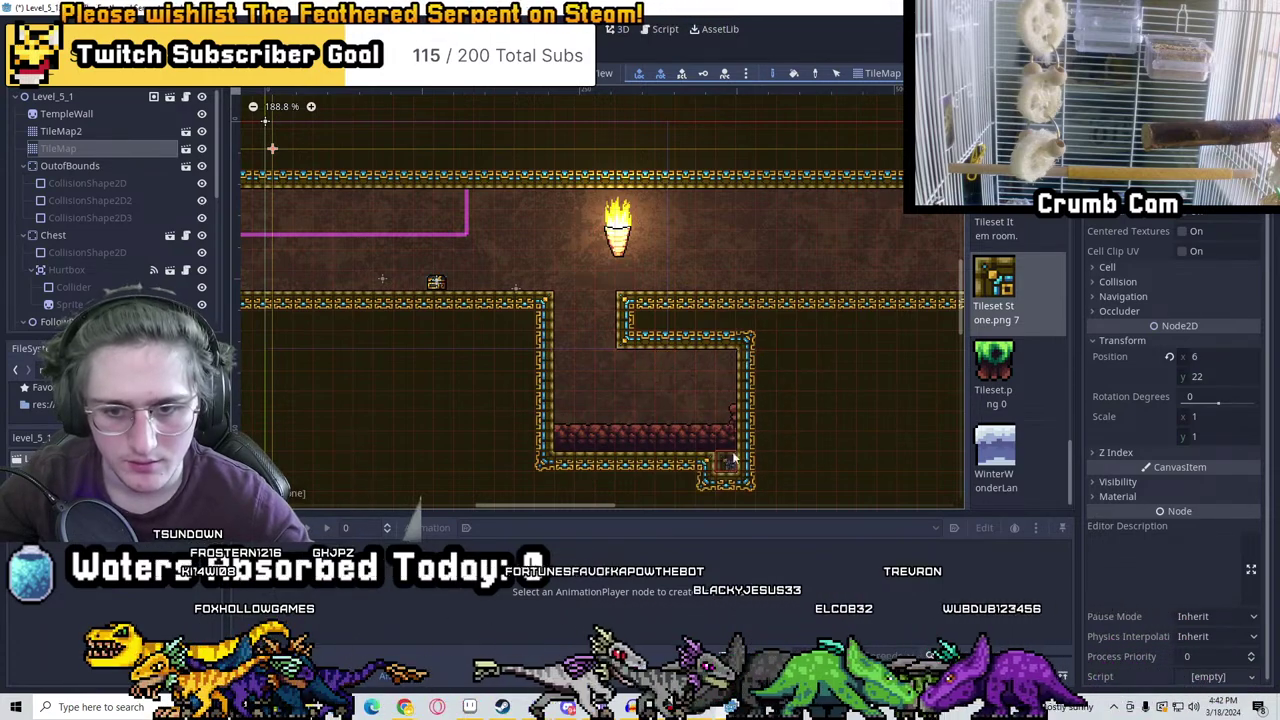
pyautogui.moveTo(733, 458); pyautogui.dragTo(598, 422, button='middle')
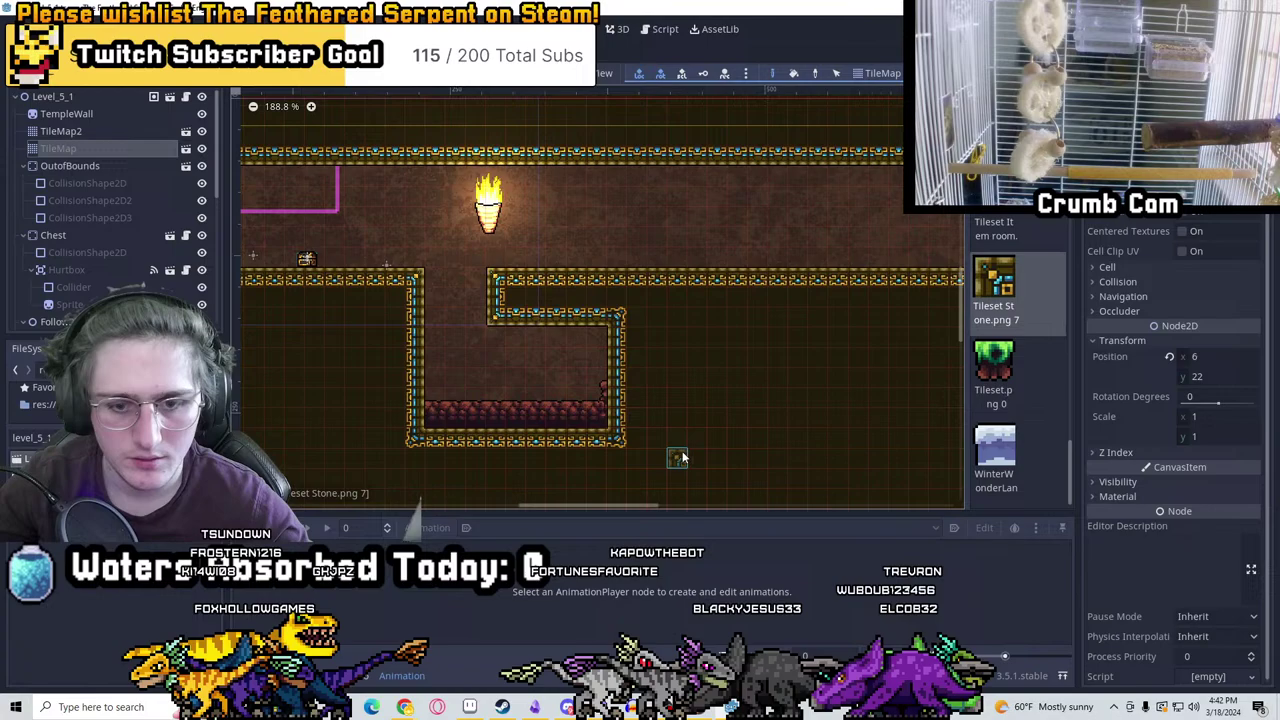
pyautogui.scroll(-4, 681, 456)
pyautogui.moveTo(656, 424); pyautogui.dragTo(655, 352, button='middle')
pyautogui.scroll(6, 581, 325)
pyautogui.scroll(-3, 454, 380)
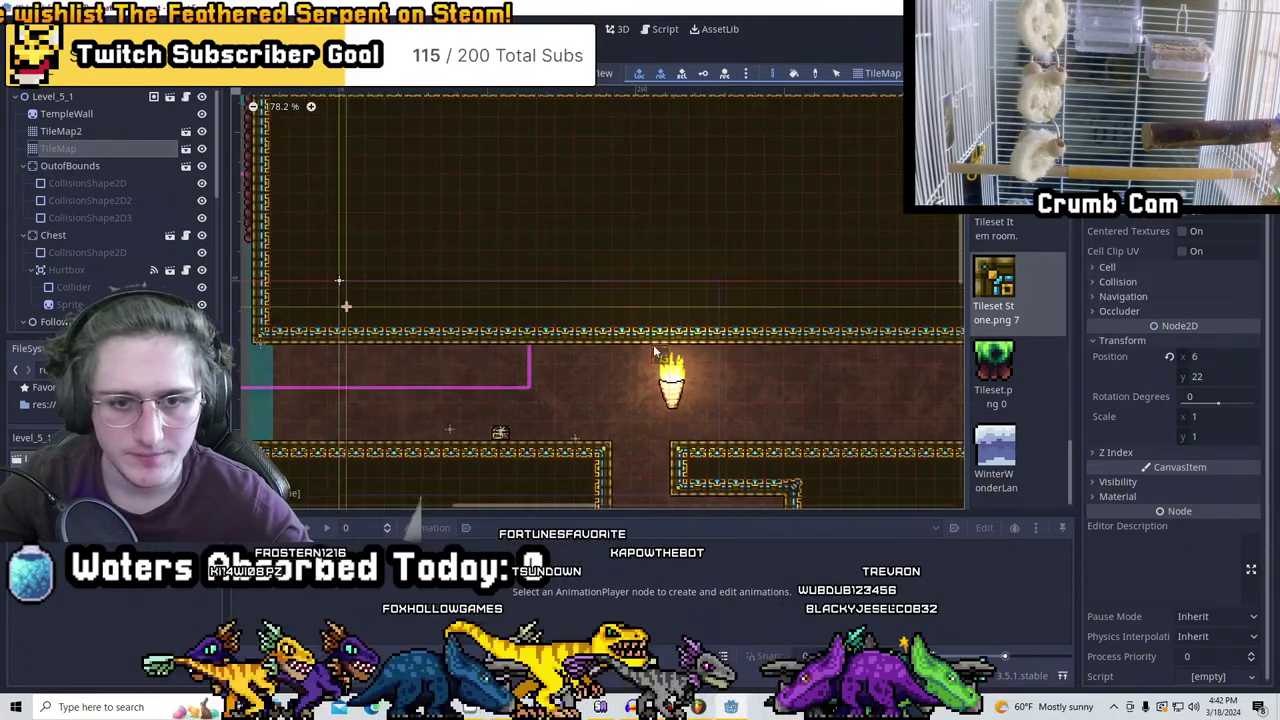
# Cut a stone-walled shaft up through the ceiling above the torch, capped with bricks
pyautogui.moveTo(655, 352)
pyautogui.mouseDown()
pyautogui.moveTo(628, 261)
pyautogui.moveTo(661, 278)
pyautogui.mouseUp()
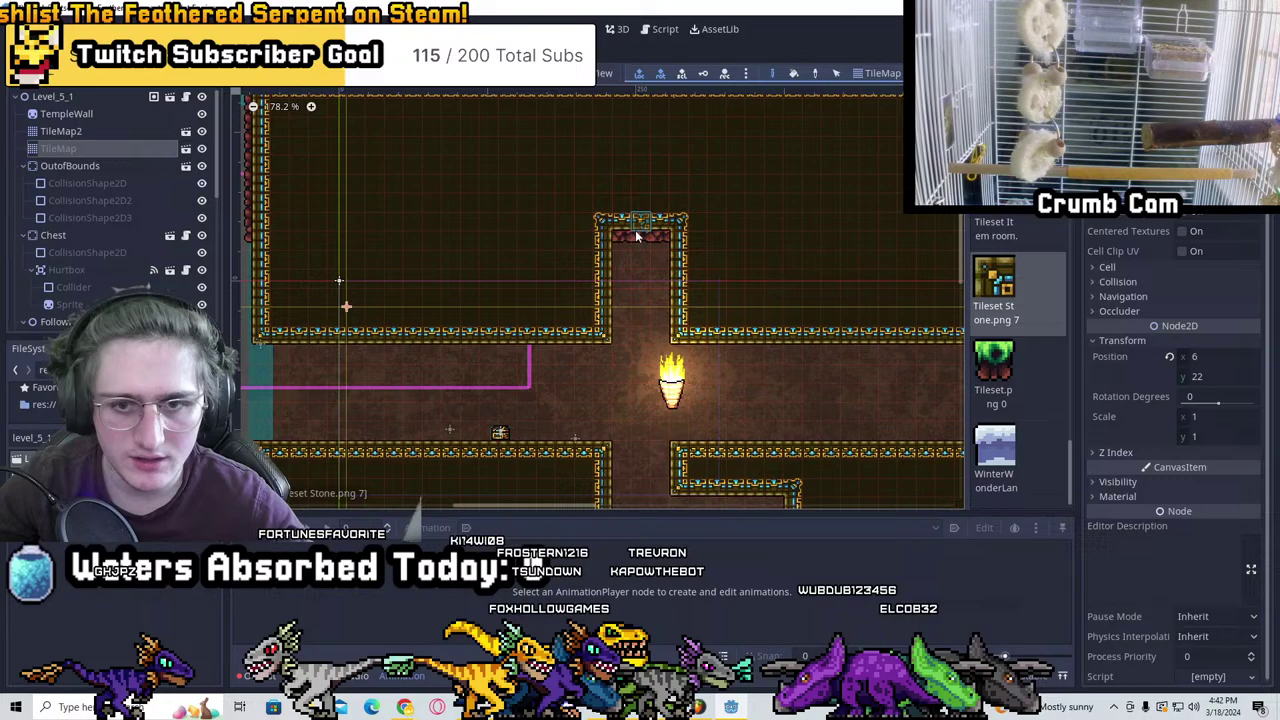
pyautogui.moveTo(634, 343); pyautogui.dragTo(510, 272, button='middle')
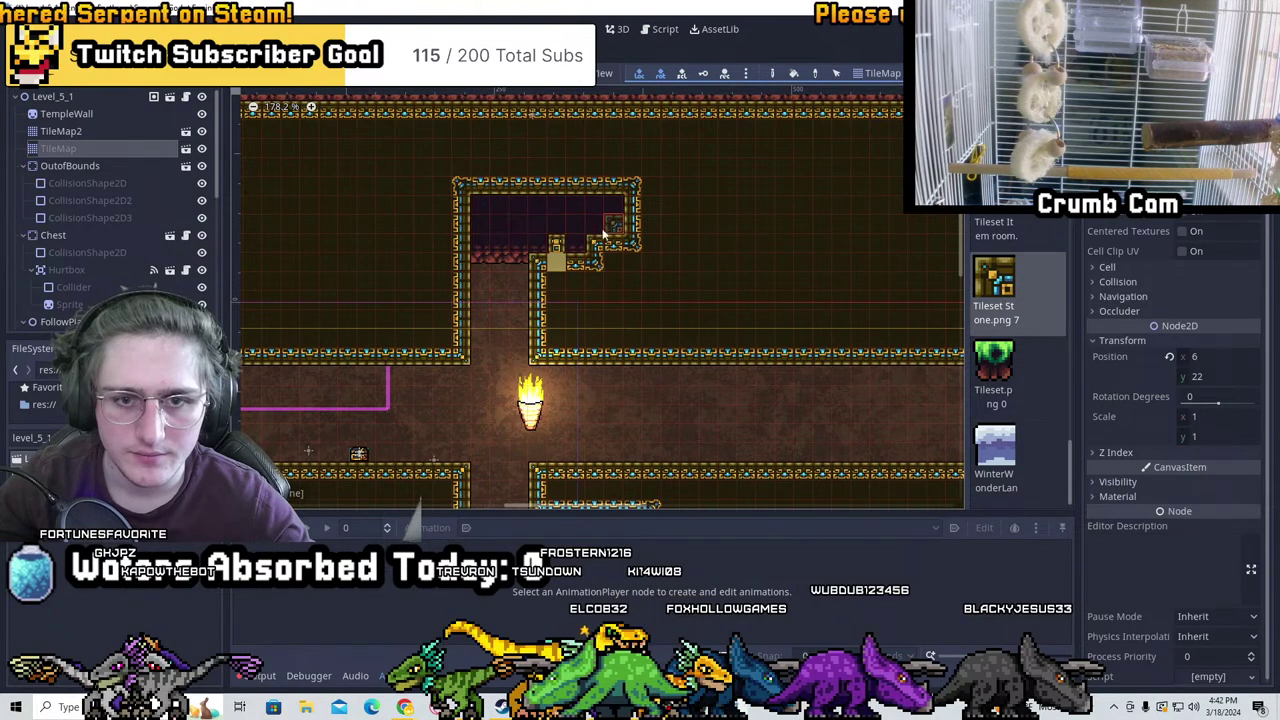
pyautogui.scroll(-2, 616, 226)
pyautogui.moveTo(624, 306); pyautogui.dragTo(750, 343, button='middle')
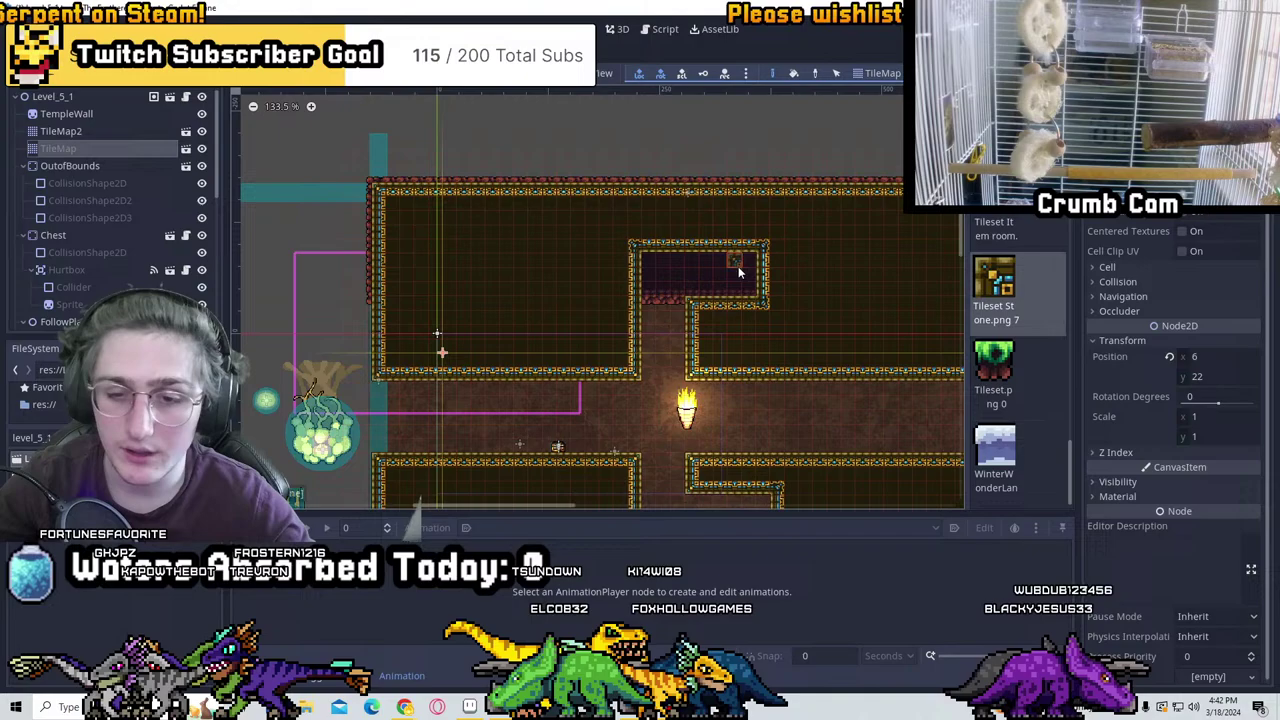
pyautogui.scroll(3, 738, 266)
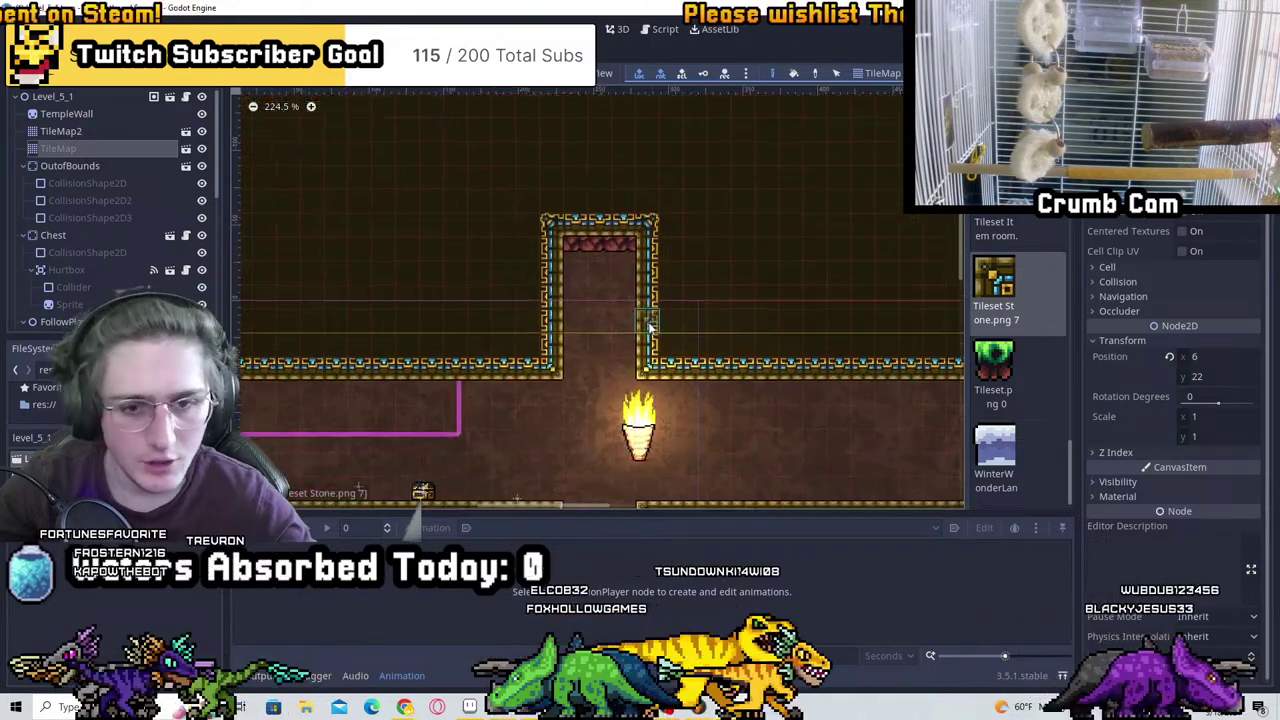
# Browse to the World folder and open RuinsBreakingPlatform.png
pyautogui.hotkey('alt', 'Tab')
pyautogui.hotkey('alt', 'f')
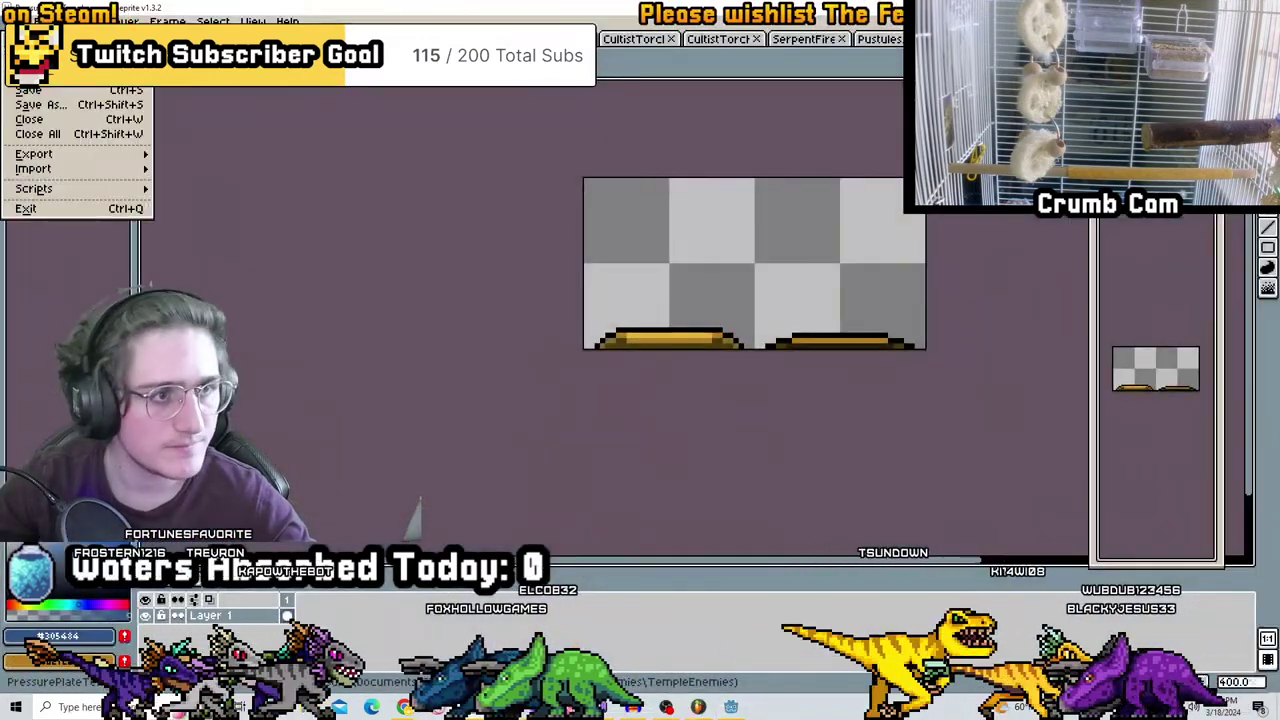
pyautogui.press('o')
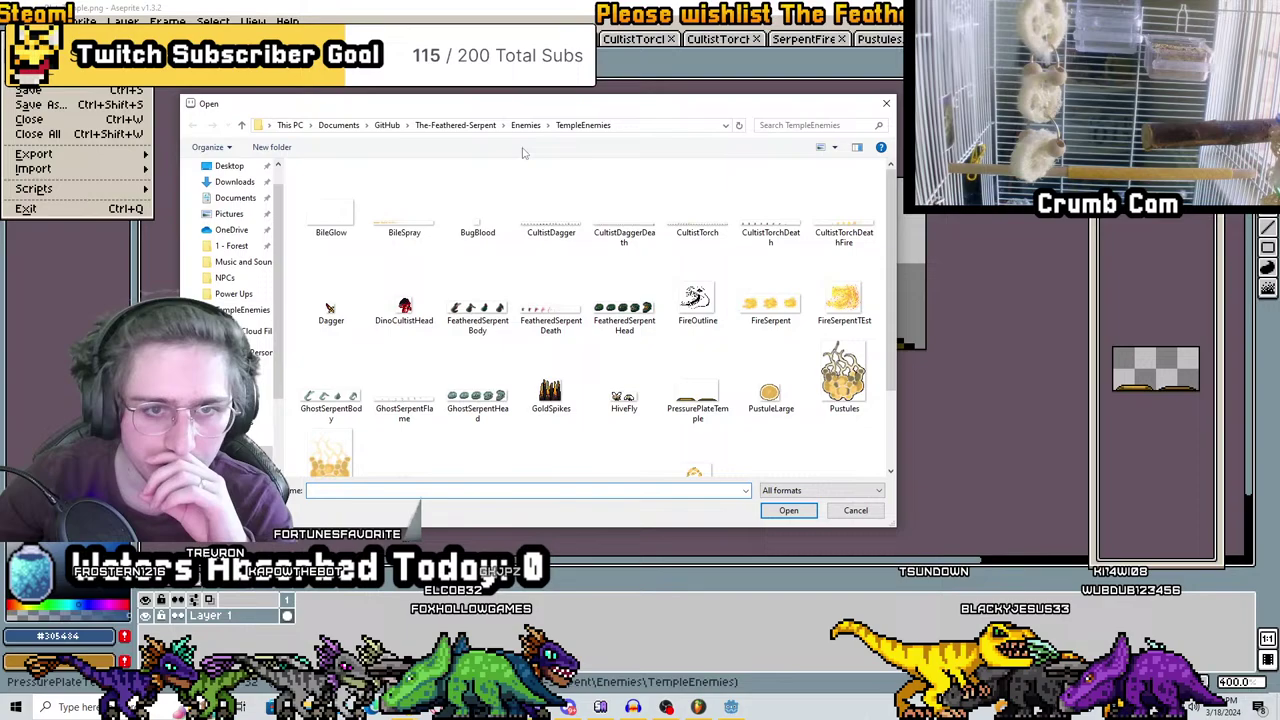
pyautogui.click(527, 125)
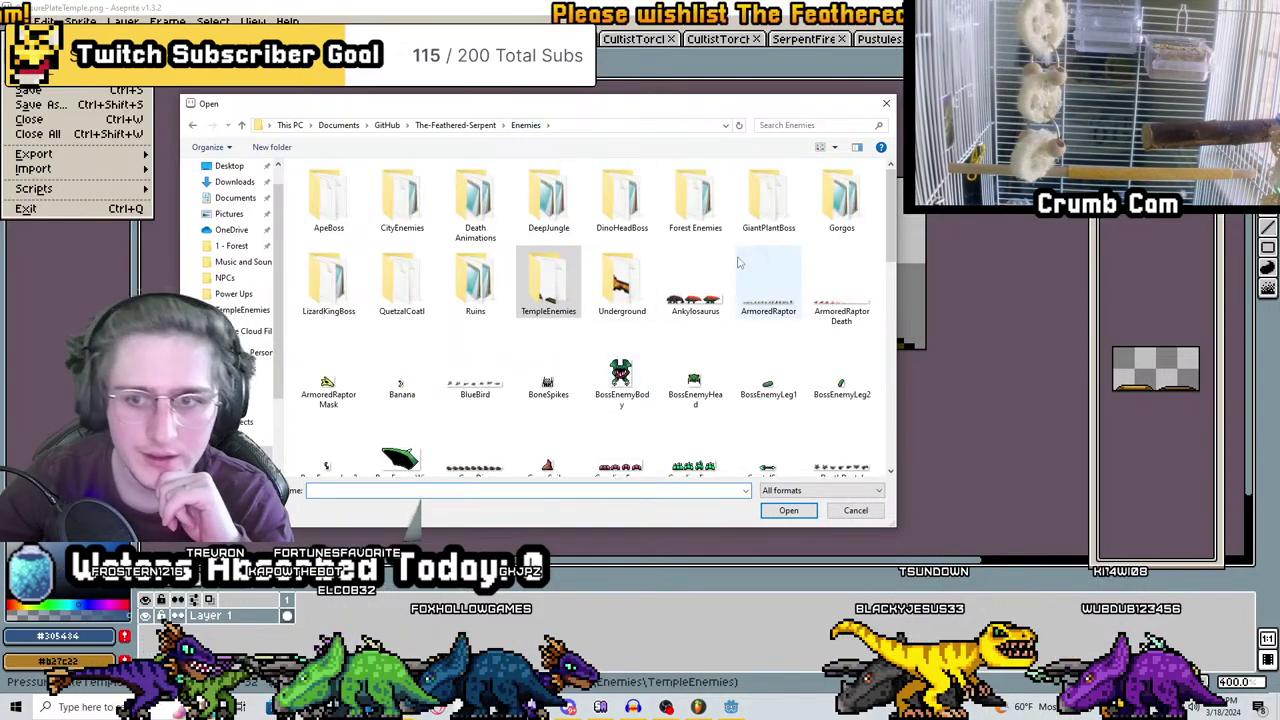
pyautogui.scroll(-8, 475, 300)
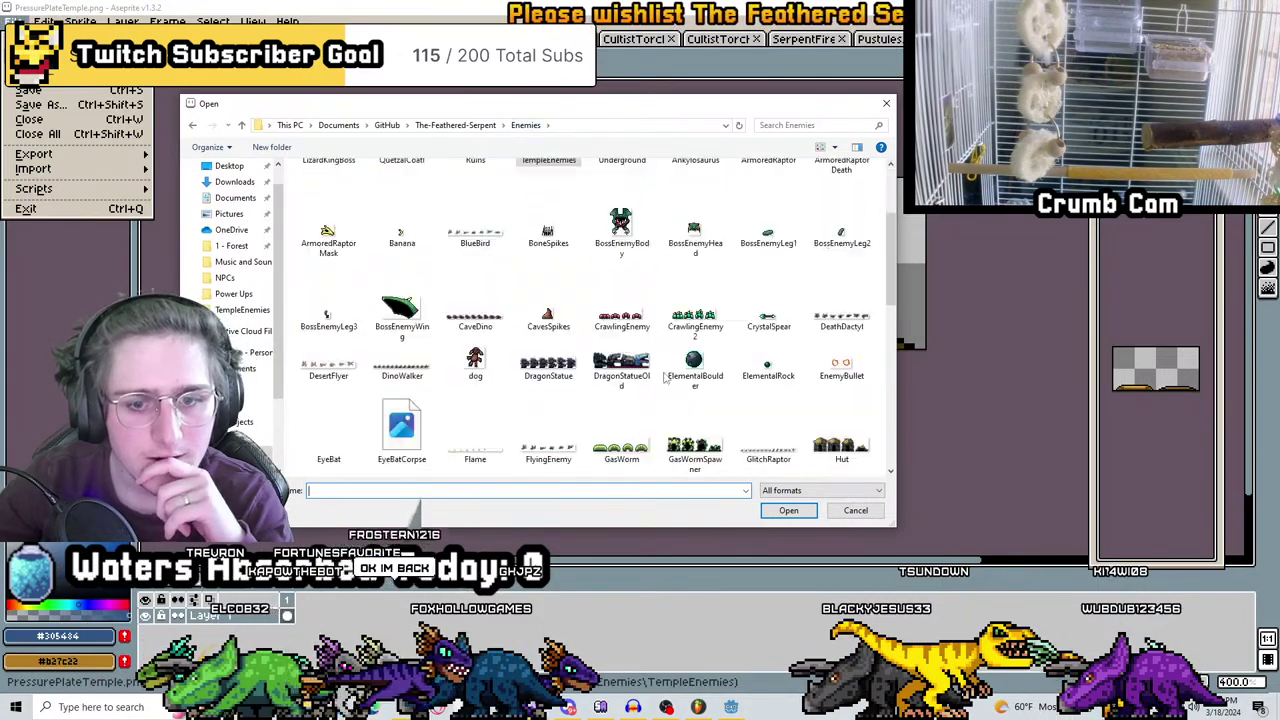
pyautogui.write('c')
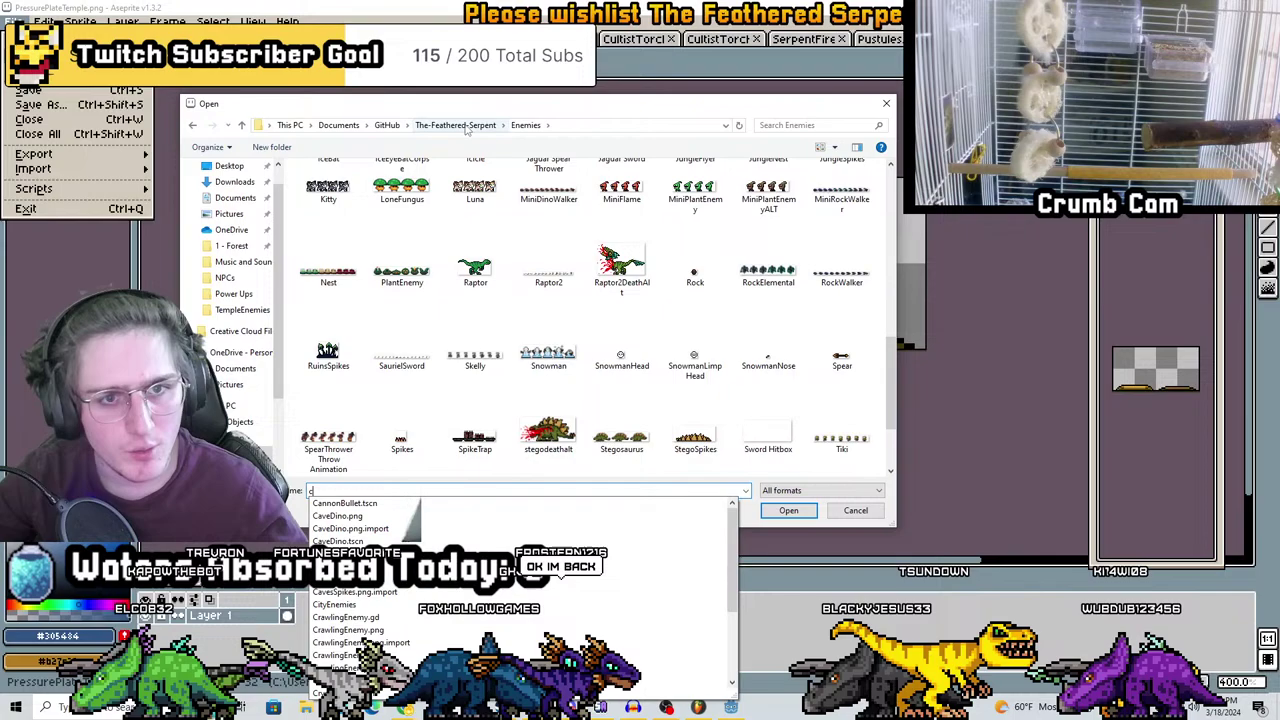
pyautogui.click(455, 125)
pyautogui.scroll(-2, 500, 320)
pyautogui.doubleClick(527, 418)
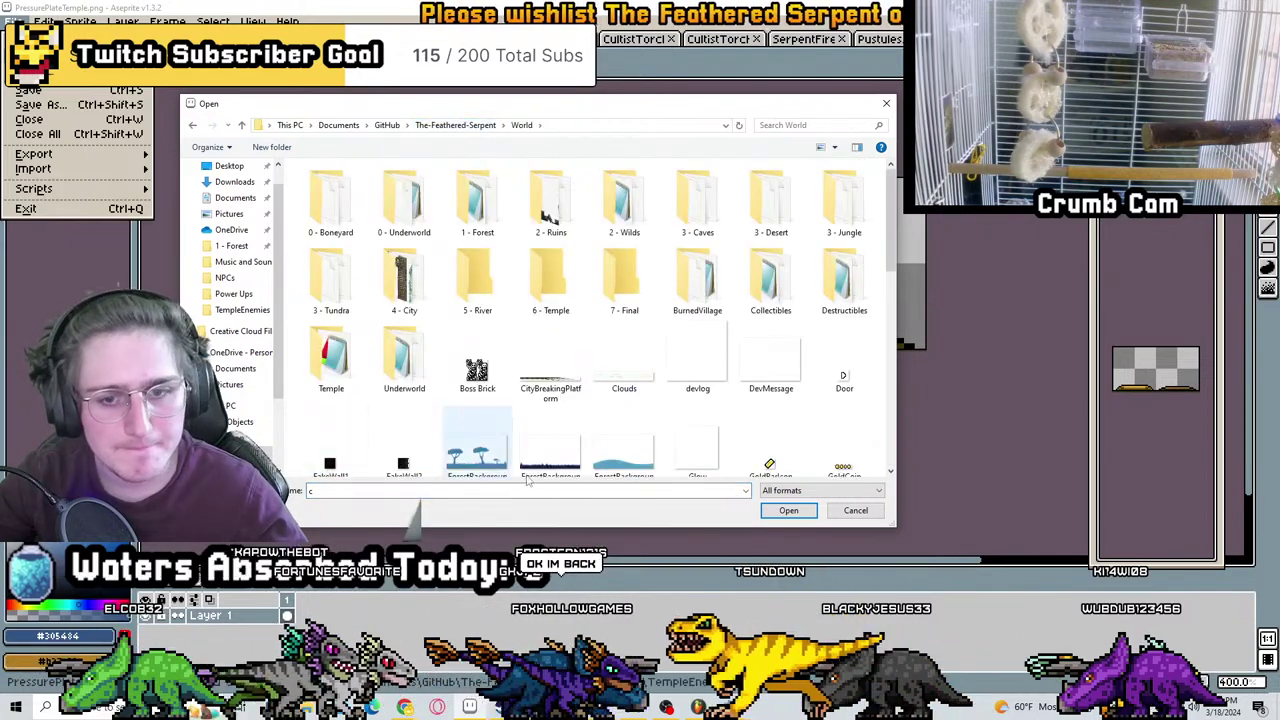
pyautogui.click(550, 370)
pyautogui.scroll(-5, 601, 298)
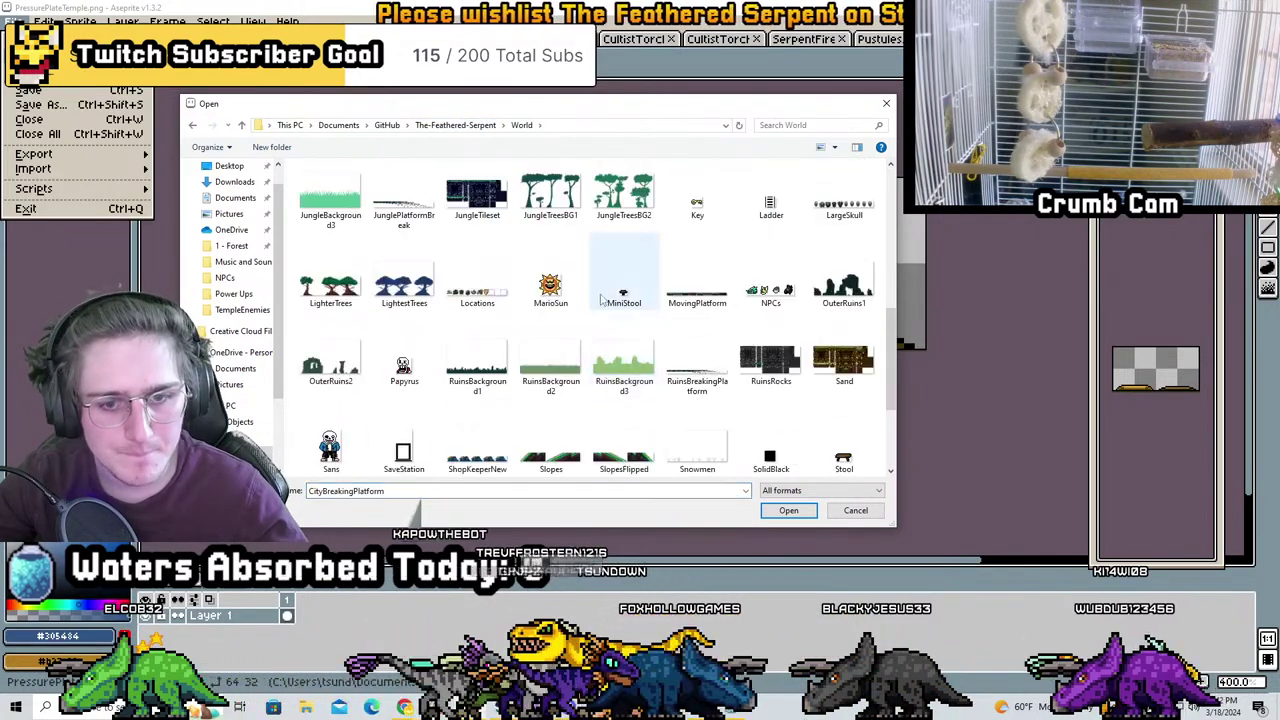
pyautogui.scroll(5, 601, 298)
pyautogui.scroll(-5, 553, 383)
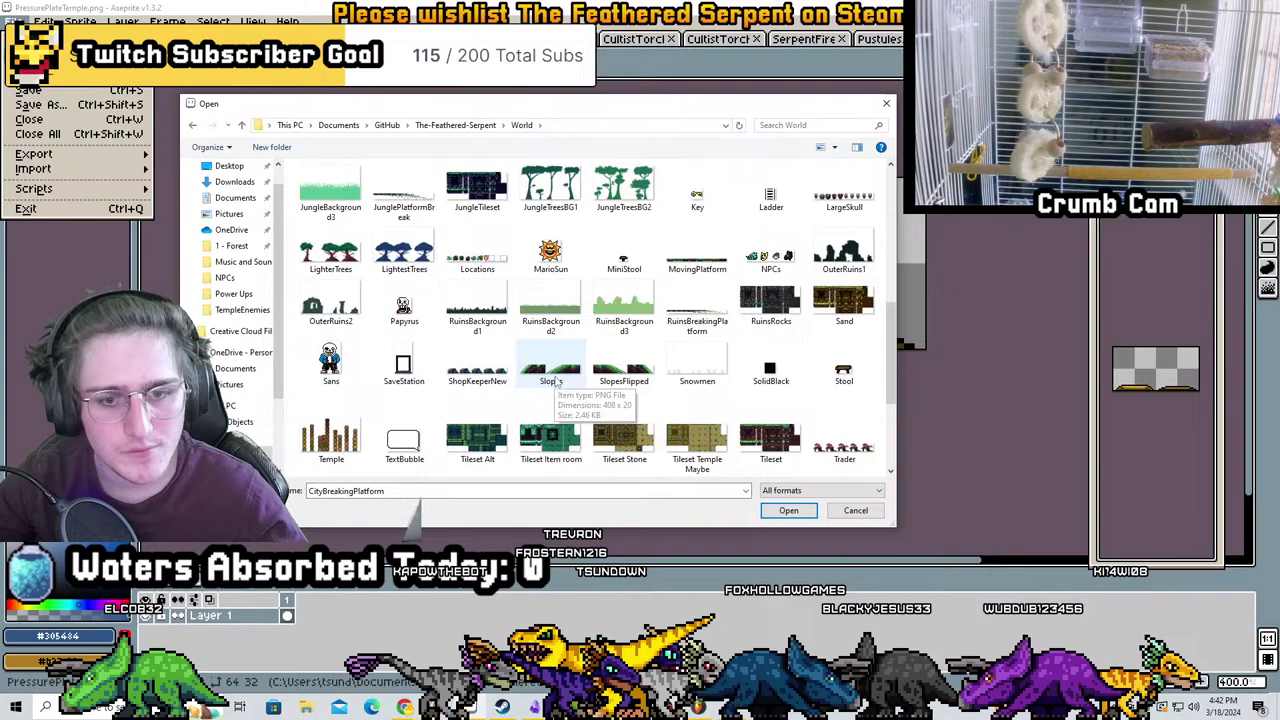
pyautogui.click(720, 313)
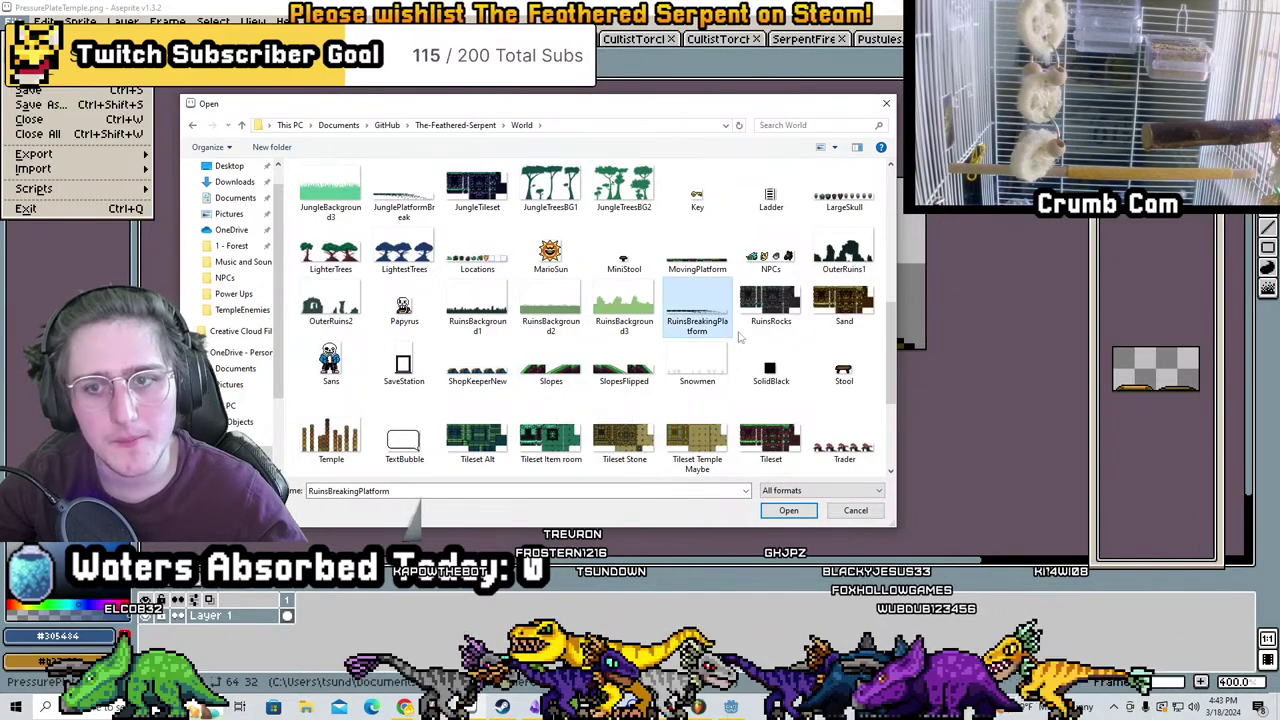
pyautogui.doubleClick(722, 334)
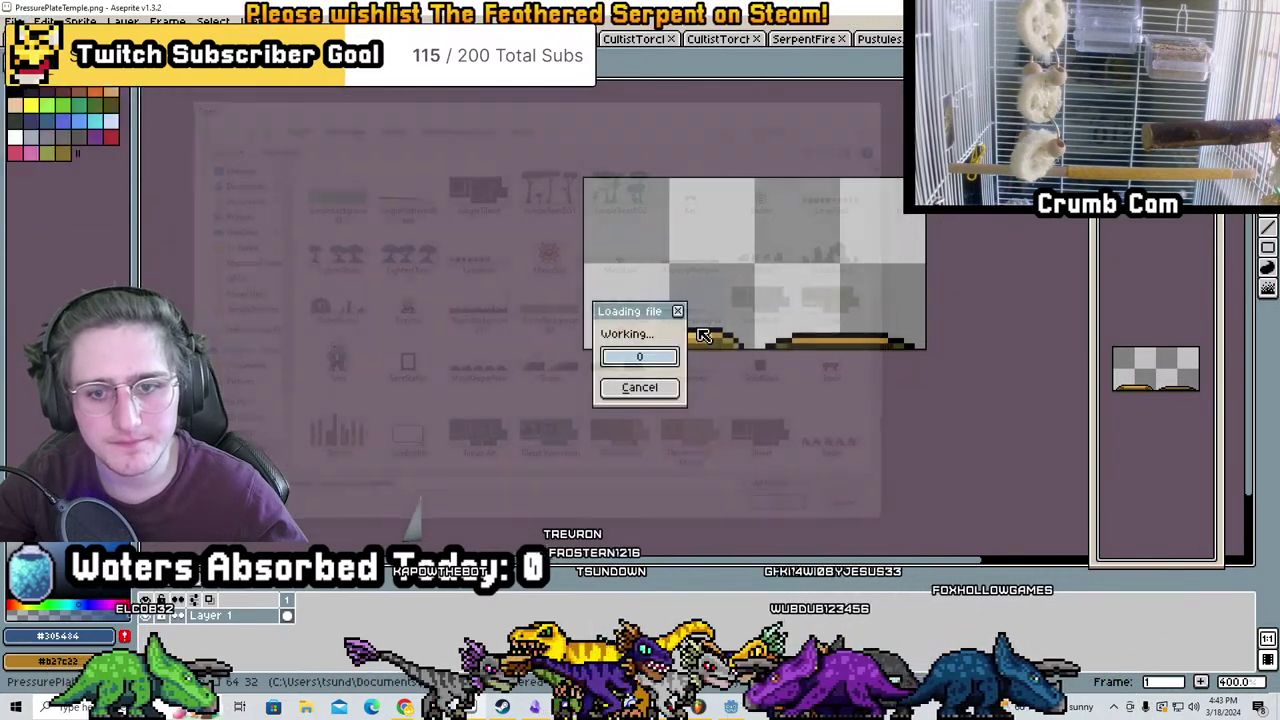
# Open MovingPlatform.png as a second reference image
pyautogui.click(14, 21)
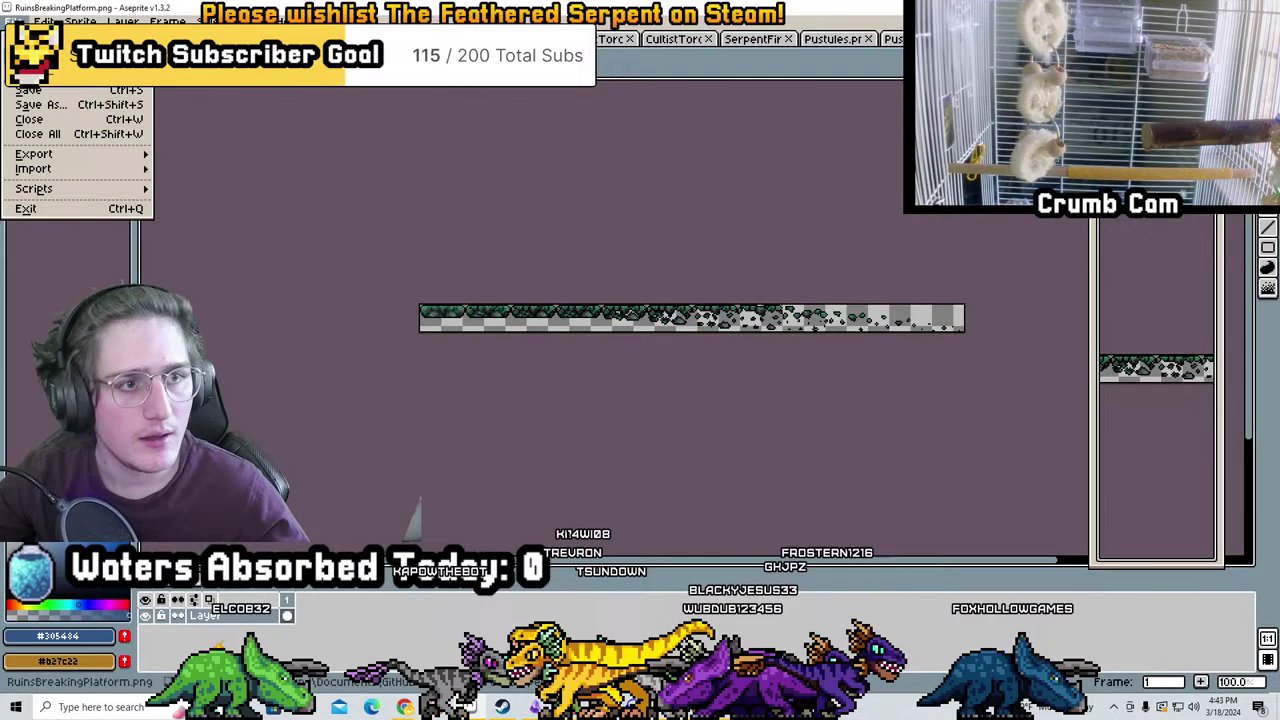
pyautogui.click(30, 51)
pyautogui.scroll(-5, 634, 291)
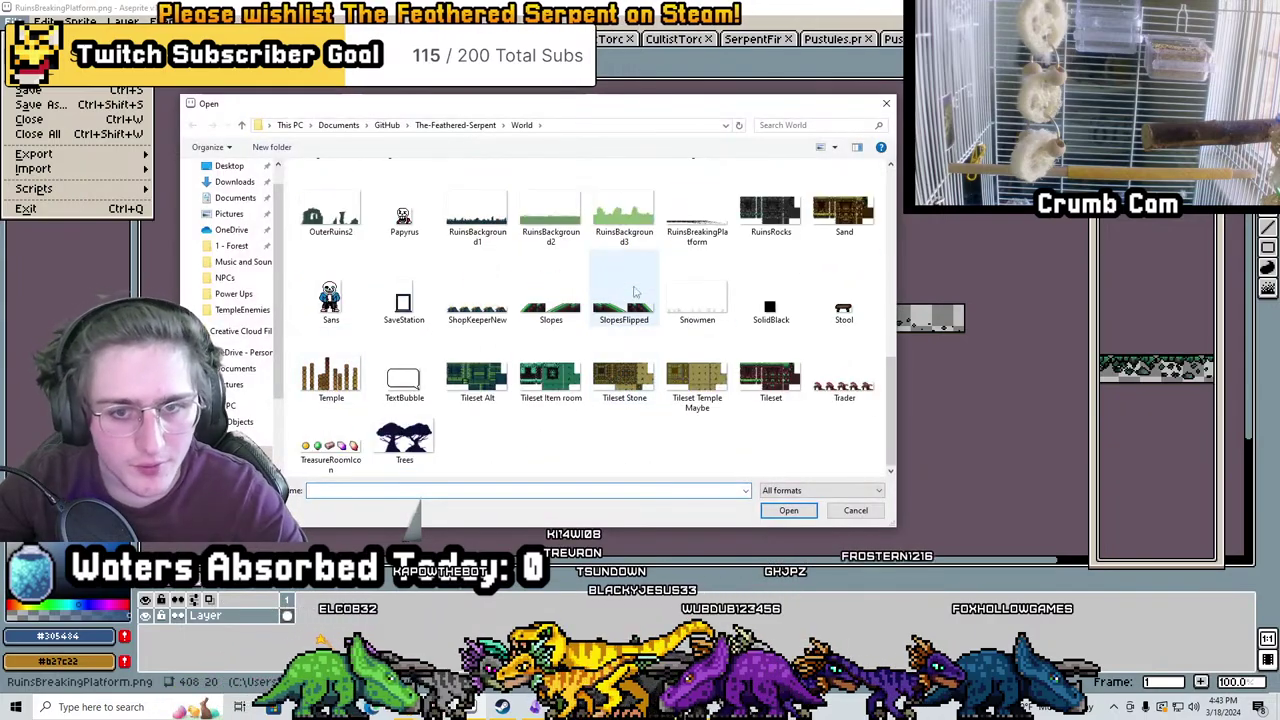
pyautogui.scroll(3, 700, 280)
pyautogui.scroll(-2, 790, 350)
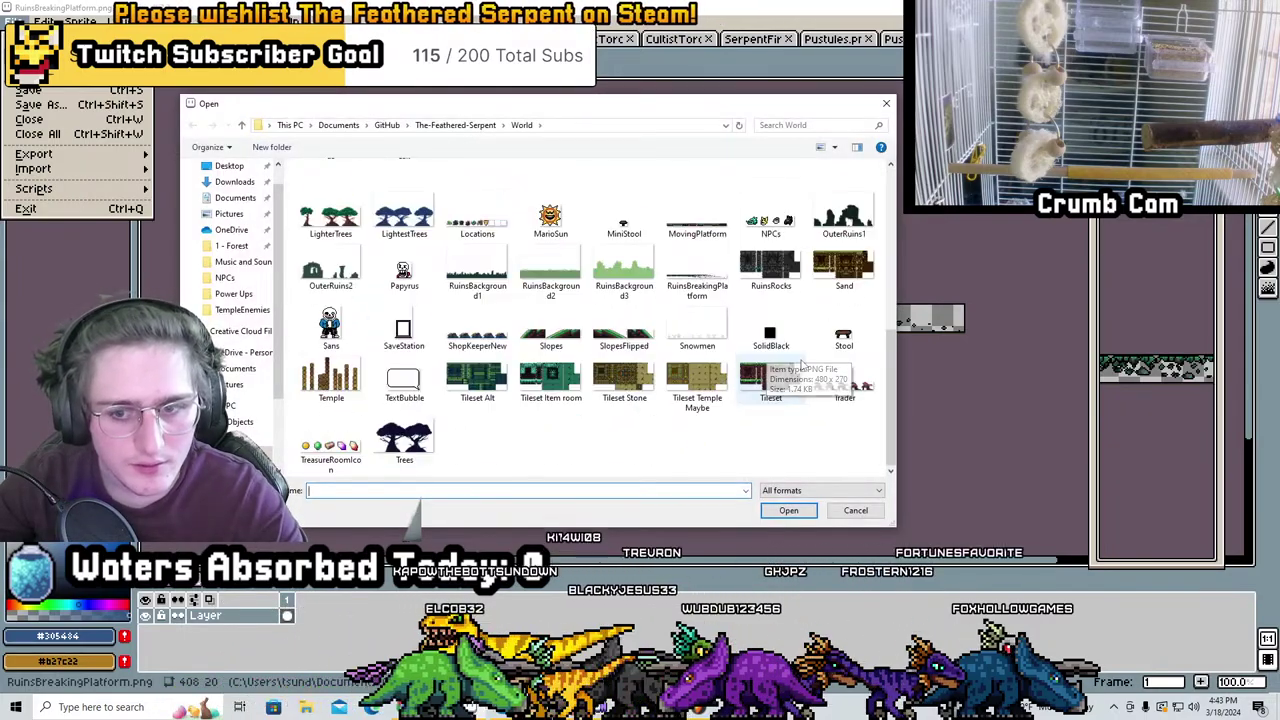
pyautogui.scroll(3, 536, 368)
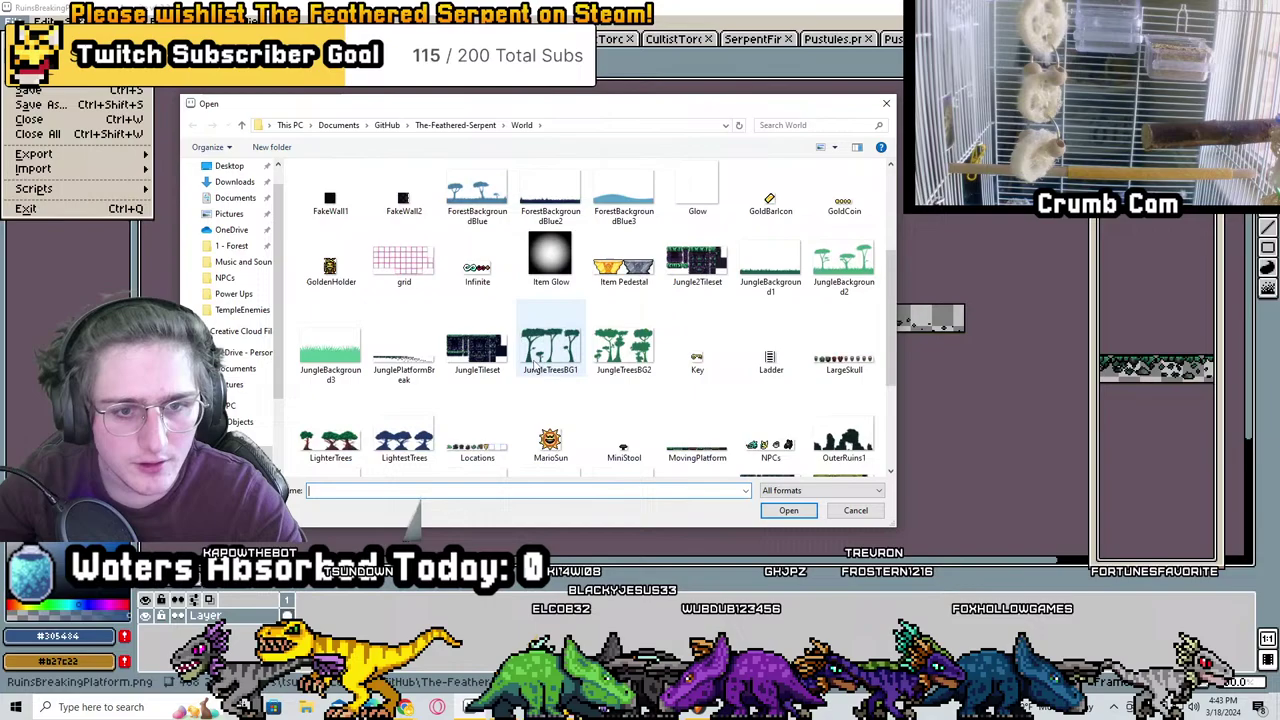
pyautogui.doubleClick(725, 452)
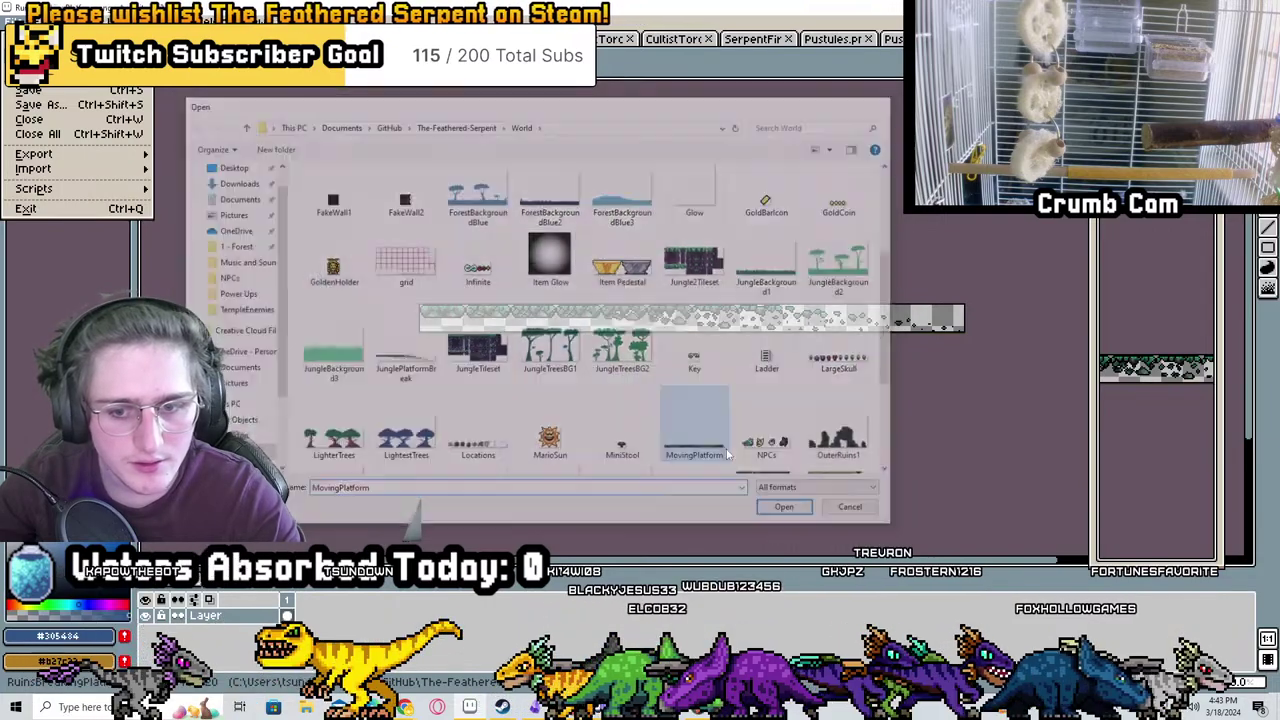
pyautogui.scroll(3, 606, 331)
pyautogui.moveTo(606, 331); pyautogui.dragTo(828, 243, button='middle')
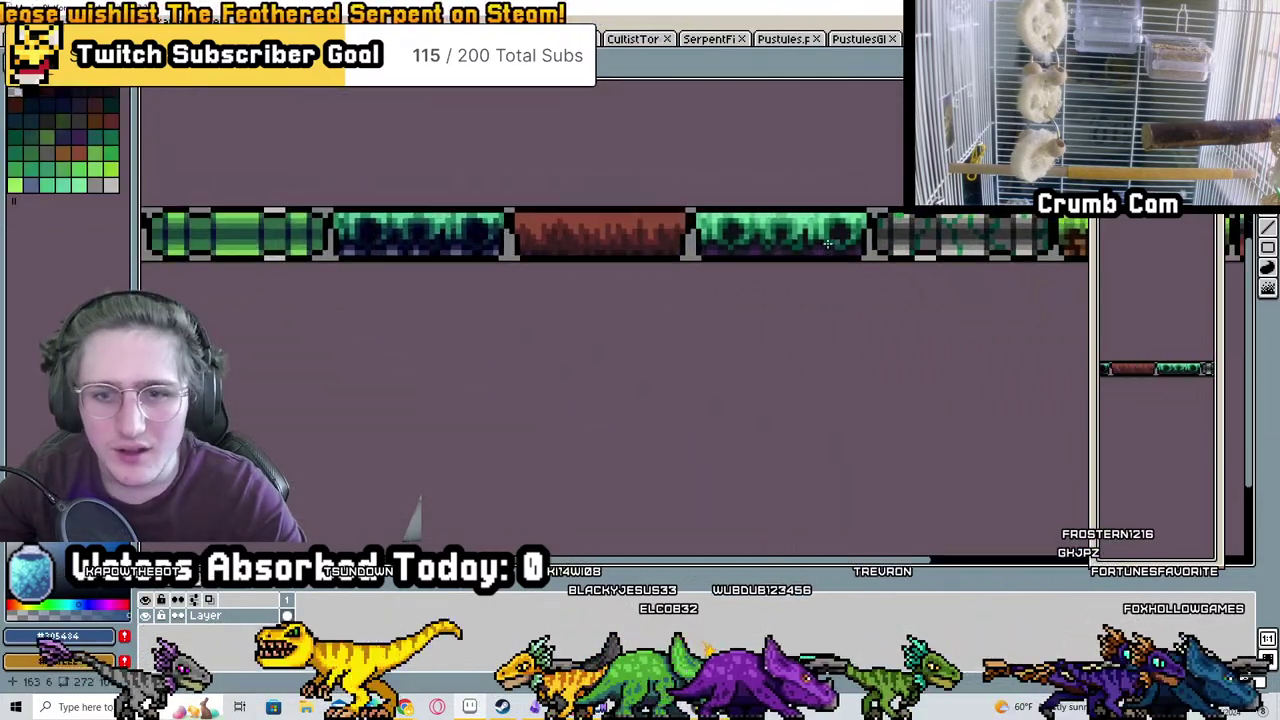
pyautogui.scroll(3, 489, 201)
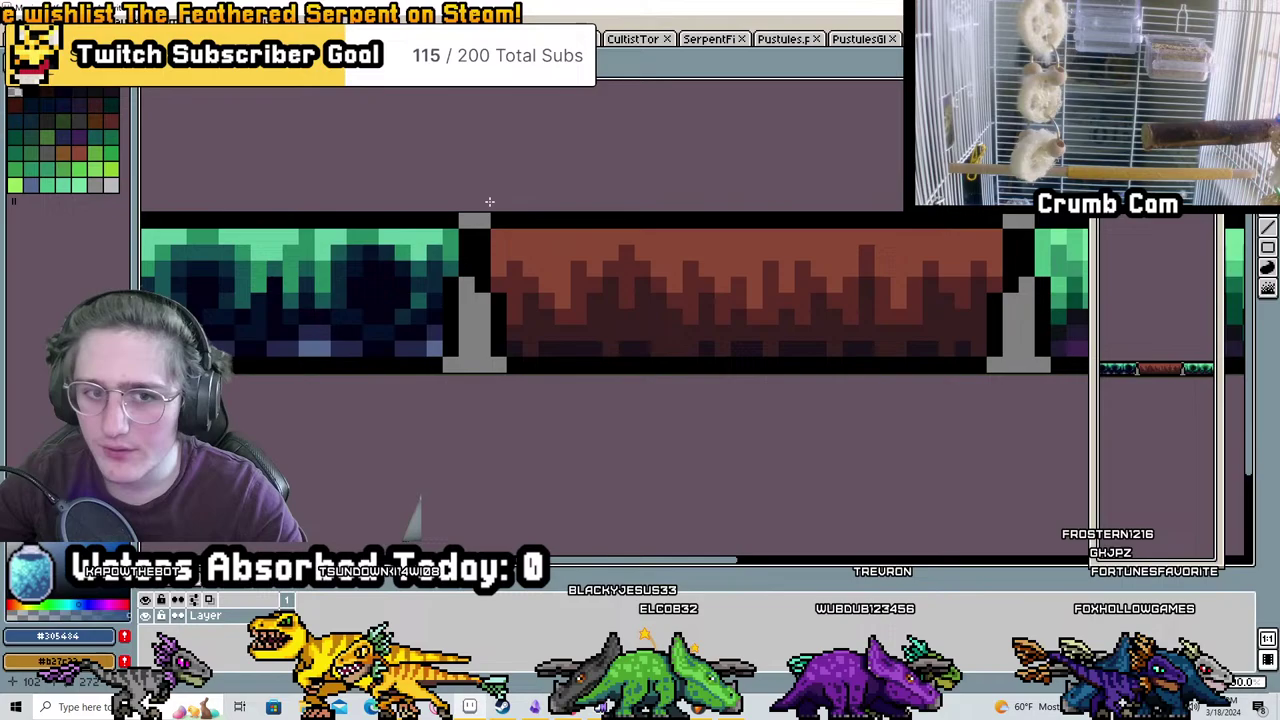
pyautogui.scroll(-5, 775, 295)
# Return to the RuinsBreakingPlatform tab and frame the enlarged platform strip
pyautogui.hotkey('ctrl', 'Tab')
pyautogui.hotkey('ctrl', 'Tab')
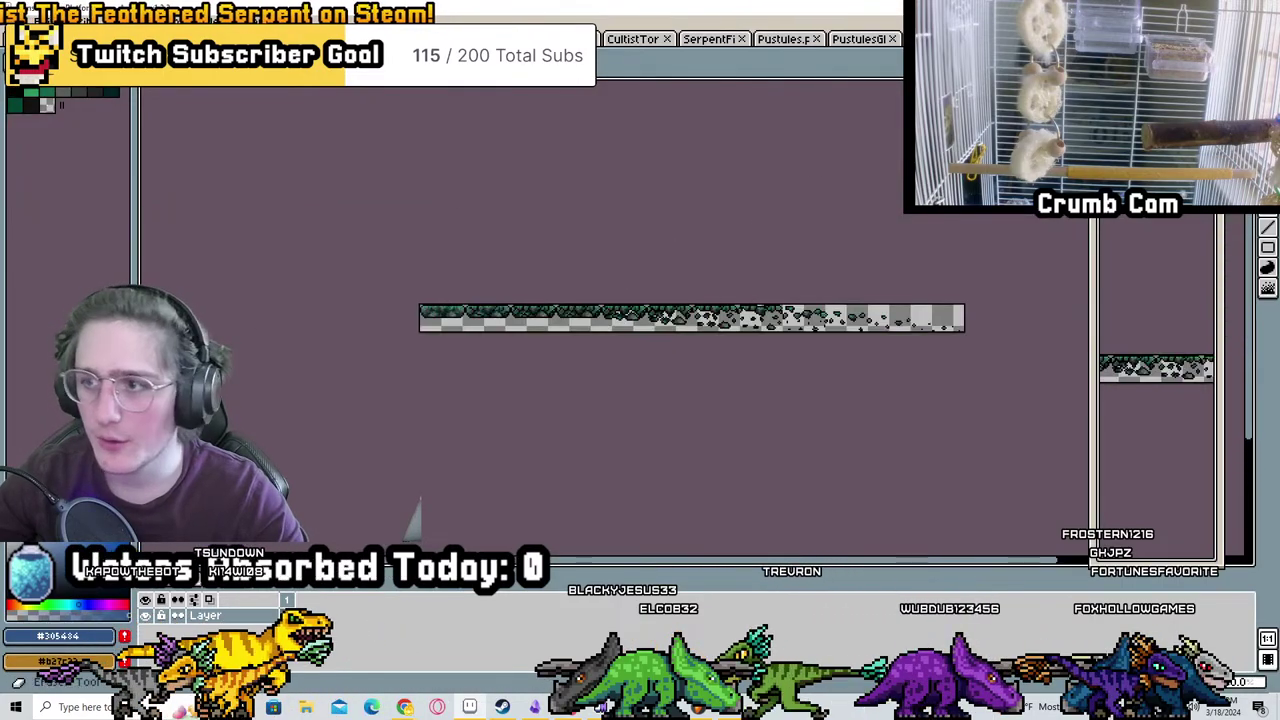
pyautogui.scroll(2, 769, 294)
pyautogui.scroll(-2, 743, 249)
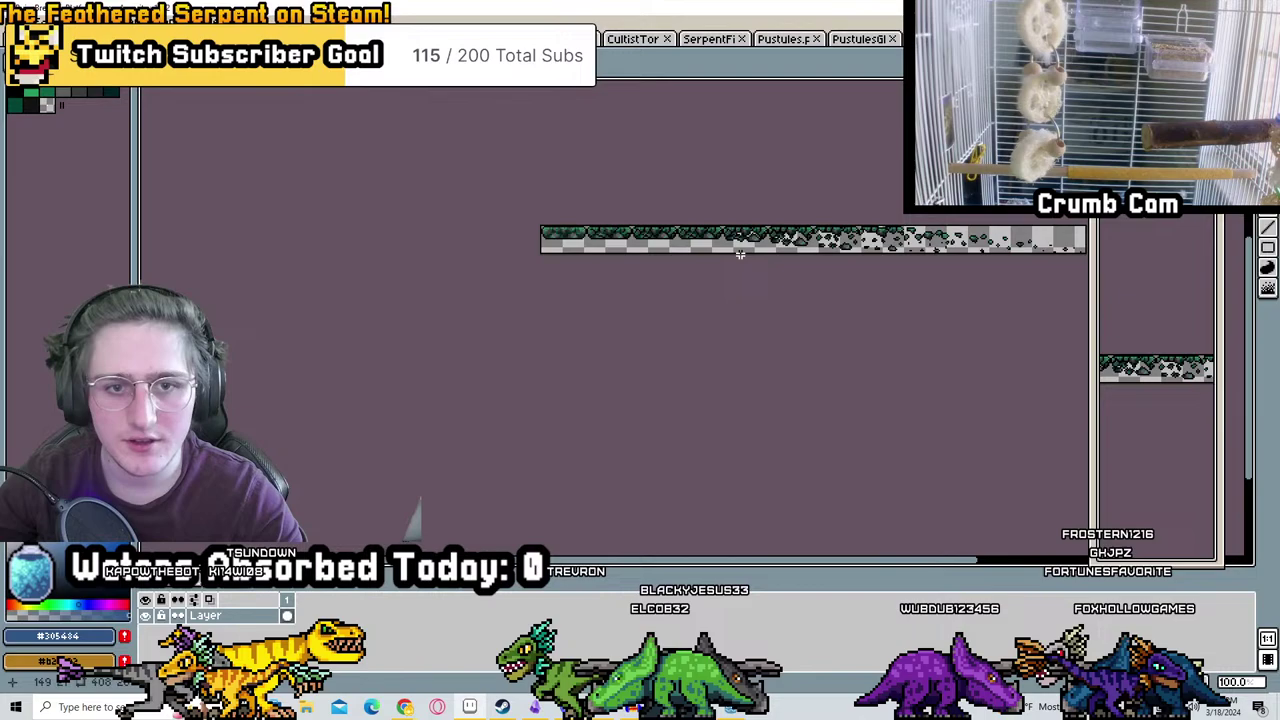
pyautogui.moveTo(743, 249); pyautogui.dragTo(355, 272, button='middle')
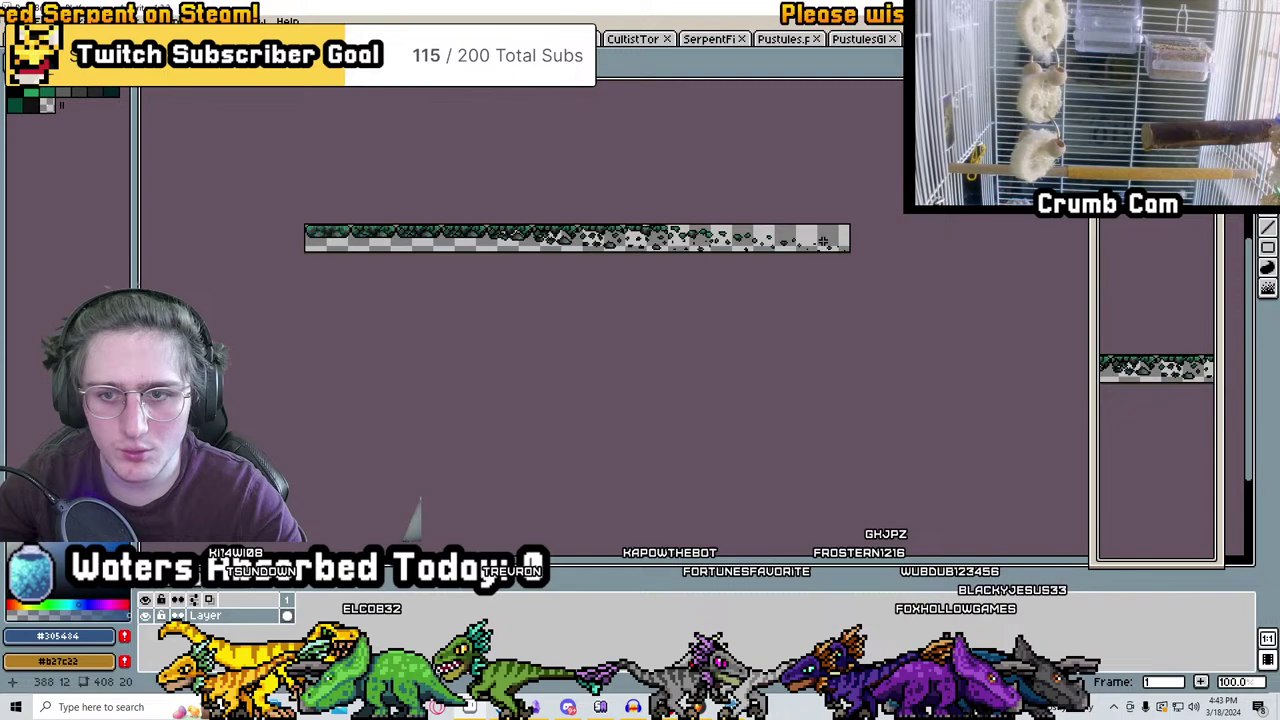
pyautogui.scroll(1, 822, 240)
pyautogui.moveTo(207, 188); pyautogui.dragTo(327, 213, button='middle')
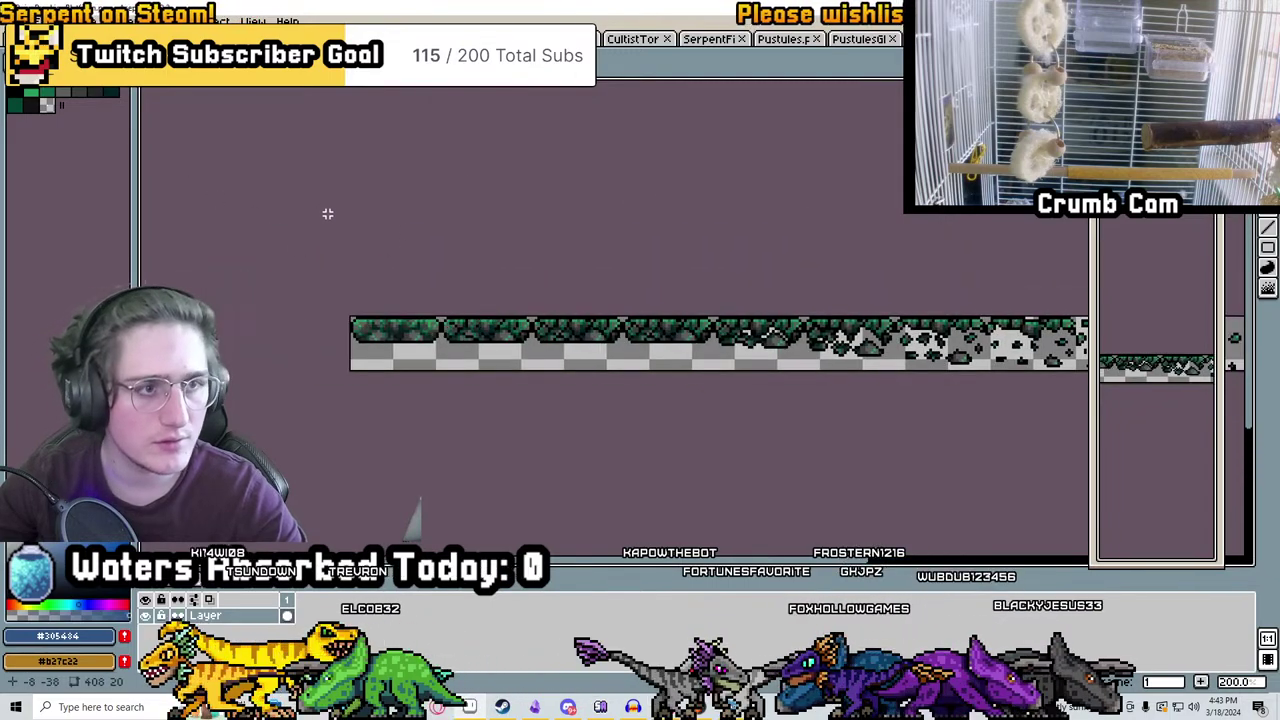
pyautogui.moveTo(538, 285); pyautogui.dragTo(554, 220, button='middle')
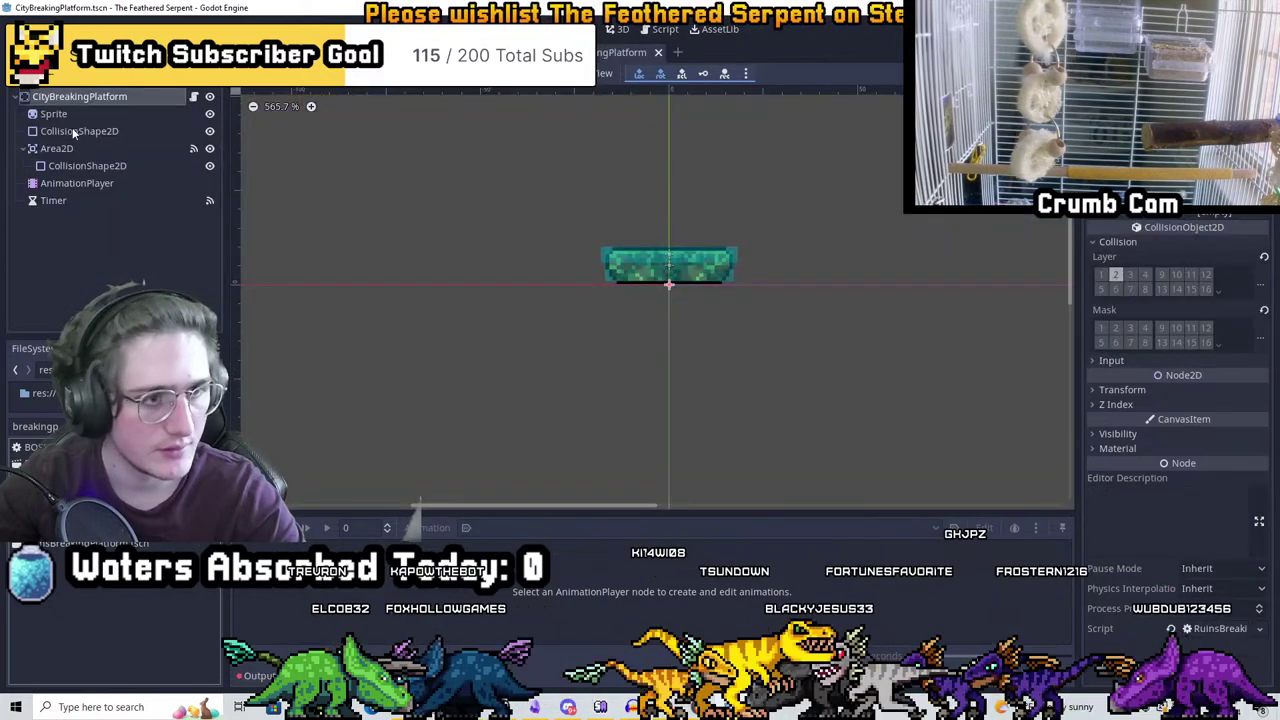
# Confirm the platform Sprite uses 12 horizontal frames, then return to Aseprite
pyautogui.click(60, 114)
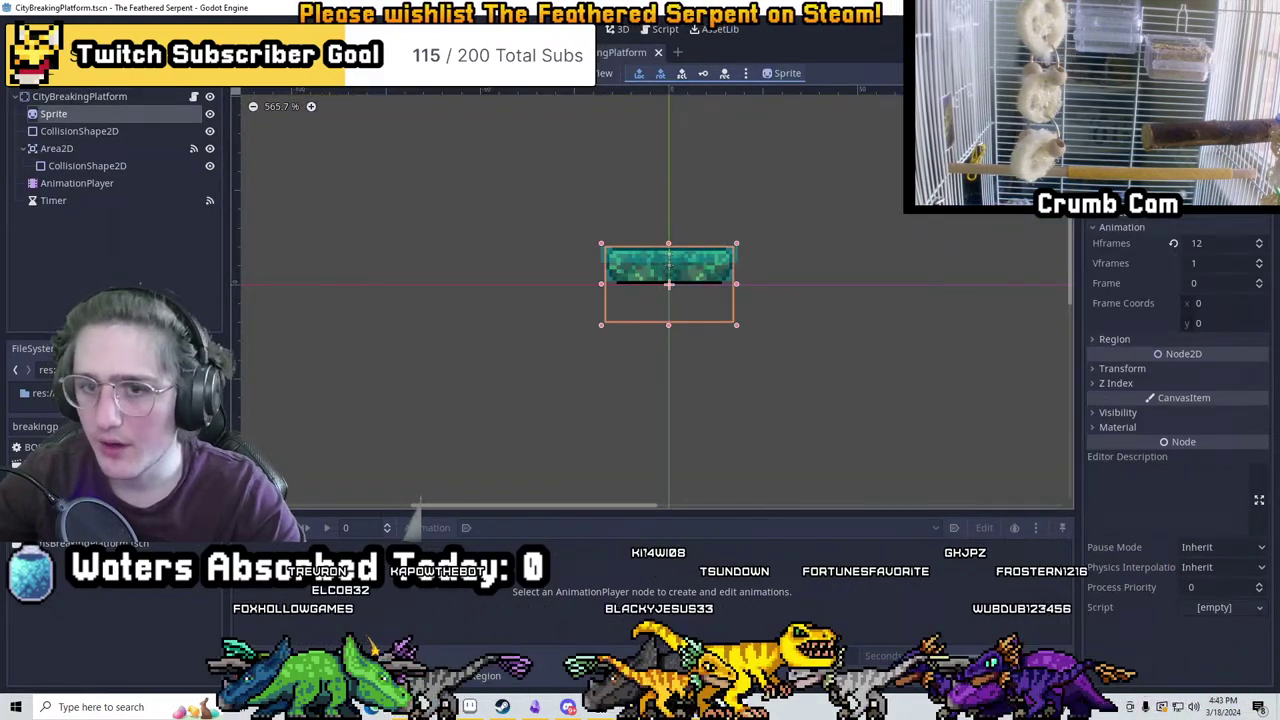
pyautogui.hotkey('alt', 'Tab')
pyautogui.hotkey('alt', 'f')
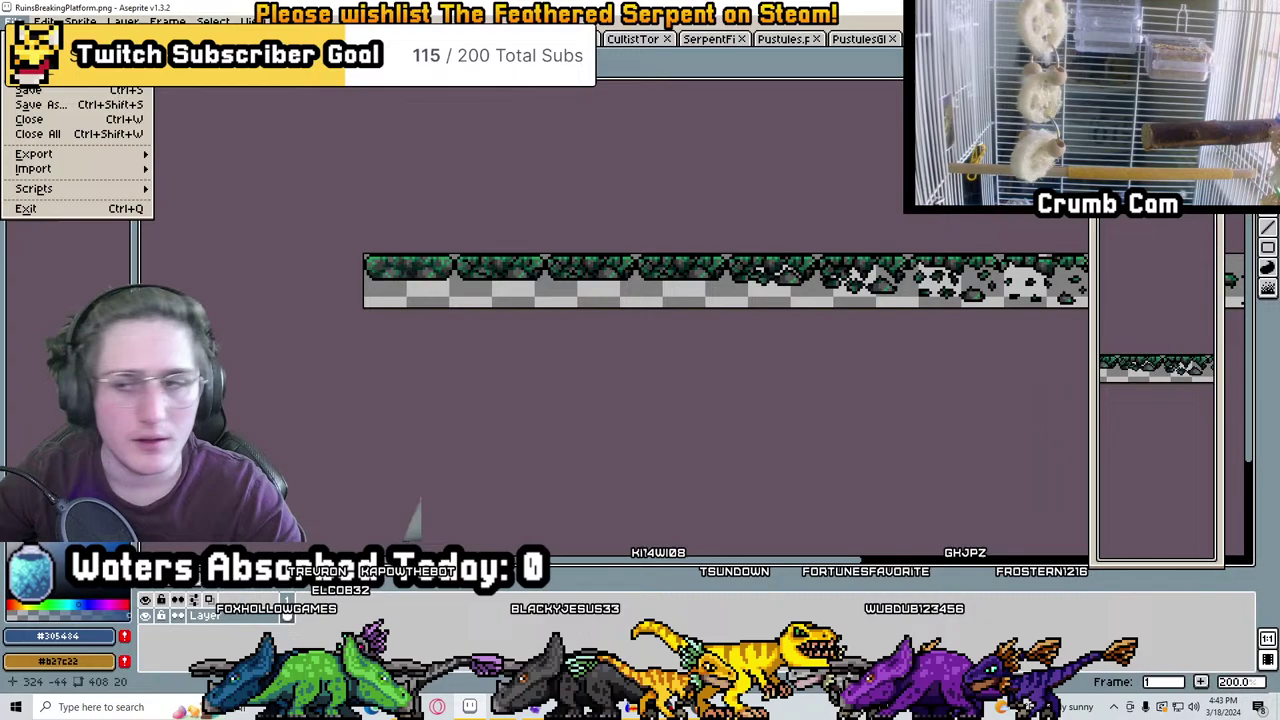
# Copy the strip's first platform frame and paste it into a new blank Sprite-0037
pyautogui.press('Escape')
pyautogui.hotkey('shift', 'm')
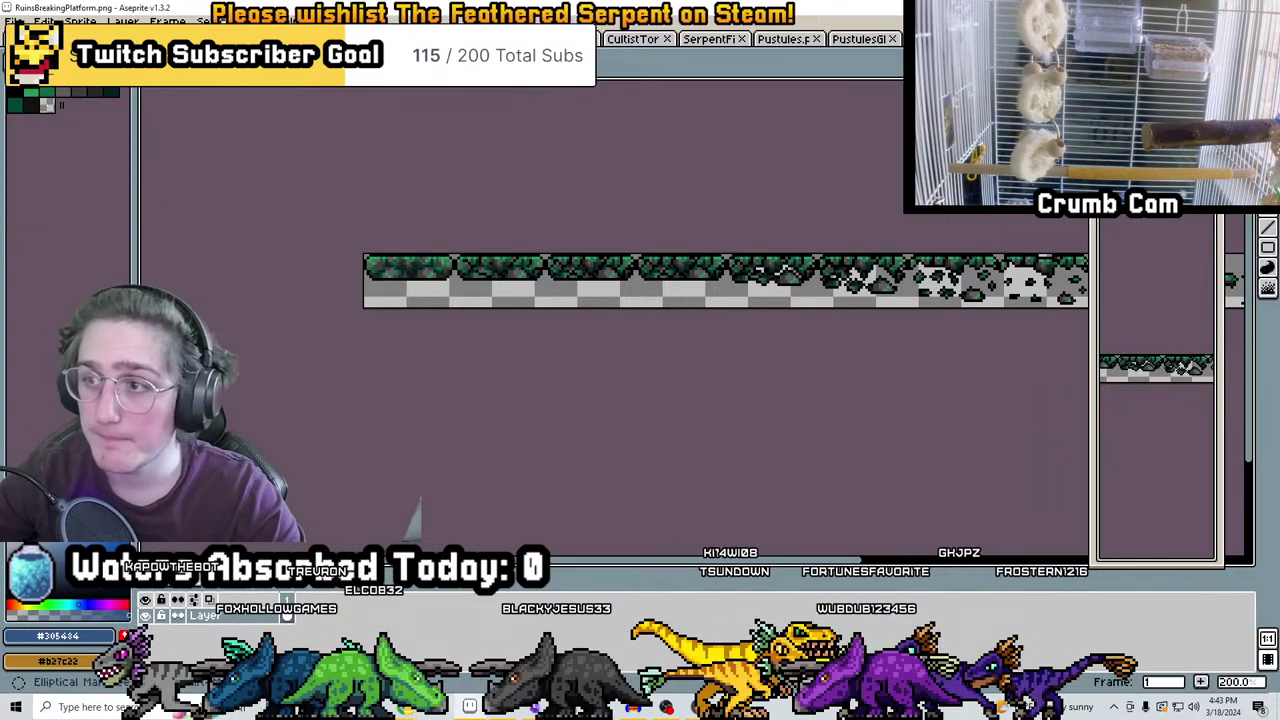
pyautogui.scroll(3, 306, 246)
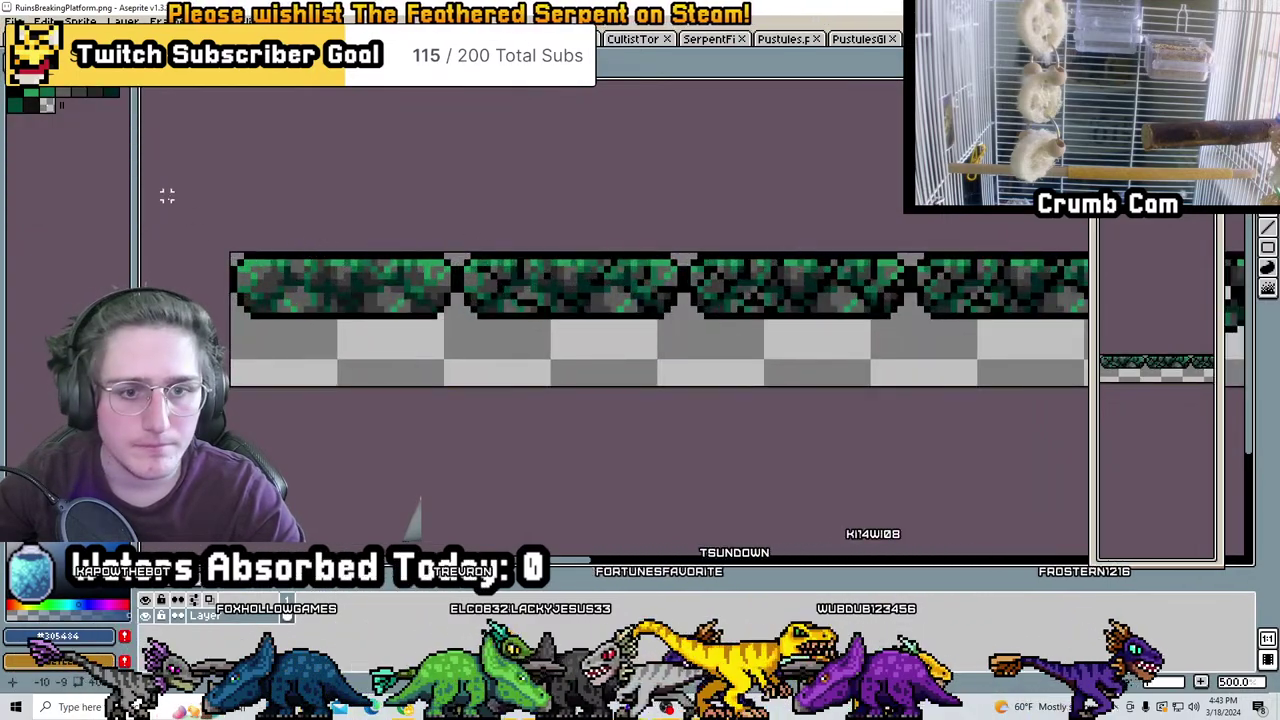
pyautogui.hotkey('ctrl', 'a')
pyautogui.hotkey('alt', 'f')
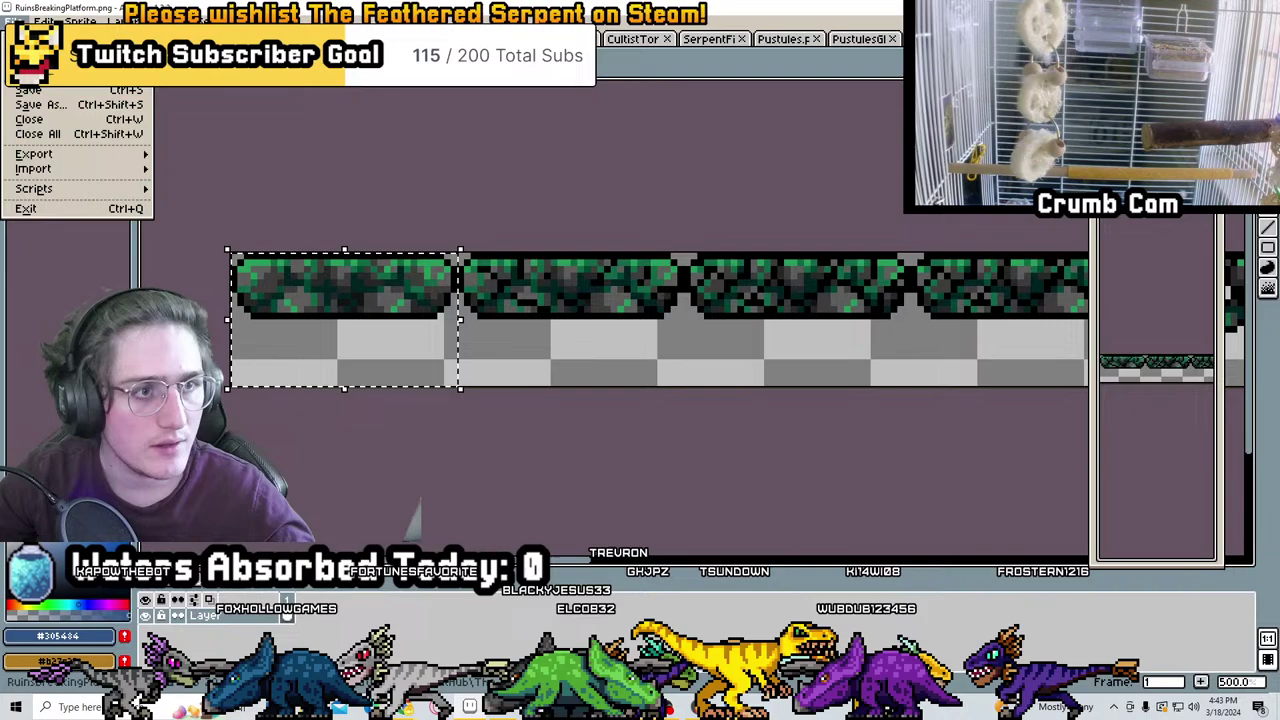
pyautogui.press('n')
pyautogui.press('Return')
pyautogui.hotkey('ctrl', 'v')
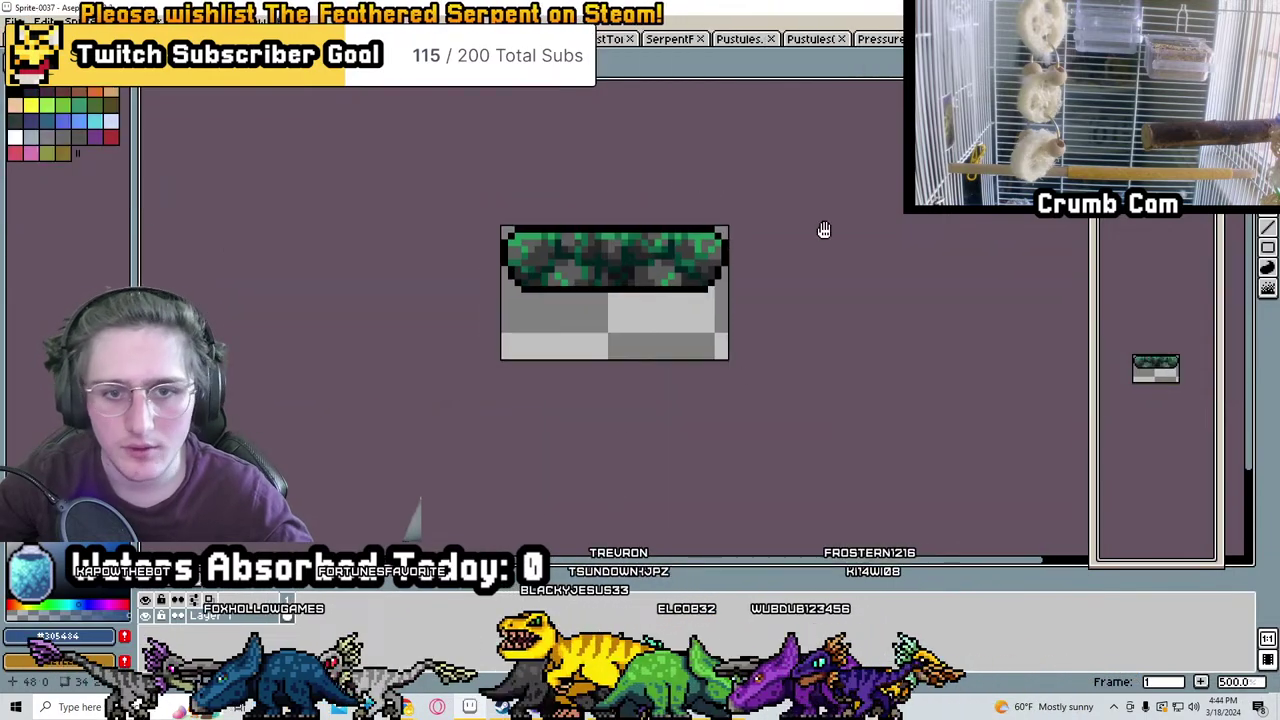
pyautogui.hotkey('alt', 'f')
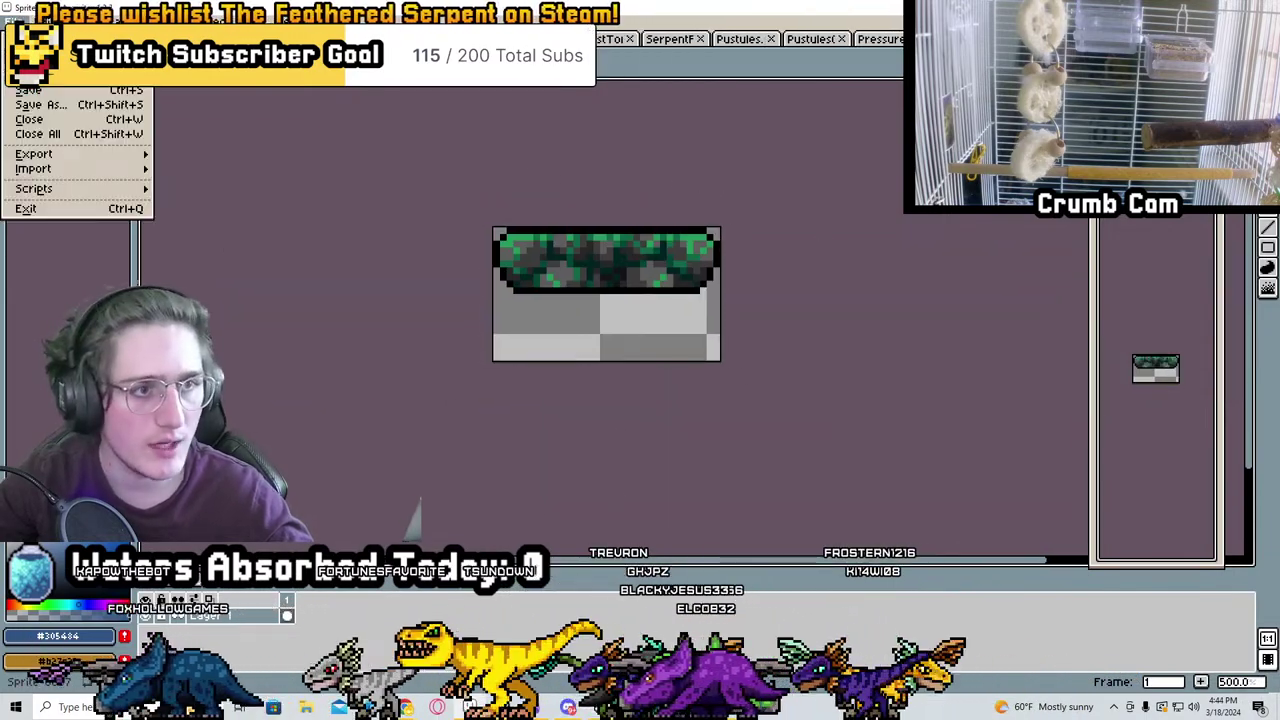
# Browse into the 3 - Caves folder and open the TS_Caves tileset
pyautogui.press('o')
pyautogui.scroll(-5, 562, 330)
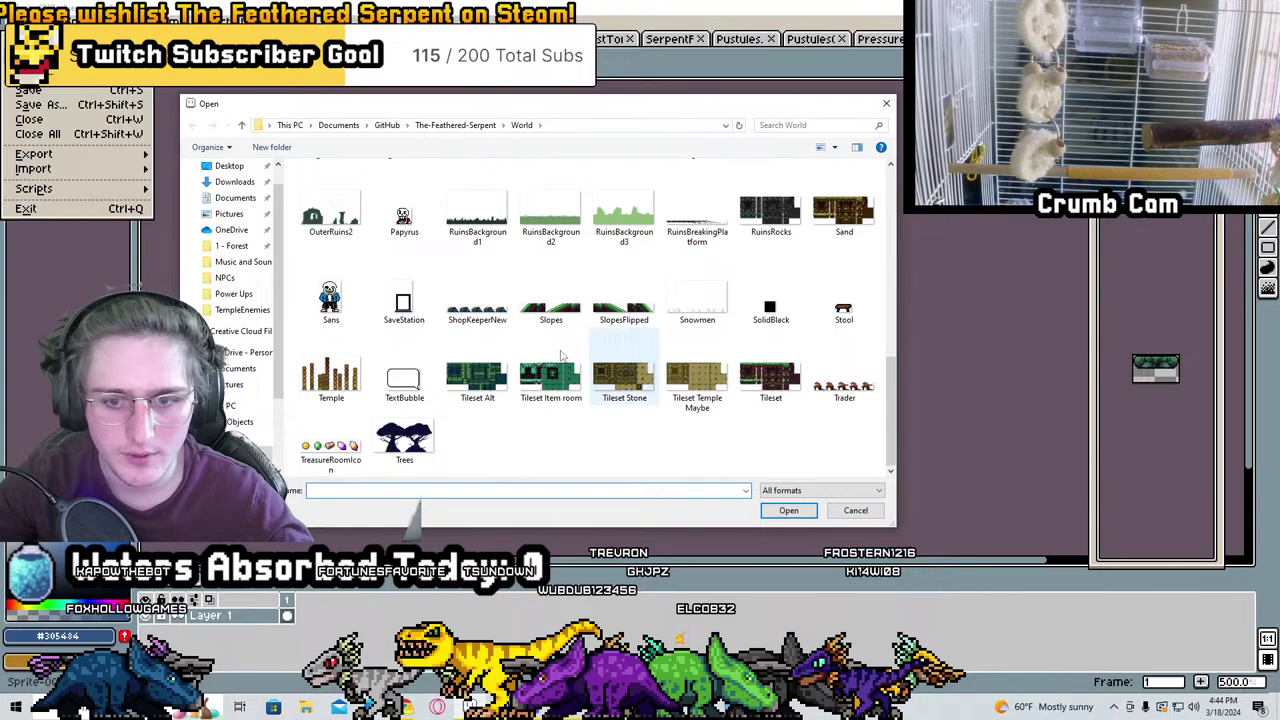
pyautogui.scroll(10, 562, 355)
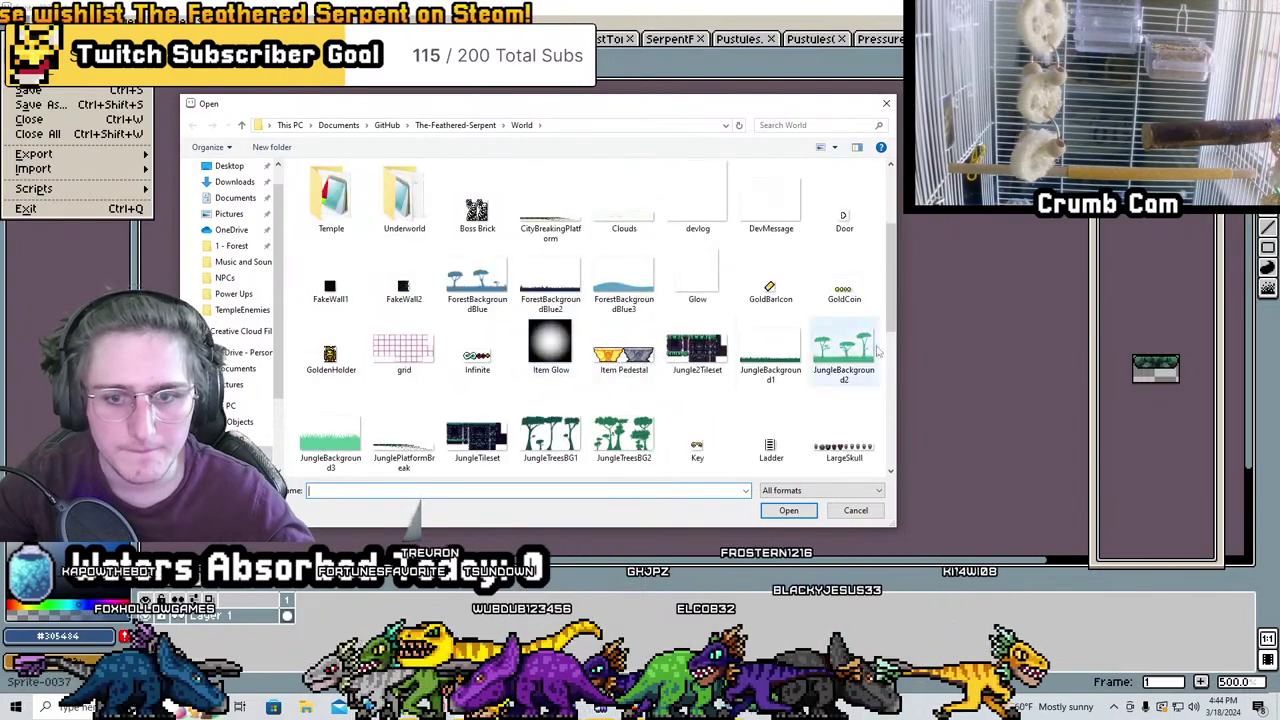
pyautogui.scroll(3, 700, 300)
pyautogui.scroll(-10, 740, 350)
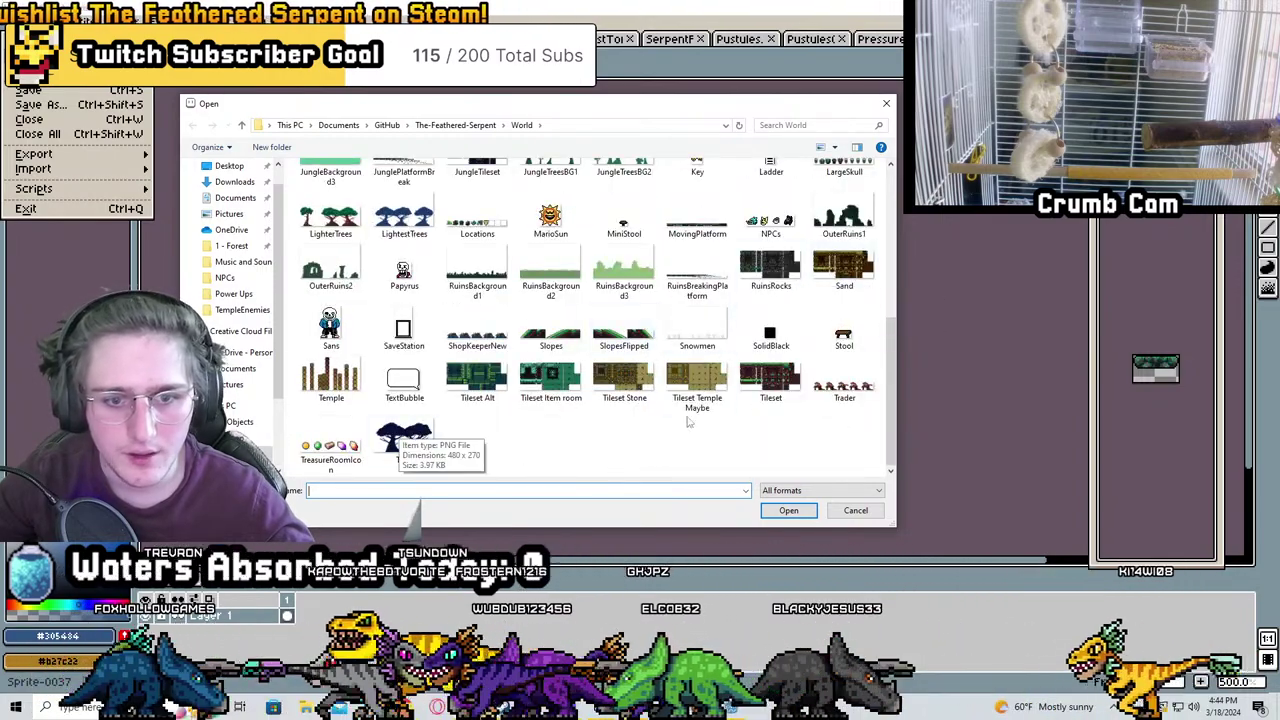
pyautogui.scroll(5, 800, 360)
pyautogui.scroll(3, 455, 343)
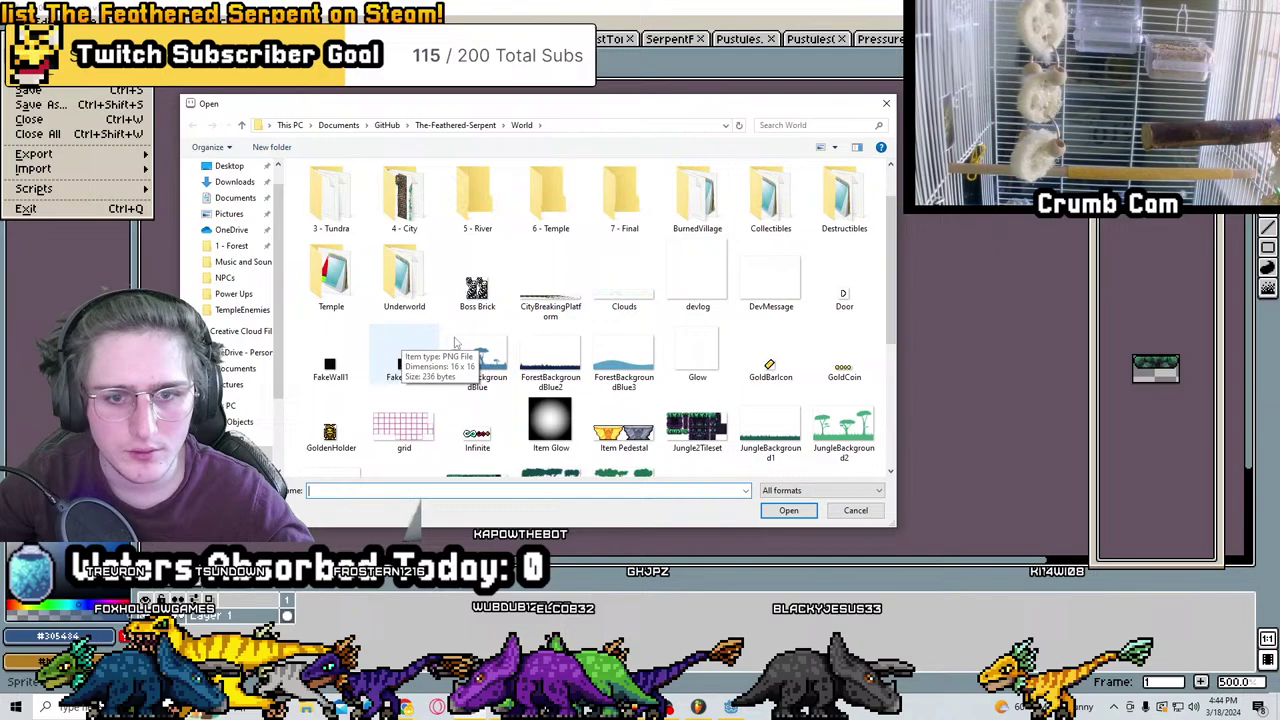
pyautogui.scroll(-5, 690, 290)
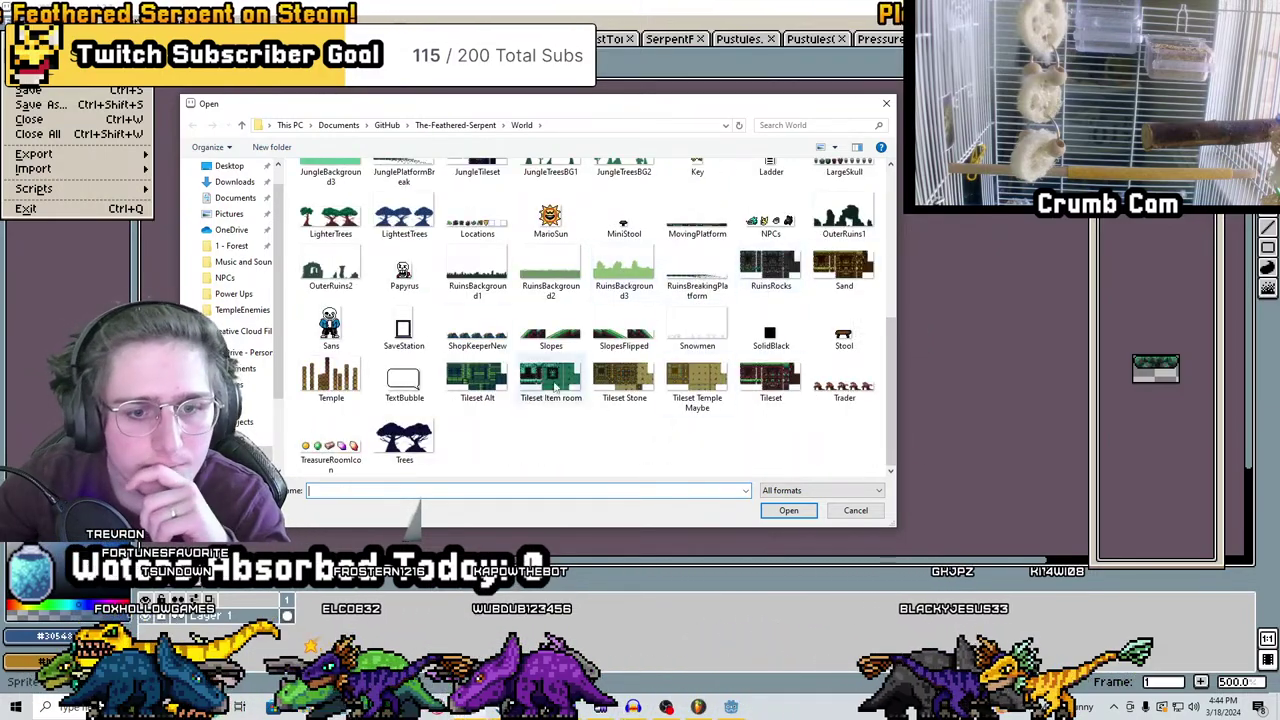
pyautogui.scroll(5, 493, 313)
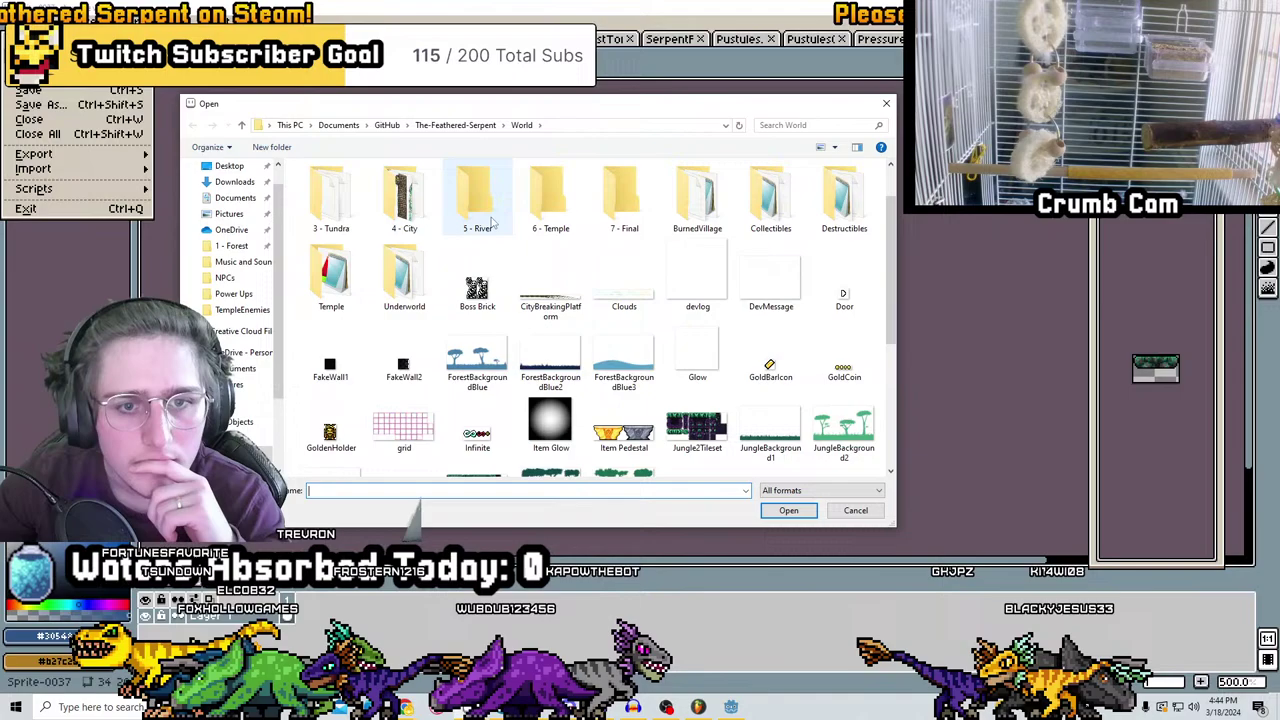
pyautogui.scroll(1, 475, 195)
pyautogui.doubleClick(699, 222)
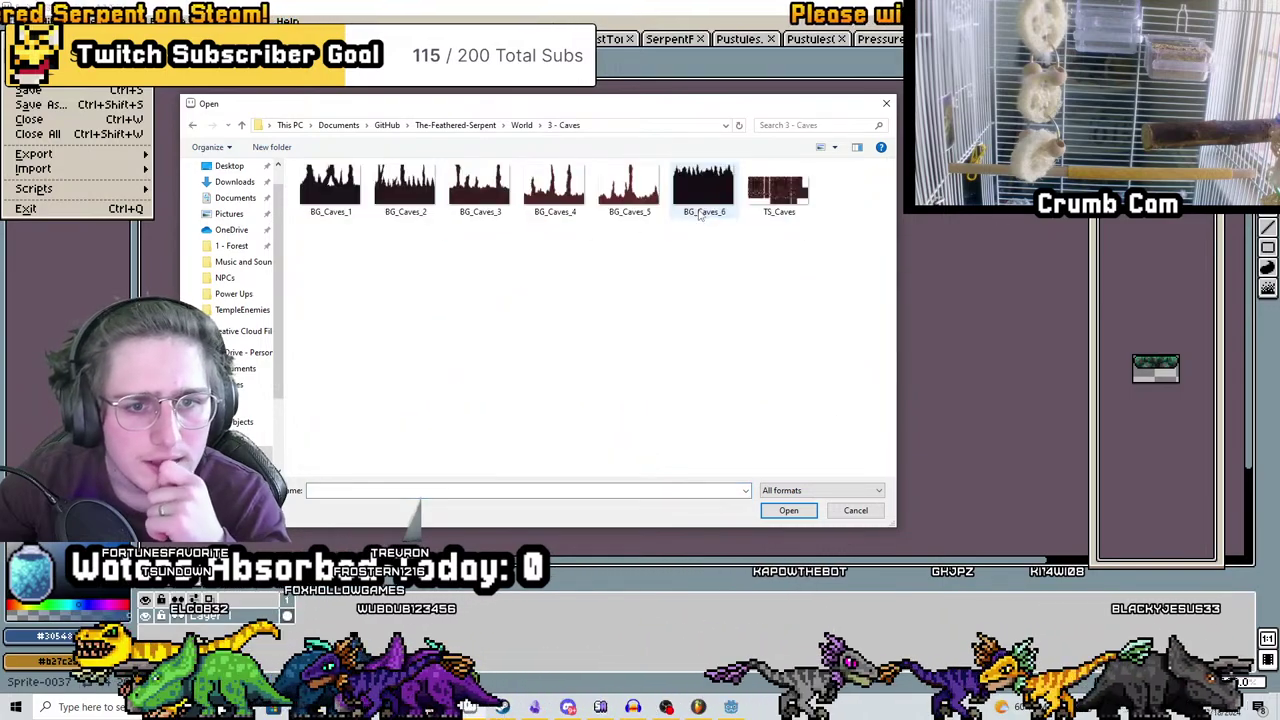
pyautogui.doubleClick(779, 212)
pyautogui.scroll(2, 700, 300)
# Select the row of rock tiles above the grey strip in TS_Caves
pyautogui.scroll(-3, 620, 320)
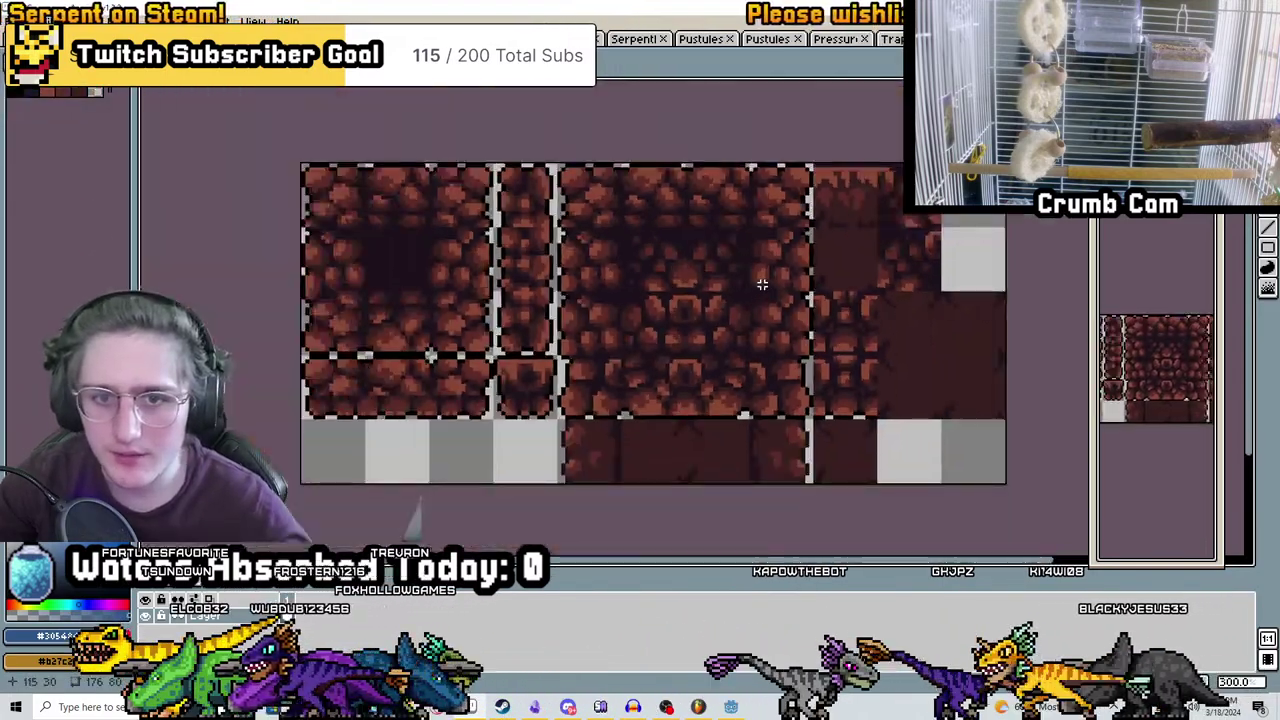
pyautogui.scroll(3, 574, 326)
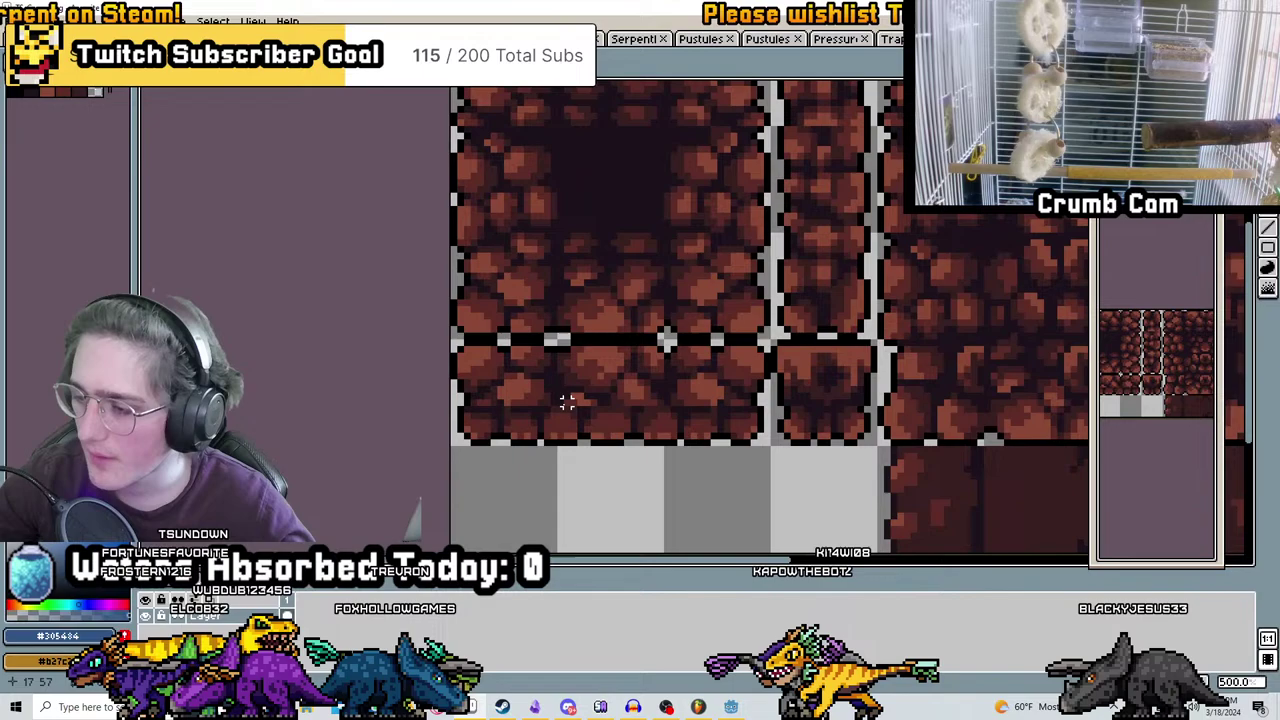
pyautogui.scroll(1, 567, 401)
pyautogui.moveTo(680, 323); pyautogui.dragTo(457, 307, button='middle')
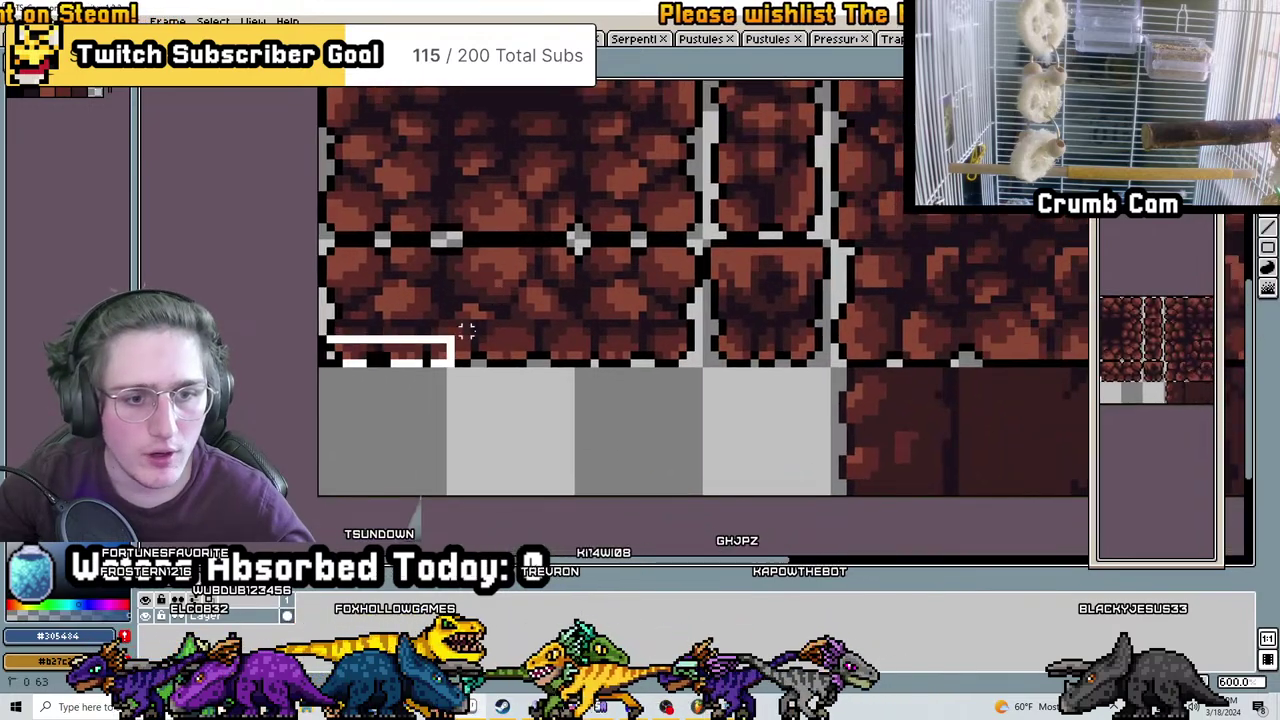
pyautogui.moveTo(466, 330); pyautogui.dragTo(703, 240)
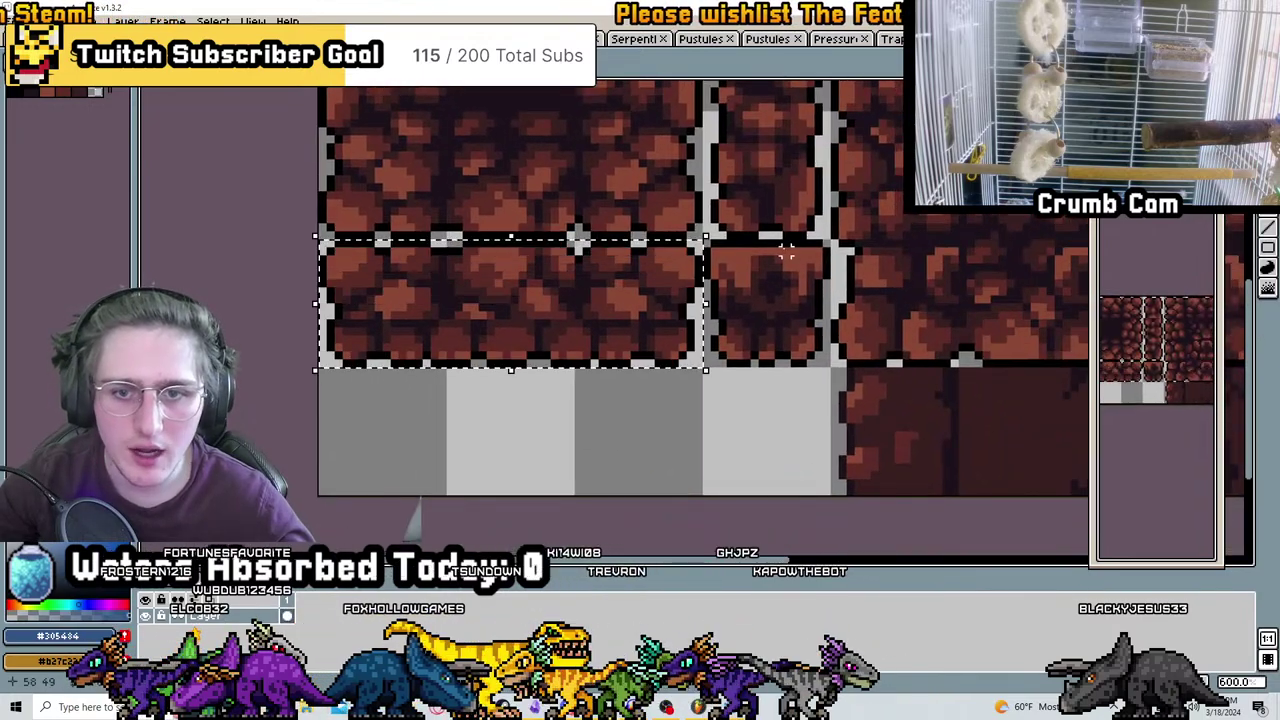
pyautogui.moveTo(938, 218); pyautogui.dragTo(773, 242, button='middle')
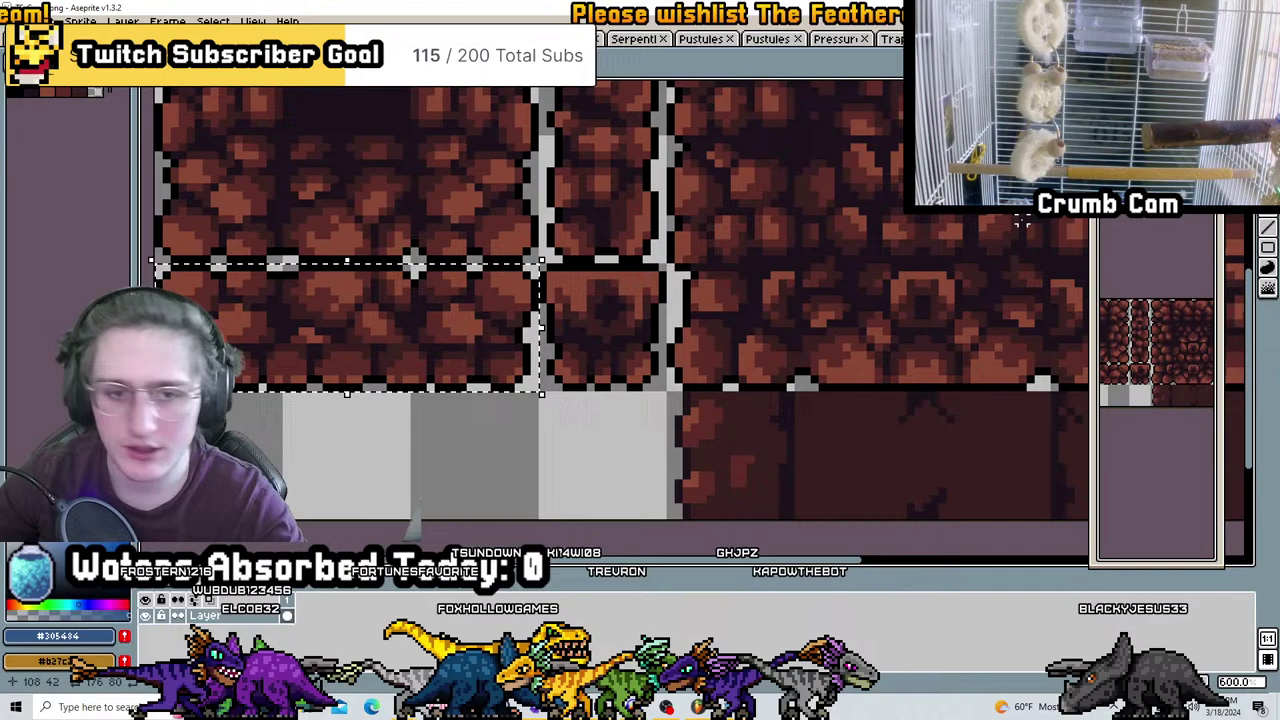
pyautogui.scroll(-2, 655, 267)
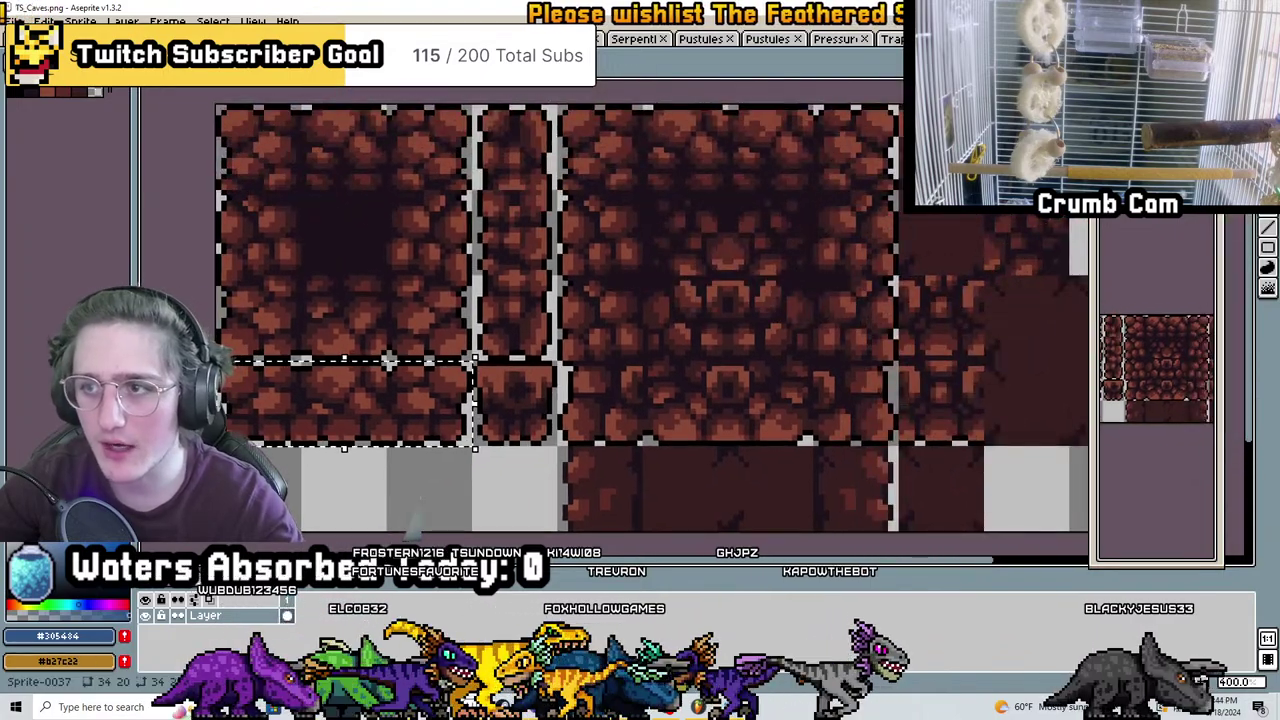
# Paste the rock into Sprite-0037, move it over the grass and shrink it to fit
pyautogui.hotkey('ctrl', 'Tab')
pyautogui.hotkey('ctrl', 'v')
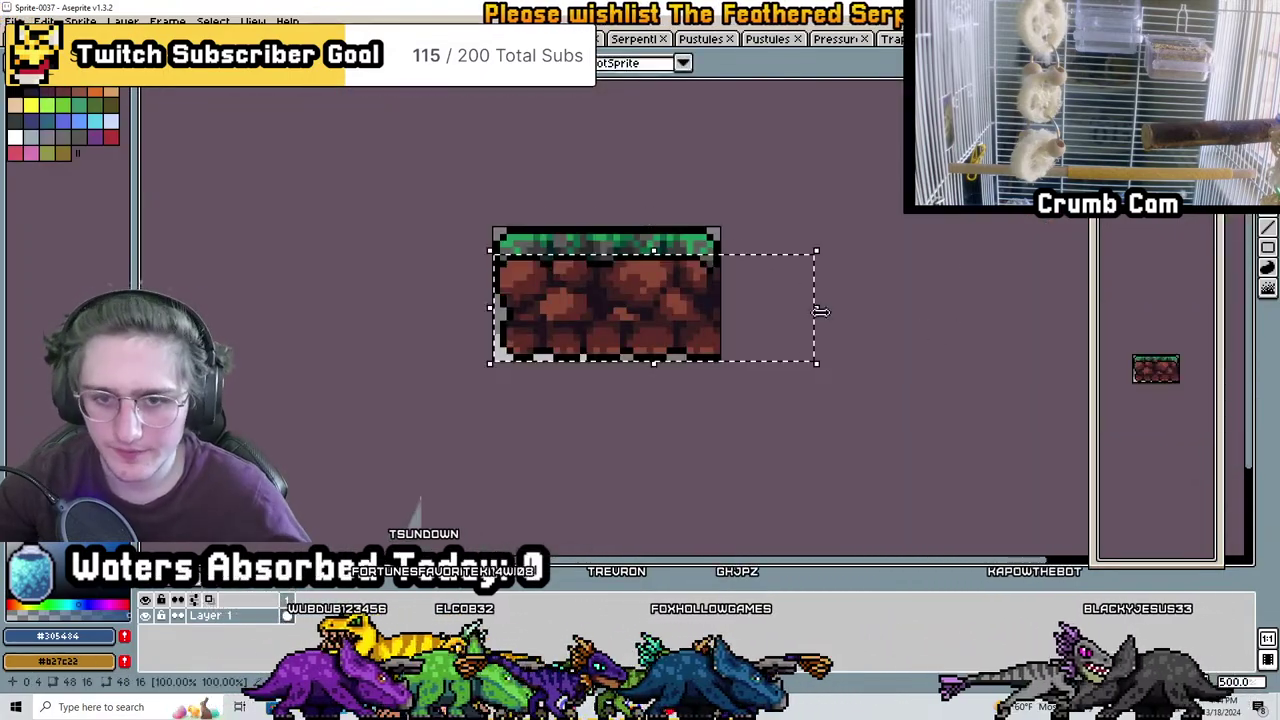
pyautogui.moveTo(712, 332); pyautogui.dragTo(707, 305)
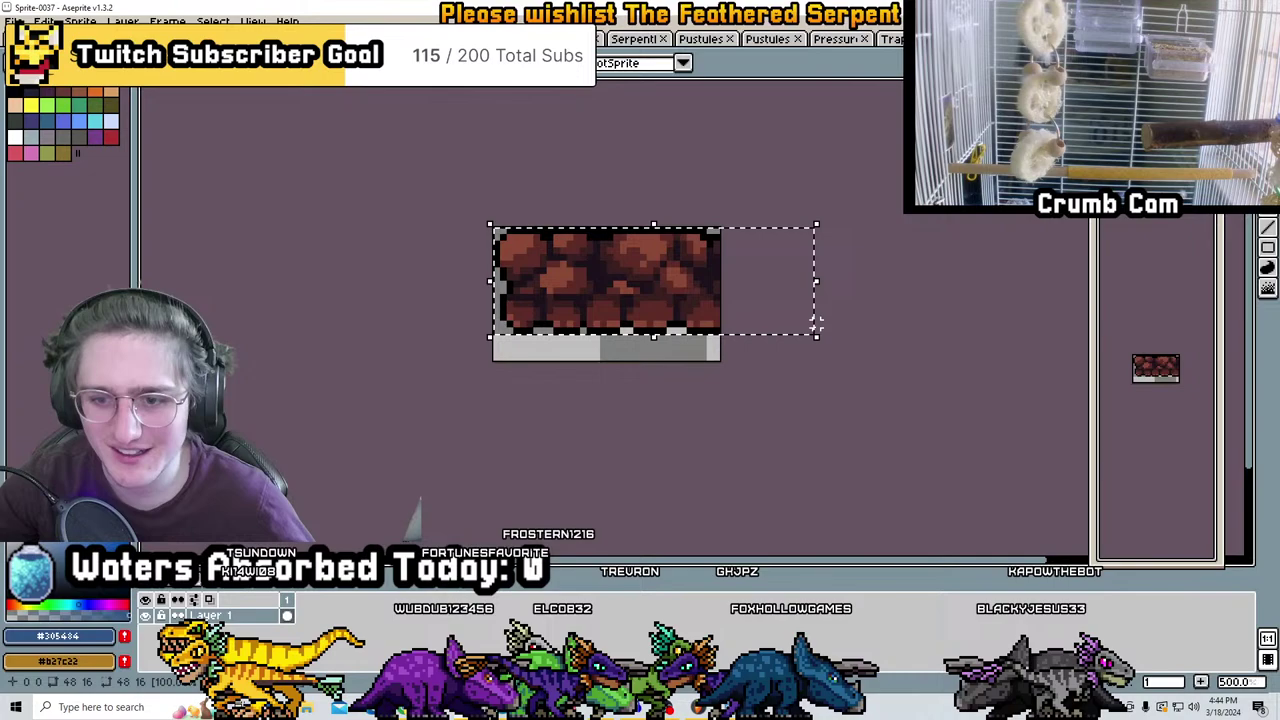
pyautogui.moveTo(819, 339); pyautogui.dragTo(737, 301)
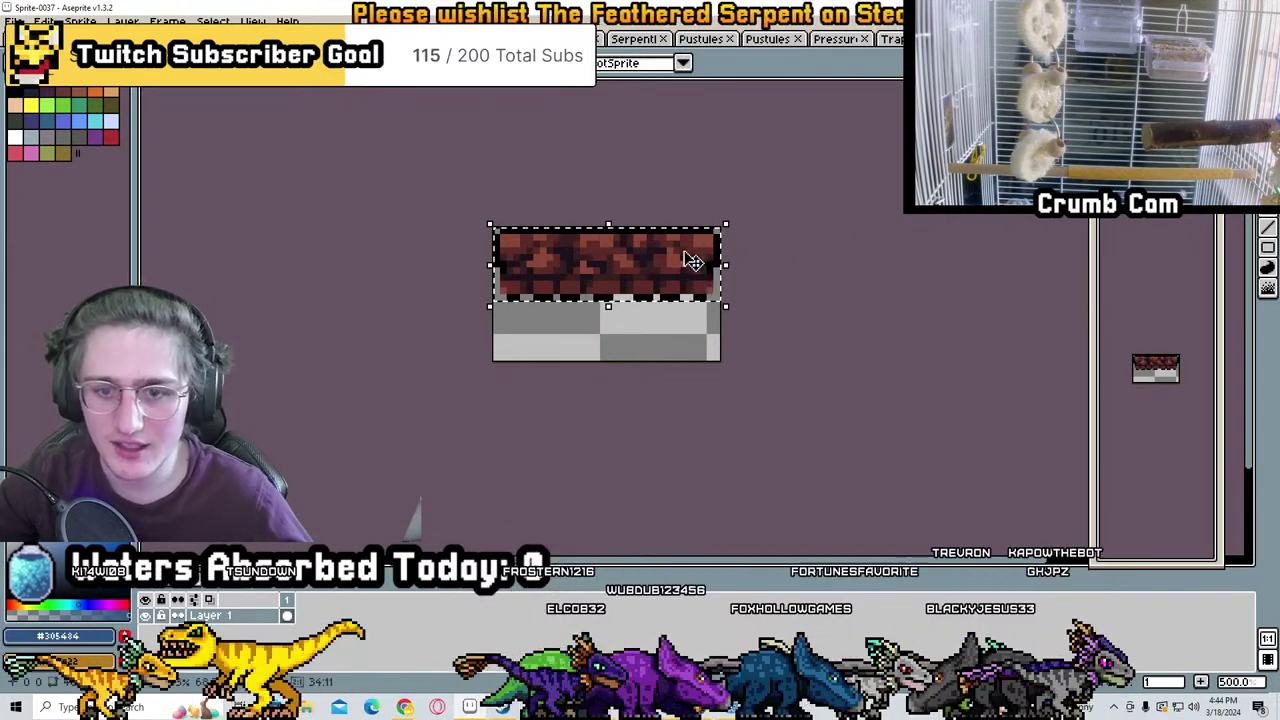
pyautogui.scroll(4, 686, 257)
# Fill the gap in the black row under the bricks, remove two stray pixels, and blacken one brick pixel
pyautogui.scroll(1, 852, 255)
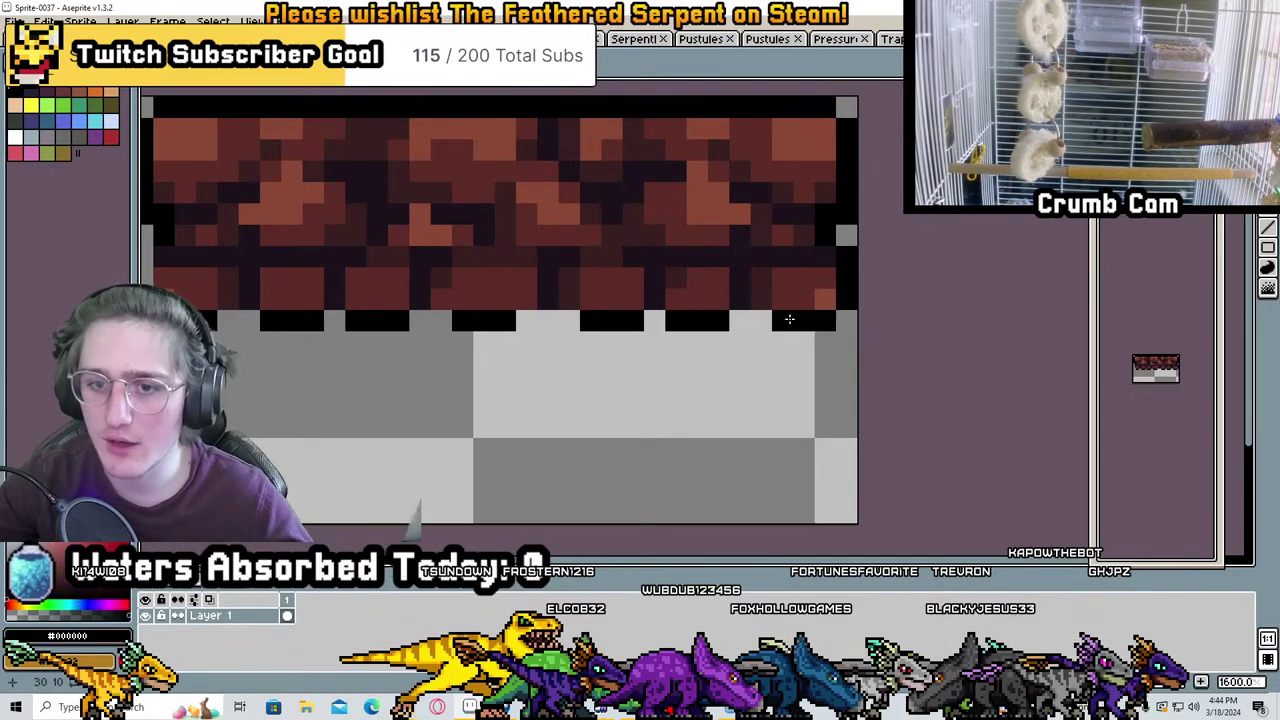
pyautogui.moveTo(789, 319); pyautogui.dragTo(757, 320)
pyautogui.click(657, 318)
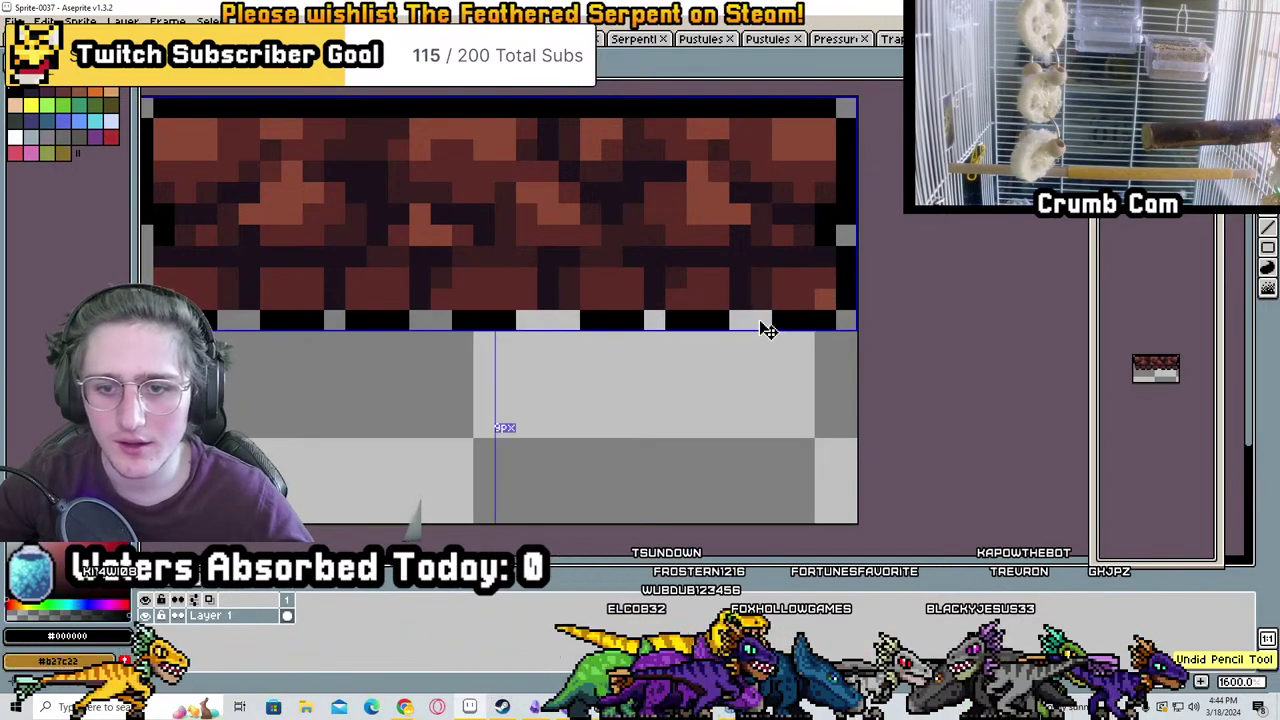
pyautogui.click(740, 320)
pyautogui.click(657, 304)
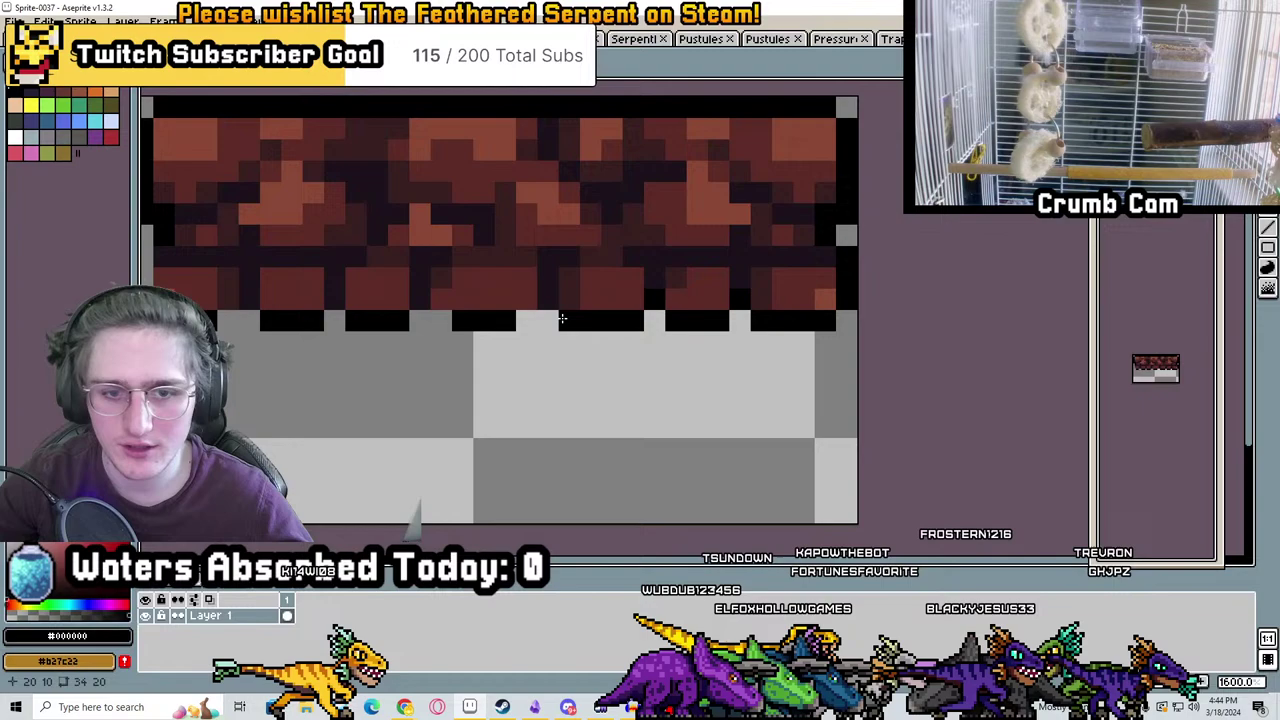
# Blacken two brick pixels toward the left end to split the bricks apart
pyautogui.moveTo(426, 305); pyautogui.dragTo(596, 325, button='middle')
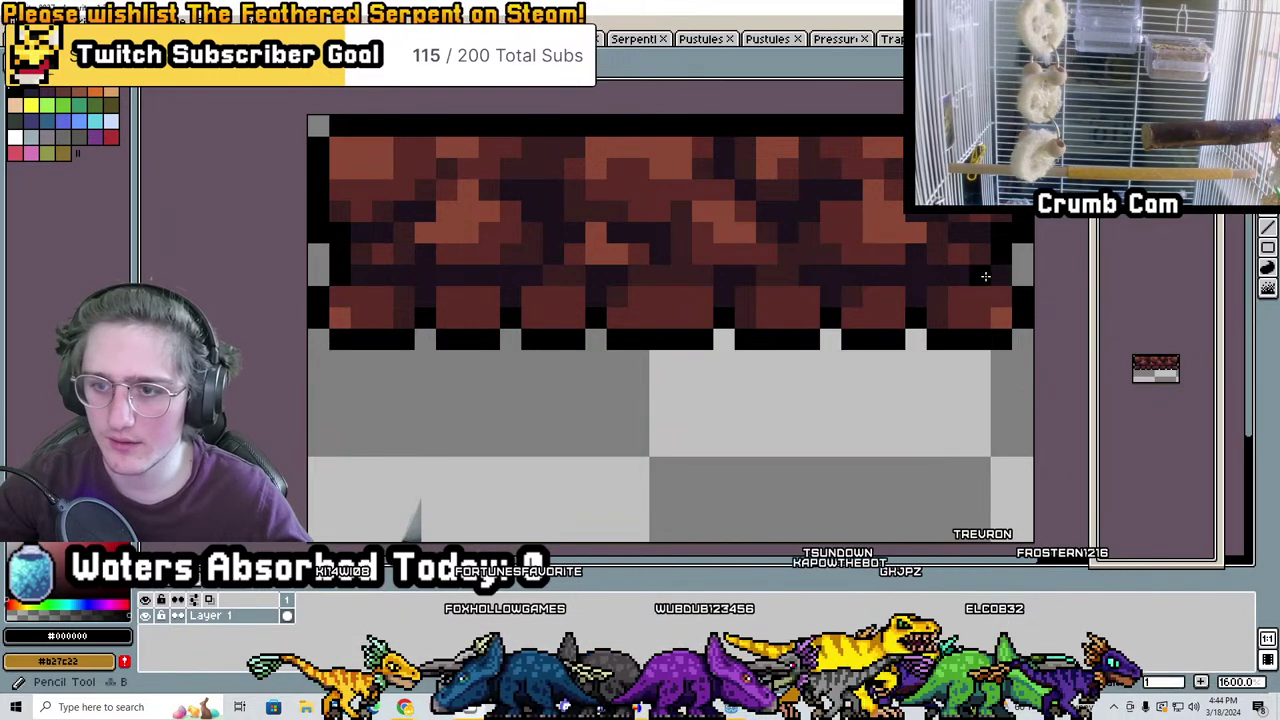
pyautogui.scroll(-3, 1004, 276)
pyautogui.scroll(3, 774, 246)
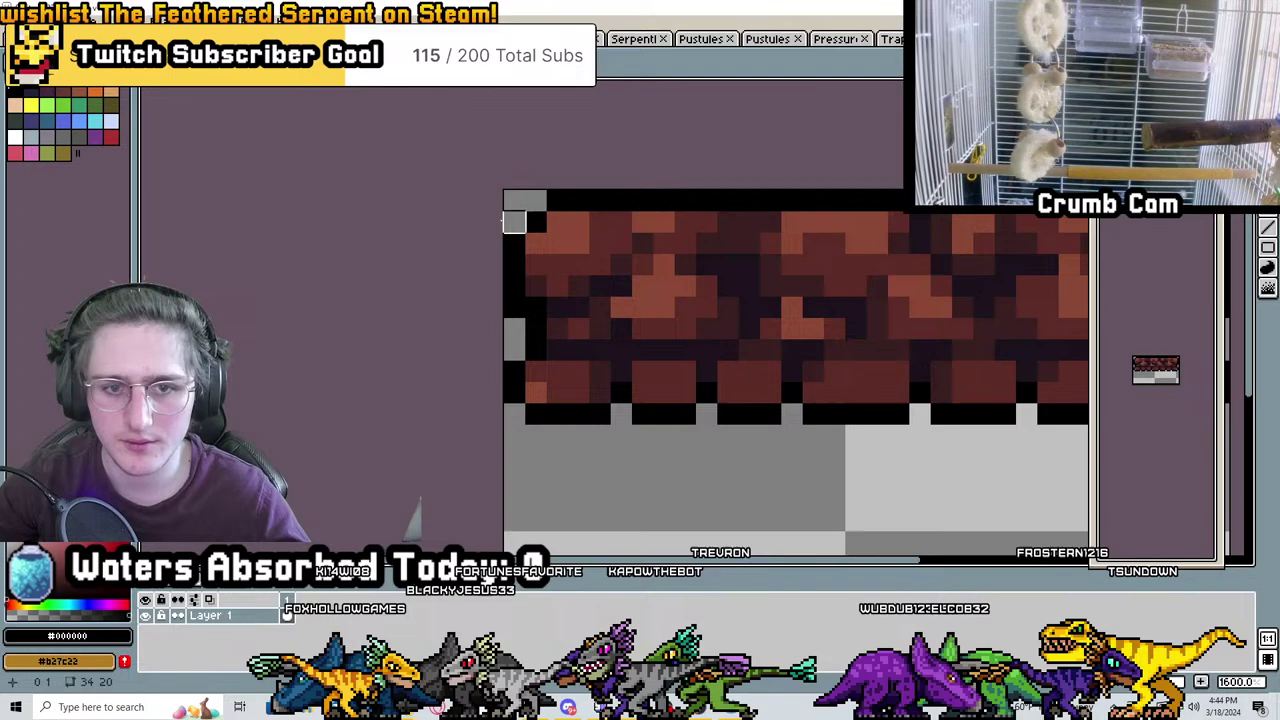
pyautogui.hscroll(5, 513, 221)
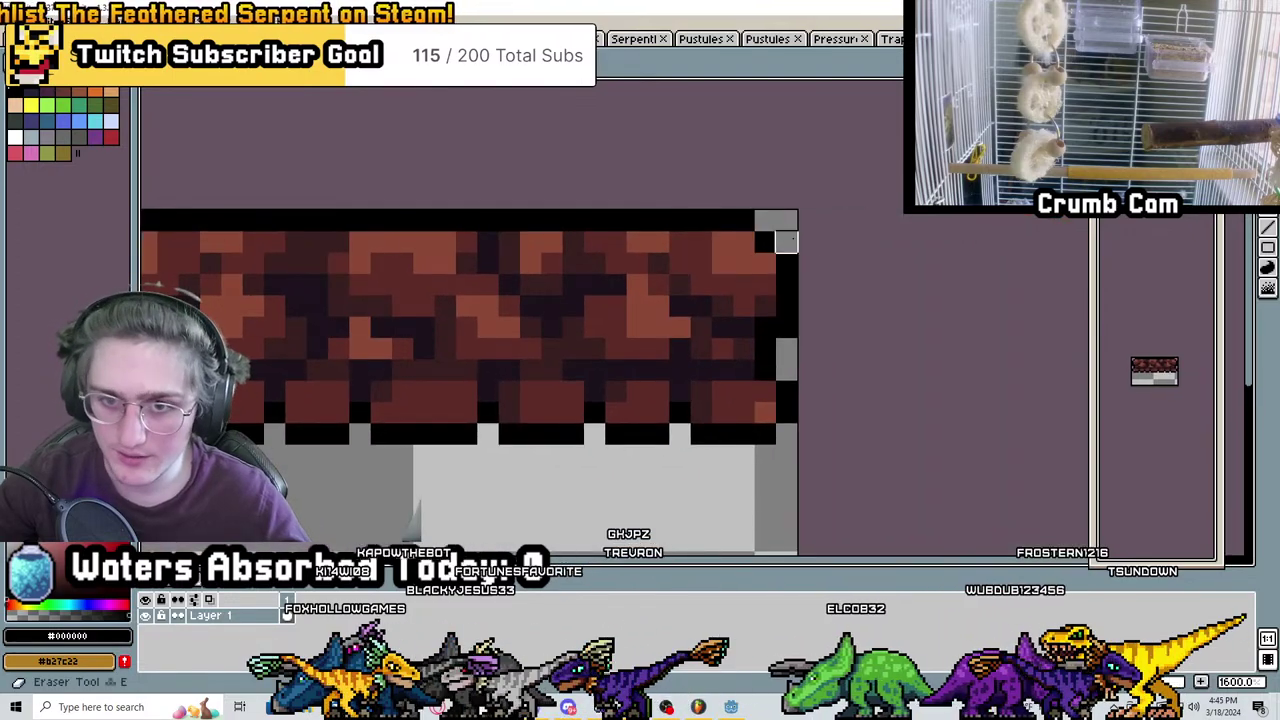
pyautogui.scroll(-5, 786, 242)
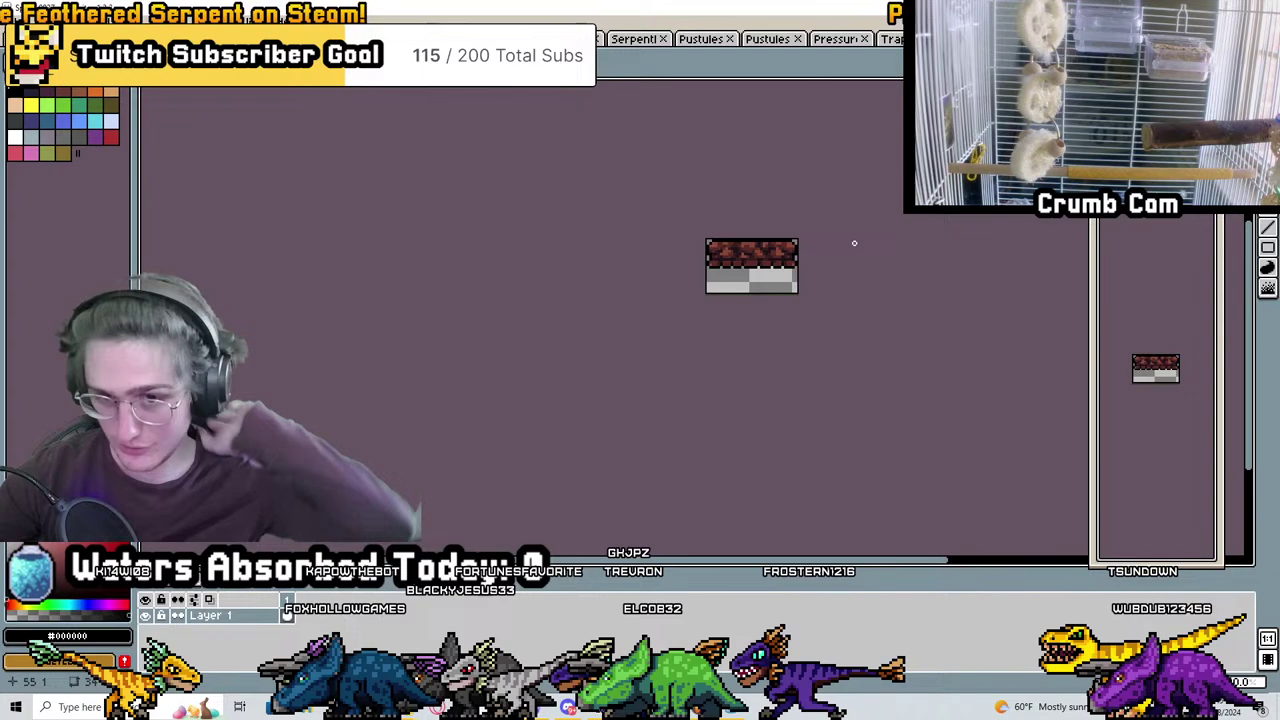
pyautogui.scroll(6, 674, 160)
pyautogui.scroll(-2, 853, 208)
pyautogui.keyDown('shift'); pyautogui.hscroll(2, 780, 195); pyautogui.keyUp('shift')
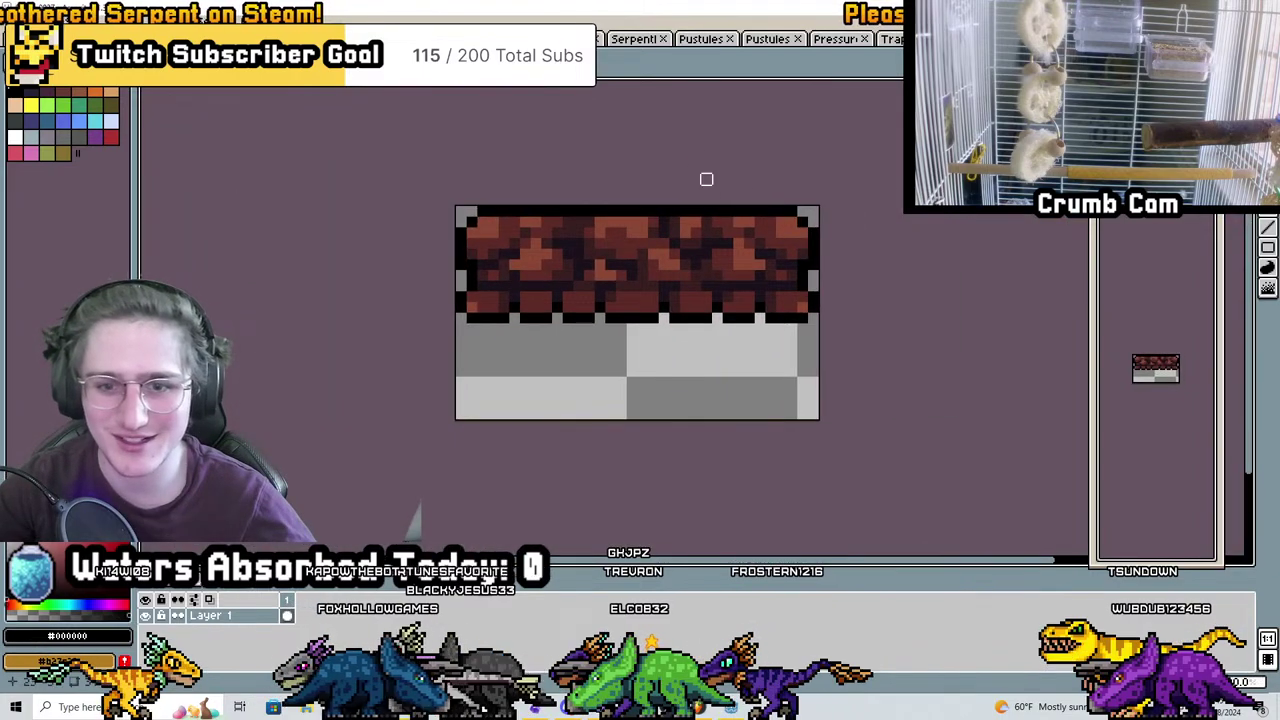
pyautogui.keyDown('shift'); pyautogui.hscroll(-2, 731, 186); pyautogui.keyUp('shift')
pyautogui.scroll(2, 731, 186)
pyautogui.click(623, 280)
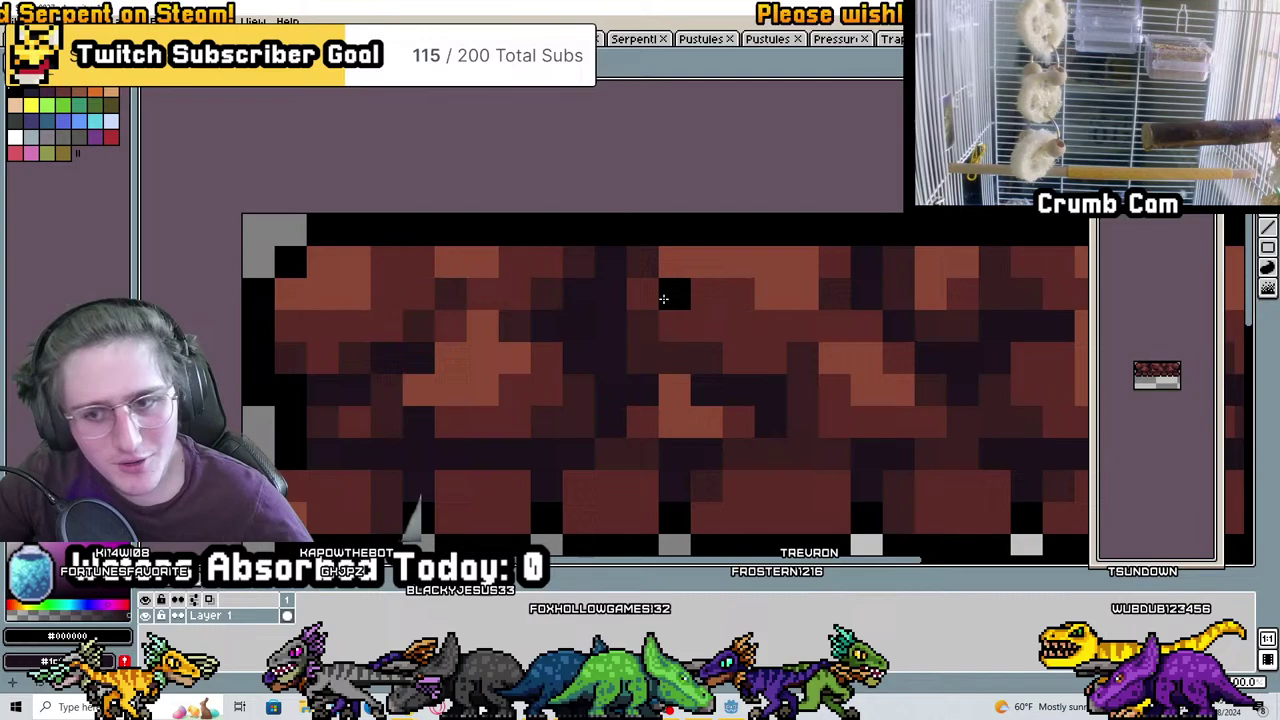
pyautogui.click(606, 262)
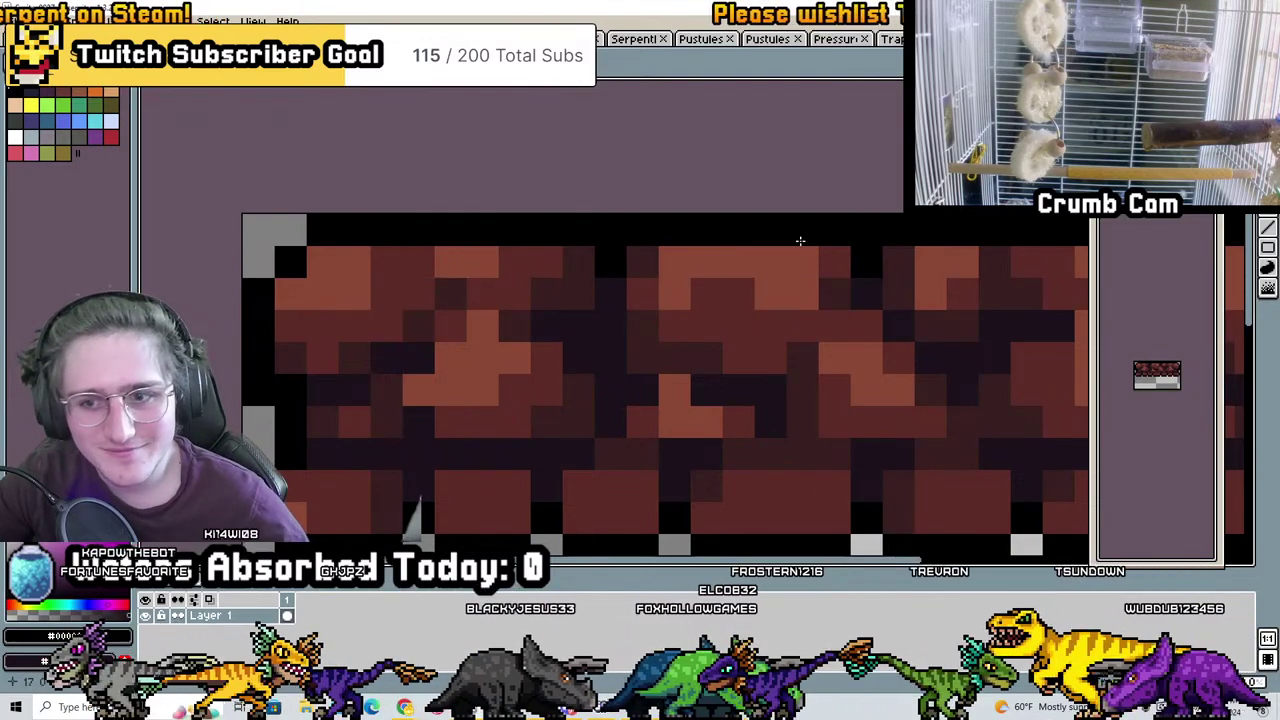
# Sample the mid-brown brick colour and paint it over one pixel of the brick texture
pyautogui.scroll(-7, 899, 231)
pyautogui.scroll(8, 774, 220)
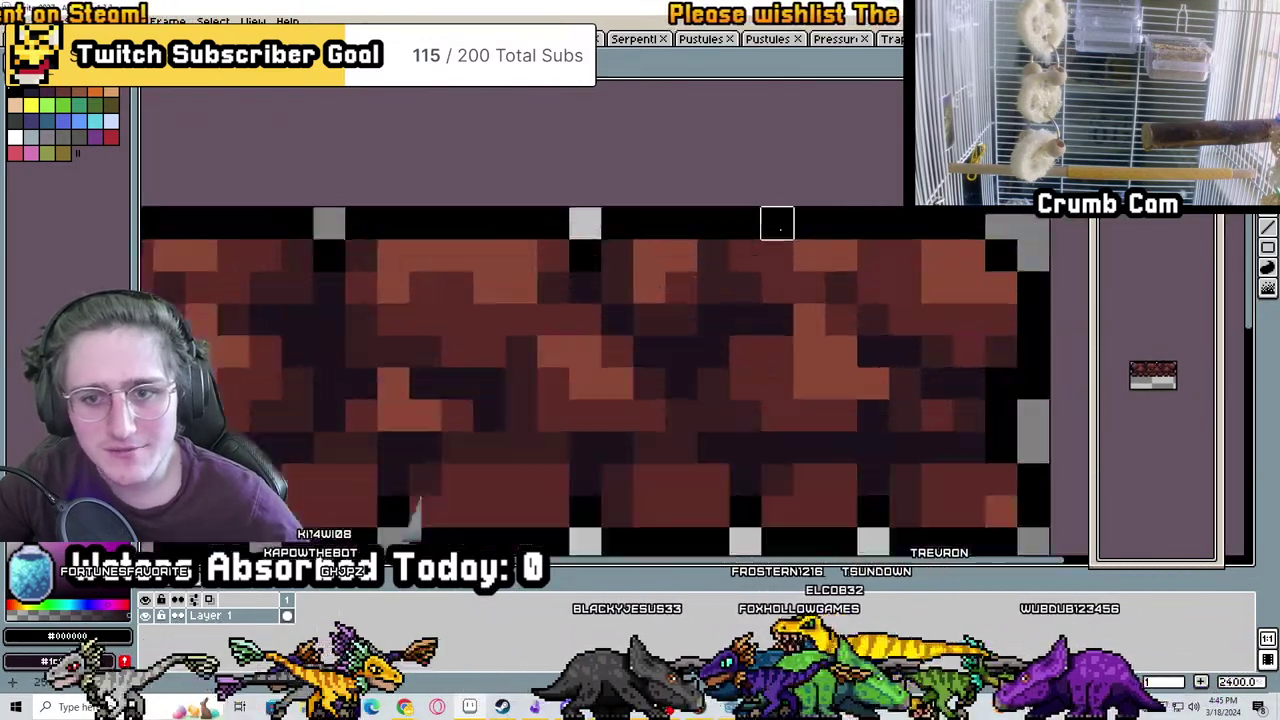
pyautogui.scroll(-8, 860, 263)
pyautogui.scroll(-4, 930, 259)
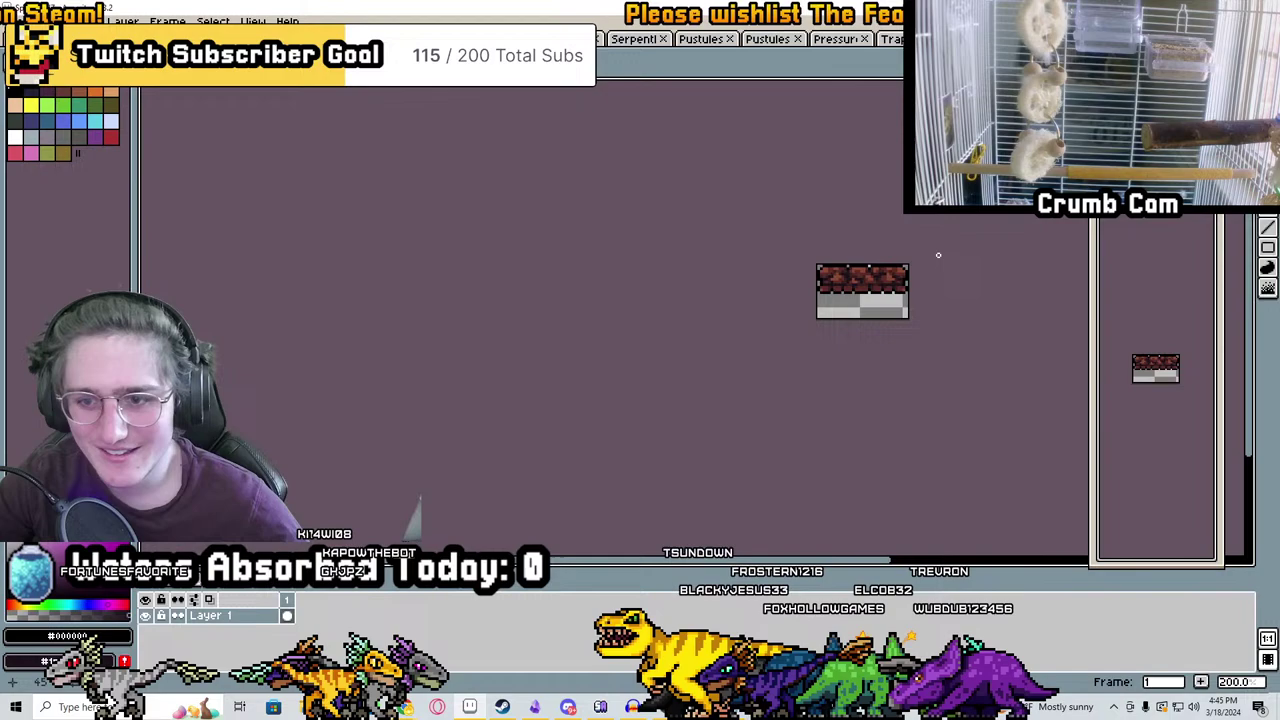
pyautogui.scroll(4, 816, 283)
pyautogui.scroll(7, 816, 283)
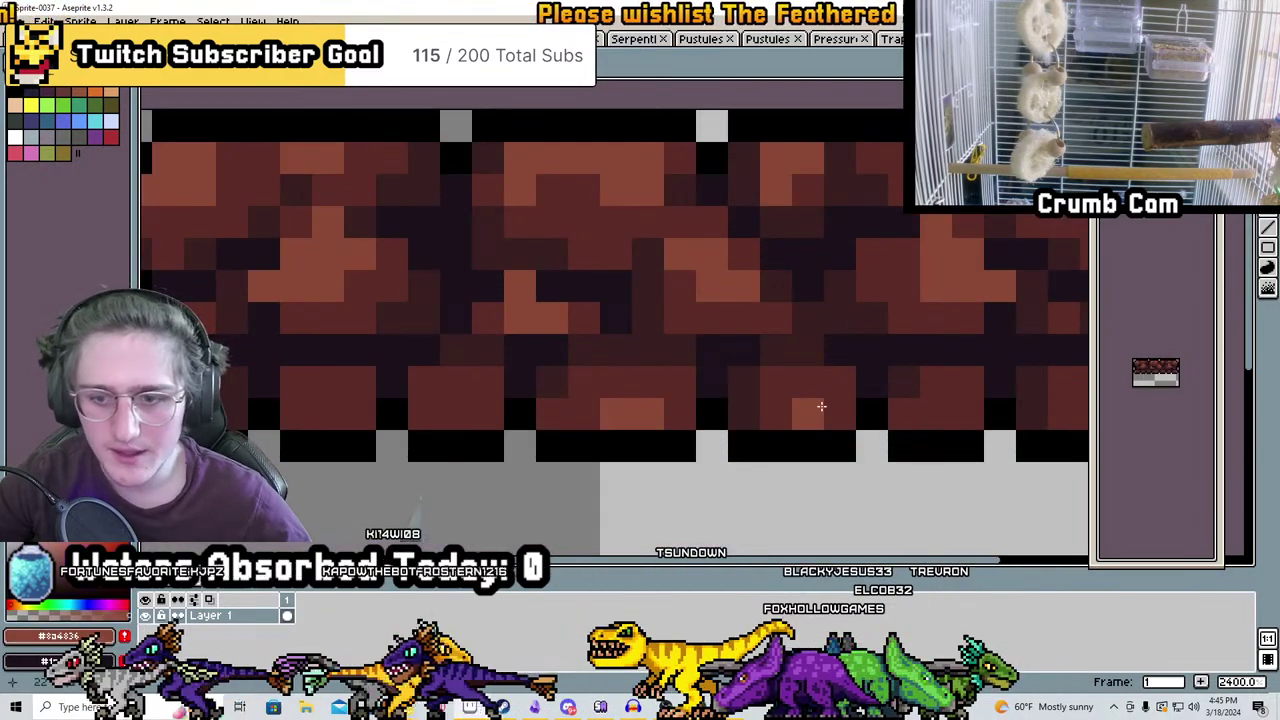
pyautogui.scroll(1, 924, 412)
pyautogui.scroll(-1, 557, 425)
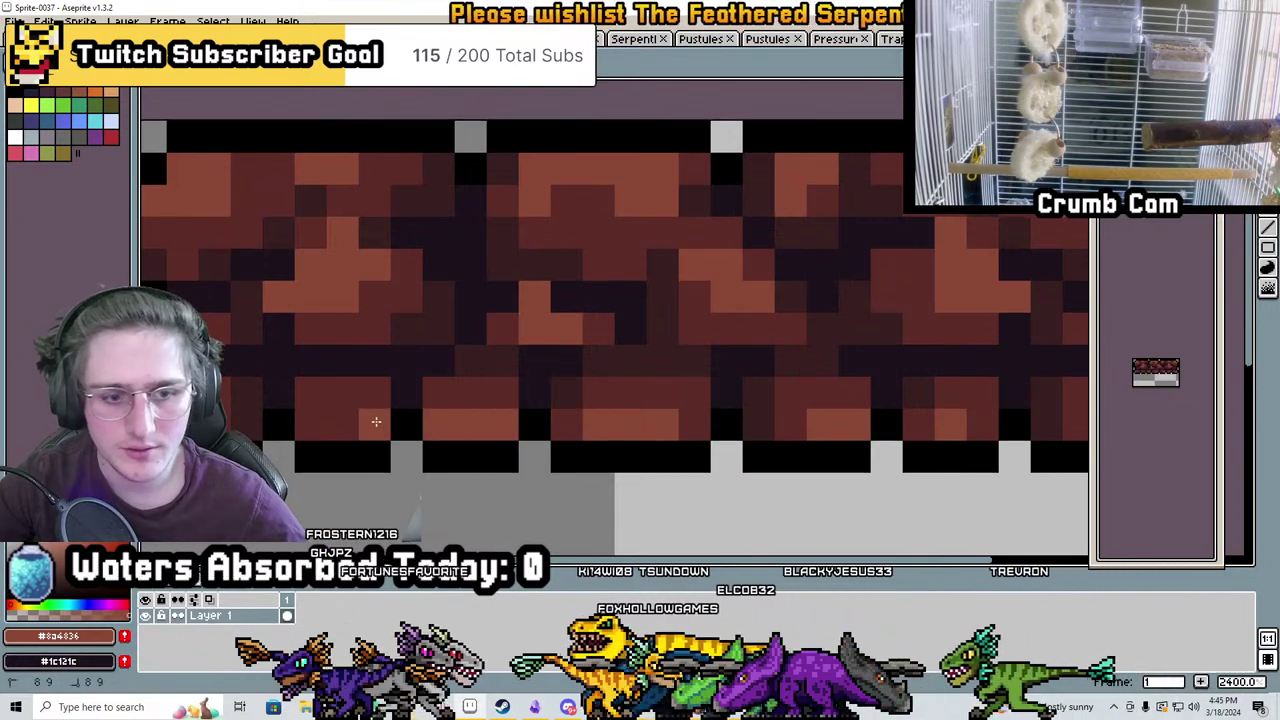
pyautogui.moveTo(311, 430); pyautogui.dragTo(529, 398, button='middle')
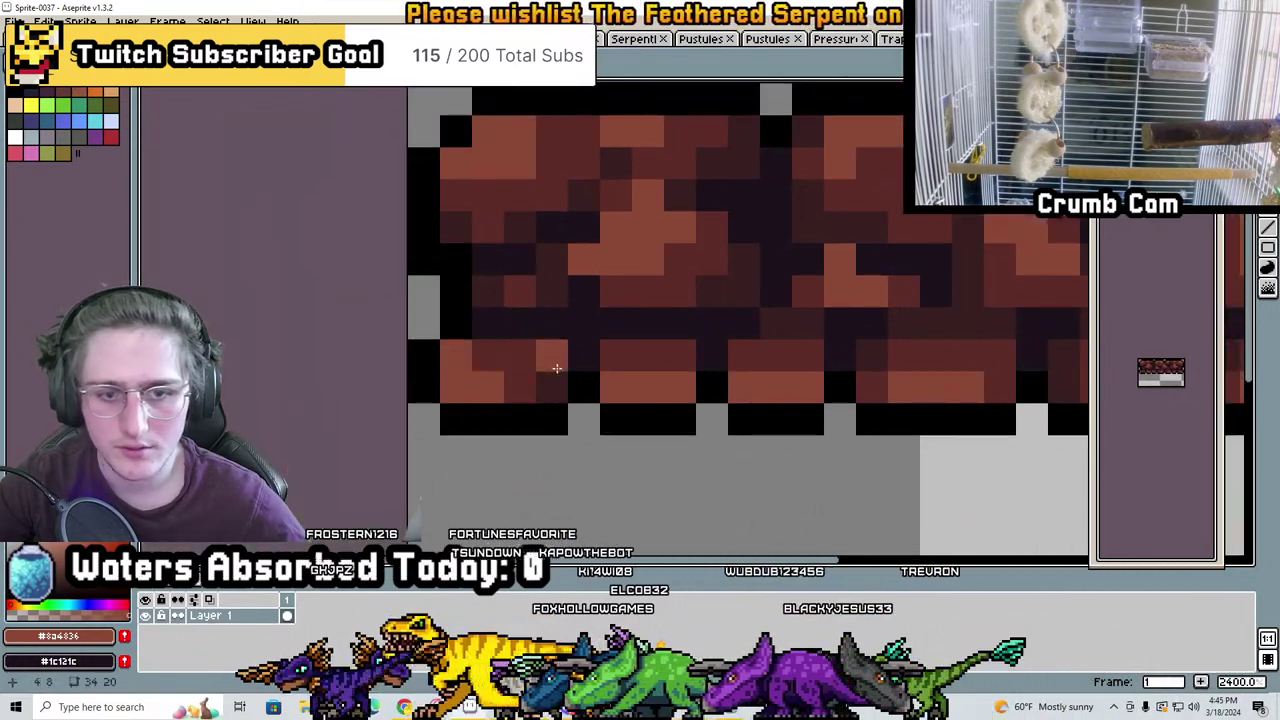
pyautogui.scroll(-6, 620, 378)
pyautogui.scroll(-1, 874, 324)
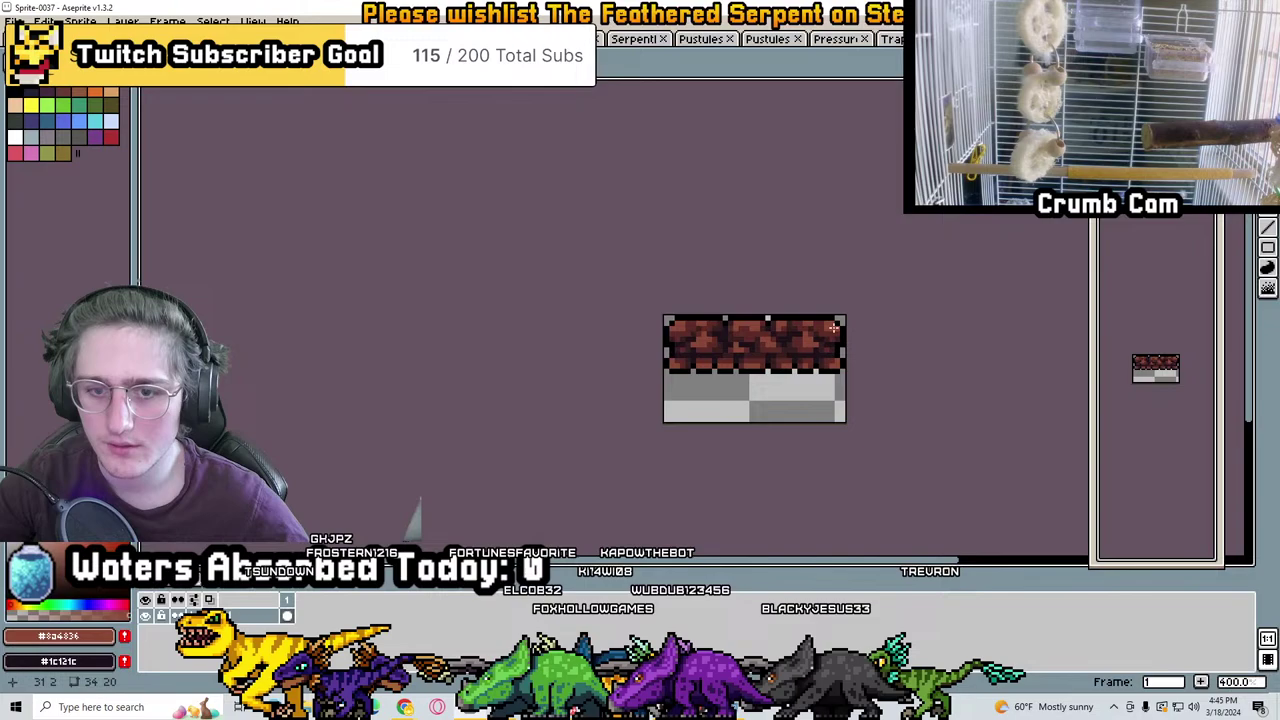
pyautogui.scroll(8, 758, 334)
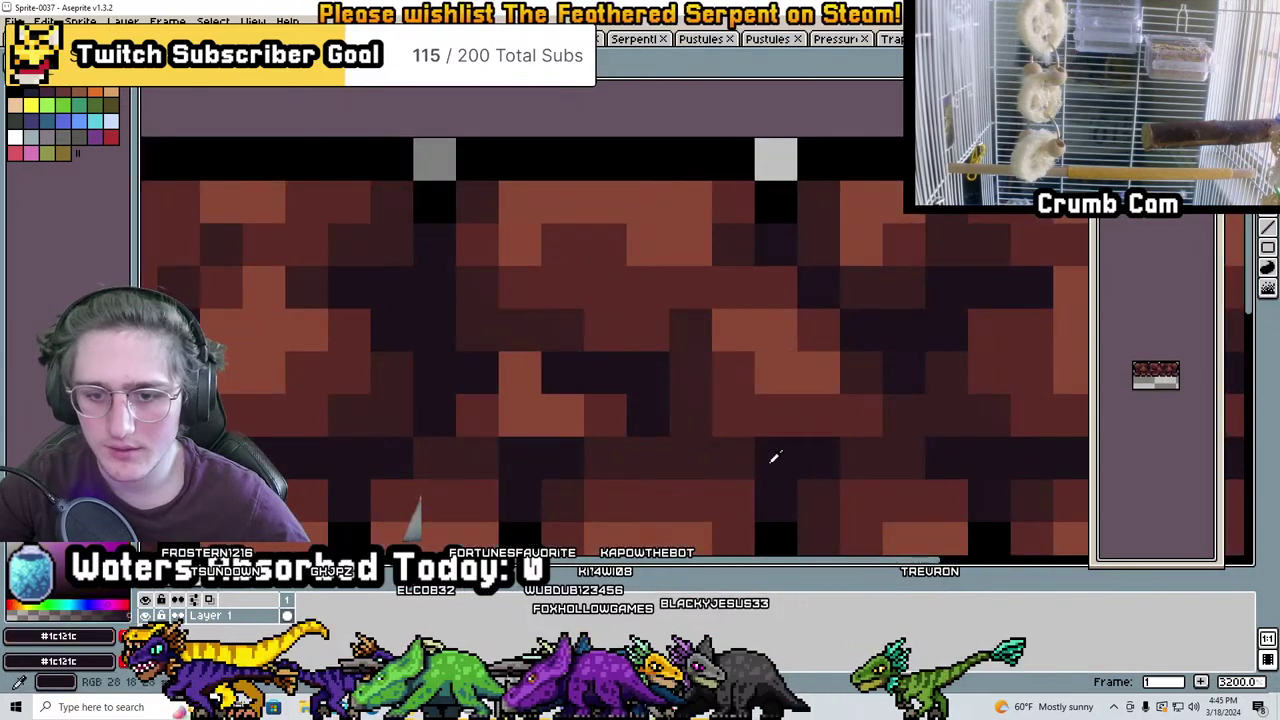
pyautogui.scroll(-7, 811, 411)
pyautogui.scroll(-1, 813, 405)
pyautogui.scroll(7, 813, 410)
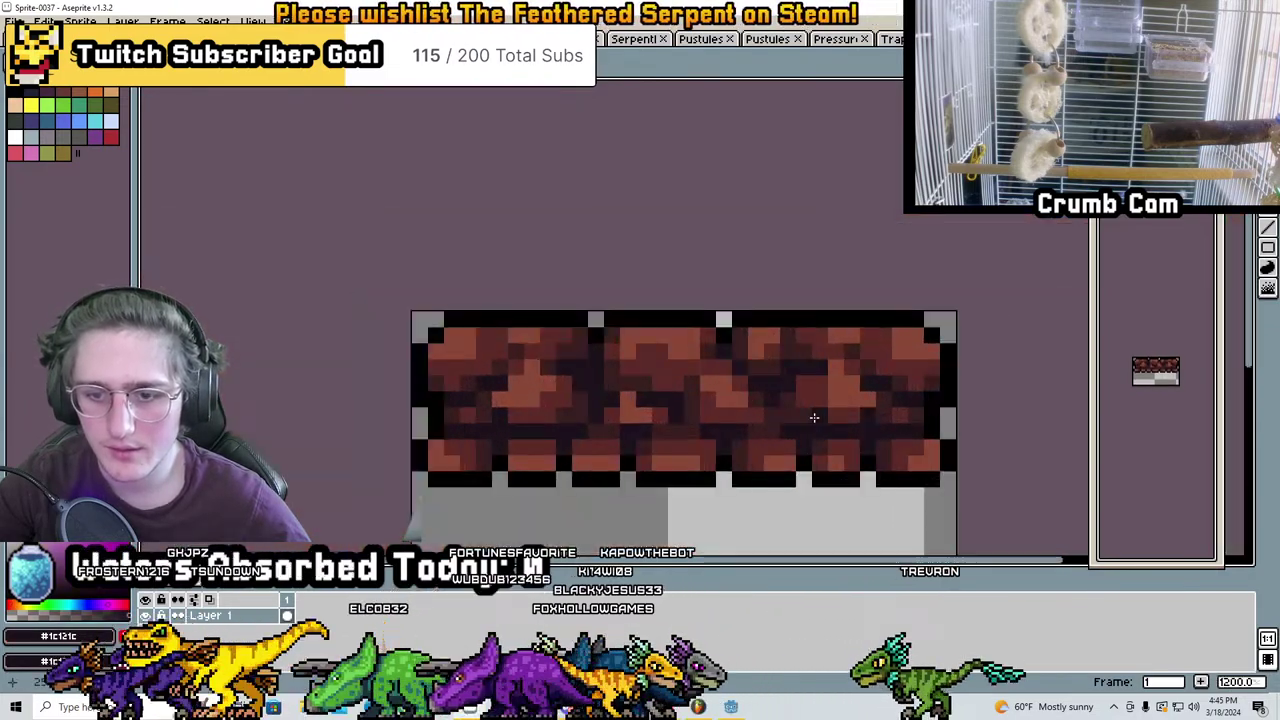
pyautogui.scroll(-7, 850, 380)
pyautogui.scroll(5, 847, 357)
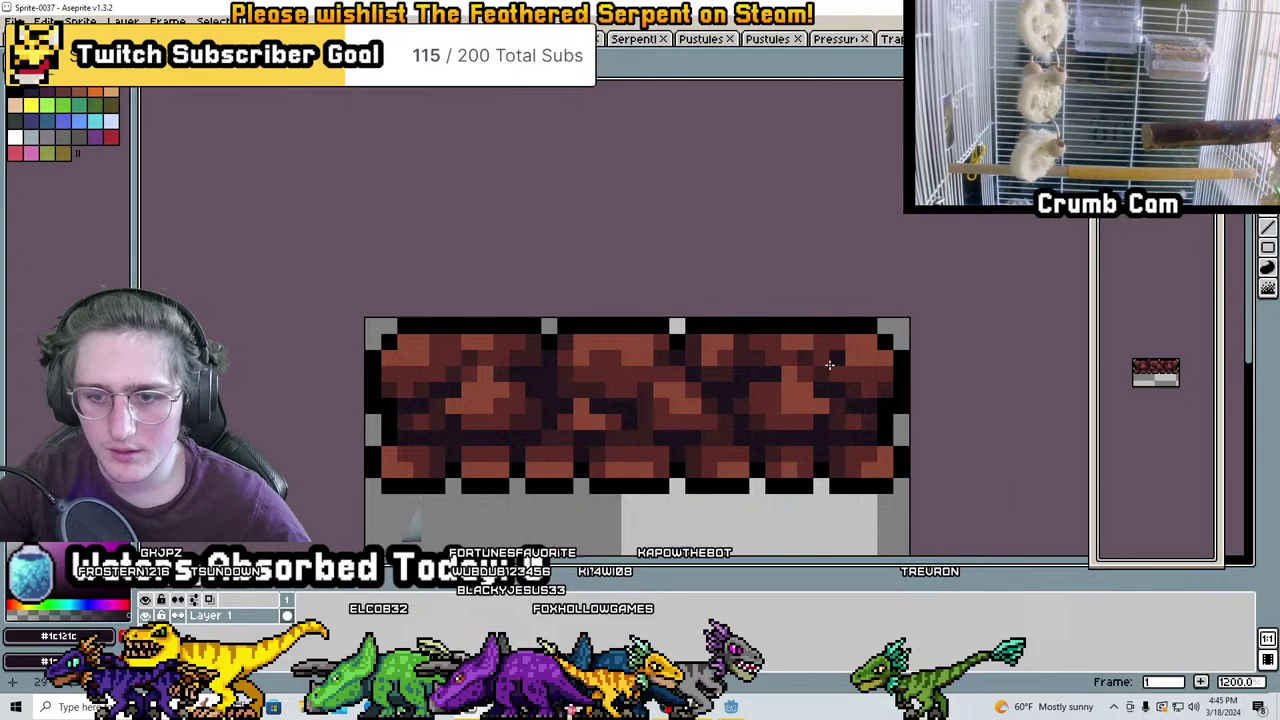
pyautogui.scroll(-6, 800, 372)
pyautogui.scroll(5, 663, 378)
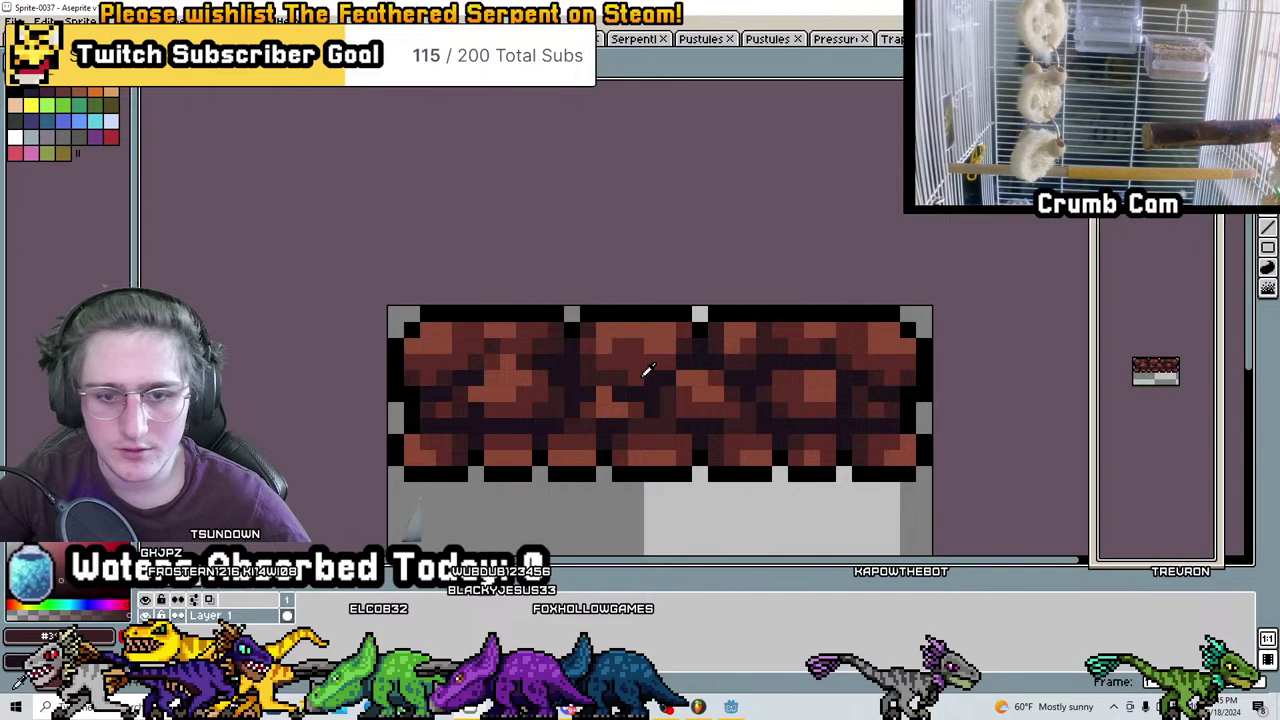
pyautogui.keyDown('alt'); pyautogui.click(649, 351); pyautogui.keyUp('alt')
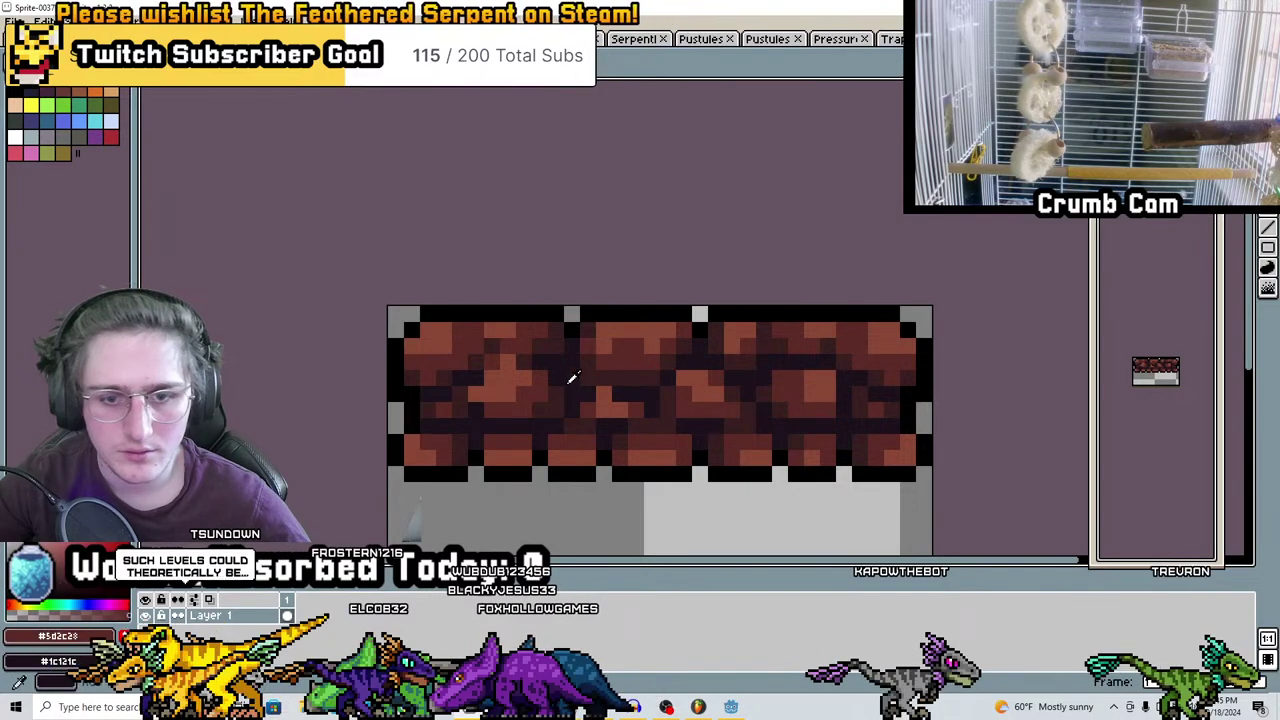
pyautogui.scroll(2, 585, 365)
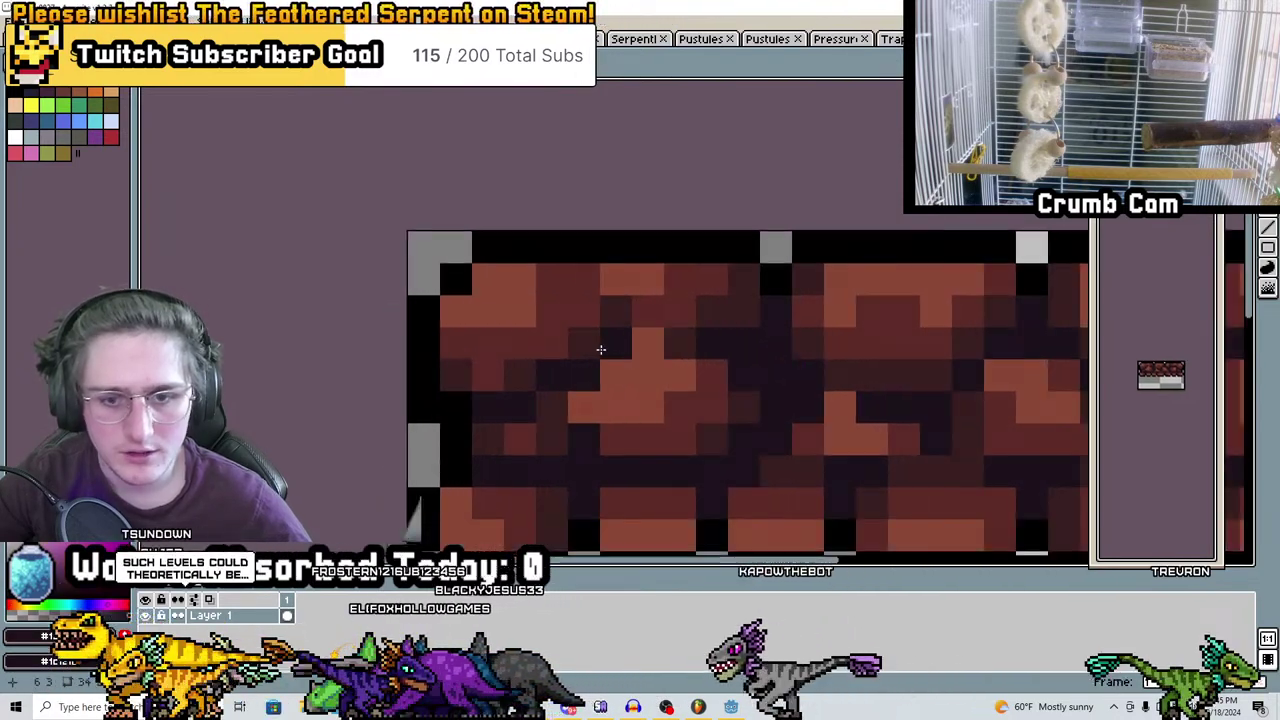
pyautogui.click(633, 366)
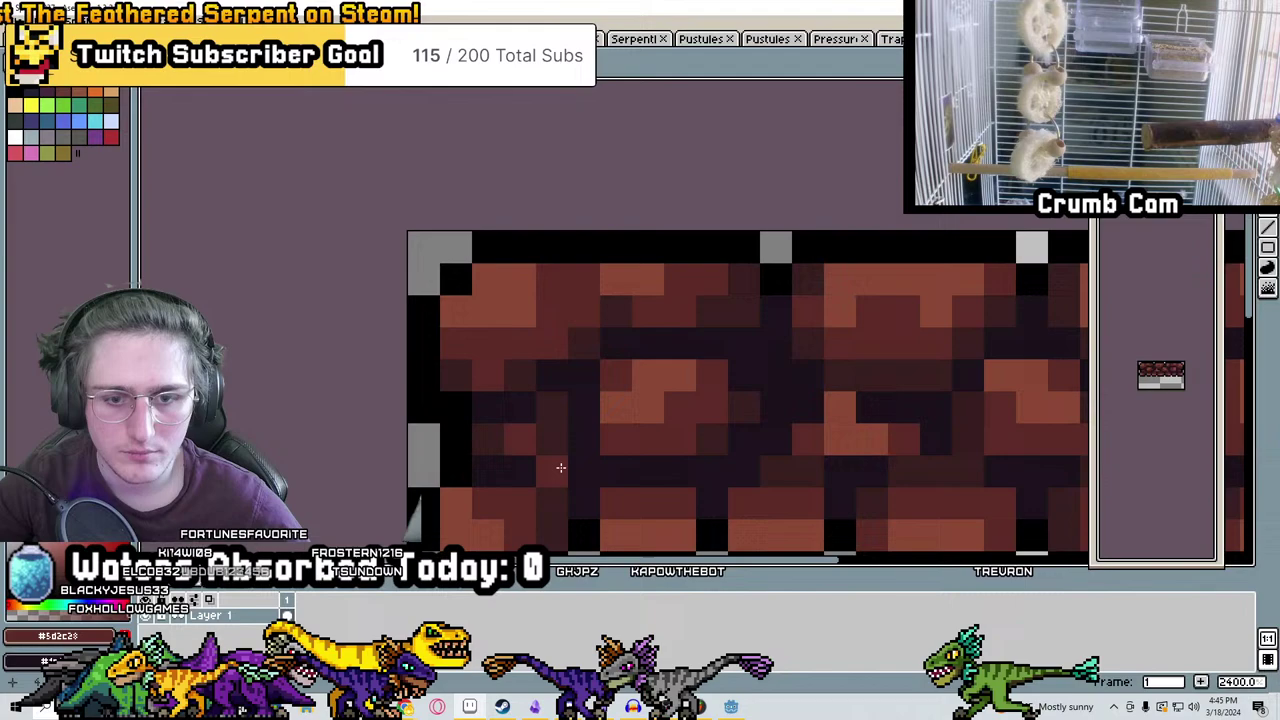
# Sample the dark shadow colour from another part of the bricks, then re-centre the sprite
pyautogui.moveTo(617, 334); pyautogui.dragTo(651, 353, button='middle')
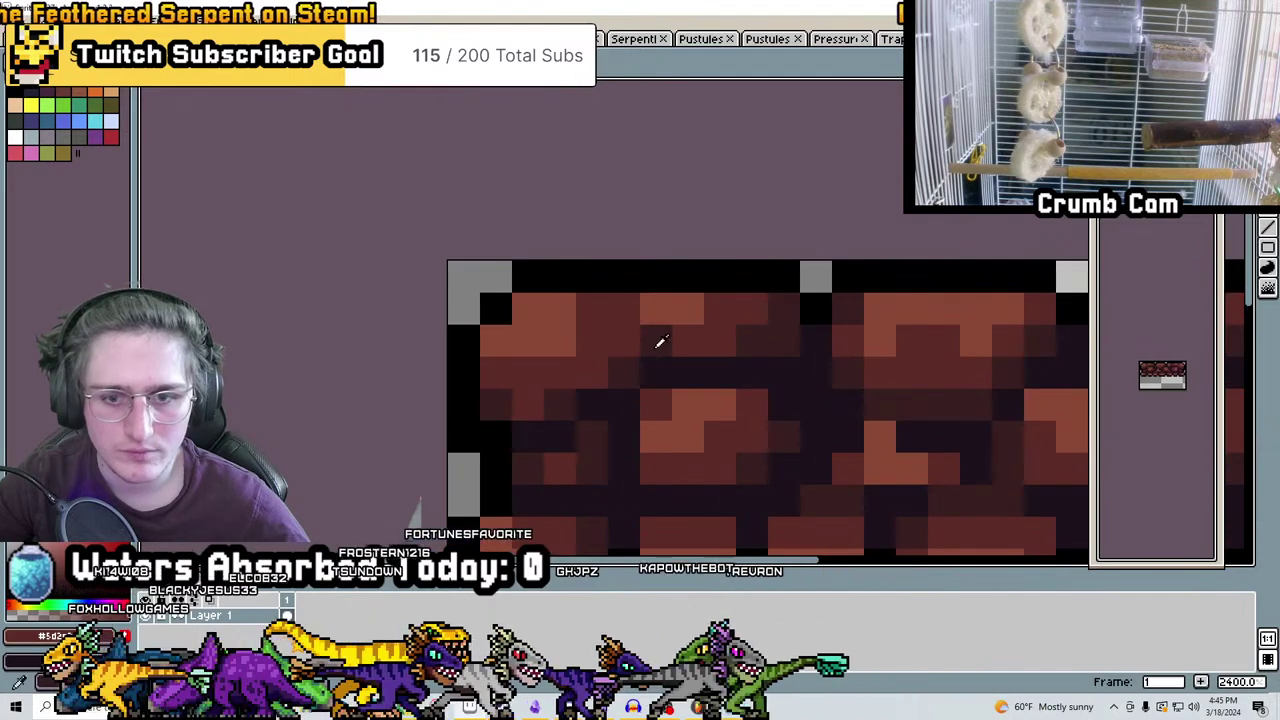
pyautogui.keyDown('alt'); pyautogui.click(638, 336); pyautogui.keyUp('alt')
pyautogui.scroll(-6, 632, 352)
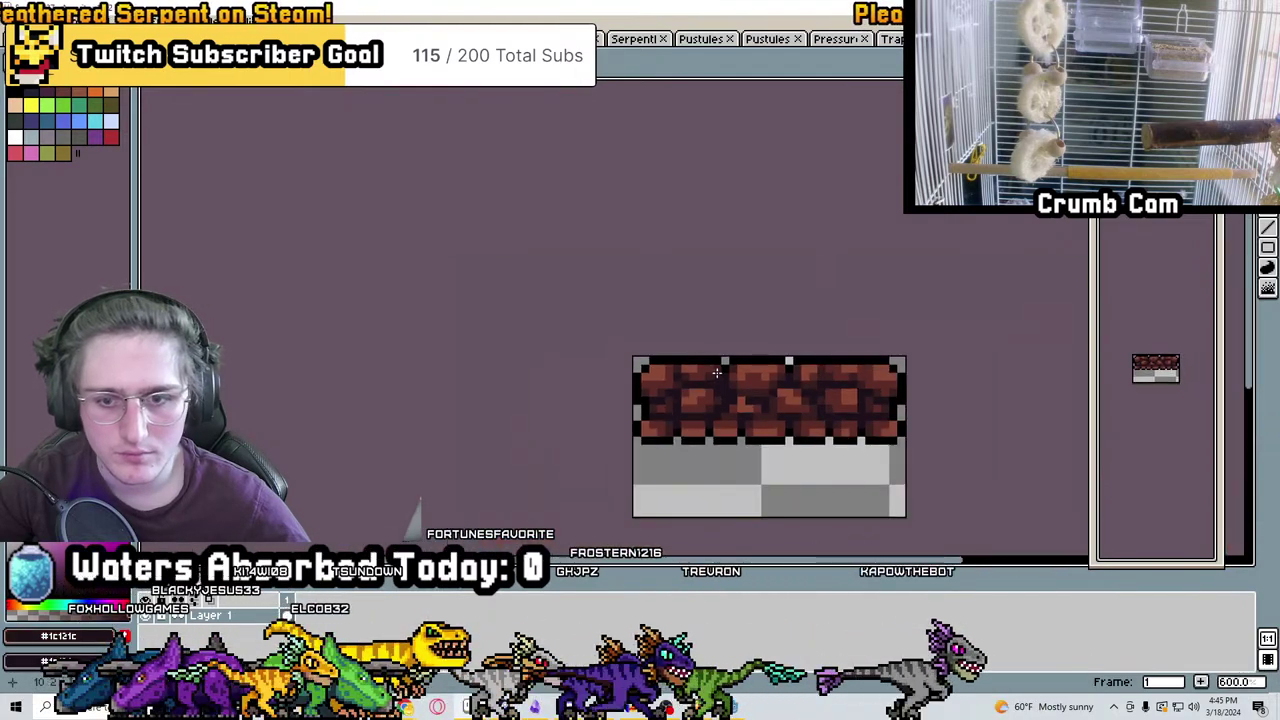
pyautogui.scroll(5, 688, 360)
pyautogui.scroll(-5, 688, 360)
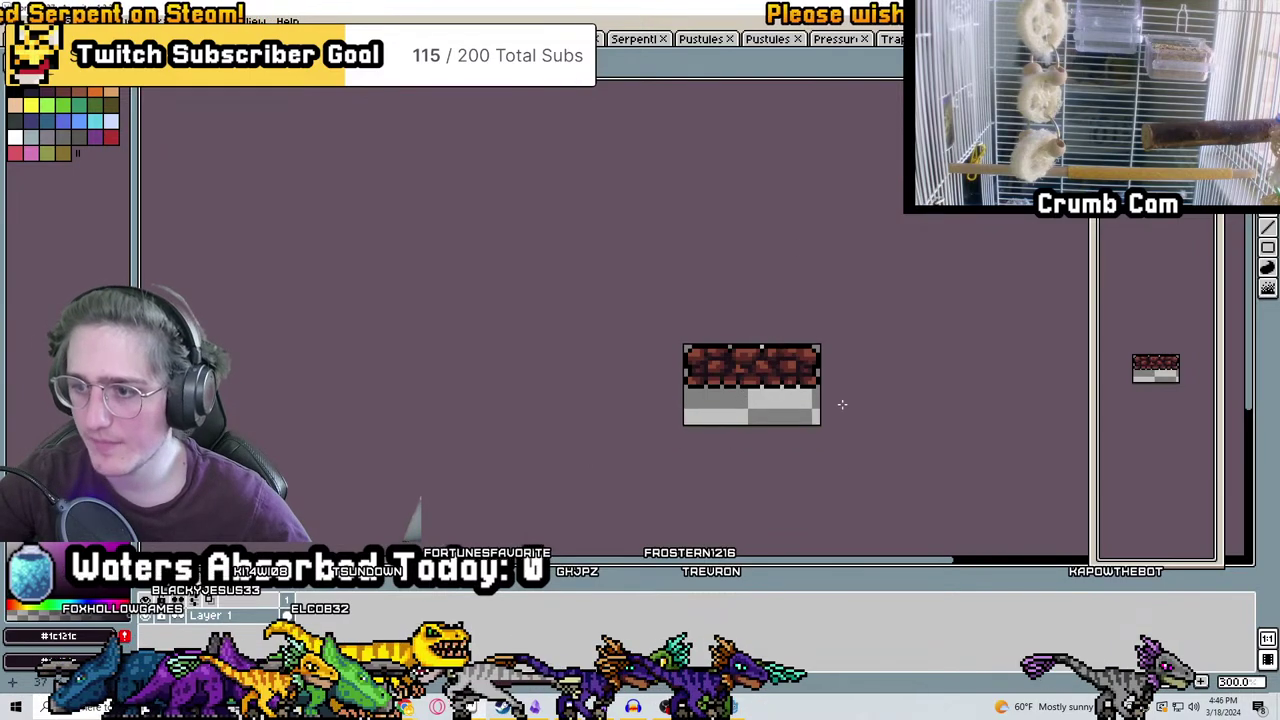
pyautogui.moveTo(783, 376); pyautogui.dragTo(722, 342, button='middle')
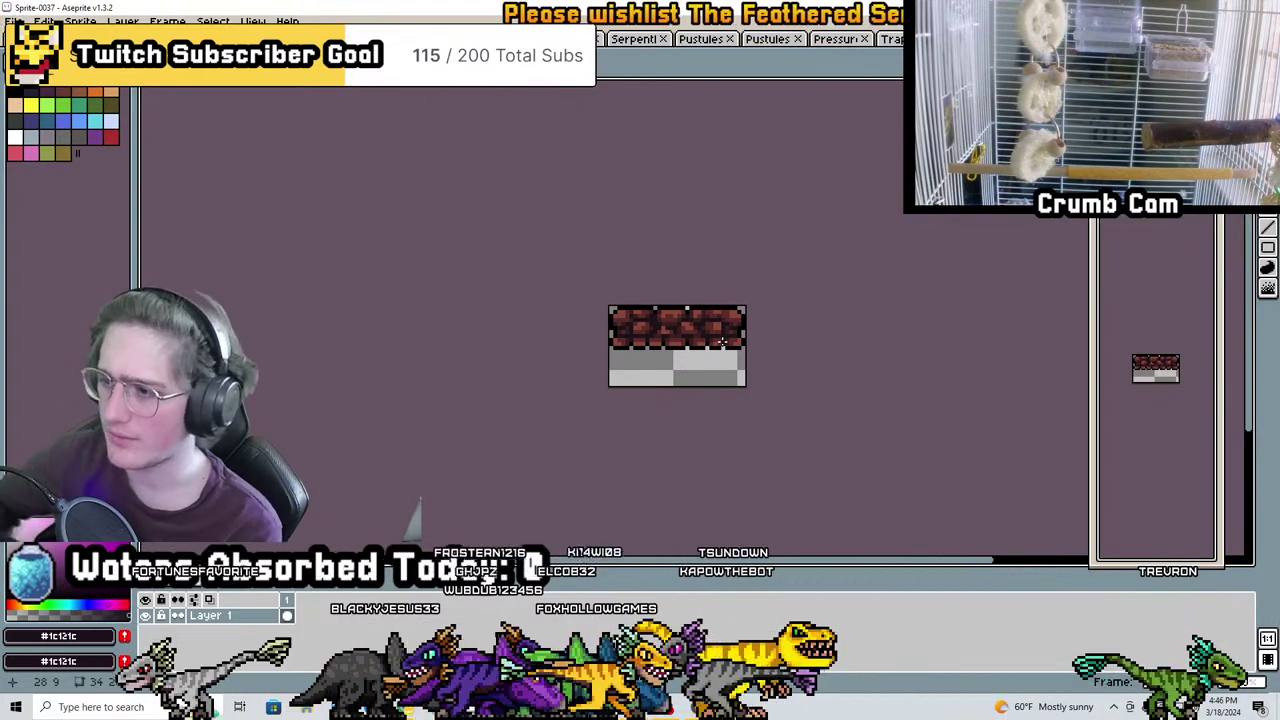
# Switch to Godot and open the Level_5_1 scene
pyautogui.hotkey('alt', 'Tab')
pyautogui.hotkey('alt', 'Tab')
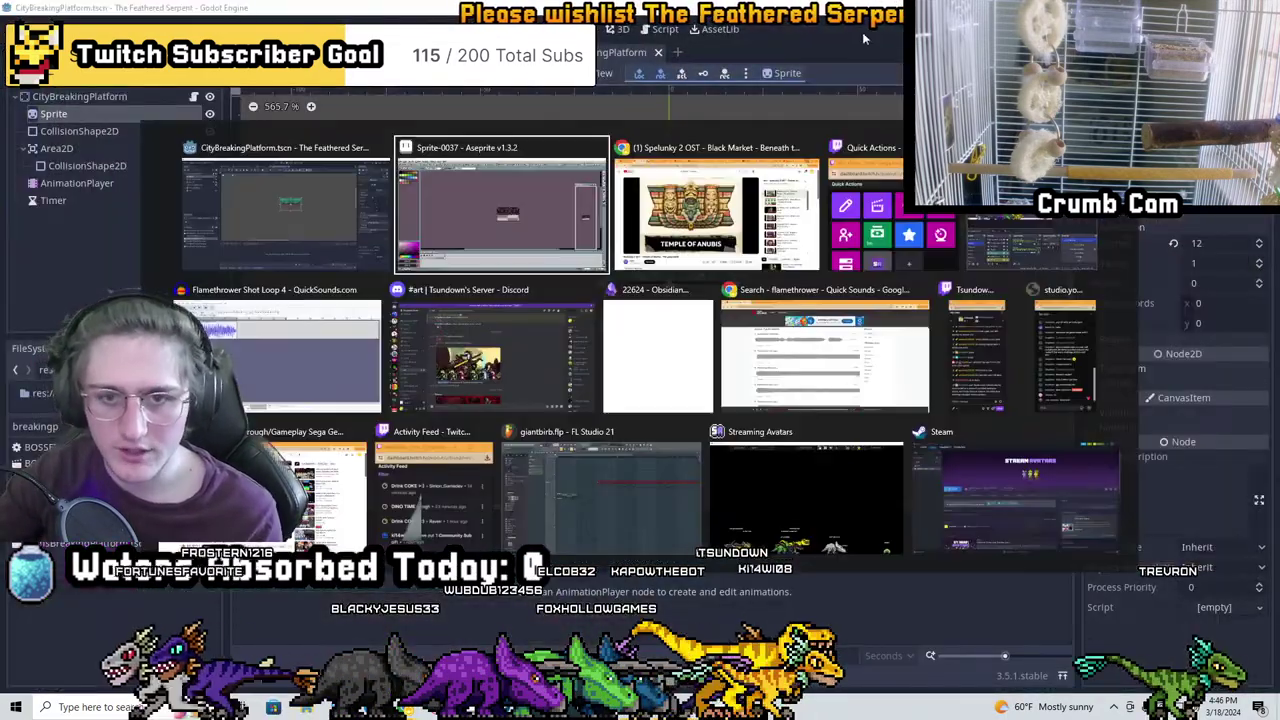
pyautogui.press('Escape')
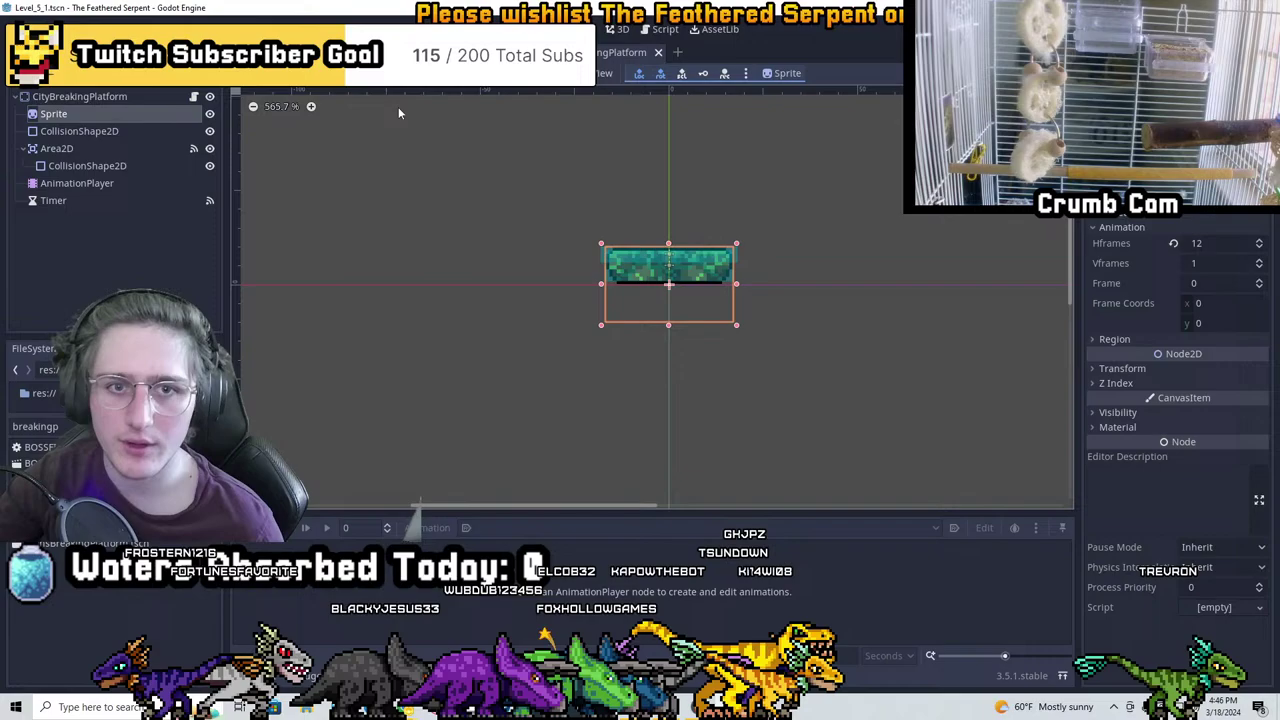
pyautogui.click(398, 52)
pyautogui.scroll(-4, 630, 248)
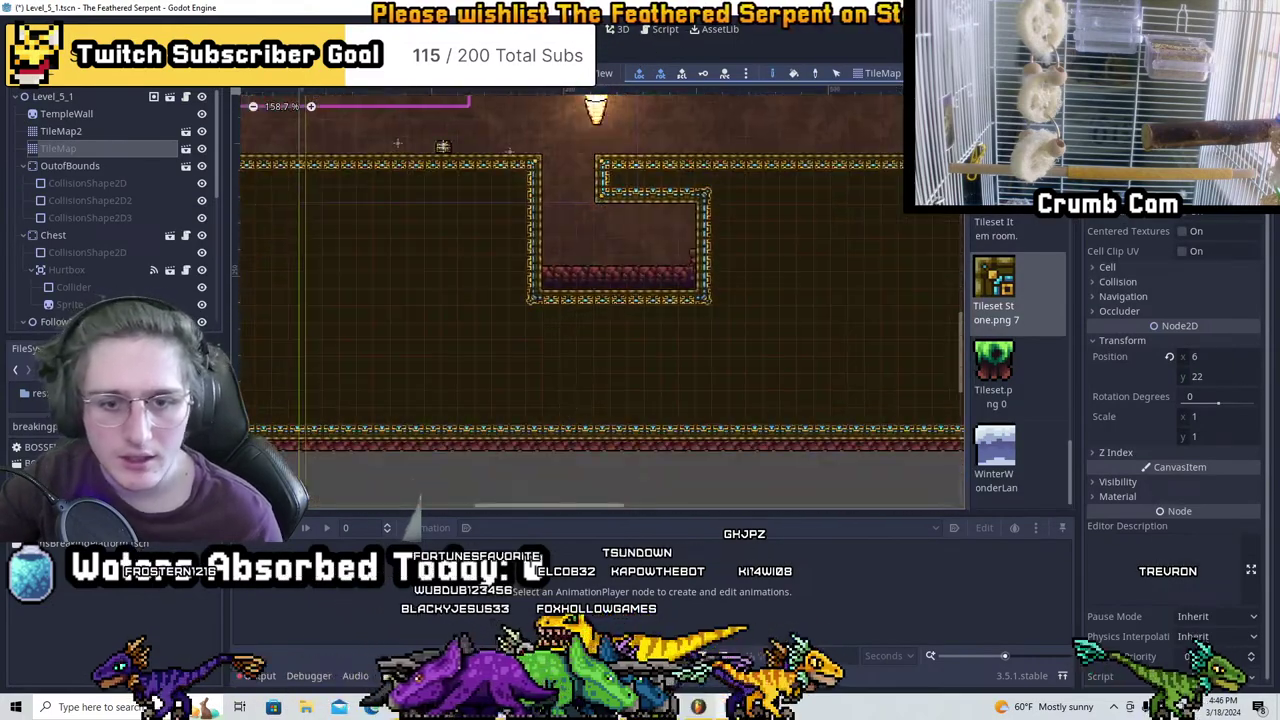
pyautogui.scroll(2, 470, 320)
pyautogui.scroll(2, 664, 320)
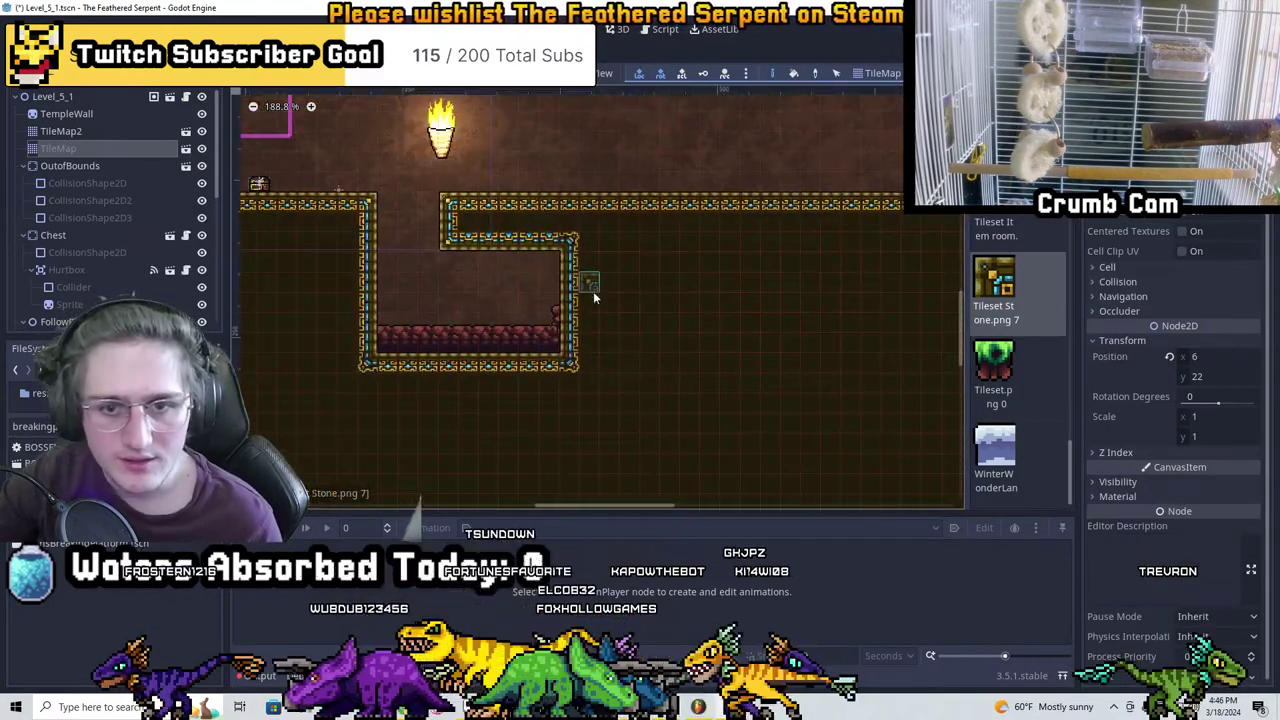
pyautogui.scroll(1, 650, 349)
pyautogui.scroll(2, 650, 349)
pyautogui.scroll(-2, 566, 349)
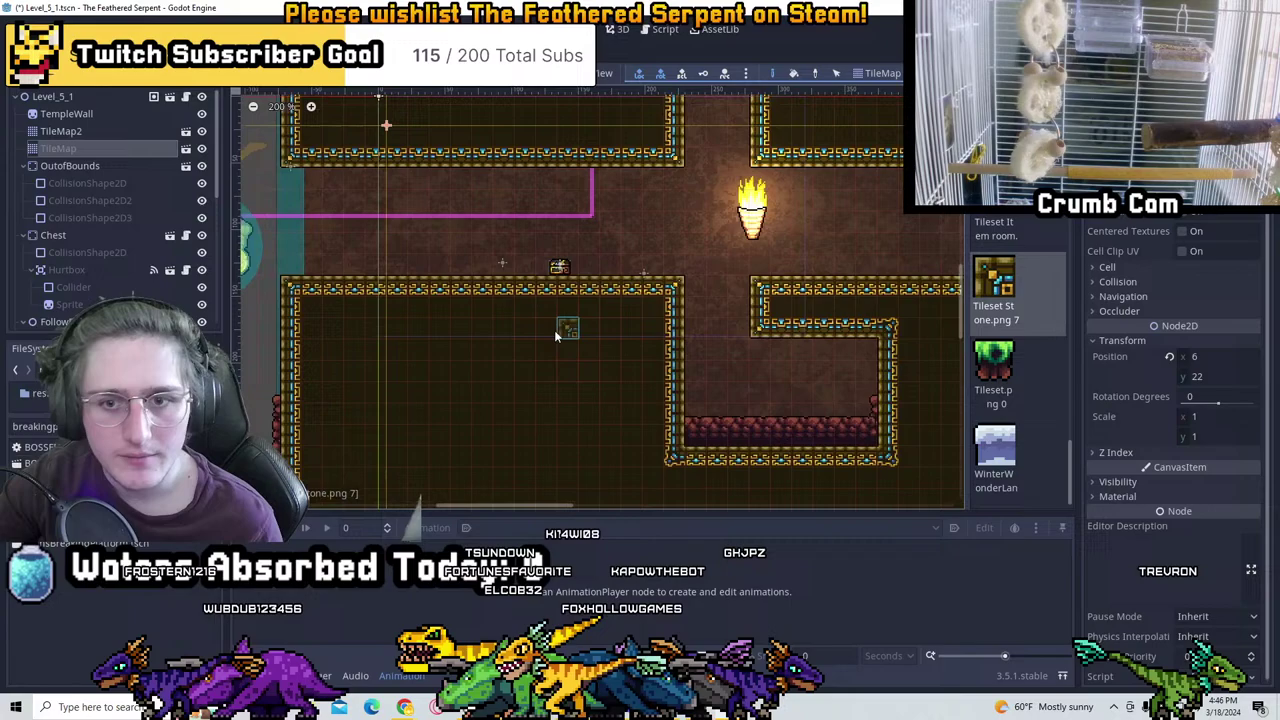
pyautogui.hscroll(4, 554, 330)
pyautogui.scroll(1, 575, 290)
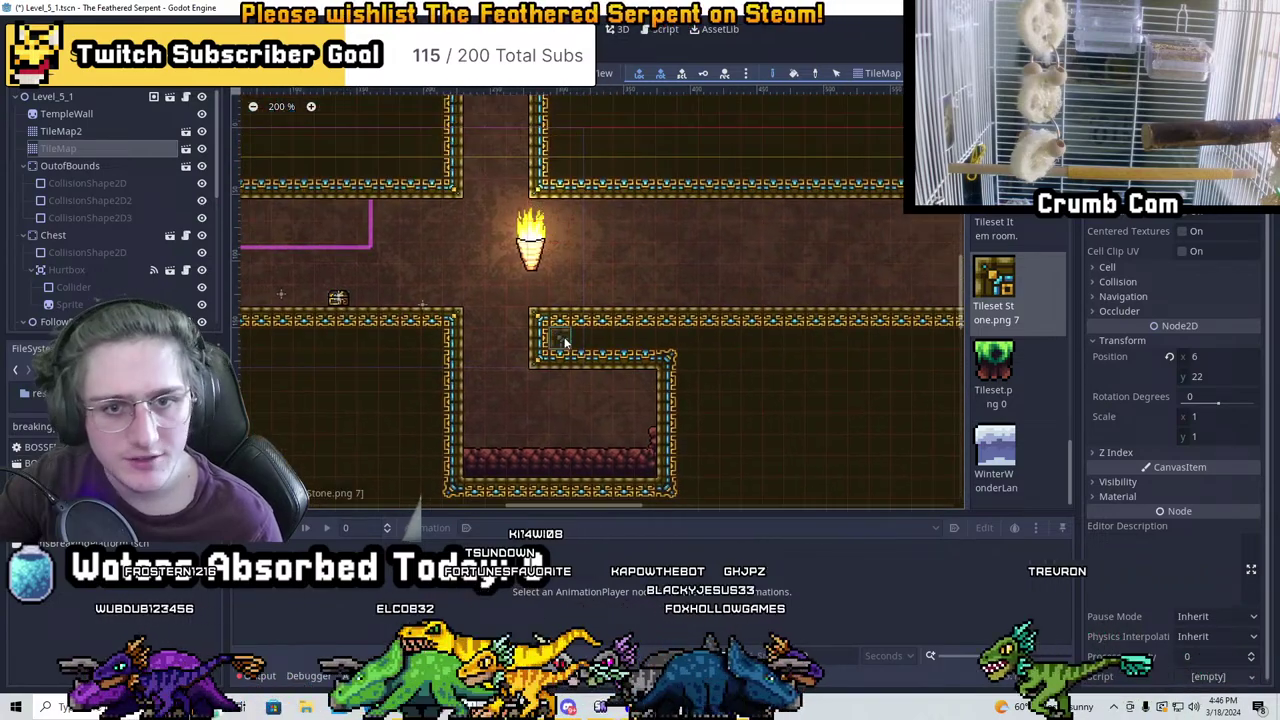
pyautogui.scroll(-3, 640, 300)
pyautogui.hscroll(2, 640, 300)
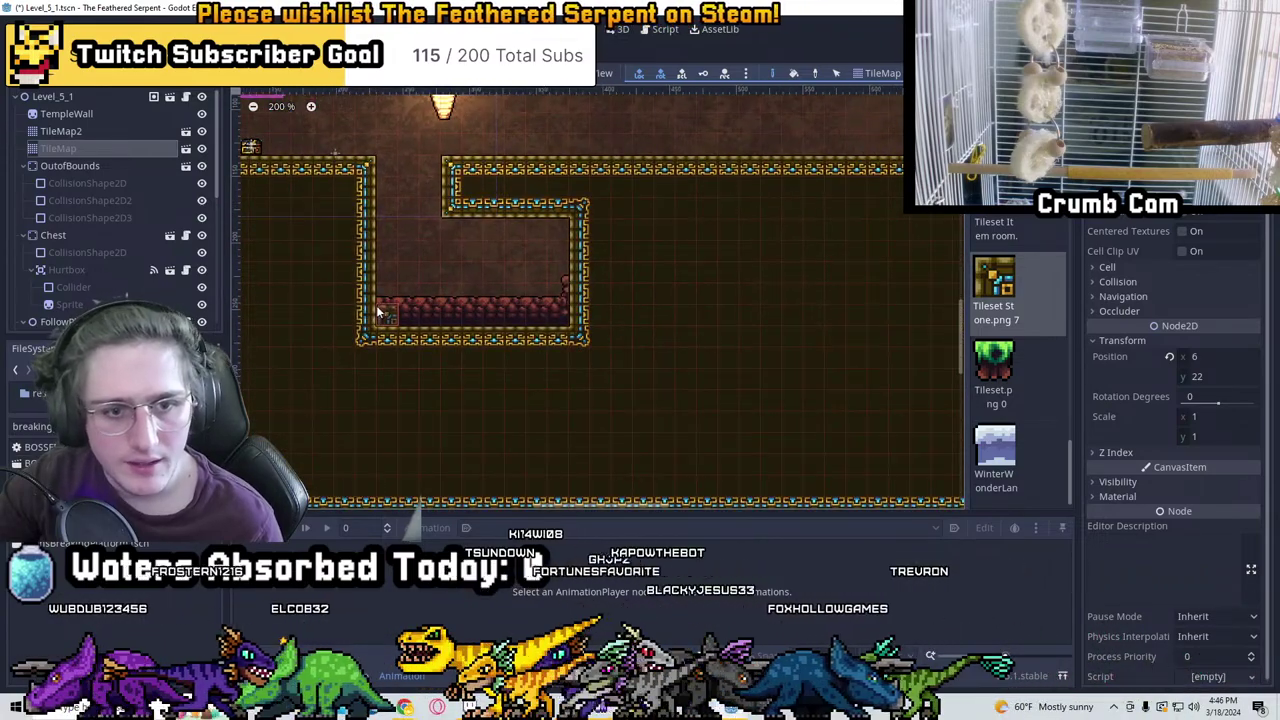
# Raise the room's bottom wall and widen the corridor by pushing its right wall outward
pyautogui.moveTo(371, 305)
pyautogui.mouseDown(button='right')
pyautogui.moveTo(354, 305)
pyautogui.moveTo(581, 292)
pyautogui.mouseUp(button='right')
pyautogui.moveTo(581, 292)
pyautogui.mouseDown()
pyautogui.moveTo(383, 295)
pyautogui.moveTo(390, 447)
pyautogui.moveTo(510, 342)
pyautogui.mouseUp()
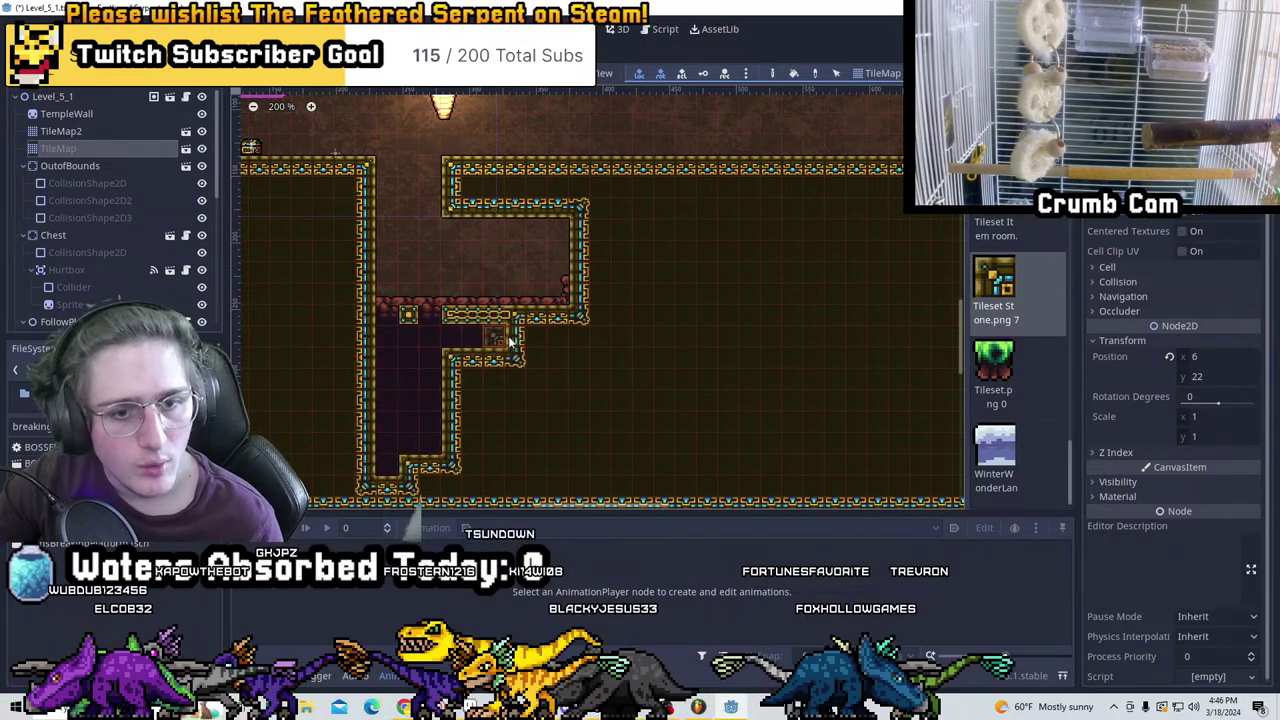
pyautogui.scroll(-3, 390, 435)
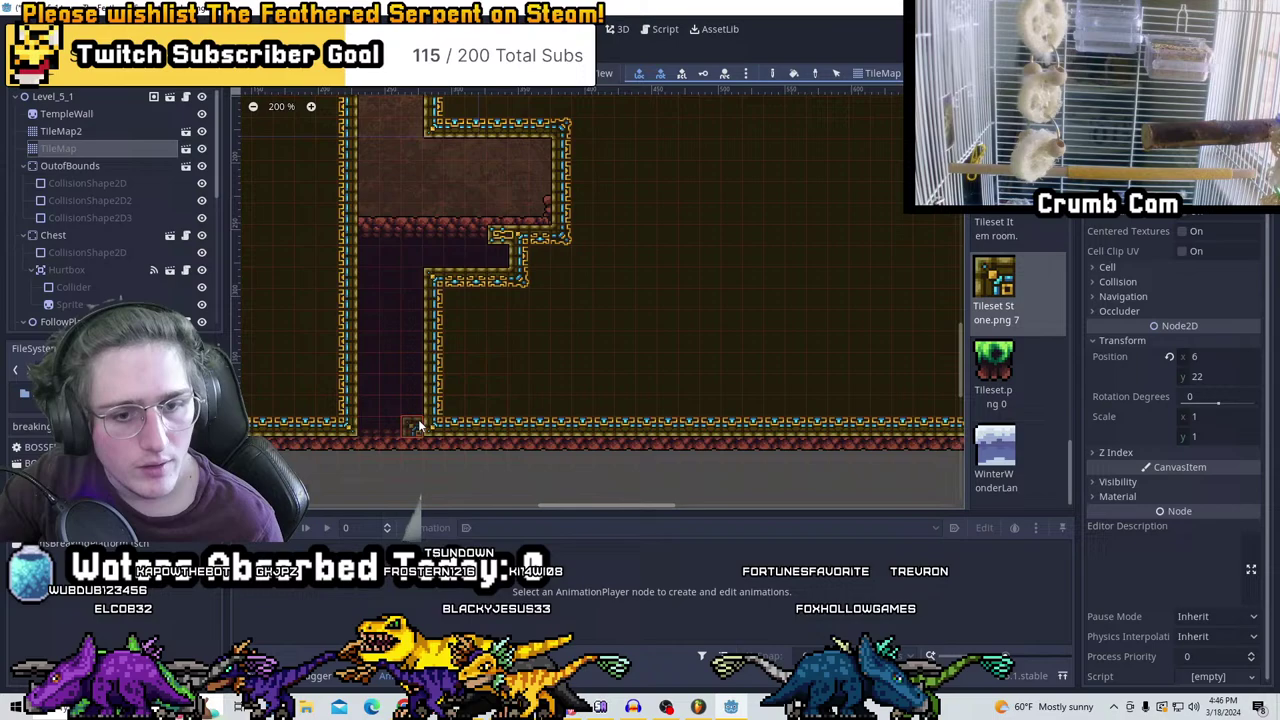
pyautogui.moveTo(420, 426); pyautogui.dragTo(460, 291)
pyautogui.moveTo(460, 220)
pyautogui.mouseDown()
pyautogui.moveTo(520, 300)
pyautogui.moveTo(530, 365)
pyautogui.mouseUp()
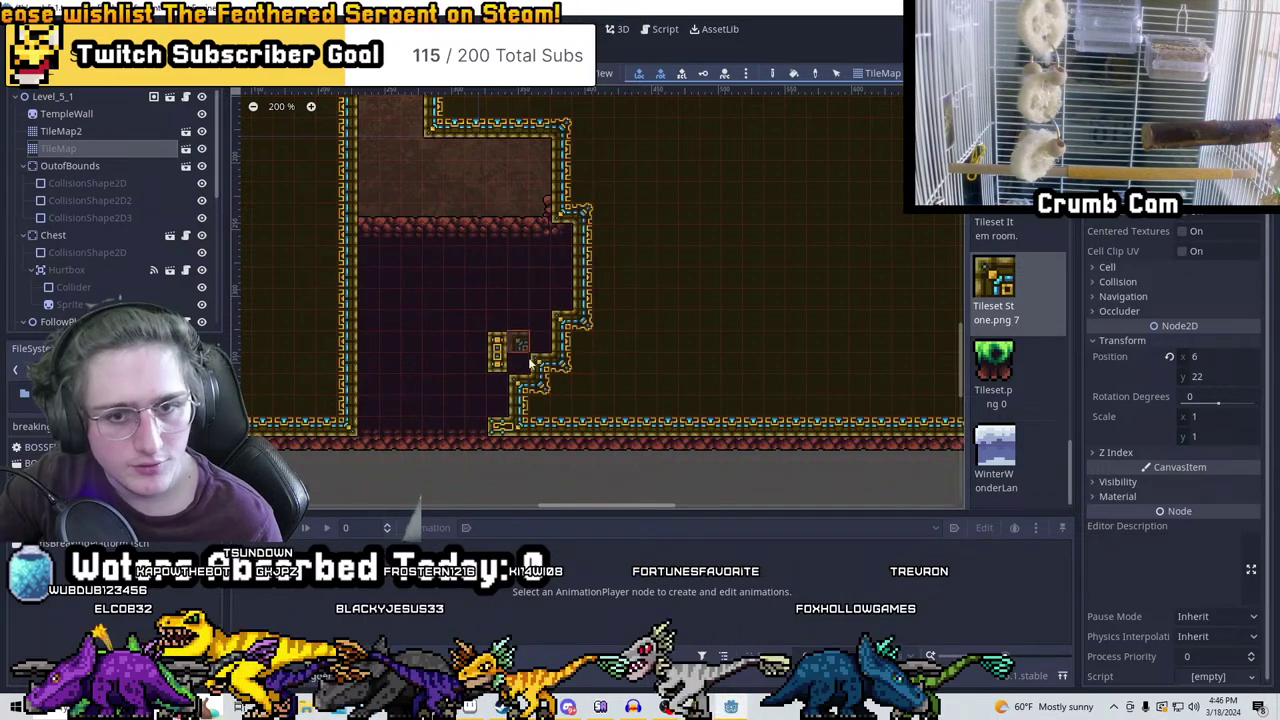
# Move the lower-left wall further left and turn the wall below the corner into steps
pyautogui.keyDown('shift'); pyautogui.hscroll(2, 500, 315); pyautogui.keyUp('shift')
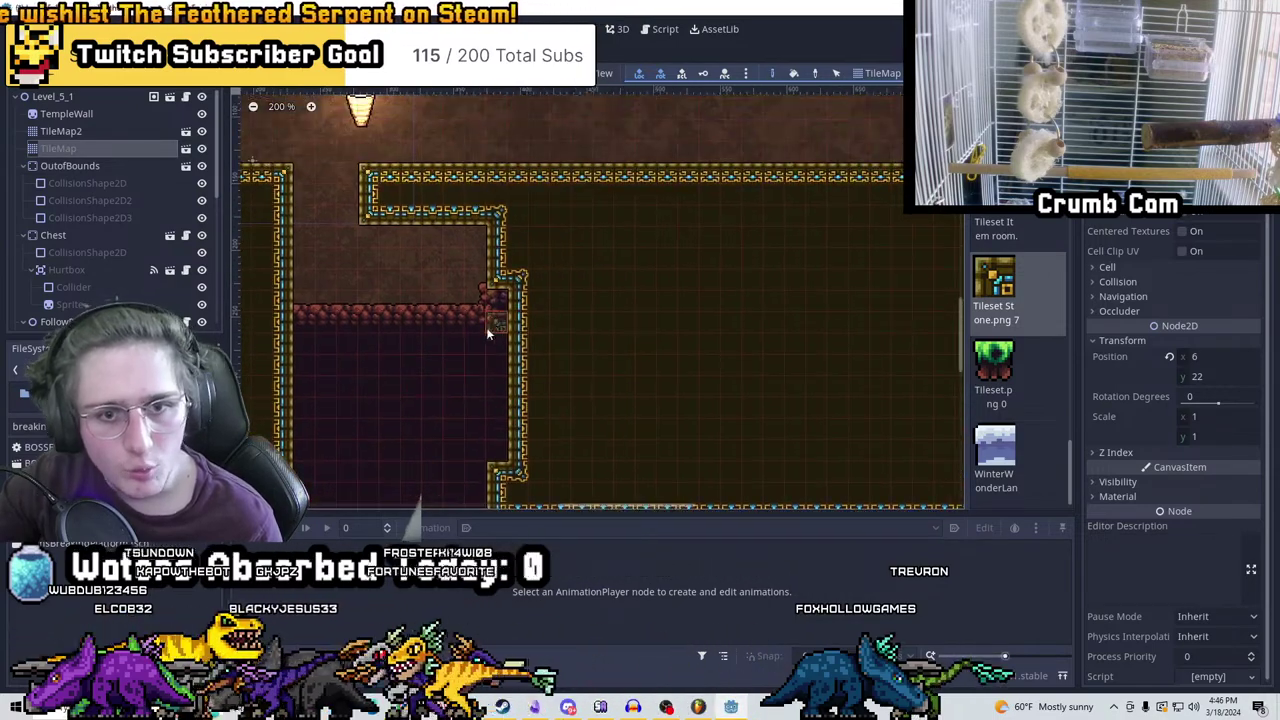
pyautogui.scroll(-1, 497, 384)
pyautogui.moveTo(492, 286); pyautogui.dragTo(446, 346, button='middle')
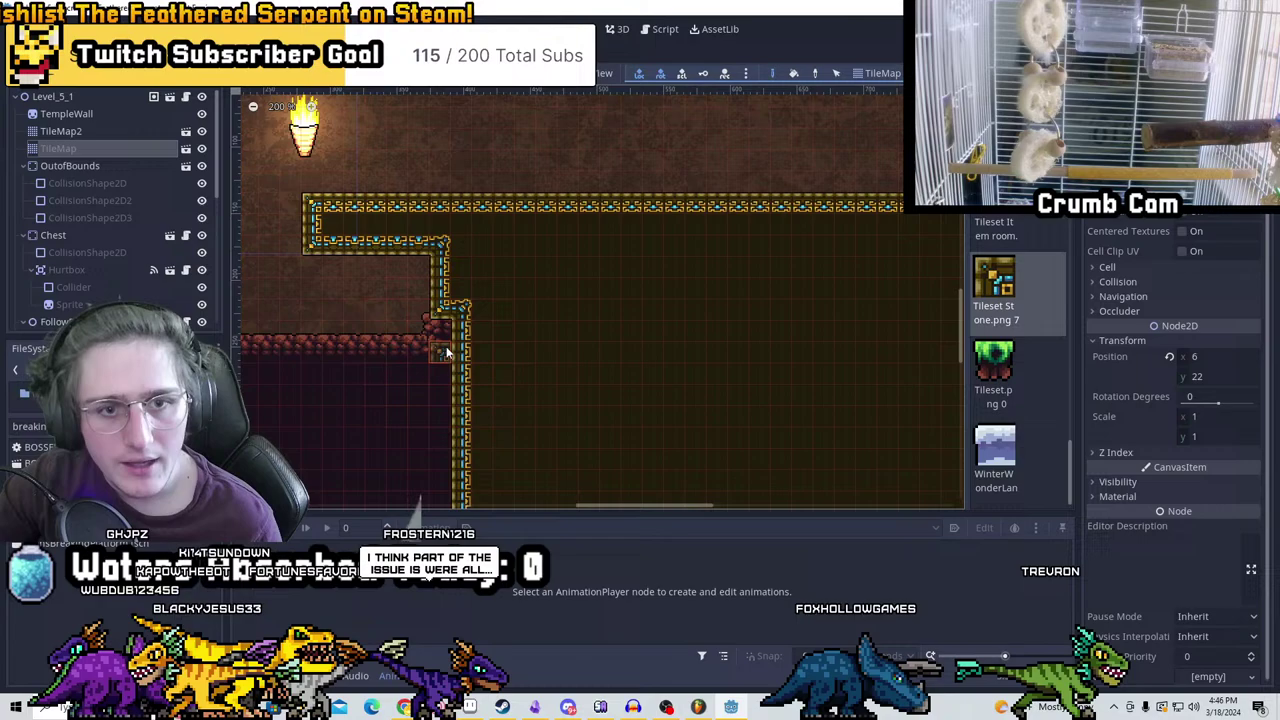
pyautogui.scroll(-1, 513, 320)
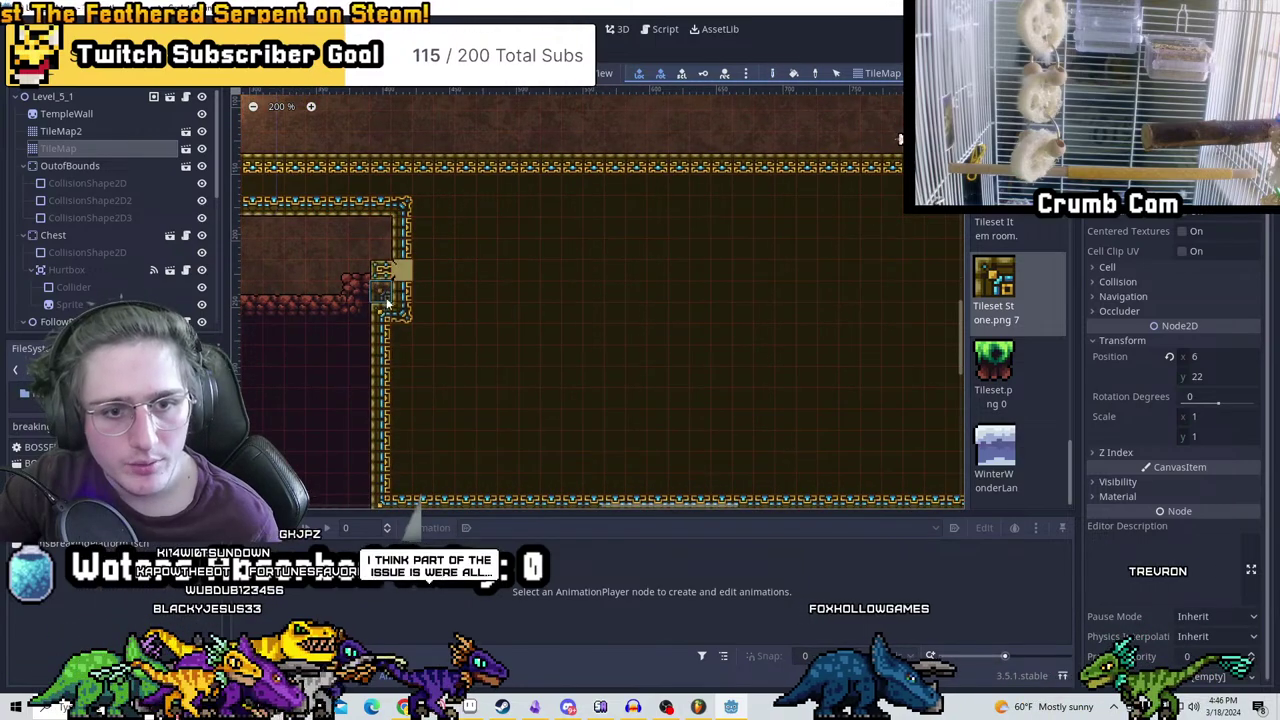
pyautogui.moveTo(386, 286)
pyautogui.mouseDown()
pyautogui.moveTo(374, 271)
pyautogui.moveTo(429, 277)
pyautogui.moveTo(424, 305)
pyautogui.mouseUp()
pyautogui.click(424, 305)
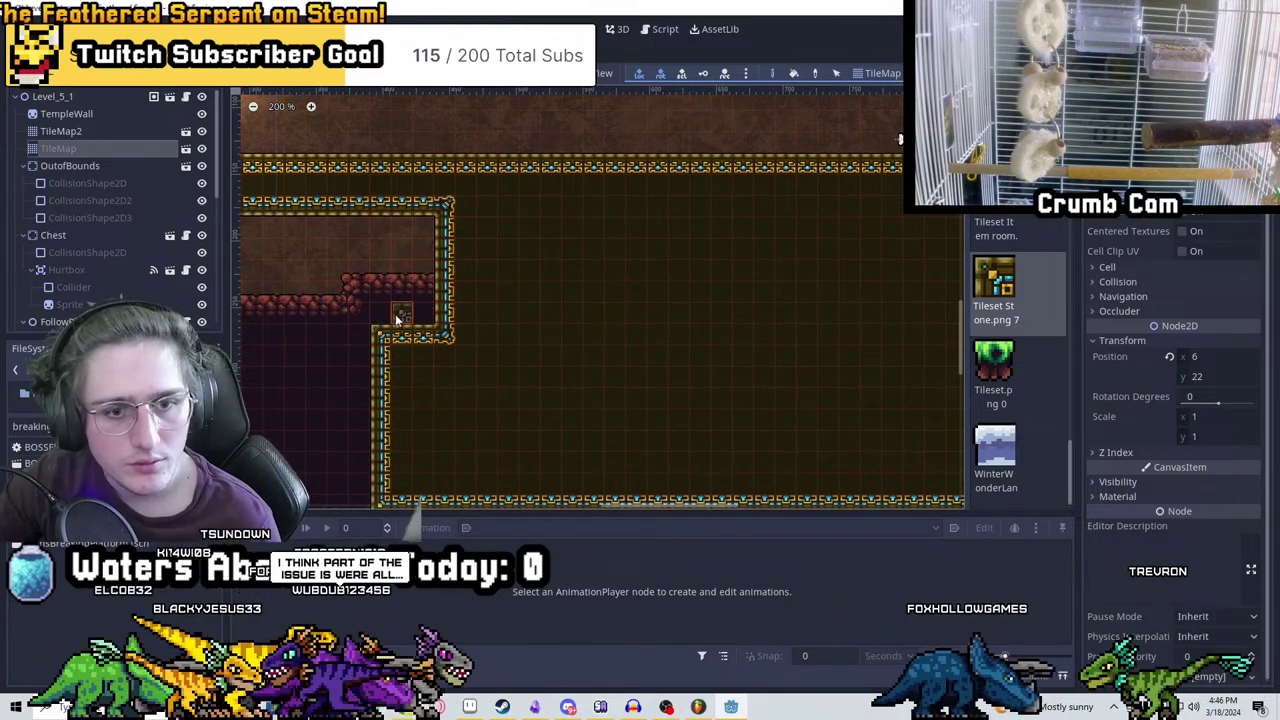
pyautogui.moveTo(424, 305); pyautogui.dragTo(574, 305, button='middle')
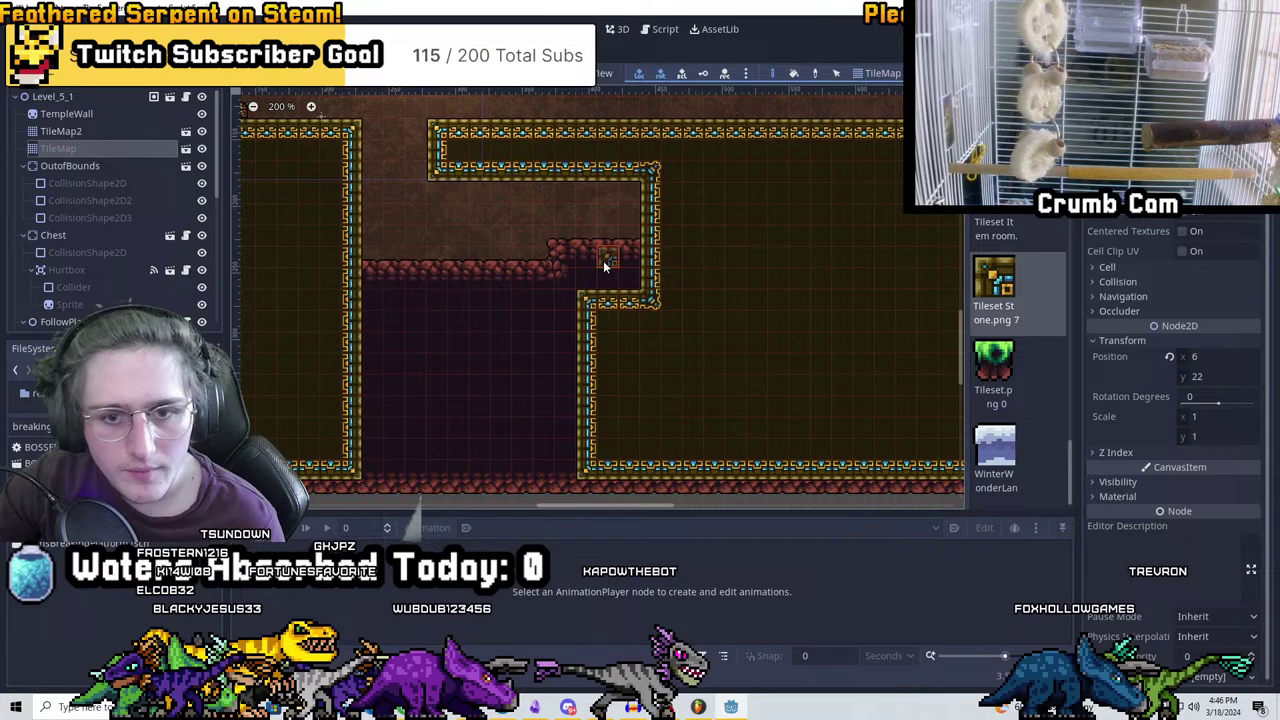
pyautogui.moveTo(587, 291)
pyautogui.mouseDown()
pyautogui.moveTo(596, 451)
pyautogui.moveTo(624, 416)
pyautogui.moveTo(735, 392)
pyautogui.mouseUp()
# Try a walled corridor extending right, undo it, and erase the inner wall shape and right-wall bump
pyautogui.moveTo(735, 392); pyautogui.dragTo(403, 397, button='middle')
pyautogui.moveTo(403, 397)
pyautogui.mouseDown()
pyautogui.moveTo(690, 385)
pyautogui.moveTo(686, 252)
pyautogui.moveTo(475, 245)
pyautogui.moveTo(335, 265)
pyautogui.mouseUp()
pyautogui.moveTo(335, 265)
pyautogui.mouseDown(button='right')
pyautogui.moveTo(340, 364)
pyautogui.moveTo(462, 352)
pyautogui.mouseUp(button='right')
pyautogui.hotkey('ctrl', 'z')
pyautogui.hotkey('ctrl', 'z')
pyautogui.hotkey('ctrl', 'z')
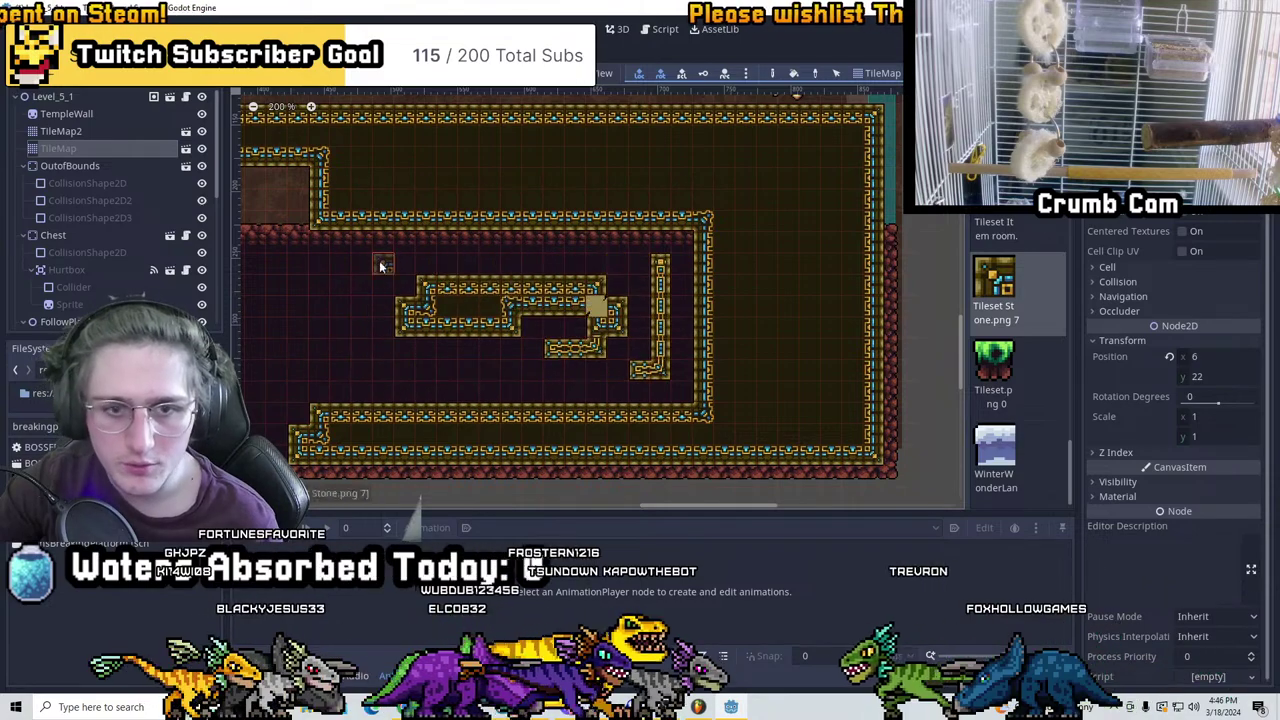
pyautogui.moveTo(704, 265)
pyautogui.mouseDown(button='right')
pyautogui.moveTo(588, 298)
pyautogui.moveTo(410, 293)
pyautogui.mouseUp(button='right')
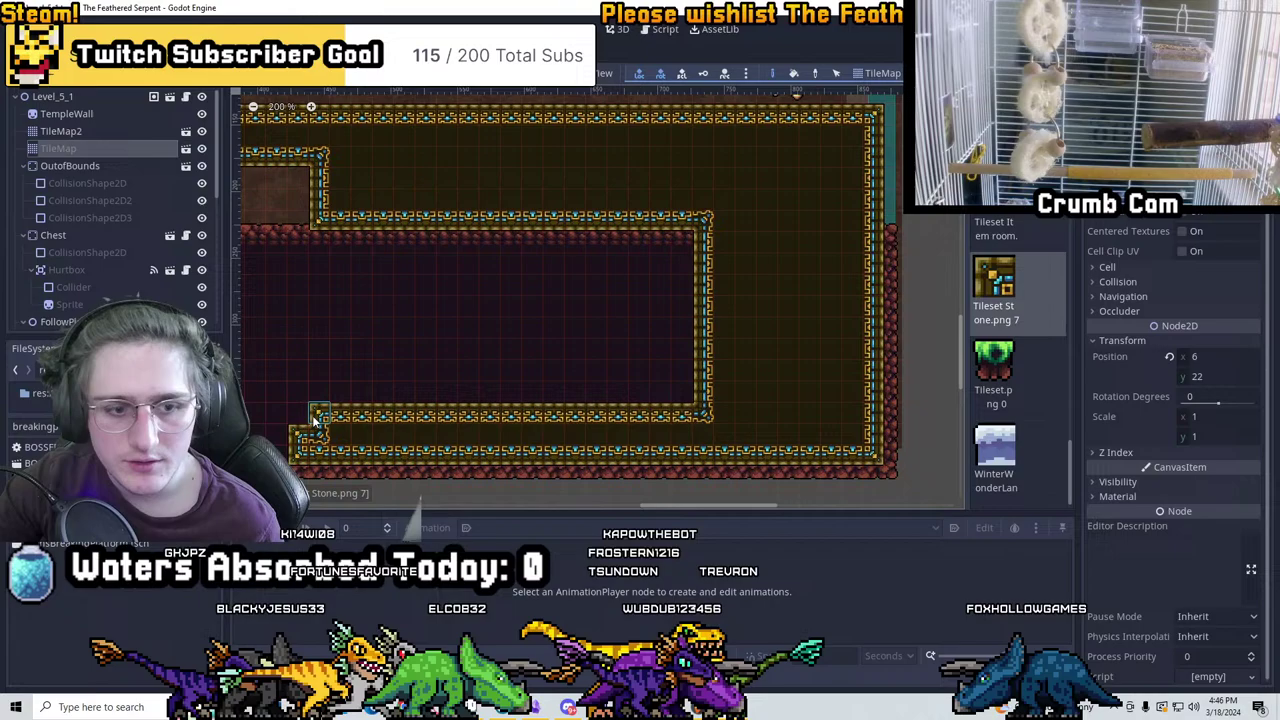
pyautogui.scroll(-3, 290, 455)
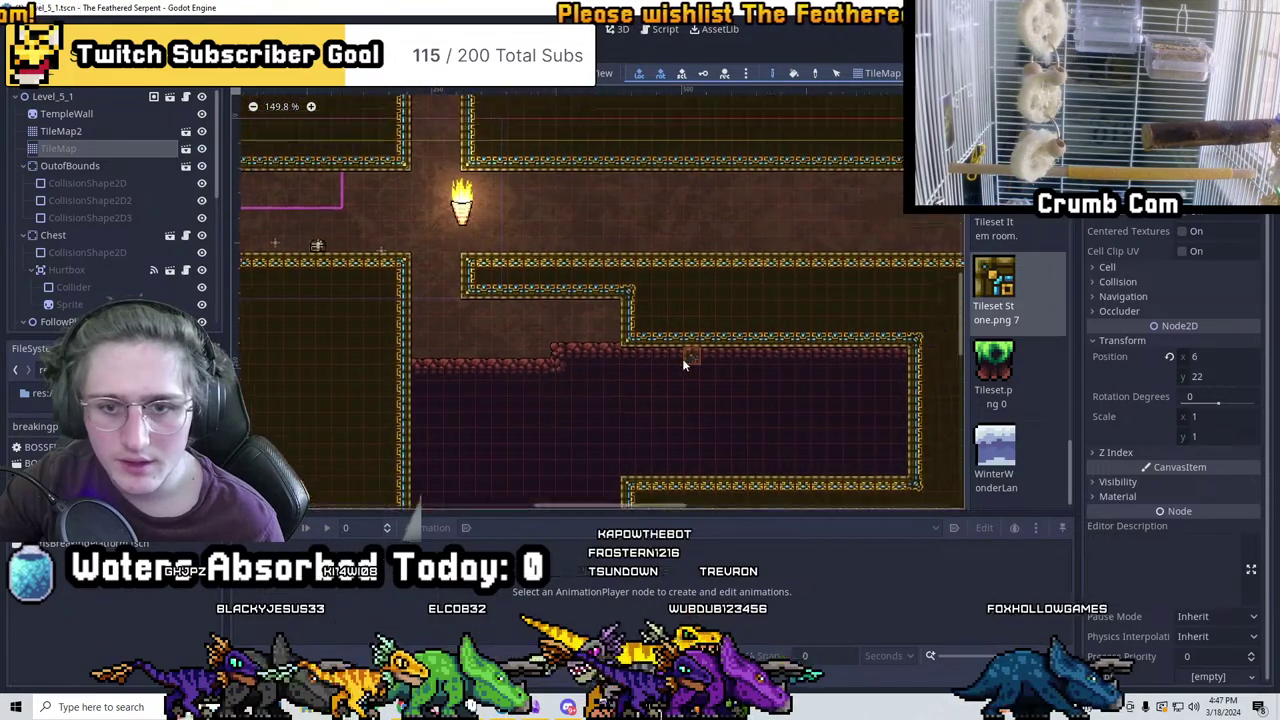
# On TileMap2, paint brick tiles around the cave pit, then erase most of them
pyautogui.click(84, 129)
pyautogui.scroll(2, 460, 380)
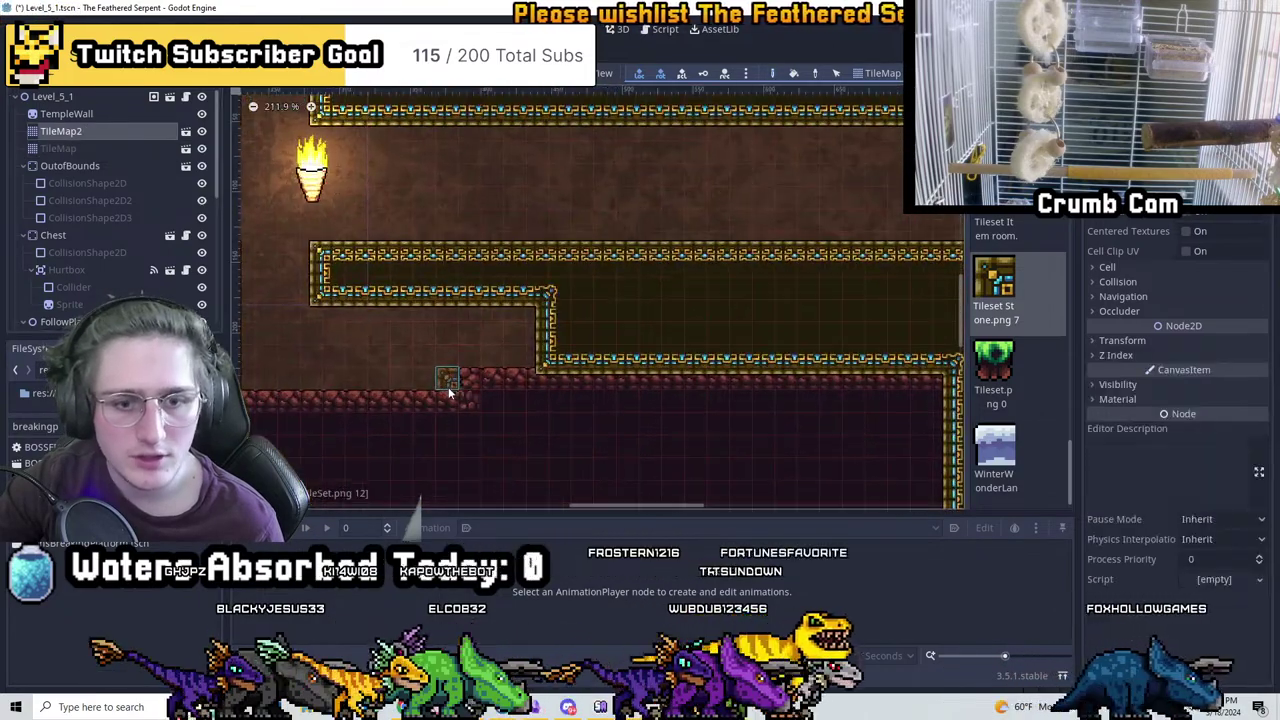
pyautogui.moveTo(512, 377)
pyautogui.mouseDown()
pyautogui.moveTo(528, 372)
pyautogui.moveTo(523, 407)
pyautogui.moveTo(496, 408)
pyautogui.mouseUp()
pyautogui.moveTo(496, 408); pyautogui.dragTo(530, 372, button='middle')
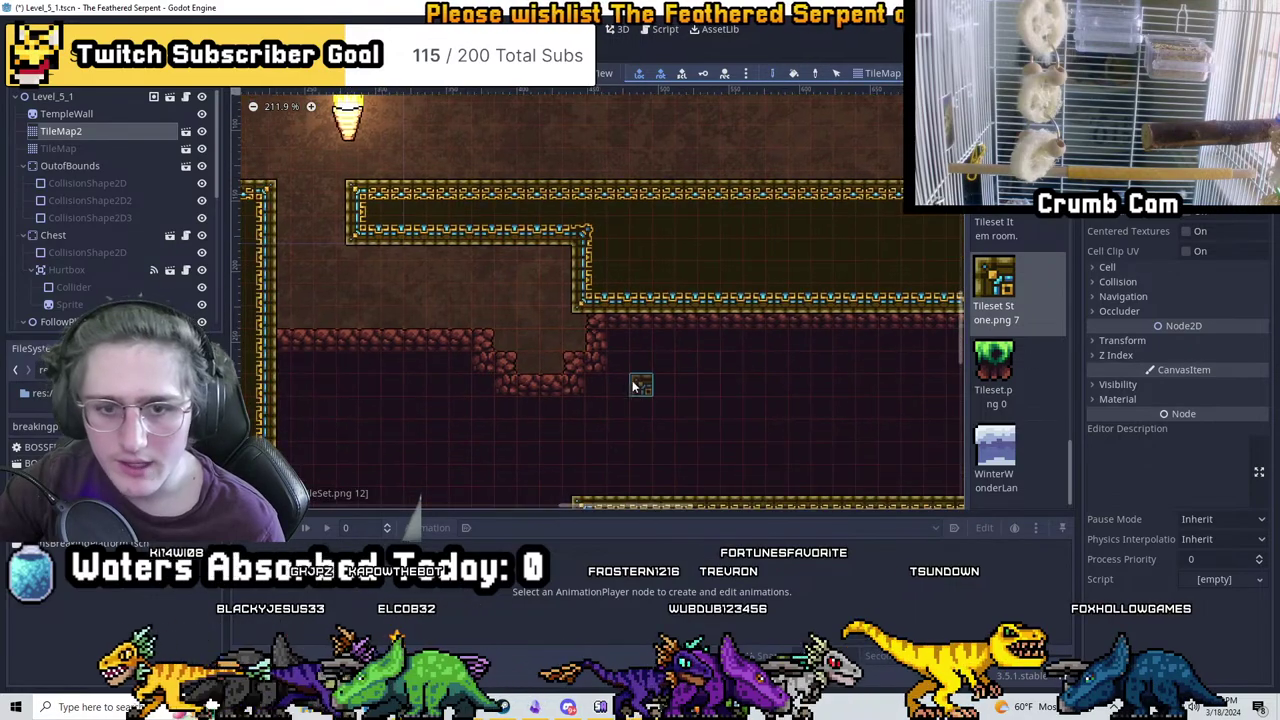
pyautogui.moveTo(584, 322)
pyautogui.mouseDown()
pyautogui.moveTo(577, 417)
pyautogui.moveTo(620, 343)
pyautogui.mouseUp()
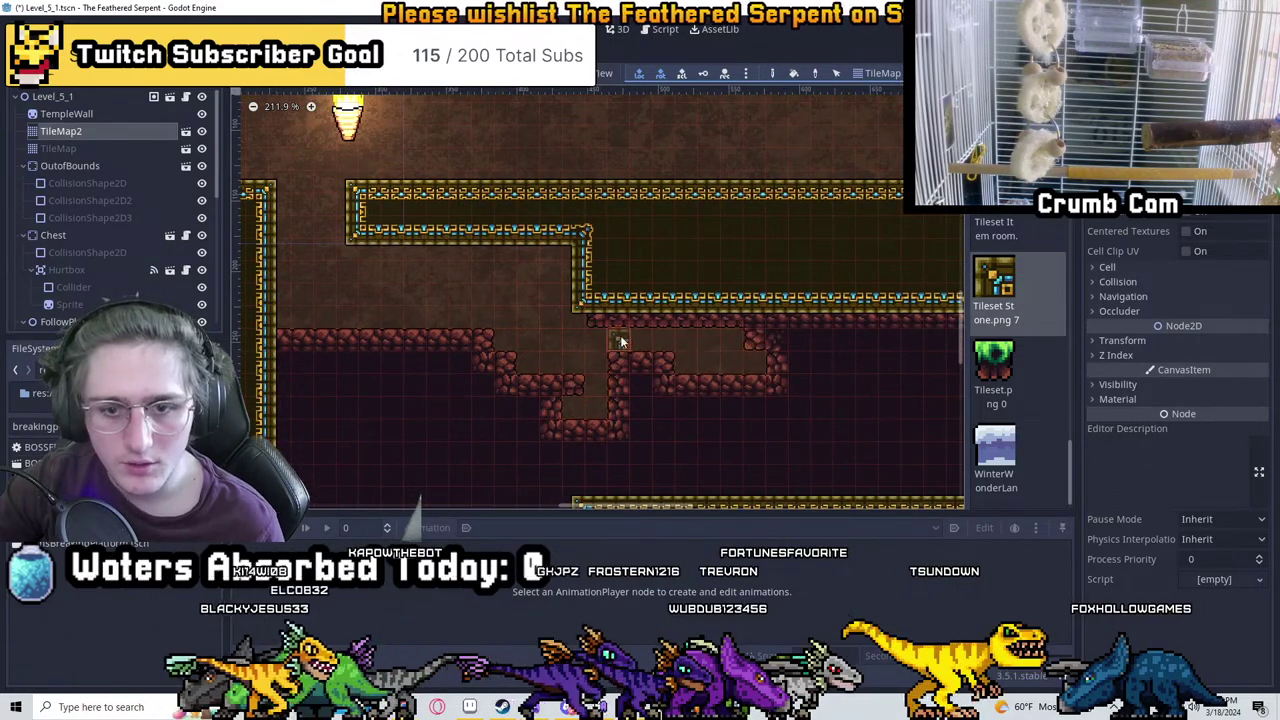
pyautogui.moveTo(764, 354); pyautogui.dragTo(449, 324, button='middle')
pyautogui.moveTo(453, 286)
pyautogui.mouseDown()
pyautogui.moveTo(651, 294)
pyautogui.moveTo(513, 400)
pyautogui.mouseUp()
pyautogui.moveTo(513, 400)
pyautogui.mouseDown(button='right')
pyautogui.moveTo(611, 292)
pyautogui.moveTo(340, 350)
pyautogui.moveTo(388, 408)
pyautogui.mouseUp(button='right')
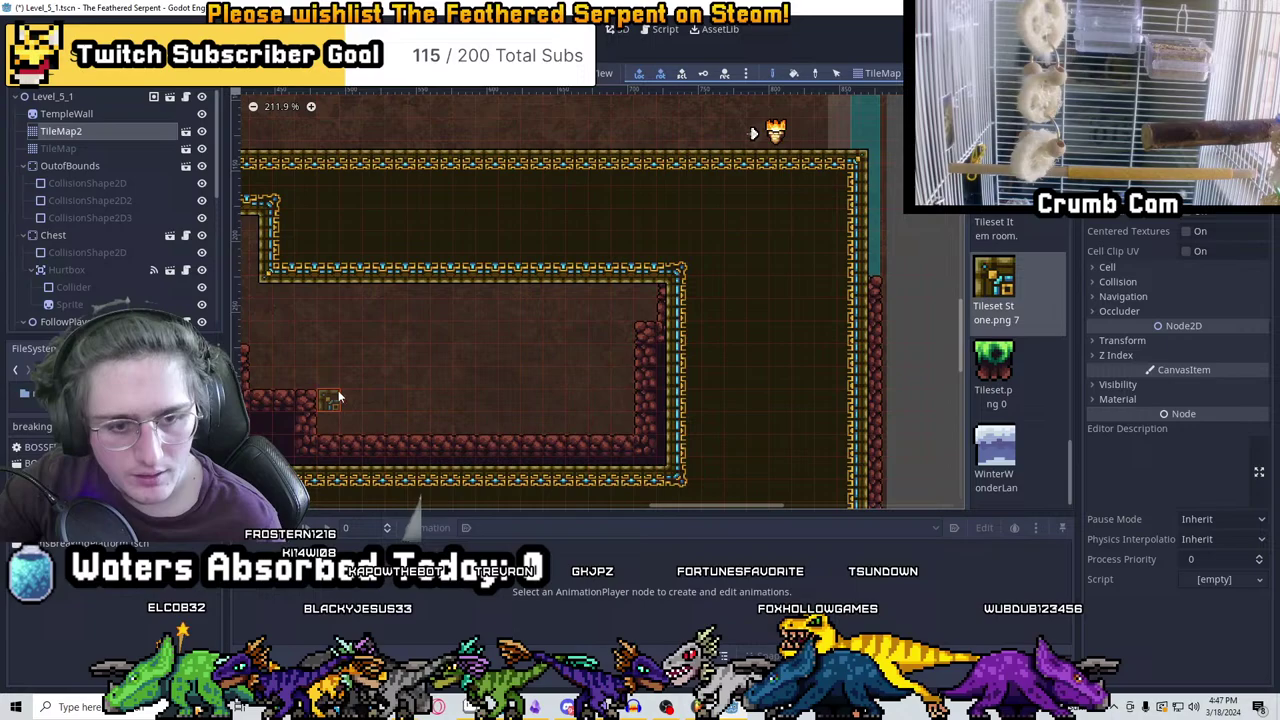
# Look over the right-hand room, then bring up the brick tile sprite in Aseprite
pyautogui.moveTo(338, 398)
pyautogui.mouseDown(button='middle')
pyautogui.moveTo(866, 423)
pyautogui.moveTo(634, 423)
pyautogui.moveTo(560, 290)
pyautogui.moveTo(534, 209)
pyautogui.moveTo(675, 181)
pyautogui.mouseUp(button='middle')
pyautogui.scroll(-1, 603, 341)
pyautogui.scroll(-1, 534, 209)
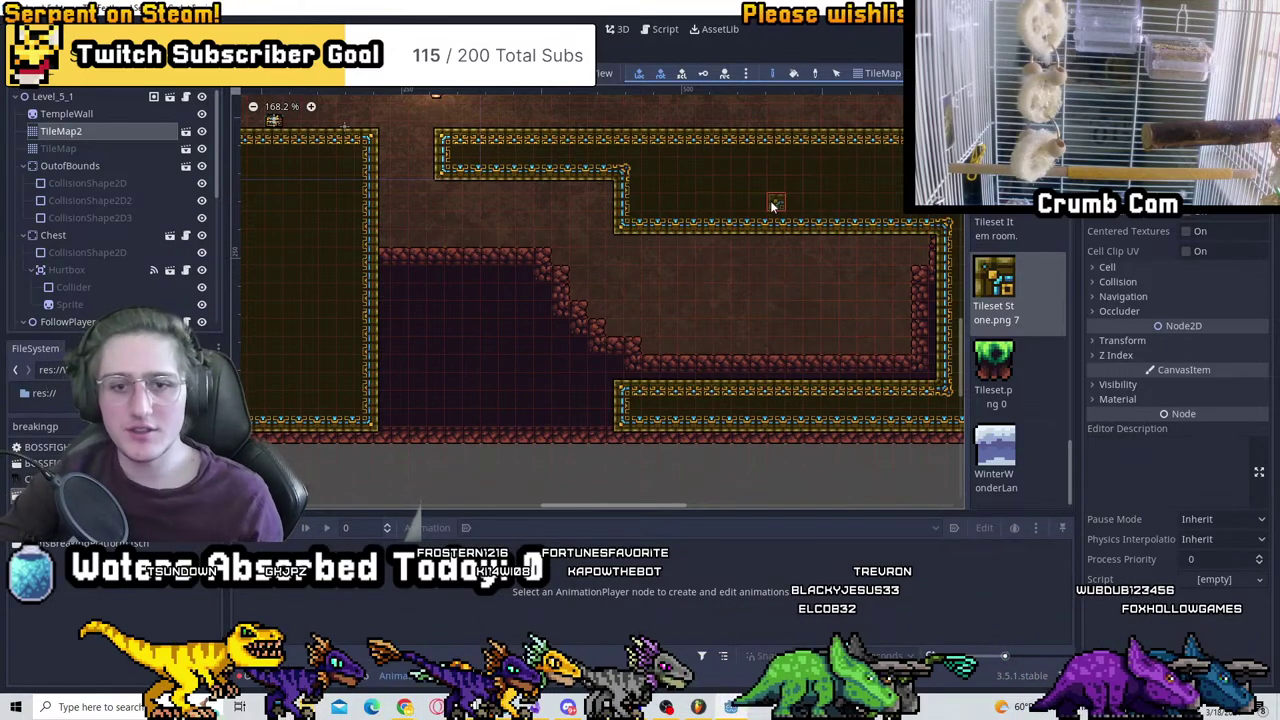
pyautogui.scroll(4, 773, 205)
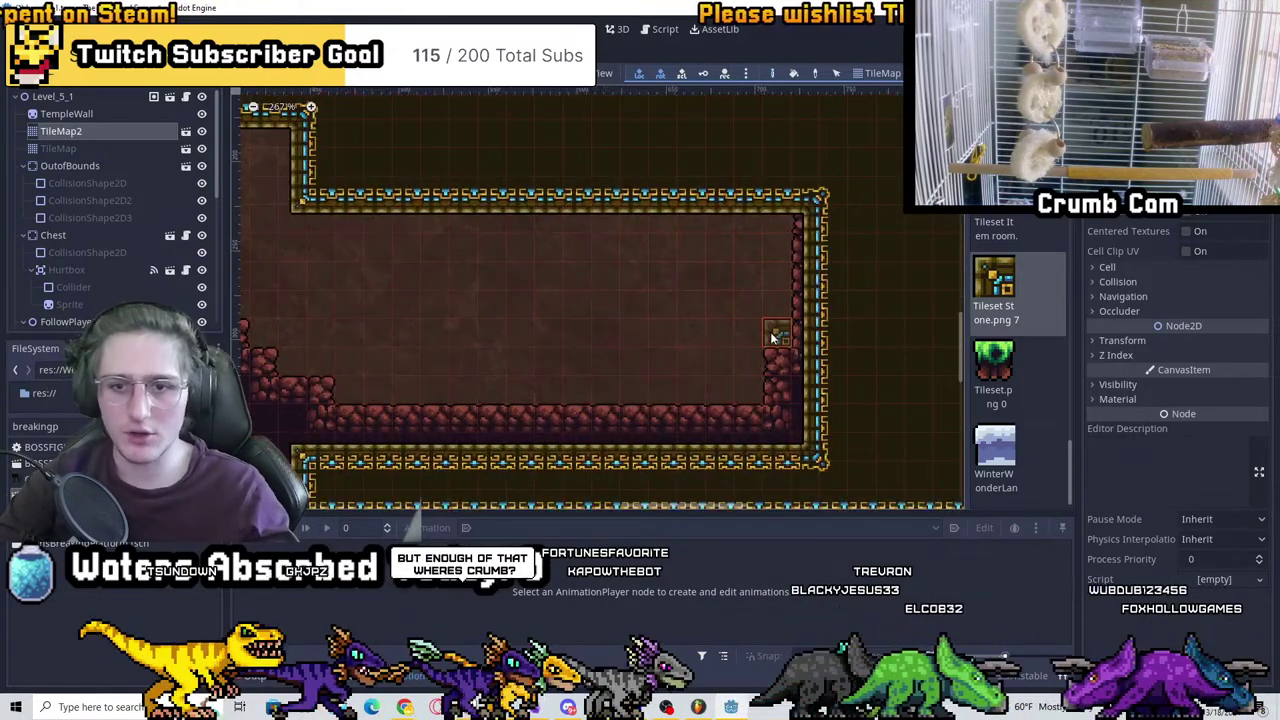
pyautogui.moveTo(508, 436); pyautogui.dragTo(686, 444, button='middle')
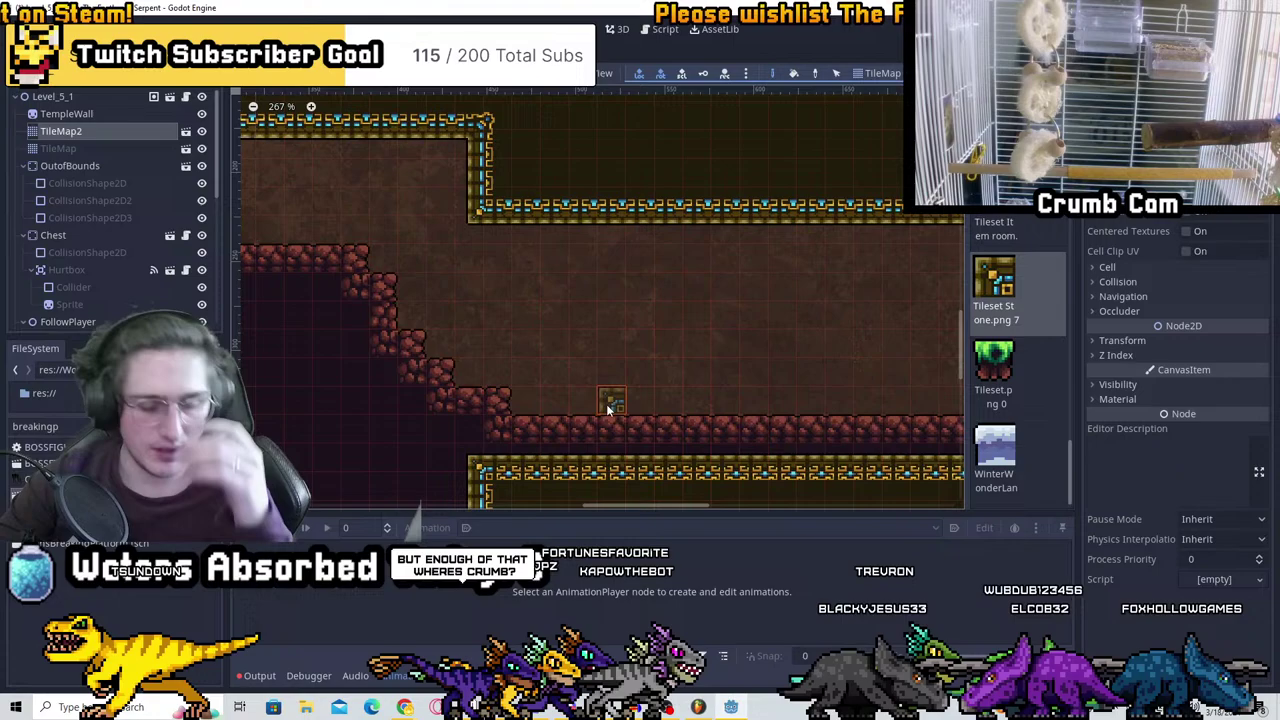
pyautogui.moveTo(734, 312); pyautogui.dragTo(729, 312, button='middle')
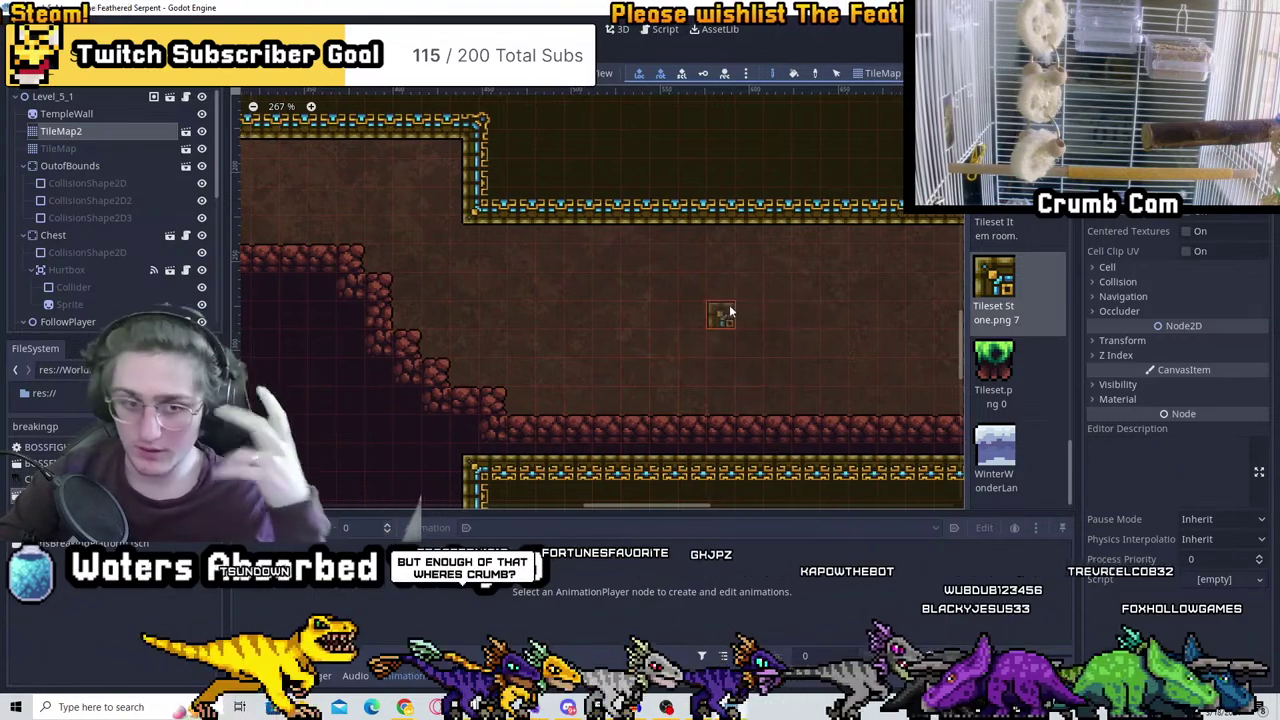
pyautogui.scroll(-2, 428, 343)
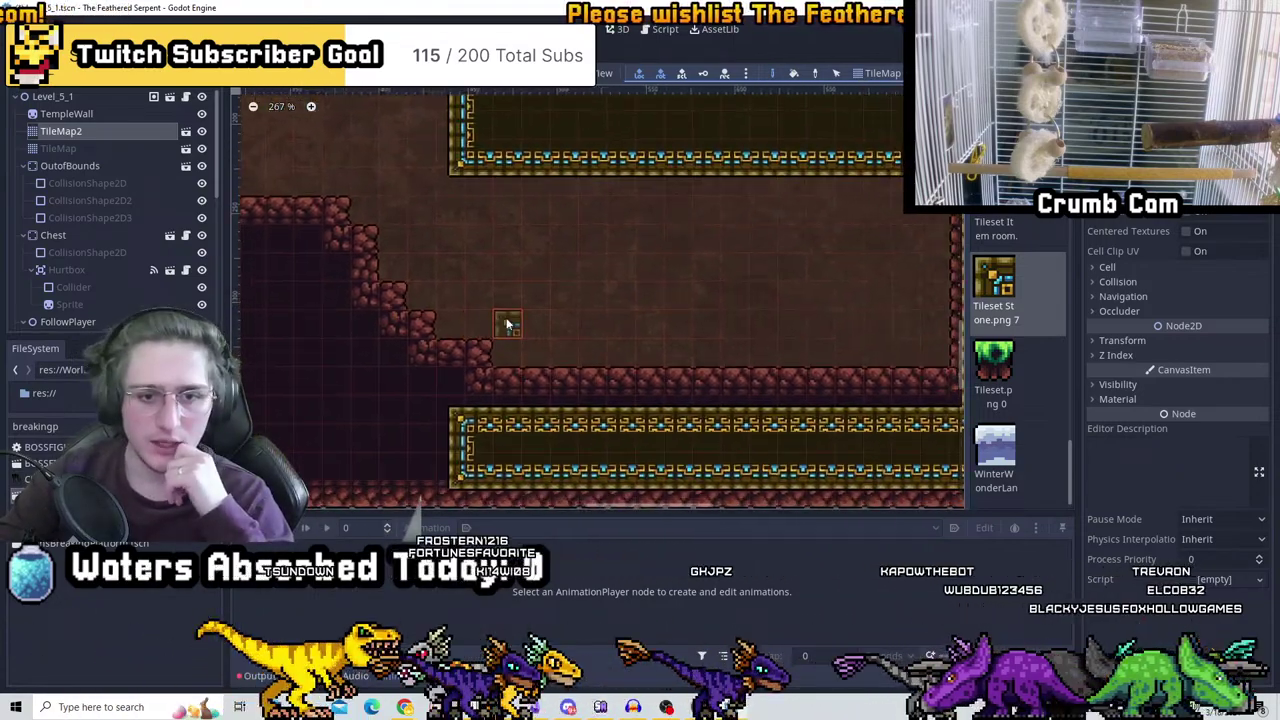
pyautogui.moveTo(450, 250); pyautogui.dragTo(470, 240, button='middle')
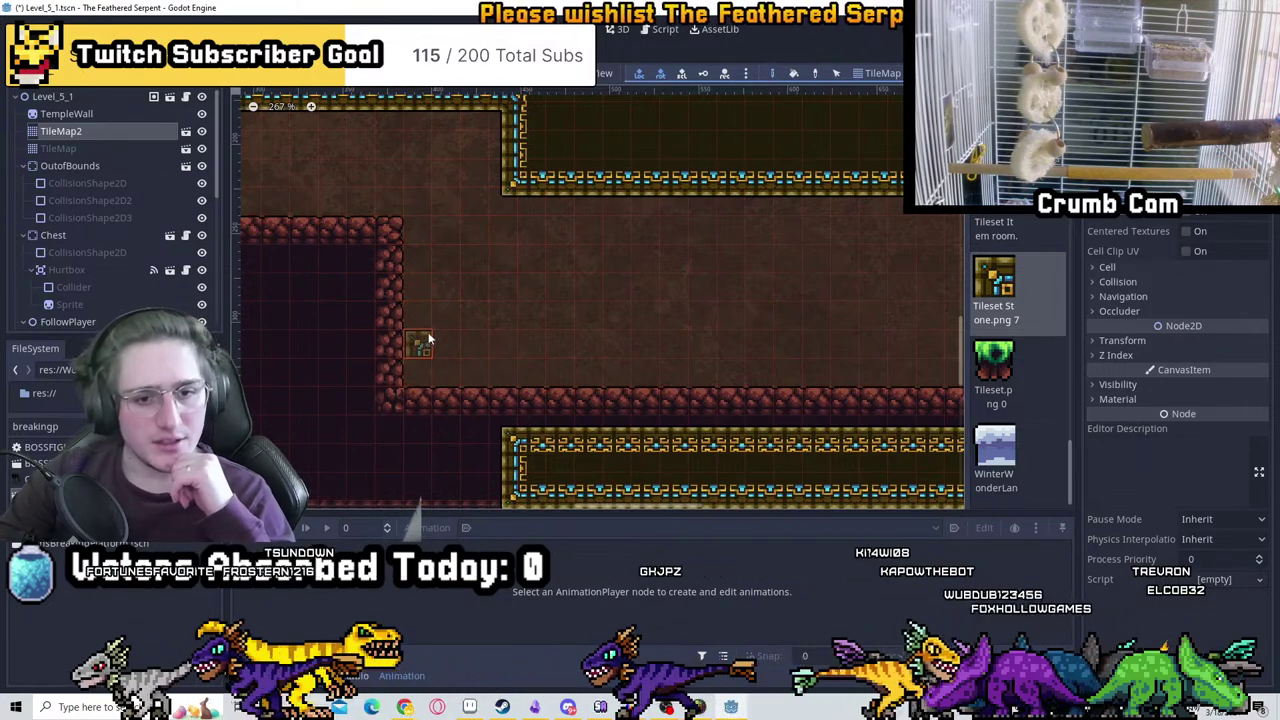
pyautogui.scroll(-1, 500, 336)
pyautogui.click(470, 706)
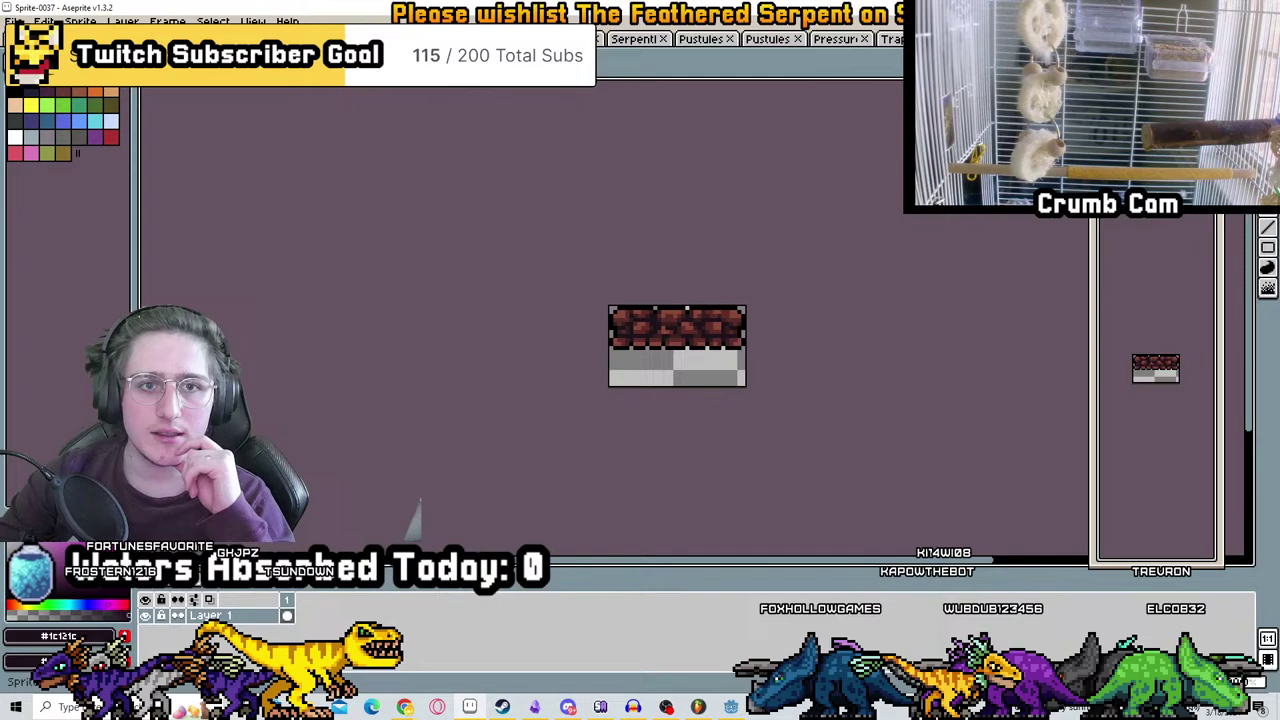
# Cycle tabs back to Sprite-0037, save it under a new name with Save As, then return to Godot
pyautogui.click(512, 38)
pyautogui.hotkey('ctrl', 'Tab')
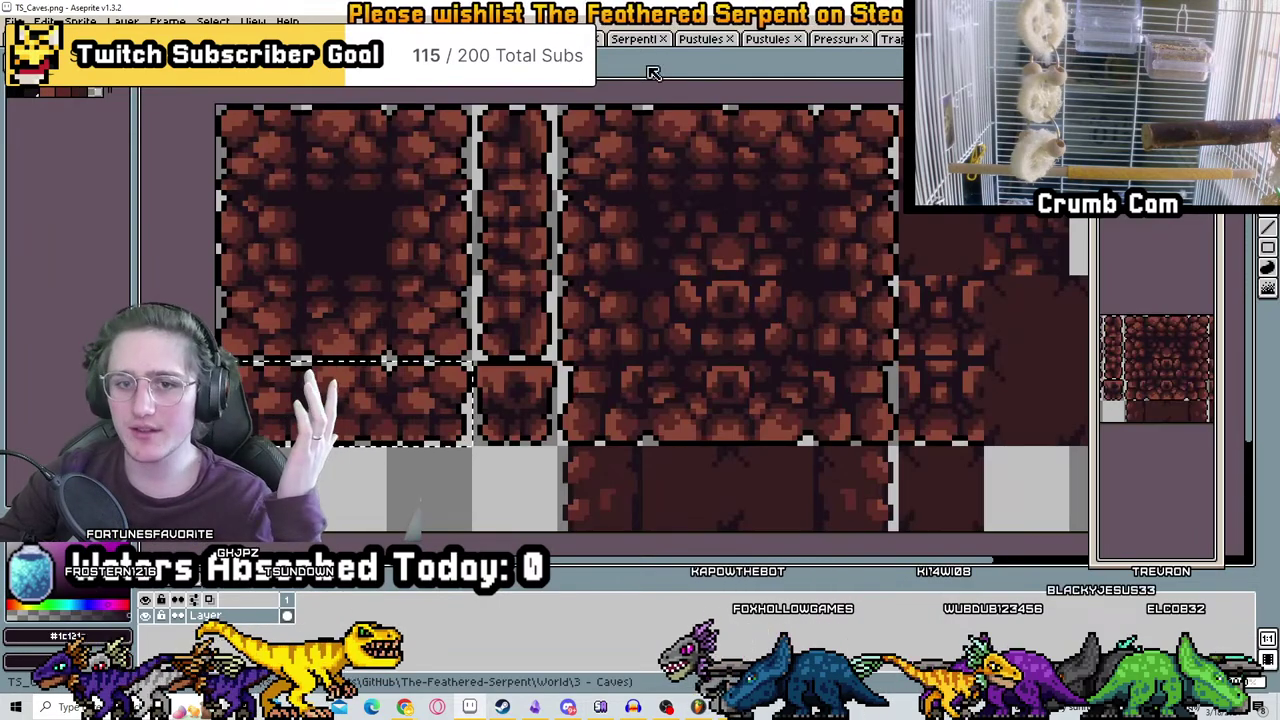
pyautogui.hotkey('ctrl', 'Tab')
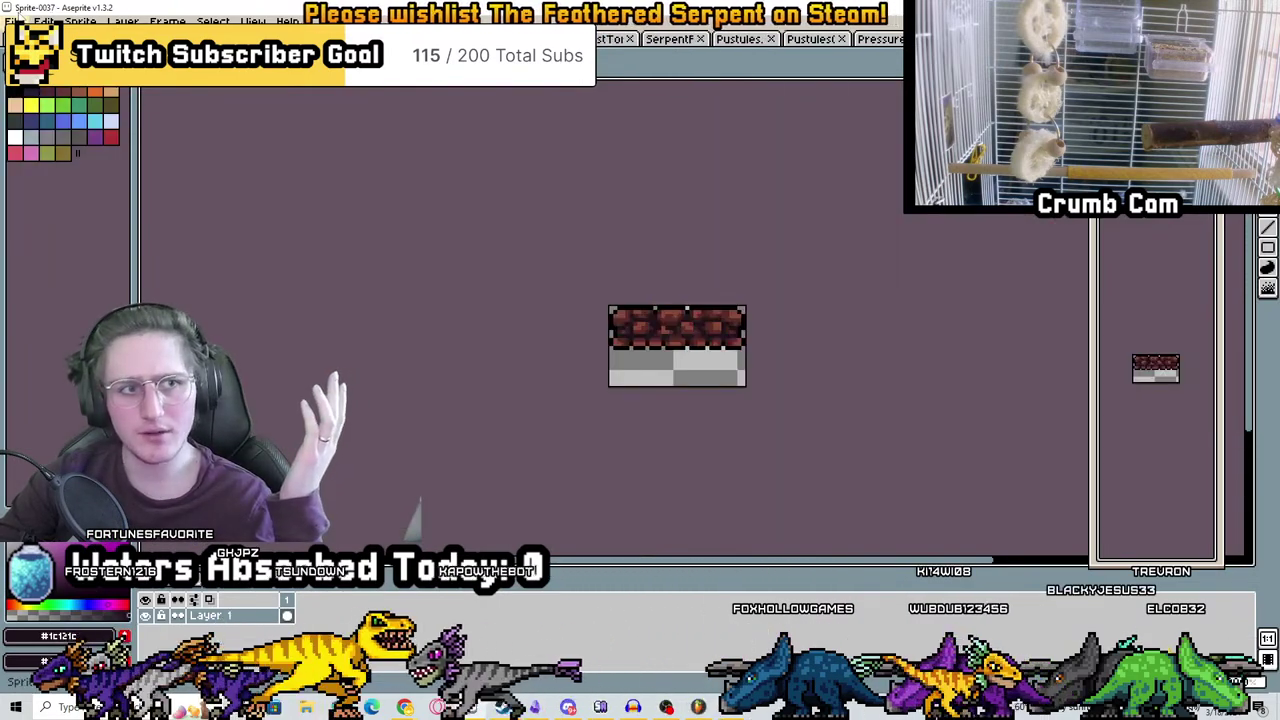
pyautogui.hotkey('alt', 'f')
pyautogui.click(148, 104)
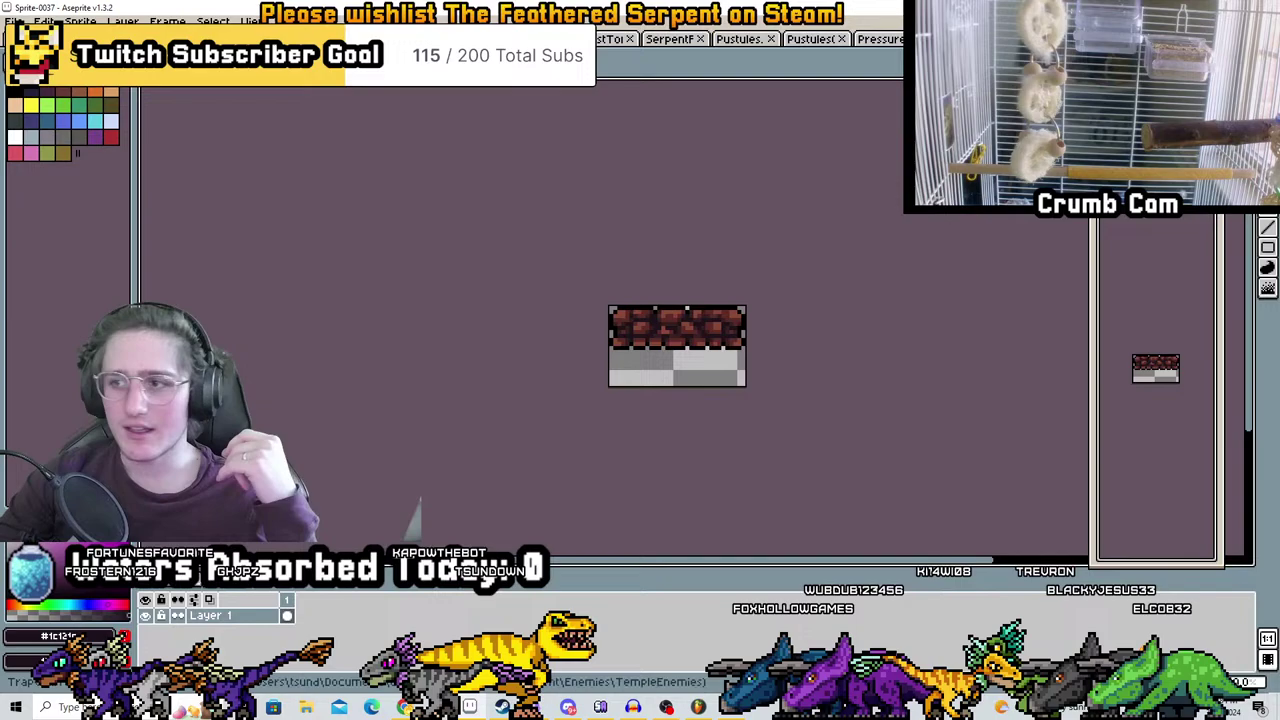
pyautogui.hotkey('alt', 'Tab')
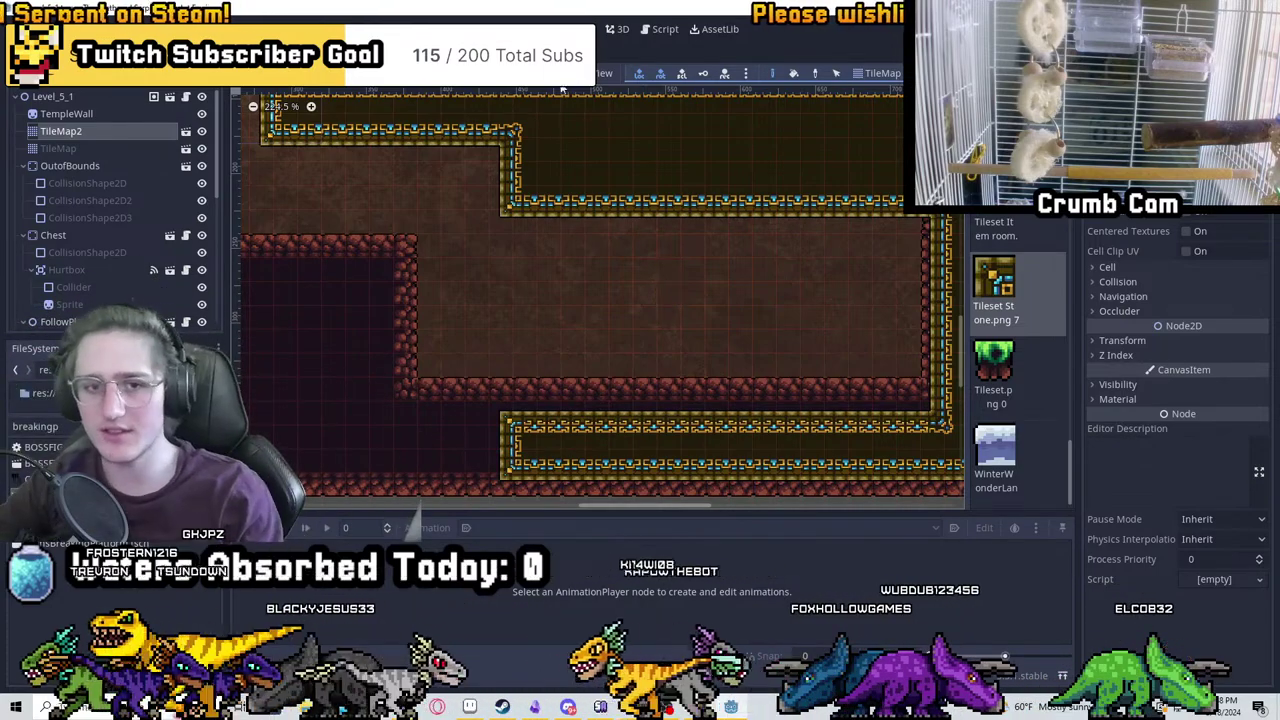
# Select TileMap and TileMap2, view the torch corridor, and save Level_5_1 with Ctrl+S
pyautogui.click(77, 147)
pyautogui.scroll(3, 480, 229)
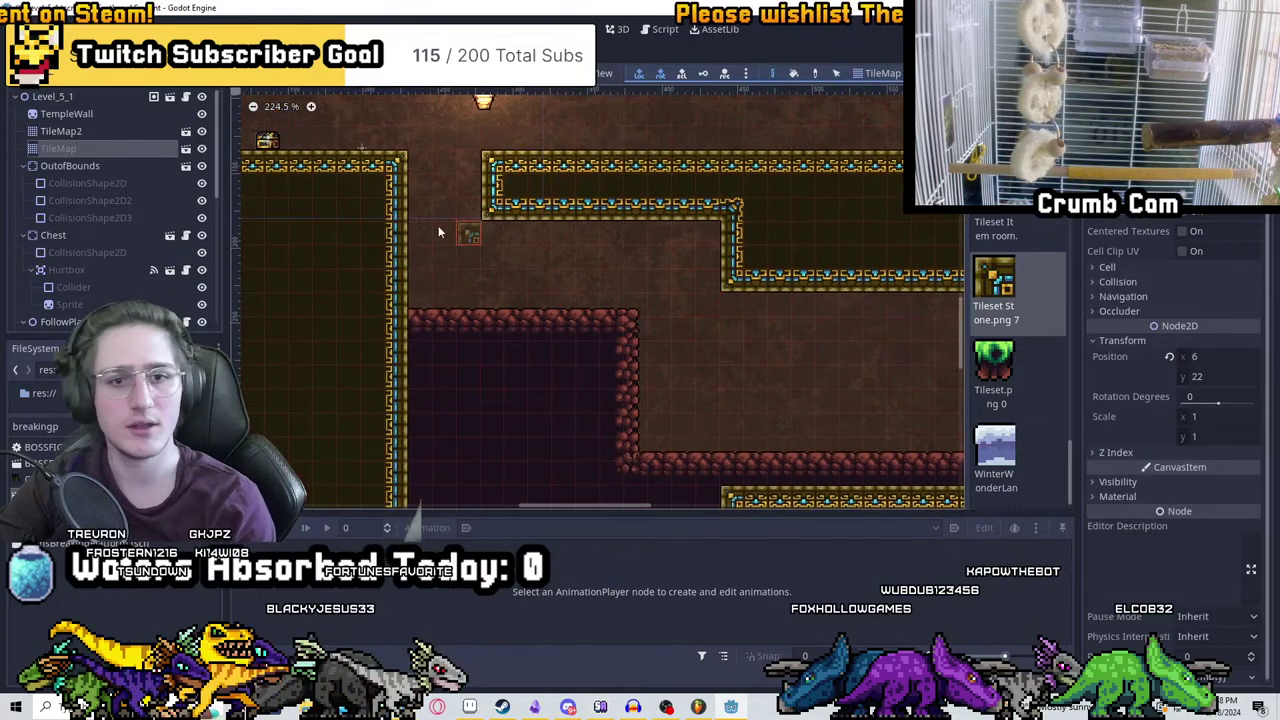
pyautogui.click(128, 130)
pyautogui.hscroll(-5, 451, 228)
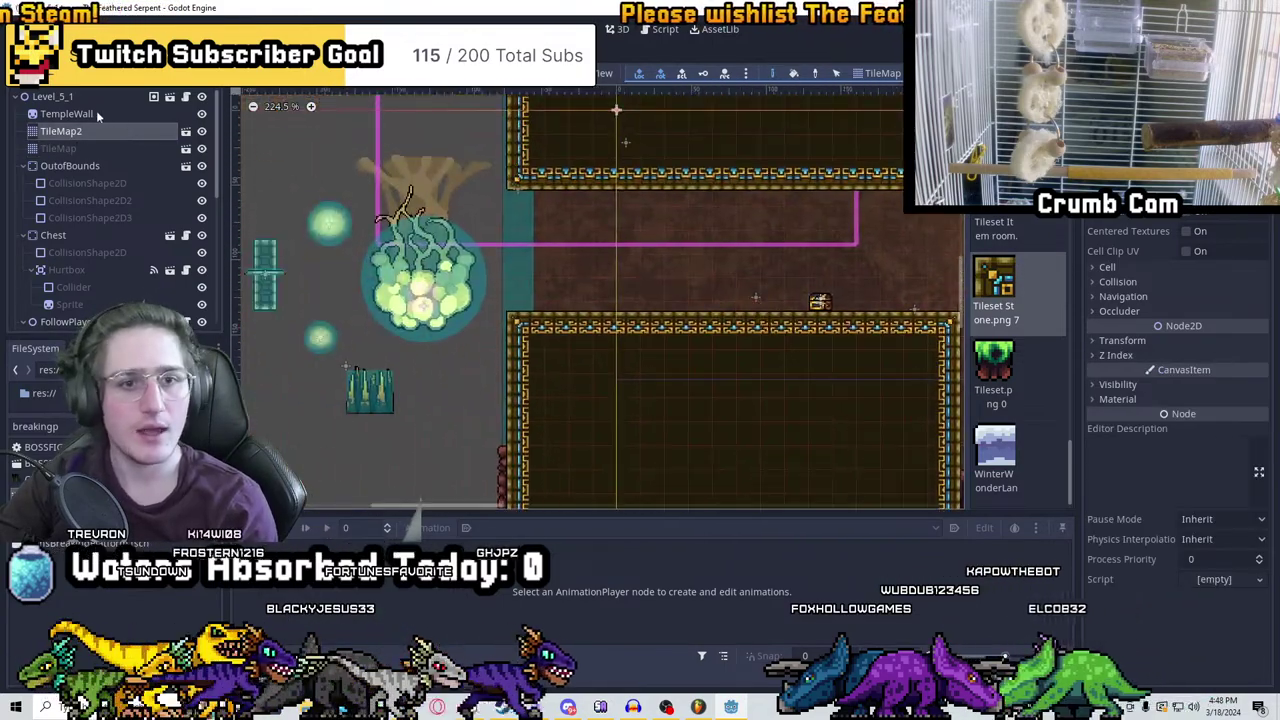
pyautogui.scroll(1, 675, 140)
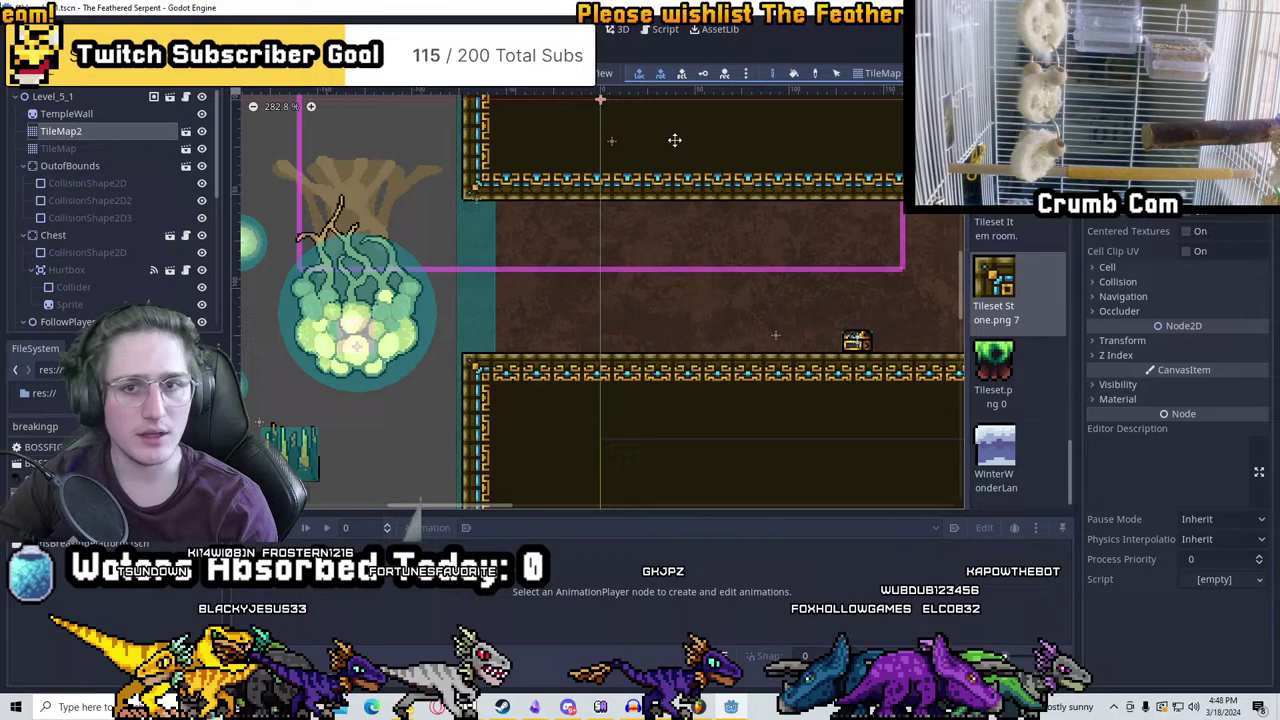
pyautogui.scroll(6, 675, 140)
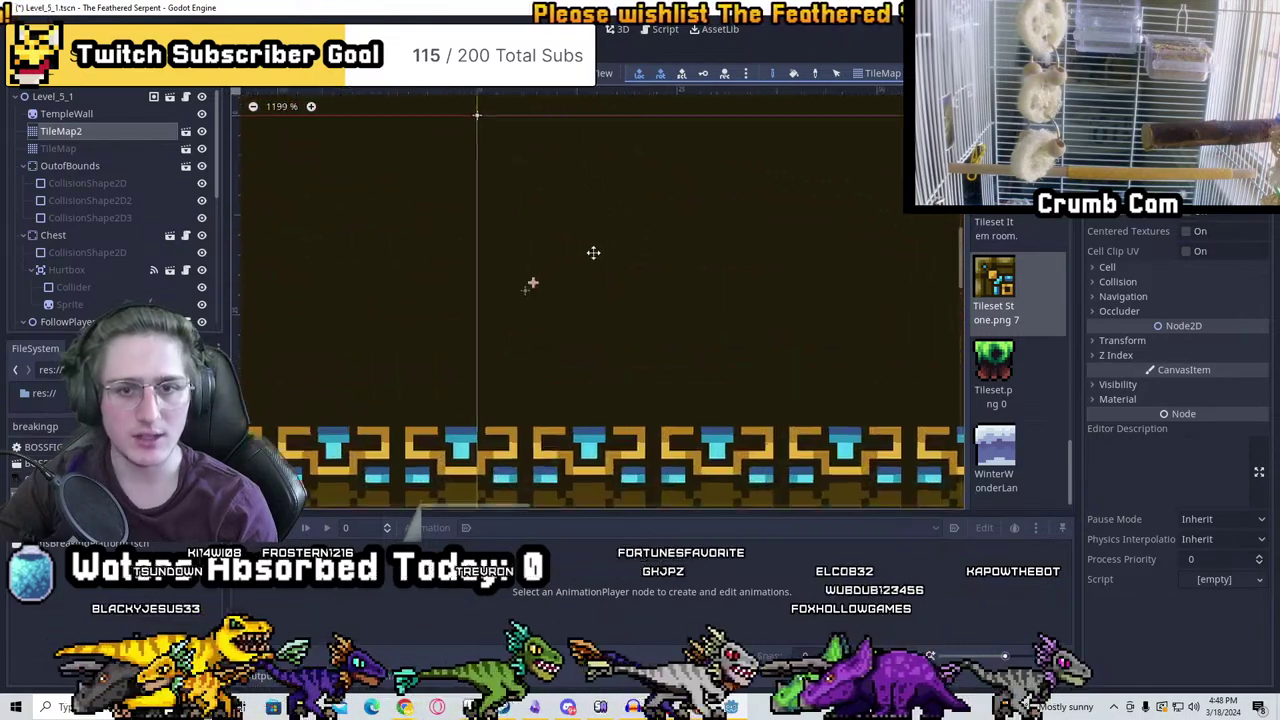
pyautogui.scroll(-8, 614, 286)
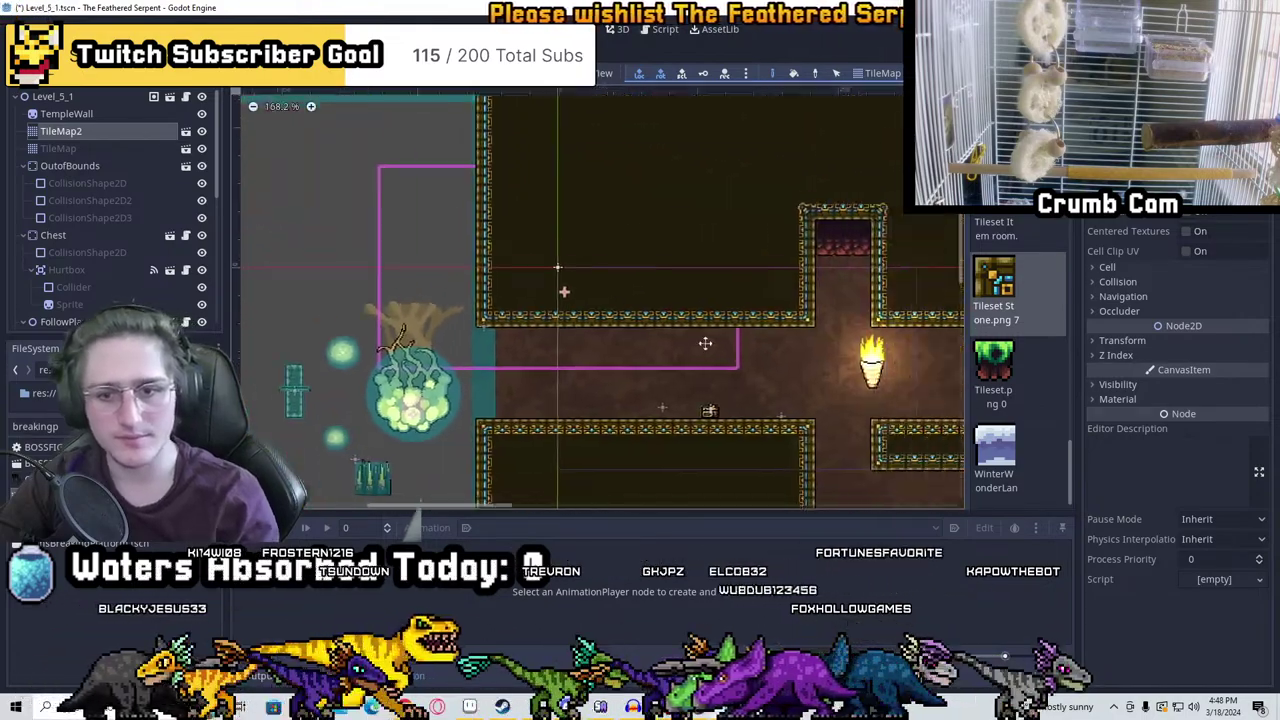
pyautogui.moveTo(705, 343); pyautogui.dragTo(419, 206, button='middle')
pyautogui.hotkey('ctrl', 's')
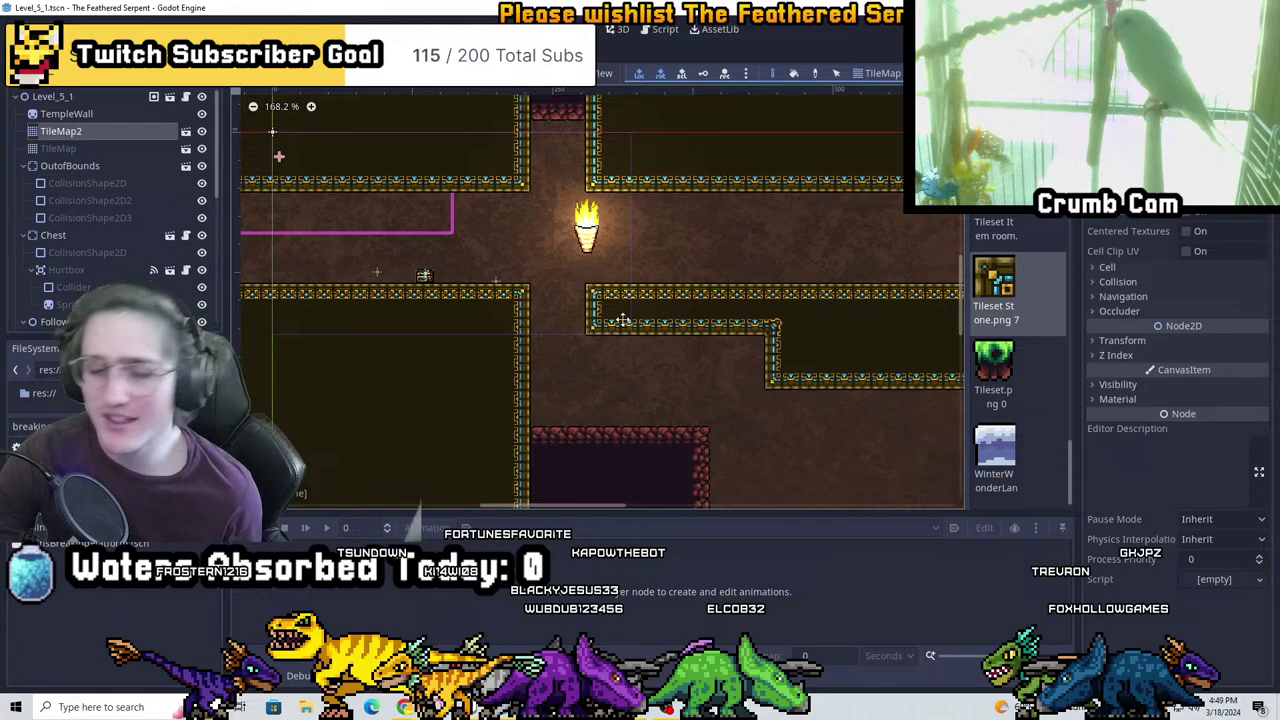
pyautogui.moveTo(590, 378); pyautogui.dragTo(511, 193, button='middle')
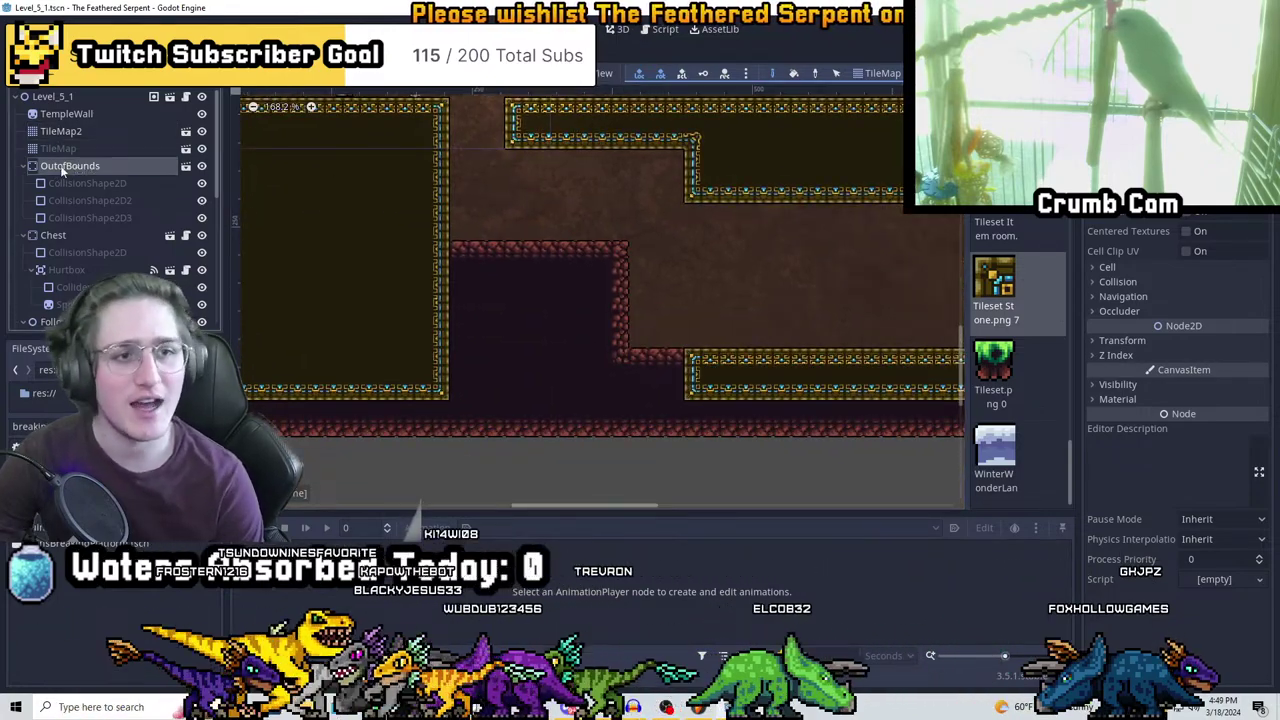
# On the TileMap layer, paint a wall column down from the upper wall's left end, trimming its bottom tile
pyautogui.click(95, 148)
pyautogui.scroll(2, 676, 217)
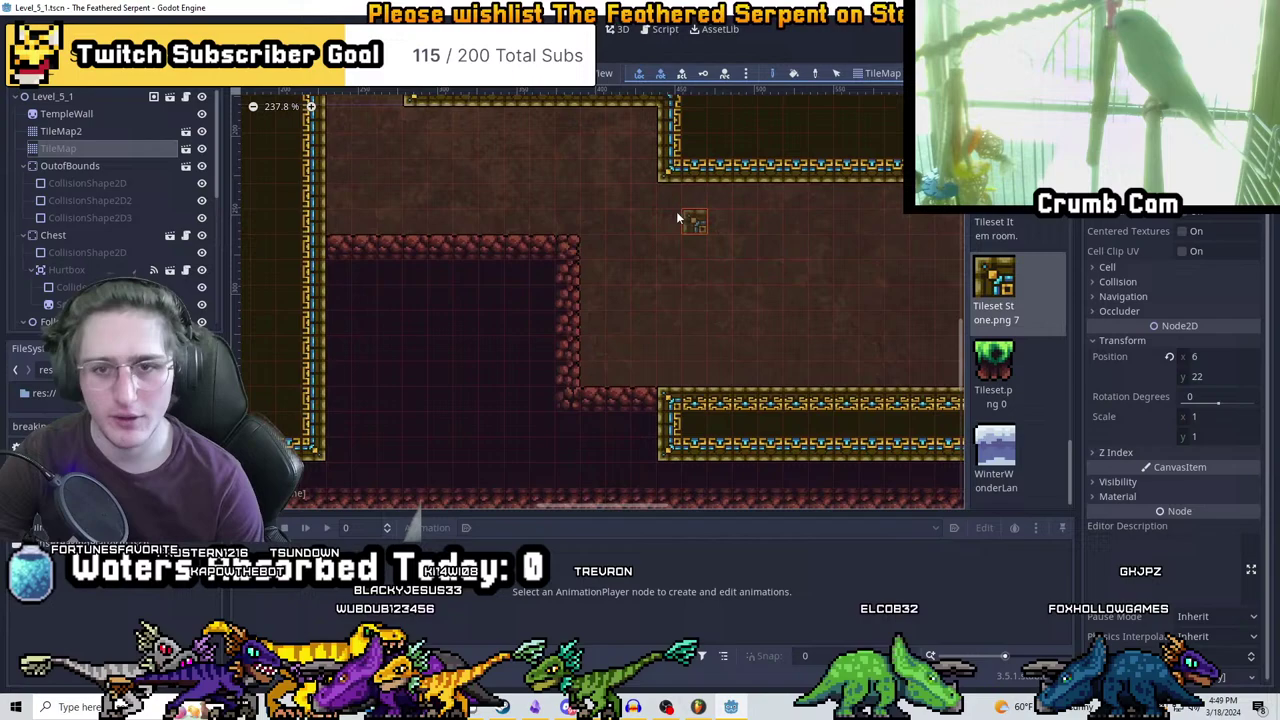
pyautogui.scroll(1, 676, 217)
pyautogui.click(671, 197)
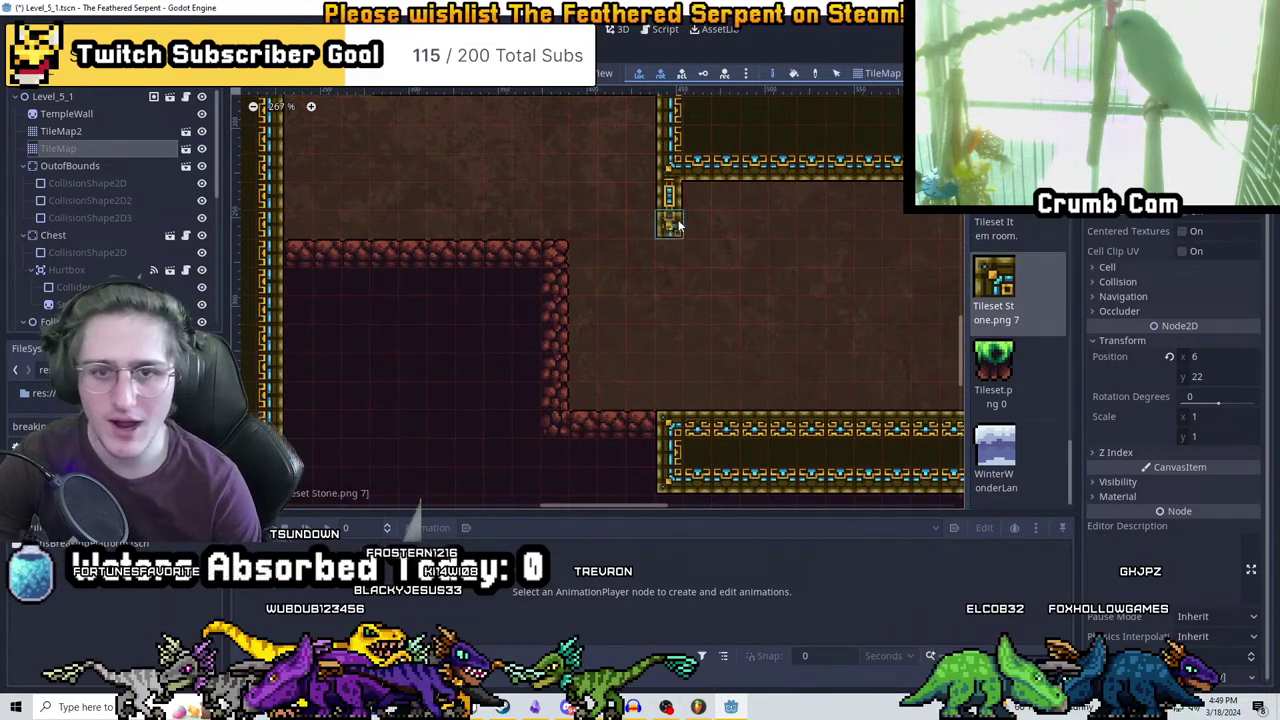
pyautogui.moveTo(677, 225)
pyautogui.mouseDown()
pyautogui.moveTo(668, 310)
pyautogui.moveTo(686, 263)
pyautogui.moveTo(757, 194)
pyautogui.mouseUp()
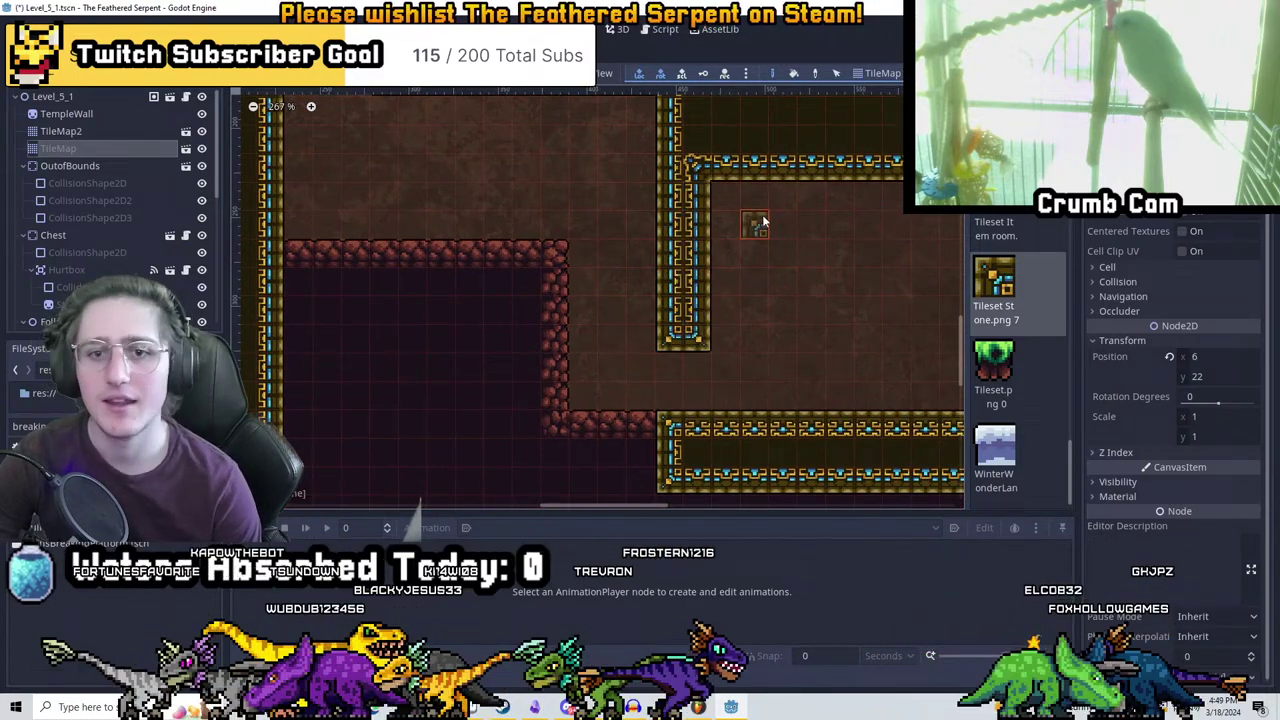
pyautogui.scroll(-1, 762, 220)
pyautogui.rightClick(683, 318)
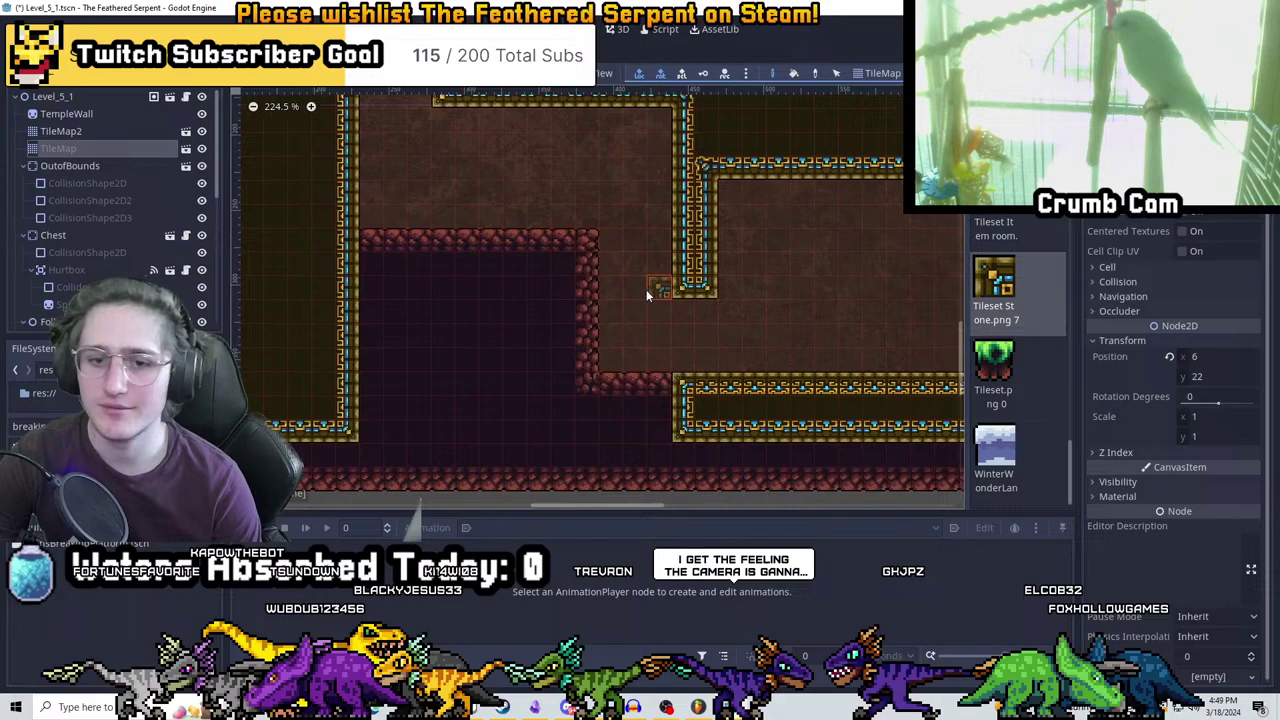
pyautogui.scroll(3, 700, 300)
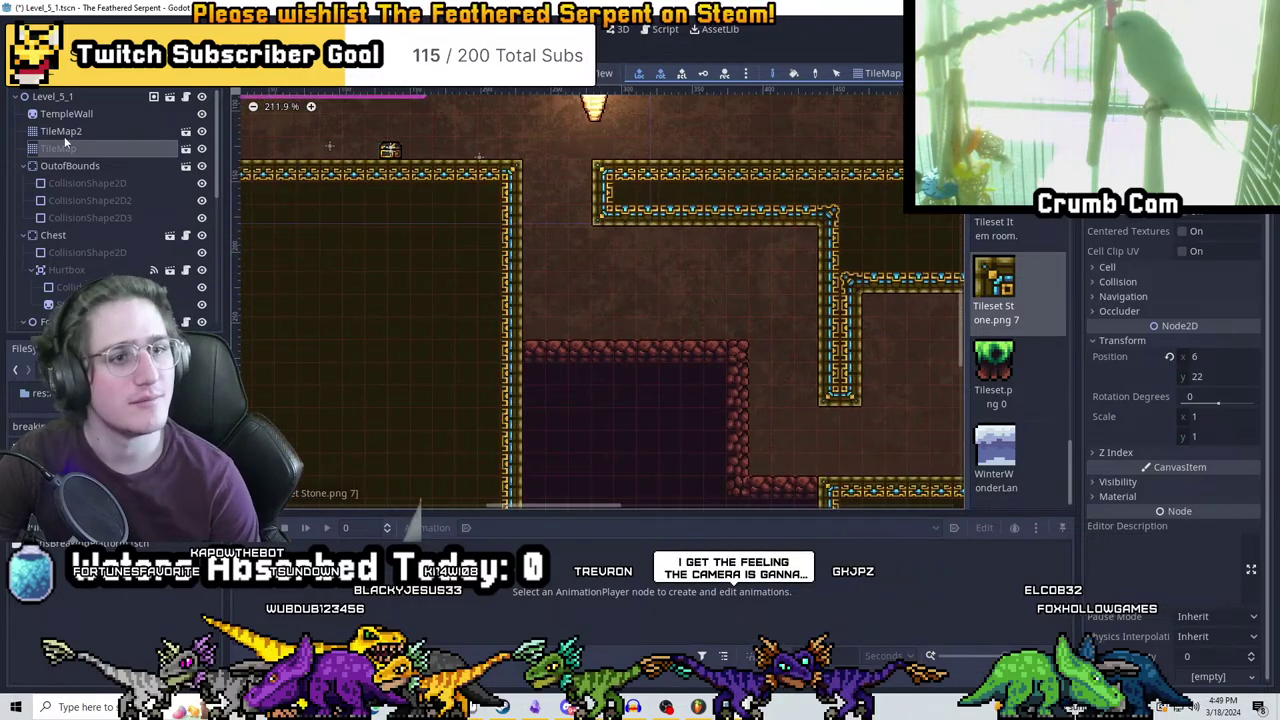
pyautogui.click(64, 136)
pyautogui.scroll(-2, 1015, 381)
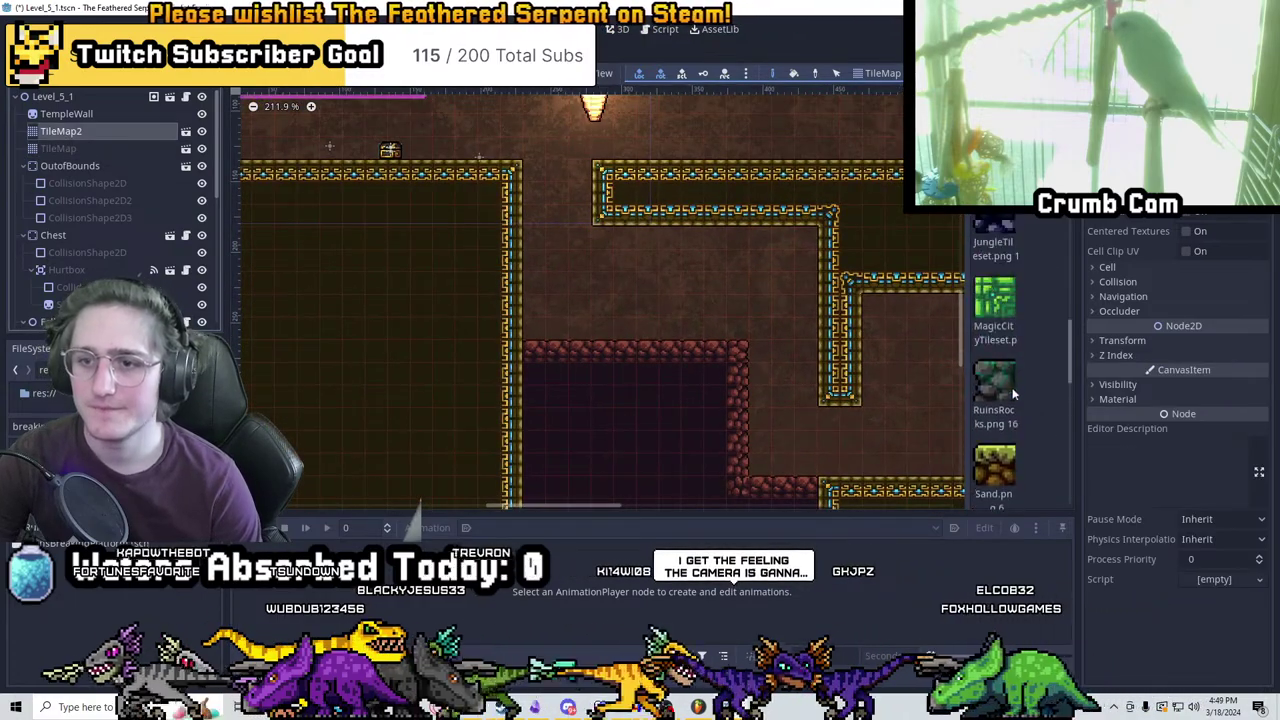
# Pick the CaveTileSet tiles and pan around the level in Godot
pyautogui.scroll(5, 1014, 370)
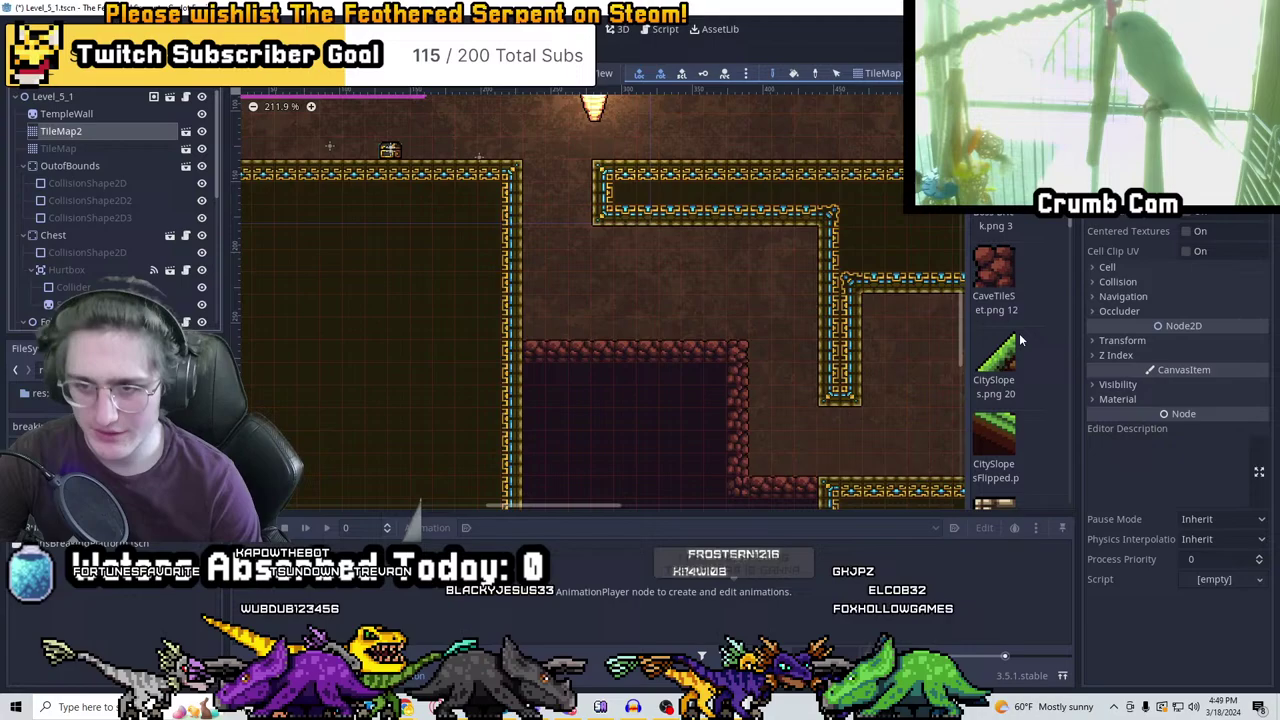
pyautogui.click(1020, 266)
pyautogui.scroll(1, 746, 330)
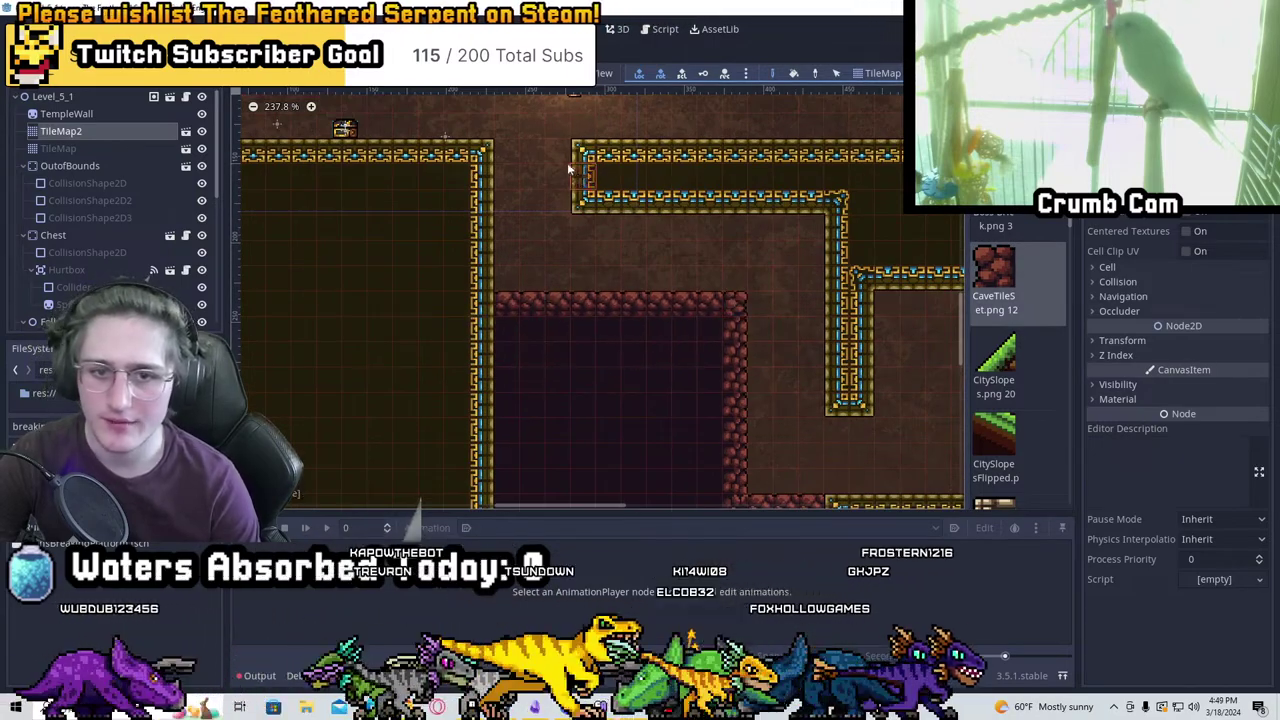
pyautogui.hscroll(3, 730, 244)
pyautogui.scroll(-1, 625, 262)
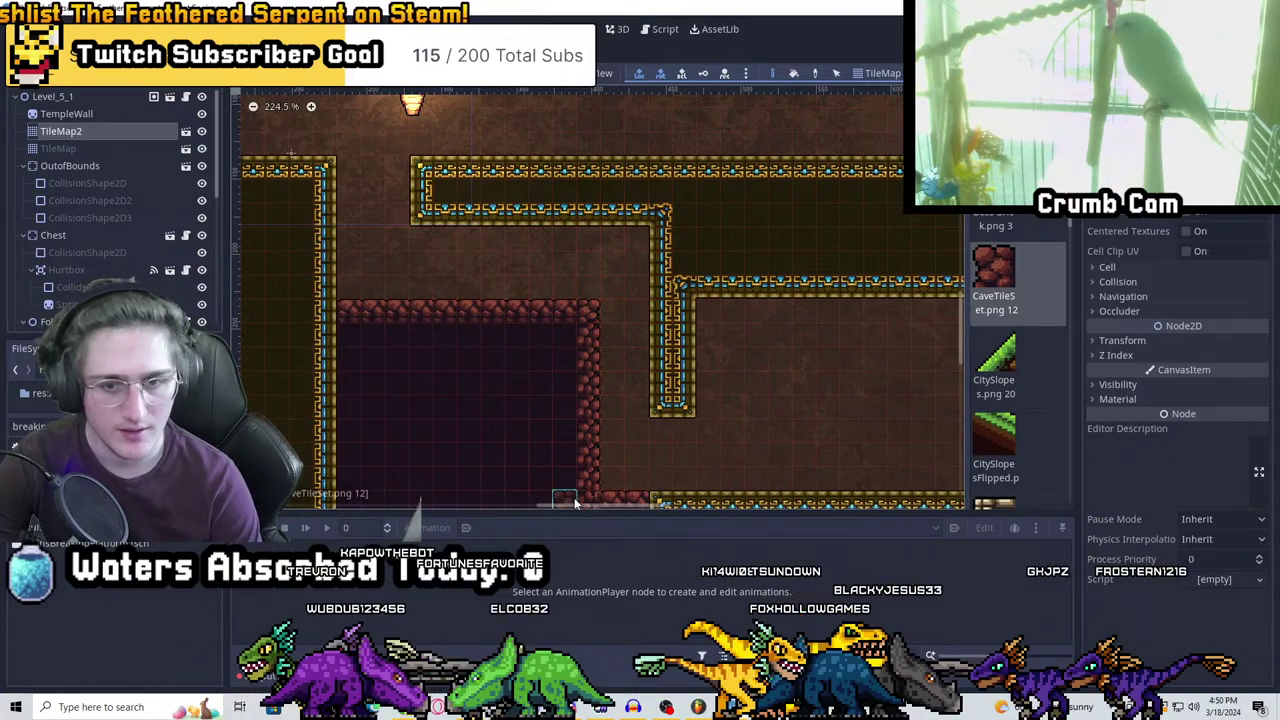
pyautogui.scroll(-2, 540, 410)
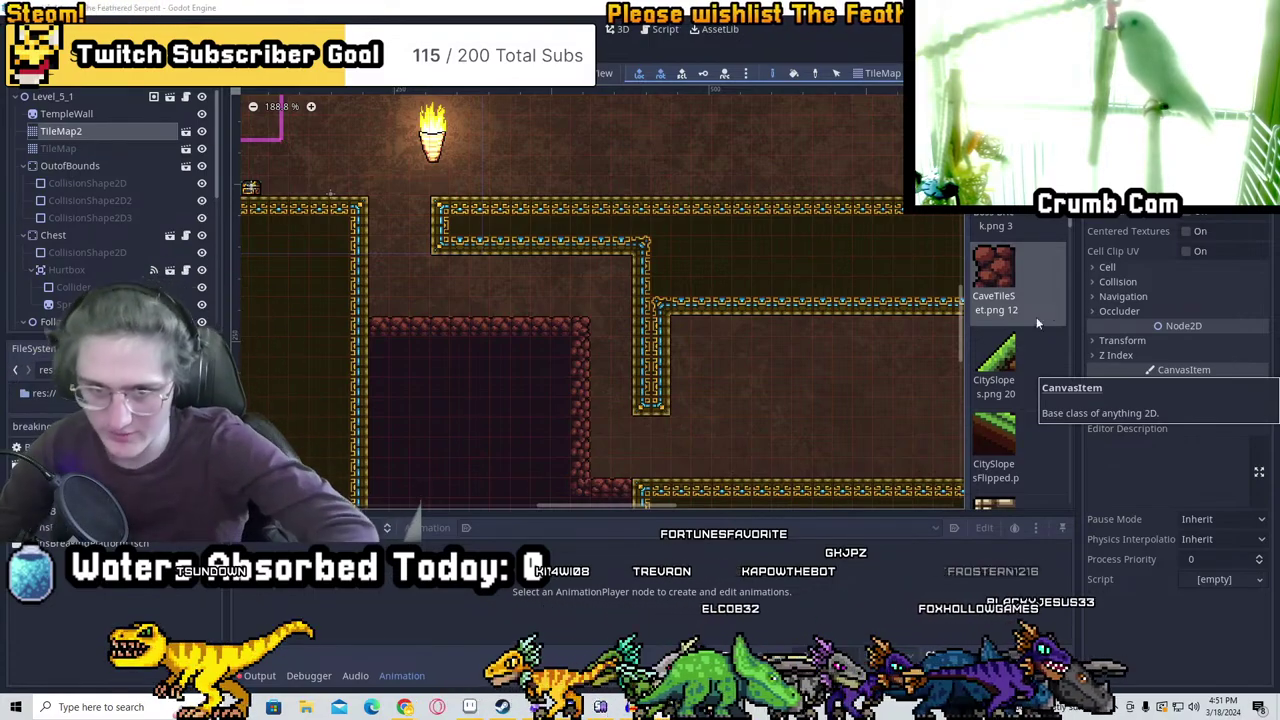
pyautogui.scroll(-1, 687, 255)
pyautogui.scroll(3, 700, 240)
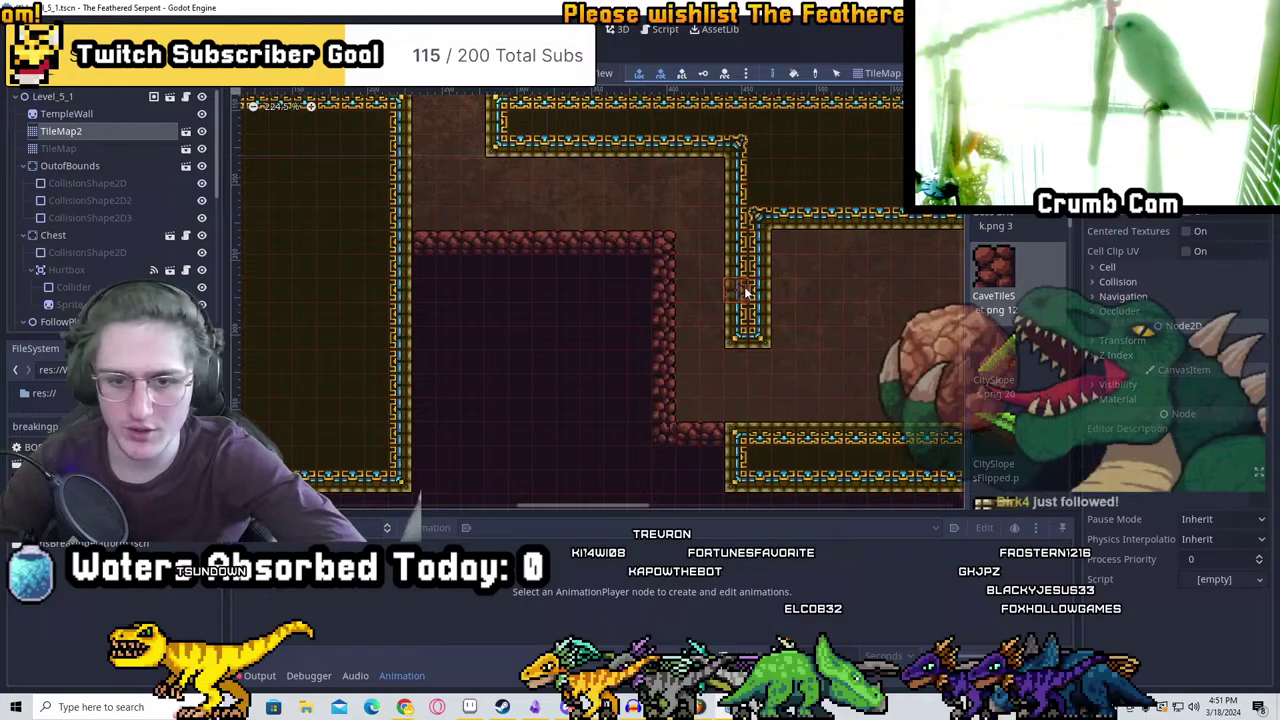
pyautogui.moveTo(642, 366); pyautogui.dragTo(544, 243, button='middle')
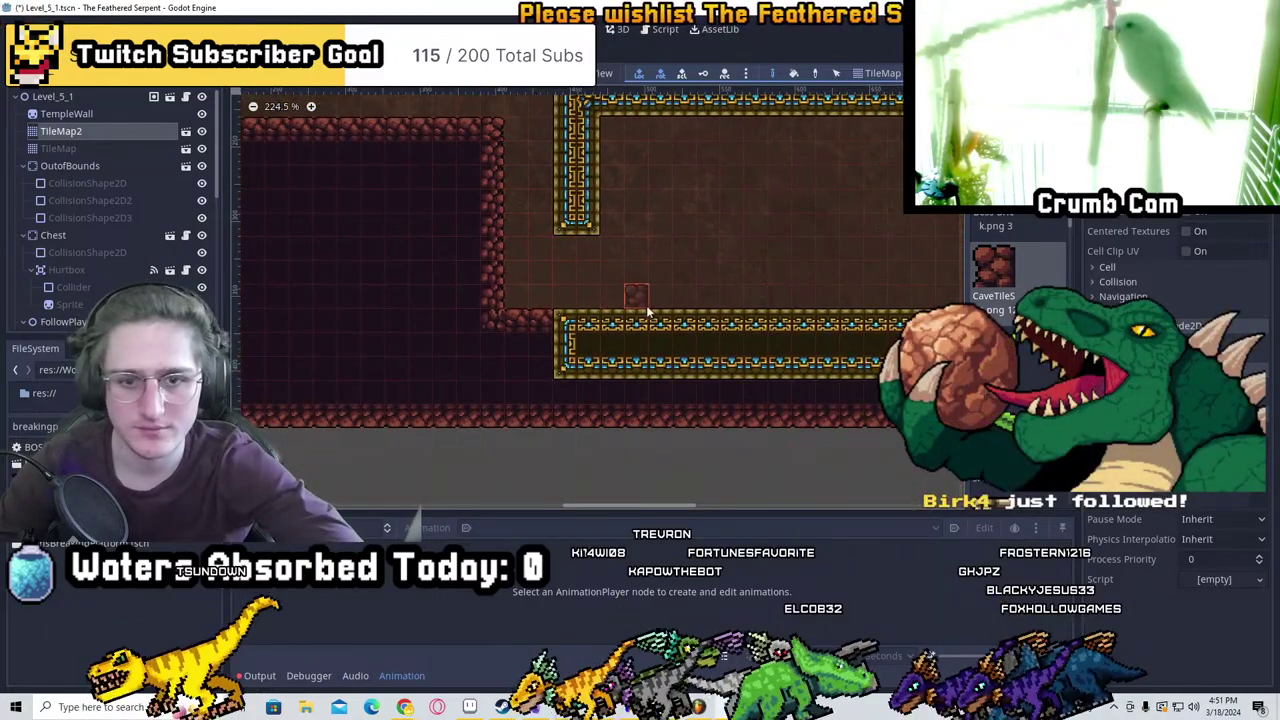
pyautogui.scroll(1, 282, 443)
pyautogui.moveTo(282, 443); pyautogui.dragTo(646, 366, button='middle')
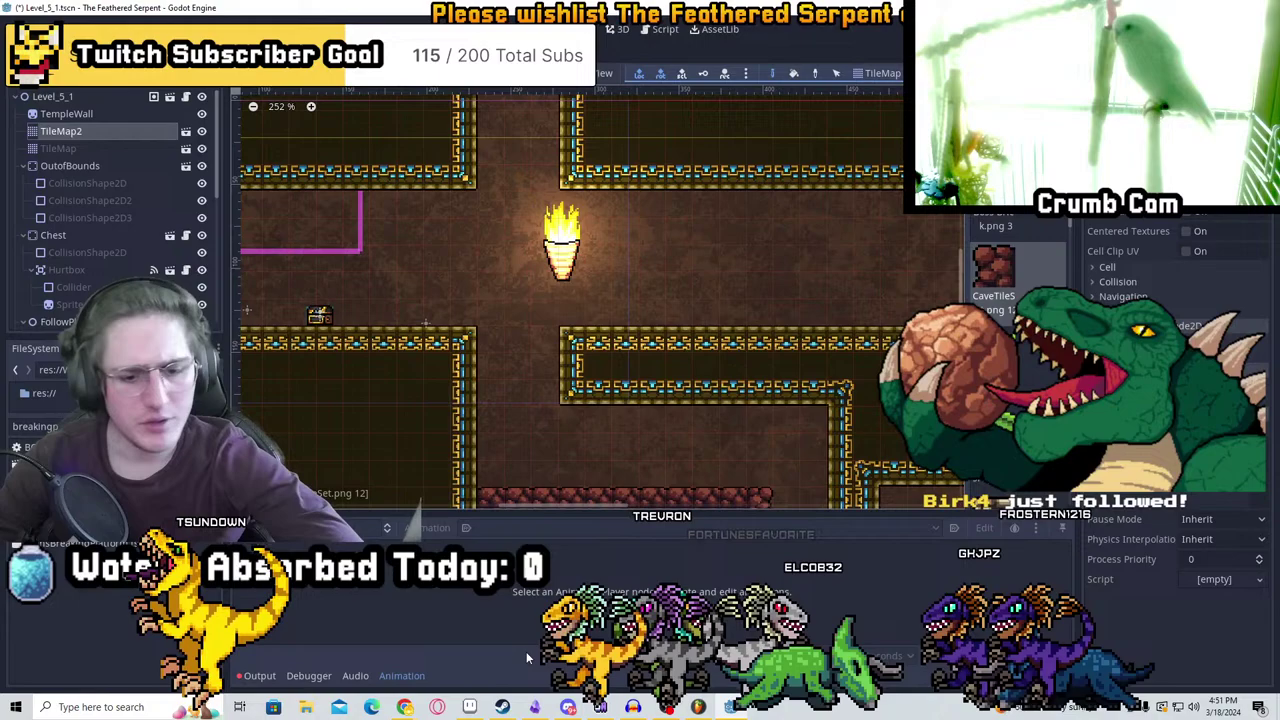
# Switch to Aseprite, centre the brick tile sprite, and add a second frame with Alt+N
pyautogui.hotkey('alt', 'Tab')
pyautogui.scroll(4, 695, 292)
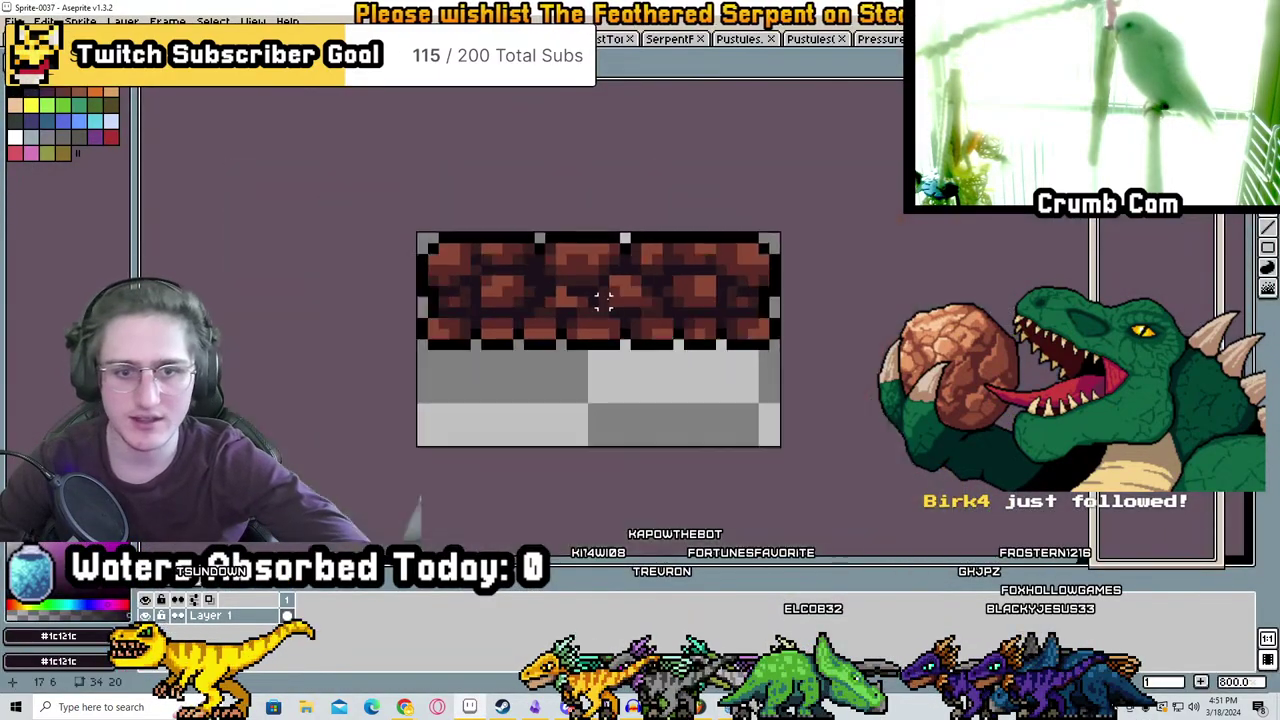
pyautogui.moveTo(662, 262); pyautogui.dragTo(594, 272, button='middle')
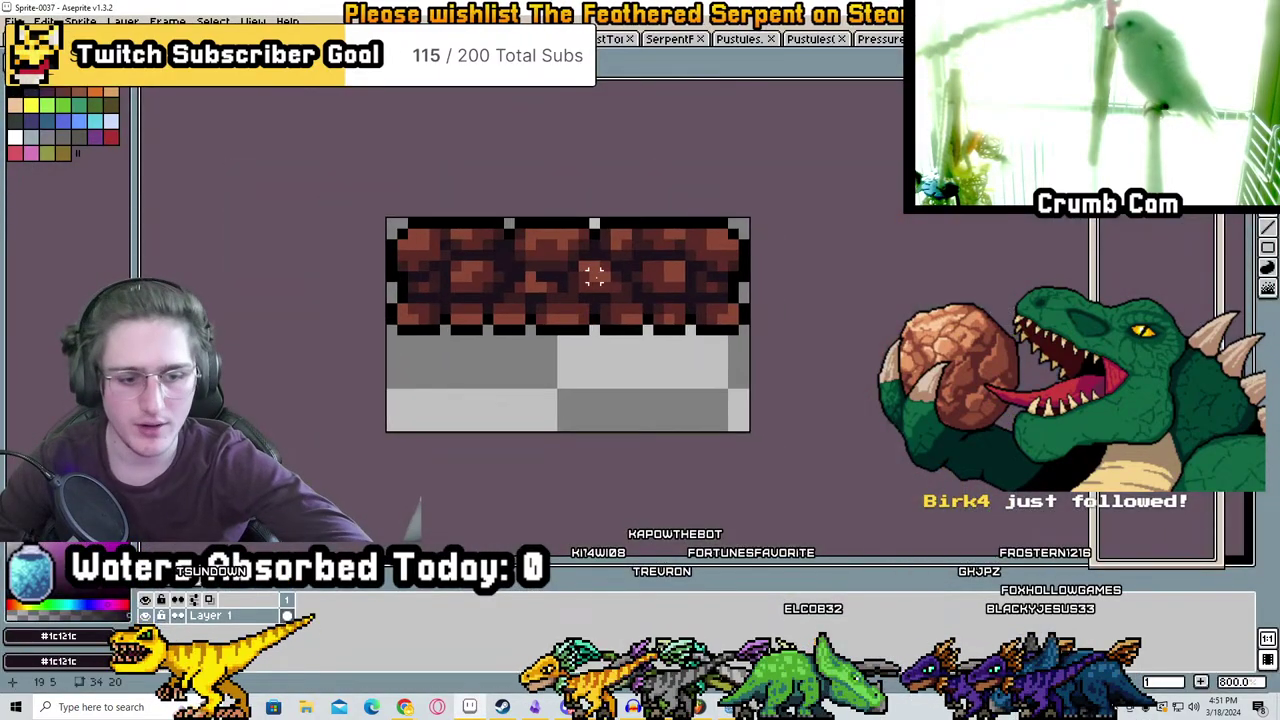
pyautogui.hotkey('alt', 'n')
# On frame 4, shift the lower-left, left and middle brick chunks apart and slightly lower
pyautogui.scroll(3, 450, 330)
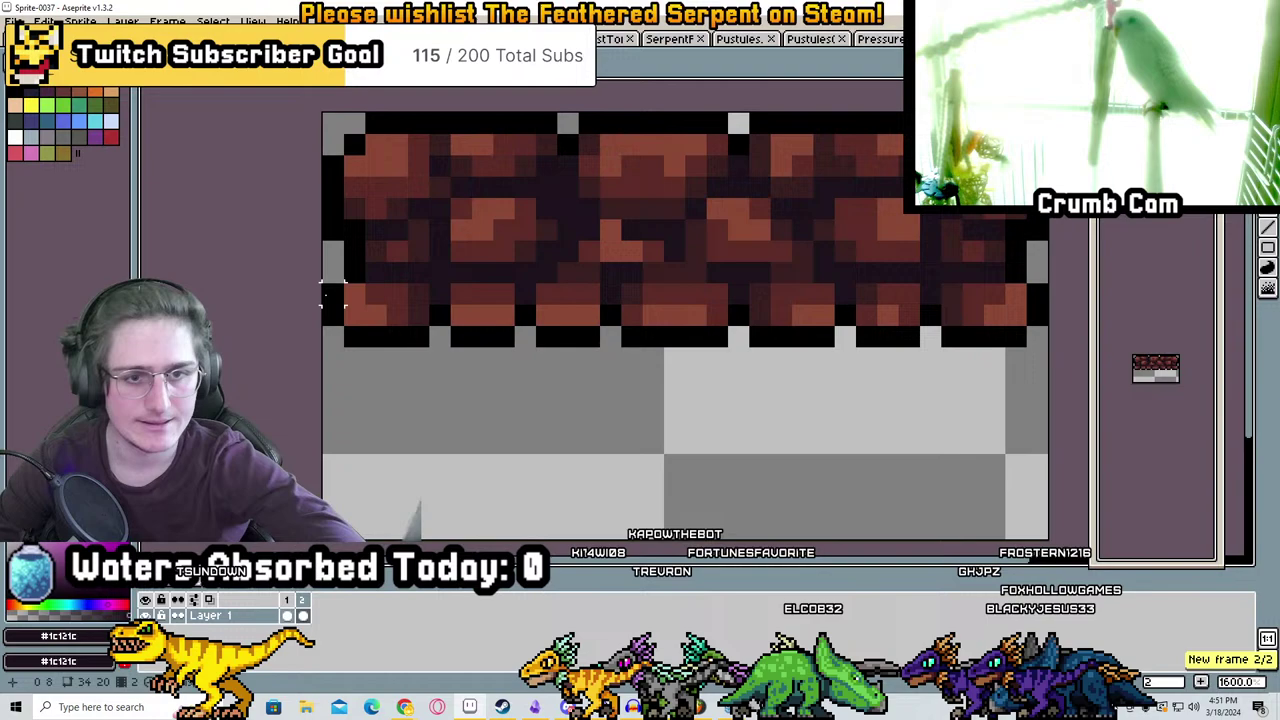
pyautogui.moveTo(325, 265); pyautogui.dragTo(420, 358)
pyautogui.moveTo(534, 370); pyautogui.dragTo(427, 260)
pyautogui.moveTo(610, 358); pyautogui.dragTo(820, 300)
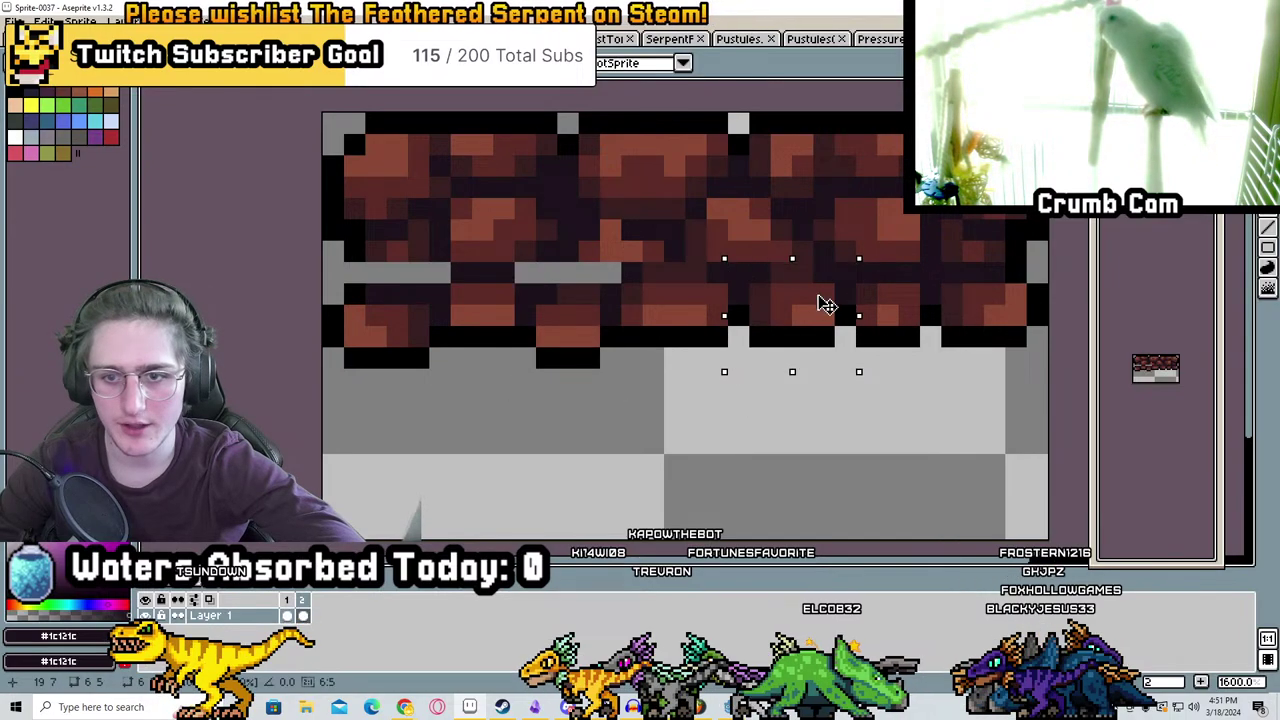
pyautogui.moveTo(741, 272); pyautogui.dragTo(932, 262)
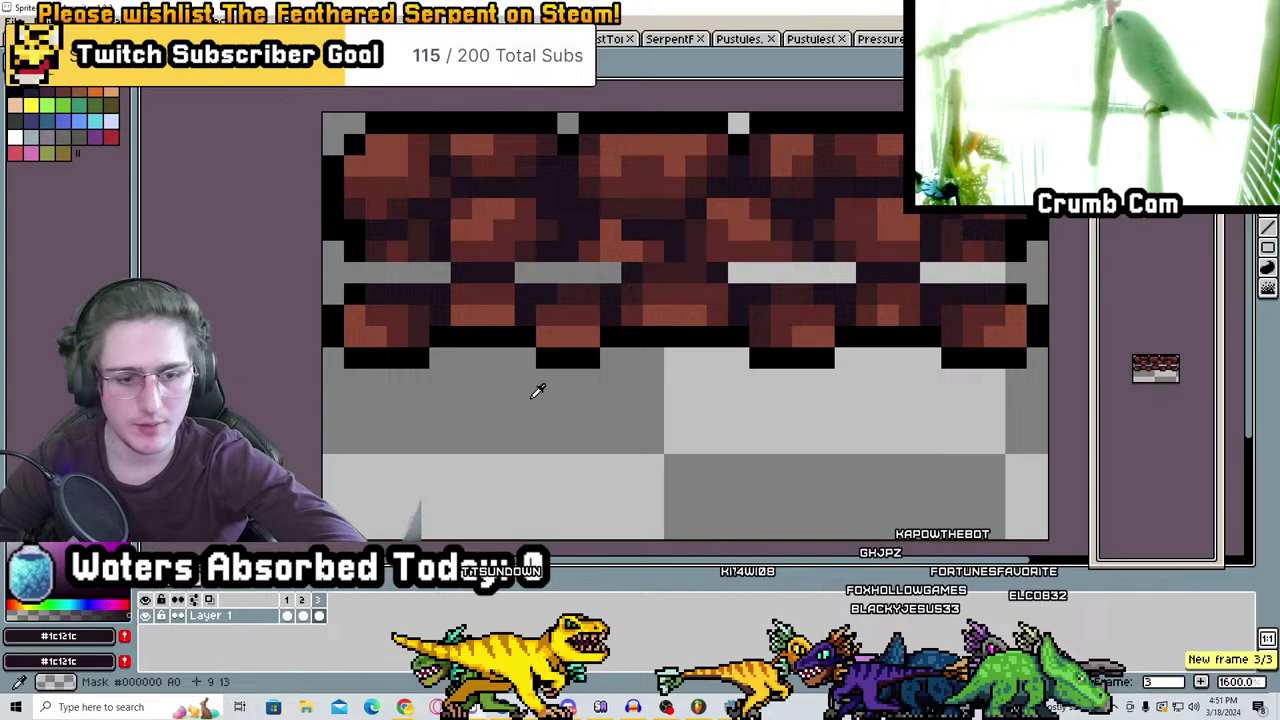
pyautogui.moveTo(432, 392); pyautogui.dragTo(300, 262)
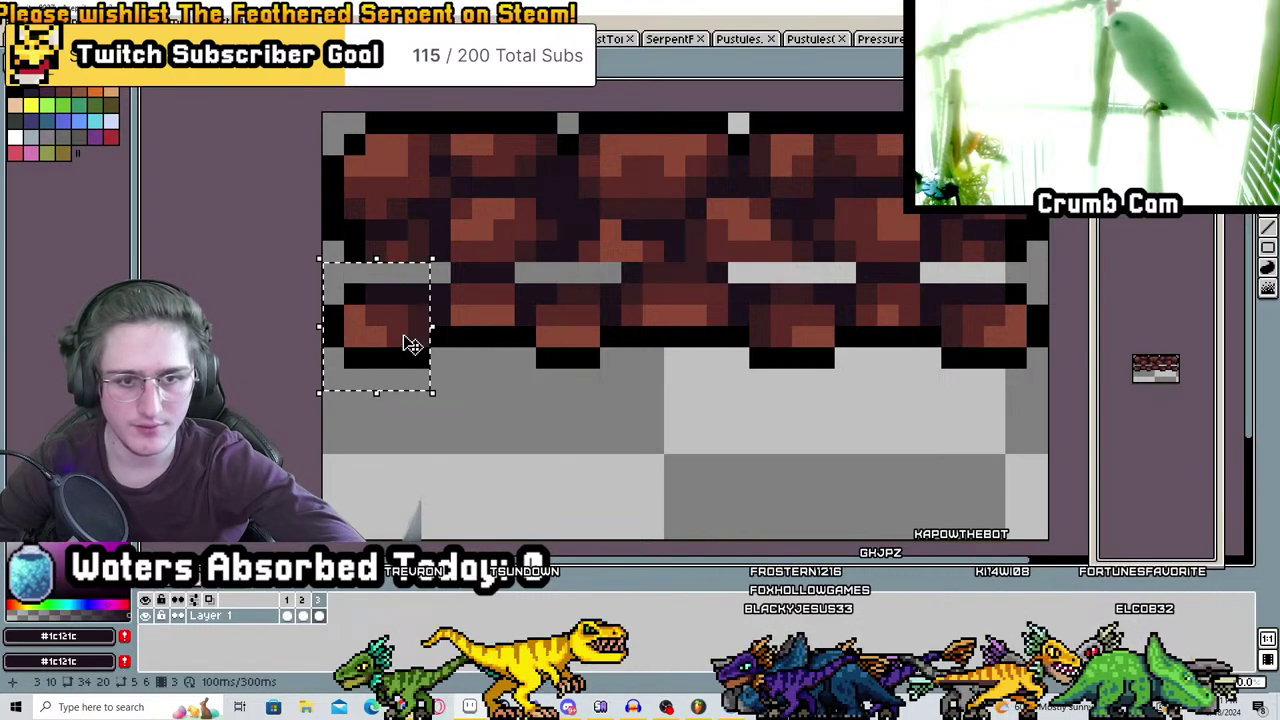
pyautogui.moveTo(409, 343); pyautogui.dragTo(409, 363)
pyautogui.moveTo(500, 357); pyautogui.dragTo(474, 325)
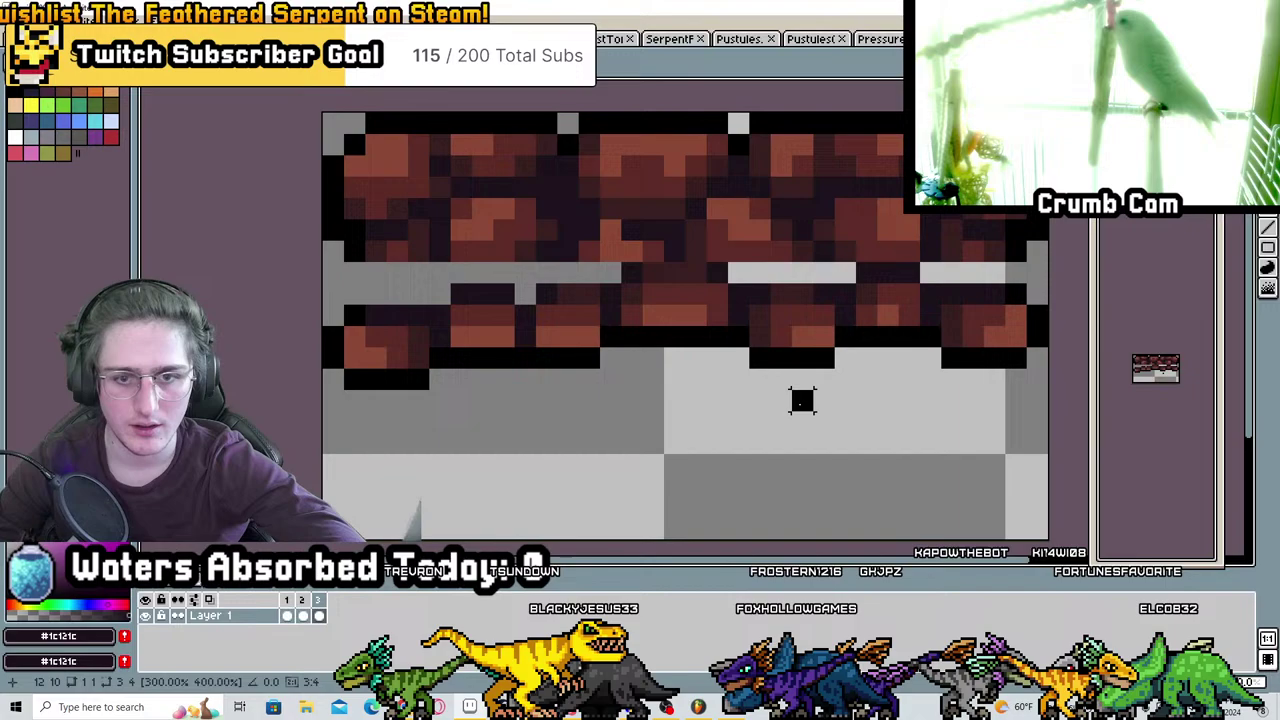
pyautogui.moveTo(610, 378); pyautogui.dragTo(530, 258)
pyautogui.moveTo(557, 331); pyautogui.dragTo(560, 340)
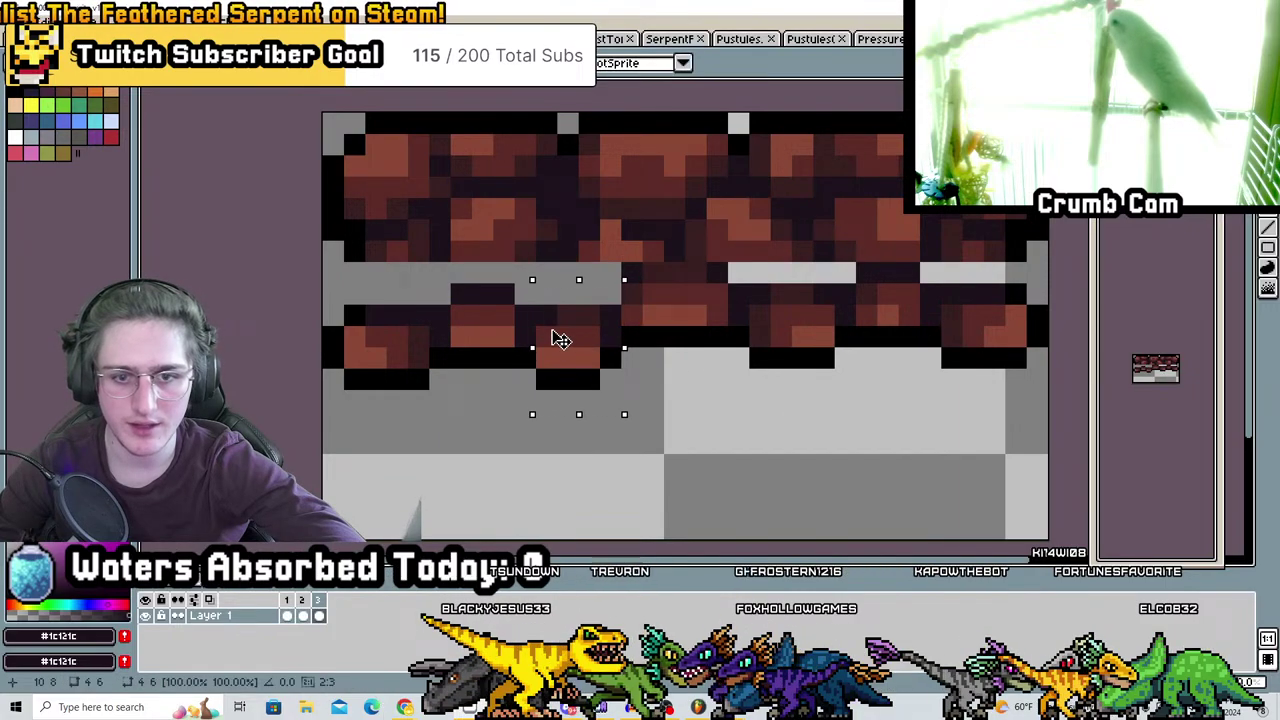
pyautogui.click(735, 360)
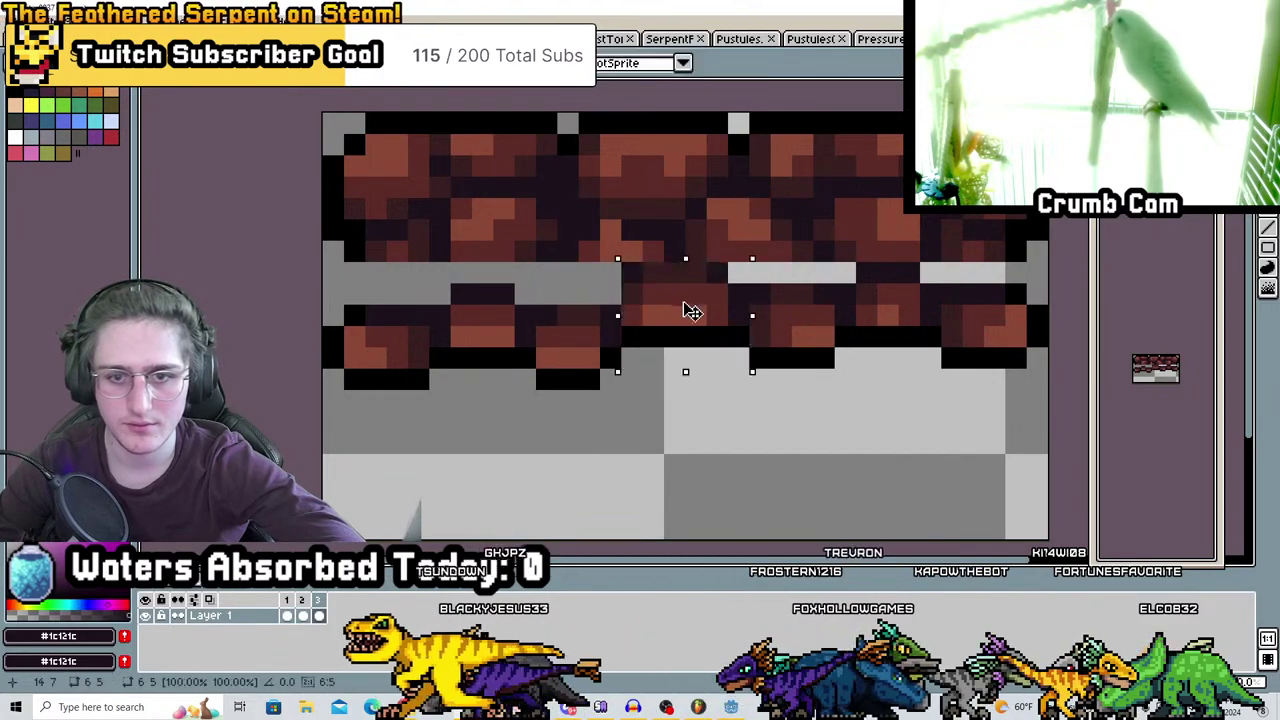
# Select the right-hand and upper-right bricks and nudge each down one pixel
pyautogui.moveTo(858, 393); pyautogui.dragTo(724, 259)
pyautogui.press('Down')
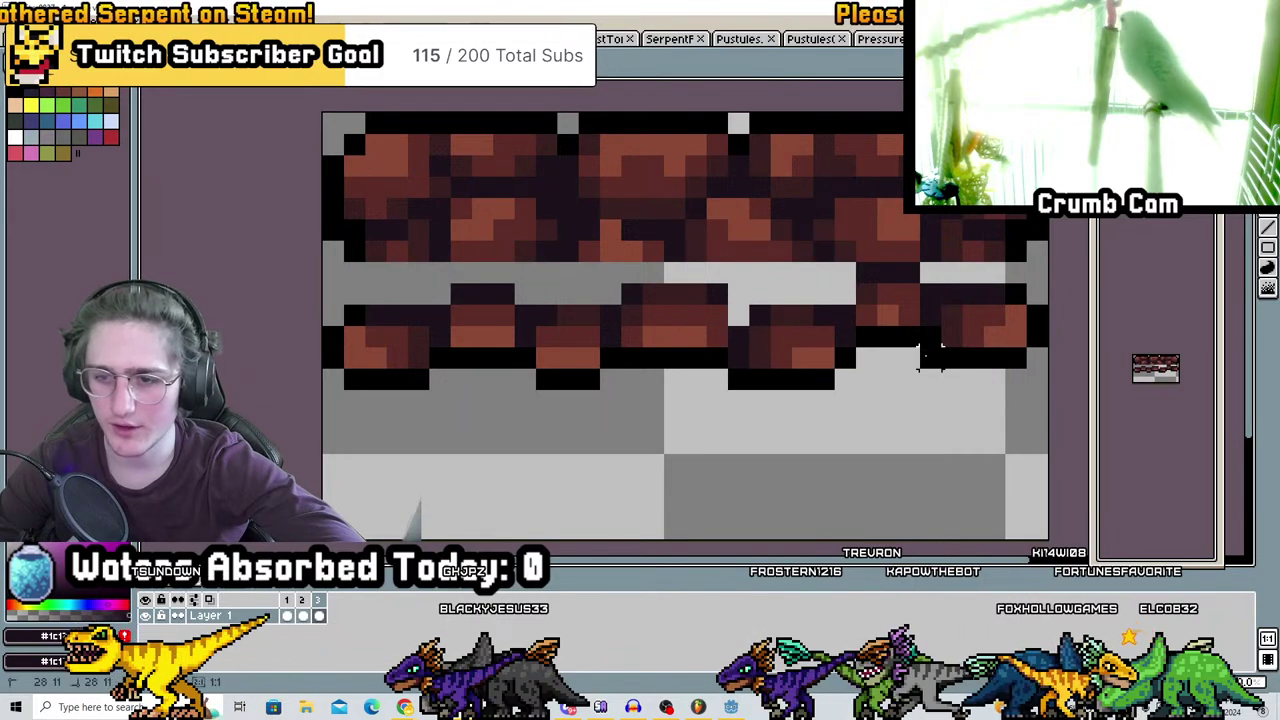
pyautogui.moveTo(930, 355); pyautogui.dragTo(886, 314)
pyautogui.press('Return')
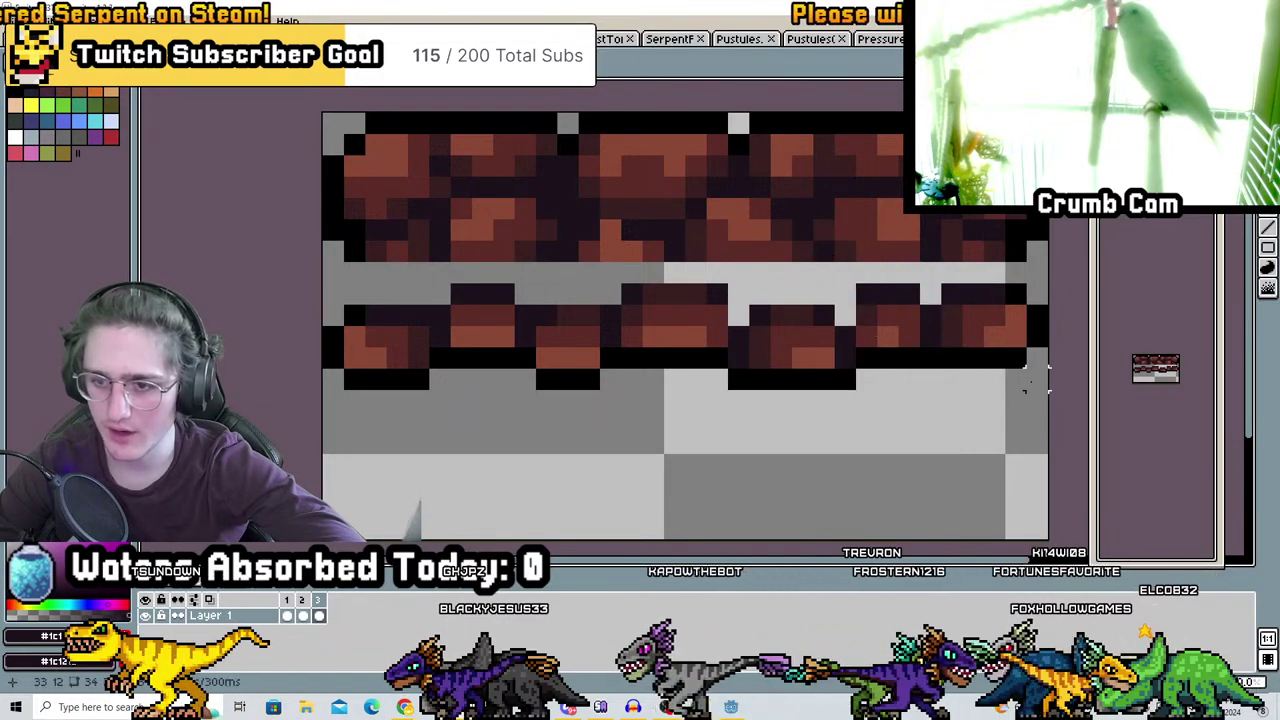
pyautogui.moveTo(1045, 392); pyautogui.dragTo(940, 261)
pyautogui.press('Down')
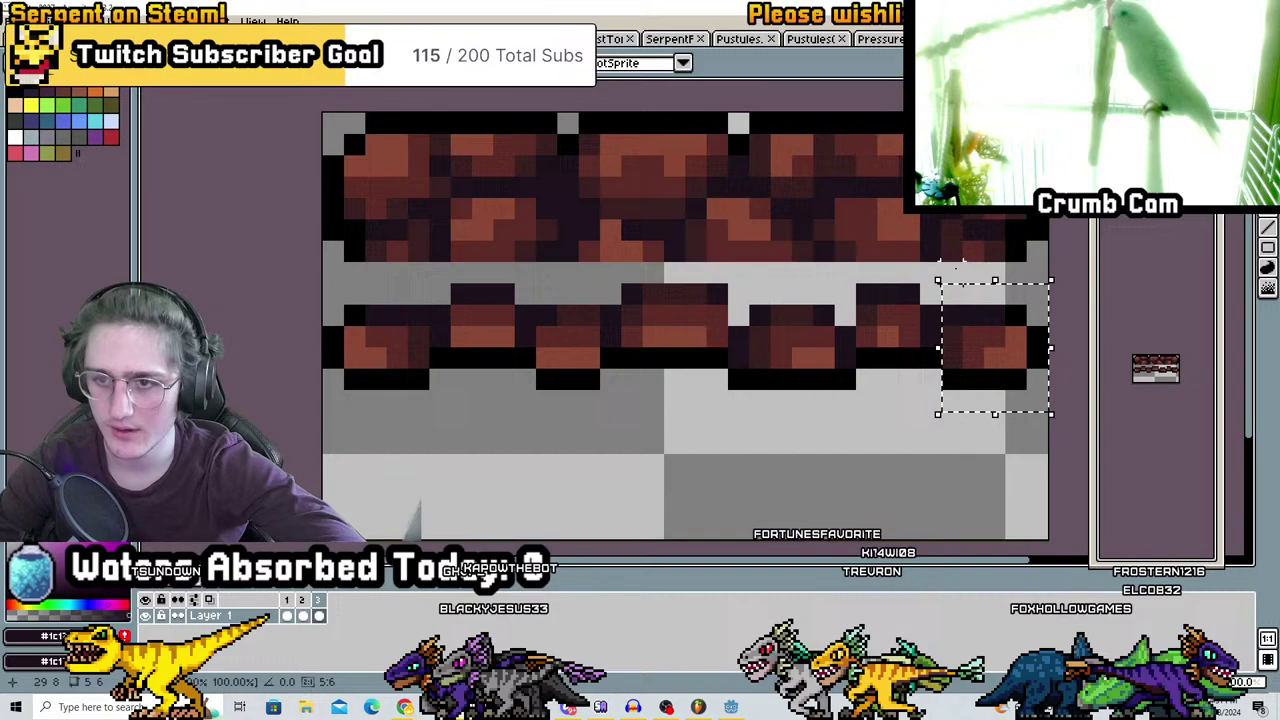
pyautogui.moveTo(1030, 287); pyautogui.dragTo(938, 219)
pyautogui.press('Down')
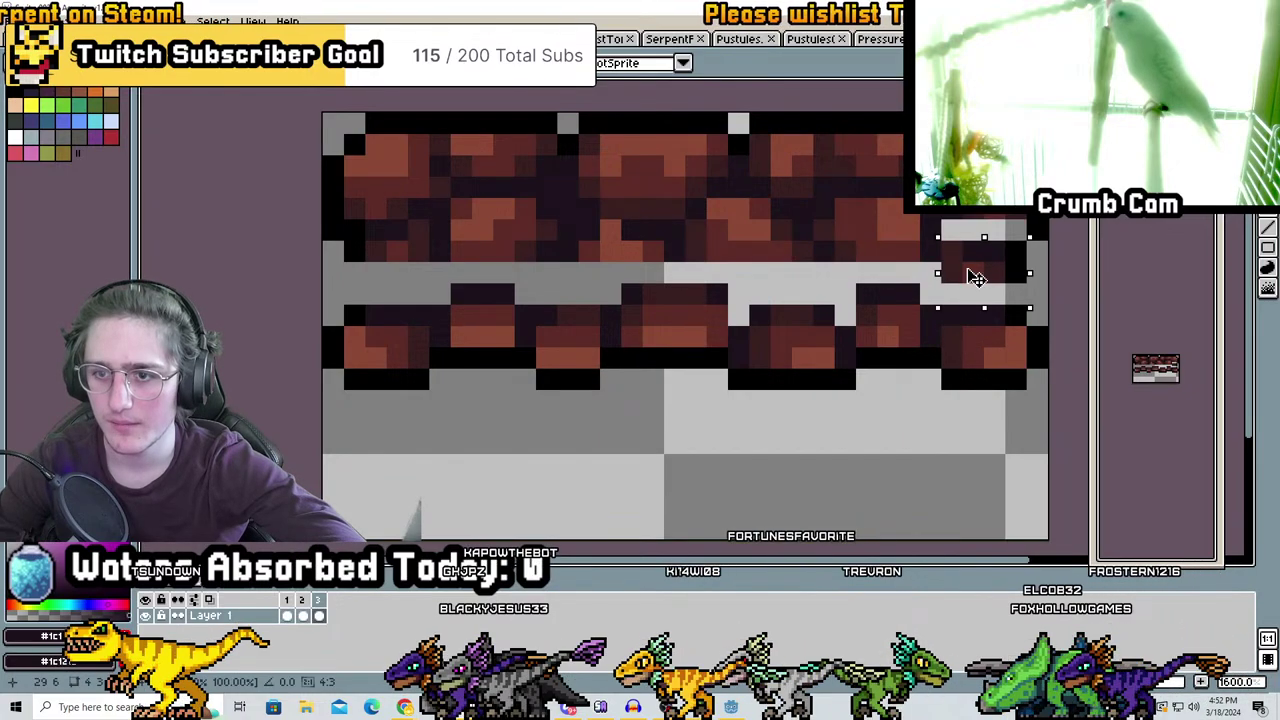
# Lower the upper row of bricks one pixel each, from upper-right across to the left
pyautogui.moveTo(908, 272); pyautogui.dragTo(812, 178)
pyautogui.press('Down')
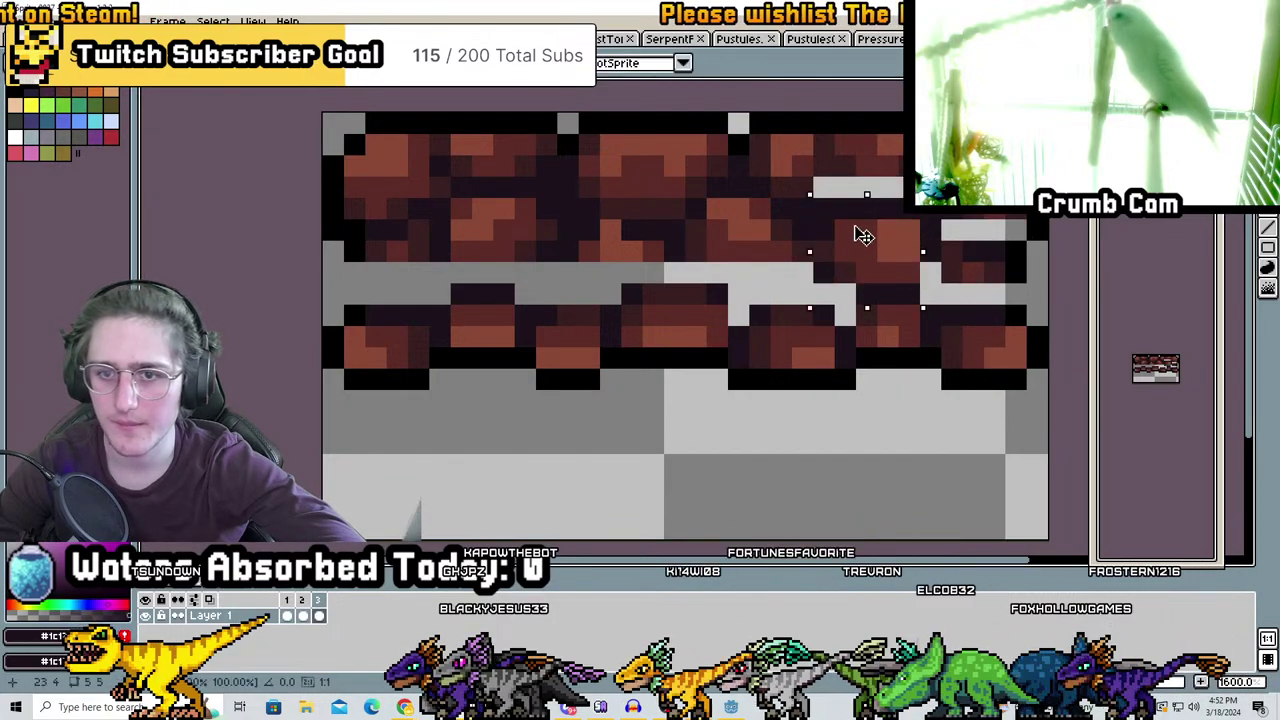
pyautogui.moveTo(814, 286); pyautogui.dragTo(683, 194)
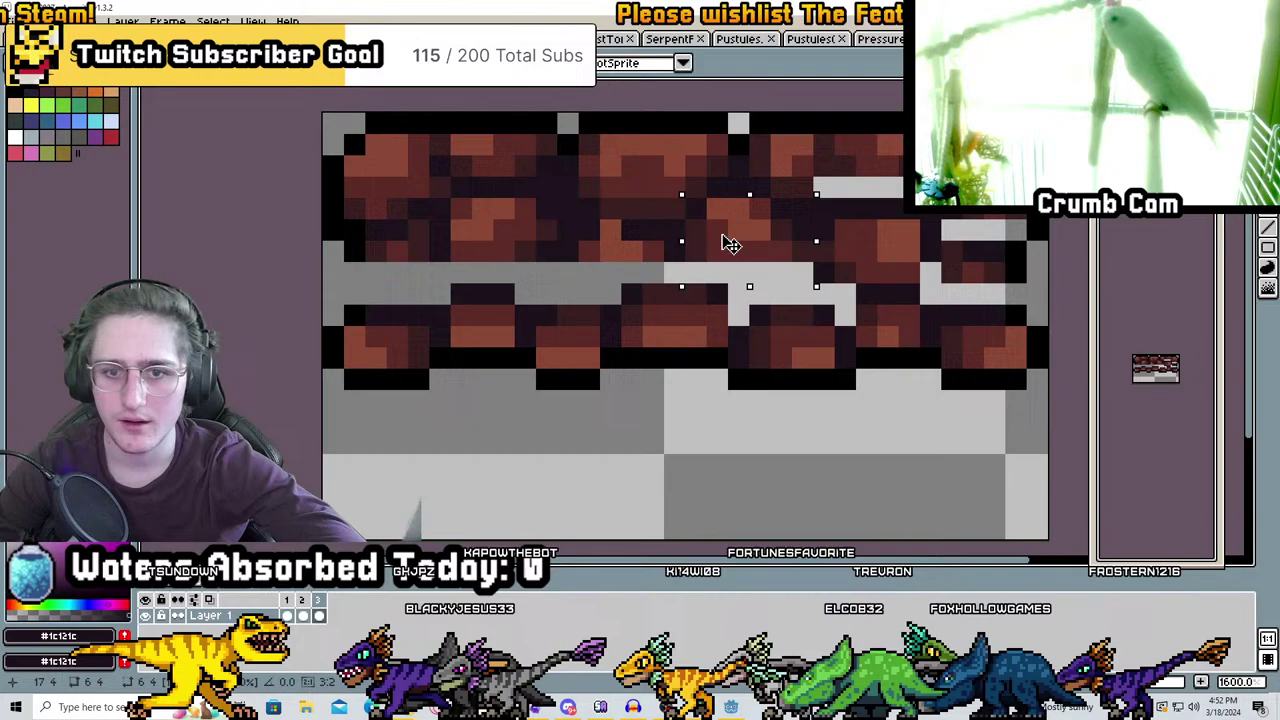
pyautogui.press('Down')
pyautogui.moveTo(667, 284); pyautogui.dragTo(575, 216)
pyautogui.press('Down')
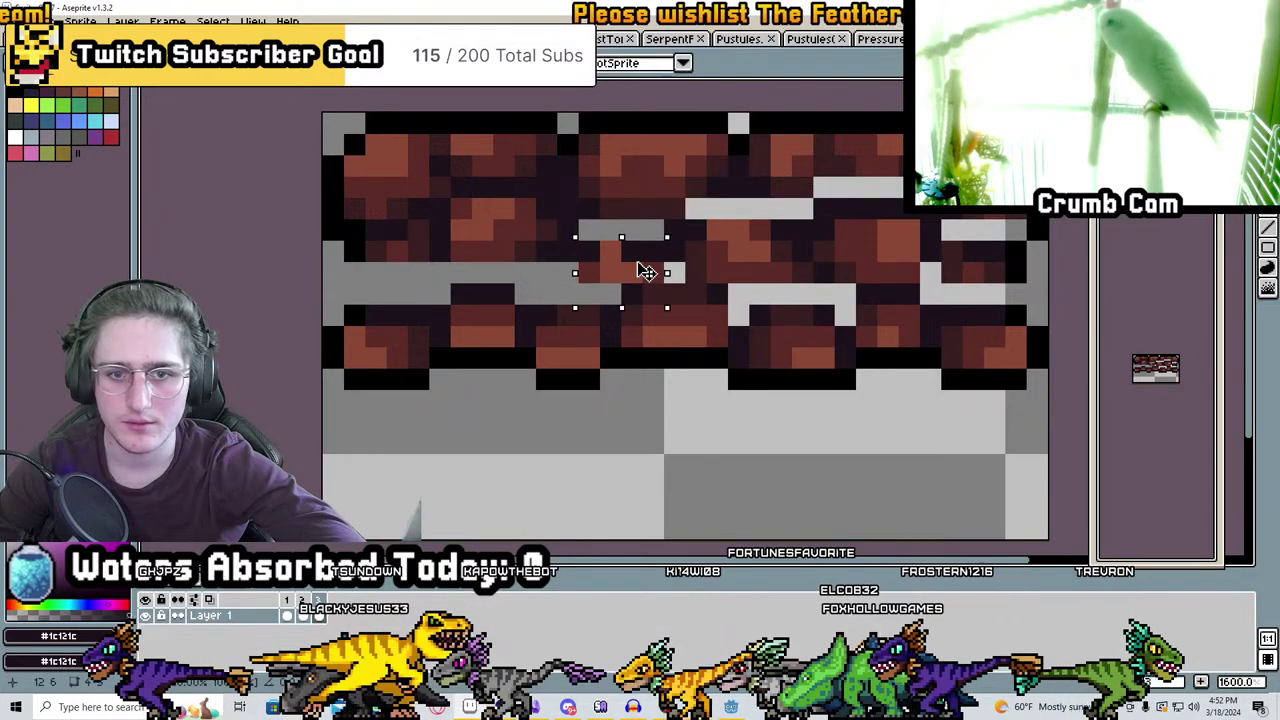
pyautogui.moveTo(561, 288); pyautogui.dragTo(449, 196)
pyautogui.press('Down')
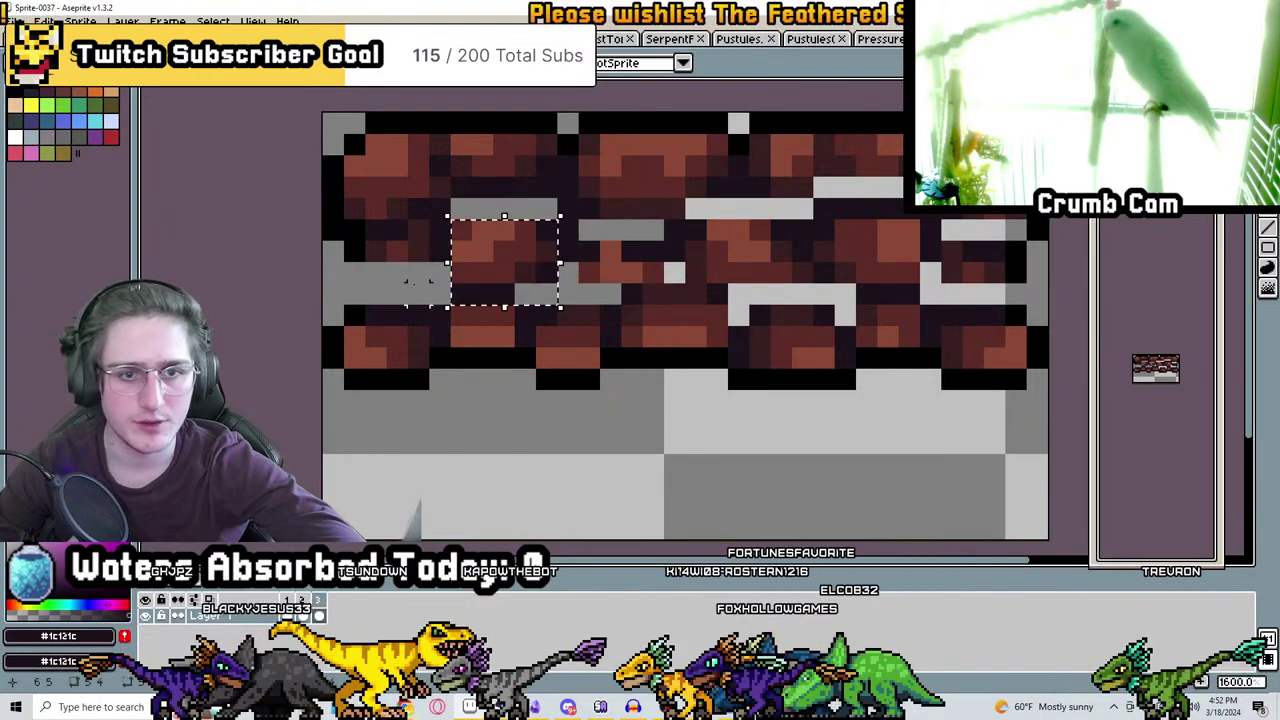
pyautogui.moveTo(453, 286); pyautogui.dragTo(364, 216)
pyautogui.press('Down')
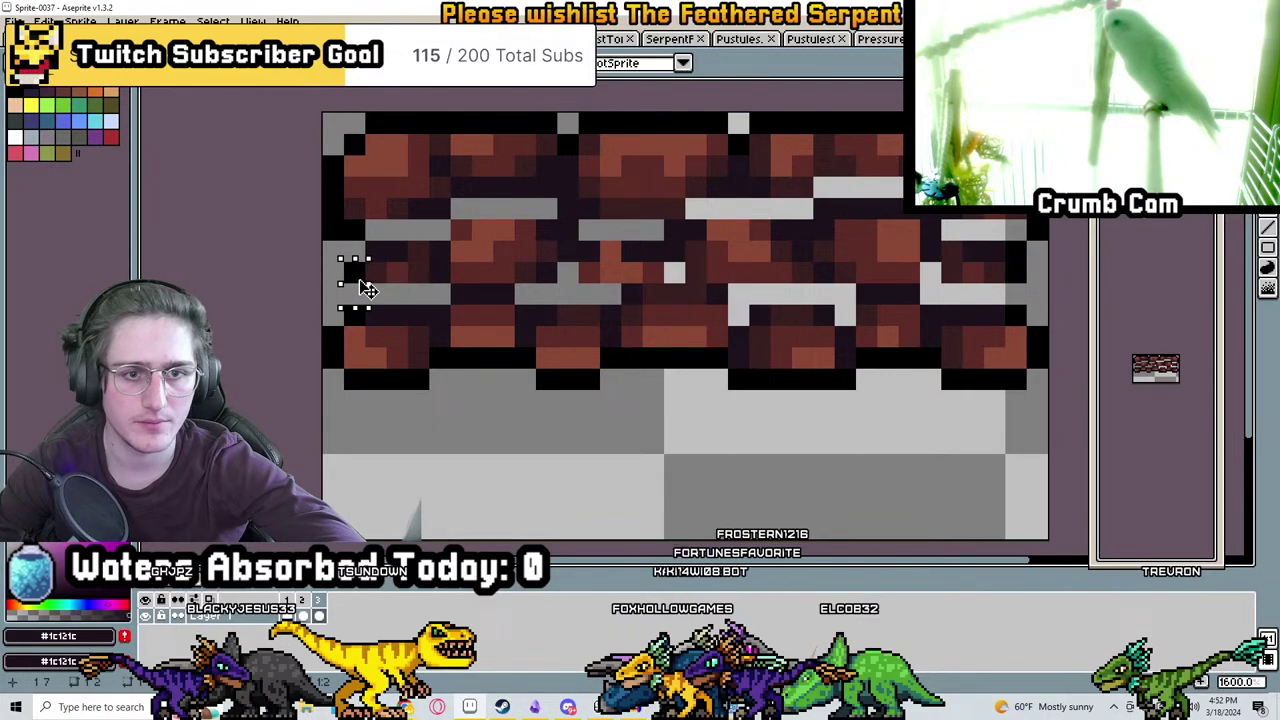
# Drop the lower-left brick, another chunk and the right-hand bricks further down
pyautogui.scroll(-3, 548, 270)
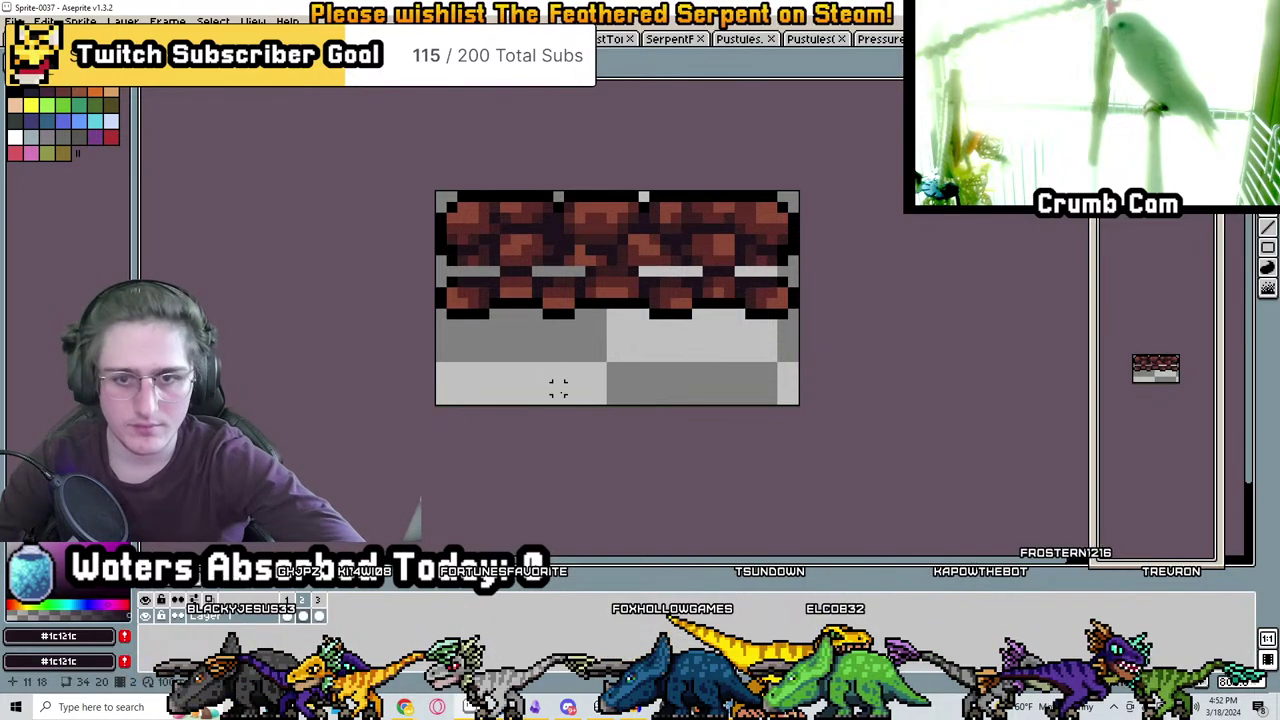
pyautogui.scroll(2, 505, 338)
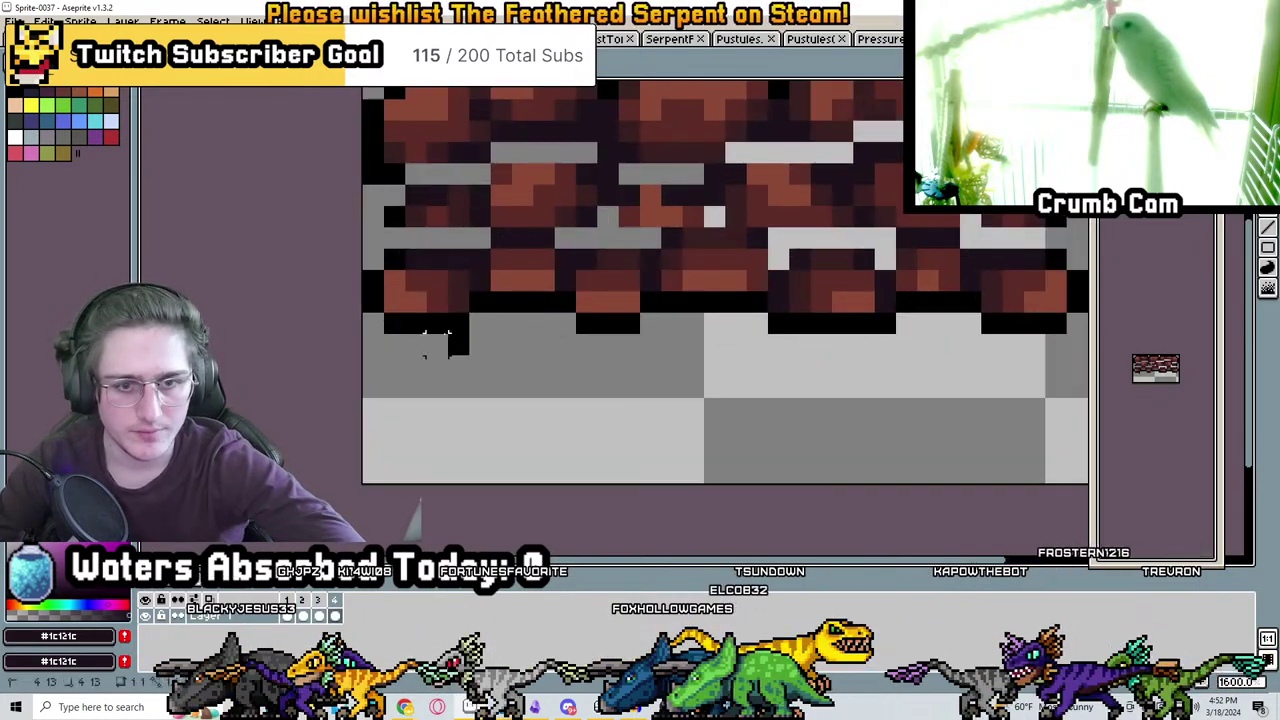
pyautogui.moveTo(365, 245); pyautogui.dragTo(470, 362)
pyautogui.moveTo(406, 309); pyautogui.dragTo(400, 372)
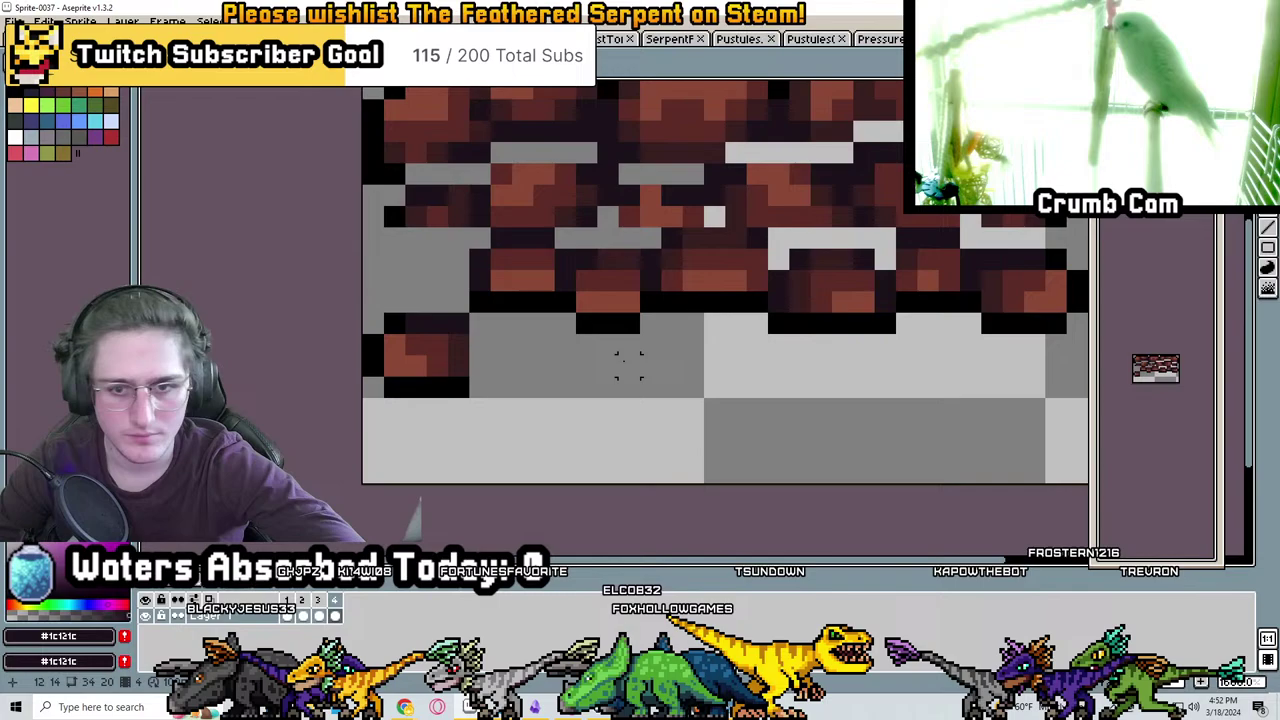
pyautogui.moveTo(588, 280); pyautogui.dragTo(608, 347)
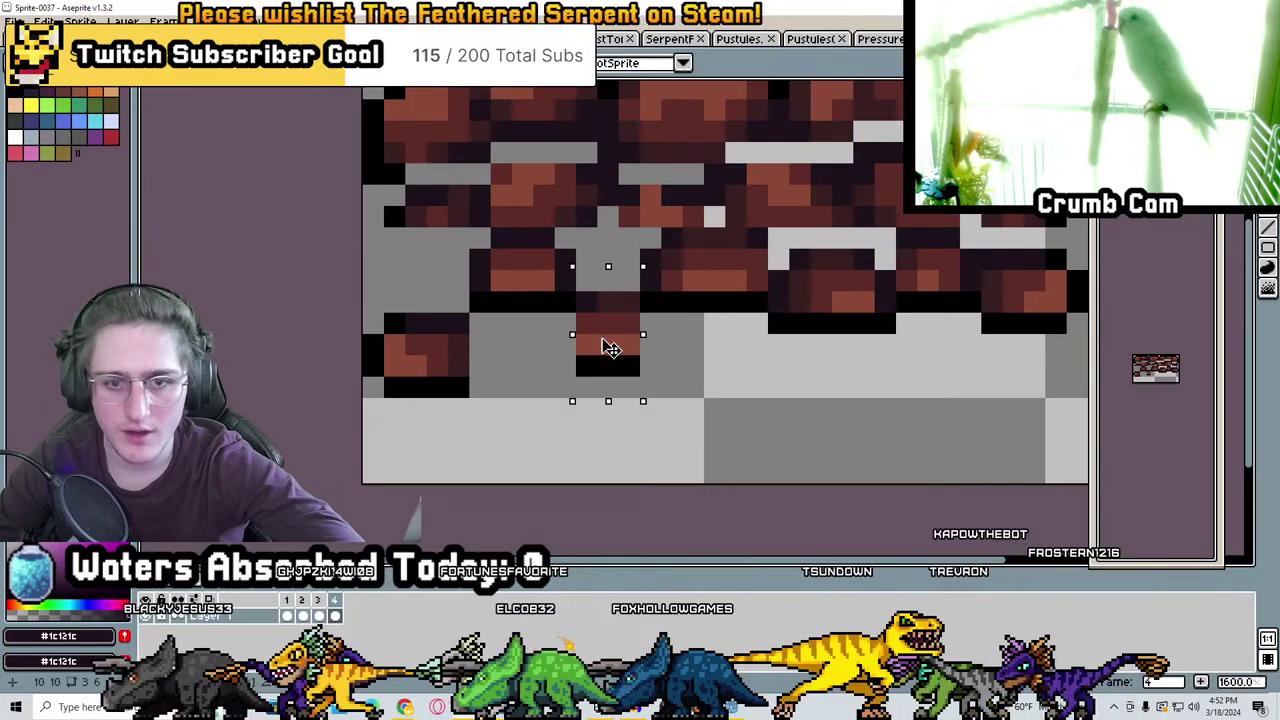
pyautogui.moveTo(906, 364); pyautogui.dragTo(768, 230)
pyautogui.moveTo(809, 300); pyautogui.dragTo(811, 357)
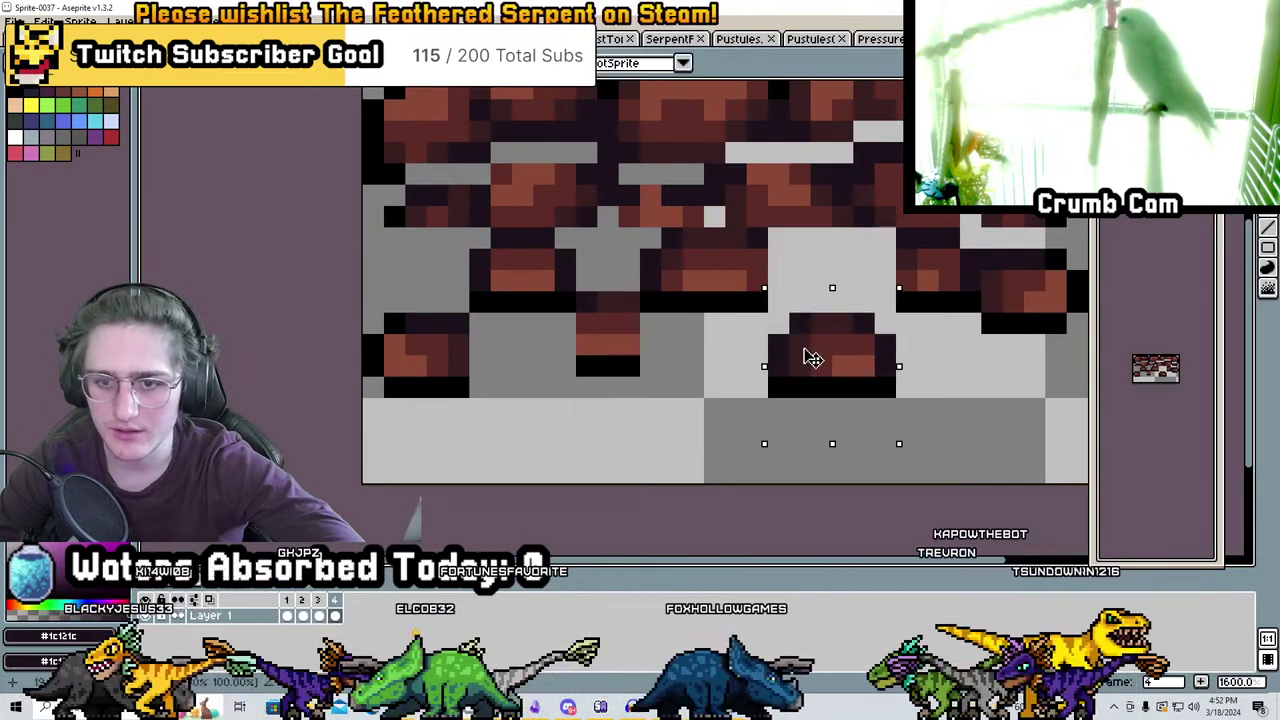
pyautogui.click(1064, 365)
pyautogui.moveTo(1090, 357); pyautogui.dragTo(977, 227)
pyautogui.moveTo(1005, 283); pyautogui.dragTo(1005, 327)
# Lower the middle, right-hand, left-middle and top-middle bricks to widen the grey gaps
pyautogui.moveTo(766, 229); pyautogui.dragTo(634, 334)
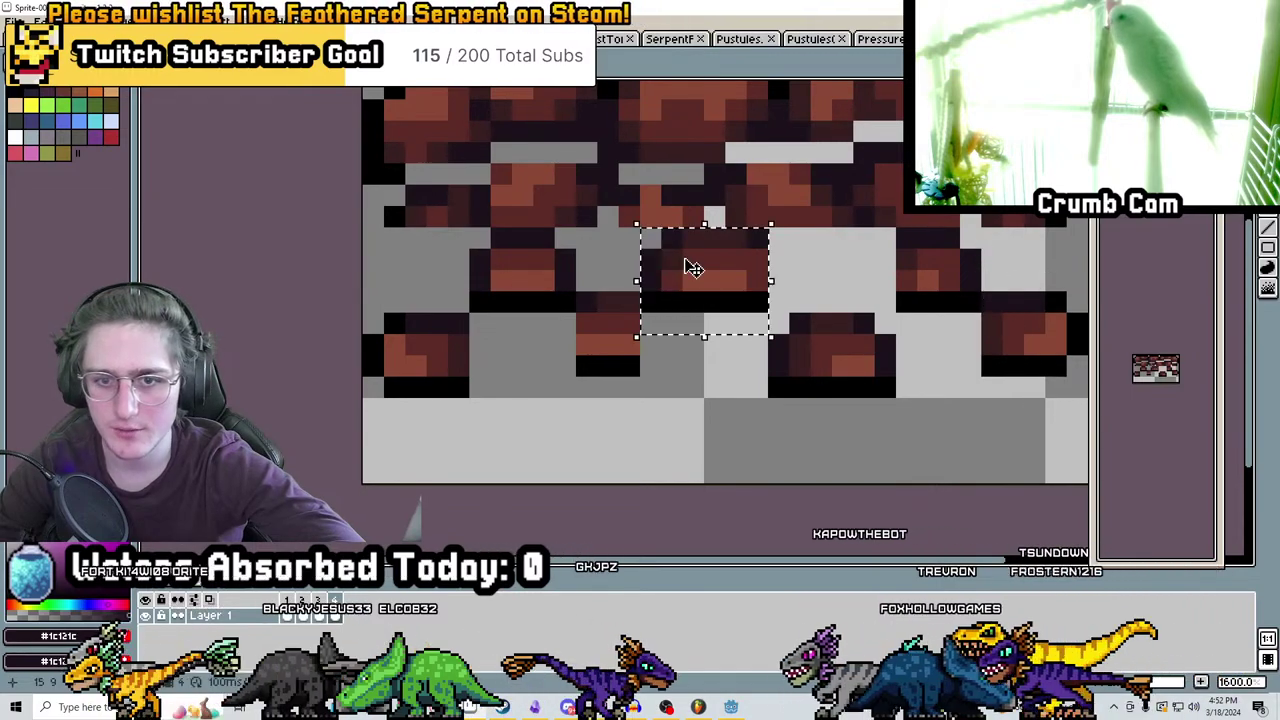
pyautogui.moveTo(686, 266); pyautogui.dragTo(690, 311)
pyautogui.moveTo(985, 338); pyautogui.dragTo(872, 225)
pyautogui.moveTo(929, 265); pyautogui.dragTo(929, 285)
pyautogui.moveTo(575, 313)
pyautogui.mouseDown()
pyautogui.moveTo(462, 251)
pyautogui.moveTo(468, 232)
pyautogui.moveTo(508, 277)
pyautogui.mouseUp()
pyautogui.moveTo(486, 140)
pyautogui.mouseDown()
pyautogui.moveTo(614, 229)
pyautogui.moveTo(622, 256)
pyautogui.mouseUp()
pyautogui.moveTo(554, 211)
pyautogui.mouseDown()
pyautogui.moveTo(560, 246)
pyautogui.moveTo(400, 195)
pyautogui.moveTo(382, 175)
pyautogui.mouseUp()
# Reposition the remaining left, middle and right-edge brick pieces lower
pyautogui.moveTo(437, 229); pyautogui.dragTo(437, 249)
pyautogui.moveTo(725, 248)
pyautogui.mouseDown()
pyautogui.moveTo(630, 190)
pyautogui.moveTo(663, 234)
pyautogui.mouseUp()
pyautogui.moveTo(837, 249); pyautogui.dragTo(757, 343, button='middle')
pyautogui.moveTo(757, 343); pyautogui.dragTo(666, 329)
pyautogui.moveTo(845, 290); pyautogui.dragTo(817, 266)
pyautogui.moveTo(920, 296); pyautogui.dragTo(935, 306)
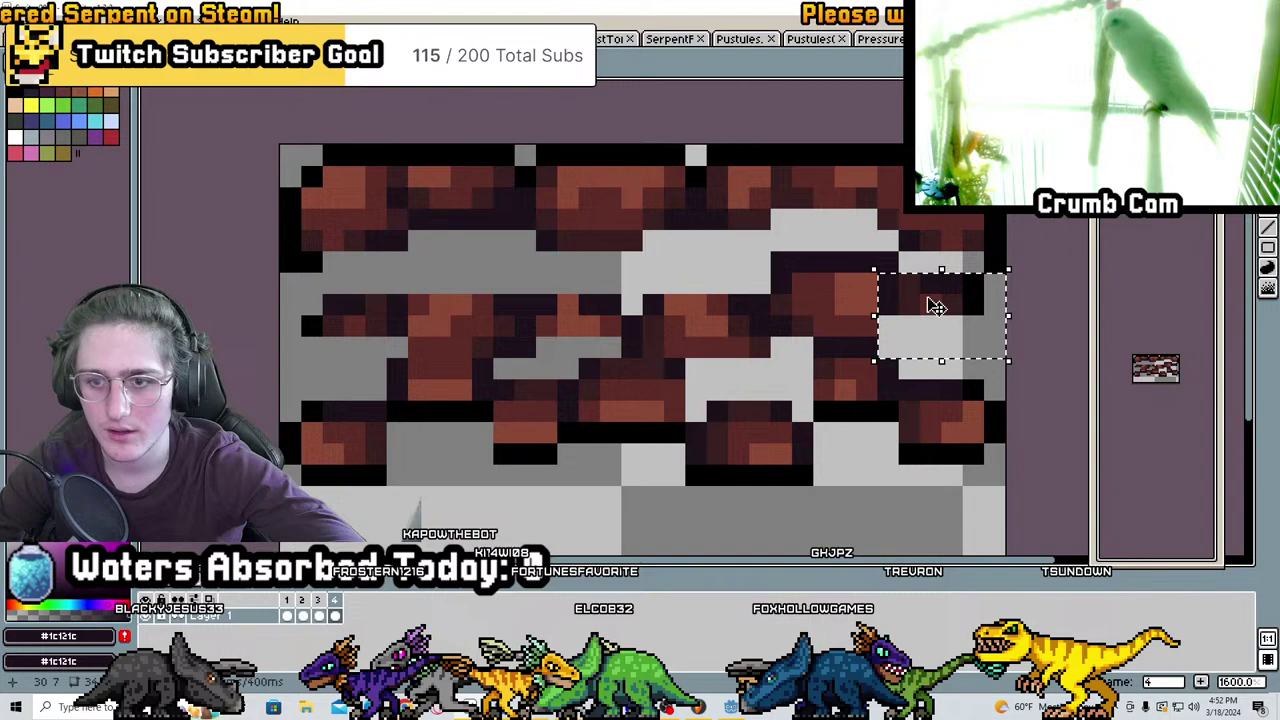
pyautogui.moveTo(1006, 360)
pyautogui.mouseDown()
pyautogui.moveTo(894, 268)
pyautogui.moveTo(946, 337)
pyautogui.moveTo(944, 362)
pyautogui.mouseUp()
# Zoom out and play the animation to preview the breaking platform
pyautogui.scroll(-3, 760, 487)
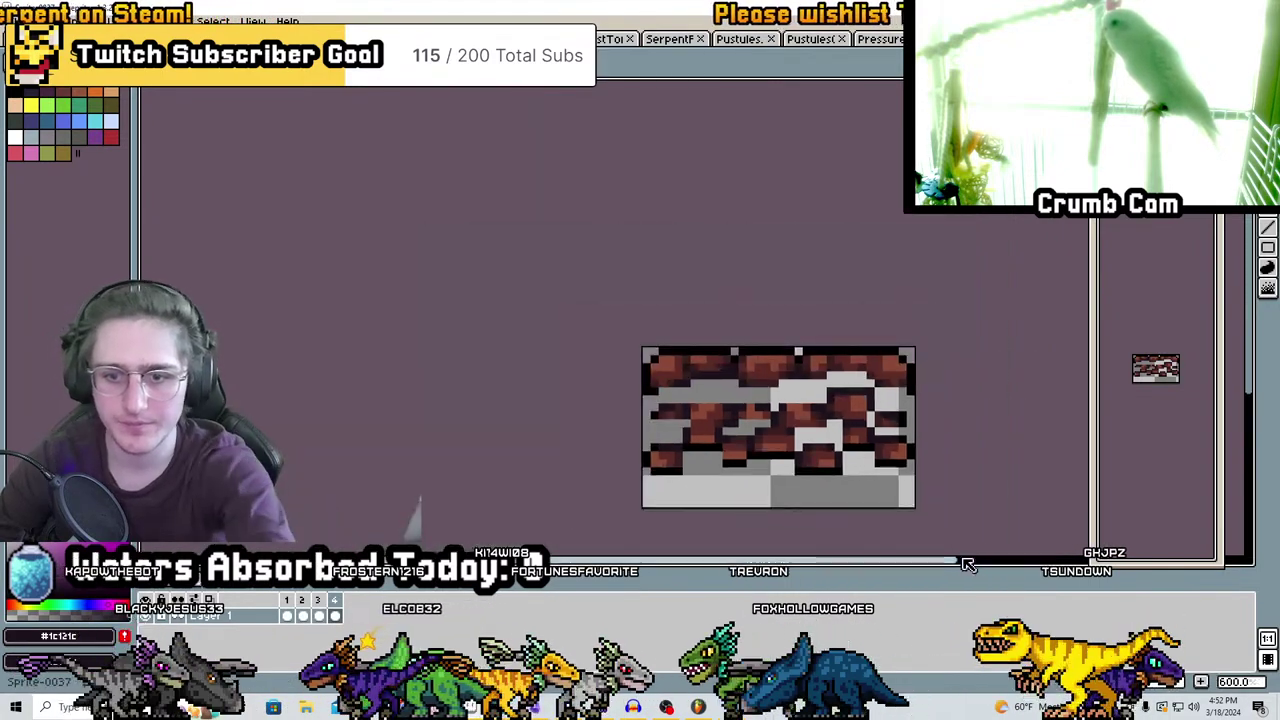
pyautogui.press('Return')
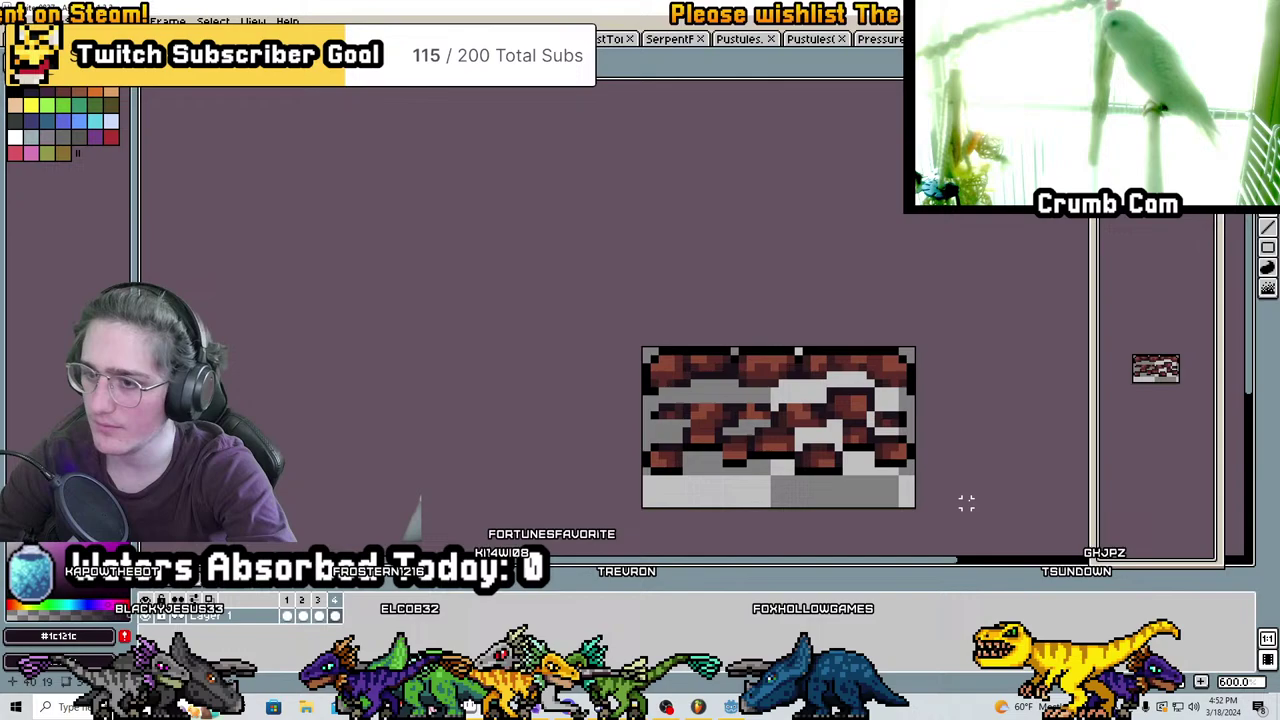
pyautogui.scroll(3, 786, 445)
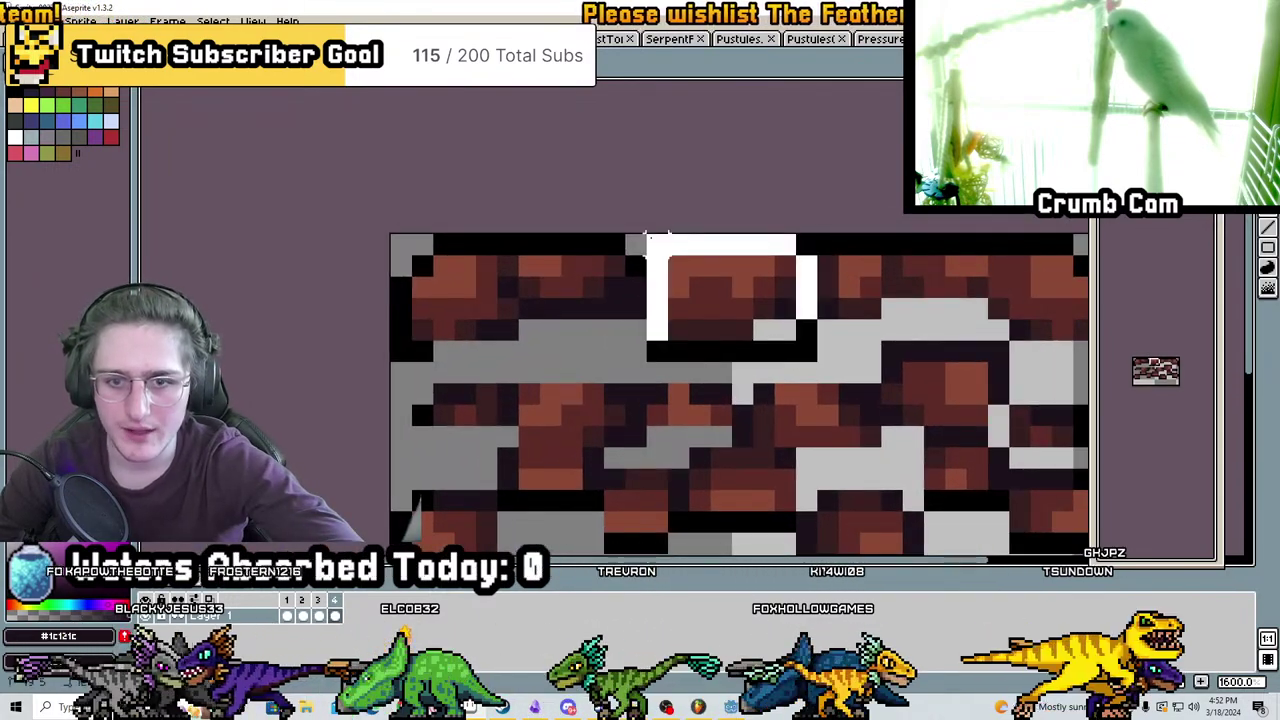
pyautogui.scroll(-4, 890, 330)
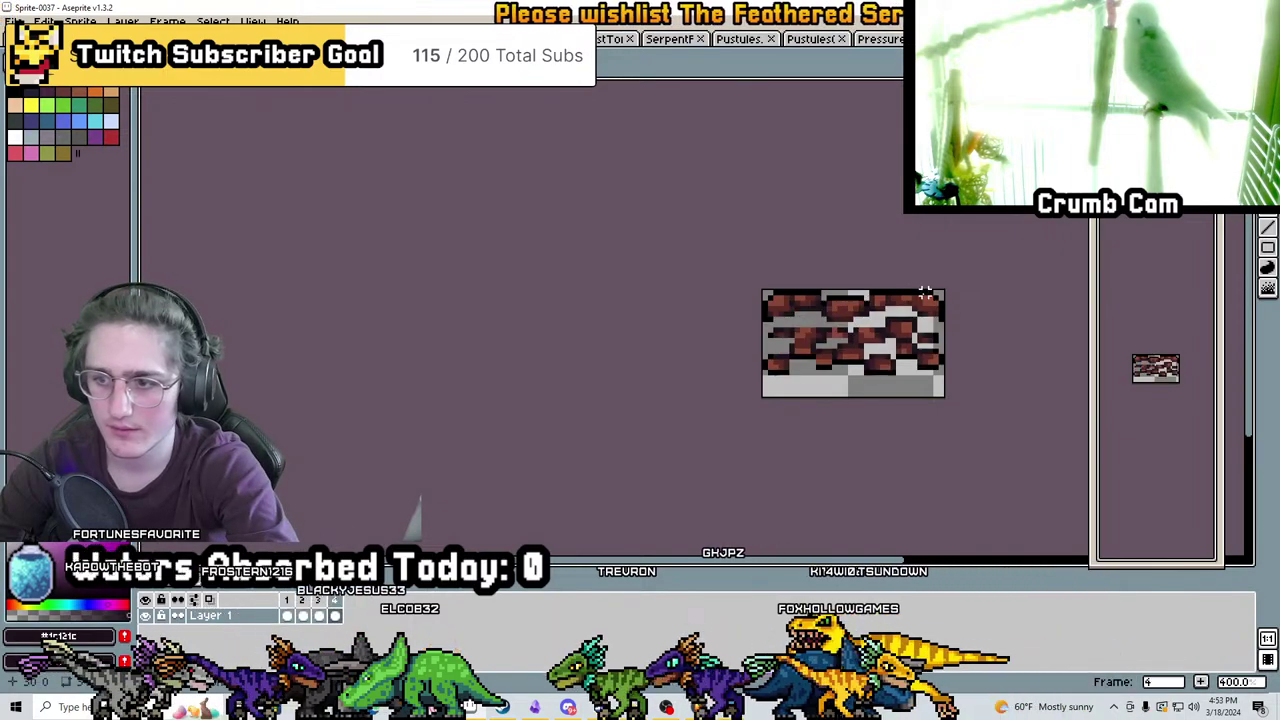
# On frame 5, drop the lower-left and central brick chunks toward the floor, squashing one shorter
pyautogui.moveTo(905, 295); pyautogui.dragTo(791, 300, button='middle')
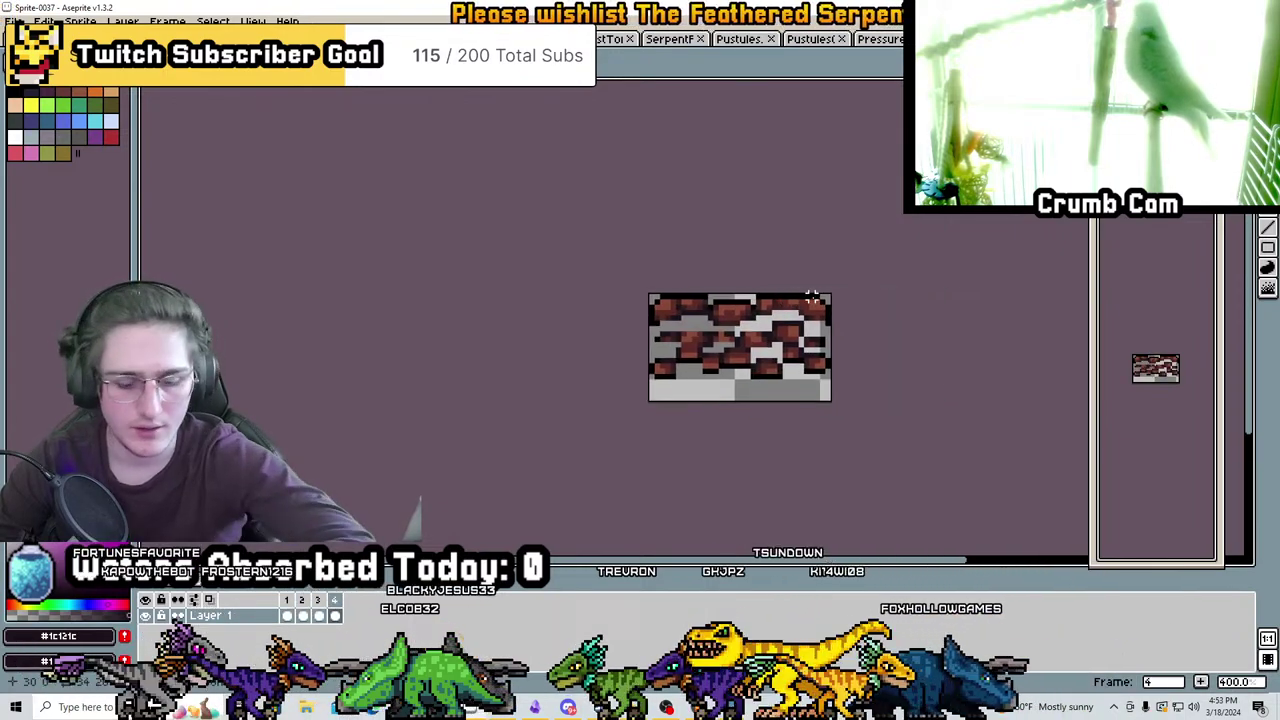
pyautogui.scroll(3, 793, 300)
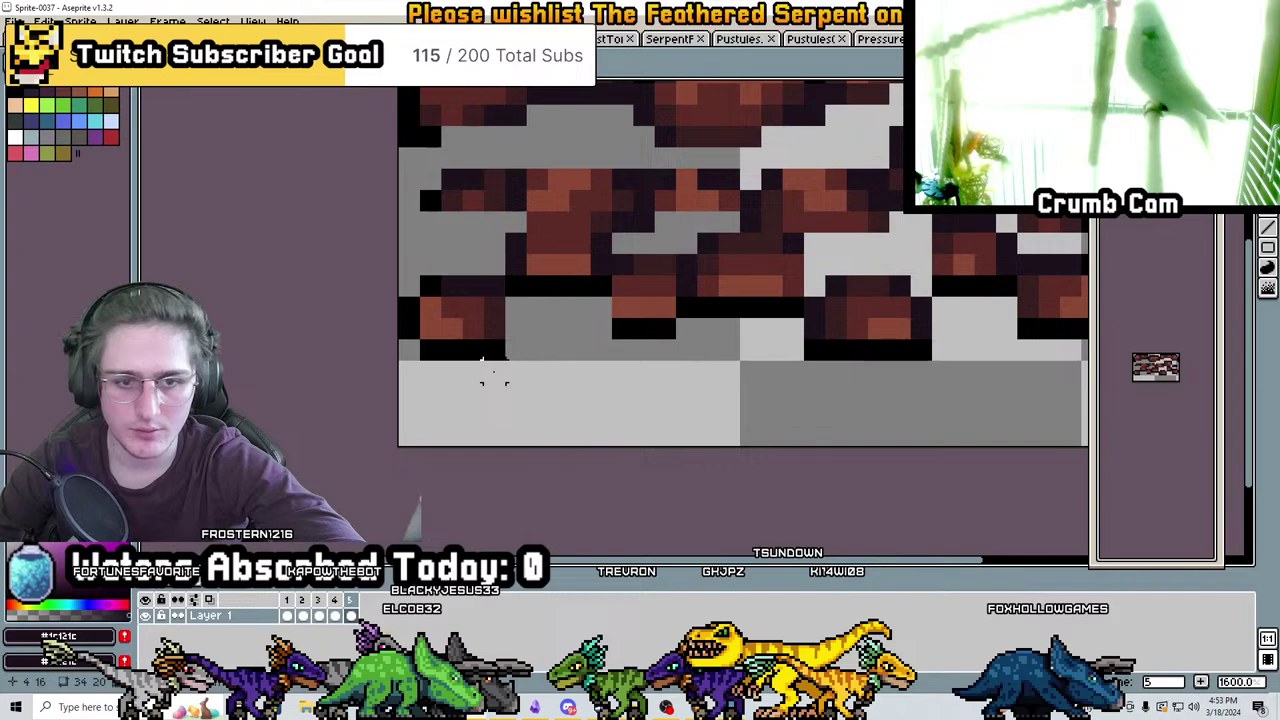
pyautogui.moveTo(398, 296); pyautogui.dragTo(466, 402)
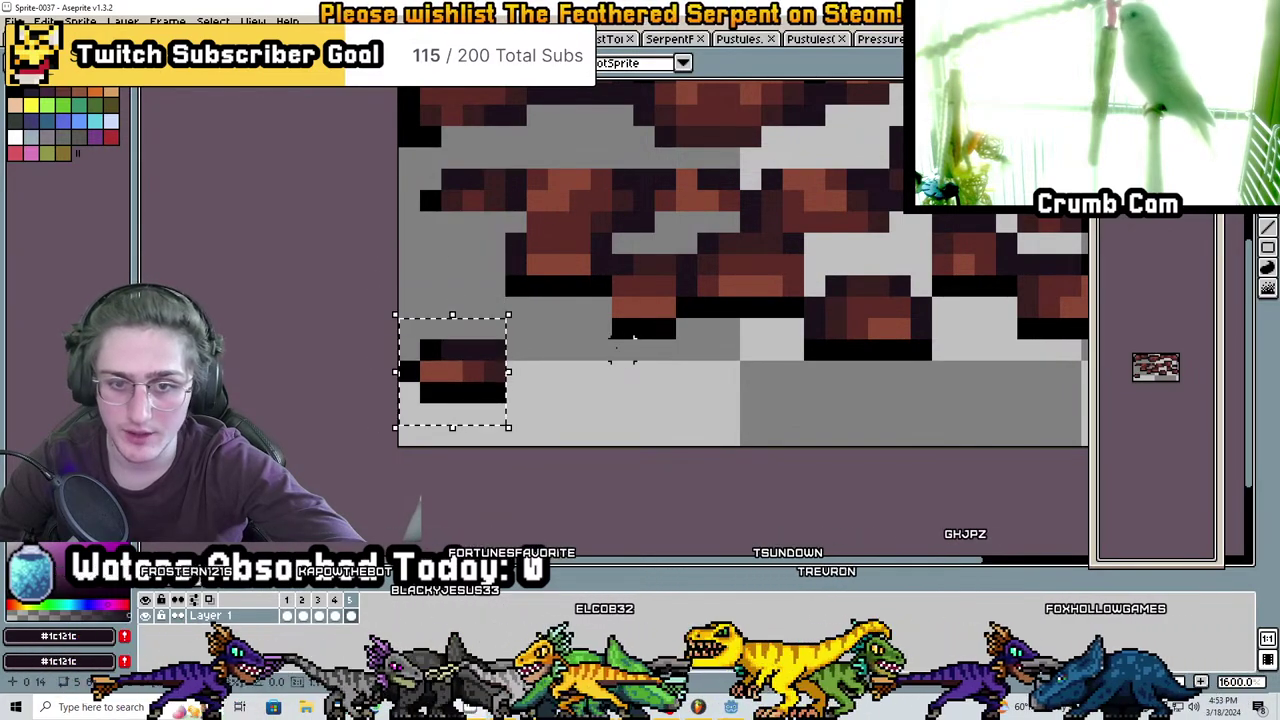
pyautogui.moveTo(665, 345); pyautogui.dragTo(610, 230)
pyautogui.moveTo(668, 301); pyautogui.dragTo(668, 343)
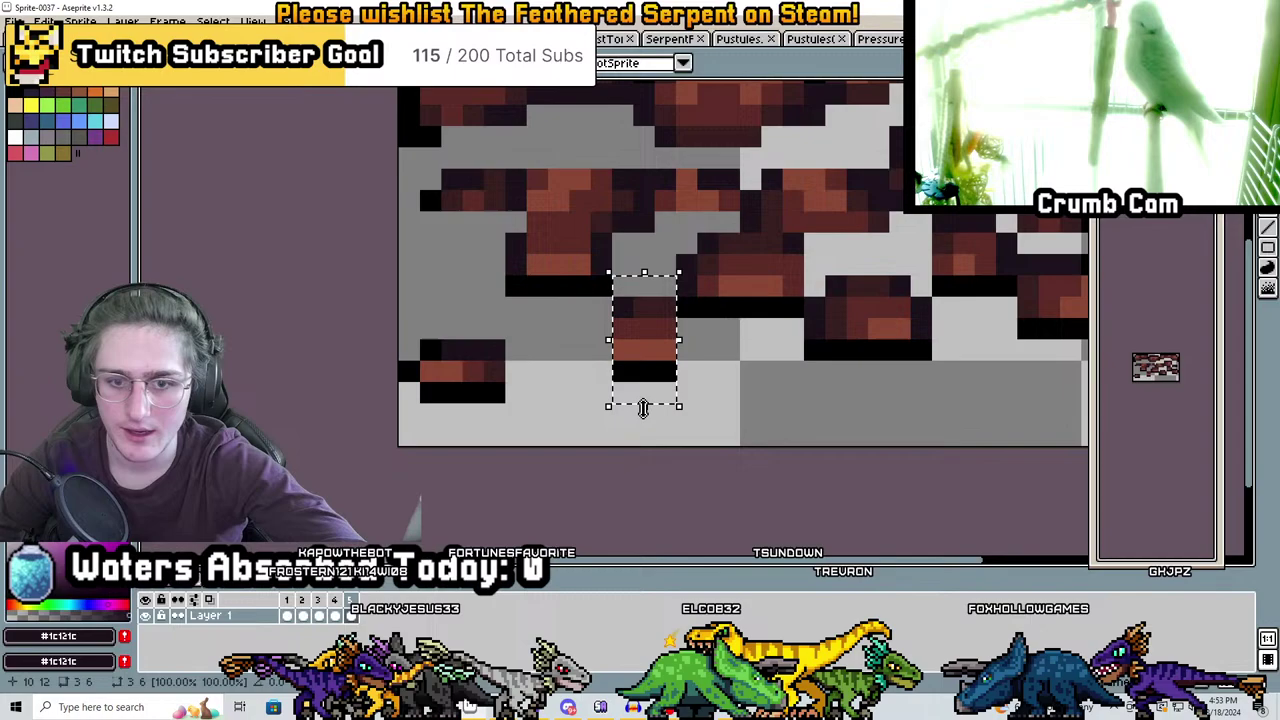
pyautogui.moveTo(644, 408)
pyautogui.mouseDown()
pyautogui.moveTo(648, 366)
pyautogui.moveTo(665, 373)
pyautogui.mouseUp()
pyautogui.hotkey('ctrl', 'd')
# Push the dark right brick block and the central brick blocks further down
pyautogui.moveTo(935, 386); pyautogui.dragTo(800, 272)
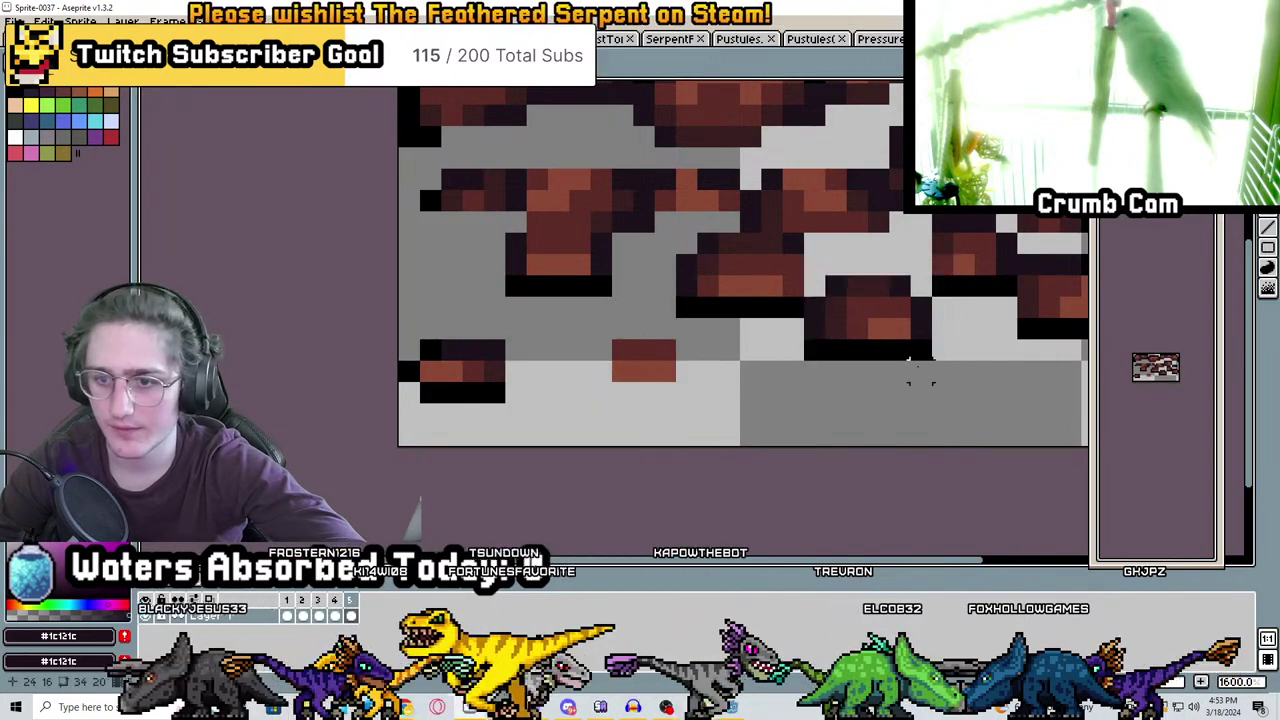
pyautogui.moveTo(858, 333)
pyautogui.mouseDown()
pyautogui.moveTo(862, 412)
pyautogui.moveTo(876, 427)
pyautogui.mouseUp()
pyautogui.moveTo(1005, 350); pyautogui.dragTo(798, 435, button='middle')
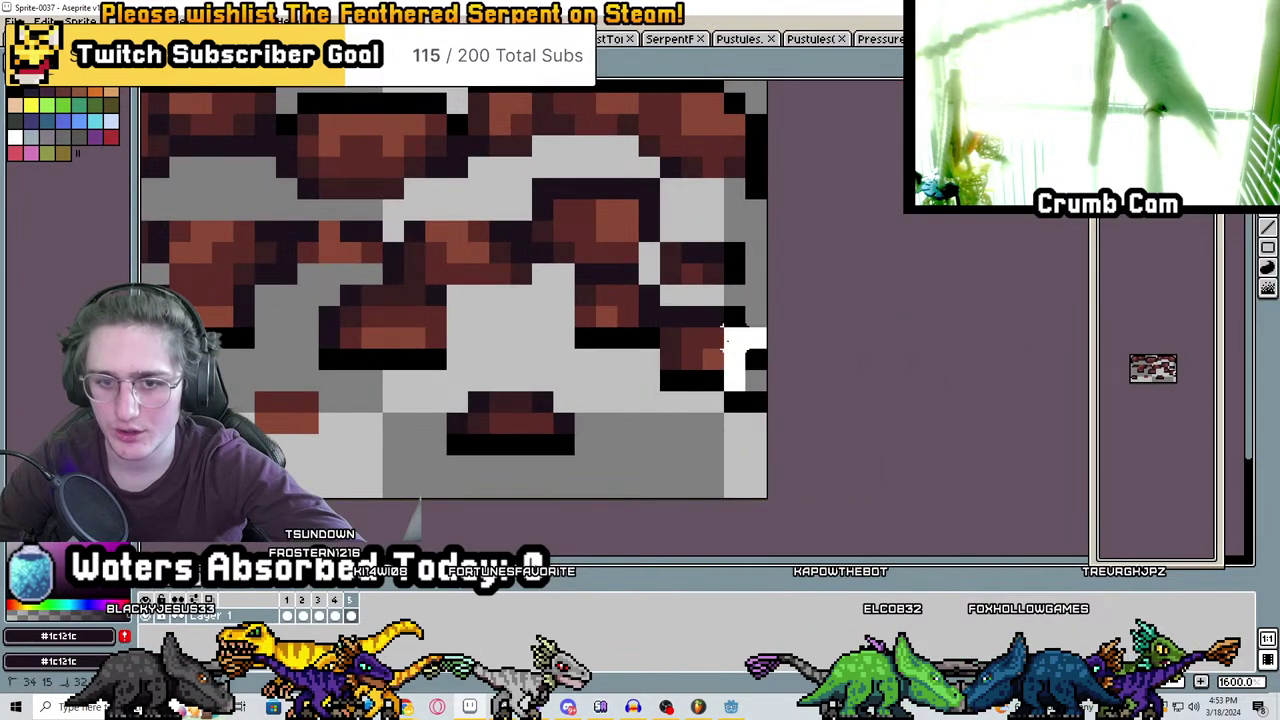
pyautogui.moveTo(703, 331); pyautogui.dragTo(715, 475)
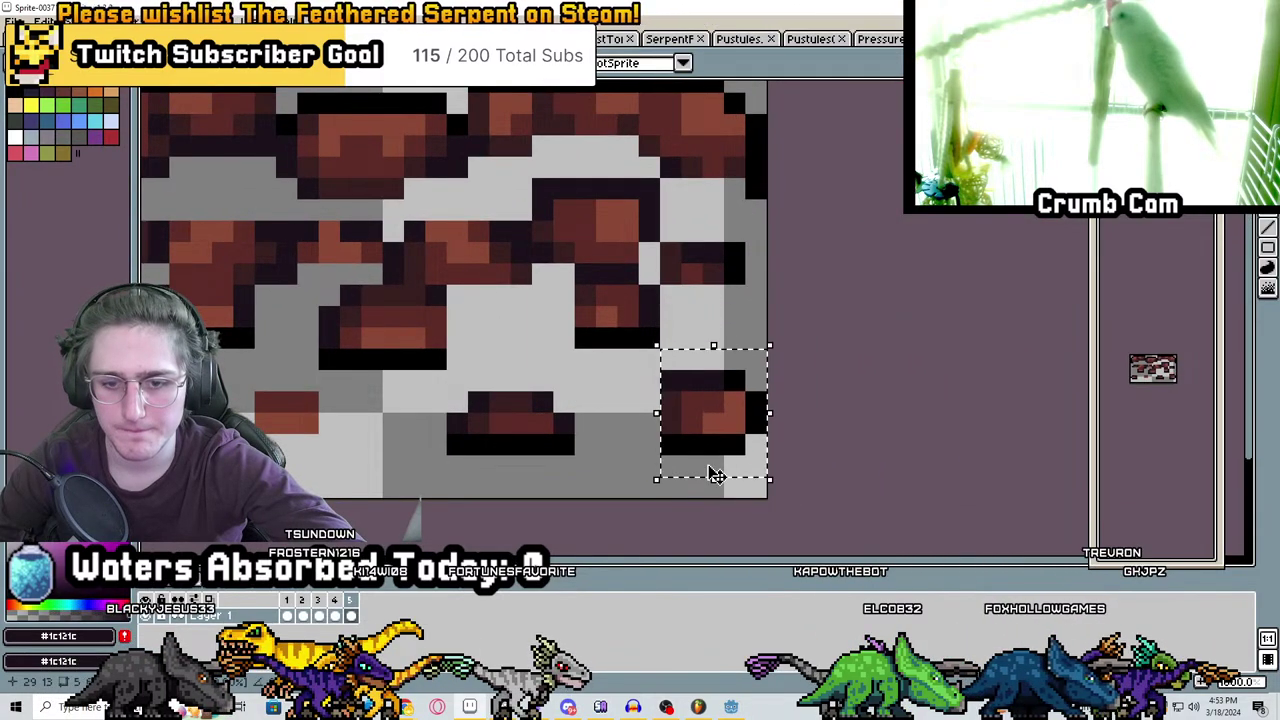
pyautogui.moveTo(640, 380); pyautogui.dragTo(573, 265)
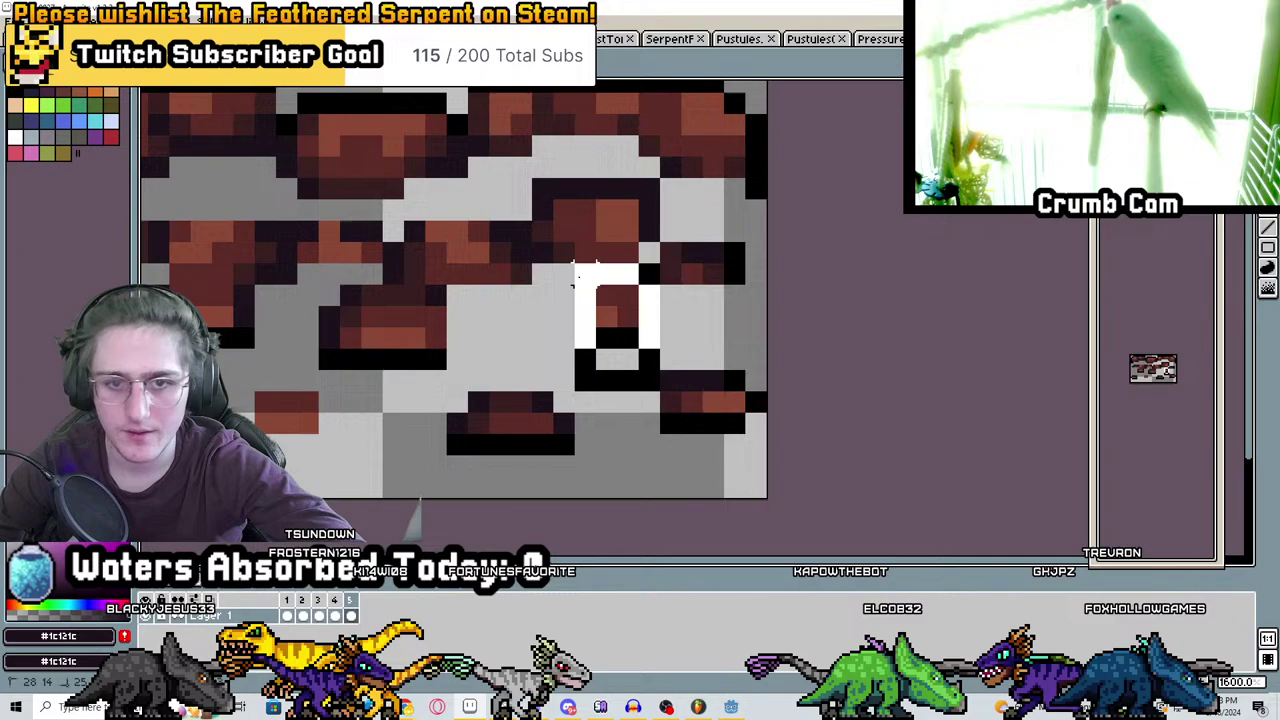
pyautogui.moveTo(636, 370); pyautogui.dragTo(636, 410)
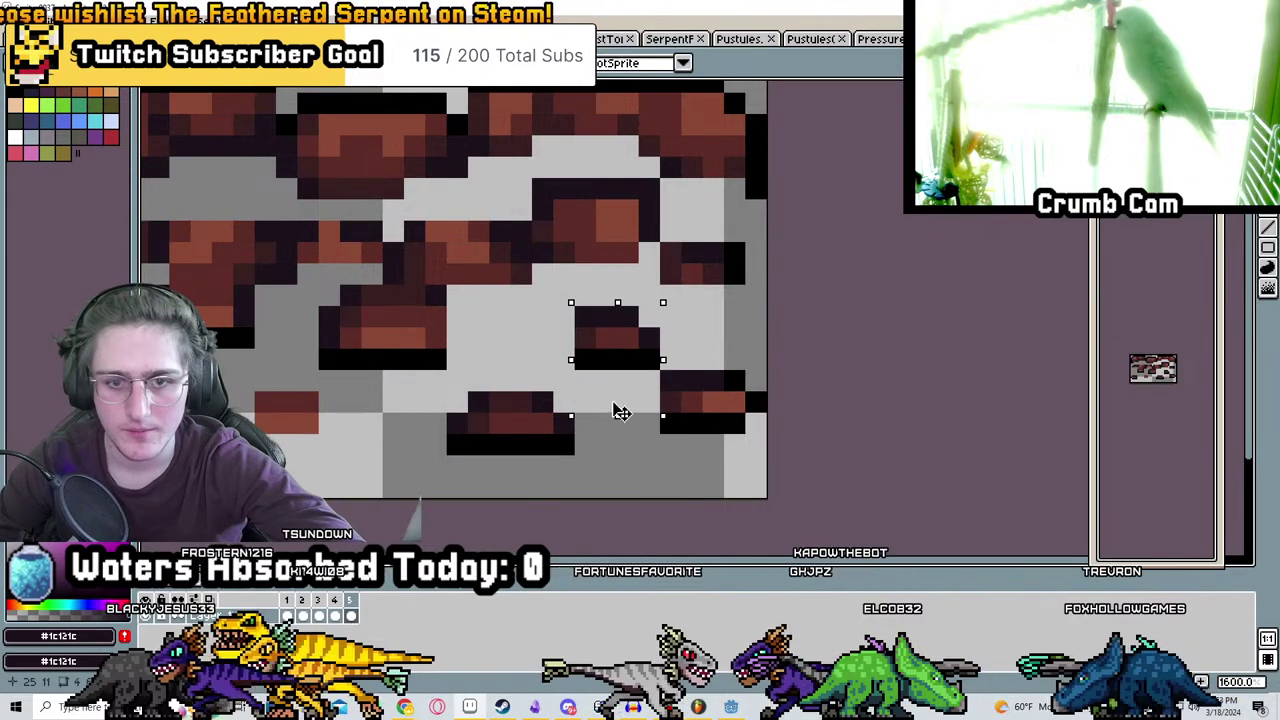
pyautogui.moveTo(616, 437); pyautogui.dragTo(791, 467, button='middle')
pyautogui.moveTo(489, 313); pyautogui.dragTo(644, 425)
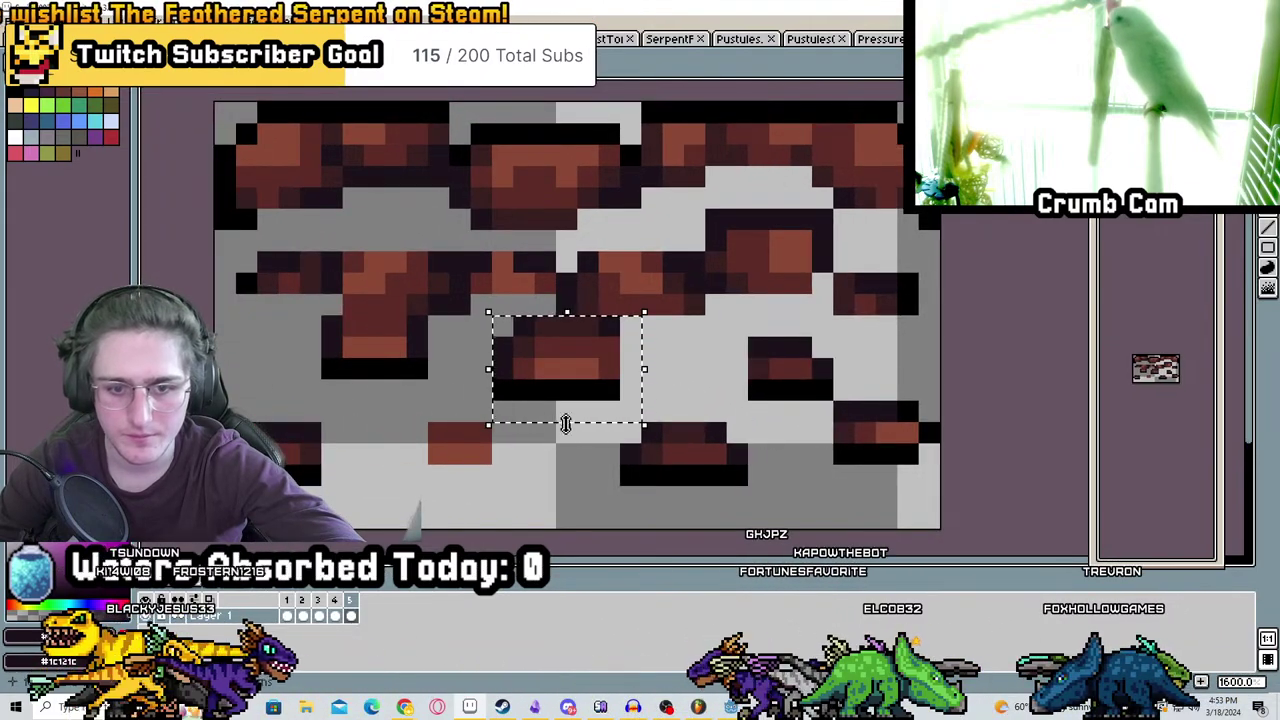
pyautogui.moveTo(574, 380); pyautogui.dragTo(648, 402)
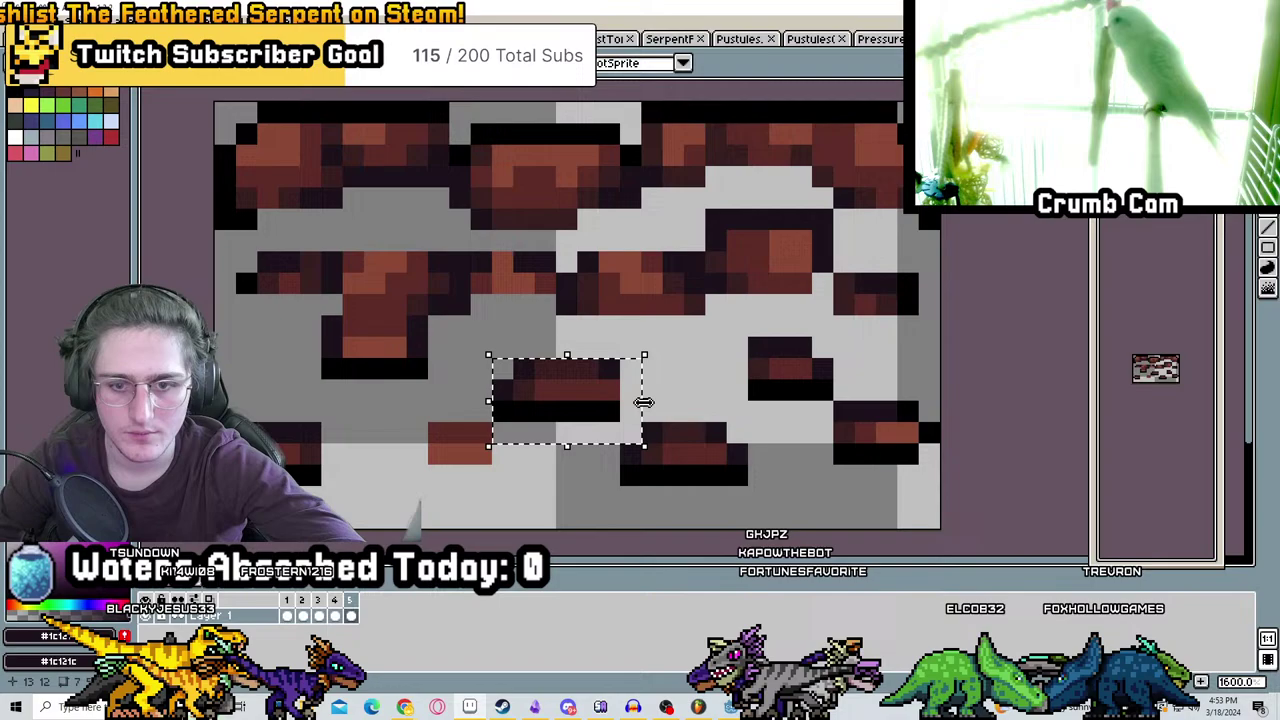
# Lower the left-middle, upper-left and middle-left bricks plus the middle brick by a few pixels
pyautogui.moveTo(318, 312); pyautogui.dragTo(399, 410)
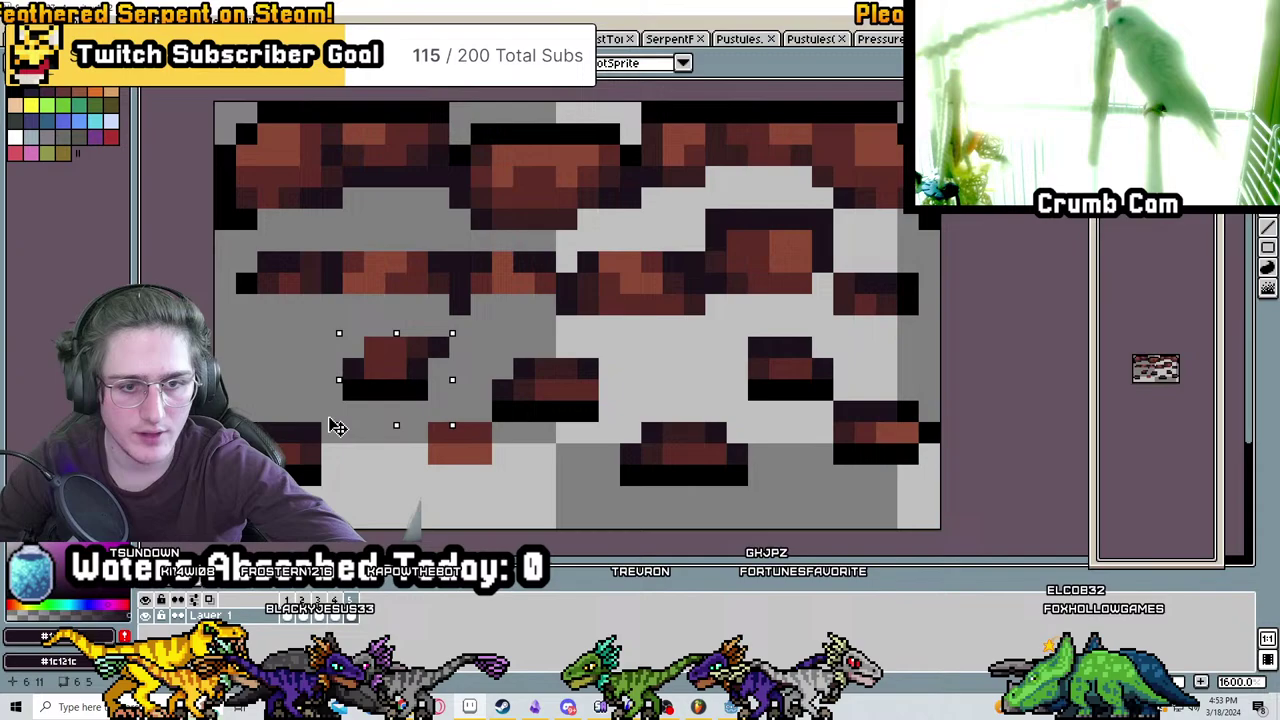
pyautogui.moveTo(232, 250); pyautogui.dragTo(345, 341)
pyautogui.moveTo(300, 300); pyautogui.dragTo(300, 342)
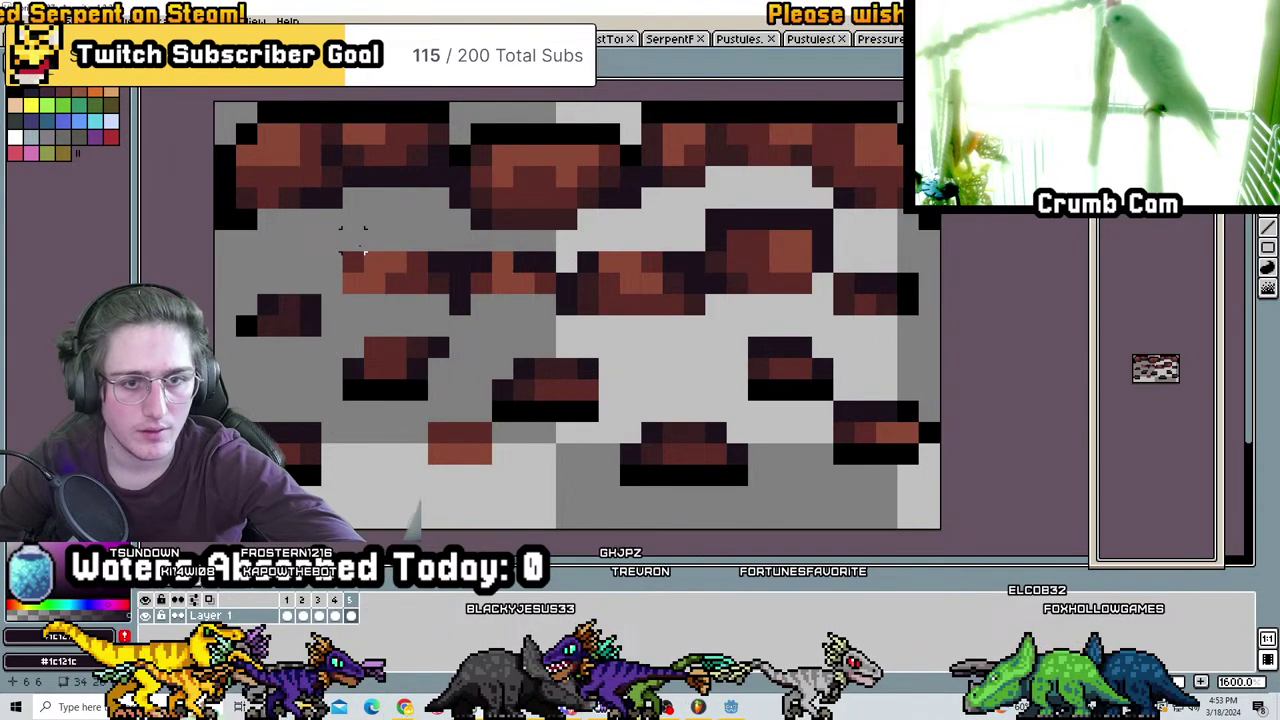
pyautogui.moveTo(349, 229); pyautogui.dragTo(470, 320)
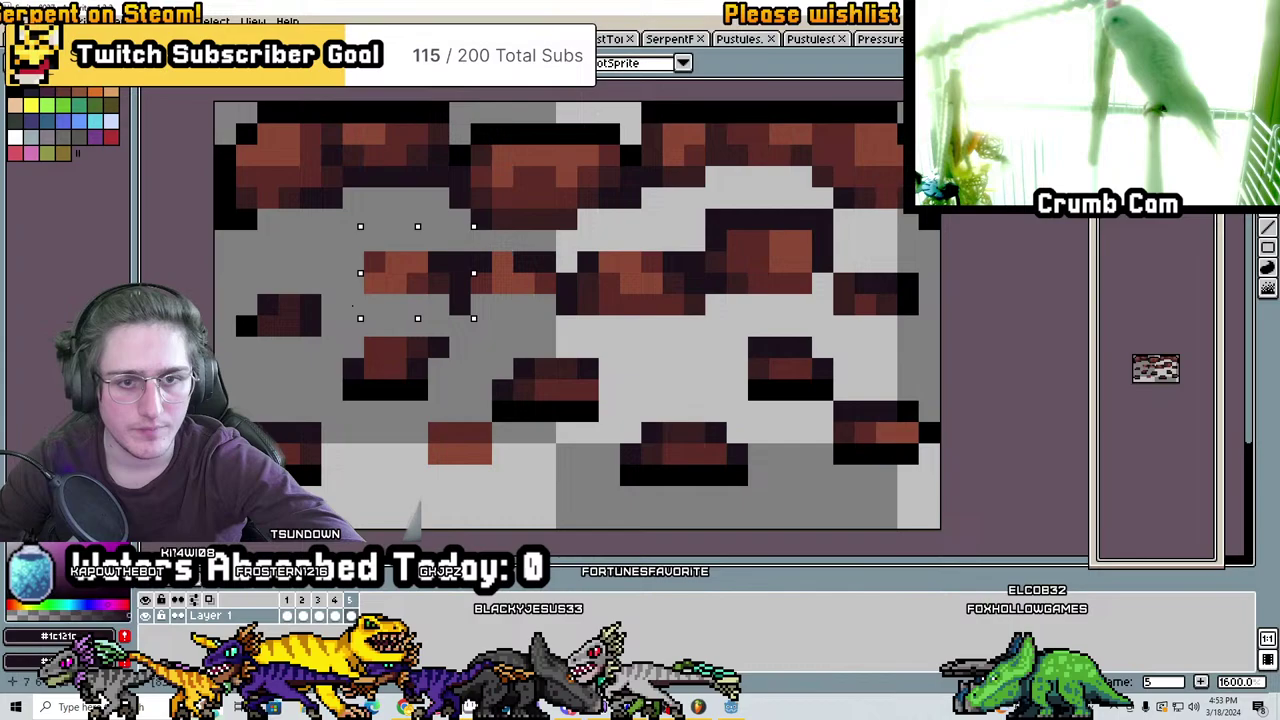
pyautogui.moveTo(375, 289); pyautogui.dragTo(383, 311)
pyautogui.moveTo(571, 337); pyautogui.dragTo(449, 249)
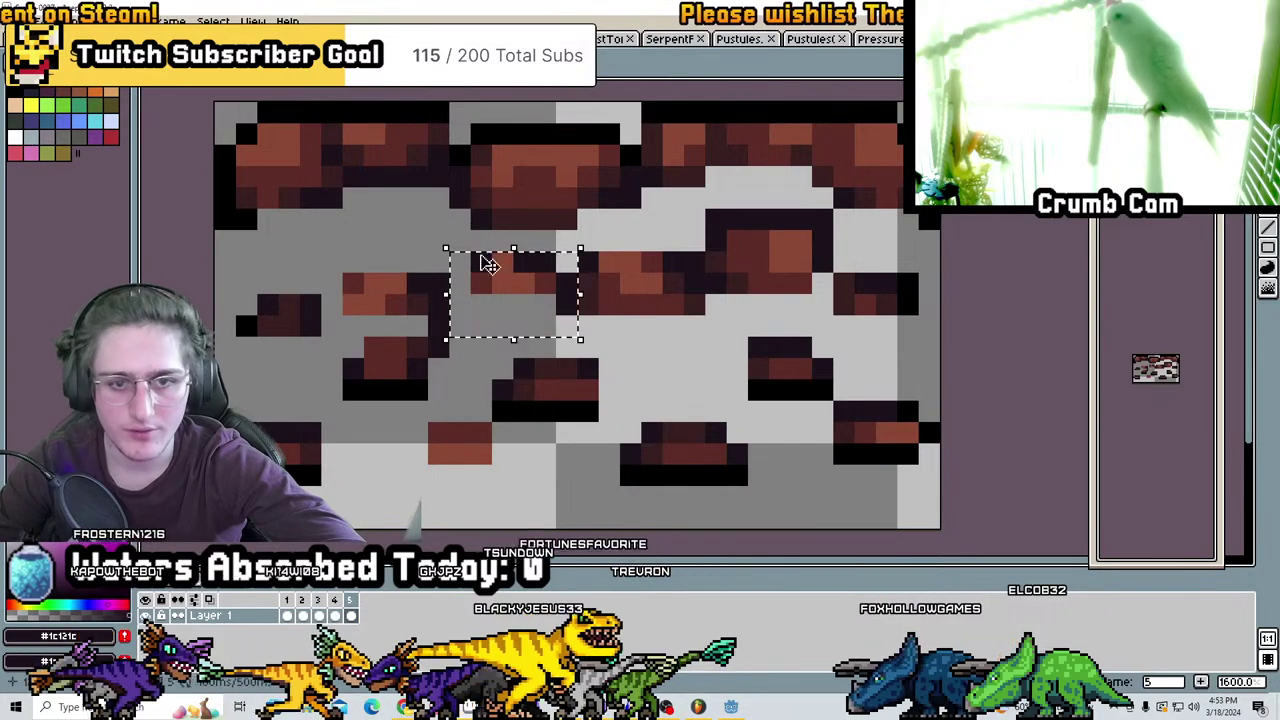
pyautogui.click(533, 305)
pyautogui.moveTo(580, 343); pyautogui.dragTo(517, 323)
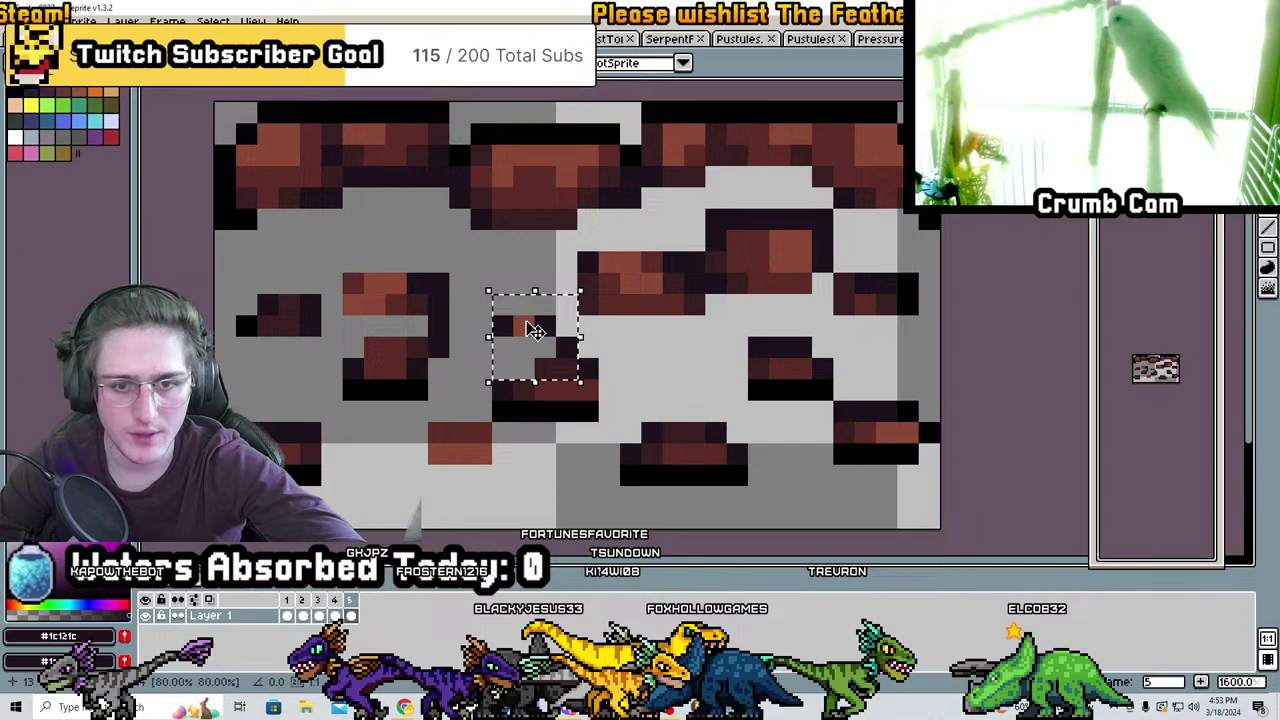
pyautogui.click(630, 348)
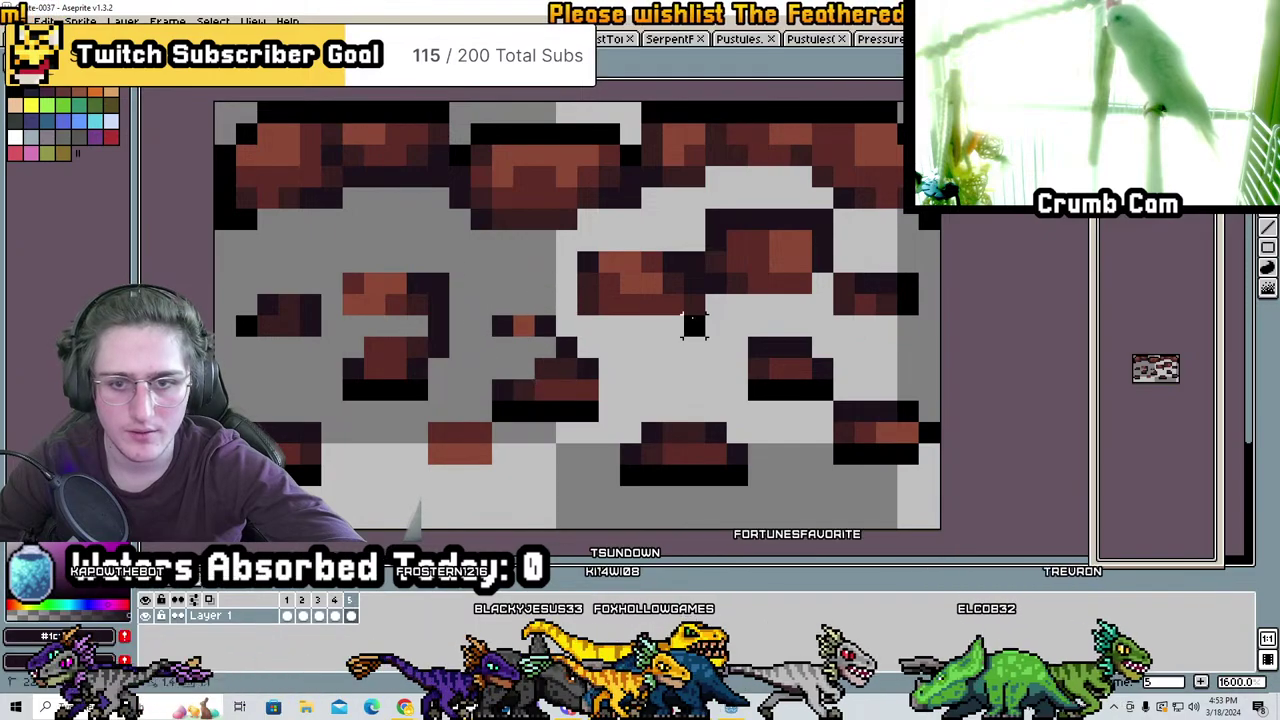
# Shift the brick right of centre and the top-centre and top-right bricks down a pixel
pyautogui.moveTo(694, 325); pyautogui.dragTo(576, 252)
pyautogui.moveTo(648, 340); pyautogui.dragTo(687, 347)
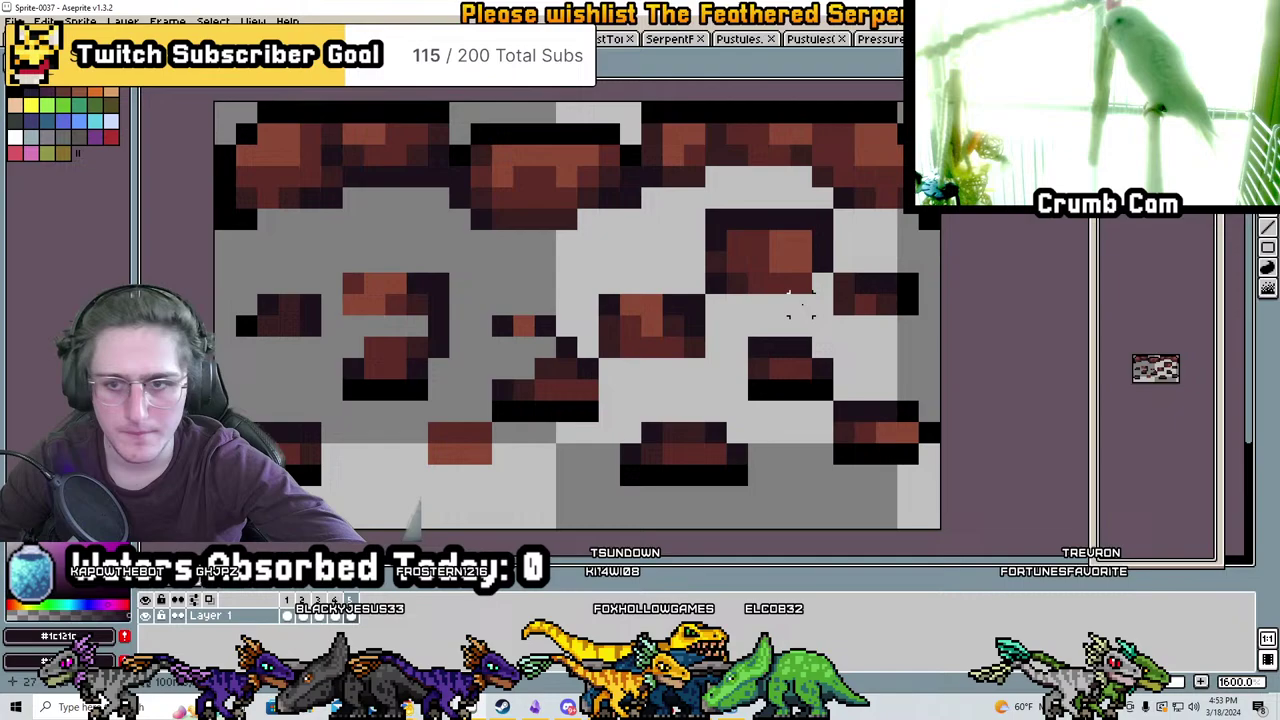
pyautogui.moveTo(705, 207); pyautogui.dragTo(912, 357)
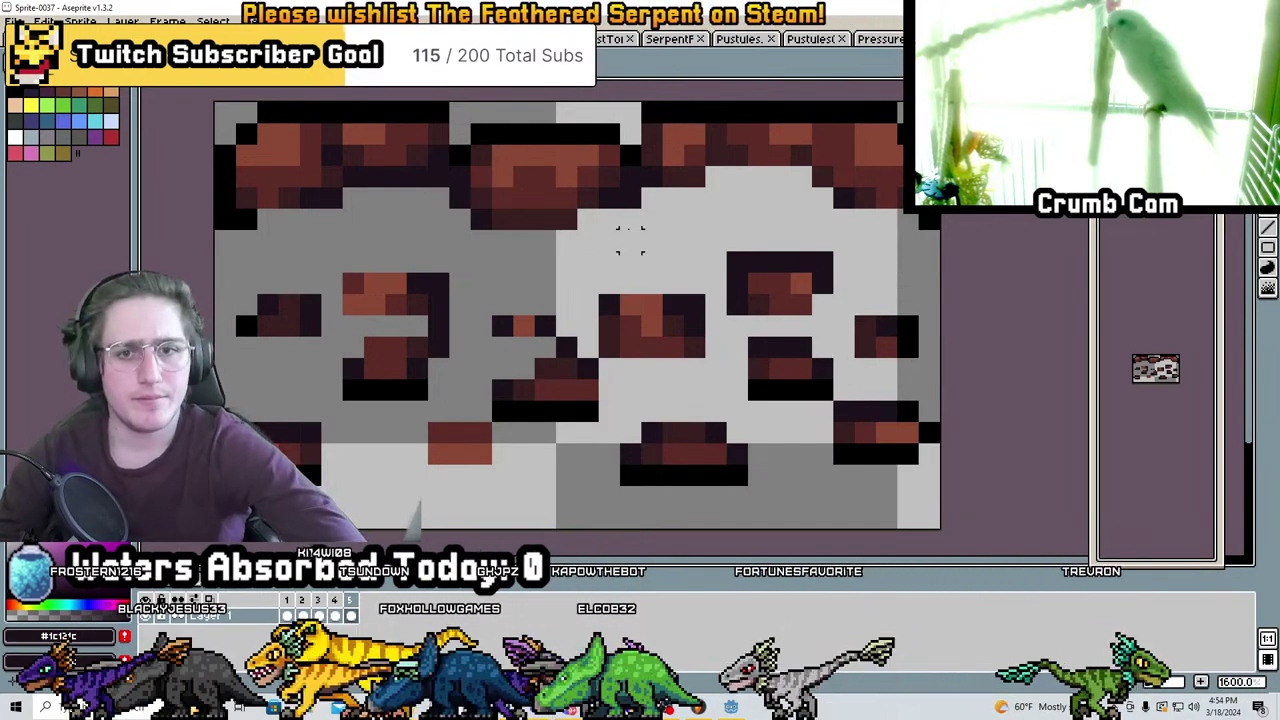
pyautogui.moveTo(643, 229)
pyautogui.mouseDown()
pyautogui.moveTo(491, 114)
pyautogui.moveTo(449, 109)
pyautogui.mouseUp()
pyautogui.moveTo(569, 171); pyautogui.dragTo(569, 191)
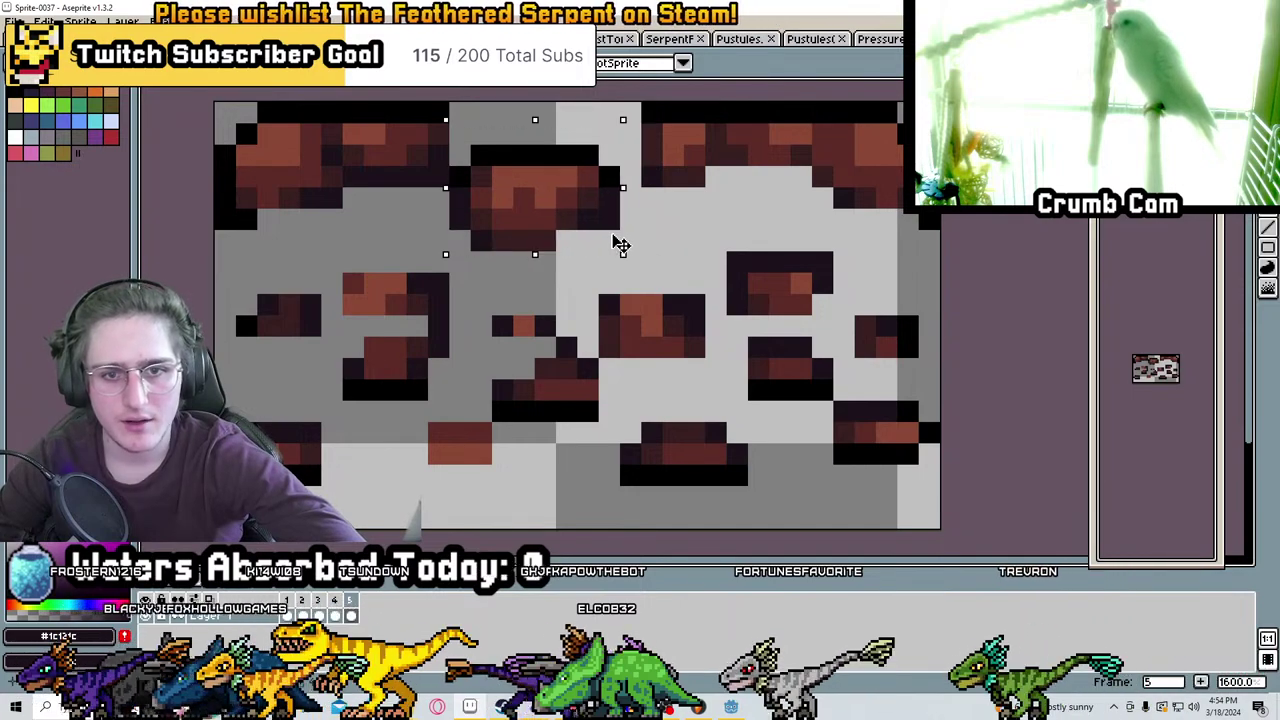
pyautogui.moveTo(617, 243)
pyautogui.mouseDown()
pyautogui.moveTo(586, 214)
pyautogui.moveTo(650, 220)
pyautogui.moveTo(815, 100)
pyautogui.mouseUp()
pyautogui.moveTo(751, 136); pyautogui.dragTo(751, 157)
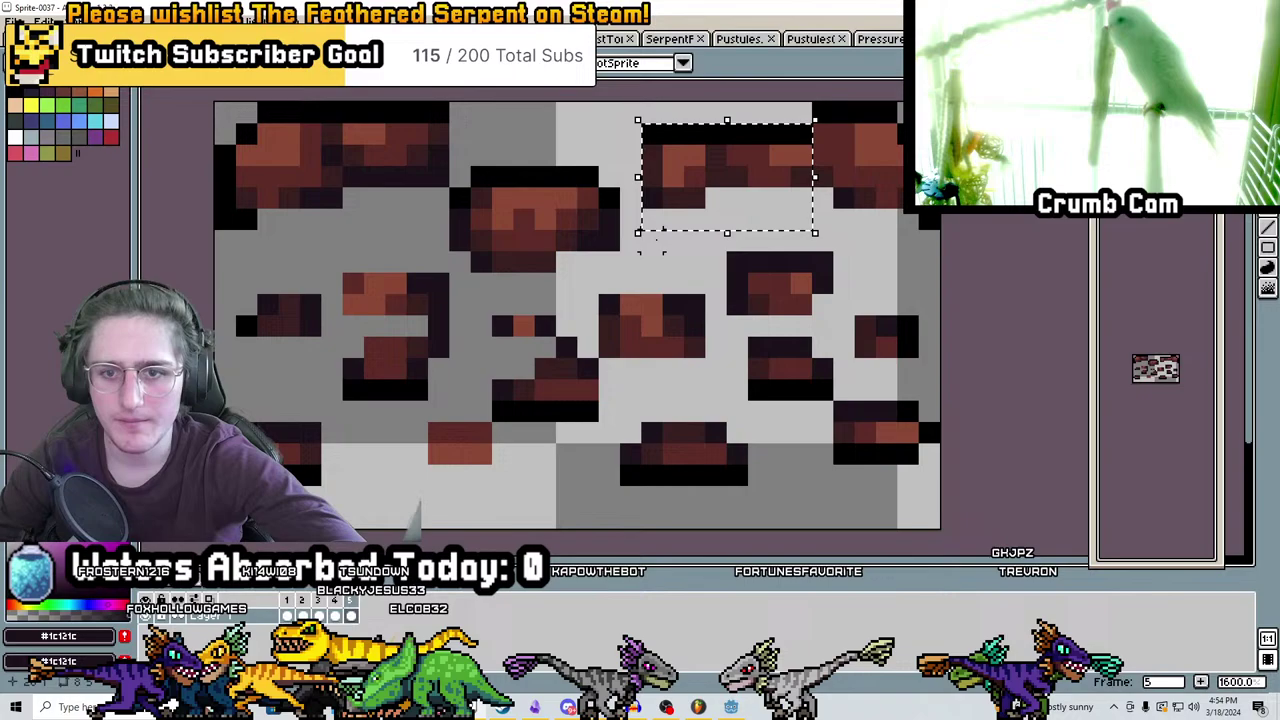
# Move the top-left brick down and commit it
pyautogui.scroll(1, 925, 258)
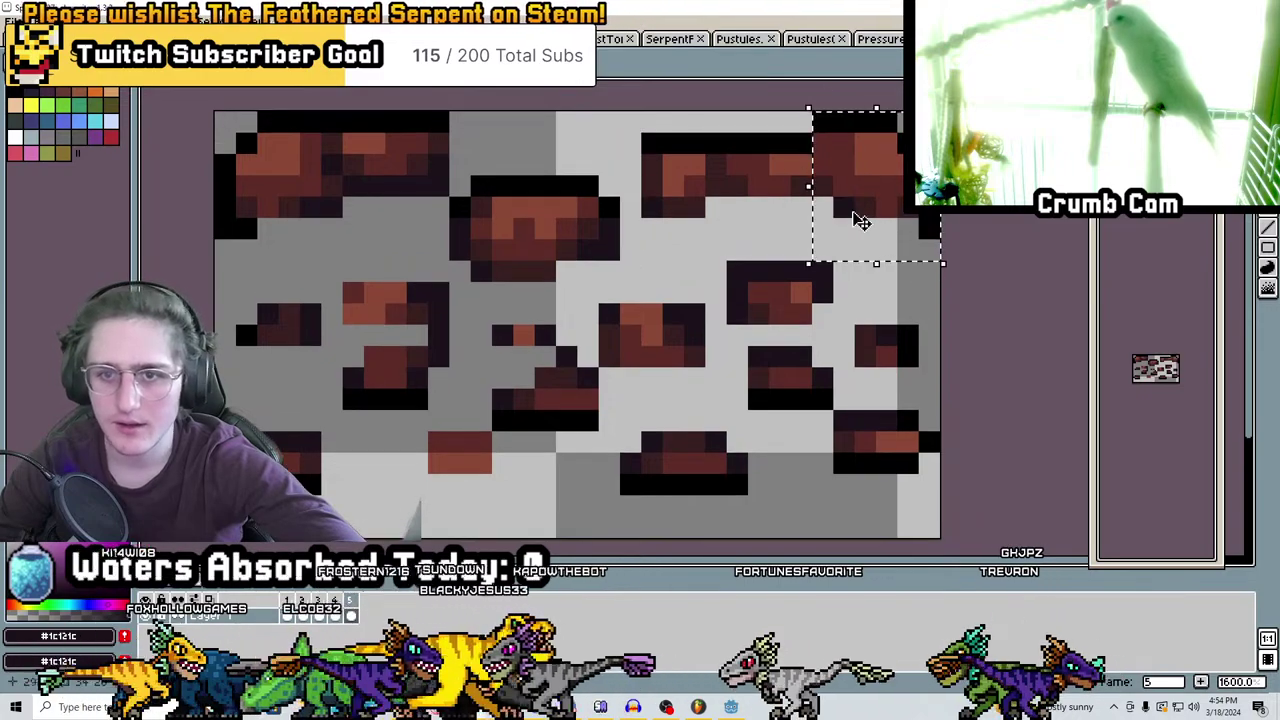
pyautogui.moveTo(428, 212); pyautogui.dragTo(345, 112)
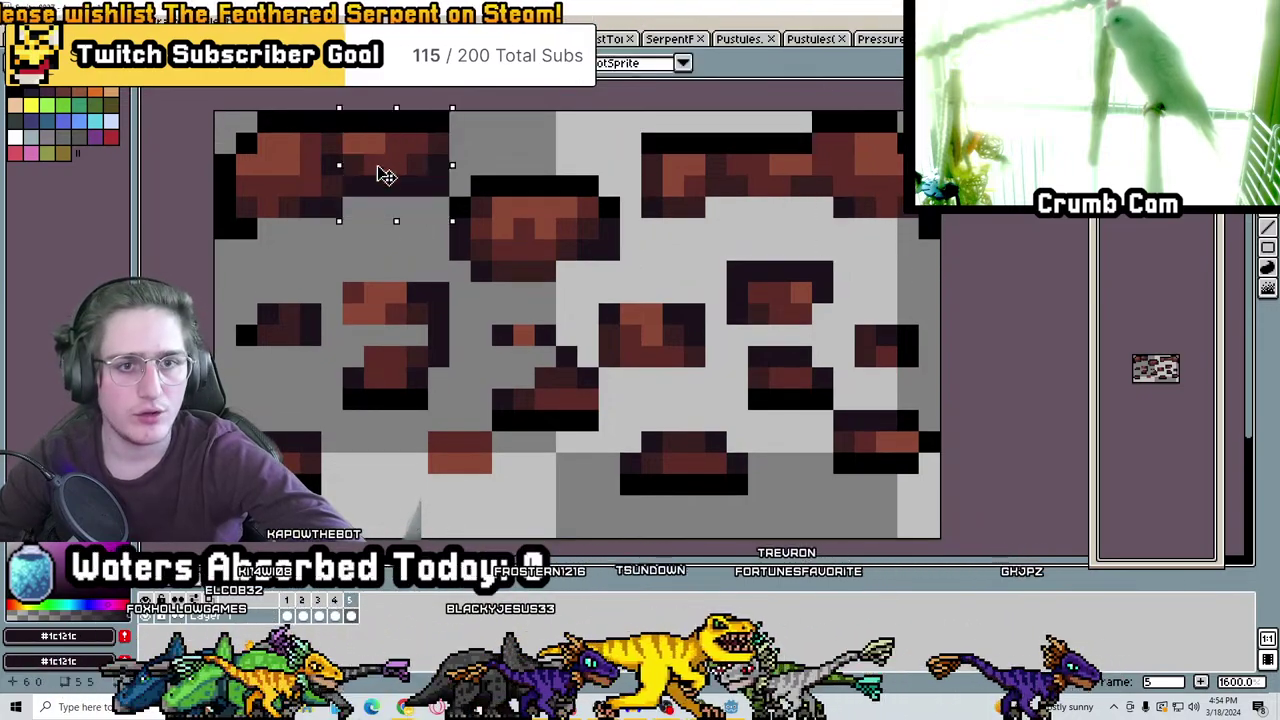
pyautogui.moveTo(342, 216); pyautogui.dragTo(235, 112)
pyautogui.moveTo(291, 194); pyautogui.dragTo(288, 234)
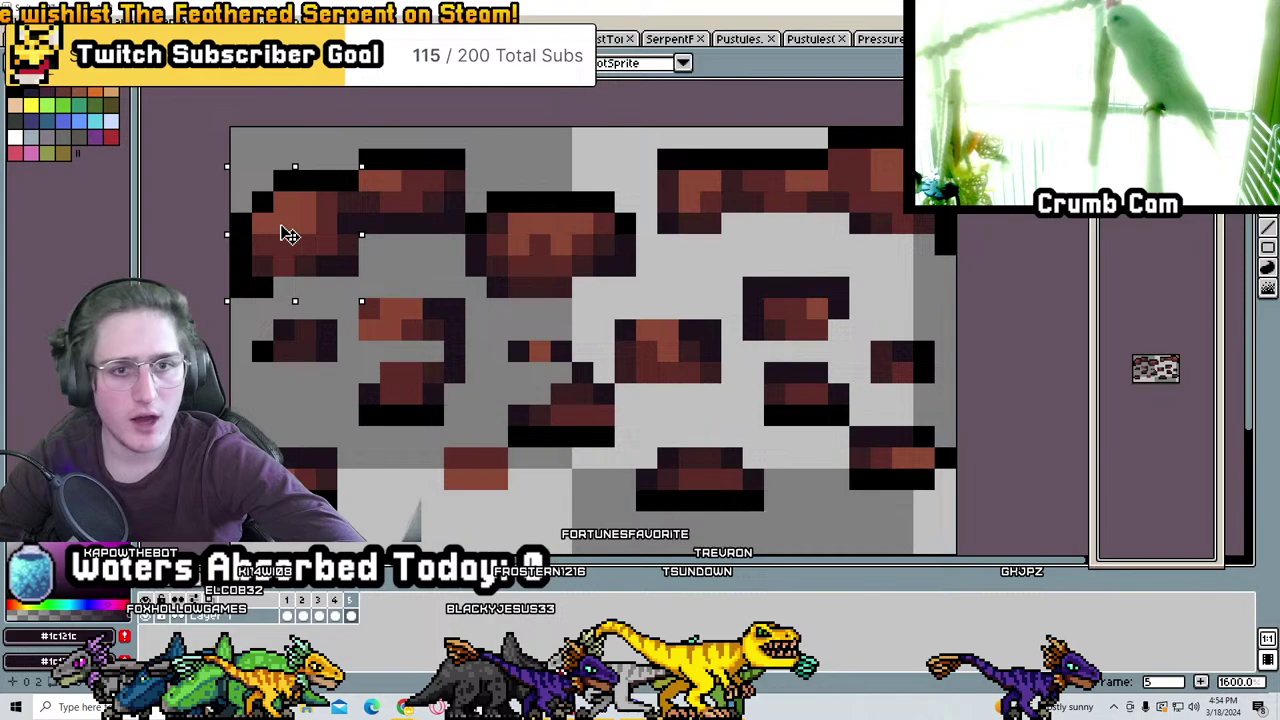
pyautogui.click(486, 169)
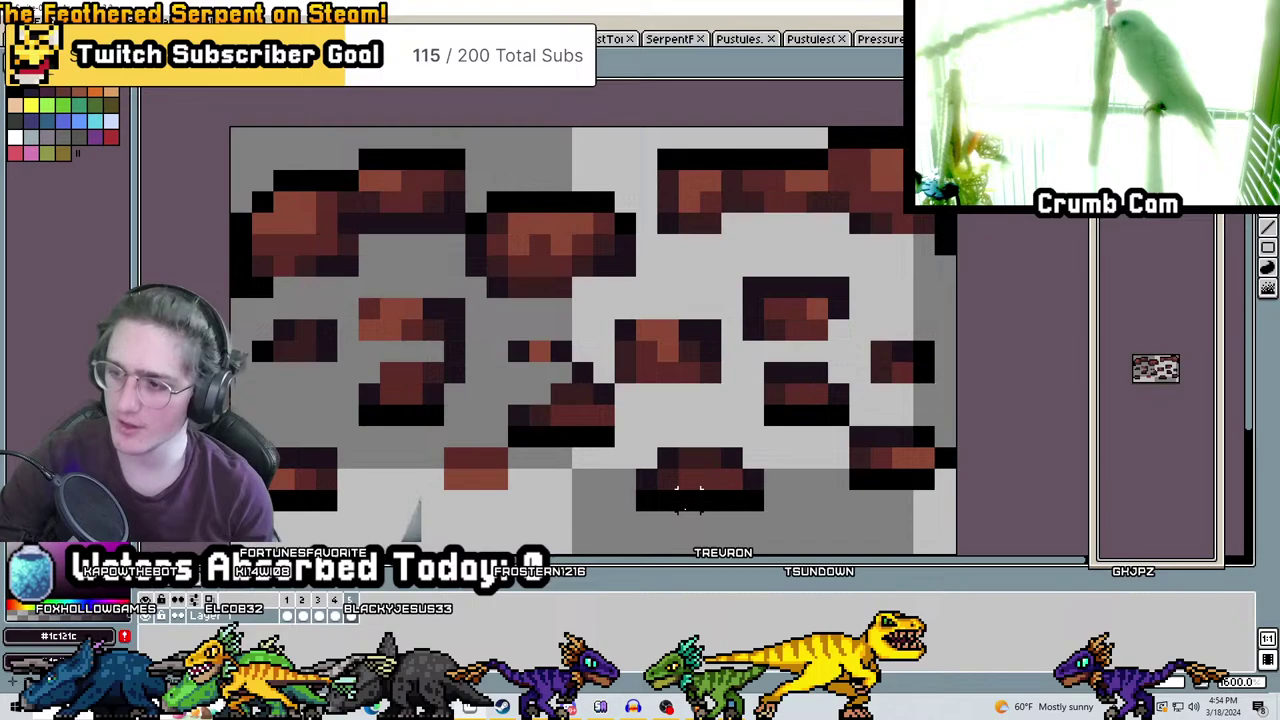
# Lower one more block of bricks by a pixel on frame 5
pyautogui.scroll(-2, 508, 296)
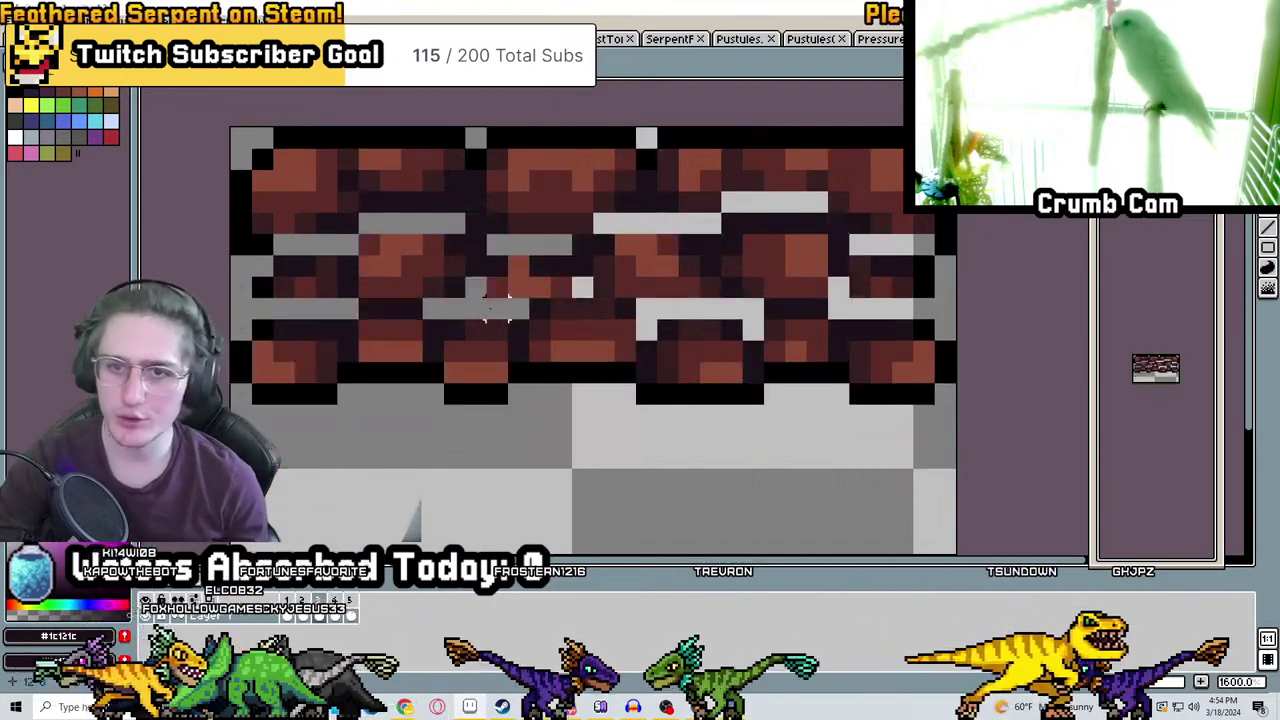
pyautogui.scroll(2, 508, 296)
pyautogui.scroll(-2, 508, 296)
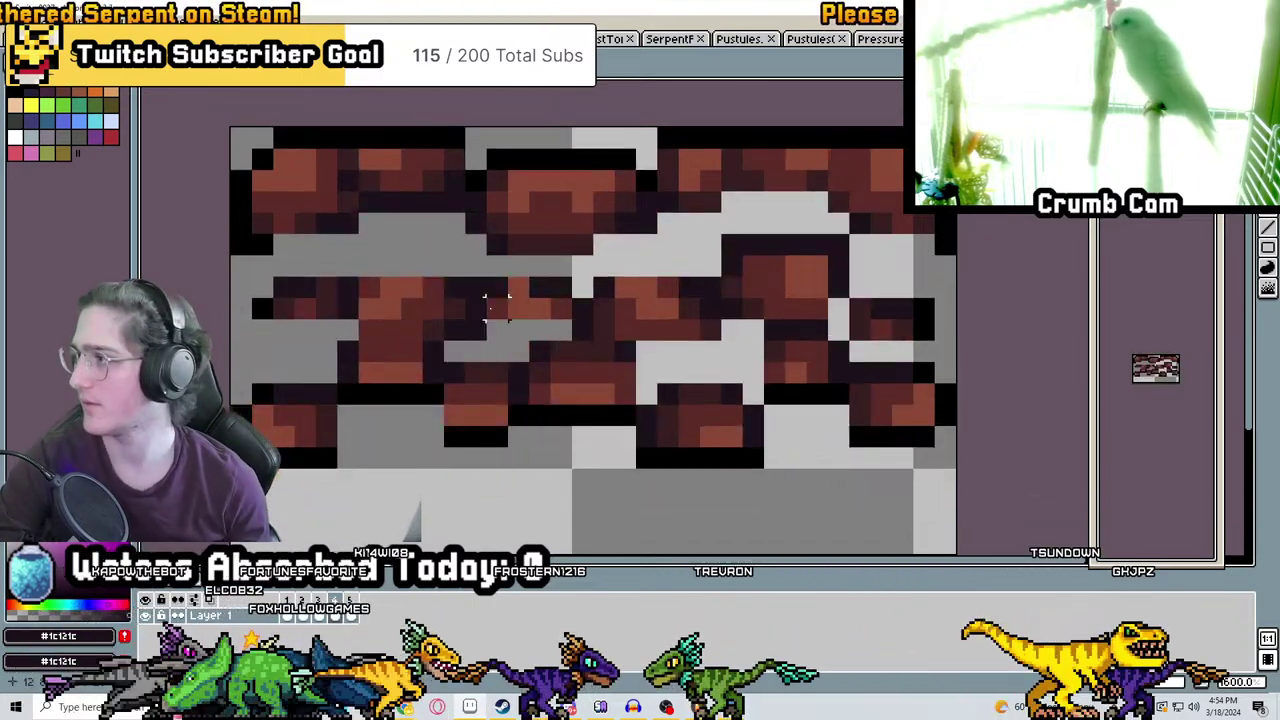
pyautogui.scroll(2, 508, 296)
pyautogui.scroll(-2, 508, 296)
pyautogui.scroll(2, 508, 296)
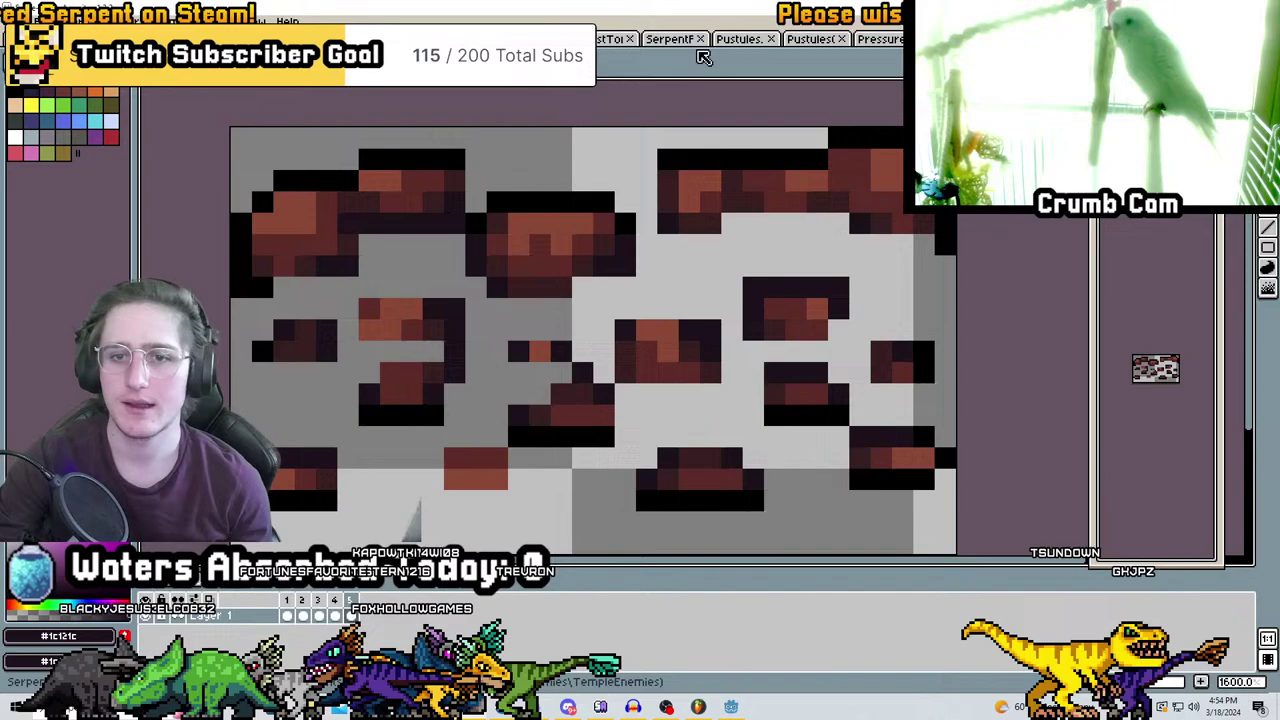
pyautogui.moveTo(662, 130); pyautogui.dragTo(703, 230)
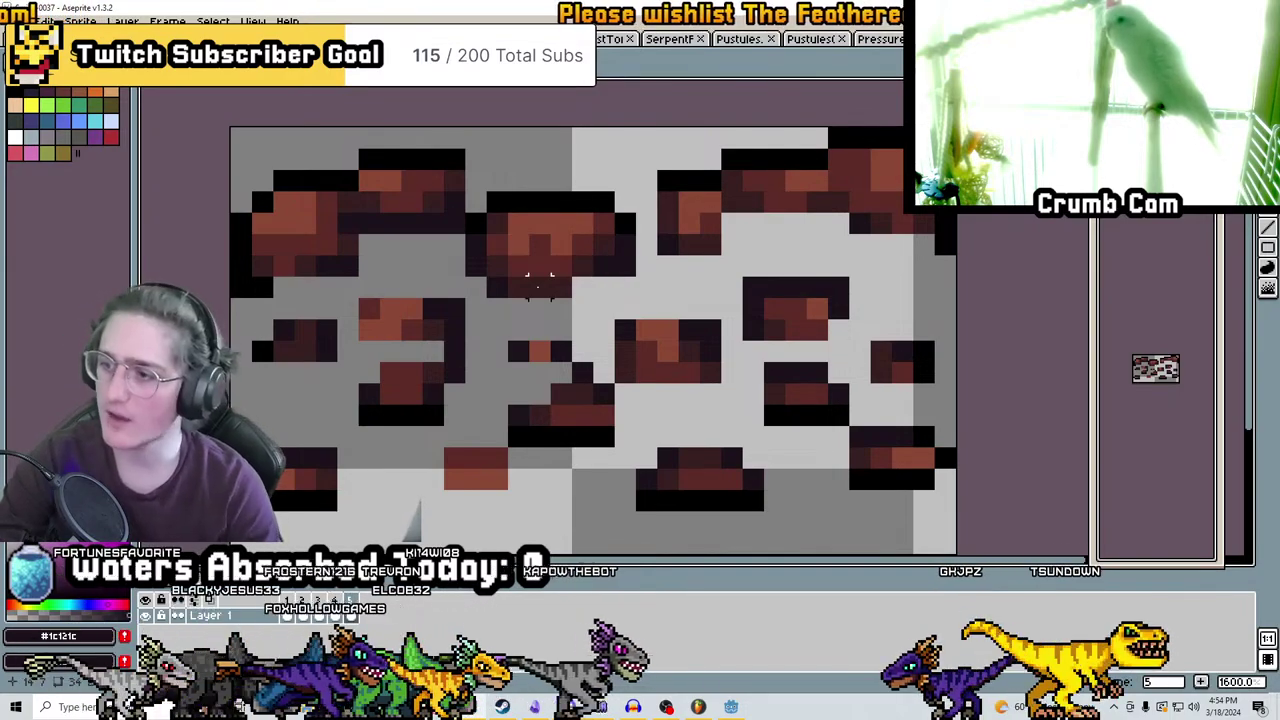
# Step back and forth through the frames to review, then add frame 6 with Alt+N
pyautogui.press('Left')
pyautogui.press('Left')
pyautogui.press('Left')
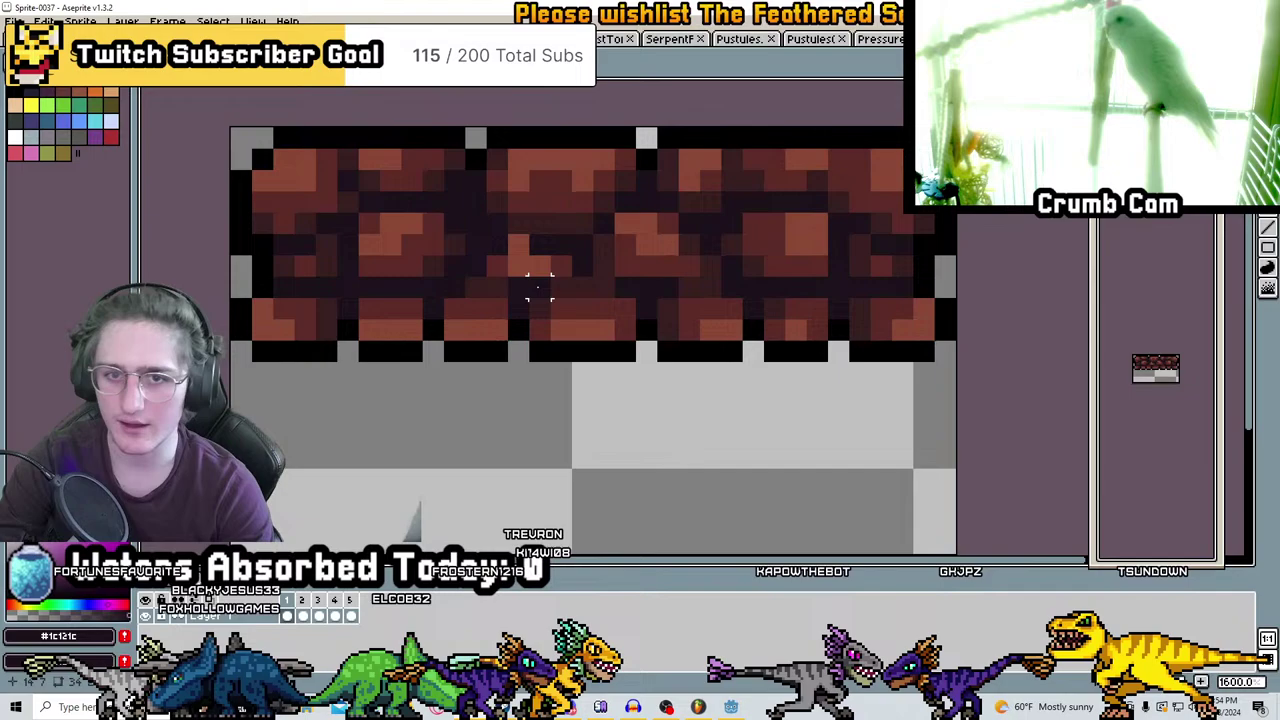
pyautogui.press('Right')
pyautogui.press('Right')
pyautogui.press('Right')
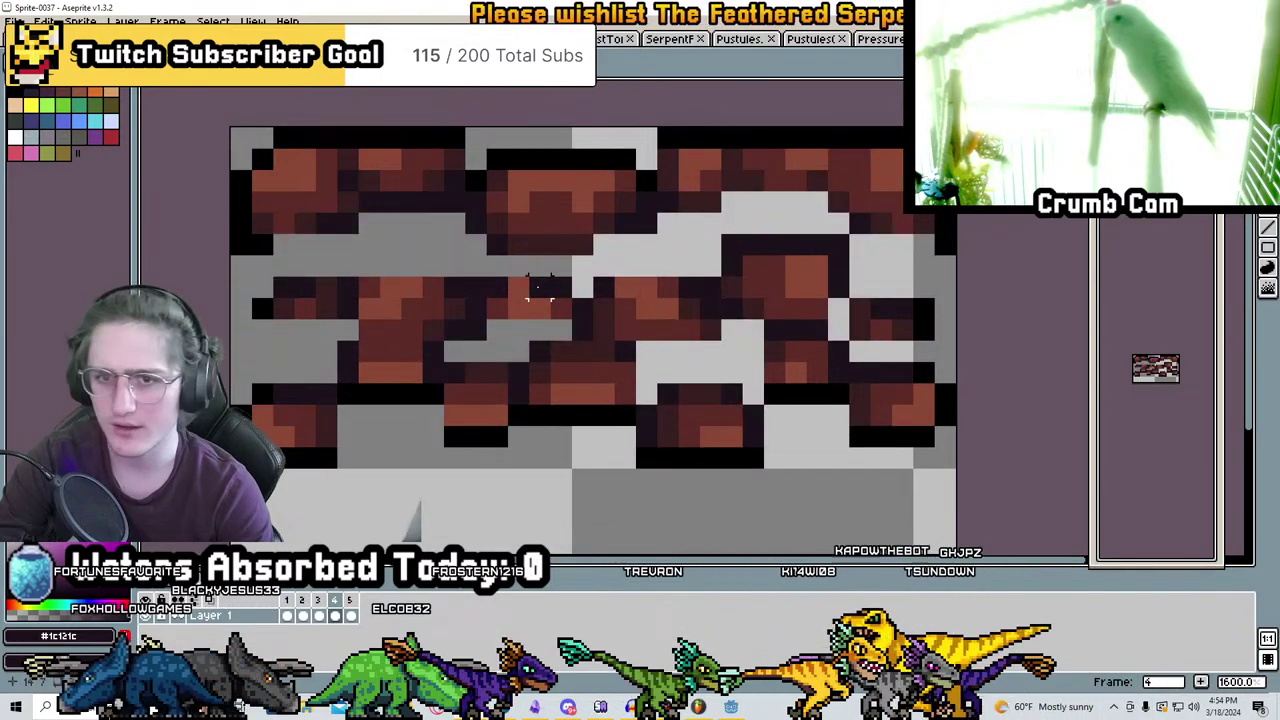
pyautogui.press('Left')
pyautogui.press('Left')
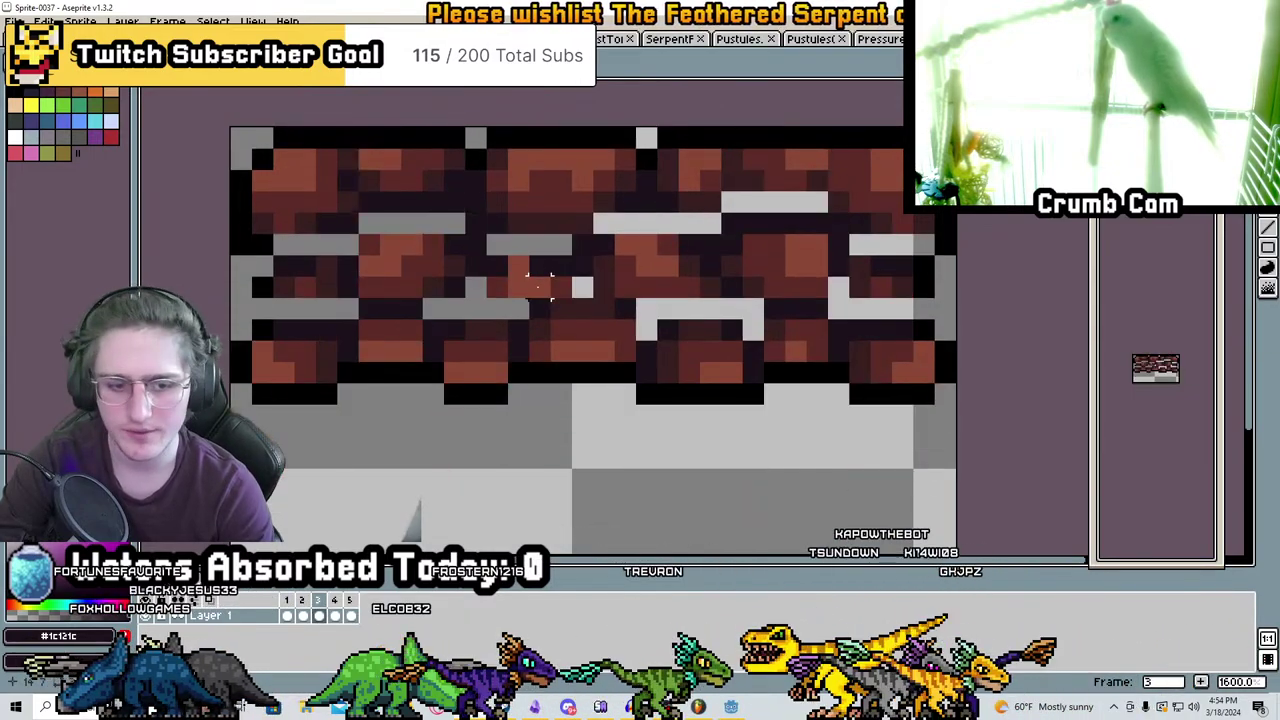
pyautogui.press('Right')
pyautogui.press('Right')
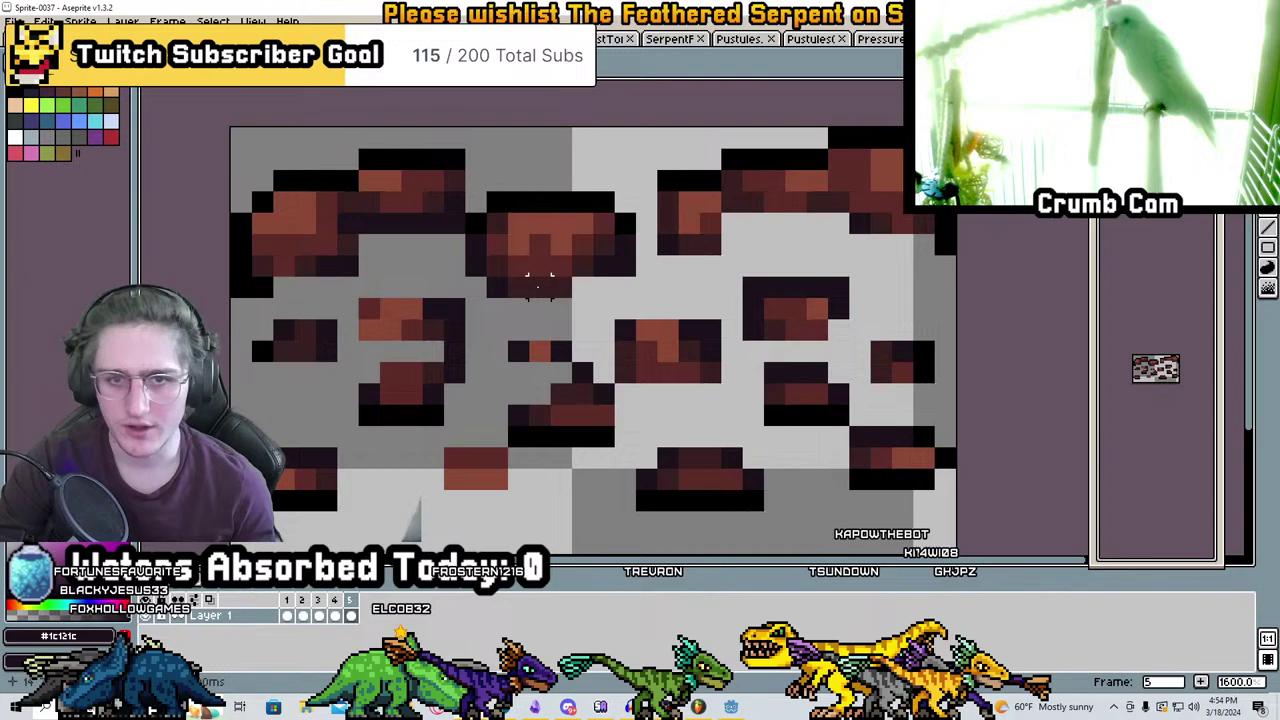
pyautogui.hotkey('alt', 'n')
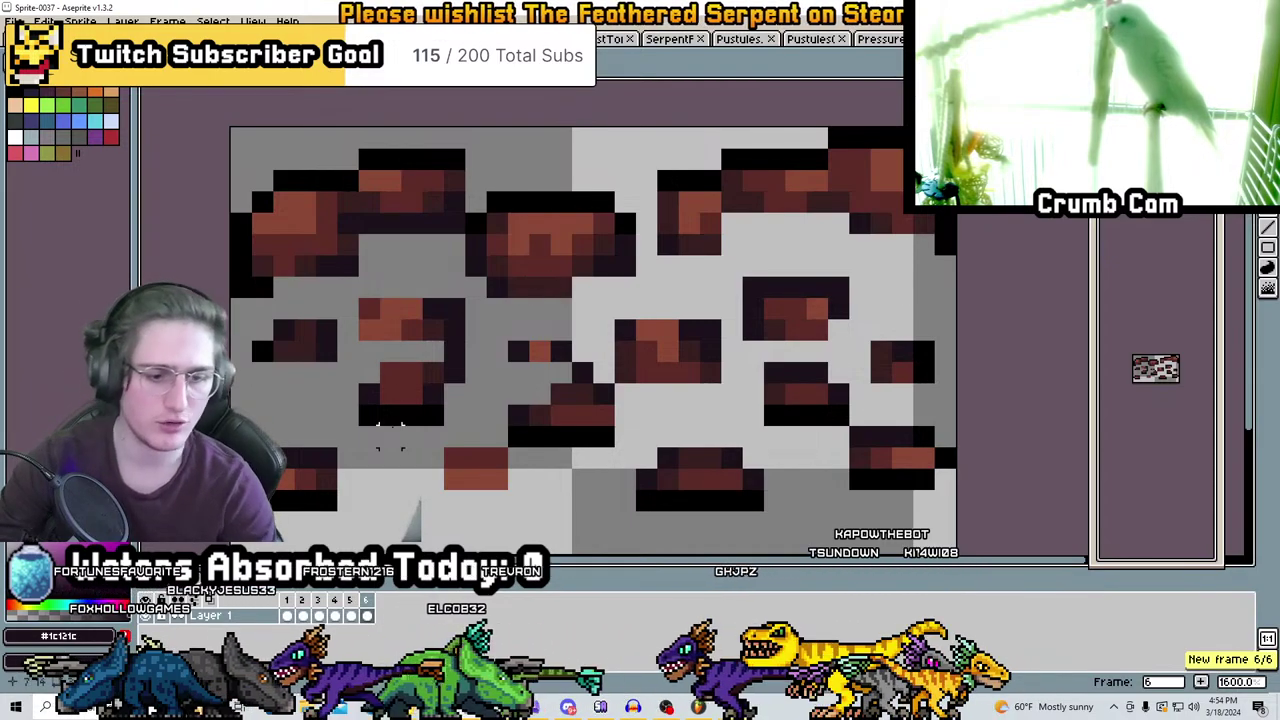
# Paste the brick block at top right, narrow the top-right brick and lower the upper bricks
pyautogui.hotkey('ctrl', 'v')
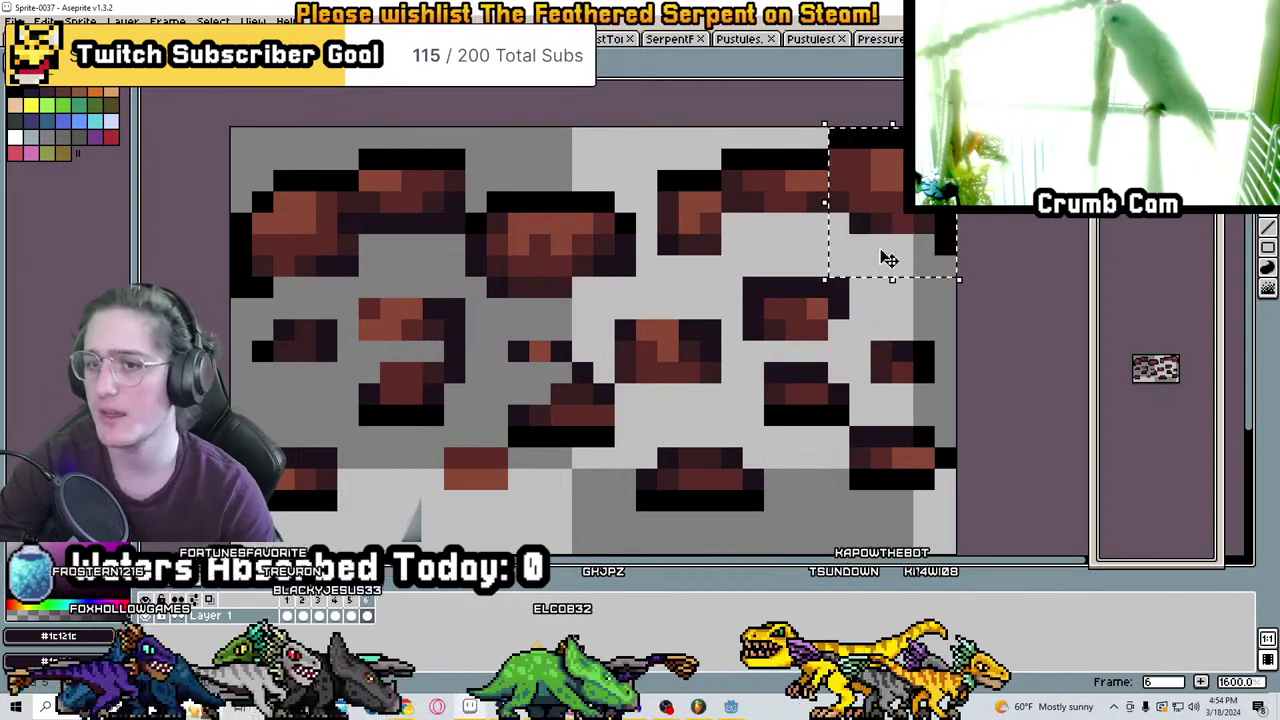
pyautogui.moveTo(838, 287); pyautogui.dragTo(905, 223)
pyautogui.moveTo(720, 126); pyautogui.dragTo(831, 236)
pyautogui.moveTo(718, 237); pyautogui.dragTo(790, 249)
pyautogui.moveTo(652, 134); pyautogui.dragTo(698, 302)
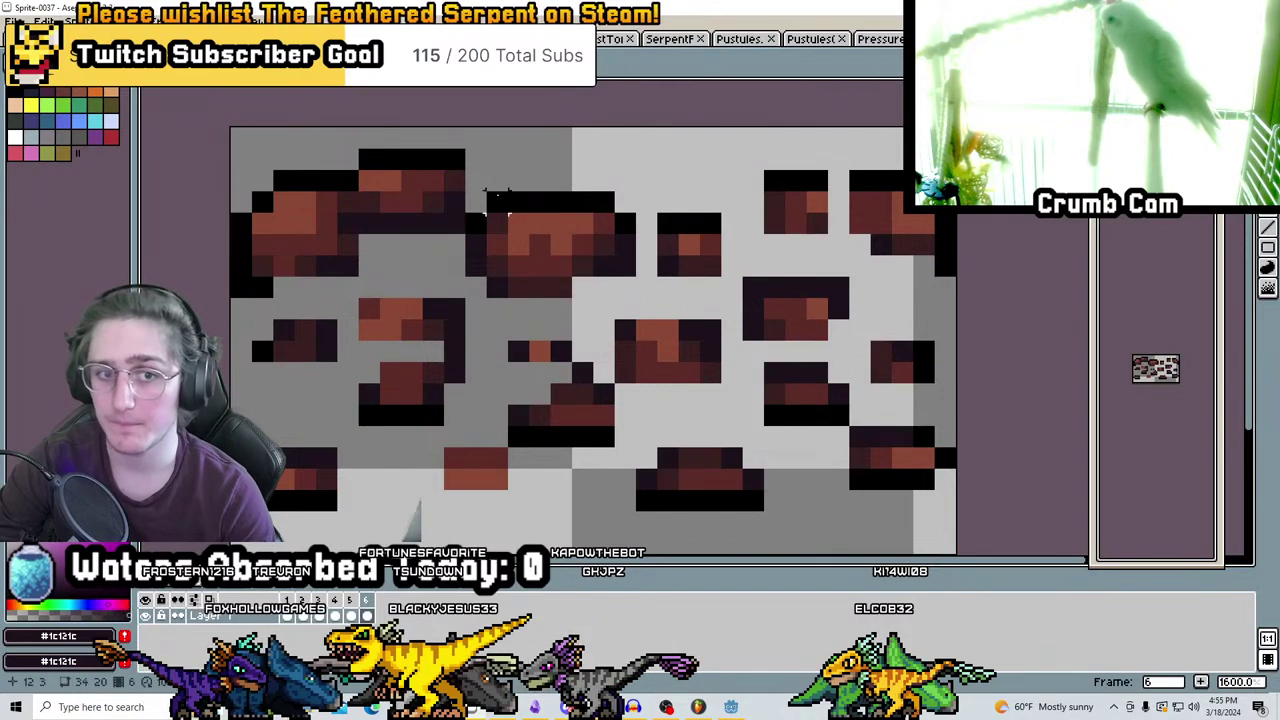
pyautogui.moveTo(462, 167)
pyautogui.mouseDown()
pyautogui.moveTo(543, 243)
pyautogui.moveTo(623, 290)
pyautogui.moveTo(597, 306)
pyautogui.moveTo(466, 189)
pyautogui.mouseUp()
pyautogui.moveTo(586, 231); pyautogui.dragTo(586, 251)
pyautogui.click(452, 280)
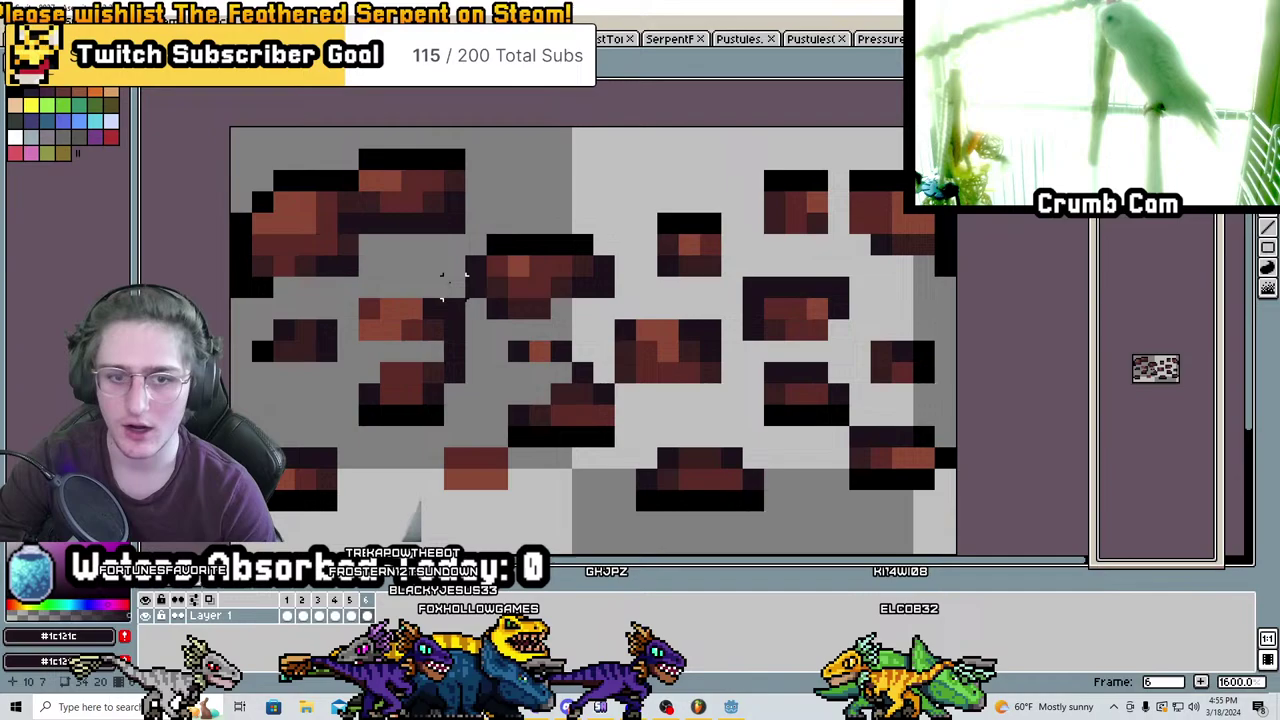
# Lower and shrink the lower-left brick, and flatten the lower-middle brick
pyautogui.moveTo(362, 444); pyautogui.dragTo(232, 555)
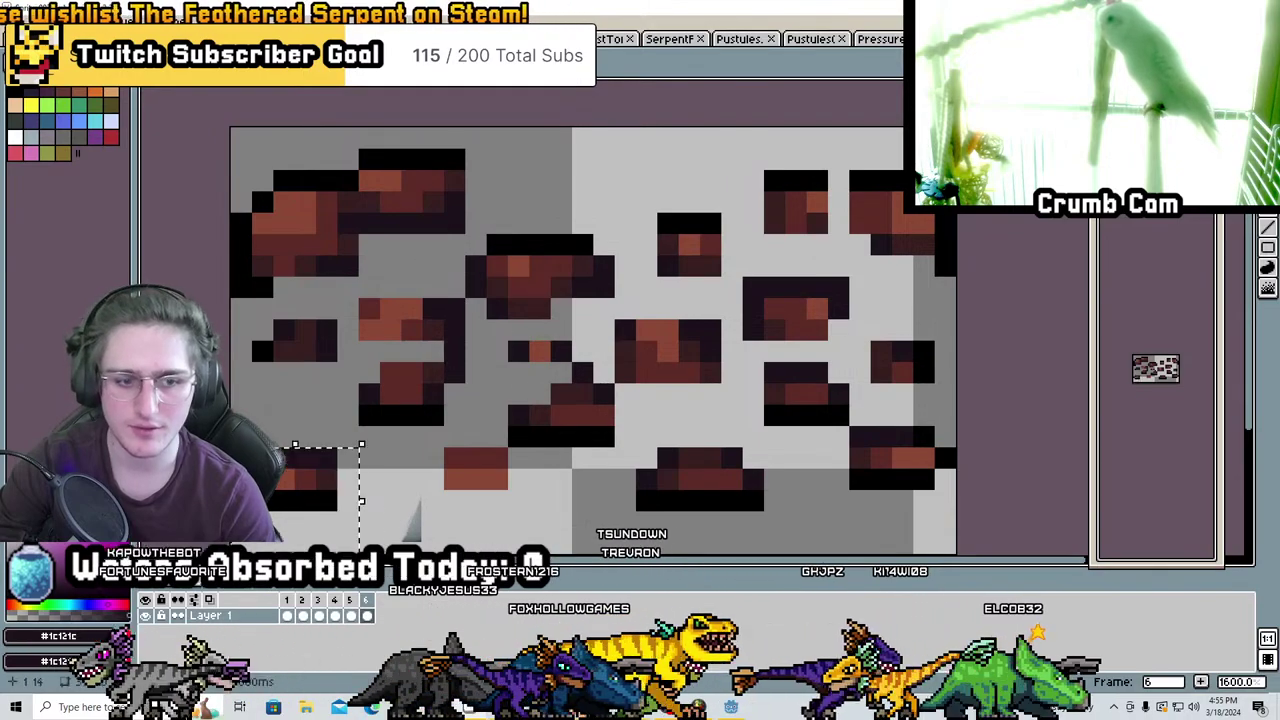
pyautogui.moveTo(232, 555); pyautogui.dragTo(269, 416, button='middle')
pyautogui.moveTo(337, 363); pyautogui.dragTo(340, 410)
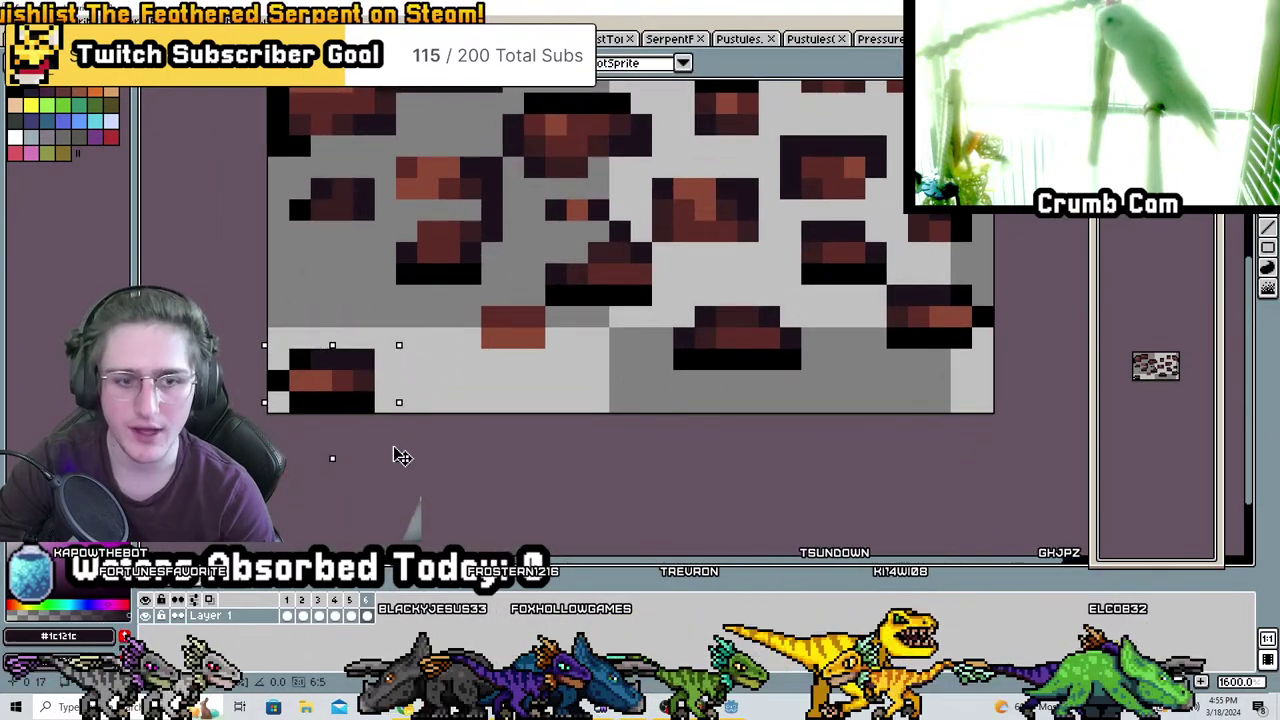
pyautogui.moveTo(402, 456); pyautogui.dragTo(365, 419)
pyautogui.moveTo(478, 324); pyautogui.dragTo(528, 377)
pyautogui.click(684, 385)
# Drop and narrow the lower-right brick onto the floor, placing a copy one tile higher
pyautogui.moveTo(648, 303); pyautogui.dragTo(825, 416)
pyautogui.moveTo(786, 366)
pyautogui.mouseDown()
pyautogui.moveTo(766, 380)
pyautogui.moveTo(768, 419)
pyautogui.moveTo(737, 436)
pyautogui.mouseUp()
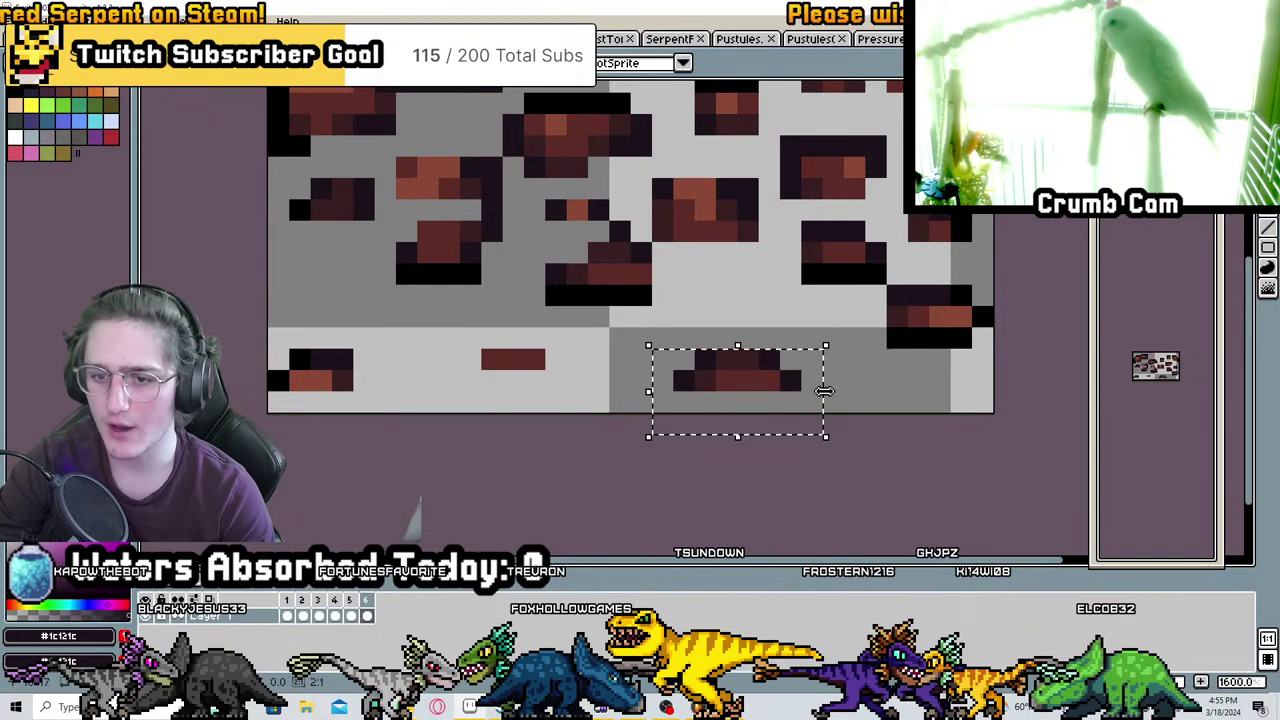
pyautogui.moveTo(825, 391); pyautogui.dragTo(783, 400)
pyautogui.press('Down')
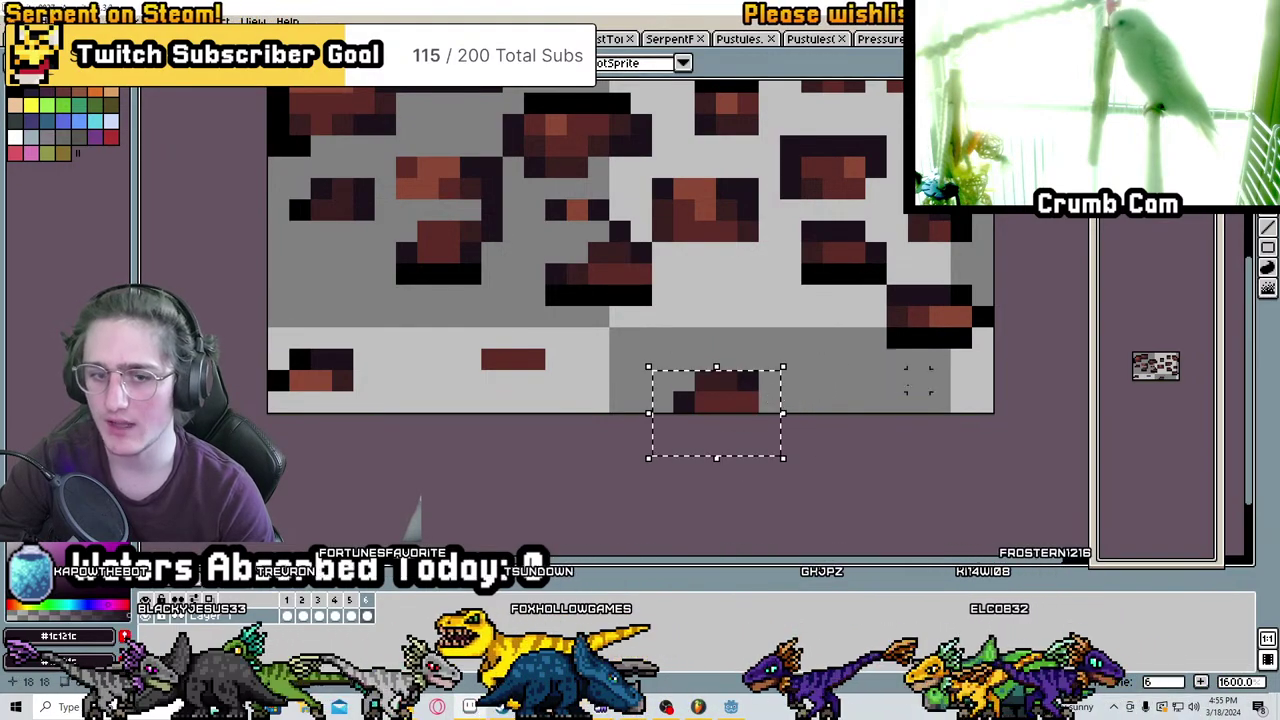
pyautogui.press('Up')
pyautogui.moveTo(918, 380); pyautogui.dragTo(805, 442, button='middle')
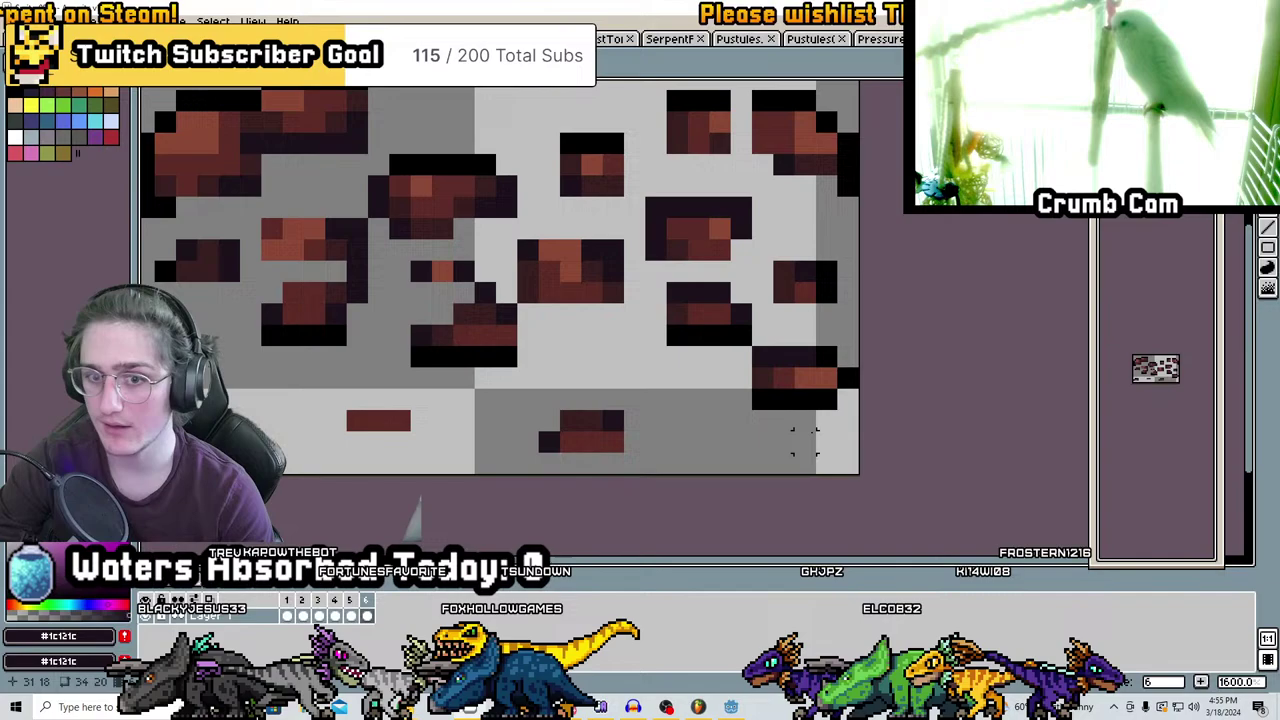
pyautogui.moveTo(828, 380); pyautogui.dragTo(828, 420)
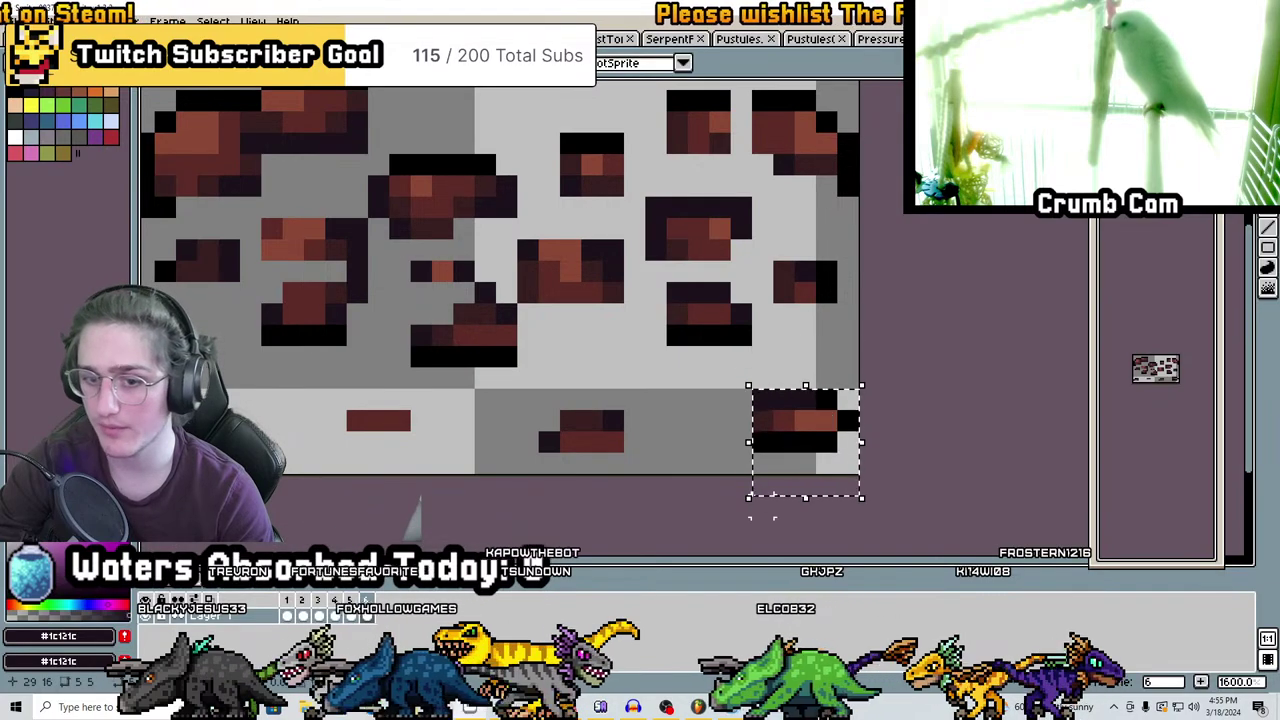
pyautogui.moveTo(753, 502); pyautogui.dragTo(770, 489)
pyautogui.keyDown('ctrl'); pyautogui.moveTo(822, 383); pyautogui.dragTo(813, 320); pyautogui.keyUp('ctrl')
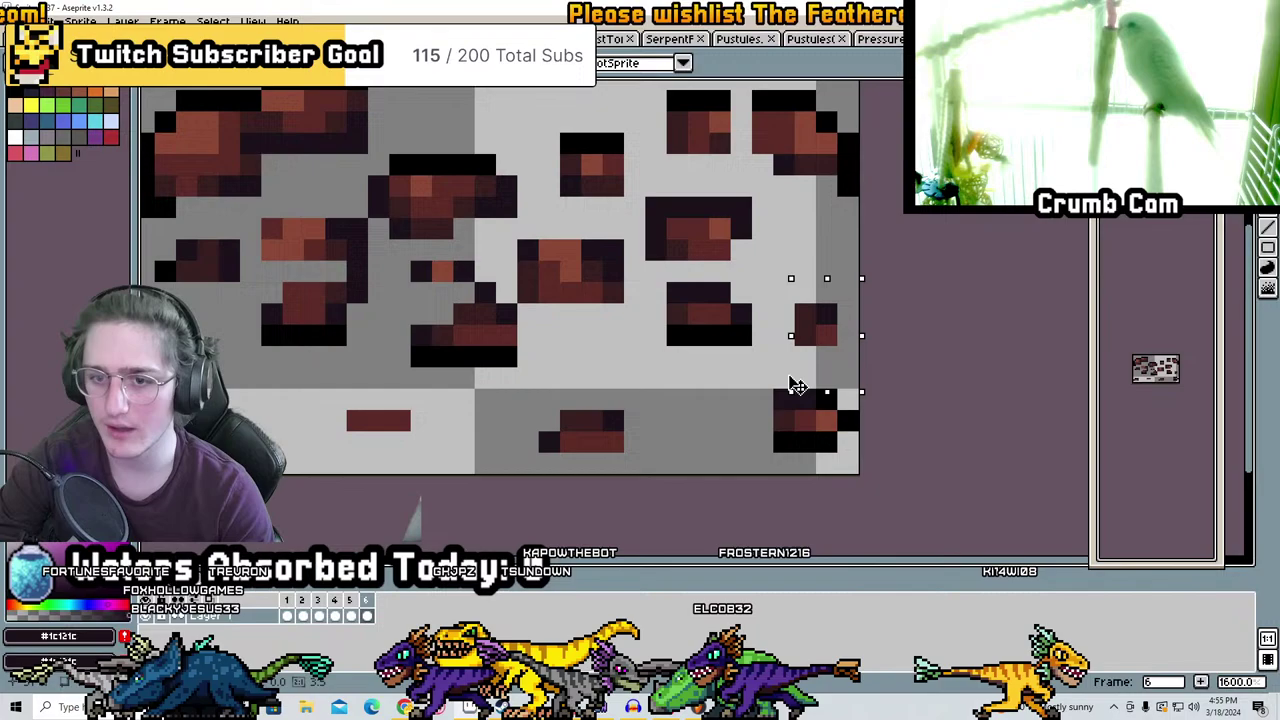
pyautogui.moveTo(664, 281); pyautogui.dragTo(737, 381)
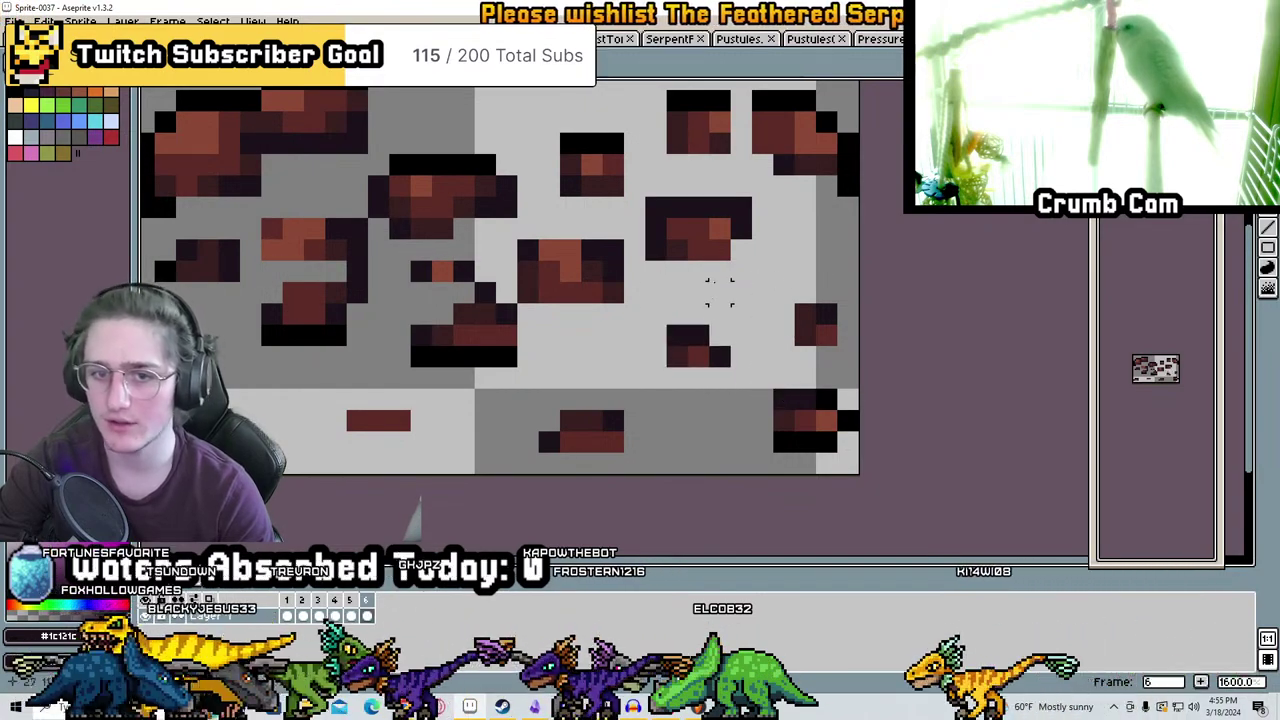
pyautogui.moveTo(648, 327); pyautogui.dragTo(538, 258)
# Drop the centre bricks lower and squeeze one brick narrower
pyautogui.moveTo(597, 300); pyautogui.dragTo(597, 321)
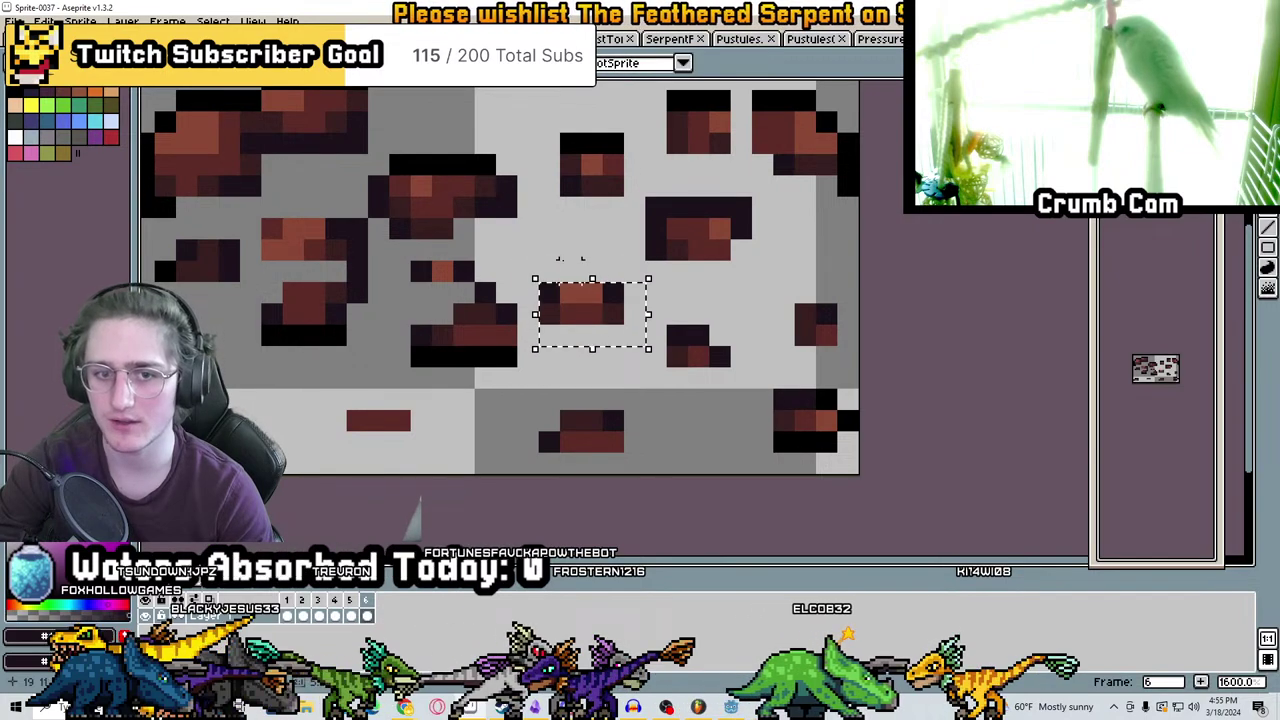
pyautogui.moveTo(501, 352); pyautogui.dragTo(697, 390, button='middle')
pyautogui.moveTo(700, 412); pyautogui.dragTo(609, 278)
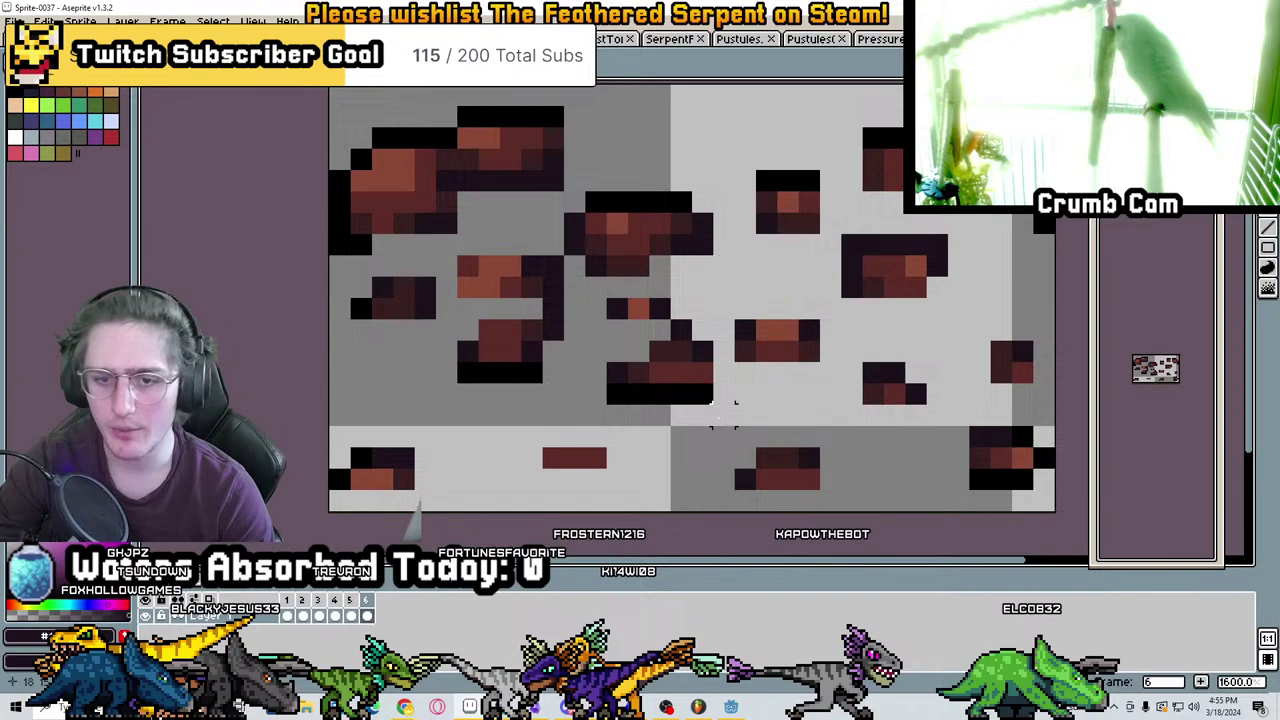
pyautogui.moveTo(701, 408); pyautogui.dragTo(622, 352)
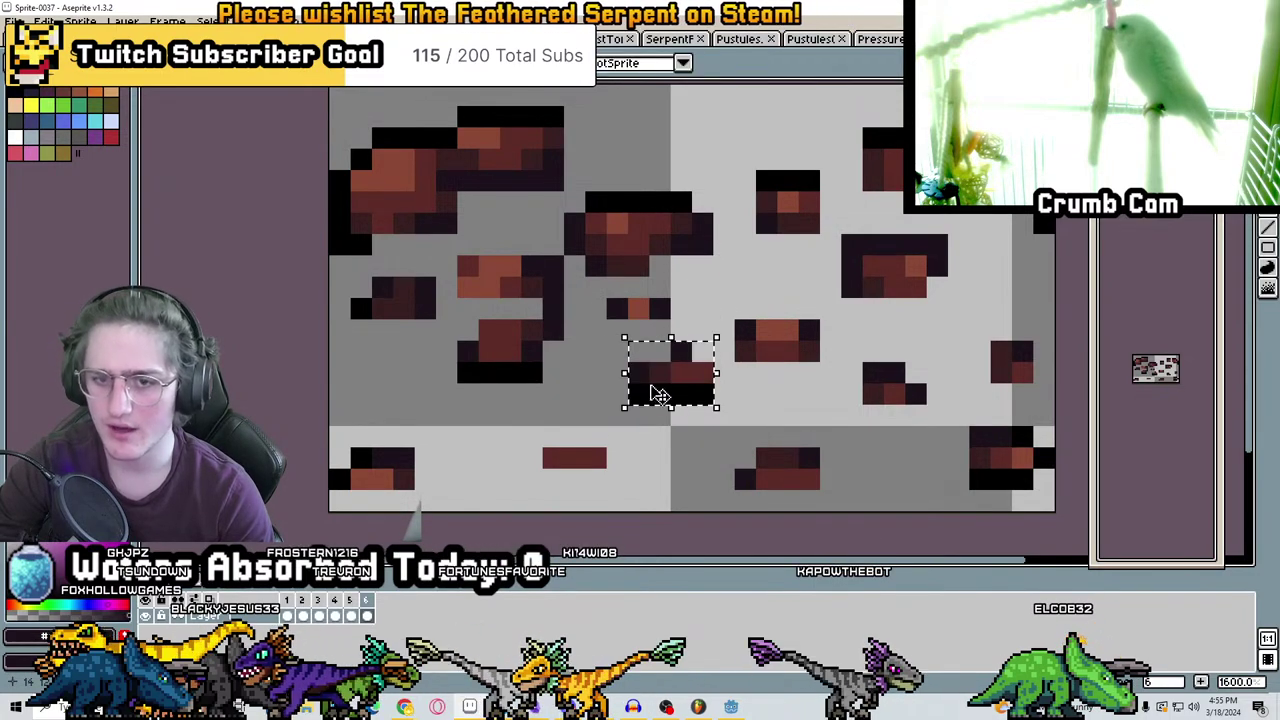
pyautogui.moveTo(659, 393); pyautogui.dragTo(667, 444)
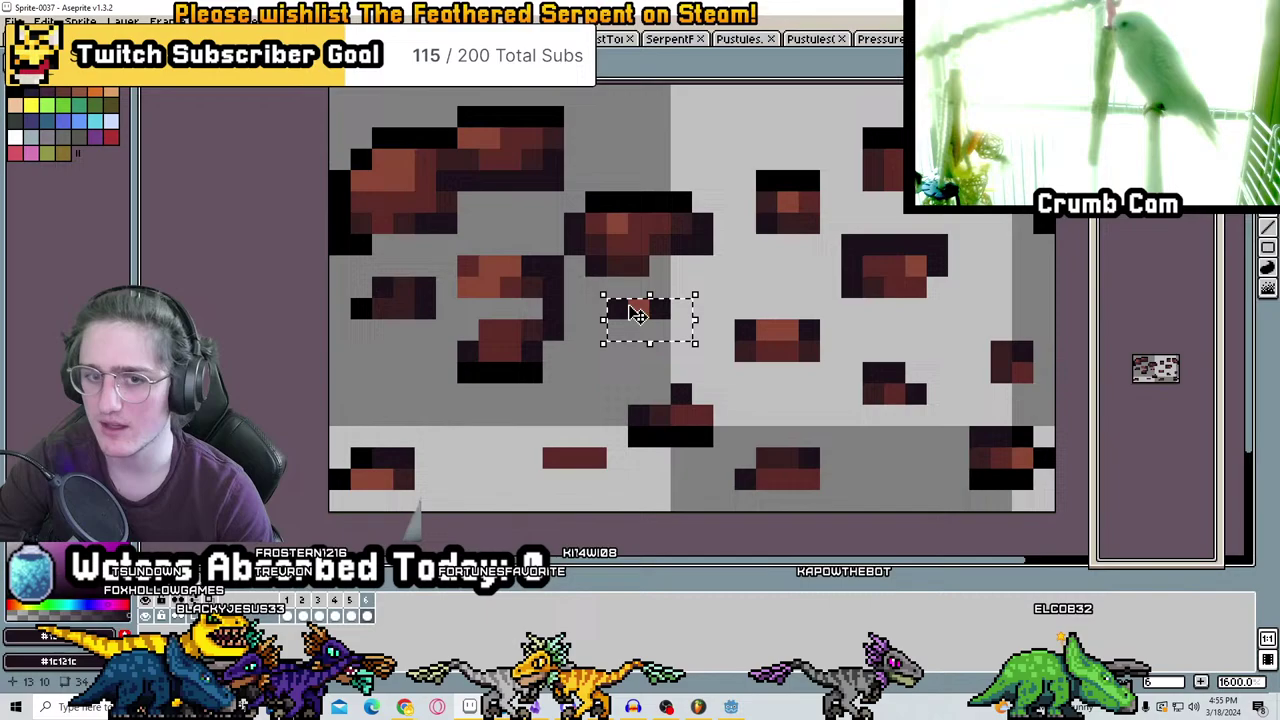
pyautogui.moveTo(697, 362); pyautogui.dragTo(640, 372)
pyautogui.click(745, 297)
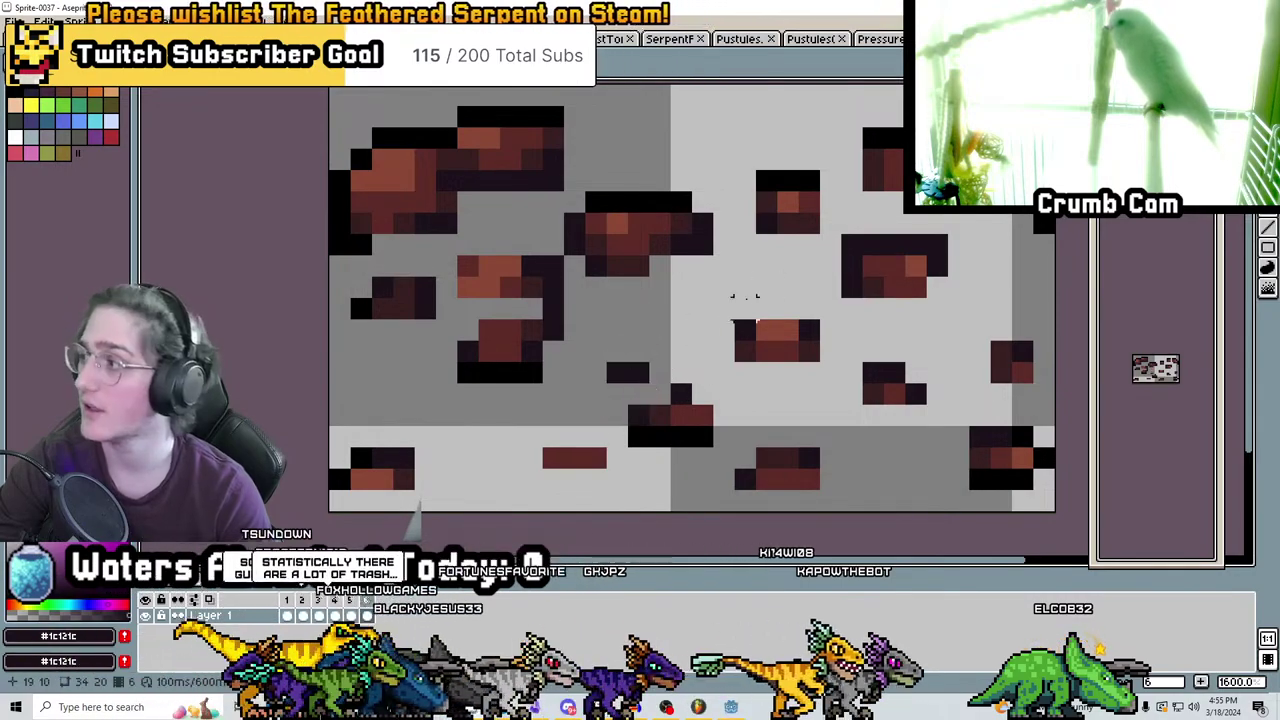
# Trim the dark brick and lower it a few pixels
pyautogui.moveTo(972, 322); pyautogui.dragTo(838, 210)
pyautogui.moveTo(906, 280); pyautogui.dragTo(906, 323)
pyautogui.moveTo(838, 364); pyautogui.dragTo(875, 346)
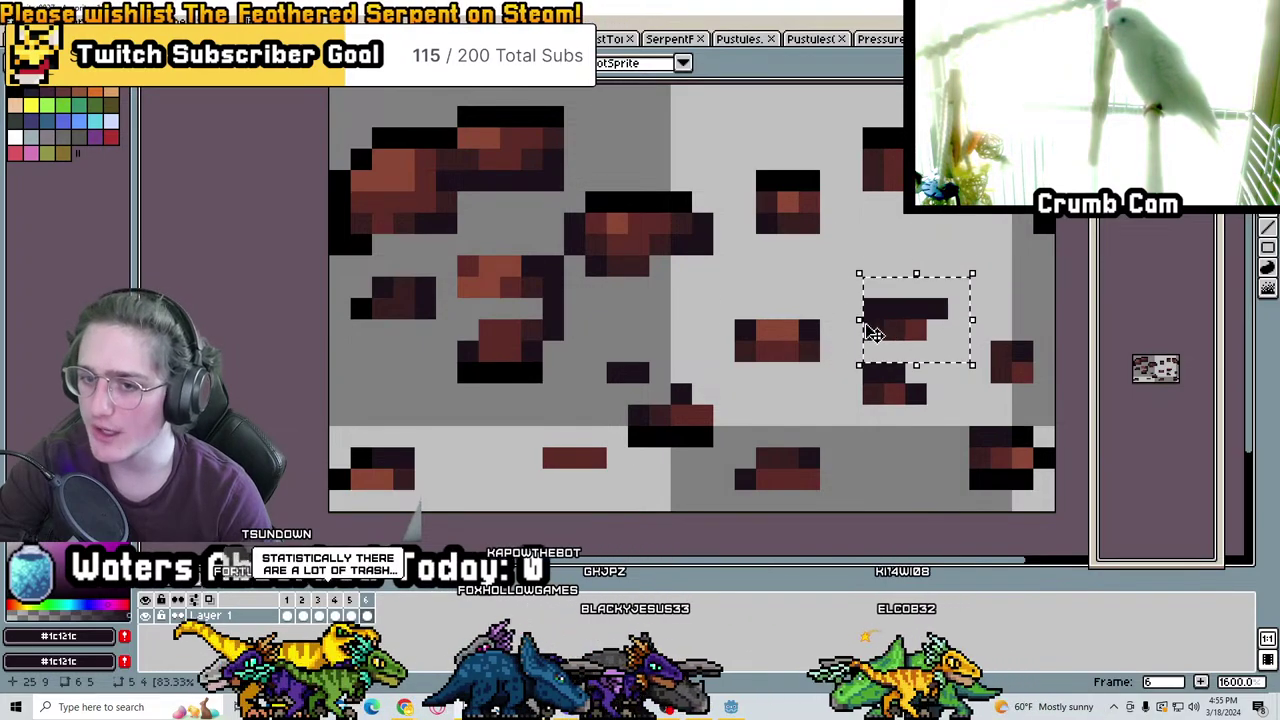
pyautogui.click(637, 308)
pyautogui.moveTo(637, 308); pyautogui.dragTo(782, 292, button='middle')
pyautogui.moveTo(690, 392); pyautogui.dragTo(598, 298)
pyautogui.moveTo(660, 358); pyautogui.dragTo(670, 414)
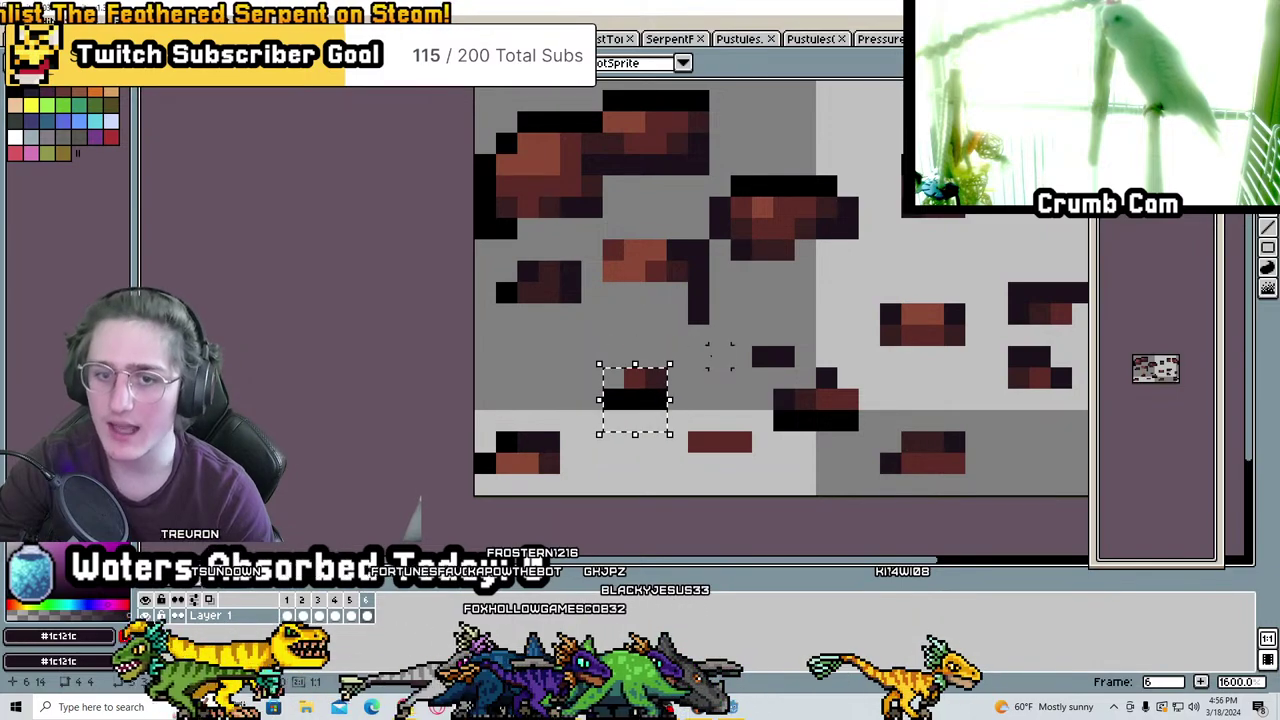
# Shrink the brick above to half size, undo a stray painted column, and move it down-left
pyautogui.moveTo(598, 258); pyautogui.dragTo(690, 370)
pyautogui.moveTo(648, 295); pyautogui.dragTo(648, 317)
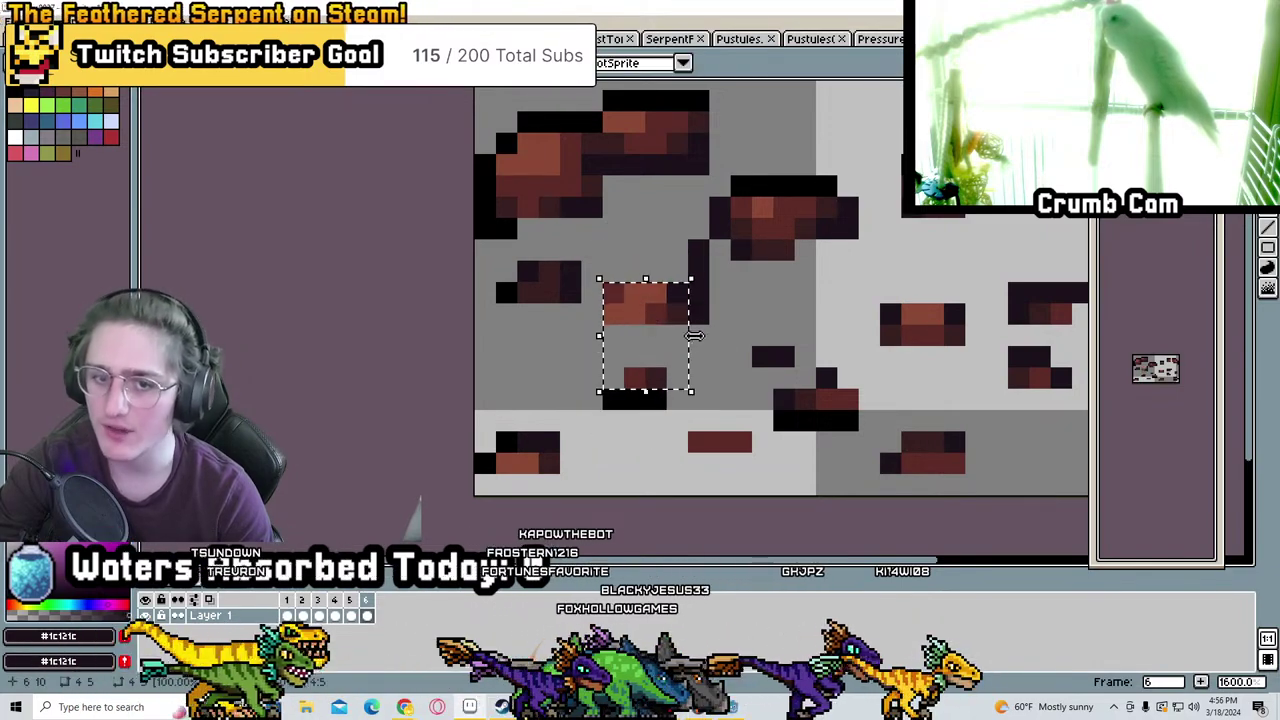
pyautogui.moveTo(690, 279)
pyautogui.mouseDown()
pyautogui.moveTo(651, 320)
pyautogui.moveTo(676, 250)
pyautogui.mouseUp()
pyautogui.hotkey('ctrl', 'd')
pyautogui.hotkey('ctrl', 'z')
pyautogui.hotkey('ctrl', 'z')
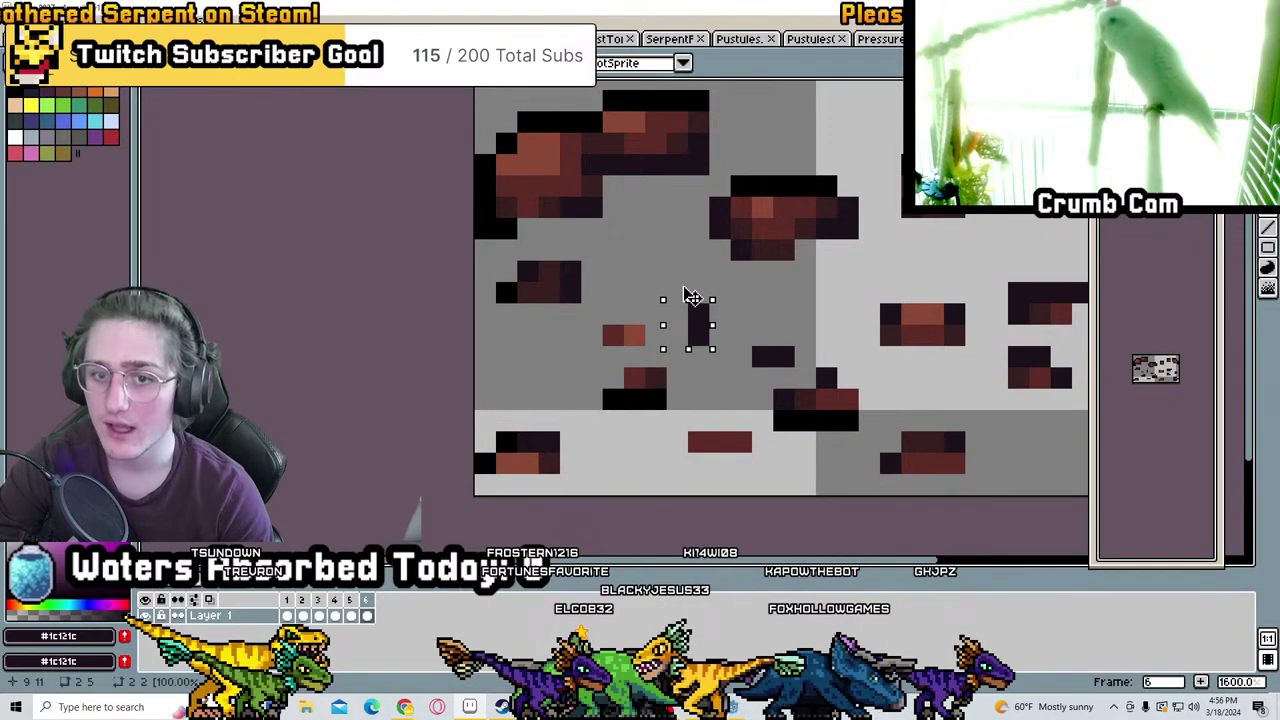
pyautogui.moveTo(548, 281); pyautogui.dragTo(531, 360)
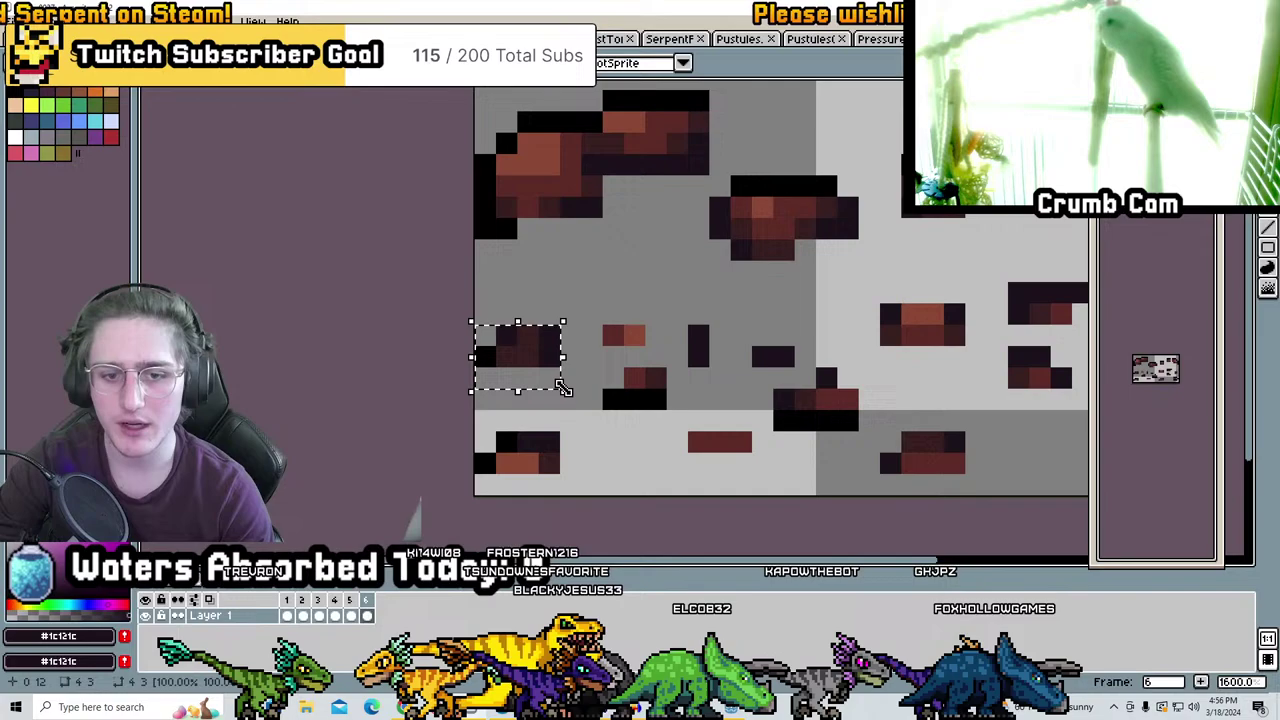
# Drop a left-side brick lower
pyautogui.moveTo(715, 290); pyautogui.dragTo(591, 337, button='middle')
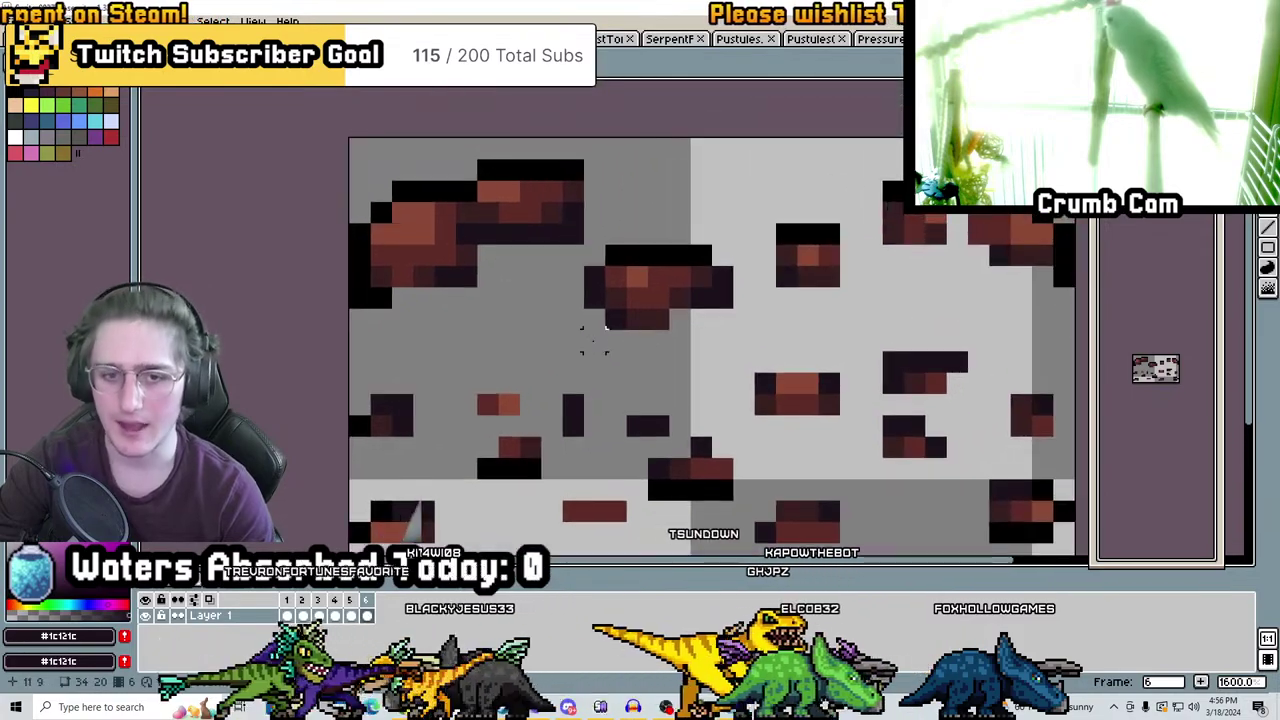
pyautogui.moveTo(587, 347); pyautogui.dragTo(733, 245)
pyautogui.moveTo(700, 290); pyautogui.dragTo(699, 400)
# Nudge a brick two pixels down and one pixel right
pyautogui.moveTo(751, 334); pyautogui.dragTo(842, 200)
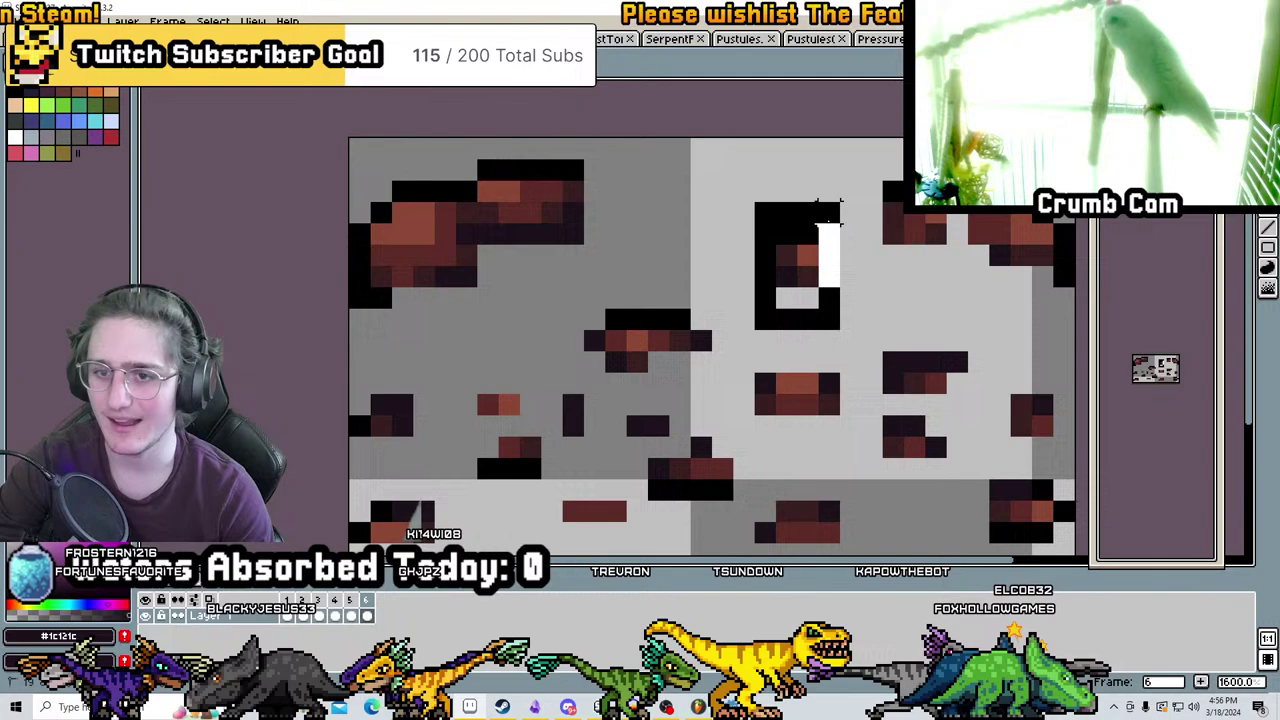
pyautogui.moveTo(872, 255); pyautogui.dragTo(813, 278, button='middle')
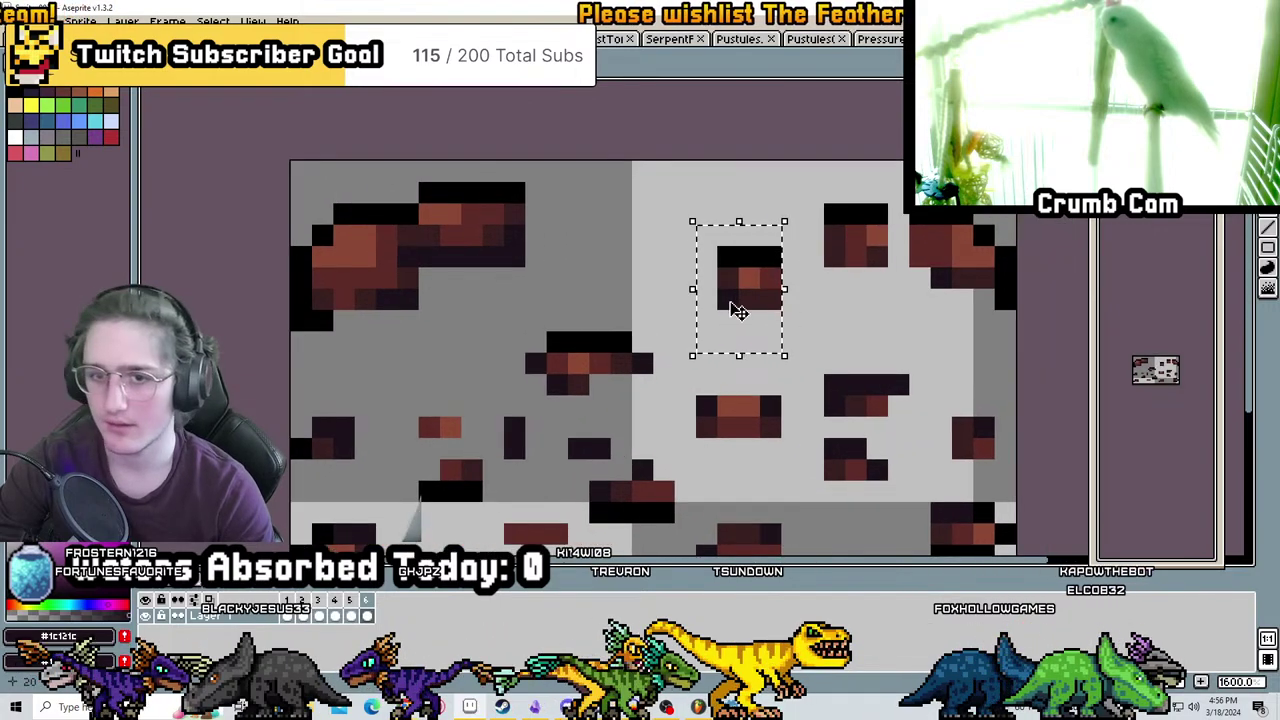
pyautogui.moveTo(760, 295); pyautogui.dragTo(768, 316)
pyautogui.press('Down')
pyautogui.press('Right')
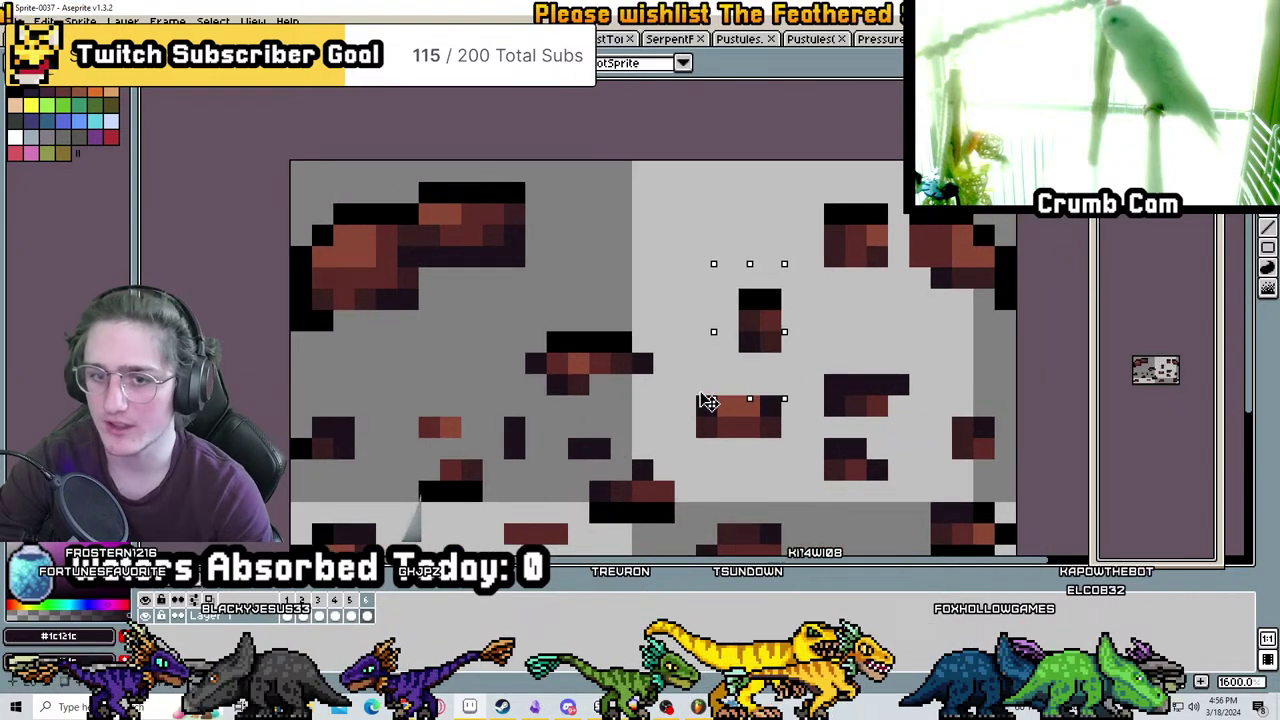
pyautogui.press('Down')
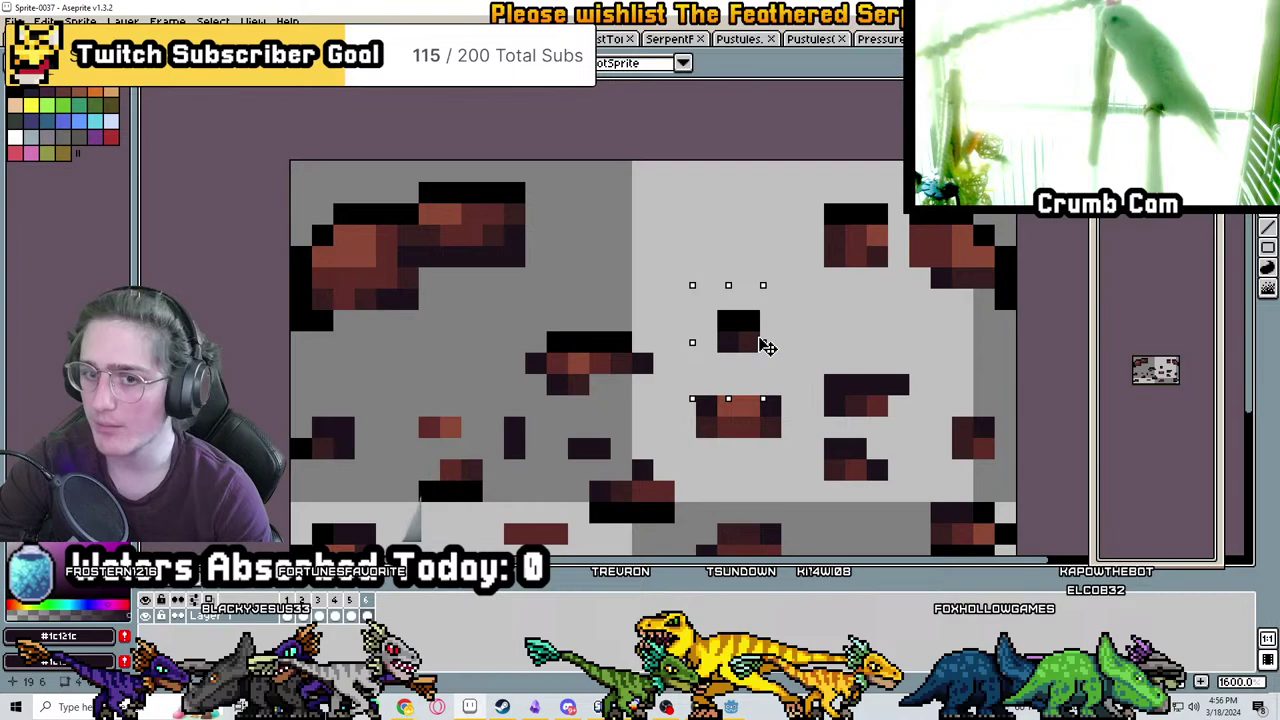
pyautogui.hotkey('ctrl', 'd')
# Move the top-right brick down and right along the edge
pyautogui.press('m')
pyautogui.moveTo(802, 160); pyautogui.dragTo(912, 292)
pyautogui.moveTo(871, 248)
pyautogui.mouseDown()
pyautogui.moveTo(872, 312)
pyautogui.moveTo(901, 338)
pyautogui.moveTo(880, 332)
pyautogui.mouseUp()
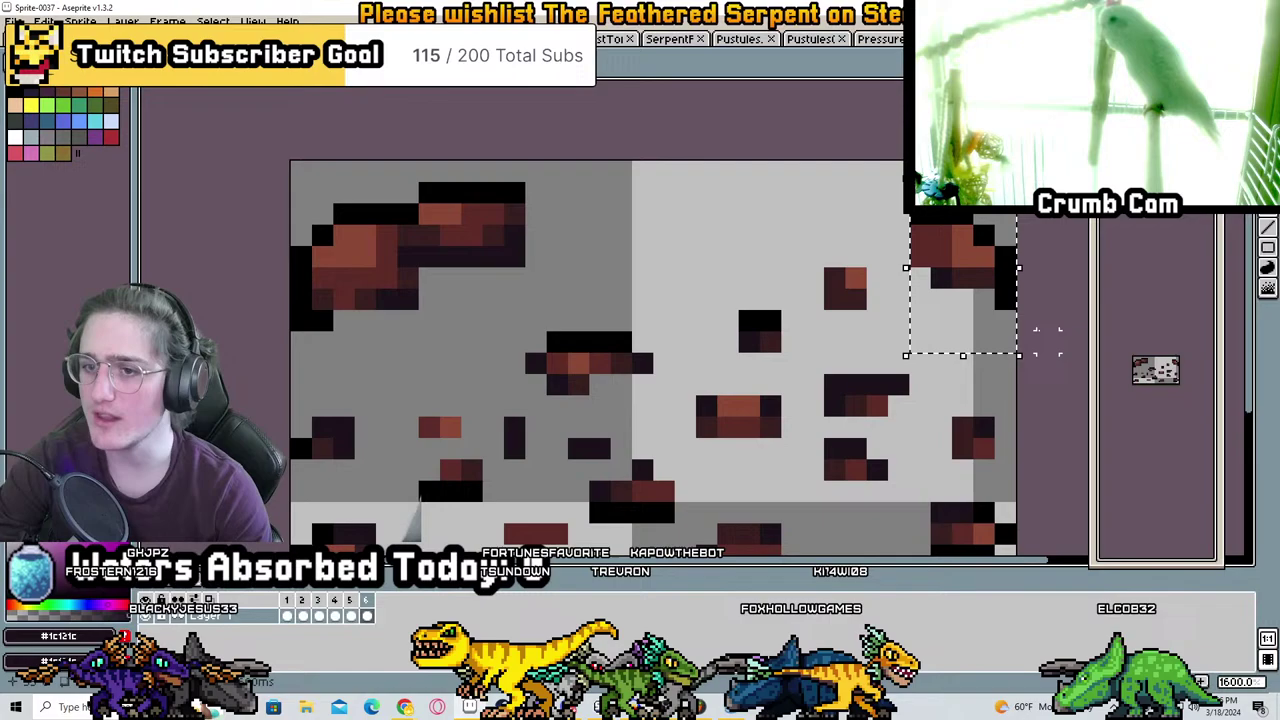
pyautogui.moveTo(915, 345); pyautogui.dragTo(985, 320)
# Shrink the upper-left brick and shift it right and down
pyautogui.moveTo(549, 312); pyautogui.dragTo(394, 180)
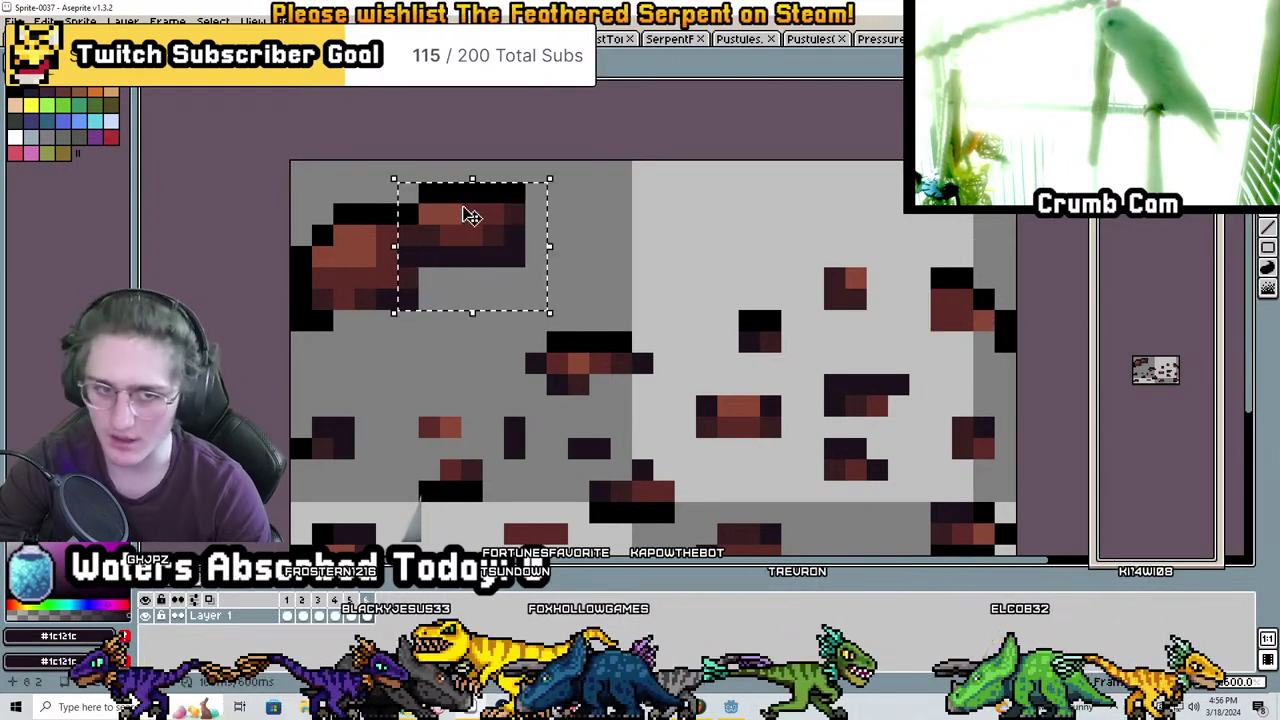
pyautogui.moveTo(577, 278); pyautogui.dragTo(415, 160)
pyautogui.moveTo(503, 220); pyautogui.dragTo(527, 231)
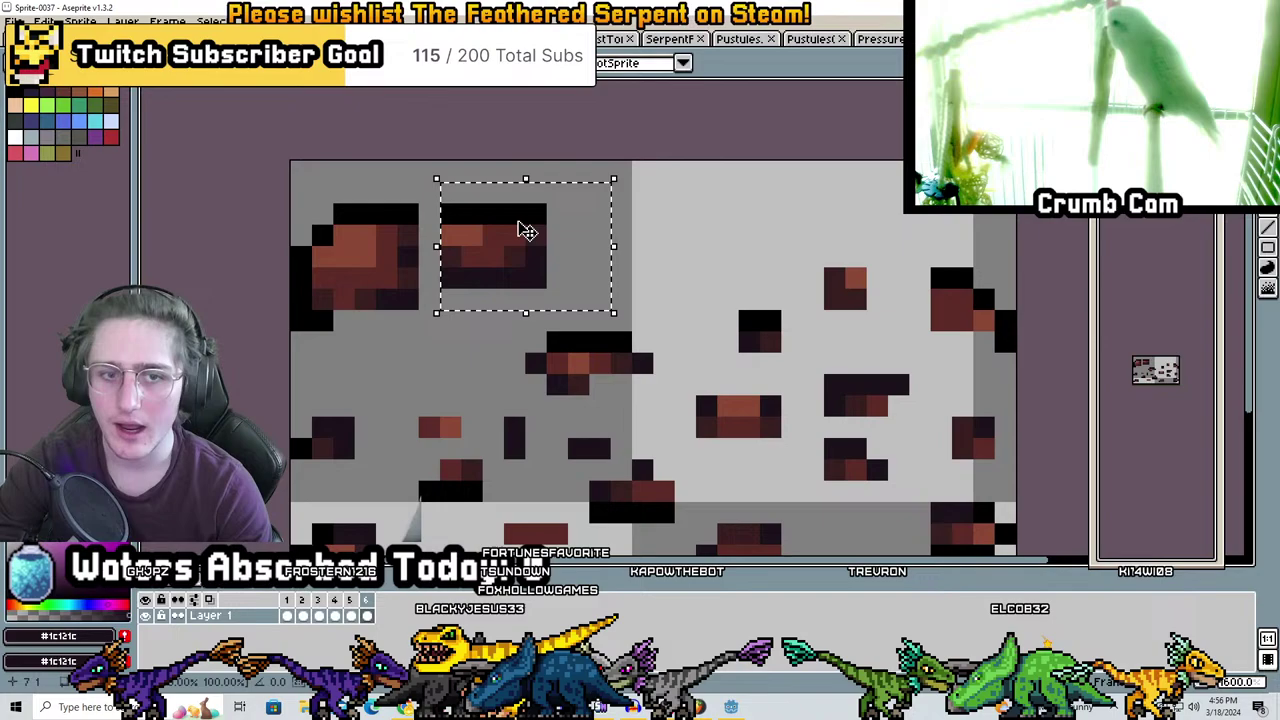
pyautogui.moveTo(432, 176); pyautogui.dragTo(457, 208)
pyautogui.click(449, 191)
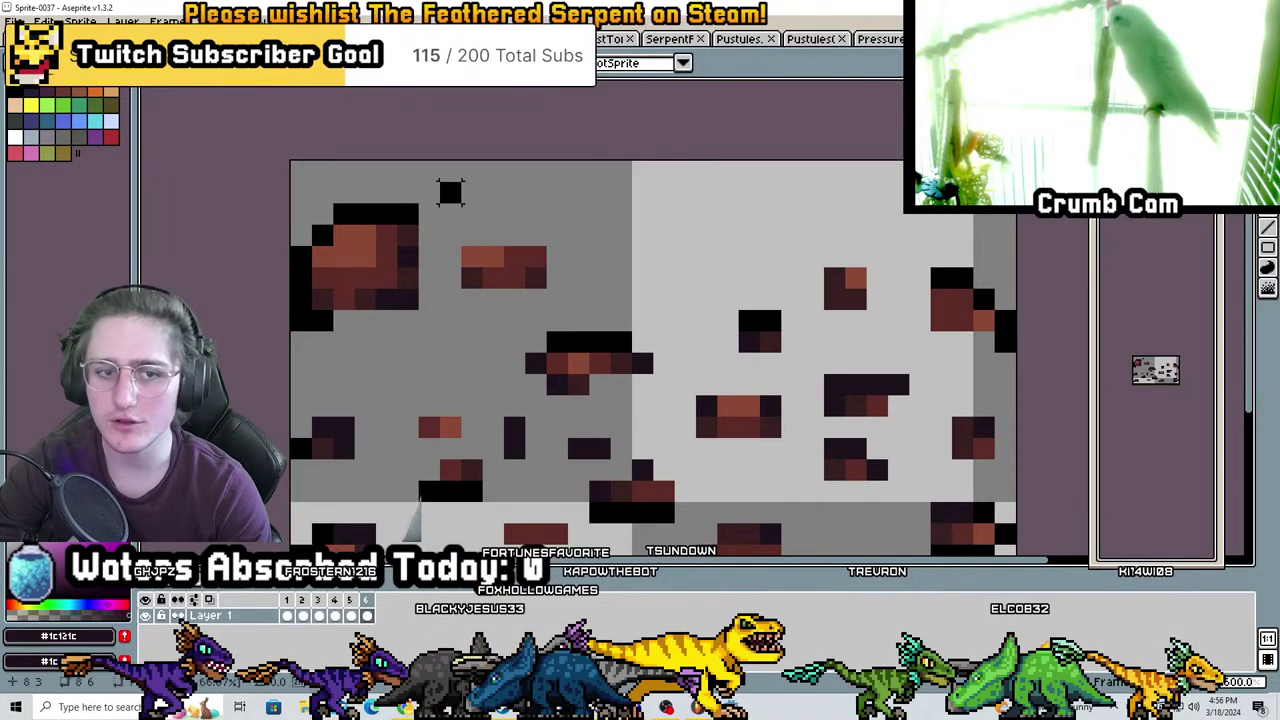
# Shrink the left brick and move it further down
pyautogui.moveTo(288, 158); pyautogui.dragTo(421, 334)
pyautogui.moveTo(425, 172); pyautogui.dragTo(400, 197)
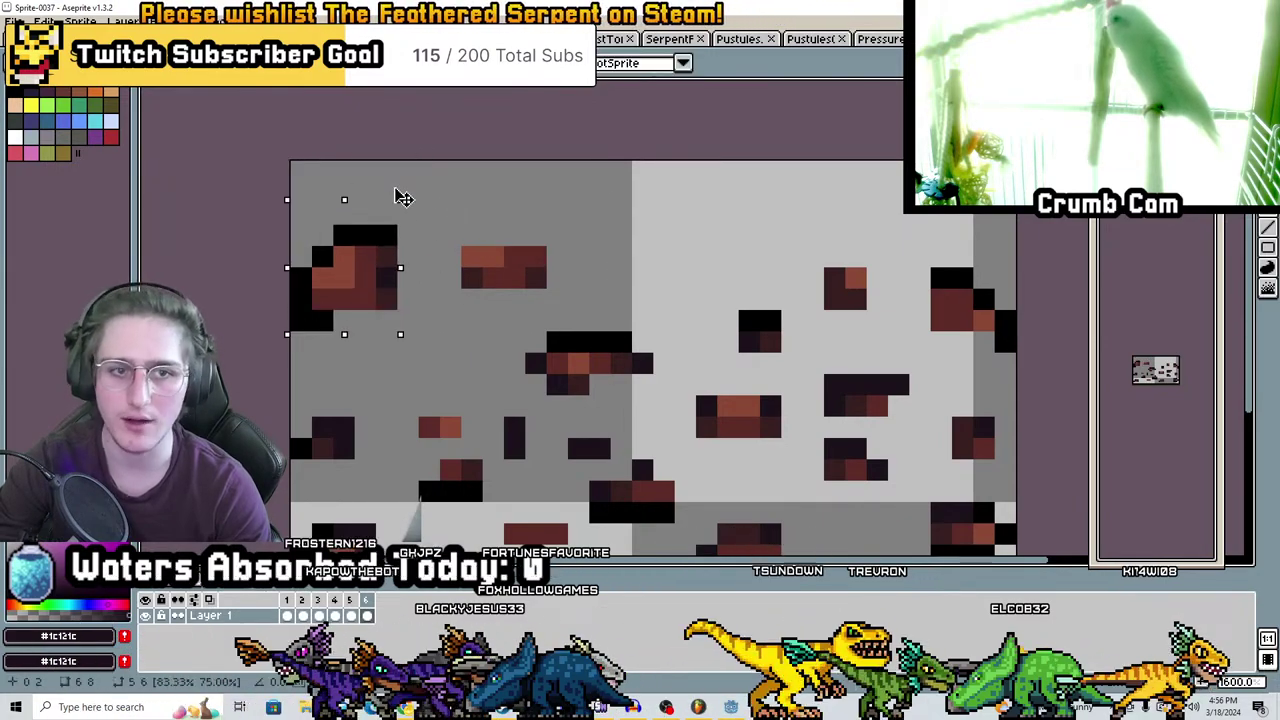
pyautogui.moveTo(371, 264); pyautogui.dragTo(371, 286)
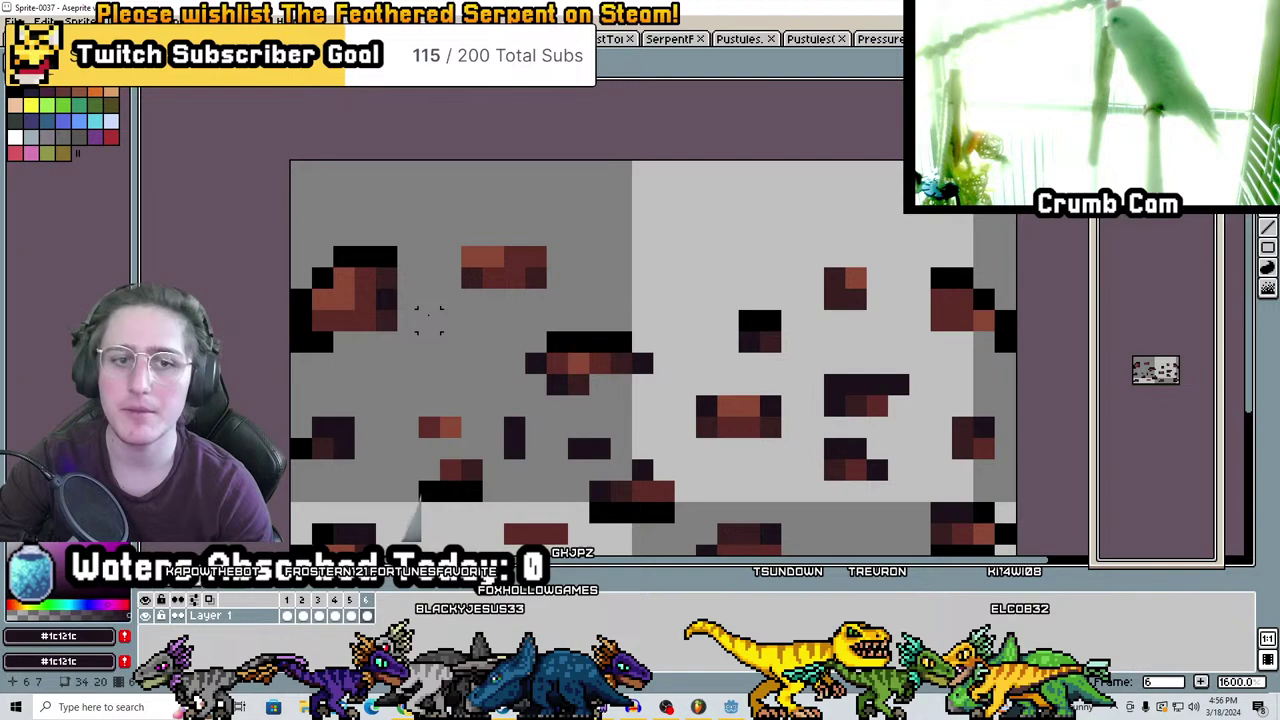
pyautogui.moveTo(290, 335); pyautogui.dragTo(408, 195)
pyautogui.moveTo(343, 285); pyautogui.dragTo(343, 307)
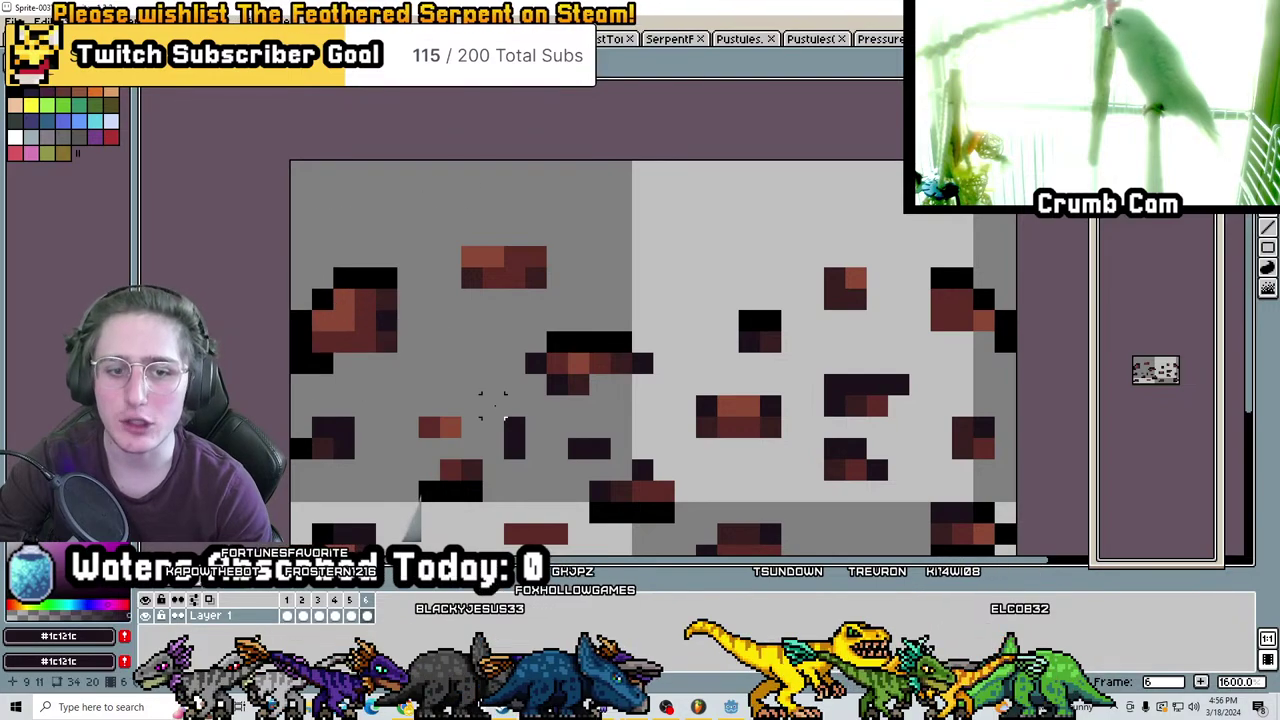
# Flip between frames 5 and 6 to preview the breaking
pyautogui.moveTo(492, 405); pyautogui.dragTo(518, 265, button='middle')
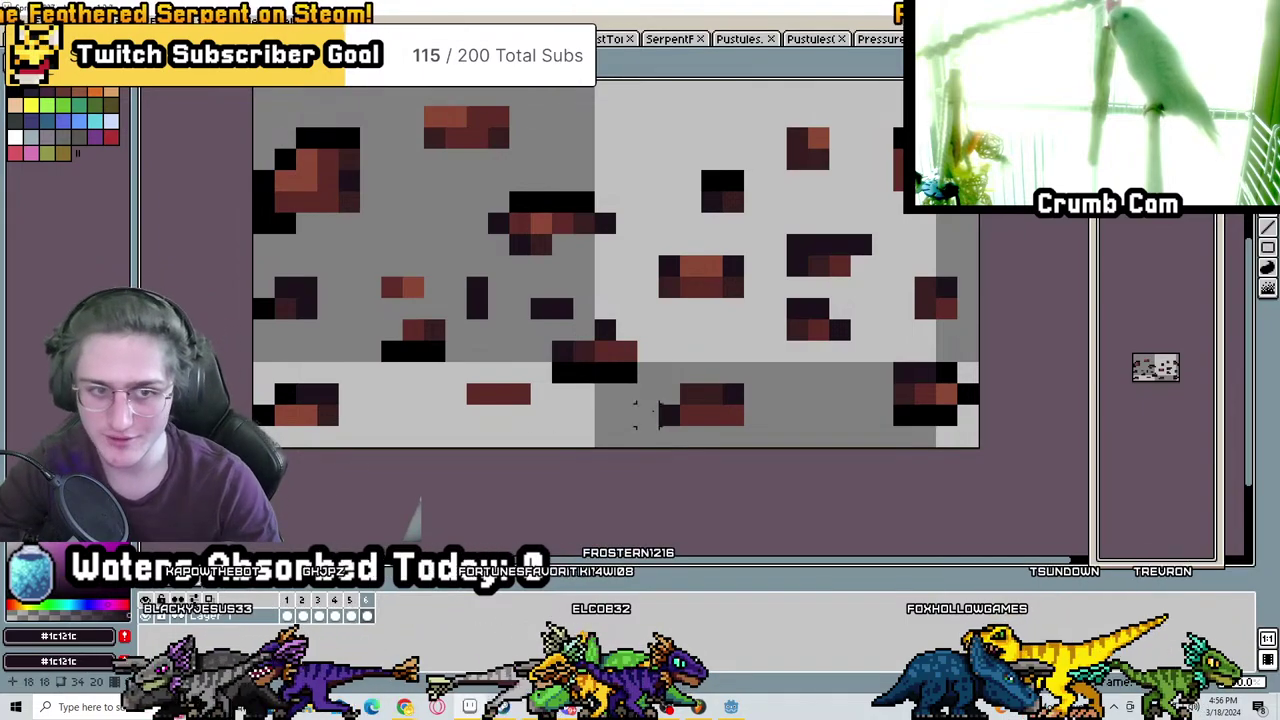
pyautogui.scroll(-1, 455, 243)
pyautogui.press('Left')
pyautogui.press('Right')
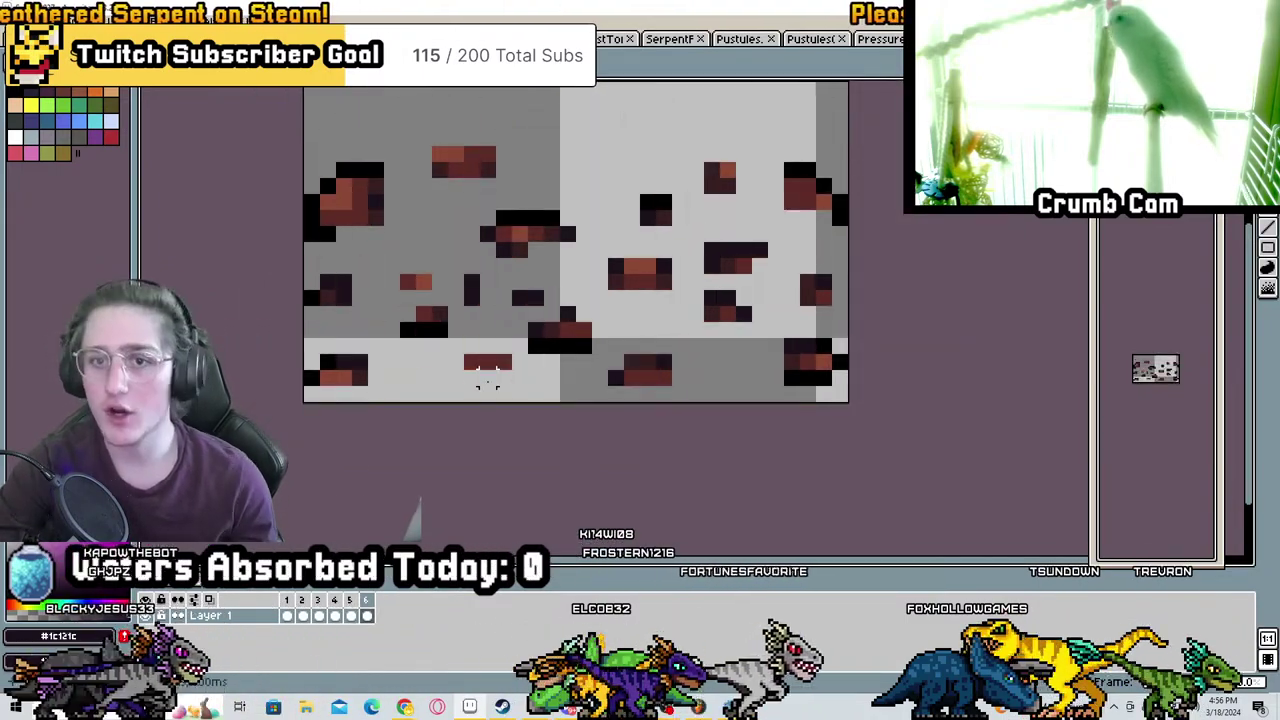
pyautogui.press('Left')
pyautogui.press('Right')
pyautogui.press('Left')
pyautogui.press('Right')
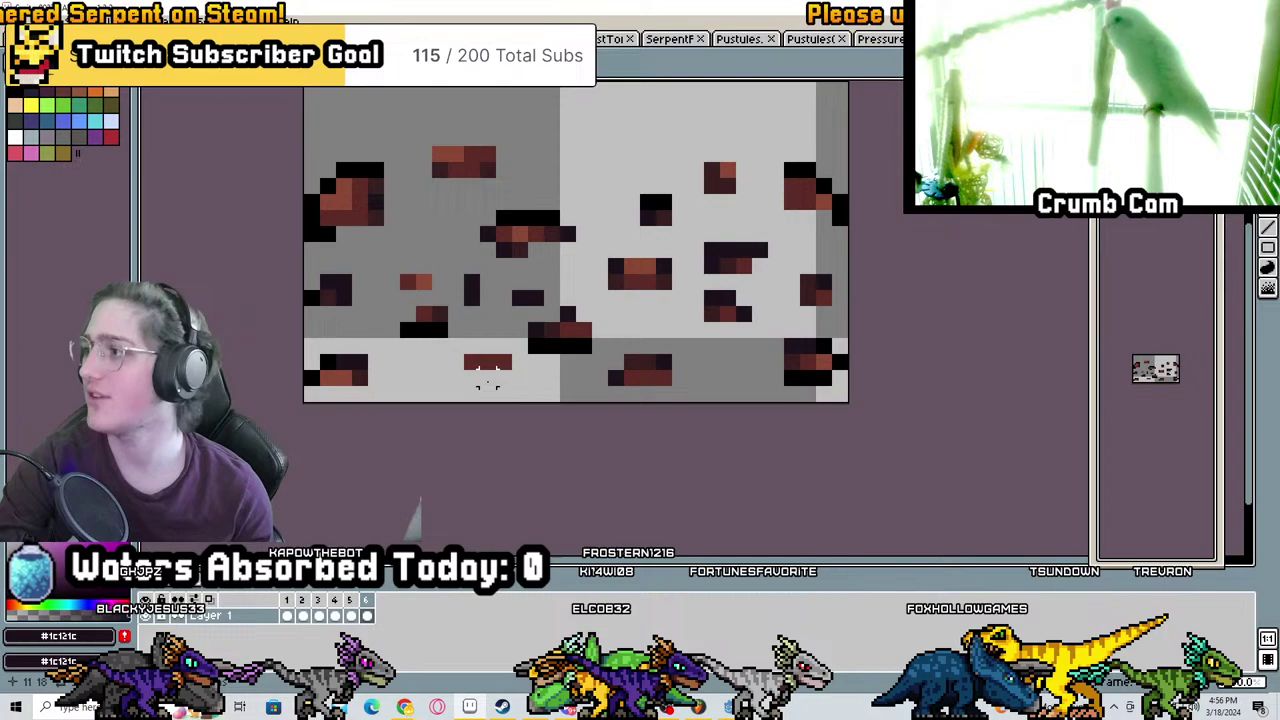
# Move one brick further down and shift another slightly left, comparing against frame 5
pyautogui.moveTo(430, 110); pyautogui.dragTo(476, 210)
pyautogui.moveTo(520, 170); pyautogui.dragTo(509, 250, button='middle')
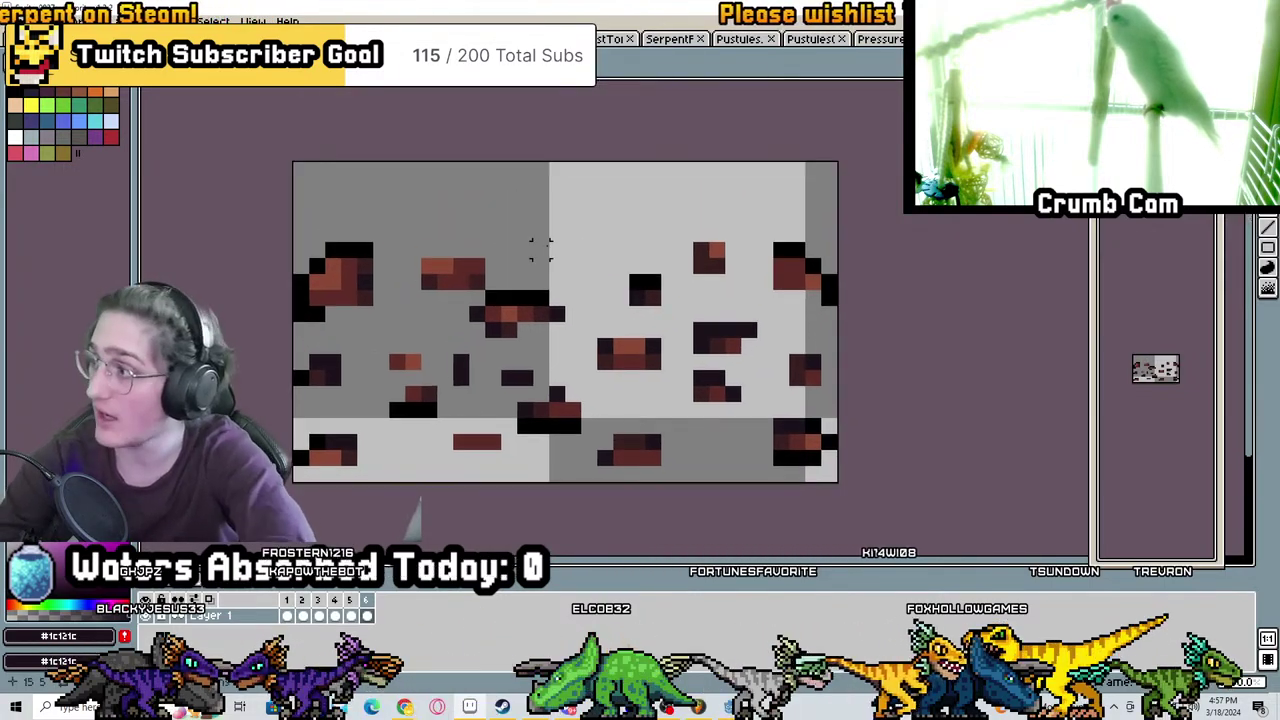
pyautogui.press('Left')
pyautogui.press('Right')
pyautogui.press('Left')
pyautogui.press('Right')
pyautogui.scroll(1, 440, 232)
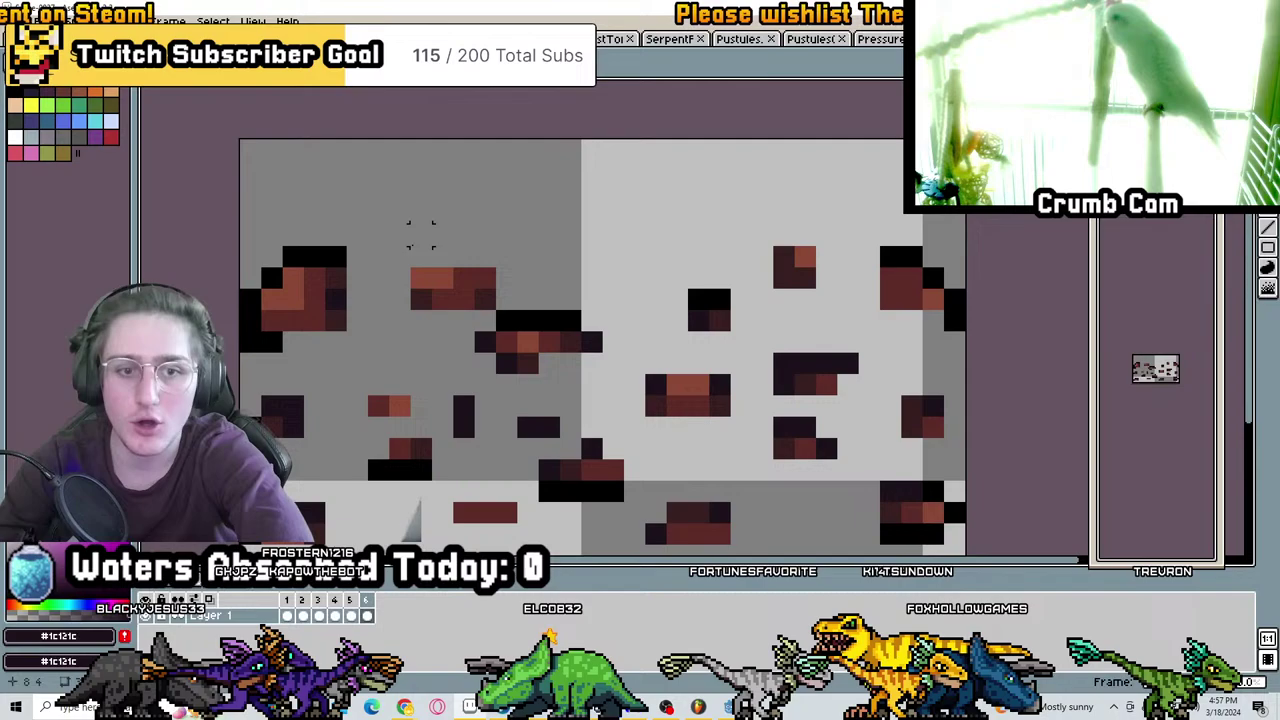
pyautogui.moveTo(395, 226)
pyautogui.mouseDown()
pyautogui.moveTo(490, 306)
pyautogui.moveTo(430, 302)
pyautogui.mouseUp()
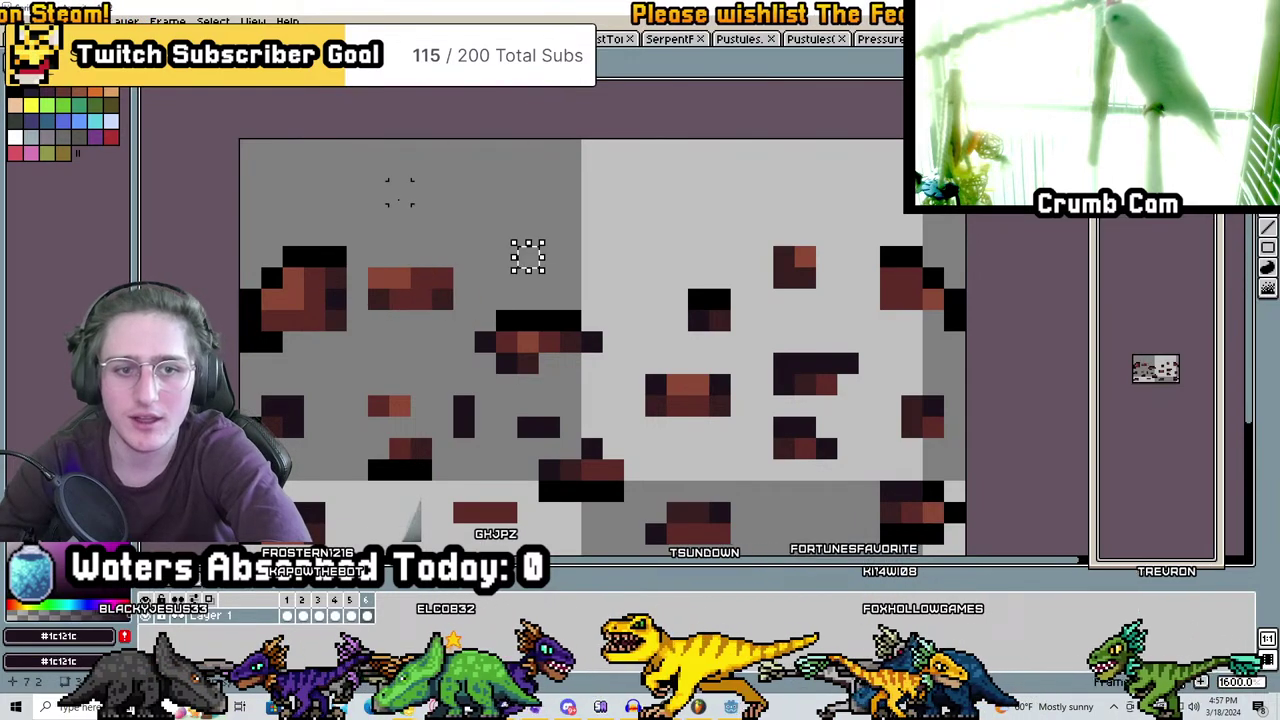
pyautogui.press('Left')
pyautogui.press('Right')
pyautogui.press('Left')
pyautogui.press('Right')
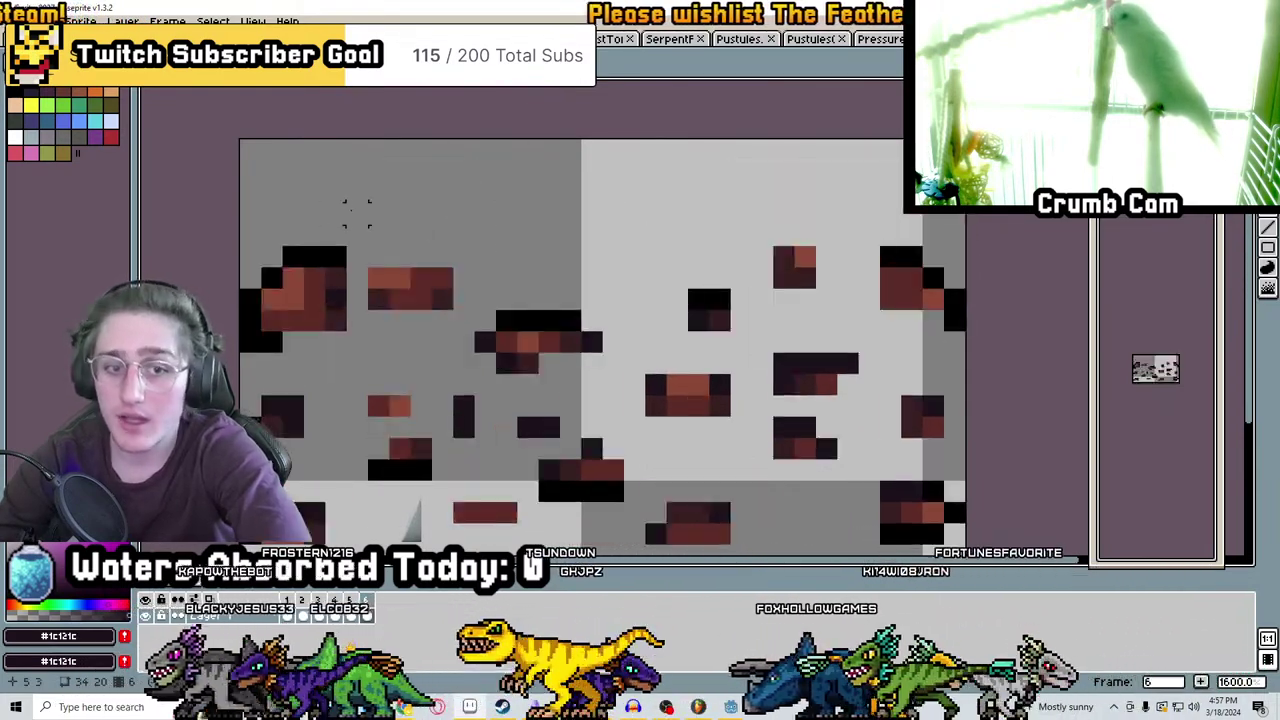
# Raise a brick one pixel, preview the breaking, and add frame 7
pyautogui.moveTo(365, 243)
pyautogui.mouseDown()
pyautogui.moveTo(456, 334)
pyautogui.moveTo(437, 297)
pyautogui.mouseUp()
pyautogui.press('Left')
pyautogui.press('Right')
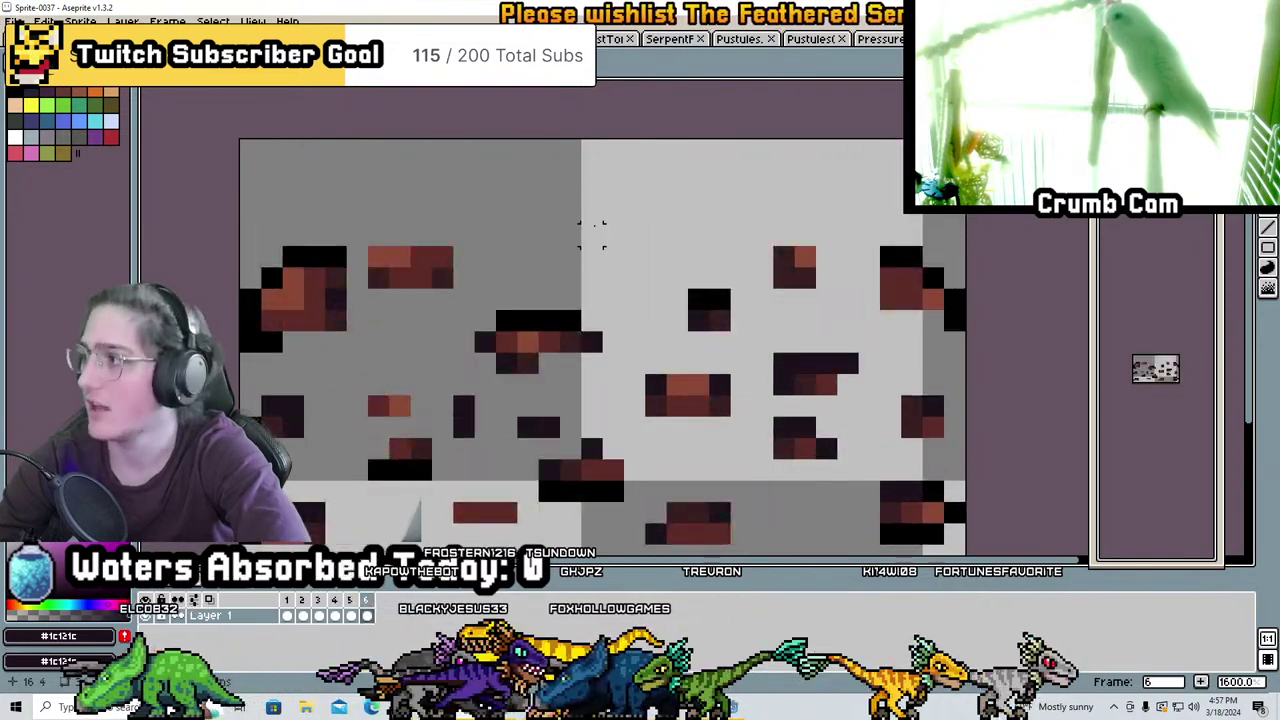
pyautogui.press('Left')
pyautogui.press('Right')
pyautogui.press('Left')
pyautogui.press('Right')
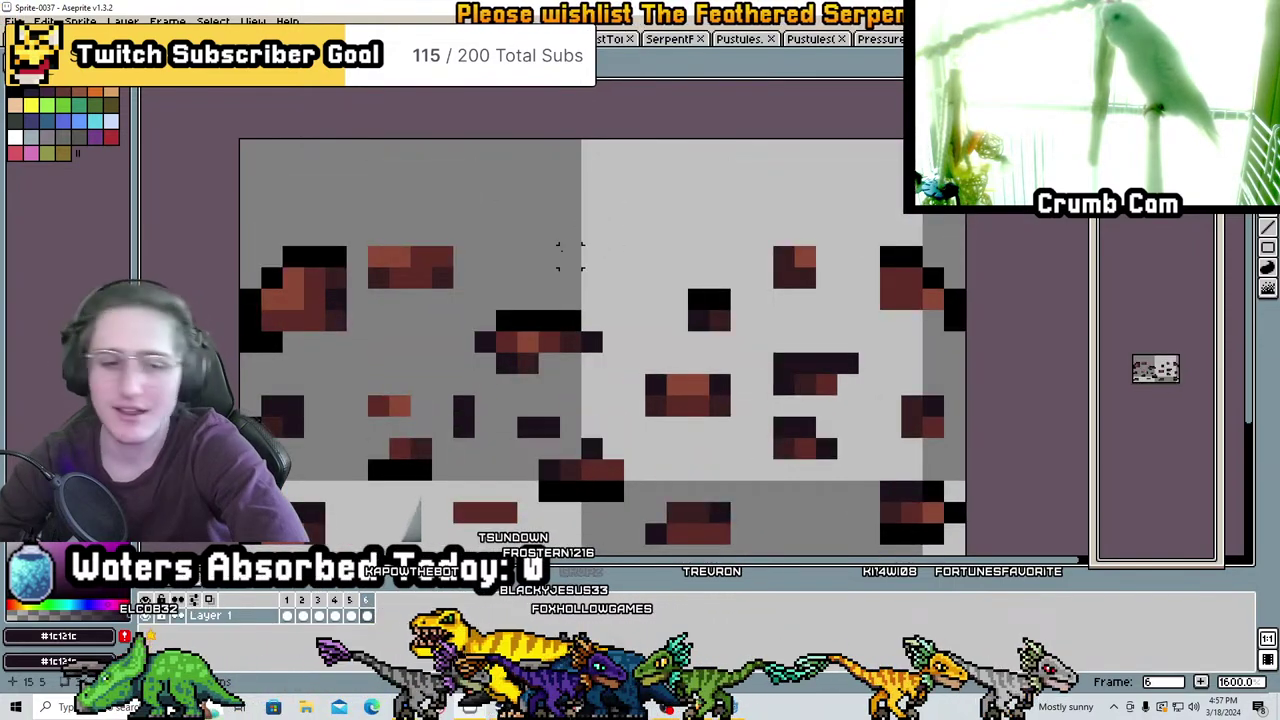
pyautogui.scroll(-1, 566, 255)
pyautogui.hotkey('alt', 'n')
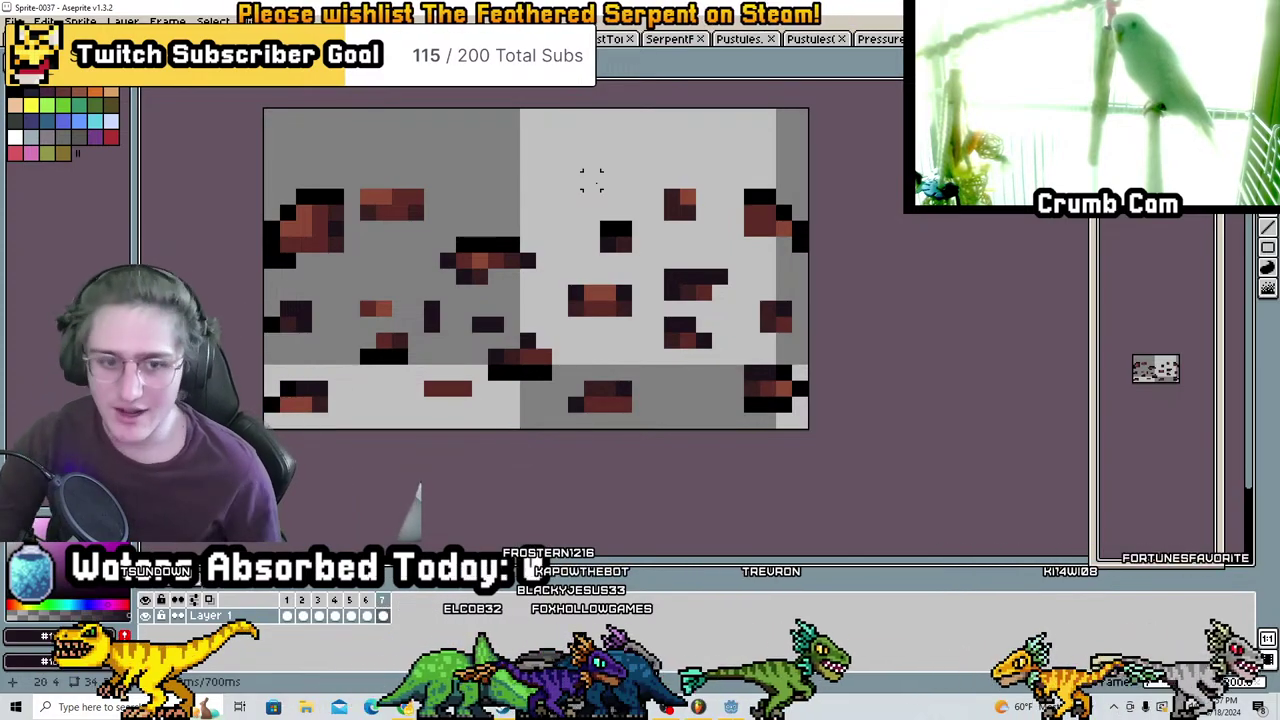
# Push the lower-left corner chunk down and move the brown block down-right
pyautogui.moveTo(265, 362); pyautogui.dragTo(330, 446)
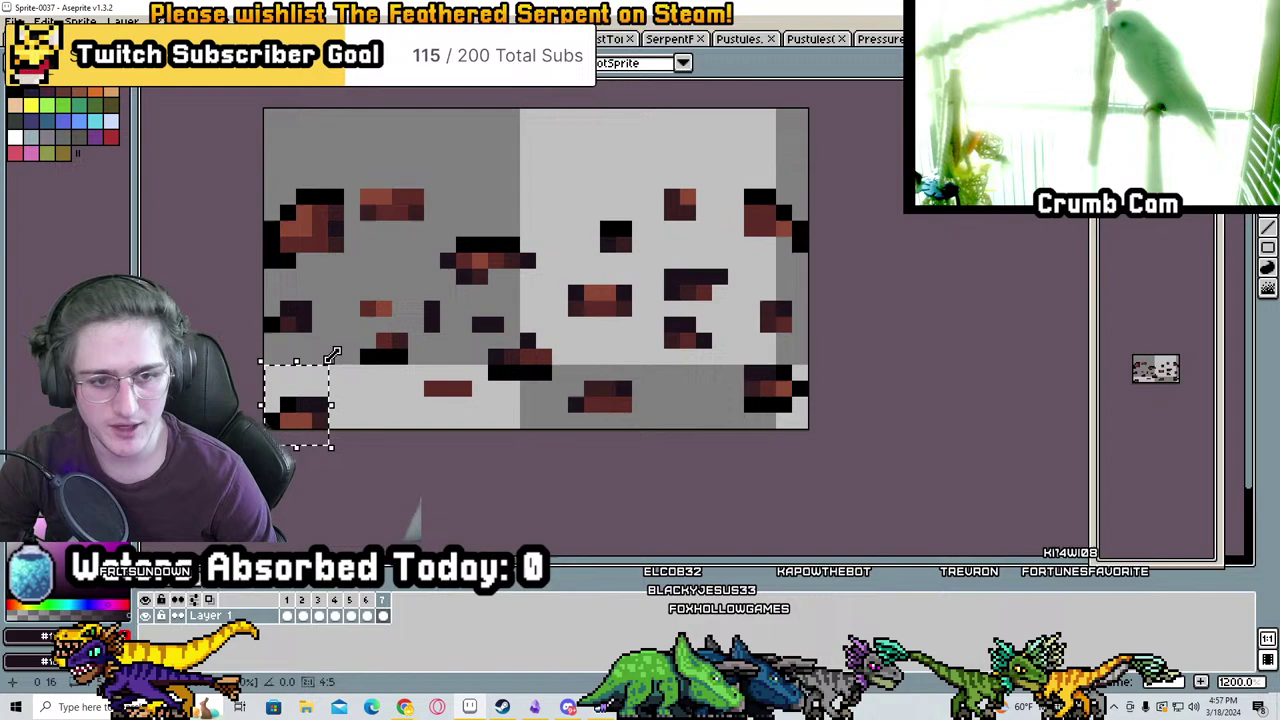
pyautogui.moveTo(314, 377); pyautogui.dragTo(300, 393)
pyautogui.click(430, 372)
pyautogui.moveTo(430, 372); pyautogui.dragTo(475, 431)
pyautogui.moveTo(447, 401); pyautogui.dragTo(463, 417)
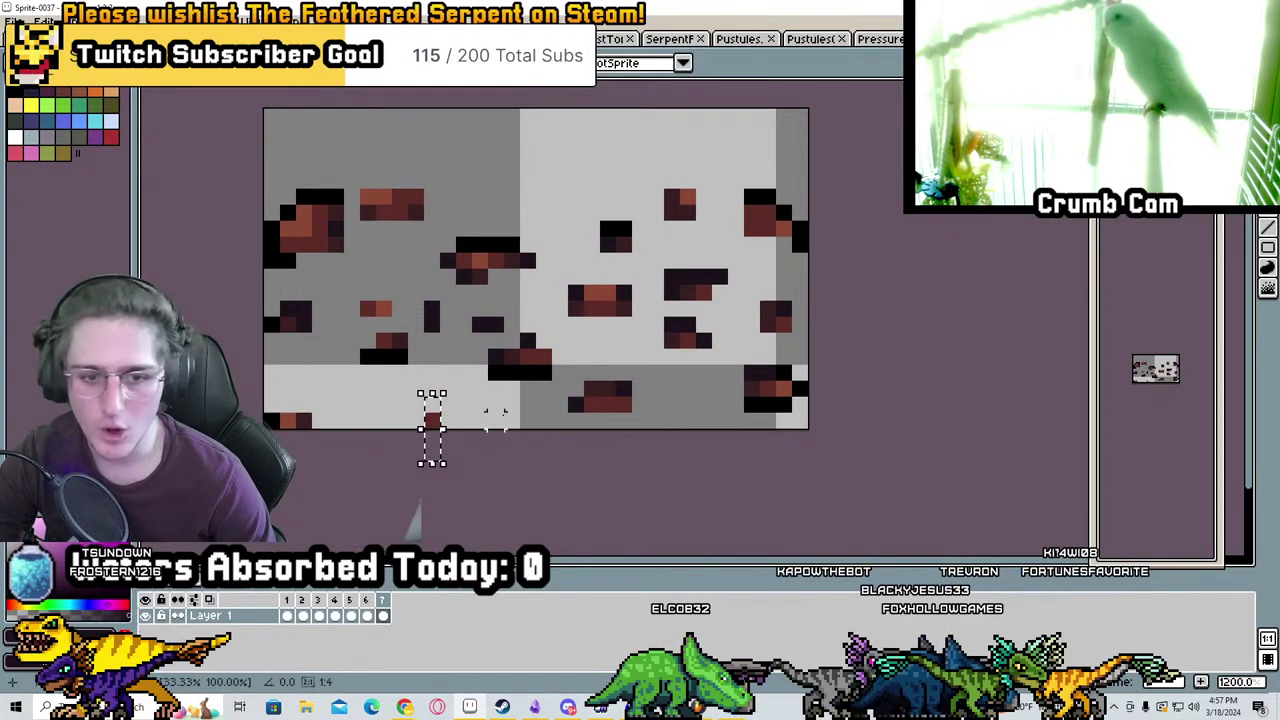
# Lower the right brown block and the dark blocks, nudging the right-edge block further right
pyautogui.moveTo(566, 362)
pyautogui.mouseDown()
pyautogui.moveTo(650, 431)
pyautogui.moveTo(591, 423)
pyautogui.mouseUp()
pyautogui.moveTo(724, 346)
pyautogui.mouseDown()
pyautogui.moveTo(806, 429)
pyautogui.moveTo(794, 428)
pyautogui.mouseUp()
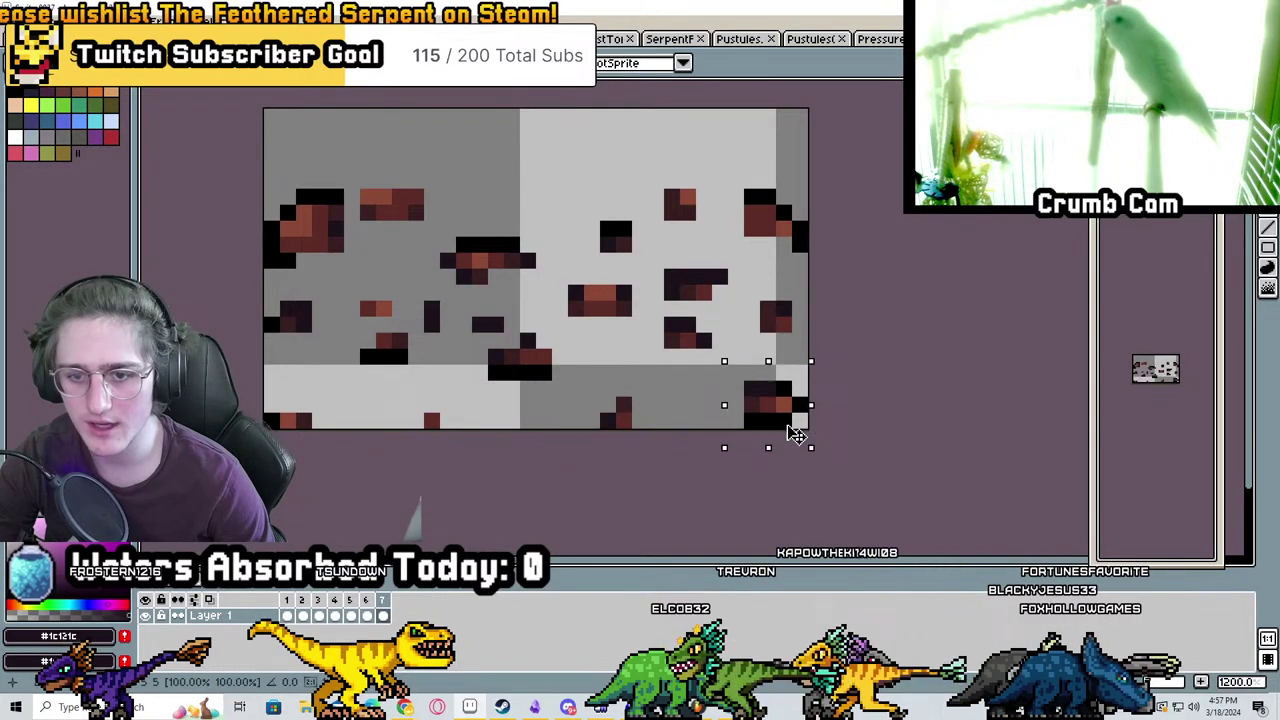
pyautogui.moveTo(740, 381); pyautogui.dragTo(756, 381)
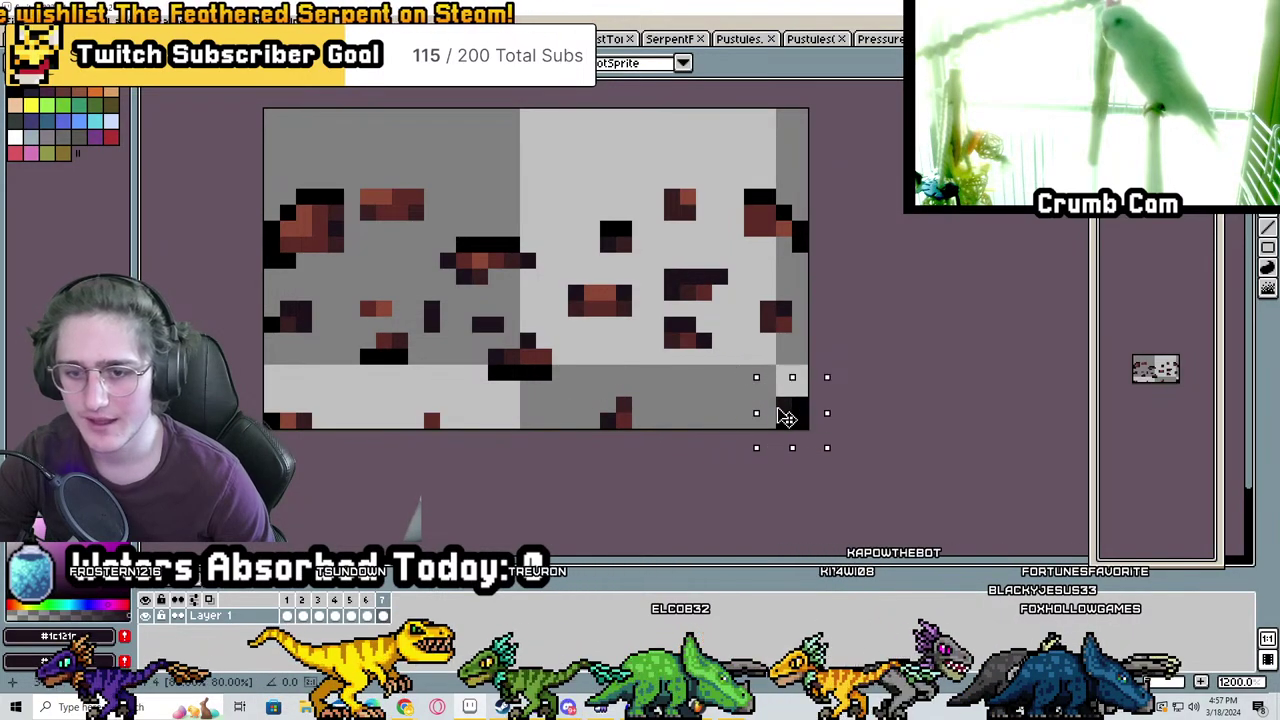
pyautogui.moveTo(660, 297)
pyautogui.mouseDown()
pyautogui.moveTo(731, 368)
pyautogui.moveTo(693, 368)
pyautogui.moveTo(677, 400)
pyautogui.mouseUp()
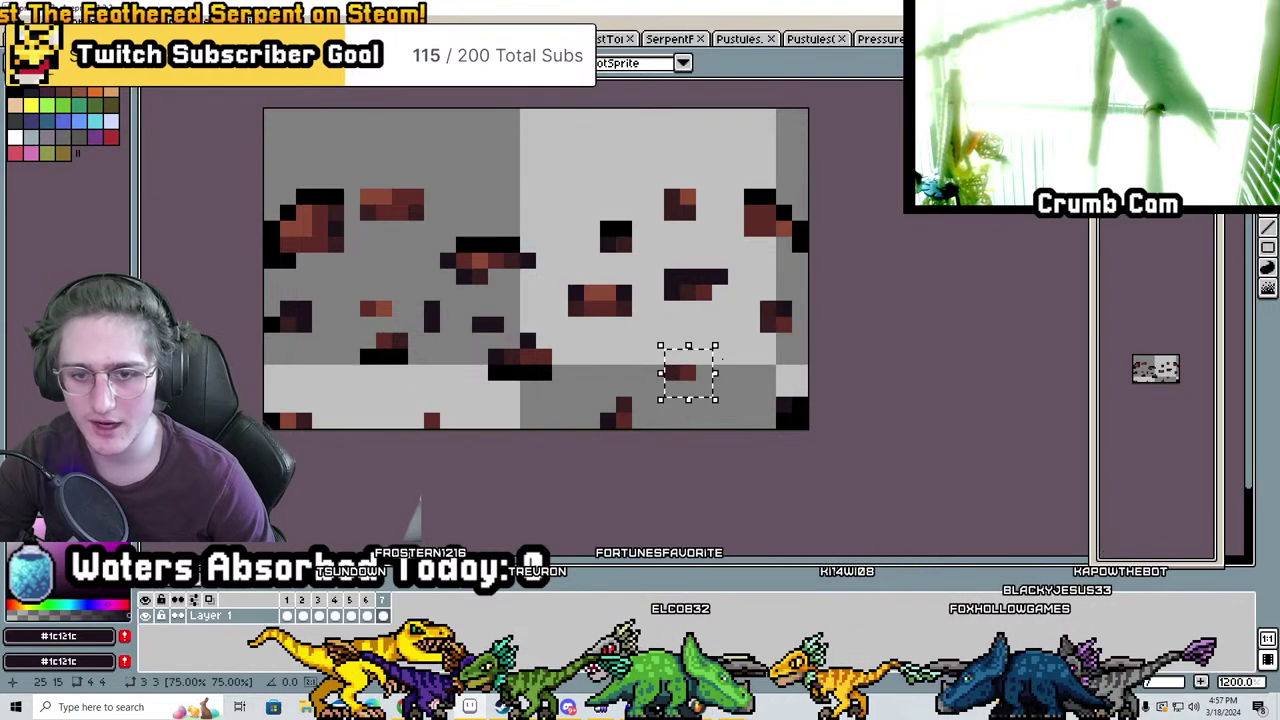
pyautogui.moveTo(740, 297); pyautogui.dragTo(810, 367)
pyautogui.moveTo(780, 290); pyautogui.dragTo(780, 324)
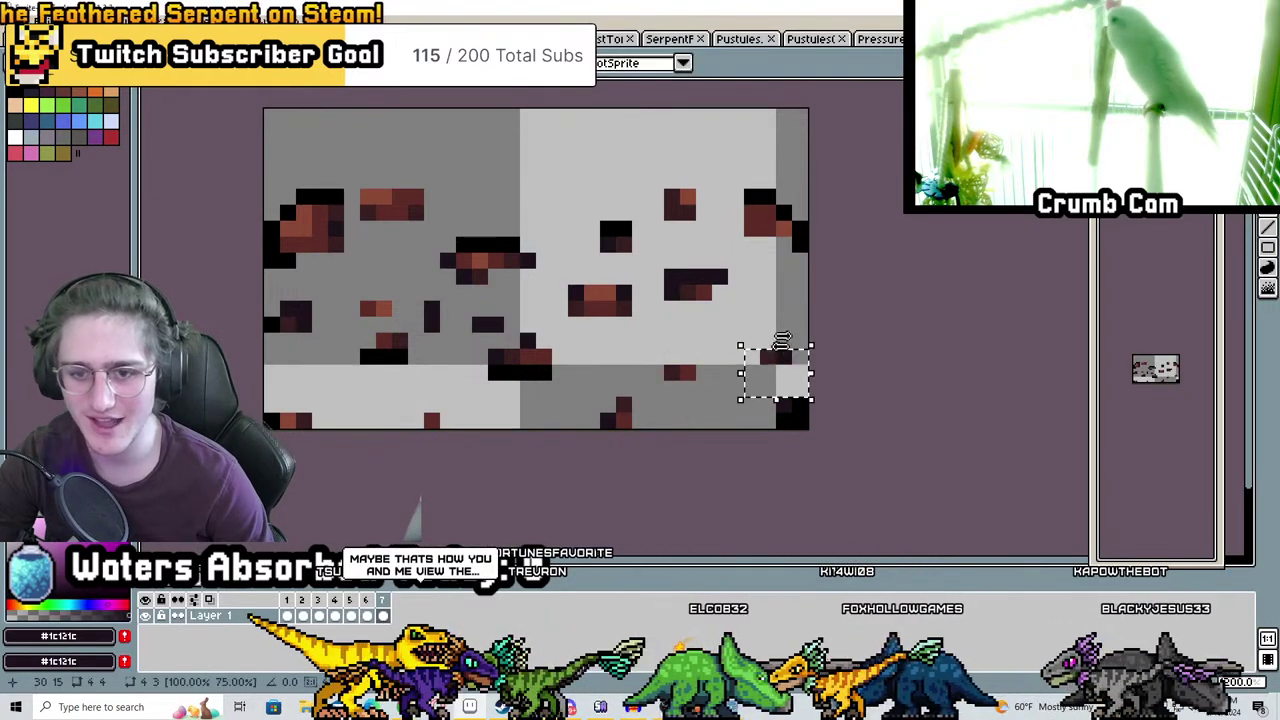
# Drop the bottom-middle dark block and another block onto the floor, lowering the black chunk
pyautogui.moveTo(484, 329); pyautogui.dragTo(603, 400)
pyautogui.moveTo(525, 372)
pyautogui.mouseDown()
pyautogui.moveTo(525, 388)
pyautogui.moveTo(606, 443)
pyautogui.moveTo(573, 408)
pyautogui.moveTo(572, 423)
pyautogui.mouseUp()
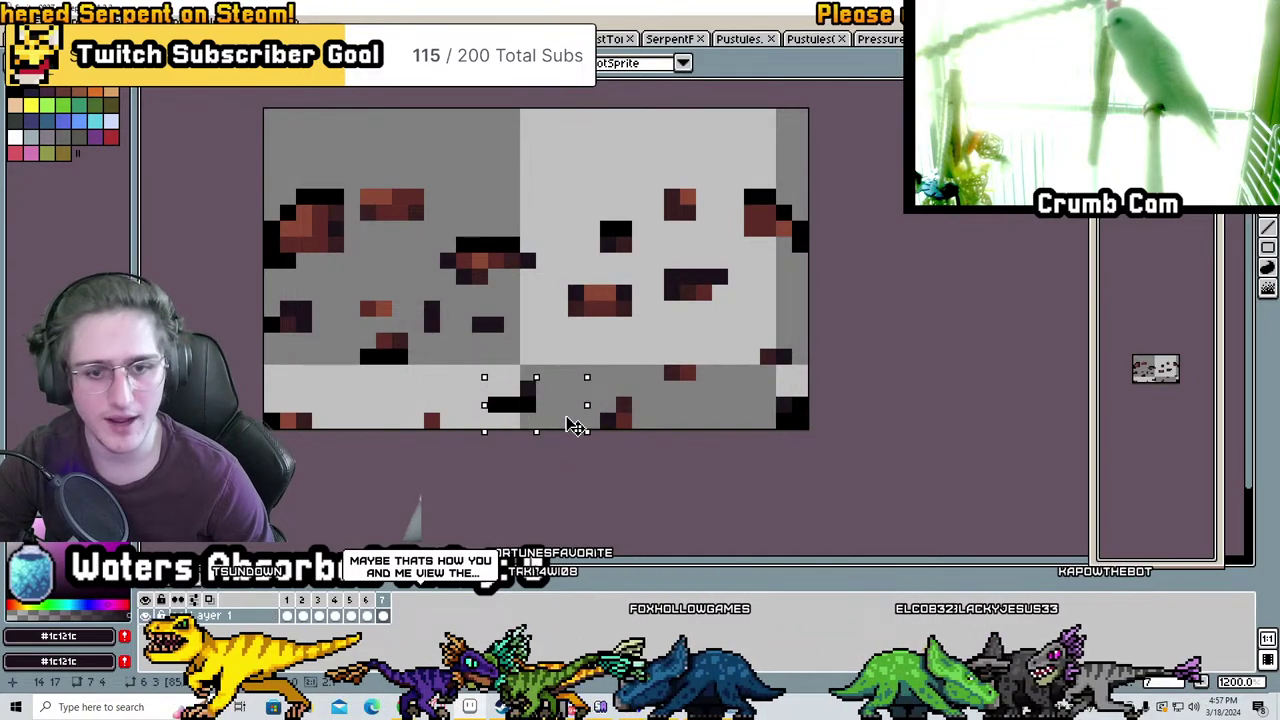
pyautogui.moveTo(452, 313)
pyautogui.mouseDown()
pyautogui.moveTo(522, 367)
pyautogui.moveTo(510, 398)
pyautogui.mouseUp()
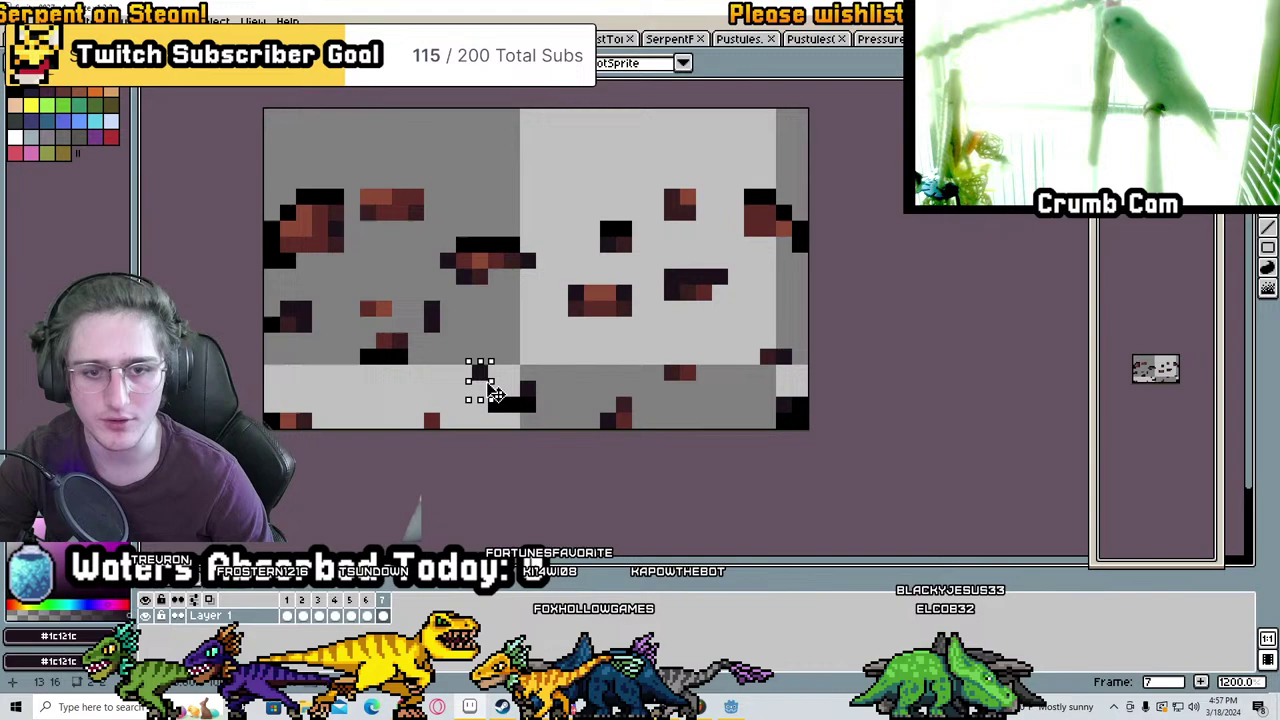
pyautogui.click(447, 345)
pyautogui.moveTo(437, 317); pyautogui.dragTo(441, 327)
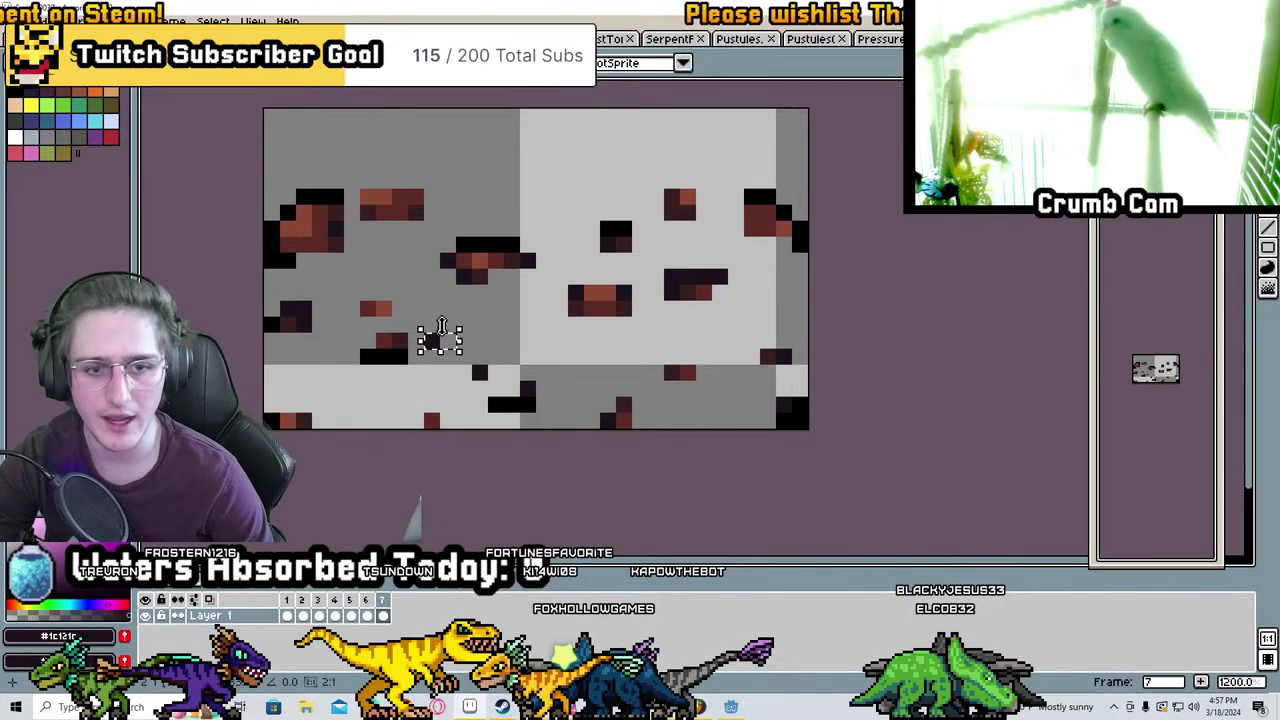
# Squash the chunks above the floor vertically and select the left-side chunks
pyautogui.moveTo(428, 384); pyautogui.dragTo(341, 266)
pyautogui.moveTo(424, 266); pyautogui.dragTo(418, 303)
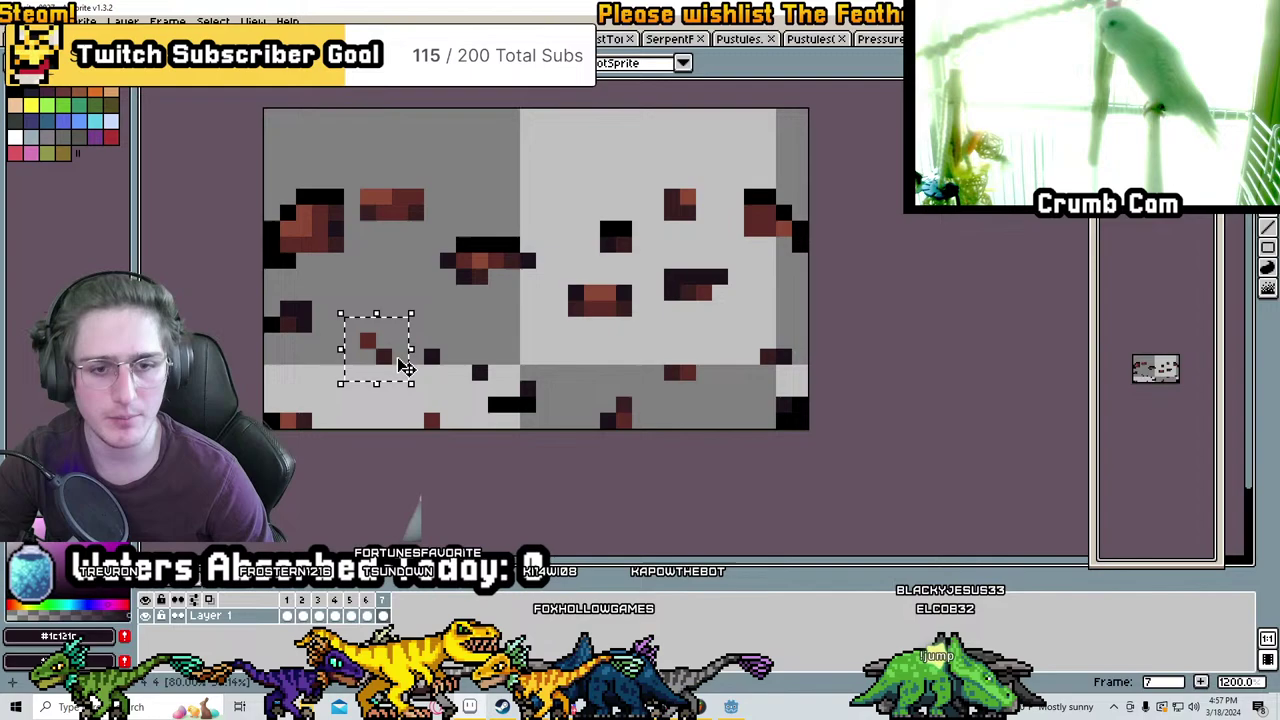
pyautogui.moveTo(260, 368); pyautogui.dragTo(331, 297)
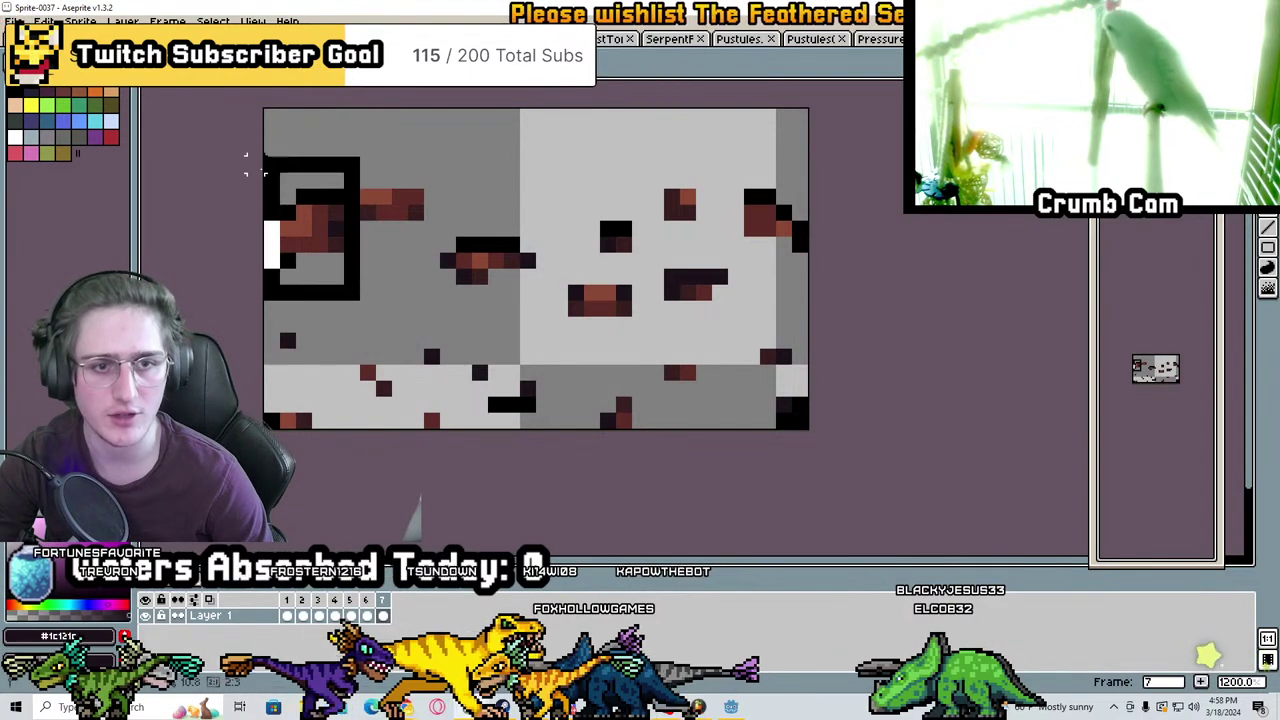
# Shrink the top-left brick chunk and move it lower
pyautogui.moveTo(316, 367)
pyautogui.mouseDown()
pyautogui.moveTo(305, 349)
pyautogui.moveTo(306, 369)
pyautogui.mouseUp()
pyautogui.click(351, 274)
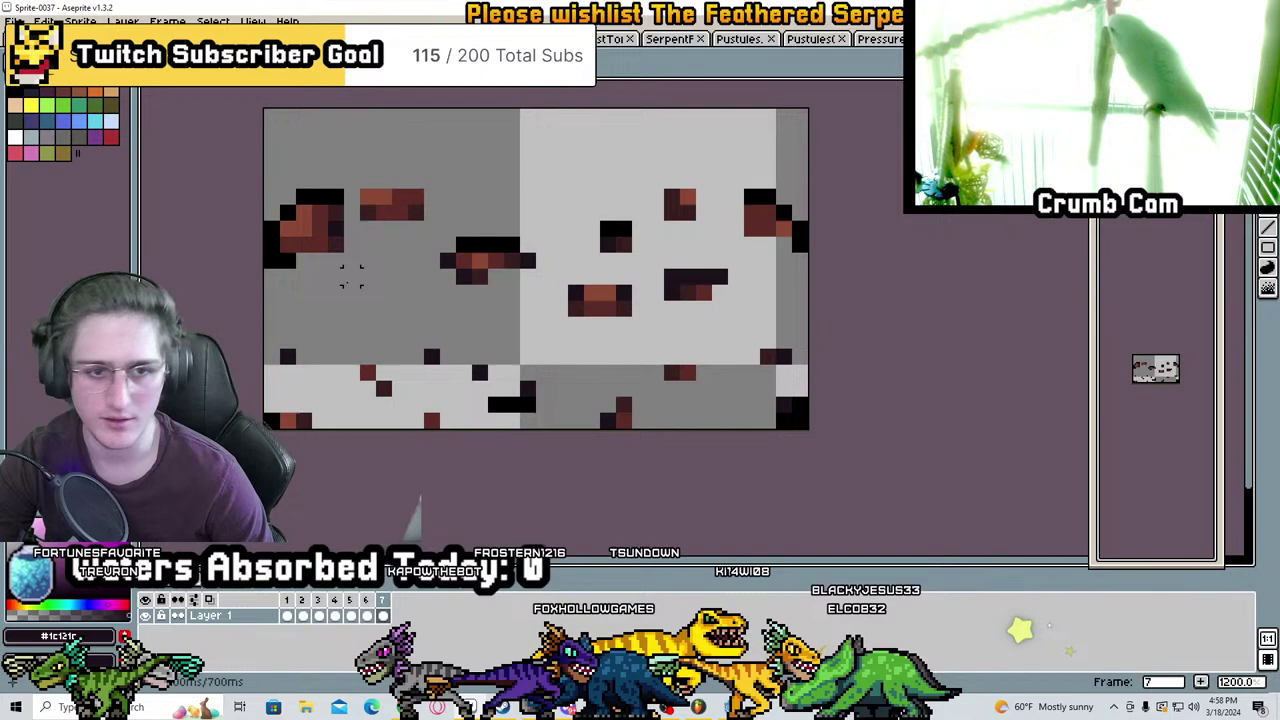
pyautogui.moveTo(260, 287); pyautogui.dragTo(314, 251)
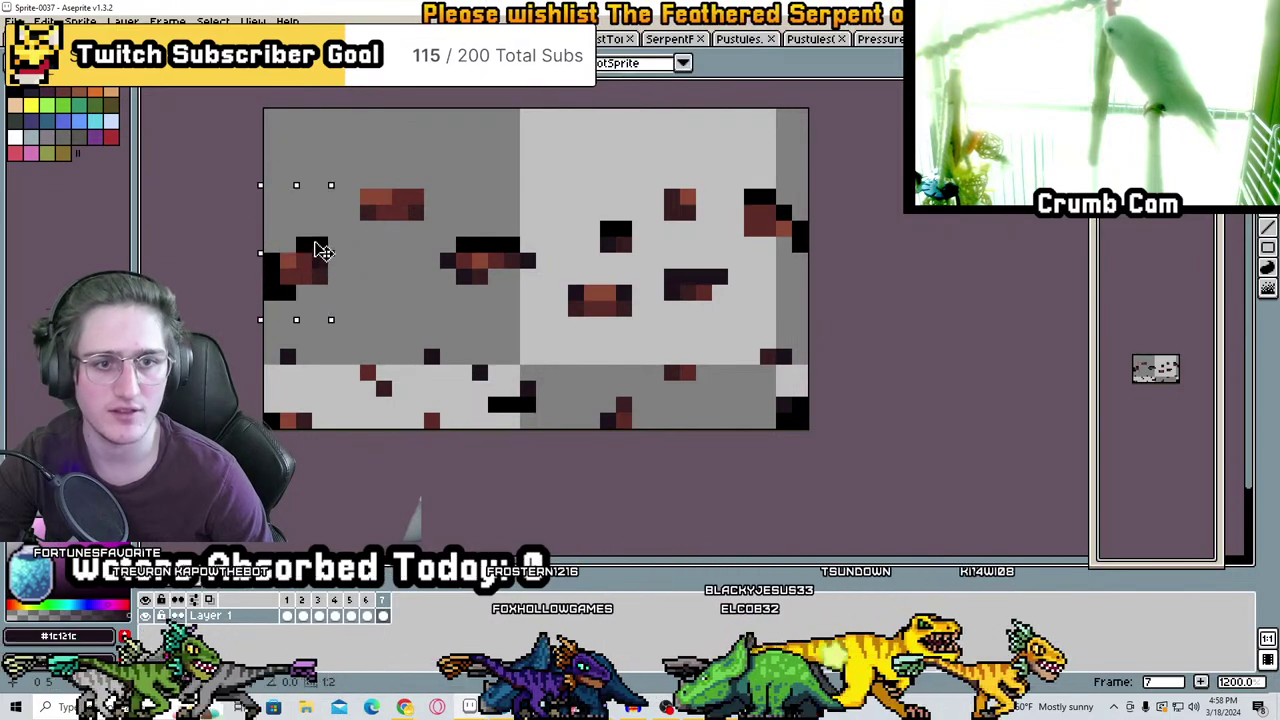
pyautogui.moveTo(400, 180); pyautogui.dragTo(555, 320)
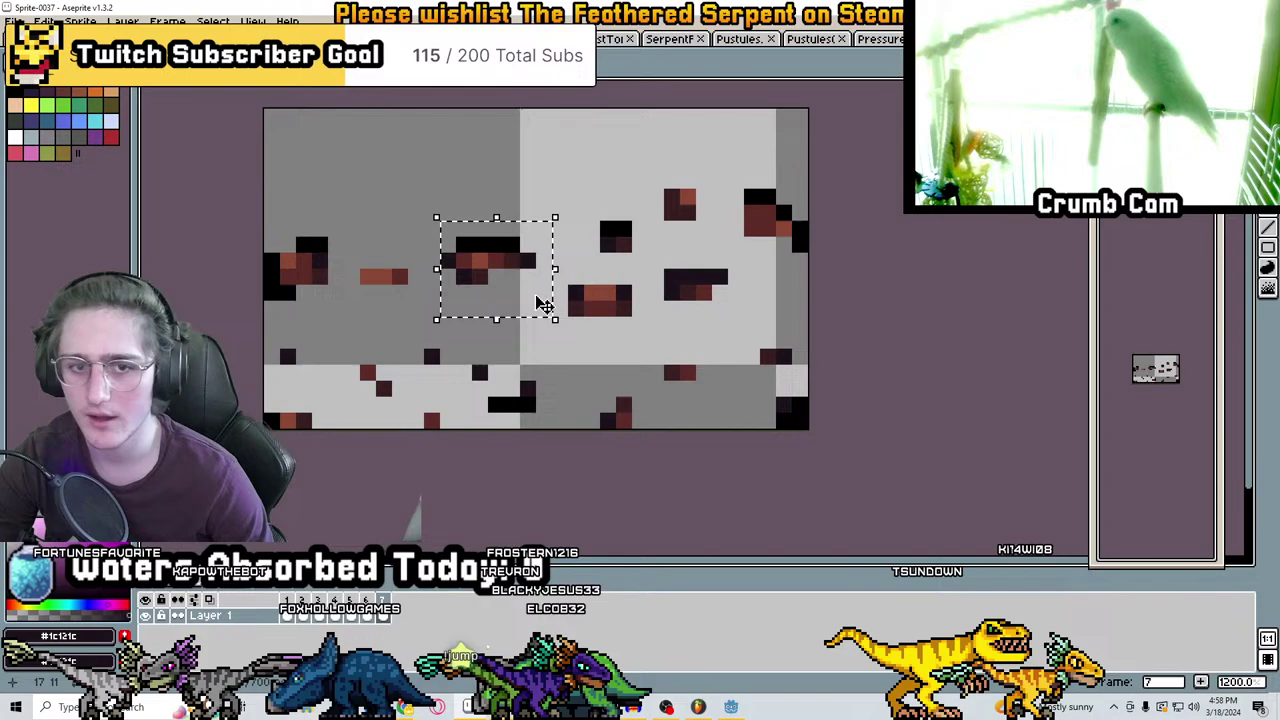
pyautogui.moveTo(555, 218); pyautogui.dragTo(517, 283)
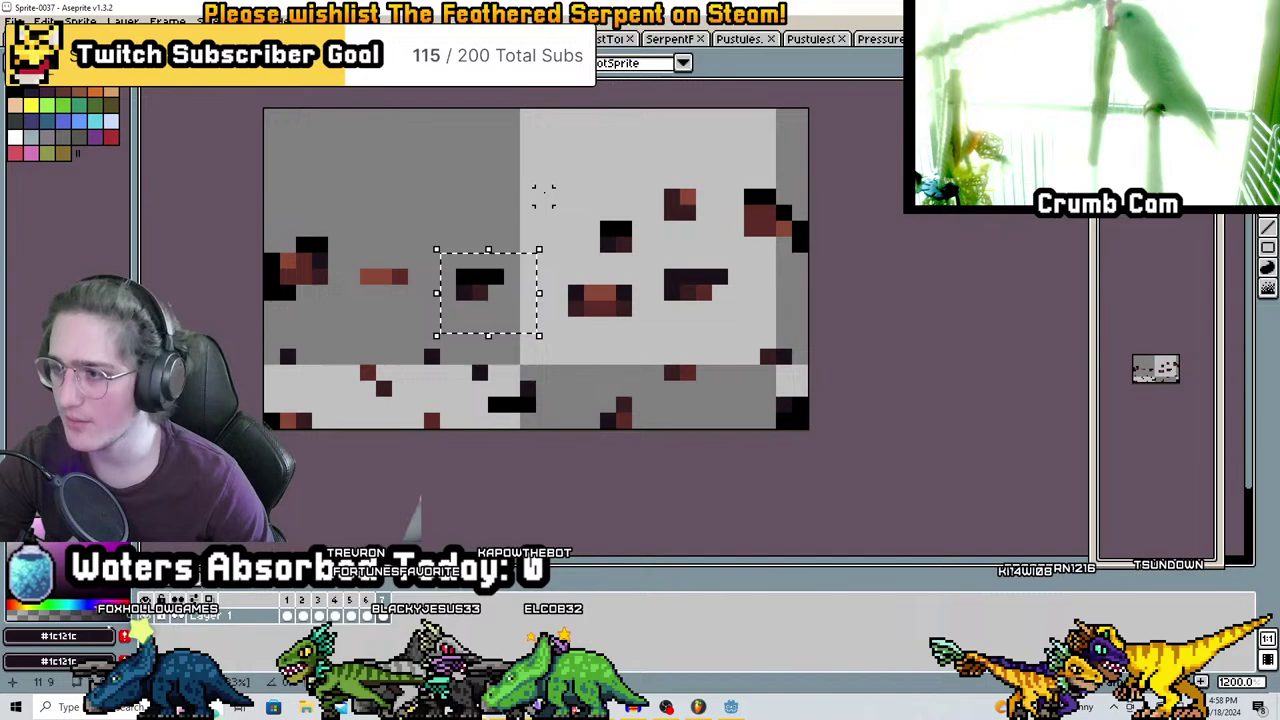
# Lower the brown chunk one pixel and the black block two pixels
pyautogui.click(640, 277)
pyautogui.moveTo(566, 268)
pyautogui.mouseDown()
pyautogui.moveTo(634, 336)
pyautogui.moveTo(605, 316)
pyautogui.mouseUp()
pyautogui.click(634, 289)
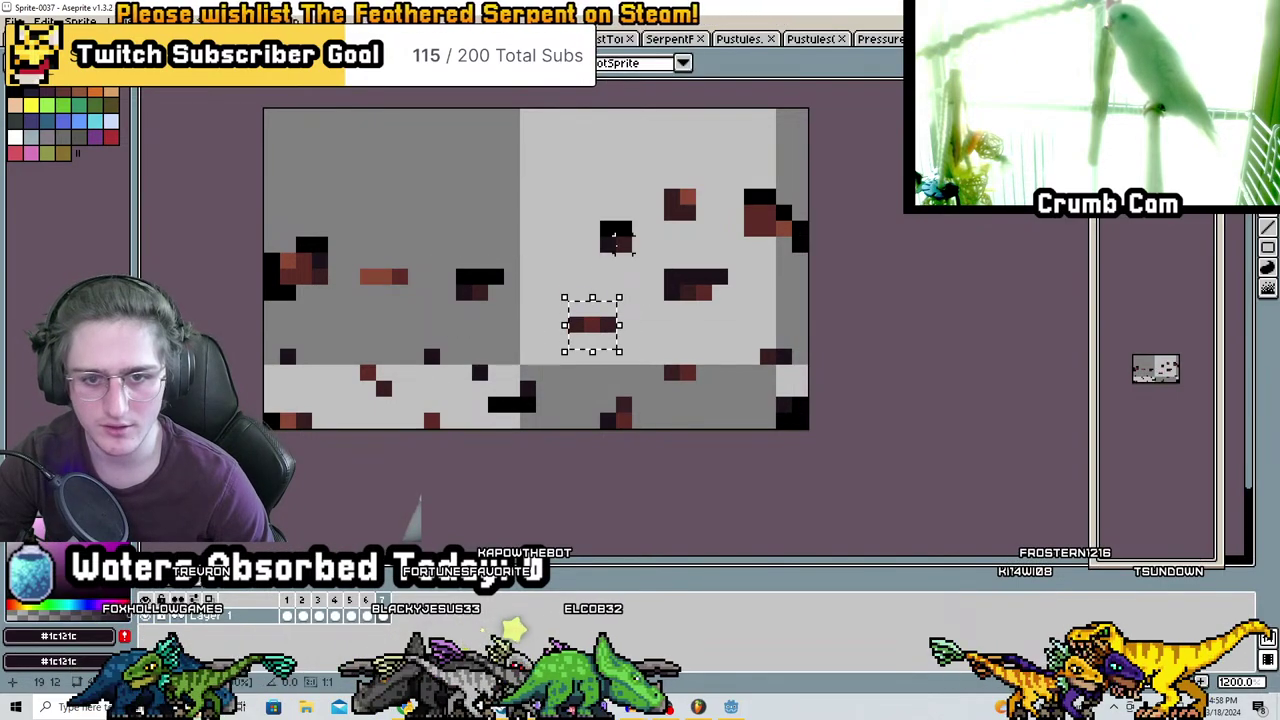
pyautogui.moveTo(580, 170); pyautogui.dragTo(628, 256)
pyautogui.click(628, 256)
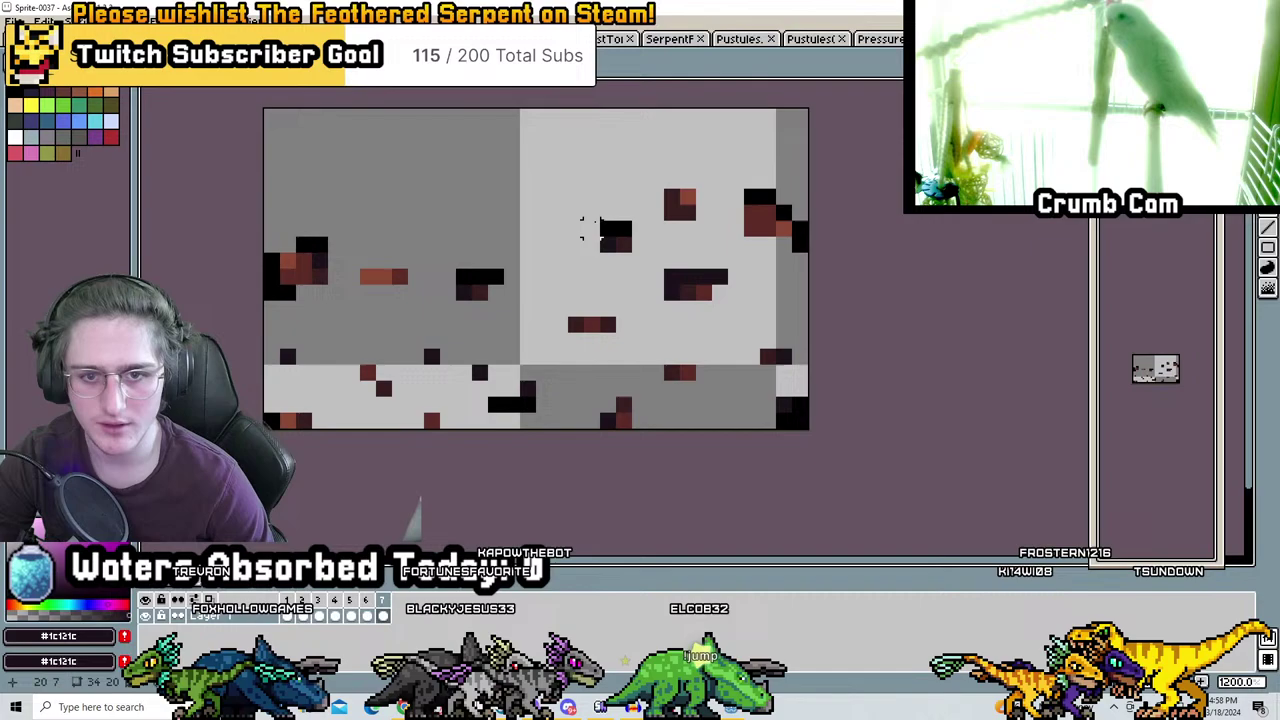
pyautogui.moveTo(580, 198); pyautogui.dragTo(628, 270)
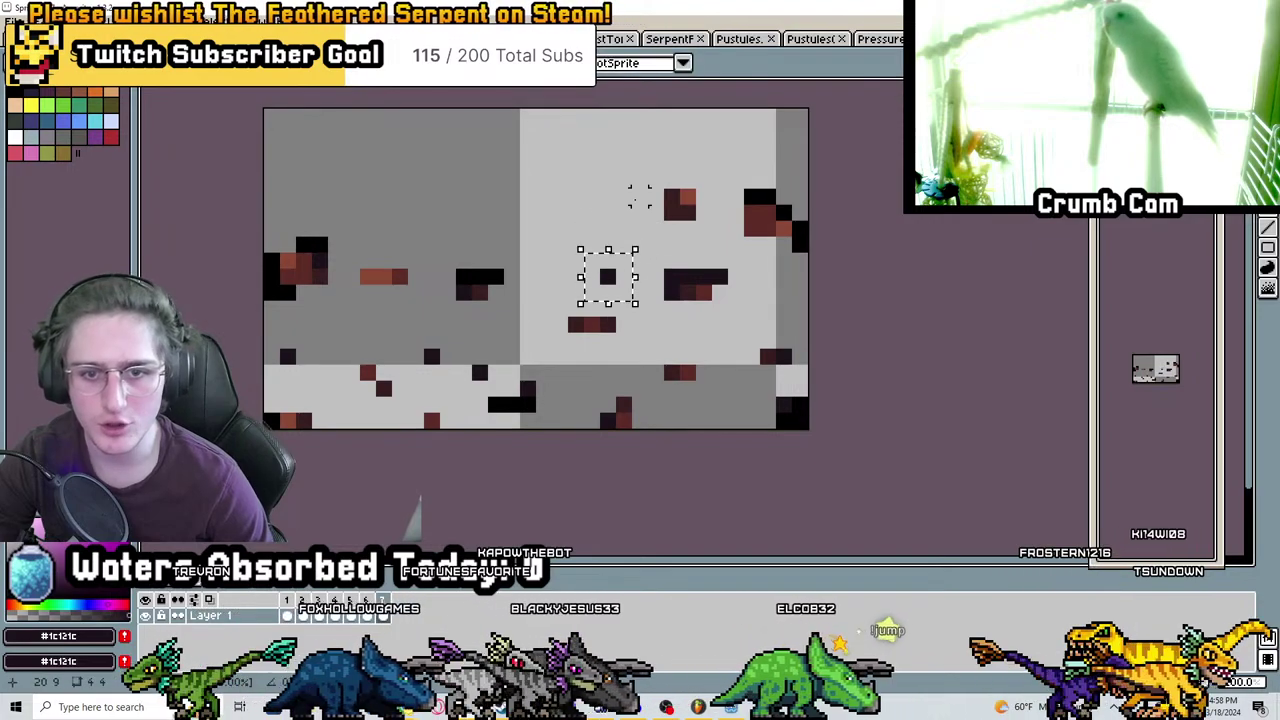
# Erase most of the brown block and move the top-right dark block down and slightly right
pyautogui.moveTo(662, 154)
pyautogui.mouseDown()
pyautogui.moveTo(706, 230)
pyautogui.moveTo(708, 268)
pyautogui.mouseUp()
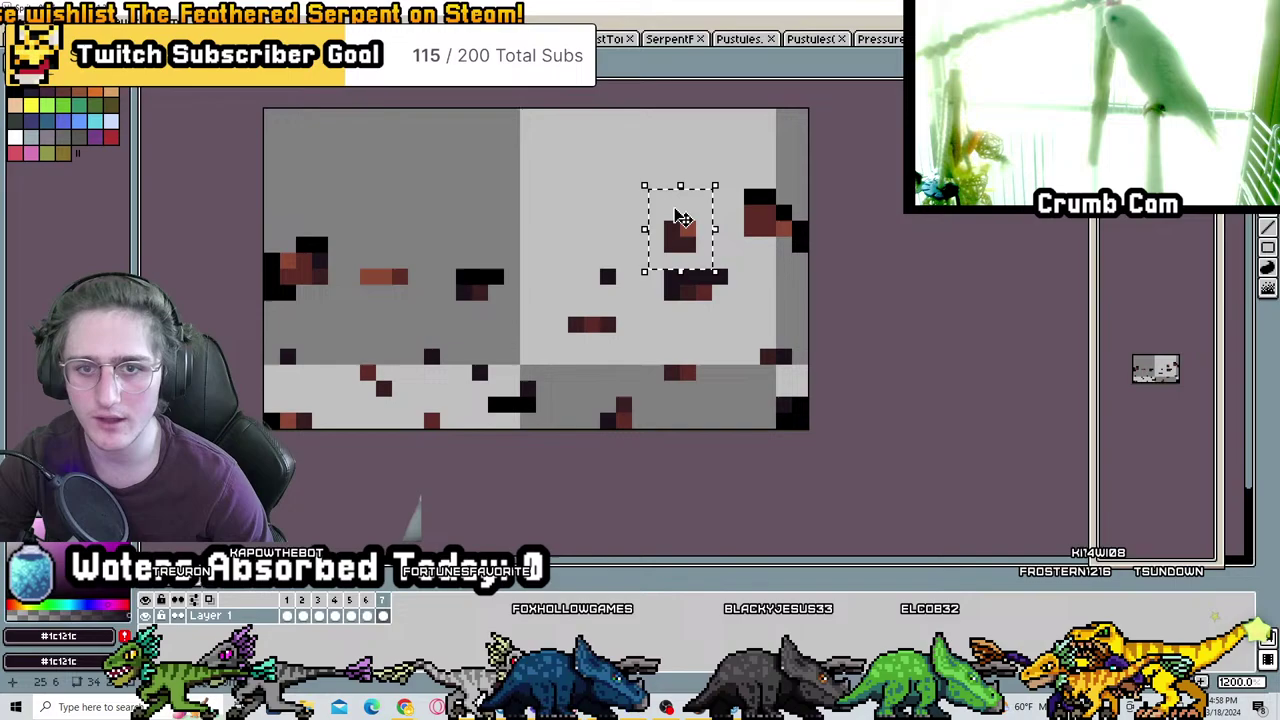
pyautogui.press('Delete')
pyautogui.moveTo(740, 170); pyautogui.dragTo(812, 256)
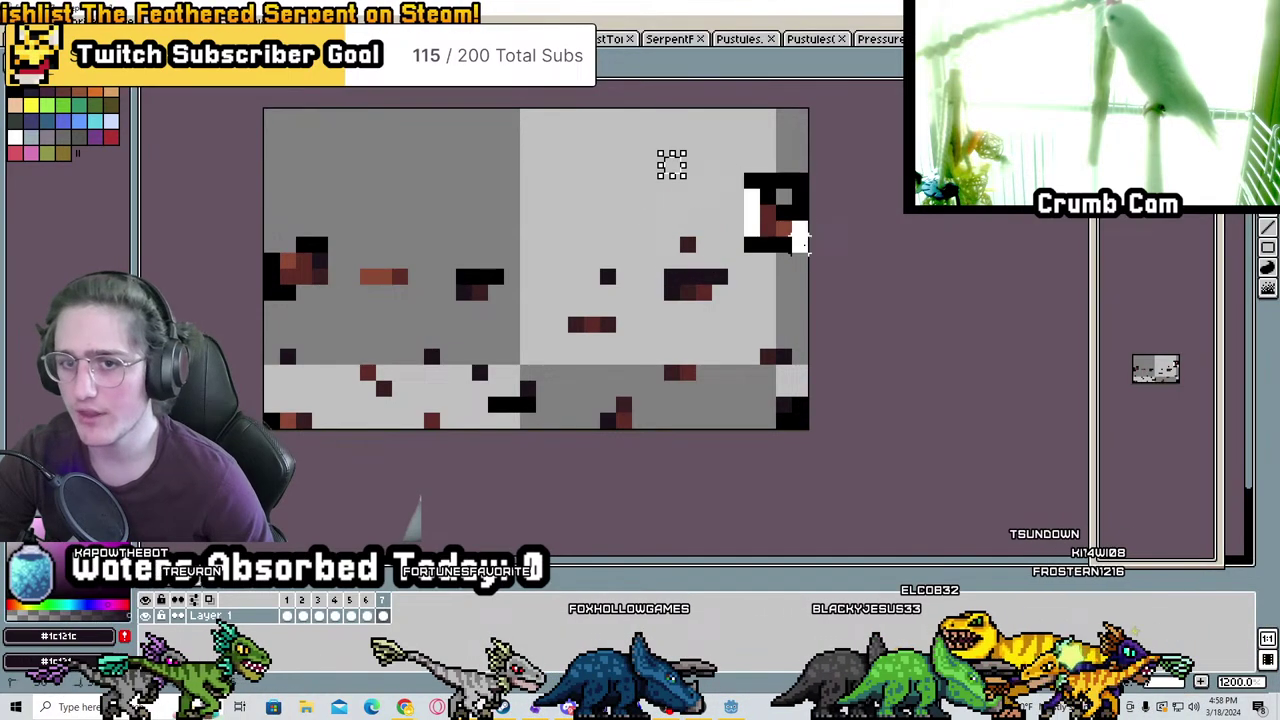
pyautogui.moveTo(757, 191); pyautogui.dragTo(773, 239)
pyautogui.moveTo(660, 265)
pyautogui.mouseDown()
pyautogui.moveTo(766, 320)
pyautogui.moveTo(747, 320)
pyautogui.mouseUp()
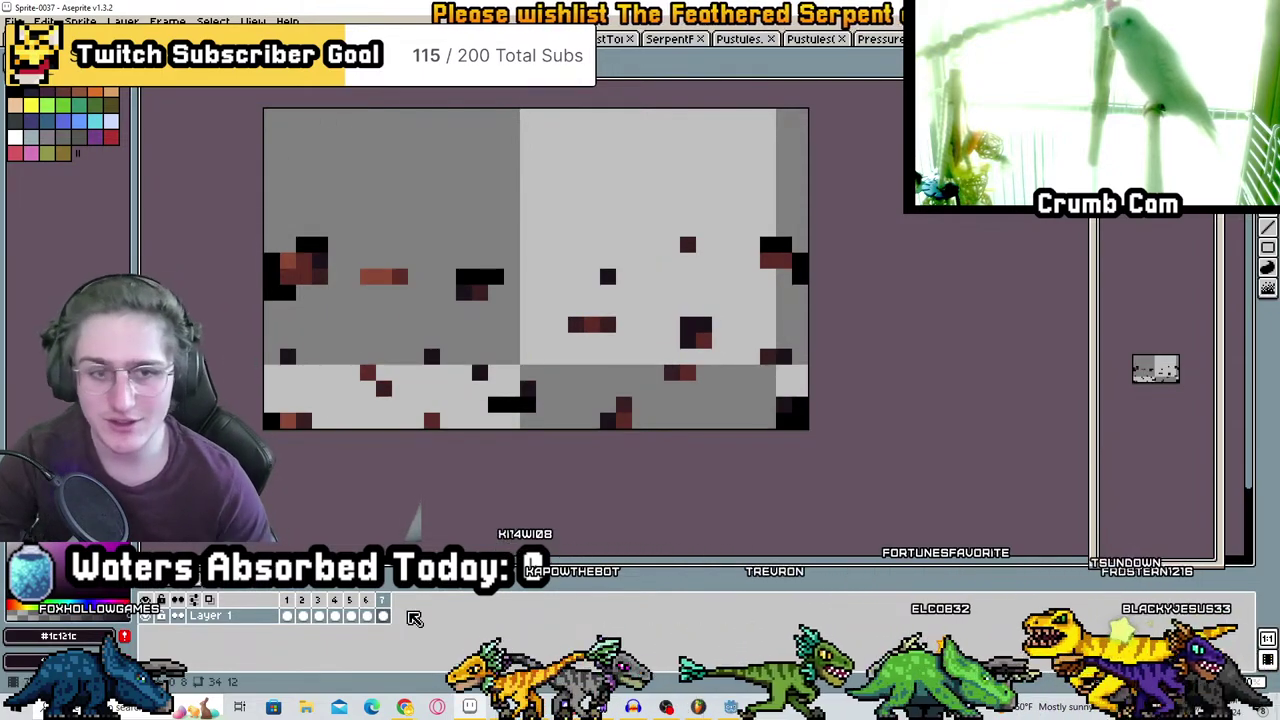
# Add frame 8, squash the artwork toward the floor, and erase the bottom pixel row
pyautogui.hotkey('alt', 'n')
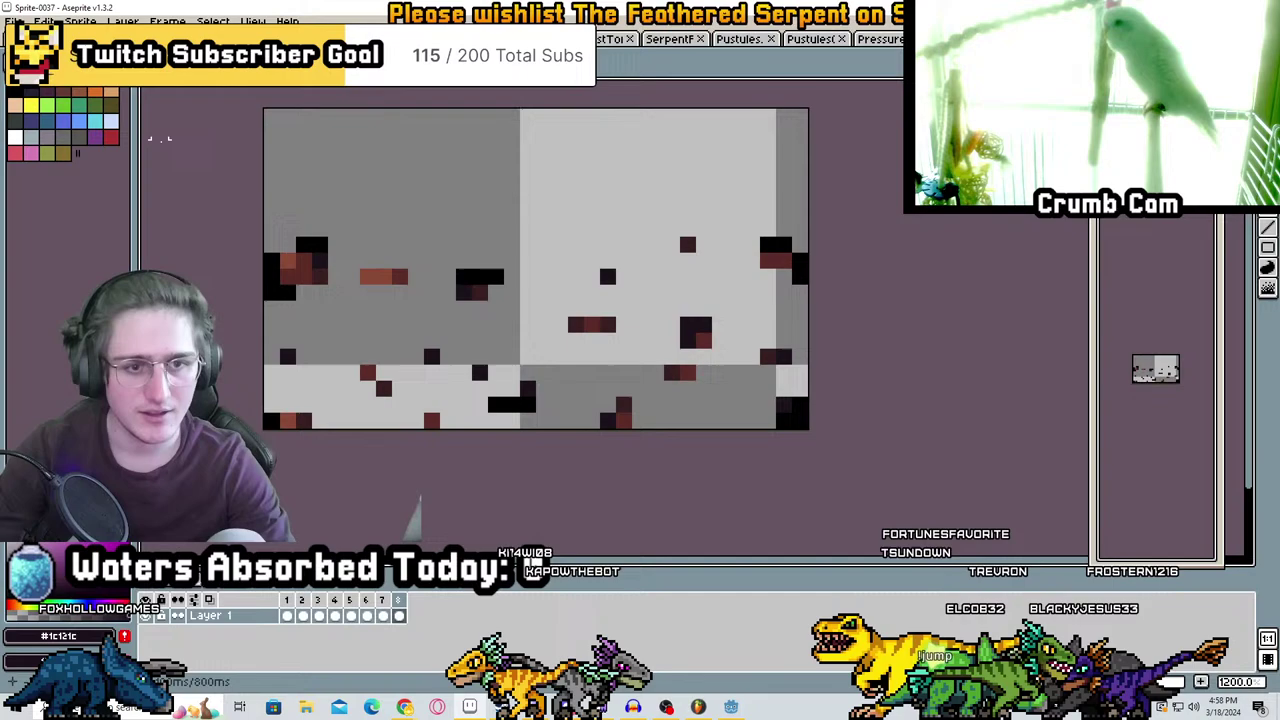
pyautogui.moveTo(563, 171); pyautogui.dragTo(540, 245)
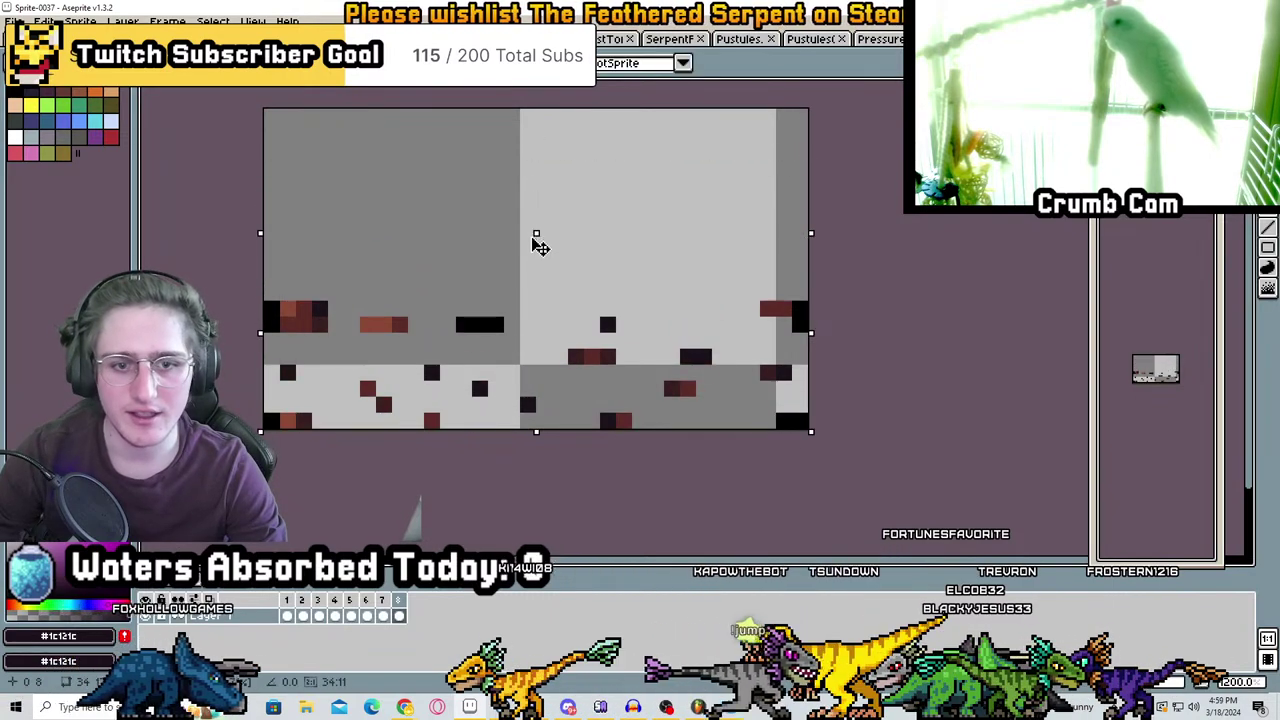
pyautogui.press('e')
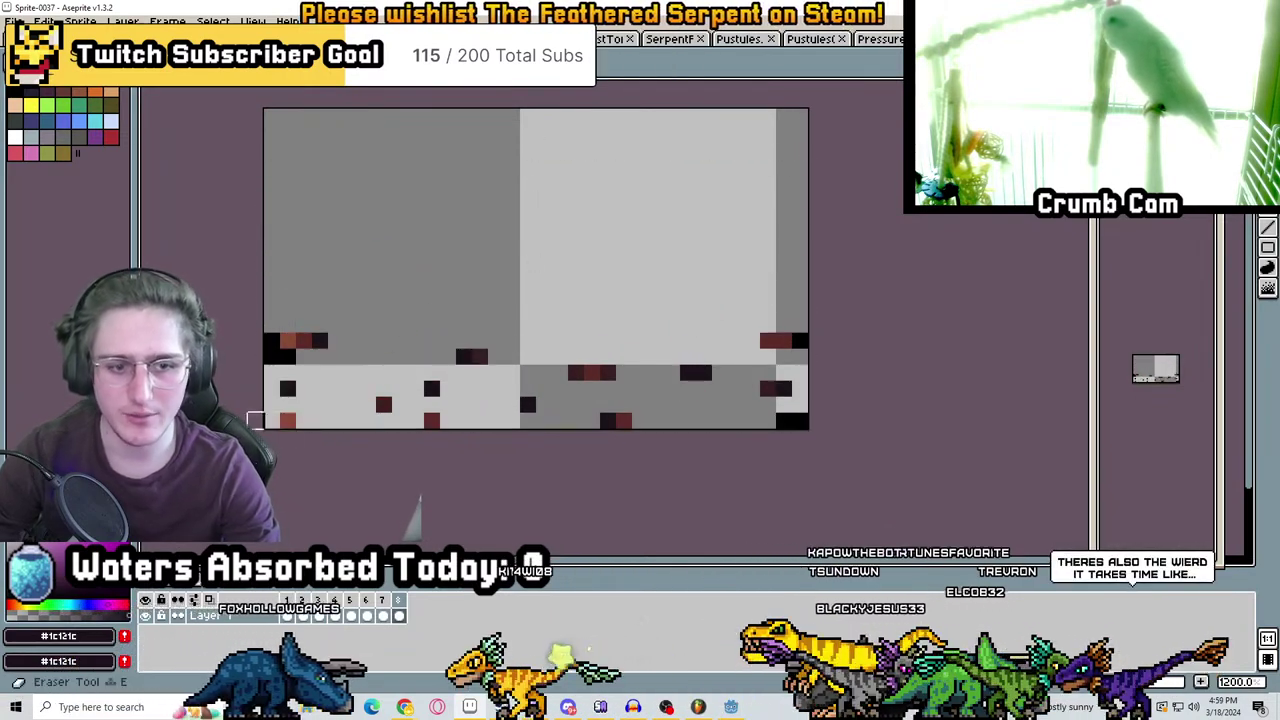
pyautogui.moveTo(255, 420); pyautogui.dragTo(800, 420)
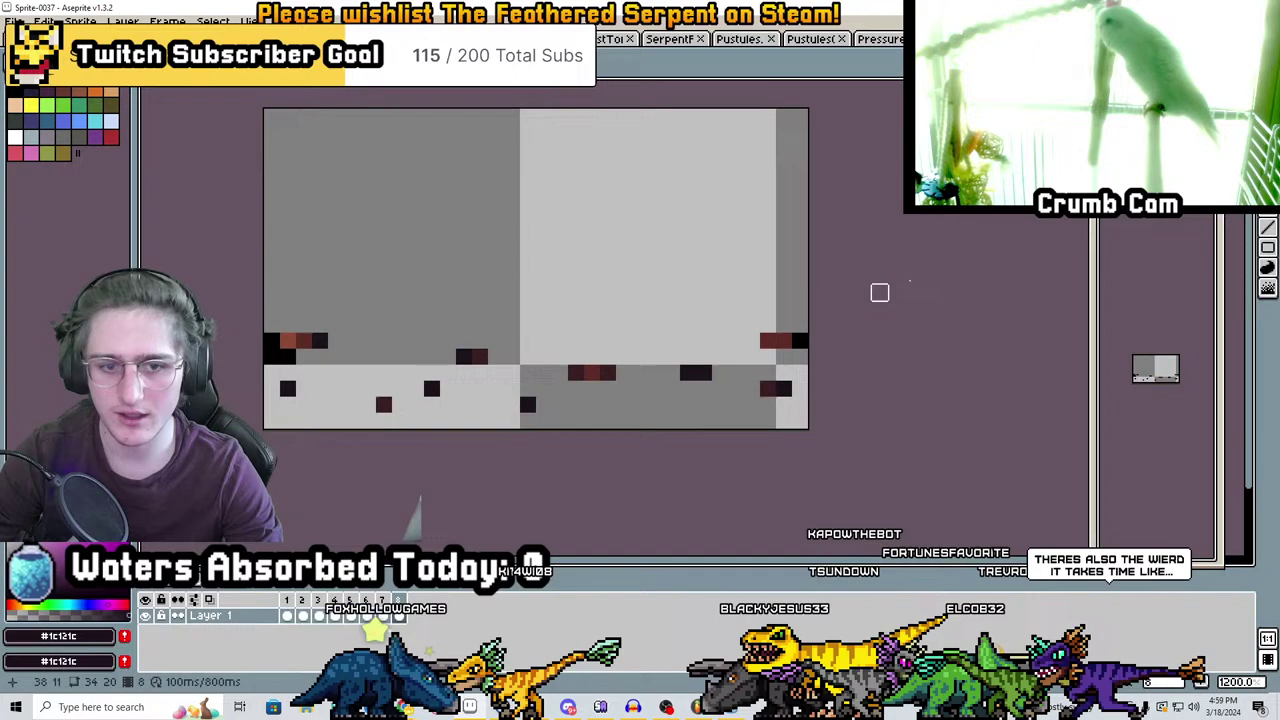
# Shift the lower-left pixels down-left and lower the lower-right chunk two pixels
pyautogui.press('m')
pyautogui.moveTo(372, 314)
pyautogui.mouseDown()
pyautogui.moveTo(522, 430)
pyautogui.moveTo(487, 432)
pyautogui.mouseUp()
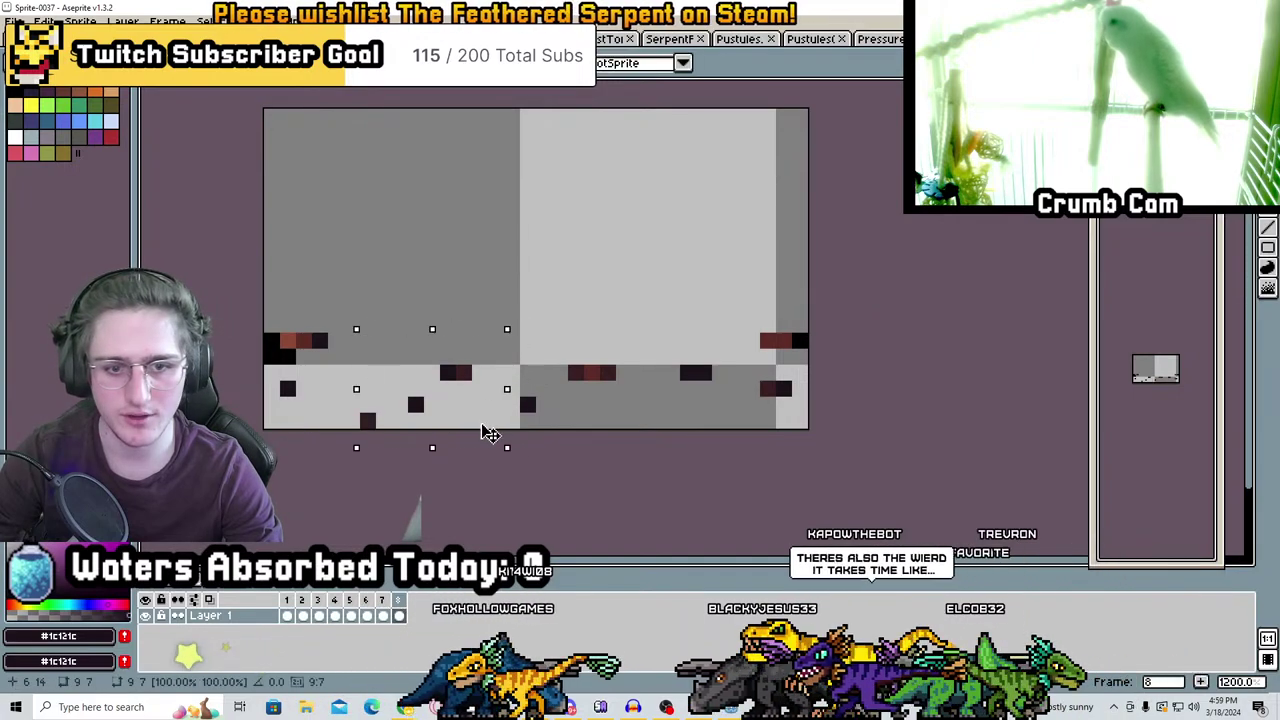
pyautogui.click(640, 306)
pyautogui.moveTo(592, 400); pyautogui.dragTo(736, 452)
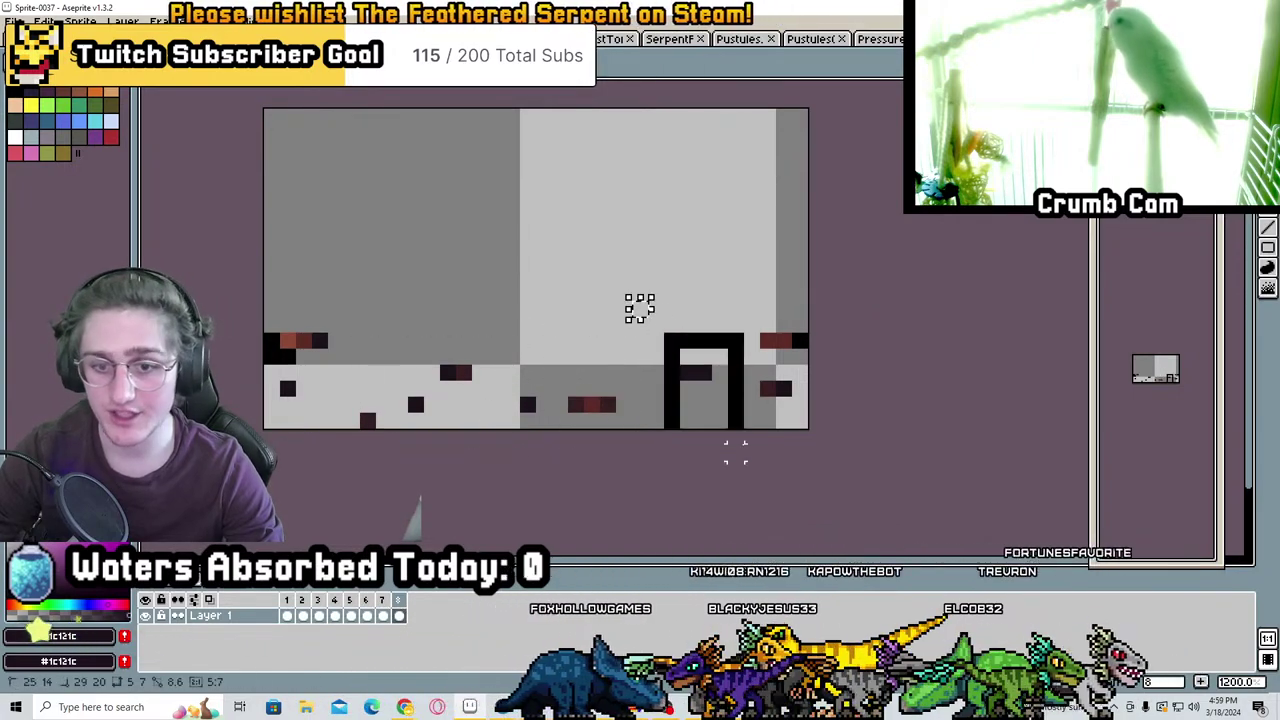
pyautogui.moveTo(740, 362)
pyautogui.mouseDown()
pyautogui.moveTo(806, 429)
pyautogui.moveTo(798, 457)
pyautogui.mouseUp()
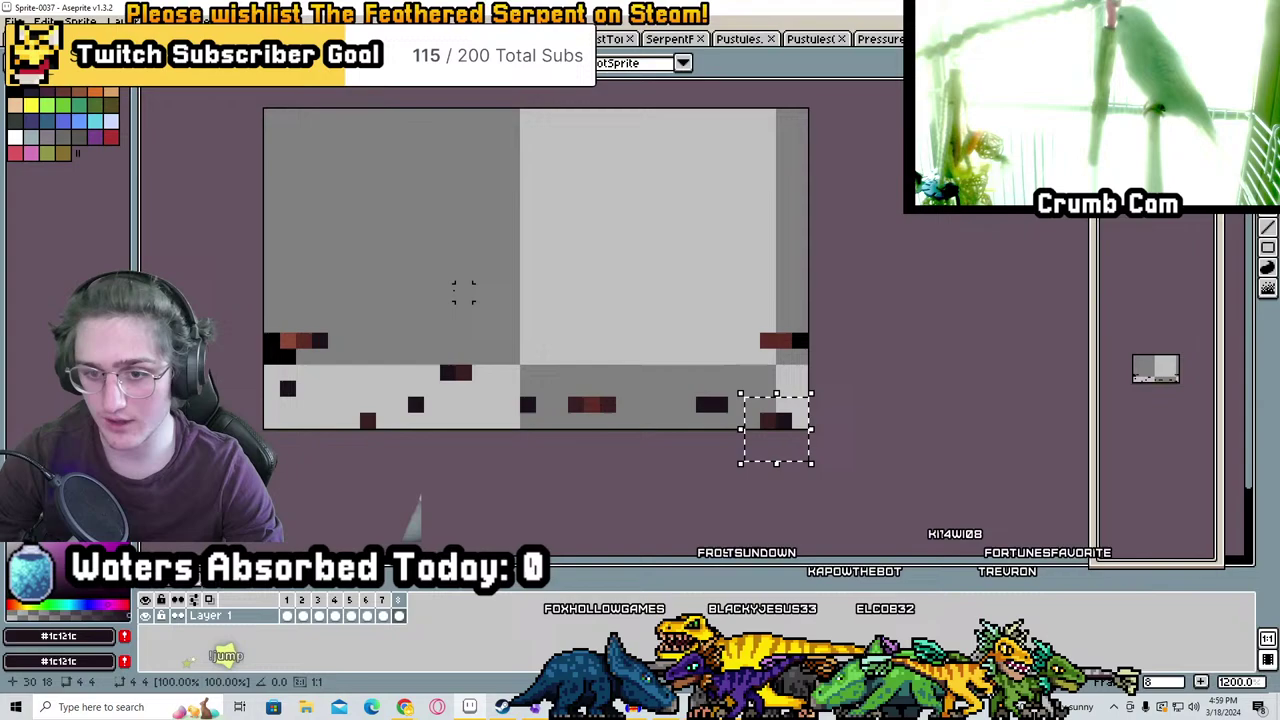
pyautogui.click(463, 291)
# Adjust the tall lower-left column and settle the dark red chunk on the floor
pyautogui.moveTo(308, 283); pyautogui.dragTo(348, 383)
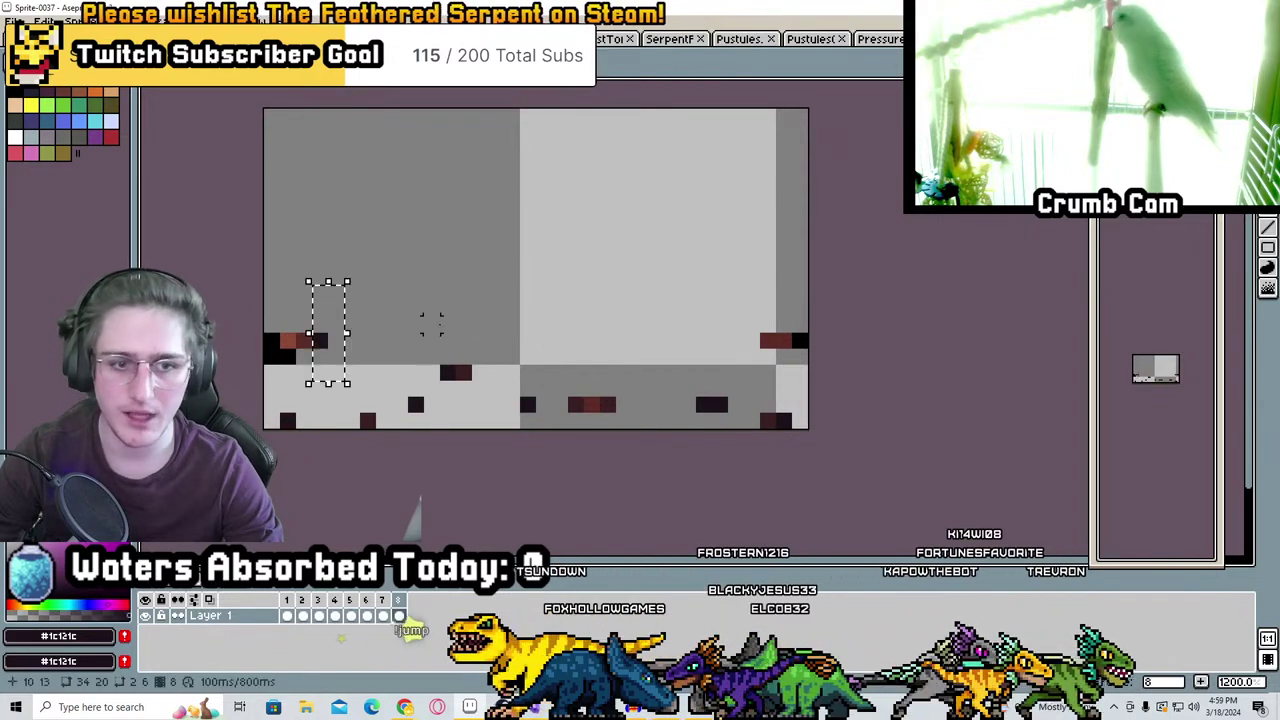
pyautogui.moveTo(292, 297); pyautogui.dragTo(328, 372)
pyautogui.click(742, 340)
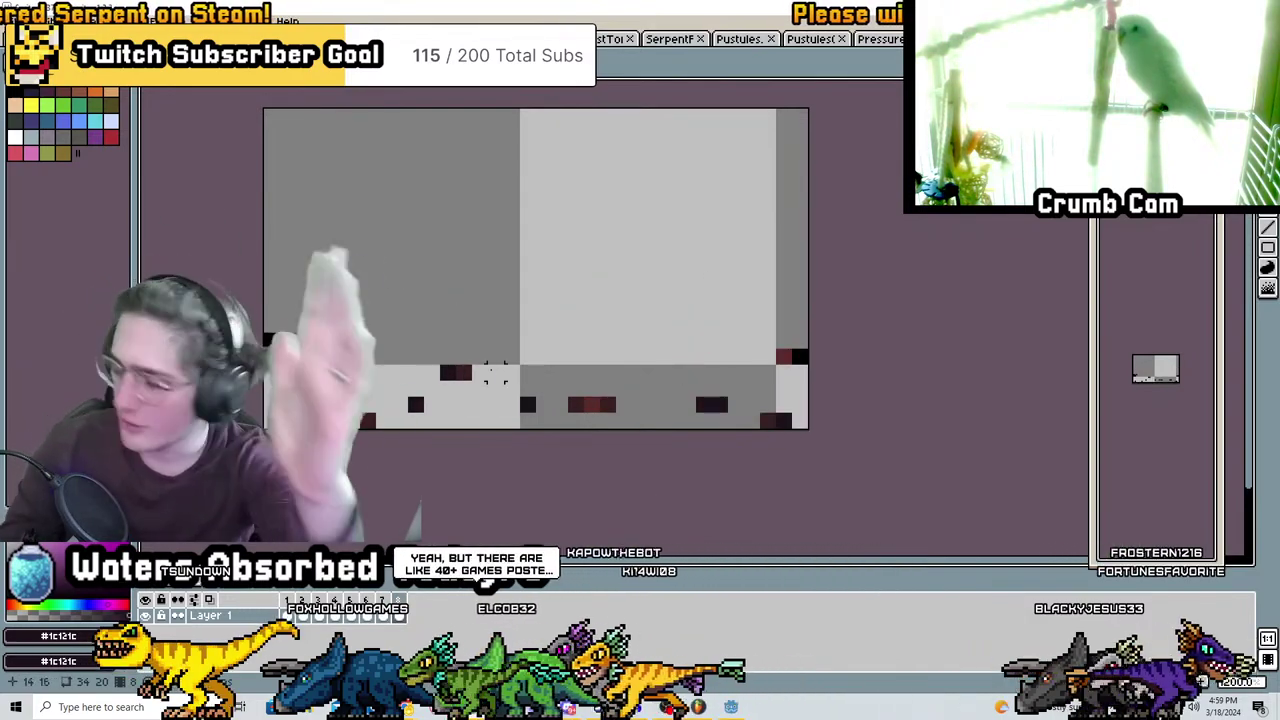
pyautogui.moveTo(565, 378); pyautogui.dragTo(620, 415)
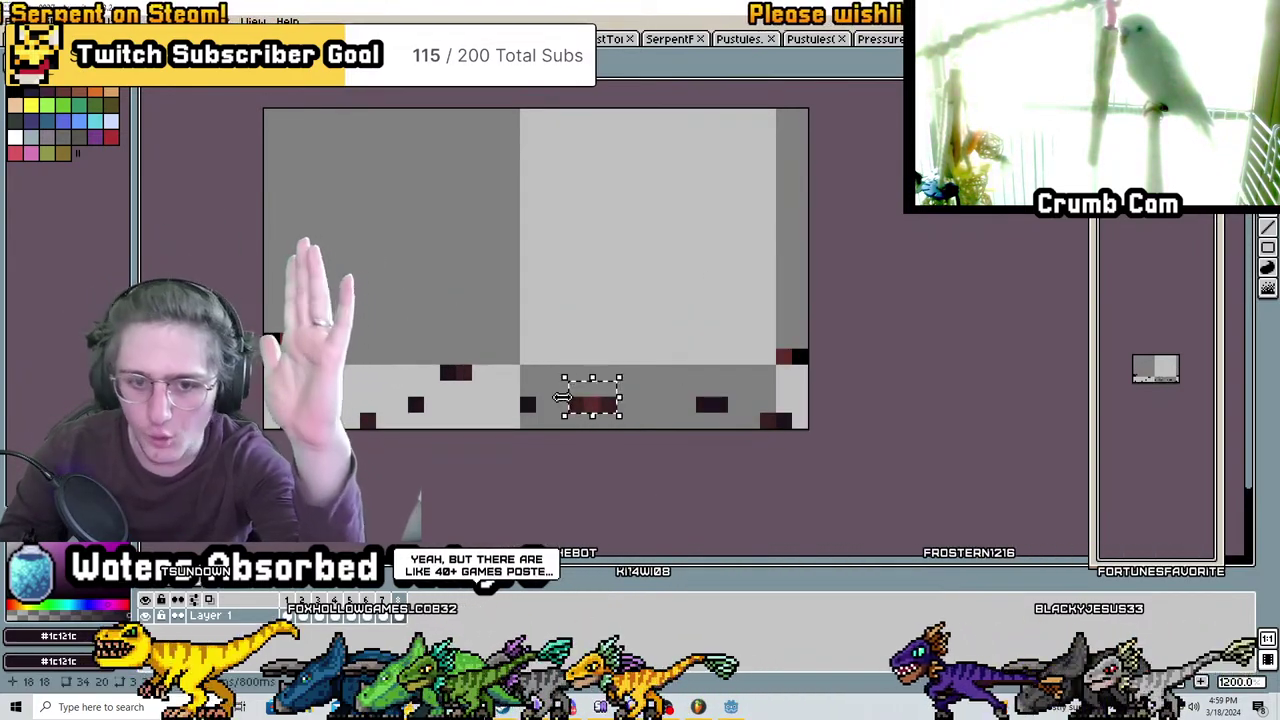
pyautogui.click(703, 226)
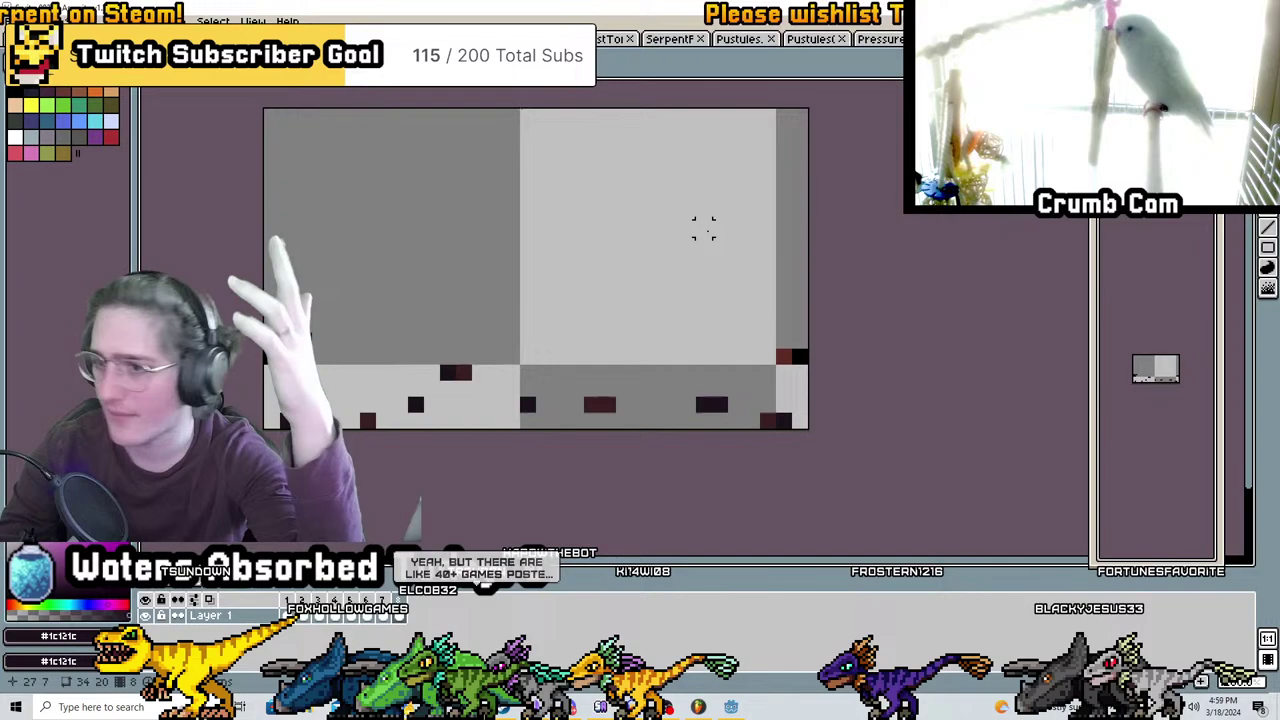
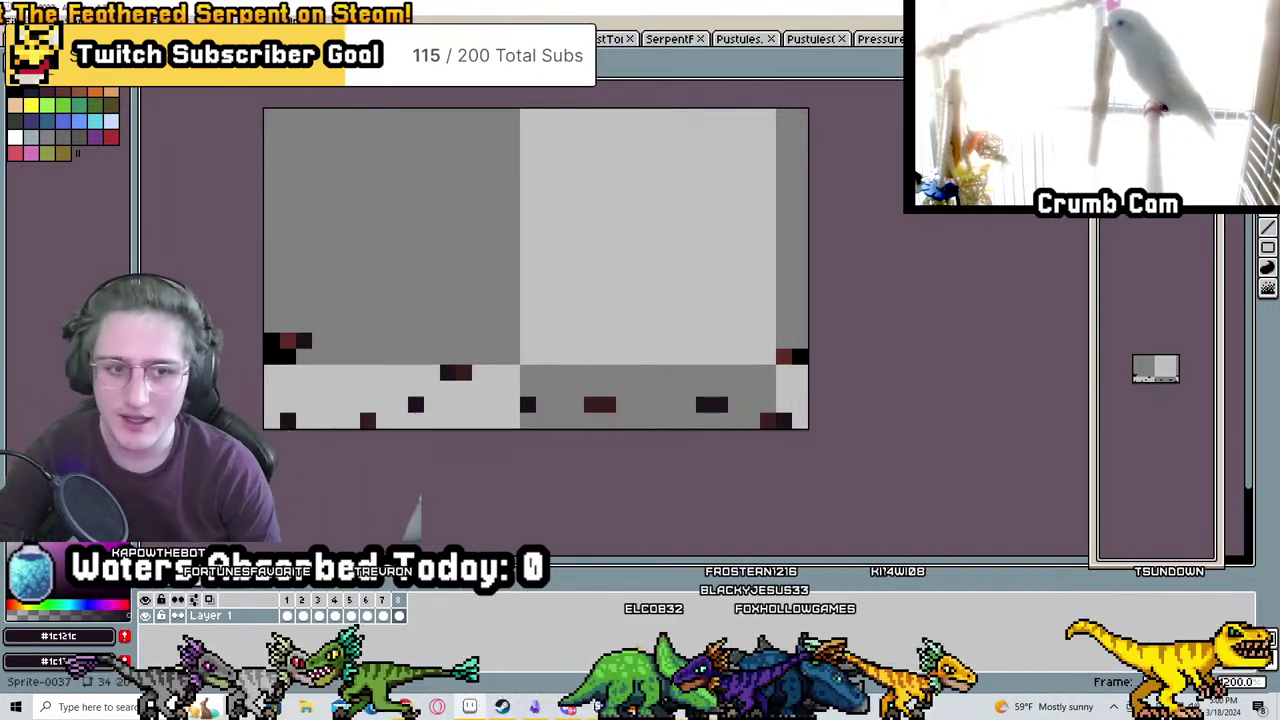
# On frame 8, erase the bottom-left debris and move the left-edge dark pixels down to the floor
pyautogui.press('Left')
pyautogui.press('Right')
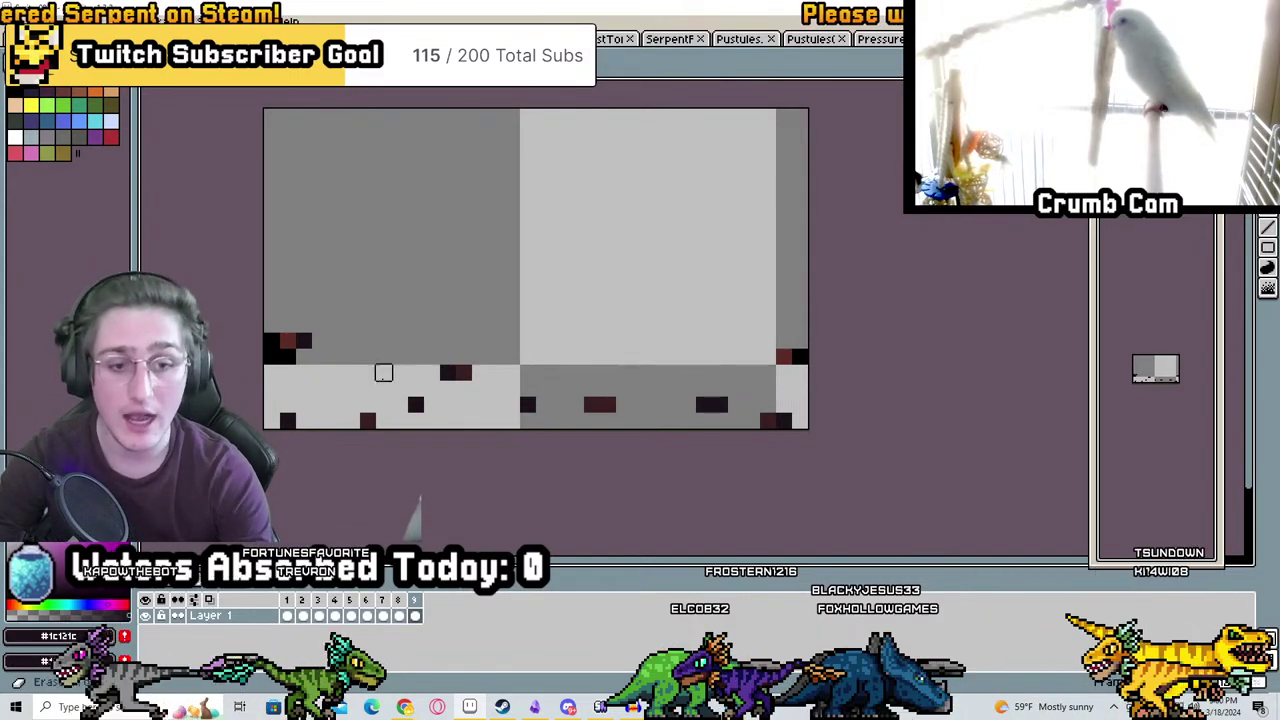
pyautogui.press('e')
pyautogui.moveTo(343, 428)
pyautogui.mouseDown()
pyautogui.moveTo(408, 443)
pyautogui.moveTo(552, 440)
pyautogui.moveTo(663, 406)
pyautogui.moveTo(778, 452)
pyautogui.mouseUp()
pyautogui.press('m')
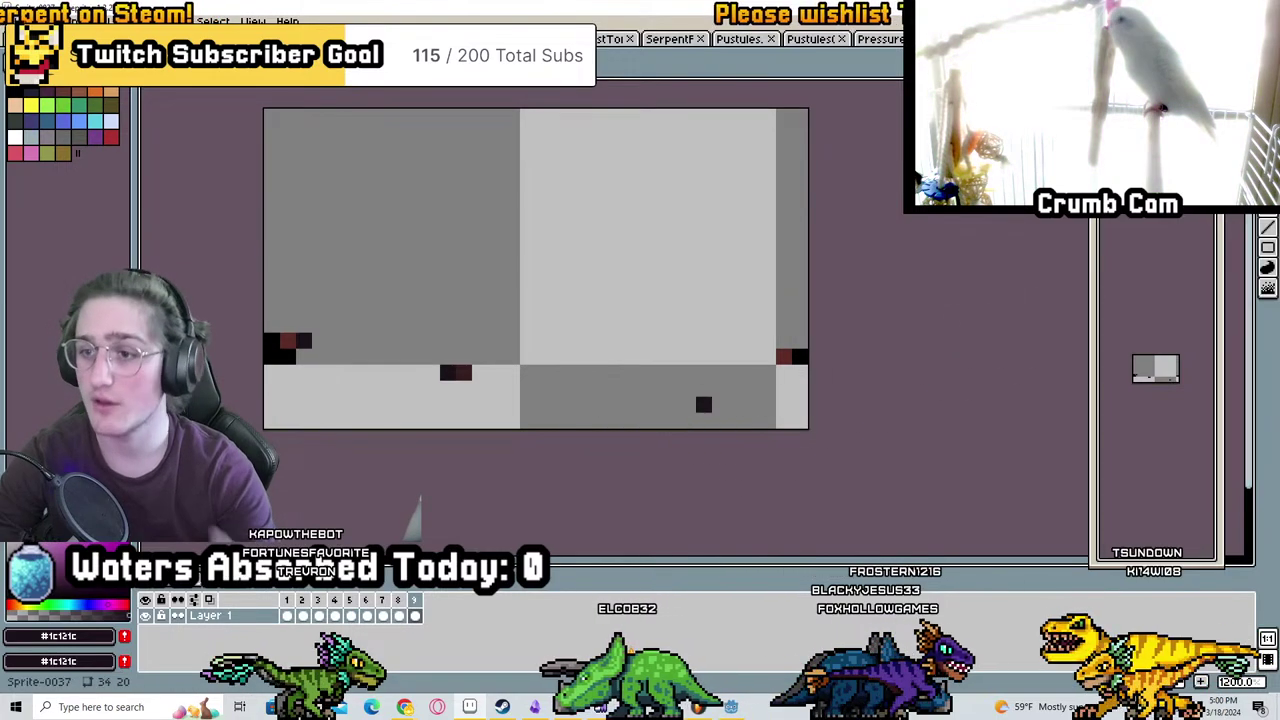
pyautogui.moveTo(261, 267); pyautogui.dragTo(298, 366)
pyautogui.moveTo(297, 303); pyautogui.dragTo(297, 424)
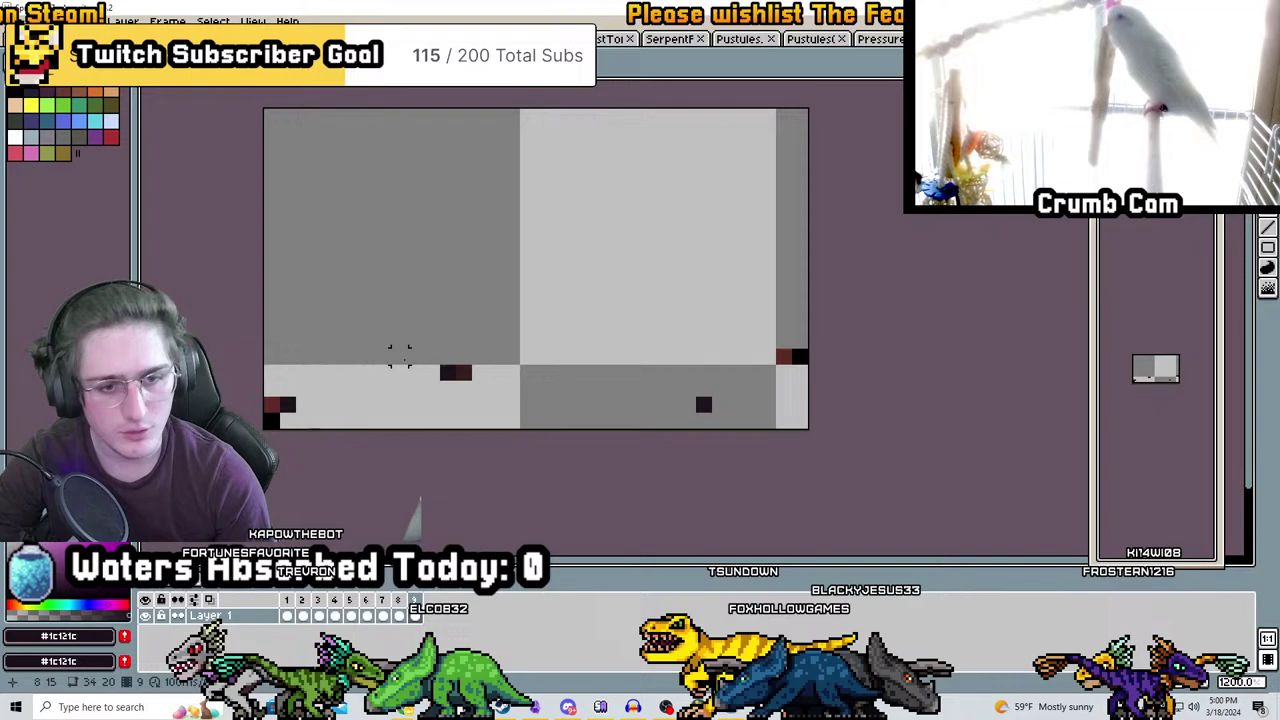
pyautogui.moveTo(762, 316); pyautogui.dragTo(812, 402)
pyautogui.click(830, 357)
# Erase the right-edge black pixel and shift the red and lower-left dark pixels down to the bottom
pyautogui.press('e')
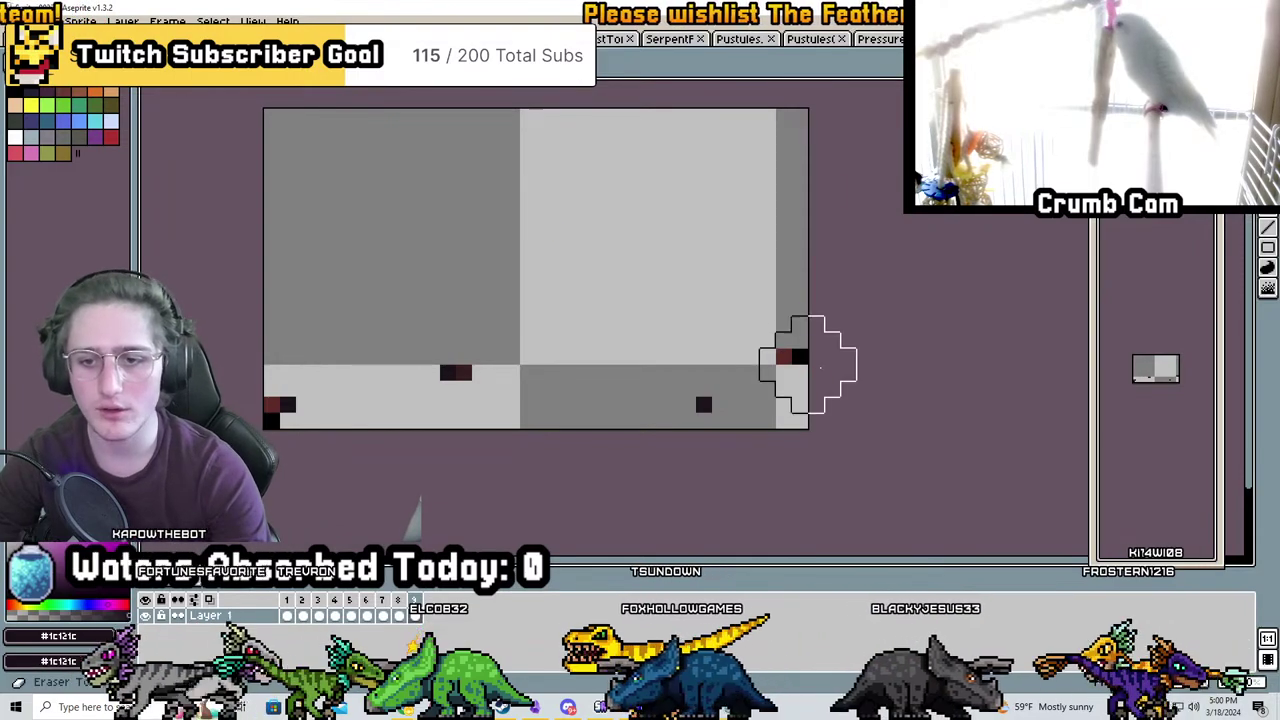
pyautogui.click(800, 357)
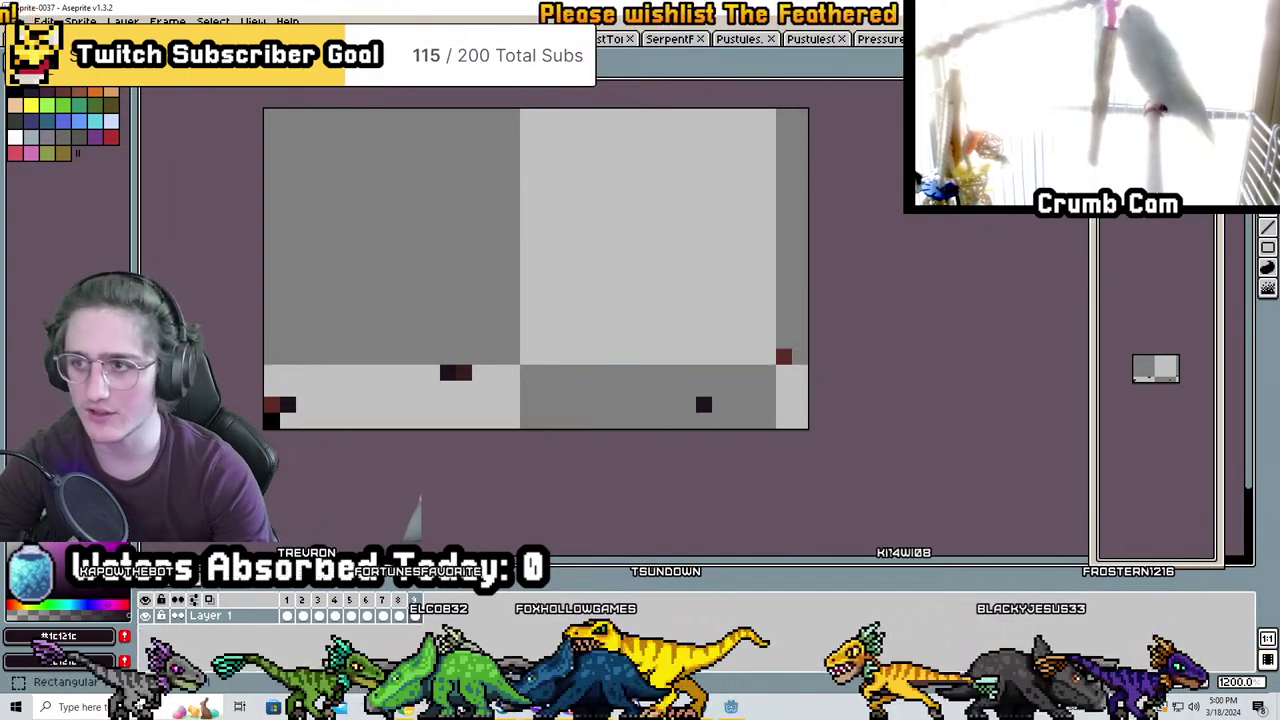
pyautogui.press('m')
pyautogui.moveTo(737, 229); pyautogui.dragTo(809, 400)
pyautogui.moveTo(802, 352); pyautogui.dragTo(818, 416)
pyautogui.moveTo(651, 366)
pyautogui.mouseDown()
pyautogui.moveTo(757, 429)
pyautogui.moveTo(714, 434)
pyautogui.moveTo(716, 448)
pyautogui.moveTo(712, 416)
pyautogui.mouseUp()
pyautogui.click(785, 390)
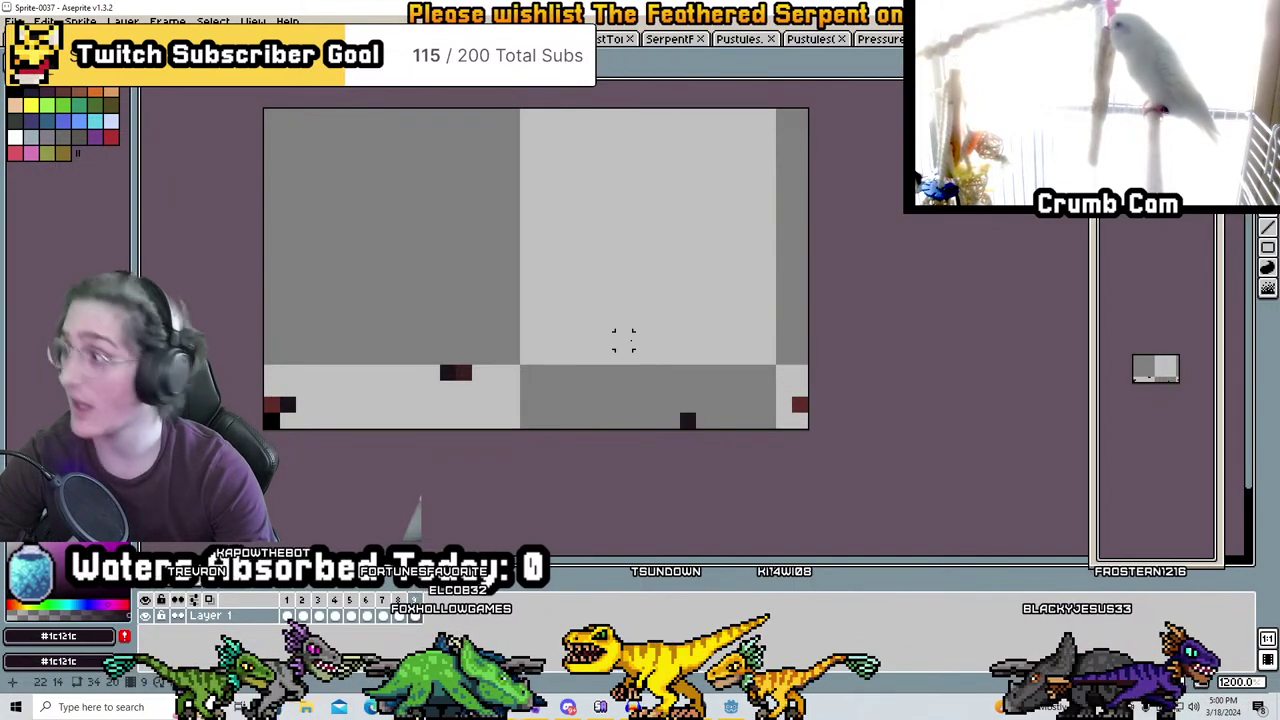
pyautogui.moveTo(357, 329)
pyautogui.mouseDown()
pyautogui.moveTo(471, 377)
pyautogui.moveTo(537, 429)
pyautogui.moveTo(488, 446)
pyautogui.moveTo(473, 430)
pyautogui.mouseUp()
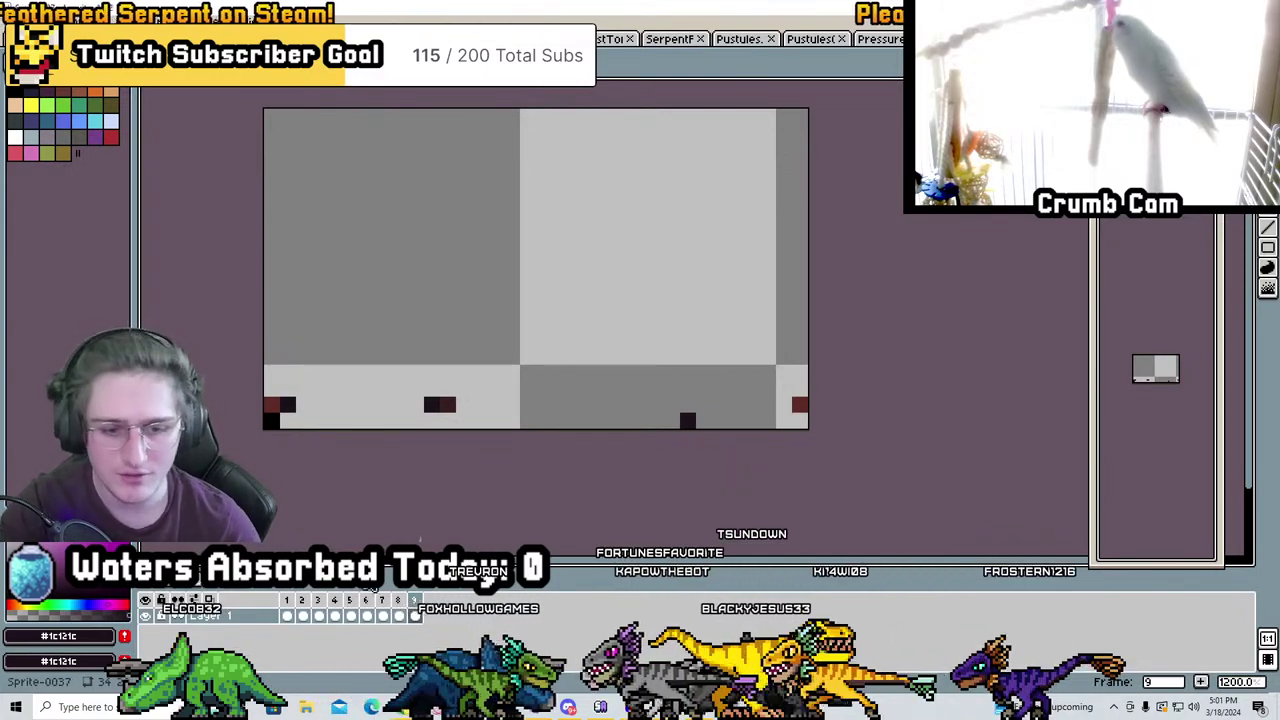
# Add a new empty tenth frame after frame 9
pyautogui.click(399, 614)
pyautogui.press('.')
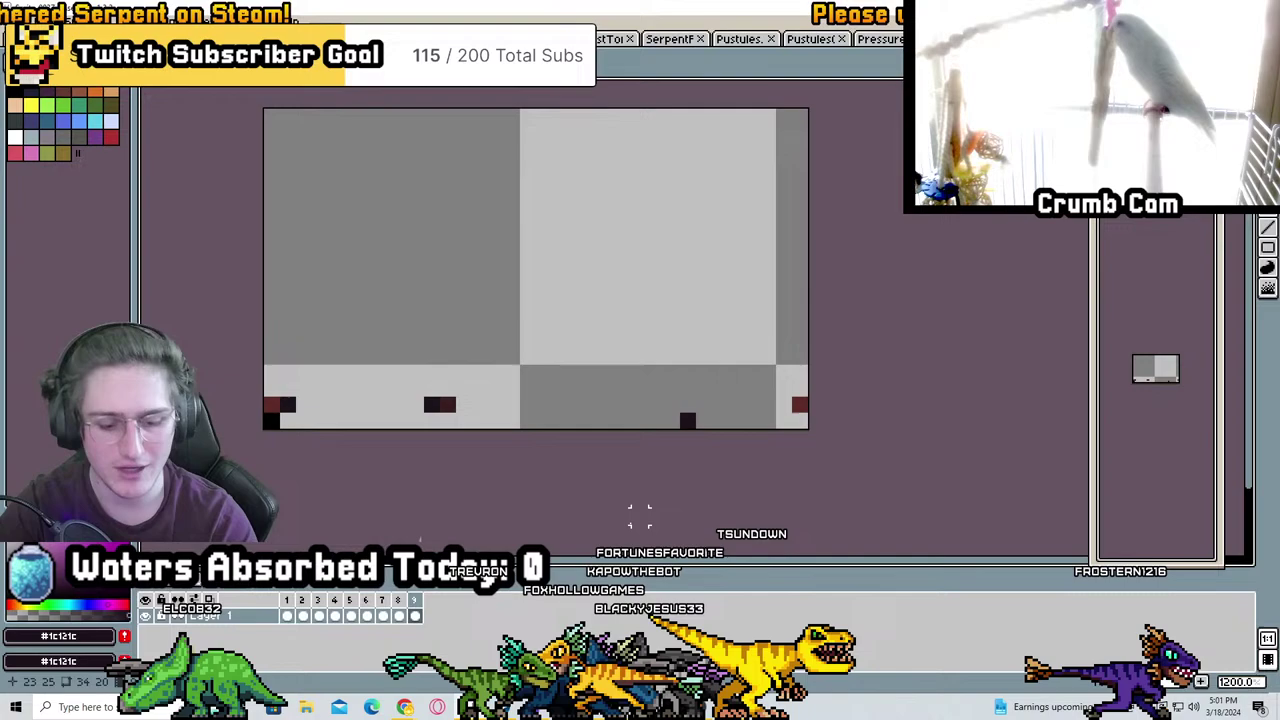
pyautogui.hotkey('alt', 'n')
pyautogui.scroll(-1, 206, 300)
pyautogui.moveTo(262, 250); pyautogui.dragTo(655, 410)
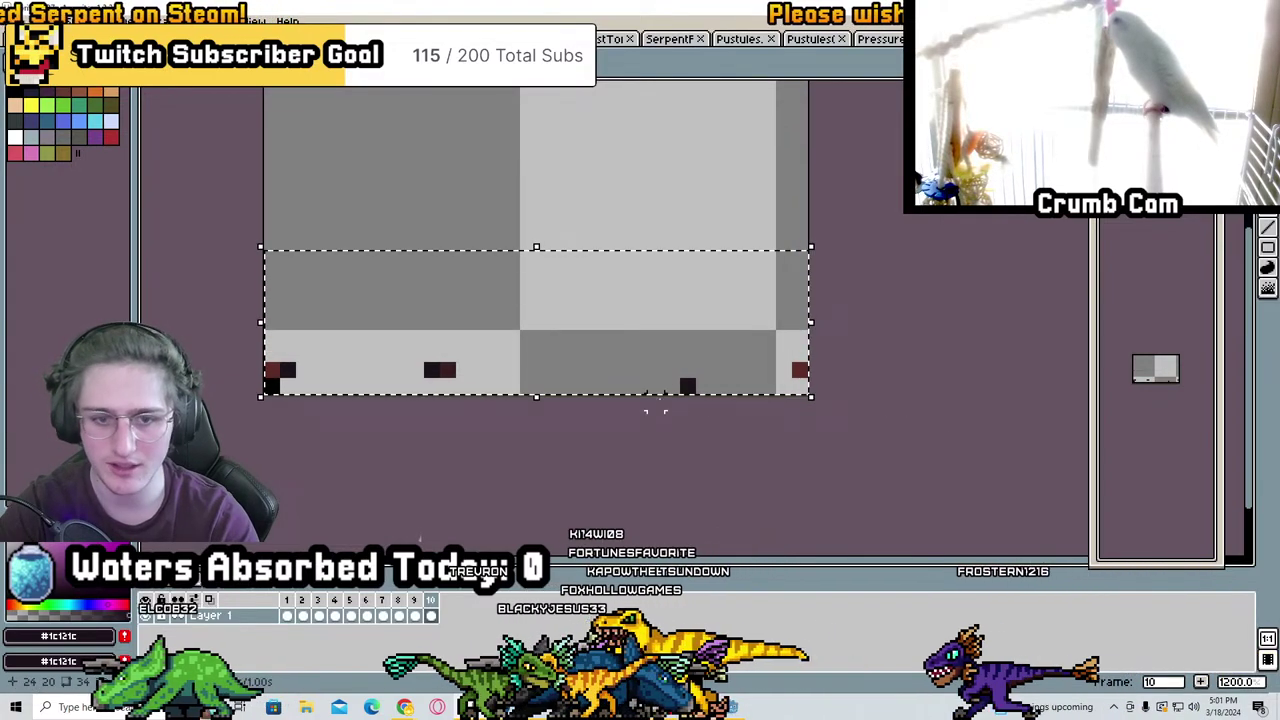
pyautogui.press('b')
pyautogui.hotkey('ctrl', 'd')
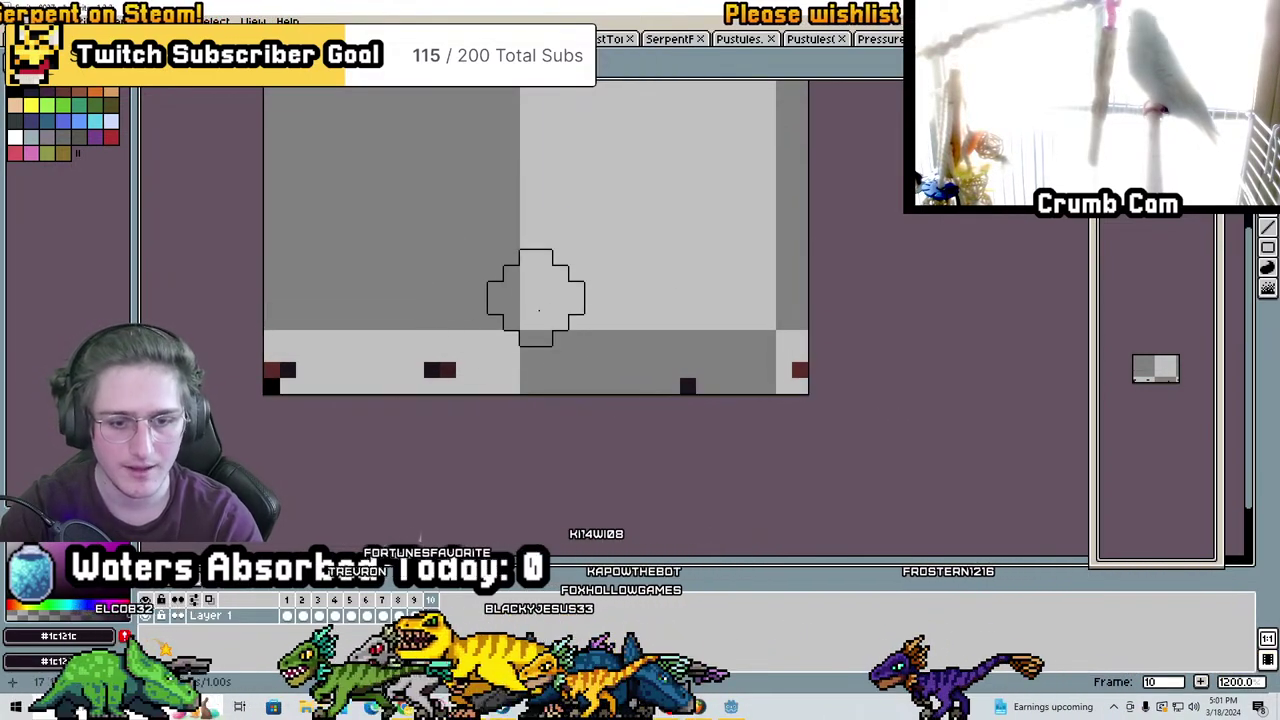
# Draw dark debris blocks at the bottom-left and bottom-middle of frame 10, dropping the bottom-right one
pyautogui.click(271, 387)
pyautogui.click(687, 386)
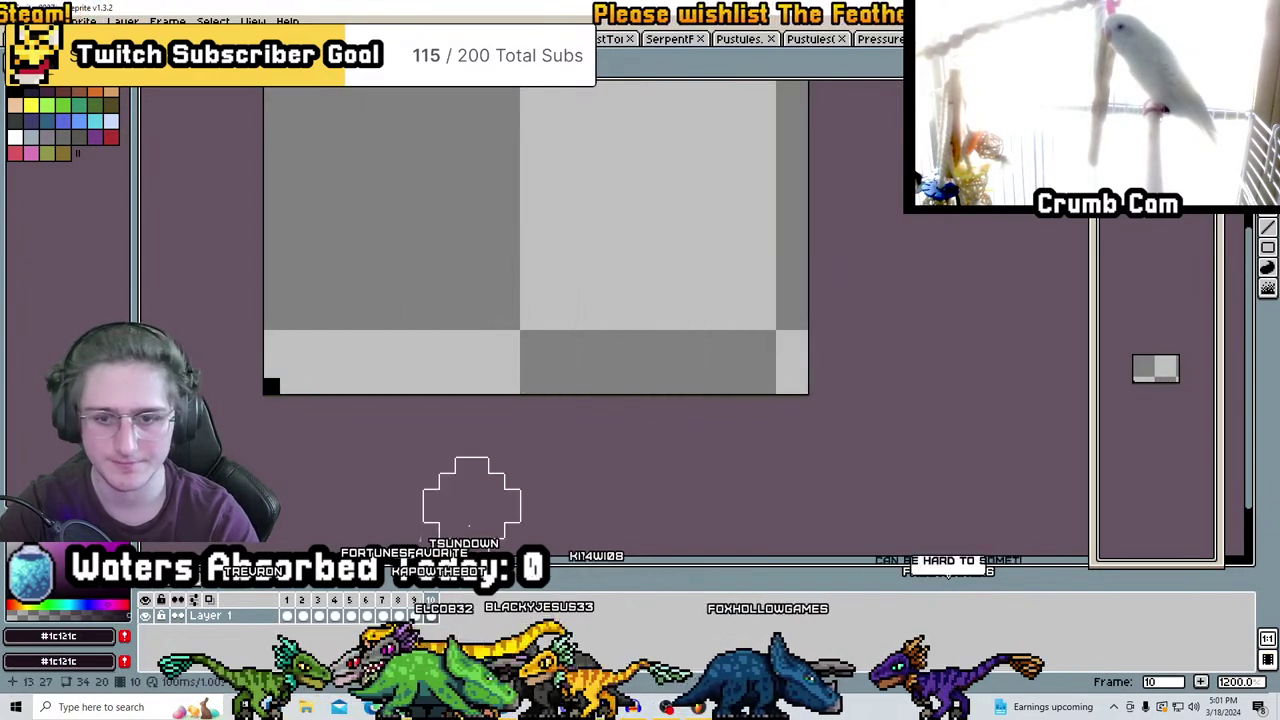
pyautogui.hotkey('ctrl', 'z')
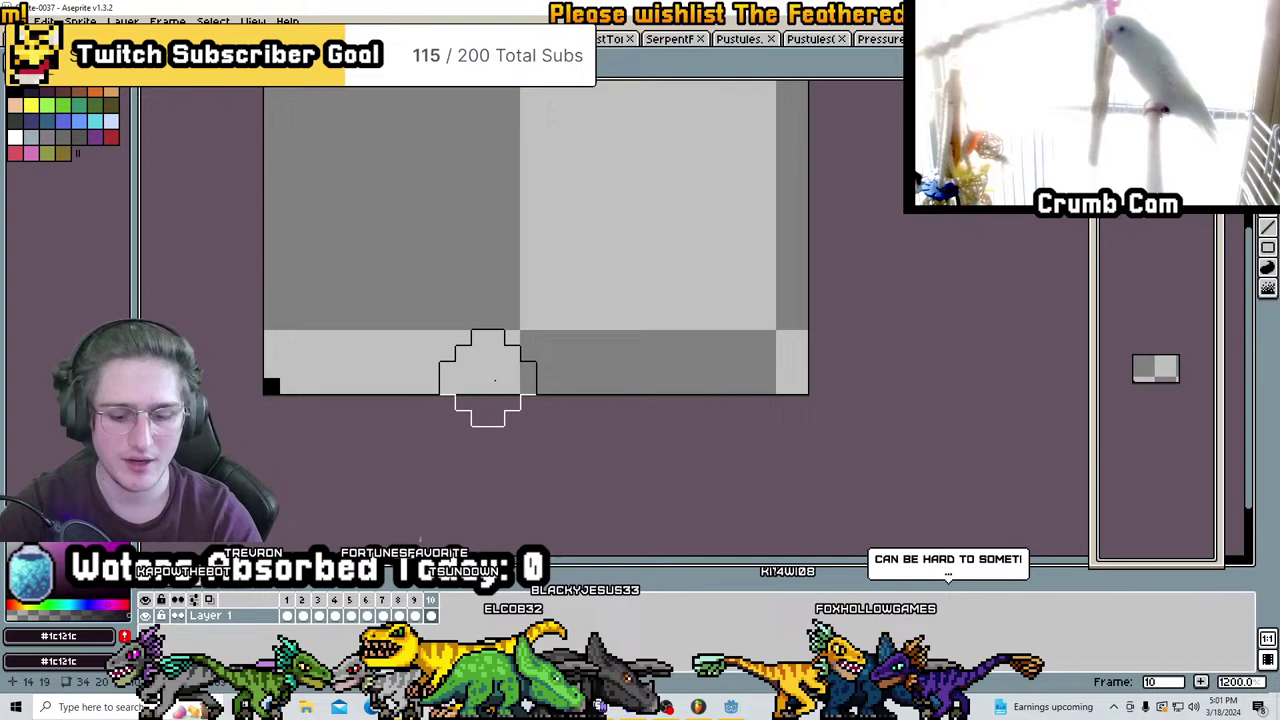
pyautogui.press(',')
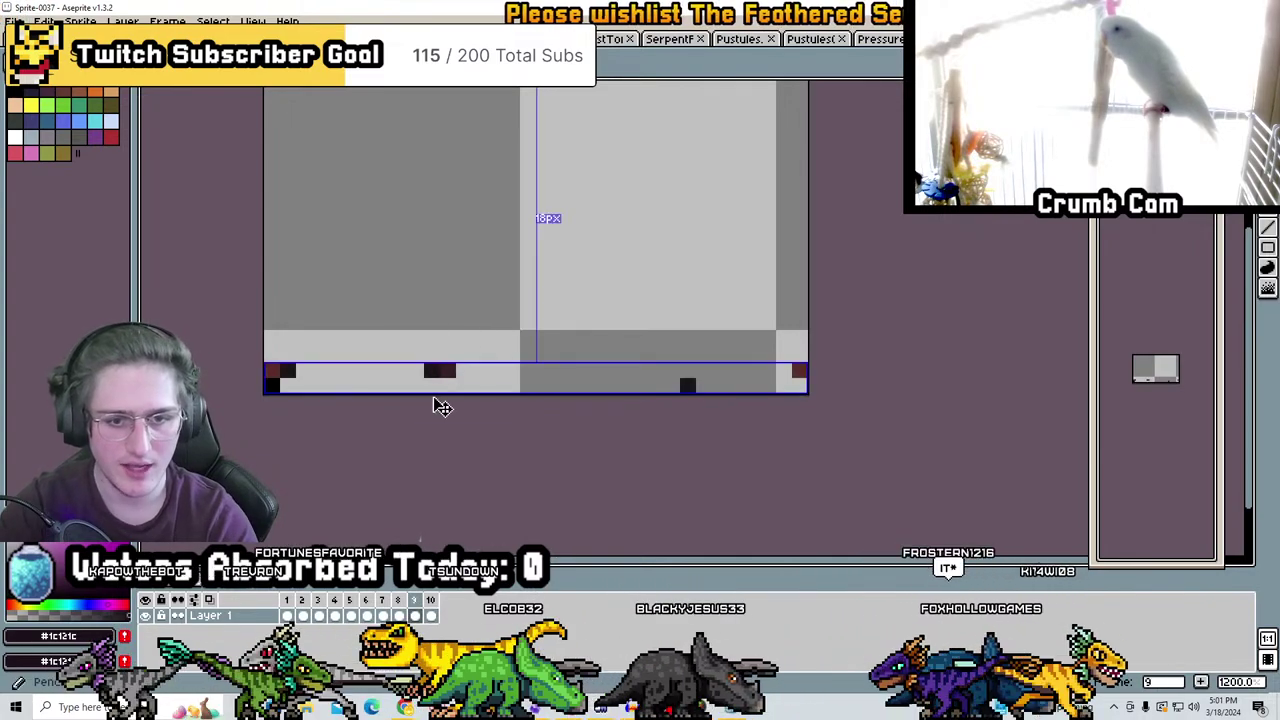
pyautogui.press('.')
pyautogui.click(416, 386)
# Compare frame 10 against frame 9 and add a second dark block beside the left one
pyautogui.press(',')
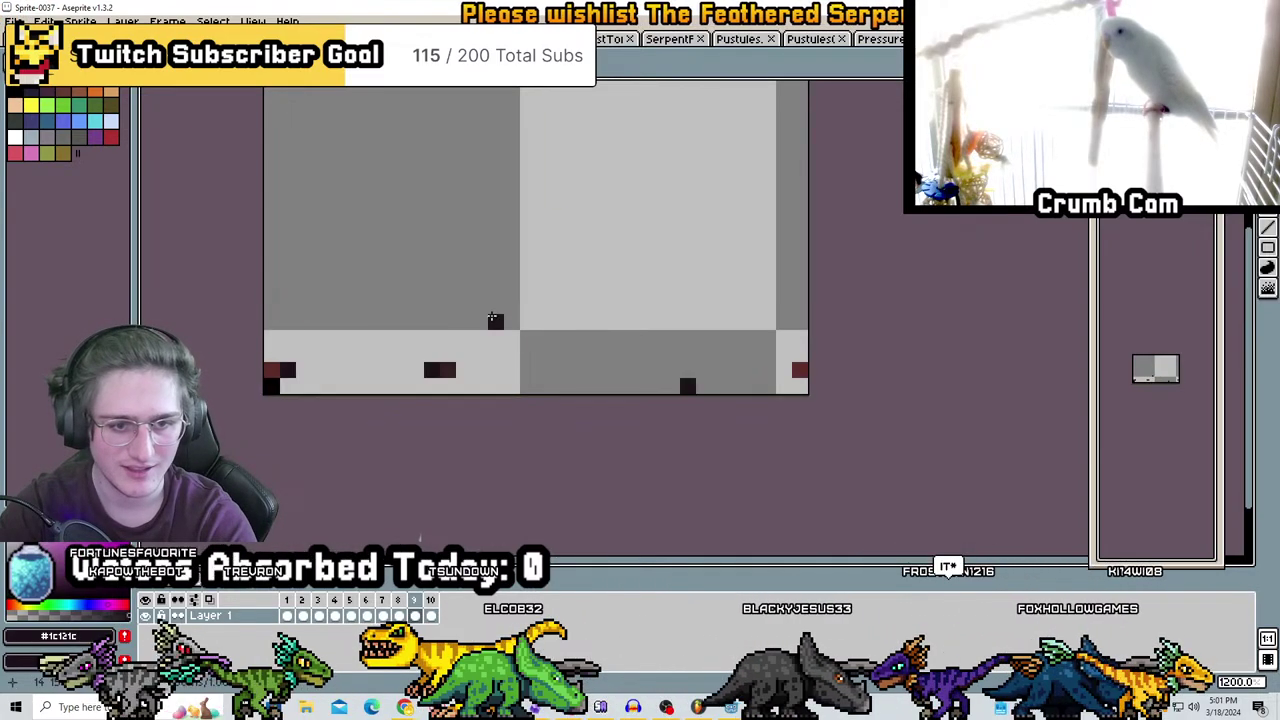
pyautogui.press('.')
pyautogui.press(',')
pyautogui.press('.')
pyautogui.click(288, 386)
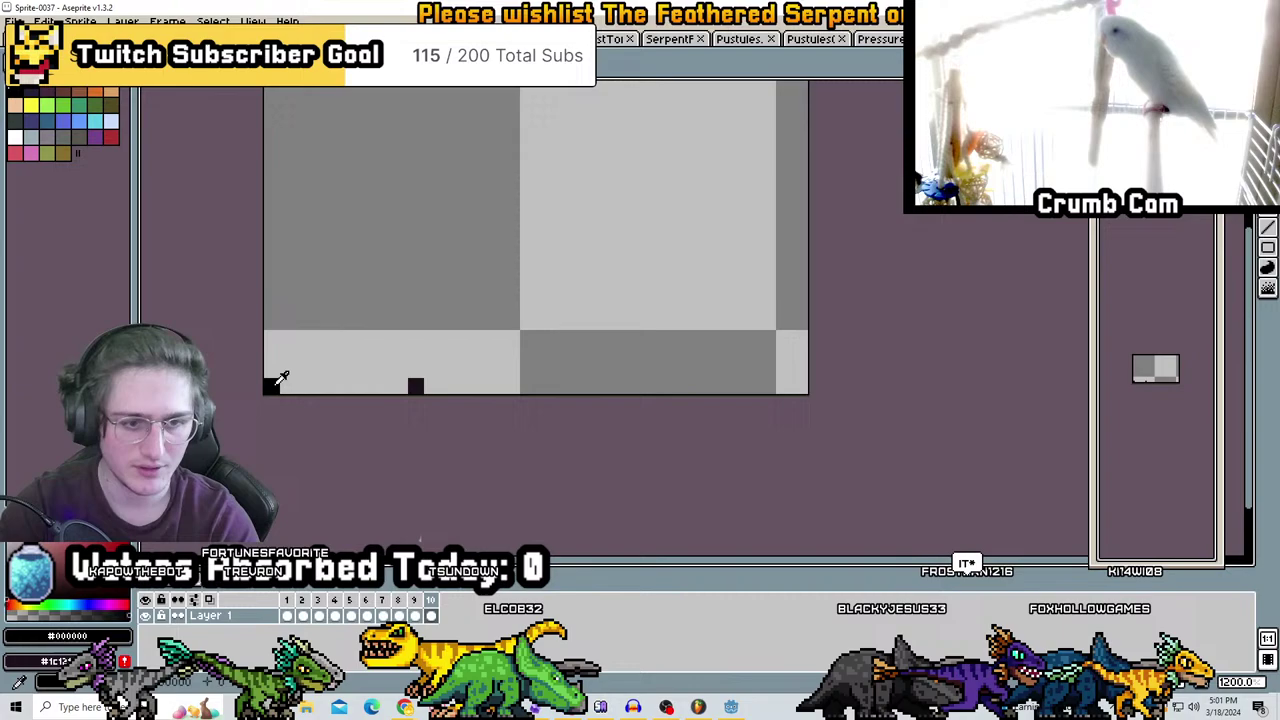
pyautogui.press('e')
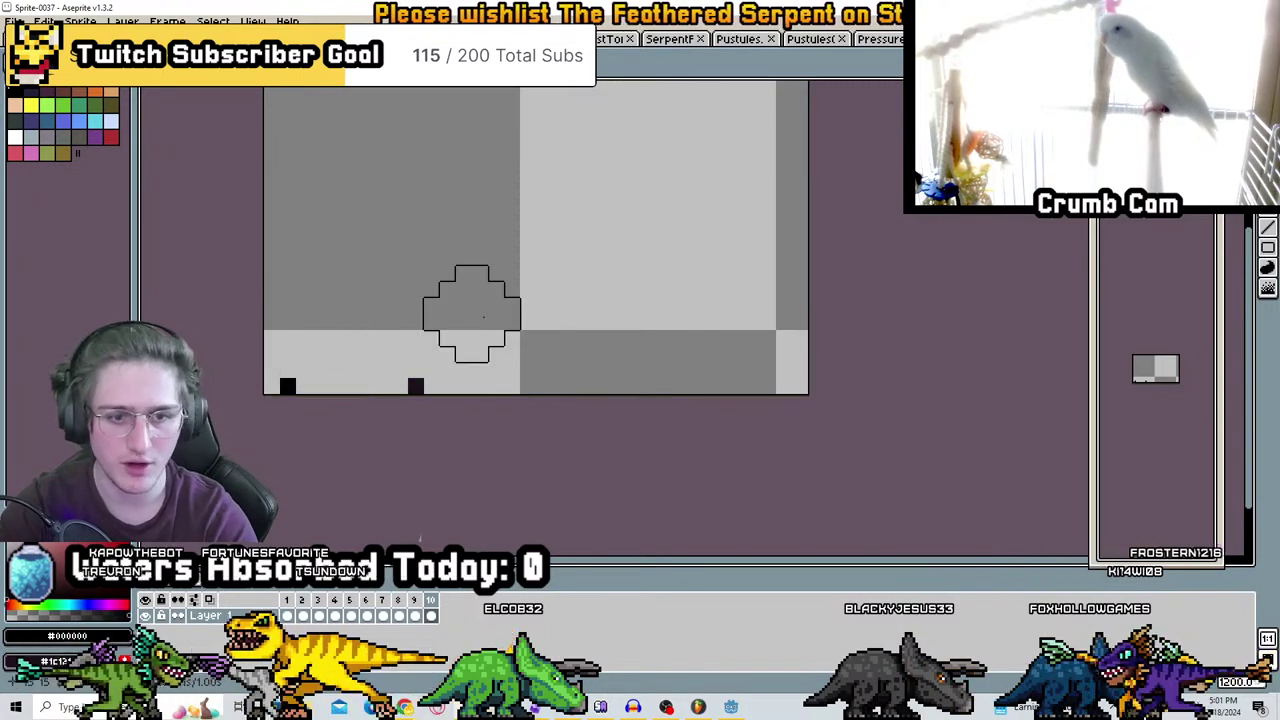
pyautogui.press(',')
pyautogui.press('b')
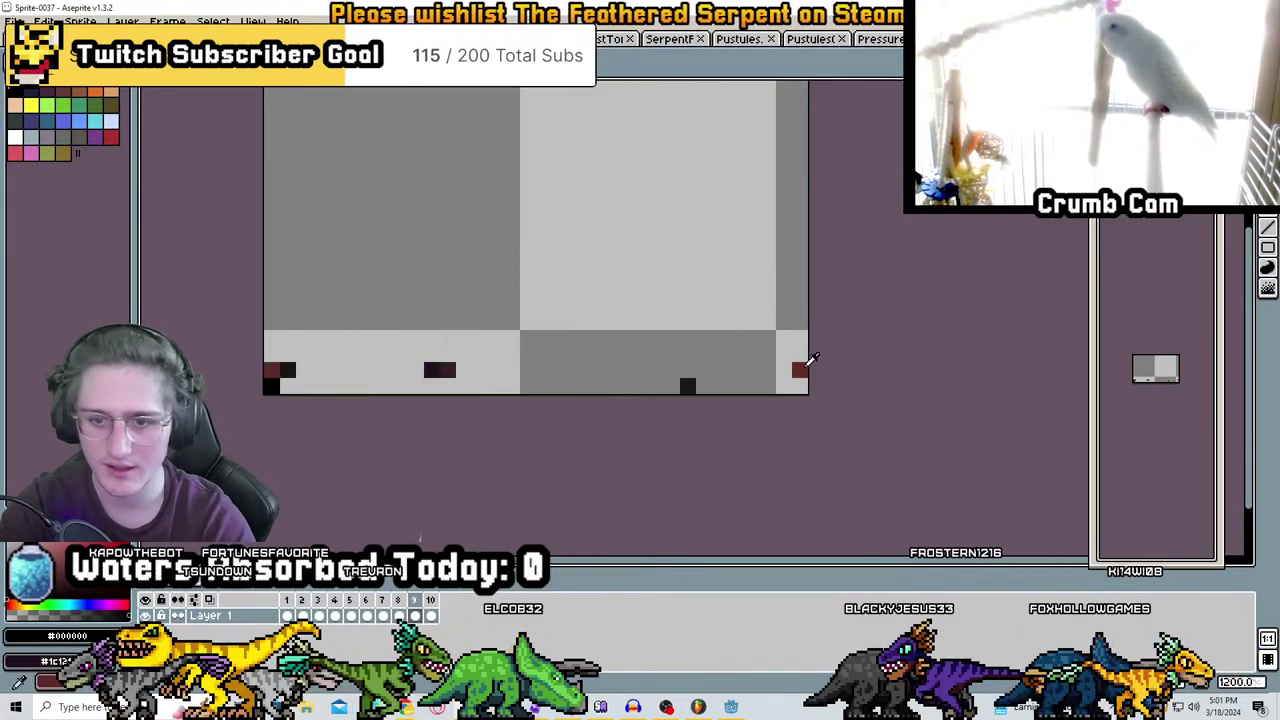
pyautogui.press('e')
pyautogui.press('.')
pyautogui.press('b')
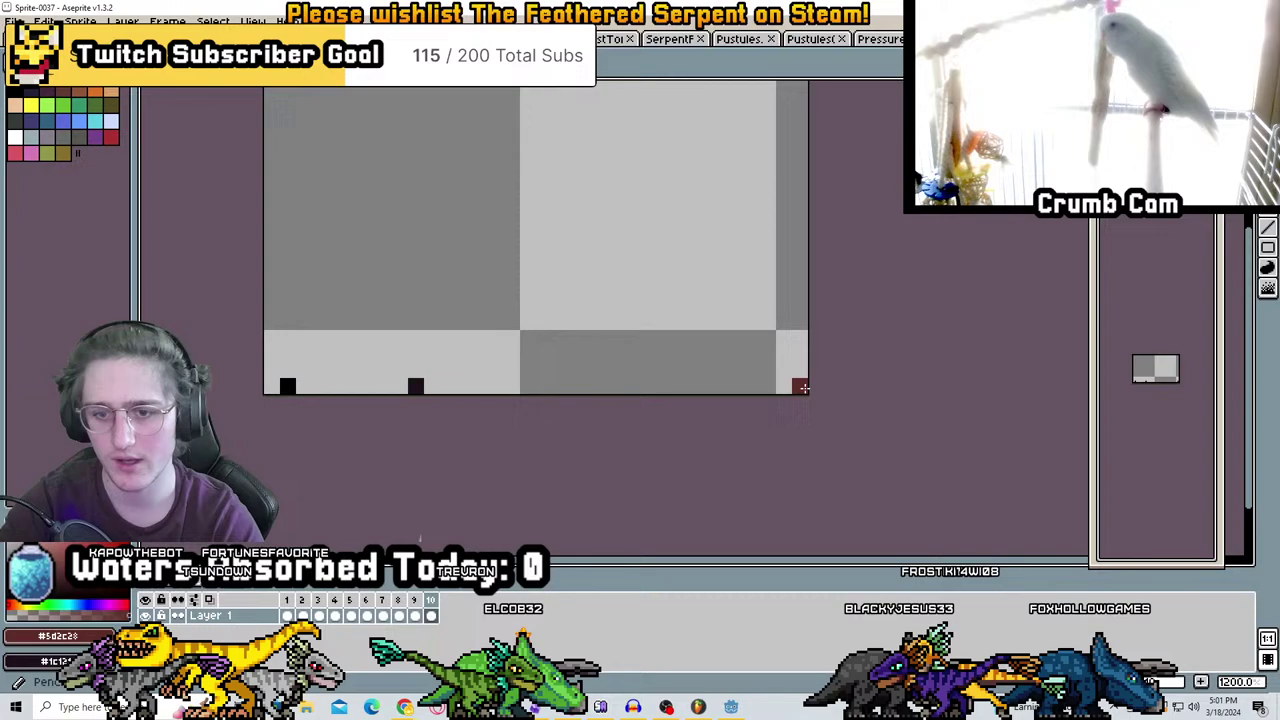
pyautogui.scroll(-4, 790, 360)
pyautogui.scroll(5, 691, 280)
# Draw a dark red pixel on the last frame
pyautogui.scroll(-3, 760, 340)
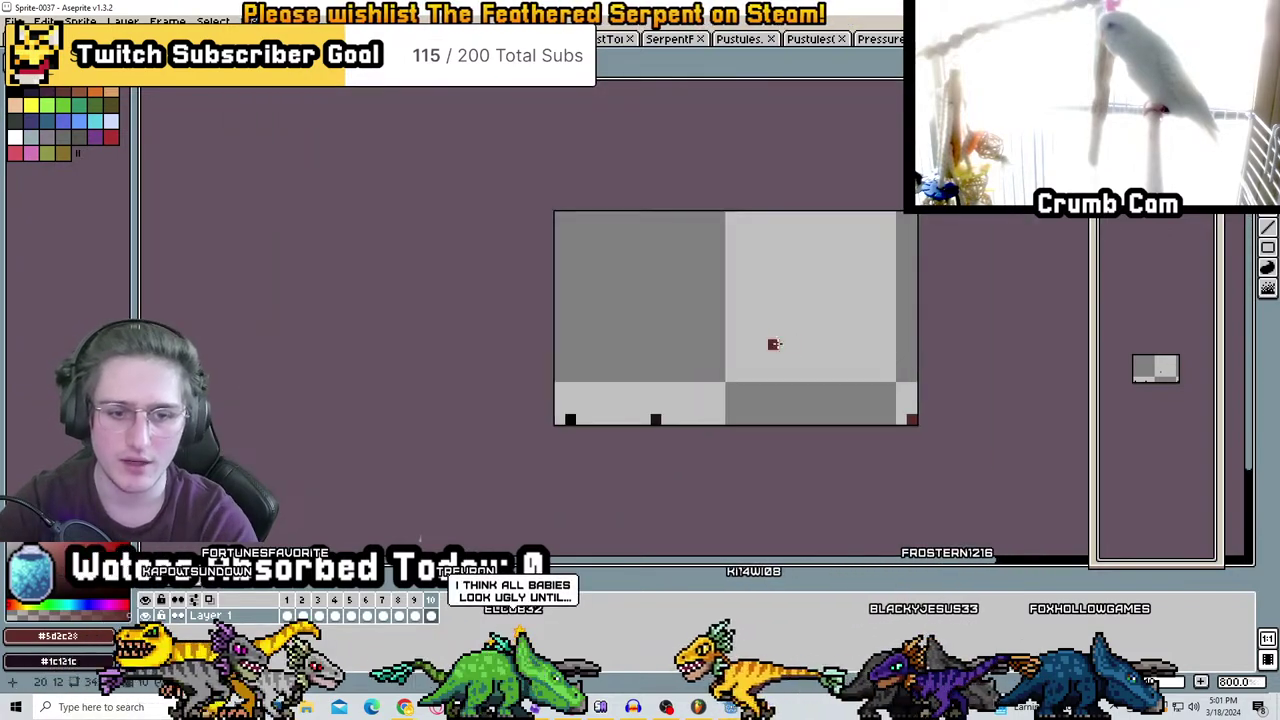
pyautogui.moveTo(774, 344)
pyautogui.mouseDown(button='middle')
pyautogui.moveTo(451, 400)
pyautogui.moveTo(471, 440)
pyautogui.moveTo(509, 394)
pyautogui.moveTo(494, 394)
pyautogui.moveTo(591, 394)
pyautogui.moveTo(551, 378)
pyautogui.moveTo(577, 371)
pyautogui.moveTo(560, 377)
pyautogui.mouseUp(button='middle')
pyautogui.scroll(2, 445, 380)
pyautogui.click(684, 340)
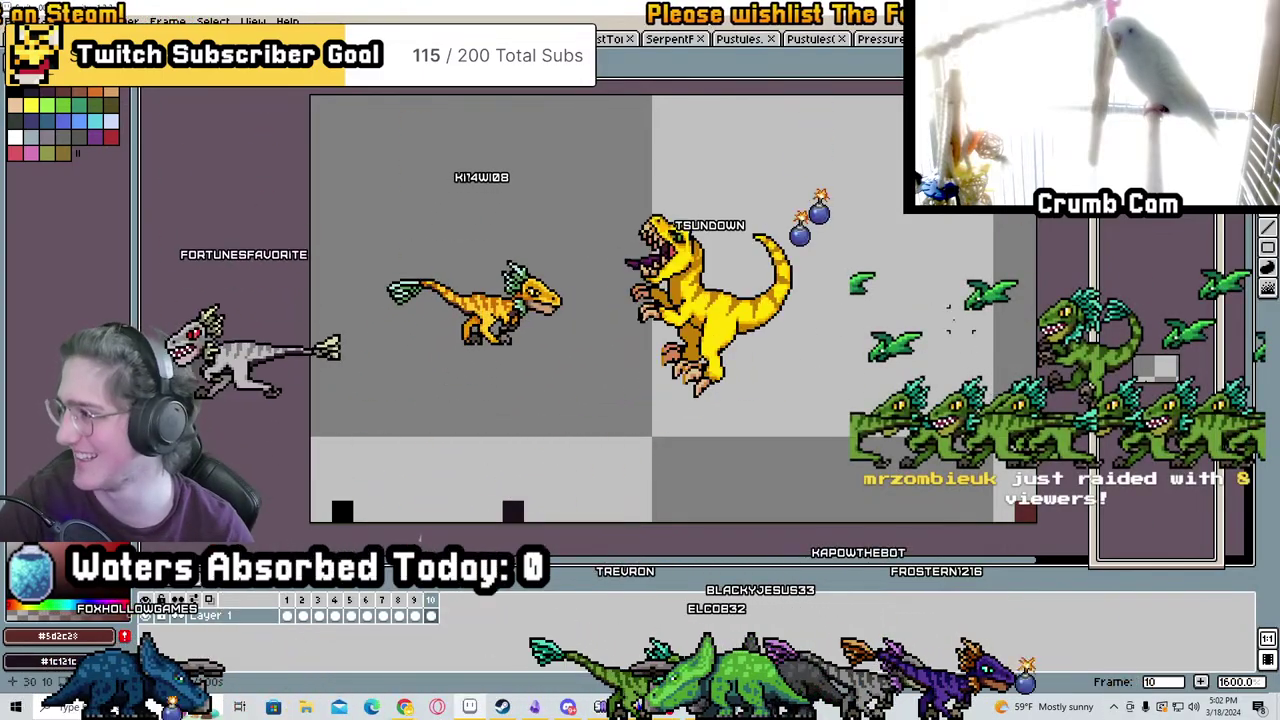
# Step through the frames to preview the wall crumbling from intact brick to rubble
pyautogui.press('Return')
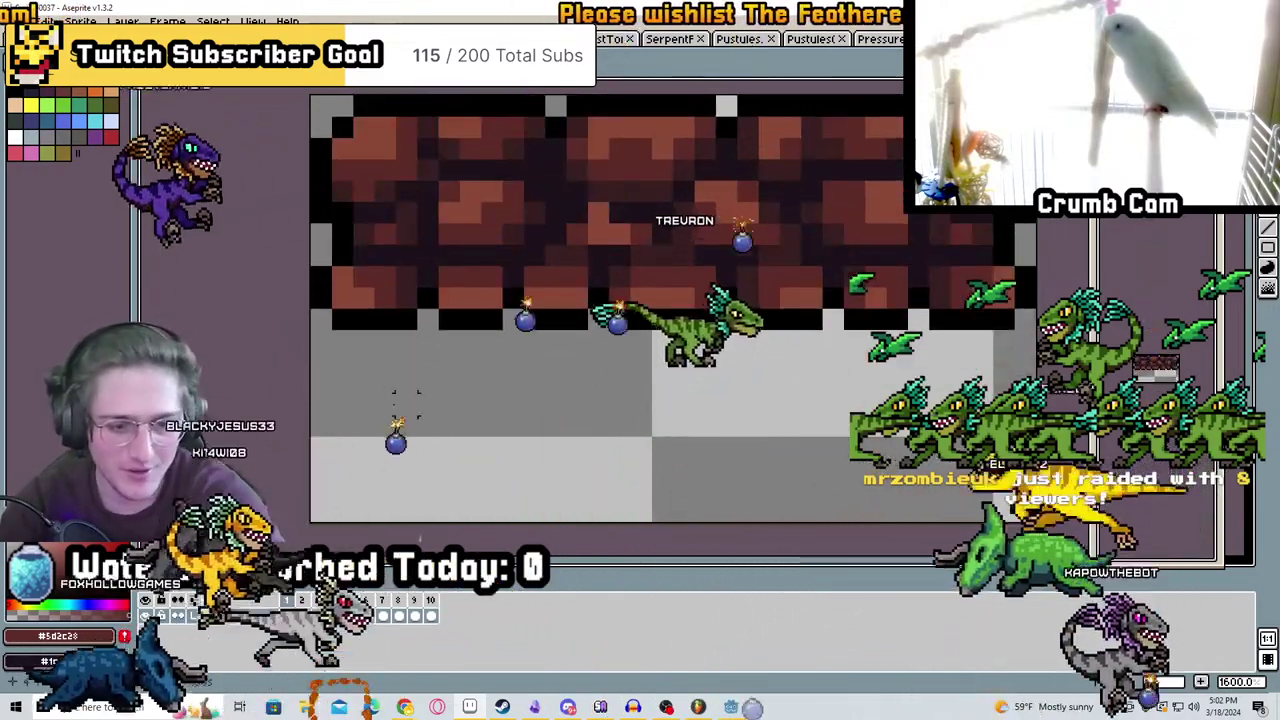
pyautogui.scroll(-3, 416, 390)
pyautogui.press('Left')
pyautogui.press('Left')
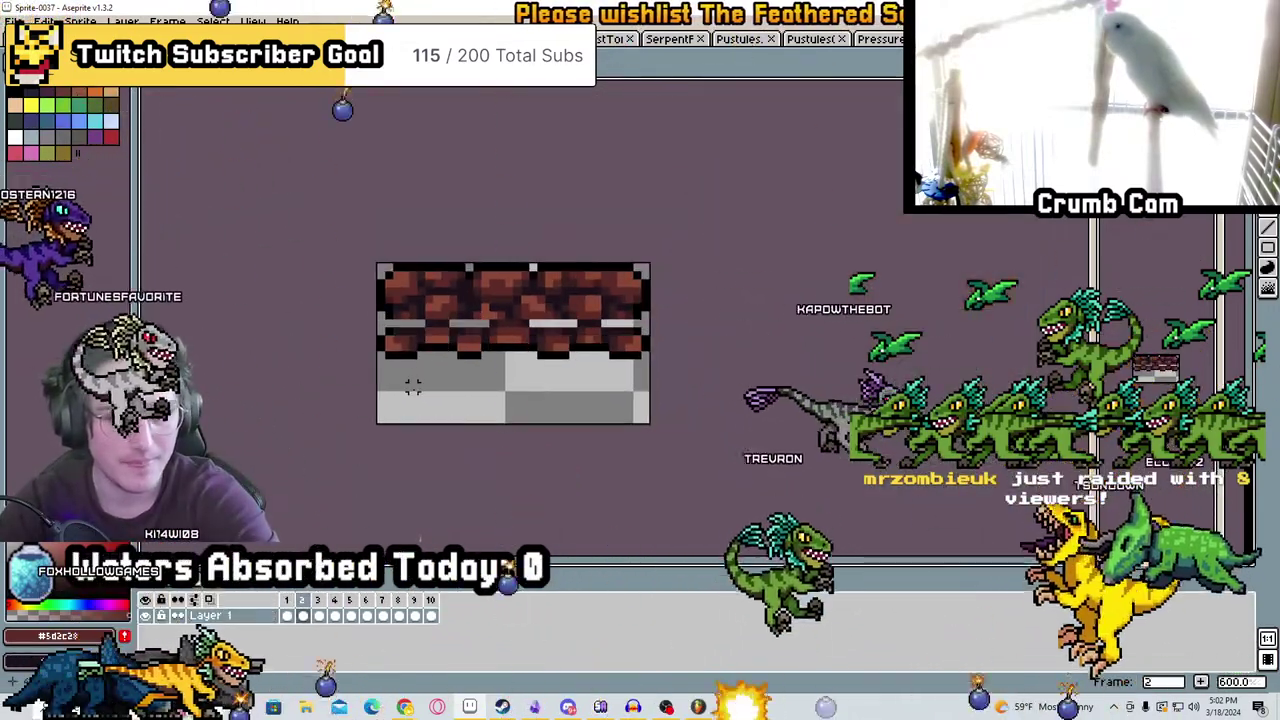
pyautogui.press('Right')
pyautogui.press('Right')
pyautogui.press('Right')
pyautogui.press('Right')
pyautogui.press('Right')
pyautogui.press('Right')
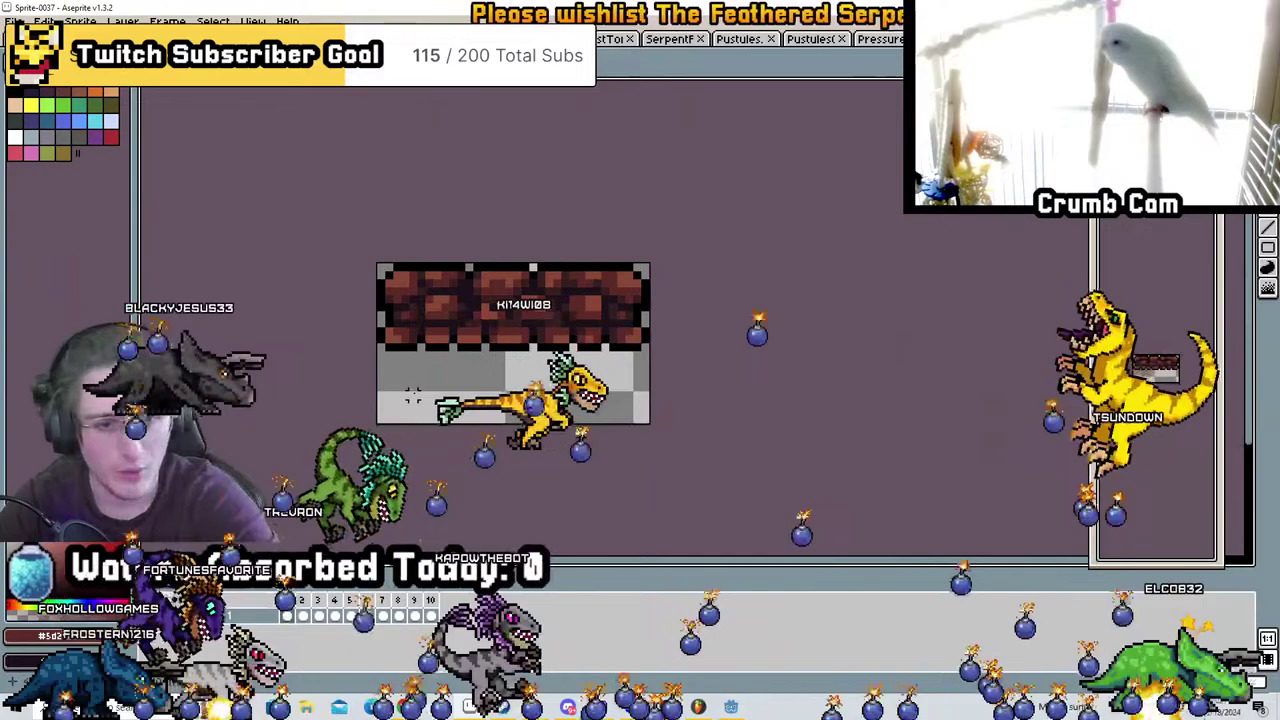
pyautogui.press('Left')
pyautogui.press('Left')
pyautogui.press('Left')
pyautogui.press('Left')
pyautogui.press('Left')
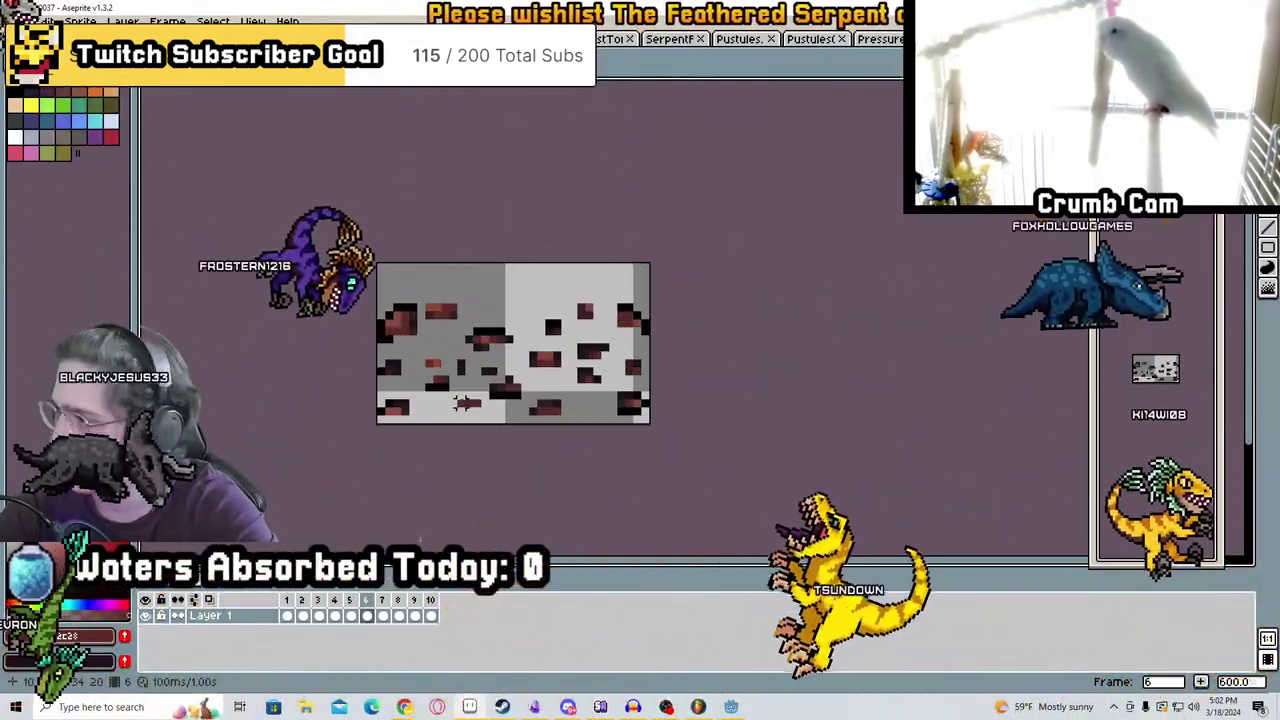
pyautogui.press('Right')
pyautogui.press('Right')
pyautogui.press('Right')
pyautogui.press('Right')
pyautogui.press('Right')
pyautogui.press('Right')
pyautogui.press('Right')
pyautogui.press('Right')
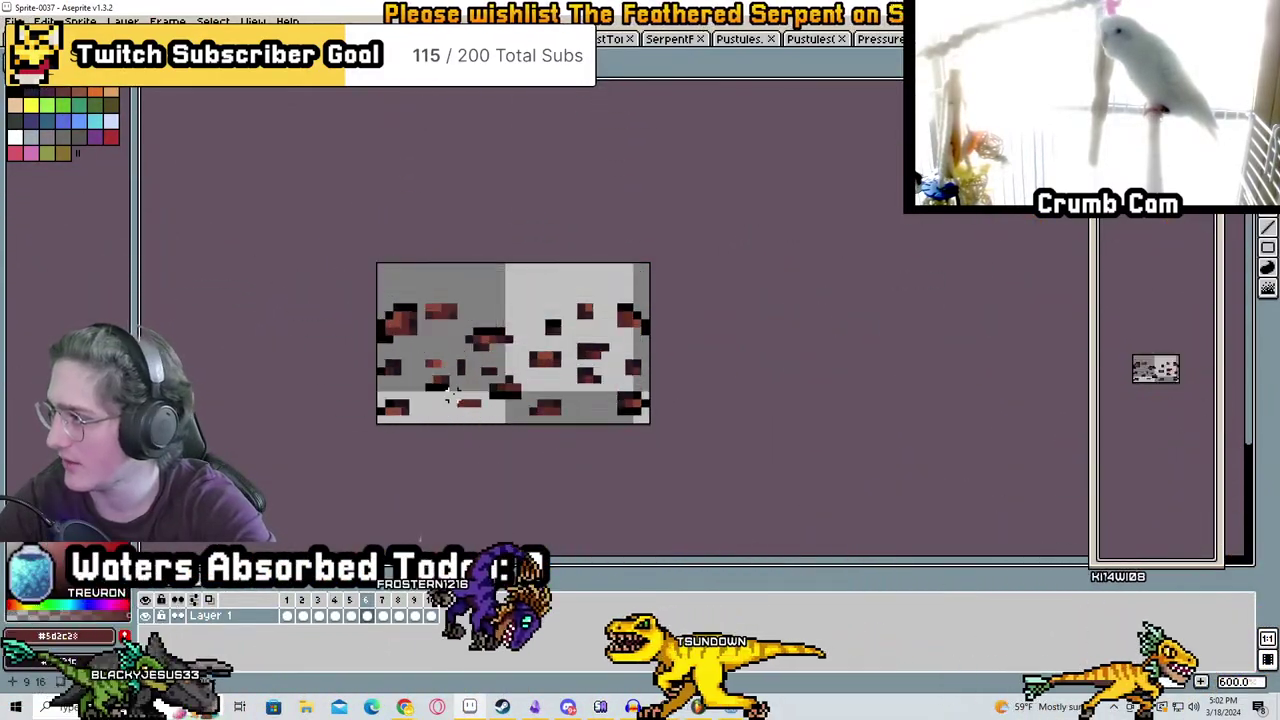
pyautogui.press('Left')
pyautogui.press('Left')
pyautogui.press('Left')
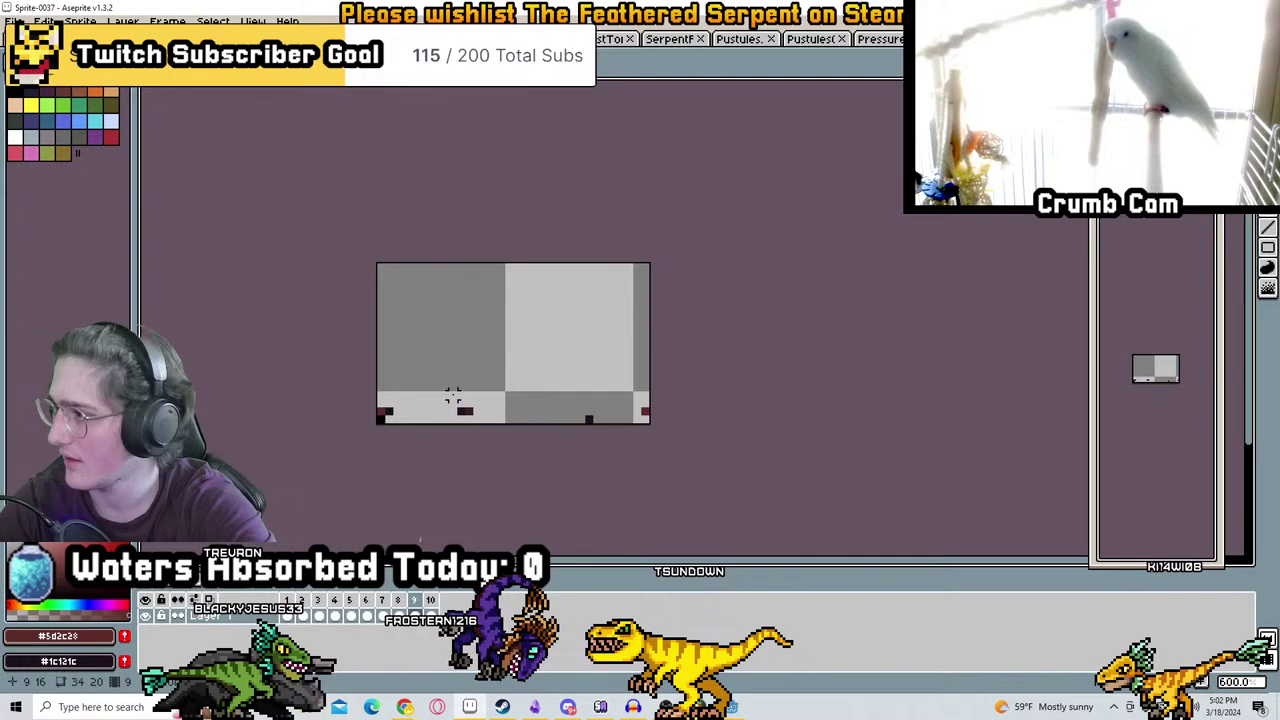
pyautogui.press('Right')
pyautogui.press('Right')
pyautogui.press('Right')
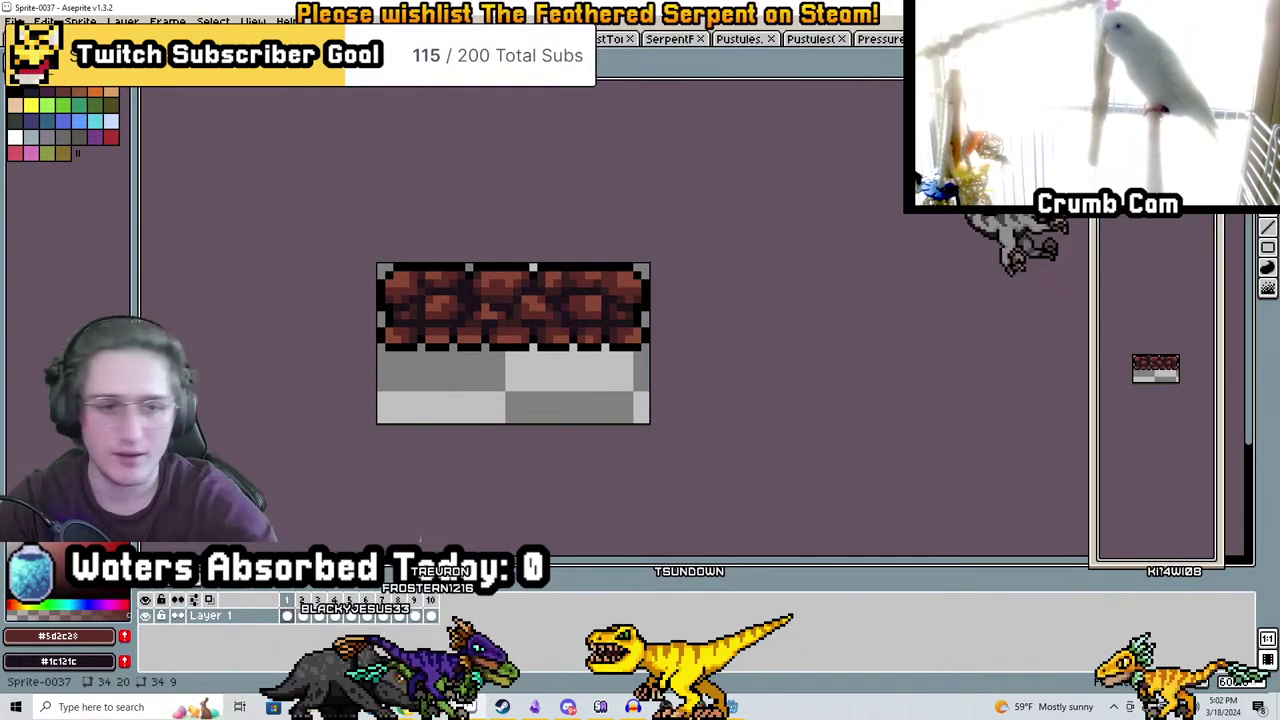
# Export the ten frames as a By Rows sprite sheet, opening Sprite-0037-Sheet
pyautogui.click(14, 21)
pyautogui.moveTo(35, 154)
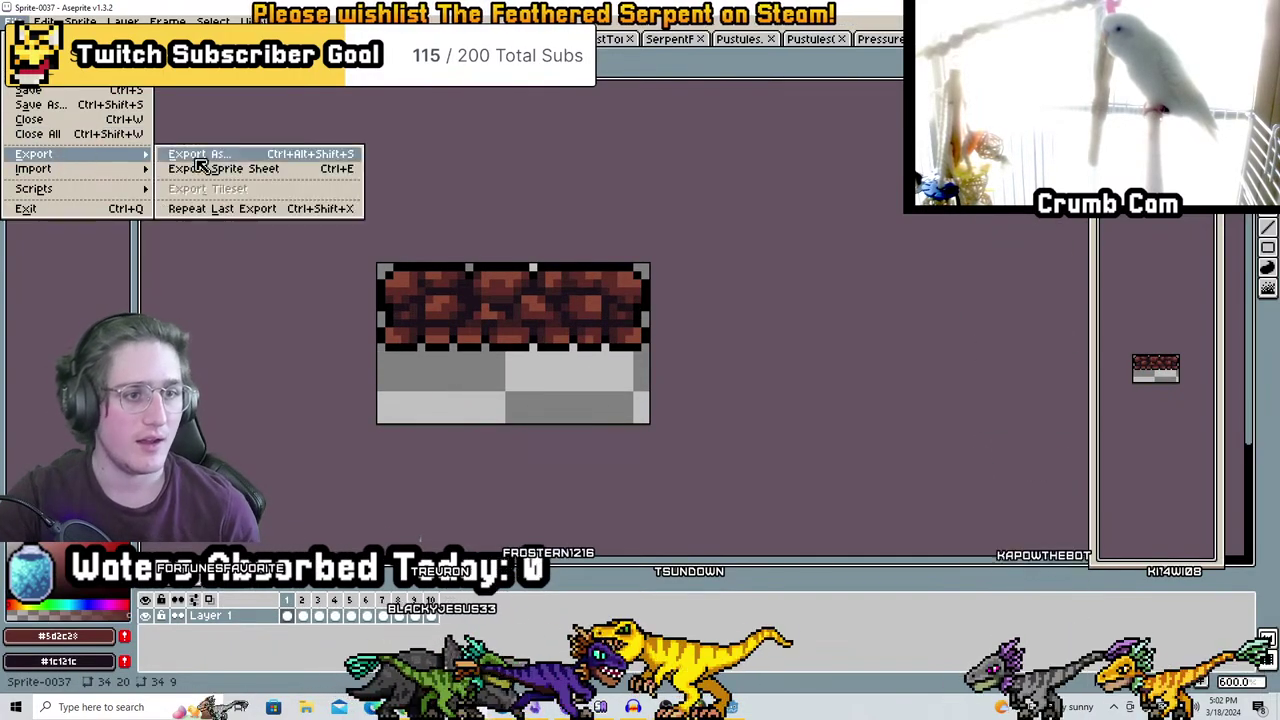
pyautogui.click(250, 170)
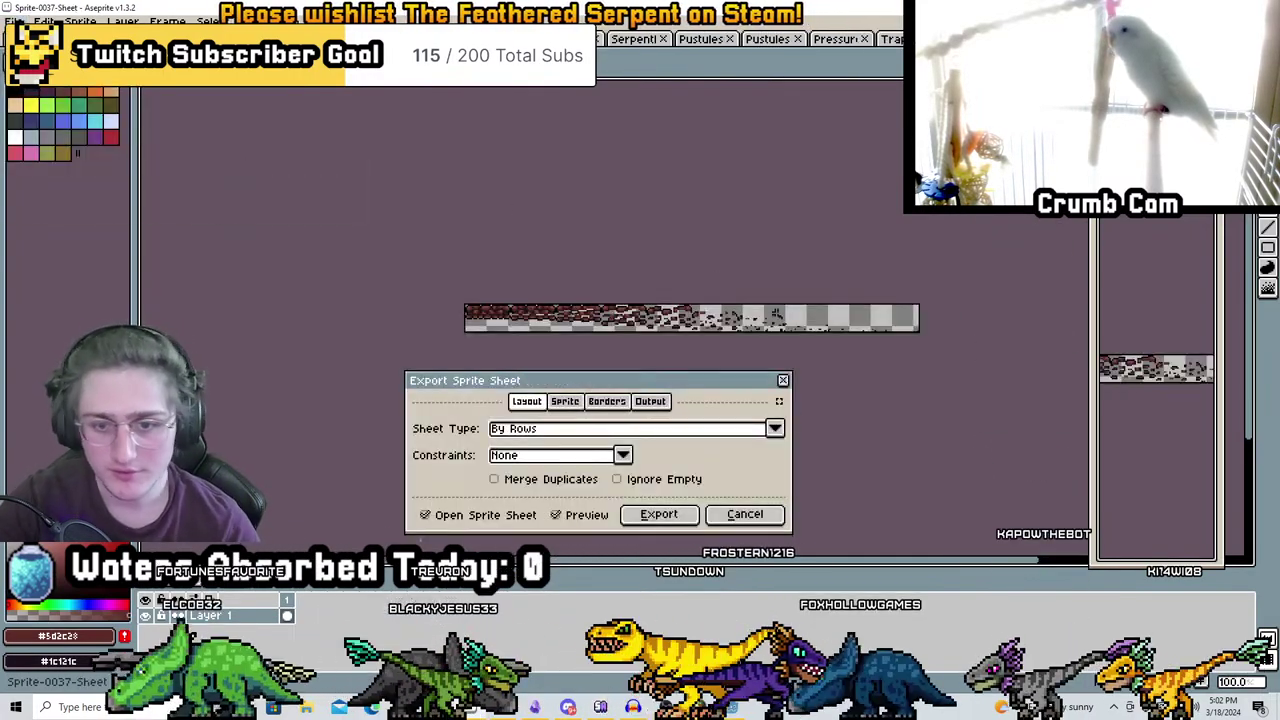
pyautogui.click(660, 514)
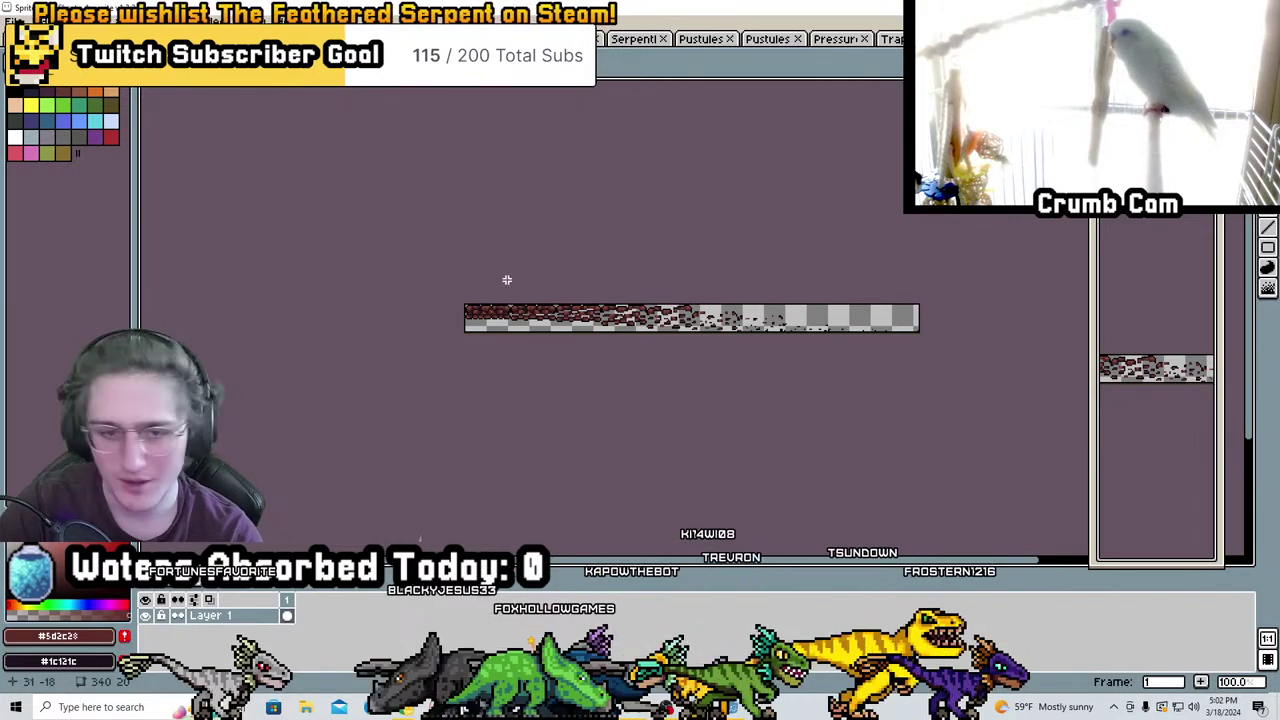
# Pan across the Sprite-0037-Sheet brick strip and preview the Outline effect without applying it
pyautogui.scroll(2, 507, 280)
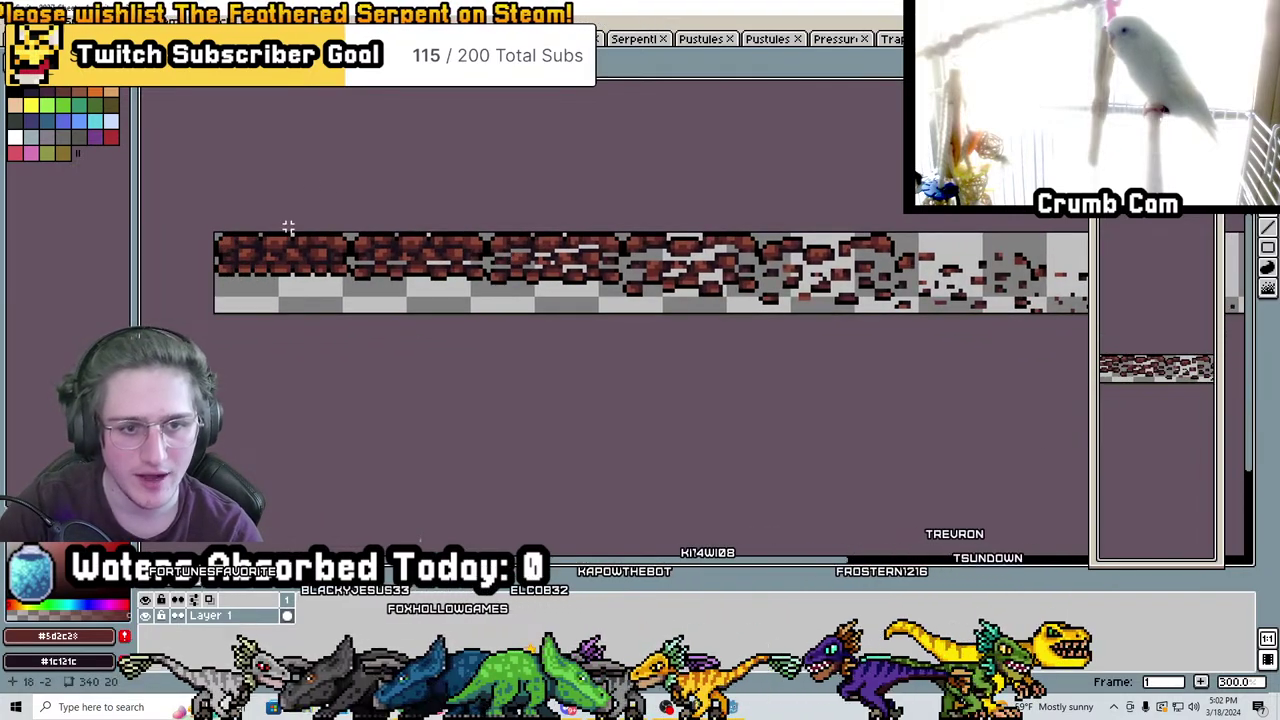
pyautogui.scroll(6, 645, 280)
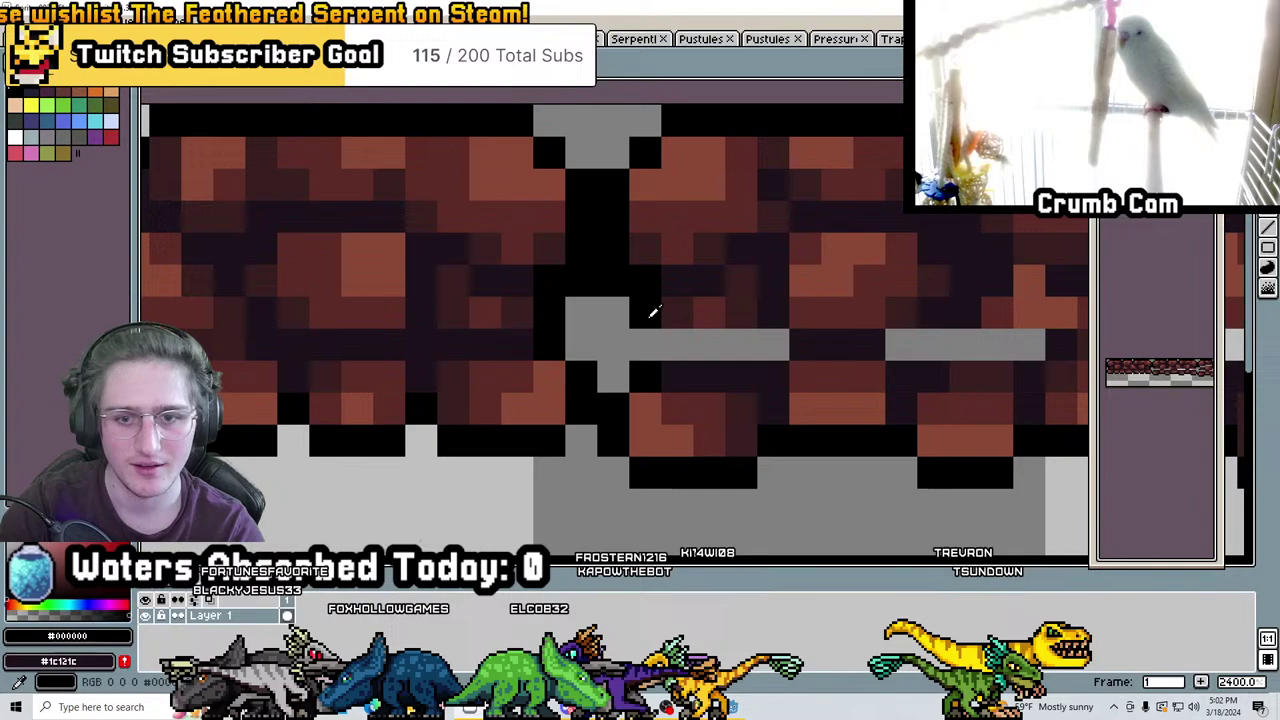
pyautogui.moveTo(652, 313); pyautogui.dragTo(490, 368, button='middle')
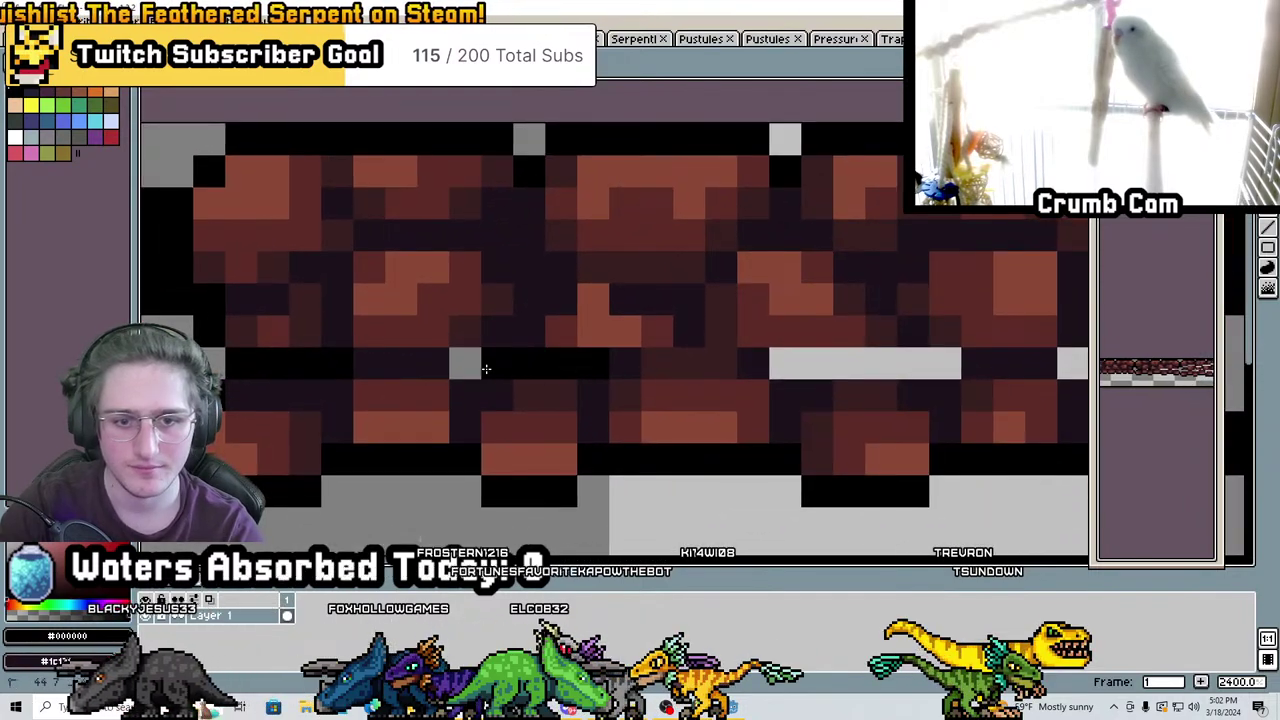
pyautogui.moveTo(943, 363); pyautogui.dragTo(636, 342, button='middle')
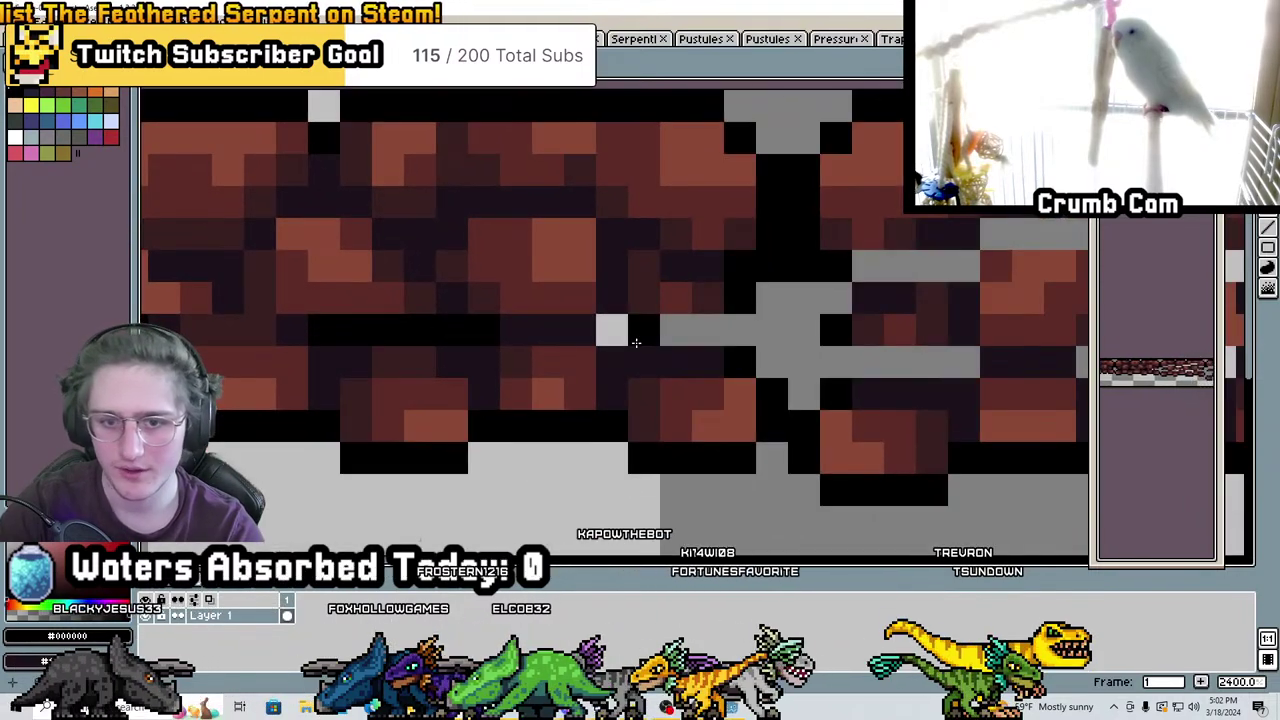
pyautogui.keyDown('shift'); pyautogui.hscroll(4, 690, 335); pyautogui.keyUp('shift')
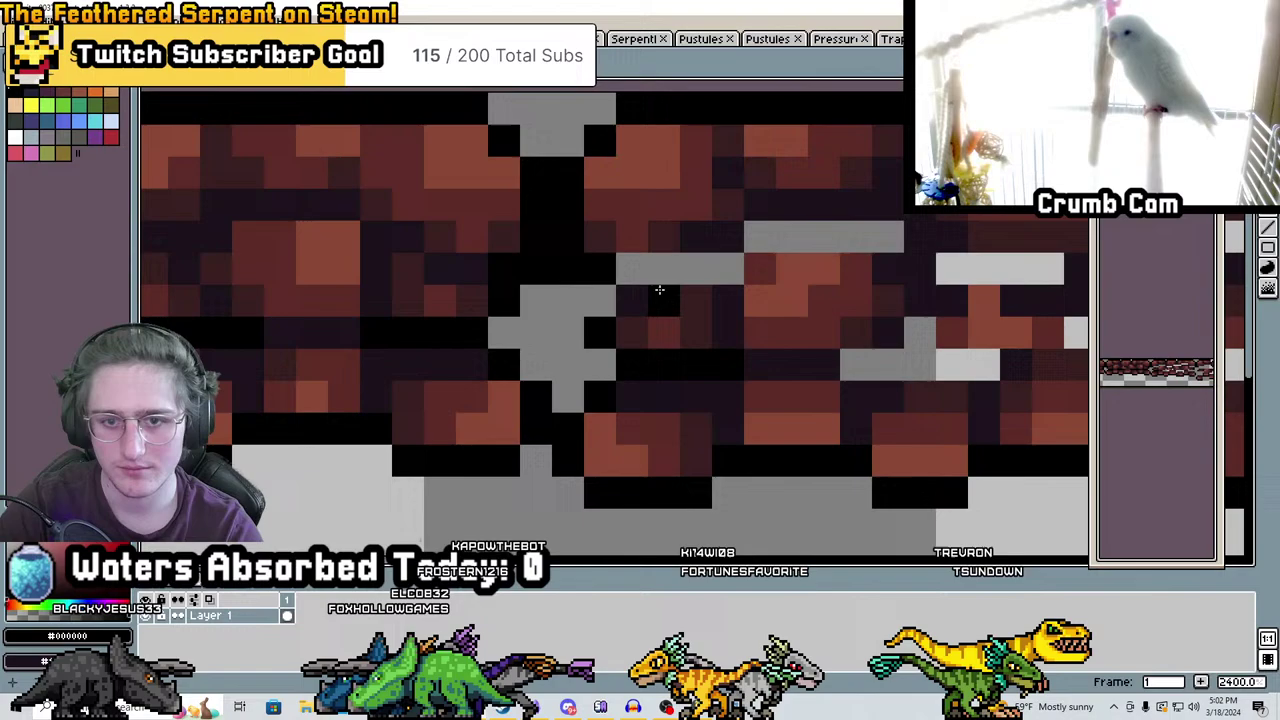
pyautogui.scroll(-7, 784, 242)
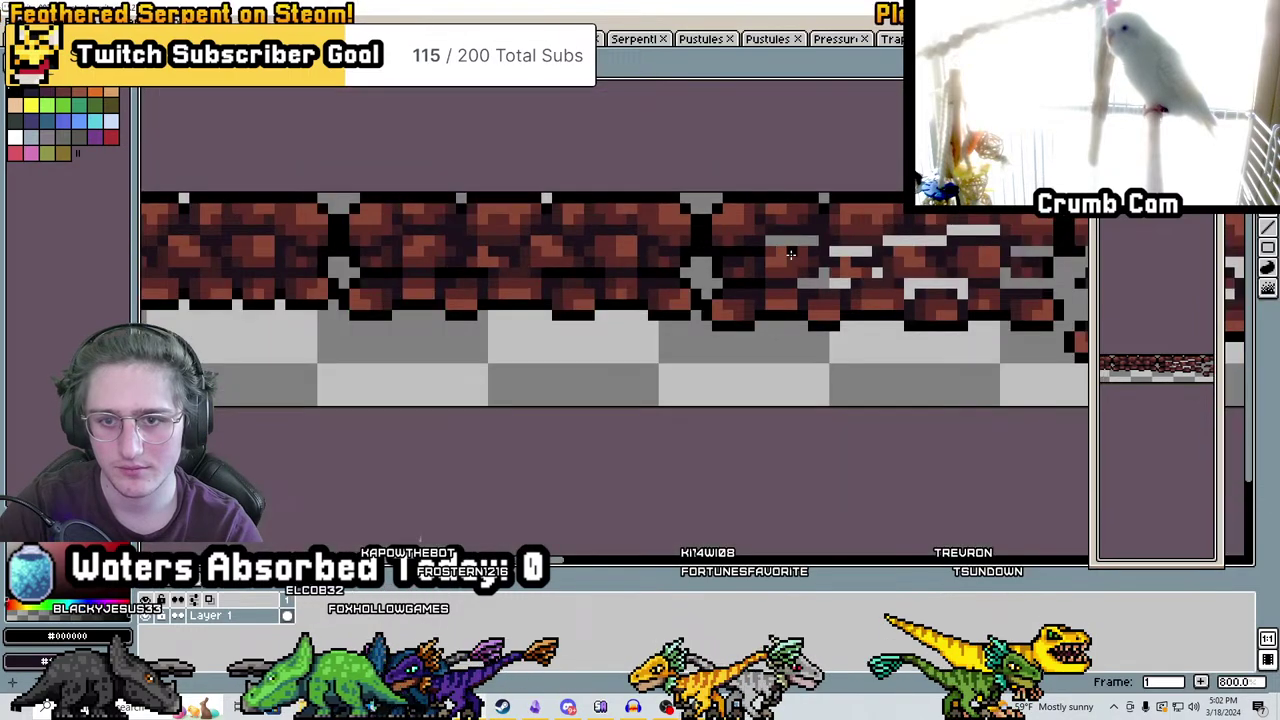
pyautogui.scroll(5, 634, 272)
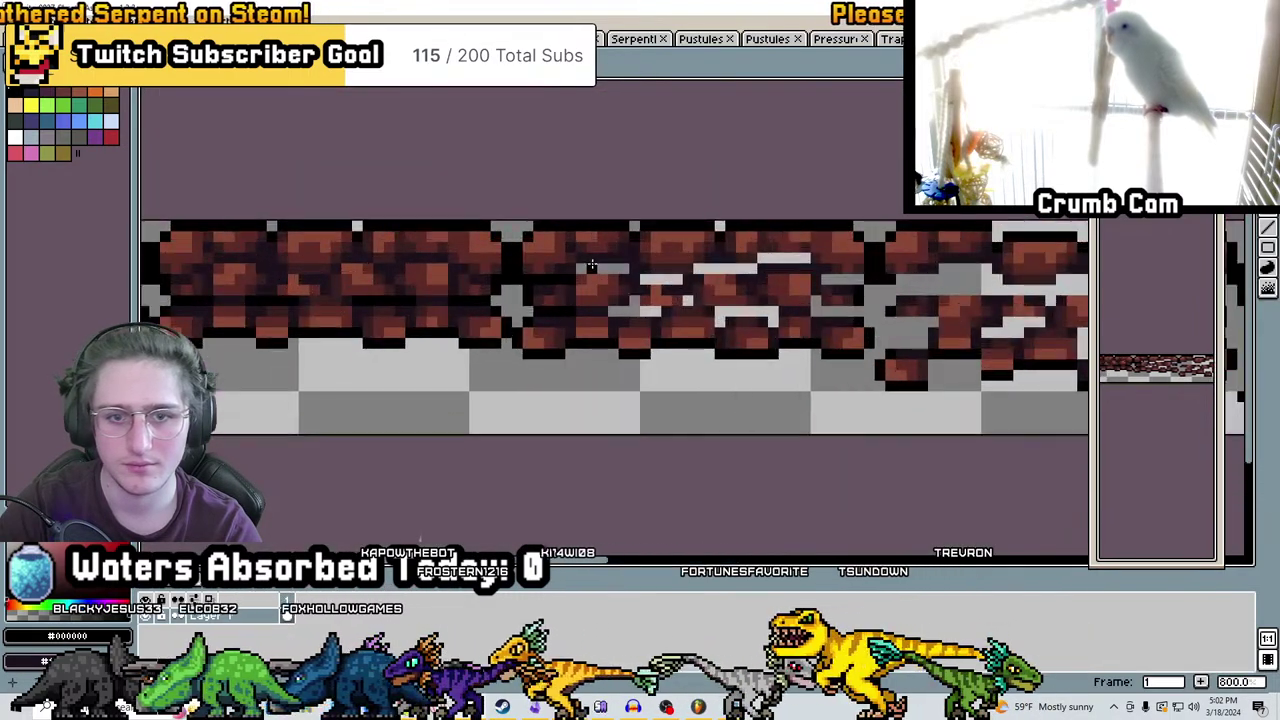
pyautogui.scroll(-3, 579, 237)
pyautogui.moveTo(579, 237); pyautogui.dragTo(608, 214, button='middle')
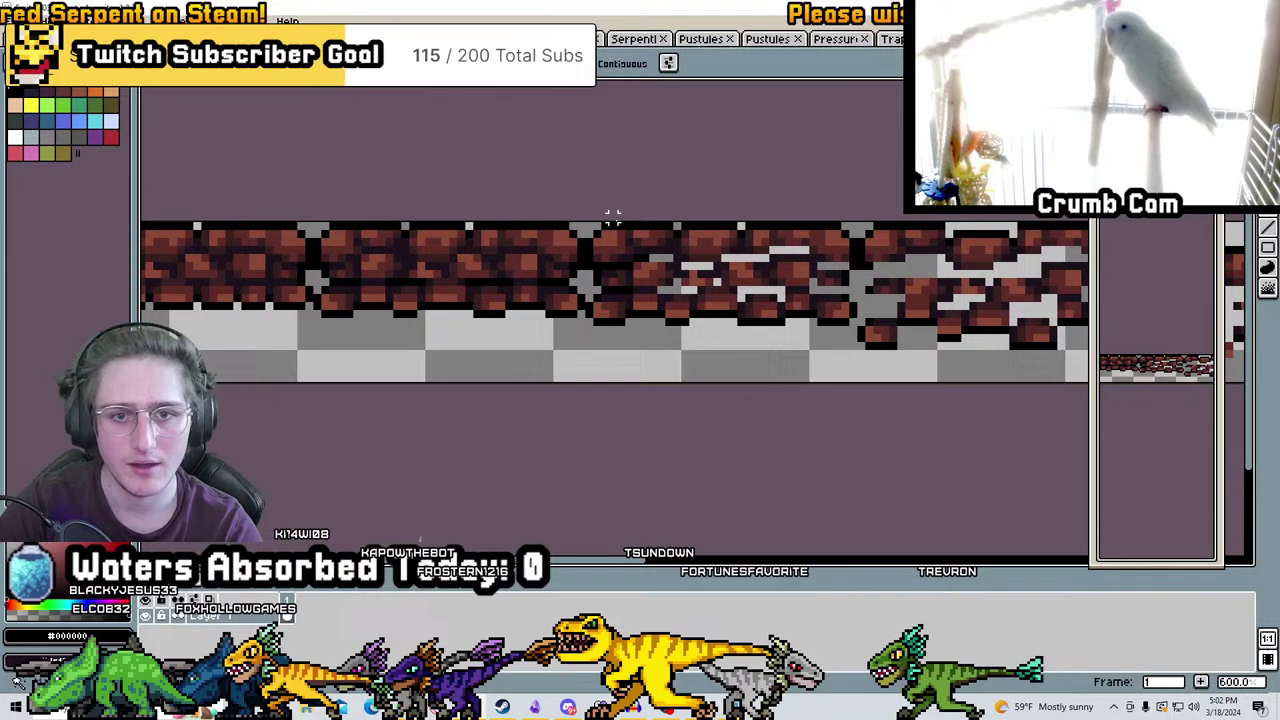
pyautogui.moveTo(712, 220); pyautogui.dragTo(792, 279, button='middle')
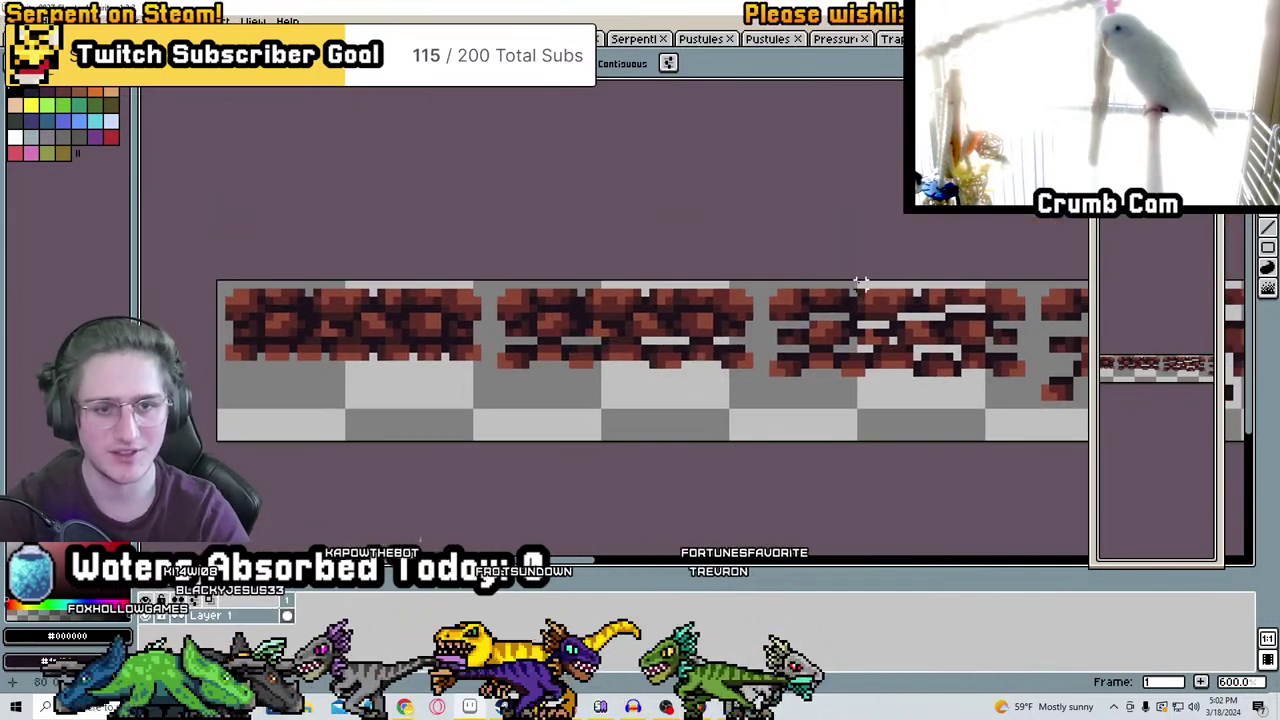
pyautogui.hotkey('shift', 'o')
pyautogui.press('Return')
# Paste the fuller brick strip, align it on the canvas, and deselect it
pyautogui.scroll(-1, 913, 291)
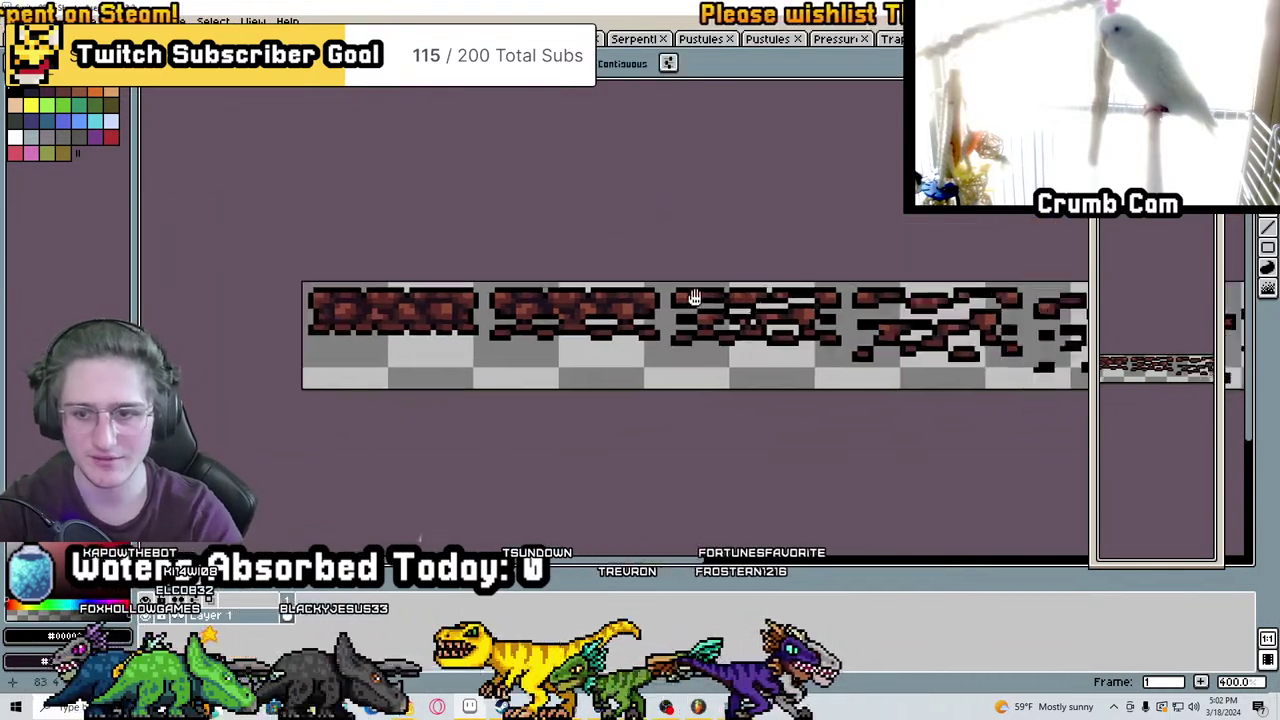
pyautogui.moveTo(913, 291); pyautogui.dragTo(497, 278, button='middle')
pyautogui.scroll(-2, 497, 278)
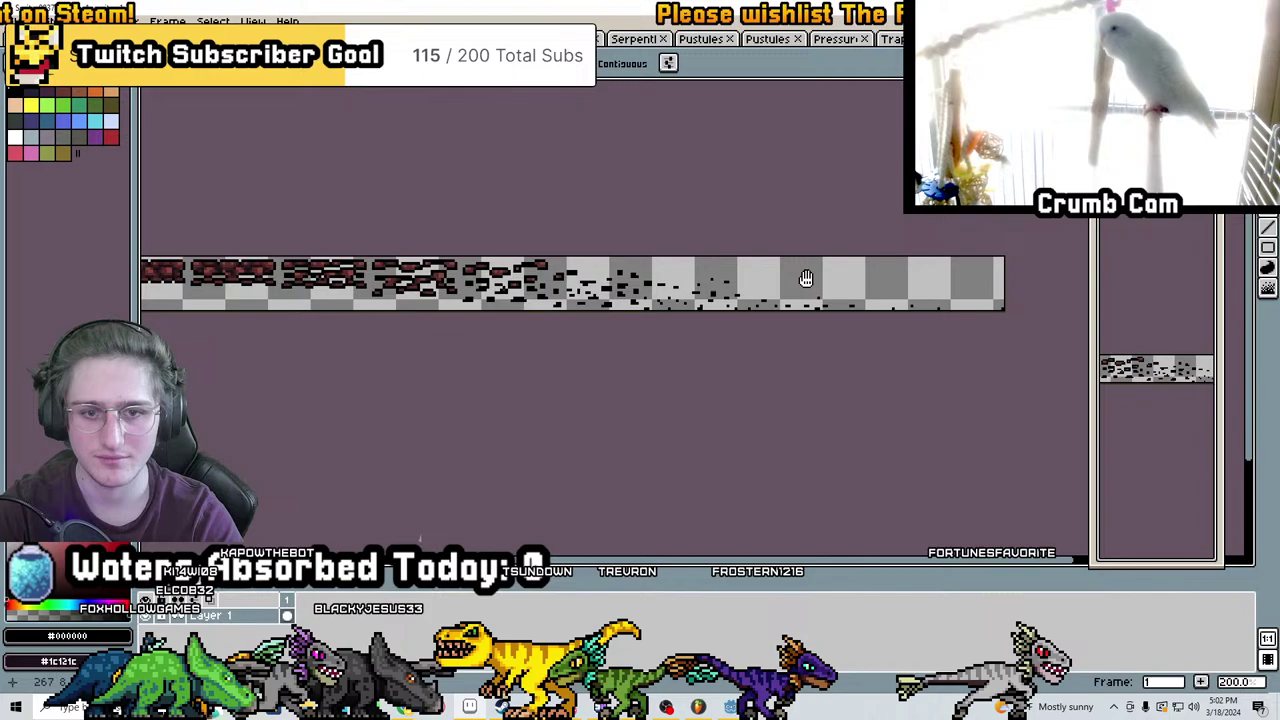
pyautogui.moveTo(480, 329); pyautogui.dragTo(674, 323, button='middle')
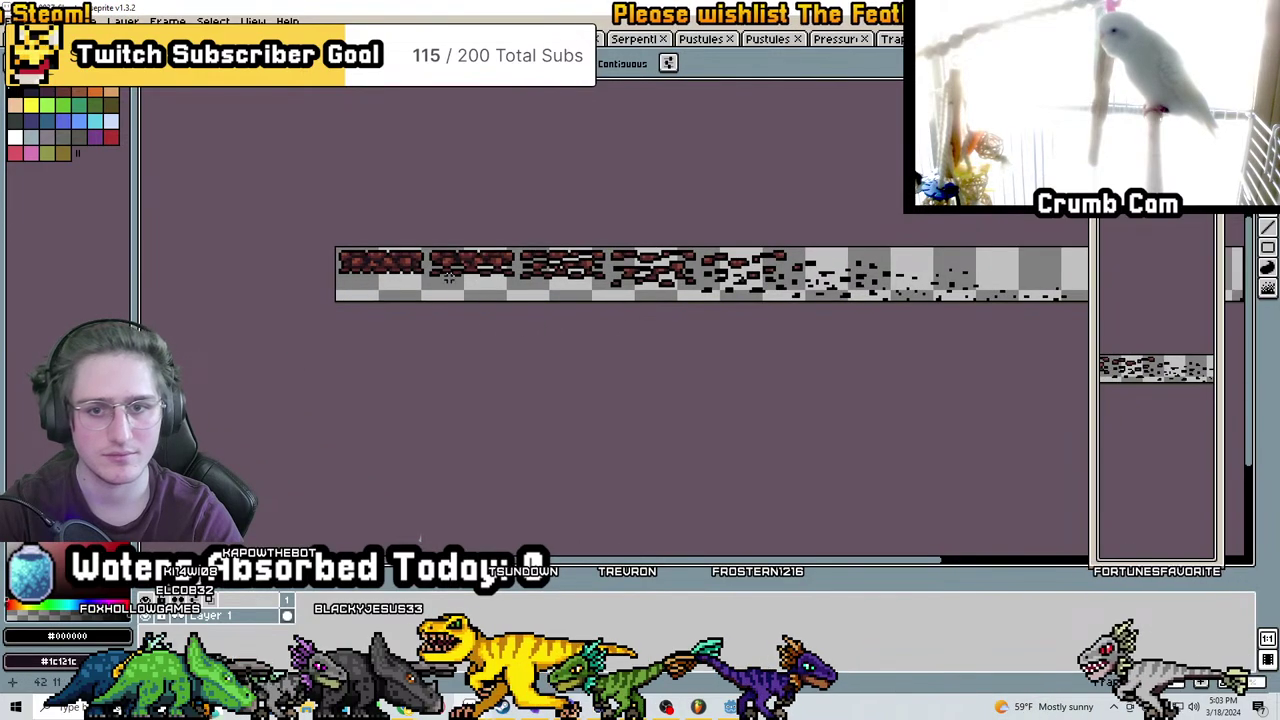
pyautogui.scroll(1, 496, 280)
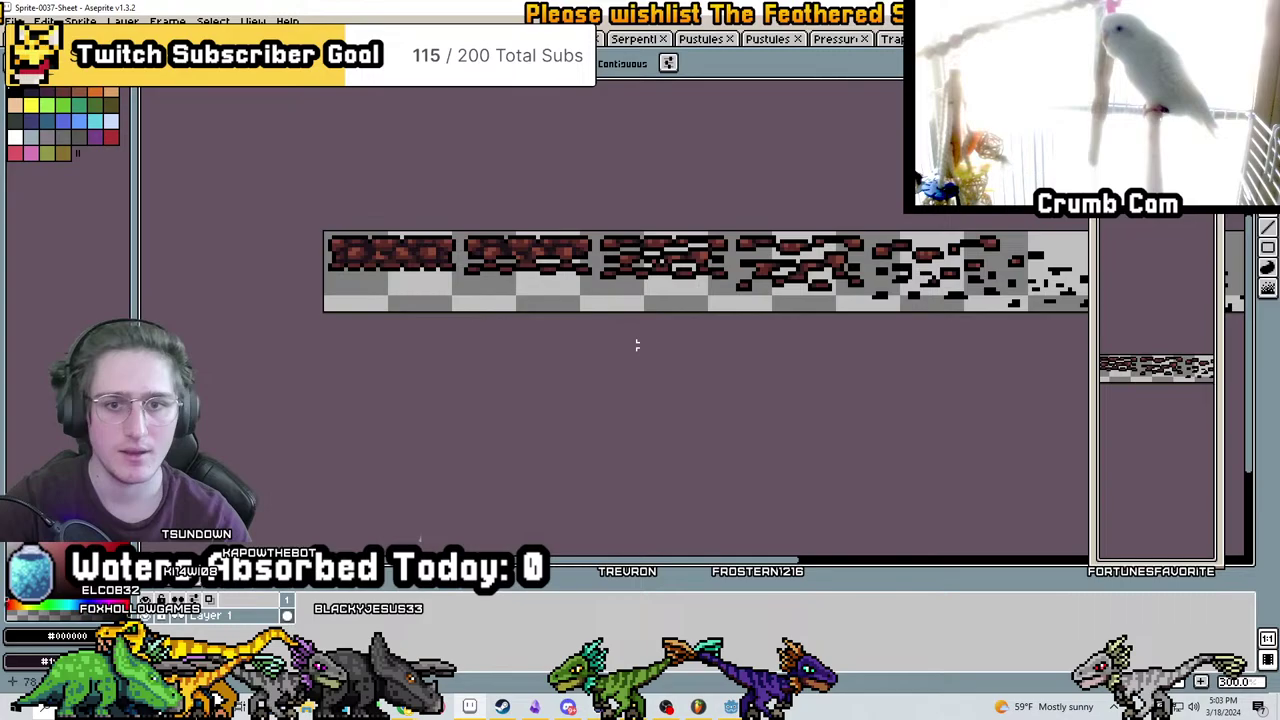
pyautogui.scroll(4, 633, 282)
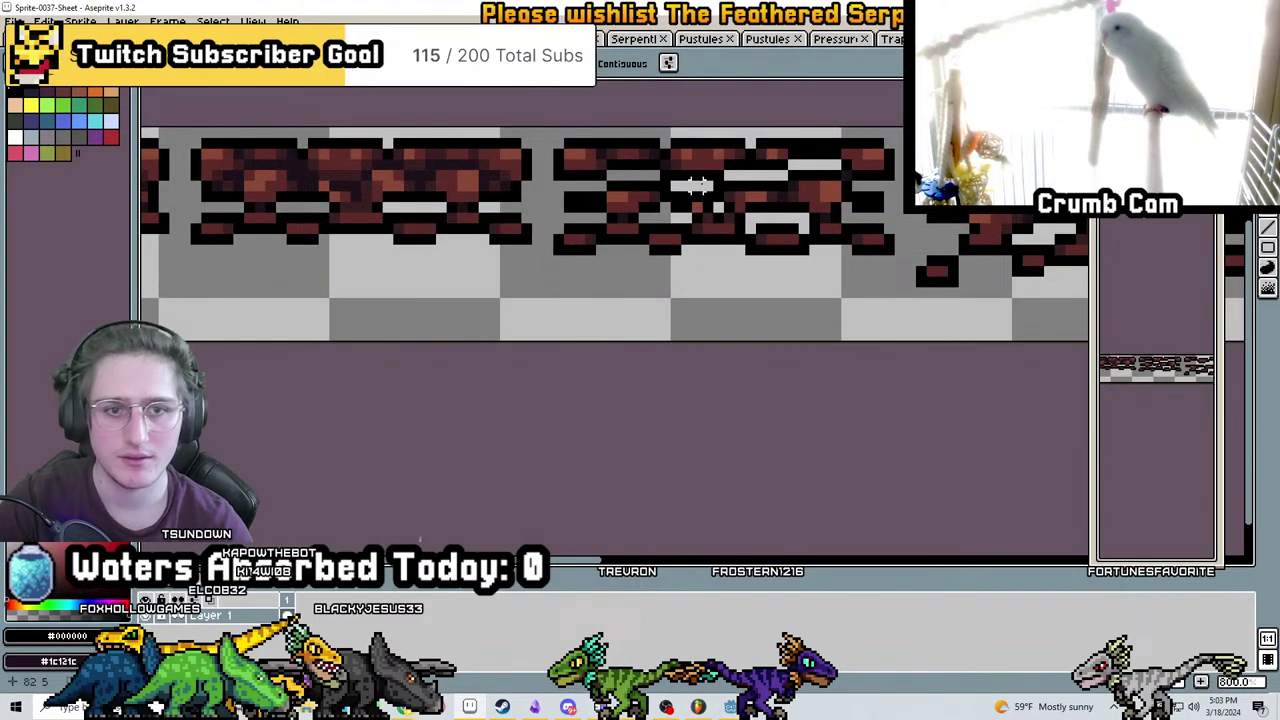
pyautogui.hotkey('ctrl', 'v')
pyautogui.moveTo(670, 258); pyautogui.dragTo(745, 333, button='middle')
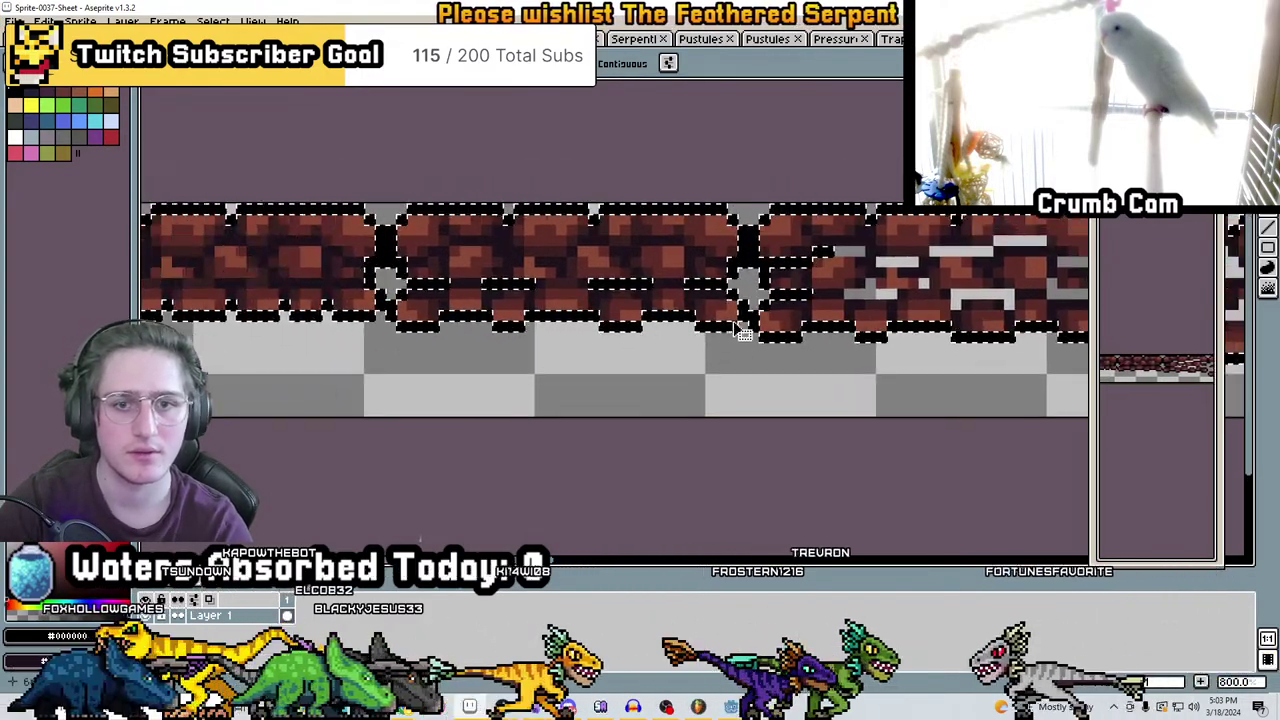
pyautogui.scroll(2, 688, 214)
pyautogui.hotkey('ctrl', 'd')
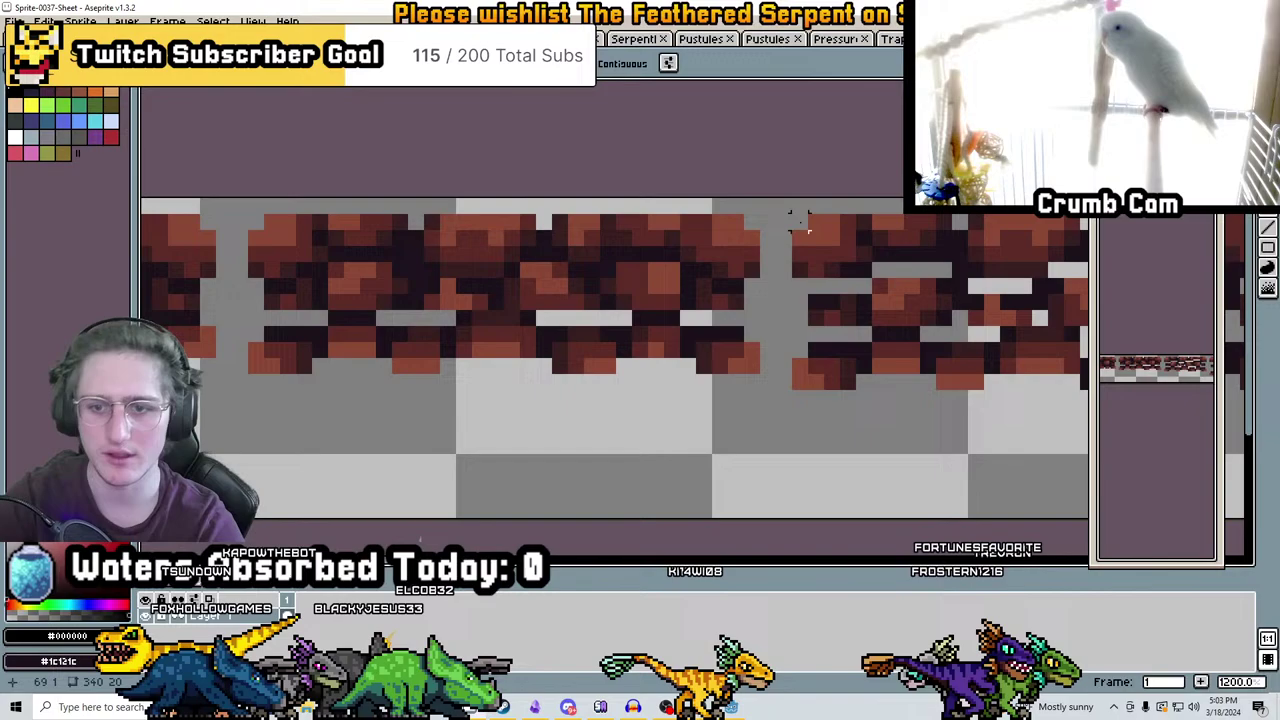
# Apply a black Inside outline to the bricks across the whole strip
pyautogui.hotkey('shift', 'o')
pyautogui.click(813, 321)
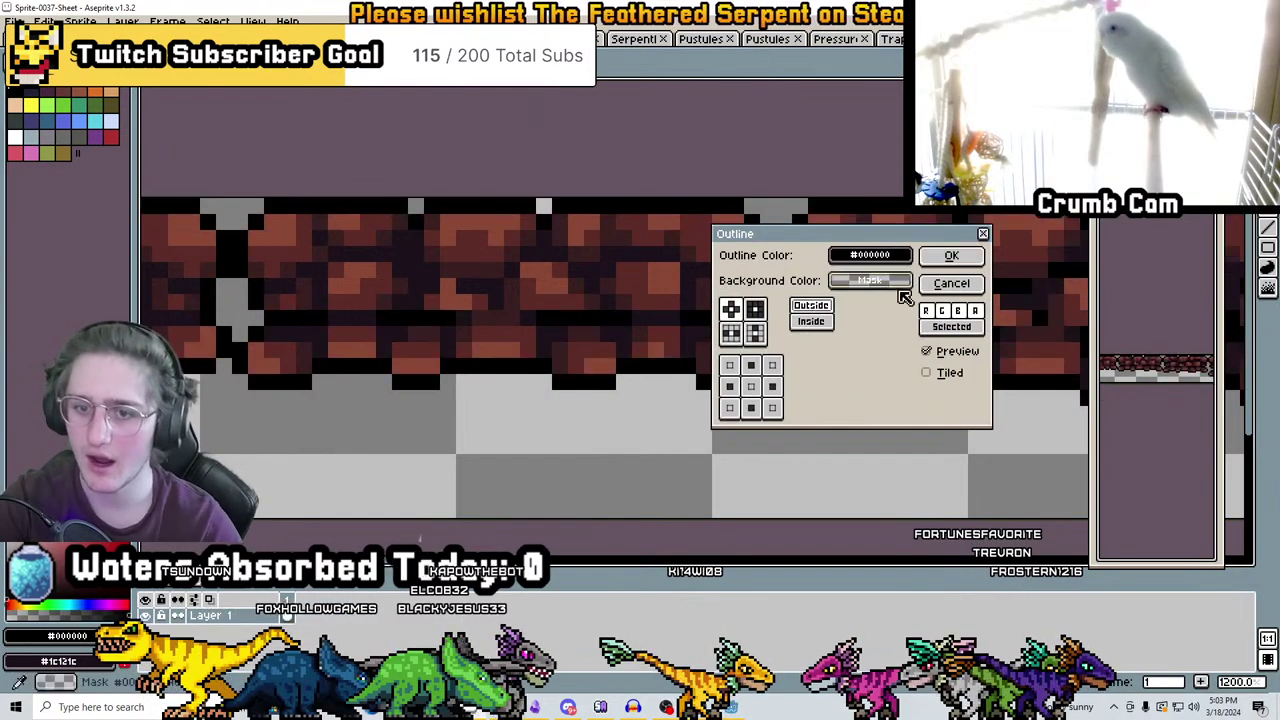
pyautogui.click(951, 256)
pyautogui.scroll(-8, 966, 271)
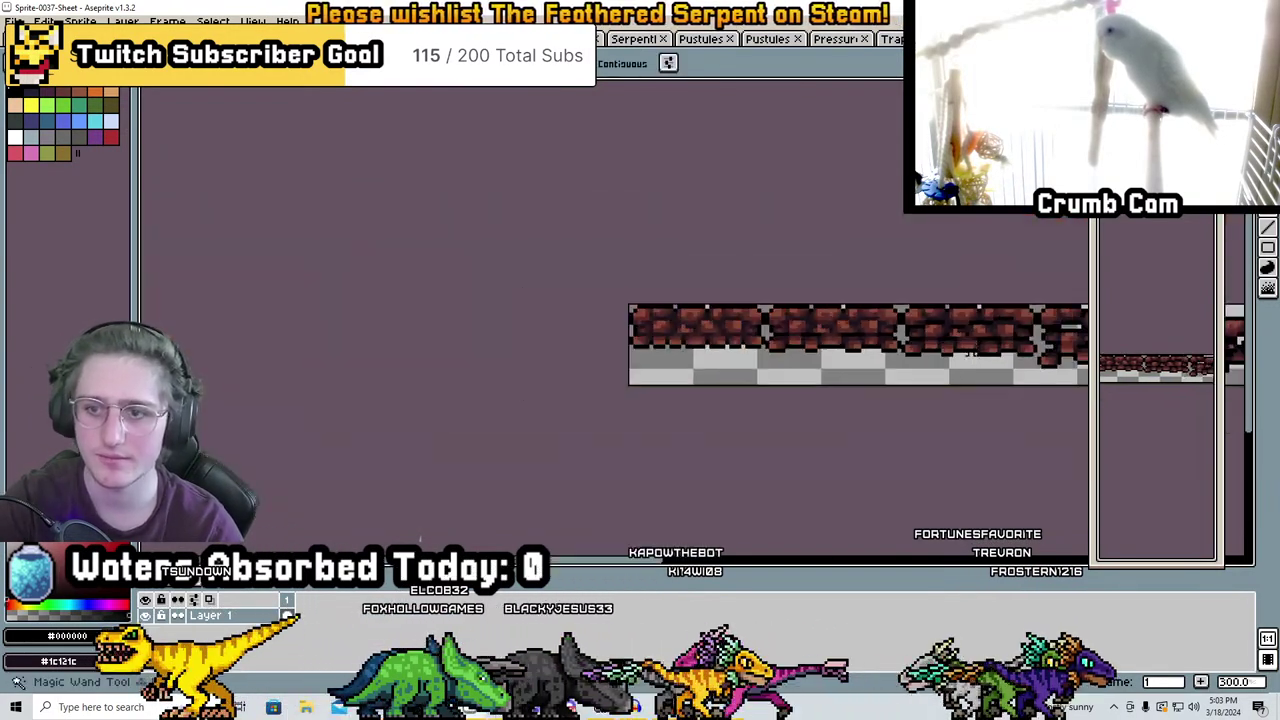
pyautogui.scroll(2, 650, 380)
pyautogui.scroll(-2, 797, 417)
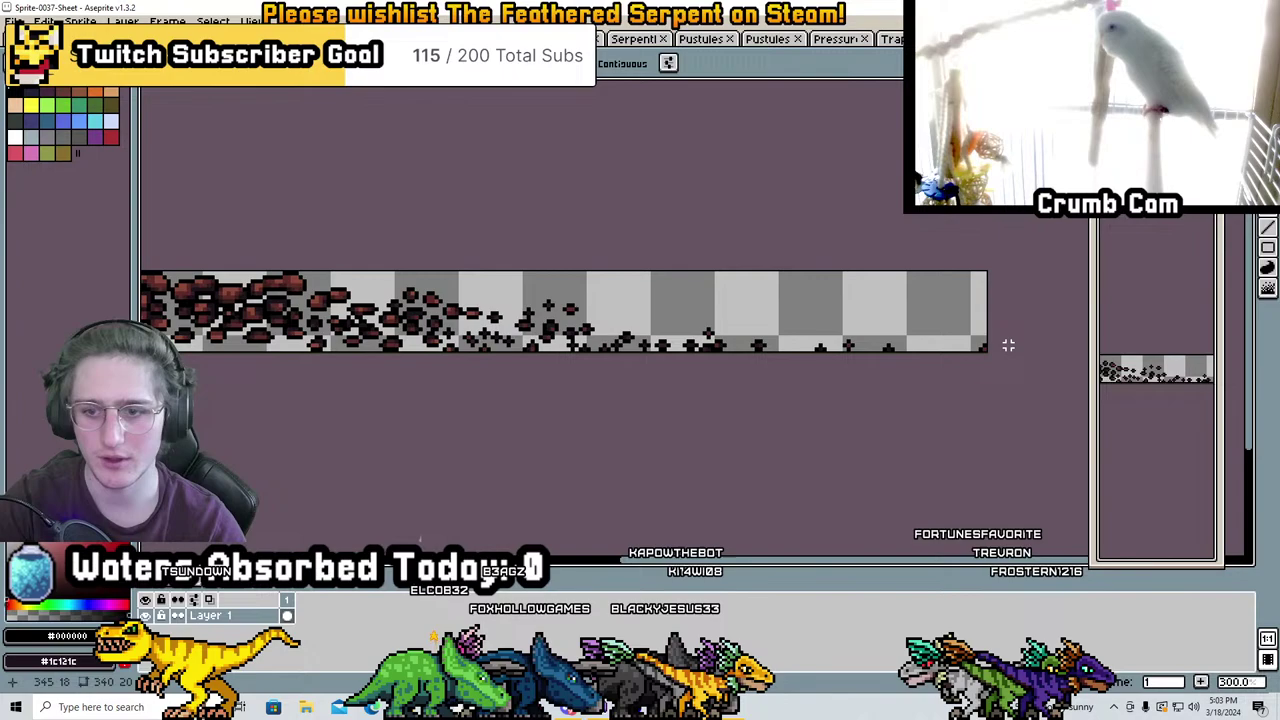
pyautogui.scroll(3, 1006, 343)
pyautogui.scroll(1, 712, 311)
pyautogui.scroll(-1, 856, 312)
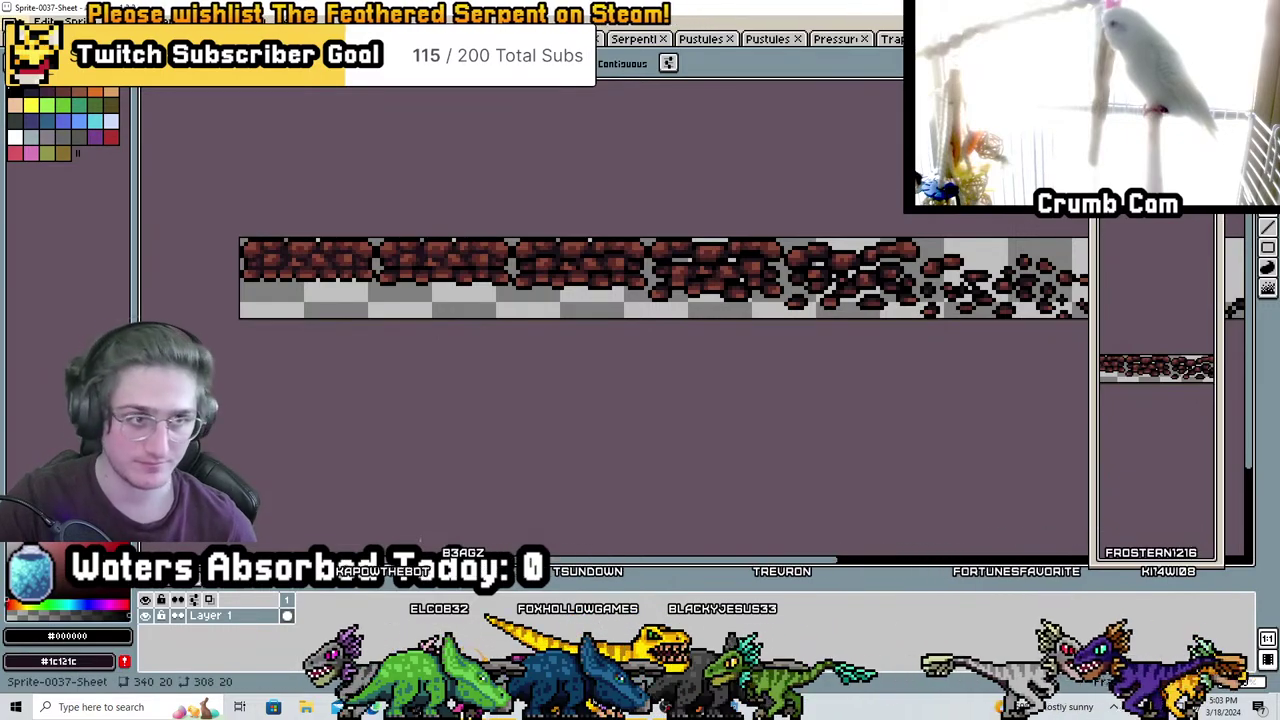
# Save the sheet as BreakingRockPlatform.png in the Enemies/TempleEnemies folder
pyautogui.click(16, 21)
pyautogui.click(40, 104)
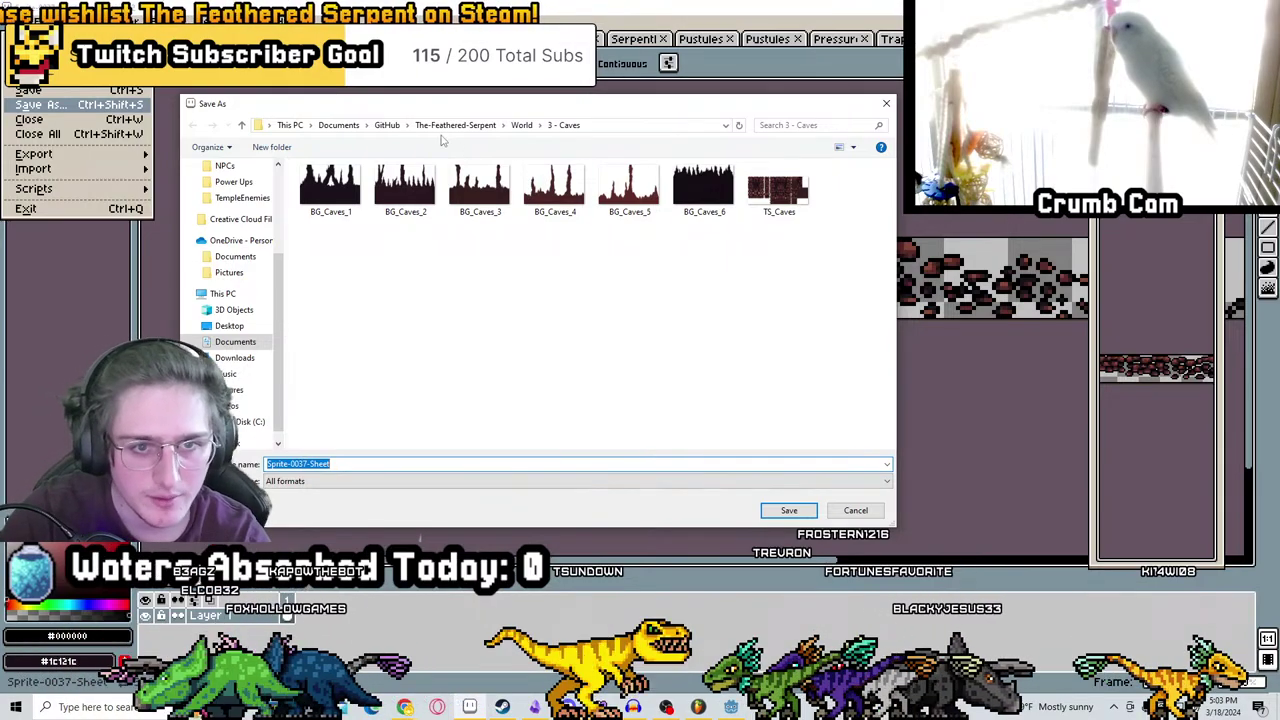
pyautogui.click(453, 126)
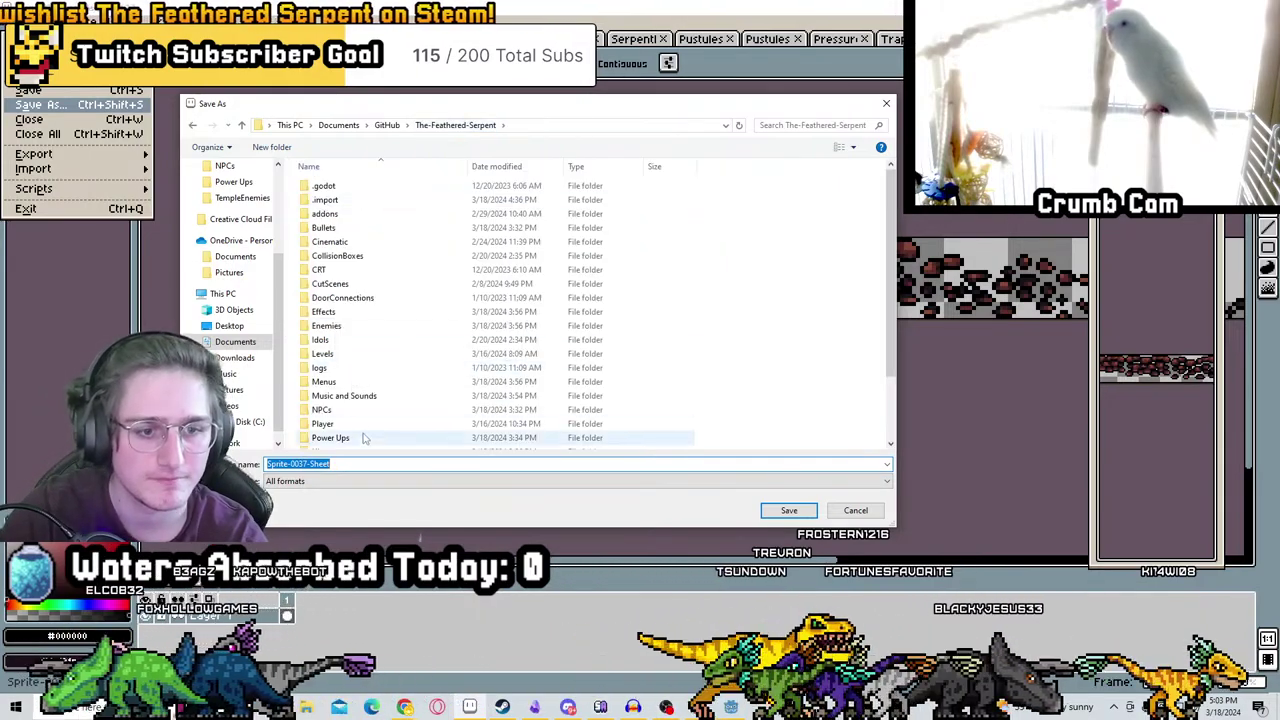
pyautogui.doubleClick(448, 324)
pyautogui.doubleClick(540, 285)
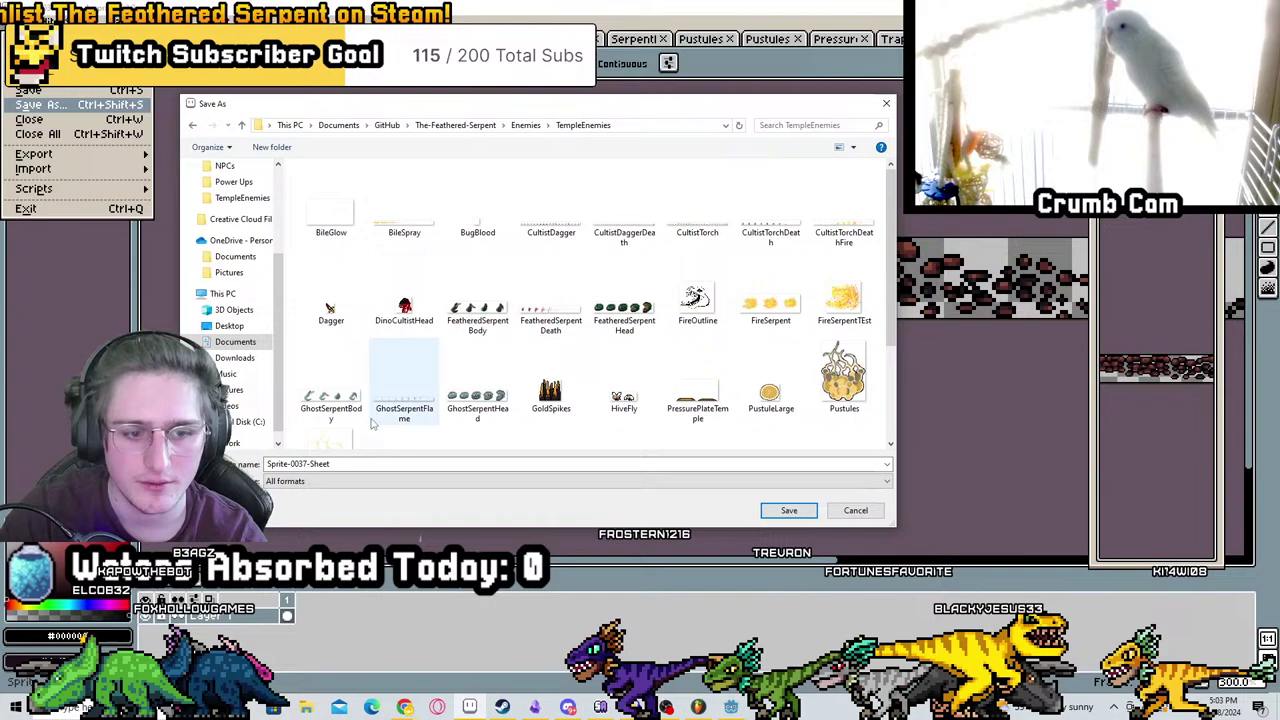
pyautogui.write('Breaking')
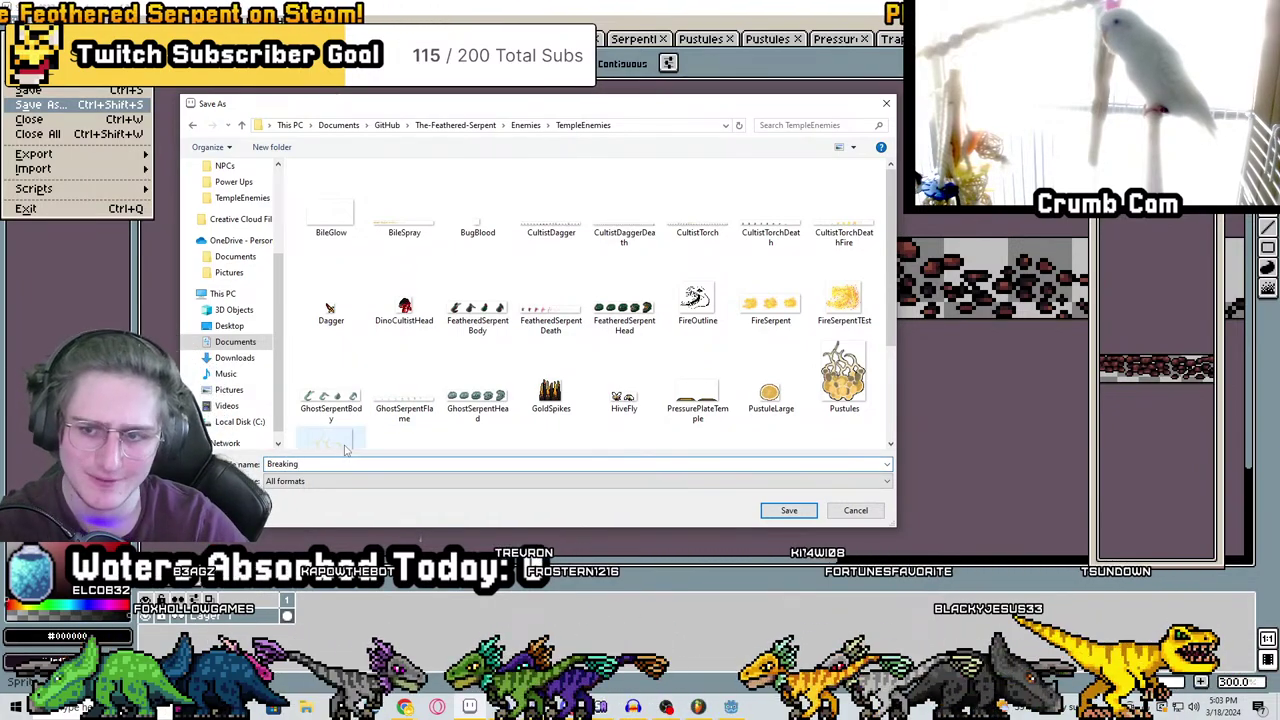
pyautogui.write('RockPlatform')
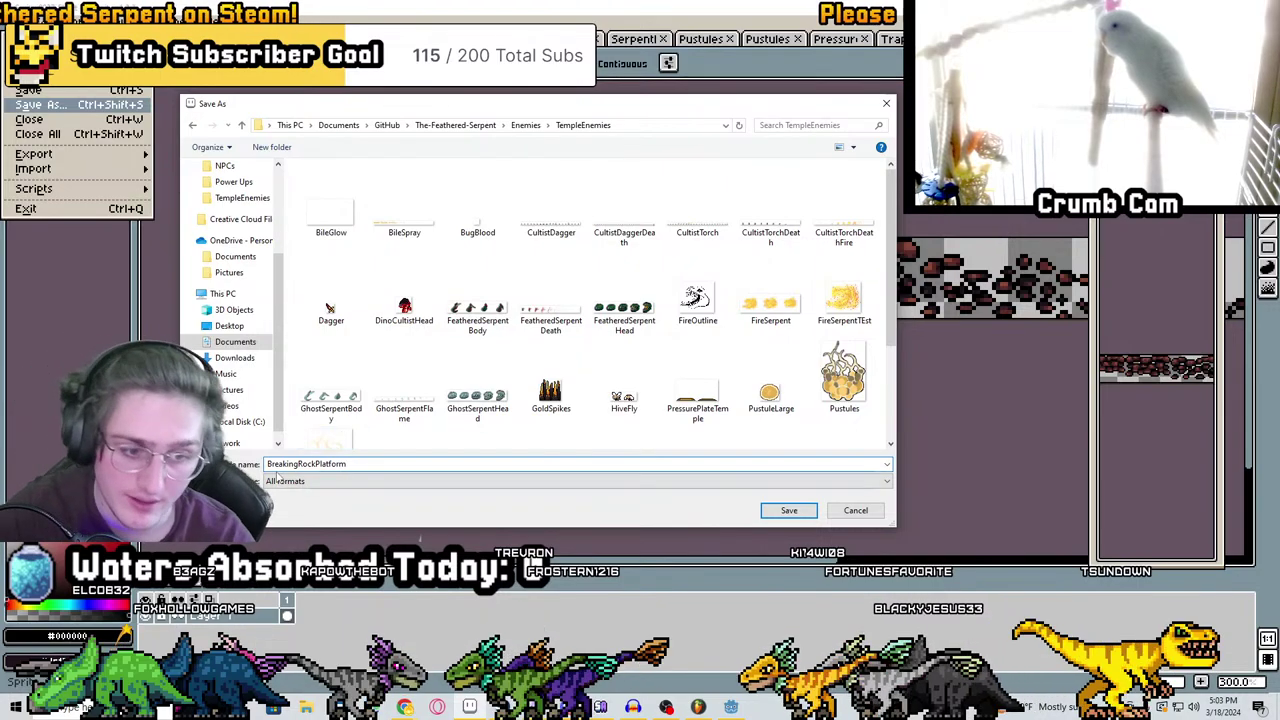
pyautogui.click(300, 481)
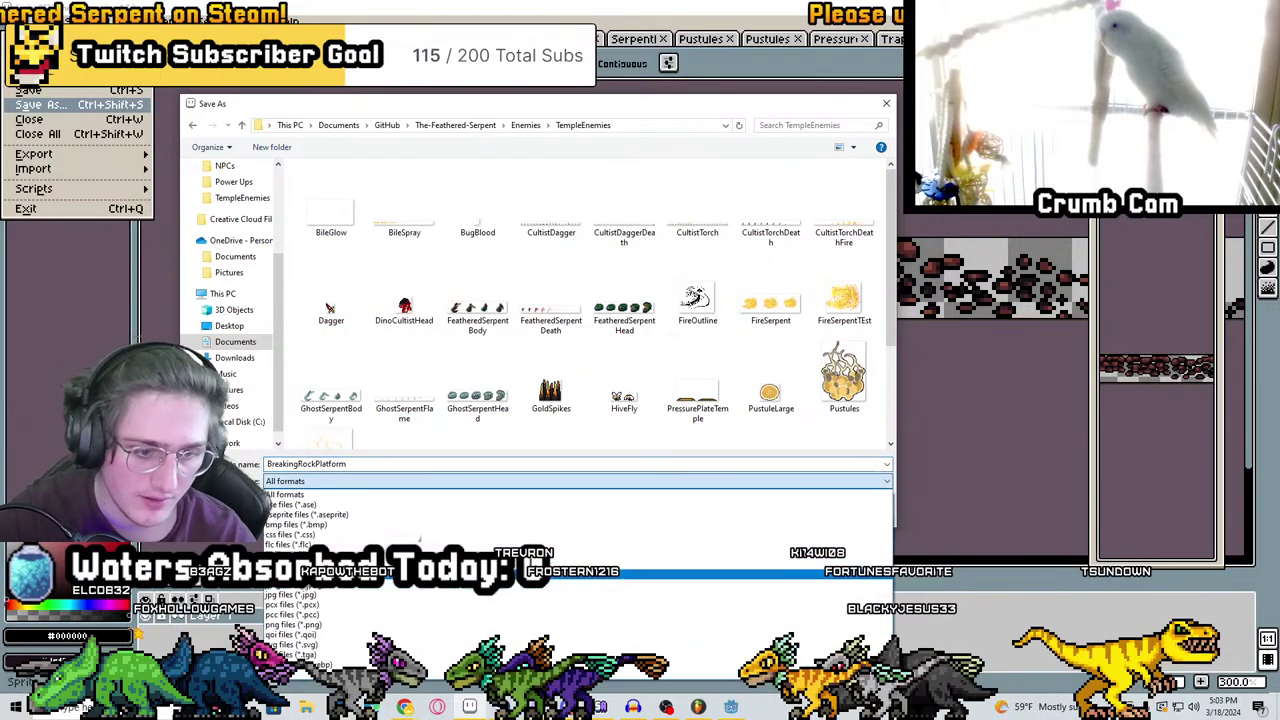
pyautogui.click(292, 625)
pyautogui.click(789, 507)
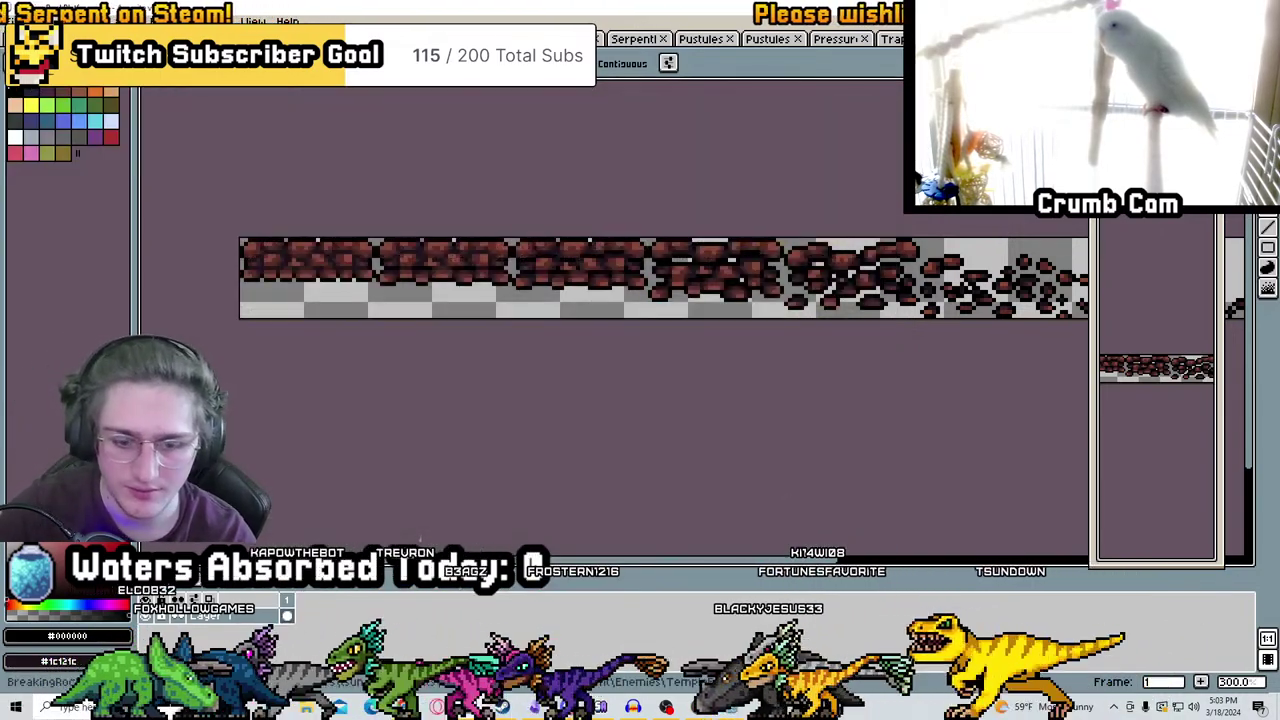
# In Godot, duplicate CityBreakingPlatform.tscn as RockBreakingPlatform.tscn
pyautogui.hotkey('alt', 'Tab')
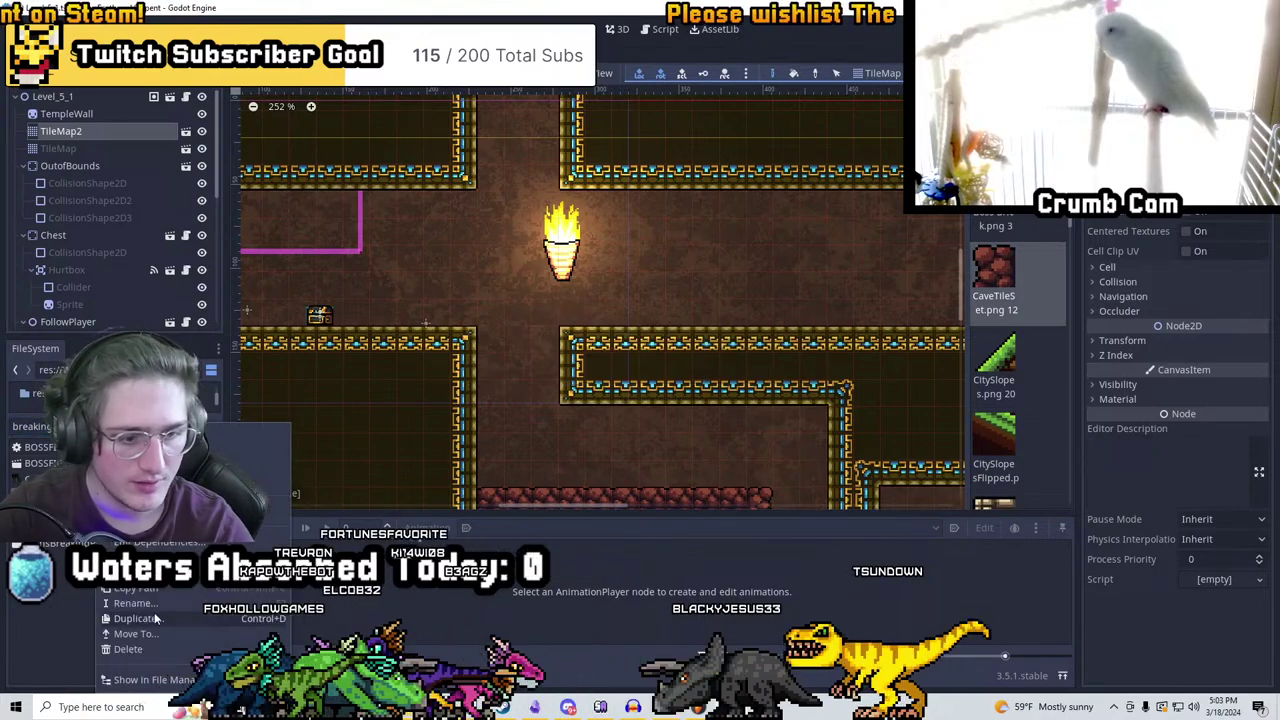
pyautogui.click(155, 618)
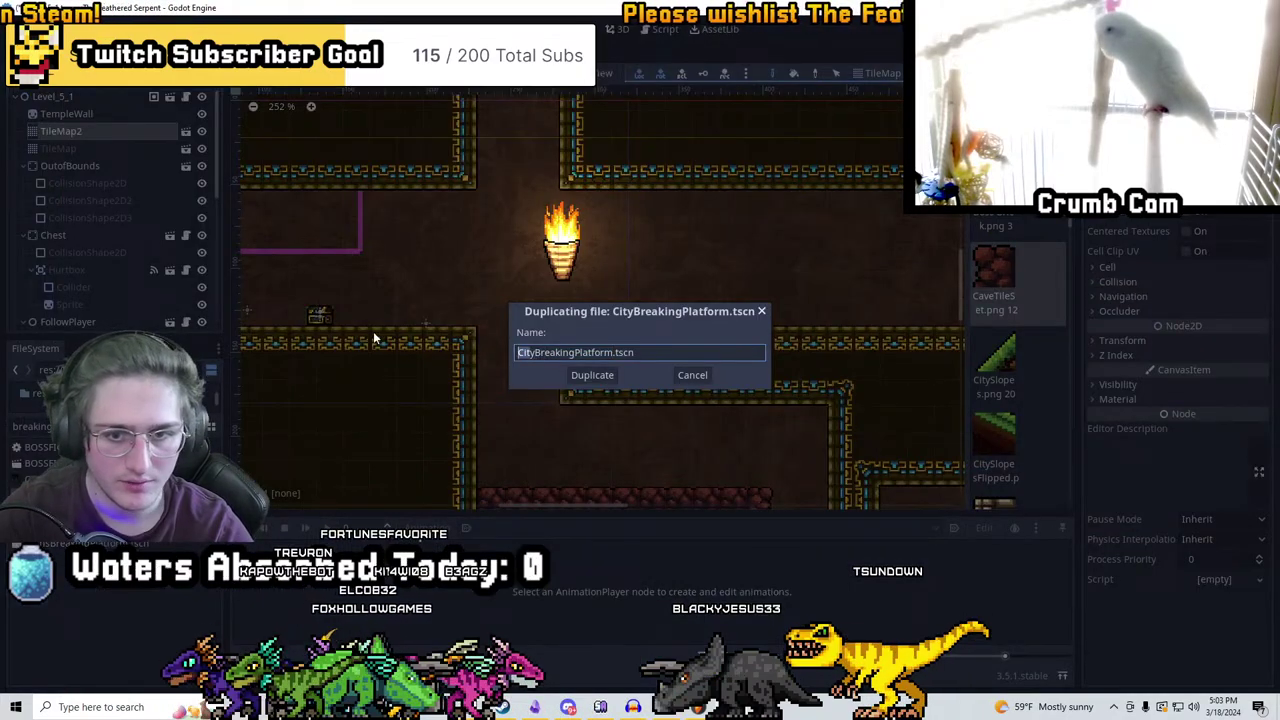
pyautogui.press('BackSpace')
pyautogui.write('Rock')
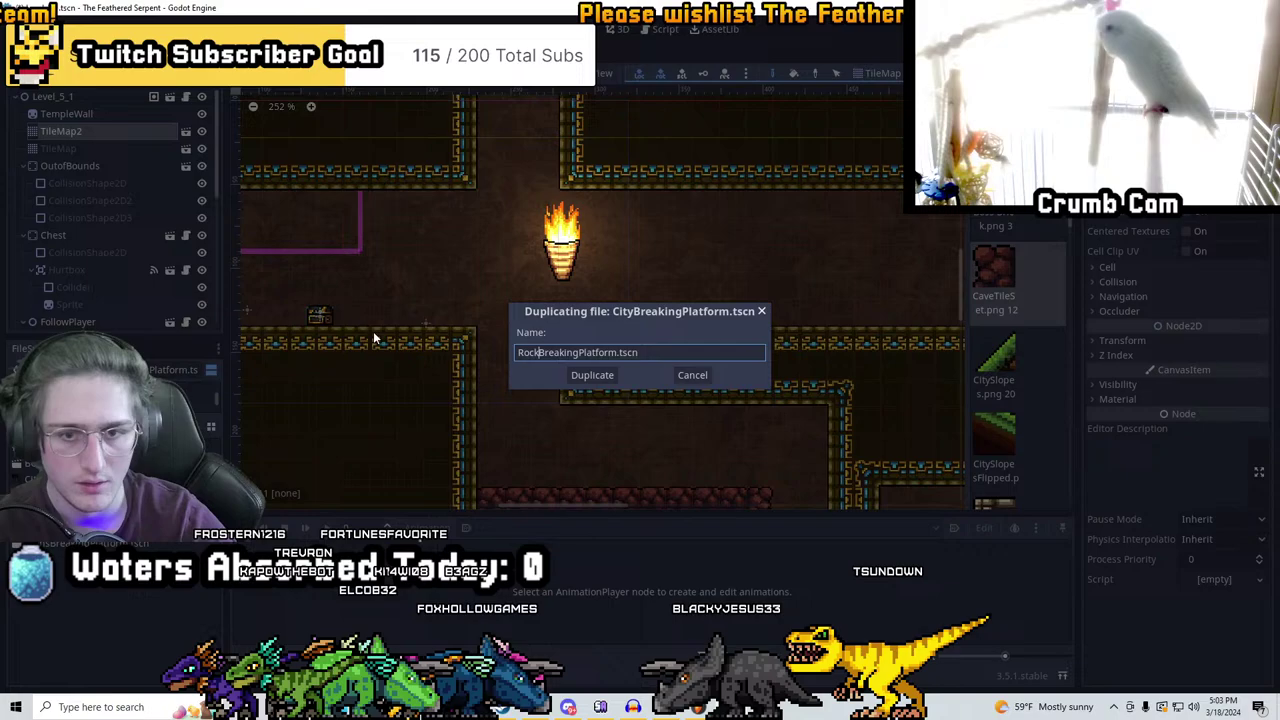
pyautogui.click(606, 377)
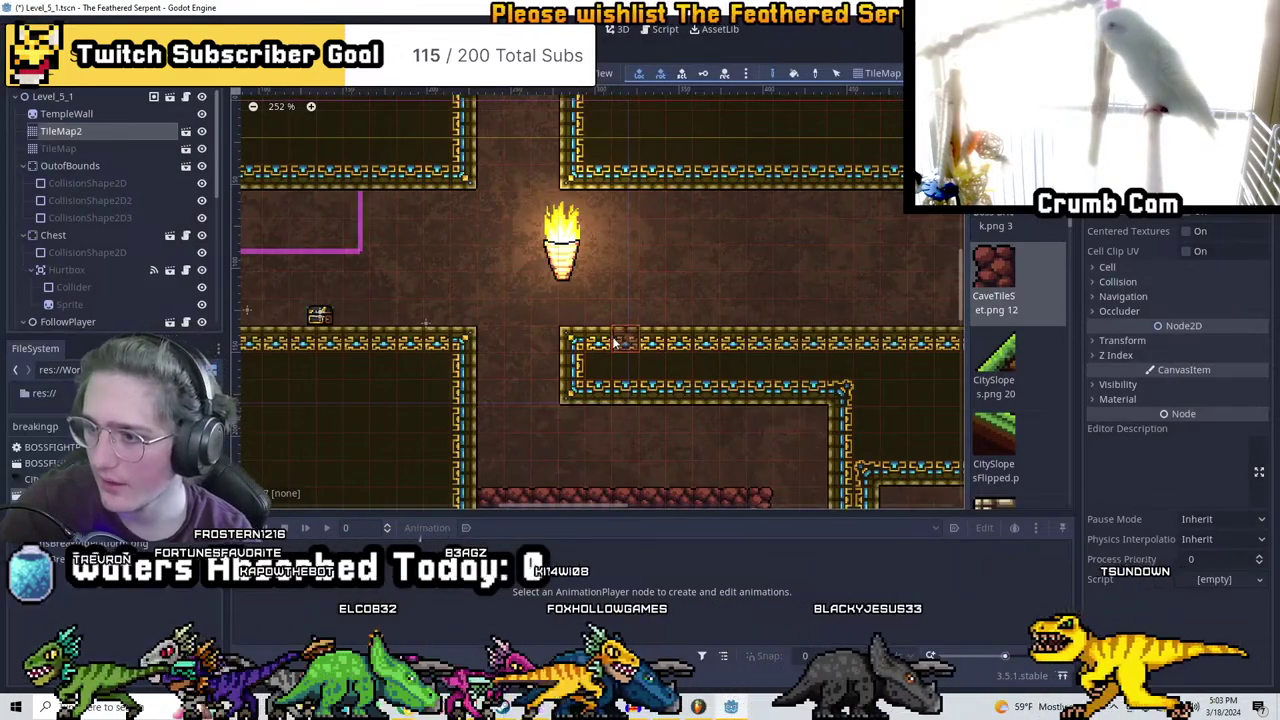
pyautogui.scroll(-4, 640, 330)
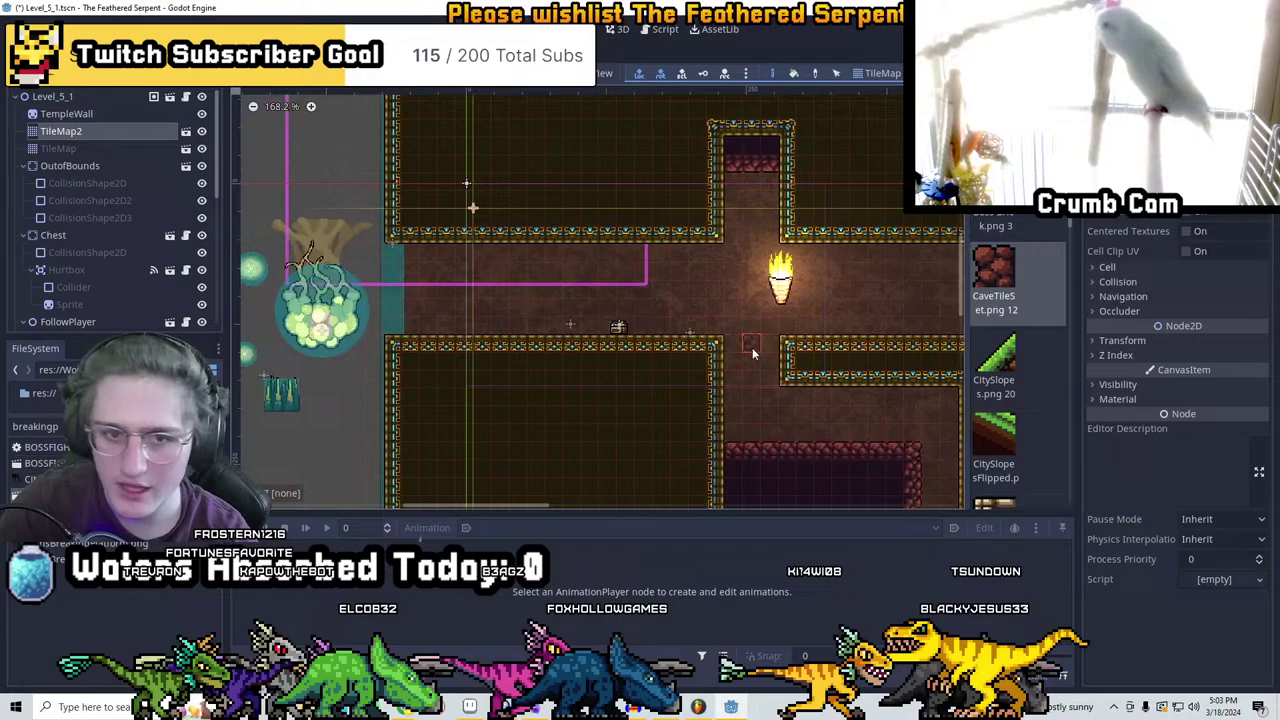
pyautogui.moveTo(690, 302); pyautogui.dragTo(480, 302, button='middle')
pyautogui.scroll(1, 519, 248)
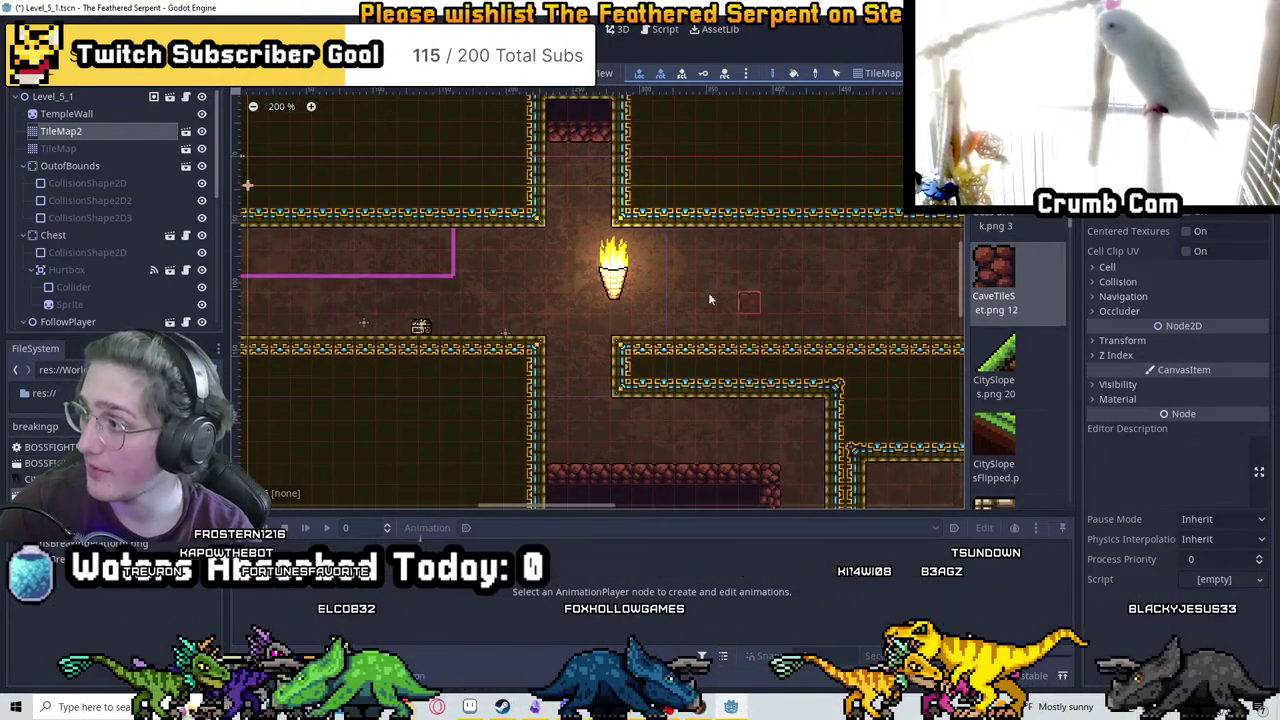
pyautogui.moveTo(708, 292); pyautogui.dragTo(844, 327, button='middle')
pyautogui.scroll(-3, 100, 146)
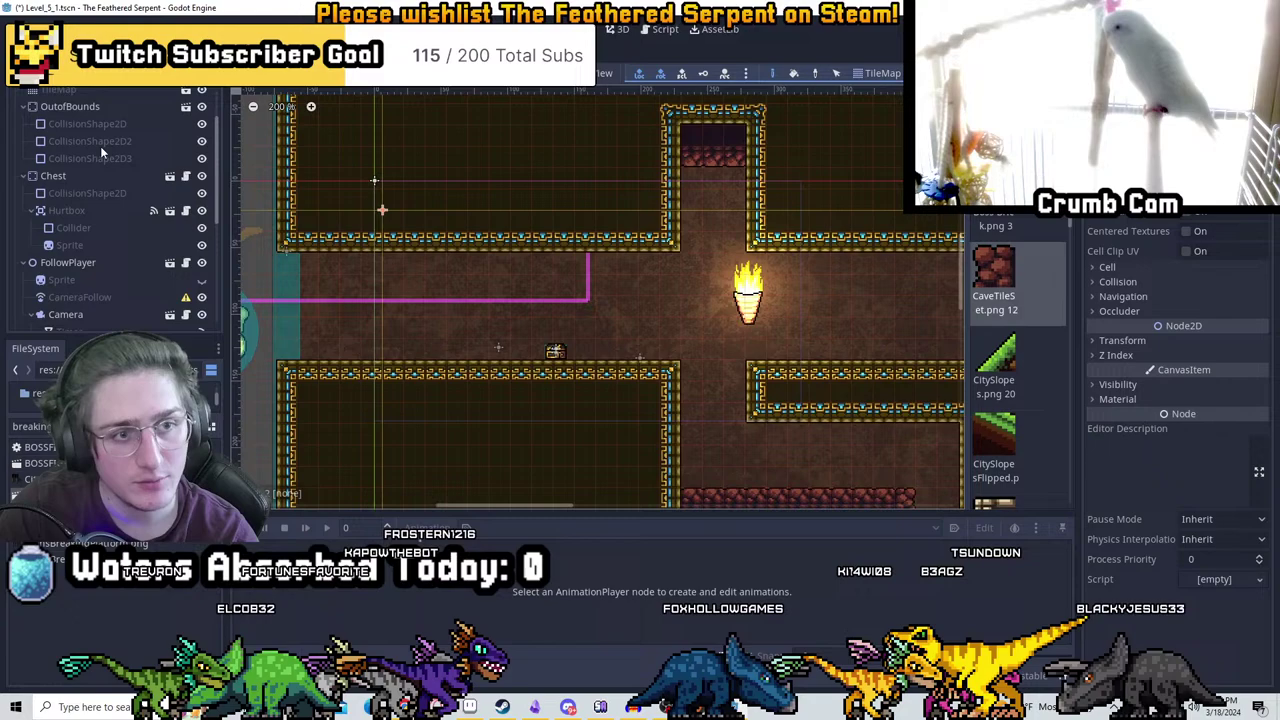
pyautogui.scroll(3, 156, 109)
pyautogui.scroll(-3, 161, 186)
pyautogui.scroll(-1, 158, 220)
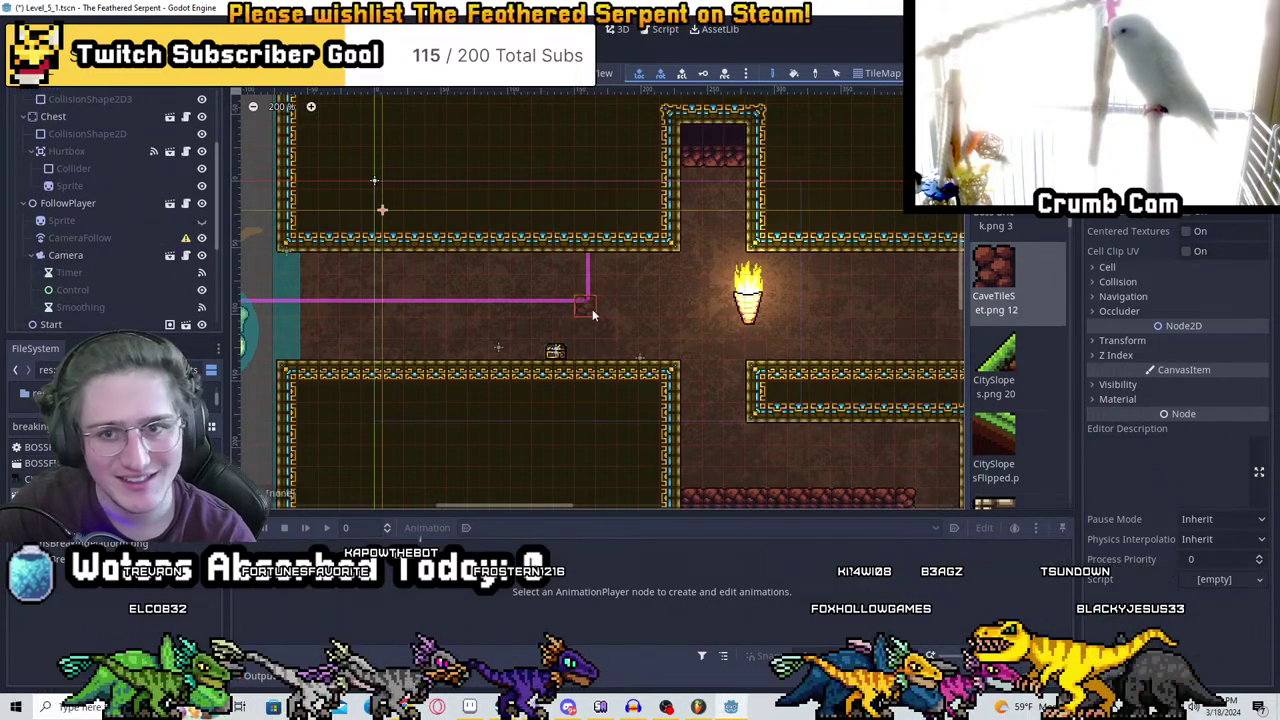
pyautogui.moveTo(660, 295); pyautogui.dragTo(561, 291, button='middle')
pyautogui.scroll(-5, 158, 202)
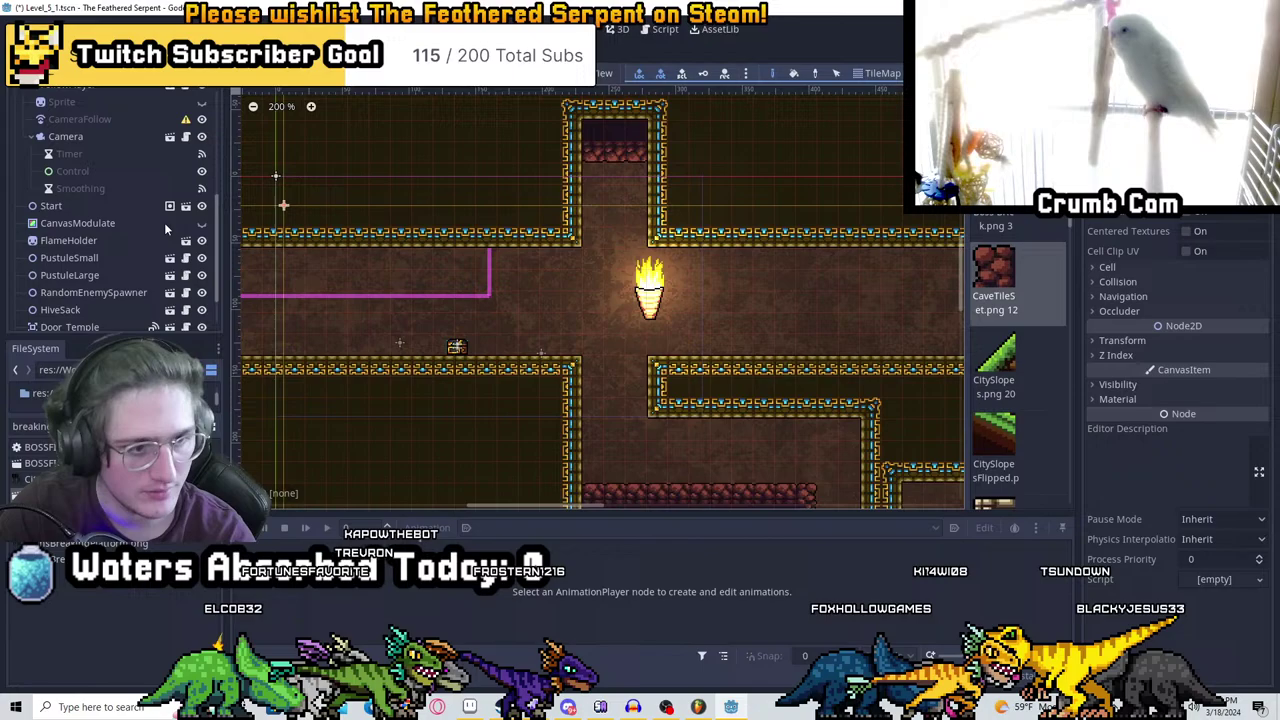
pyautogui.click(201, 176)
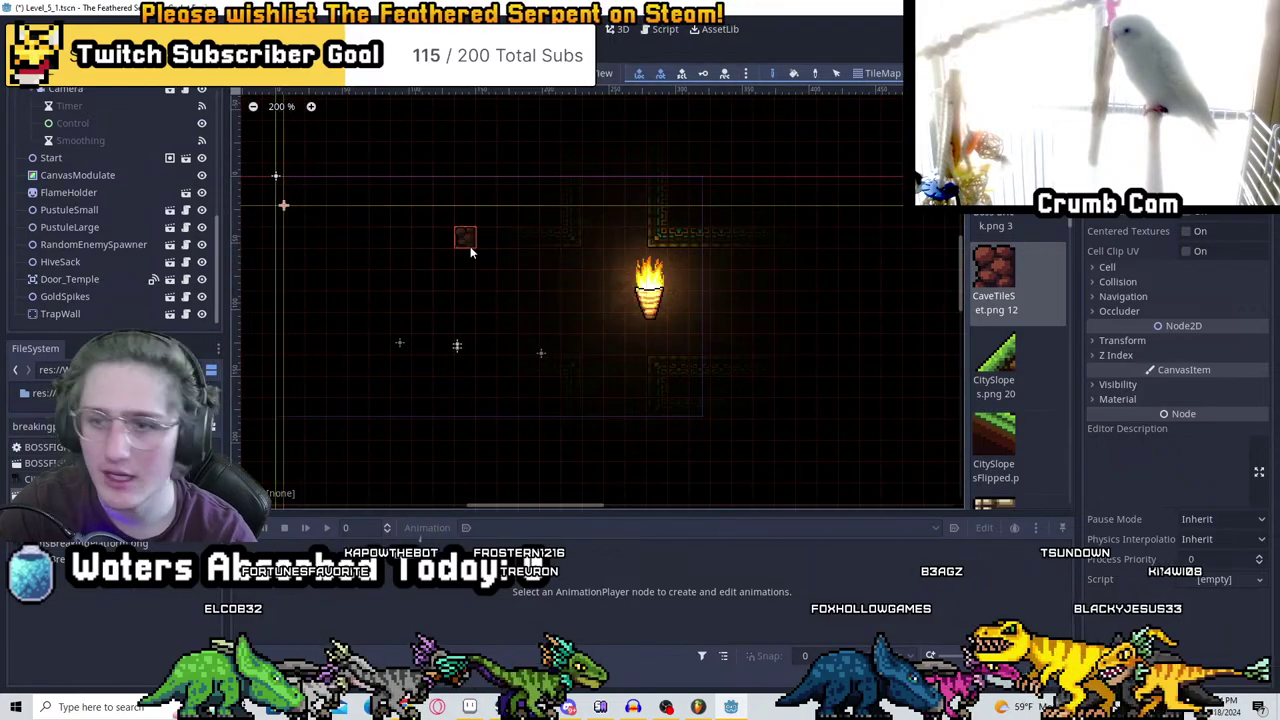
pyautogui.scroll(3, 480, 280)
pyautogui.scroll(-5, 497, 318)
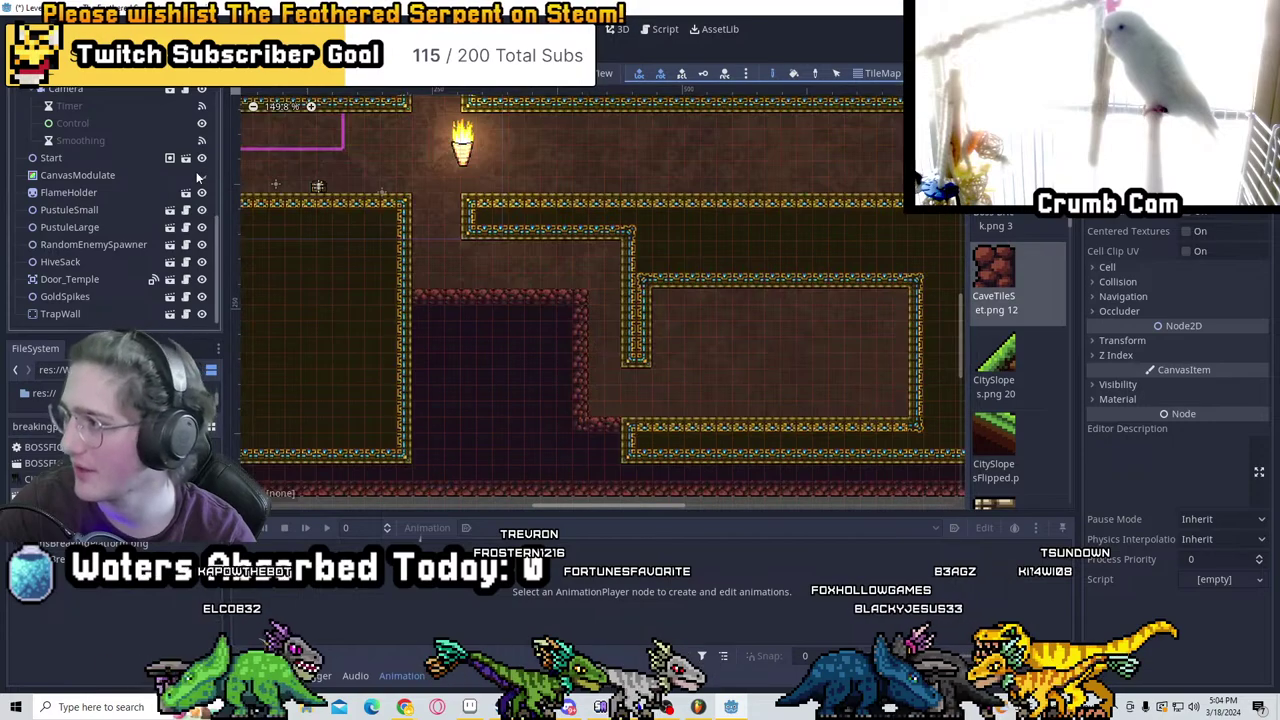
pyautogui.click(201, 175)
pyautogui.moveTo(651, 270); pyautogui.dragTo(785, 380, button='middle')
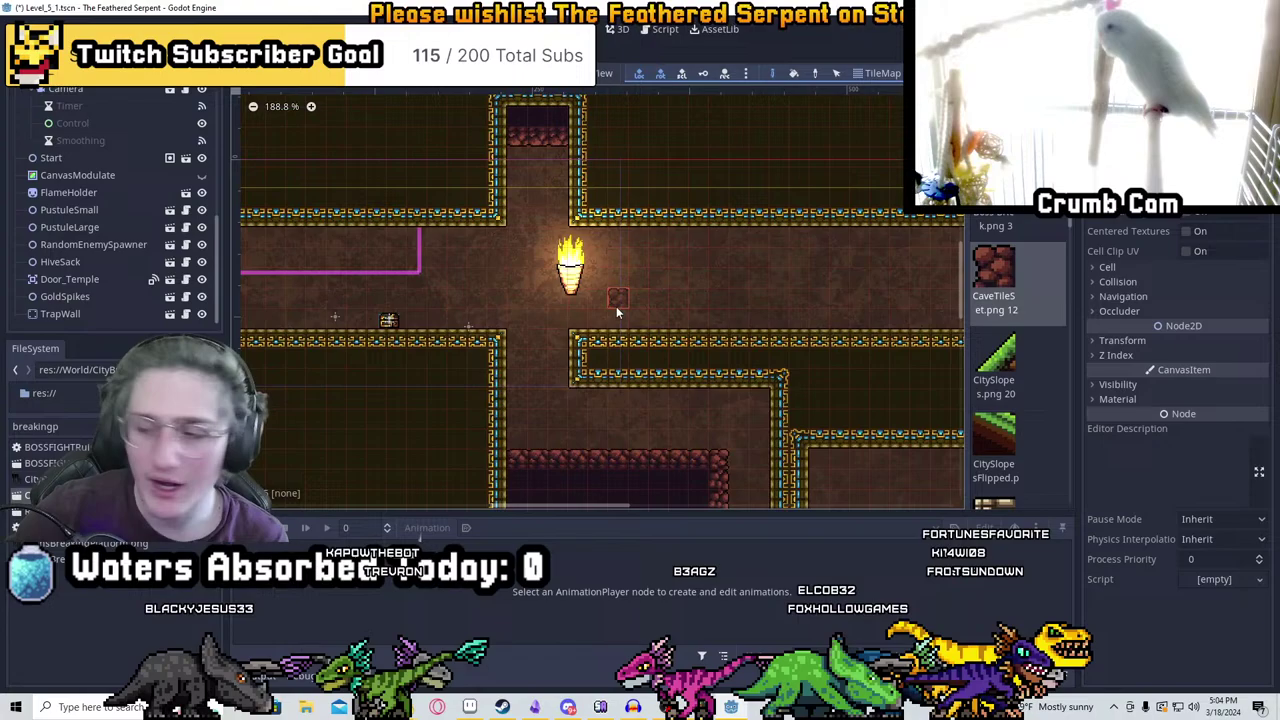
pyautogui.moveTo(616, 306); pyautogui.dragTo(437, 173, button='middle')
pyautogui.scroll(2, 437, 173)
pyautogui.moveTo(699, 290); pyautogui.dragTo(614, 278, button='middle')
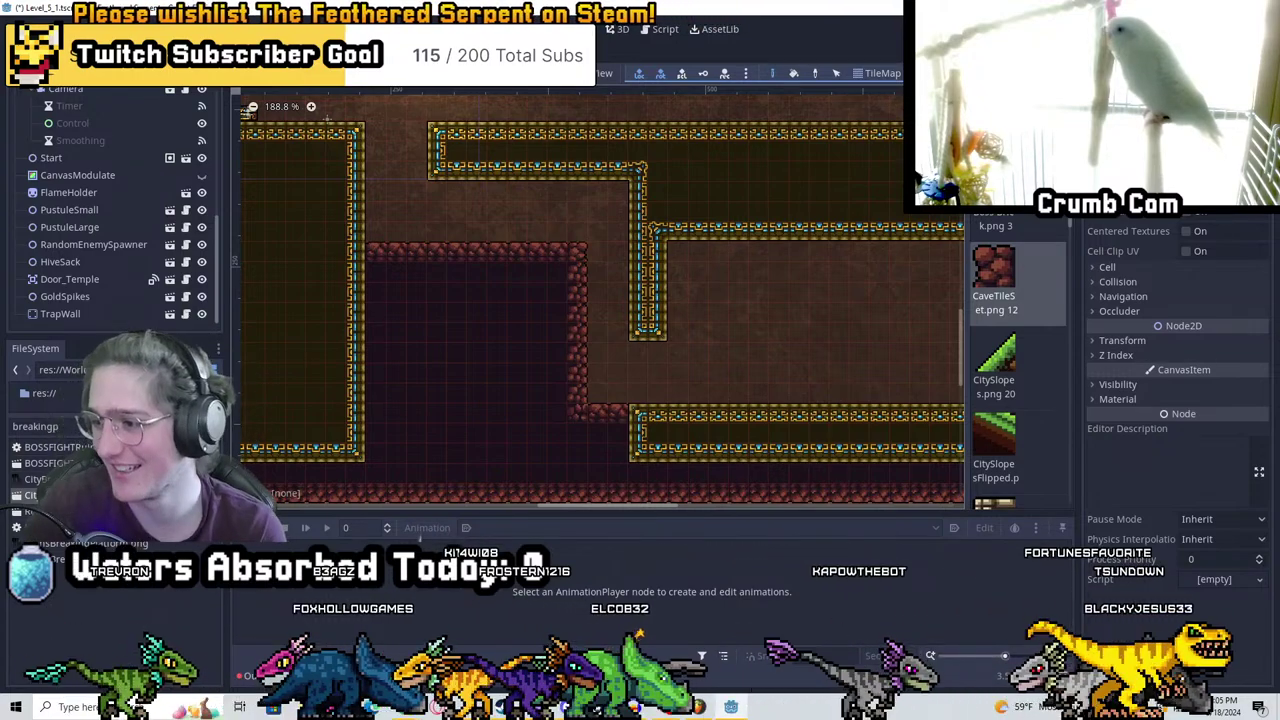
# Erase the two stray cave tiles beside the torch corridor wall
pyautogui.scroll(3, 700, 507)
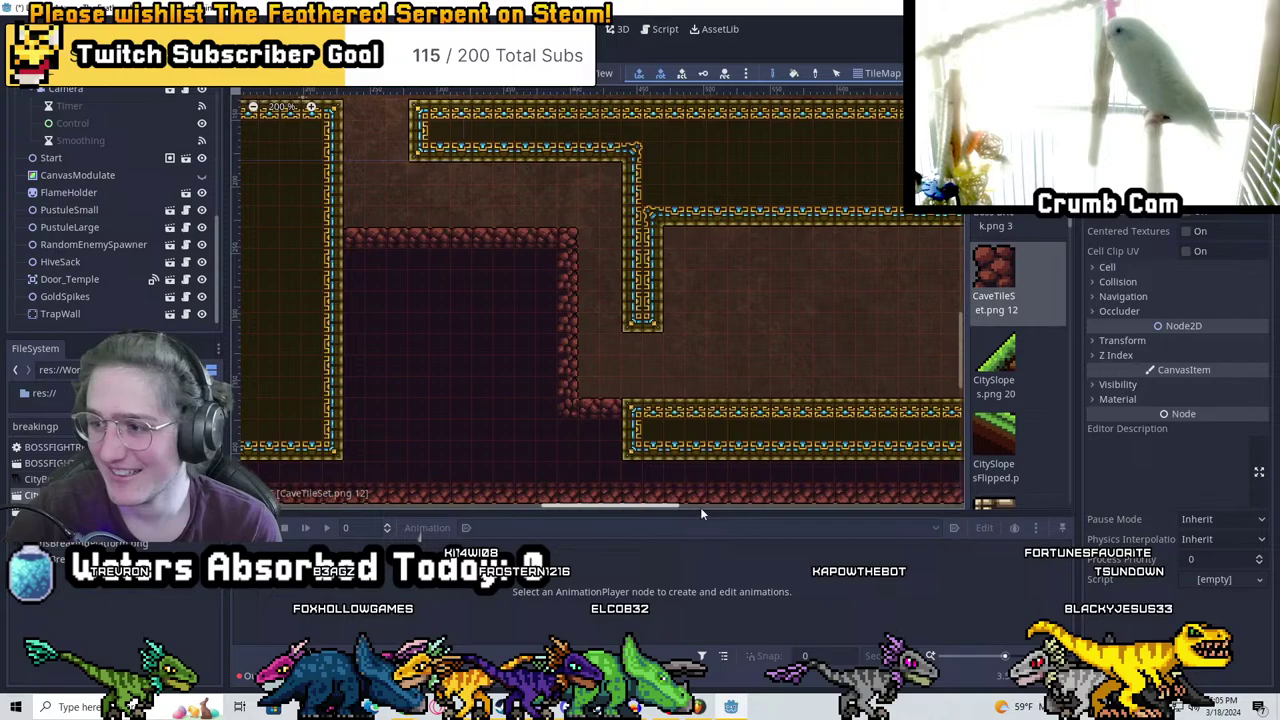
pyautogui.hscroll(-3, 740, 349)
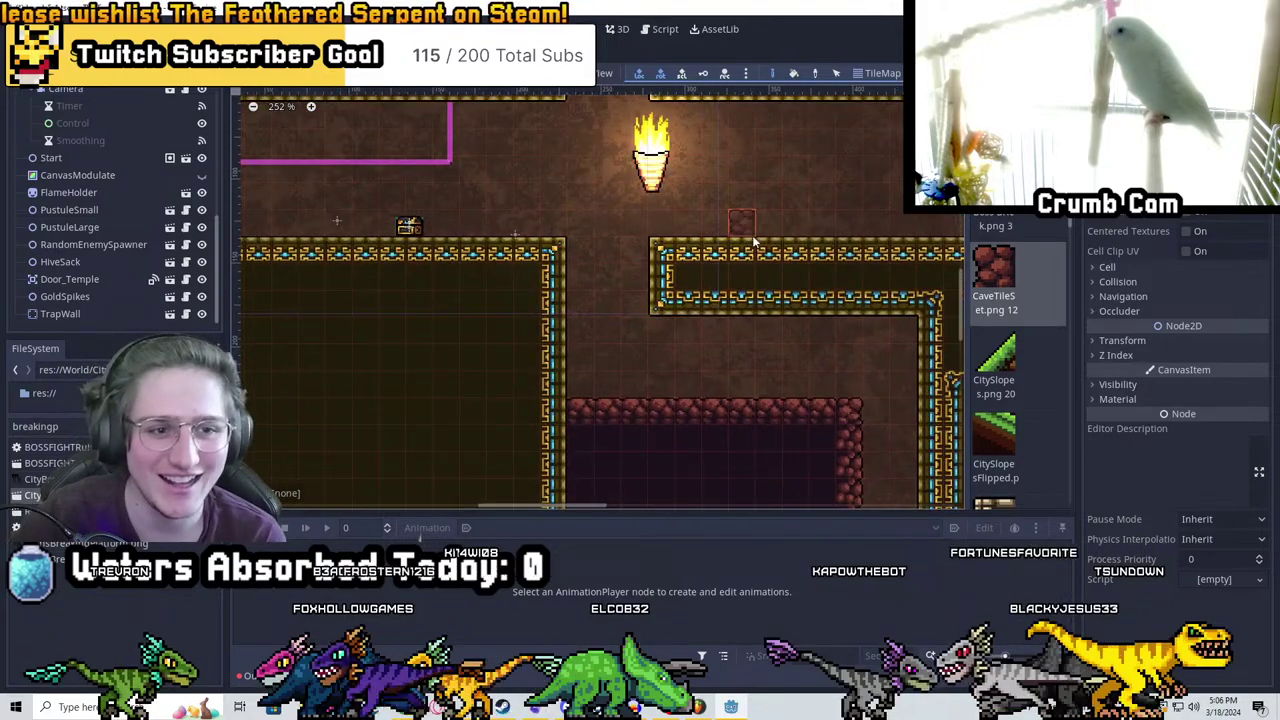
pyautogui.scroll(2, 740, 280)
pyautogui.scroll(-2, 725, 357)
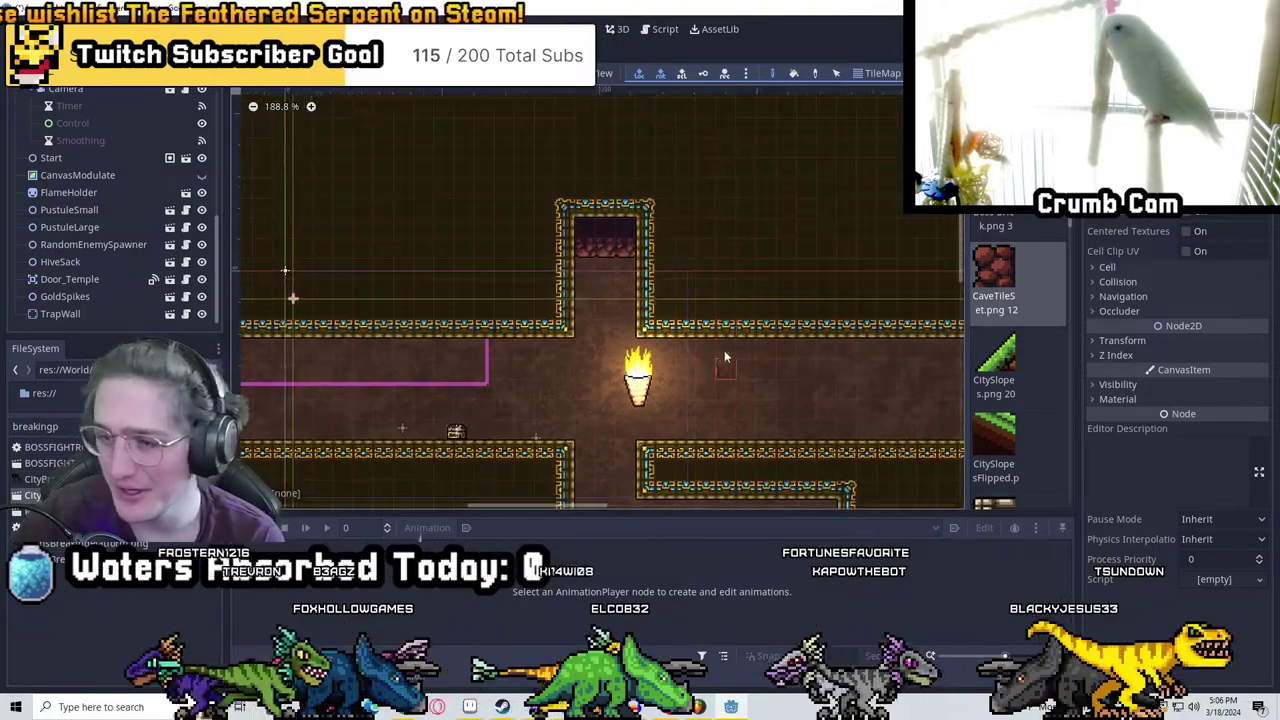
pyautogui.scroll(1, 604, 285)
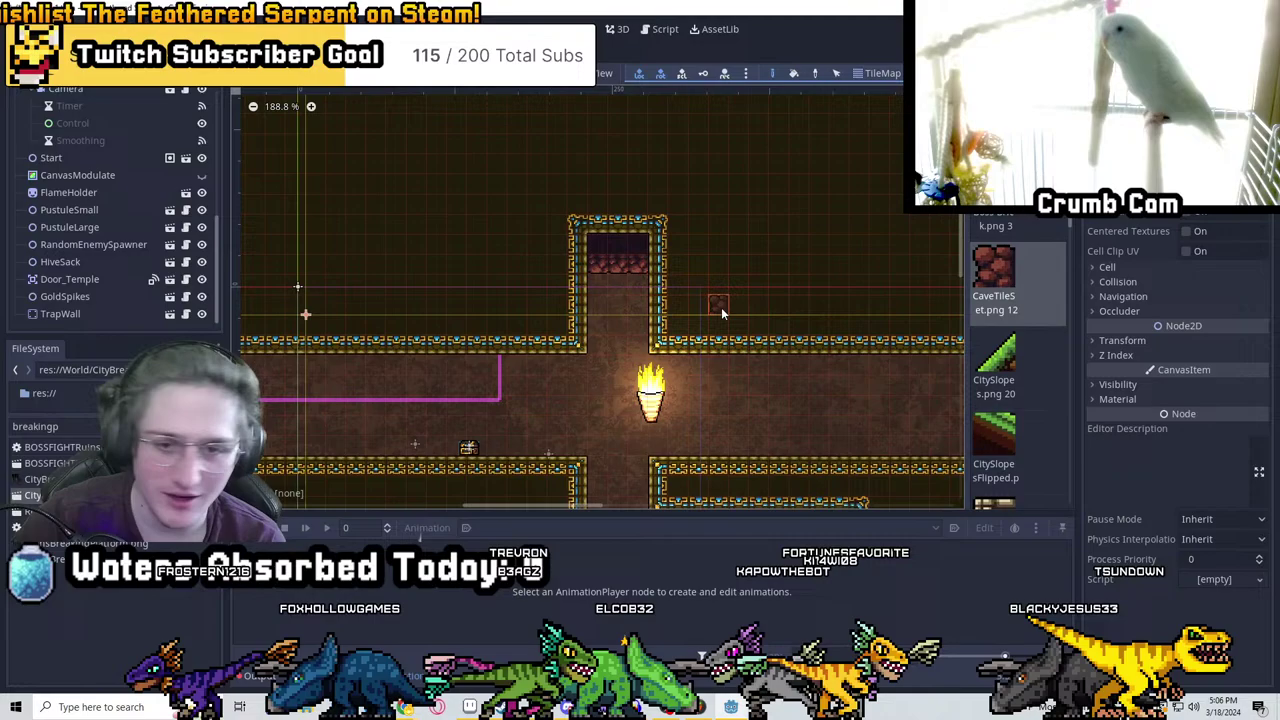
pyautogui.scroll(-4, 697, 278)
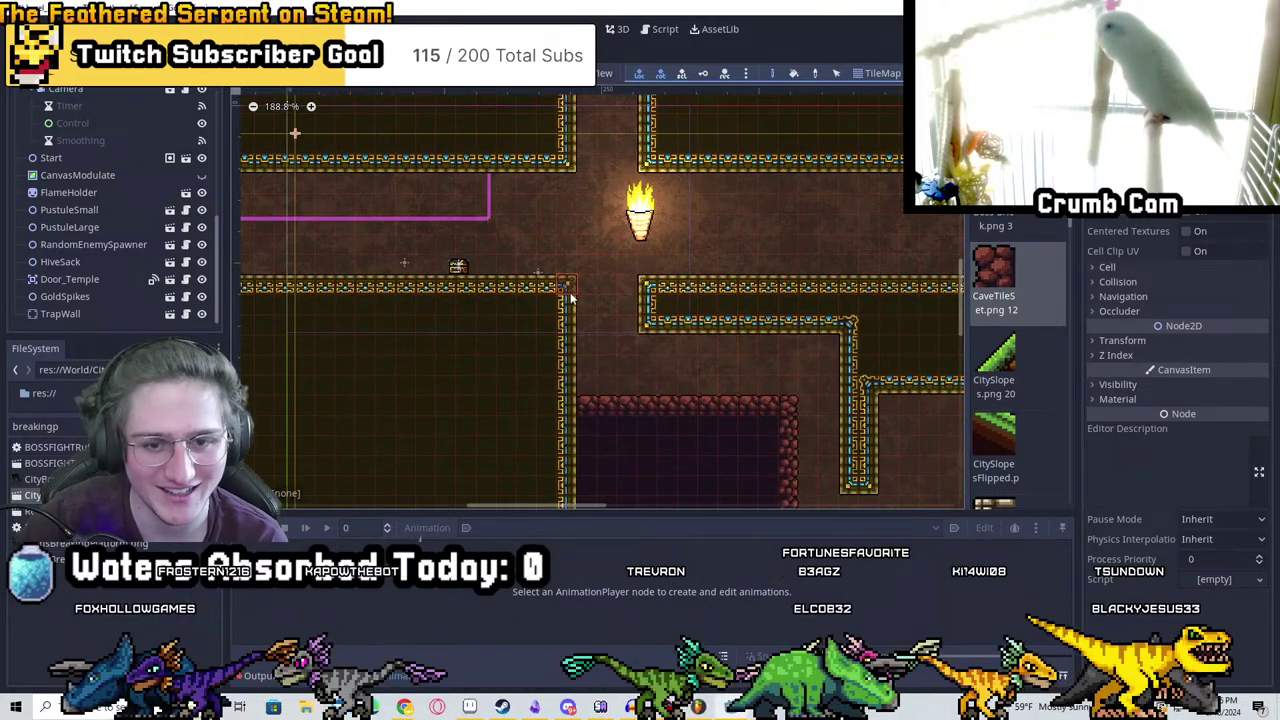
pyautogui.moveTo(612, 289); pyautogui.dragTo(574, 286, button='right')
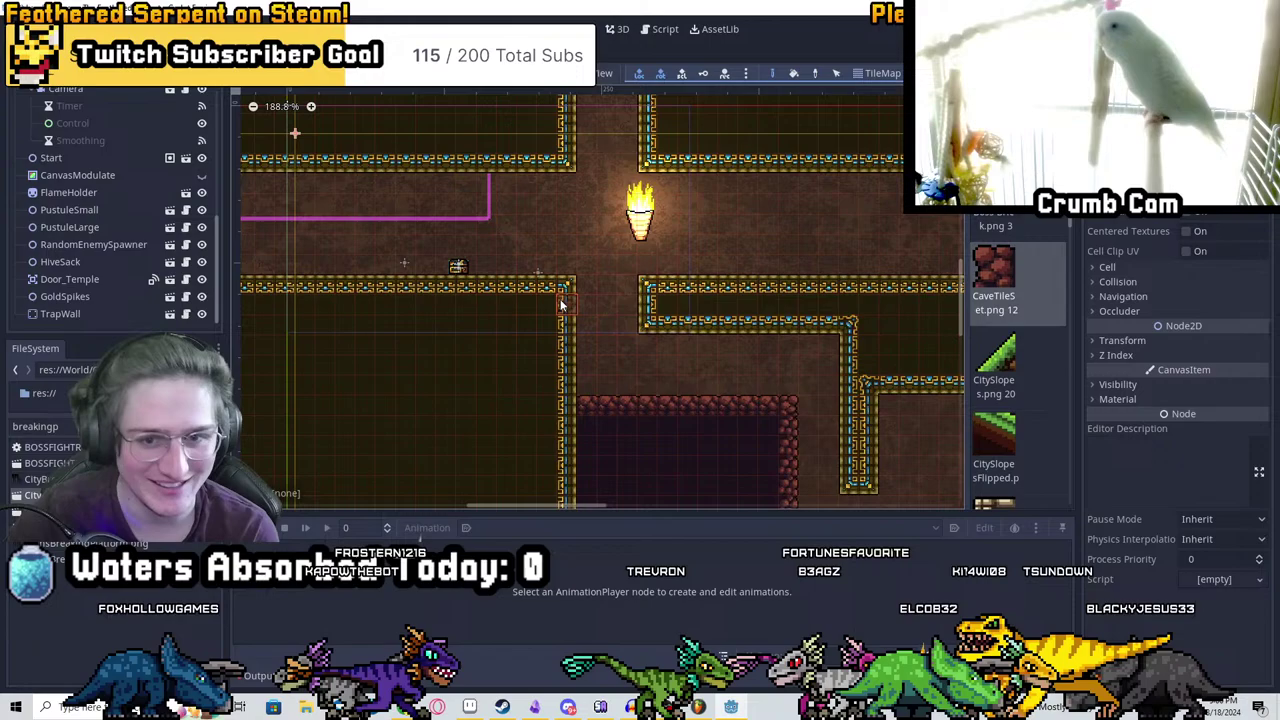
# Erase the cave tiles inside the doorway north of the torch and begin painting it on the TileMap
pyautogui.scroll(1, 557, 303)
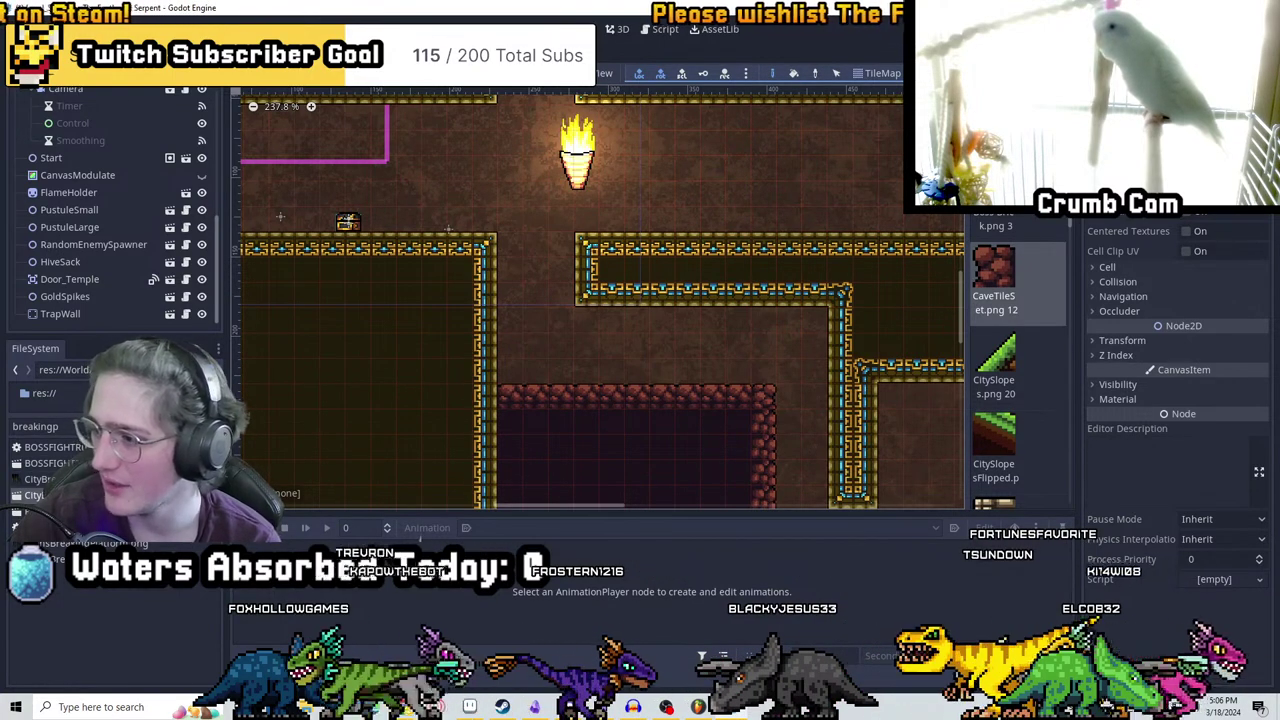
pyautogui.scroll(-1, 655, 205)
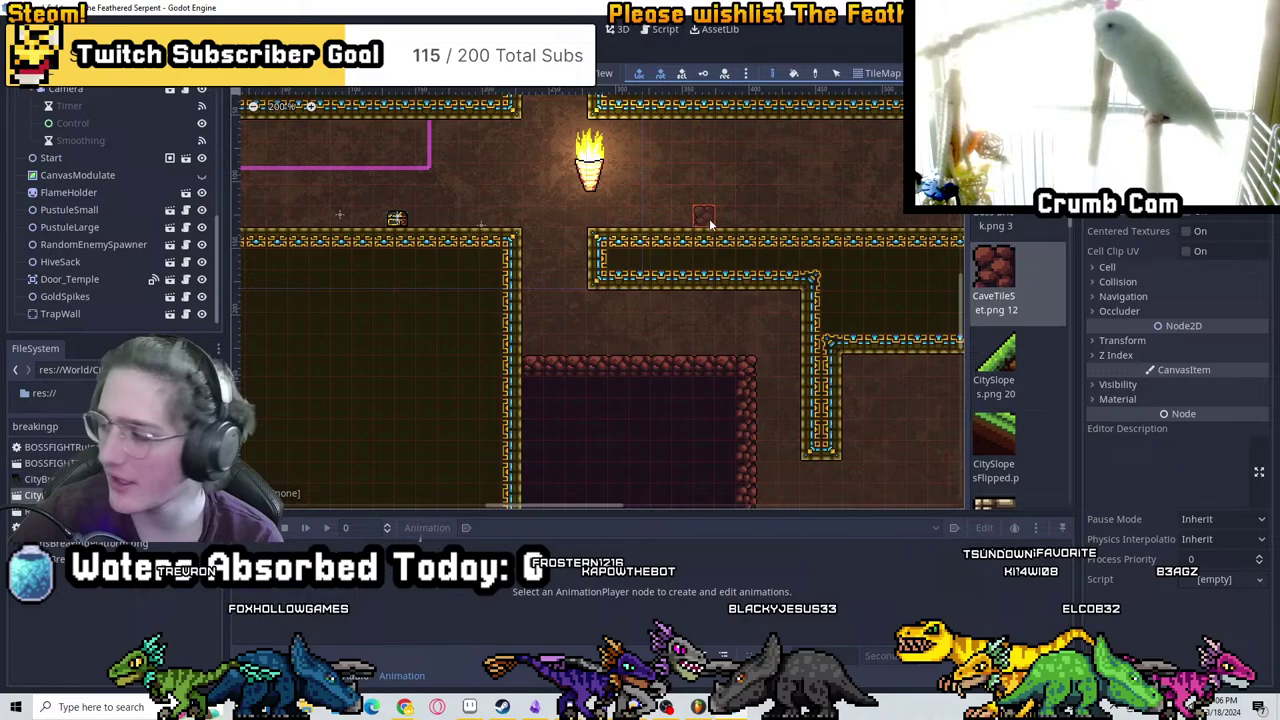
pyautogui.scroll(2, 752, 262)
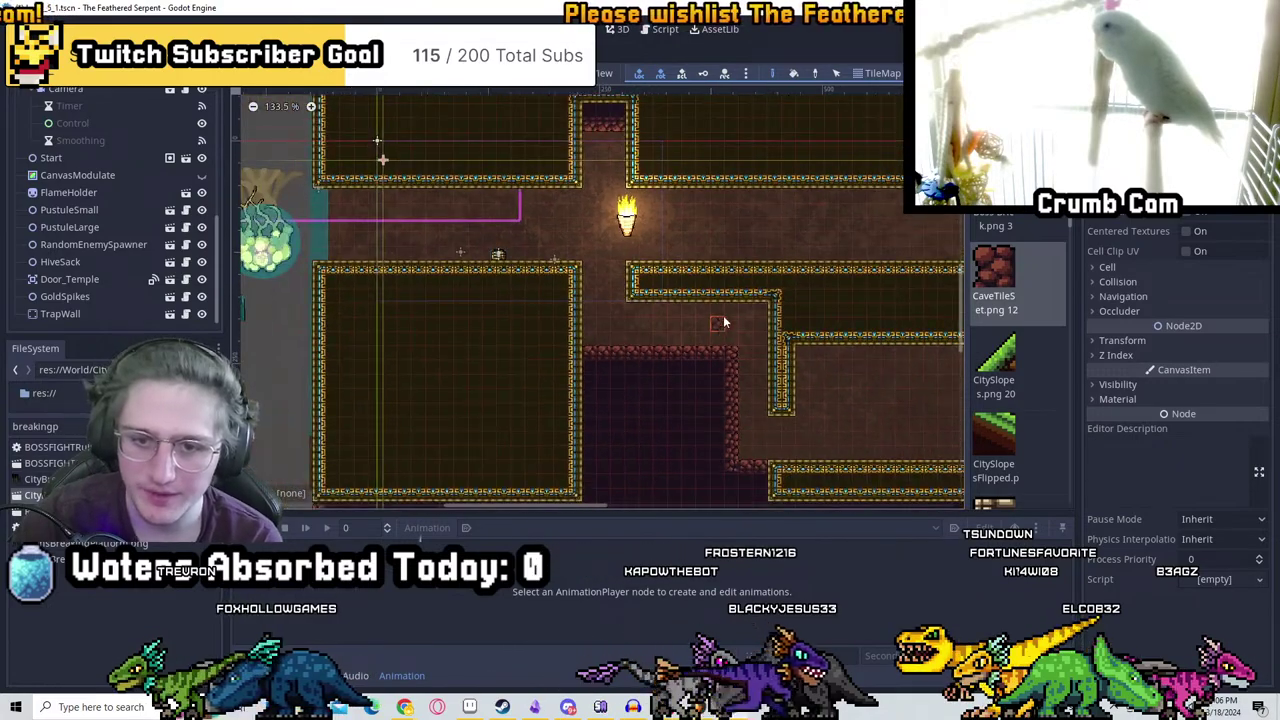
pyautogui.scroll(-2, 723, 323)
pyautogui.scroll(2, 548, 410)
pyautogui.scroll(3, 548, 410)
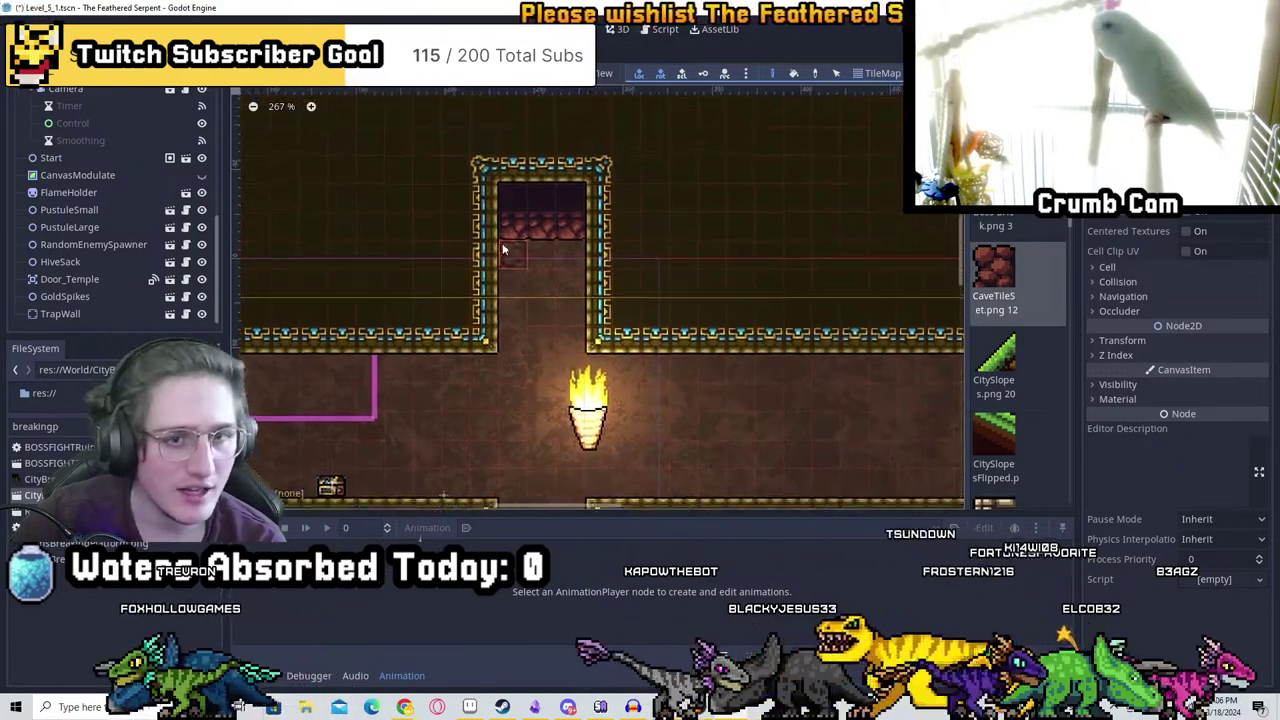
pyautogui.moveTo(569, 218)
pyautogui.mouseDown(button='right')
pyautogui.moveTo(550, 214)
pyautogui.moveTo(568, 238)
pyautogui.moveTo(586, 228)
pyautogui.mouseUp(button='right')
pyautogui.scroll(5, 152, 156)
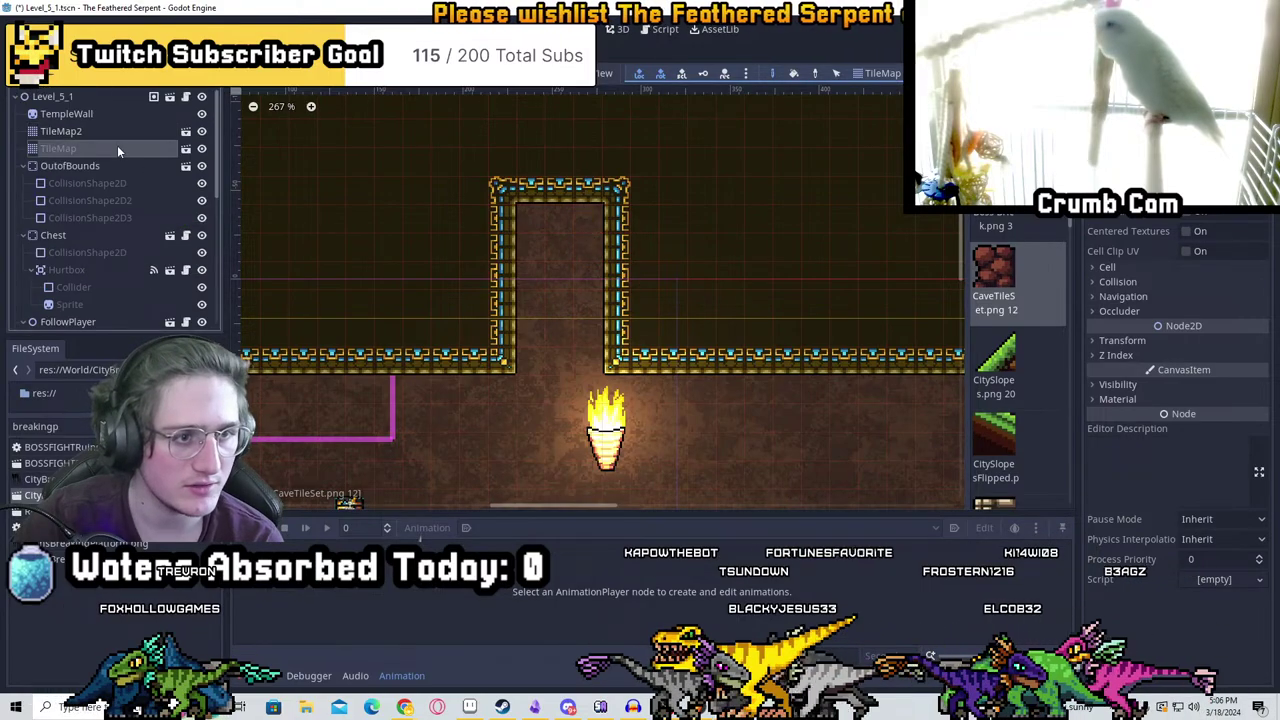
pyautogui.click(117, 148)
pyautogui.moveTo(520, 190)
pyautogui.mouseDown()
pyautogui.moveTo(531, 160)
pyautogui.moveTo(592, 170)
pyautogui.mouseUp()
# Widen the small room above the doorway with wall and cave tiles, extending it right
pyautogui.moveTo(571, 128); pyautogui.dragTo(514, 223, button='middle')
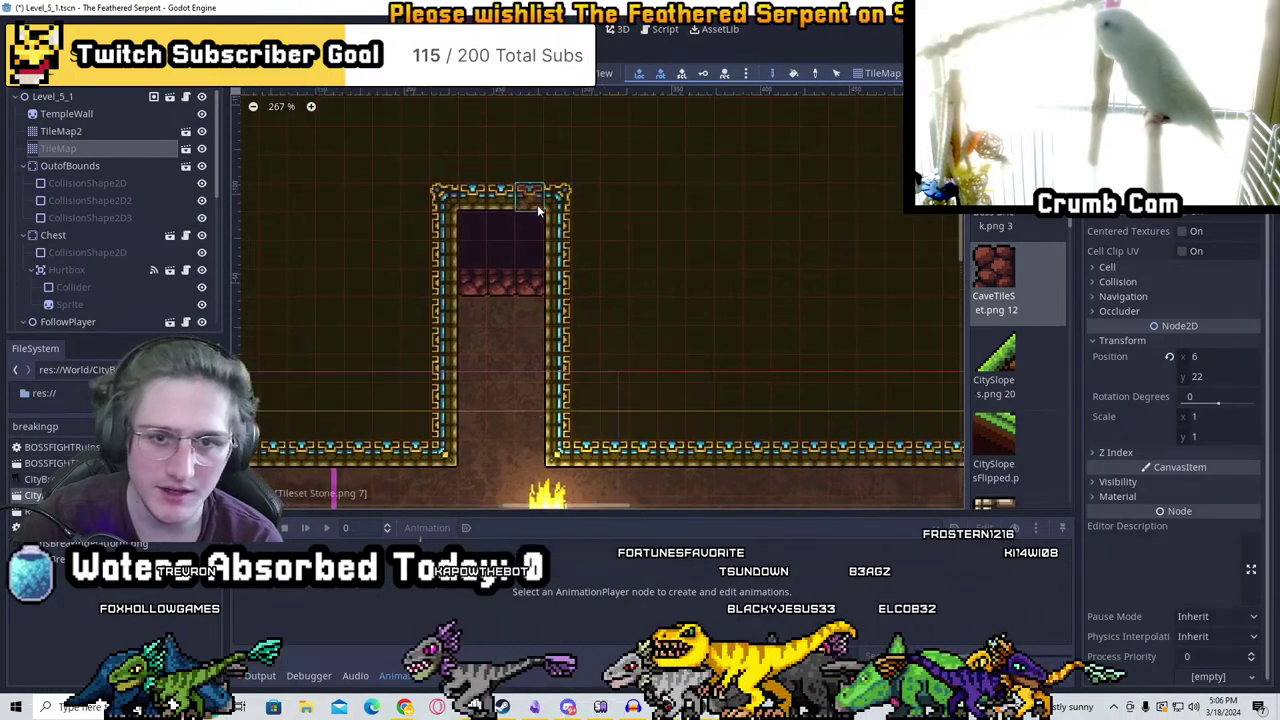
pyautogui.moveTo(520, 175)
pyautogui.mouseDown()
pyautogui.moveTo(557, 214)
pyautogui.moveTo(503, 180)
pyautogui.mouseUp()
pyautogui.moveTo(503, 180); pyautogui.dragTo(481, 186, button='middle')
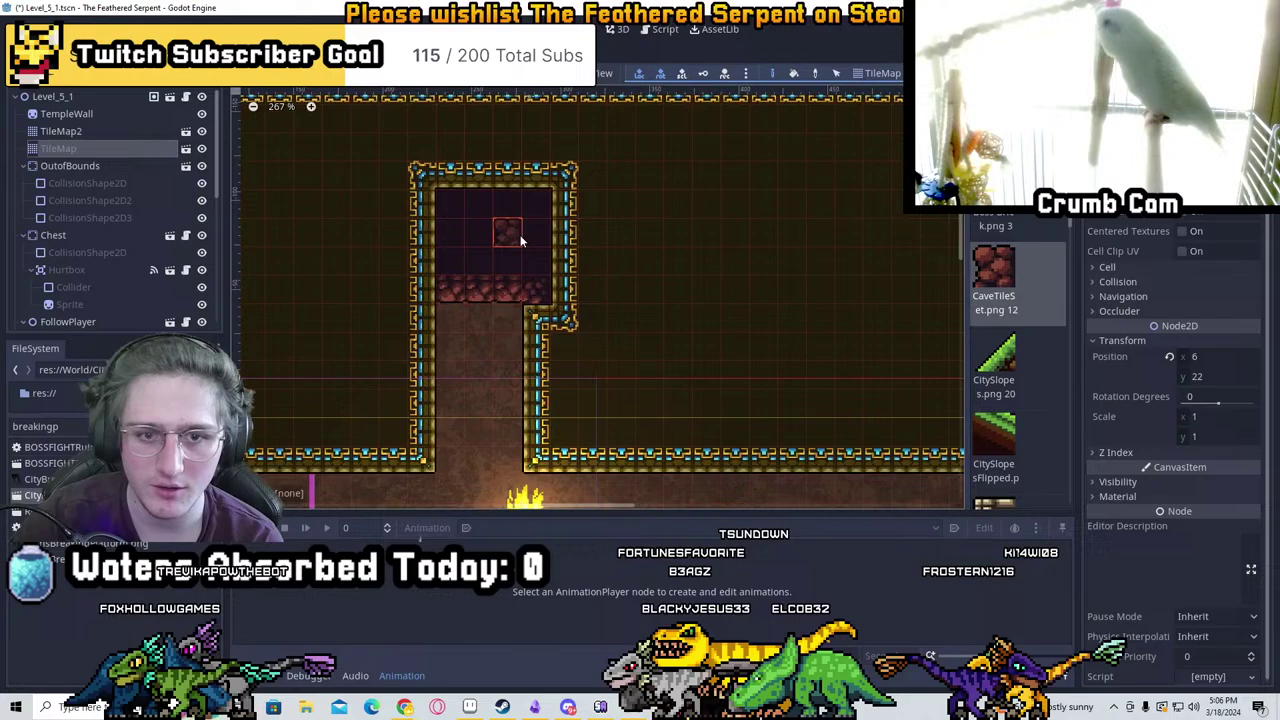
pyautogui.scroll(-2, 570, 248)
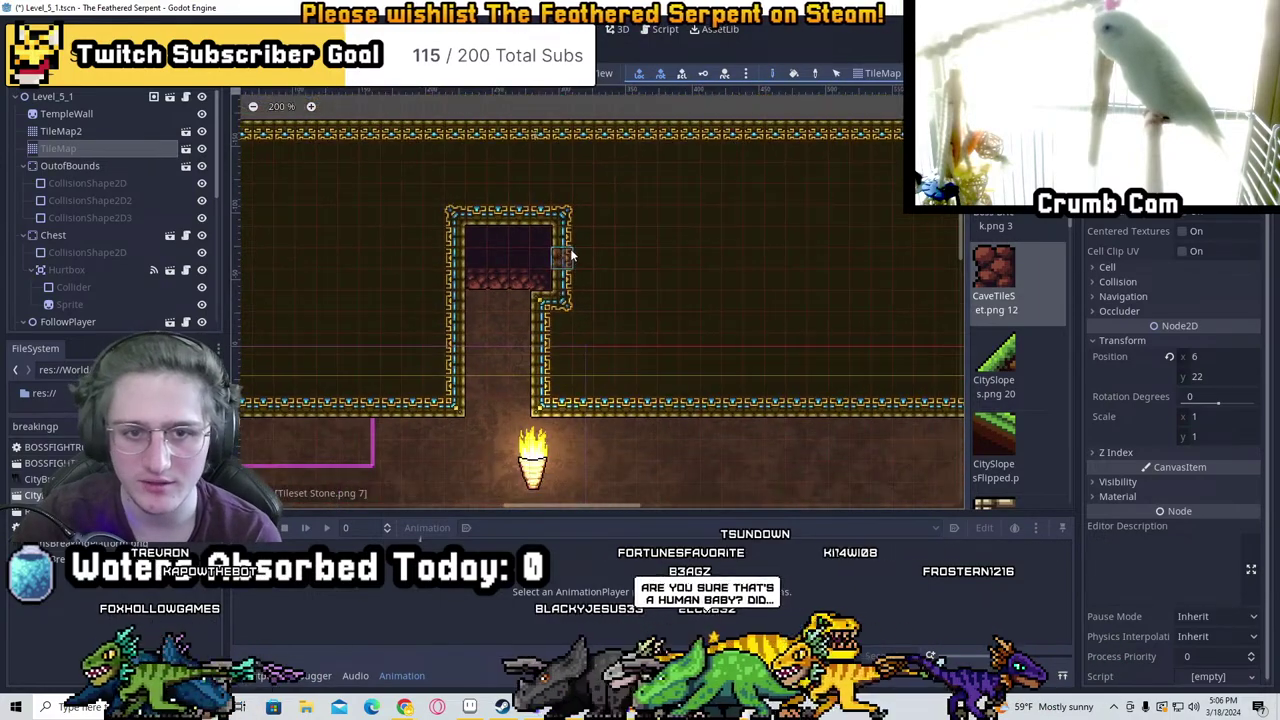
pyautogui.scroll(3, 584, 240)
pyautogui.moveTo(560, 251)
pyautogui.mouseDown()
pyautogui.moveTo(648, 284)
pyautogui.moveTo(682, 248)
pyautogui.mouseUp()
# Widen the room further, adding side alcoves and a vertical shaft rising from it
pyautogui.scroll(-1, 736, 306)
pyautogui.moveTo(736, 306)
pyautogui.mouseDown(button='middle')
pyautogui.moveTo(500, 331)
pyautogui.moveTo(478, 302)
pyautogui.mouseUp(button='middle')
pyautogui.moveTo(478, 302)
pyautogui.mouseDown()
pyautogui.moveTo(522, 296)
pyautogui.moveTo(505, 346)
pyautogui.mouseUp()
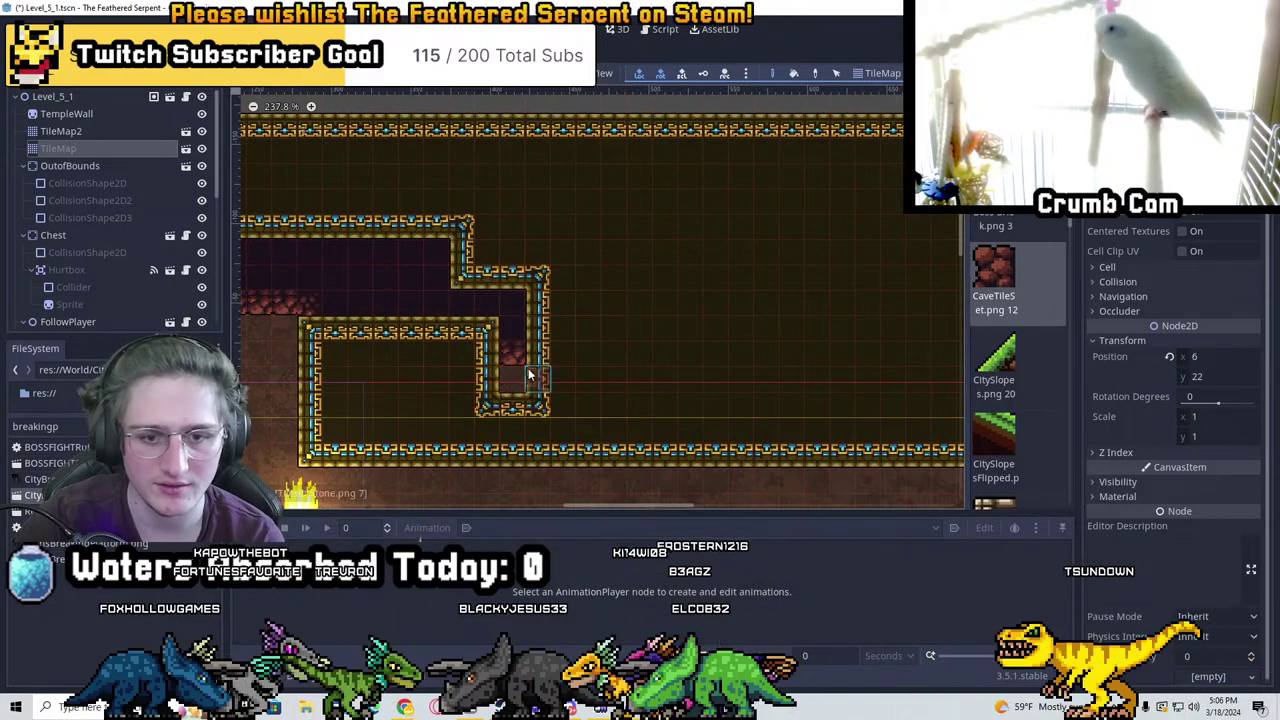
pyautogui.moveTo(657, 372); pyautogui.dragTo(563, 342)
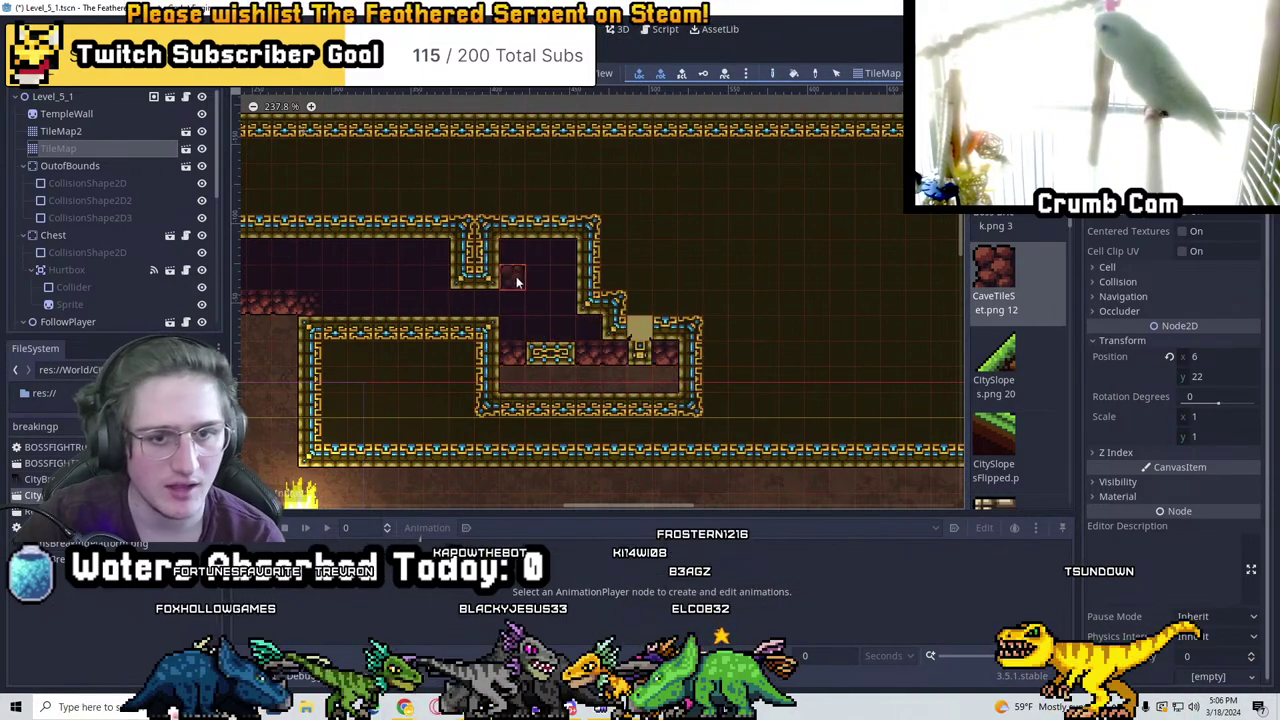
pyautogui.moveTo(517, 283)
pyautogui.mouseDown()
pyautogui.moveTo(465, 266)
pyautogui.moveTo(480, 260)
pyautogui.moveTo(487, 180)
pyautogui.moveTo(512, 251)
pyautogui.moveTo(557, 200)
pyautogui.moveTo(623, 223)
pyautogui.mouseUp()
pyautogui.scroll(-5, 1024, 370)
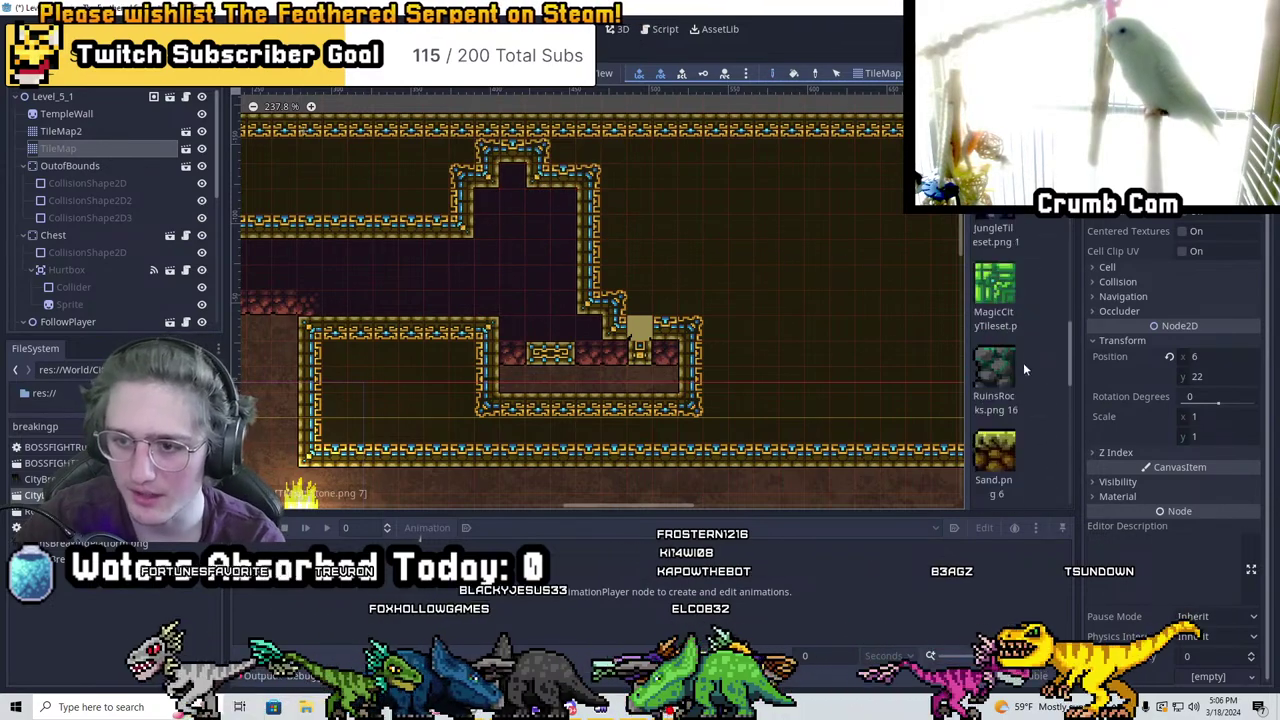
pyautogui.scroll(-5, 1024, 370)
# Paint Tileset Stone.png walls along the top and right side down to the lower-right corner
pyautogui.click(994, 285)
pyautogui.moveTo(470, 225)
pyautogui.mouseDown()
pyautogui.moveTo(495, 199)
pyautogui.moveTo(608, 178)
pyautogui.moveTo(594, 251)
pyautogui.moveTo(615, 308)
pyautogui.moveTo(694, 206)
pyautogui.moveTo(657, 196)
pyautogui.mouseUp()
pyautogui.moveTo(681, 207); pyautogui.dragTo(684, 328)
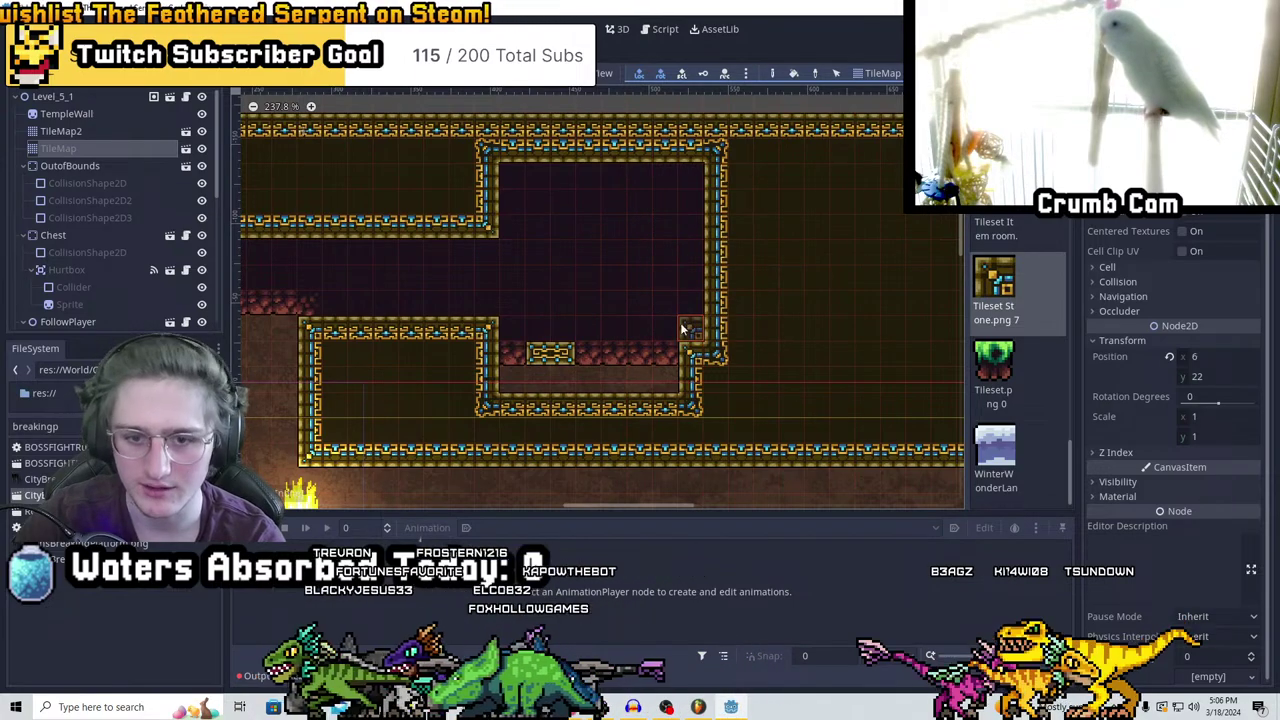
pyautogui.moveTo(684, 362); pyautogui.dragTo(524, 362, button='middle')
pyautogui.moveTo(524, 362)
pyautogui.mouseDown()
pyautogui.moveTo(608, 380)
pyautogui.moveTo(641, 347)
pyautogui.moveTo(592, 278)
pyautogui.mouseUp()
# Remove the inner wall column and redraw the room's right wall further out
pyautogui.hotkey('ctrl', 'z')
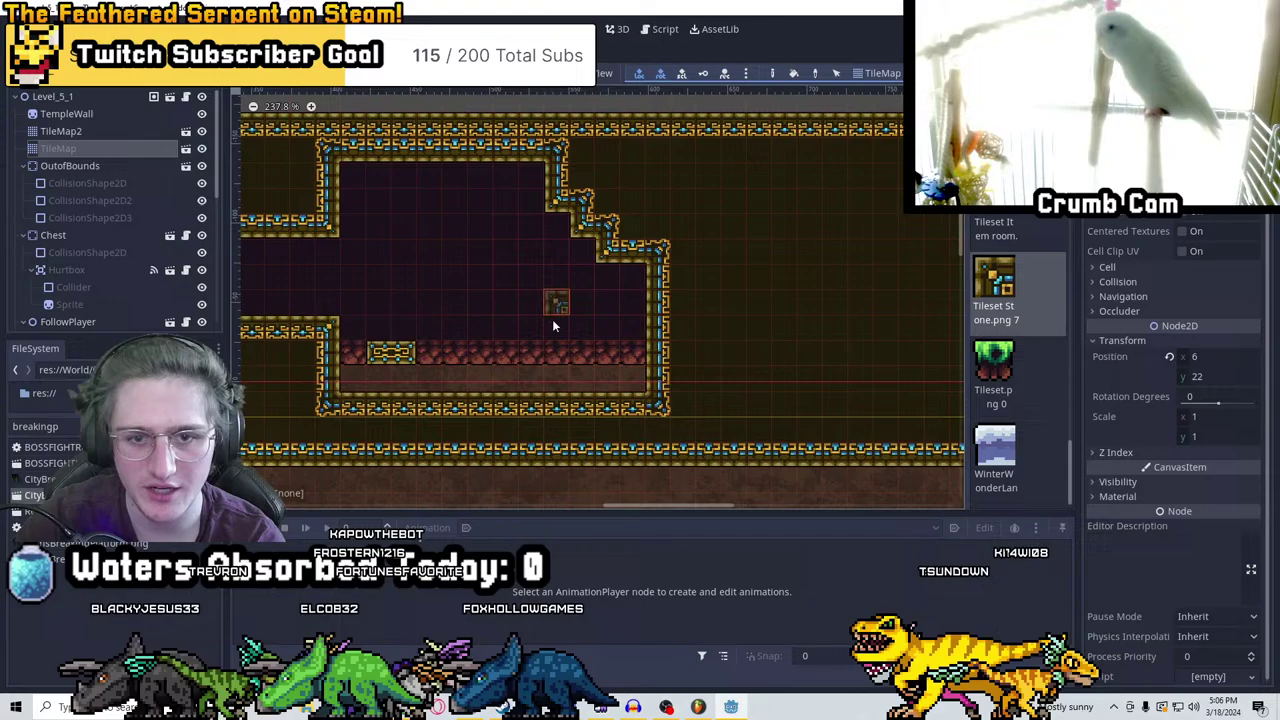
pyautogui.click(617, 191)
pyautogui.moveTo(632, 176)
pyautogui.mouseDown()
pyautogui.moveTo(700, 165)
pyautogui.moveTo(722, 335)
pyautogui.moveTo(660, 395)
pyautogui.mouseUp()
pyautogui.moveTo(660, 395); pyautogui.dragTo(655, 232, button='right')
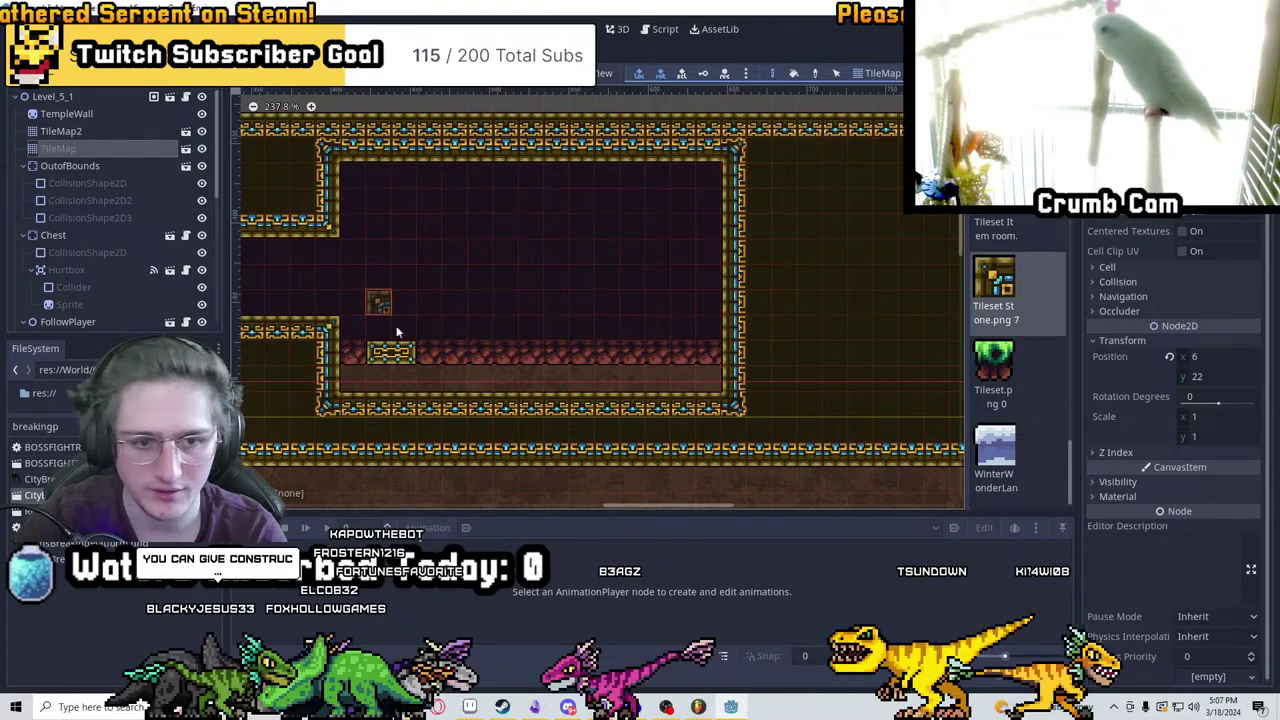
pyautogui.scroll(-3, 403, 328)
pyautogui.keyDown('ctrl'); pyautogui.scroll(-5, 486, 371); pyautogui.keyUp('ctrl')
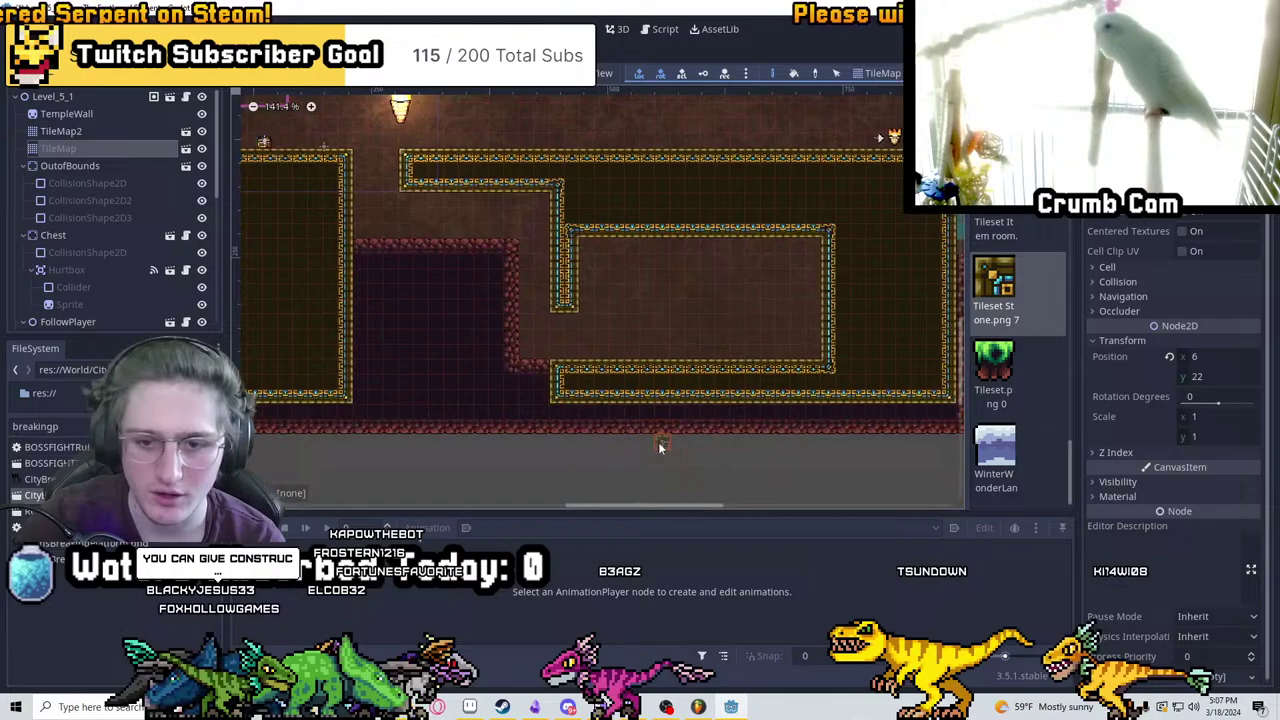
pyautogui.scroll(3, 560, 366)
pyautogui.scroll(4, 886, 404)
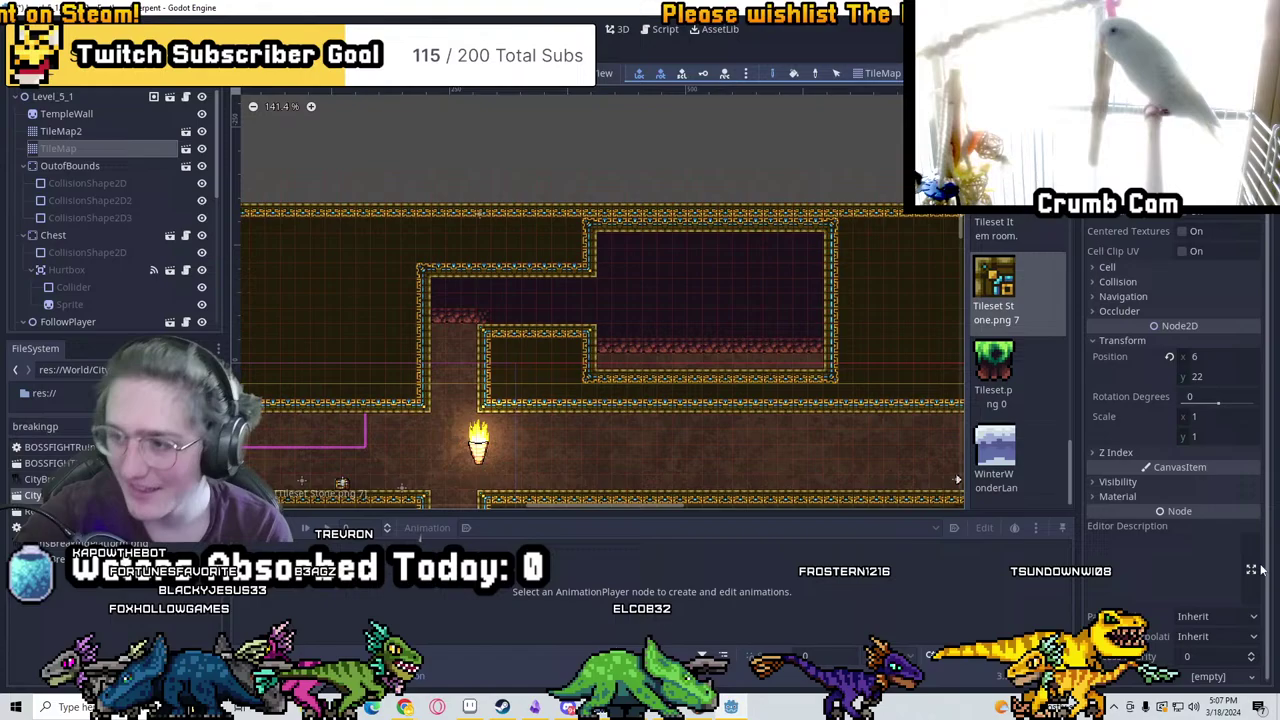
pyautogui.keyDown('ctrl'); pyautogui.scroll(2, 636, 300); pyautogui.keyUp('ctrl')
pyautogui.scroll(2, 620, 246)
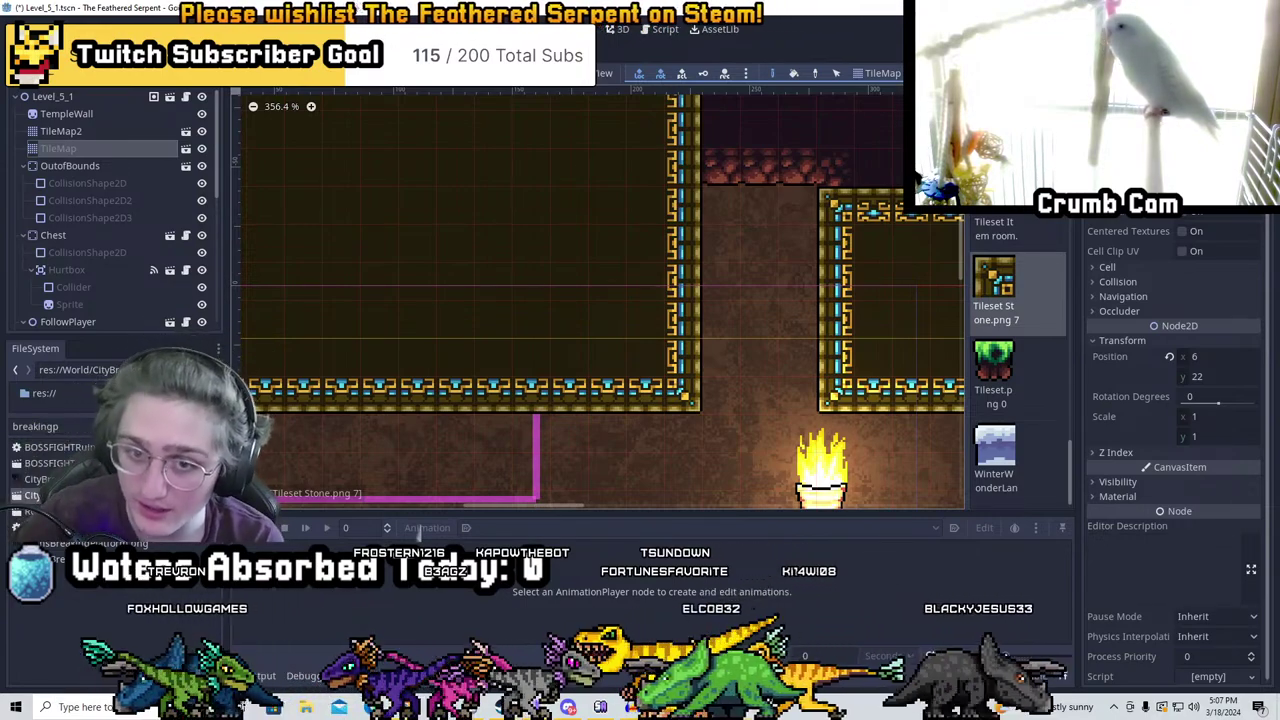
pyautogui.moveTo(831, 268); pyautogui.dragTo(591, 285, button='middle')
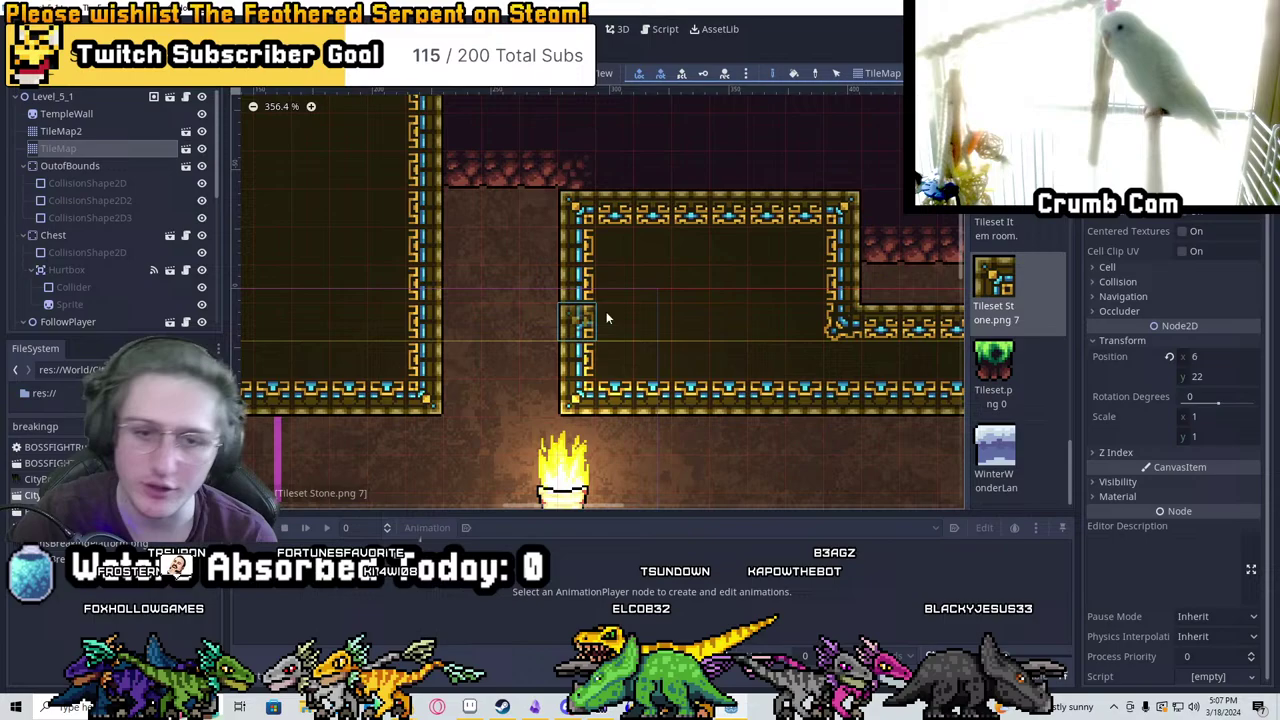
# Add a wall tile jutting down from the top wall of the corridor right of the torch
pyautogui.scroll(-6, 606, 311)
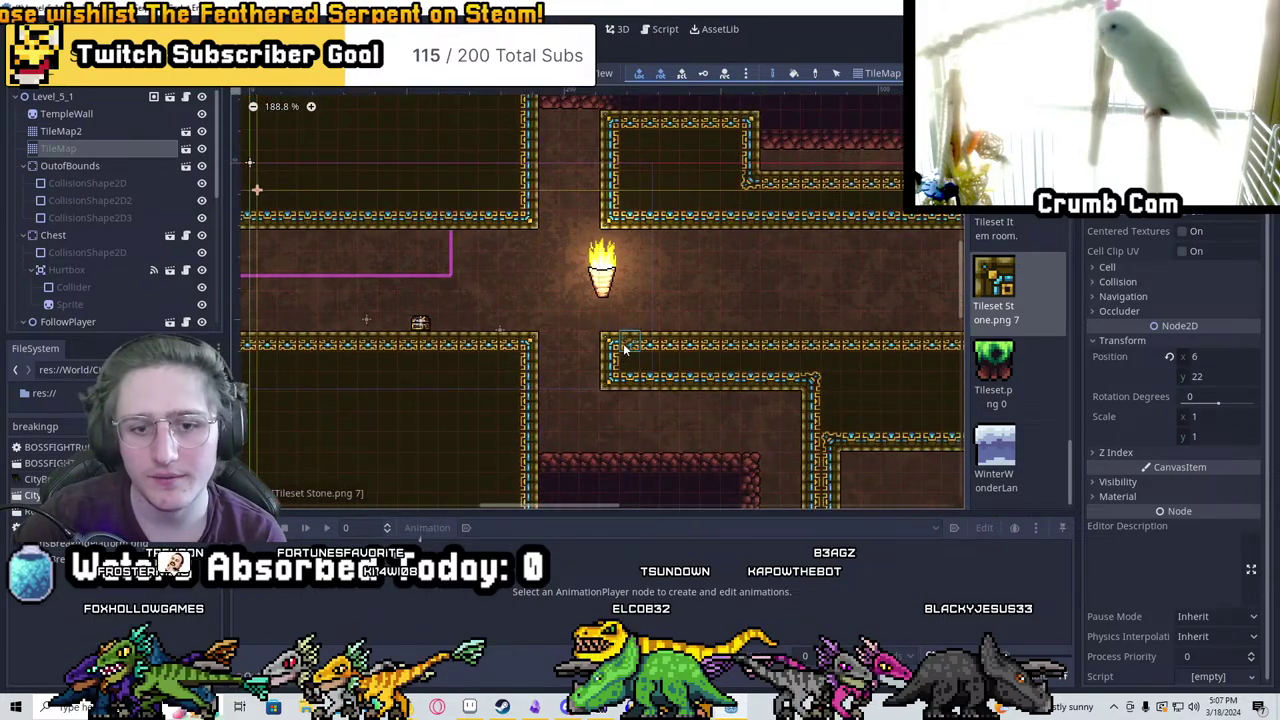
pyautogui.scroll(3, 538, 222)
pyautogui.moveTo(538, 222); pyautogui.dragTo(351, 237, button='middle')
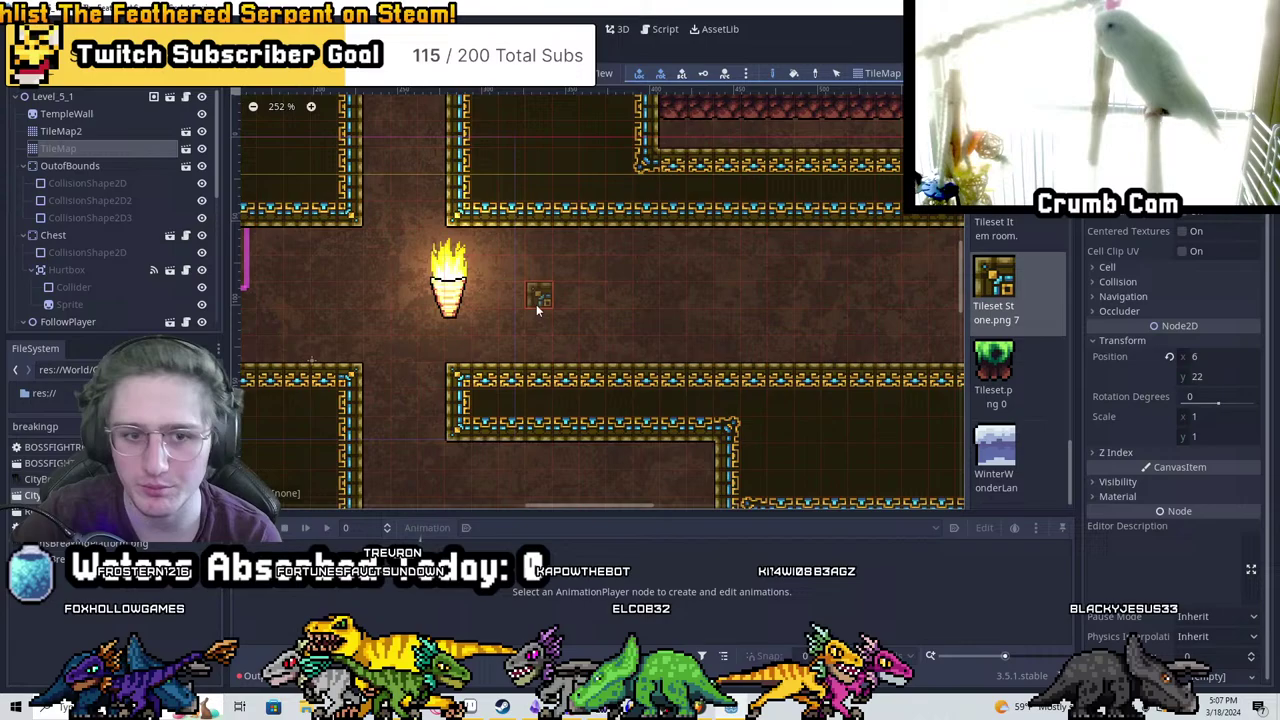
pyautogui.moveTo(571, 329); pyautogui.dragTo(501, 300, button='middle')
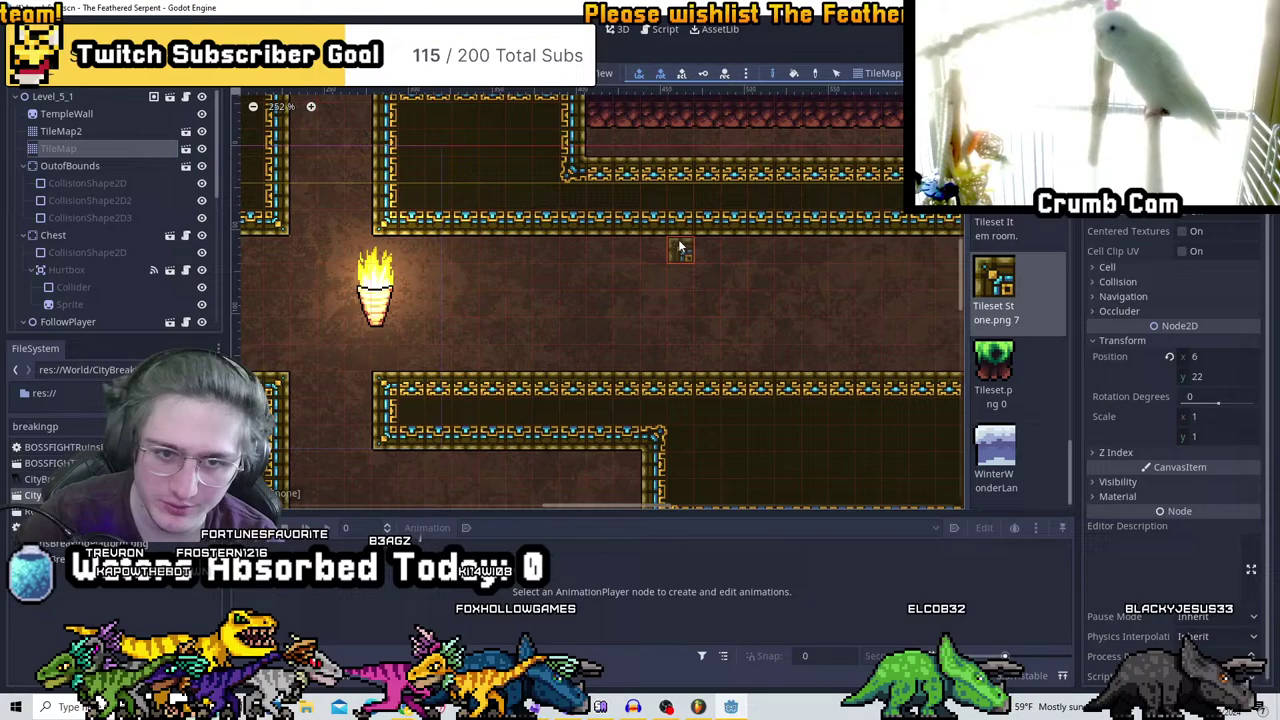
pyautogui.hscroll(-3, 606, 278)
pyautogui.scroll(5, 606, 300)
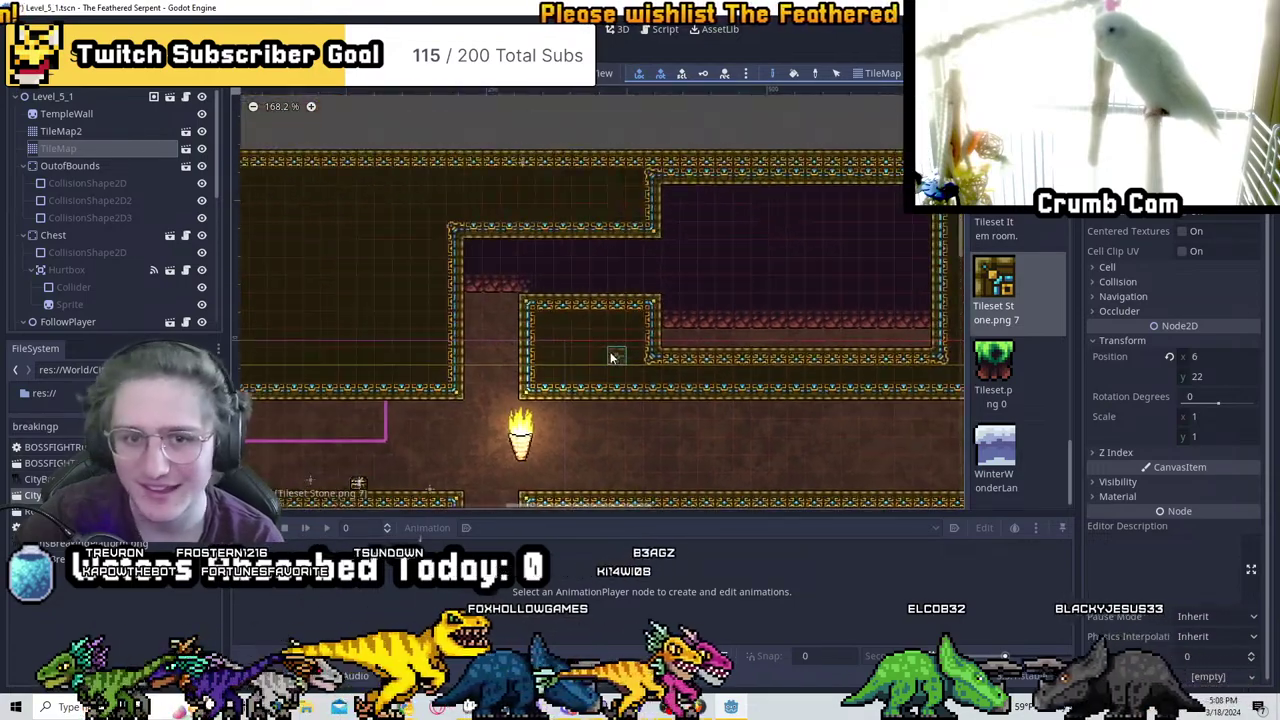
pyautogui.scroll(-7, 590, 250)
pyautogui.keyDown('ctrl'); pyautogui.scroll(1, 571, 183); pyautogui.keyUp('ctrl')
pyautogui.keyDown('ctrl'); pyautogui.scroll(2, 571, 183); pyautogui.keyUp('ctrl')
pyautogui.click(518, 182)
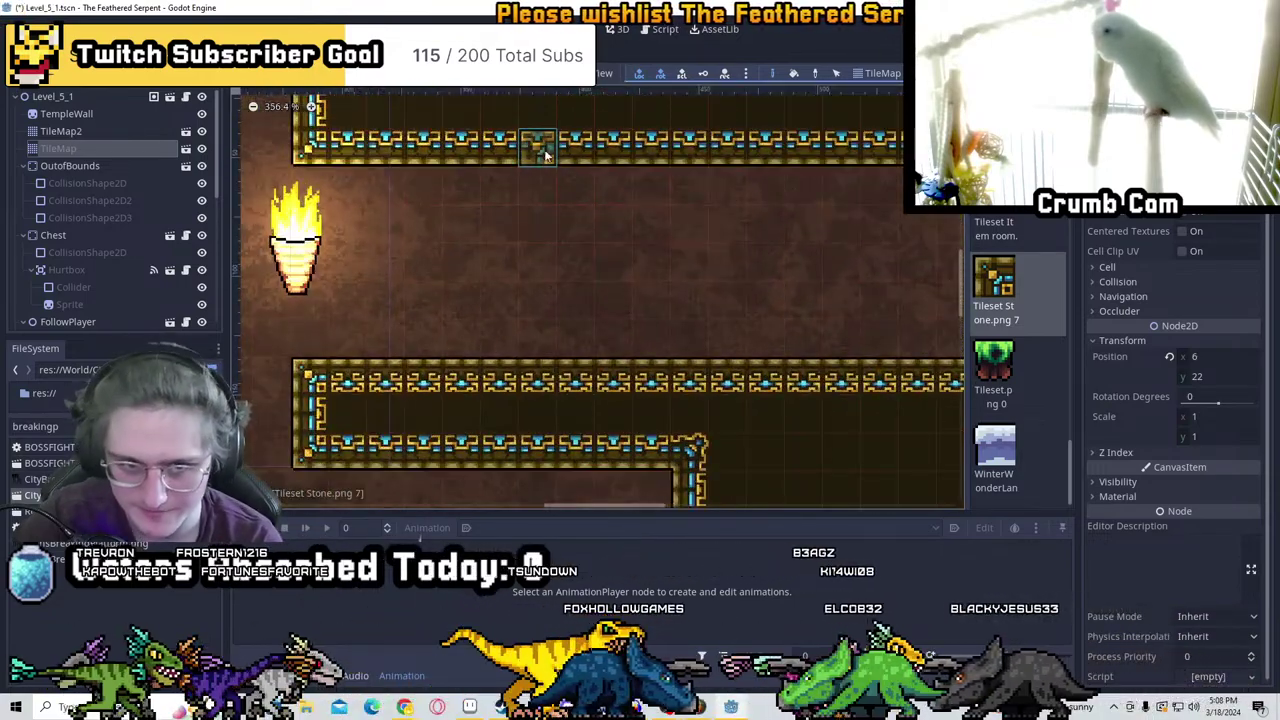
# Frame the rooms near the torch and switch editing to the TileMap2 layer
pyautogui.keyDown('ctrl'); pyautogui.scroll(-5, 540, 343); pyautogui.keyUp('ctrl')
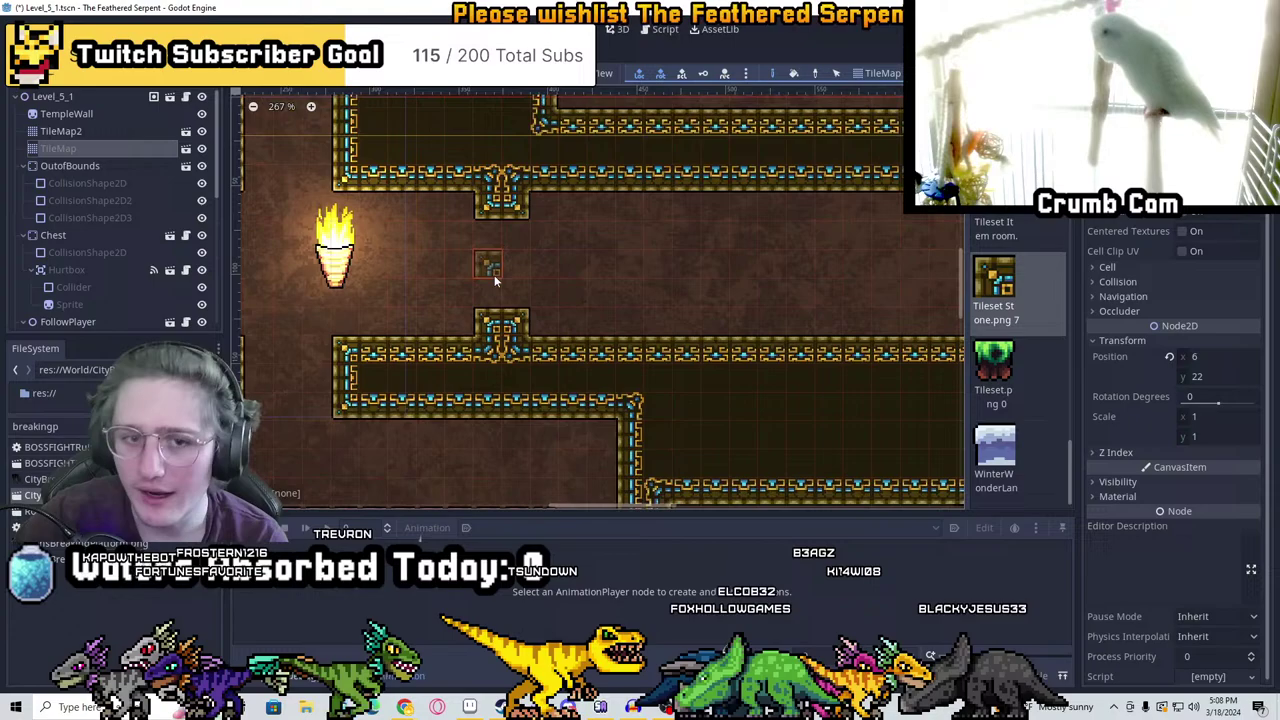
pyautogui.hscroll(-5, 494, 275)
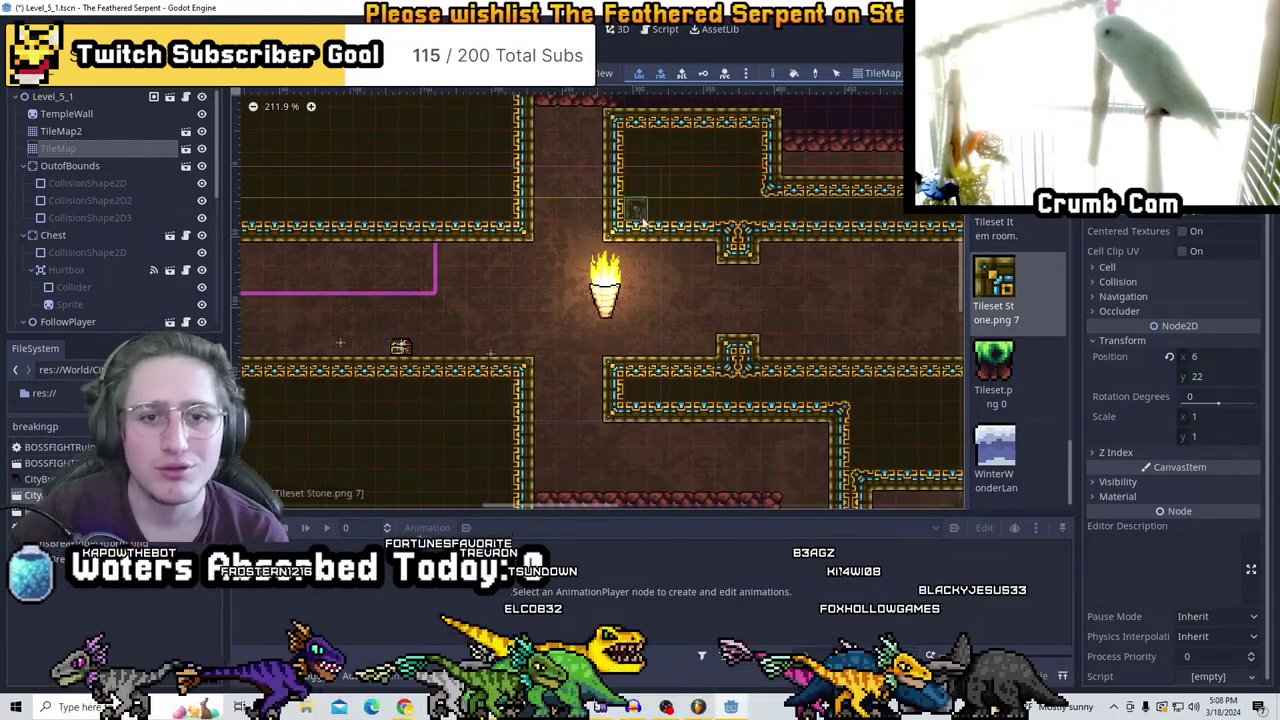
pyautogui.keyDown('ctrl'); pyautogui.scroll(-1, 712, 320); pyautogui.keyUp('ctrl')
pyautogui.moveTo(602, 437); pyautogui.dragTo(495, 523, button='middle')
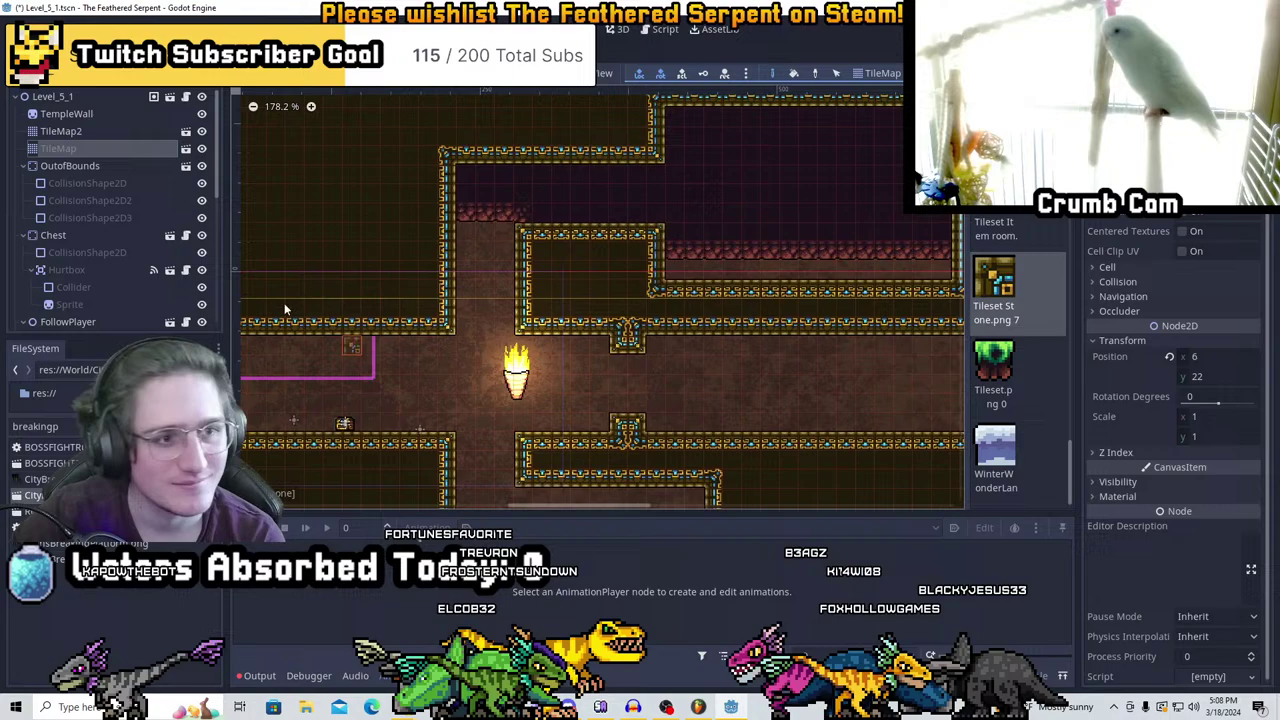
pyautogui.click(62, 131)
pyautogui.scroll(3, 329, 337)
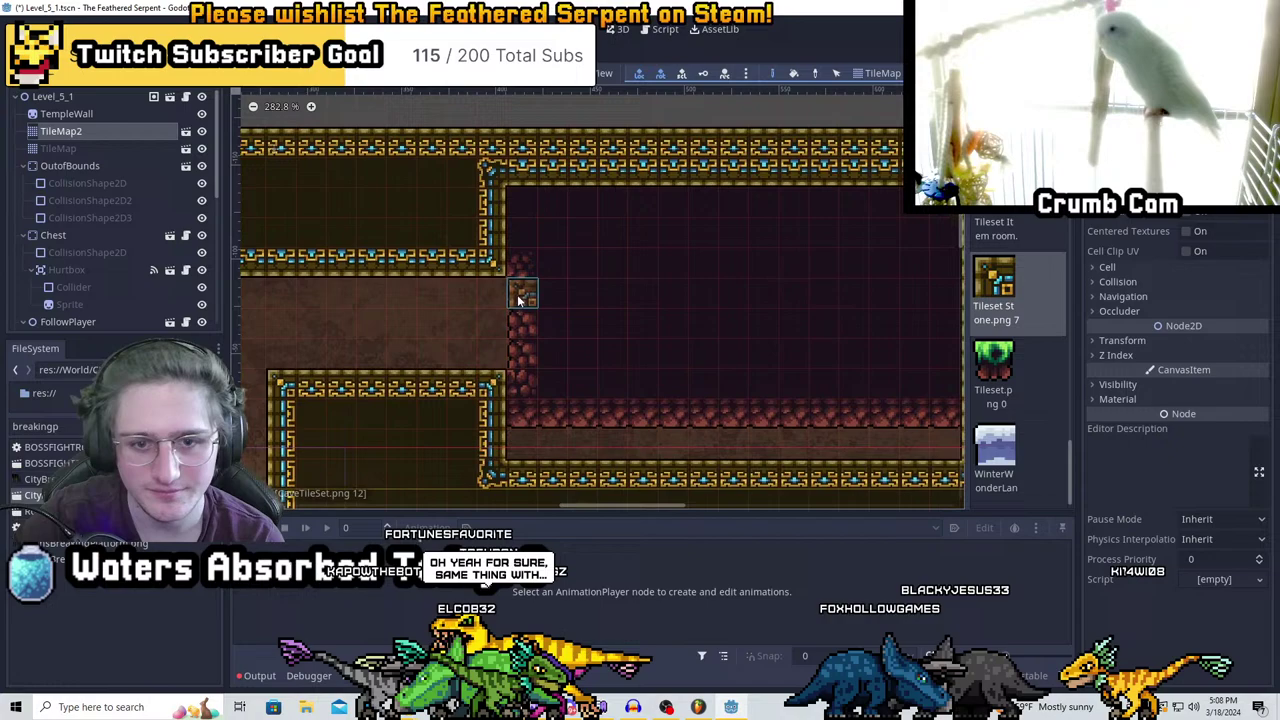
# Paint cave floor beside the wall and bucket-fill the rock-walled room with cave tiles
pyautogui.hscroll(5, 530, 300)
pyautogui.moveTo(423, 358)
pyautogui.mouseDown()
pyautogui.moveTo(434, 380)
pyautogui.moveTo(617, 420)
pyautogui.moveTo(808, 418)
pyautogui.moveTo(802, 255)
pyautogui.moveTo(686, 206)
pyautogui.moveTo(429, 182)
pyautogui.moveTo(400, 265)
pyautogui.moveTo(406, 246)
pyautogui.moveTo(373, 218)
pyautogui.mouseUp()
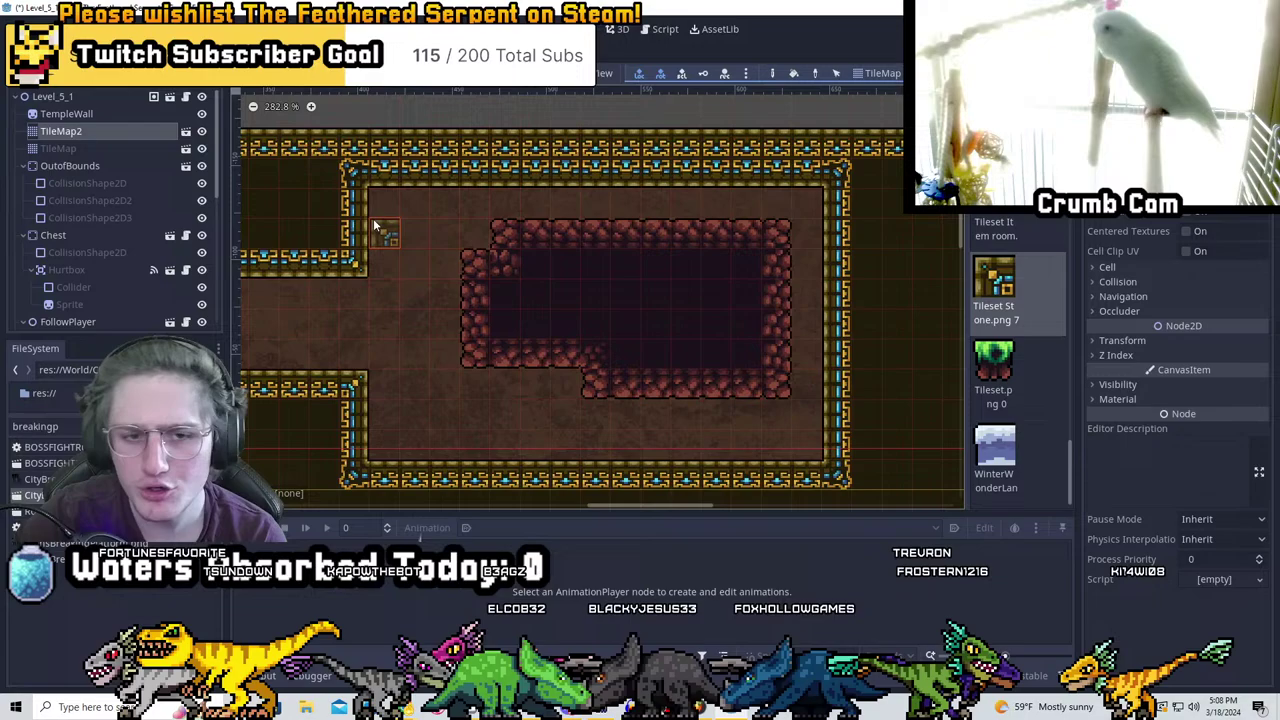
pyautogui.click(789, 74)
pyautogui.click(671, 293)
pyautogui.scroll(-1, 430, 304)
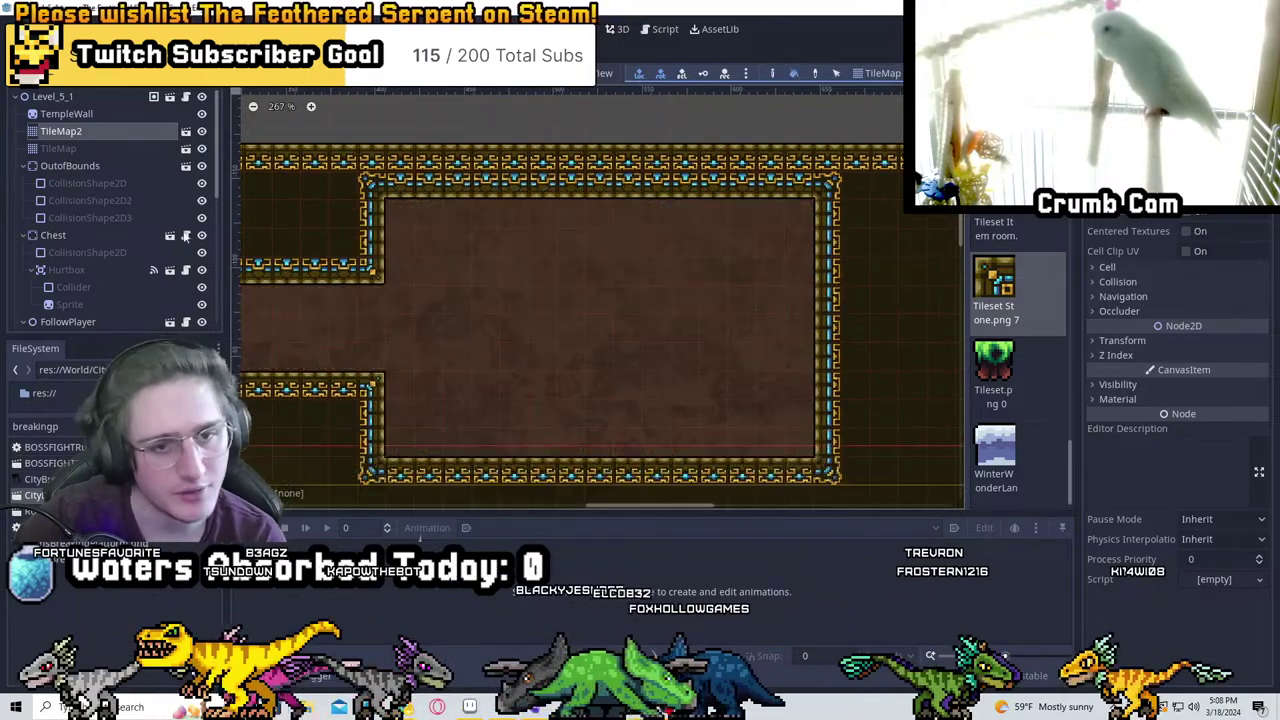
# On the TileMap layer, undo the room fill and the earlier top-wall edits
pyautogui.click(122, 150)
pyautogui.moveTo(462, 203)
pyautogui.mouseDown(button='middle')
pyautogui.moveTo(590, 250)
pyautogui.moveTo(605, 276)
pyautogui.mouseUp(button='middle')
pyautogui.hotkey('ctrl', 'z')
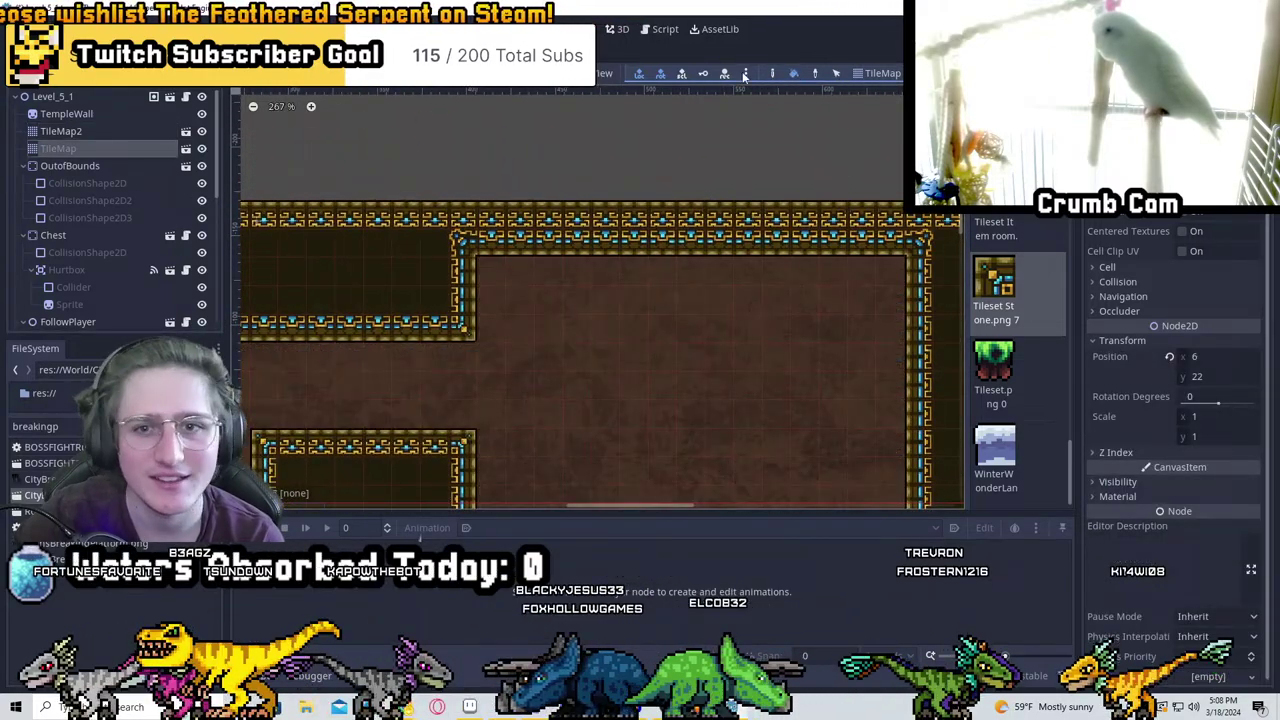
pyautogui.hotkey('ctrl', 'z')
pyautogui.hotkey('ctrl', 'z')
pyautogui.hotkey('ctrl', 'z')
pyautogui.hotkey('ctrl', 'z')
pyautogui.hotkey('ctrl', 'z')
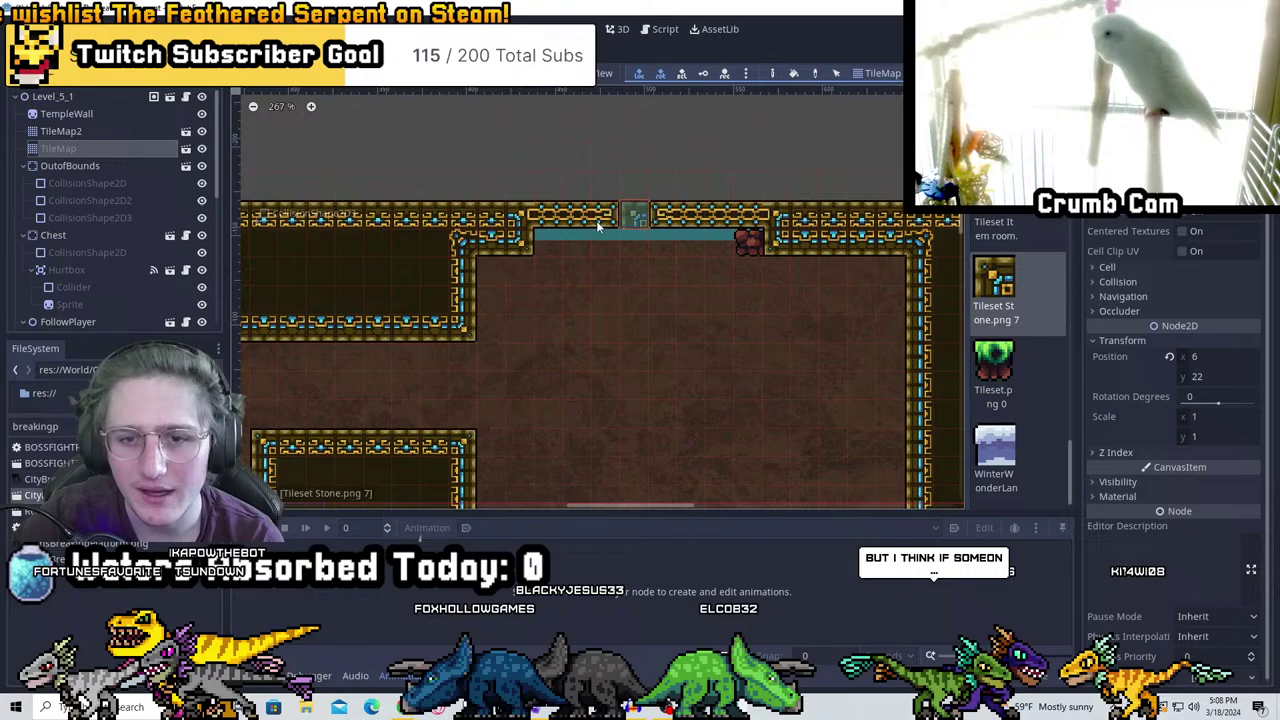
# On TileMap2, paint CaveTileSet.png 12 rock across the gap in the top wall
pyautogui.click(61, 131)
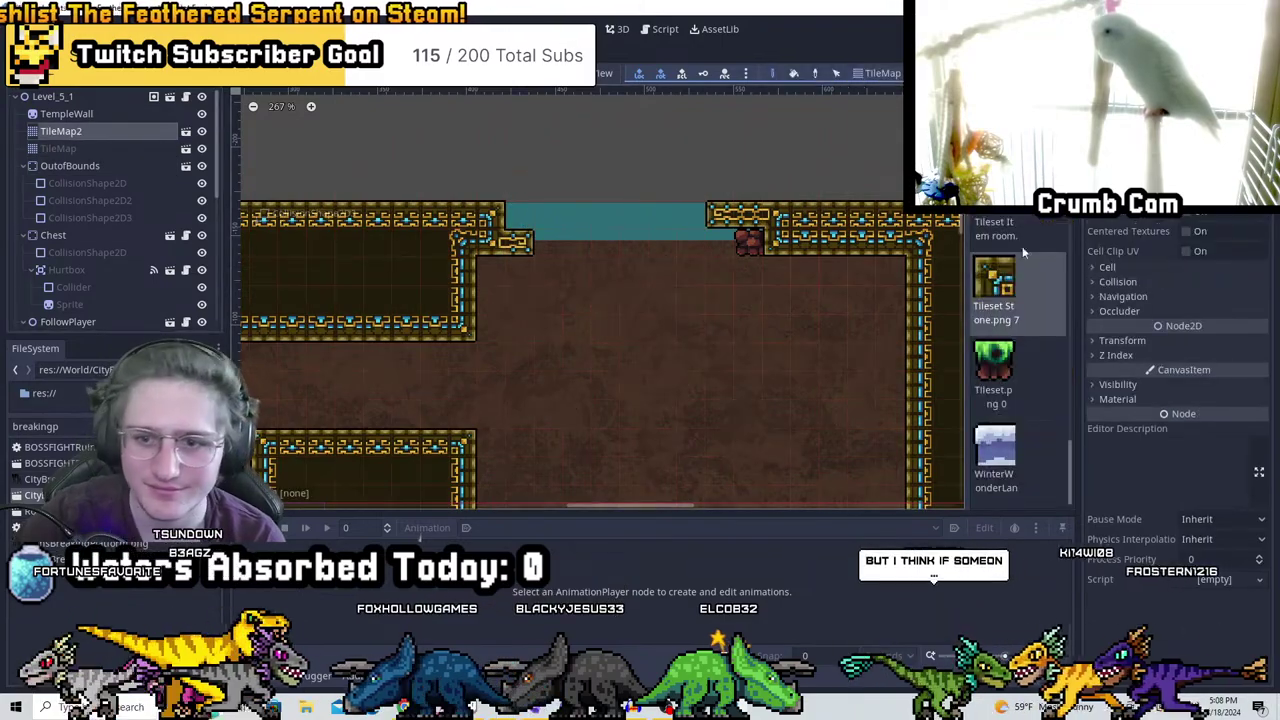
pyautogui.scroll(-2, 1030, 345)
pyautogui.scroll(5, 1020, 335)
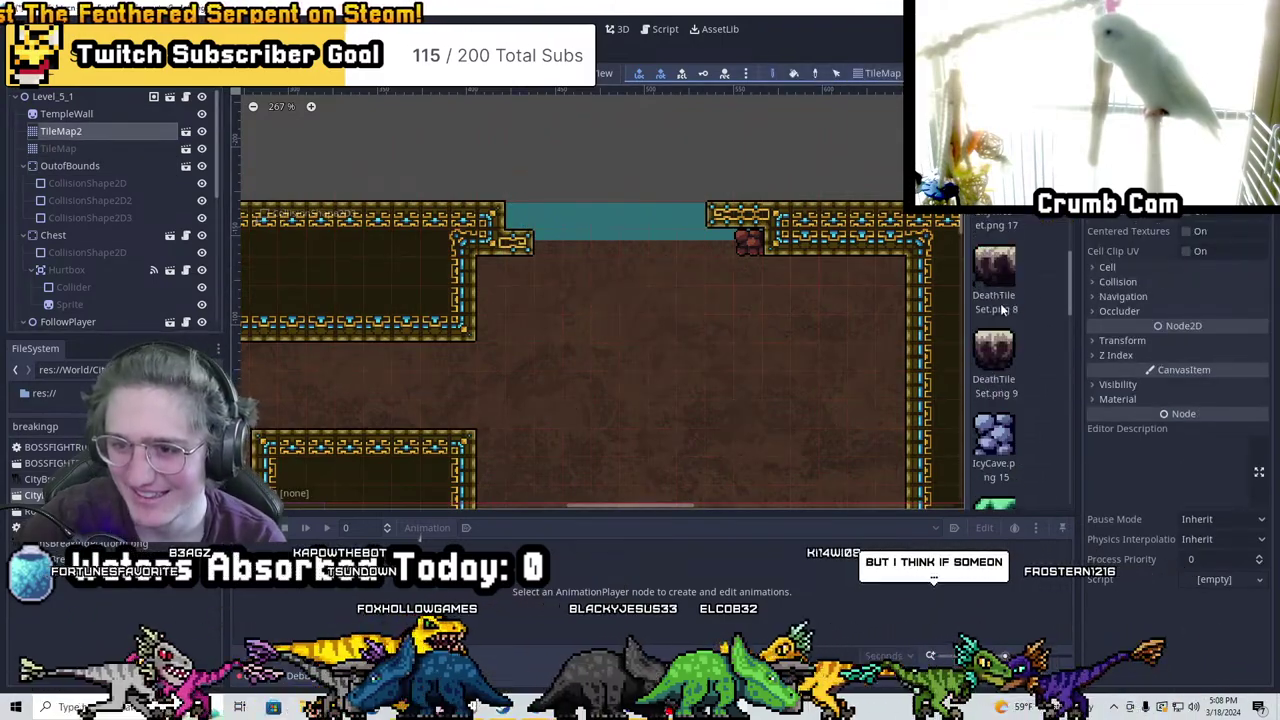
pyautogui.click(995, 275)
pyautogui.moveTo(512, 215)
pyautogui.mouseDown()
pyautogui.moveTo(545, 228)
pyautogui.moveTo(797, 237)
pyautogui.mouseUp()
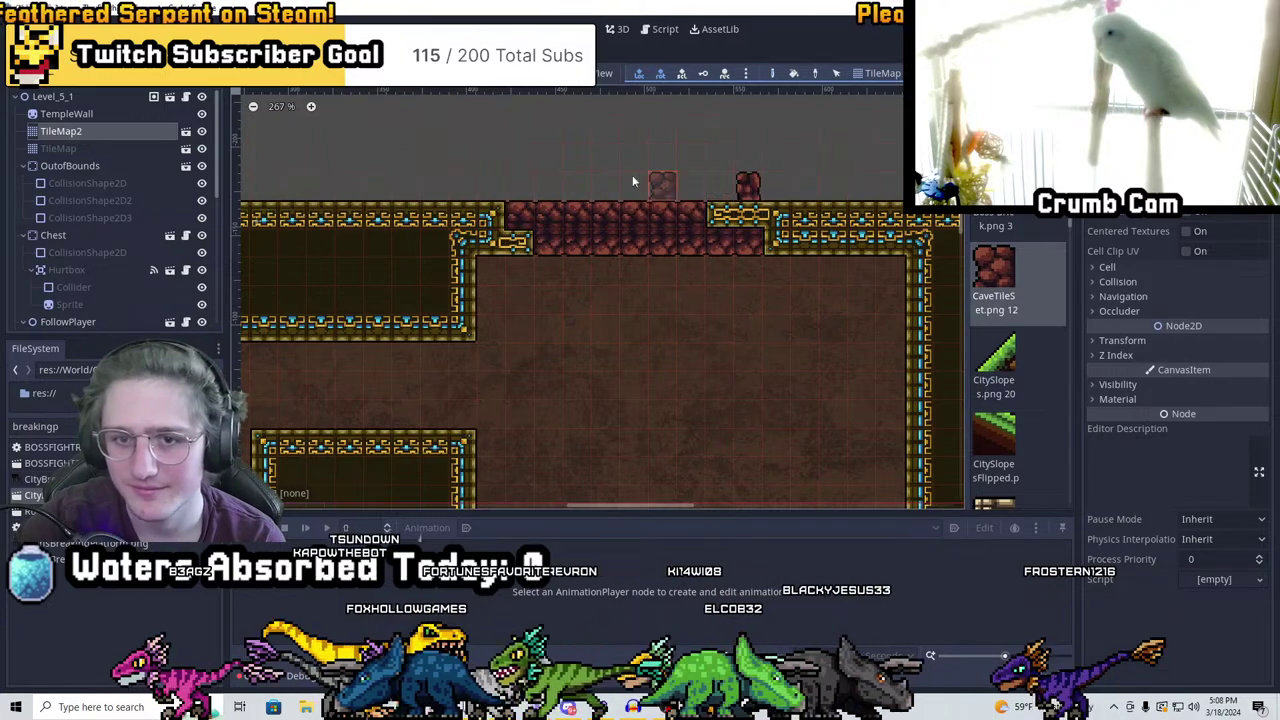
# On TileMap2, extend the top row of cave tiles rightward and fill the room interior
pyautogui.click(84, 149)
pyautogui.moveTo(371, 340); pyautogui.dragTo(664, 291, button='middle')
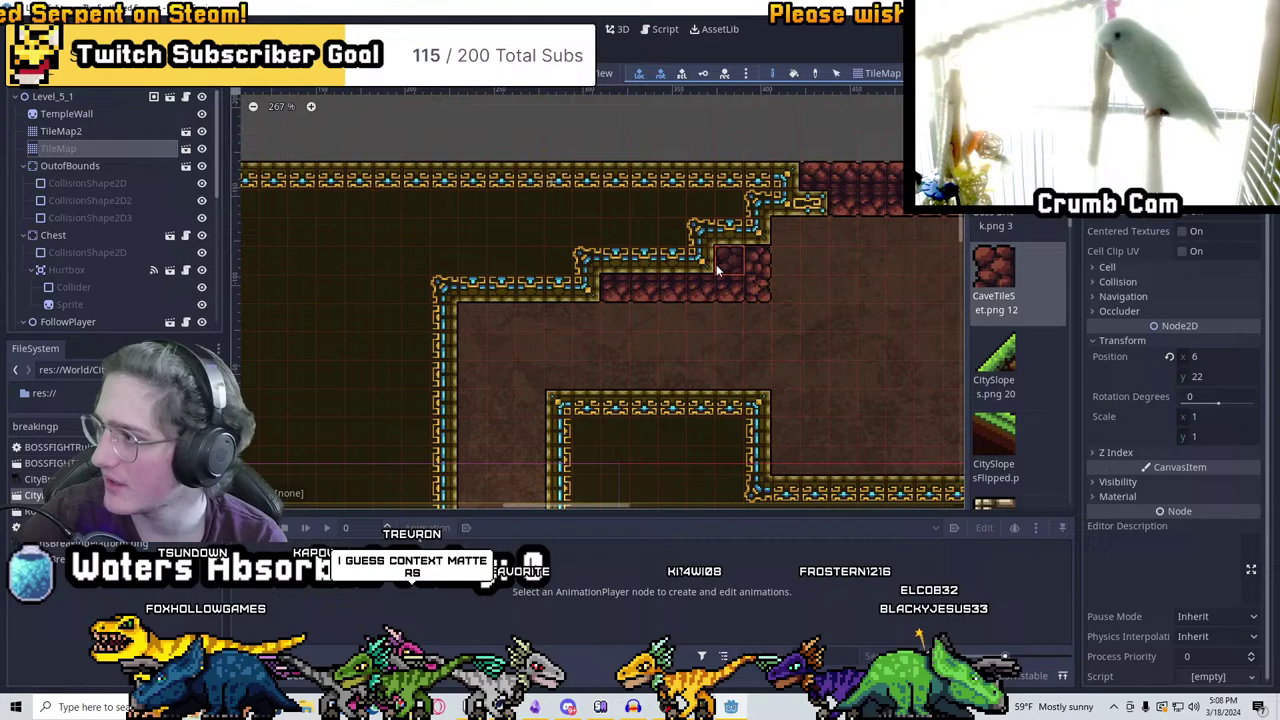
pyautogui.moveTo(722, 390); pyautogui.dragTo(437, 249, button='middle')
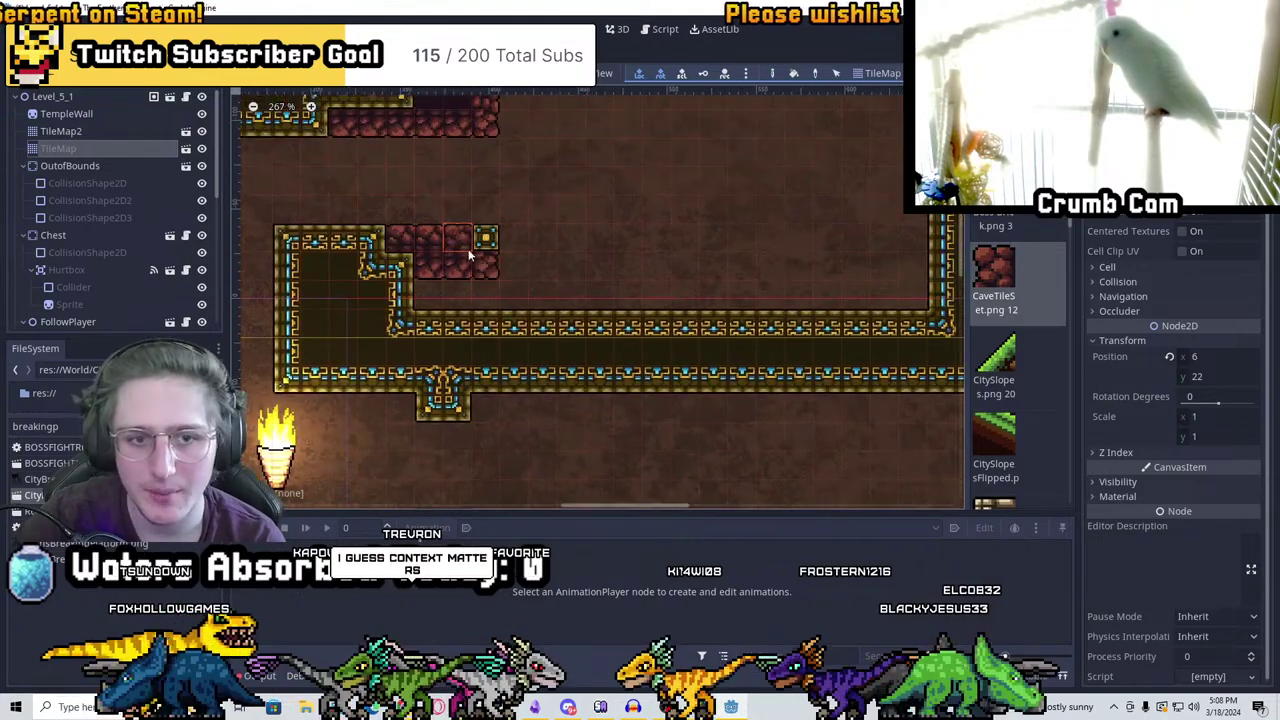
pyautogui.moveTo(655, 308); pyautogui.dragTo(487, 363, button='middle')
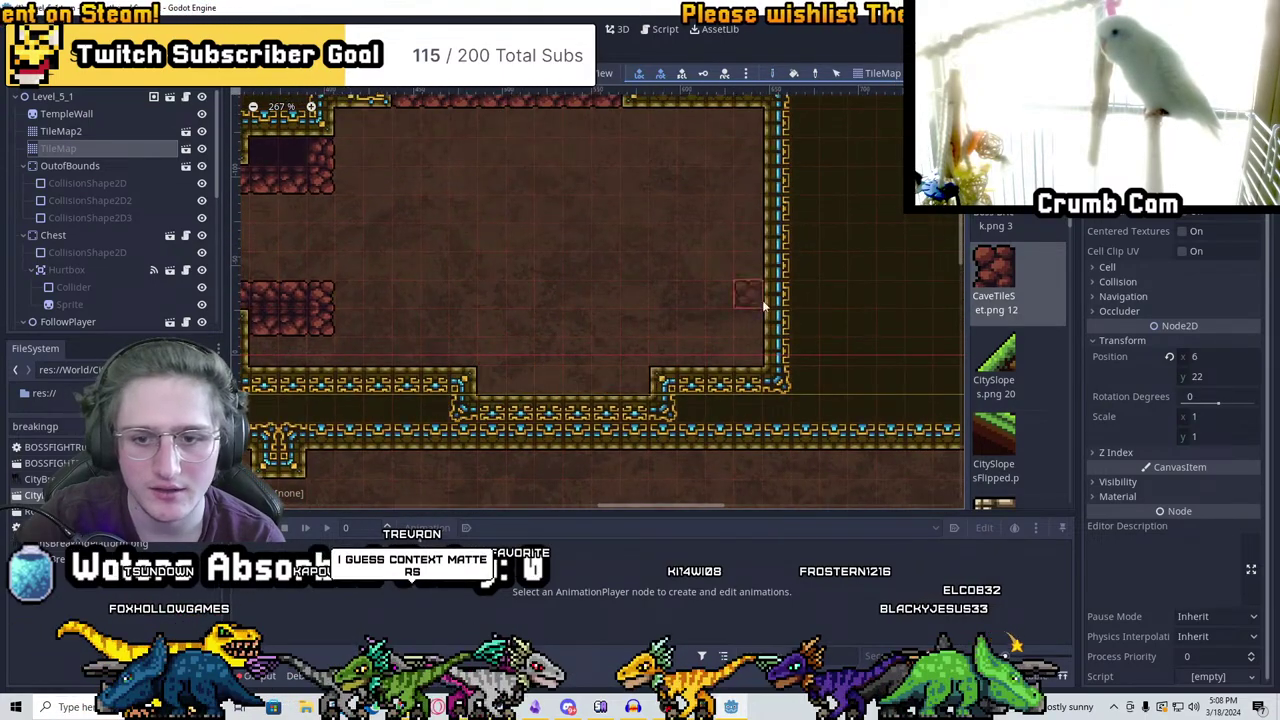
pyautogui.moveTo(799, 162); pyautogui.dragTo(739, 229, button='middle')
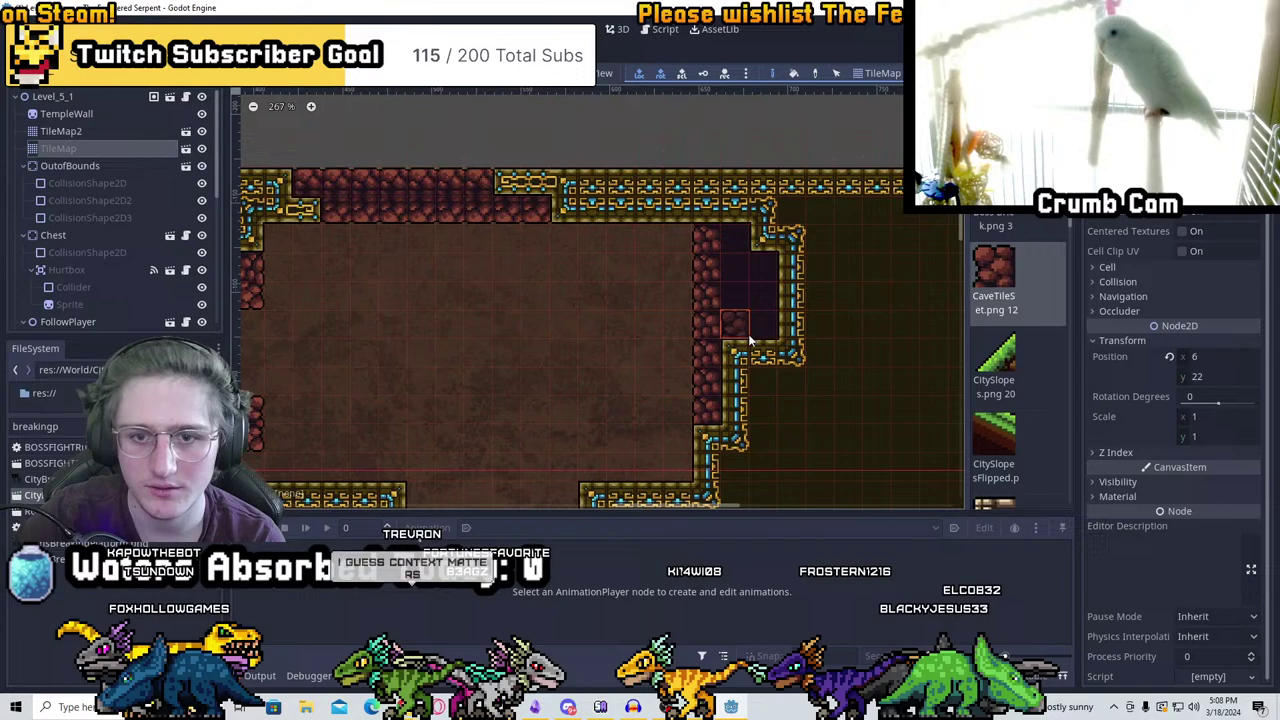
pyautogui.moveTo(762, 340); pyautogui.dragTo(879, 273, button='middle')
pyautogui.moveTo(824, 313); pyautogui.dragTo(378, 257, button='middle')
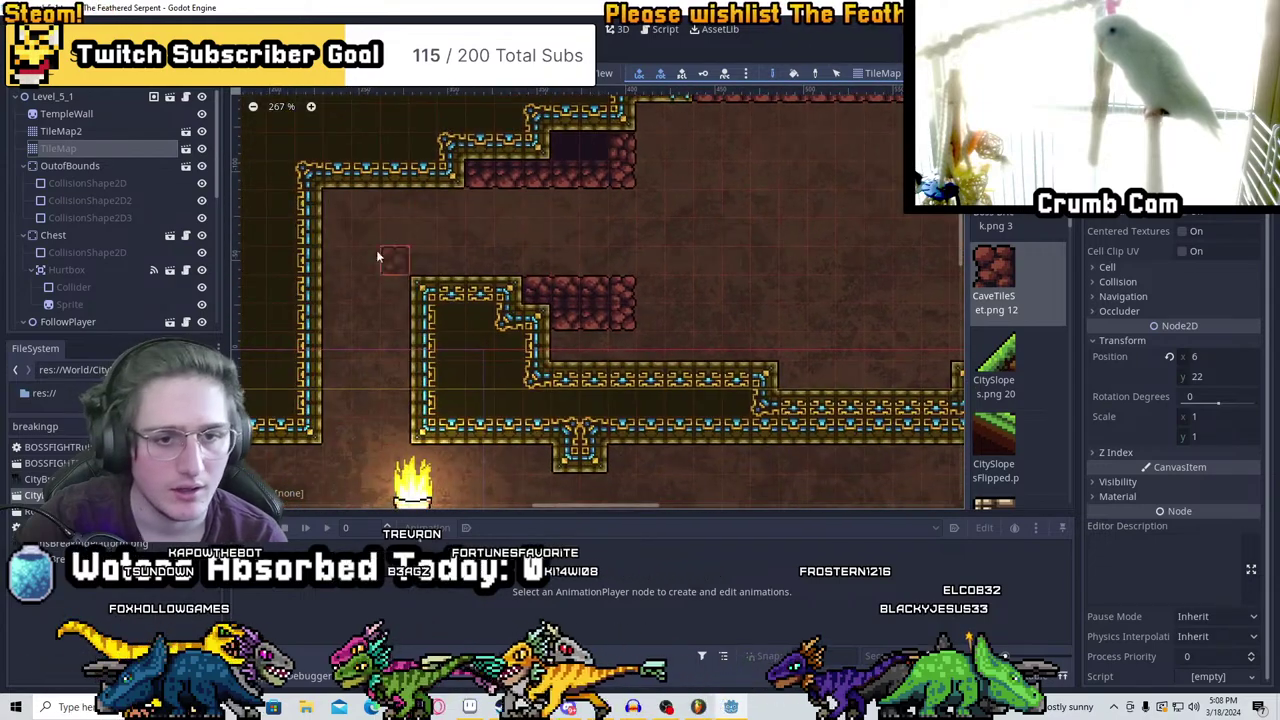
pyautogui.click(57, 131)
pyautogui.moveTo(587, 290); pyautogui.dragTo(529, 292, button='middle')
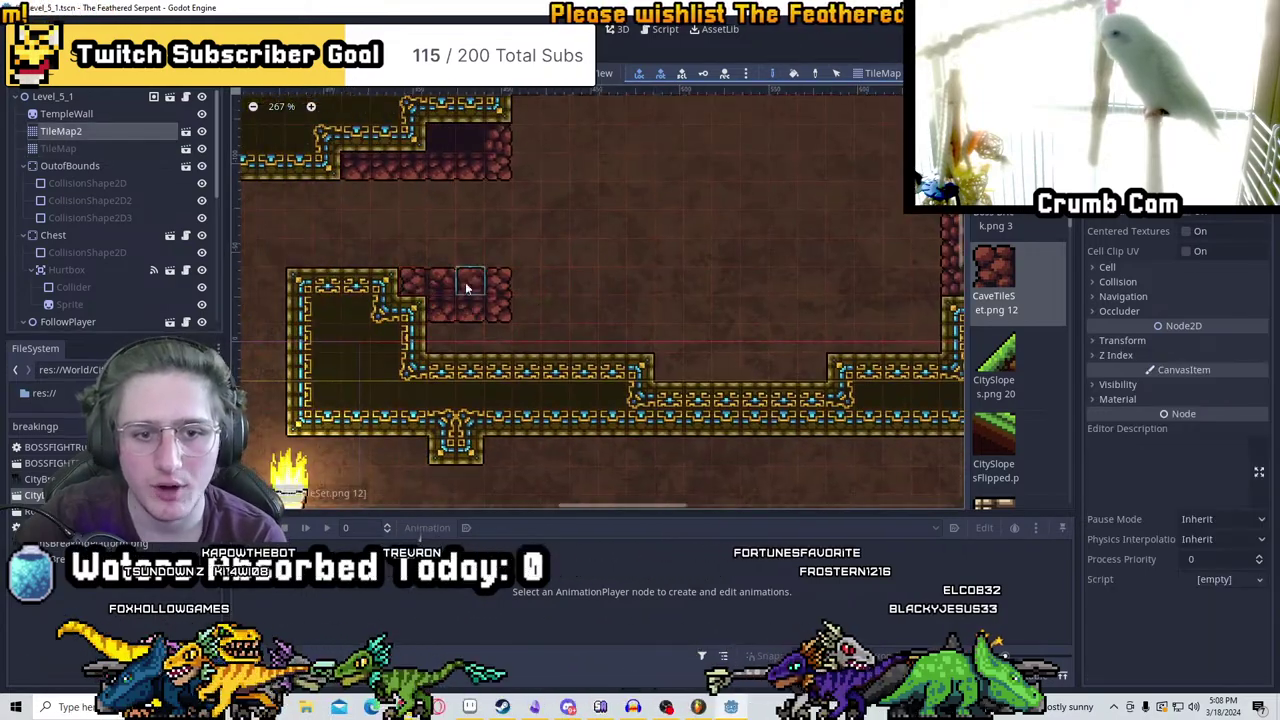
pyautogui.moveTo(465, 282); pyautogui.dragTo(627, 303)
pyautogui.moveTo(389, 288)
pyautogui.mouseDown()
pyautogui.moveTo(580, 320)
pyautogui.moveTo(450, 345)
pyautogui.moveTo(690, 335)
pyautogui.moveTo(825, 385)
pyautogui.mouseUp()
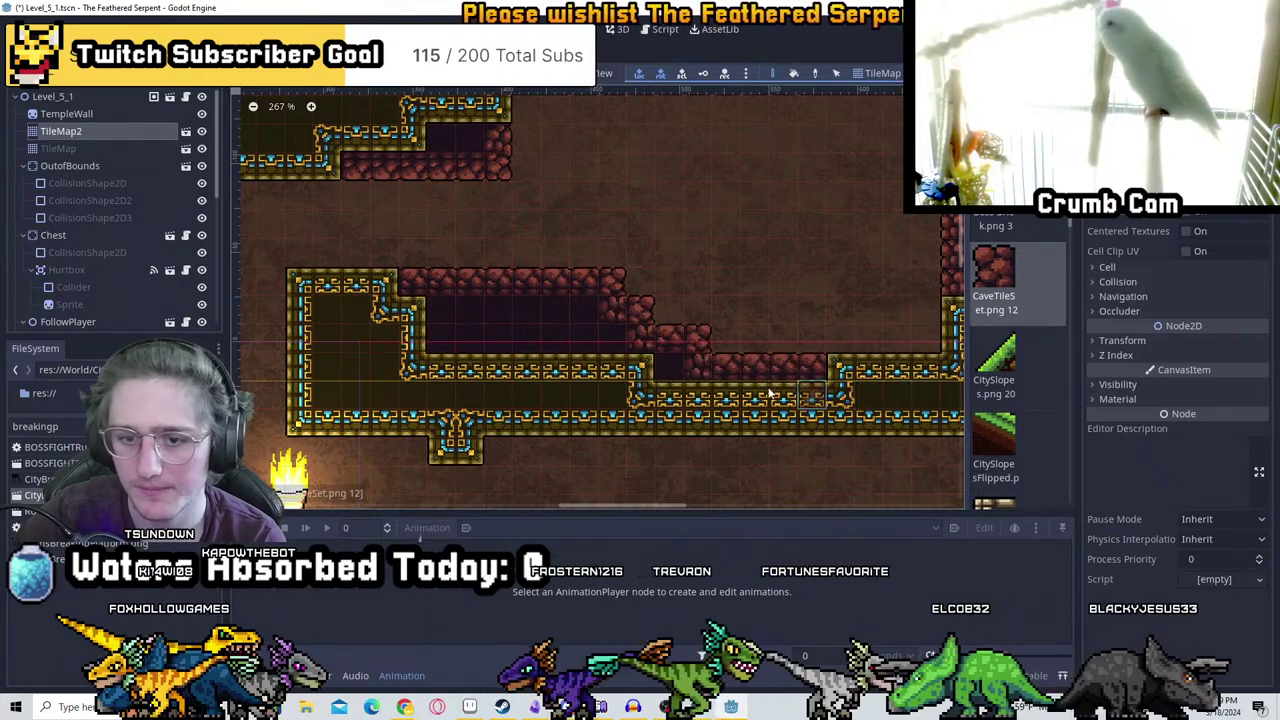
# Paint cave tiles along the room's lower edge and a row above the floor
pyautogui.moveTo(825, 385); pyautogui.dragTo(585, 385, button='middle')
pyautogui.moveTo(705, 310)
pyautogui.mouseDown()
pyautogui.moveTo(535, 357)
pyautogui.moveTo(445, 350)
pyautogui.moveTo(523, 309)
pyautogui.moveTo(602, 310)
pyautogui.mouseUp()
pyautogui.moveTo(602, 310); pyautogui.dragTo(717, 460, button='middle')
pyautogui.moveTo(717, 460); pyautogui.dragTo(780, 420)
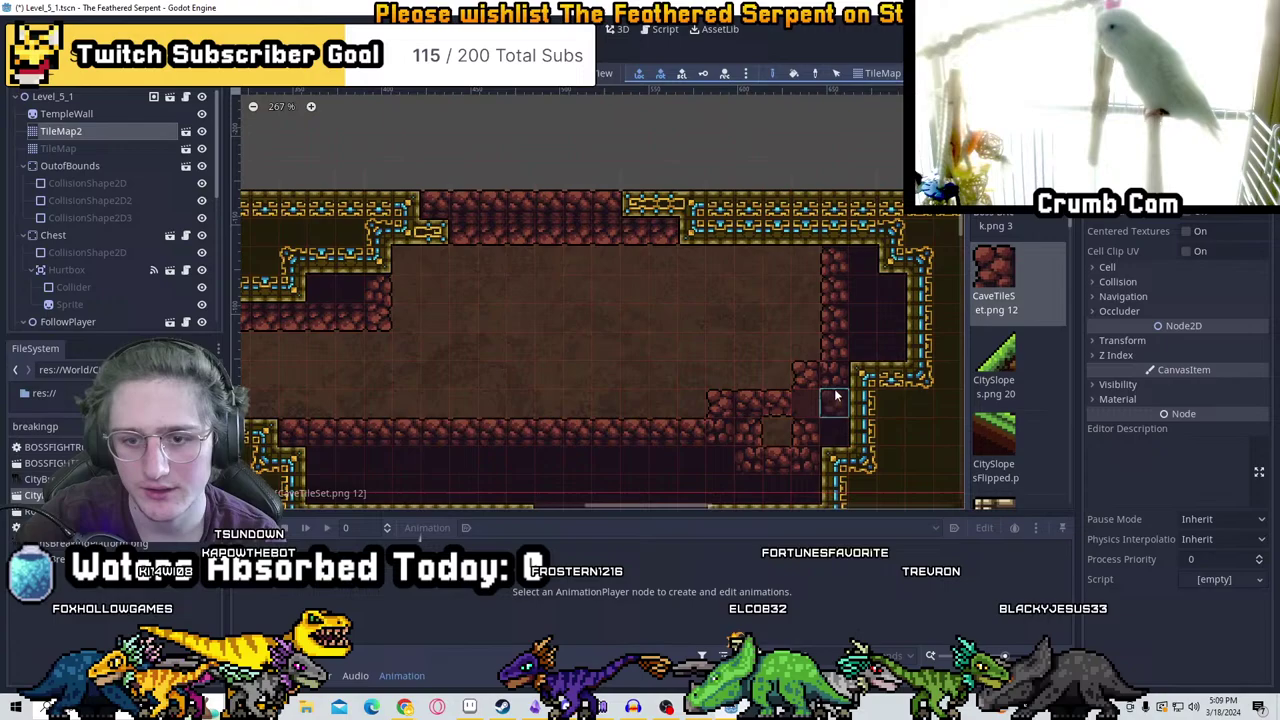
pyautogui.scroll(-5, 662, 410)
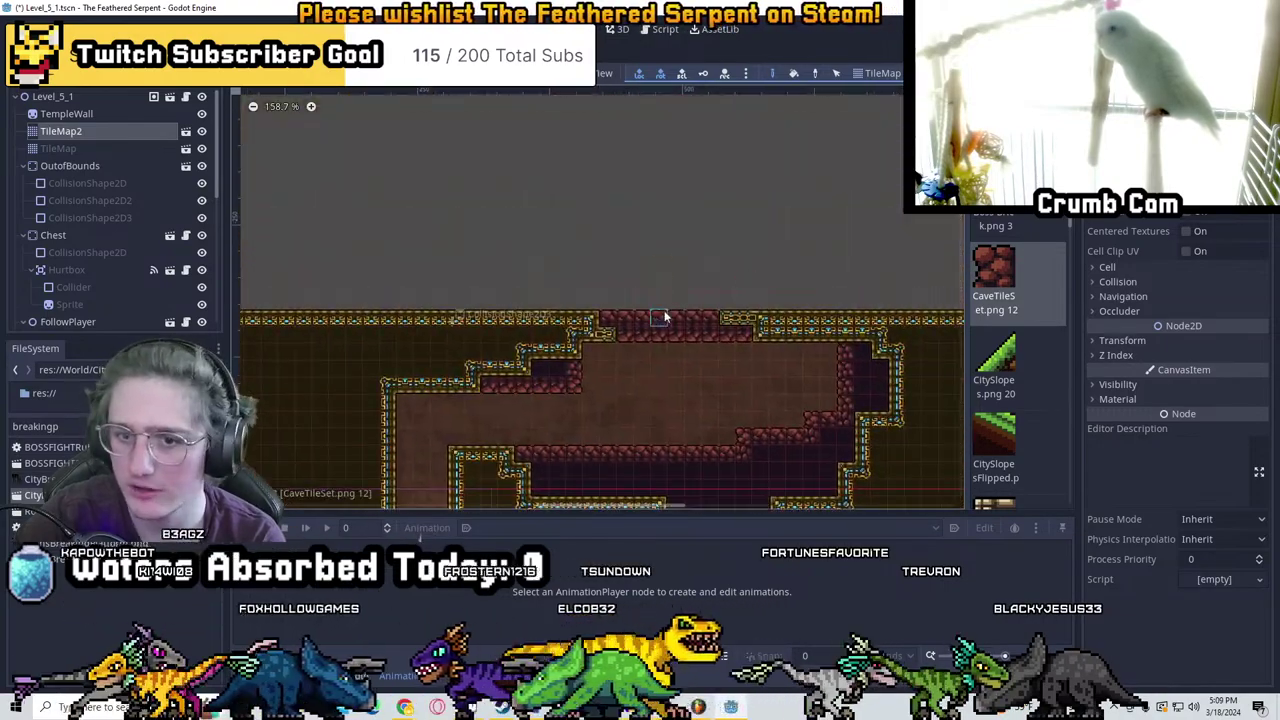
pyautogui.moveTo(662, 317); pyautogui.dragTo(640, 250, button='middle')
pyautogui.scroll(4, 614, 232)
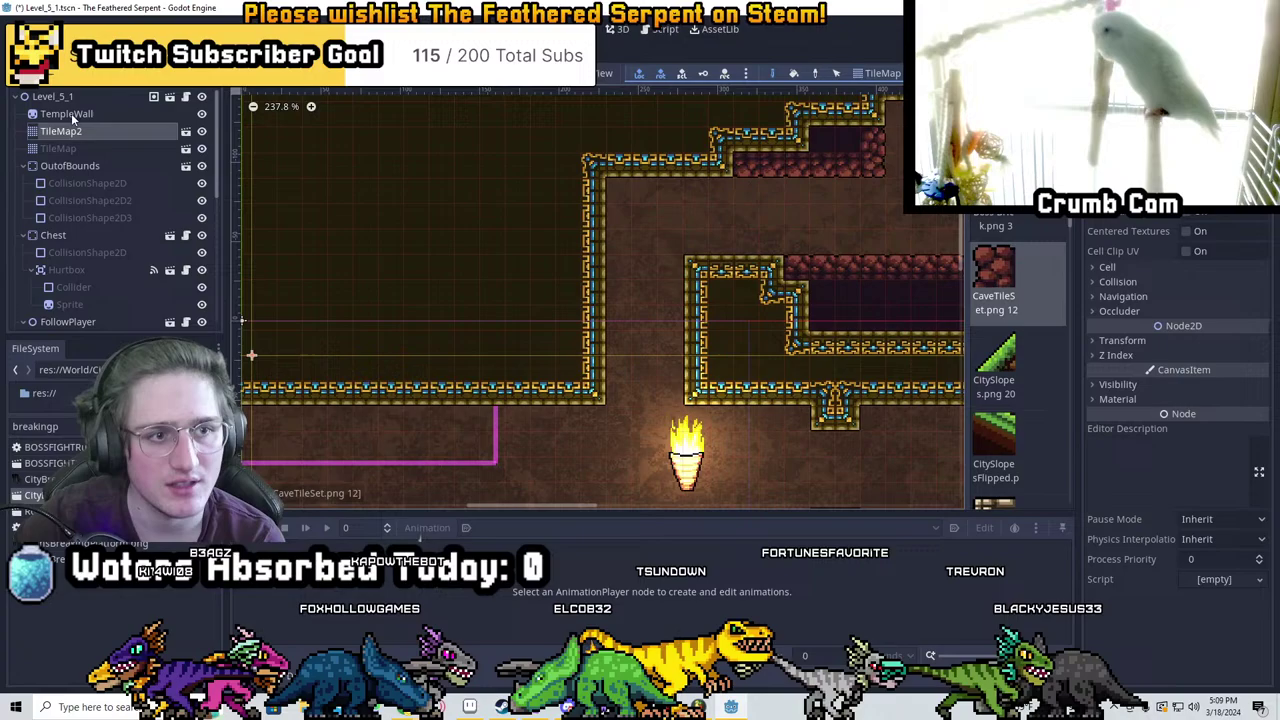
# On TileMap, paint new walls near the torch and widen the cave room's top wall right
pyautogui.click(82, 147)
pyautogui.moveTo(580, 245); pyautogui.dragTo(528, 180)
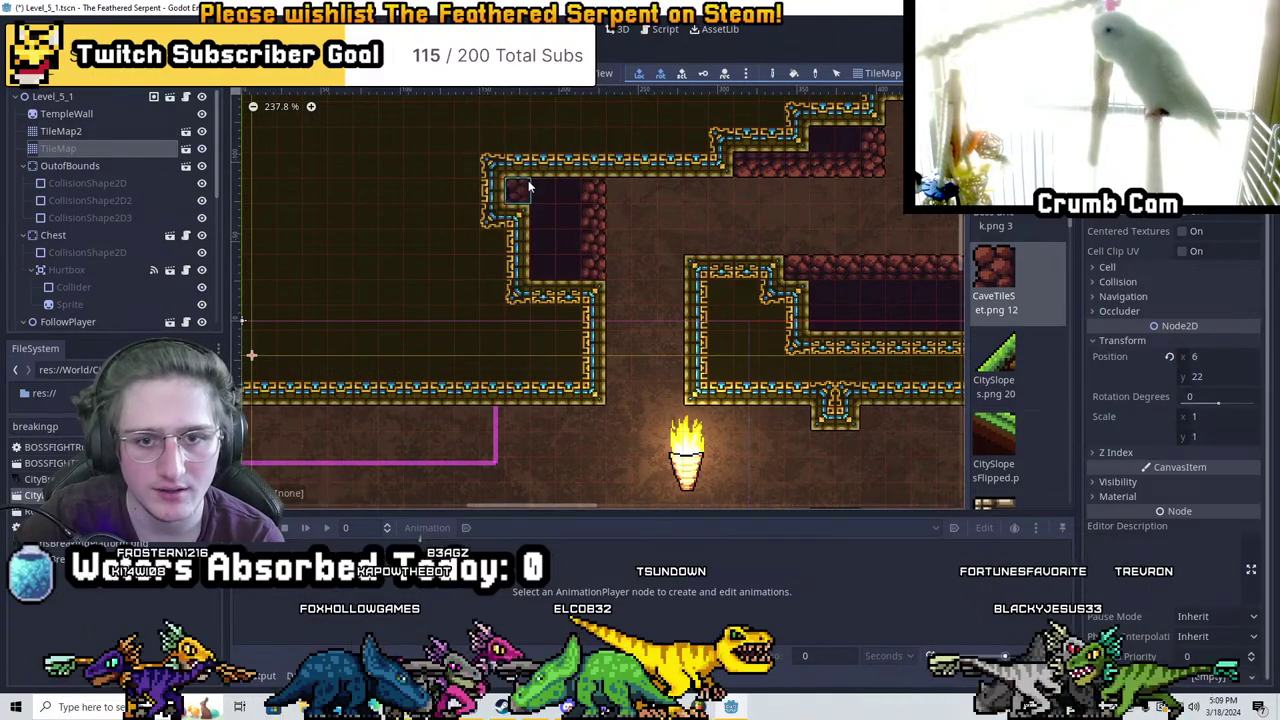
pyautogui.click(607, 150)
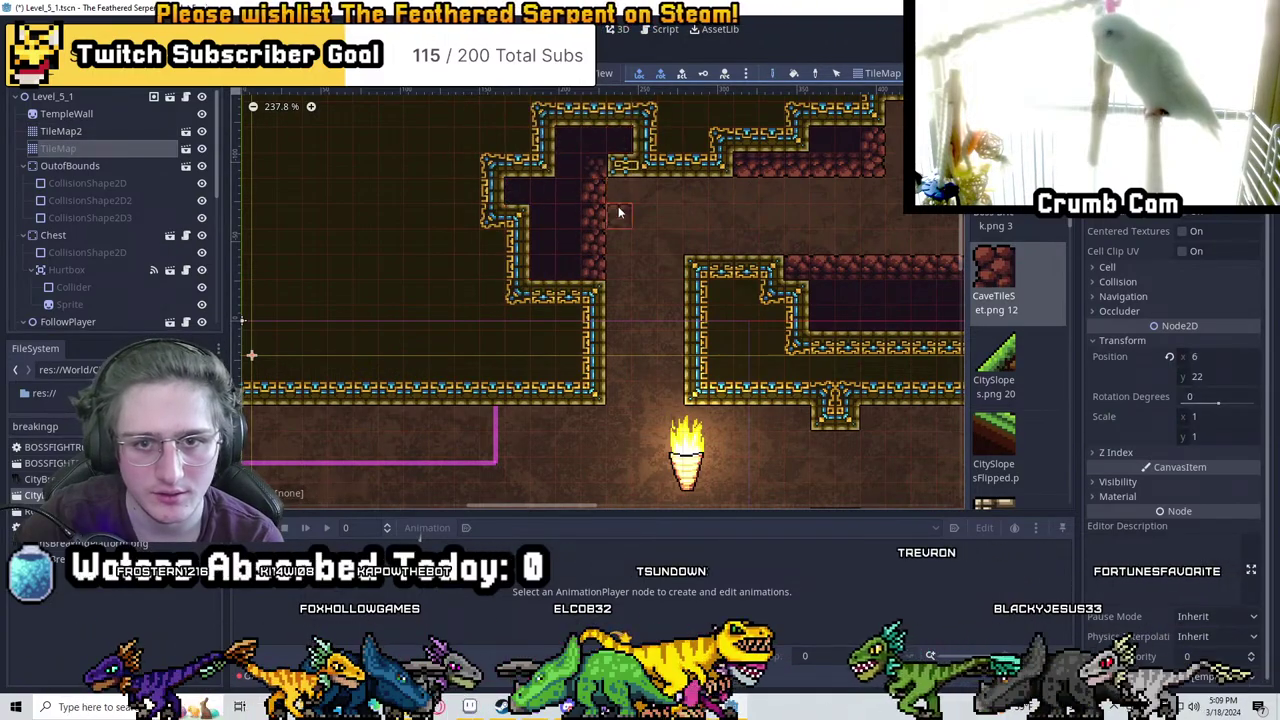
pyautogui.scroll(-1, 618, 212)
# Paint cave tiles beside the right wall and extend the left room's cave wall leftward
pyautogui.moveTo(609, 323)
pyautogui.mouseDown(button='middle')
pyautogui.moveTo(607, 124)
pyautogui.moveTo(457, 229)
pyautogui.moveTo(560, 210)
pyautogui.moveTo(566, 249)
pyautogui.moveTo(640, 353)
pyautogui.moveTo(587, 311)
pyautogui.mouseUp(button='middle')
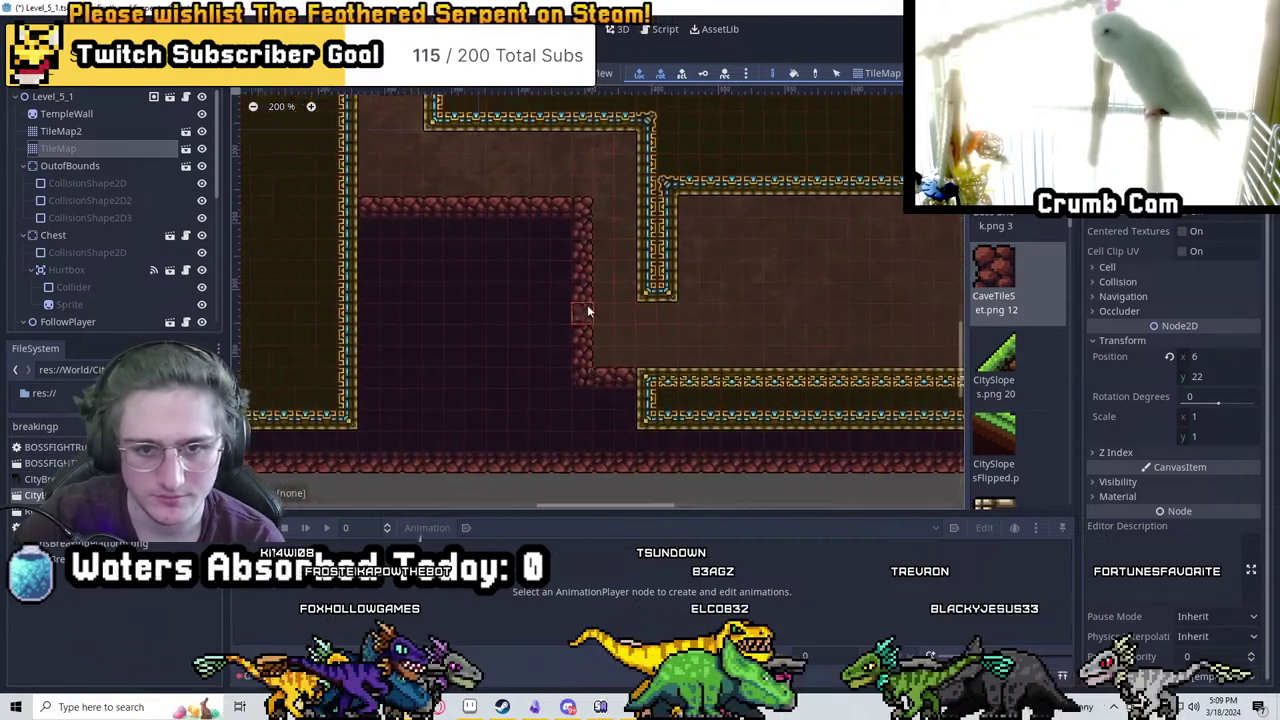
pyautogui.moveTo(388, 244); pyautogui.dragTo(543, 314, button='middle')
pyautogui.moveTo(485, 440); pyautogui.dragTo(460, 347)
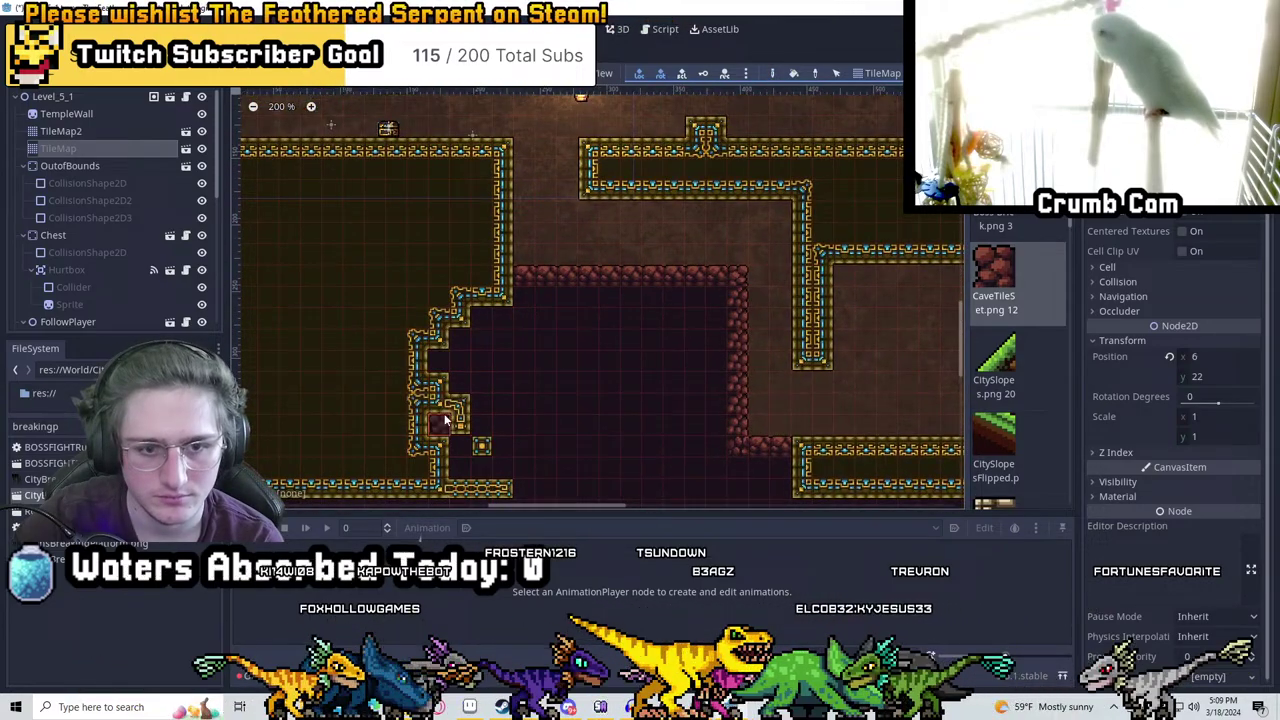
pyautogui.moveTo(476, 296); pyautogui.dragTo(483, 311)
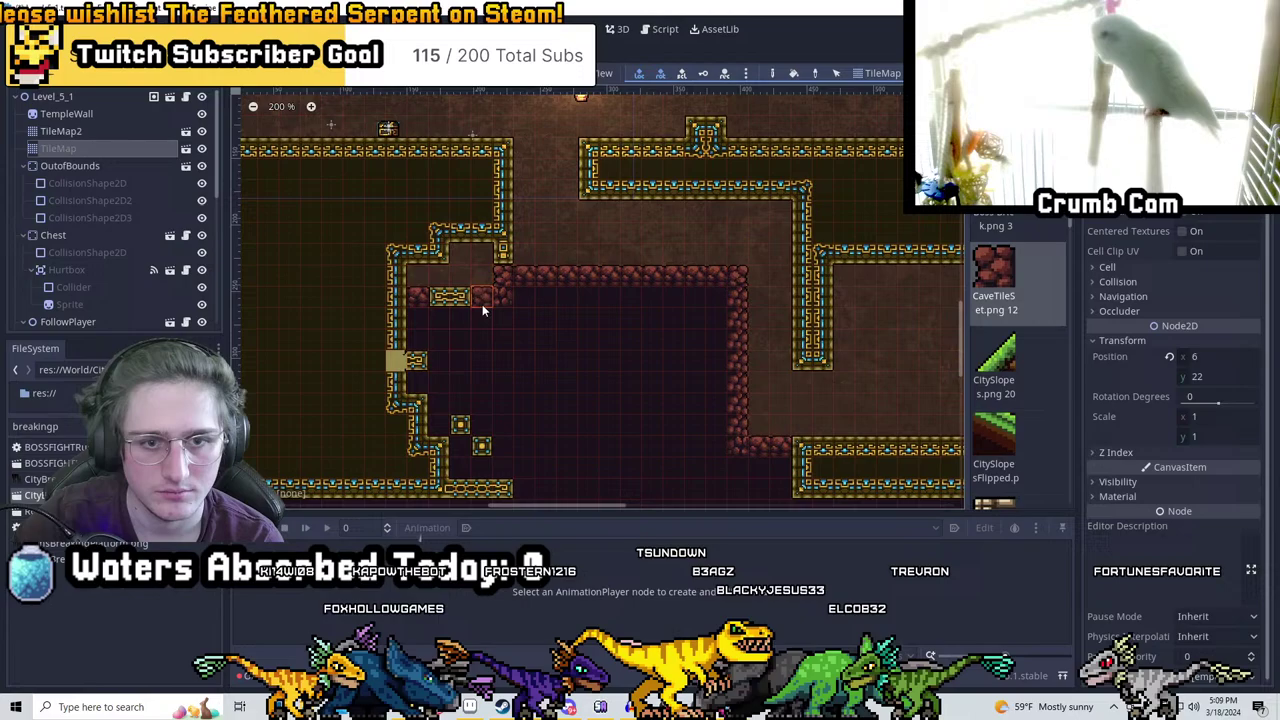
pyautogui.moveTo(482, 468); pyautogui.dragTo(500, 413, button='middle')
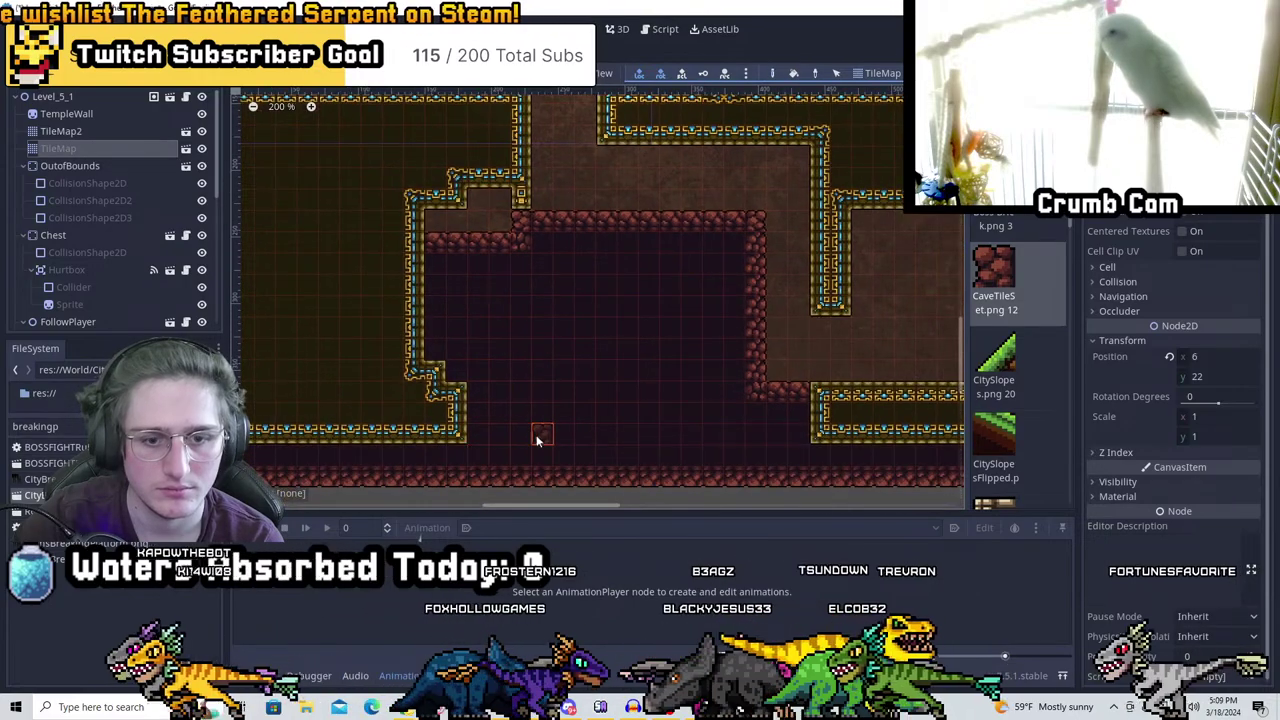
# Replace the undone corner tiles with a TileMap2 cave brick tile in the left room's dark corner
pyautogui.moveTo(494, 217); pyautogui.dragTo(457, 362, button='middle')
pyautogui.scroll(1, 457, 362)
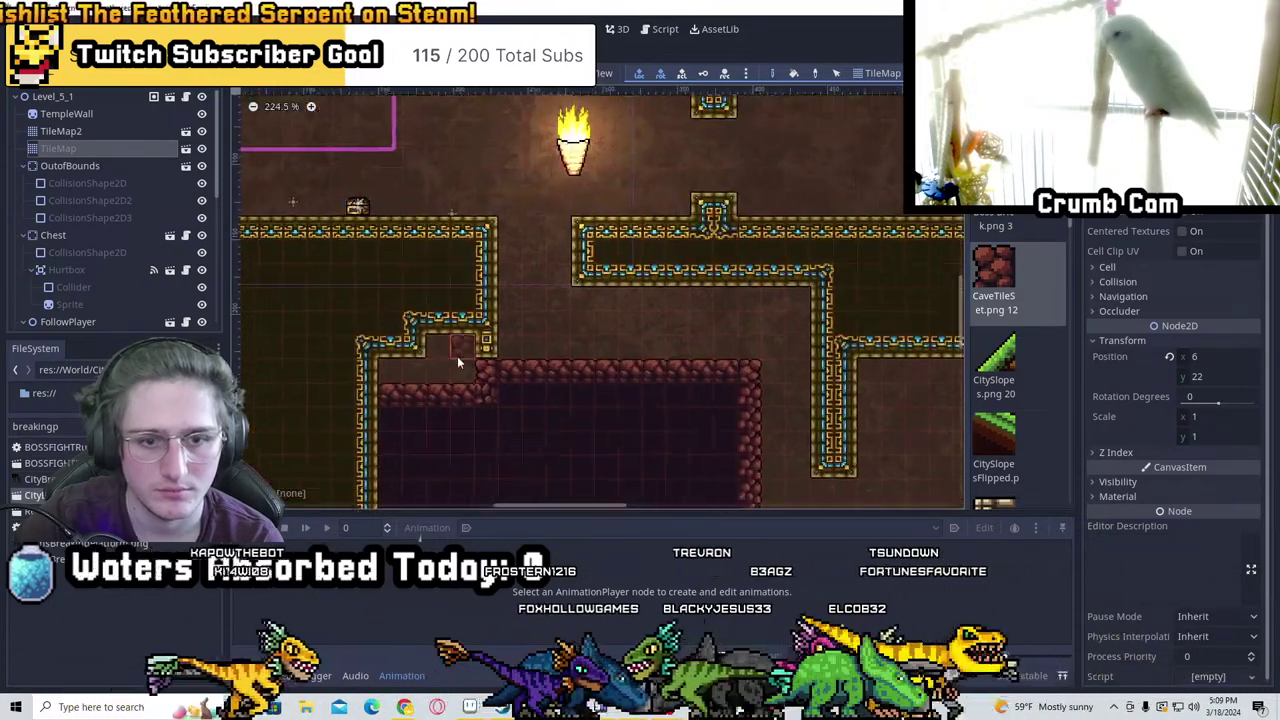
pyautogui.moveTo(457, 362); pyautogui.dragTo(478, 340)
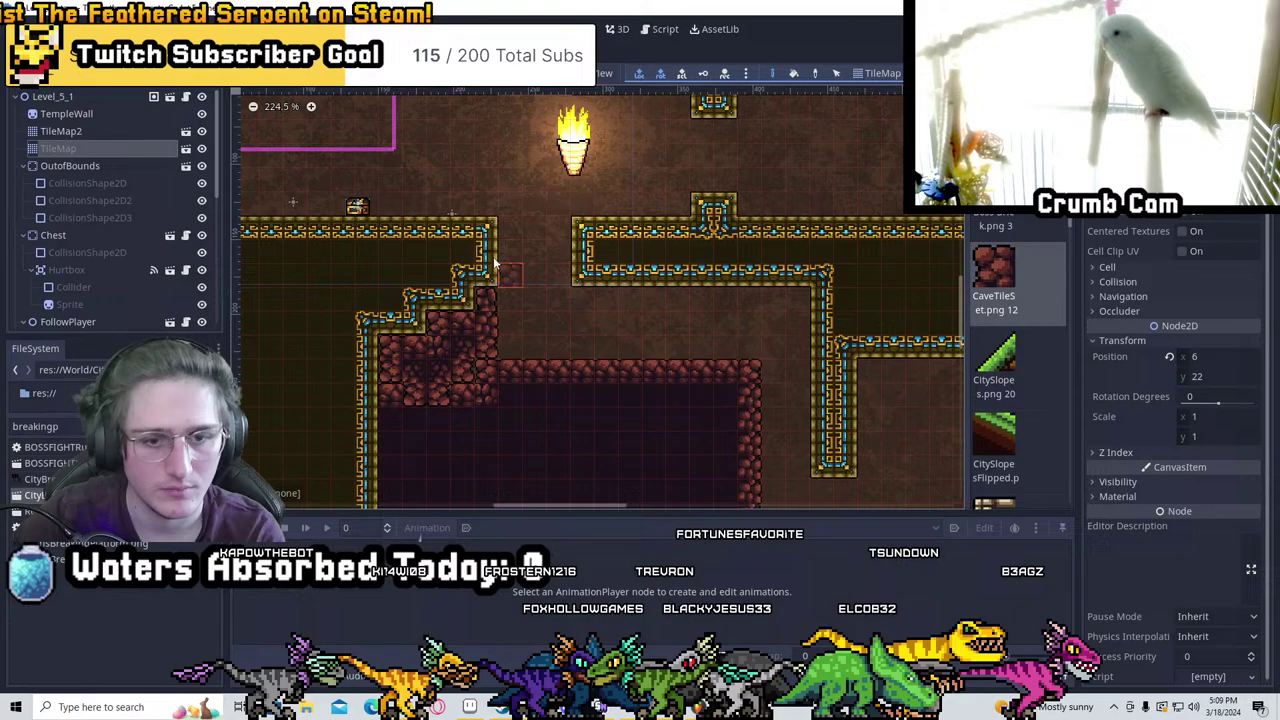
pyautogui.hotkey('ctrl', 'z')
pyautogui.click(61, 131)
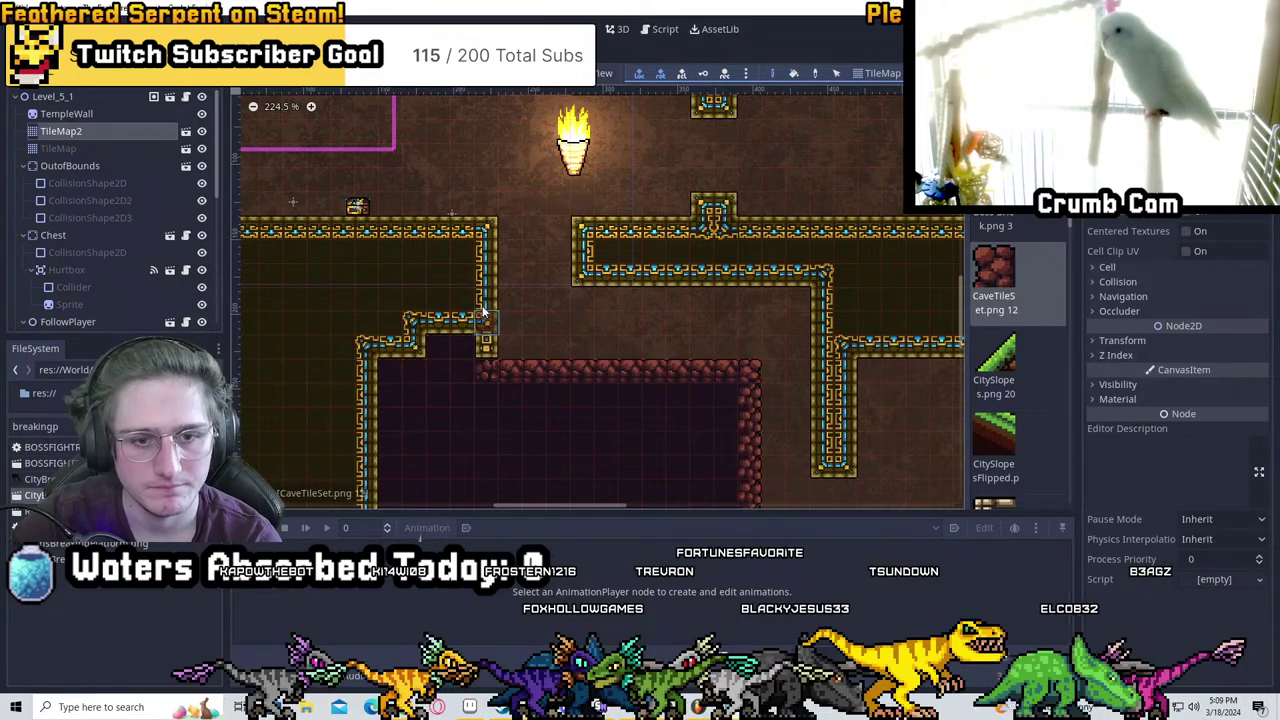
pyautogui.scroll(4, 496, 350)
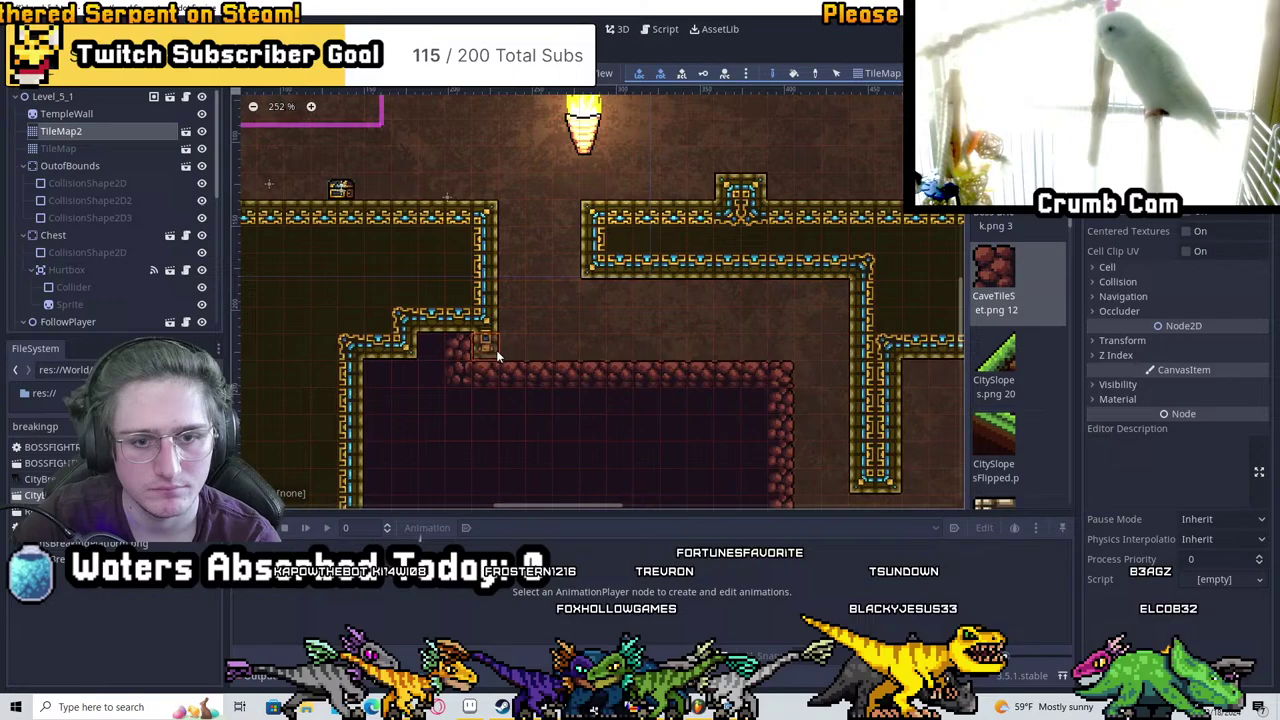
pyautogui.click(396, 335)
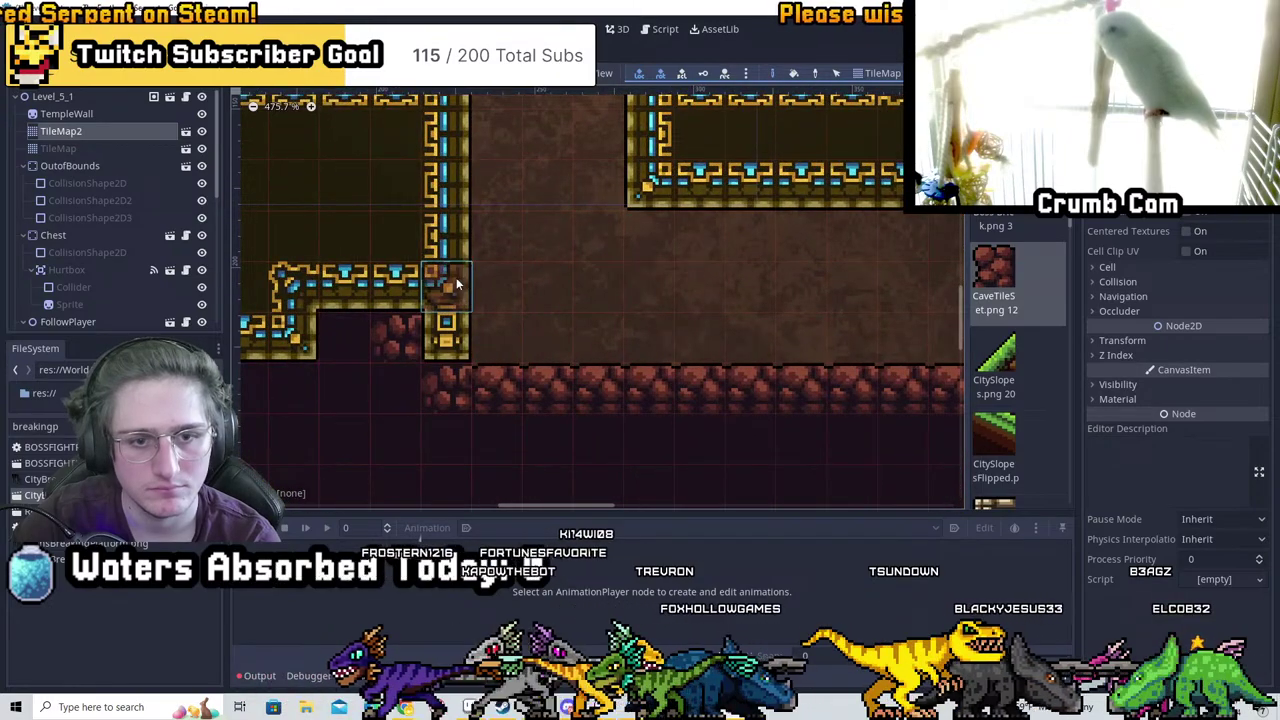
pyautogui.scroll(-7, 588, 260)
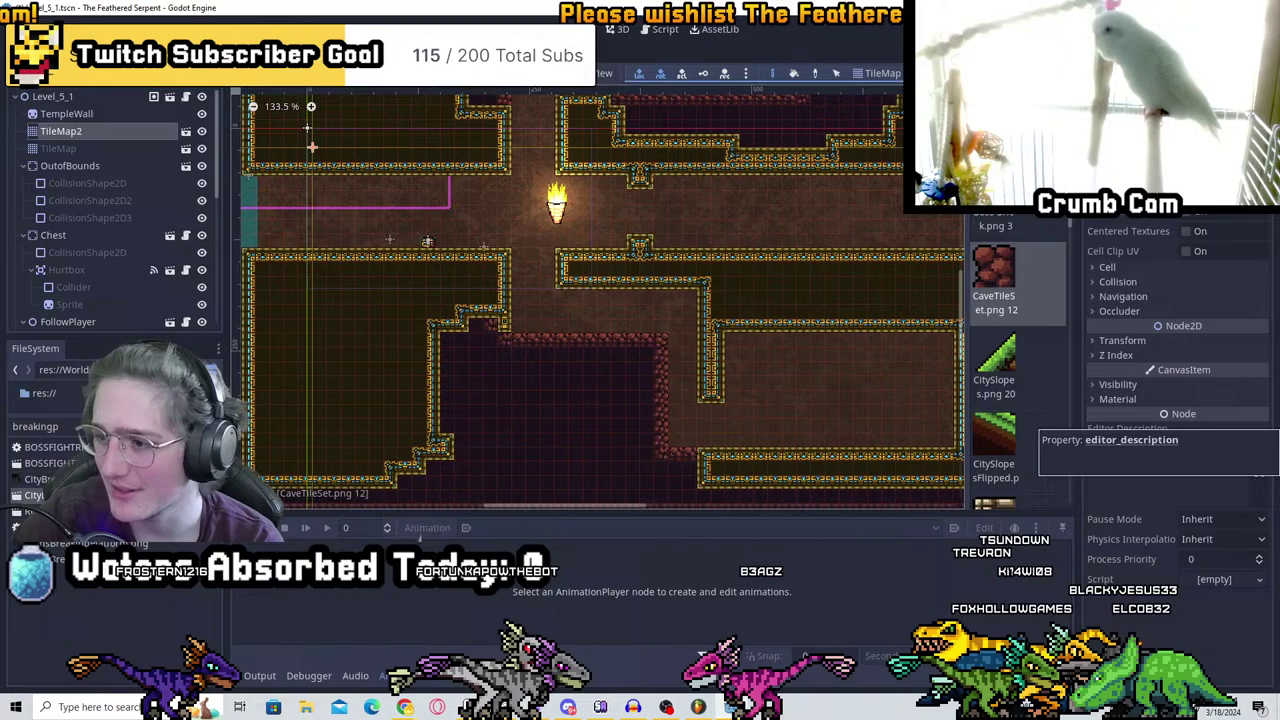
pyautogui.scroll(4, 763, 298)
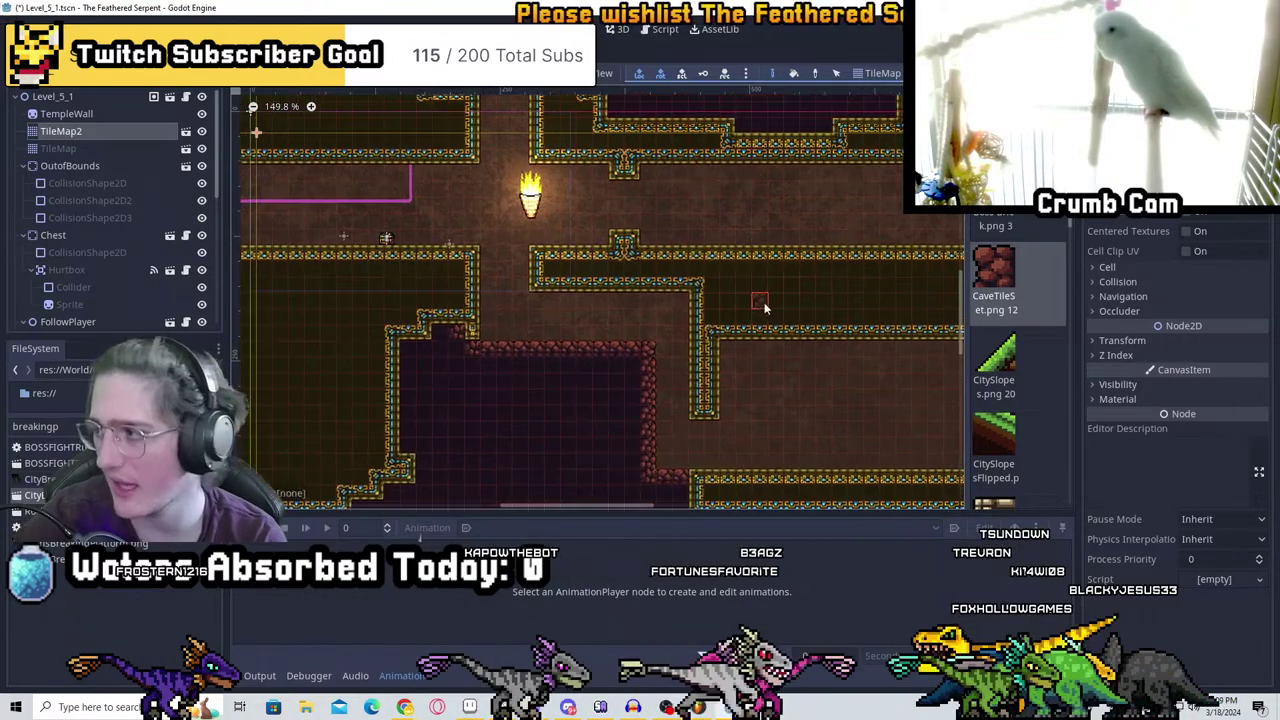
# On TileMap, stamp a bottom-wall notch, a small right-side room and a raised top-wall notch
pyautogui.moveTo(563, 286); pyautogui.dragTo(120, 200, button='middle')
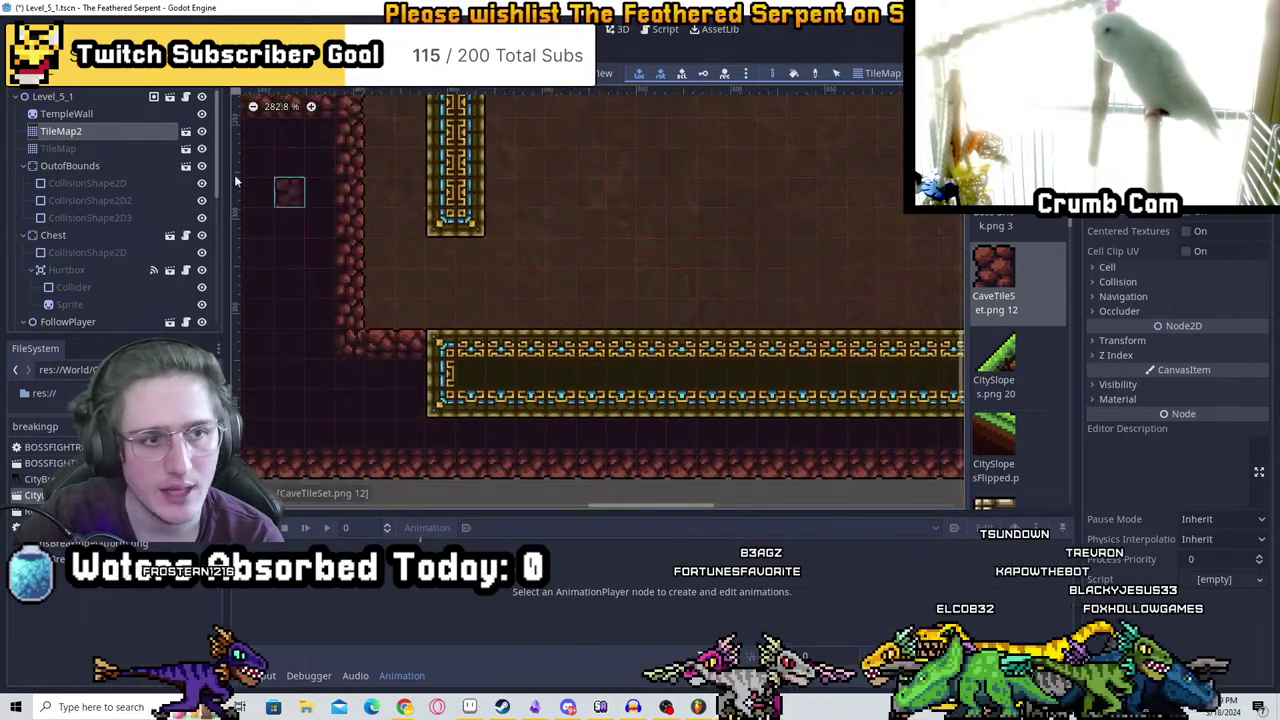
pyautogui.click(76, 148)
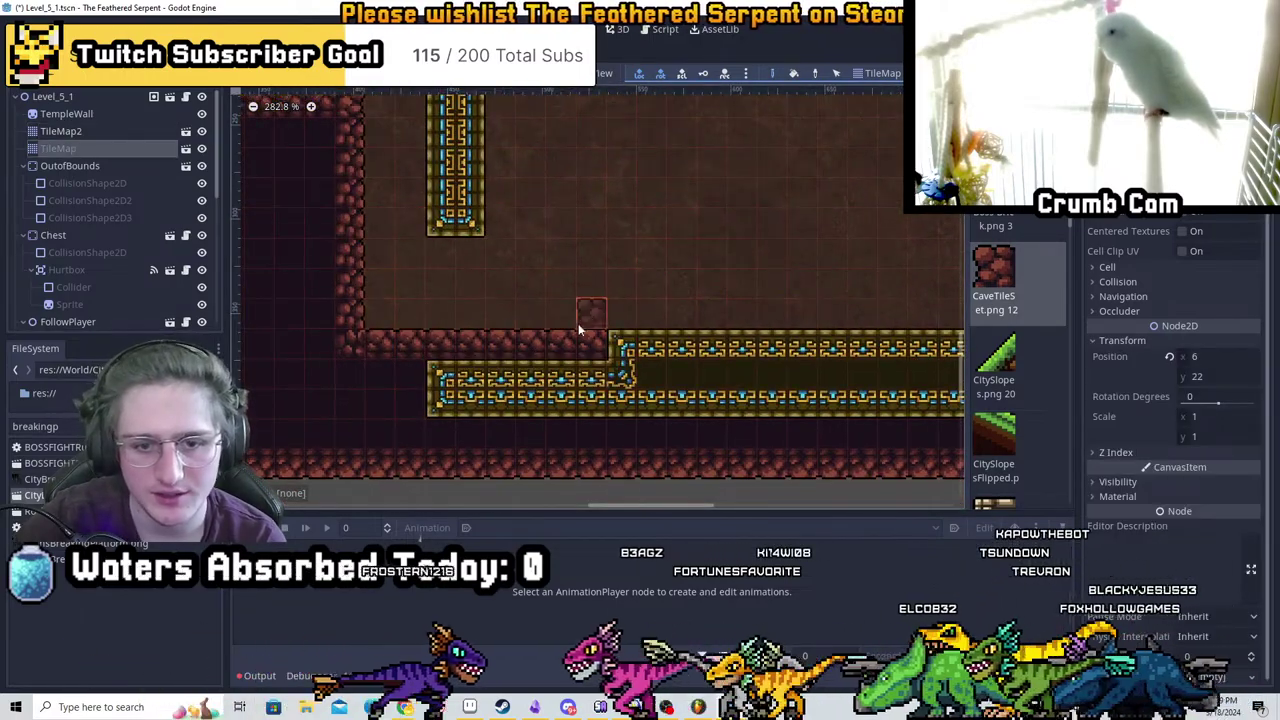
pyautogui.moveTo(578, 323); pyautogui.dragTo(666, 403, button='middle')
pyautogui.click(666, 403)
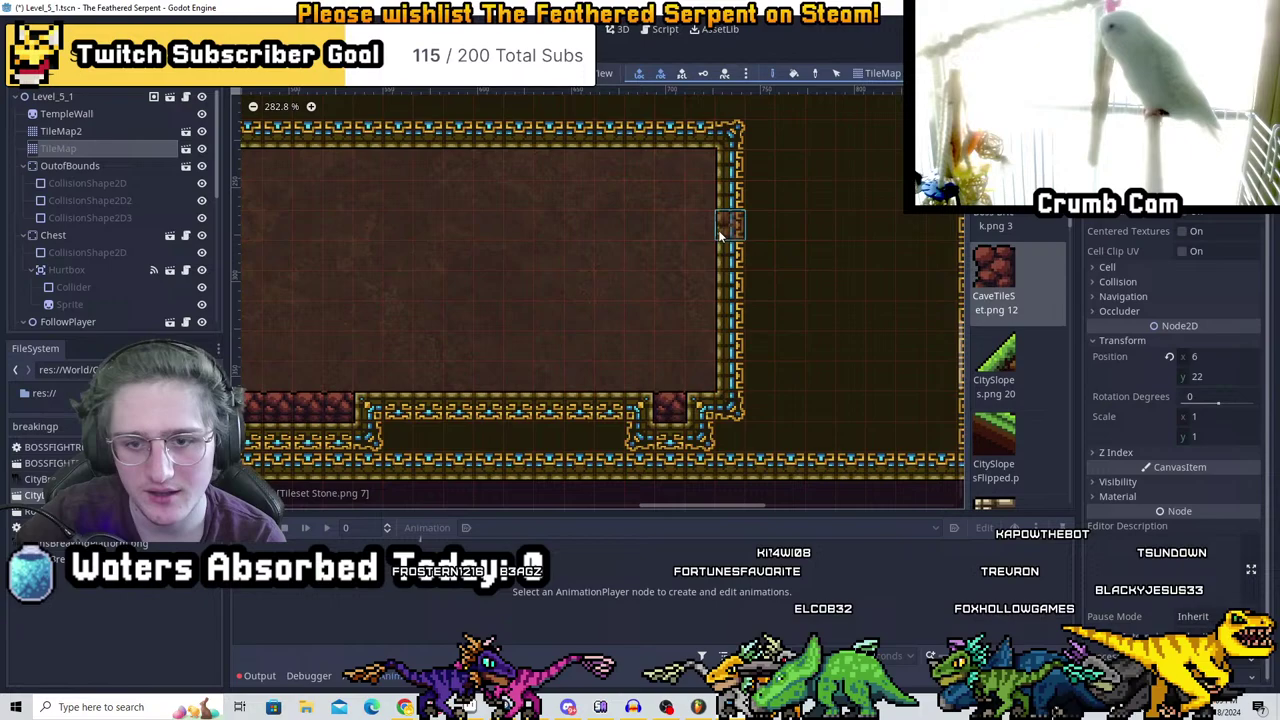
pyautogui.click(728, 285)
pyautogui.moveTo(745, 230); pyautogui.dragTo(841, 375, button='middle')
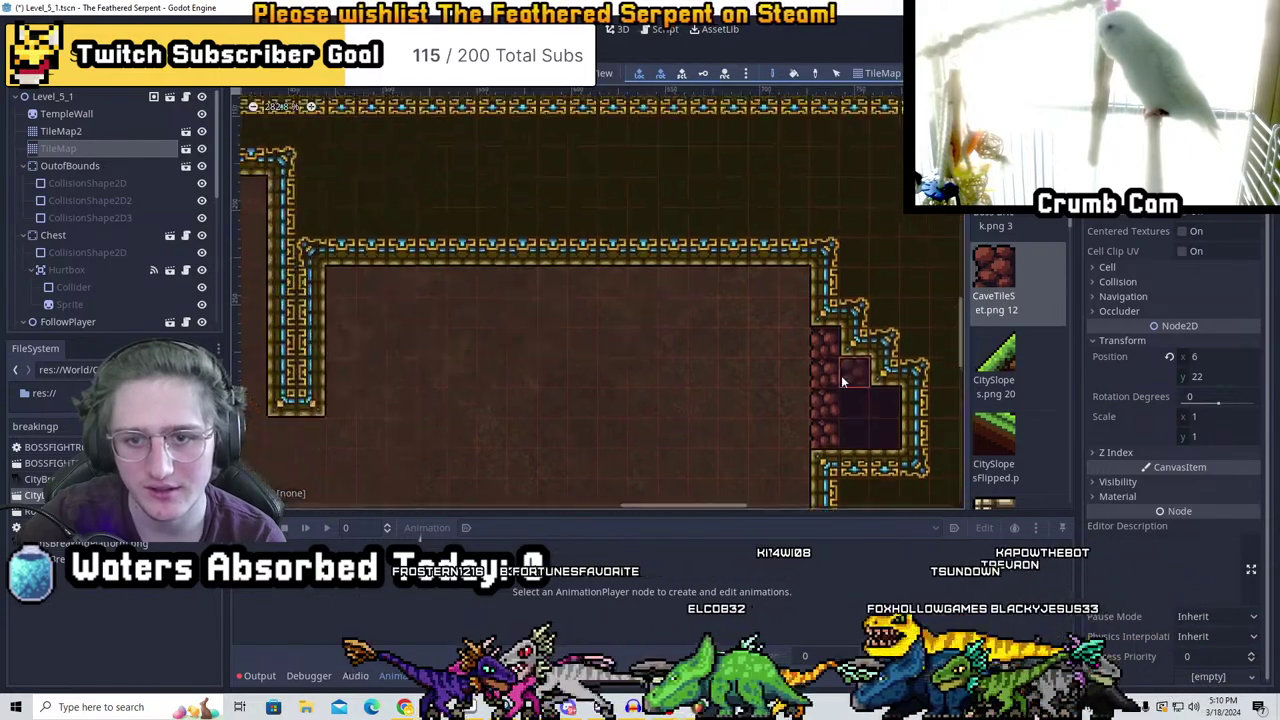
pyautogui.click(710, 257)
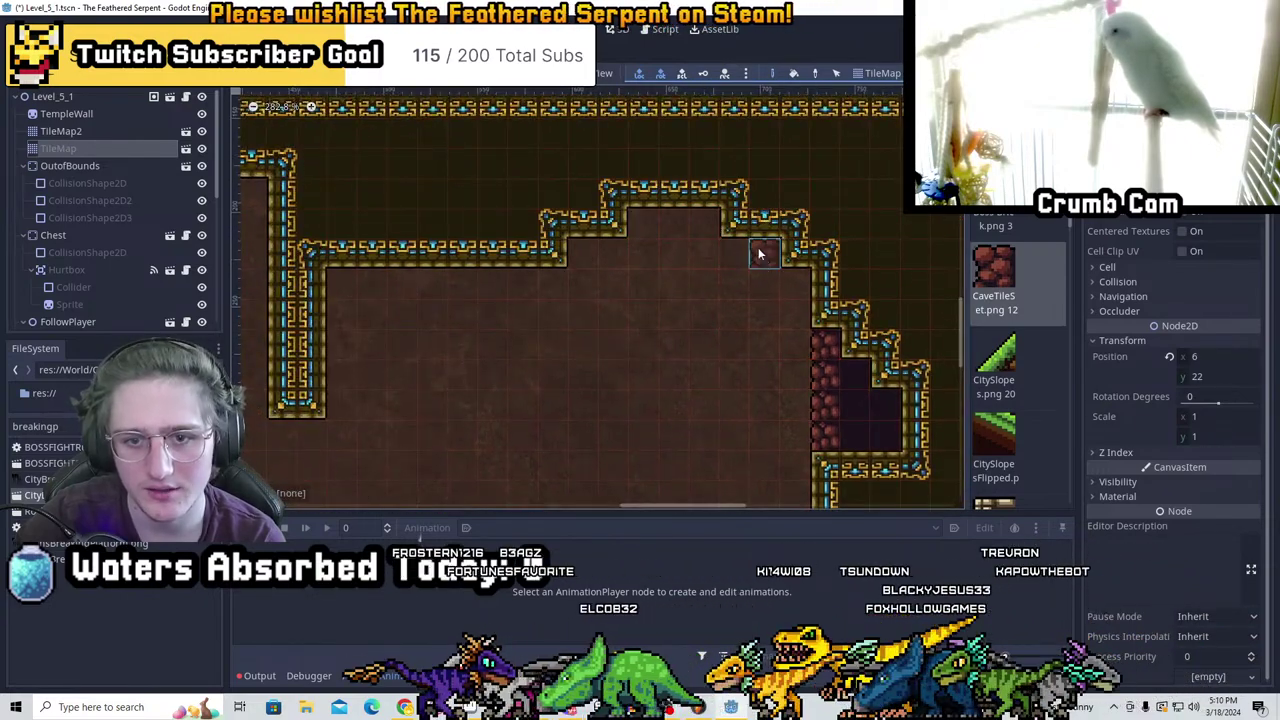
# On TileMap2, fill the raised notch with brick tiles and add a brick row beneath it
pyautogui.click(58, 131)
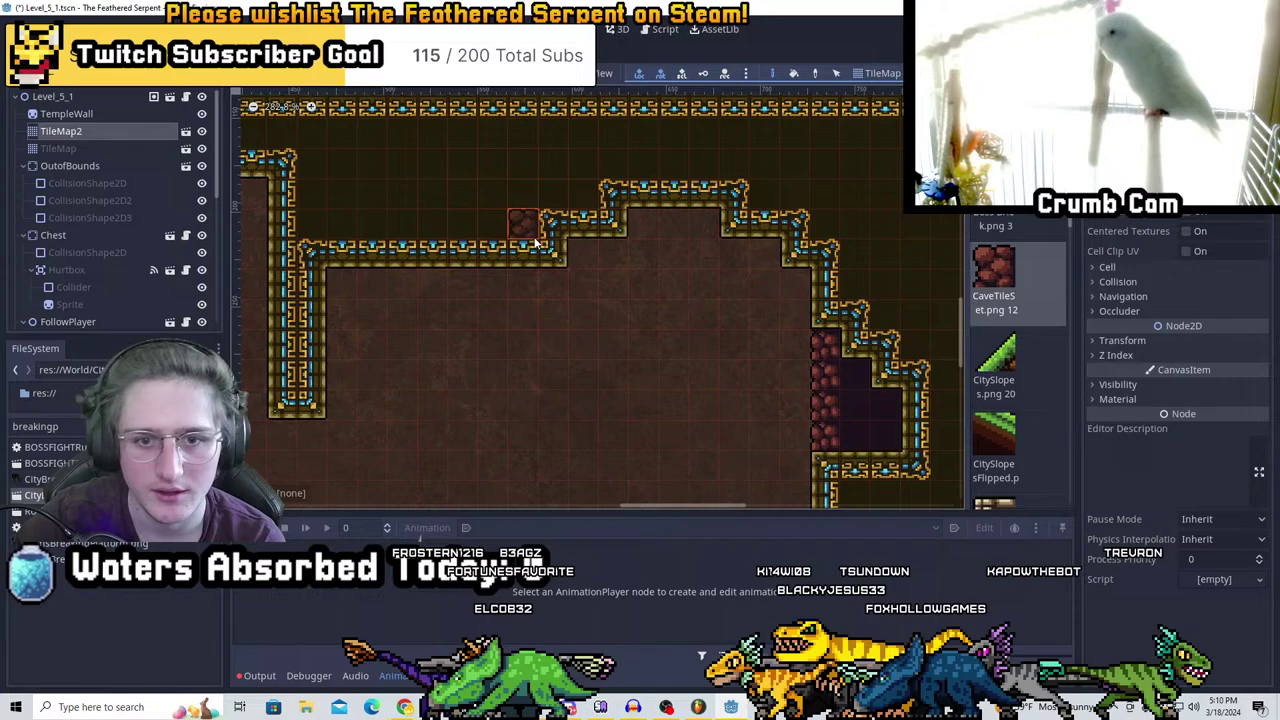
pyautogui.moveTo(636, 222)
pyautogui.mouseDown()
pyautogui.moveTo(712, 222)
pyautogui.moveTo(575, 256)
pyautogui.mouseUp()
pyautogui.moveTo(636, 222); pyautogui.dragTo(712, 222, button='right')
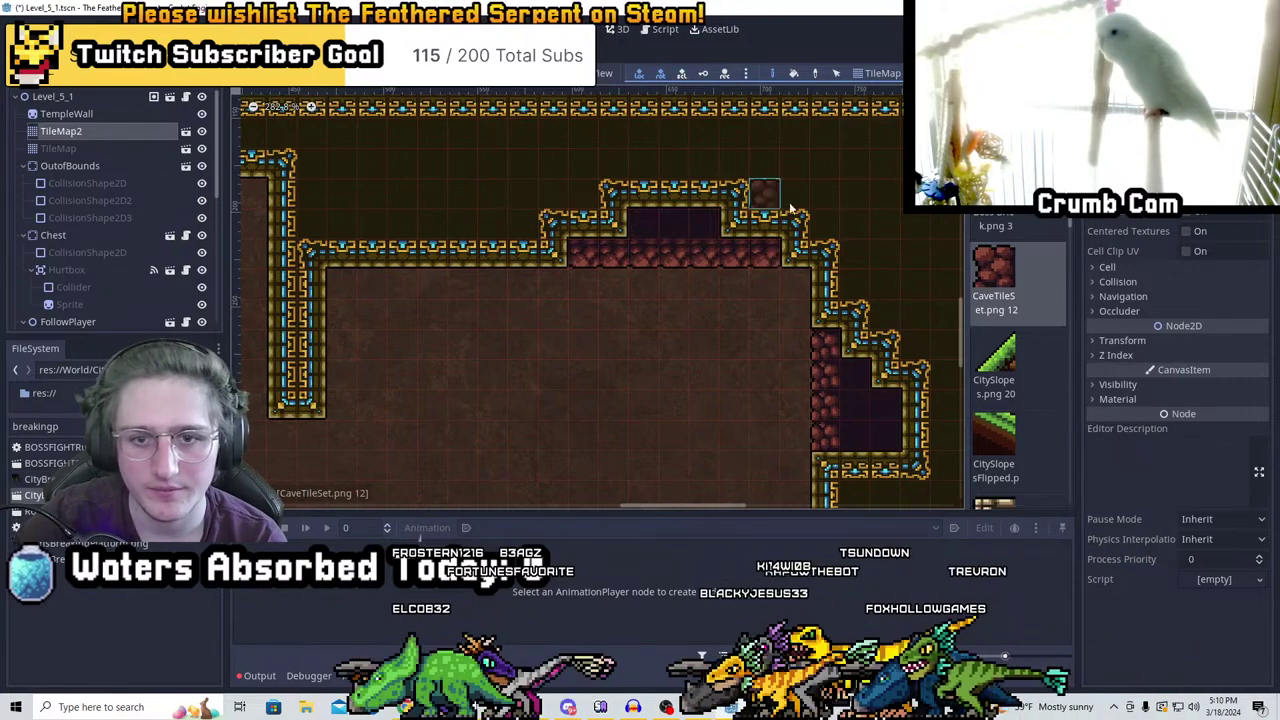
pyautogui.scroll(-1, 909, 349)
pyautogui.moveTo(850, 330); pyautogui.dragTo(650, 376, button='middle')
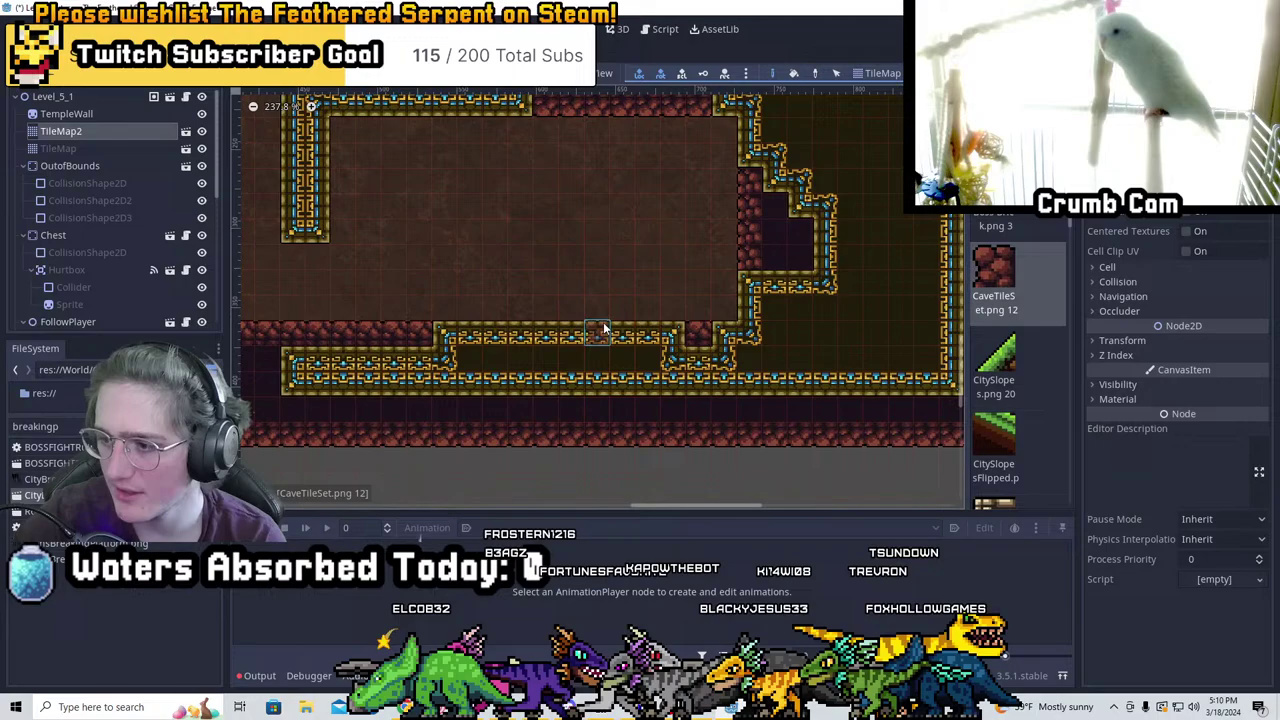
pyautogui.scroll(-3, 564, 288)
pyautogui.moveTo(564, 288); pyautogui.dragTo(560, 480, button='middle')
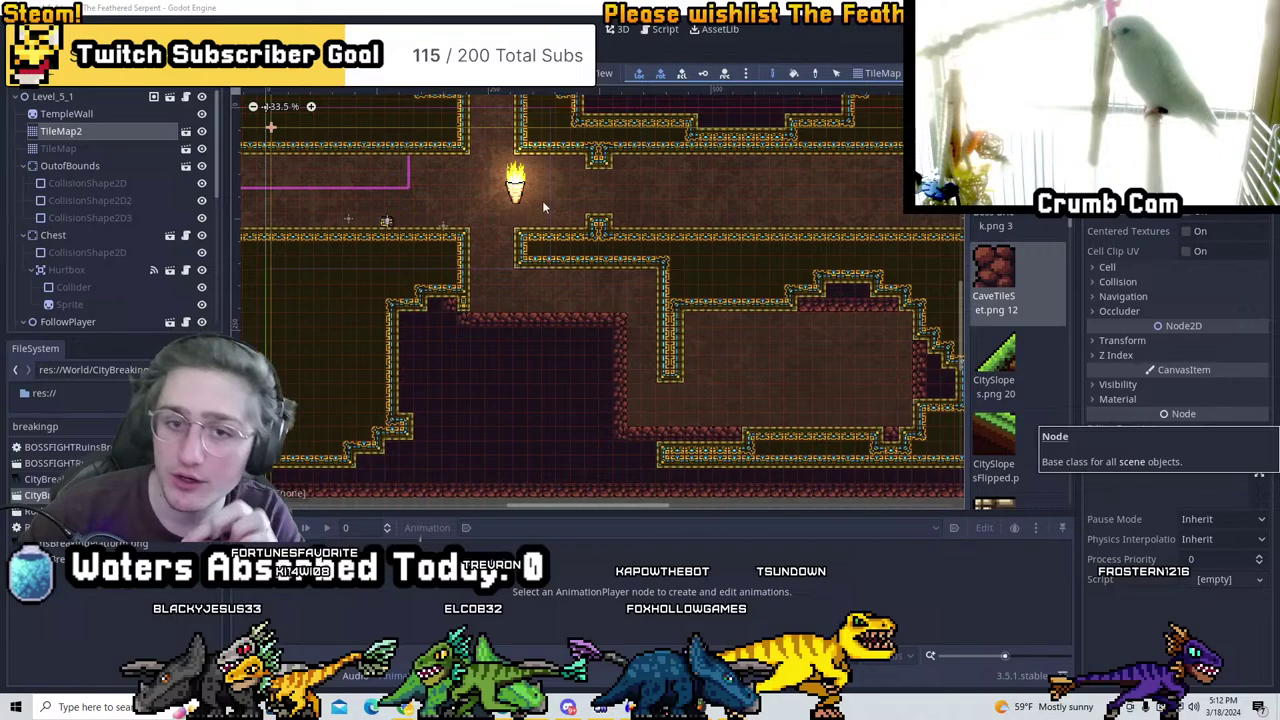
# With TileMap and Tileset Stone.png selected, undo the long upper-corridor pit edits
pyautogui.scroll(5, 542, 207)
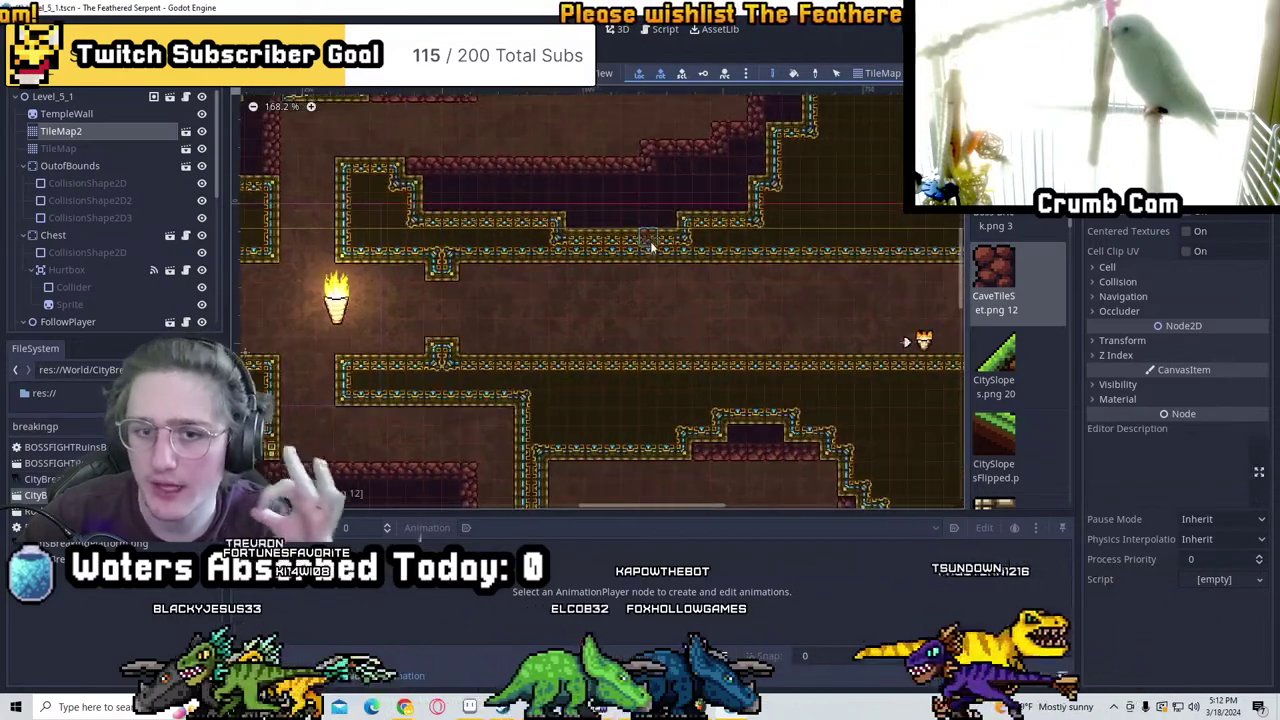
pyautogui.scroll(1, 630, 215)
pyautogui.click(103, 150)
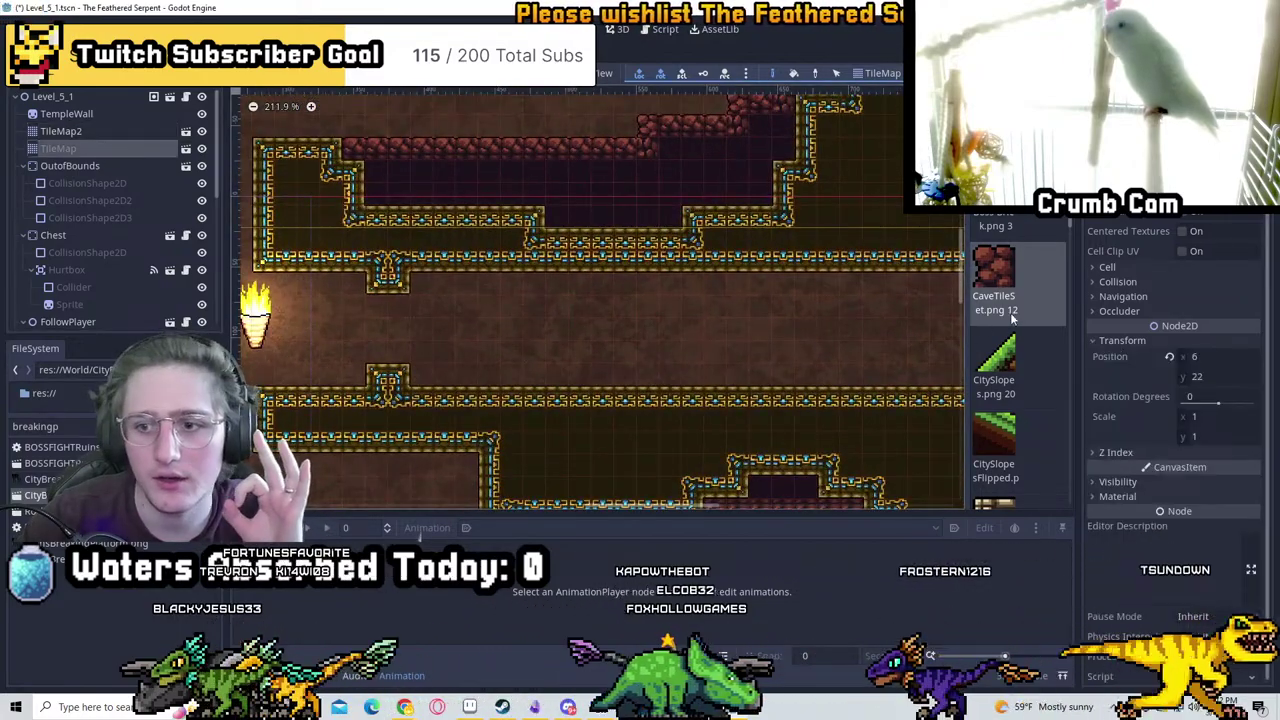
pyautogui.scroll(-1, 1000, 355)
pyautogui.scroll(-5, 1000, 350)
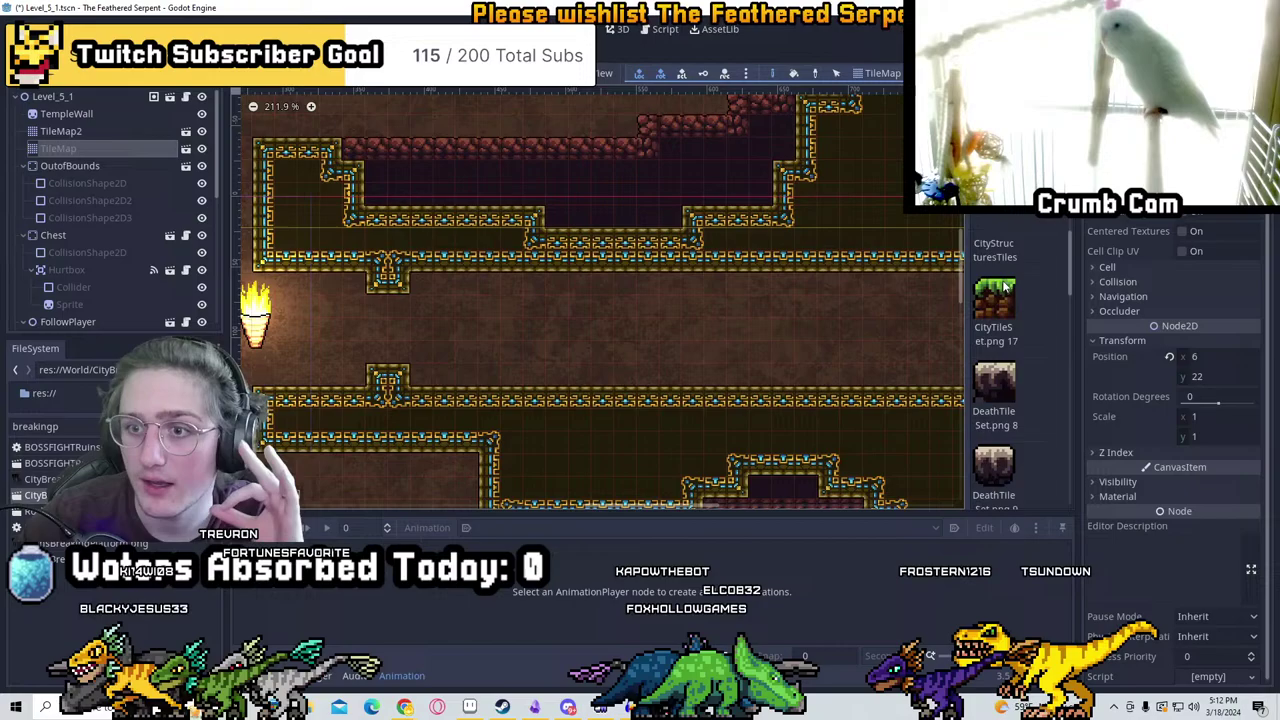
pyautogui.click(993, 280)
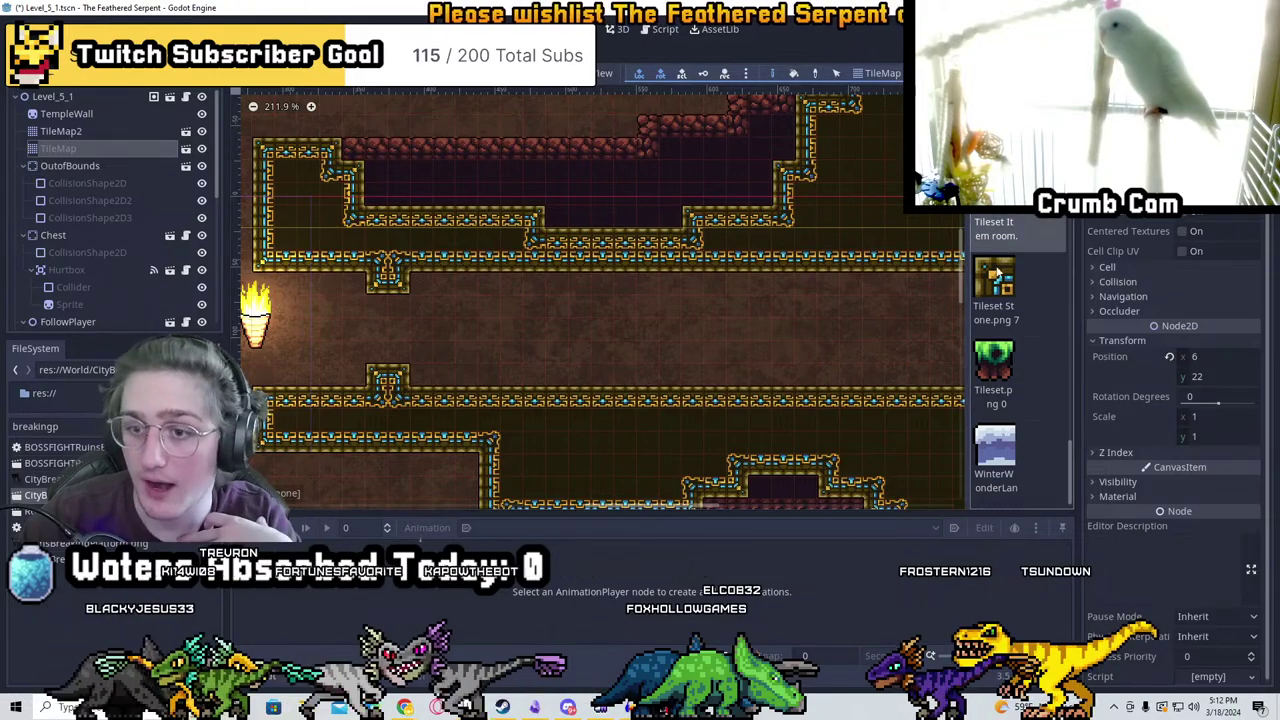
pyautogui.scroll(1, 518, 196)
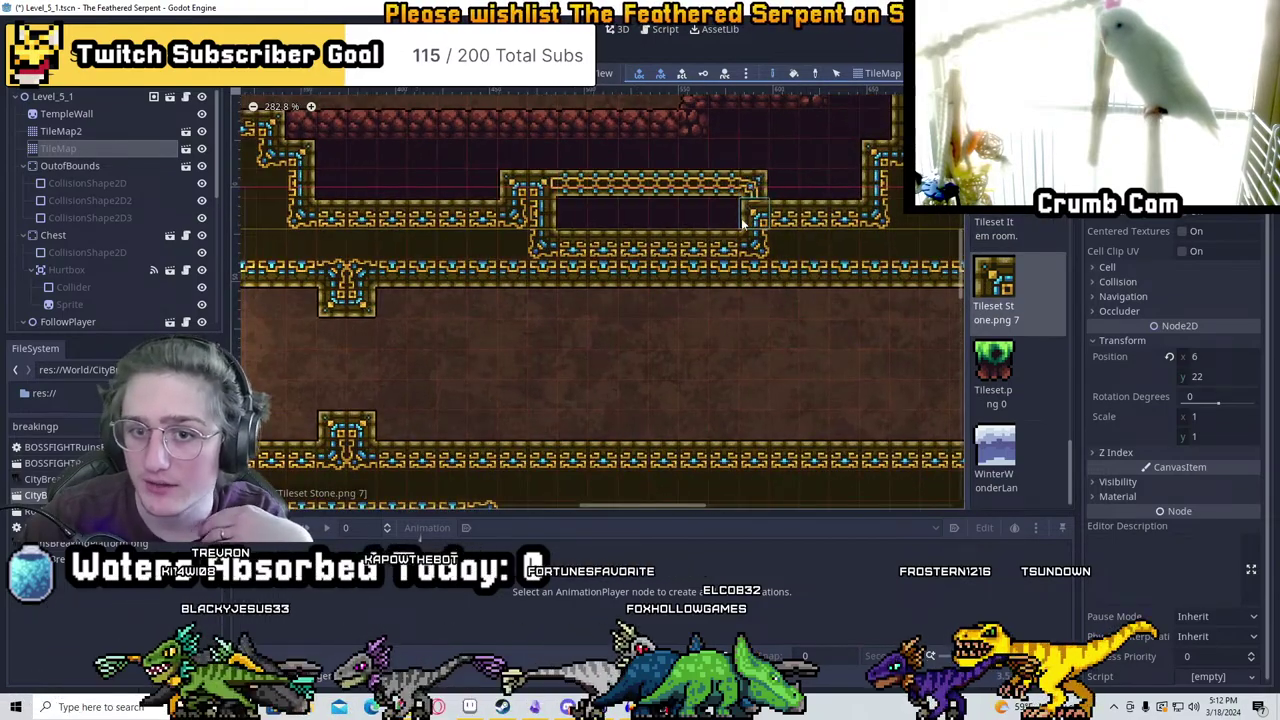
pyautogui.hotkey('ctrl', 'z')
pyautogui.hotkey('ctrl', 'z')
pyautogui.hotkey('ctrl', 'z')
pyautogui.hotkey('ctrl', 'z')
pyautogui.hotkey('ctrl', 'z')
# Pan over the neighbouring rooms and back to the torch area to check the alcove
pyautogui.scroll(-1, 747, 222)
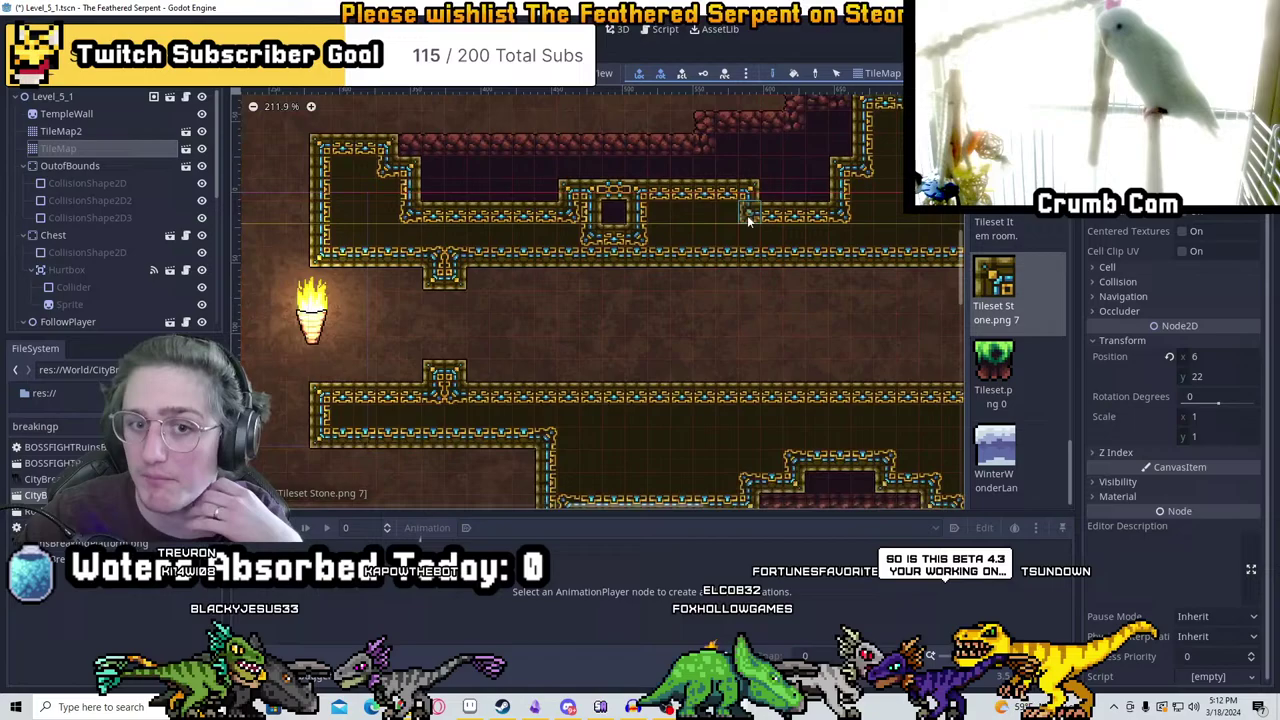
pyautogui.scroll(-2, 747, 222)
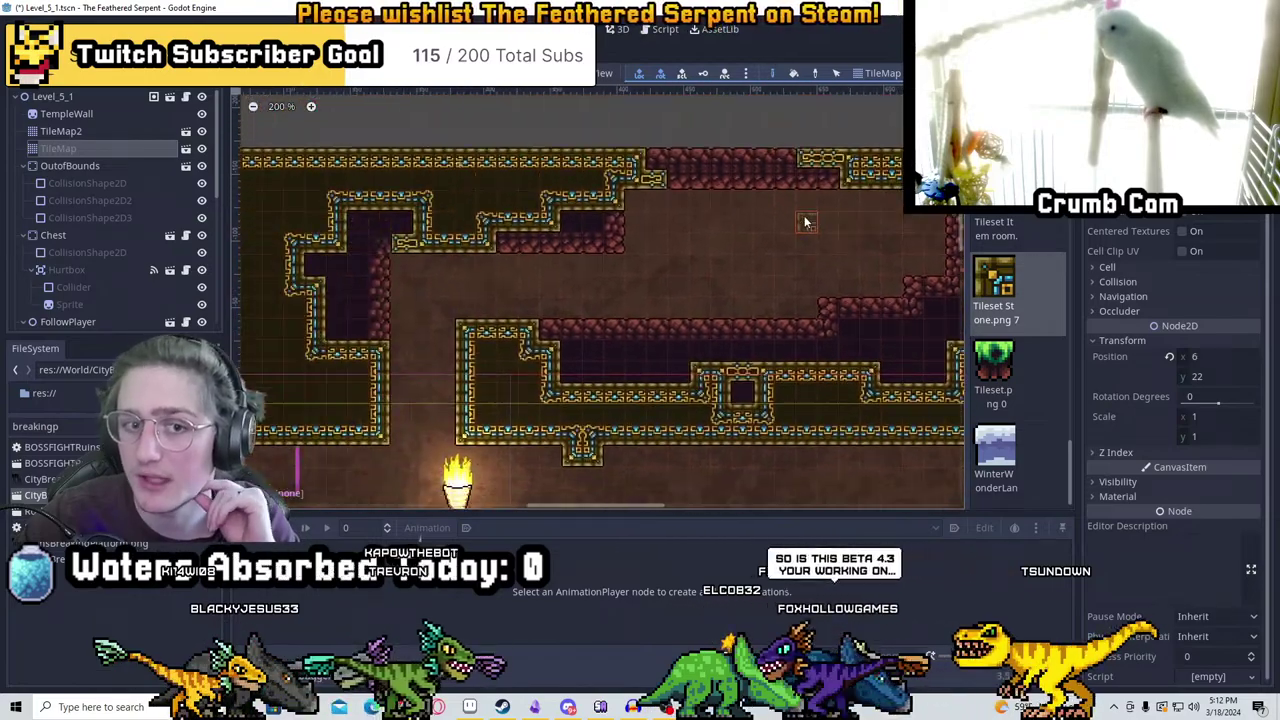
pyautogui.moveTo(300, 280); pyautogui.dragTo(505, 315, button='middle')
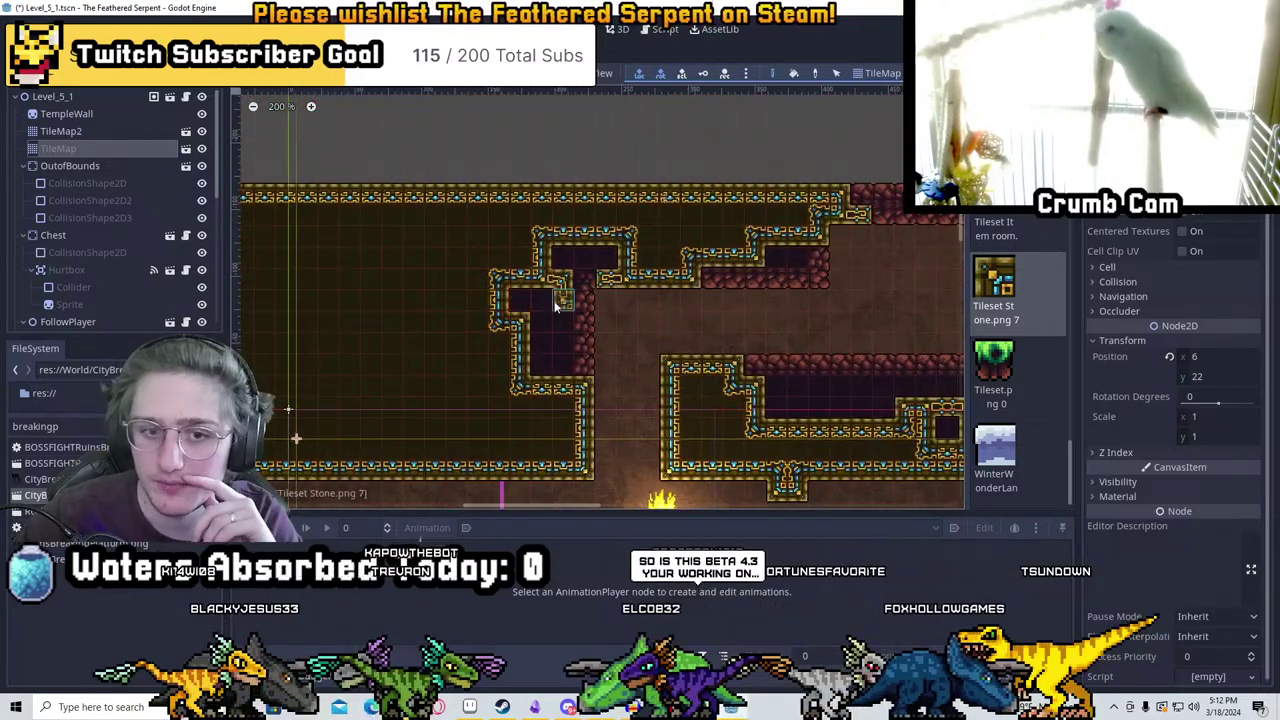
pyautogui.scroll(-1, 593, 352)
pyautogui.moveTo(865, 249); pyautogui.dragTo(762, 169, button='middle')
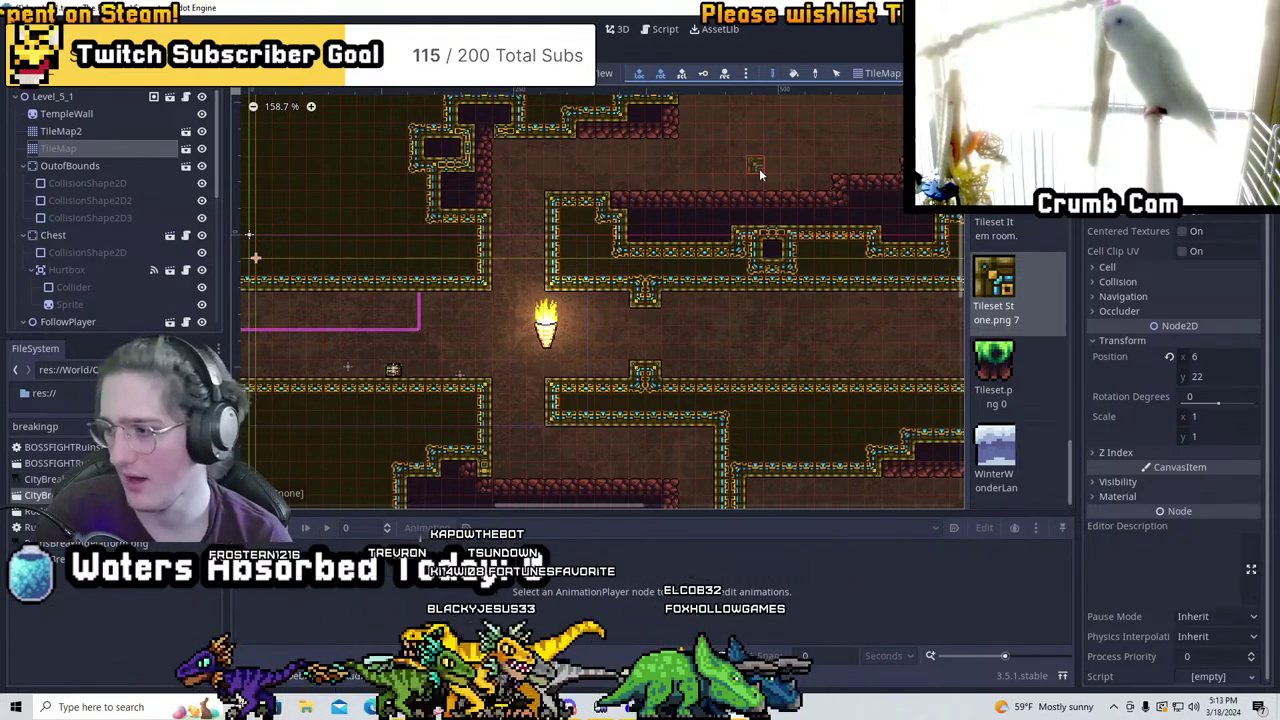
# Instance a scene under Level_5_1, then delete the accidentally added Base_Arrow
pyautogui.scroll(3, 759, 168)
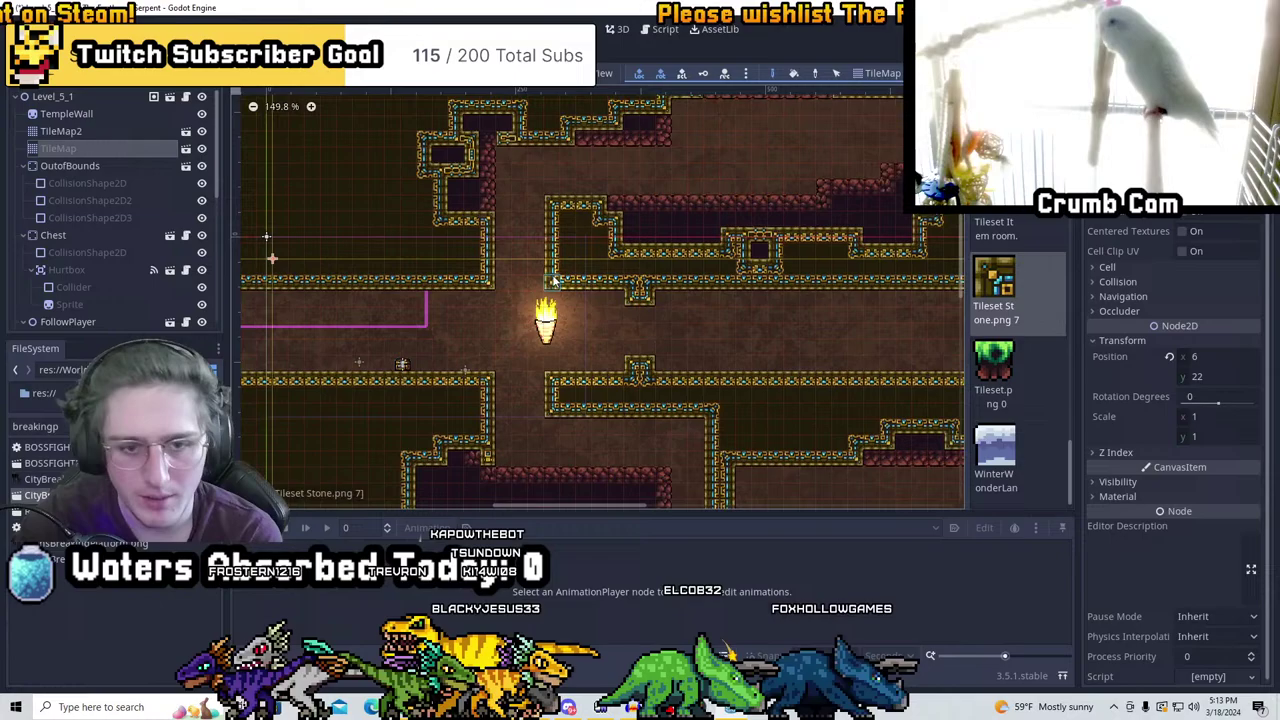
pyautogui.scroll(-3, 734, 263)
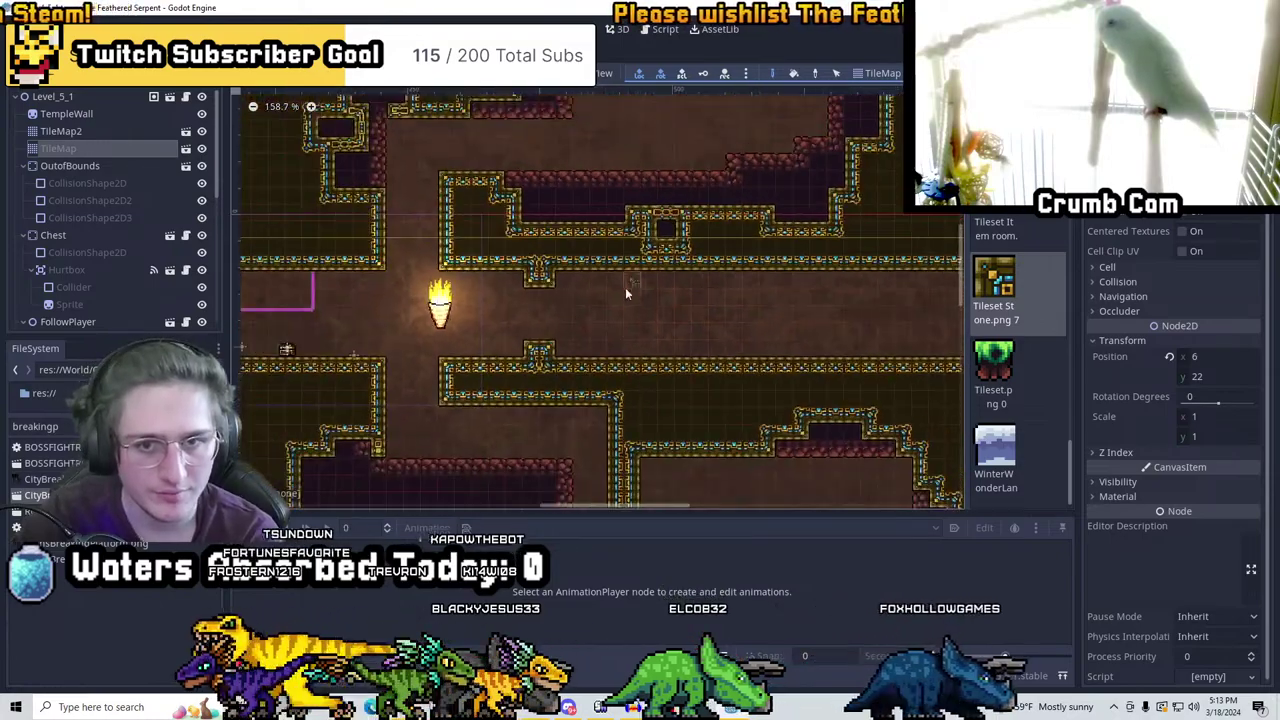
pyautogui.click(30, 97)
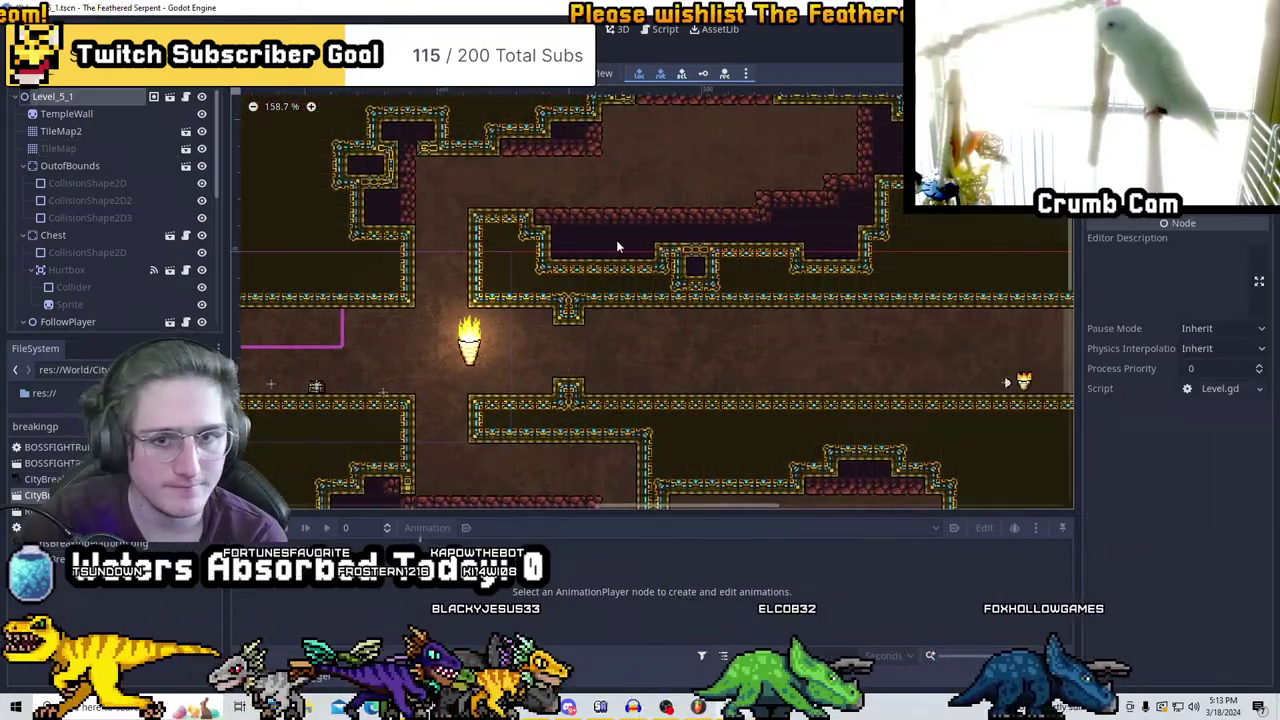
pyautogui.scroll(-3, 767, 281)
pyautogui.scroll(3, 816, 340)
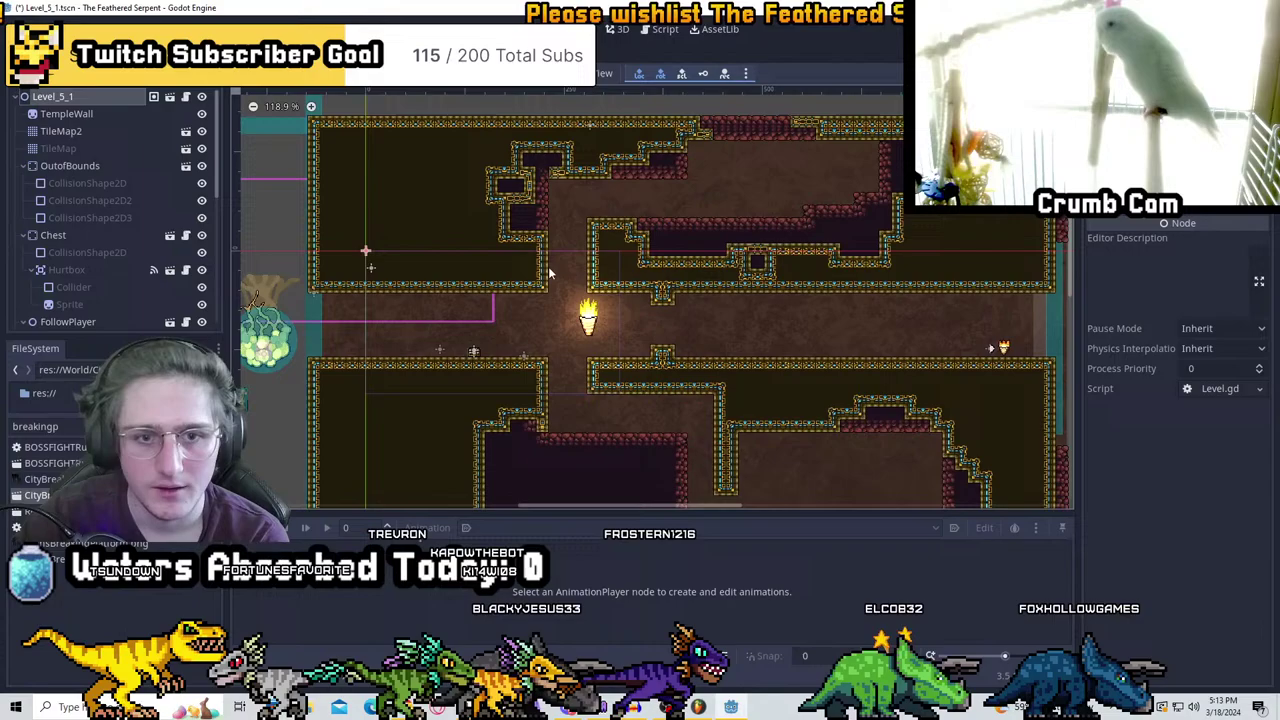
pyautogui.scroll(-4, 780, 337)
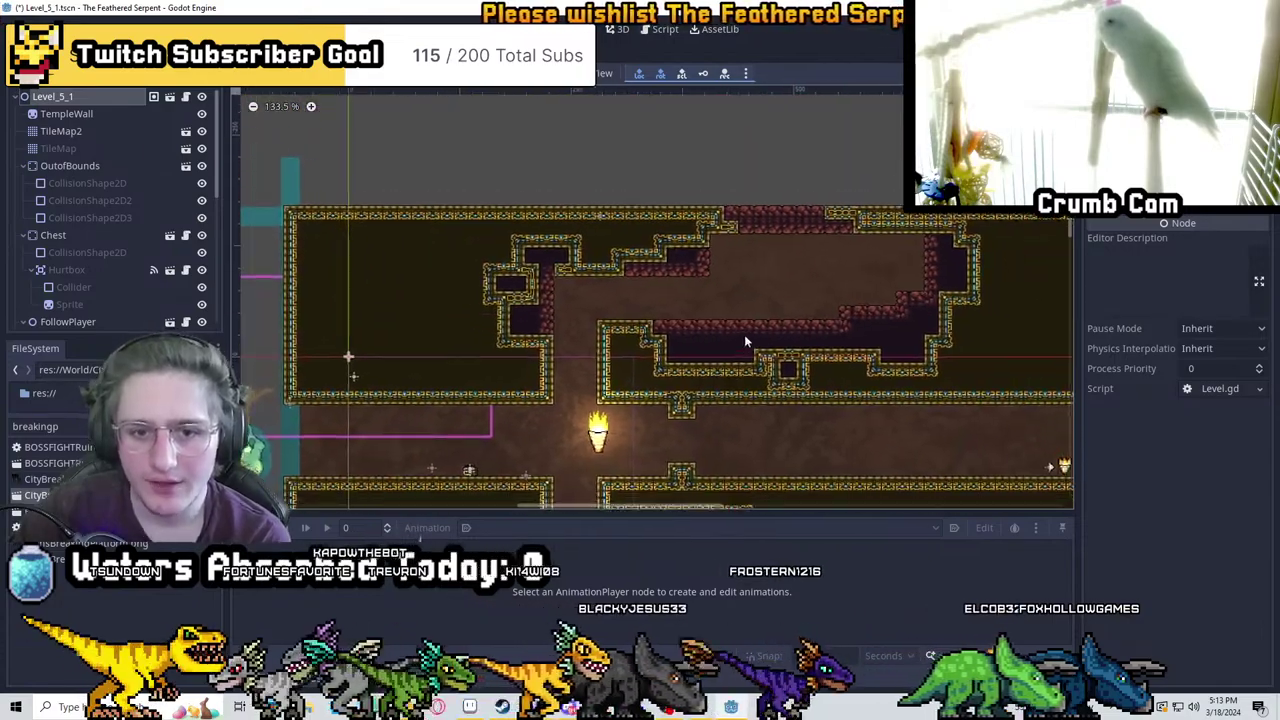
pyautogui.keyDown('ctrl'); pyautogui.scroll(-4, 664, 164); pyautogui.keyUp('ctrl')
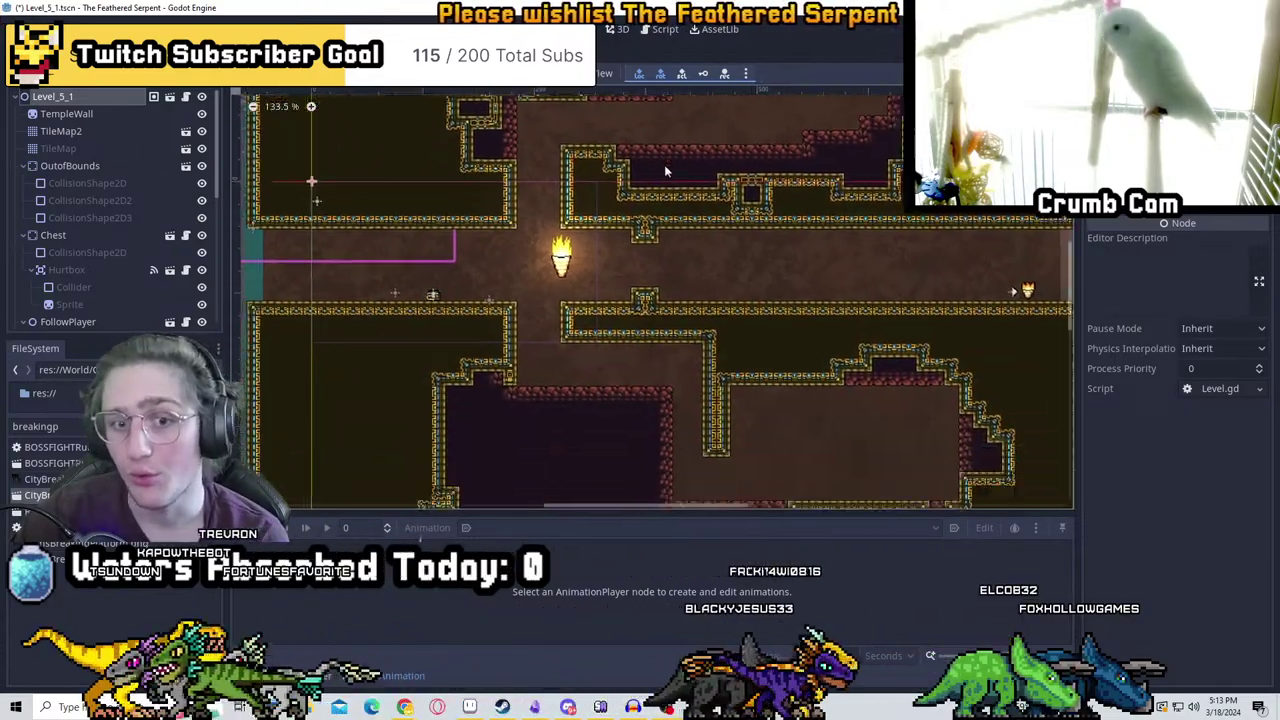
pyautogui.hotkey('ctrl', 'shift', 'a')
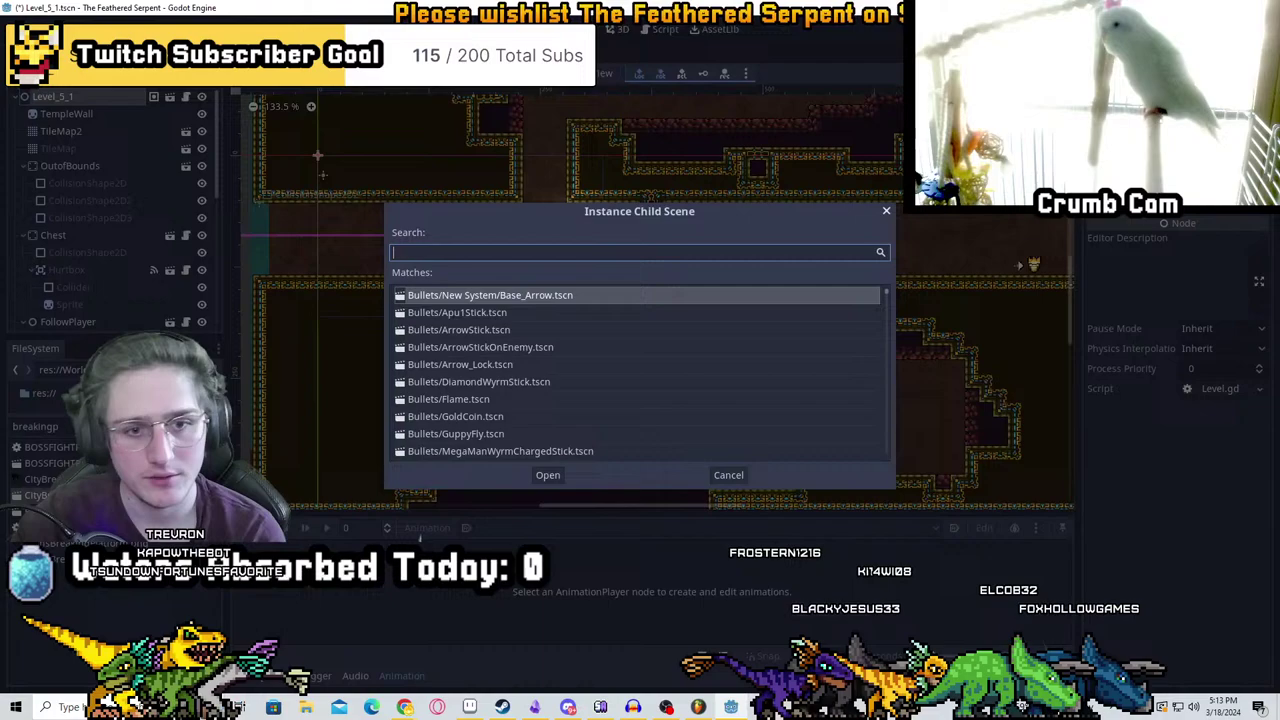
pyautogui.press('Return')
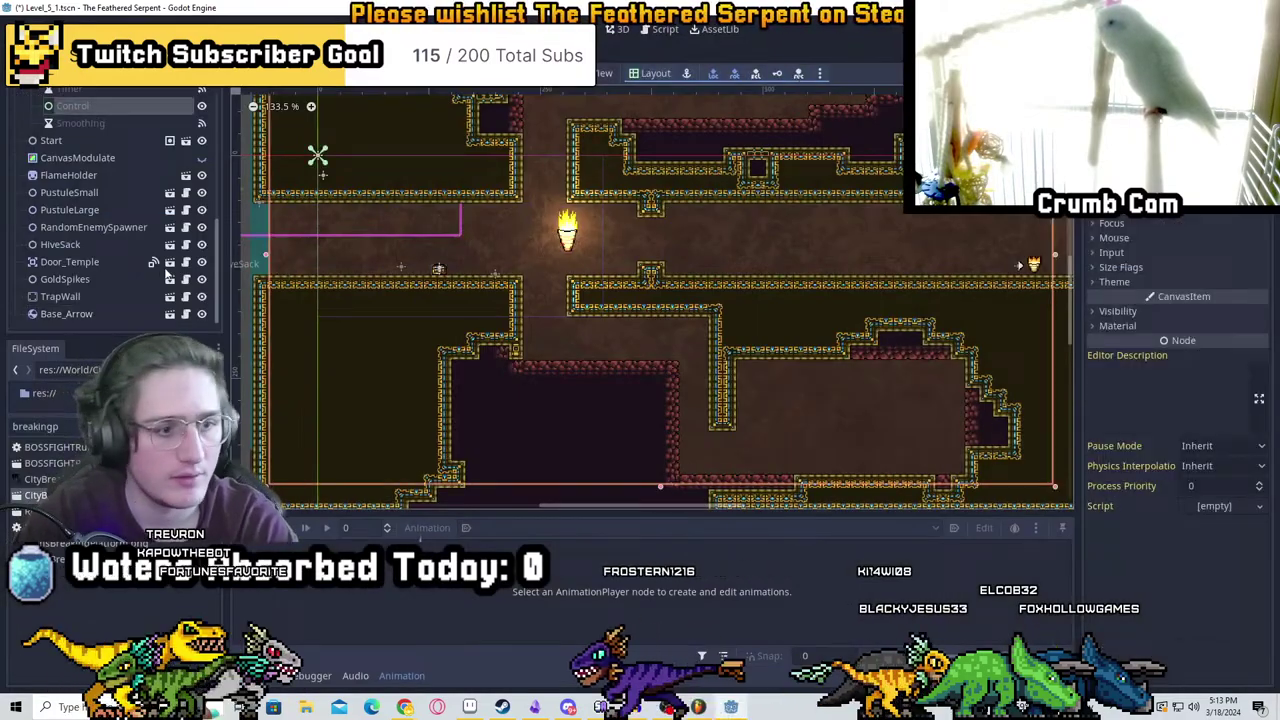
pyautogui.press('Delete')
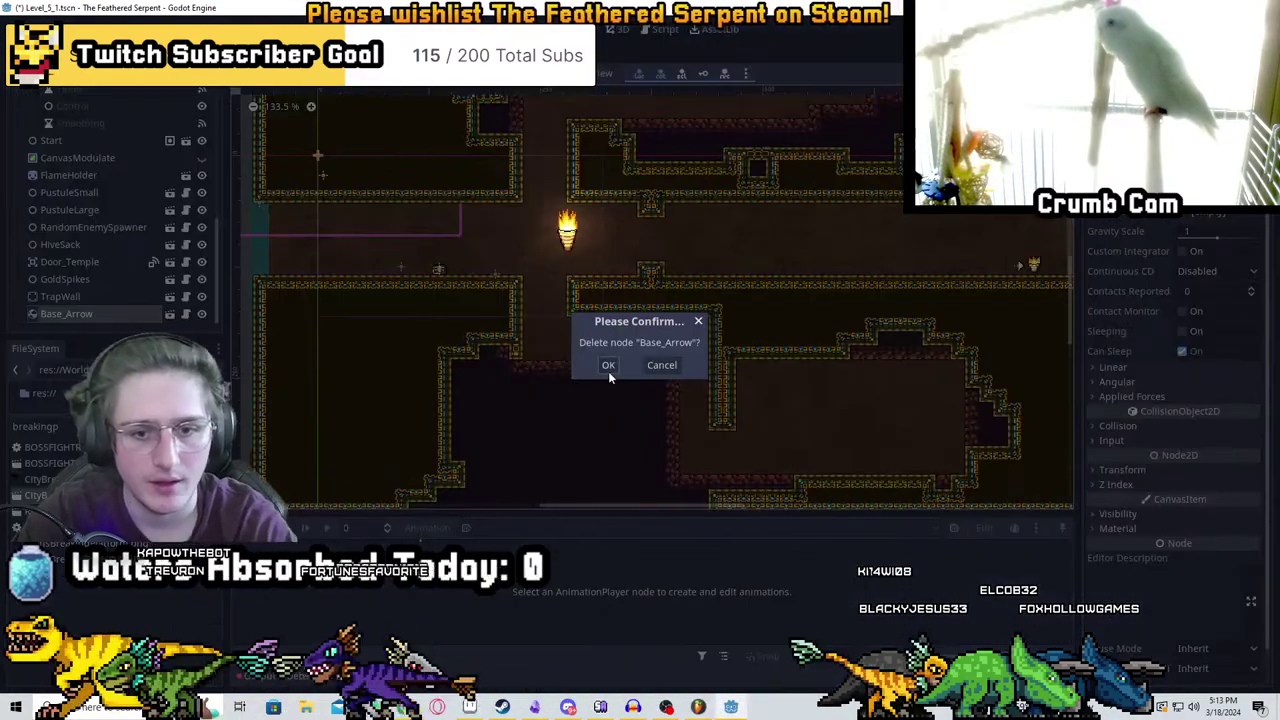
pyautogui.press('Return')
# Move the TrapWall into the opening just above the torch, at position 258, 51
pyautogui.click(63, 314)
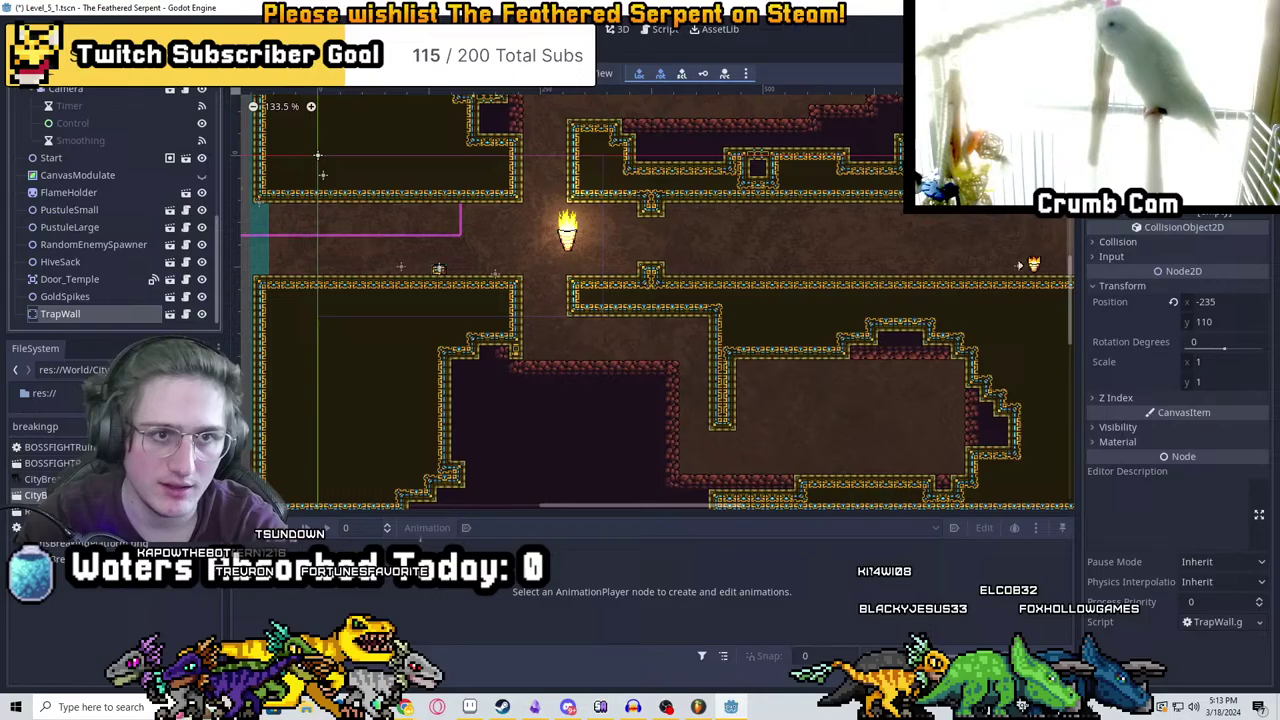
pyautogui.press('f')
pyautogui.scroll(4, 632, 318)
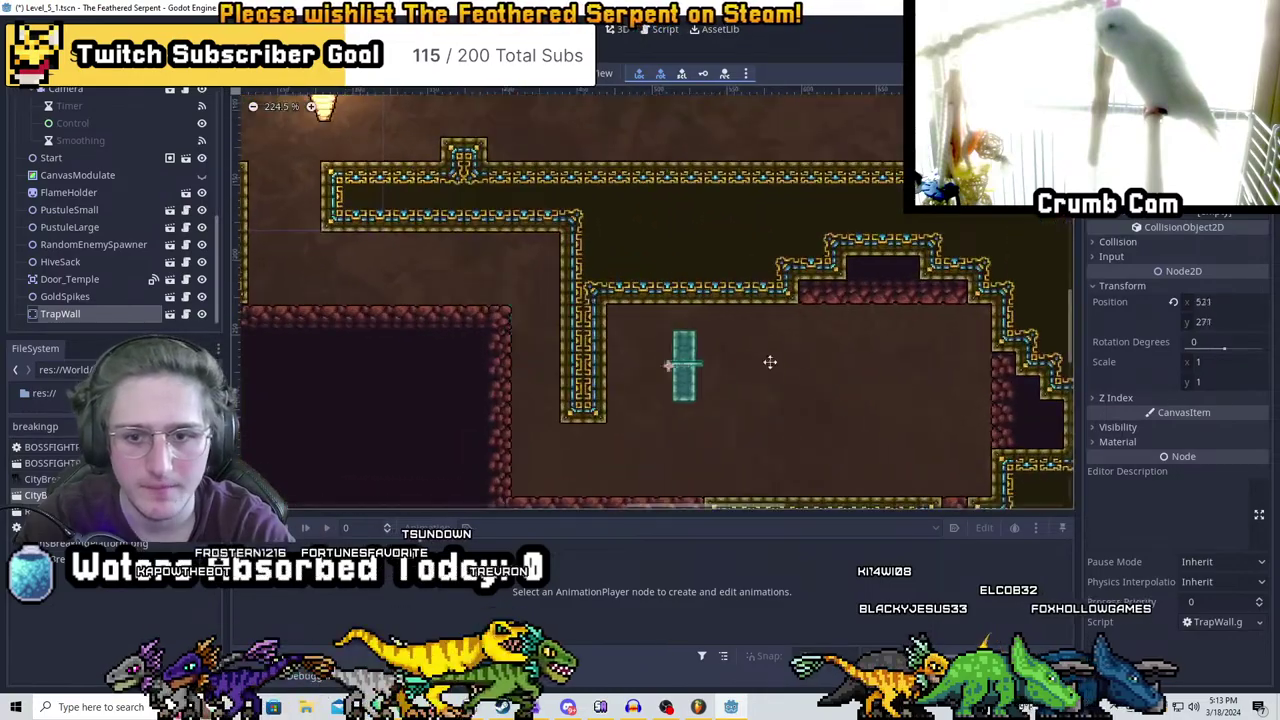
pyautogui.moveTo(766, 277); pyautogui.dragTo(550, 340)
pyautogui.scroll(3, 337, 157)
pyautogui.scroll(-1, 742, 386)
pyautogui.moveTo(742, 386); pyautogui.dragTo(688, 196, button='middle')
pyautogui.scroll(-1, 713, 241)
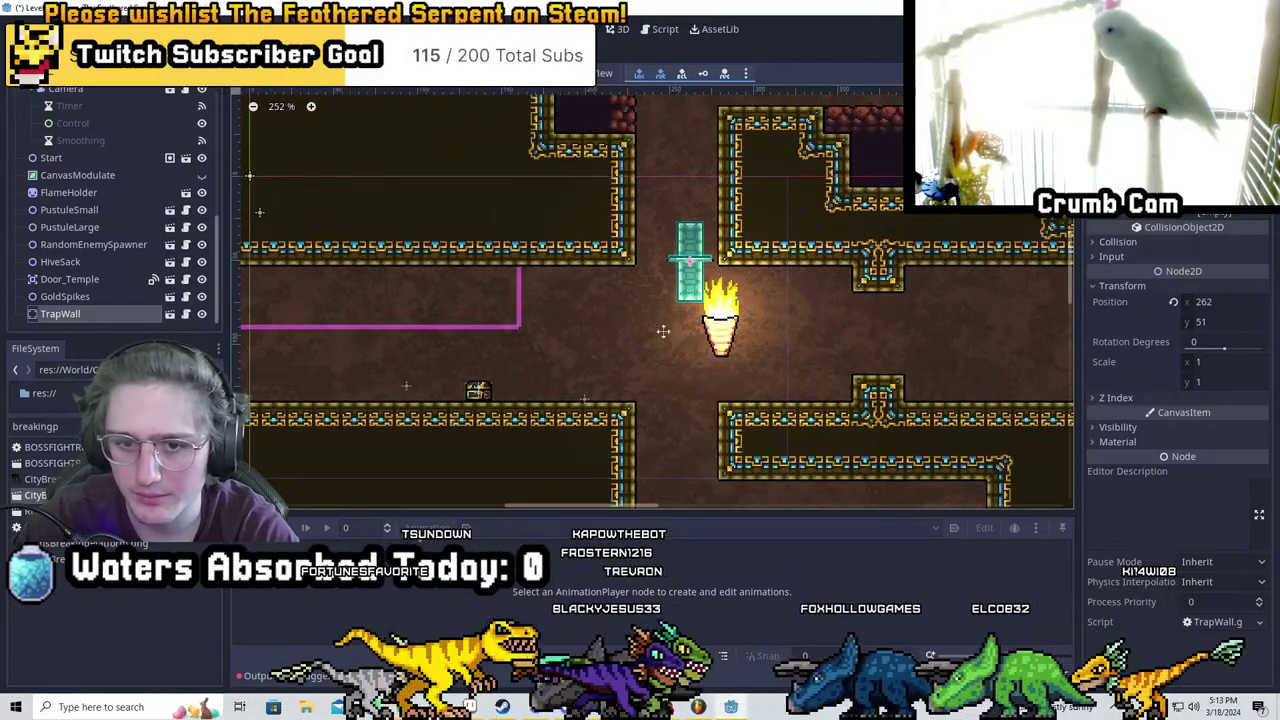
pyautogui.scroll(2, 708, 240)
# Rotate TrapWall to 90 degrees and slot it horizontally into the ceiling gap above the torch
pyautogui.moveTo(708, 240); pyautogui.dragTo(691, 240)
pyautogui.click(1131, 424)
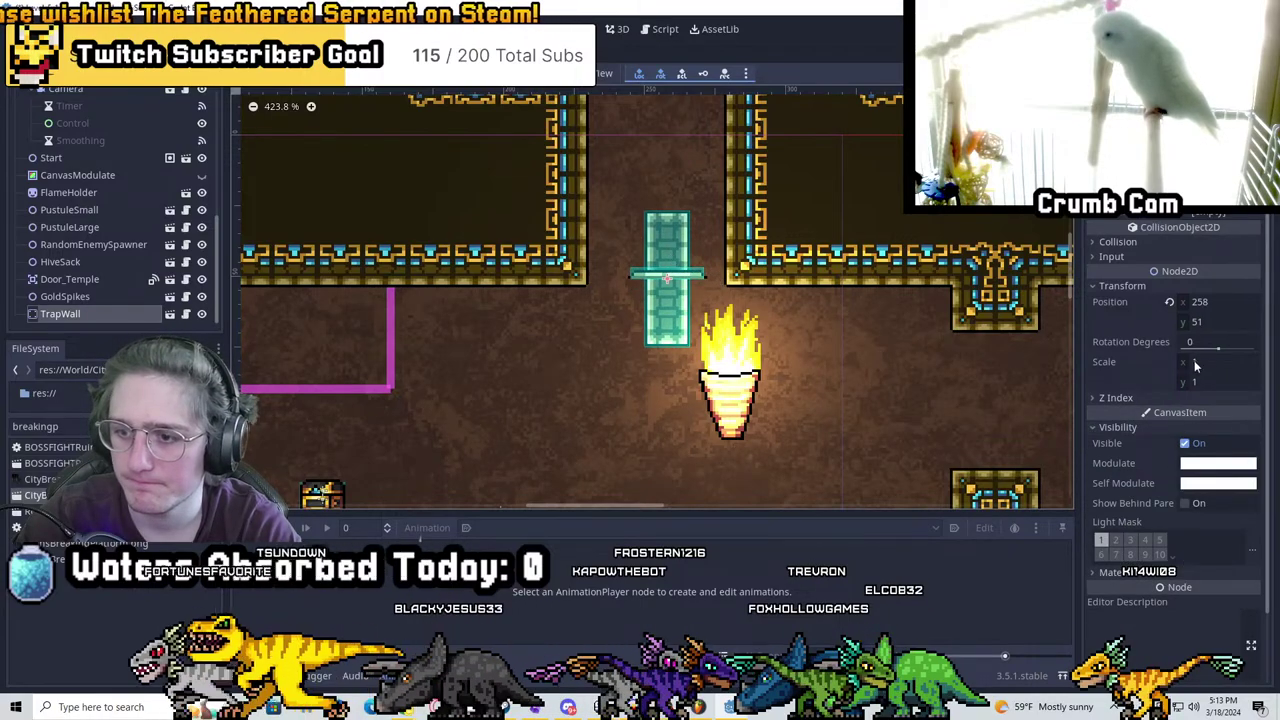
pyautogui.click(1161, 344)
pyautogui.write('90')
pyautogui.press('Return')
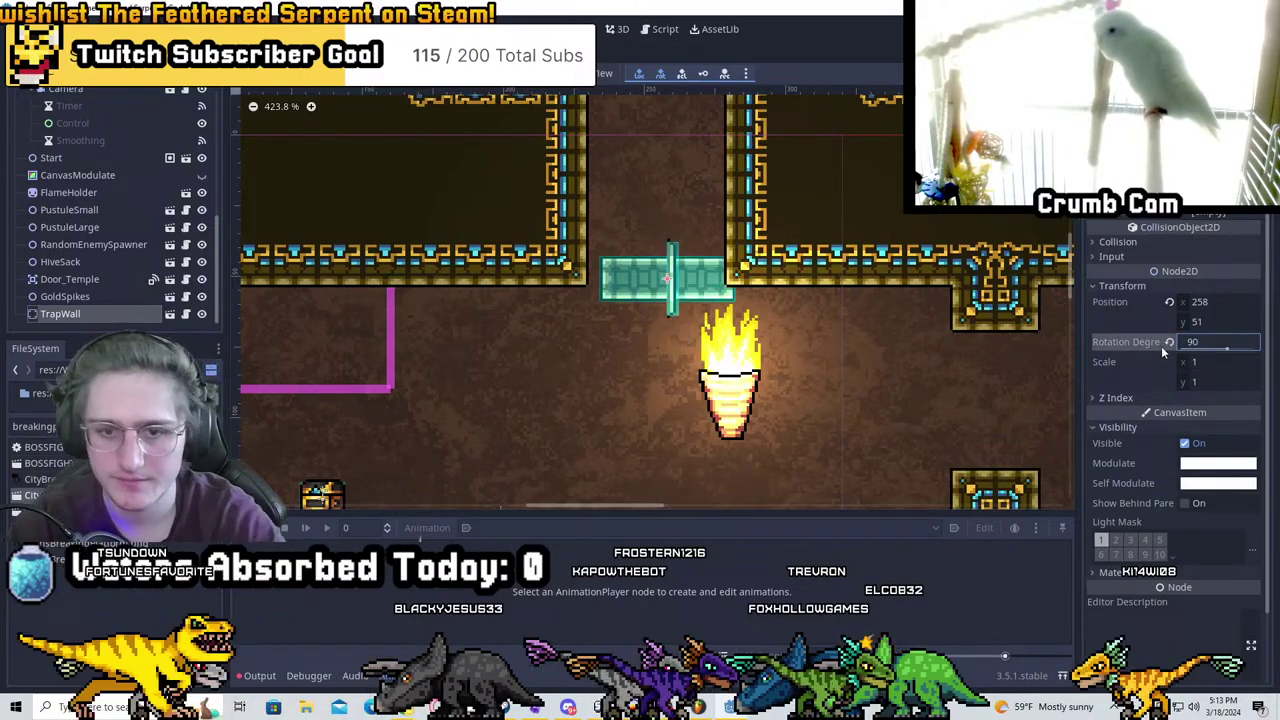
pyautogui.scroll(4, 780, 290)
pyautogui.moveTo(469, 306); pyautogui.dragTo(451, 266)
pyautogui.scroll(-2, 445, 266)
# Enable Editable Children on TrapWall and set its PressurePlate's rotation to -90 degrees
pyautogui.rightClick(108, 311)
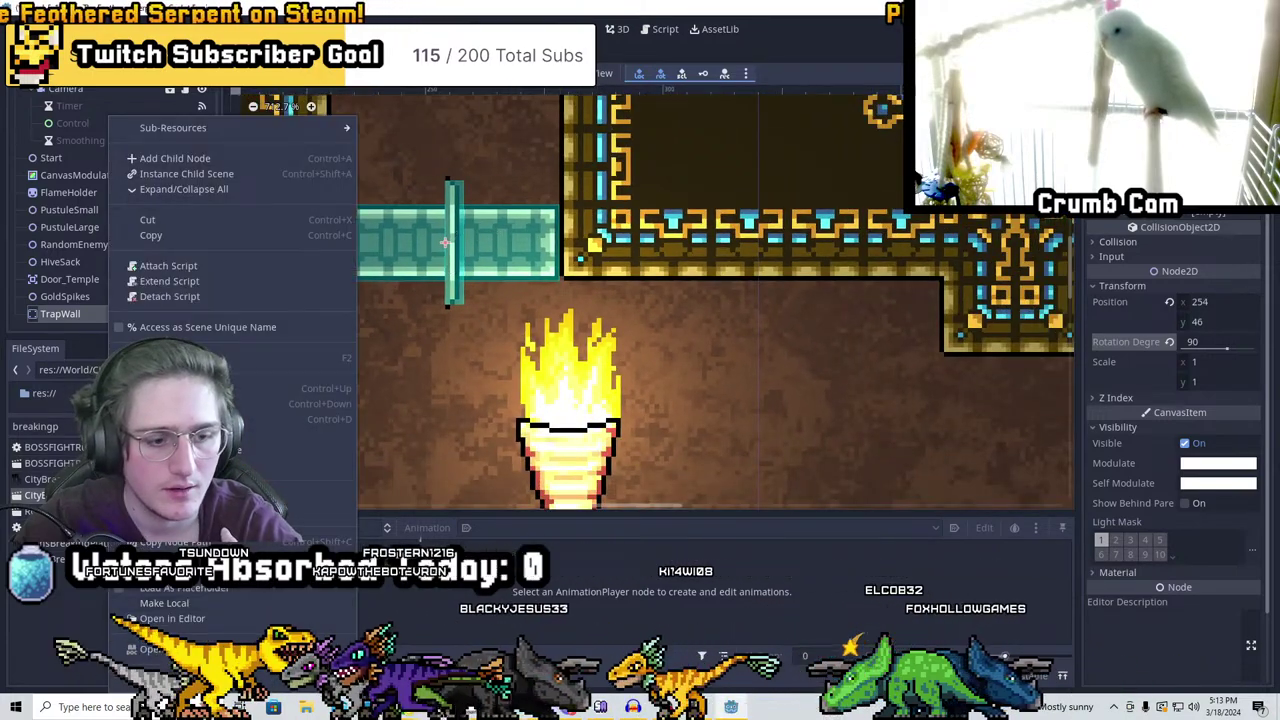
pyautogui.click(184, 189)
pyautogui.doubleClick(85, 315)
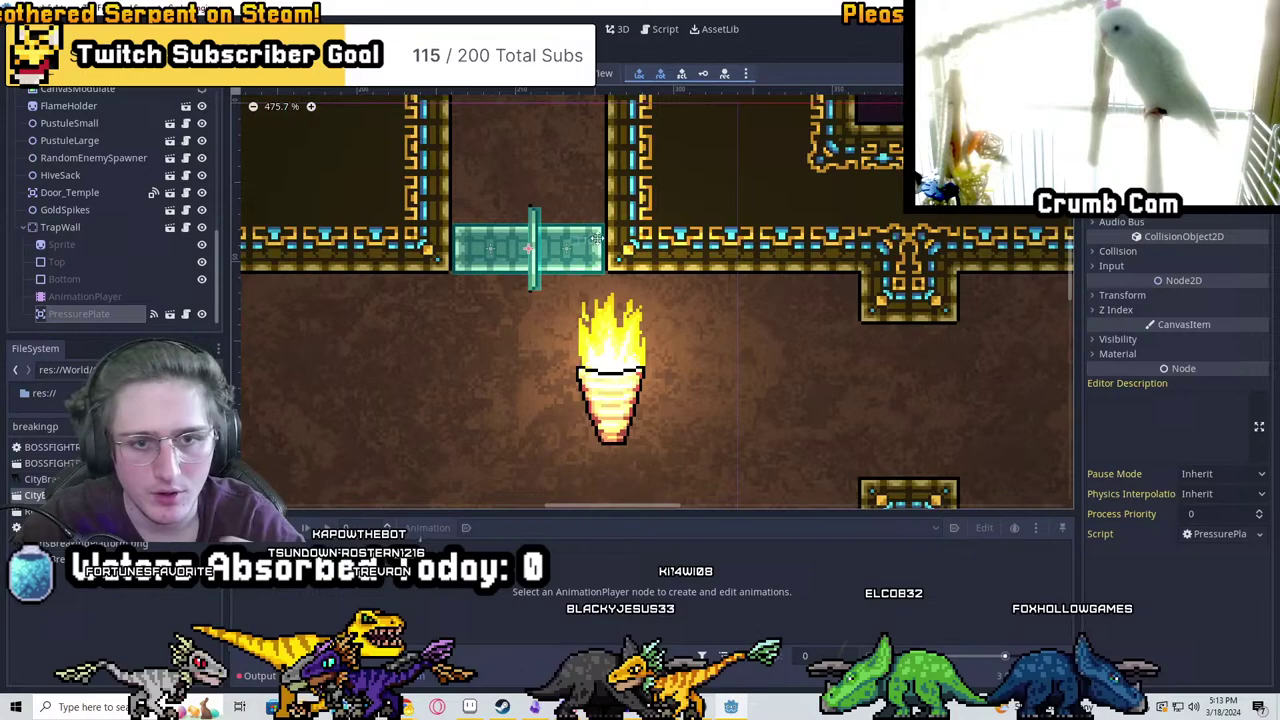
pyautogui.click(1164, 297)
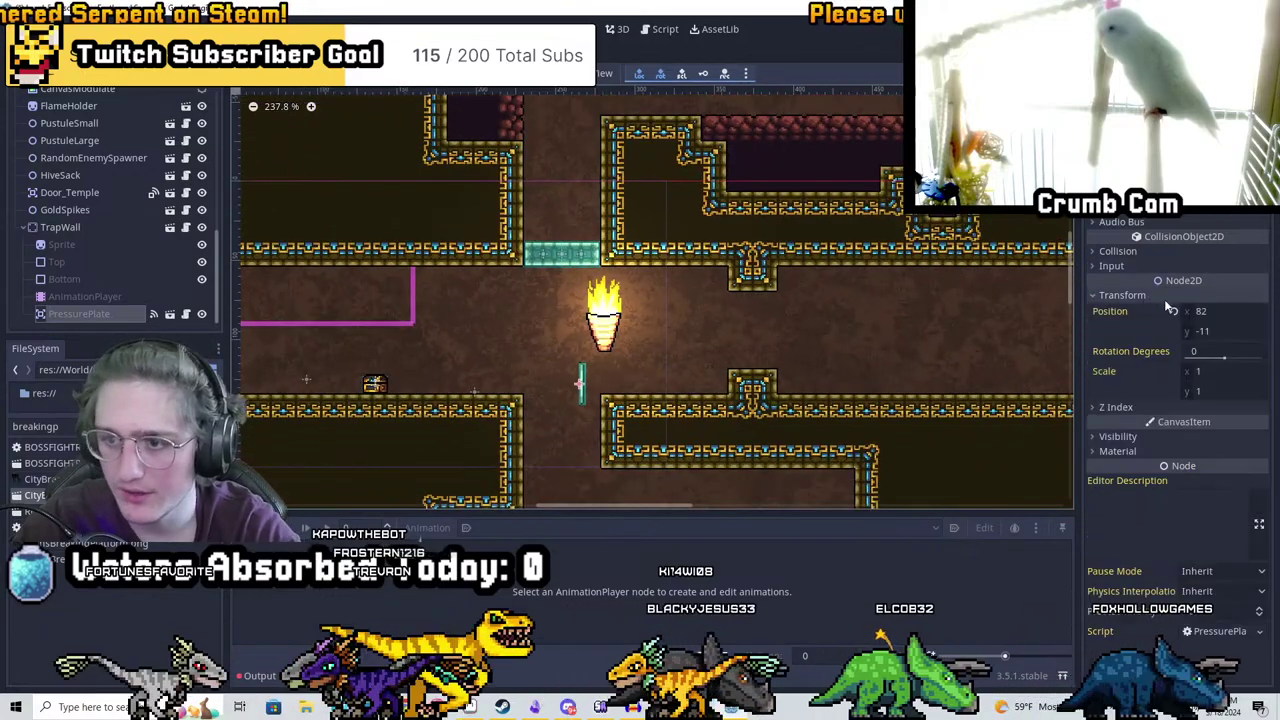
pyautogui.click(1196, 352)
pyautogui.write('-90')
pyautogui.press('Return')
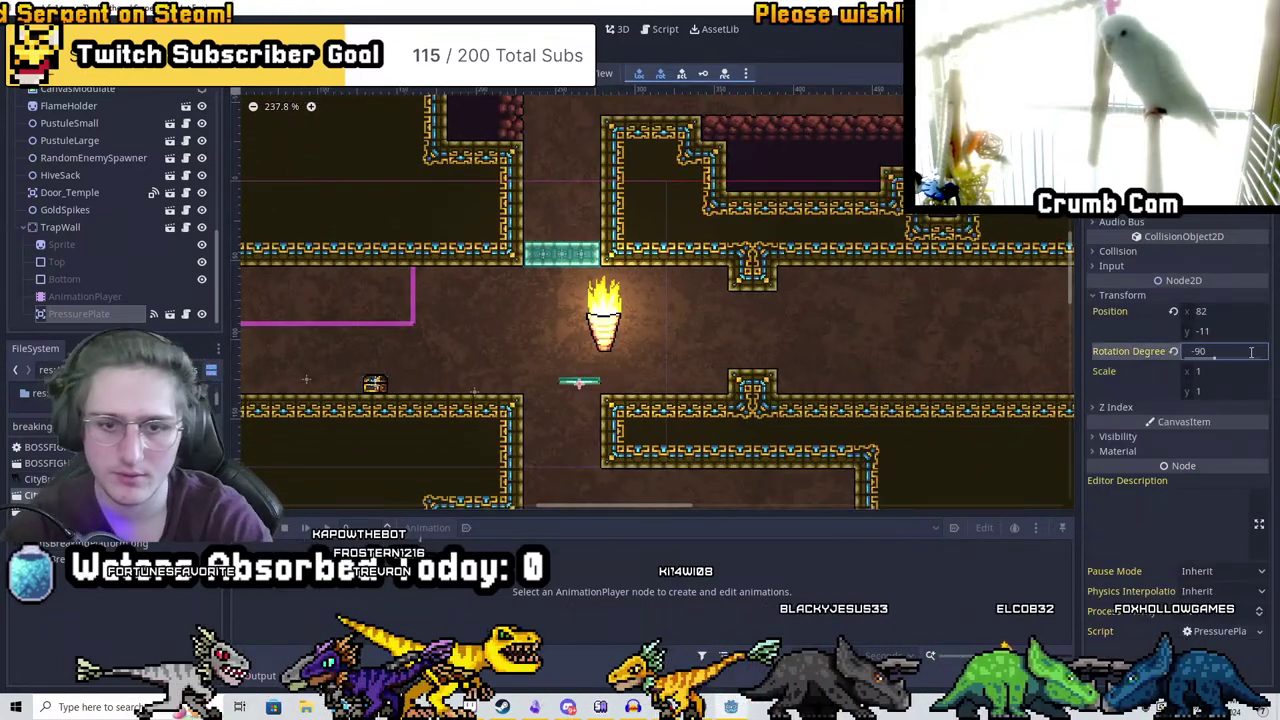
# Drag the pressure plate onto the floor of the upper-right room
pyautogui.scroll(-3, 531, 215)
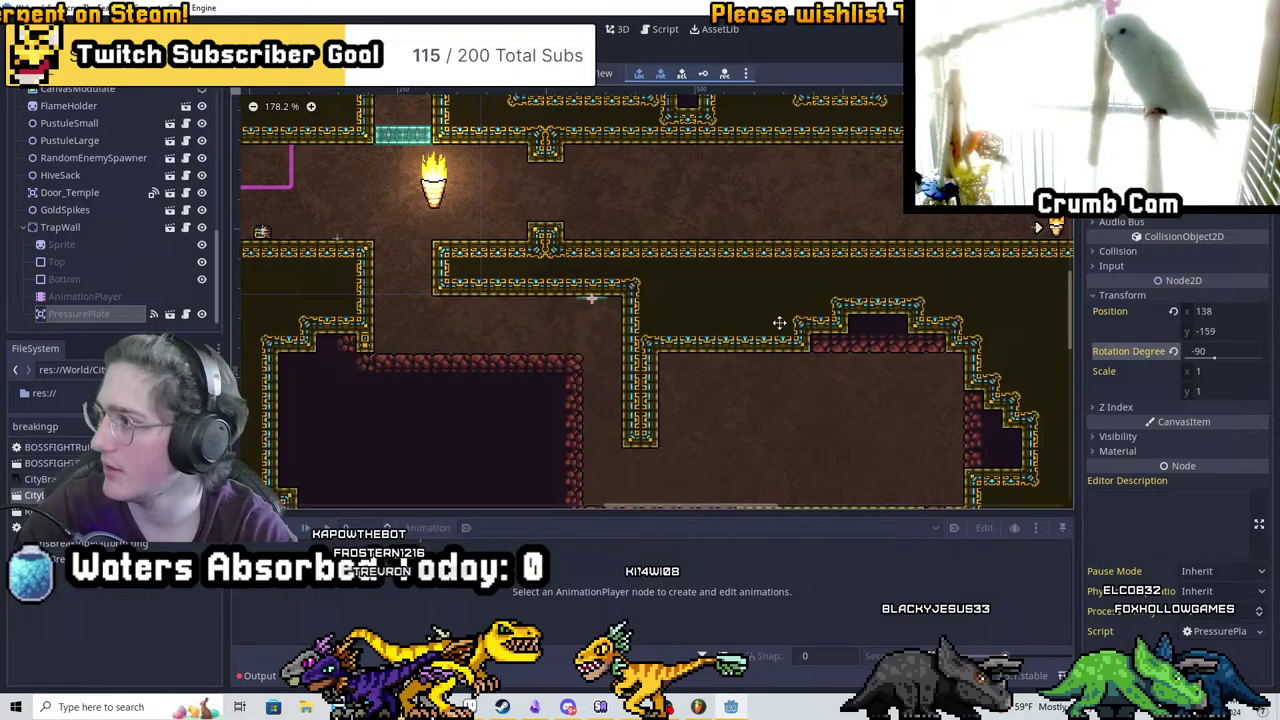
pyautogui.moveTo(415, 232); pyautogui.dragTo(766, 374)
pyautogui.moveTo(894, 386); pyautogui.dragTo(762, 383, button='middle')
pyautogui.scroll(3, 762, 383)
pyautogui.moveTo(769, 349); pyautogui.dragTo(903, 414)
pyautogui.scroll(2, 857, 366)
pyautogui.scroll(-1, 860, 289)
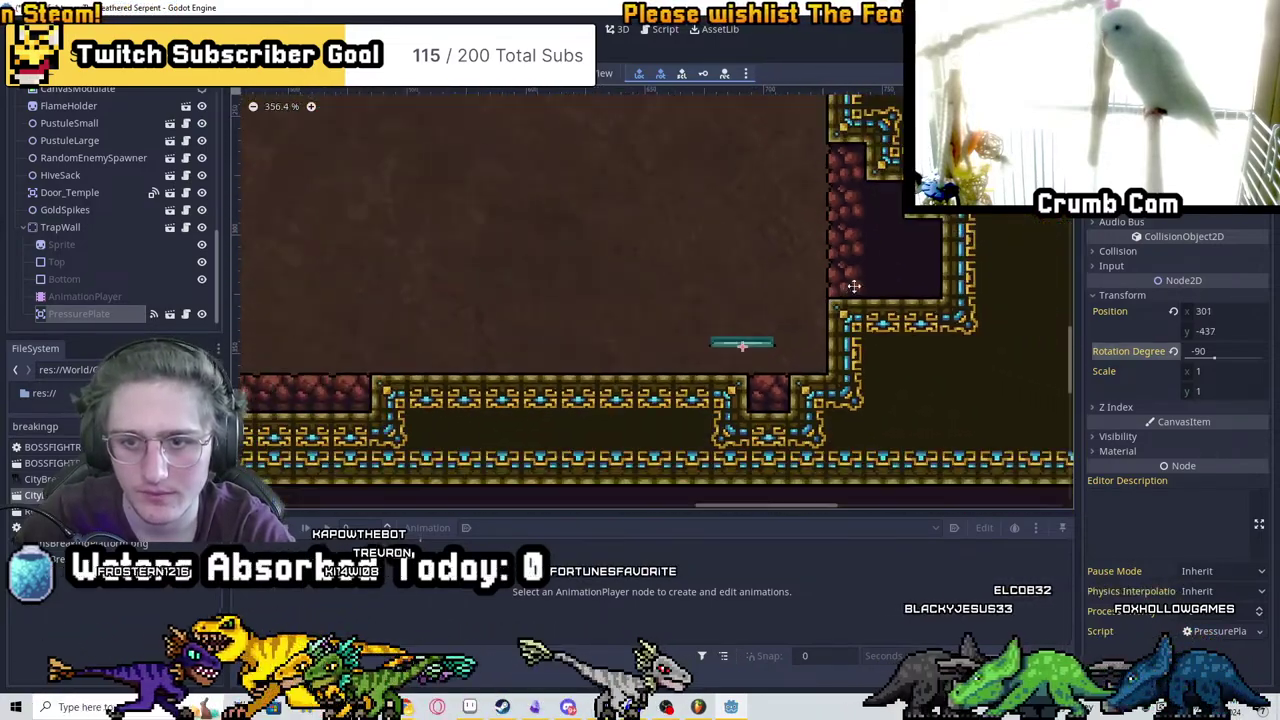
pyautogui.moveTo(864, 246); pyautogui.dragTo(712, 274, button='middle')
pyautogui.scroll(10, 70, 120)
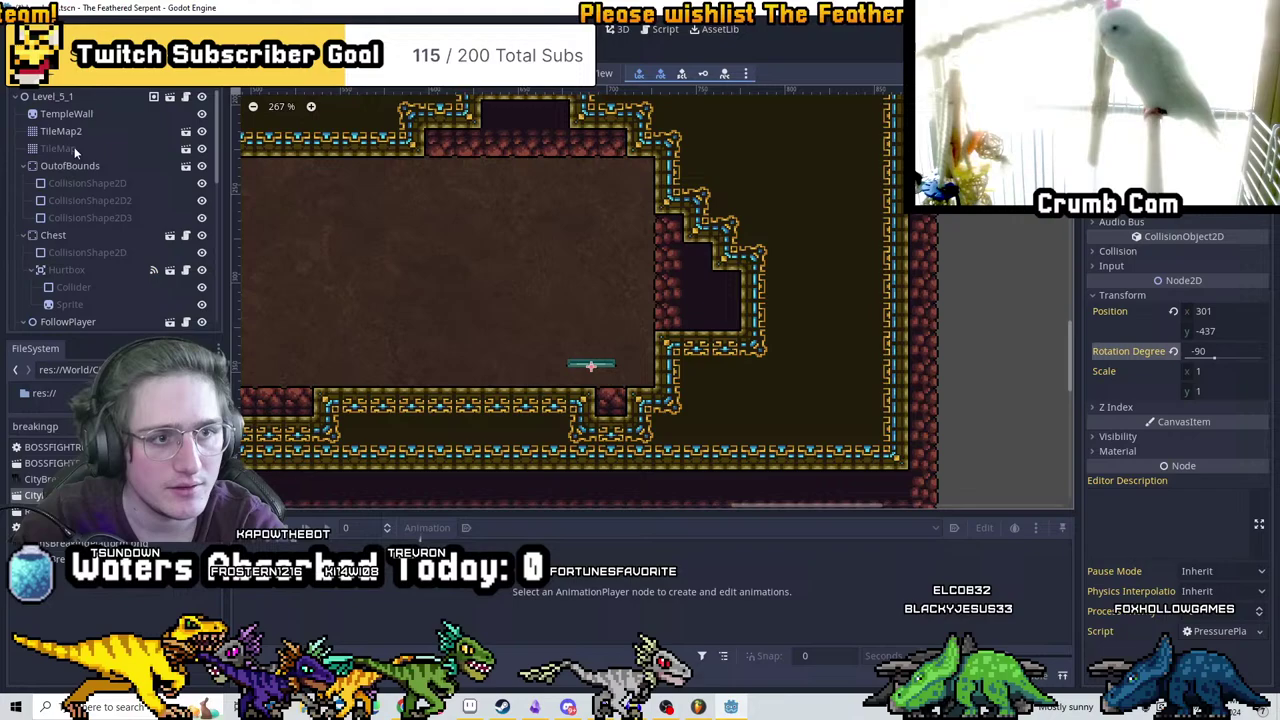
# Touch up the brick tiles on the room's right wall using TileMap2
pyautogui.click(74, 147)
pyautogui.press('Up')
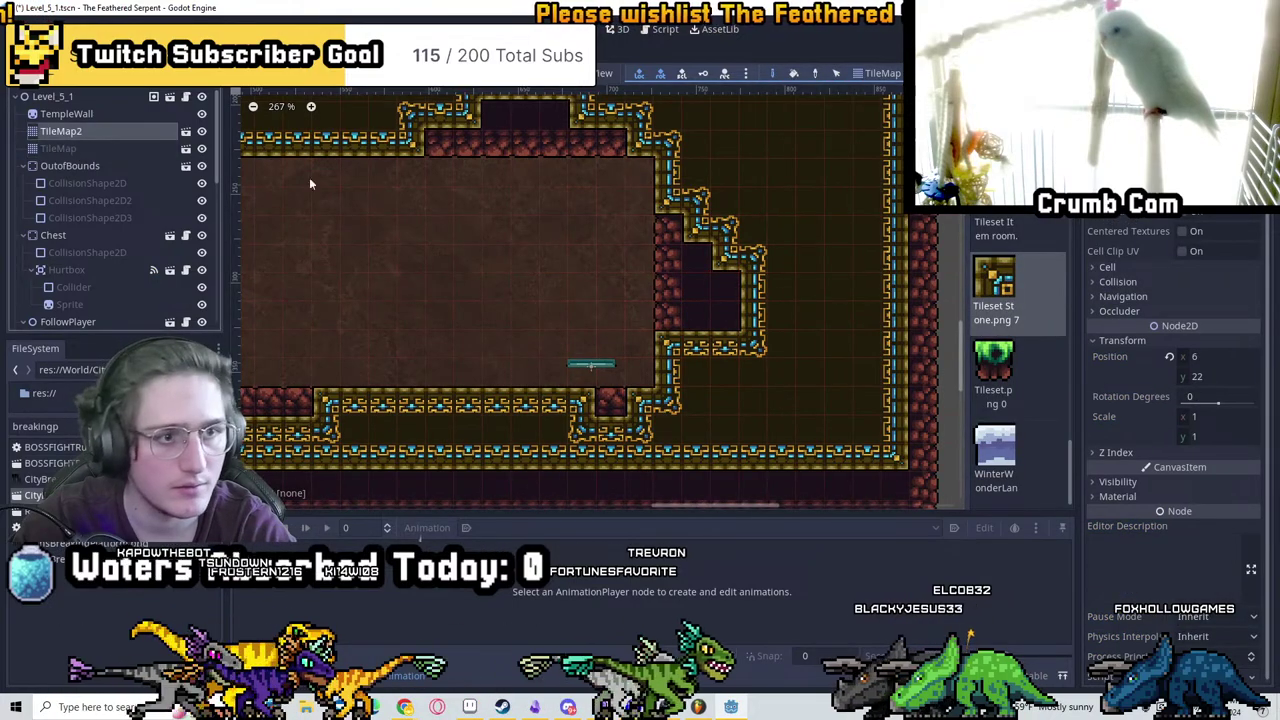
pyautogui.moveTo(710, 285)
pyautogui.mouseDown(button='right')
pyautogui.moveTo(694, 309)
pyautogui.moveTo(681, 266)
pyautogui.mouseUp(button='right')
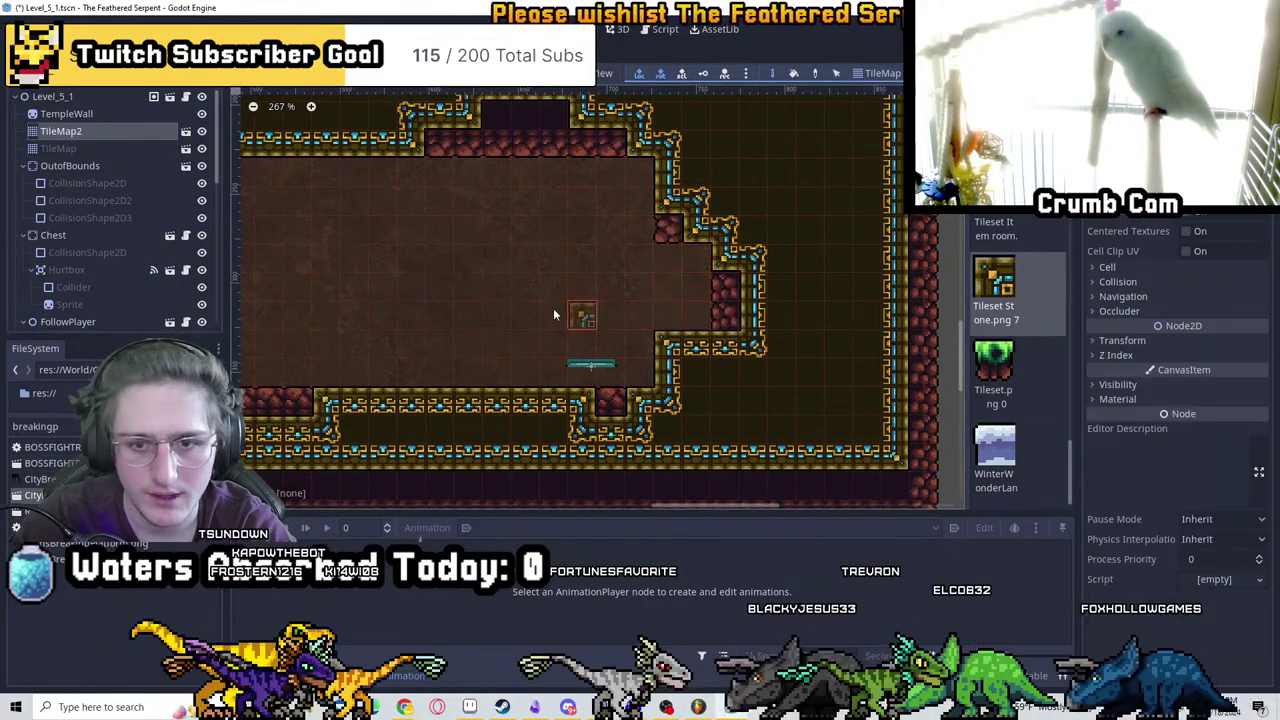
# Settle the pressure plate onto the ledge in the nook beside the brick column
pyautogui.click(590, 365)
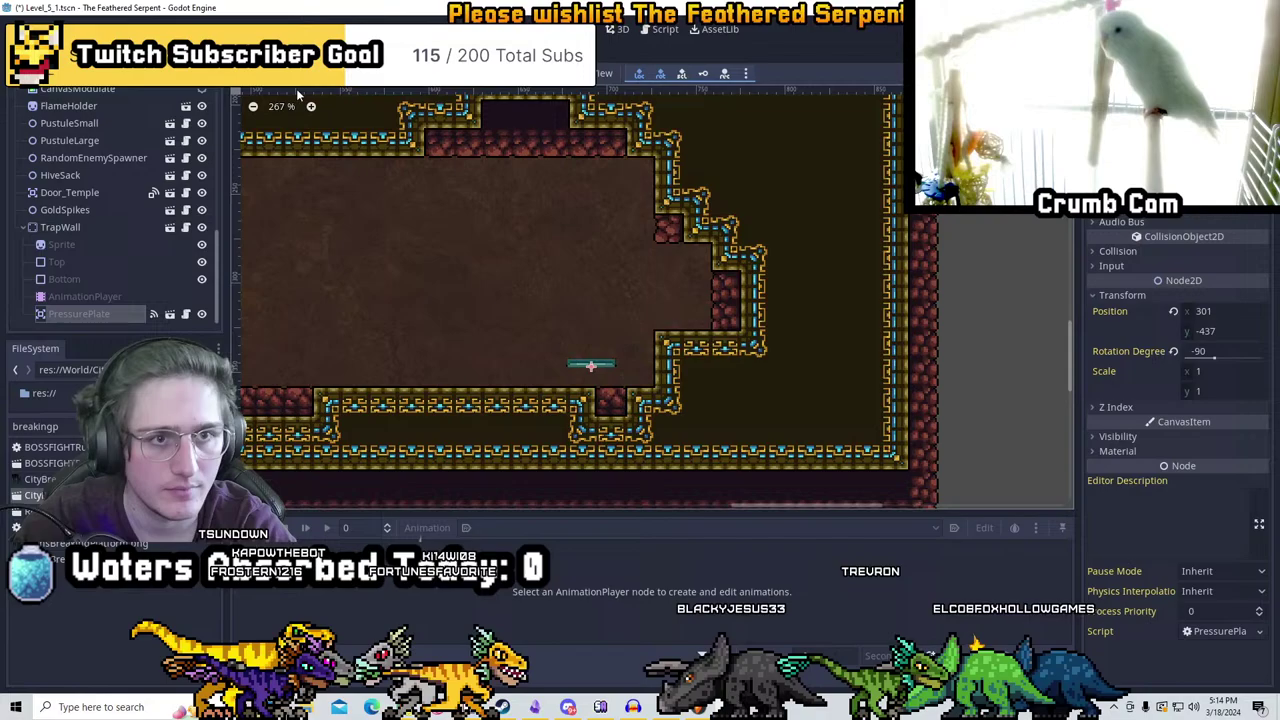
pyautogui.moveTo(590, 365); pyautogui.dragTo(676, 306)
pyautogui.scroll(5, 706, 313)
pyautogui.scroll(2, 706, 313)
pyautogui.moveTo(590, 283); pyautogui.dragTo(610, 367)
pyautogui.scroll(-9, 610, 371)
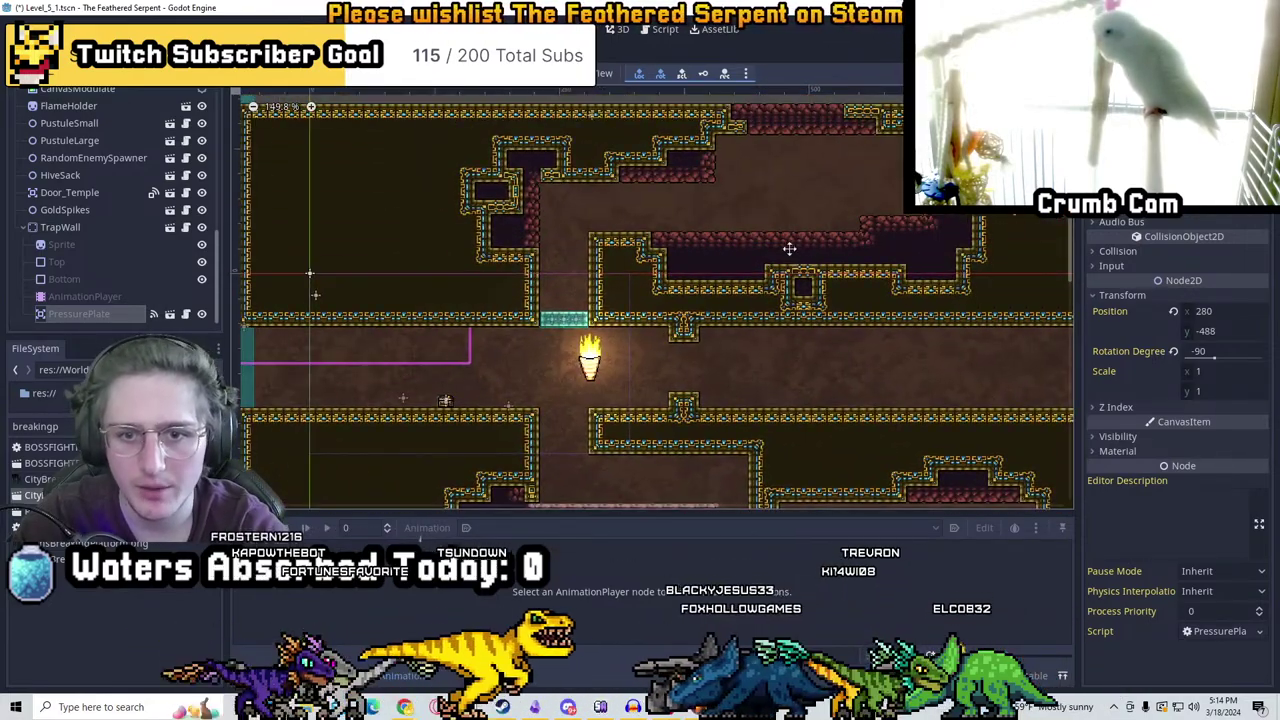
pyautogui.moveTo(789, 248); pyautogui.dragTo(877, 214, button='middle')
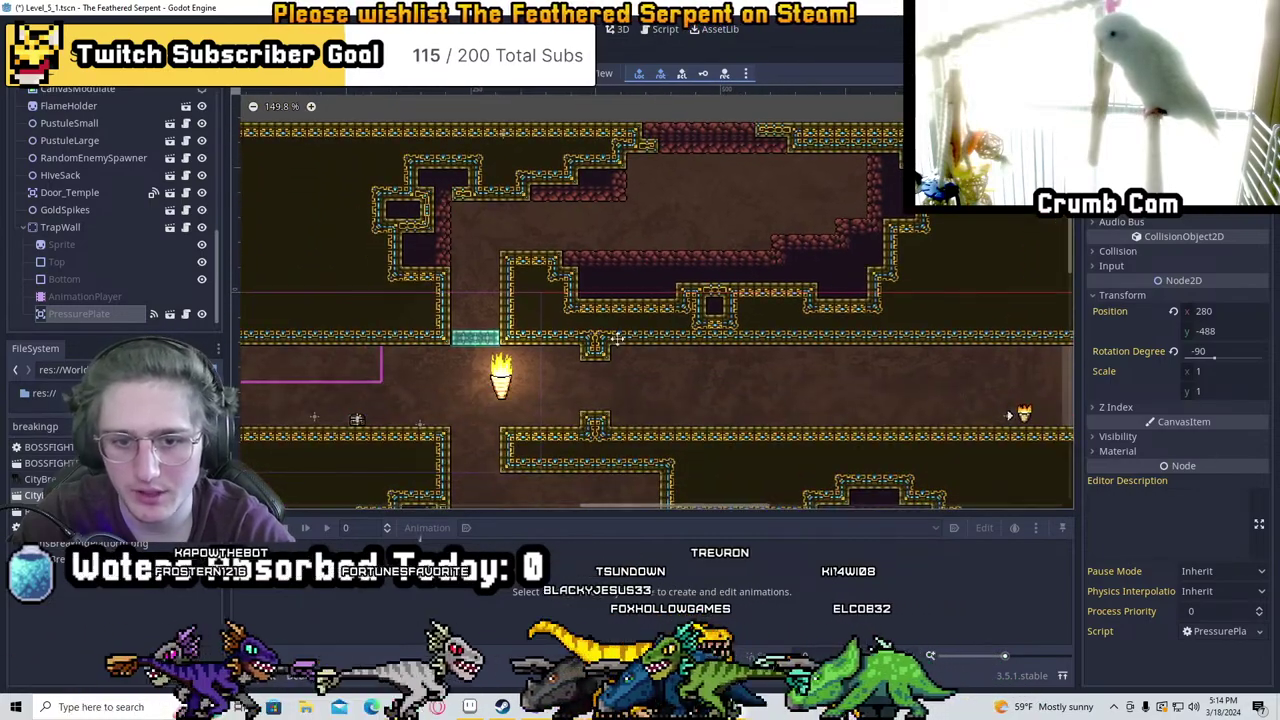
# Instance TrapWall.tscn under Level_5_1 as a second trap wall, TrapWall2
pyautogui.scroll(5, 83, 160)
pyautogui.click(52, 96)
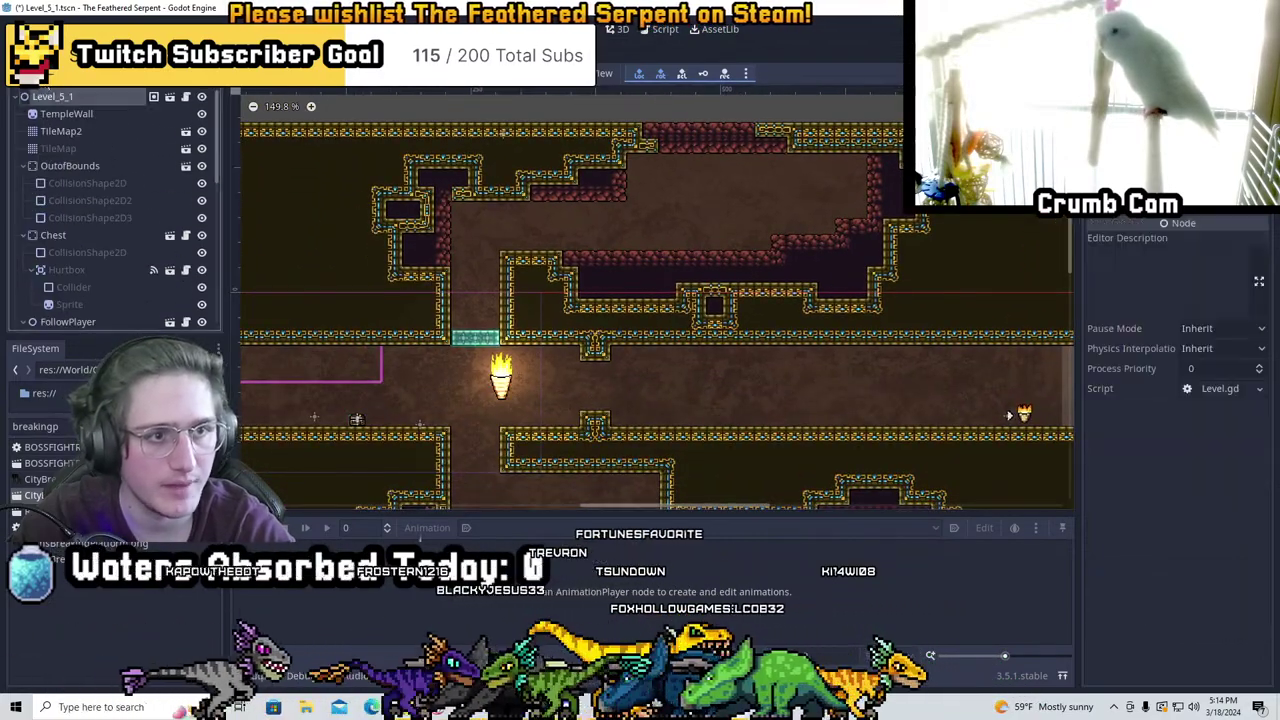
pyautogui.hotkey('ctrl', 'shift', 'a')
pyautogui.write('trapwall')
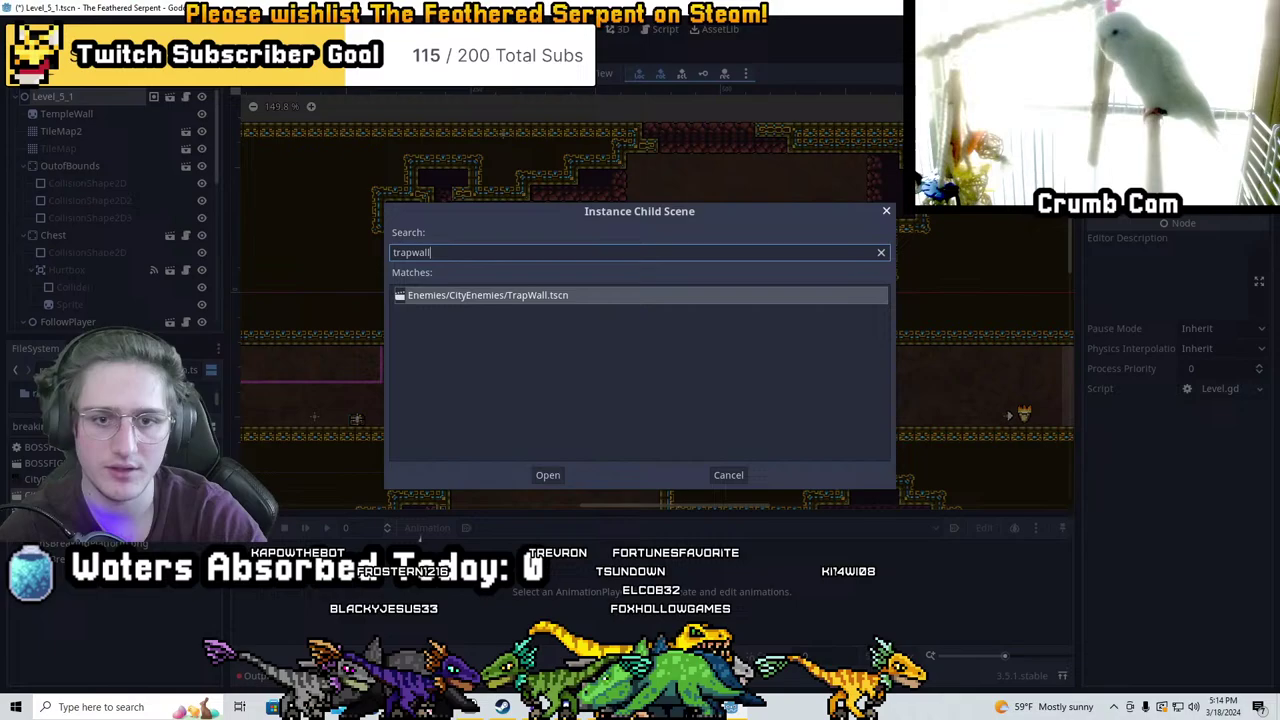
pyautogui.press('Return')
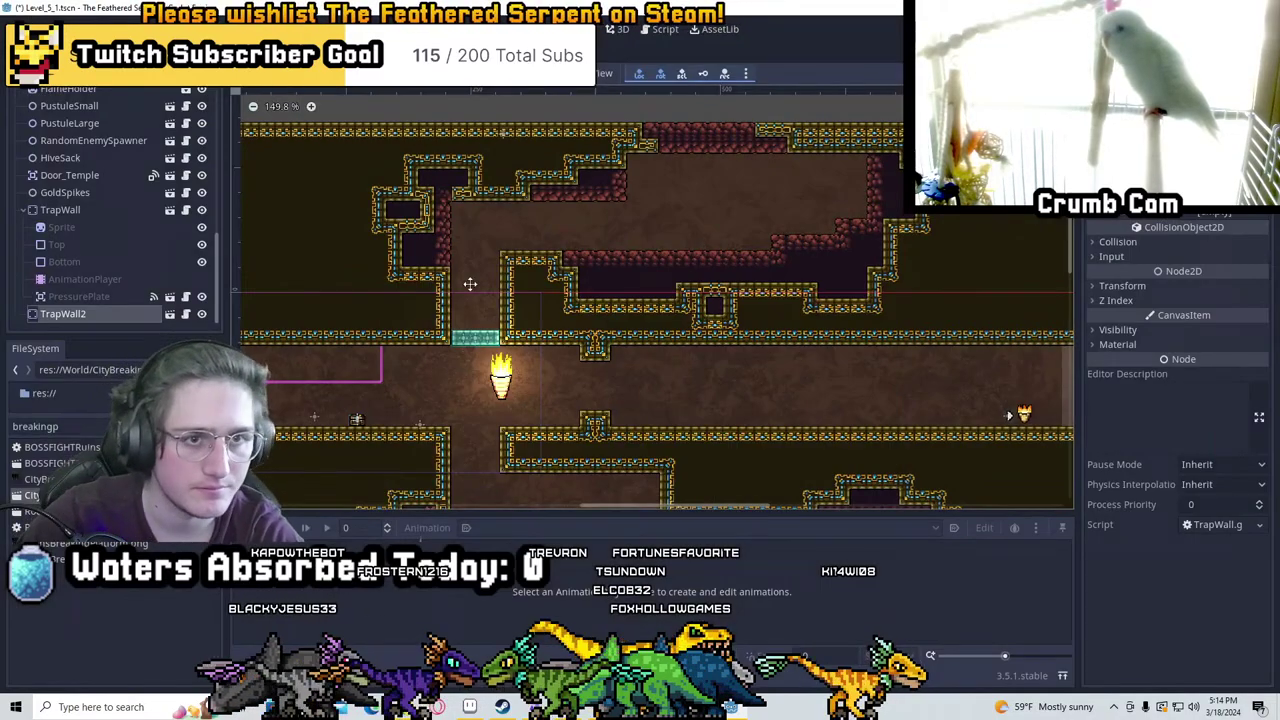
# Position TrapWall2 upright in the pillar gap right of the torch
pyautogui.scroll(7, 650, 408)
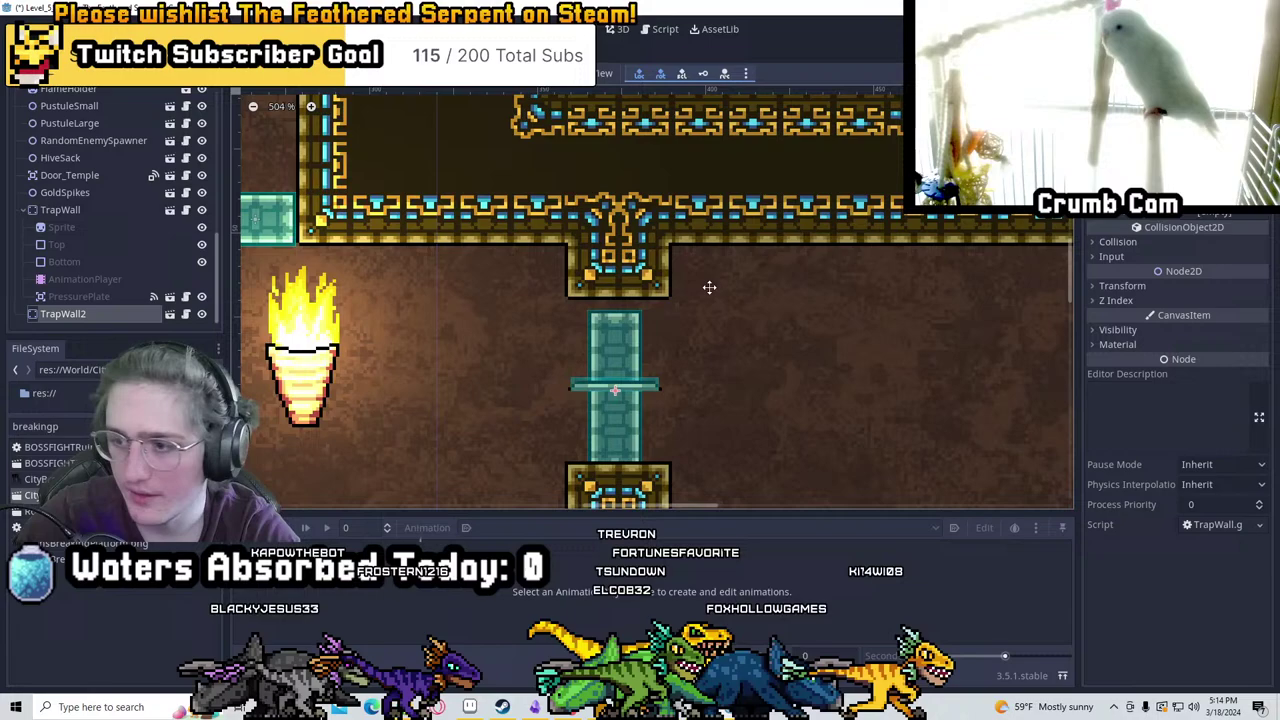
pyautogui.scroll(4, 655, 325)
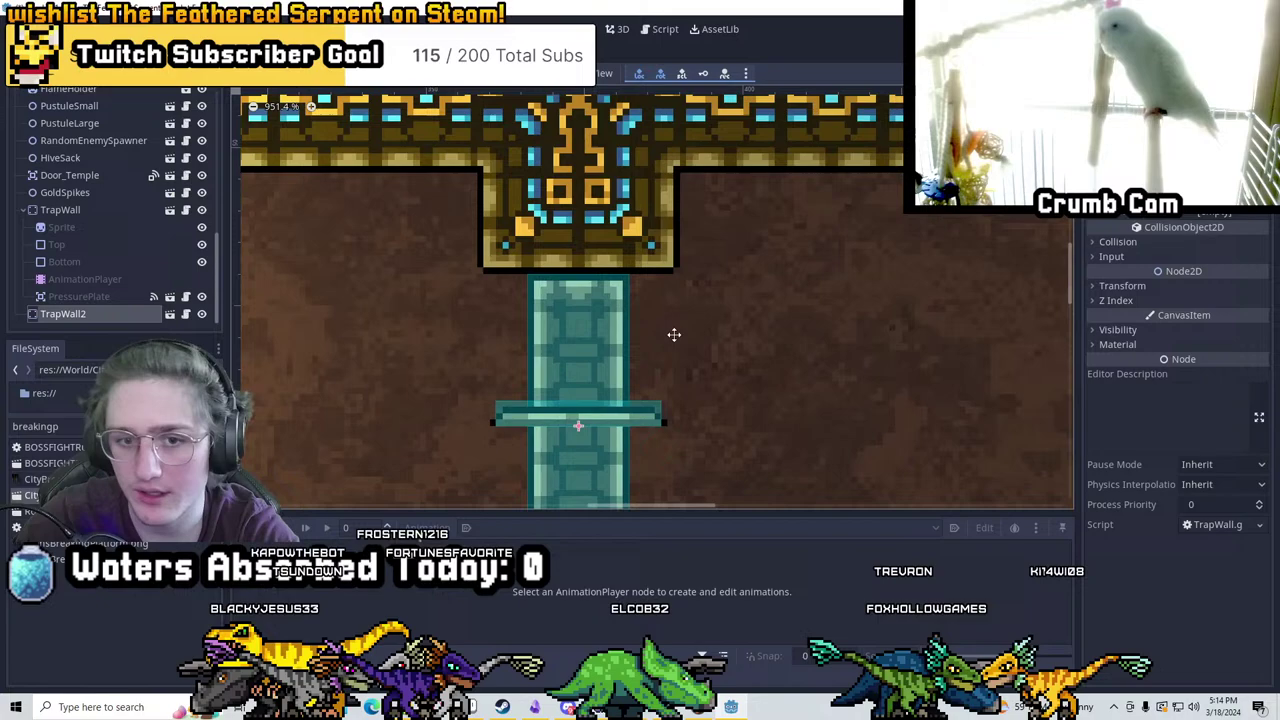
pyautogui.moveTo(674, 335); pyautogui.dragTo(714, 263, button='middle')
pyautogui.scroll(-3, 742, 257)
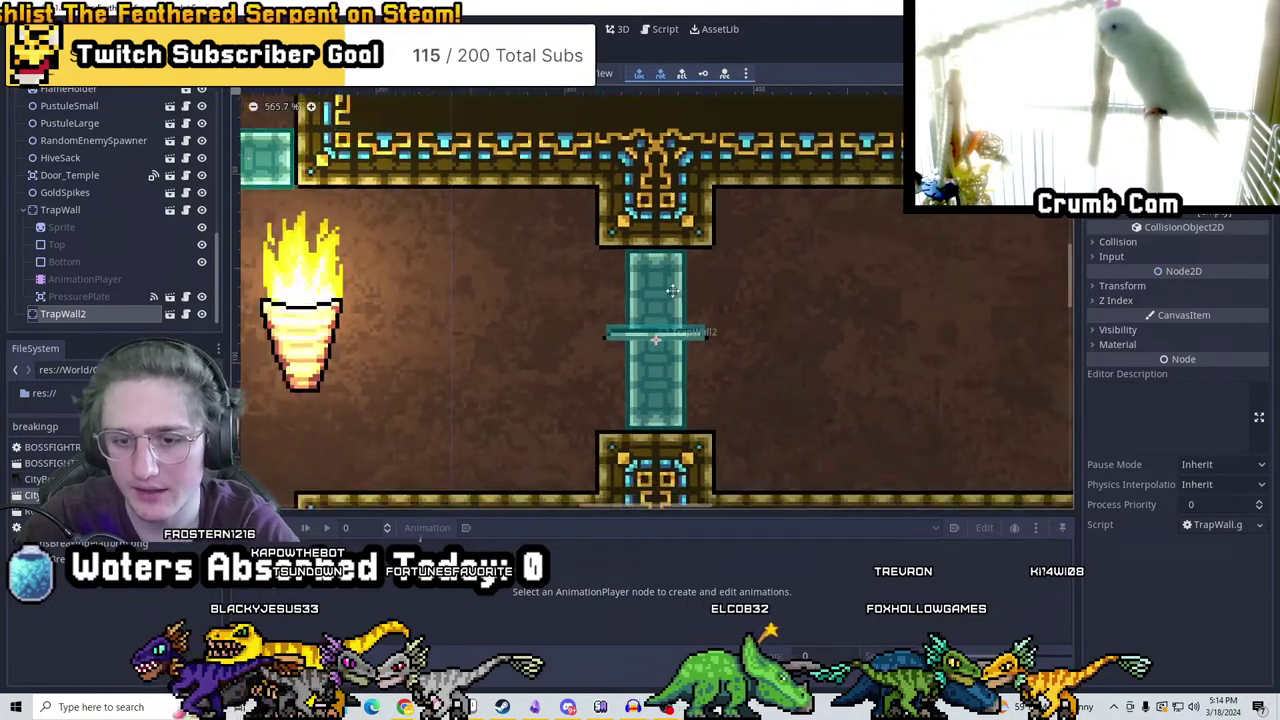
pyautogui.rightClick(88, 314)
pyautogui.click(150, 189)
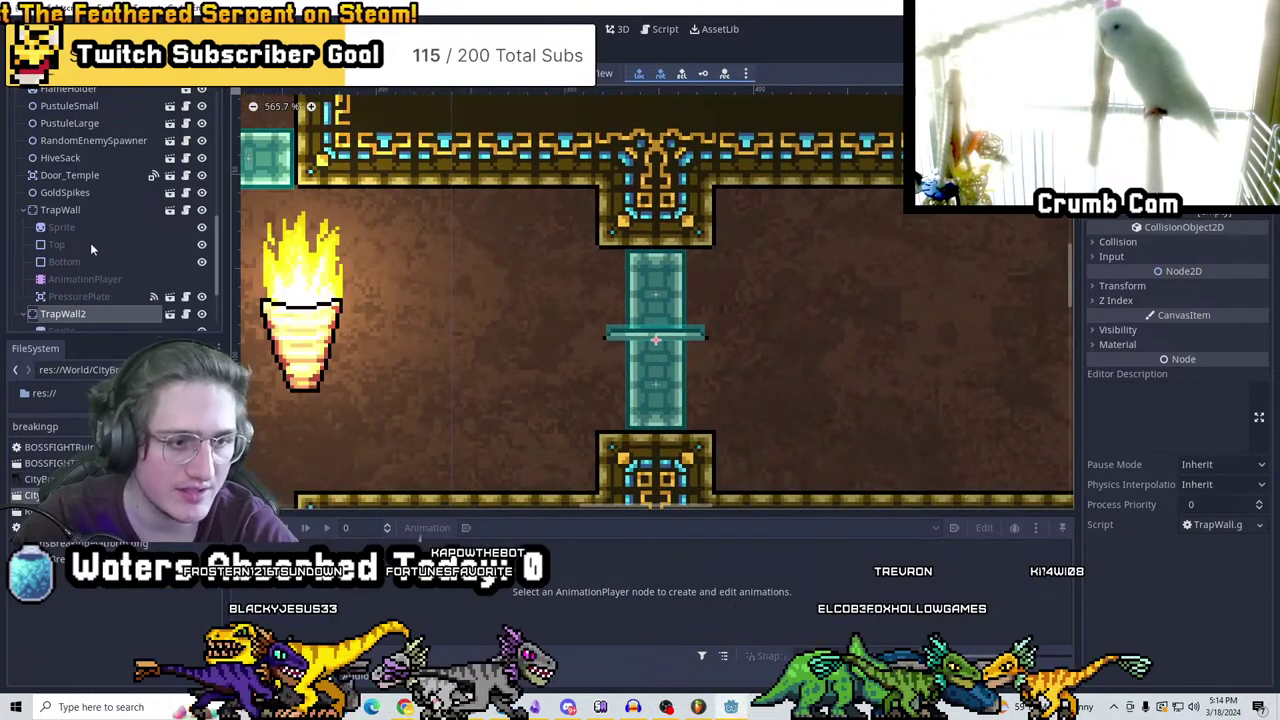
pyautogui.click(88, 314)
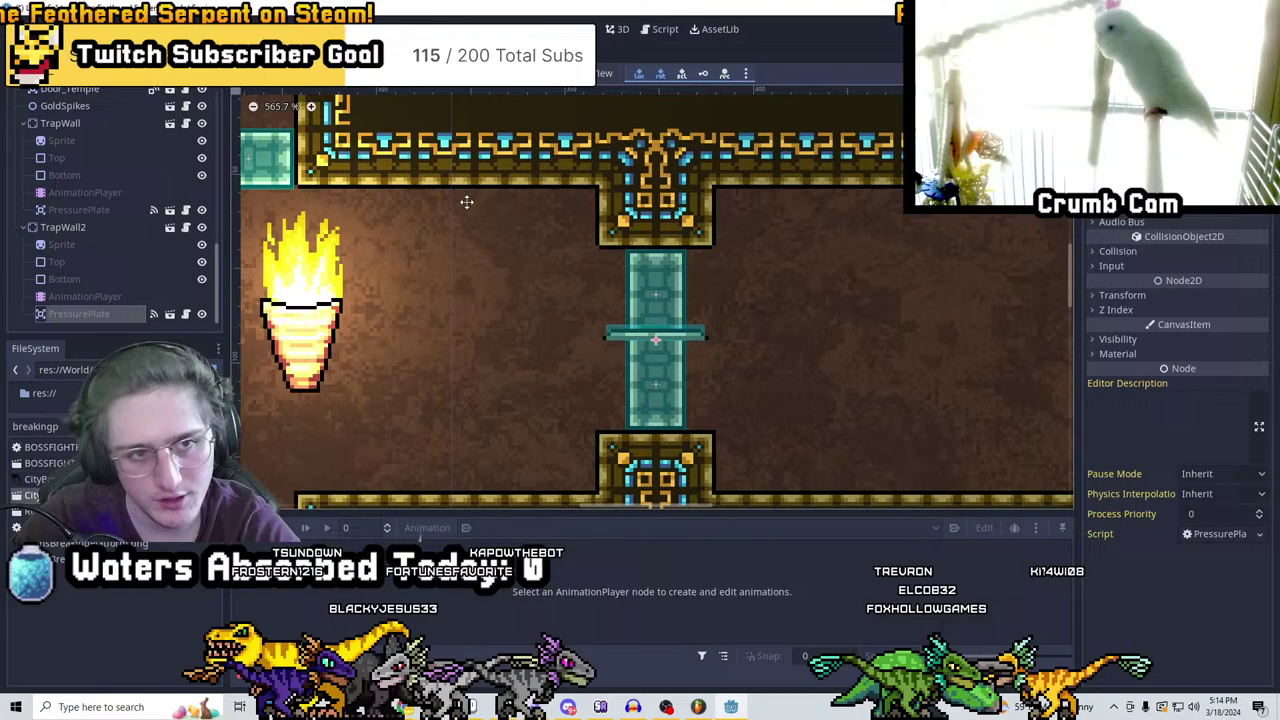
pyautogui.scroll(-3, 466, 202)
pyautogui.moveTo(666, 240); pyautogui.dragTo(820, 395, button='middle')
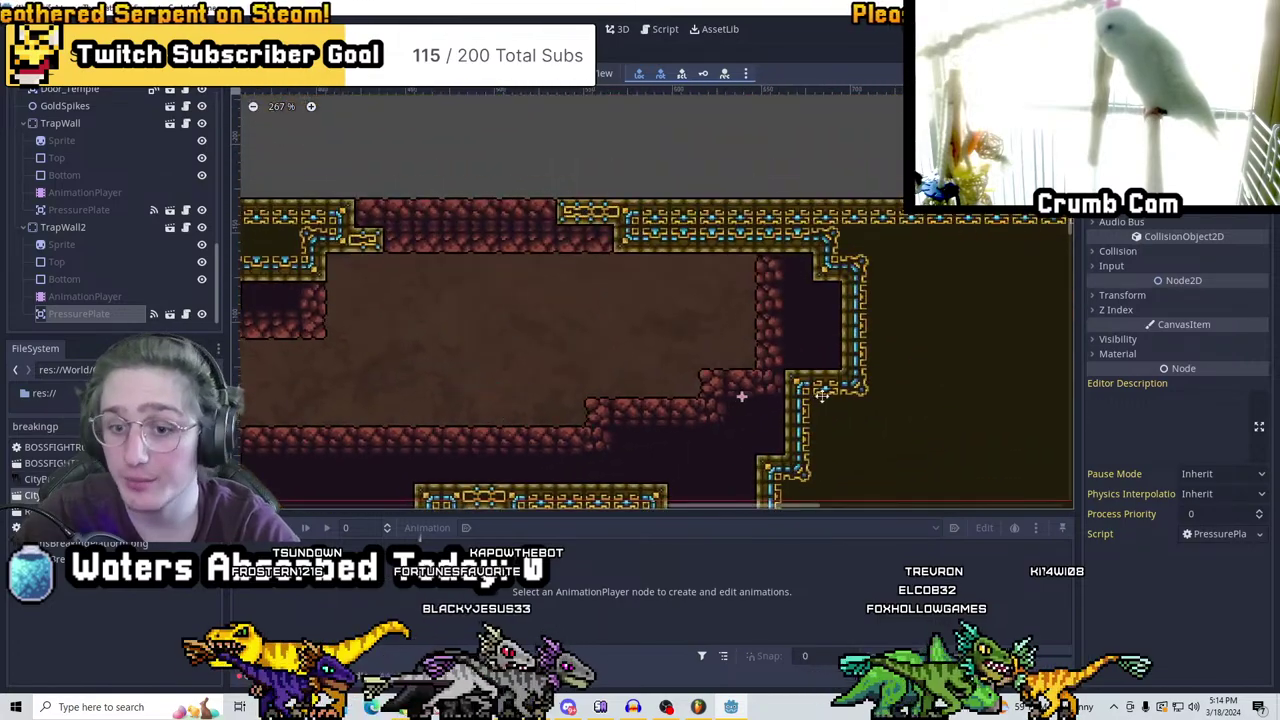
pyautogui.scroll(8, 805, 360)
pyautogui.moveTo(760, 323); pyautogui.dragTo(597, 382, button='middle')
pyautogui.scroll(-2, 810, 350)
pyautogui.scroll(-3, 810, 350)
pyautogui.scroll(1, 597, 382)
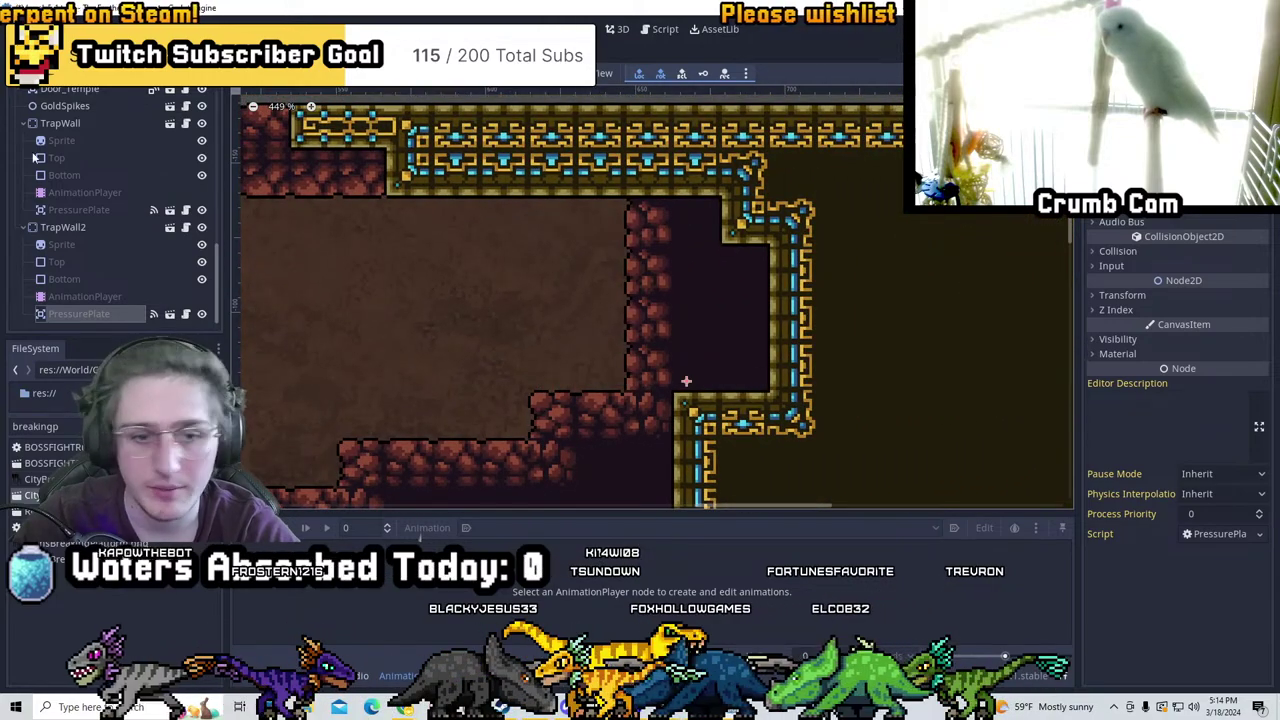
pyautogui.scroll(5, 112, 110)
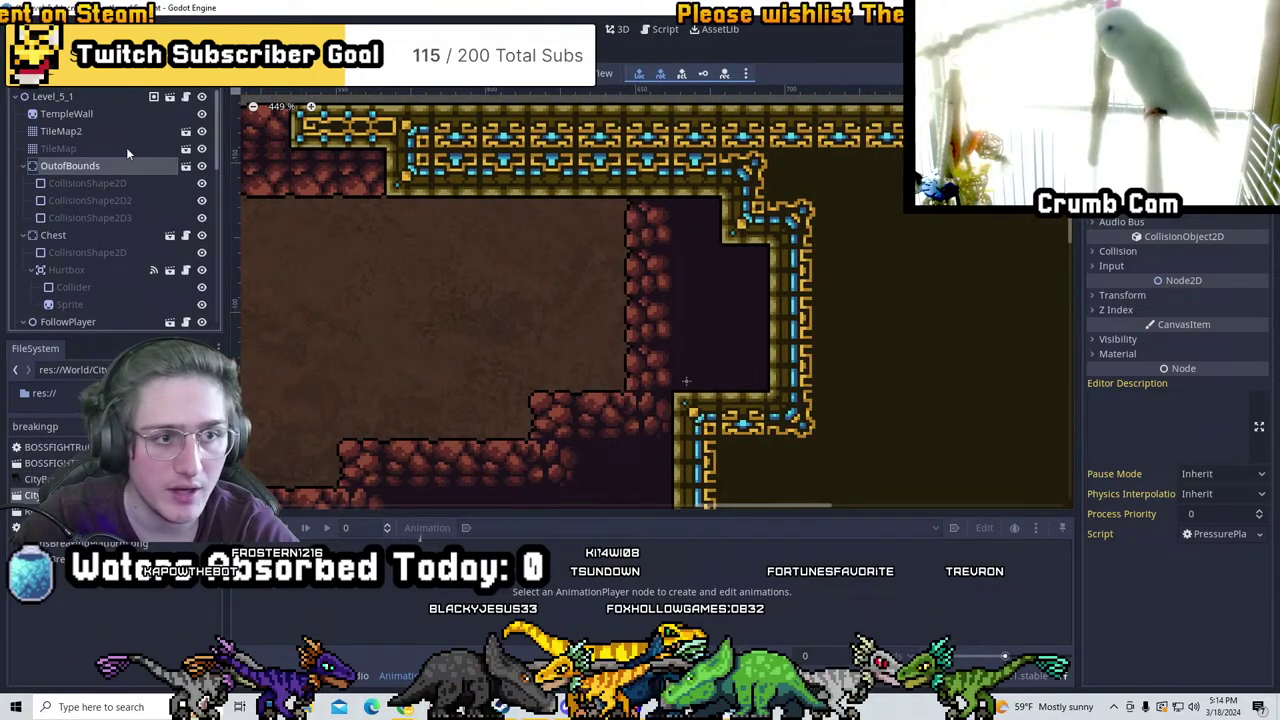
# Erase the lower rock tiles above the plate on TileMap2, then select TrapWall2's PressurePlate
pyautogui.click(126, 147)
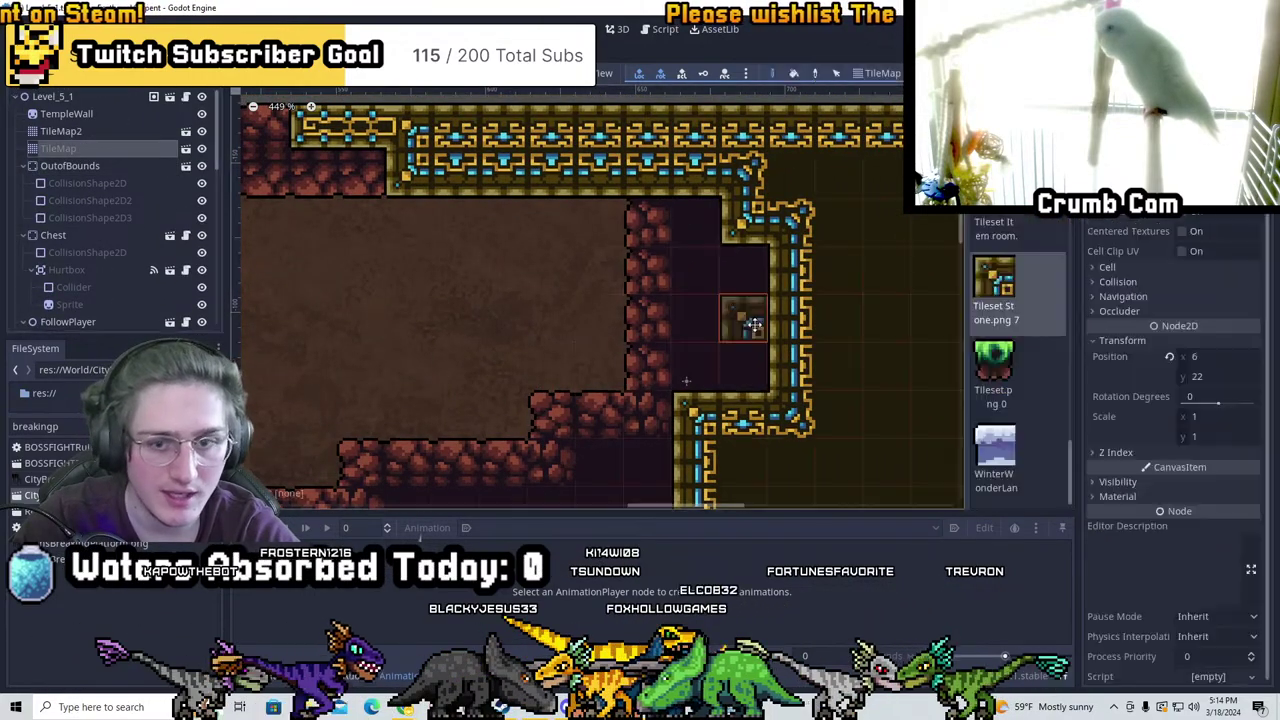
pyautogui.click(61, 131)
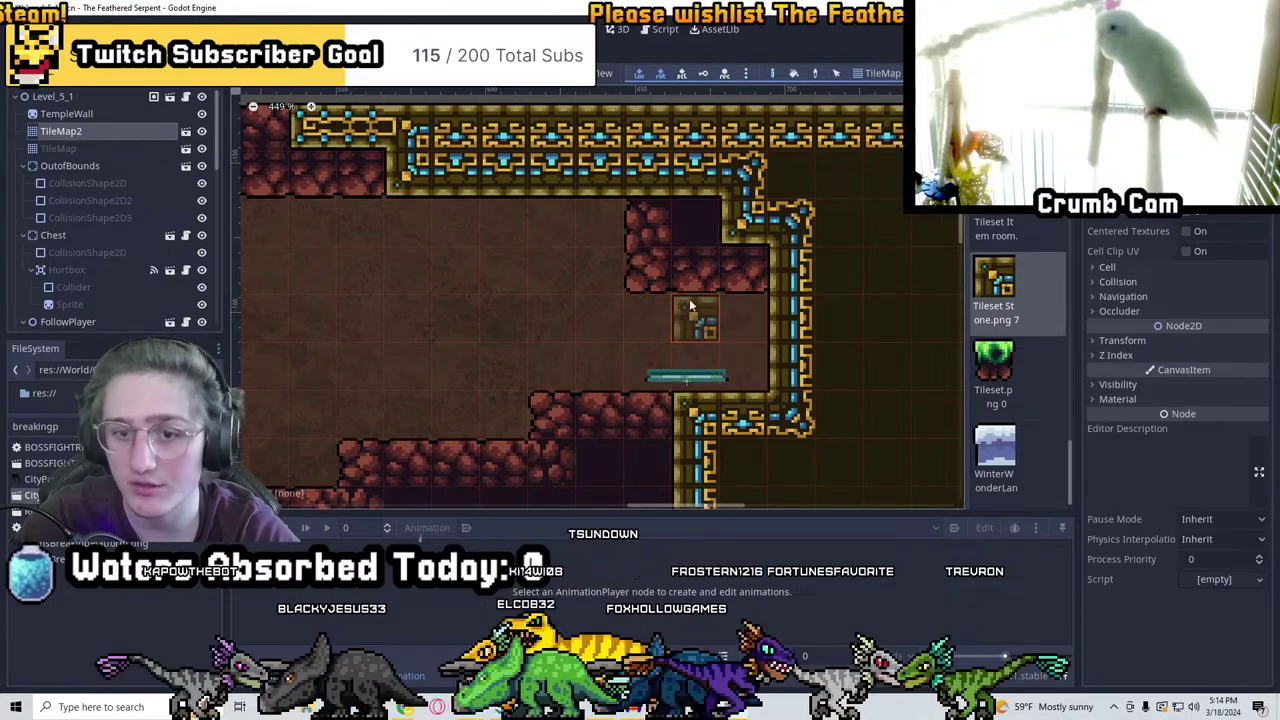
pyautogui.moveTo(689, 305)
pyautogui.mouseDown(button='right')
pyautogui.moveTo(700, 272)
pyautogui.moveTo(694, 306)
pyautogui.mouseUp(button='right')
pyautogui.scroll(-5, 112, 301)
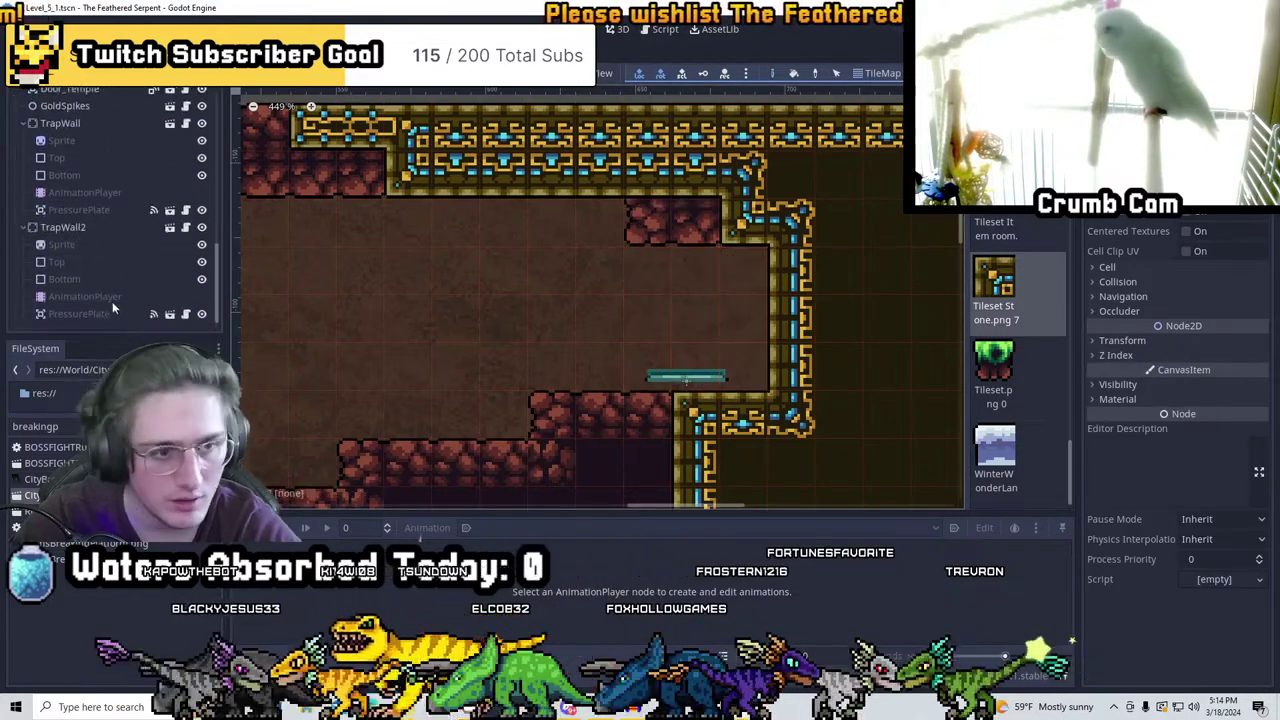
pyautogui.click(78, 311)
# Lower TrapWall2's PressurePlate flush onto the gold-tiled floor, then look over the lower corridors
pyautogui.press('f')
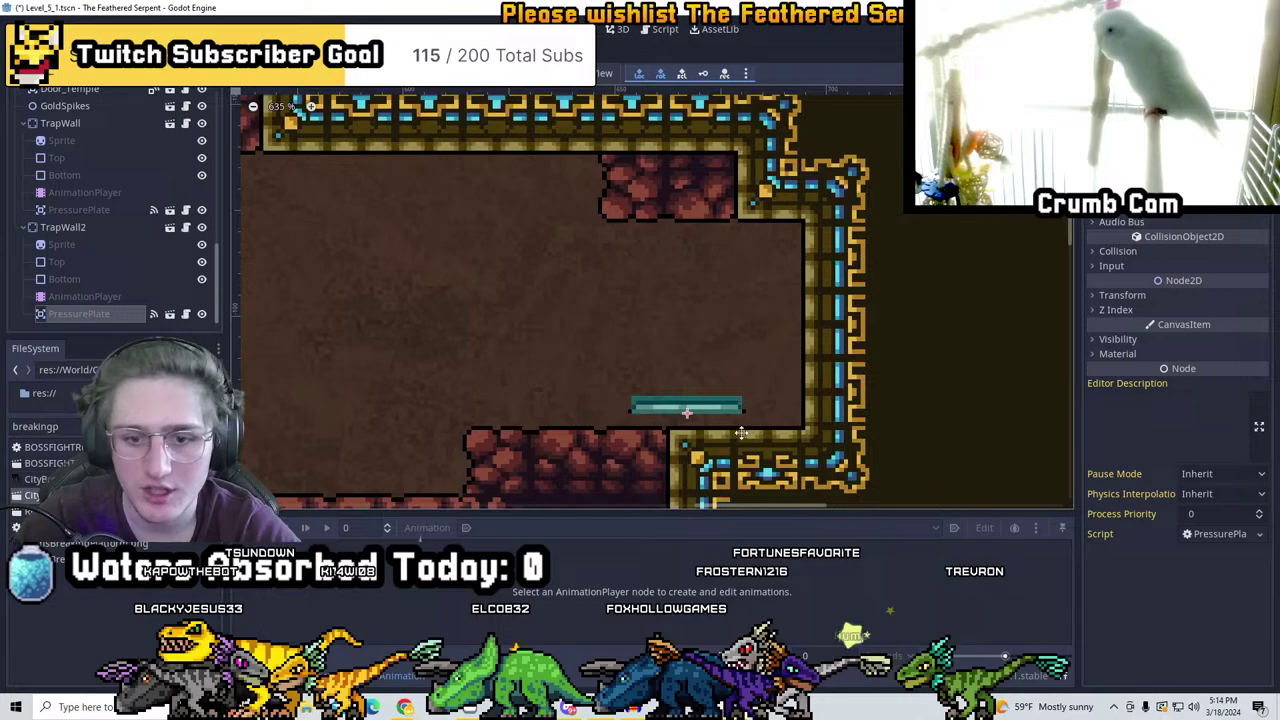
pyautogui.scroll(1, 498, 232)
pyautogui.moveTo(494, 303); pyautogui.dragTo(500, 337, button='middle')
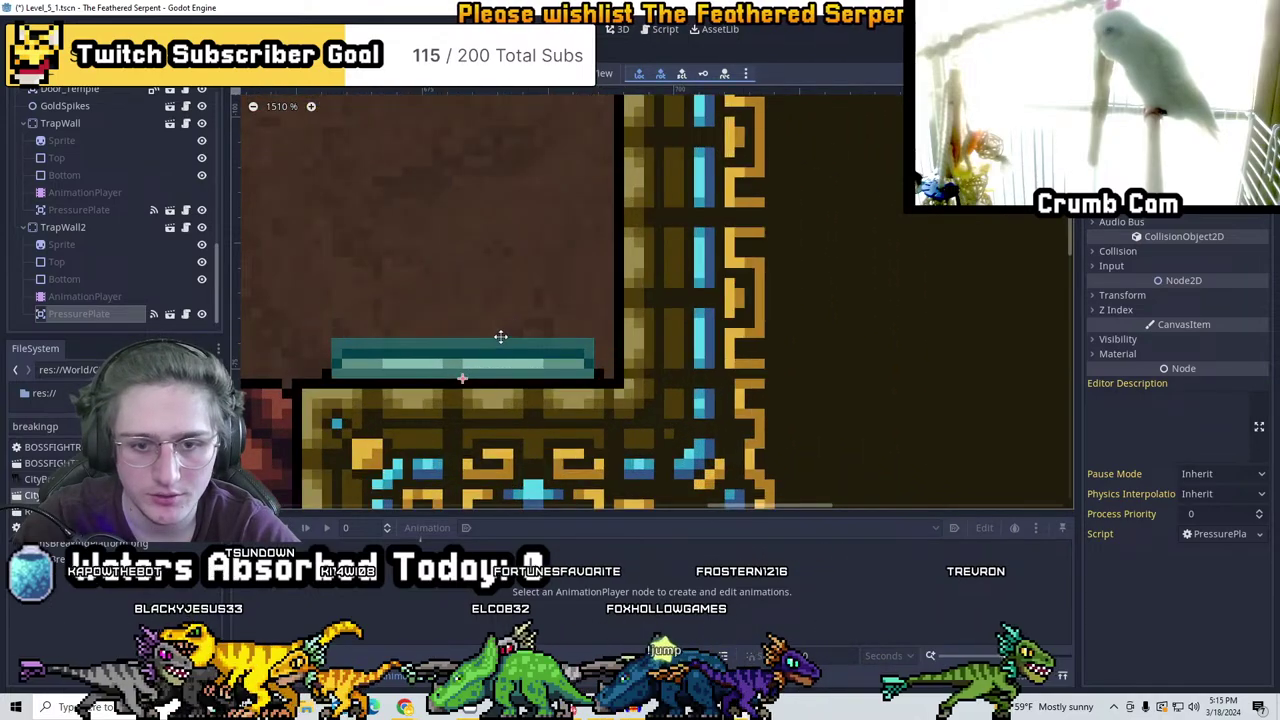
pyautogui.scroll(-8, 431, 306)
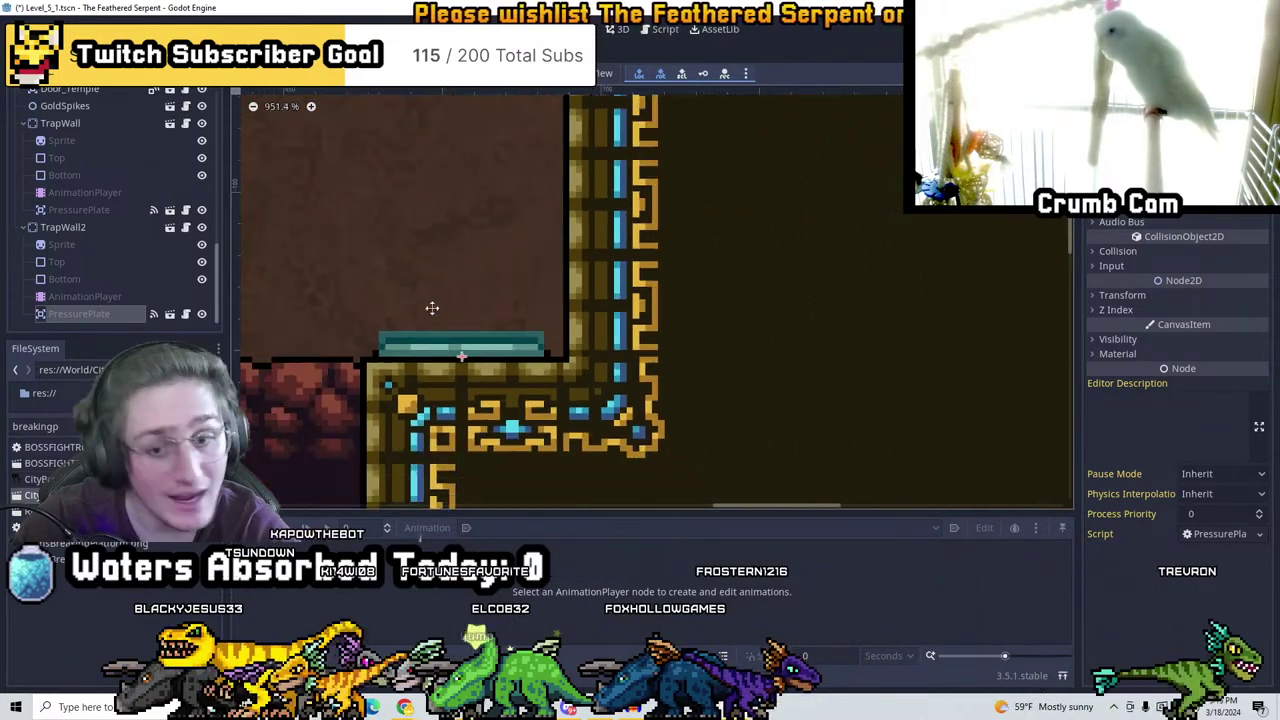
pyautogui.scroll(-5, 512, 247)
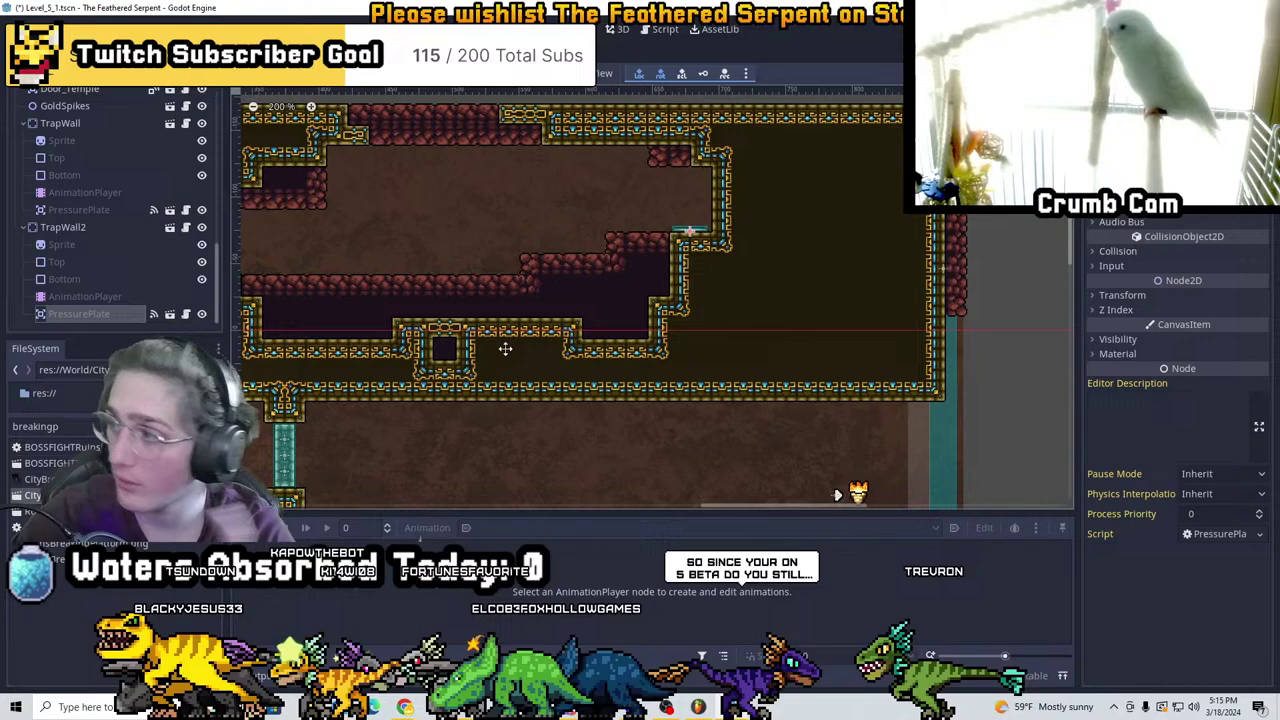
pyautogui.scroll(2, 780, 320)
pyautogui.moveTo(791, 337); pyautogui.dragTo(647, 286, button='middle')
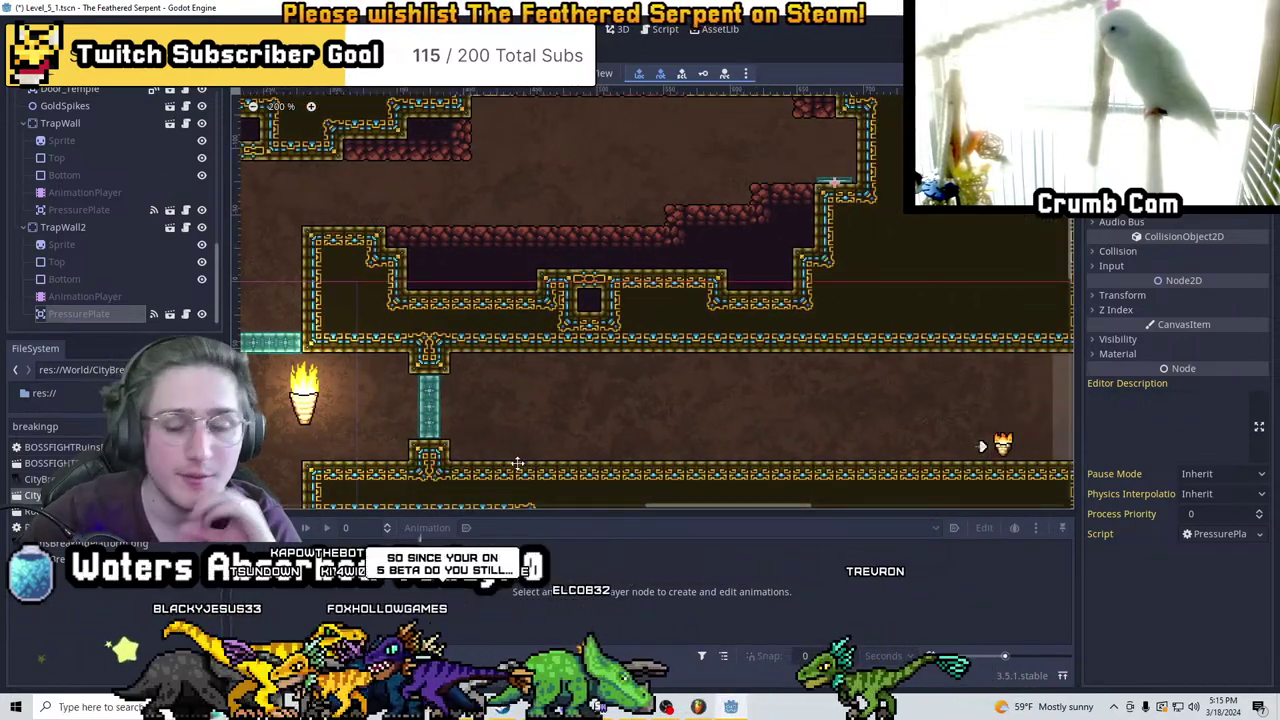
pyautogui.moveTo(981, 446); pyautogui.dragTo(727, 311, button='middle')
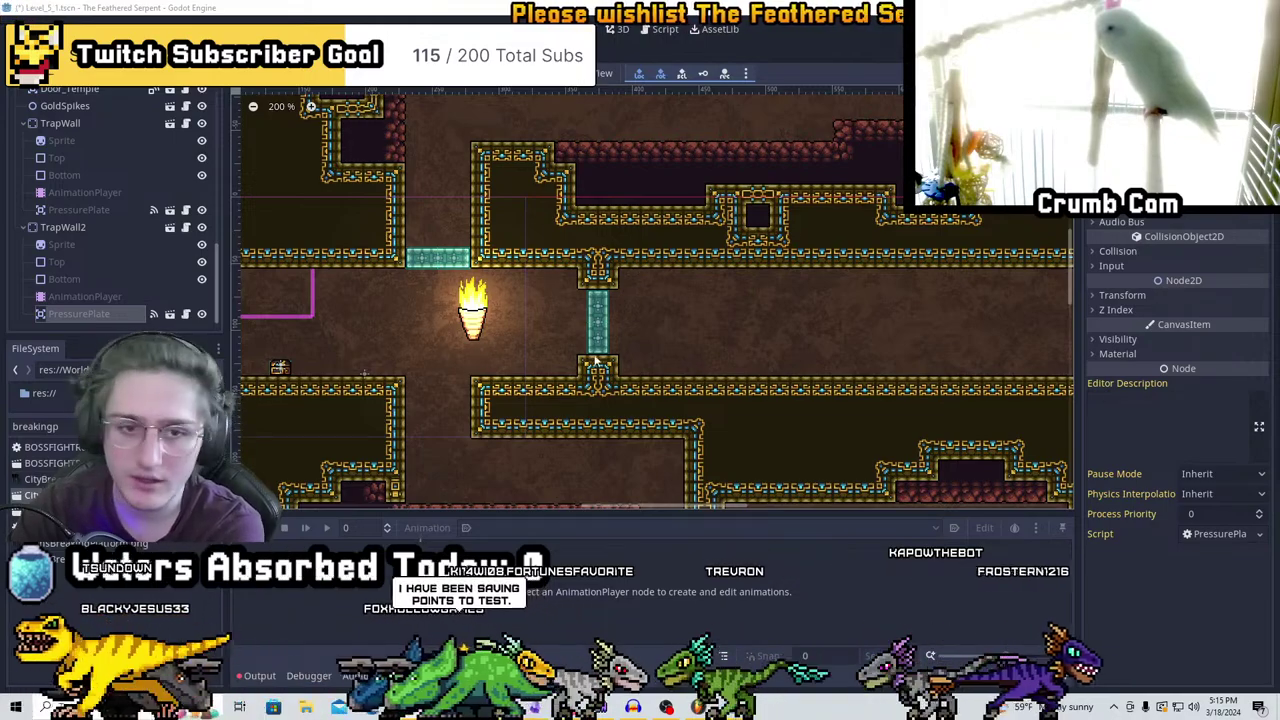
# Pan and zoom around the level to bring the upper cave room and torch corridor into view
pyautogui.scroll(4, 594, 360)
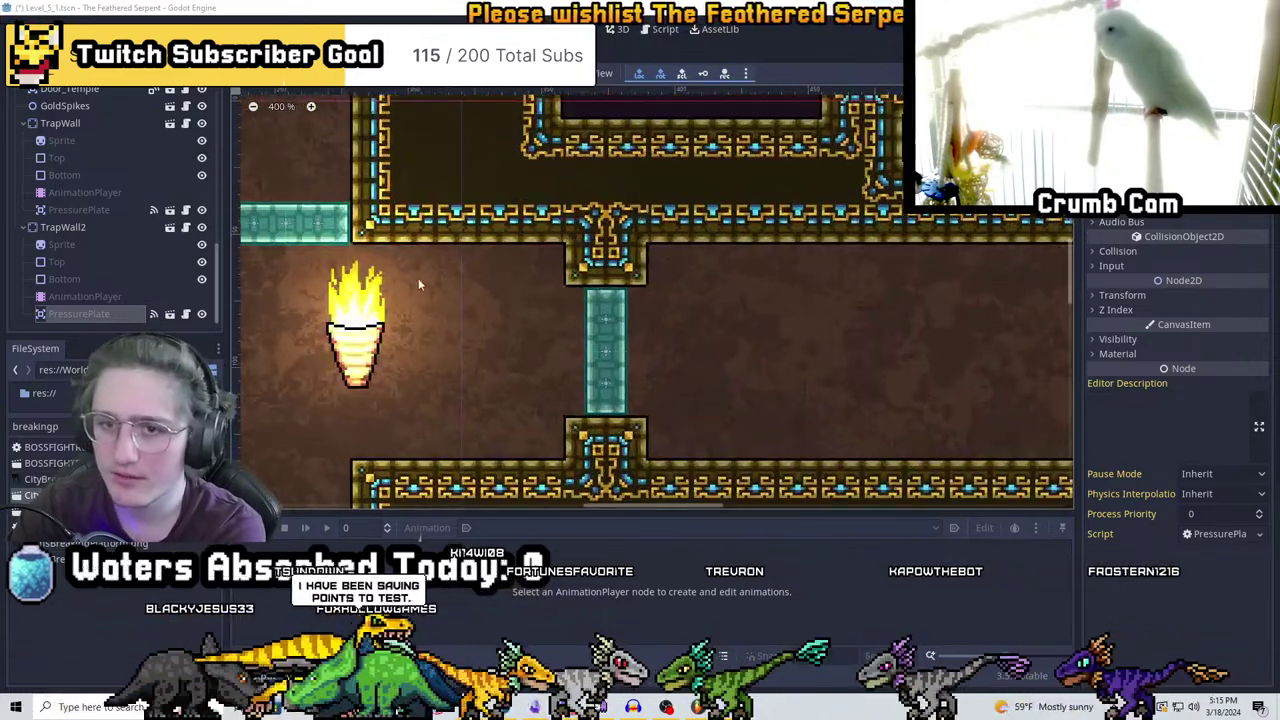
pyautogui.scroll(-4, 418, 278)
pyautogui.moveTo(549, 239); pyautogui.dragTo(783, 346, button='middle')
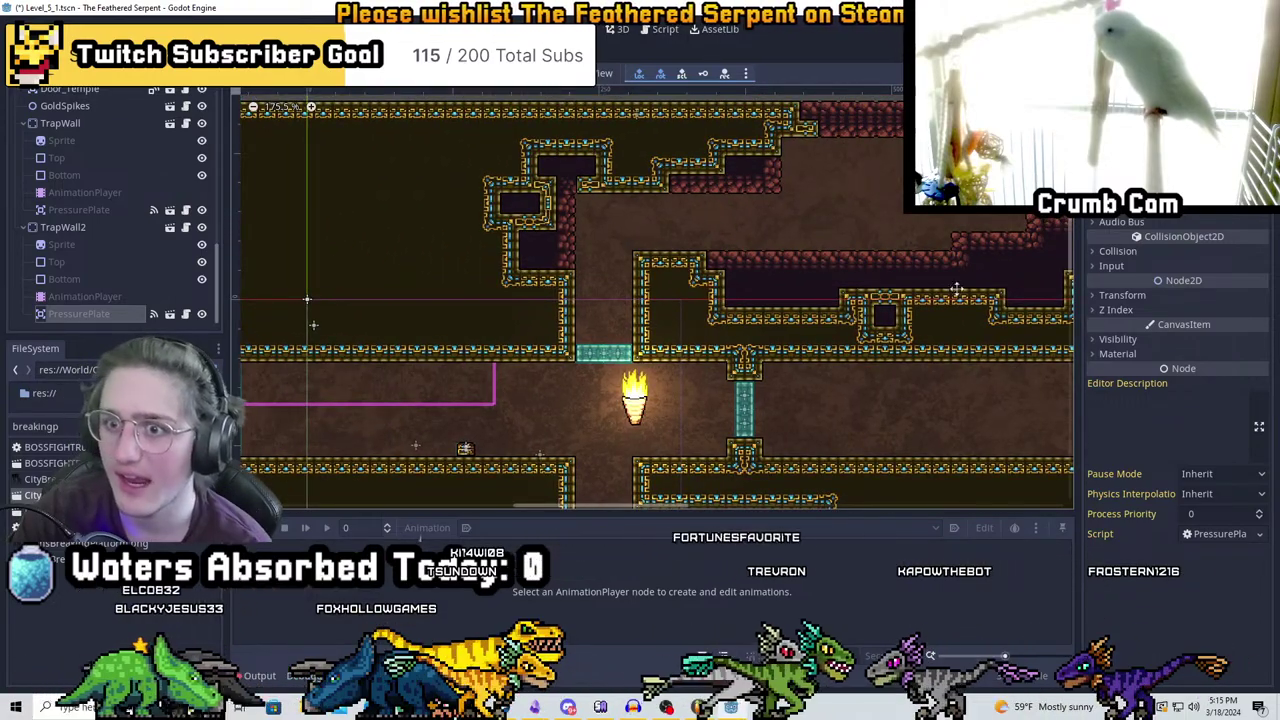
pyautogui.scroll(2, 957, 289)
pyautogui.moveTo(957, 289); pyautogui.dragTo(603, 245, button='middle')
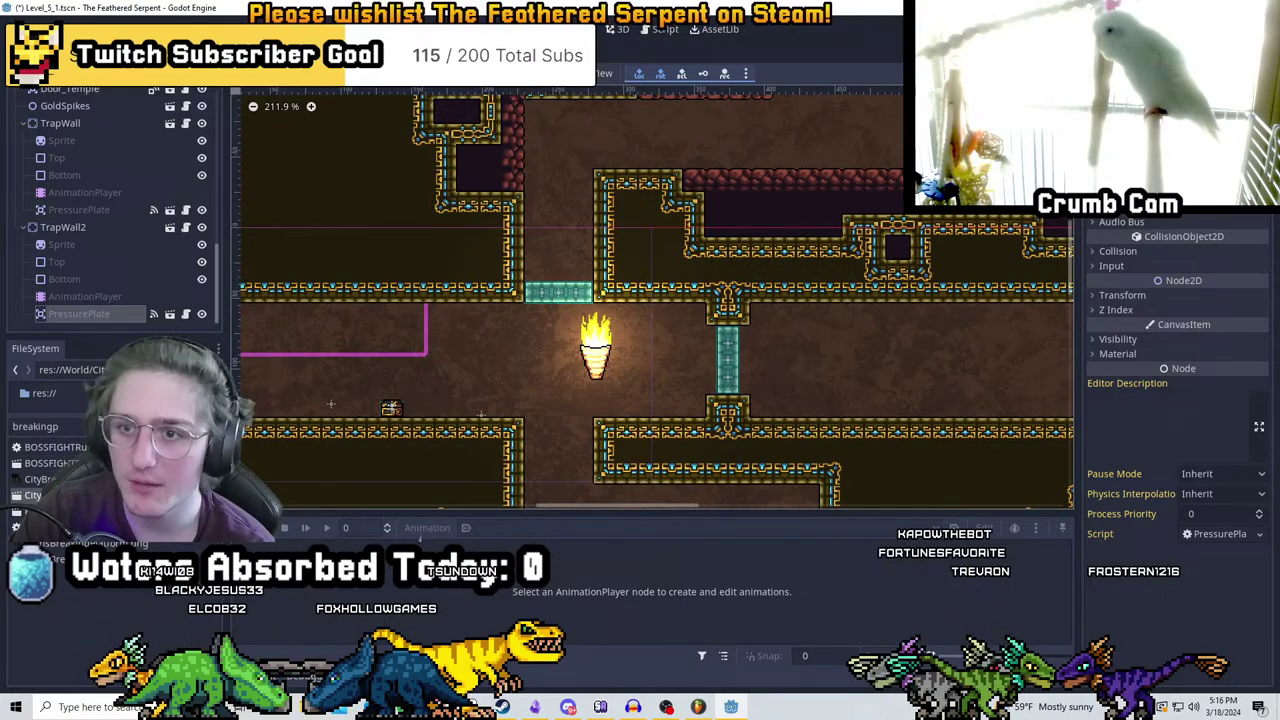
pyautogui.moveTo(810, 166); pyautogui.dragTo(595, 291, button='middle')
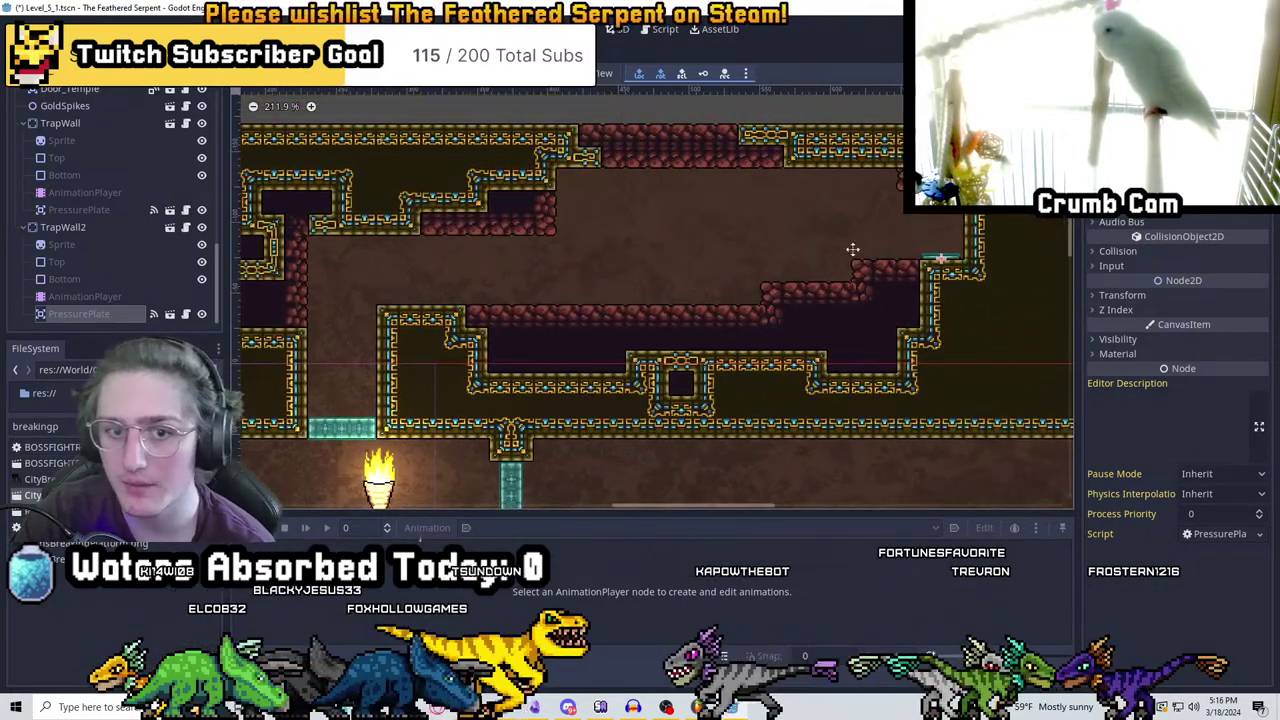
pyautogui.moveTo(665, 316); pyautogui.dragTo(742, 281, button='middle')
pyautogui.moveTo(642, 302); pyautogui.dragTo(691, 291, button='middle')
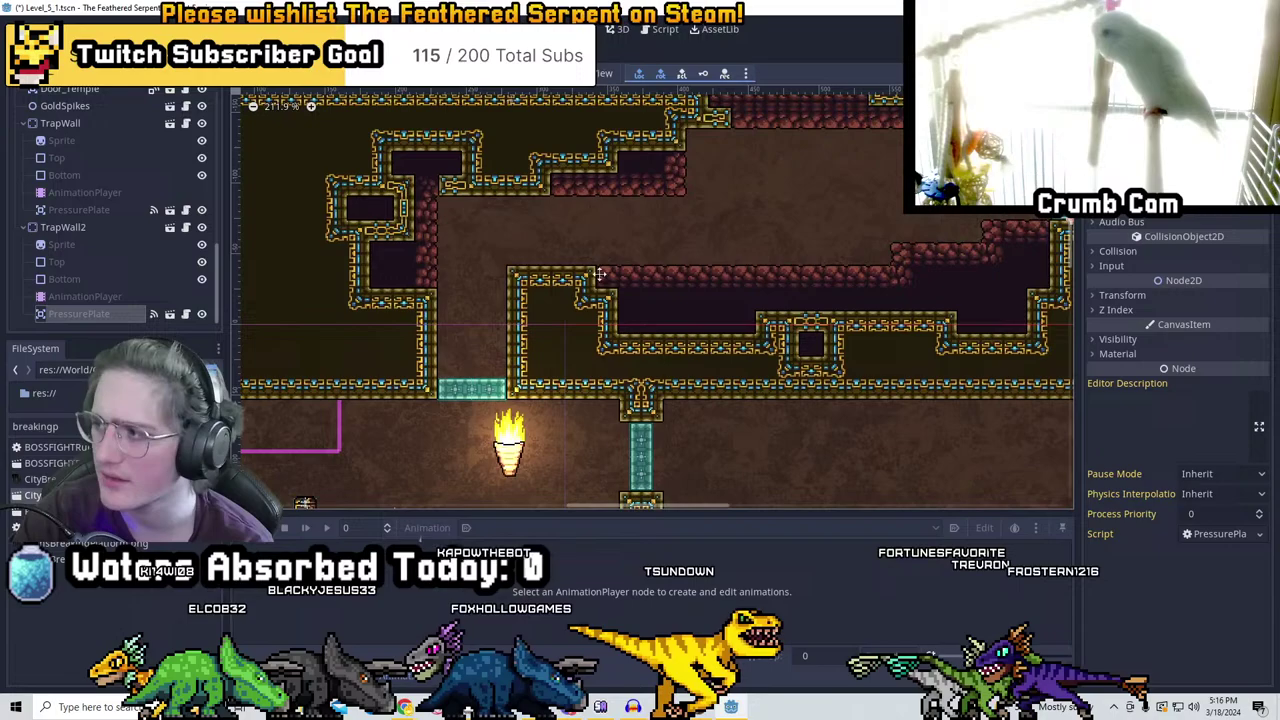
pyautogui.moveTo(779, 312); pyautogui.dragTo(761, 255, button='middle')
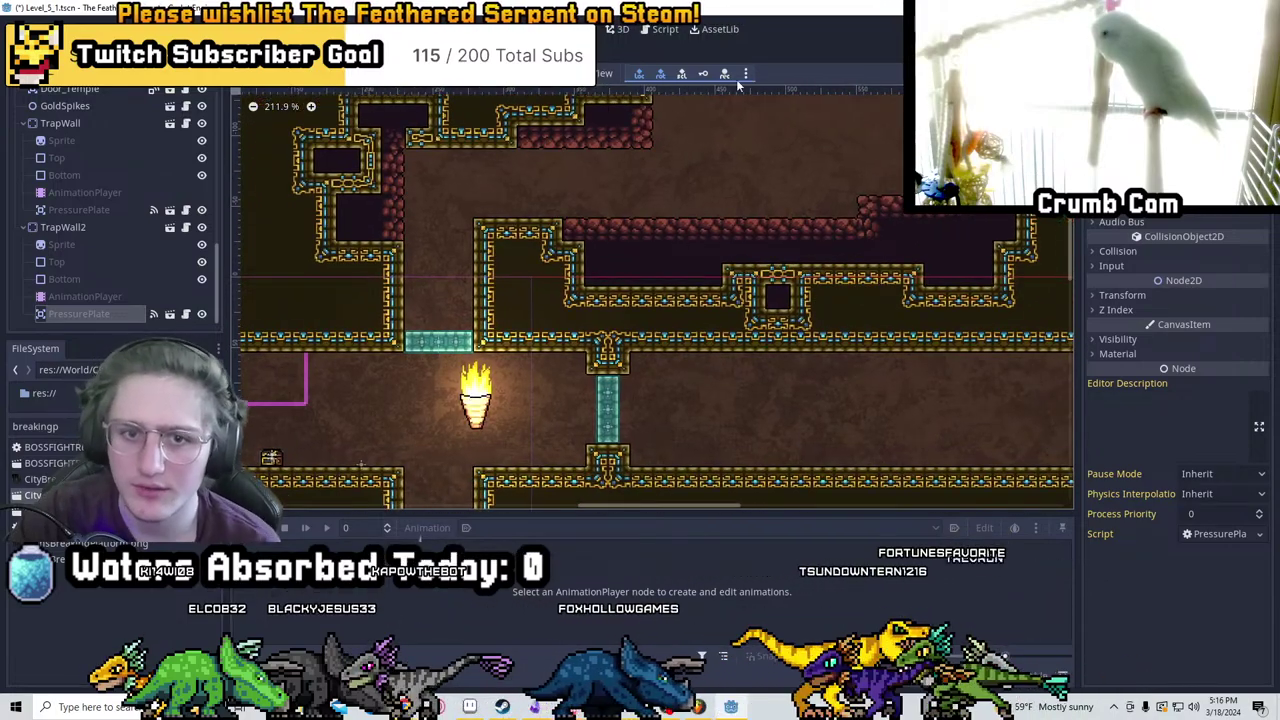
pyautogui.scroll(-2, 750, 160)
pyautogui.moveTo(826, 305); pyautogui.dragTo(663, 373, button='middle')
pyautogui.scroll(2, 713, 302)
pyautogui.moveTo(636, 200); pyautogui.dragTo(707, 230, button='middle')
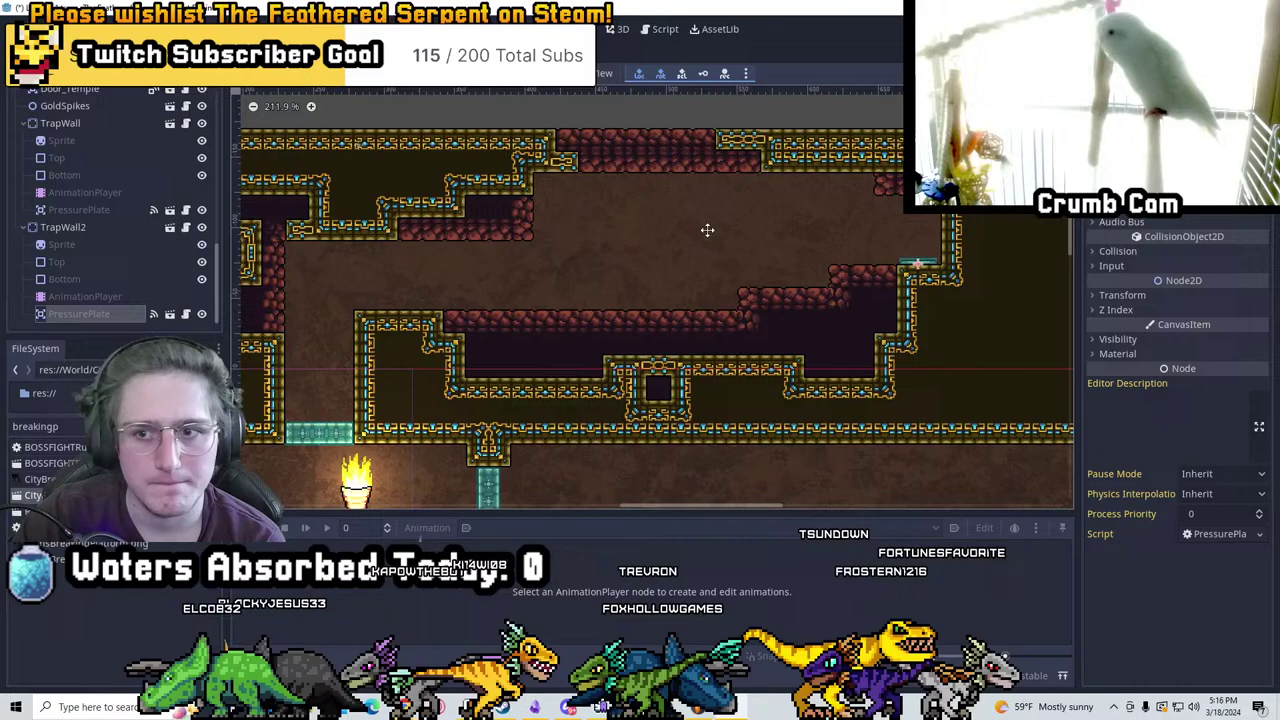
pyautogui.moveTo(739, 282); pyautogui.dragTo(717, 120, button='middle')
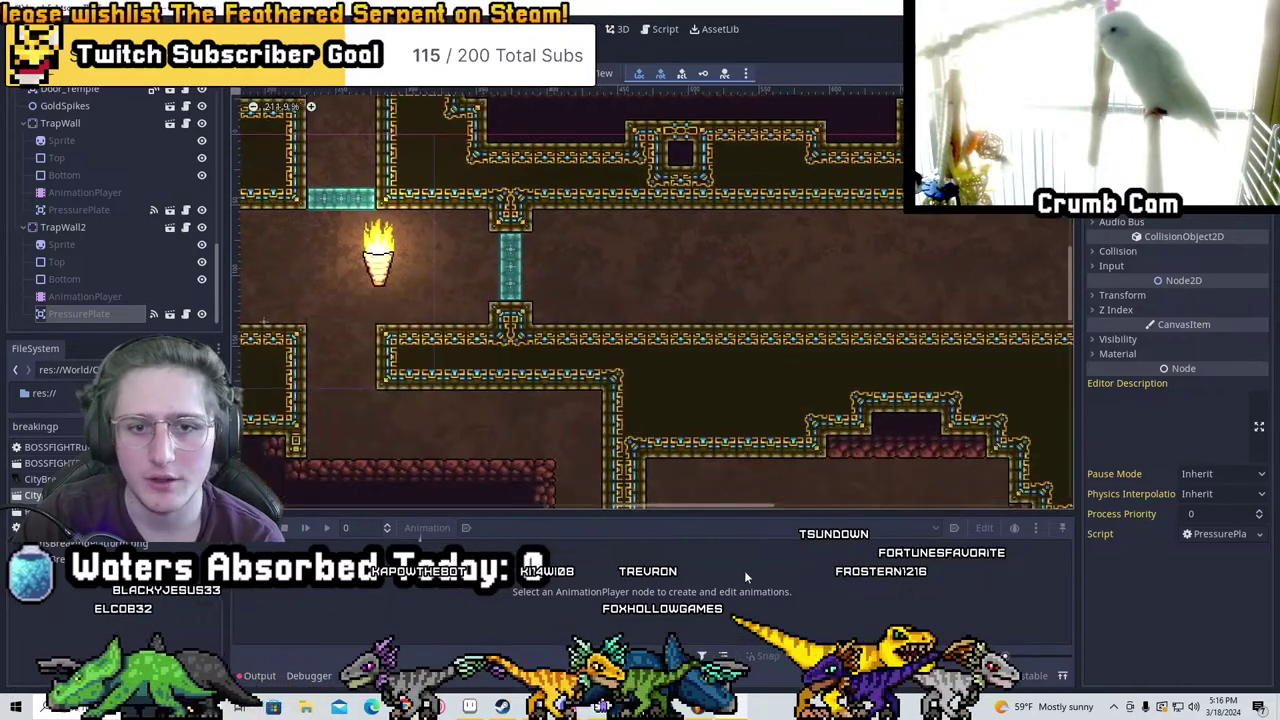
pyautogui.scroll(-2, 713, 386)
pyautogui.moveTo(713, 386); pyautogui.dragTo(560, 470, button='middle')
pyautogui.scroll(2, 560, 470)
pyautogui.scroll(5, 119, 120)
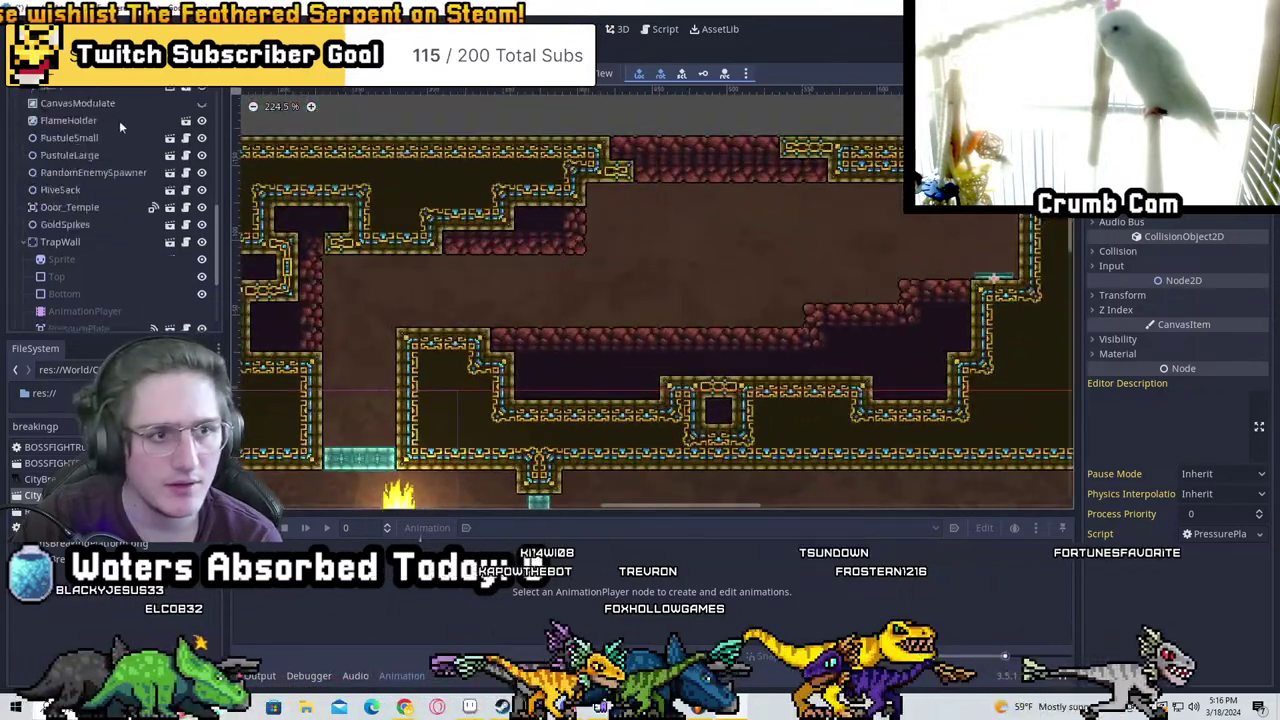
pyautogui.scroll(-3, 379, 277)
pyautogui.moveTo(379, 277); pyautogui.dragTo(590, 180, button='middle')
pyautogui.scroll(-6, 135, 271)
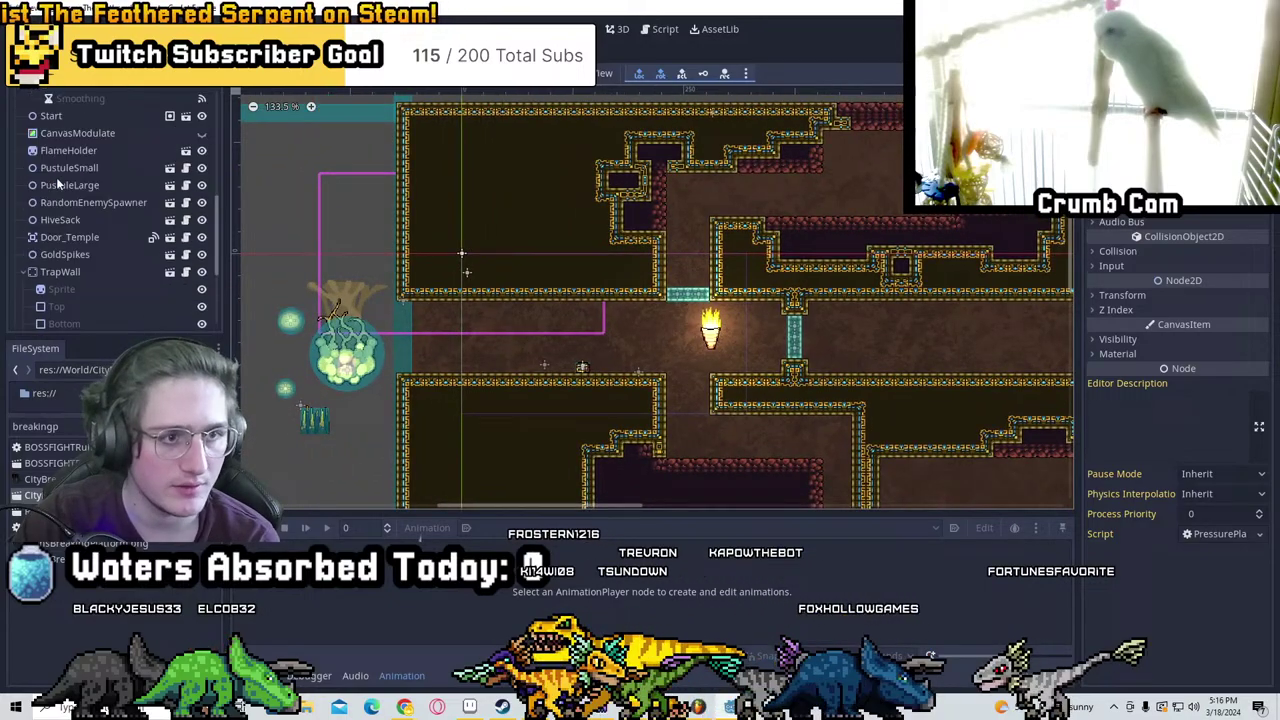
# Move the HiveSack slightly to the right inside the upper cave room
pyautogui.click(70, 221)
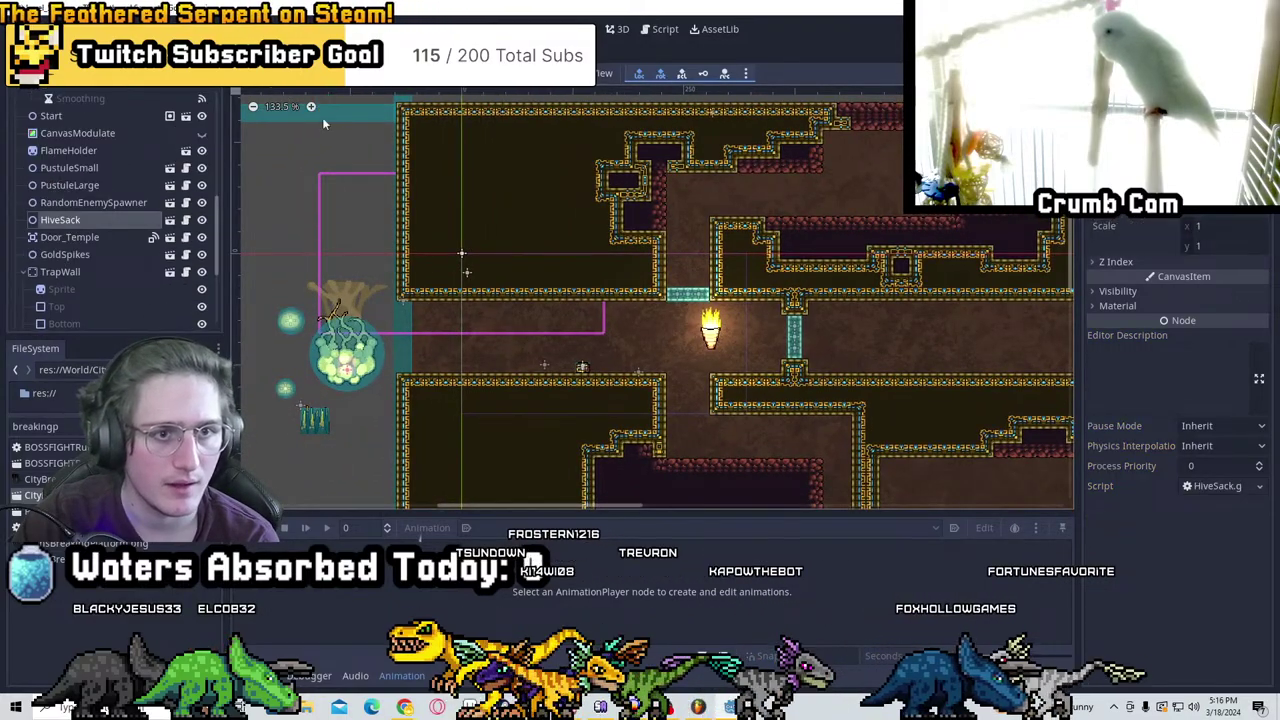
pyautogui.scroll(5, 870, 205)
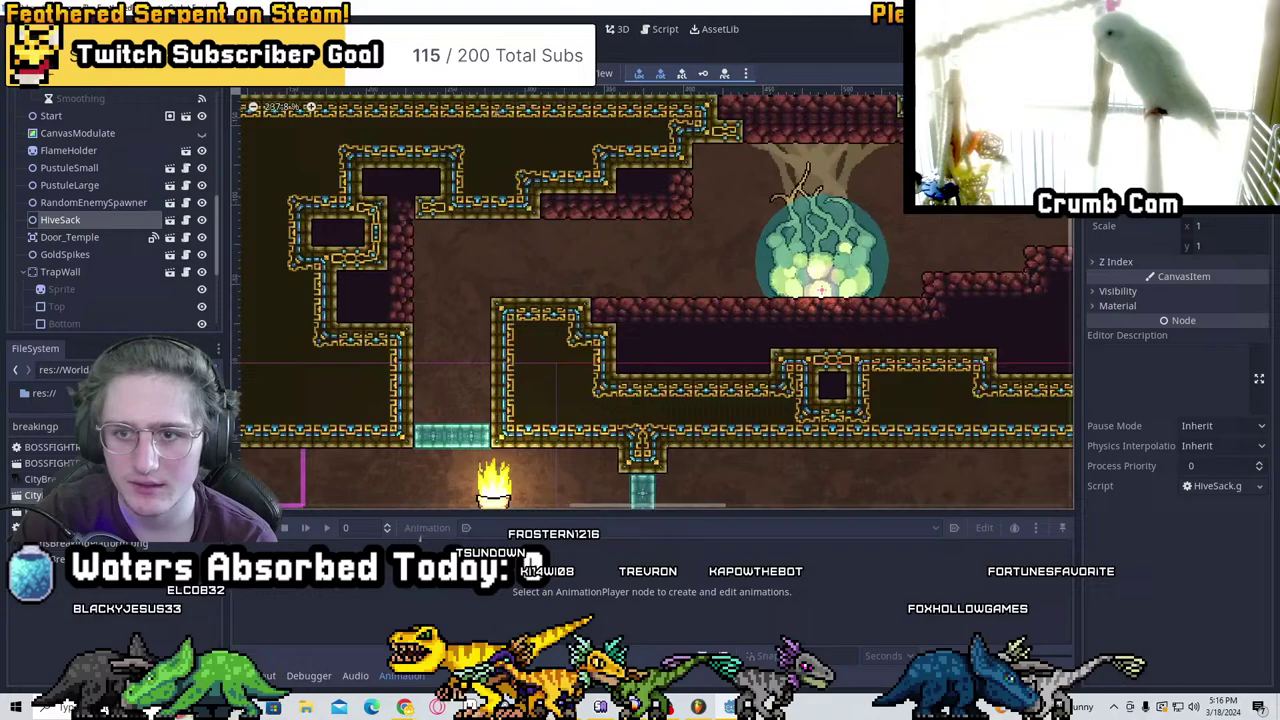
pyautogui.moveTo(805, 219); pyautogui.dragTo(832, 204)
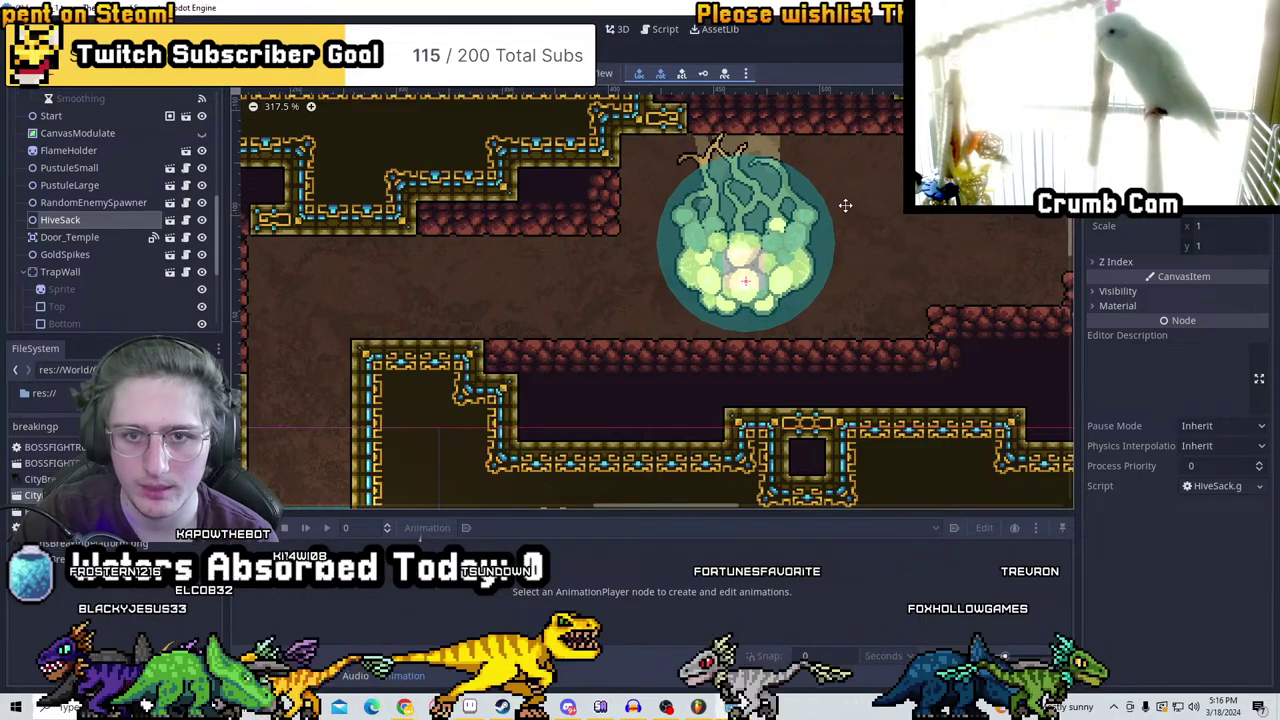
pyautogui.scroll(-3, 838, 210)
pyautogui.moveTo(848, 226); pyautogui.dragTo(643, 237, button='middle')
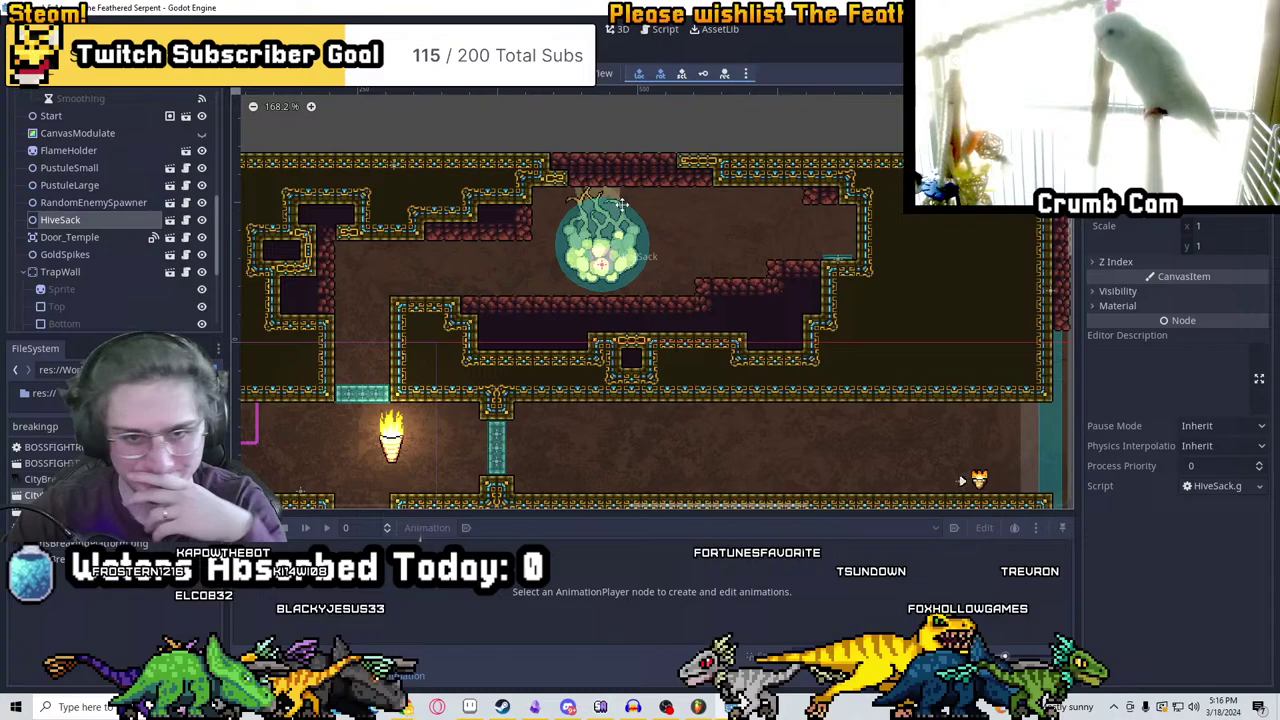
pyautogui.moveTo(656, 212); pyautogui.dragTo(665, 224)
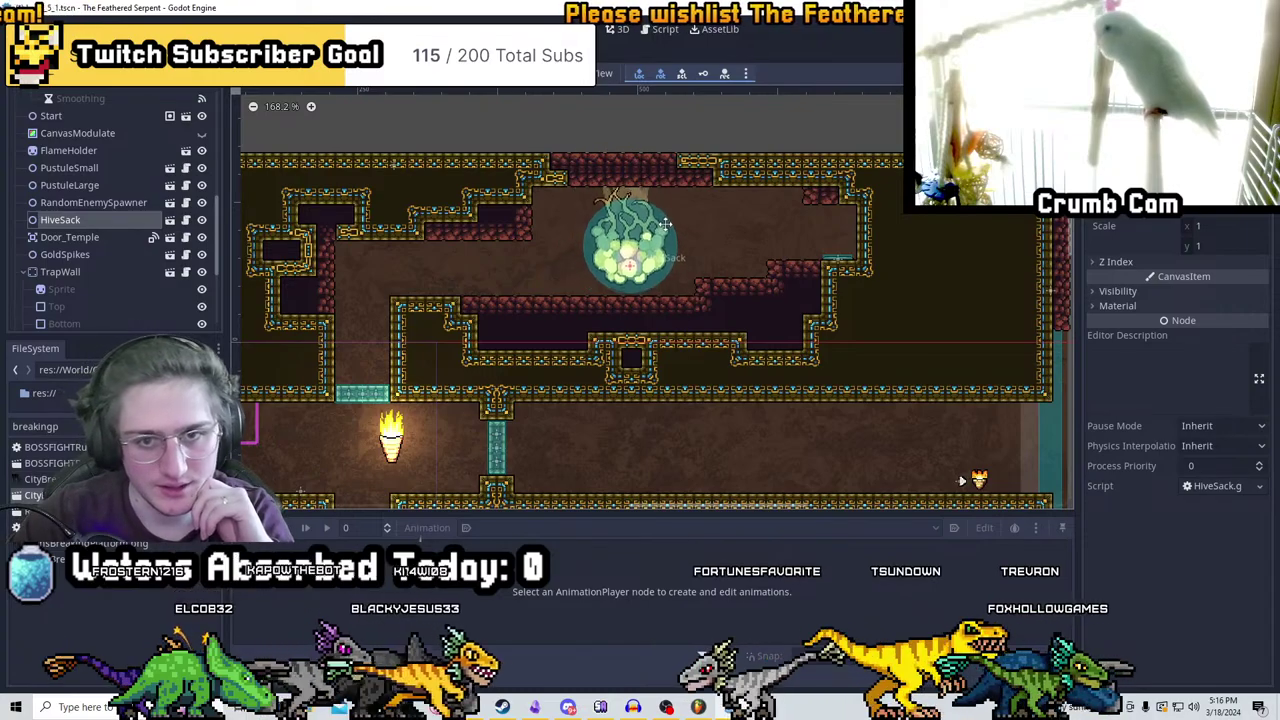
pyautogui.scroll(5, 64, 160)
# Select the TileMap2 layer, then pick the small pustule node
pyautogui.click(78, 133)
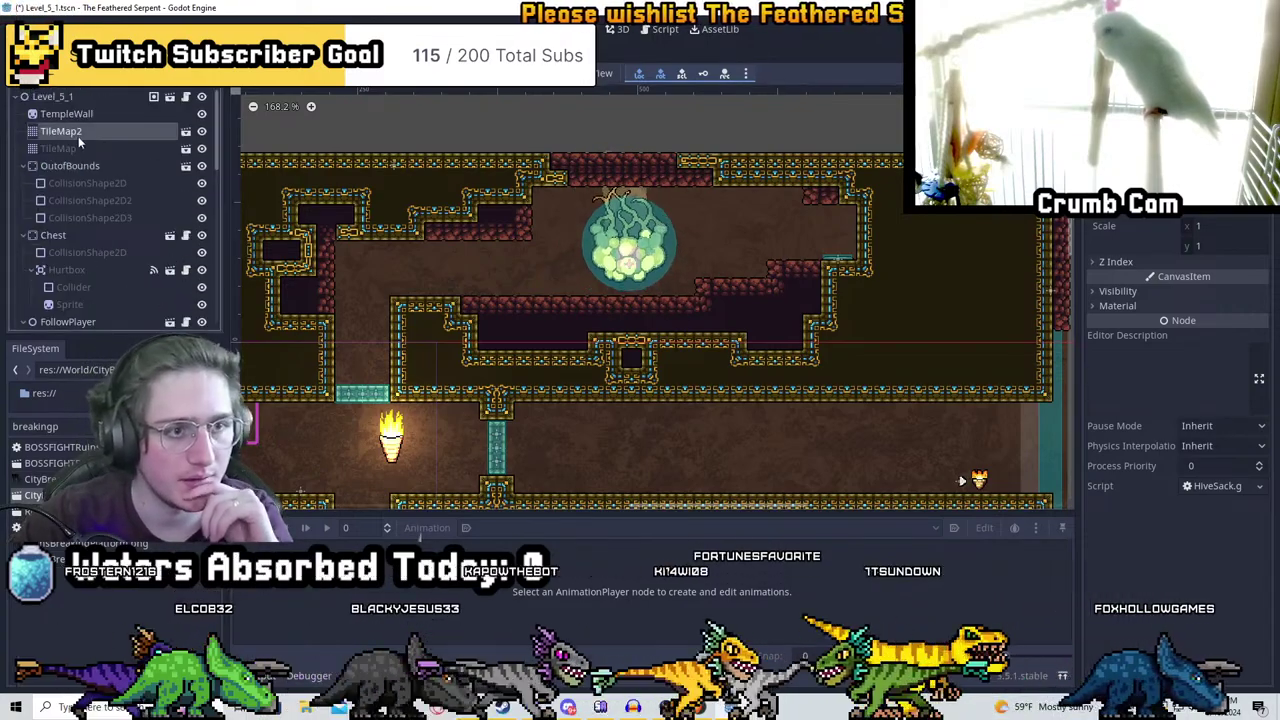
pyautogui.scroll(3, 655, 165)
pyautogui.scroll(1, 655, 165)
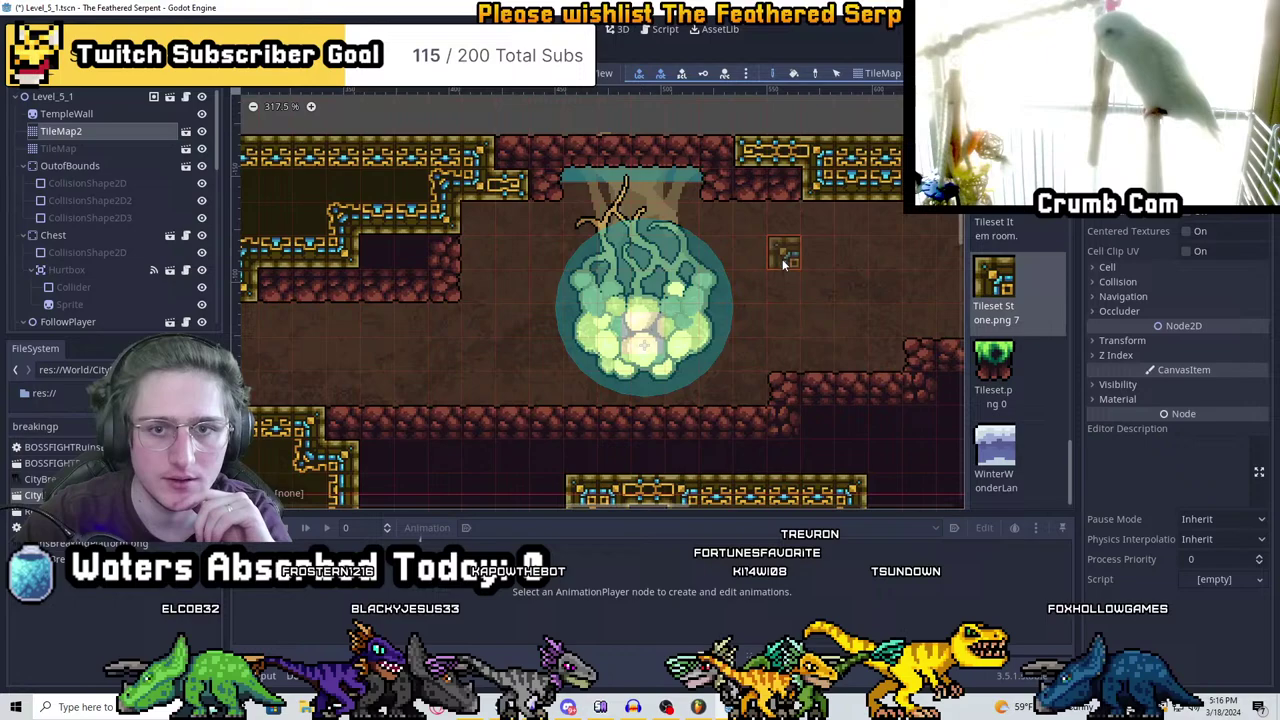
pyautogui.scroll(-3, 785, 260)
pyautogui.scroll(-5, 110, 250)
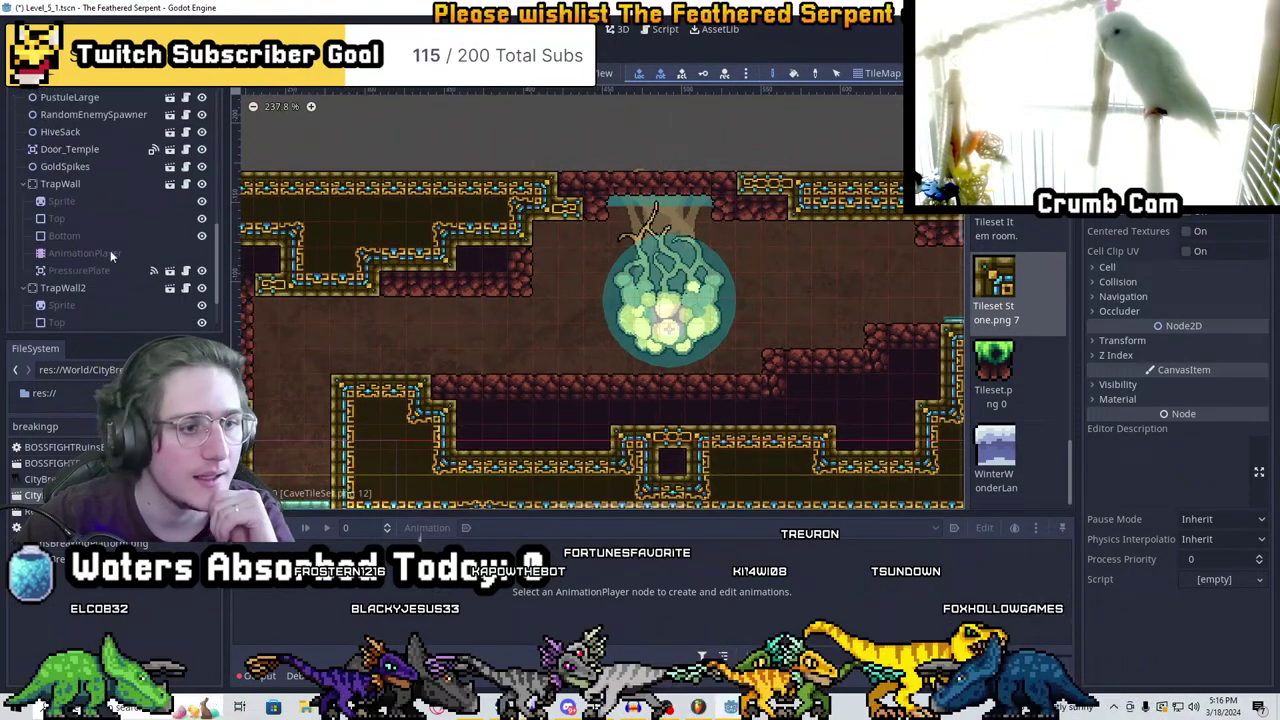
pyautogui.scroll(3, 108, 160)
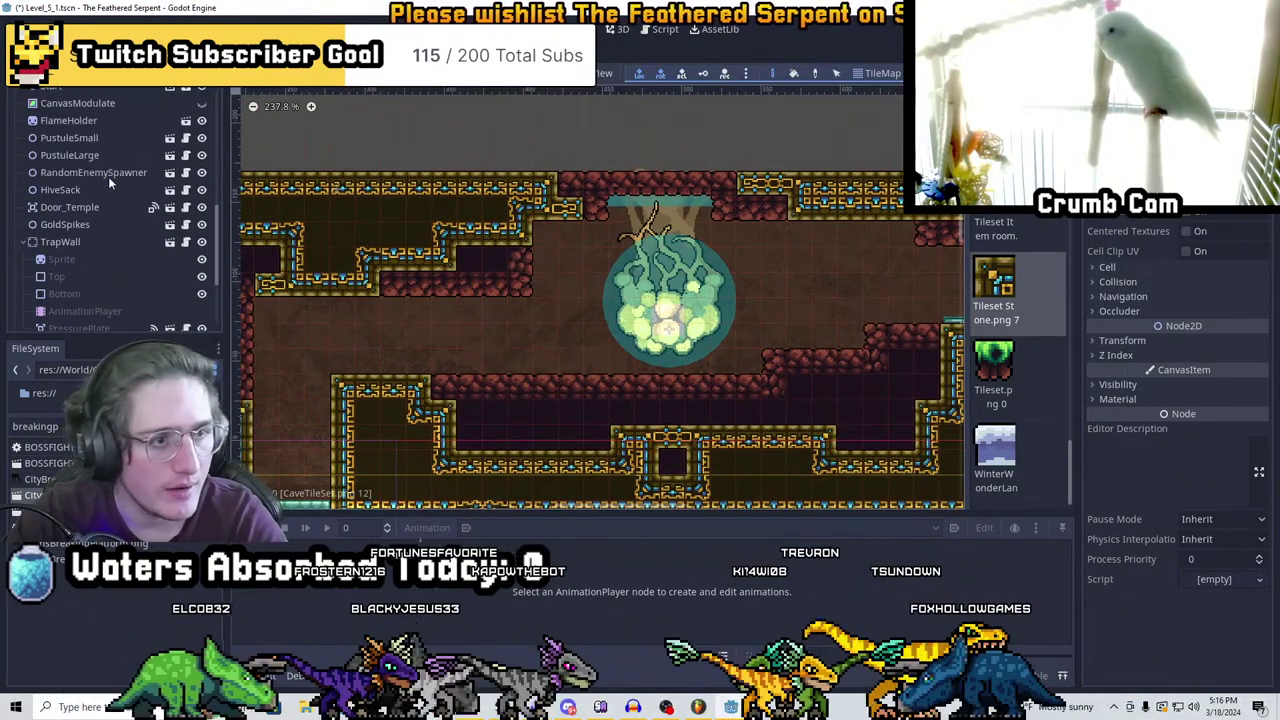
pyautogui.click(83, 140)
# Set PustuleSmall on the floor and add two more small pustules to its right
pyautogui.scroll(-3, 524, 347)
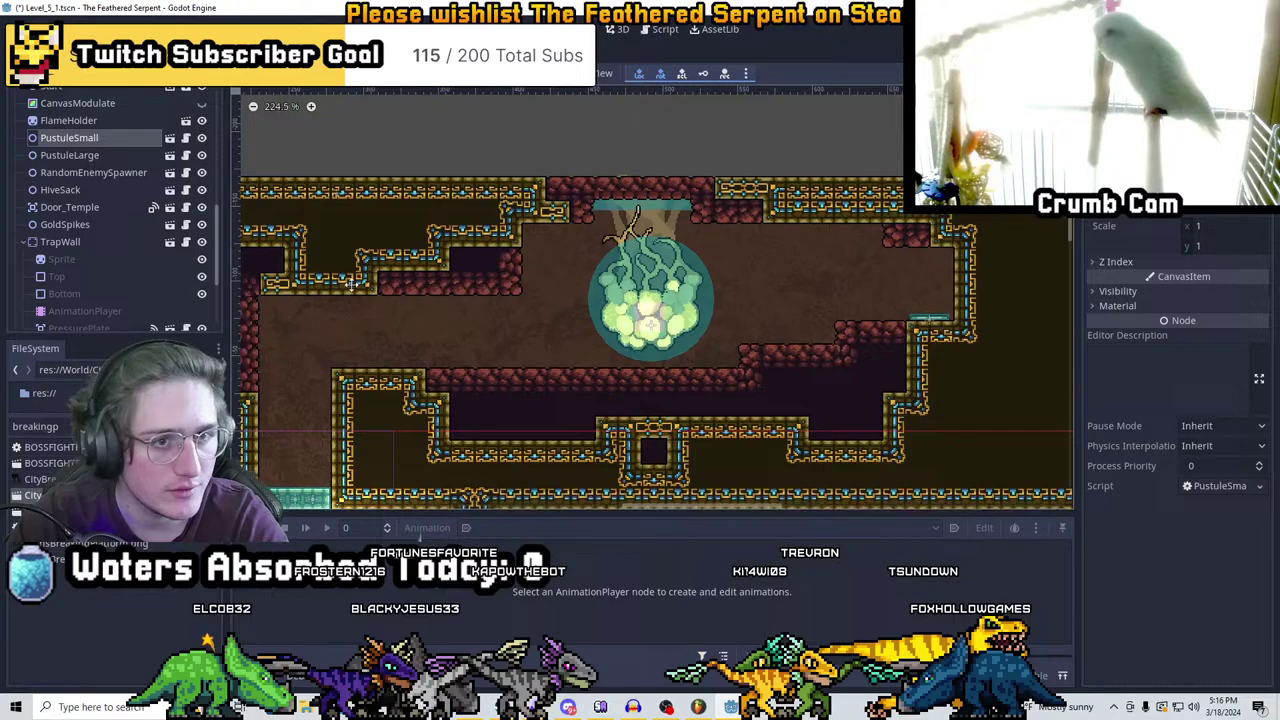
pyautogui.scroll(5, 443, 389)
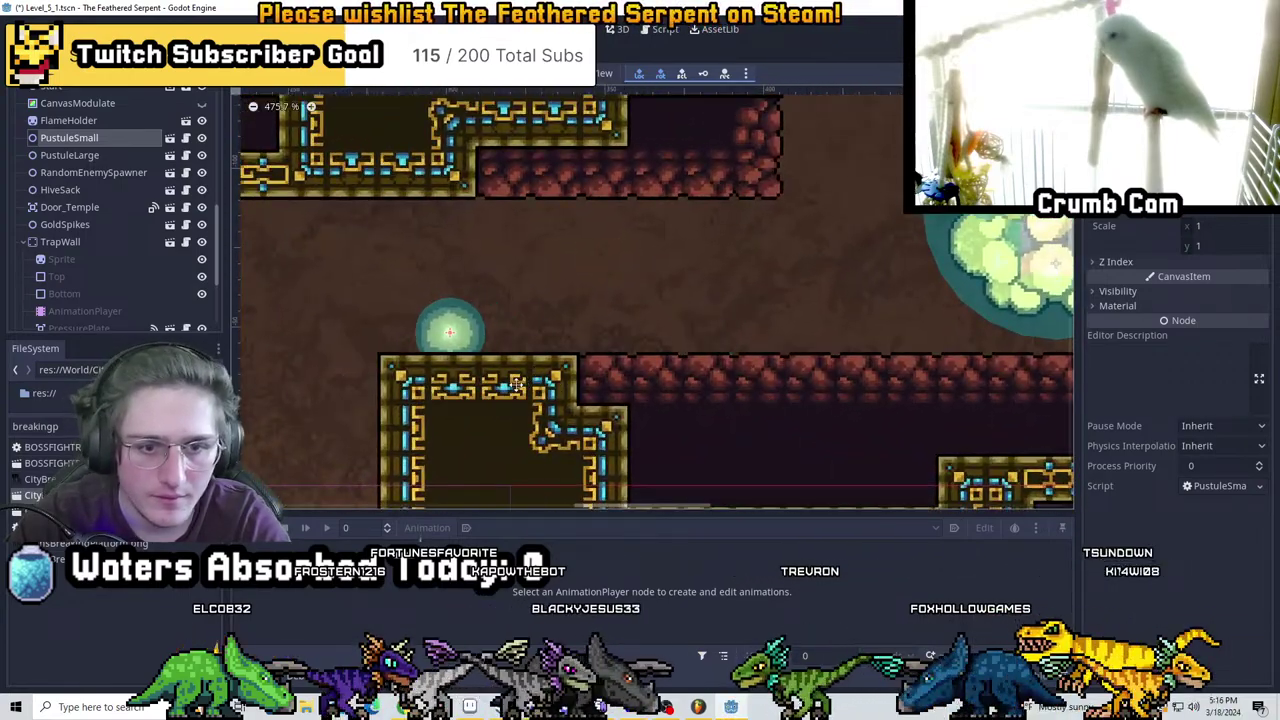
pyautogui.scroll(5, 545, 345)
pyautogui.moveTo(550, 337); pyautogui.dragTo(464, 347)
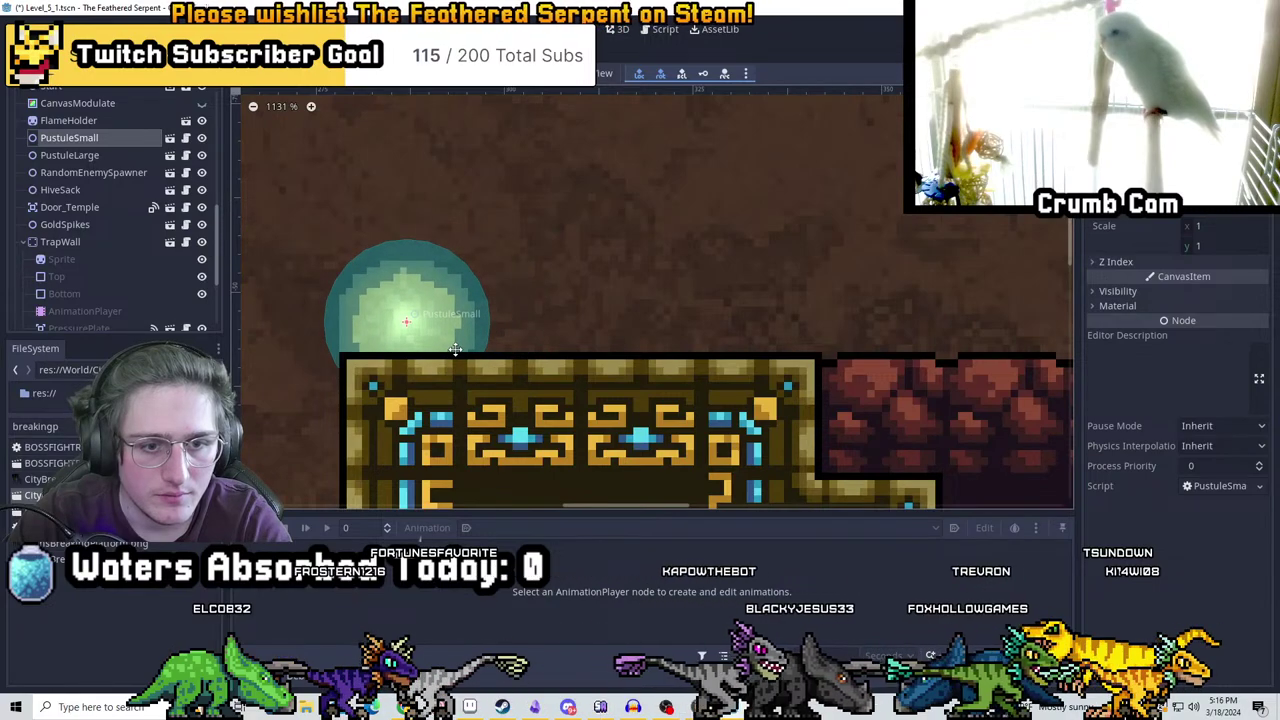
pyautogui.moveTo(455, 350); pyautogui.dragTo(718, 337)
pyautogui.hotkey('ctrl', 'd')
pyautogui.moveTo(908, 329); pyautogui.dragTo(663, 346, button='middle')
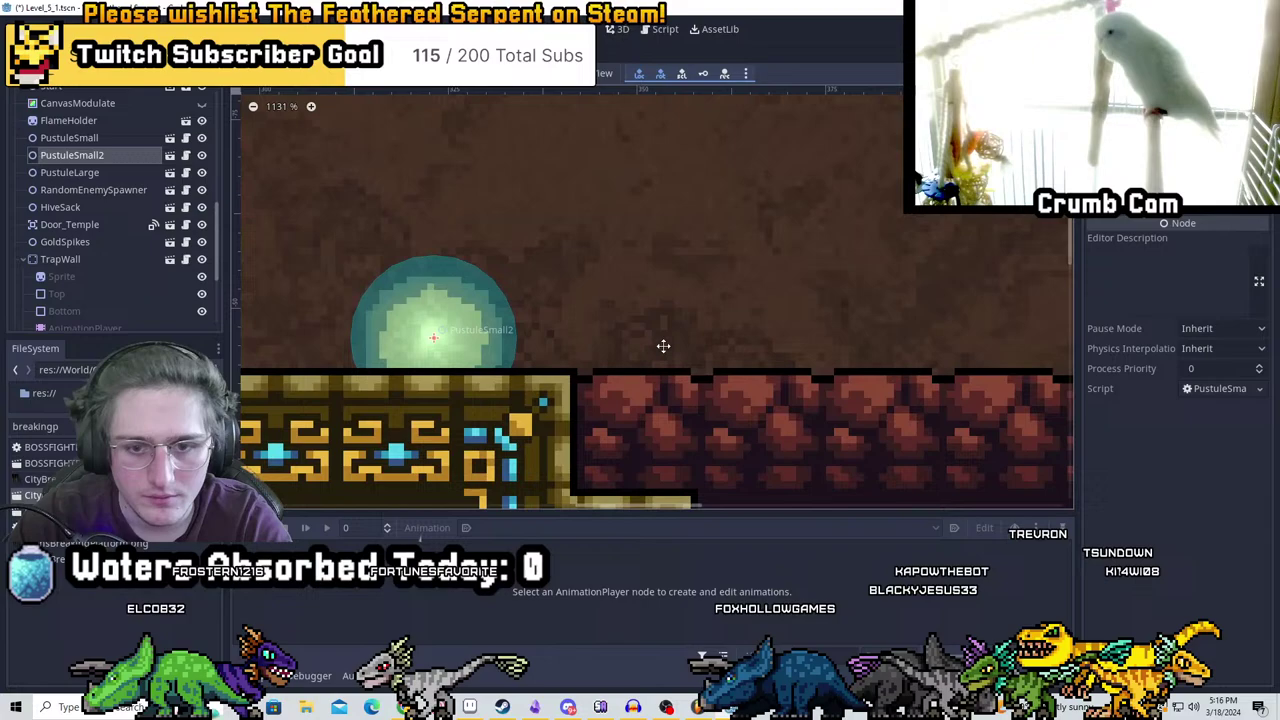
pyautogui.hotkey('ctrl', 'd')
pyautogui.moveTo(433, 337); pyautogui.dragTo(651, 330)
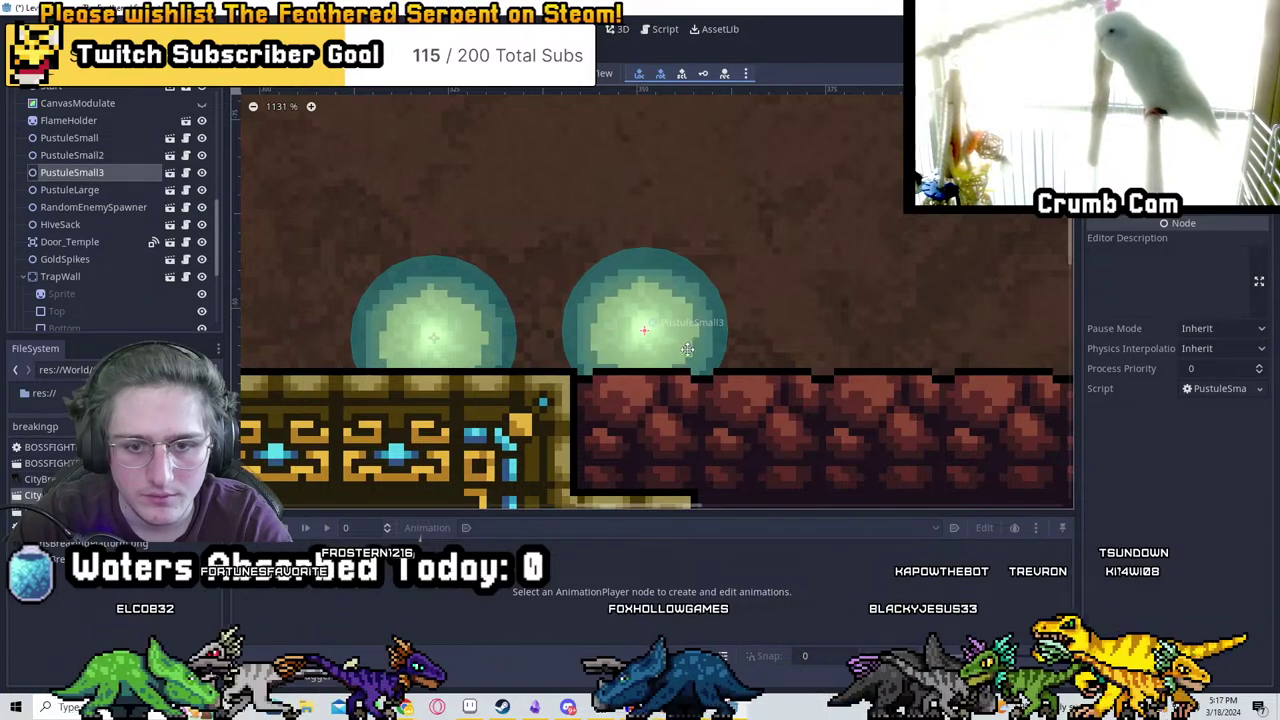
# Add four more small pustules along the floor, two beside the hive sack
pyautogui.moveTo(687, 349); pyautogui.dragTo(455, 360, button='middle')
pyautogui.hotkey('ctrl', 'd')
pyautogui.moveTo(509, 363); pyautogui.dragTo(562, 359)
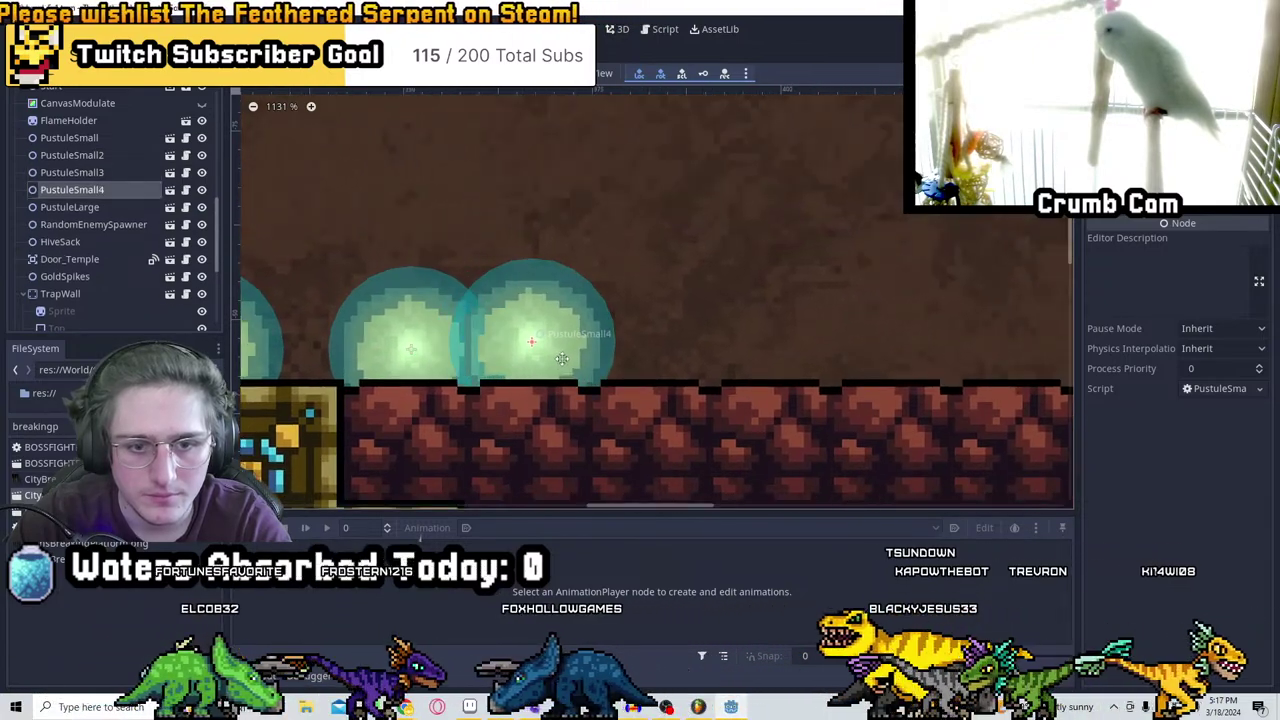
pyautogui.hotkey('ctrl', 'd')
pyautogui.moveTo(717, 349); pyautogui.dragTo(800, 345)
pyautogui.scroll(-2, 752, 364)
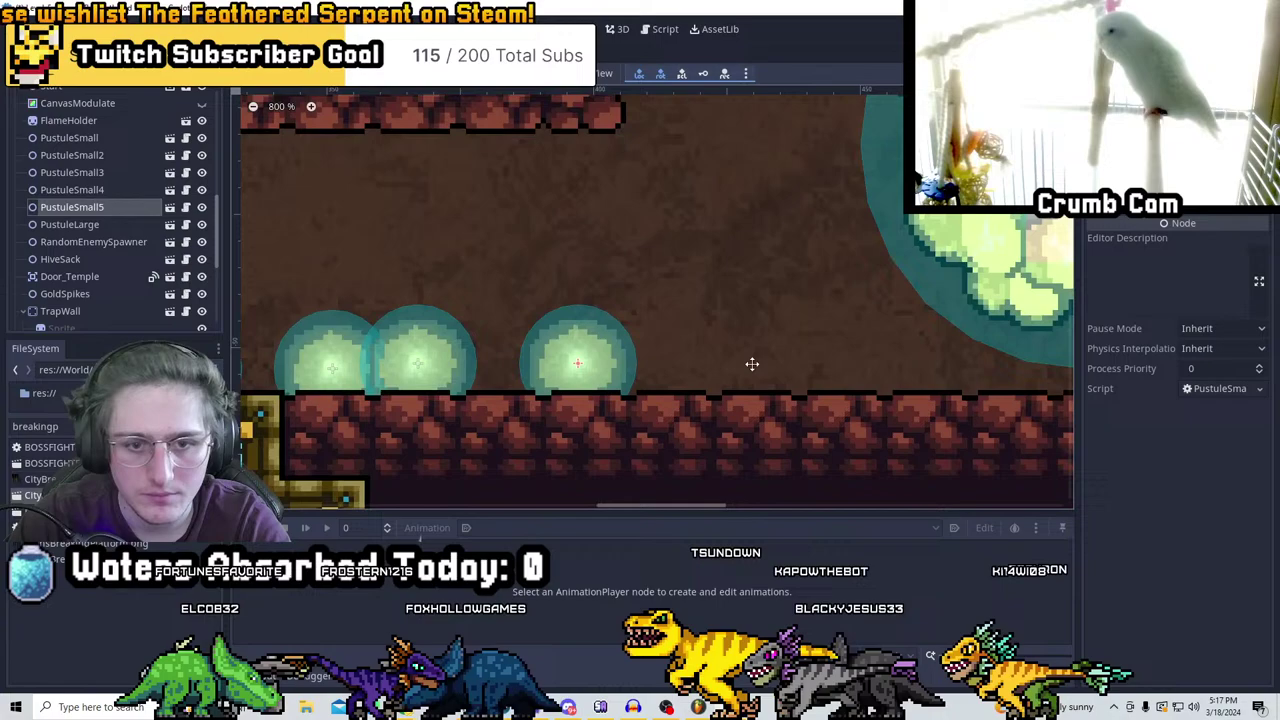
pyautogui.moveTo(752, 364); pyautogui.dragTo(586, 380, button='middle')
pyautogui.hotkey('ctrl', 'd')
pyautogui.moveTo(974, 394); pyautogui.dragTo(512, 393, button='middle')
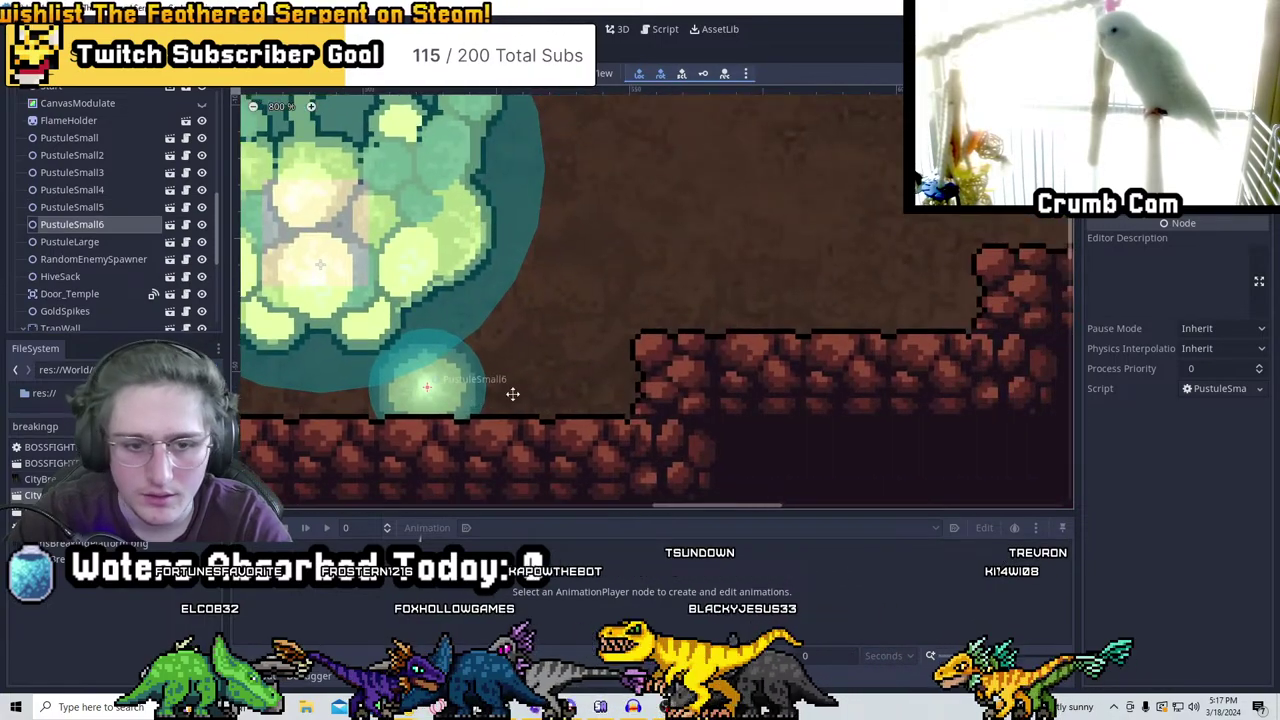
pyautogui.hotkey('ctrl', 'd')
pyautogui.moveTo(443, 393); pyautogui.dragTo(528, 393)
# Place small pustules on the raised ledge, the lower platform and the floor
pyautogui.hotkey('ctrl', 'd')
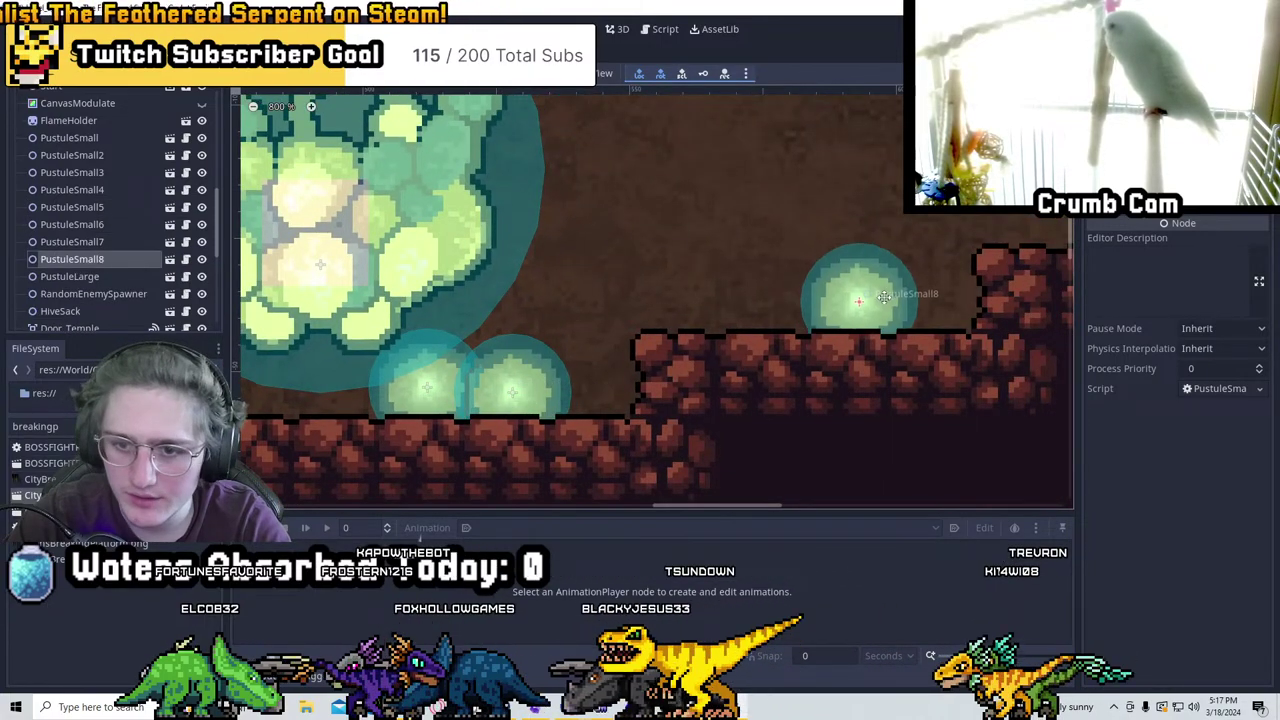
pyautogui.moveTo(885, 294); pyautogui.dragTo(552, 384, button='middle')
pyautogui.hotkey('ctrl', 'd')
pyautogui.moveTo(832, 280); pyautogui.dragTo(768, 302)
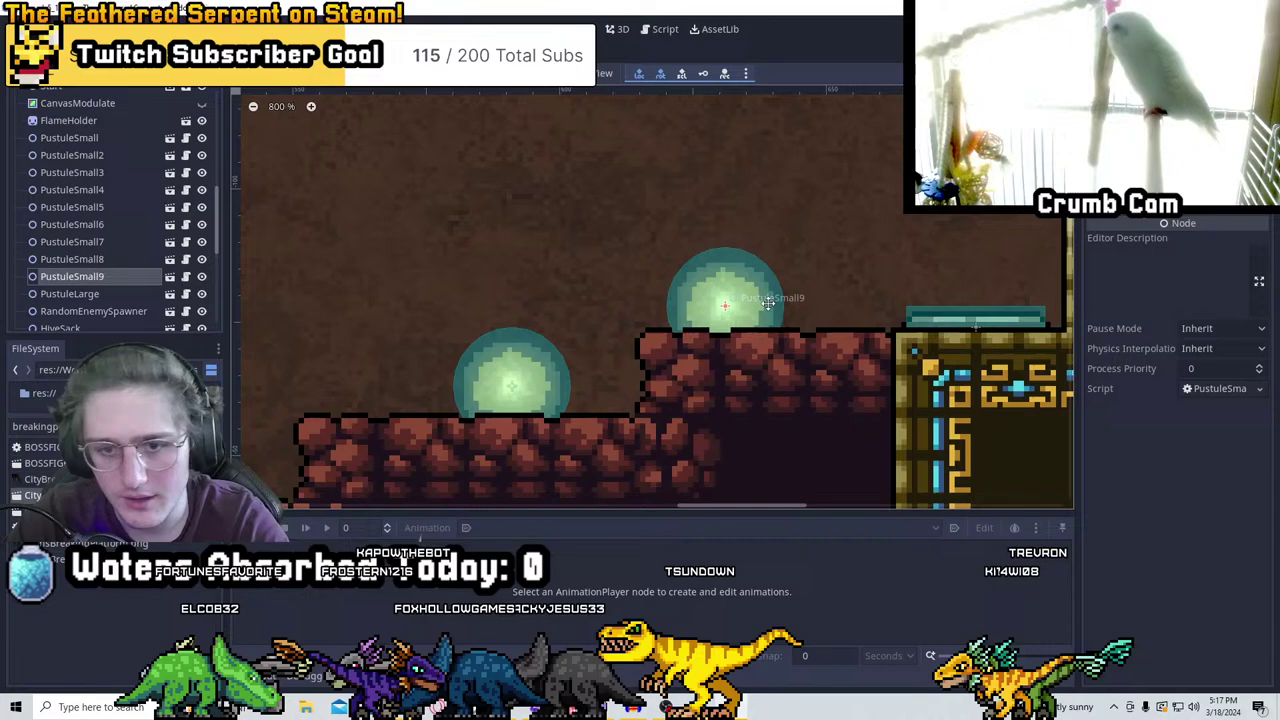
pyautogui.moveTo(785, 302); pyautogui.dragTo(523, 372, button='middle')
pyautogui.hotkey('ctrl', 'd')
pyautogui.moveTo(596, 375); pyautogui.dragTo(725, 376)
pyautogui.moveTo(663, 375); pyautogui.dragTo(735, 442, button='middle')
# Hang five more small pustules, the eleventh to fifteenth, from the ceiling
pyautogui.hotkey('ctrl', 'd')
pyautogui.moveTo(634, 223); pyautogui.dragTo(548, 125)
pyautogui.hotkey('ctrl', 'd')
pyautogui.hotkey('ctrl', 'd')
pyautogui.moveTo(783, 209); pyautogui.dragTo(884, 210)
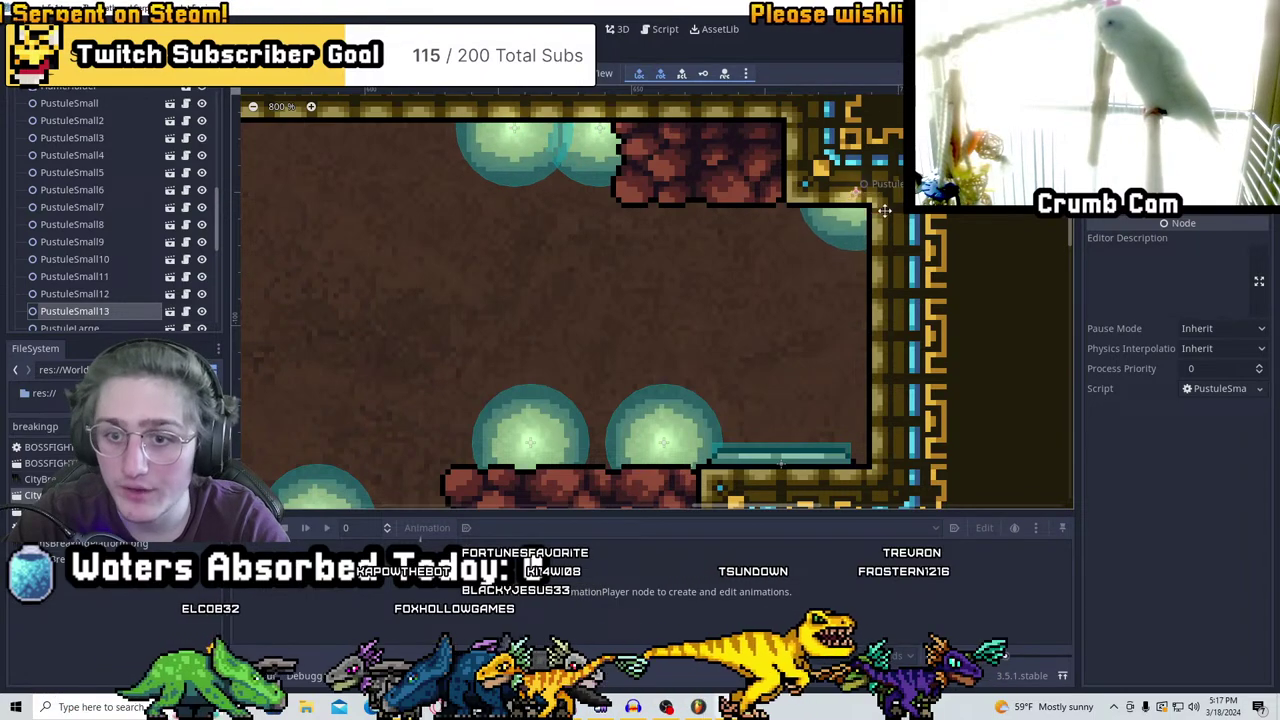
pyautogui.moveTo(394, 231); pyautogui.dragTo(764, 315, button='middle')
pyautogui.hotkey('ctrl', 'd')
pyautogui.moveTo(764, 315); pyautogui.dragTo(600, 231)
pyautogui.moveTo(600, 231); pyautogui.dragTo(800, 267, button='middle')
# Place small pustules at the ceiling's left end, under the ledge and at the wall corner
pyautogui.hotkey('ctrl', 'd')
pyautogui.moveTo(790, 264); pyautogui.dragTo(556, 180)
pyautogui.moveTo(587, 207); pyautogui.dragTo(802, 269, button='middle')
pyautogui.hotkey('ctrl', 'd')
pyautogui.moveTo(795, 262); pyautogui.dragTo(370, 330)
pyautogui.hotkey('ctrl', 'd')
pyautogui.moveTo(370, 330); pyautogui.dragTo(600, 300, button='middle')
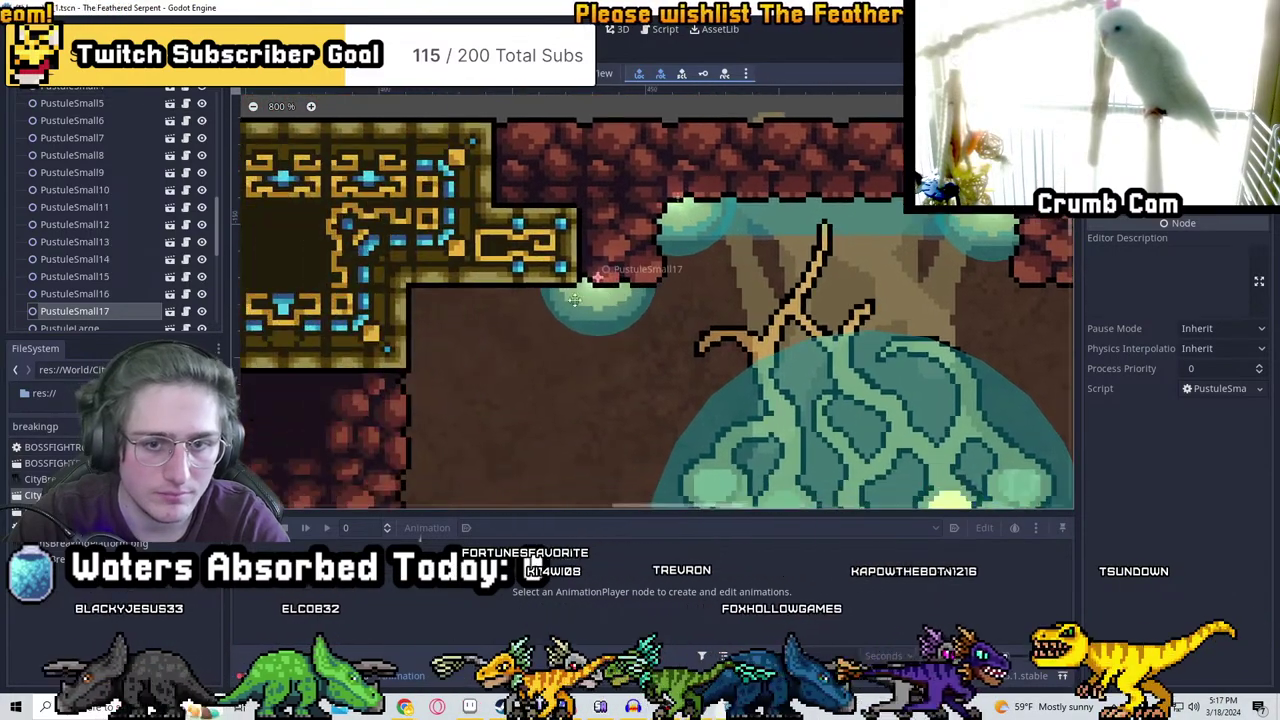
pyautogui.hotkey('ctrl', 'd')
pyautogui.moveTo(600, 300); pyautogui.dragTo(412, 297)
pyautogui.hotkey('ctrl', 'd')
pyautogui.moveTo(449, 478); pyautogui.dragTo(469, 376, button='middle')
pyautogui.hotkey('ctrl', 'd')
pyautogui.moveTo(469, 376); pyautogui.dragTo(400, 416)
# Add PustuleSmall21 to PustuleSmall23 along the ceiling edge and at a wall corner
pyautogui.moveTo(400, 416); pyautogui.dragTo(659, 281, button='middle')
pyautogui.moveTo(659, 281); pyautogui.dragTo(610, 305)
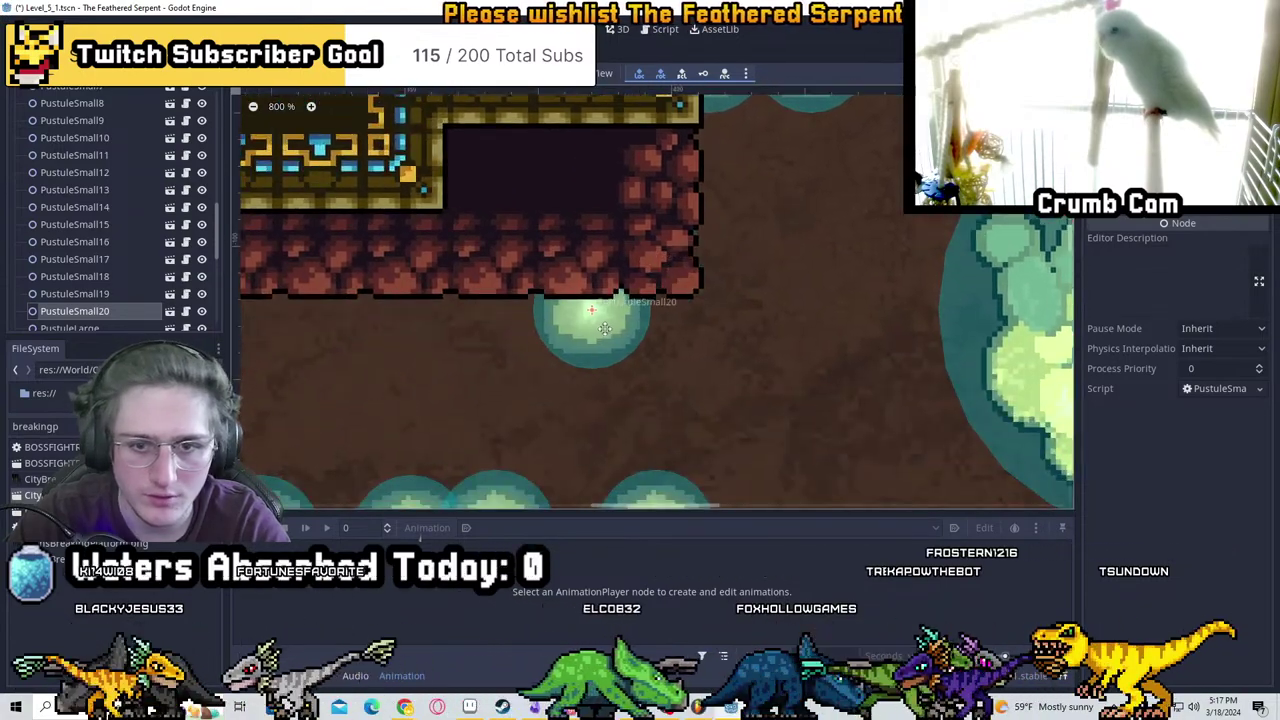
pyautogui.moveTo(610, 305); pyautogui.dragTo(810, 290, button='middle')
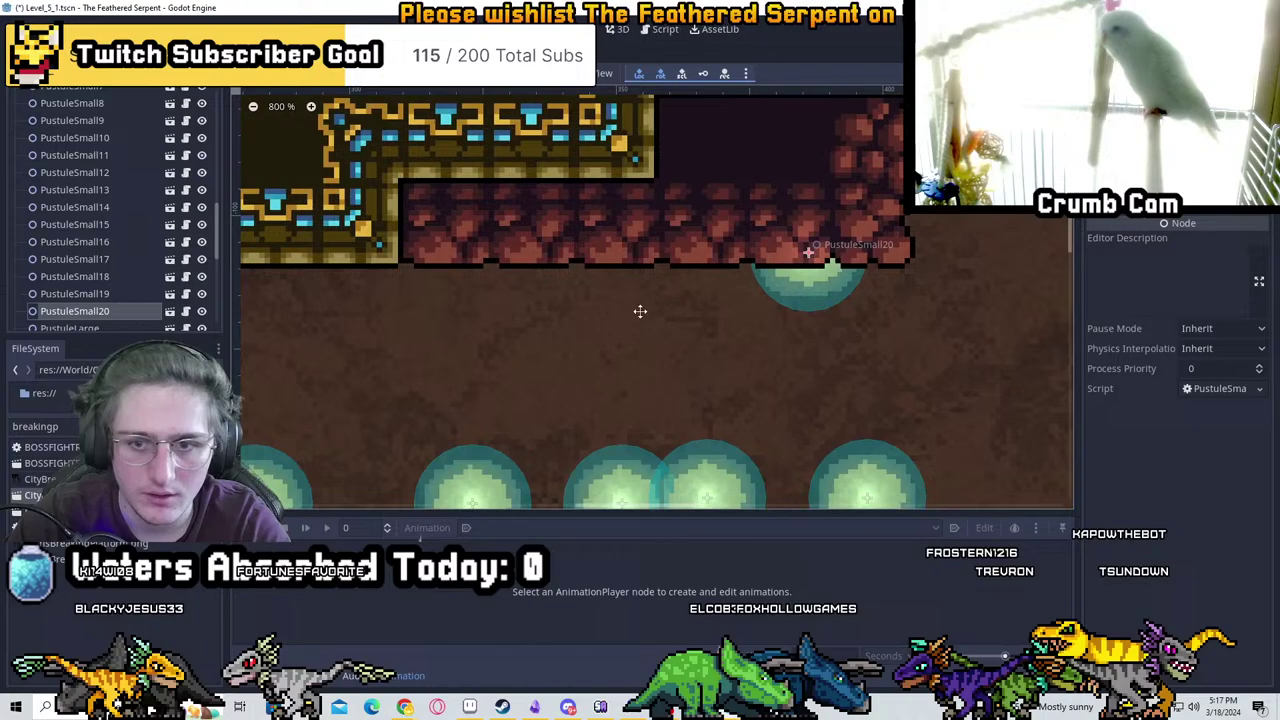
pyautogui.hotkey('ctrl', 'd')
pyautogui.moveTo(805, 290); pyautogui.dragTo(582, 313)
pyautogui.moveTo(582, 313); pyautogui.dragTo(742, 298, button='middle')
pyautogui.hotkey('ctrl', 'd')
pyautogui.moveTo(742, 298); pyautogui.dragTo(561, 289)
pyautogui.moveTo(558, 284); pyautogui.dragTo(778, 262, button='middle')
pyautogui.hotkey('ctrl', 'd')
pyautogui.moveTo(778, 262); pyautogui.dragTo(392, 287)
pyautogui.scroll(-2, 392, 287)
pyautogui.moveTo(512, 345); pyautogui.dragTo(233, 270, button='middle')
# Place PustuleLarge2 under the ceiling and PustuleLarge3 beside the sack's top
pyautogui.scroll(-1, 114, 290)
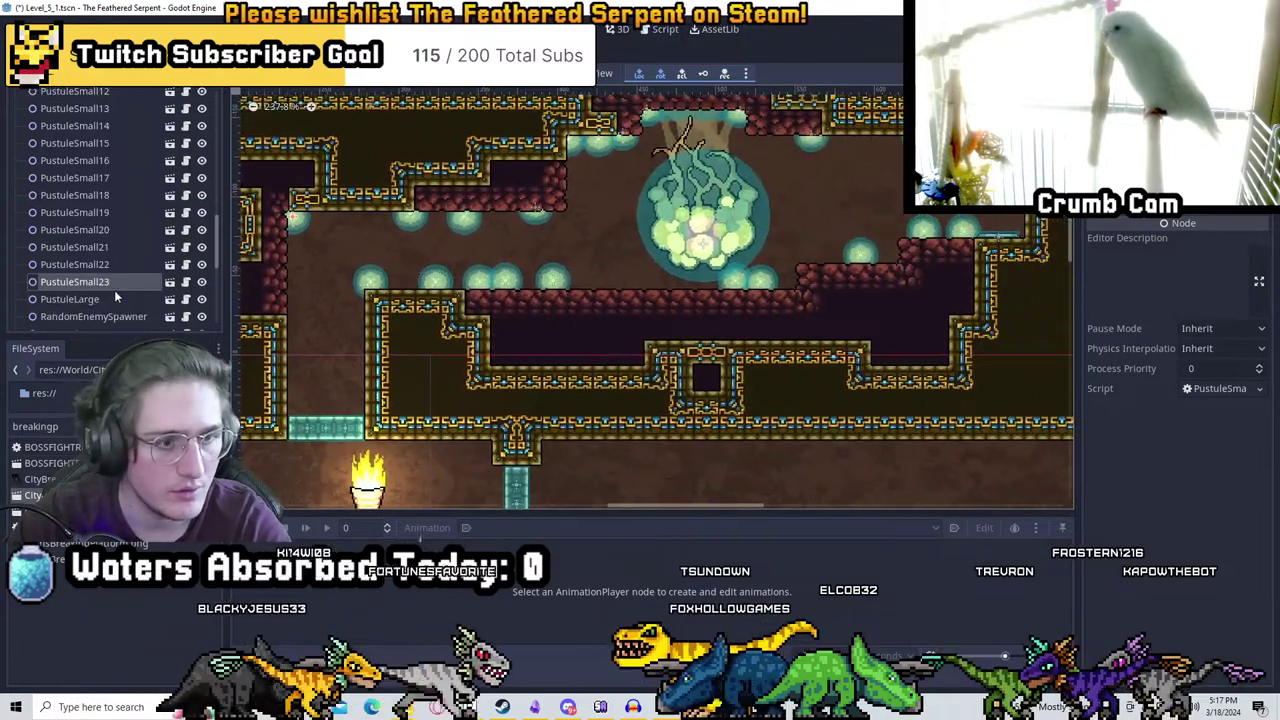
pyautogui.click(110, 299)
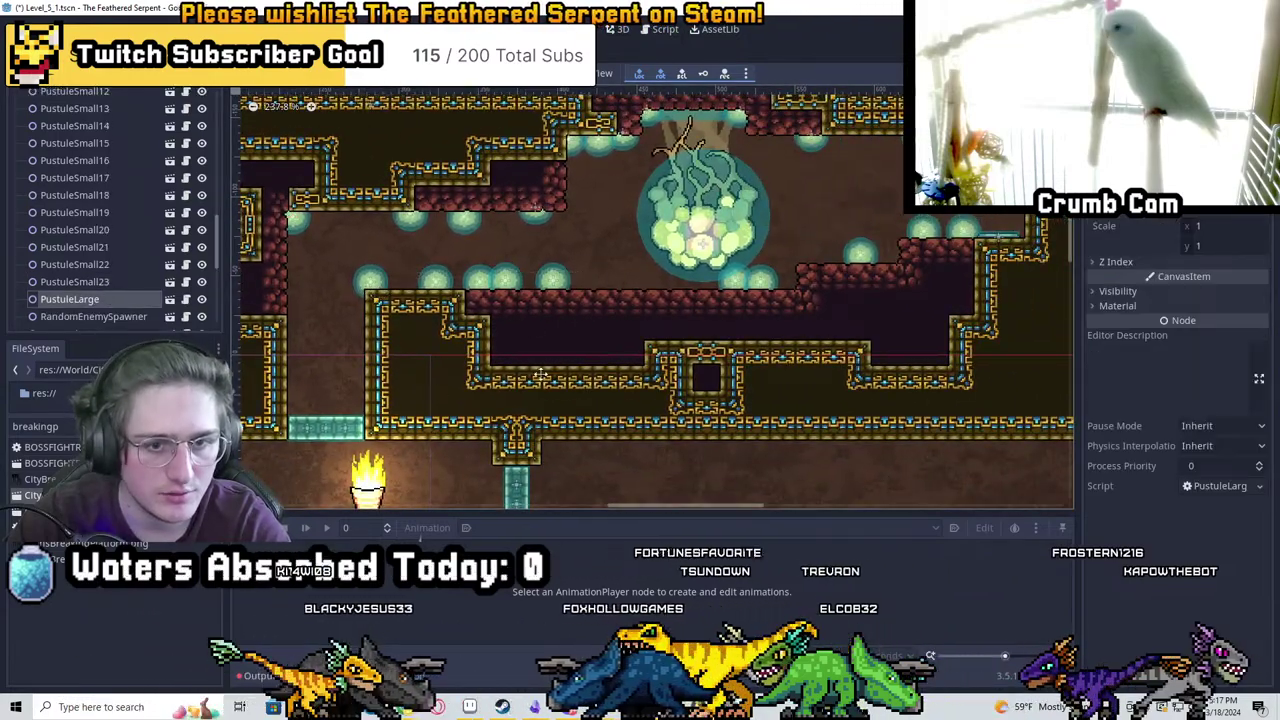
pyautogui.scroll(-5, 540, 375)
pyautogui.scroll(4, 503, 213)
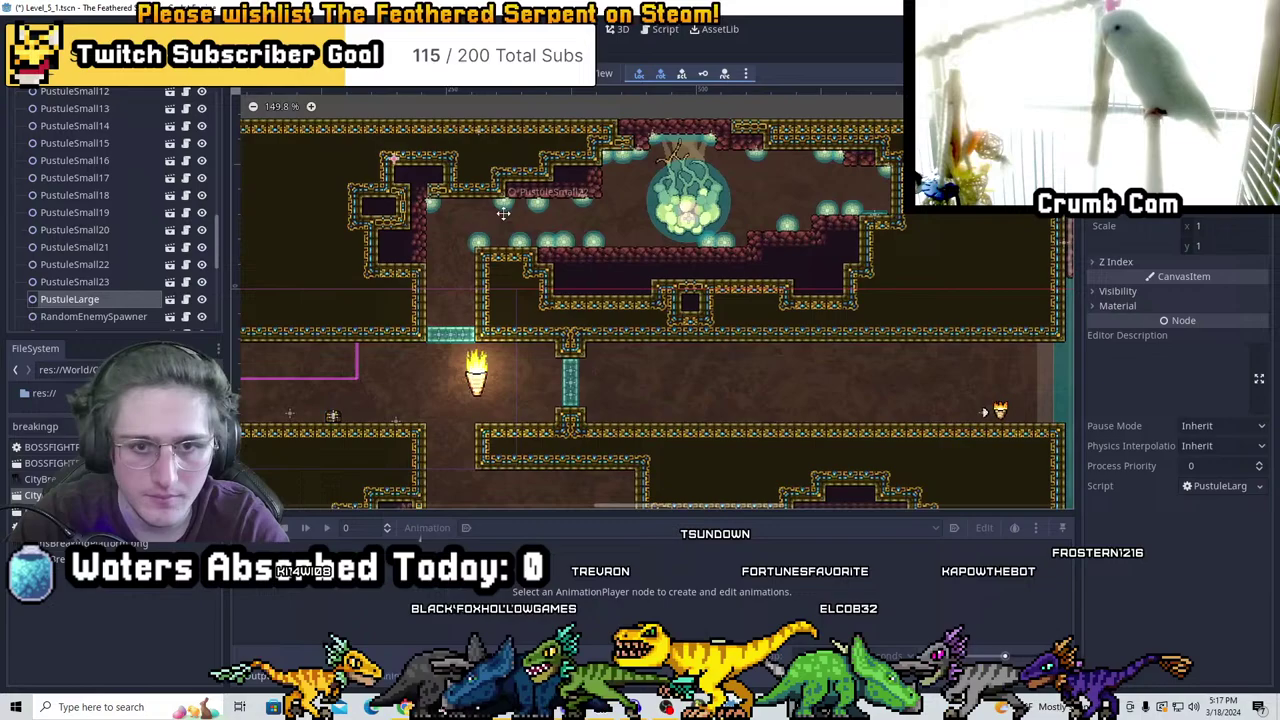
pyautogui.scroll(3, 503, 213)
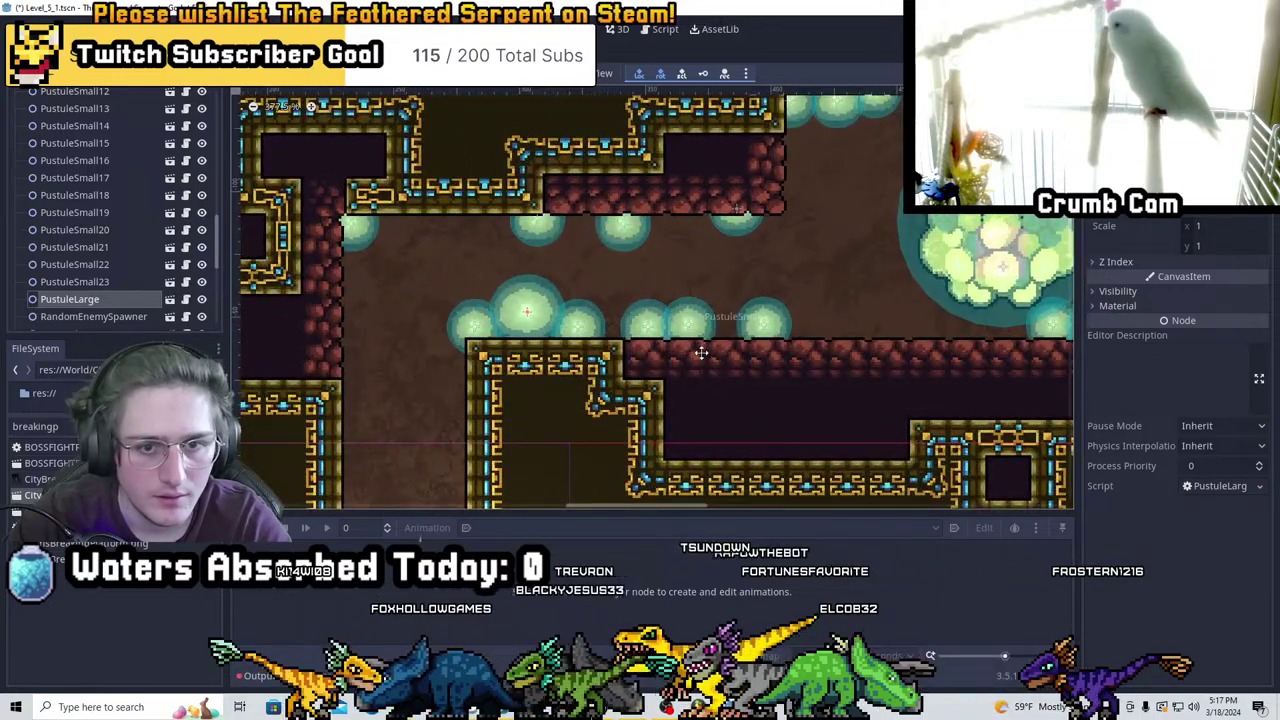
pyautogui.scroll(2, 694, 367)
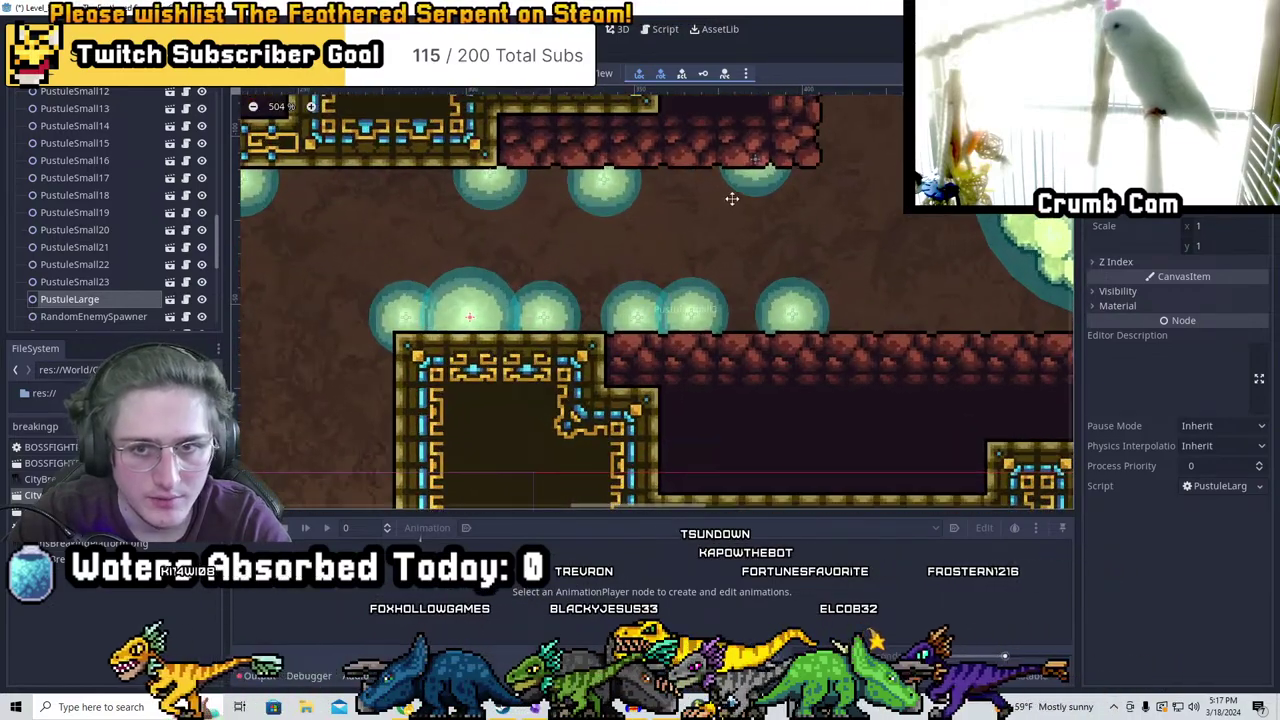
pyautogui.hotkey('ctrl', 'd')
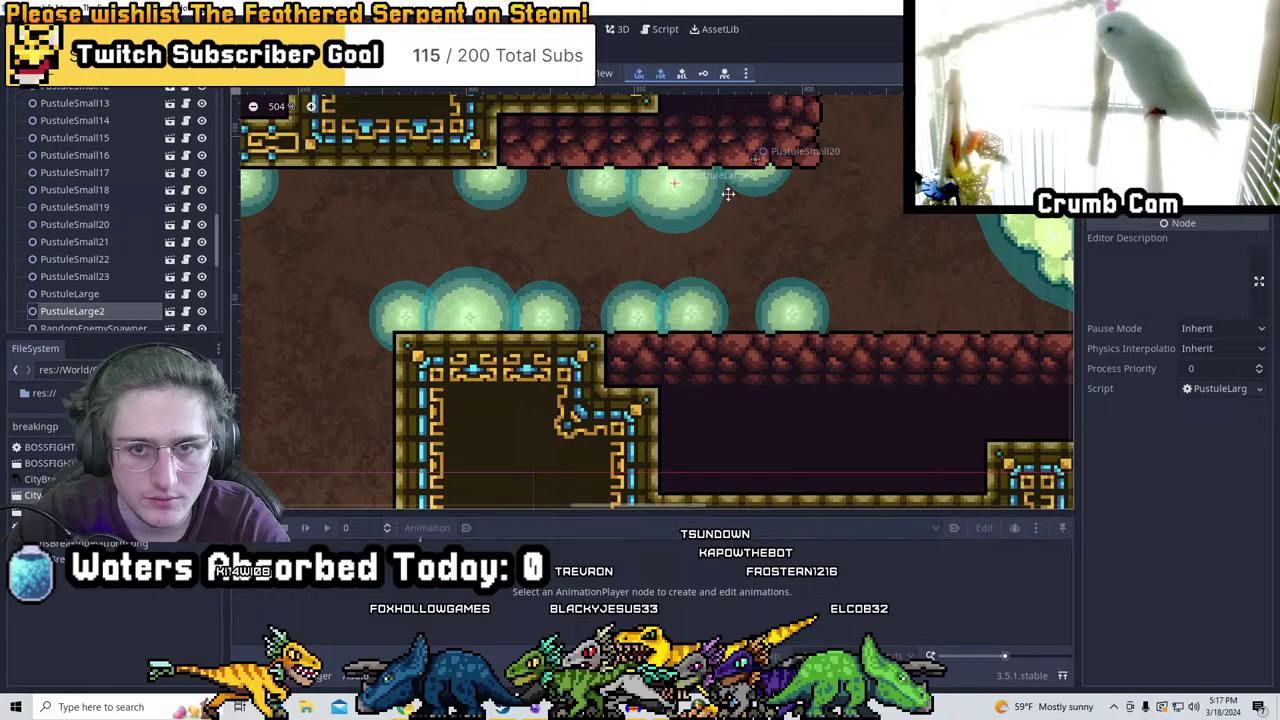
pyautogui.hotkey('ctrl', 'd')
pyautogui.moveTo(777, 197); pyautogui.dragTo(526, 354, button='middle')
pyautogui.scroll(-2, 526, 354)
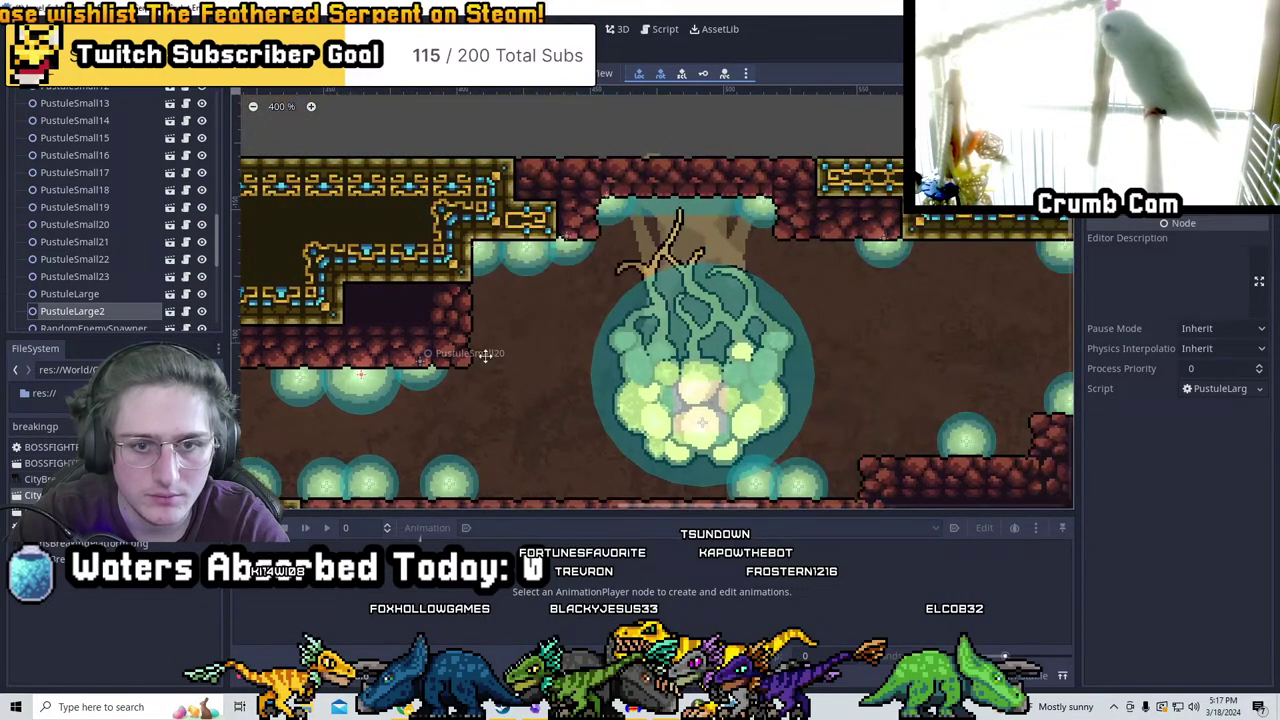
pyautogui.moveTo(710, 234); pyautogui.dragTo(716, 221)
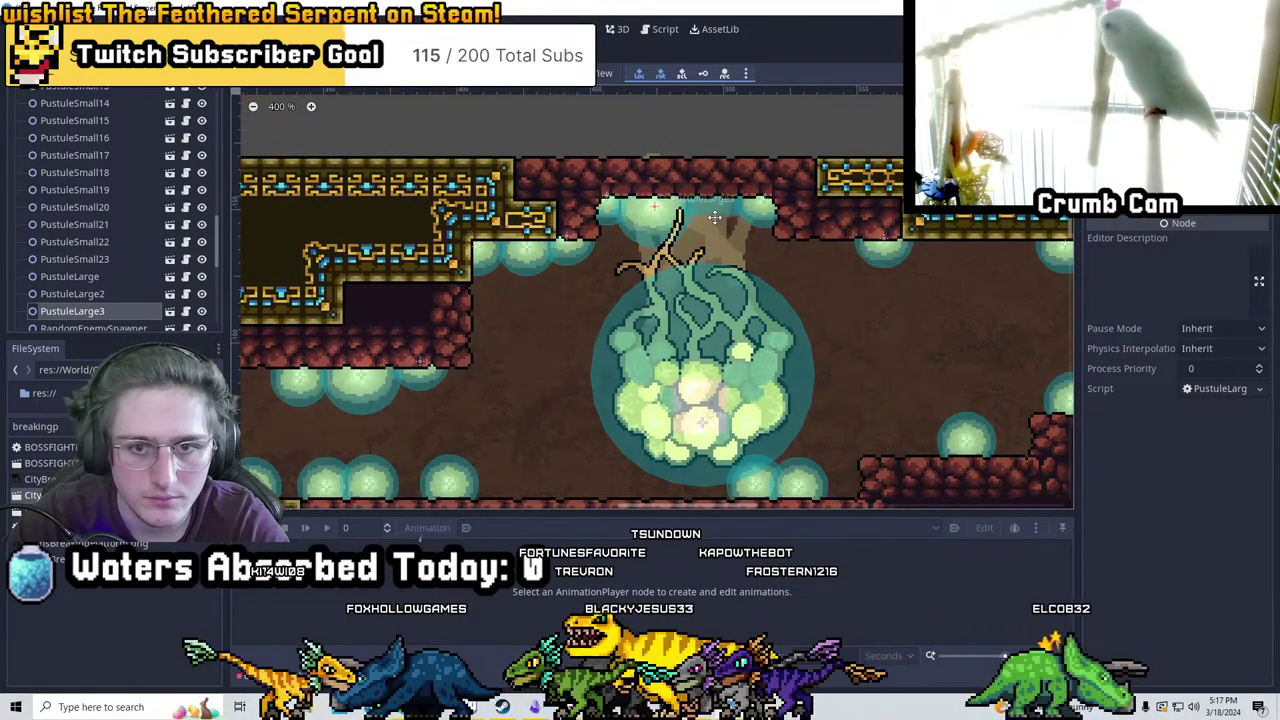
# Add more large pustules along the ceiling, right wall, lower ledge and sack's base
pyautogui.hotkey('ctrl', 'd')
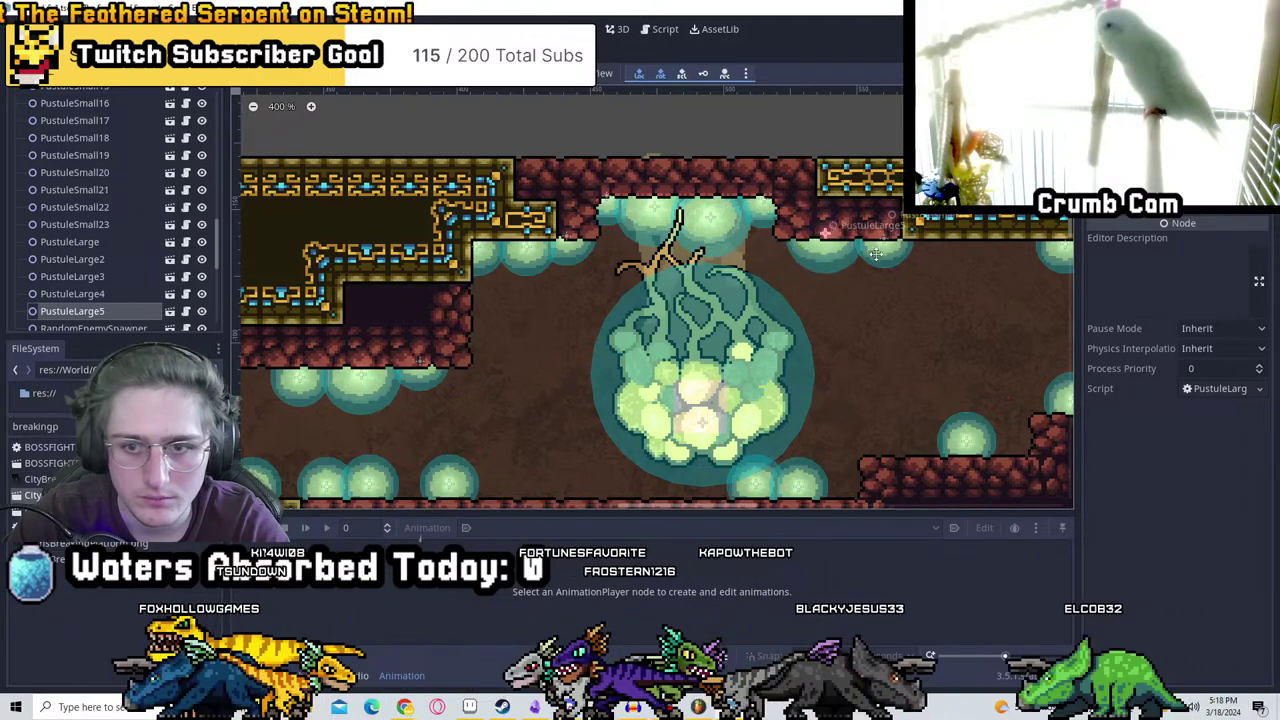
pyautogui.hotkey('ctrl', 'd')
pyautogui.moveTo(885, 265); pyautogui.dragTo(650, 290, button='middle')
pyautogui.hotkey('ctrl', 'd')
pyautogui.moveTo(650, 290); pyautogui.dragTo(828, 473)
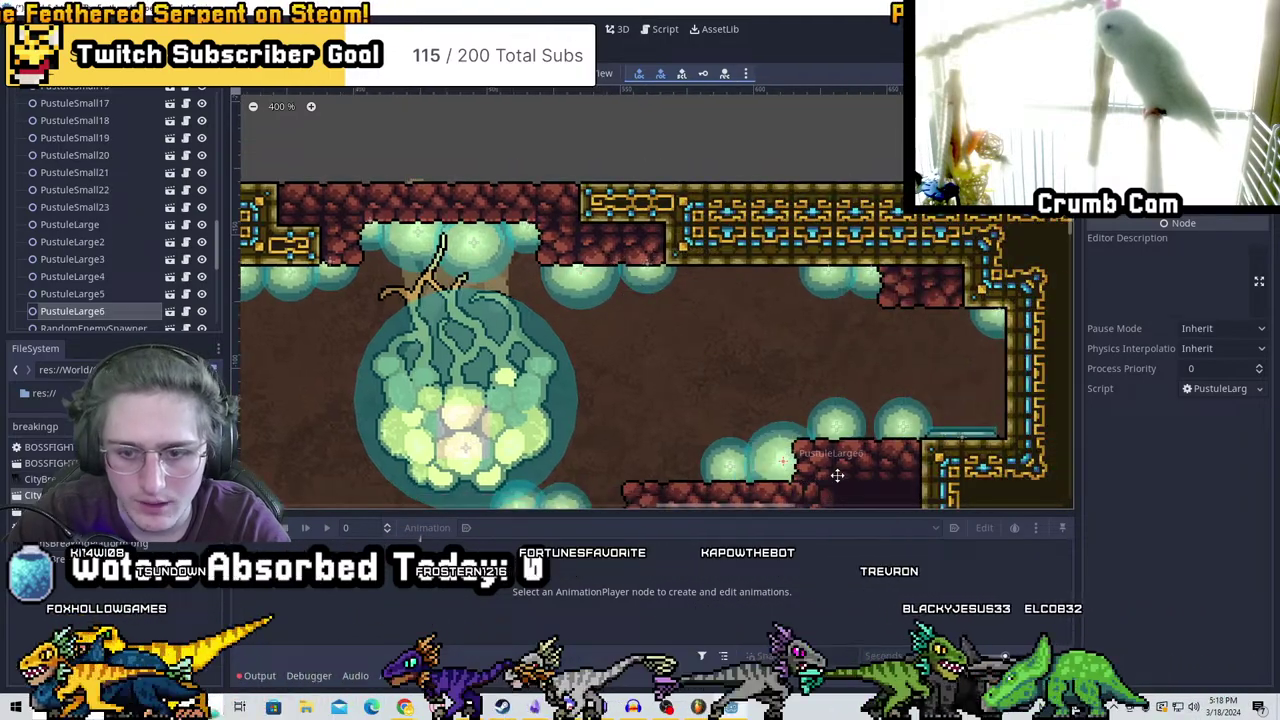
pyautogui.moveTo(828, 473); pyautogui.dragTo(848, 323, button='middle')
pyautogui.hotkey('ctrl', 'd')
pyautogui.moveTo(848, 323); pyautogui.dragTo(460, 349)
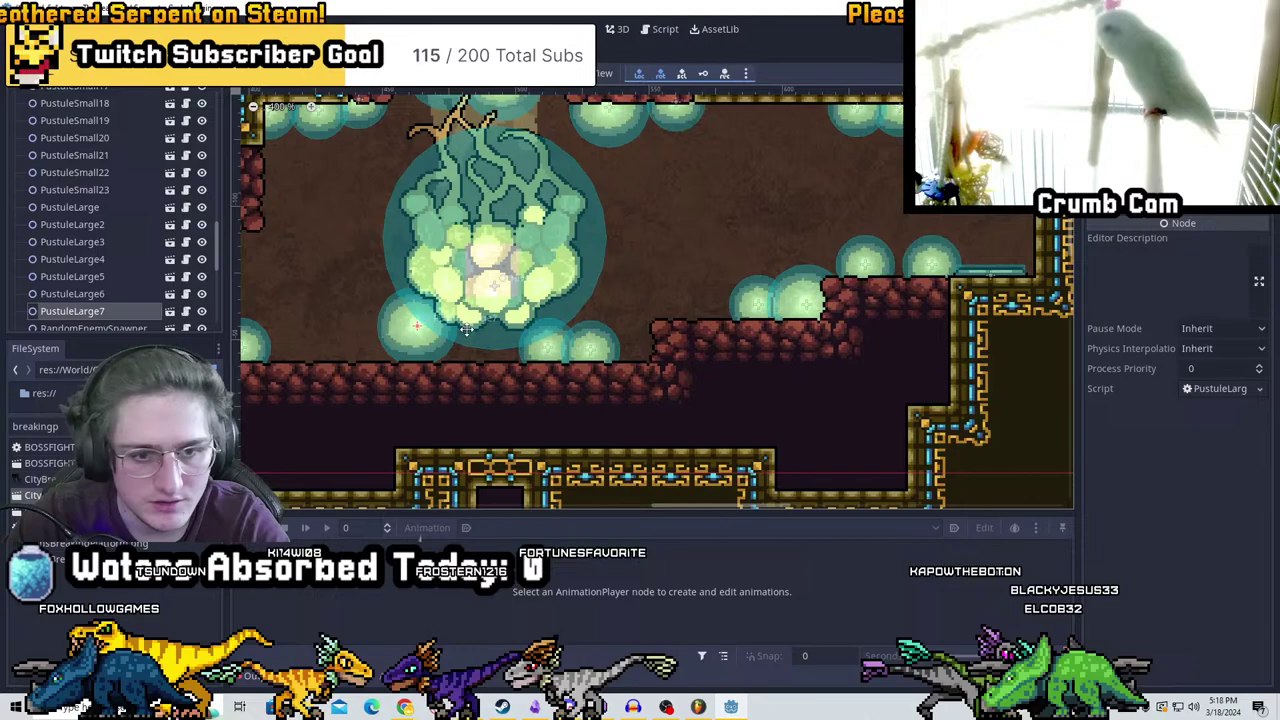
pyautogui.scroll(-3, 563, 344)
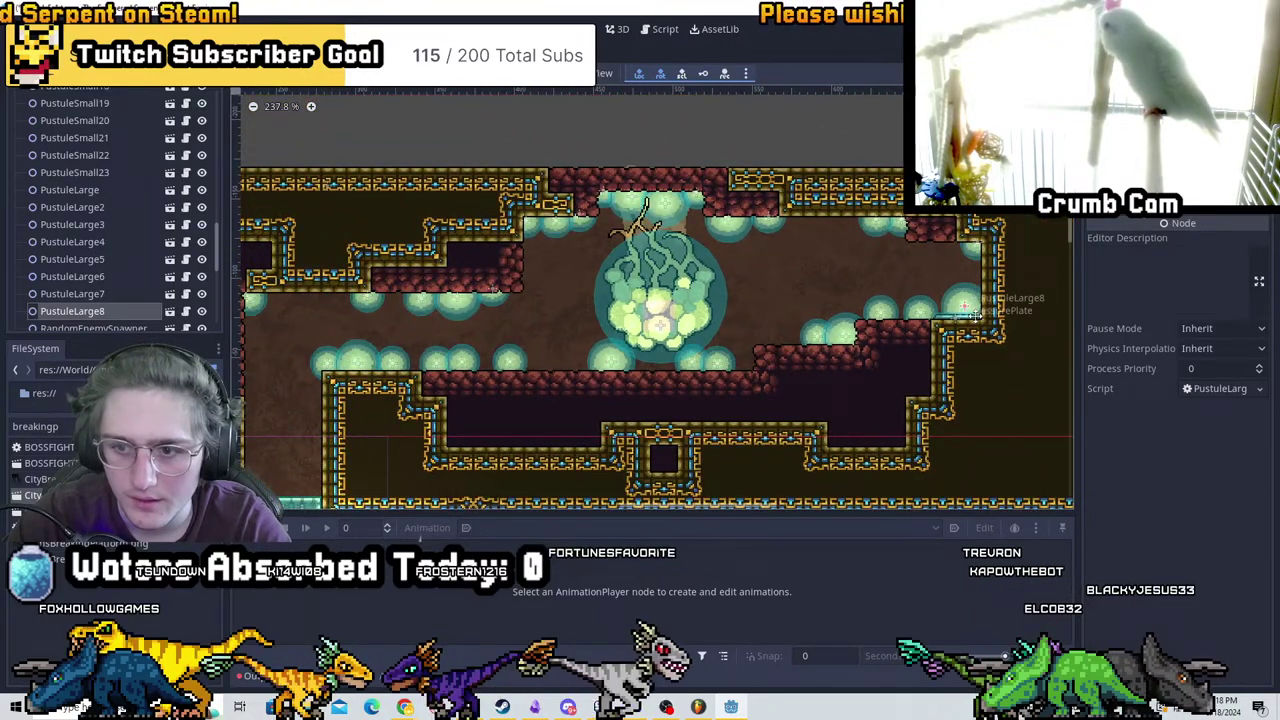
pyautogui.scroll(4, 968, 318)
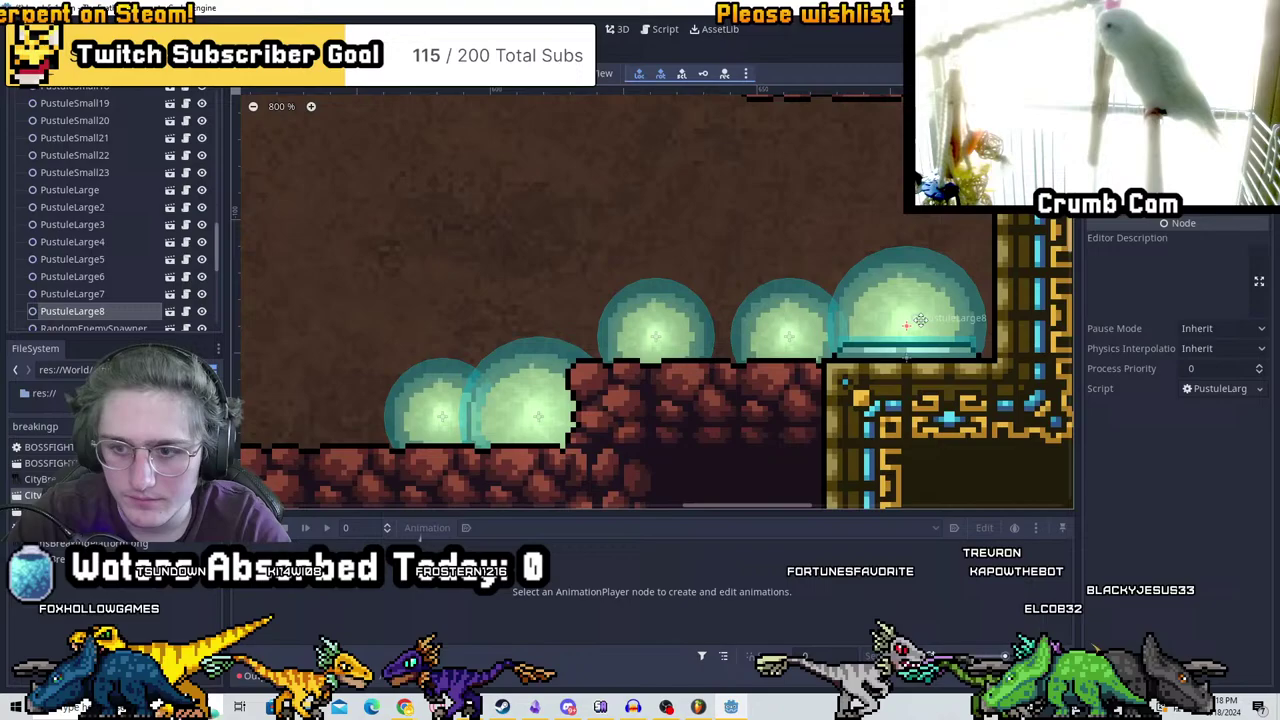
pyautogui.scroll(-8, 940, 318)
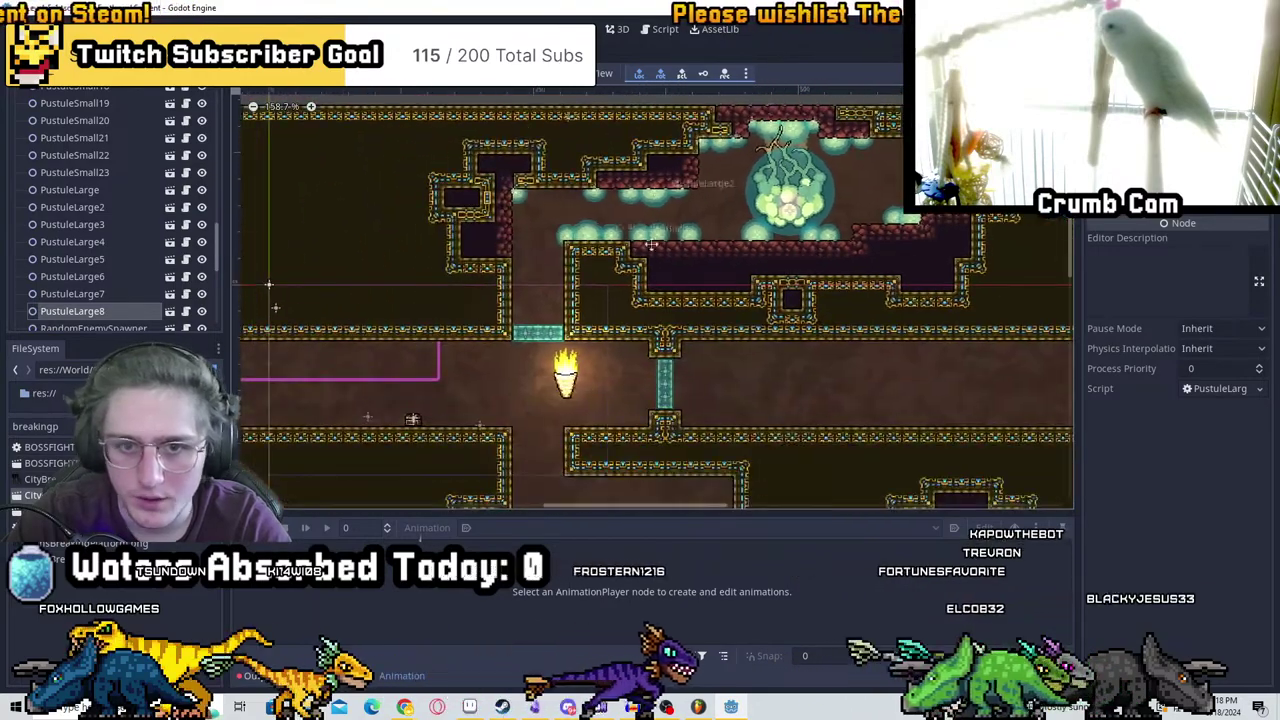
pyautogui.scroll(-2, 727, 306)
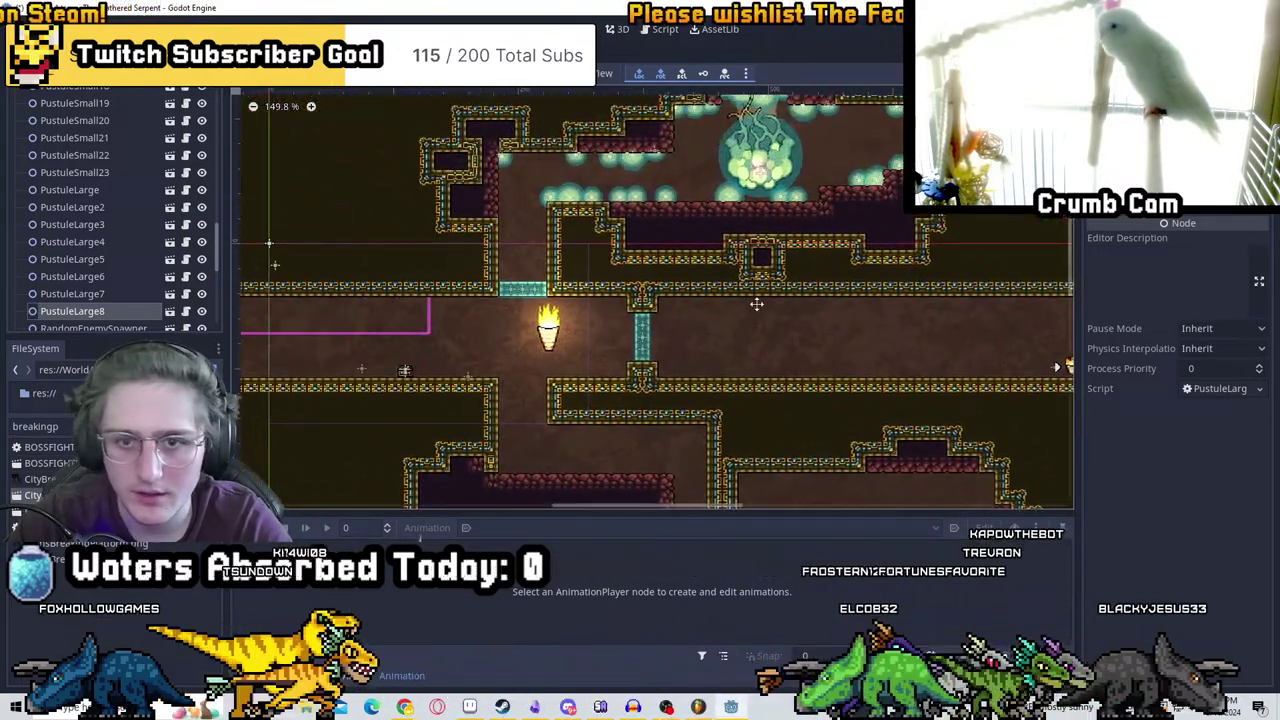
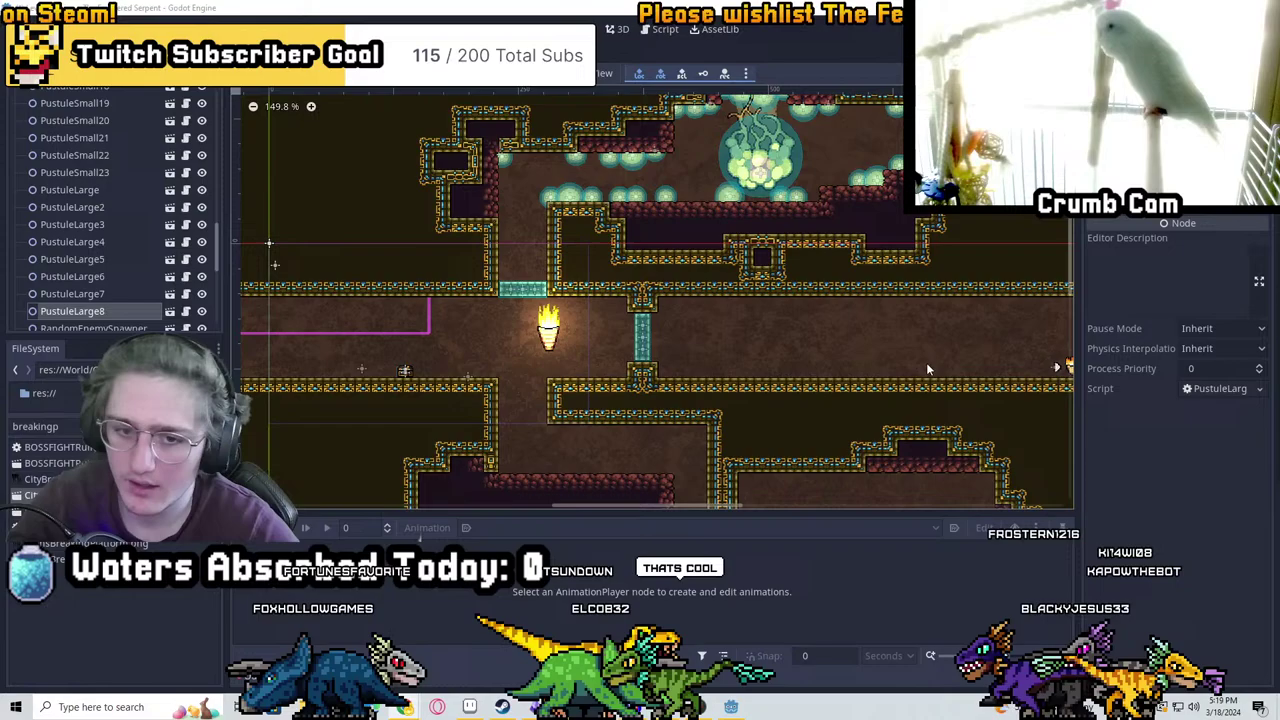
# Inspect the RandomEnemySpawner and TrapWall nodes, centring the level view on the TrapWall
pyautogui.scroll(-3, 85, 184)
pyautogui.click(93, 180)
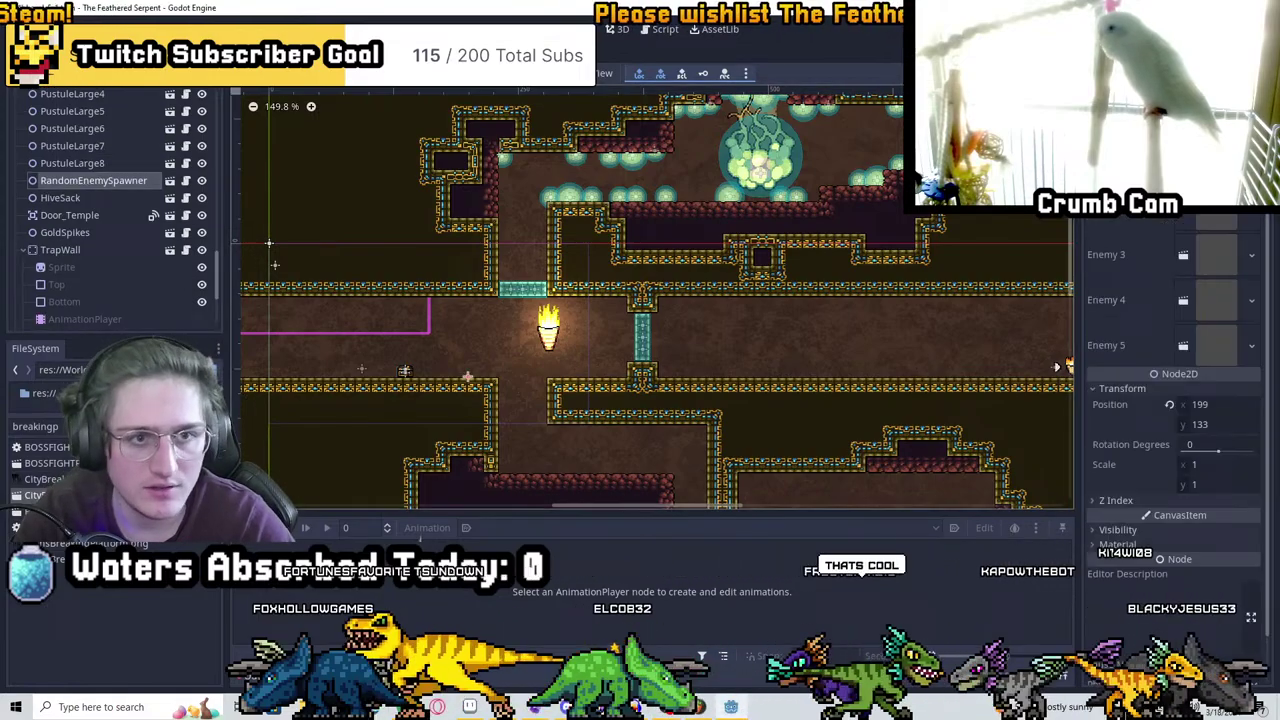
pyautogui.scroll(2, 531, 343)
pyautogui.scroll(6, 852, 281)
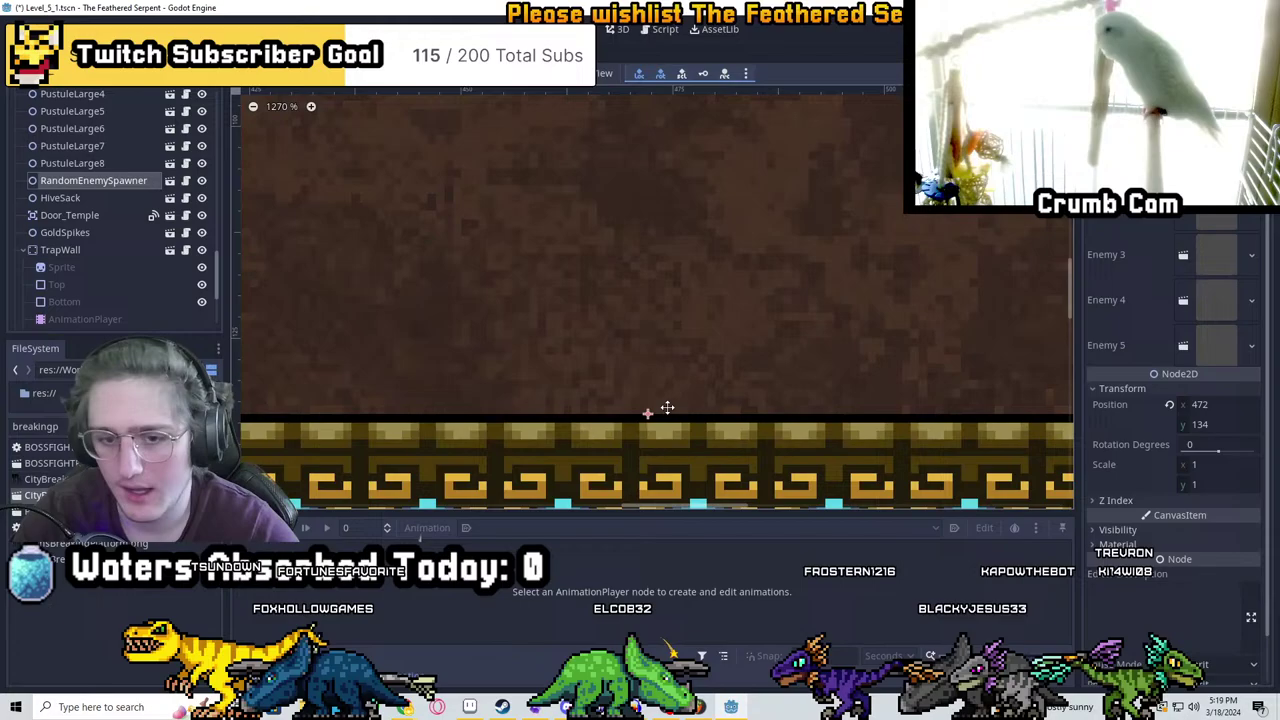
pyautogui.scroll(-3, 700, 390)
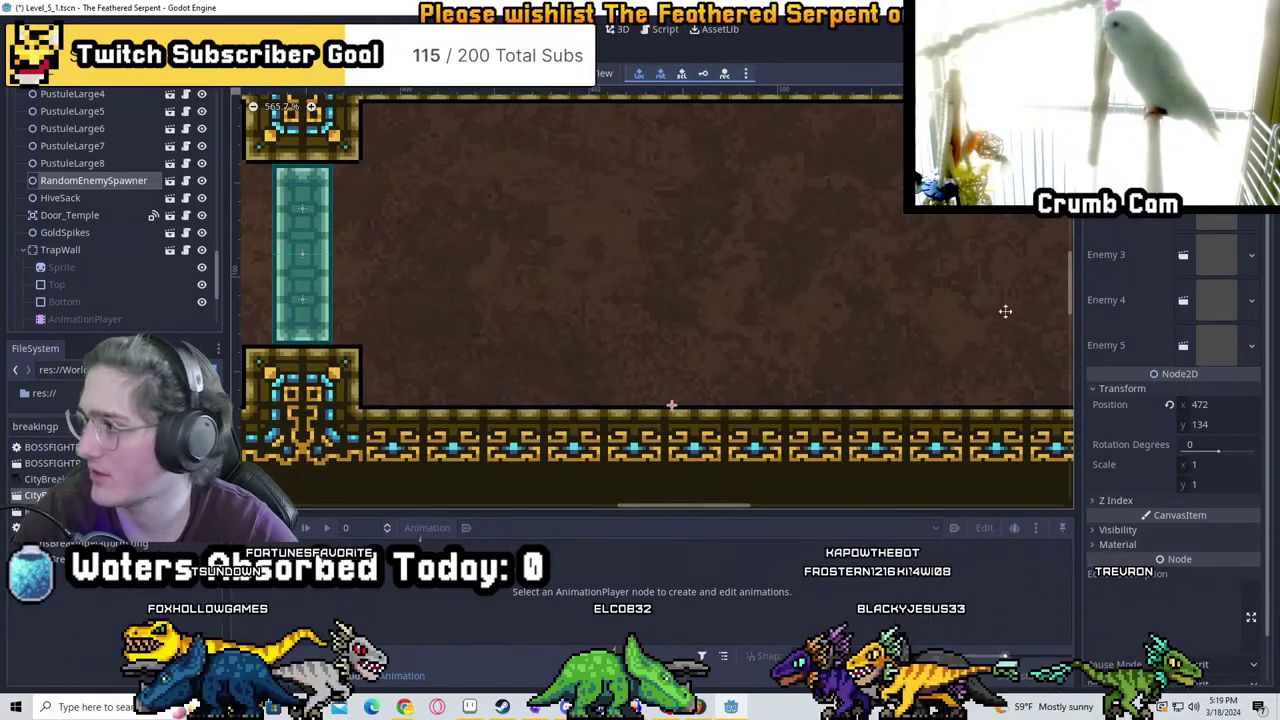
pyautogui.scroll(-4, 723, 374)
pyautogui.hscroll(3, 766, 266)
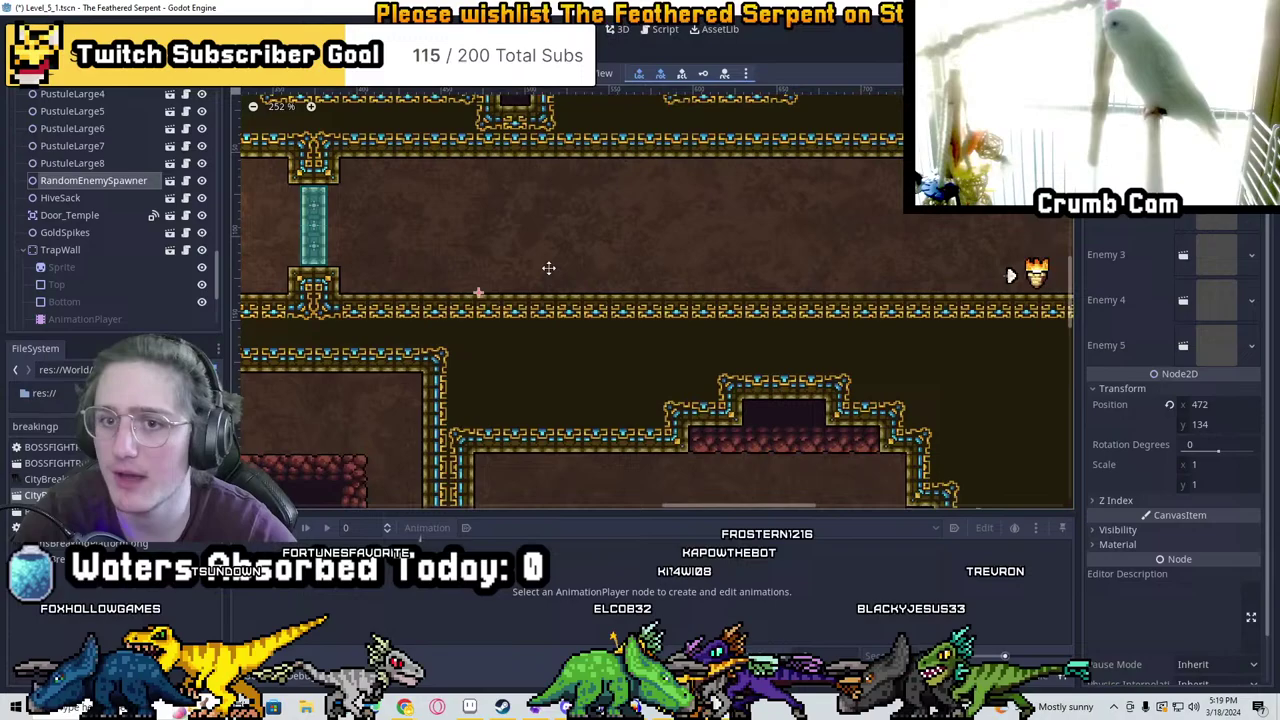
pyautogui.hscroll(-6, 760, 206)
pyautogui.scroll(-2, 638, 279)
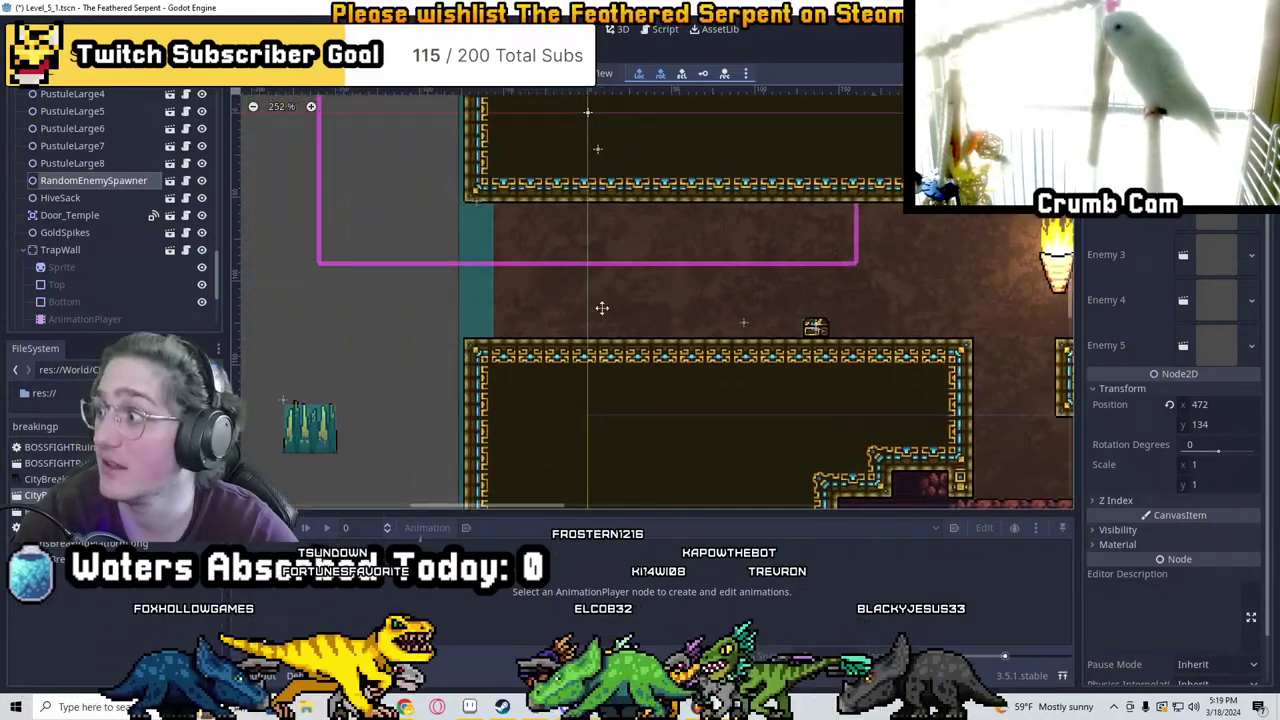
pyautogui.scroll(3, 520, 338)
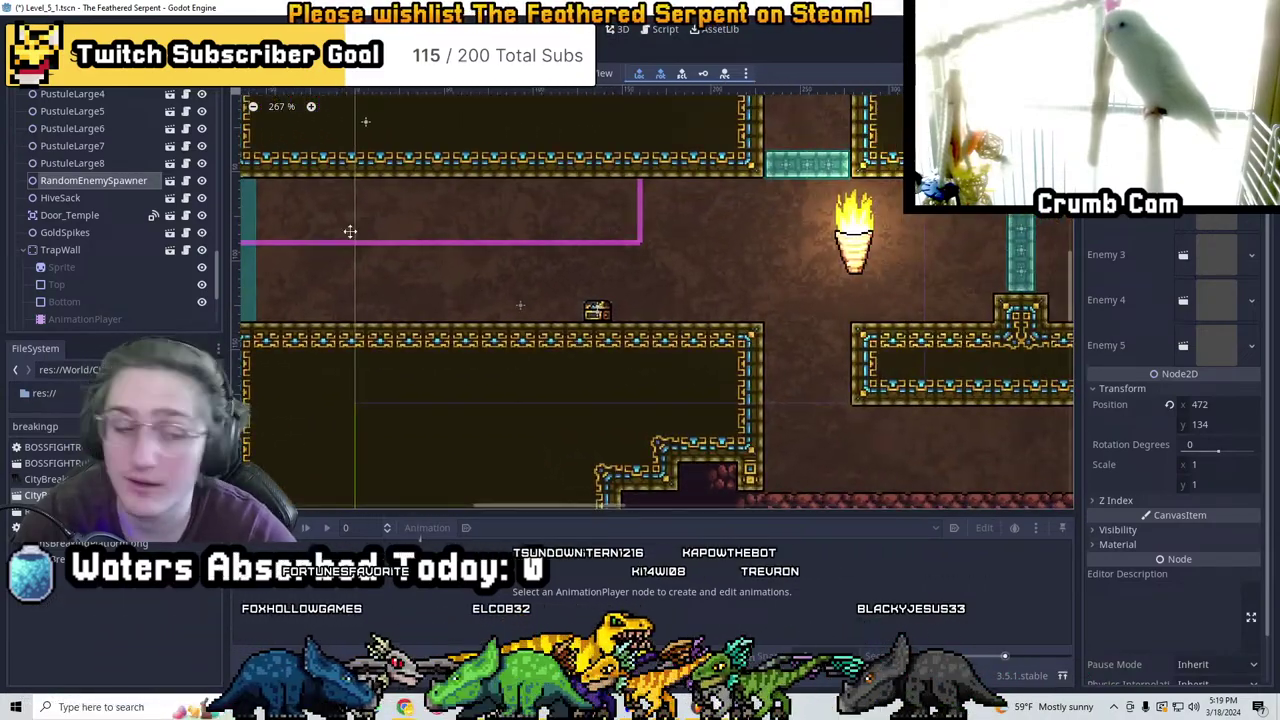
pyautogui.scroll(-2, 415, 254)
pyautogui.scroll(4, 422, 260)
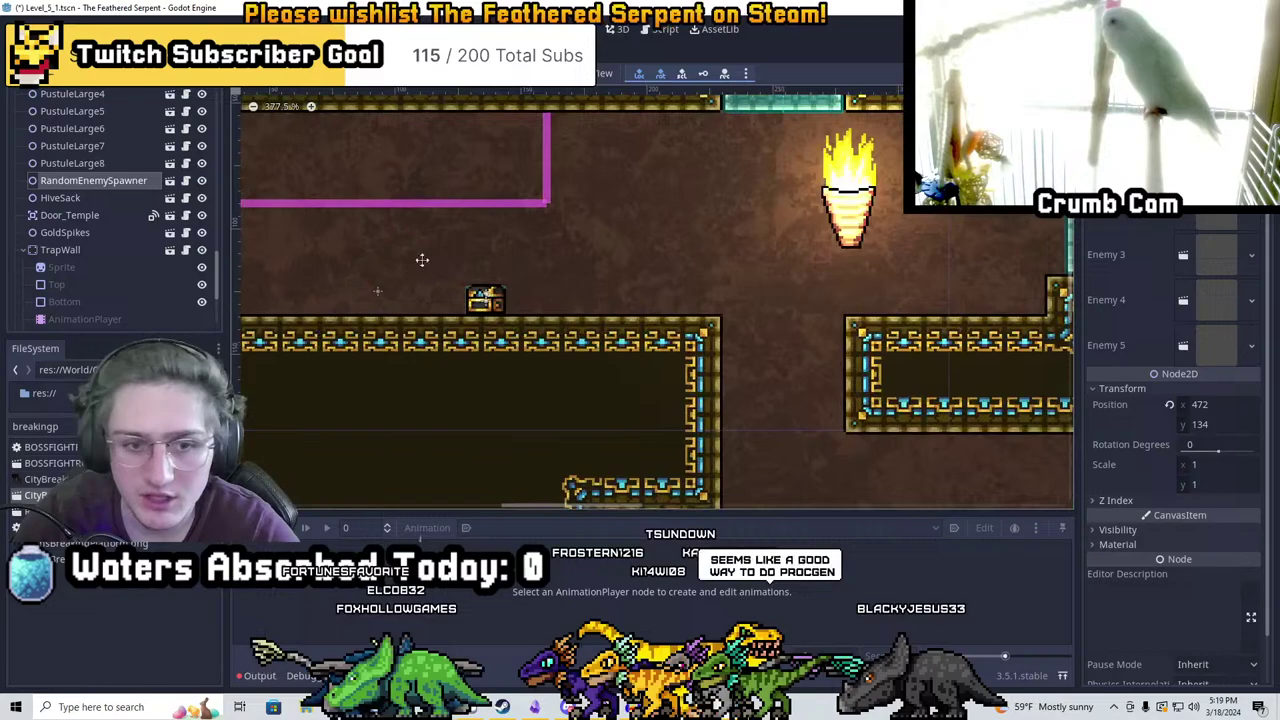
pyautogui.click(60, 250)
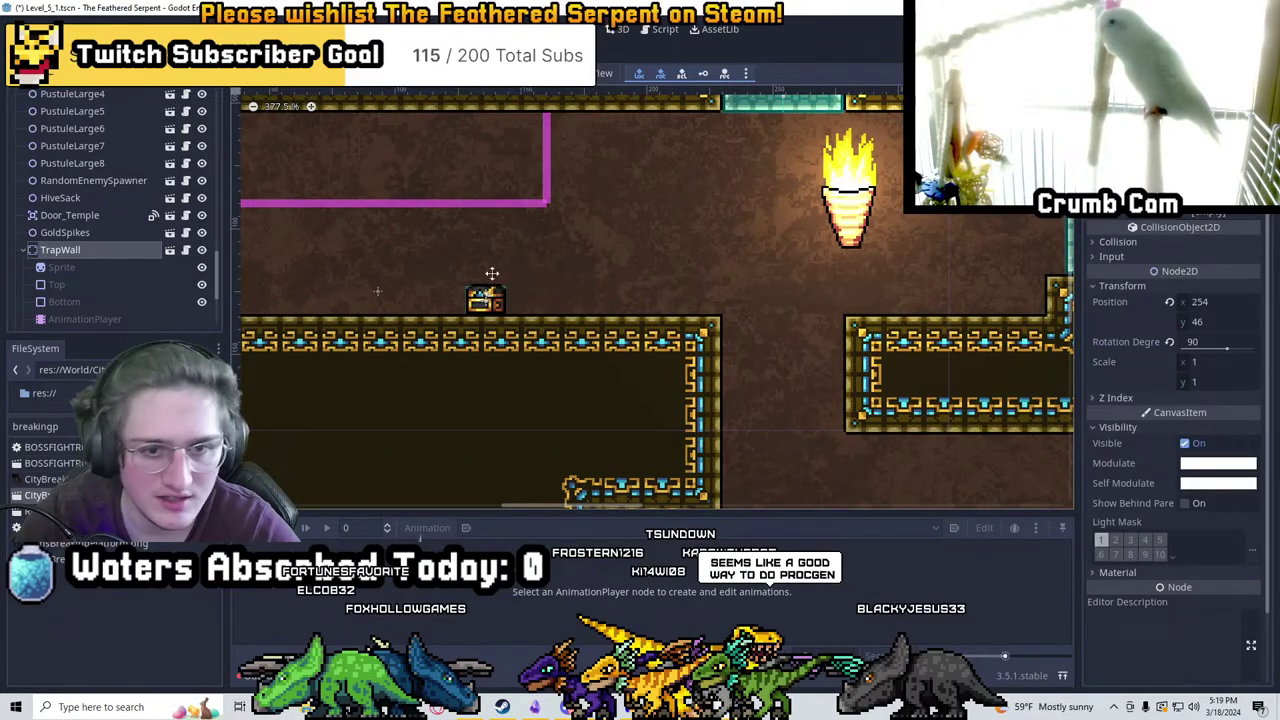
pyautogui.scroll(1, 474, 300)
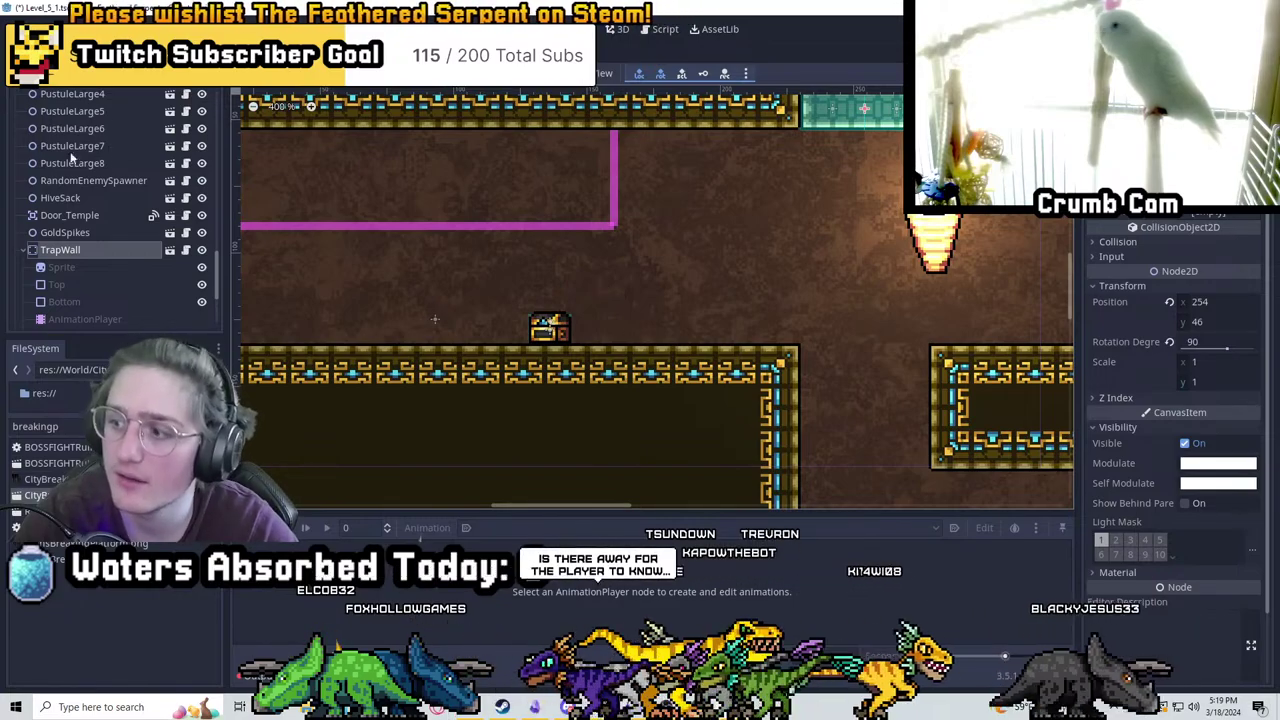
pyautogui.scroll(-6, 760, 305)
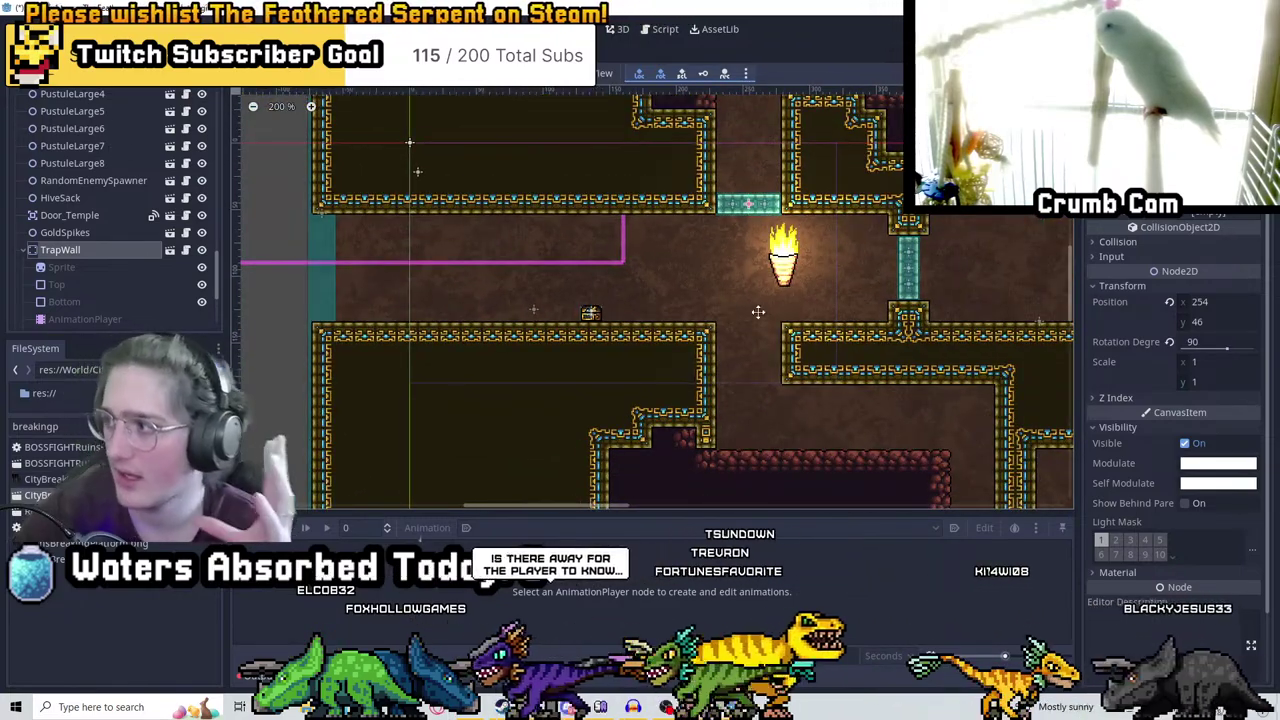
pyautogui.moveTo(671, 291); pyautogui.dragTo(434, 334, button='middle')
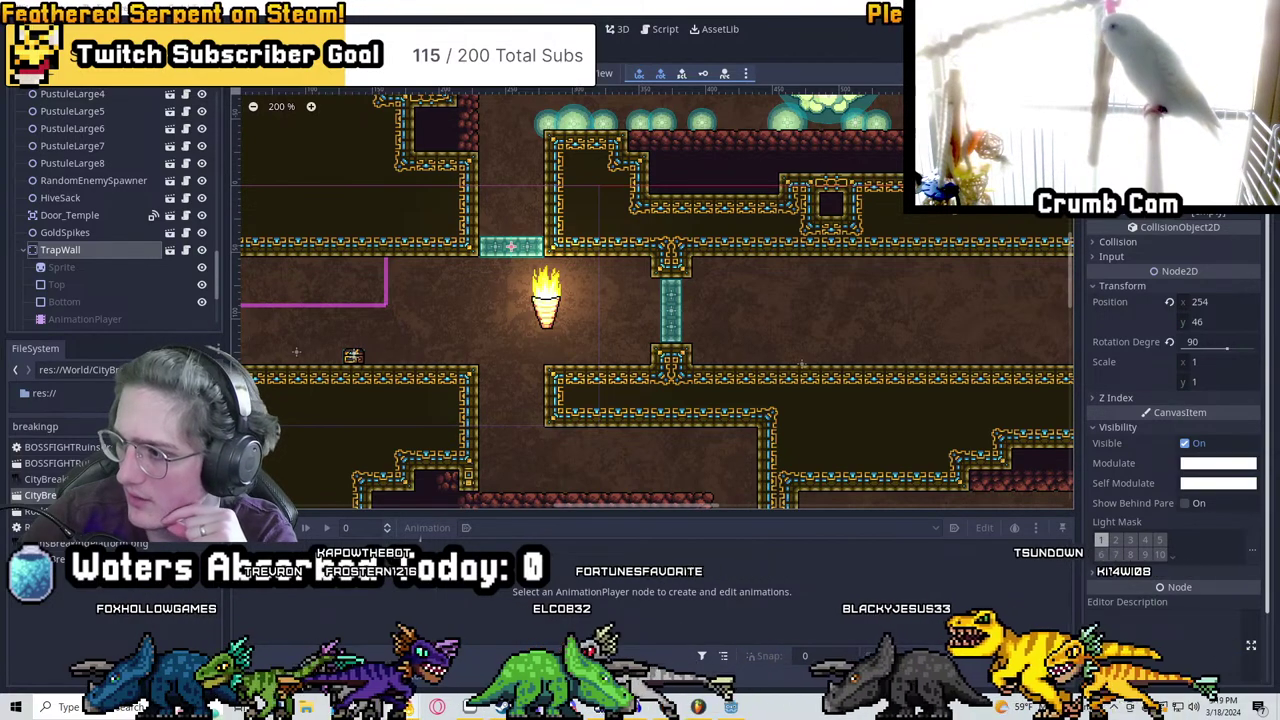
pyautogui.doubleClick(75, 251)
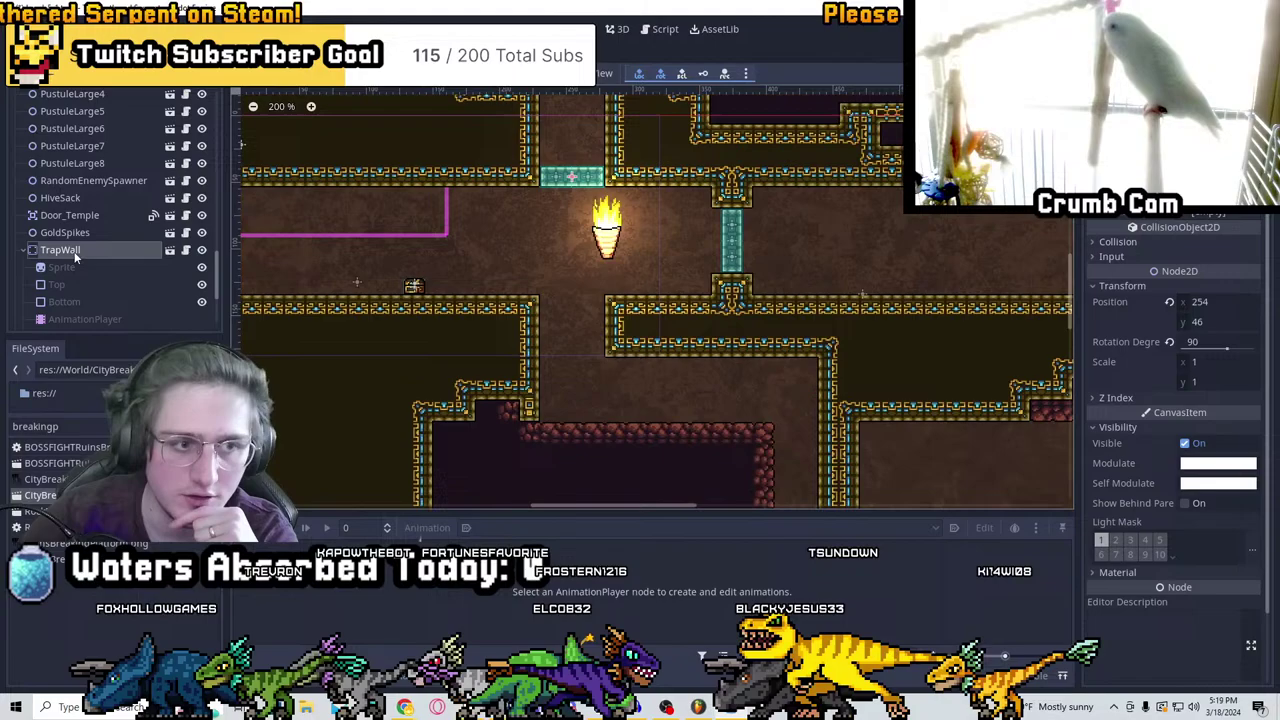
pyautogui.click(18, 254)
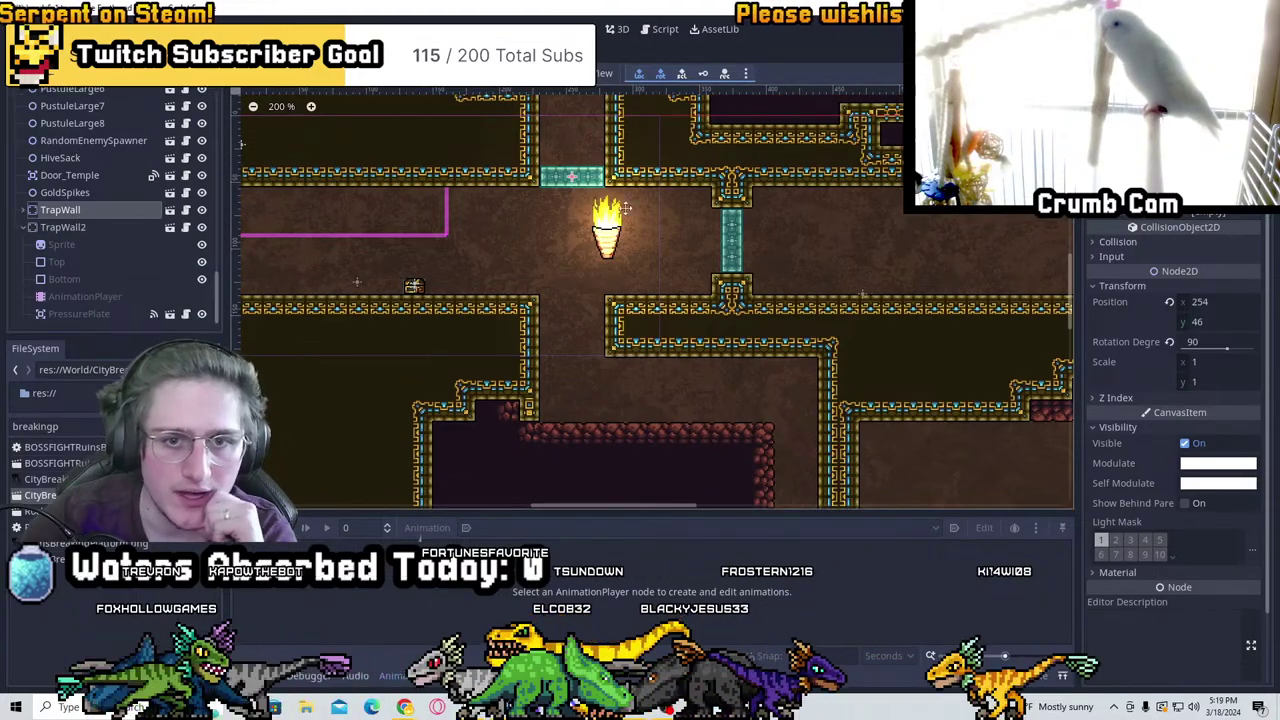
pyautogui.scroll(4, 626, 207)
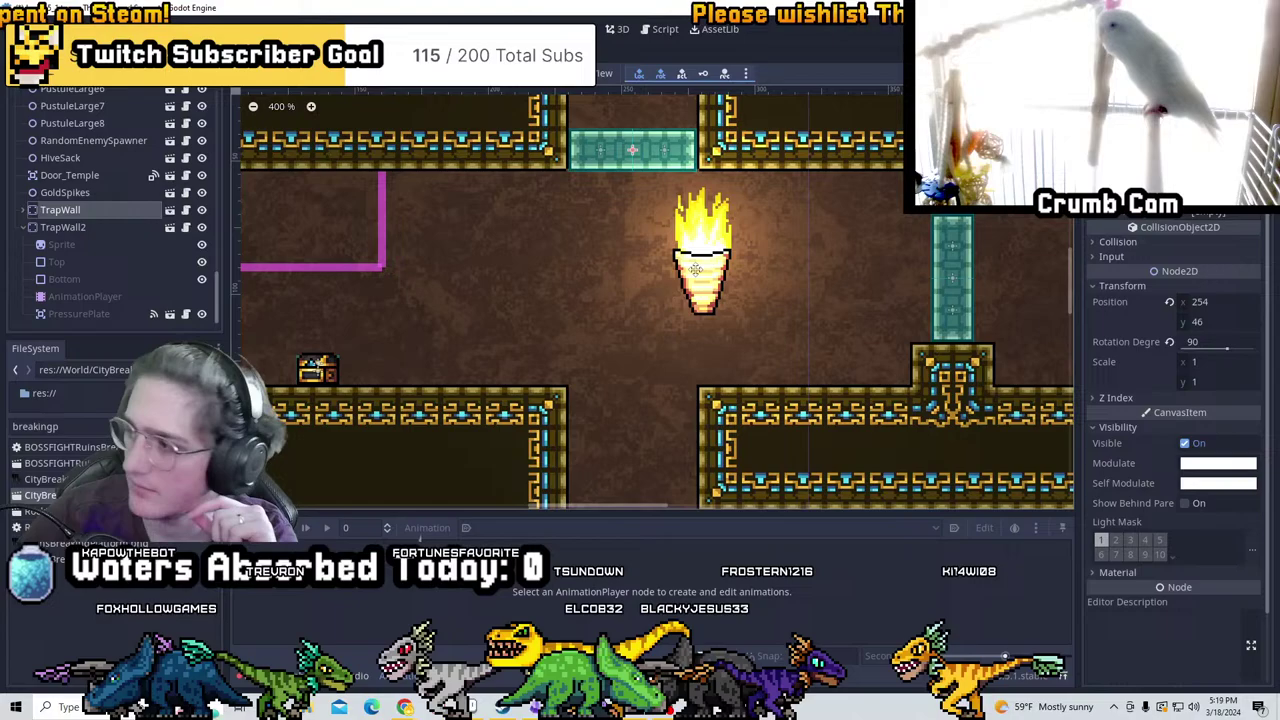
pyautogui.scroll(10, 73, 122)
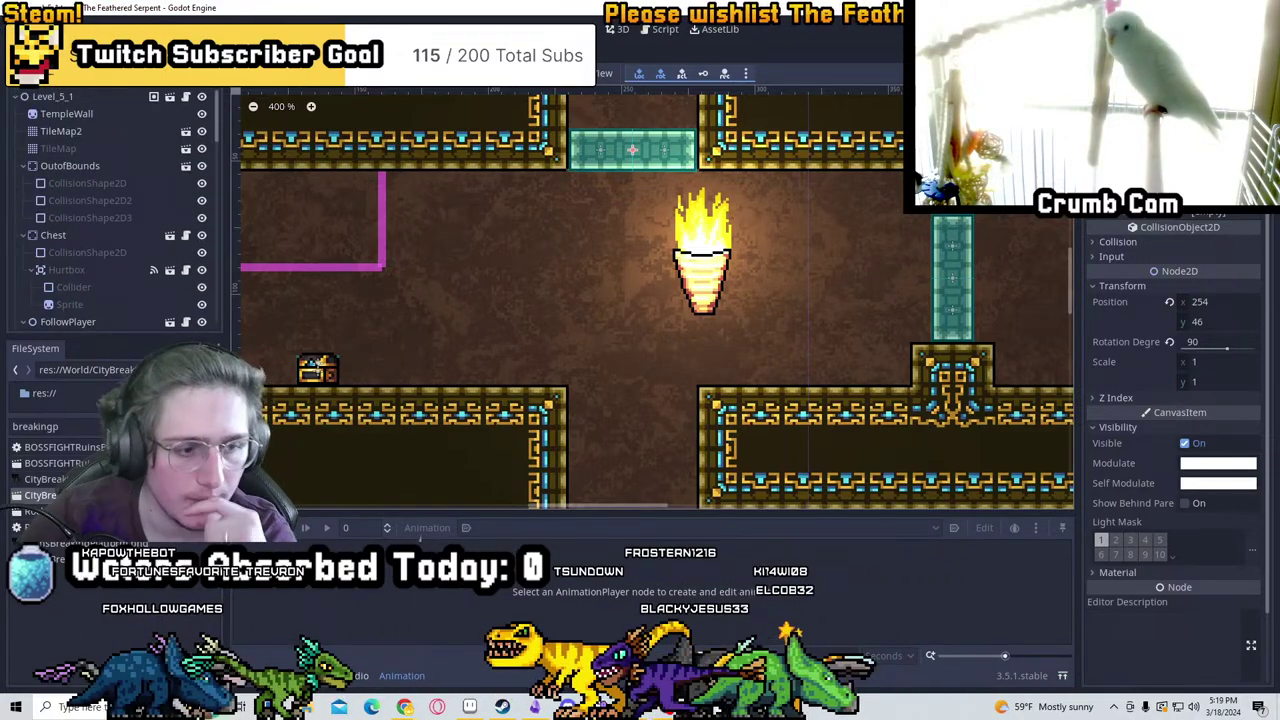
# Duplicate CityBreakingPlatform.tscn as TempleBreakingPlatform.tscn
pyautogui.rightClick(80, 495)
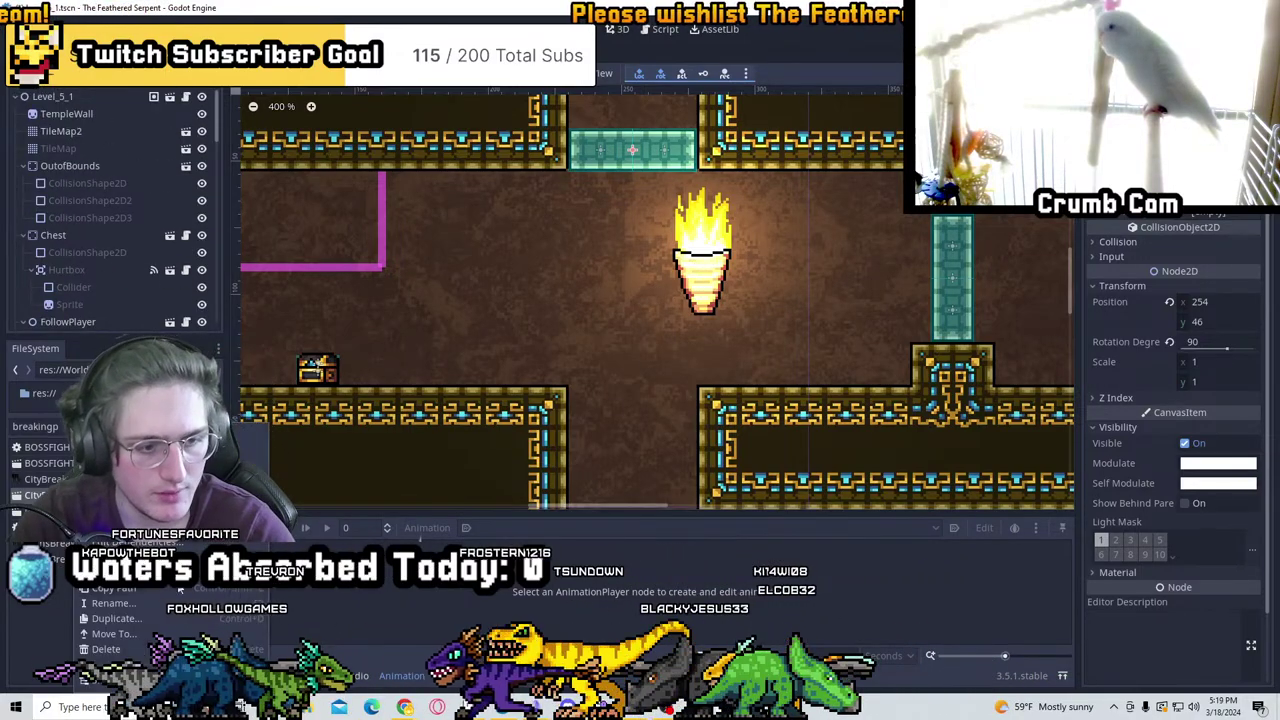
pyautogui.click(112, 619)
pyautogui.click(561, 346)
pyautogui.moveTo(537, 354); pyautogui.dragTo(517, 353)
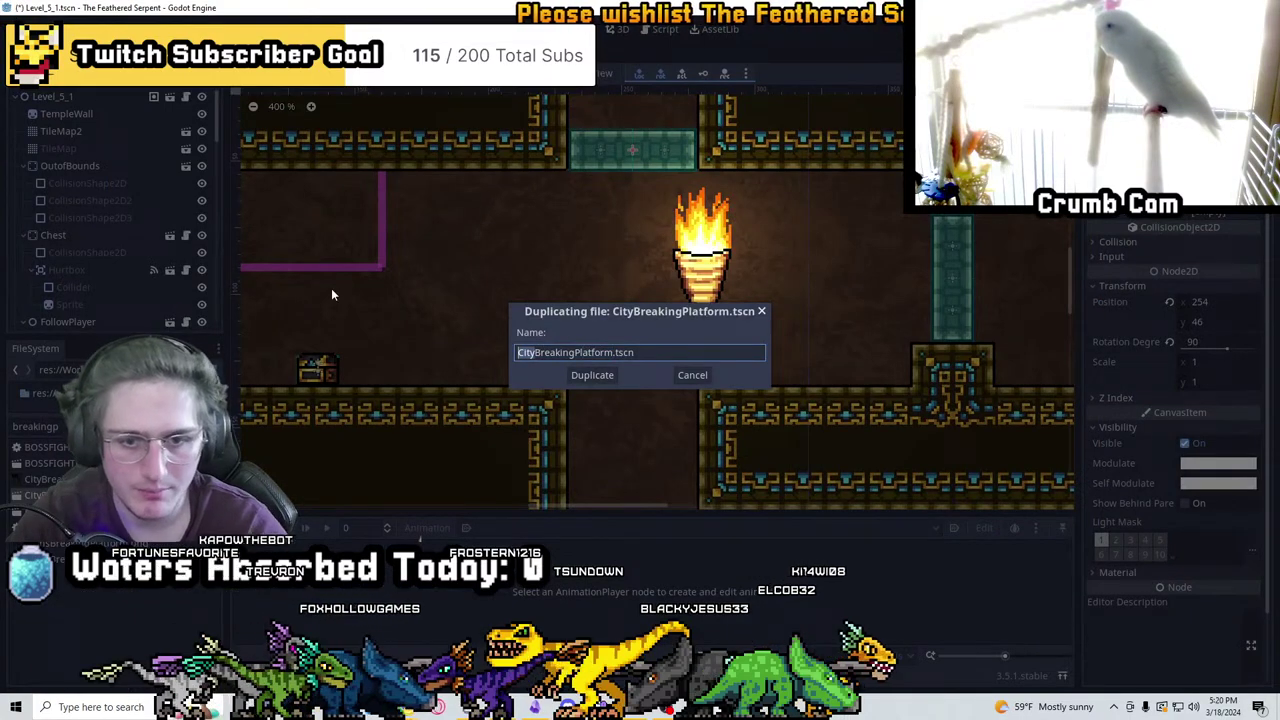
pyautogui.write('Temple')
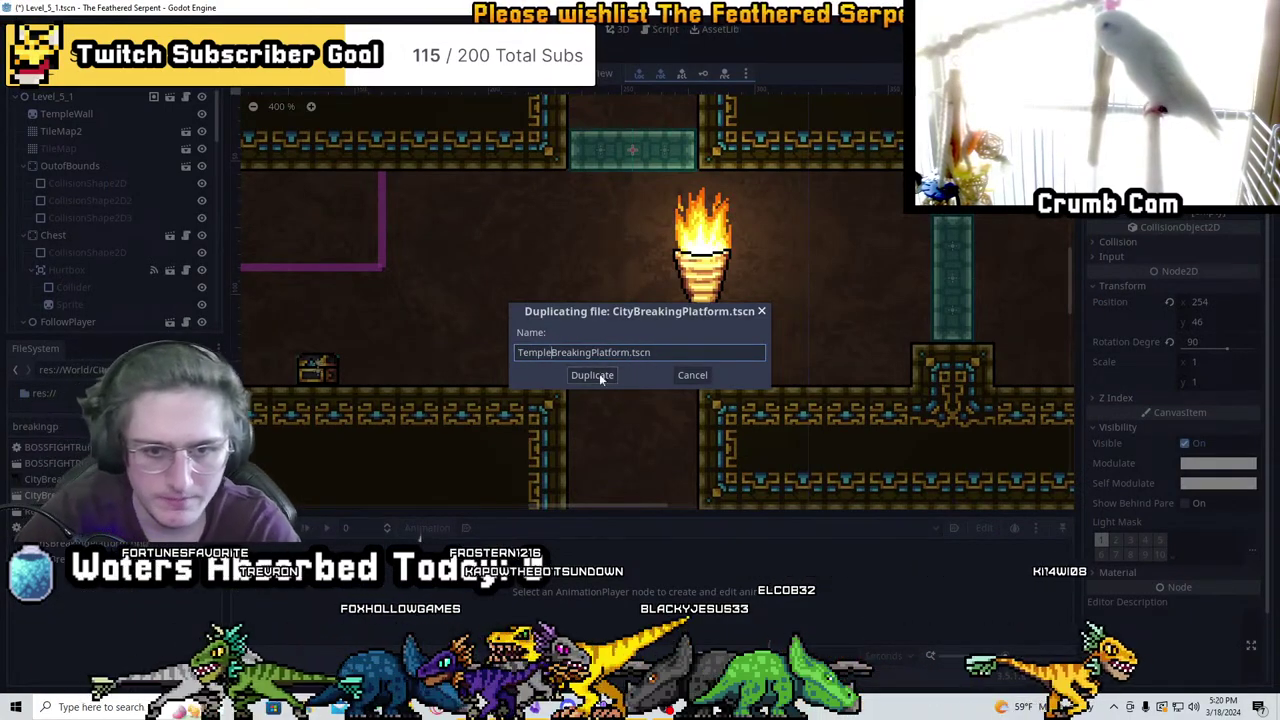
pyautogui.click(594, 375)
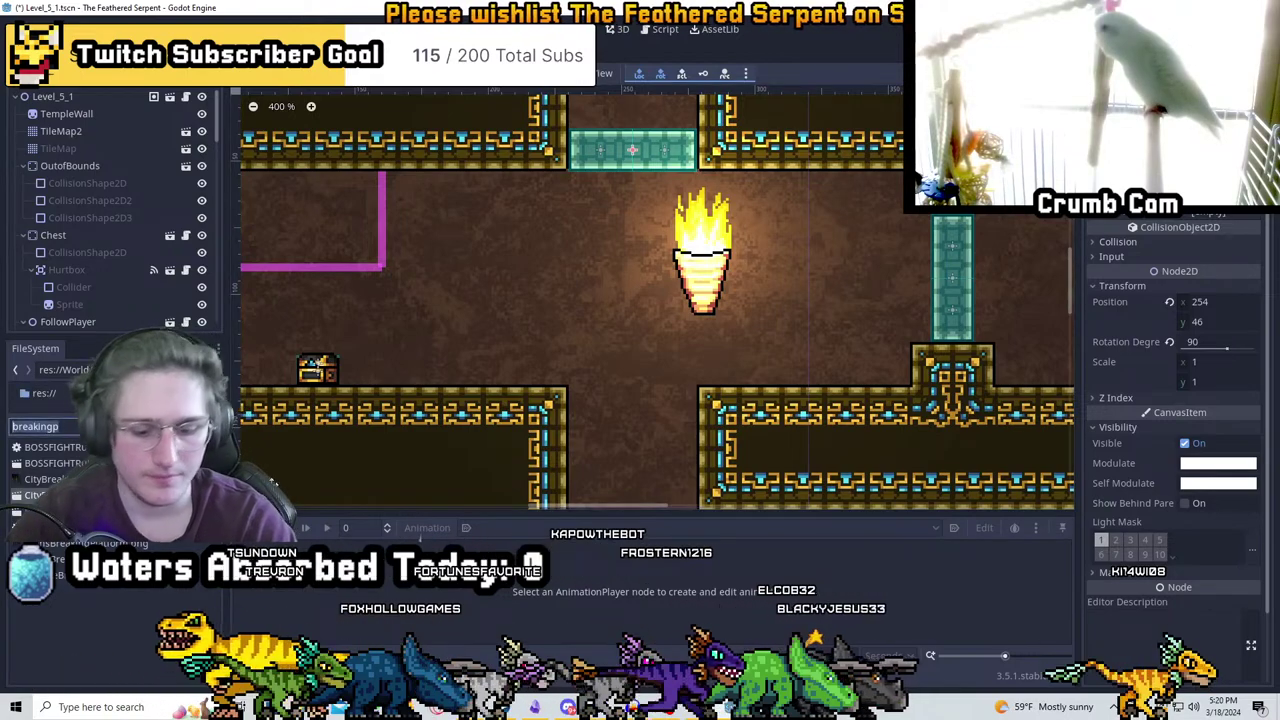
# Search 'templebreak' and open TempleBreakingPlatform.tscn
pyautogui.hotkey('ctrl', 'a')
pyautogui.write('templebreak')
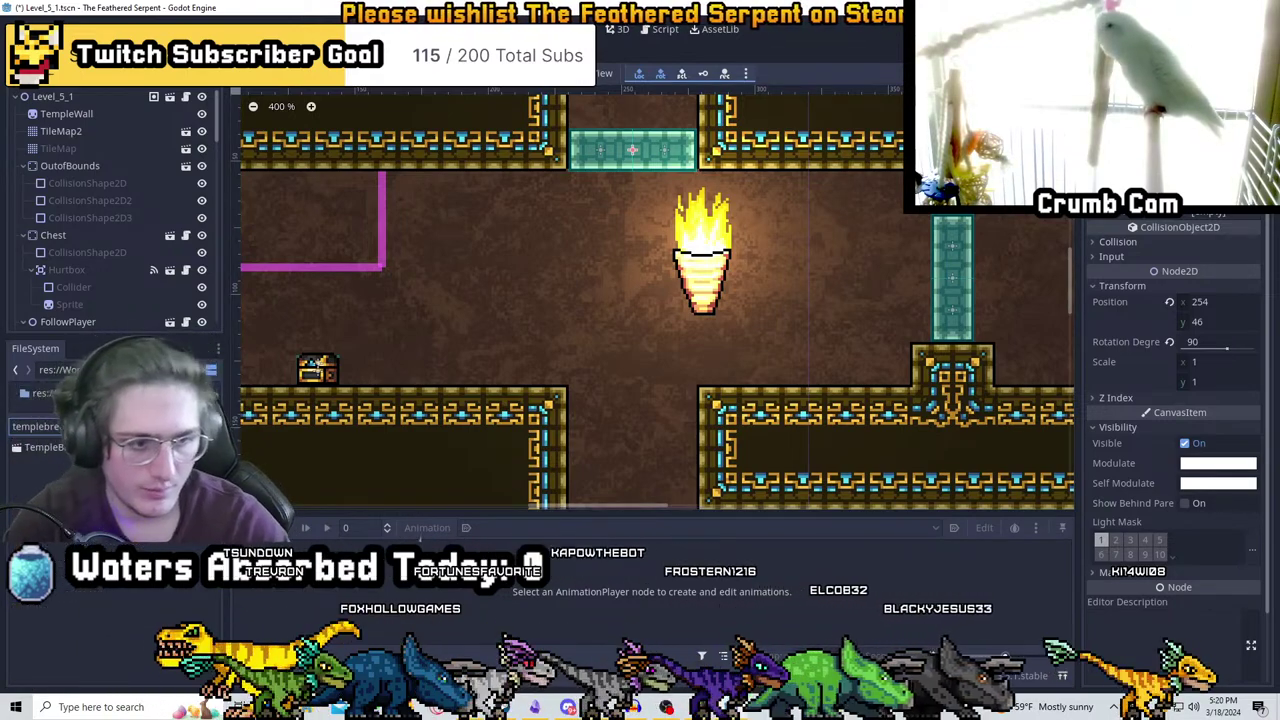
pyautogui.doubleClick(55, 447)
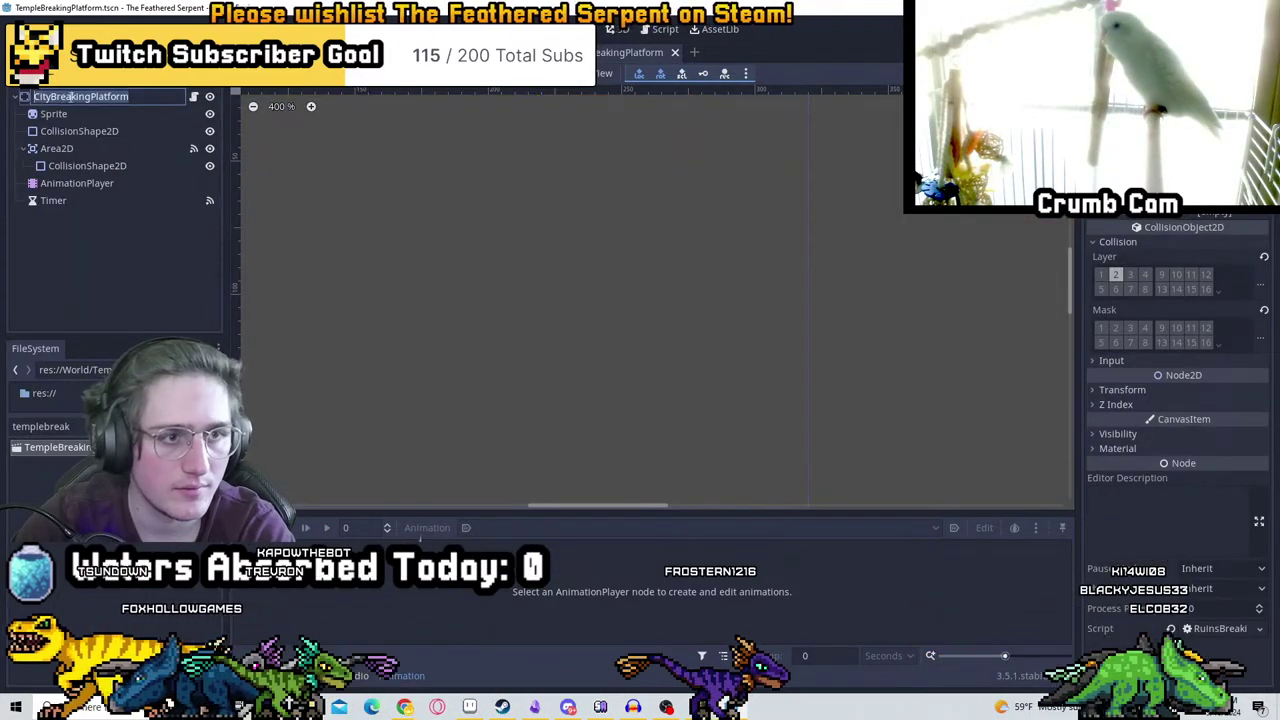
# Rename the scene's root node to TempleBreakingPlatform
pyautogui.write('Temple')
pyautogui.press('Return')
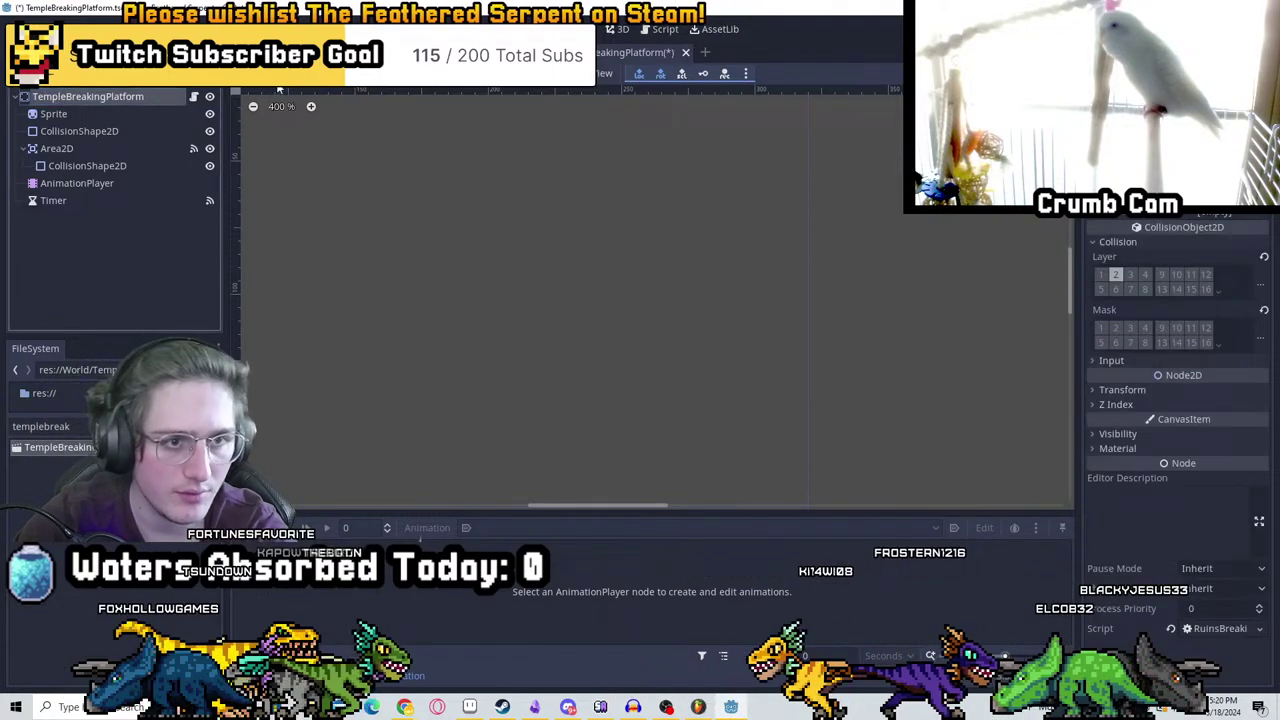
pyautogui.scroll(2, 577, 189)
pyautogui.scroll(2, 577, 189)
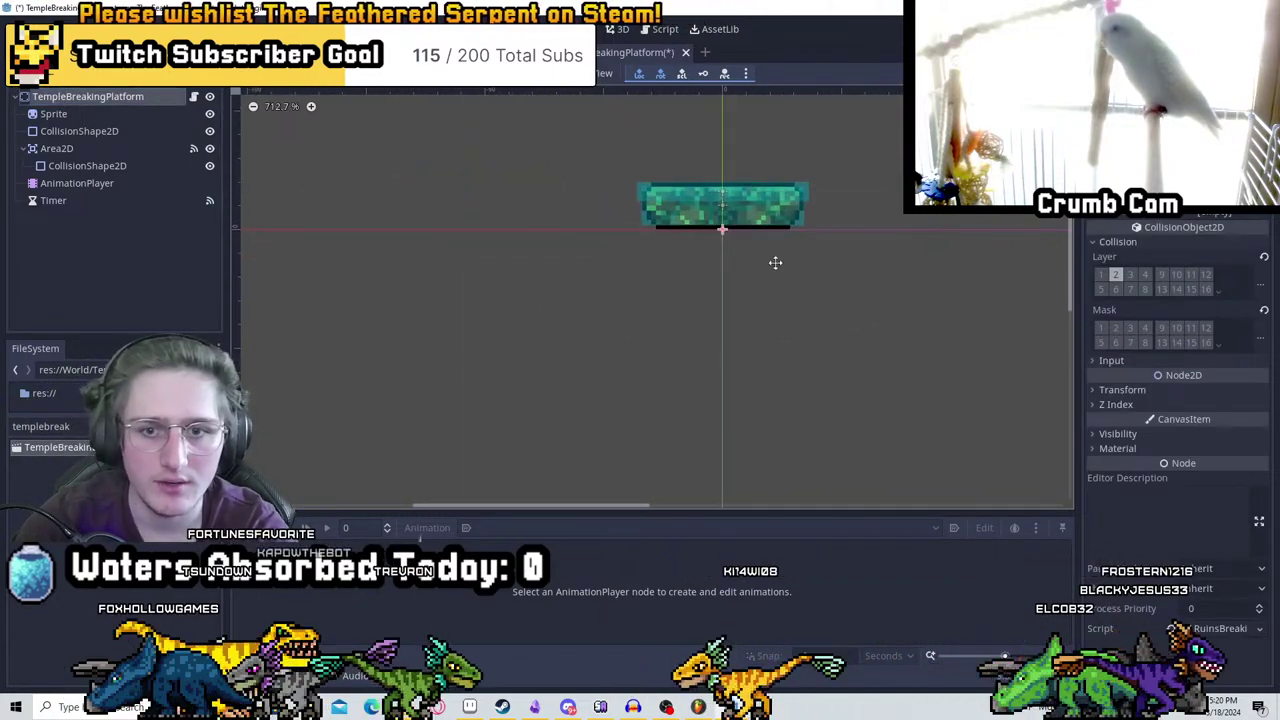
# Give the Sprite the new breaking platform texture with Hframes set to 10
pyautogui.click(62, 114)
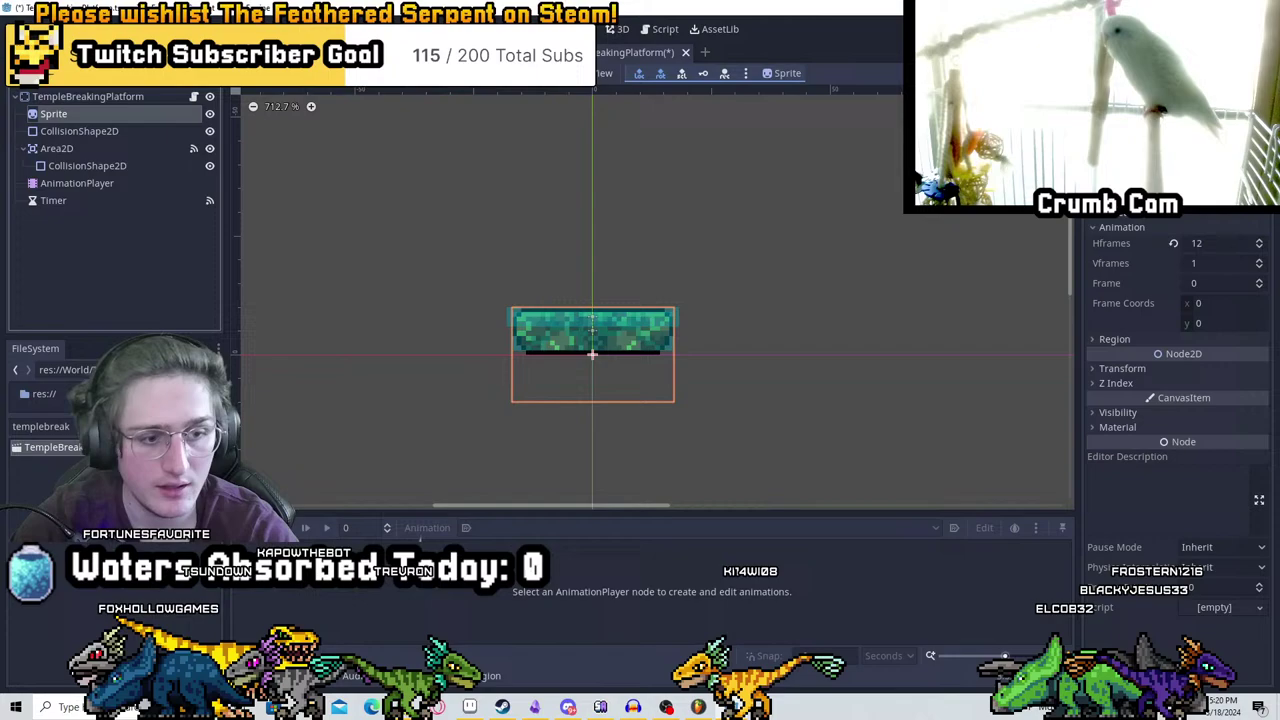
pyautogui.write('ro')
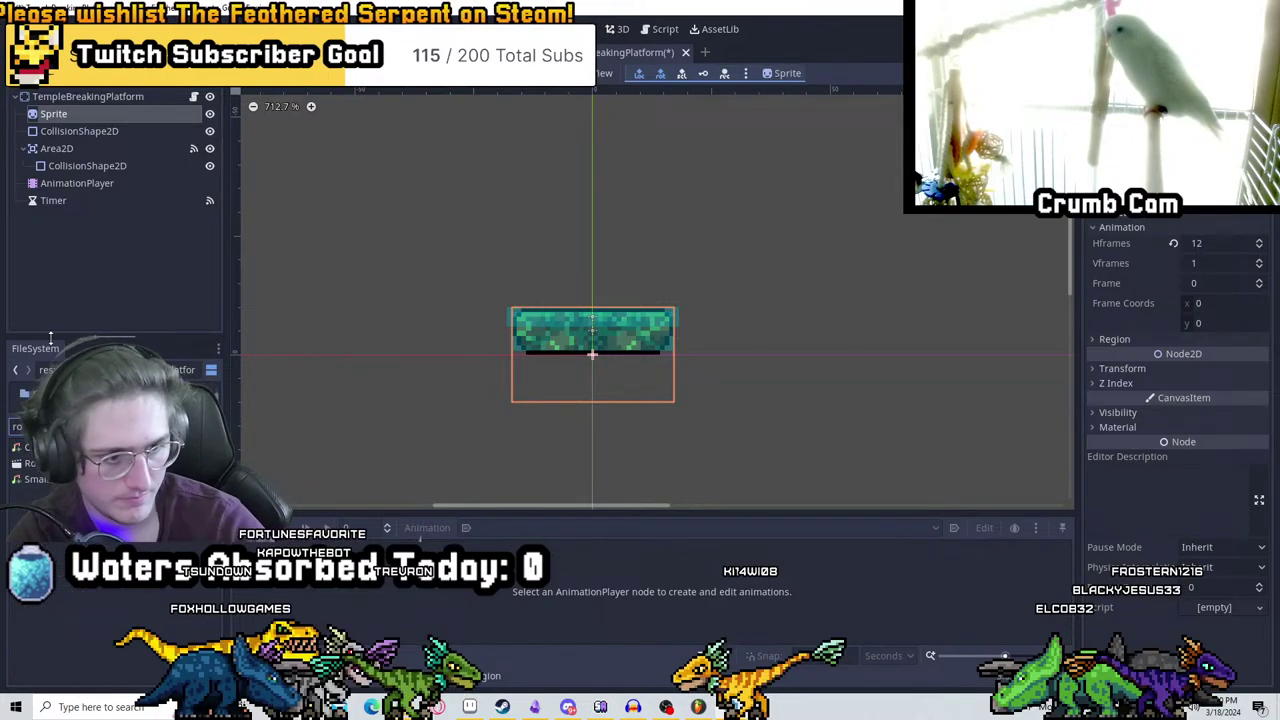
pyautogui.press('BackSpace')
pyautogui.press('BackSpace')
pyautogui.press('BackSpace')
pyautogui.write('breaking')
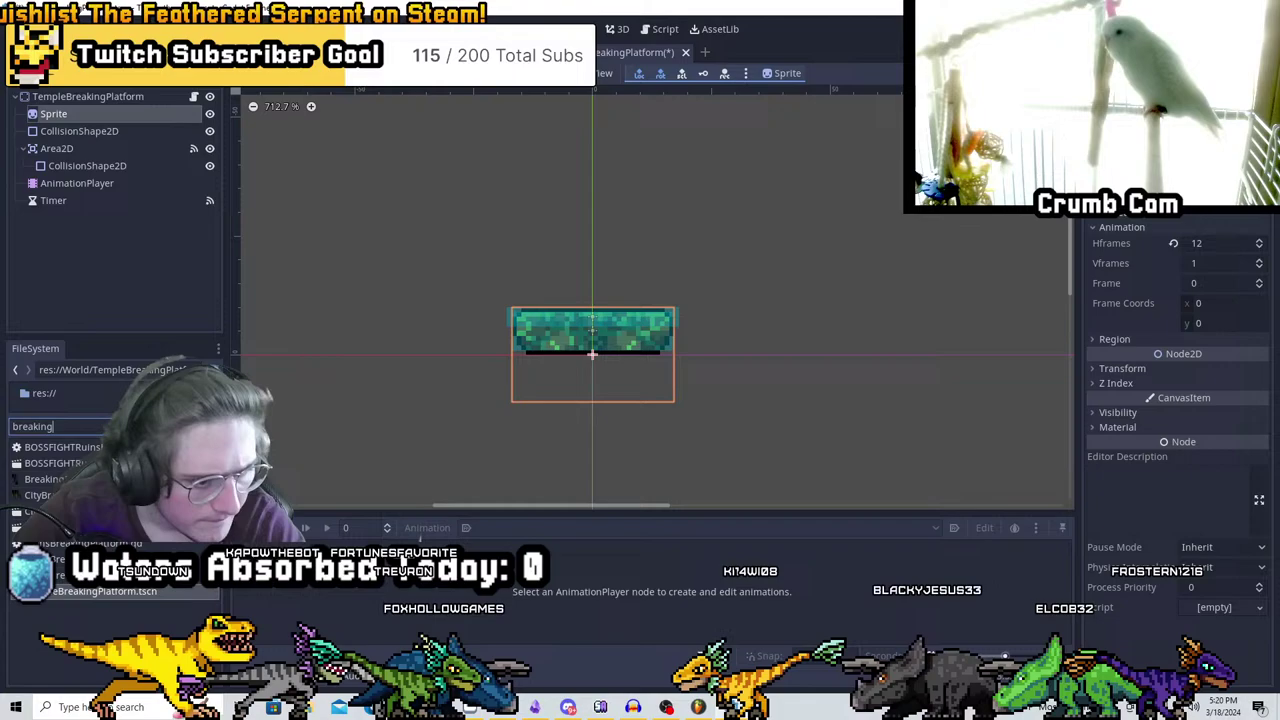
pyautogui.click(45, 479)
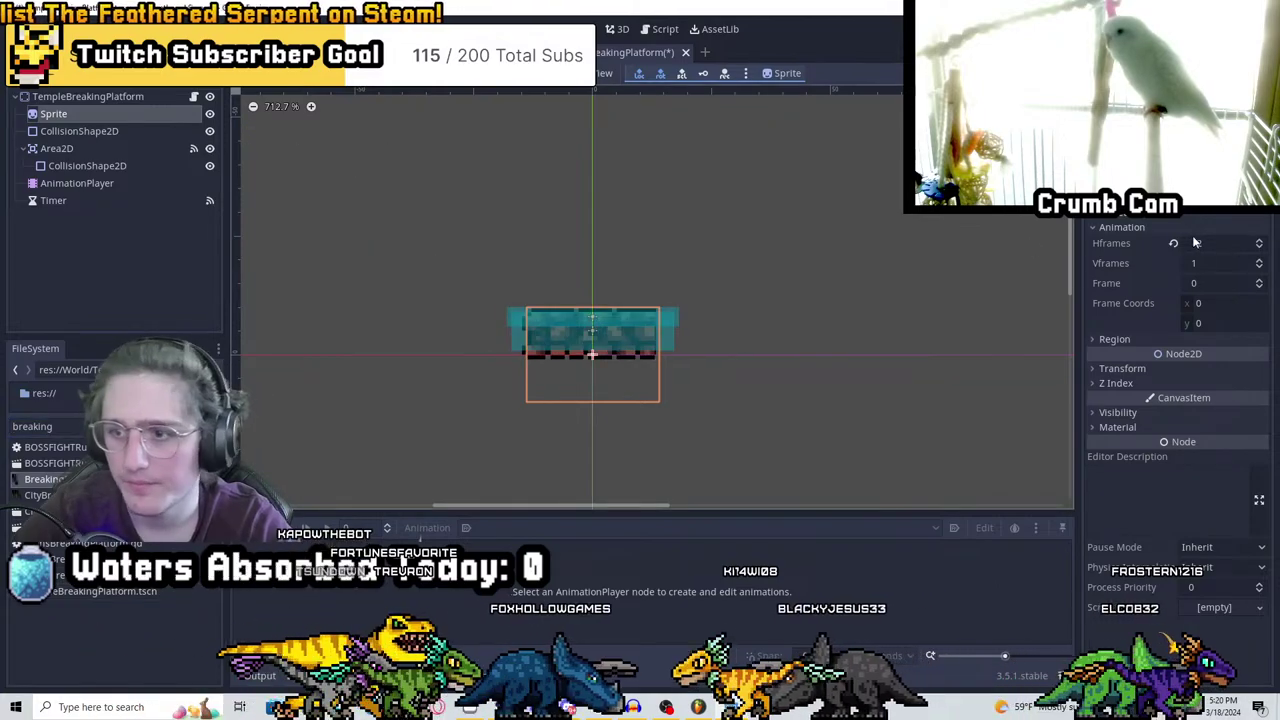
pyautogui.click(1259, 247)
pyautogui.click(1259, 247)
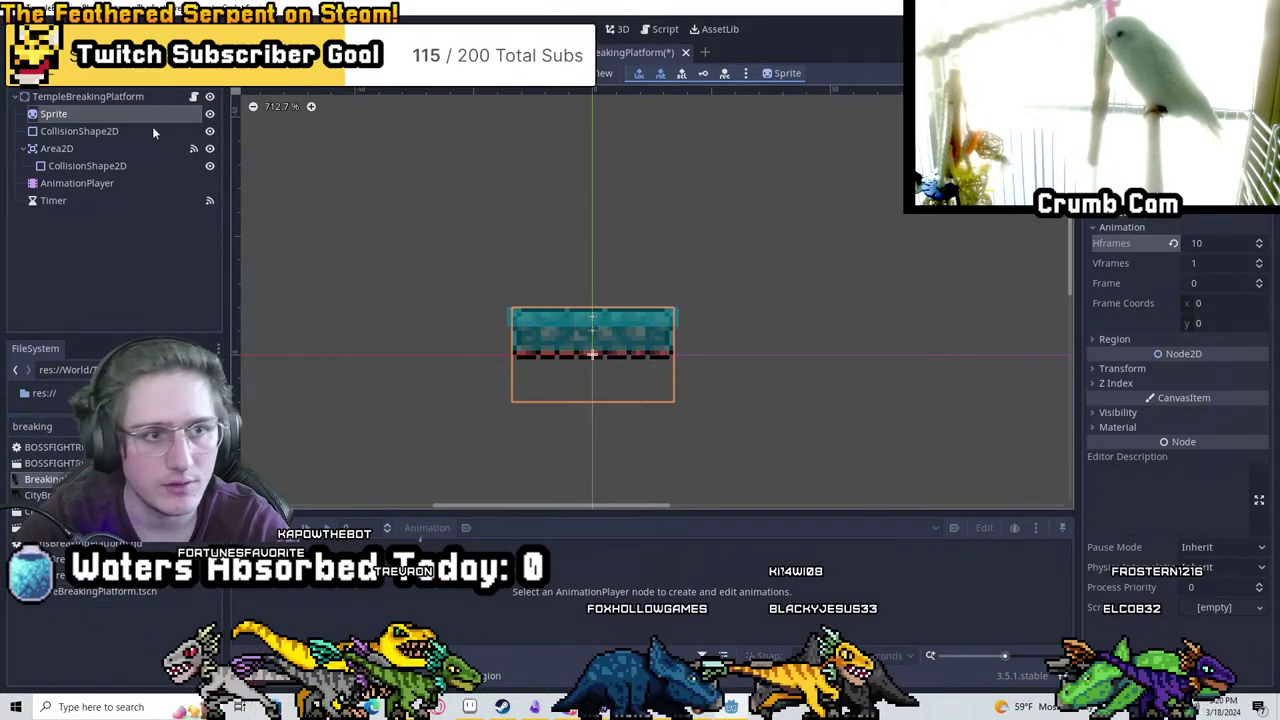
pyautogui.click(128, 183)
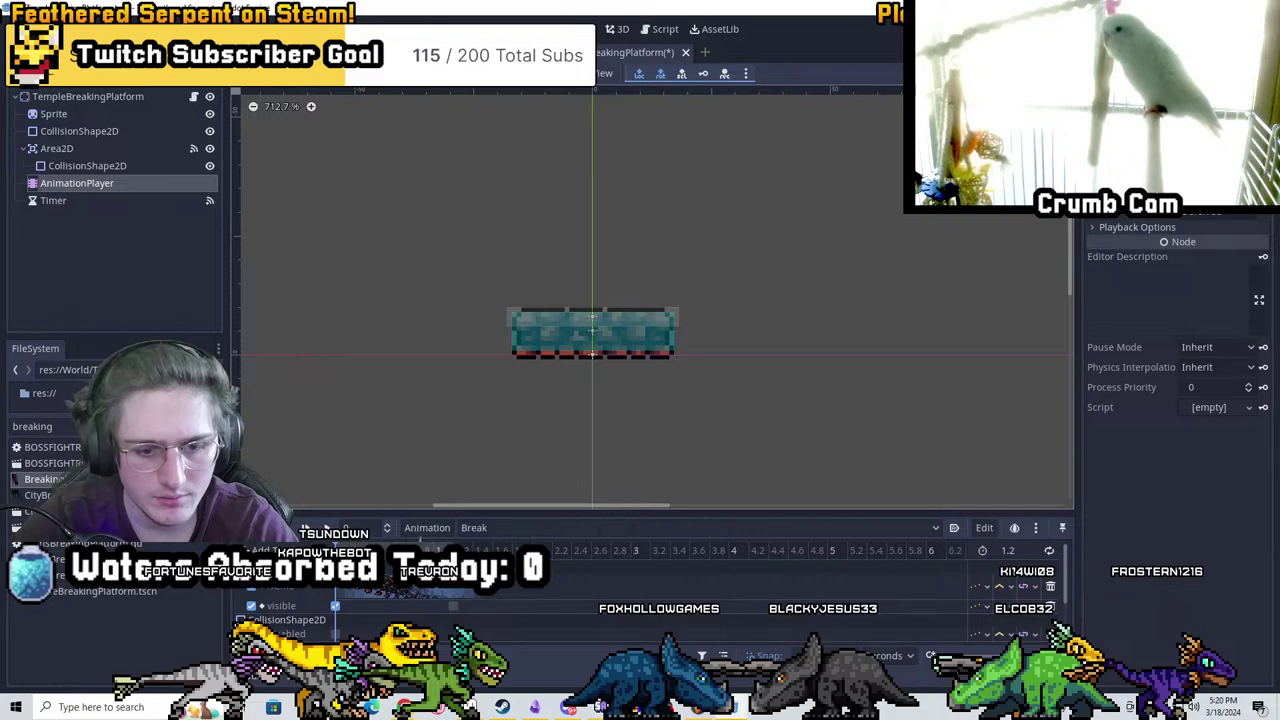
# Move the Break animation's 0.8 s keyframe earlier to 0.5 s
pyautogui.keyDown('shift'); pyautogui.hscroll(5, 704, 583); pyautogui.keyUp('shift')
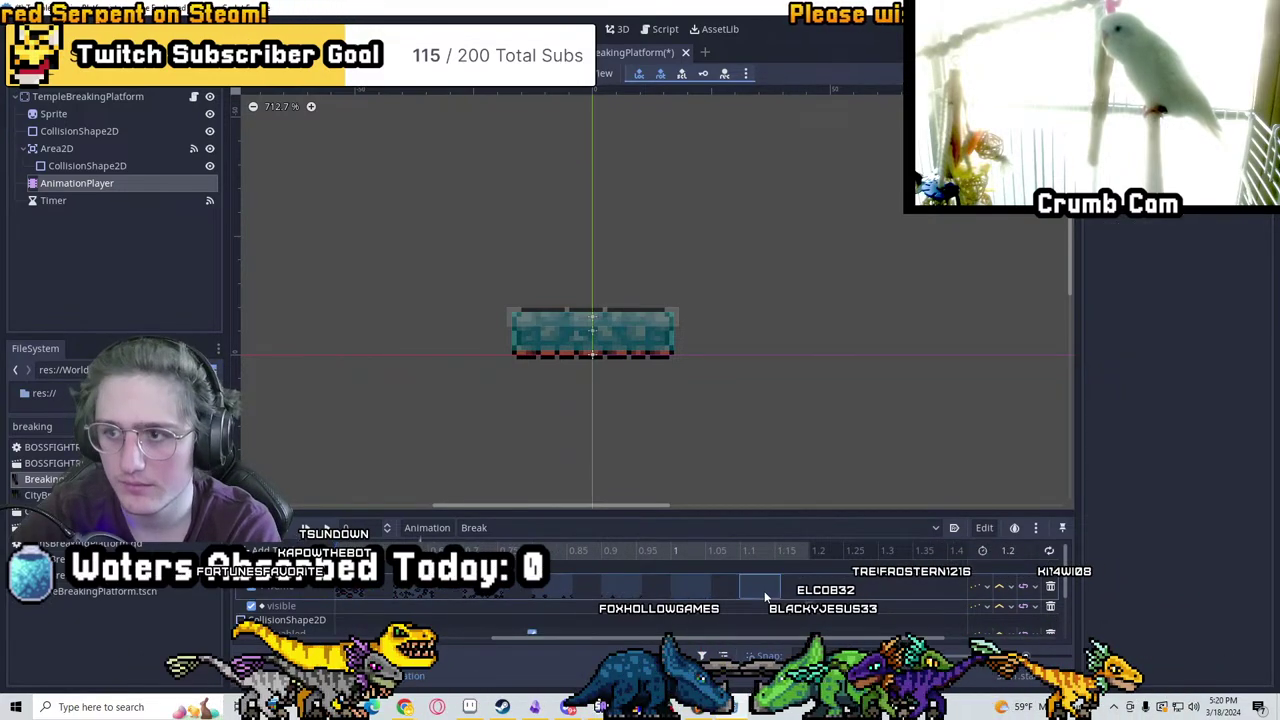
pyautogui.click(768, 589)
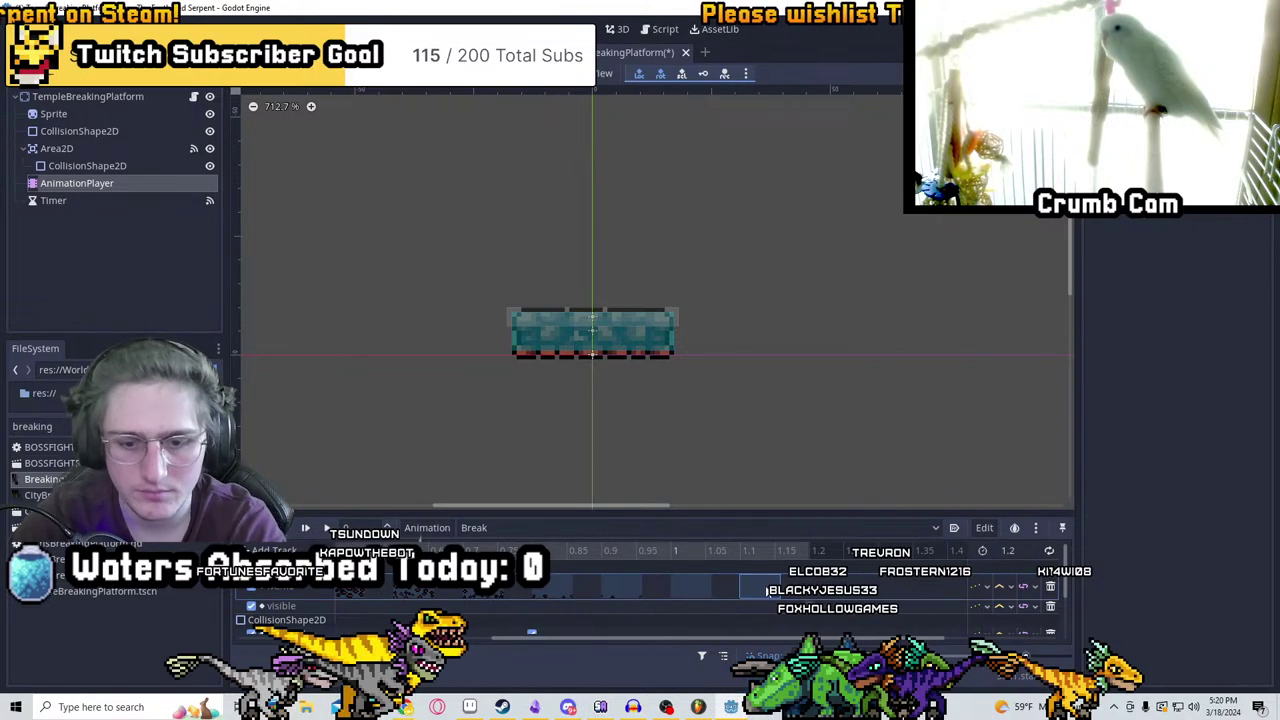
pyautogui.click(622, 552)
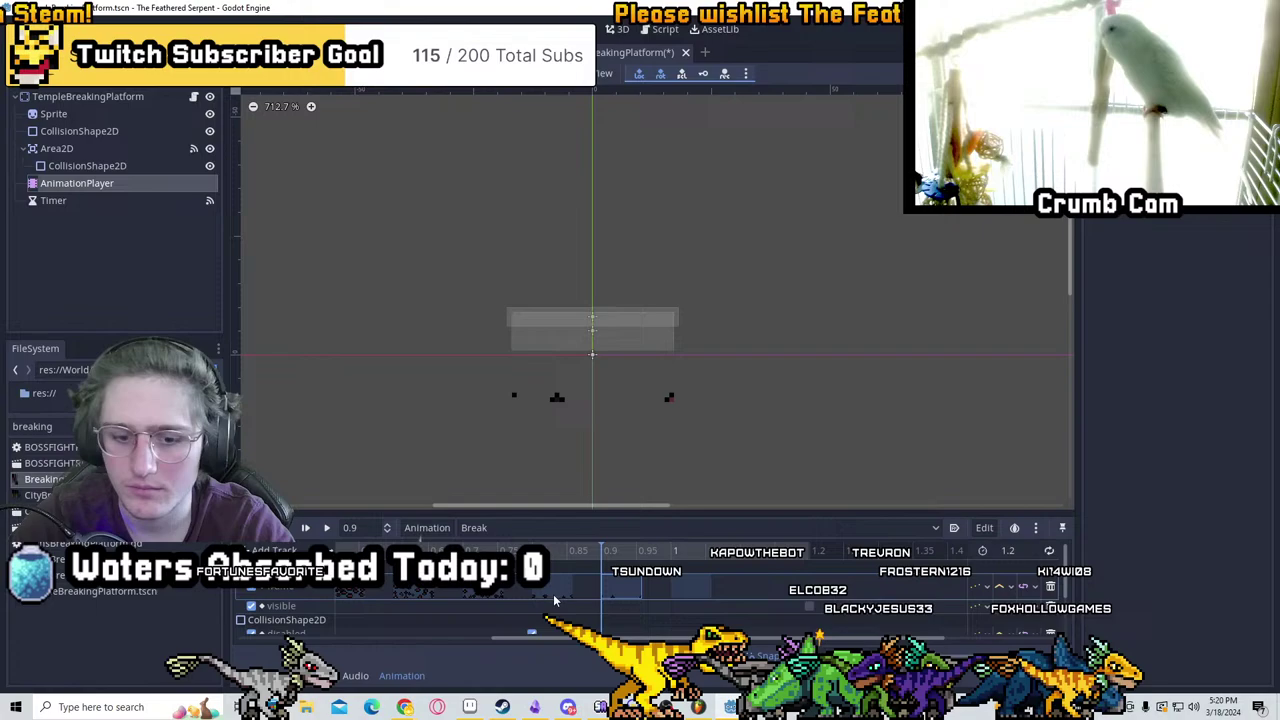
pyautogui.click(684, 595)
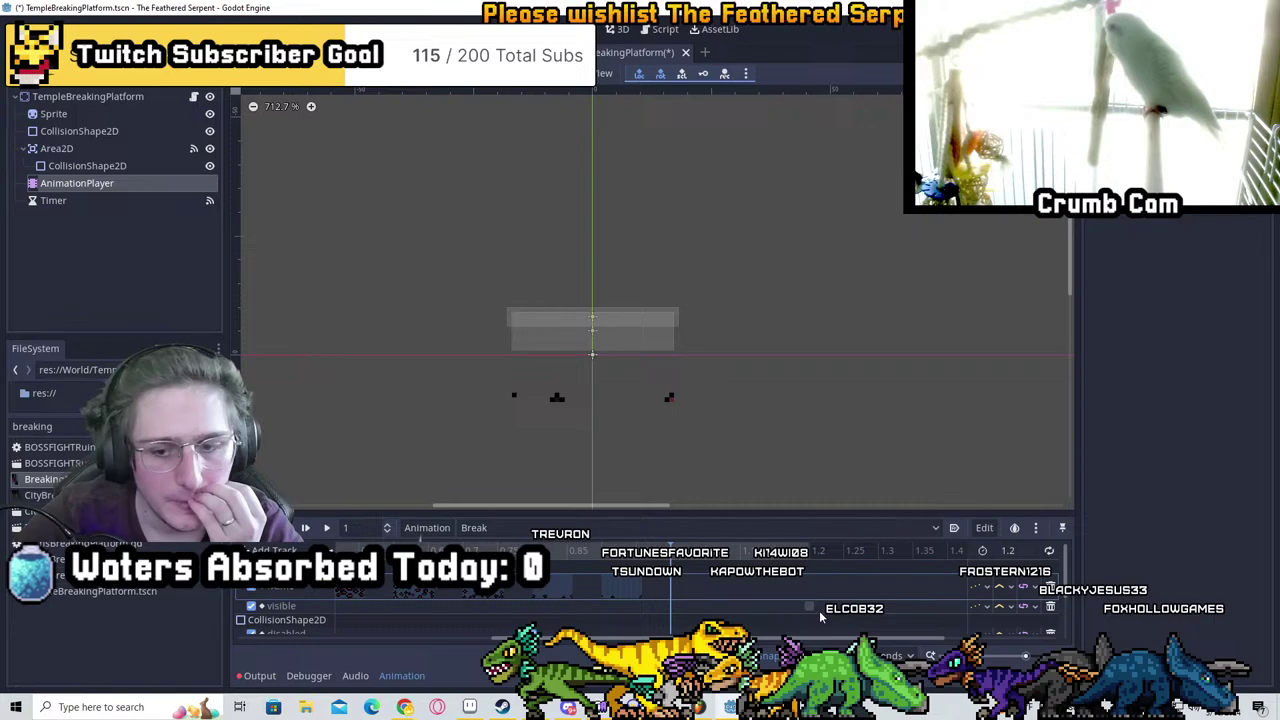
pyautogui.scroll(-2, 640, 609)
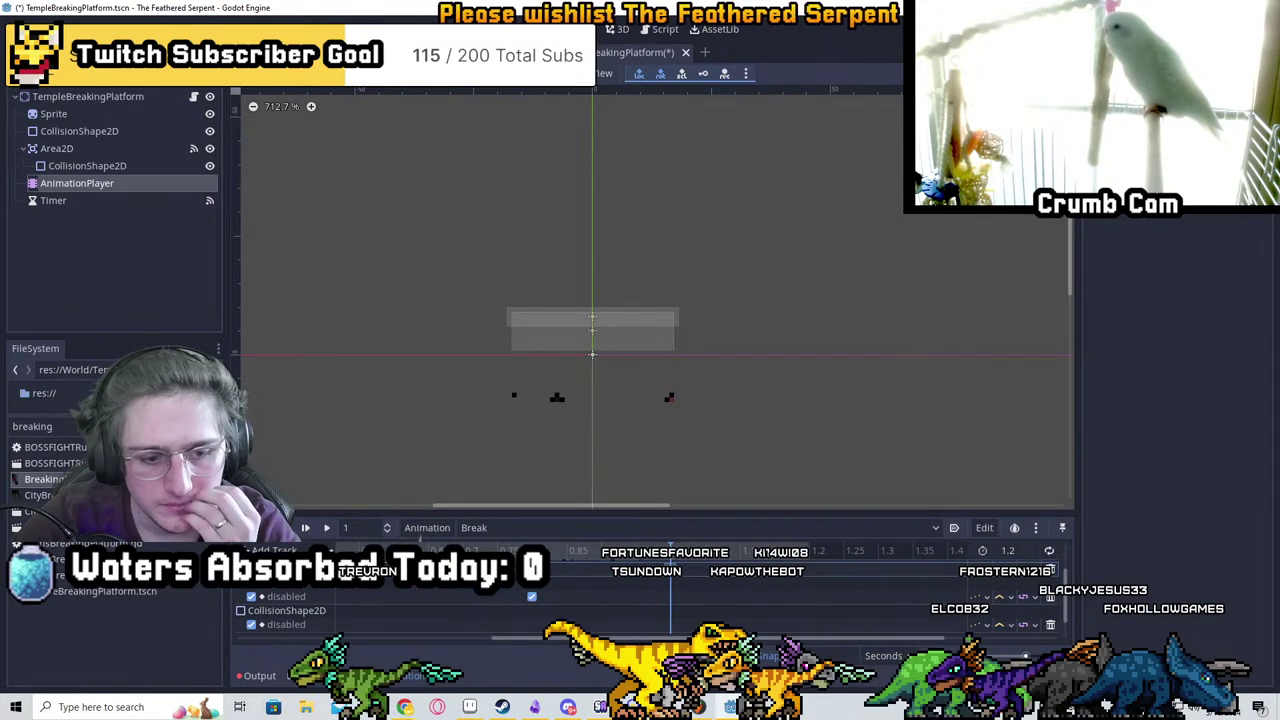
pyautogui.click(531, 596)
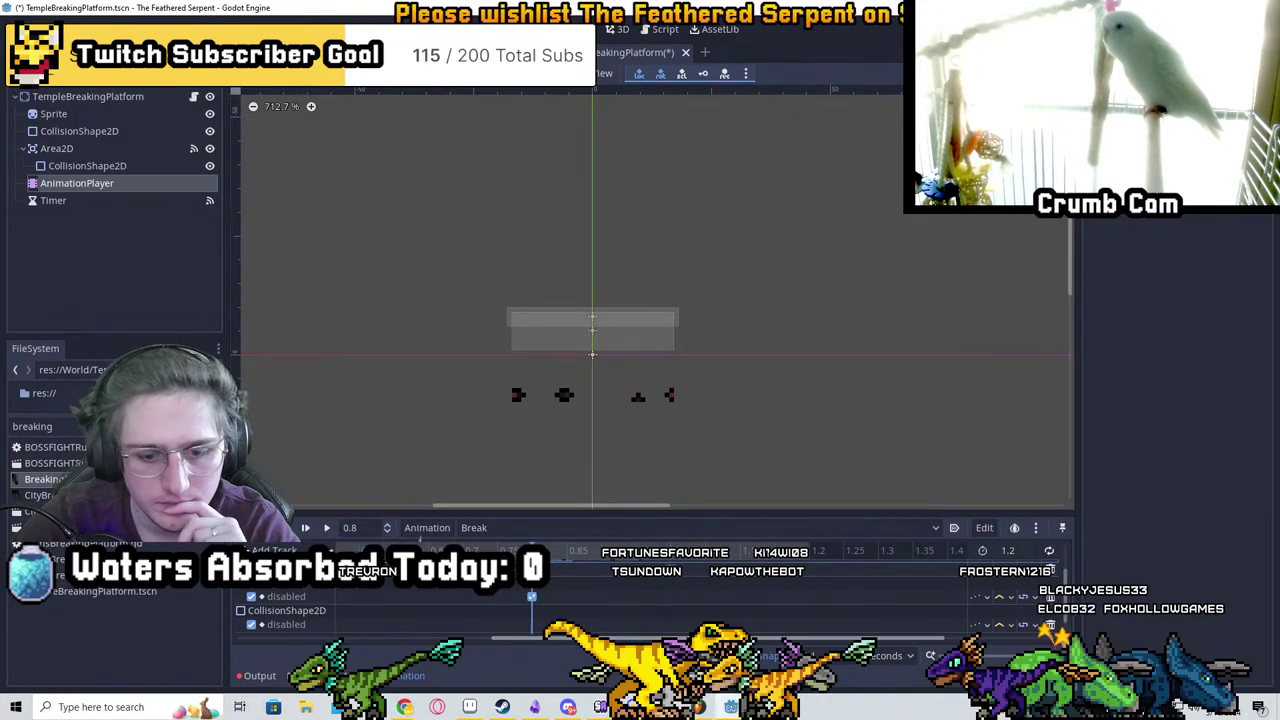
pyautogui.moveTo(531, 551); pyautogui.dragTo(481, 551)
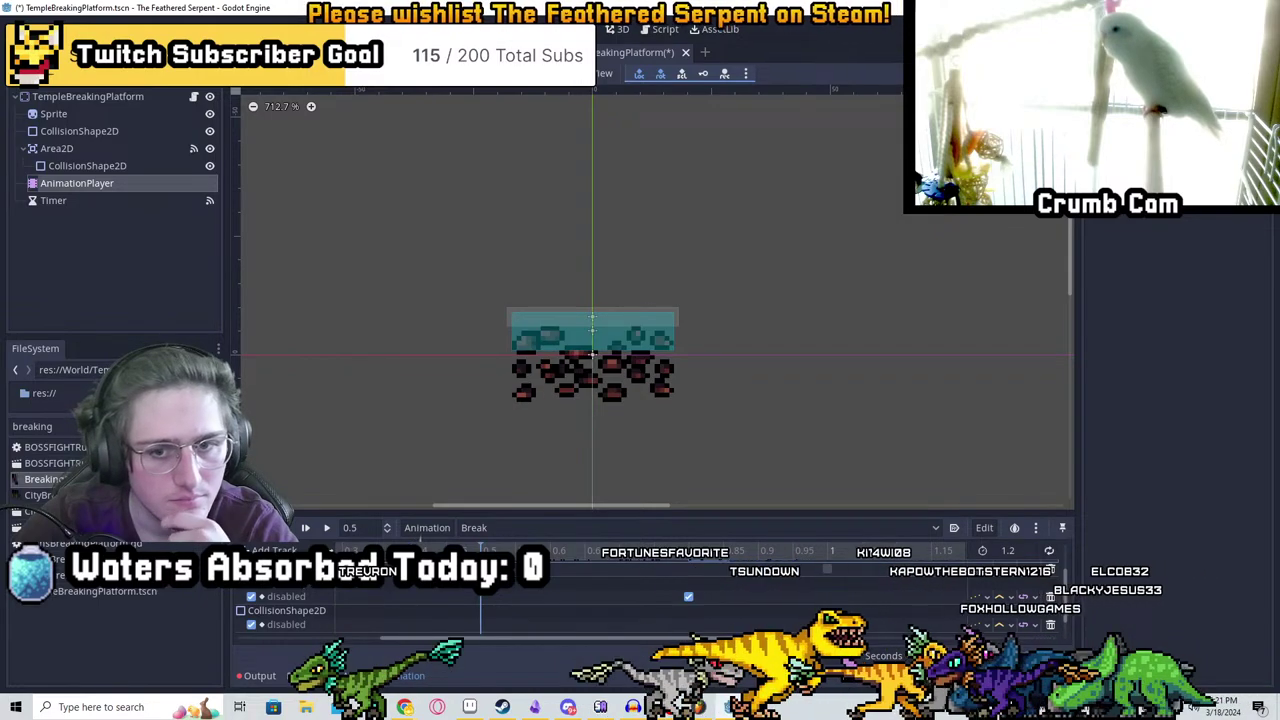
pyautogui.moveTo(688, 596); pyautogui.dragTo(483, 597)
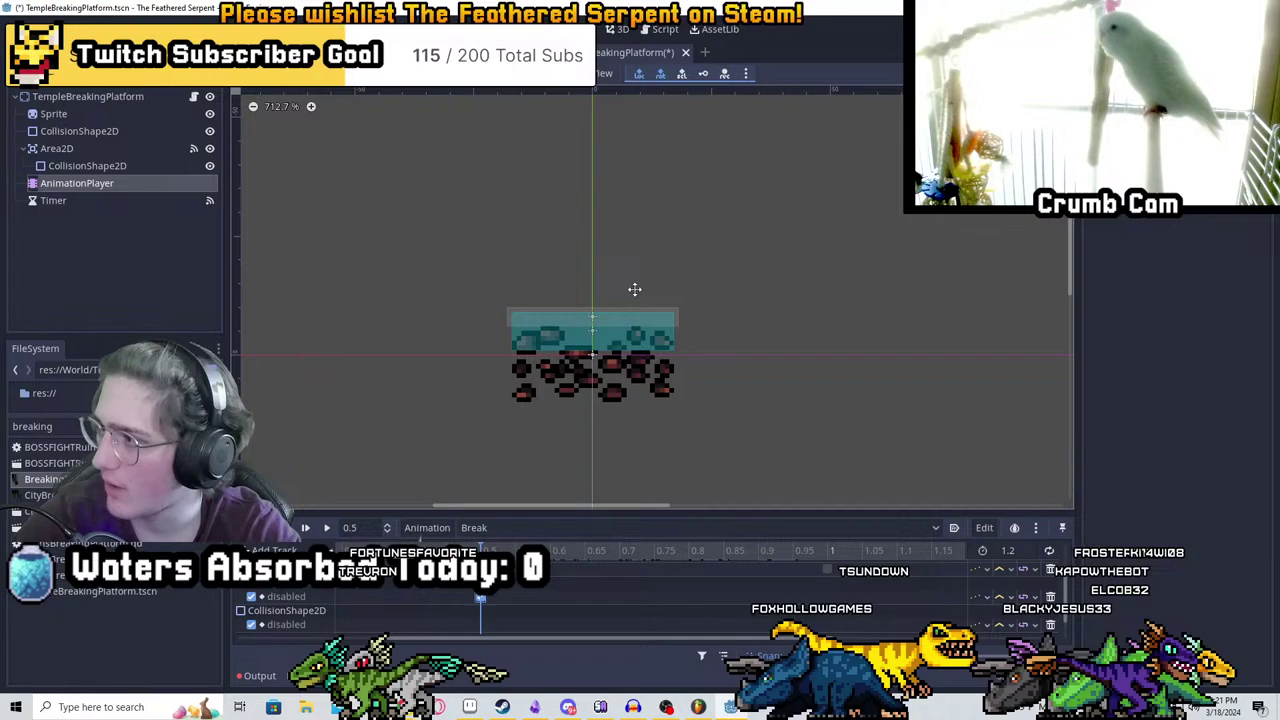
# Step through and play the Break animation to preview the earlier break
pyautogui.hotkey('ctrl', 'Right')
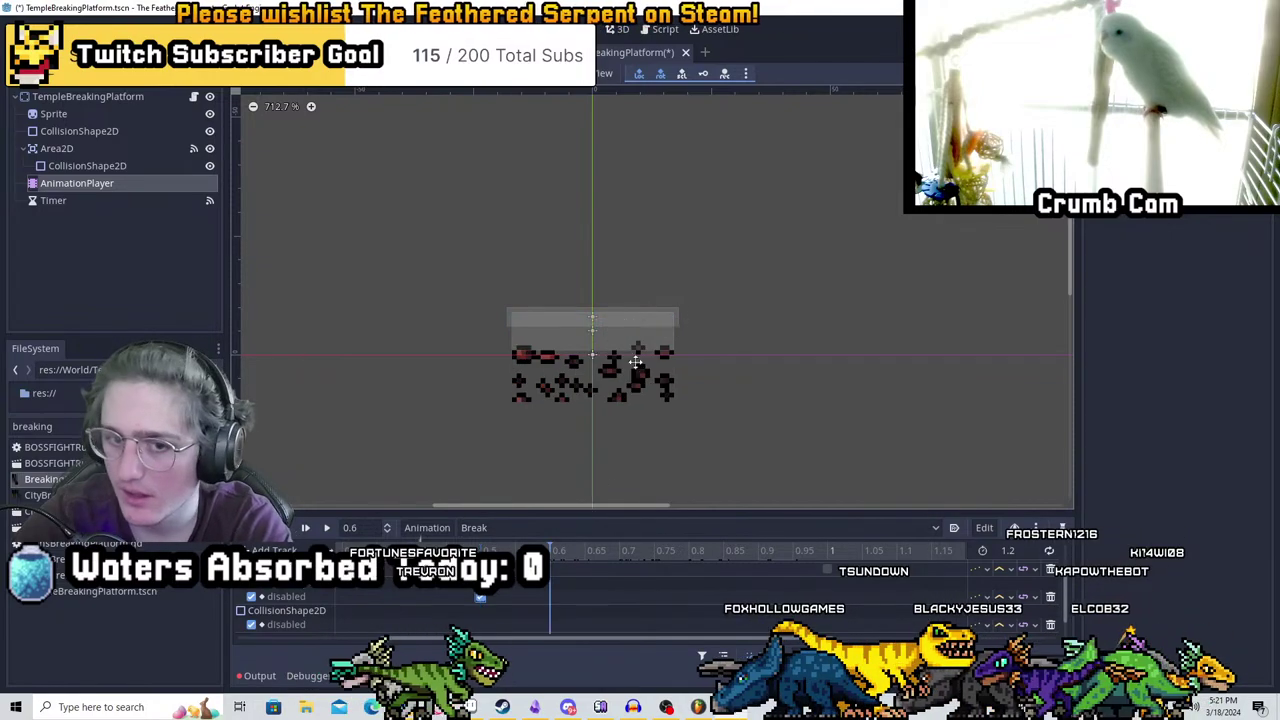
pyautogui.scroll(3, 590, 370)
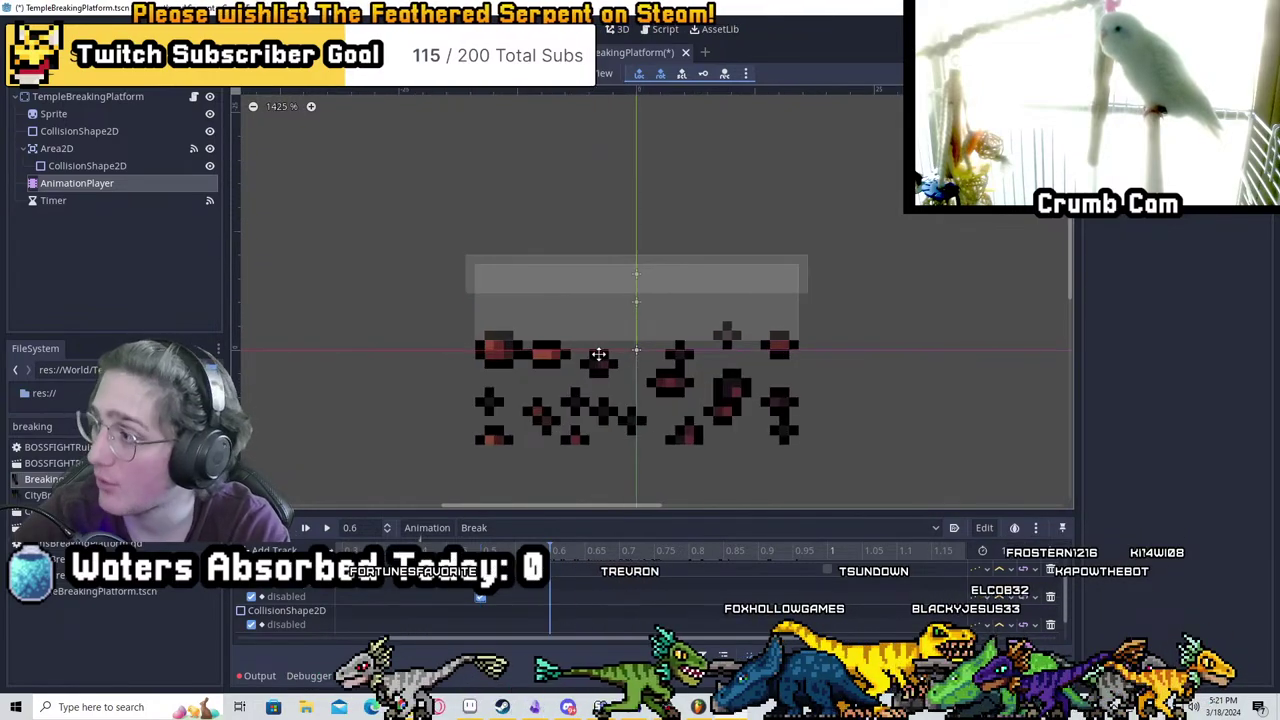
pyautogui.hotkey('ctrl', 'Left')
pyautogui.hotkey('ctrl', 'Right')
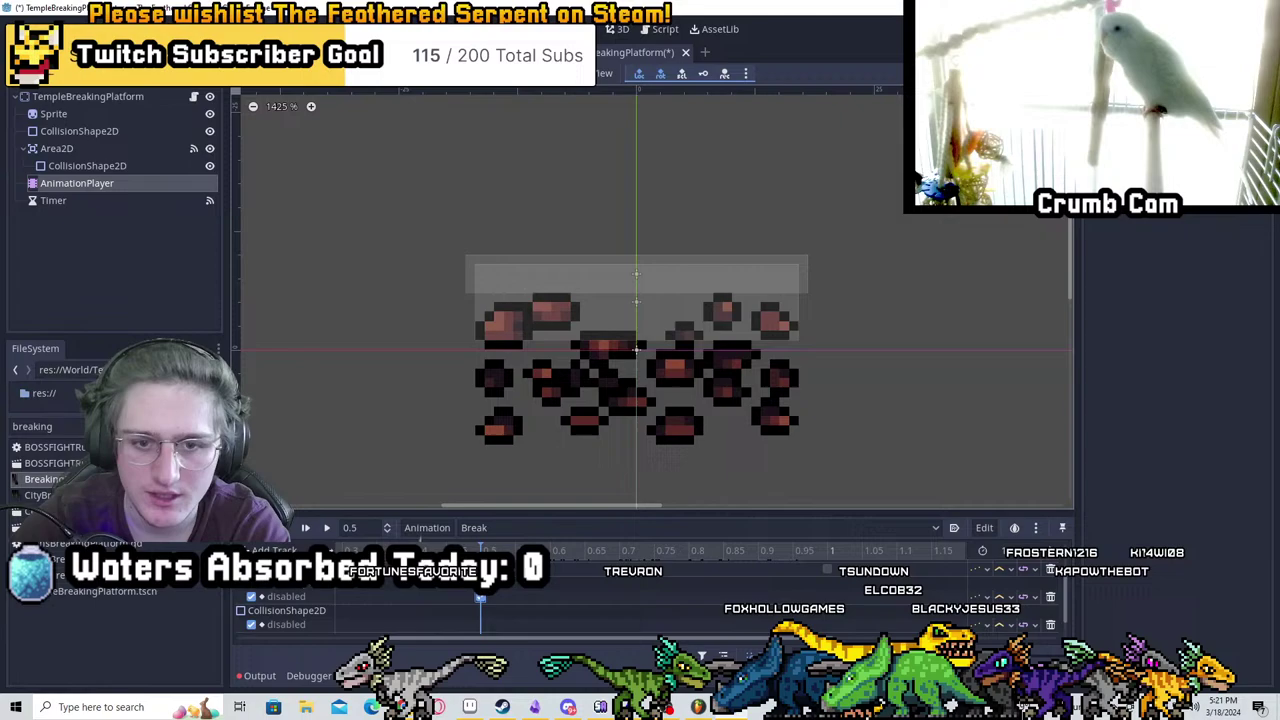
pyautogui.hotkey('ctrl', 'Left')
pyautogui.hotkey('ctrl', 'Right')
pyautogui.hotkey('shift', 'd')
pyautogui.scroll(-2, 892, 584)
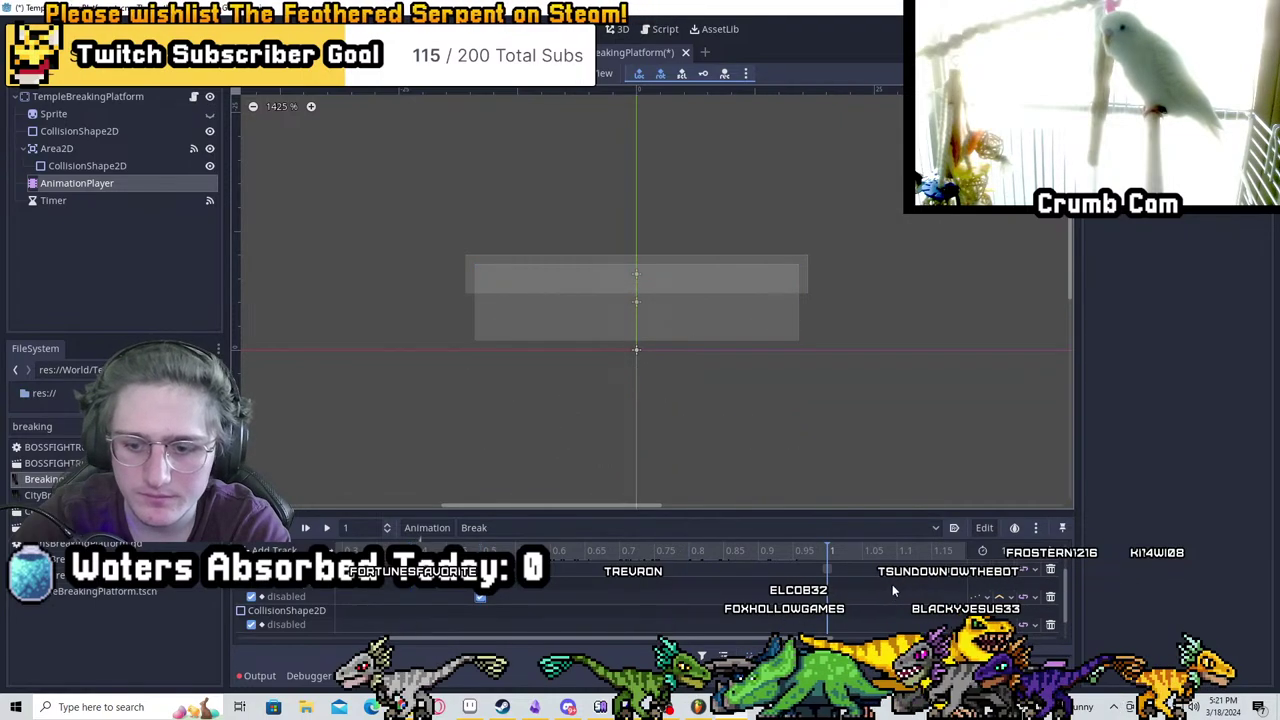
pyautogui.keyDown('ctrl'); pyautogui.scroll(-3, 502, 548); pyautogui.keyUp('ctrl')
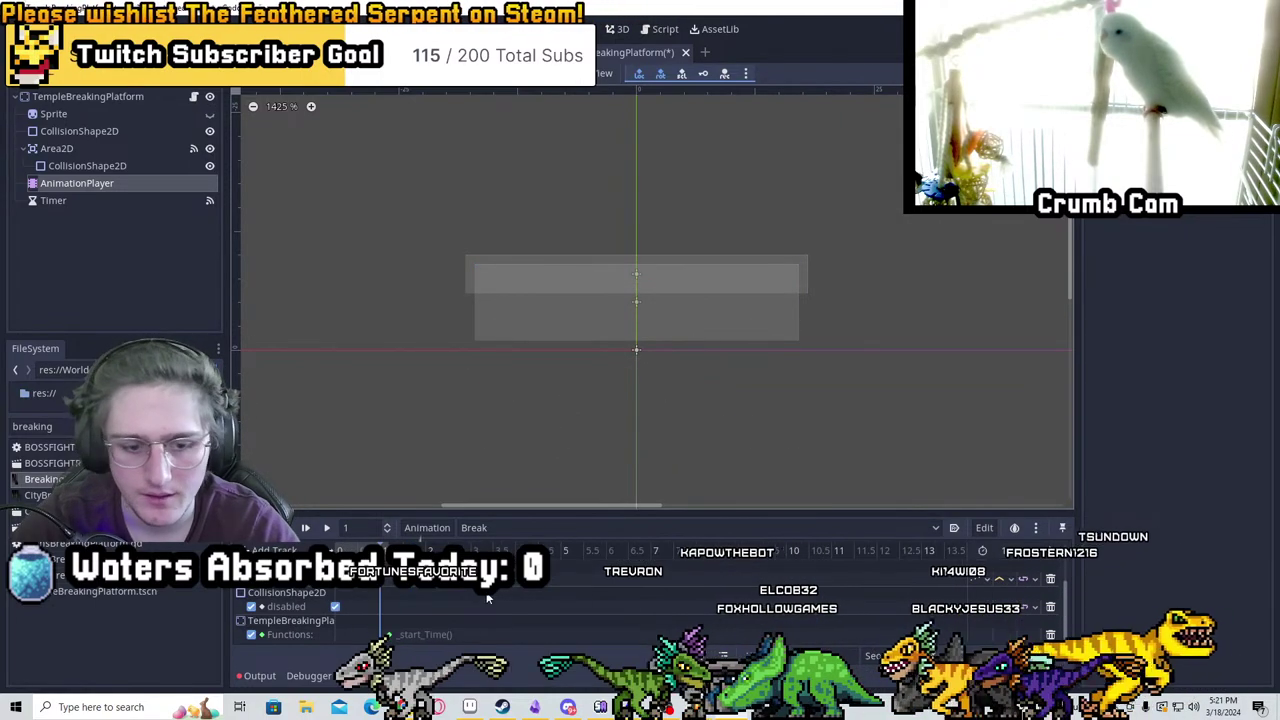
# Review the FadeBack and Stable animations, ending on Stable
pyautogui.click(505, 529)
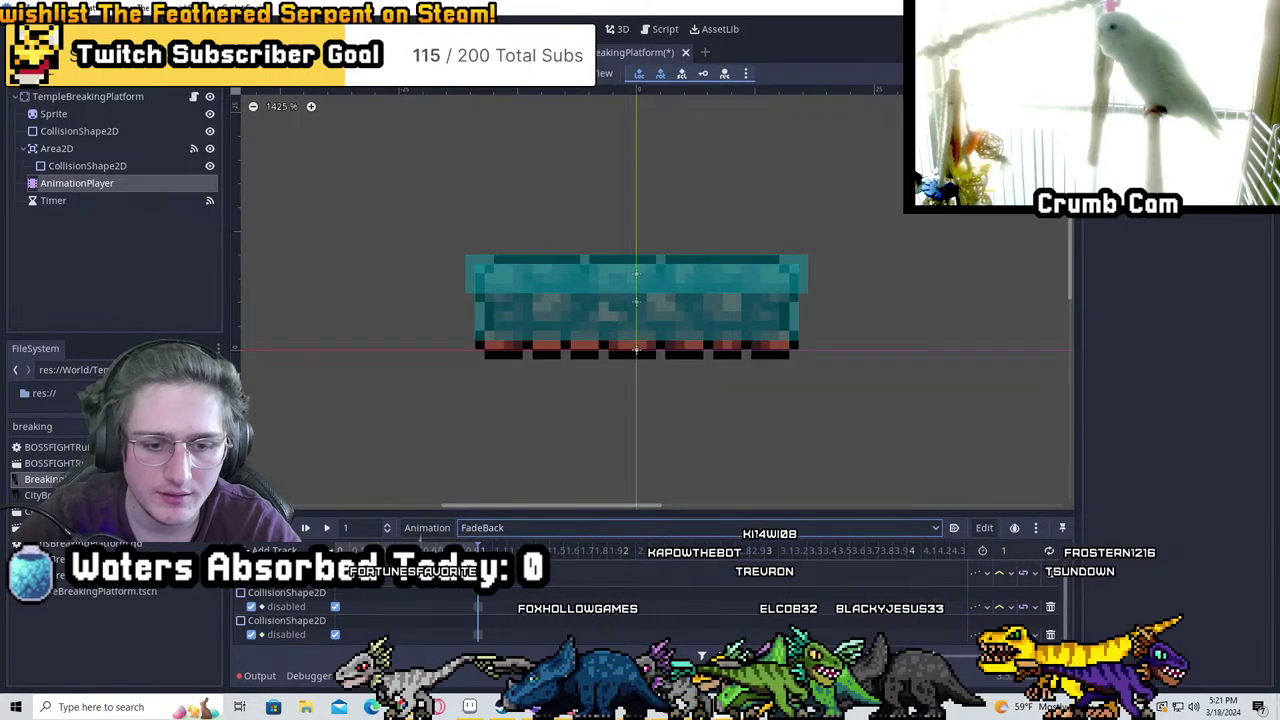
pyautogui.click(505, 567)
pyautogui.click(500, 528)
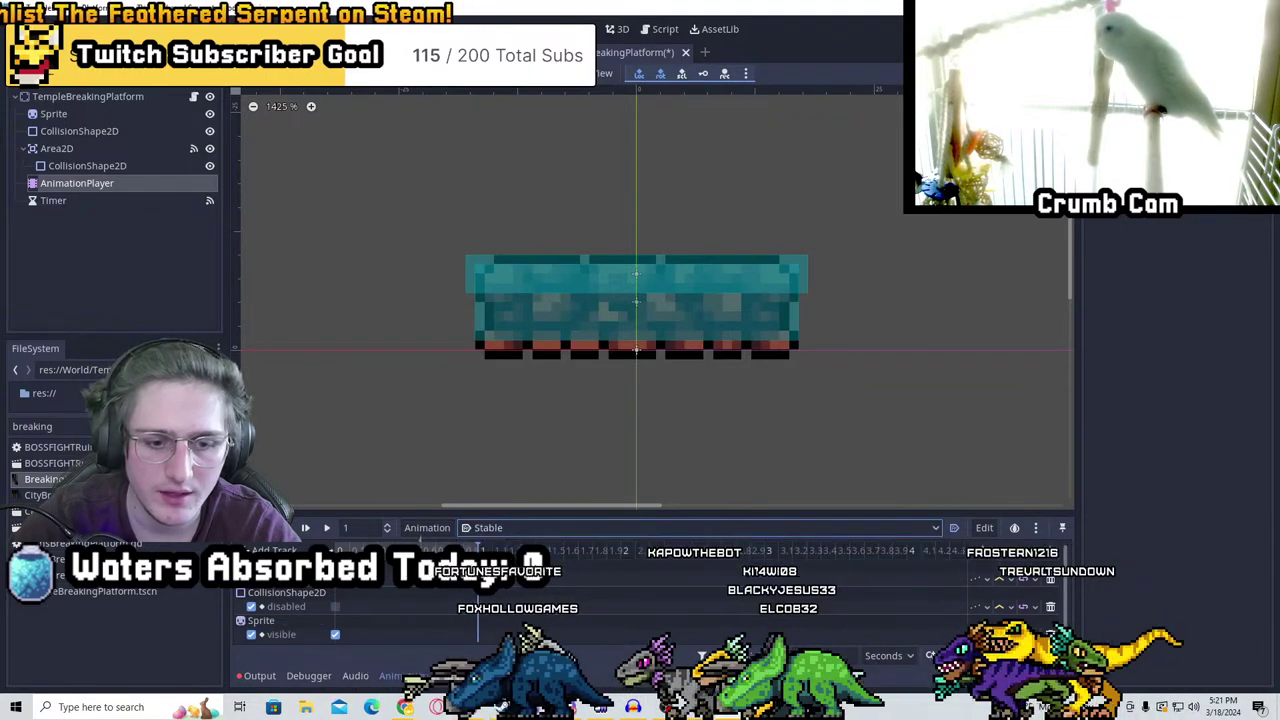
pyautogui.click(495, 586)
pyautogui.click(500, 549)
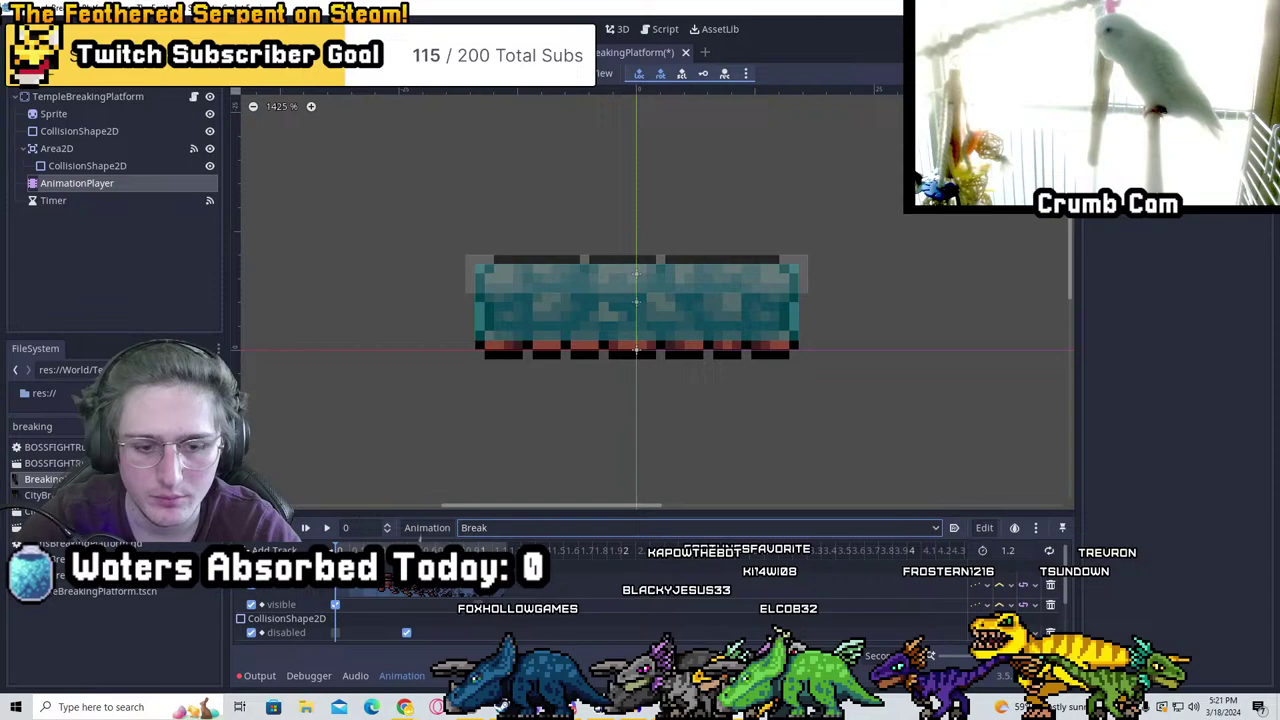
pyautogui.moveTo(530, 206); pyautogui.dragTo(694, 231, button='middle')
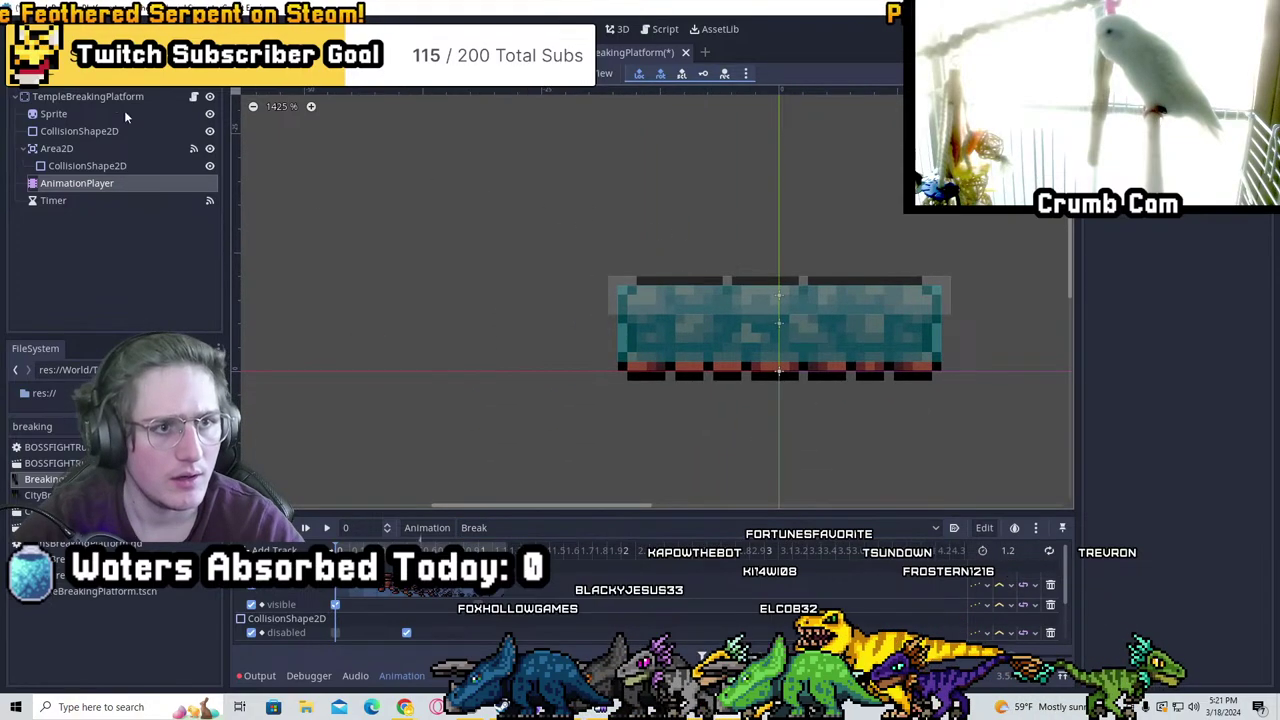
pyautogui.scroll(1, 711, 281)
pyautogui.moveTo(711, 281); pyautogui.dragTo(540, 251, button='middle')
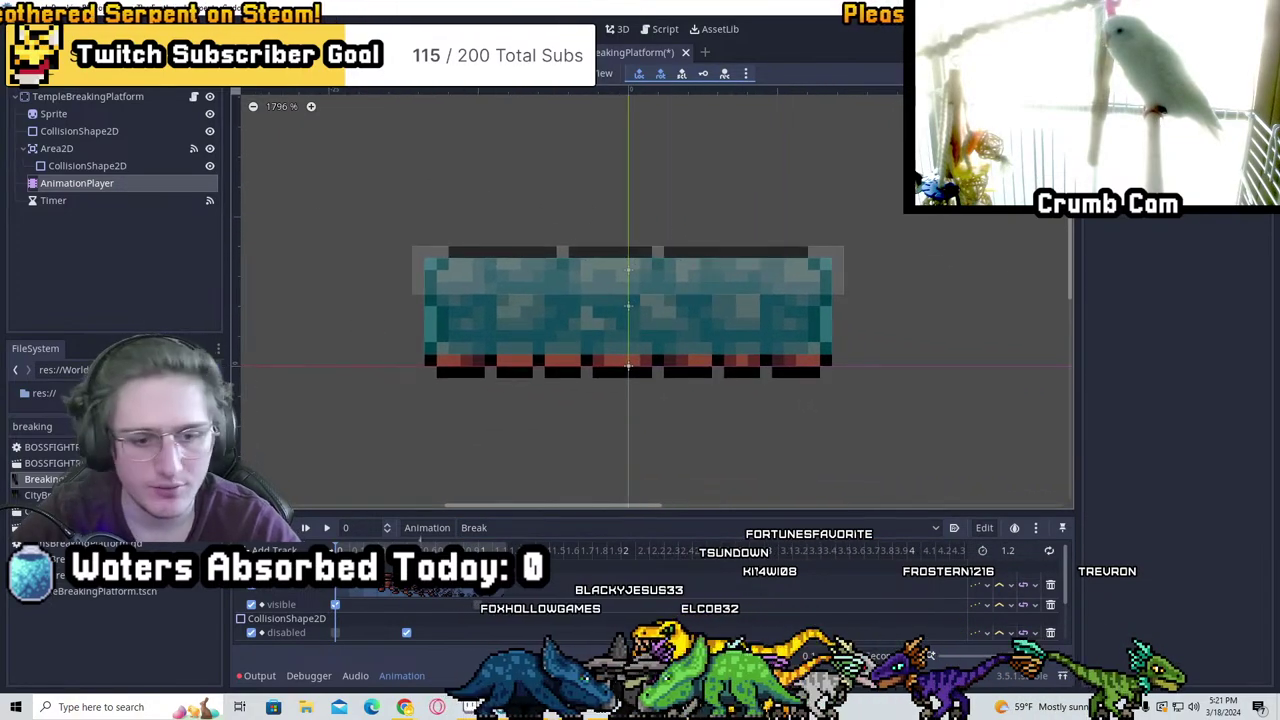
pyautogui.click(493, 528)
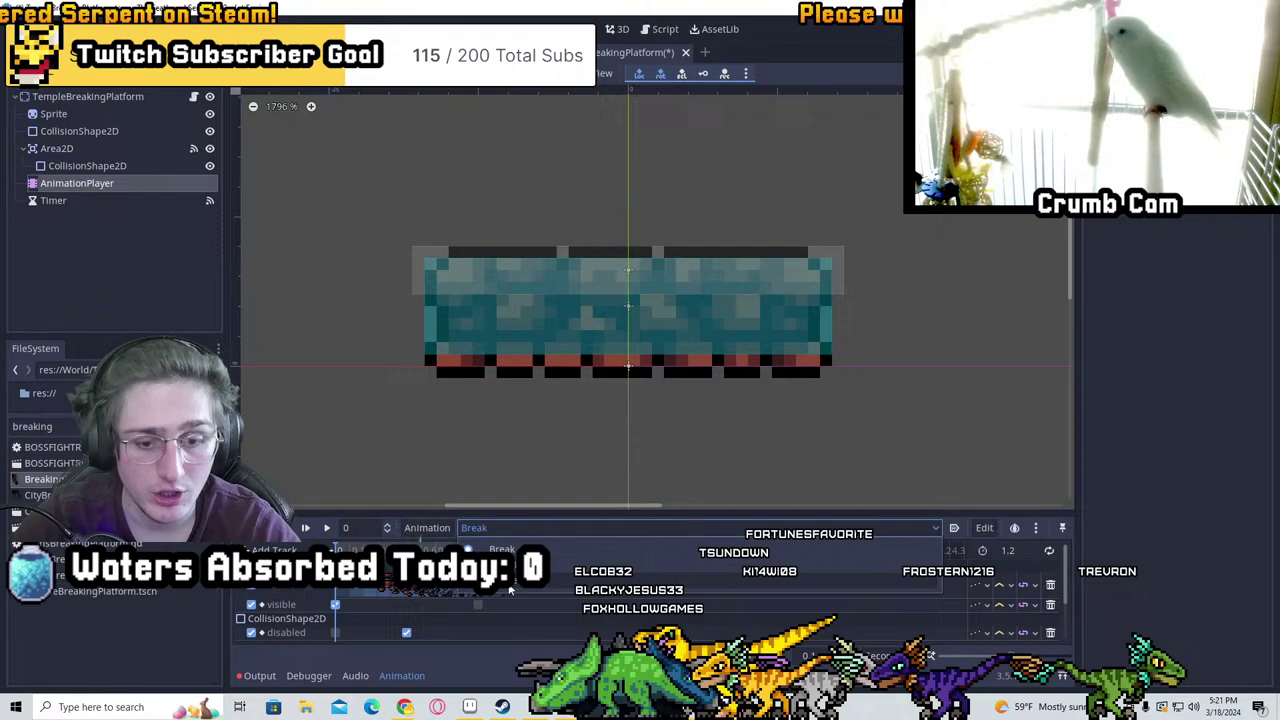
pyautogui.click(500, 567)
pyautogui.scroll(-3, 405, 345)
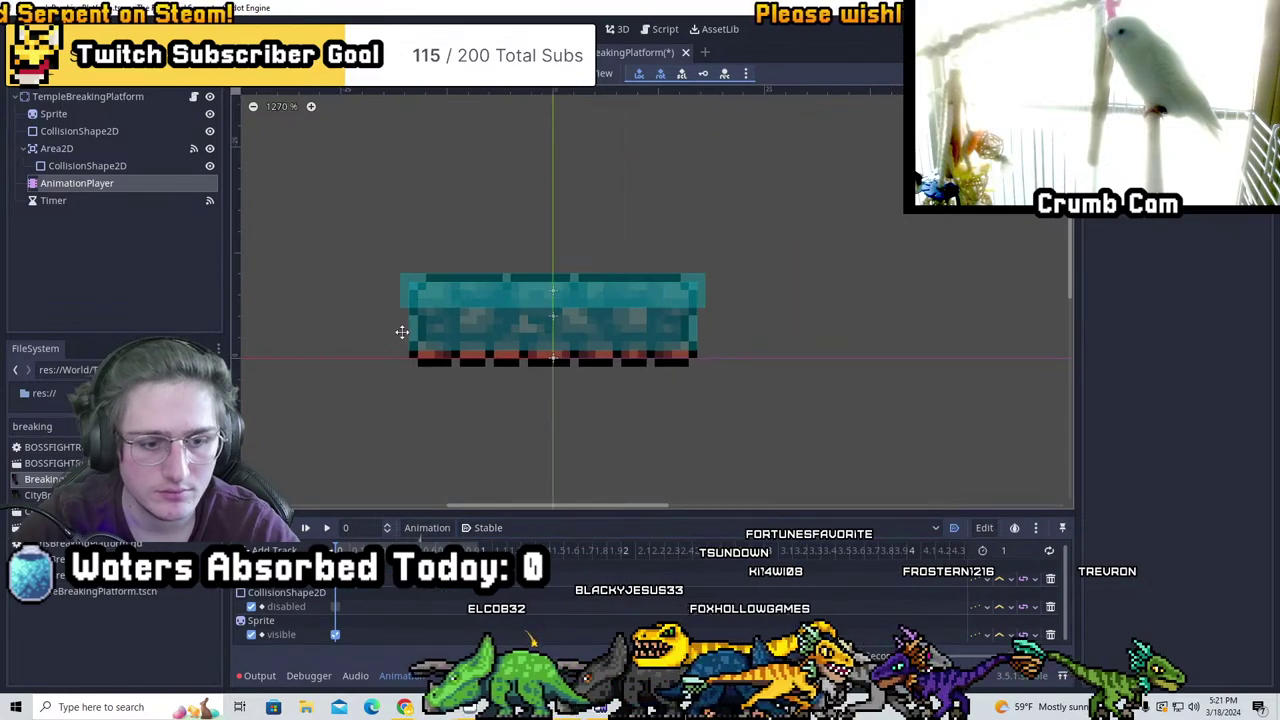
# Save the TempleBreakingPlatform scene
pyautogui.hotkey('ctrl', 's')
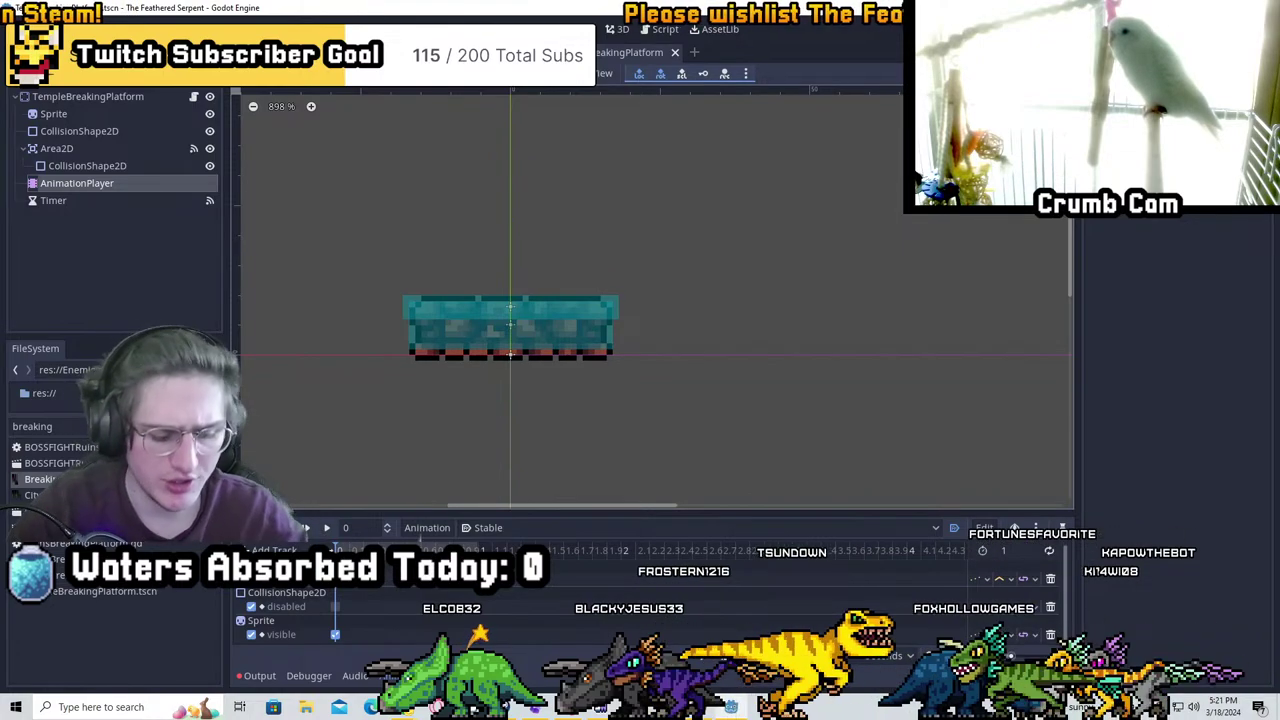
pyautogui.scroll(-1, 791, 380)
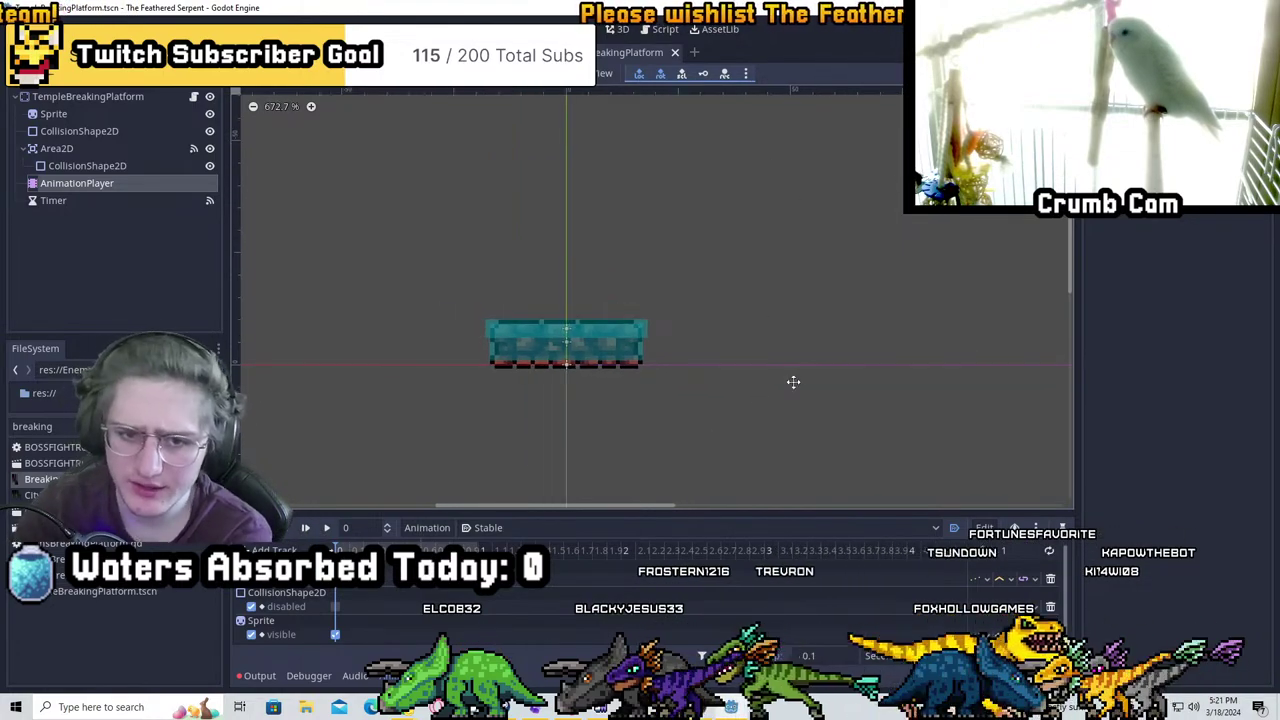
pyautogui.moveTo(791, 380); pyautogui.dragTo(986, 394, button='middle')
pyautogui.hscroll(2, 900, 286)
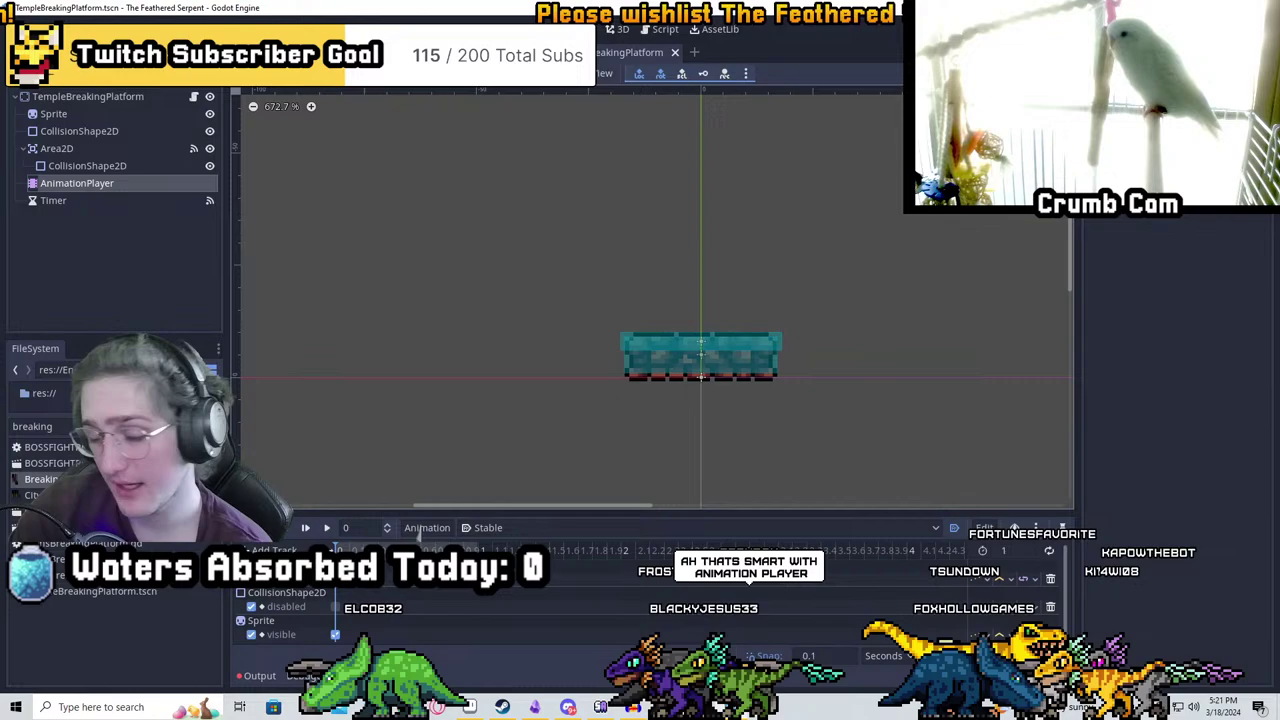
pyautogui.hscroll(-3, 720, 303)
pyautogui.hscroll(3, 700, 250)
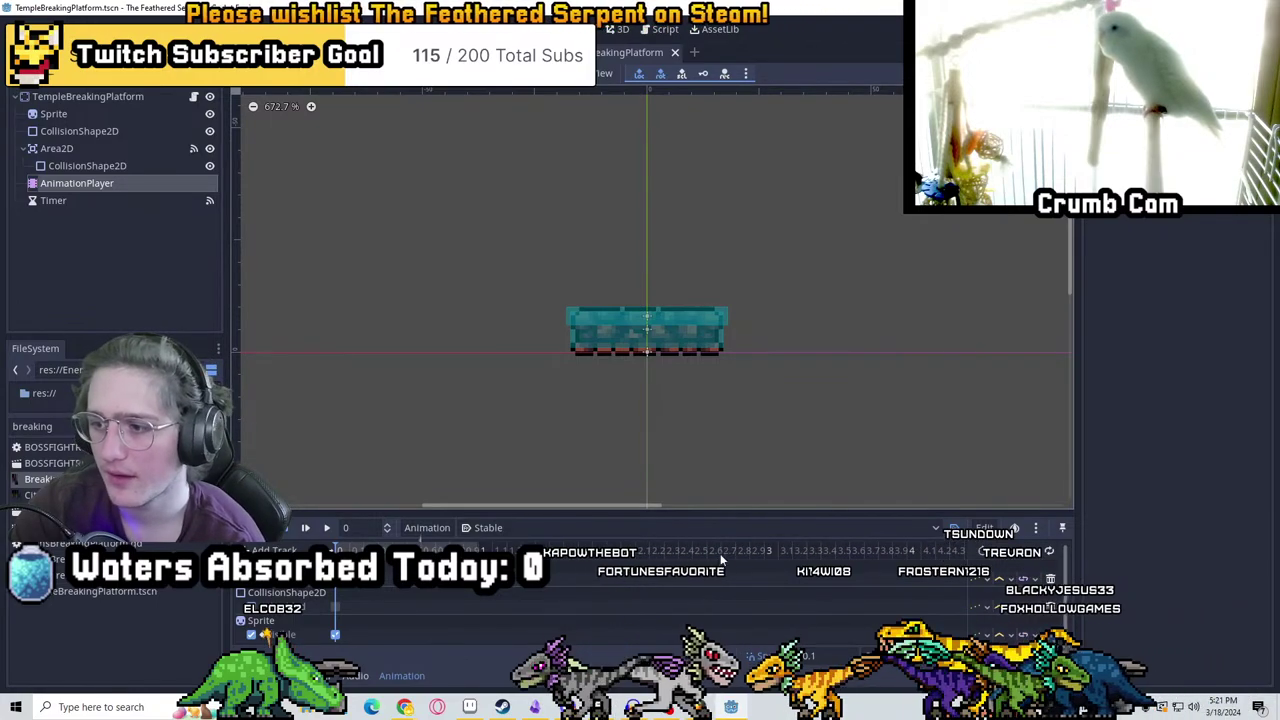
# Zoom around the platform and select the TempleBreakingPlatform root node
pyautogui.scroll(4, 700, 440)
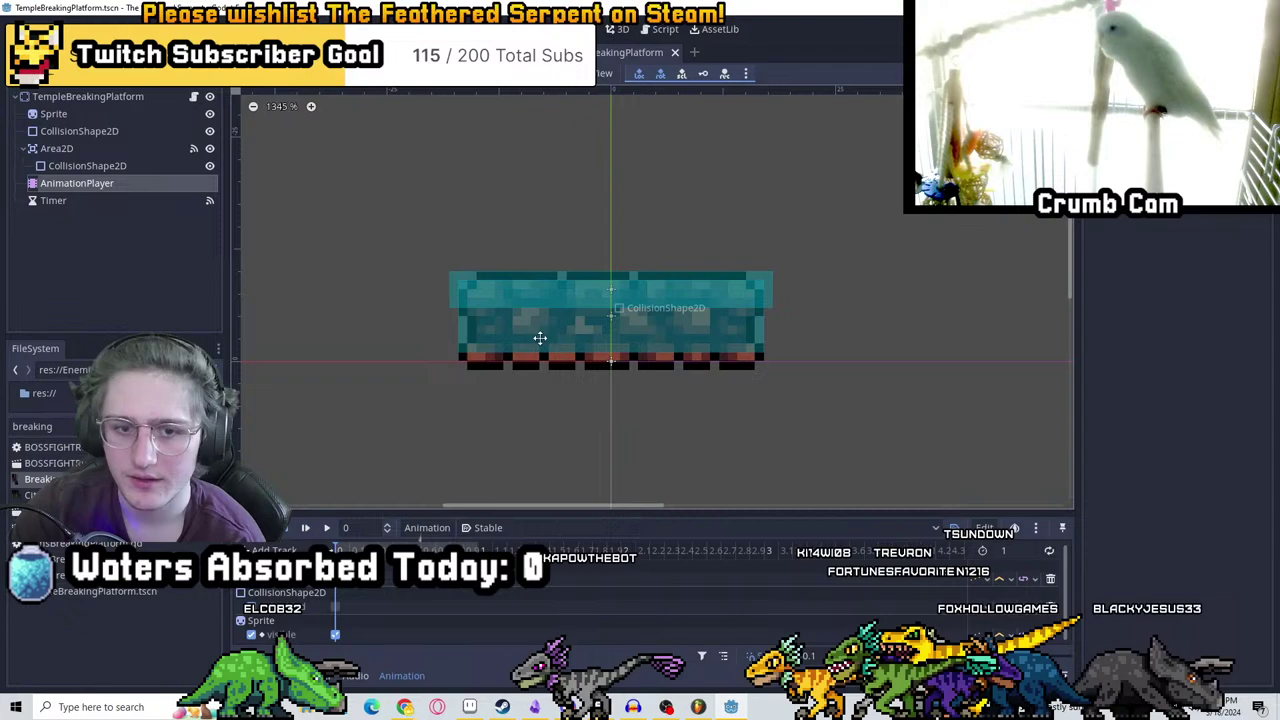
pyautogui.scroll(-3, 790, 290)
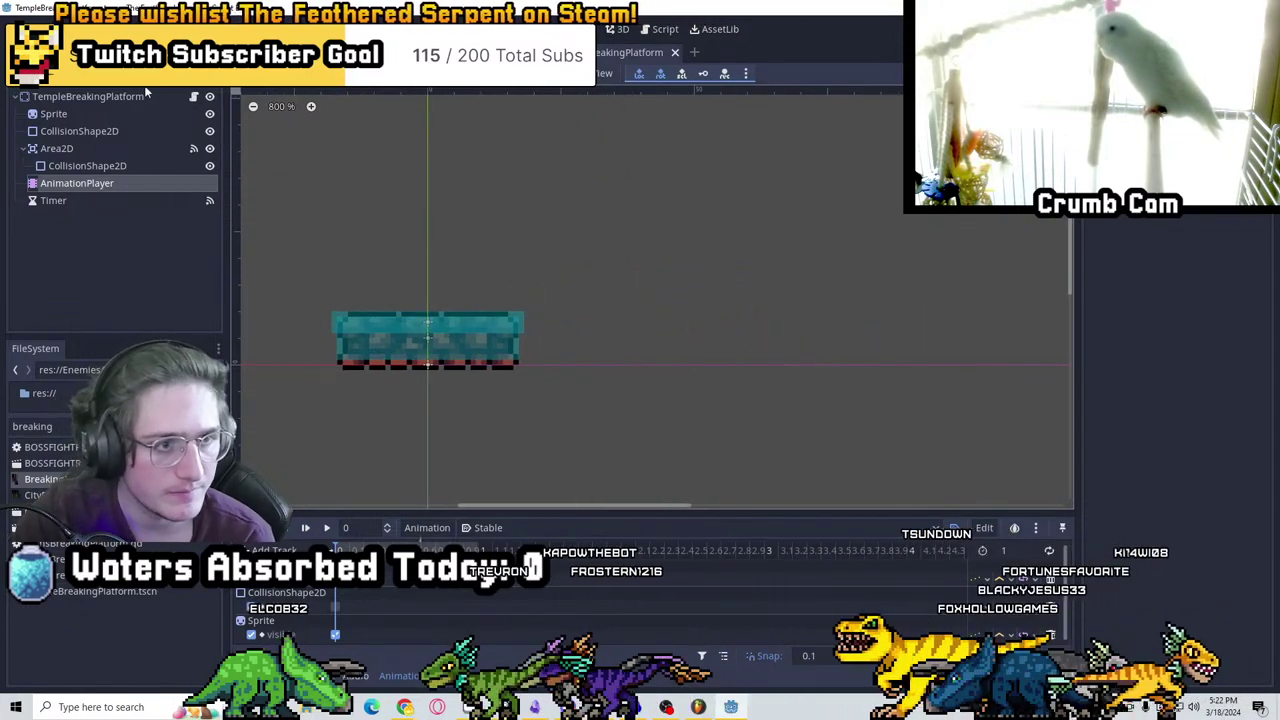
pyautogui.click(168, 98)
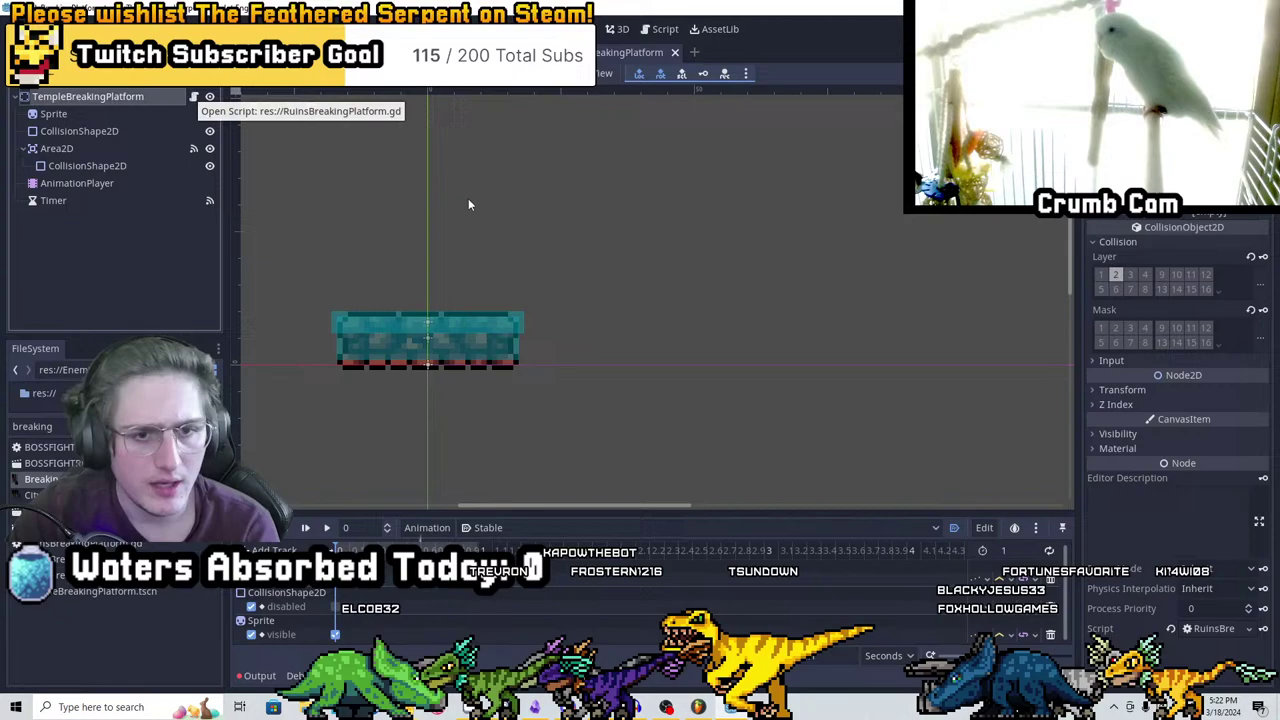
pyautogui.click(193, 96)
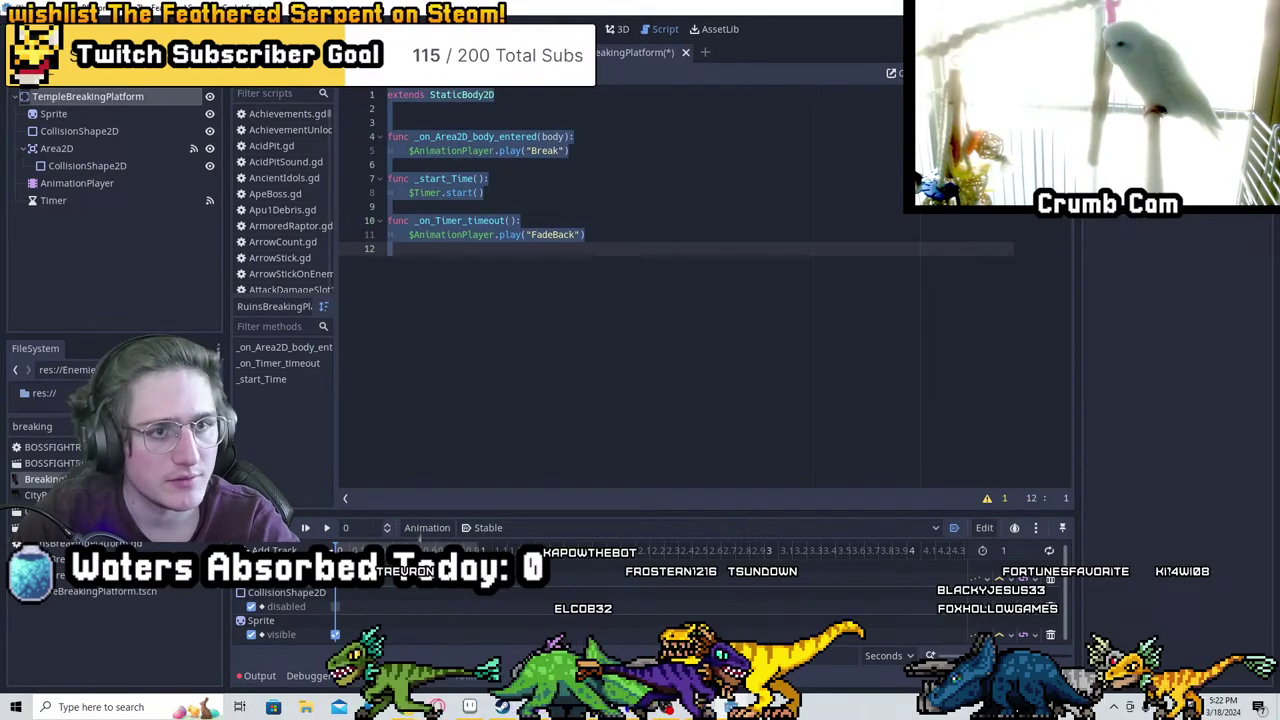
pyautogui.click(195, 75)
pyautogui.click(195, 75)
pyautogui.click(594, 443)
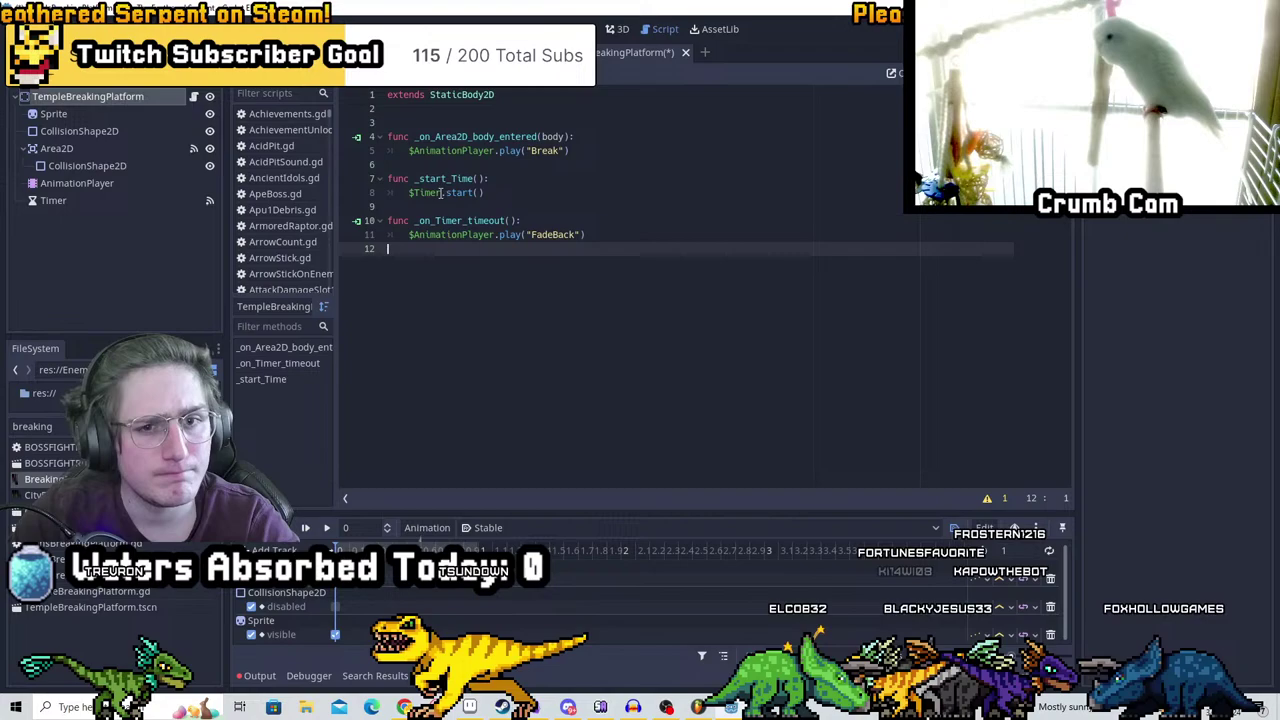
pyautogui.click(95, 183)
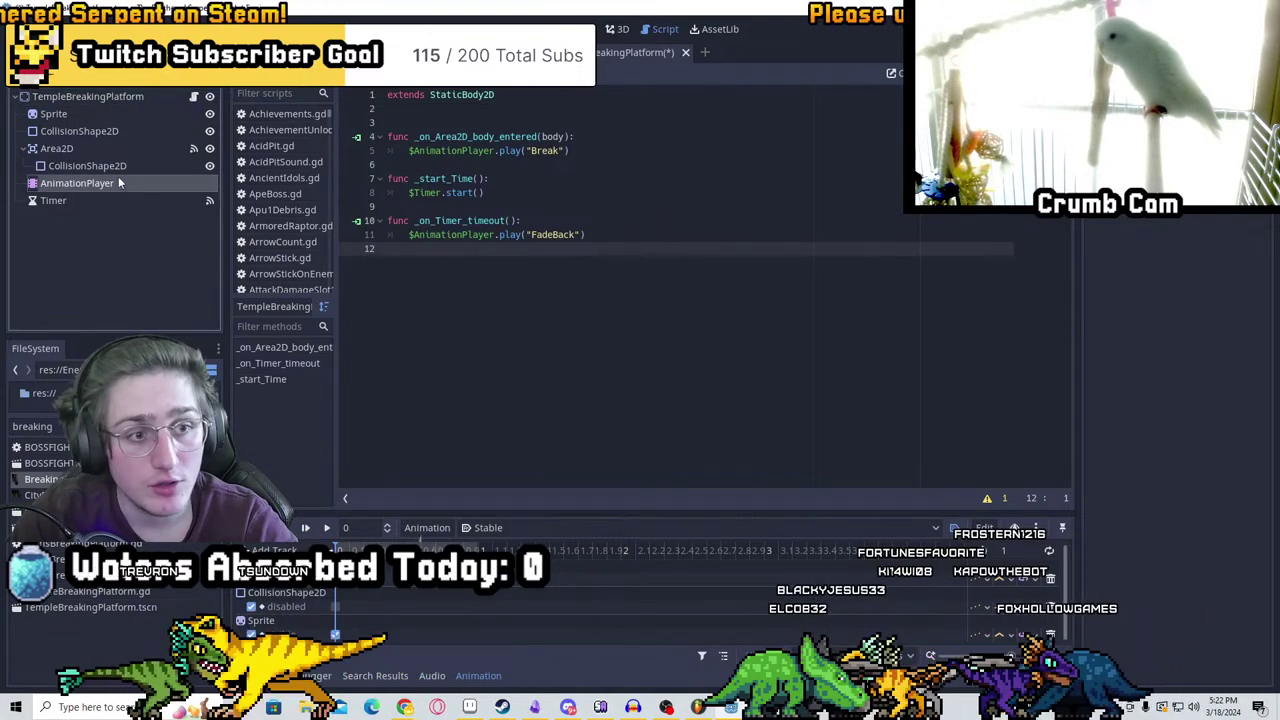
pyautogui.click(522, 528)
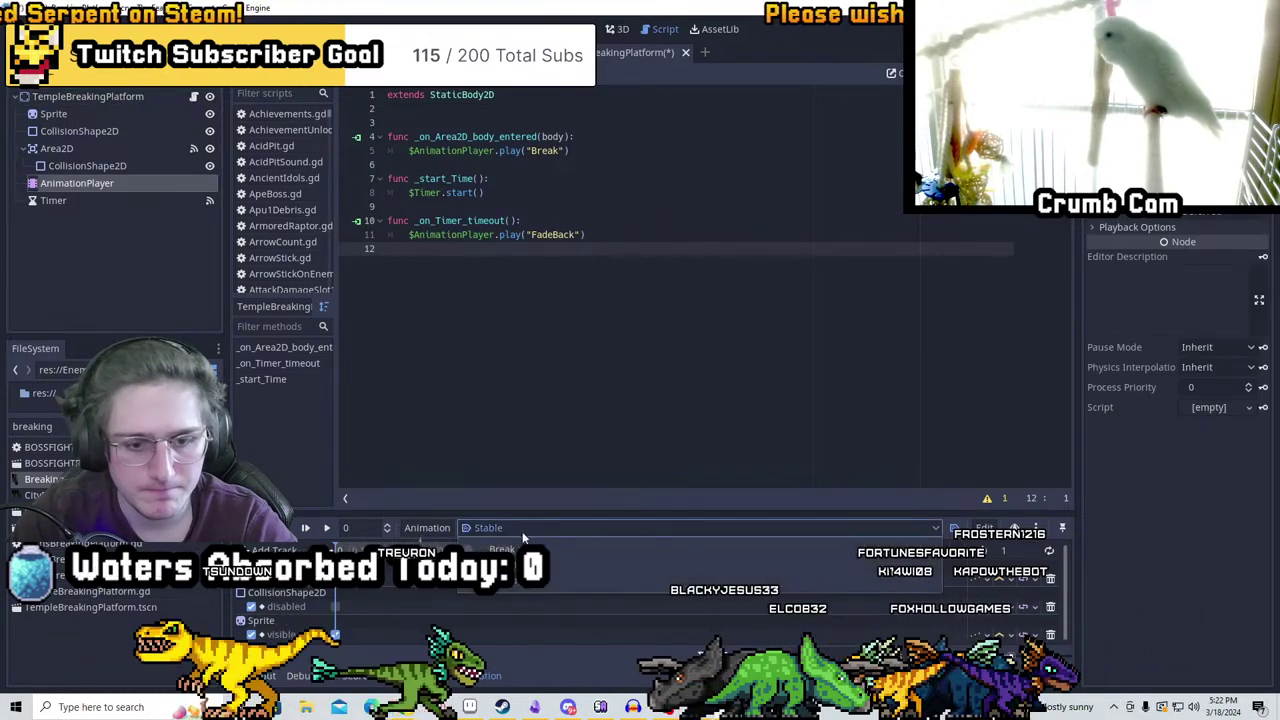
pyautogui.click(435, 600)
pyautogui.scroll(-1, 500, 606)
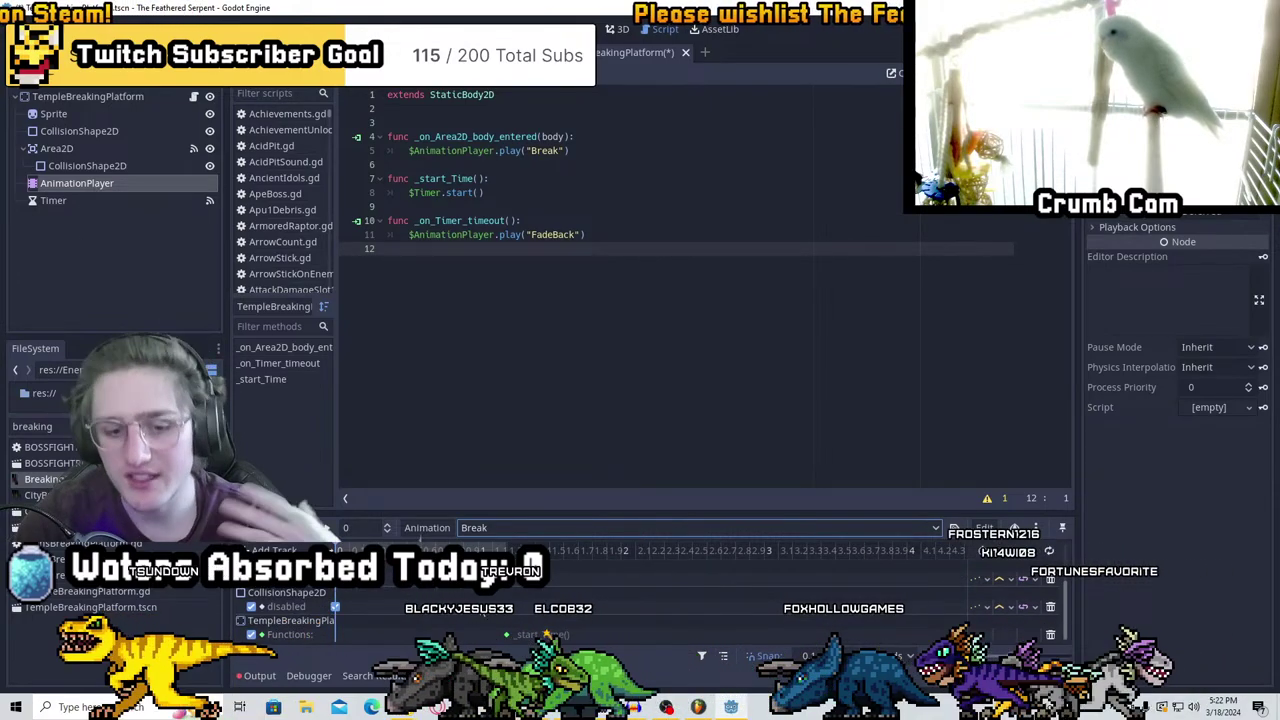
pyautogui.click(486, 529)
pyautogui.click(530, 580)
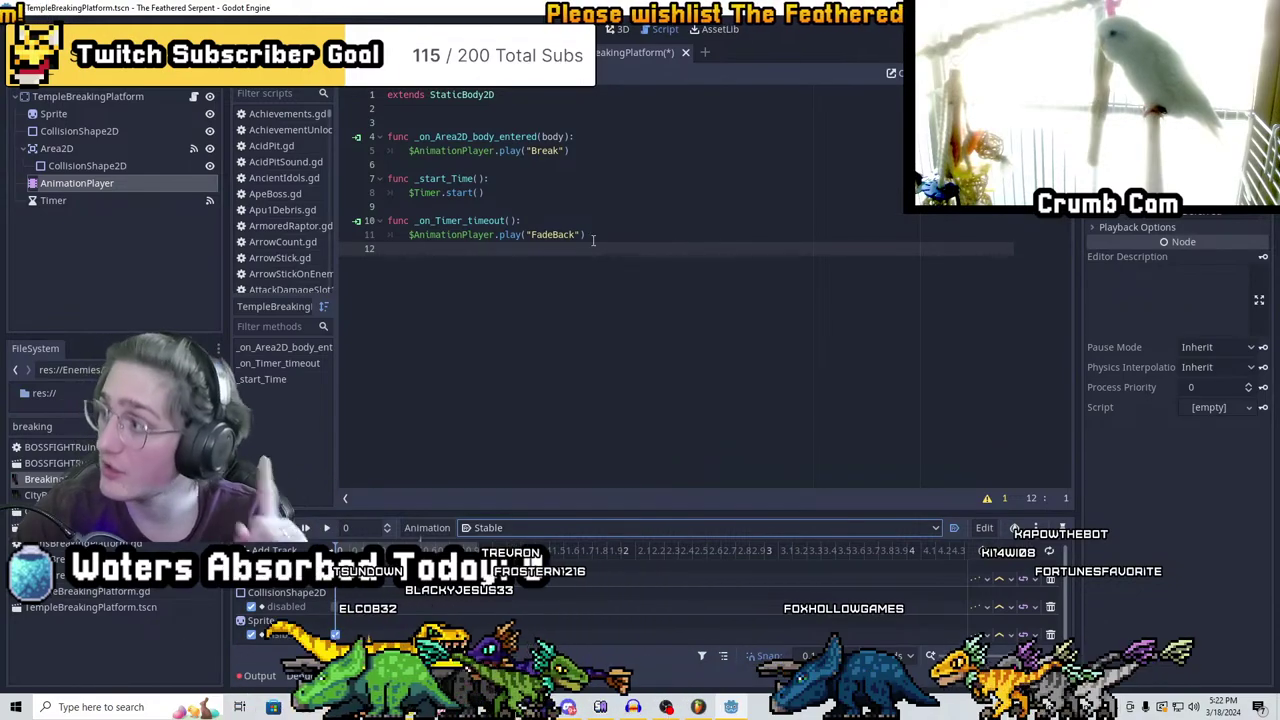
pyautogui.click(501, 177)
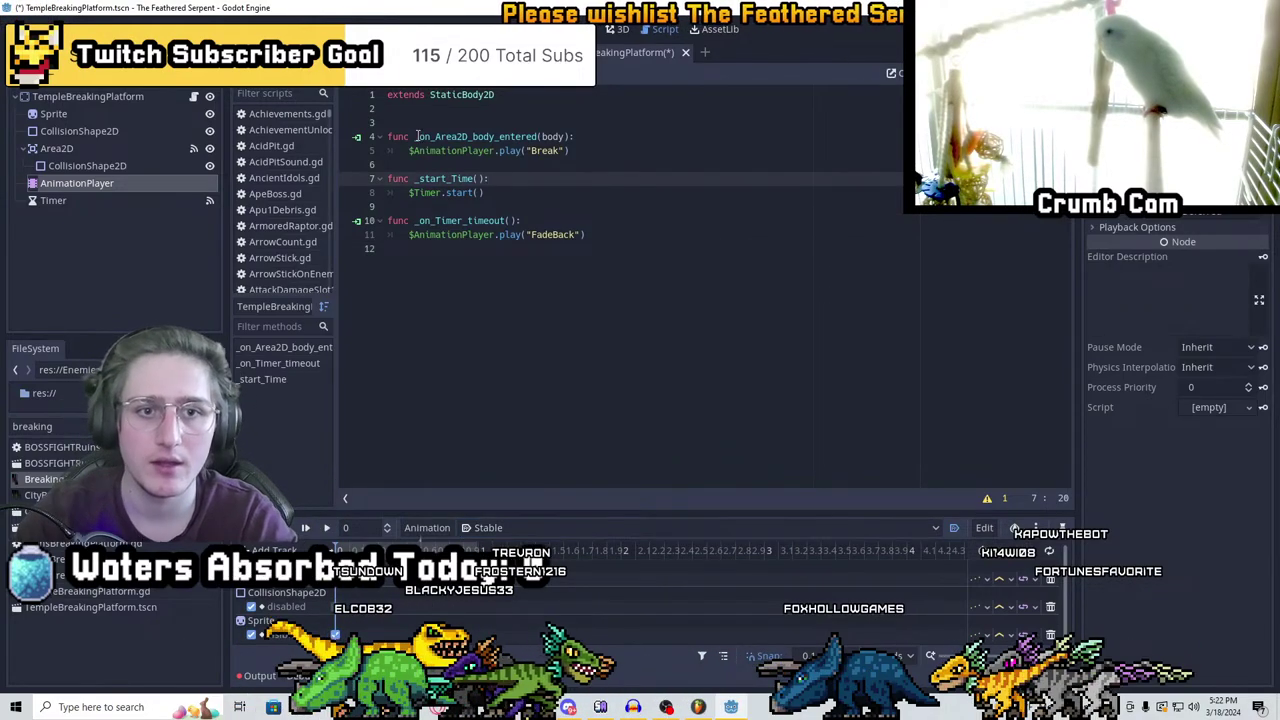
pyautogui.click(396, 110)
# Add 'export var permabreak = false' and wrap $Timer.start() in 'if permabreak == false:', saving
pyautogui.press('Return')
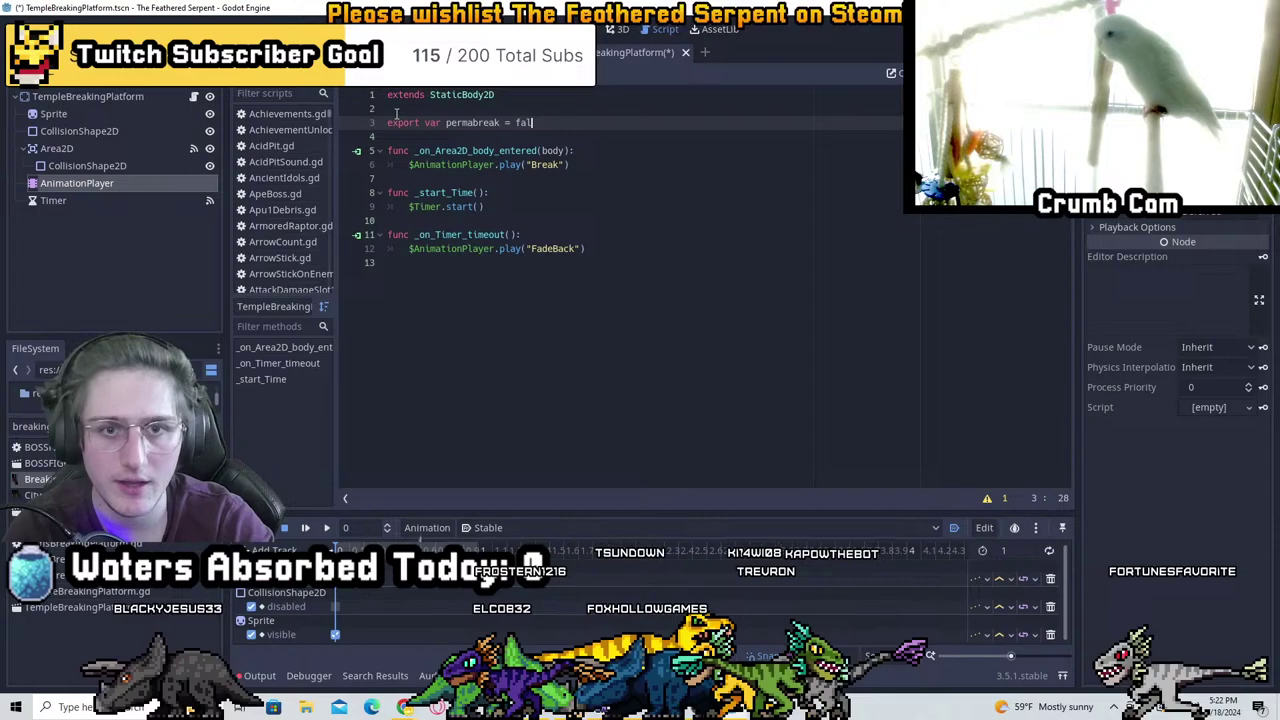
pyautogui.hotkey('ctrl', 's')
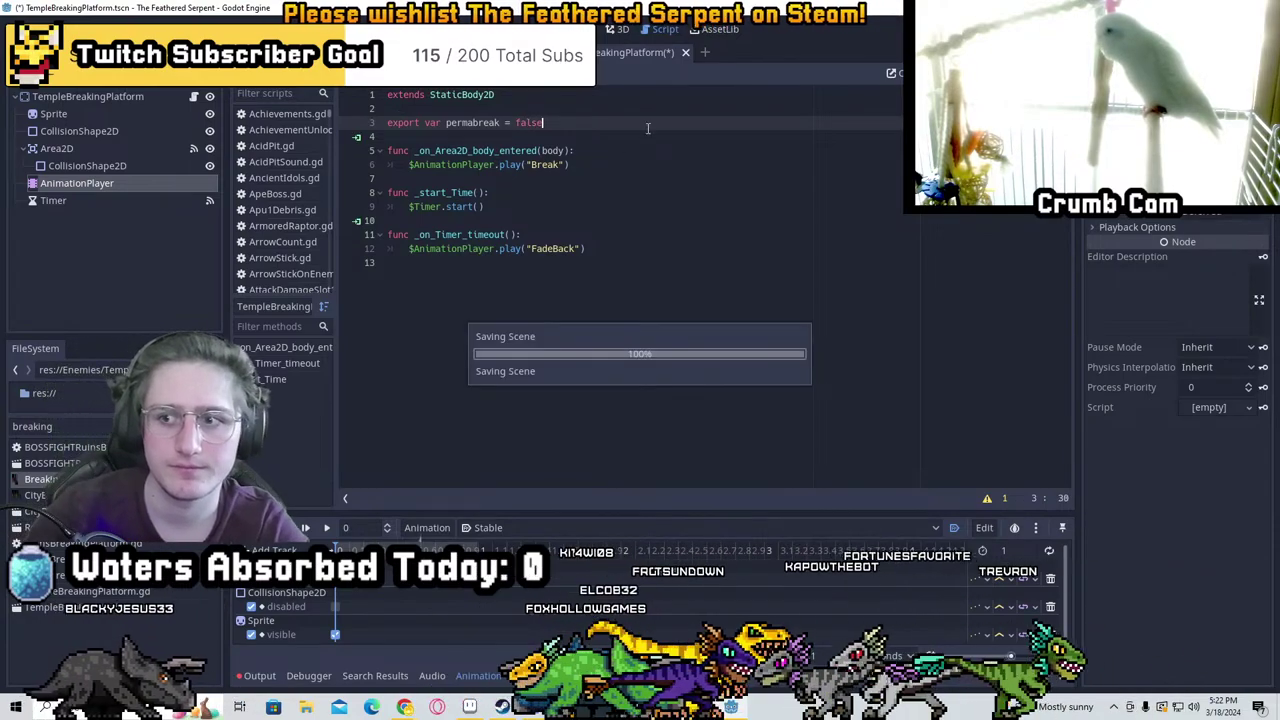
pyautogui.click(540, 193)
pyautogui.press('Return')
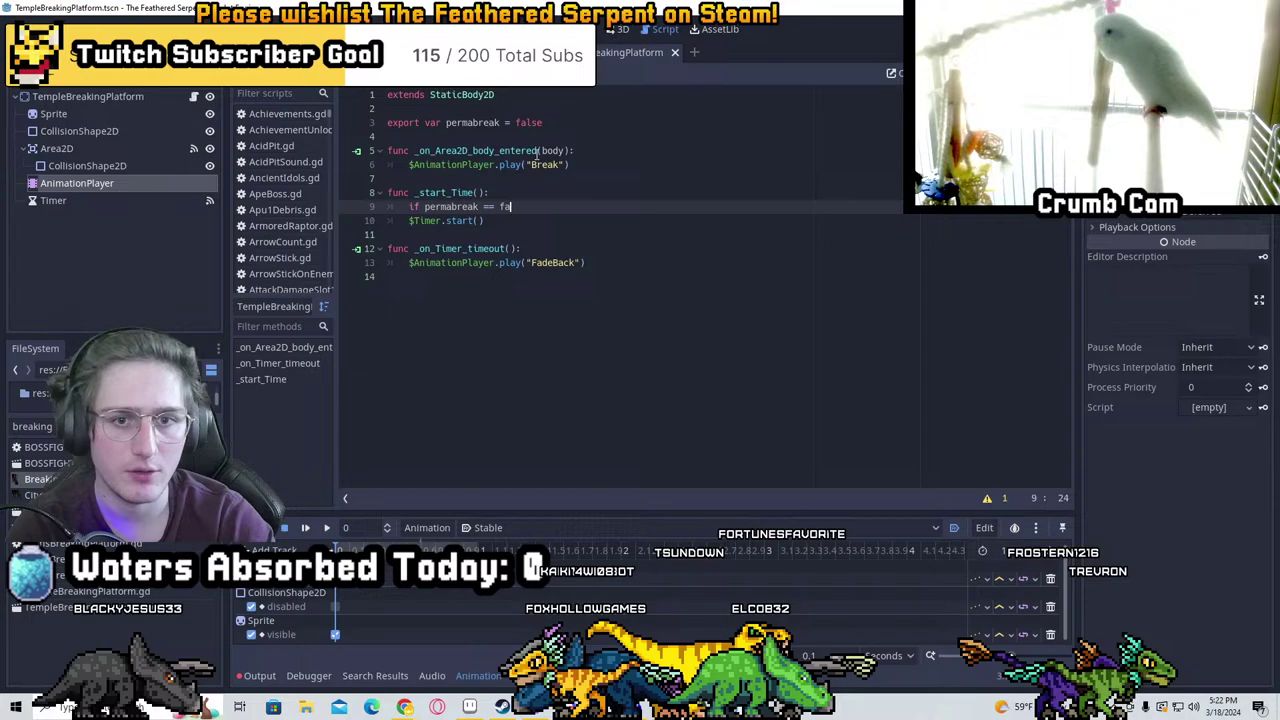
pyautogui.click(409, 220)
pyautogui.press('End')
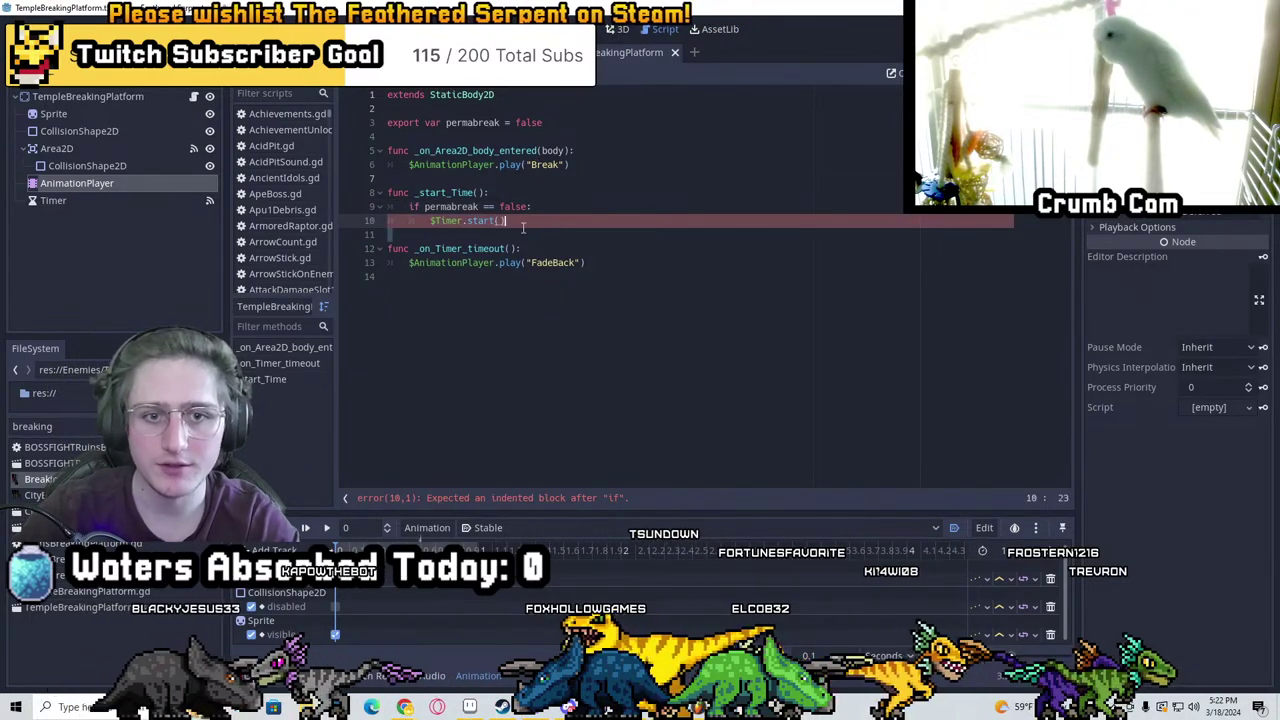
pyautogui.hotkey('ctrl', 's')
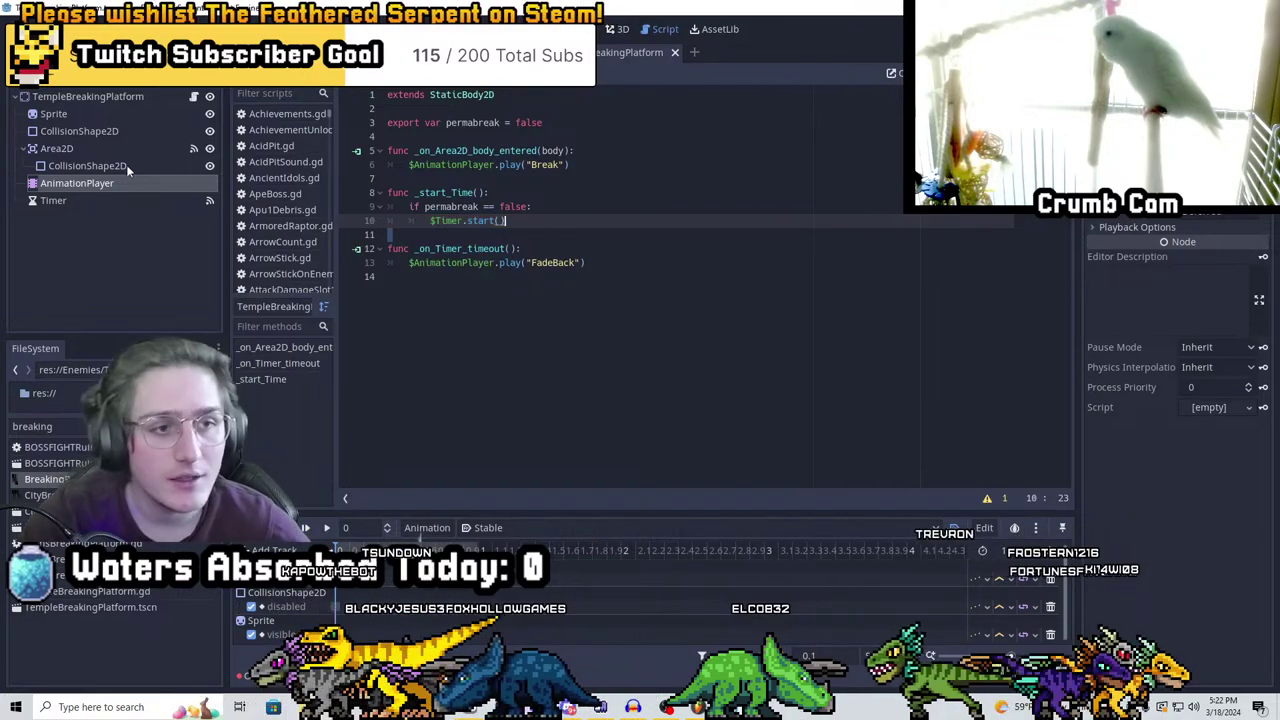
pyautogui.click(89, 96)
# Return to the platform scene's 2D view and save it
pyautogui.click(590, 27)
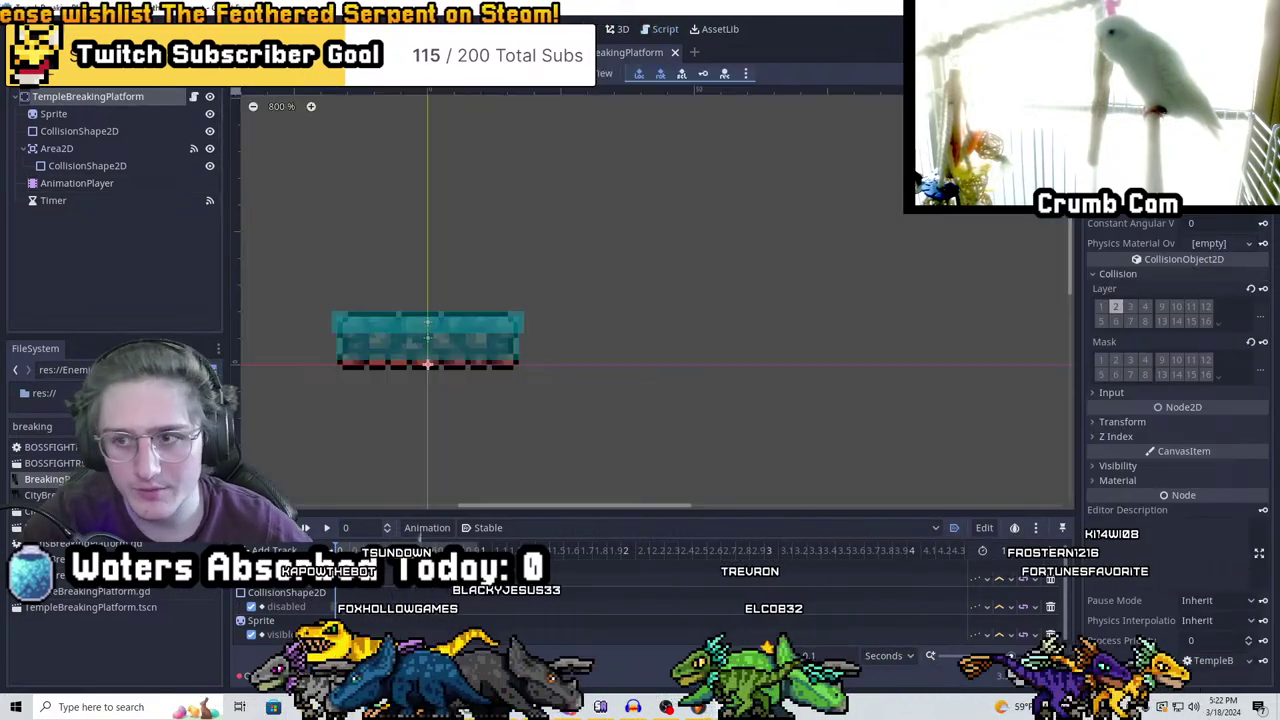
pyautogui.scroll(-3, 608, 340)
pyautogui.rightClick(775, 328)
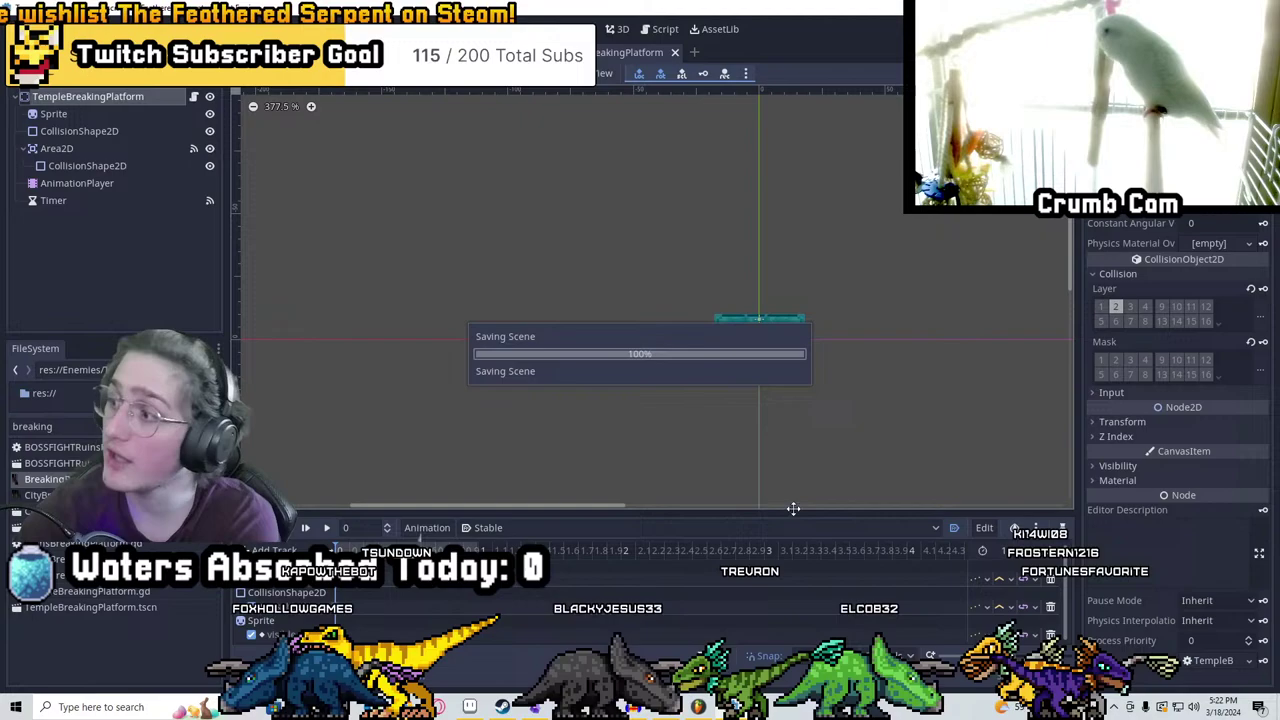
pyautogui.press('Escape')
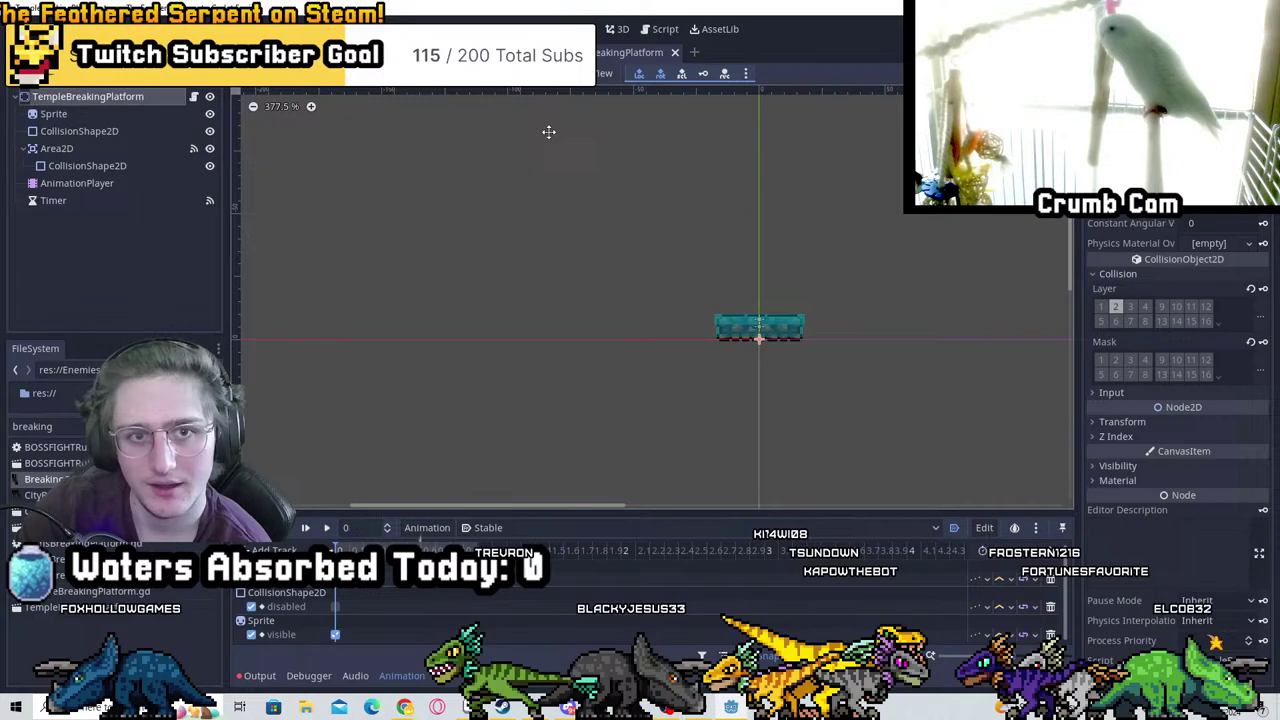
# Instance TempleBreakingPlatform.tscn under the Level_5_1 root via a 'templebr' search
pyautogui.hotkey('ctrl', 'Tab')
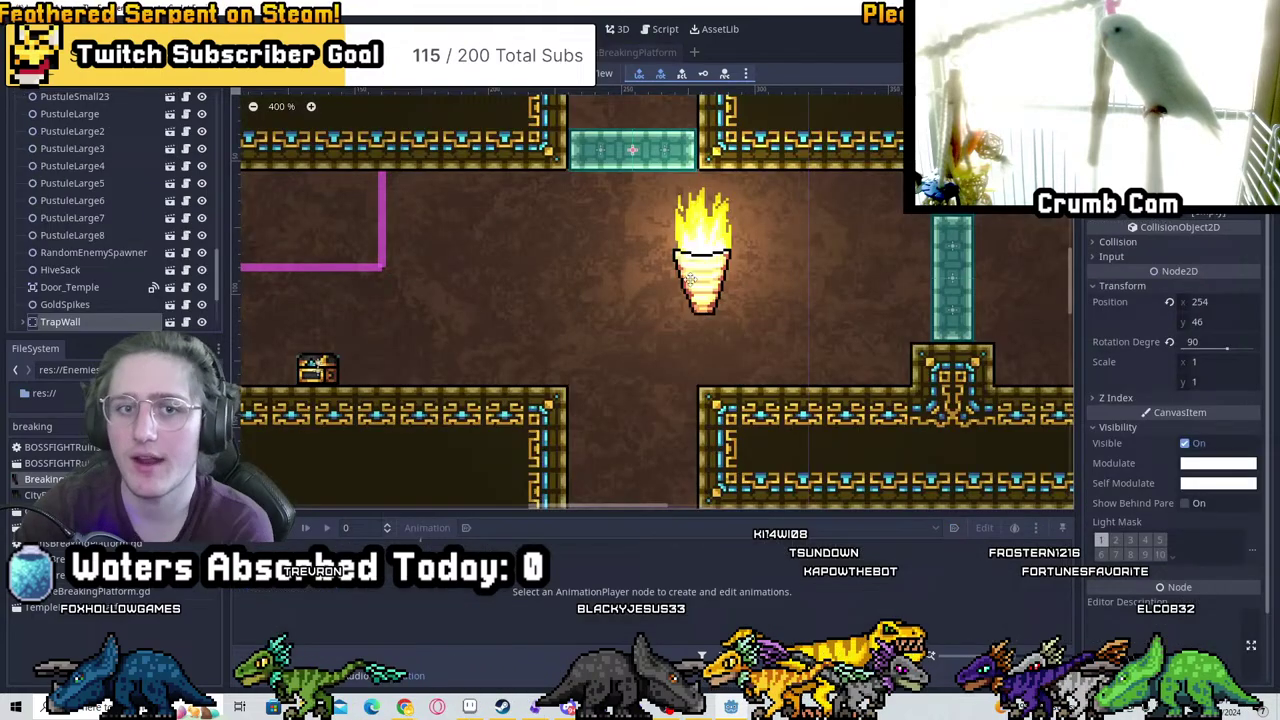
pyautogui.scroll(10, 113, 101)
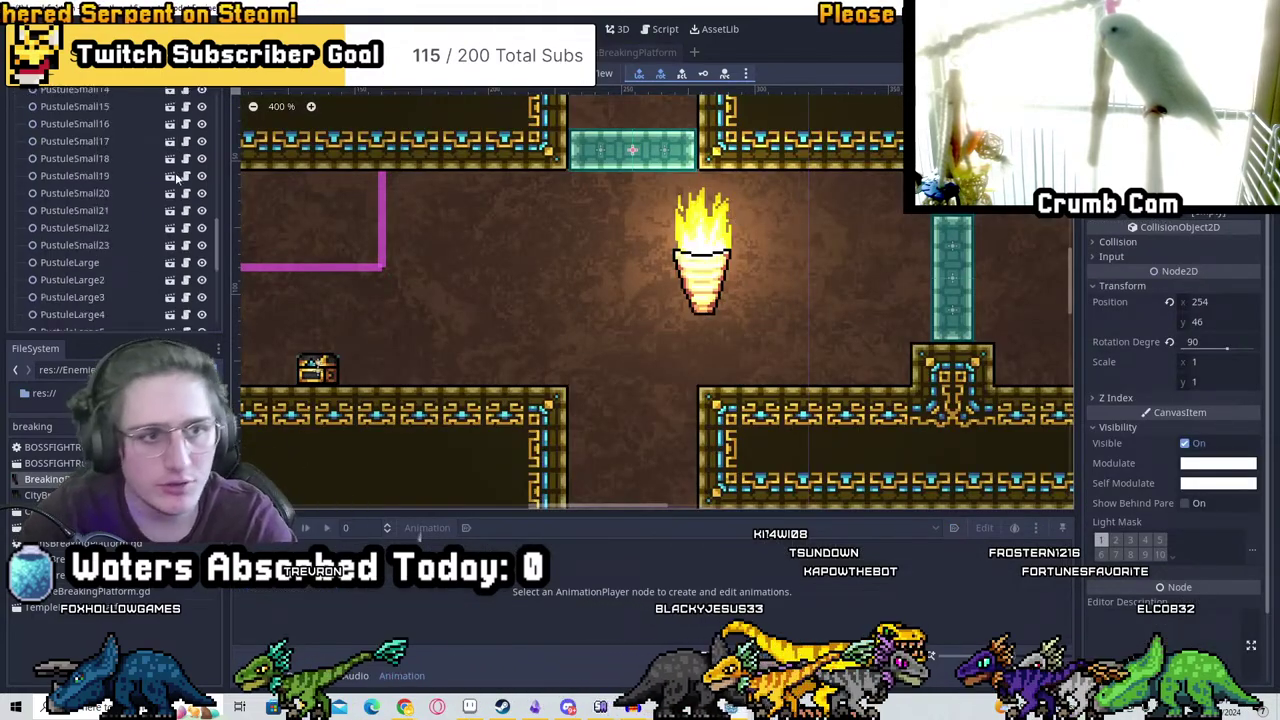
pyautogui.click(68, 94)
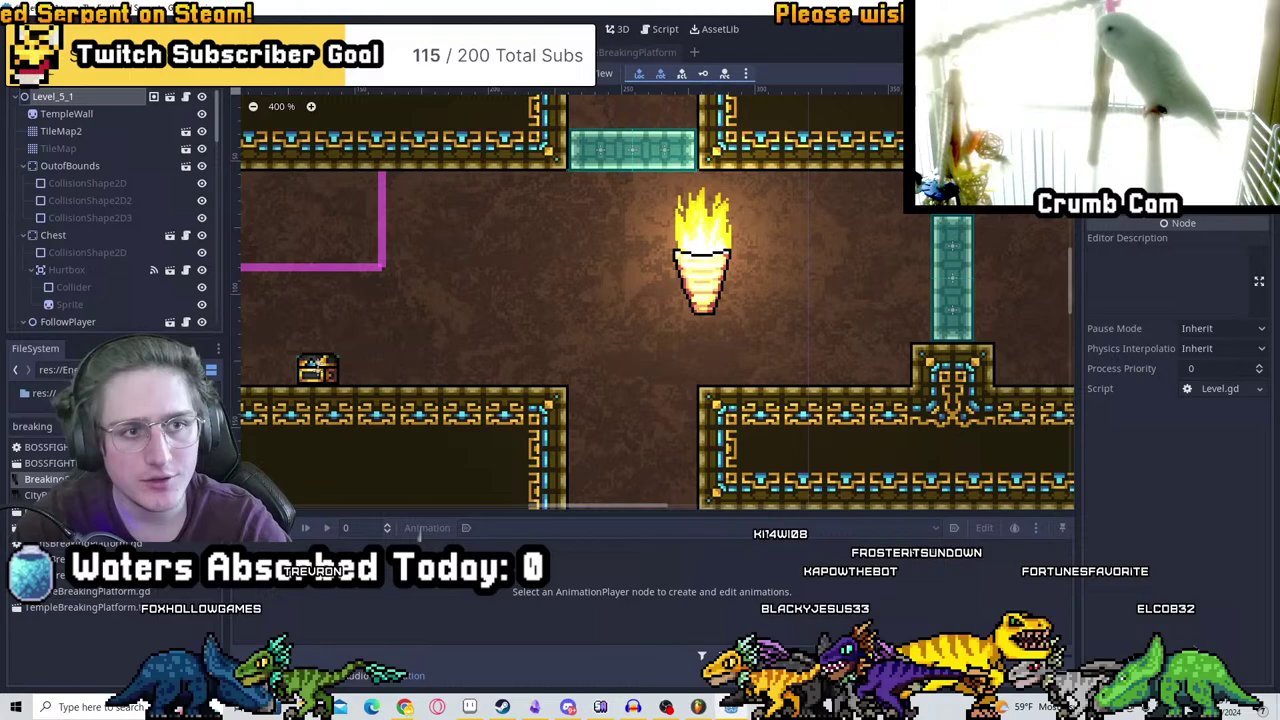
pyautogui.hotkey('ctrl', 'shift', 'a')
pyautogui.write('breaki')
pyautogui.hotkey('ctrl', 'a')
pyautogui.write('templeb')
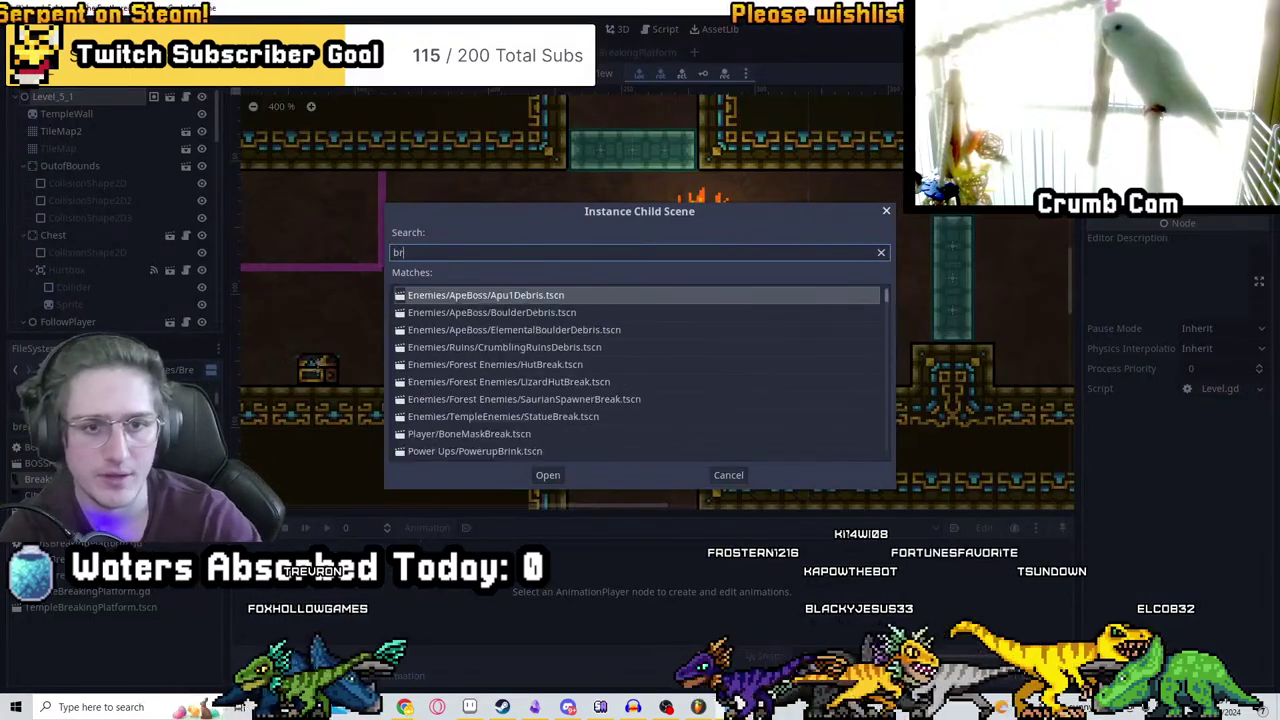
pyautogui.write('re')
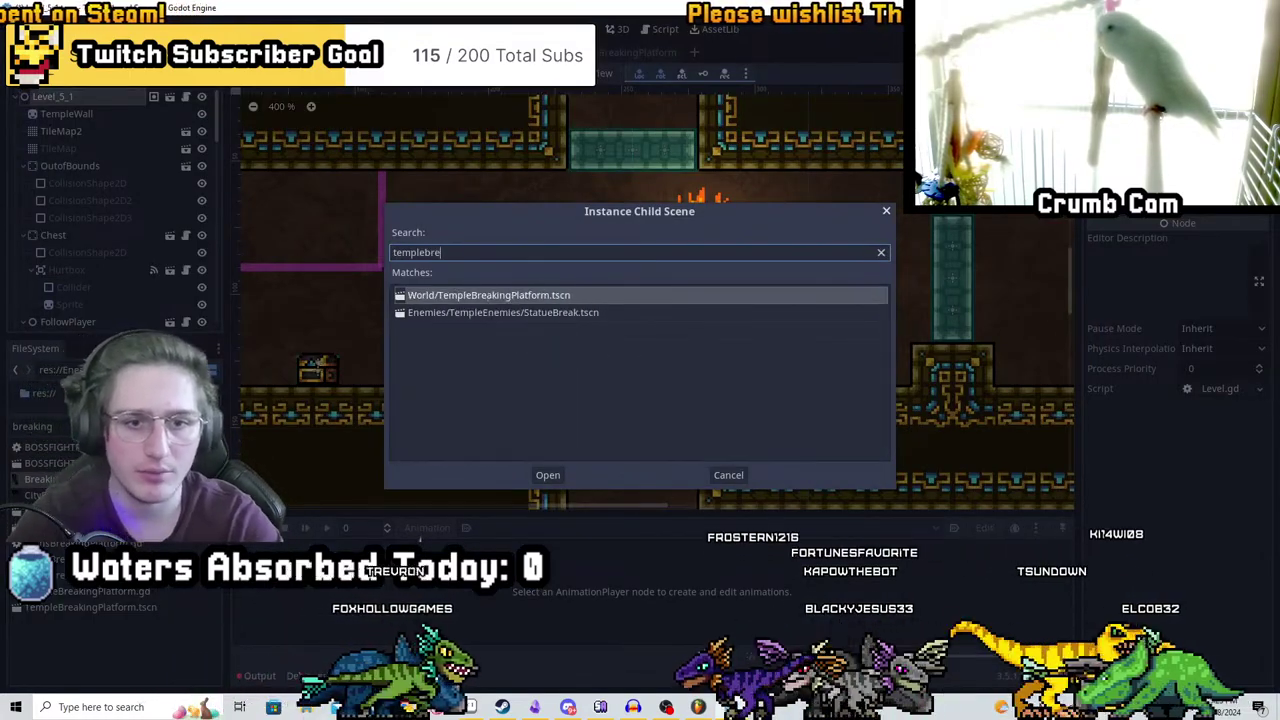
pyautogui.press('Return')
# Fit the new platform into the gap beside the rock wall and temple pillar
pyautogui.scroll(-5, 445, 241)
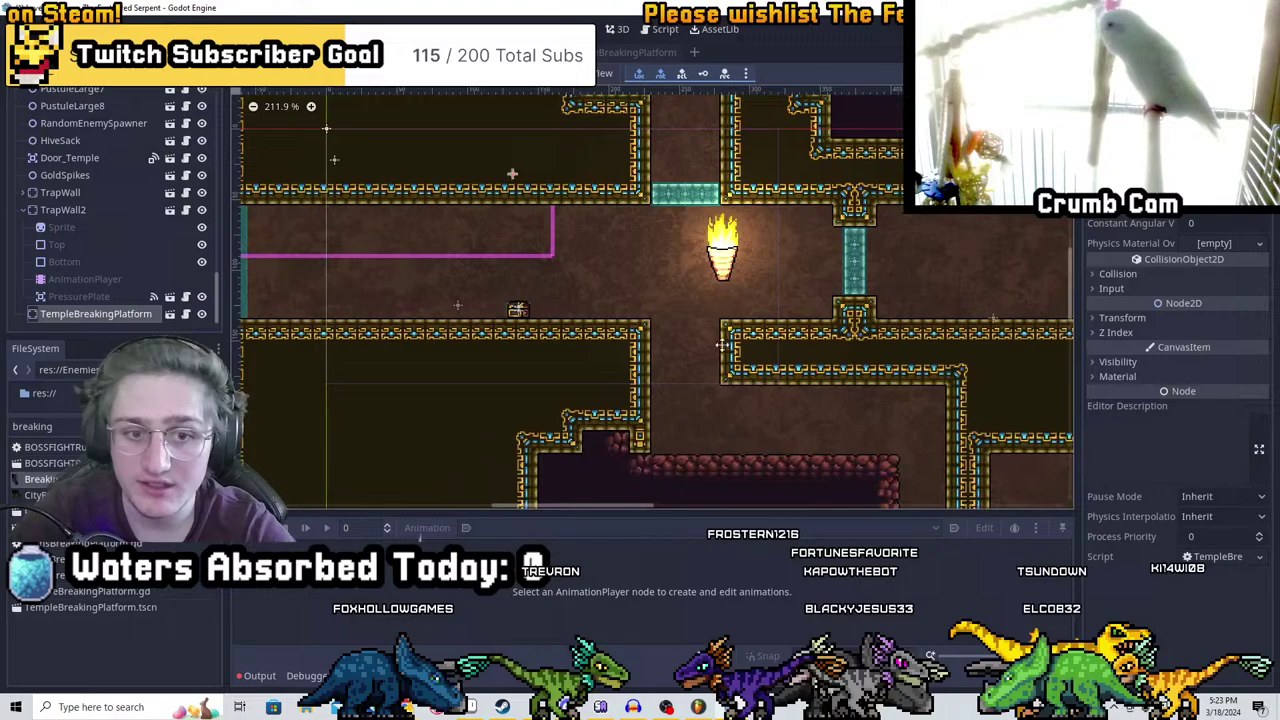
pyautogui.scroll(10, 490, 302)
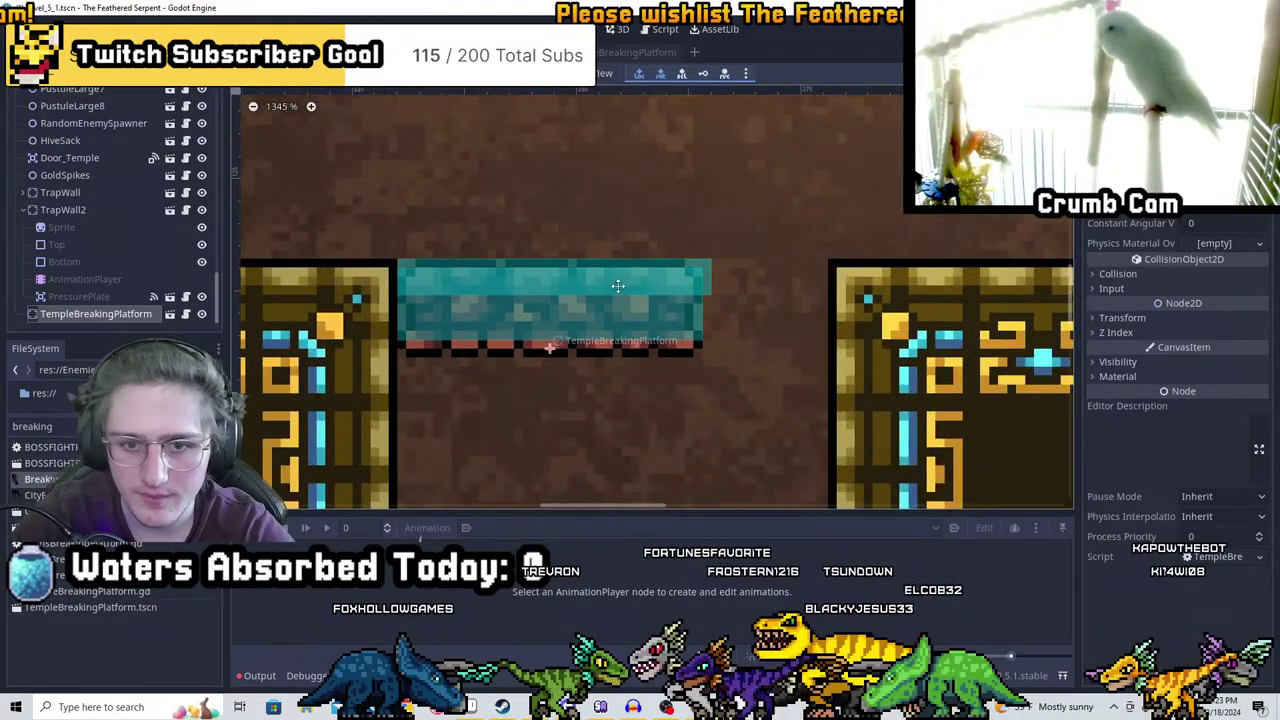
pyautogui.scroll(-2, 480, 185)
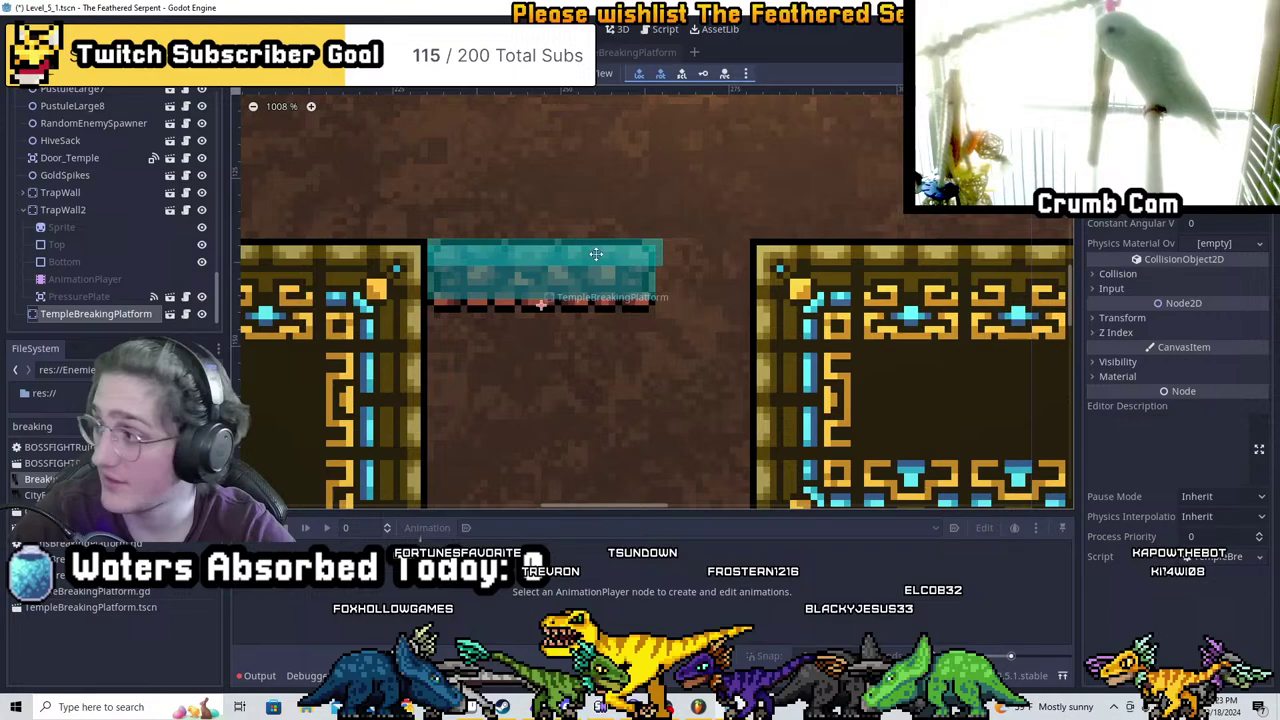
pyautogui.scroll(-8, 542, 254)
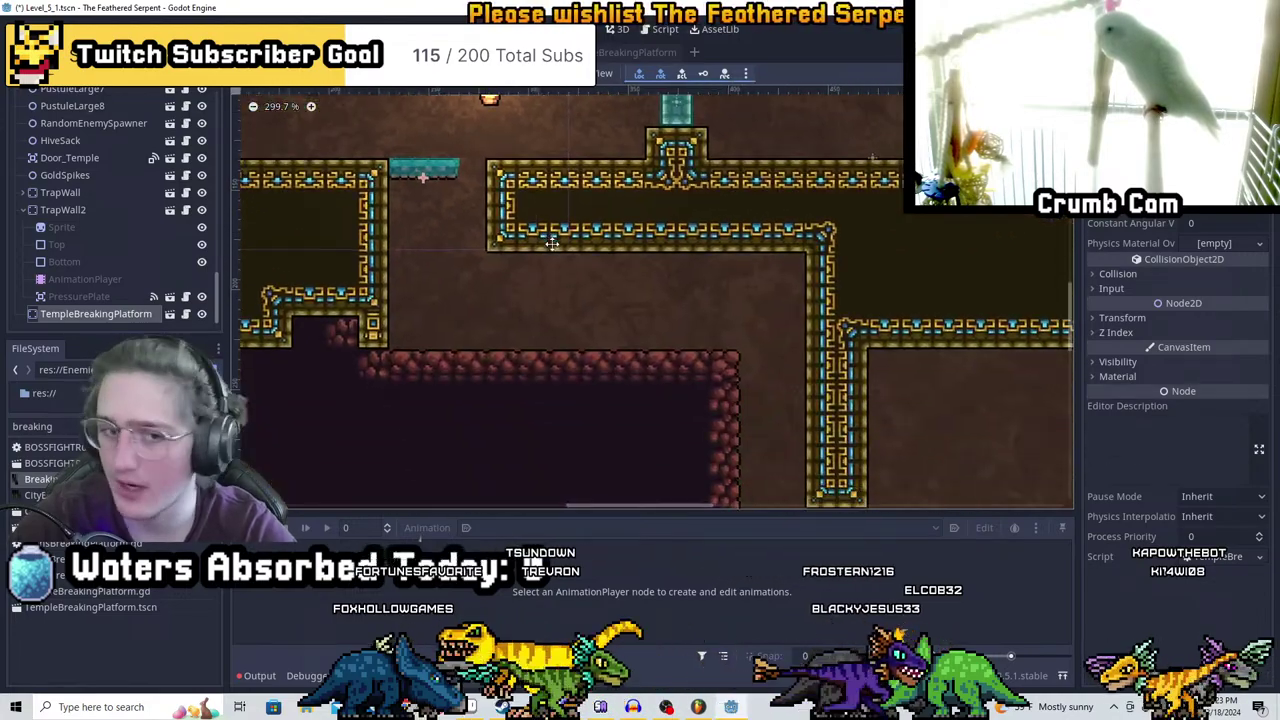
pyautogui.moveTo(480, 201); pyautogui.dragTo(570, 222, button='middle')
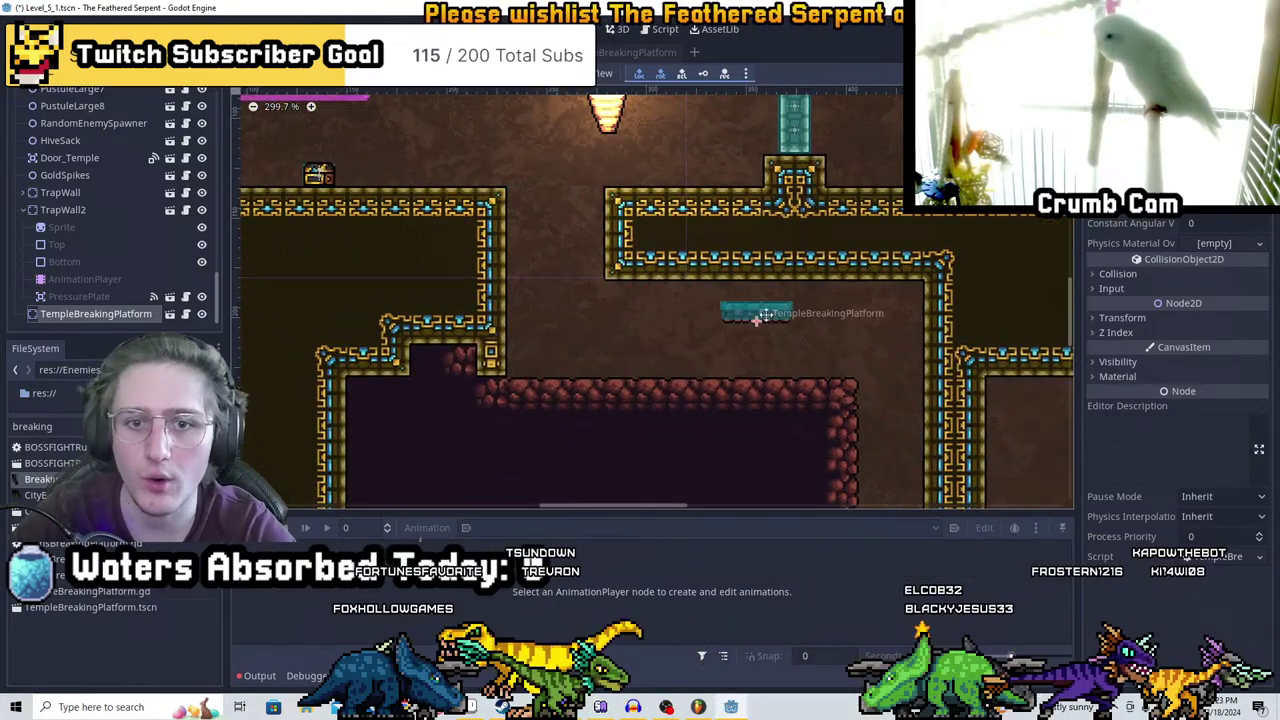
pyautogui.scroll(-4, 765, 315)
pyautogui.moveTo(608, 403); pyautogui.dragTo(563, 249, button='middle')
pyautogui.scroll(5, 746, 326)
pyautogui.moveTo(700, 330); pyautogui.dragTo(718, 424, button='middle')
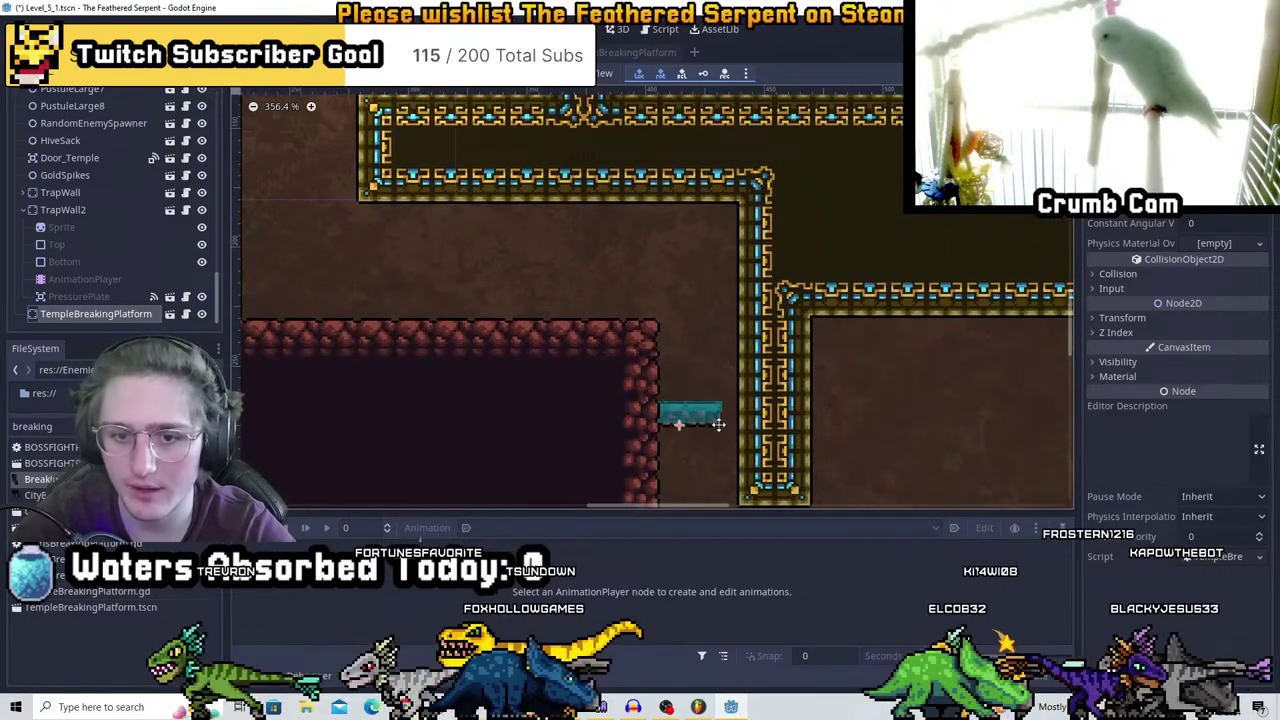
pyautogui.scroll(5, 686, 329)
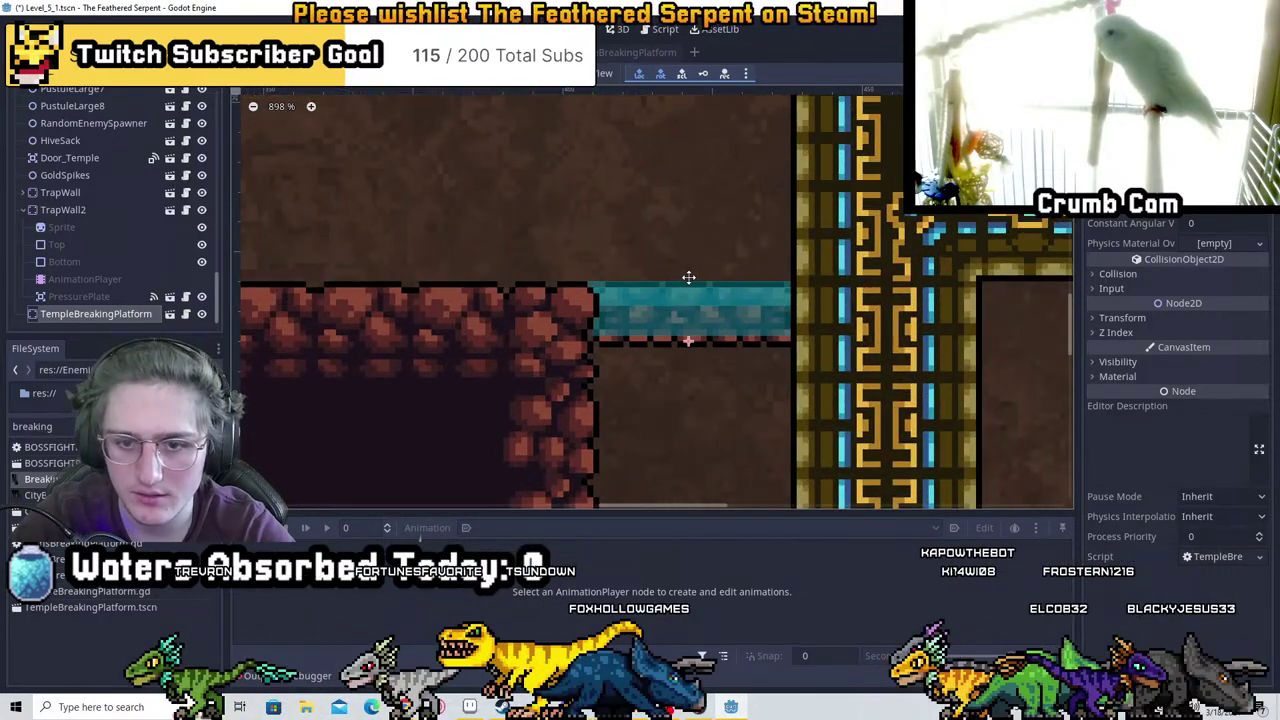
pyautogui.scroll(-1, 692, 360)
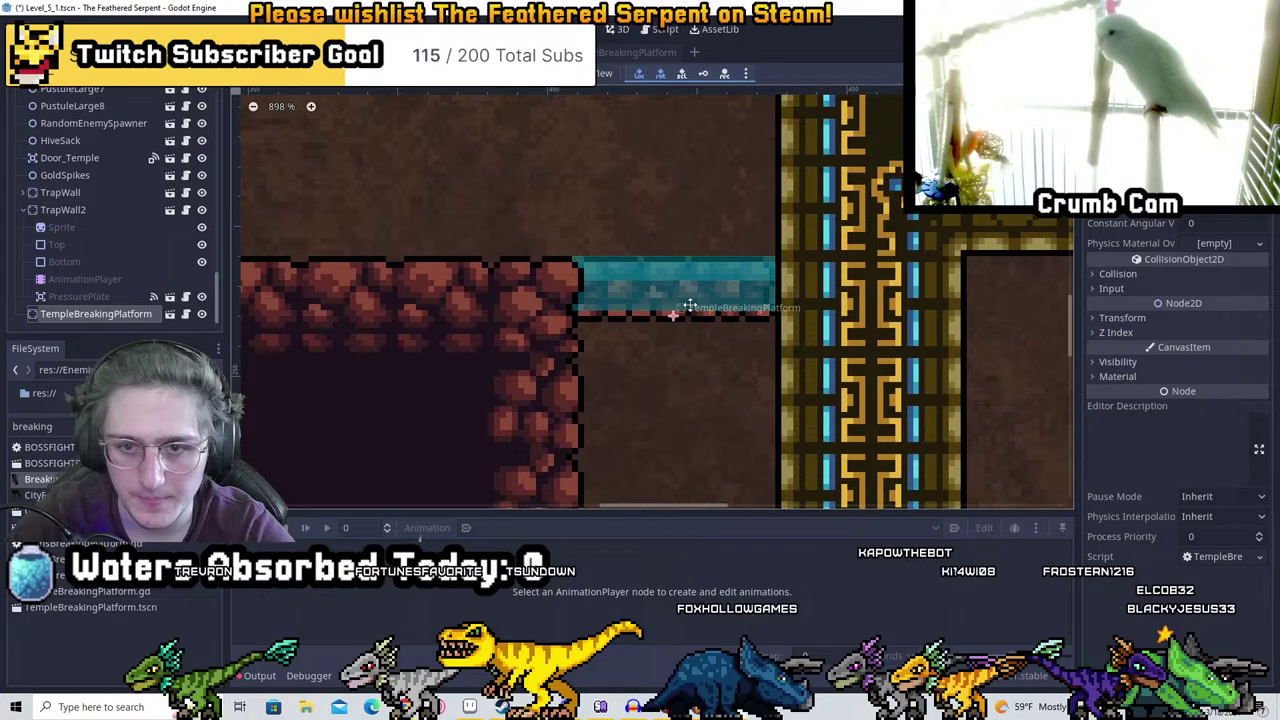
pyautogui.scroll(-2, 705, 314)
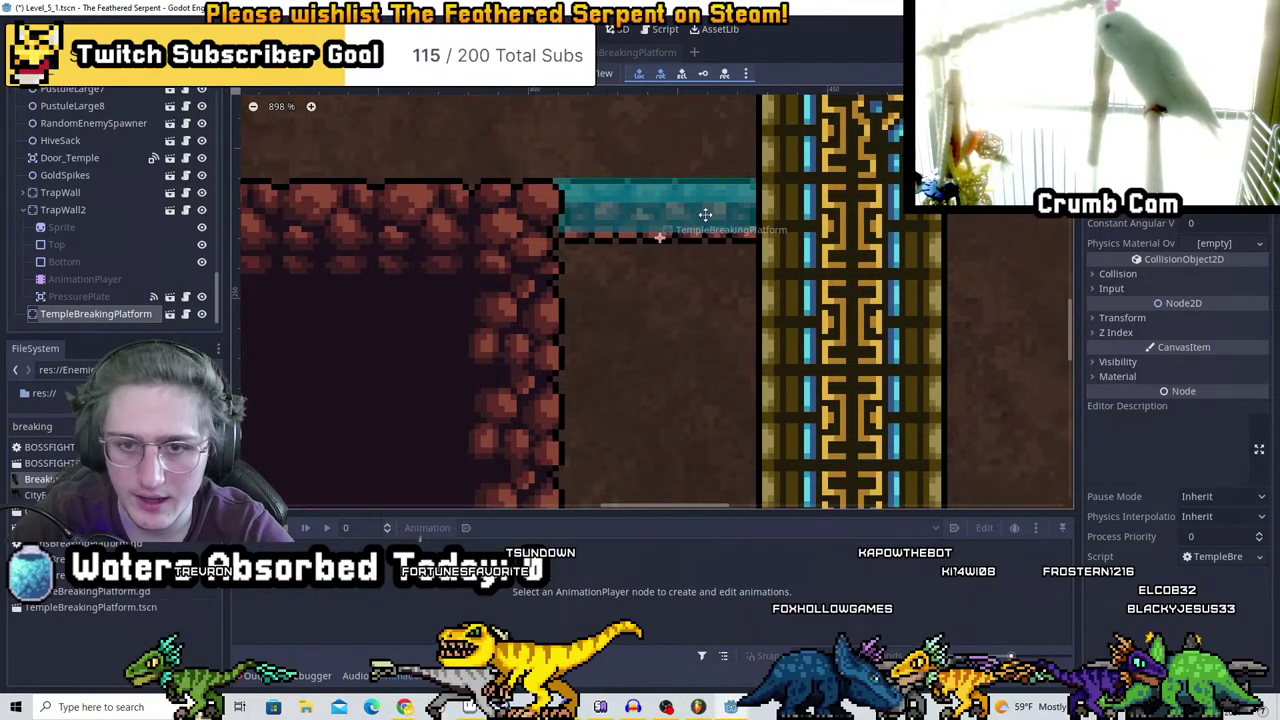
# Duplicate the platform and move the copy lower down the shaft
pyautogui.hotkey('ctrl', 'd')
pyautogui.scroll(-2, 638, 265)
pyautogui.moveTo(670, 214); pyautogui.dragTo(625, 371)
# Select both breaking platforms to check them, then save Level_5_1
pyautogui.scroll(-4, 630, 318)
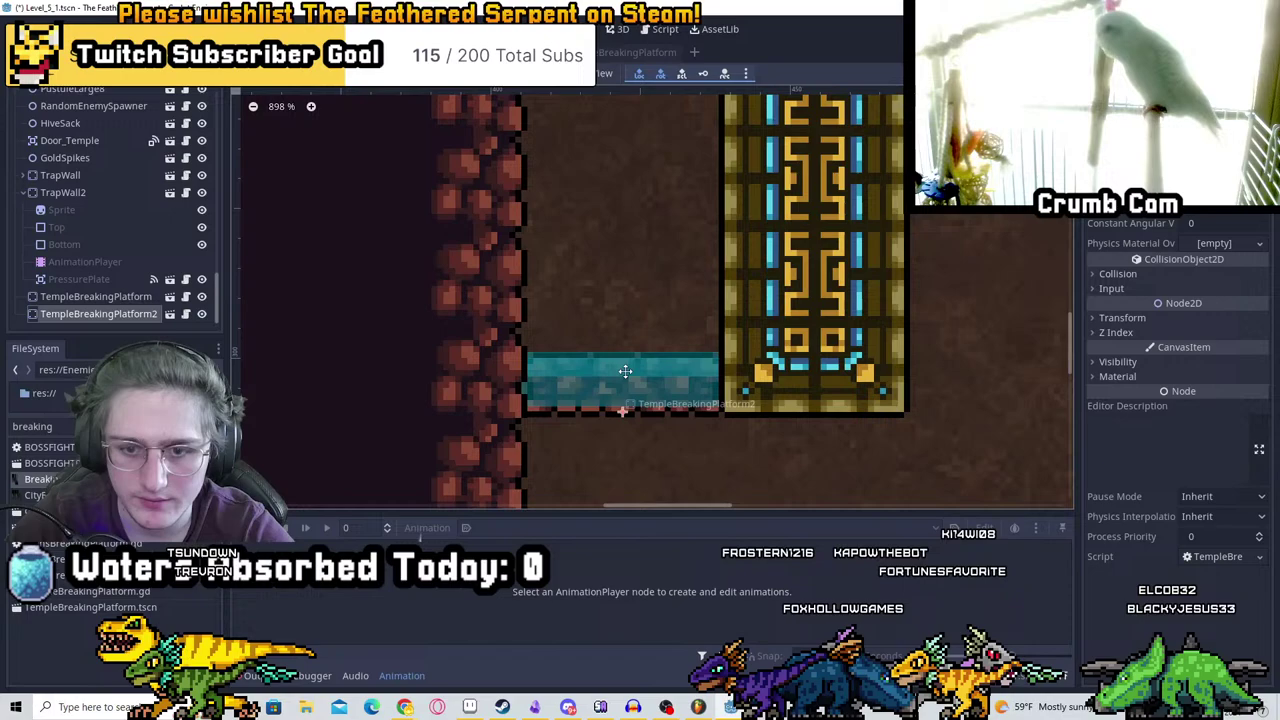
pyautogui.scroll(-5, 640, 320)
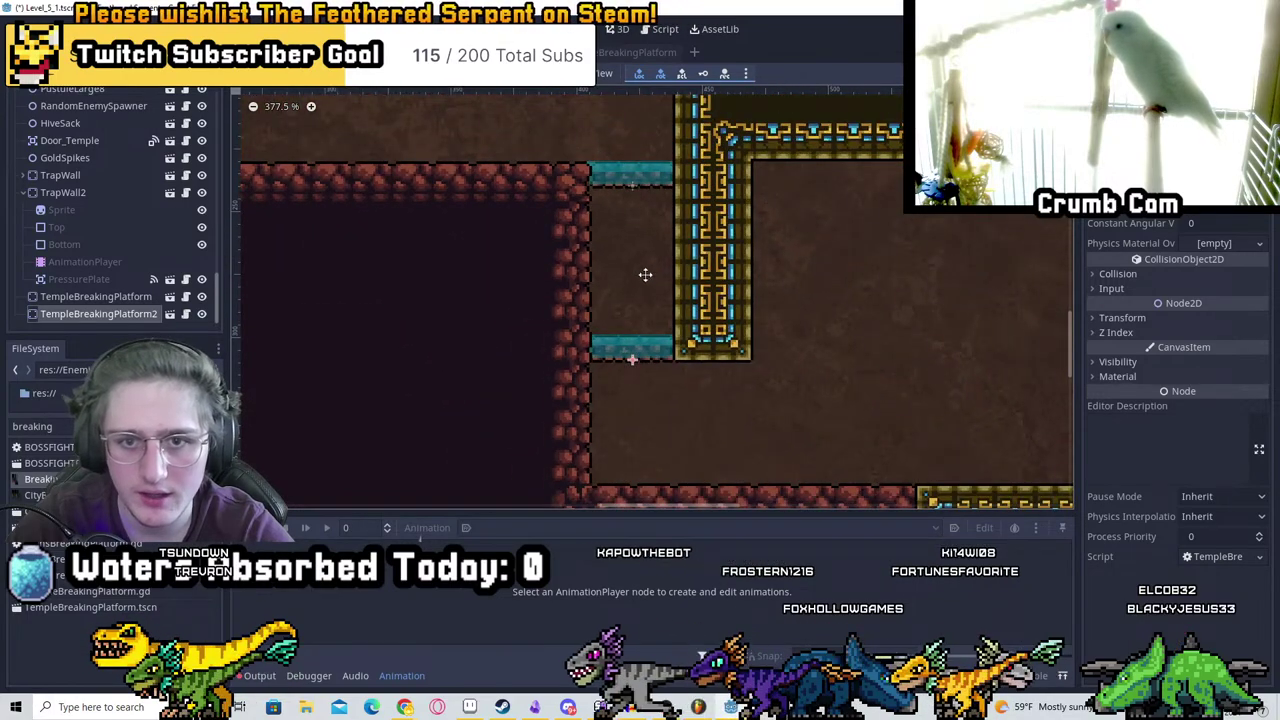
pyautogui.scroll(-4, 630, 310)
pyautogui.moveTo(625, 326); pyautogui.dragTo(695, 358, button='middle')
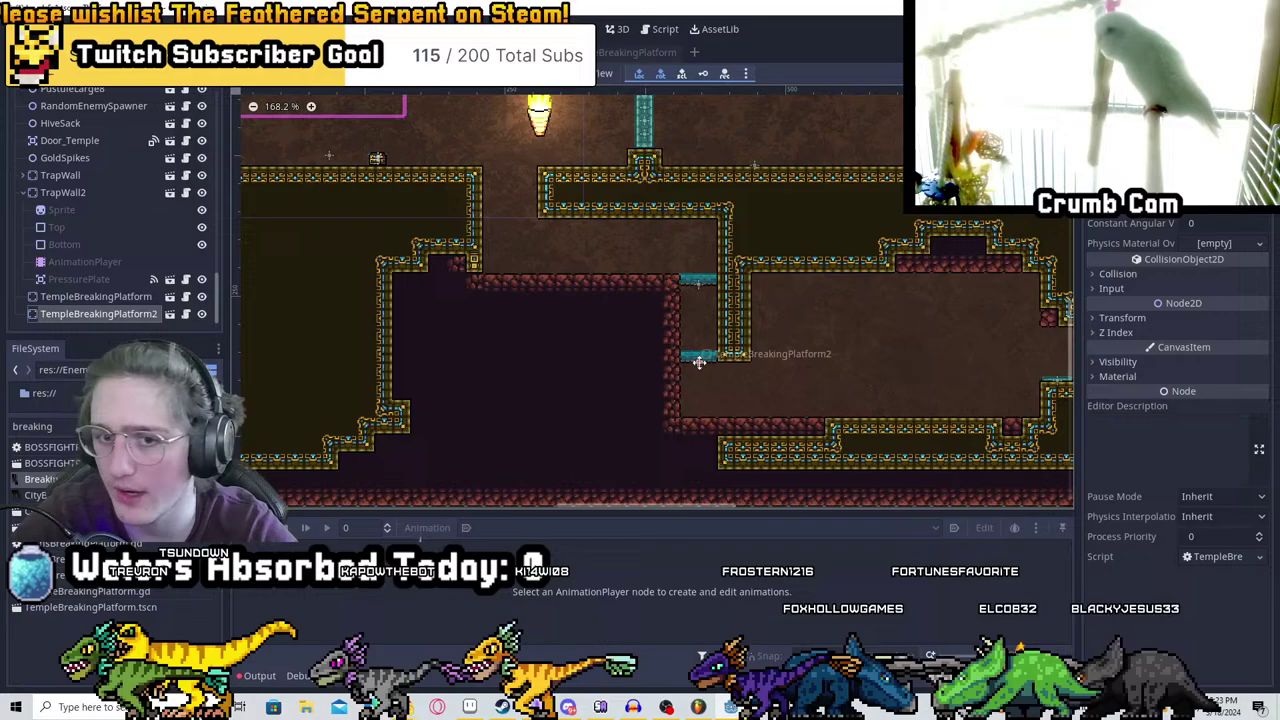
pyautogui.keyDown('shift'); pyautogui.click(93, 298); pyautogui.keyUp('shift')
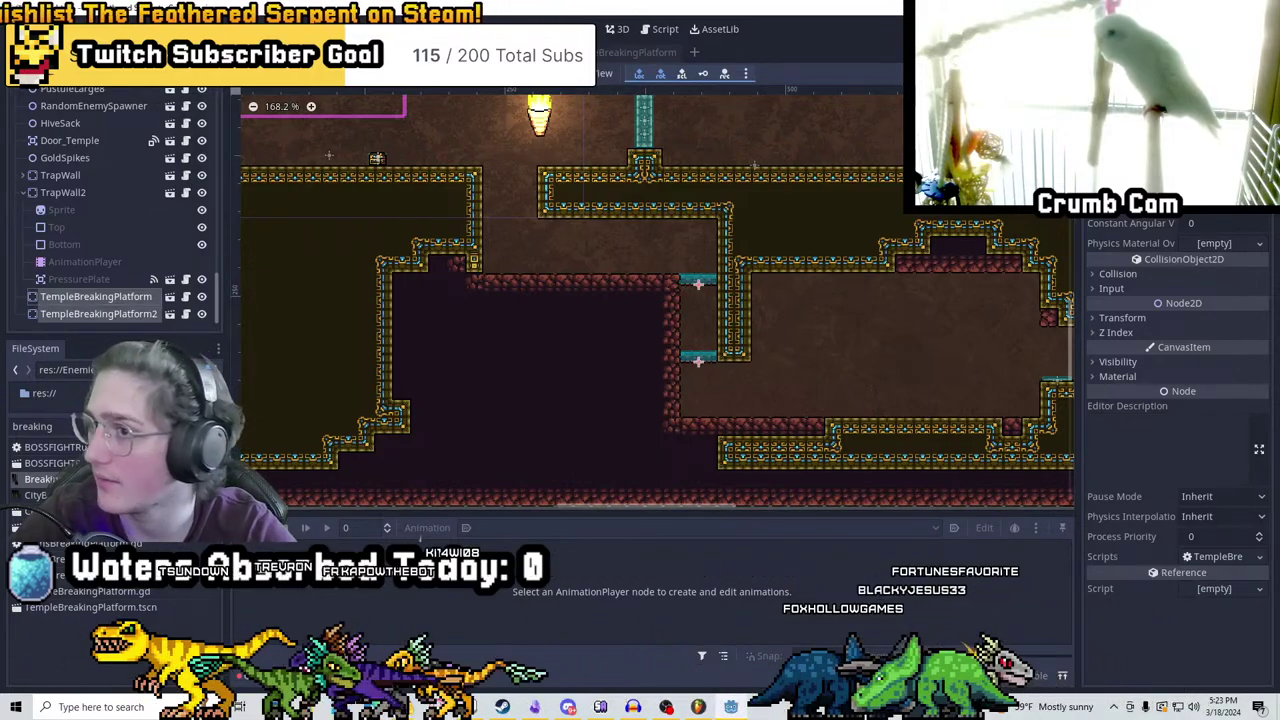
pyautogui.scroll(4, 762, 270)
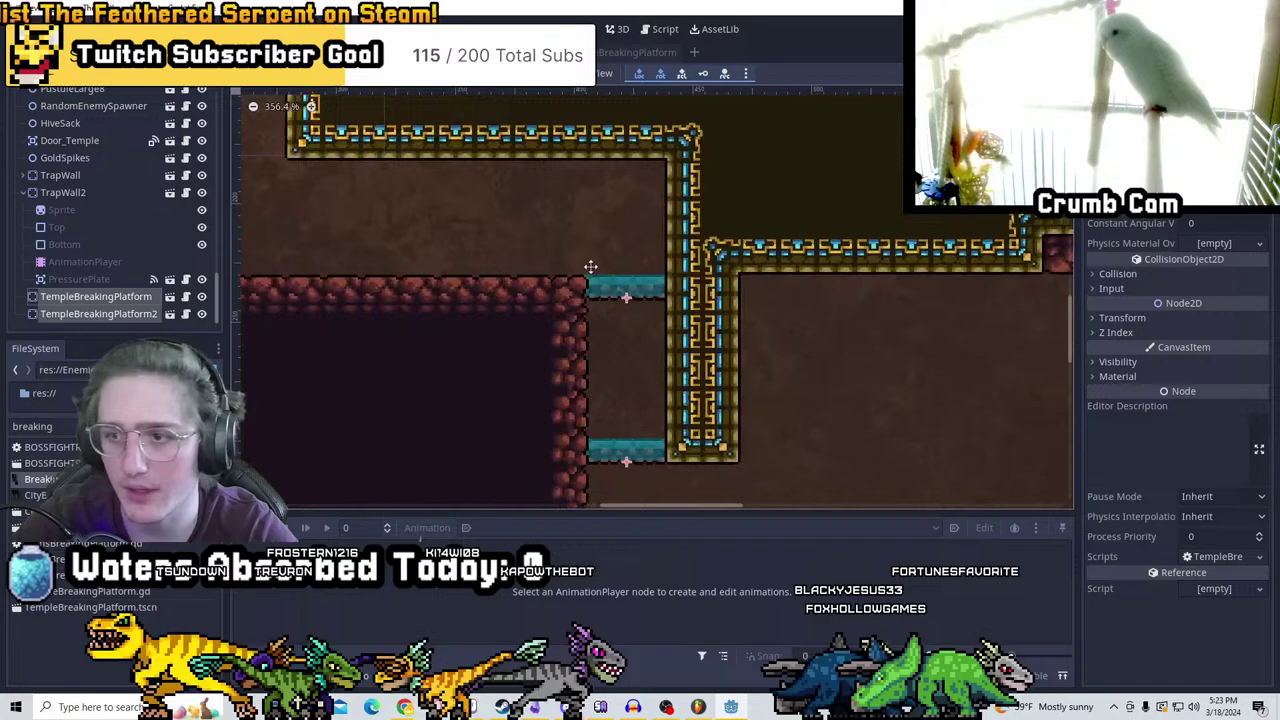
pyautogui.scroll(1, 591, 267)
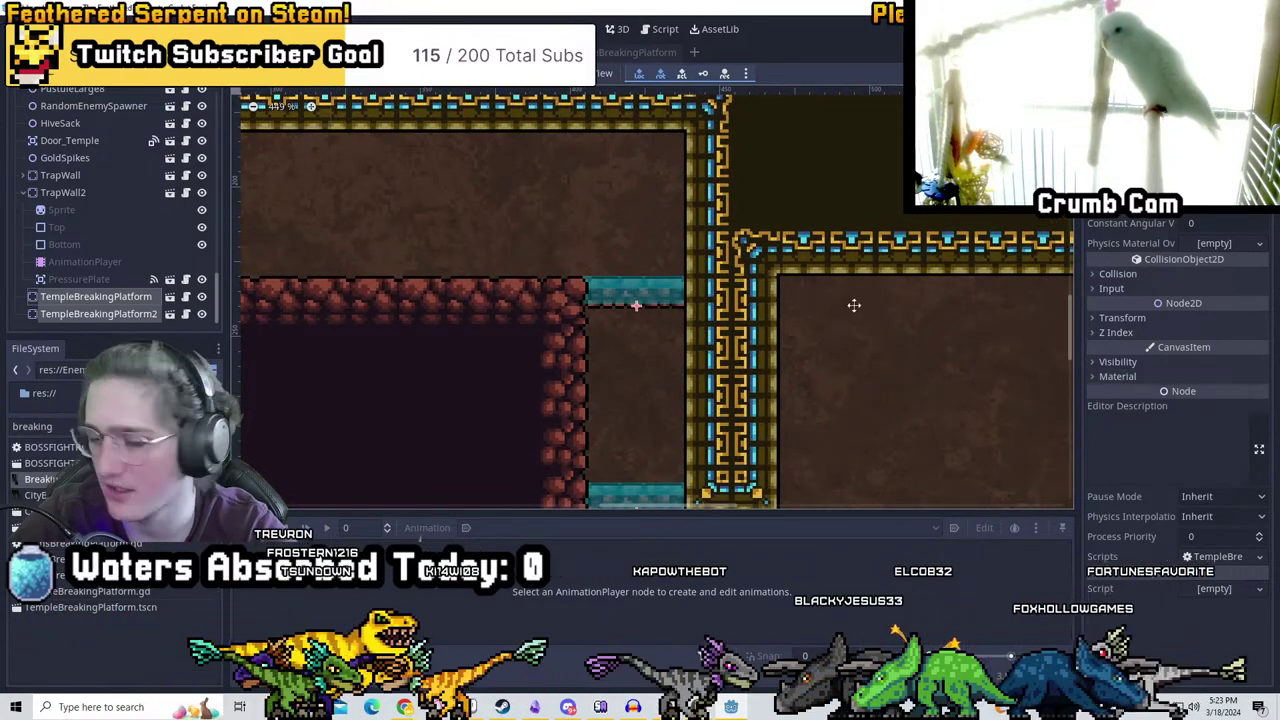
pyautogui.scroll(-2, 669, 254)
pyautogui.hotkey('ctrl', 's')
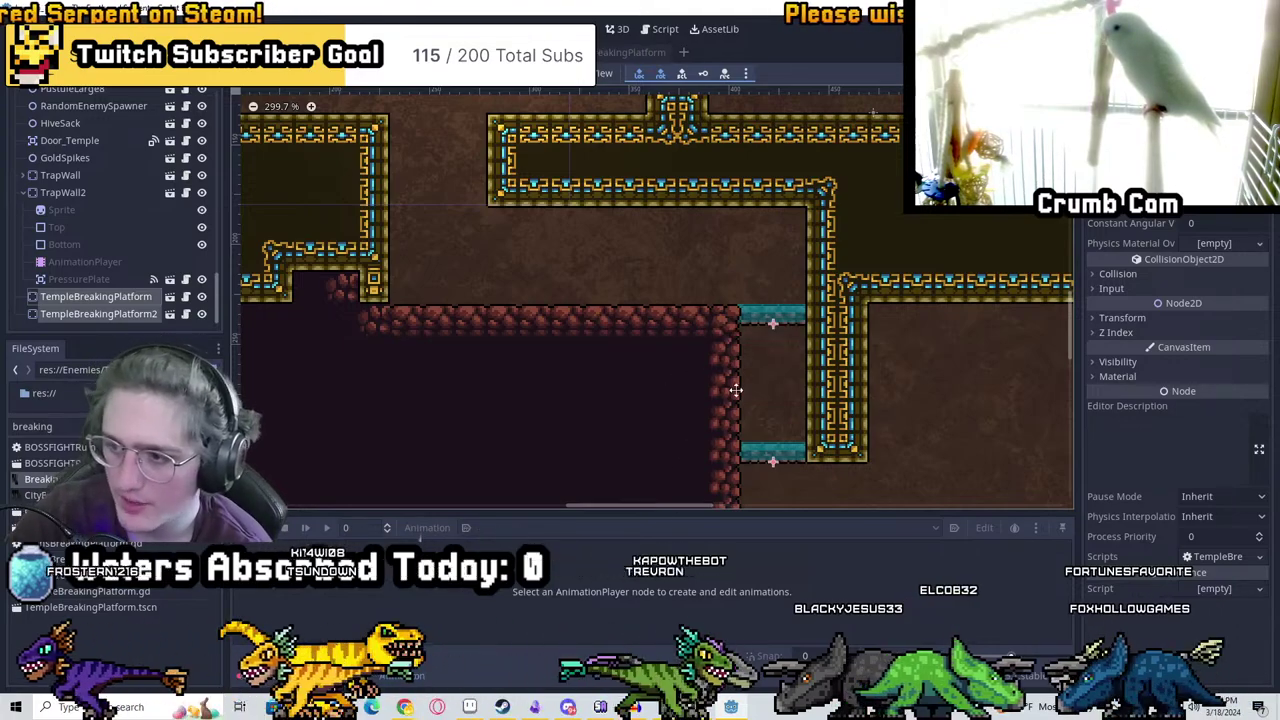
# Pan and zoom around the surrounding corridors and rooms of the level
pyautogui.scroll(-1, 892, 362)
pyautogui.moveTo(962, 344); pyautogui.dragTo(742, 316, button='middle')
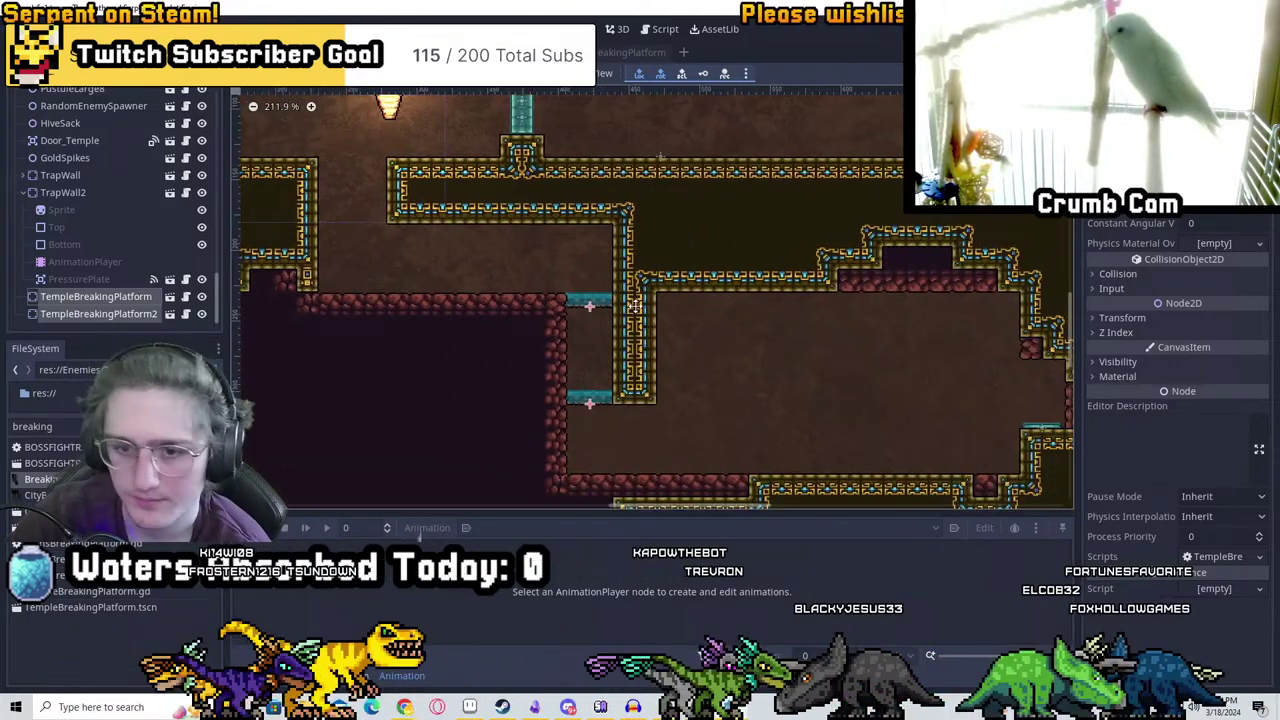
pyautogui.moveTo(842, 293); pyautogui.dragTo(845, 474, button='middle')
pyautogui.moveTo(670, 332); pyautogui.dragTo(780, 417, button='middle')
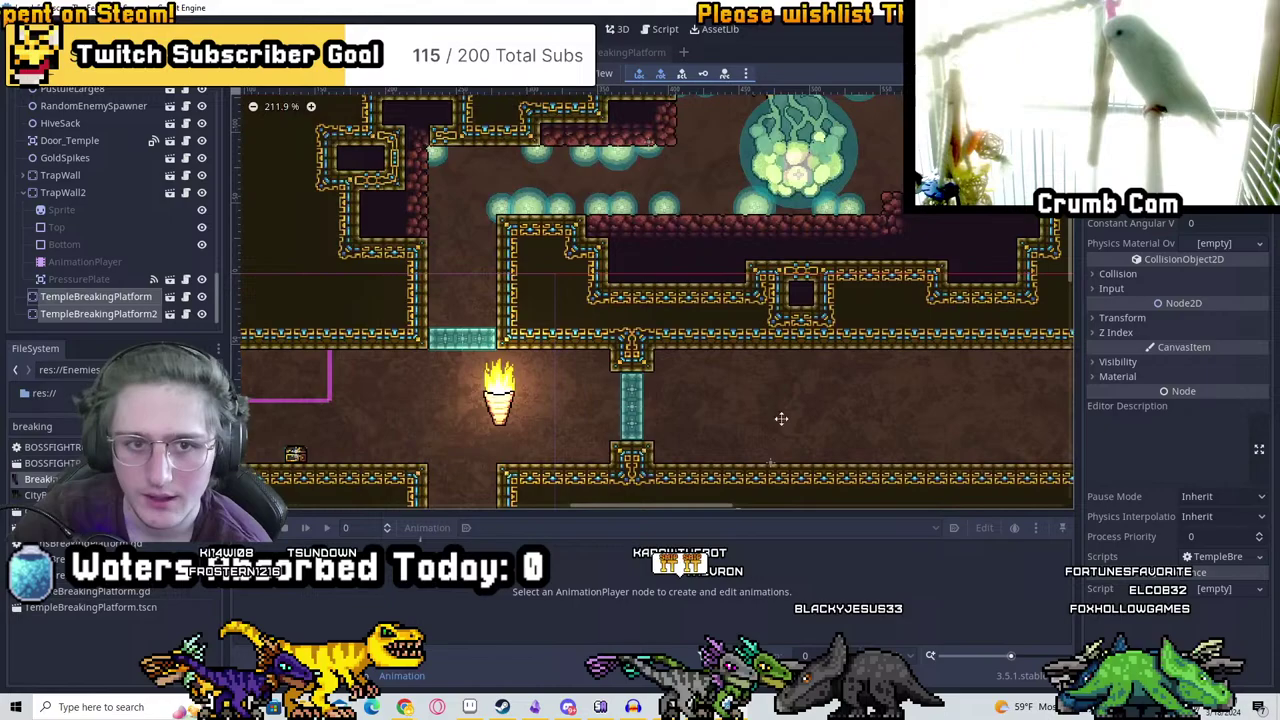
pyautogui.moveTo(655, 400); pyautogui.dragTo(580, 433, button='middle')
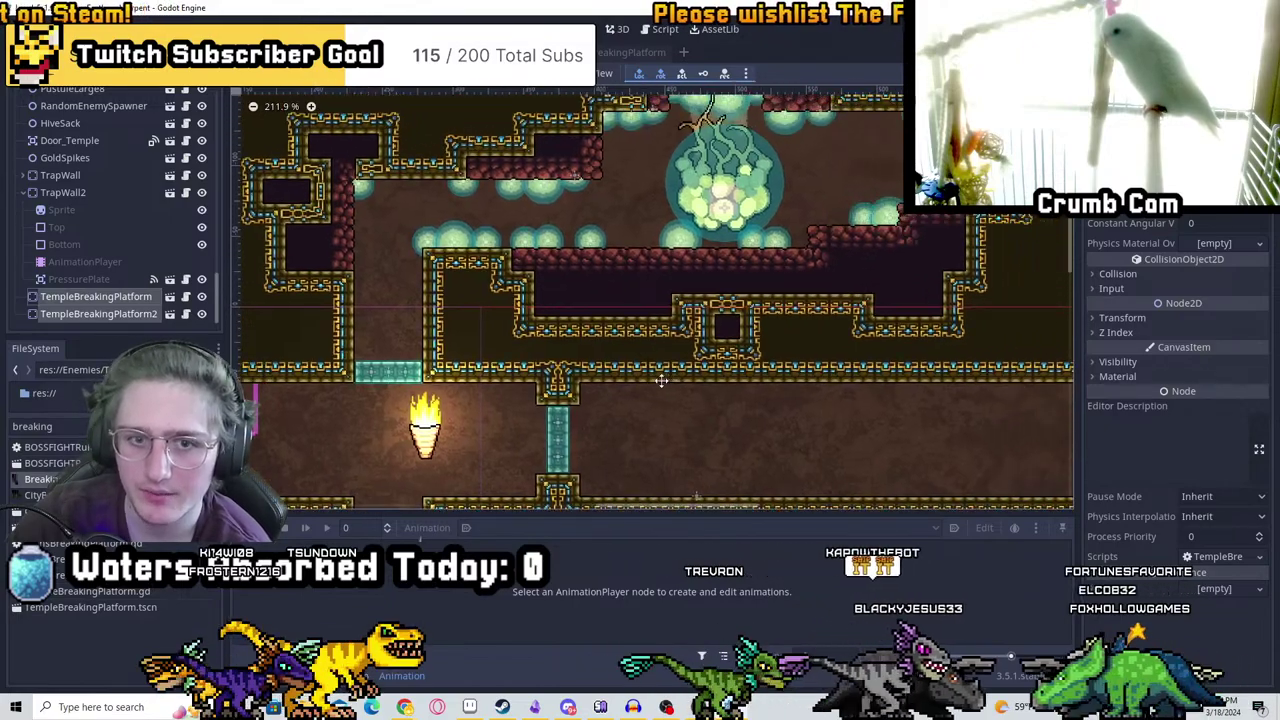
pyautogui.moveTo(643, 392); pyautogui.dragTo(760, 197, button='middle')
pyautogui.scroll(1, 571, 306)
pyautogui.moveTo(571, 306)
pyautogui.mouseDown(button='middle')
pyautogui.moveTo(656, 301)
pyautogui.moveTo(636, 241)
pyautogui.moveTo(560, 300)
pyautogui.mouseUp(button='middle')
pyautogui.scroll(-3, 560, 300)
pyautogui.moveTo(638, 310); pyautogui.dragTo(581, 327, button='middle')
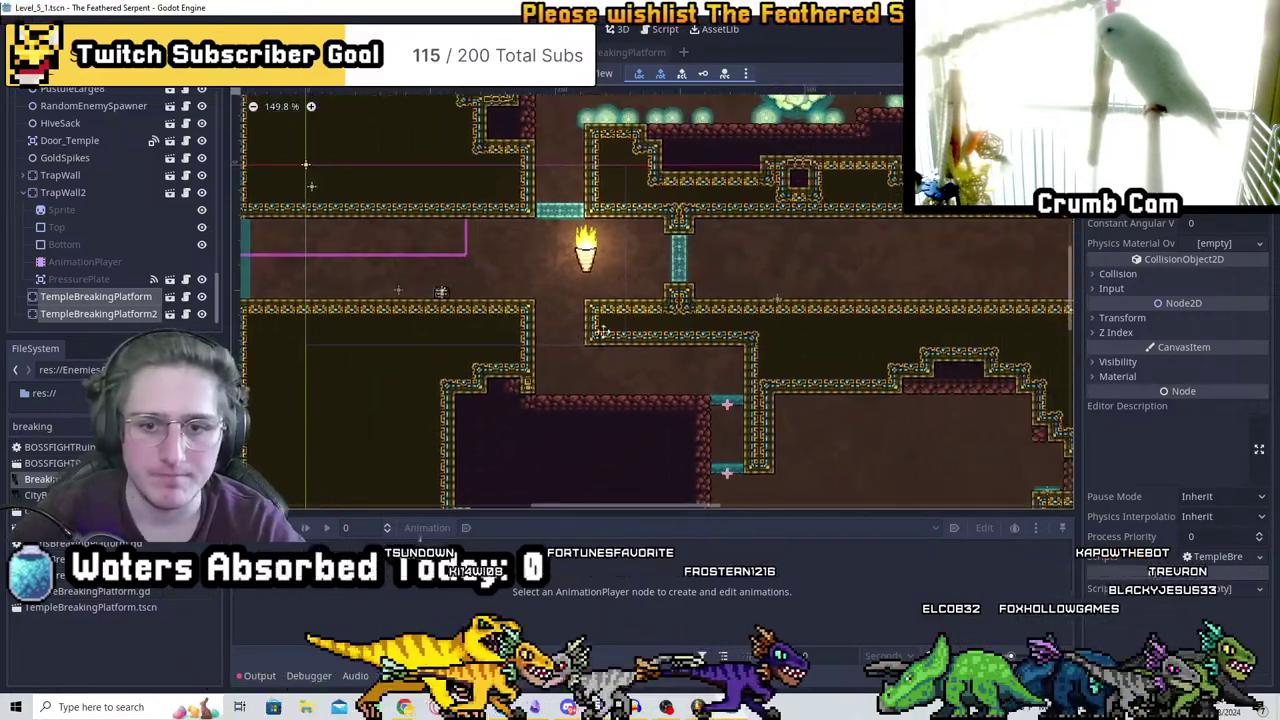
pyautogui.scroll(2, 581, 327)
pyautogui.scroll(3, 130, 153)
pyautogui.scroll(5, 130, 153)
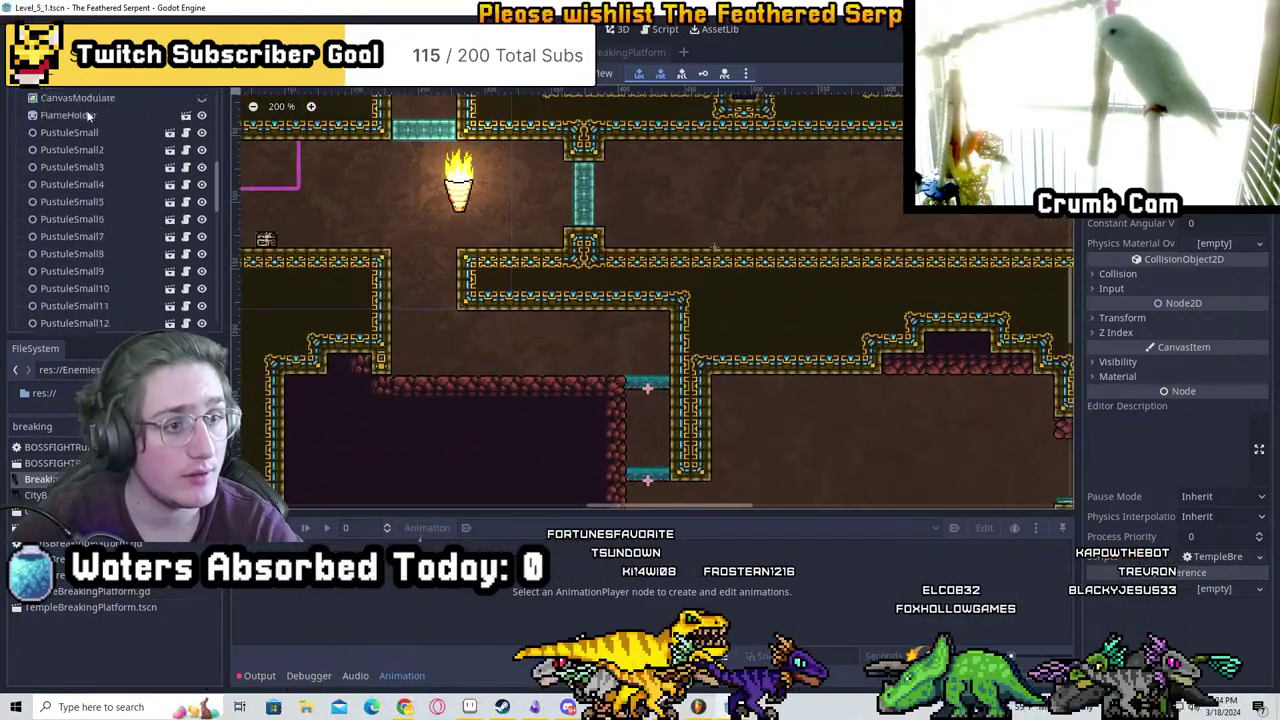
# Instance CultistTorch.tscn into Level_5_1 and nudge it slightly up-left
pyautogui.click(60, 97)
pyautogui.hotkey('ctrl', 'shift', 'a')
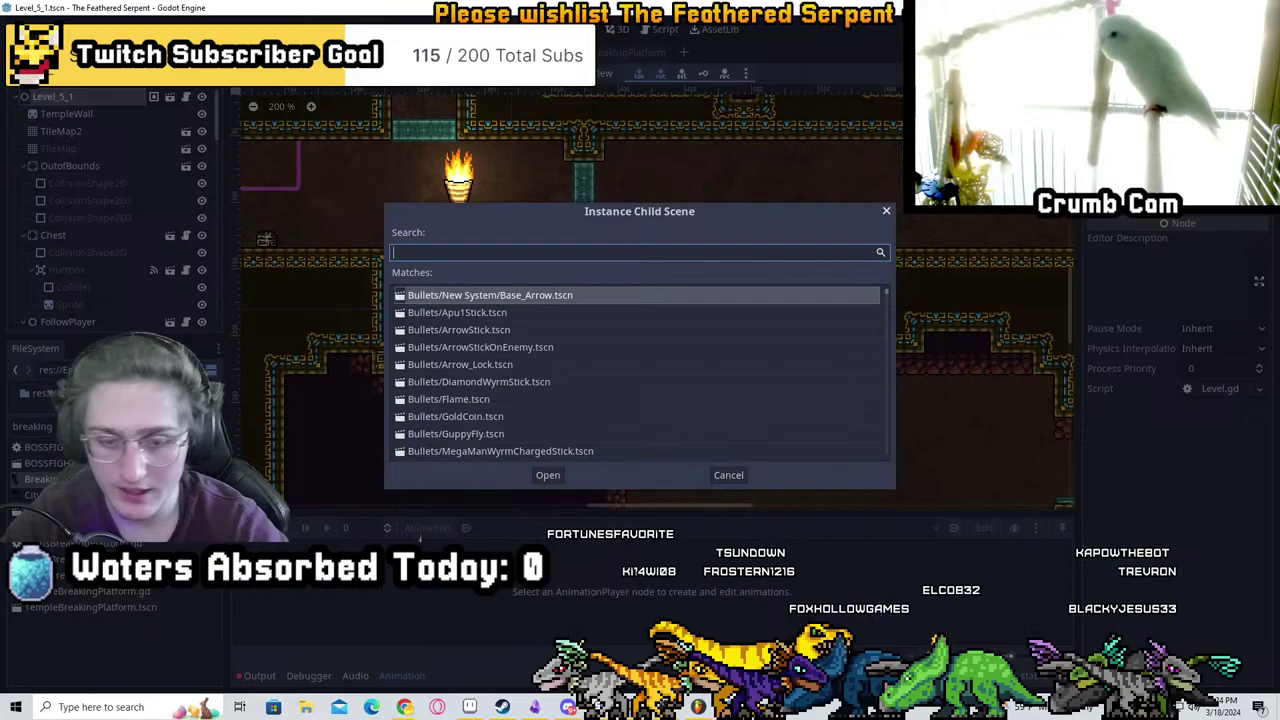
pyautogui.write('cultistr')
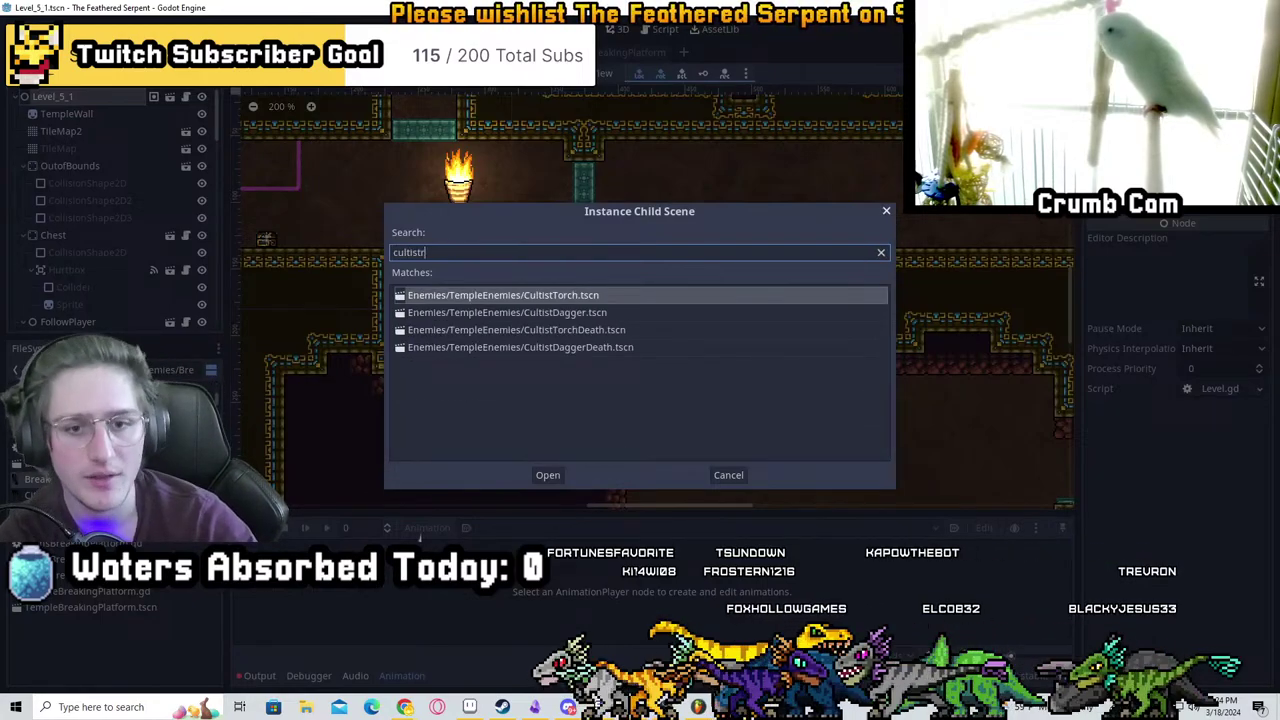
pyautogui.press('Return')
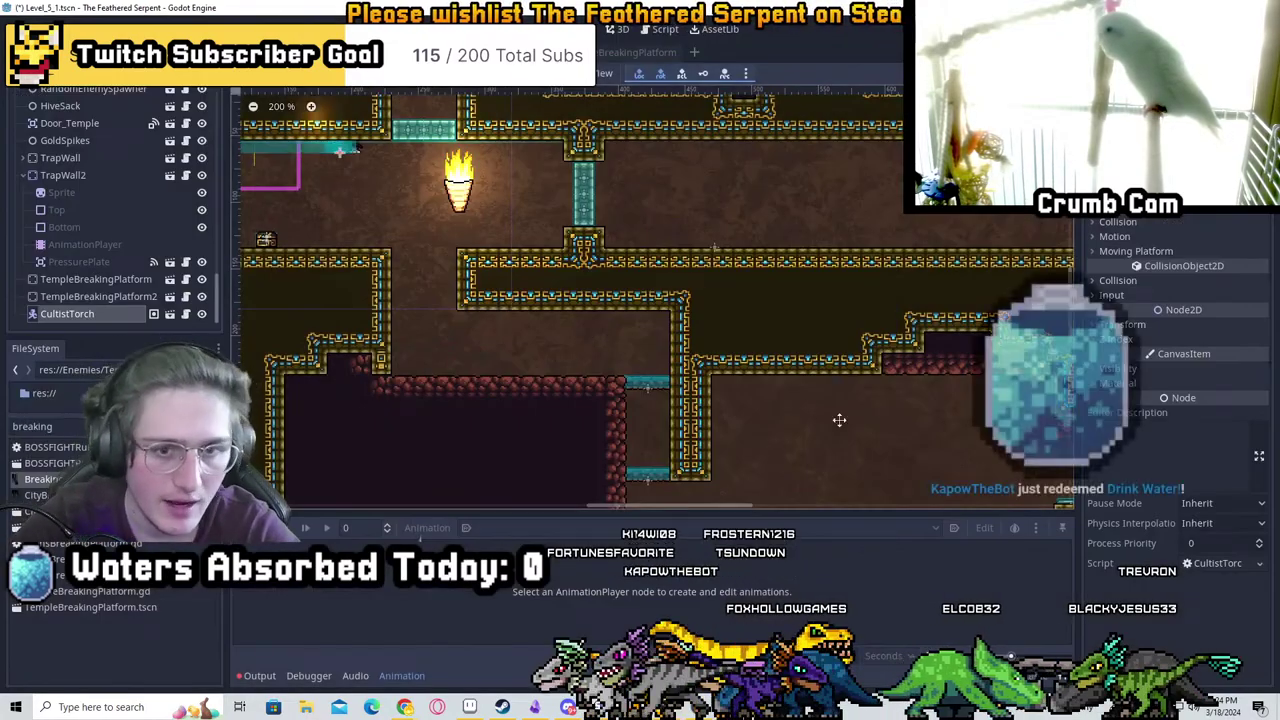
pyautogui.scroll(5, 800, 432)
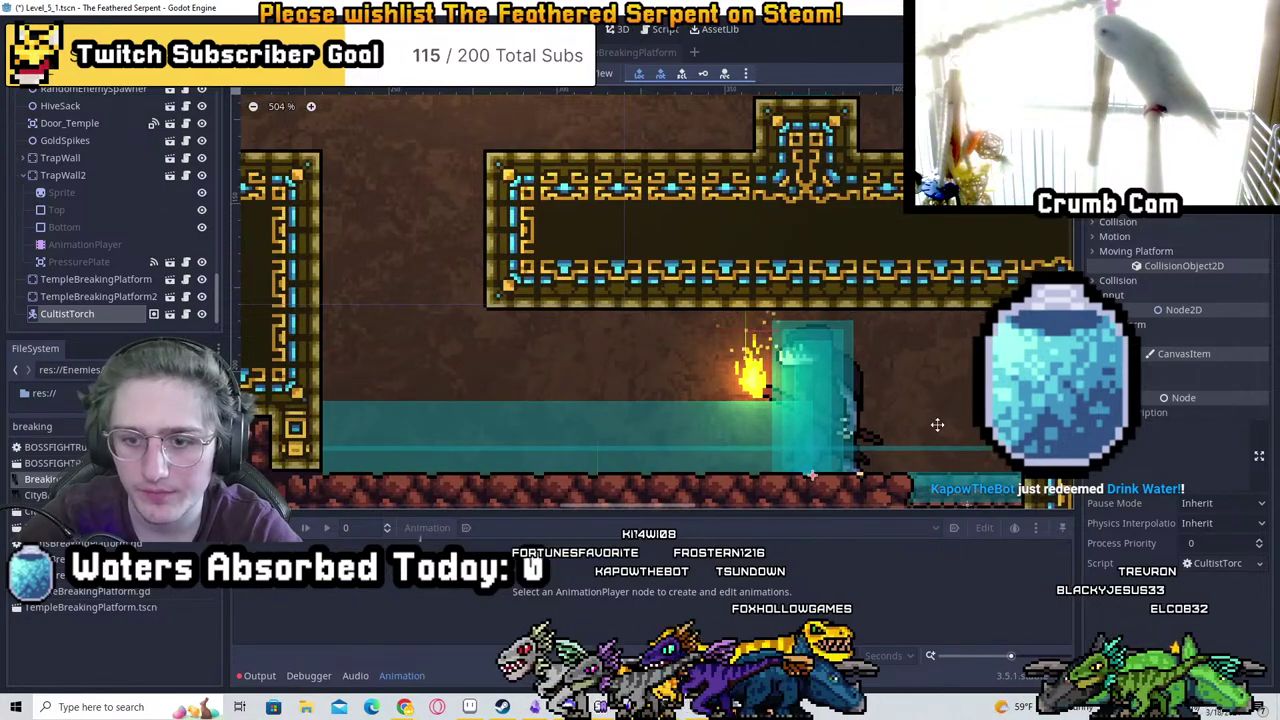
pyautogui.moveTo(934, 423); pyautogui.dragTo(885, 366)
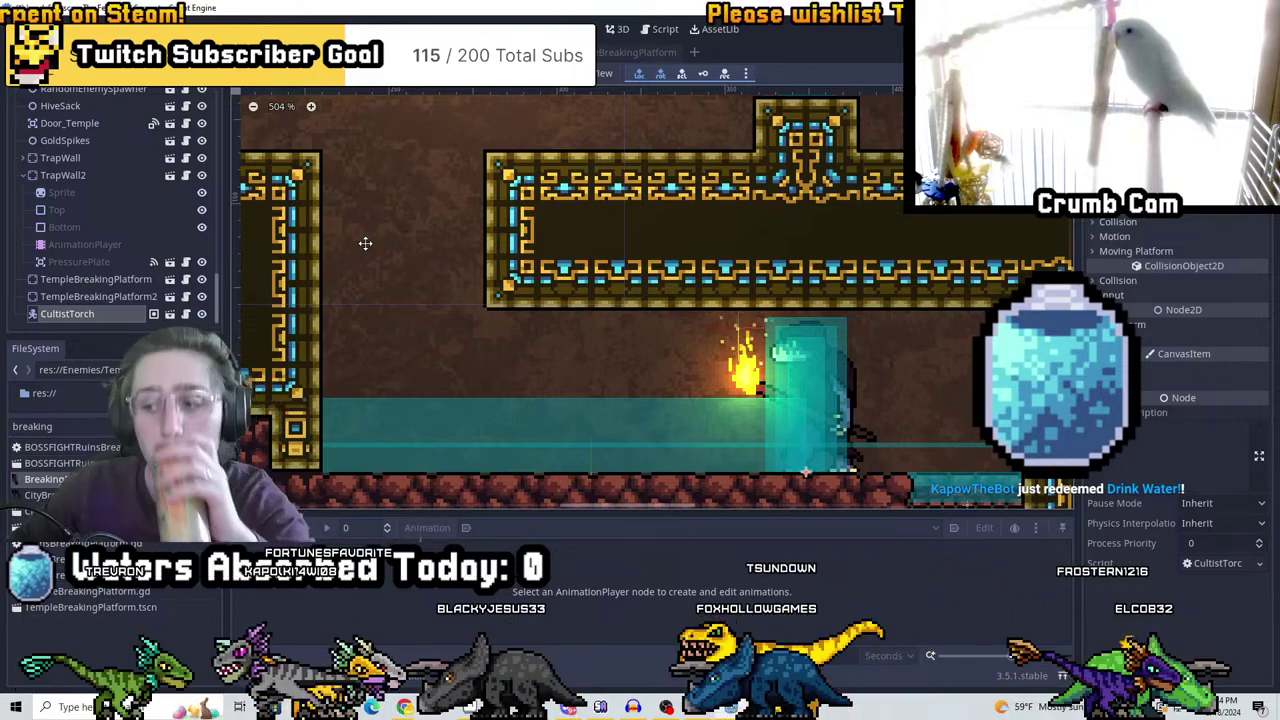
# Show CanvasModulate to darken Level_5_1 and preview the CultistTorch's glow by the trap wall
pyautogui.scroll(-2, 816, 314)
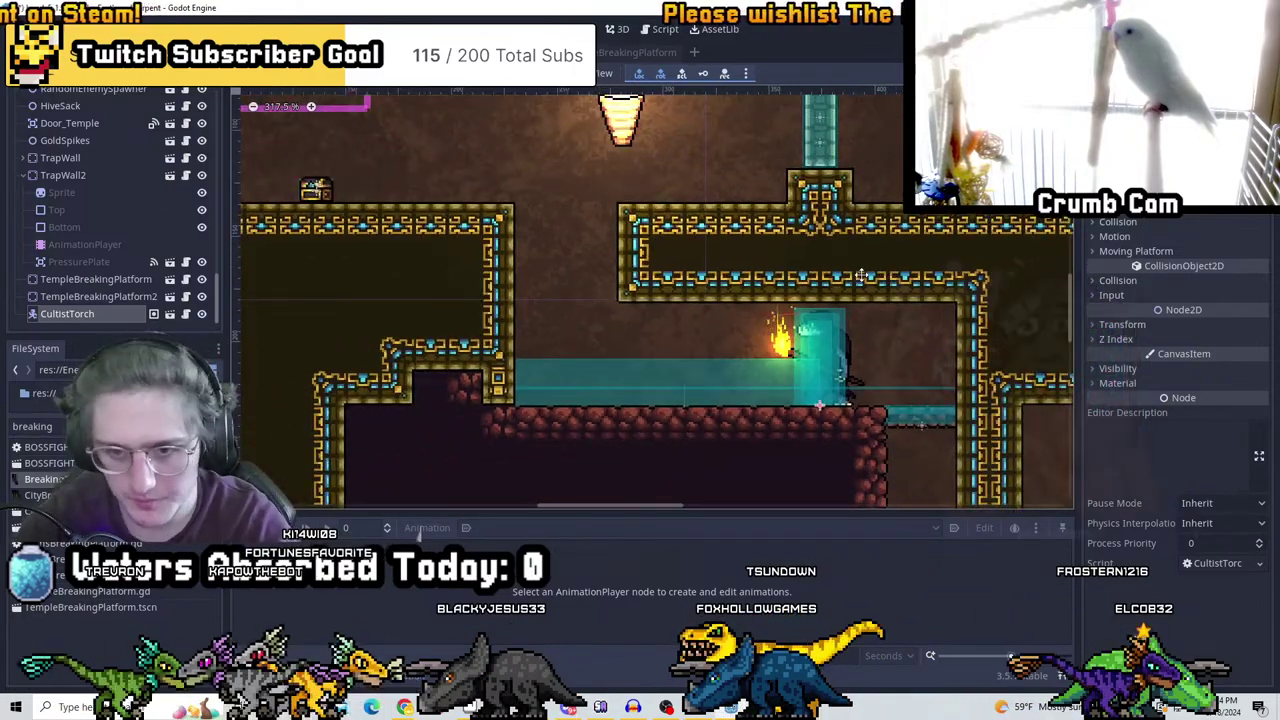
pyautogui.scroll(3, 816, 314)
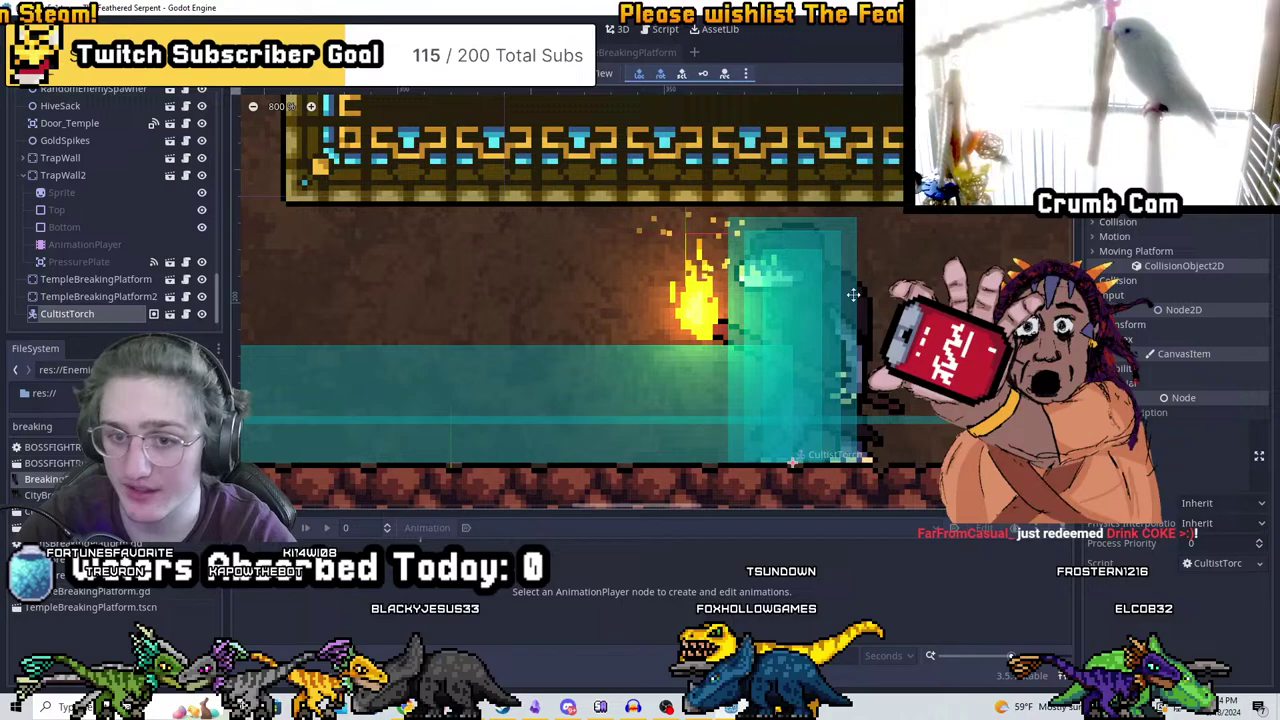
pyautogui.scroll(-4, 801, 261)
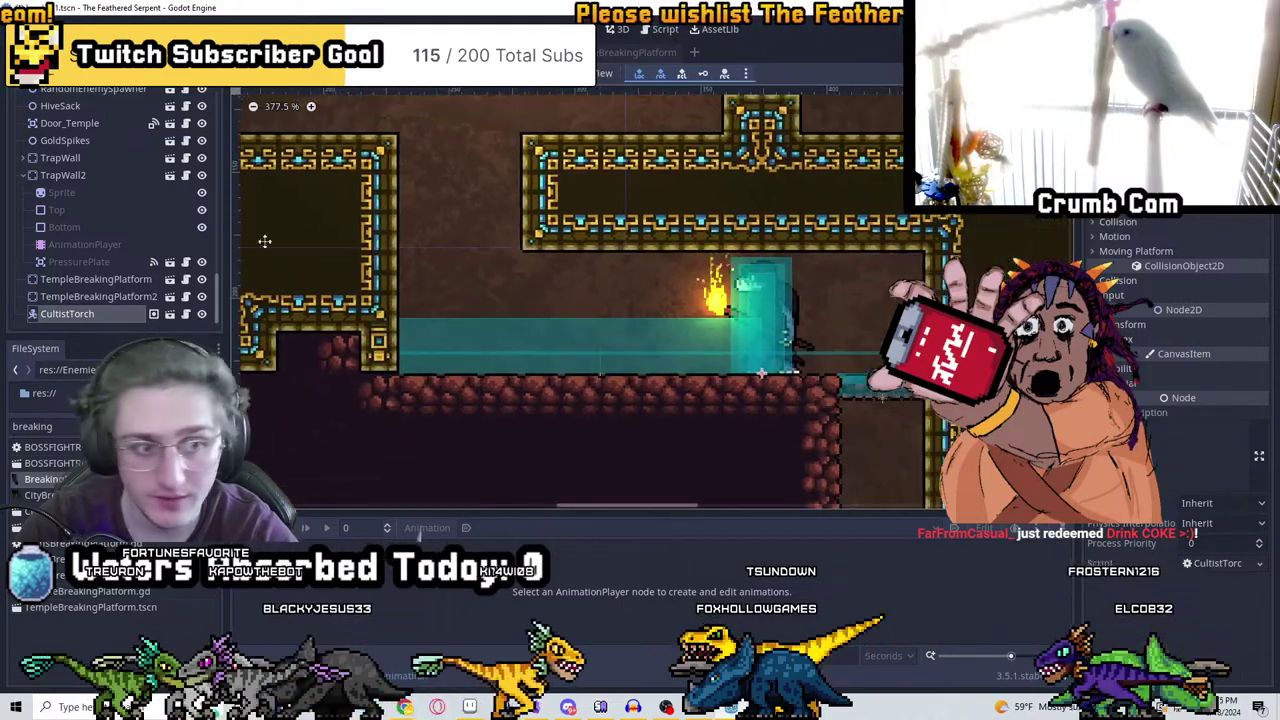
pyautogui.scroll(3, 103, 177)
pyautogui.scroll(10, 149, 199)
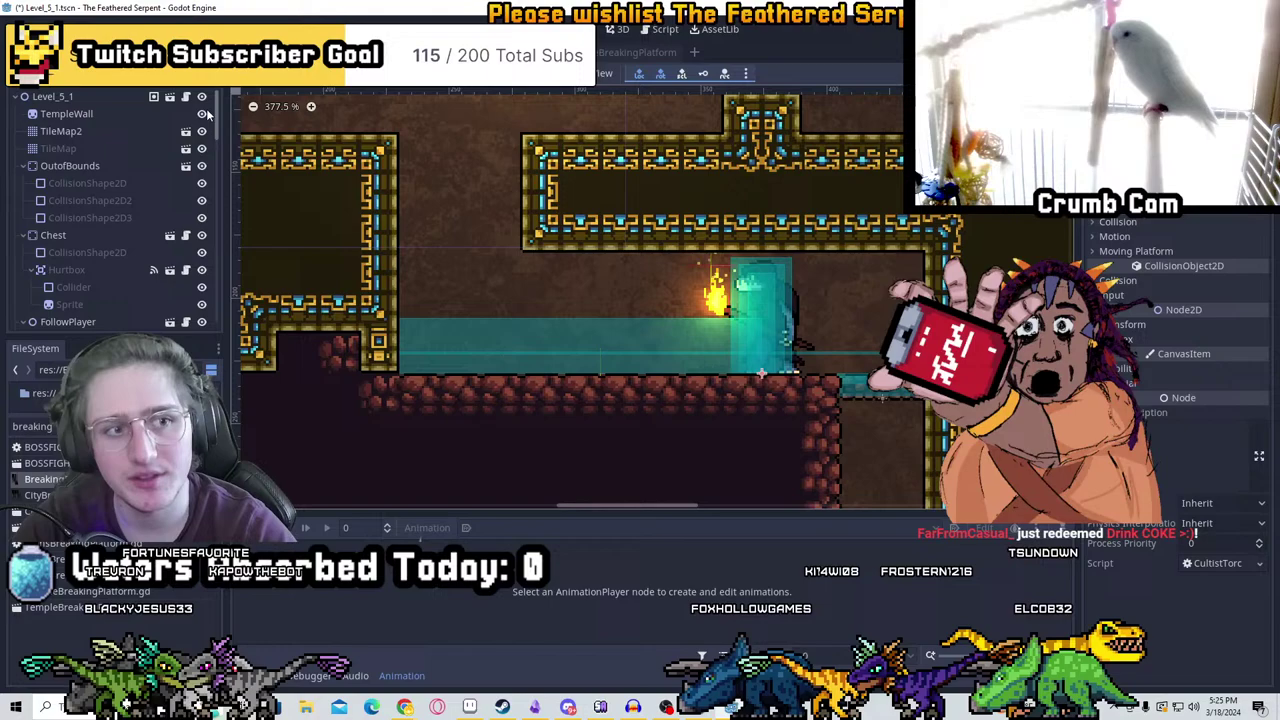
pyautogui.scroll(-5, 172, 153)
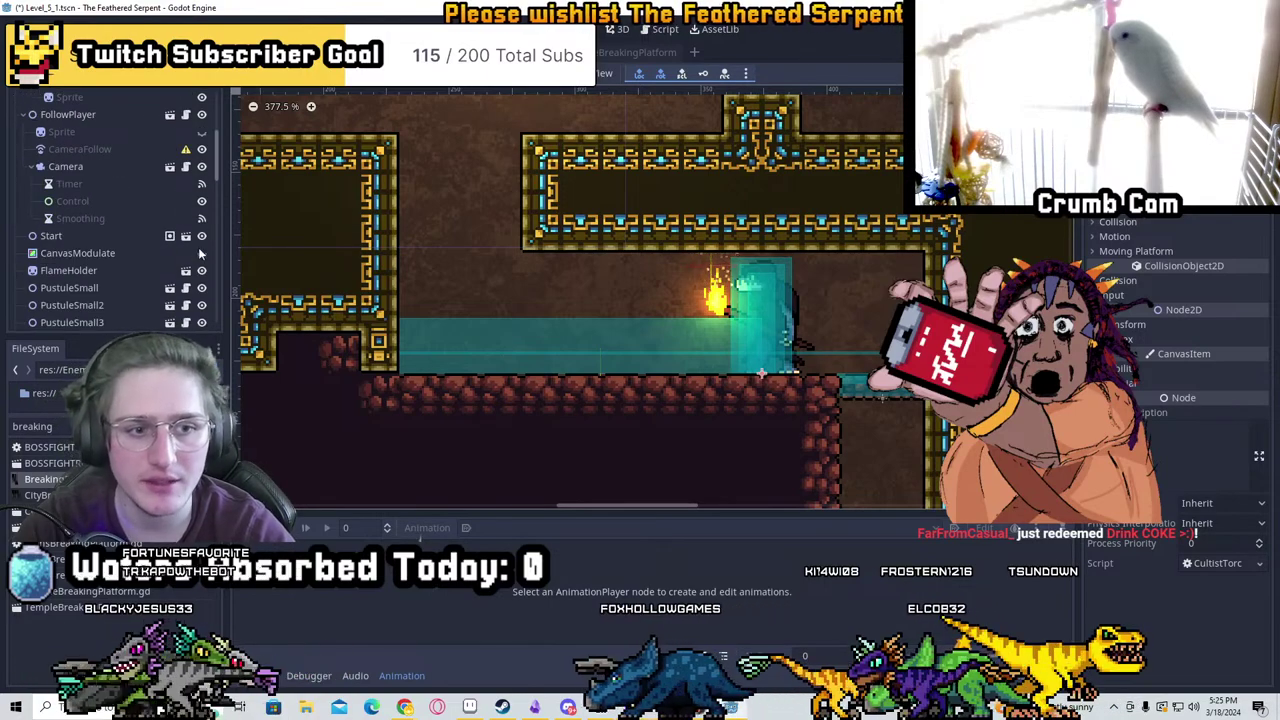
pyautogui.click(199, 254)
pyautogui.click(705, 350)
pyautogui.scroll(-3, 700, 354)
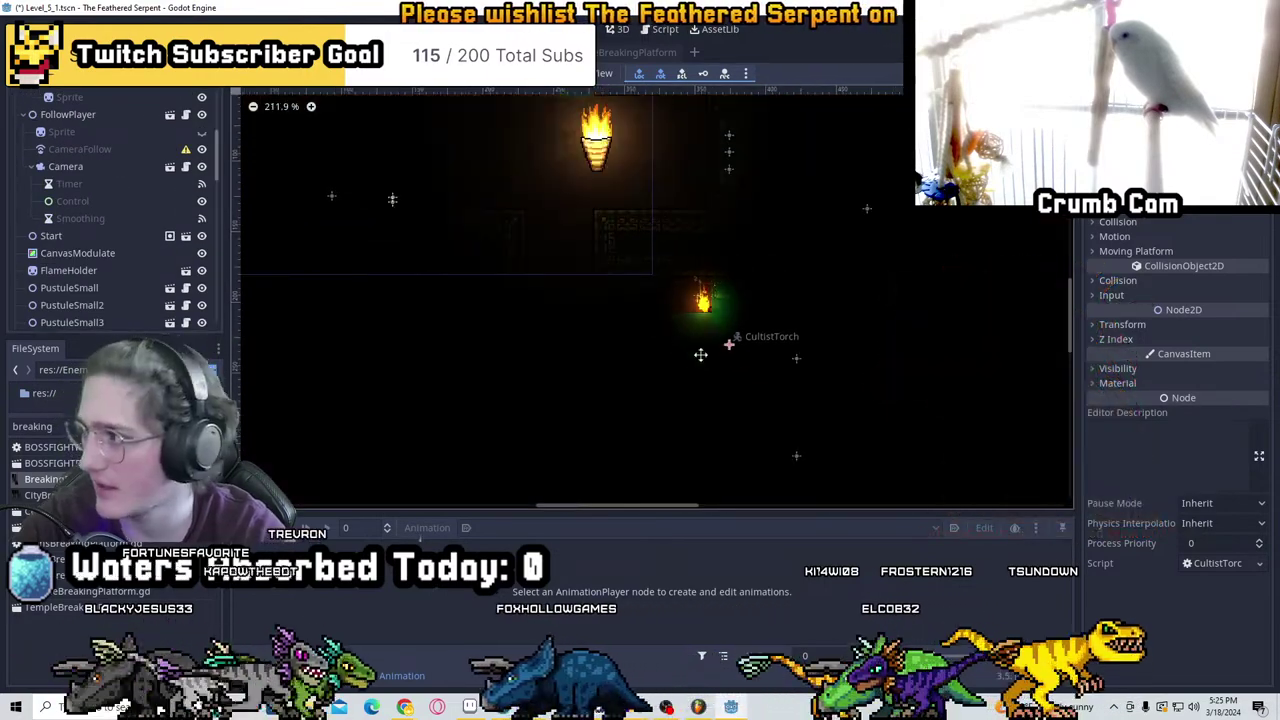
pyautogui.scroll(4, 700, 354)
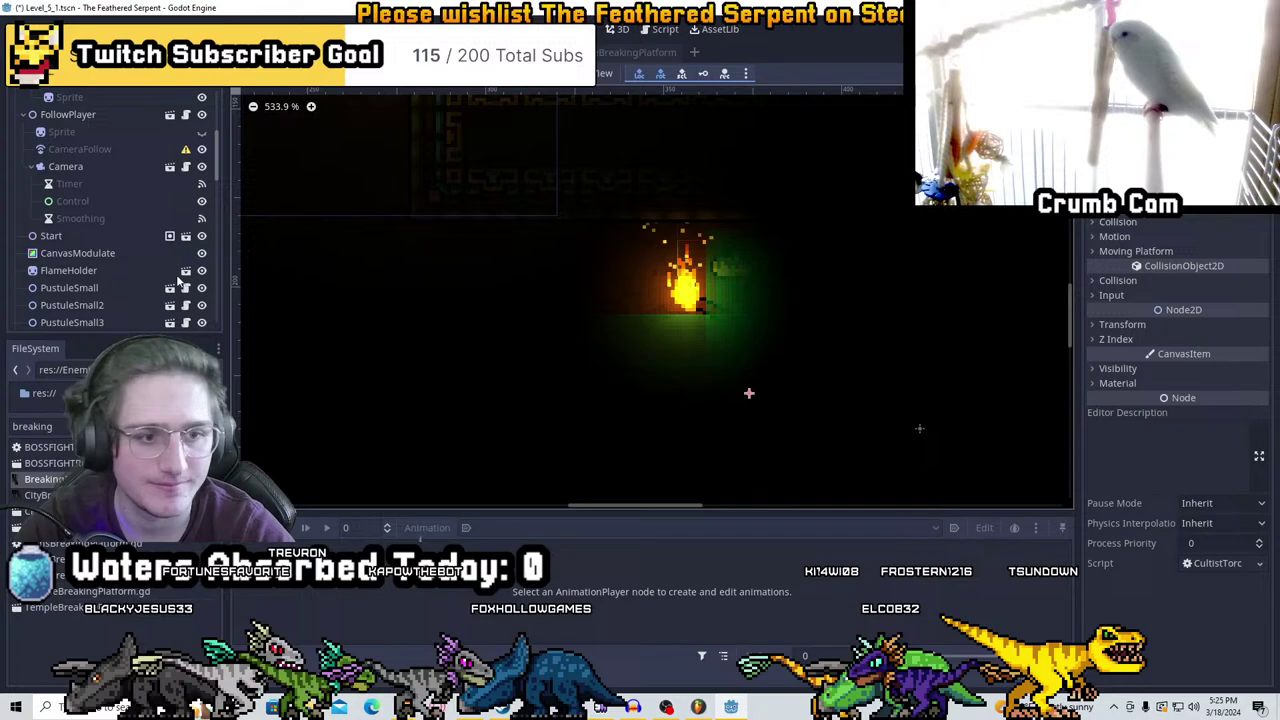
pyautogui.scroll(-8, 170, 202)
pyautogui.scroll(6, 156, 197)
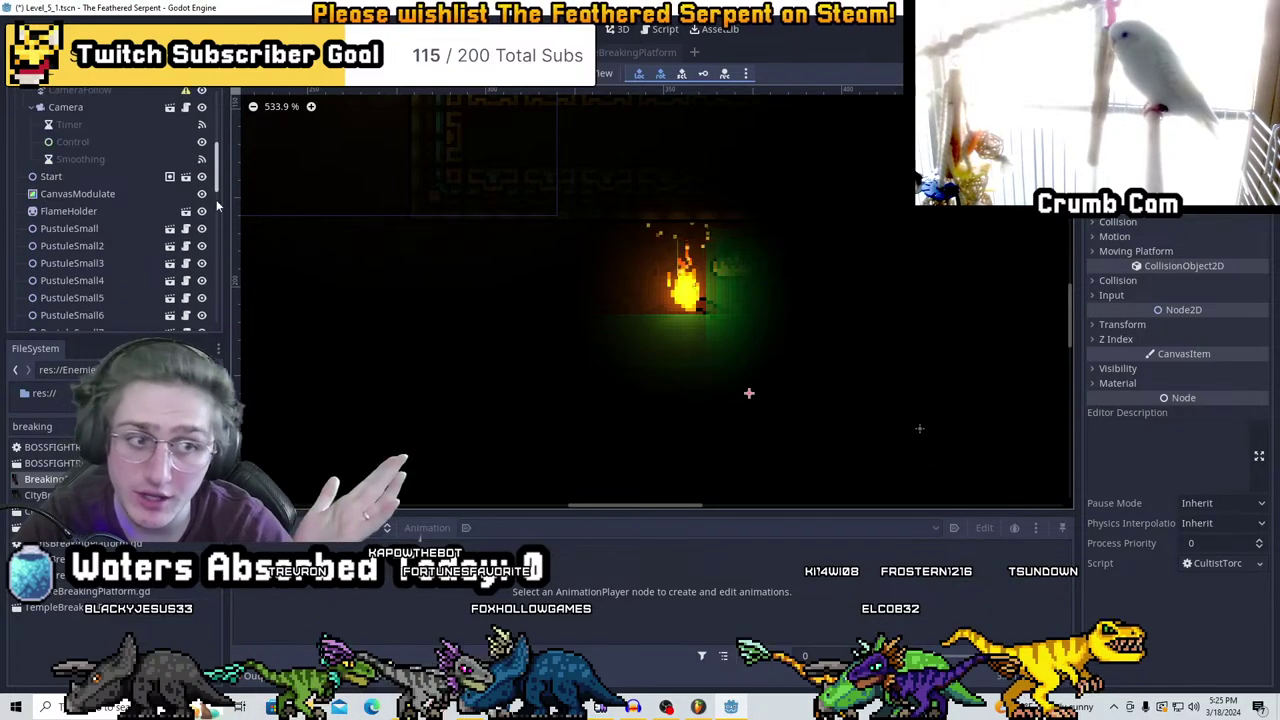
# Hide CanvasModulate so Level_5_1 returns to full brightness
pyautogui.click(201, 193)
pyautogui.scroll(-4, 795, 341)
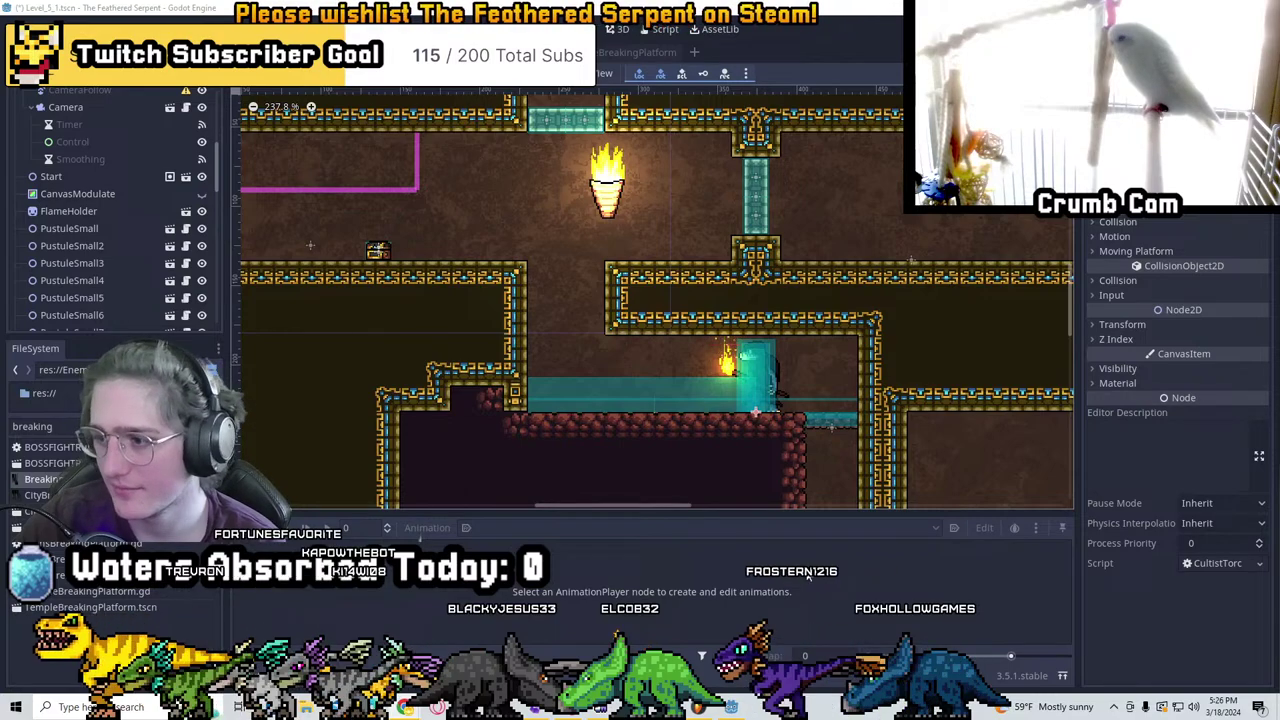
pyautogui.hotkey('alt', 'Tab')
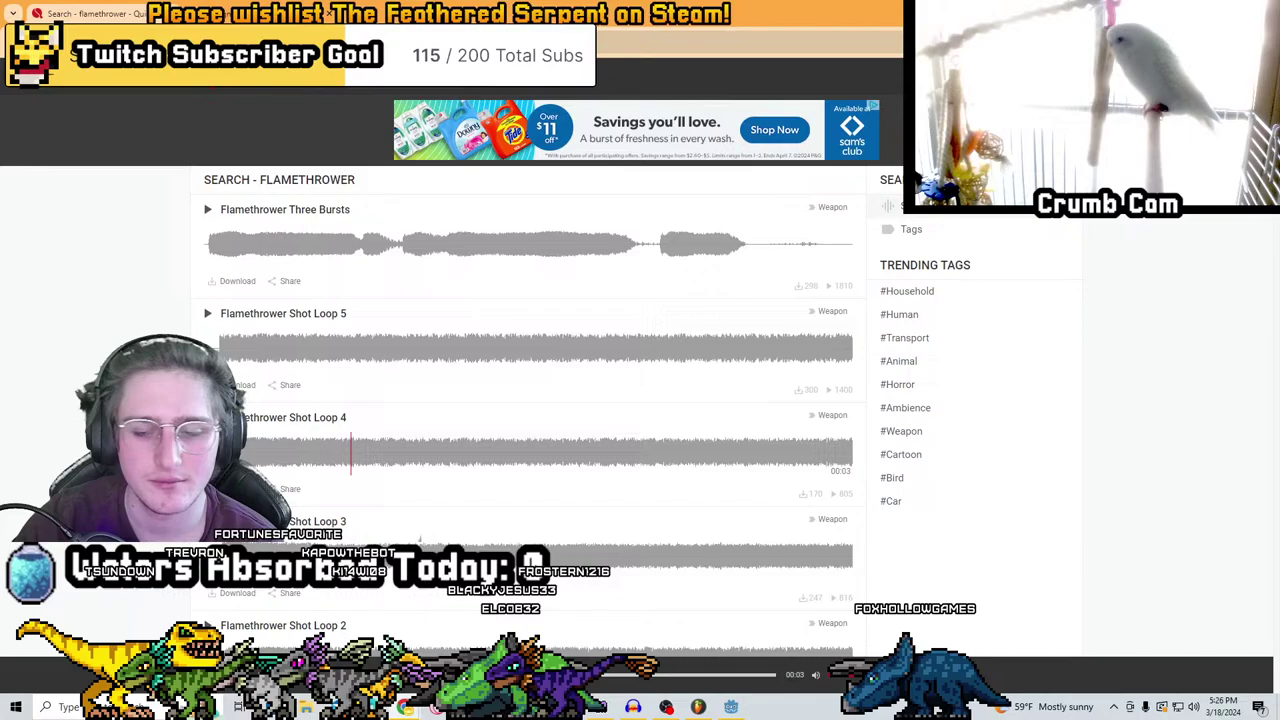
pyautogui.hotkey('alt', 'Tab')
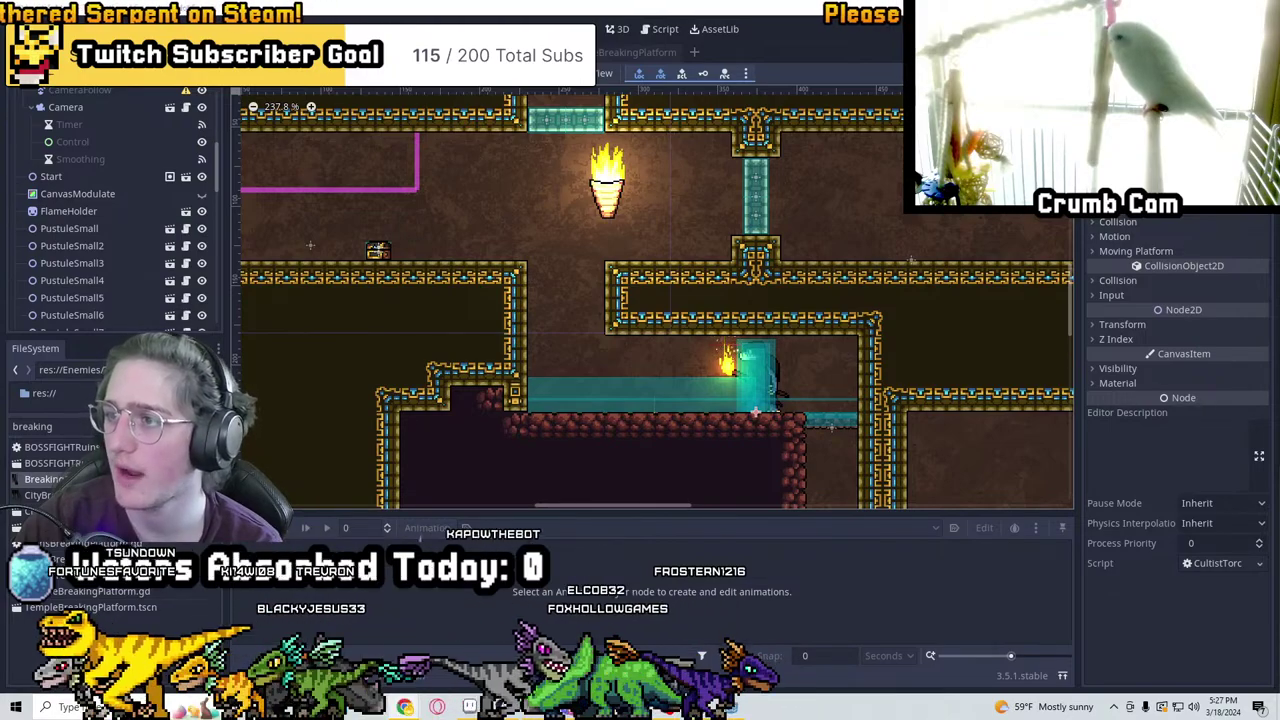
pyautogui.hotkey('alt', 'Tab')
pyautogui.scroll(-10, 880, 255)
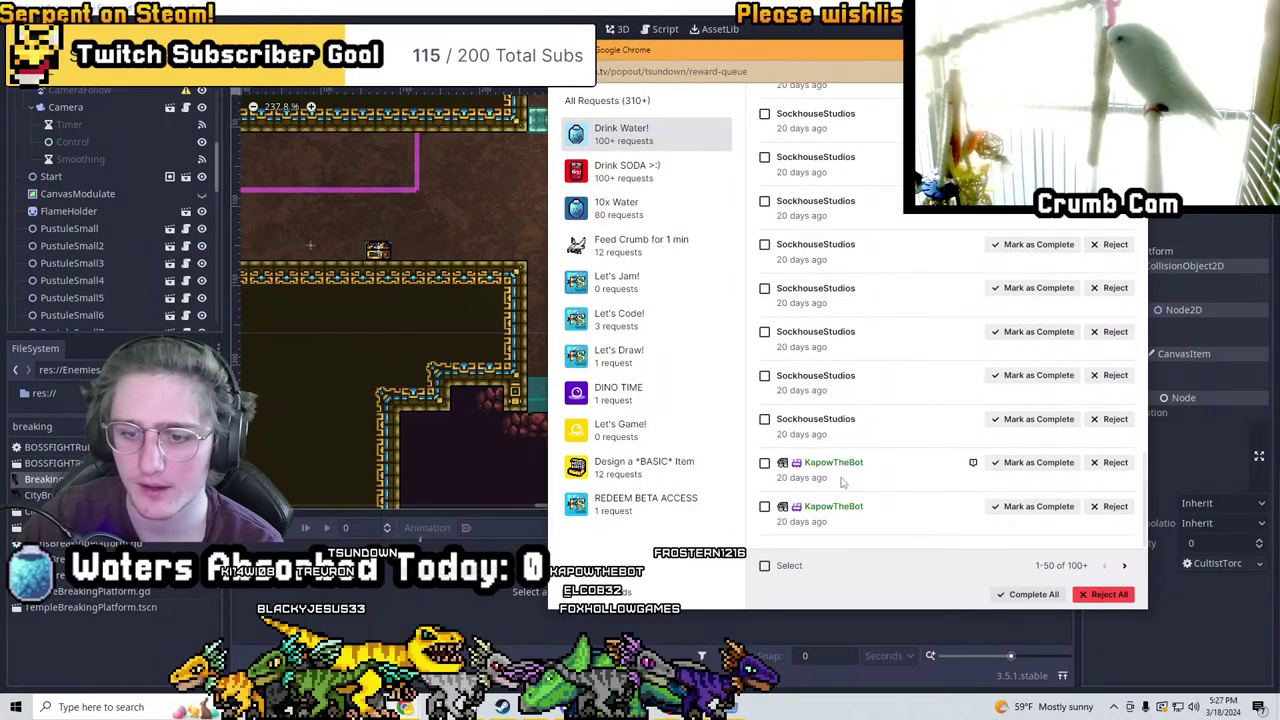
pyautogui.hotkey('alt', 'Tab')
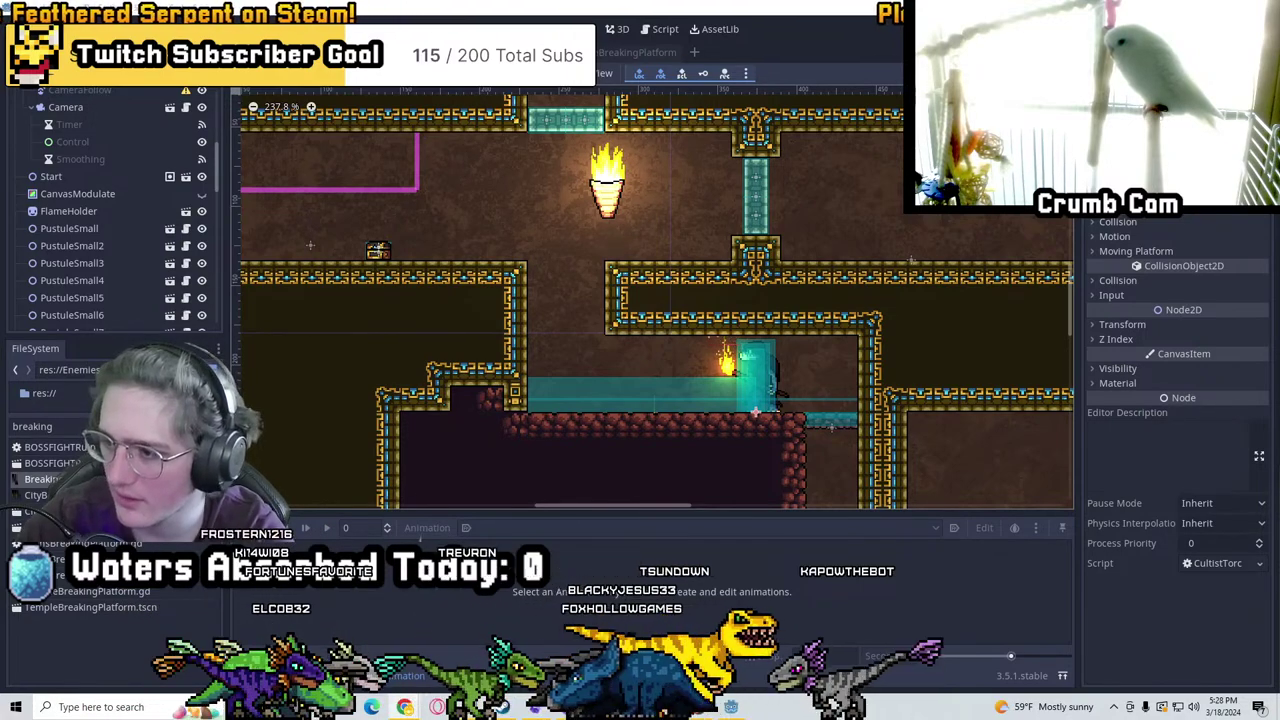
pyautogui.scroll(6, 1037, 422)
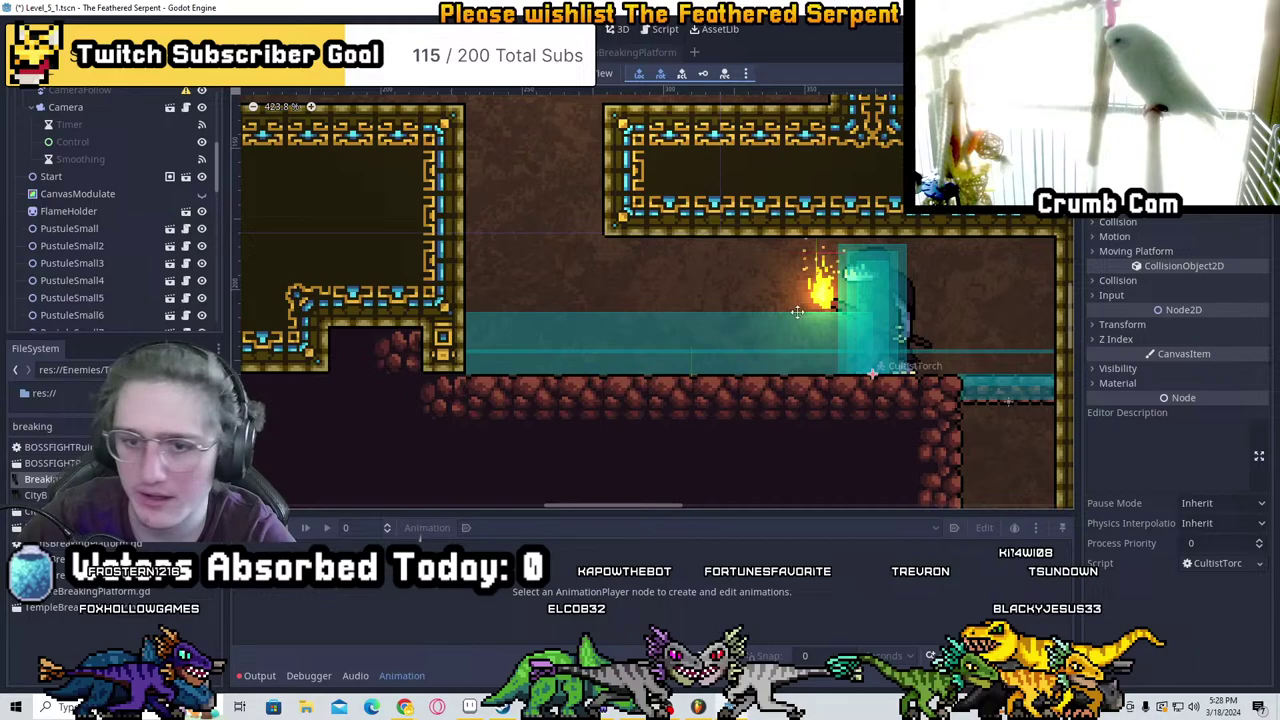
pyautogui.scroll(-2, 553, 318)
pyautogui.scroll(-10, 123, 260)
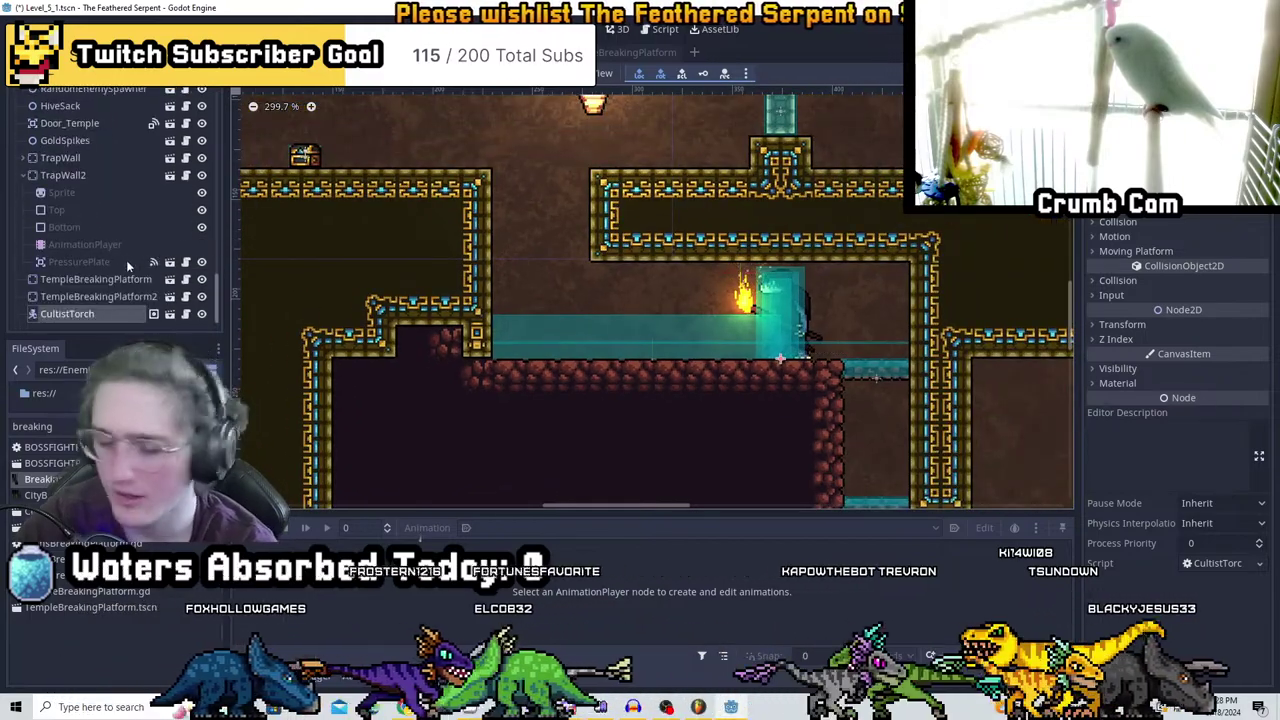
pyautogui.click(62, 313)
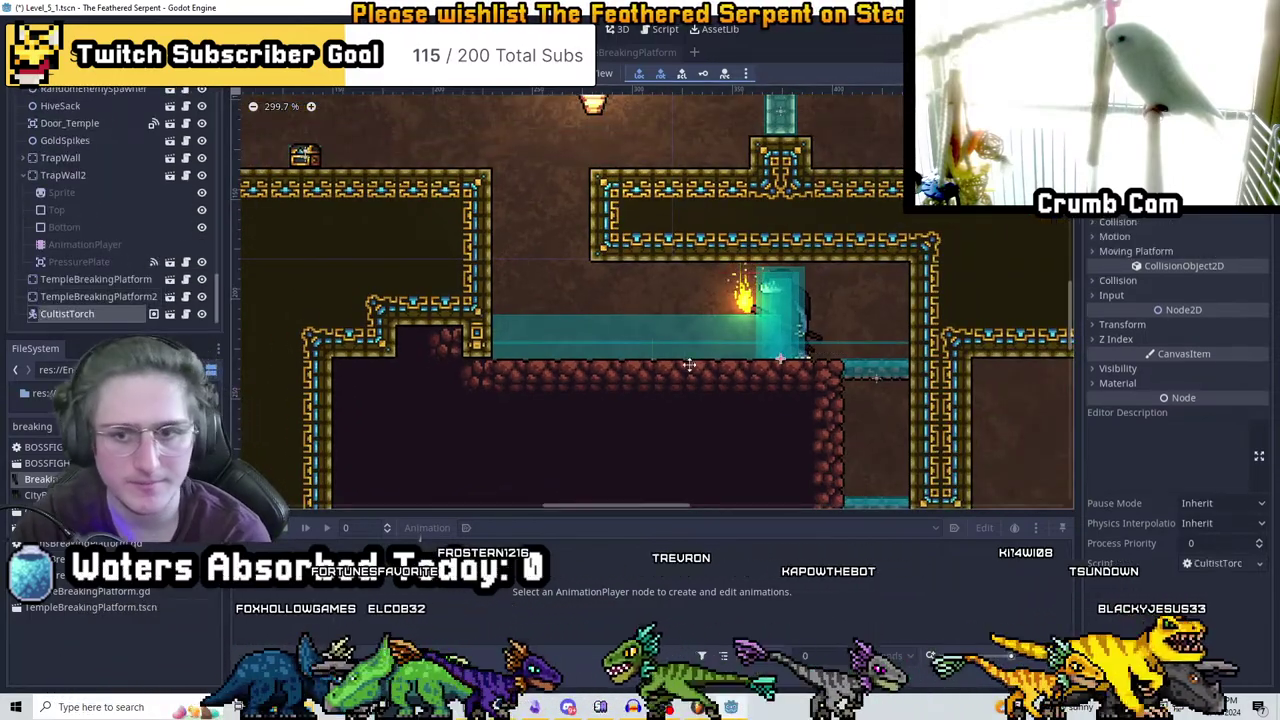
pyautogui.press('Delete')
pyautogui.click(608, 365)
pyautogui.scroll(-4, 700, 330)
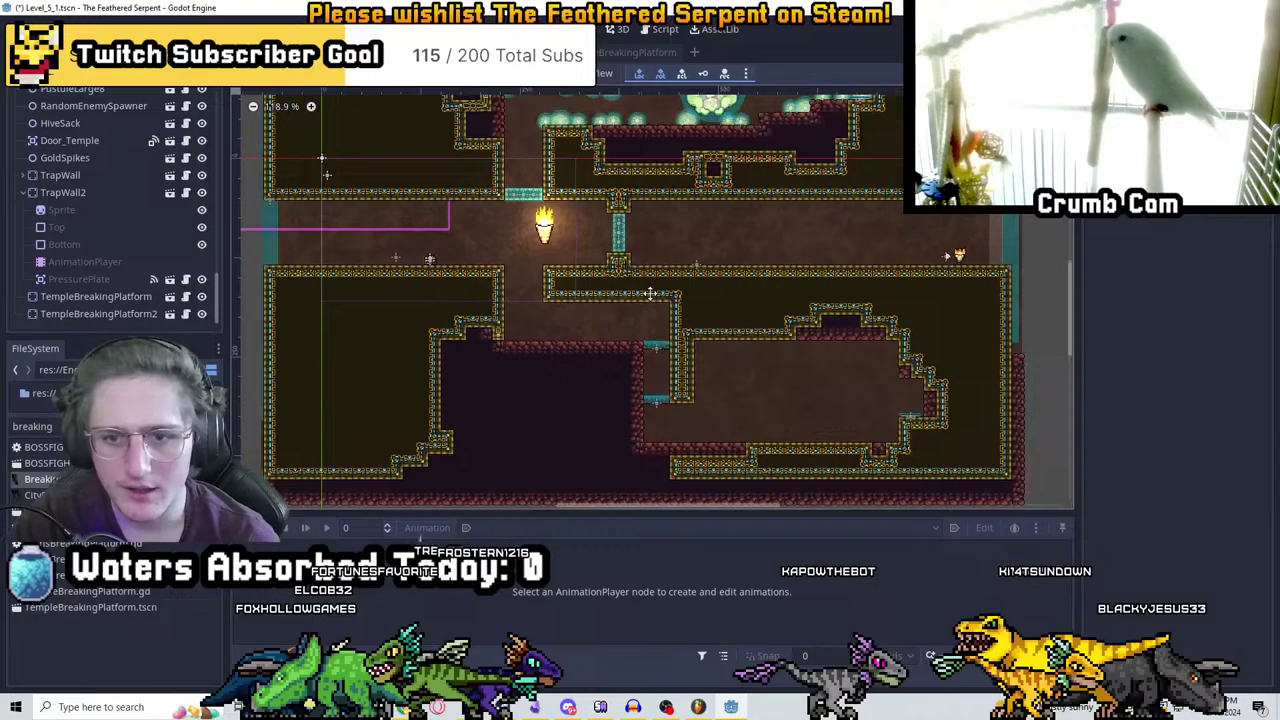
pyautogui.moveTo(669, 333); pyautogui.dragTo(636, 219, button='middle')
pyautogui.scroll(4, 767, 345)
pyautogui.scroll(1, 636, 219)
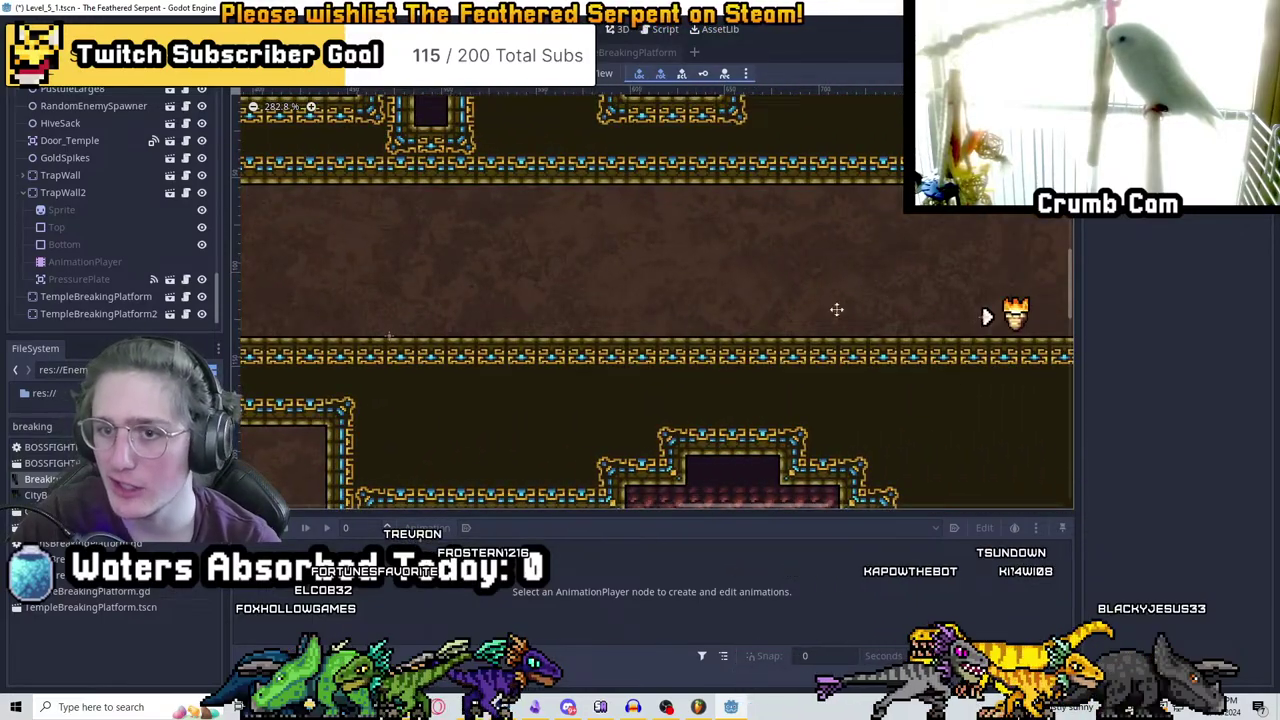
pyautogui.scroll(-2, 920, 269)
pyautogui.moveTo(480, 220); pyautogui.dragTo(571, 443, button='middle')
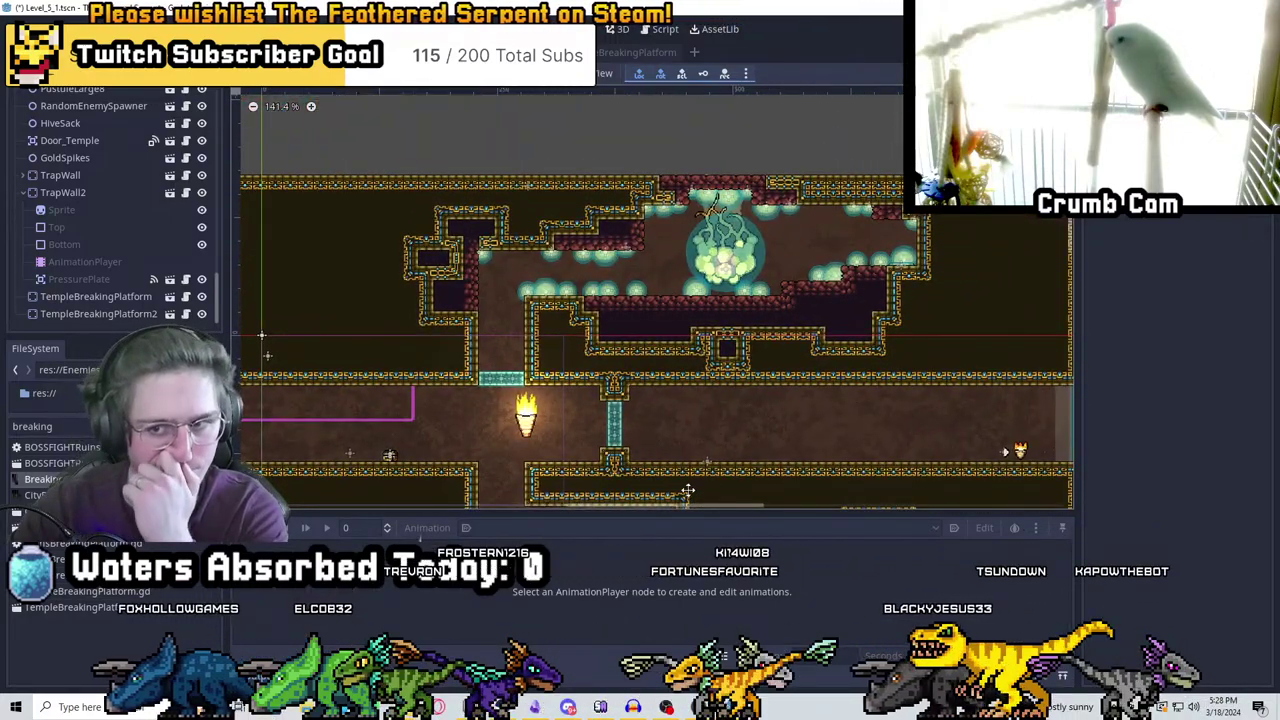
pyautogui.moveTo(735, 400); pyautogui.dragTo(505, 417, button='middle')
pyautogui.scroll(1, 505, 417)
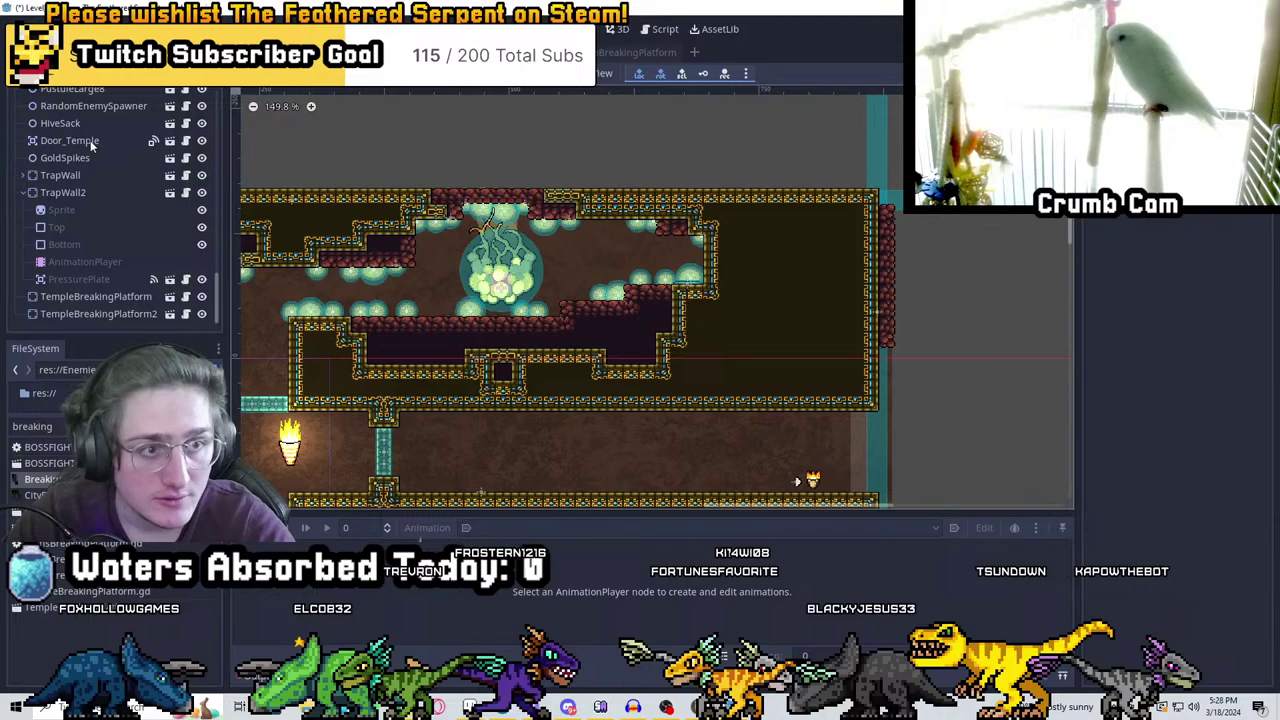
pyautogui.scroll(5, 92, 146)
pyautogui.scroll(8, 112, 158)
pyautogui.moveTo(250, 450); pyautogui.dragTo(624, 359, button='middle')
pyautogui.scroll(6, 660, 345)
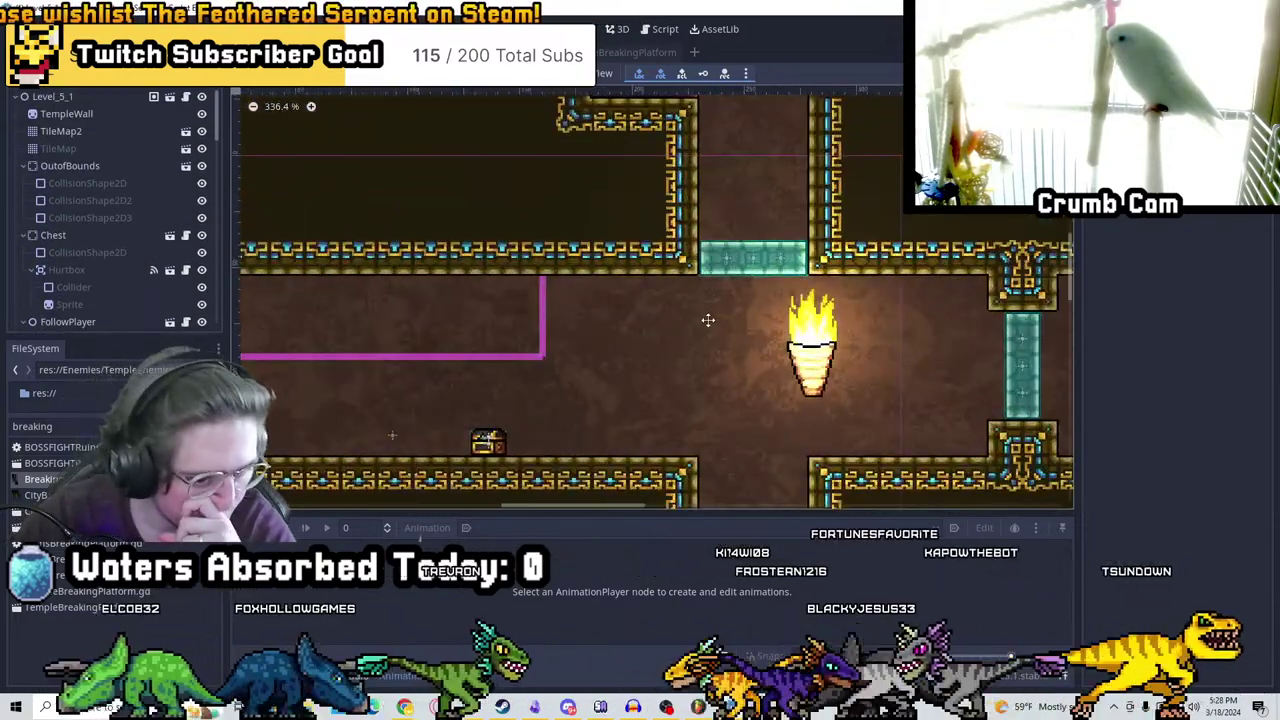
# Pan the Level_5_1 viewport from the torch corridor over to the chest corridor
pyautogui.moveTo(942, 302); pyautogui.dragTo(836, 377, button='middle')
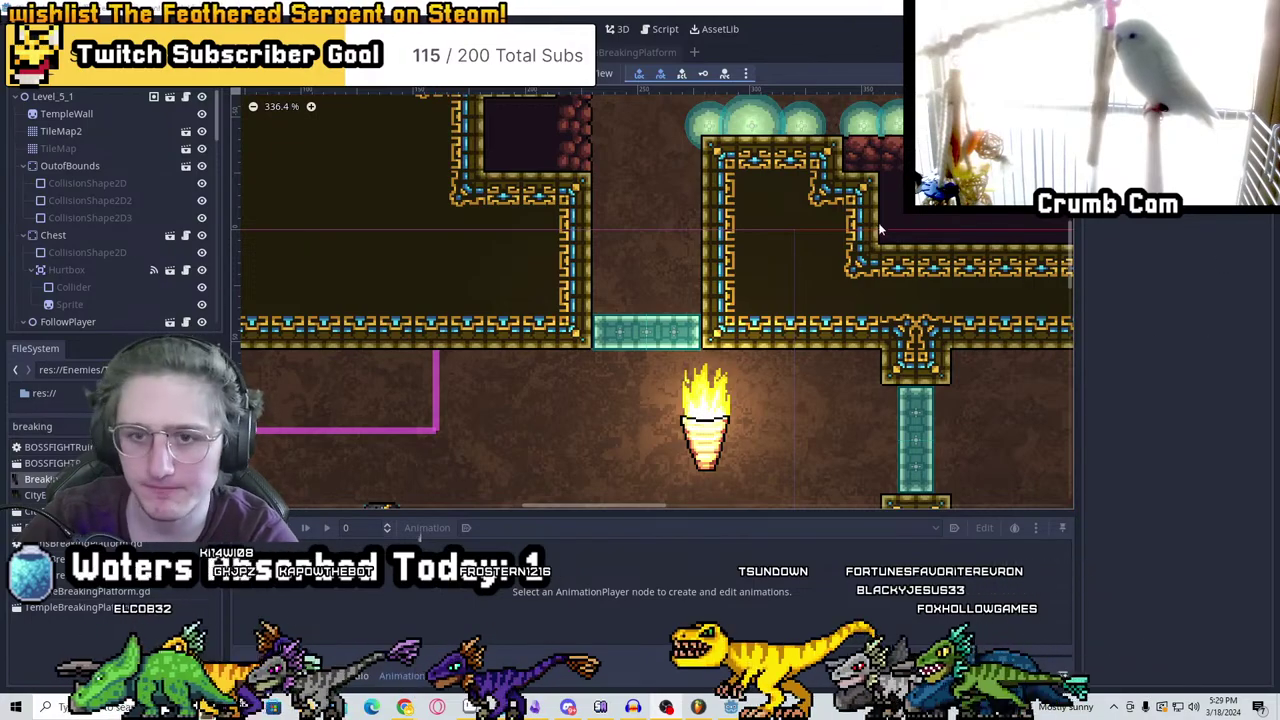
pyautogui.scroll(-3, 880, 230)
pyautogui.moveTo(880, 230); pyautogui.dragTo(889, 182, button='middle')
pyautogui.scroll(4, 636, 262)
pyautogui.moveTo(541, 319); pyautogui.dragTo(721, 274, button='middle')
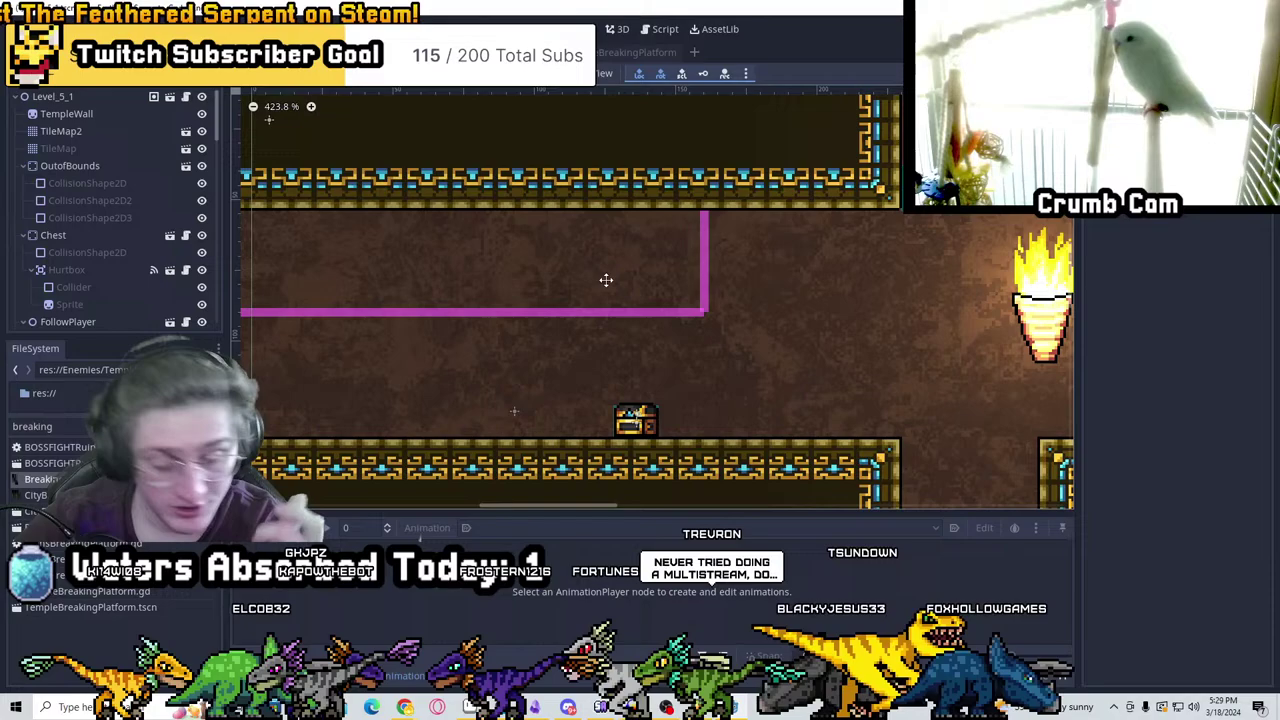
pyautogui.scroll(-3, 733, 297)
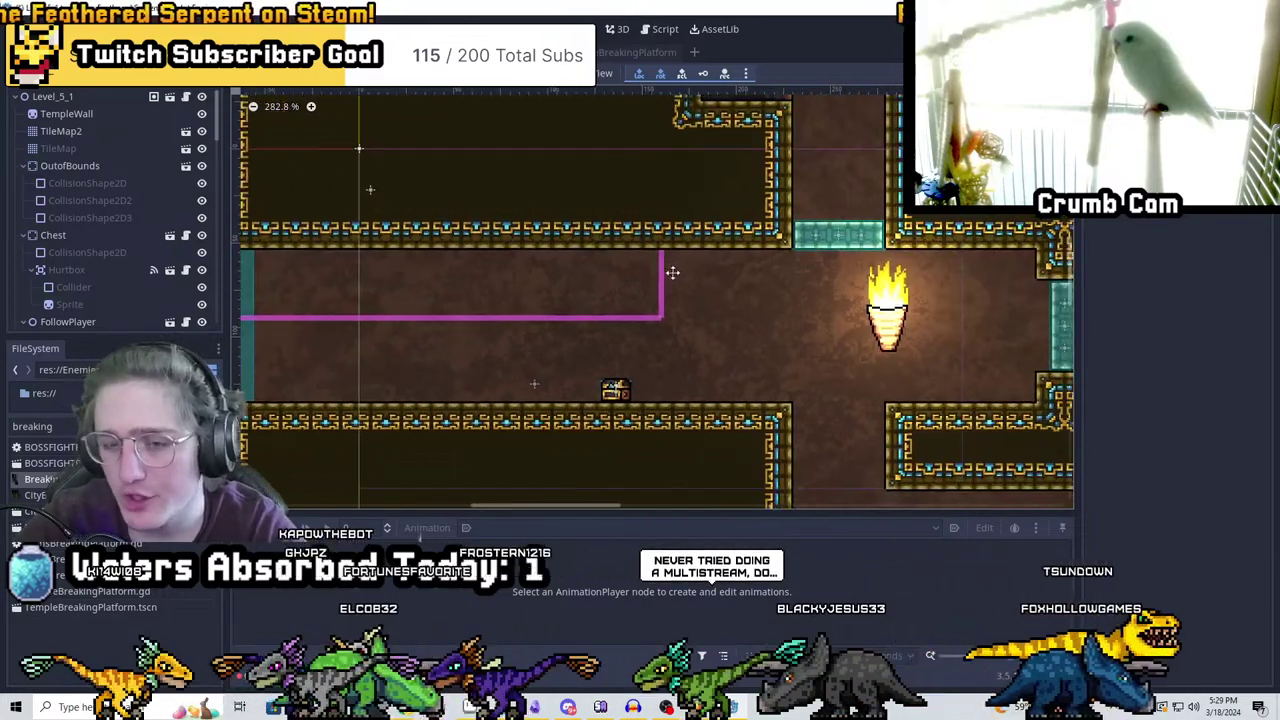
pyautogui.scroll(2, 790, 350)
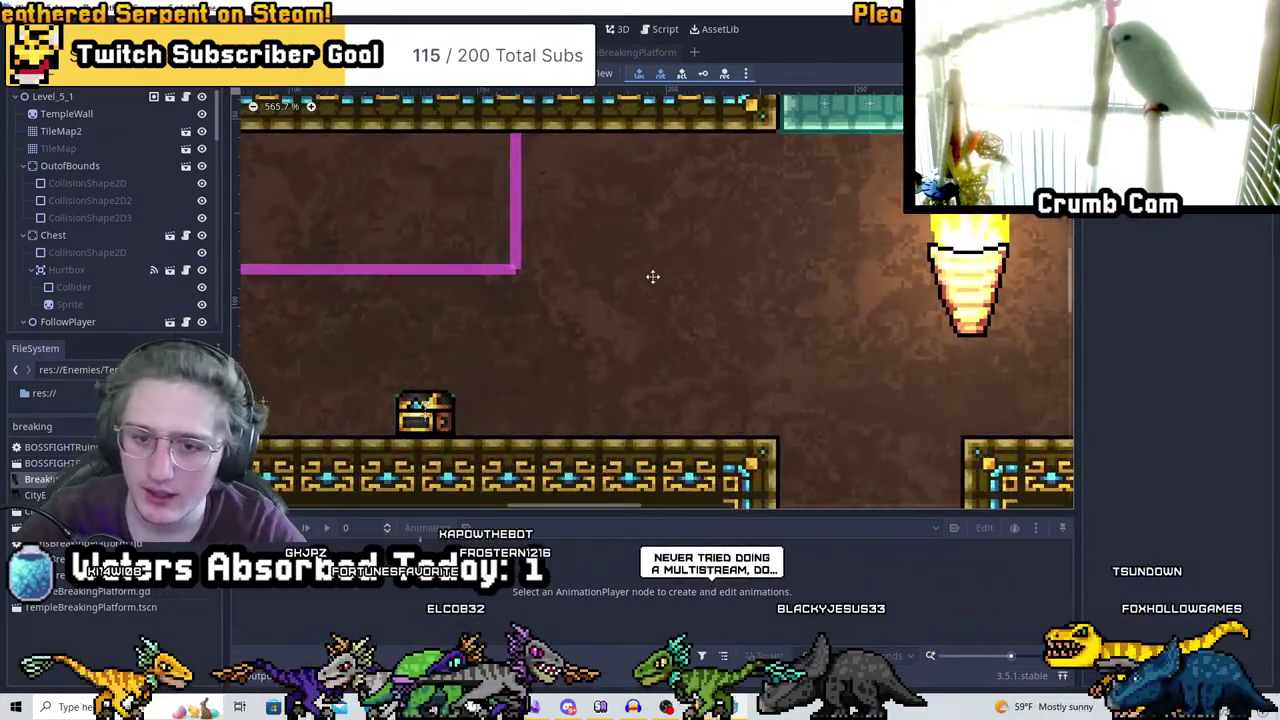
pyautogui.scroll(3, 652, 276)
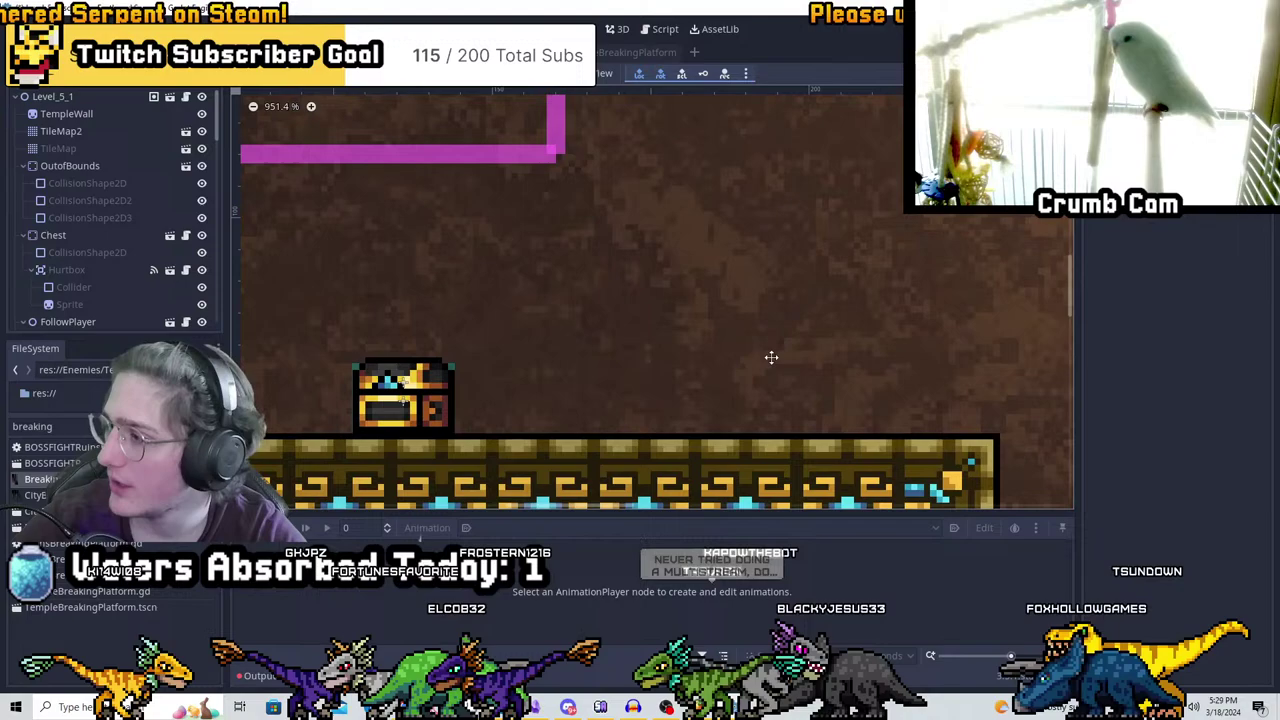
pyautogui.scroll(-5, 590, 310)
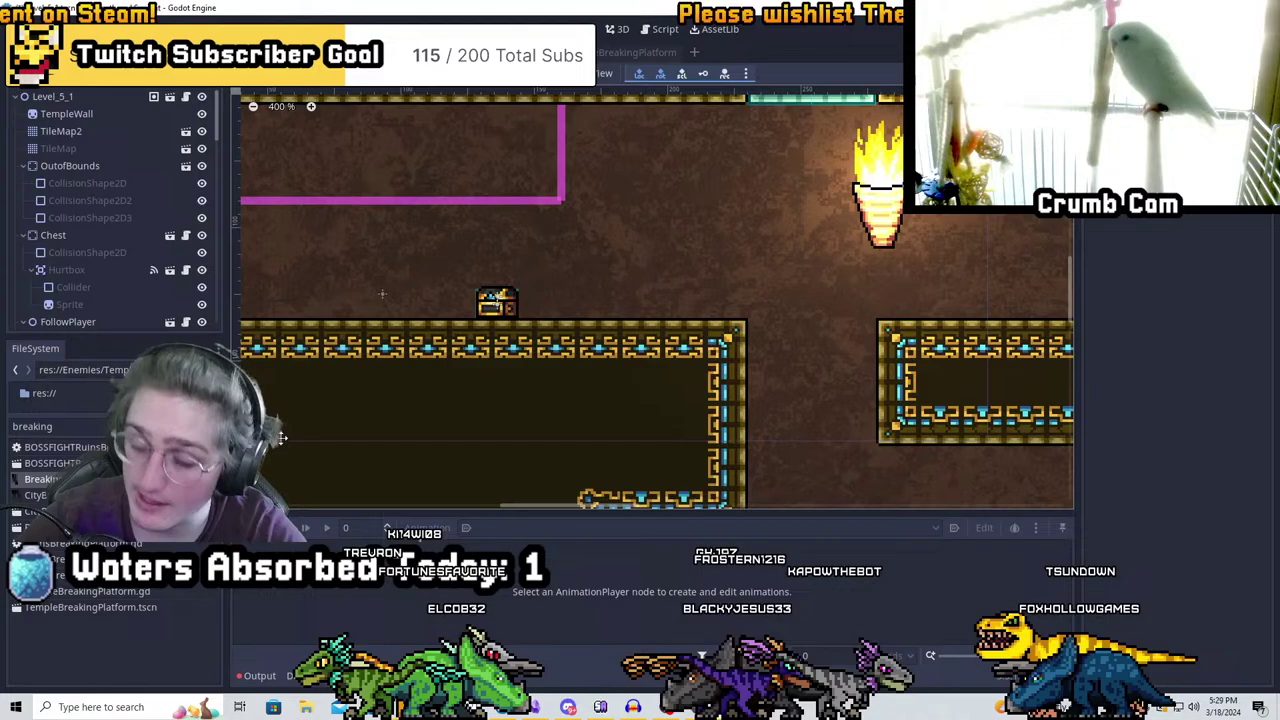
pyautogui.scroll(-4, 646, 298)
# Zoom in on the chest on the corridor floor, left of the wall torch
pyautogui.moveTo(853, 336); pyautogui.dragTo(666, 304, button='middle')
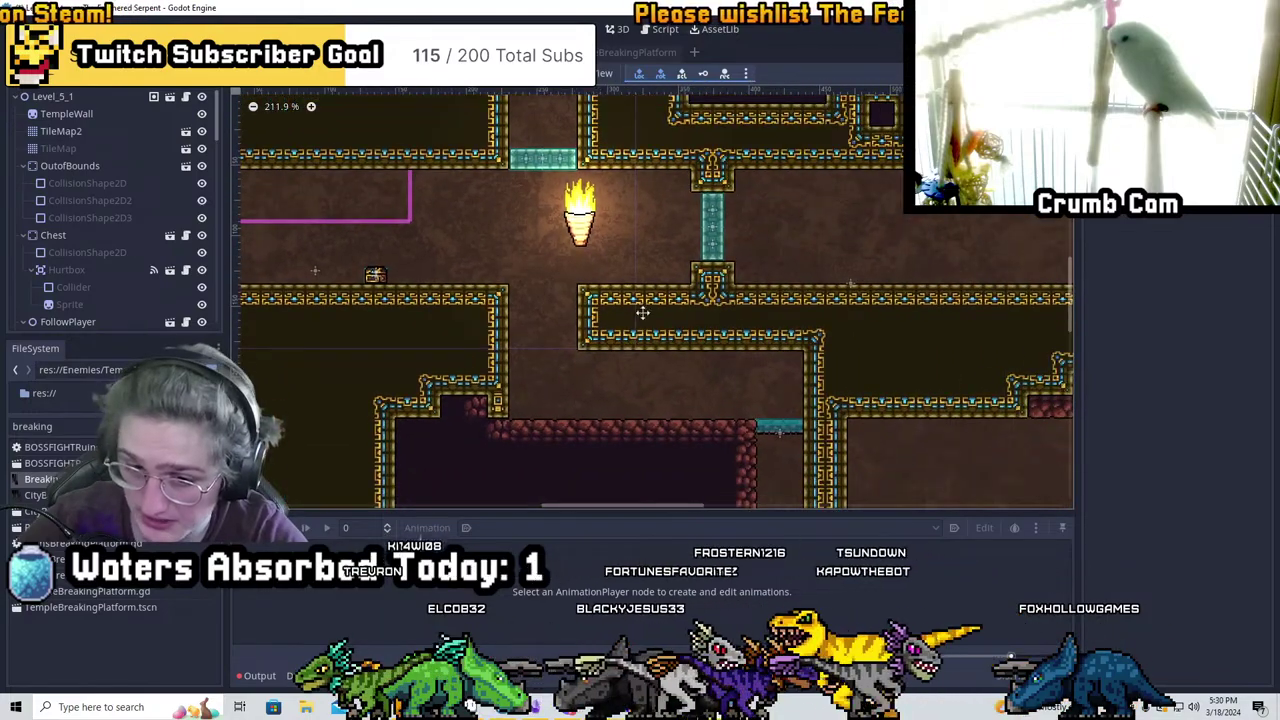
pyautogui.scroll(4, 680, 277)
pyautogui.scroll(1, 662, 288)
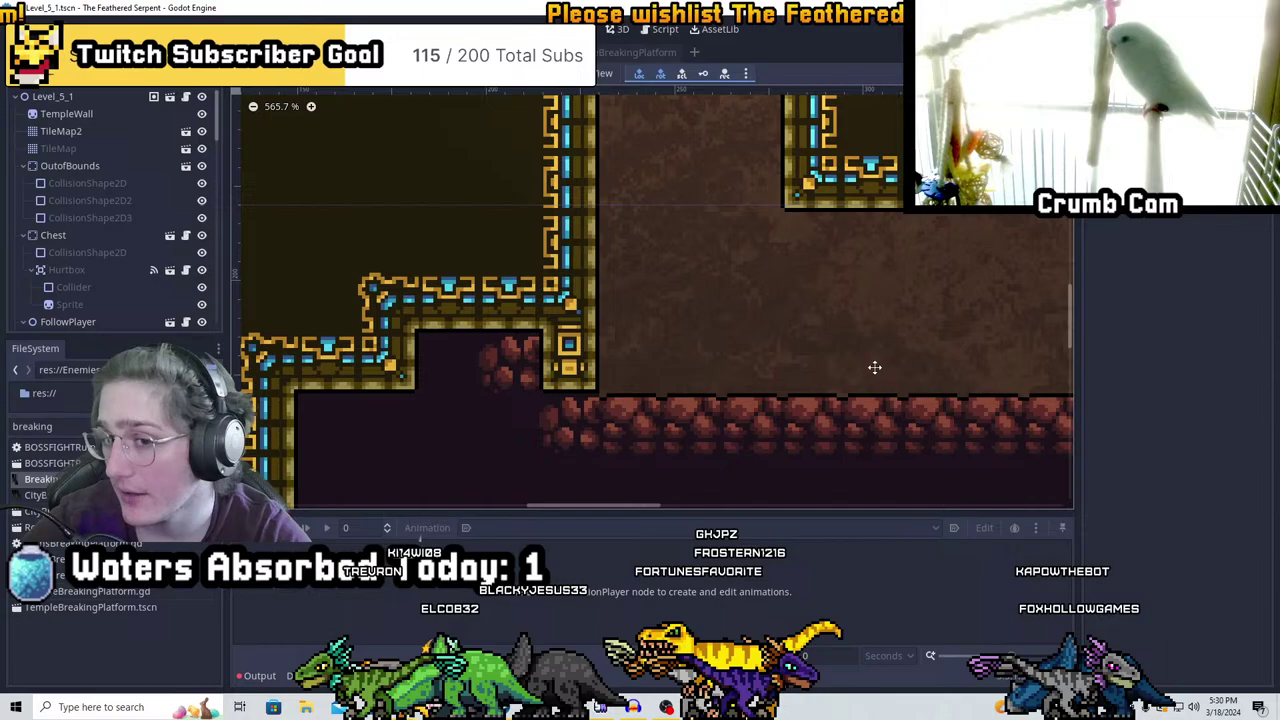
pyautogui.scroll(-5, 840, 354)
pyautogui.scroll(6, 757, 309)
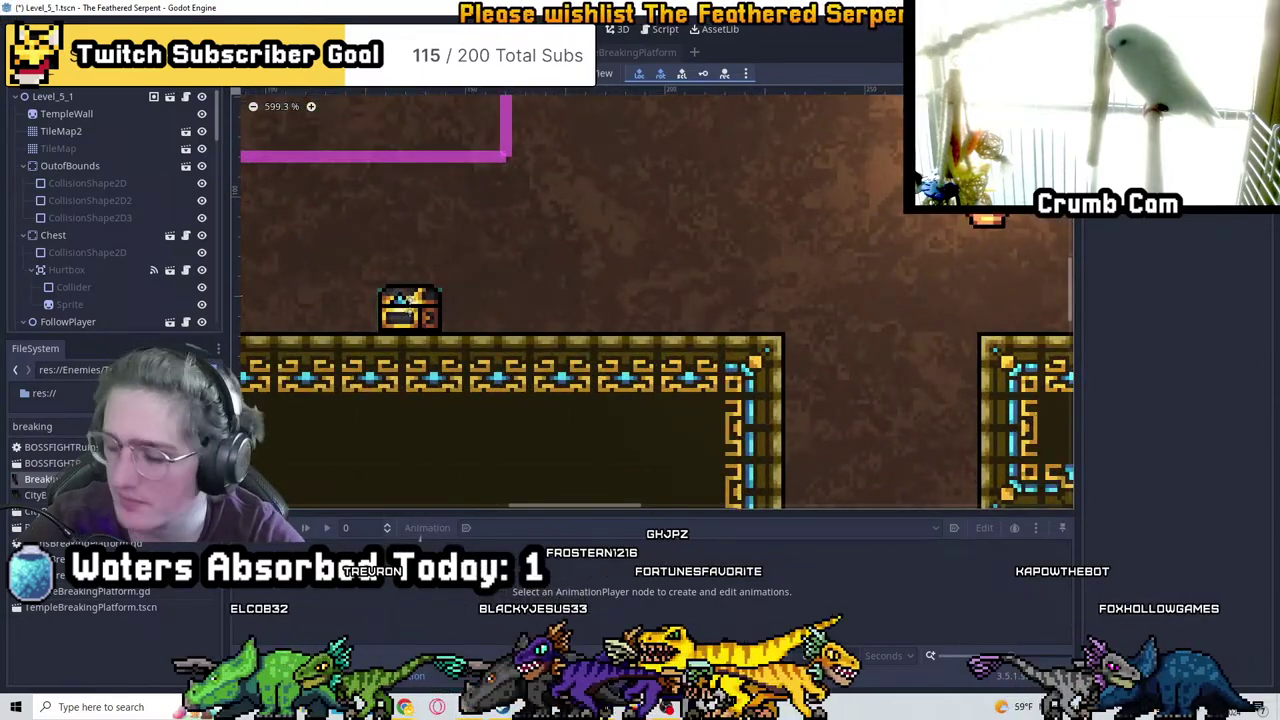
pyautogui.scroll(-20, 855, 293)
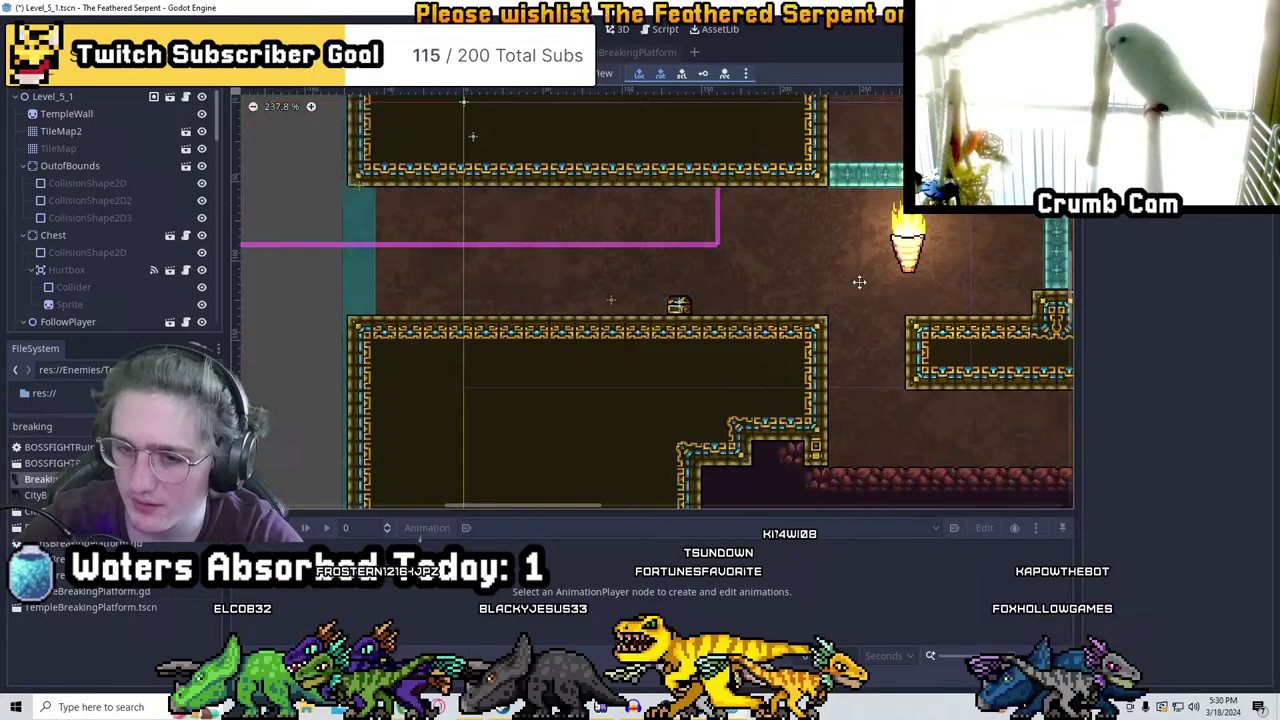
pyautogui.scroll(20, 662, 296)
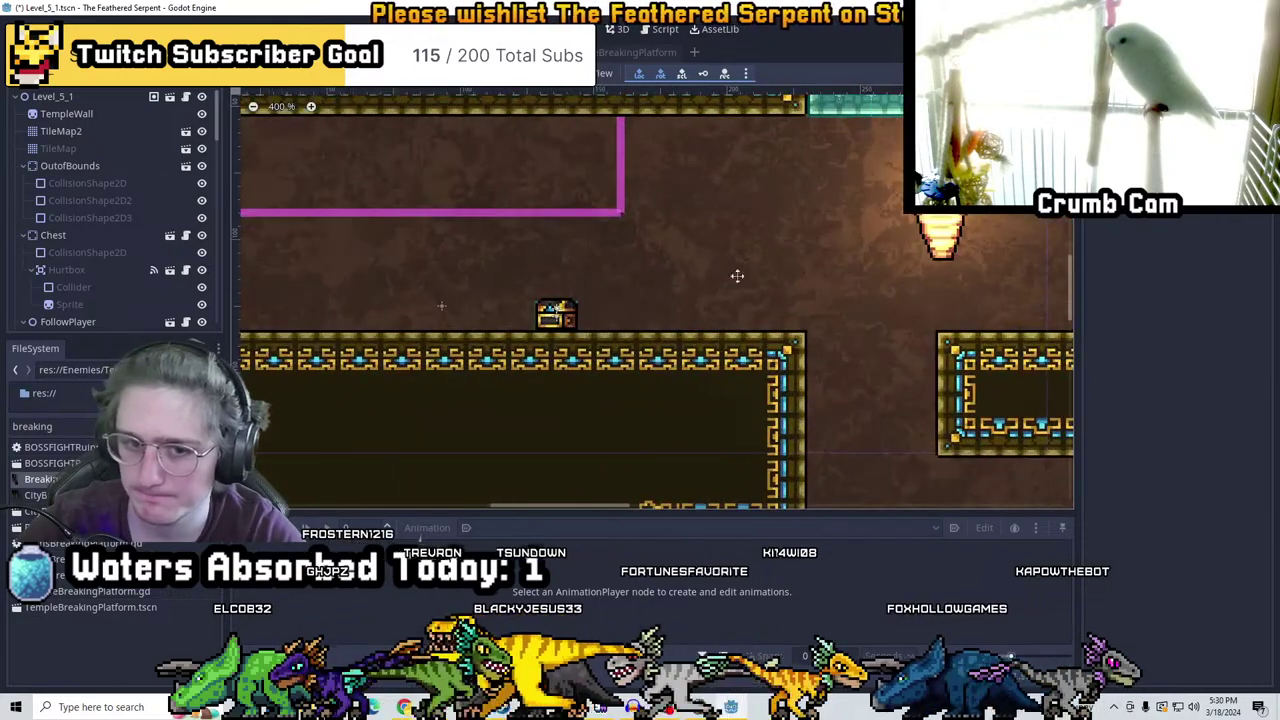
pyautogui.scroll(3, 540, 325)
pyautogui.scroll(2, 710, 356)
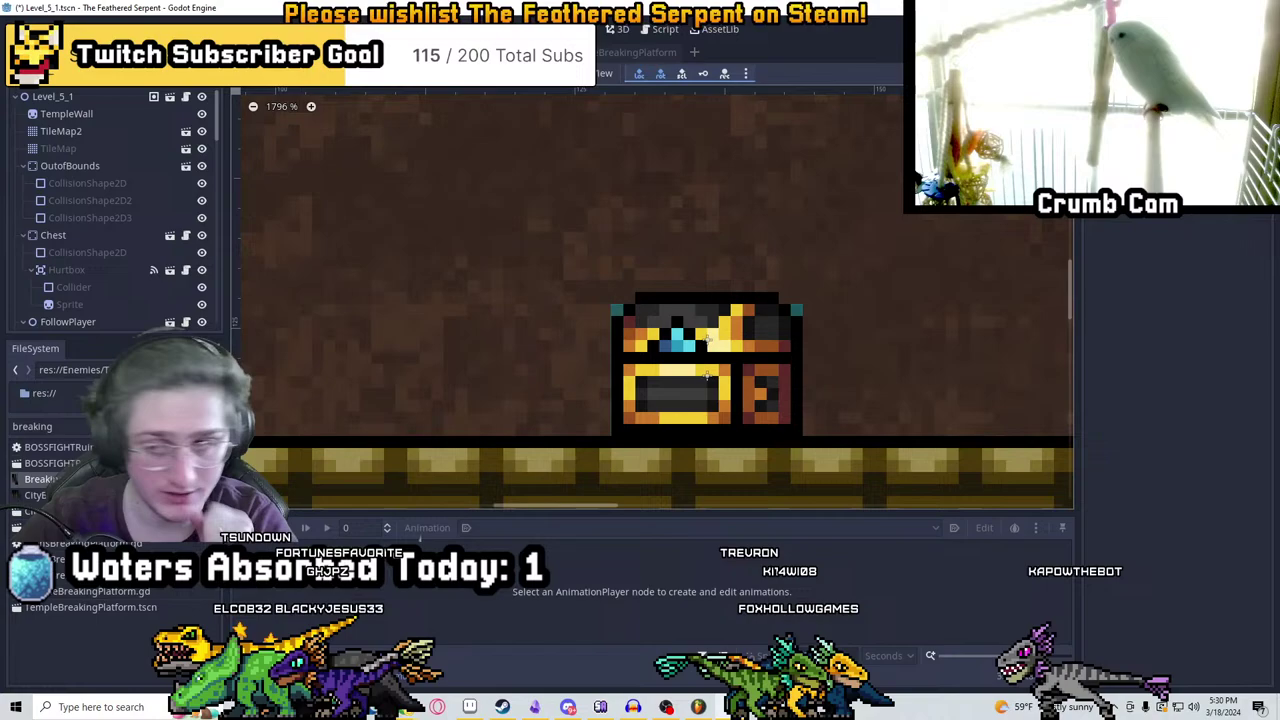
# Open CityGrass from The-Feathered-Serpent > World > Destructibles in Aseprite
pyautogui.click(470, 707)
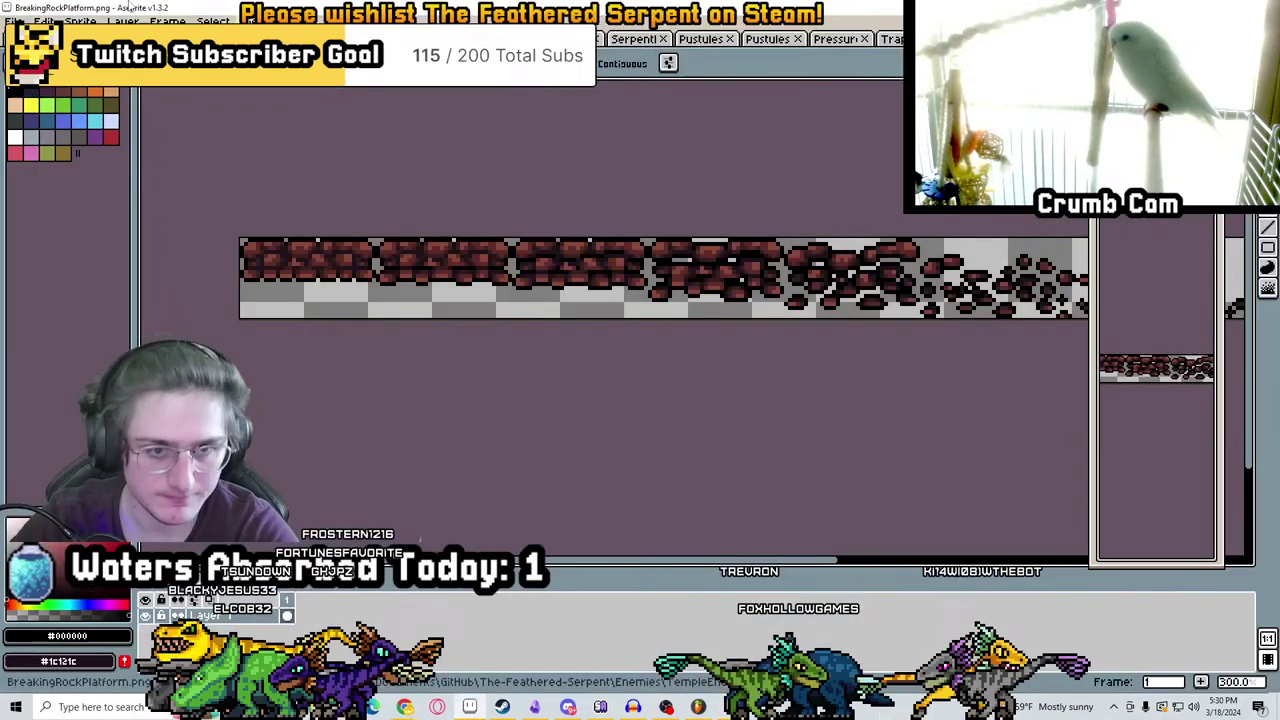
pyautogui.click(15, 21)
pyautogui.moveTo(45, 62)
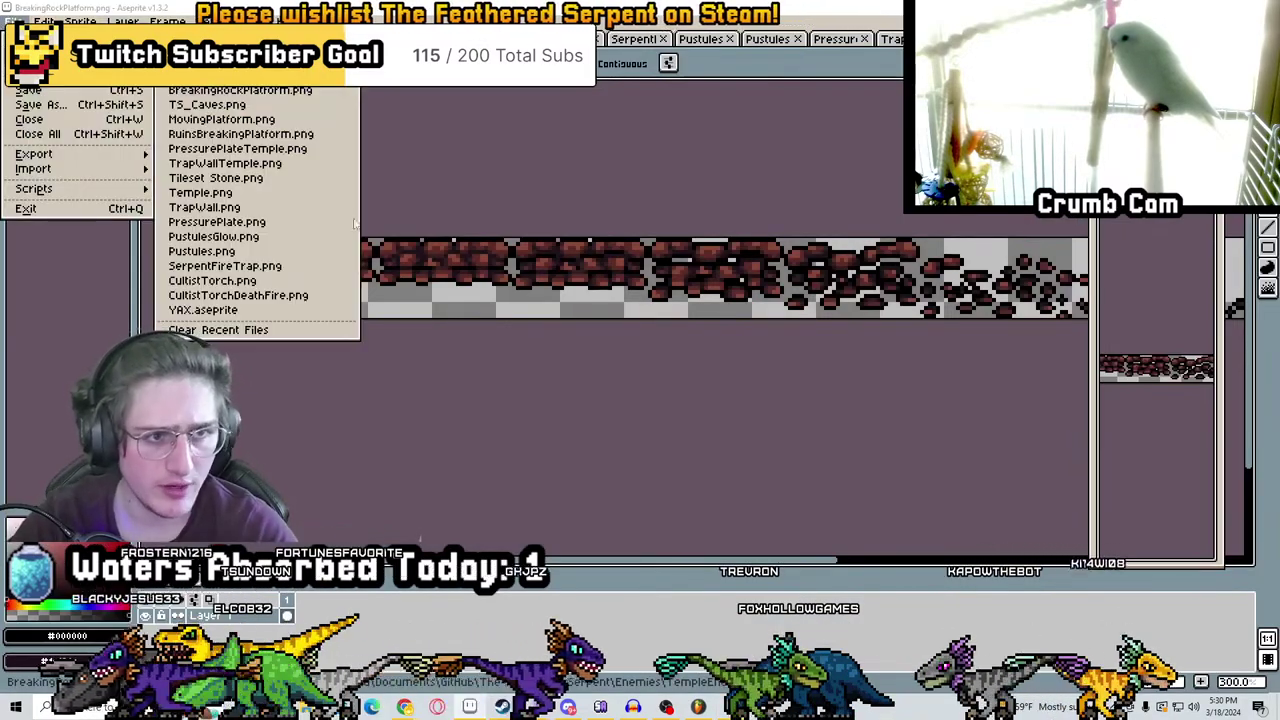
pyautogui.hotkey('ctrl', 'o')
pyautogui.click(525, 125)
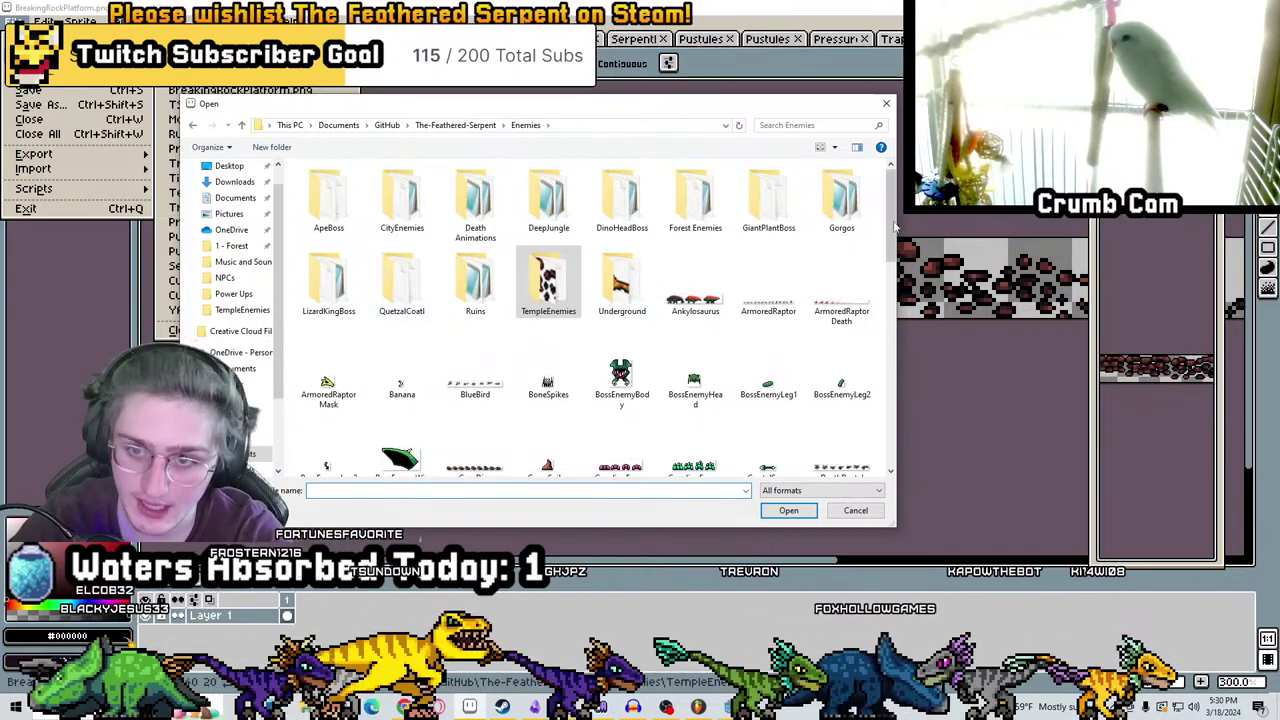
pyautogui.click(455, 125)
pyautogui.scroll(-1, 455, 468)
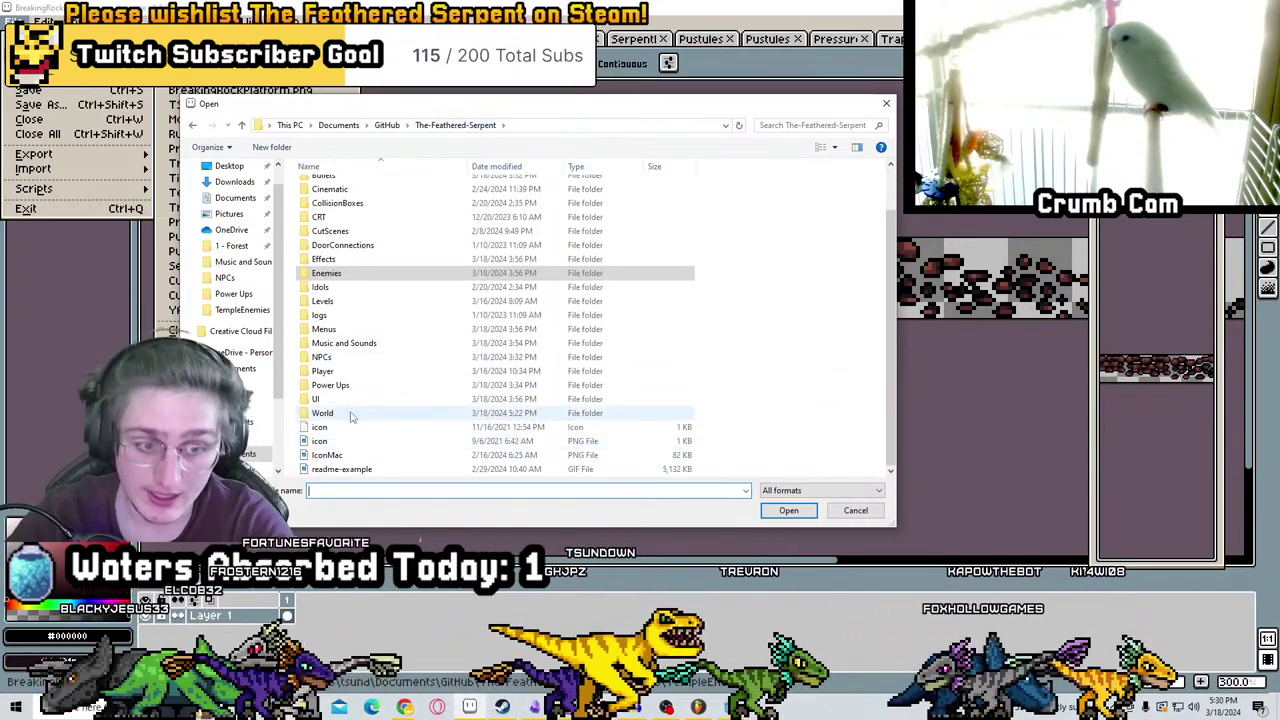
pyautogui.doubleClick(350, 420)
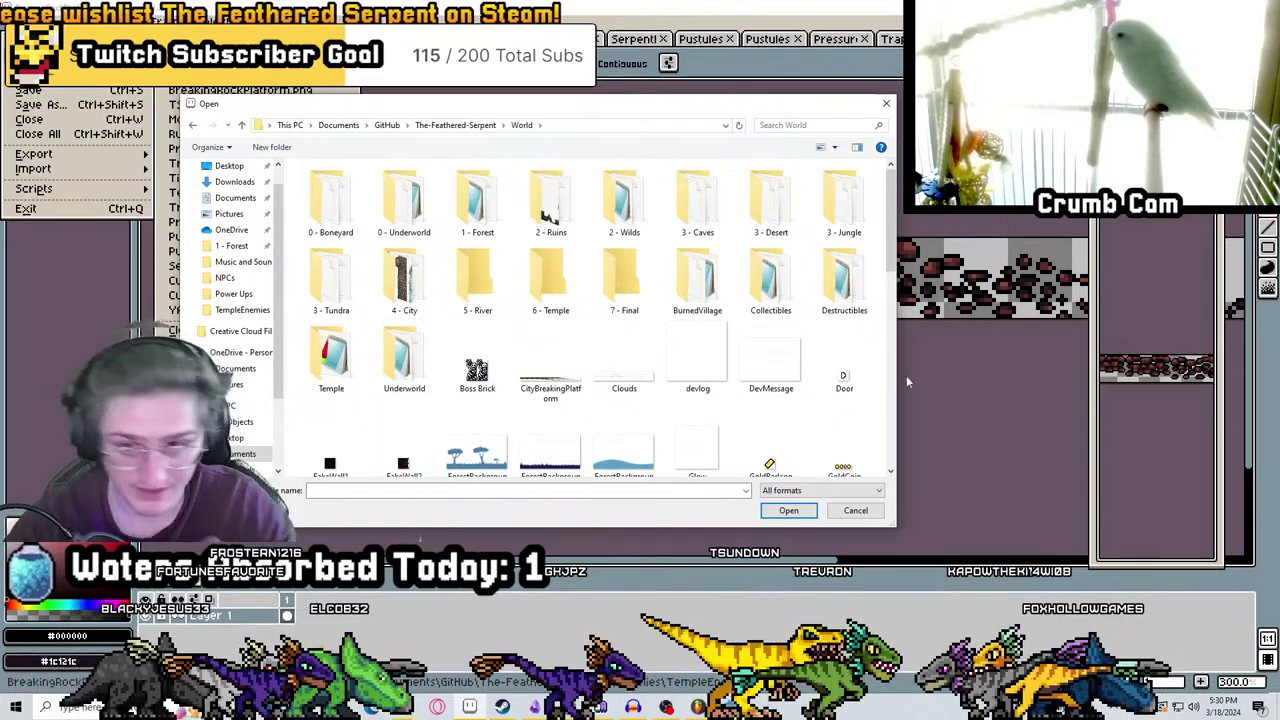
pyautogui.doubleClick(844, 285)
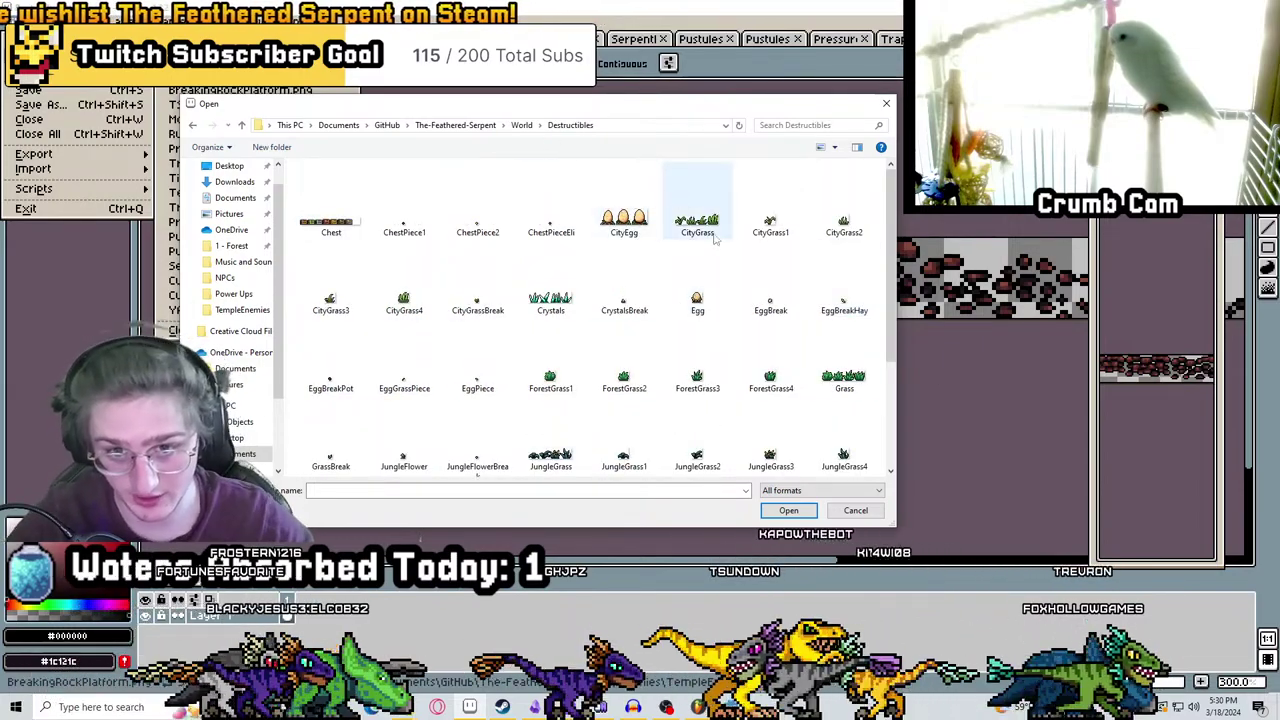
pyautogui.doubleClick(700, 220)
pyautogui.scroll(3, 730, 245)
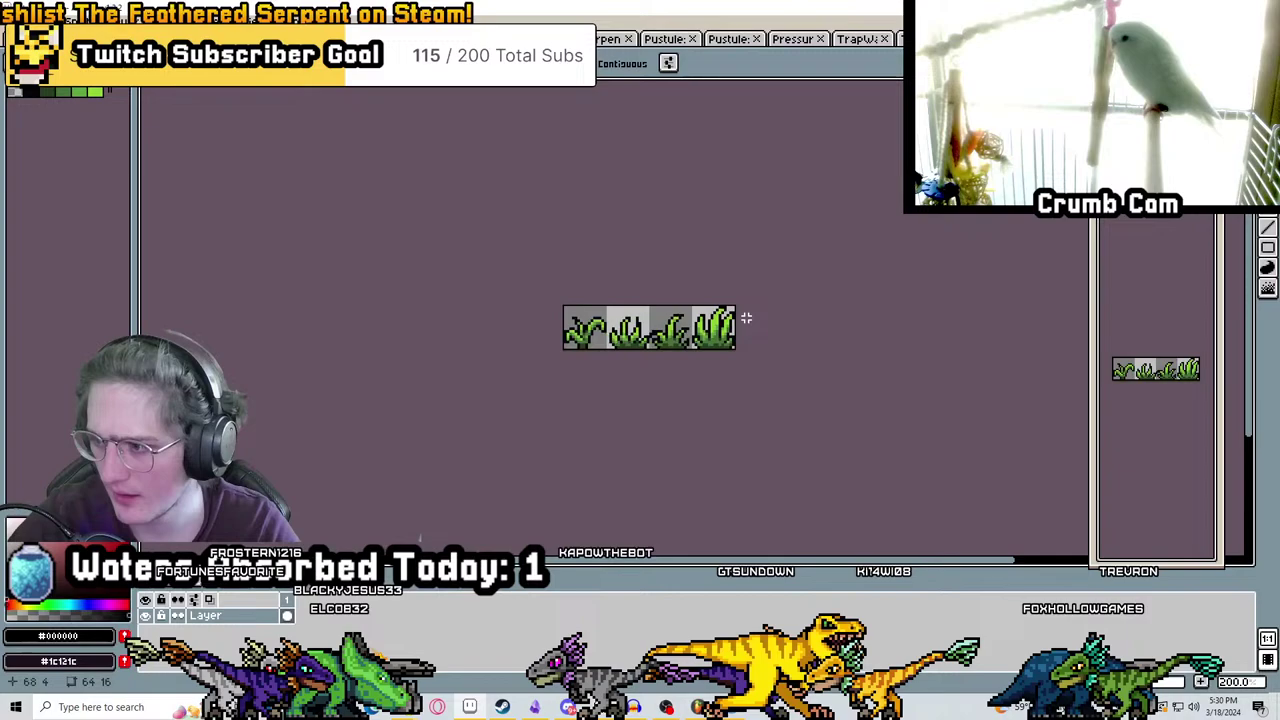
pyautogui.scroll(-1, 653, 270)
pyautogui.hotkey('ctrl', 'a')
pyautogui.scroll(2, 650, 368)
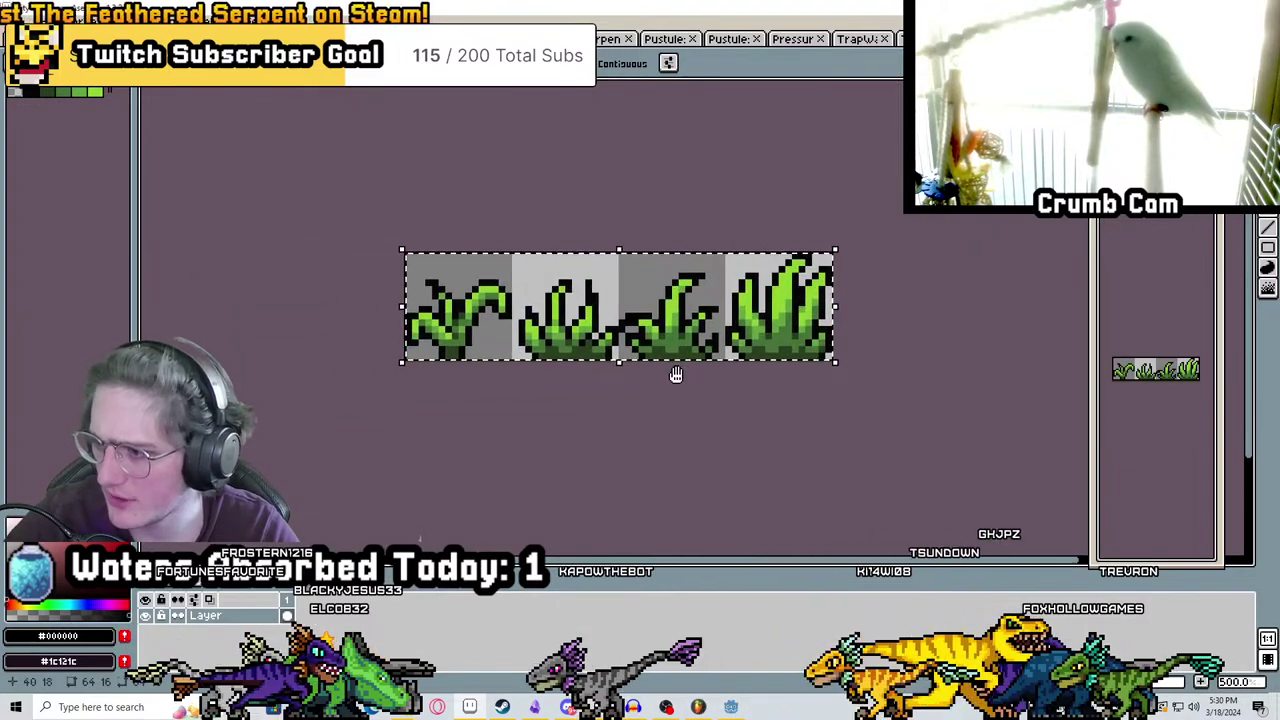
pyautogui.moveTo(686, 374); pyautogui.dragTo(751, 354, button='middle')
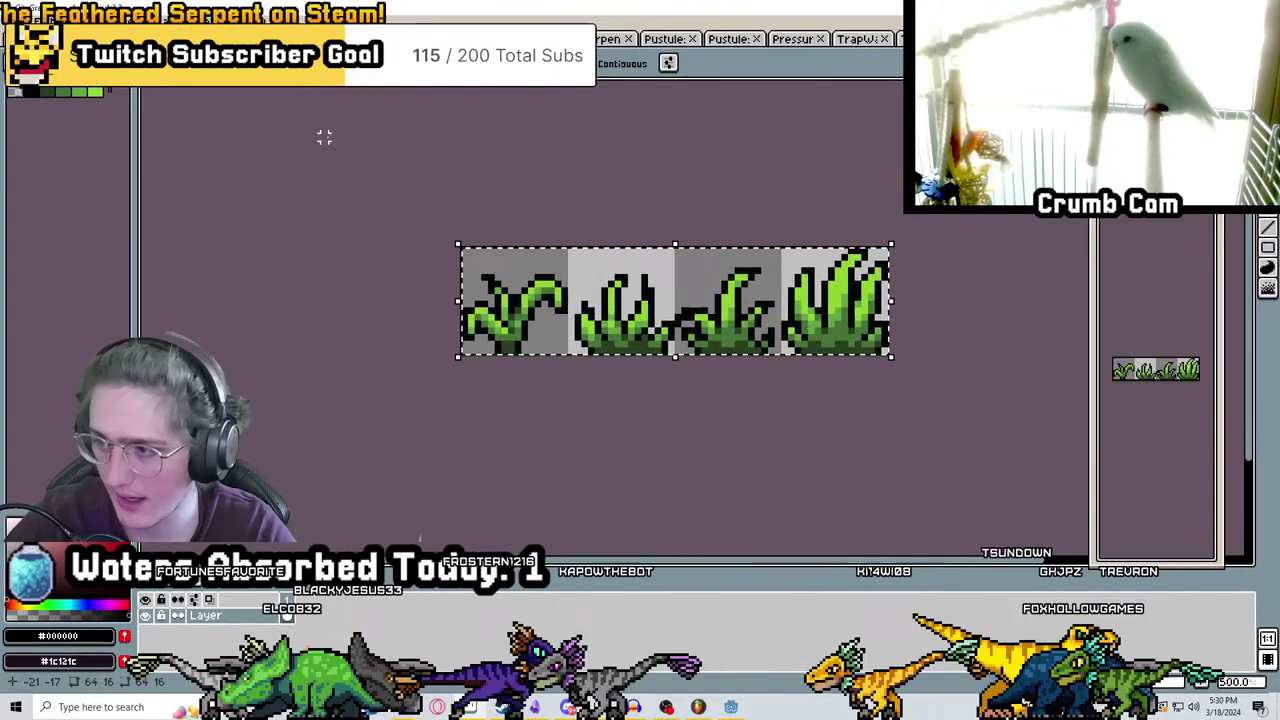
pyautogui.scroll(1, 540, 245)
pyautogui.click(15, 15)
pyautogui.click(25, 32)
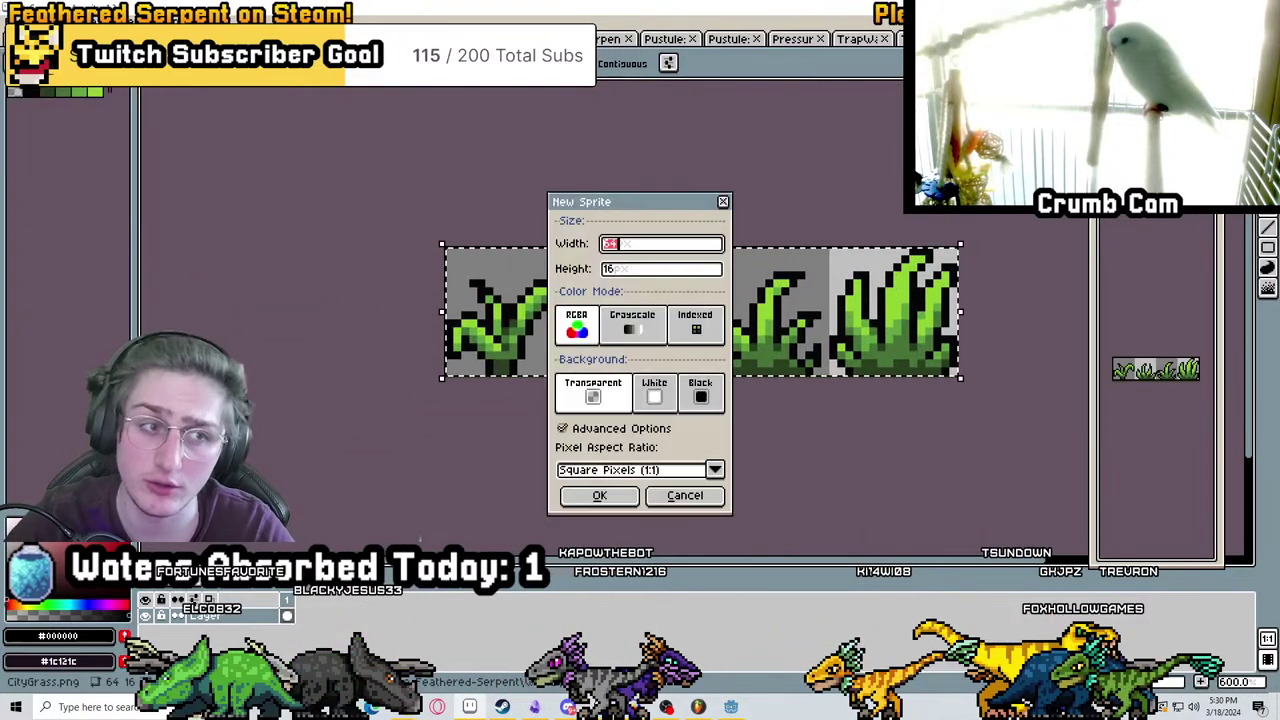
pyautogui.click(599, 495)
pyautogui.hotkey('ctrl', 'v')
pyautogui.scroll(3, 700, 349)
pyautogui.scroll(4, 740, 240)
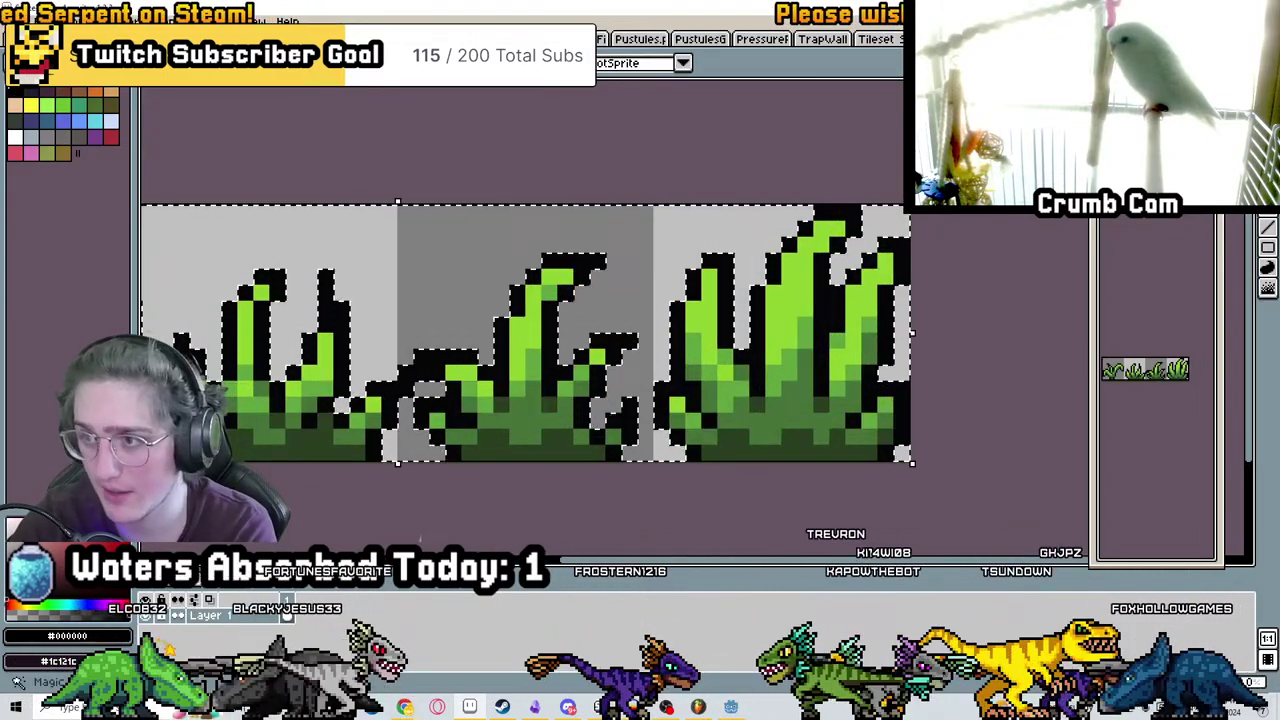
pyautogui.scroll(-3, 886, 296)
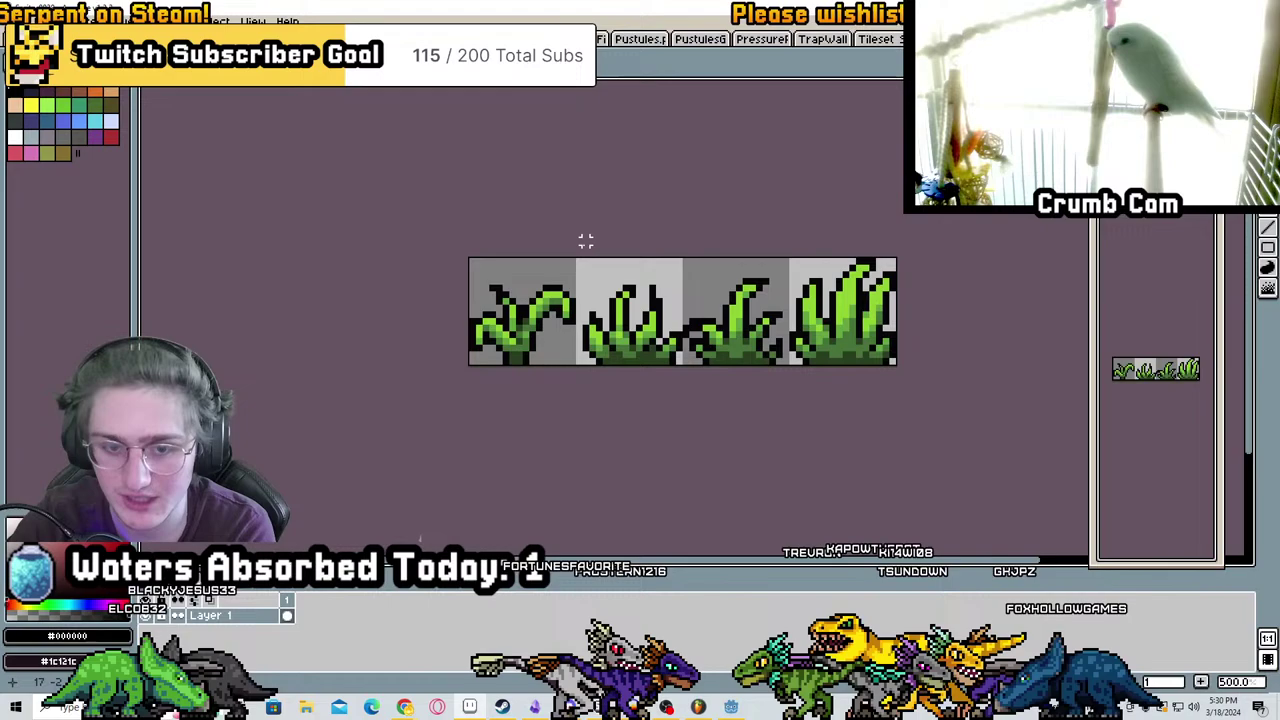
pyautogui.hotkey('ctrl', 'a')
pyautogui.press('Delete')
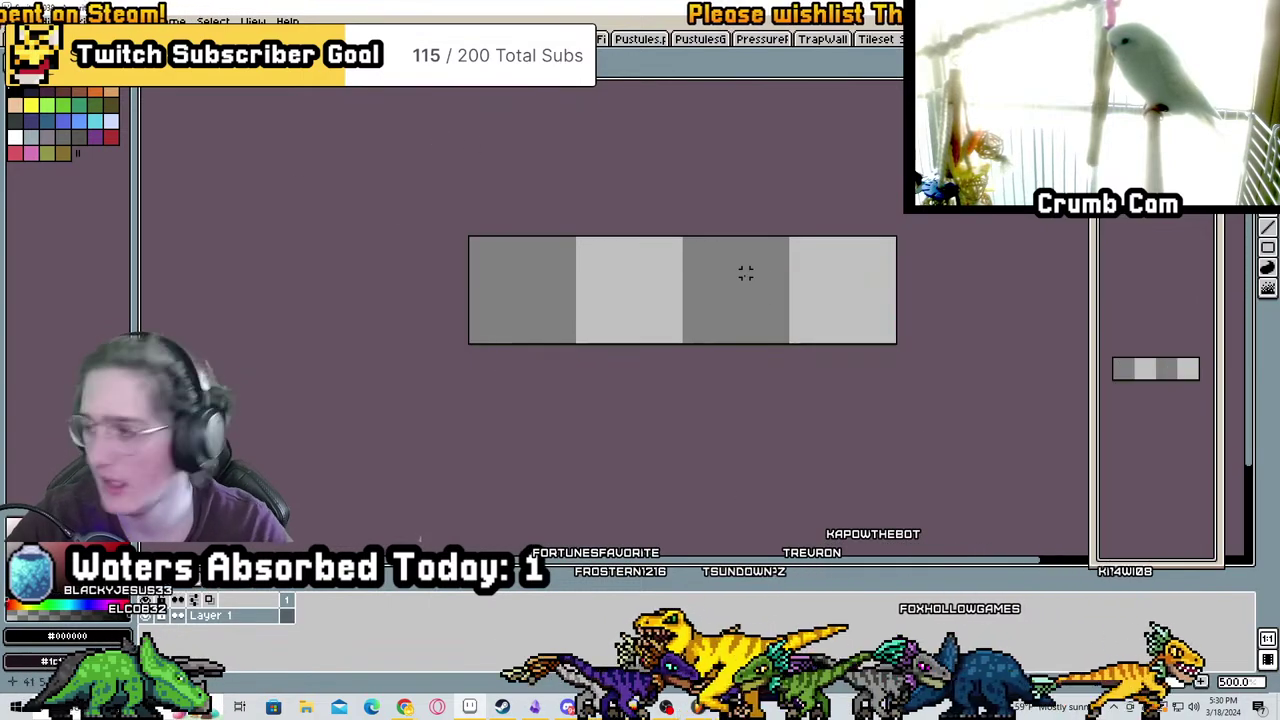
pyautogui.scroll(2, 743, 271)
pyautogui.moveTo(706, 309); pyautogui.dragTo(962, 295, button='middle')
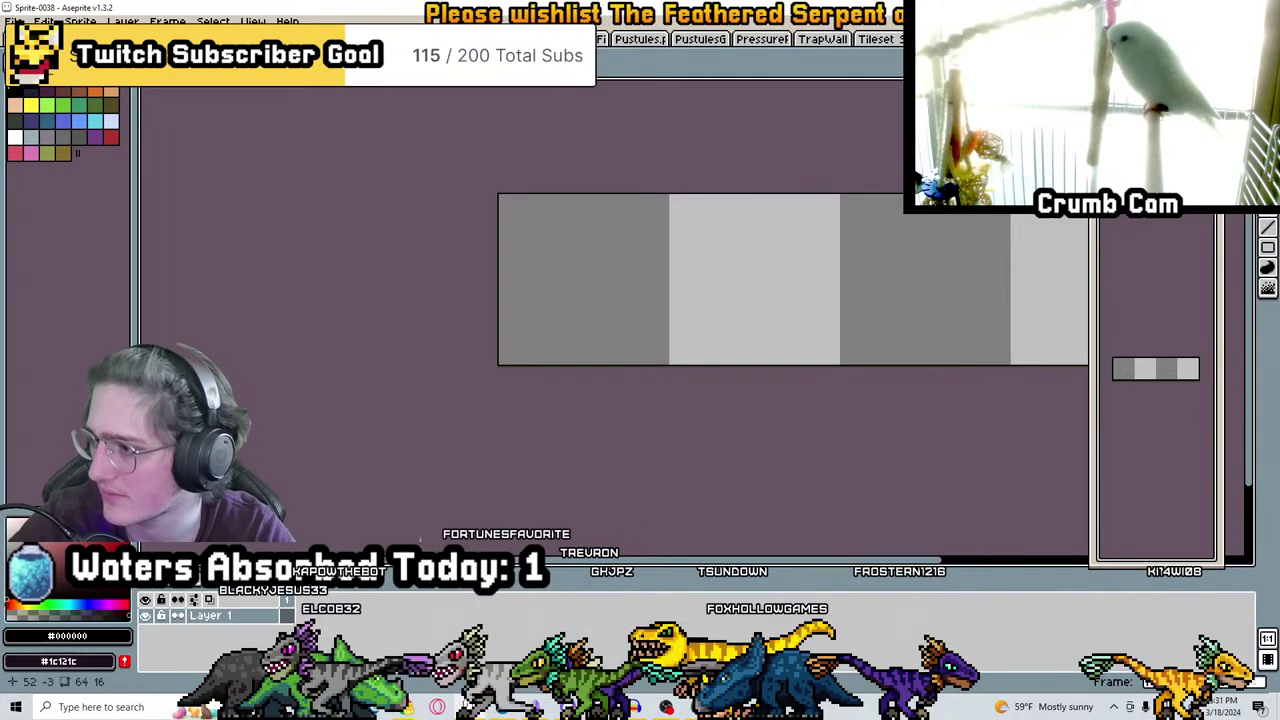
pyautogui.scroll(2, 749, 262)
pyautogui.scroll(-2, 709, 266)
pyautogui.scroll(2, 780, 315)
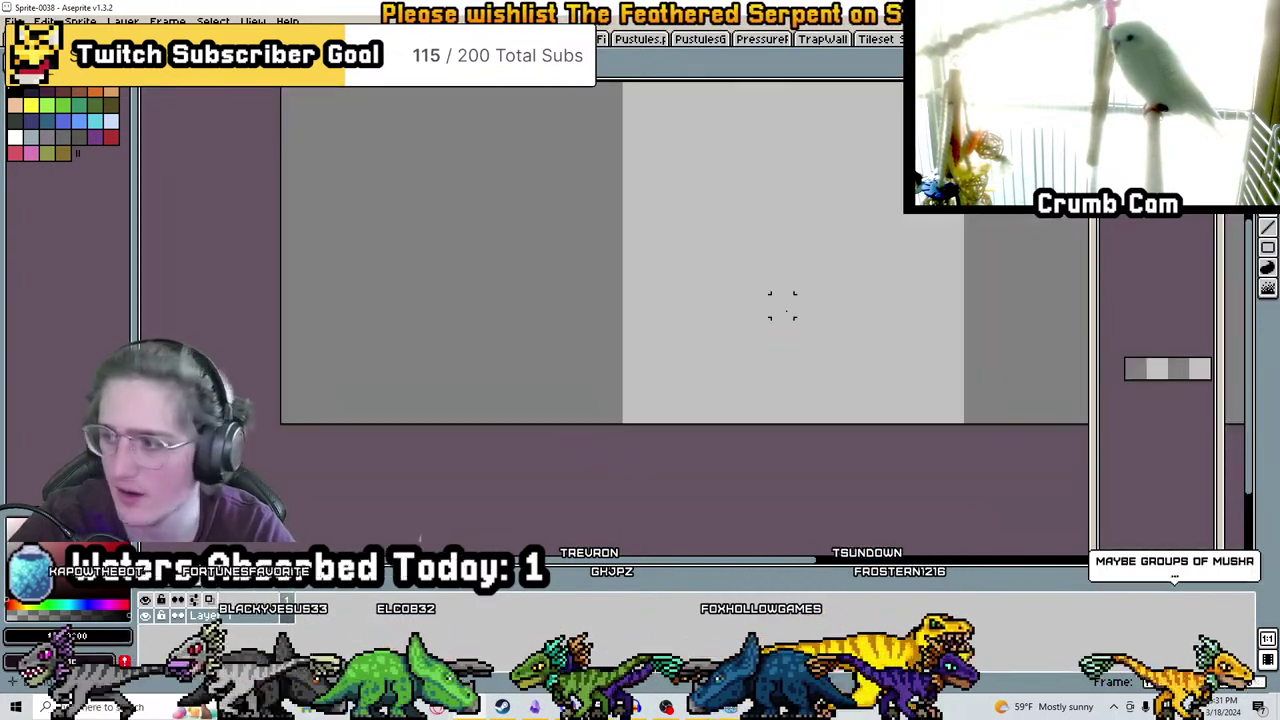
pyautogui.scroll(-1, 780, 300)
pyautogui.moveTo(739, 285); pyautogui.dragTo(792, 384, button='middle')
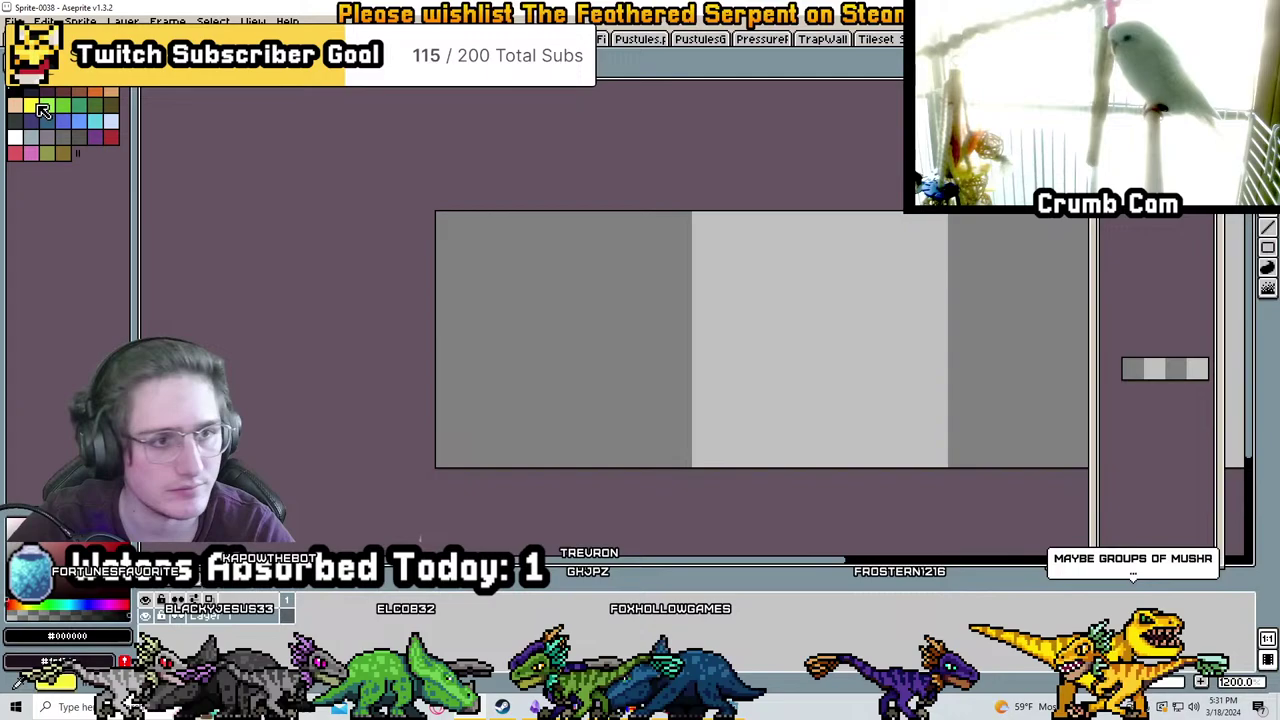
pyautogui.scroll(4, 629, 334)
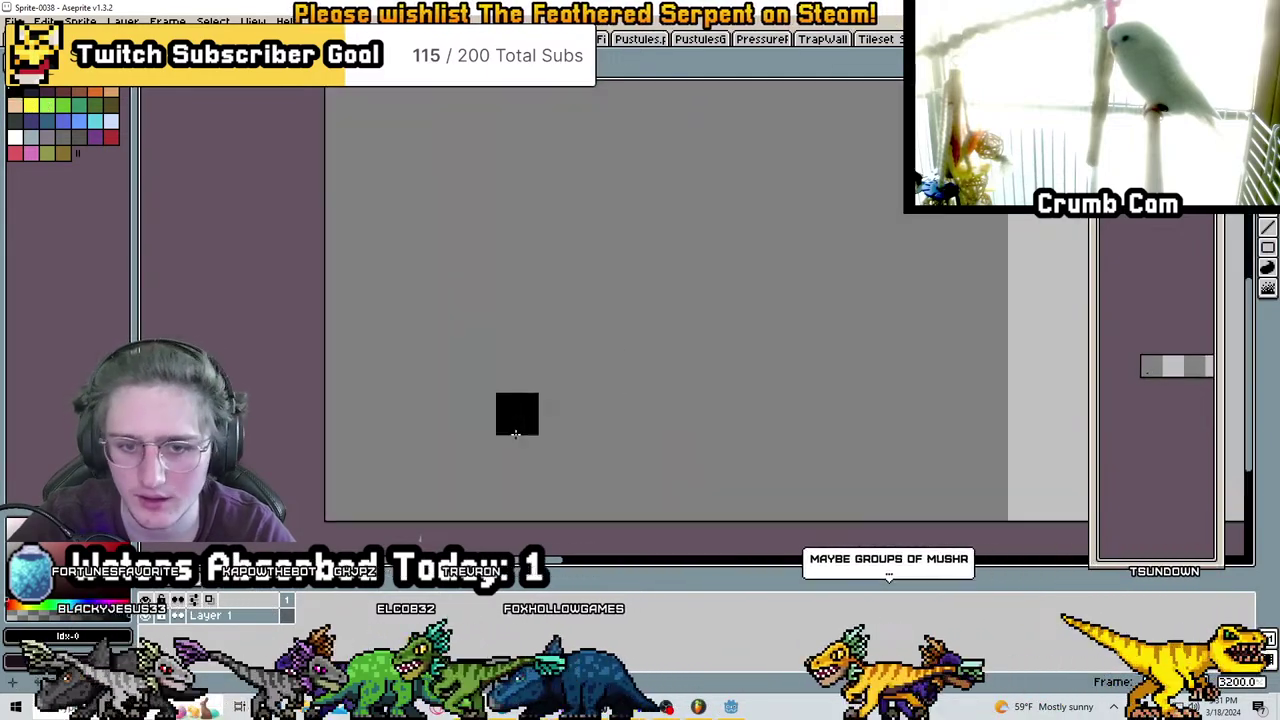
# Draw the first pot's black outline, closing its right side down to the base
pyautogui.scroll(-2, 516, 432)
pyautogui.moveTo(540, 455)
pyautogui.mouseDown()
pyautogui.moveTo(416, 345)
pyautogui.moveTo(515, 460)
pyautogui.moveTo(540, 256)
pyautogui.mouseUp()
pyautogui.hotkey('ctrl', 'z')
pyautogui.hotkey('ctrl', 'z')
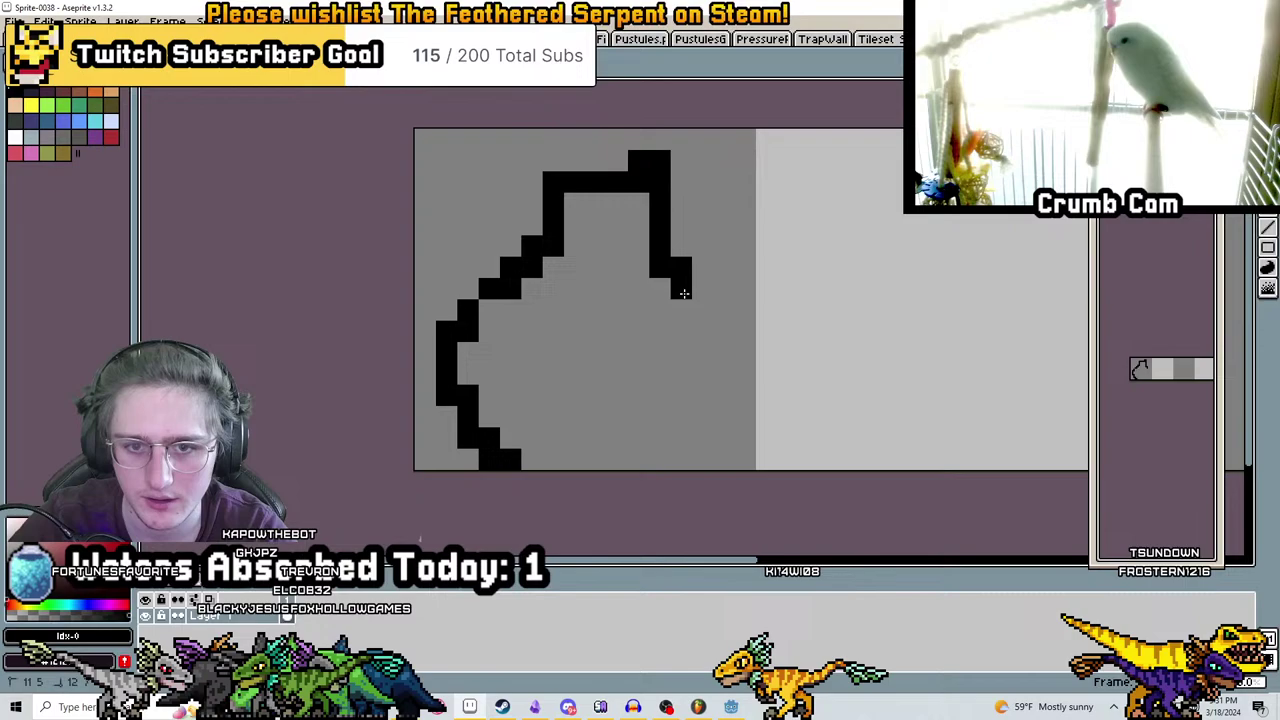
pyautogui.moveTo(682, 292); pyautogui.dragTo(627, 470)
pyautogui.moveTo(709, 441); pyautogui.dragTo(724, 384)
pyautogui.moveTo(724, 384)
pyautogui.mouseDown(button='middle')
pyautogui.moveTo(623, 371)
pyautogui.moveTo(544, 327)
pyautogui.mouseUp(button='middle')
pyautogui.moveTo(544, 327); pyautogui.dragTo(505, 291)
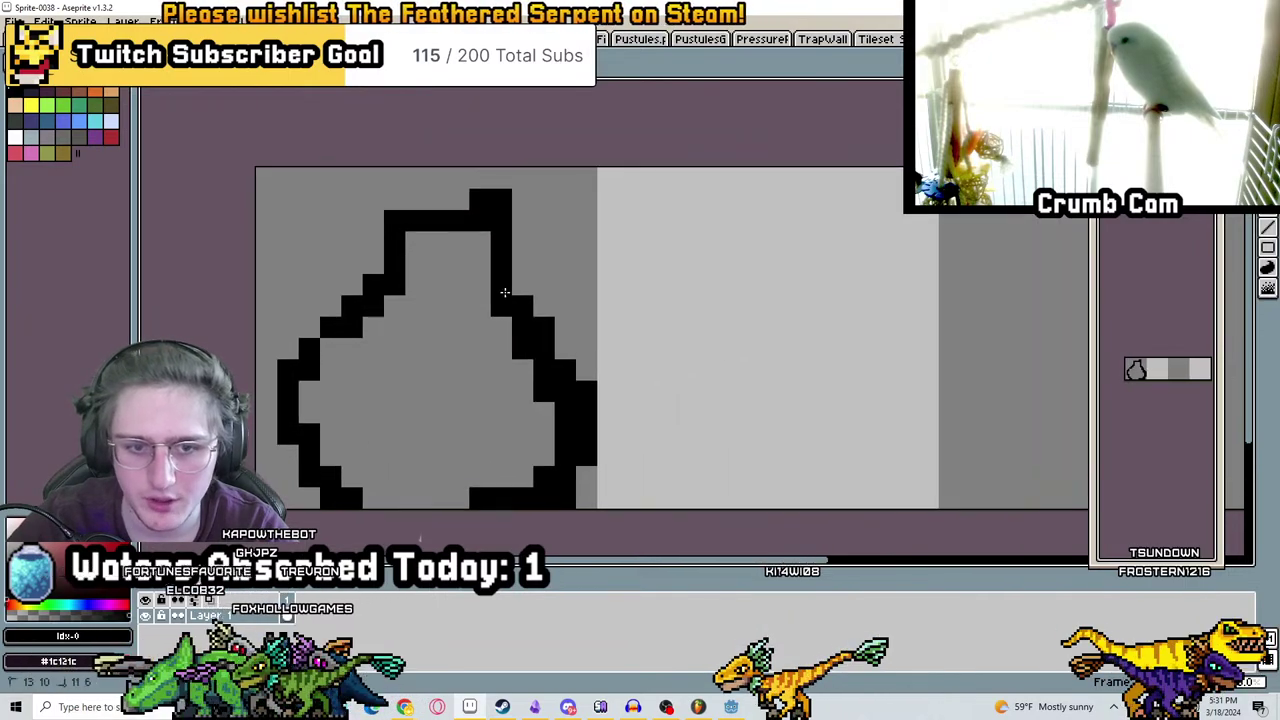
# Outline the second pot in the next cell, from its base up toward the neck
pyautogui.moveTo(575, 244); pyautogui.dragTo(436, 218, button='middle')
pyautogui.click(426, 216)
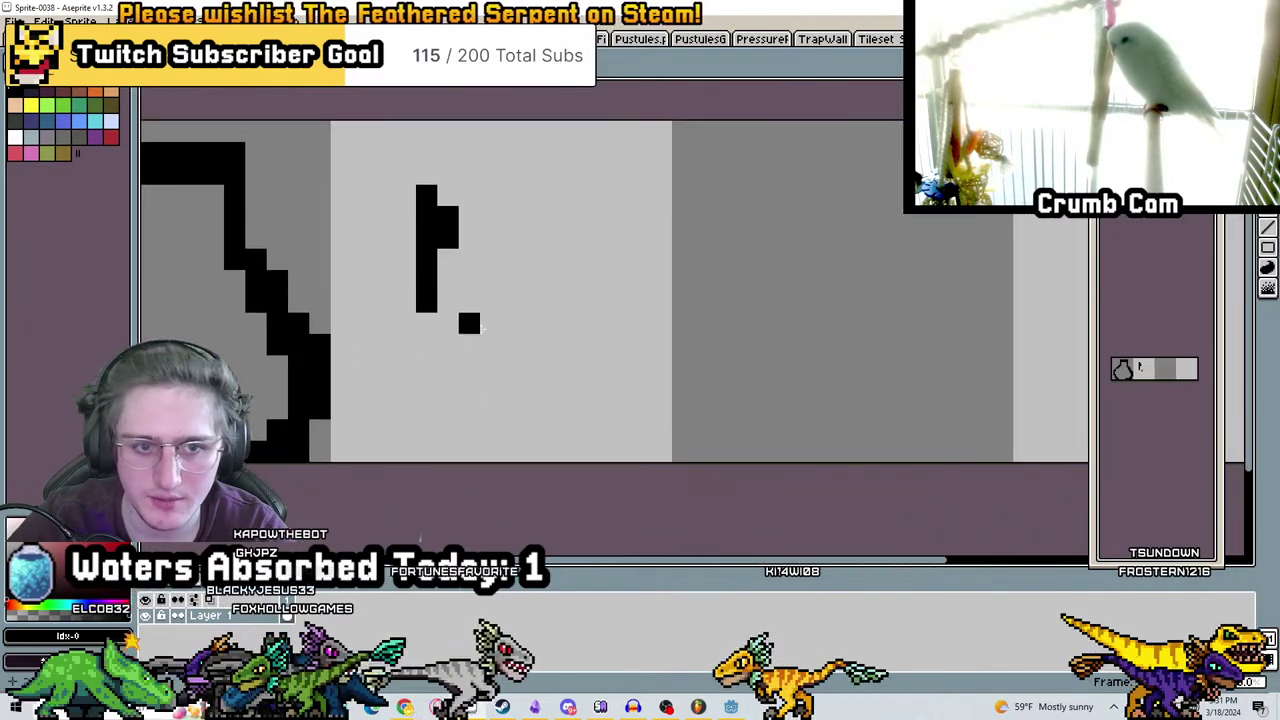
pyautogui.moveTo(480, 326); pyautogui.dragTo(543, 423, button='middle')
pyautogui.moveTo(500, 291); pyautogui.dragTo(780, 473, button='middle')
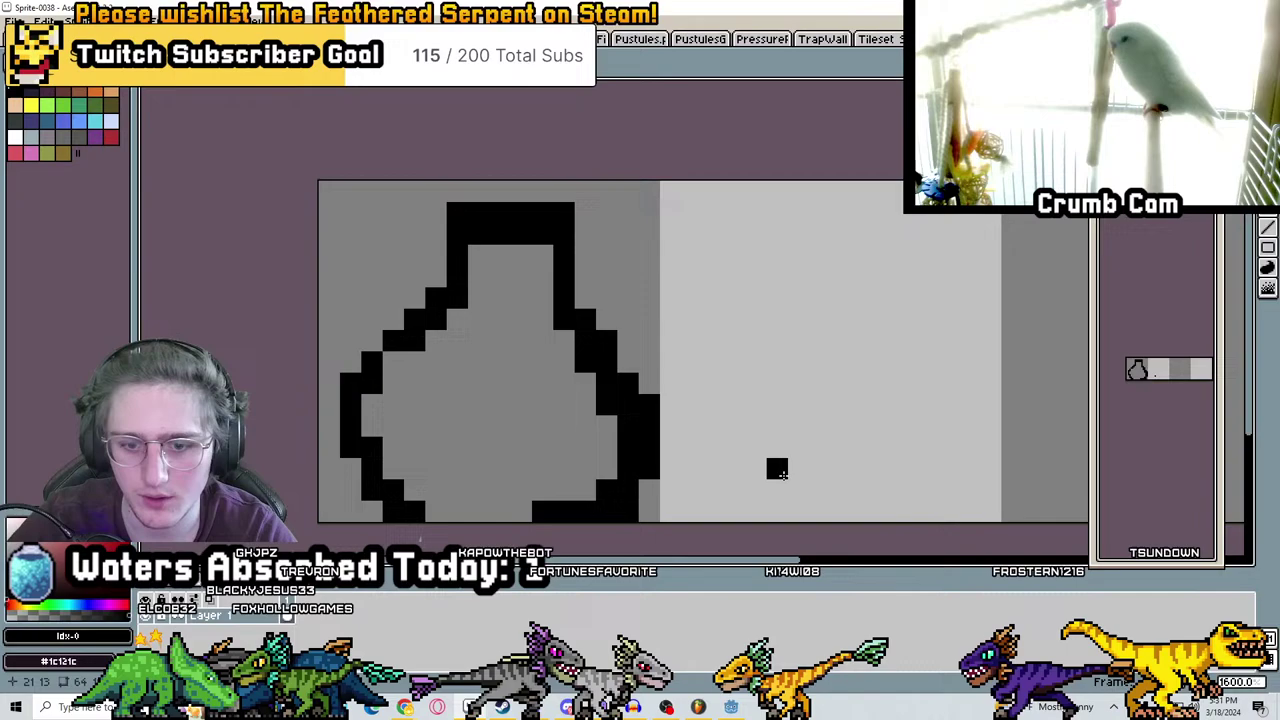
pyautogui.moveTo(678, 472); pyautogui.dragTo(821, 368)
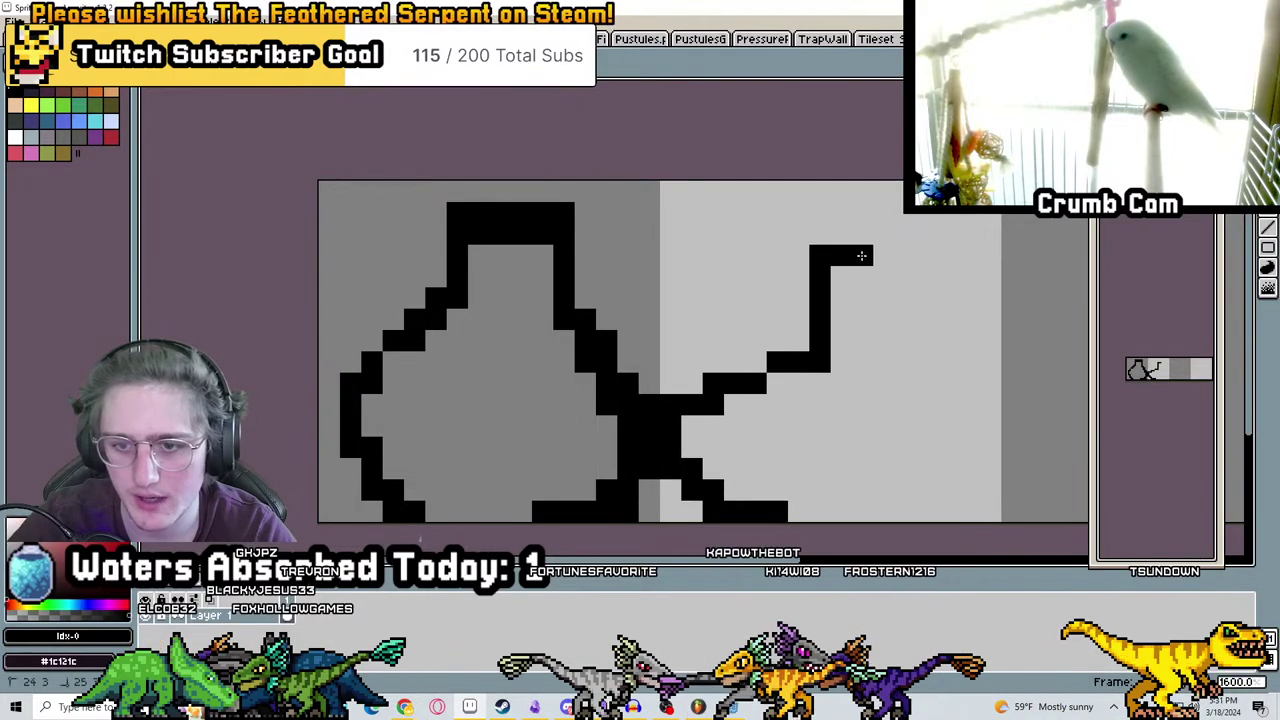
pyautogui.moveTo(836, 511); pyautogui.dragTo(900, 511)
pyautogui.moveTo(900, 511)
pyautogui.mouseDown(button='middle')
pyautogui.moveTo(694, 508)
pyautogui.moveTo(598, 476)
pyautogui.mouseUp(button='middle')
# Erase stray outline pixels along the right edge, bottom edge and shoulder corner
pyautogui.press('e')
pyautogui.moveTo(657, 397); pyautogui.dragTo(778, 443)
pyautogui.moveTo(508, 411); pyautogui.dragTo(641, 411, button='middle')
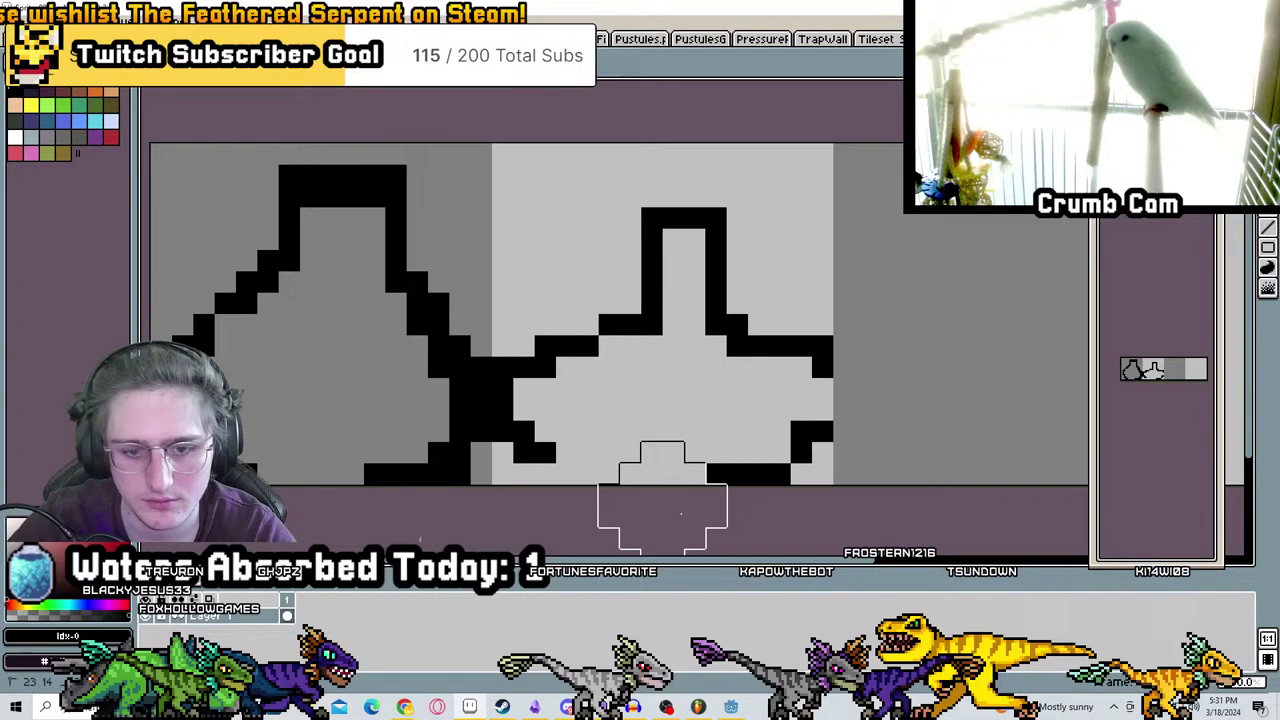
pyautogui.moveTo(664, 491); pyautogui.dragTo(588, 468)
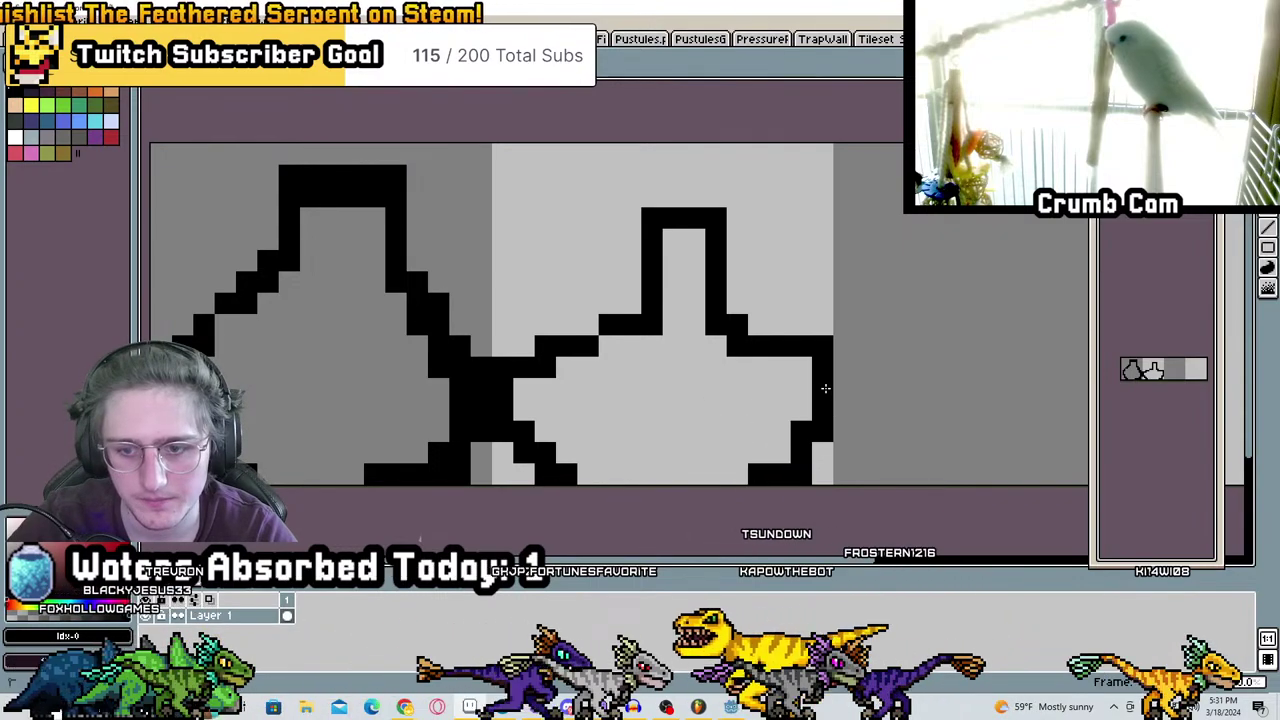
pyautogui.click(857, 329)
pyautogui.press('-')
pyautogui.press('-')
pyautogui.press('-')
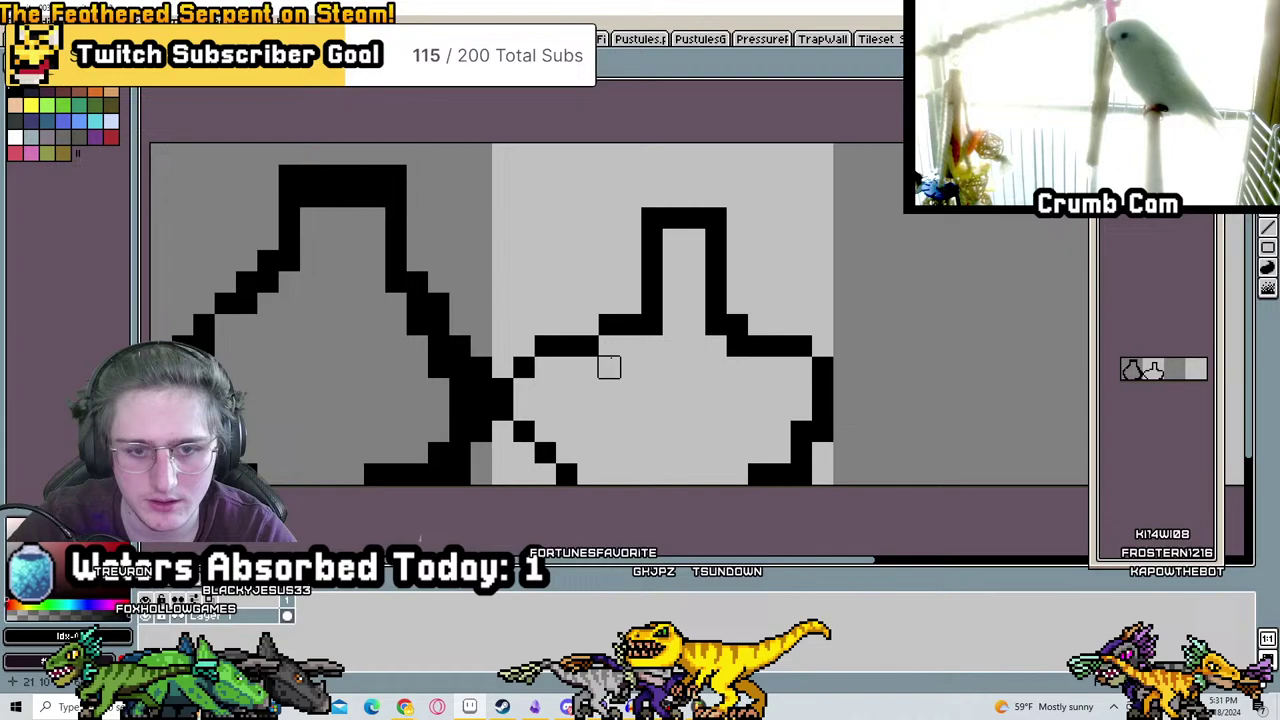
pyautogui.scroll(-1, 614, 352)
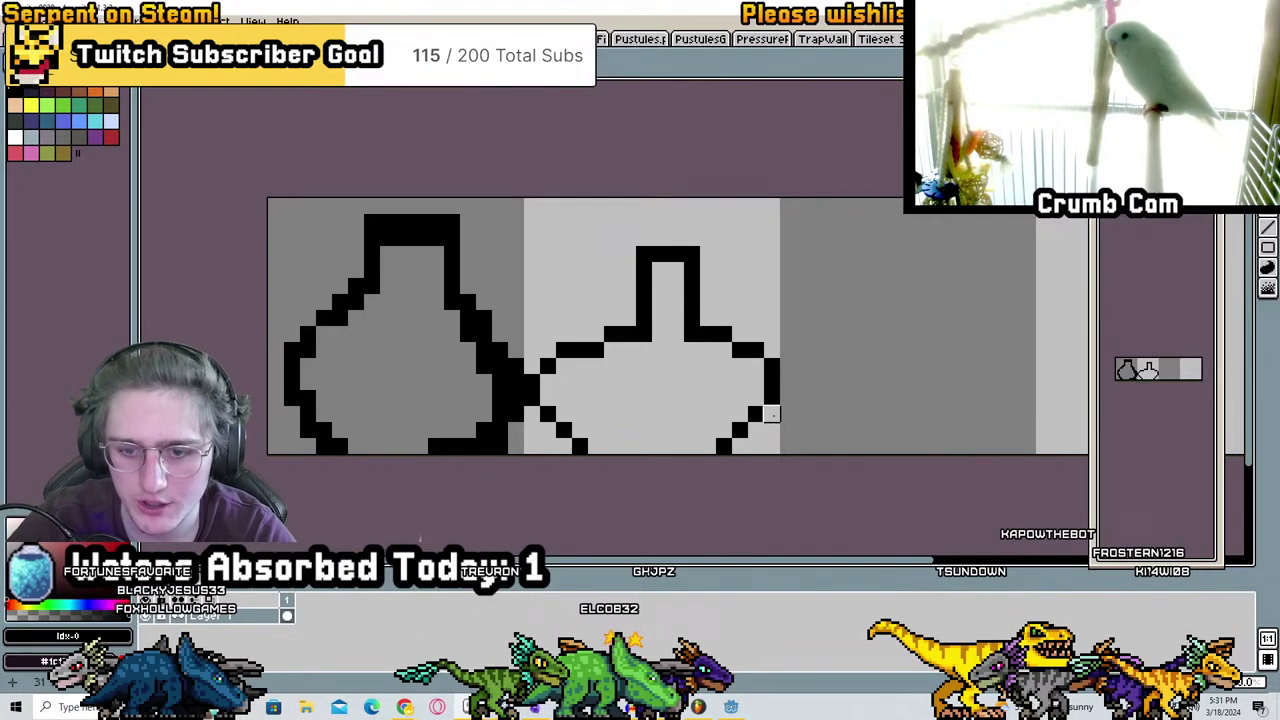
pyautogui.scroll(-2, 771, 413)
pyautogui.scroll(5, 791, 450)
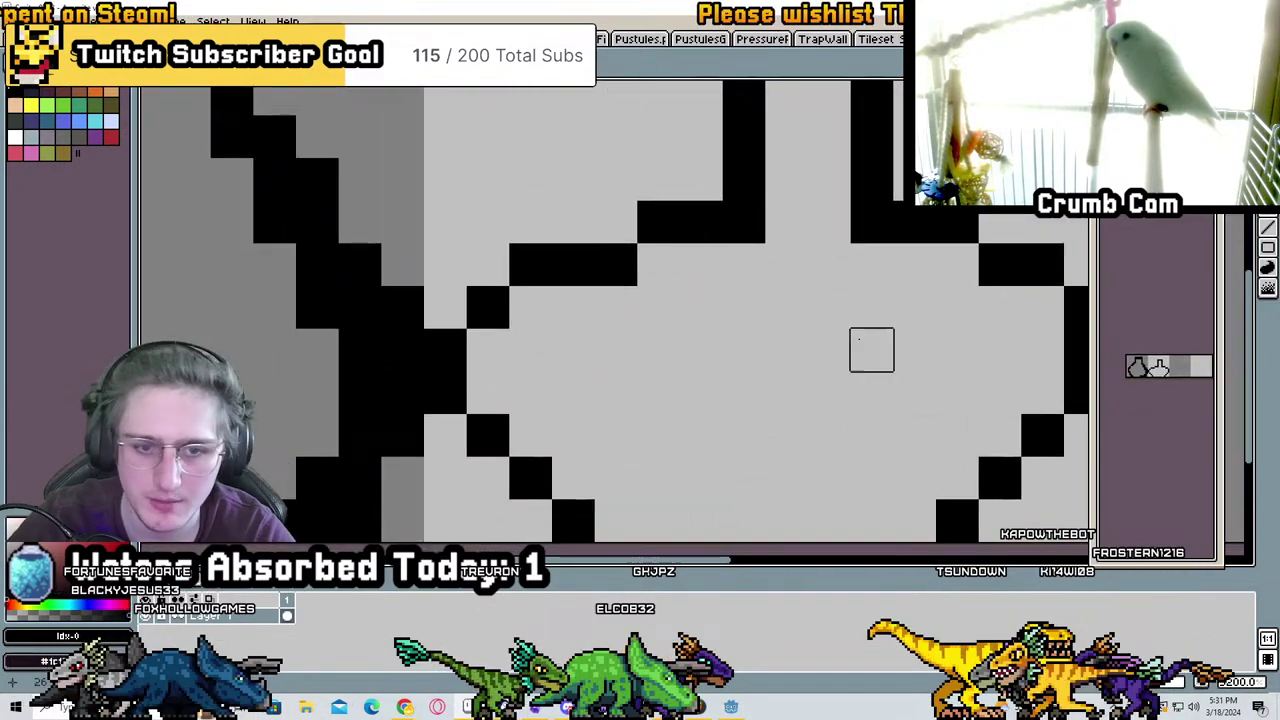
# Trim the second pot's right curve and shoulder, and erase its old neck pixels
pyautogui.moveTo(871, 349); pyautogui.dragTo(786, 341, button='middle')
pyautogui.click(745, 293)
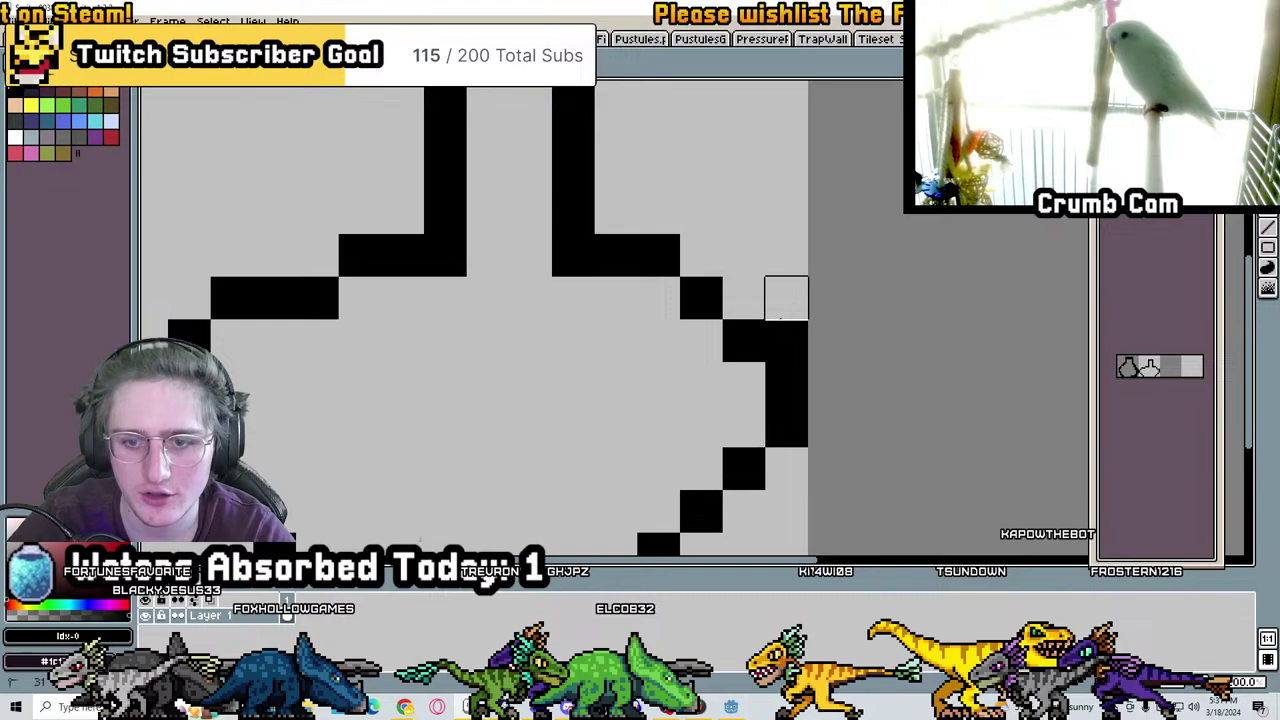
pyautogui.click(787, 341)
pyautogui.scroll(-3, 611, 211)
pyautogui.scroll(3, 775, 283)
pyautogui.moveTo(794, 276); pyautogui.dragTo(757, 266)
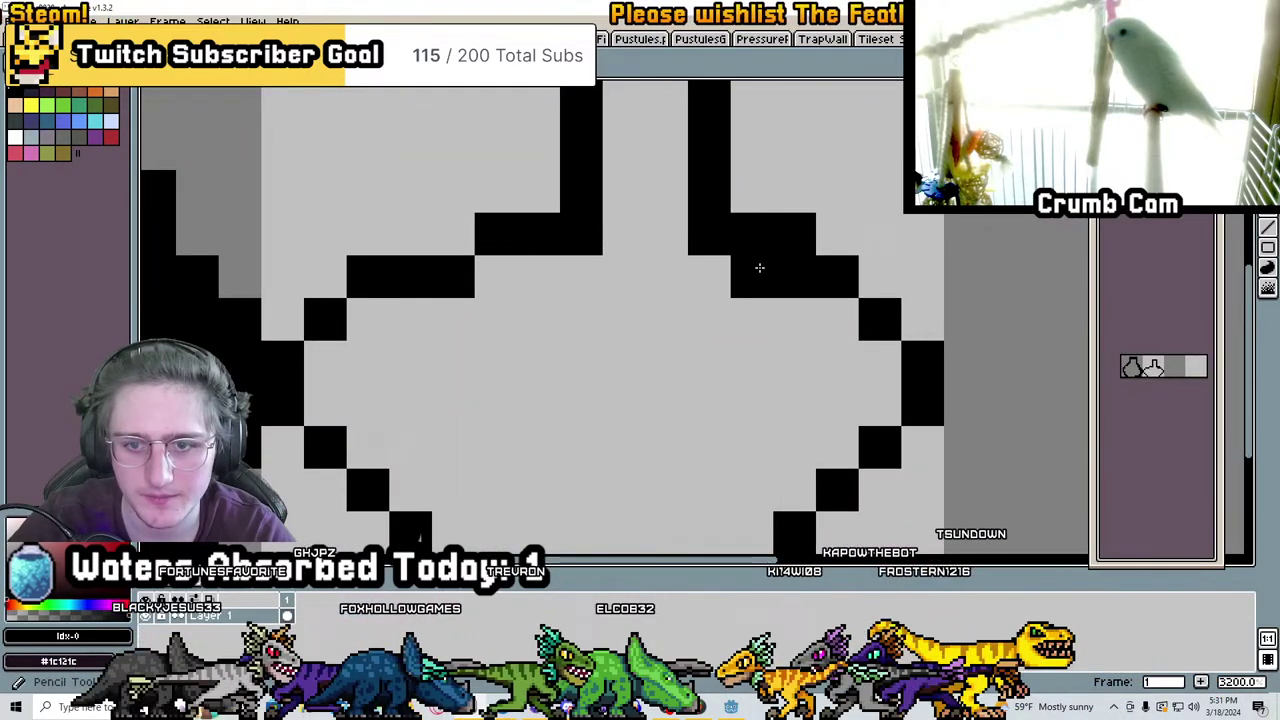
pyautogui.moveTo(794, 234)
pyautogui.mouseDown(button='right')
pyautogui.moveTo(749, 231)
pyautogui.moveTo(709, 148)
pyautogui.mouseUp(button='right')
pyautogui.moveTo(709, 148); pyautogui.dragTo(694, 330, button='middle')
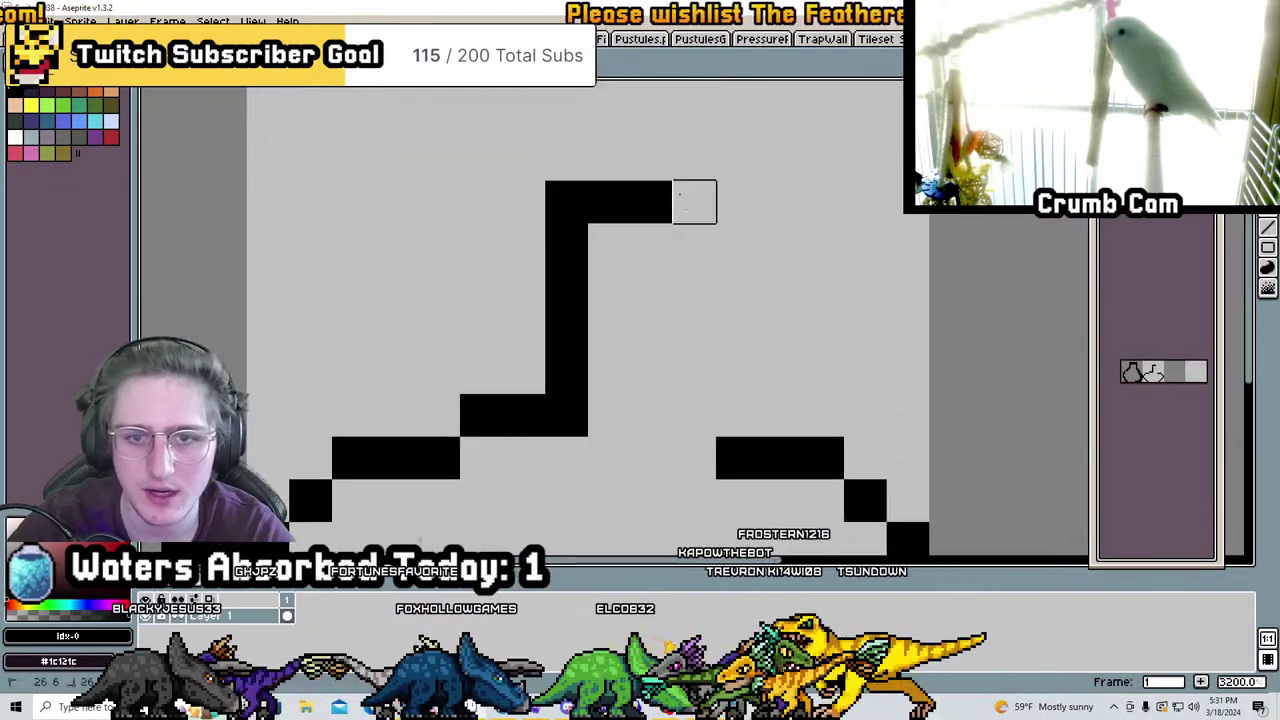
pyautogui.moveTo(694, 200); pyautogui.dragTo(609, 330, button='right')
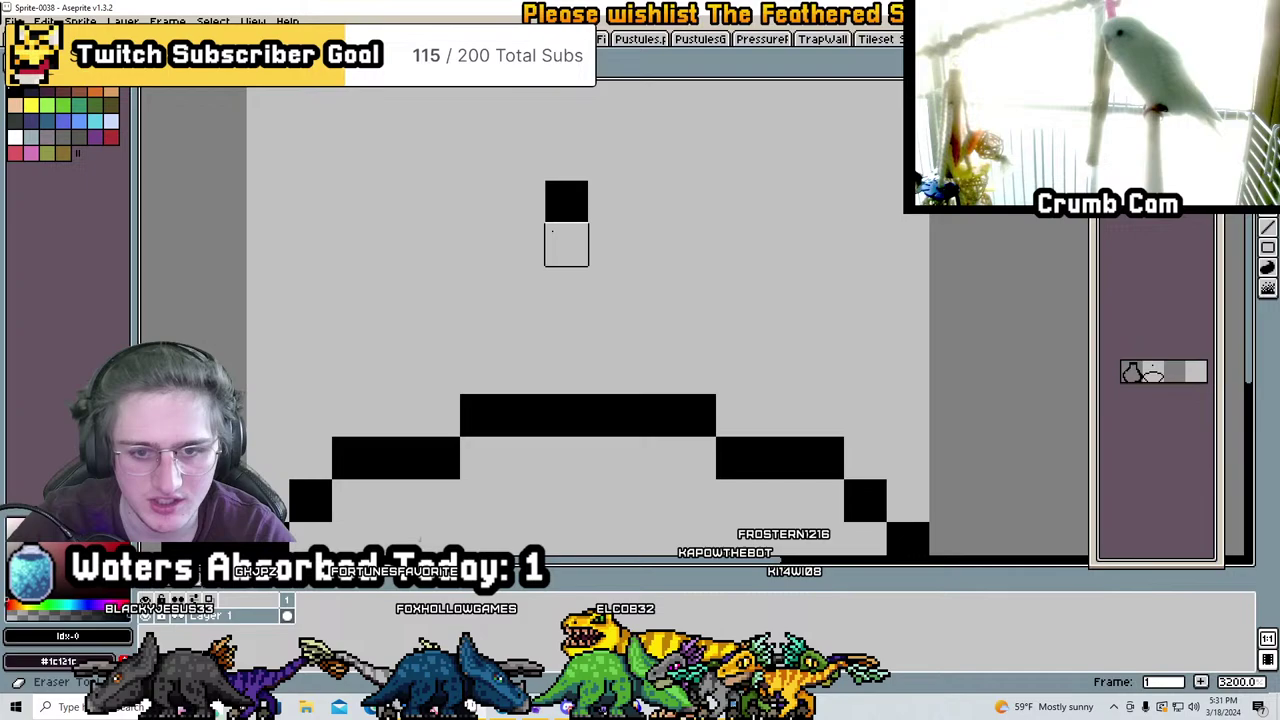
pyautogui.moveTo(566, 245); pyautogui.dragTo(566, 200)
pyautogui.scroll(-3, 566, 230)
pyautogui.scroll(4, 600, 257)
# Redraw the second pot's neck as a tall pixel block rising from the shoulders
pyautogui.press('b')
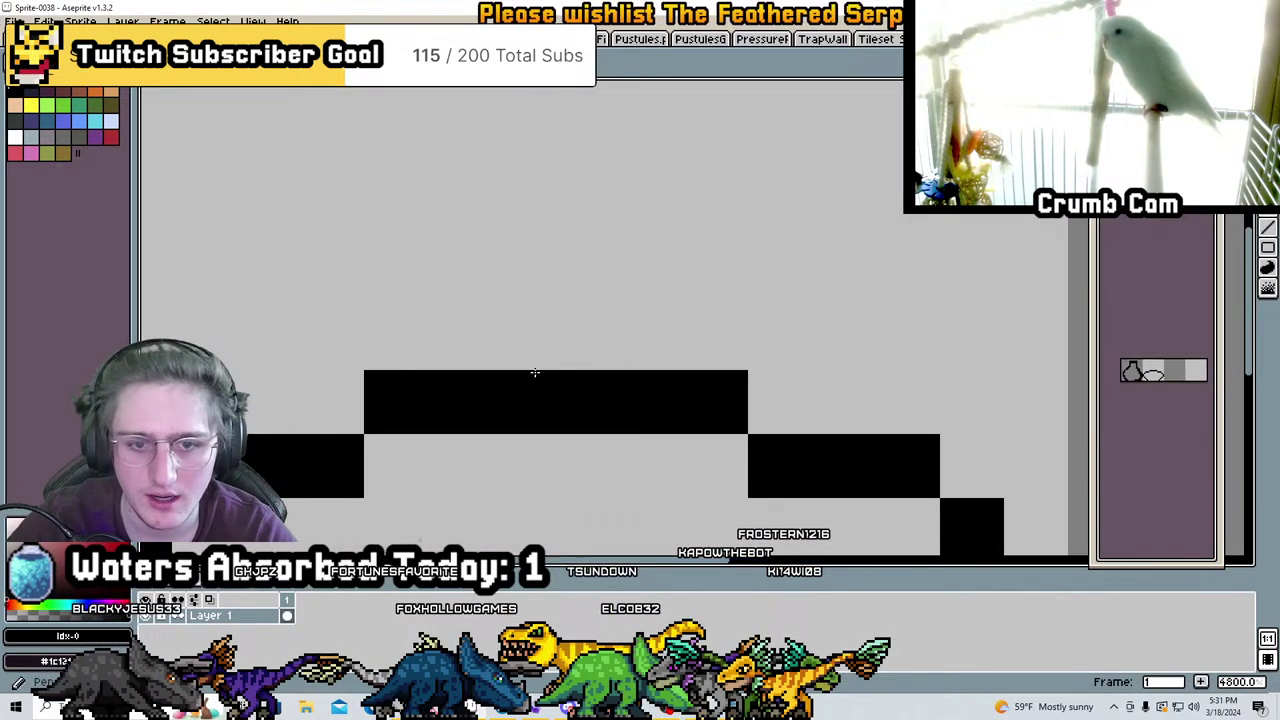
pyautogui.click(544, 336)
pyautogui.moveTo(655, 353); pyautogui.dragTo(450, 280)
pyautogui.moveTo(457, 217); pyautogui.dragTo(528, 294, button='middle')
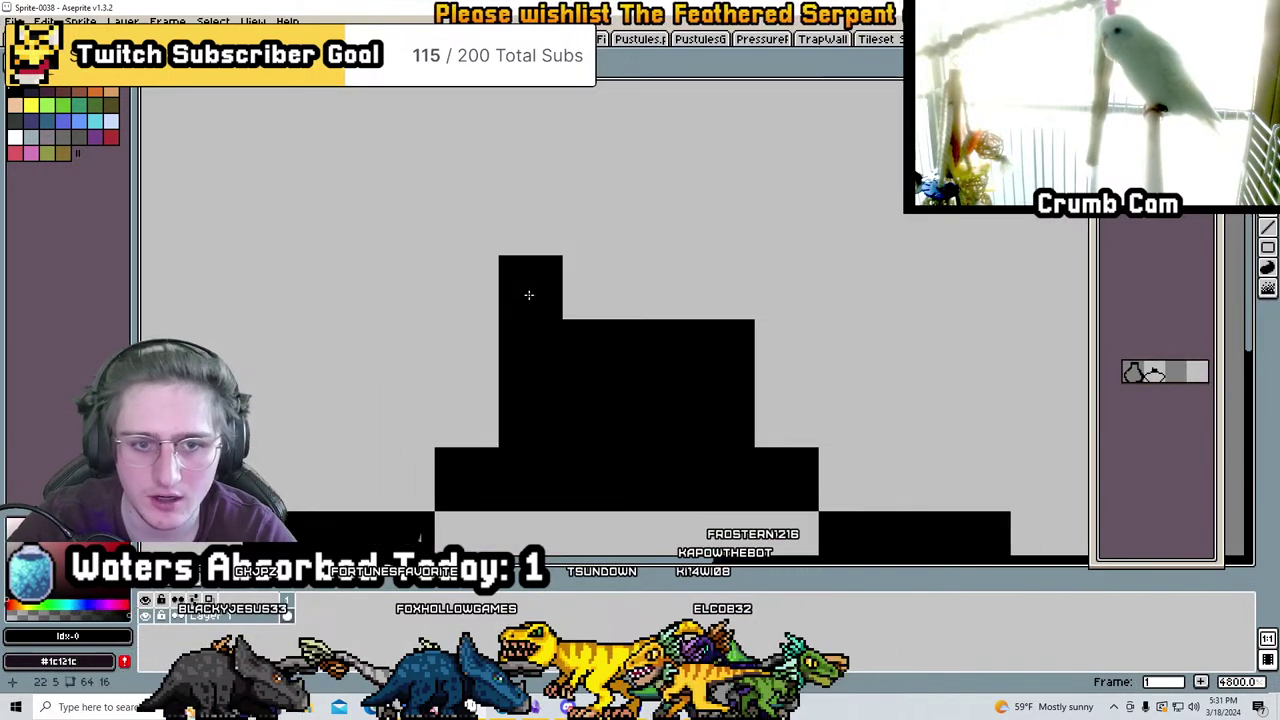
pyautogui.moveTo(528, 294)
pyautogui.mouseDown()
pyautogui.moveTo(574, 217)
pyautogui.moveTo(745, 186)
pyautogui.mouseUp()
pyautogui.scroll(-1, 745, 186)
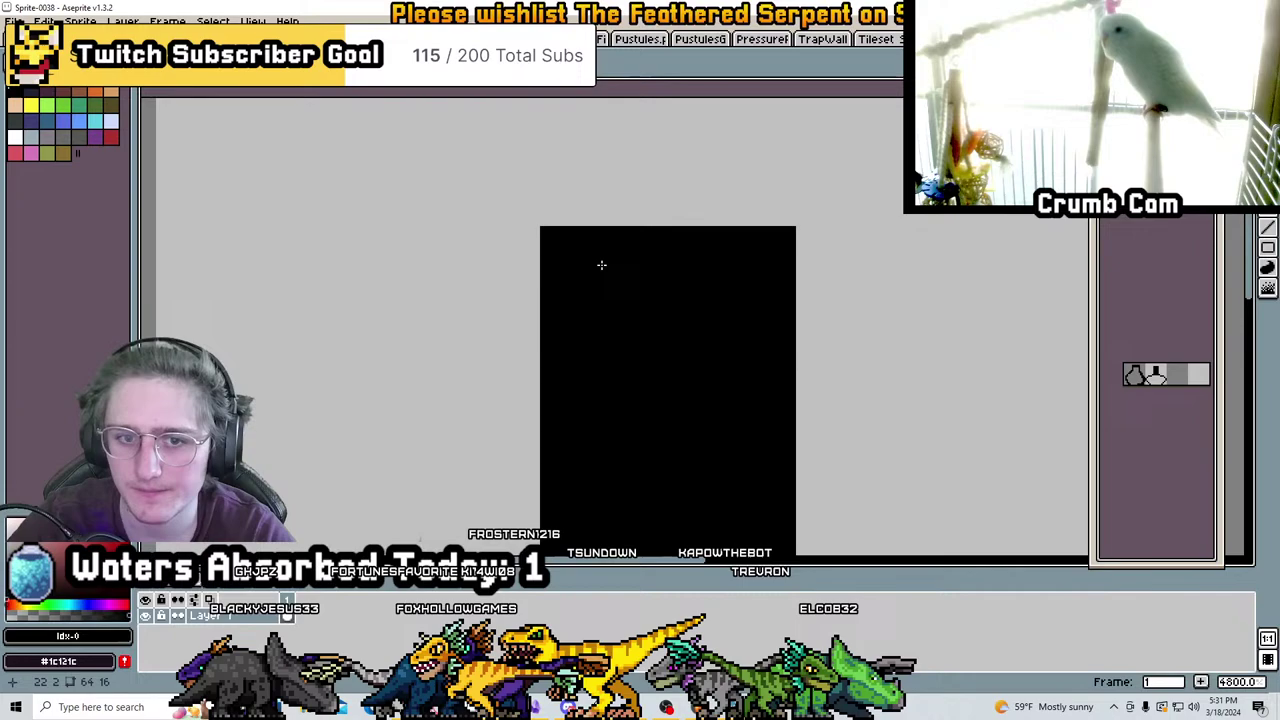
pyautogui.scroll(-2, 600, 263)
pyautogui.scroll(2, 577, 277)
pyautogui.click(577, 277)
pyautogui.moveTo(577, 277)
pyautogui.mouseDown()
pyautogui.moveTo(566, 249)
pyautogui.moveTo(747, 298)
pyautogui.mouseUp()
pyautogui.hotkey('ctrl', 'z')
pyautogui.click(554, 279)
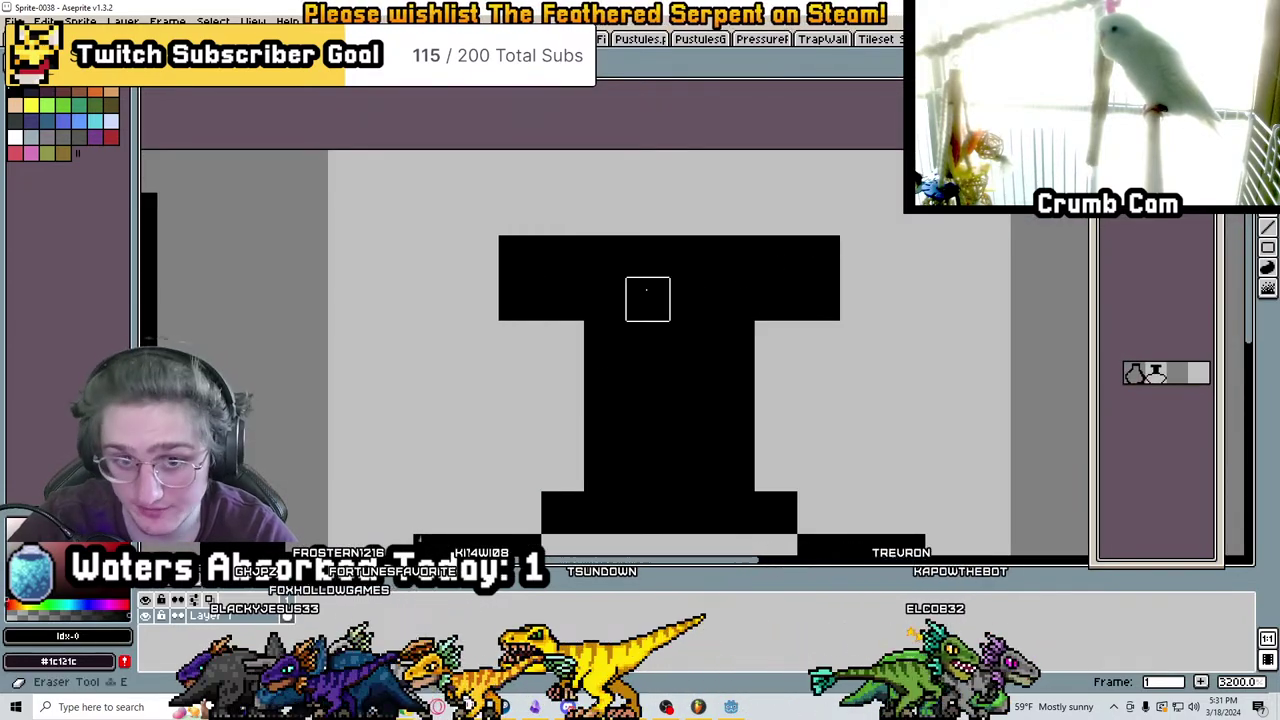
# Hollow out the neck and refine the pixels under the second vase's wide lip
pyautogui.moveTo(647, 299)
pyautogui.mouseDown()
pyautogui.moveTo(733, 320)
pyautogui.moveTo(647, 470)
pyautogui.moveTo(647, 513)
pyautogui.moveTo(733, 513)
pyautogui.mouseUp()
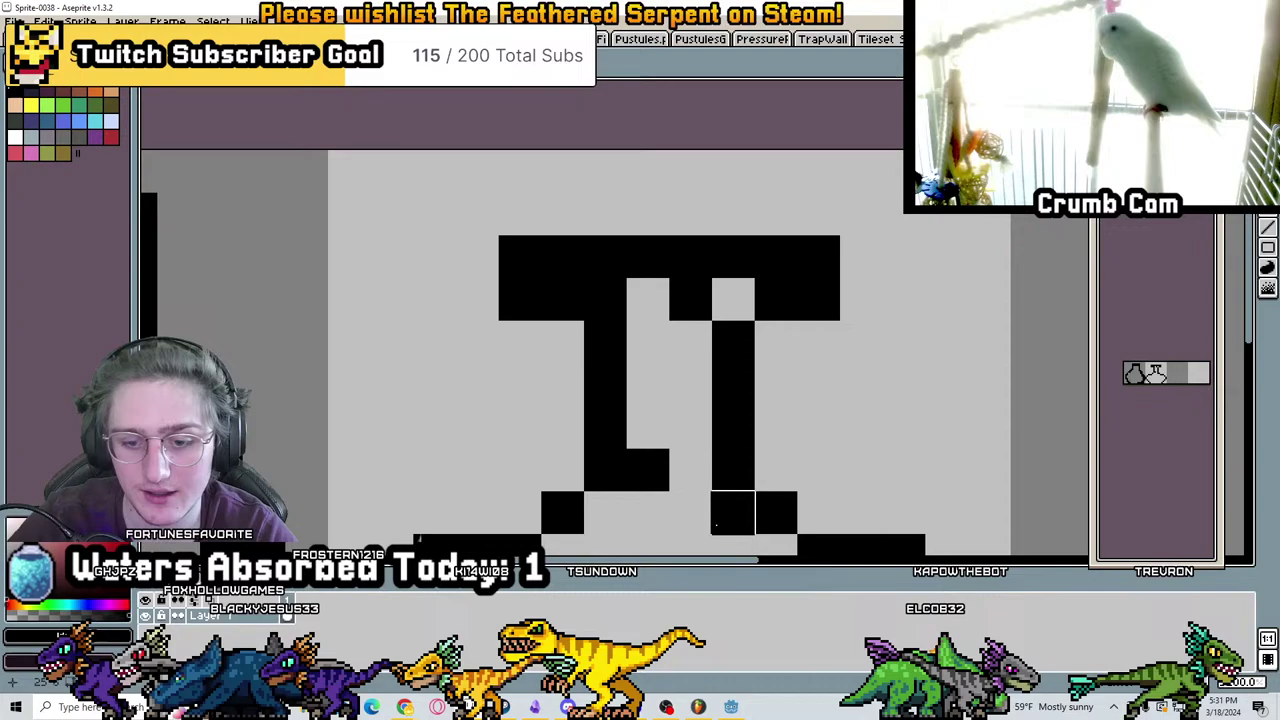
pyautogui.click(733, 513)
pyautogui.click(647, 470)
pyautogui.click(605, 299)
pyautogui.click(690, 299)
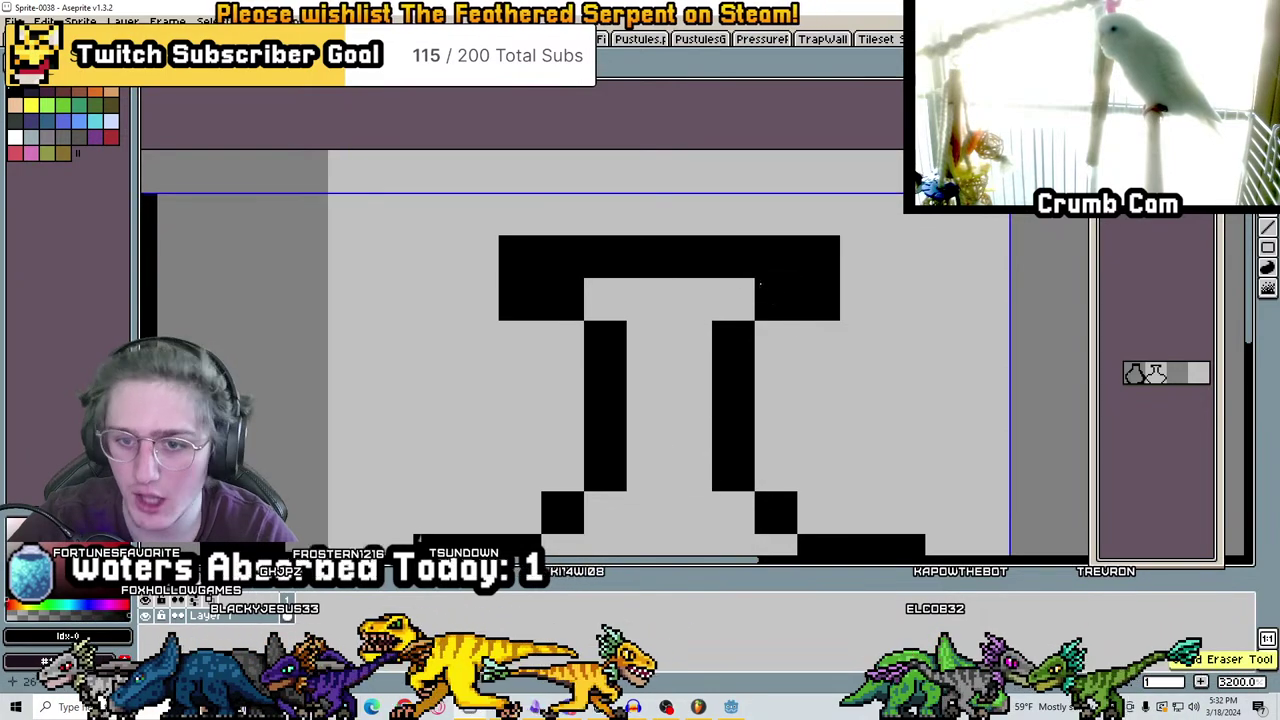
pyautogui.click(762, 290)
pyautogui.press('b')
pyautogui.click(786, 334)
pyautogui.click(578, 336)
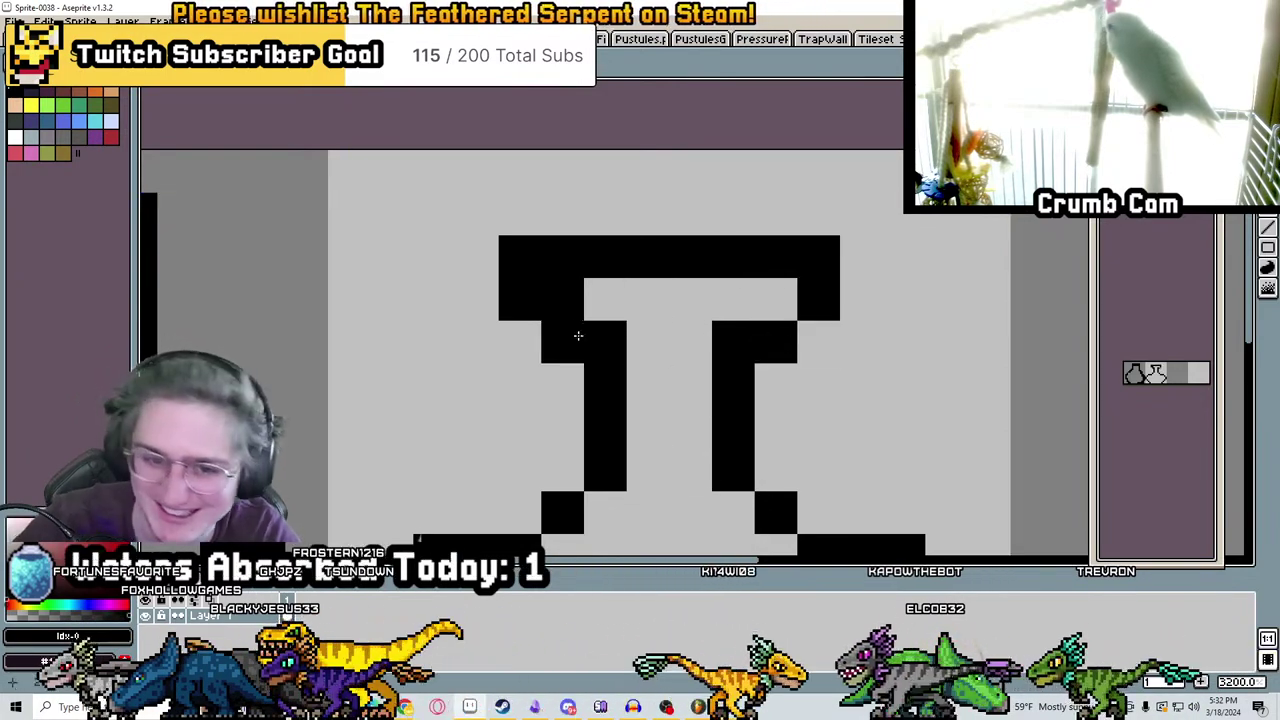
pyautogui.scroll(-4, 605, 299)
# Rework the first pot's top rim pixels, adding a short column and trimming the neck line
pyautogui.scroll(2, 862, 313)
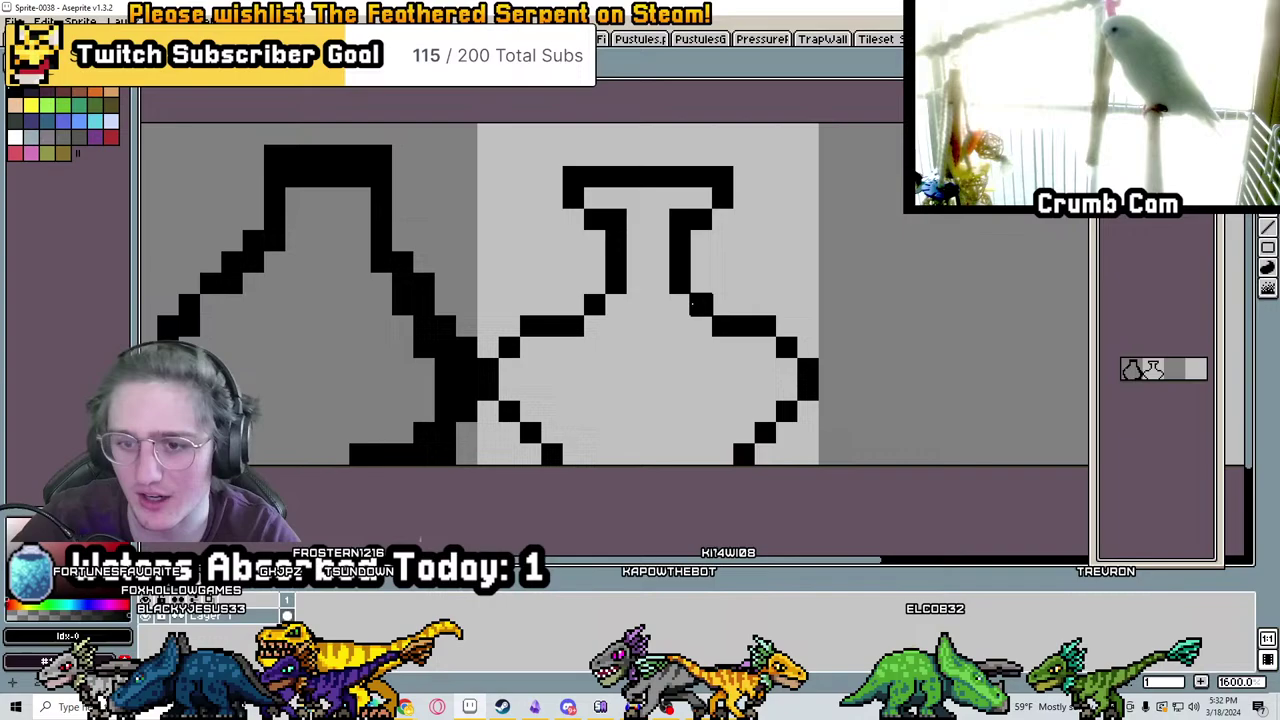
pyautogui.scroll(3, 875, 318)
pyautogui.scroll(-1, 678, 222)
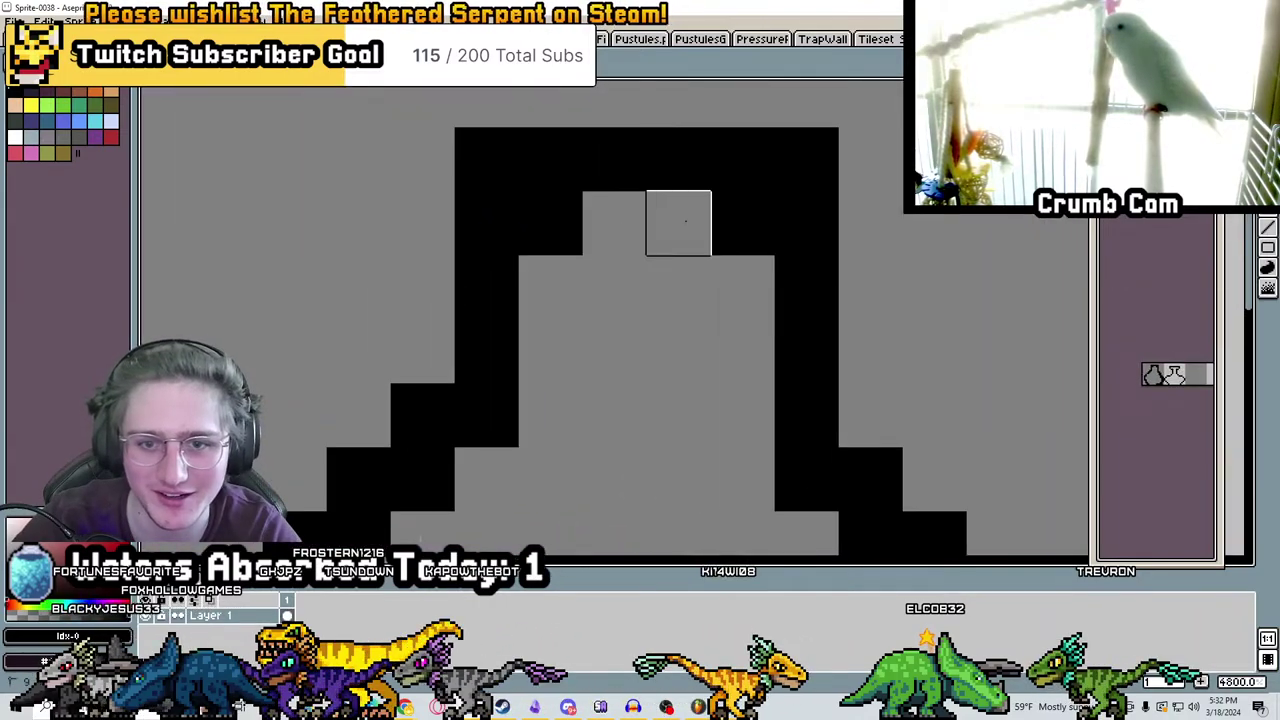
pyautogui.scroll(-4, 614, 222)
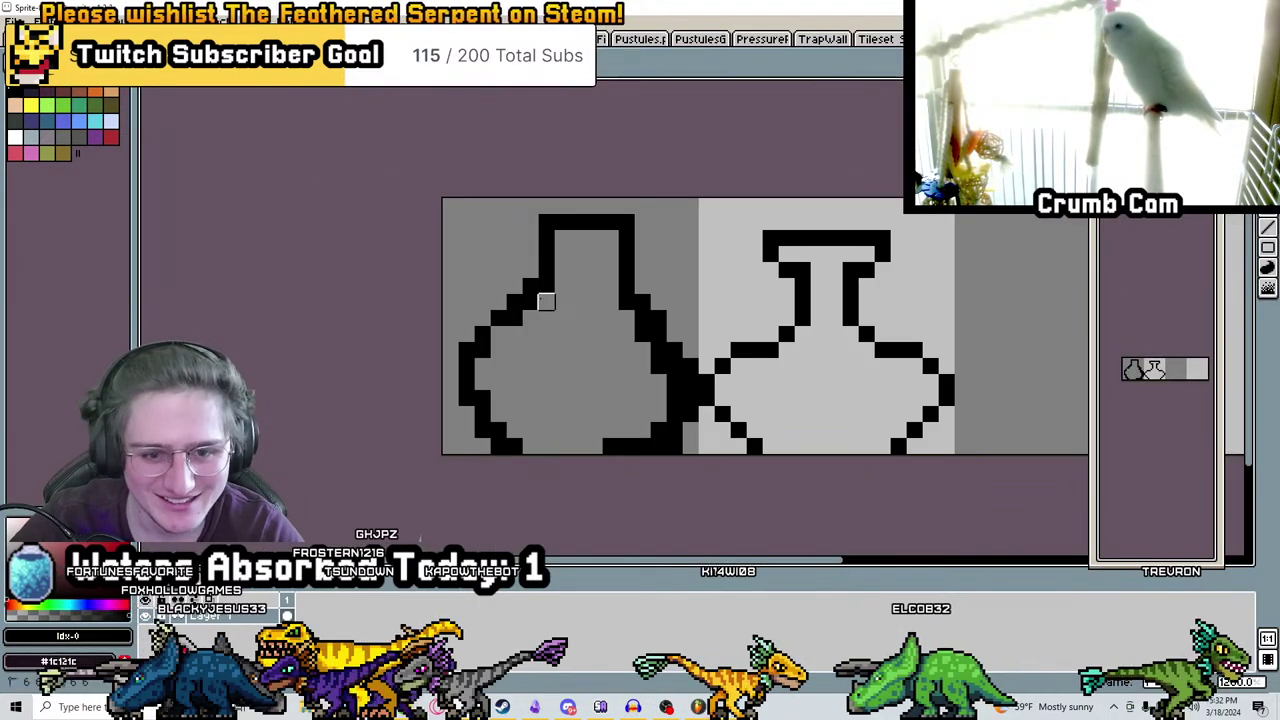
pyautogui.scroll(3, 545, 242)
pyautogui.moveTo(498, 190)
pyautogui.mouseDown()
pyautogui.moveTo(498, 146)
pyautogui.moveTo(525, 217)
pyautogui.mouseUp()
pyautogui.hotkey('ctrl', 'z')
pyautogui.hotkey('ctrl', 'z')
pyautogui.moveTo(454, 145); pyautogui.dragTo(445, 210)
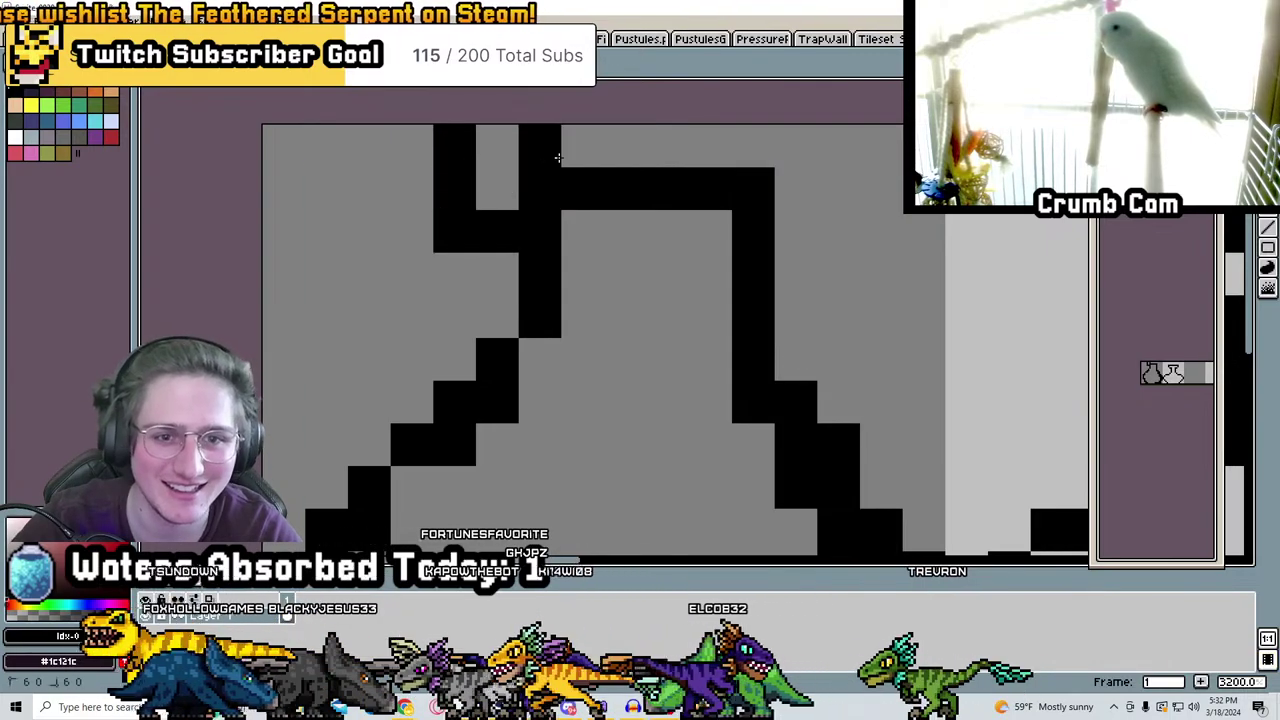
pyautogui.moveTo(558, 157); pyautogui.dragTo(537, 189)
pyautogui.moveTo(537, 189); pyautogui.dragTo(582, 188, button='right')
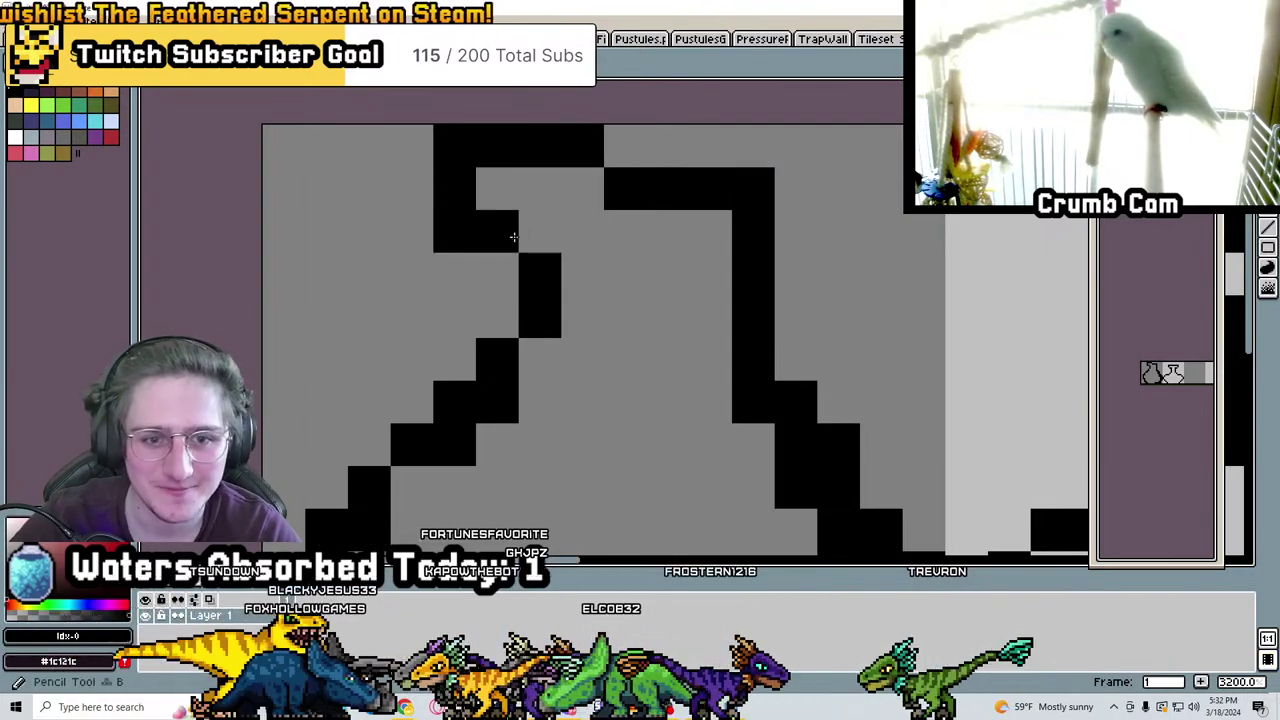
pyautogui.click(624, 188)
# Marquee-select the right half of the first vase
pyautogui.scroll(-3, 600, 240)
pyautogui.scroll(3, 650, 245)
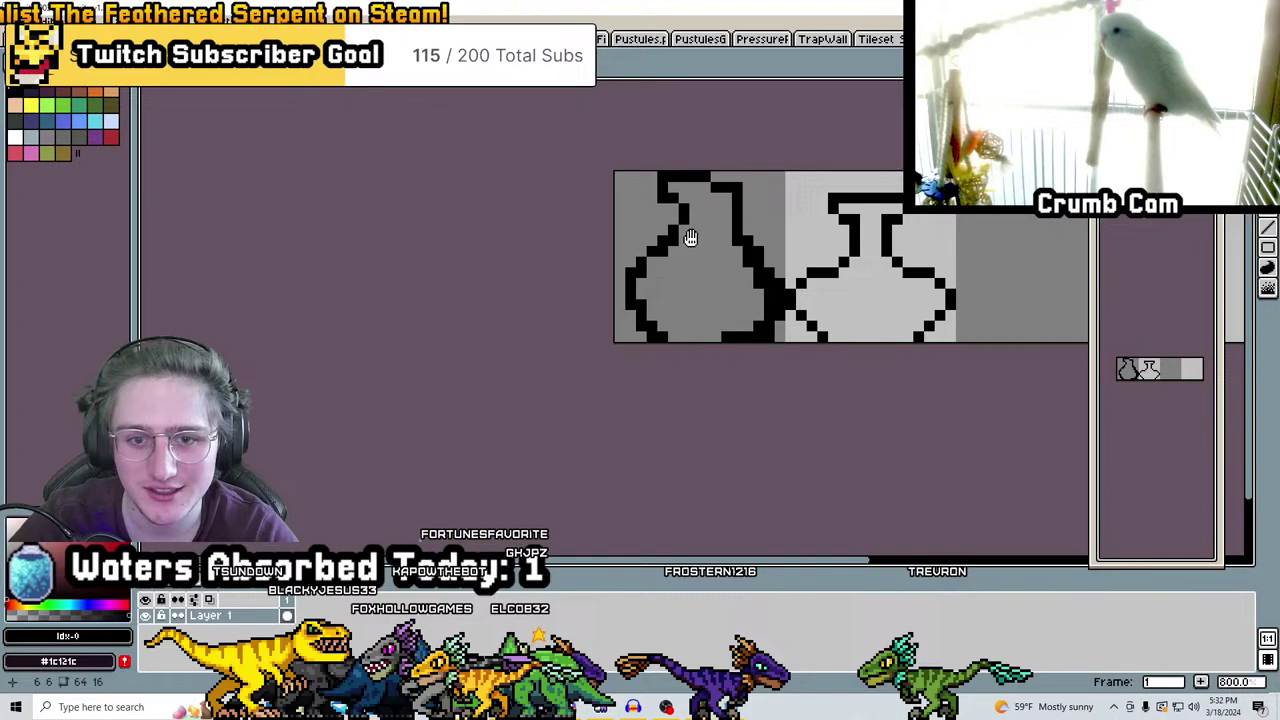
pyautogui.moveTo(663, 377); pyautogui.dragTo(680, 355, button='middle')
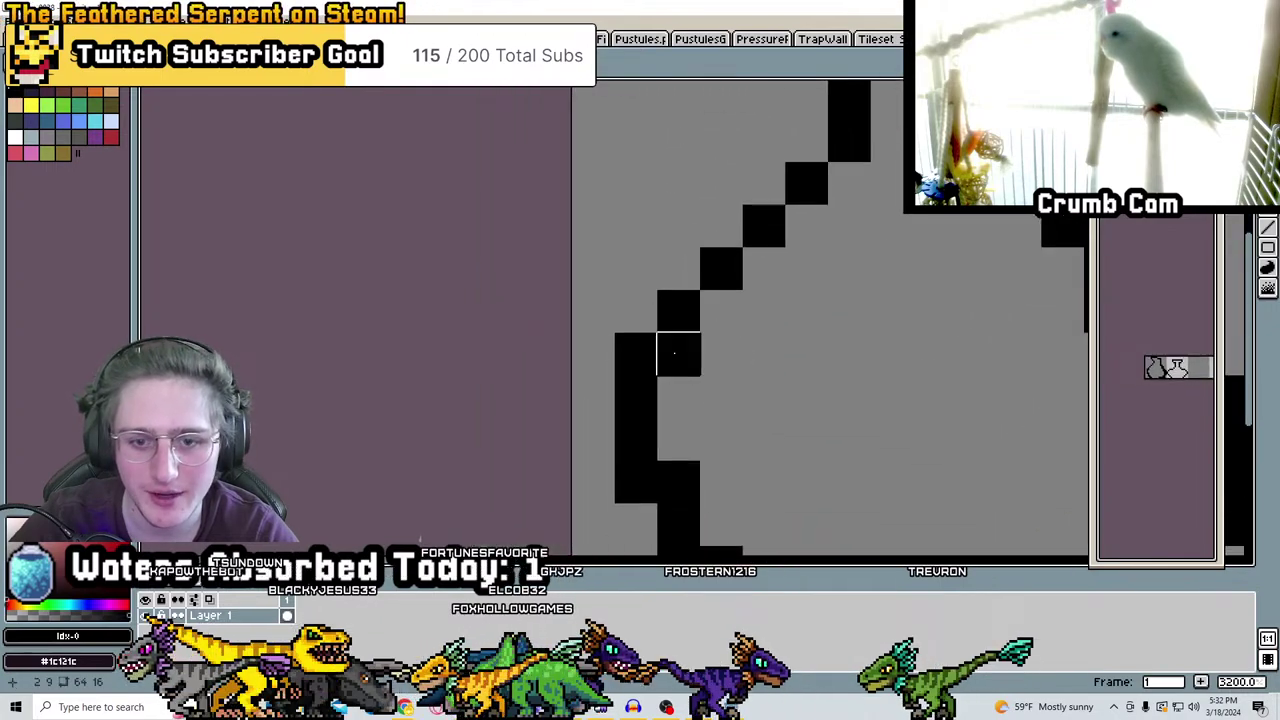
pyautogui.moveTo(677, 477); pyautogui.dragTo(525, 267, button='middle')
pyautogui.scroll(-2, 522, 280)
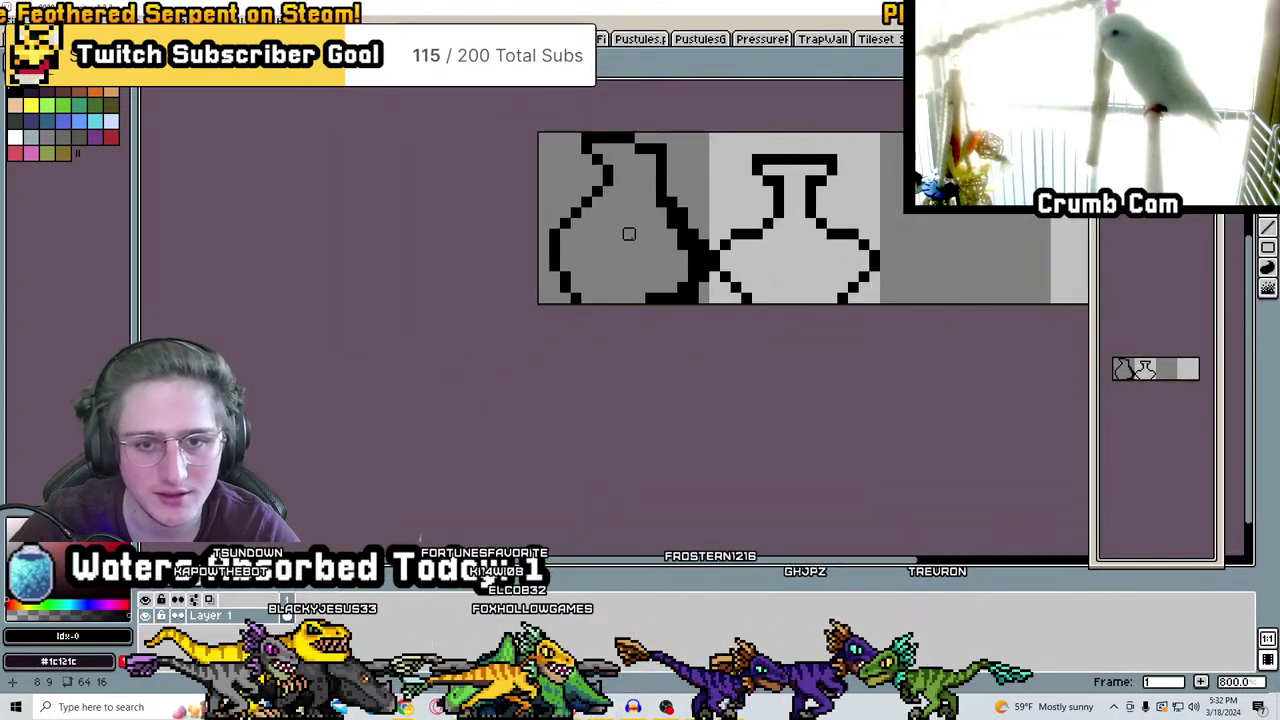
pyautogui.moveTo(911, 118); pyautogui.dragTo(947, 236, button='middle')
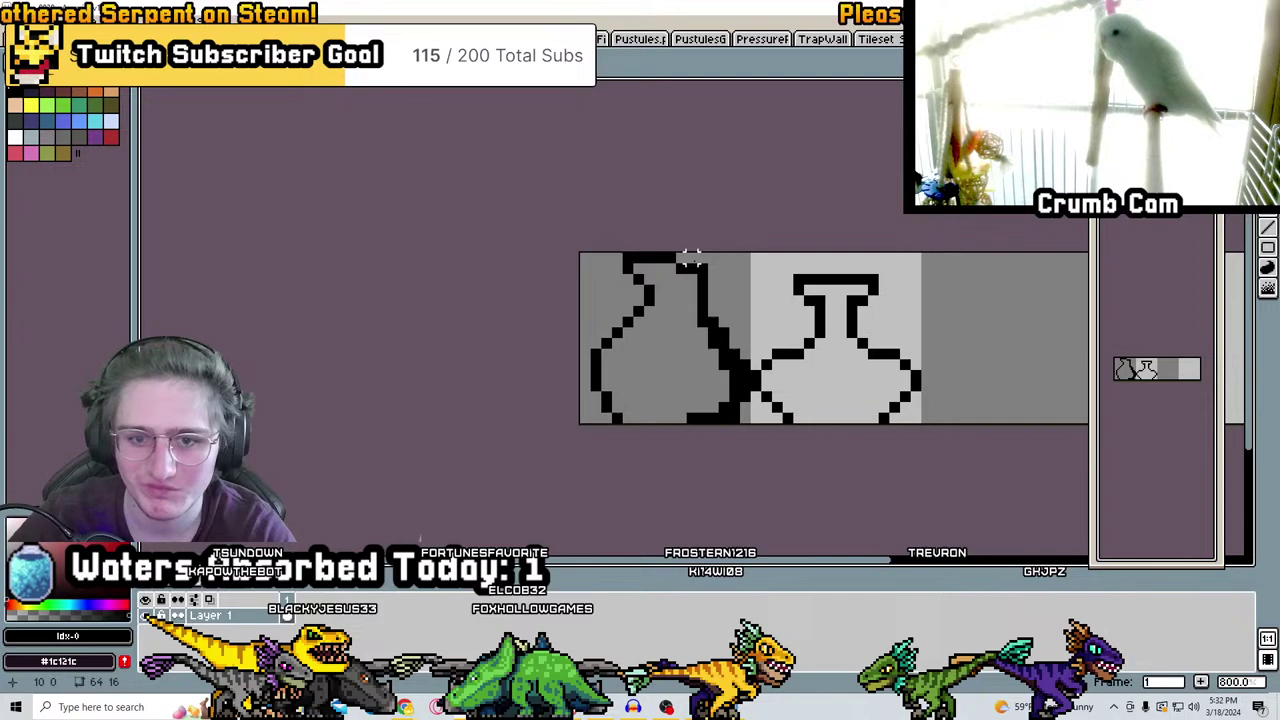
pyautogui.moveTo(676, 252); pyautogui.dragTo(750, 424)
# Delete the vase's right half and try a mirrored copy of the left half, undoing it
pyautogui.press('Delete')
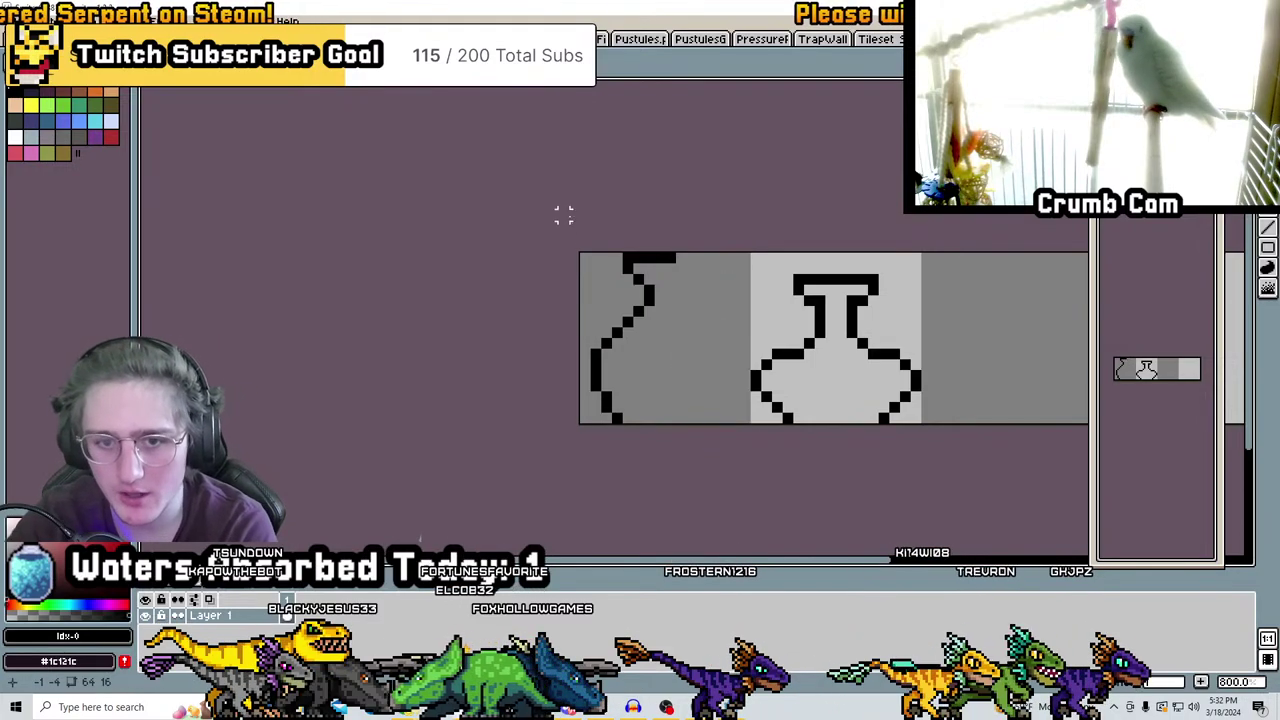
pyautogui.moveTo(680, 466); pyautogui.dragTo(679, 426)
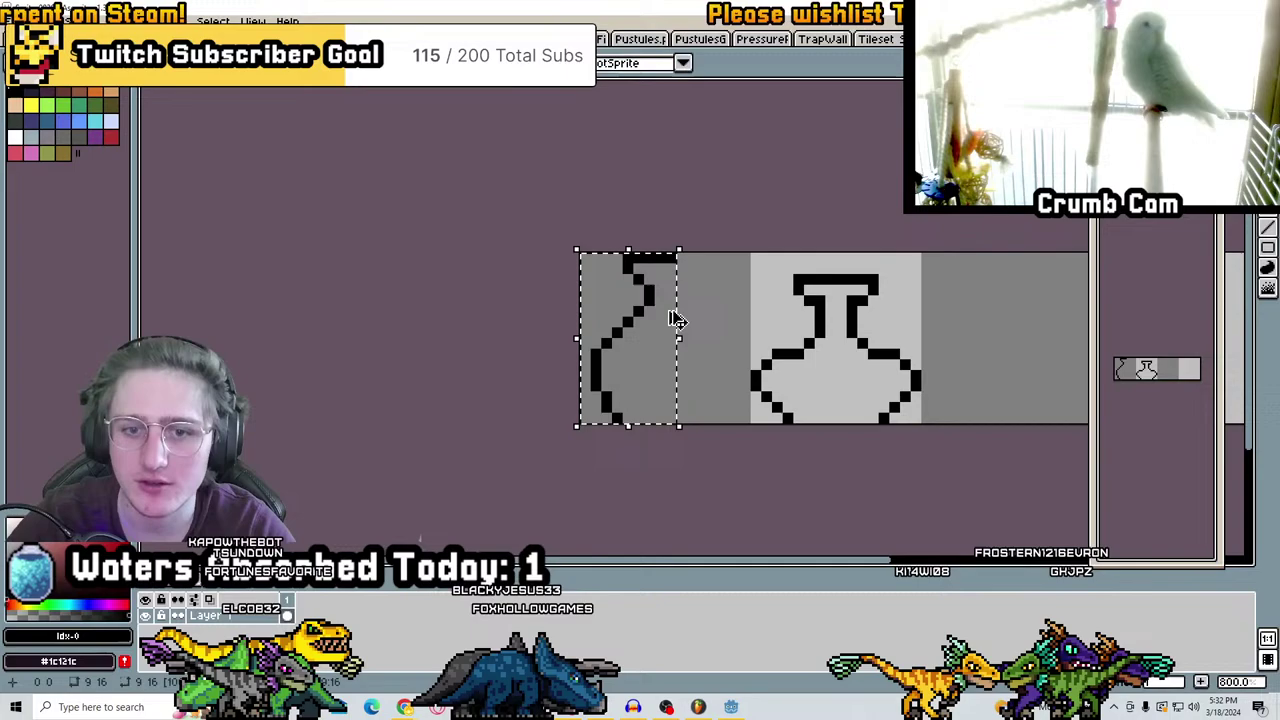
pyautogui.hotkey('shift', 'h')
pyautogui.keyDown('ctrl'); pyautogui.moveTo(607, 333); pyautogui.dragTo(760, 375); pyautogui.keyUp('ctrl')
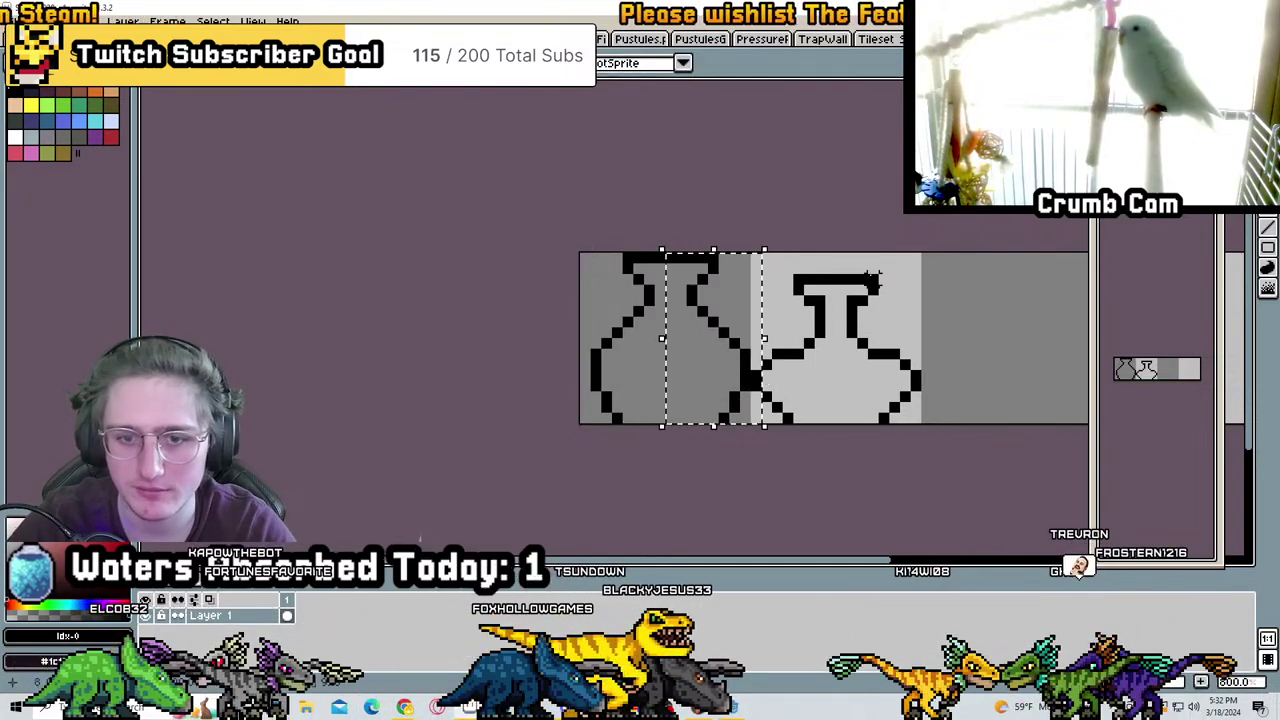
pyautogui.hotkey('ctrl', 'z')
# Copy the vase's left half, paste it flipped horizontally on the right, and deselect
pyautogui.moveTo(577, 250); pyautogui.dragTo(650, 418)
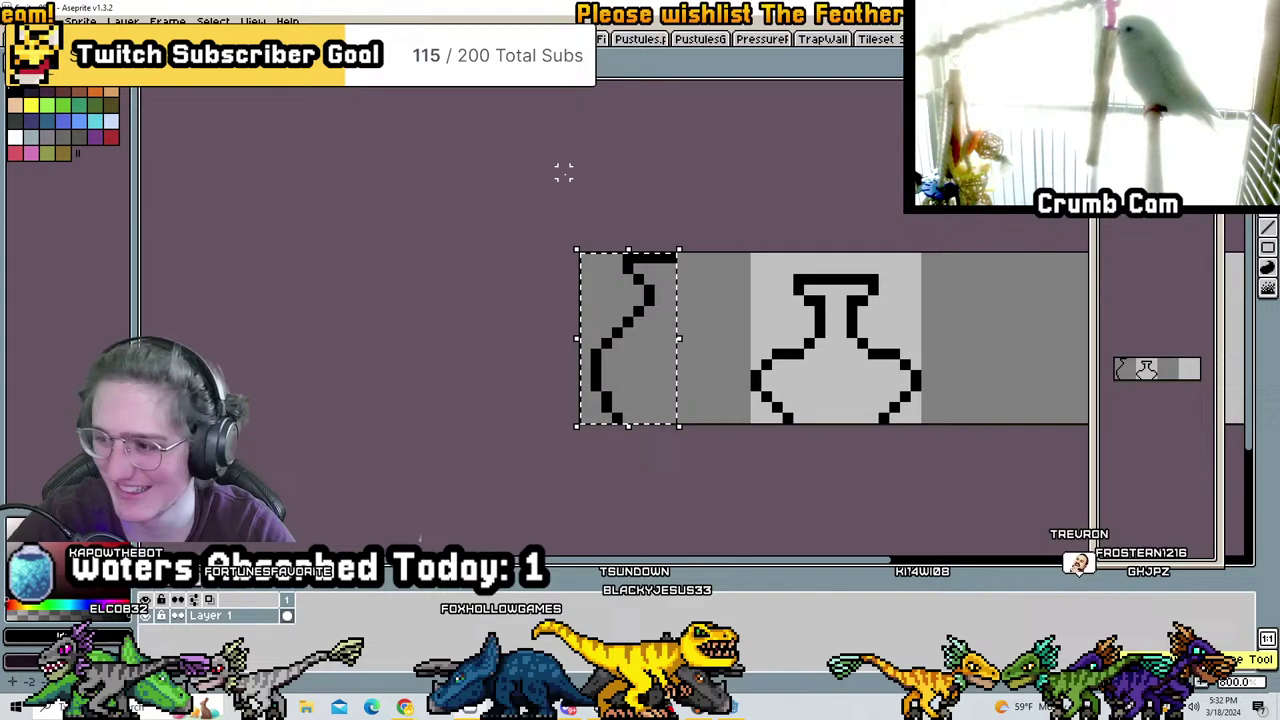
pyautogui.moveTo(674, 366); pyautogui.dragTo(652, 348)
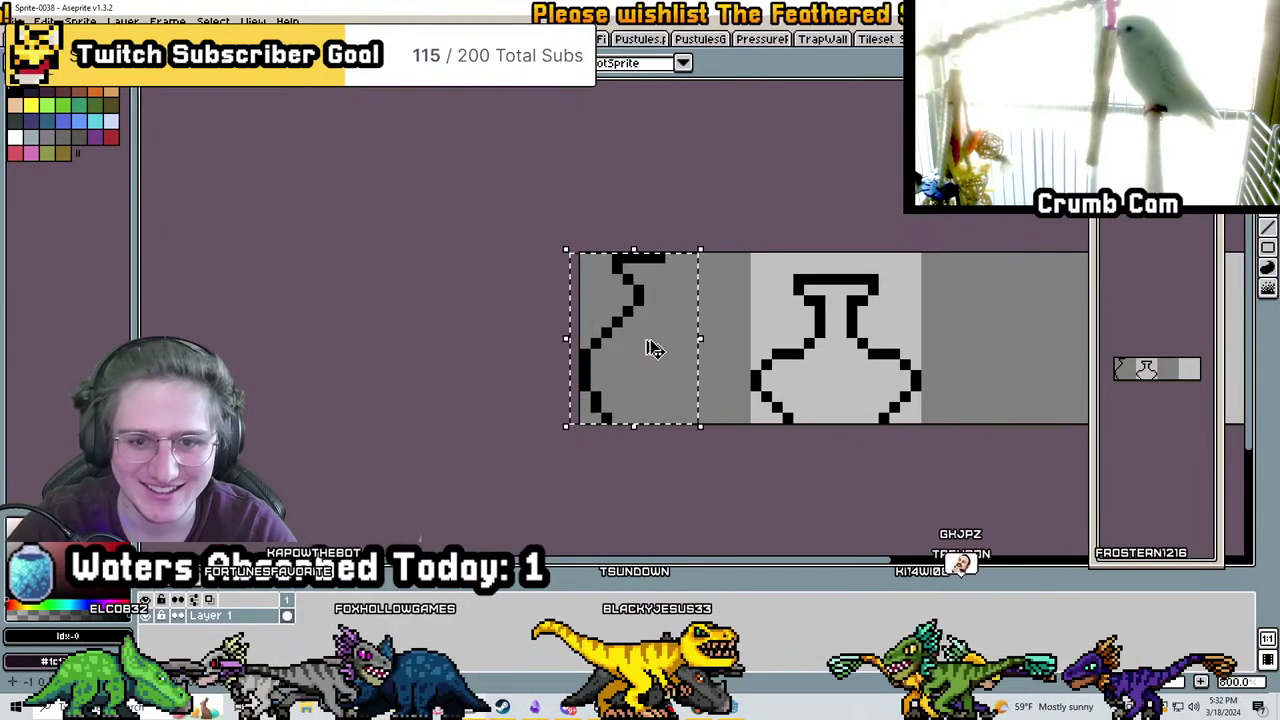
pyautogui.hotkey('ctrl', 'c')
pyautogui.hotkey('ctrl', 'v')
pyautogui.hotkey('shift', 'h')
pyautogui.scroll(4, 651, 363)
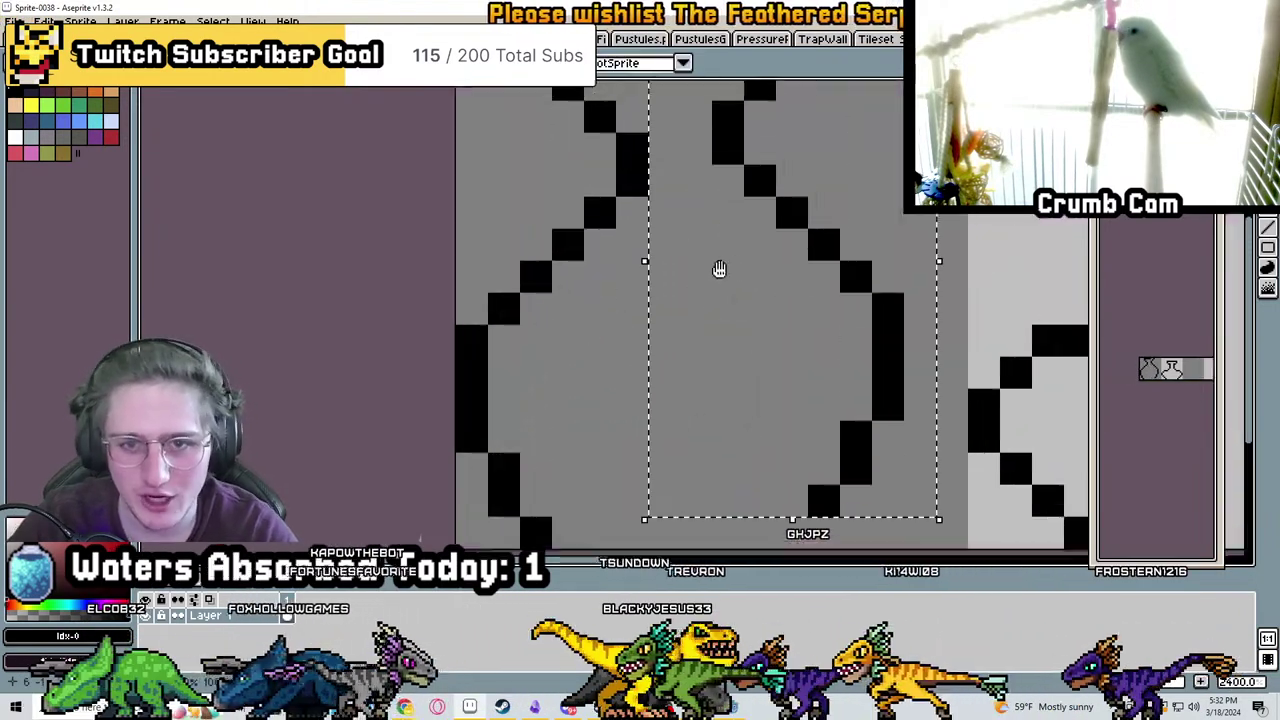
pyautogui.scroll(-1, 719, 269)
pyautogui.scroll(-3, 757, 280)
pyautogui.scroll(2, 704, 338)
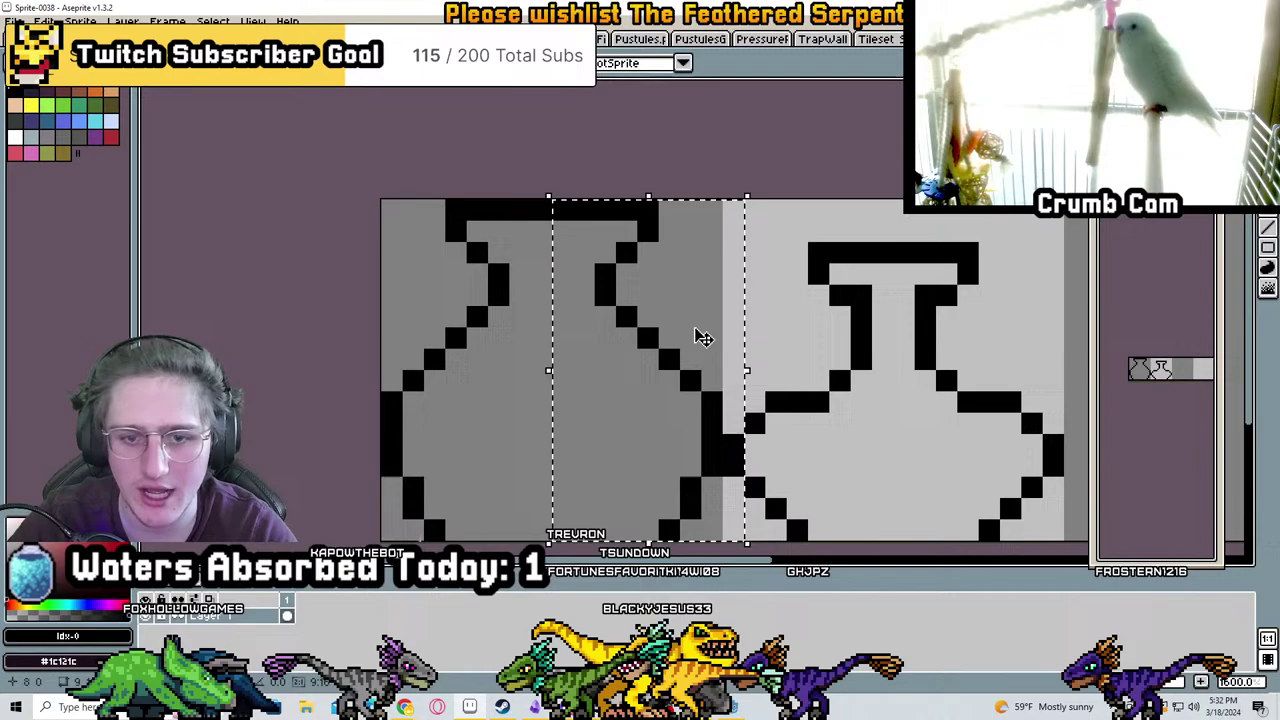
pyautogui.hotkey('ctrl', 'd')
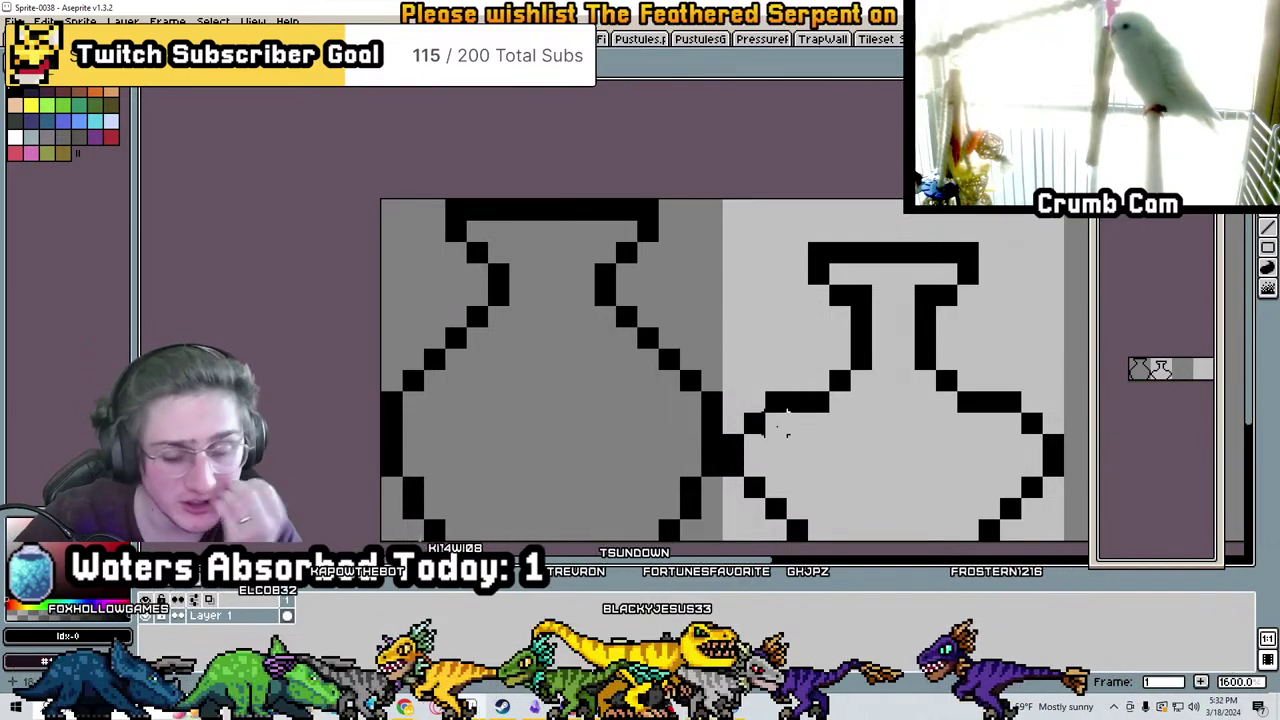
pyautogui.moveTo(475, 506); pyautogui.dragTo(538, 416, button='middle')
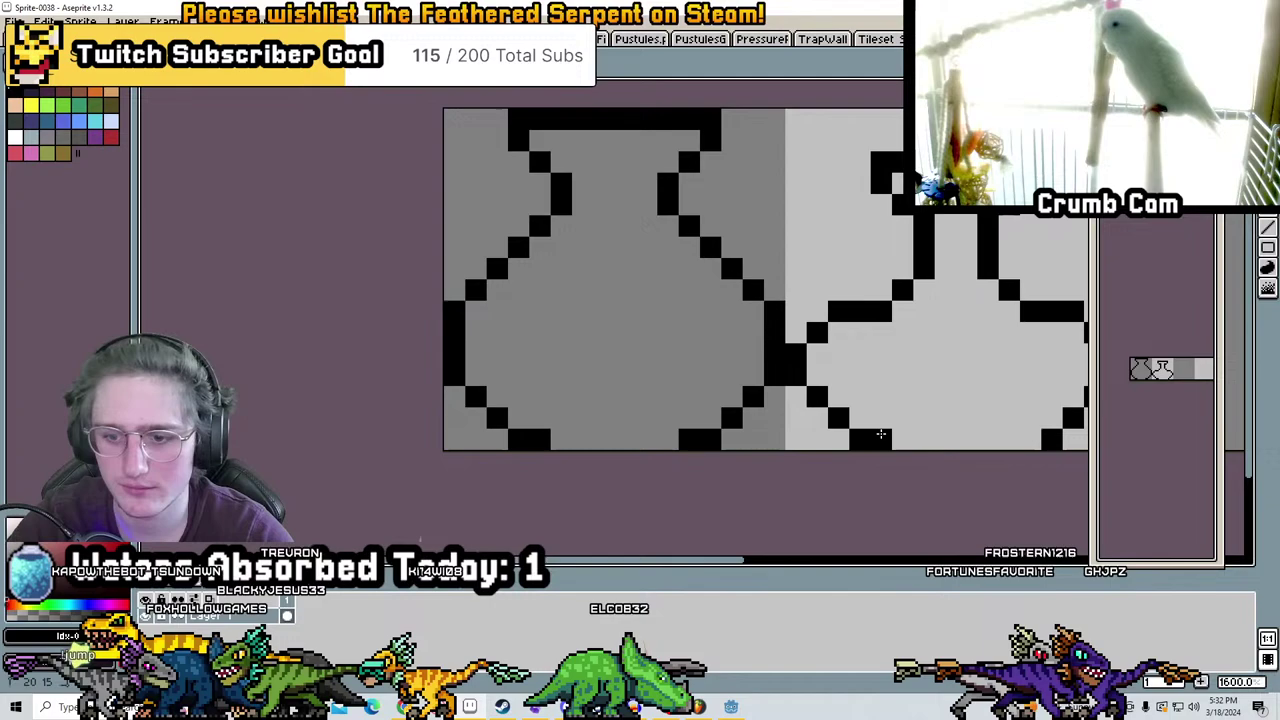
pyautogui.scroll(-5, 879, 425)
pyautogui.scroll(5, 640, 266)
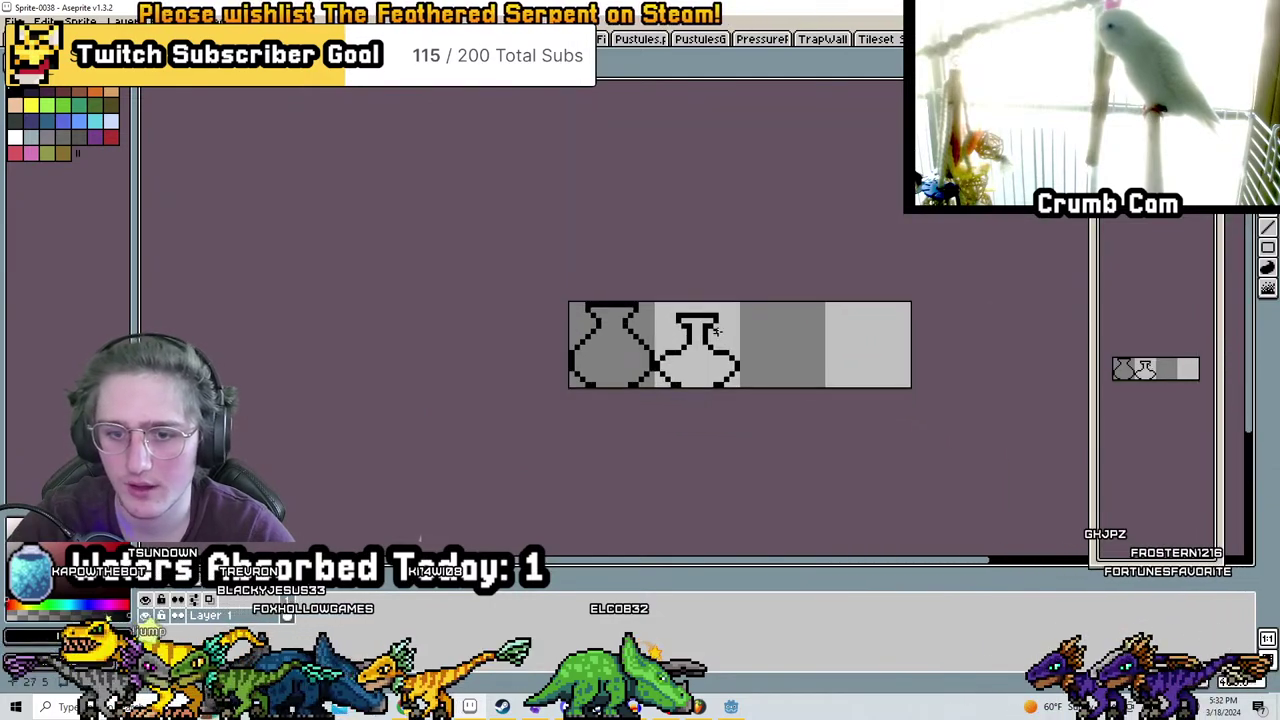
pyautogui.moveTo(581, 305); pyautogui.dragTo(846, 331, button='middle')
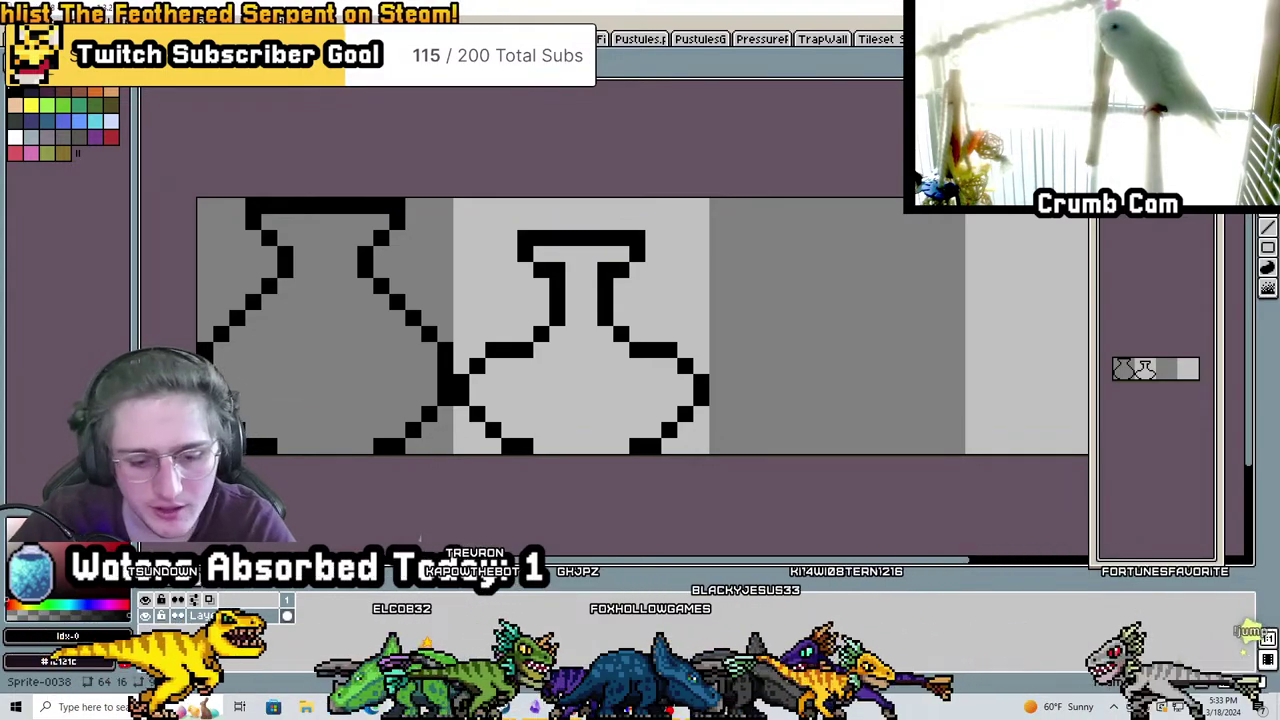
pyautogui.moveTo(405, 707)
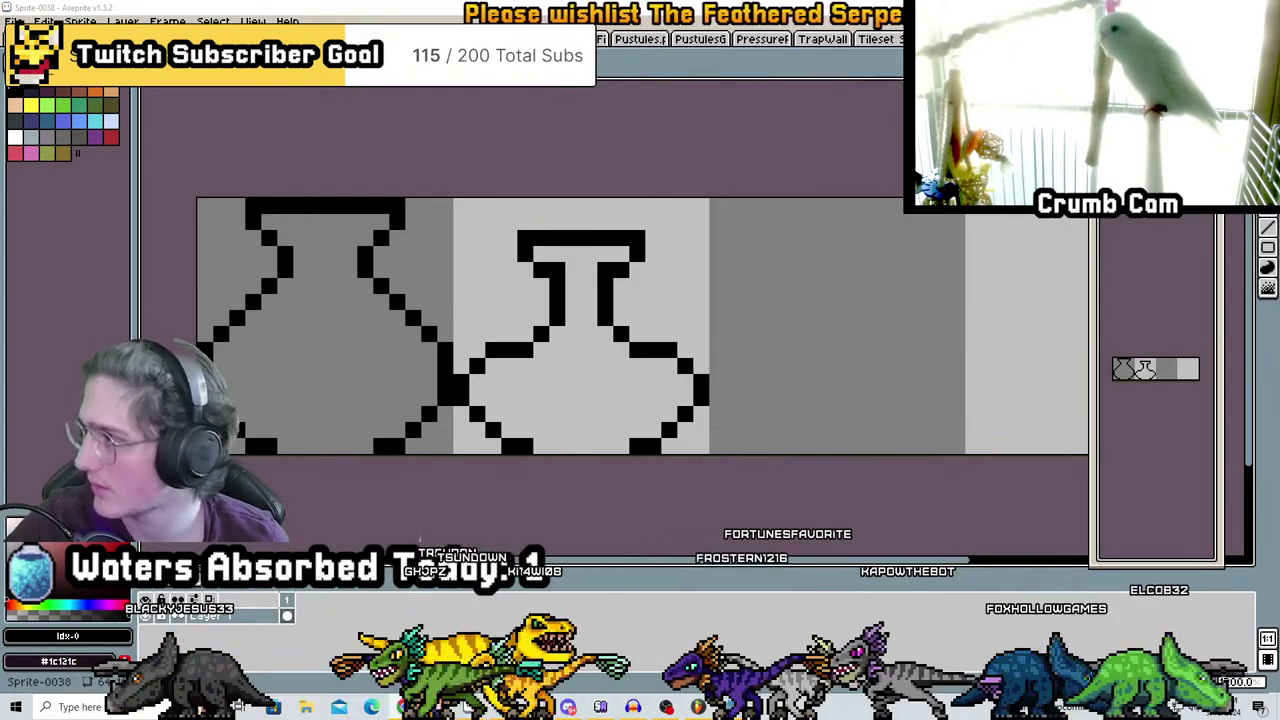
# Bring up the maximized Twitch clips manager and scroll through the channel's clips list
pyautogui.hotkey('alt', 'Tab')
pyautogui.press('super+Up')
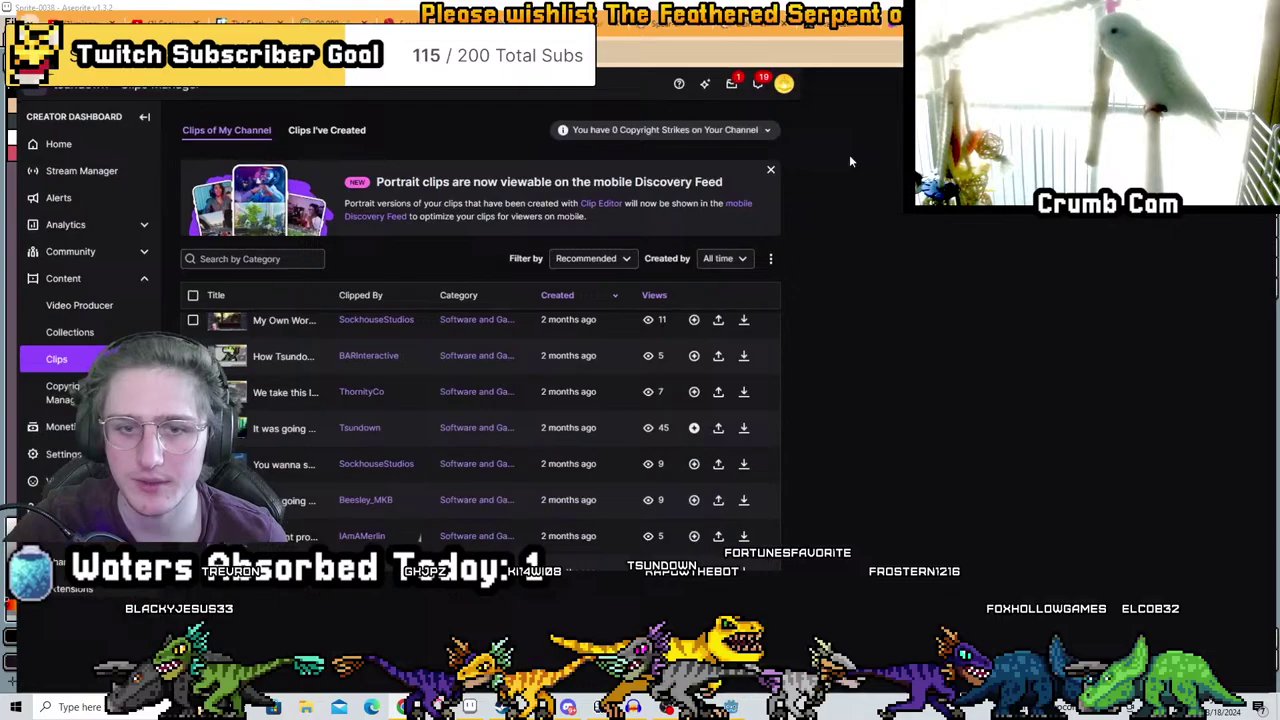
pyautogui.scroll(-5, 399, 450)
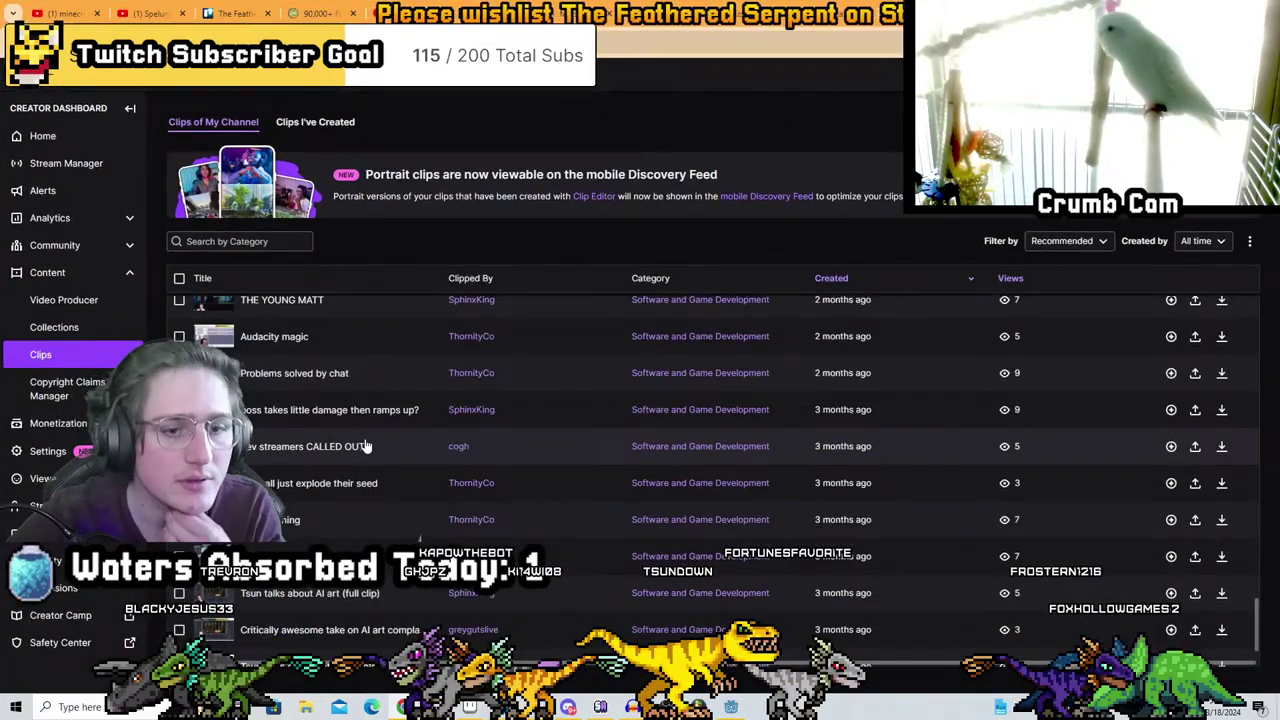
pyautogui.scroll(3, 370, 480)
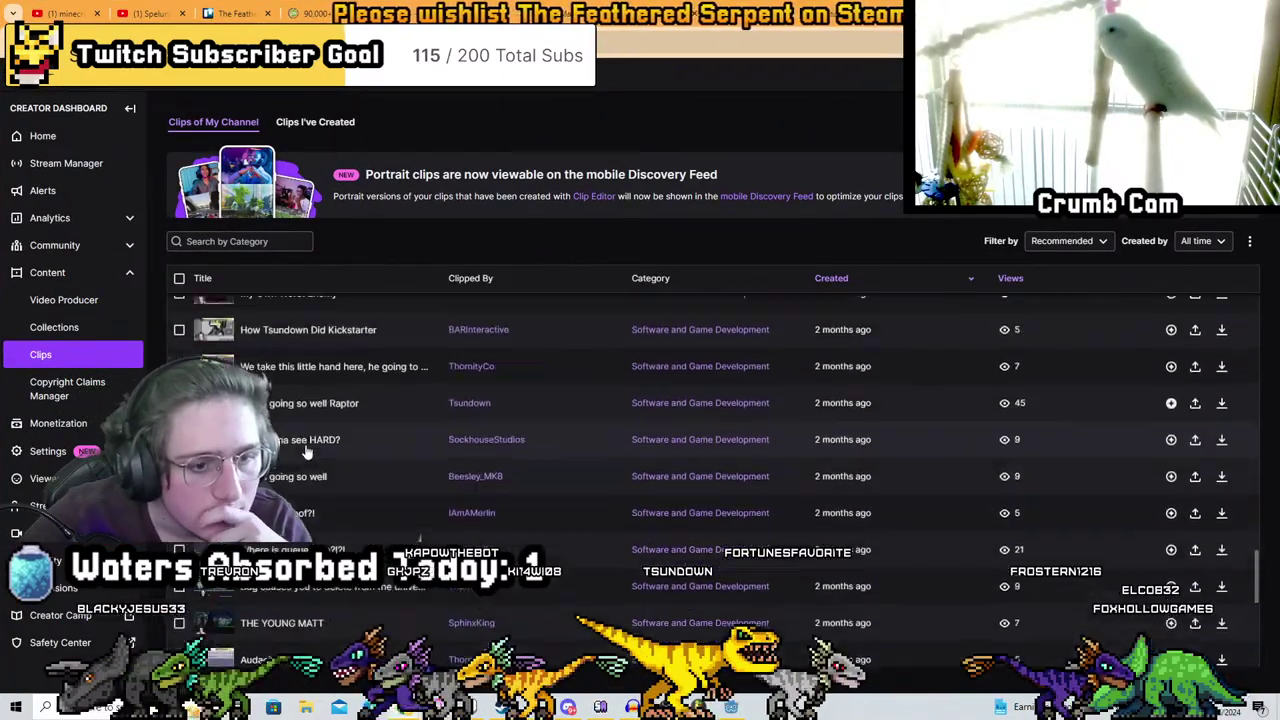
pyautogui.scroll(5, 330, 460)
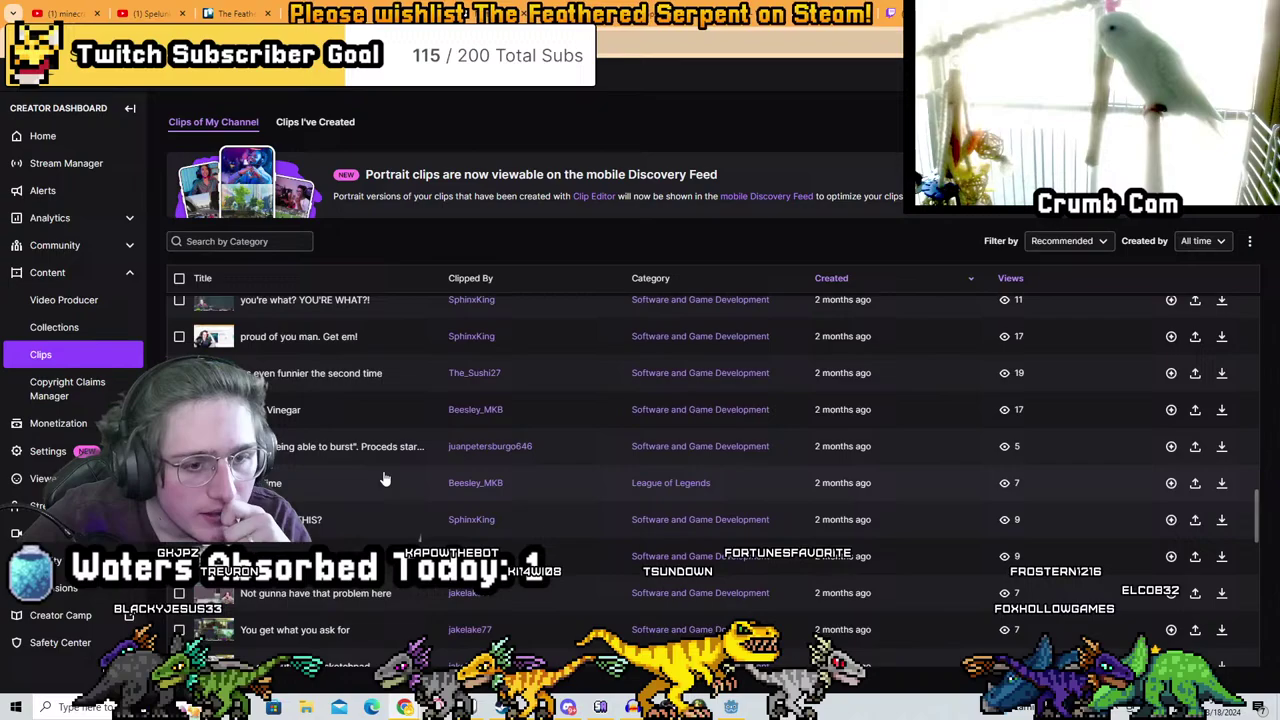
pyautogui.scroll(3, 395, 473)
pyautogui.scroll(3, 360, 468)
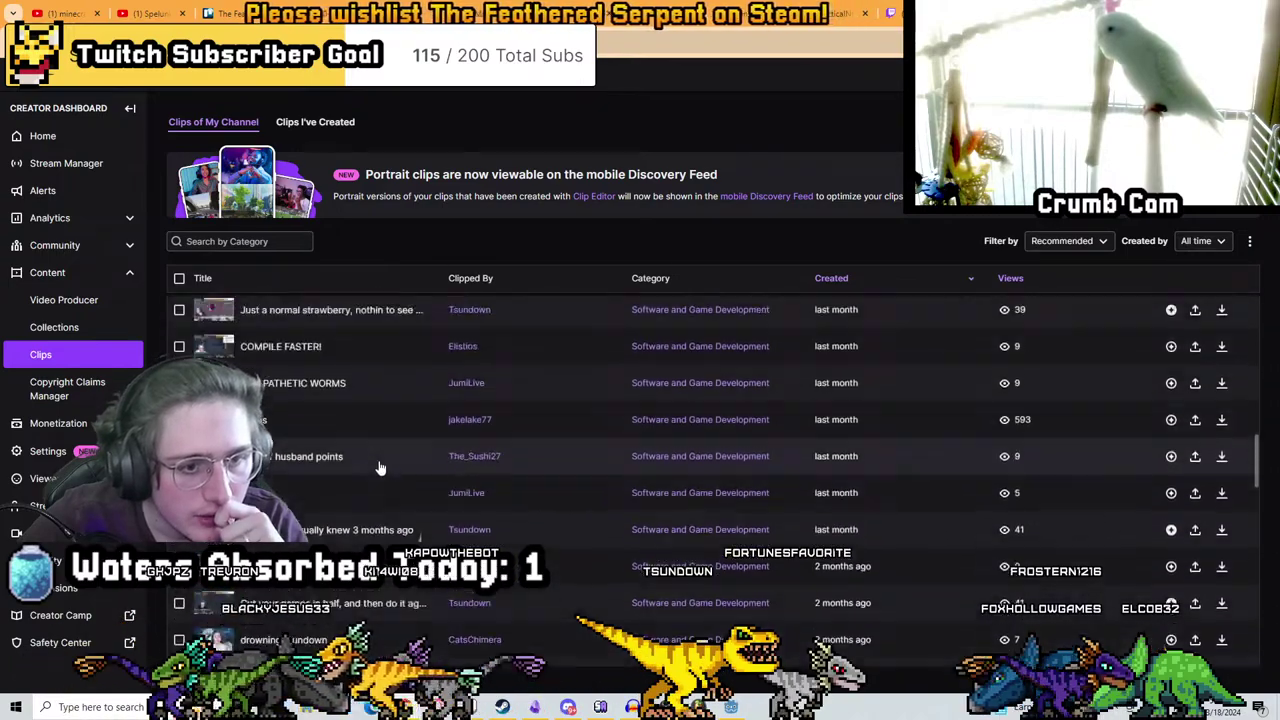
pyautogui.scroll(5, 385, 418)
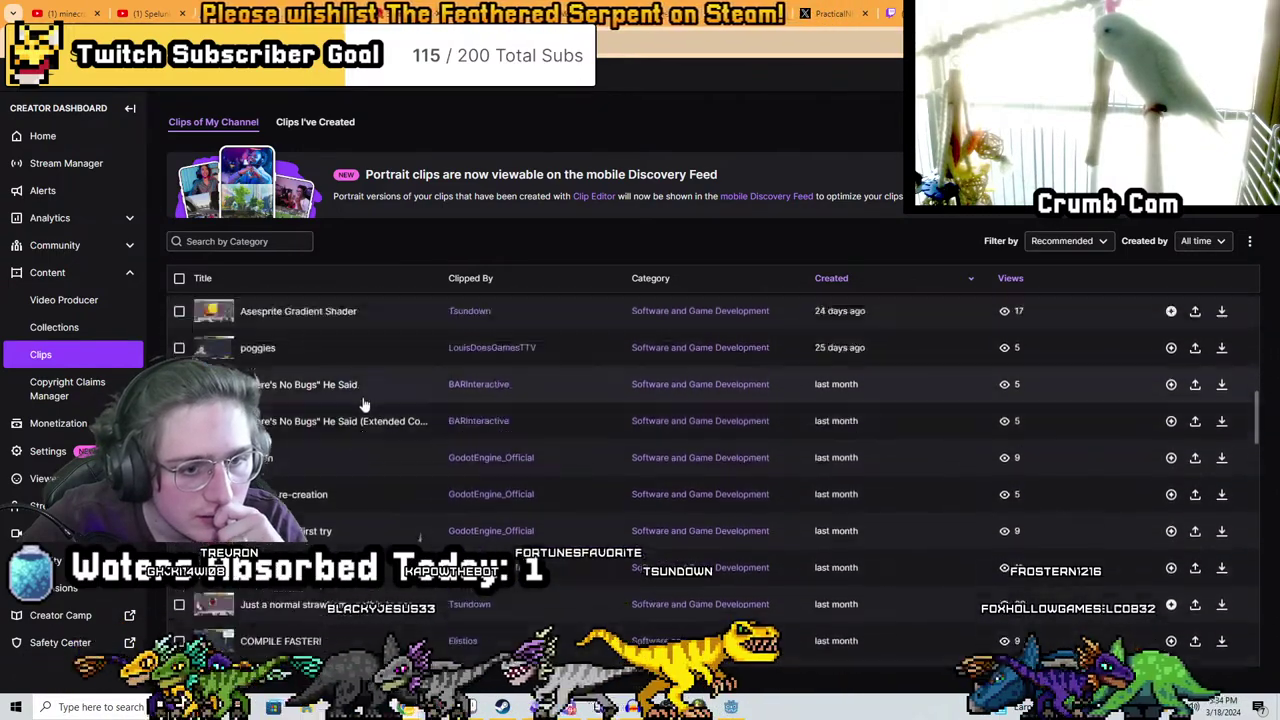
pyautogui.scroll(1, 390, 460)
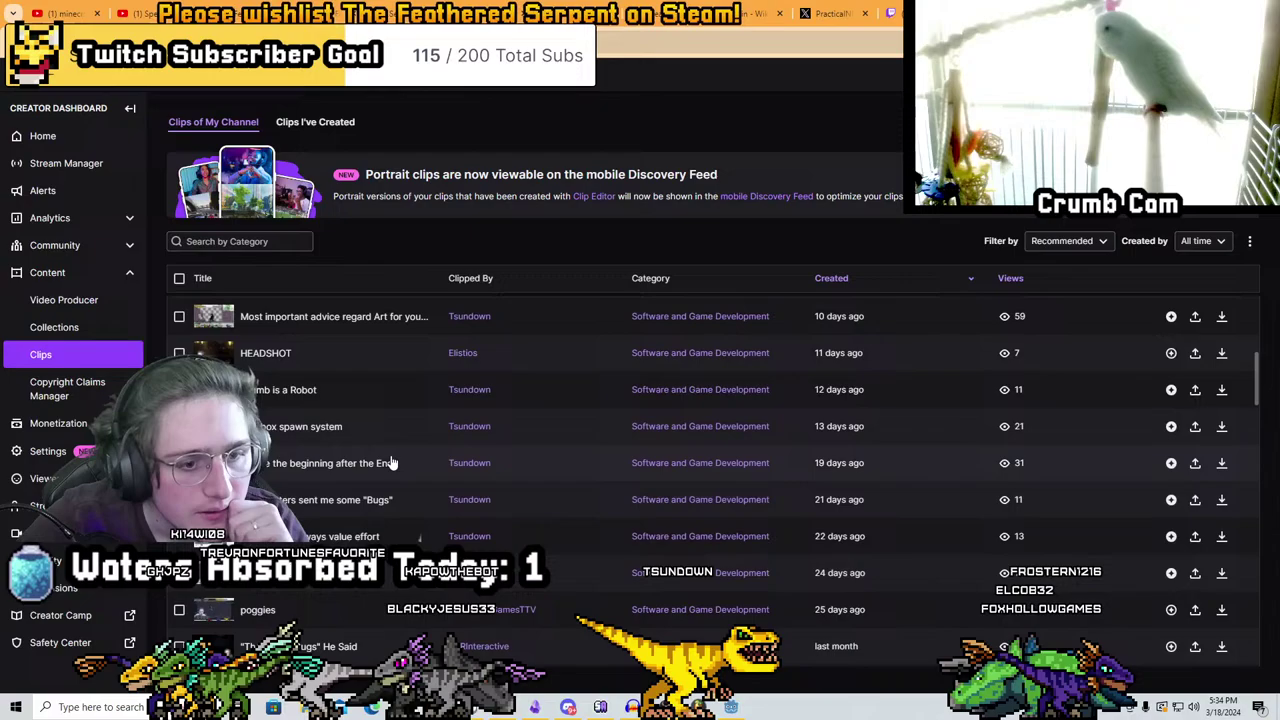
pyautogui.scroll(3, 404, 466)
pyautogui.scroll(2, 370, 540)
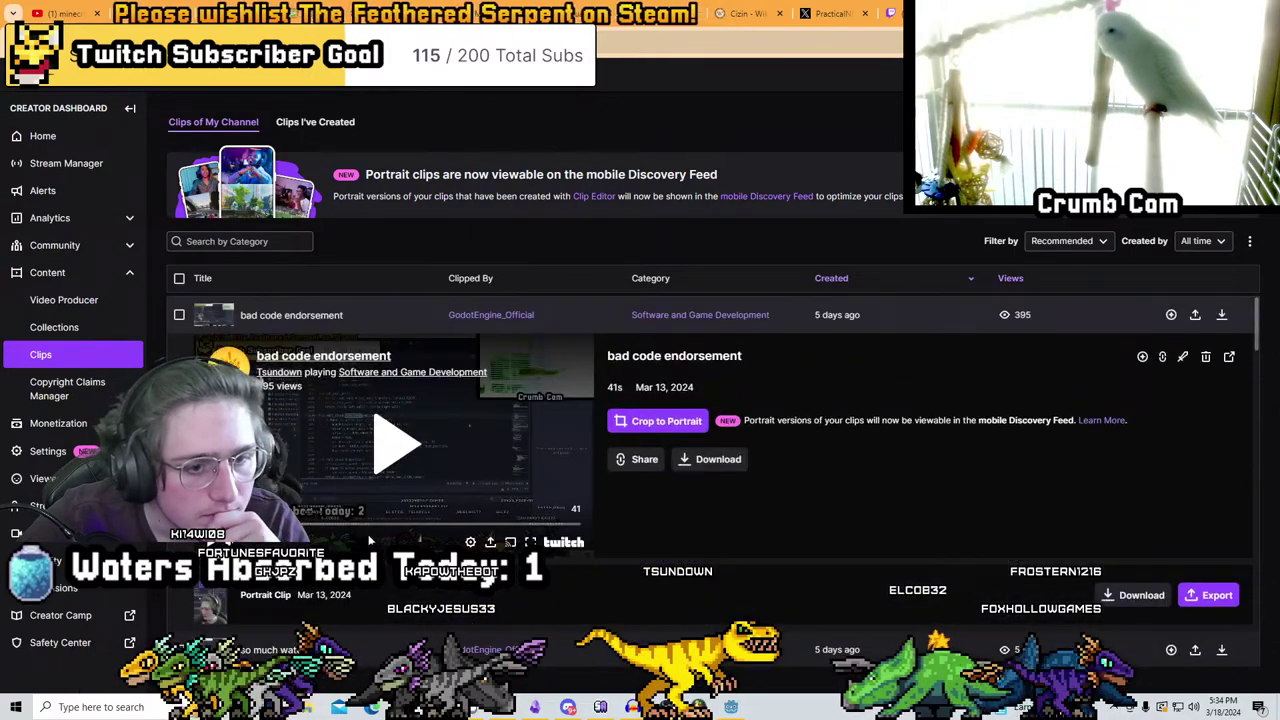
pyautogui.scroll(-10, 400, 520)
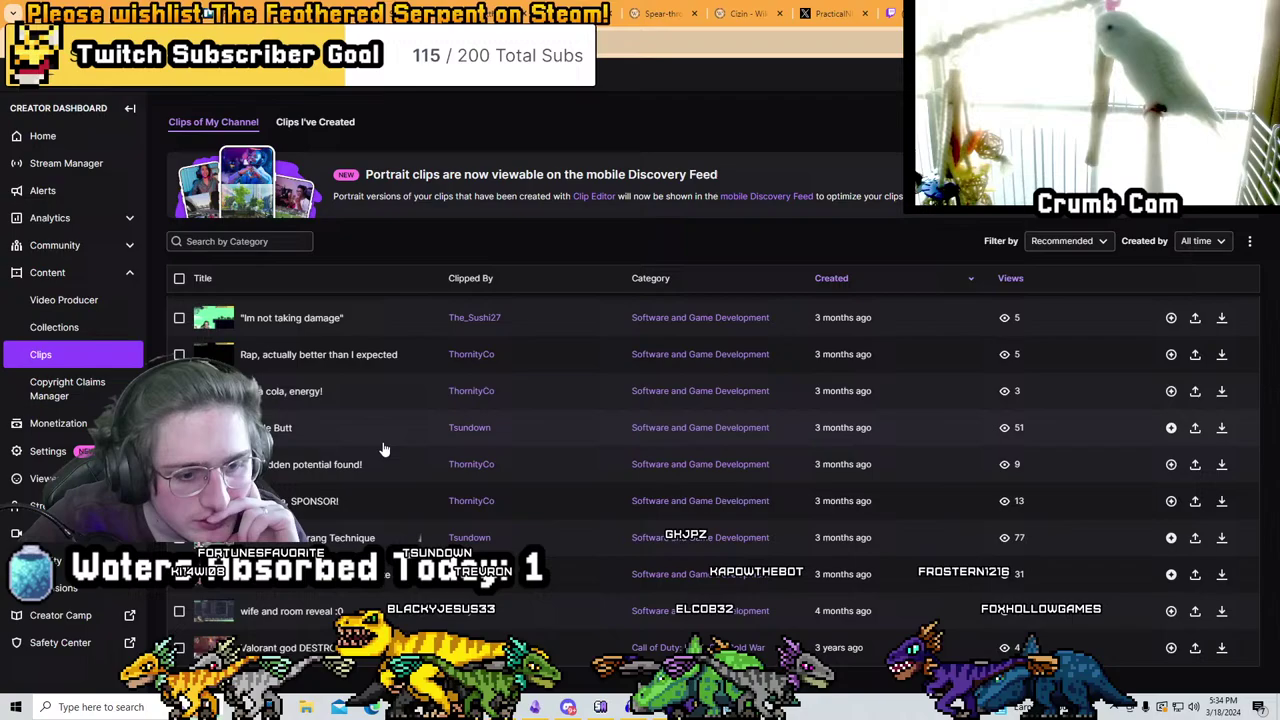
pyautogui.scroll(5, 347, 480)
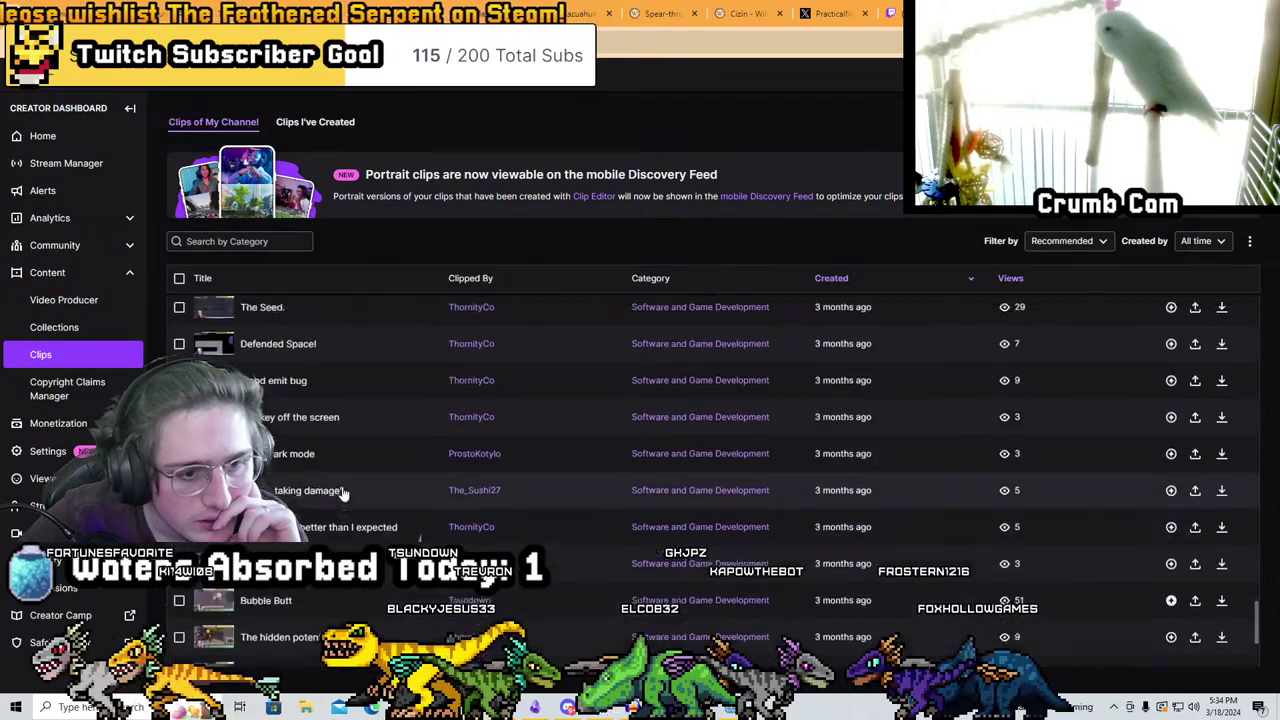
pyautogui.scroll(3, 343, 469)
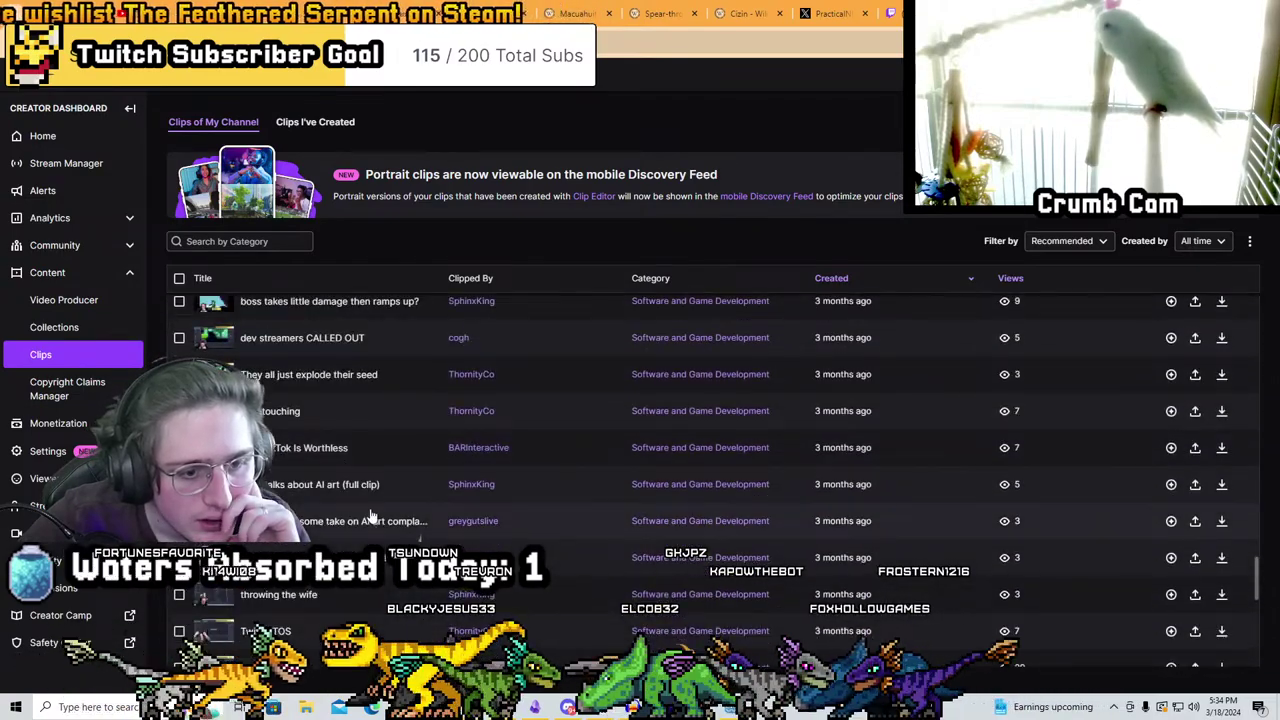
pyautogui.scroll(3, 350, 455)
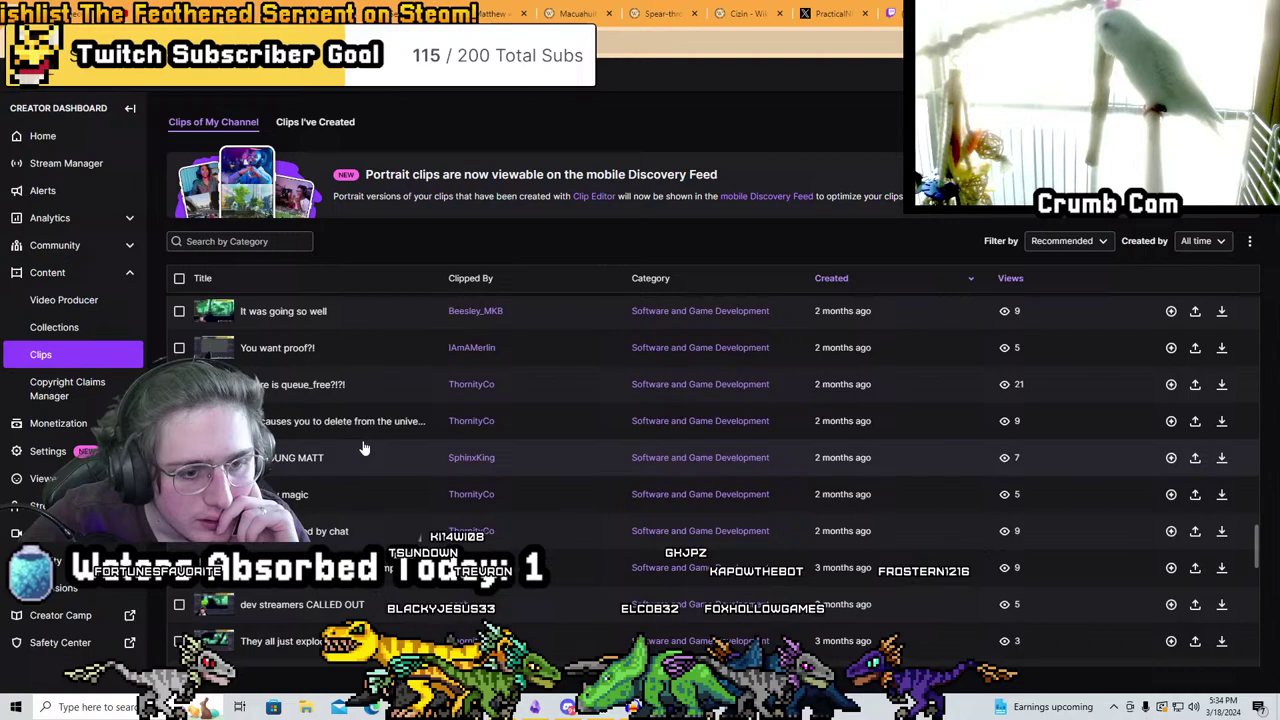
pyautogui.scroll(3, 337, 458)
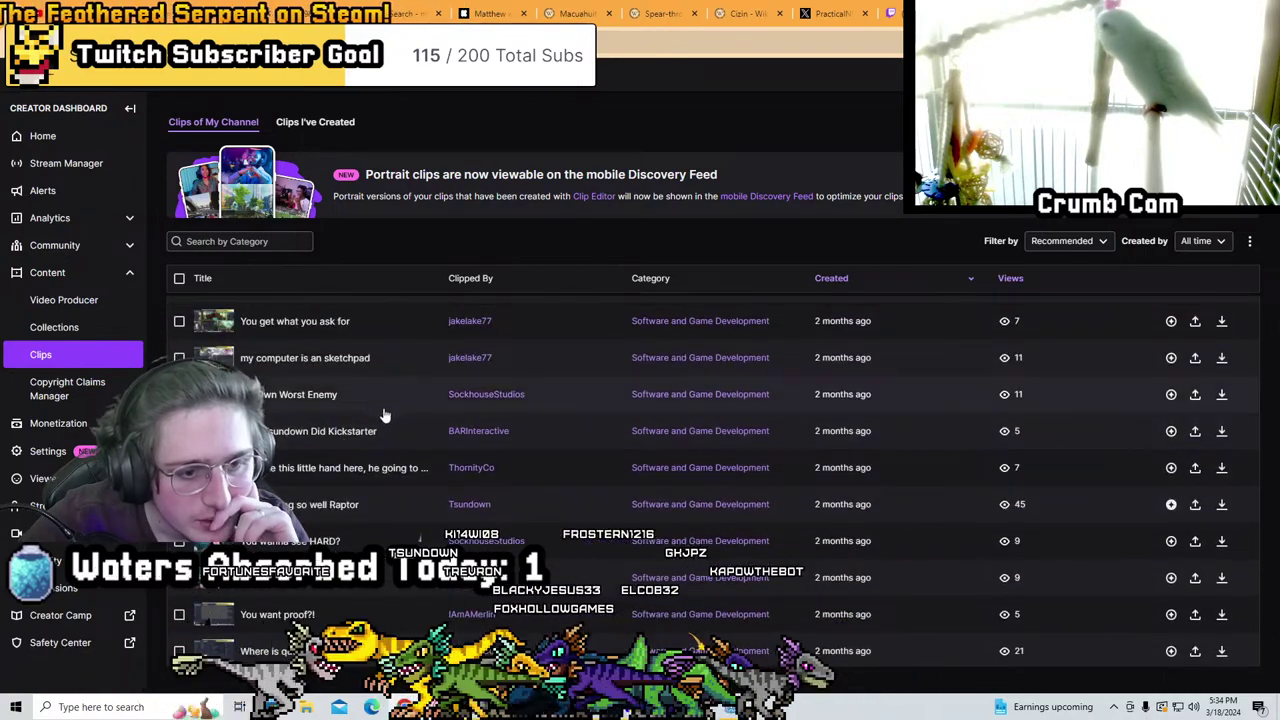
pyautogui.scroll(2, 388, 414)
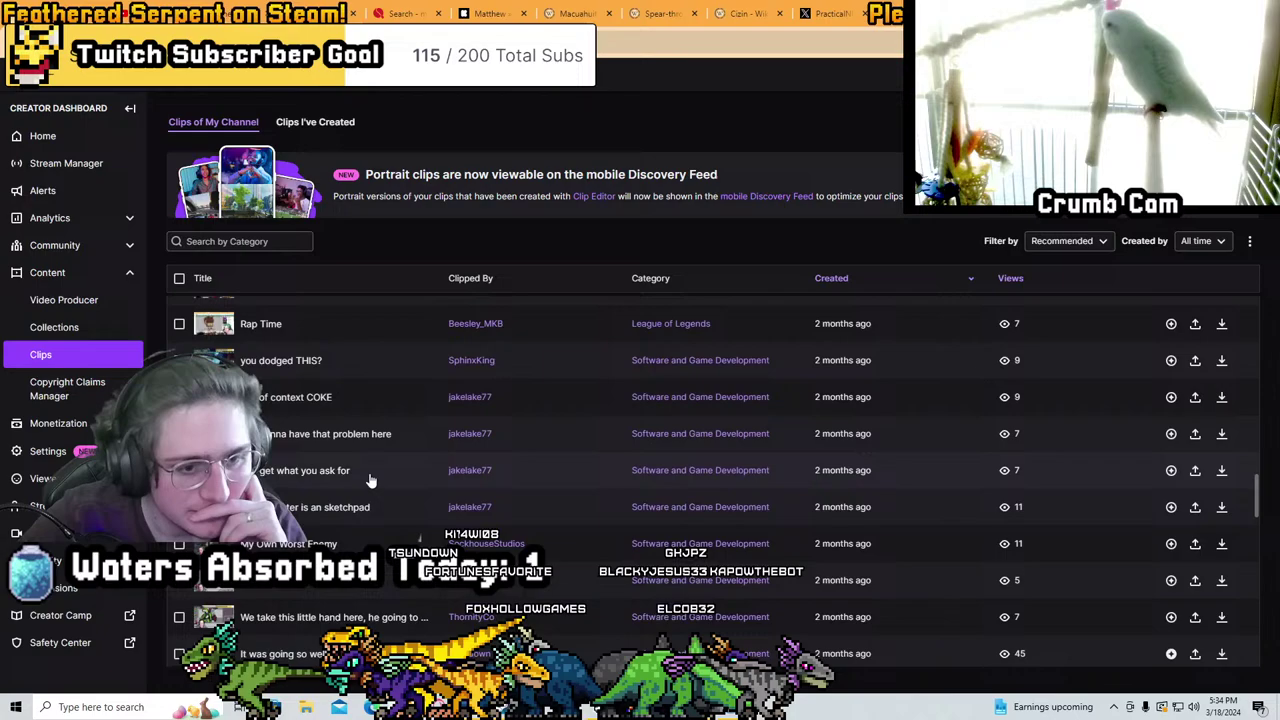
pyautogui.scroll(1, 380, 465)
pyautogui.scroll(1, 375, 421)
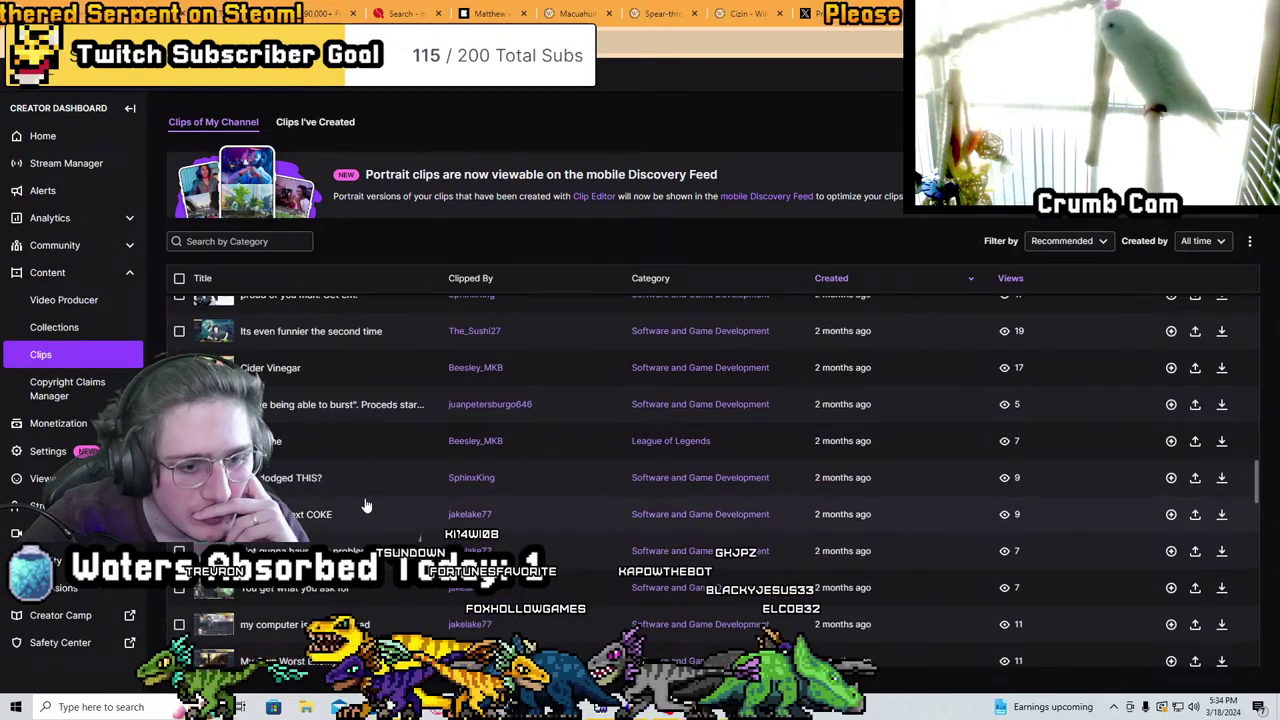
pyautogui.scroll(1, 409, 455)
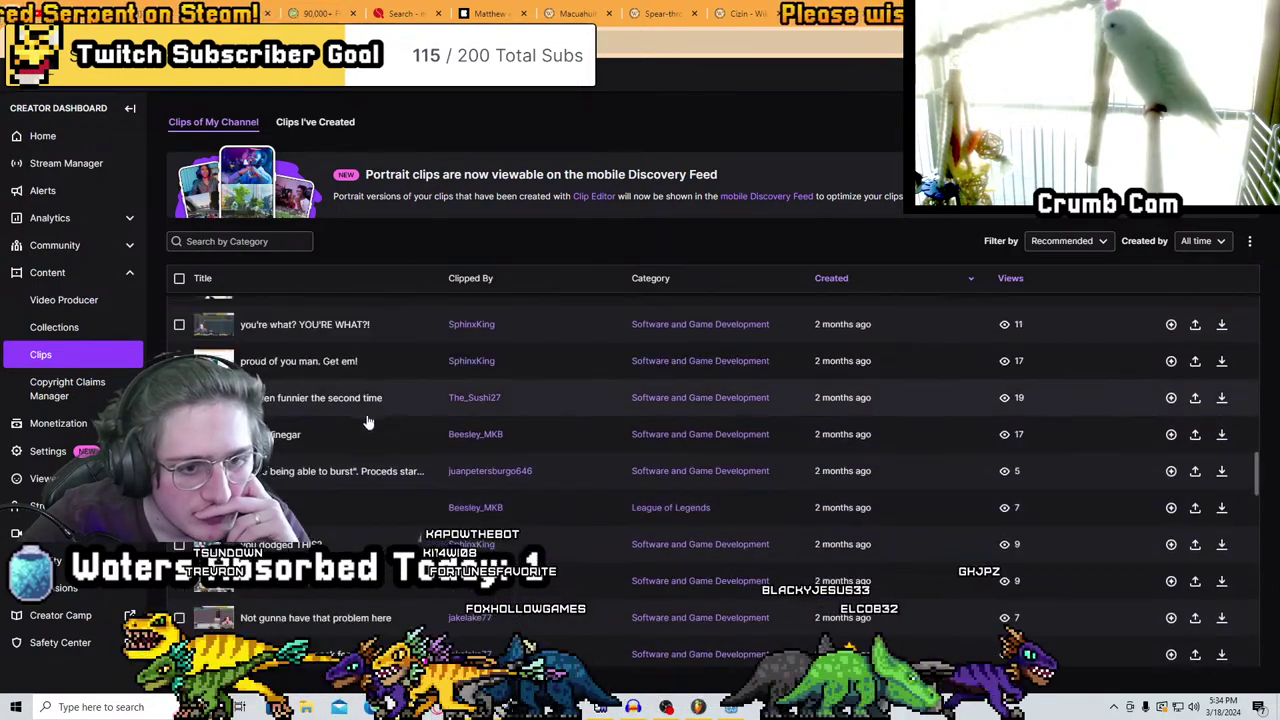
pyautogui.scroll(2, 365, 424)
pyautogui.scroll(2, 397, 455)
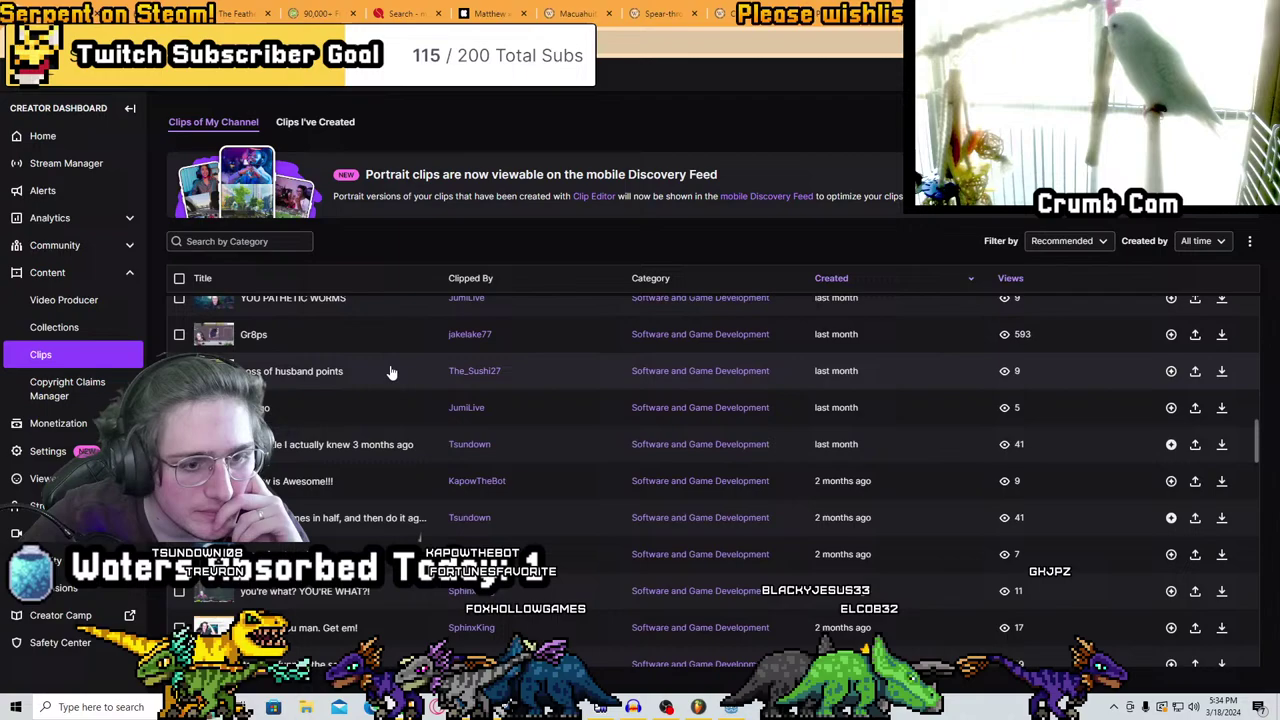
pyautogui.scroll(2, 385, 378)
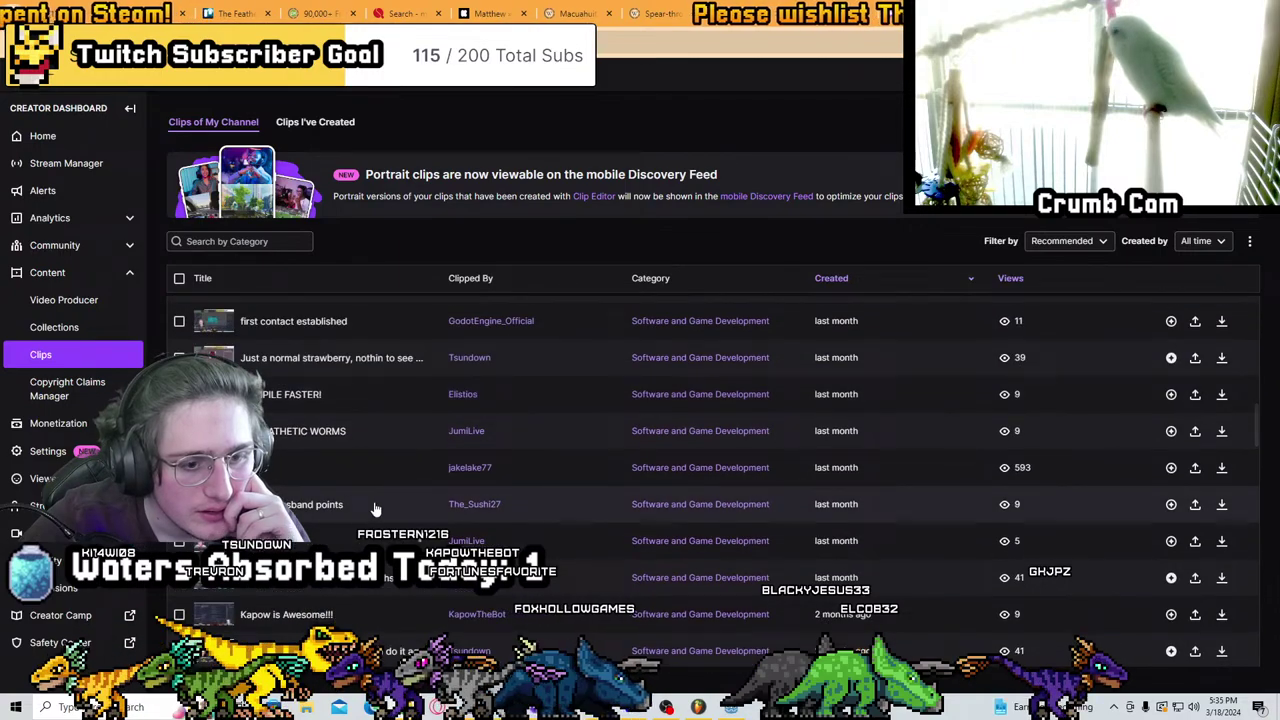
# Preview the 'Loss of husband points' clip, then return to the newest clips at the top
pyautogui.click(375, 507)
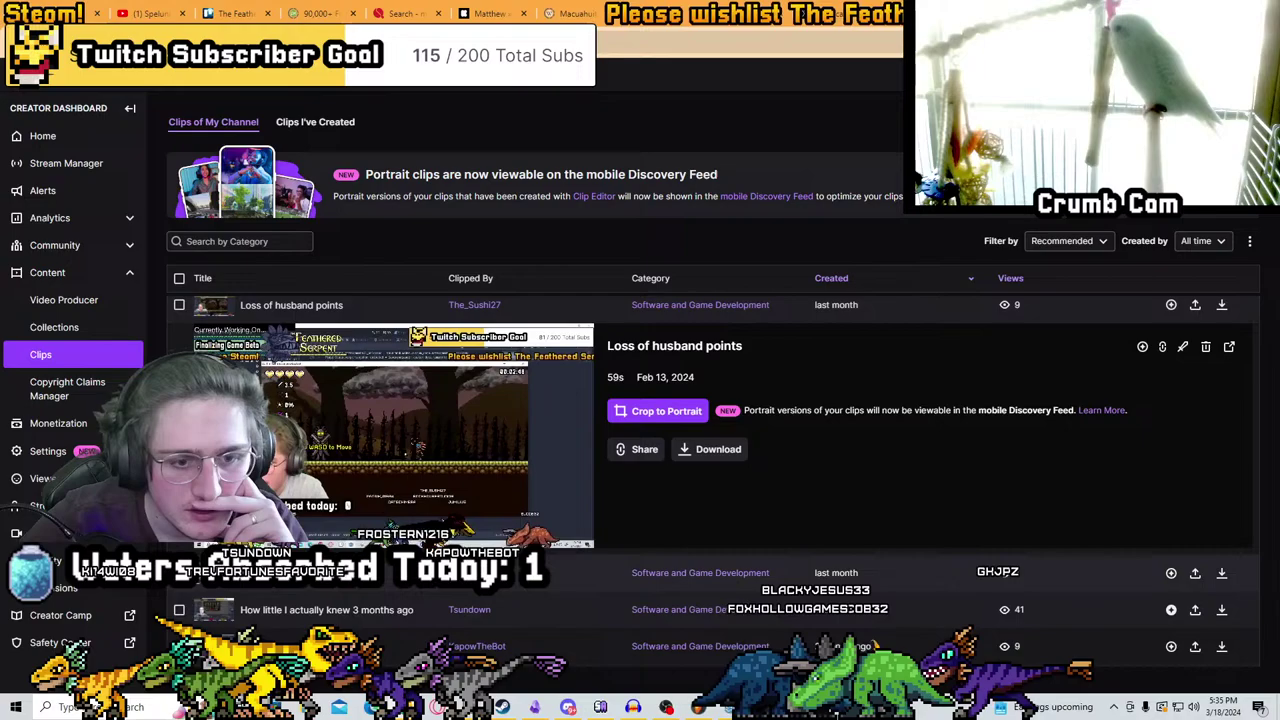
pyautogui.scroll(3, 736, 588)
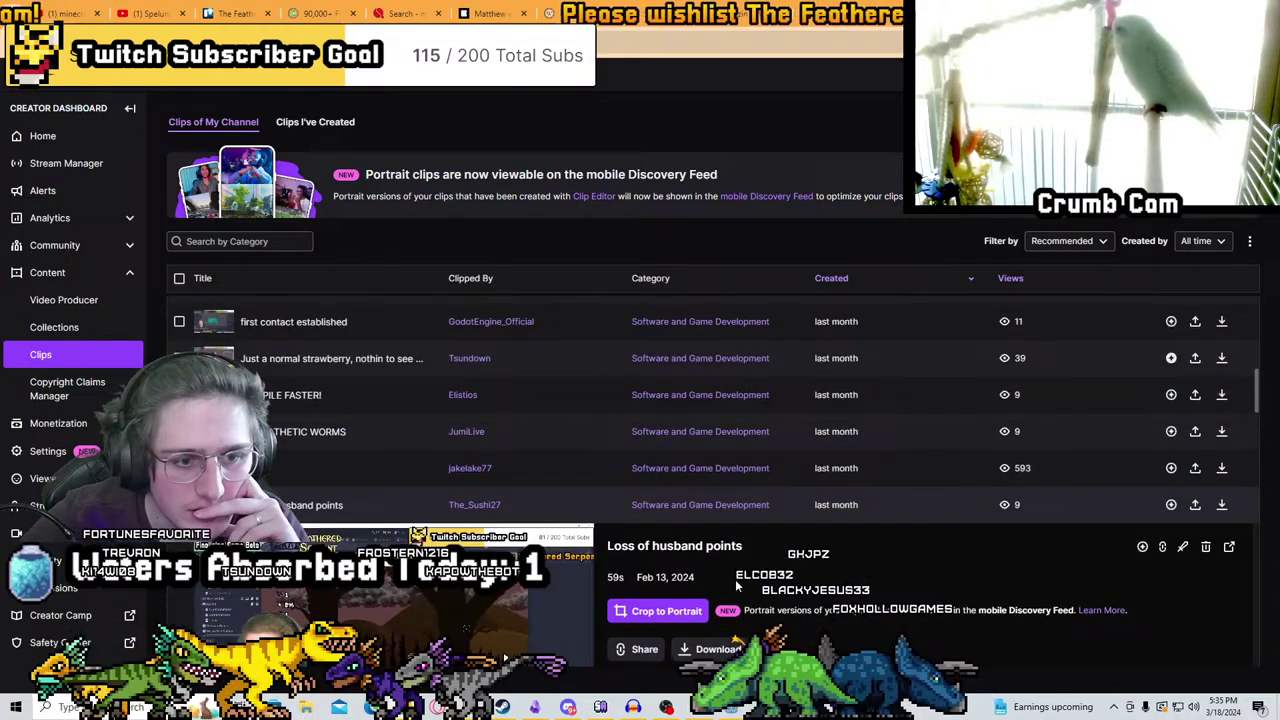
pyautogui.scroll(6, 591, 560)
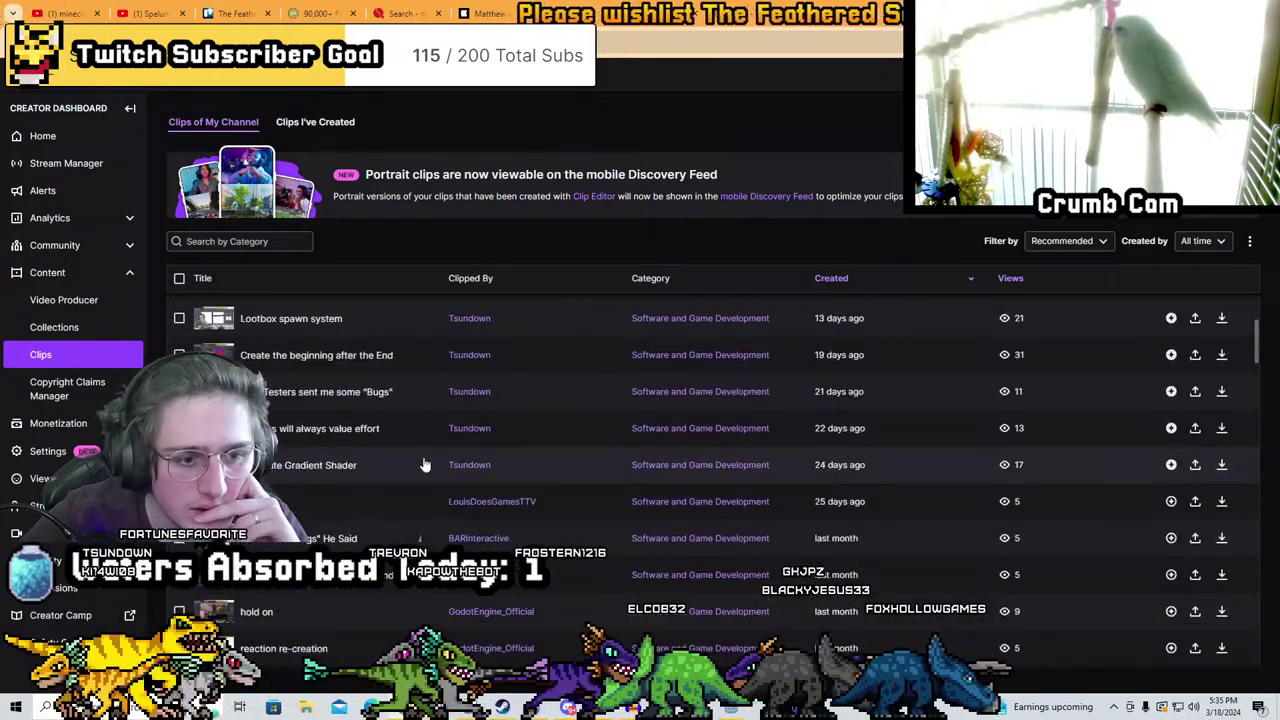
pyautogui.scroll(5, 437, 461)
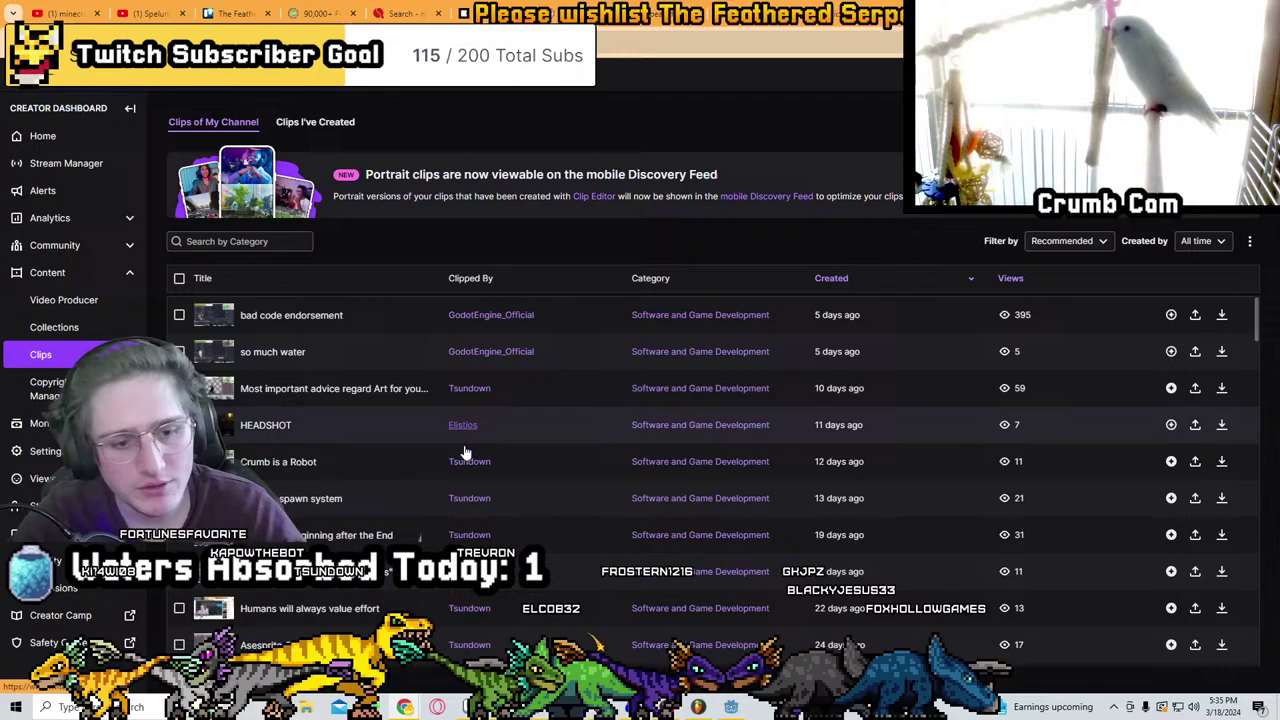
# Check the stream's viewer analytics in YouTube Studio and the Spelunky 2 music tab, then return to Aseprite
pyautogui.hotkey('alt', 'Tab')
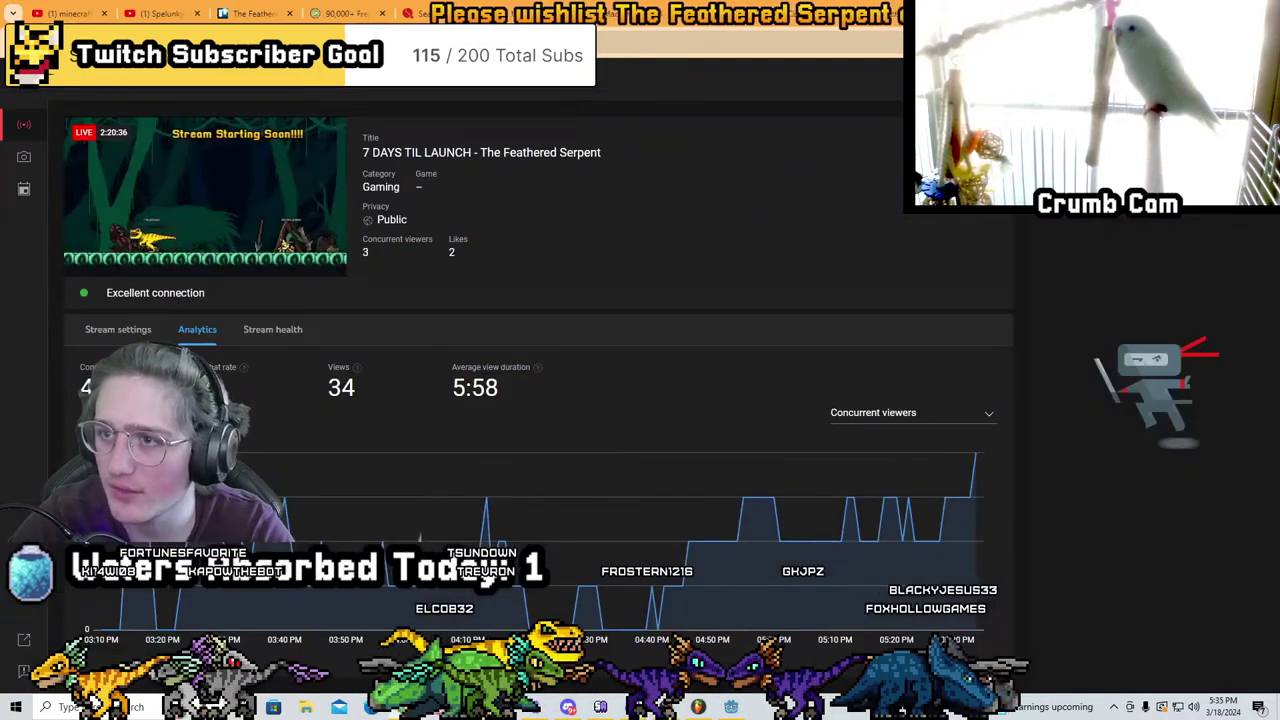
pyautogui.hotkey('alt', 'Tab')
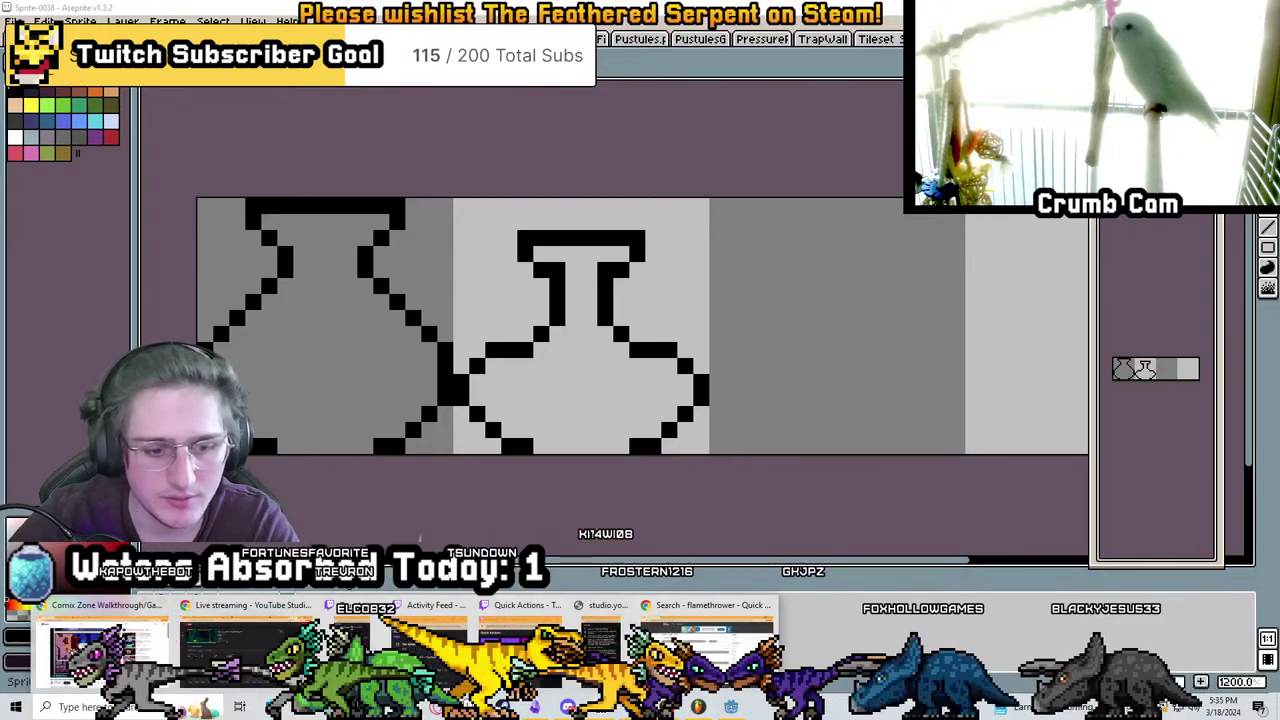
pyautogui.hotkey('alt', 'Tab')
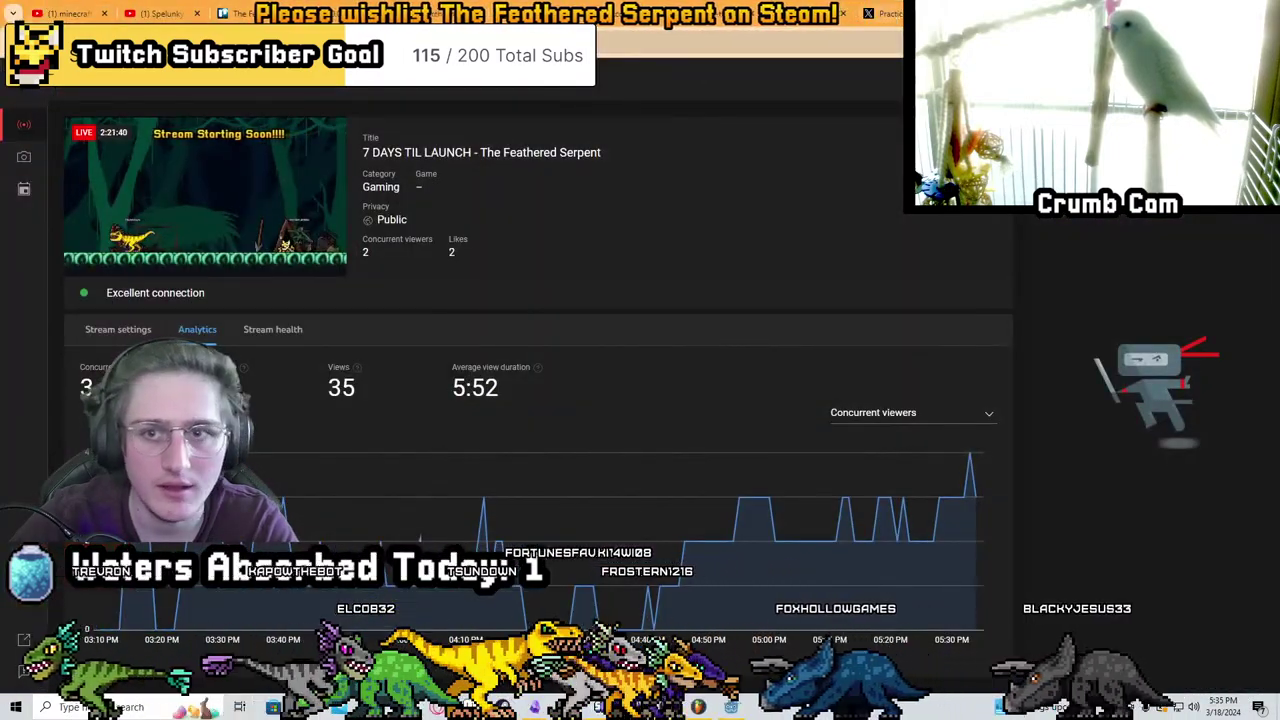
pyautogui.click(157, 12)
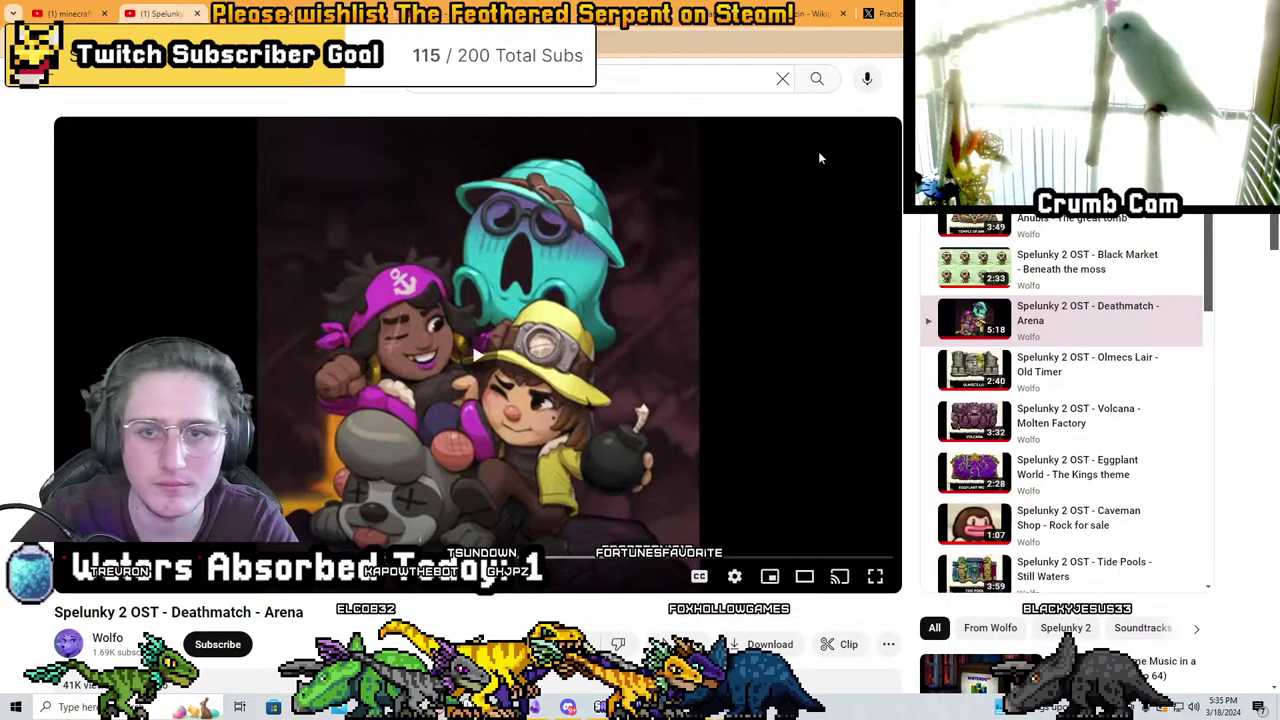
pyautogui.hotkey('alt', 'Tab')
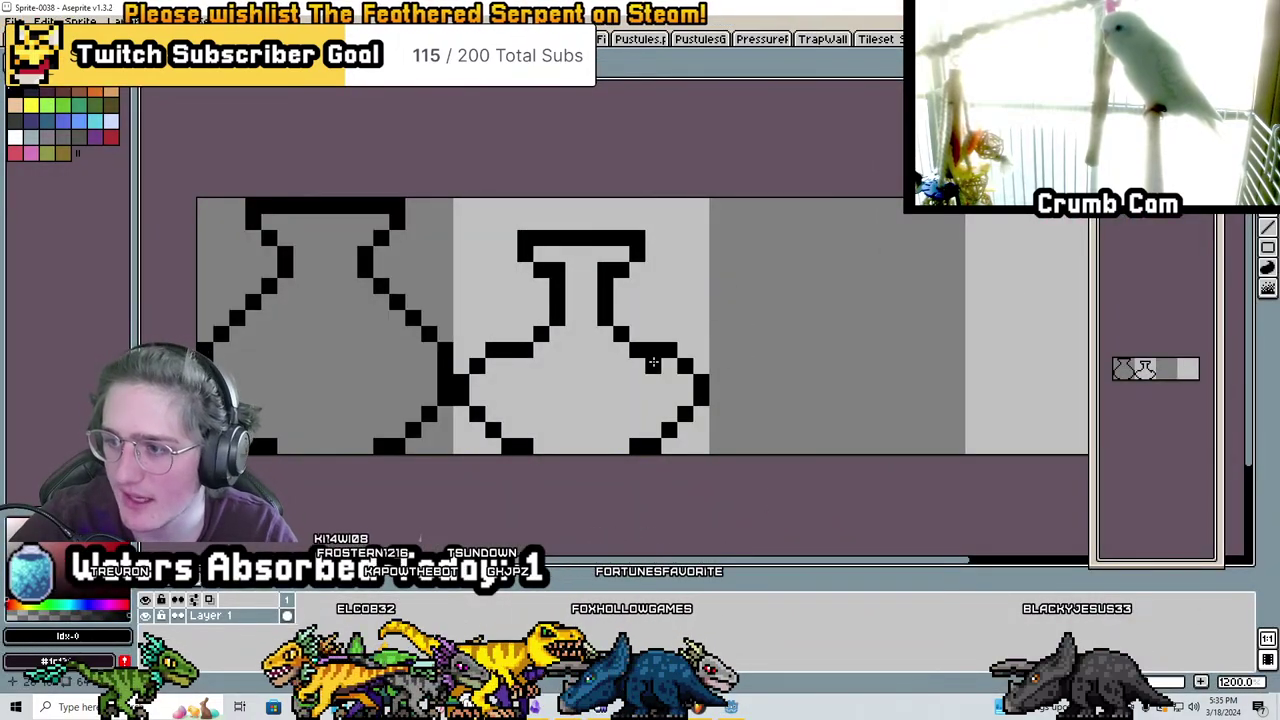
# Start the third pot outline with its lower right side and a short wall stretch
pyautogui.scroll(4, 652, 363)
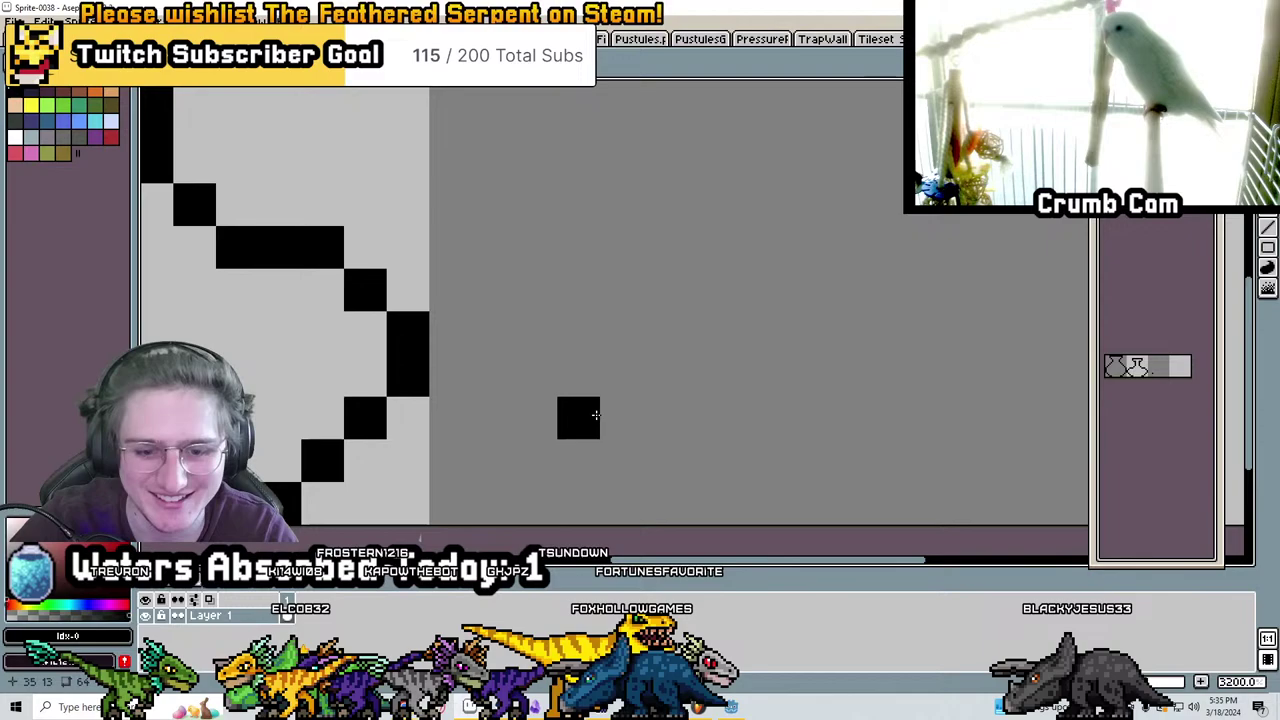
pyautogui.moveTo(664, 460)
pyautogui.mouseDown()
pyautogui.moveTo(664, 502)
pyautogui.moveTo(578, 375)
pyautogui.mouseUp()
pyautogui.hotkey('ctrl', 'z')
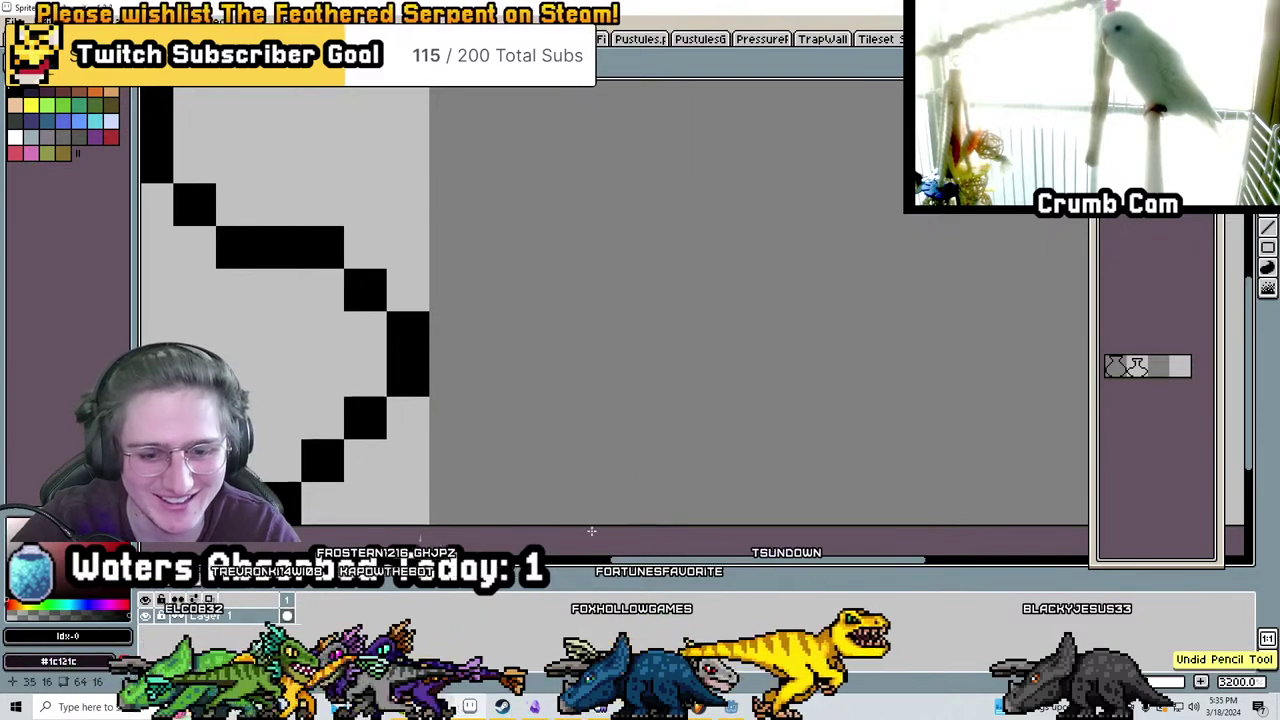
pyautogui.moveTo(591, 531)
pyautogui.mouseDown()
pyautogui.moveTo(490, 445)
pyautogui.moveTo(450, 280)
pyautogui.moveTo(450, 200)
pyautogui.mouseUp()
pyautogui.moveTo(478, 214); pyautogui.dragTo(398, 330, button='middle')
pyautogui.moveTo(416, 280); pyautogui.dragTo(416, 237)
pyautogui.scroll(-1, 485, 164)
pyautogui.moveTo(646, 251); pyautogui.dragTo(629, 346, button='middle')
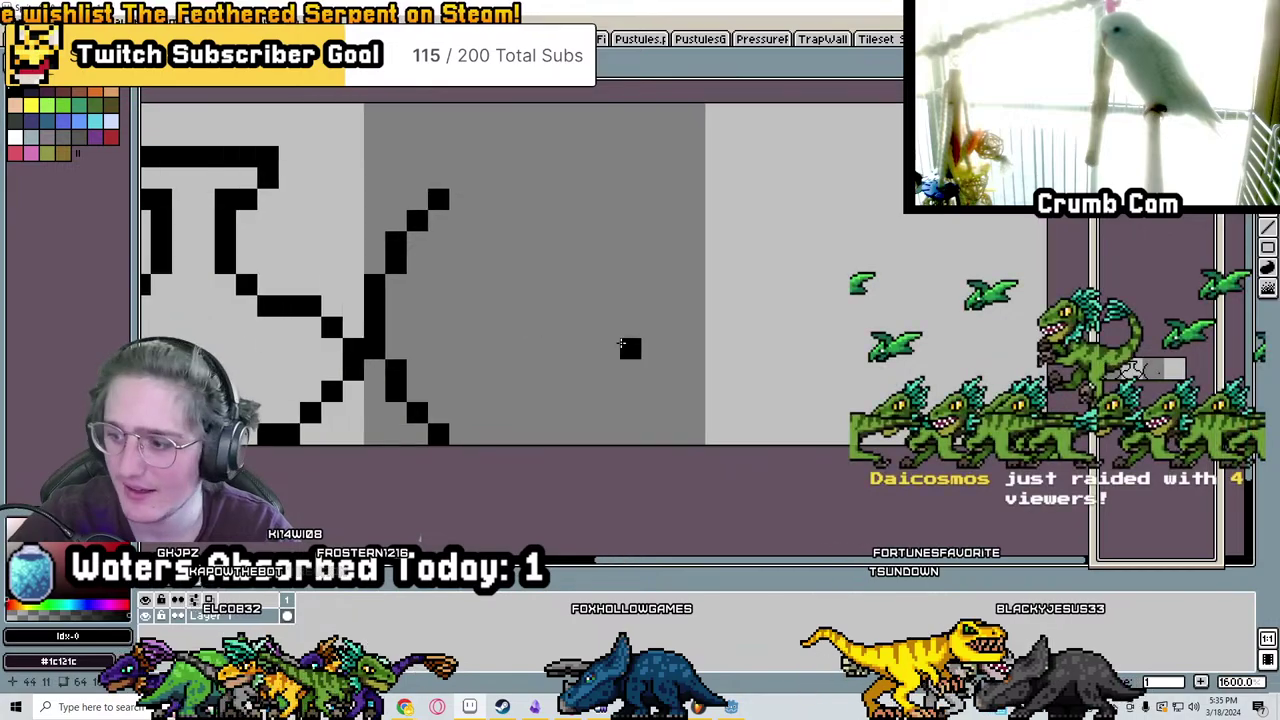
# Complete the third pot's round belly, shoulder line and black top rim
pyautogui.click(630, 434)
pyautogui.moveTo(652, 411)
pyautogui.mouseDown()
pyautogui.moveTo(694, 318)
pyautogui.moveTo(630, 200)
pyautogui.mouseUp()
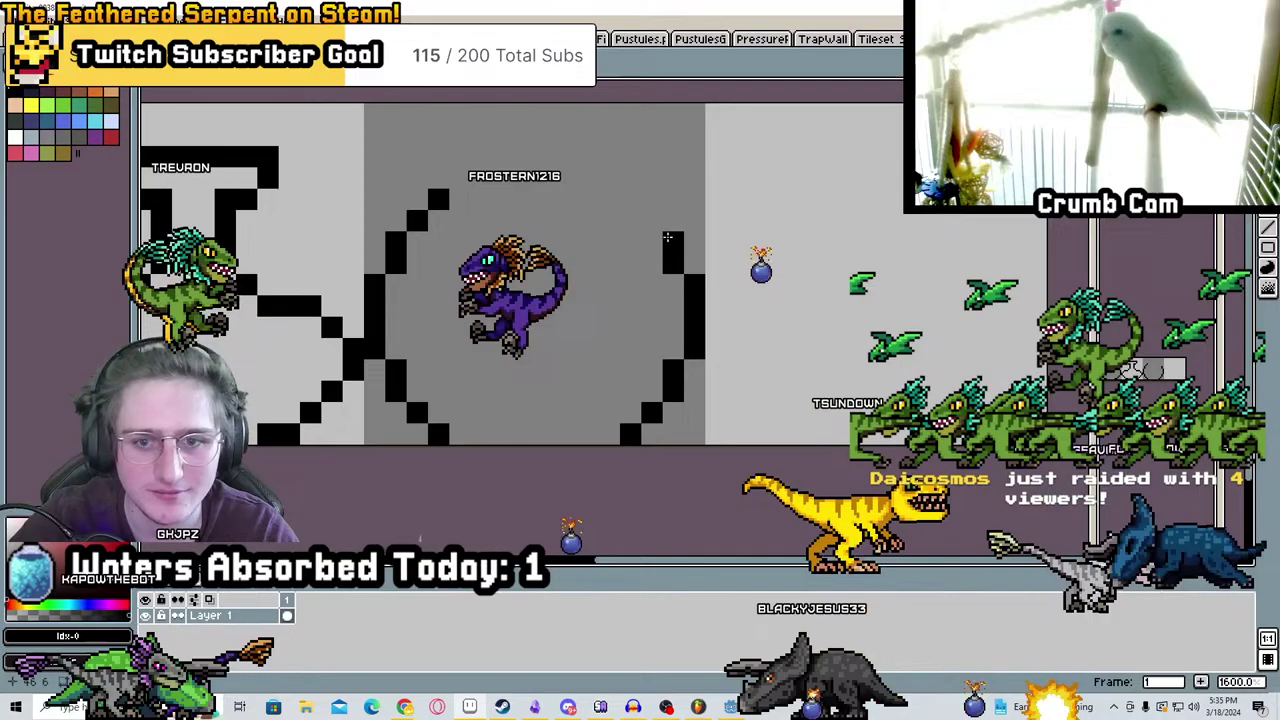
pyautogui.click(502, 177)
pyautogui.moveTo(497, 172); pyautogui.dragTo(634, 240, button='middle')
pyautogui.moveTo(592, 246)
pyautogui.mouseDown()
pyautogui.moveTo(689, 224)
pyautogui.moveTo(757, 250)
pyautogui.mouseUp()
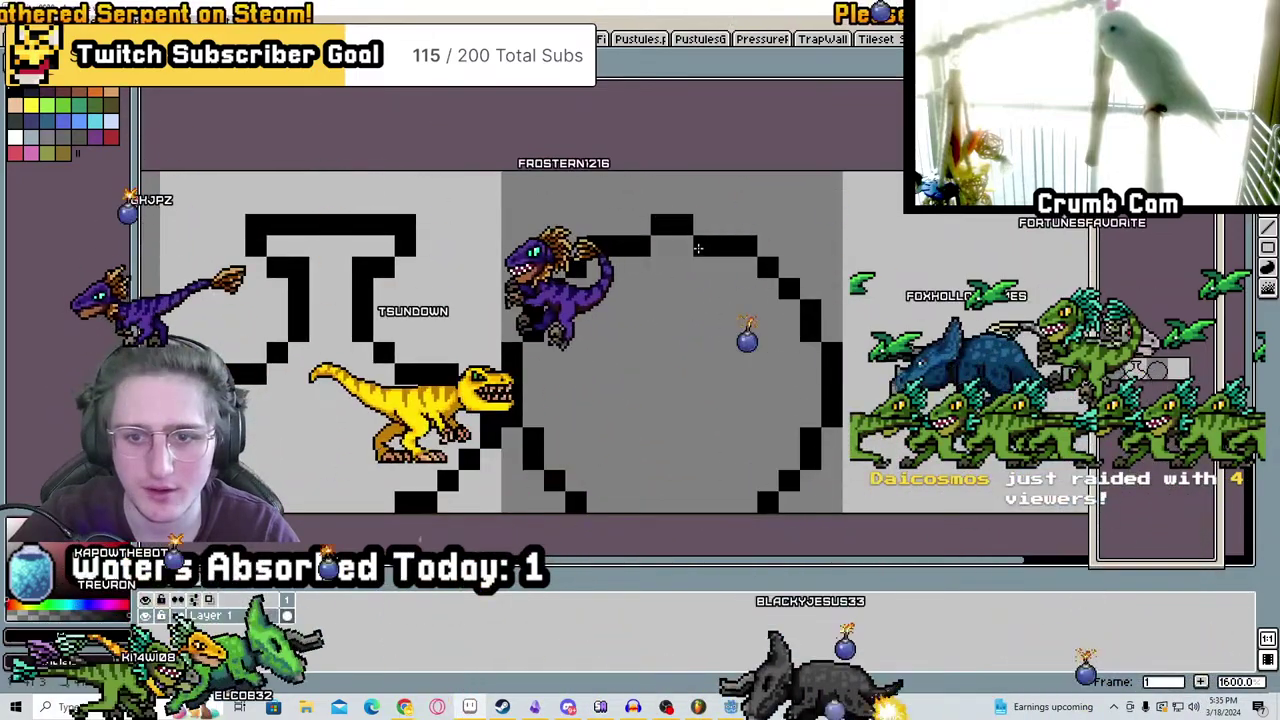
pyautogui.moveTo(634, 213)
pyautogui.mouseDown()
pyautogui.moveTo(728, 203)
pyautogui.moveTo(661, 224)
pyautogui.mouseUp()
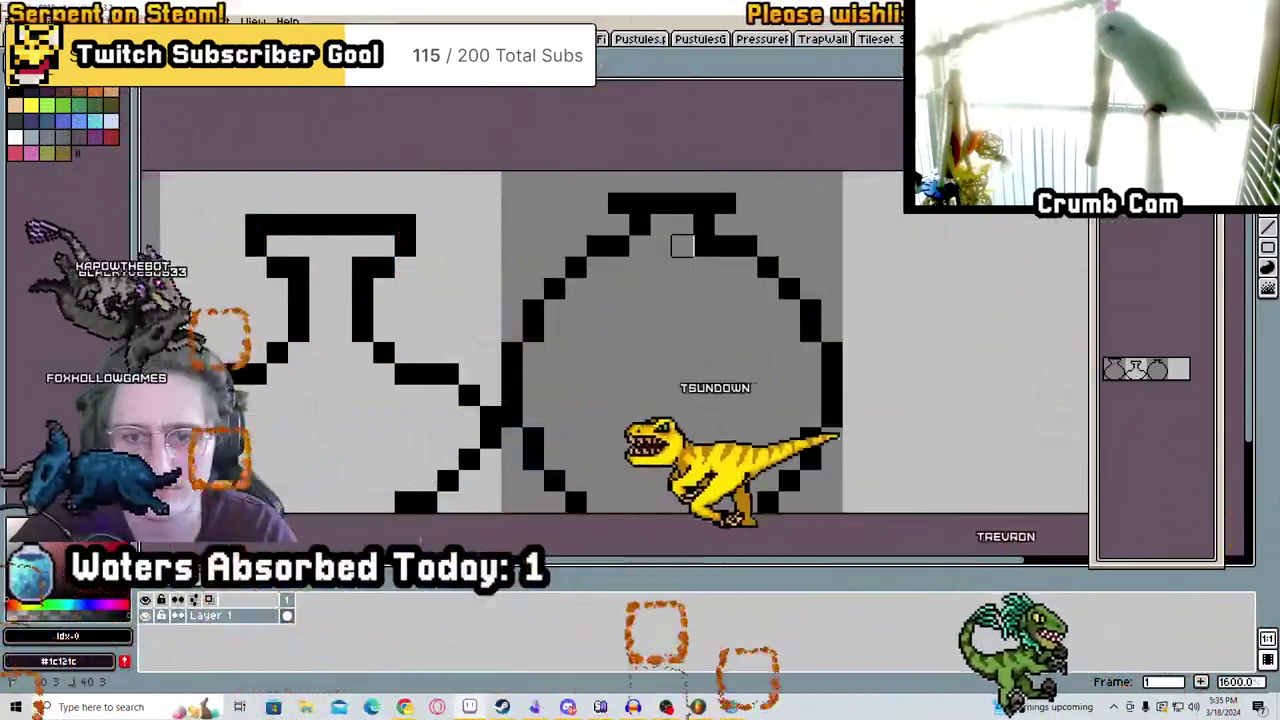
pyautogui.scroll(-3, 762, 234)
pyautogui.scroll(7, 762, 234)
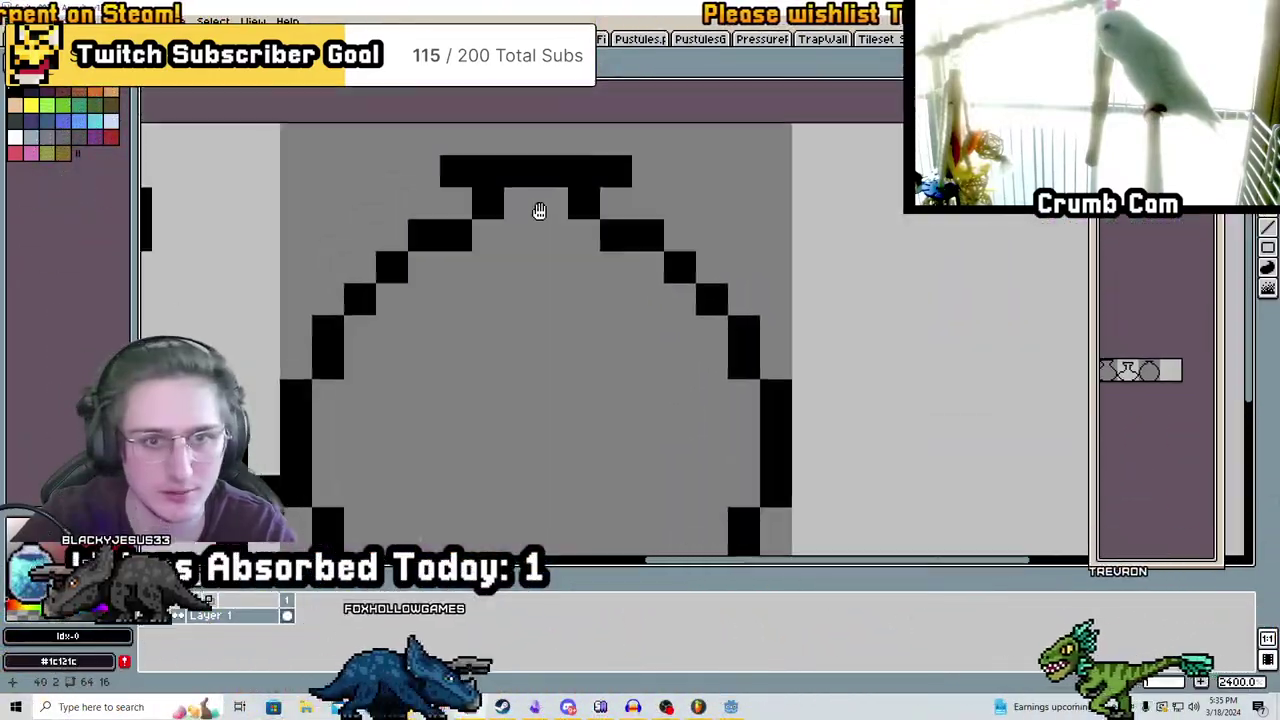
pyautogui.moveTo(500, 250)
pyautogui.mouseDown()
pyautogui.moveTo(545, 250)
pyautogui.moveTo(598, 281)
pyautogui.mouseUp()
# Draw the broken pot's curved black base and its rising left wall
pyautogui.scroll(-5, 600, 280)
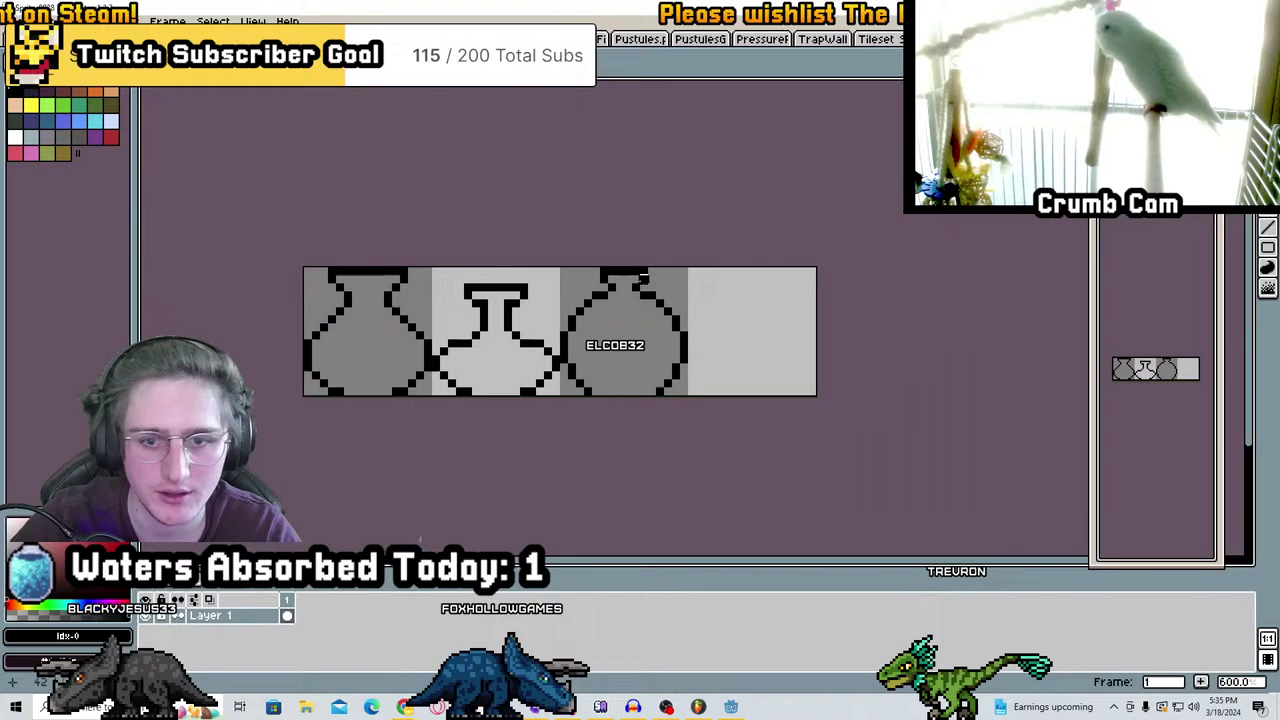
pyautogui.scroll(6, 580, 283)
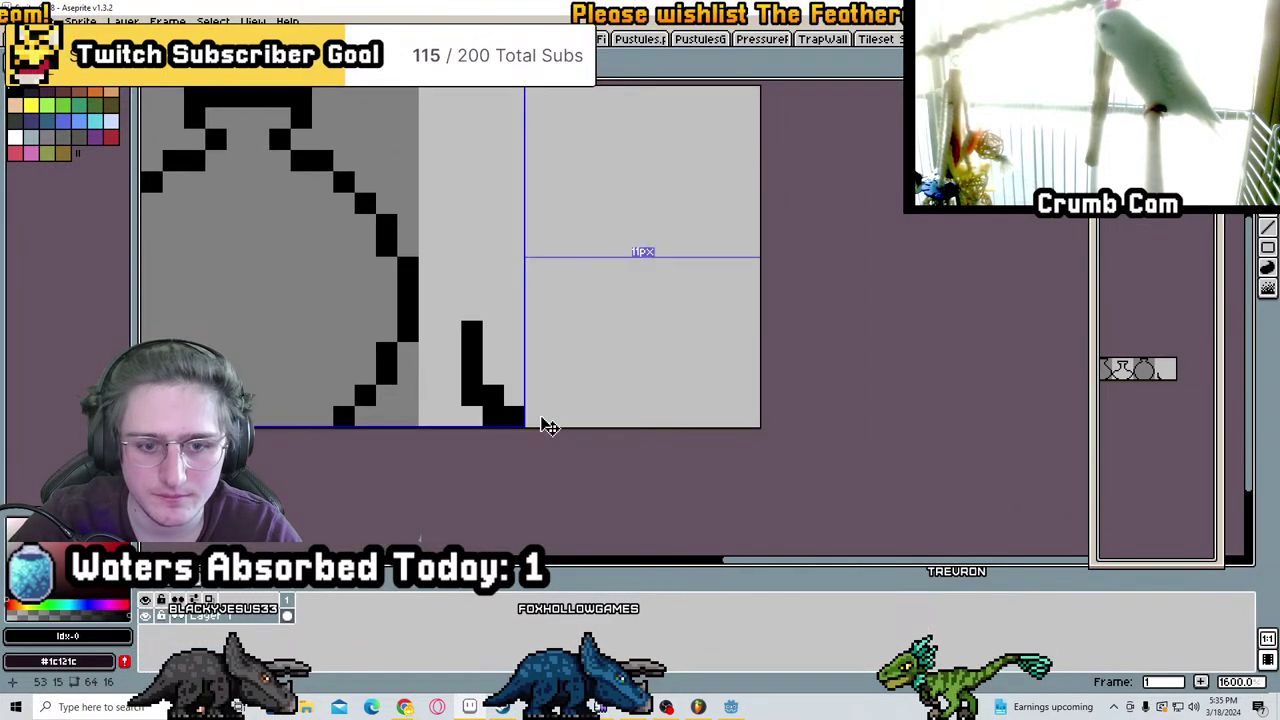
pyautogui.moveTo(492, 395); pyautogui.dragTo(514, 395)
pyautogui.click(664, 417)
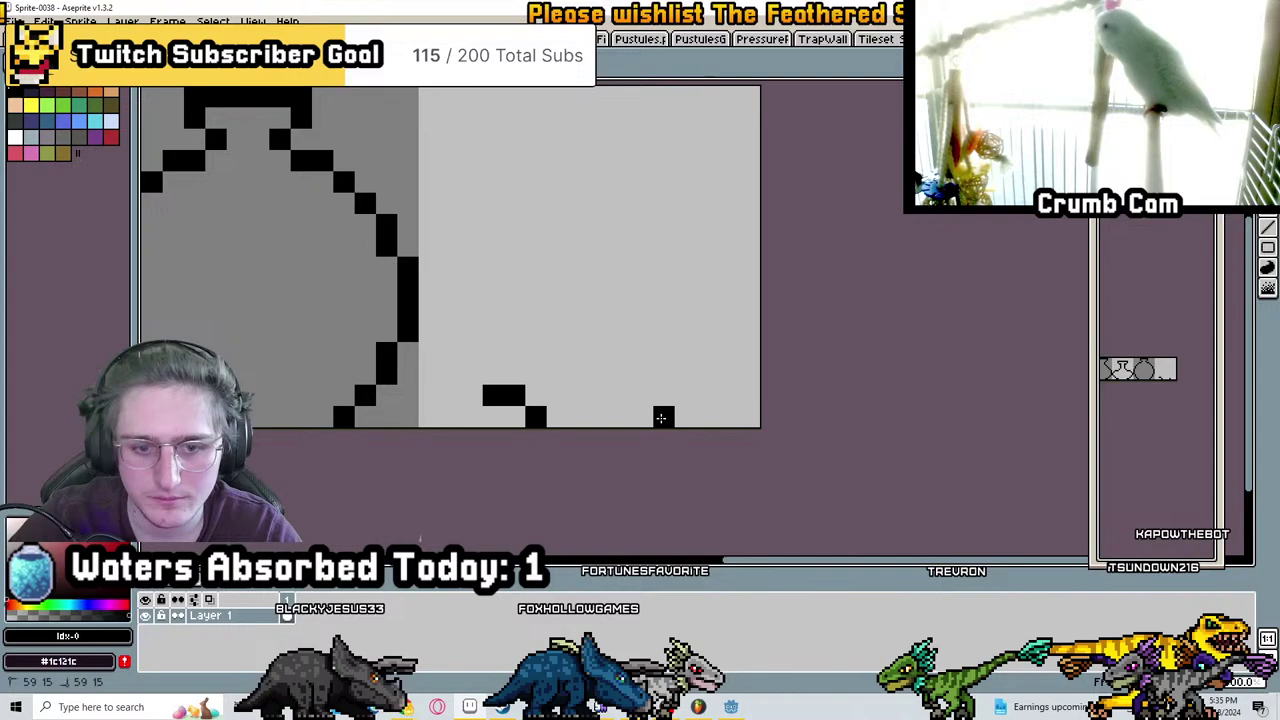
pyautogui.moveTo(686, 395); pyautogui.dragTo(710, 394)
pyautogui.click(471, 374)
pyautogui.moveTo(450, 353); pyautogui.dragTo(450, 332)
# Add the right wall, shift it one pixel left, and erase the stray pixel atop the left wall
pyautogui.click(727, 374)
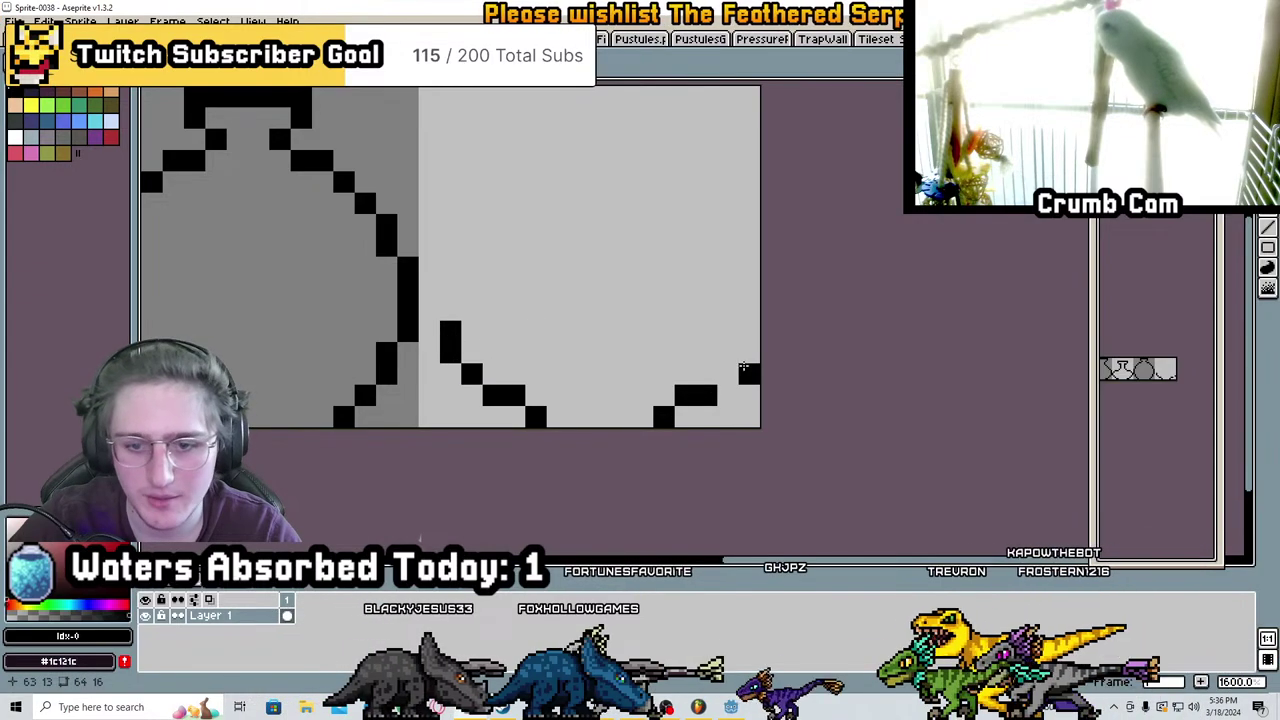
pyautogui.click(727, 353)
pyautogui.hotkey('ctrl', 'z')
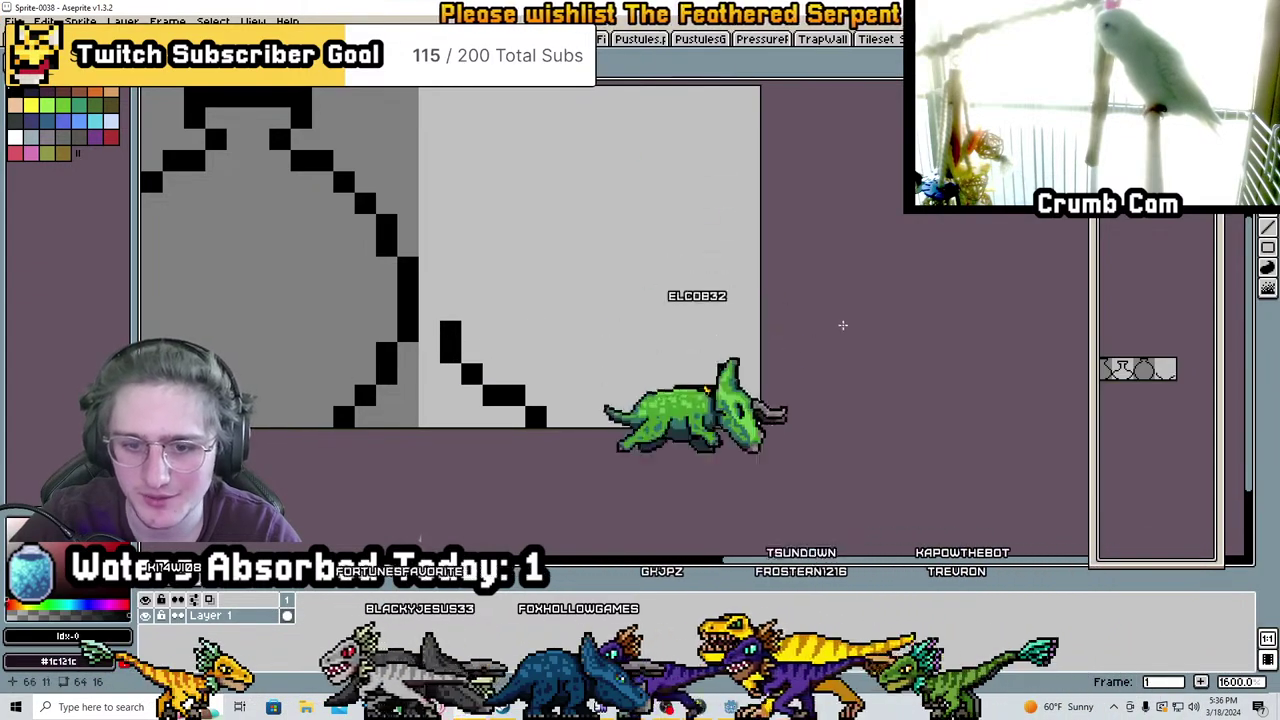
pyautogui.moveTo(588, 320)
pyautogui.mouseDown()
pyautogui.moveTo(741, 430)
pyautogui.moveTo(716, 398)
pyautogui.mouseUp()
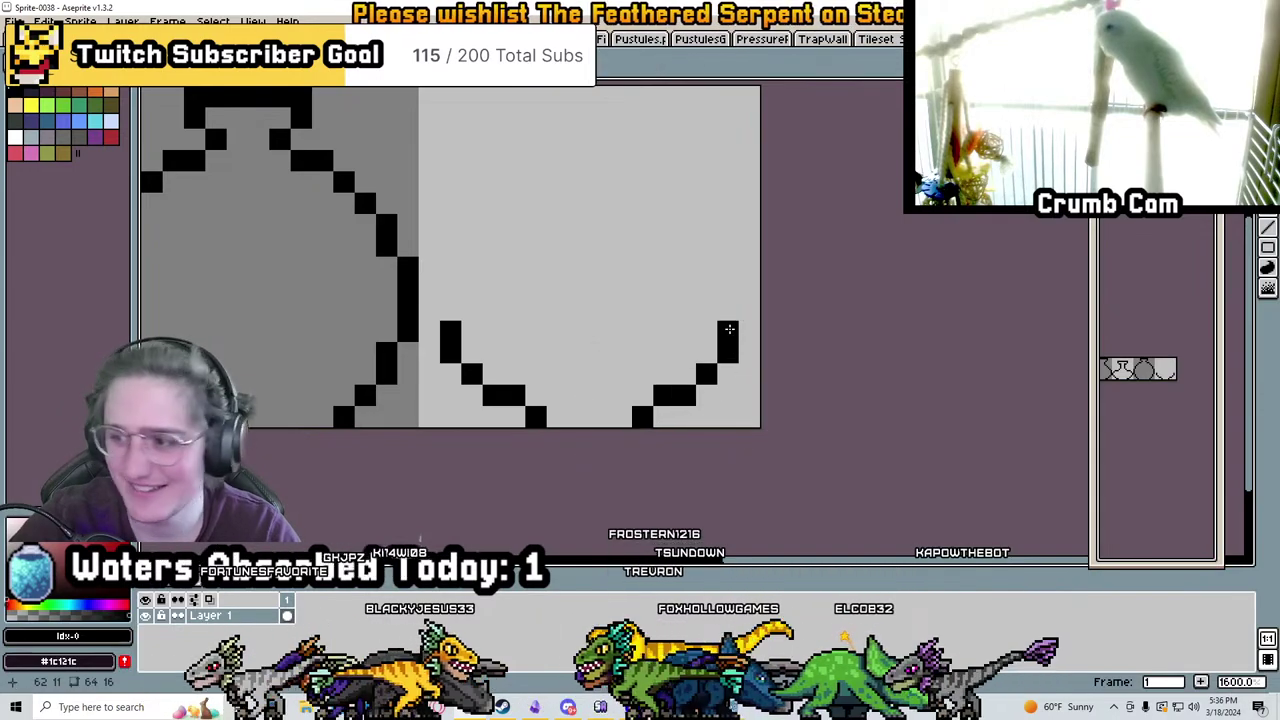
pyautogui.scroll(-2, 680, 326)
pyautogui.scroll(2, 563, 317)
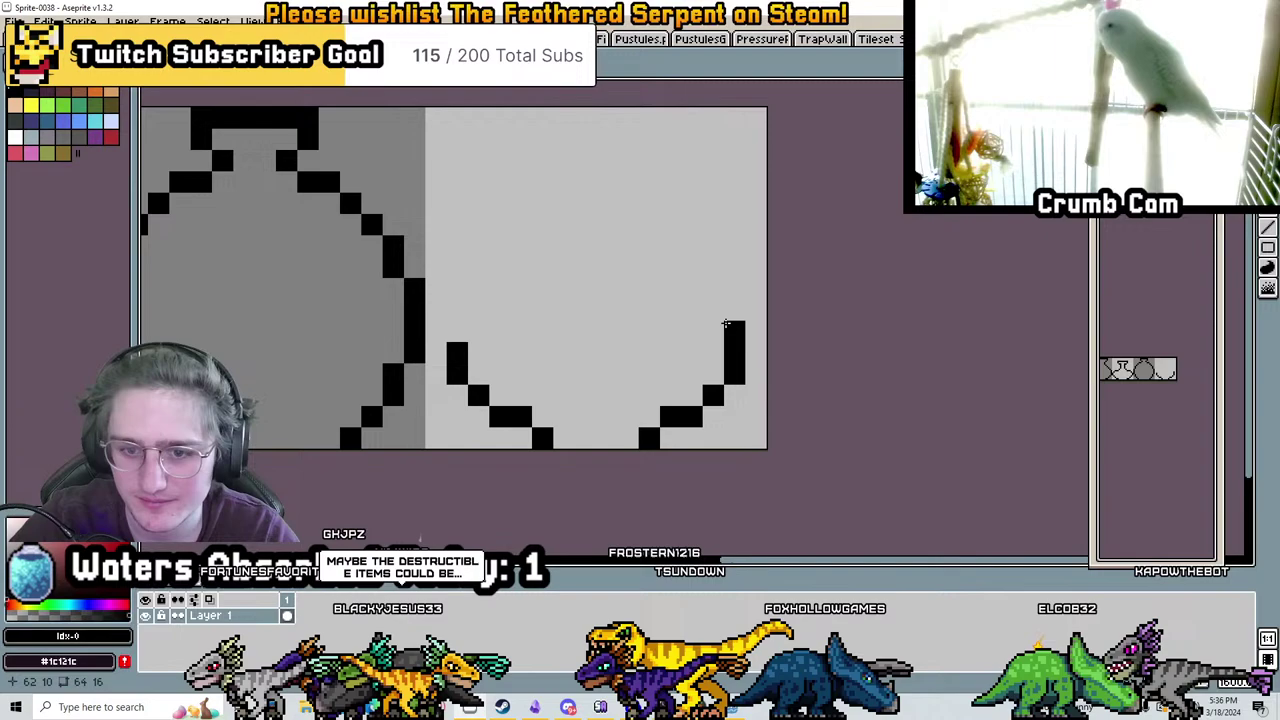
pyautogui.rightClick(478, 332)
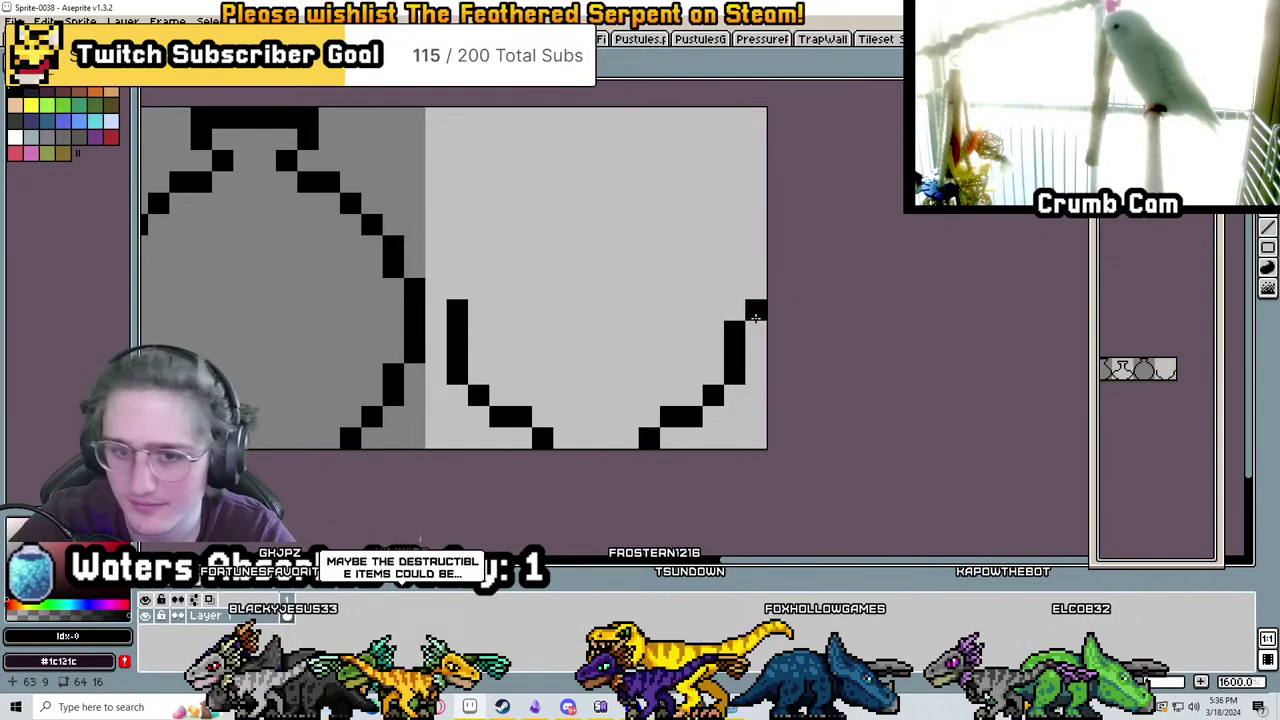
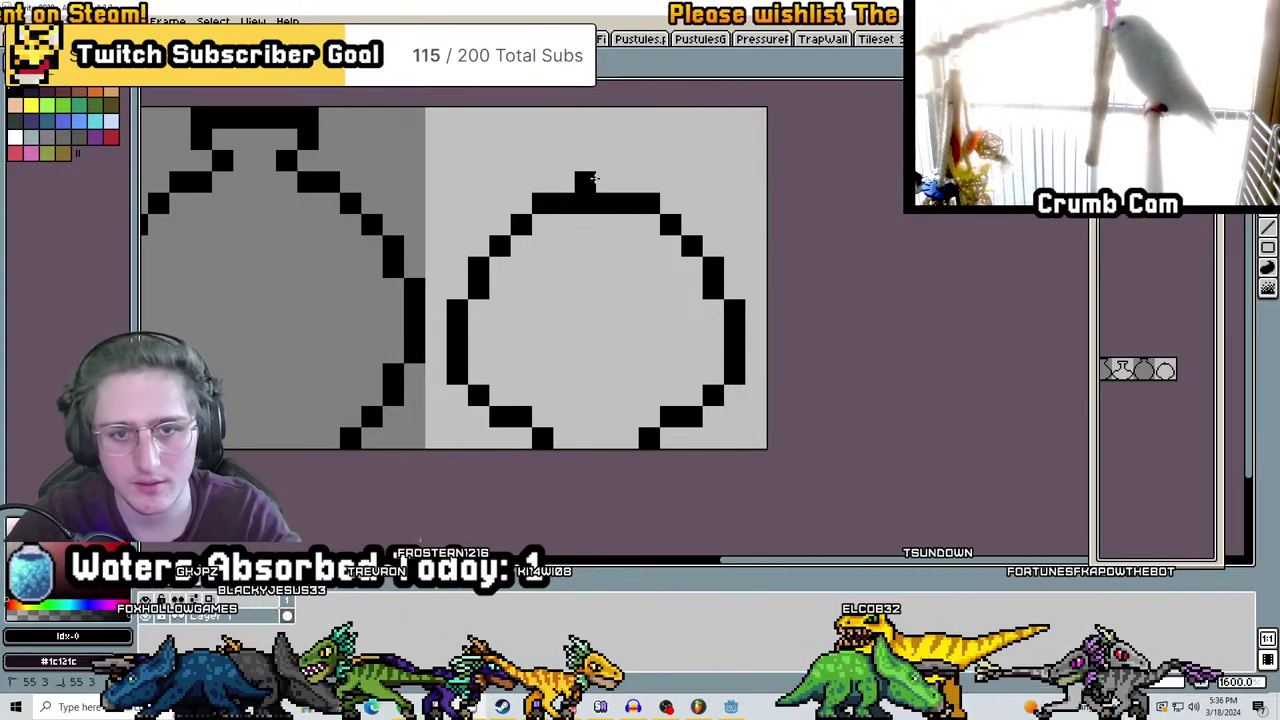
# Undo the stray row above the fourth vase and correct its upper outline pixels
pyautogui.hotkey('ctrl', 'z')
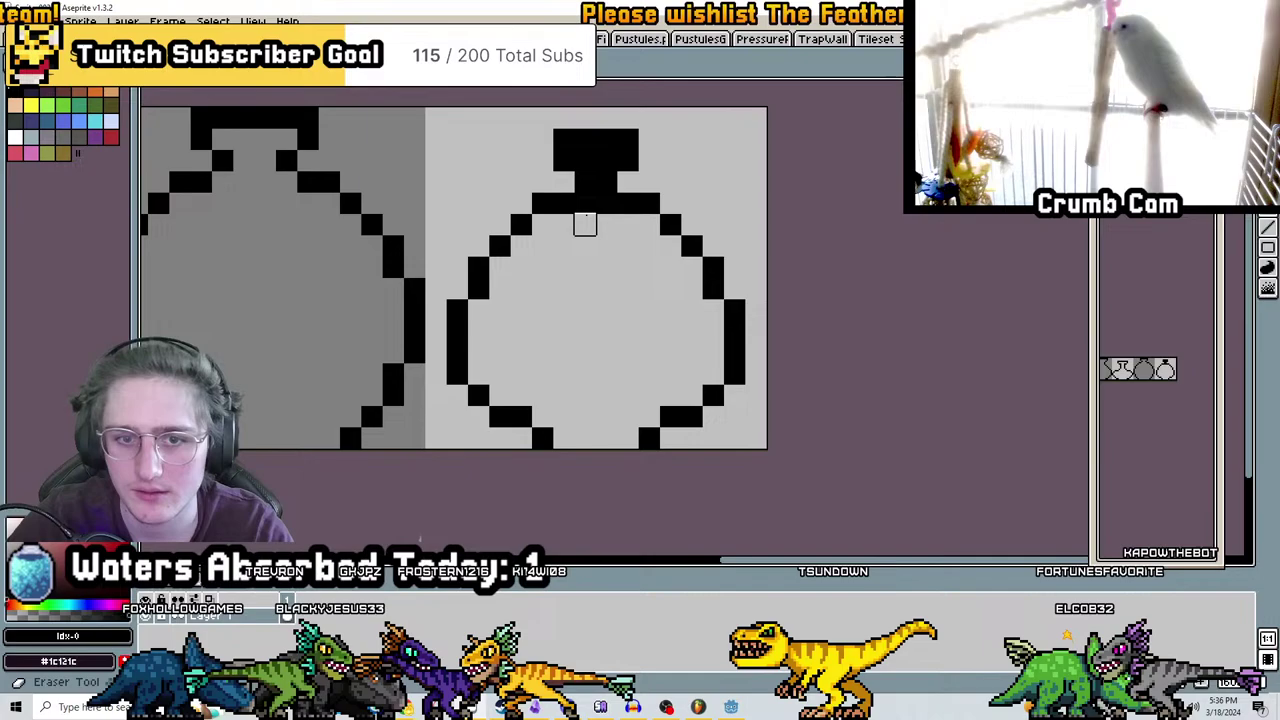
pyautogui.scroll(-3, 604, 145)
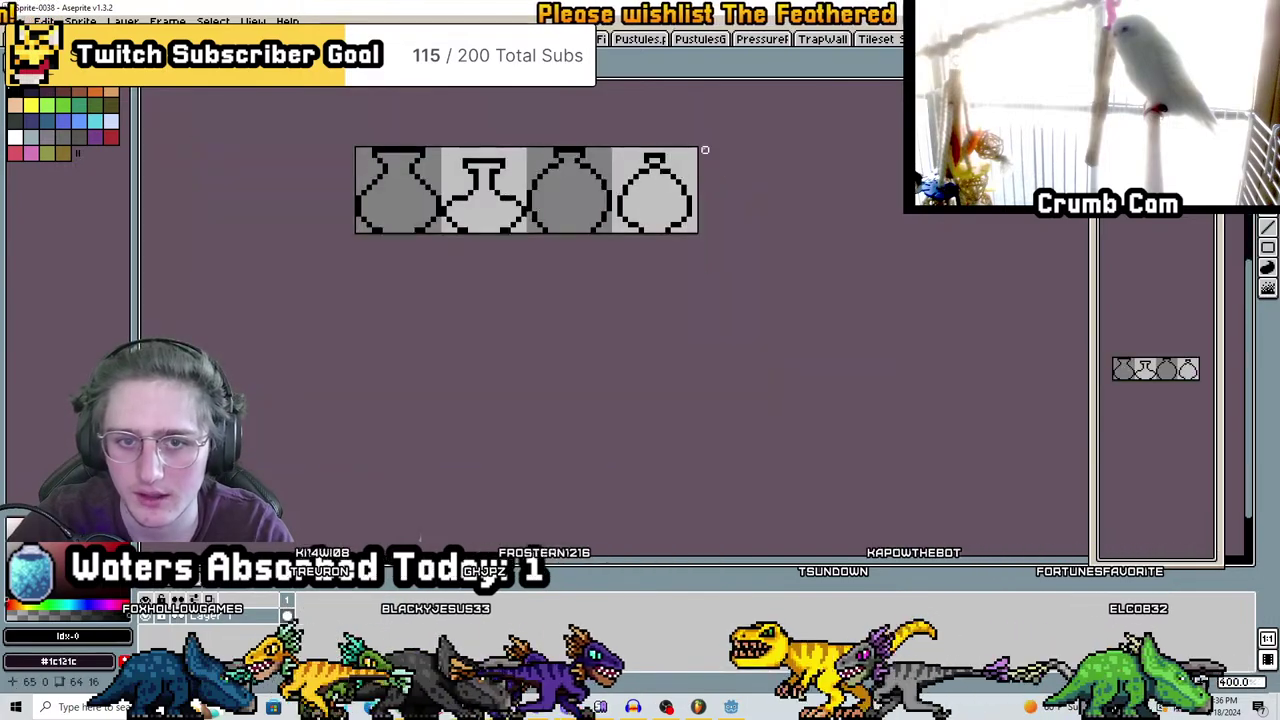
pyautogui.scroll(3, 600, 165)
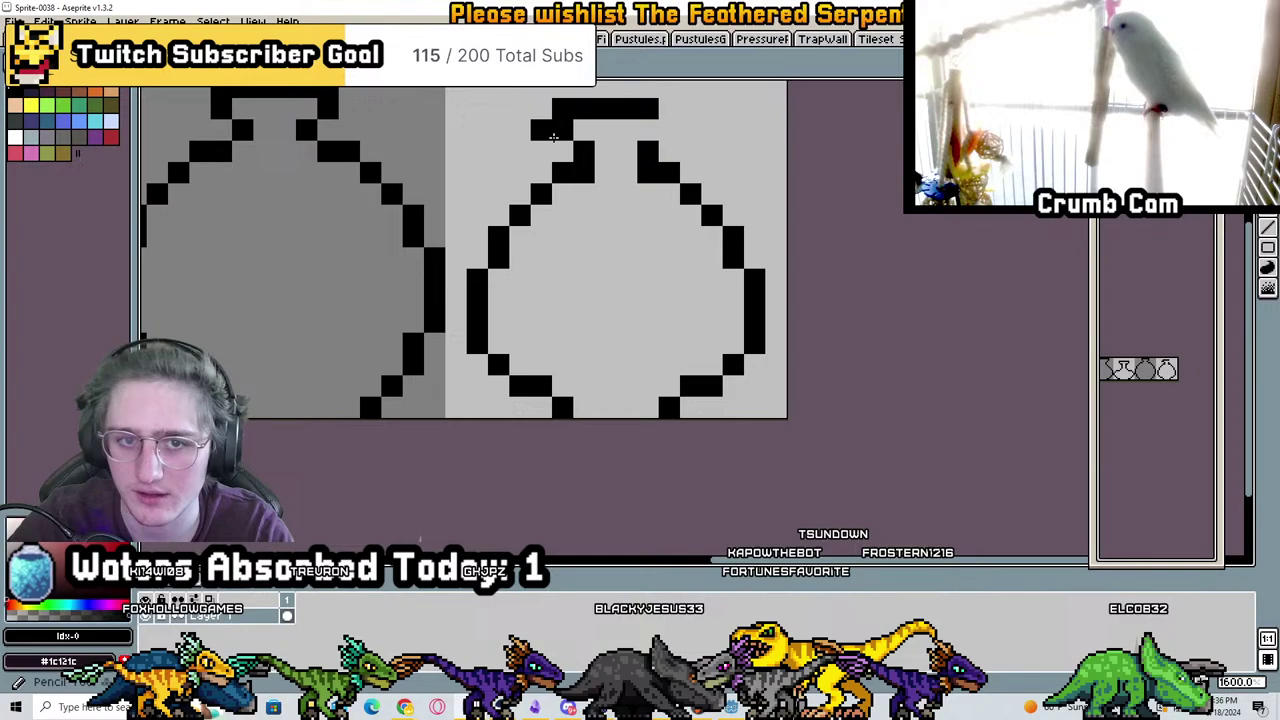
pyautogui.scroll(-4, 553, 137)
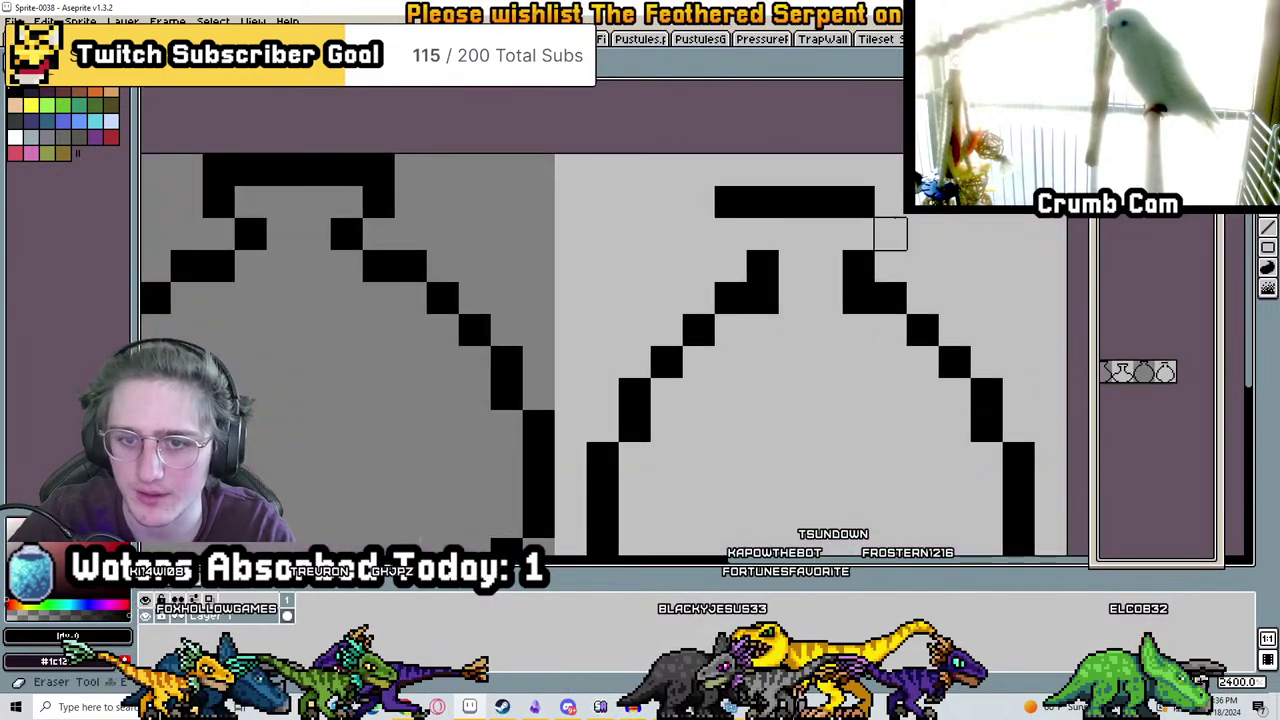
pyautogui.scroll(-4, 708, 218)
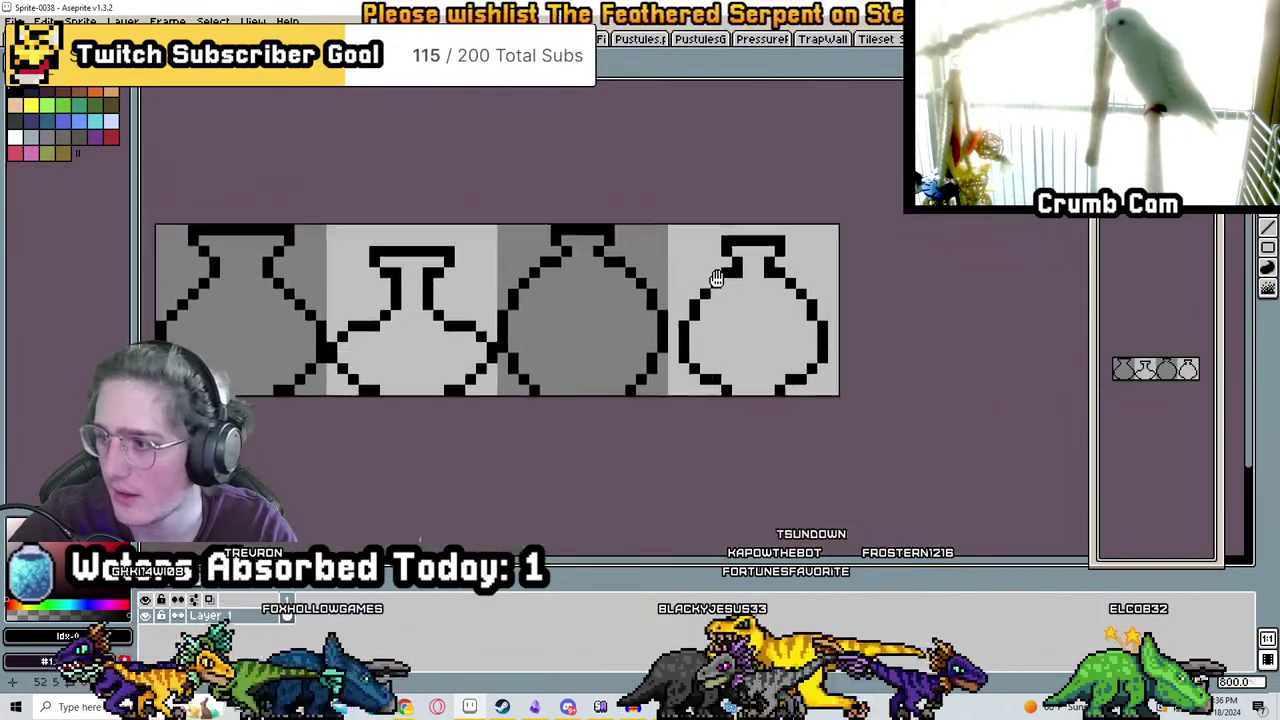
pyautogui.scroll(4, 763, 310)
pyautogui.click(762, 325)
pyautogui.hotkey('ctrl', 'z')
pyautogui.click(702, 313)
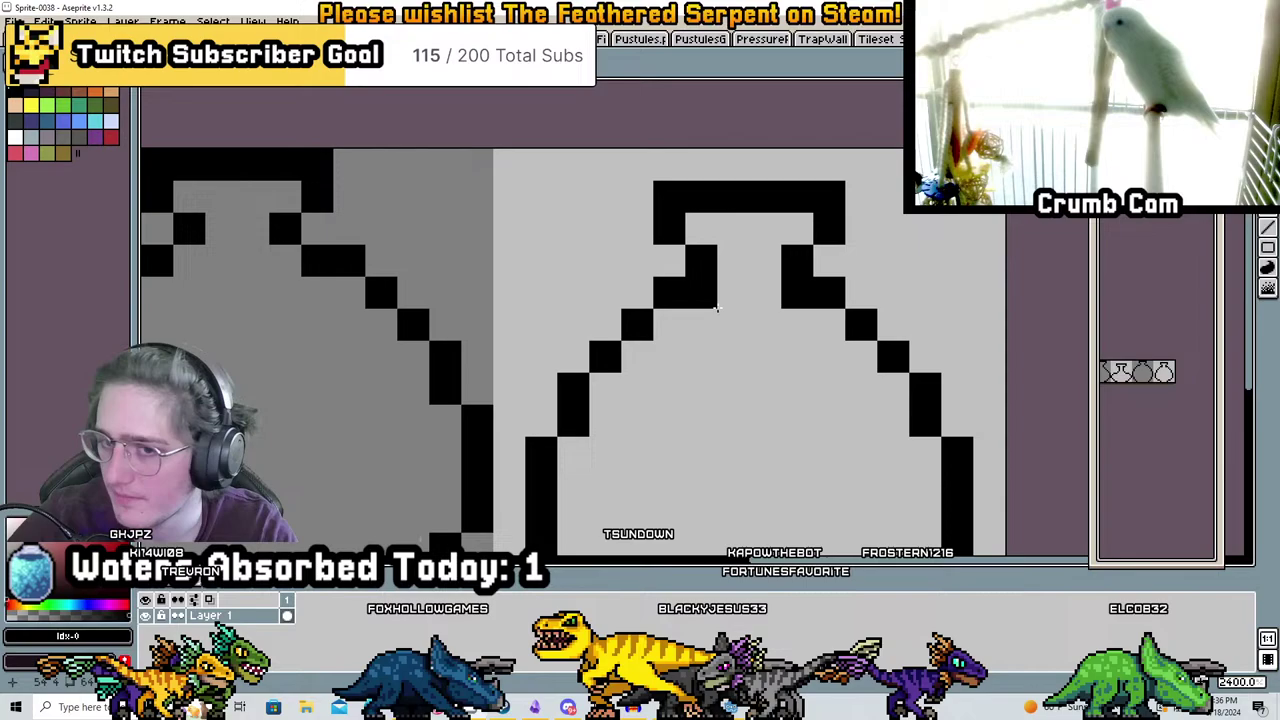
pyautogui.scroll(-4, 716, 308)
pyautogui.scroll(4, 738, 302)
pyautogui.press('e')
pyautogui.click(834, 270)
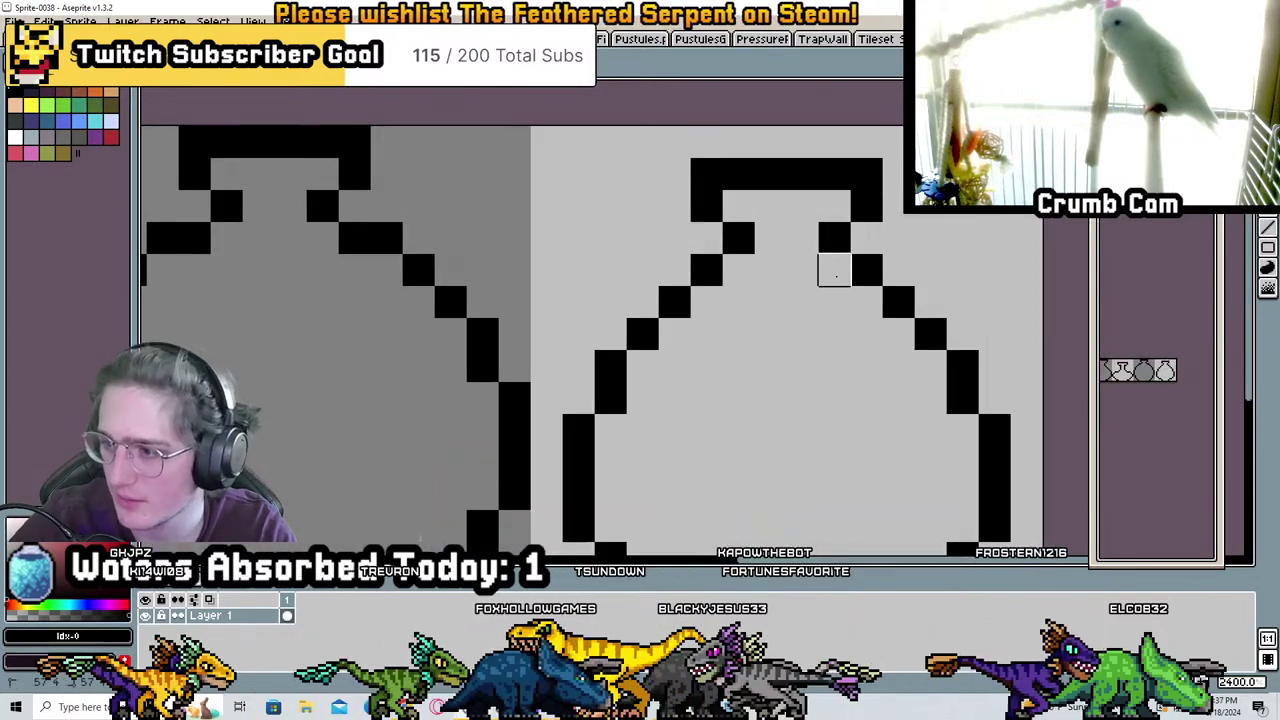
pyautogui.scroll(-4, 855, 270)
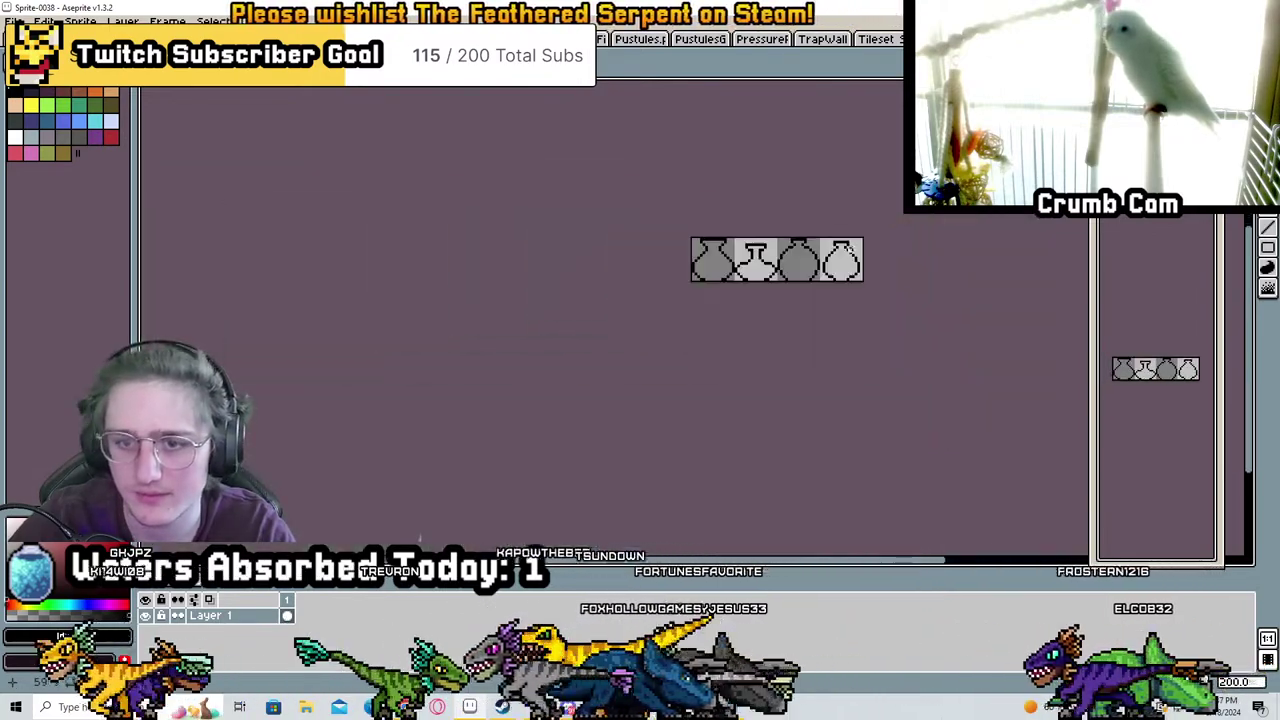
pyautogui.scroll(3, 792, 286)
pyautogui.scroll(3, 792, 286)
pyautogui.scroll(1, 651, 271)
# Add black pixels along the fourth vase's bottom edge, removing stray ones
pyautogui.press('b')
pyautogui.click(432, 404)
pyautogui.click(432, 360)
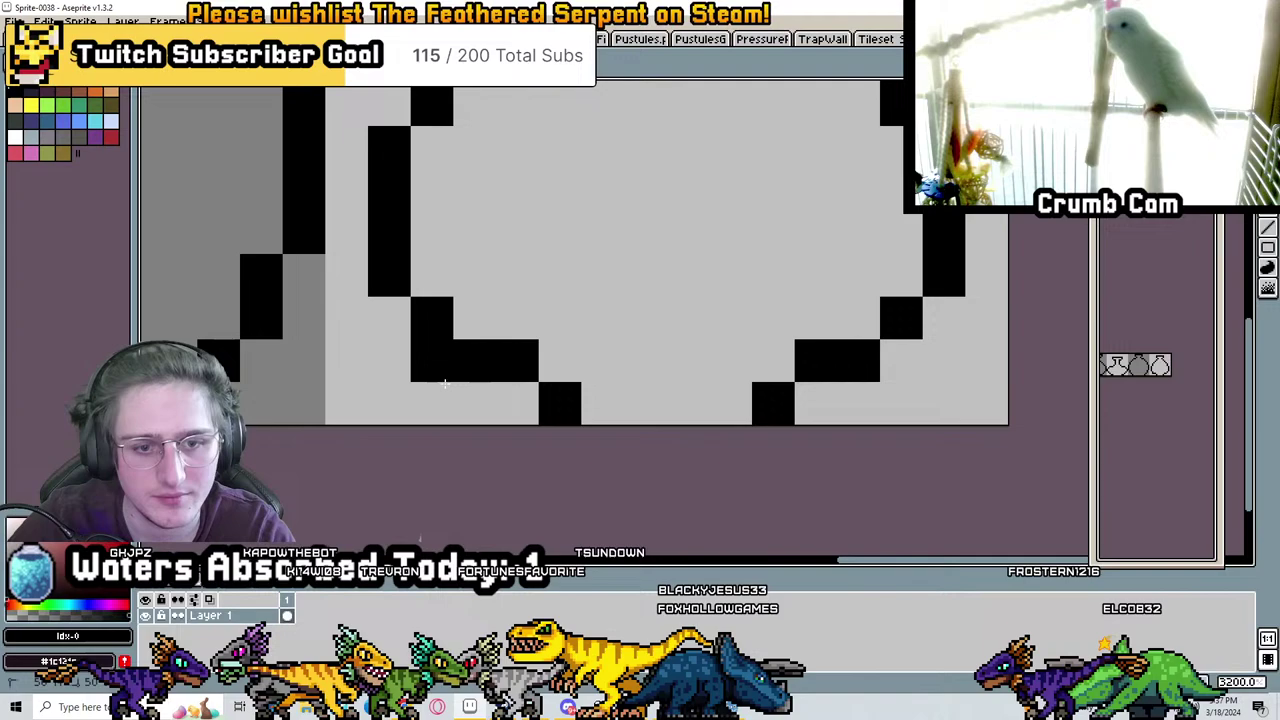
pyautogui.click(475, 404)
pyautogui.moveTo(432, 404); pyautogui.dragTo(432, 360, button='right')
pyautogui.click(943, 404)
pyautogui.rightClick(943, 404)
pyautogui.click(937, 317)
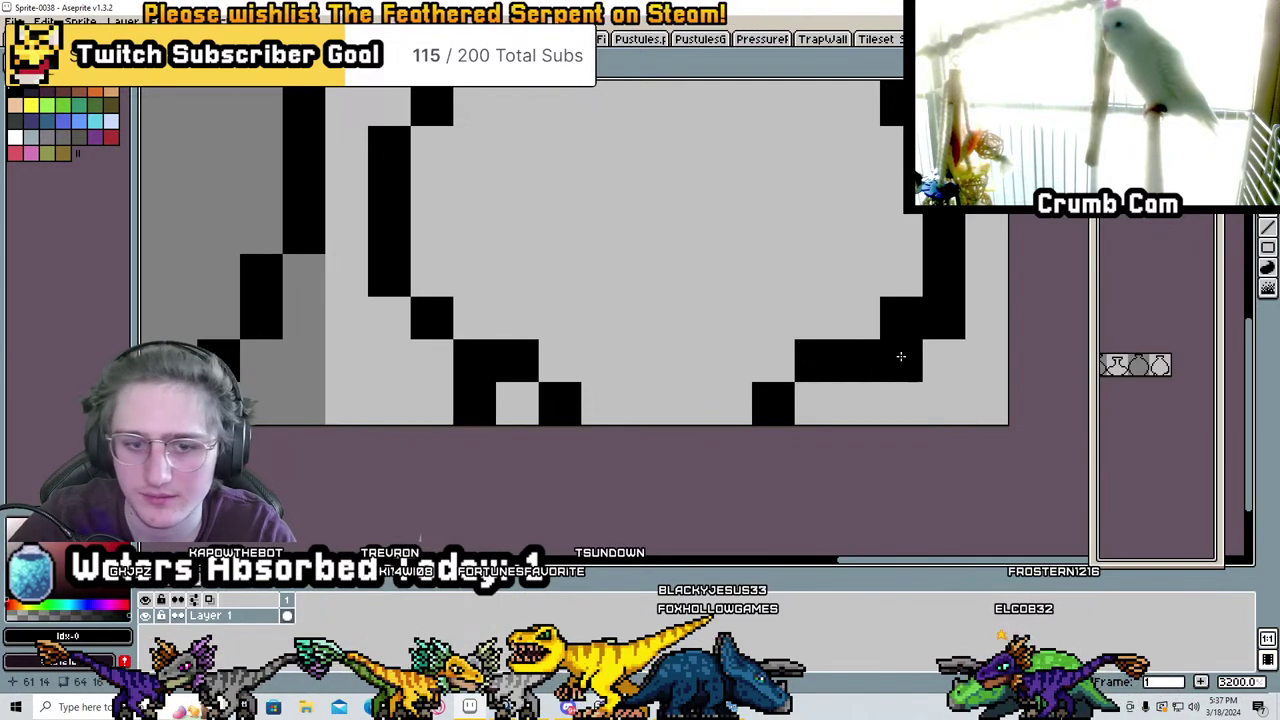
# Reshape the stepped lower-left and lower-right corners of the fourth vase's outline
pyautogui.moveTo(559, 404); pyautogui.dragTo(517, 361, button='right')
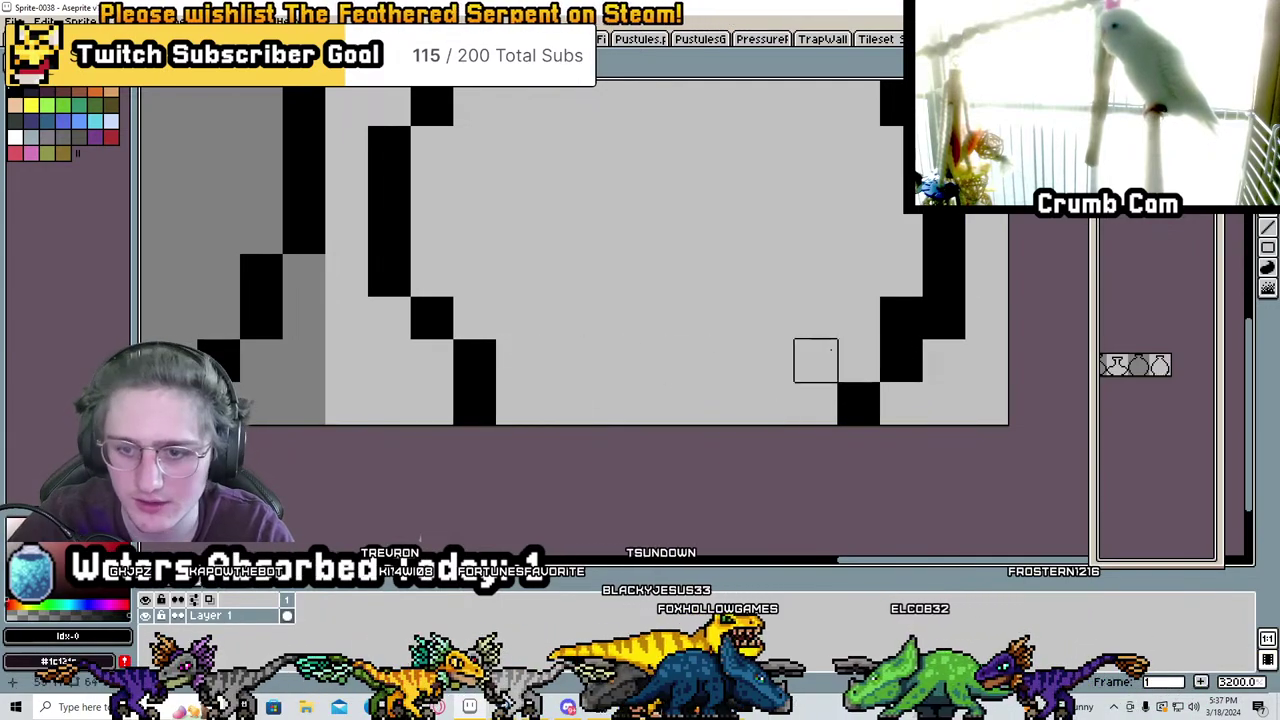
pyautogui.rightClick(503, 374)
pyautogui.click(480, 362)
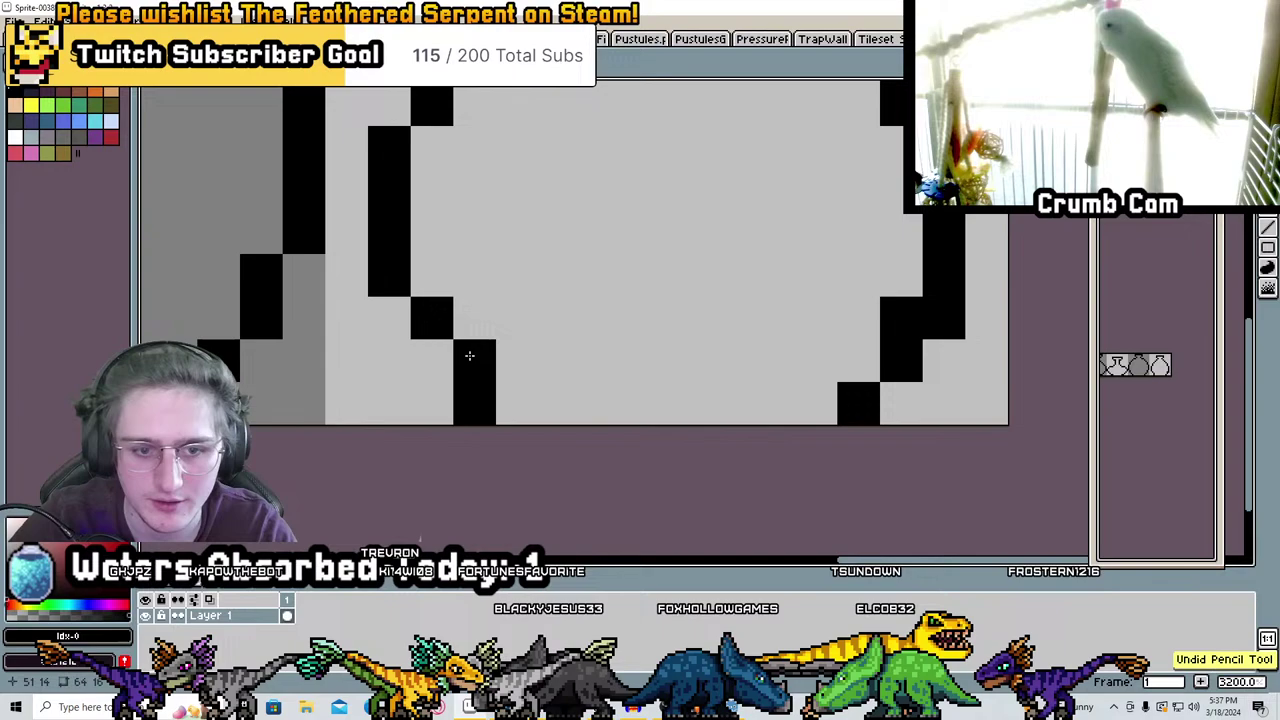
pyautogui.click(525, 404)
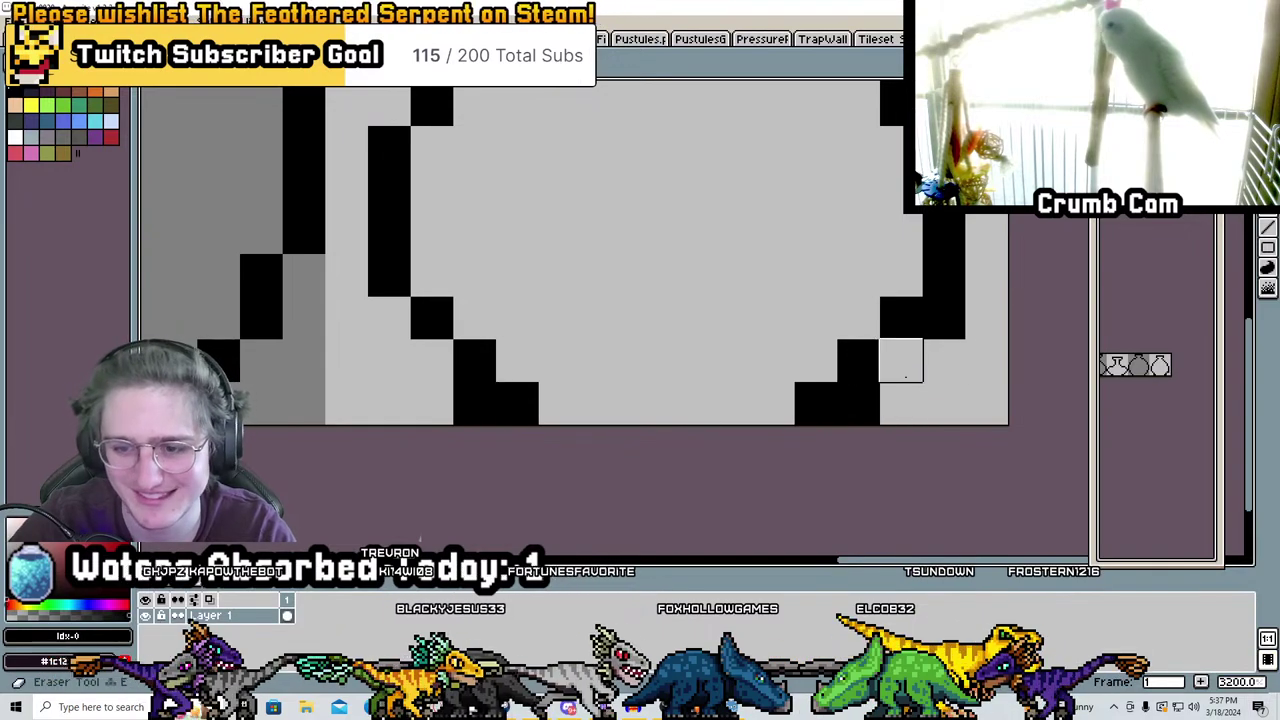
pyautogui.click(901, 360)
pyautogui.click(858, 404)
pyautogui.rightClick(901, 318)
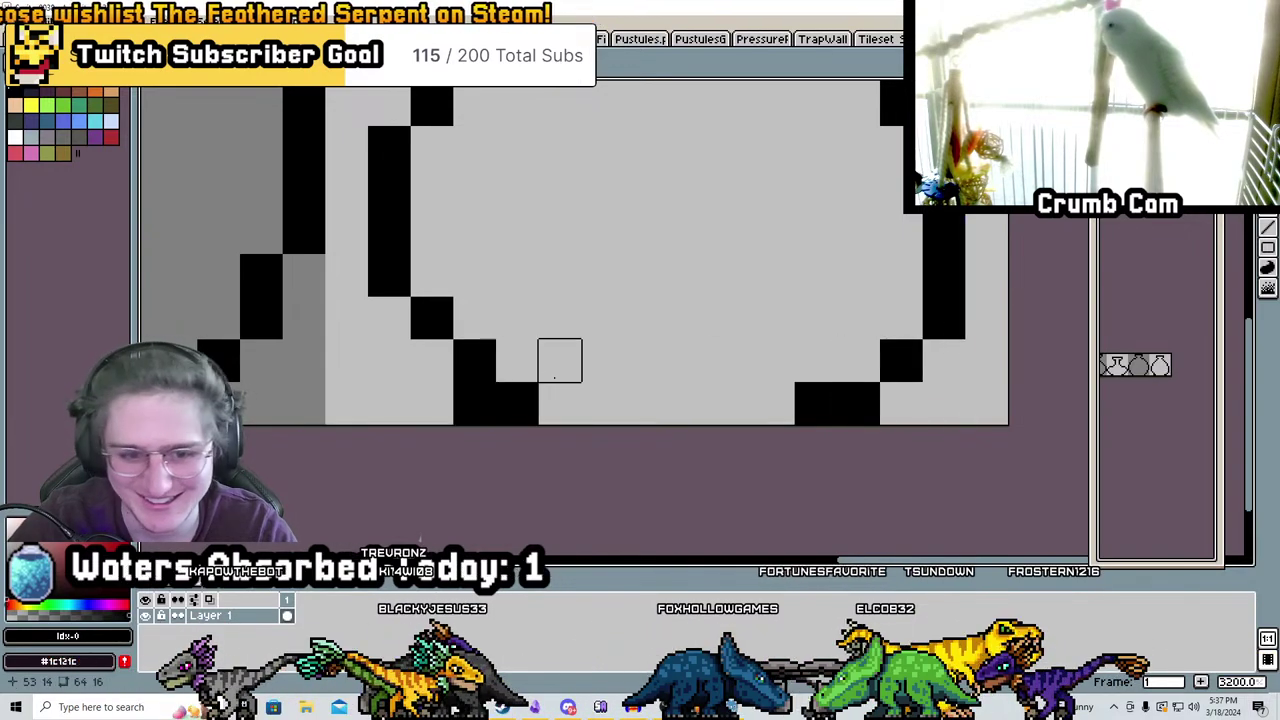
pyautogui.click(559, 404)
# Redraw the fourth vase's lip pixels into a solid black rim
pyautogui.scroll(-3, 752, 388)
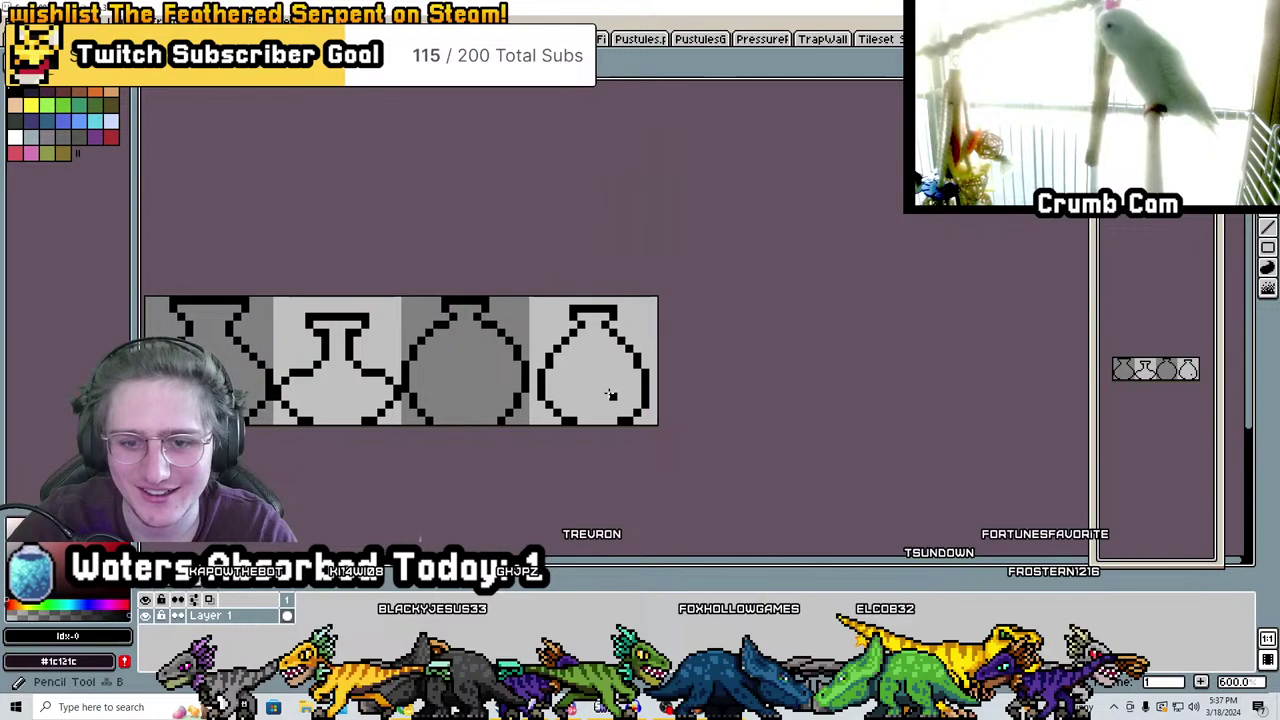
pyautogui.moveTo(752, 388); pyautogui.dragTo(759, 383, button='middle')
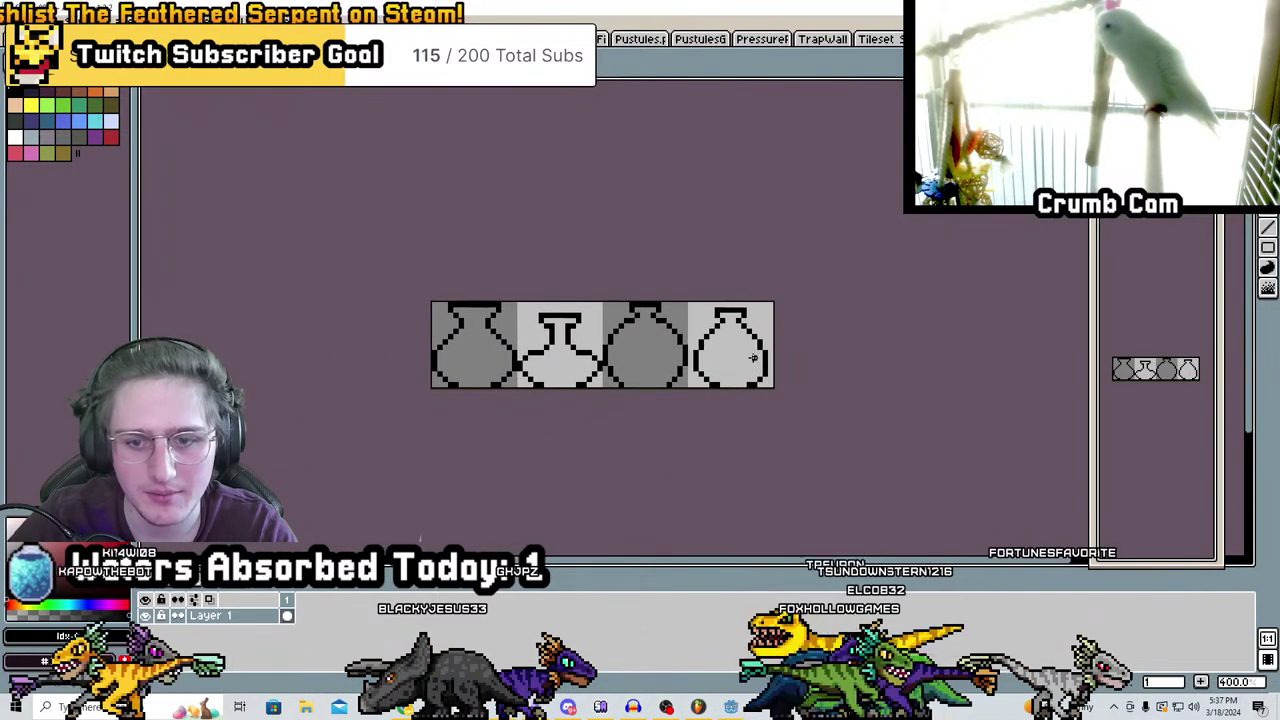
pyautogui.scroll(3, 797, 361)
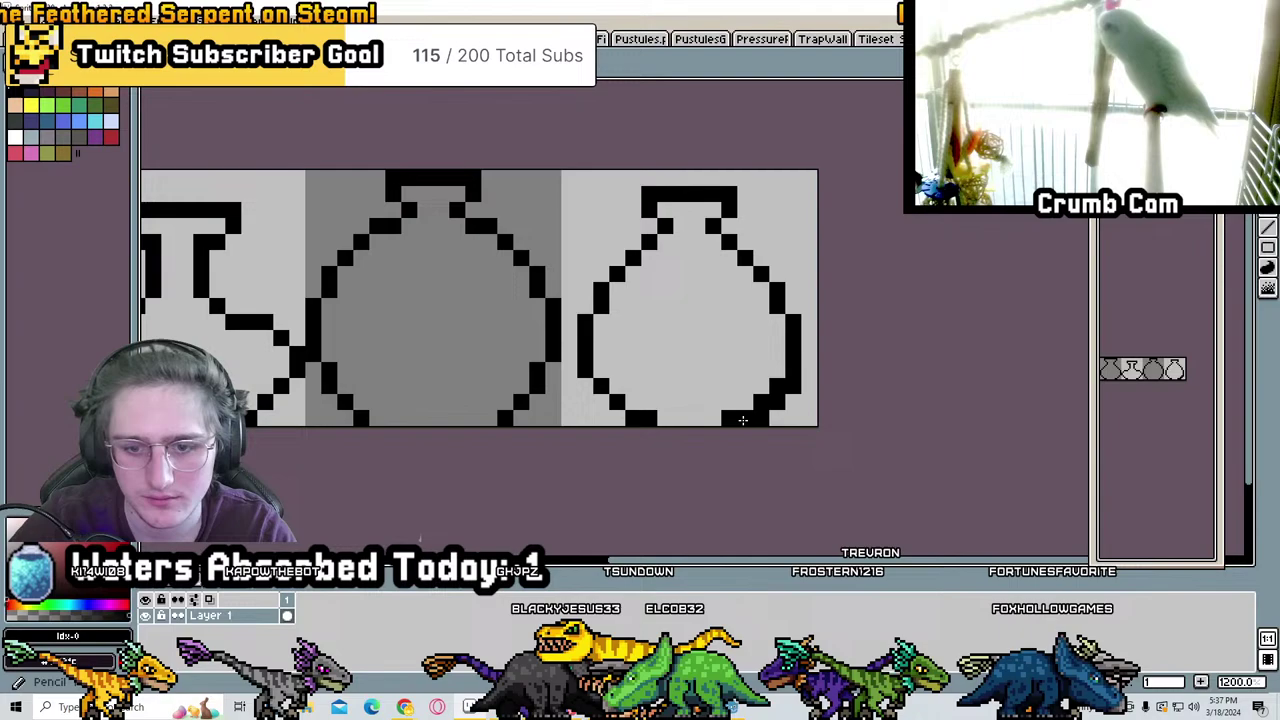
pyautogui.scroll(-5, 793, 385)
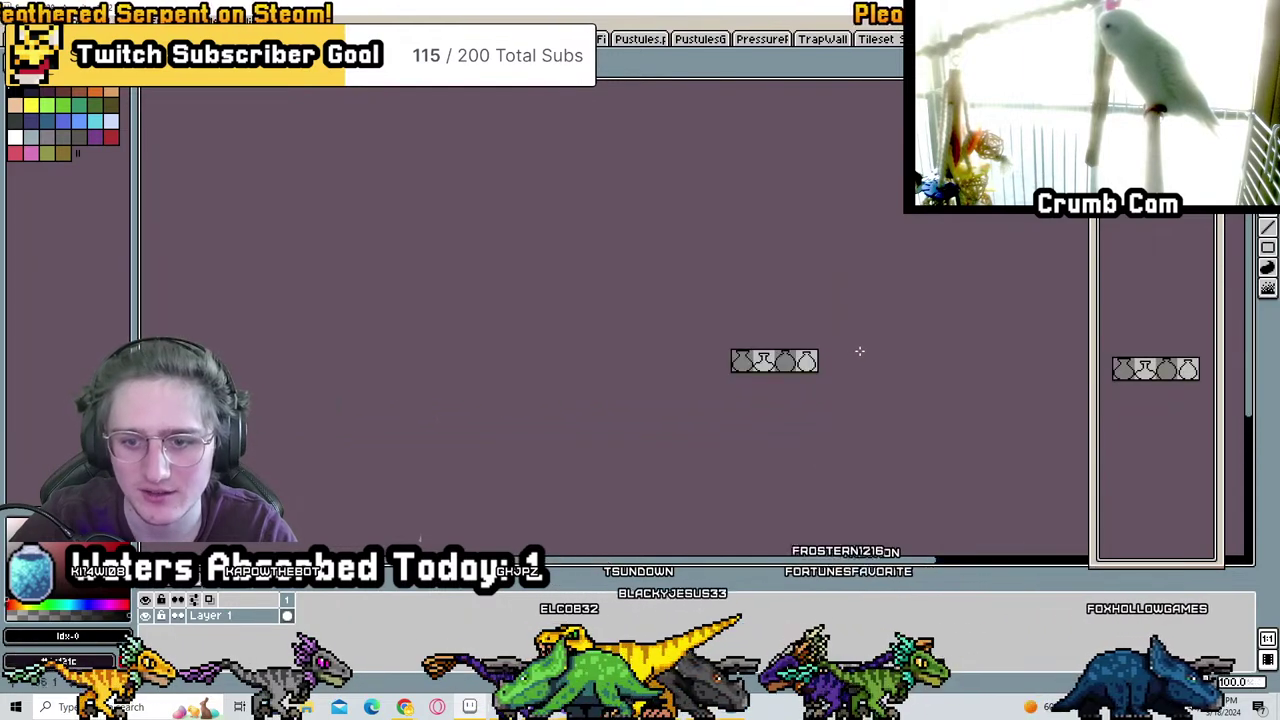
pyautogui.scroll(4, 742, 388)
pyautogui.moveTo(742, 388); pyautogui.dragTo(931, 424, button='middle')
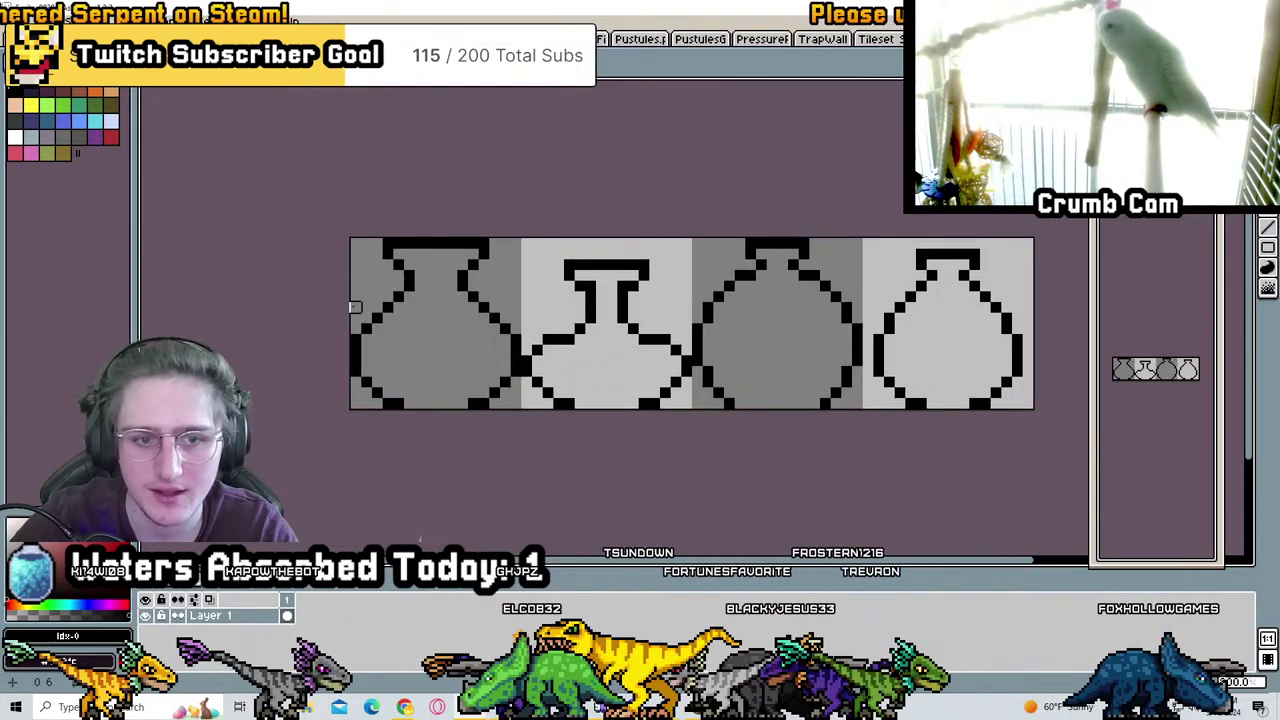
pyautogui.moveTo(665, 328)
pyautogui.mouseDown(button='middle')
pyautogui.moveTo(766, 330)
pyautogui.moveTo(658, 318)
pyautogui.mouseUp(button='middle')
pyautogui.moveTo(846, 223); pyautogui.dragTo(758, 231, button='middle')
pyautogui.scroll(2, 758, 231)
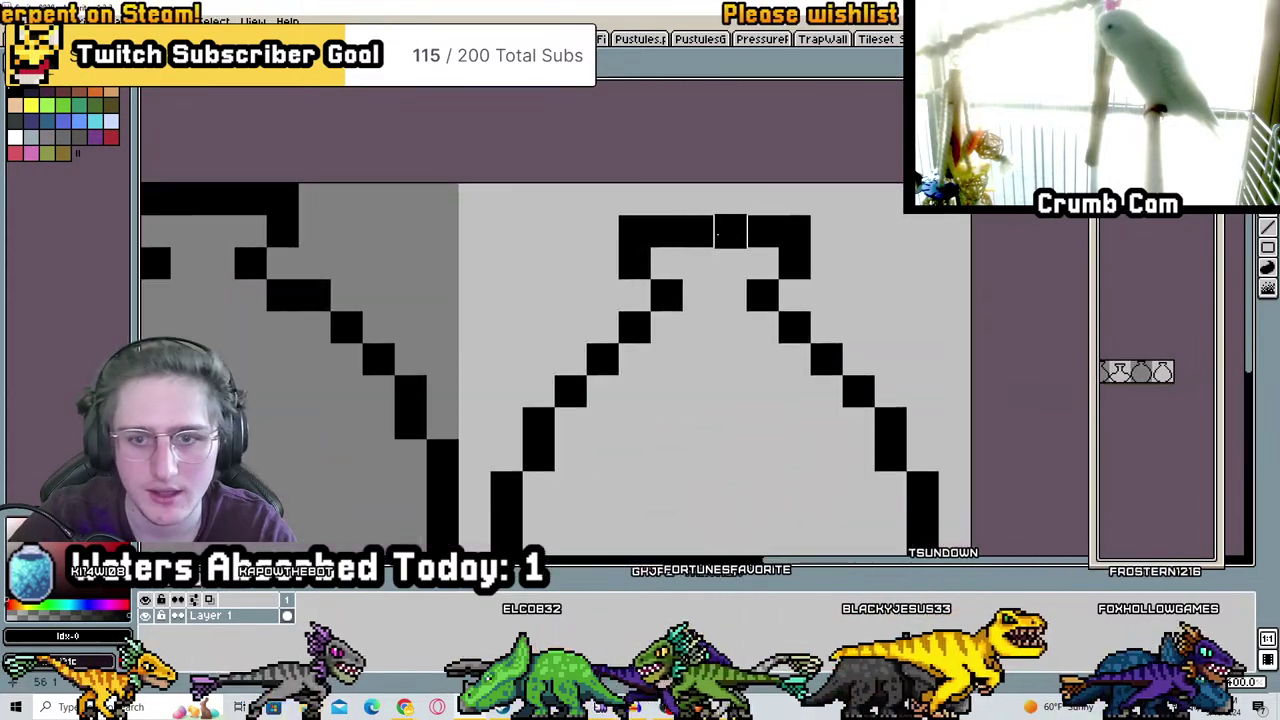
pyautogui.rightClick(635, 231)
pyautogui.click(754, 252)
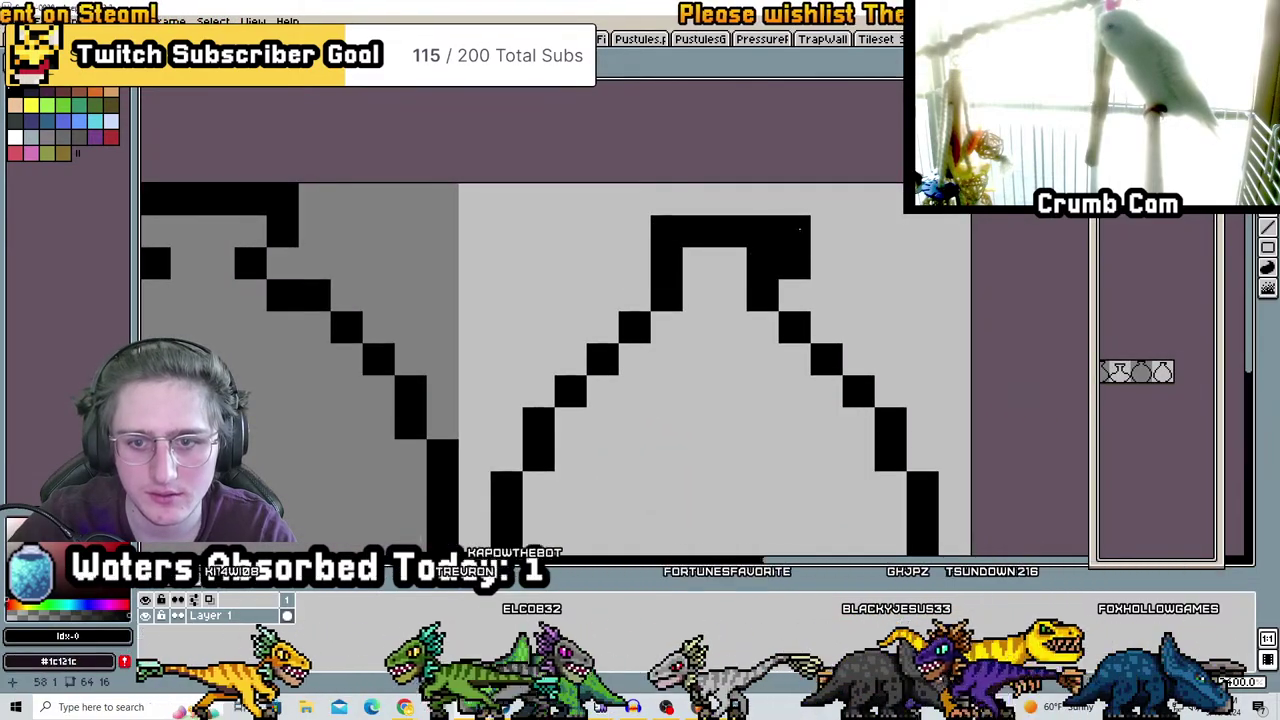
pyautogui.rightClick(795, 250)
pyautogui.scroll(-3, 840, 254)
pyautogui.scroll(2, 600, 300)
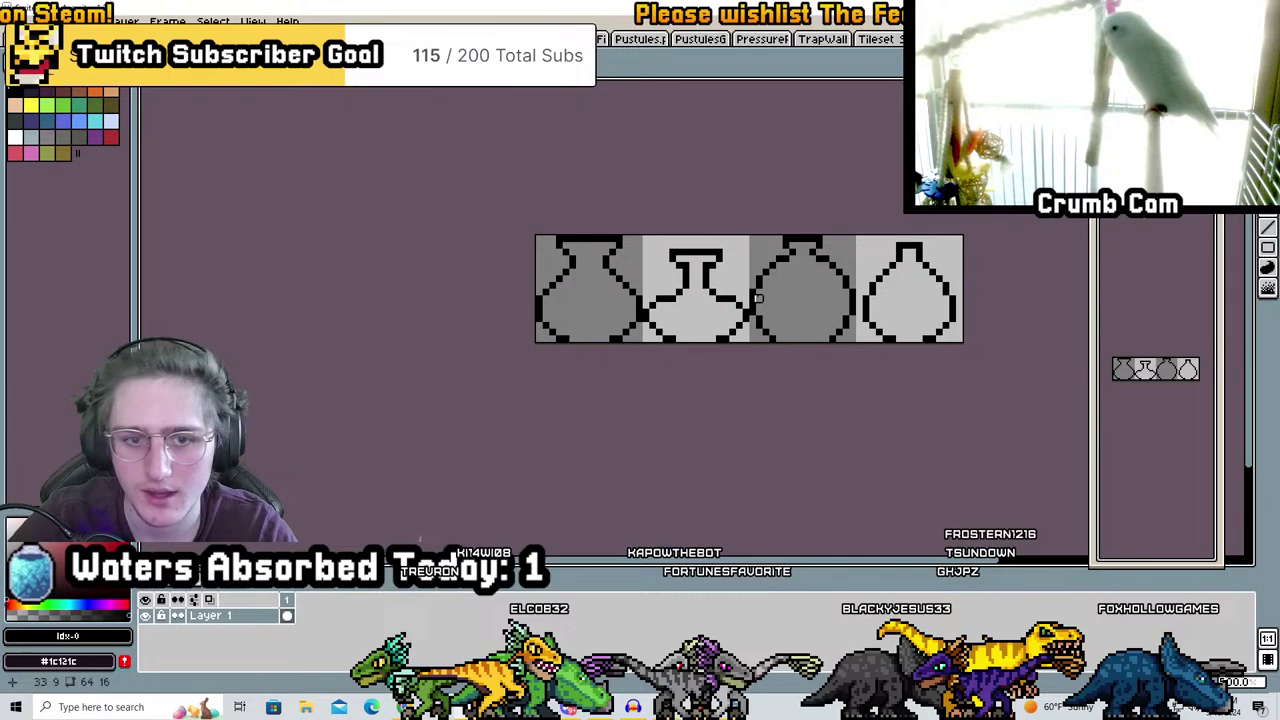
# Fill the first vase's body with dark navy
pyautogui.click(33, 103)
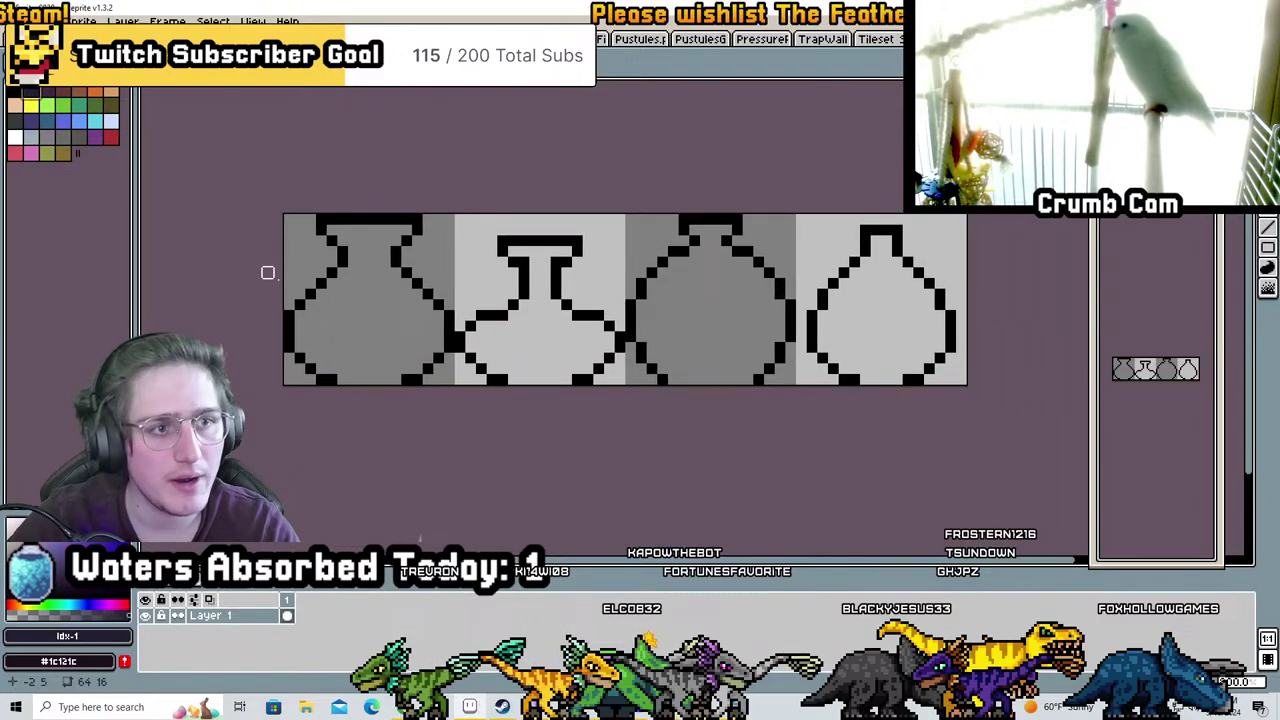
pyautogui.click(374, 311)
pyautogui.hotkey('ctrl', 'z')
pyautogui.click(322, 216)
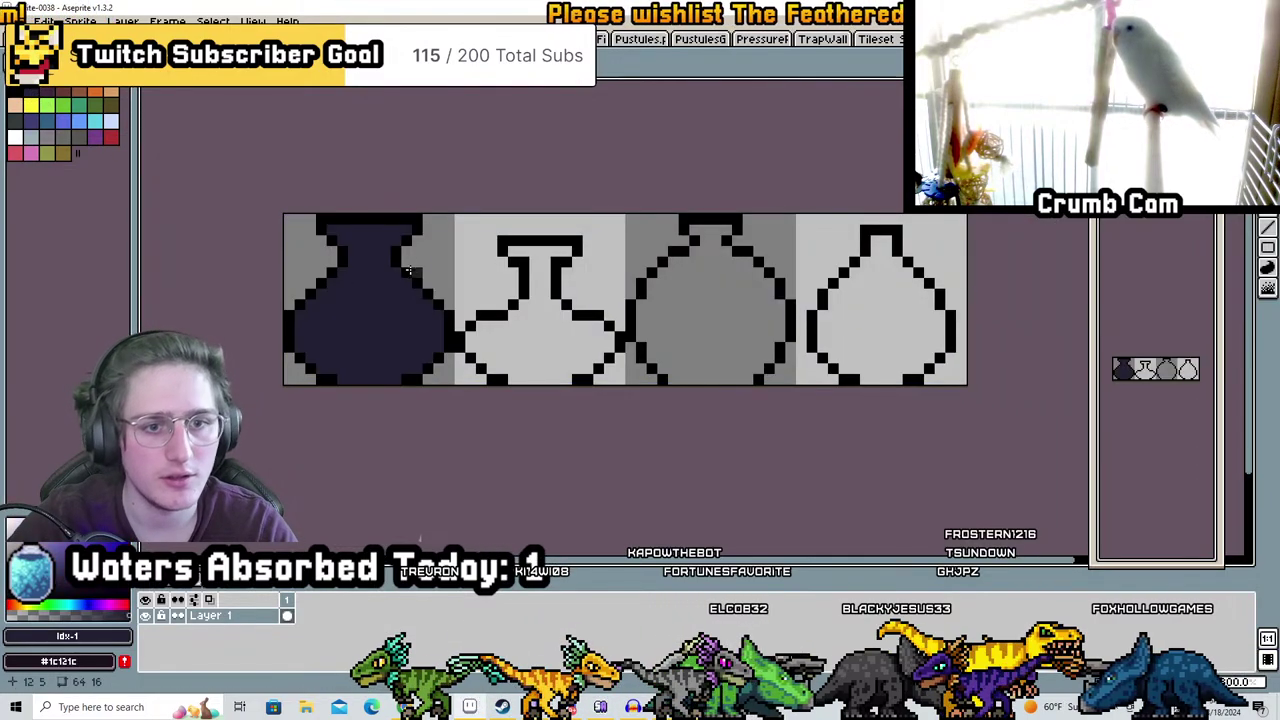
pyautogui.click(369, 320)
# Paint rusty orange mottled shading across the first vase's body, neck and lip
pyautogui.rightClick(63, 95)
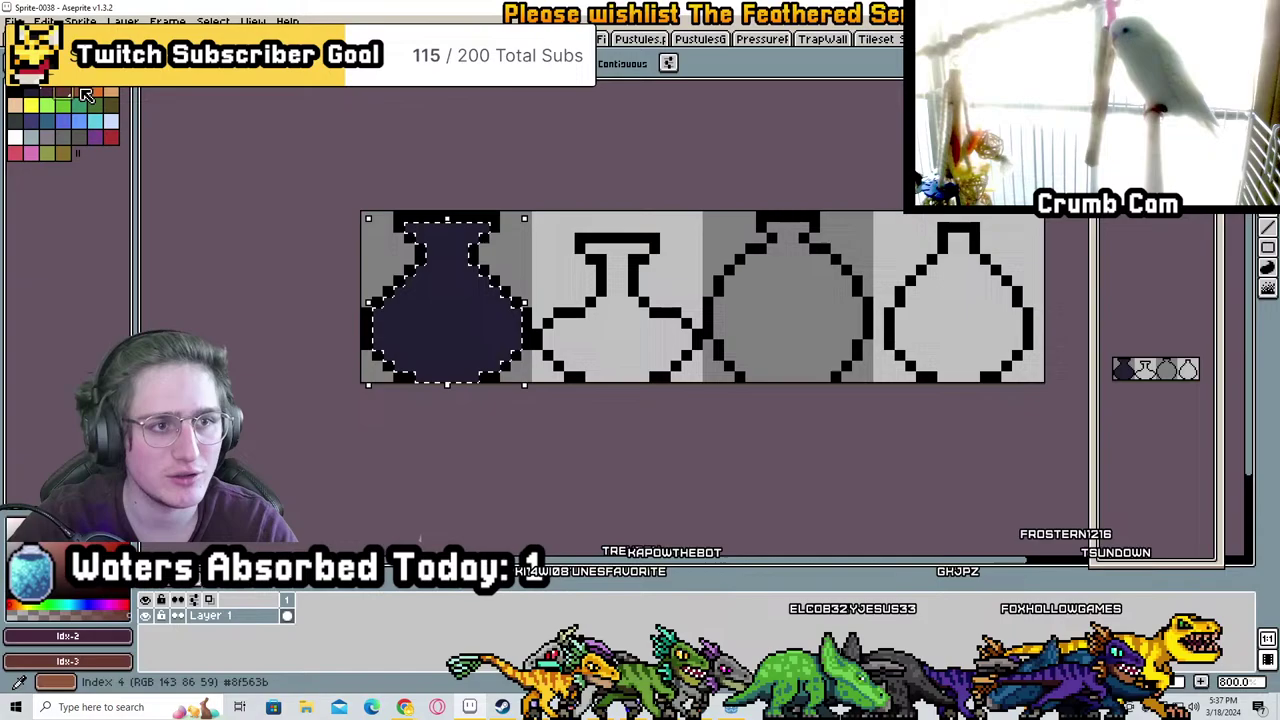
pyautogui.scroll(2, 423, 263)
pyautogui.scroll(-1, 508, 291)
pyautogui.moveTo(462, 424)
pyautogui.mouseDown()
pyautogui.moveTo(569, 404)
pyautogui.moveTo(586, 357)
pyautogui.mouseUp()
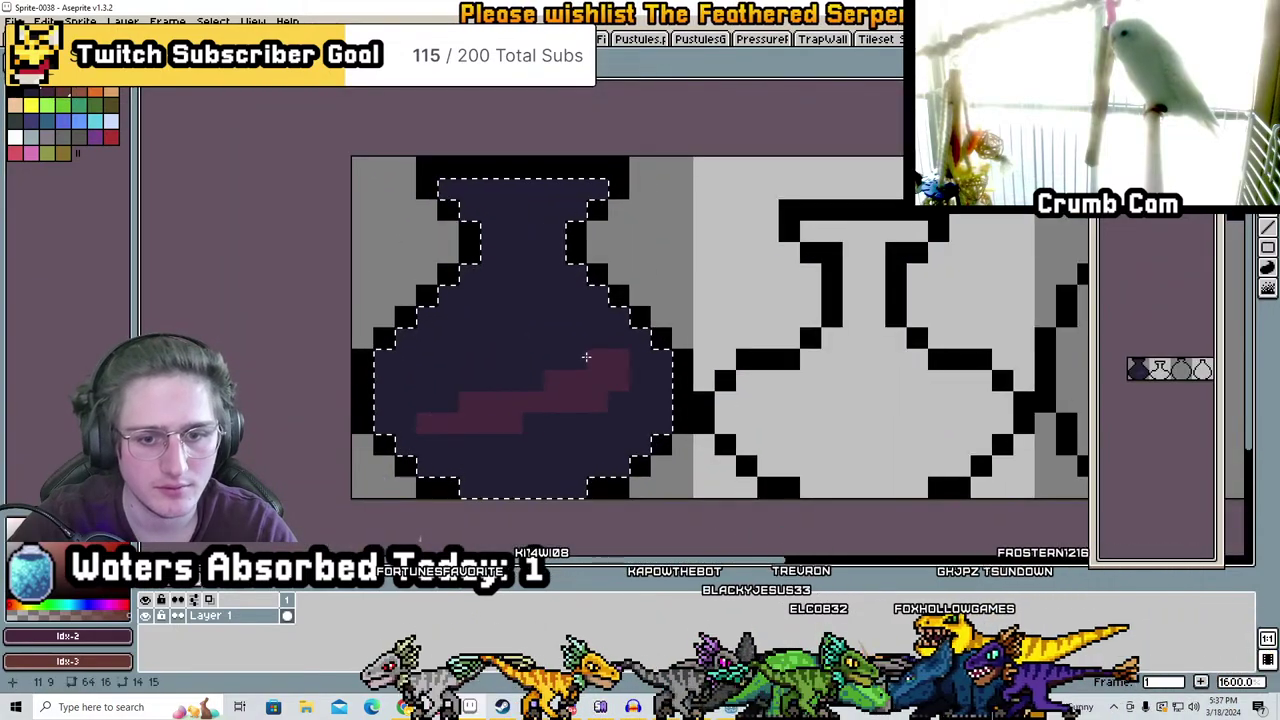
pyautogui.moveTo(437, 359)
pyautogui.mouseDown()
pyautogui.moveTo(400, 366)
pyautogui.moveTo(472, 372)
pyautogui.mouseUp()
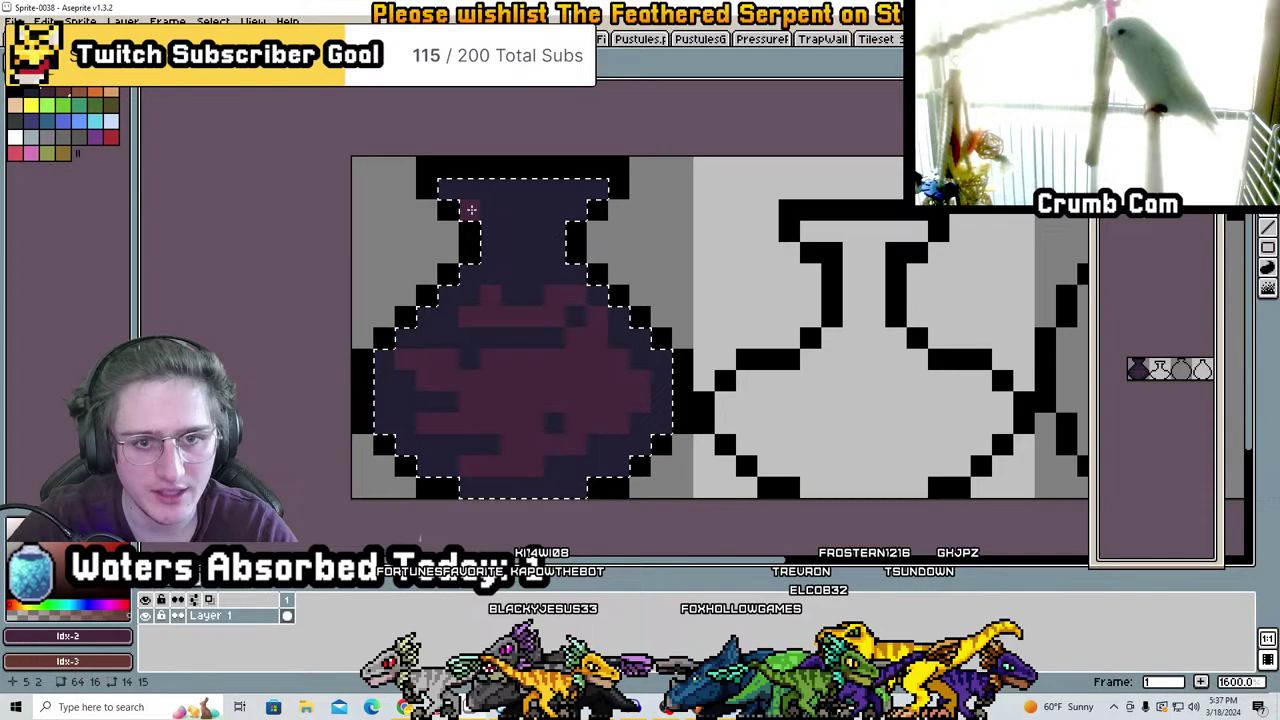
pyautogui.moveTo(594, 189)
pyautogui.mouseDown()
pyautogui.moveTo(460, 192)
pyautogui.moveTo(540, 210)
pyautogui.moveTo(504, 265)
pyautogui.mouseUp()
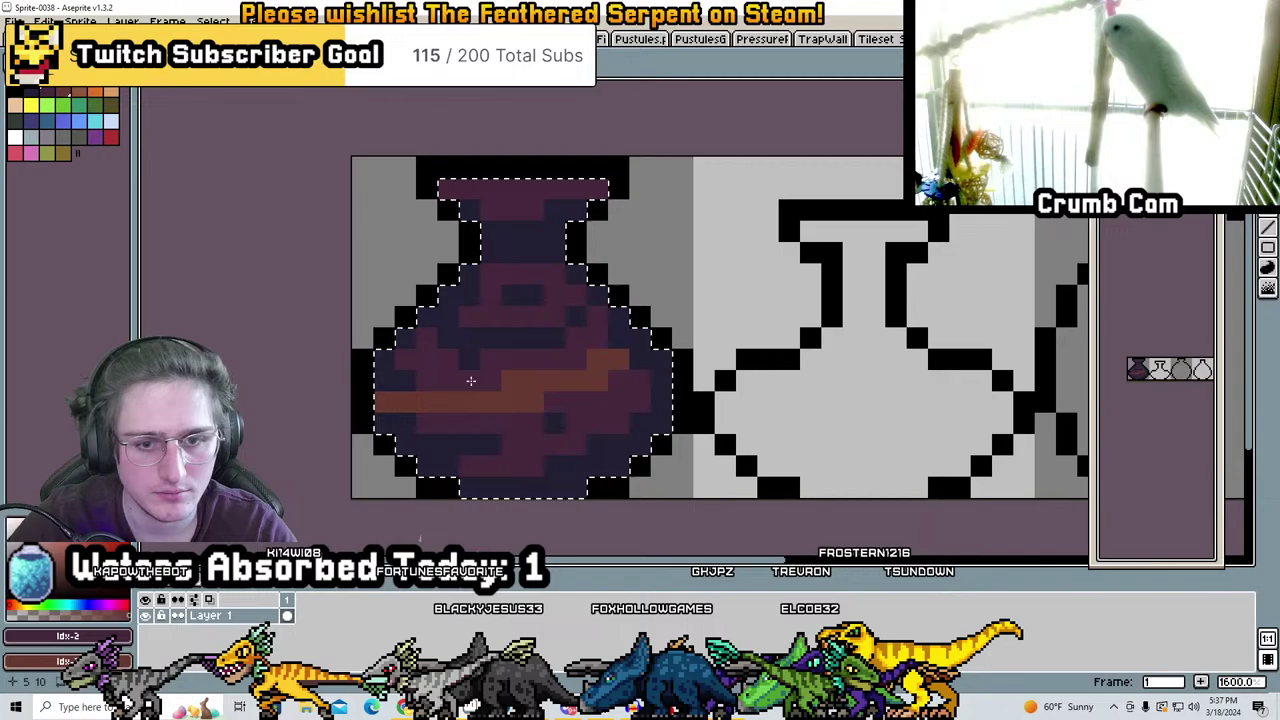
pyautogui.moveTo(470, 381)
pyautogui.mouseDown()
pyautogui.moveTo(449, 374)
pyautogui.moveTo(530, 365)
pyautogui.moveTo(565, 301)
pyautogui.mouseUp()
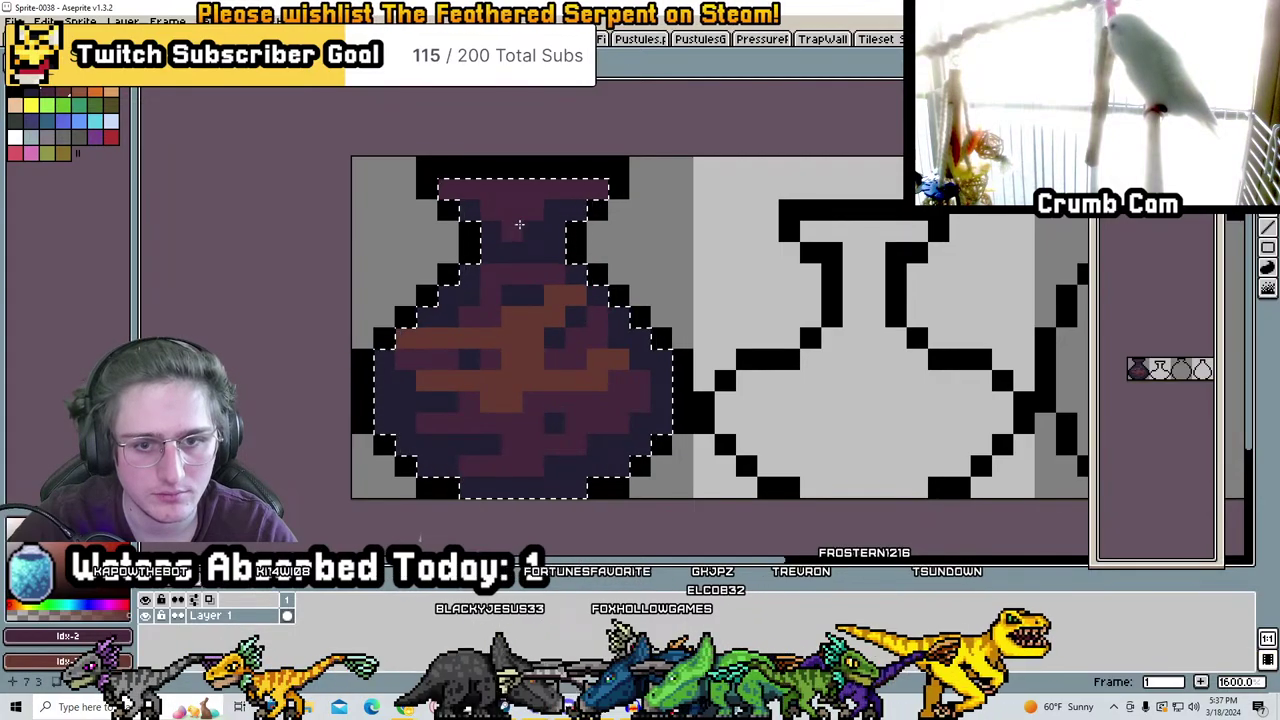
pyautogui.moveTo(583, 186)
pyautogui.mouseDown()
pyautogui.moveTo(500, 440)
pyautogui.moveTo(560, 440)
pyautogui.moveTo(640, 410)
pyautogui.moveTo(674, 421)
pyautogui.mouseUp()
pyautogui.scroll(-8, 674, 421)
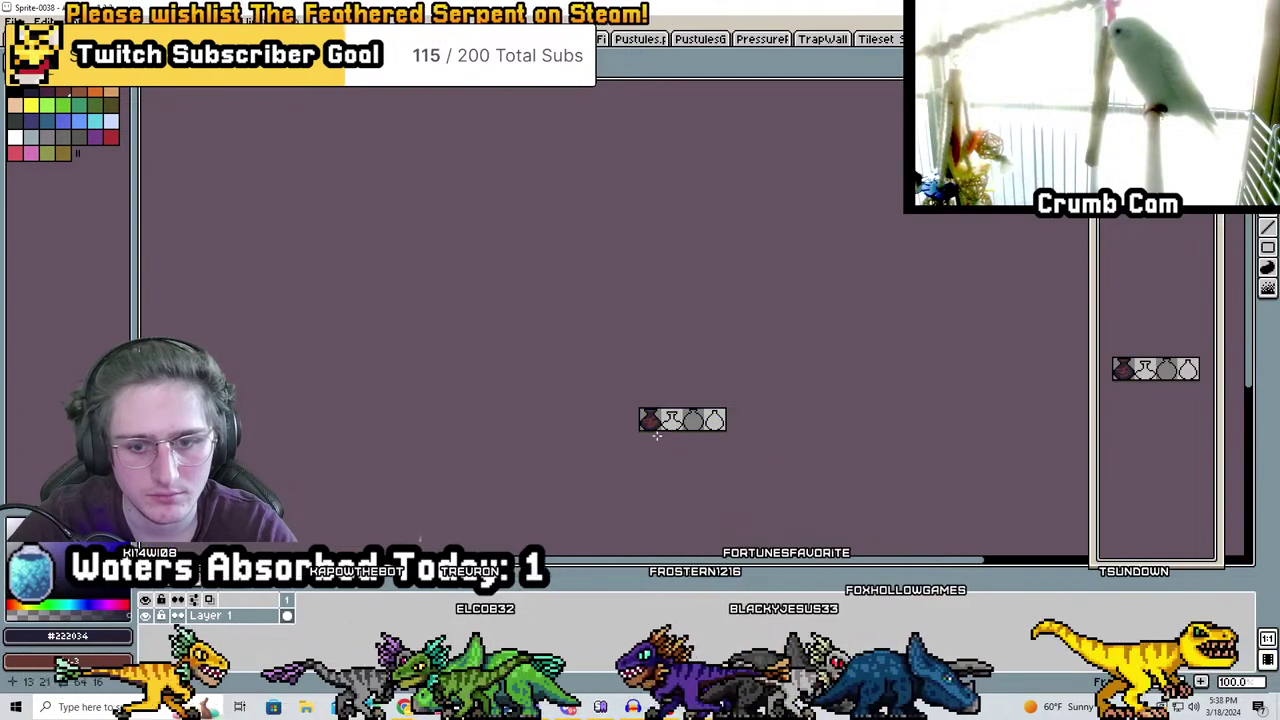
pyautogui.scroll(8, 660, 445)
# Fill the first vase's remaining white pixels with dark purple #45283c, then deselect
pyautogui.press('w')
pyautogui.click(487, 412)
pyautogui.press('f')
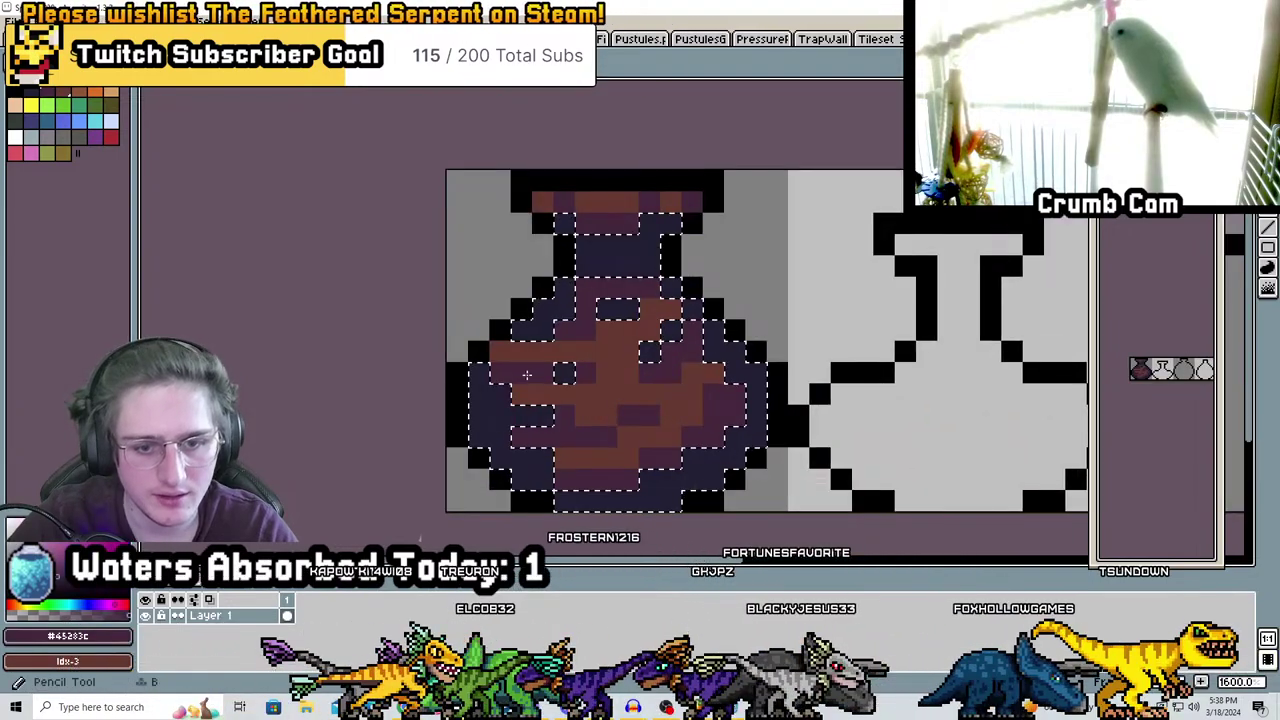
pyautogui.hotkey('ctrl', 'd')
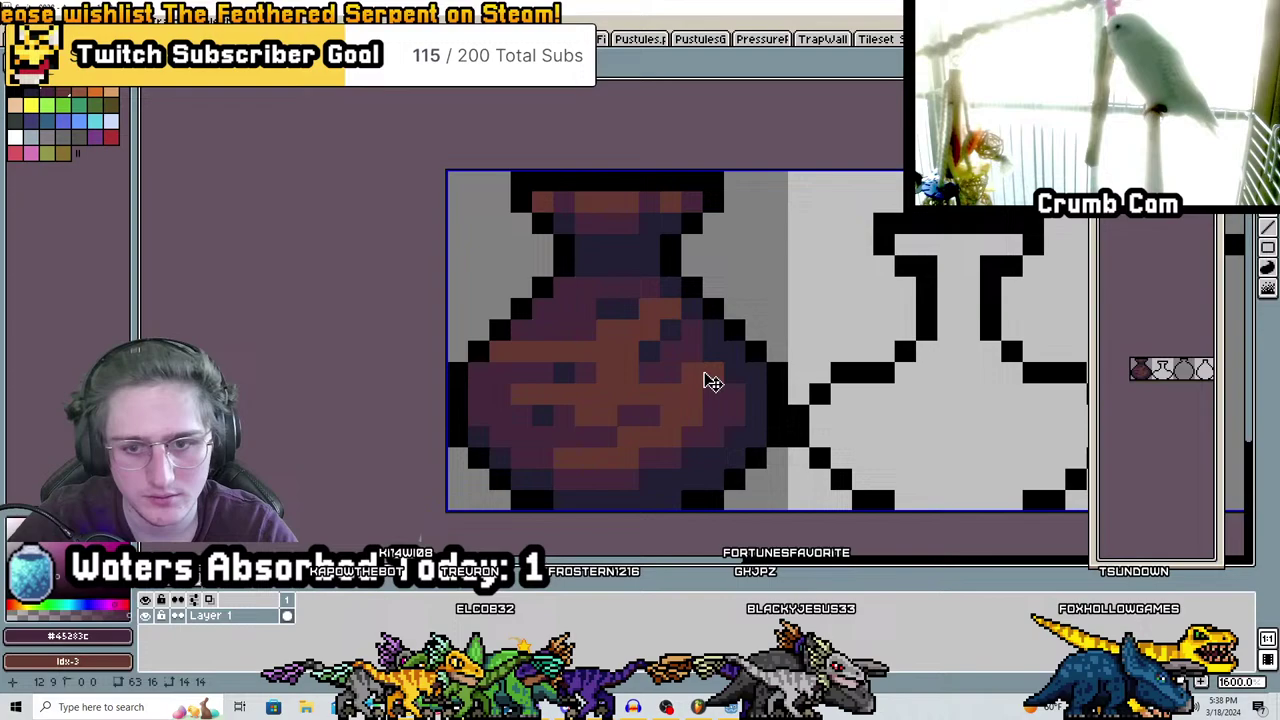
pyautogui.scroll(-4, 709, 377)
pyautogui.scroll(2, 729, 411)
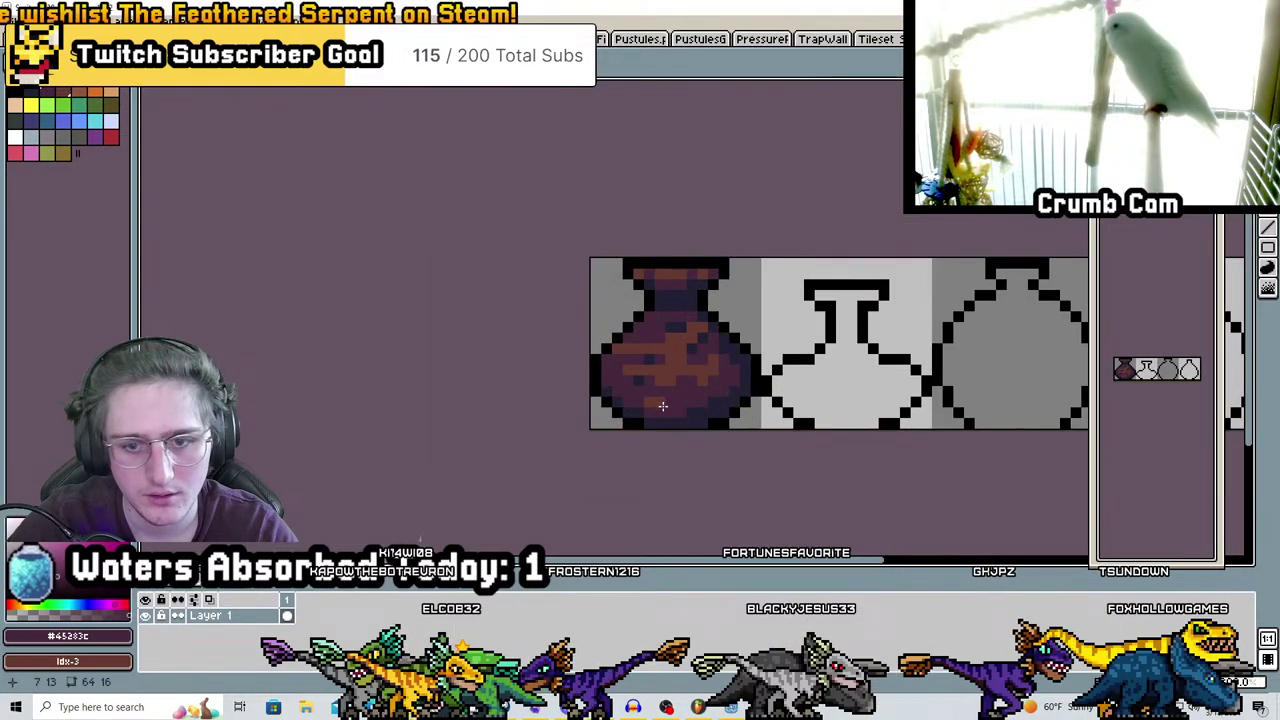
pyautogui.press('b')
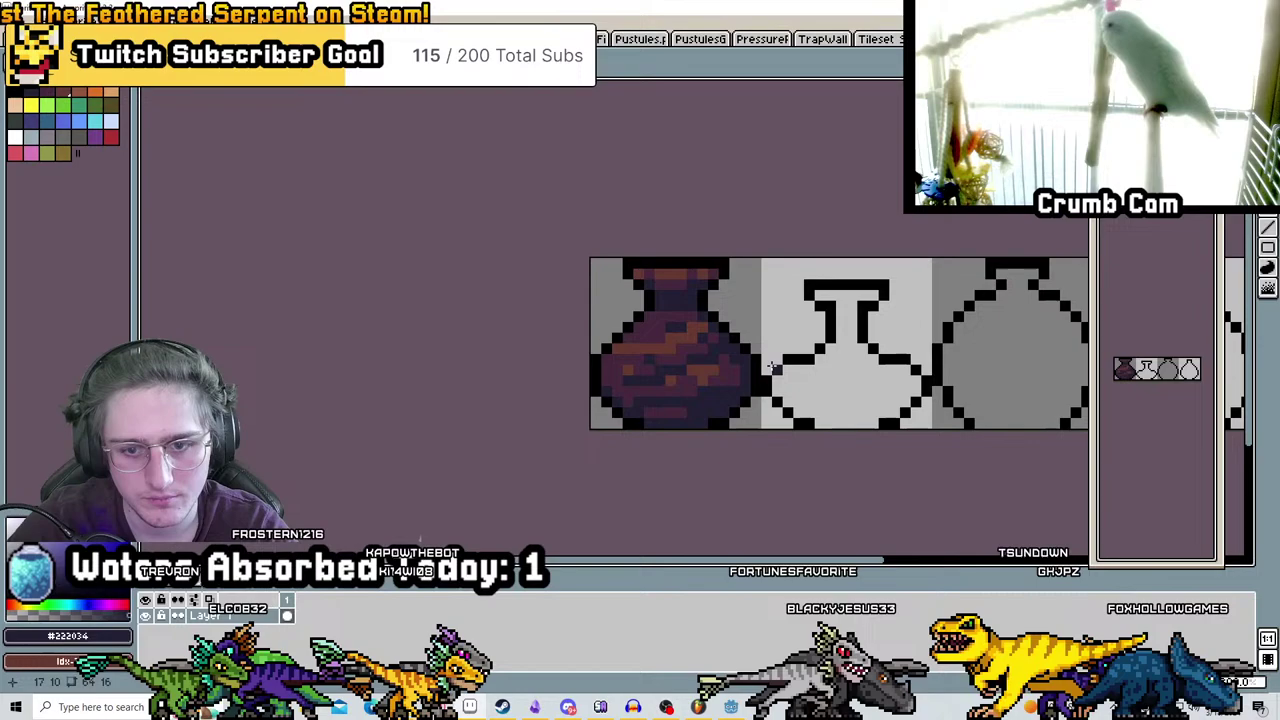
# Fill the second vase's body with dark grey-green
pyautogui.scroll(-5, 662, 378)
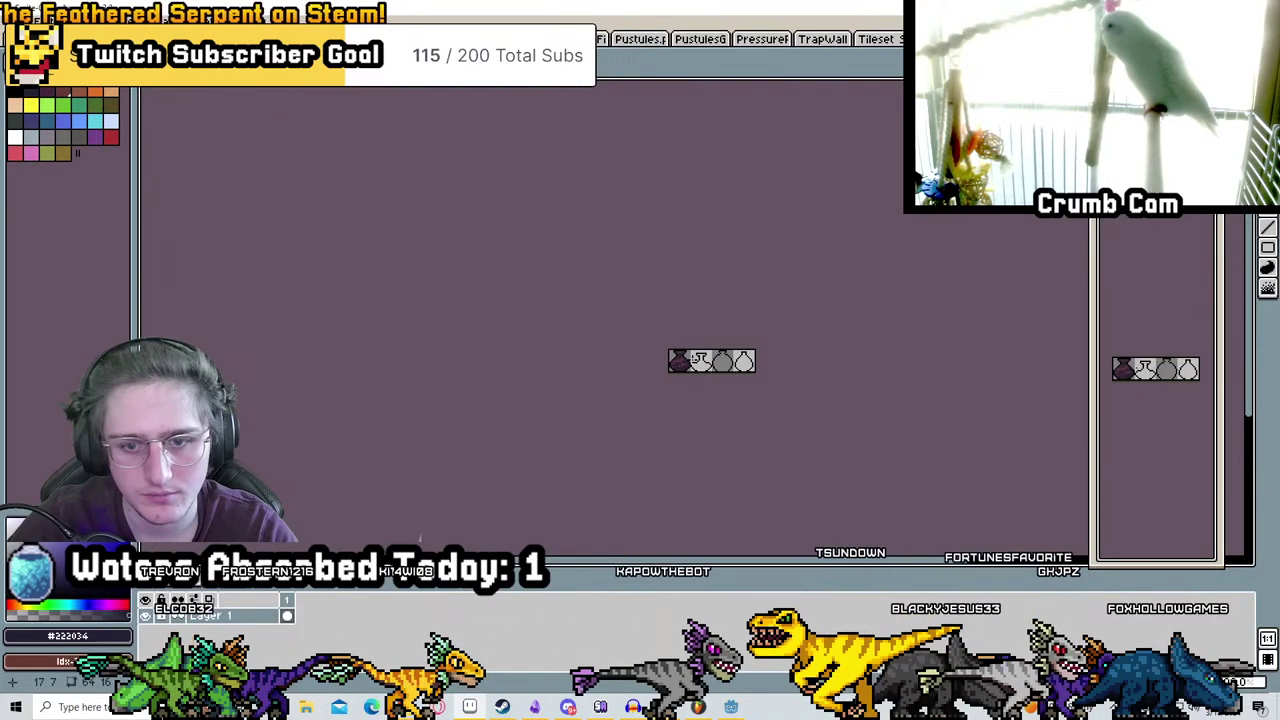
pyautogui.scroll(5, 633, 347)
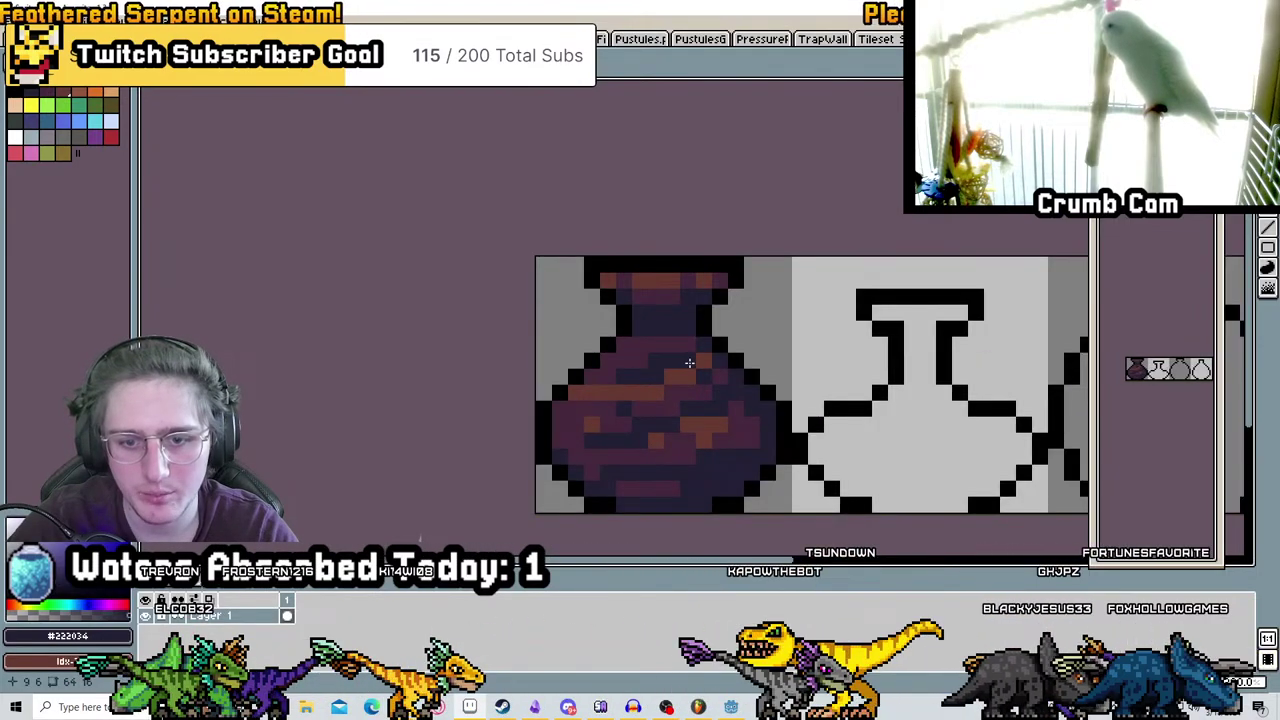
pyautogui.scroll(-3, 693, 353)
pyautogui.scroll(4, 558, 289)
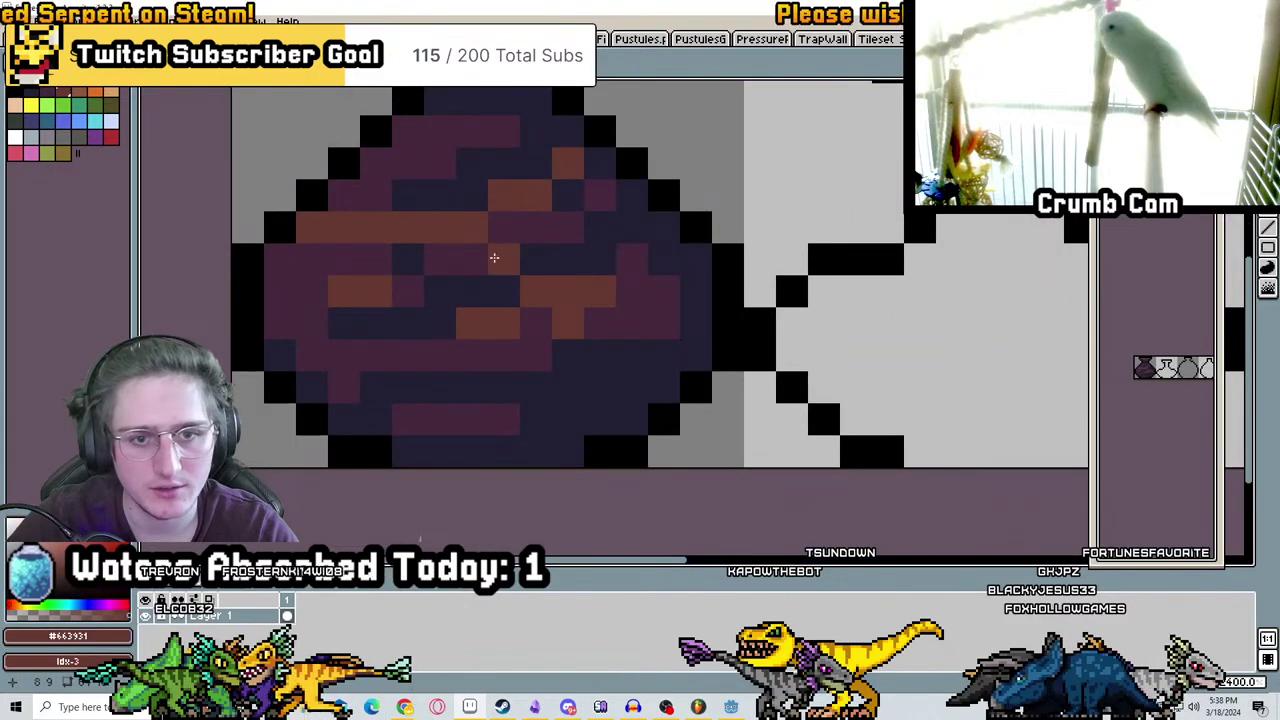
pyautogui.scroll(-3, 494, 258)
pyautogui.scroll(1, 494, 265)
pyautogui.moveTo(620, 279); pyautogui.dragTo(485, 279, button='middle')
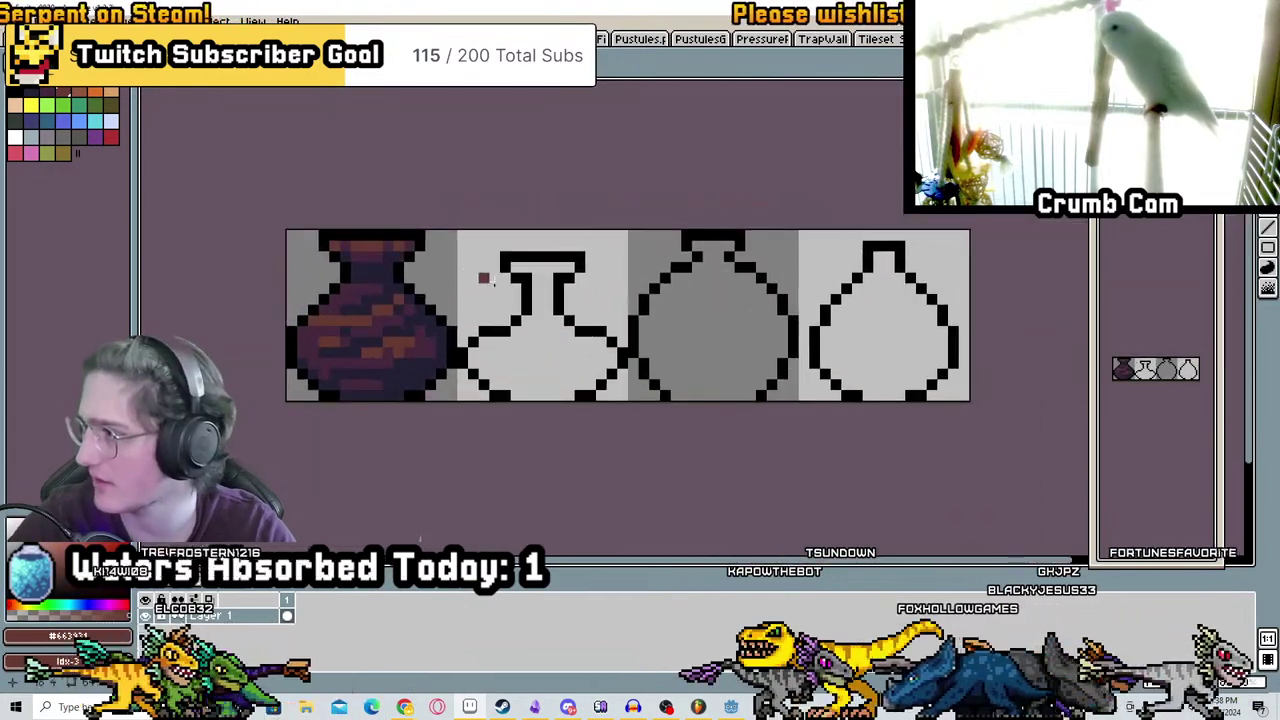
pyautogui.moveTo(497, 333); pyautogui.dragTo(435, 287, button='middle')
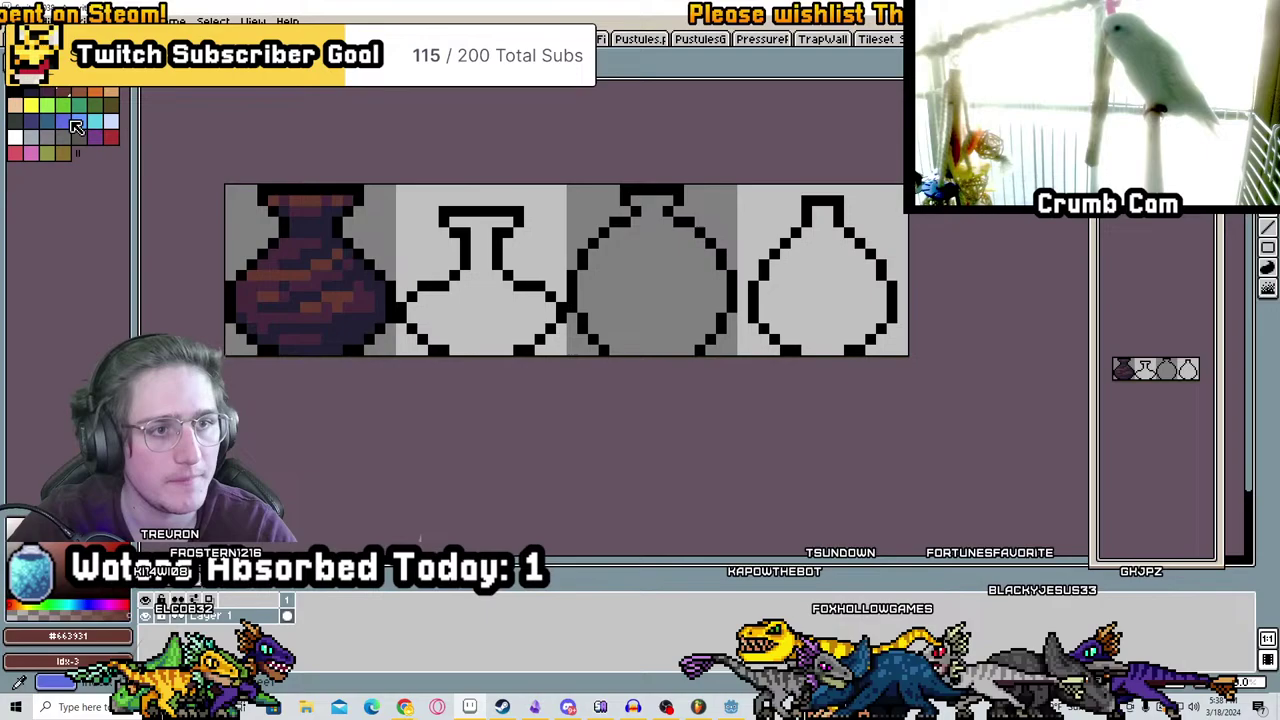
pyautogui.click(486, 314)
# Undo the stray blue and green strokes on the second vase
pyautogui.scroll(2, 430, 270)
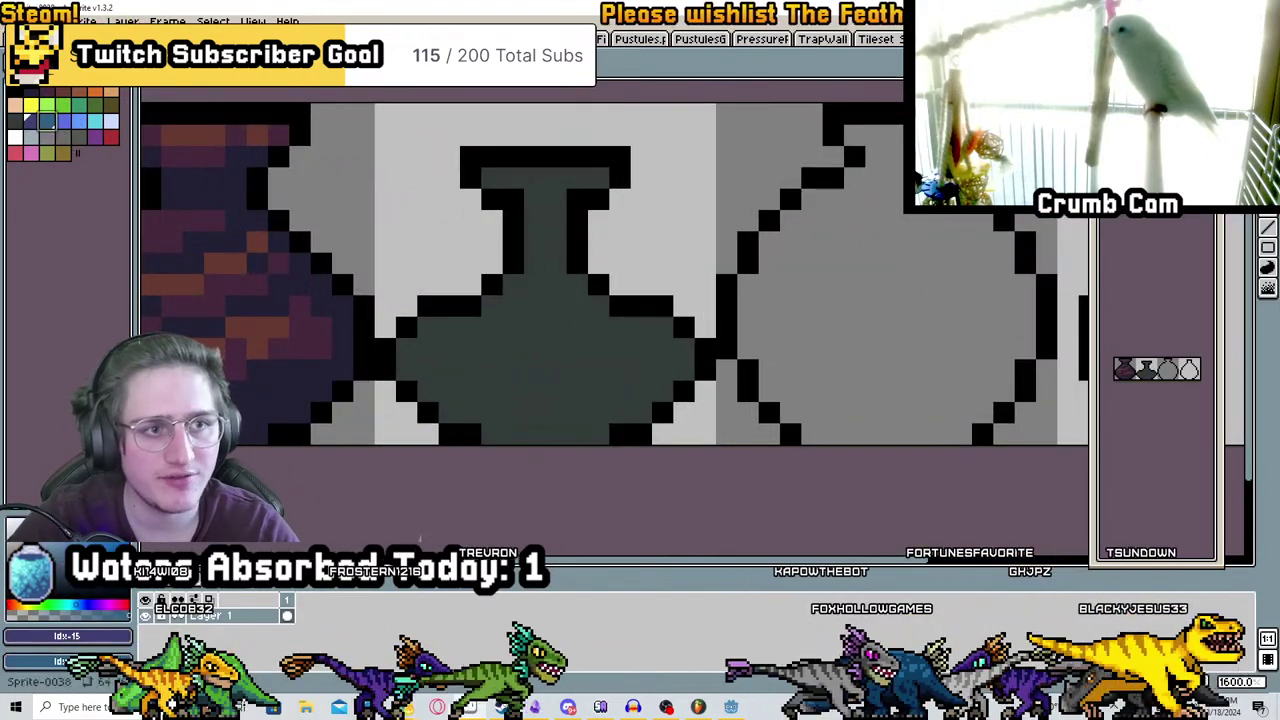
pyautogui.scroll(-1, 477, 194)
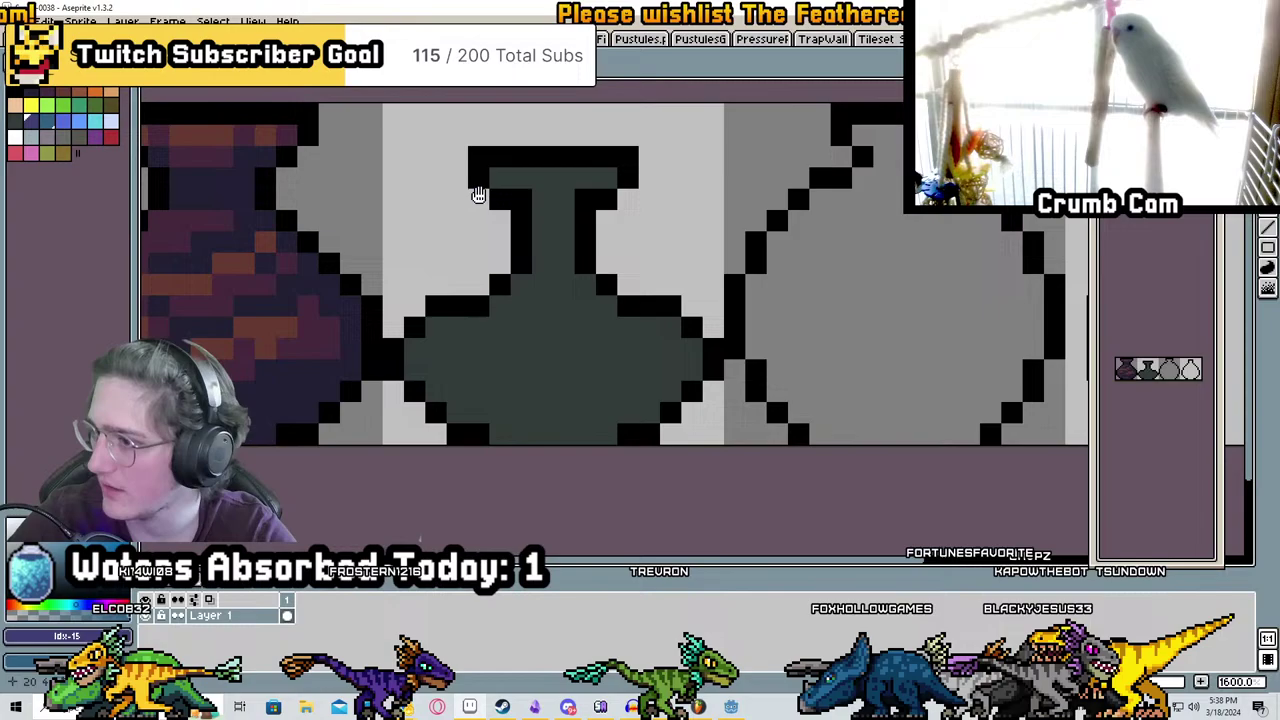
pyautogui.scroll(1, 643, 238)
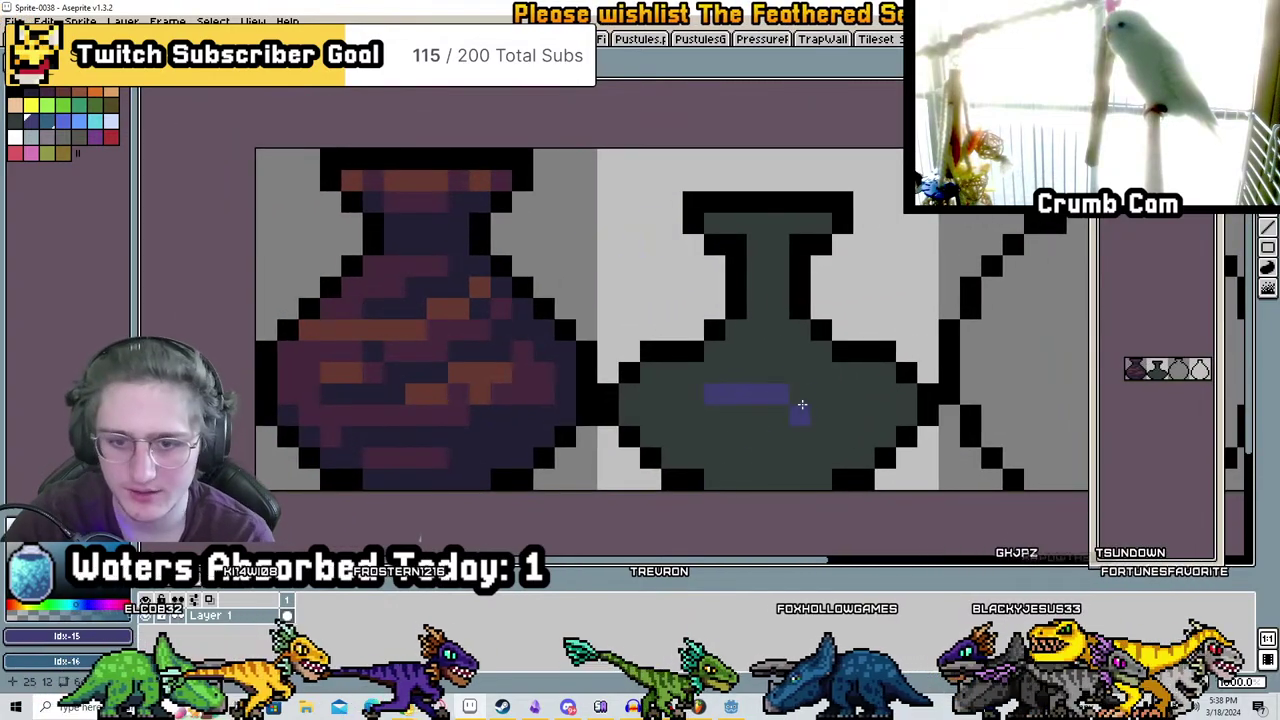
pyautogui.hotkey('ctrl', 'z')
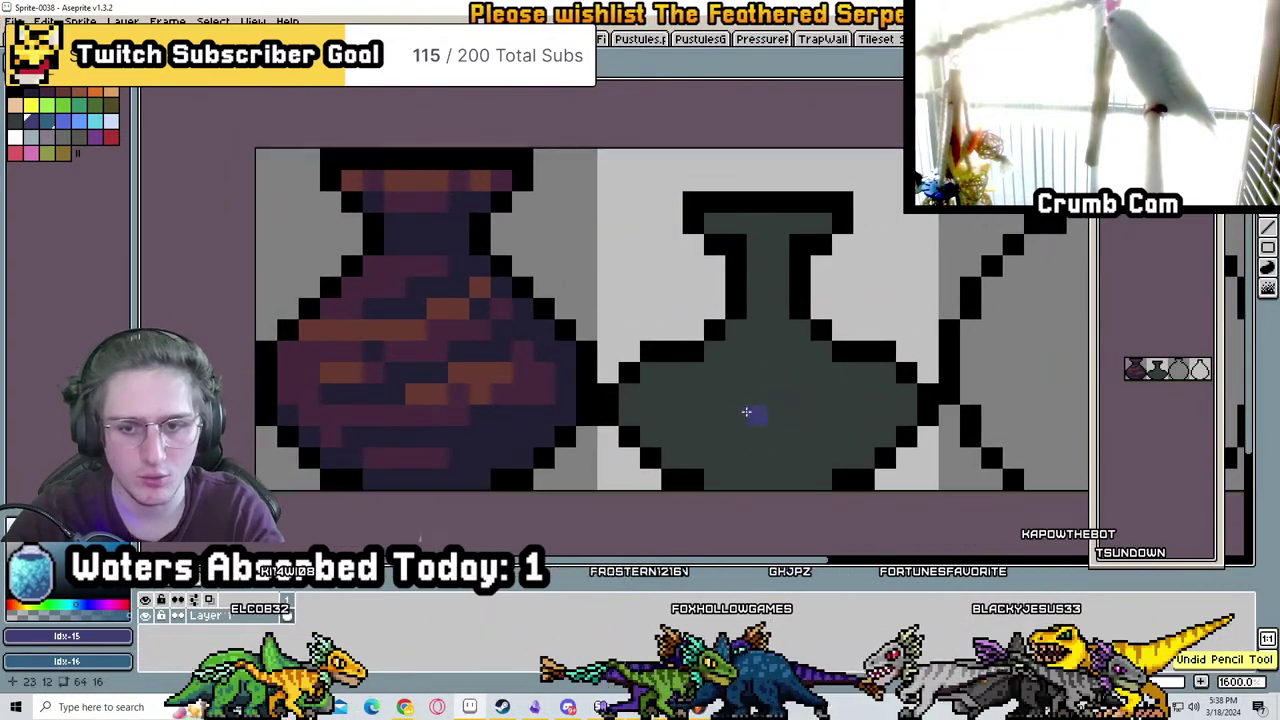
pyautogui.hotkey('ctrl', 'y')
pyautogui.hotkey('ctrl', 'z')
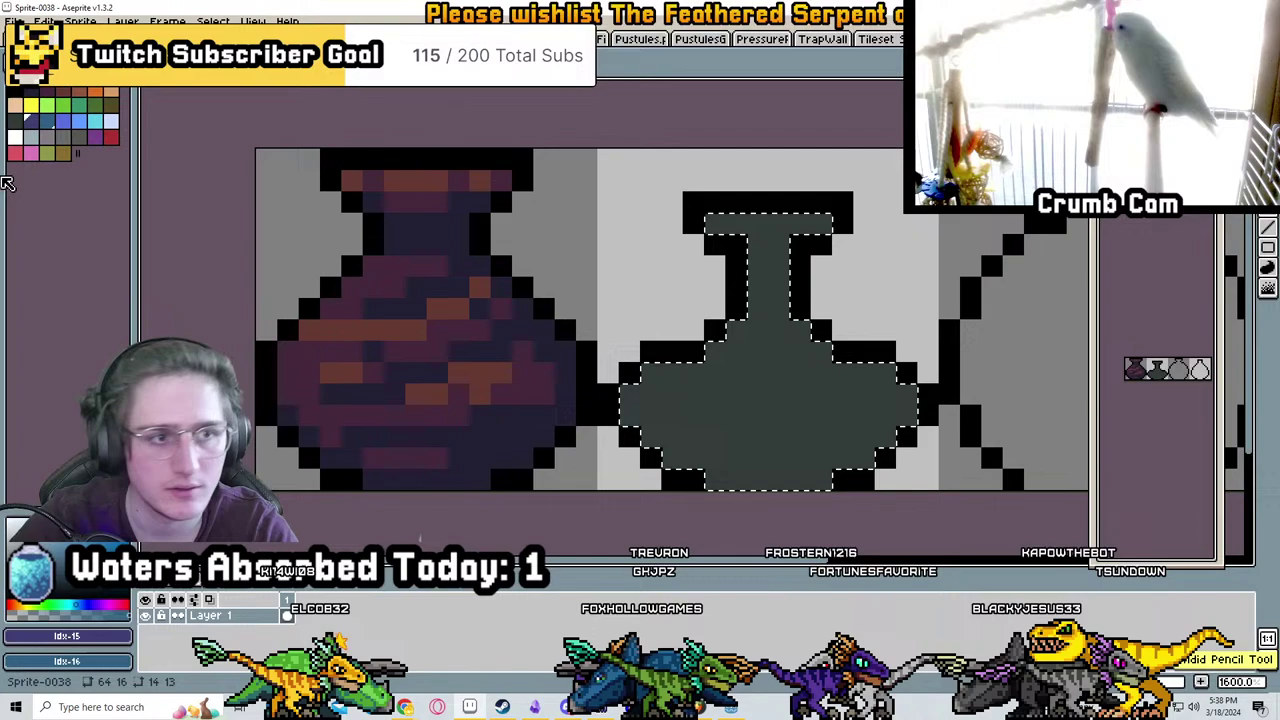
pyautogui.click(82, 109)
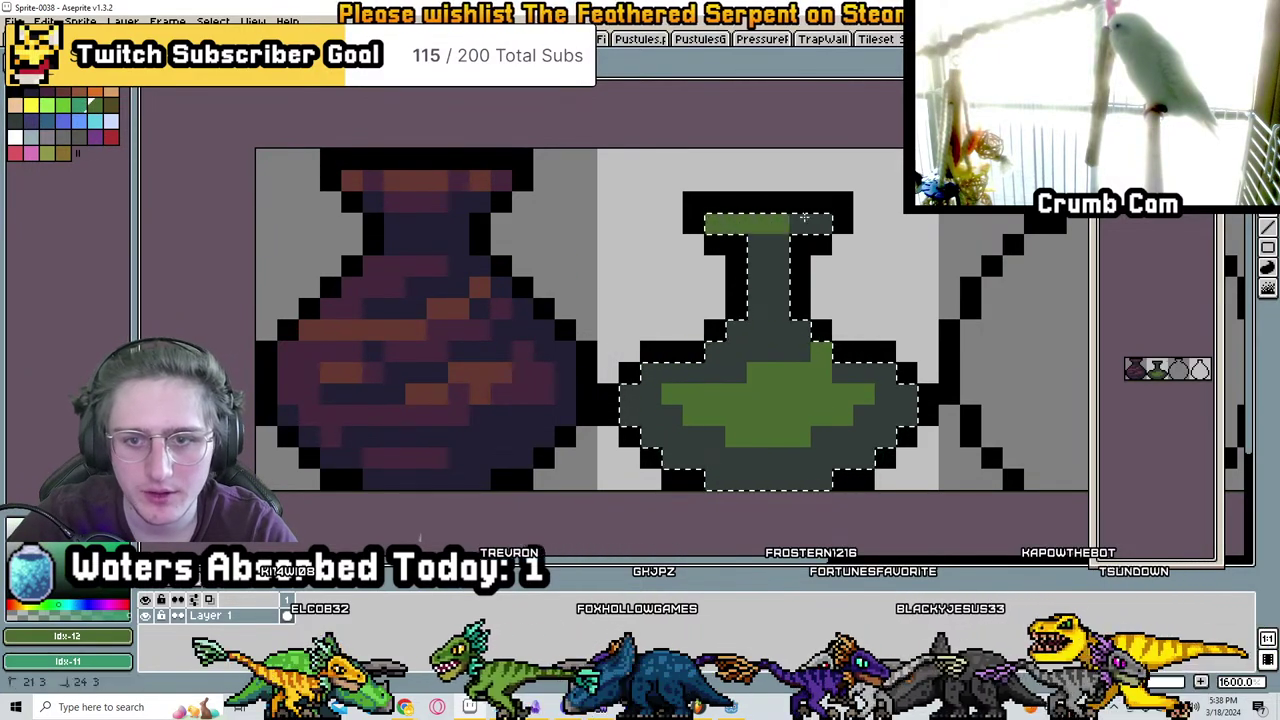
pyautogui.hotkey('ctrl', 'z')
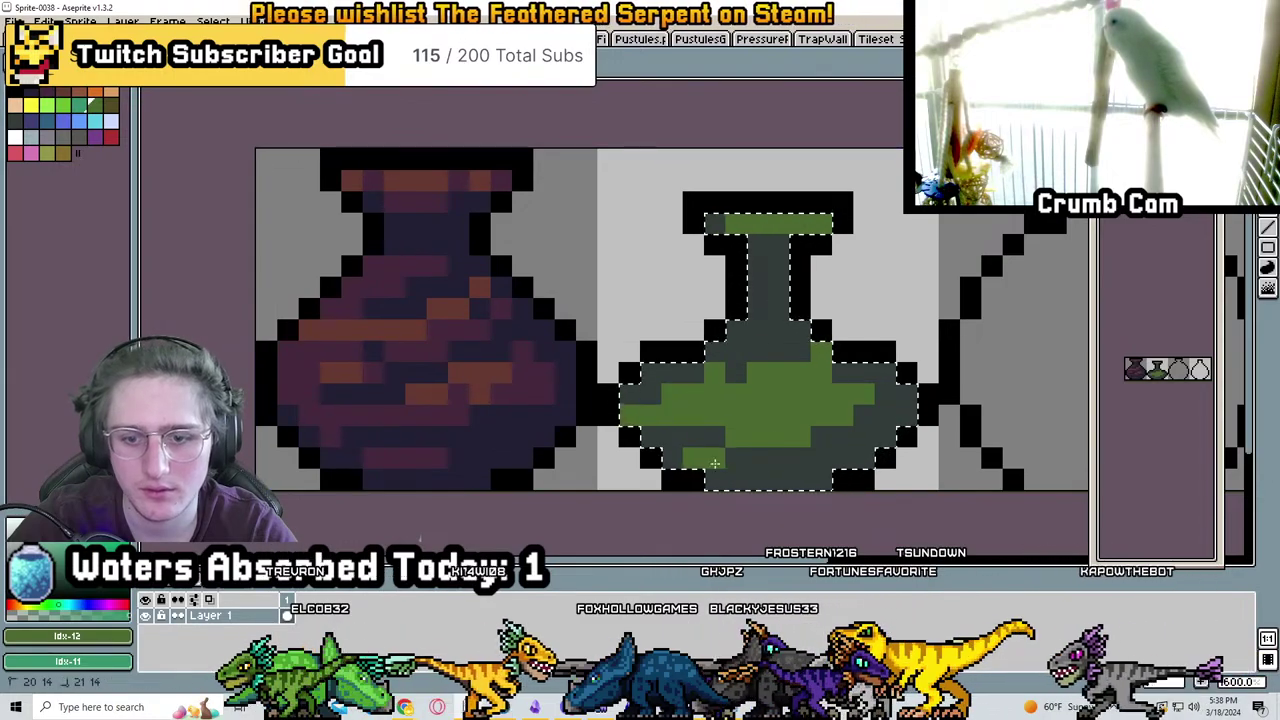
# Paint mottled mid and lighter green shading over the second vase's body
pyautogui.moveTo(715, 463); pyautogui.dragTo(760, 460)
pyautogui.moveTo(750, 357)
pyautogui.mouseDown()
pyautogui.moveTo(820, 440)
pyautogui.moveTo(736, 372)
pyautogui.moveTo(805, 430)
pyautogui.mouseUp()
pyautogui.scroll(-5, 805, 430)
pyautogui.scroll(-2, 805, 430)
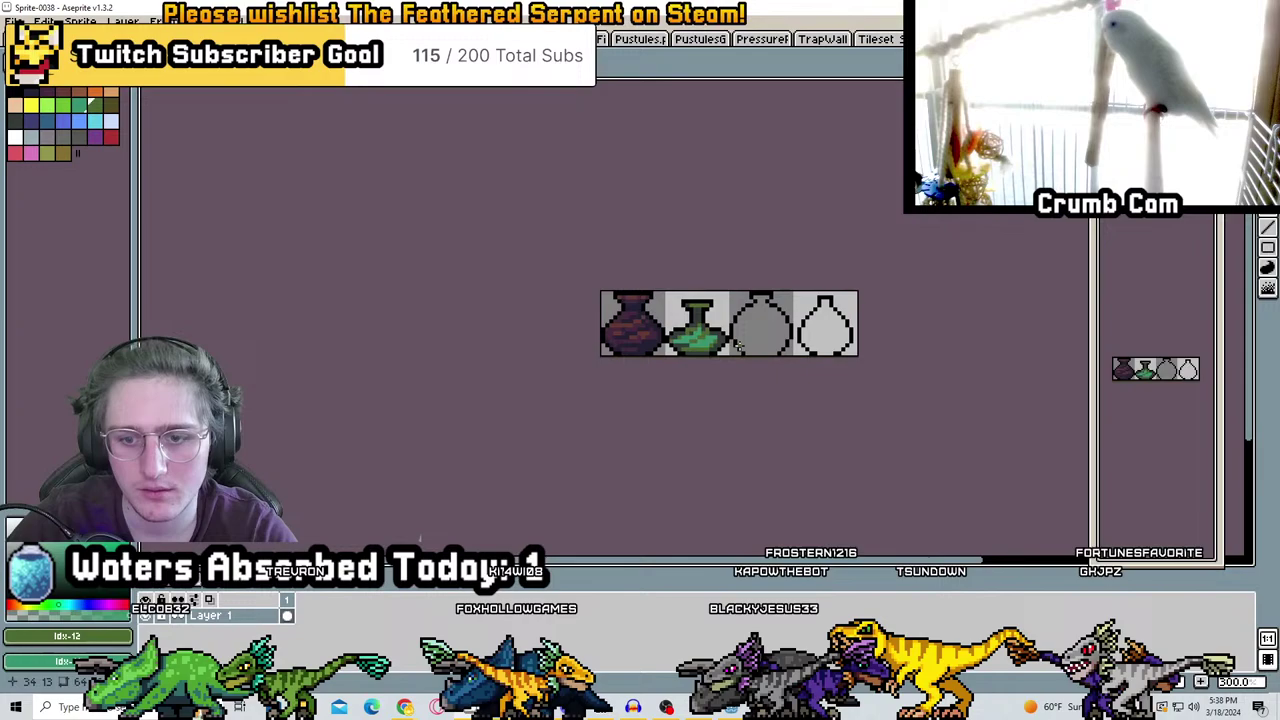
pyautogui.scroll(5, 675, 325)
pyautogui.click(78, 111)
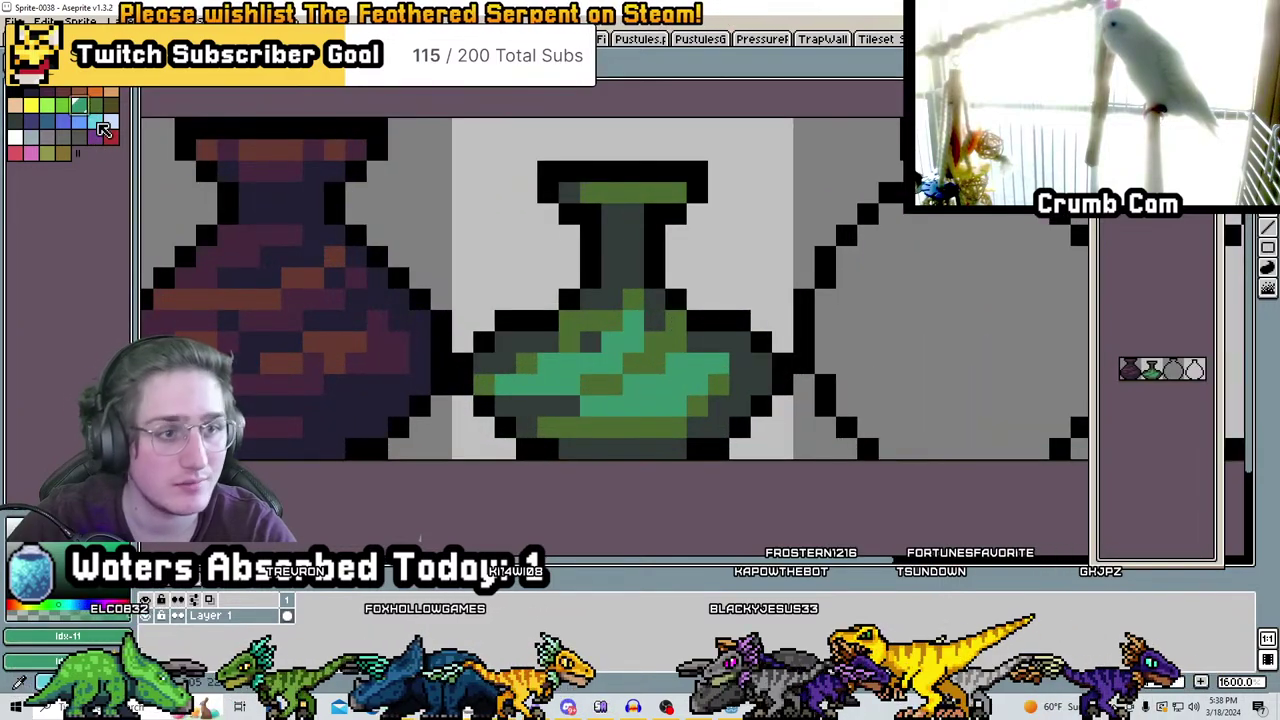
pyautogui.moveTo(720, 410)
pyautogui.mouseDown()
pyautogui.moveTo(630, 360)
pyautogui.moveTo(505, 330)
pyautogui.mouseUp()
pyautogui.scroll(-5, 712, 330)
pyautogui.scroll(-5, 713, 330)
pyautogui.scroll(10, 514, 276)
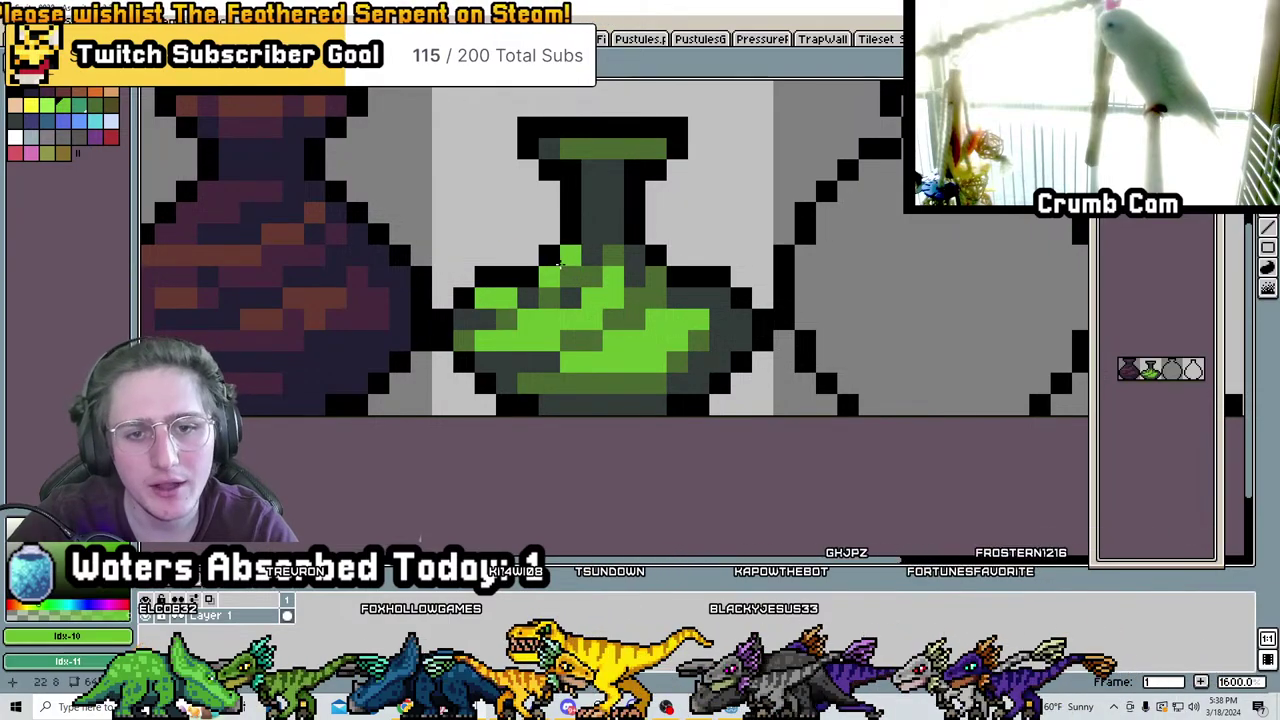
# Repaint the second vase's neck pixels in a darker sampled green
pyautogui.keyDown('alt'); pyautogui.click(634, 306); pyautogui.keyUp('alt')
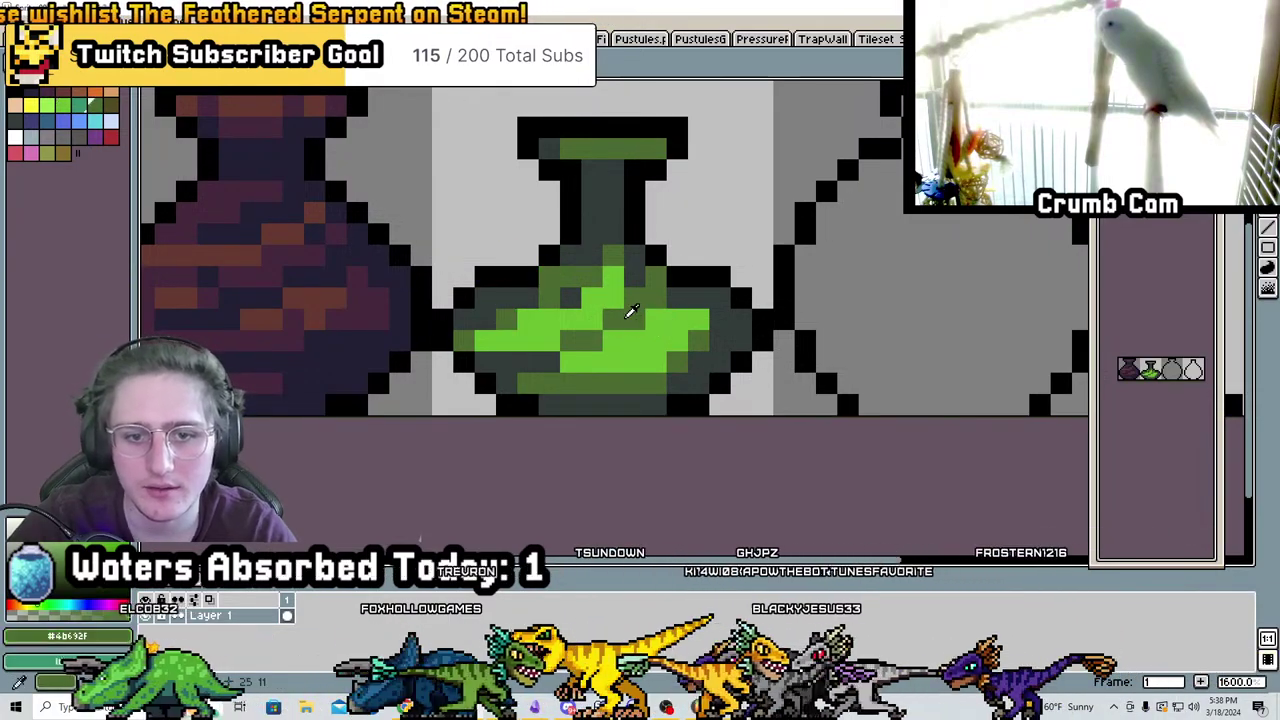
pyautogui.moveTo(580, 285); pyautogui.dragTo(605, 259)
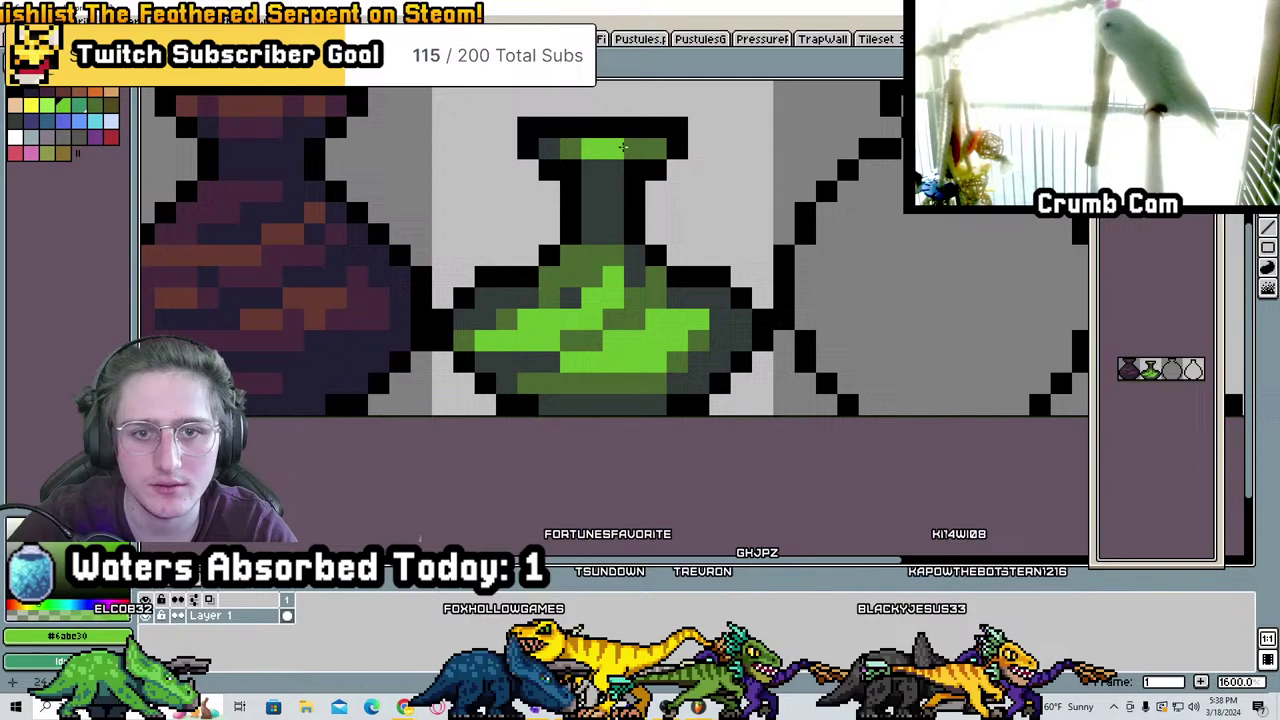
pyautogui.keyDown('alt'); pyautogui.click(590, 142); pyautogui.keyUp('alt')
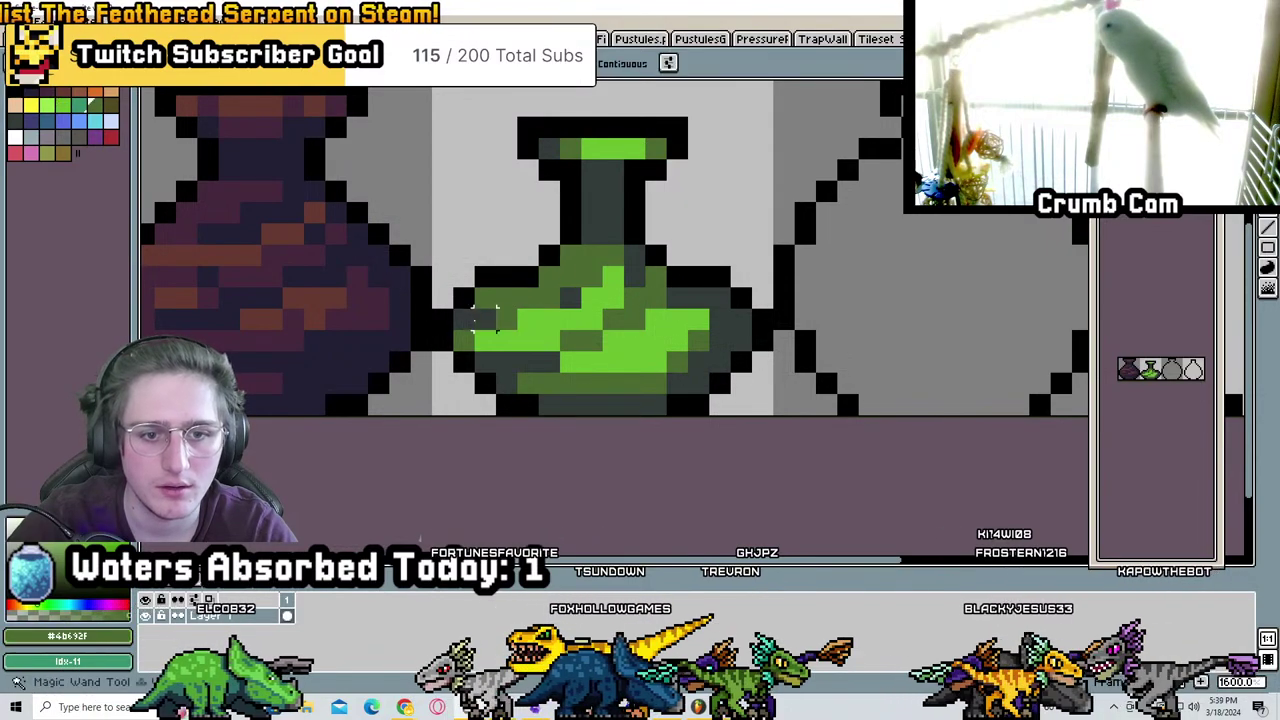
pyautogui.click(470, 325)
pyautogui.hotkey('ctrl', 'd')
# Recolour the liquid's bright-green pixels with a brighter lime from the palette
pyautogui.press('w')
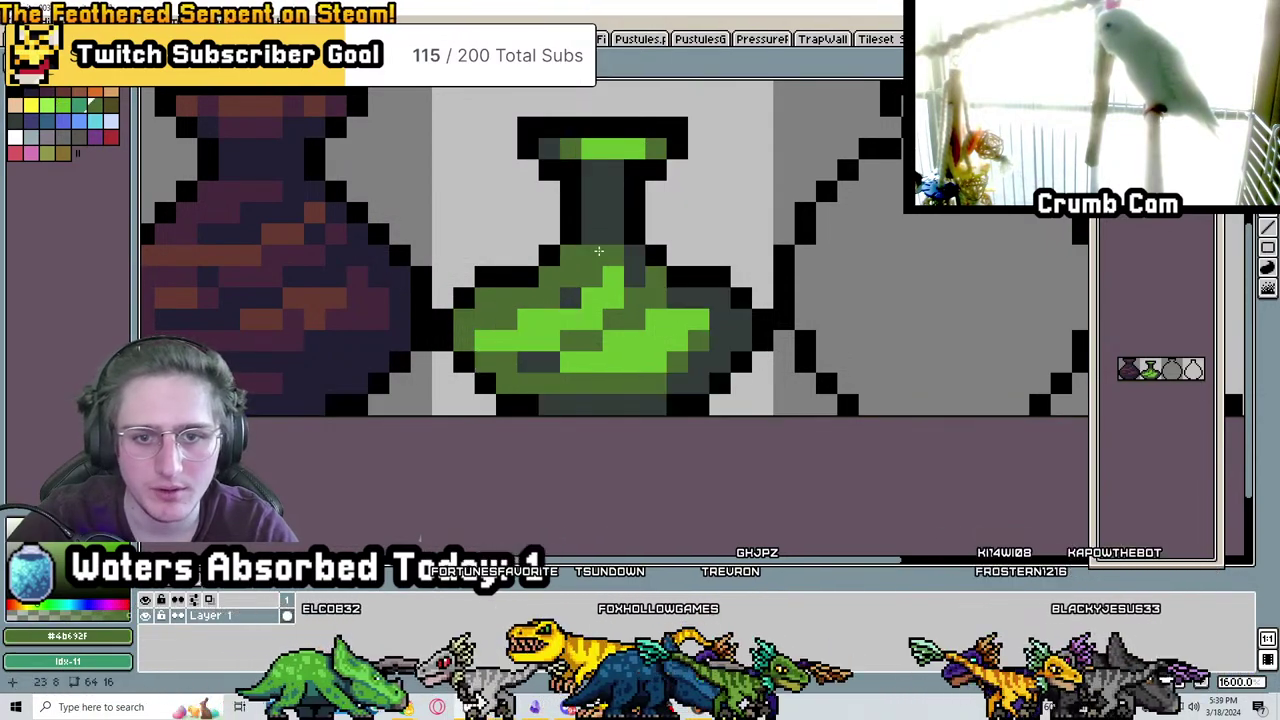
pyautogui.click(527, 316)
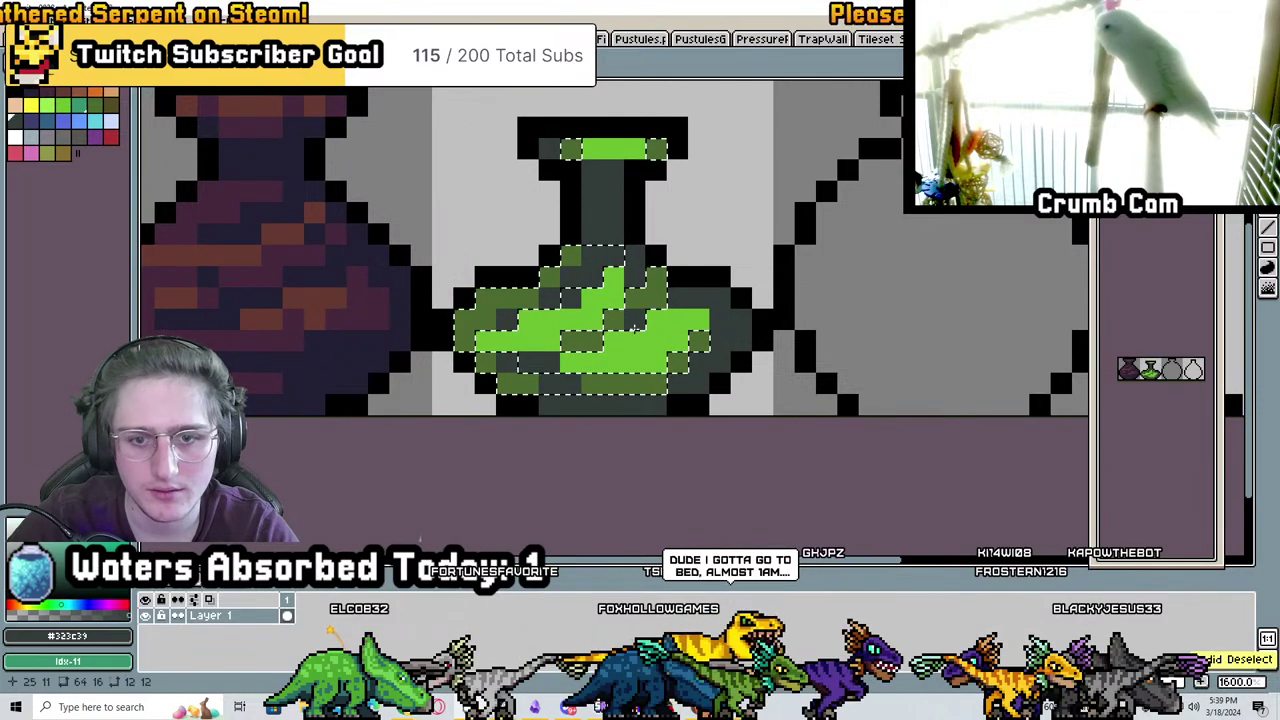
pyautogui.hotkey('ctrl', 'd')
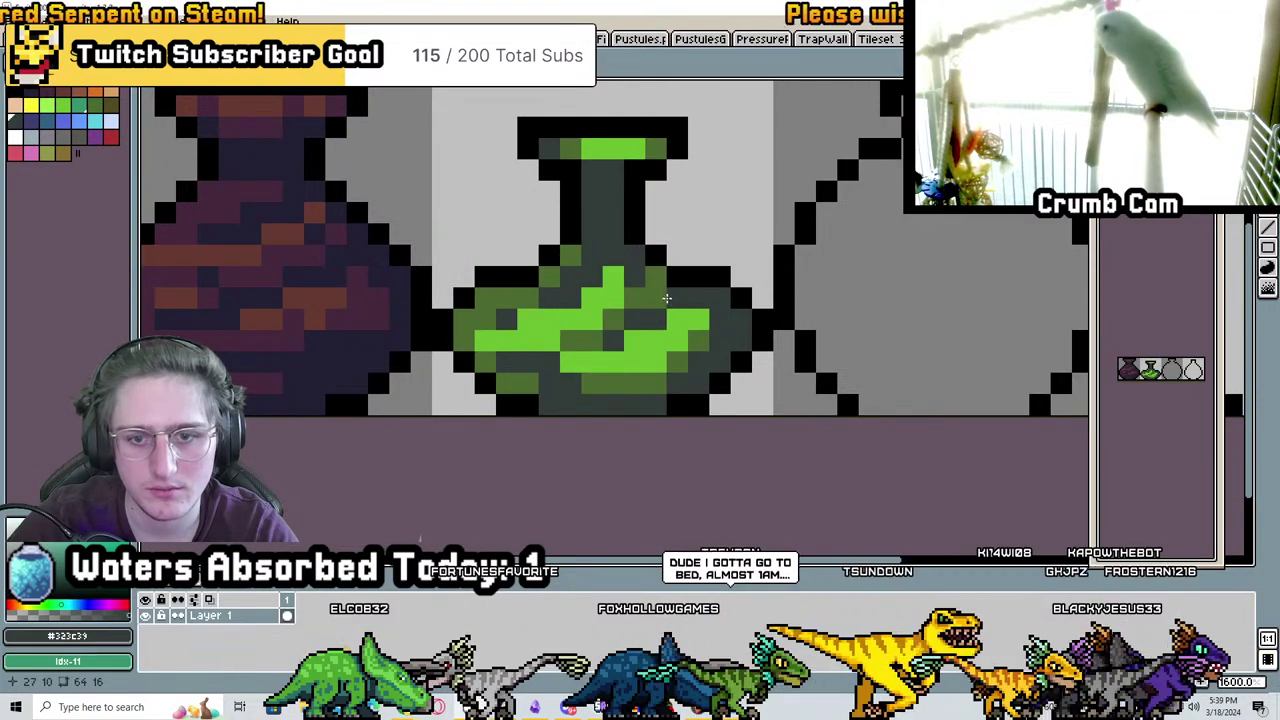
pyautogui.scroll(-5, 645, 338)
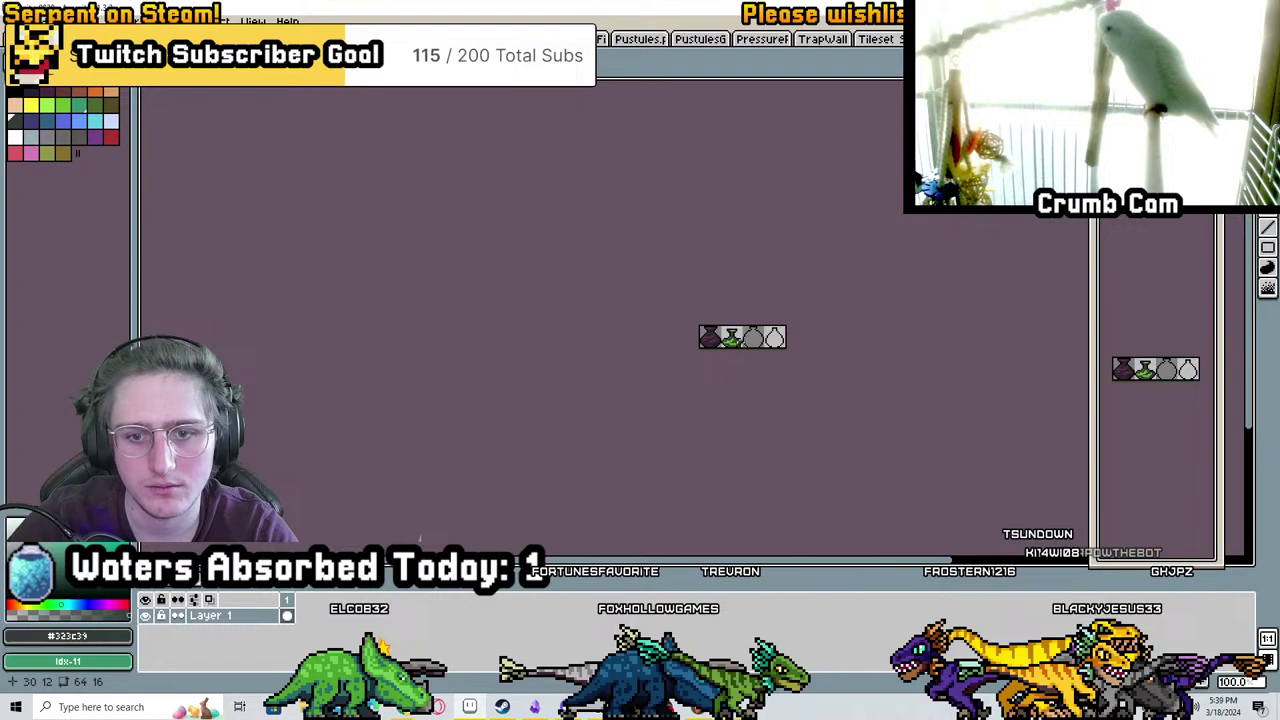
pyautogui.scroll(6, 673, 297)
pyautogui.click(673, 297)
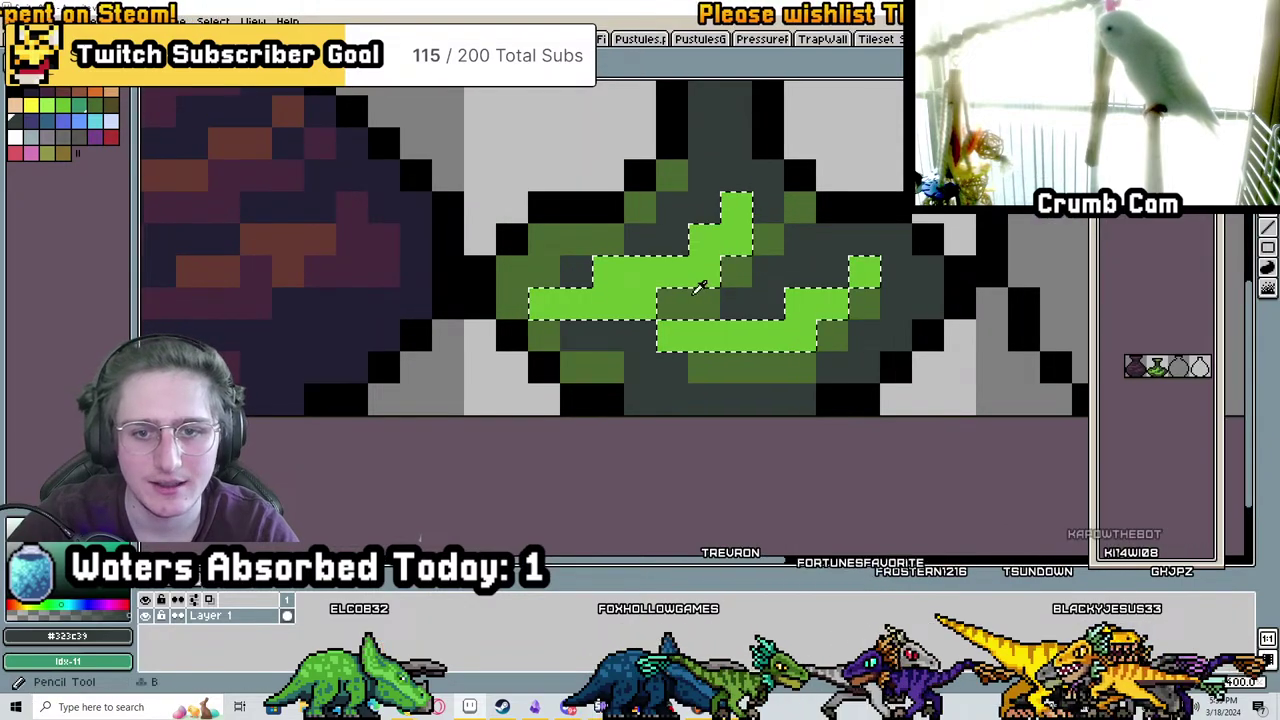
pyautogui.click(47, 105)
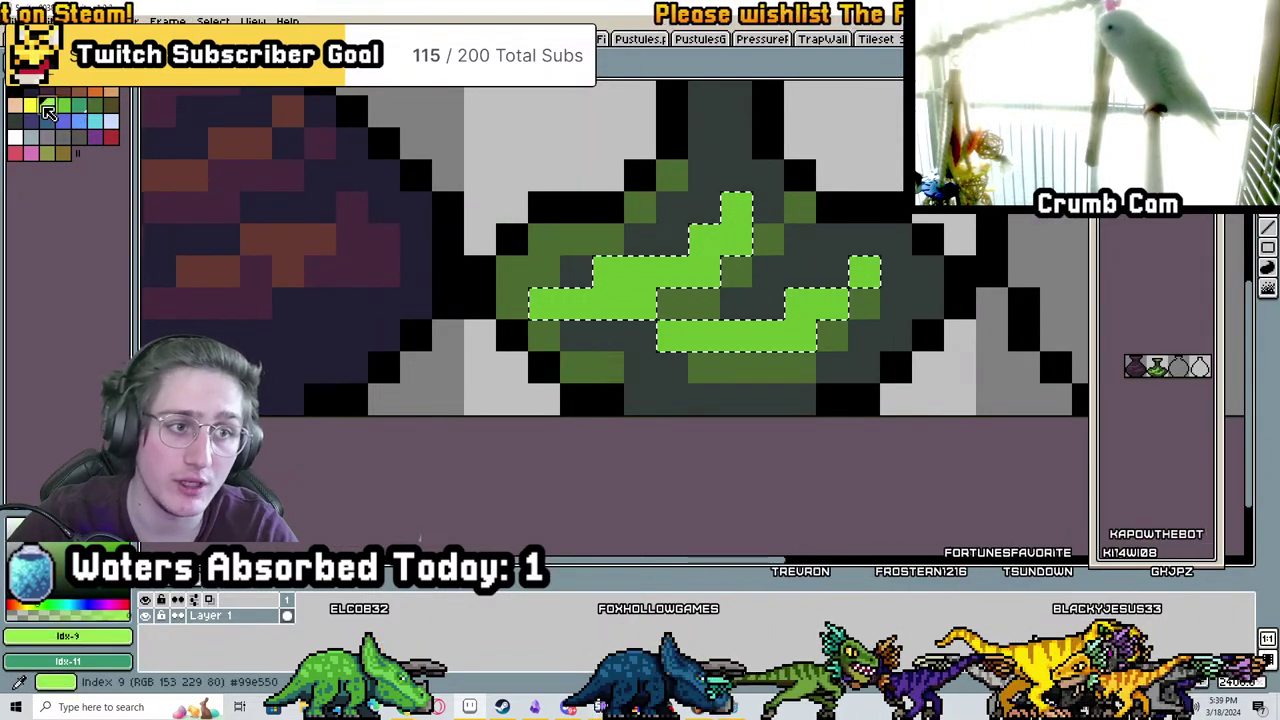
pyautogui.click(744, 348)
pyautogui.hotkey('ctrl', 'd')
# Test darkening a light-green pixel with #323c39, then undo it
pyautogui.scroll(-4, 808, 363)
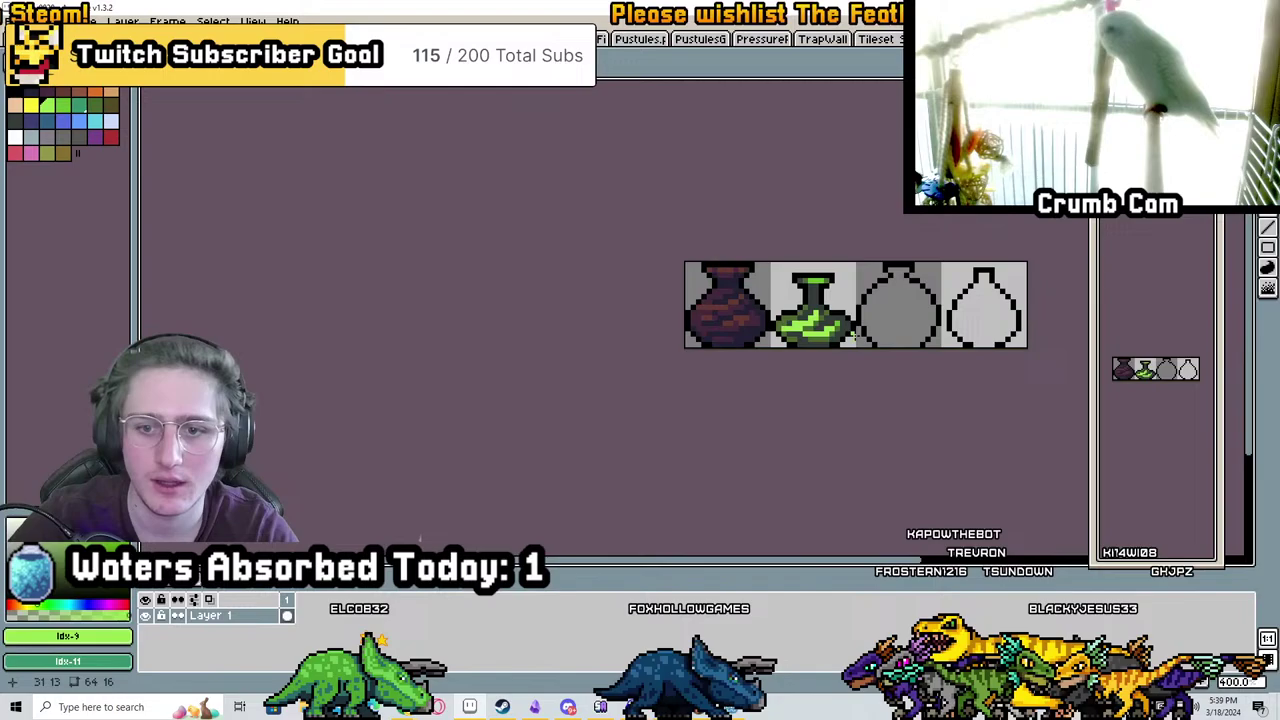
pyautogui.scroll(4, 748, 165)
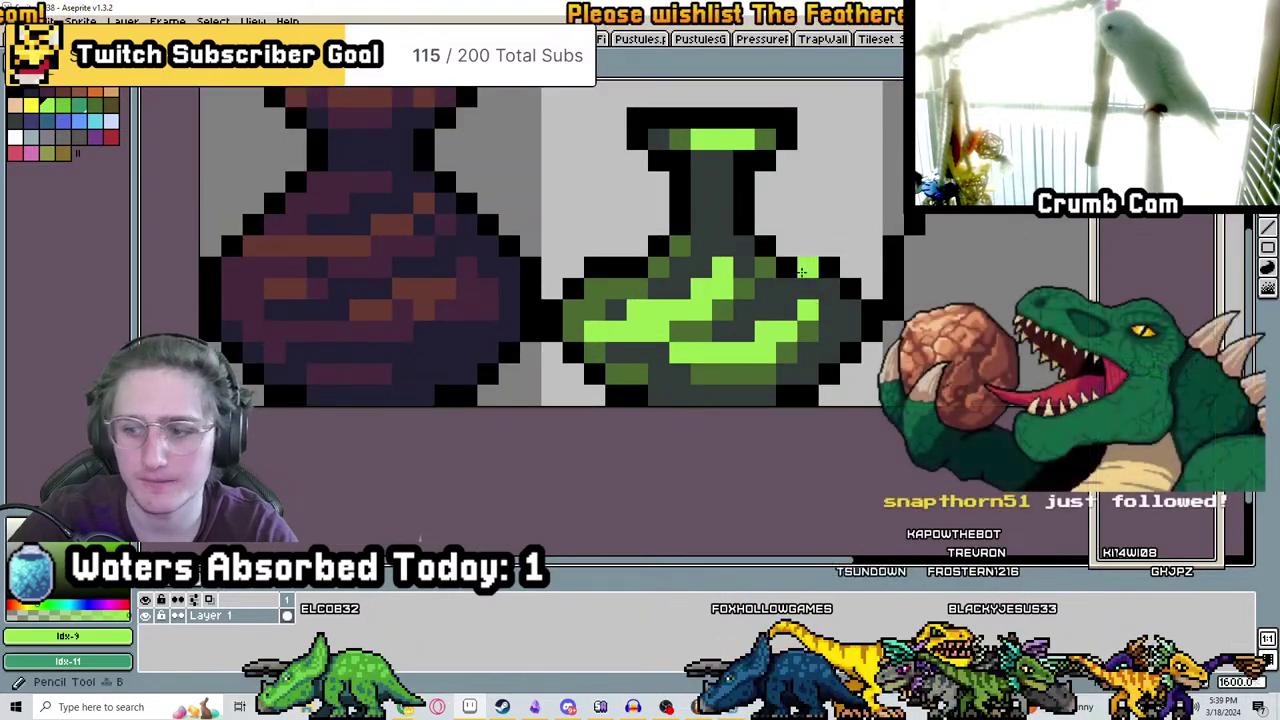
pyautogui.scroll(2, 740, 222)
pyautogui.keyDown('alt'); pyautogui.click(758, 268); pyautogui.keyUp('alt')
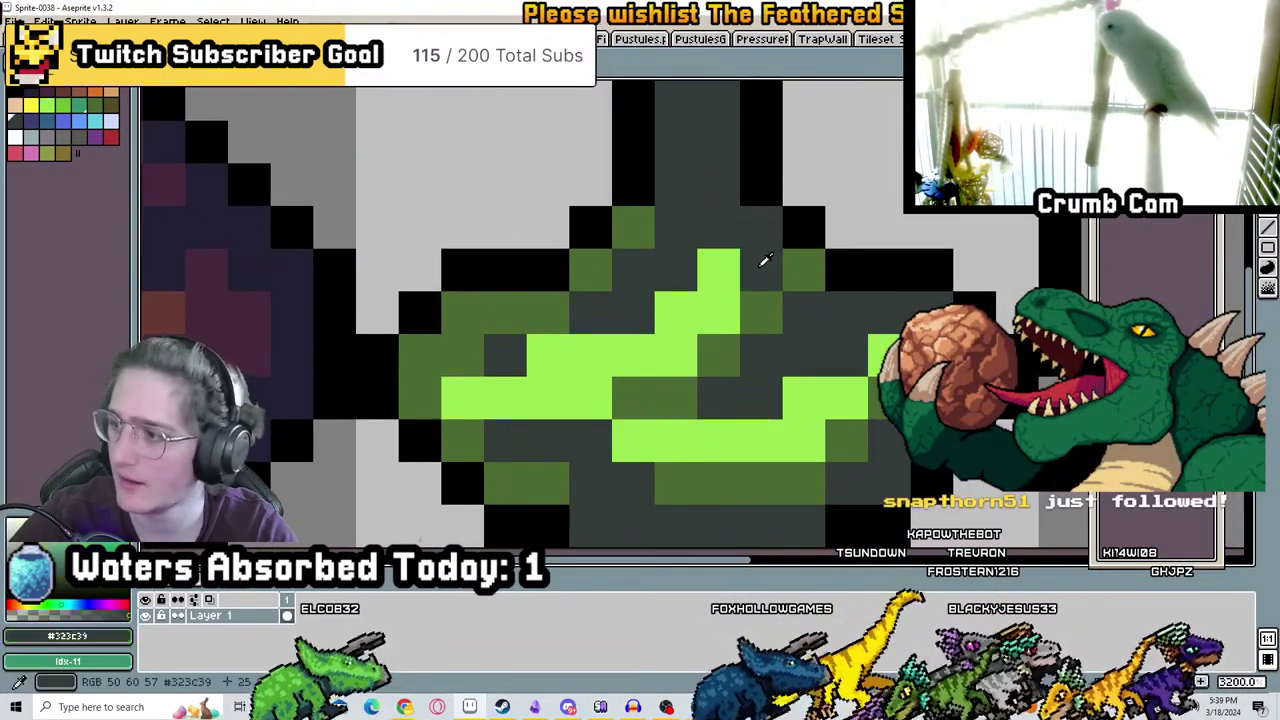
pyautogui.click(714, 318)
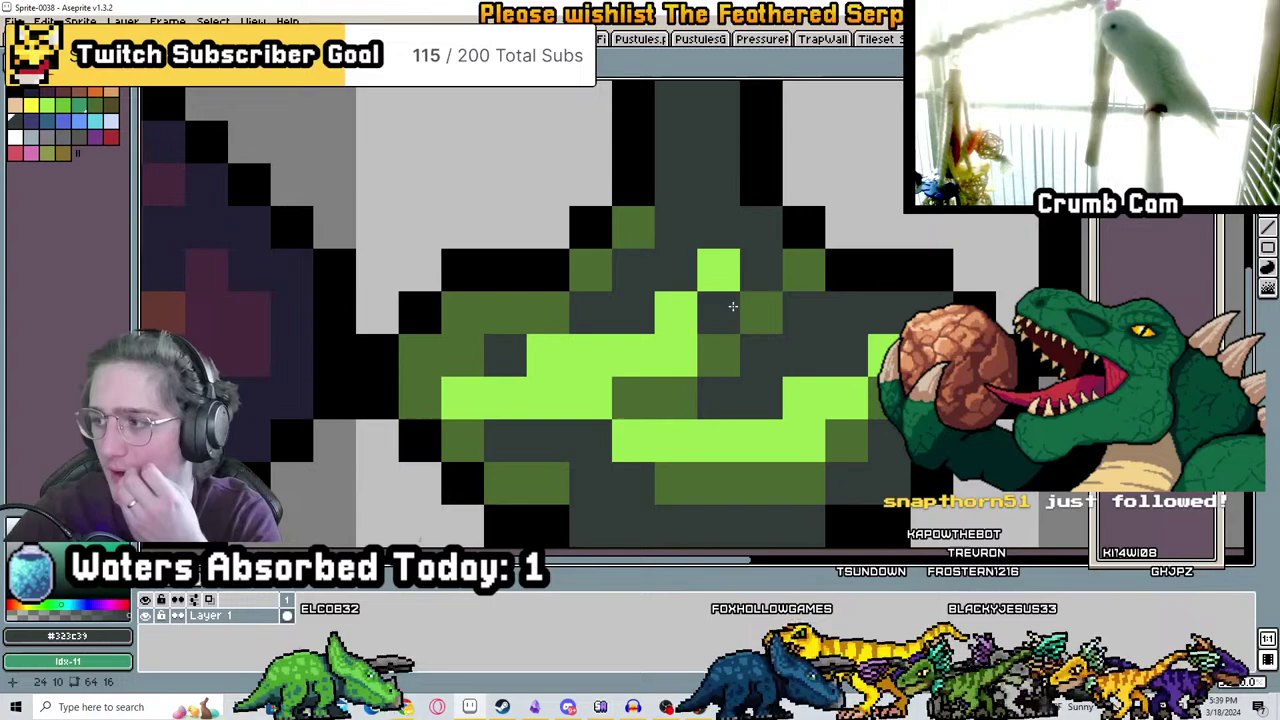
pyautogui.hotkey('ctrl', 'z')
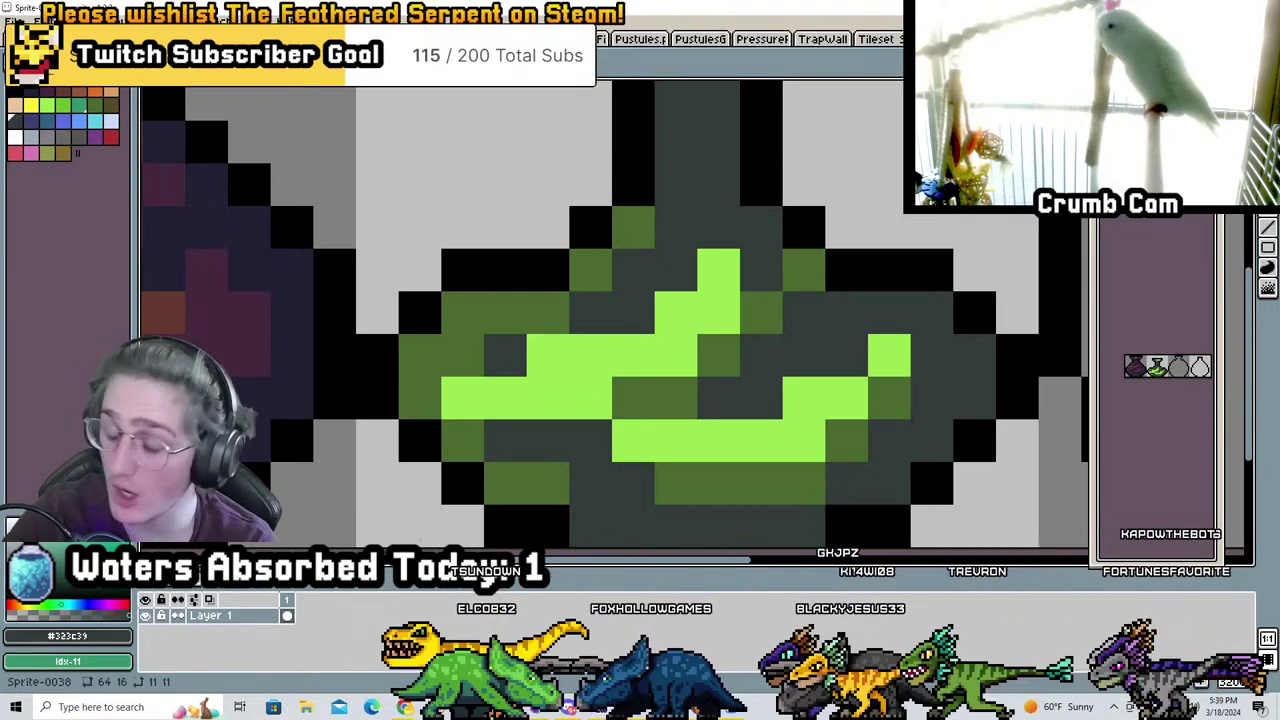
# Select the dark green interior region of the potion vase with the Magic Wand
pyautogui.scroll(-4, 901, 227)
pyautogui.scroll(2, 901, 227)
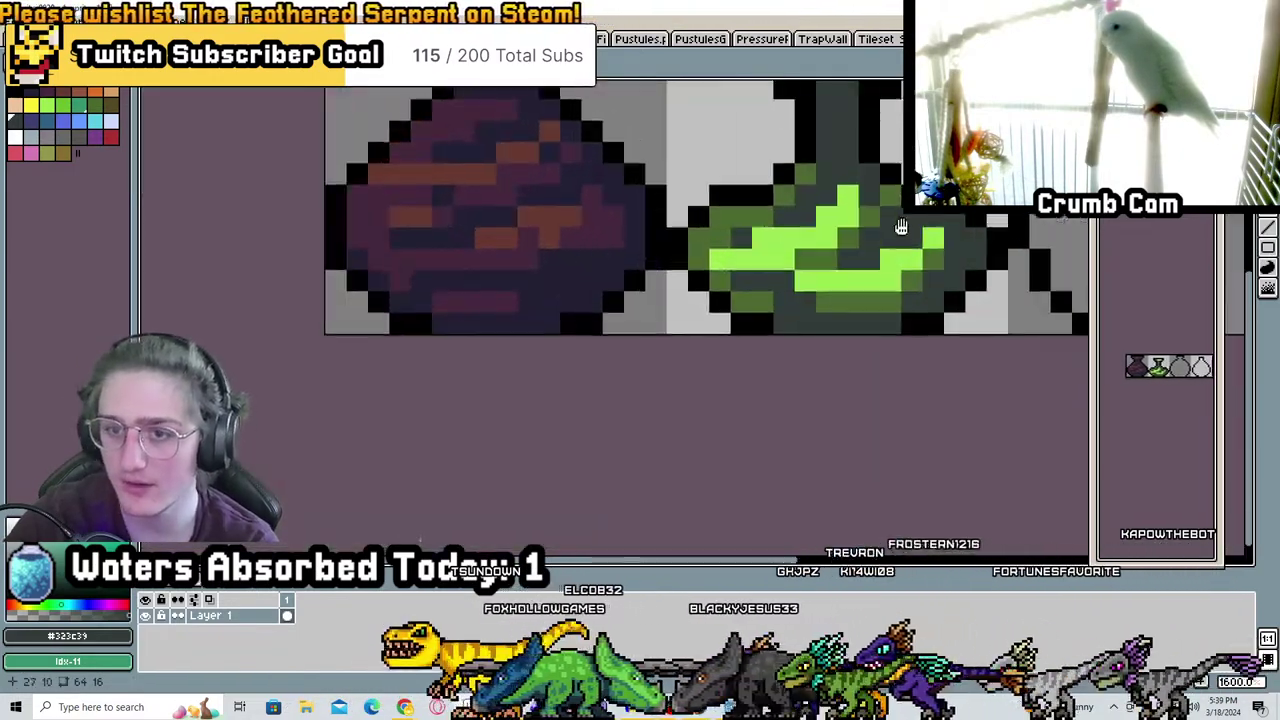
pyautogui.moveTo(901, 227); pyautogui.dragTo(756, 257)
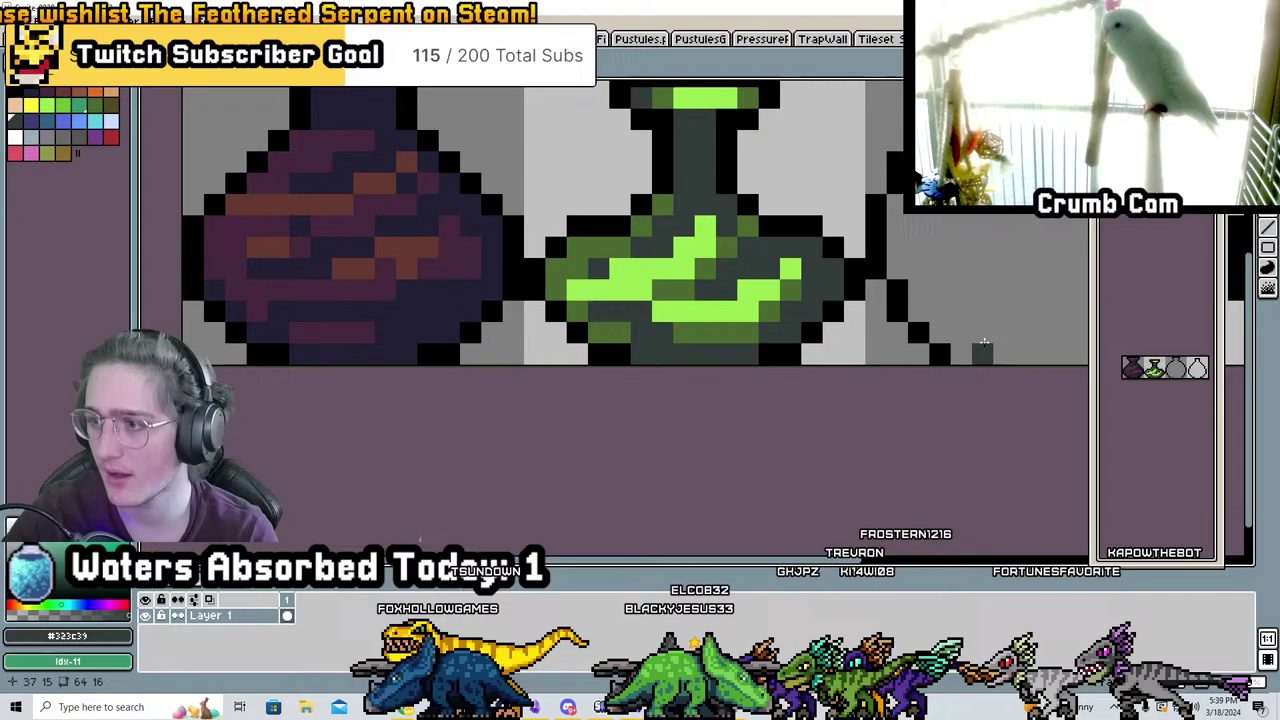
pyautogui.moveTo(1015, 225); pyautogui.dragTo(1025, 302, button='middle')
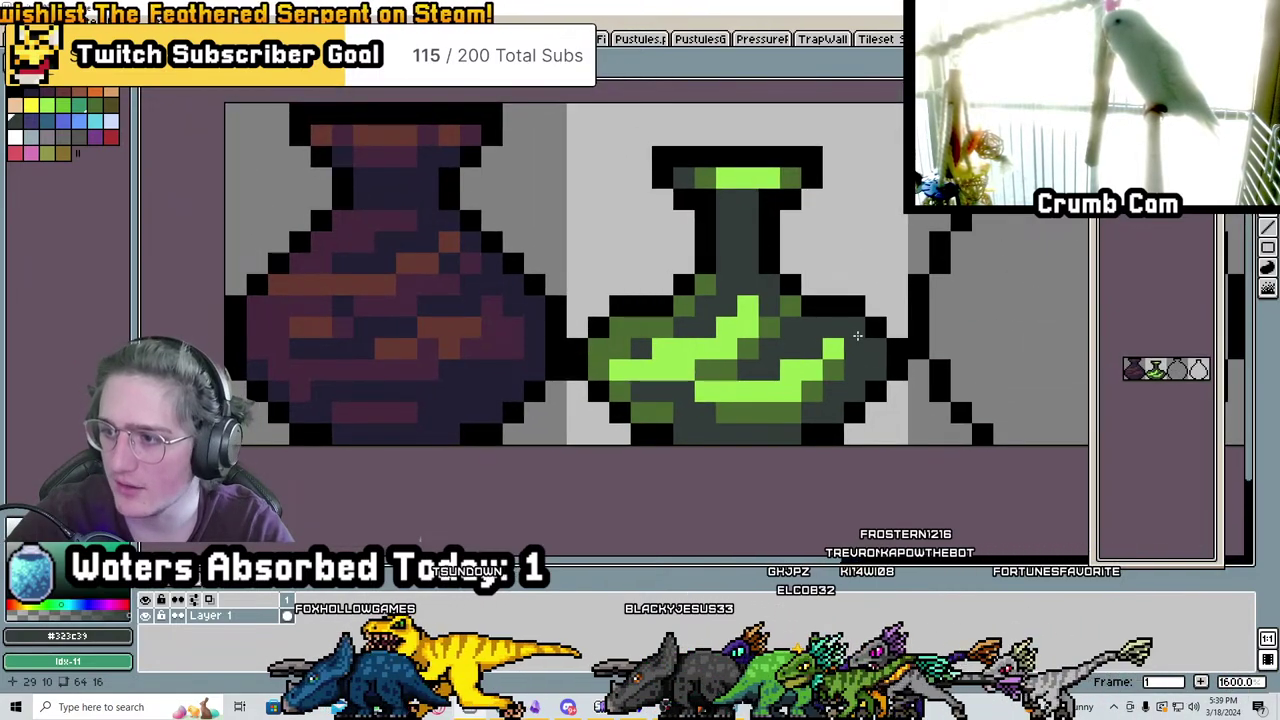
pyautogui.scroll(1, 756, 318)
pyautogui.click(742, 250)
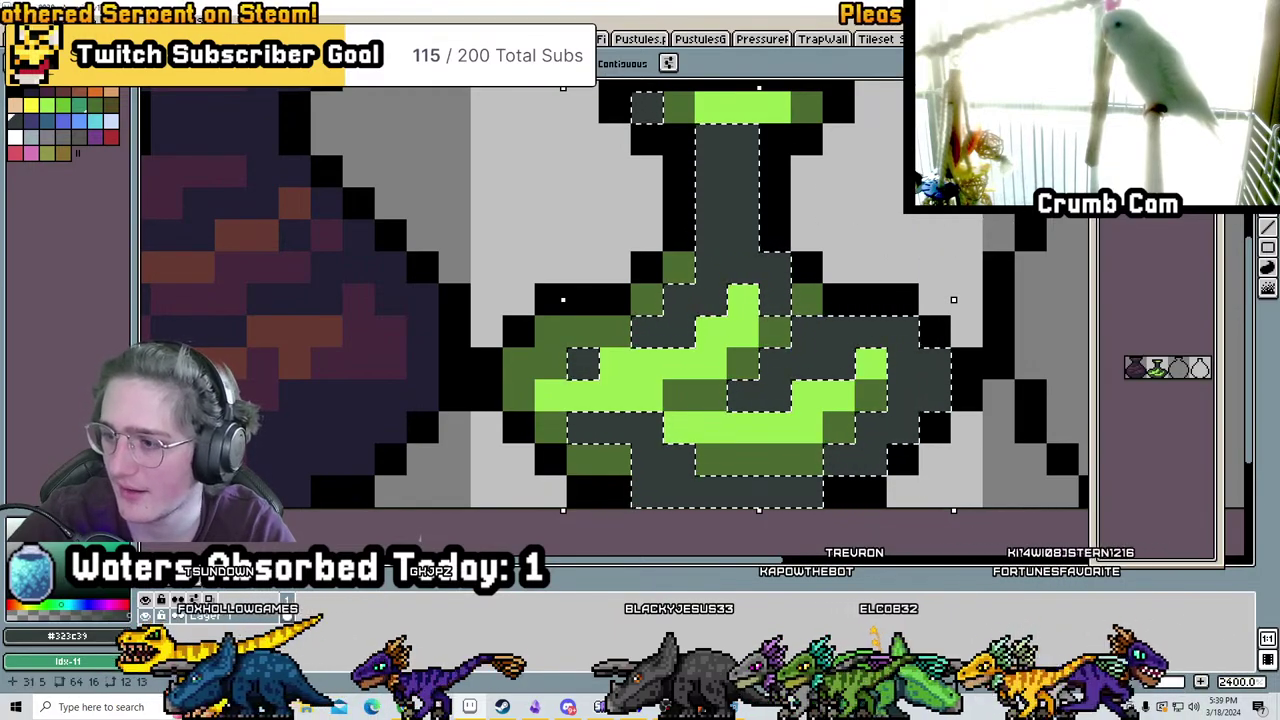
# Dismiss the Advanced Mode warning, restore the full interface with Ctrl+F, and clear the selection
pyautogui.hotkey('ctrl', 'f')
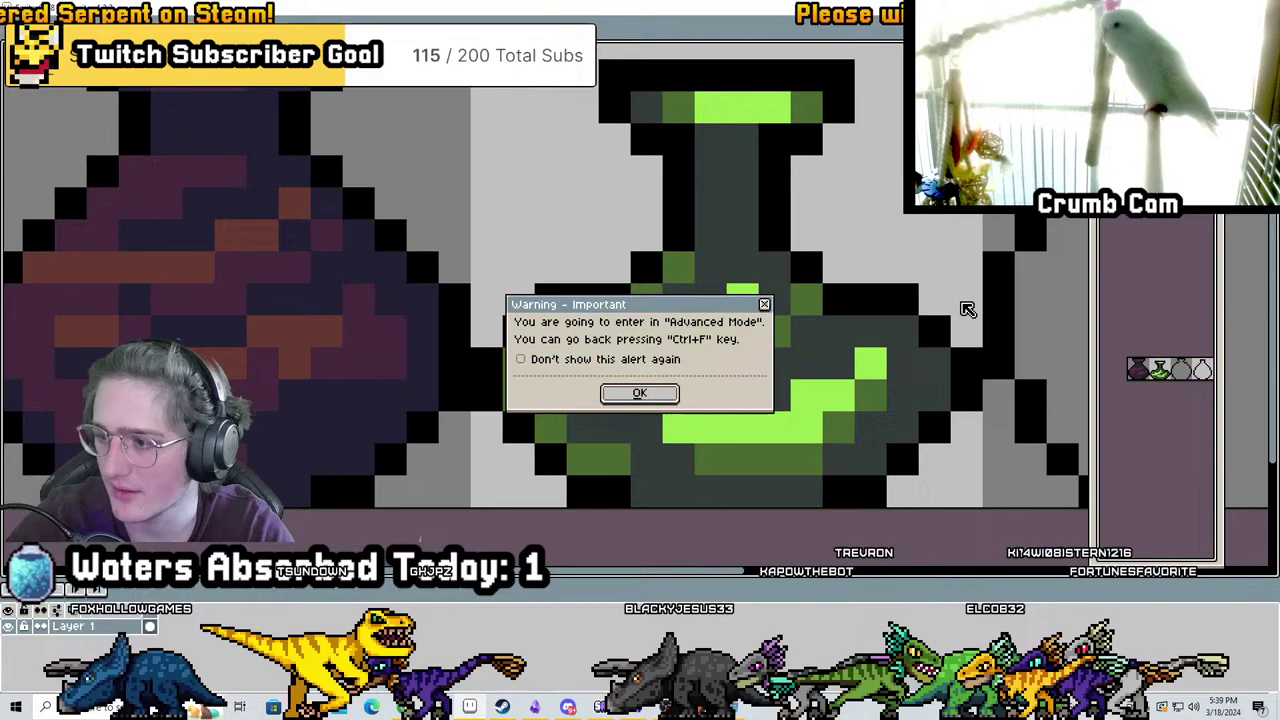
pyautogui.click(765, 306)
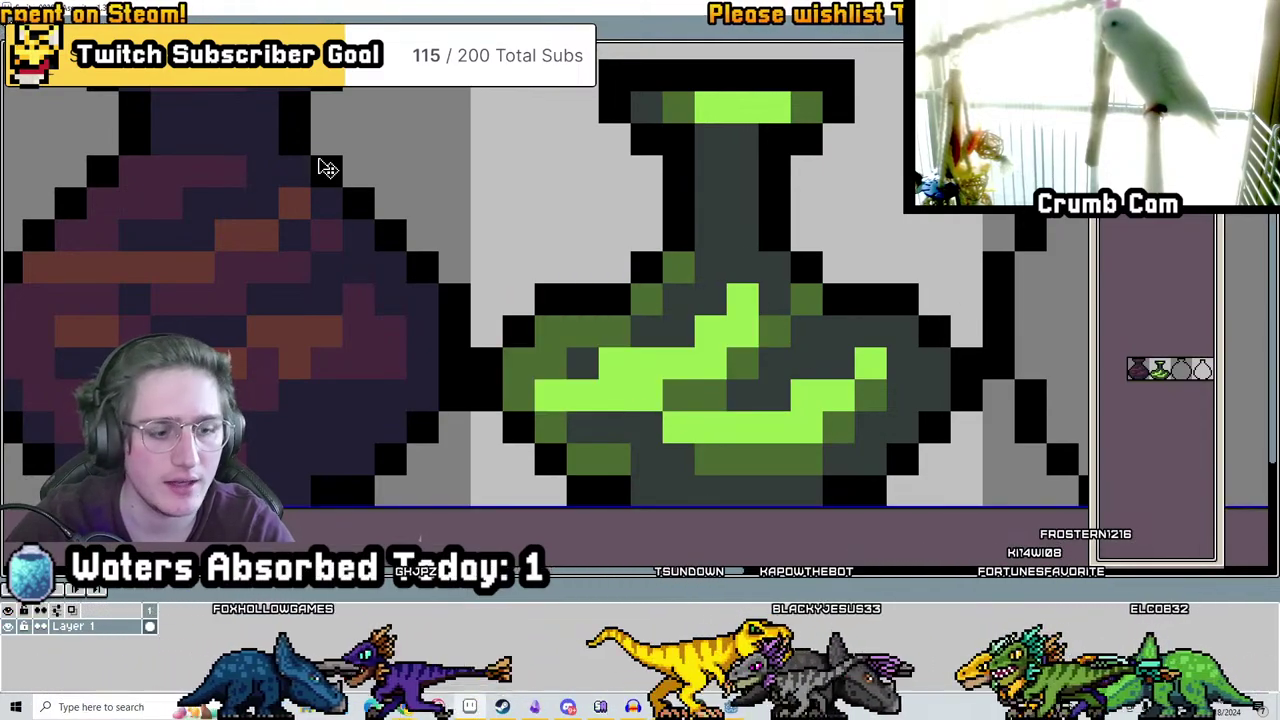
pyautogui.hotkey('ctrl', 'f')
pyautogui.scroll(-2, 334, 165)
pyautogui.scroll(1, 620, 320)
pyautogui.click(620, 330)
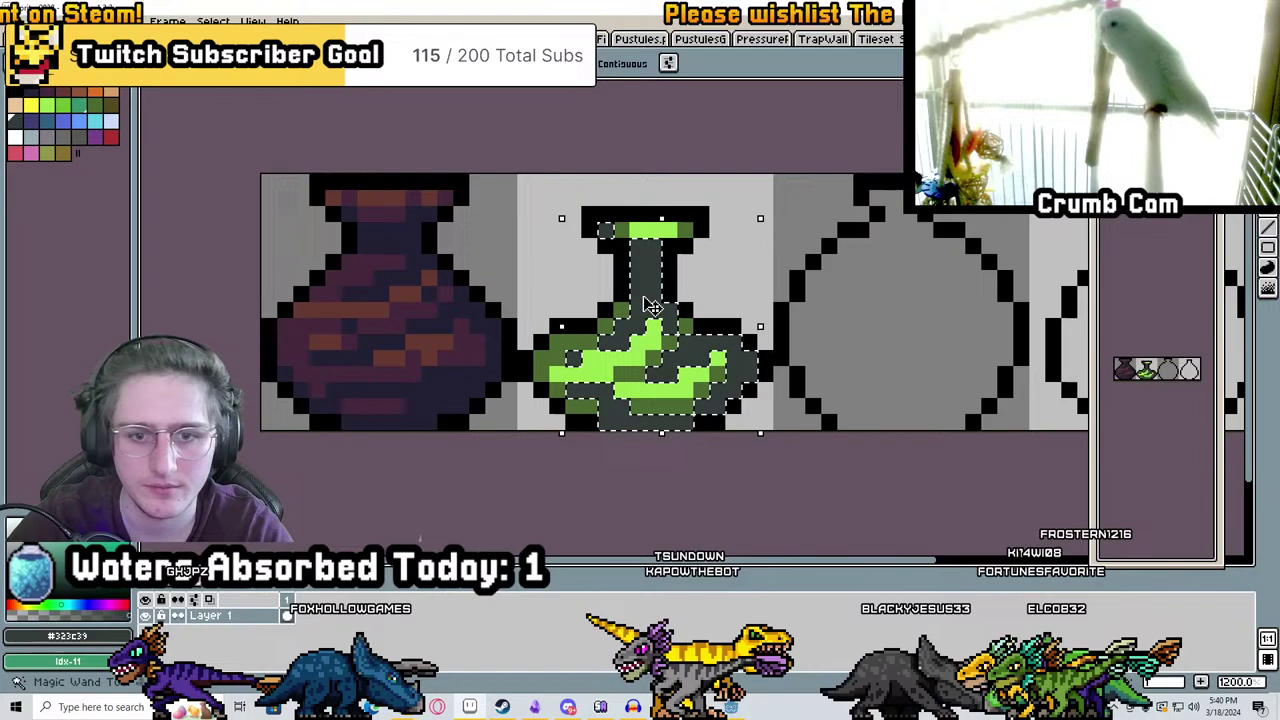
pyautogui.scroll(2, 575, 343)
pyautogui.hotkey('ctrl', 'd')
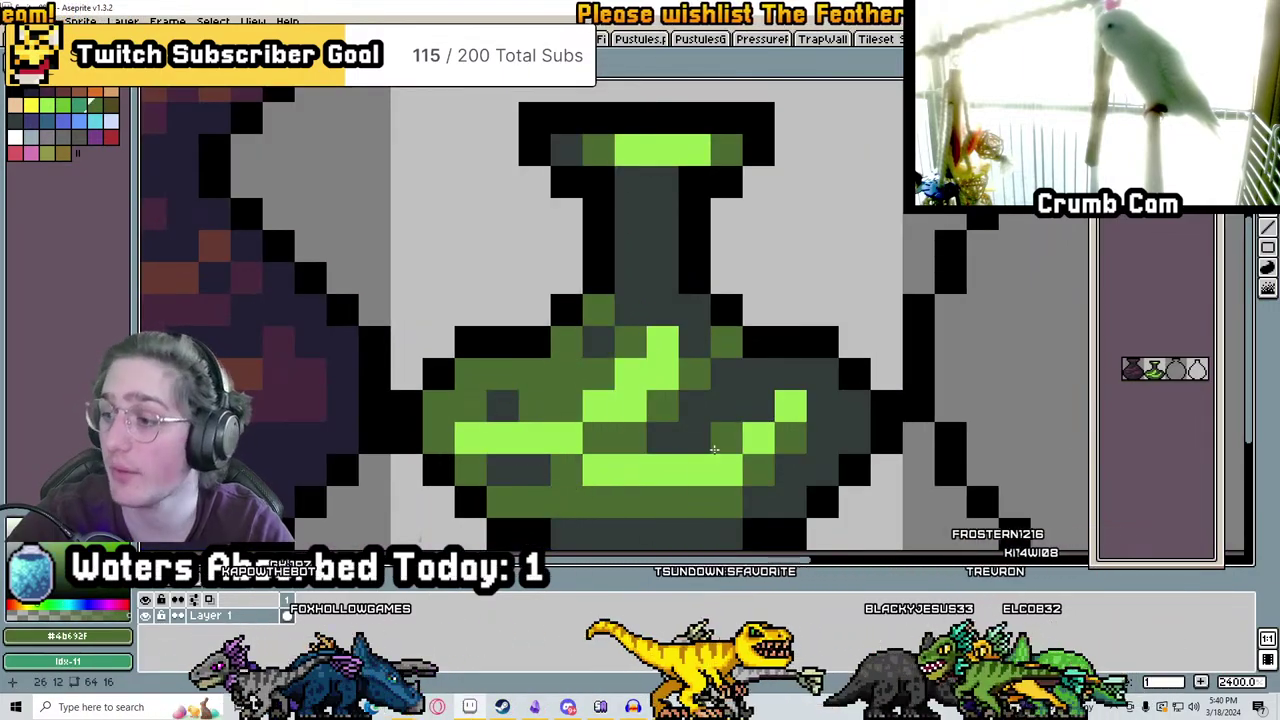
# Touch up a few green potion pixels in dark and light green
pyautogui.moveTo(745, 427)
pyautogui.mouseDown(button='middle')
pyautogui.moveTo(669, 404)
pyautogui.moveTo(726, 385)
pyautogui.mouseUp(button='middle')
pyautogui.click(709, 397)
pyautogui.click(674, 398)
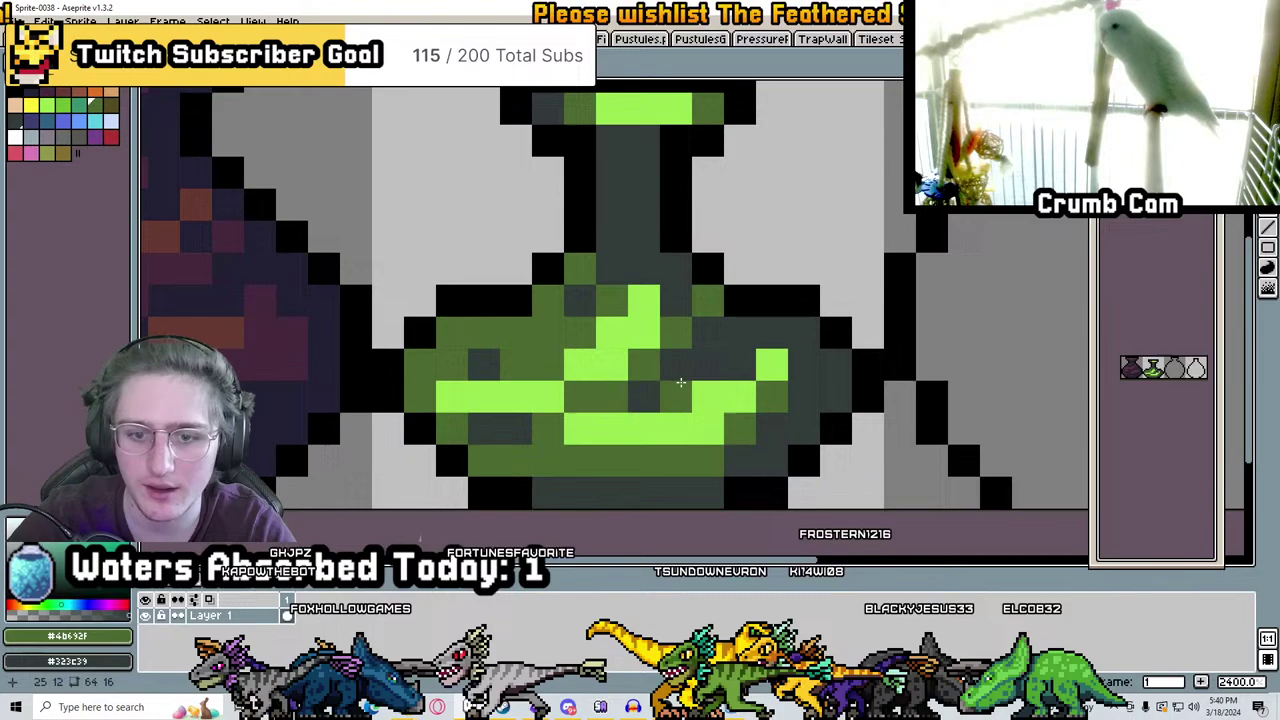
pyautogui.click(716, 366)
# Paint mid-green pixels up the potion neck and darken two neck pixels to deeper green
pyautogui.click(640, 270)
pyautogui.click(620, 200)
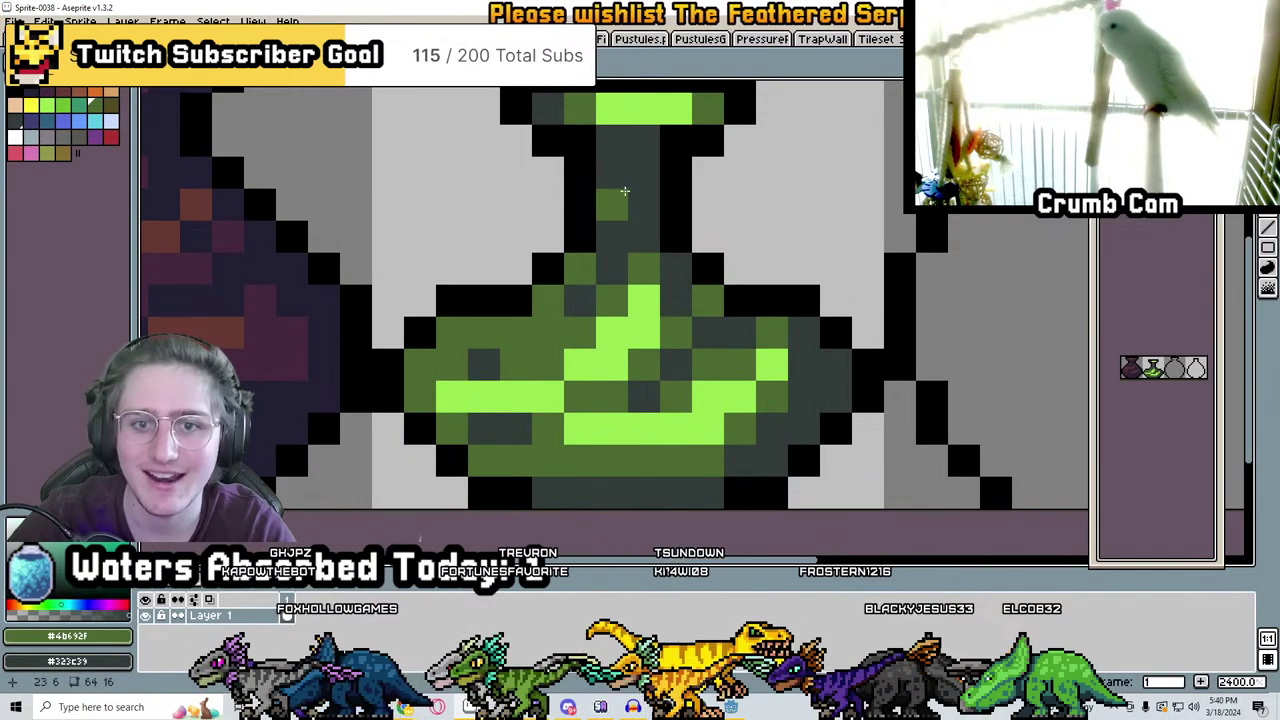
pyautogui.moveTo(608, 138); pyautogui.dragTo(605, 167)
pyautogui.scroll(4, 690, 257)
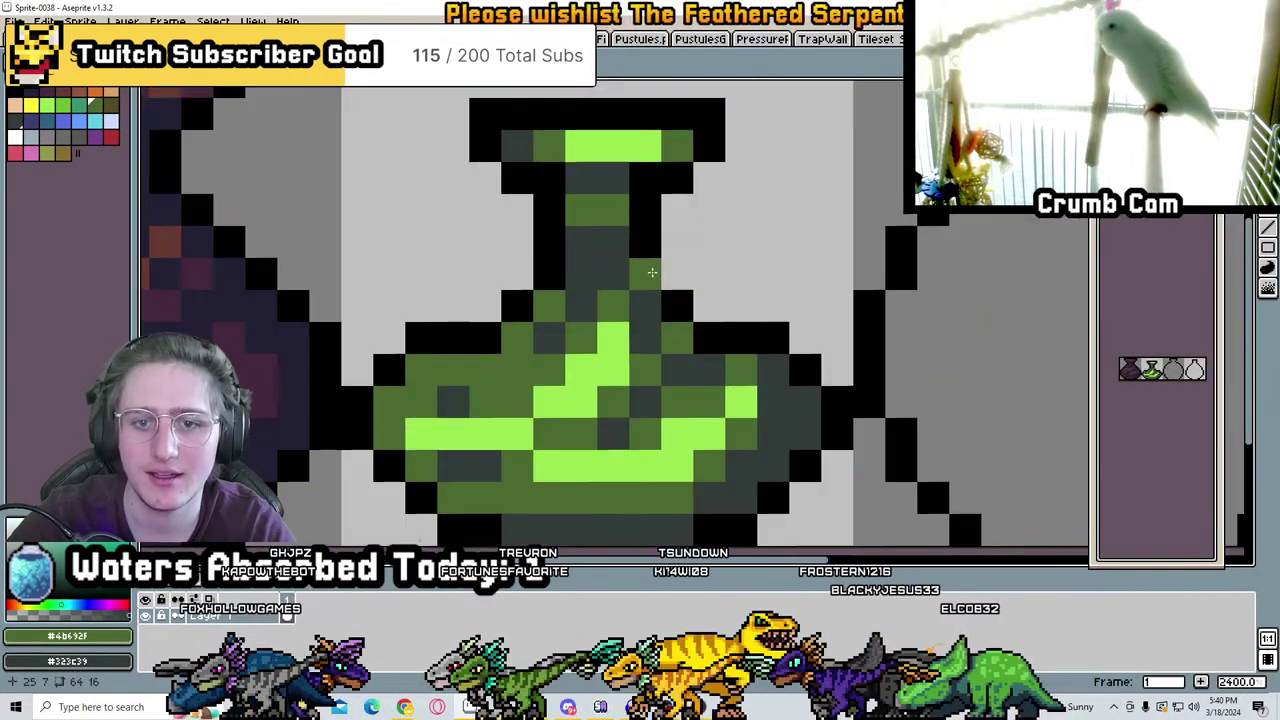
pyautogui.scroll(-6, 695, 280)
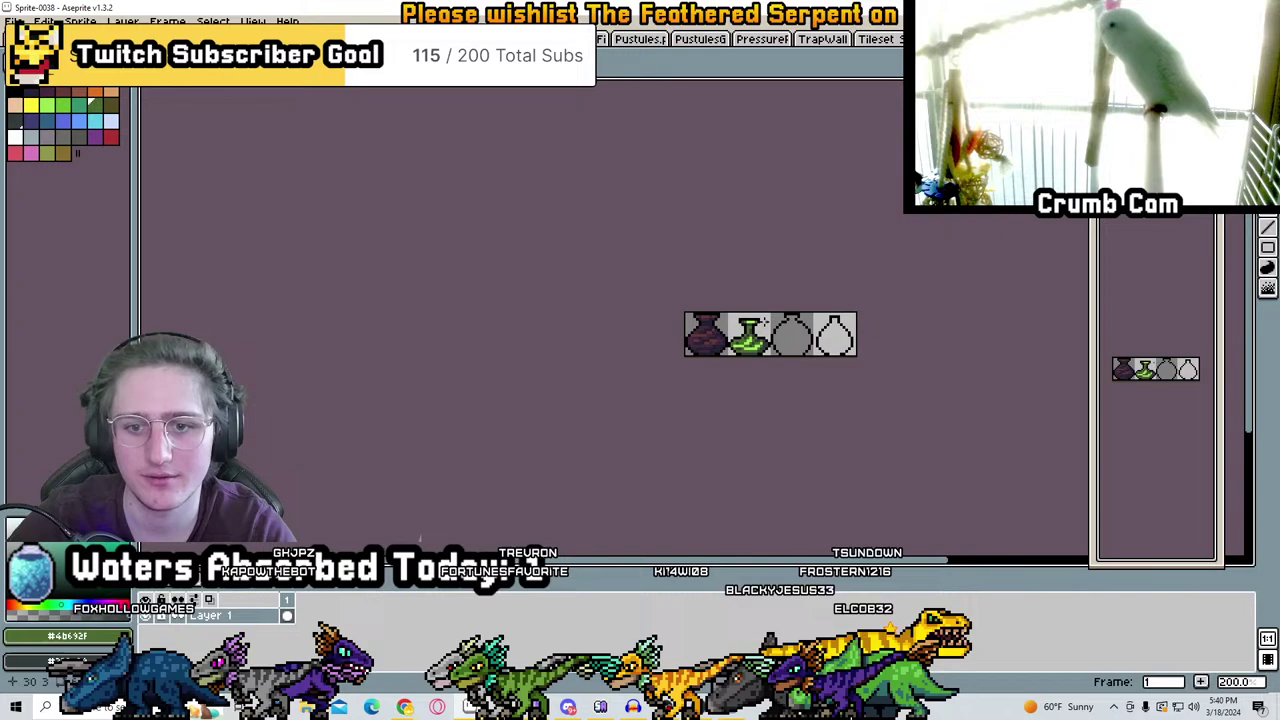
pyautogui.scroll(10, 730, 390)
# Add a row of bright green #99e550 highlight pixels plus a few higher up
pyautogui.keyDown('alt'); pyautogui.click(732, 390); pyautogui.keyUp('alt')
pyautogui.moveTo(610, 364)
pyautogui.mouseDown()
pyautogui.moveTo(568, 364)
pyautogui.moveTo(482, 407)
pyautogui.mouseUp()
pyautogui.click(640, 320)
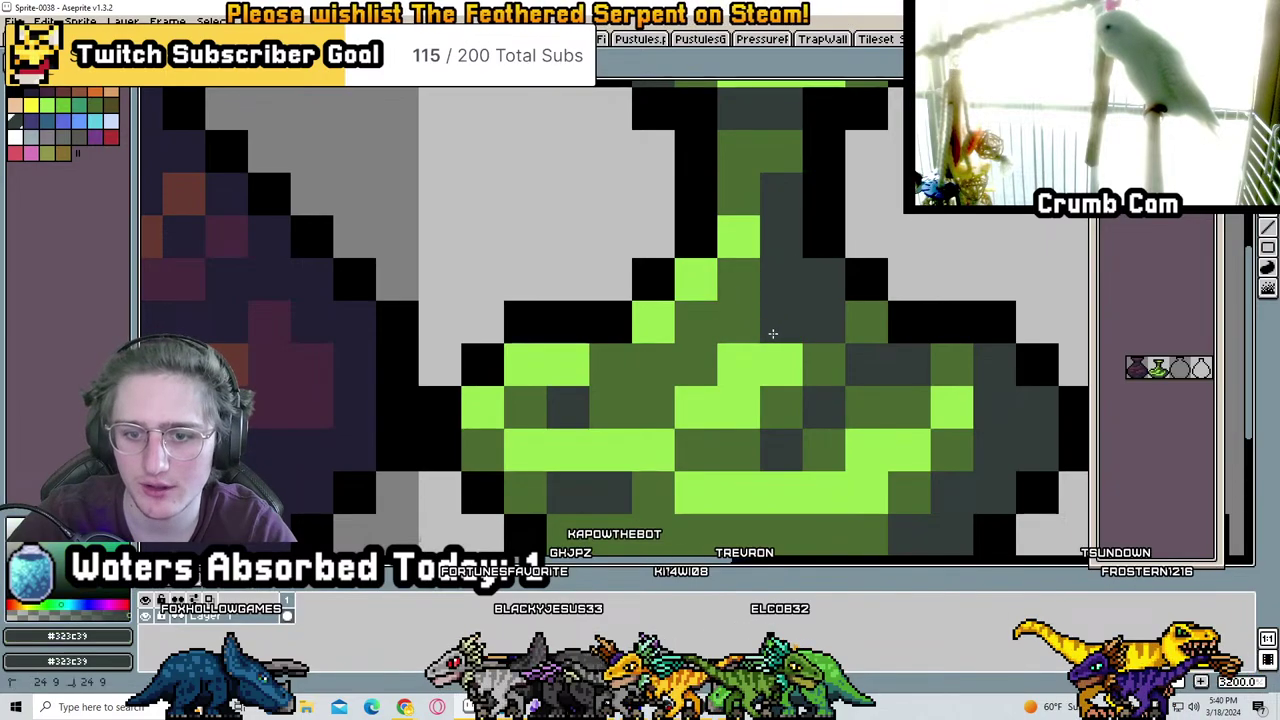
pyautogui.click(696, 449)
# Paint mid-green #4b692F and bright green highlight pixels along the vase body
pyautogui.moveTo(711, 516); pyautogui.dragTo(751, 434, button='middle')
pyautogui.keyDown('alt'); pyautogui.click(751, 434); pyautogui.keyUp('alt')
pyautogui.moveTo(736, 409)
pyautogui.mouseDown()
pyautogui.moveTo(778, 409)
pyautogui.moveTo(690, 452)
pyautogui.mouseUp()
pyautogui.keyDown('alt'); pyautogui.click(851, 420); pyautogui.keyUp('alt')
pyautogui.keyDown('alt'); pyautogui.click(864, 452); pyautogui.keyUp('alt')
pyautogui.moveTo(736, 496); pyautogui.dragTo(778, 496)
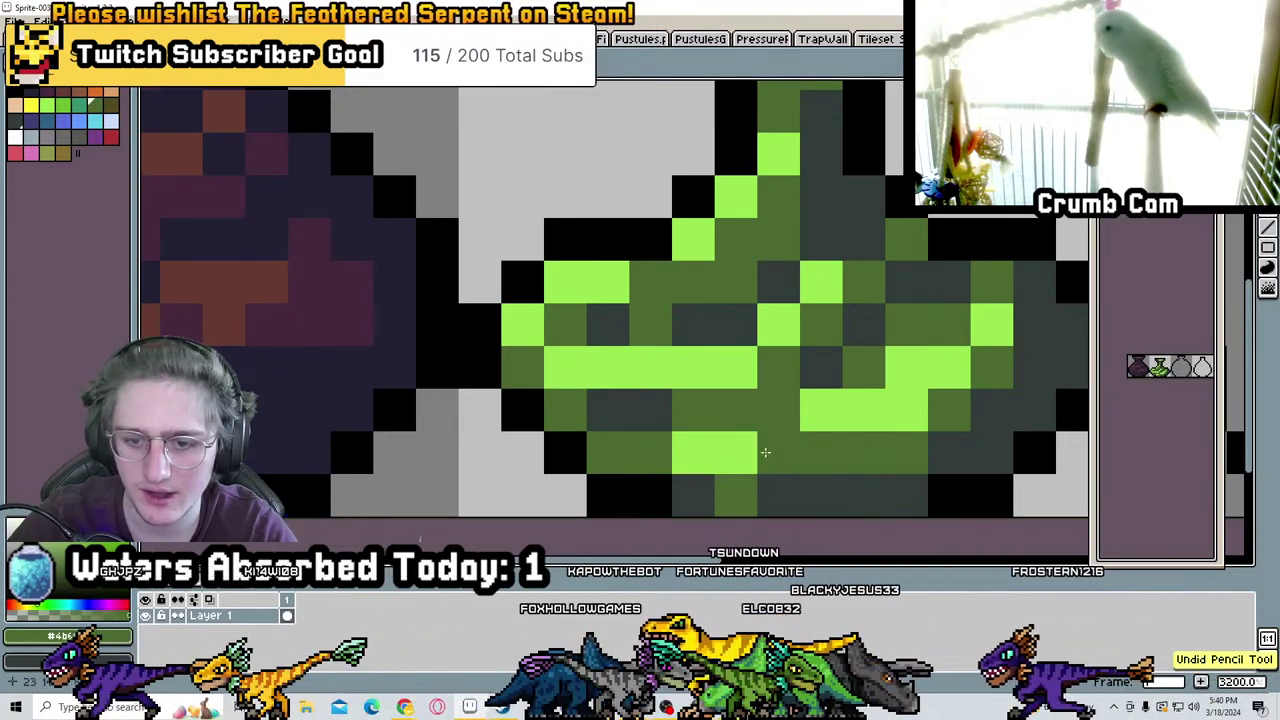
pyautogui.moveTo(763, 449); pyautogui.dragTo(694, 452)
pyautogui.scroll(-5, 958, 432)
pyautogui.scroll(-2, 958, 432)
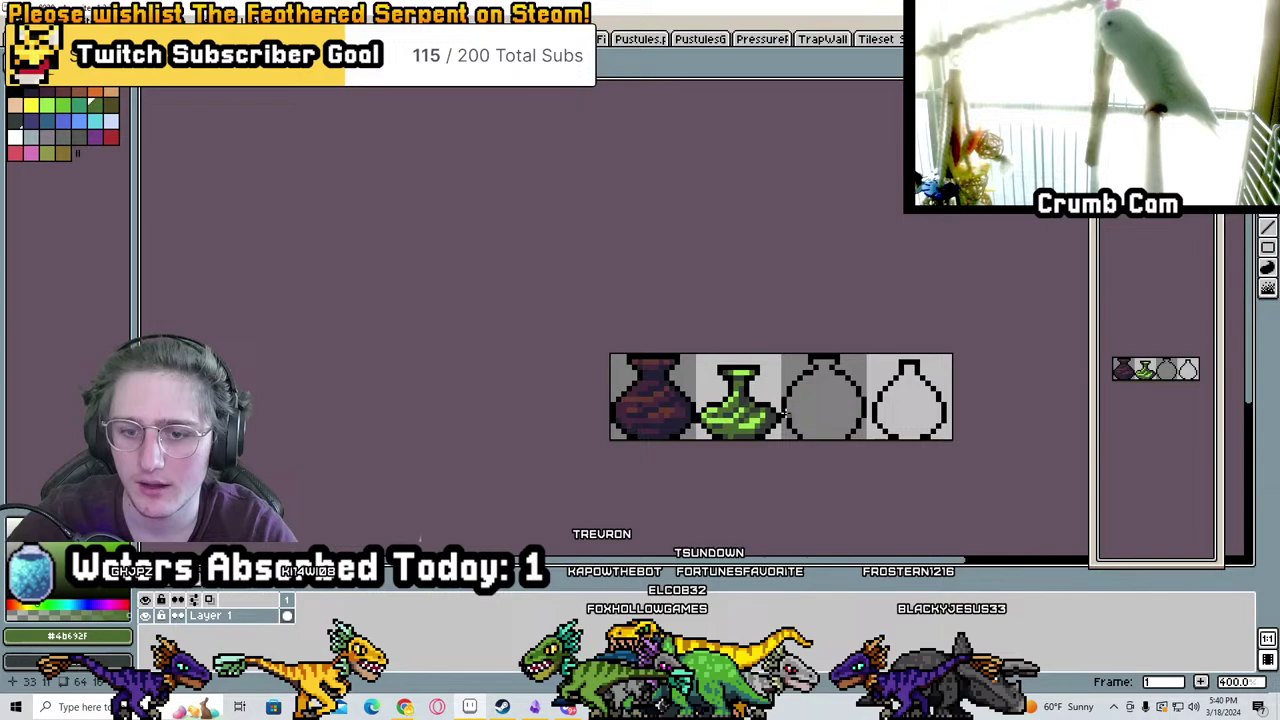
pyautogui.moveTo(785, 413); pyautogui.dragTo(662, 413, button='middle')
pyautogui.scroll(1, 691, 424)
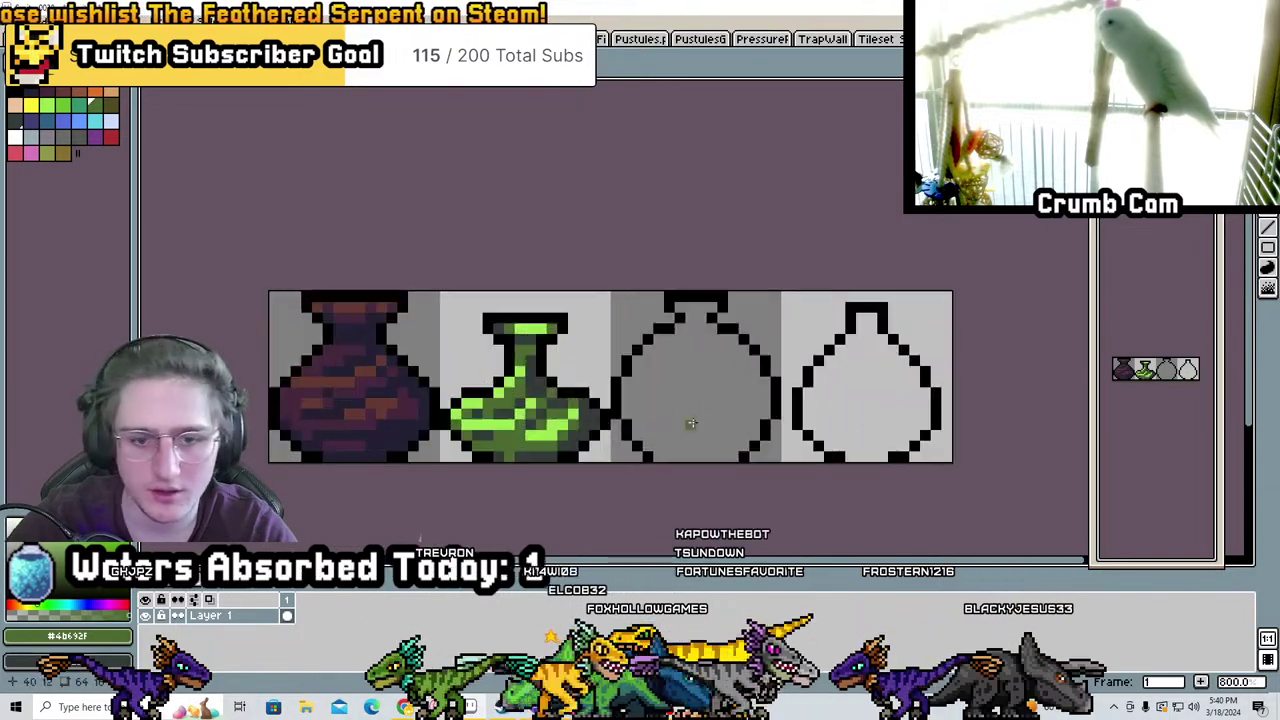
pyautogui.scroll(2, 614, 401)
pyautogui.scroll(-1, 614, 401)
# Select the grey vase's interior with the Magic Wand, then deselect and switch to the Pencil
pyautogui.moveTo(614, 401); pyautogui.dragTo(400, 420, button='middle')
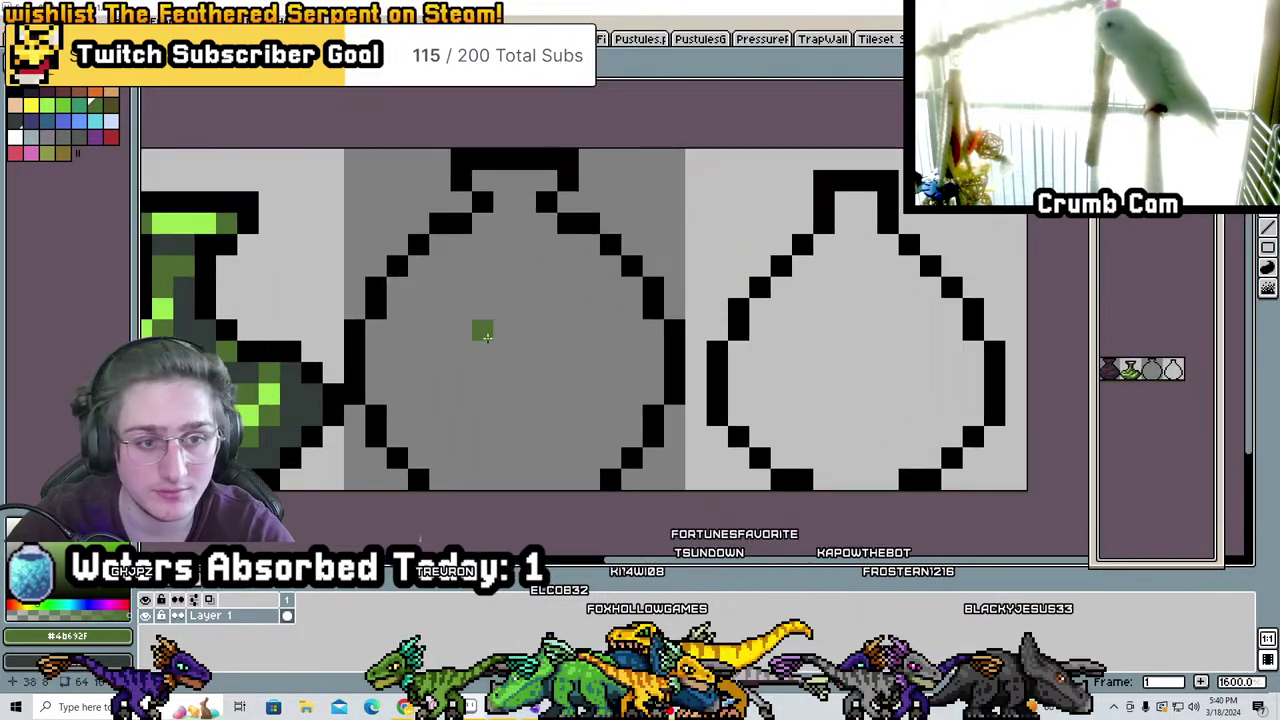
pyautogui.press('w')
pyautogui.click(480, 329)
pyautogui.hotkey('ctrl', 'd')
pyautogui.press('b')
pyautogui.moveTo(500, 286); pyautogui.dragTo(667, 294, button='middle')
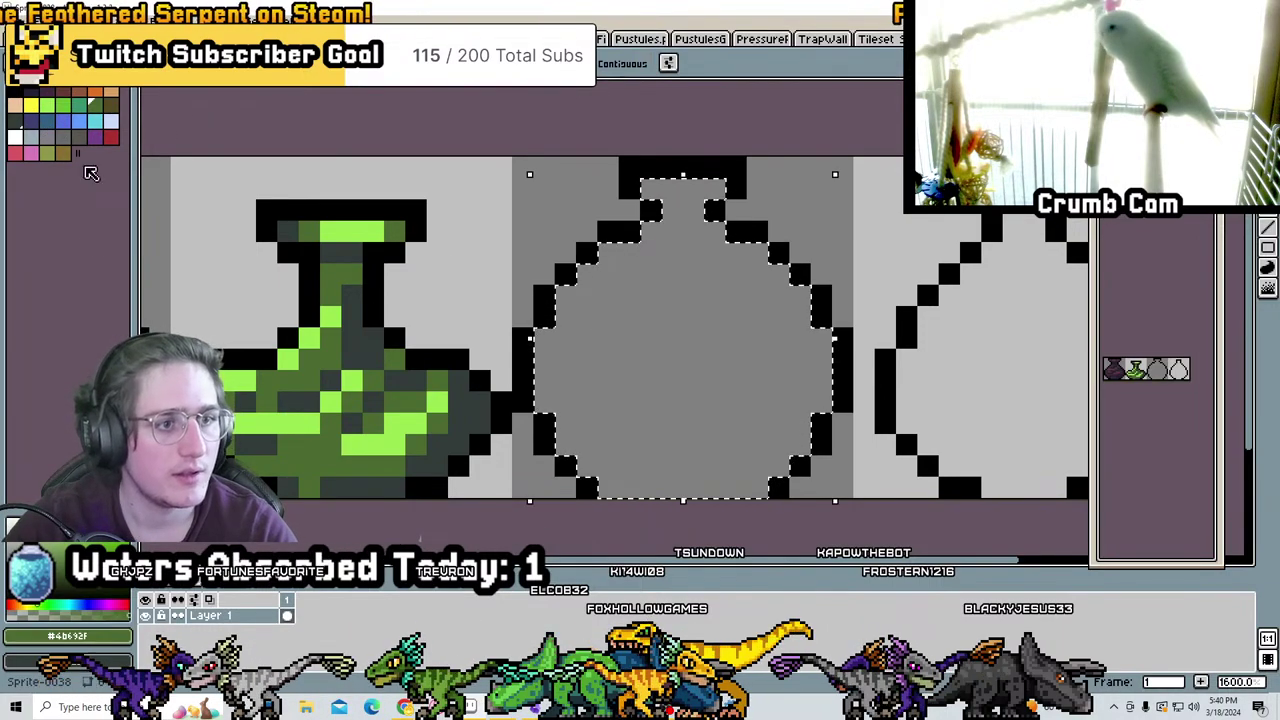
# Fill the grey vase's interior with darker grey
pyautogui.press('f')
pyautogui.click(659, 361)
pyautogui.hotkey('ctrl', 'z')
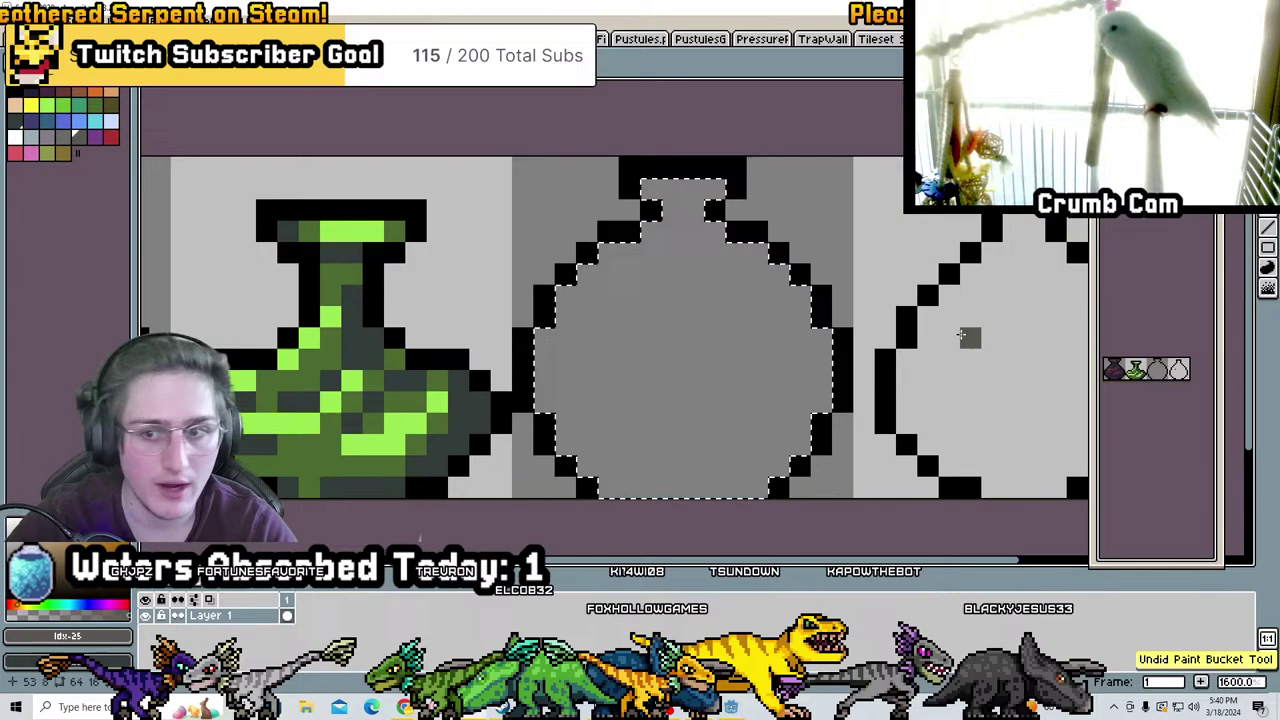
pyautogui.click(576, 354)
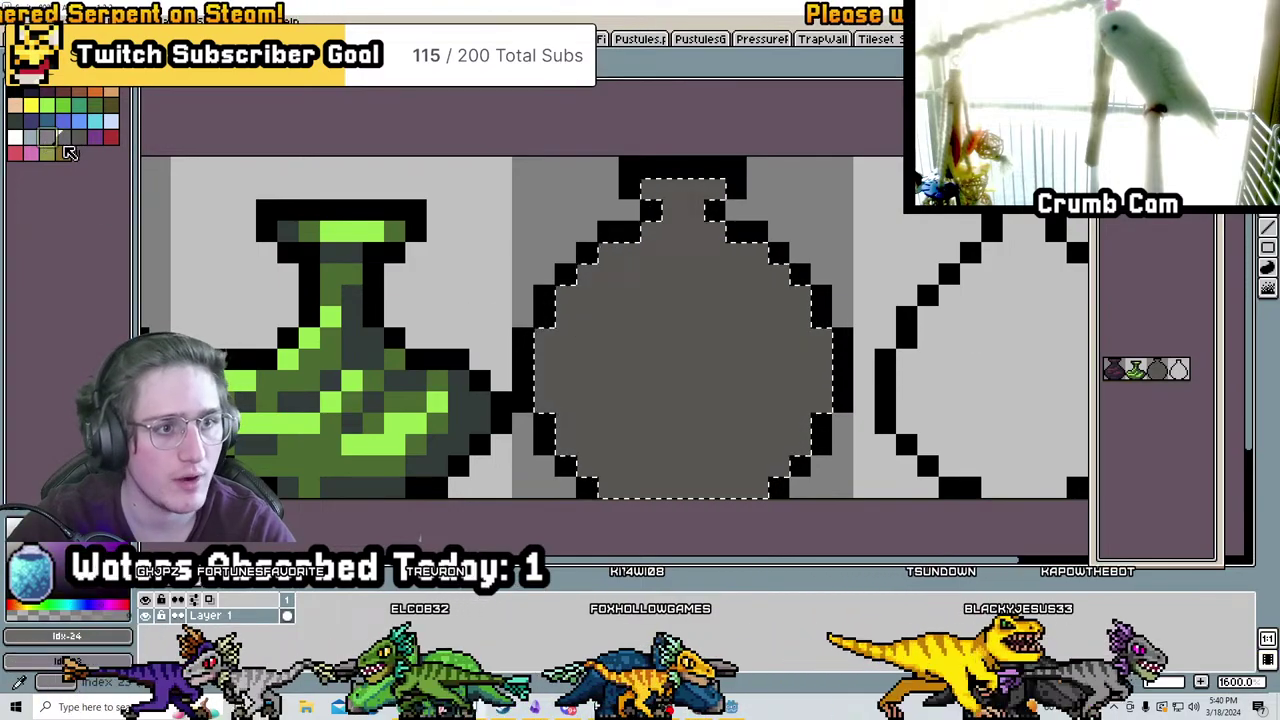
# Paint lighter grey bands across the upper and lower vase and a lavender-grey upper highlight
pyautogui.moveTo(586, 294); pyautogui.dragTo(617, 307)
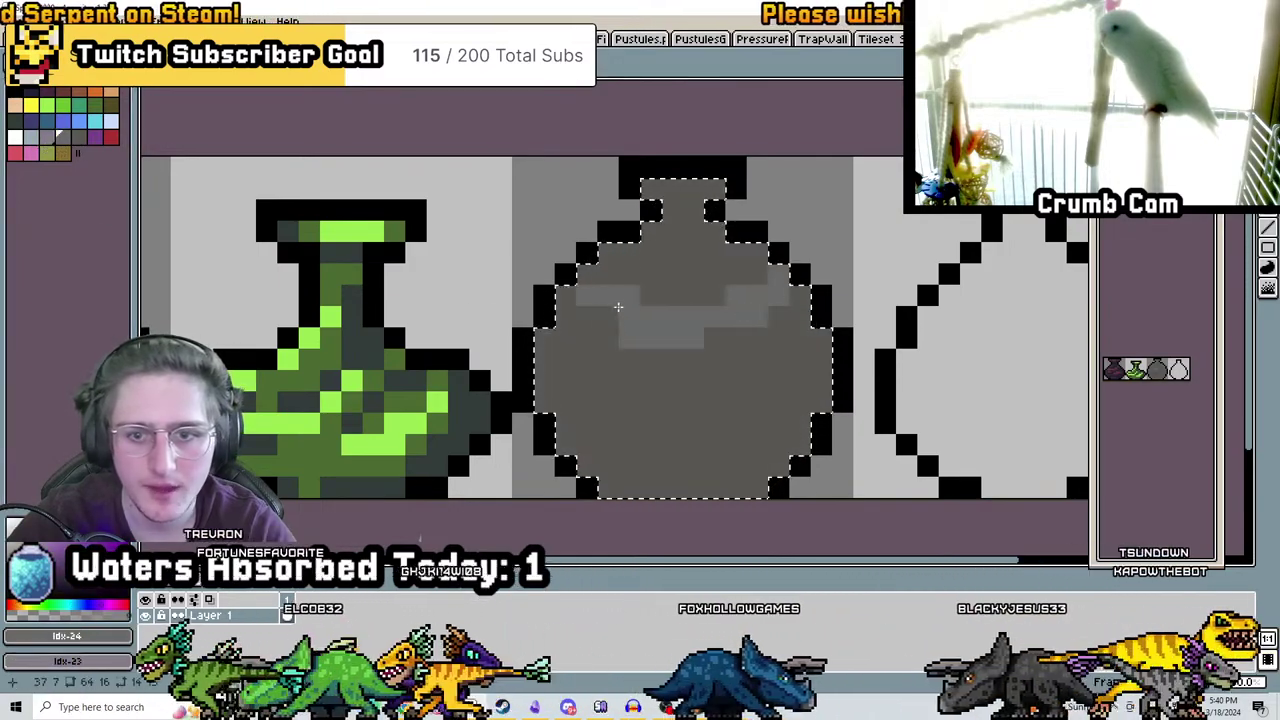
pyautogui.moveTo(600, 365); pyautogui.dragTo(760, 400)
pyautogui.hotkey('ctrl', 'z')
pyautogui.moveTo(620, 371); pyautogui.dragTo(663, 380)
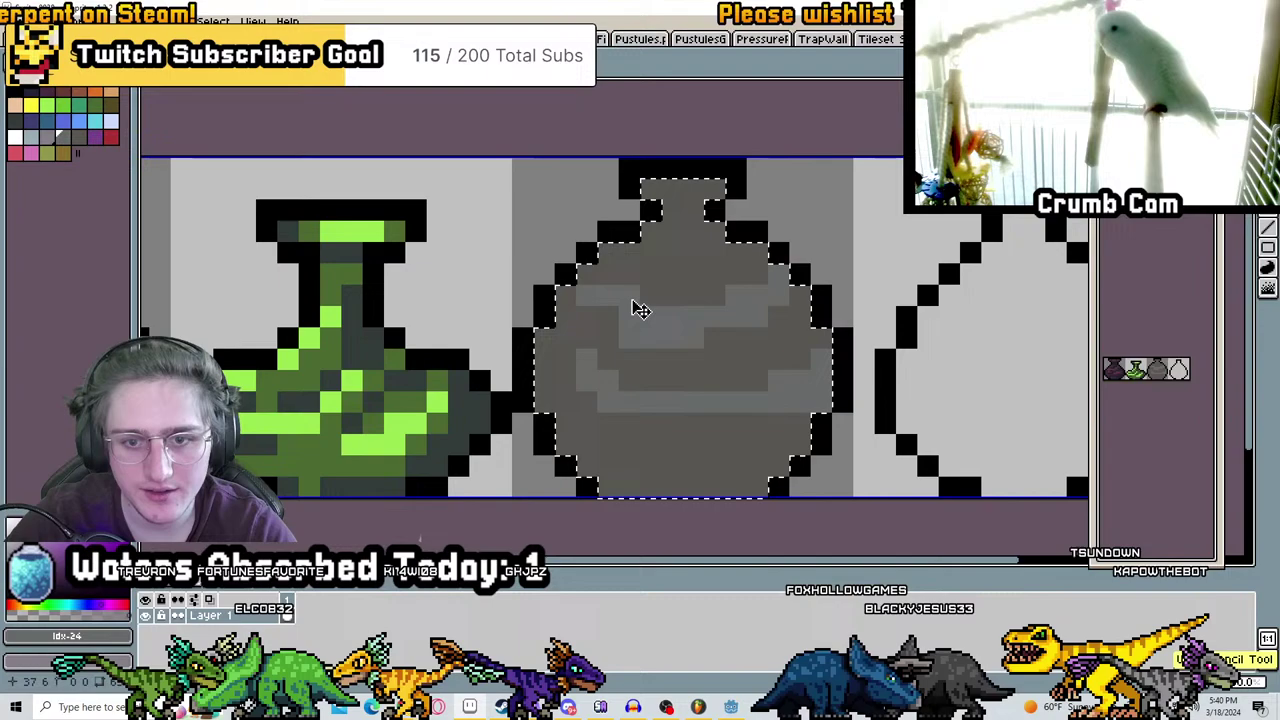
pyautogui.moveTo(740, 275); pyautogui.dragTo(615, 292)
pyautogui.scroll(-3, 646, 343)
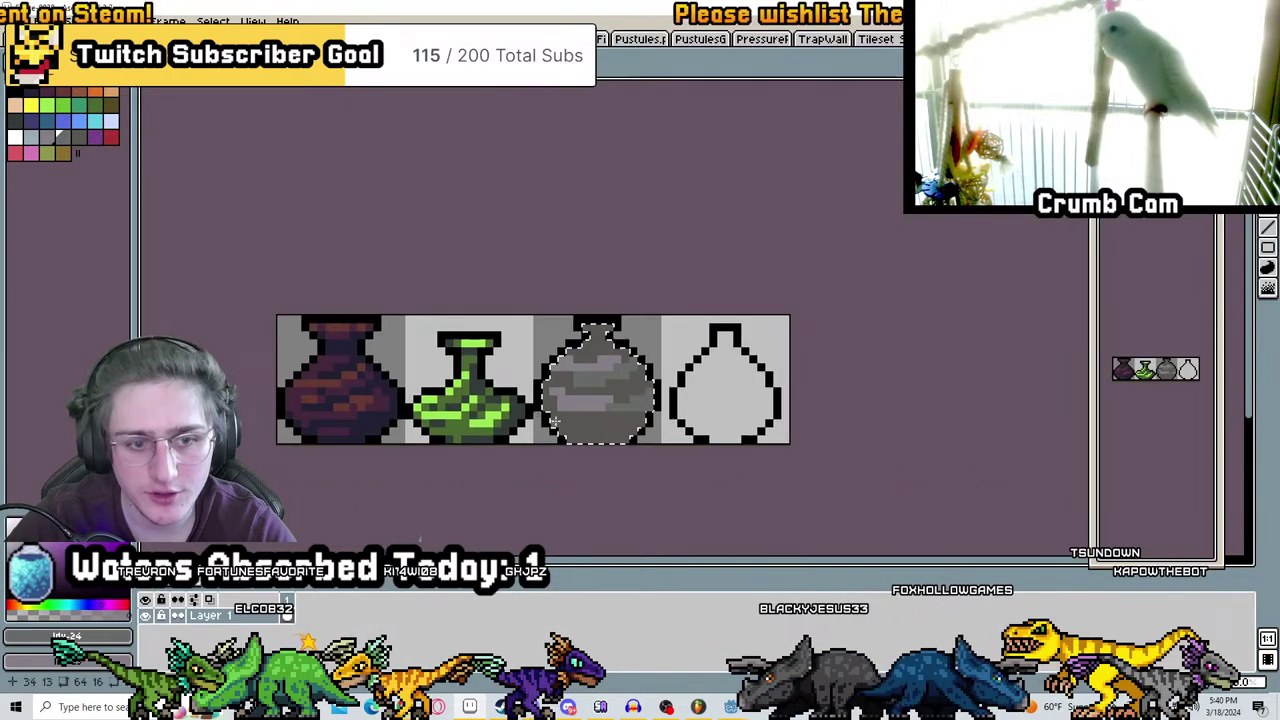
pyautogui.moveTo(397, 357); pyautogui.dragTo(534, 357, button='middle')
pyautogui.scroll(2, 503, 379)
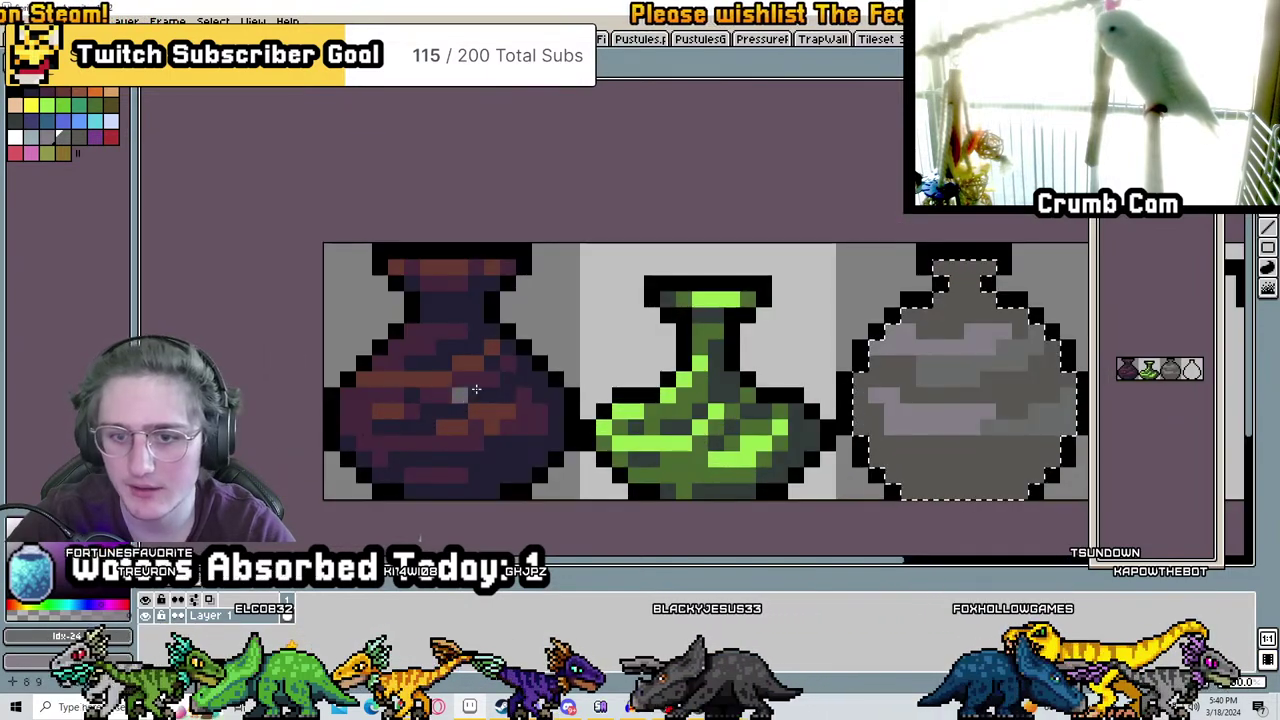
pyautogui.scroll(2, 476, 389)
# Magic-wand several colour regions of the grey vase, including its dark grey block
pyautogui.moveTo(691, 305); pyautogui.dragTo(590, 333, button='middle')
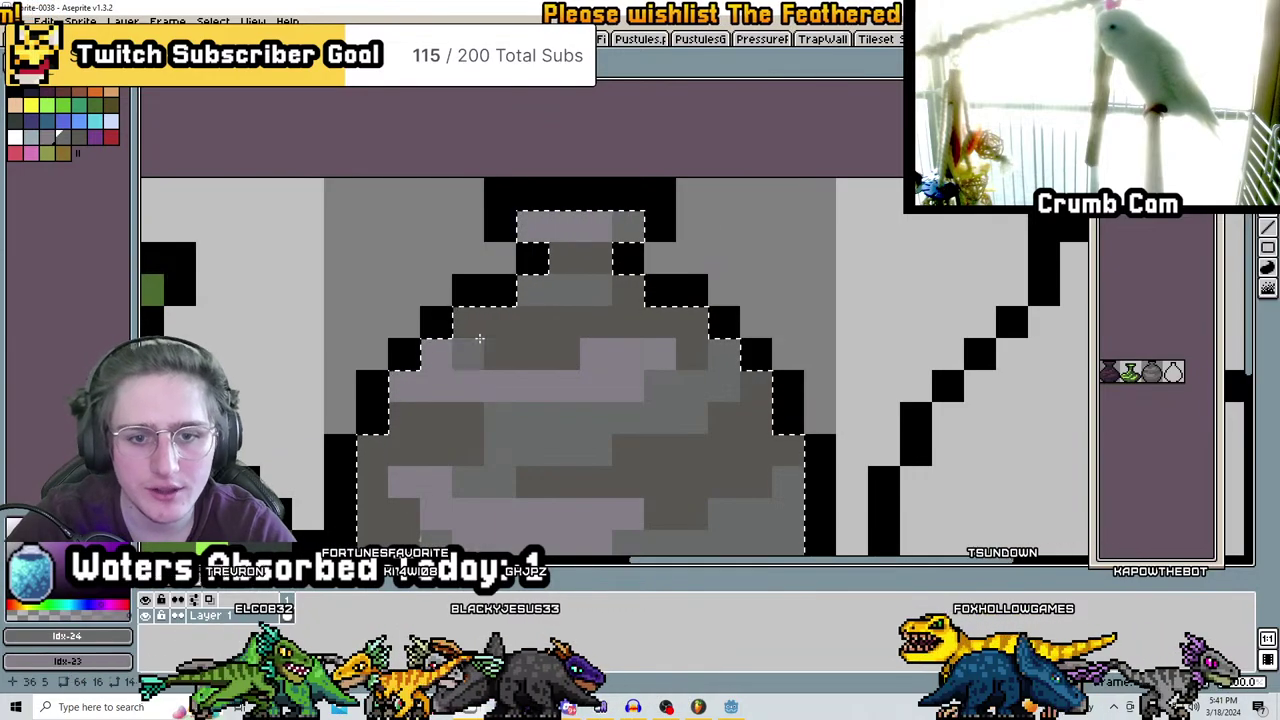
pyautogui.press('b')
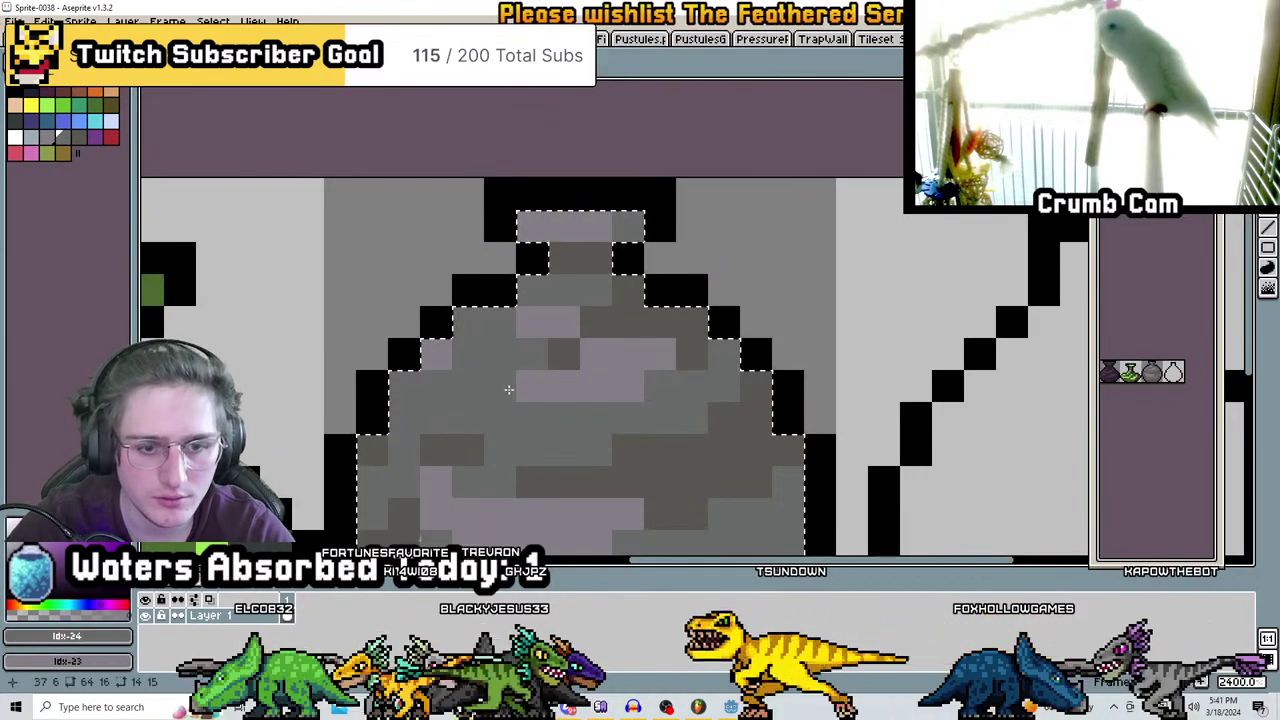
pyautogui.moveTo(443, 447); pyautogui.dragTo(463, 371, button='middle')
pyautogui.press('w')
pyautogui.click(470, 370)
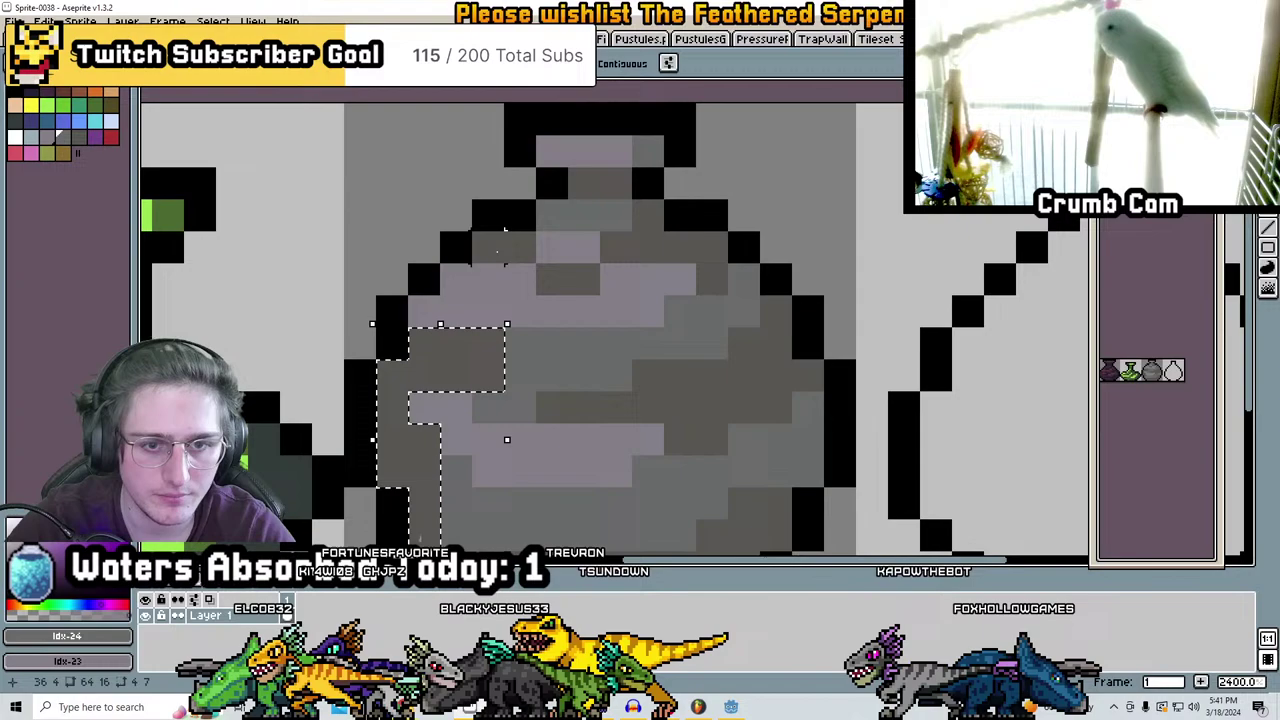
pyautogui.click(504, 247)
pyautogui.click(568, 280)
pyautogui.click(673, 241)
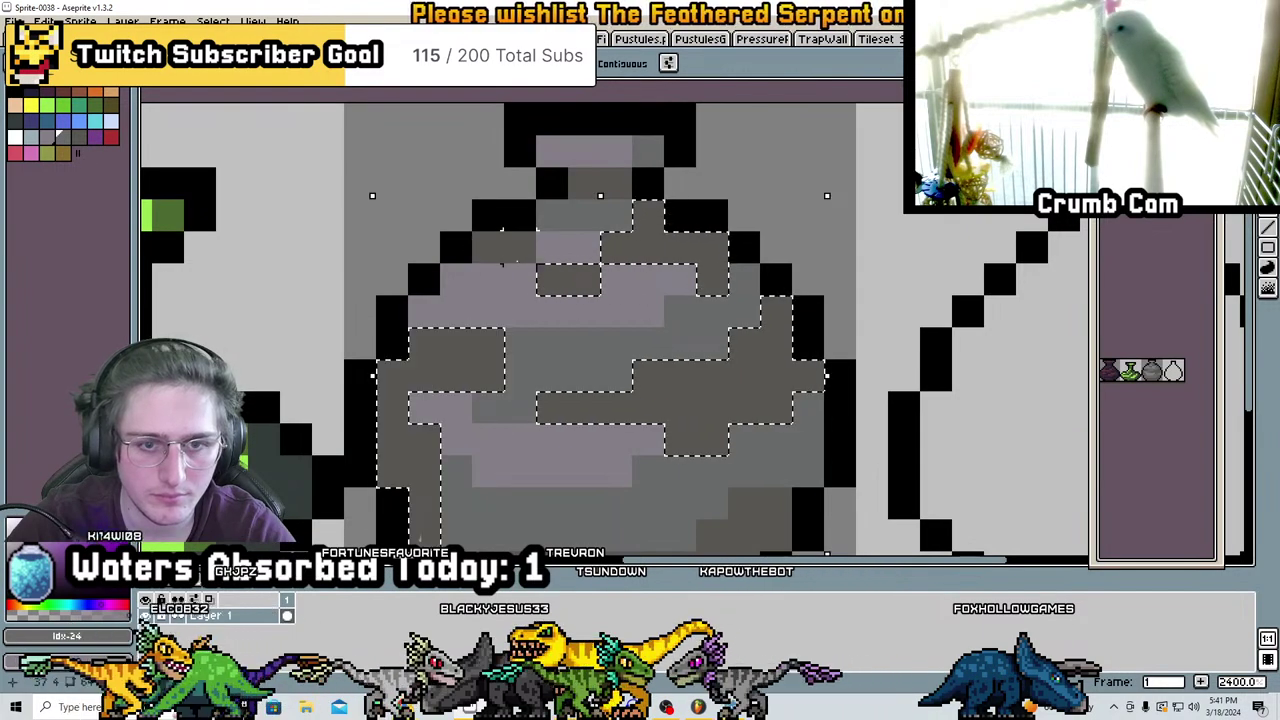
pyautogui.moveTo(583, 393)
pyautogui.mouseDown(button='middle')
pyautogui.moveTo(558, 283)
pyautogui.moveTo(598, 383)
pyautogui.mouseUp(button='middle')
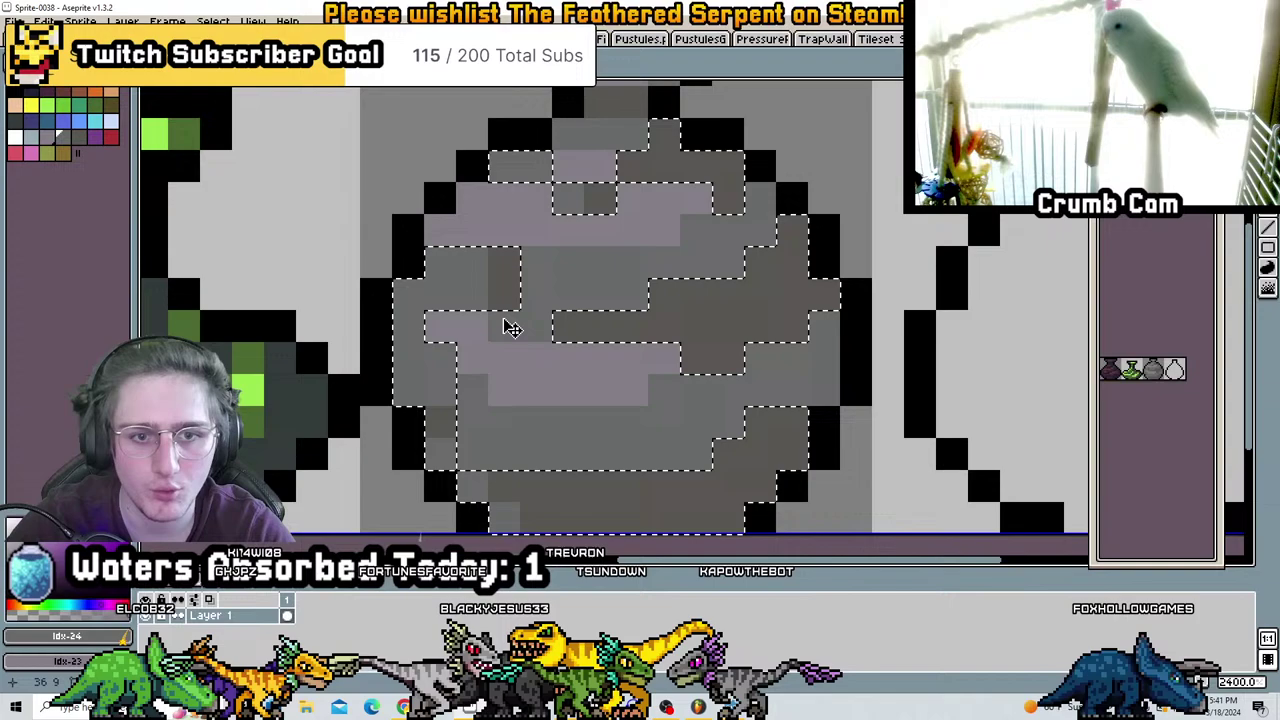
# Deselect and pencil lighter and darker grey patches across the vase's upper, middle and lower body
pyautogui.hotkey('ctrl', 'd')
pyautogui.press('b')
pyautogui.moveTo(503, 320); pyautogui.dragTo(744, 230)
pyautogui.moveTo(548, 390)
pyautogui.mouseDown()
pyautogui.moveTo(600, 450)
pyautogui.moveTo(690, 485)
pyautogui.moveTo(780, 340)
pyautogui.mouseUp()
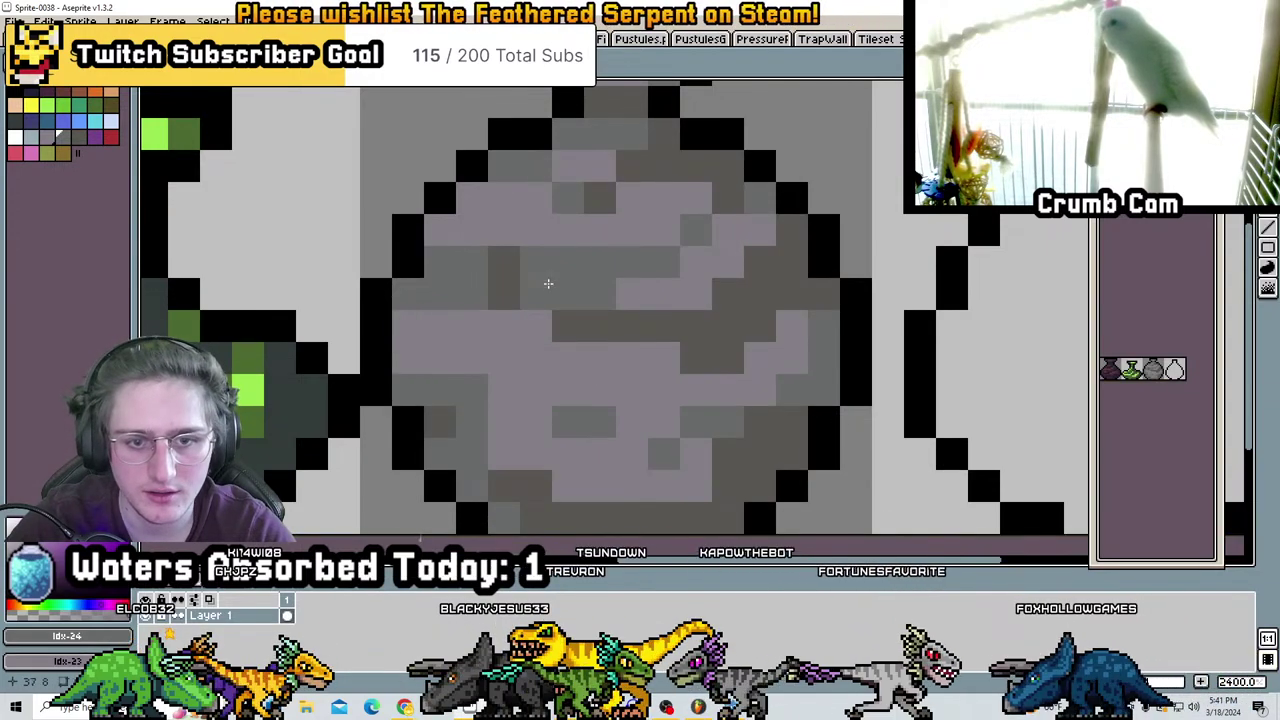
pyautogui.moveTo(446, 310)
pyautogui.mouseDown()
pyautogui.moveTo(706, 317)
pyautogui.moveTo(634, 349)
pyautogui.moveTo(622, 369)
pyautogui.mouseUp()
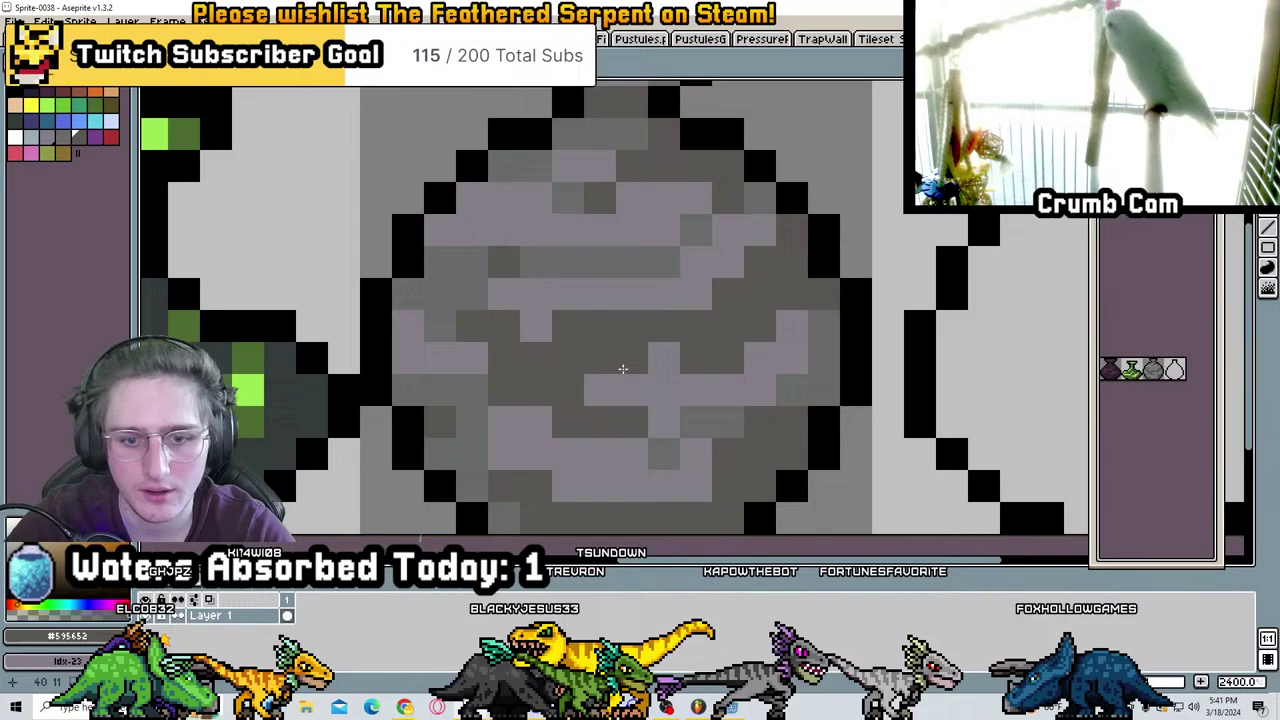
pyautogui.moveTo(530, 247); pyautogui.dragTo(680, 230)
pyautogui.moveTo(586, 463)
pyautogui.mouseDown()
pyautogui.moveTo(534, 331)
pyautogui.moveTo(729, 413)
pyautogui.mouseUp()
pyautogui.moveTo(632, 454); pyautogui.dragTo(632, 486)
# Undo the last stroke and add dark grey pixels along the lower body
pyautogui.scroll(-5, 740, 445)
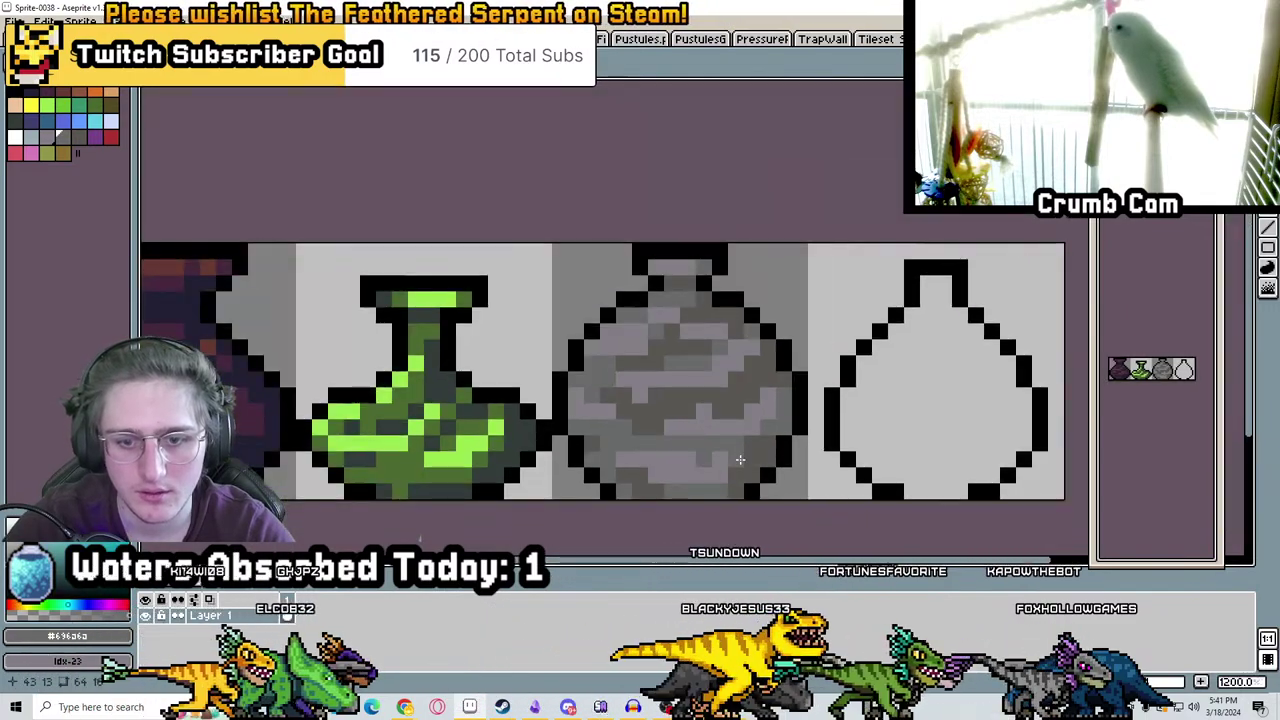
pyautogui.hotkey('ctrl', 'z')
pyautogui.scroll(5, 746, 463)
pyautogui.moveTo(740, 455); pyautogui.dragTo(613, 450)
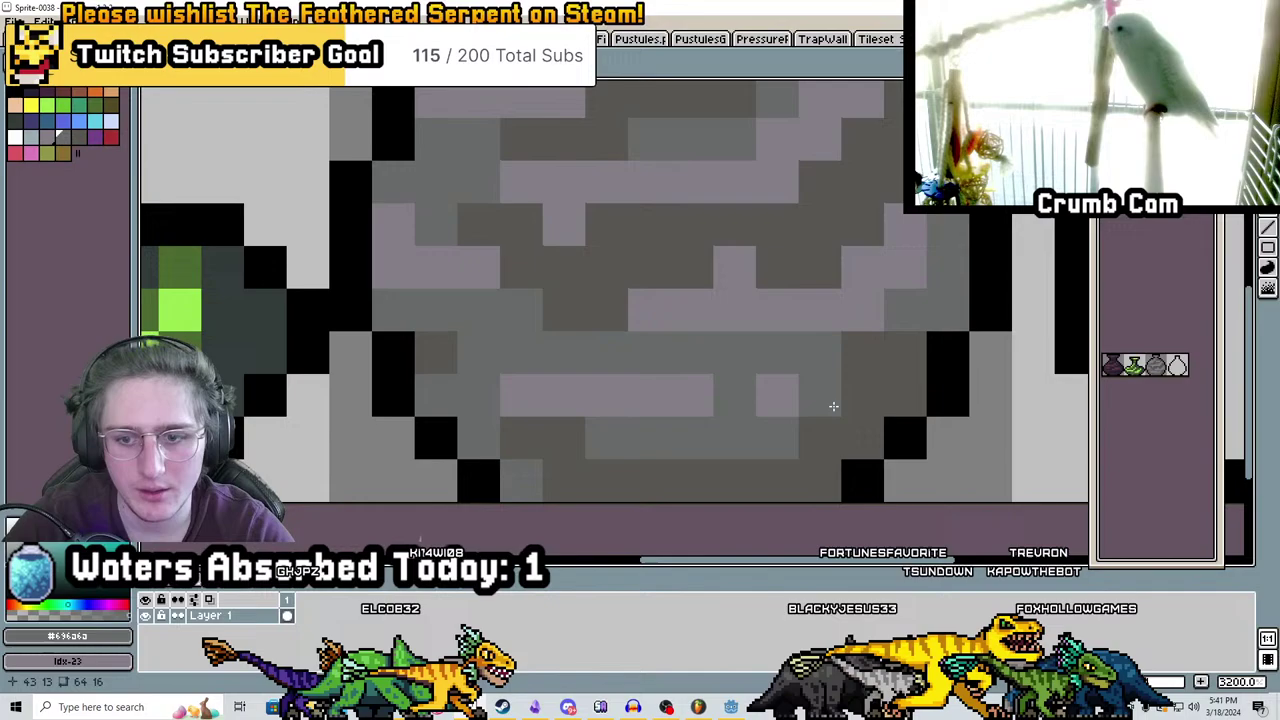
pyautogui.scroll(-1, 833, 406)
pyautogui.scroll(-1, 730, 339)
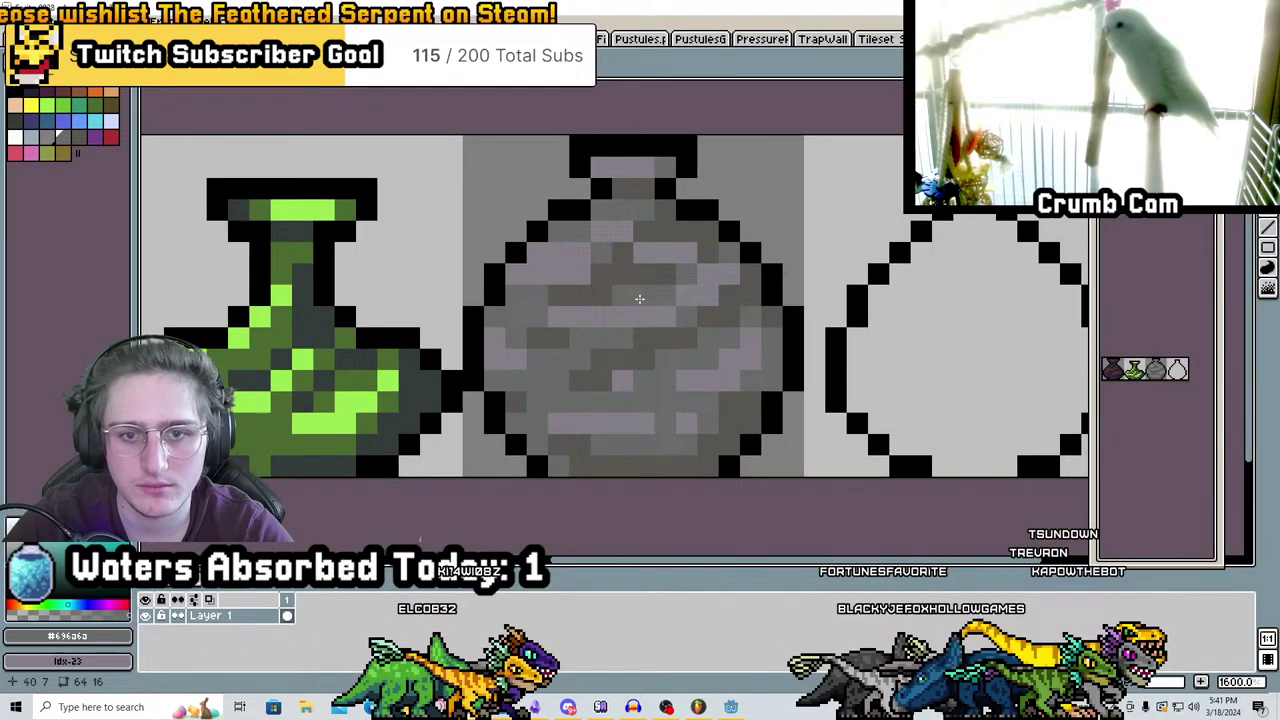
pyautogui.scroll(1, 639, 298)
pyautogui.scroll(-1, 664, 202)
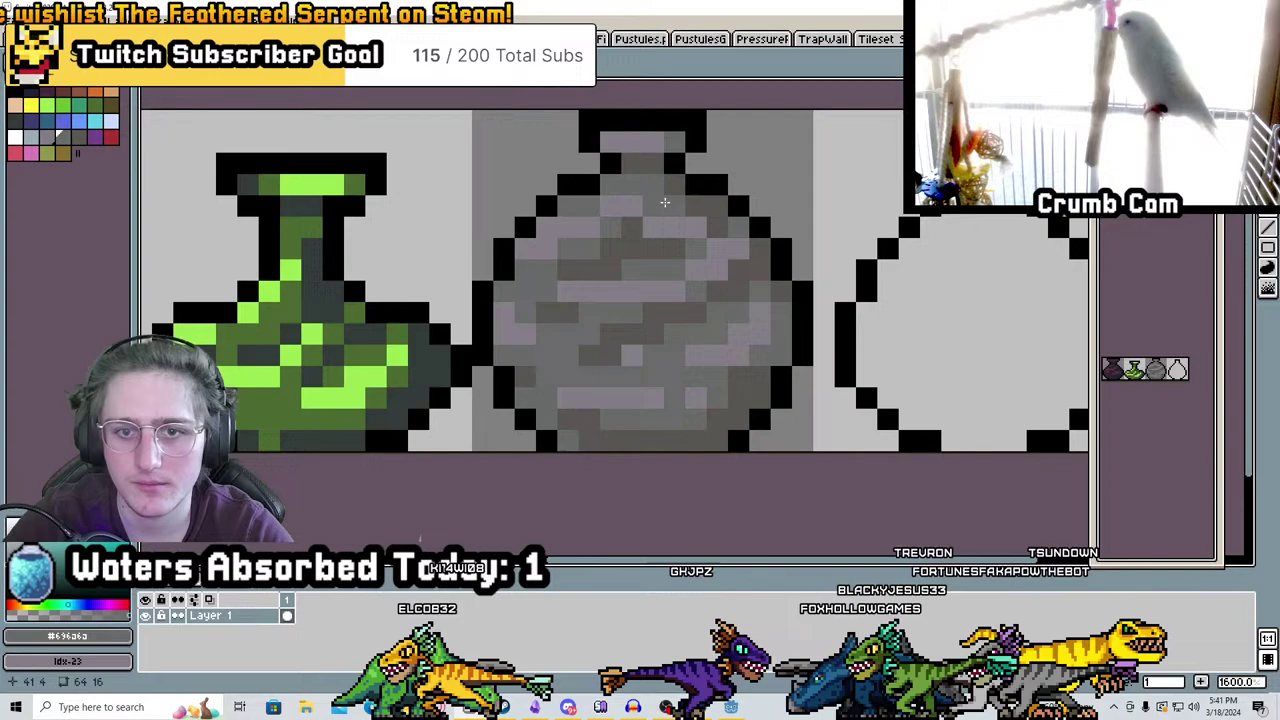
pyautogui.scroll(-1, 664, 202)
# Pan and zoom across the vase sheet to inspect the grey vase's light patches
pyautogui.moveTo(664, 202); pyautogui.dragTo(778, 268, button='middle')
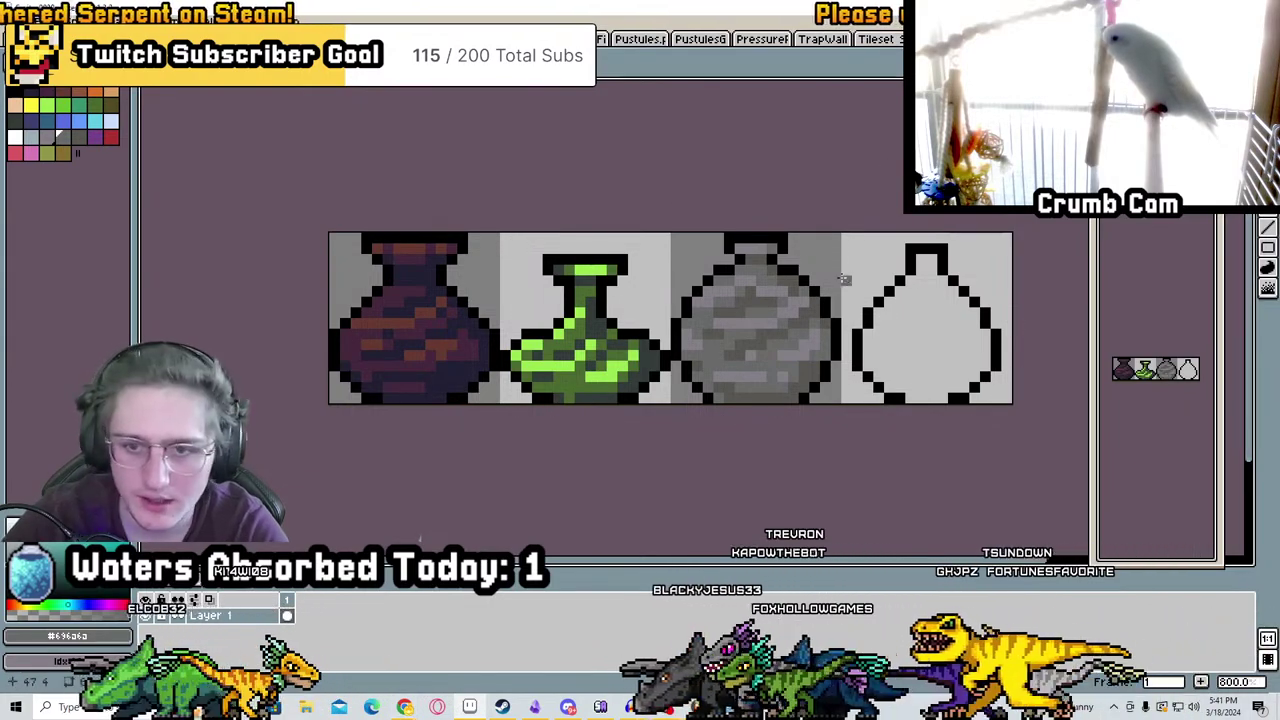
pyautogui.scroll(5, 845, 280)
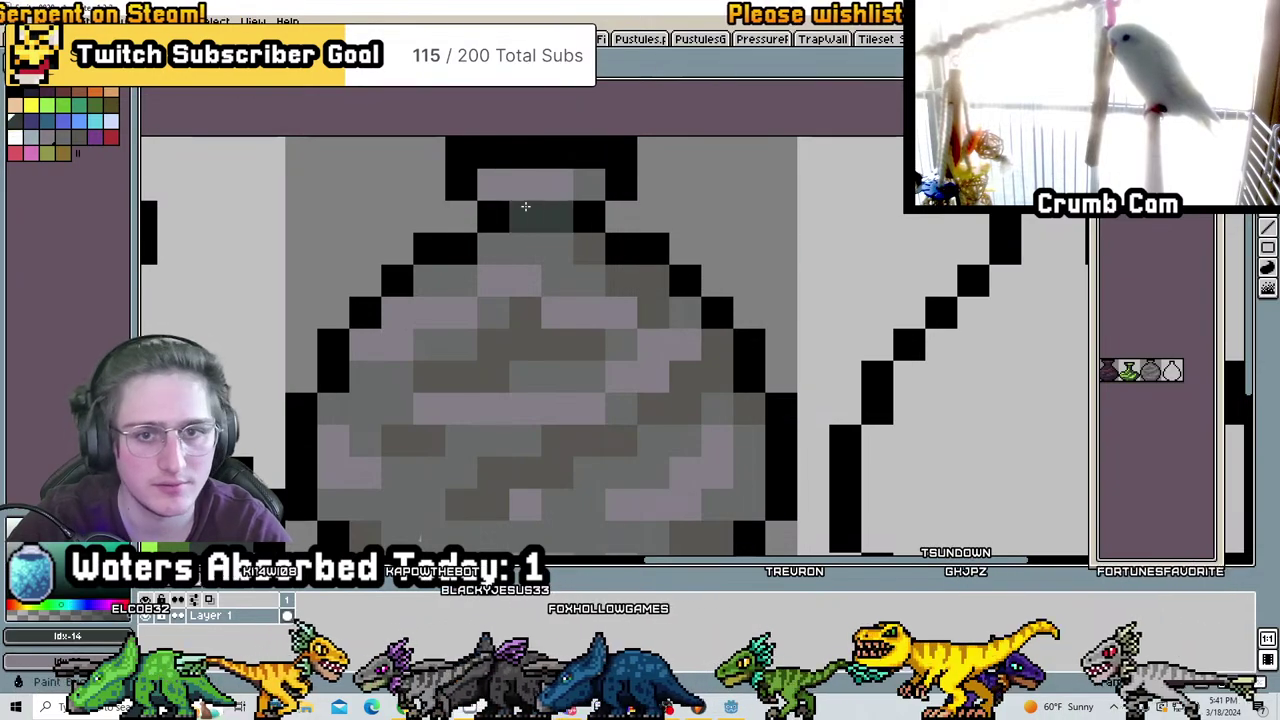
pyautogui.scroll(-4, 578, 230)
pyautogui.scroll(4, 578, 230)
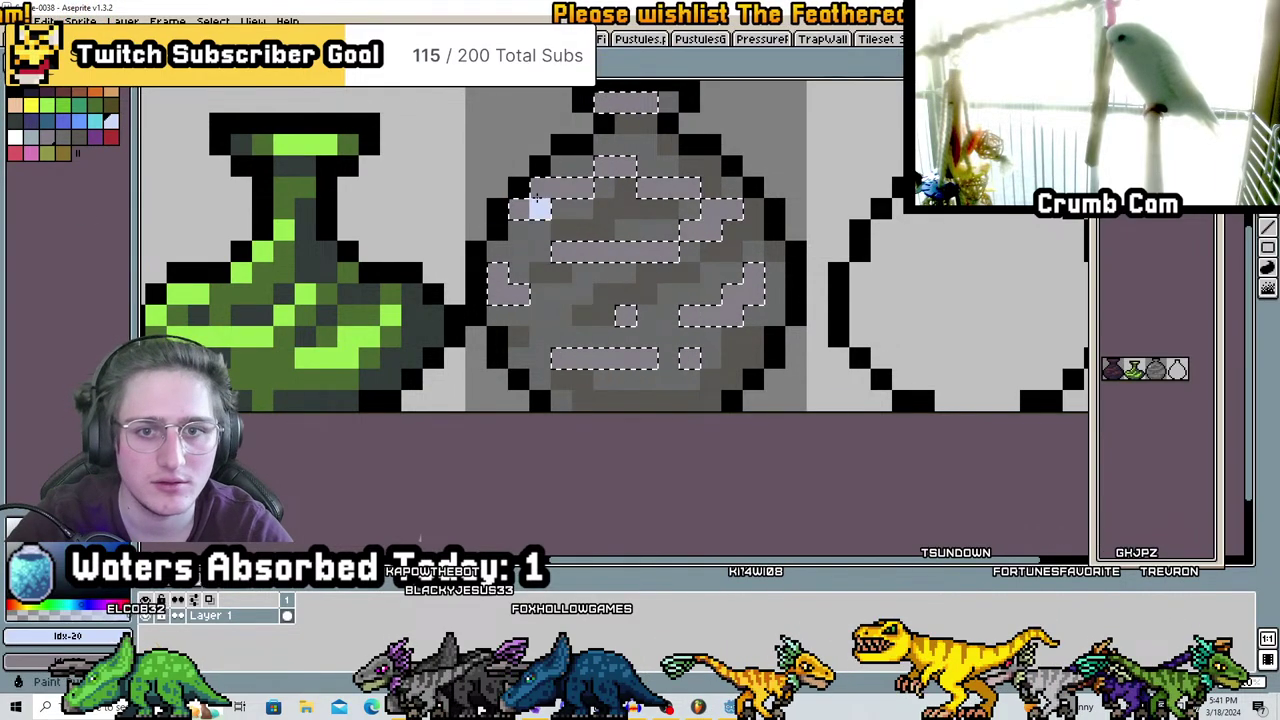
# Fill the selected light patches with light blue #9badb7, then deselect
pyautogui.scroll(-2, 680, 205)
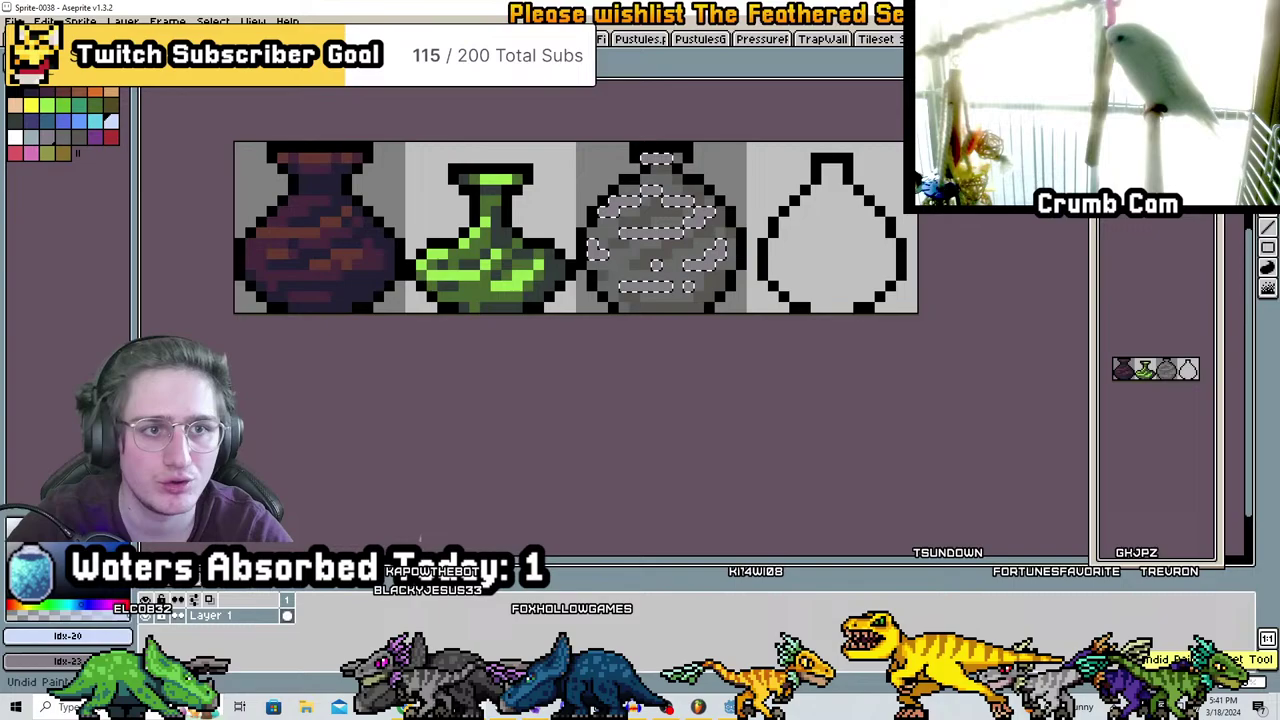
pyautogui.scroll(2, 515, 140)
pyautogui.click(823, 255)
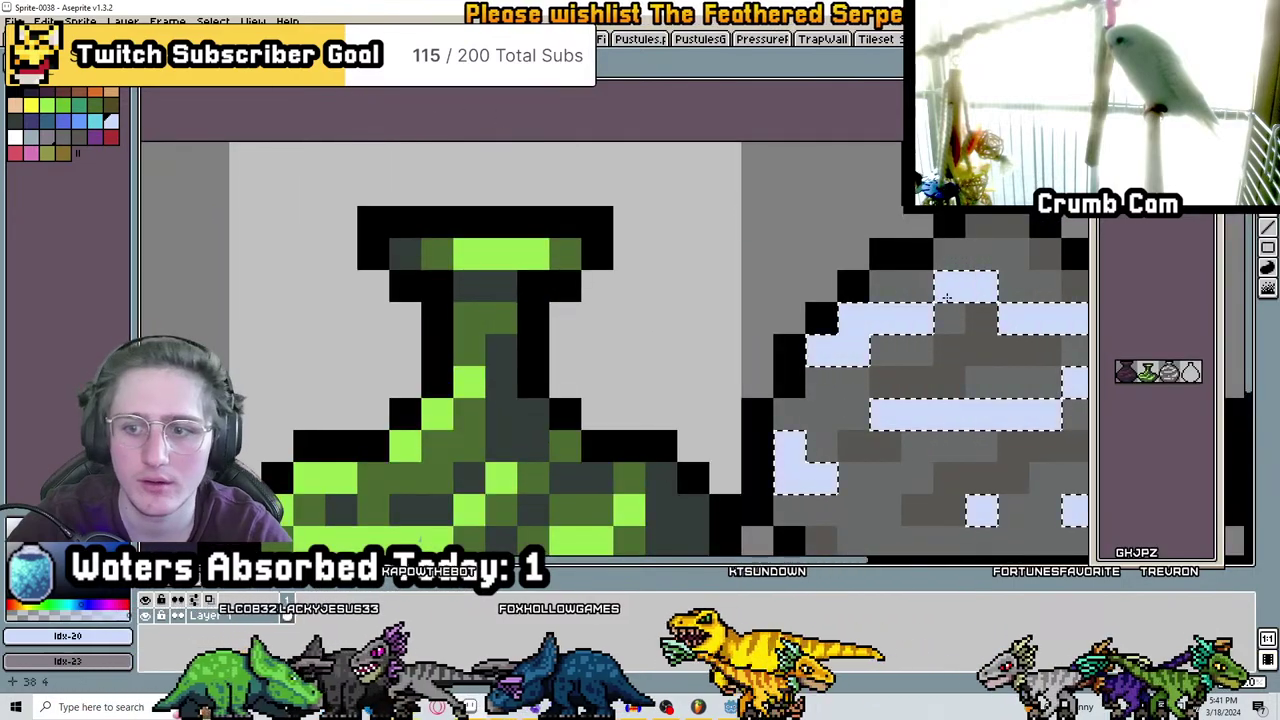
pyautogui.scroll(-2, 1040, 343)
pyautogui.moveTo(1040, 343); pyautogui.dragTo(686, 316, button='middle')
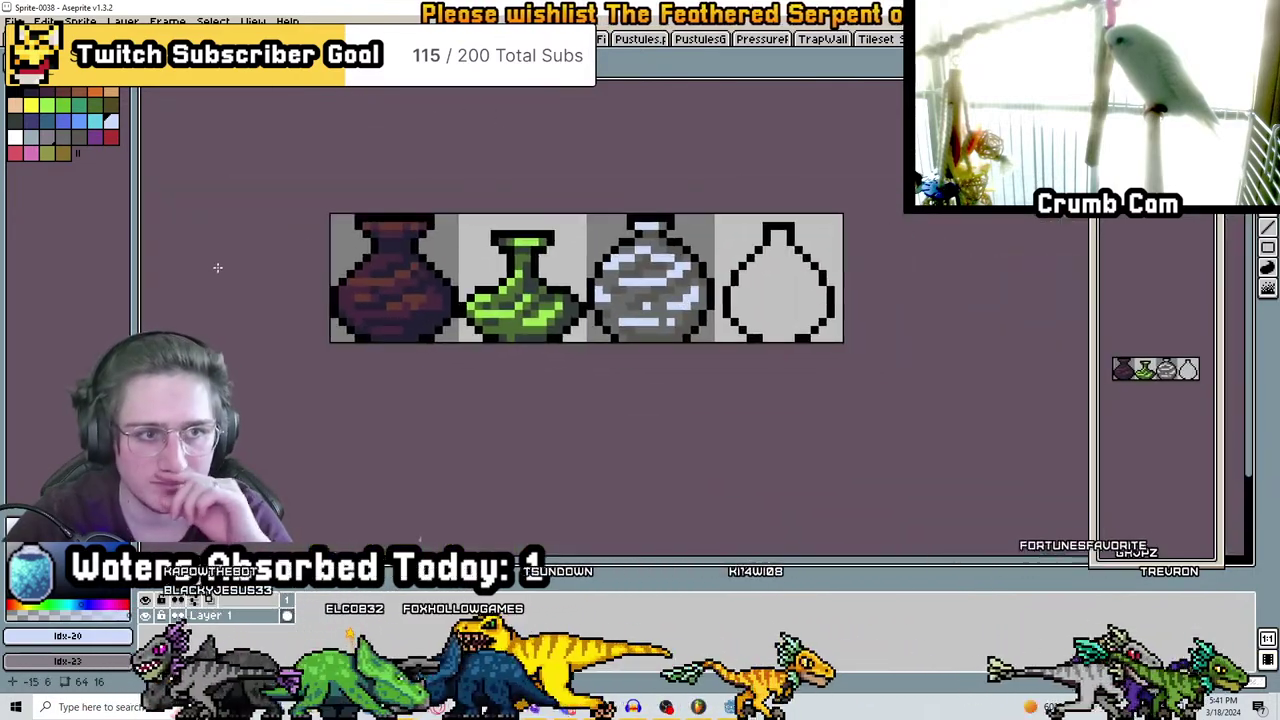
pyautogui.scroll(2, 466, 194)
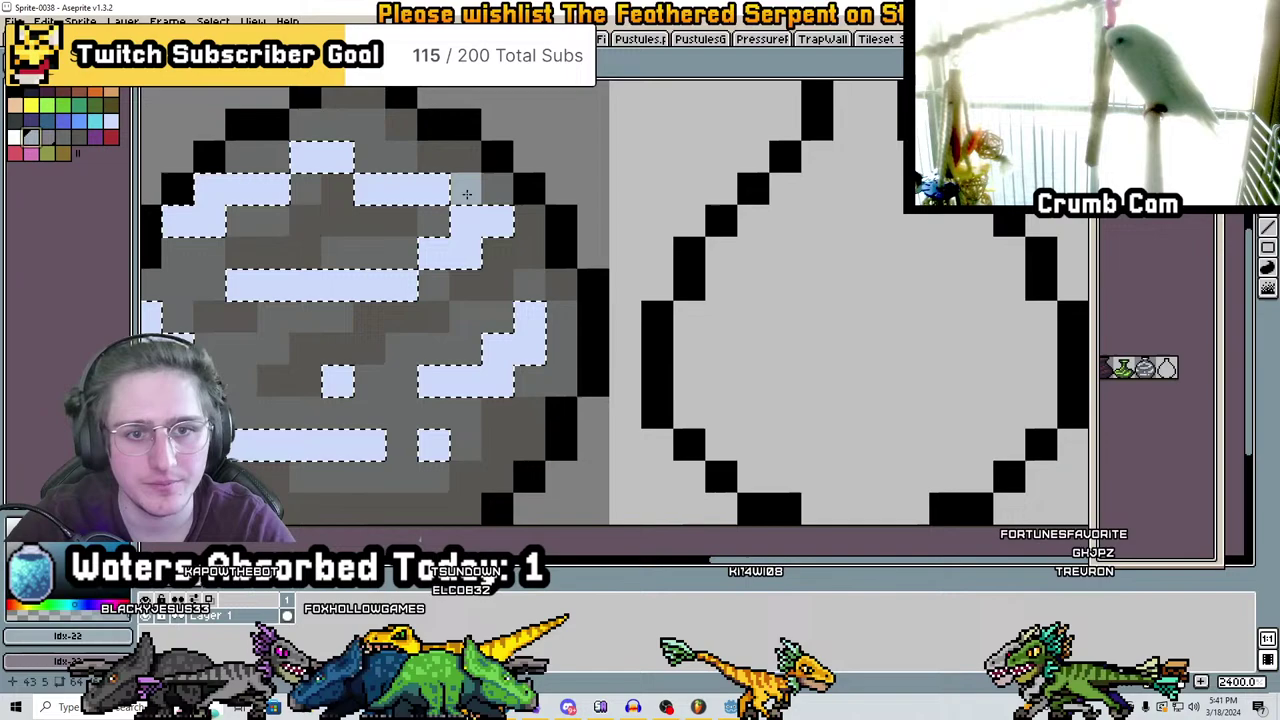
pyautogui.hotkey('ctrl', 'd')
pyautogui.scroll(-3, 700, 250)
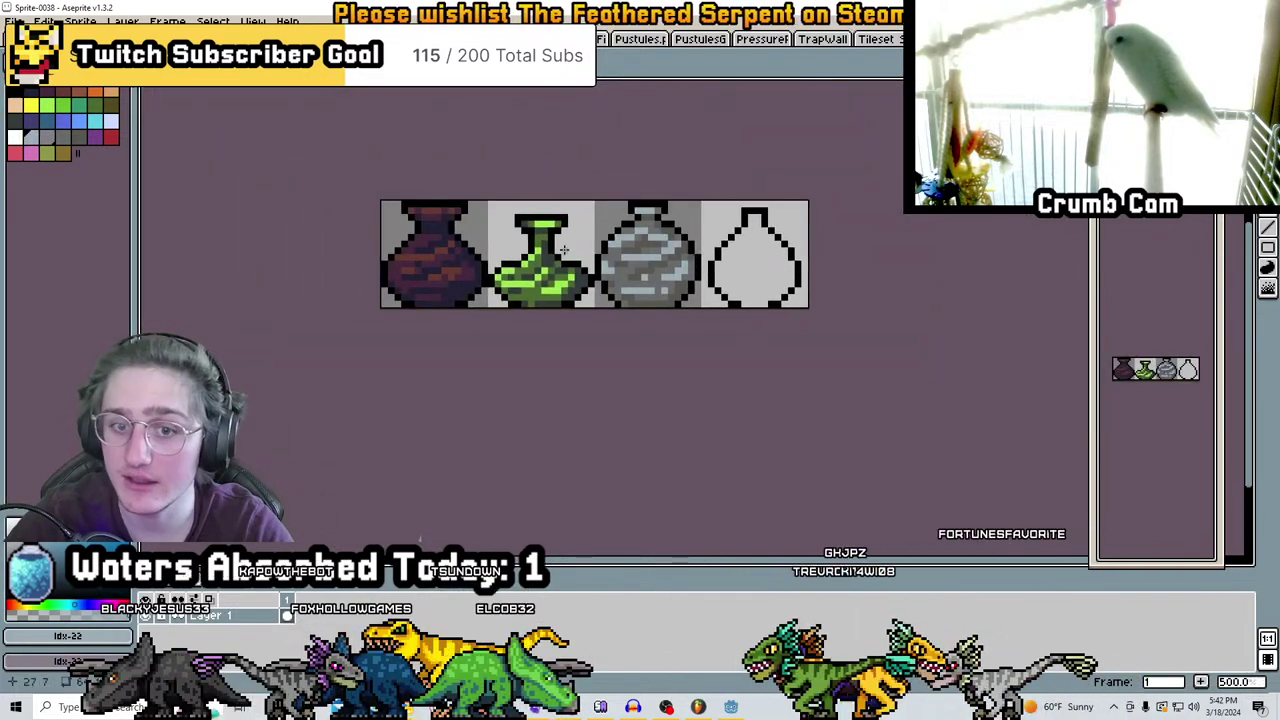
pyautogui.scroll(5, 536, 248)
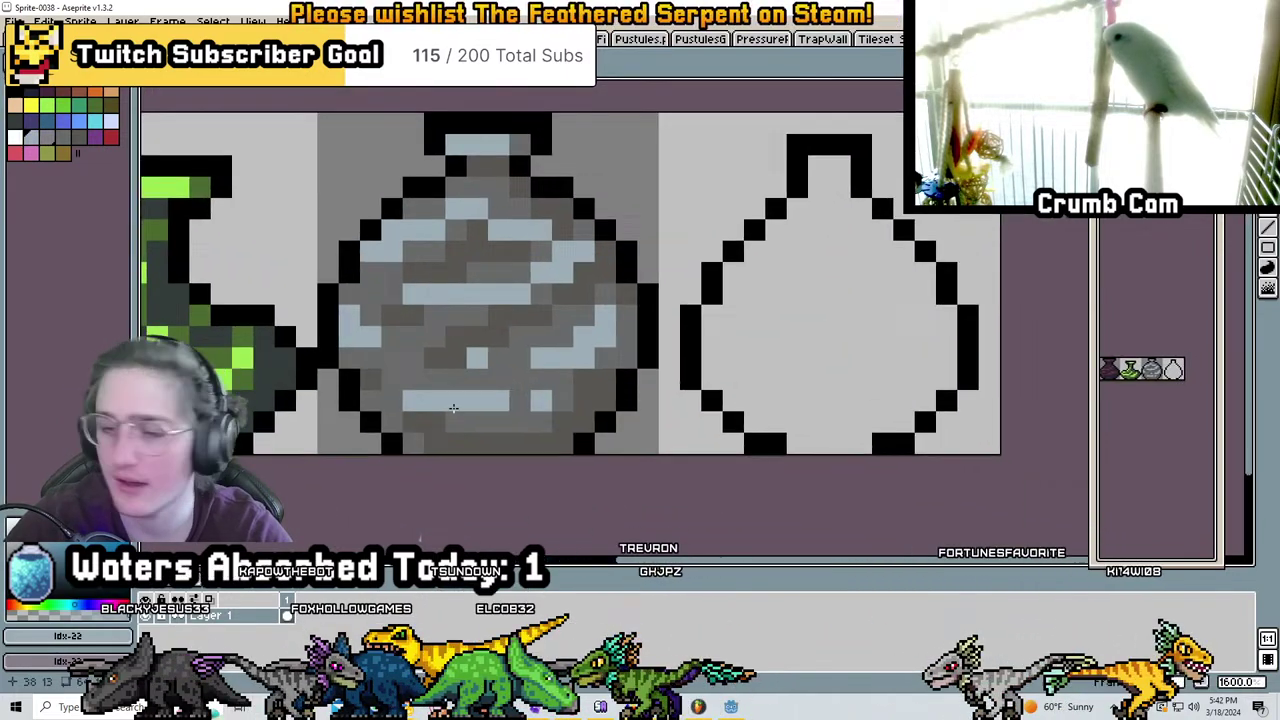
pyautogui.moveTo(538, 332); pyautogui.dragTo(559, 350, button='middle')
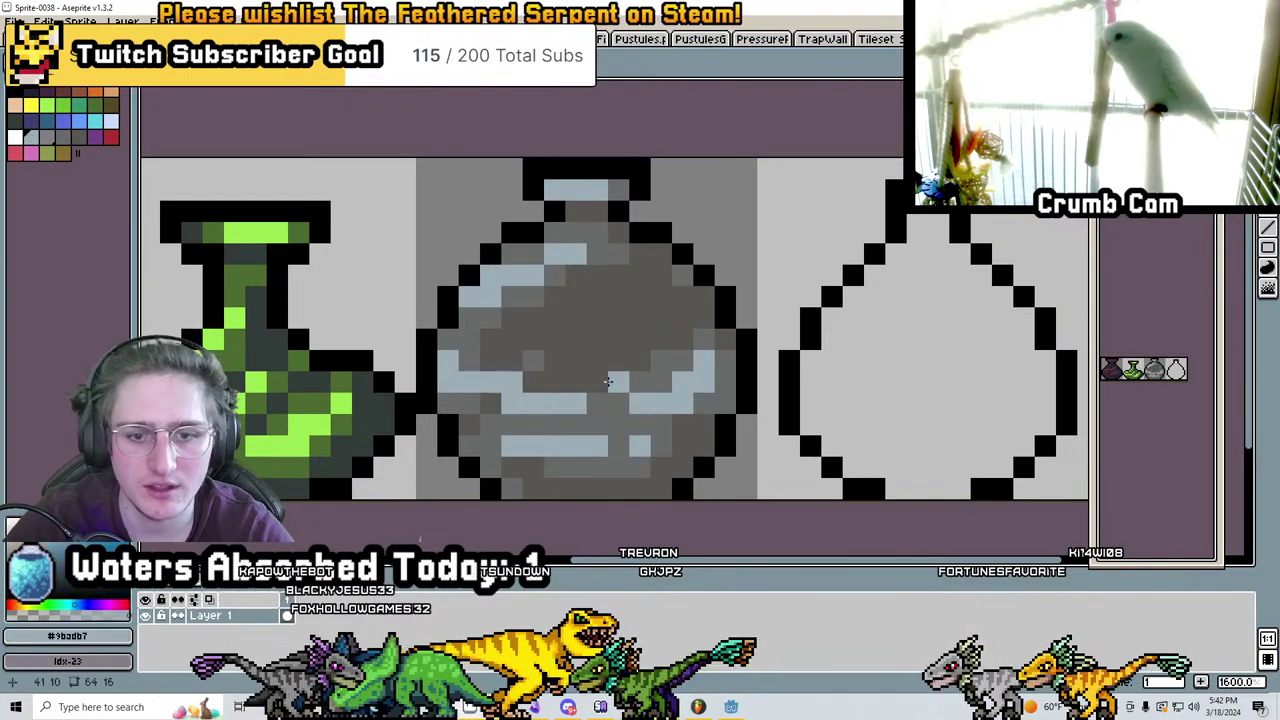
# Repaint some streaks in mid grey #696a6a and add a light-blue stroke across the lower body
pyautogui.keyDown('alt'); pyautogui.click(701, 323); pyautogui.keyUp('alt')
pyautogui.moveTo(712, 296)
pyautogui.mouseDown()
pyautogui.moveTo(590, 296)
pyautogui.moveTo(626, 283)
pyautogui.mouseUp()
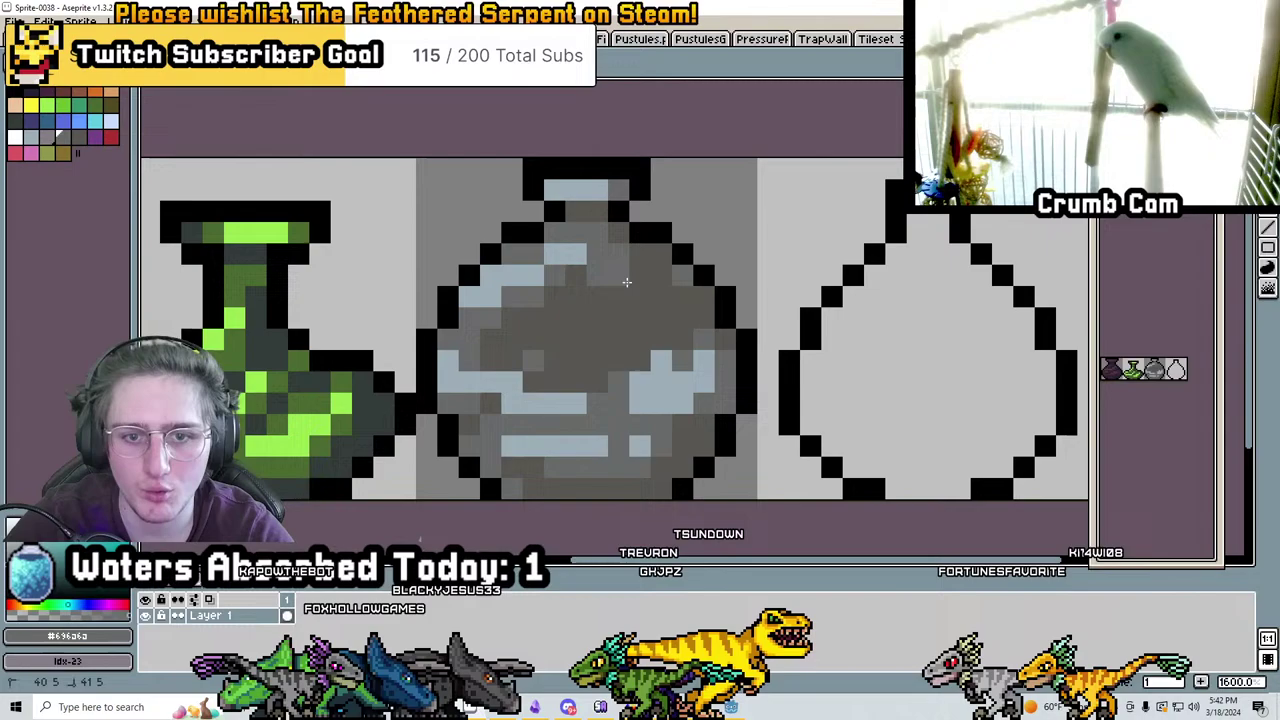
pyautogui.click(490, 358)
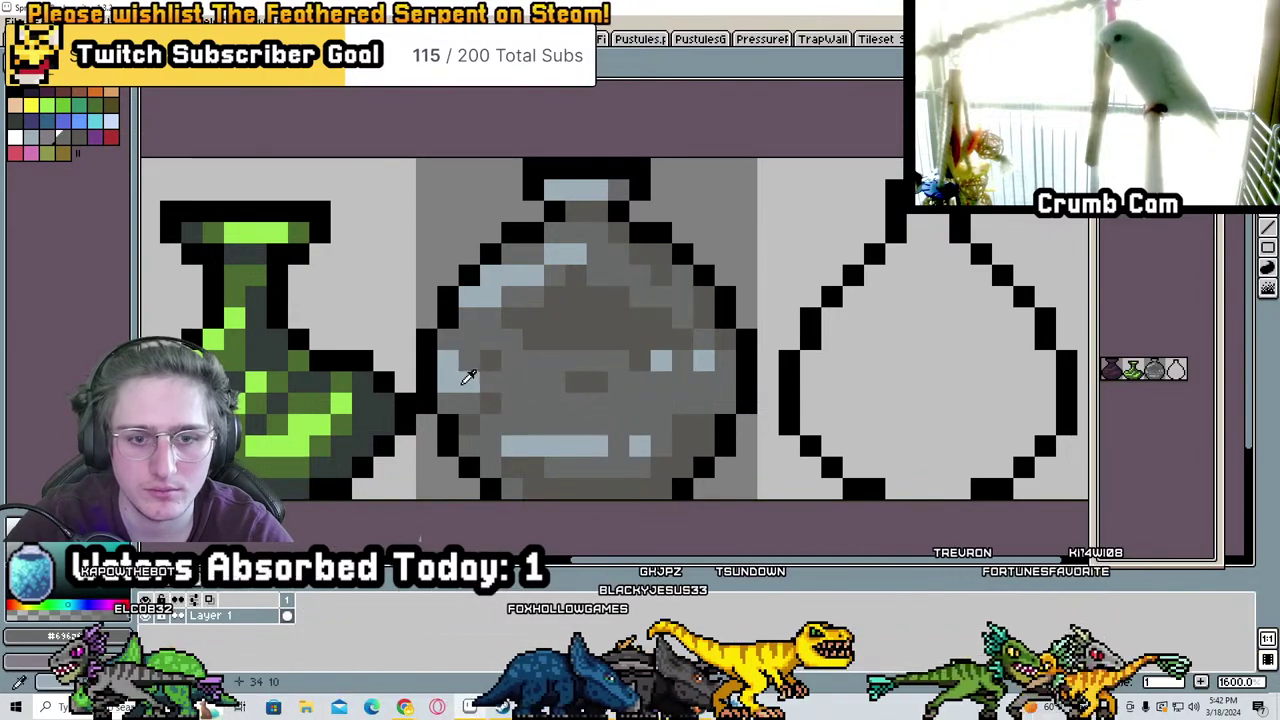
pyautogui.keyDown('alt'); pyautogui.click(463, 381); pyautogui.keyUp('alt')
pyautogui.moveTo(490, 400)
pyautogui.mouseDown()
pyautogui.moveTo(608, 417)
pyautogui.moveTo(644, 441)
pyautogui.mouseUp()
pyautogui.keyDown('alt'); pyautogui.click(645, 421); pyautogui.keyUp('alt')
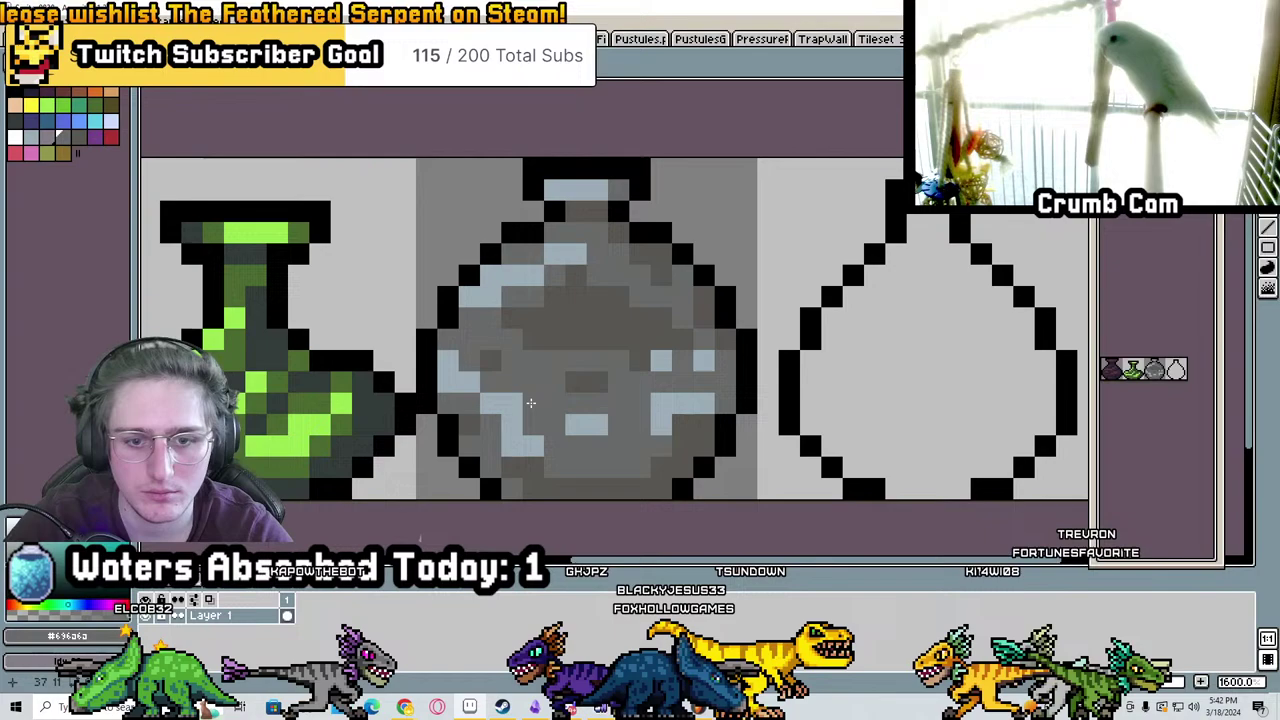
pyautogui.moveTo(531, 402)
pyautogui.mouseDown()
pyautogui.moveTo(560, 425)
pyautogui.moveTo(537, 442)
pyautogui.mouseUp()
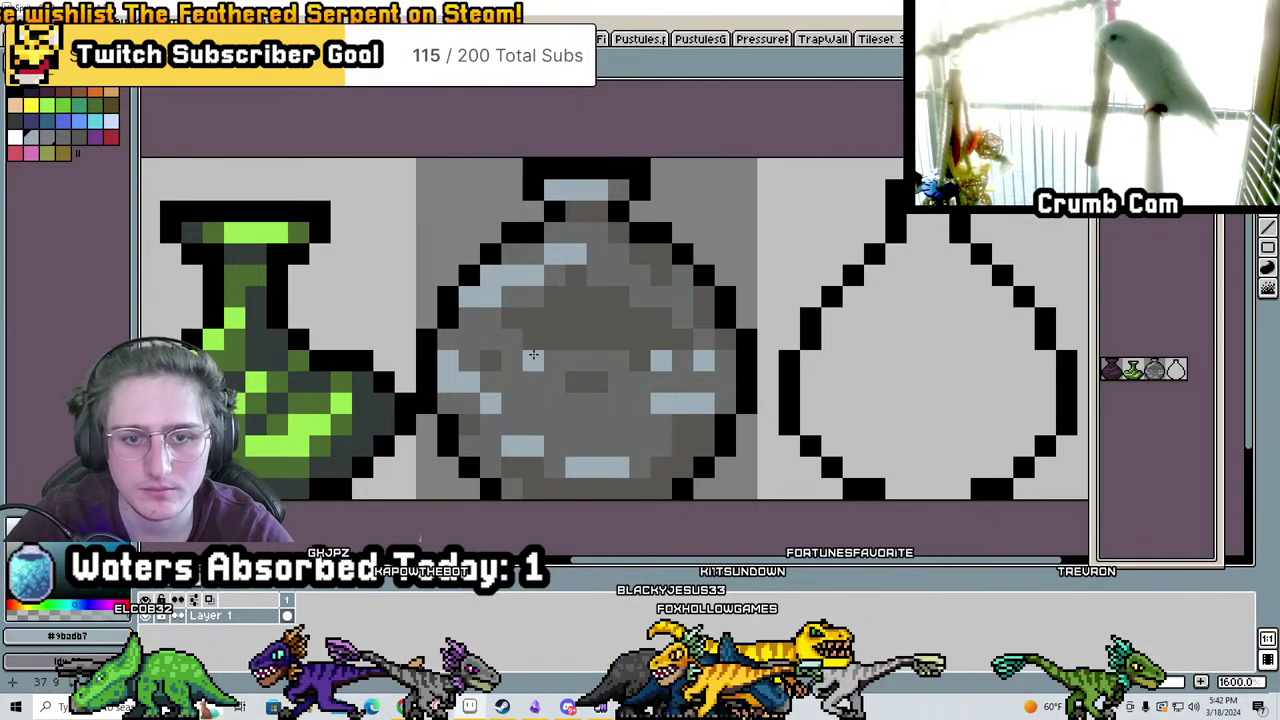
# Rework the grey and light-blue streak pattern across the vase's middle
pyautogui.moveTo(604, 346); pyautogui.dragTo(525, 325)
pyautogui.hotkey('ctrl', 'z')
pyautogui.moveTo(605, 320); pyautogui.dragTo(500, 347)
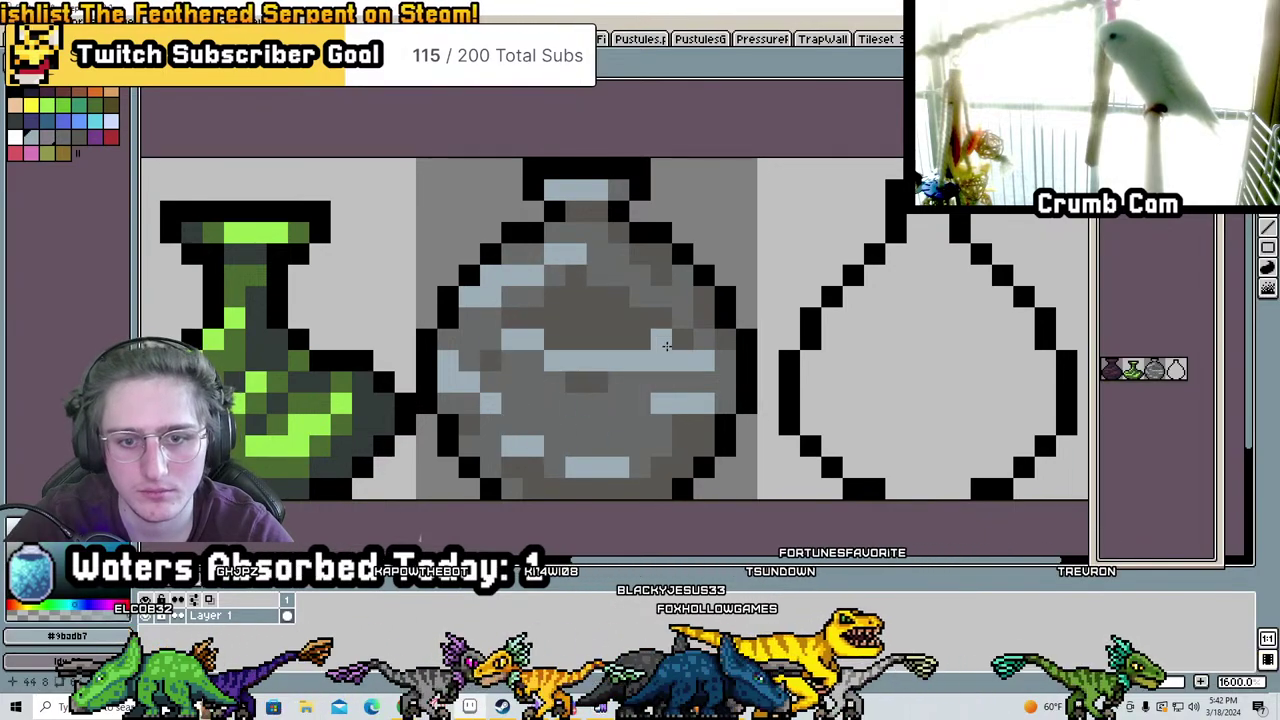
pyautogui.moveTo(666, 345); pyautogui.dragTo(657, 330)
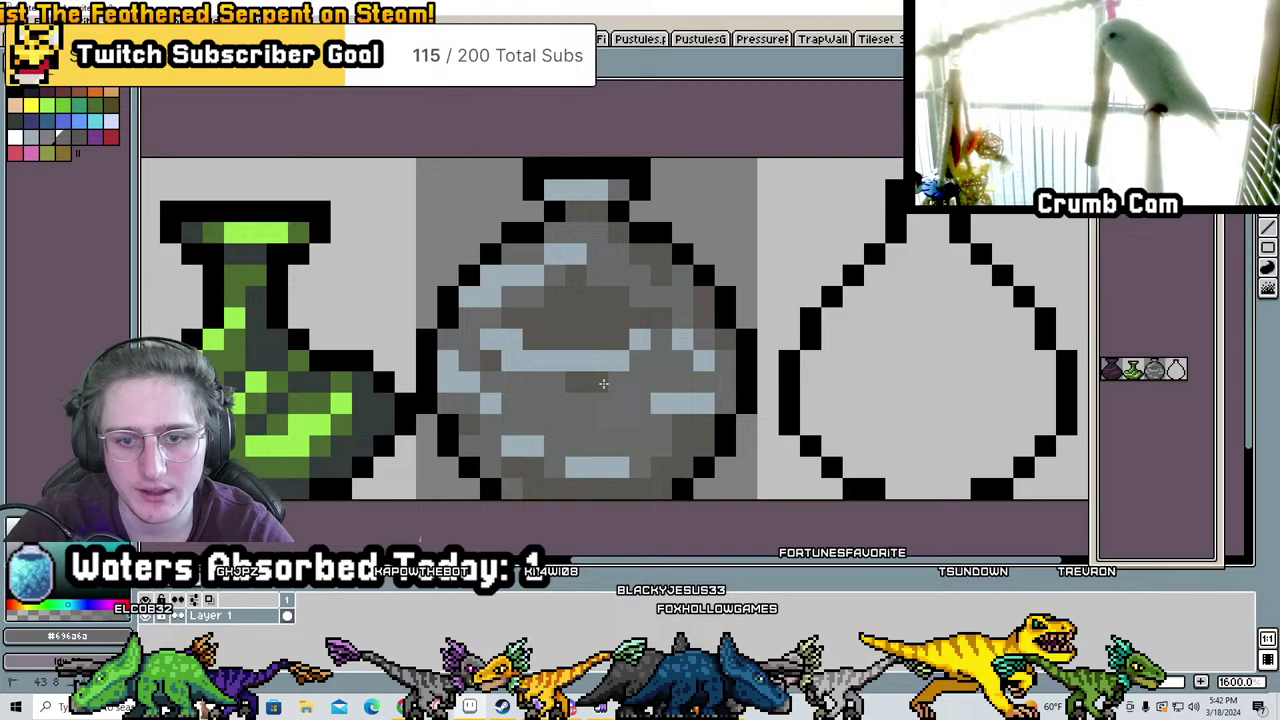
pyautogui.scroll(-3, 615, 372)
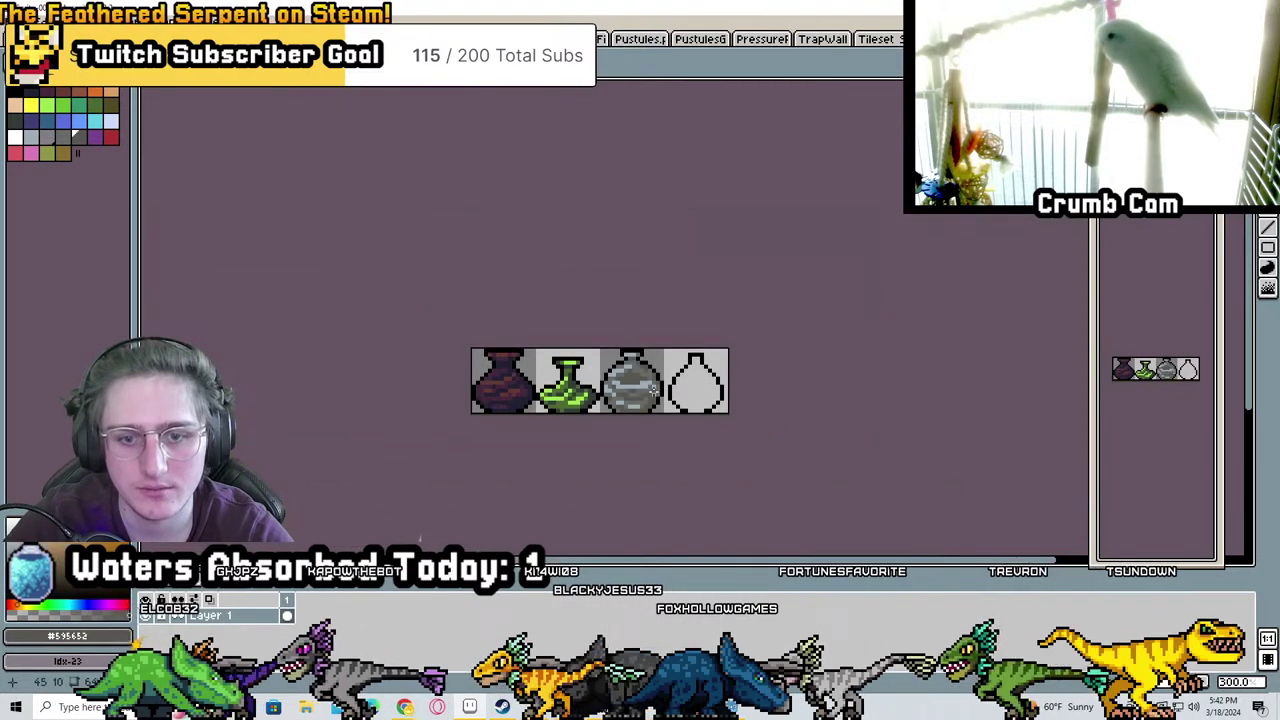
pyautogui.scroll(2, 630, 377)
pyautogui.scroll(1, 584, 356)
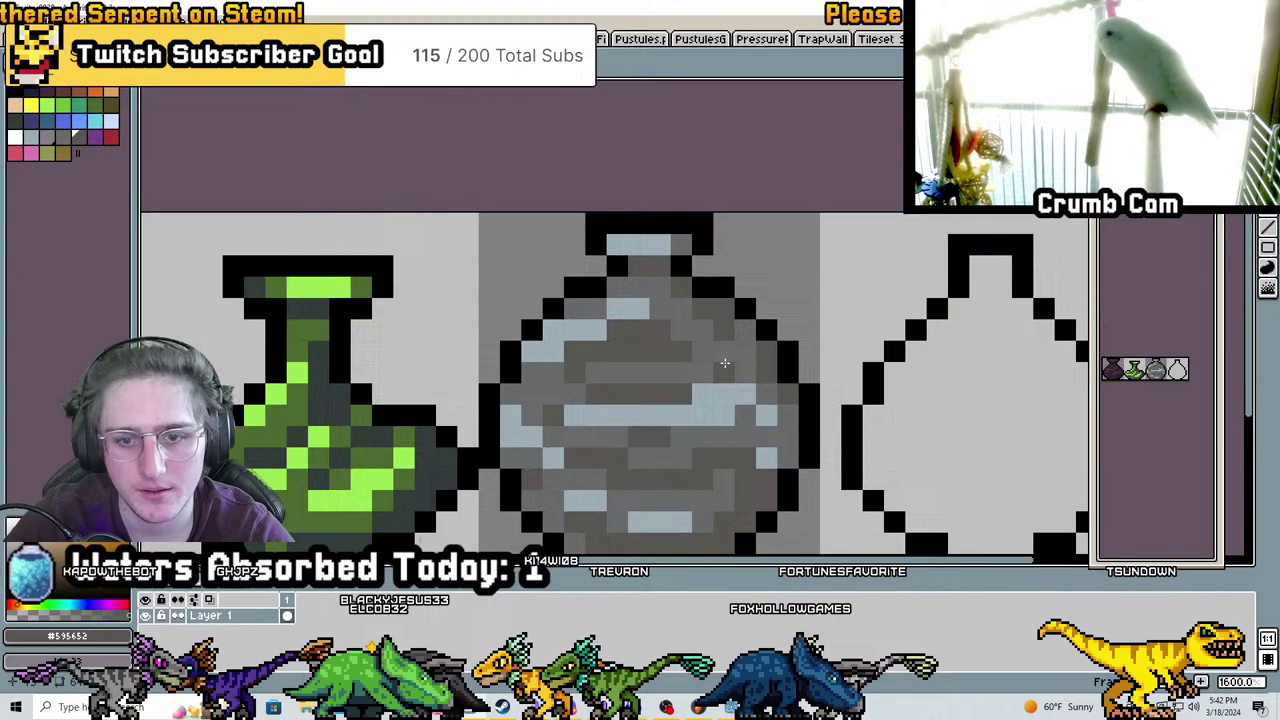
pyautogui.scroll(-4, 658, 345)
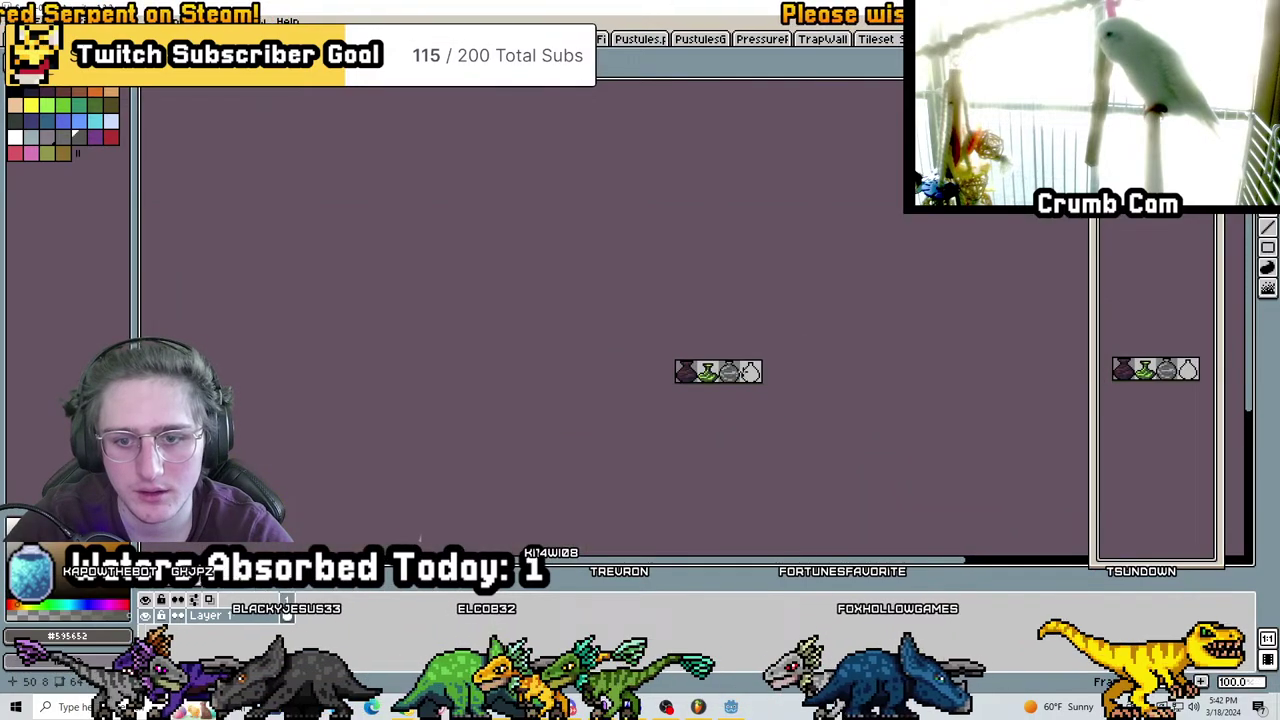
pyautogui.scroll(6, 659, 362)
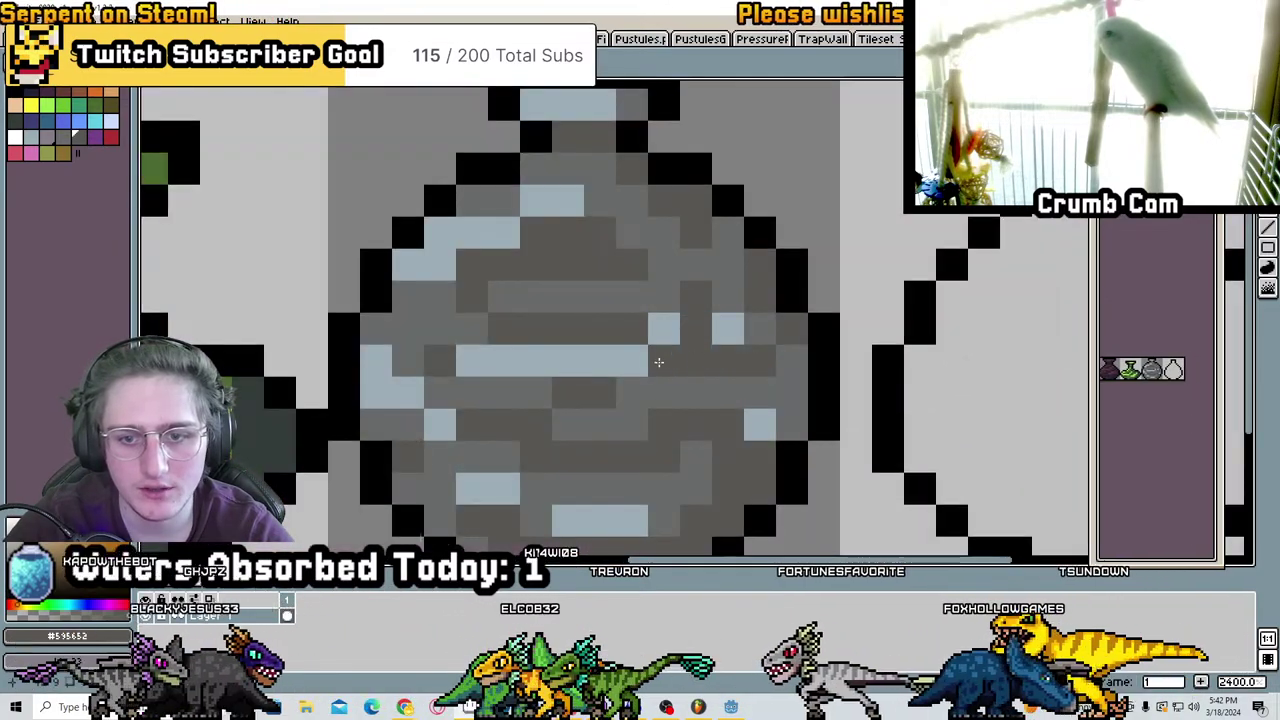
pyautogui.scroll(-5, 659, 362)
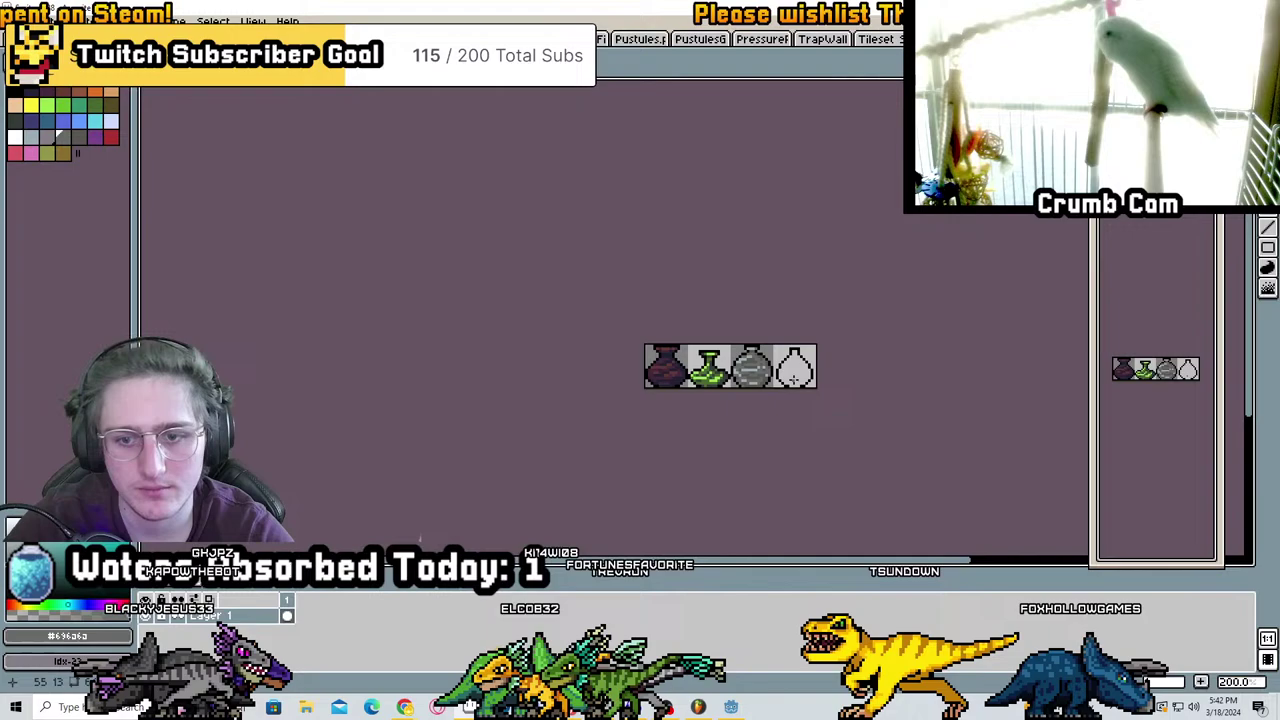
pyautogui.scroll(5, 746, 388)
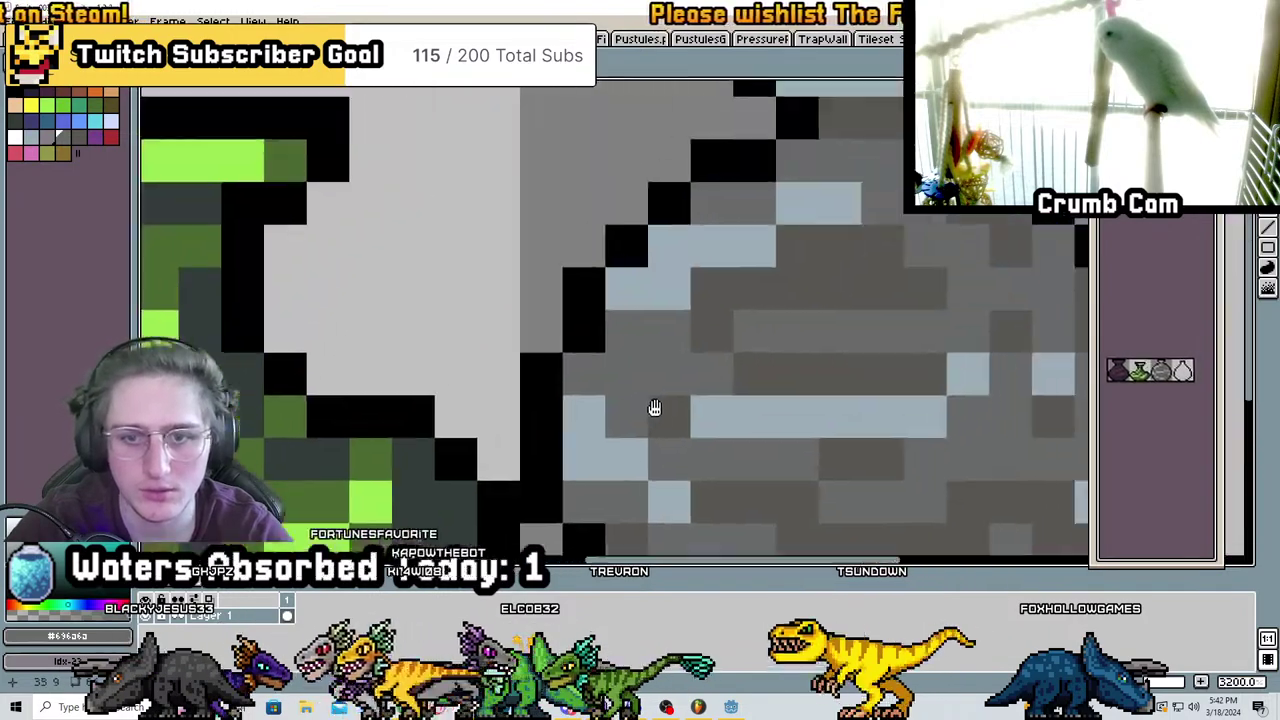
pyautogui.scroll(-5, 723, 214)
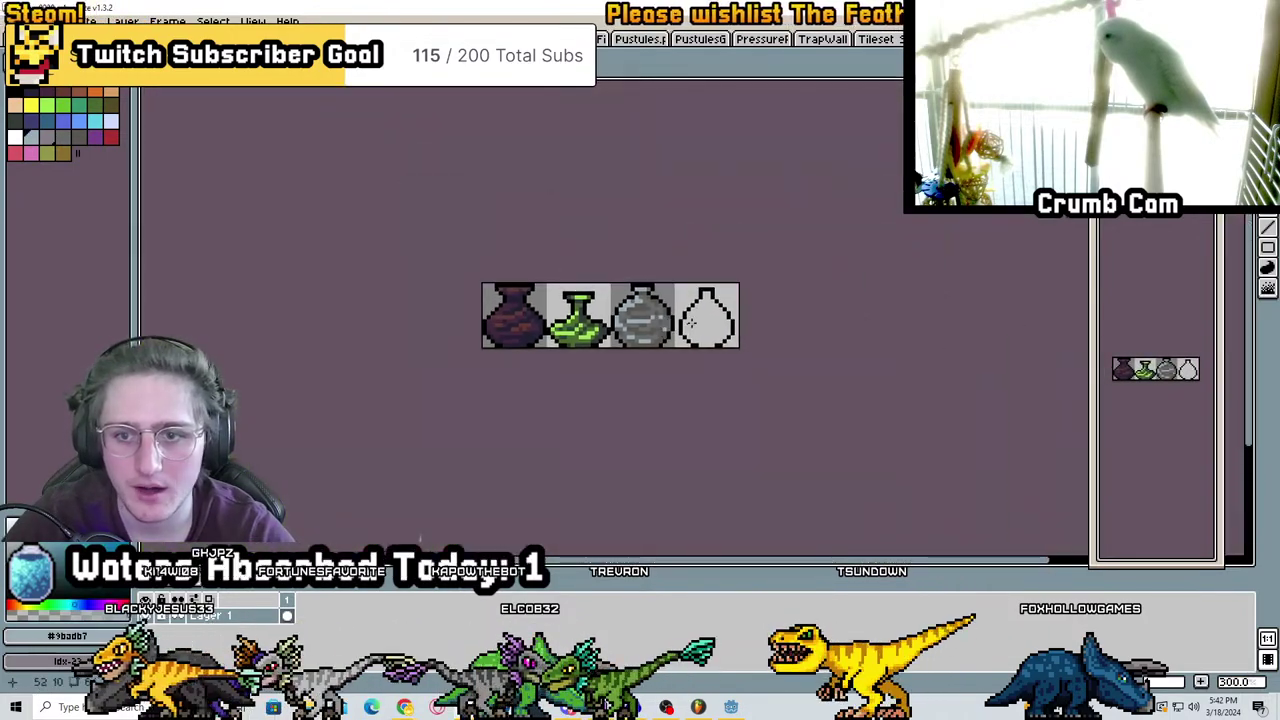
pyautogui.scroll(4, 702, 321)
pyautogui.scroll(-4, 710, 275)
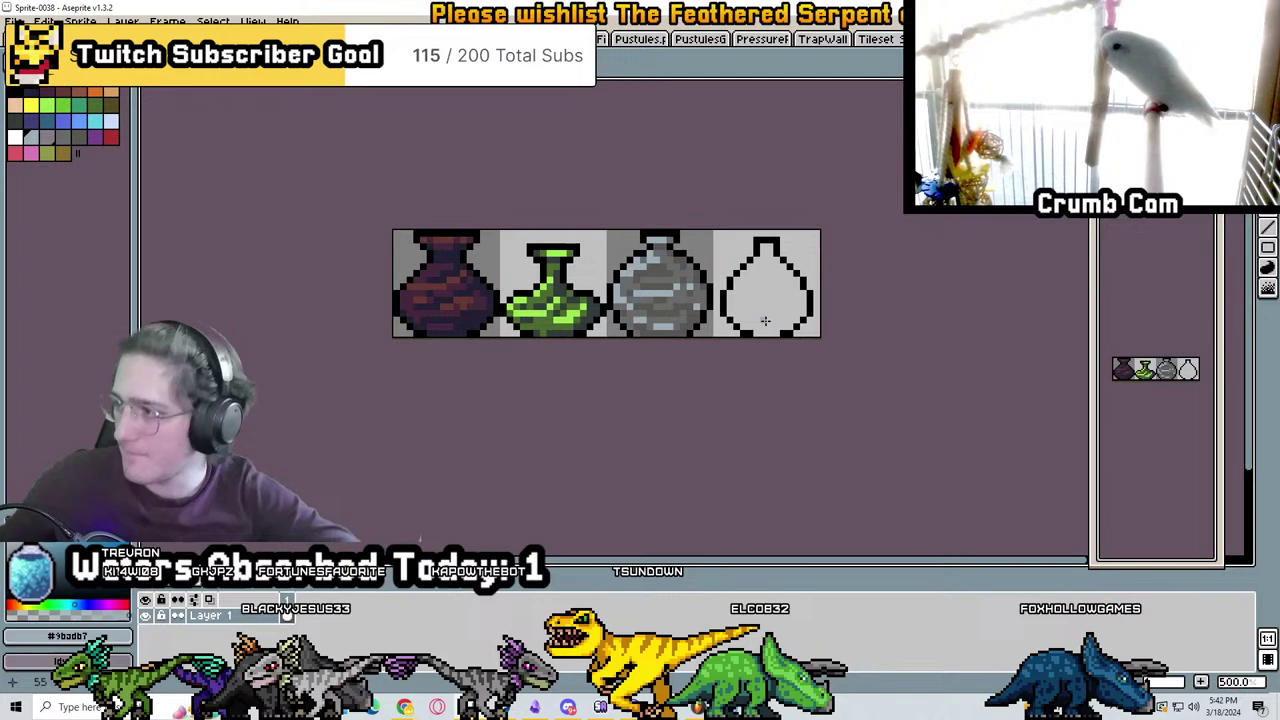
pyautogui.scroll(1, 765, 321)
pyautogui.moveTo(604, 208); pyautogui.dragTo(521, 242, button='middle')
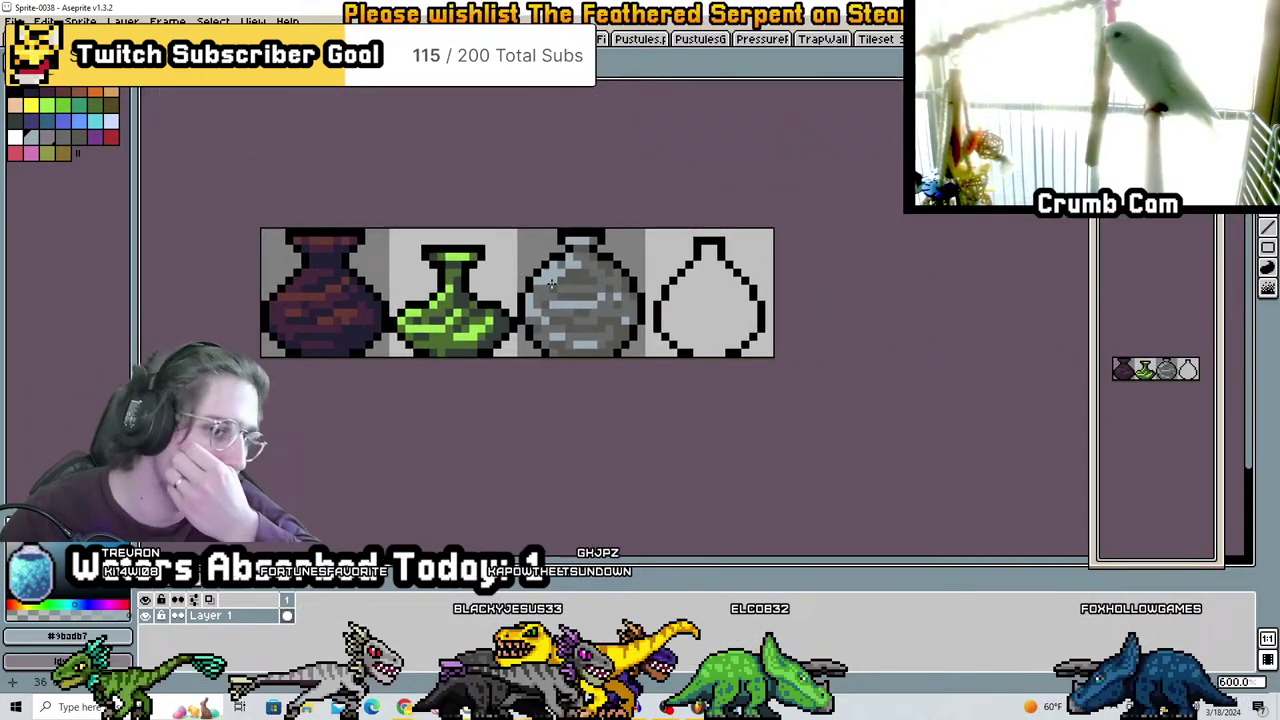
pyautogui.scroll(2, 539, 287)
pyautogui.moveTo(540, 290); pyautogui.dragTo(720, 290, button='middle')
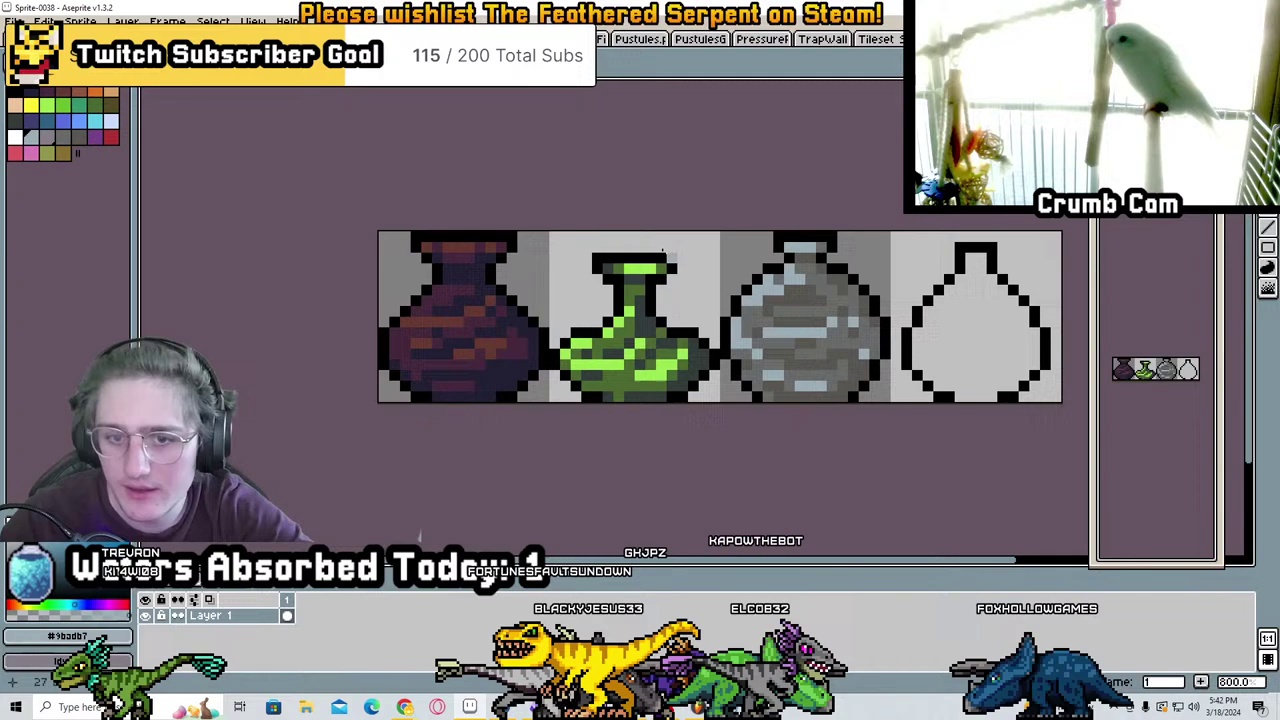
pyautogui.scroll(3, 500, 280)
pyautogui.scroll(1, 505, 286)
pyautogui.scroll(-4, 398, 365)
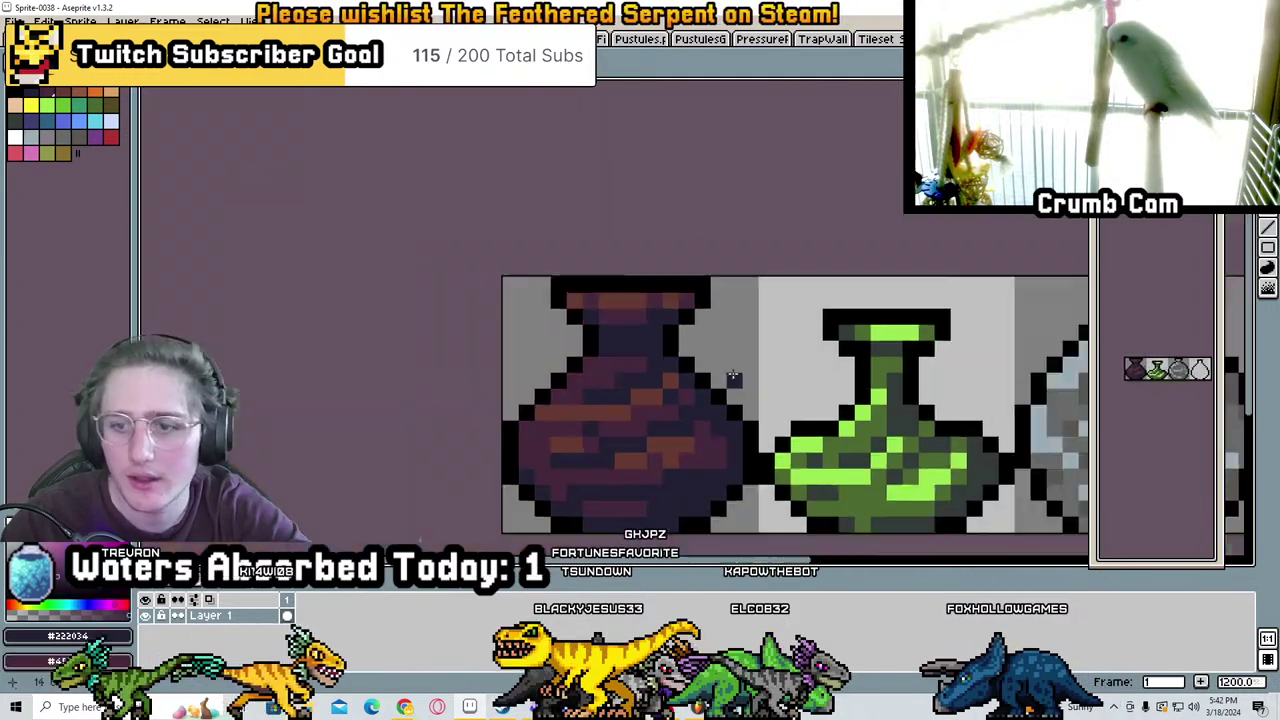
pyautogui.scroll(1, 560, 282)
pyautogui.click(551, 348)
pyautogui.click(502, 304)
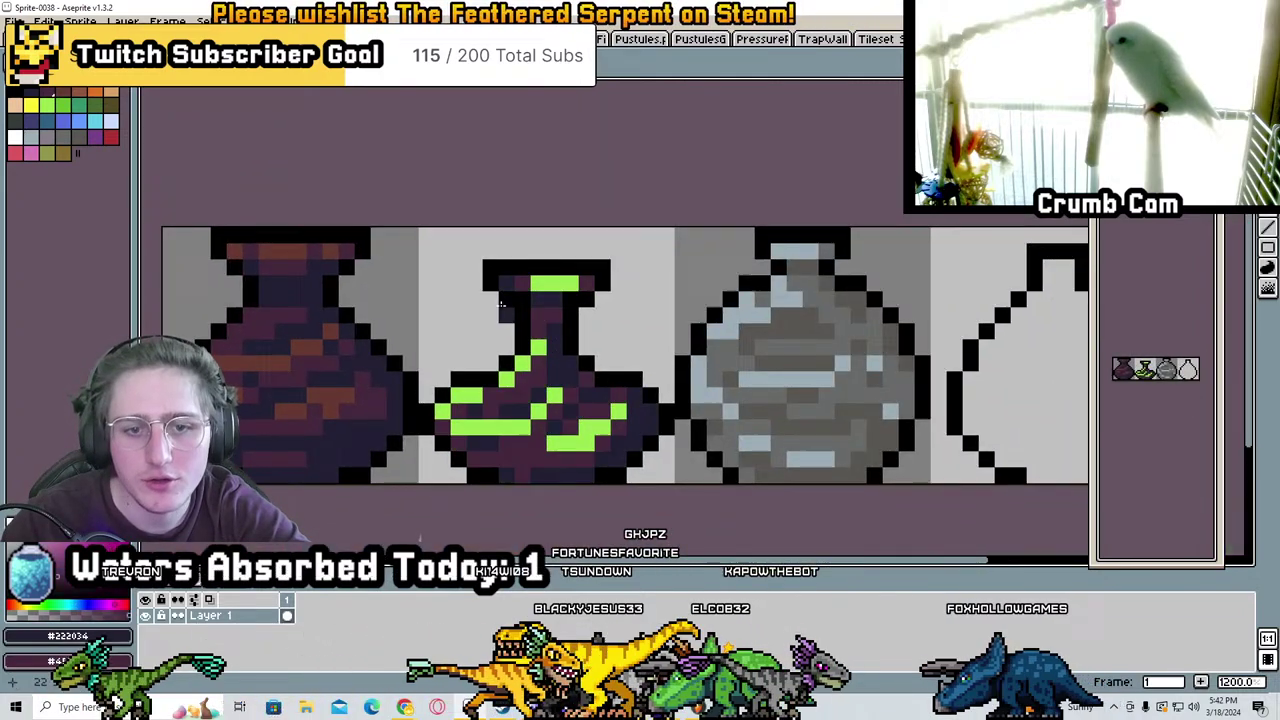
pyautogui.click(490, 378)
pyautogui.scroll(-5, 570, 371)
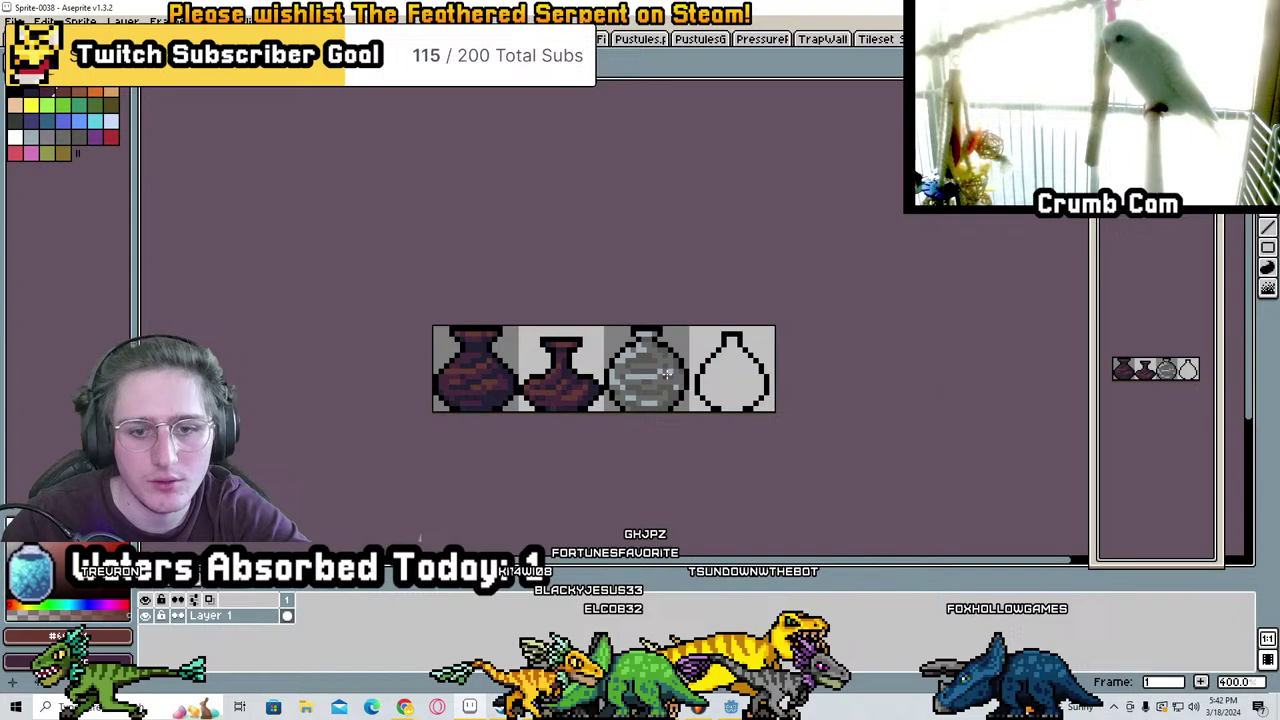
pyautogui.scroll(-2, 676, 375)
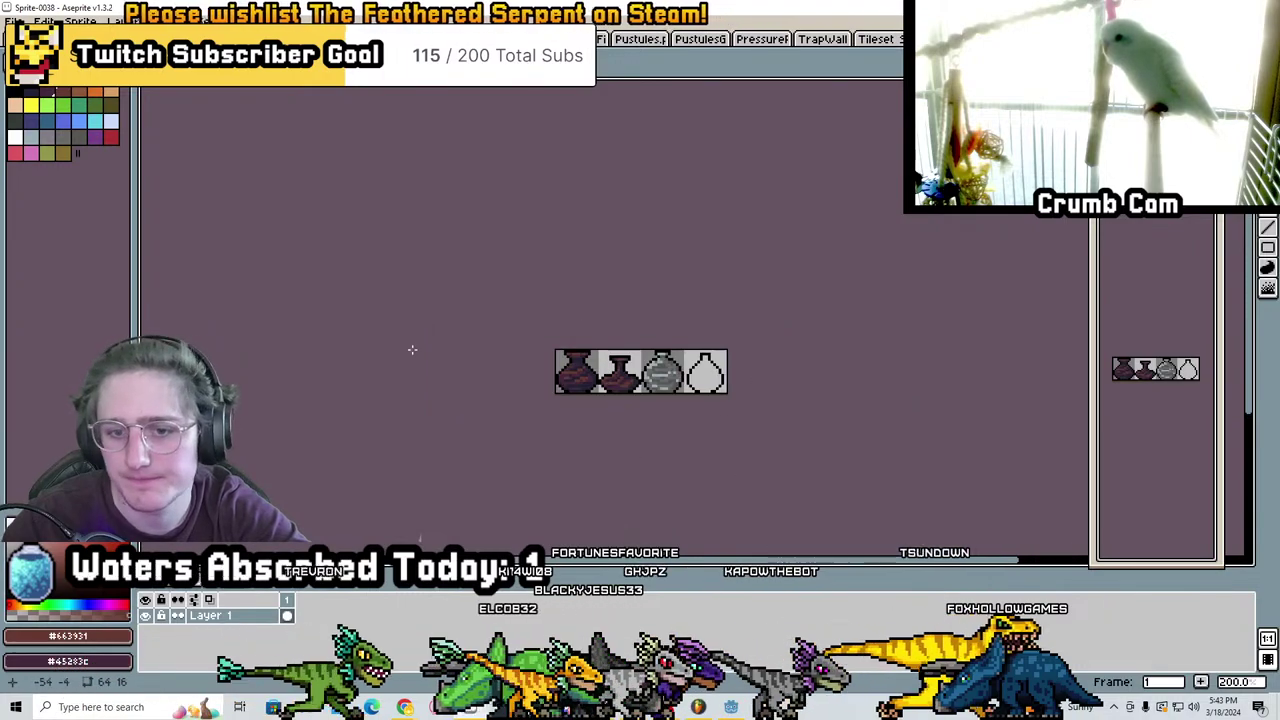
pyautogui.hotkey('ctrl', 'z')
pyautogui.hotkey('ctrl', 'z')
pyautogui.hotkey('ctrl', 'z')
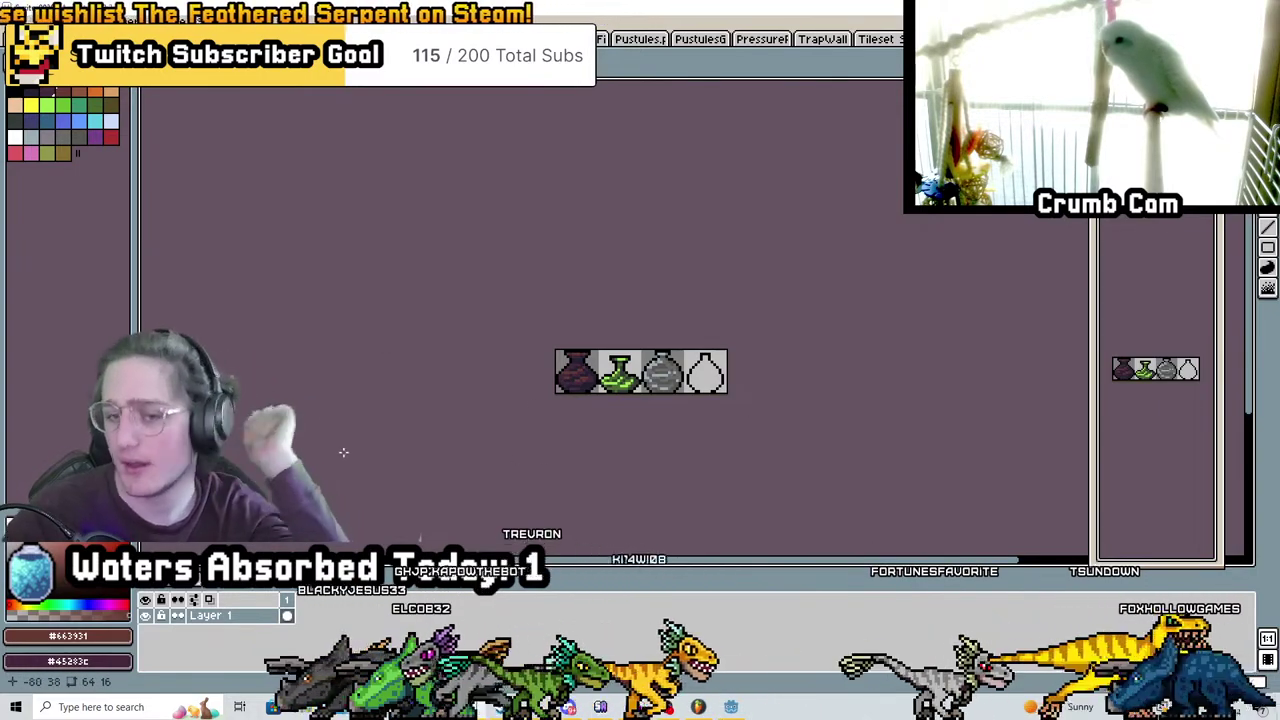
pyautogui.scroll(4, 630, 380)
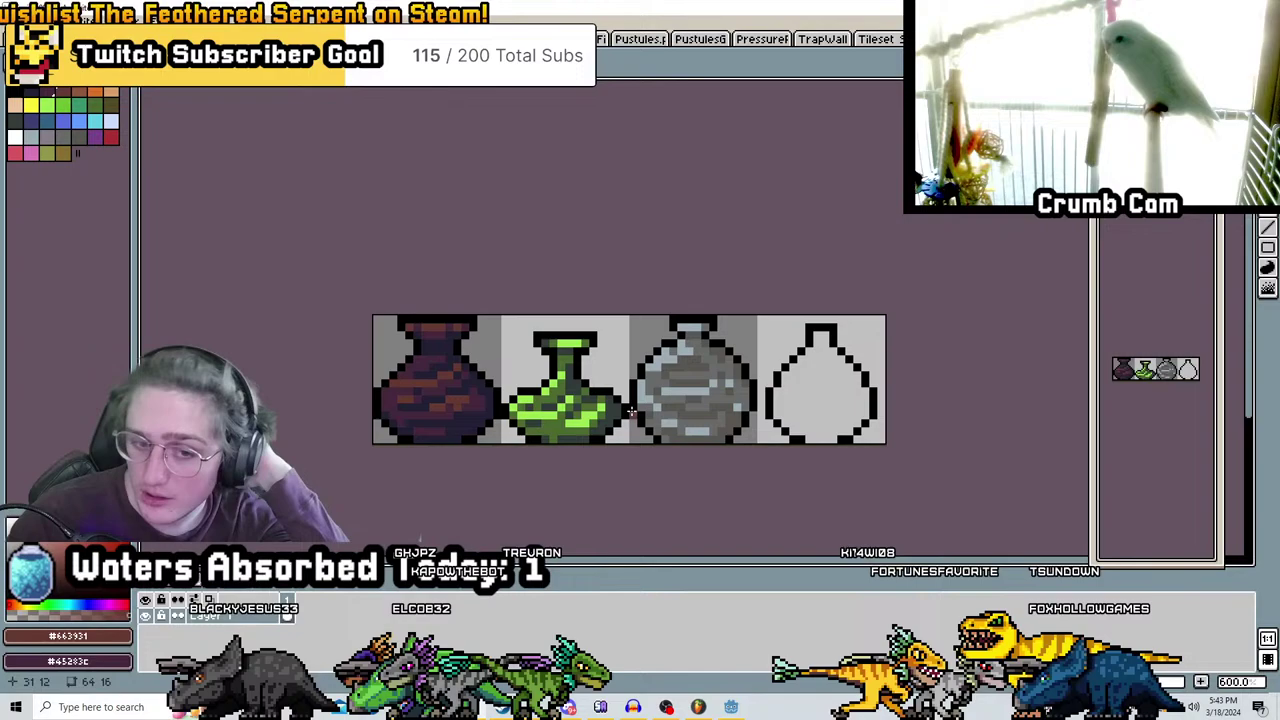
# Tint the grey vase's light pixels lavender, then select its dark-grey pixels
pyautogui.scroll(3, 610, 390)
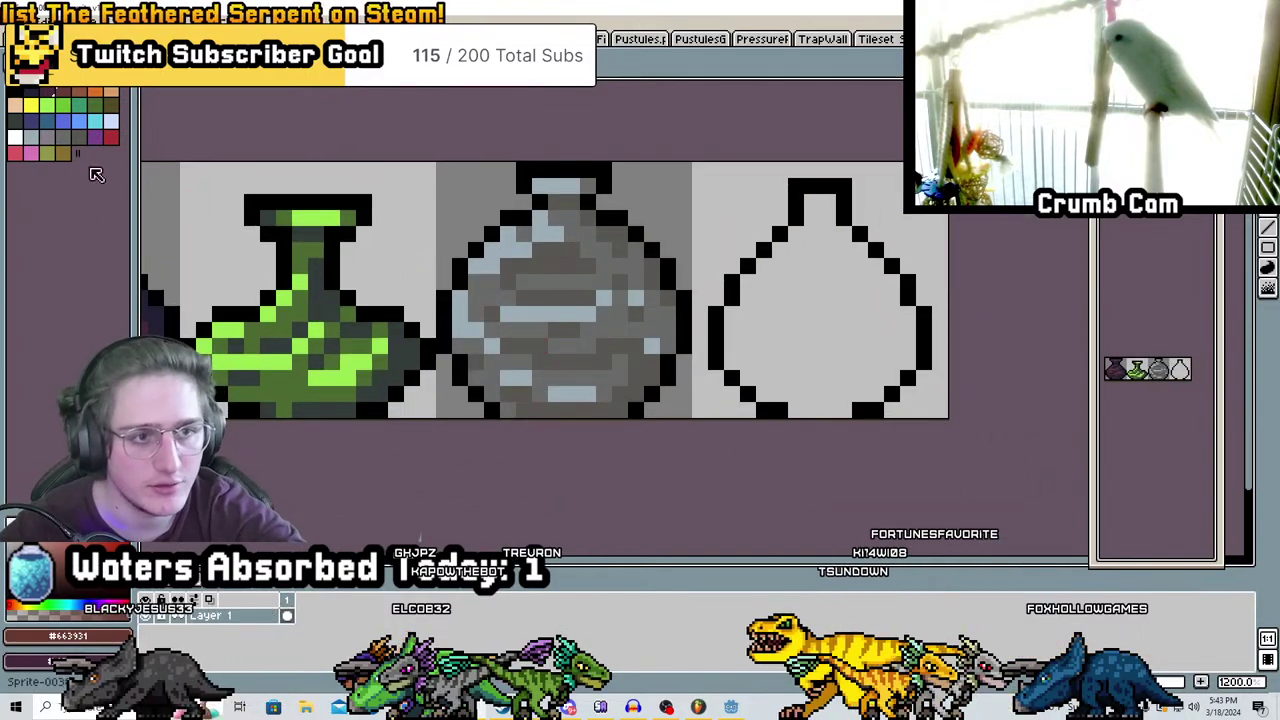
pyautogui.click(79, 136)
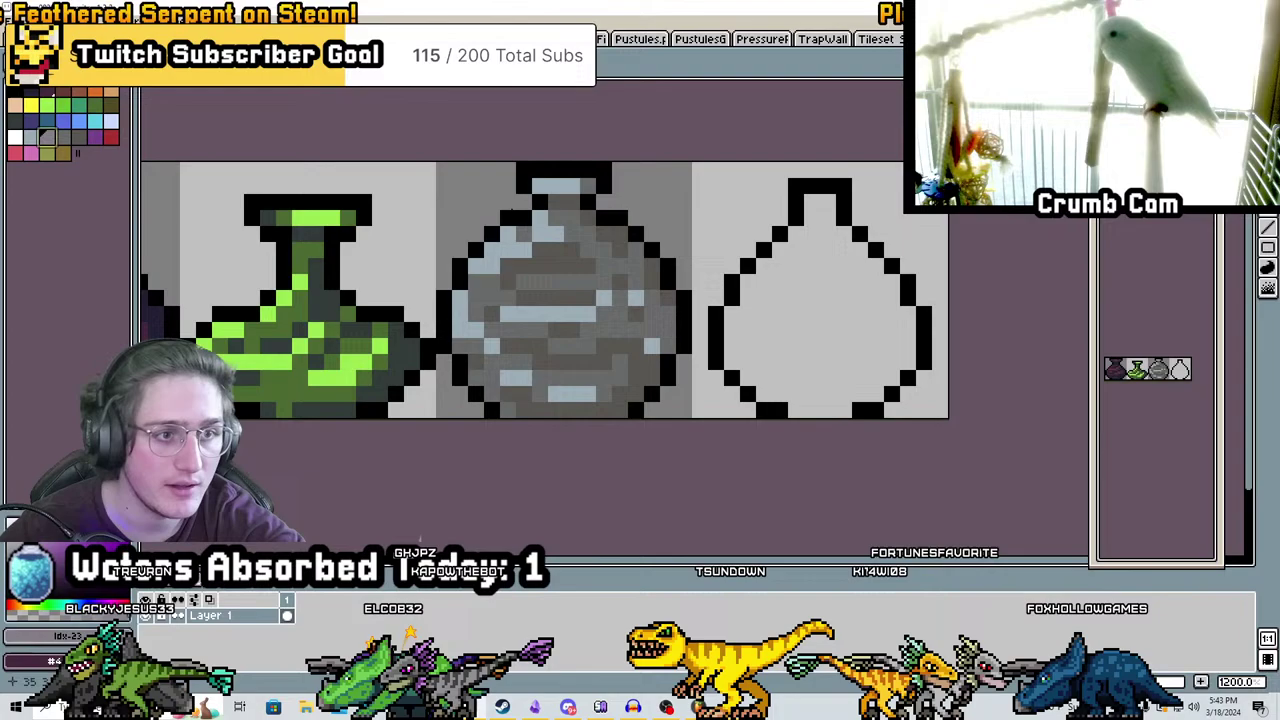
pyautogui.click(595, 241)
pyautogui.press('-')
pyautogui.press('-')
pyautogui.press('-')
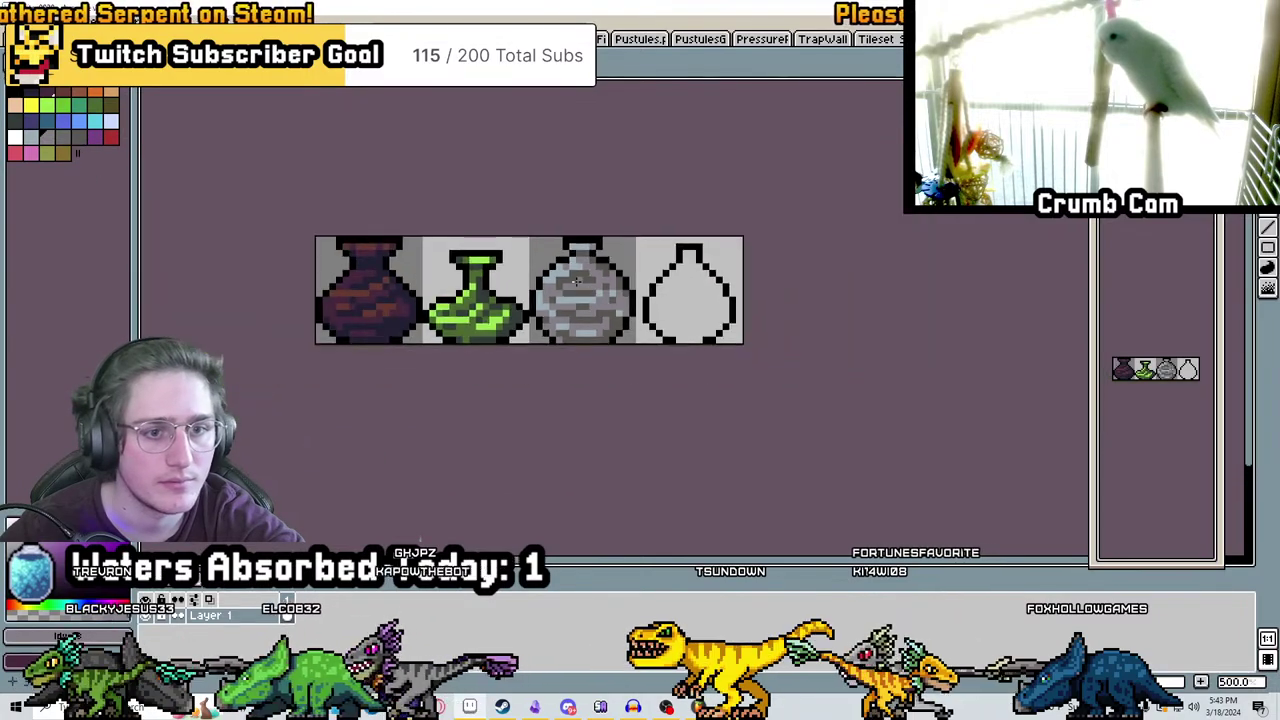
pyautogui.press('+')
pyautogui.press('+')
pyautogui.press('+')
pyautogui.press('+')
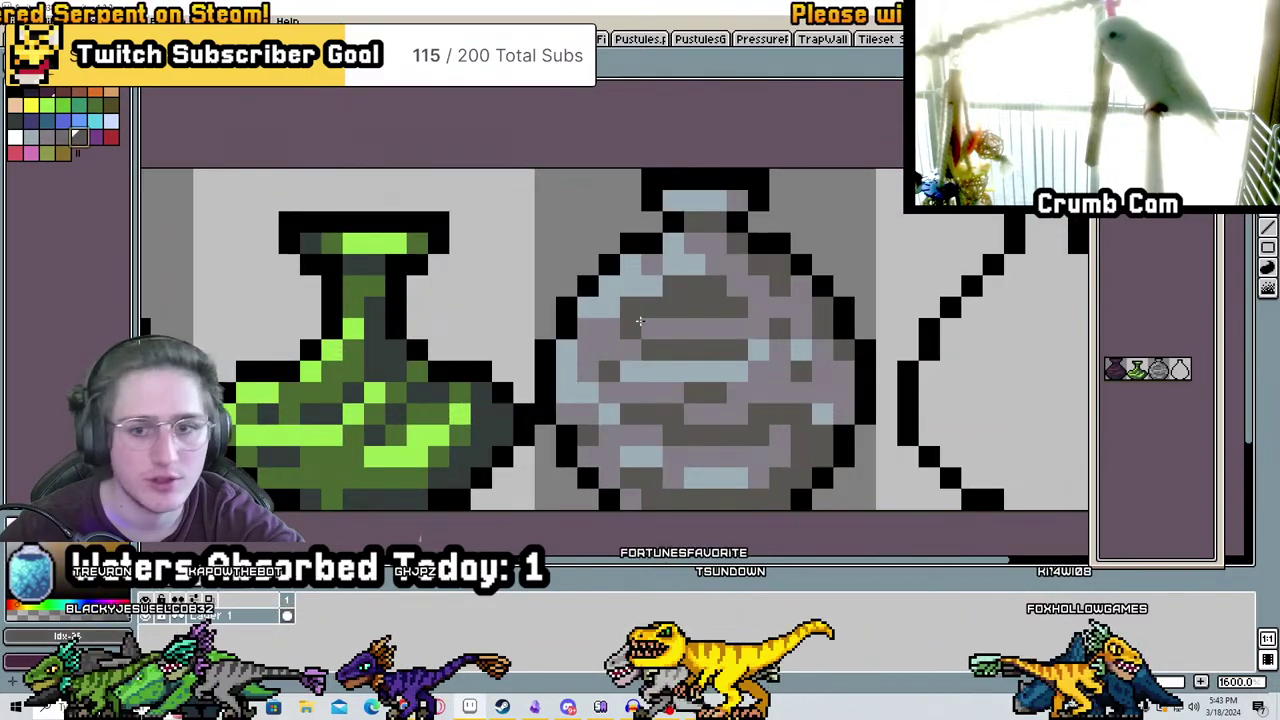
pyautogui.hotkey('ctrl', 'z')
pyautogui.hotkey('ctrl', 'z')
pyautogui.hotkey('ctrl', 'z')
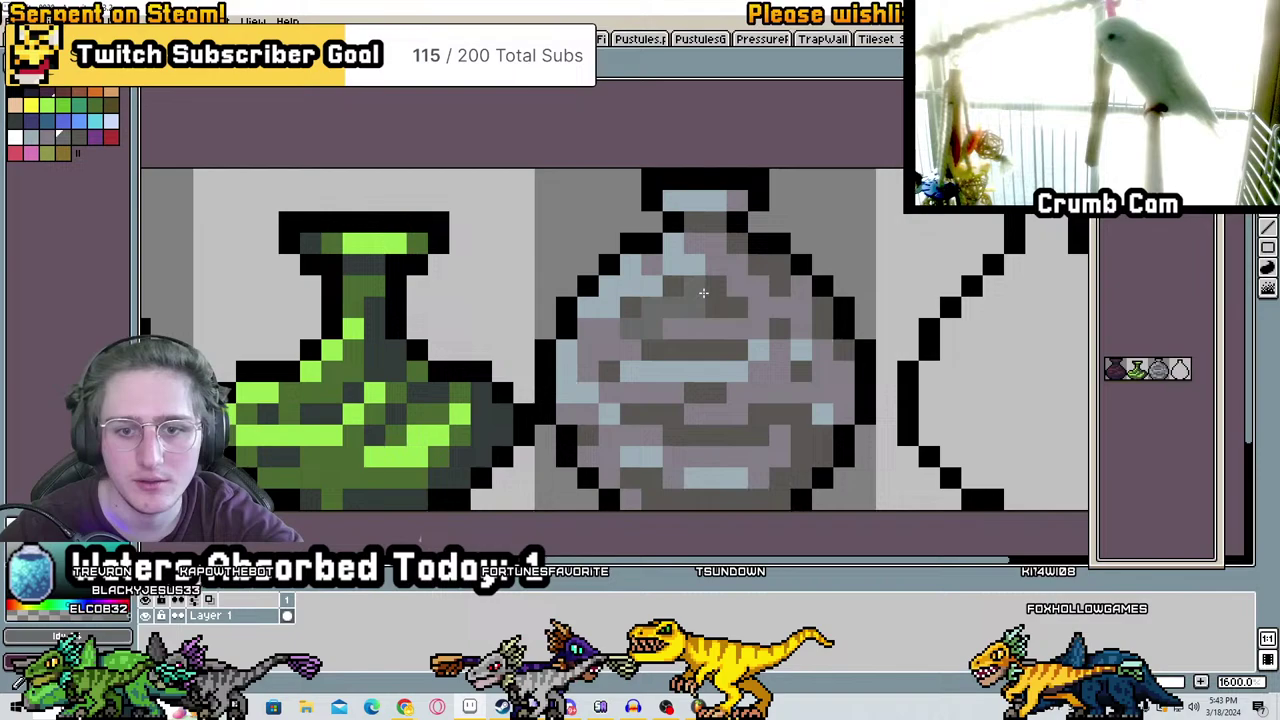
pyautogui.hotkey('ctrl', 'y')
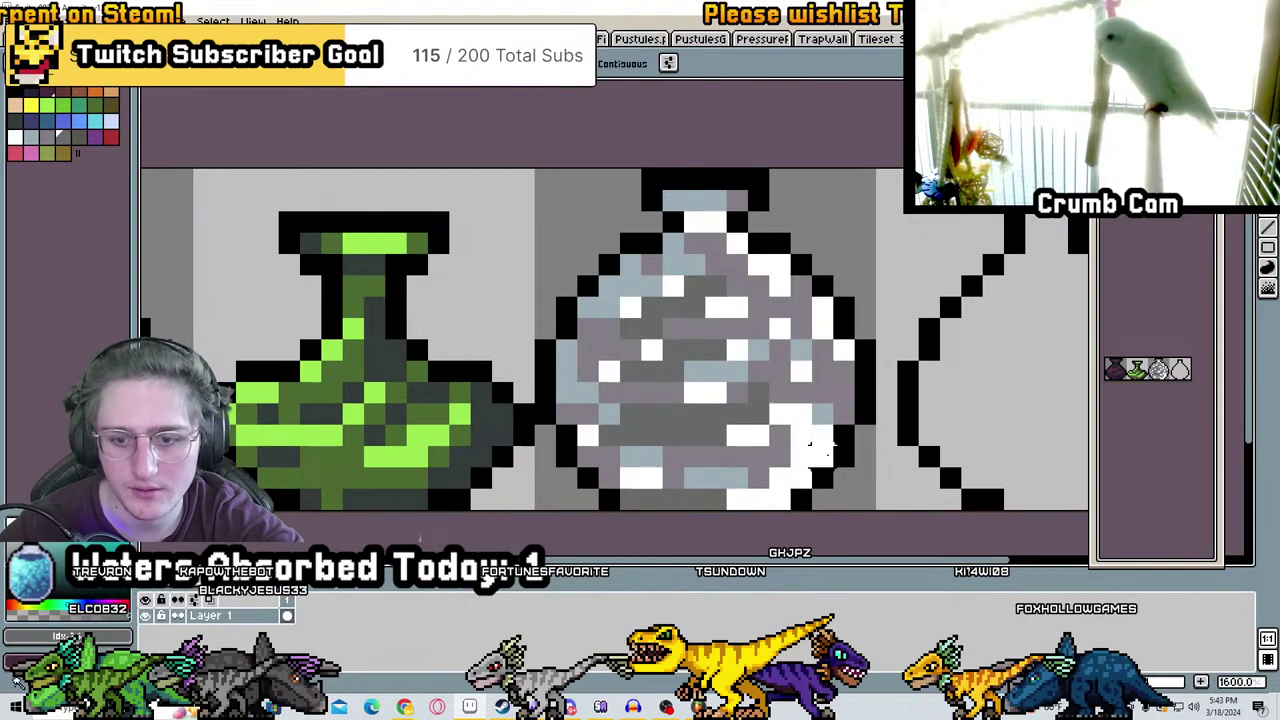
pyautogui.hotkey('ctrl', 'z')
pyautogui.click(703, 230)
# Paint dark-grey shading across the grey vase, repainting its lower half
pyautogui.scroll(-5, 703, 230)
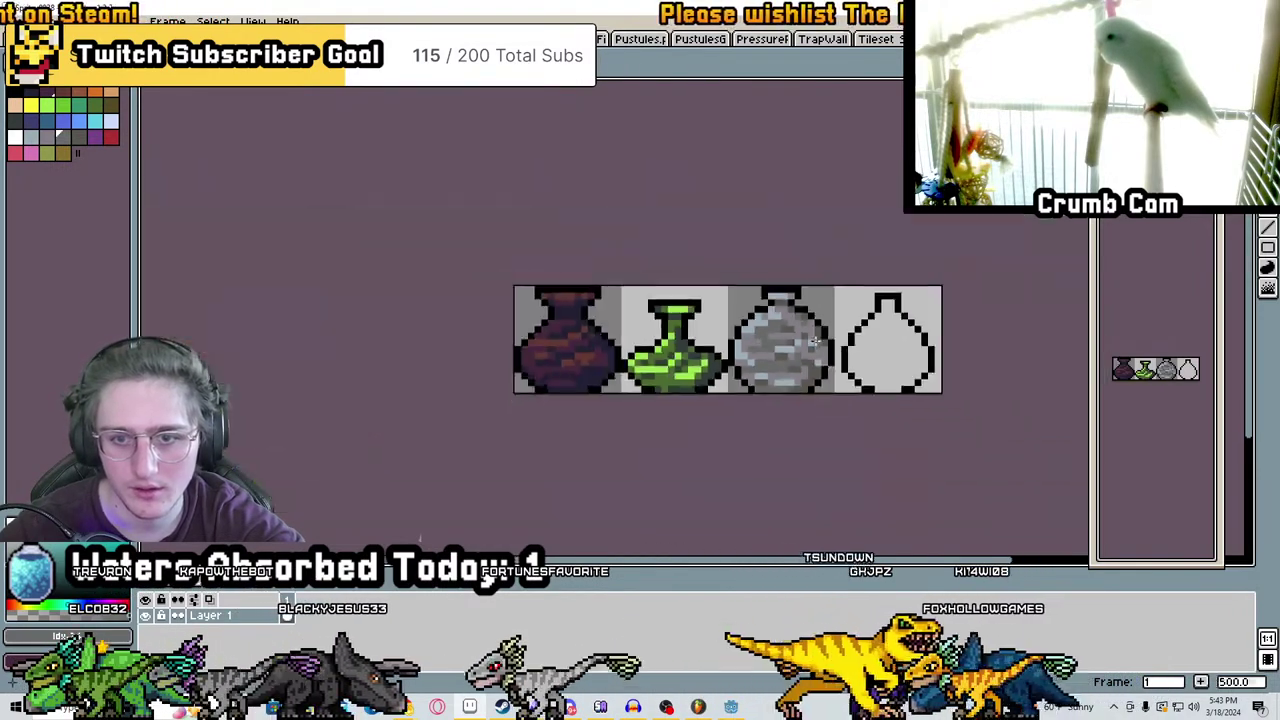
pyautogui.scroll(6, 700, 318)
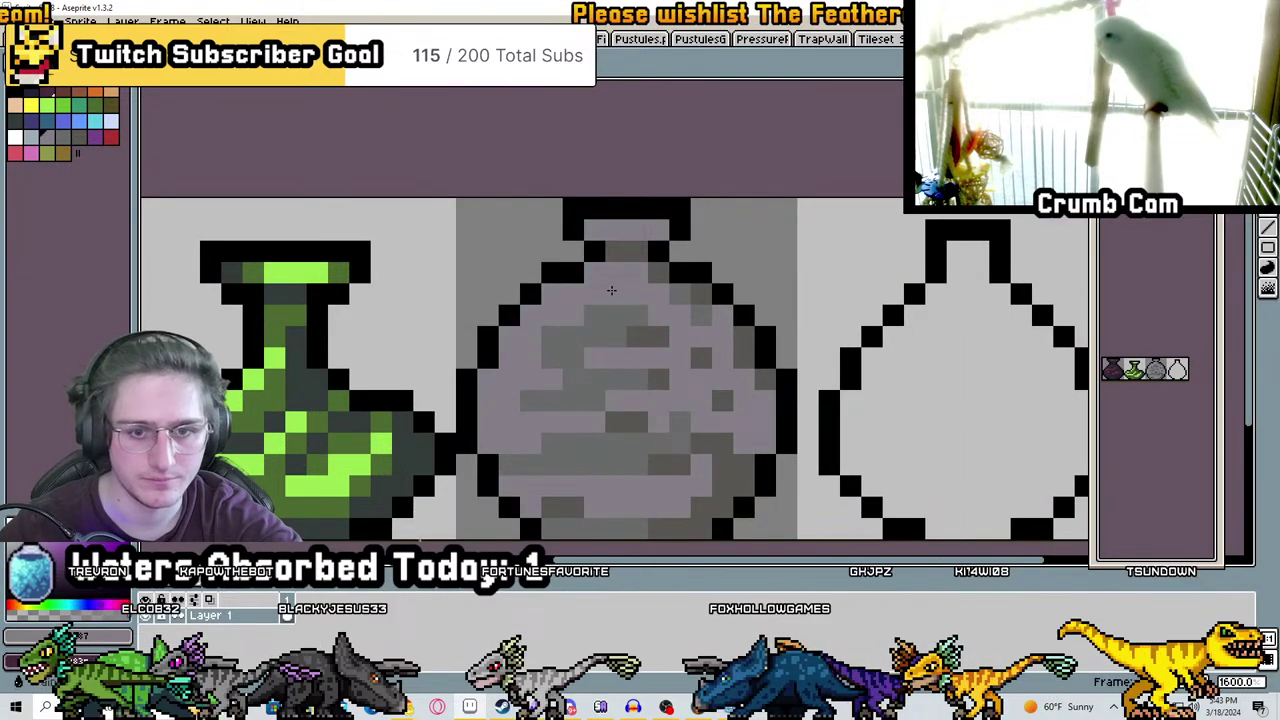
pyautogui.scroll(-5, 640, 289)
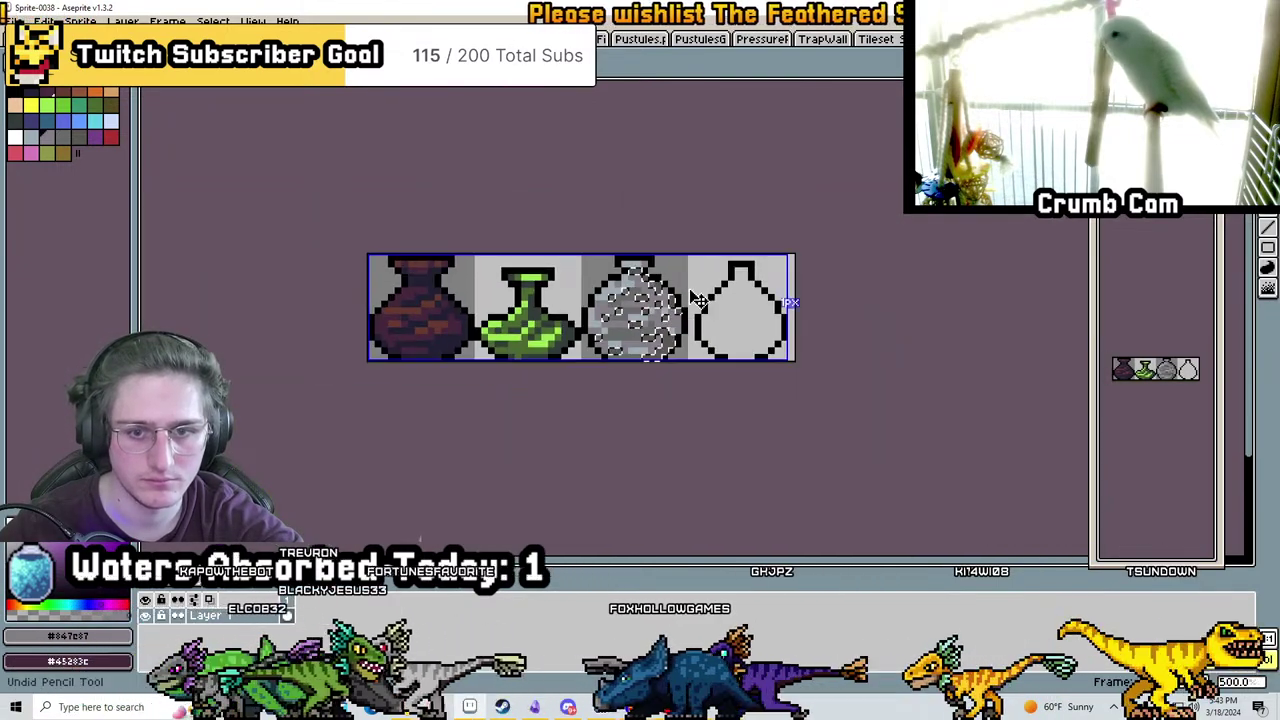
pyautogui.scroll(6, 640, 289)
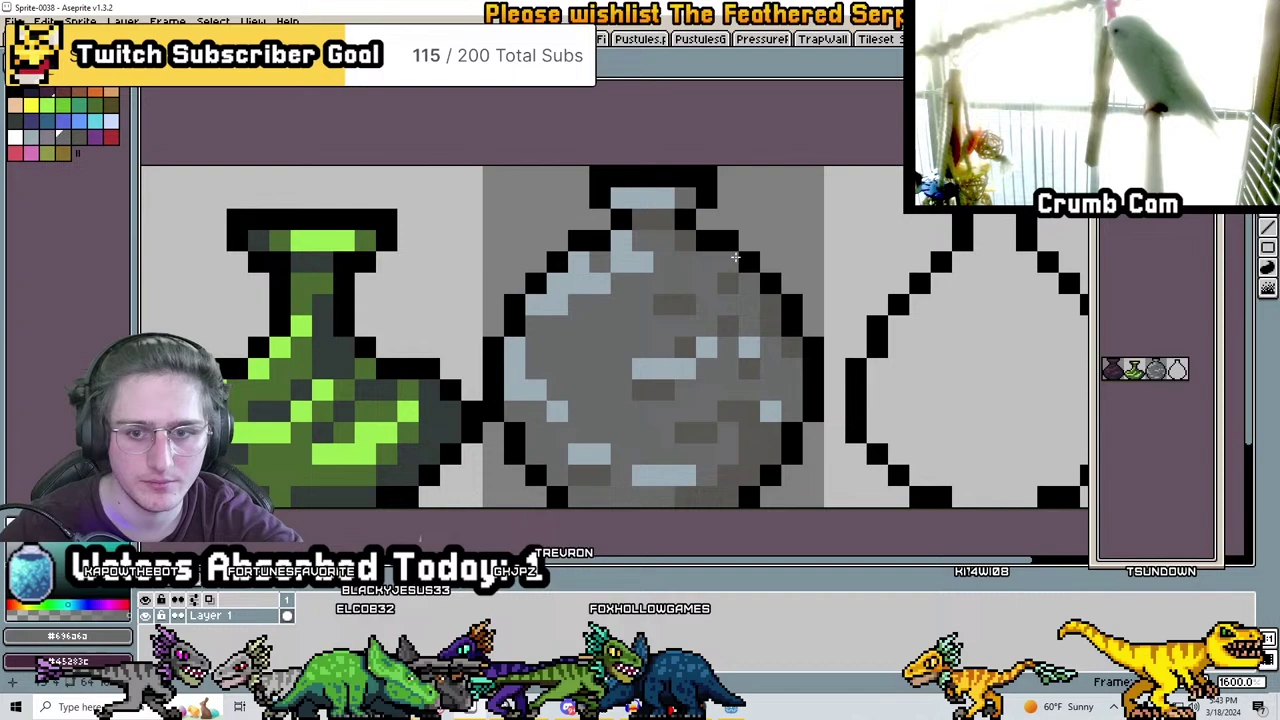
pyautogui.scroll(-3, 640, 272)
pyautogui.scroll(3, 609, 282)
pyautogui.moveTo(609, 282)
pyautogui.mouseDown()
pyautogui.moveTo(698, 295)
pyautogui.moveTo(570, 318)
pyautogui.moveTo(706, 379)
pyautogui.mouseUp()
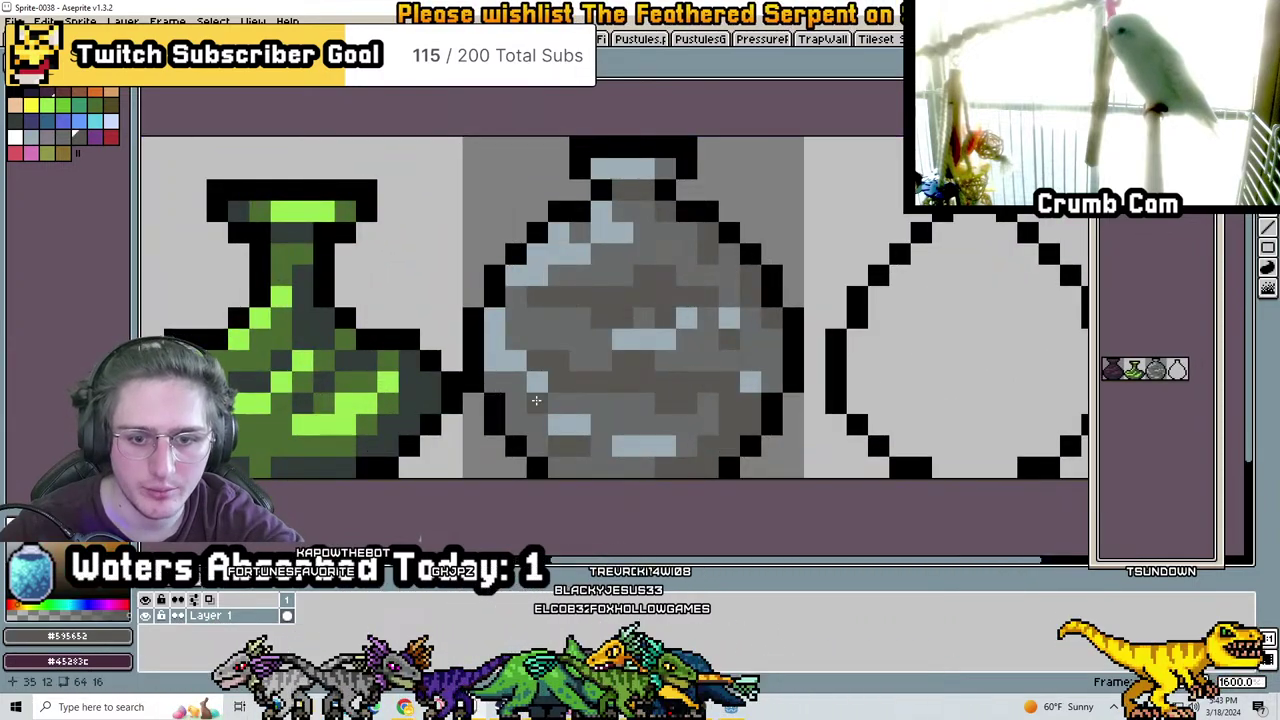
pyautogui.moveTo(548, 403); pyautogui.dragTo(656, 403)
pyautogui.moveTo(570, 468); pyautogui.dragTo(658, 468)
pyautogui.moveTo(642, 424); pyautogui.dragTo(705, 420)
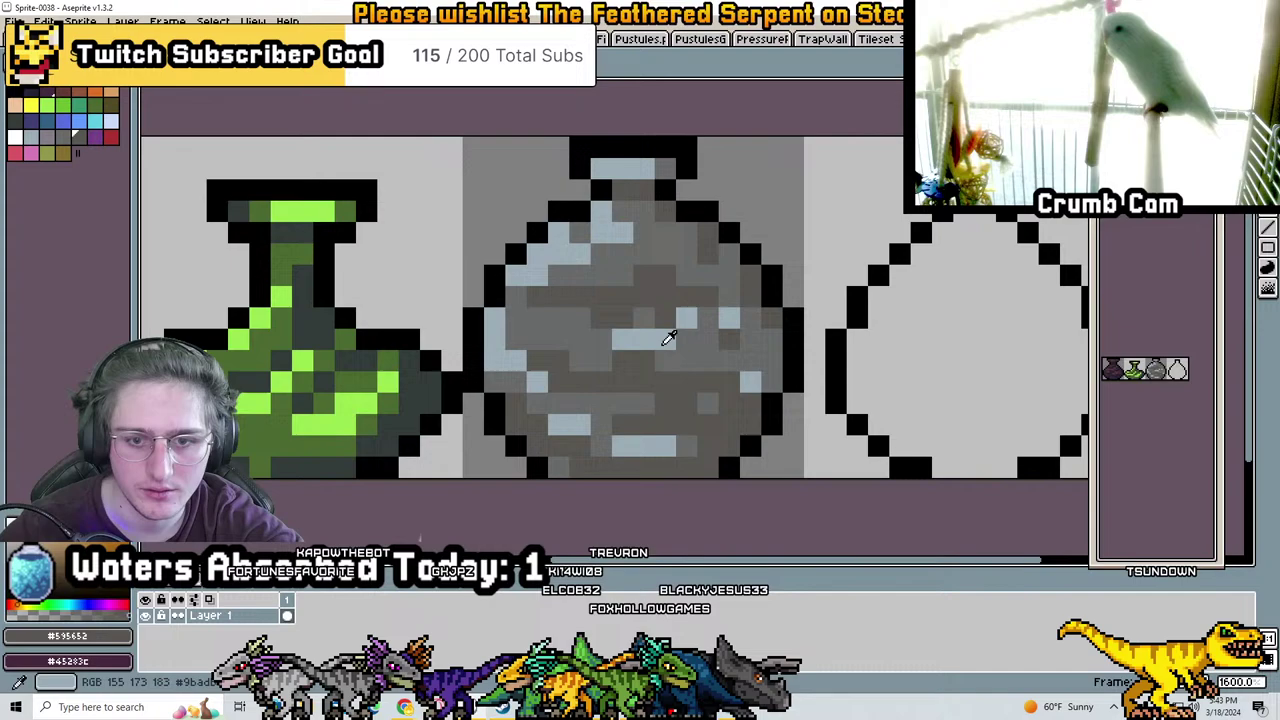
# Add light-blue highlights across the grey vase and darken a pixel on its neck
pyautogui.keyDown('alt'); pyautogui.click(686, 318); pyautogui.keyUp('alt')
pyautogui.moveTo(526, 318); pyautogui.dragTo(612, 318)
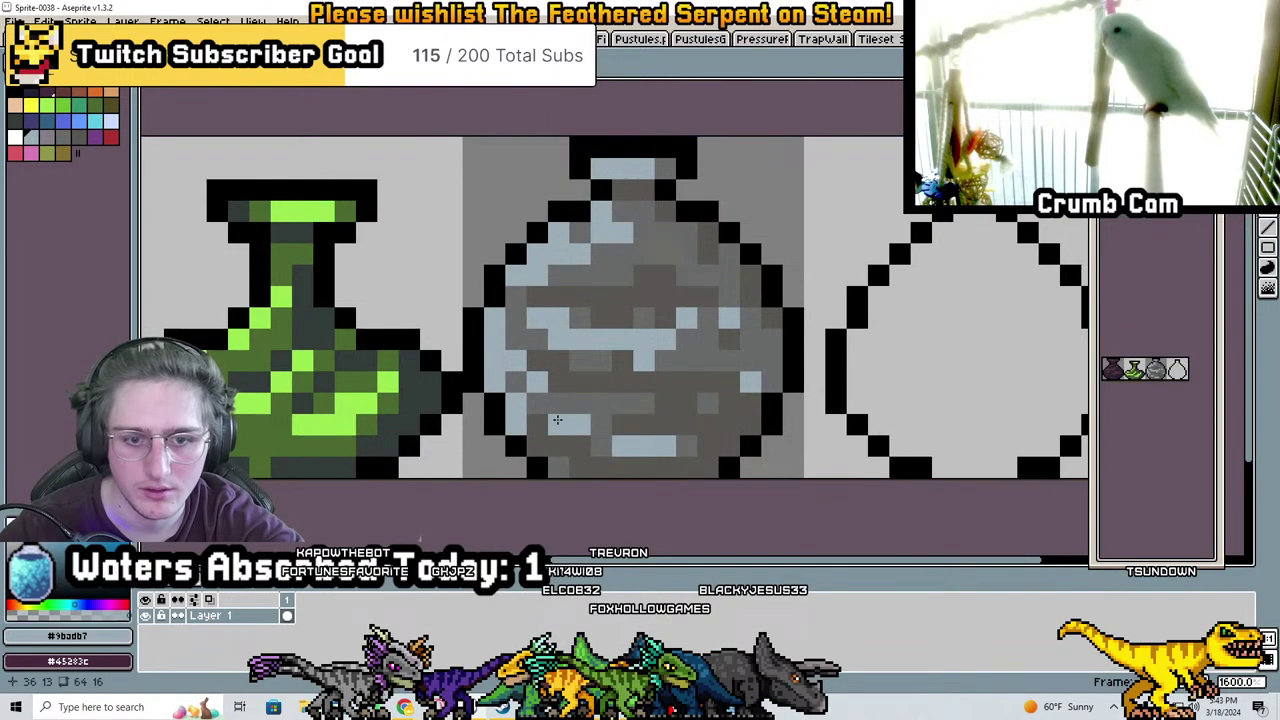
pyautogui.click(517, 392)
pyautogui.click(576, 371)
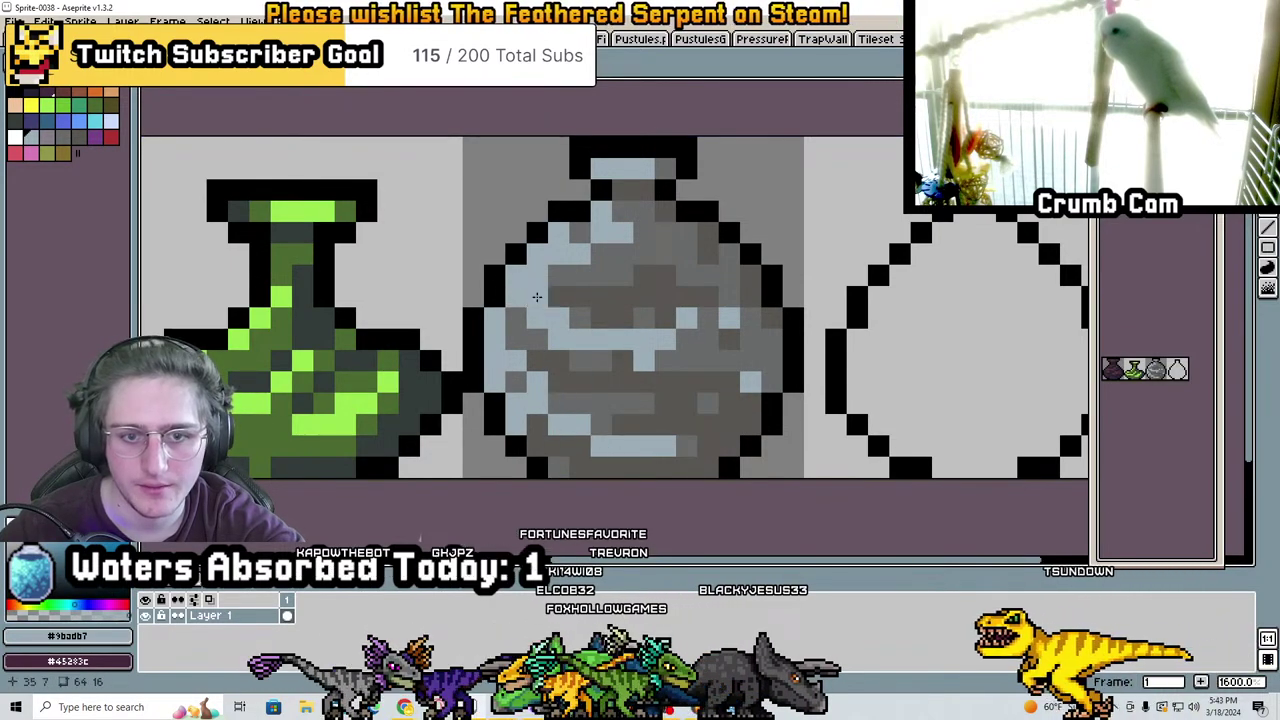
pyautogui.click(600, 272)
pyautogui.click(660, 296)
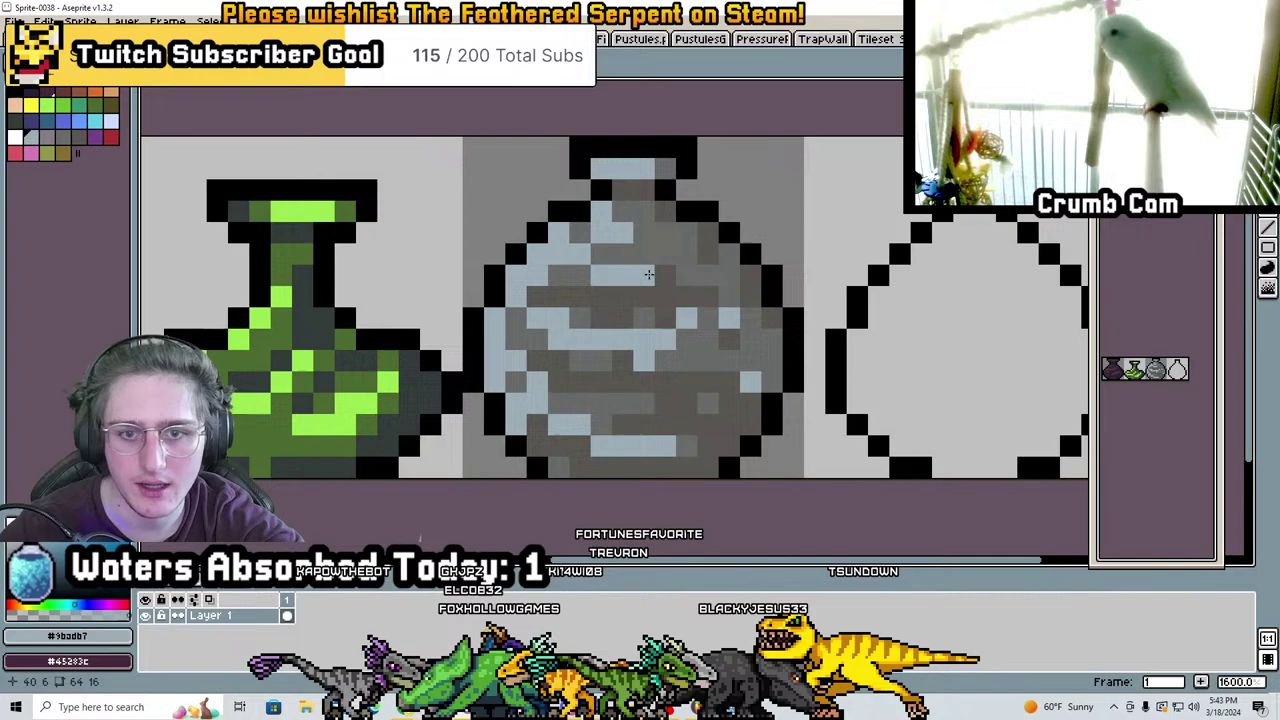
pyautogui.keyDown('alt'); pyautogui.click(652, 182); pyautogui.keyUp('alt')
pyautogui.keyDown('alt'); pyautogui.click(645, 189); pyautogui.keyUp('alt')
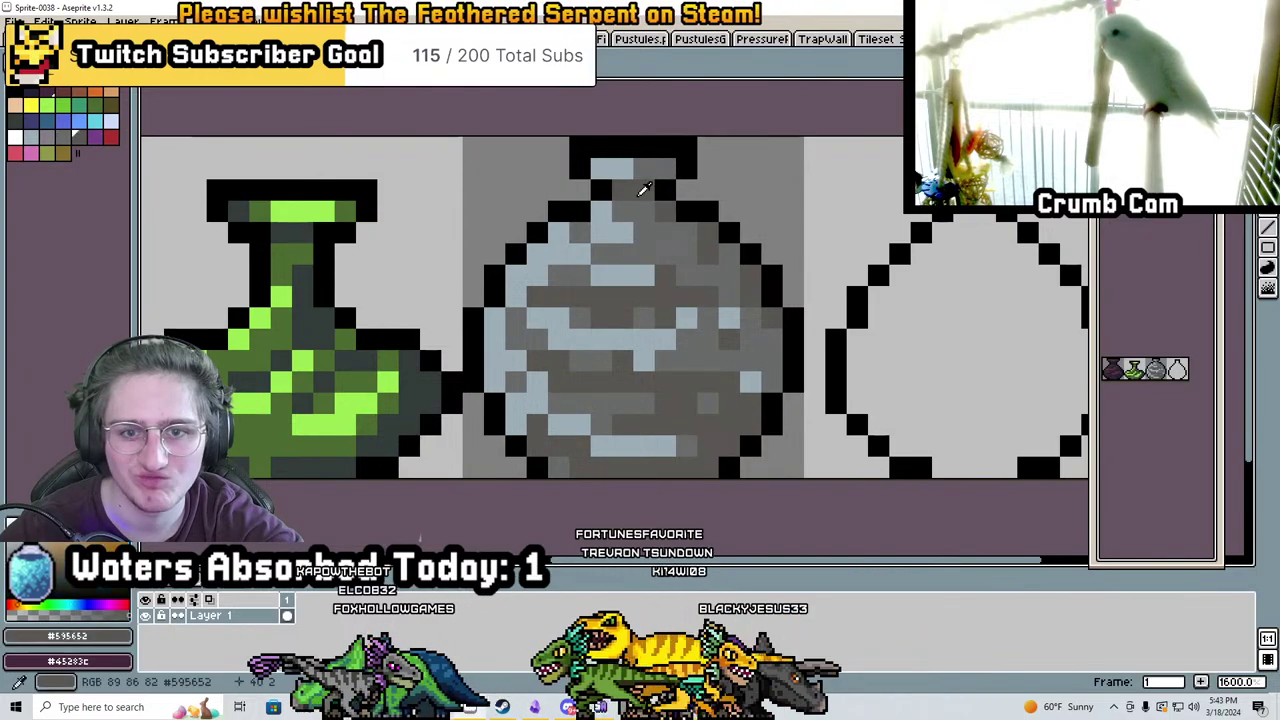
pyautogui.click(632, 192)
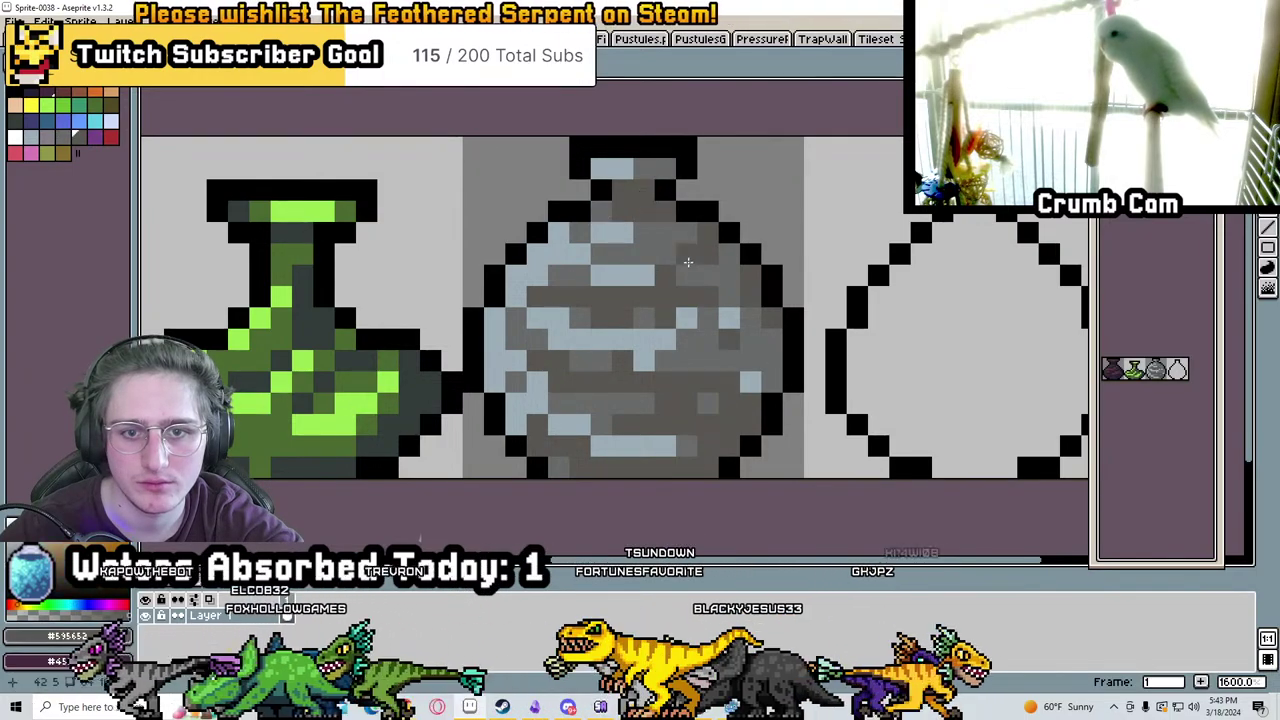
# Pan the view to frame all four vases, centred on the empty fourth vase
pyautogui.scroll(-6, 687, 334)
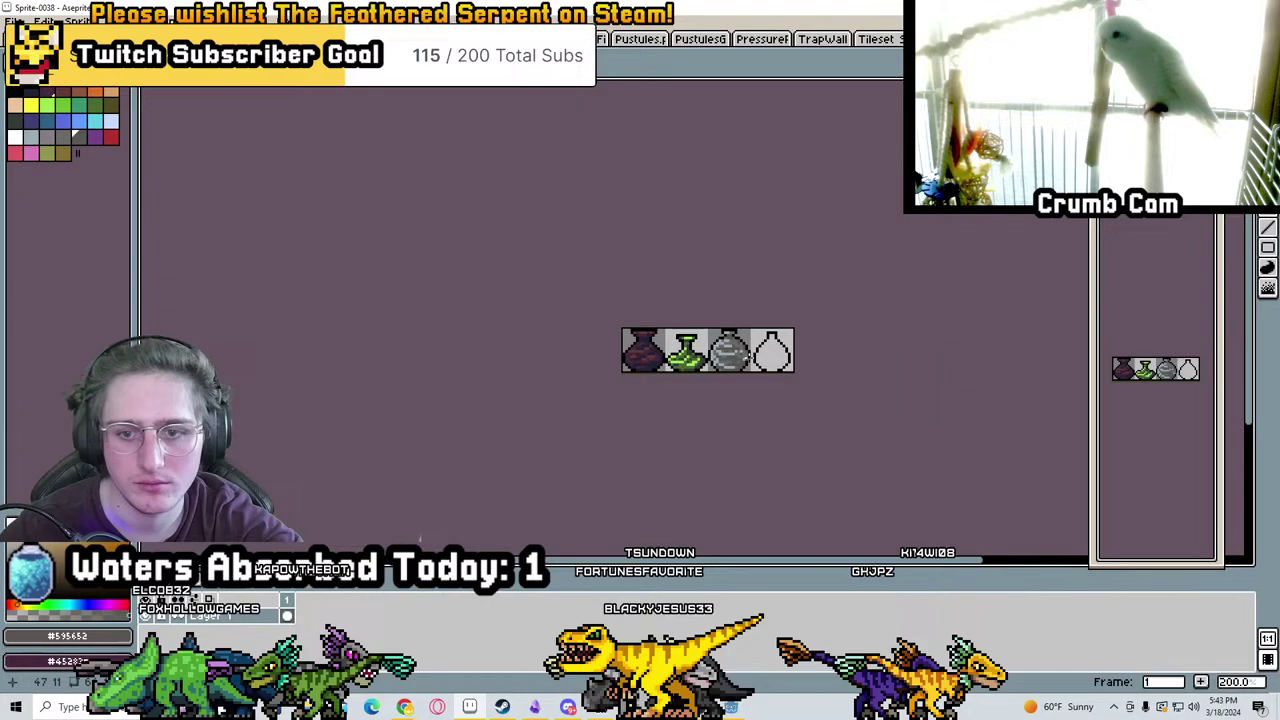
pyautogui.moveTo(710, 362); pyautogui.dragTo(544, 300, button='middle')
pyautogui.scroll(7, 625, 347)
pyautogui.scroll(-5, 636, 311)
pyautogui.scroll(4, 544, 300)
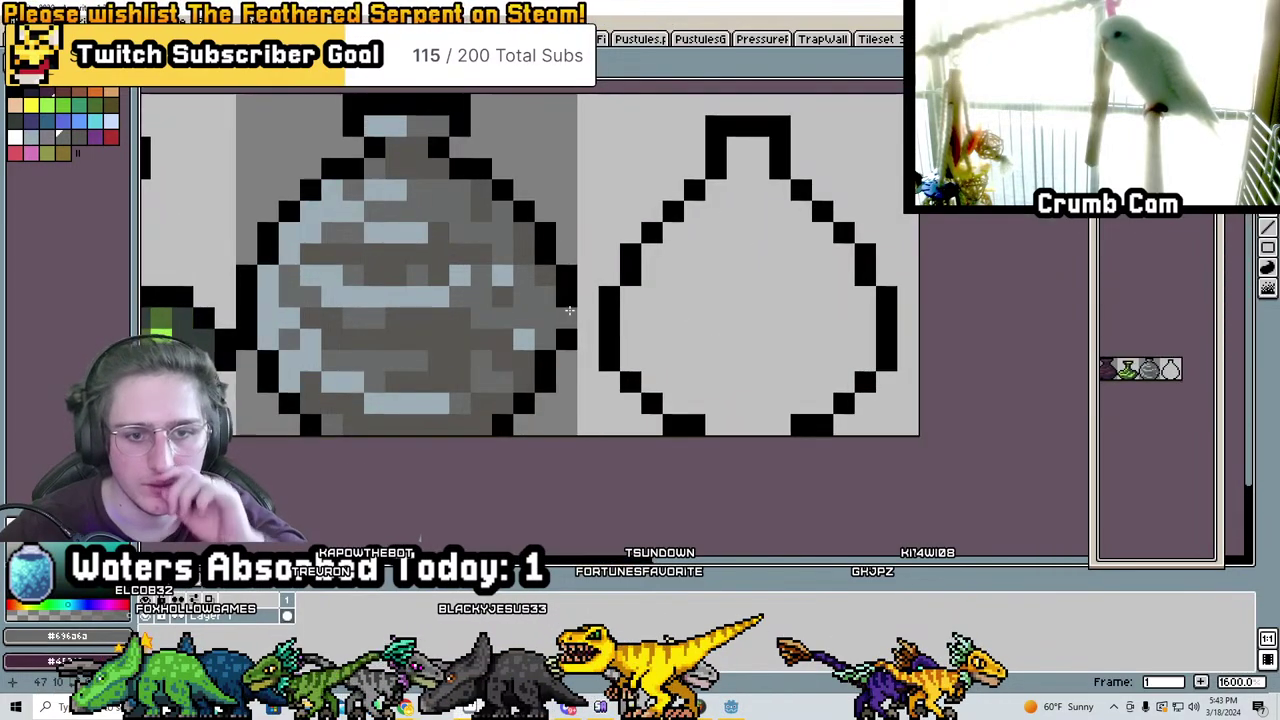
pyautogui.moveTo(441, 408); pyautogui.dragTo(534, 398, button='middle')
pyautogui.scroll(-2, 671, 324)
pyautogui.moveTo(873, 243); pyautogui.dragTo(773, 243, button='middle')
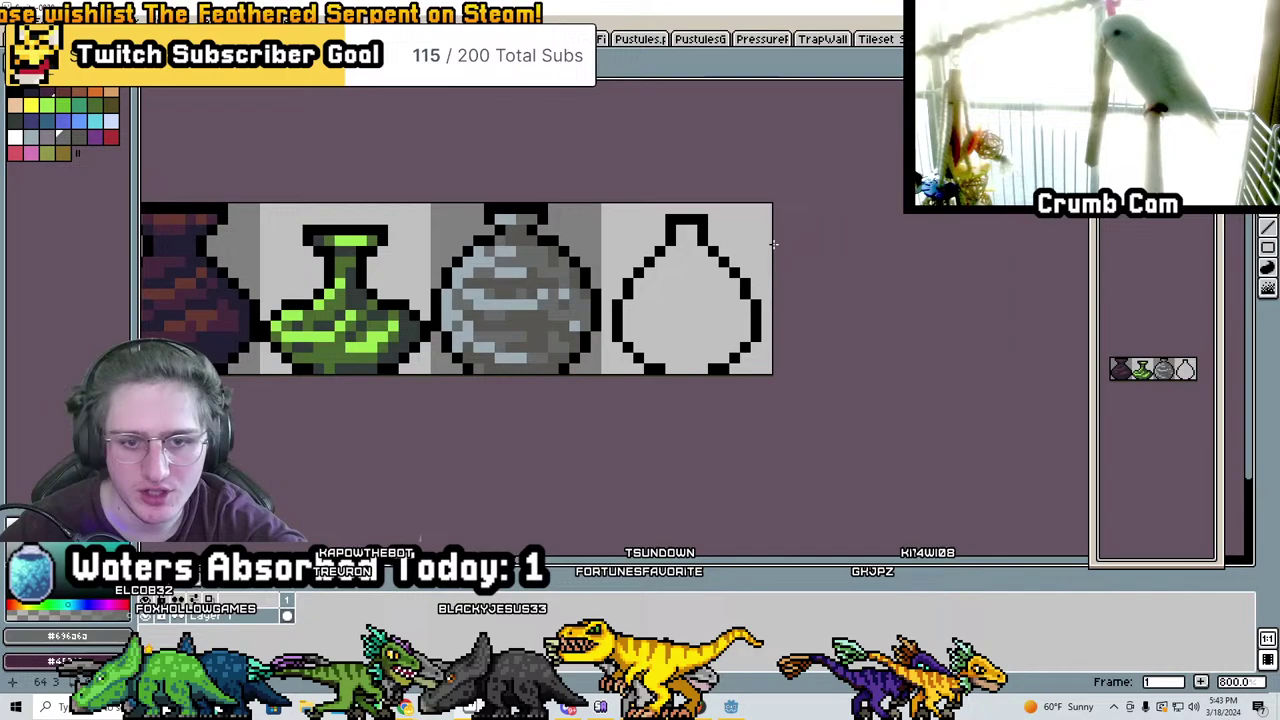
pyautogui.scroll(1, 694, 326)
pyautogui.moveTo(591, 354); pyautogui.dragTo(516, 354, button='middle')
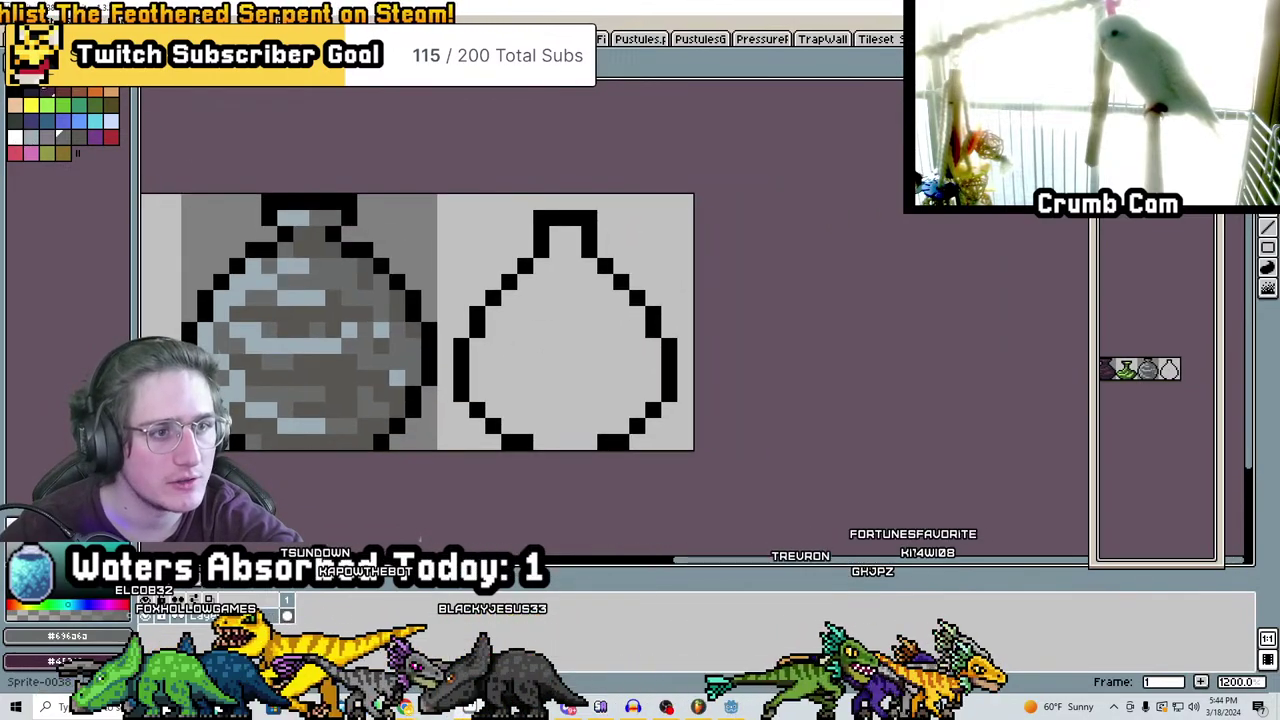
# Switch the palette to the AAP-64 preset
pyautogui.click(96, 93)
pyautogui.click(100, 97)
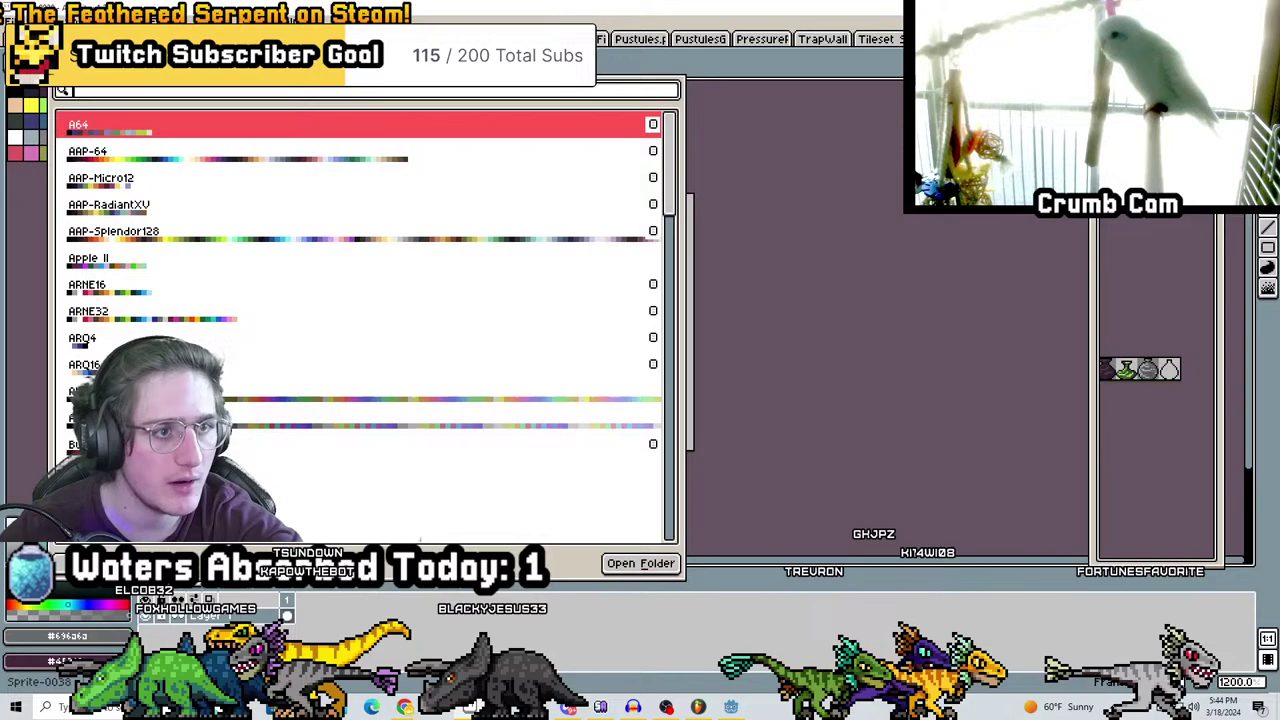
pyautogui.click(270, 156)
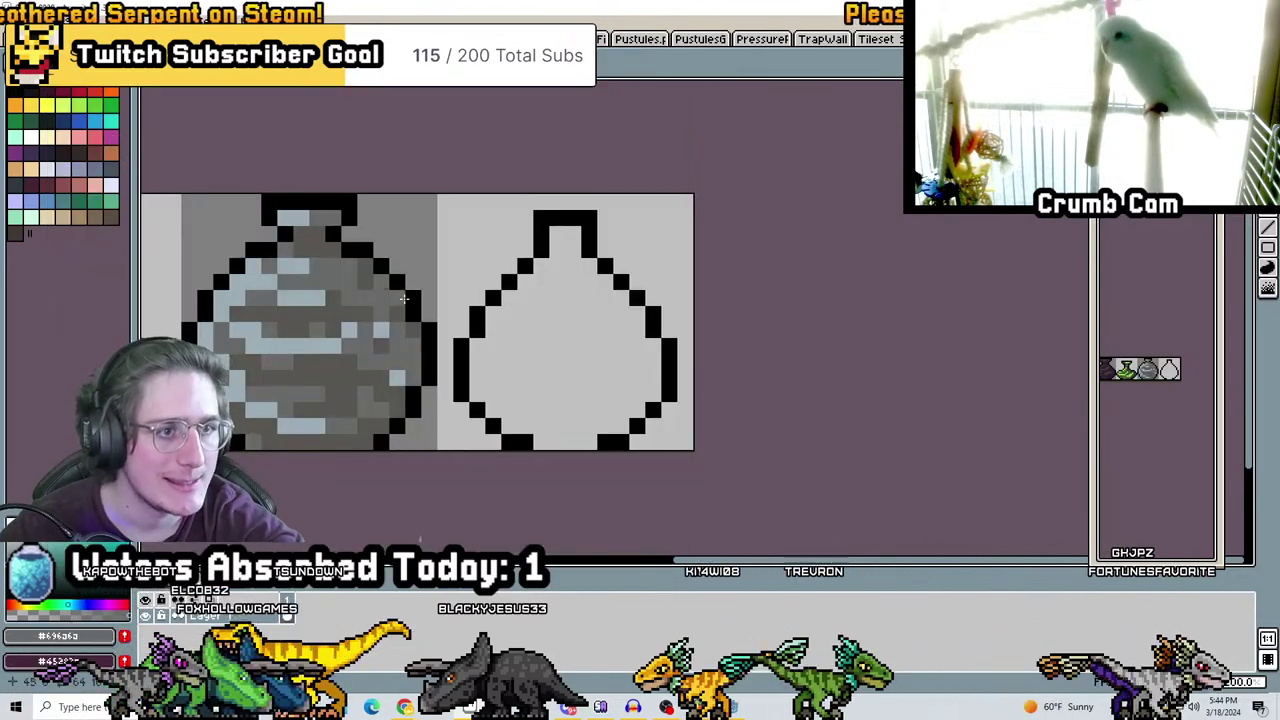
# Fill the empty vase's interior dark maroon, undoing a fill that leaked outside
pyautogui.moveTo(404, 298); pyautogui.dragTo(568, 351, button='middle')
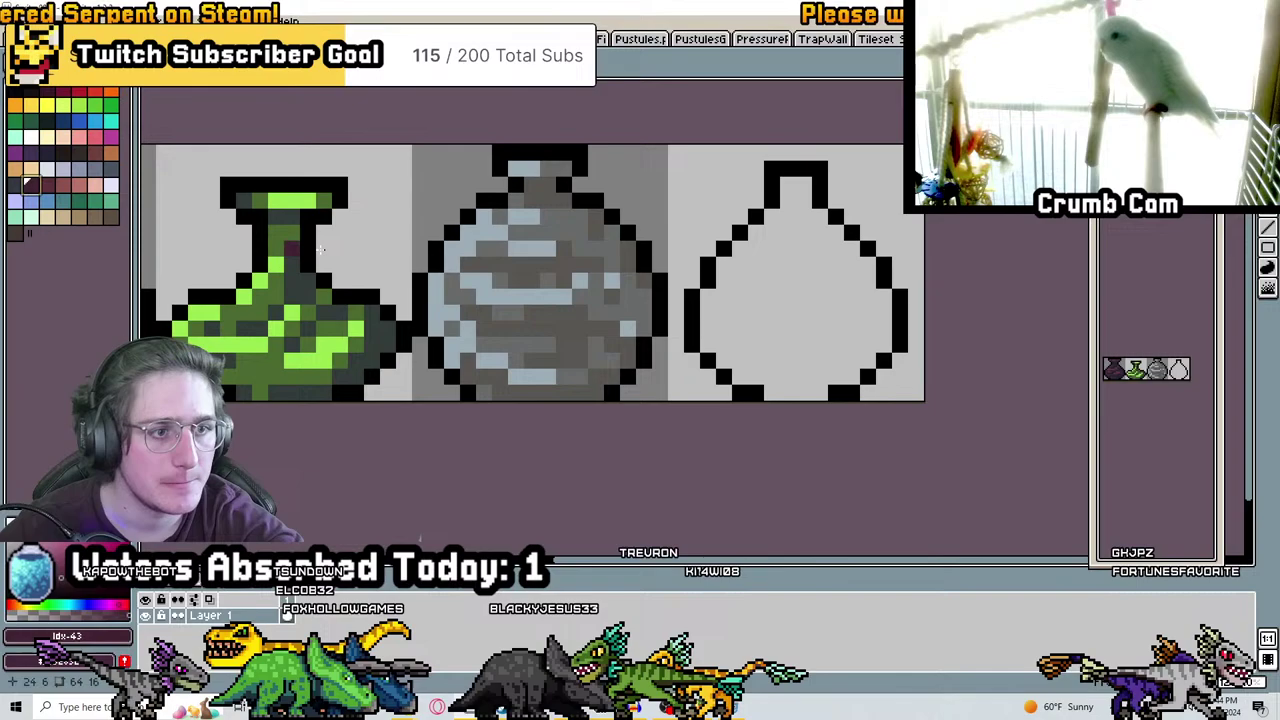
pyautogui.click(783, 309)
pyautogui.scroll(-3, 783, 309)
pyautogui.hotkey('ctrl', 'z')
pyautogui.click(809, 318)
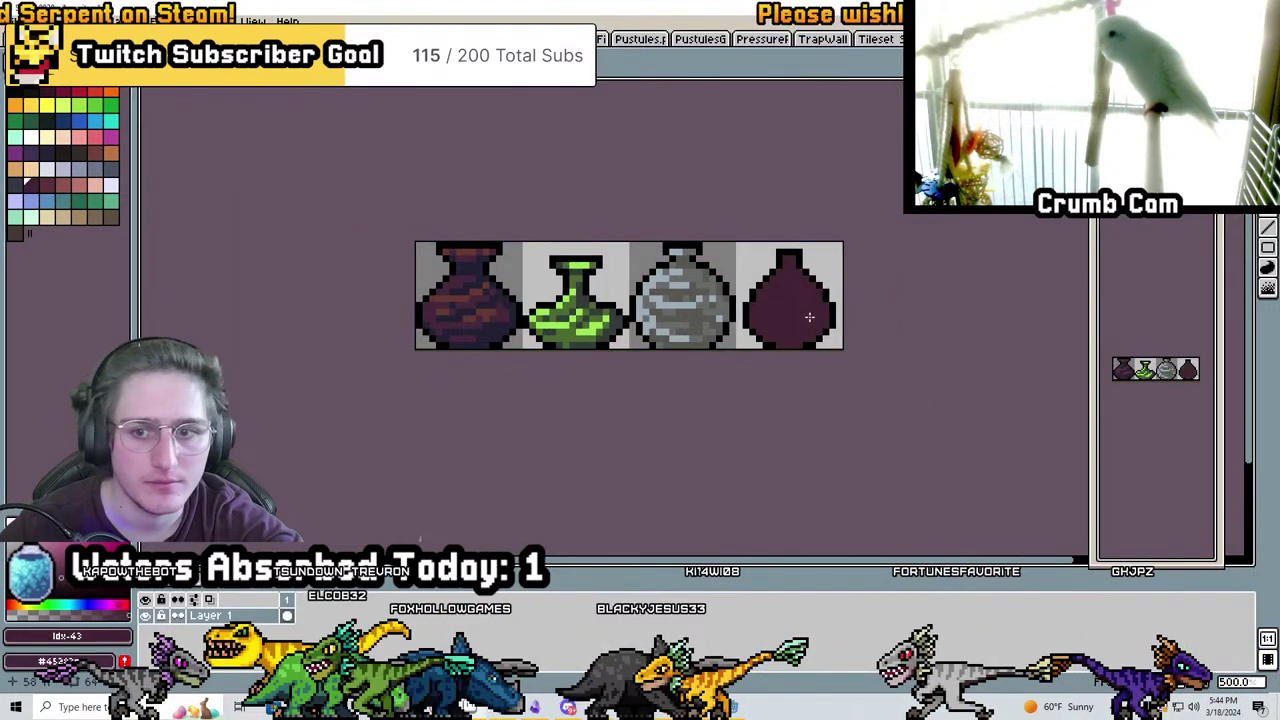
pyautogui.moveTo(809, 318); pyautogui.dragTo(699, 318, button='middle')
pyautogui.scroll(5, 697, 316)
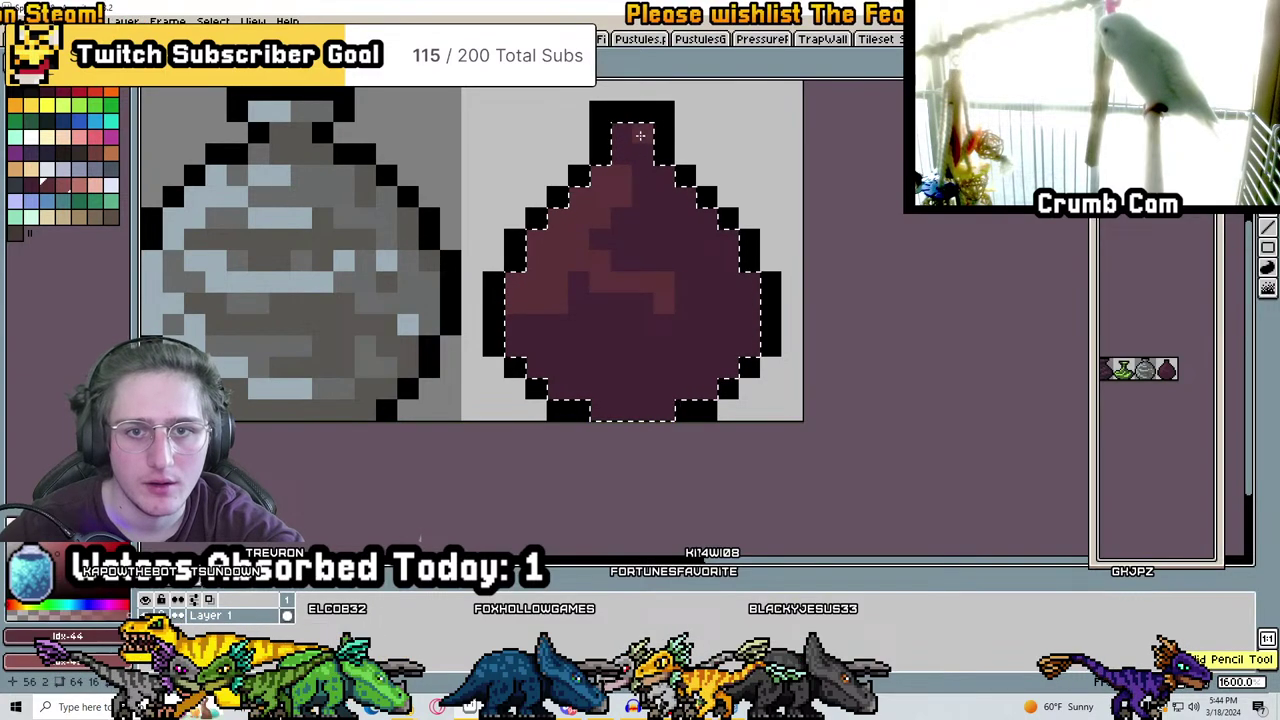
# Paint lighter maroon streaks across the vase body and recentre the sheet
pyautogui.moveTo(536, 353)
pyautogui.mouseDown()
pyautogui.moveTo(621, 297)
pyautogui.moveTo(623, 340)
pyautogui.moveTo(730, 300)
pyautogui.mouseUp()
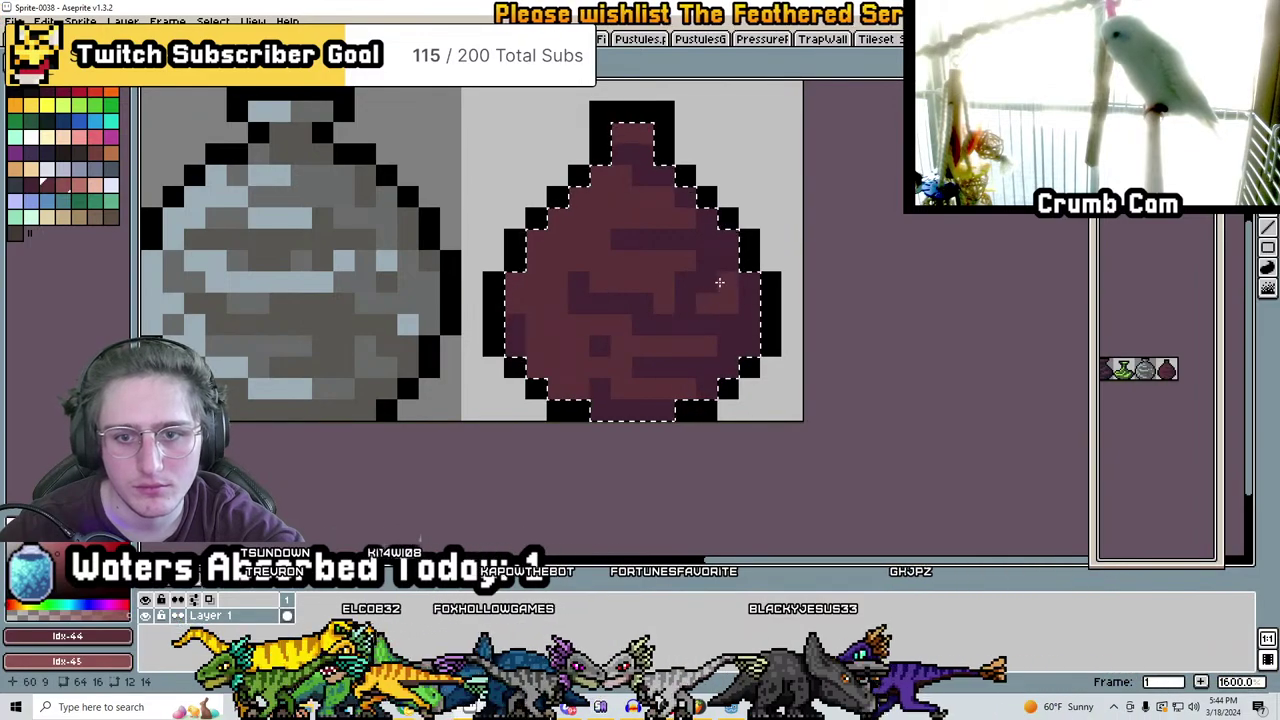
pyautogui.click(578, 306)
pyautogui.moveTo(585, 185)
pyautogui.mouseDown()
pyautogui.moveTo(528, 278)
pyautogui.moveTo(600, 385)
pyautogui.mouseUp()
pyautogui.moveTo(600, 300); pyautogui.dragTo(643, 192)
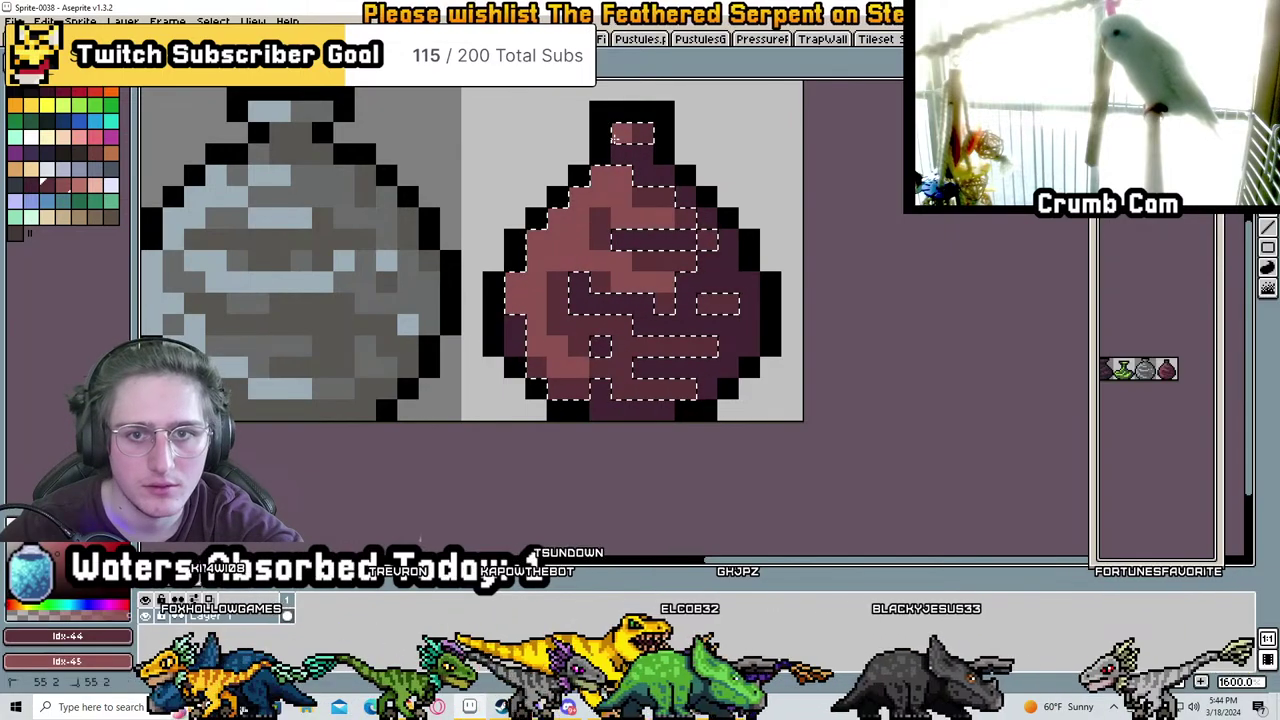
pyautogui.click(84, 179)
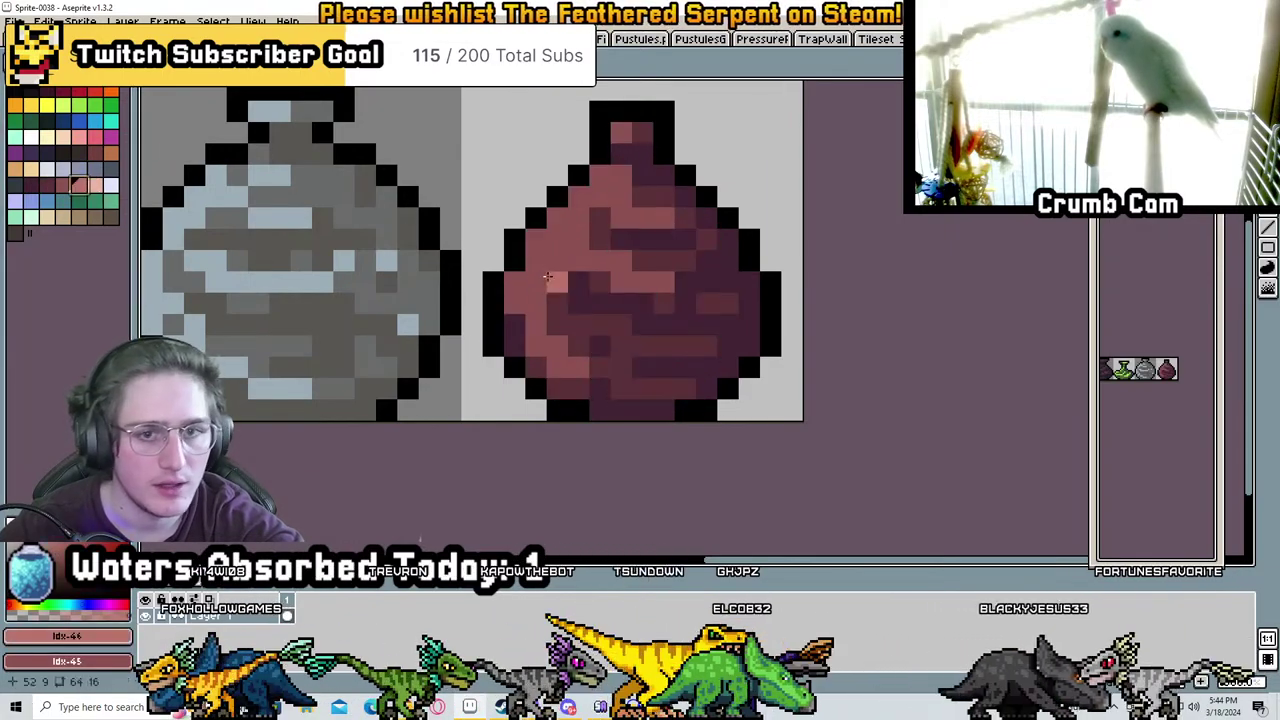
pyautogui.scroll(-5, 601, 175)
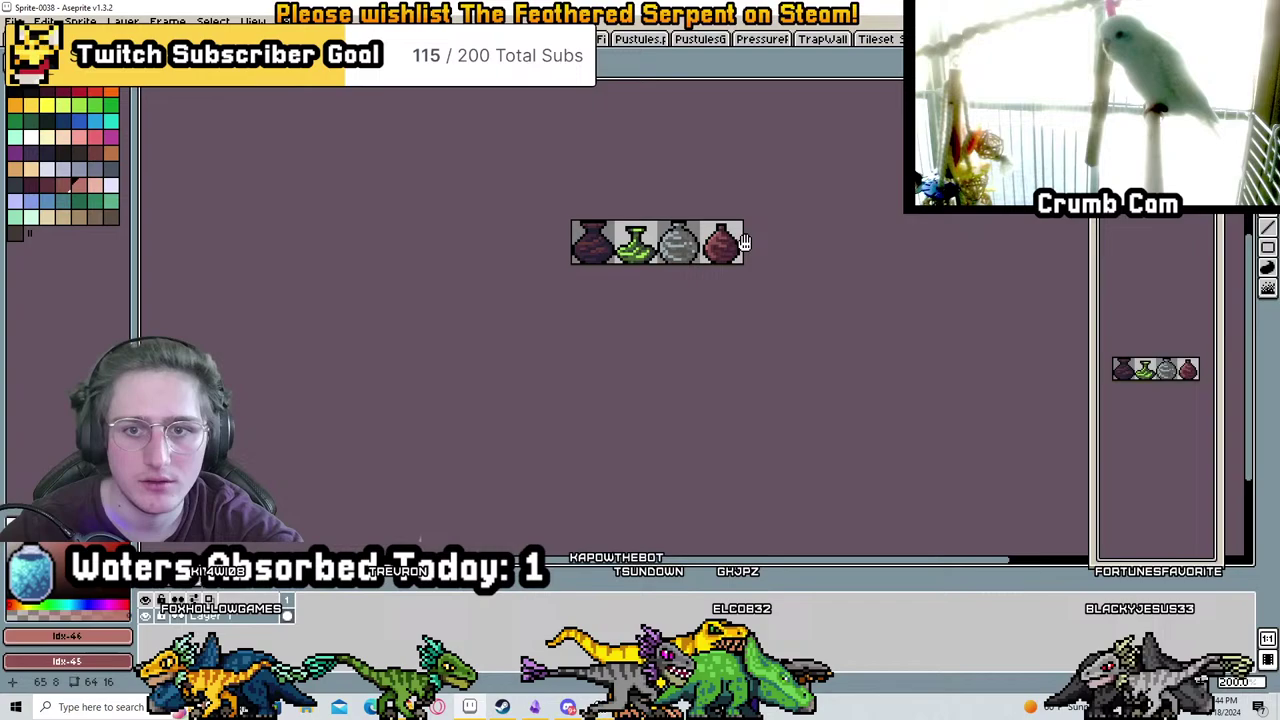
pyautogui.scroll(1, 673, 291)
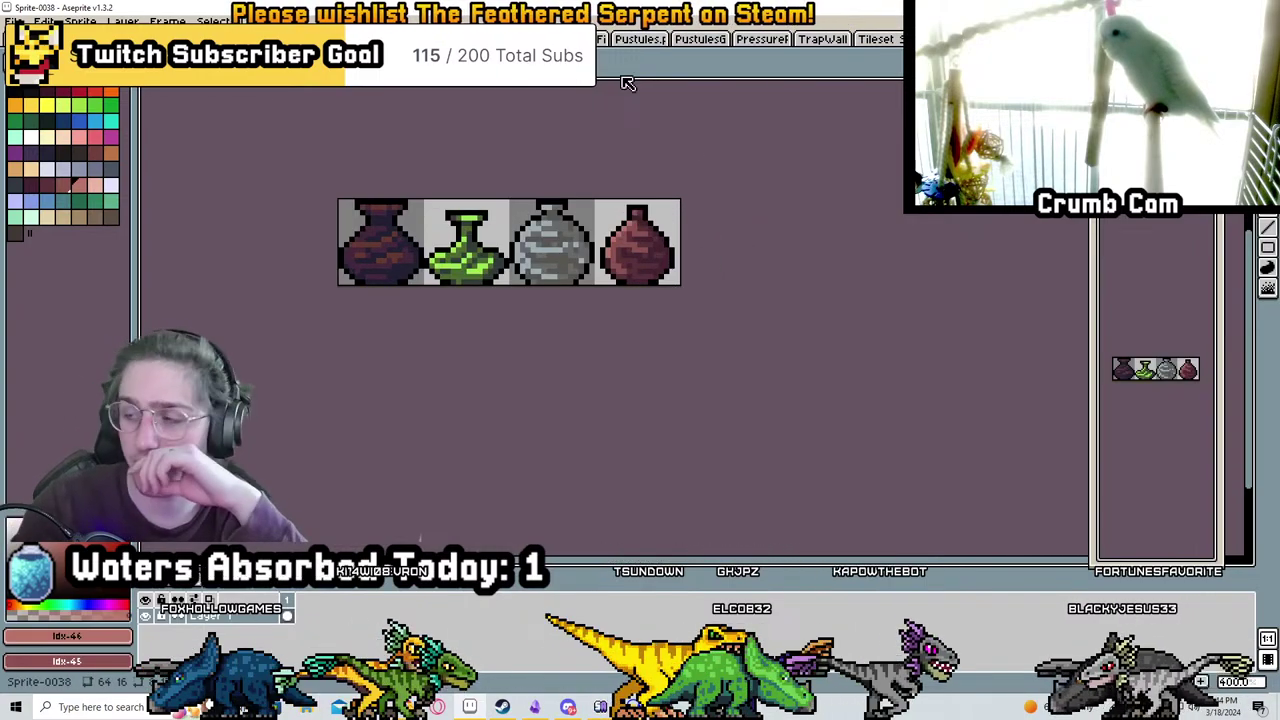
pyautogui.moveTo(433, 344); pyautogui.dragTo(612, 398)
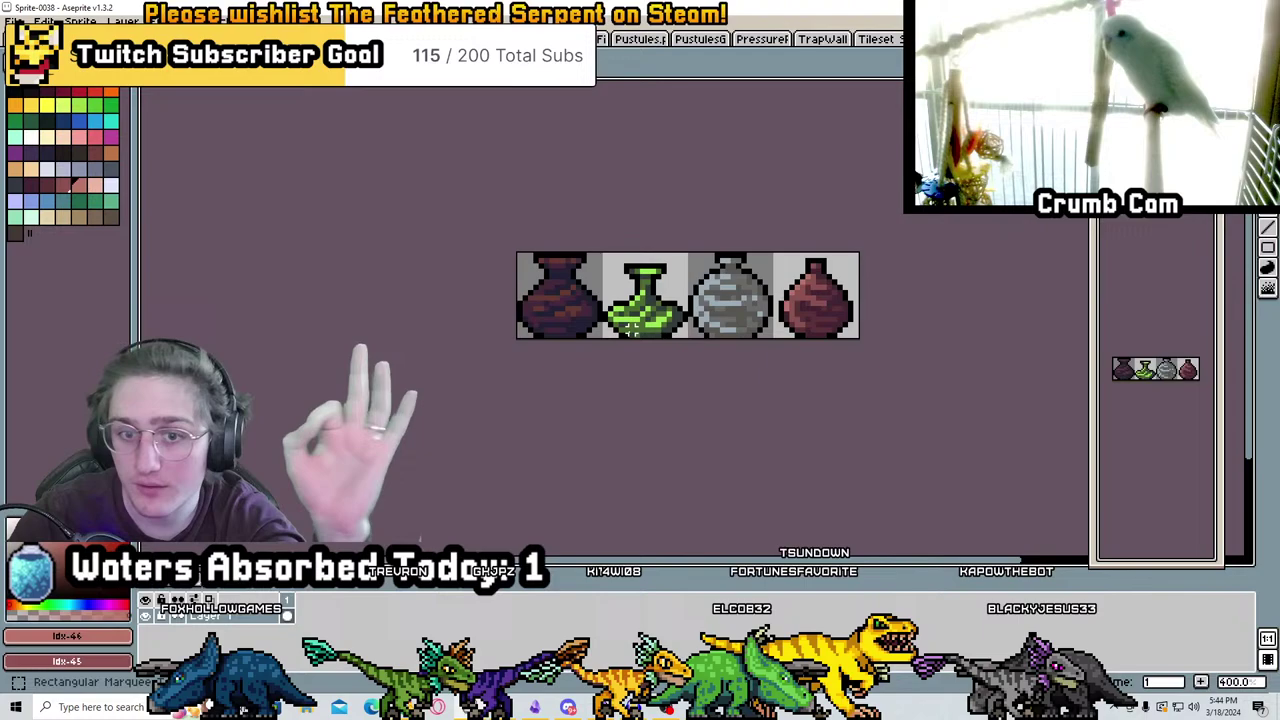
pyautogui.moveTo(814, 212); pyautogui.dragTo(754, 206)
pyautogui.scroll(1, 414, 203)
# Create a new 16x16 sprite
pyautogui.scroll(1, 414, 203)
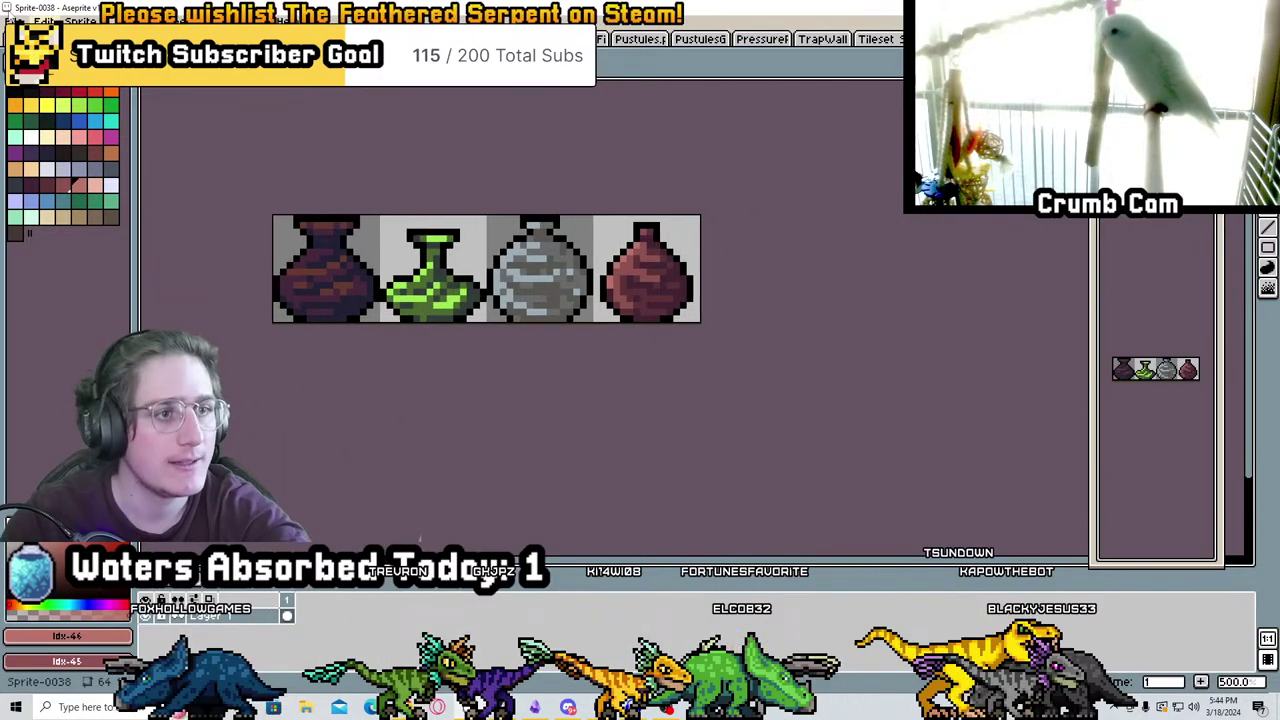
pyautogui.scroll(-1, 272, 214)
pyautogui.click(14, 21)
pyautogui.click(30, 75)
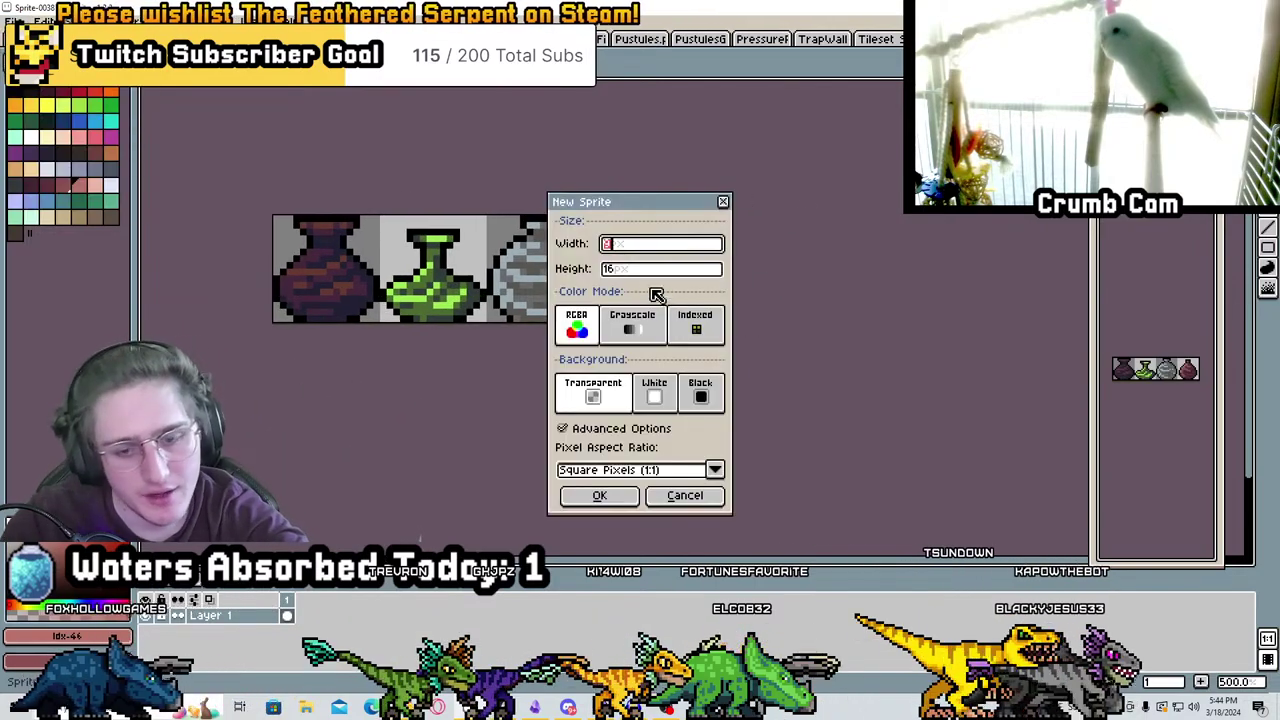
pyautogui.write('16')
pyautogui.click(599, 495)
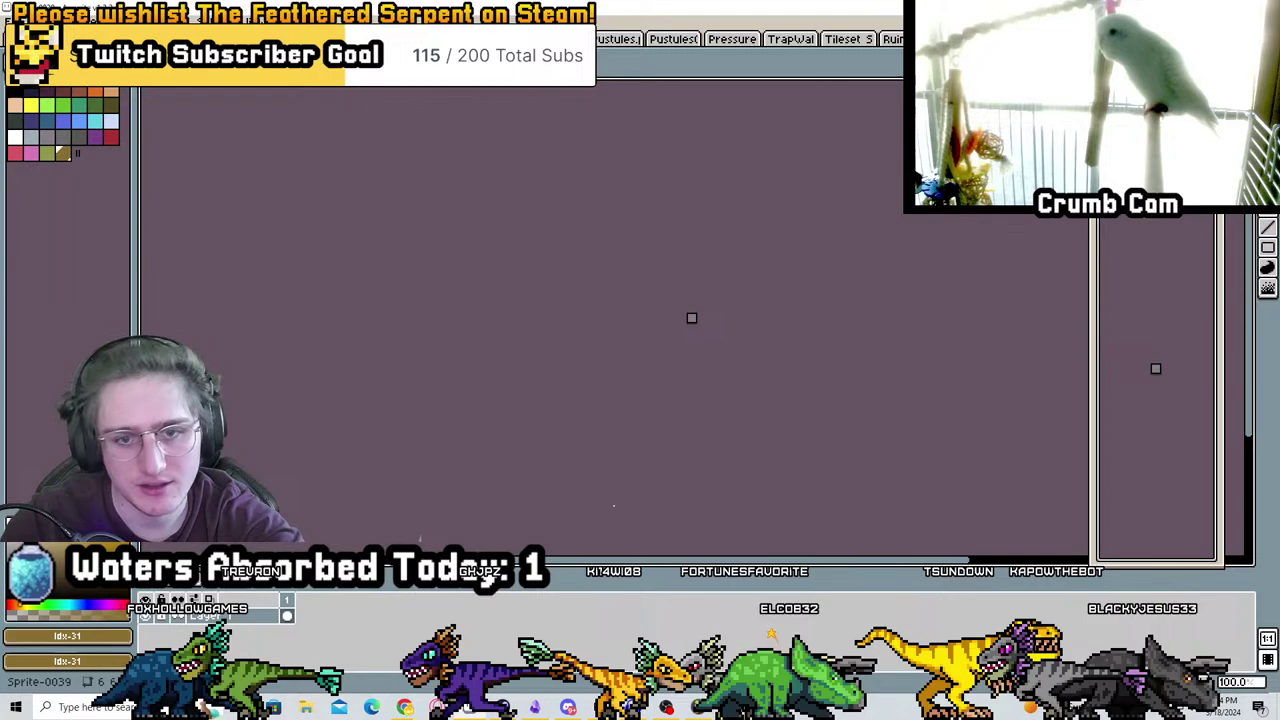
# Try test strokes on the new sprite, then select all and clear the canvas
pyautogui.scroll(5, 677, 366)
pyautogui.hotkey('ctrl', 'v')
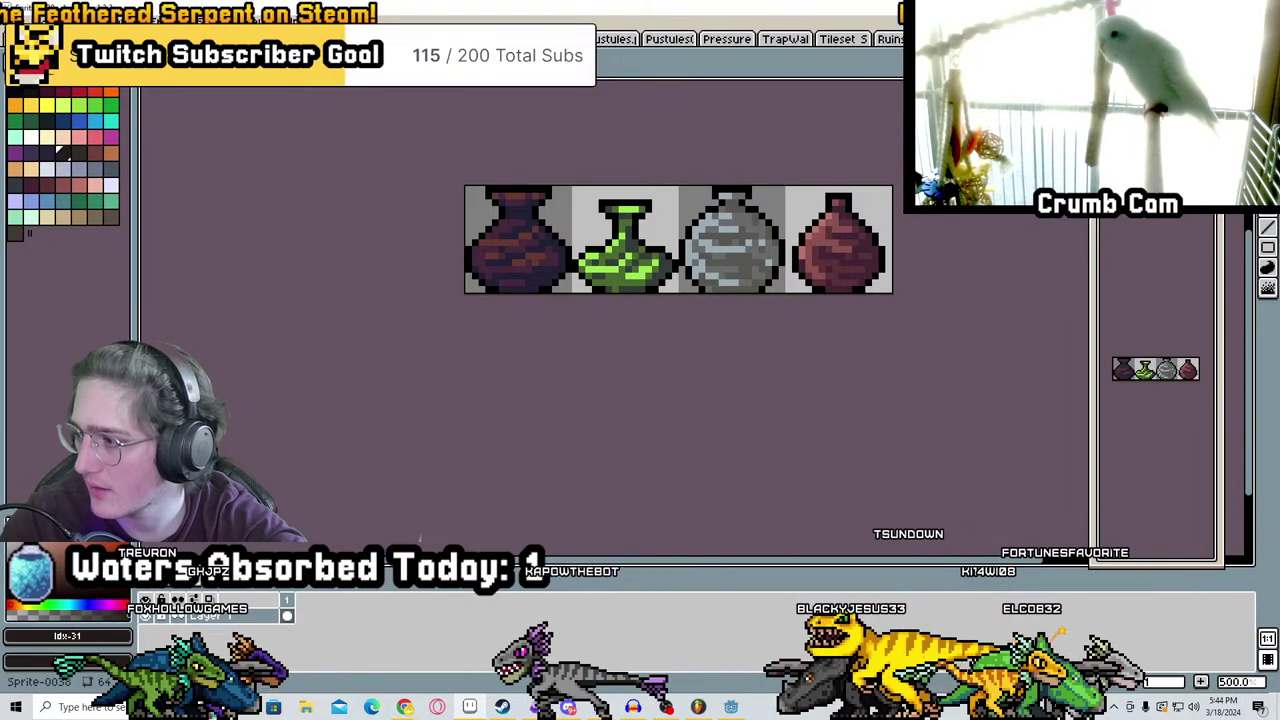
pyautogui.scroll(2, 723, 343)
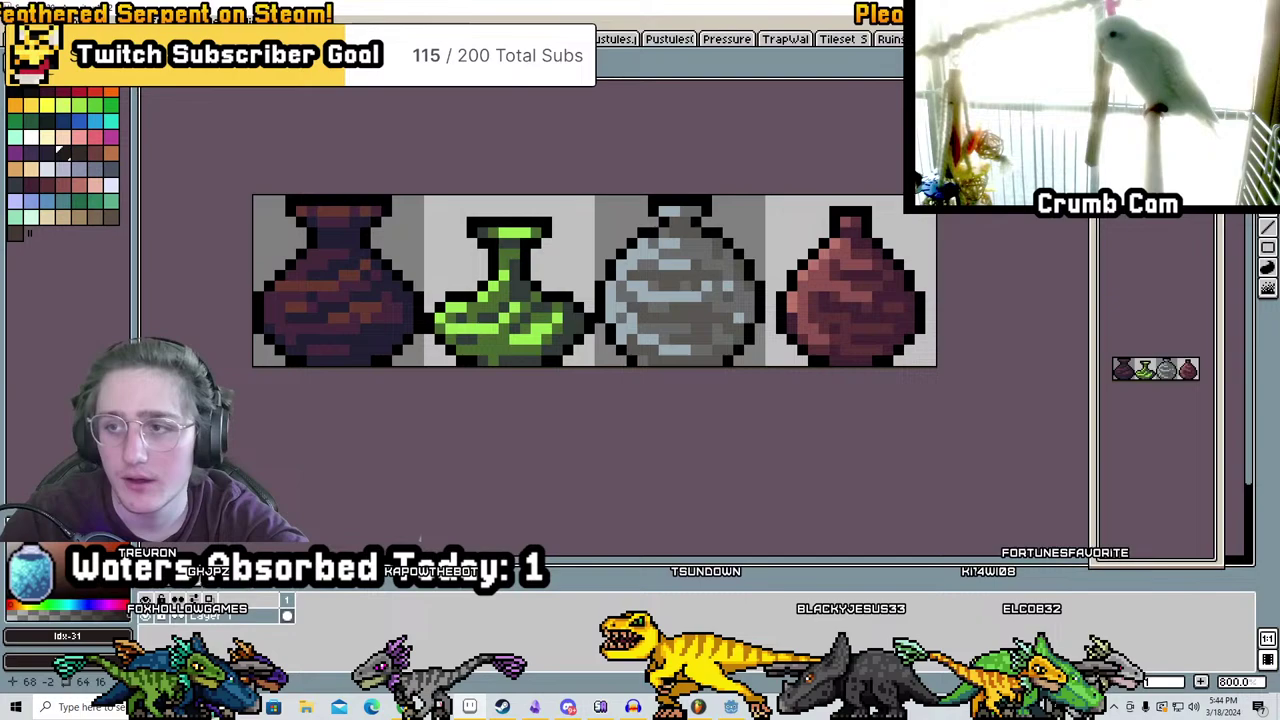
pyautogui.scroll(5, 615, 235)
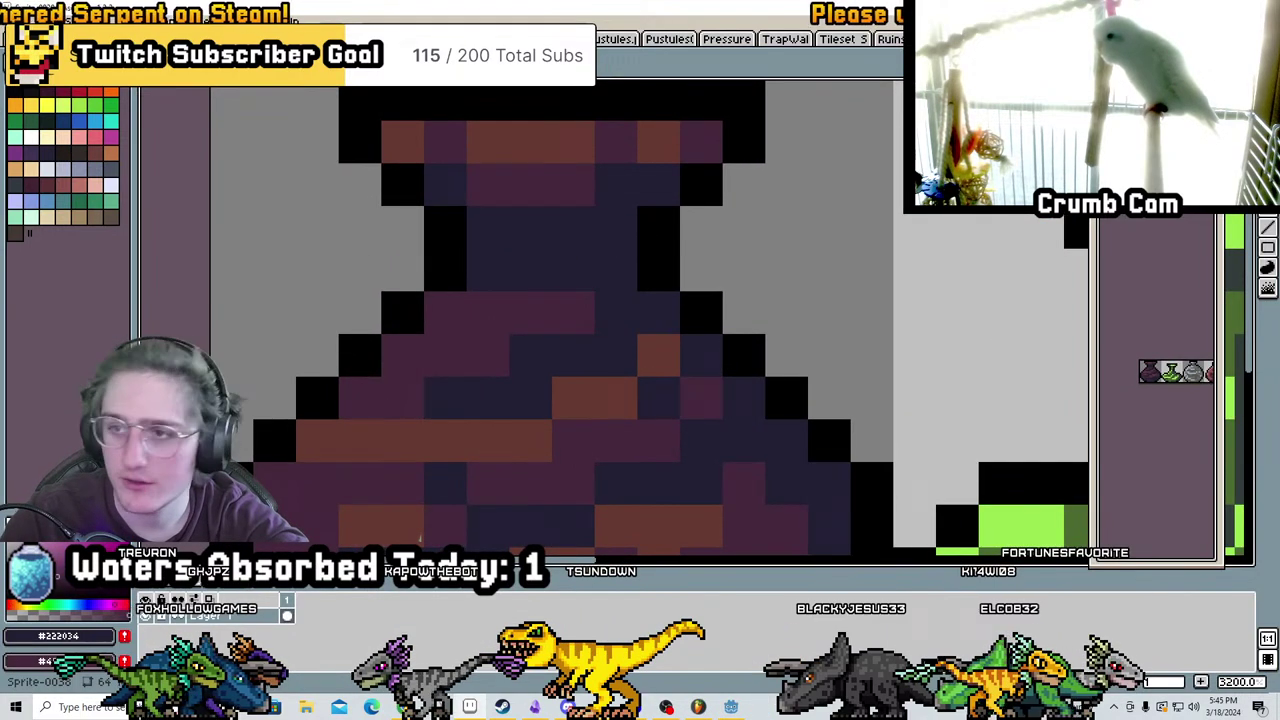
pyautogui.hotkey('ctrl', 'n')
pyautogui.press('Return')
pyautogui.click(471, 296)
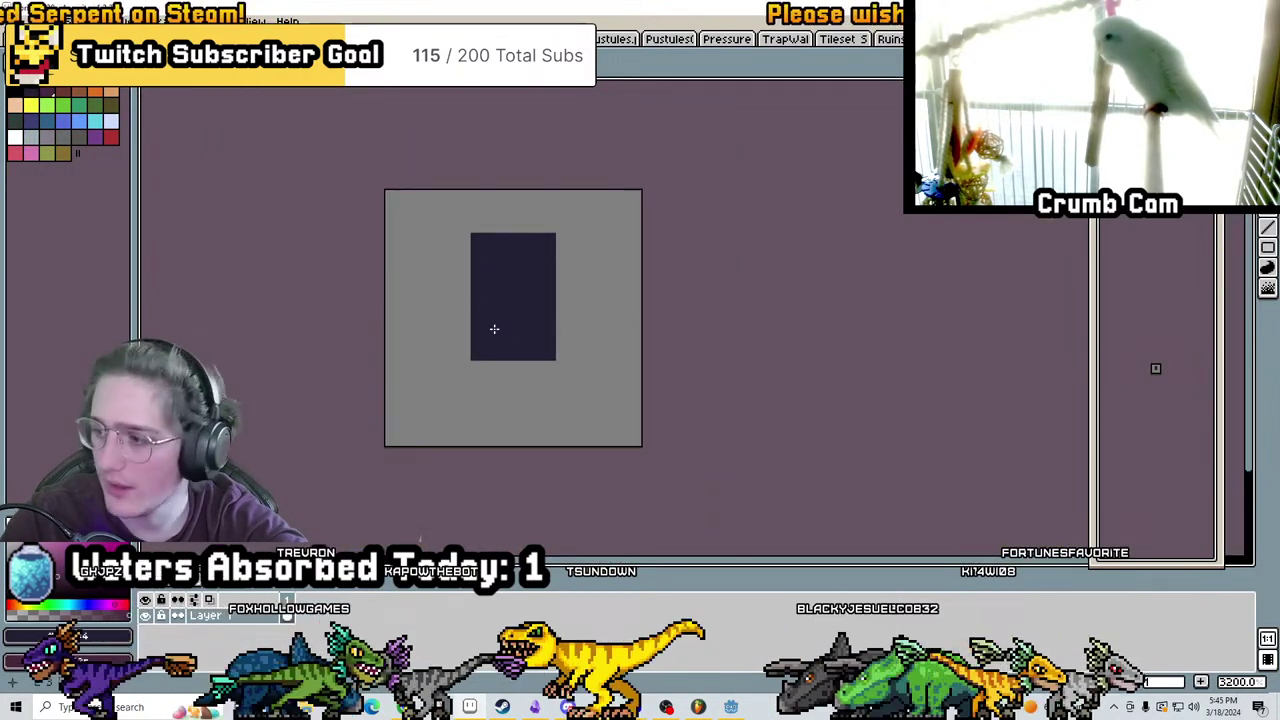
pyautogui.hotkey('ctrl', 'z')
pyautogui.moveTo(447, 380); pyautogui.dragTo(523, 294)
pyautogui.hotkey('ctrl', 'a')
pyautogui.press('Delete')
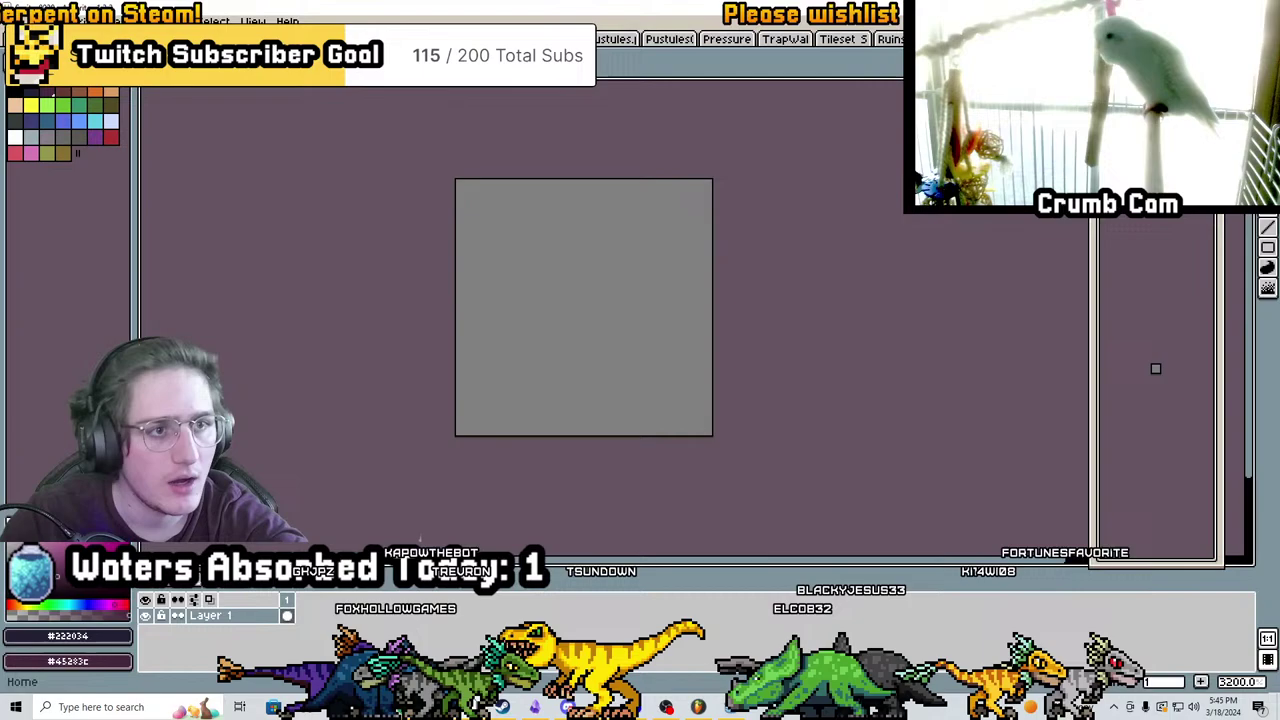
# Shrink the canvas to 4x4 with Canvas Size
pyautogui.click(85, 21)
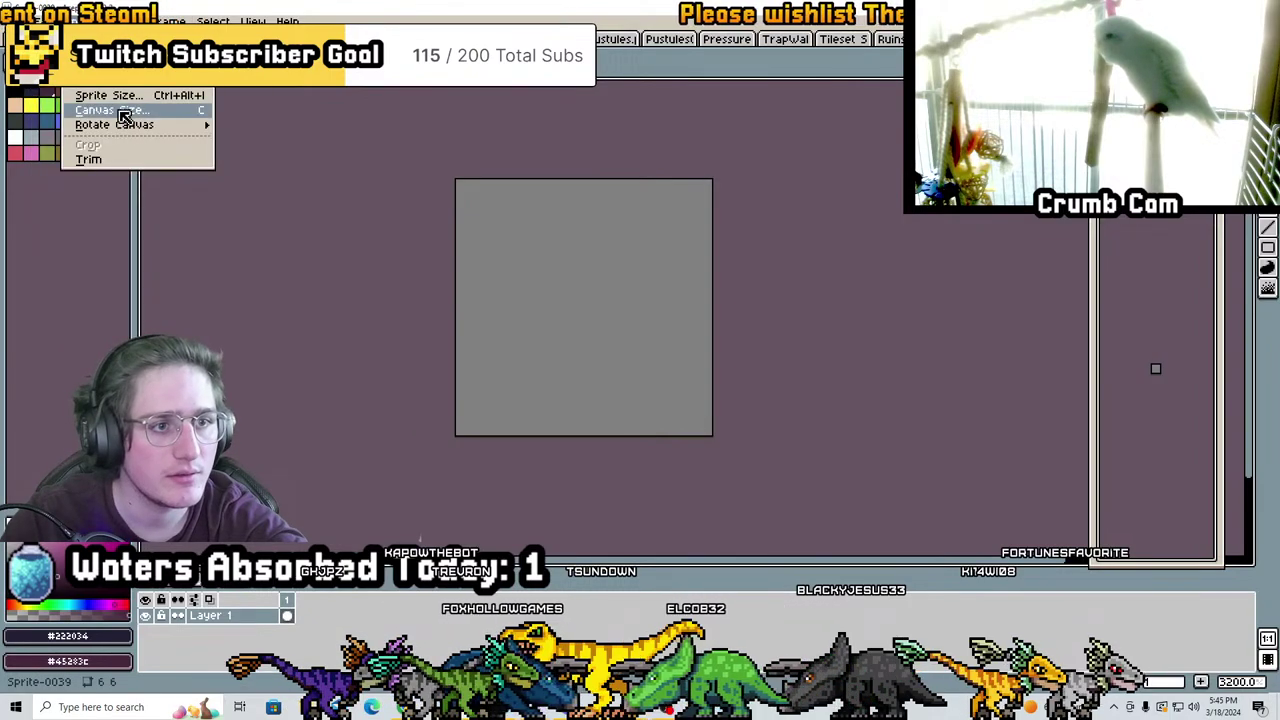
pyautogui.click(110, 110)
pyautogui.write('4')
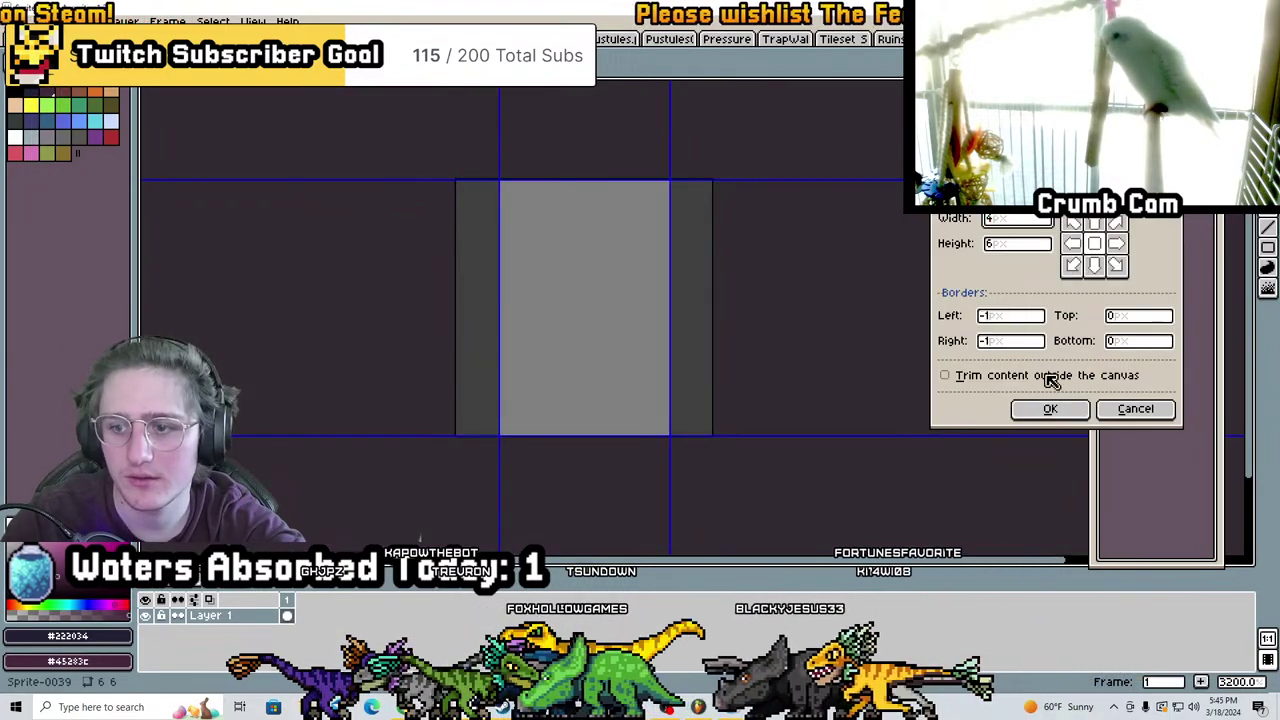
pyautogui.write('4')
pyautogui.click(1050, 408)
# Paint a dark 2x2 block with a maroon pixel, then a black border
pyautogui.moveTo(634, 314); pyautogui.dragTo(608, 323)
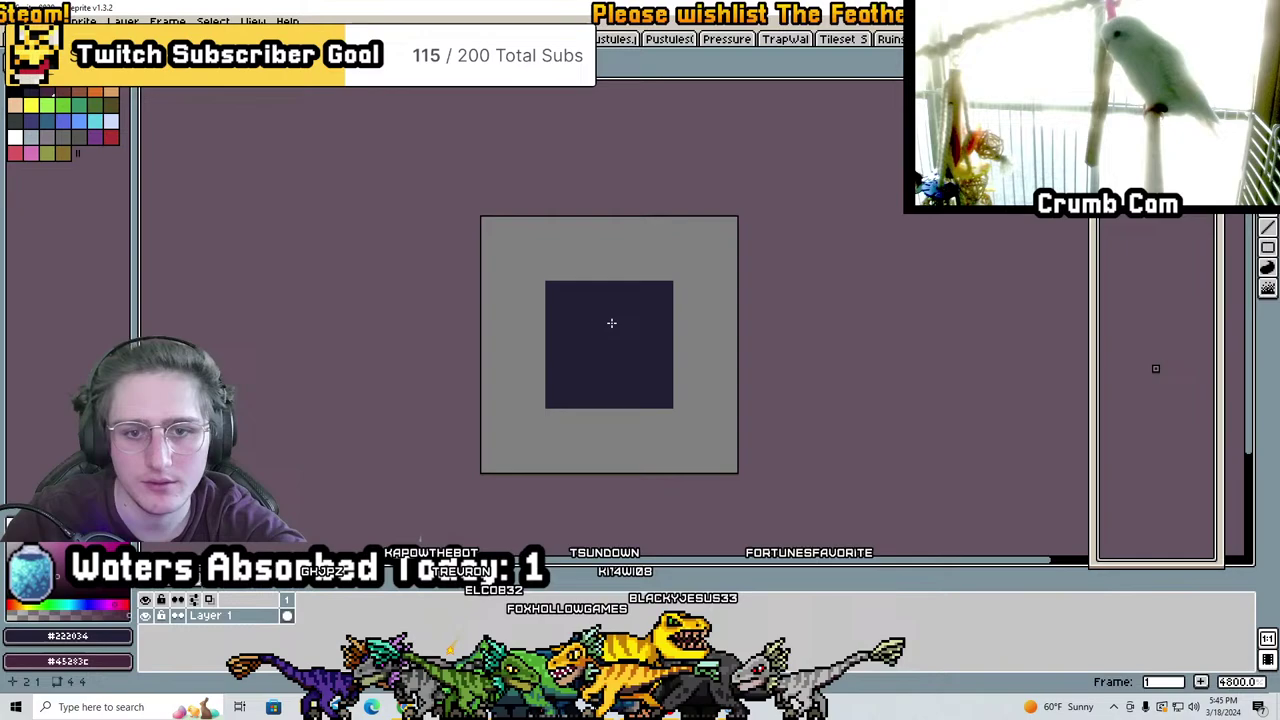
pyautogui.rightClick(574, 315)
pyautogui.scroll(-5, 693, 321)
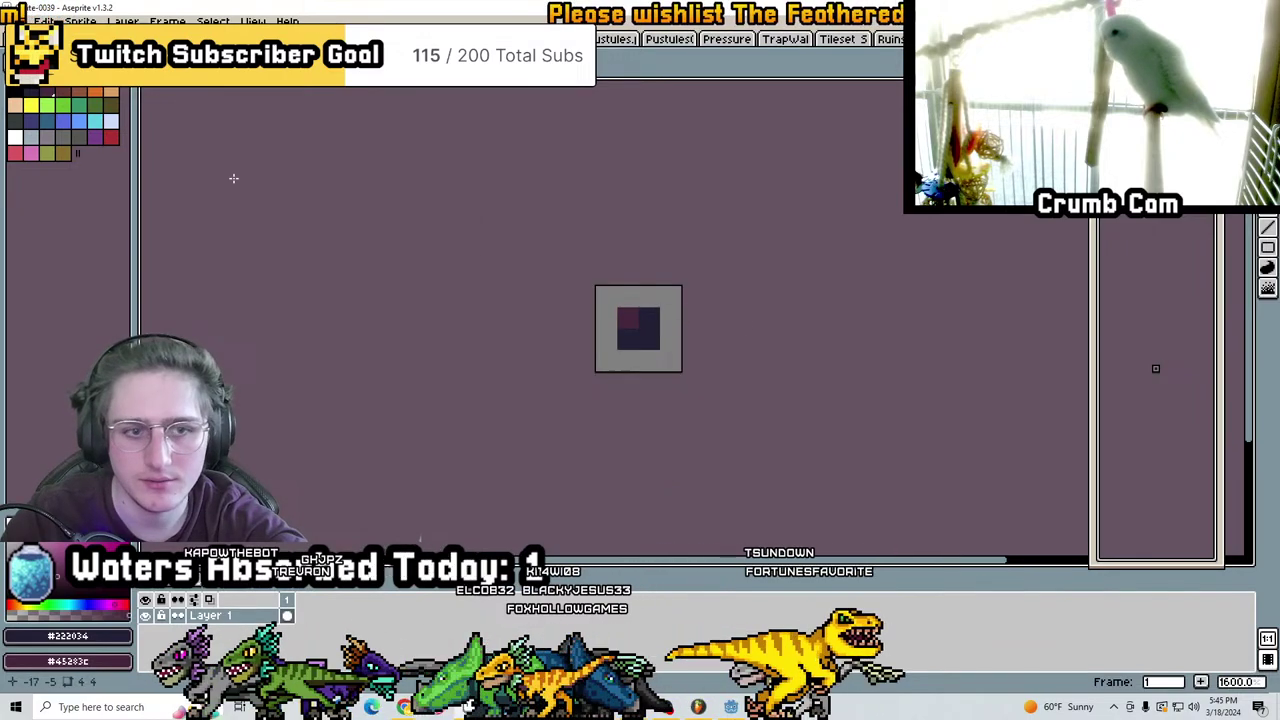
pyautogui.click(15, 92)
pyautogui.scroll(5, 670, 300)
pyautogui.moveTo(478, 416)
pyautogui.mouseDown()
pyautogui.moveTo(589, 294)
pyautogui.moveTo(702, 407)
pyautogui.mouseUp()
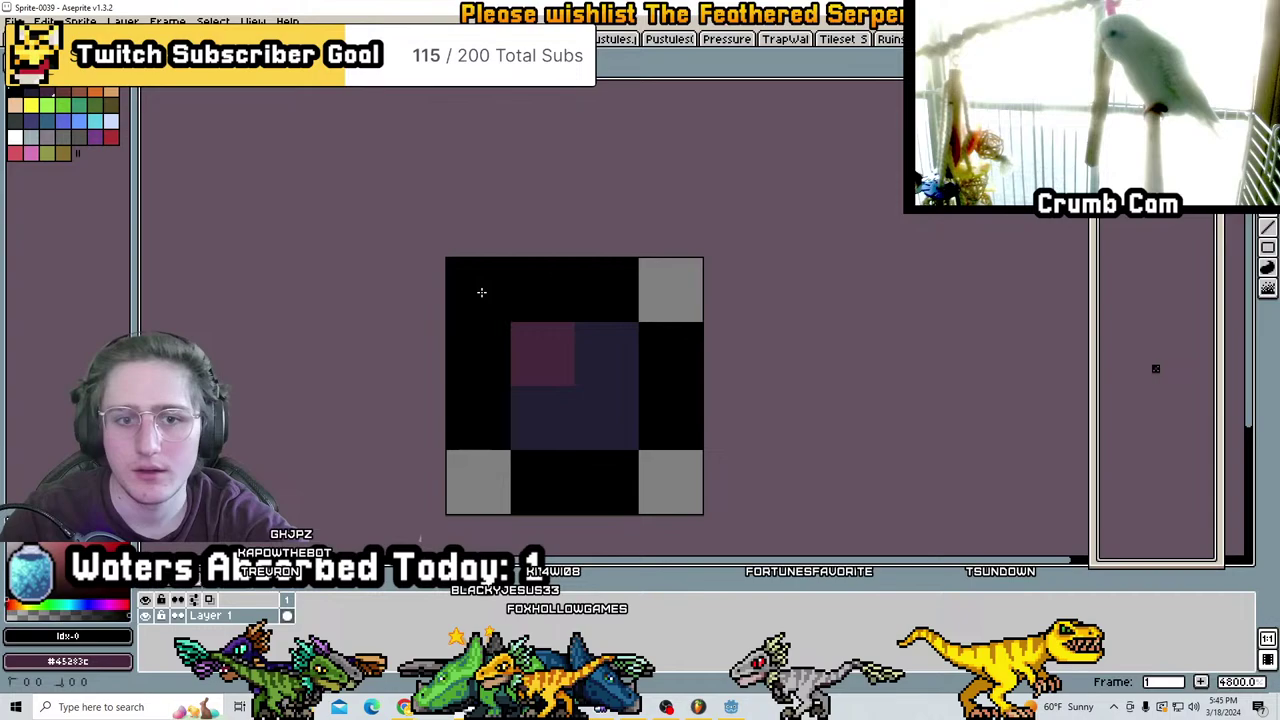
# Compare against the vase sheet and centre the 4x4 tile in the view
pyautogui.scroll(-5, 765, 330)
pyautogui.hotkey('ctrl', 'Tab')
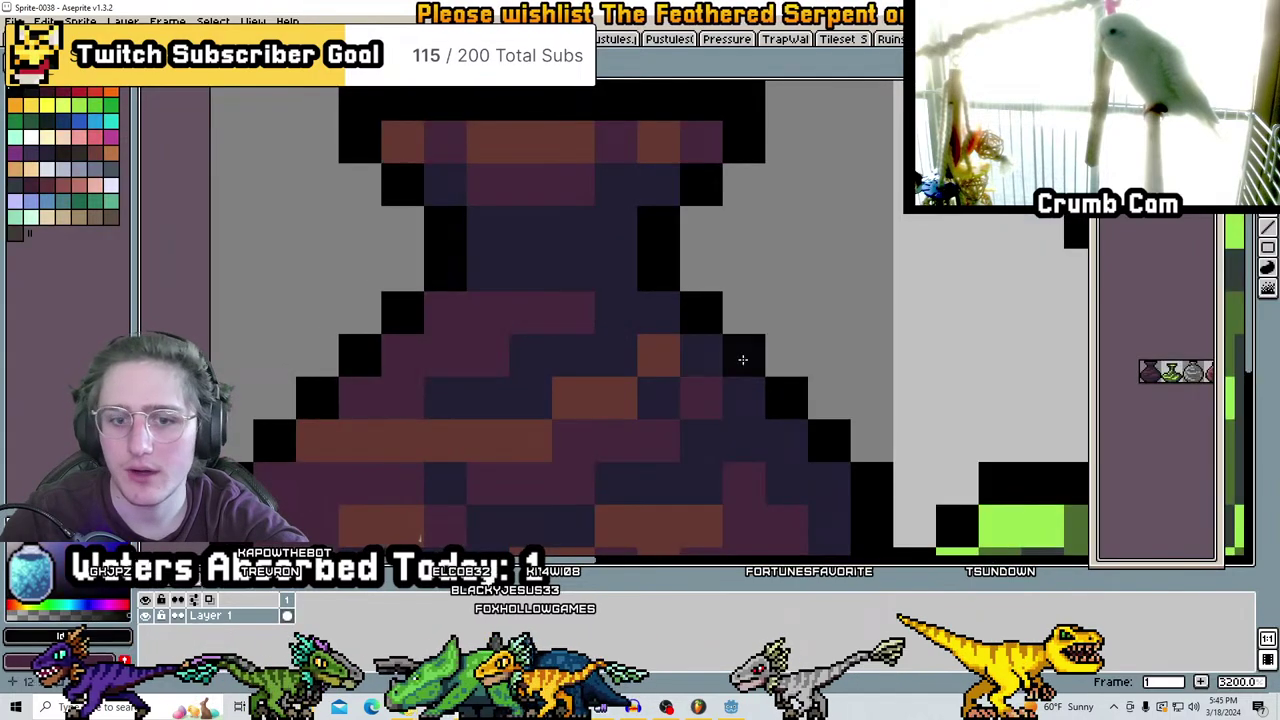
pyautogui.hotkey('ctrl', 'Tab')
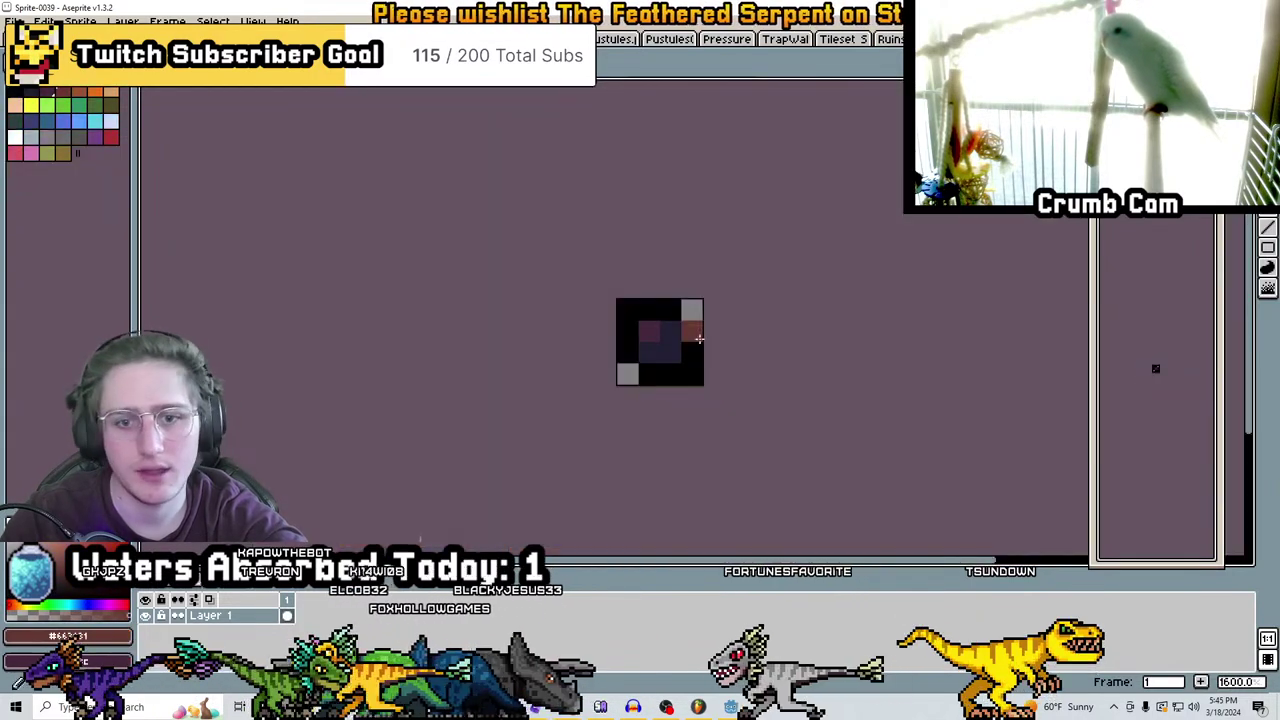
pyautogui.scroll(3, 647, 319)
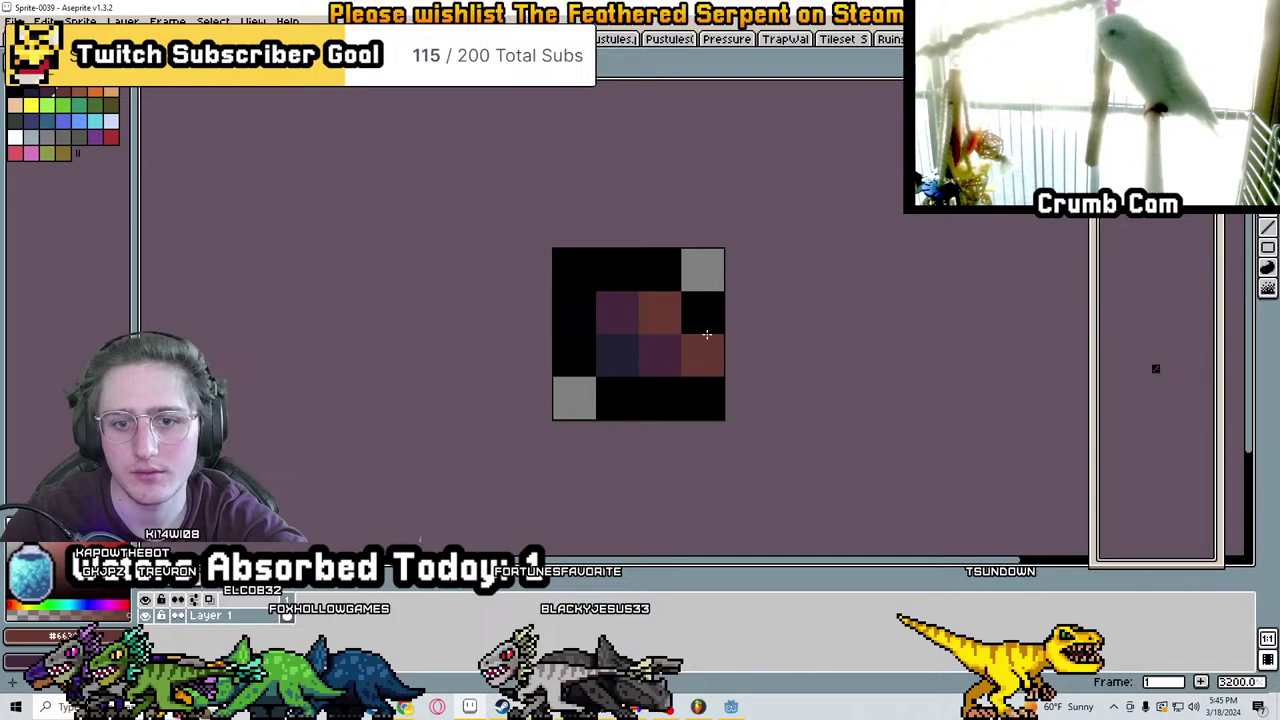
pyautogui.scroll(-6, 706, 334)
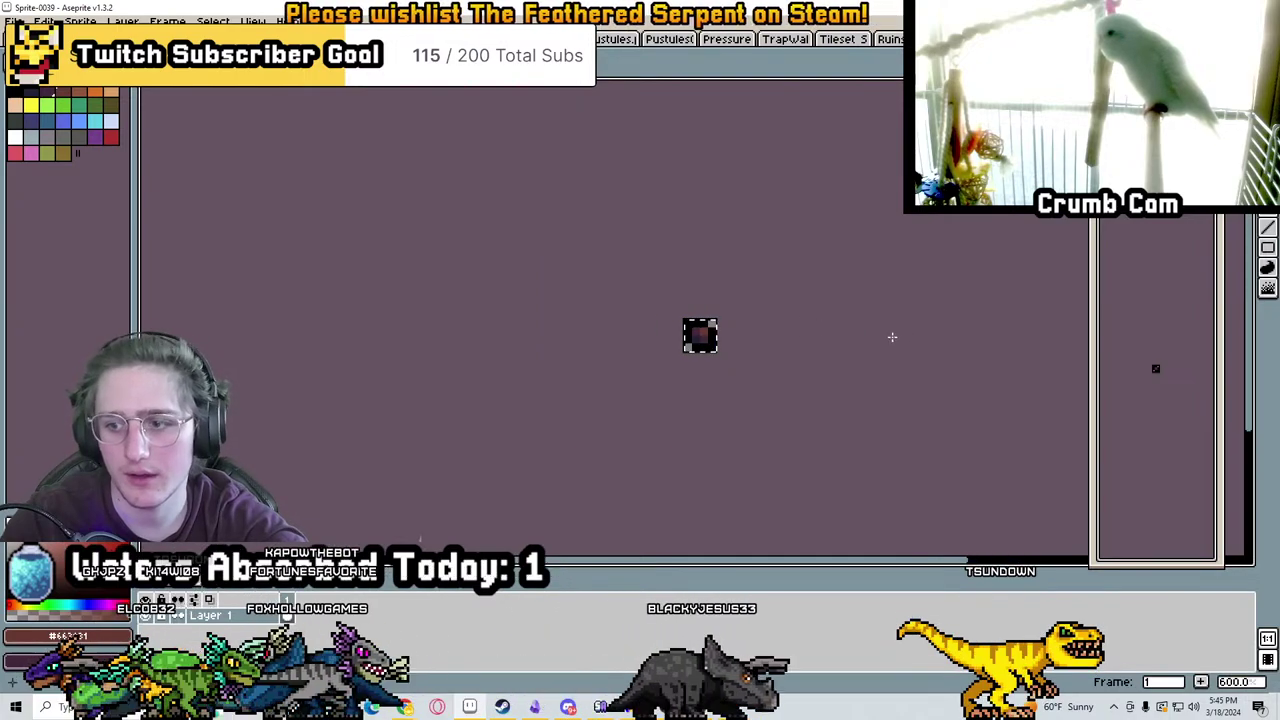
pyautogui.moveTo(892, 337); pyautogui.dragTo(791, 316, button='middle')
# Create a new 4x4 sprite
pyautogui.click(15, 21)
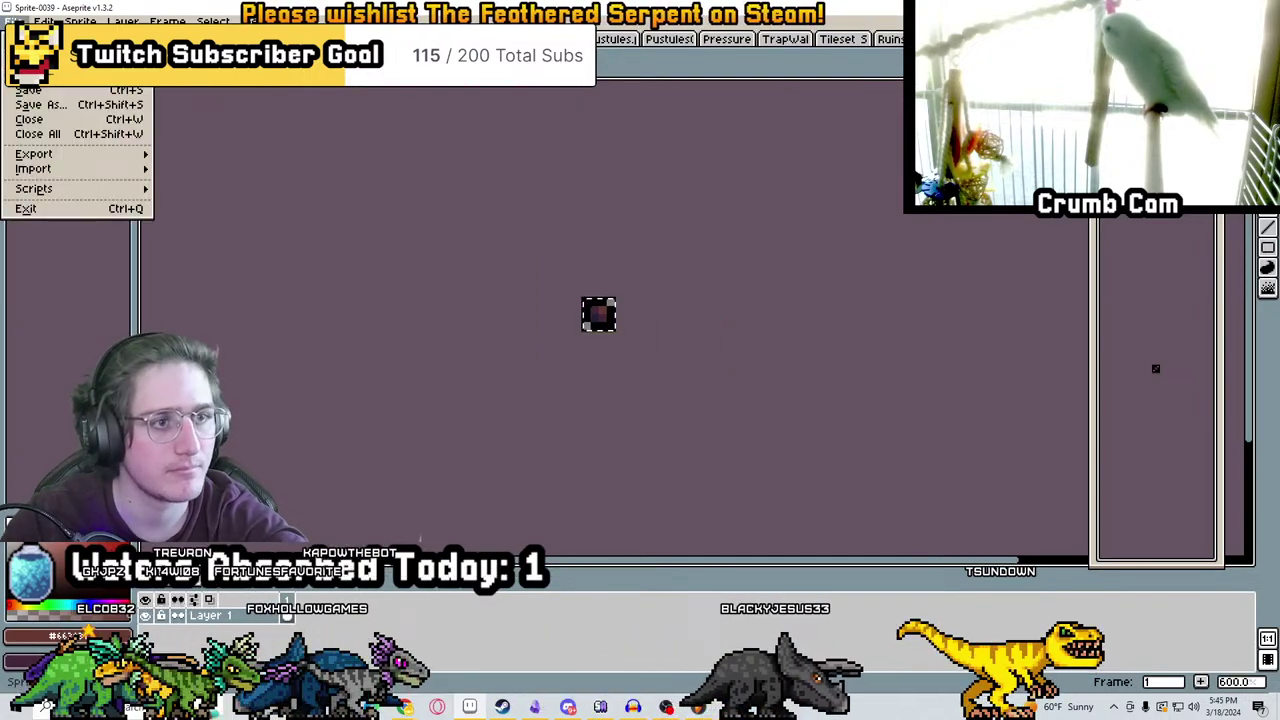
pyautogui.click(30, 38)
pyautogui.click(600, 497)
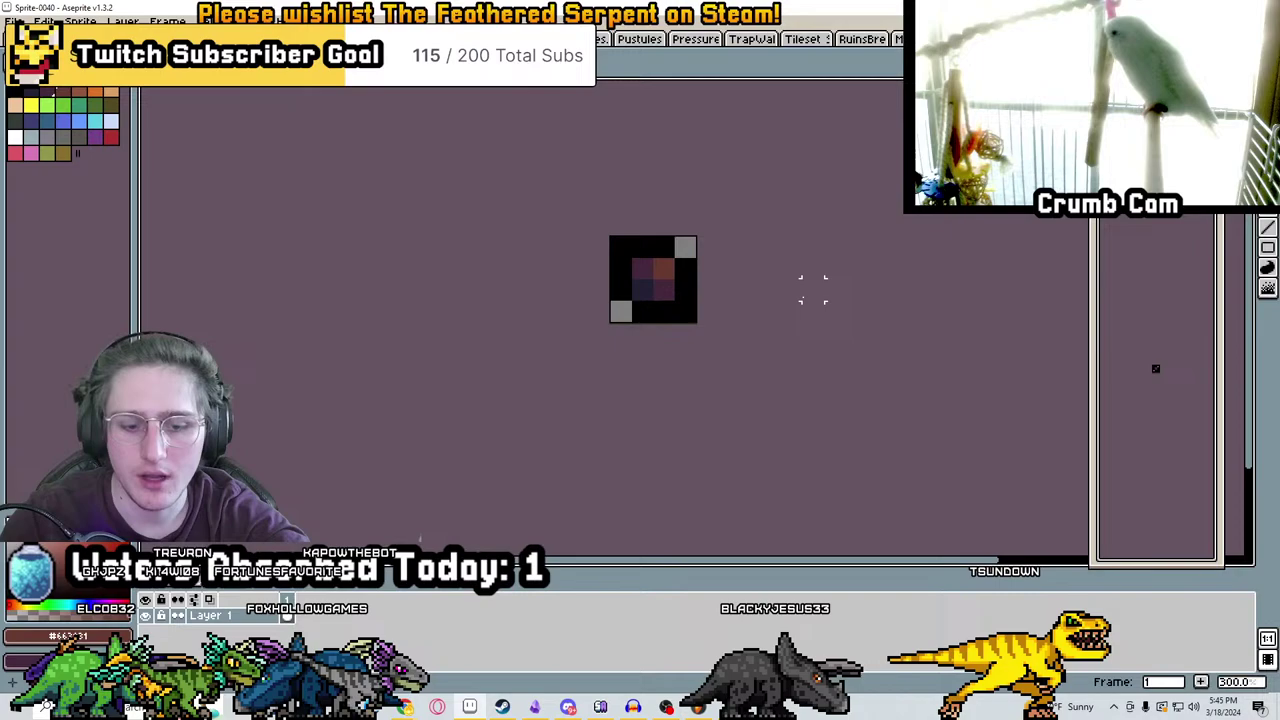
# Cycle through the open sprites to reach the vase sheet
pyautogui.hotkey('ctrl', 'Tab')
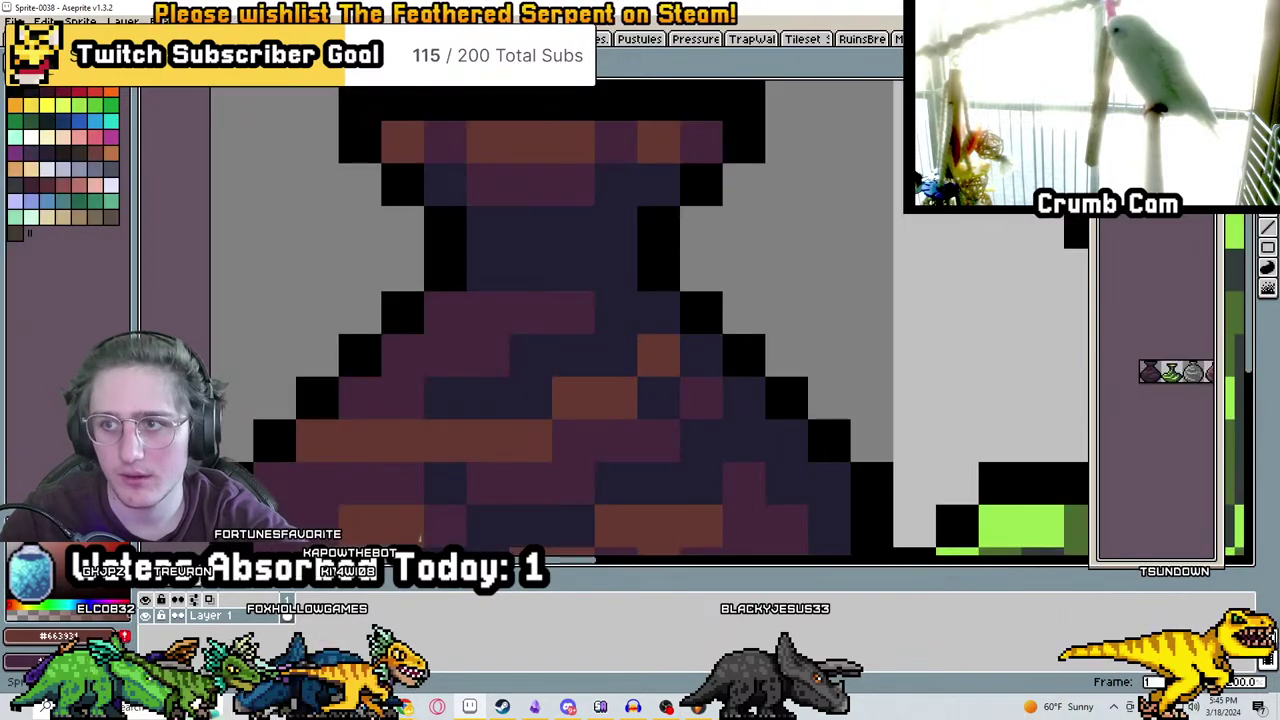
pyautogui.hotkey('ctrl', 'Tab')
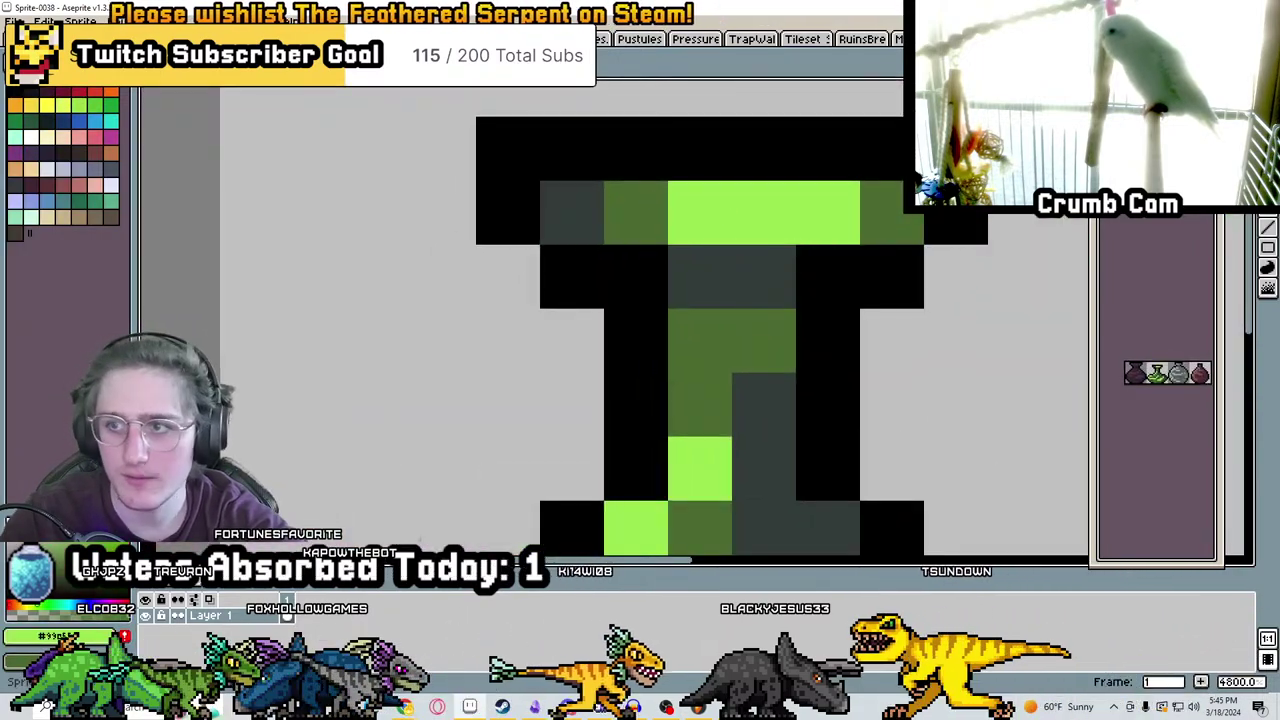
pyautogui.hotkey('ctrl', 'Tab')
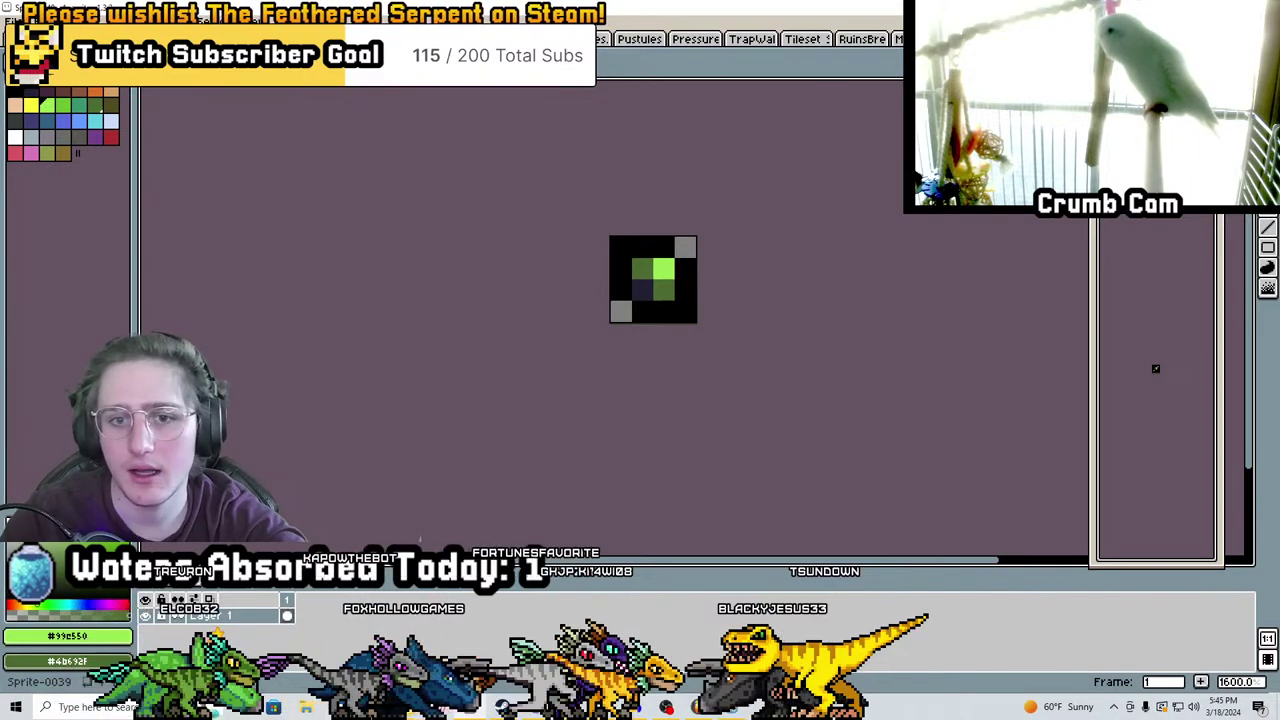
pyautogui.hotkey('ctrl', 'Tab')
pyautogui.hotkey('alt', 's')
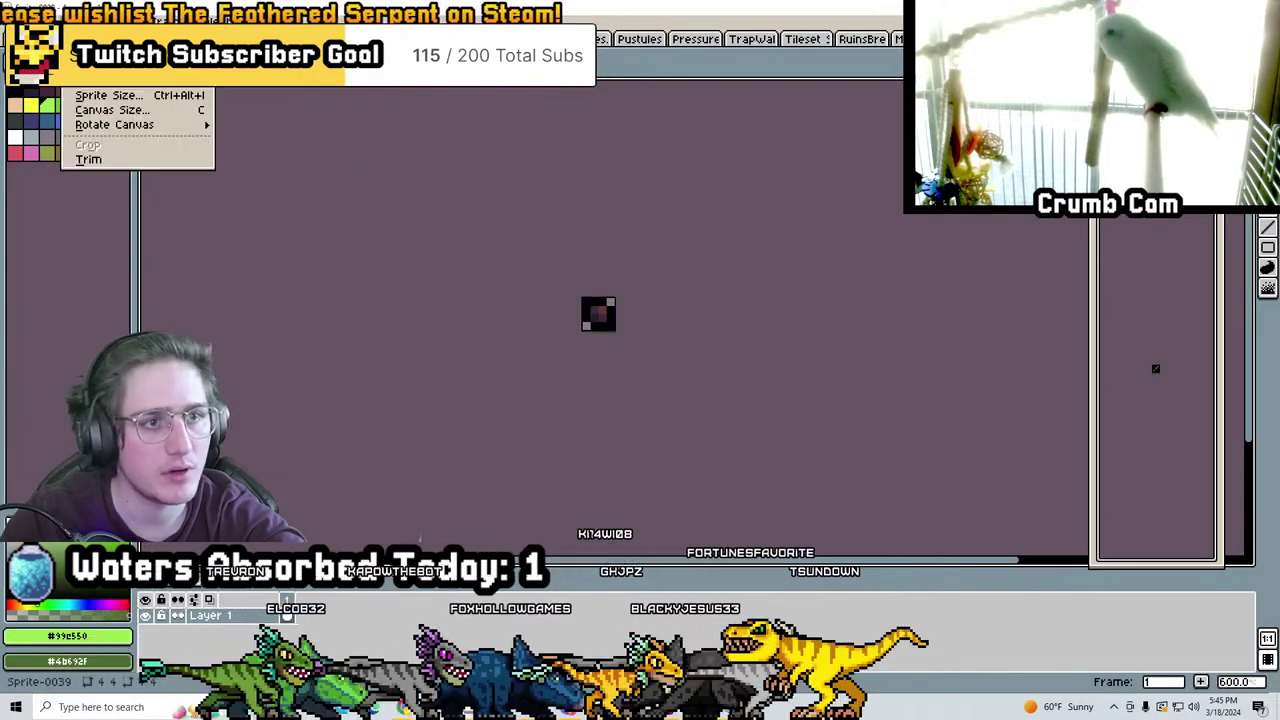
pyautogui.press('Escape')
pyautogui.hotkey('ctrl', 'Tab')
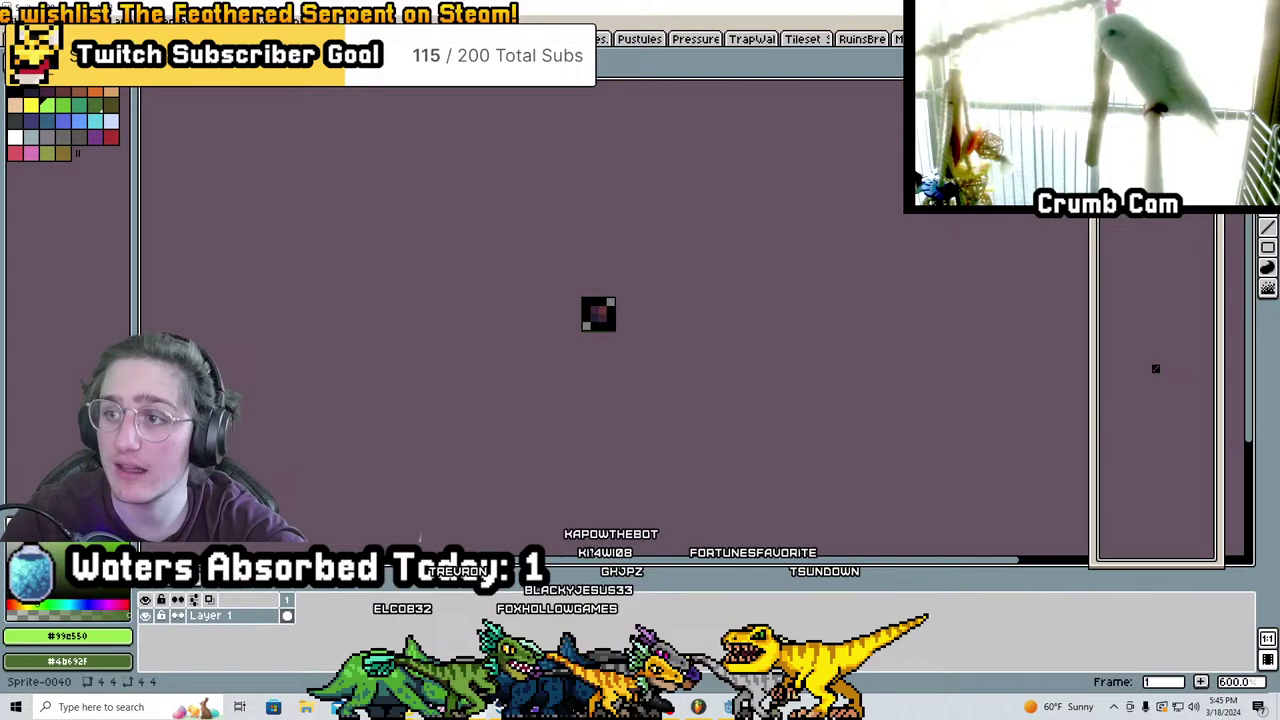
pyautogui.hotkey('ctrl', 'Tab')
# Bring the green vase's neck into view and alternate with the 4x4 tile for its colours
pyautogui.scroll(5, 770, 403)
pyautogui.scroll(-1, 770, 403)
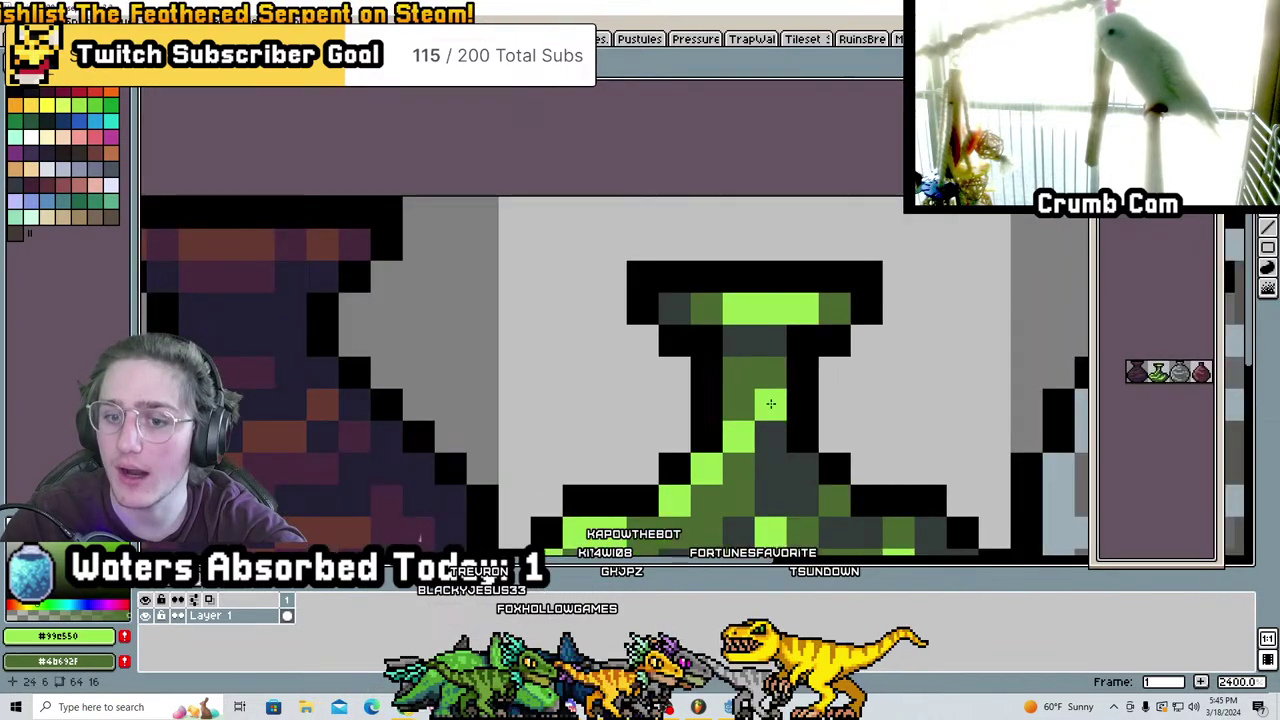
pyautogui.moveTo(770, 403); pyautogui.dragTo(728, 295, button='middle')
pyautogui.hotkey('ctrl', 'Tab')
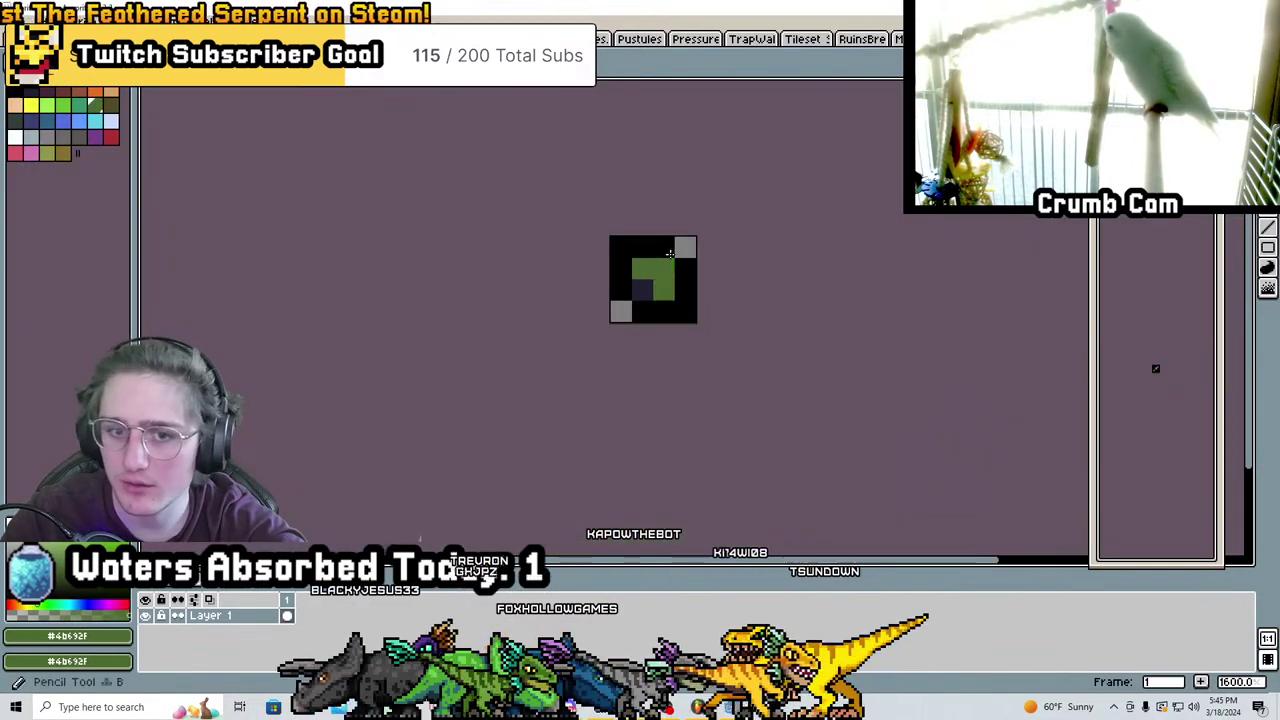
pyautogui.hotkey('ctrl', 'Tab')
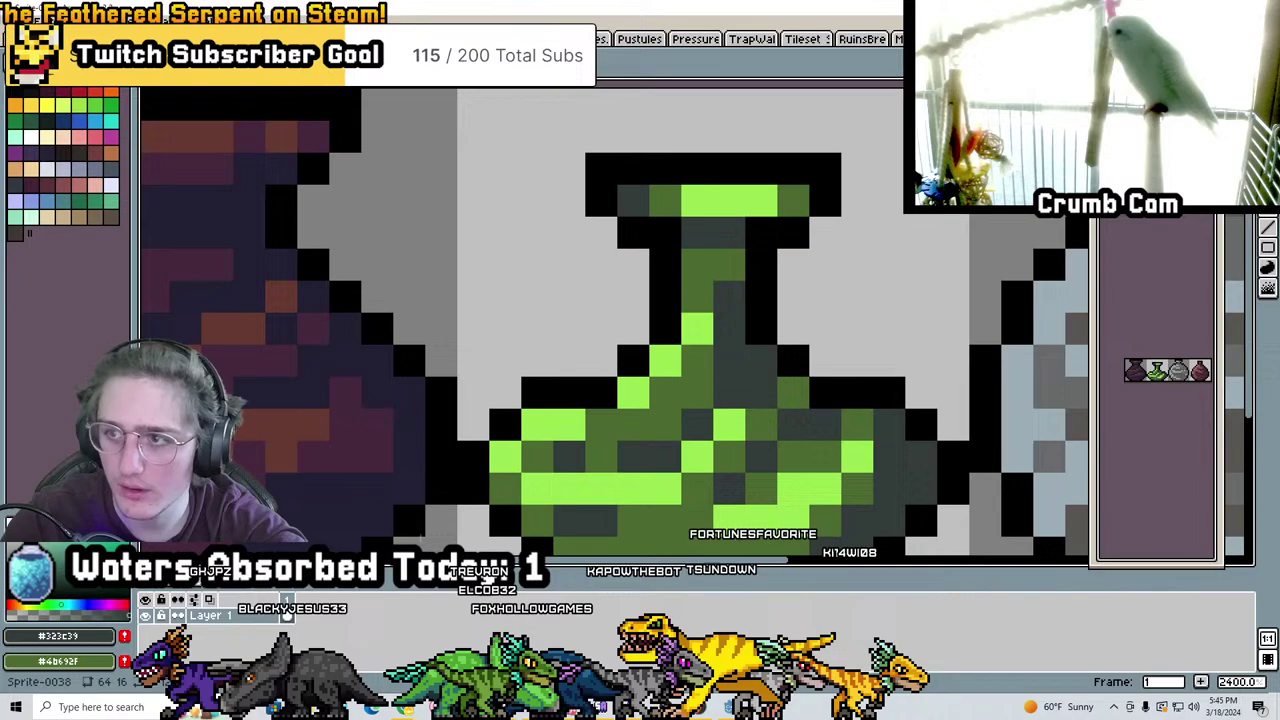
pyautogui.hotkey('ctrl', 'Tab')
pyautogui.scroll(2, 700, 360)
pyautogui.scroll(-3, 700, 360)
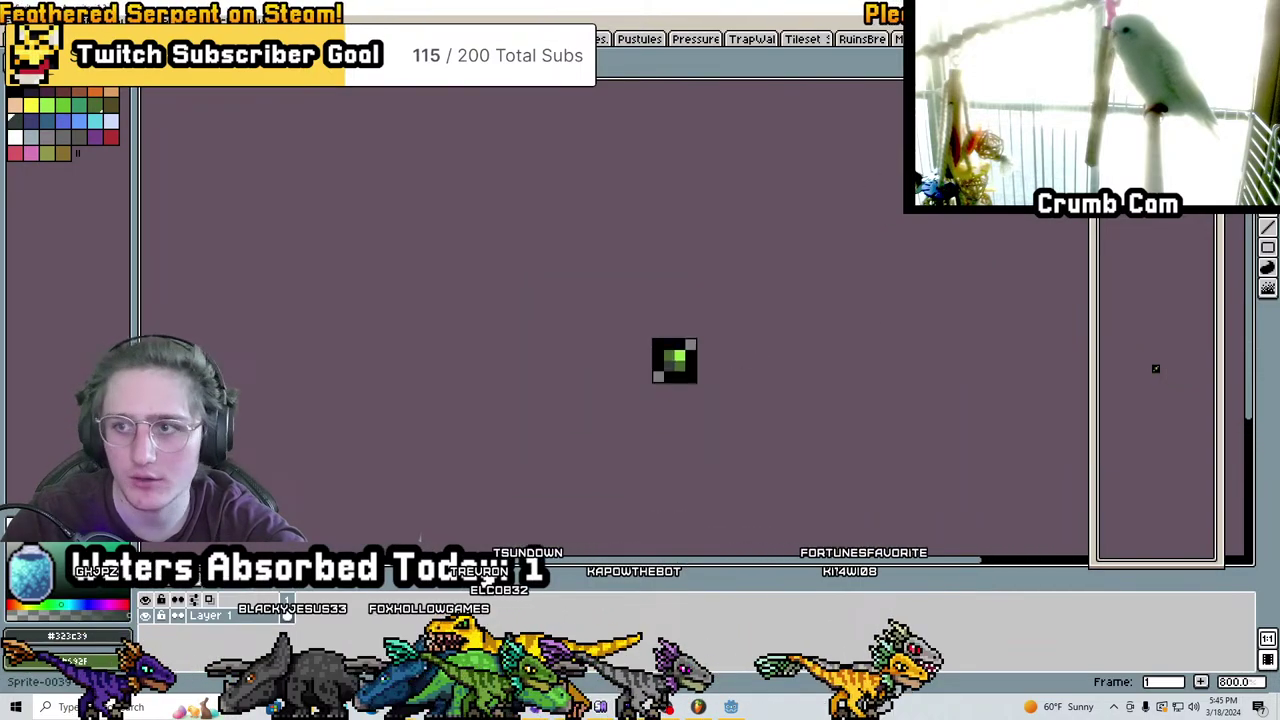
pyautogui.hotkey('ctrl', 'Tab')
pyautogui.hotkey('ctrl', 'Tab')
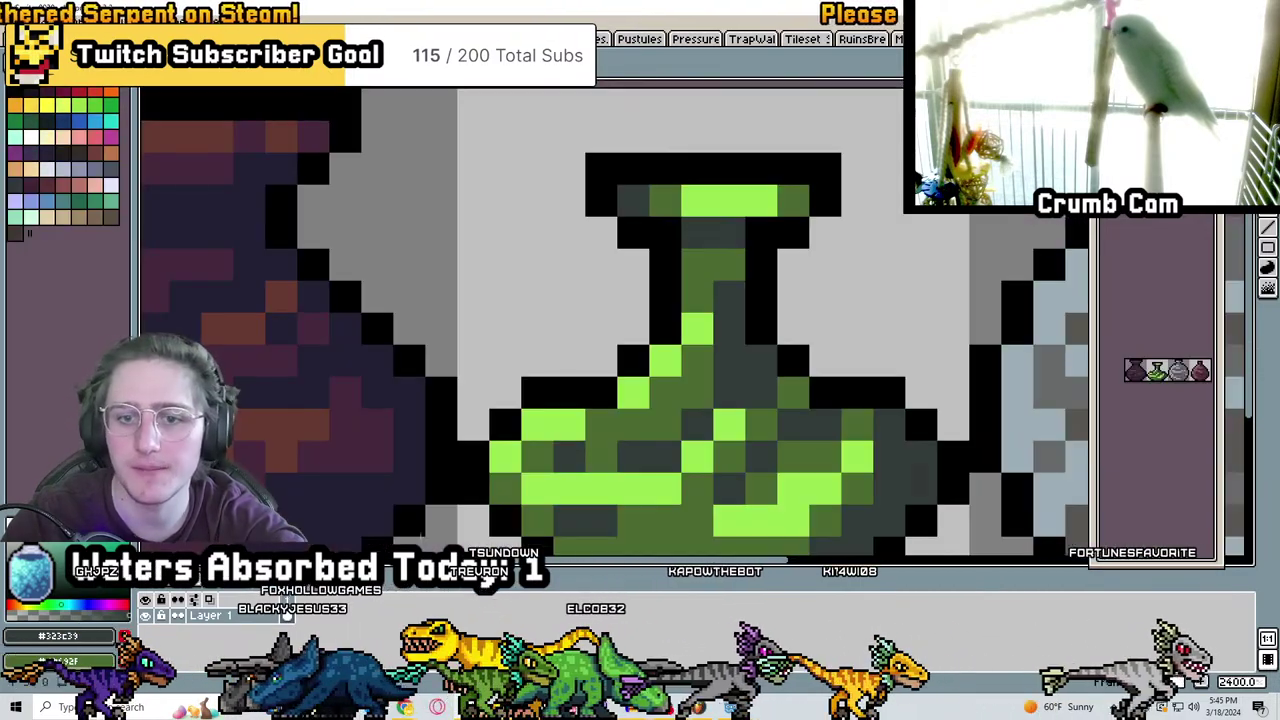
pyautogui.scroll(-1, 700, 360)
pyautogui.hotkey('ctrl', 'Tab')
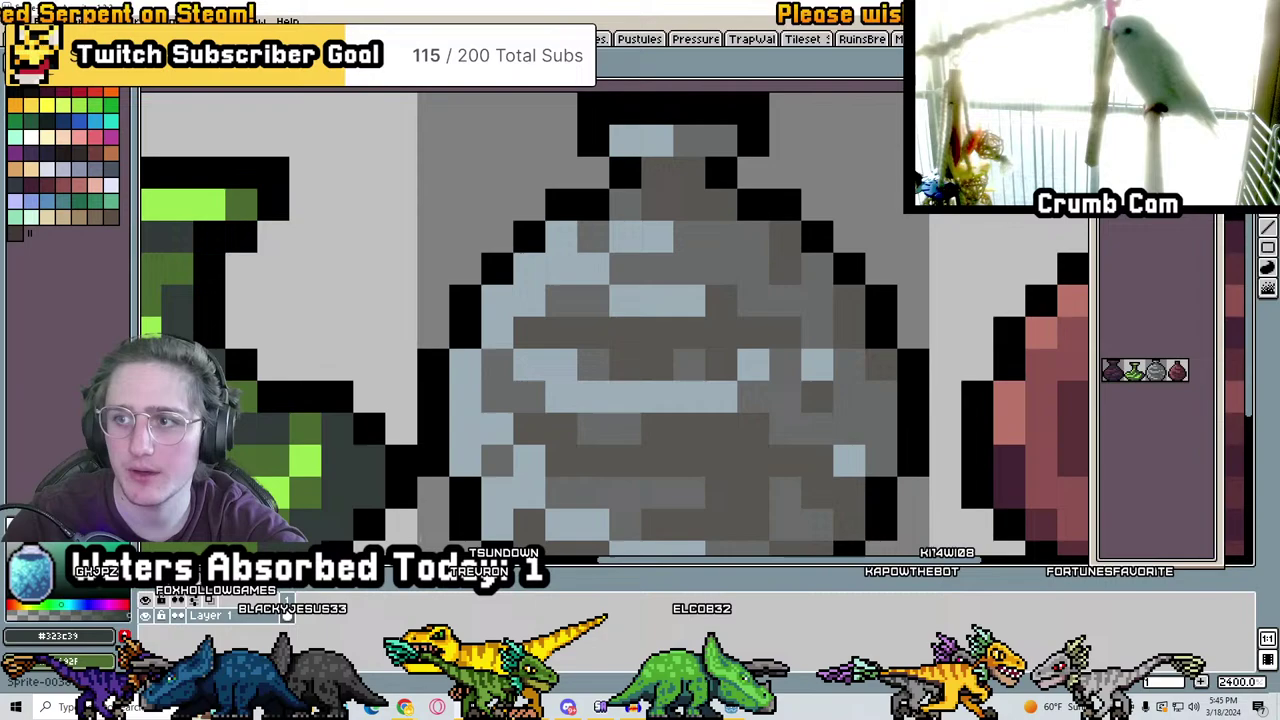
pyautogui.hotkey('ctrl', 'Tab')
# Create a new 4x4 sprite and paste the green tile into it
pyautogui.click(20, 21)
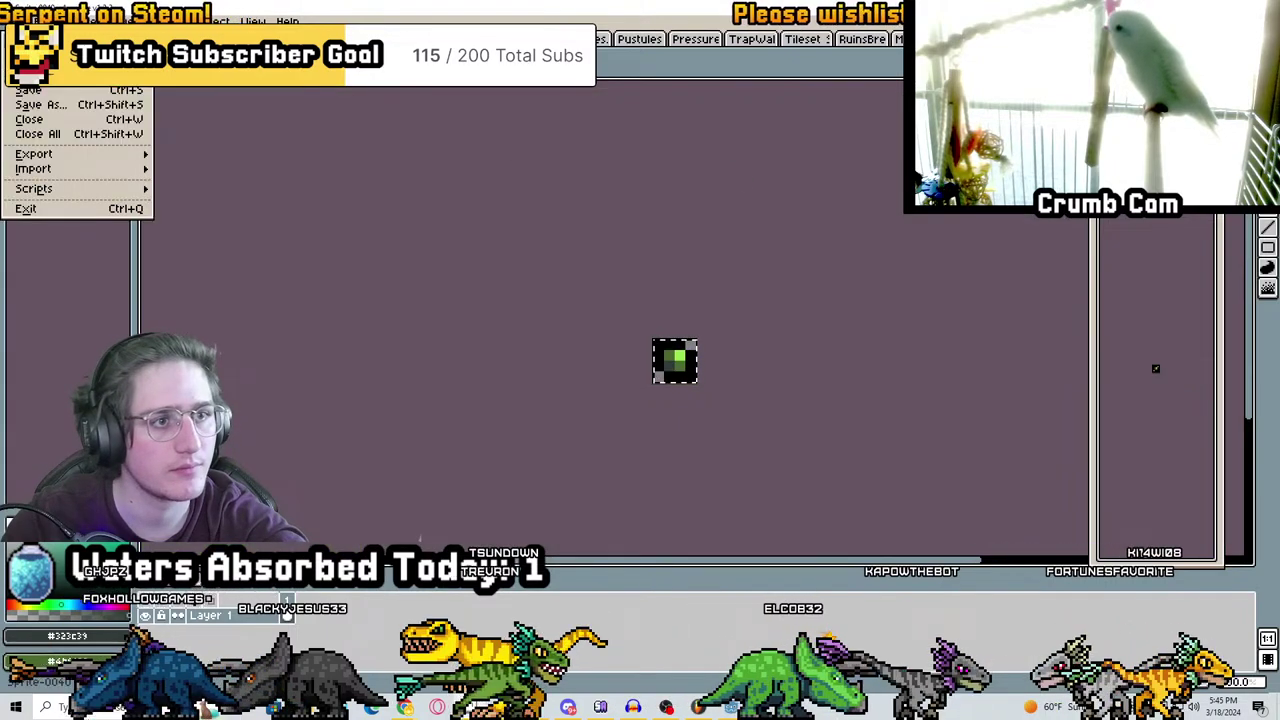
pyautogui.click(30, 78)
pyautogui.click(599, 496)
pyautogui.hotkey('ctrl', 'v')
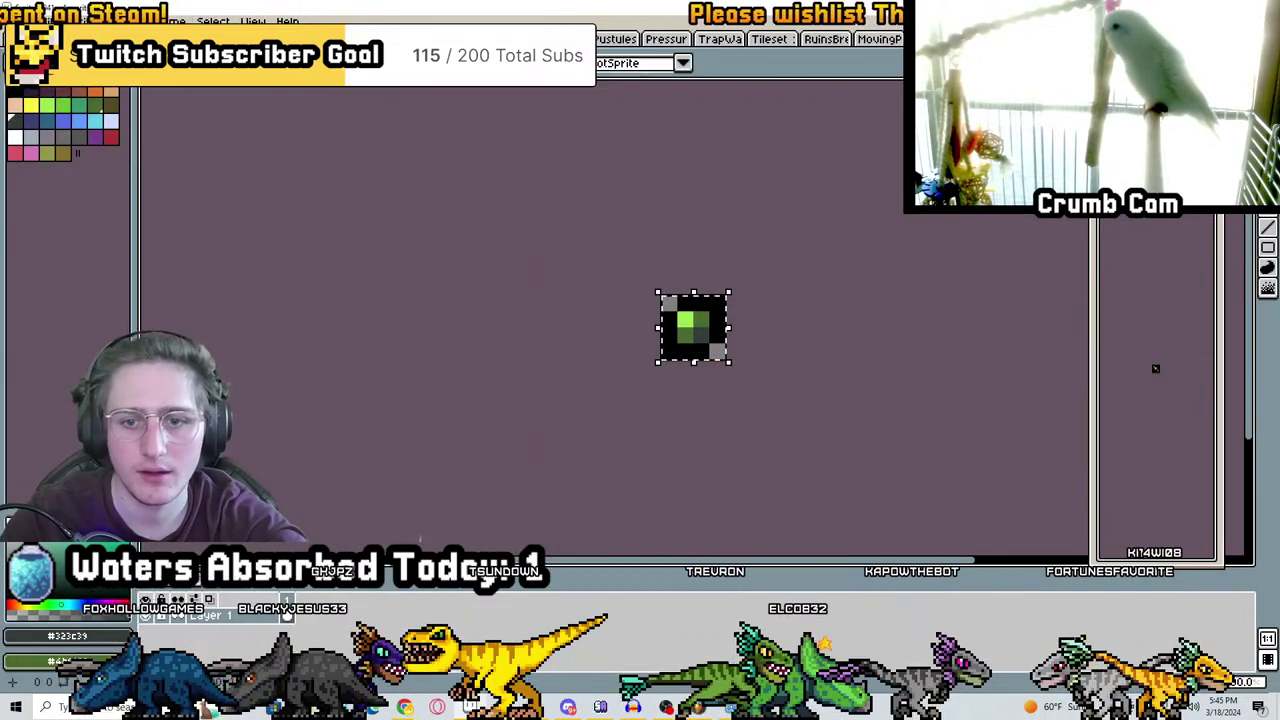
# Repaint the bright green pixel grey and the top centre pixels light blue
pyautogui.hotkey('ctrl', 'Tab')
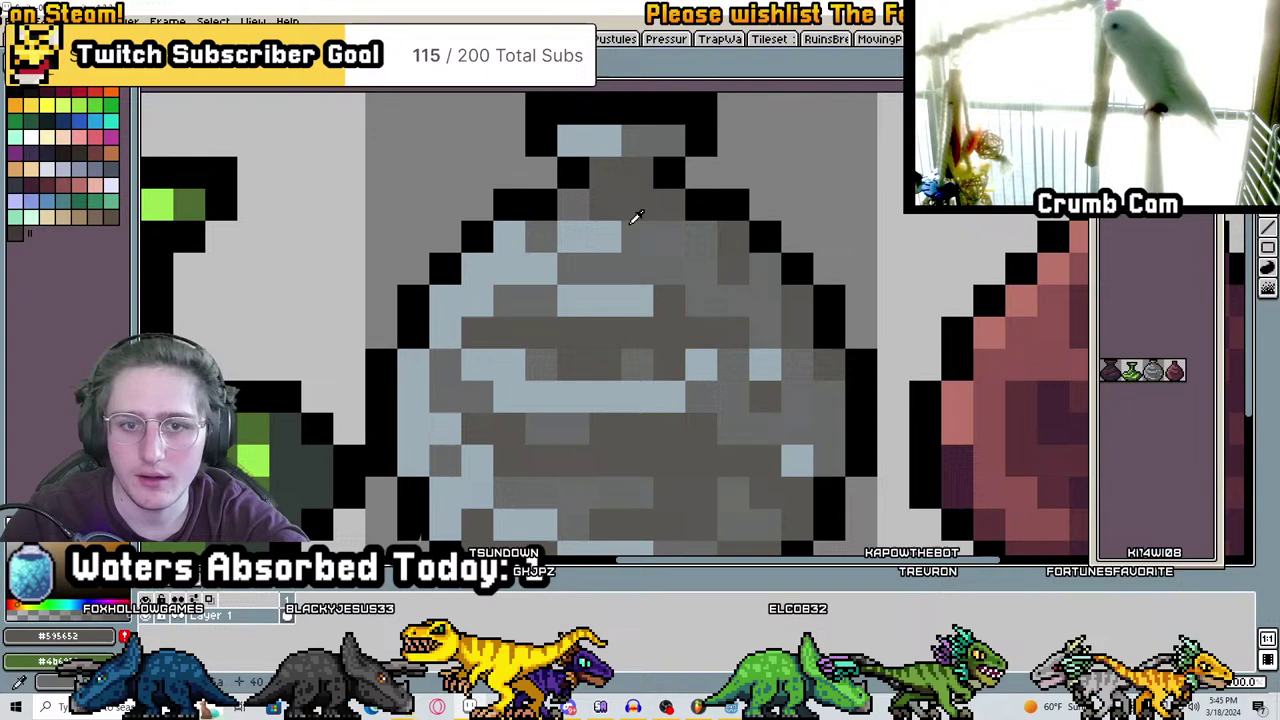
pyautogui.hotkey('ctrl', 'Tab')
pyautogui.scroll(1, 637, 260)
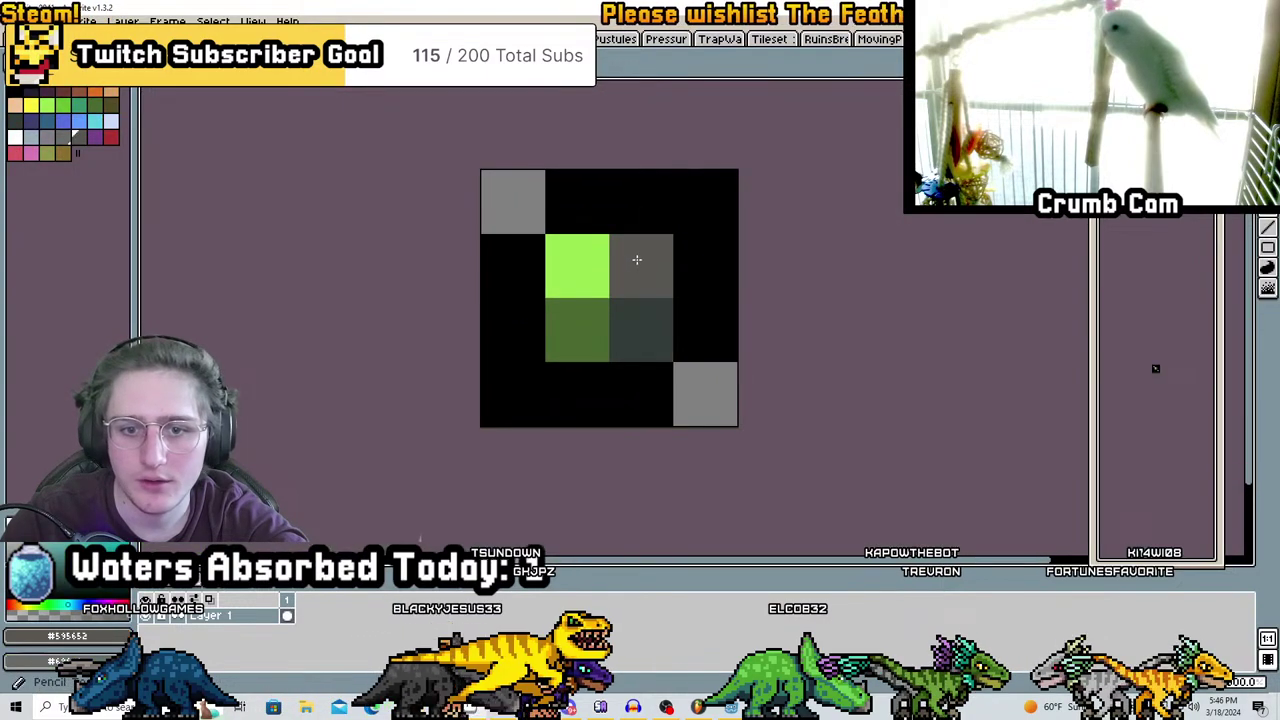
pyautogui.click(577, 287)
pyautogui.press('-')
pyautogui.press('-')
pyautogui.press('-')
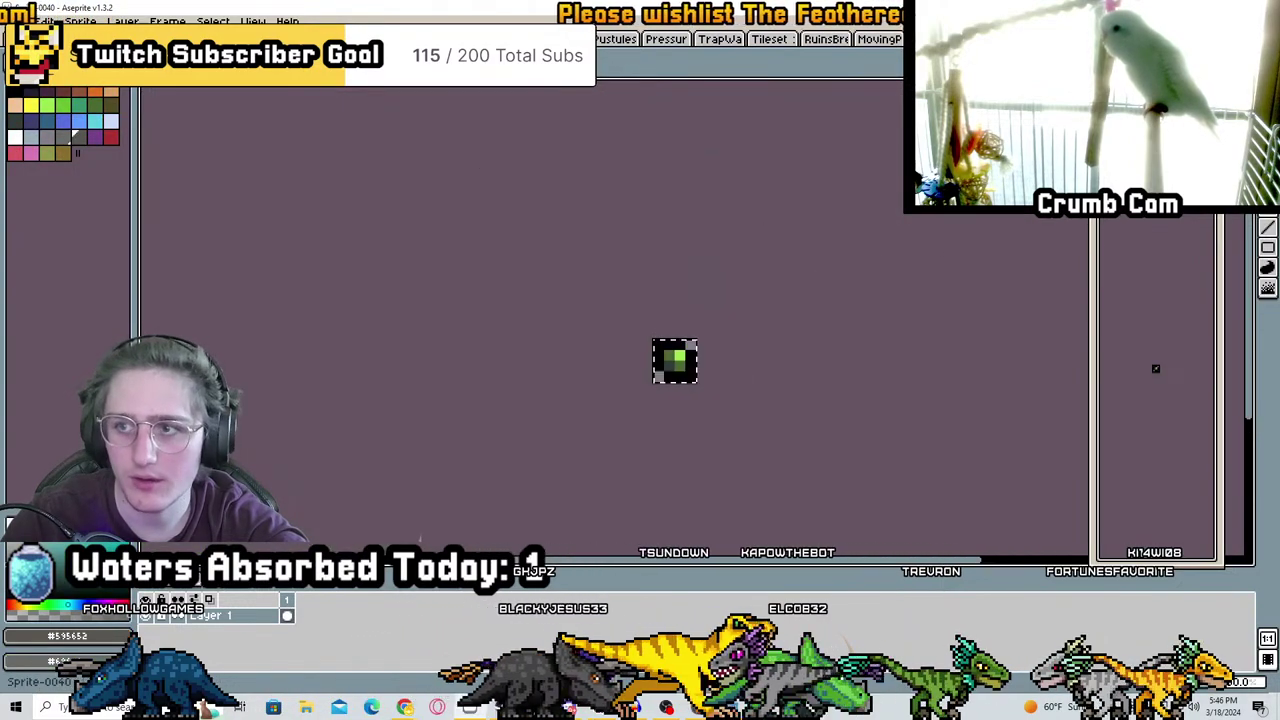
pyautogui.hotkey('ctrl', 'Tab')
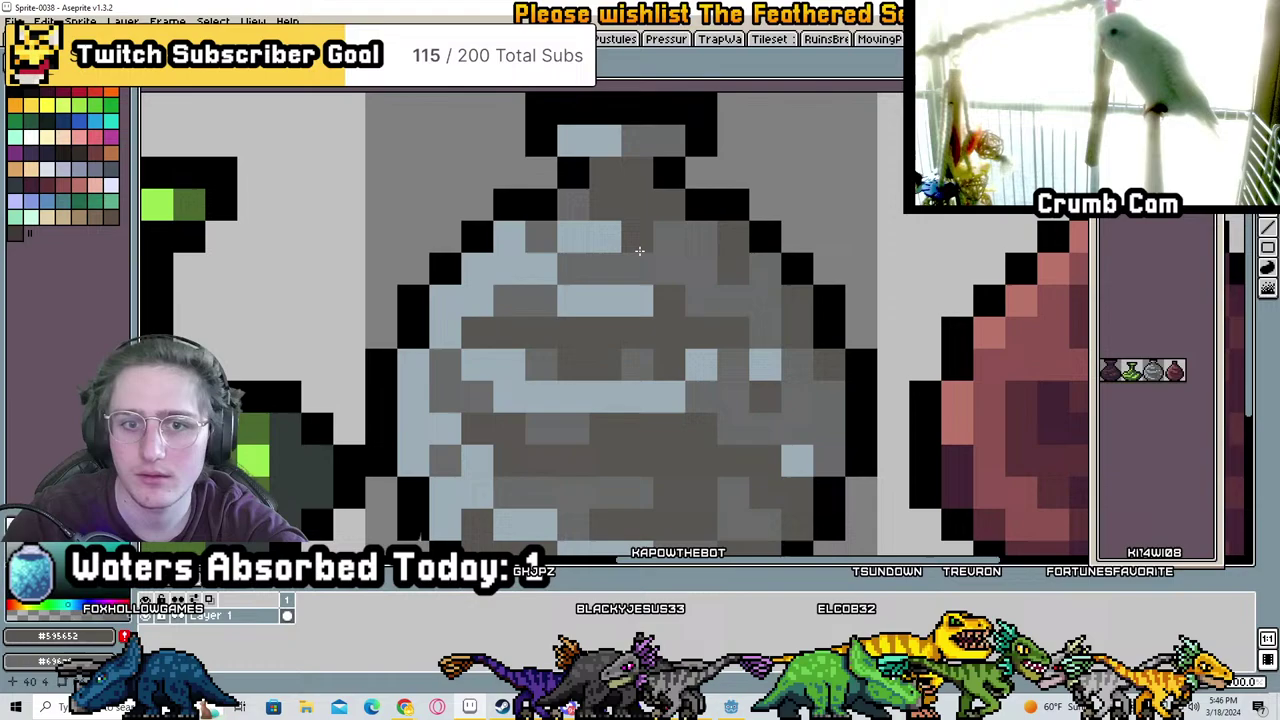
pyautogui.hotkey('ctrl', 'Tab')
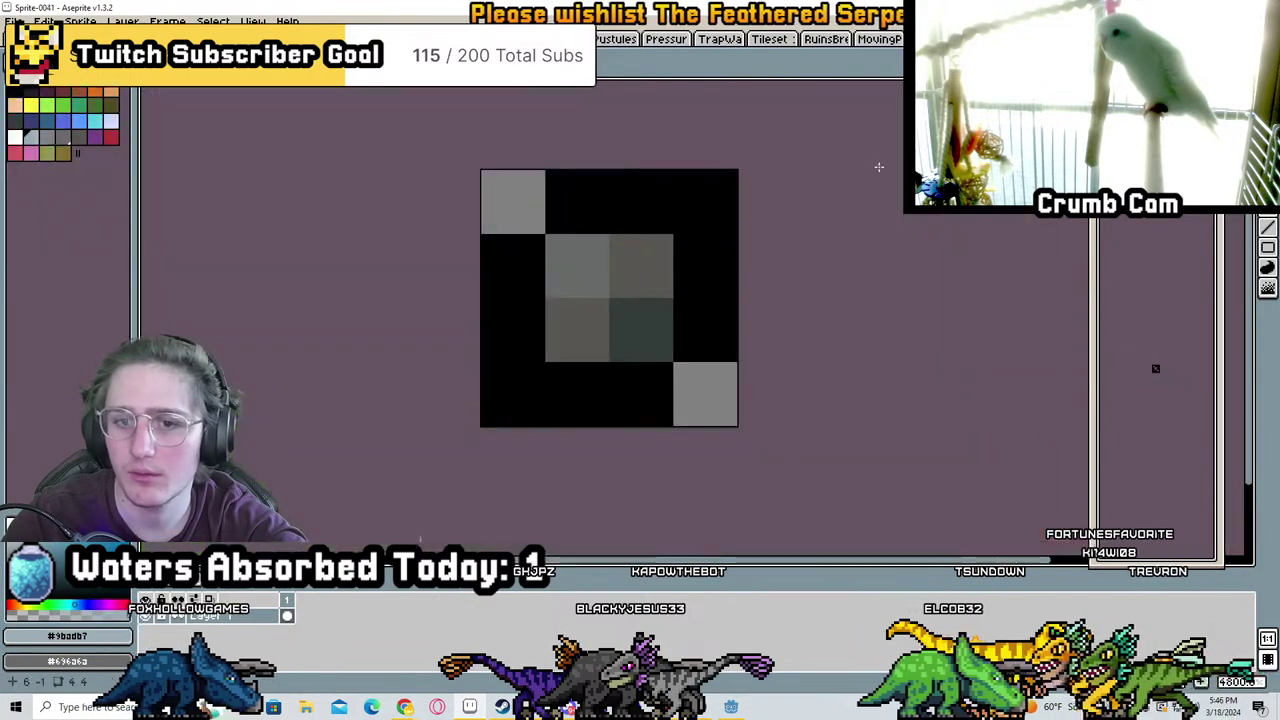
pyautogui.moveTo(577, 266); pyautogui.dragTo(641, 262)
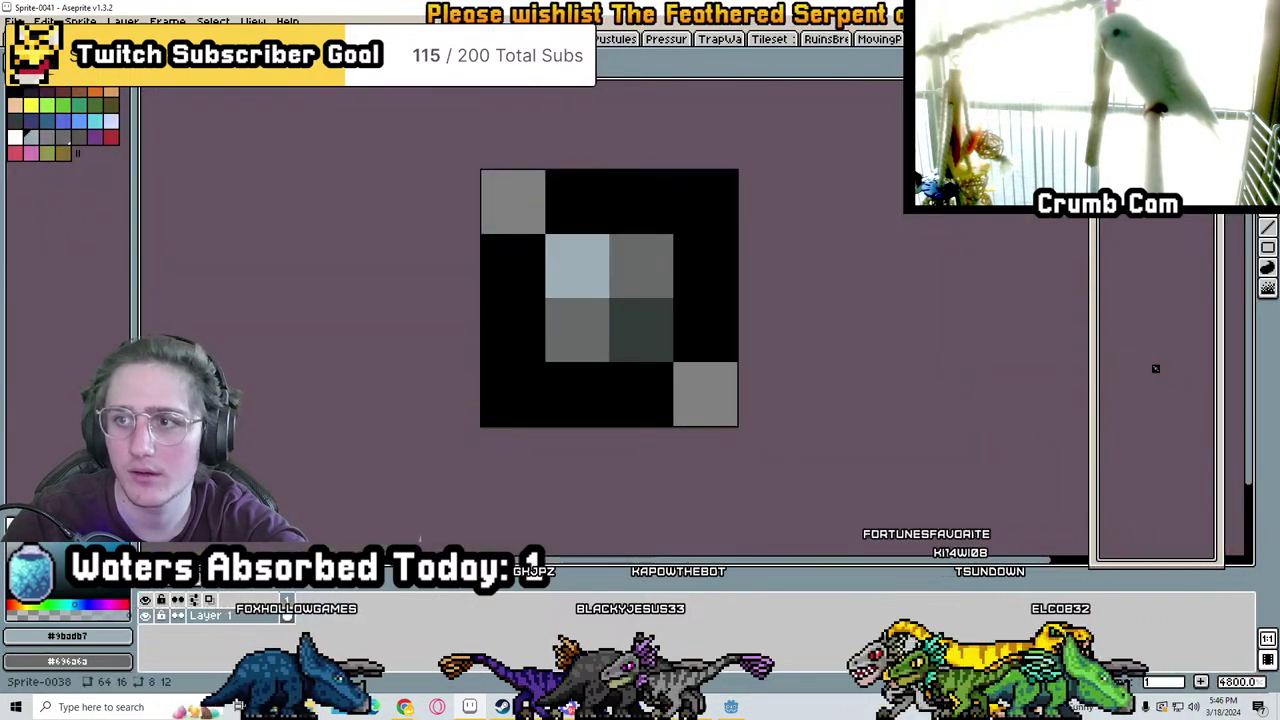
# Paint the top-left and bottom-right corner pixels black
pyautogui.hotkey('ctrl', 'Tab')
pyautogui.hotkey('ctrl', 'Tab')
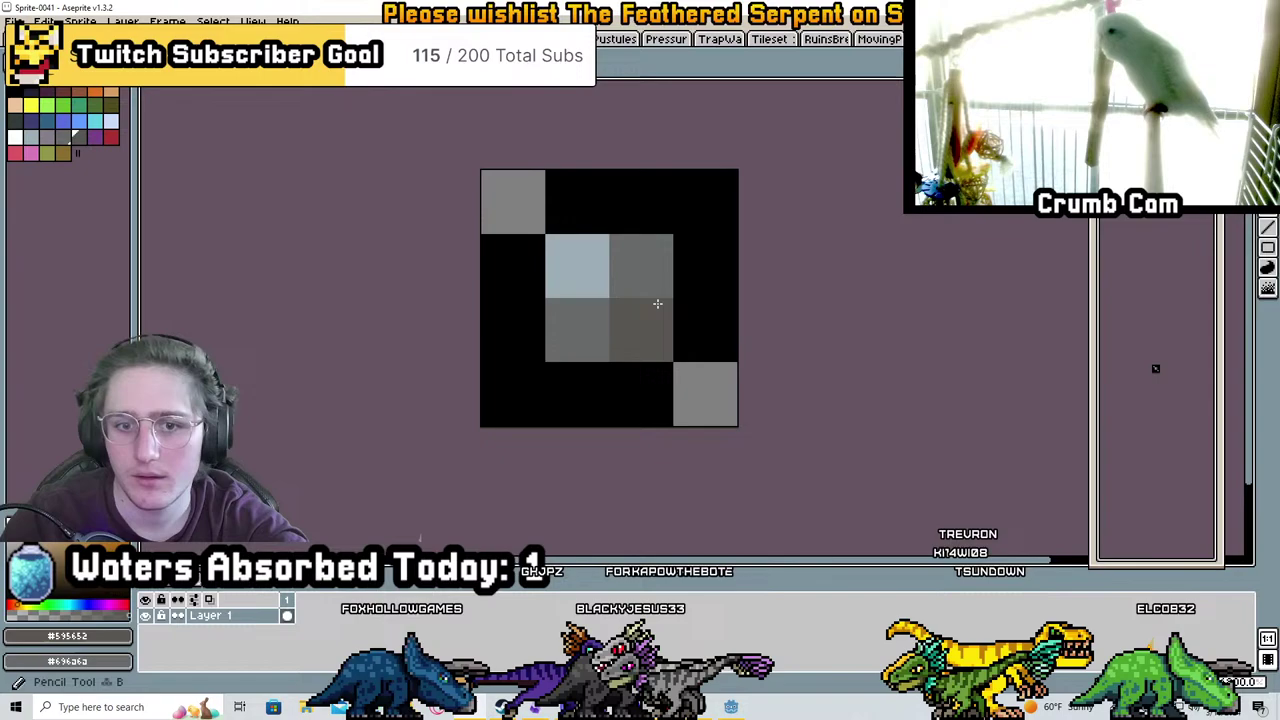
pyautogui.keyDown('alt'); pyautogui.click(596, 199); pyautogui.keyUp('alt')
pyautogui.click(529, 214)
pyautogui.click(694, 380)
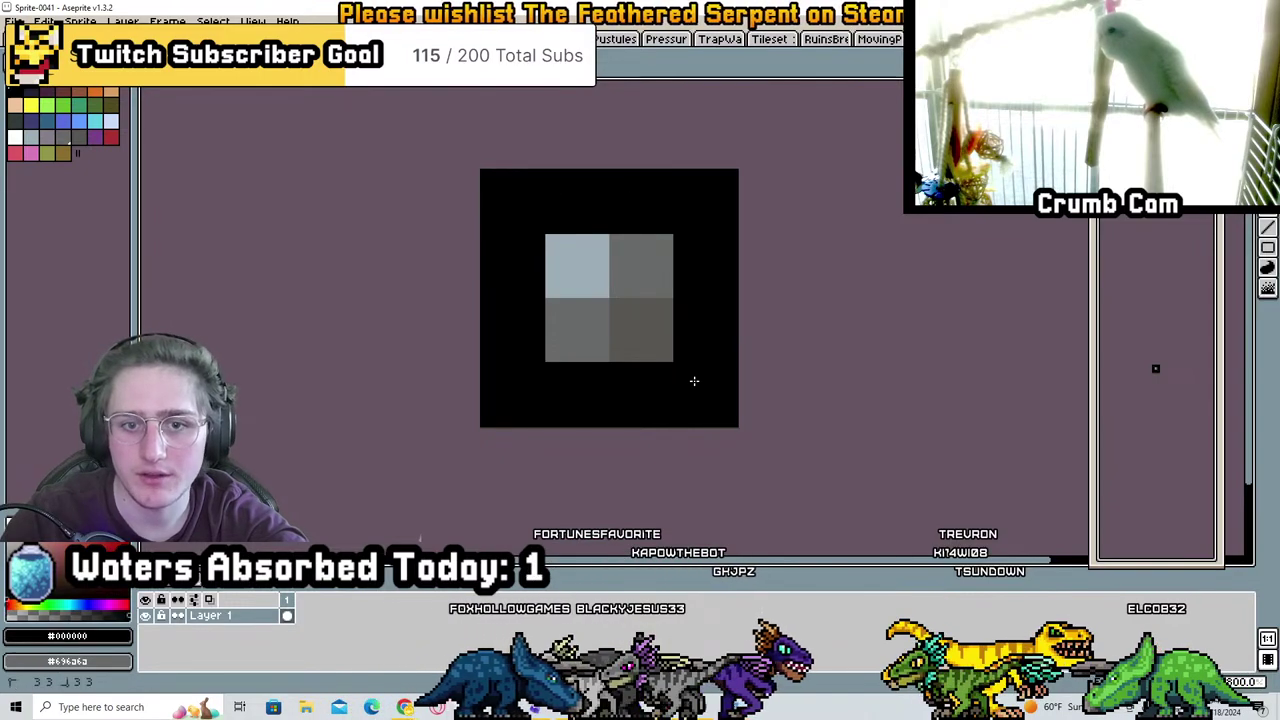
pyautogui.scroll(-3, 886, 250)
pyautogui.press('e')
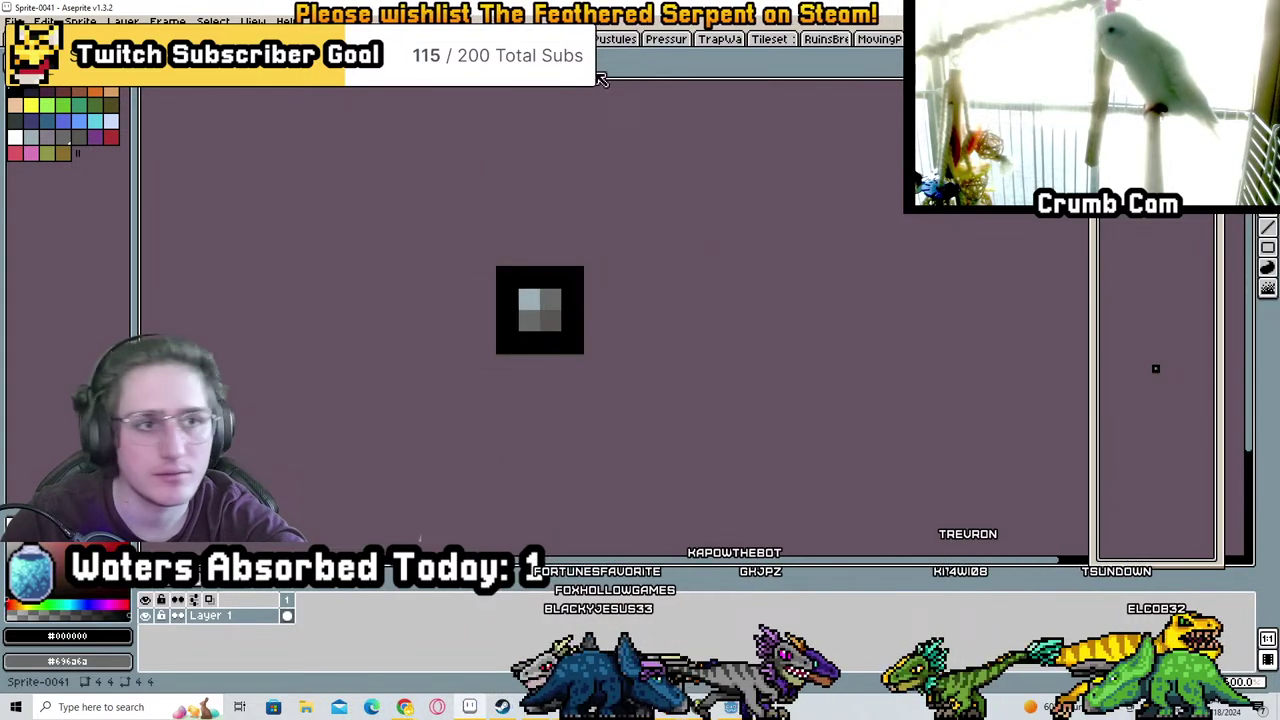
# Create another new empty 4x4 sprite for the fourth debris tile
pyautogui.click(14, 21)
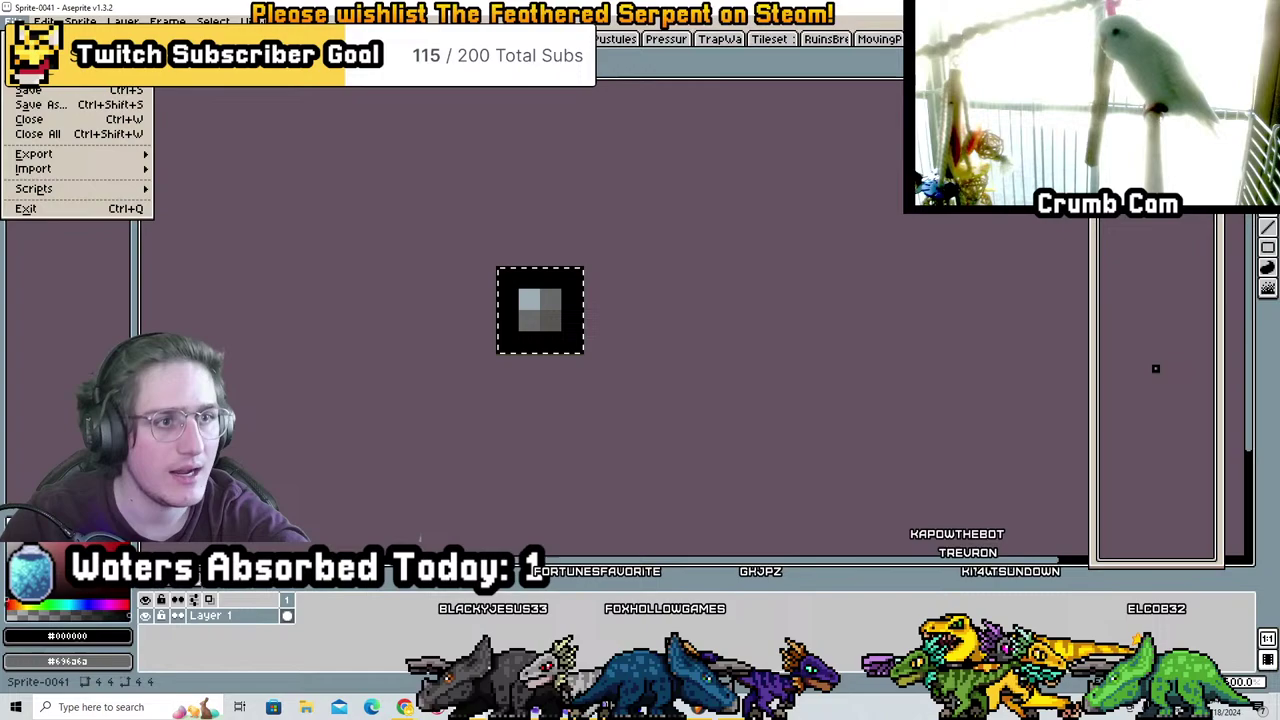
pyautogui.click(30, 62)
pyautogui.click(594, 497)
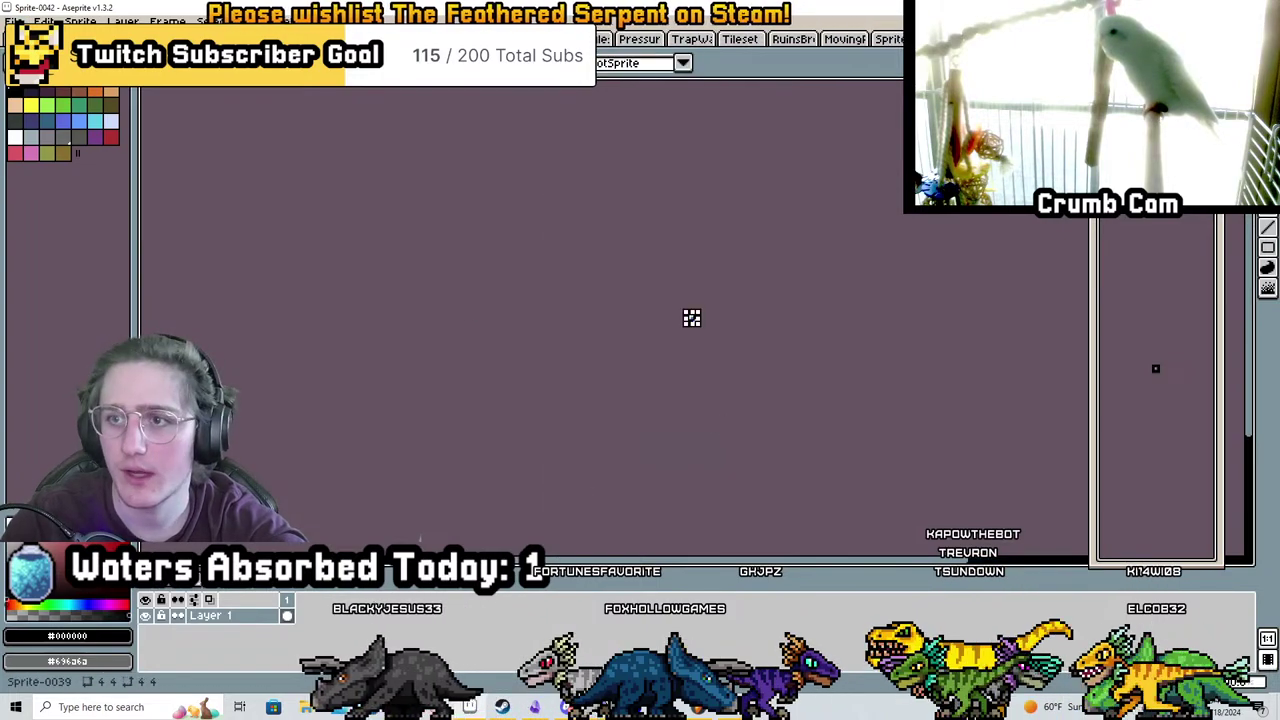
# Sample red vase shades and fill the tile's top pixels pink and dark red
pyautogui.hotkey('ctrl', 'Tab')
pyautogui.moveTo(807, 241); pyautogui.dragTo(330, 169, button='middle')
pyautogui.keyDown('alt'); pyautogui.click(749, 180); pyautogui.keyUp('alt')
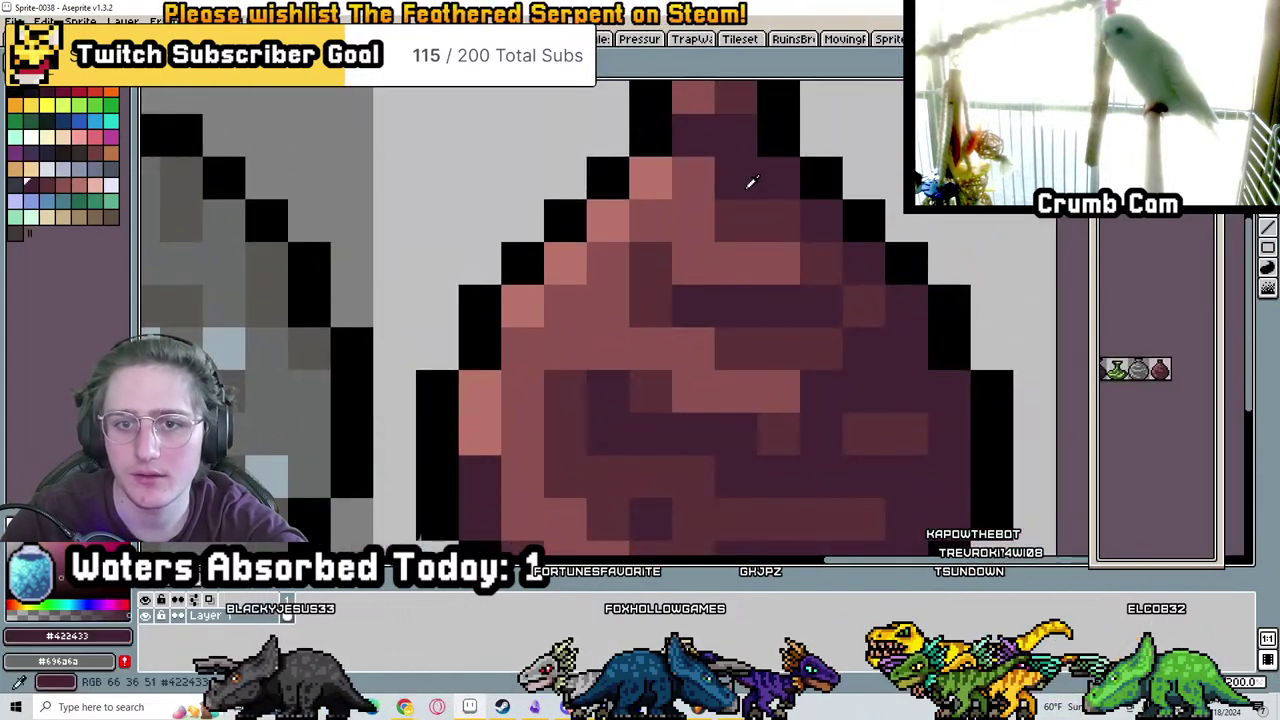
pyautogui.keyDown('alt'); pyautogui.click(654, 181); pyautogui.keyUp('alt')
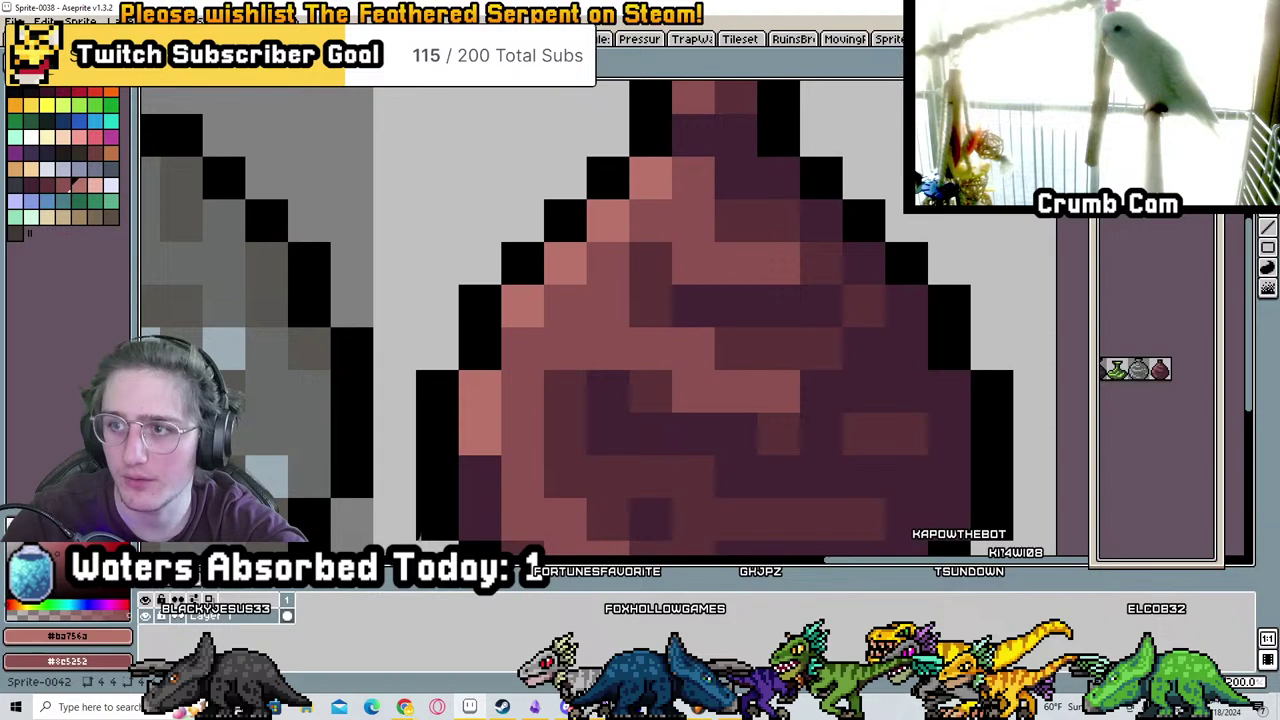
pyautogui.hotkey('ctrl', 'Tab')
pyautogui.scroll(3, 675, 297)
pyautogui.click(571, 232)
pyautogui.click(654, 247)
pyautogui.click(571, 331)
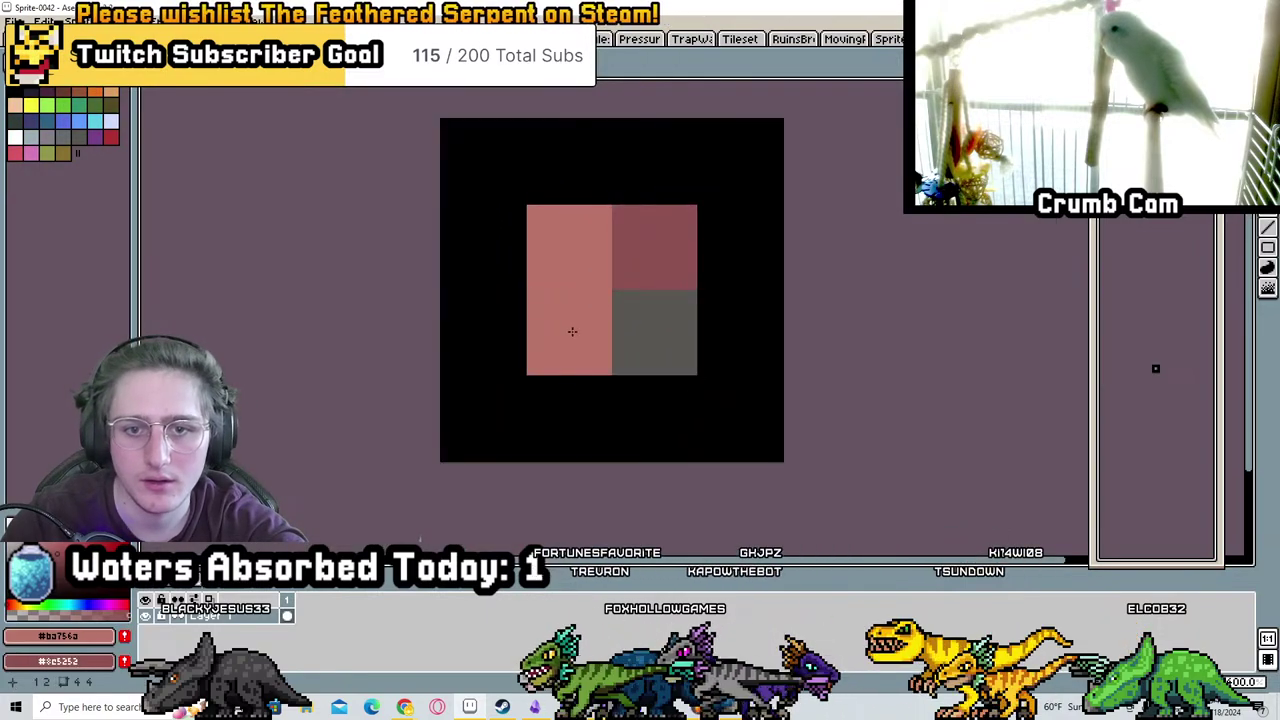
pyautogui.hotkey('ctrl', 'z')
# Paint the bottom two pixels dark red and dark plum, then start Save As
pyautogui.hotkey('ctrl', 'Tab')
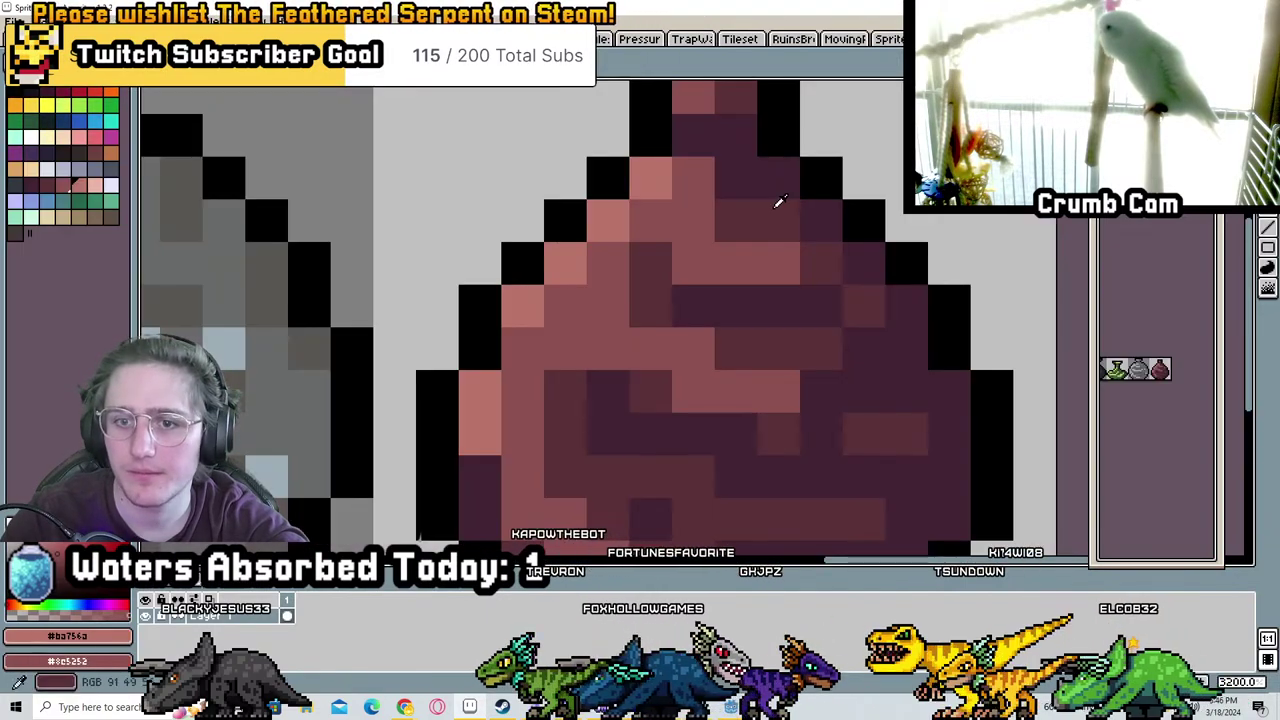
pyautogui.keyDown('alt'); pyautogui.click(823, 263); pyautogui.keyUp('alt')
pyautogui.keyDown('alt'); pyautogui.click(863, 306); pyautogui.keyUp('alt')
pyautogui.hotkey('ctrl', 'Tab')
pyautogui.click(569, 334)
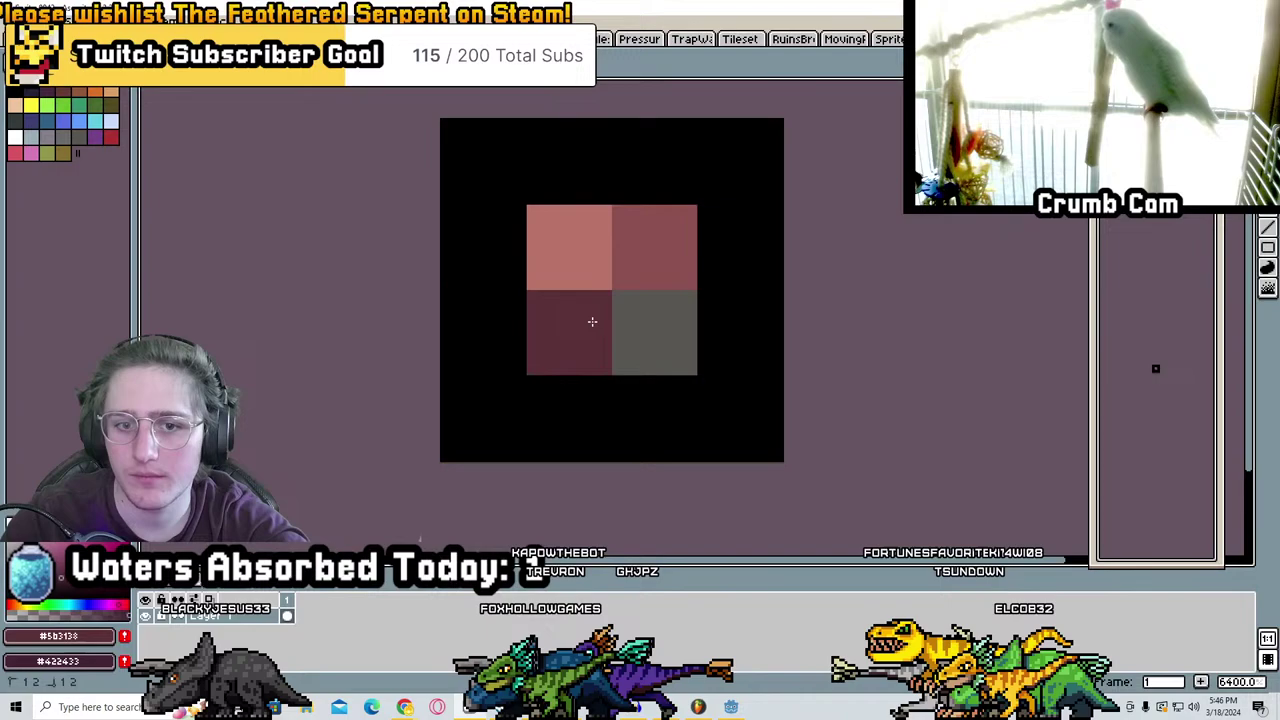
pyautogui.rightClick(655, 334)
pyautogui.scroll(-3, 749, 257)
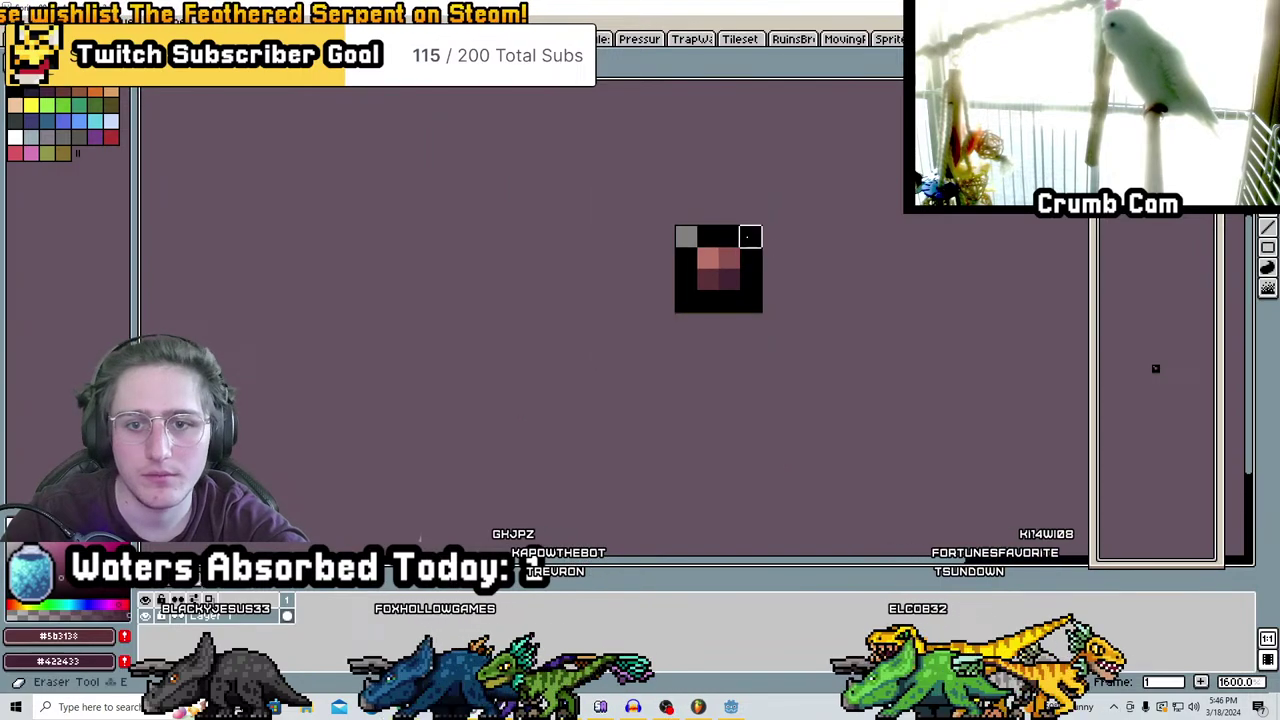
pyautogui.scroll(-3, 728, 300)
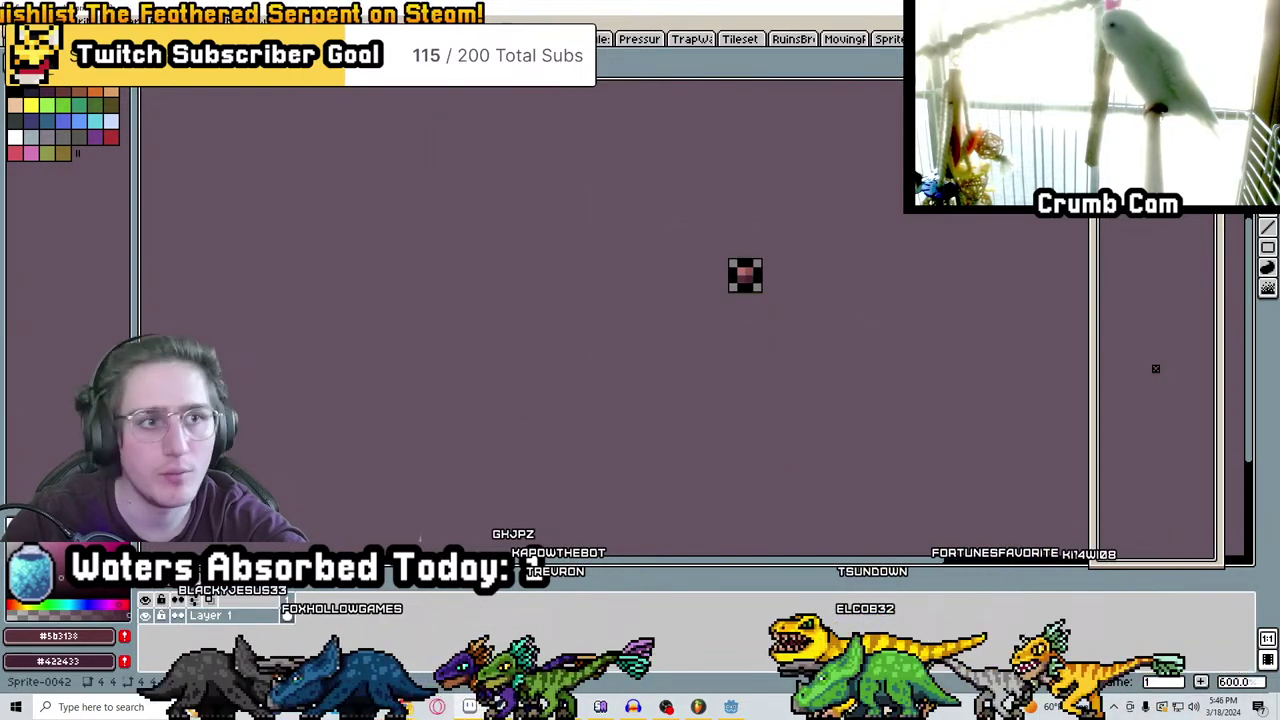
pyautogui.click(18, 20)
pyautogui.click(40, 104)
# Save the current tile as Pot4Piece.png in the Destructibles folder
pyautogui.write('pot')
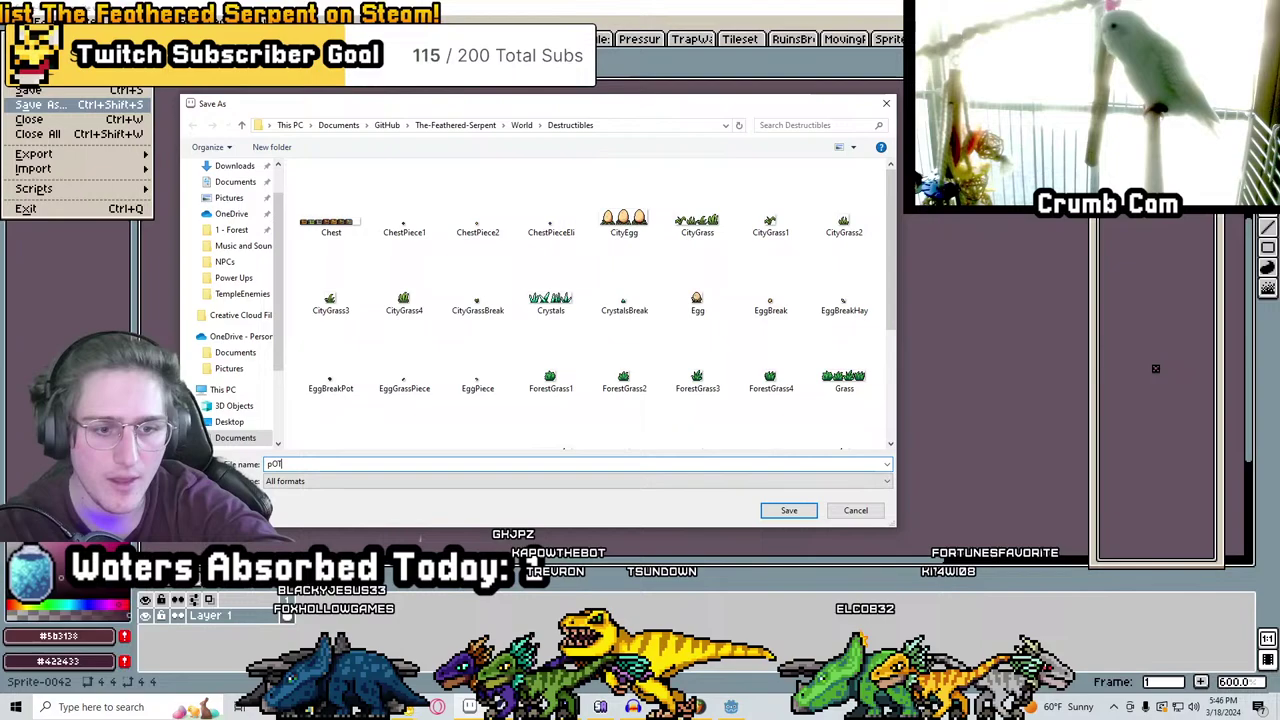
pyautogui.press('BackSpace')
pyautogui.press('BackSpace')
pyautogui.press('BackSpace')
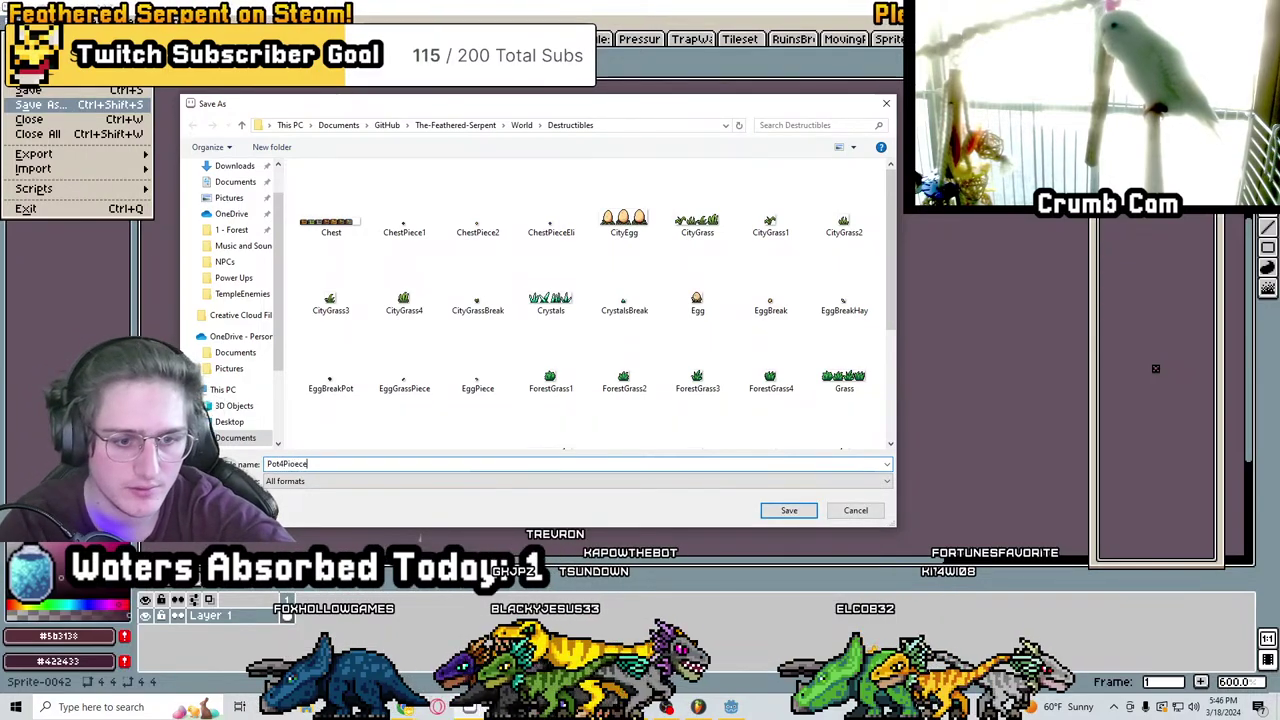
pyautogui.click(313, 480)
pyautogui.click(320, 632)
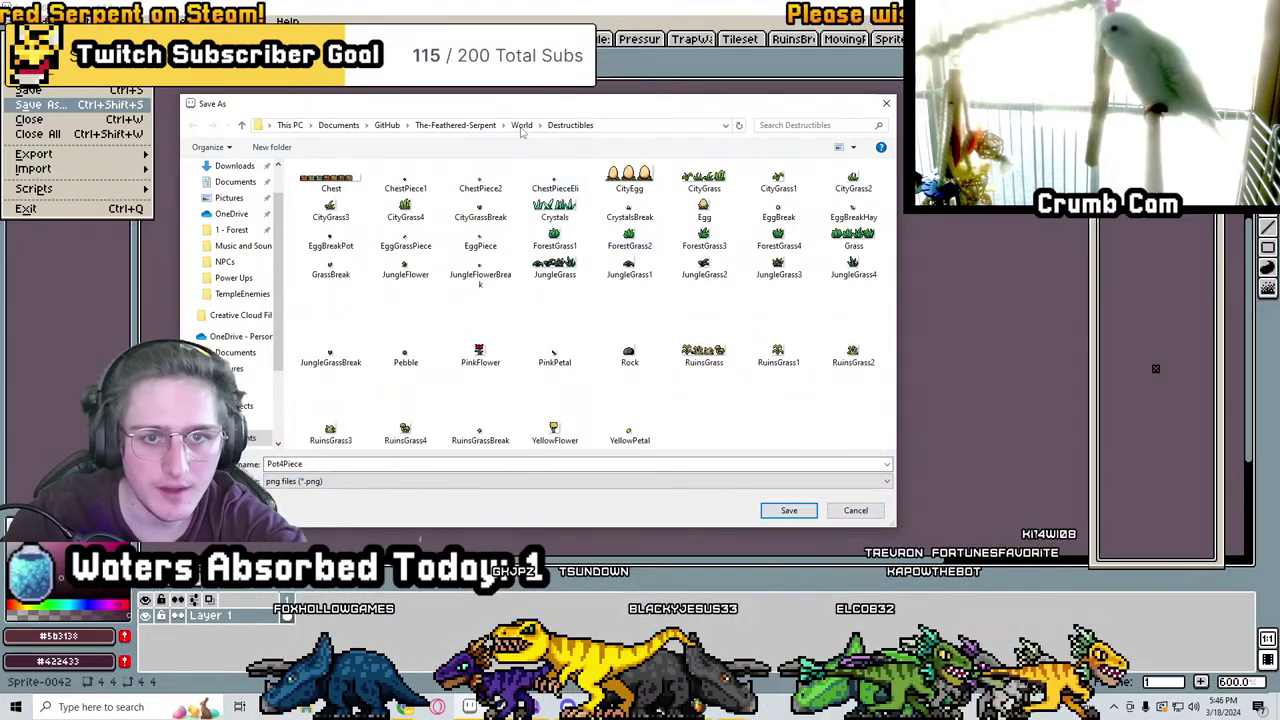
pyautogui.click(521, 125)
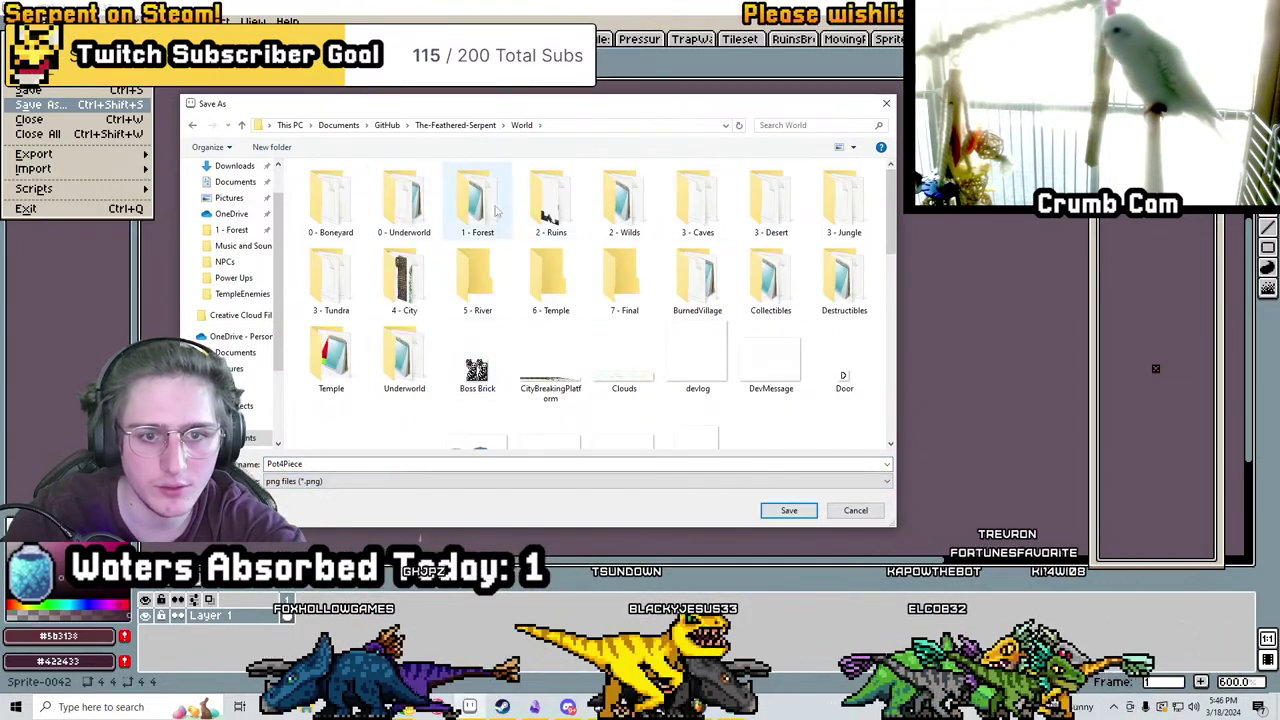
pyautogui.doubleClick(844, 285)
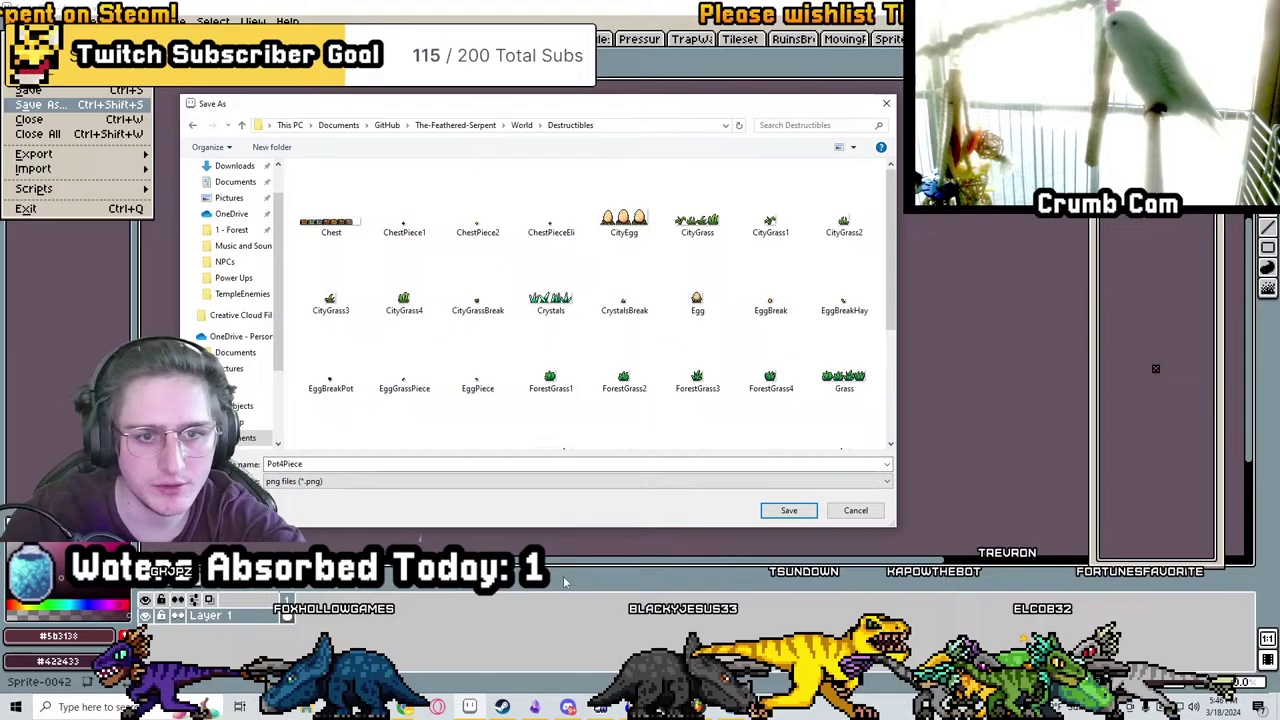
pyautogui.click(789, 510)
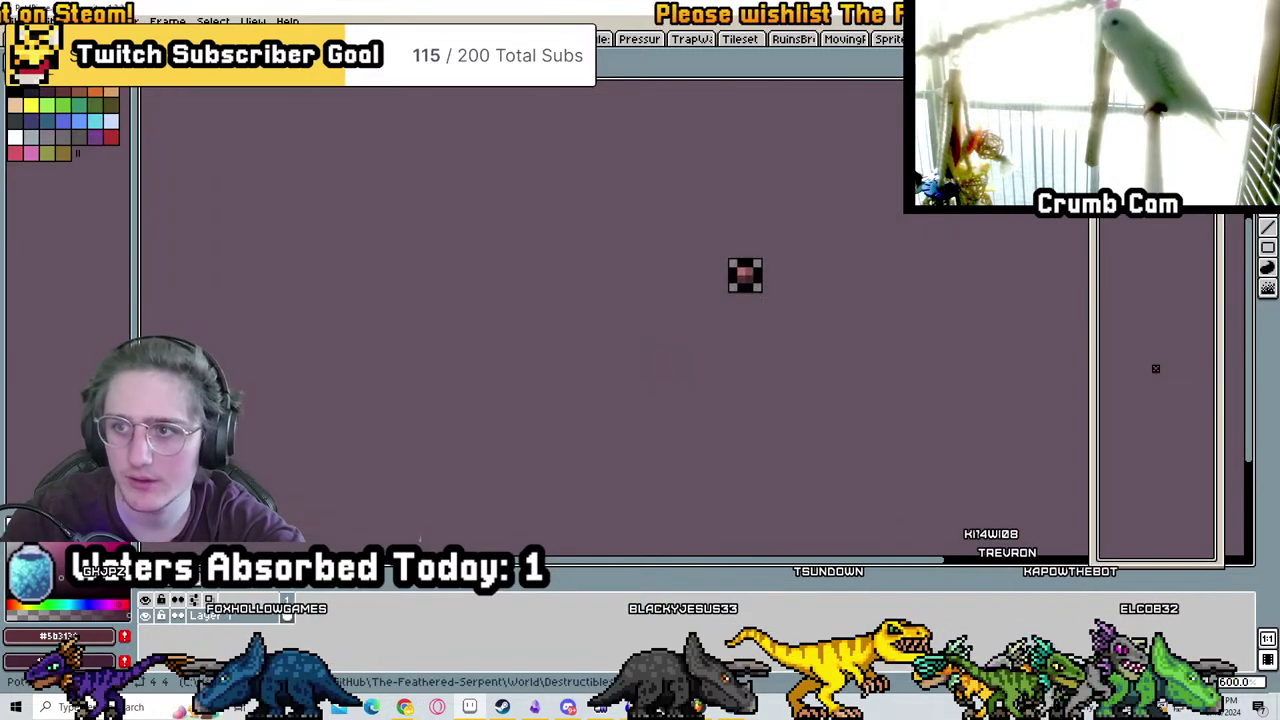
# Save the next debris tile as Pot3Piece.png
pyautogui.scroll(4, 873, 253)
pyautogui.click(22, 21)
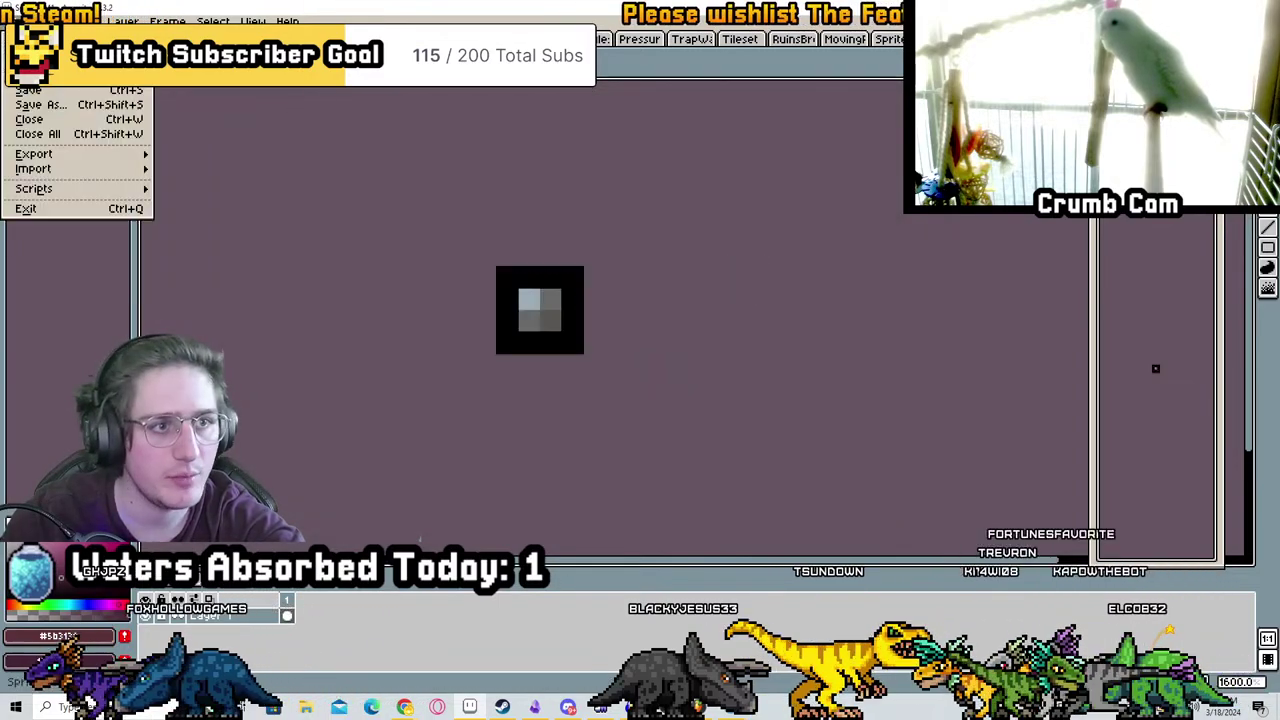
pyautogui.click(47, 106)
pyautogui.write('Pot3Pie')
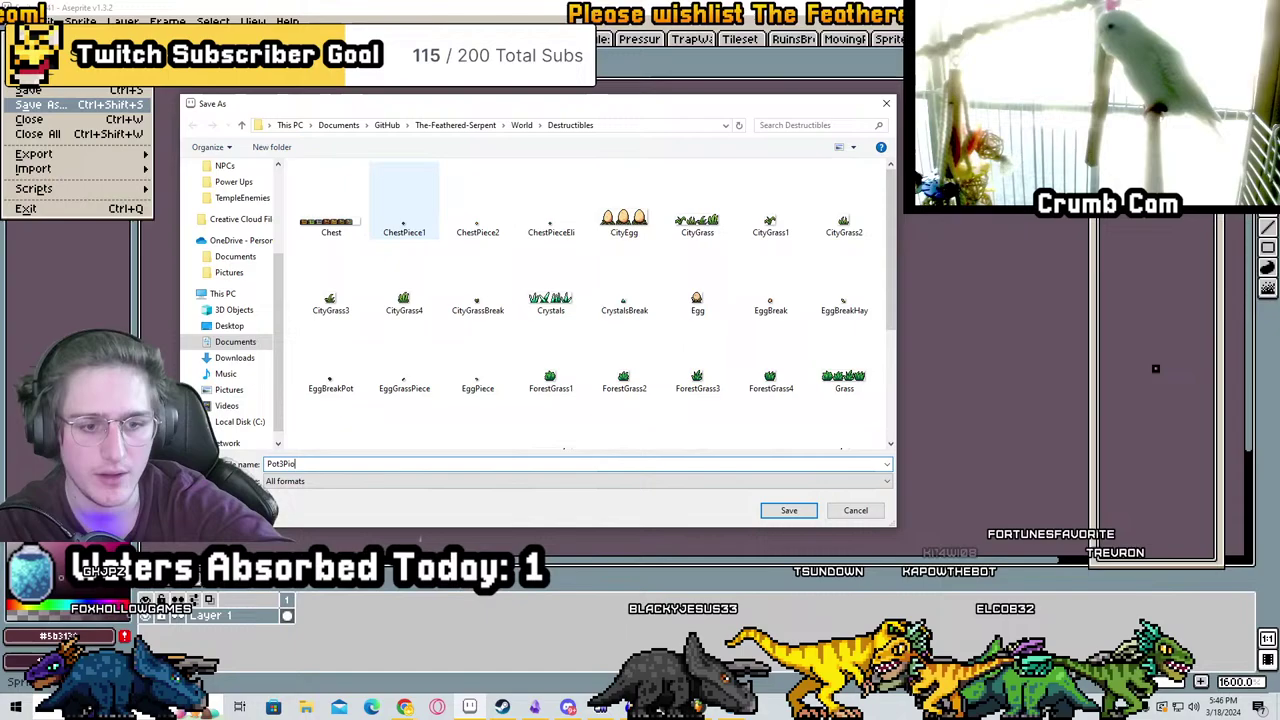
pyautogui.write('ce')
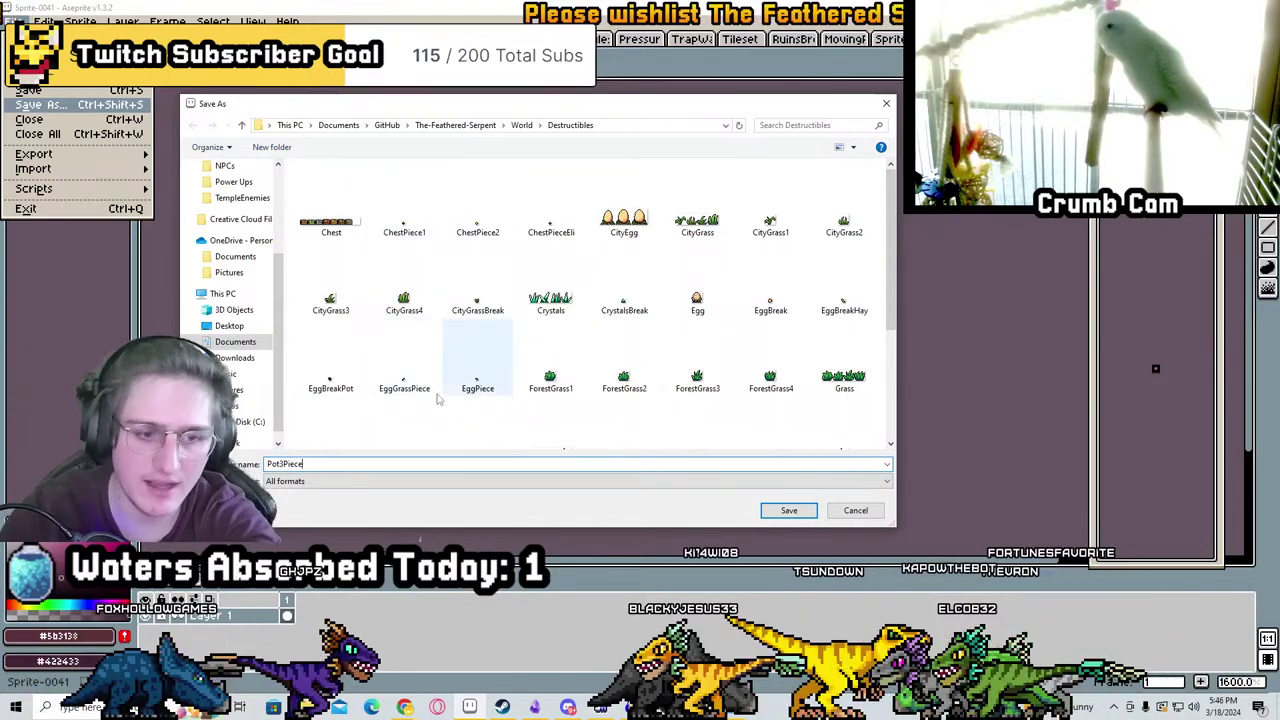
pyautogui.press('BackSpace')
pyautogui.click(323, 481)
pyautogui.click(293, 625)
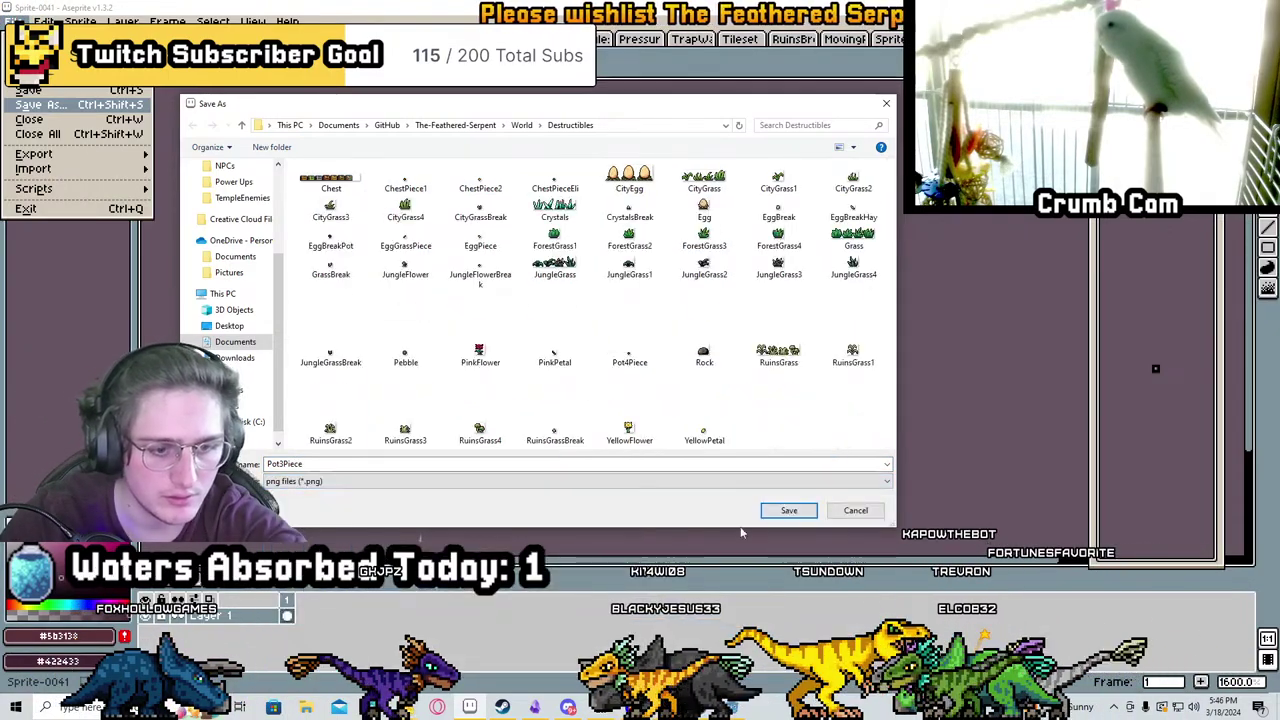
pyautogui.click(811, 510)
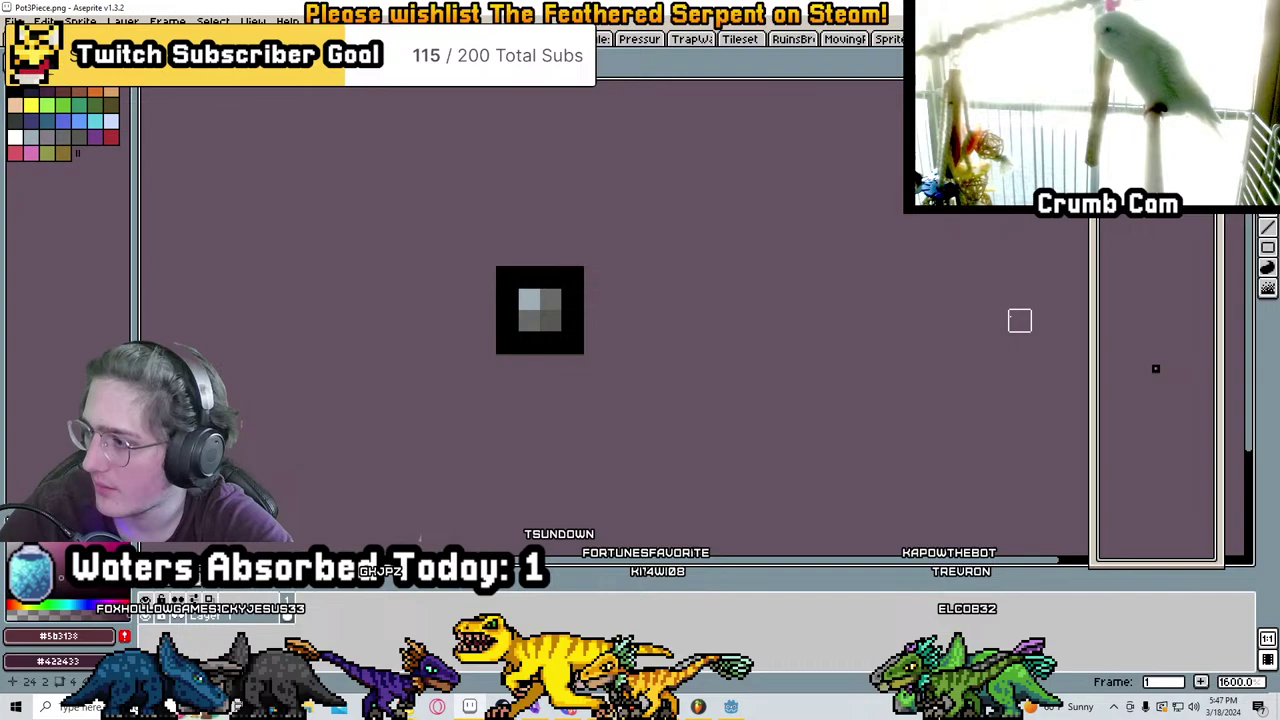
# Save the green debris tile as Pot2Piece.png
pyautogui.hotkey('ctrl', 'Tab')
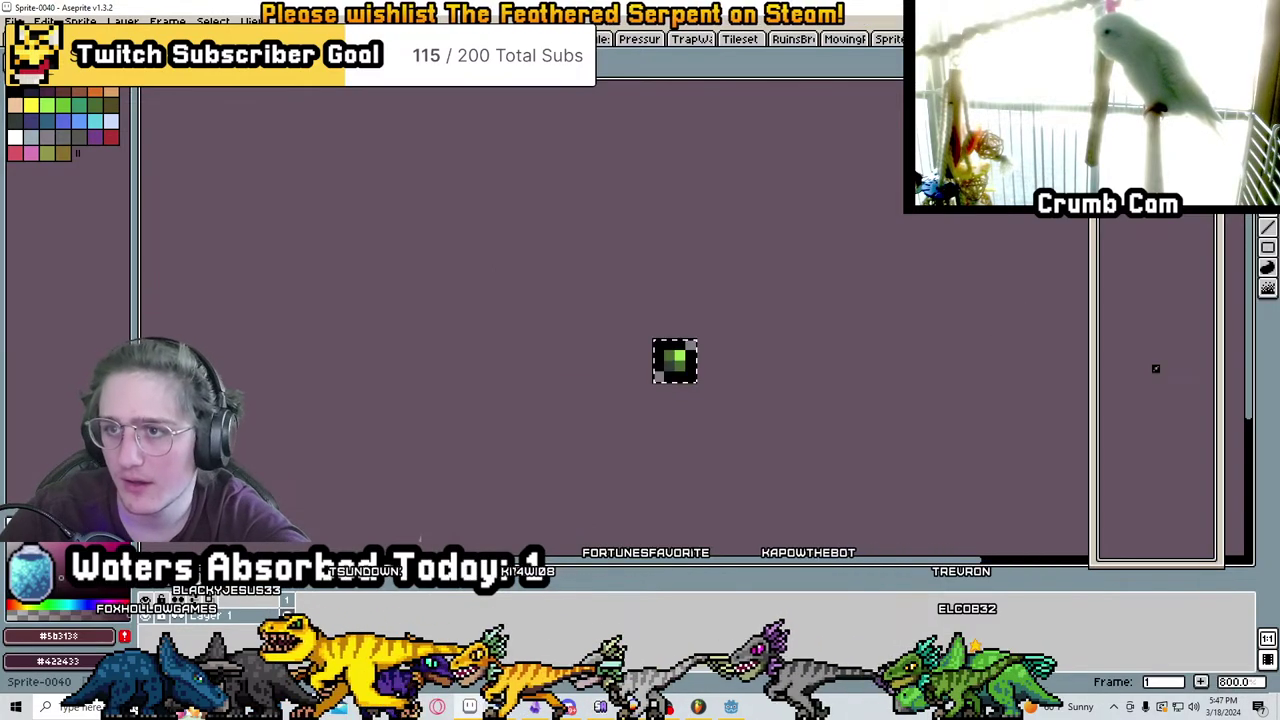
pyautogui.hotkey('alt', 'f')
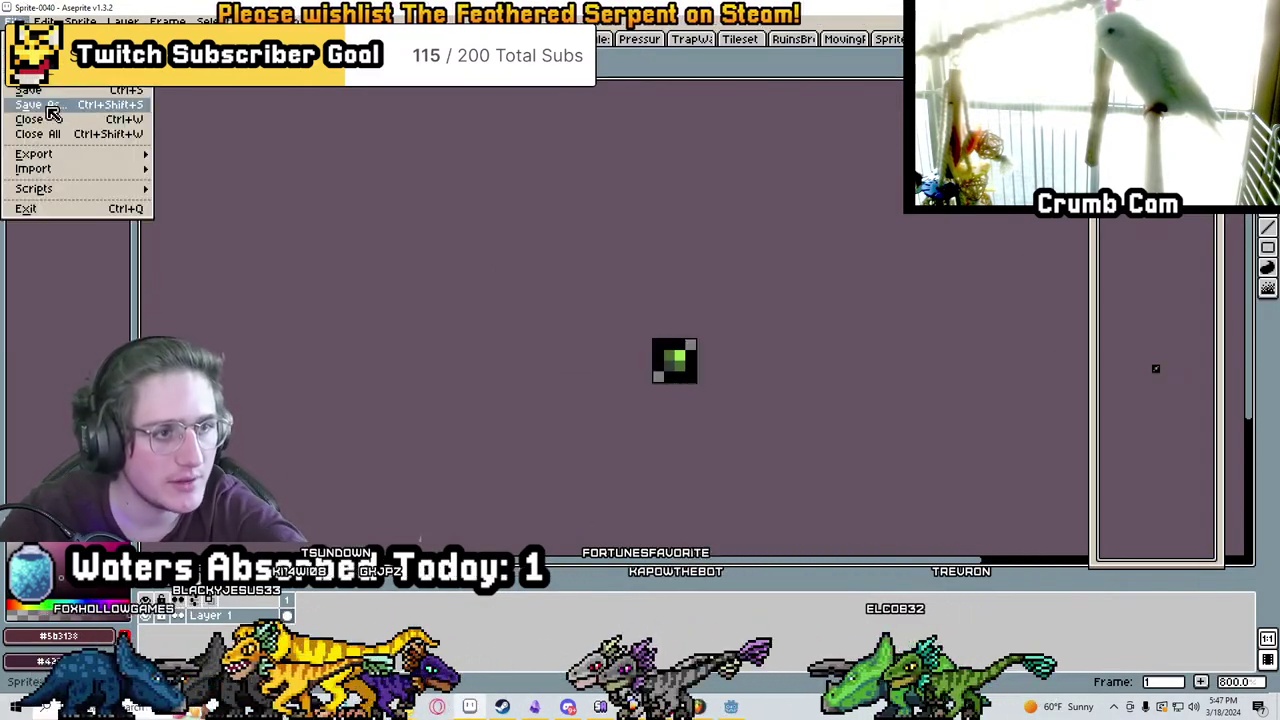
pyautogui.write('a')
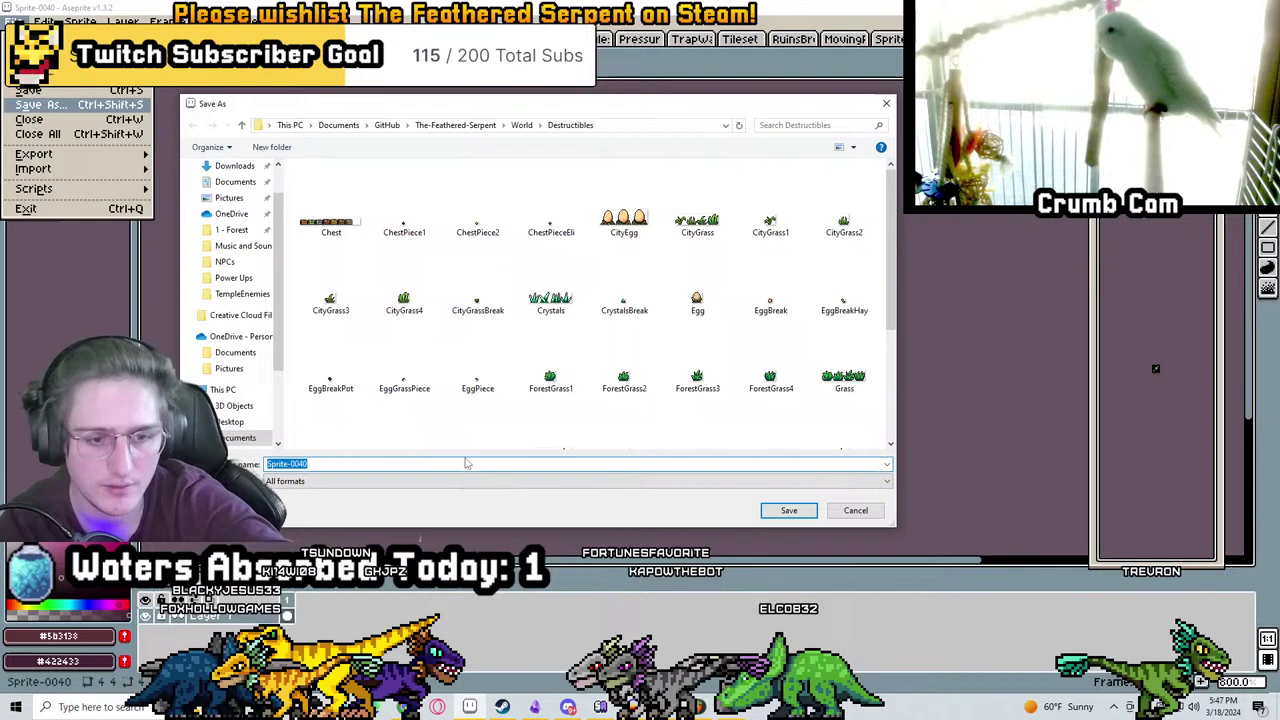
pyautogui.write('Pot2Piece')
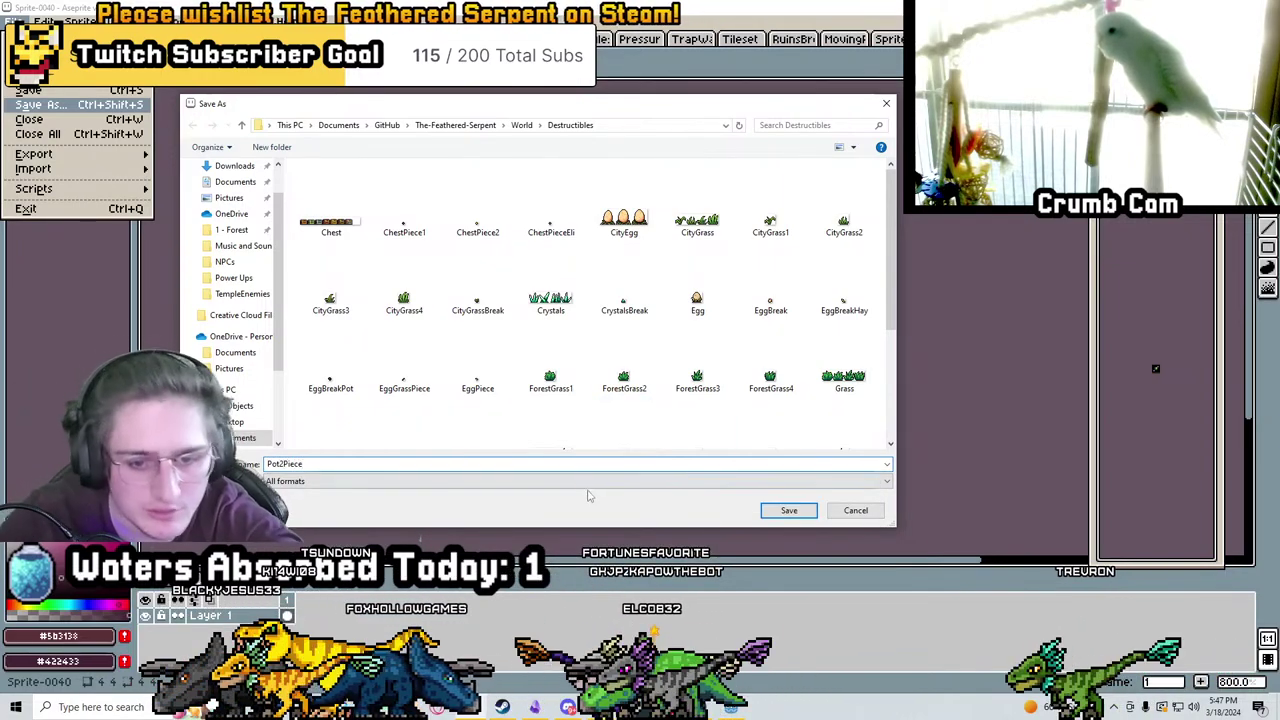
pyautogui.click(600, 481)
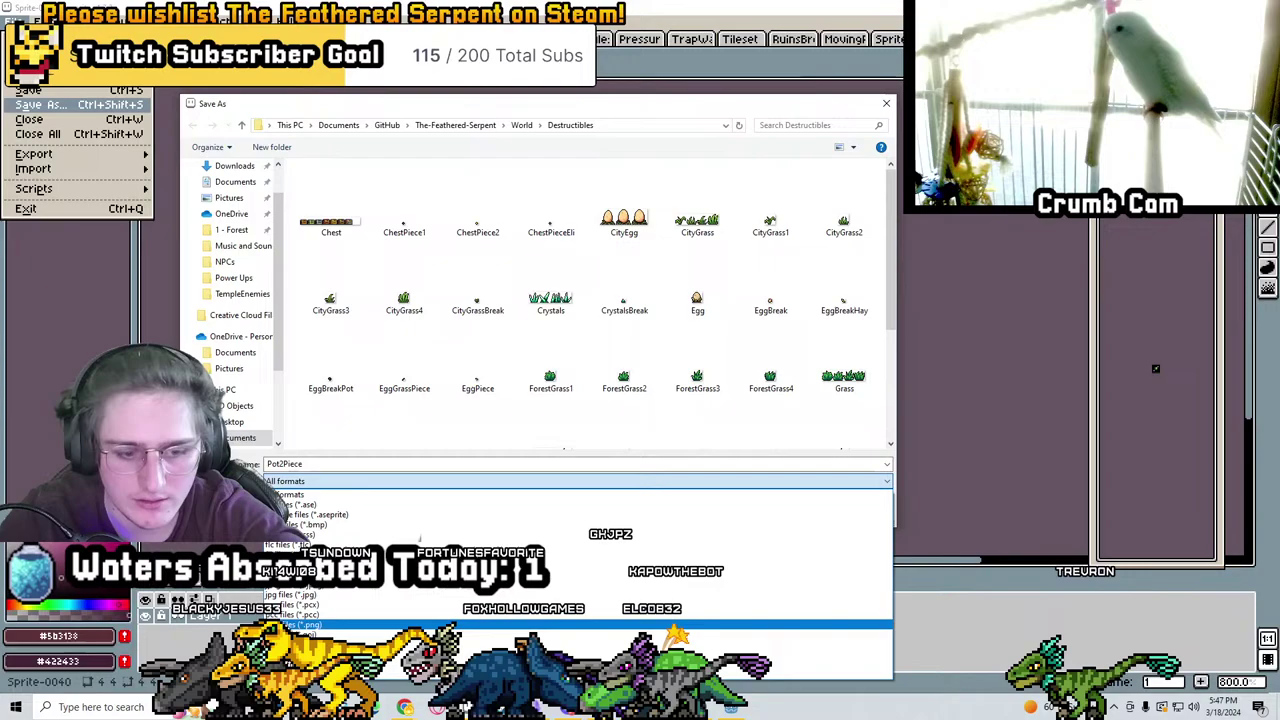
pyautogui.click(416, 622)
pyautogui.click(789, 510)
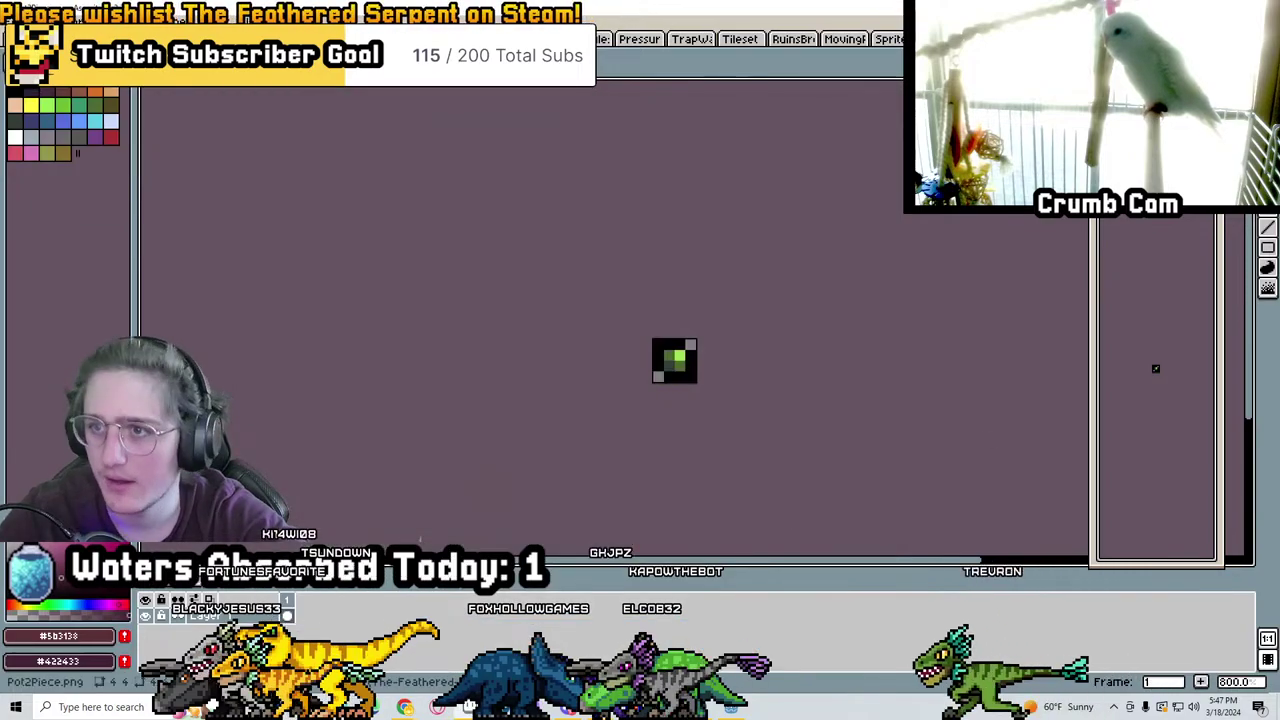
# Save the remaining tile as Pot1Piece.png and return to the four-vase sheet
pyautogui.hotkey('ctrl', 'w')
pyautogui.press('5')
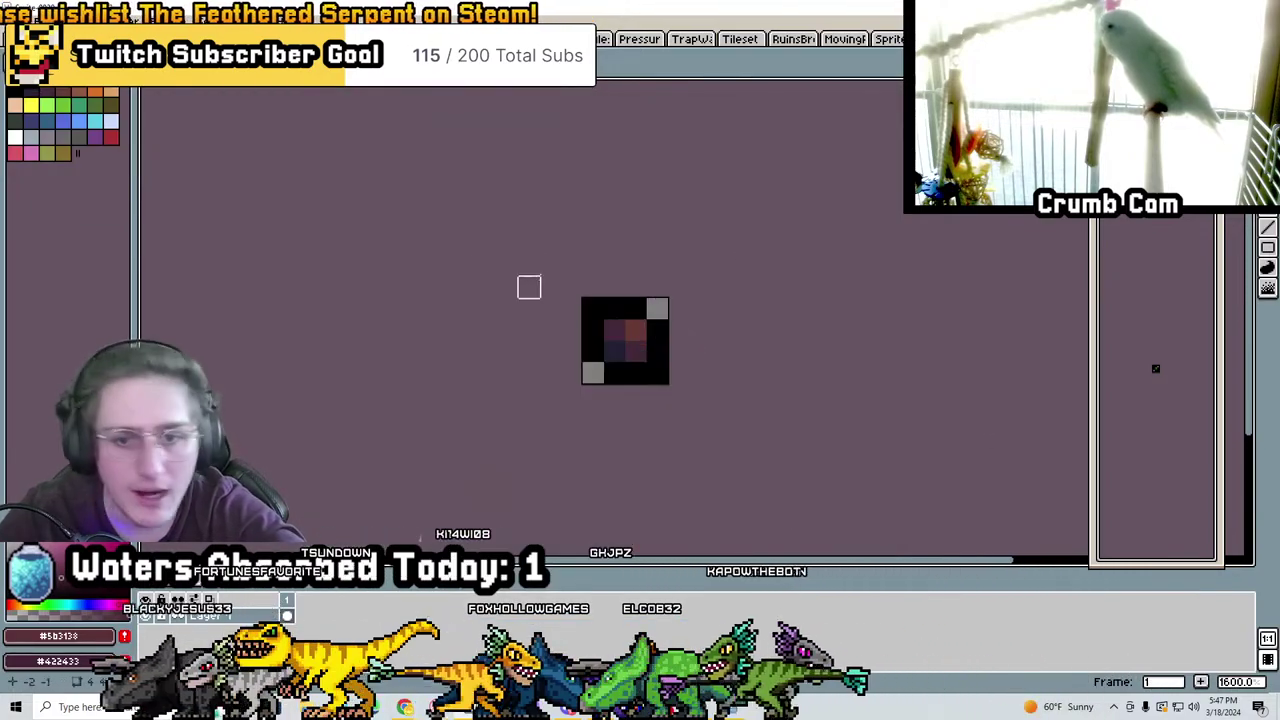
pyautogui.click(16, 10)
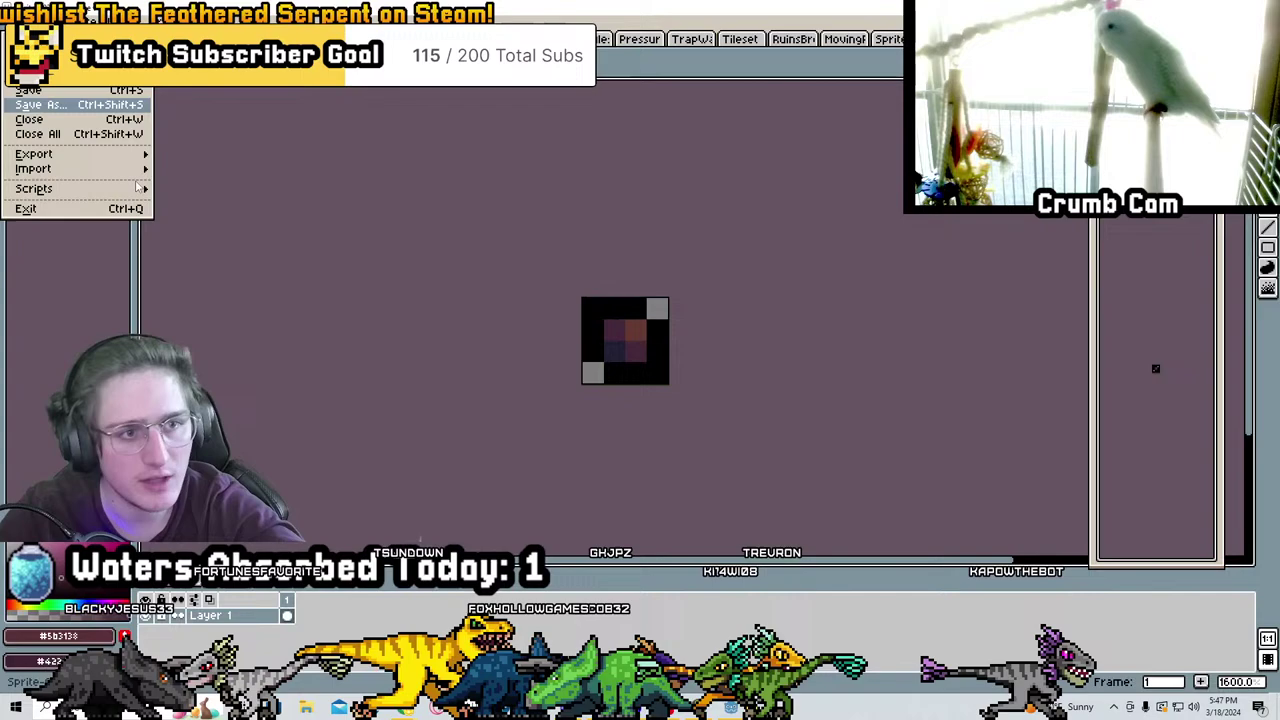
pyautogui.click(40, 104)
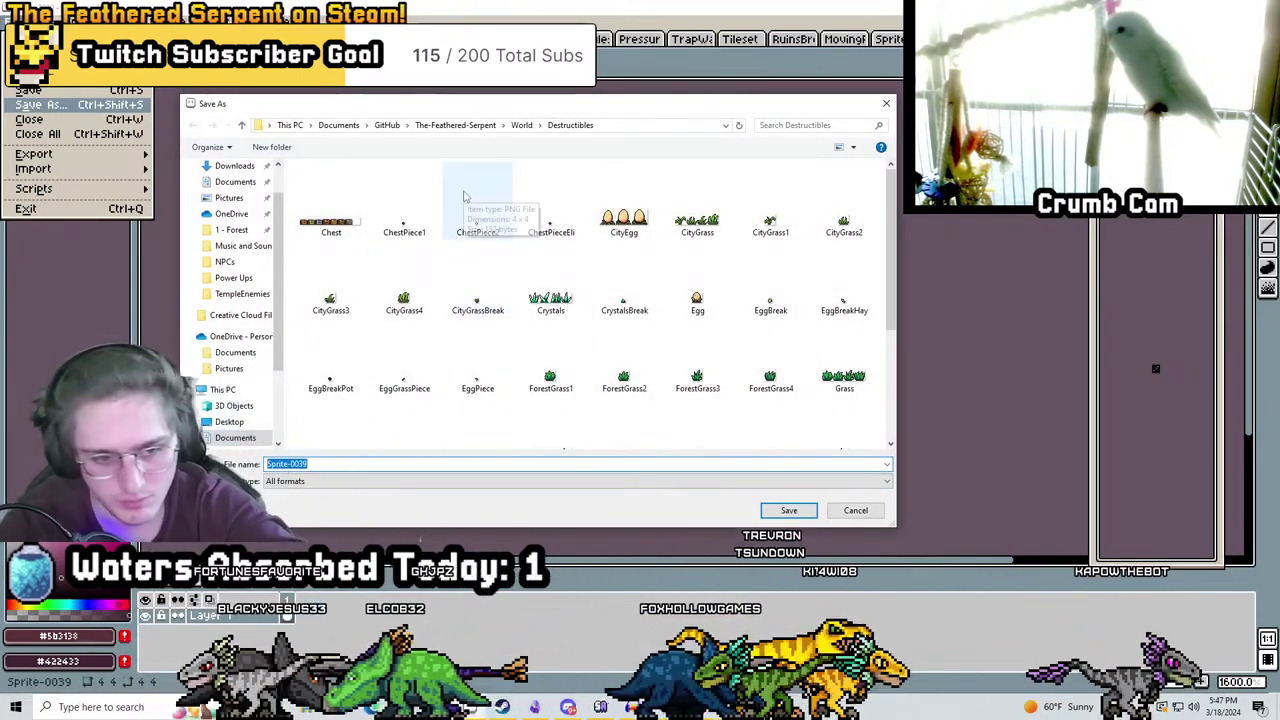
pyautogui.write('P')
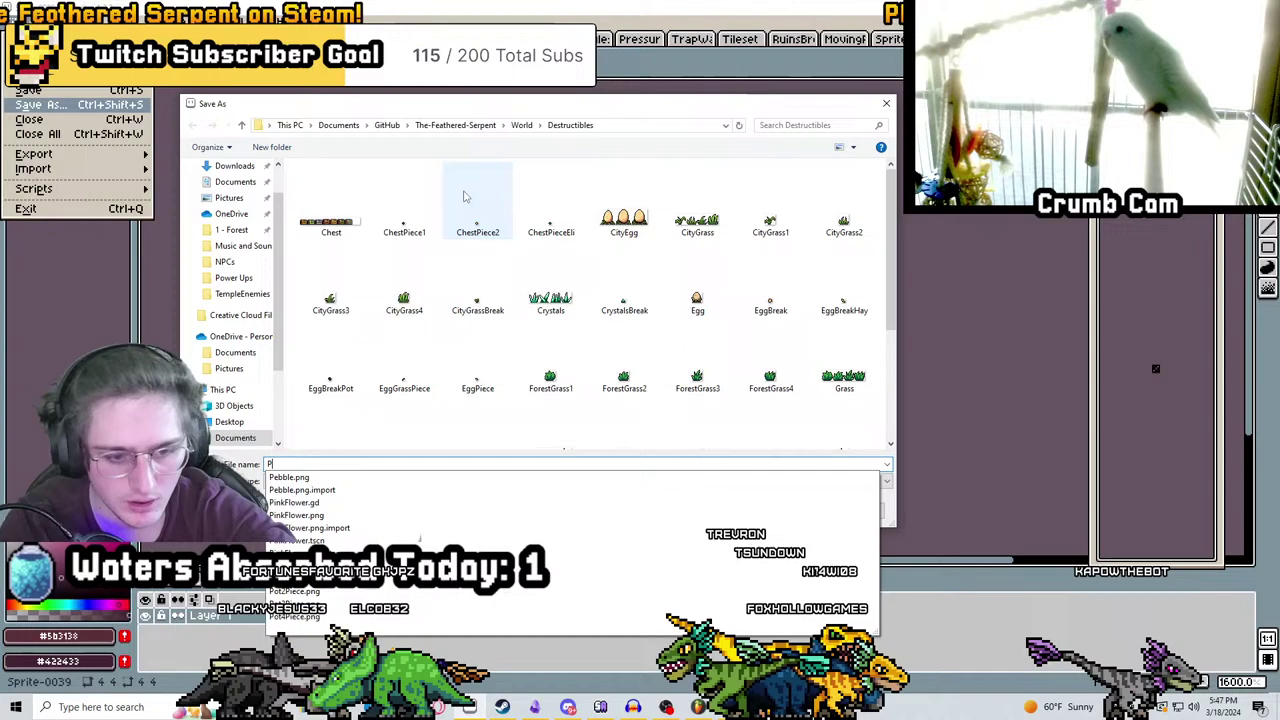
pyautogui.write('ot1Piece')
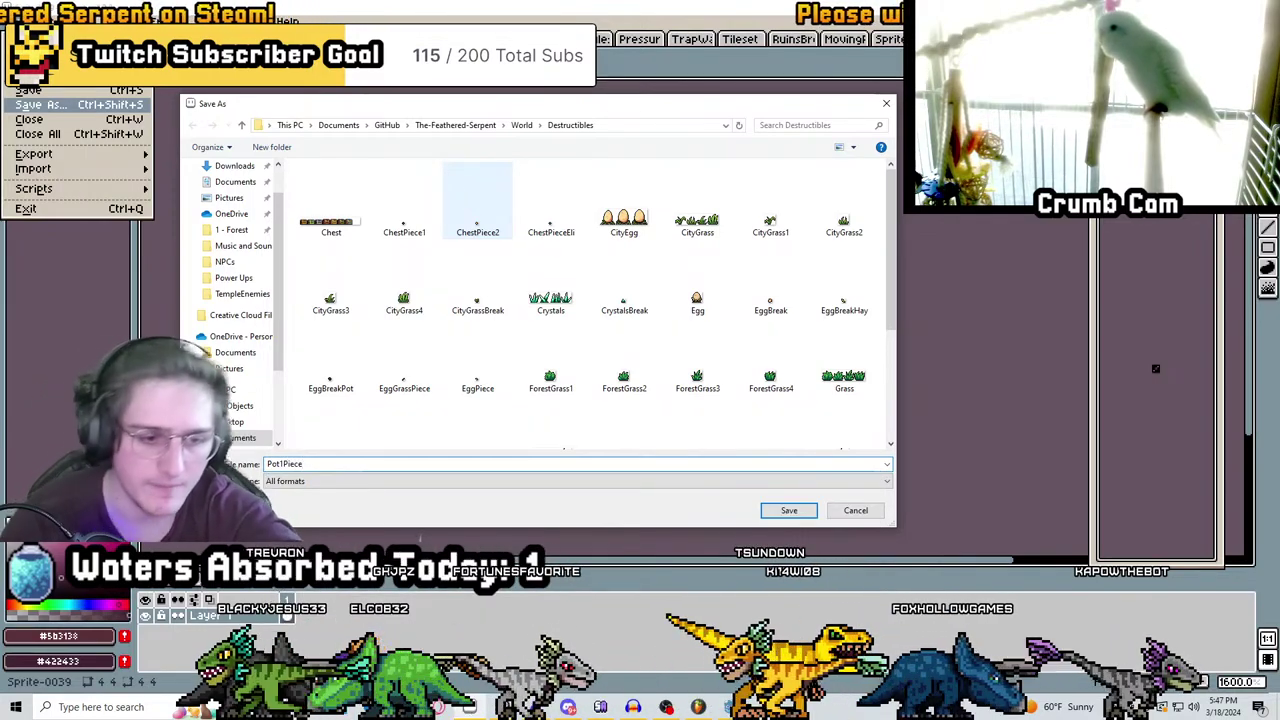
pyautogui.click(575, 481)
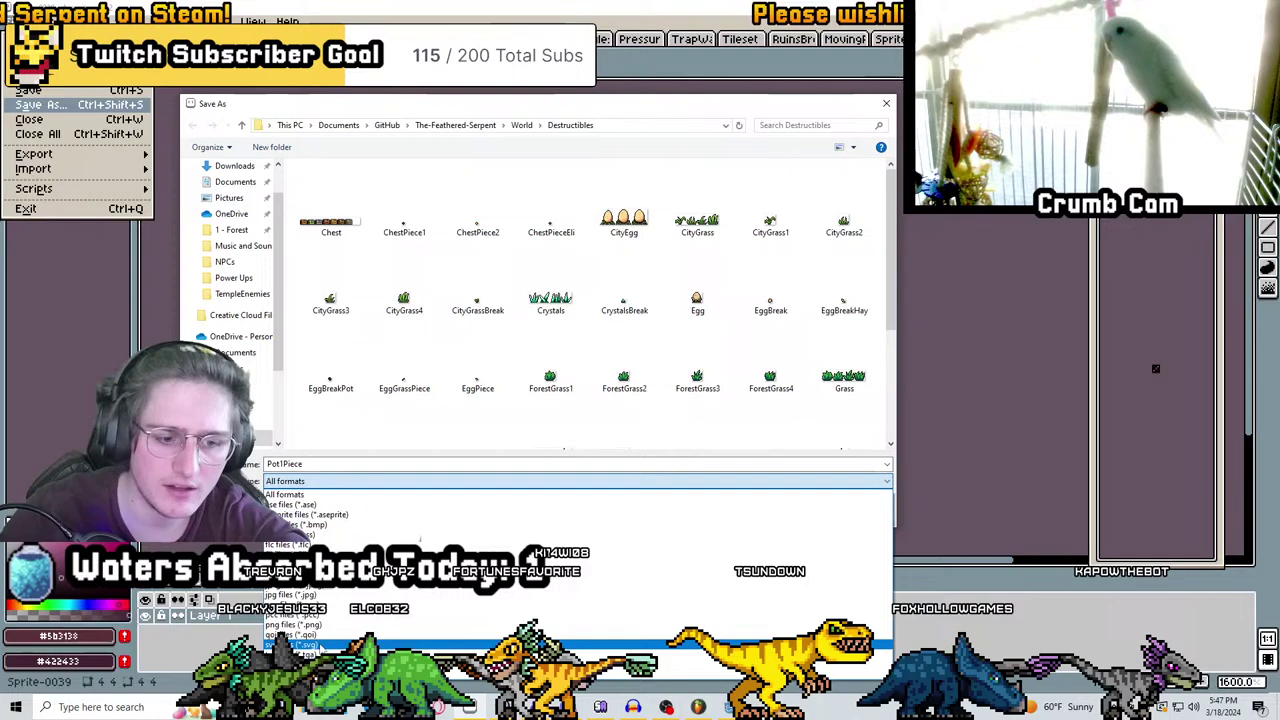
pyautogui.click(293, 624)
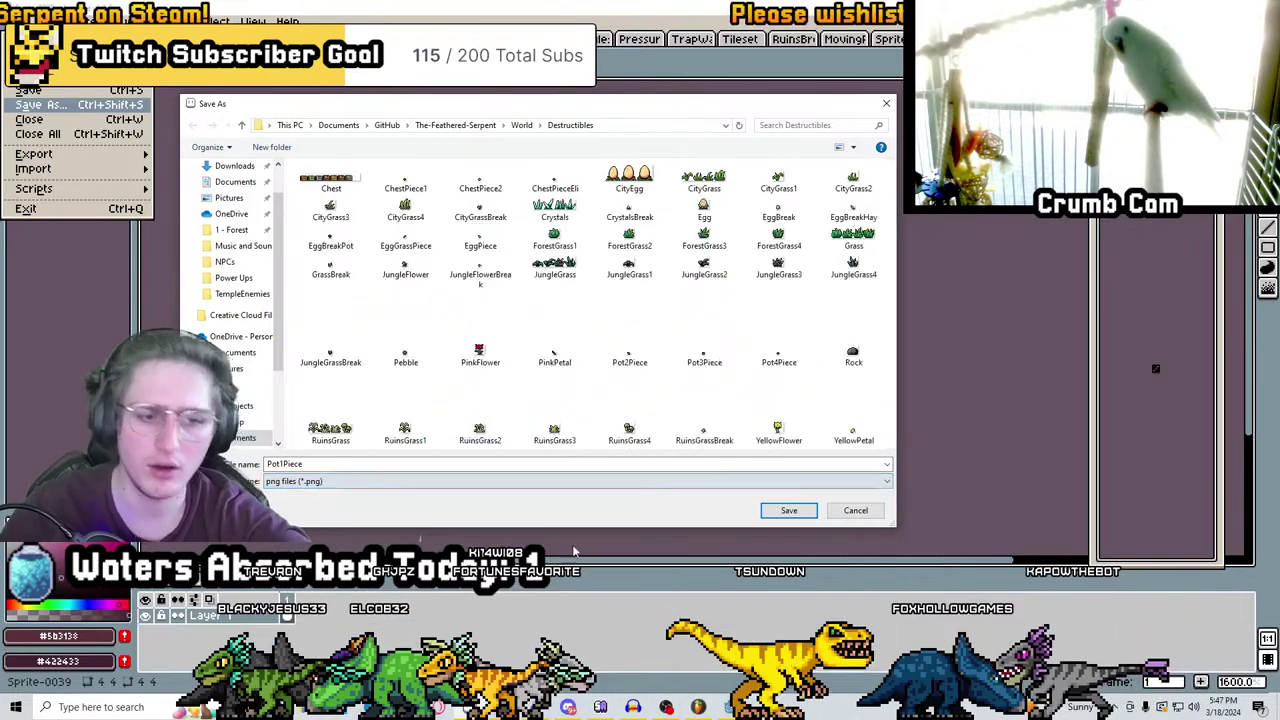
pyautogui.click(791, 509)
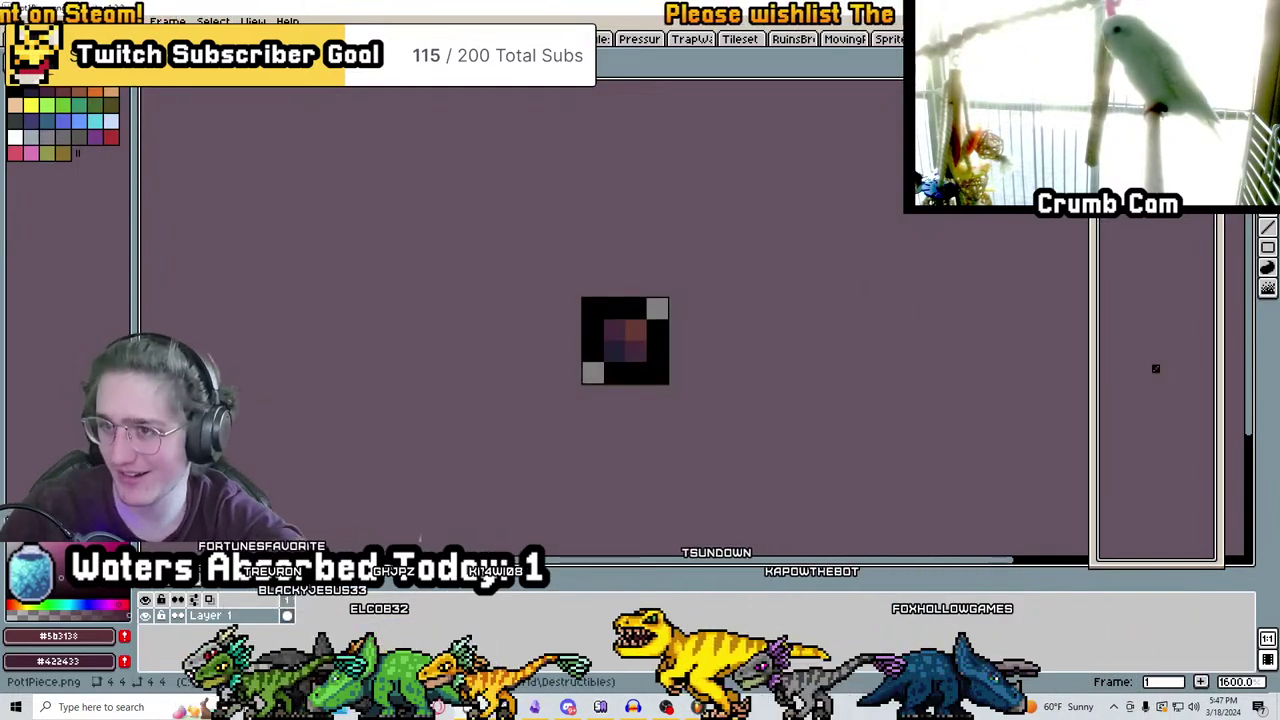
pyautogui.hotkey('ctrl', 'w')
pyautogui.scroll(-5, 512, 246)
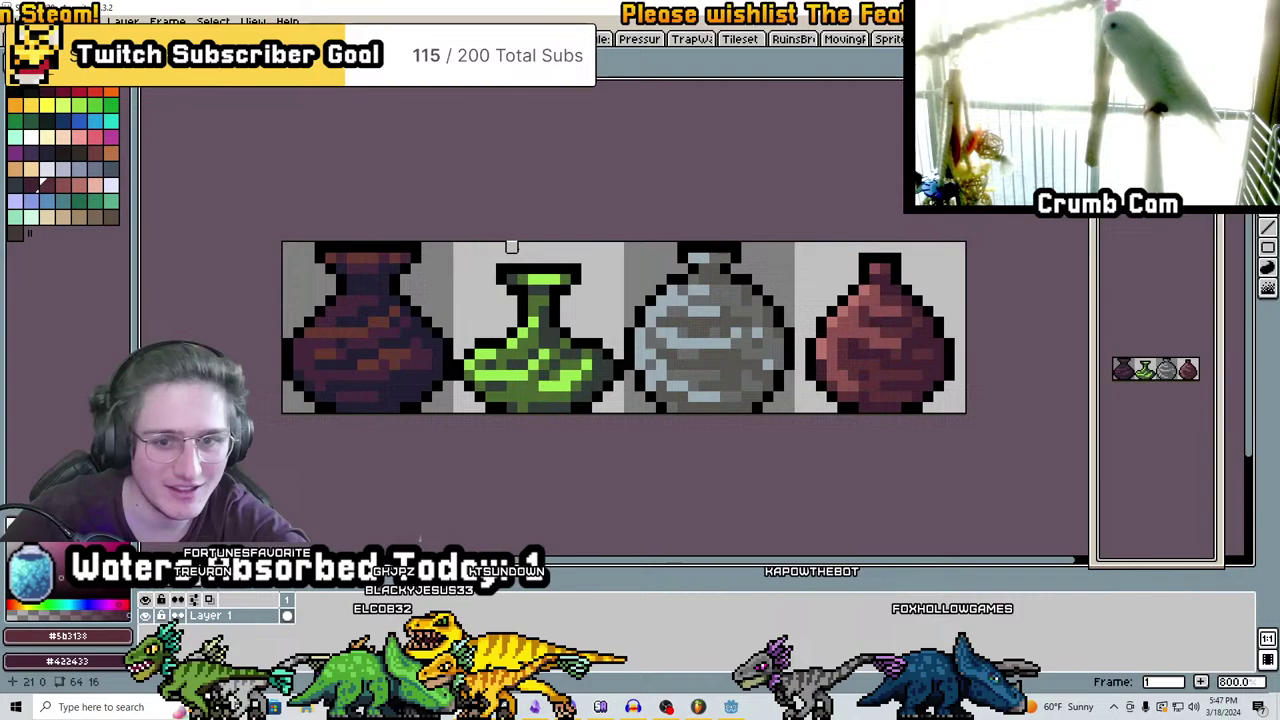
# Save the four-vase sprite sheet as TemplePots.png
pyautogui.click(18, 21)
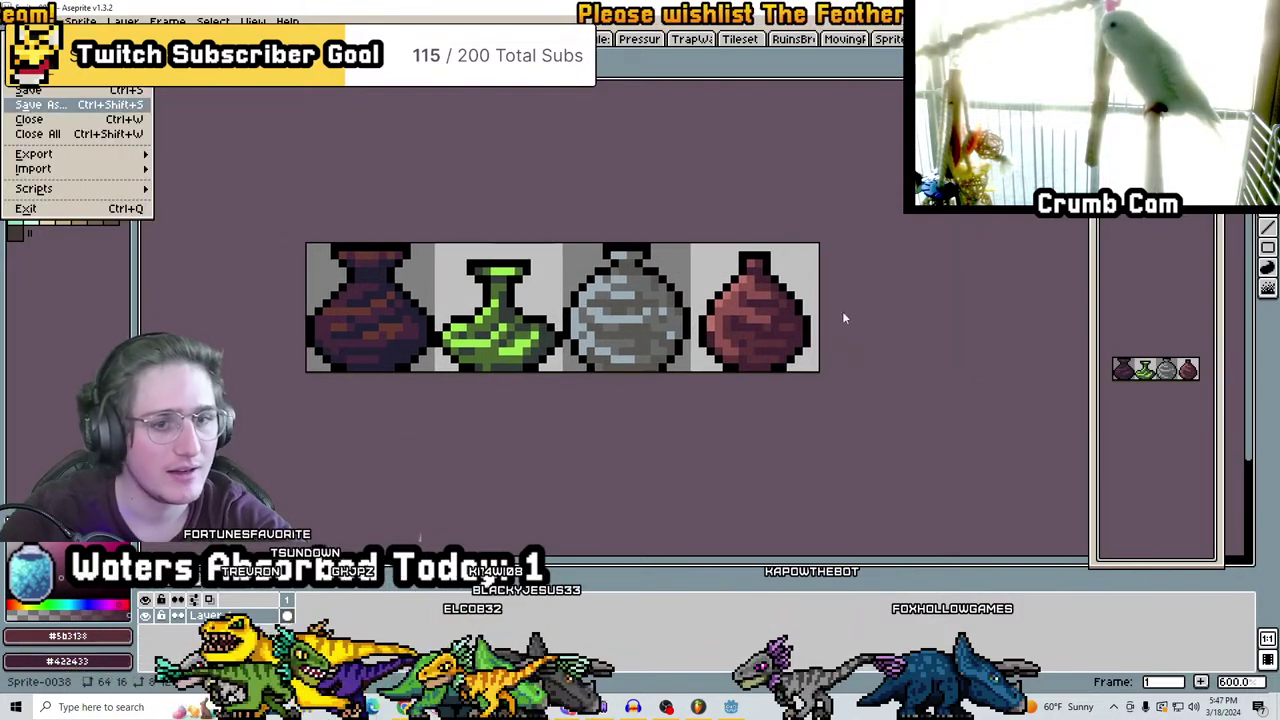
pyautogui.write('TempleP')
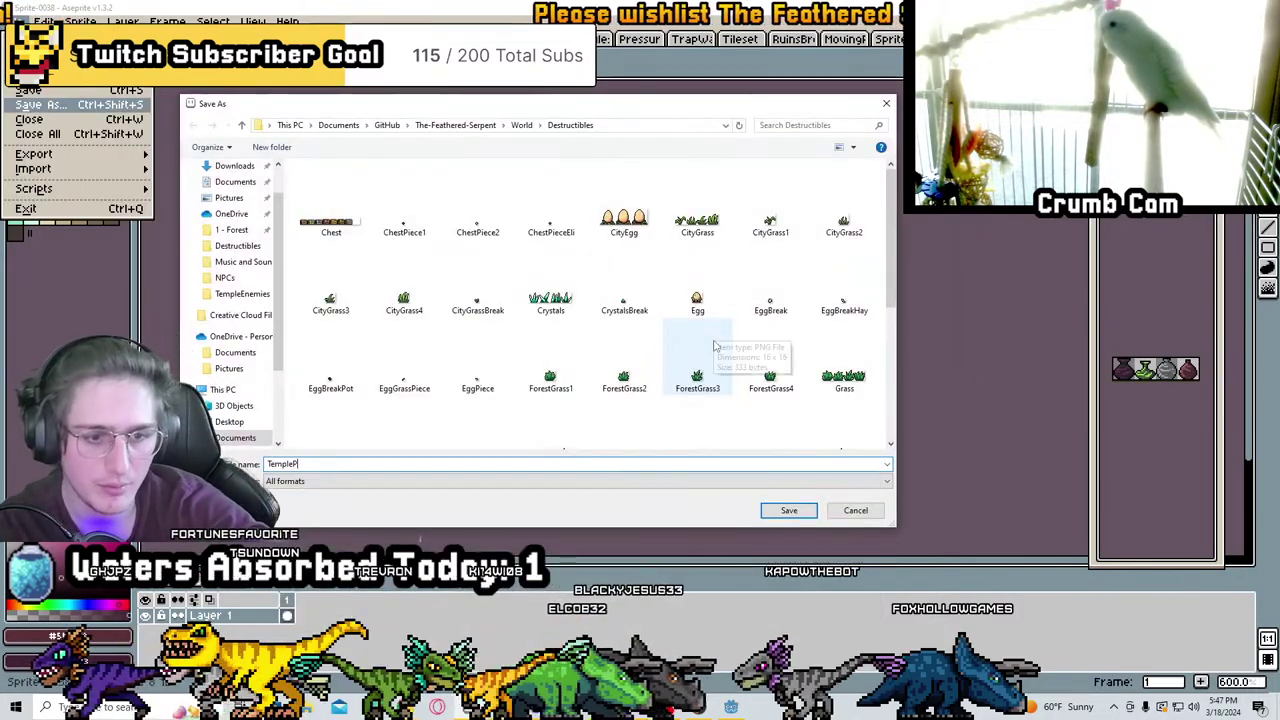
pyautogui.write('ots')
pyautogui.click(290, 481)
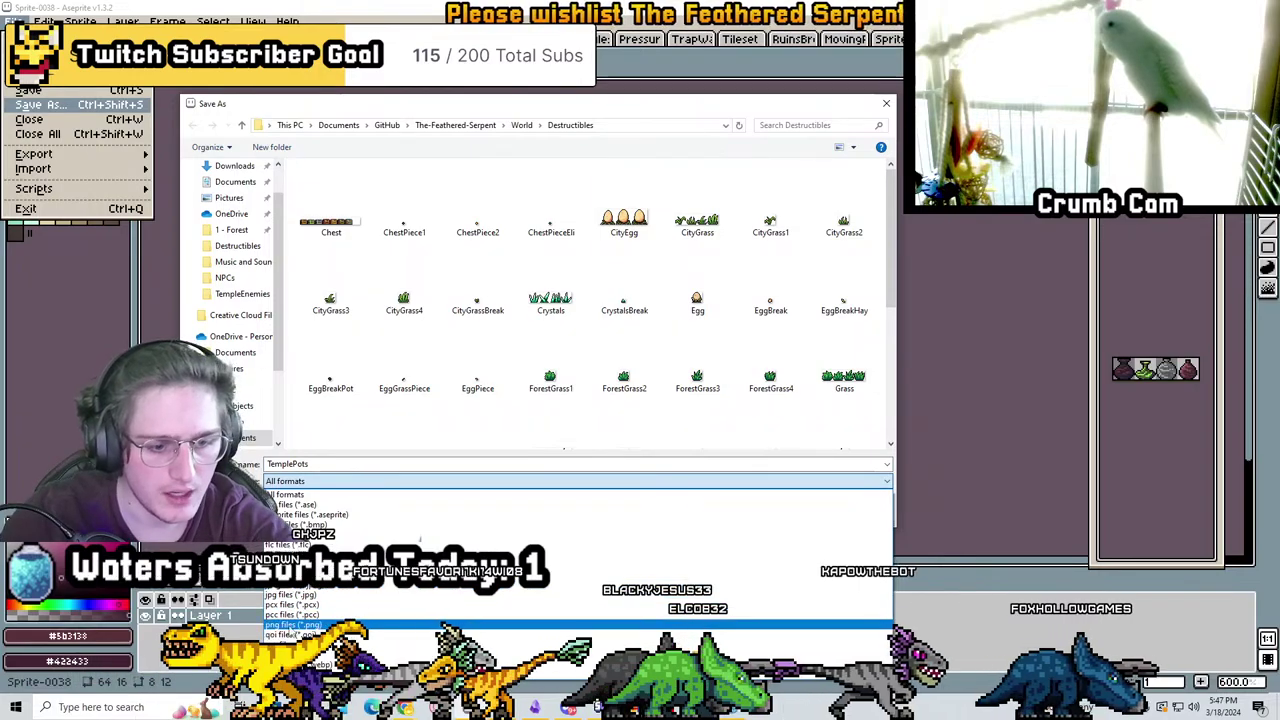
pyautogui.click(290, 625)
pyautogui.press('Return')
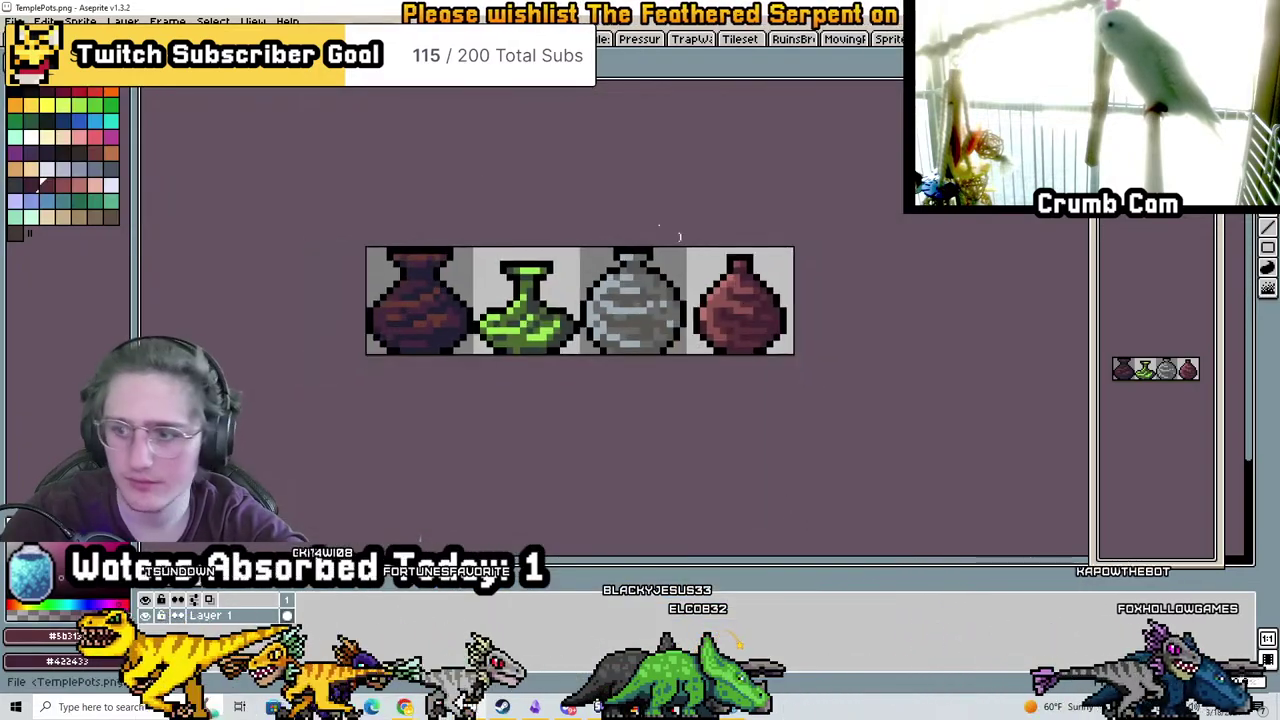
# Centre the vase sheet in view, then bring the sound-effect search browser window forward
pyautogui.moveTo(494, 246); pyautogui.dragTo(666, 240, button='middle')
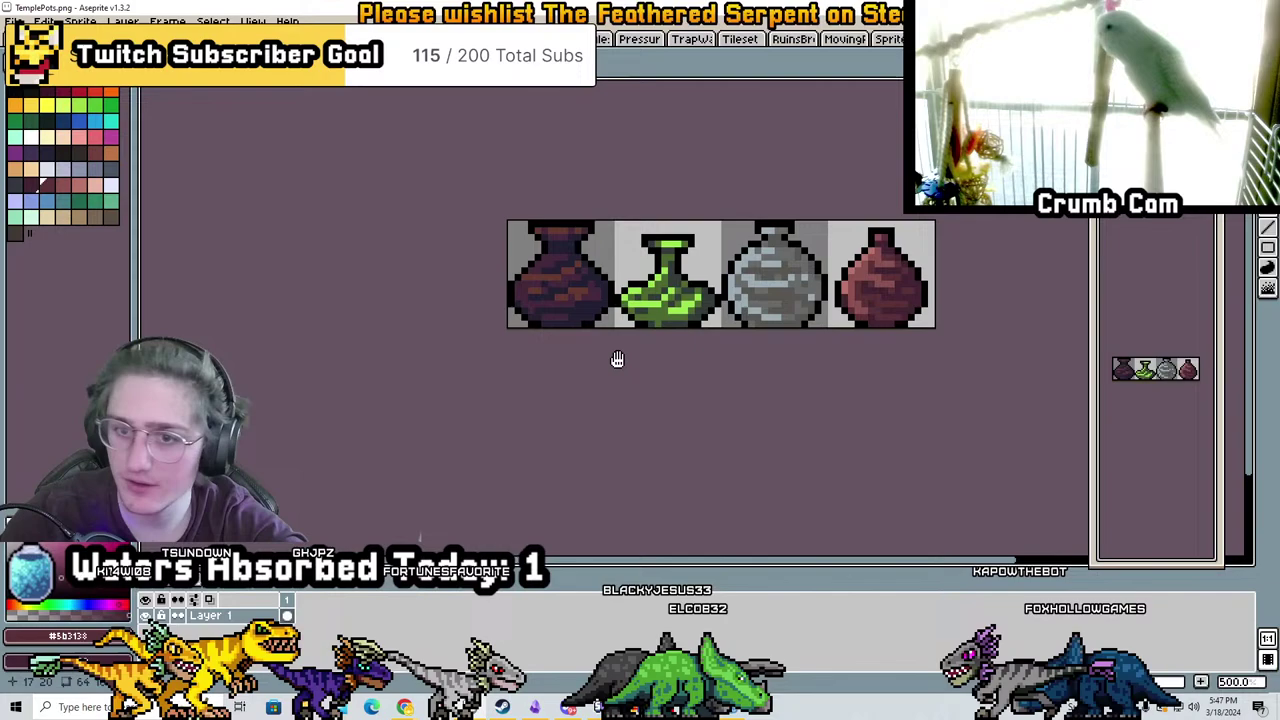
pyautogui.scroll(5, 749, 337)
pyautogui.scroll(-3, 749, 337)
pyautogui.moveTo(283, 419); pyautogui.dragTo(463, 443, button='middle')
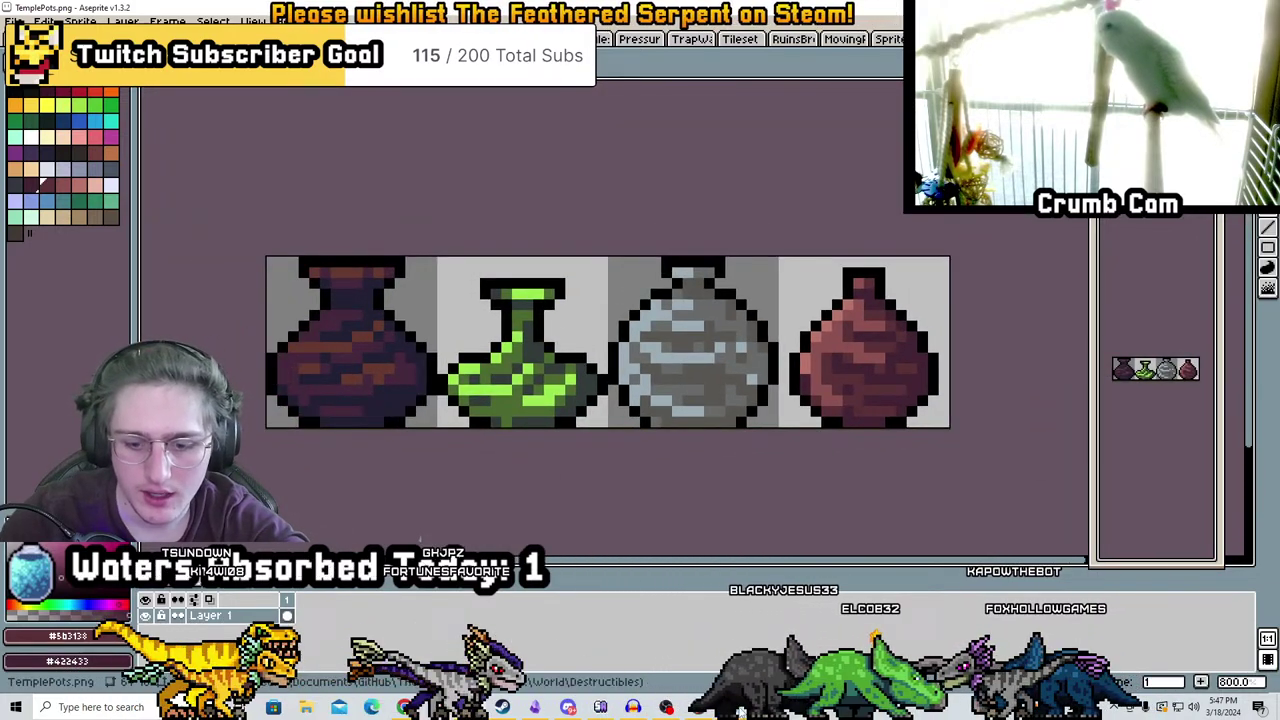
pyautogui.hotkey('alt', 'Tab')
pyautogui.scroll(-4, 723, 403)
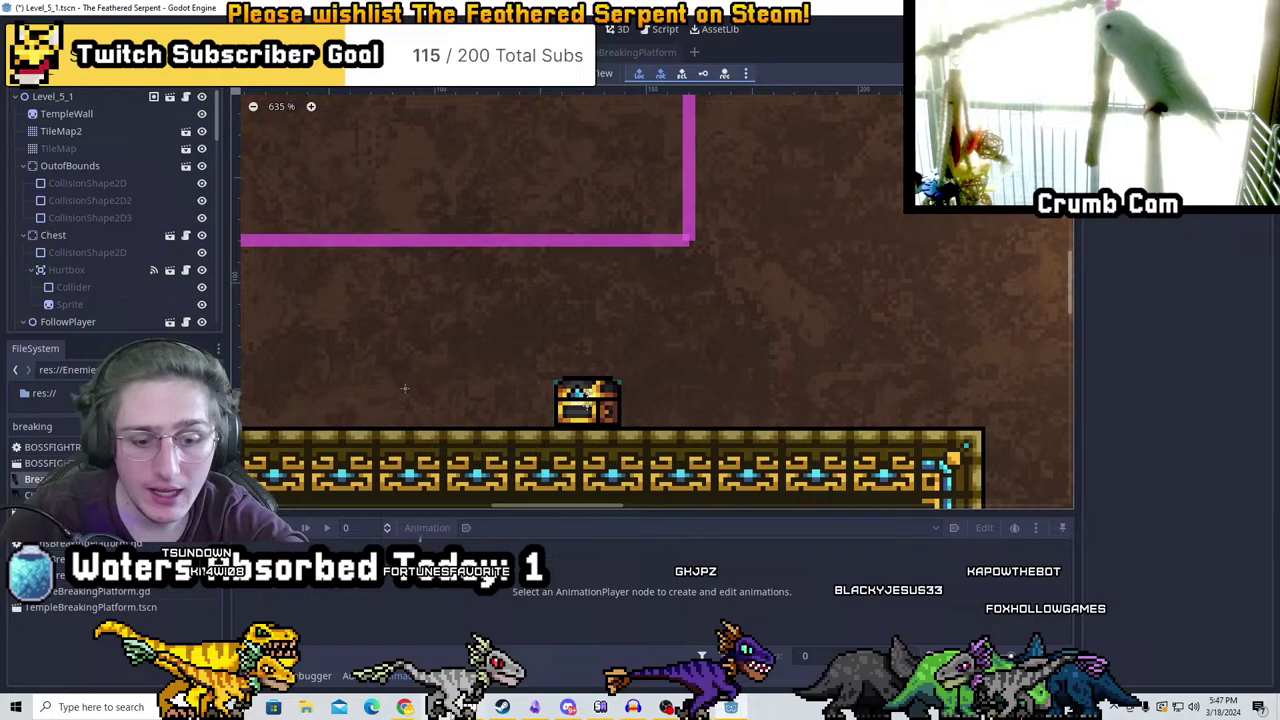
pyautogui.moveTo(404, 707)
pyautogui.click(718, 650)
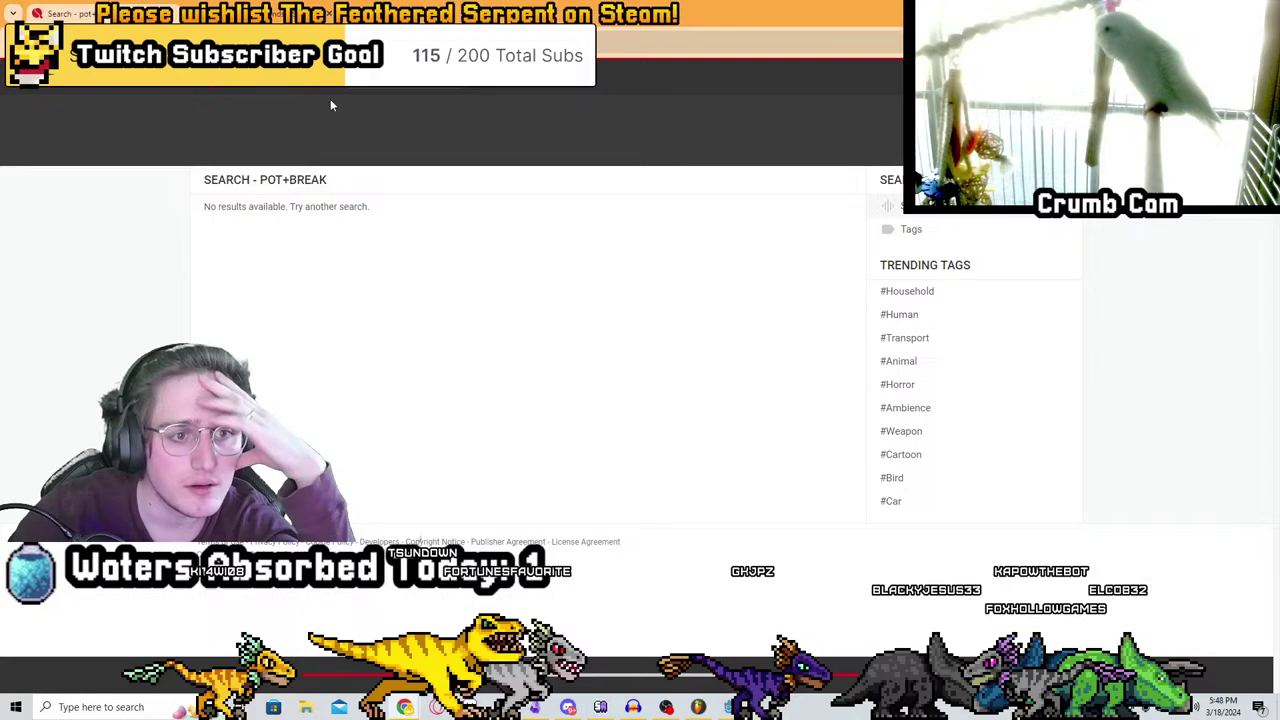
# Load Quick Sounds' ceramic results and play the Ceramic Sugar Pot Remove Lid sound
pyautogui.click(273, 92)
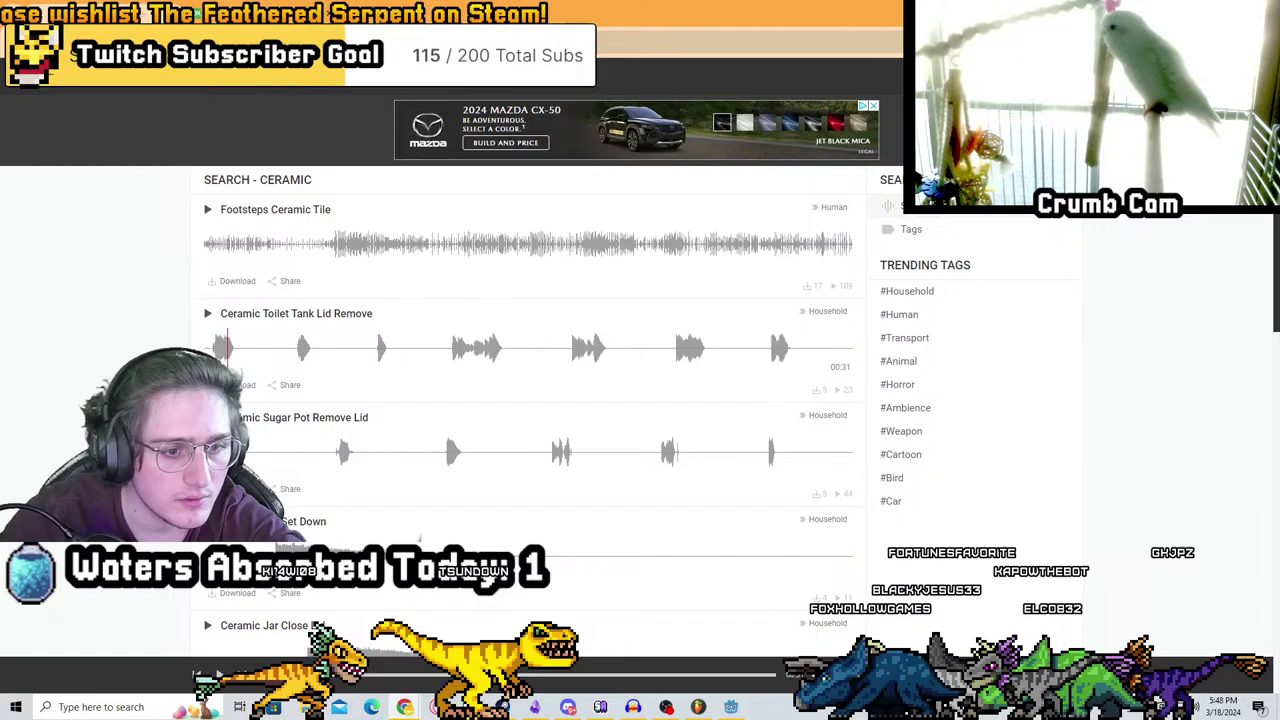
pyautogui.click(235, 452)
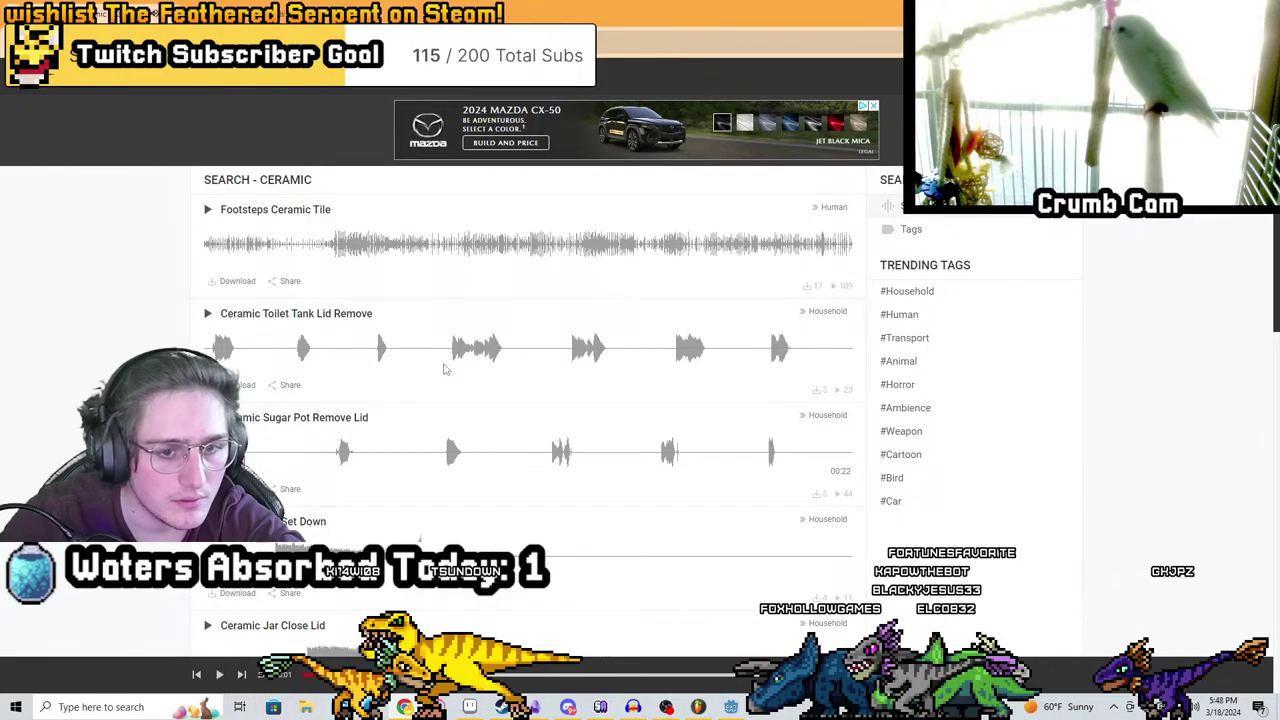
pyautogui.scroll(-3, 445, 370)
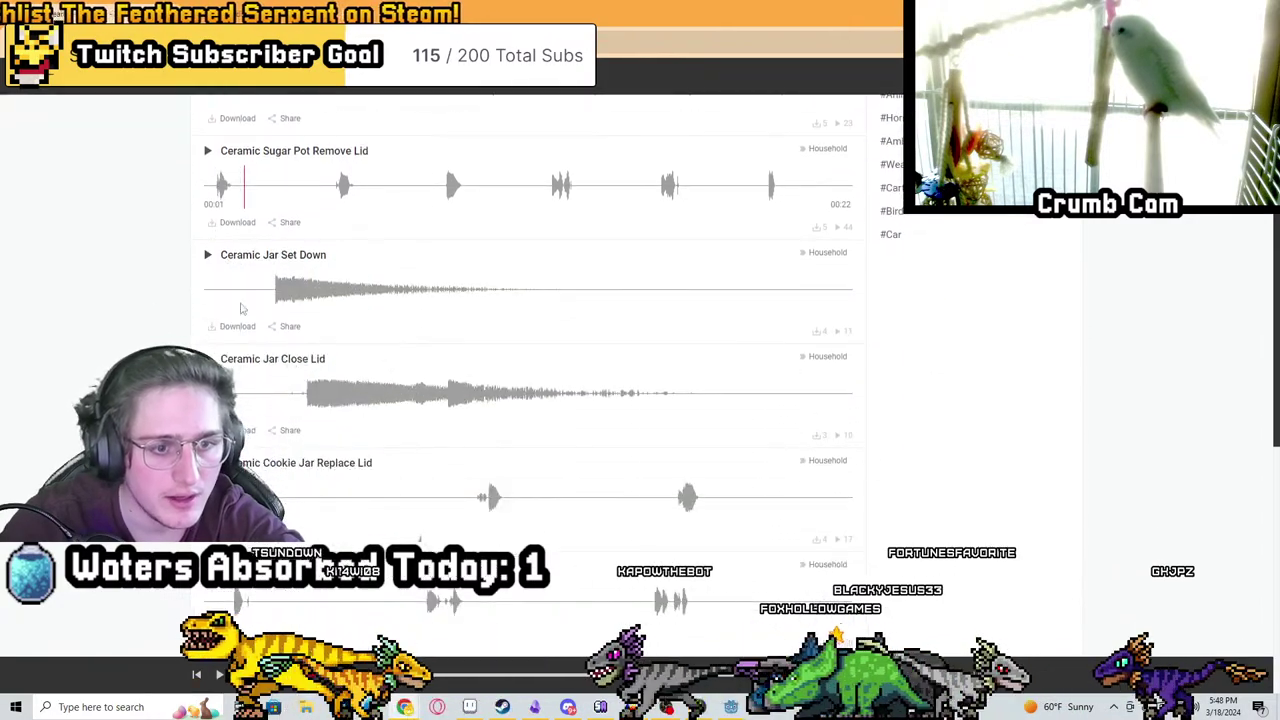
pyautogui.scroll(-6, 240, 308)
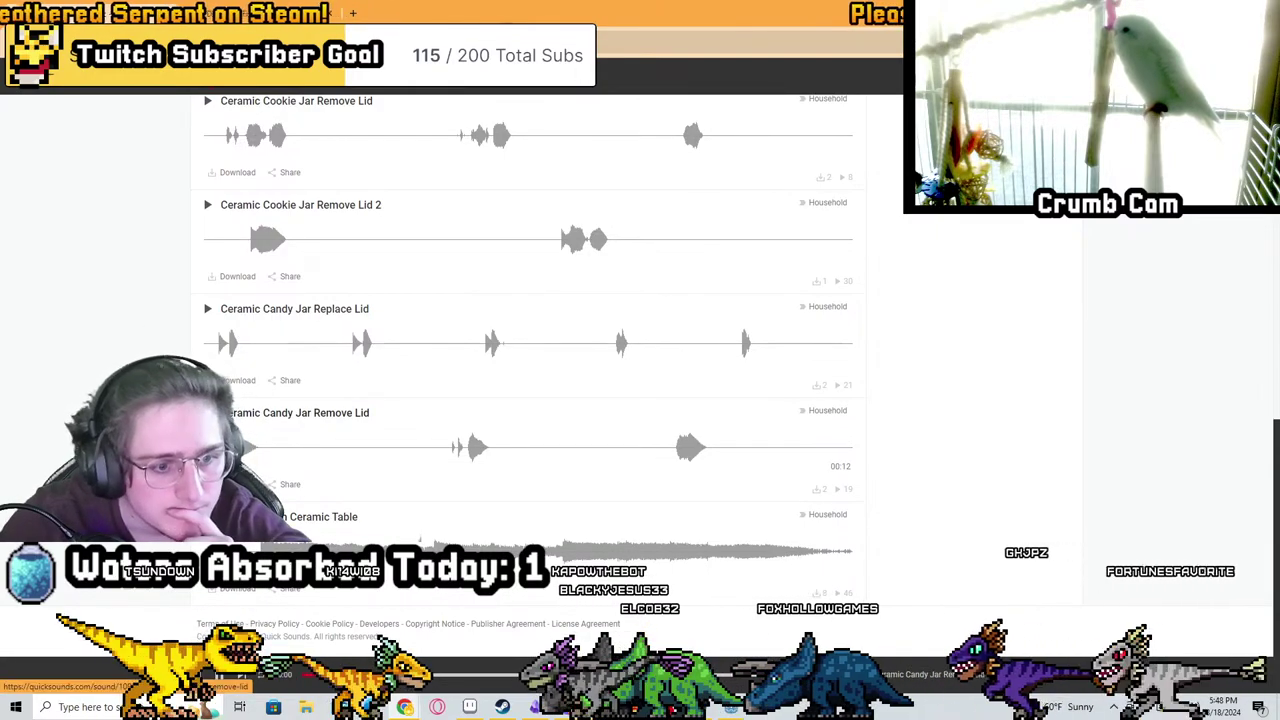
pyautogui.scroll(7, 256, 280)
pyautogui.click(208, 248)
pyautogui.scroll(2, 459, 349)
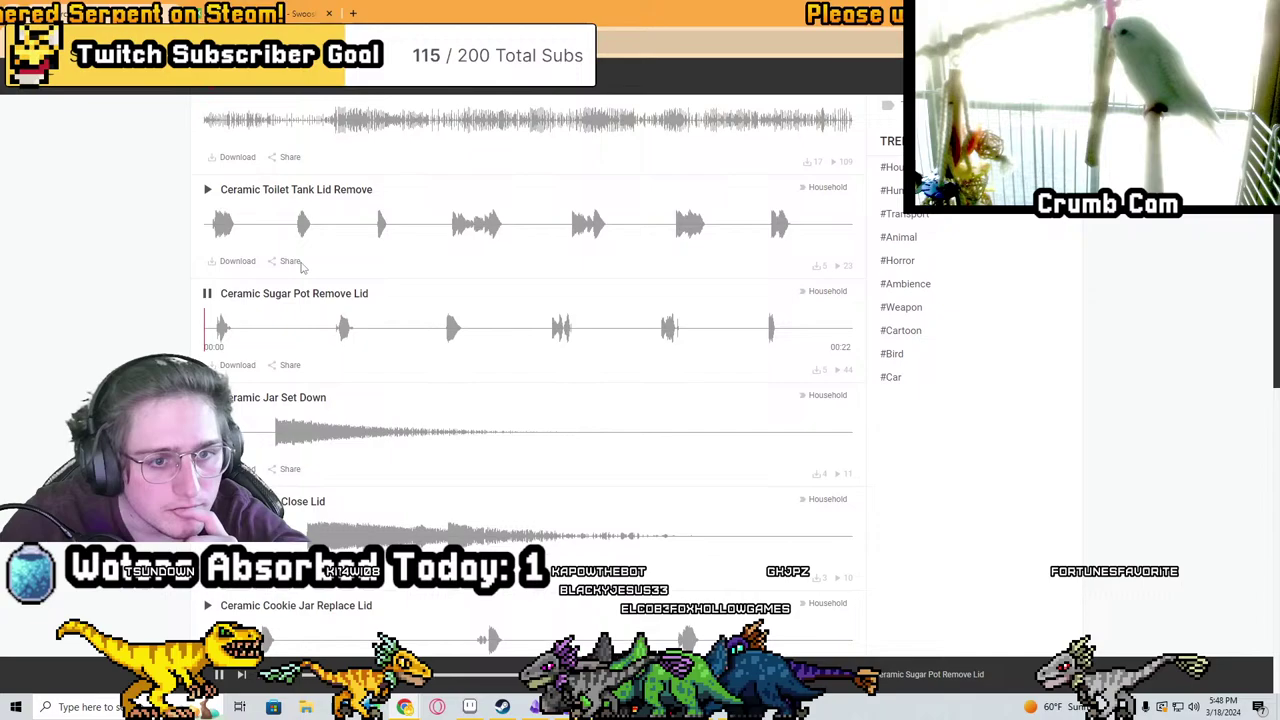
# Open the Ceramic Toilet Tank Lid Remove page and compare it with the Pixabay tab
pyautogui.click(224, 316)
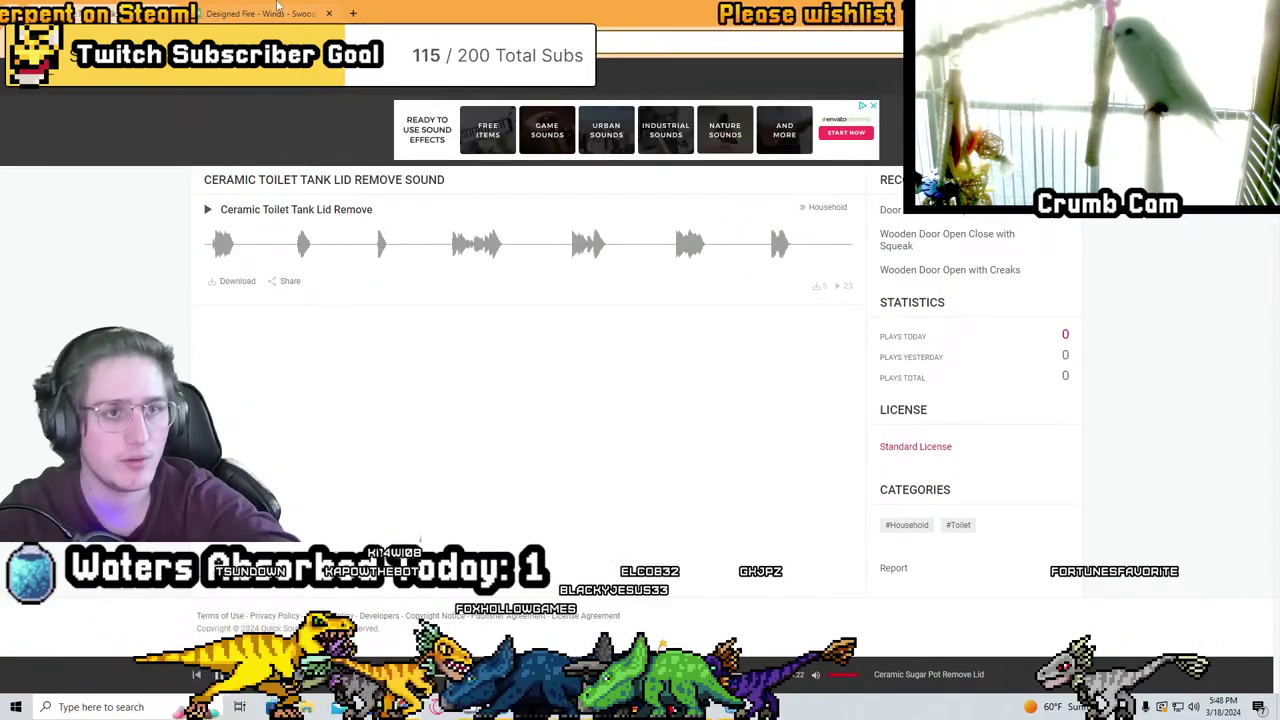
pyautogui.click(279, 8)
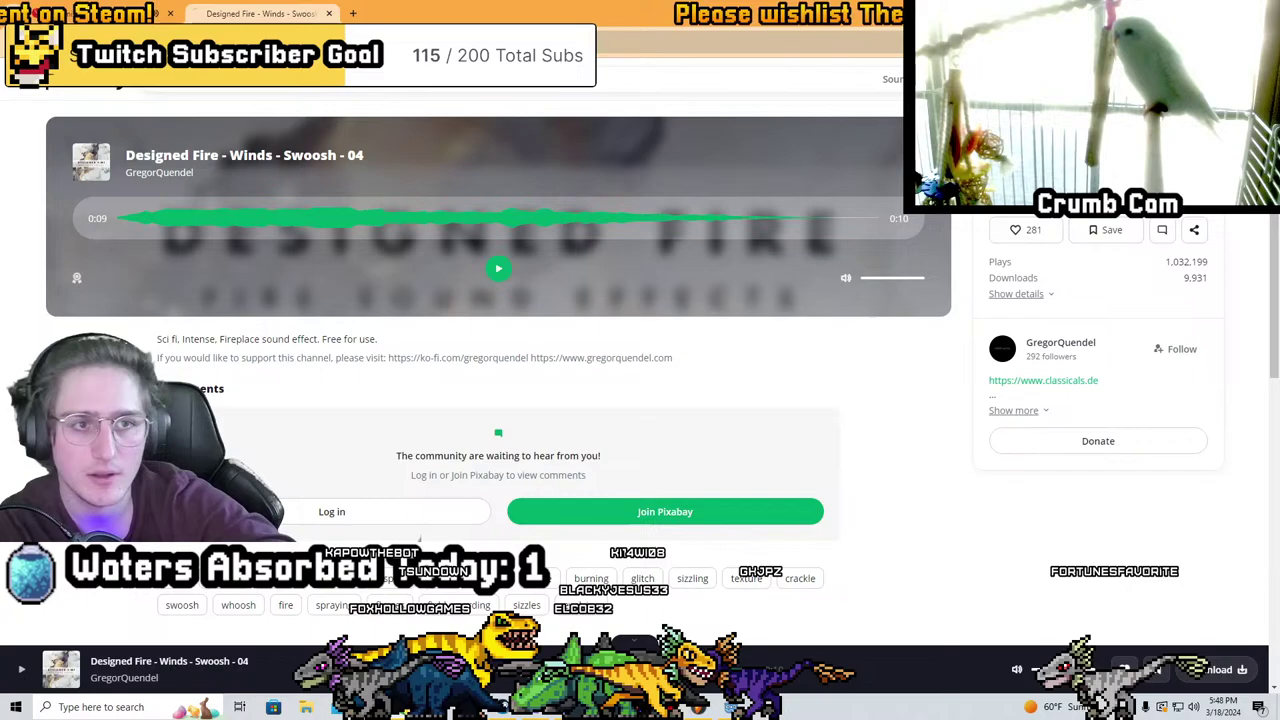
pyautogui.click(95, 13)
# Close the Quick Sounds toilet tank lid tab, leaving the Pixabay ceramic list
pyautogui.click(321, 8)
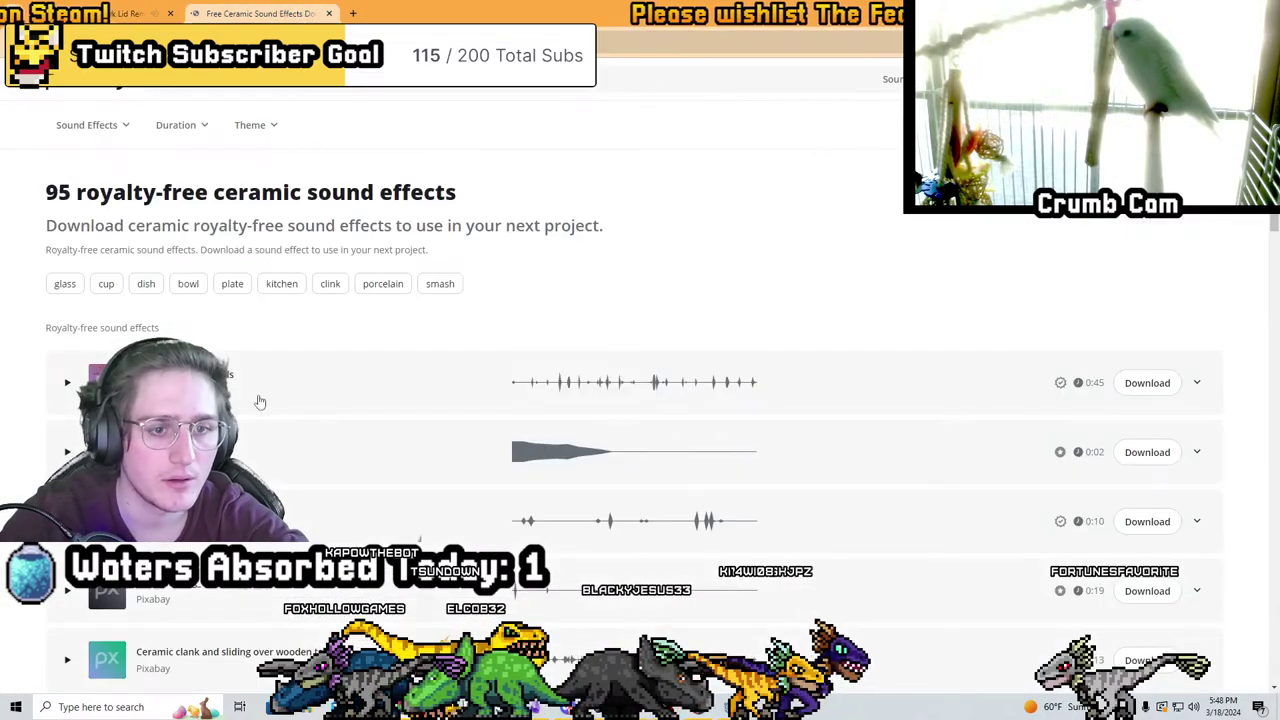
pyautogui.click(110, 13)
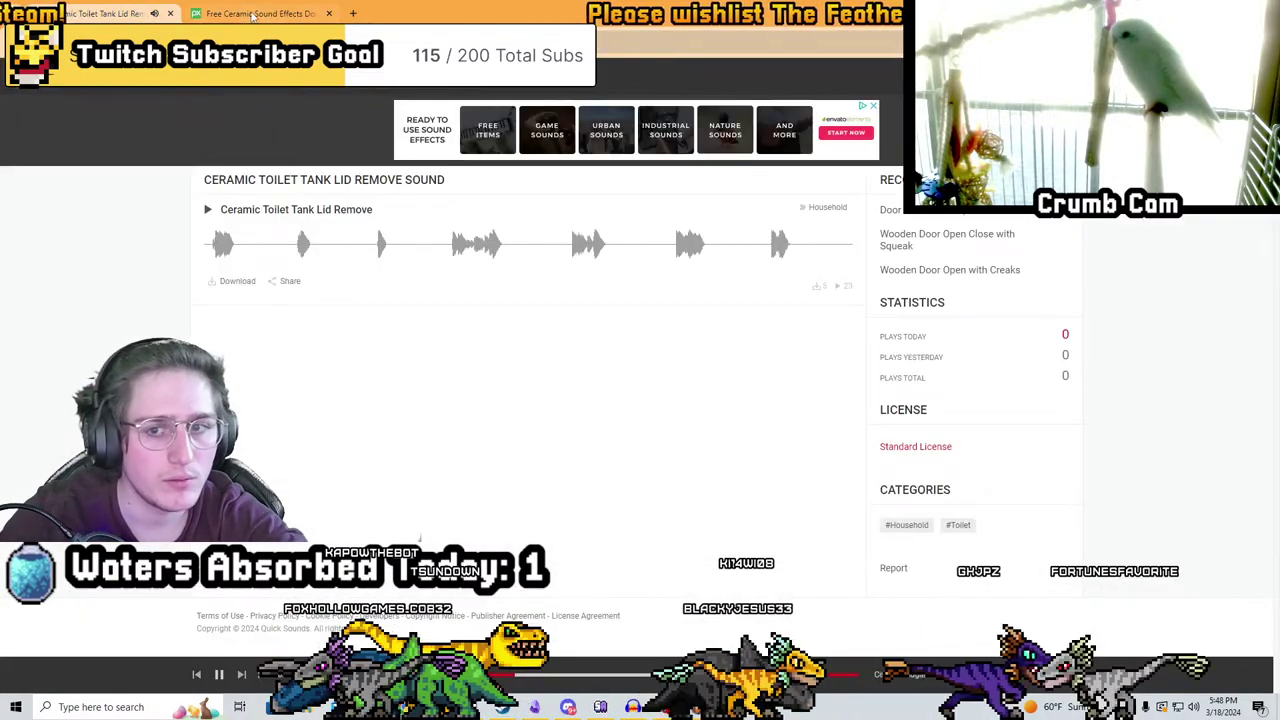
pyautogui.click(253, 14)
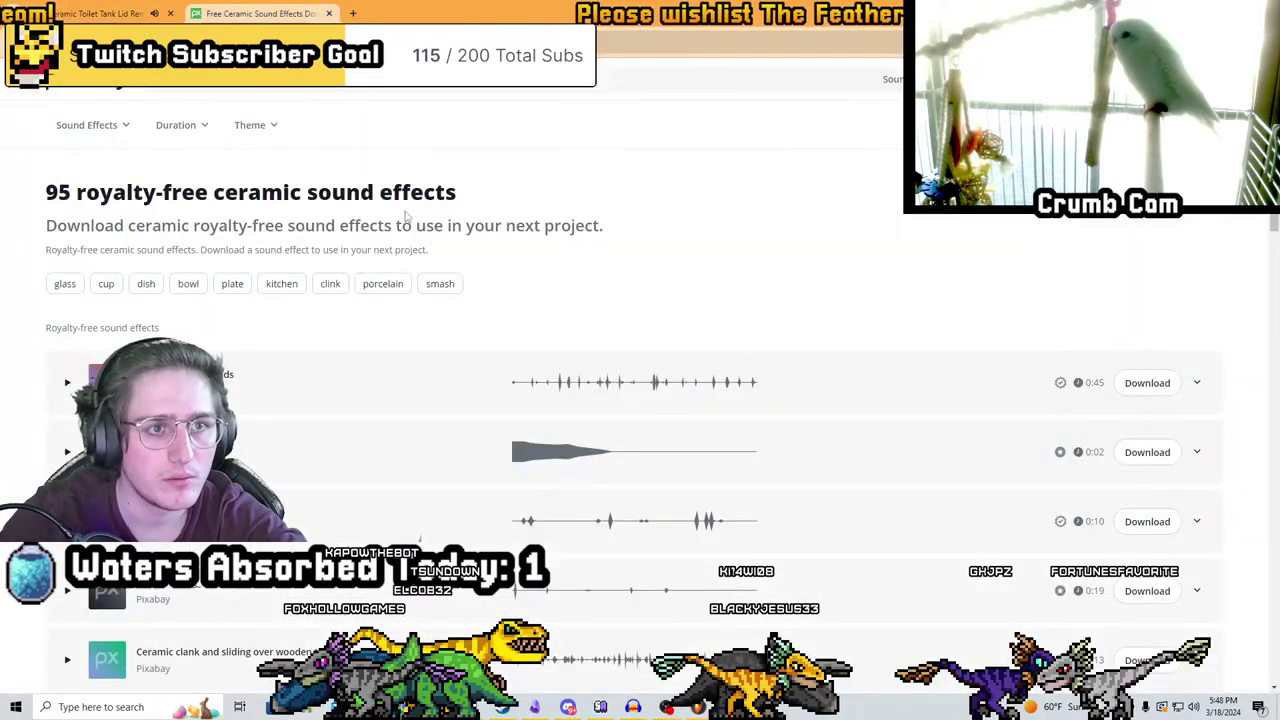
pyautogui.click(161, 8)
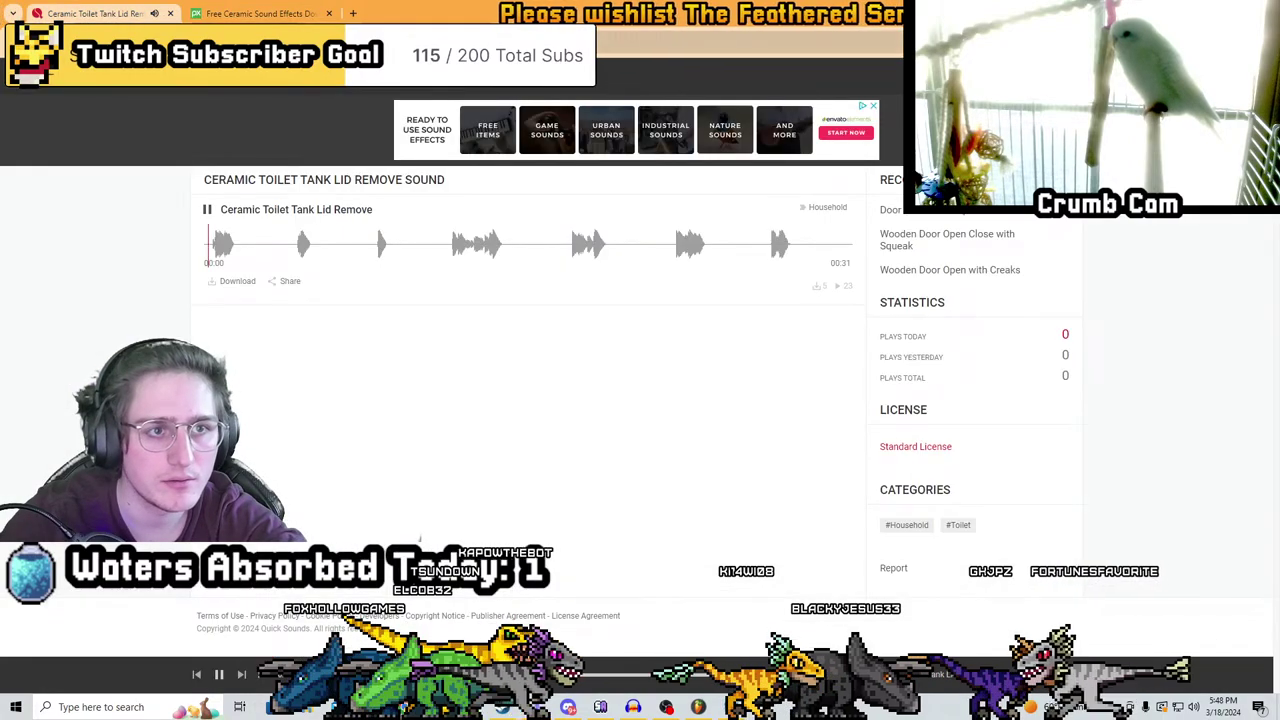
pyautogui.click(170, 13)
# Preview Ceramic Plate Sounds, Plate Break 1 and spoon clanking in ceramic bowl
pyautogui.click(68, 382)
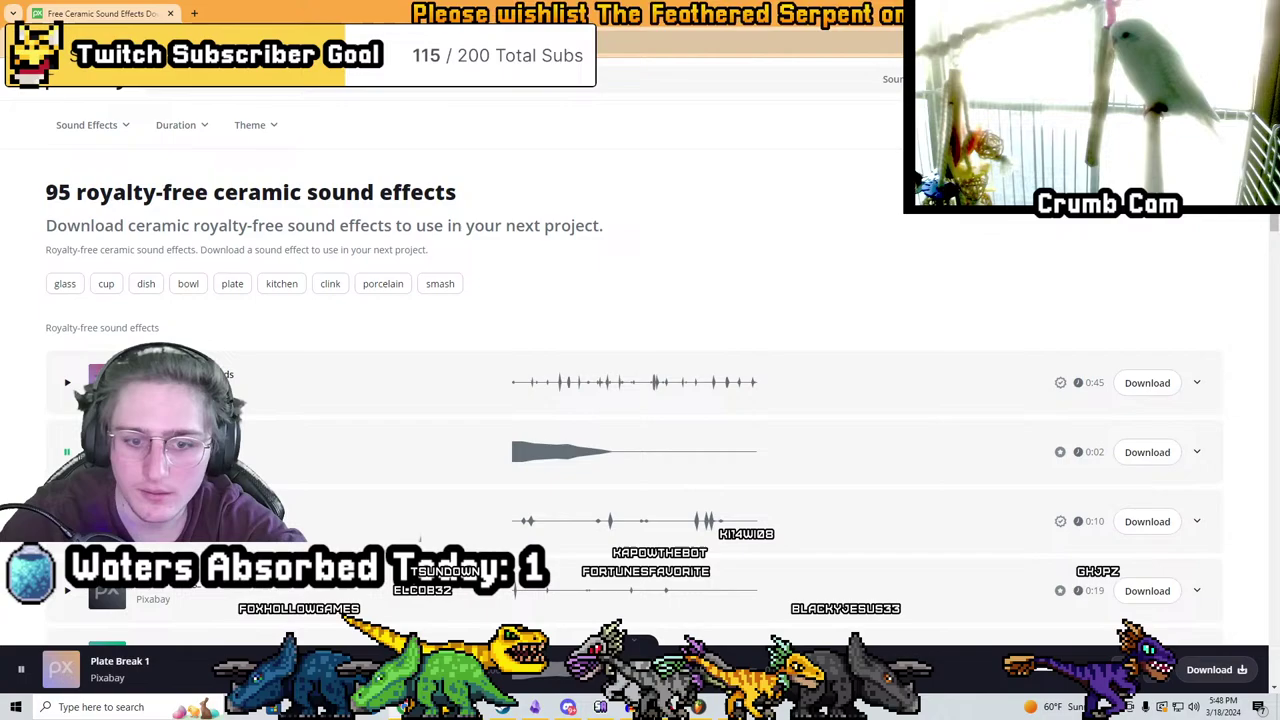
pyautogui.click(68, 452)
pyautogui.scroll(-1, 253, 445)
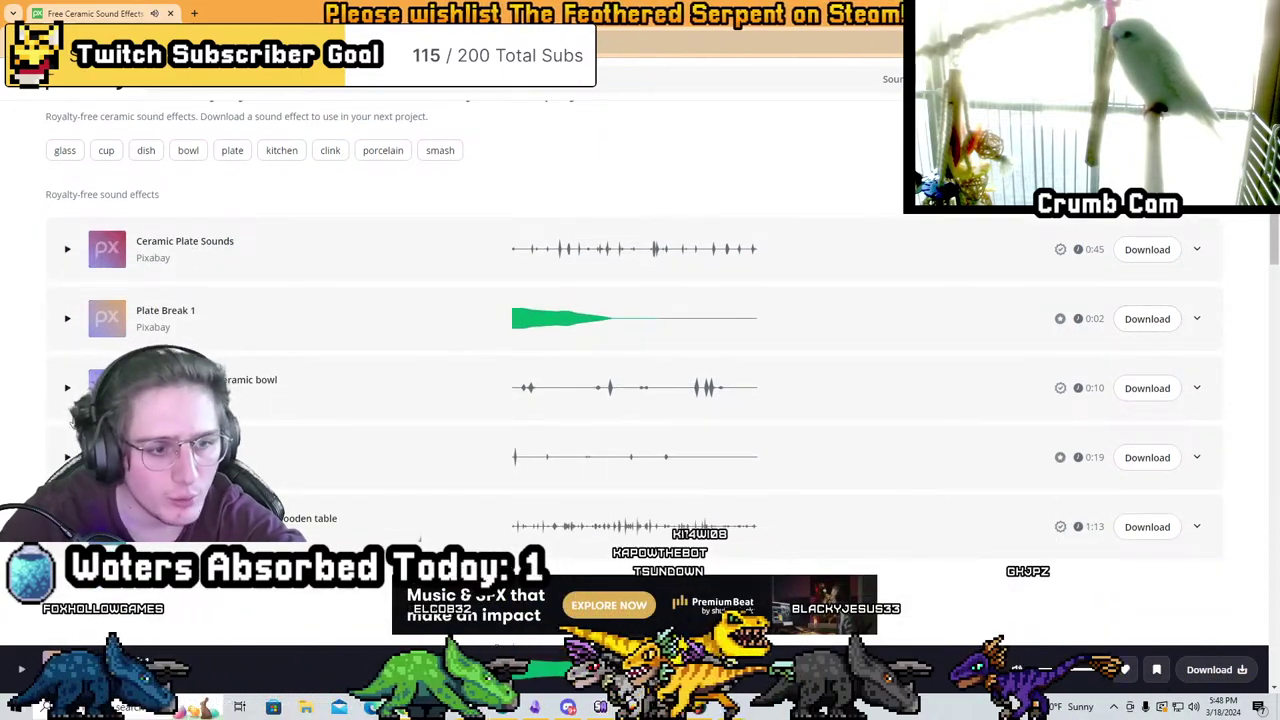
pyautogui.click(67, 457)
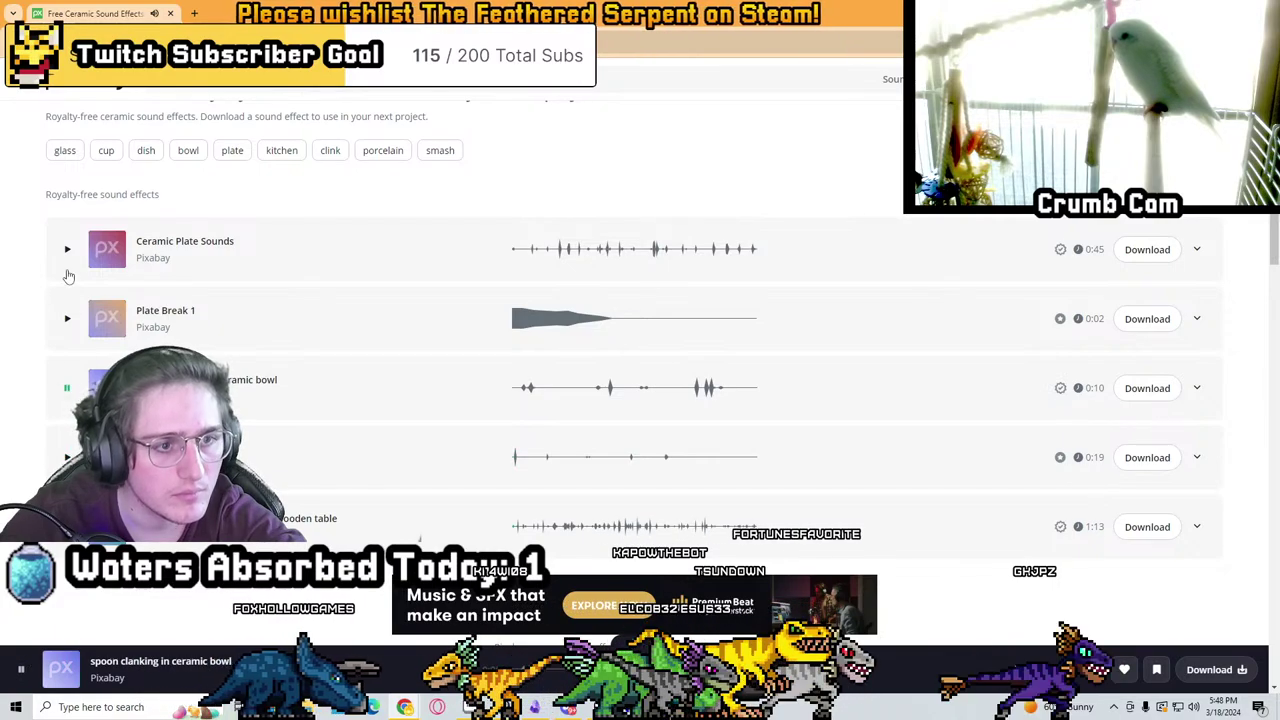
pyautogui.scroll(-3, 66, 255)
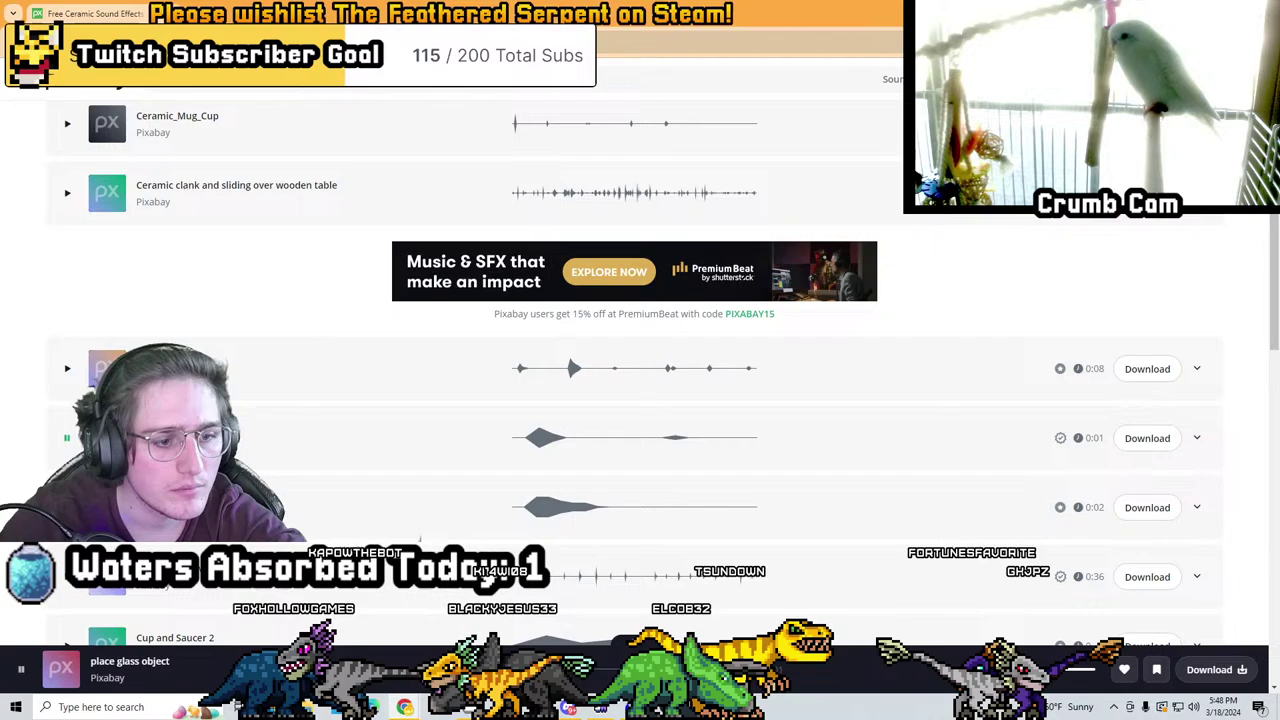
pyautogui.scroll(-4, 75, 452)
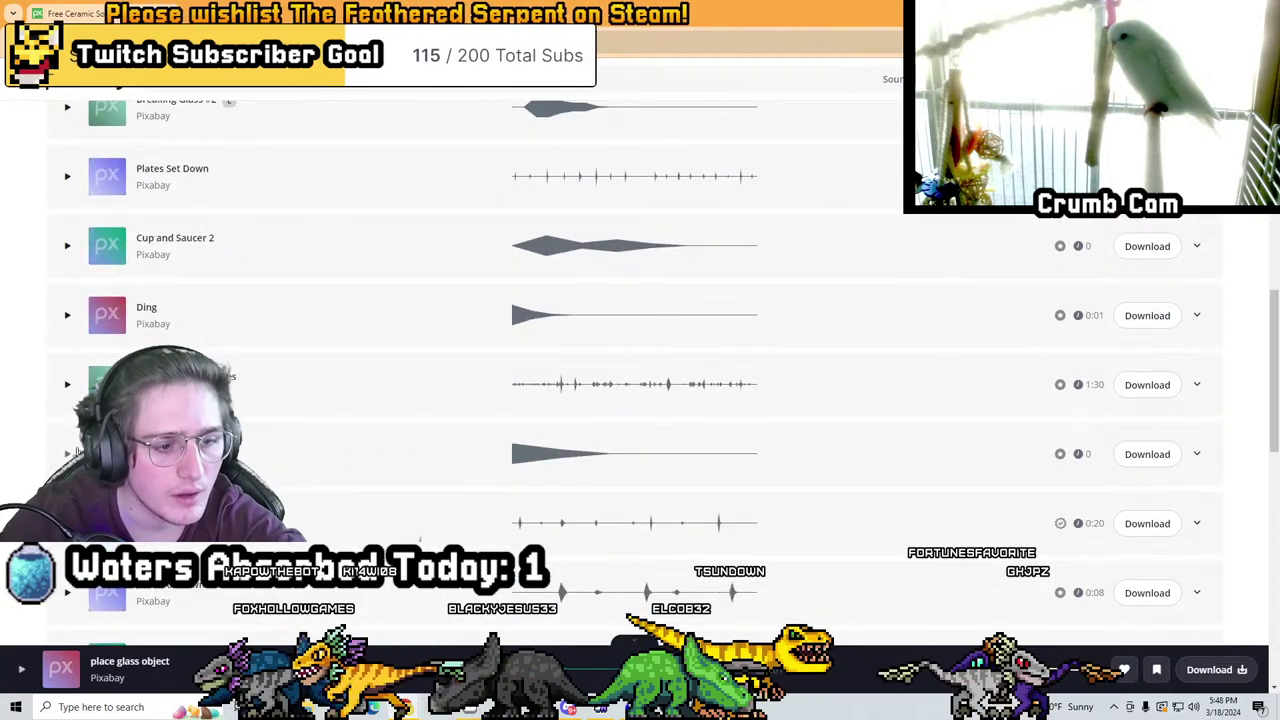
pyautogui.scroll(-2, 74, 437)
pyautogui.scroll(-3, 258, 468)
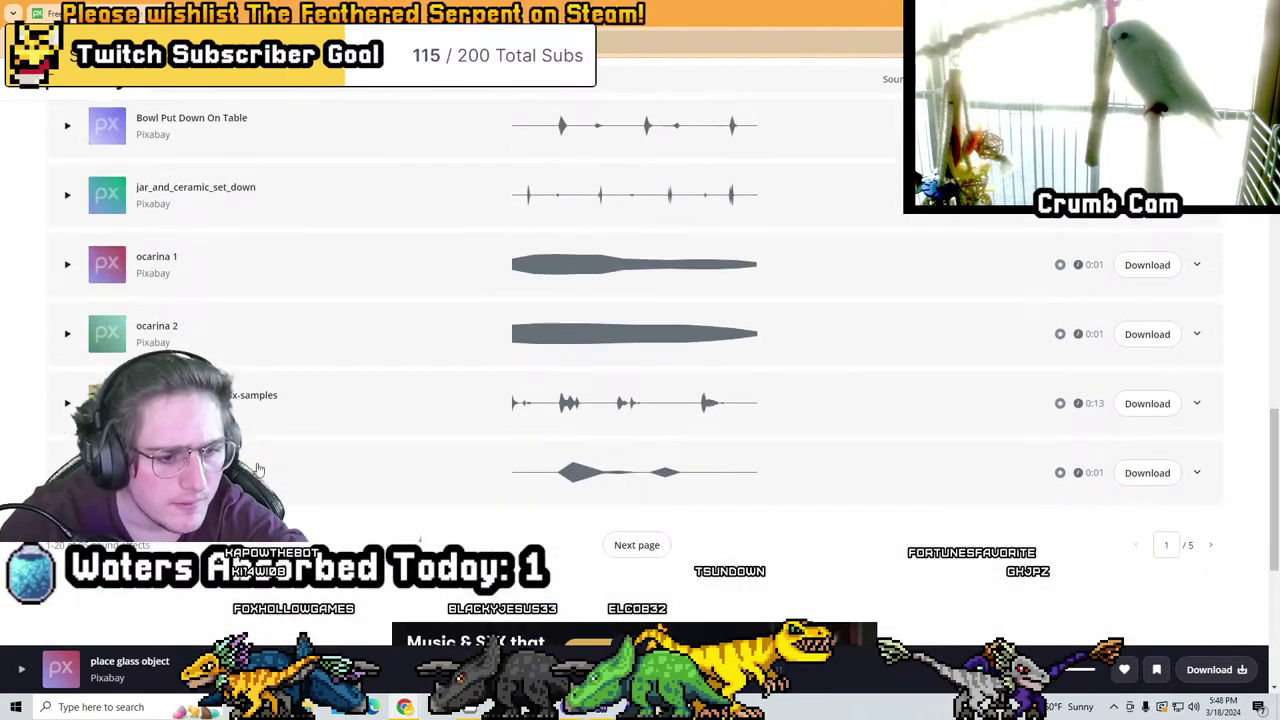
pyautogui.scroll(3, 420, 538)
pyautogui.scroll(-3, 420, 538)
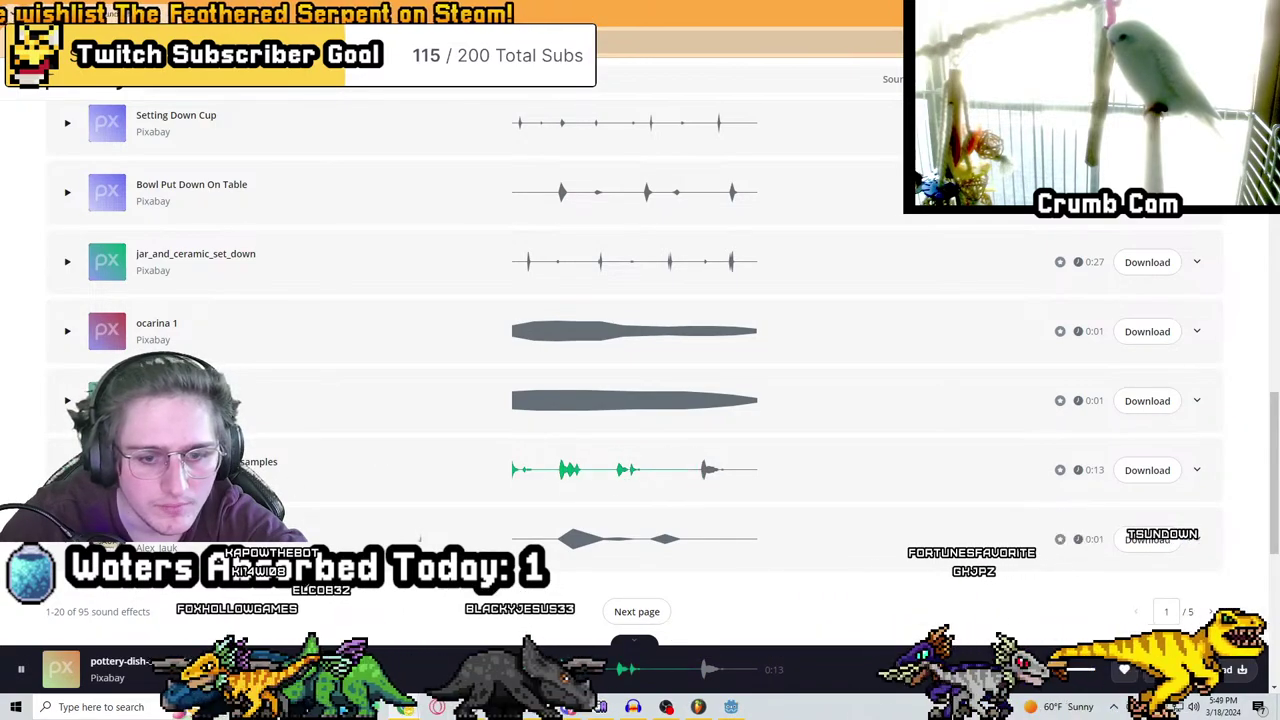
pyautogui.scroll(9, 607, 408)
pyautogui.scroll(4, 600, 380)
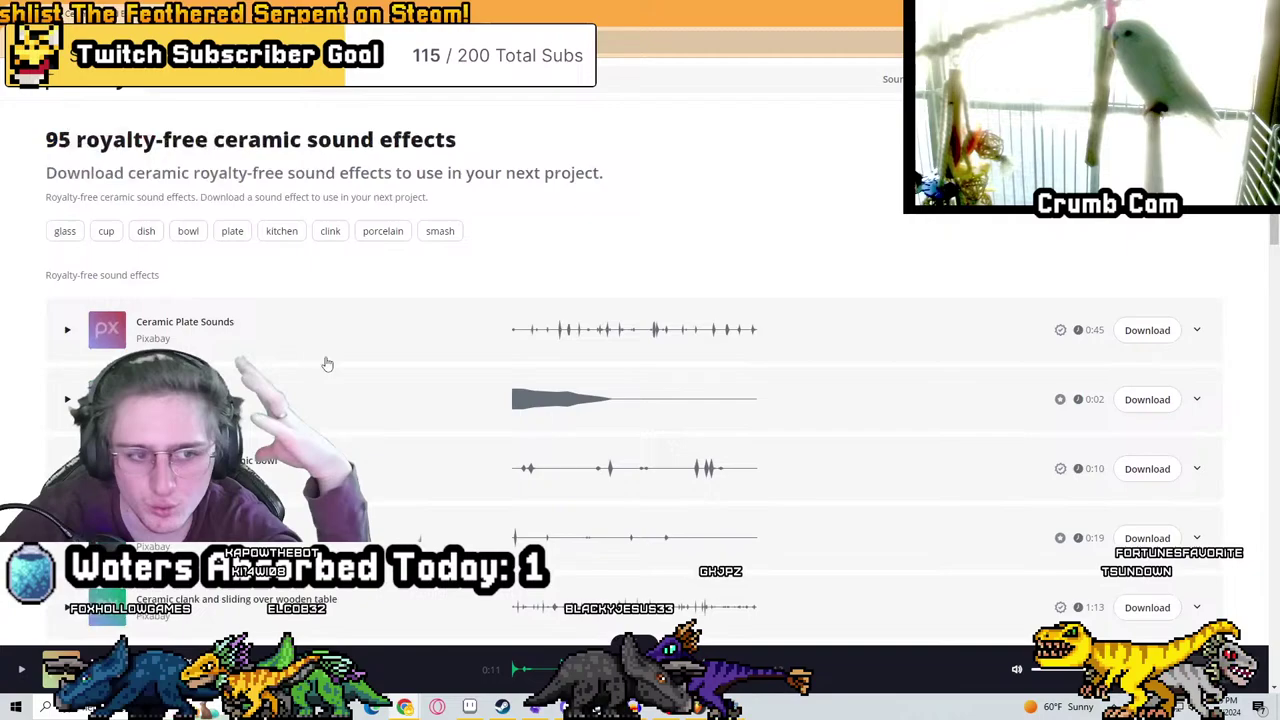
# Download the Plate Break 1 sound, dismiss the thank-you notice, and return to Godot
pyautogui.click(1043, 484)
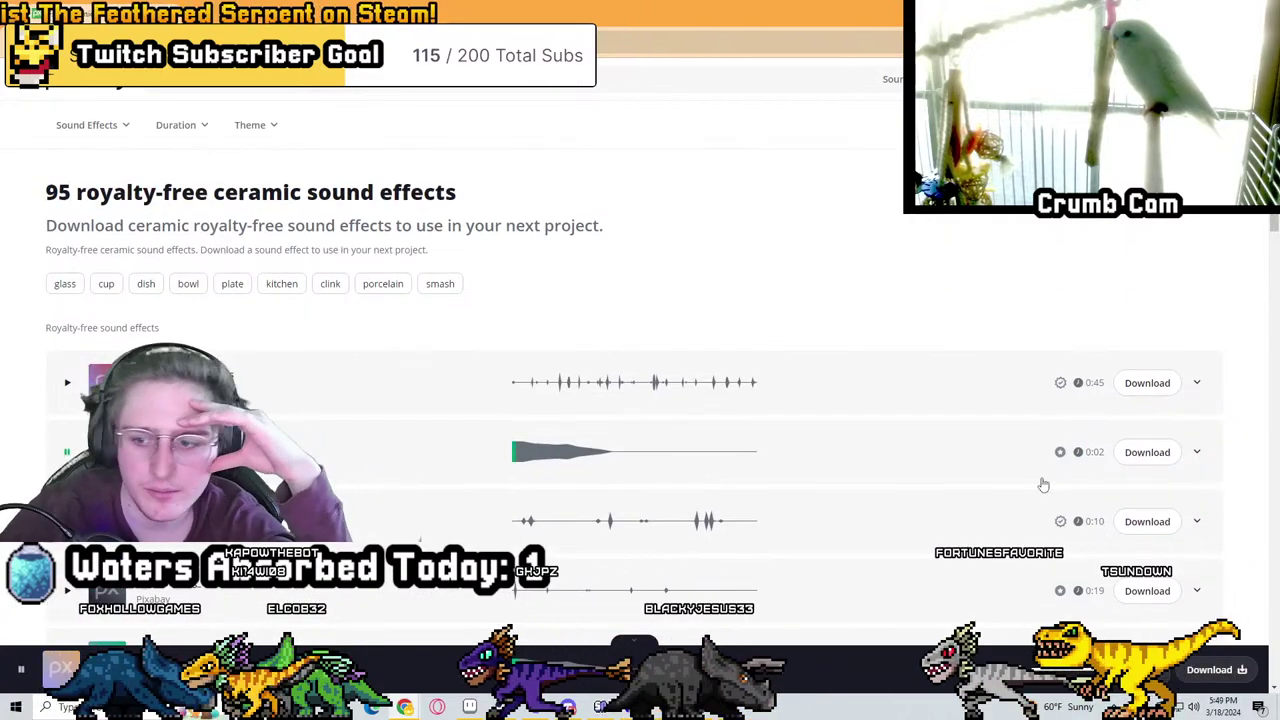
pyautogui.click(1147, 452)
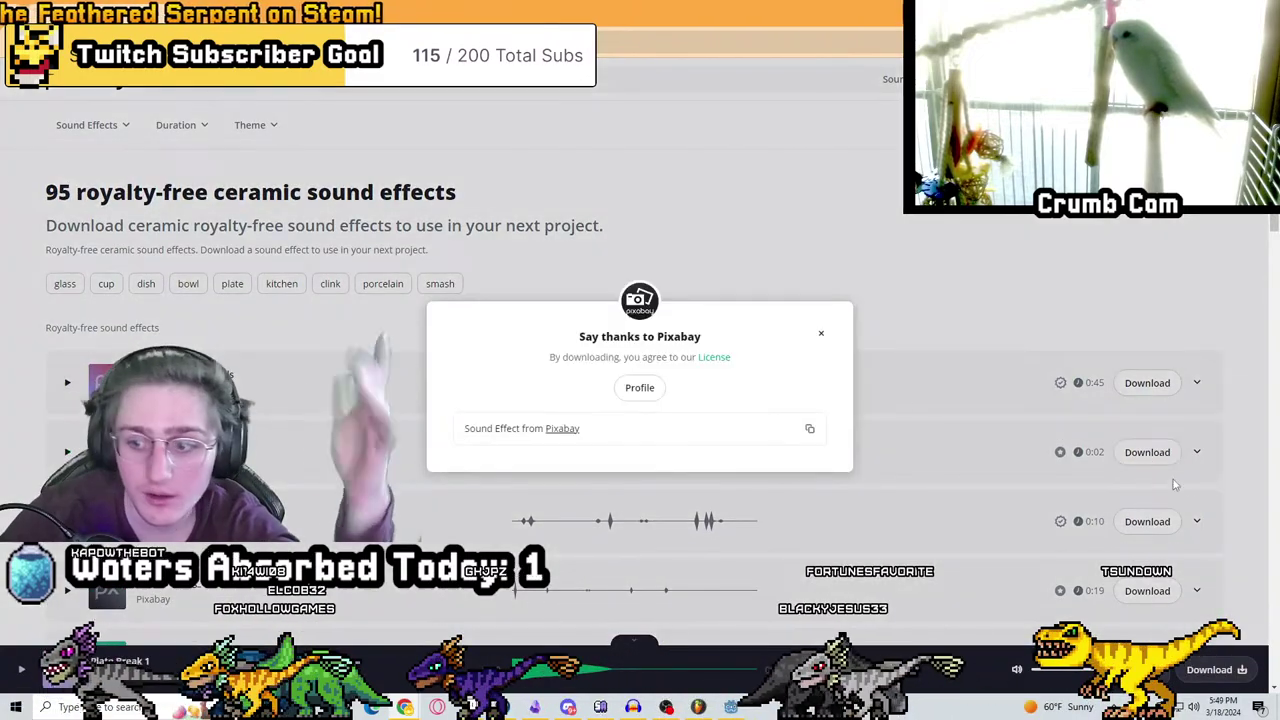
pyautogui.click(1006, 380)
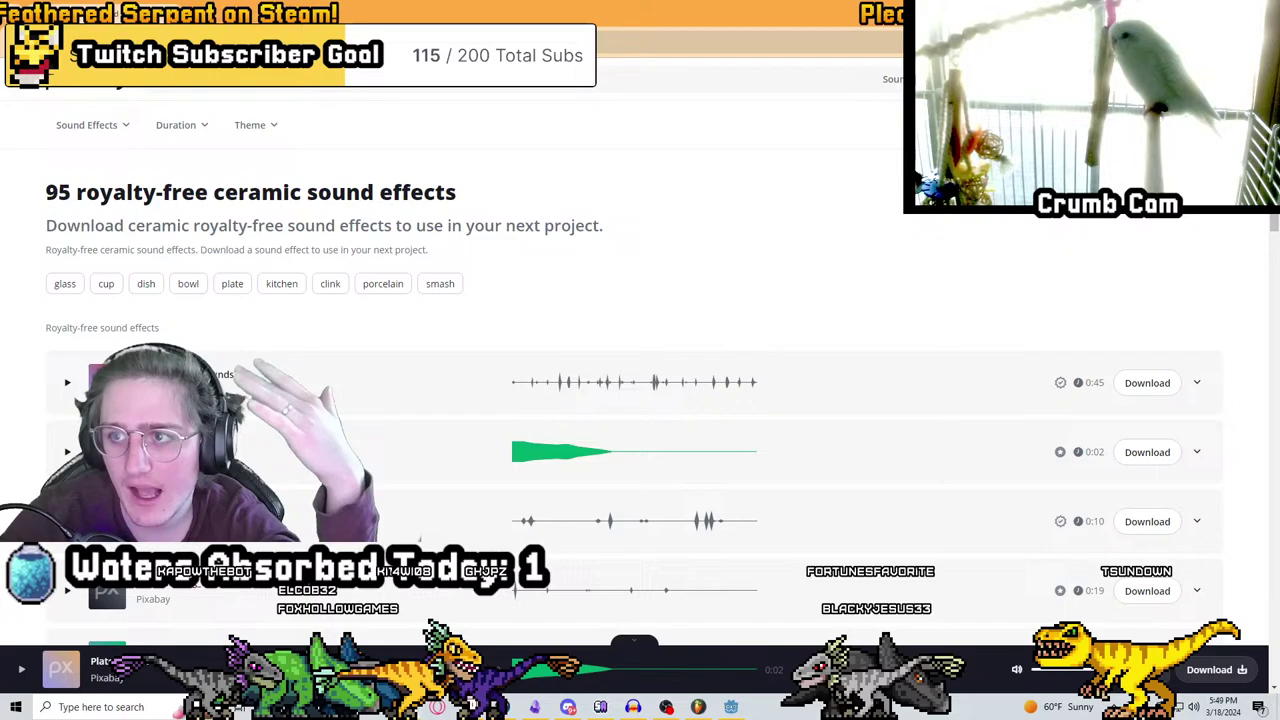
pyautogui.hotkey('alt', 'Tab')
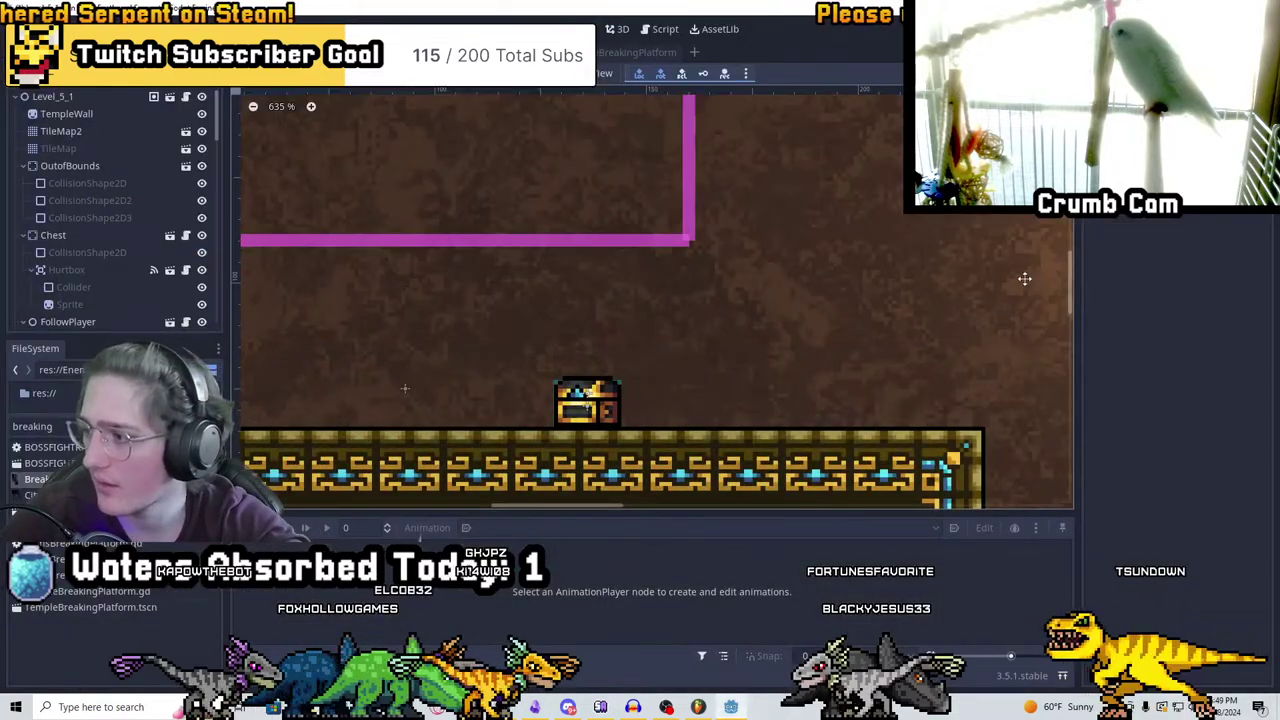
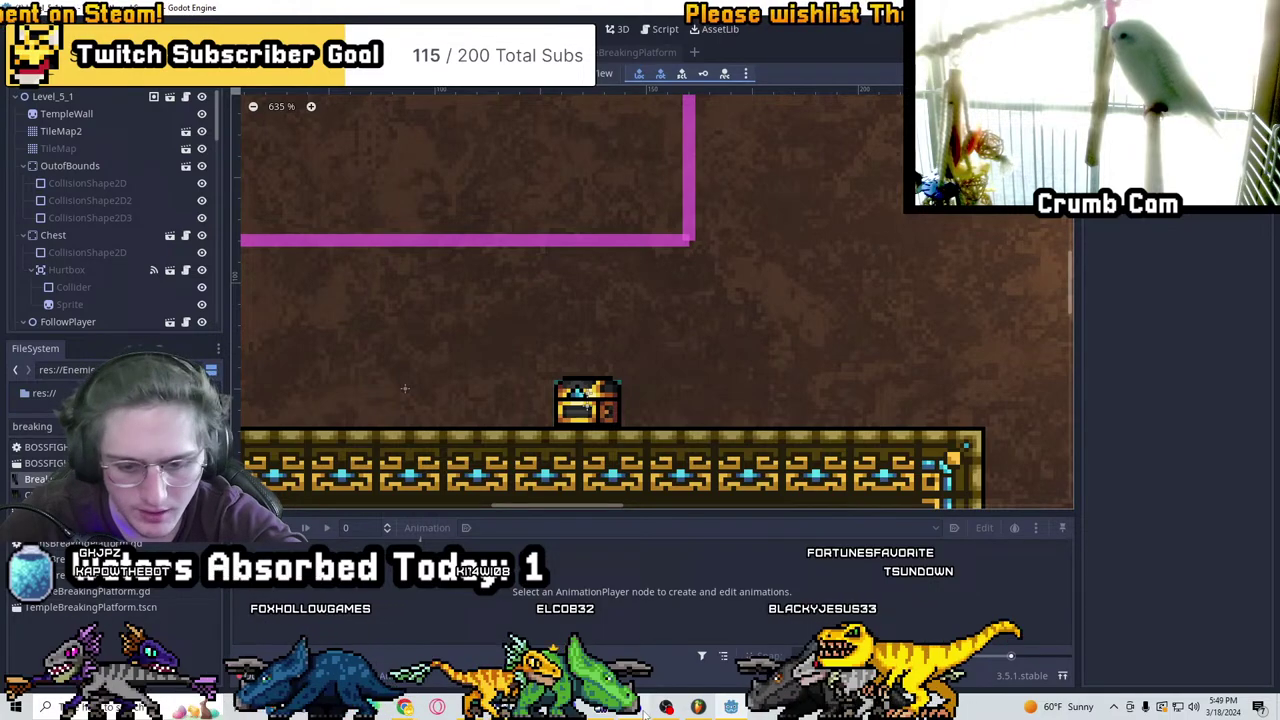
# Switch from the Godot level editor to the Audacity window via the taskbar
pyautogui.click(645, 710)
# Remove the flamethrower track and import the plate-break-1-36468 sound
pyautogui.hotkey('ctrl', 'z')
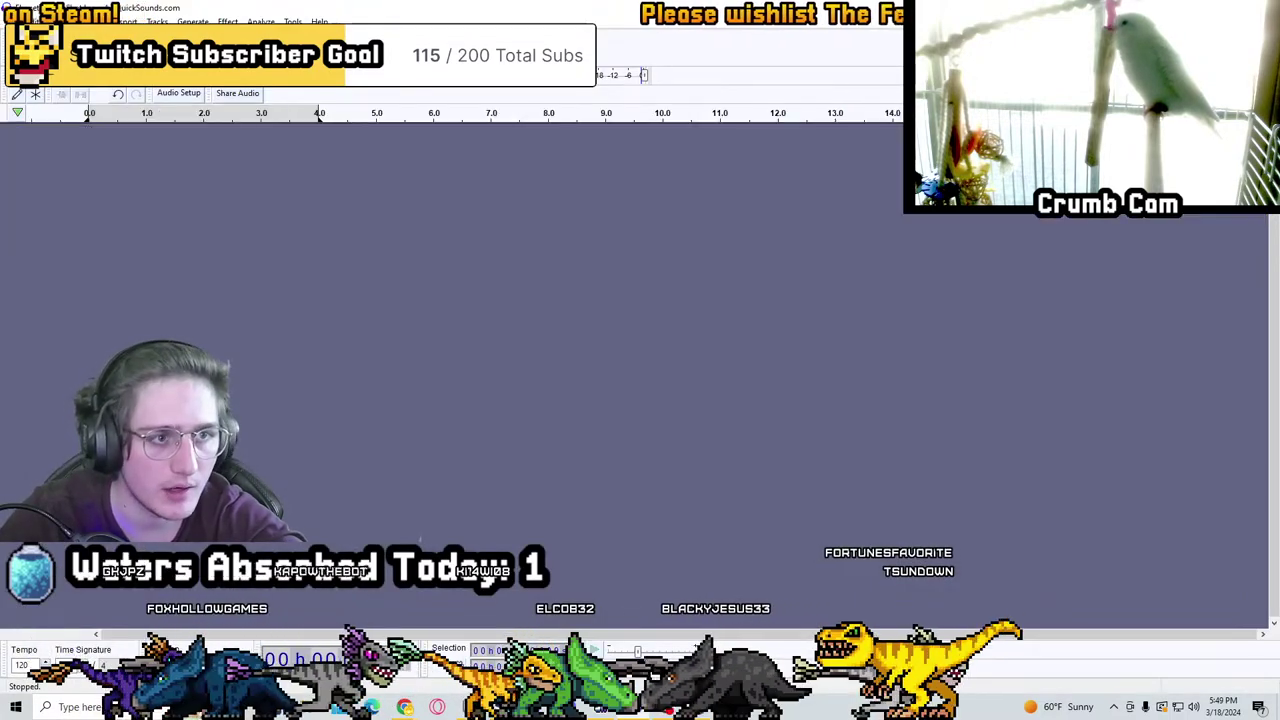
pyautogui.click(38, 21)
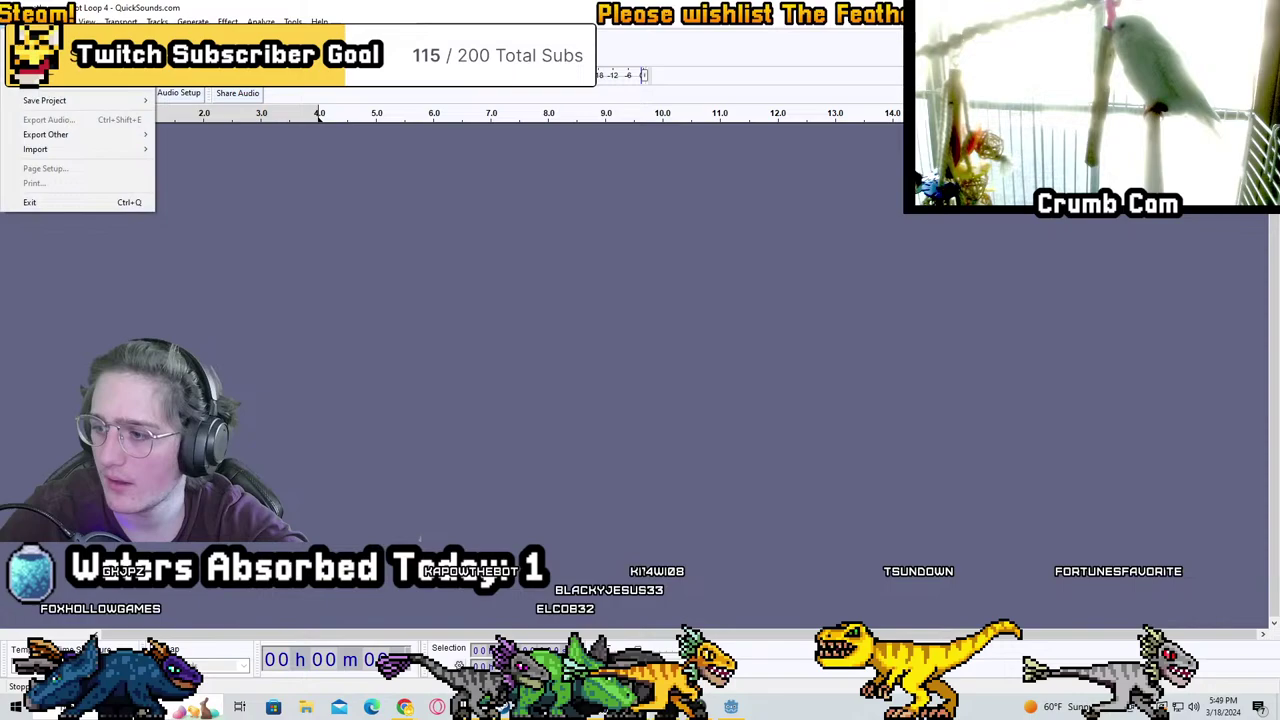
pyautogui.moveTo(60, 153)
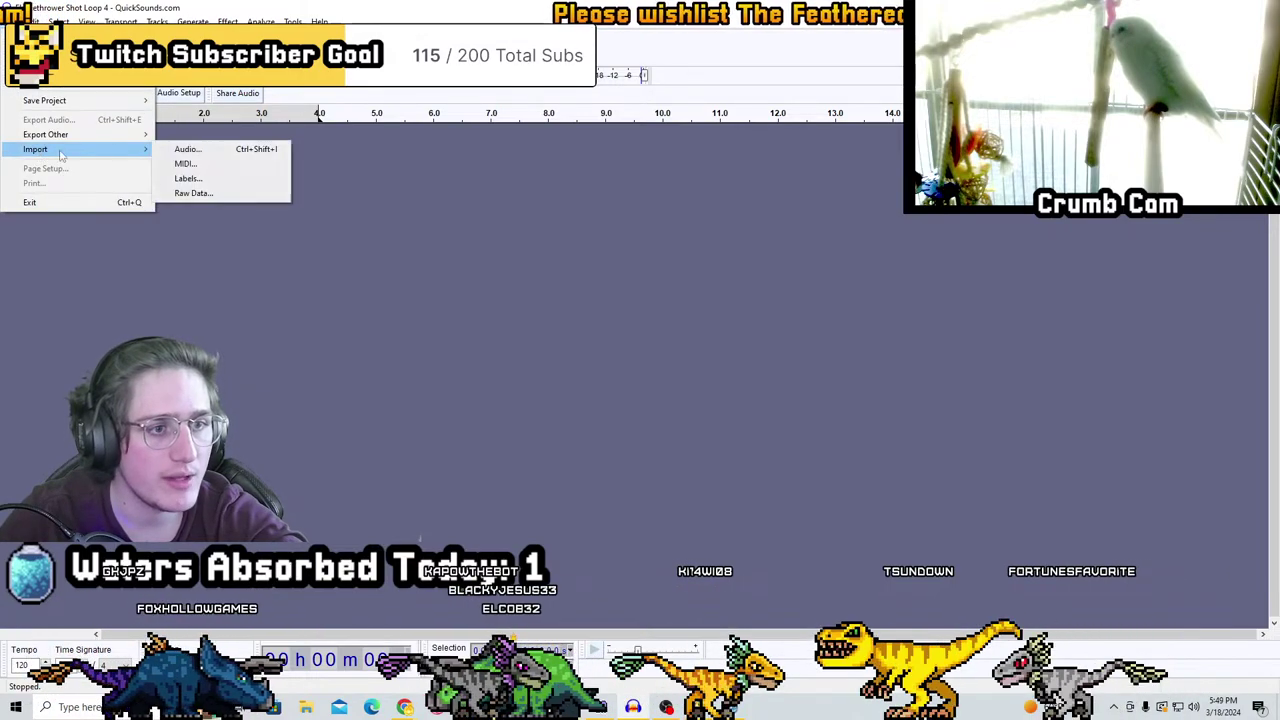
pyautogui.click(200, 153)
pyautogui.click(392, 213)
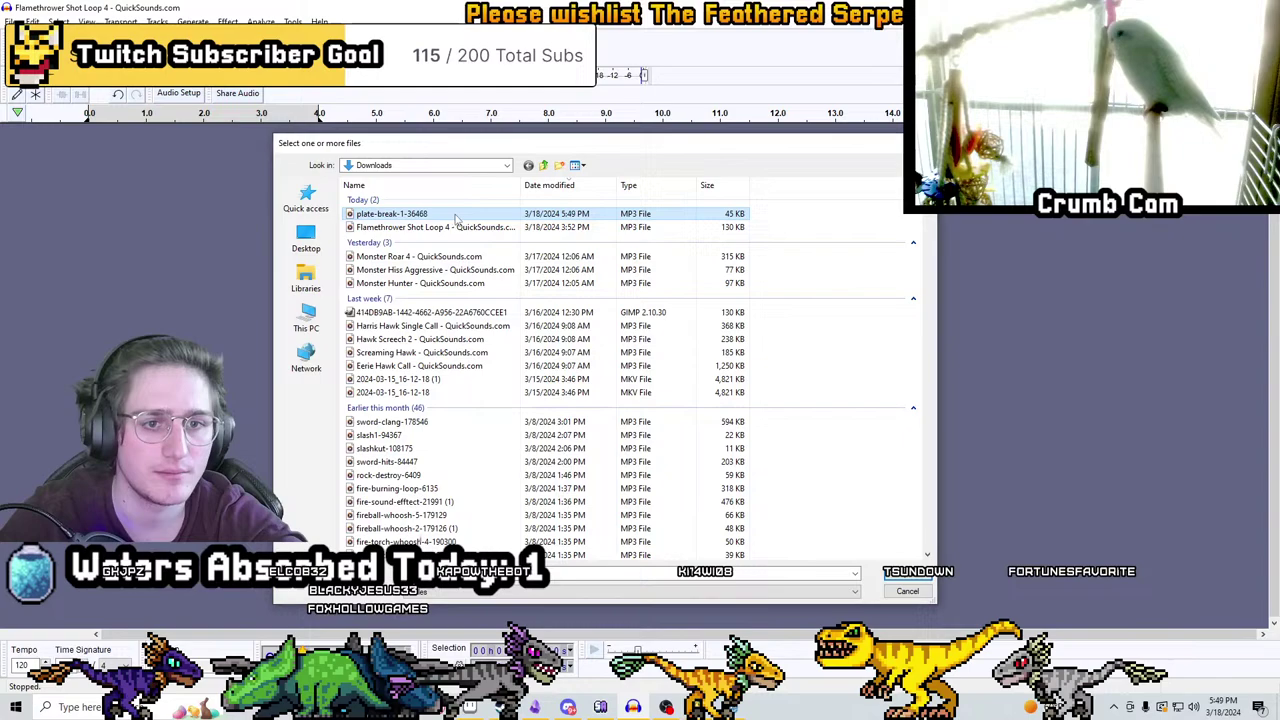
pyautogui.doubleClick(462, 215)
# Trim the leading silence and everything after about 1.00 s from the clip
pyautogui.moveTo(121, 198); pyautogui.dragTo(90, 198)
pyautogui.press('Delete')
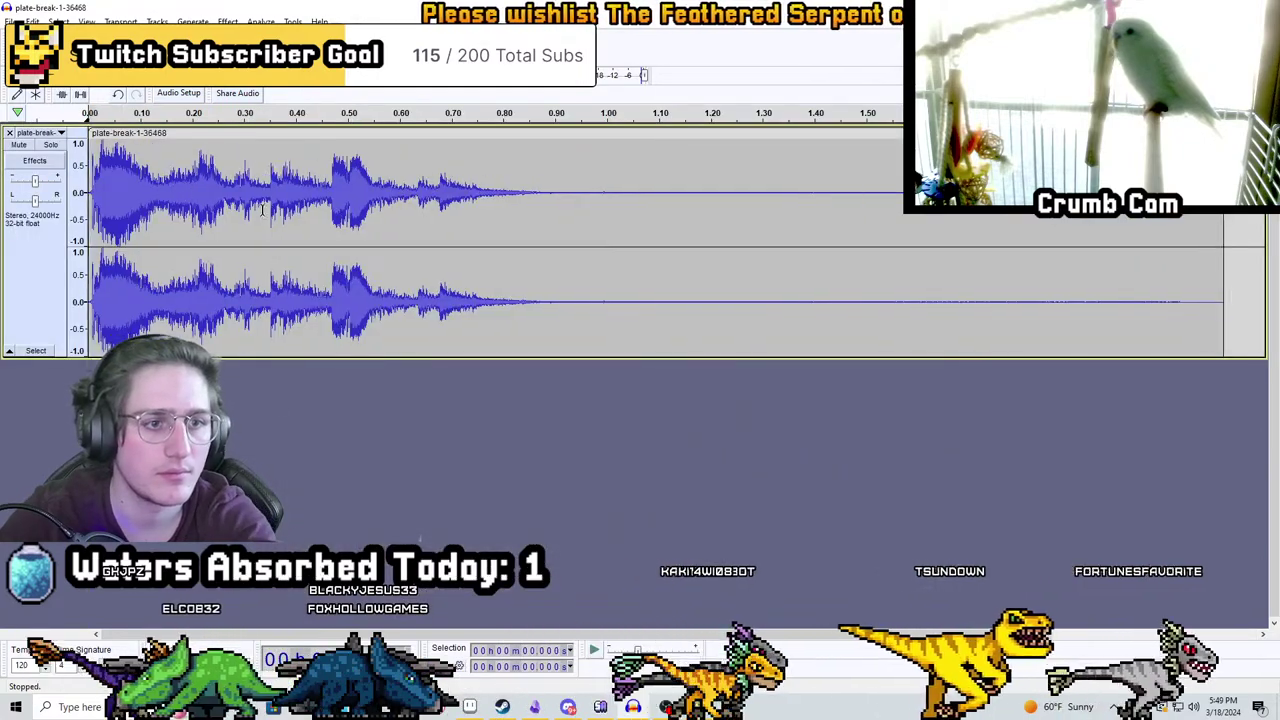
pyautogui.click(428, 128)
pyautogui.click(613, 160)
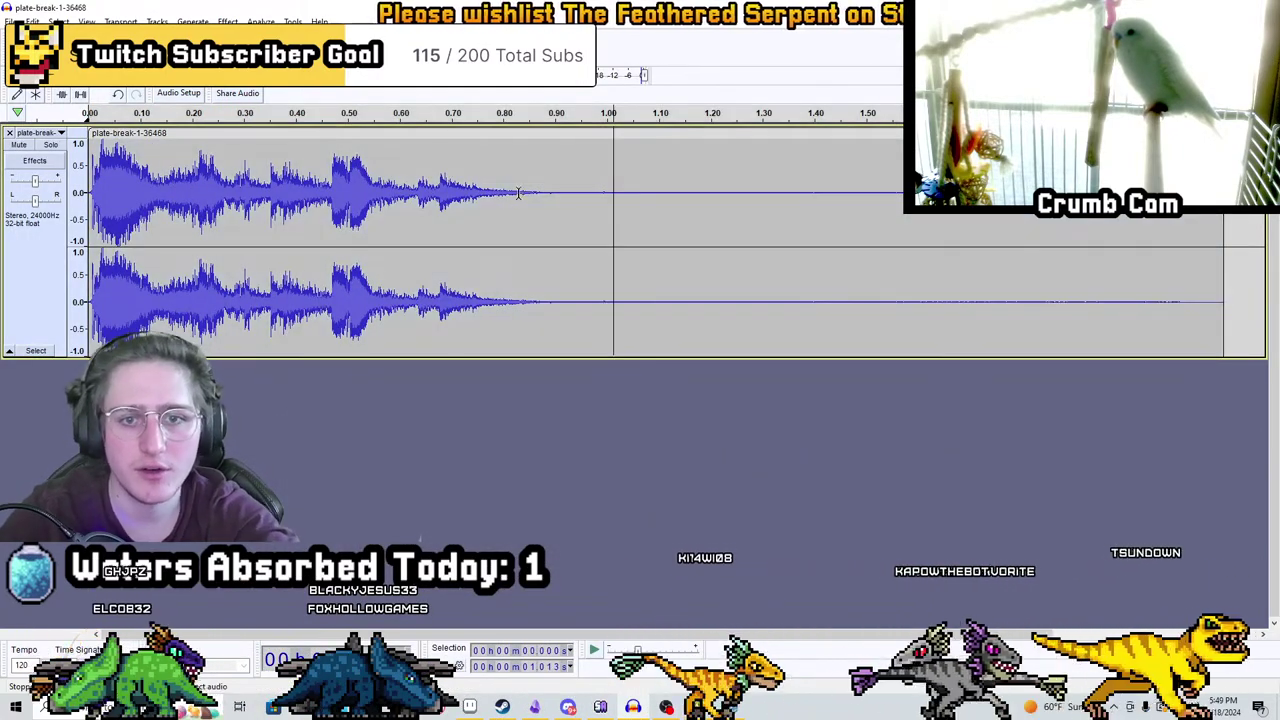
pyautogui.moveTo(610, 190); pyautogui.dragTo(1220, 190)
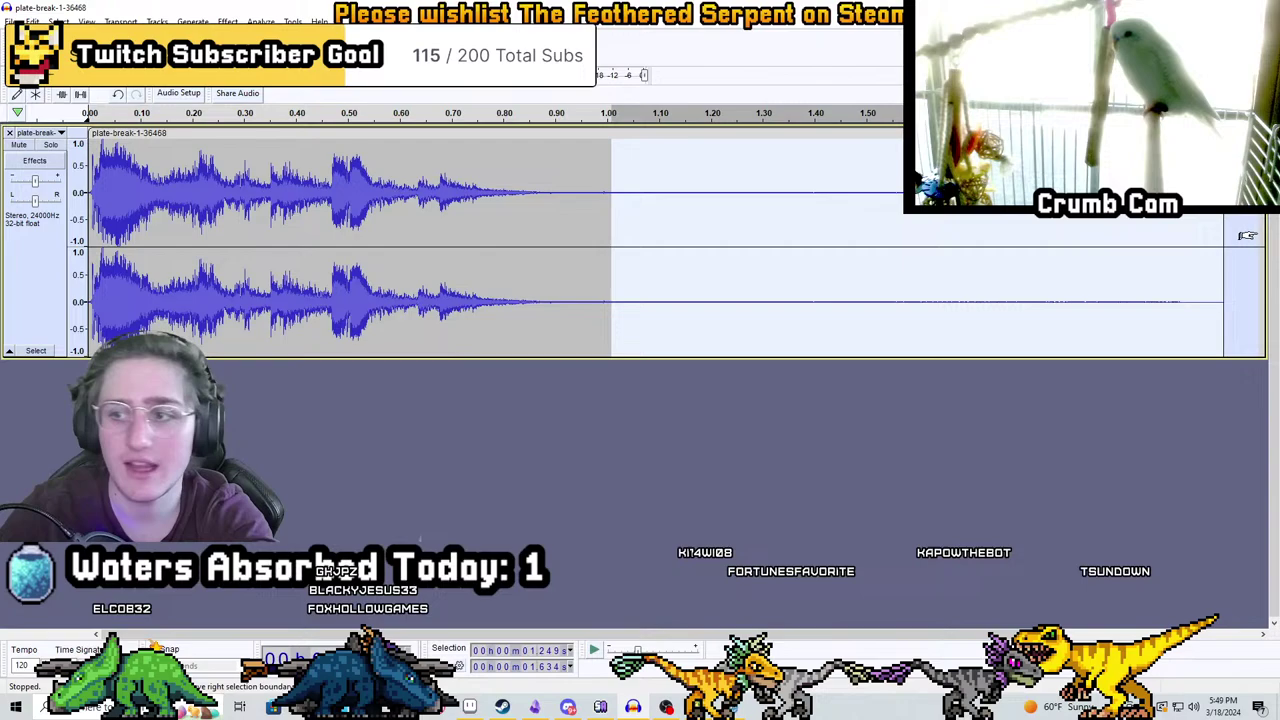
pyautogui.press('Delete')
pyautogui.hotkey('ctrl', 'a')
# Apply Change Tempo to shorten the clip to 0.5 seconds and play it
pyautogui.click(227, 21)
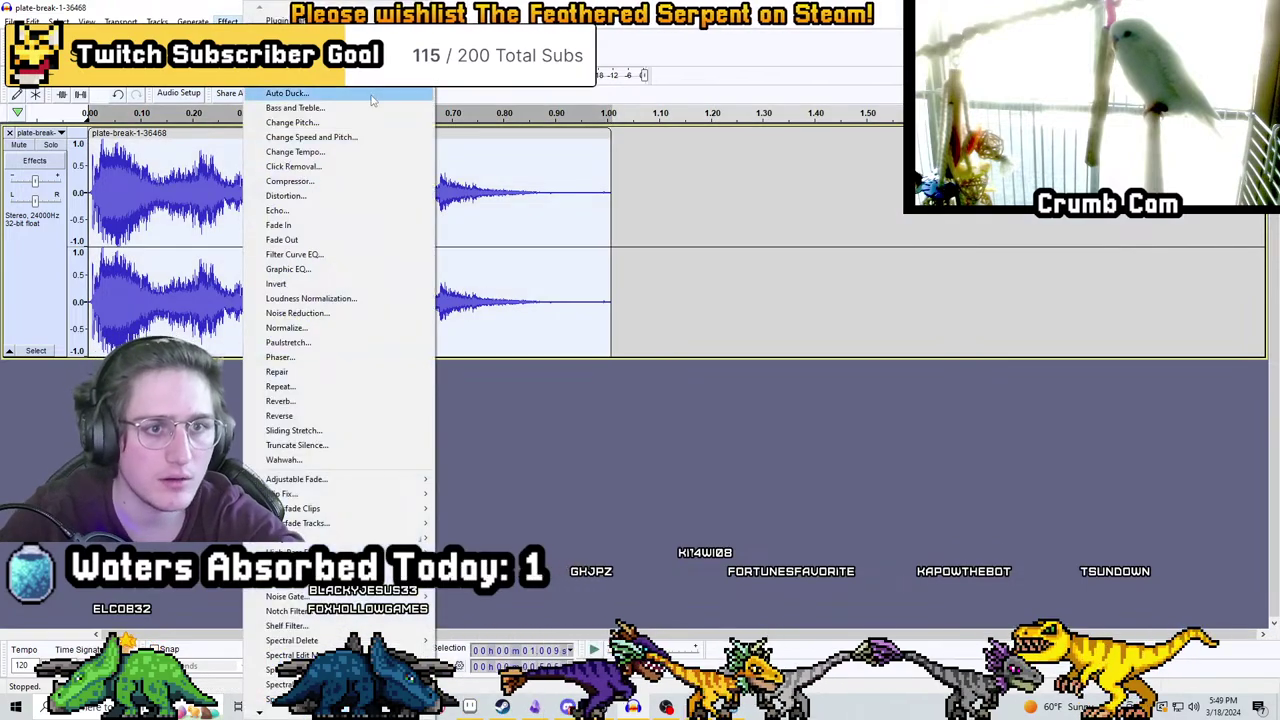
pyautogui.click(307, 151)
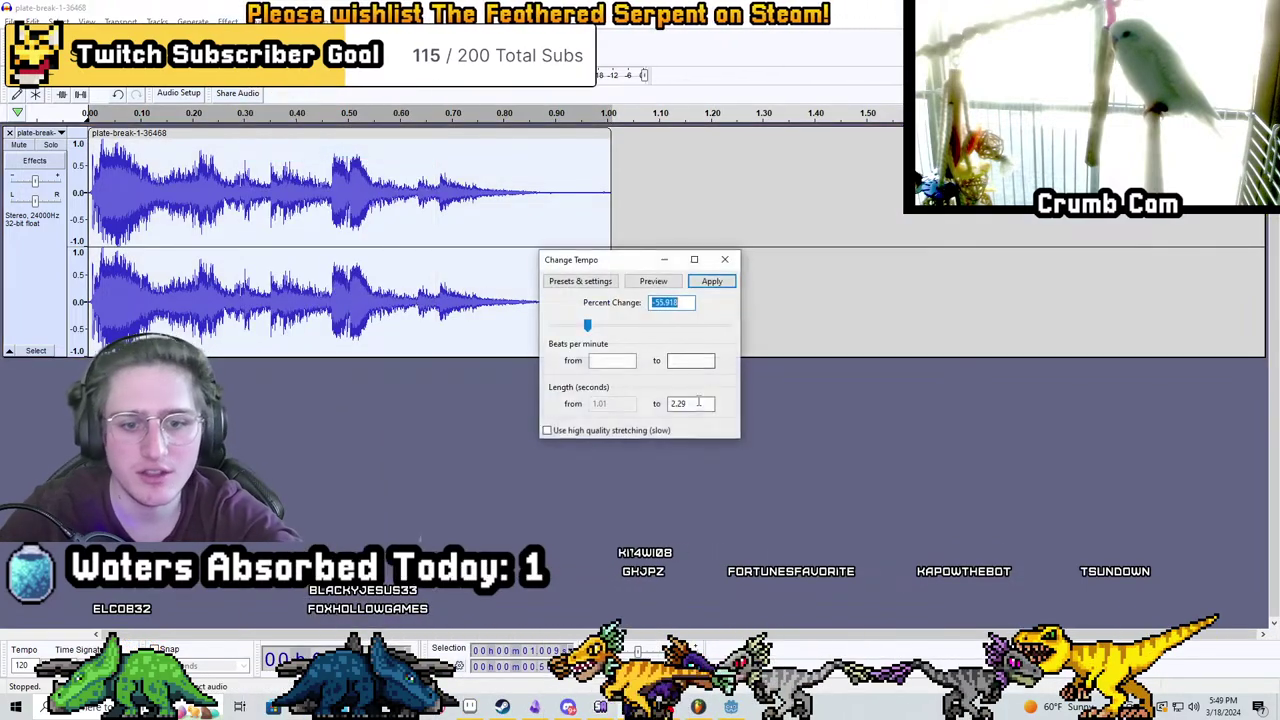
pyautogui.write('0.5')
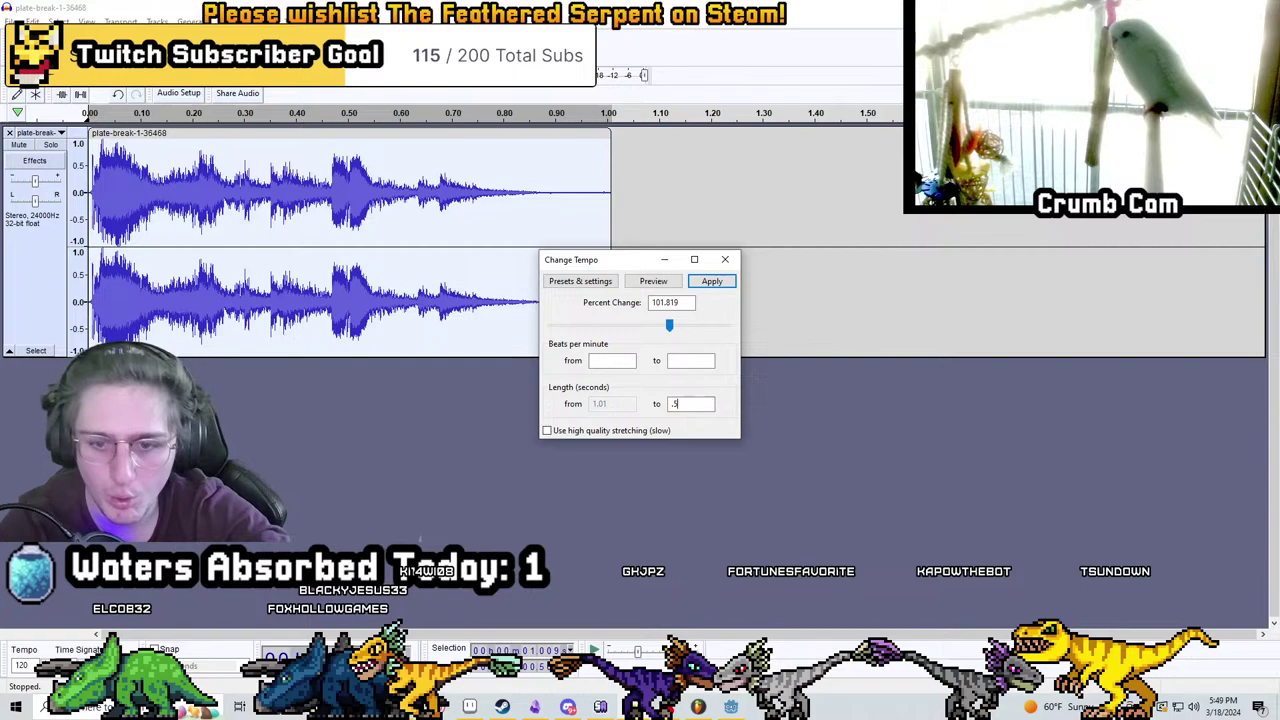
pyautogui.press('Return')
pyautogui.press('space')
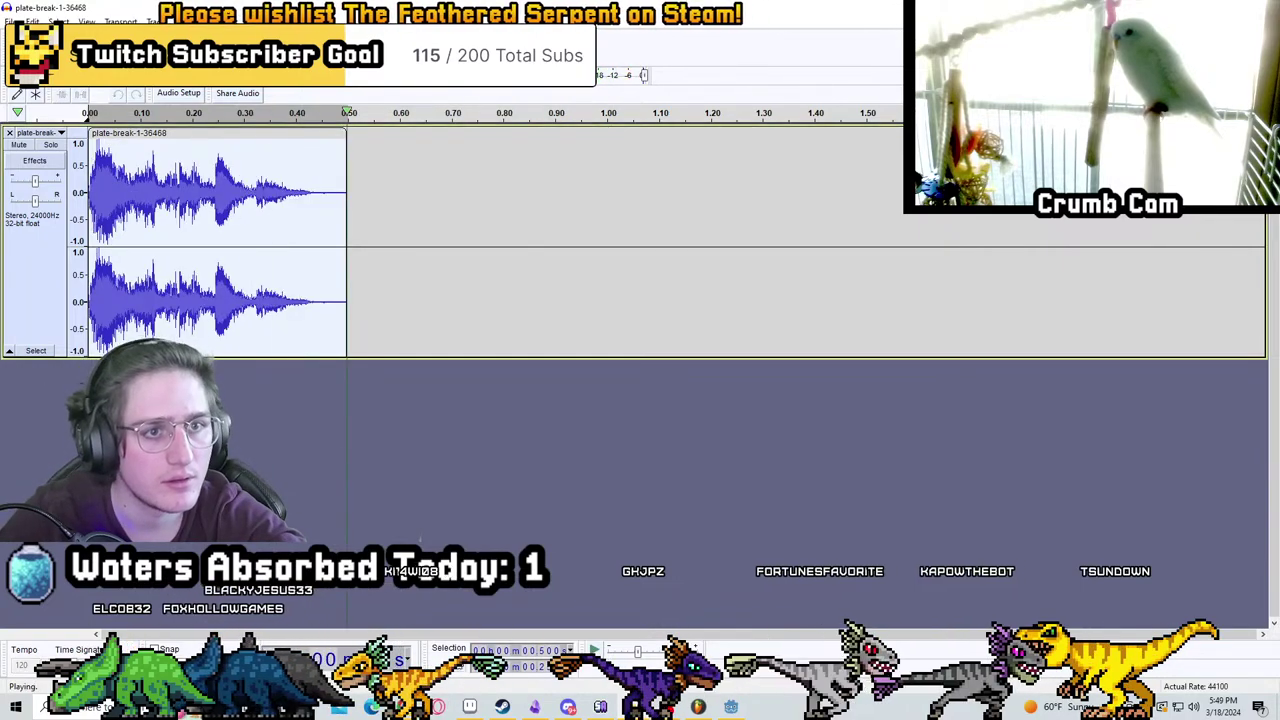
# Apply Change Pitch at -40% and play the result back
pyautogui.click(250, 21)
pyautogui.click(292, 122)
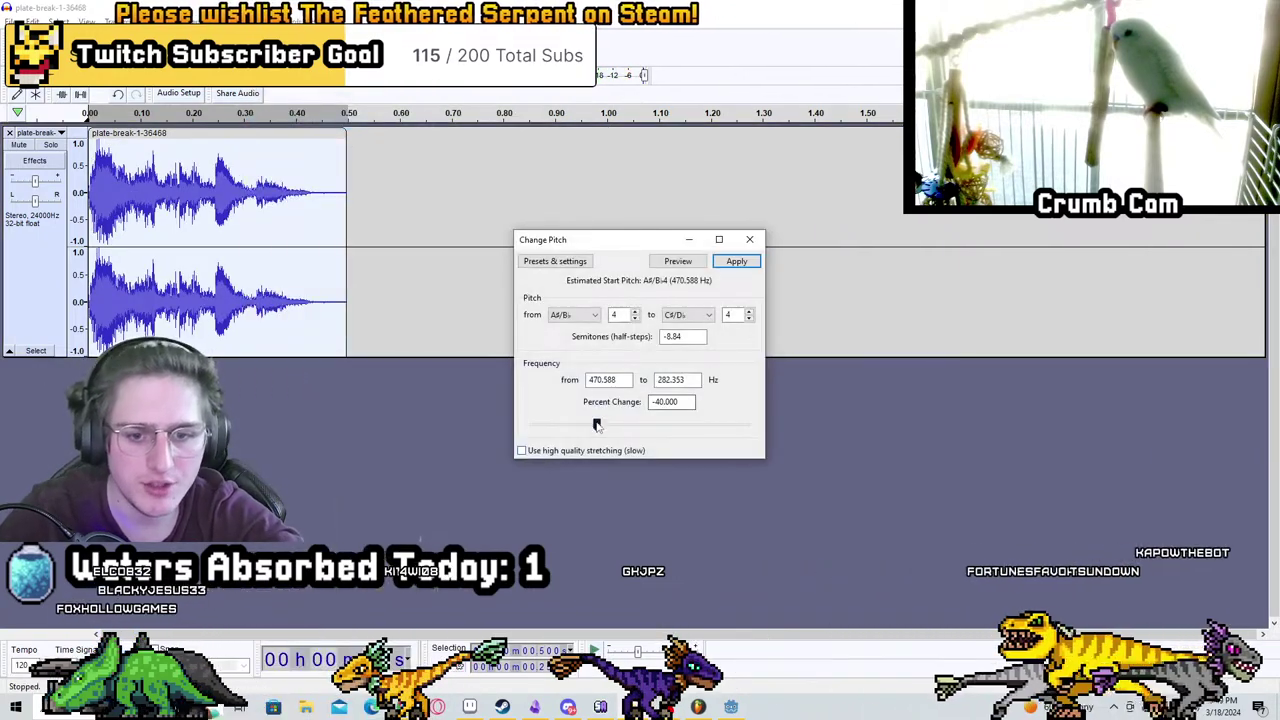
pyautogui.press('Return')
pyautogui.press('space')
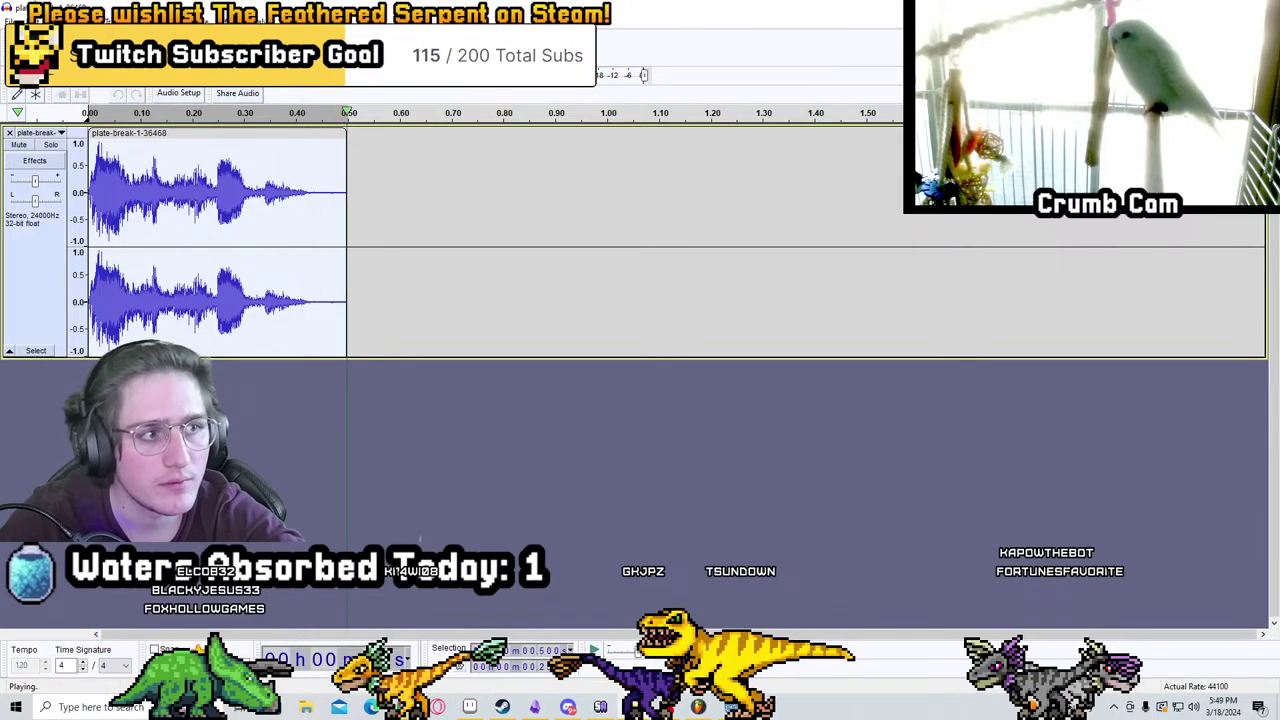
pyautogui.press('space')
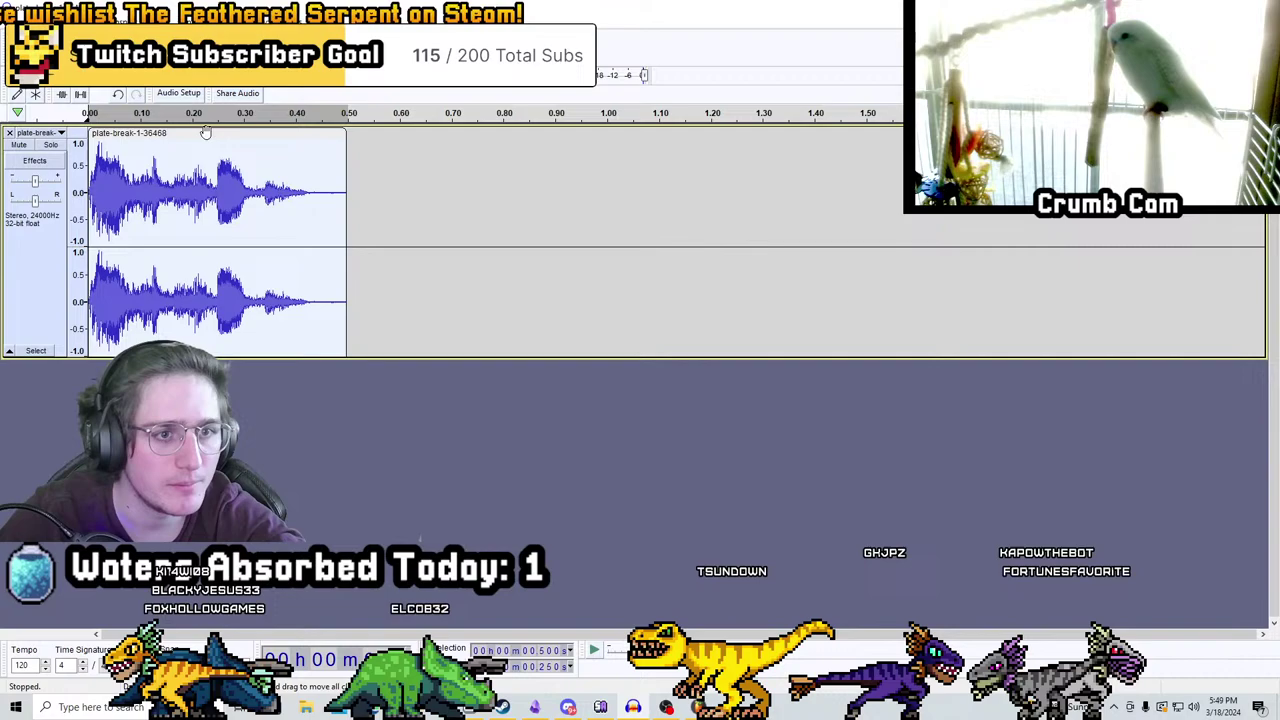
# Equalize the plate-break sound, ending with the Graphic EQ's Treble Boost preset
pyautogui.click(255, 55)
pyautogui.click(300, 280)
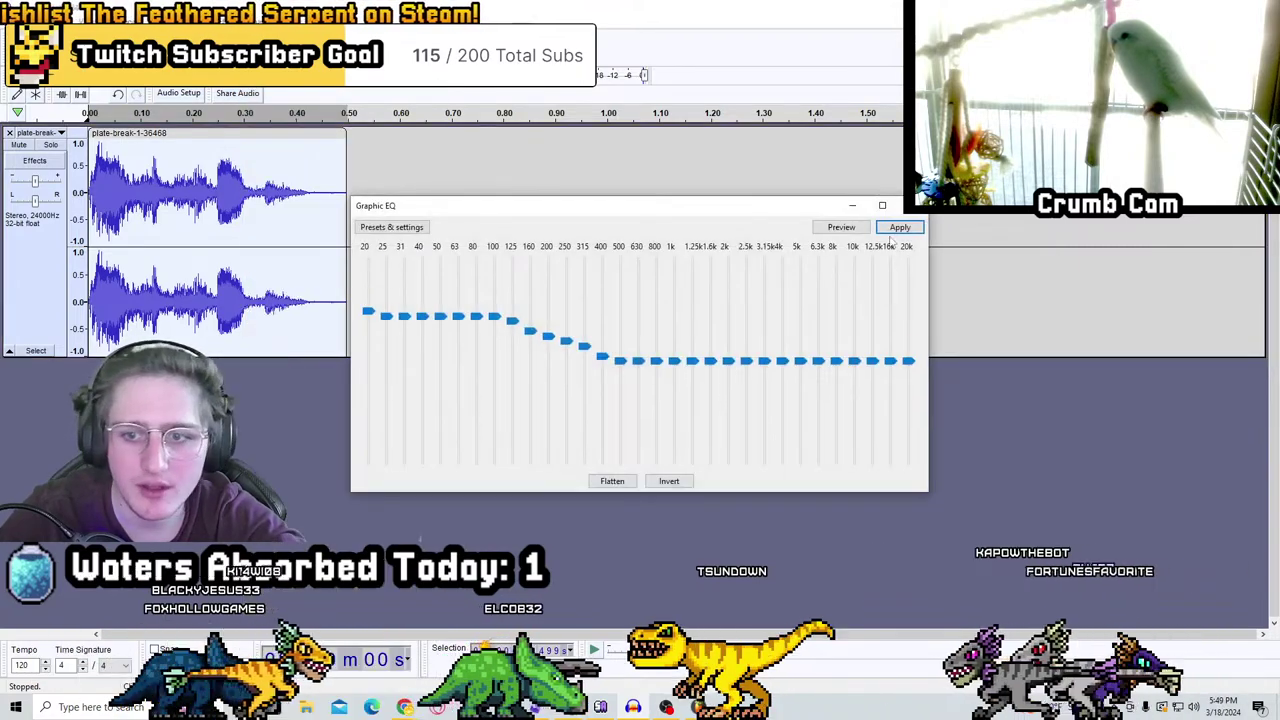
pyautogui.click(898, 228)
pyautogui.press('space')
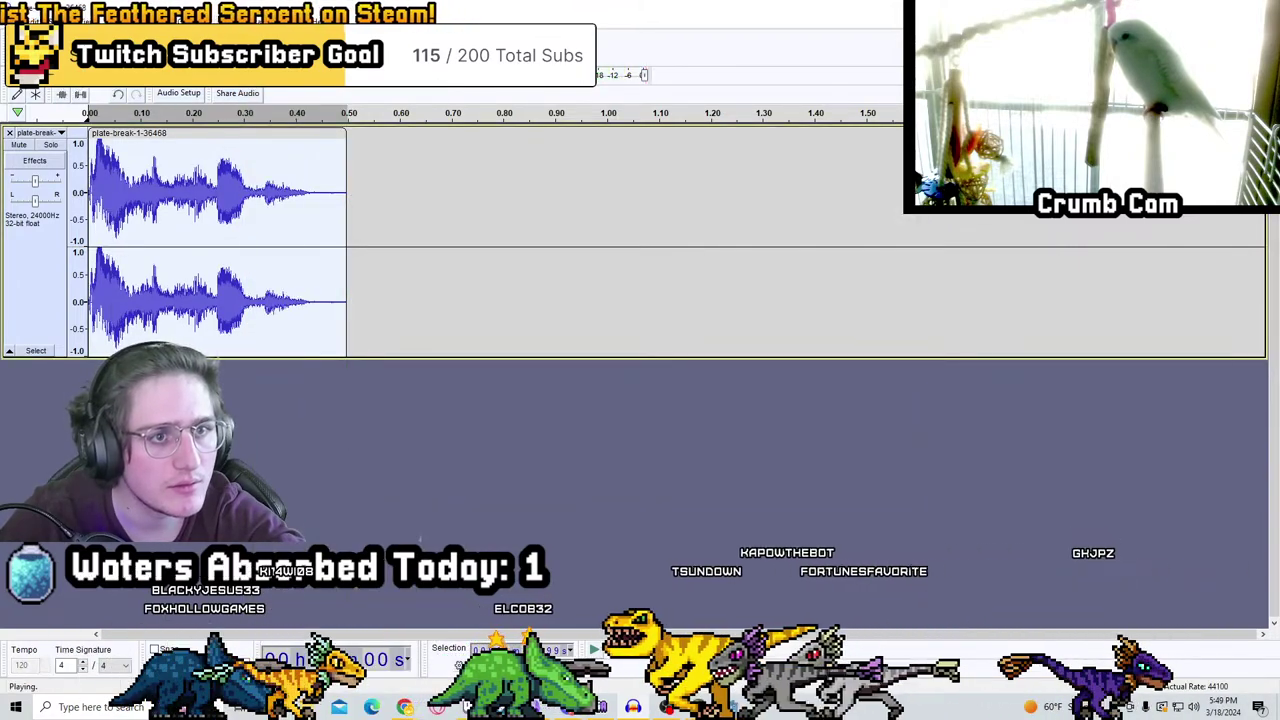
pyautogui.click(255, 55)
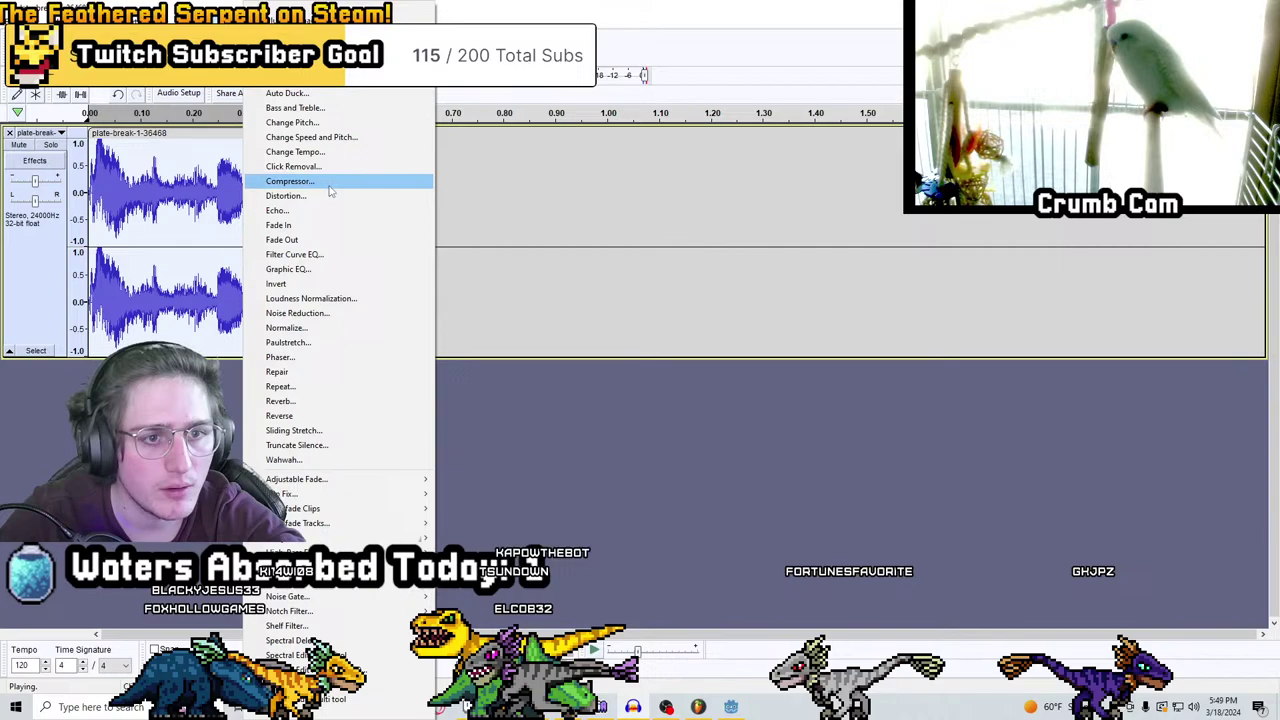
pyautogui.click(300, 269)
pyautogui.click(391, 227)
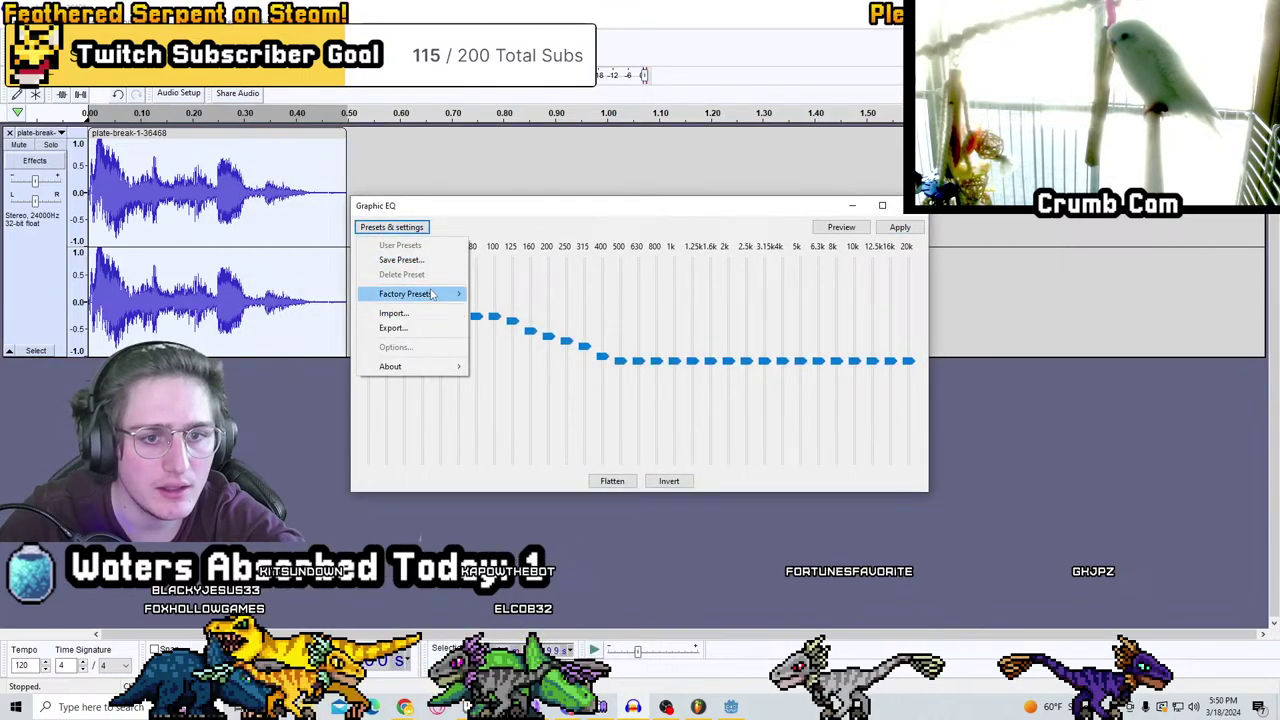
pyautogui.click(540, 357)
pyautogui.click(900, 228)
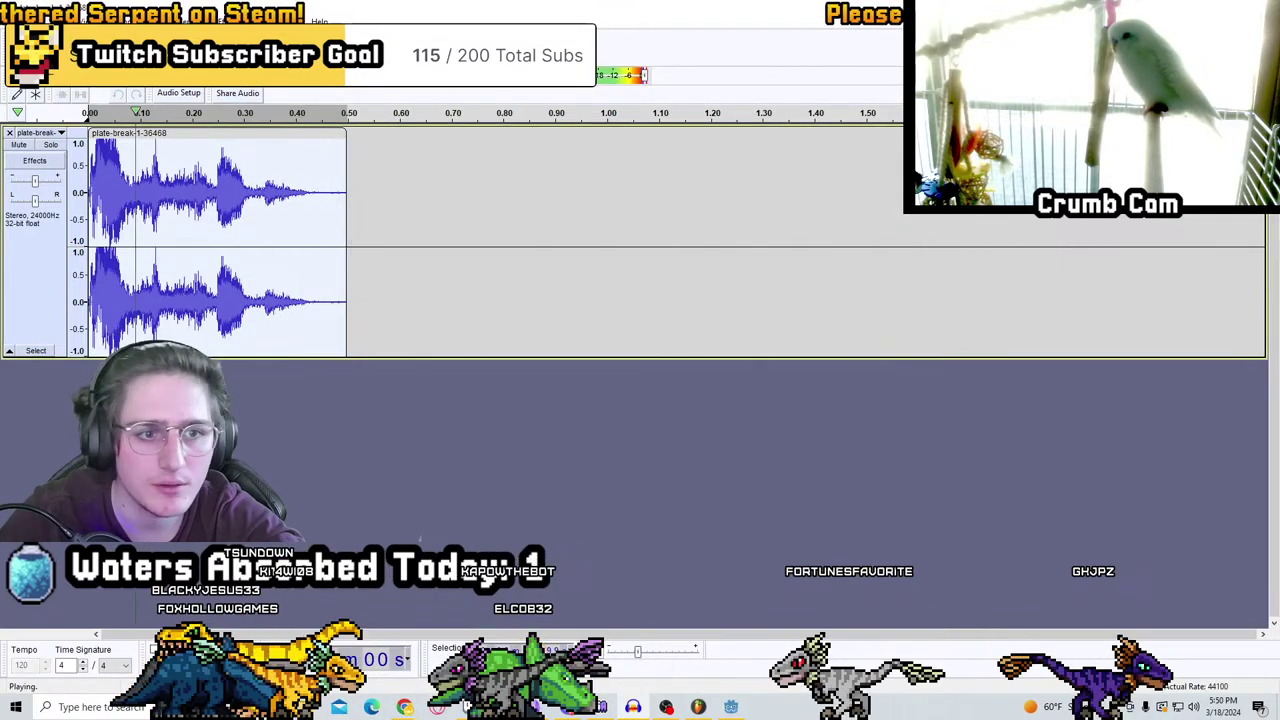
# Apply the Compressor and a soft Limiter, then play the sound from the start
pyautogui.click(248, 21)
pyautogui.click(330, 177)
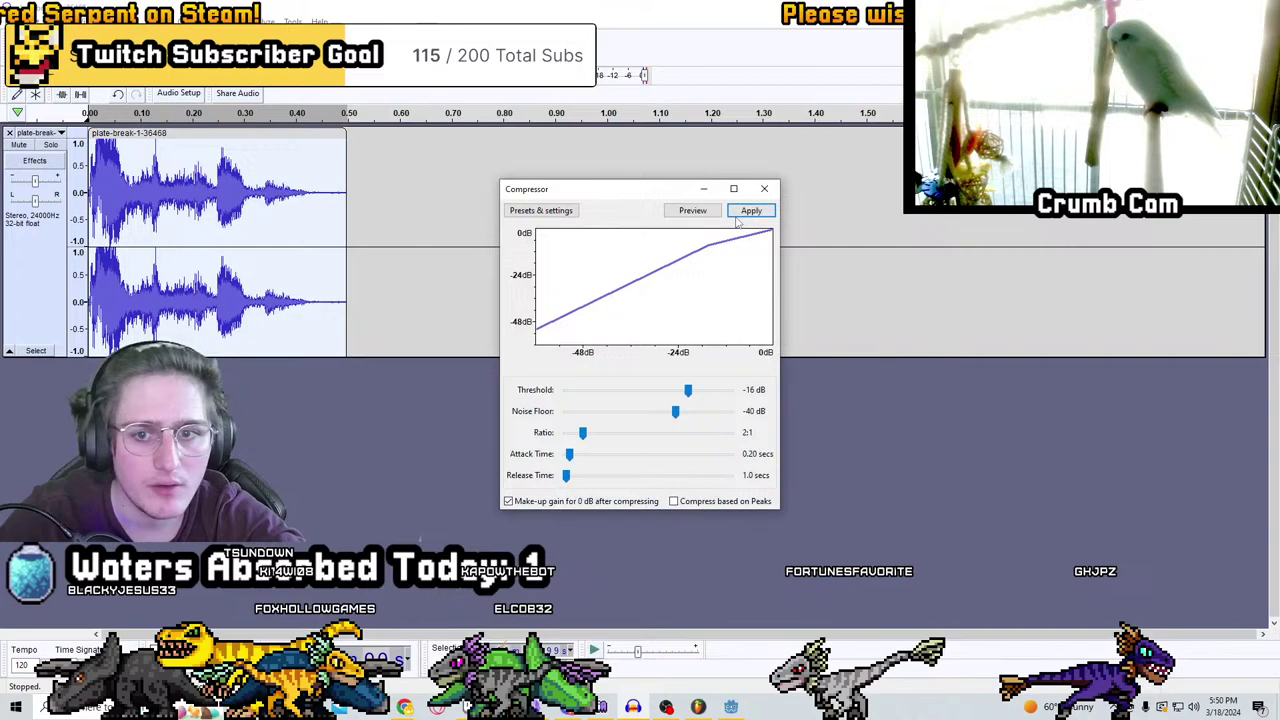
pyautogui.click(749, 209)
pyautogui.click(248, 21)
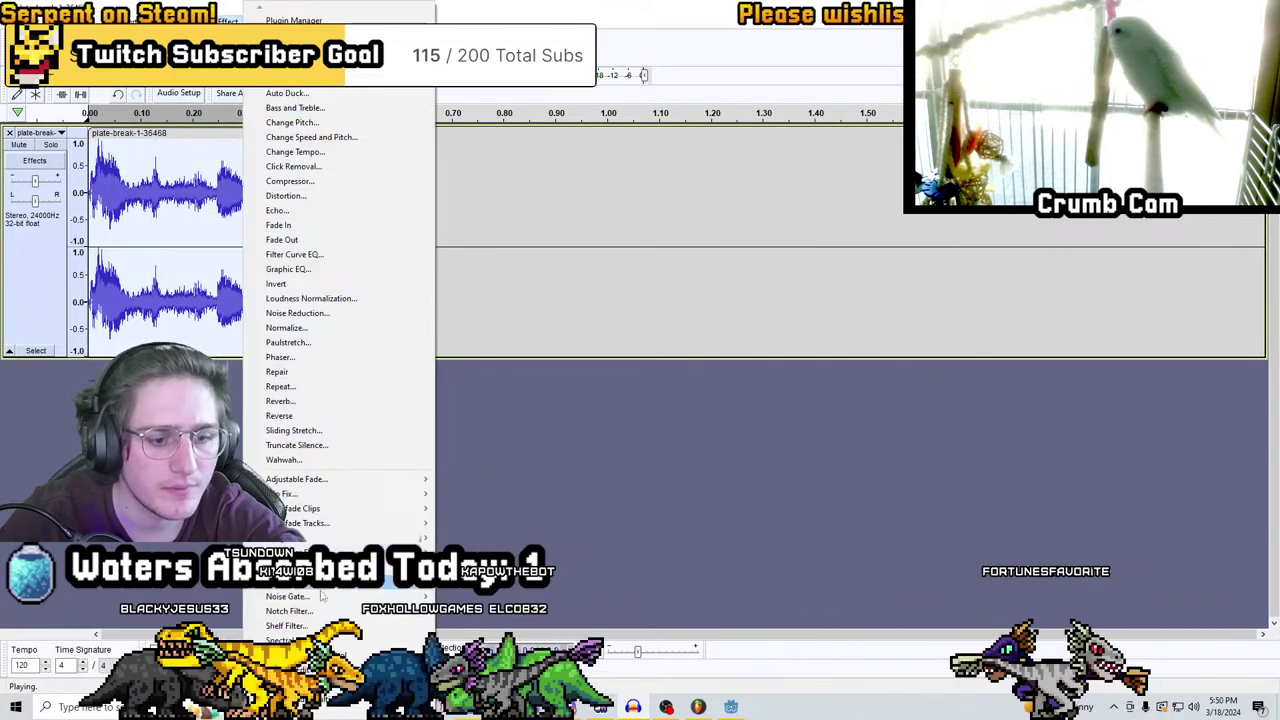
pyautogui.moveTo(330, 567)
pyautogui.click(500, 572)
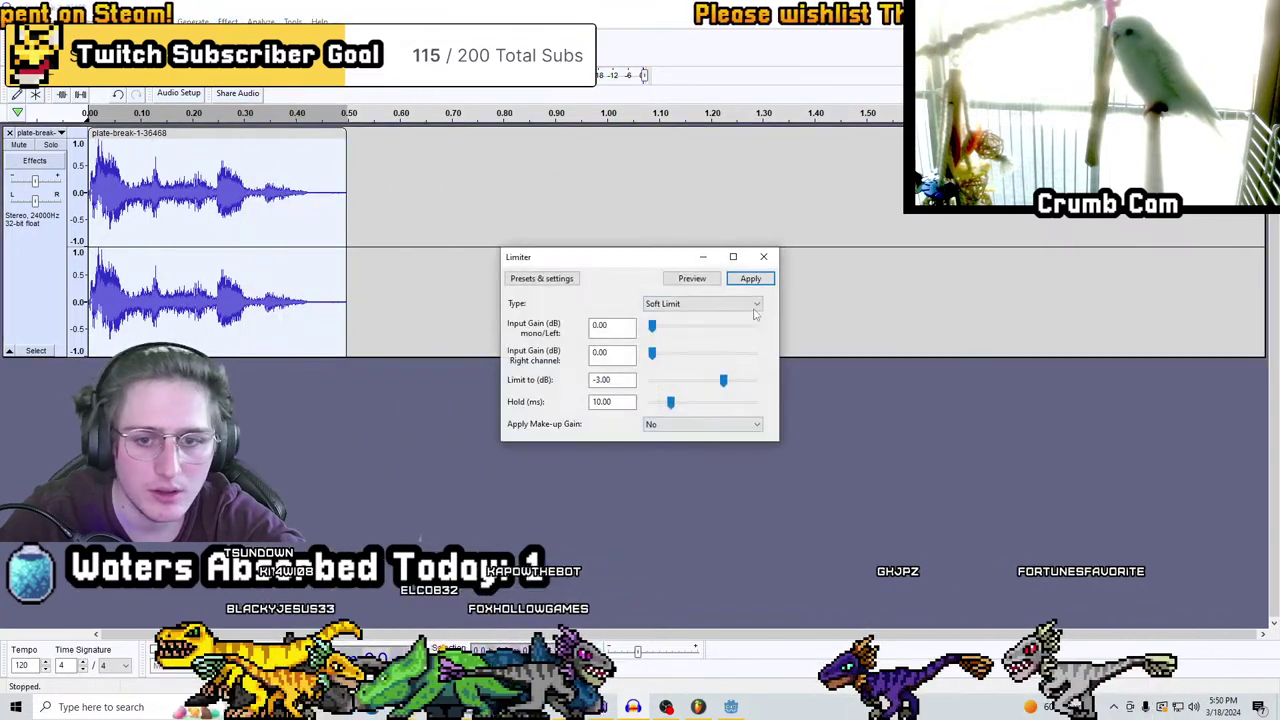
pyautogui.press('Return')
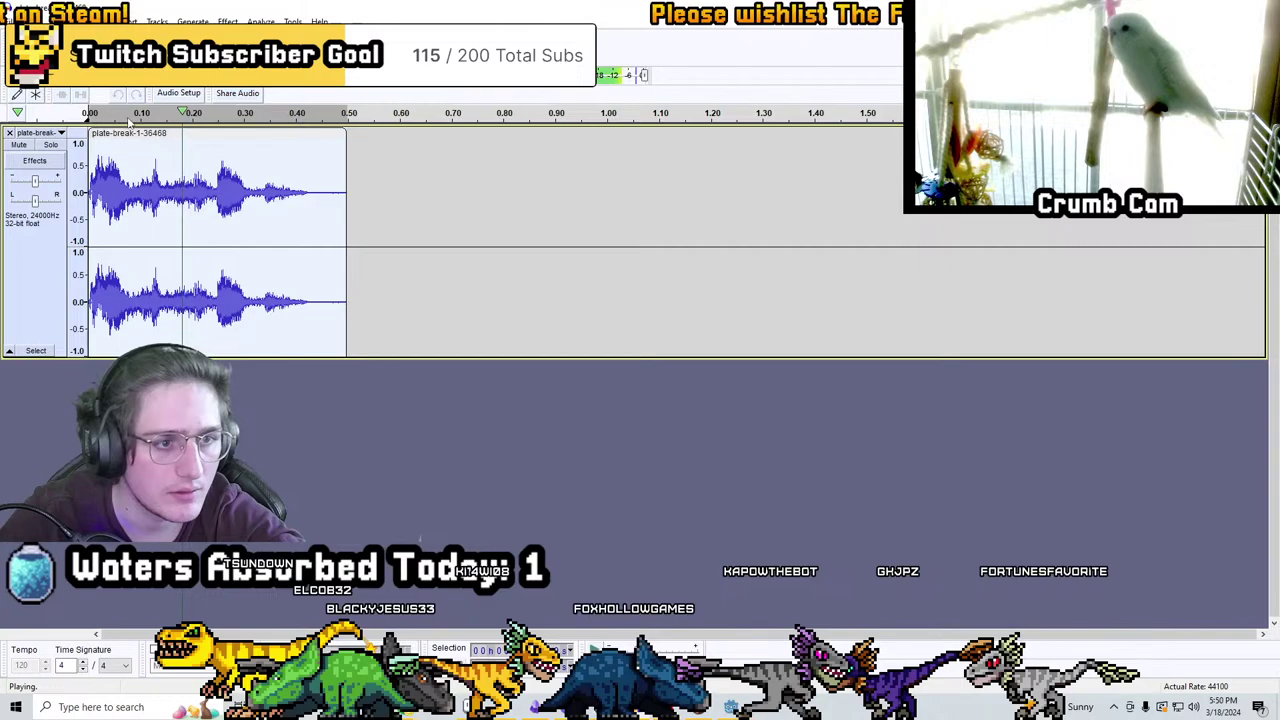
pyautogui.click(107, 112)
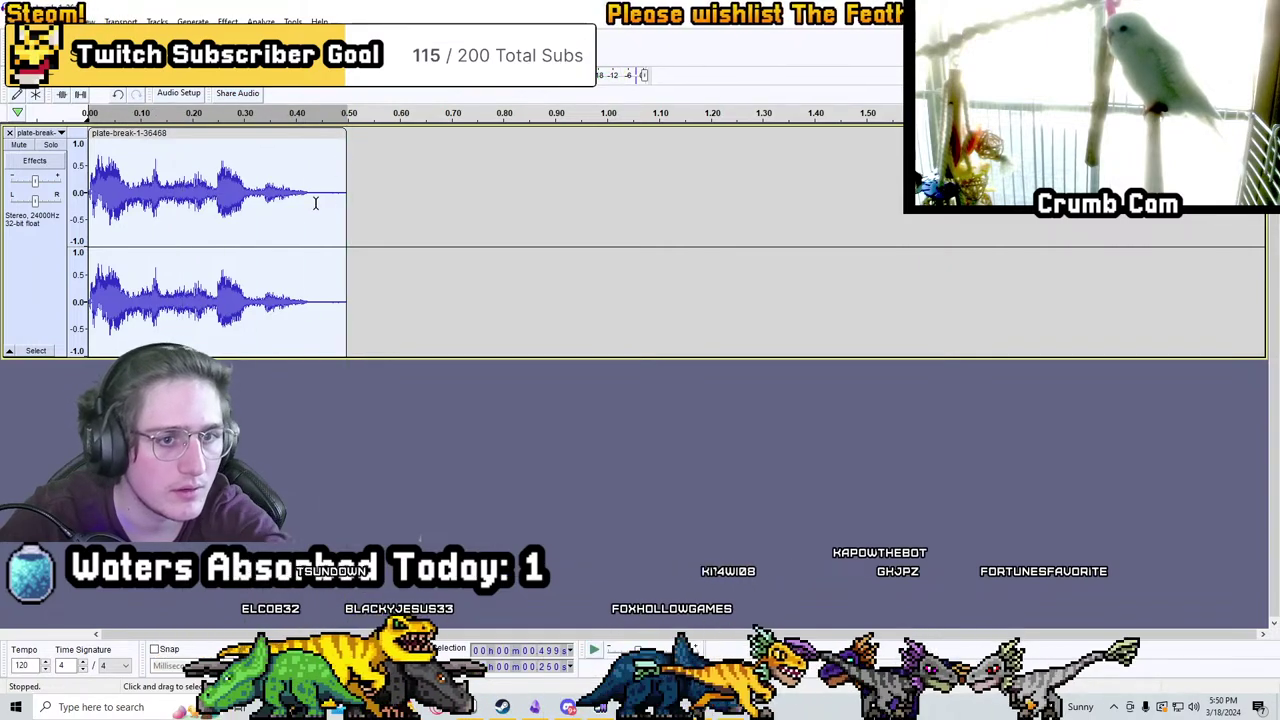
# Delete the clip's tail after about 0.44 s and switch to the Pixabay browser
pyautogui.moveTo(317, 203); pyautogui.dragTo(352, 207)
pyautogui.press('Delete')
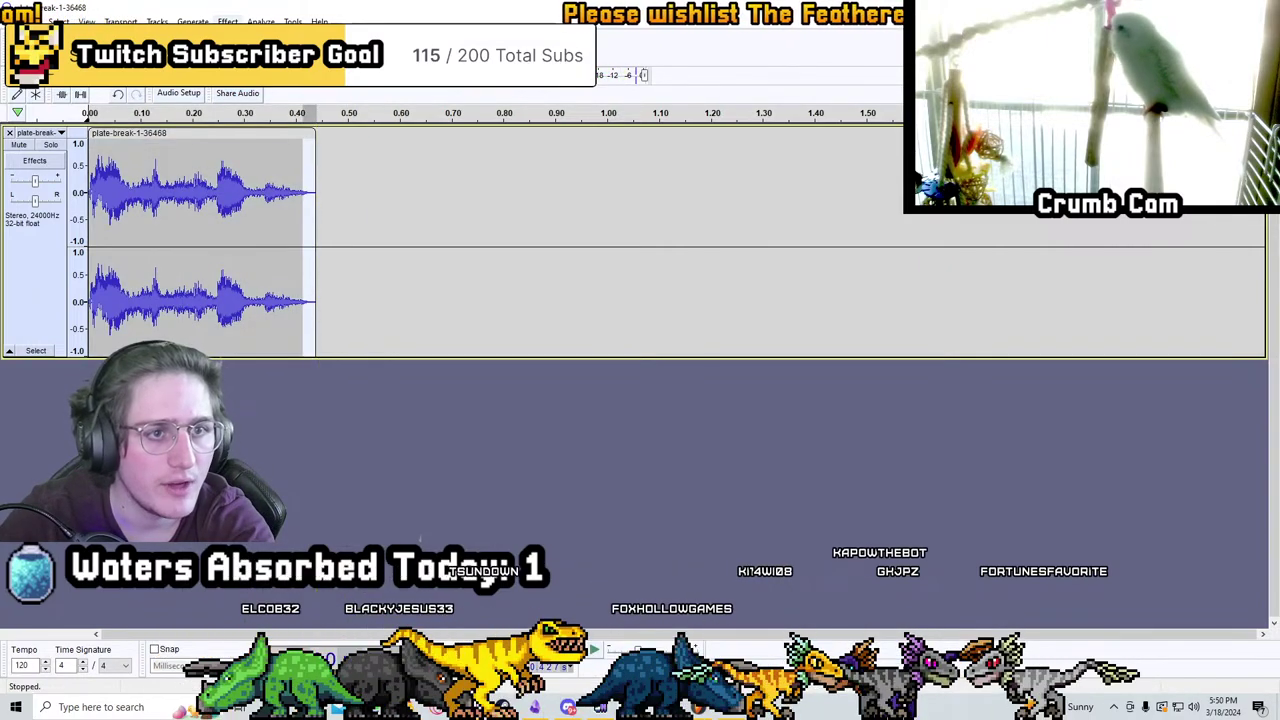
pyautogui.click(228, 21)
pyautogui.click(8, 303)
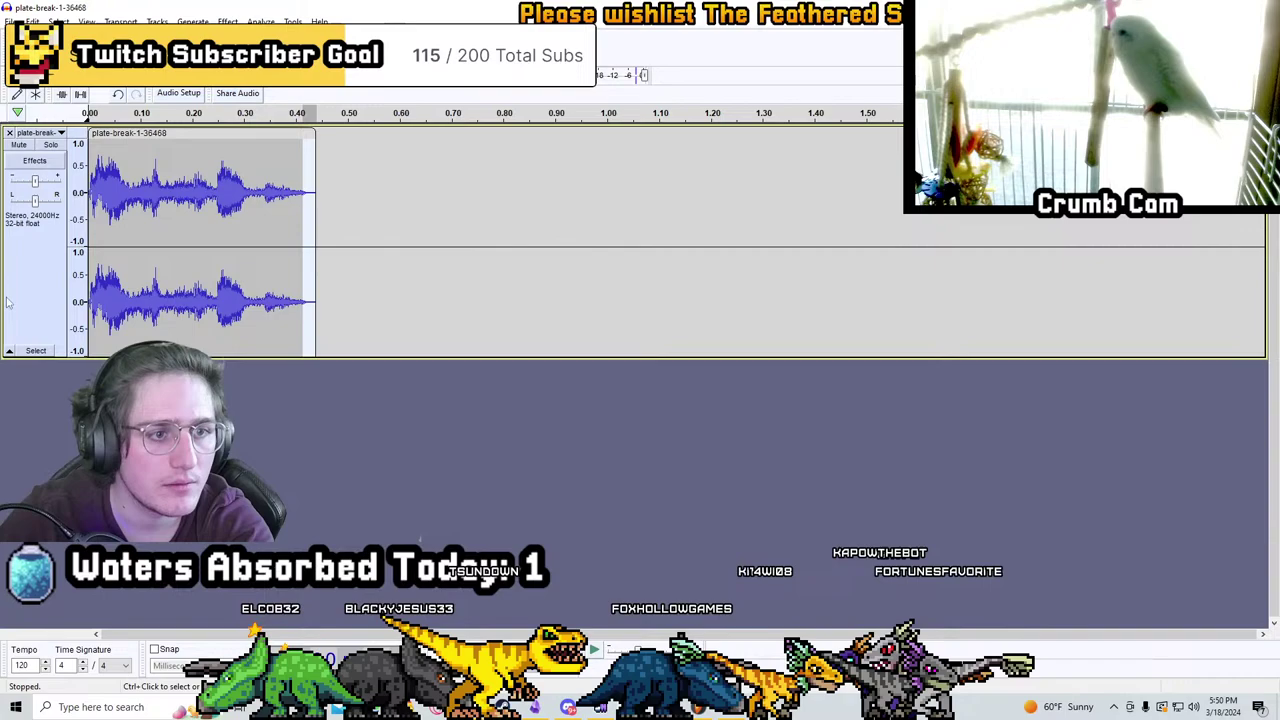
pyautogui.click(44, 309)
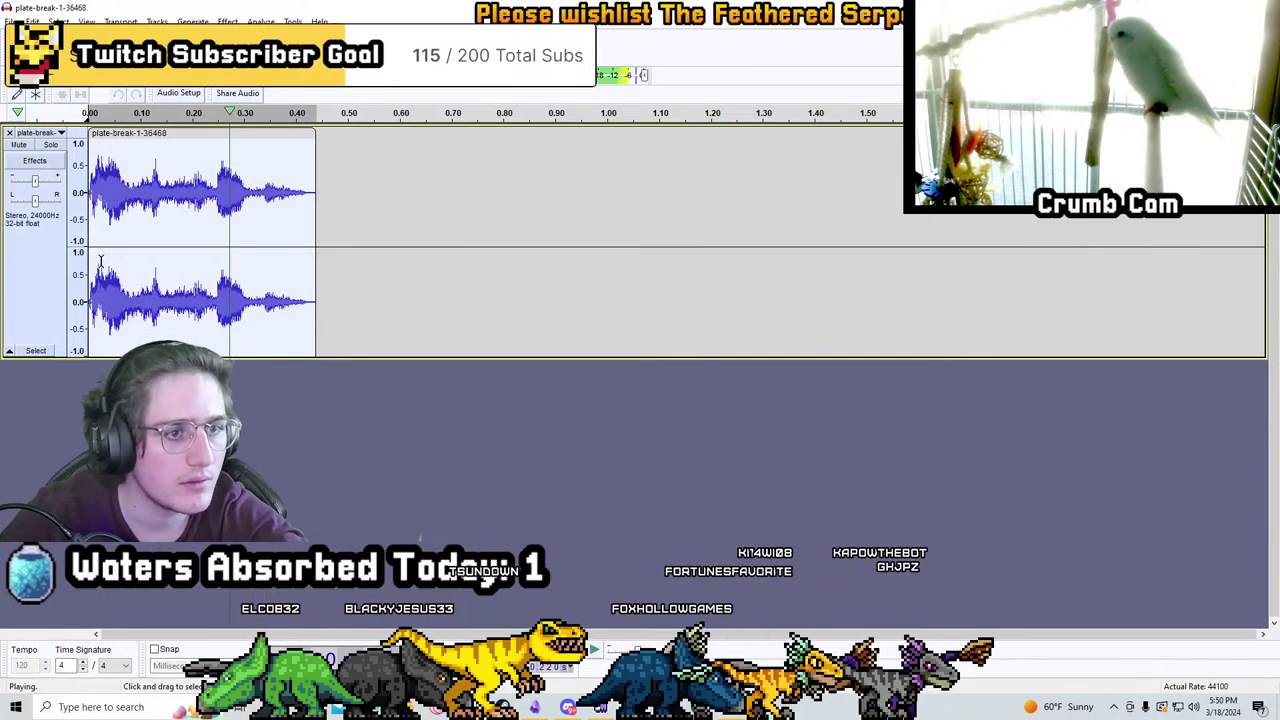
pyautogui.hotkey('alt', 'Tab')
pyautogui.hotkey('alt', 'Tab')
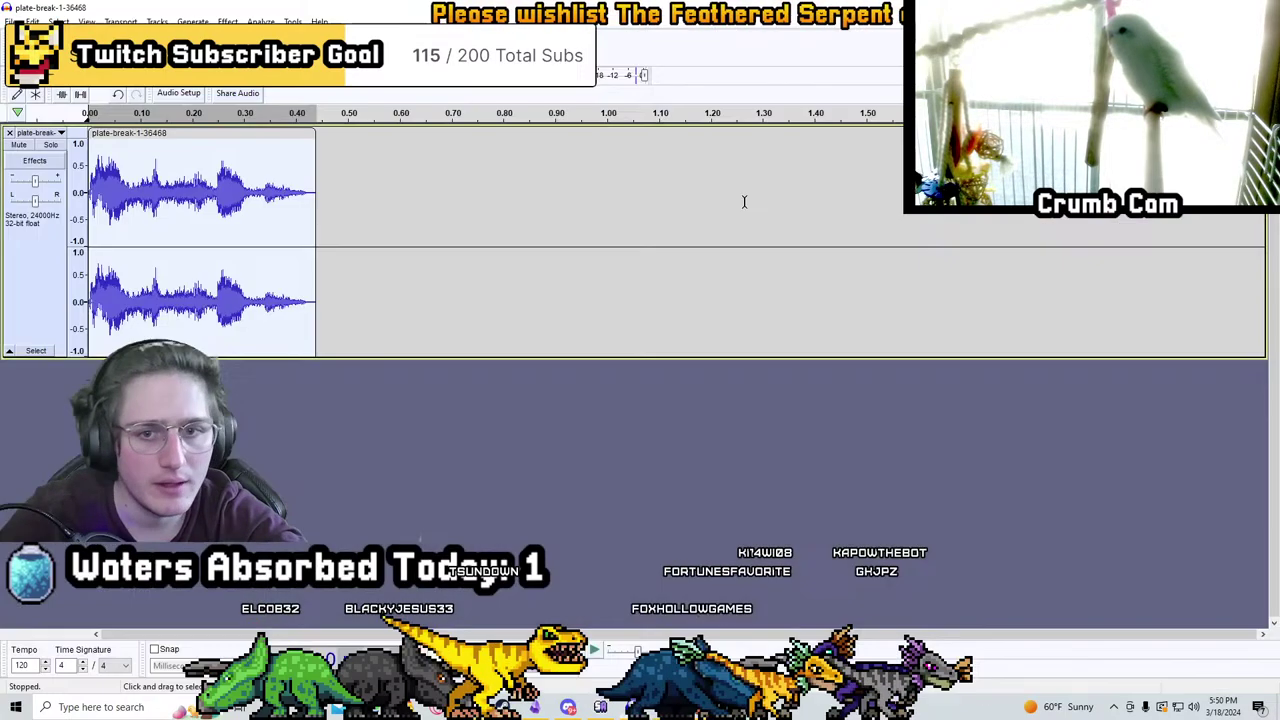
pyautogui.hotkey('alt', 'Tab')
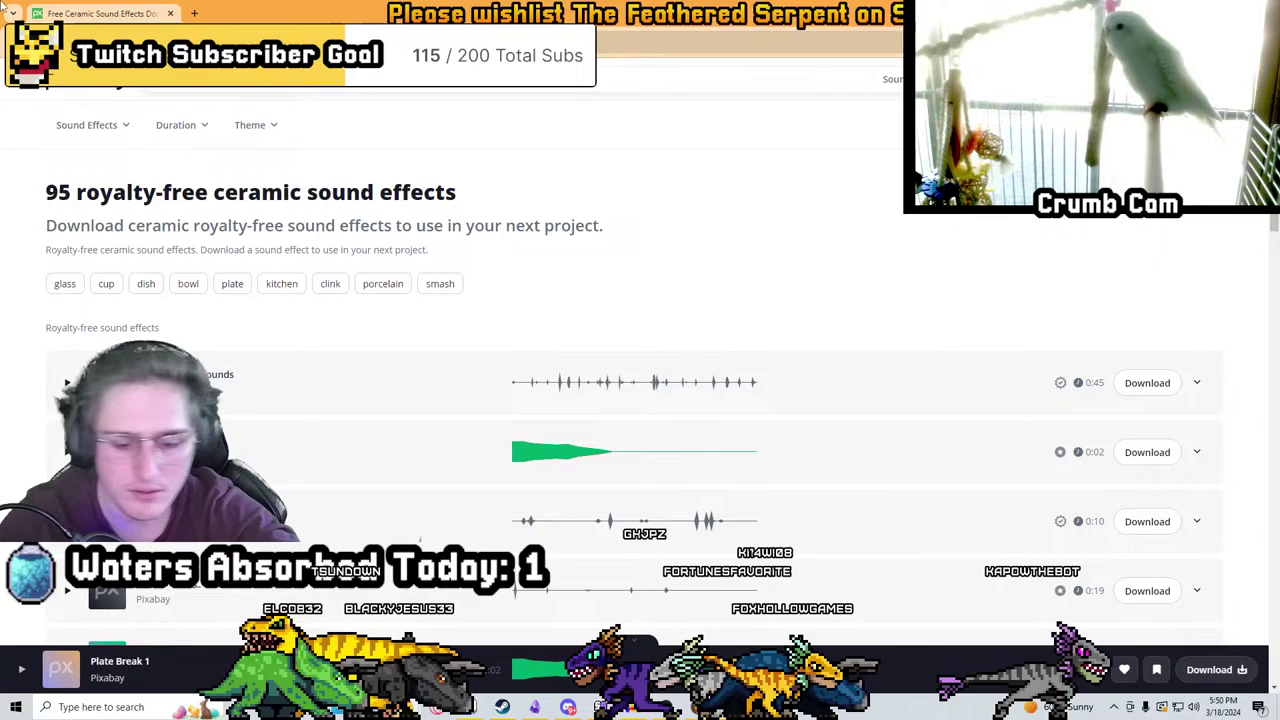
# Browse Pixabay's break sound effects, previewing Punch a Rock, Amen Break and Dishes Fall And Crash
pyautogui.click(272, 134)
pyautogui.click(240, 185)
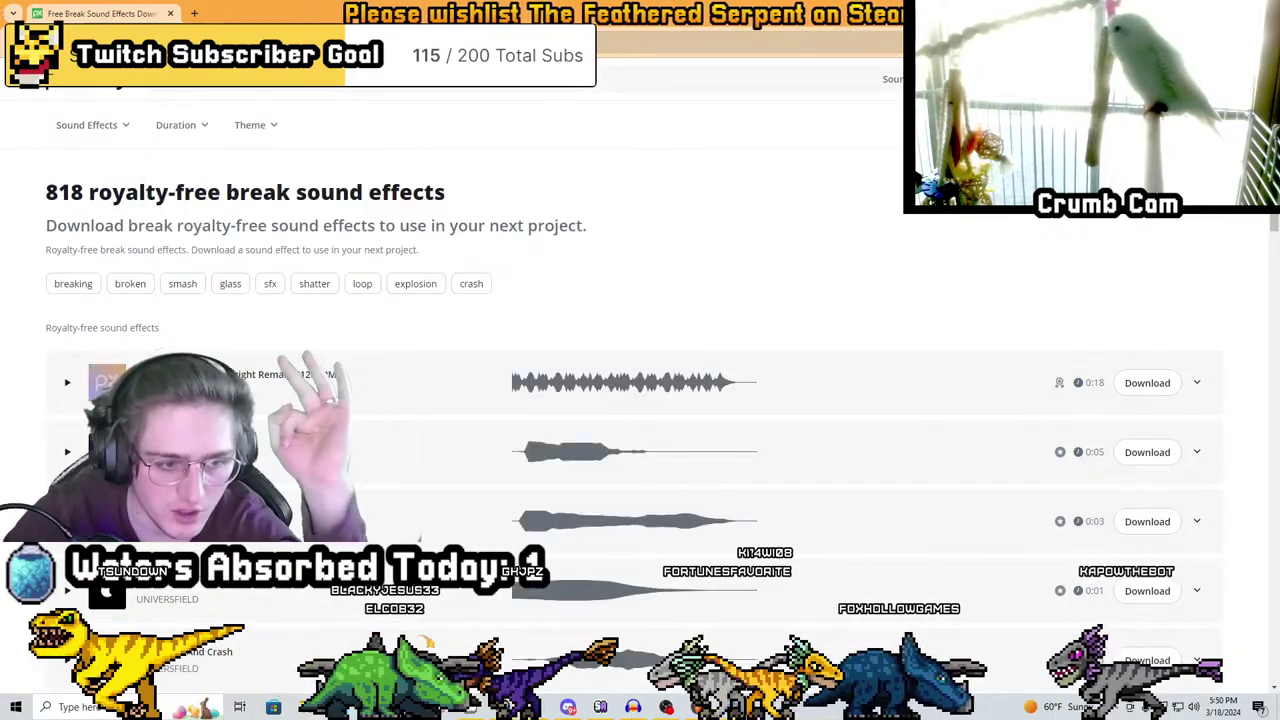
pyautogui.click(67, 452)
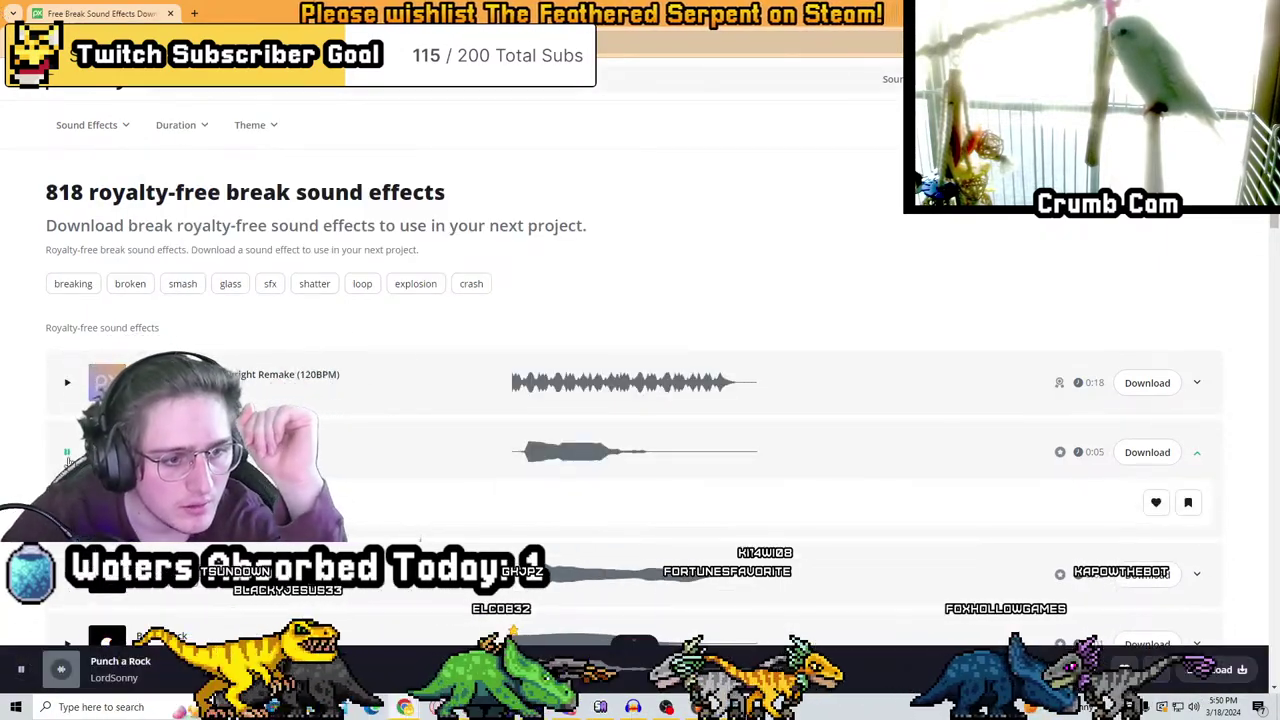
pyautogui.click(67, 382)
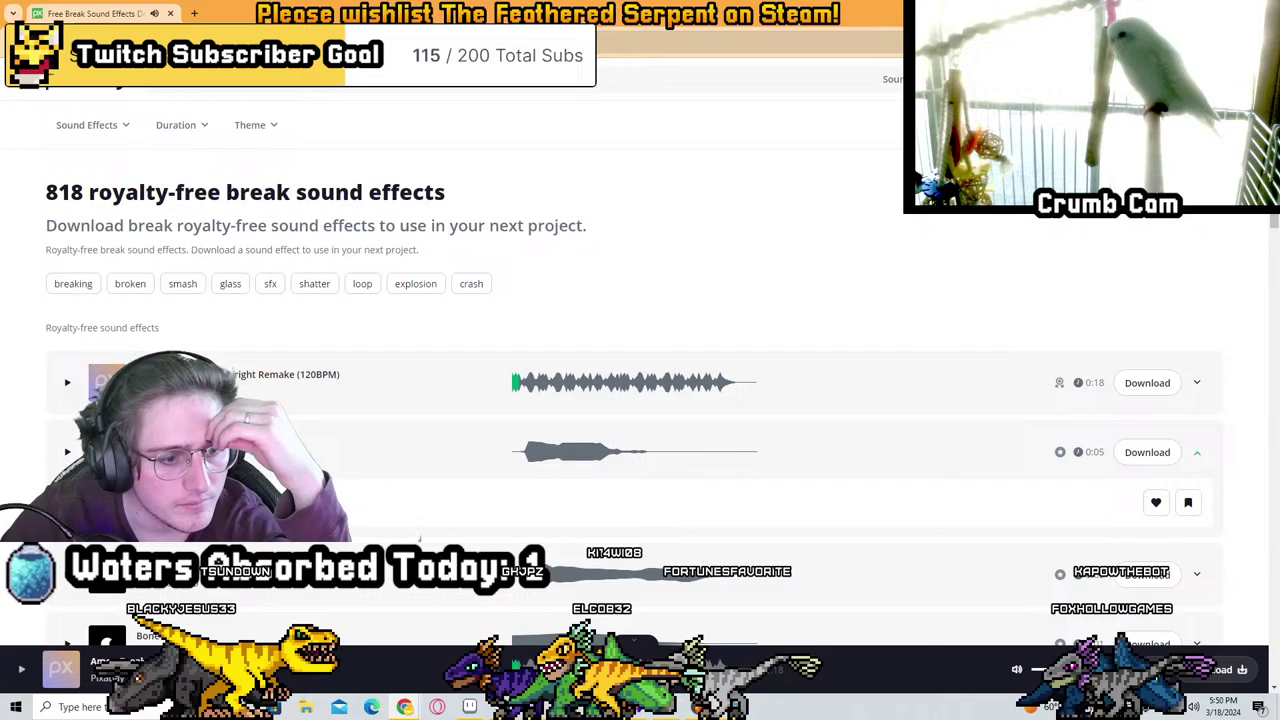
pyautogui.scroll(-2, 67, 382)
pyautogui.scroll(-4, 77, 180)
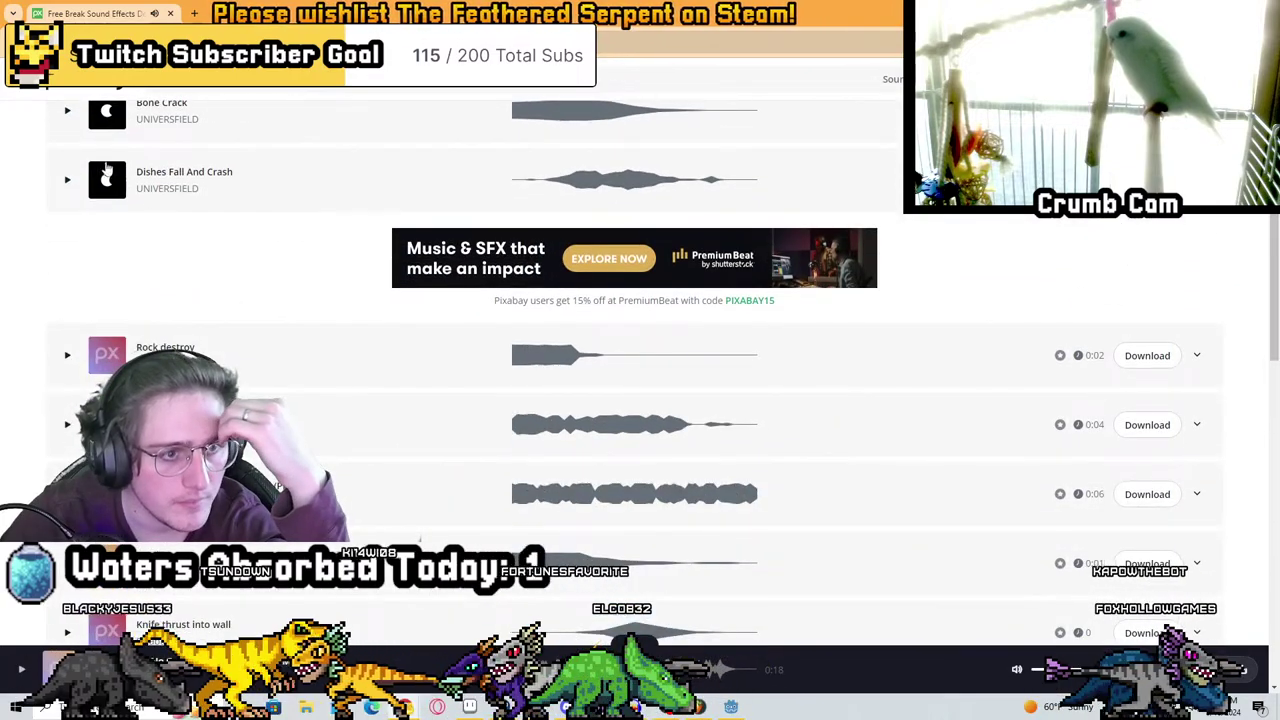
pyautogui.click(68, 180)
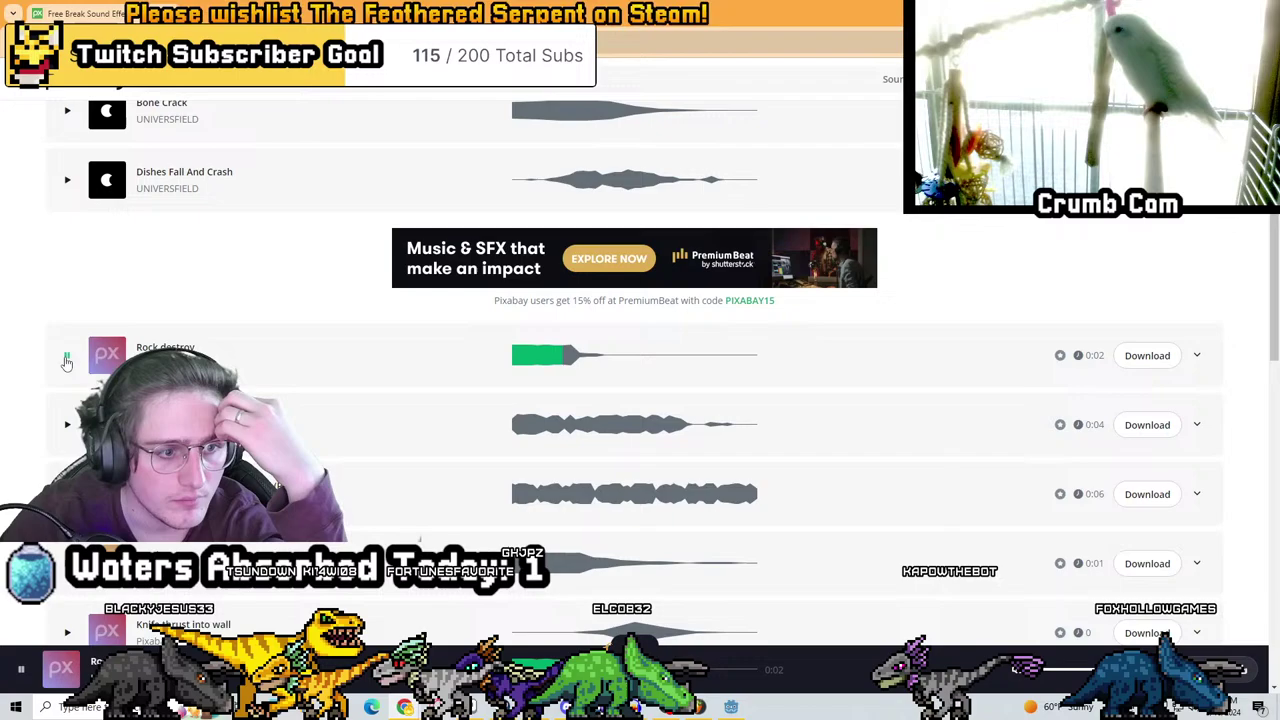
pyautogui.scroll(-1, 590, 354)
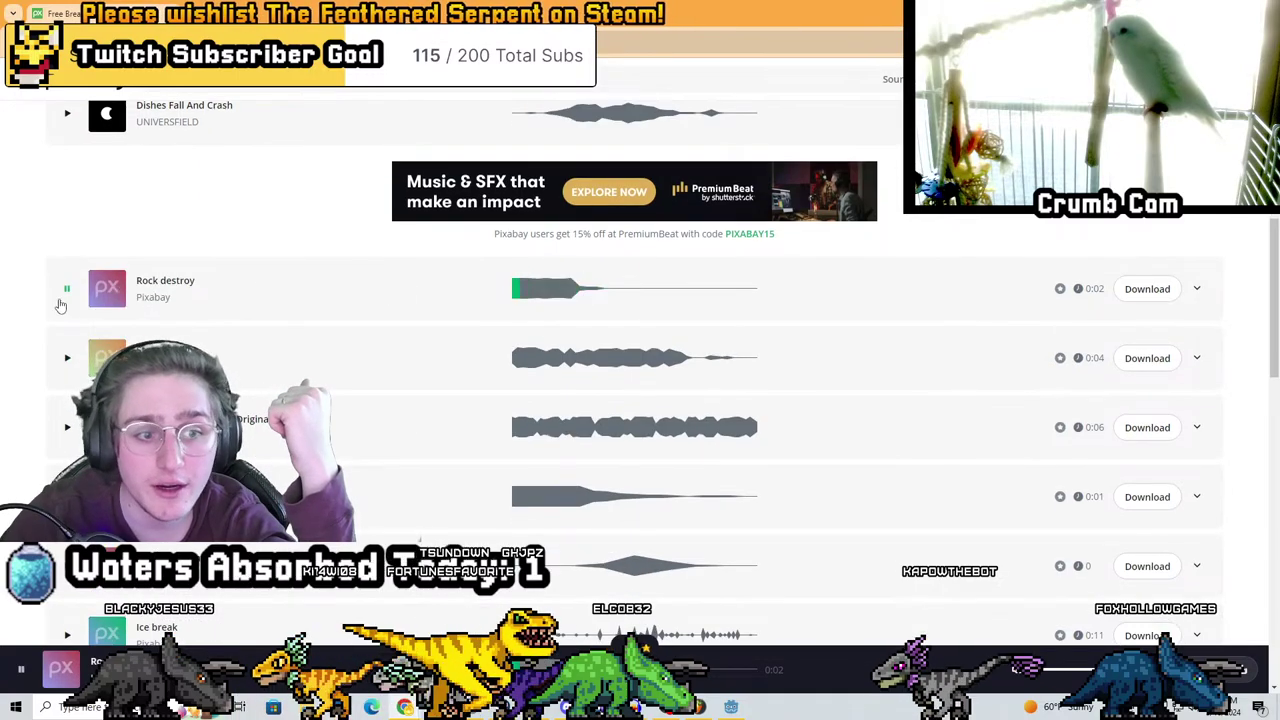
# Download the Rock destroy and Stones Falling sounds
pyautogui.click(1140, 289)
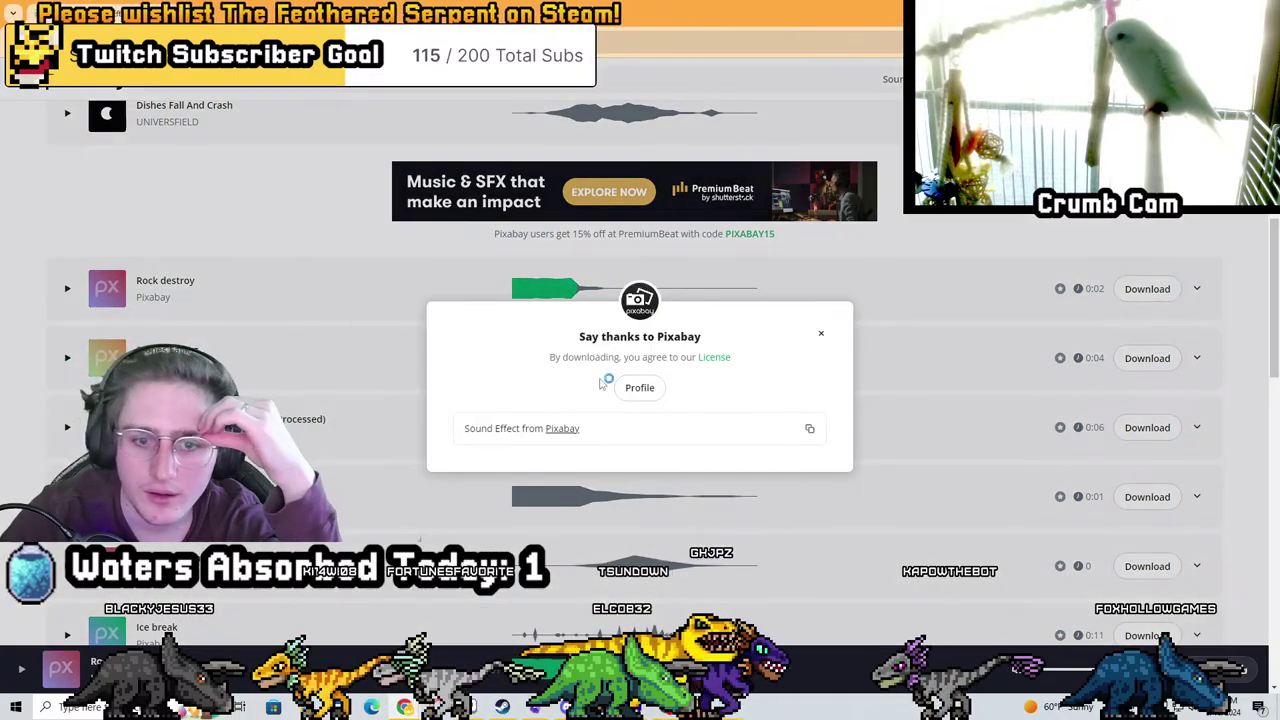
pyautogui.click(85, 254)
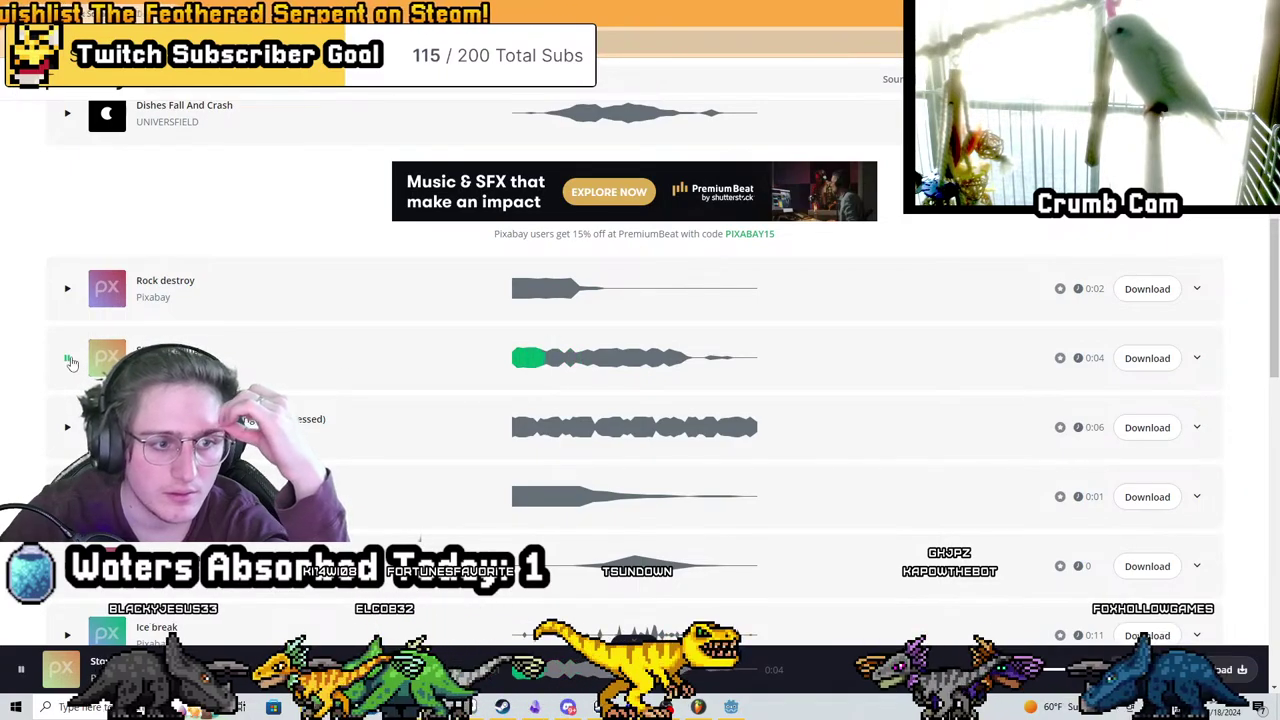
pyautogui.click(1147, 360)
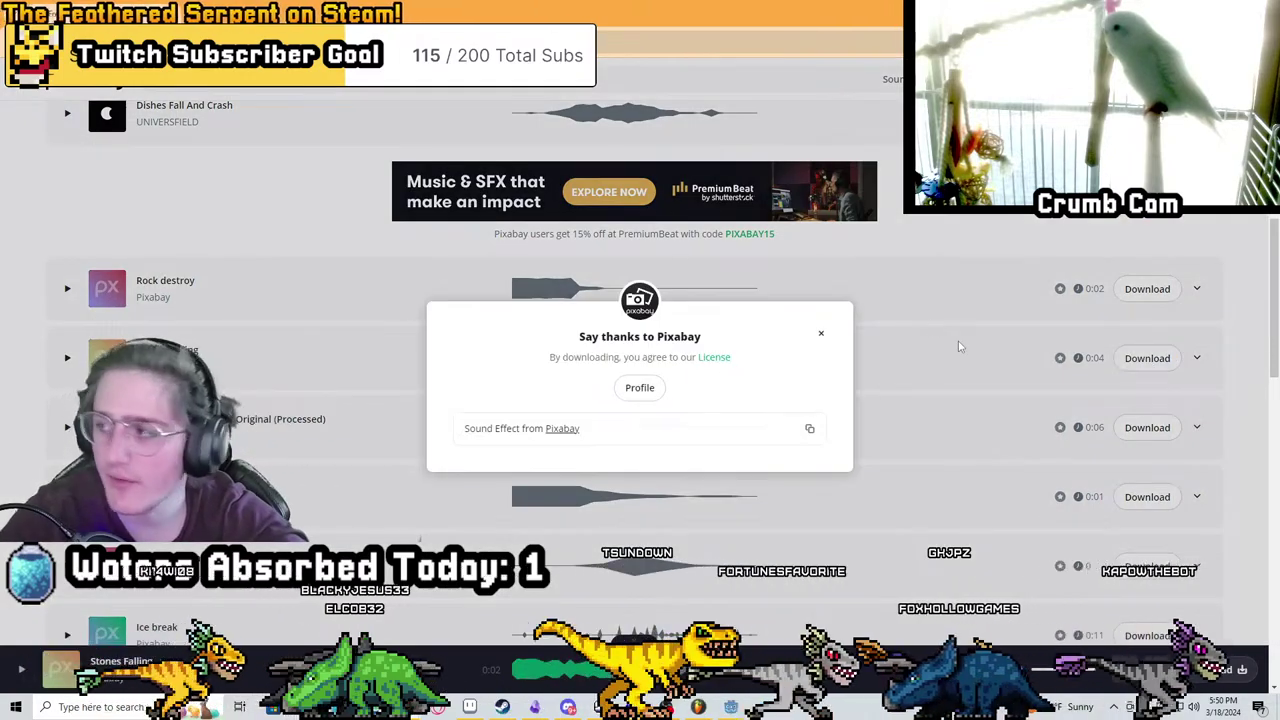
pyautogui.click(953, 256)
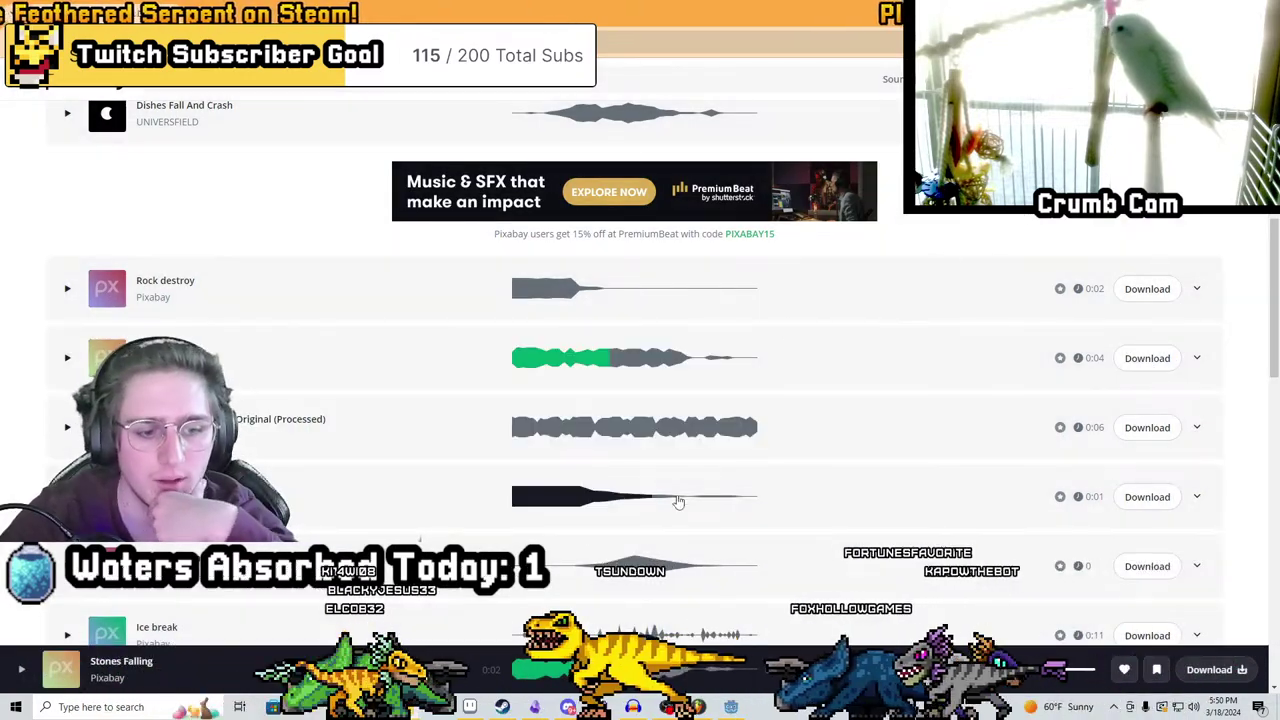
pyautogui.scroll(-1, 651, 494)
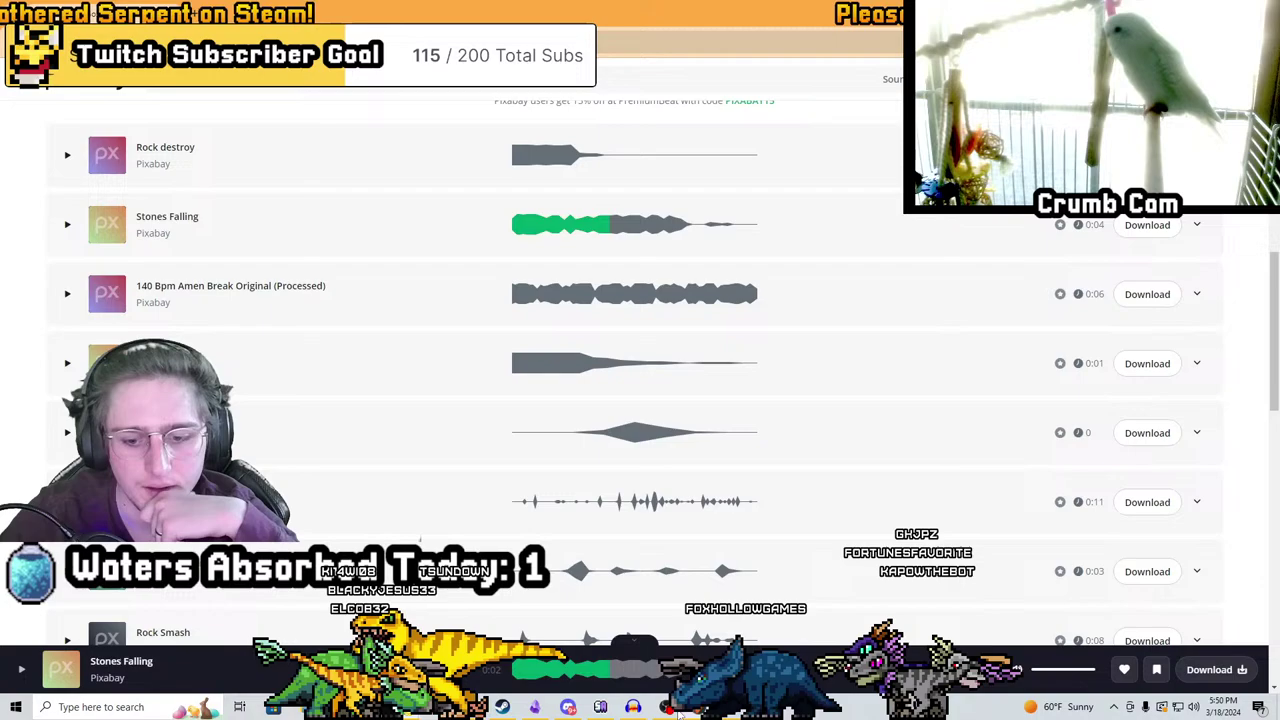
# Return to Audacity and start File > Import > Audio
pyautogui.hotkey('alt', 'Tab')
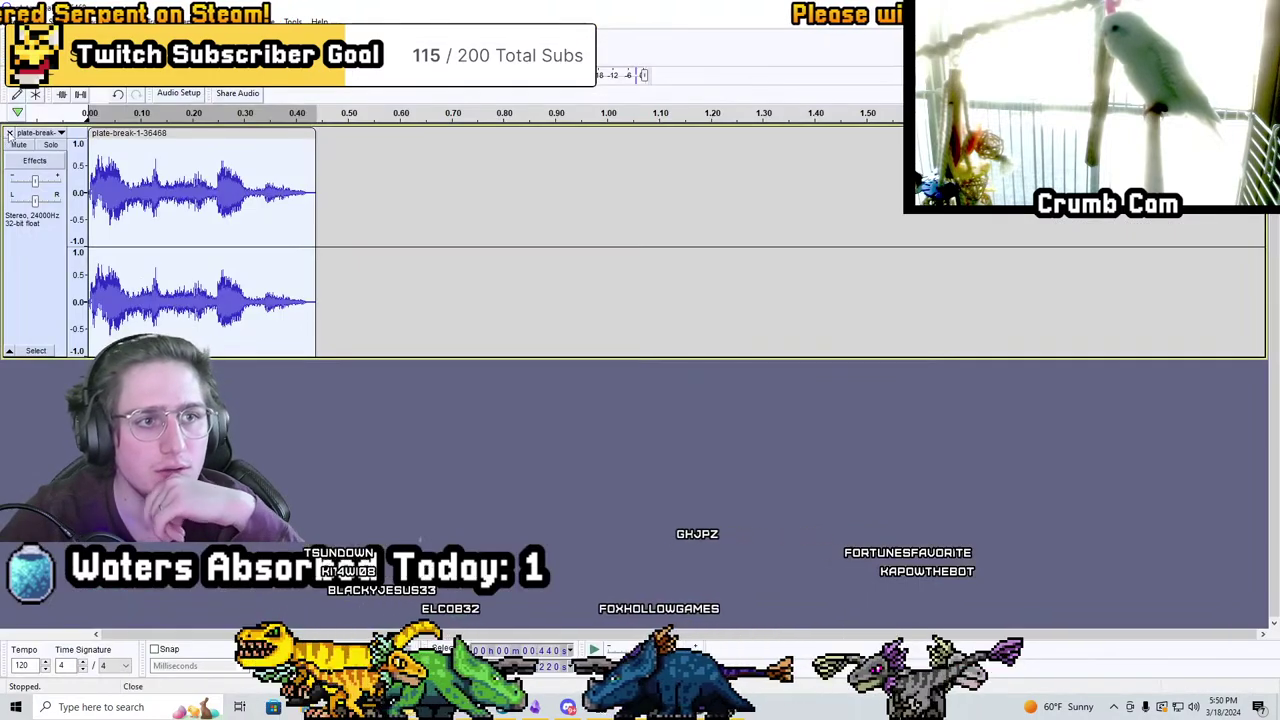
pyautogui.click(12, 21)
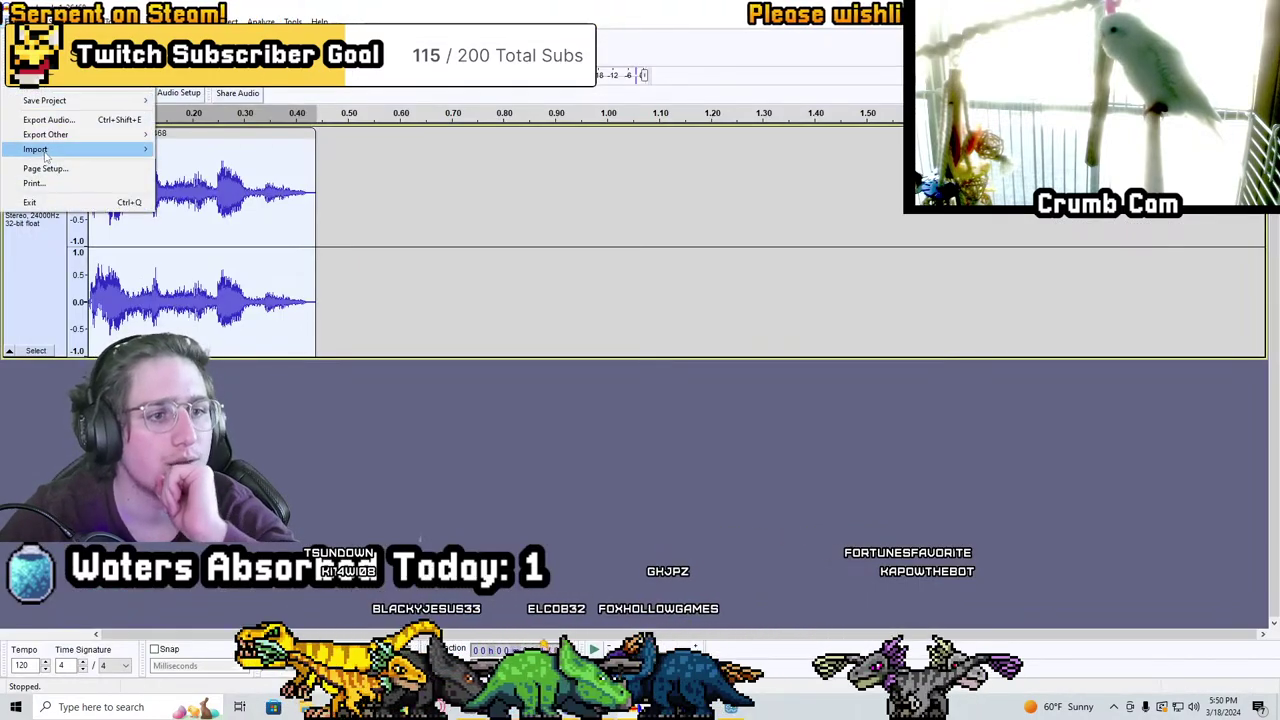
pyautogui.moveTo(40, 147)
pyautogui.click(185, 148)
# Import rock-destroy, place it right after plate-break, and delete its quiet tail
pyautogui.doubleClick(445, 238)
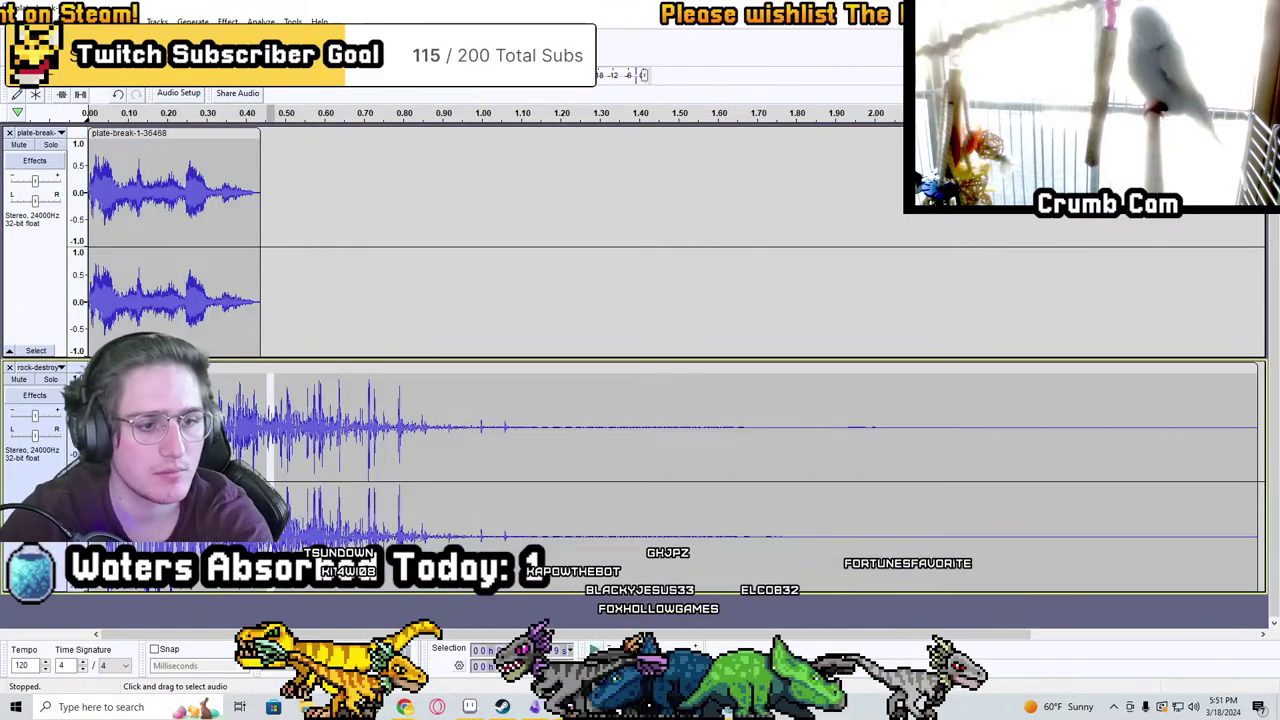
pyautogui.moveTo(283, 370); pyautogui.dragTo(266, 370)
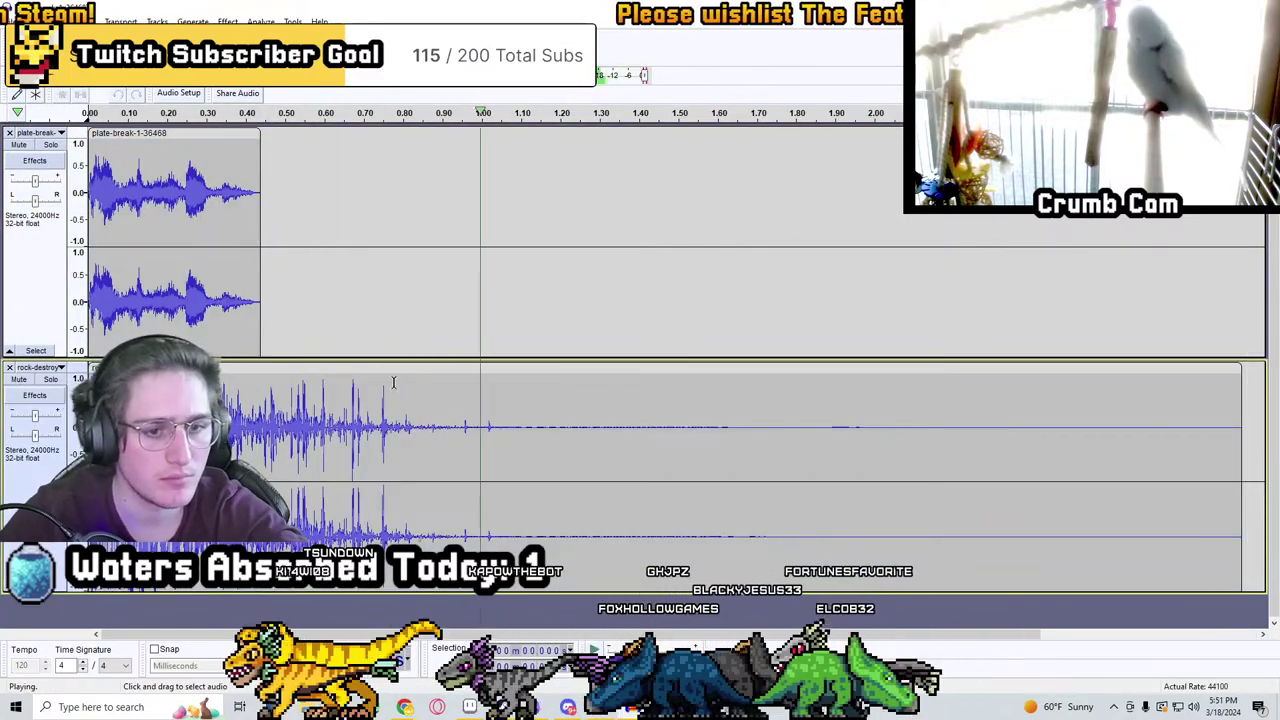
pyautogui.press('space')
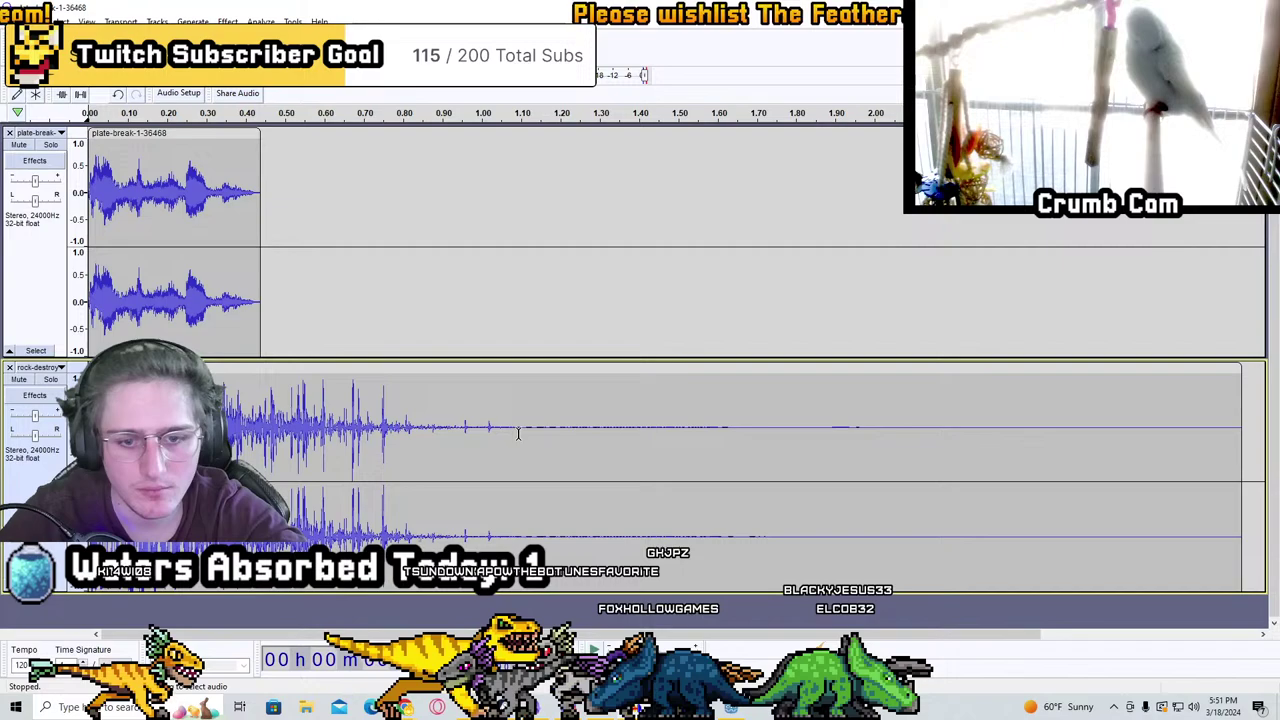
pyautogui.click(518, 433)
pyautogui.keyDown('shift'); pyautogui.hscroll(1, 480, 455); pyautogui.keyUp('shift')
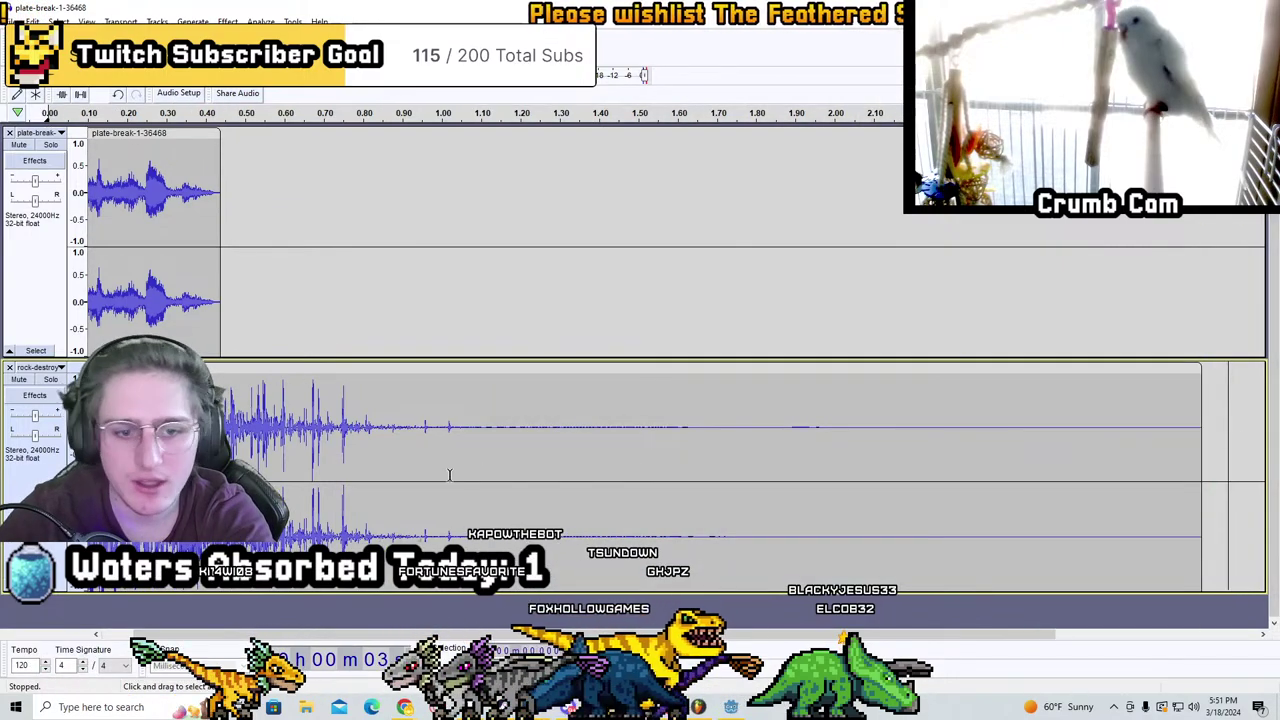
pyautogui.moveTo(458, 420); pyautogui.dragTo(1237, 414)
pyautogui.press('Delete')
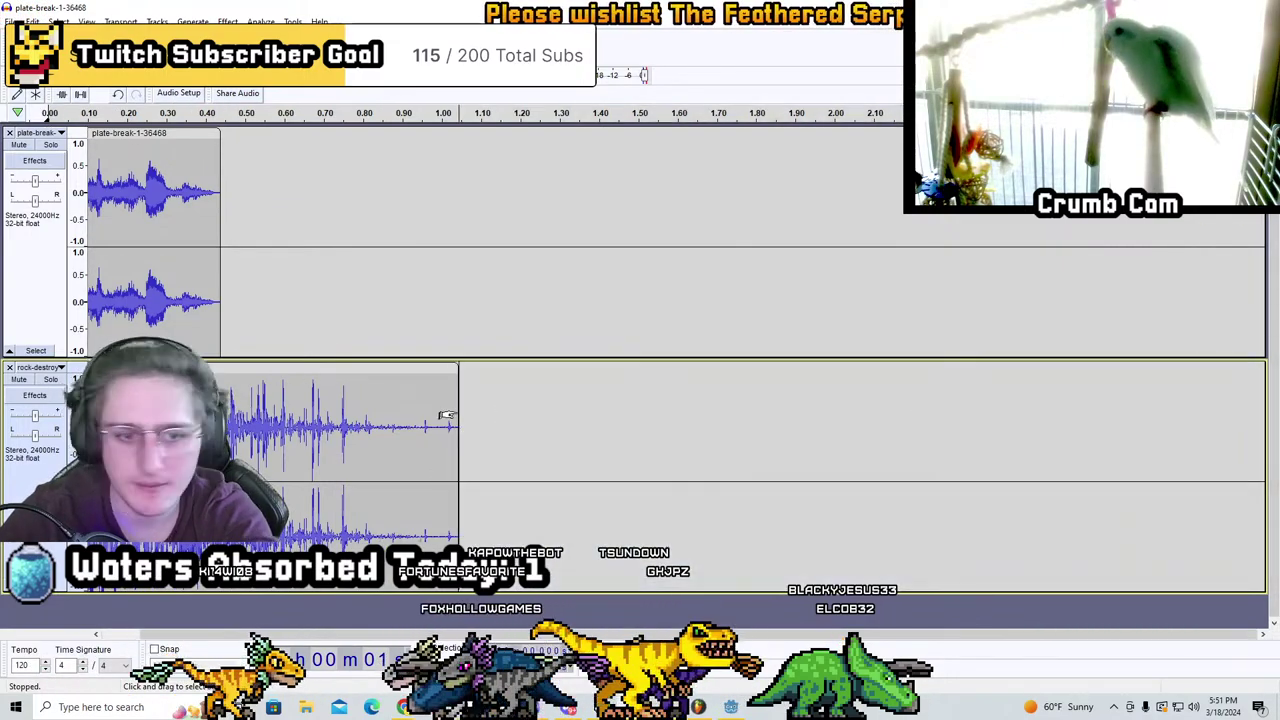
# Speed up the rock-destroy clip with Change Tempo and play it
pyautogui.click(389, 370)
pyautogui.click(228, 21)
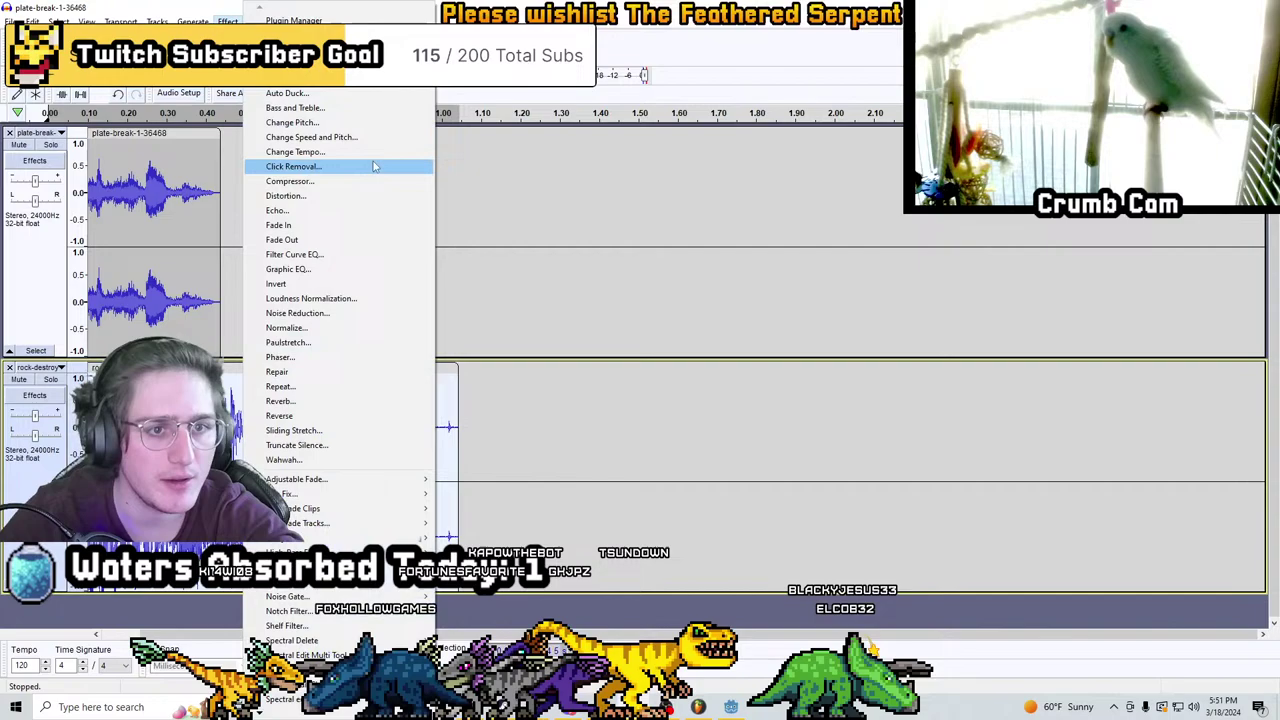
pyautogui.click(370, 155)
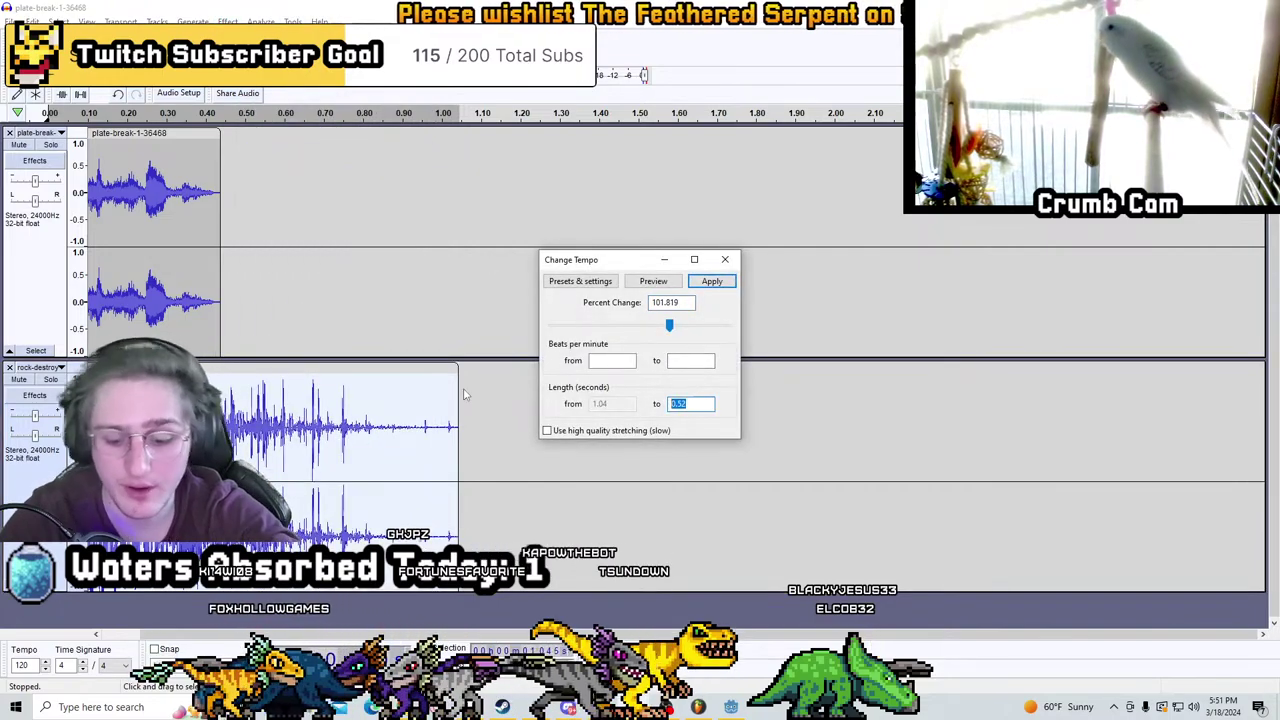
pyautogui.press('Return')
pyautogui.press('space')
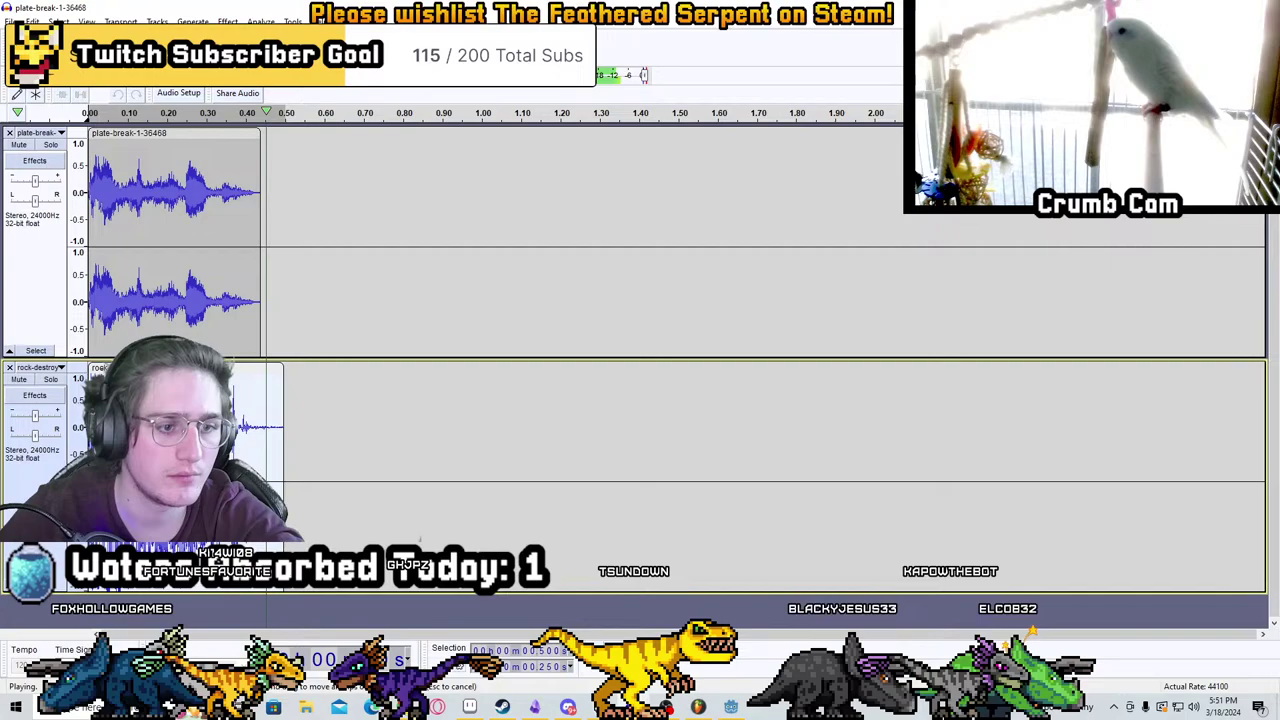
# Apply the Limiter to the rock-destroy clip and play the combined sound
pyautogui.click(228, 21)
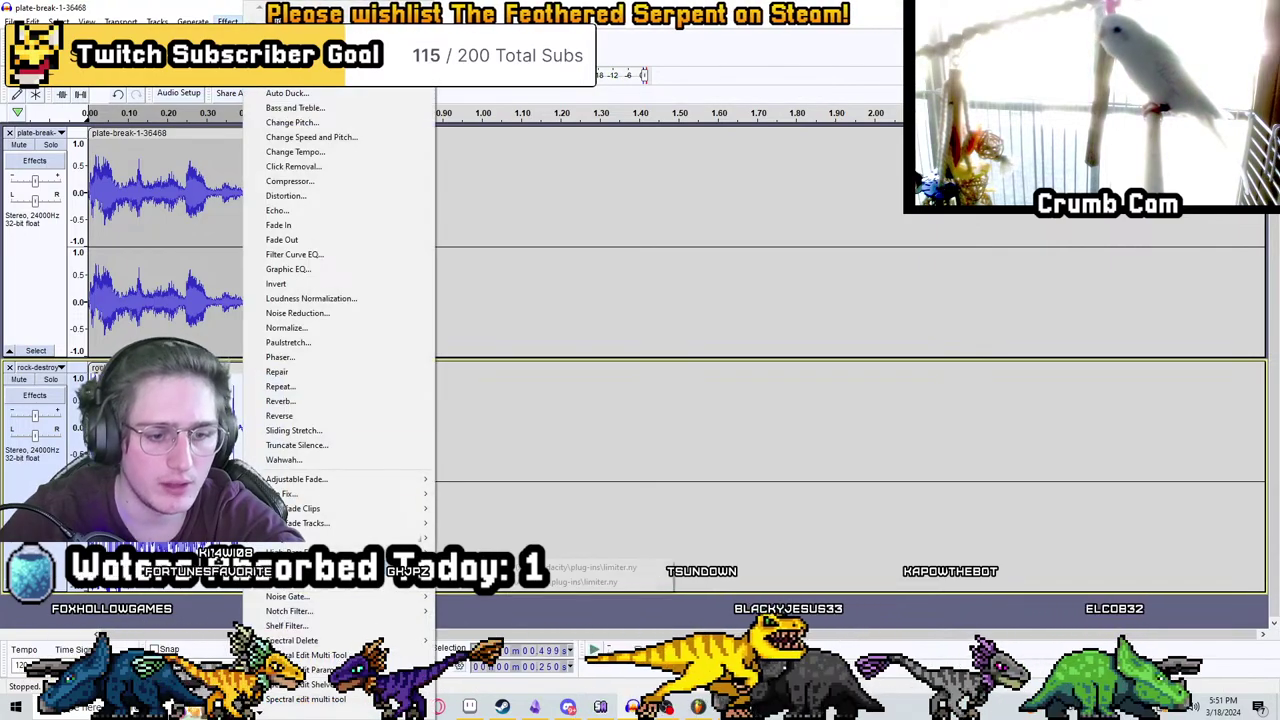
pyautogui.moveTo(330, 567)
pyautogui.click(495, 566)
pyautogui.click(752, 277)
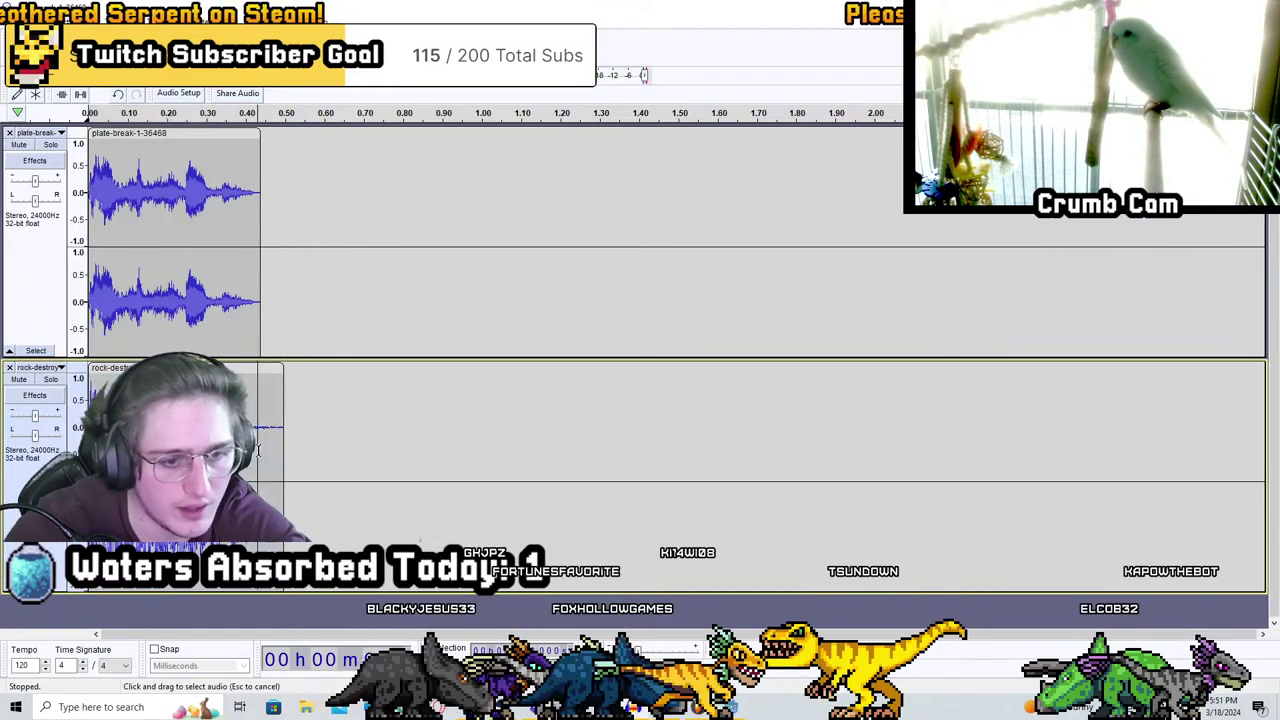
pyautogui.click(258, 21)
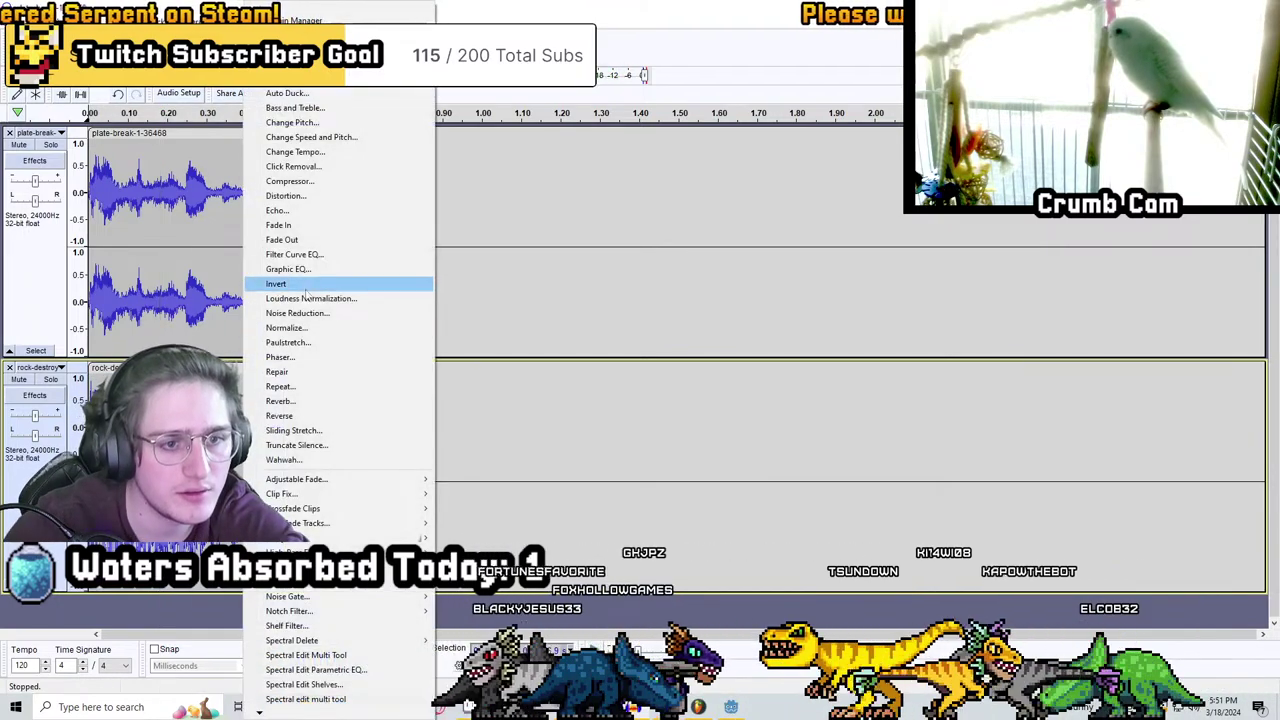
pyautogui.click(39, 290)
pyautogui.press('space')
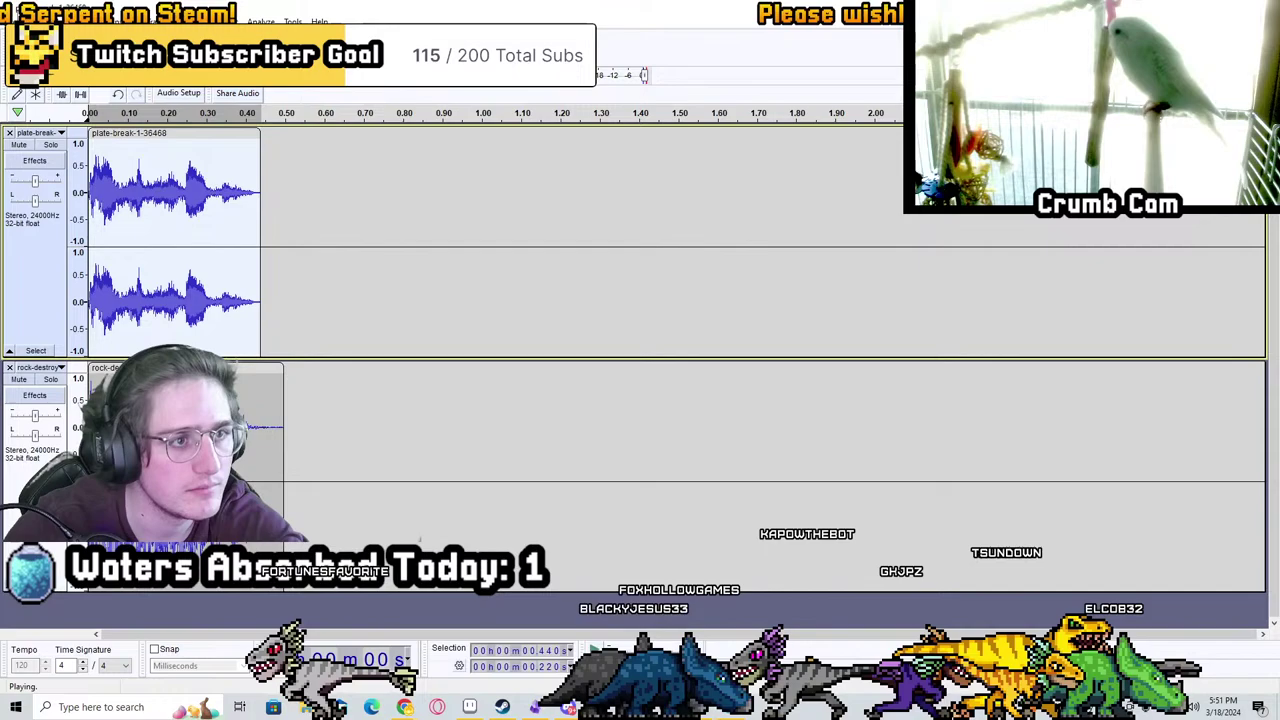
# Export the audio as PotBreak.wav and switch back to Godot
pyautogui.click(20, 21)
pyautogui.click(48, 119)
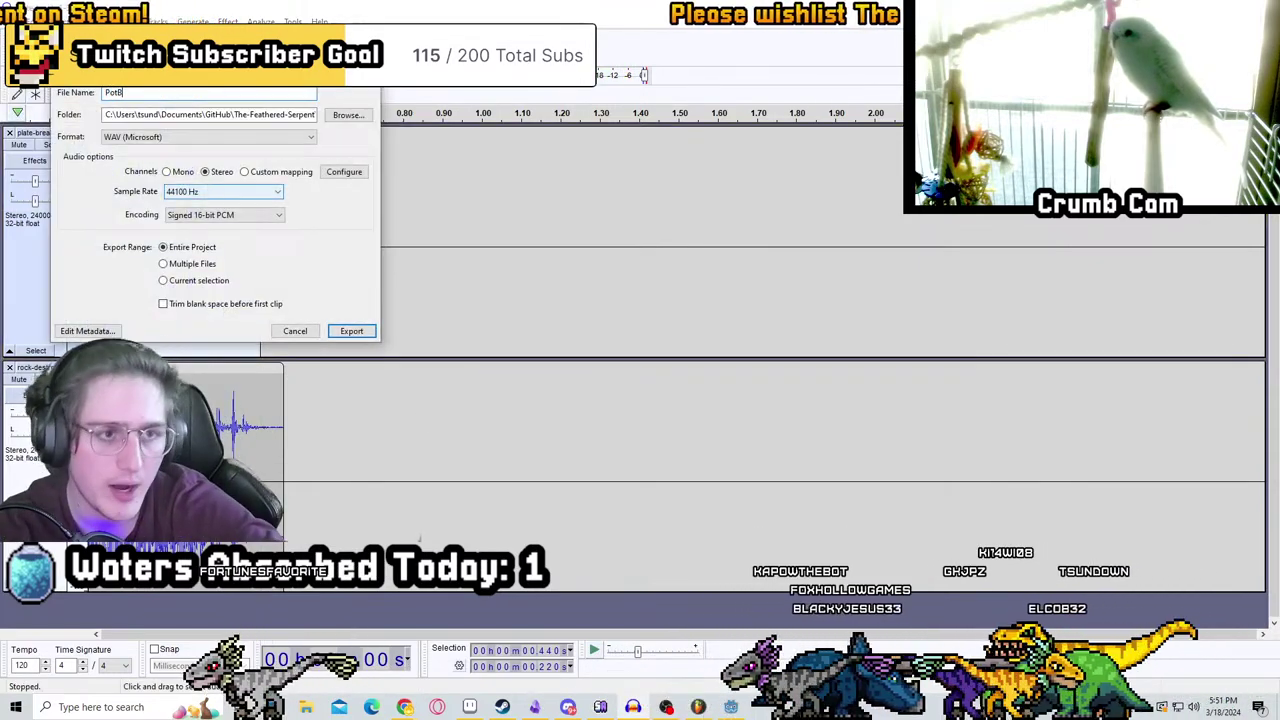
pyautogui.write('PotBreak')
pyautogui.press('Return')
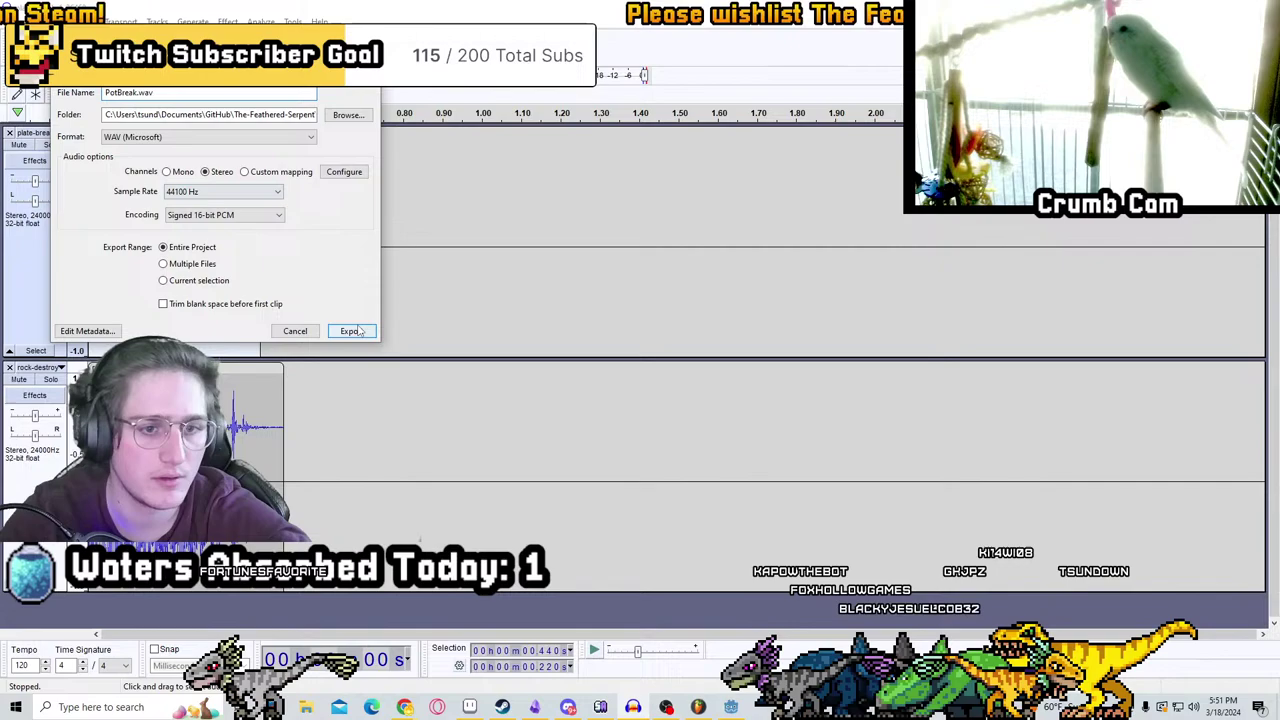
pyautogui.hotkey('alt', 'Tab')
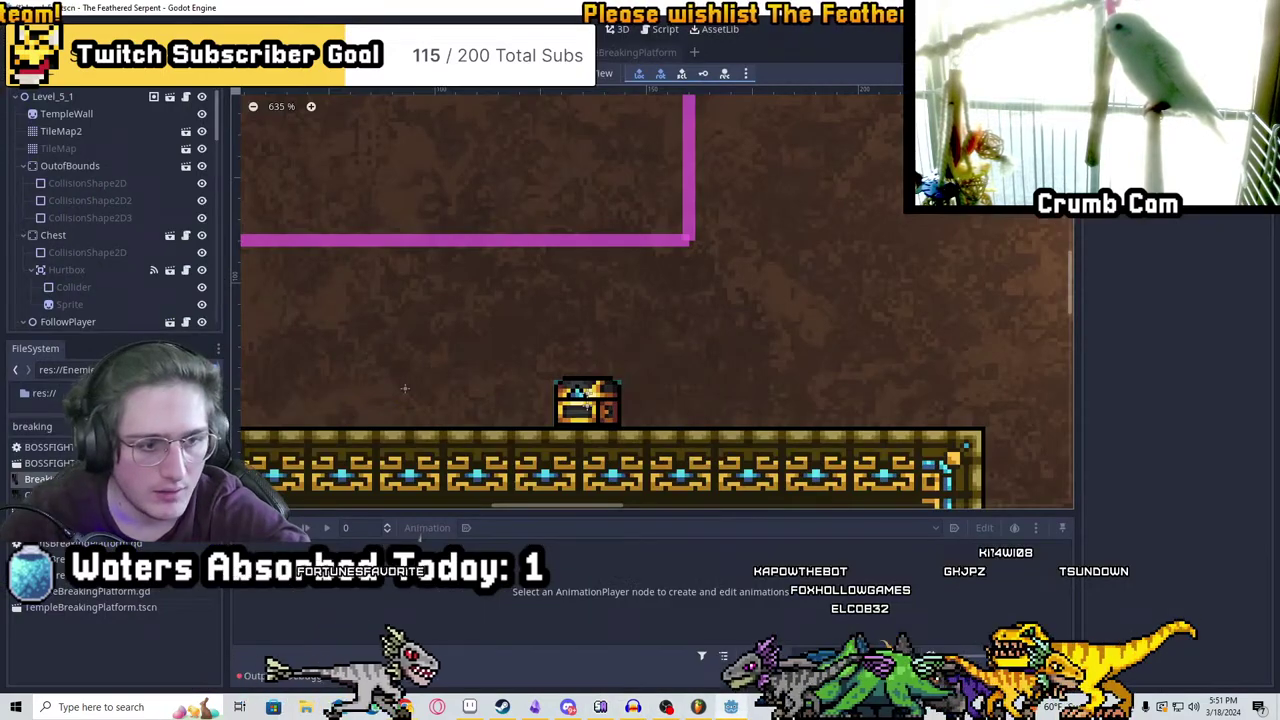
# Filter the FileSystem for 'soundfx' and open the SoundFX.gd script
pyautogui.hotkey('ctrl', 'a')
pyautogui.write('soundfx')
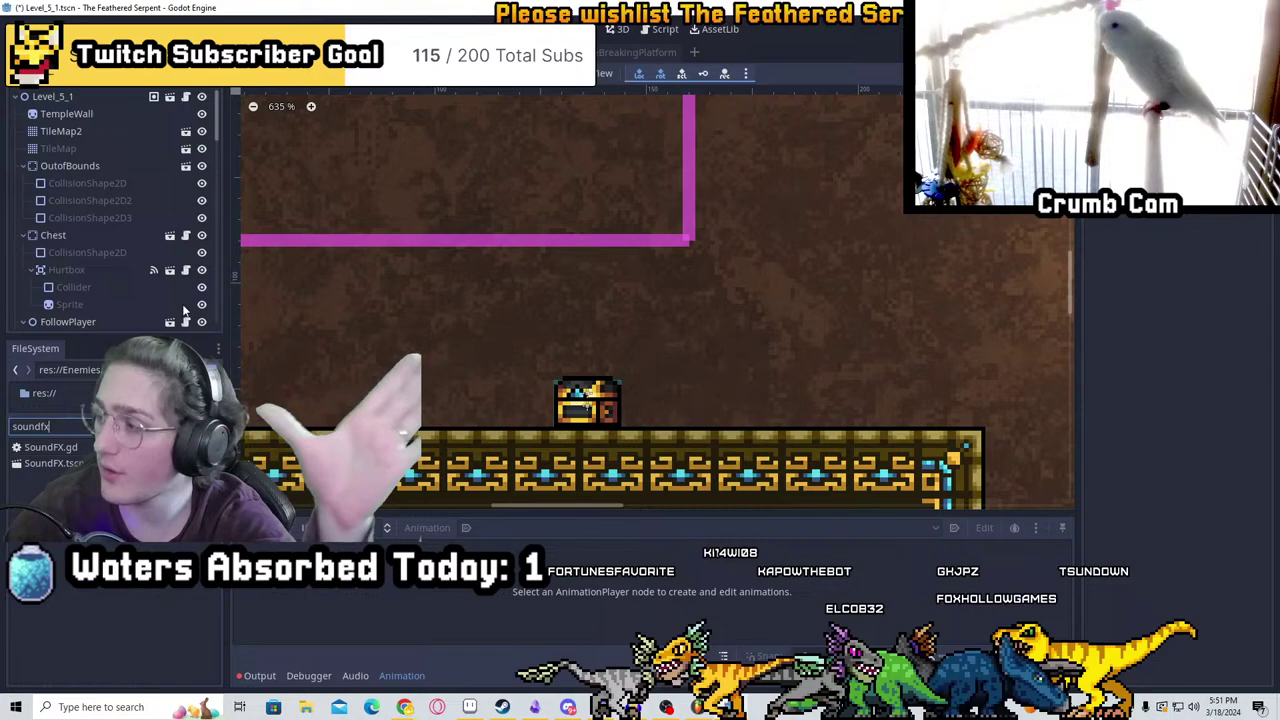
pyautogui.click(50, 447)
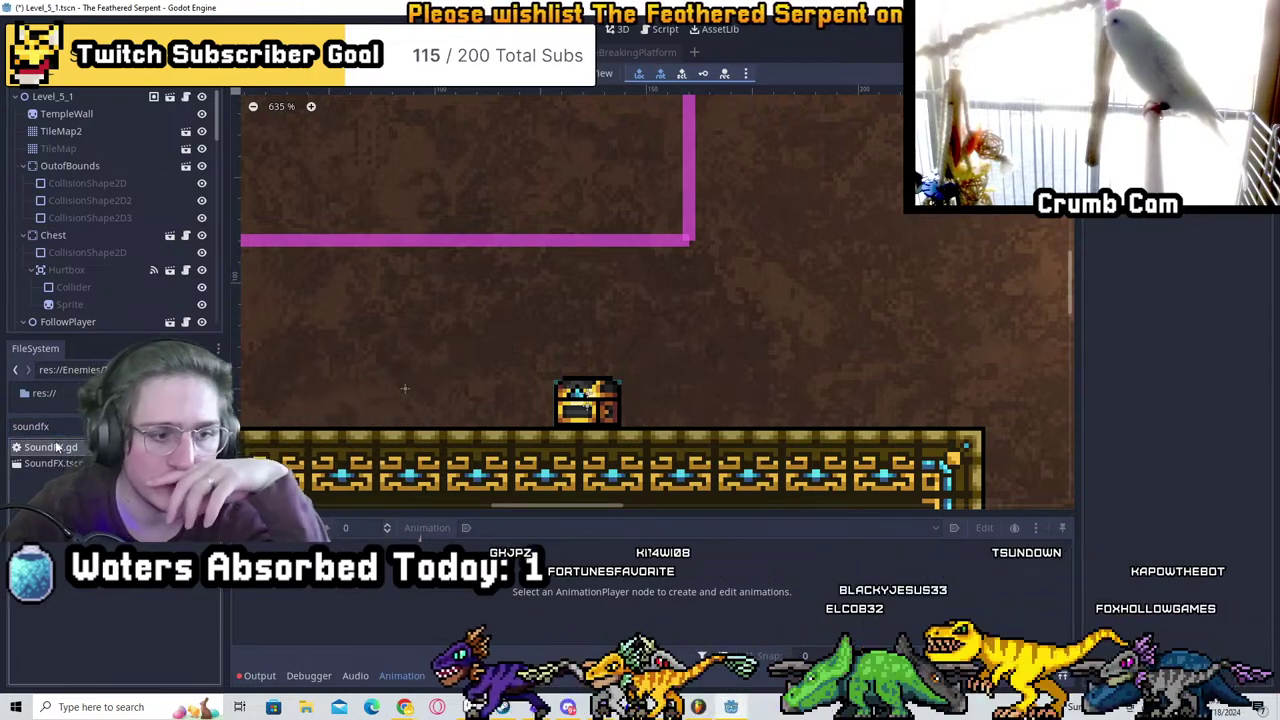
pyautogui.doubleClick(65, 447)
# Duplicate the SerpentFireTrap entry line in the sound list
pyautogui.scroll(-3, 805, 330)
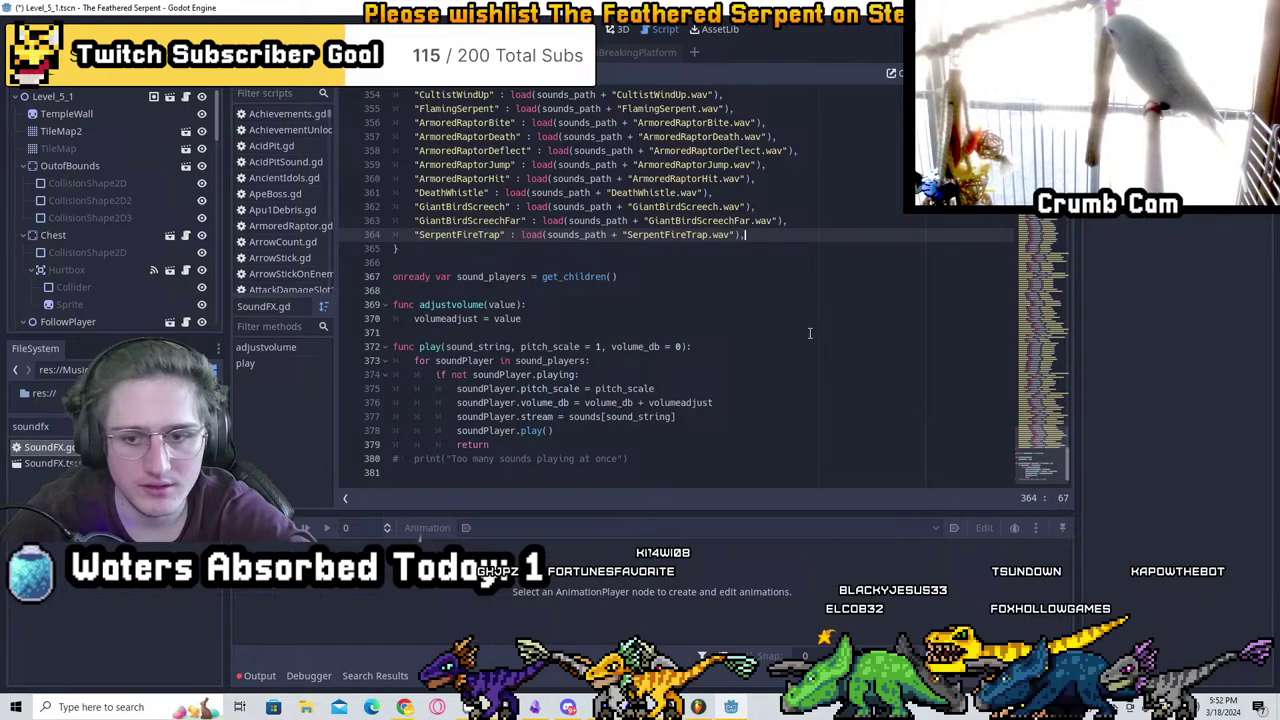
pyautogui.click(767, 234)
pyautogui.press('Return')
pyautogui.write('PotBreak')
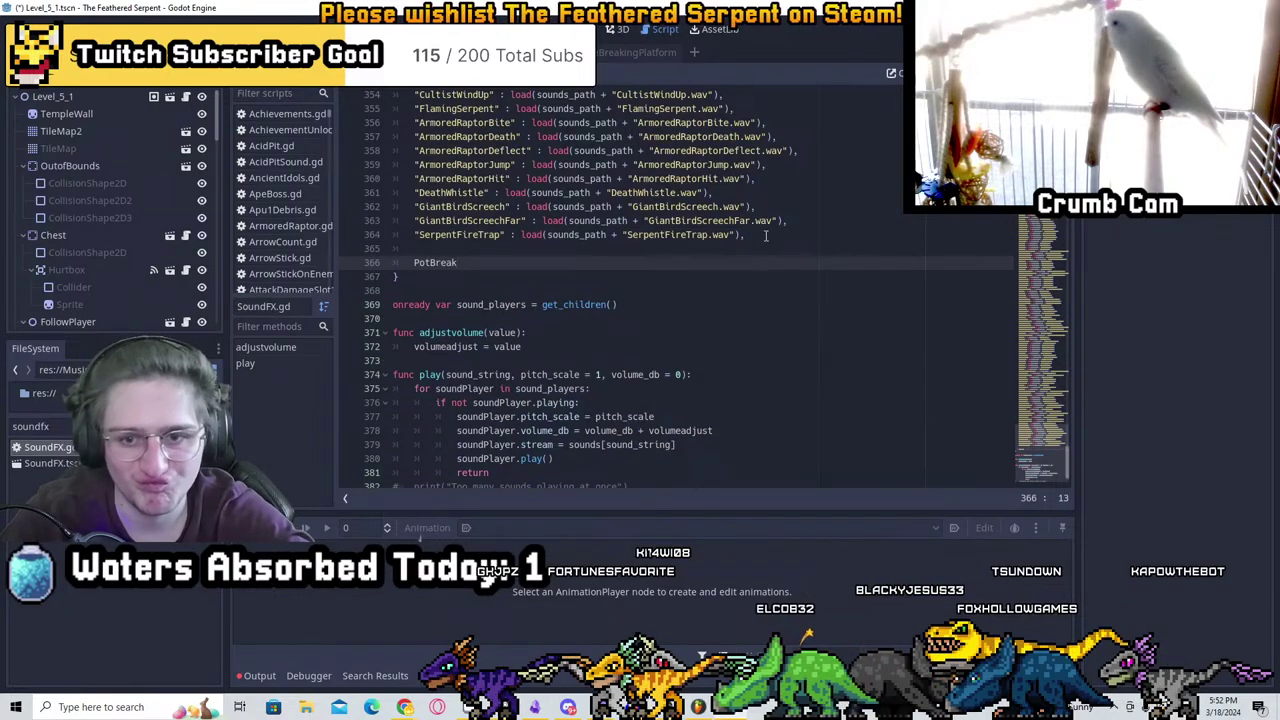
pyautogui.click(462, 234)
pyautogui.hotkey('ctrl', 'c')
pyautogui.click(414, 248)
pyautogui.hotkey('ctrl', 'v')
# Change the copied entry's key and file path to PotBreak
pyautogui.click(457, 262)
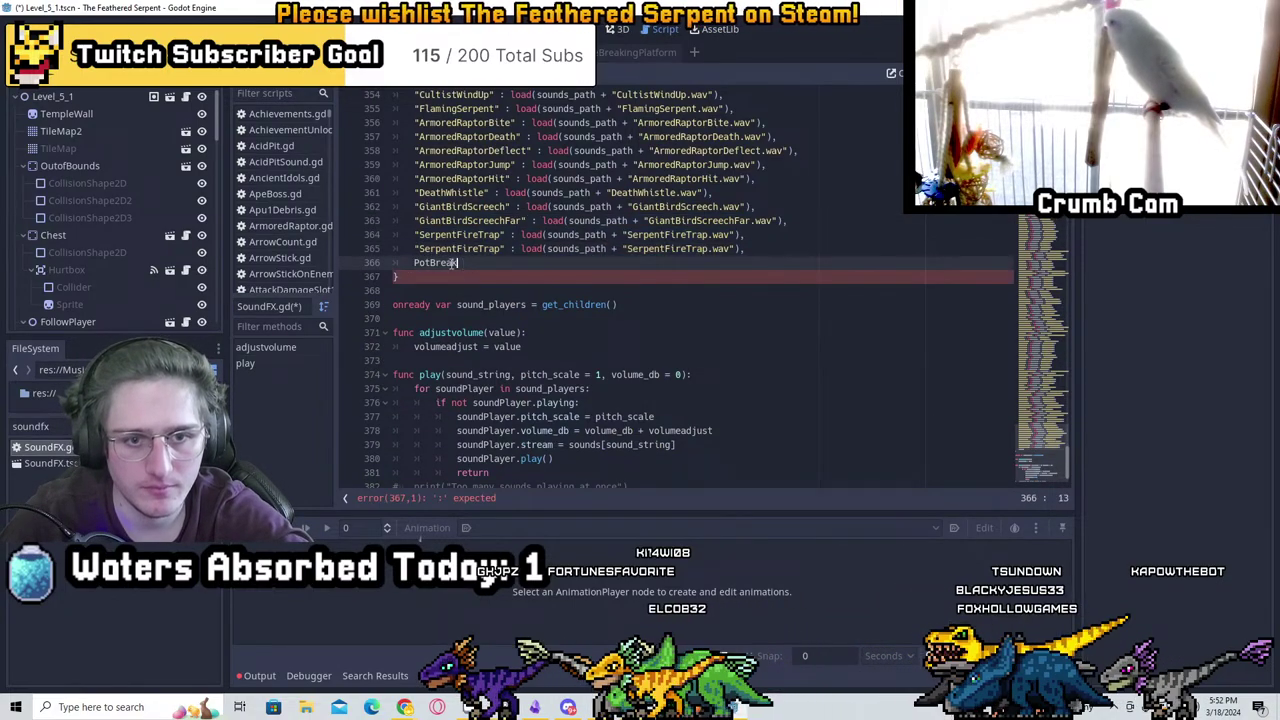
pyautogui.moveTo(499, 249); pyautogui.dragTo(417, 248)
pyautogui.hotkey('ctrl', 'v')
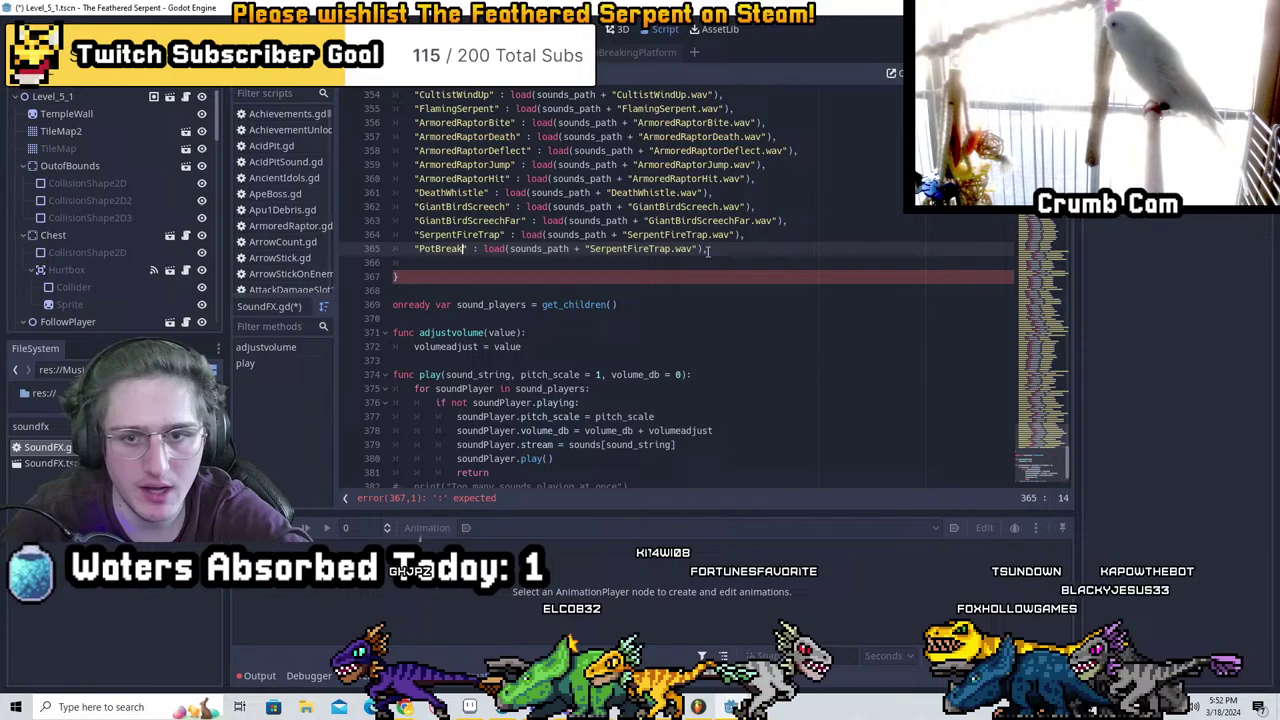
pyautogui.moveTo(669, 249); pyautogui.dragTo(590, 250)
pyautogui.hotkey('ctrl', 'v')
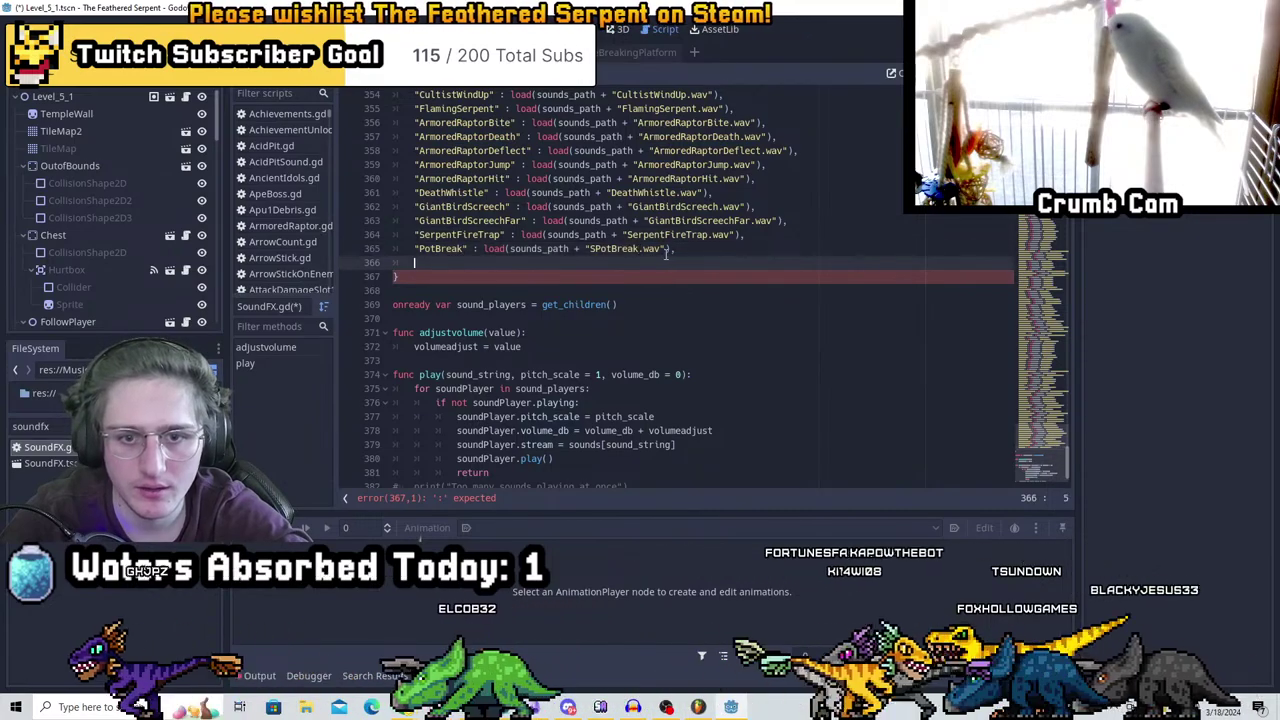
pyautogui.click(594, 251)
pyautogui.press('Down')
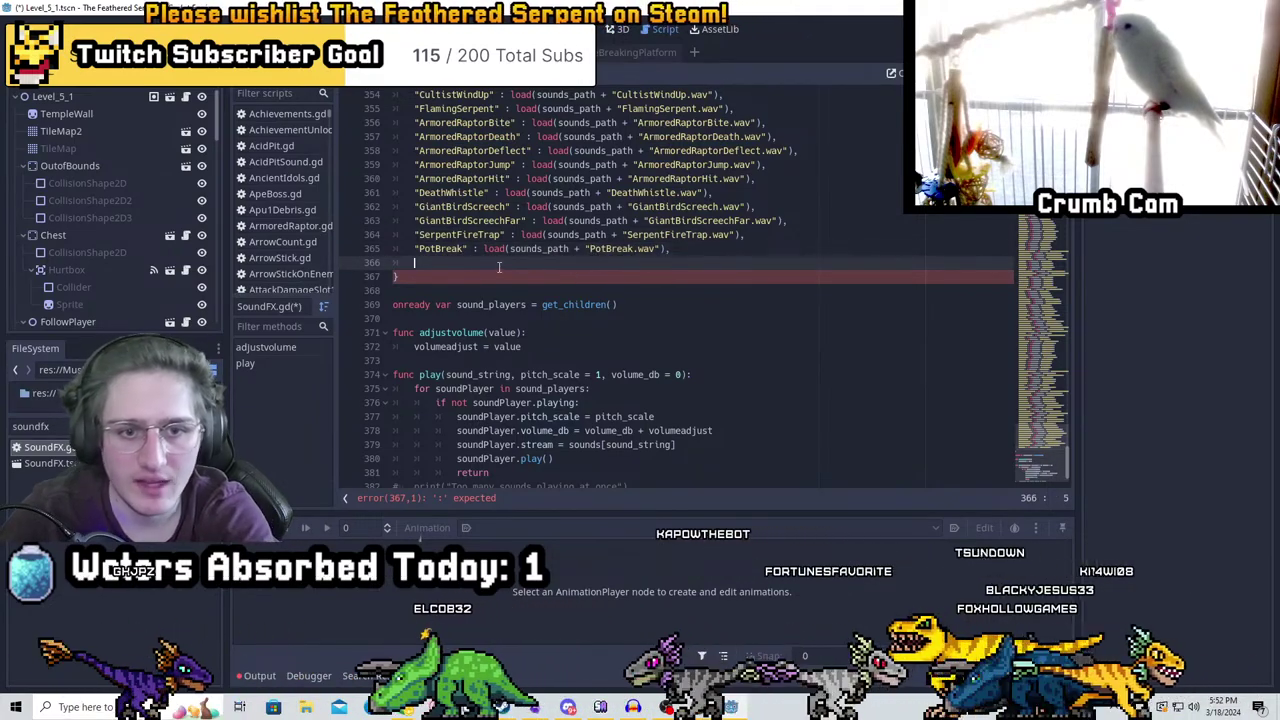
# Copy the PotBreak entry, rename it PlatformBreak, and return to Audacity
pyautogui.moveTo(683, 245); pyautogui.dragTo(415, 248)
pyautogui.hotkey('ctrl', 'c')
pyautogui.press('Down')
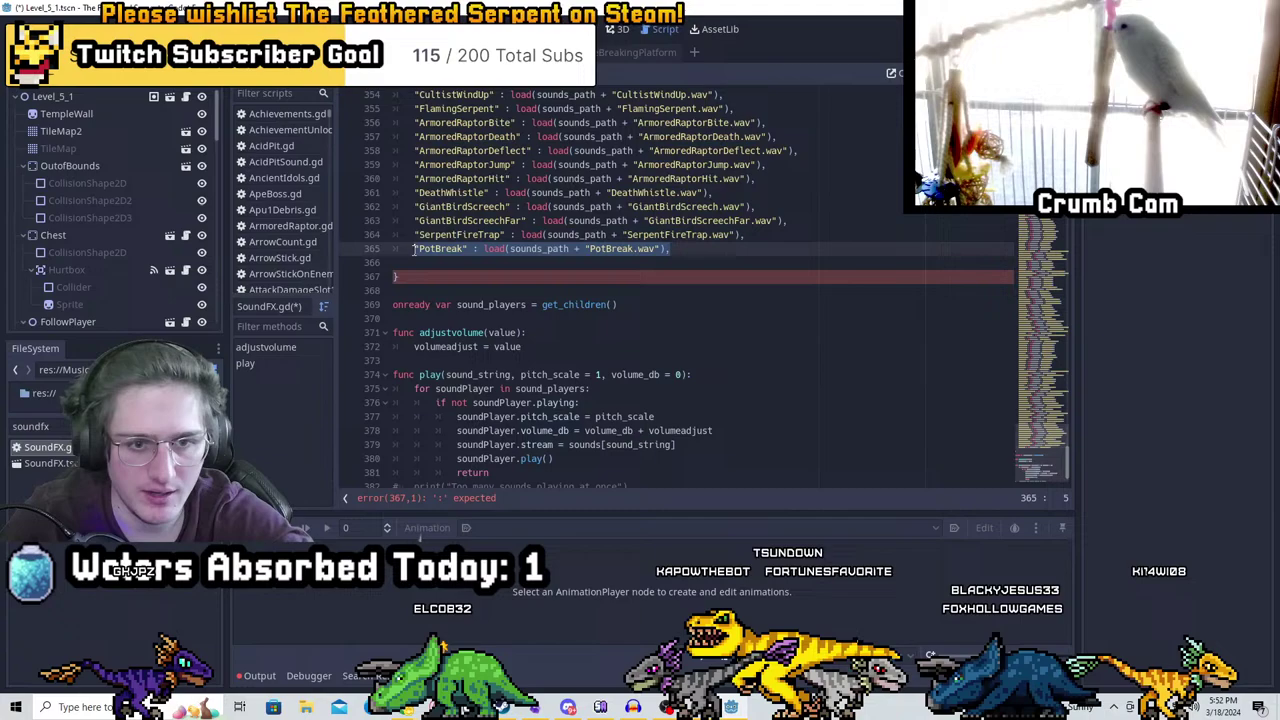
pyautogui.hotkey('ctrl', 'v')
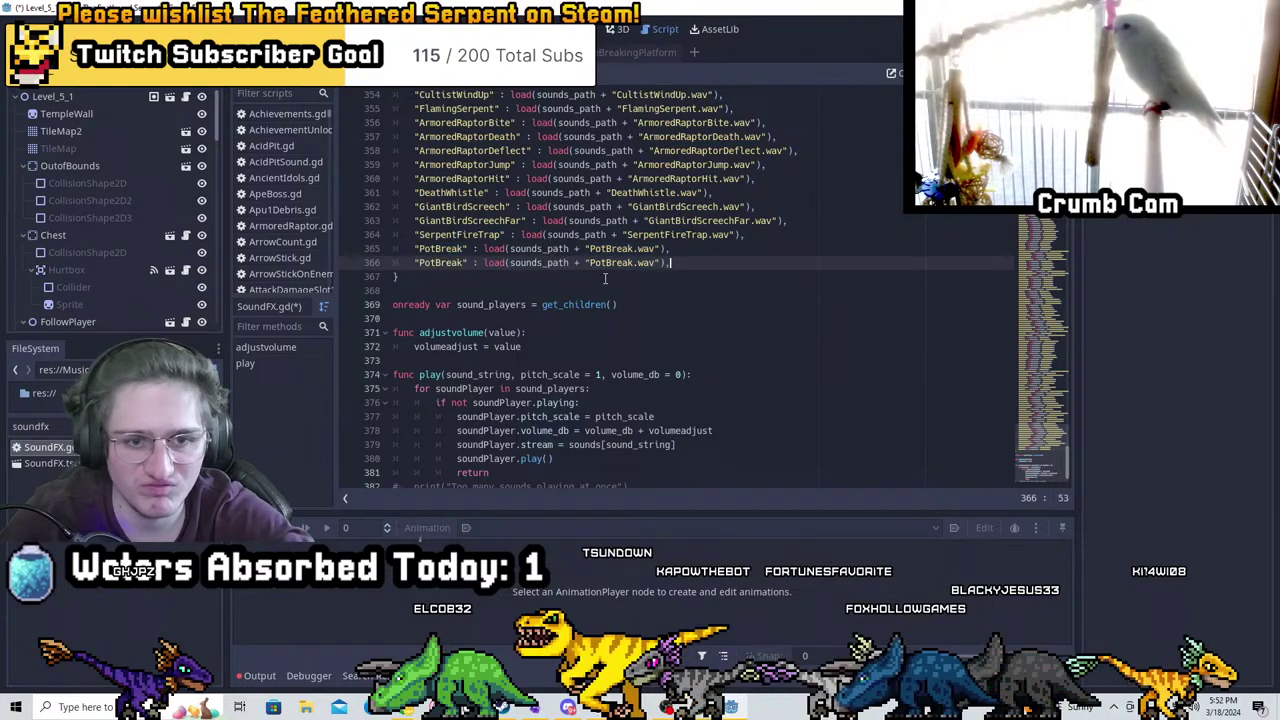
pyautogui.write('la')
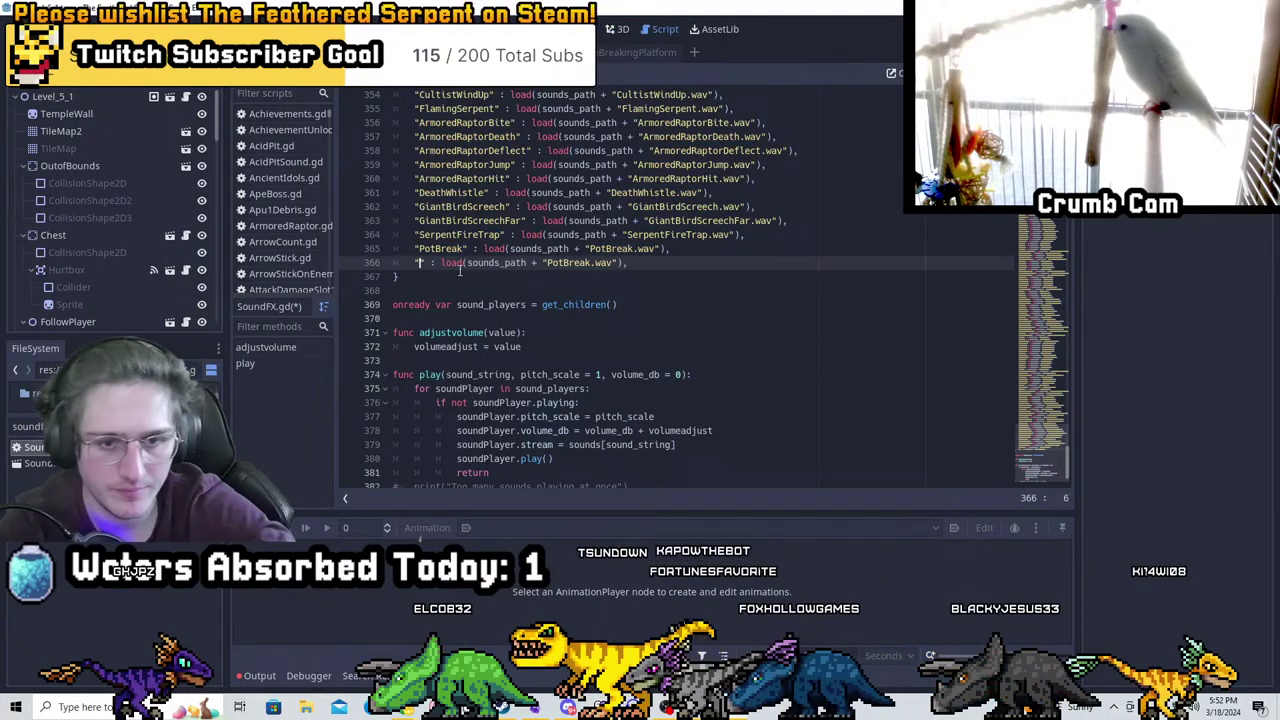
pyautogui.write('tformBreak')
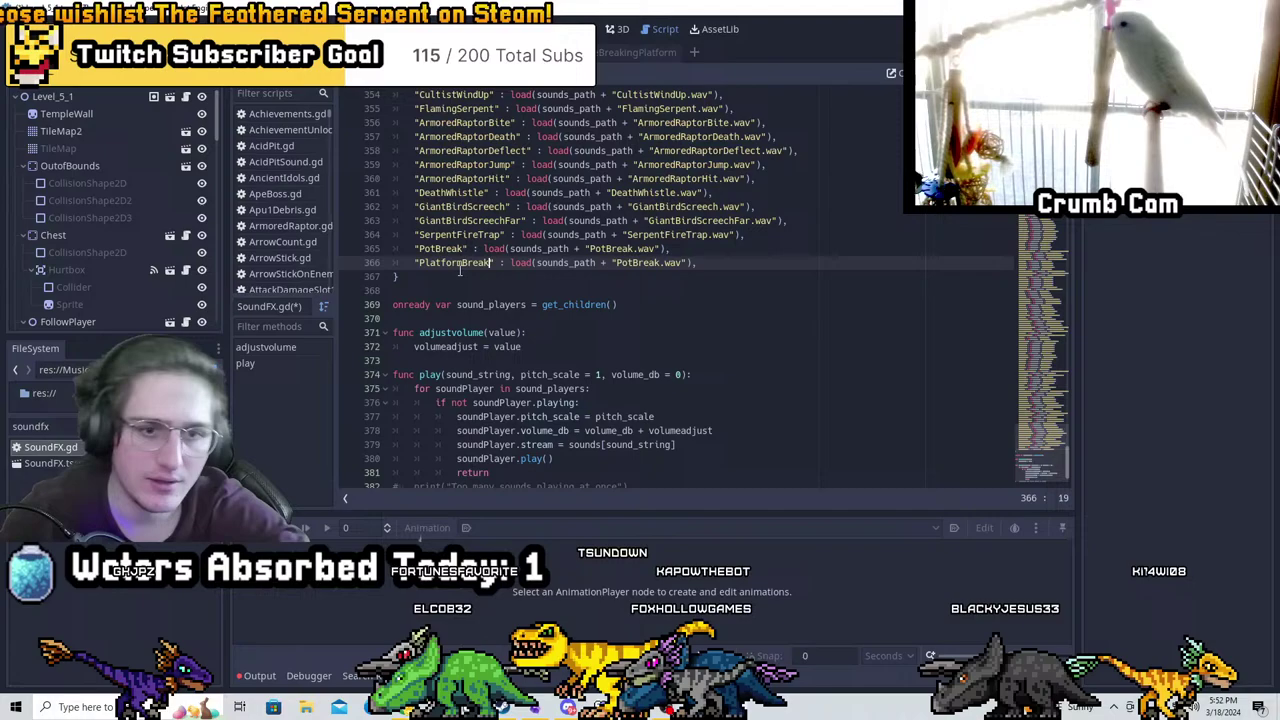
pyautogui.doubleClick(638, 262)
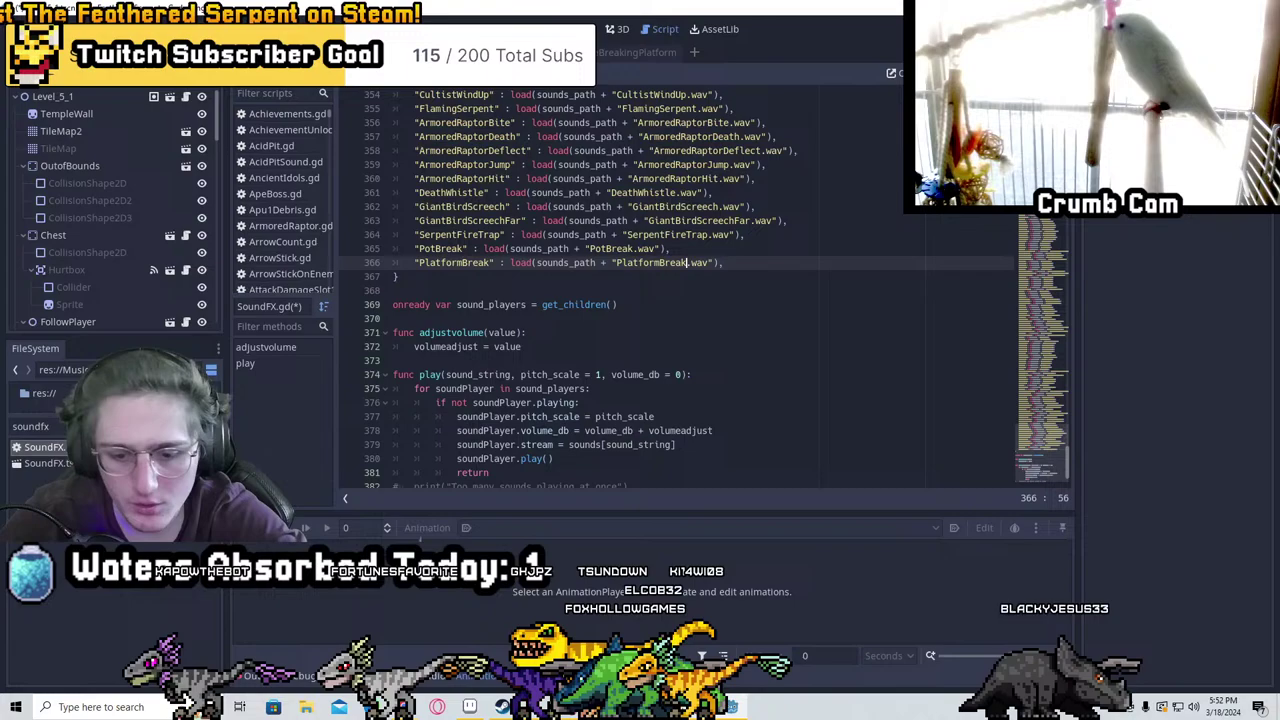
pyautogui.hotkey('alt', 'Tab')
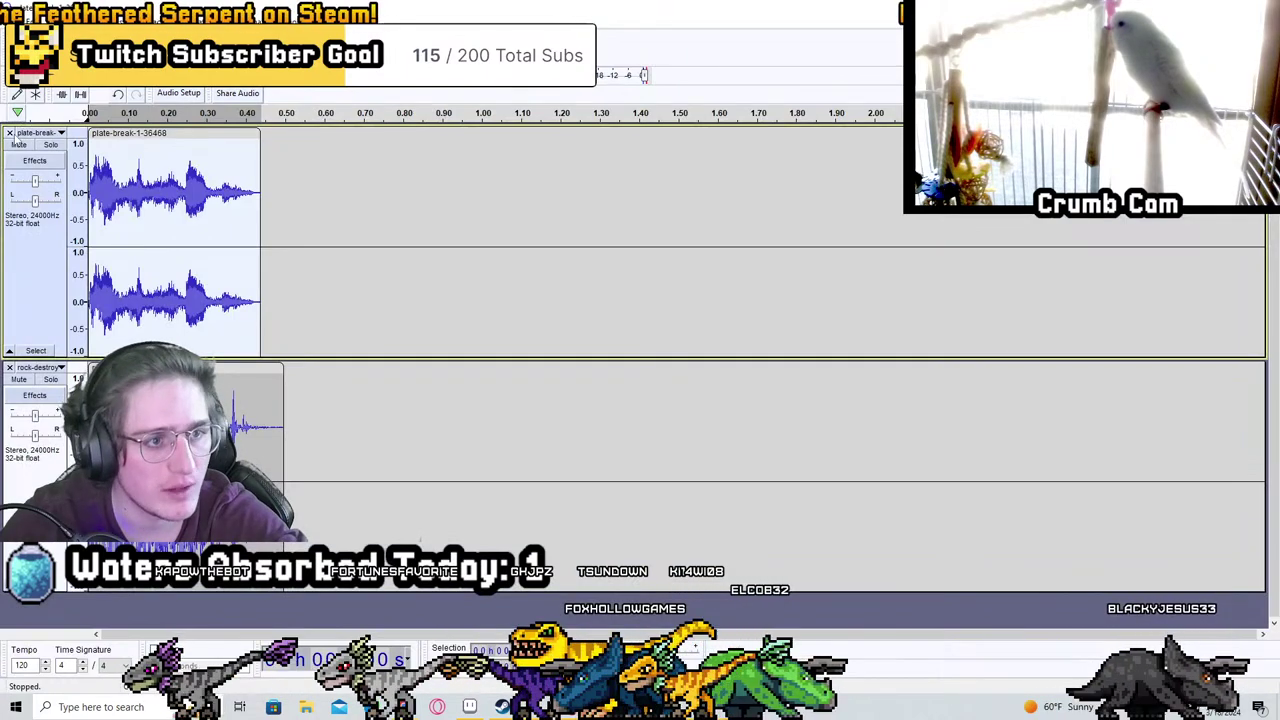
# Remove the old plate-break and rock-destroy tracks and import stones-falling-6375 as a new track
pyautogui.hotkey('ctrl', 'z')
pyautogui.hotkey('ctrl', 'z')
pyautogui.click(14, 22)
pyautogui.moveTo(100, 149)
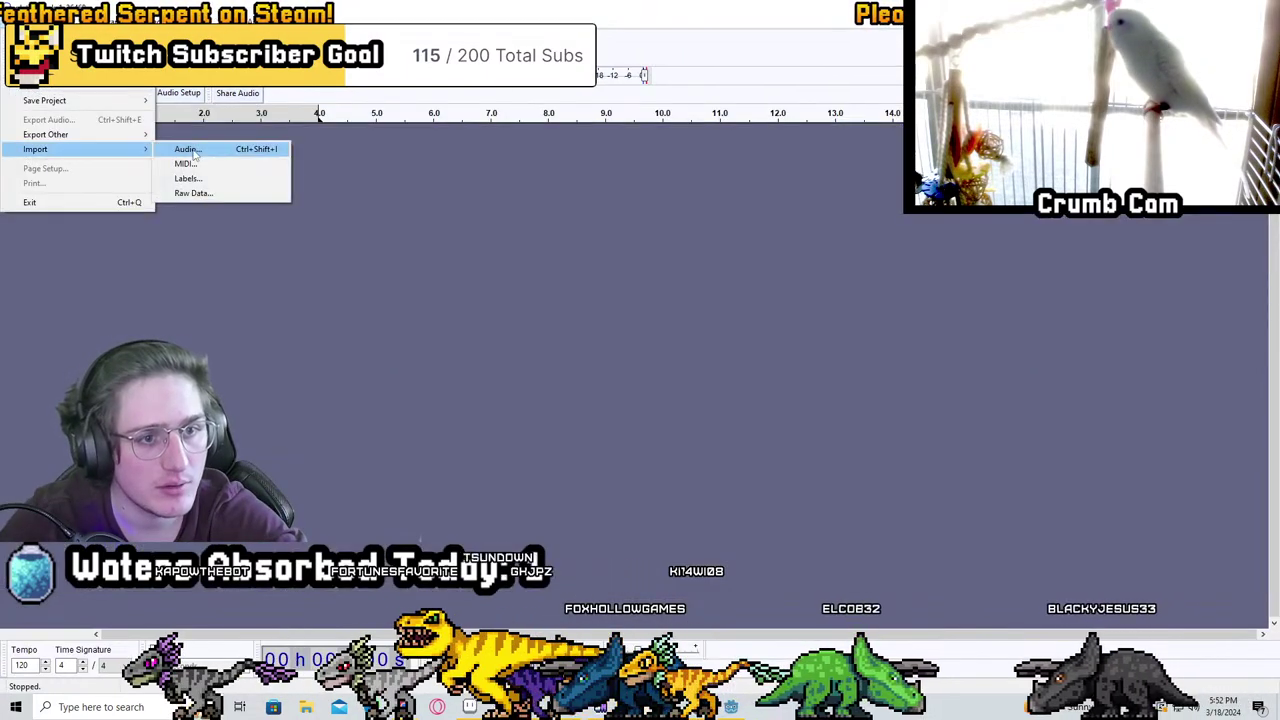
pyautogui.click(187, 149)
pyautogui.click(407, 213)
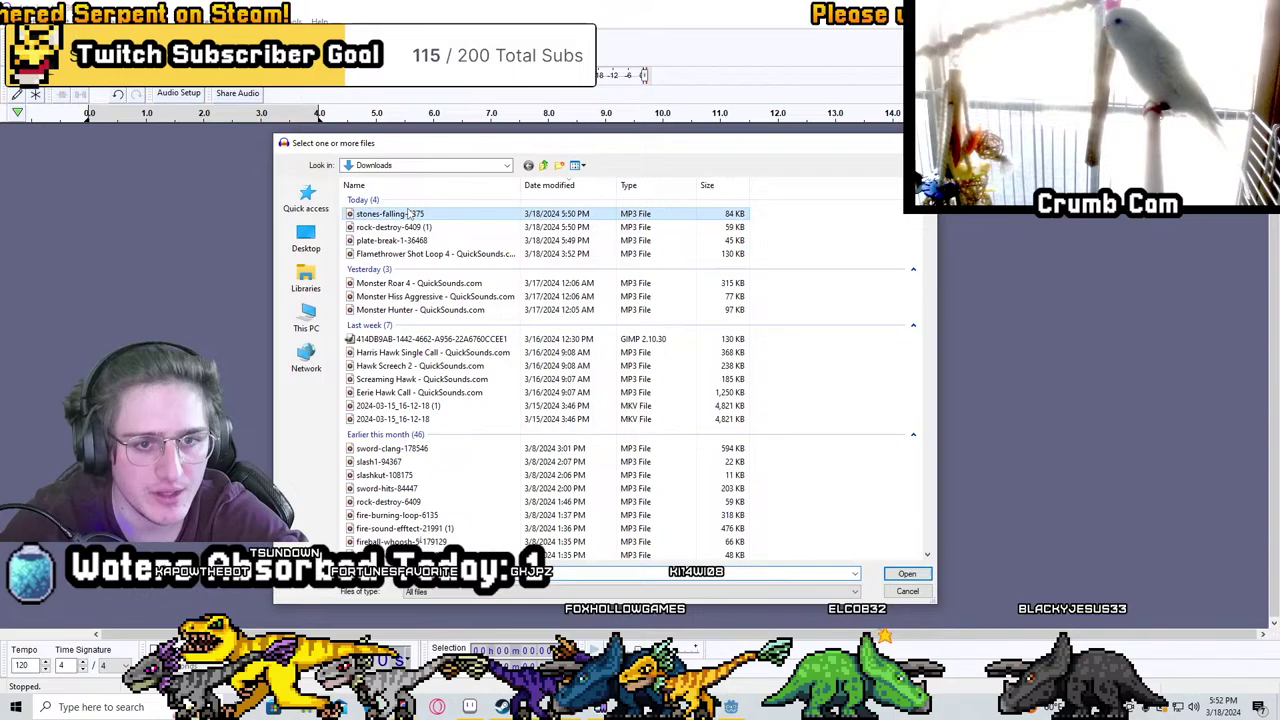
pyautogui.doubleClick(407, 213)
# Trim the quiet tail after 3 seconds and speed up the clip with Change Tempo
pyautogui.hotkey('ctrl', 'f')
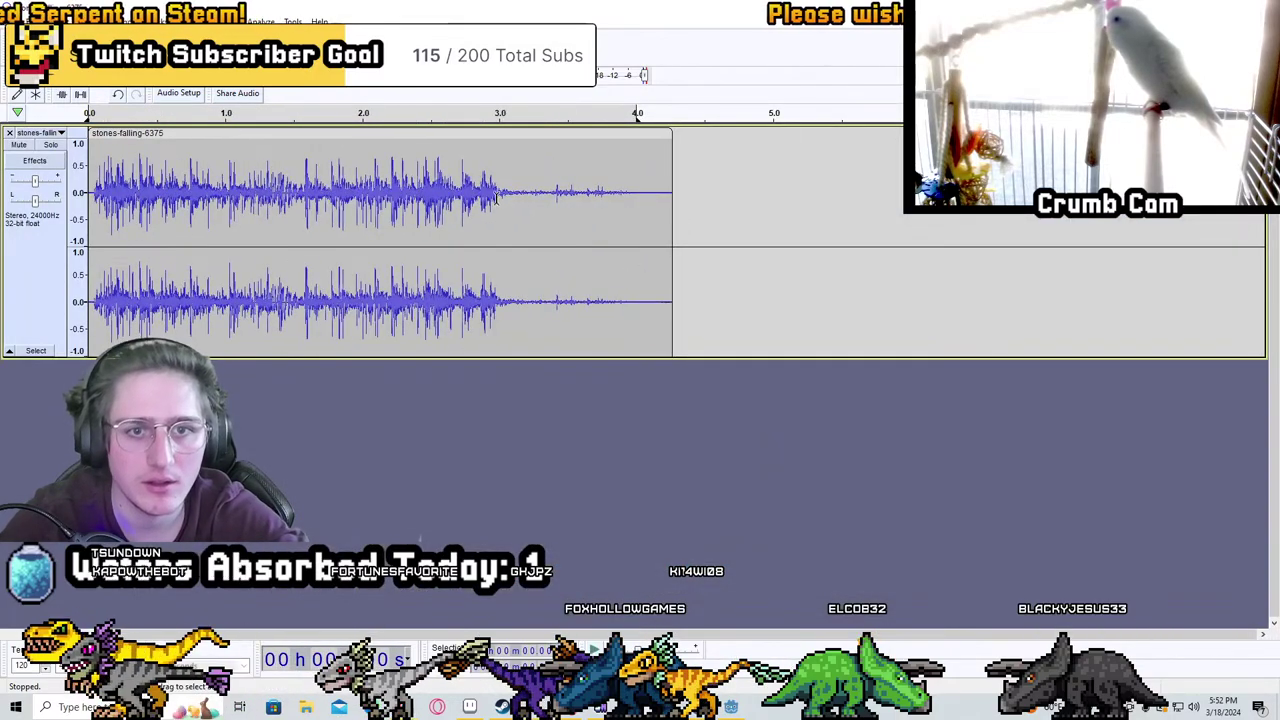
pyautogui.moveTo(499, 197); pyautogui.dragTo(700, 200)
pyautogui.press('Delete')
pyautogui.hotkey('ctrl', 'a')
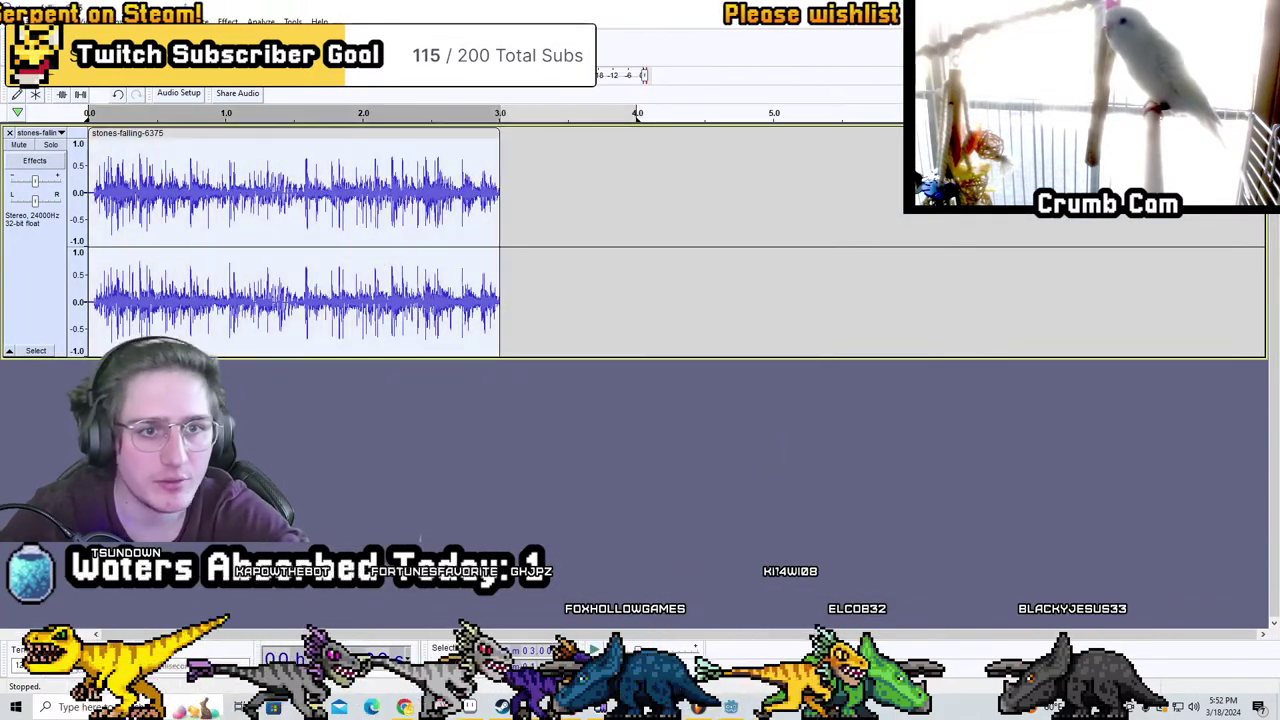
pyautogui.click(228, 20)
pyautogui.click(294, 151)
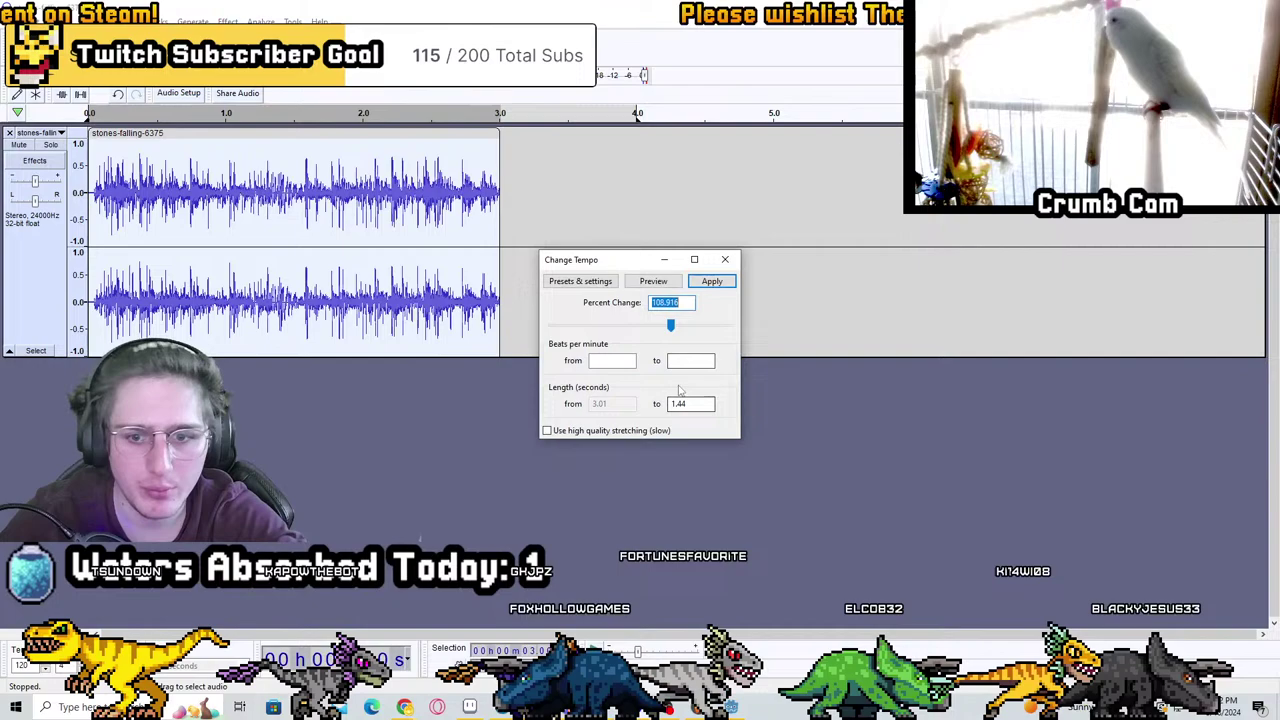
pyautogui.press('Return')
pyautogui.press('space')
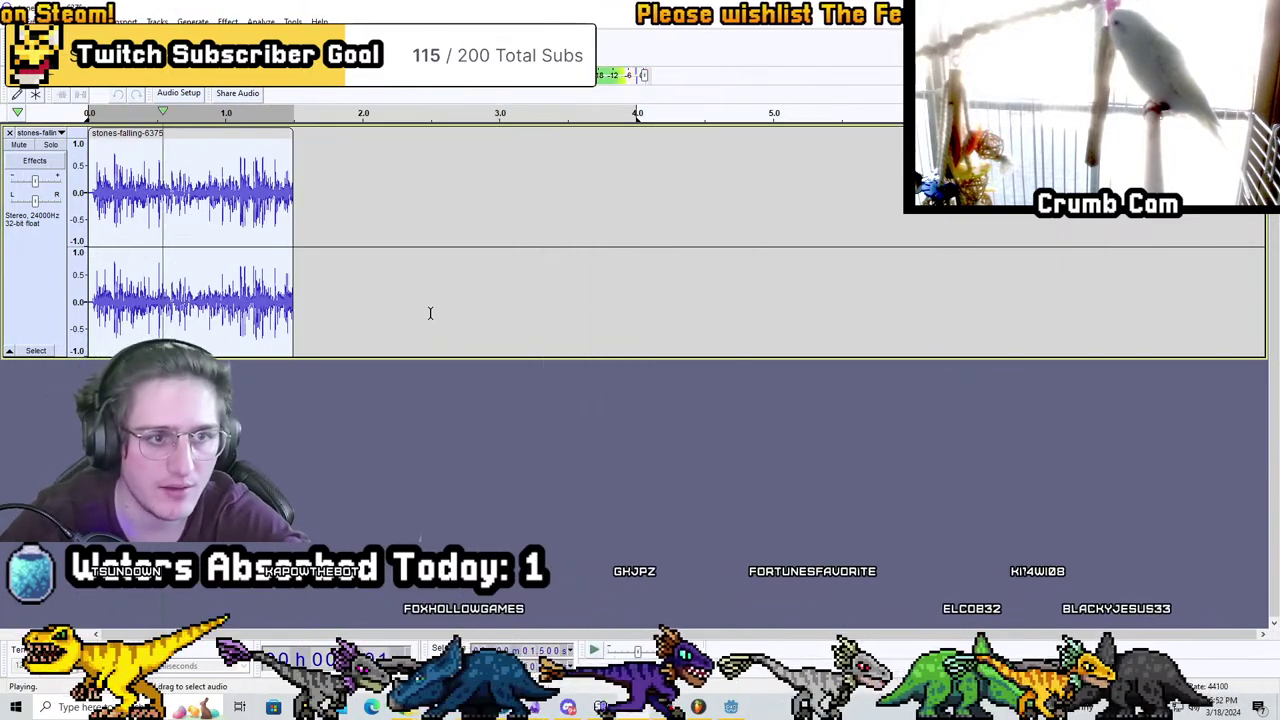
pyautogui.click(93, 193)
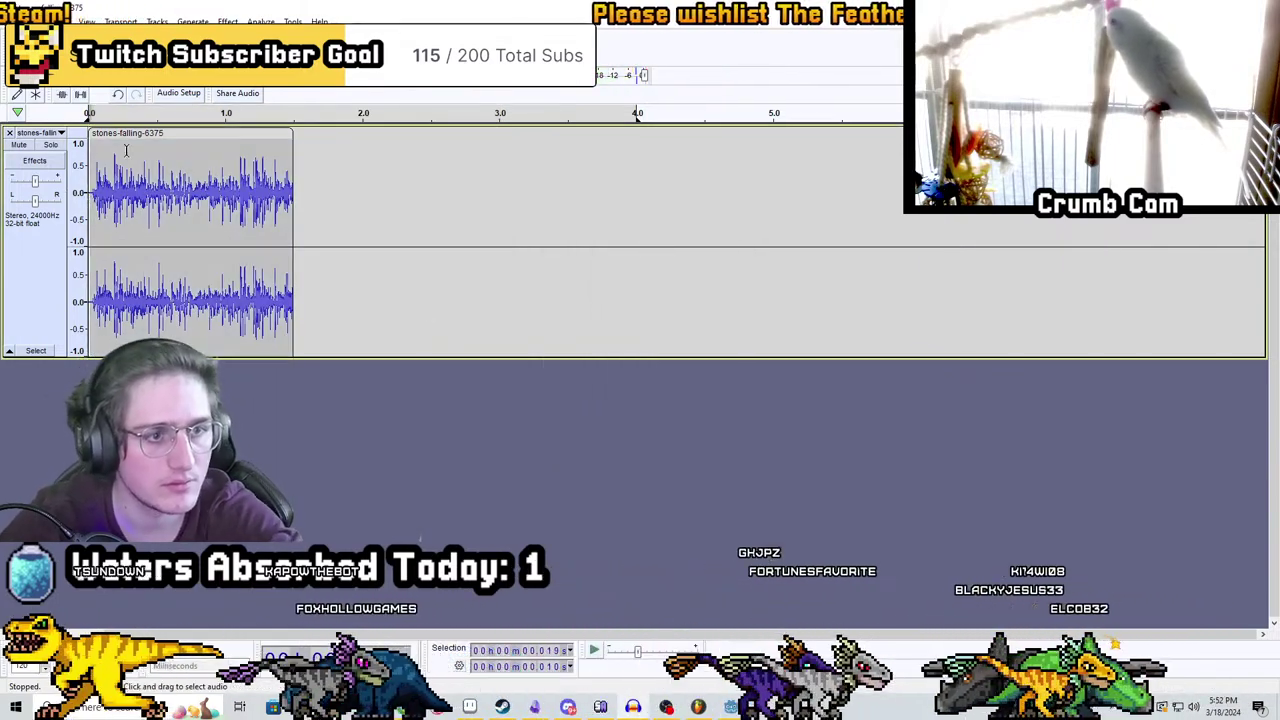
# Fade out the clip's ending from about 1.0 s, then again from 1.6 s, and replay it
pyautogui.moveTo(213, 210); pyautogui.dragTo(290, 212)
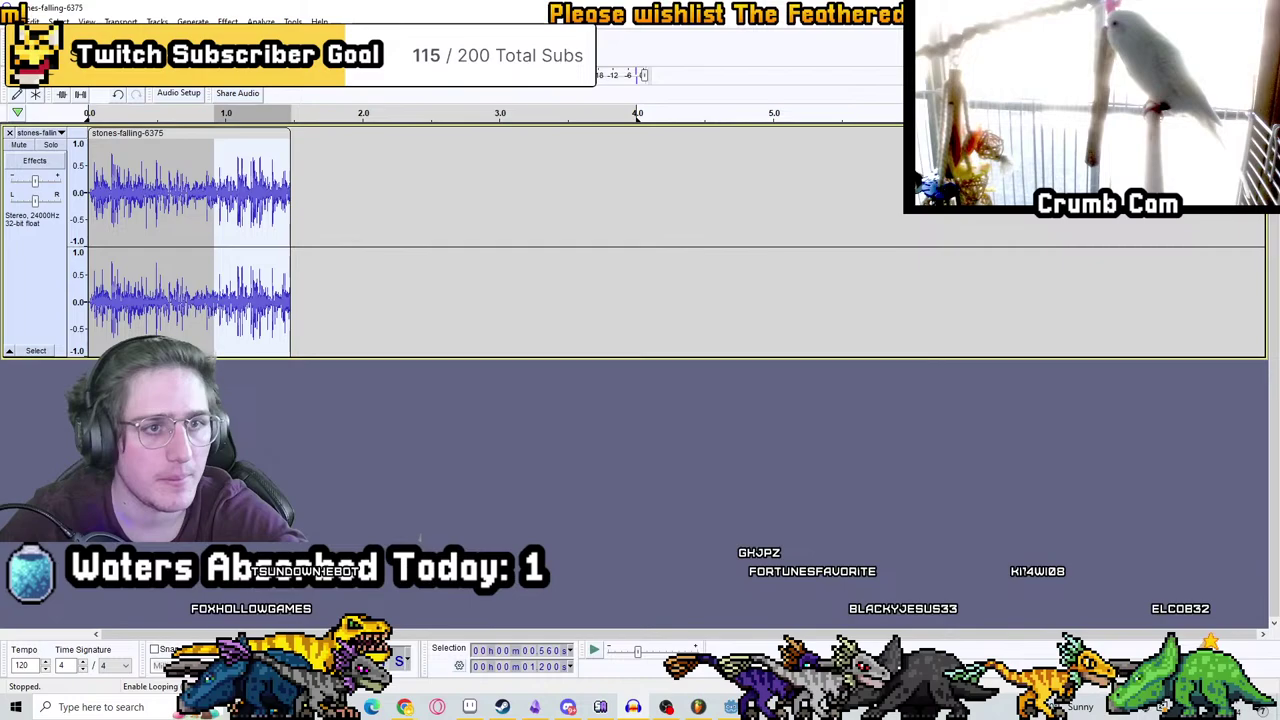
pyautogui.click(228, 21)
pyautogui.click(329, 240)
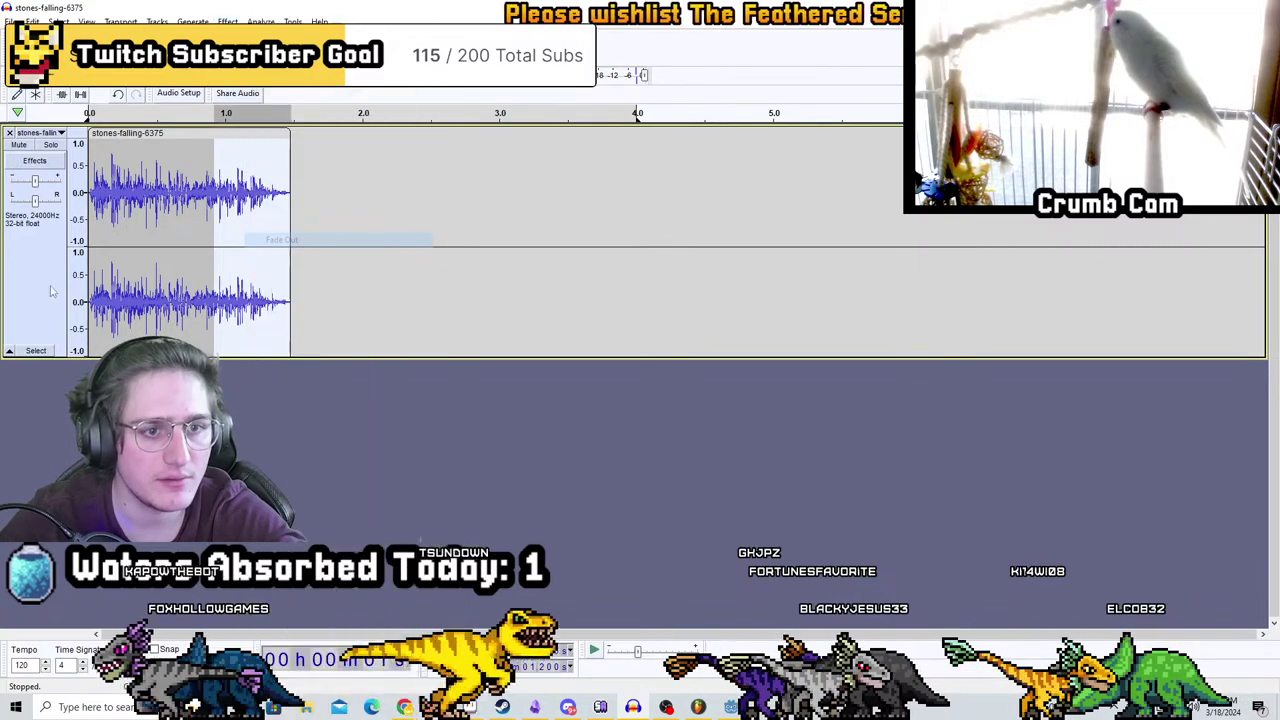
pyautogui.click(73, 287)
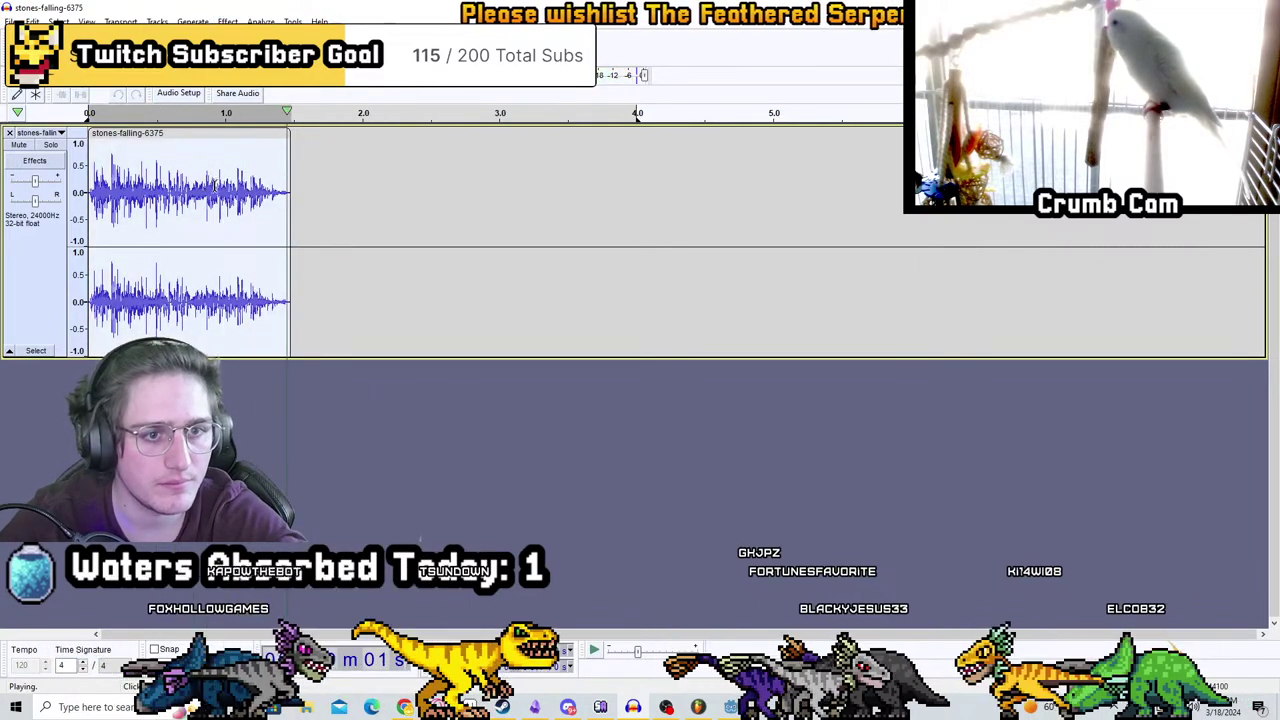
pyautogui.moveTo(178, 205); pyautogui.dragTo(290, 222)
pyautogui.click(228, 21)
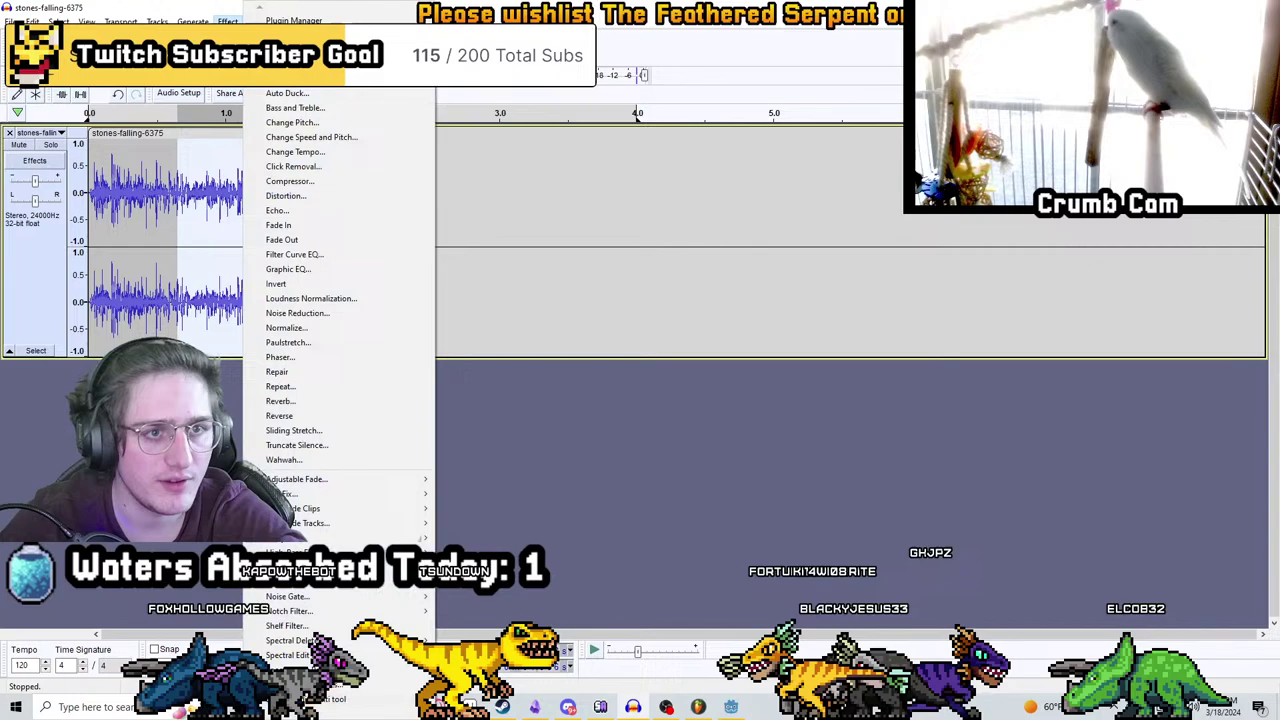
pyautogui.click(329, 240)
pyautogui.click(62, 278)
pyautogui.press('space')
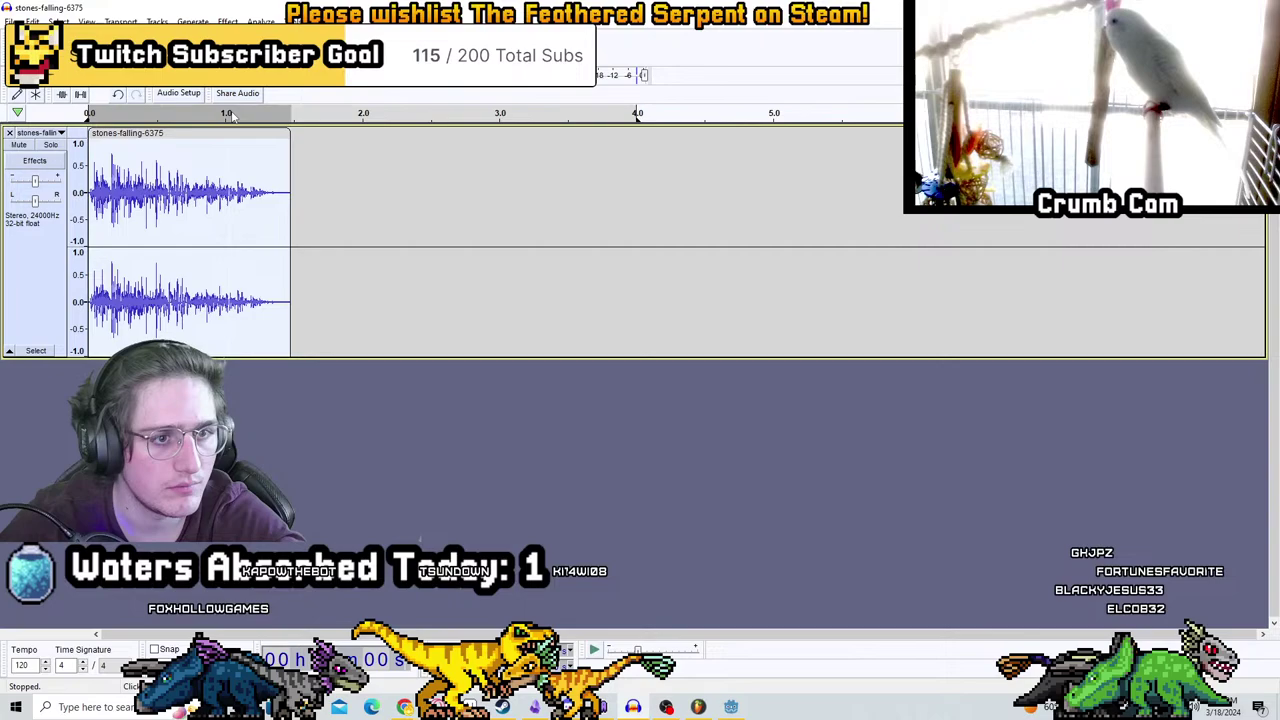
pyautogui.press('space')
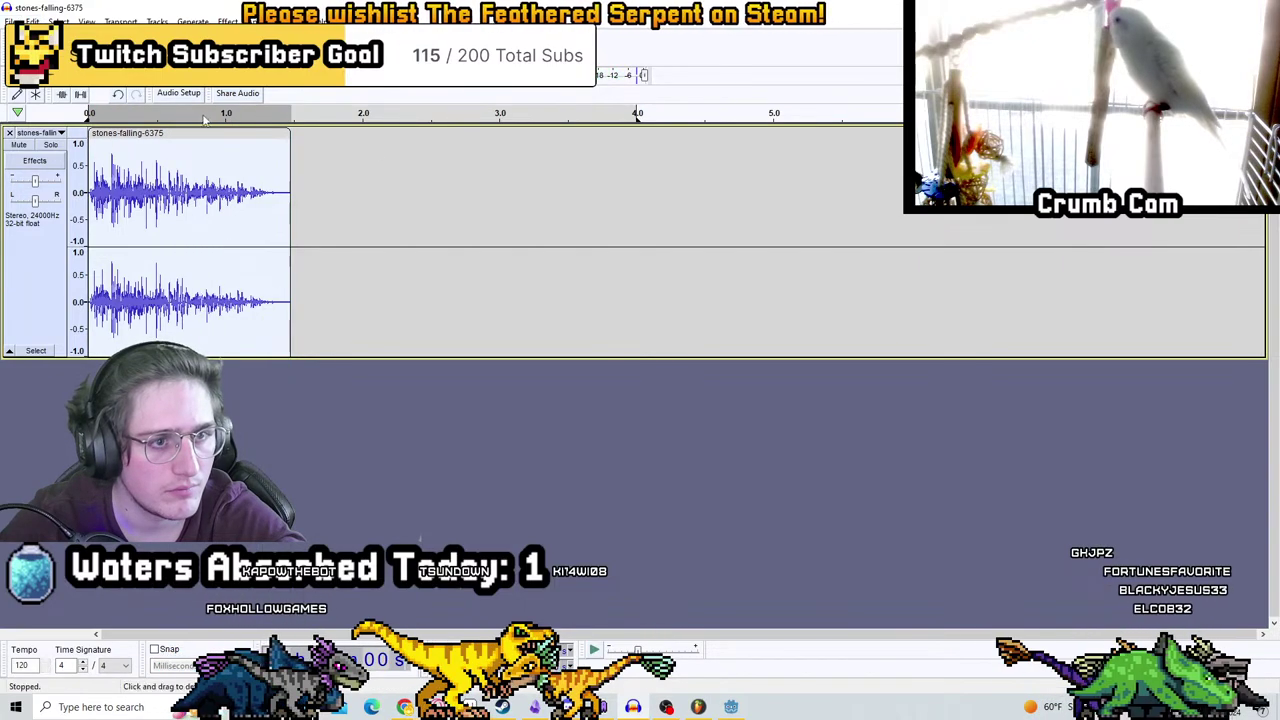
pyautogui.press('space')
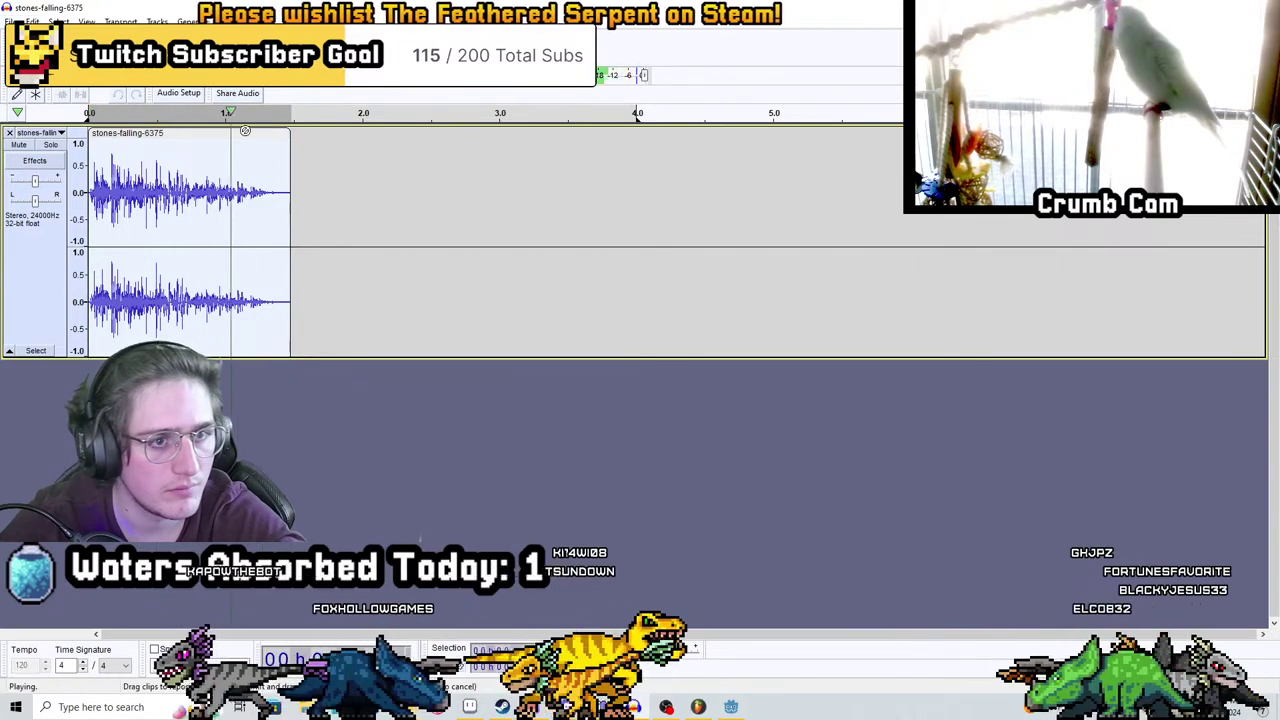
# Export the edited audio as the PlatformBreak WAV file
pyautogui.hotkey('alt', 'f')
pyautogui.press('Down')
pyautogui.press('Down')
pyautogui.press('Down')
pyautogui.press('Down')
pyautogui.press('Down')
pyautogui.press('Down')
pyautogui.press('Right')
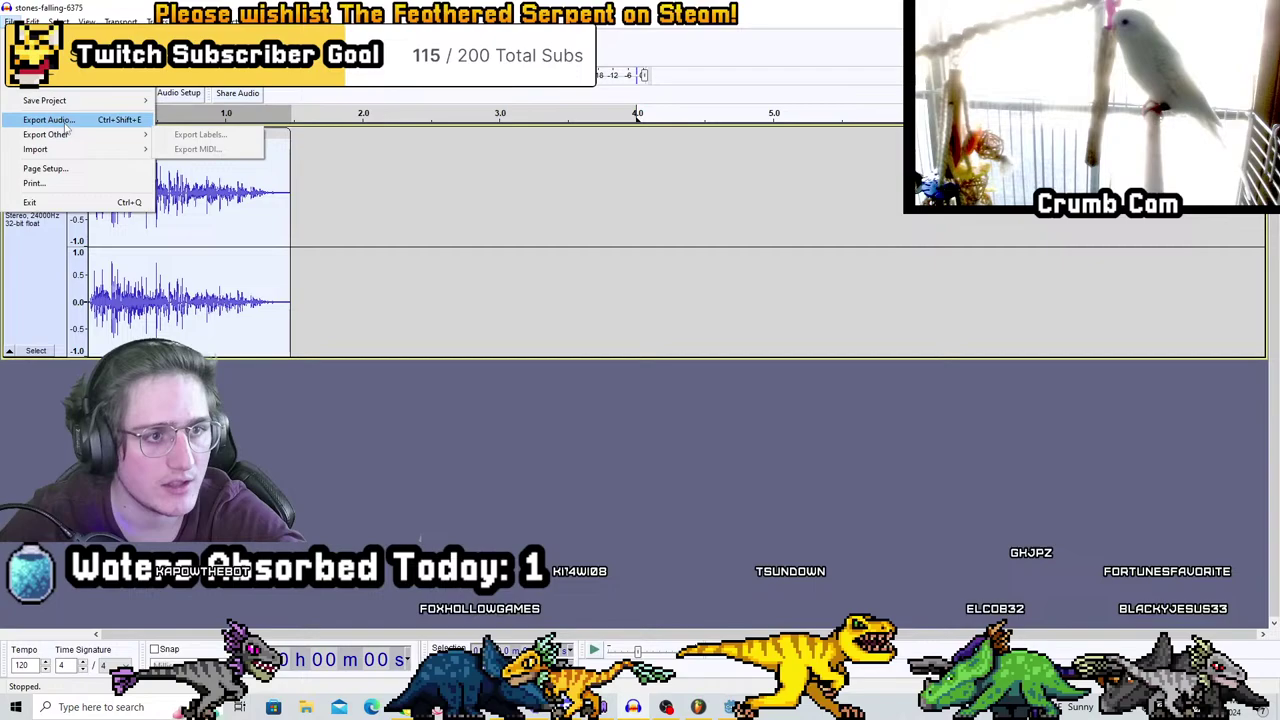
pyautogui.press('Return')
pyautogui.write('Platfor')
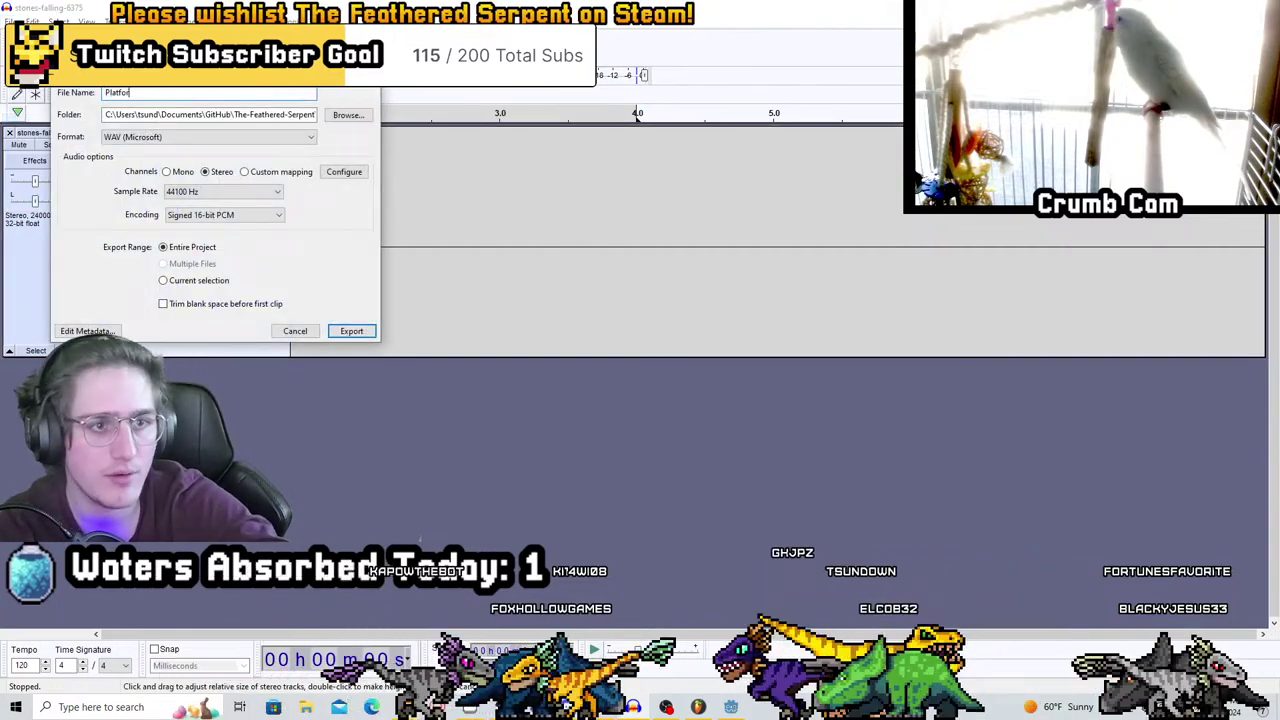
pyautogui.write('mBreak')
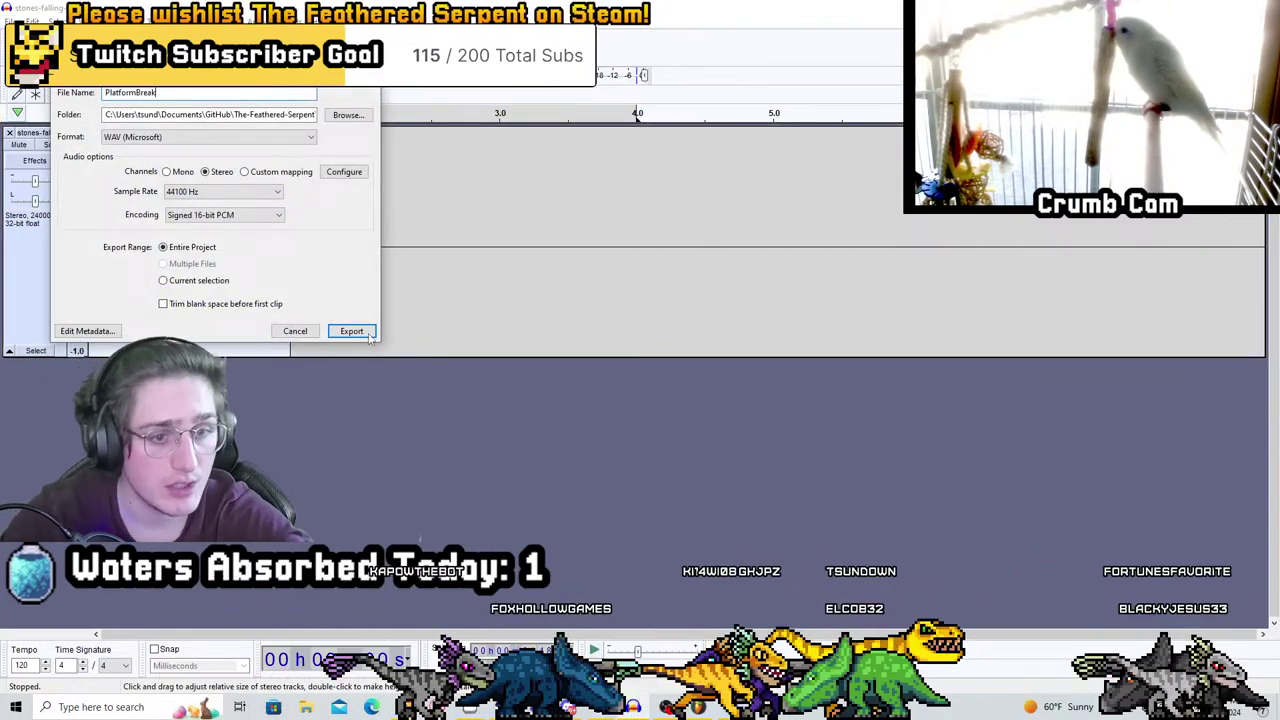
pyautogui.click(352, 331)
pyautogui.hotkey('alt', 'Tab')
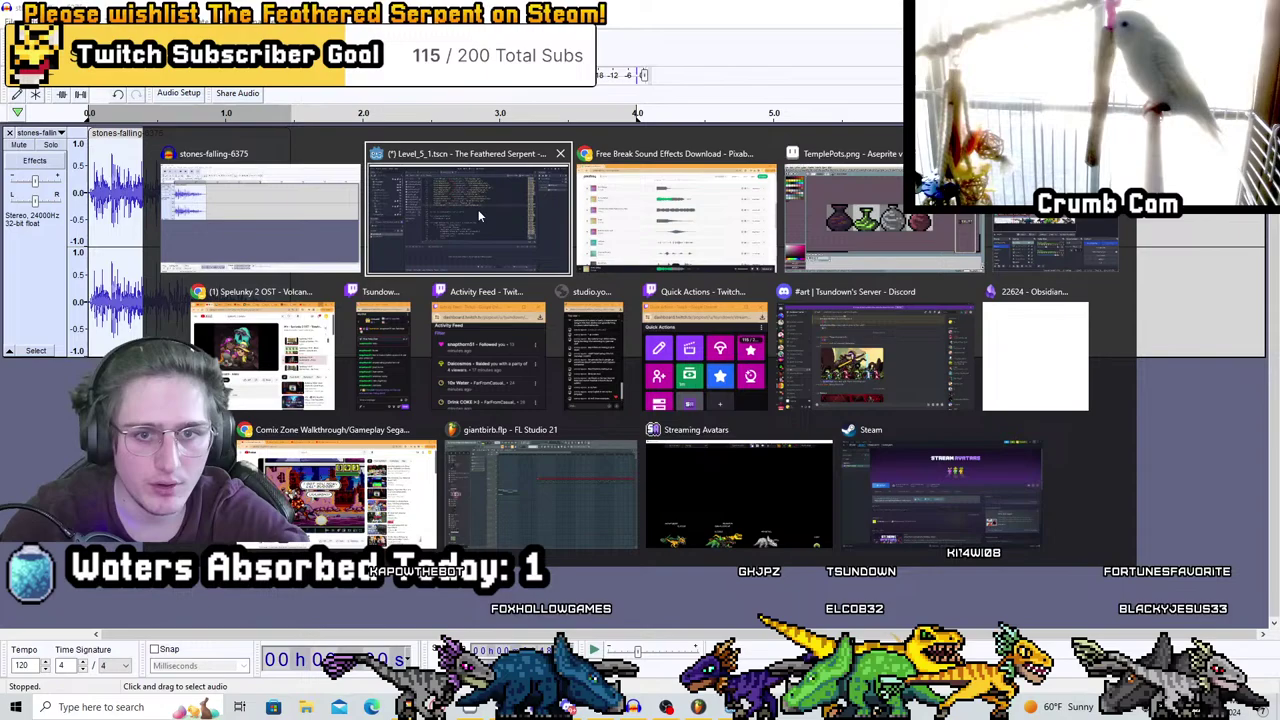
# Save the sound list with its new PlatformBreak entry
pyautogui.hotkey('alt', 'Tab')
pyautogui.hotkey('alt', 'Tab')
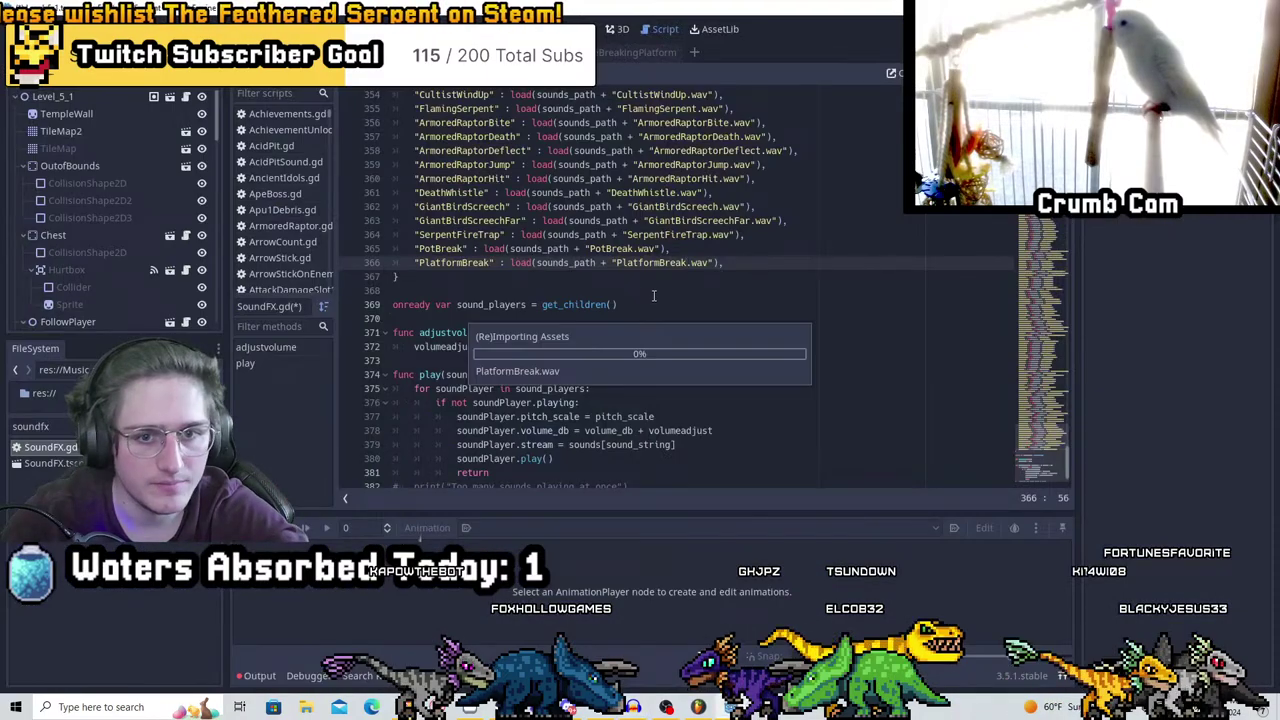
pyautogui.click(750, 263)
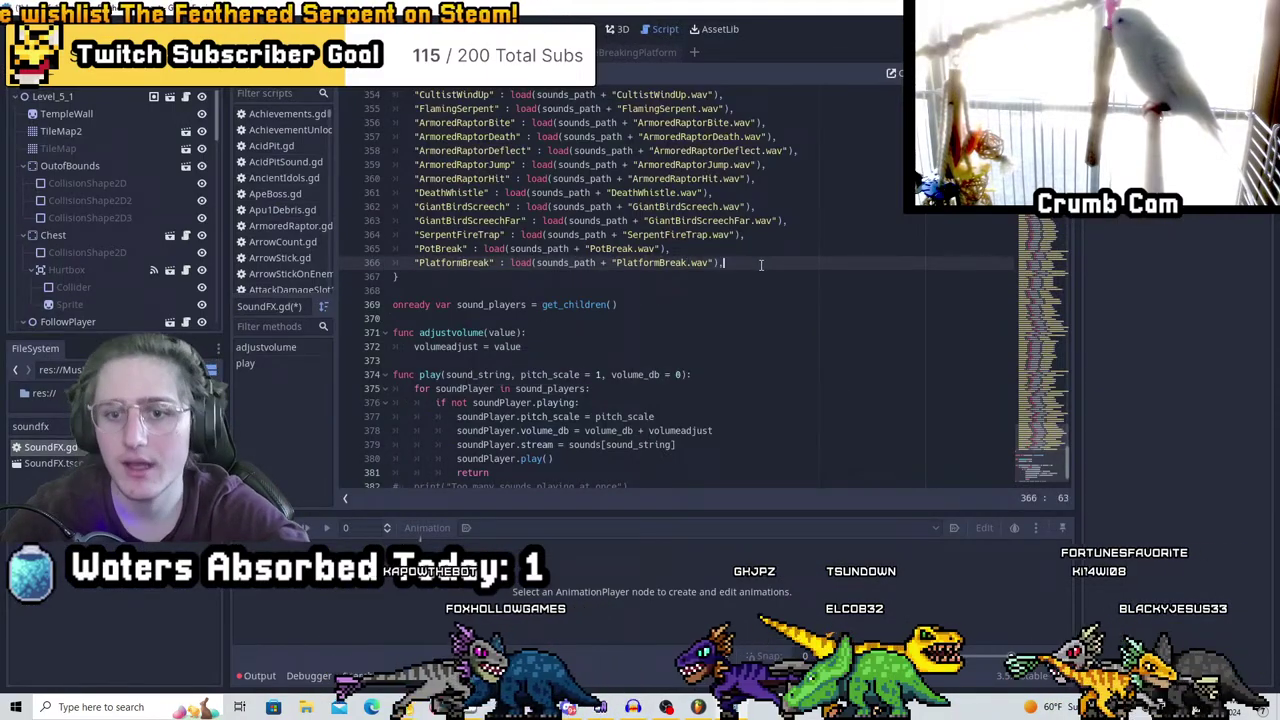
pyautogui.hotkey('ctrl', 's')
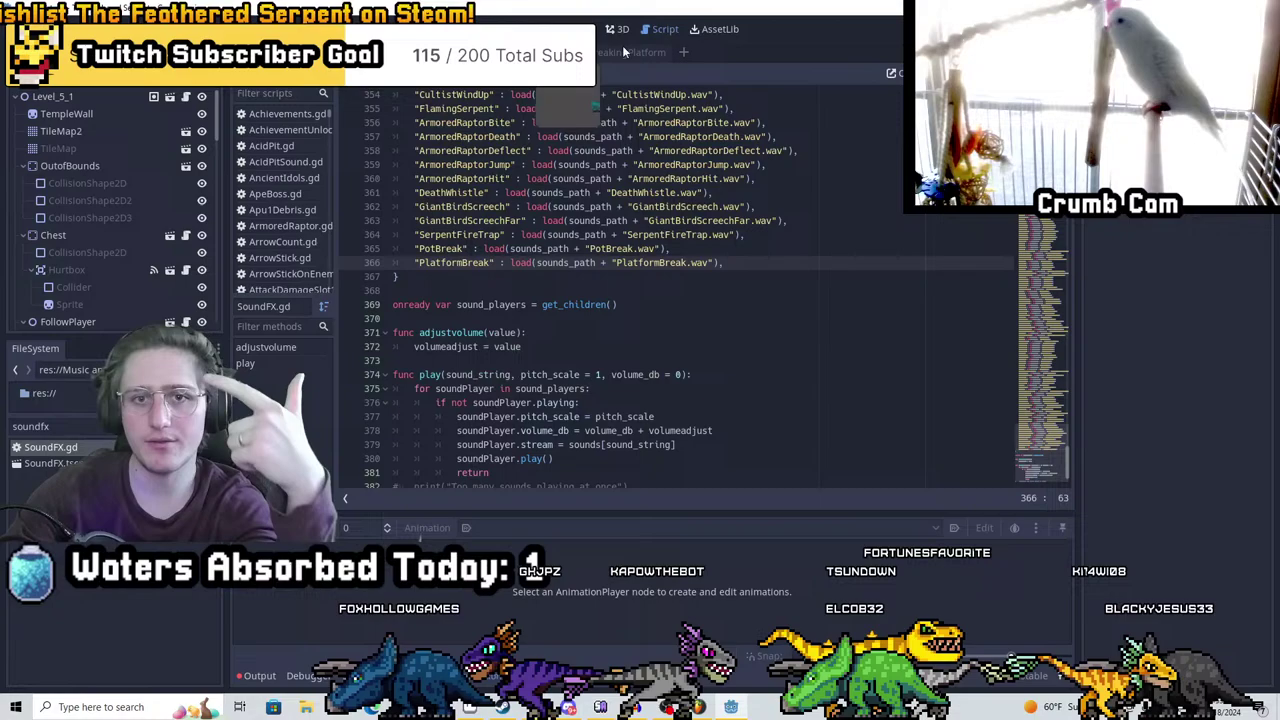
# Add SoundFX.play("PlatformBreak", 1, -5) after the Break animation in TempleBreakingPlatform and save
pyautogui.click(630, 52)
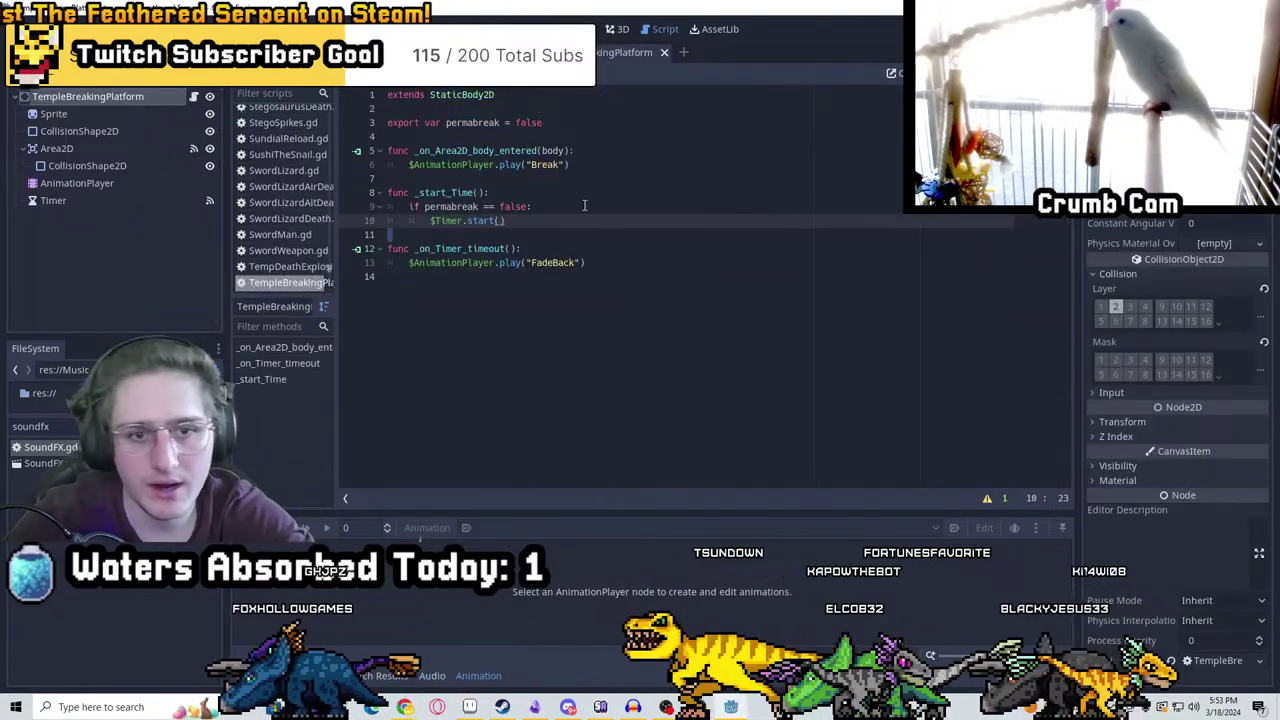
pyautogui.click(594, 165)
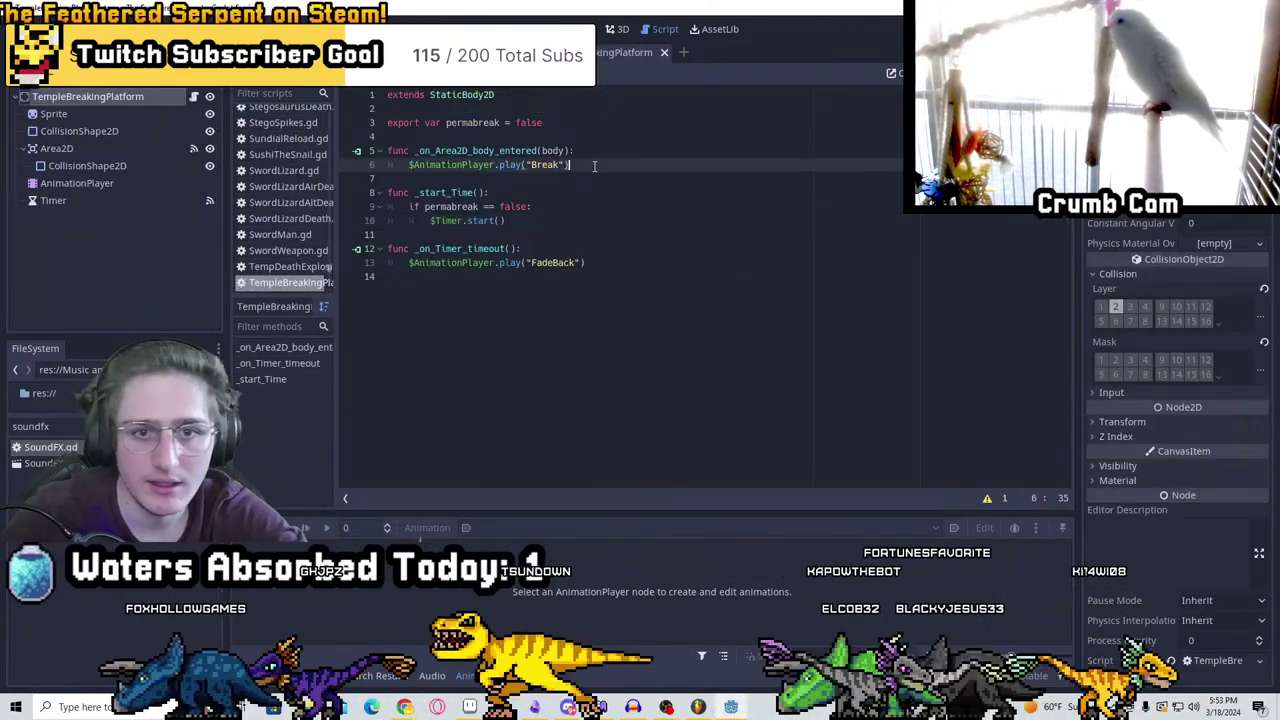
pyautogui.press('Return')
pyautogui.write('SoundFX.')
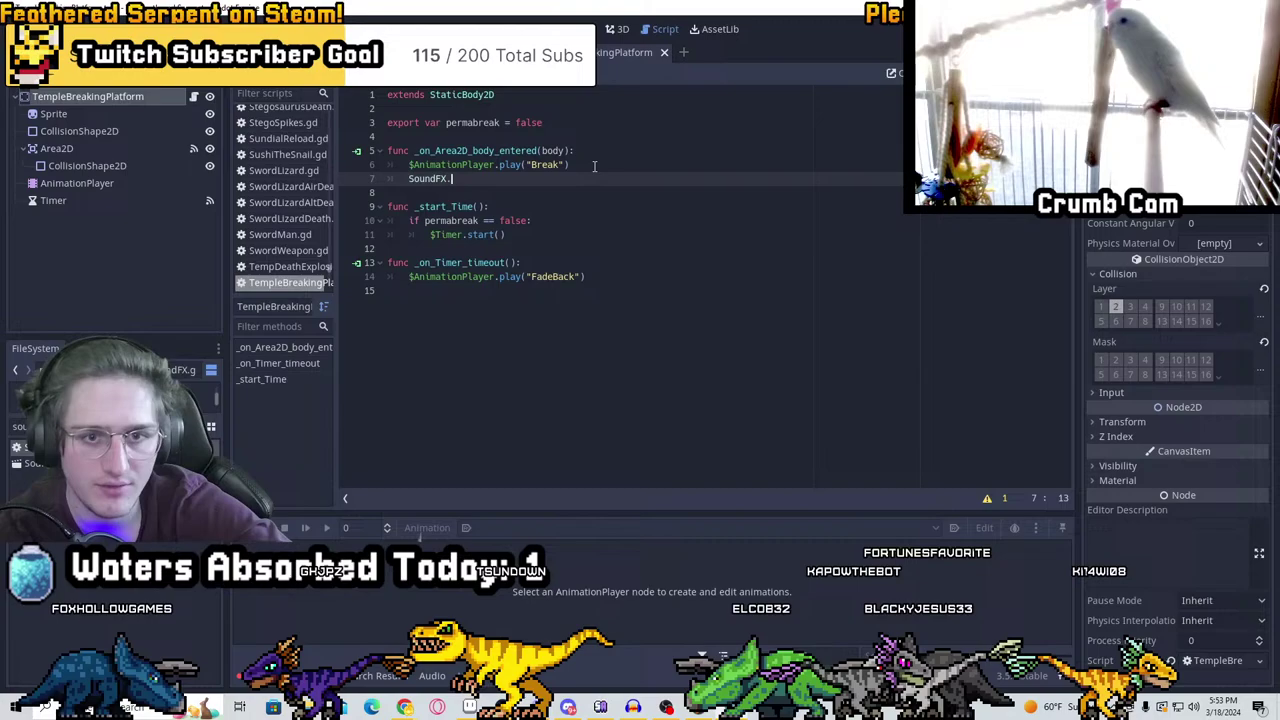
pyautogui.write('play("PlatformBreak", 1, 0')
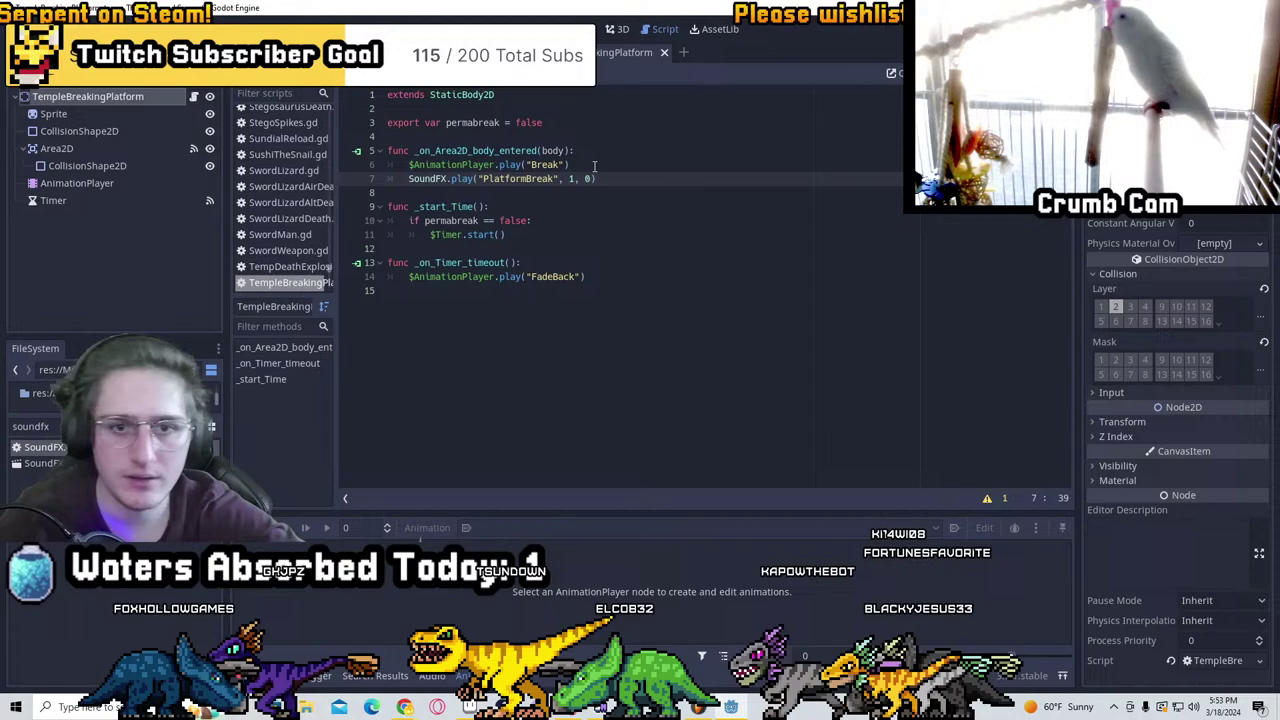
pyautogui.press('BackSpace')
pyautogui.write('-5')
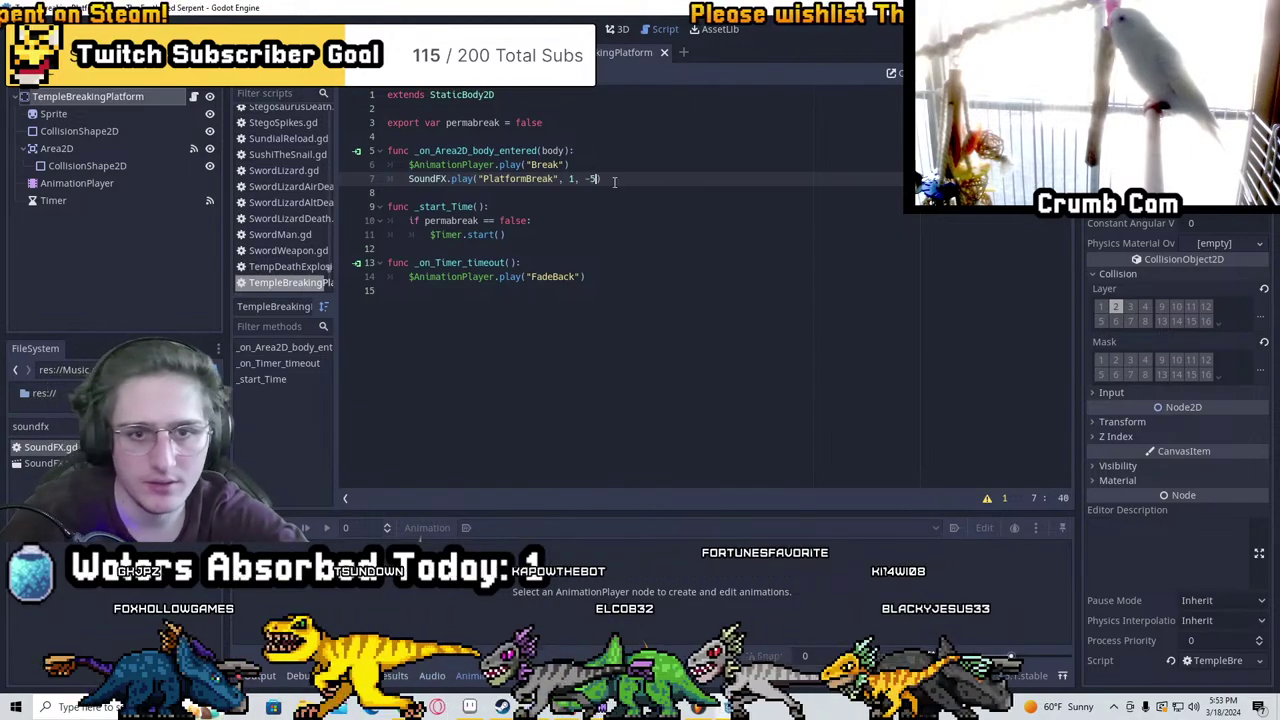
pyautogui.press('Home')
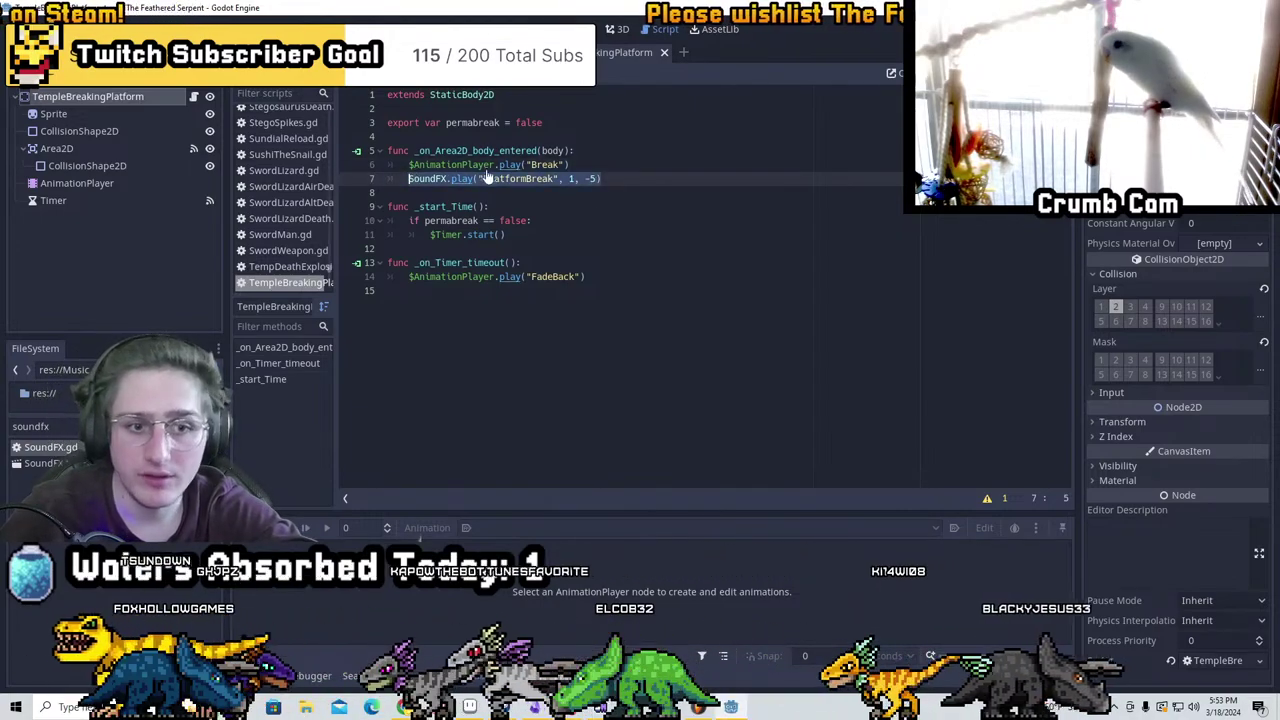
pyautogui.hotkey('ctrl', 's')
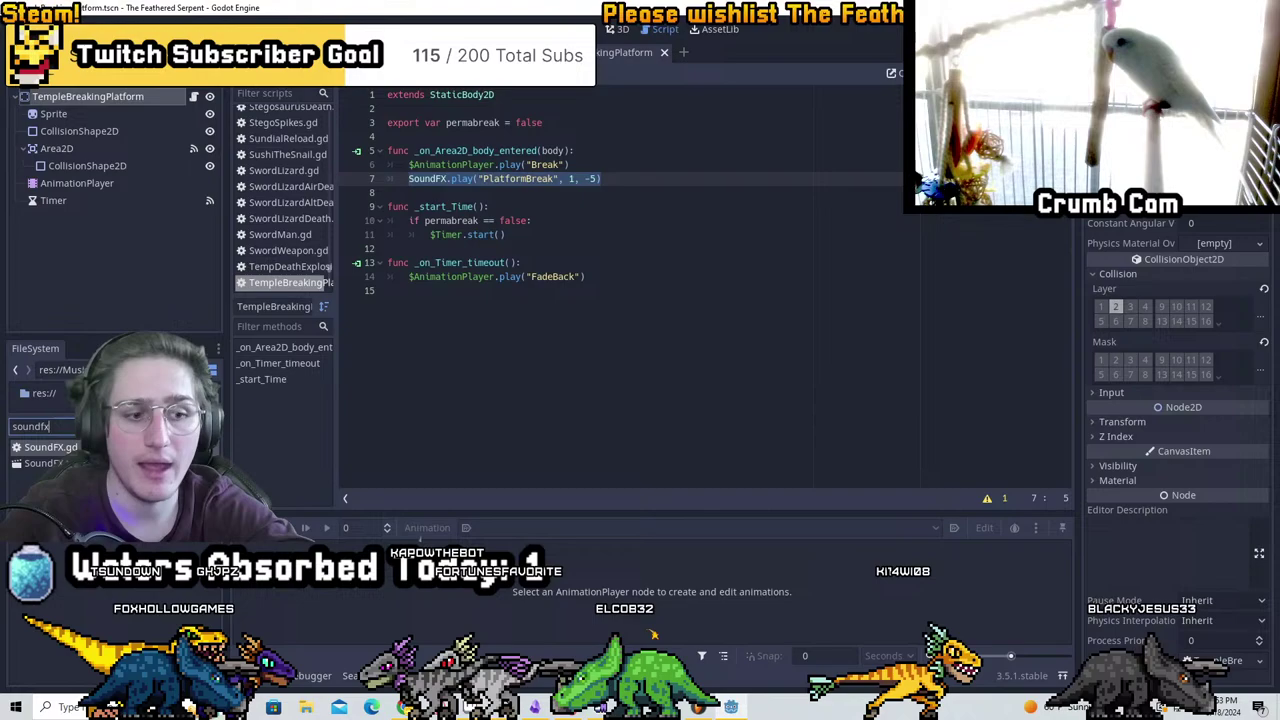
# Paste the same PlatformBreak call after the Break line in RuinsBreakingPlatform.gd and save
pyautogui.doubleClick(60, 426)
pyautogui.write('breakingplatform')
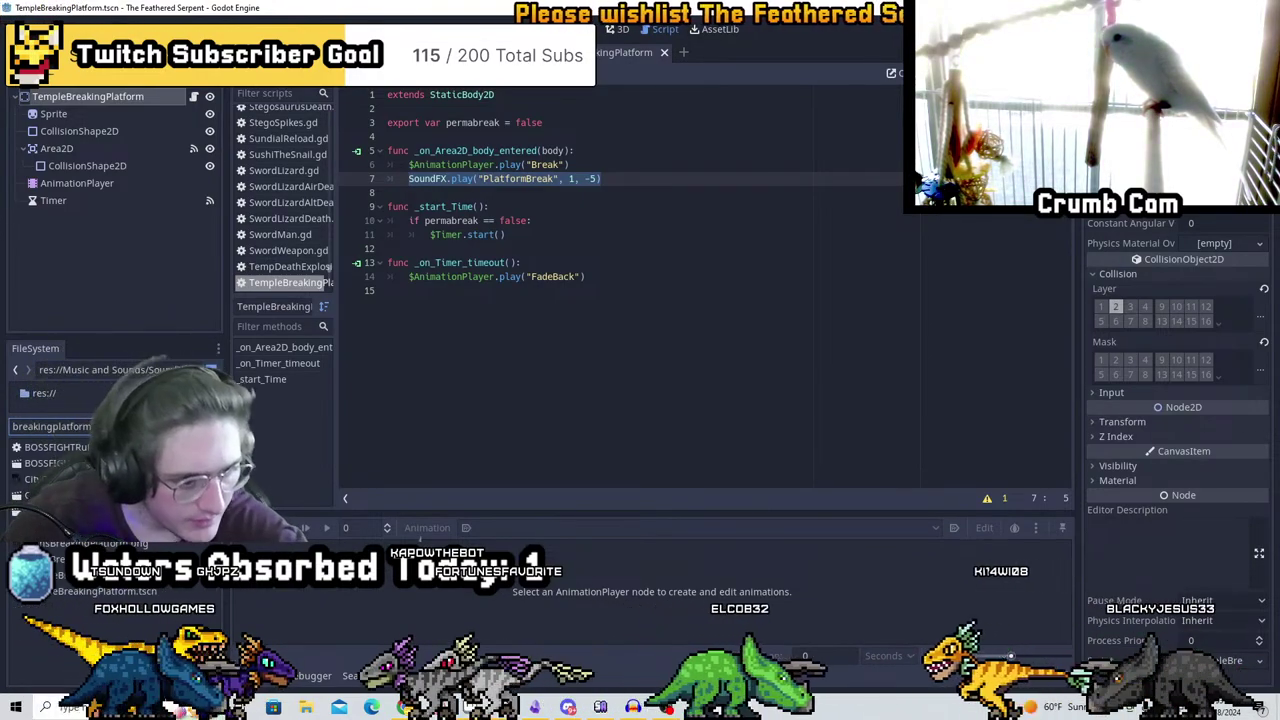
pyautogui.hotkey('ctrl', 'a')
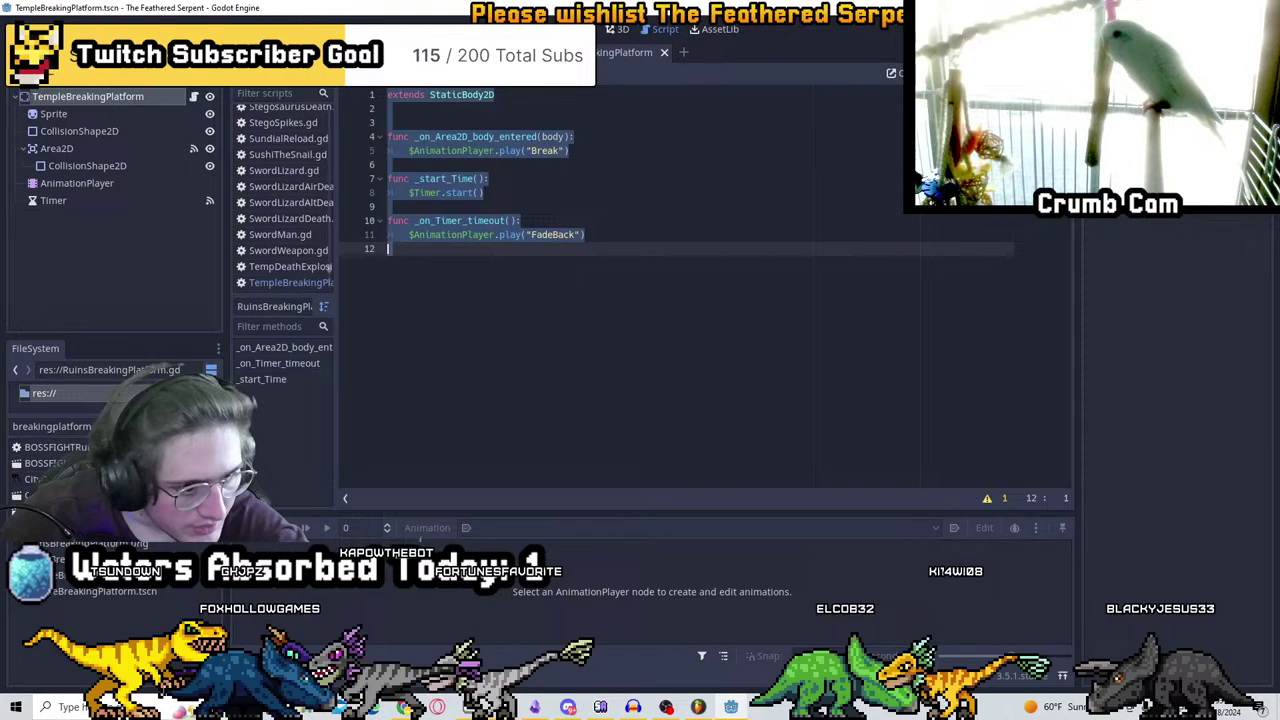
pyautogui.click(580, 150)
pyautogui.press('Return')
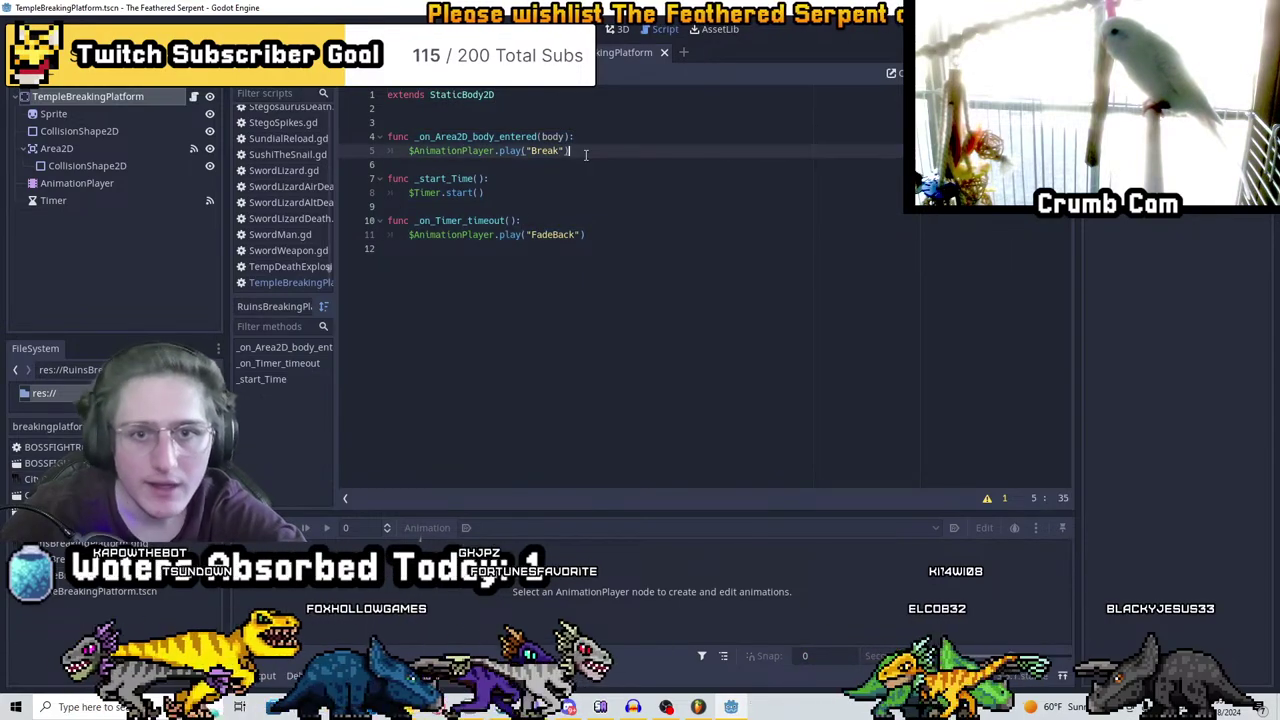
pyautogui.write('SoundFX.play("PlatformBreak", 1, -5)')
pyautogui.hotkey('ctrl', 's')
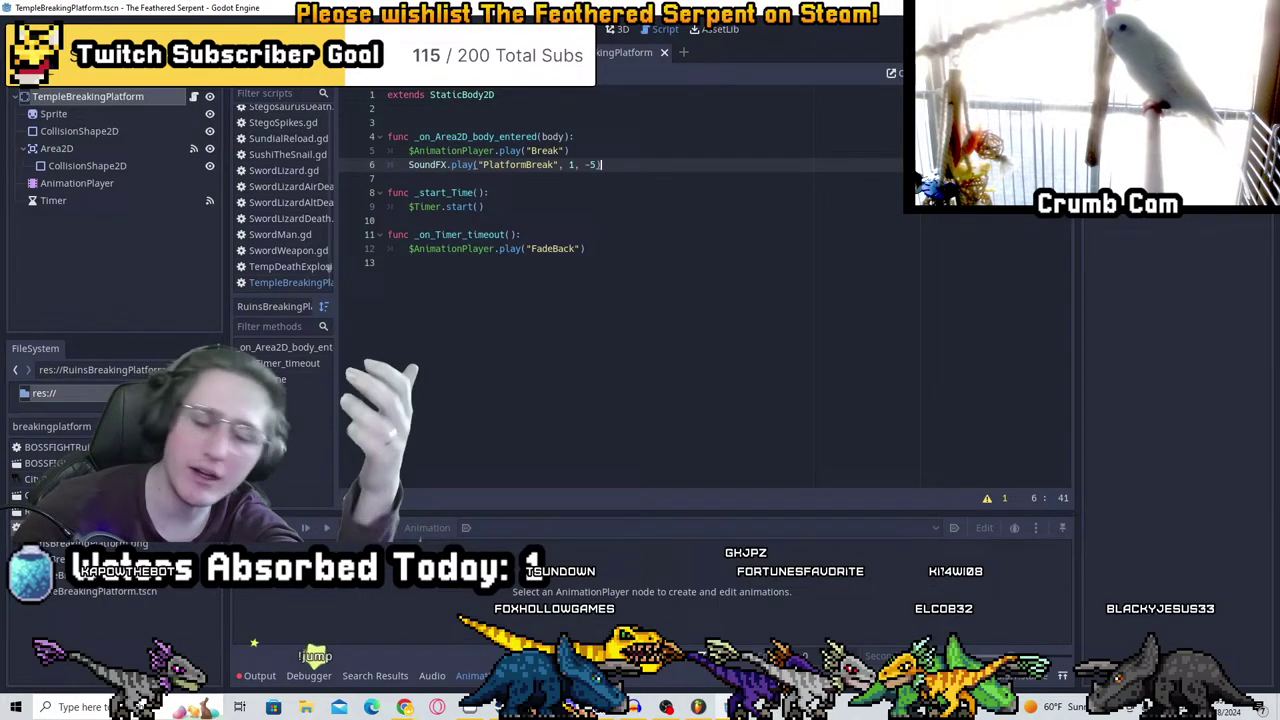
pyautogui.hotkey('alt', 'Tab')
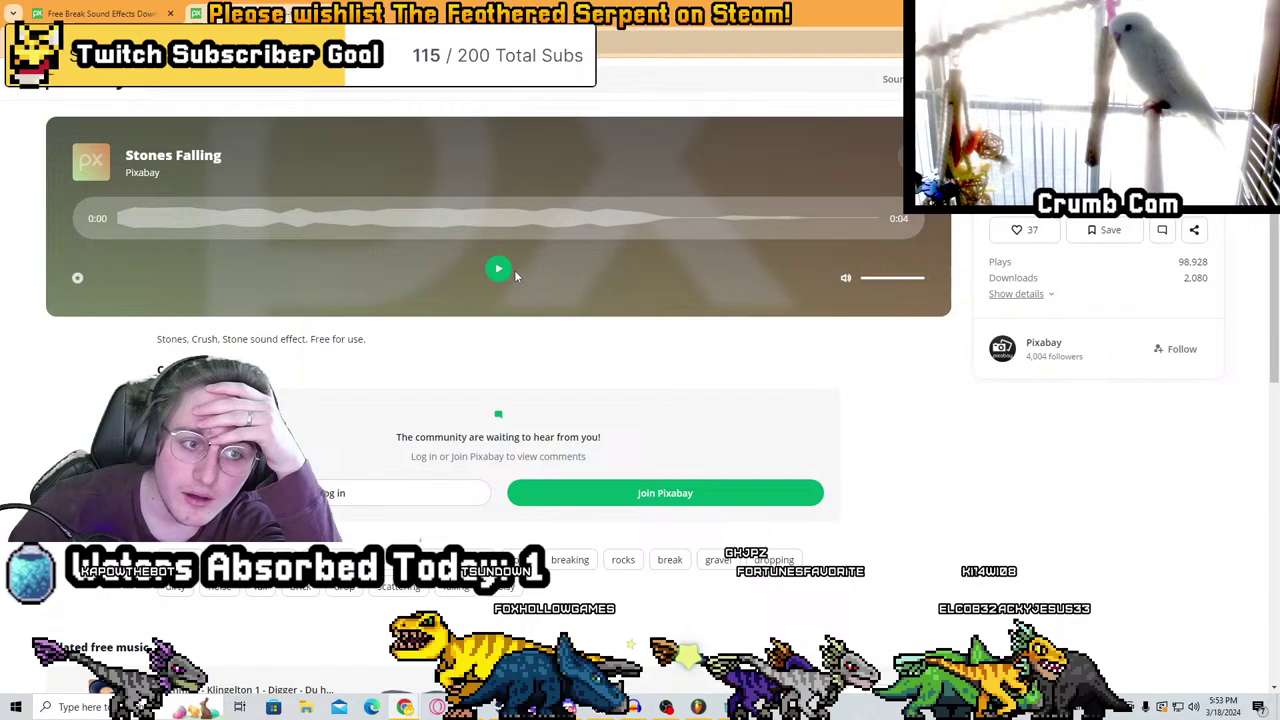
# Preview the Stones Falling sound several times, then go back to the sound results list
pyautogui.click(506, 274)
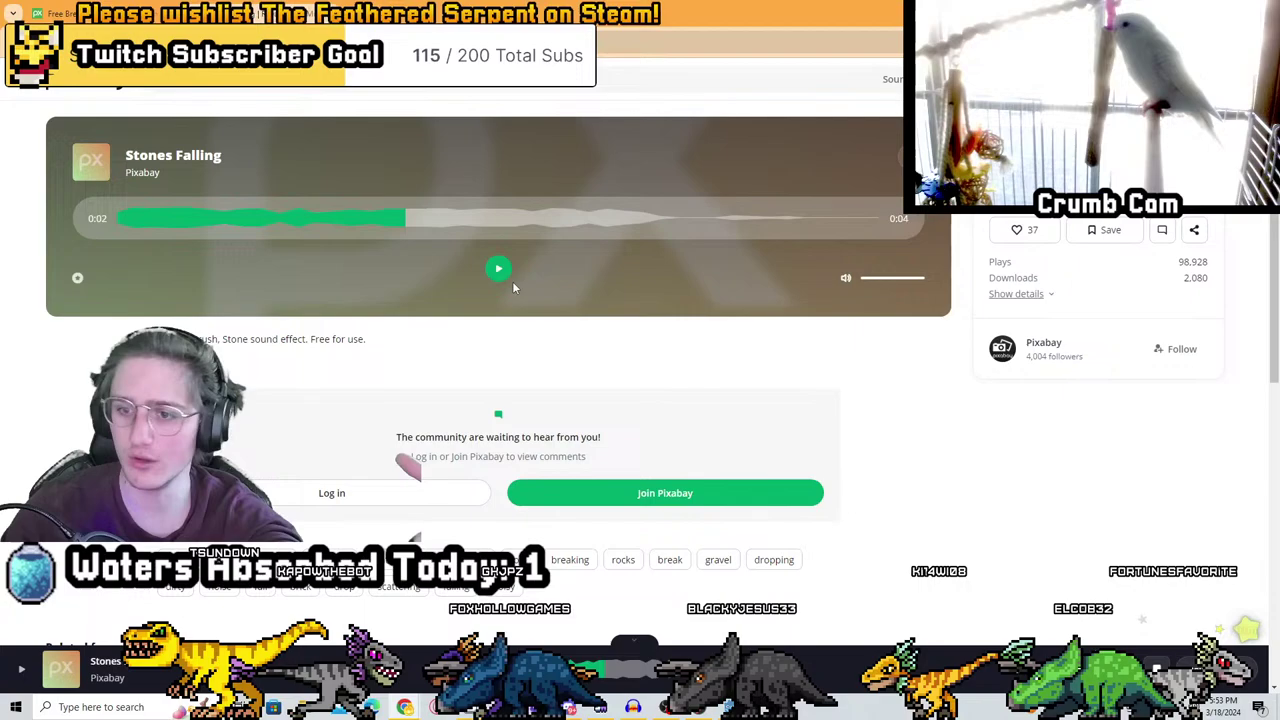
pyautogui.click(498, 270)
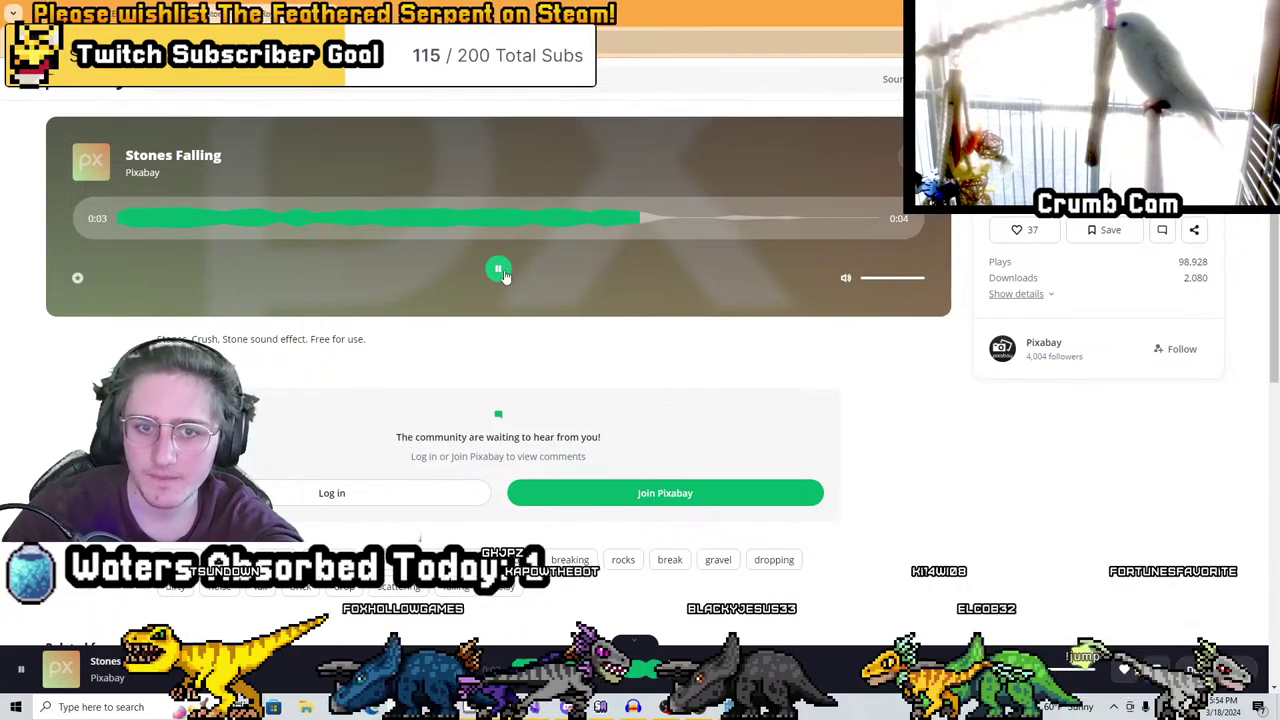
pyautogui.click(499, 270)
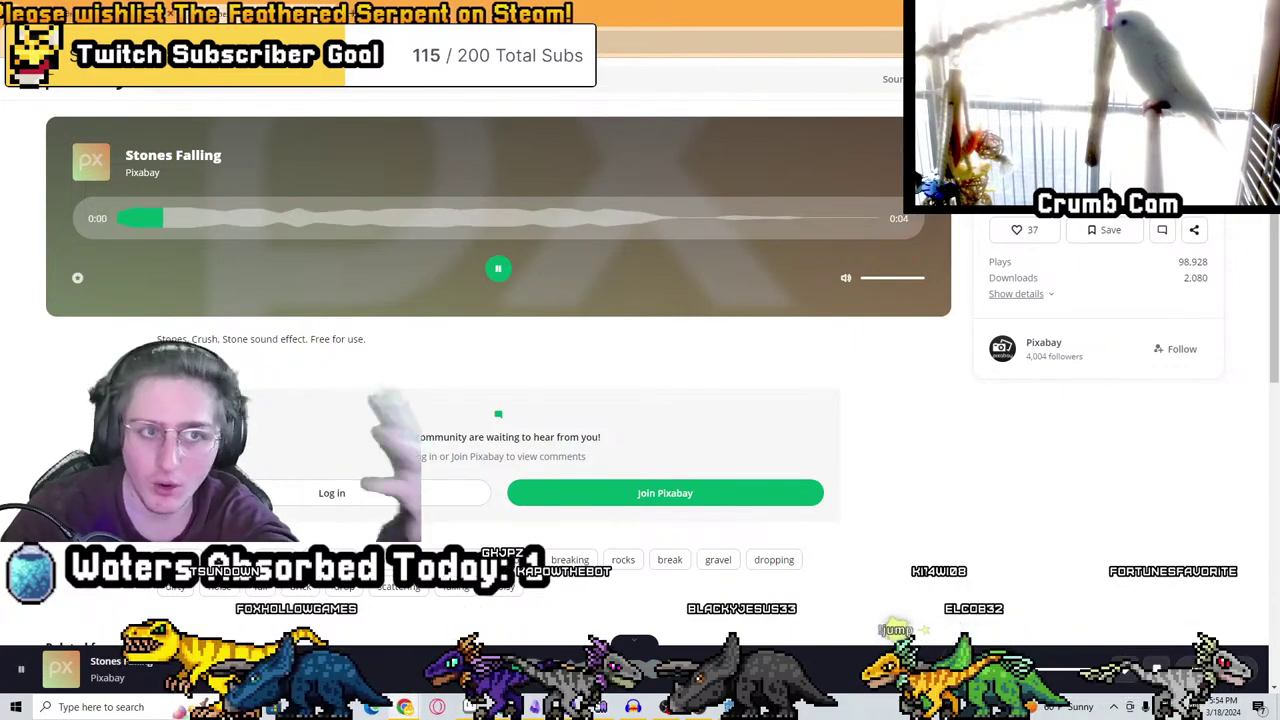
pyautogui.click(499, 270)
pyautogui.hotkey('alt', 'Left')
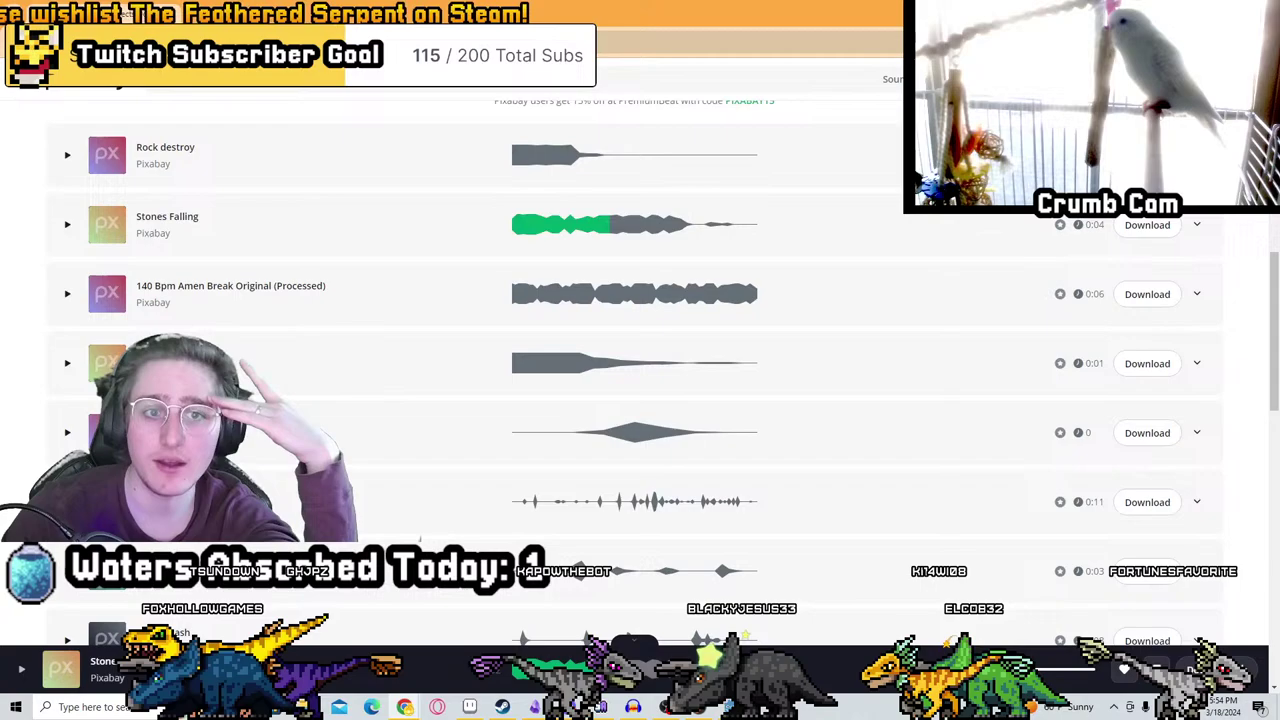
pyautogui.hotkey('alt', 'Tab')
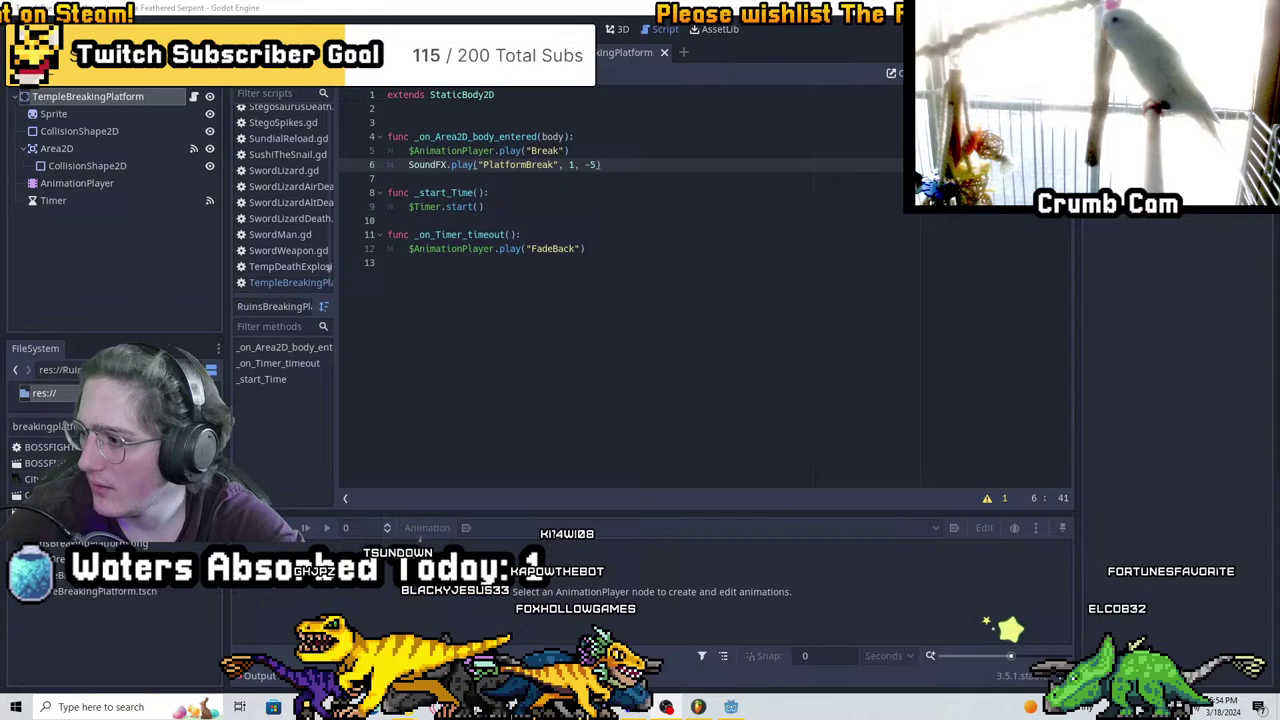
# Delete the extra blank line 2 in RuinsBreakingPlatform.gd and save the script
pyautogui.click(455, 110)
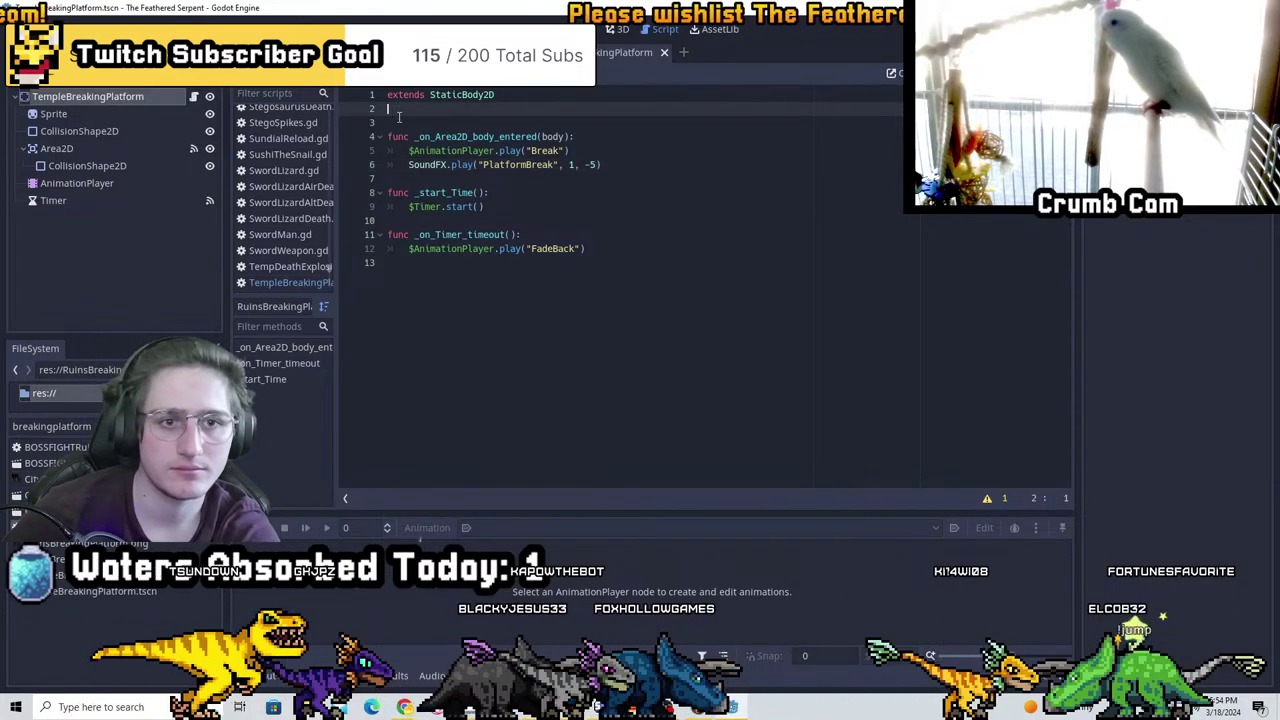
pyautogui.press('Delete')
pyautogui.click(520, 205)
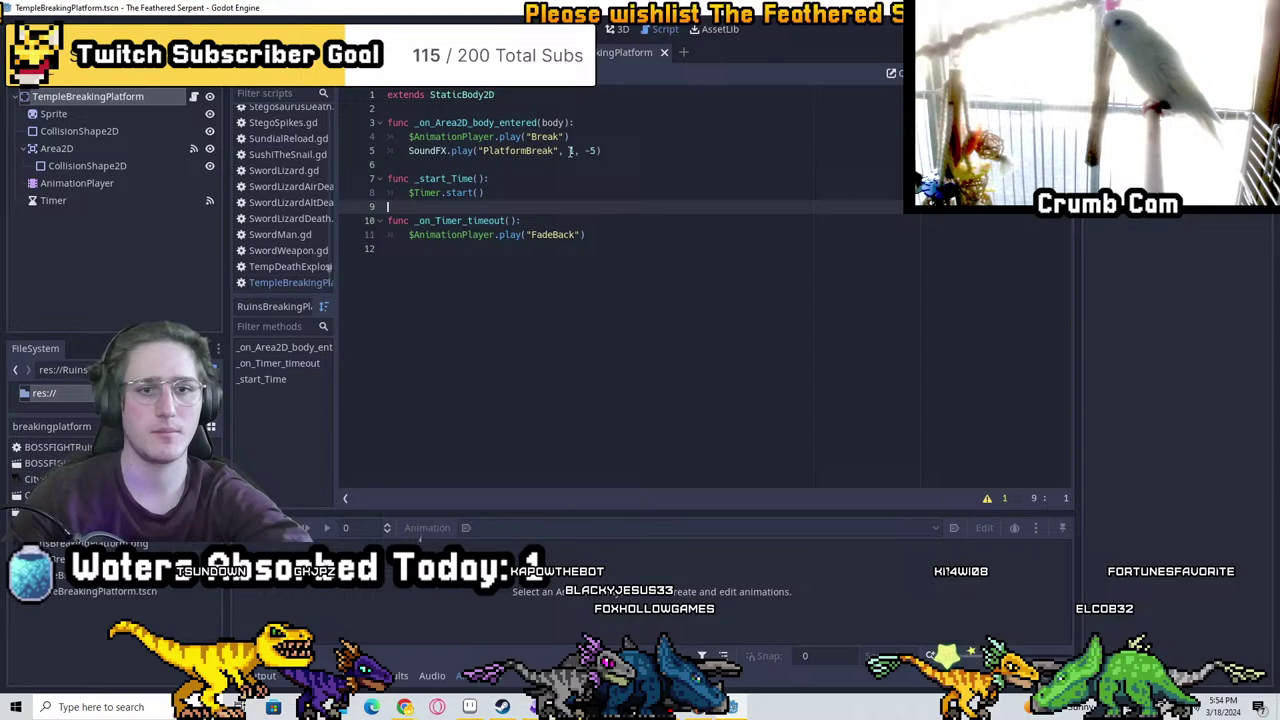
pyautogui.hotkey('ctrl', 's')
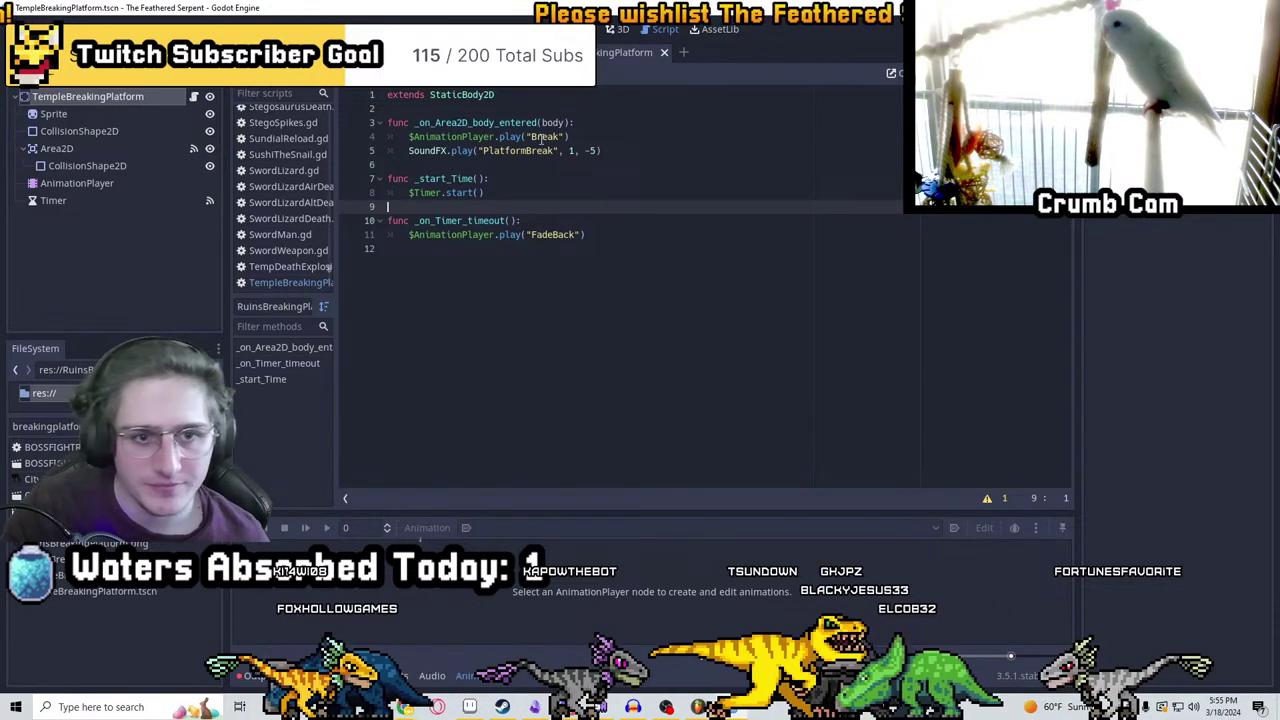
pyautogui.press('Up')
pyautogui.press('Up')
pyautogui.press('Up')
pyautogui.press('Up')
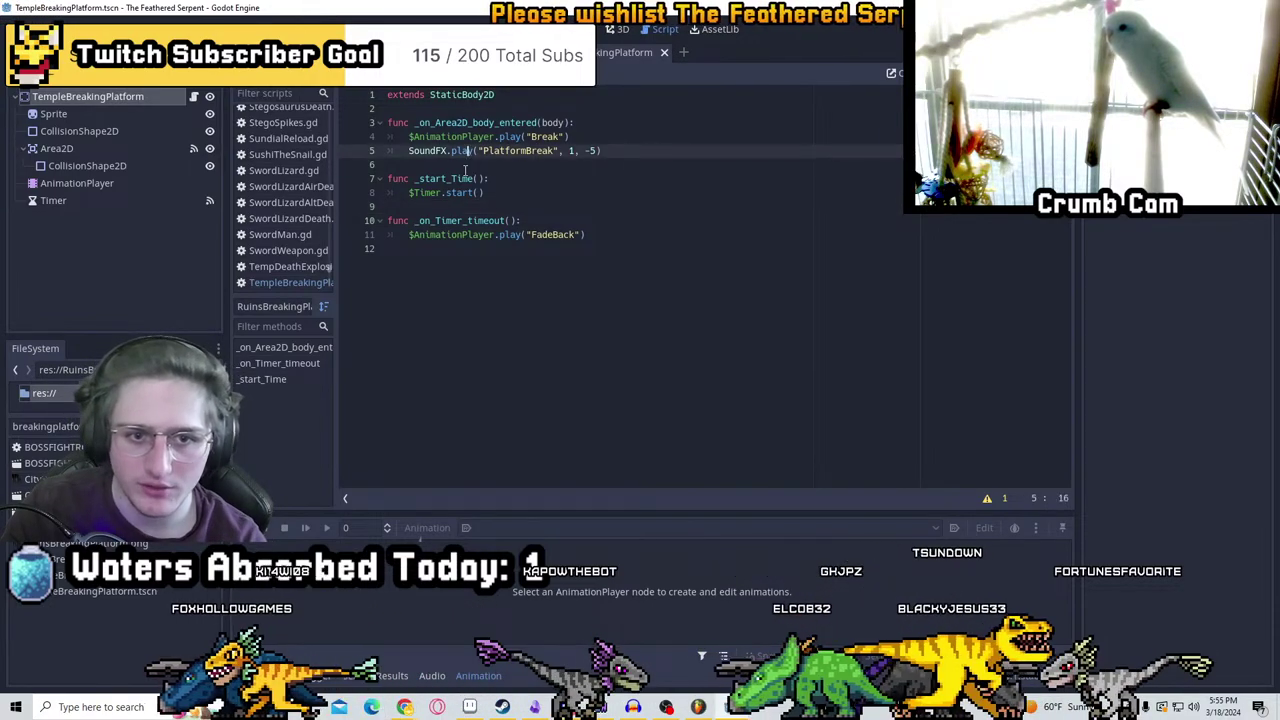
pyautogui.press('Down')
pyautogui.hotkey('ctrl', 's')
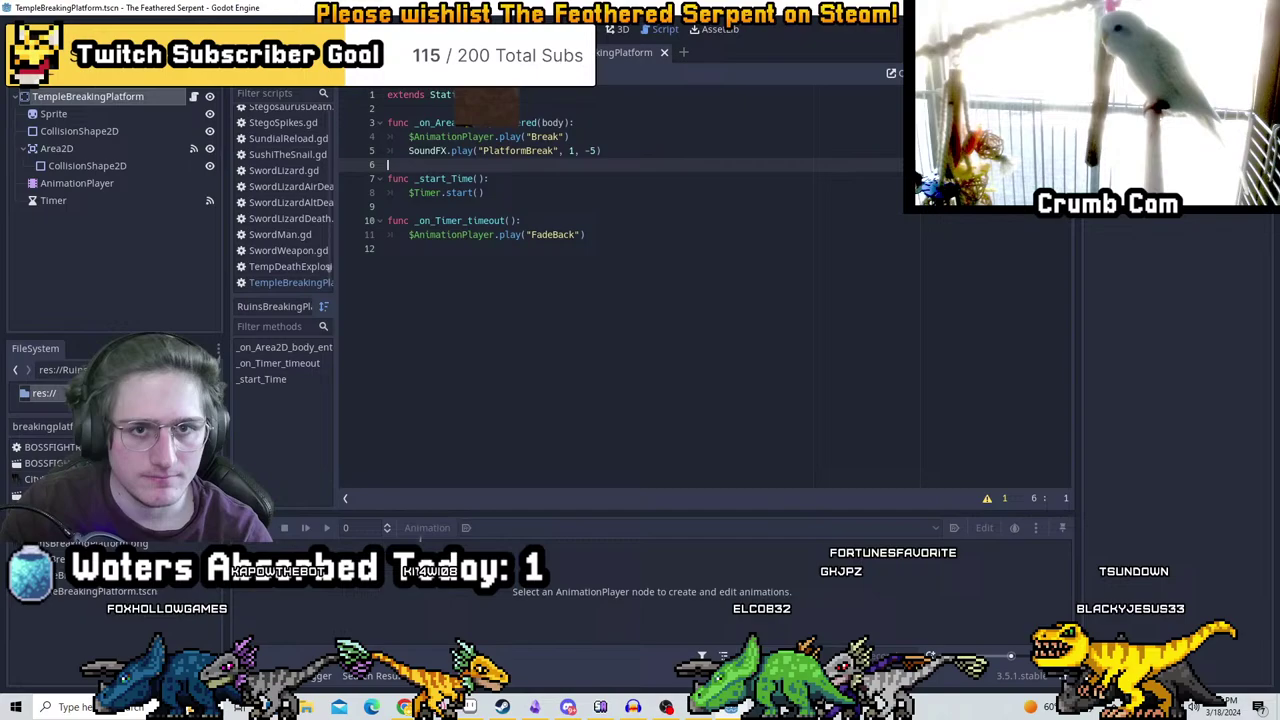
pyautogui.click(532, 270)
pyautogui.hotkey('alt', 'Tab')
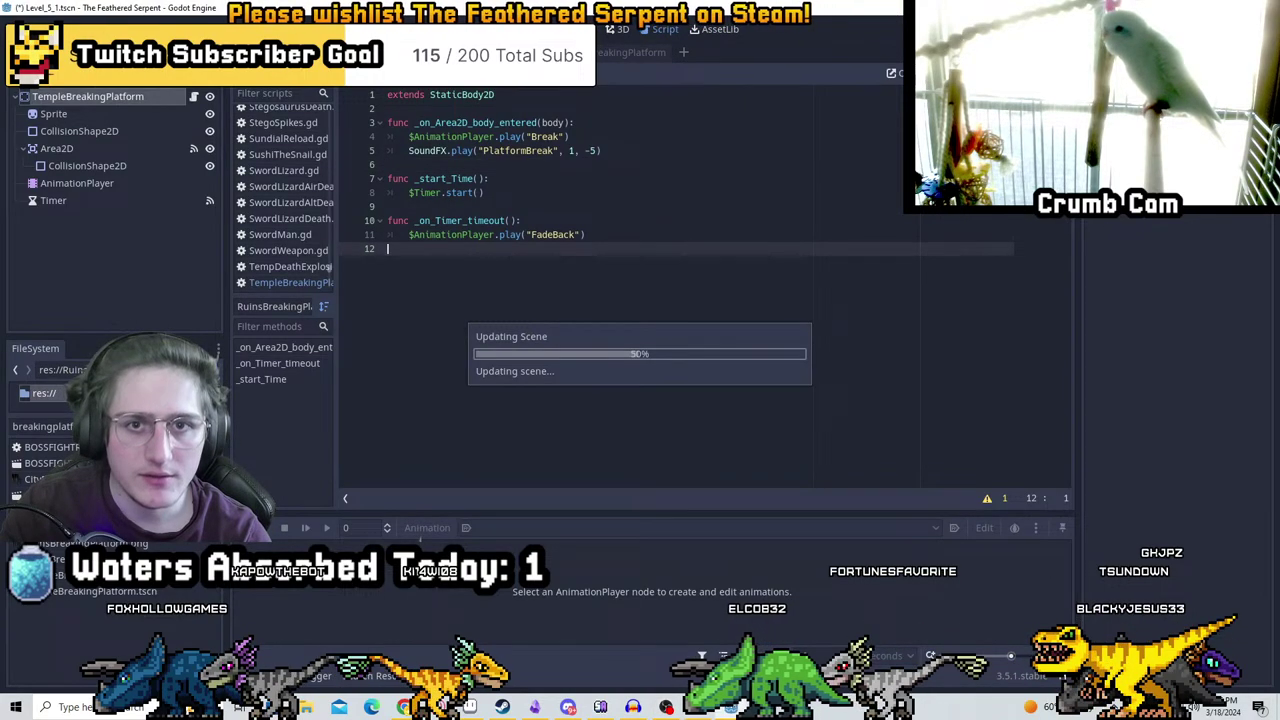
# Check the TempleBreakingPlatform and TempleBreakingPlatform2 nodes in the Level_5_1 scene
pyautogui.scroll(-3, 780, 108)
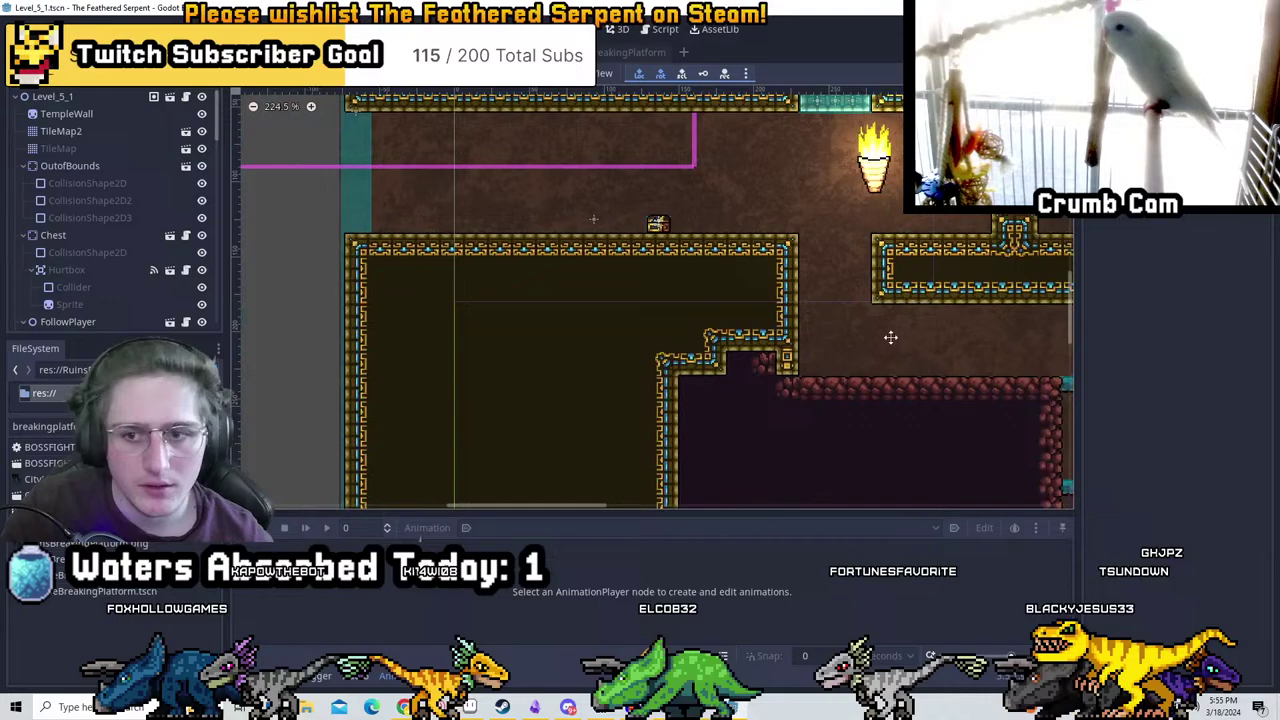
pyautogui.scroll(2, 902, 316)
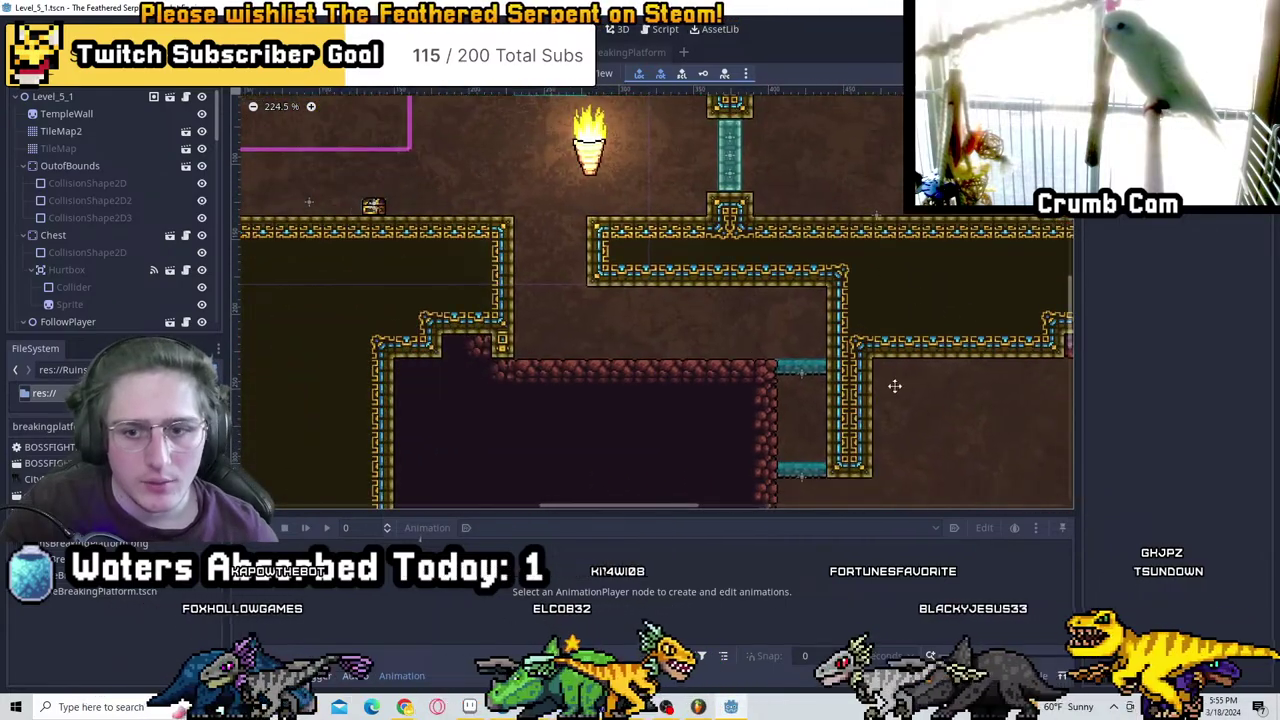
pyautogui.scroll(-15, 124, 244)
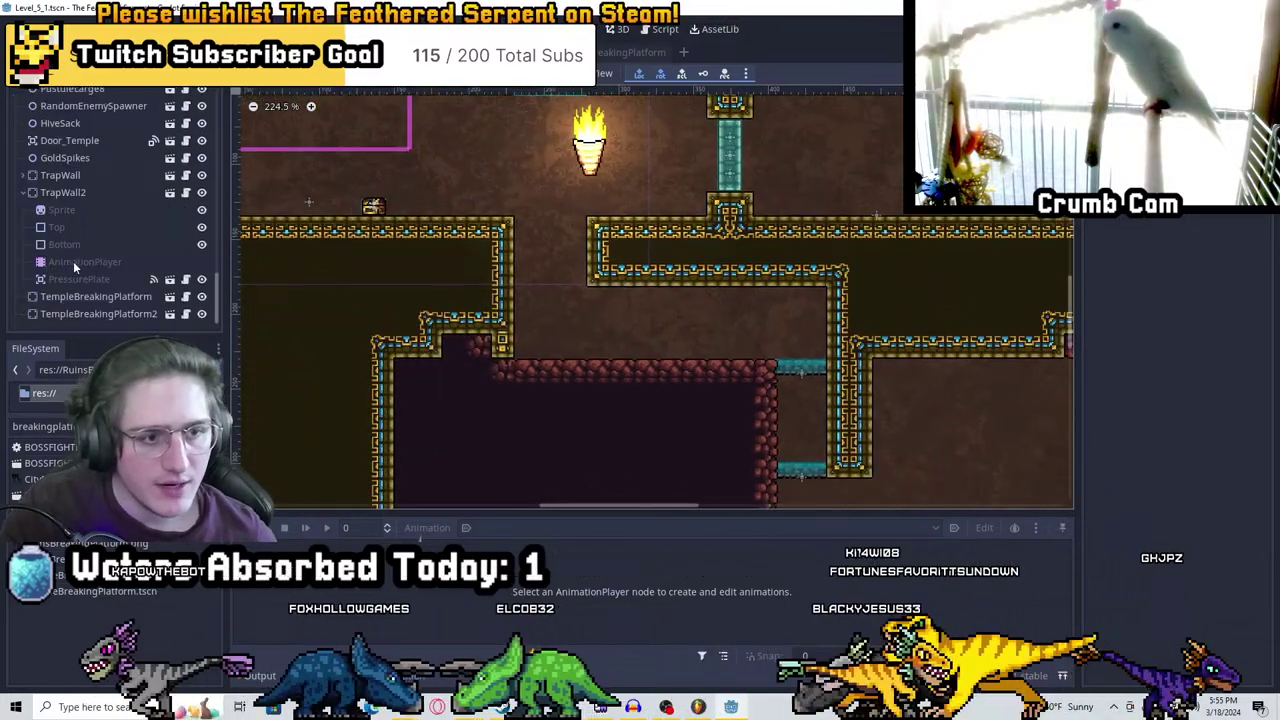
pyautogui.click(95, 296)
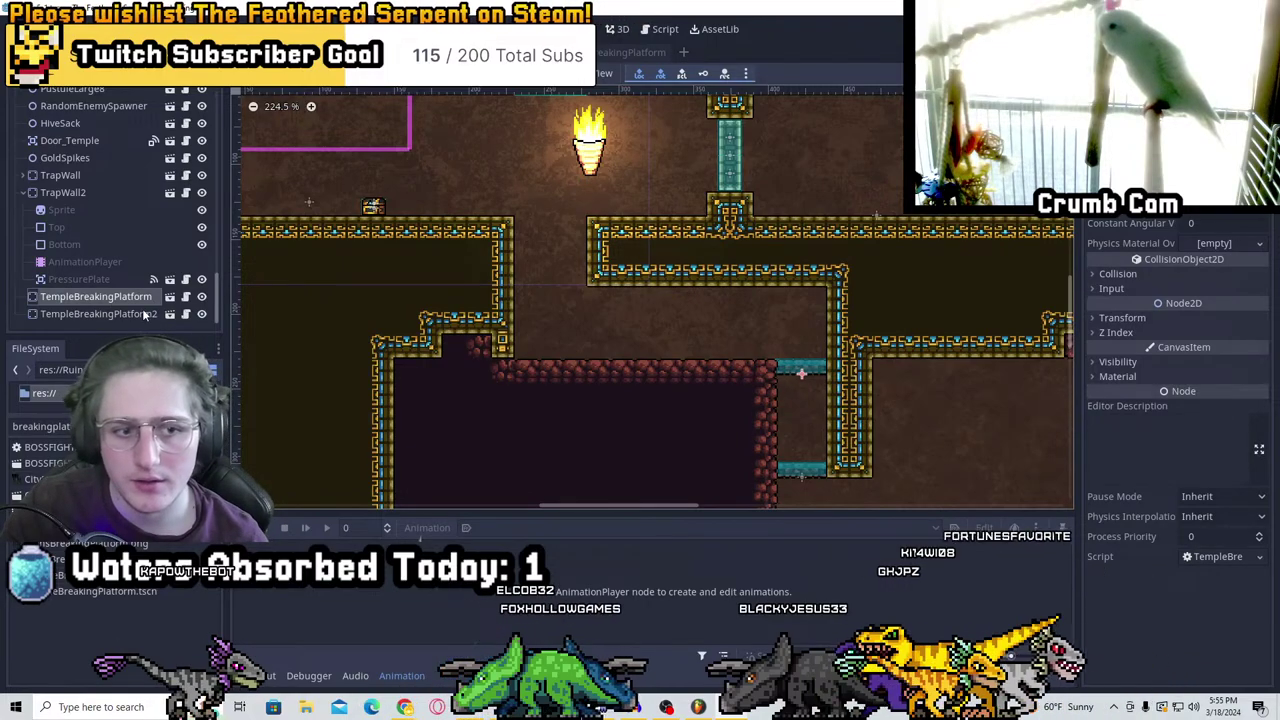
pyautogui.click(98, 313)
pyautogui.scroll(-4, 611, 314)
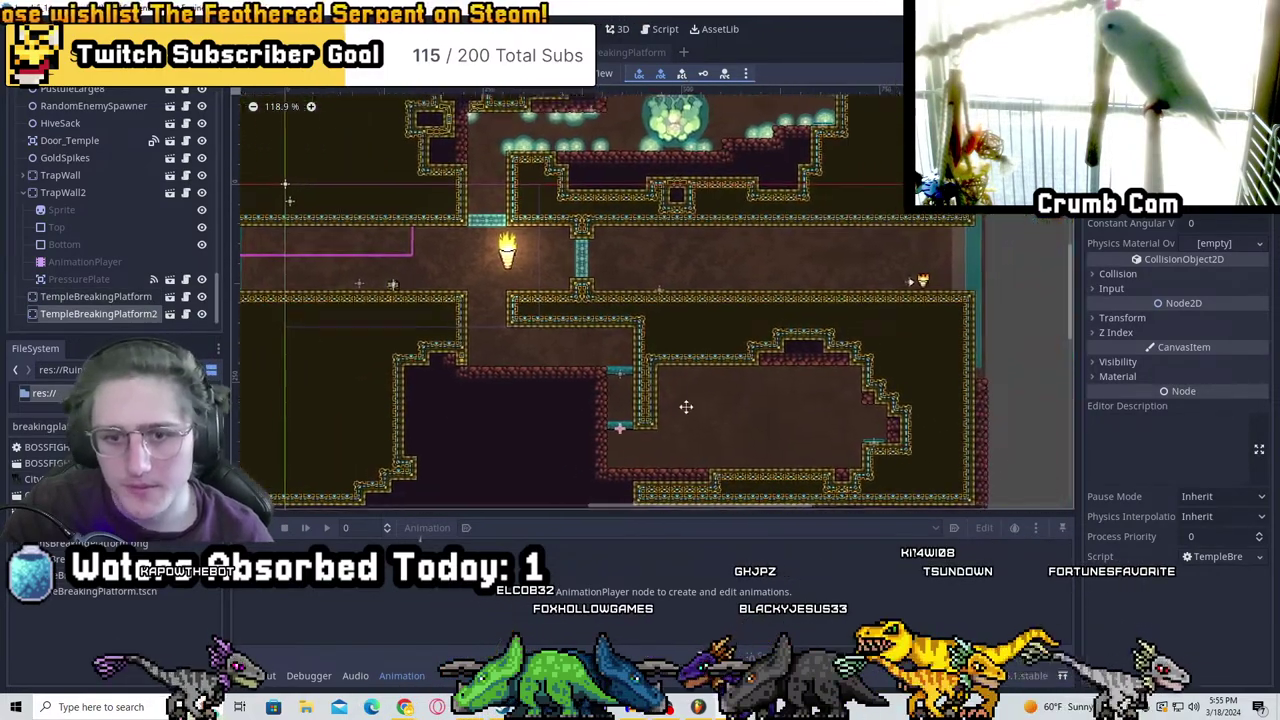
pyautogui.scroll(3, 480, 200)
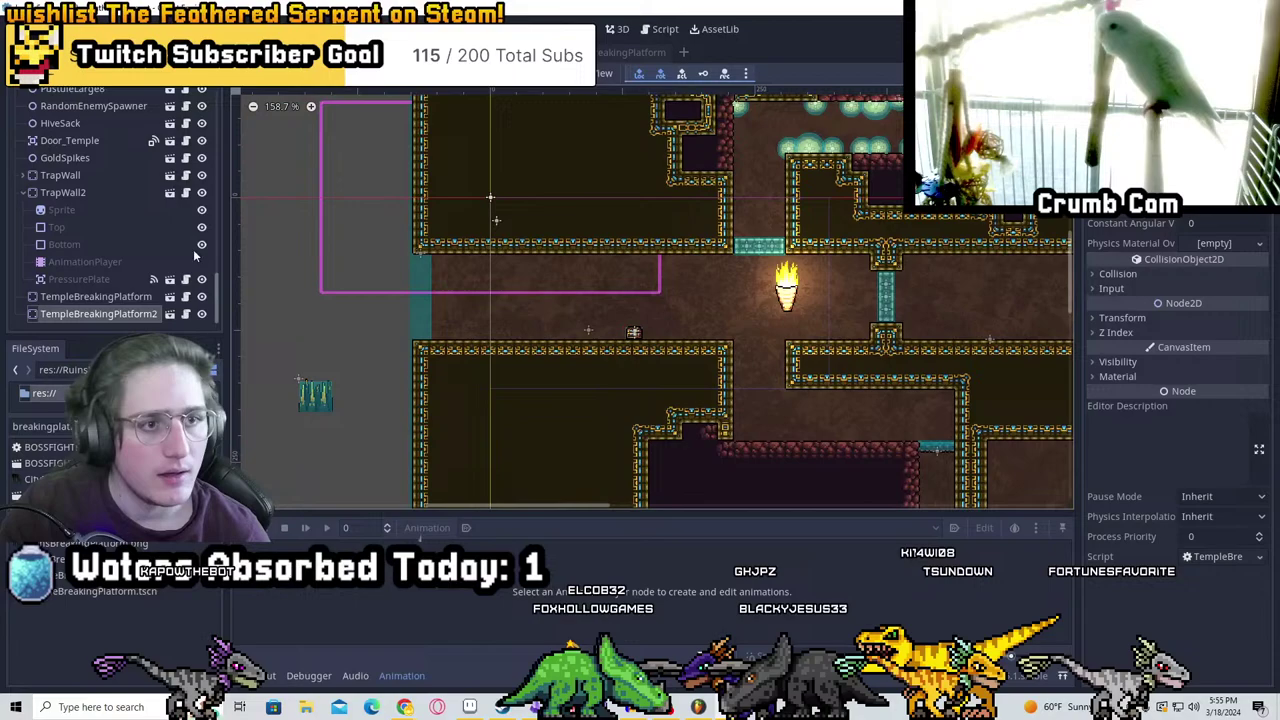
# Filter the files for crystals and duplicate Crystals.tscn as a new scene
pyautogui.doubleClick(40, 426)
pyautogui.write('grass')
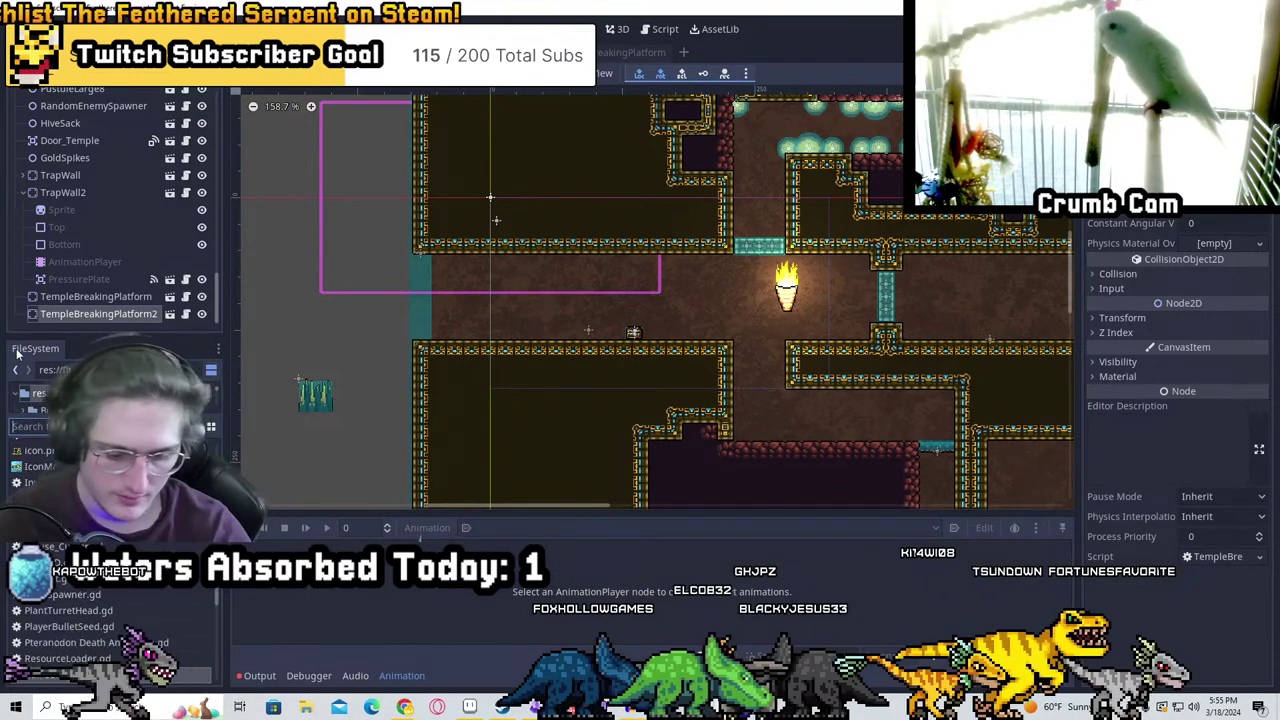
pyautogui.hotkey('ctrl', 'BackSpace')
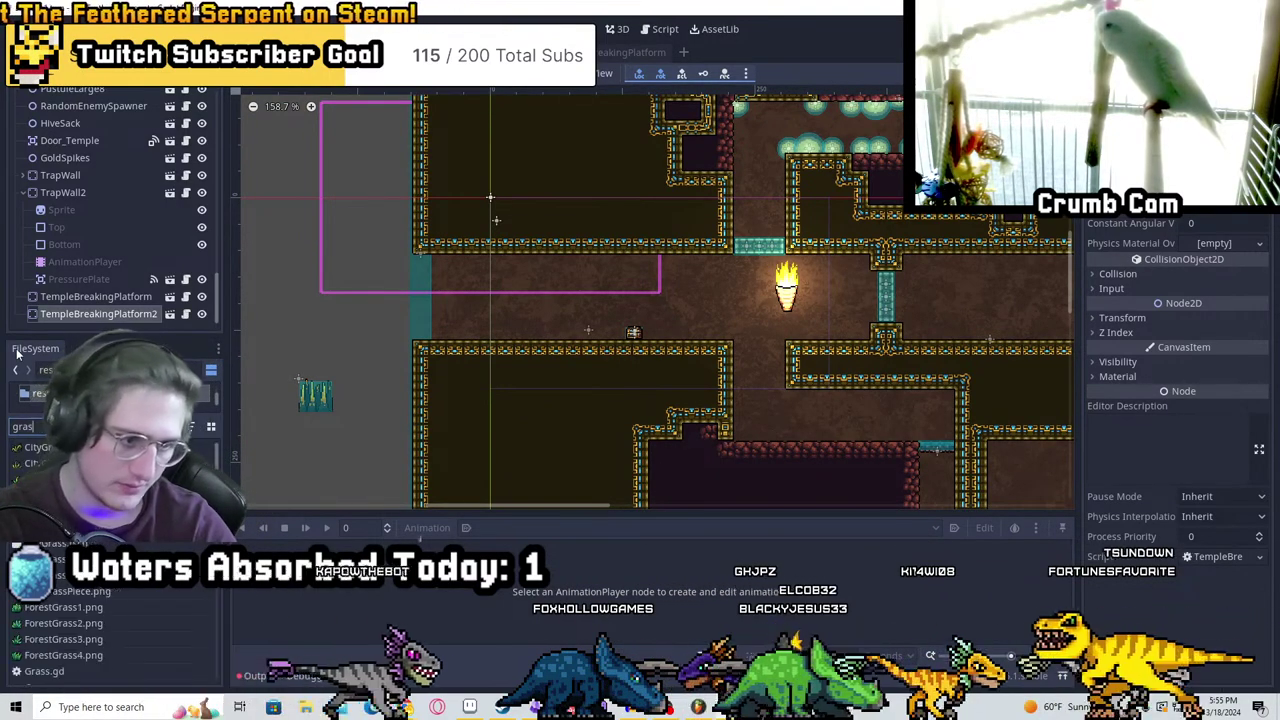
pyautogui.write('crystal')
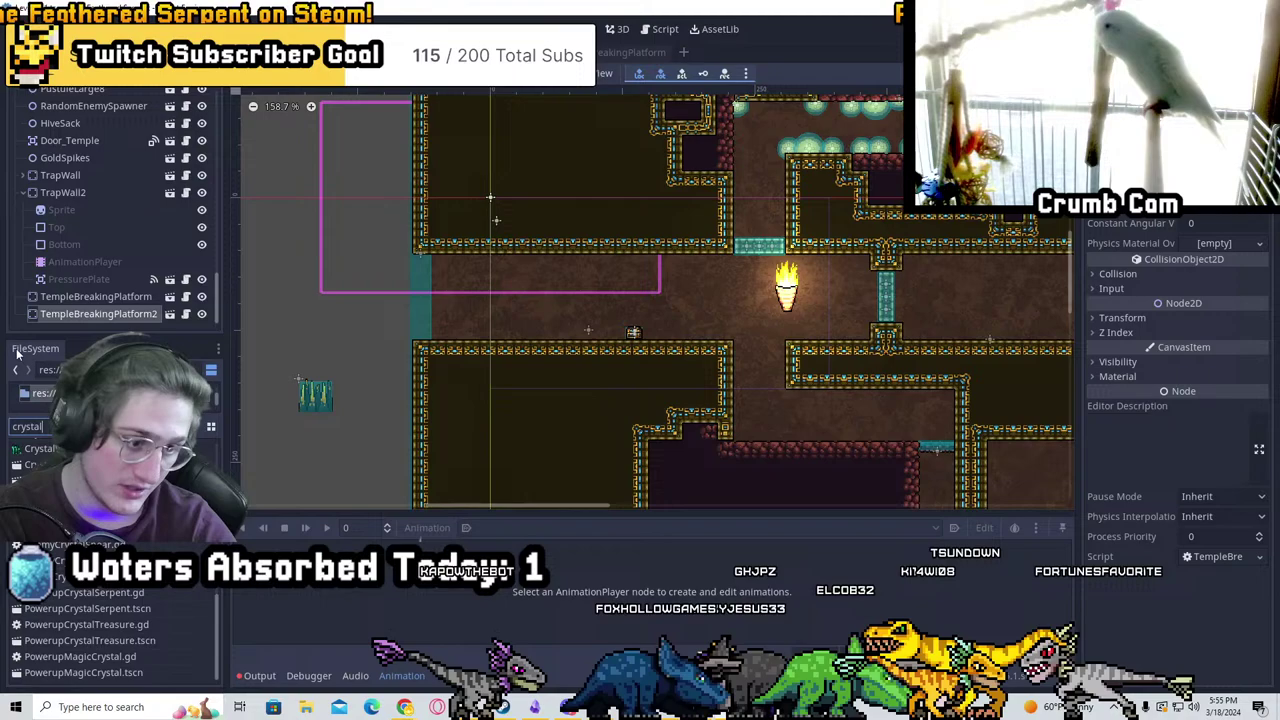
pyautogui.write('s')
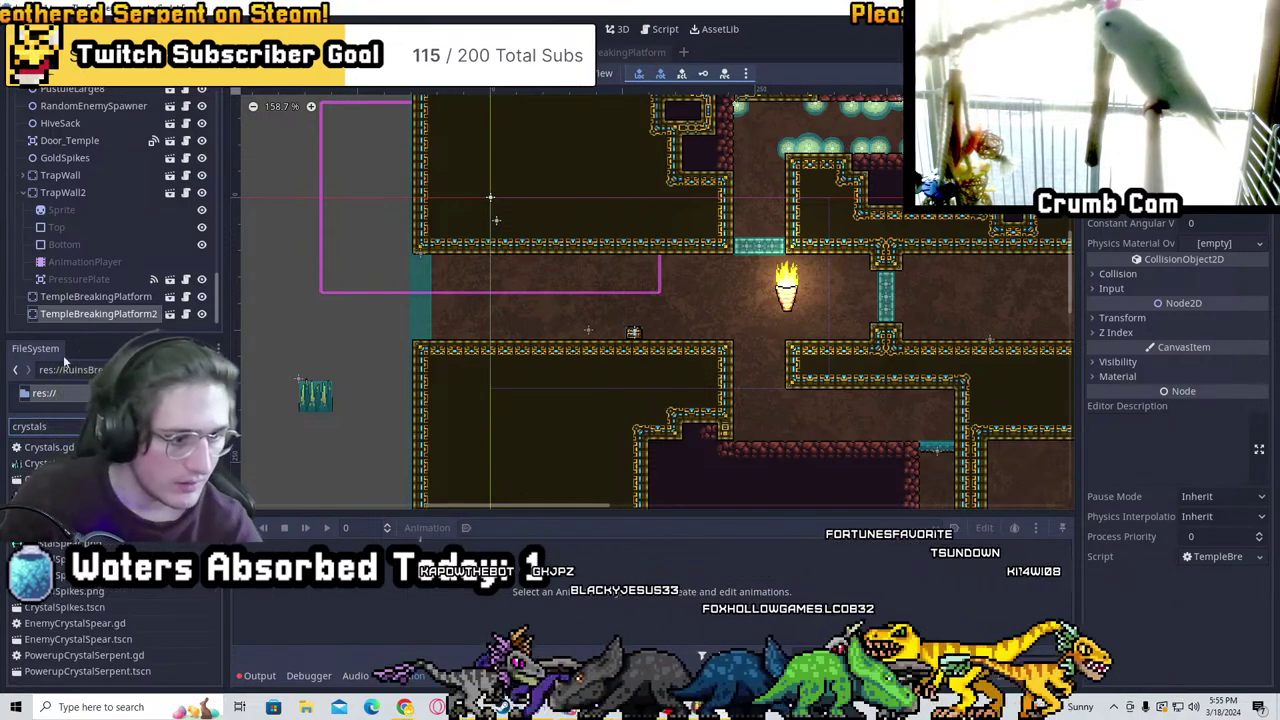
pyautogui.hotkey('ctrl', 'd')
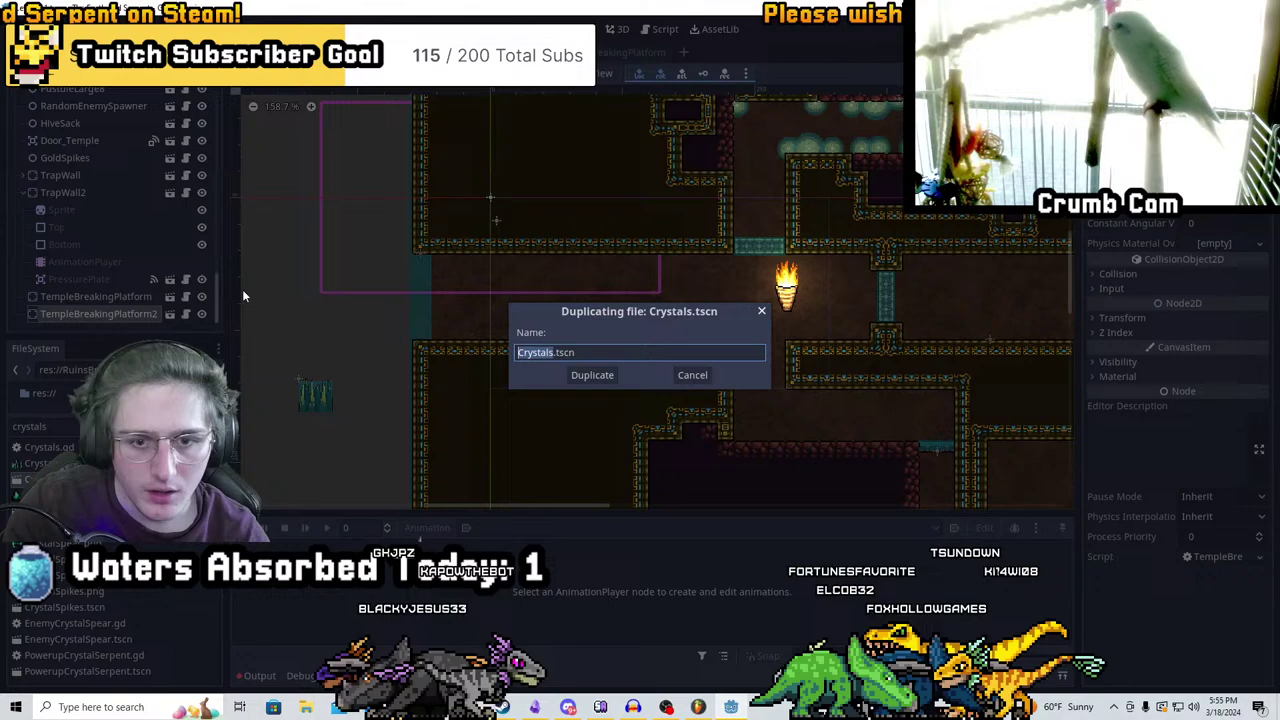
pyautogui.write('Pillar')
pyautogui.press('Return')
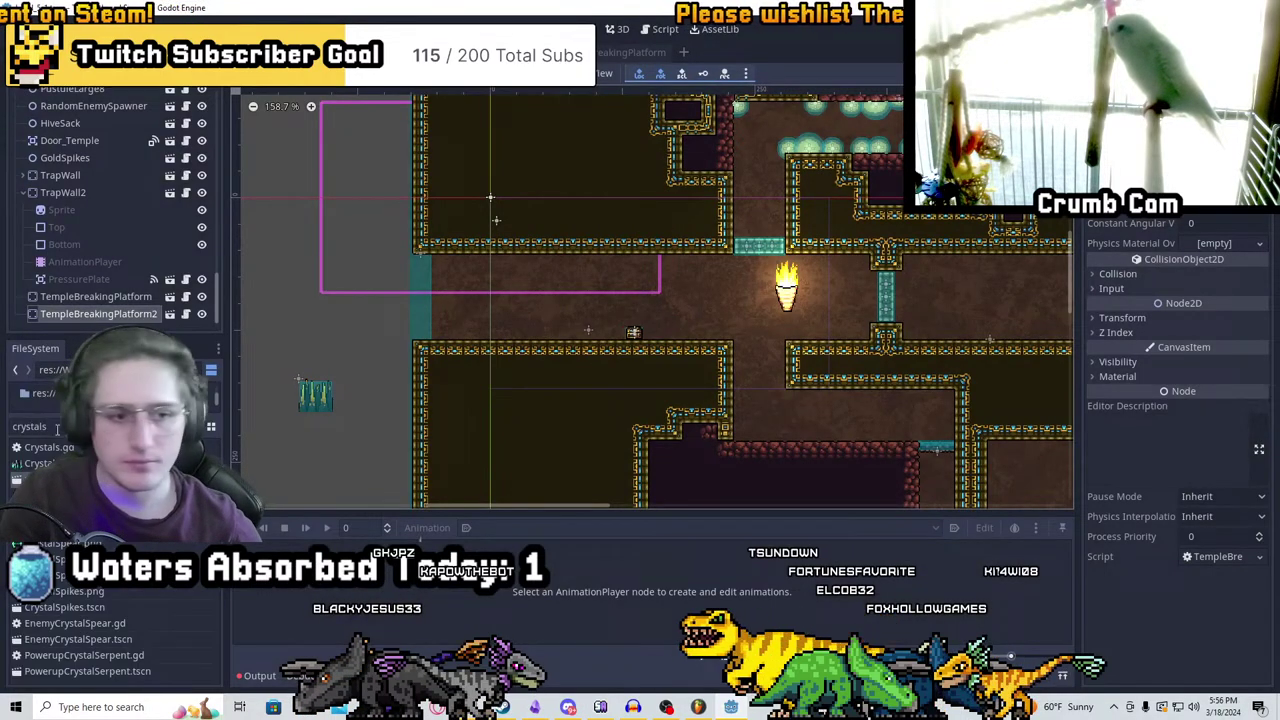
# Filter the files for pots and open Pots.tscn
pyautogui.hotkey('ctrl', 'a')
pyautogui.write('pots')
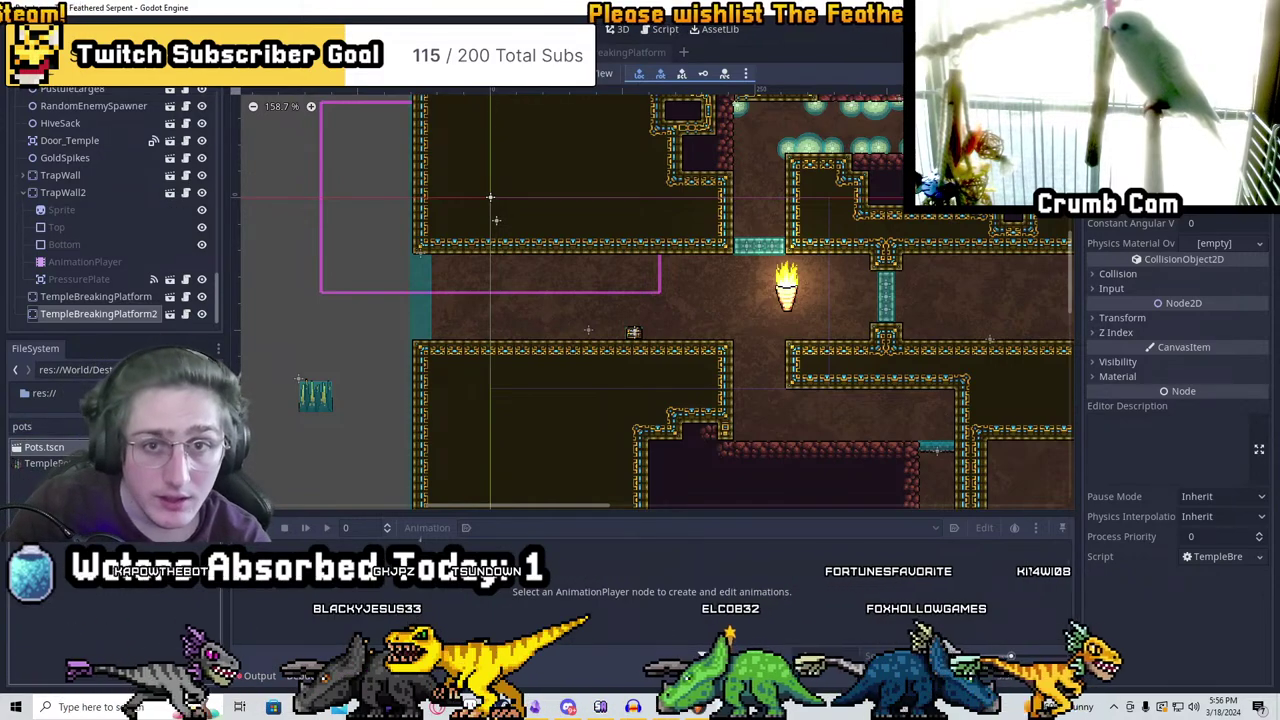
pyautogui.press('Return')
pyautogui.scroll(10, 489, 197)
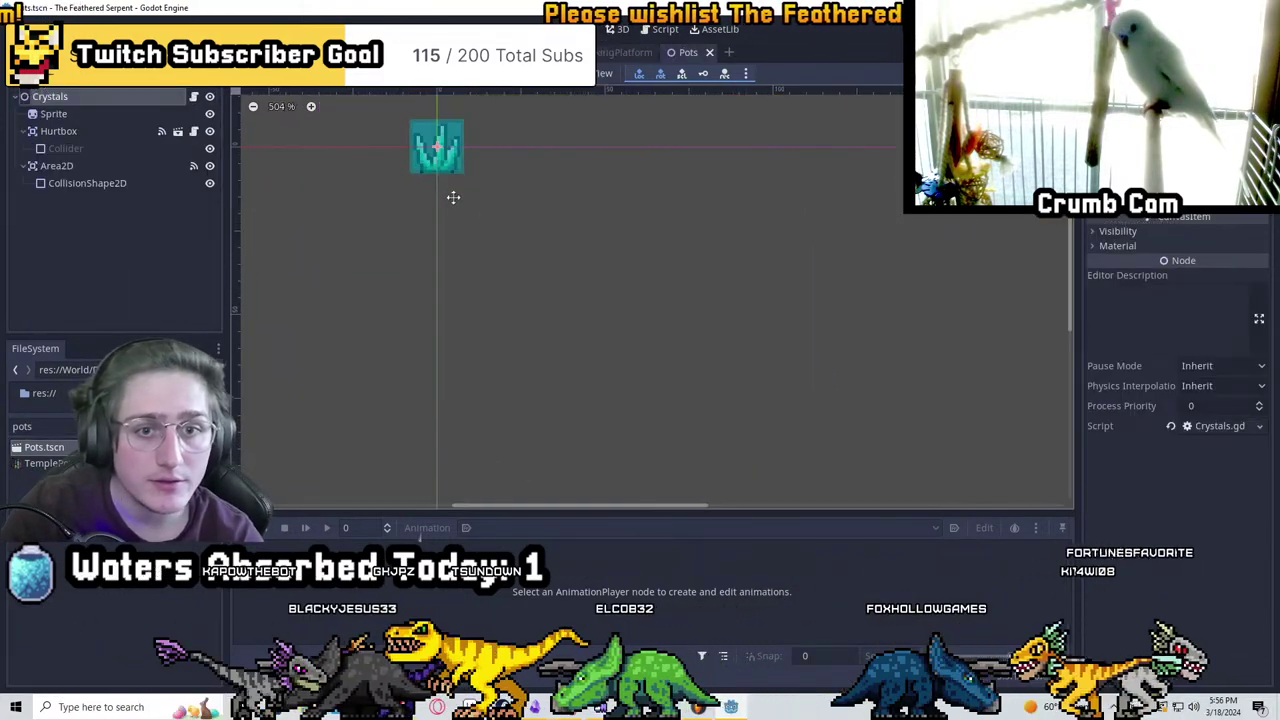
# Rename the root node to Pots and set the Sprite texture to the teal temple pot image
pyautogui.scroll(-1, 610, 302)
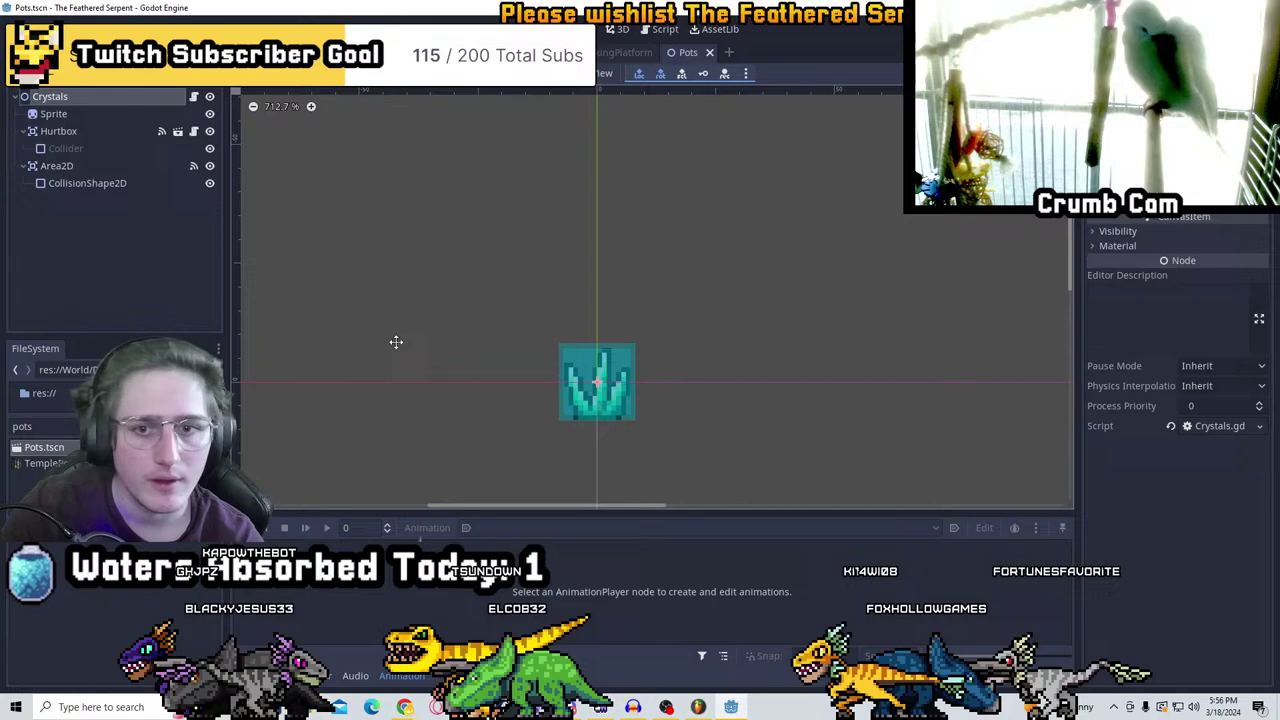
pyautogui.press('F2')
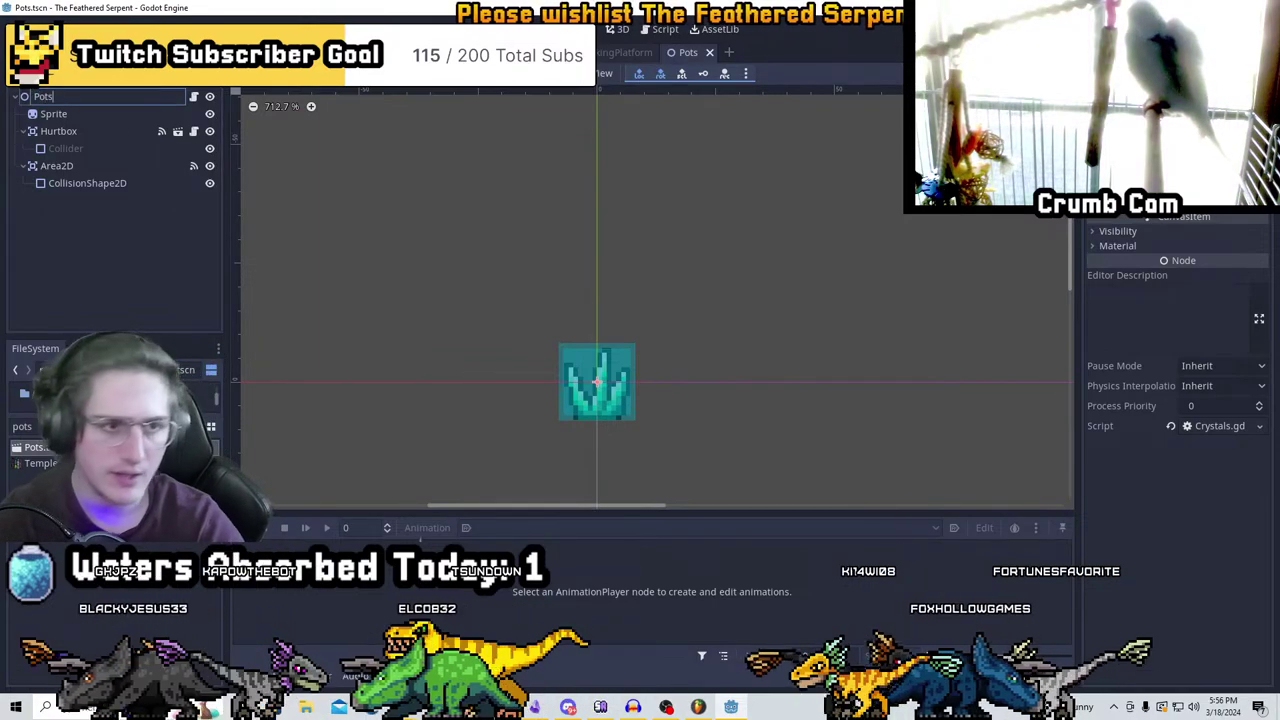
pyautogui.click(53, 113)
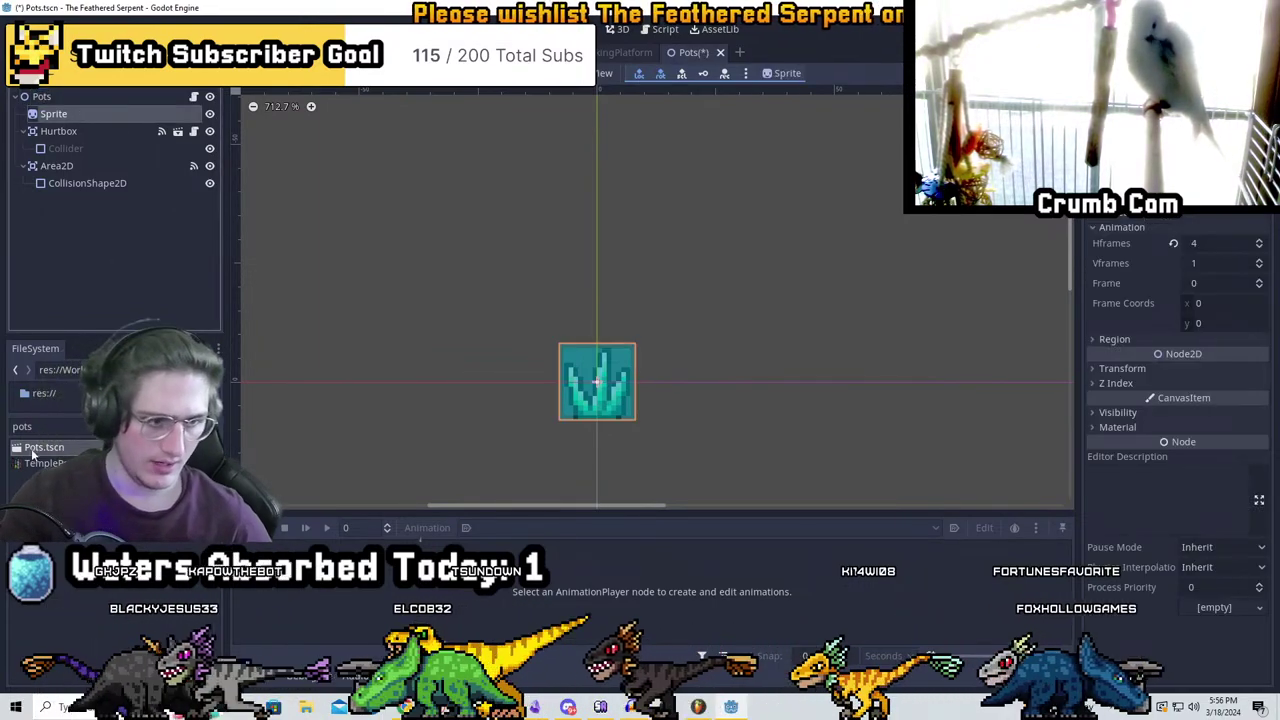
pyautogui.click(40, 463)
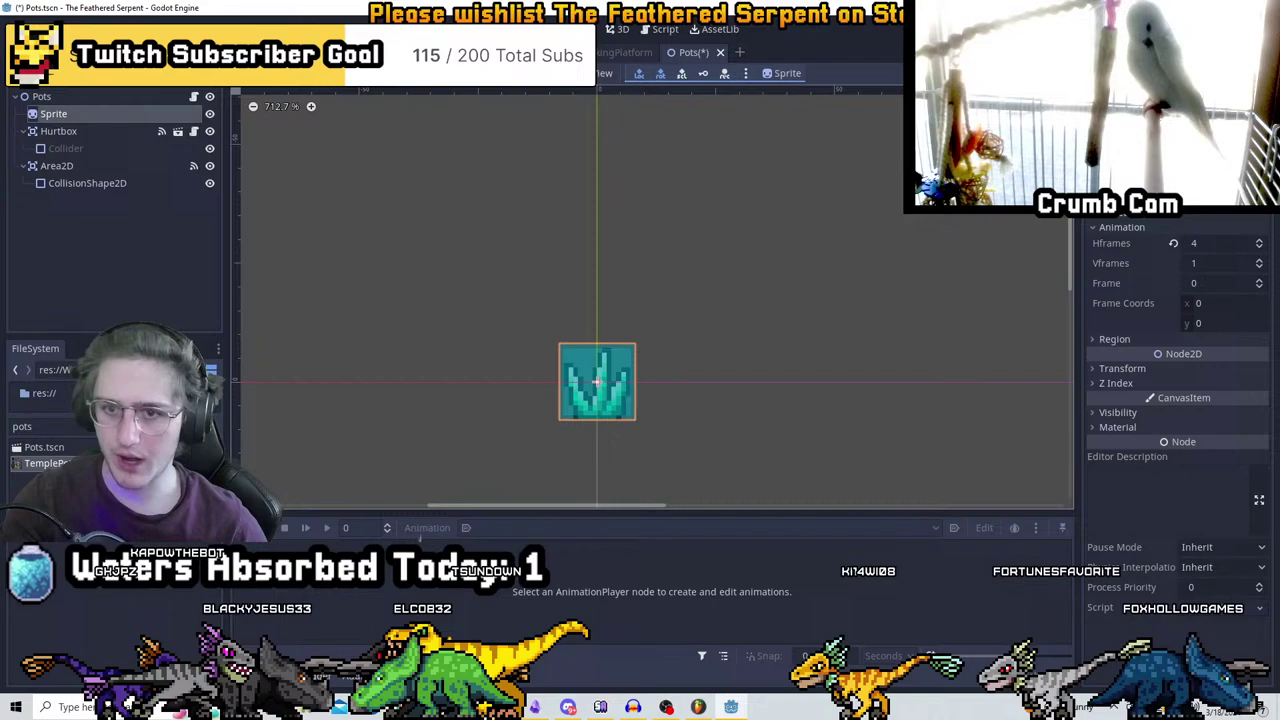
pyautogui.moveTo(1180, 120); pyautogui.dragTo(1200, 110)
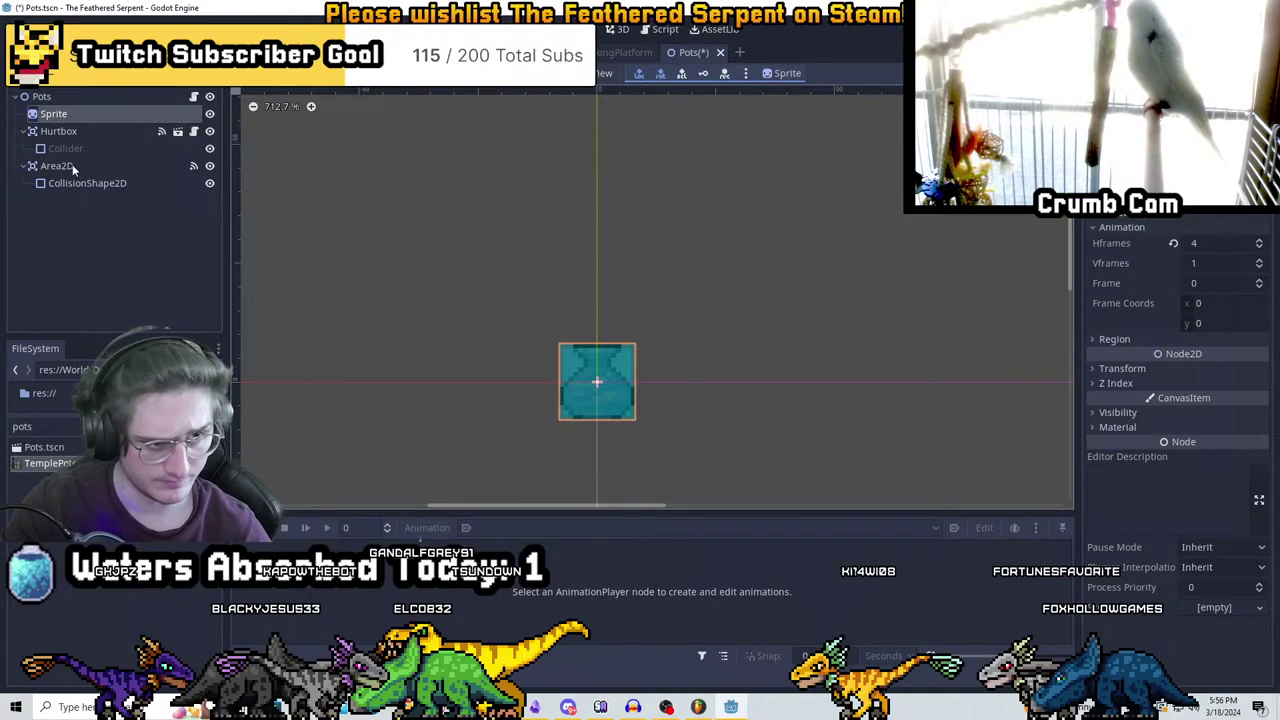
pyautogui.click(122, 182)
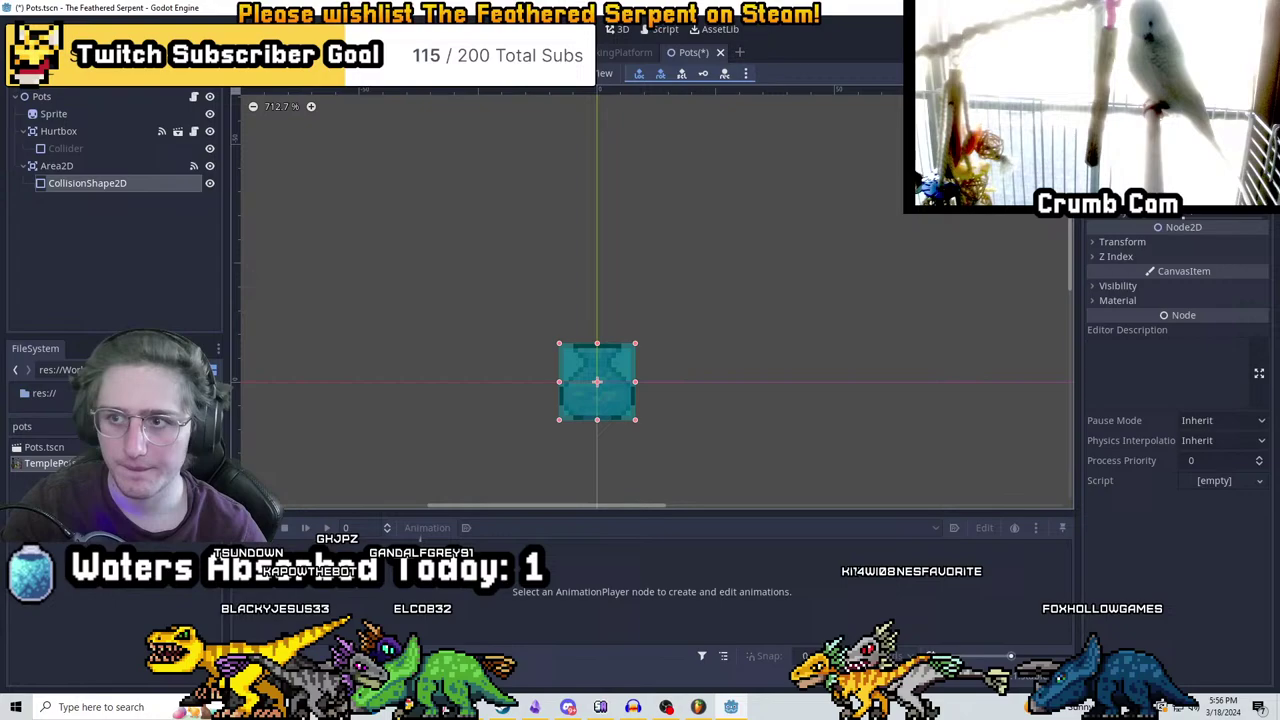
pyautogui.click(161, 98)
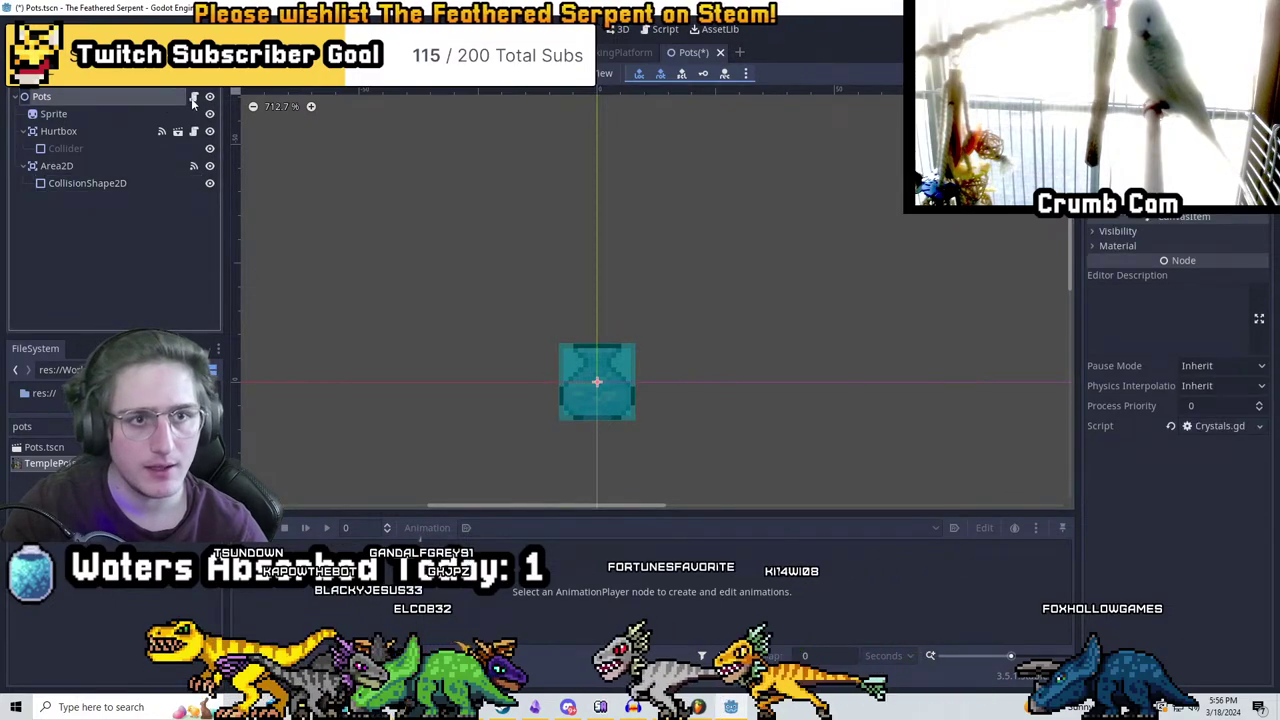
# Copy the Crystals.gd code into a new Pots.gd script attached to the Pots root
pyautogui.press('F3')
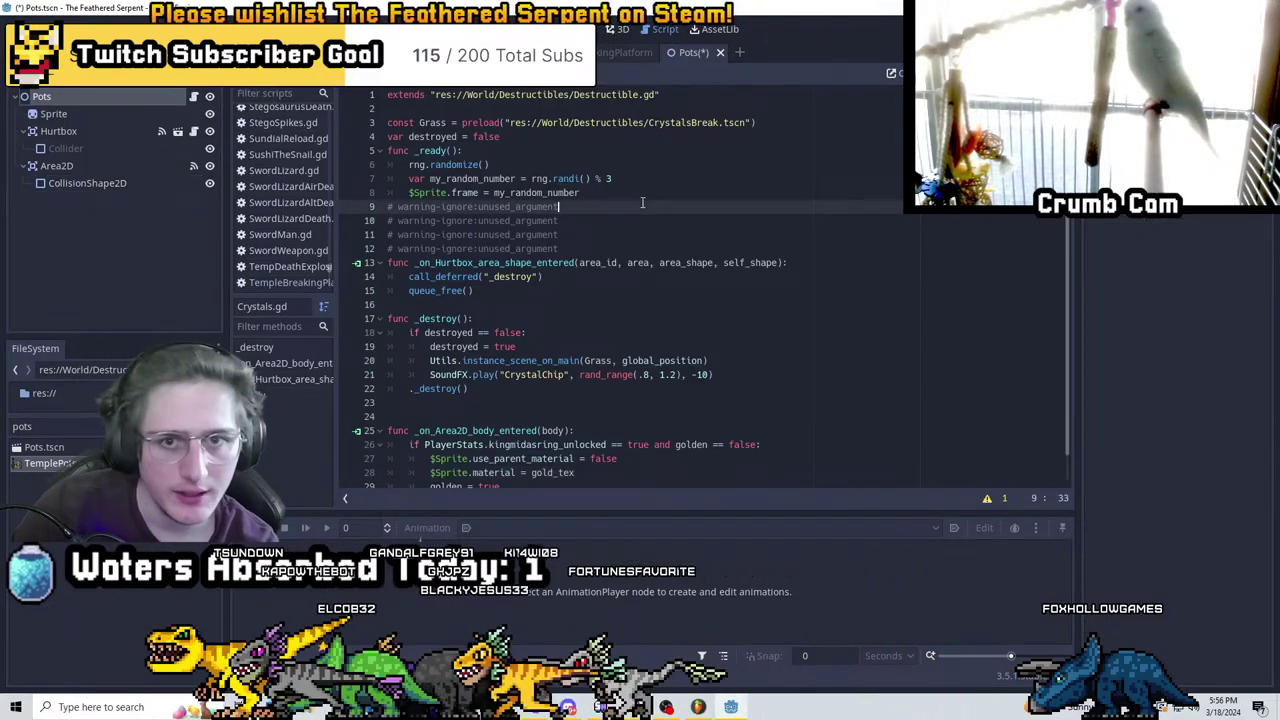
pyautogui.hotkey('ctrl', 'a')
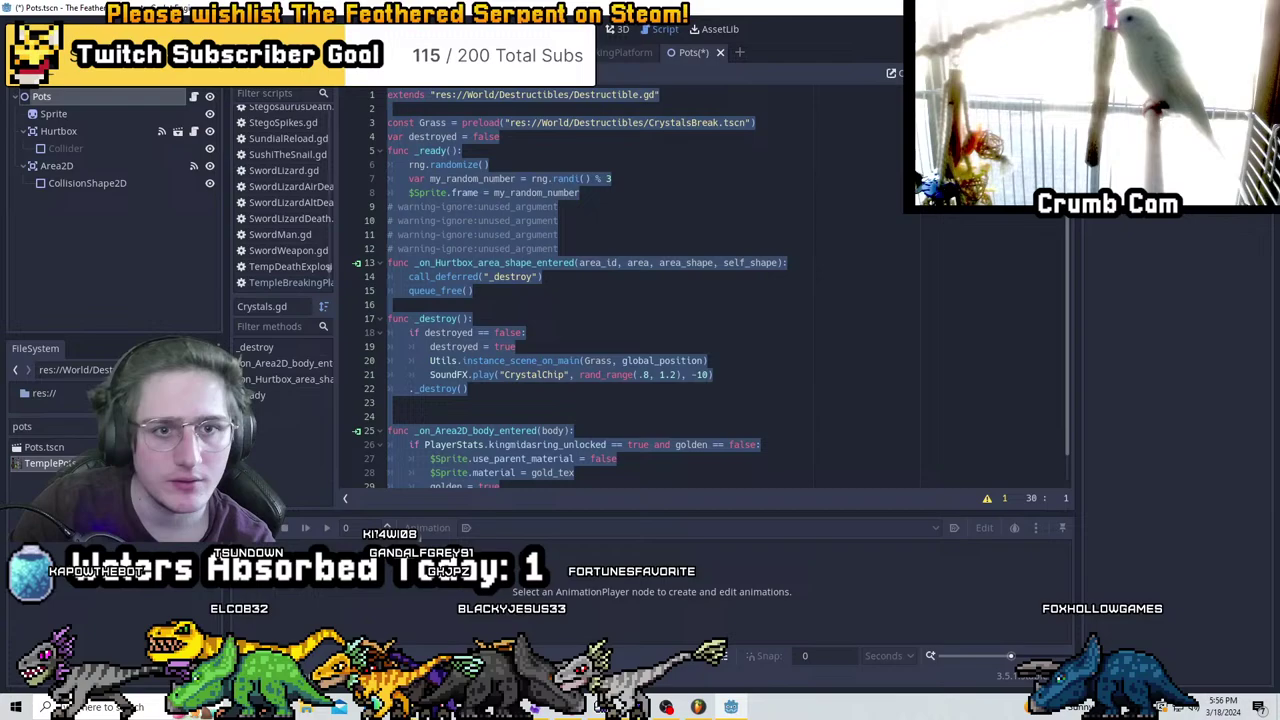
pyautogui.click(190, 75)
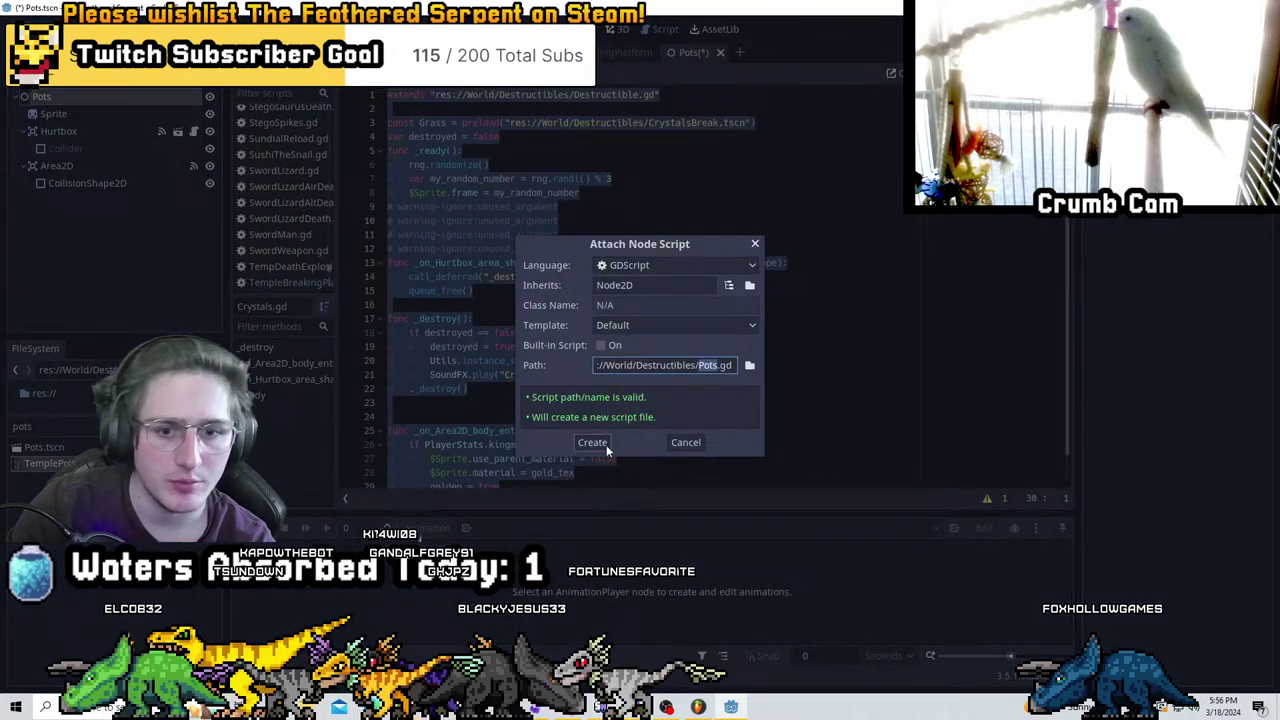
pyautogui.click(595, 443)
pyautogui.hotkey('ctrl', 'v')
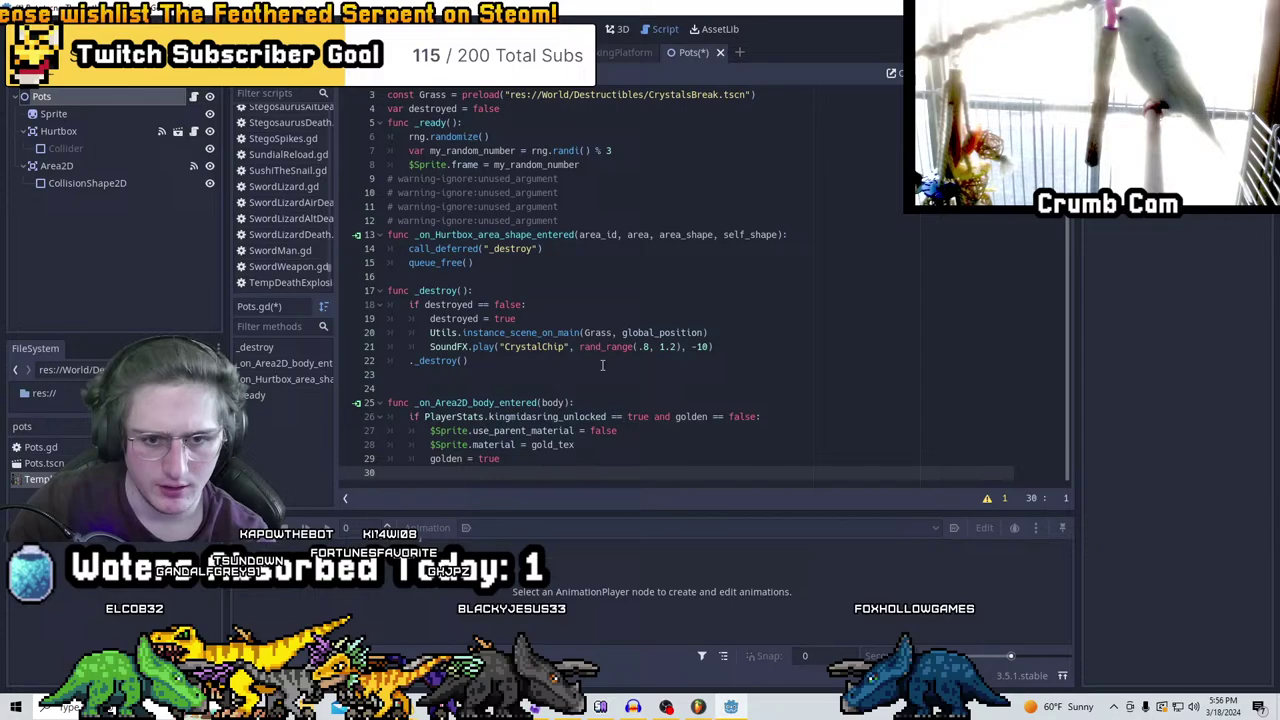
# Replace CrystalChip on line 21 with PotBreak, checked against SoundFX's sound names, and save
pyautogui.click(526, 346)
pyautogui.doubleClick(526, 346)
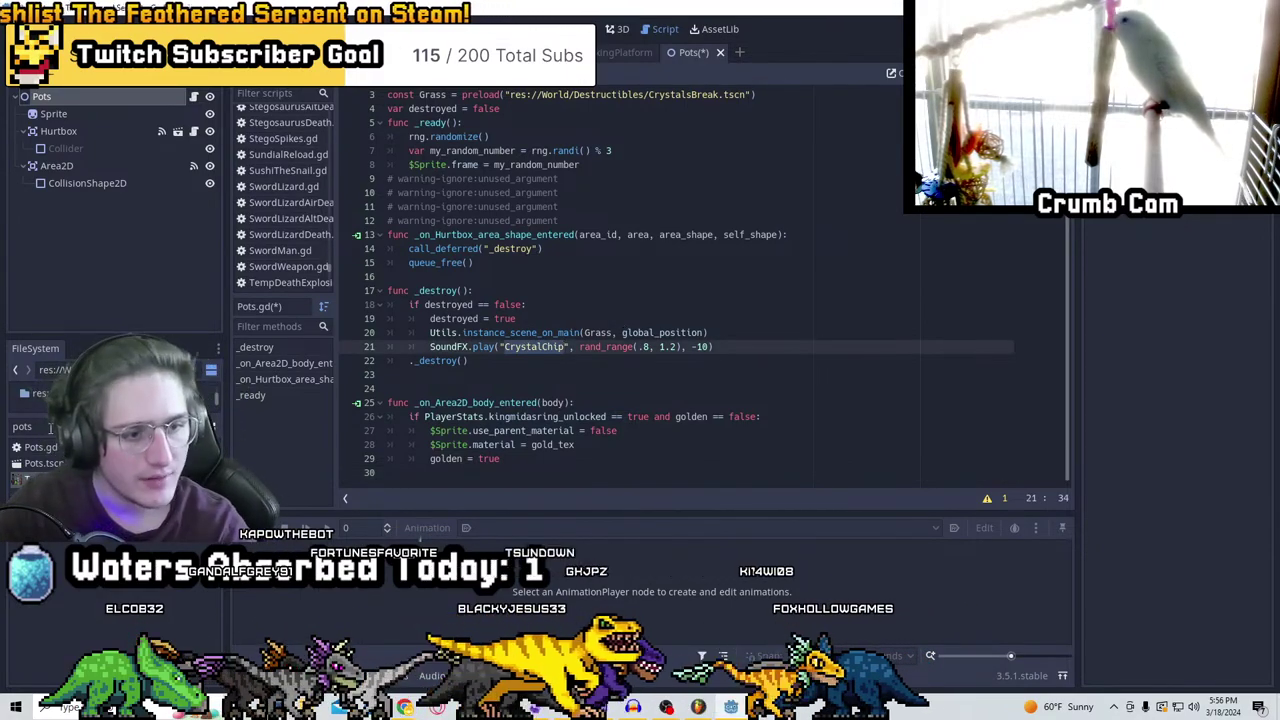
pyautogui.doubleClick(50, 427)
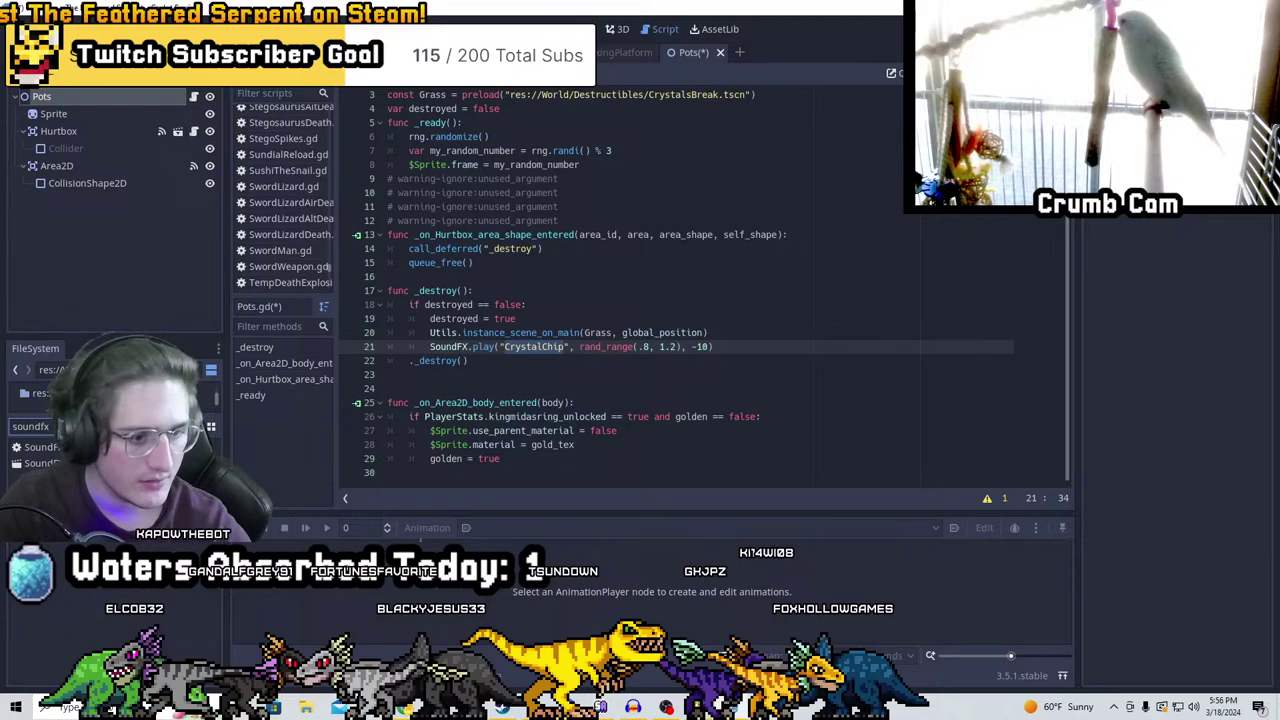
pyautogui.doubleClick(40, 447)
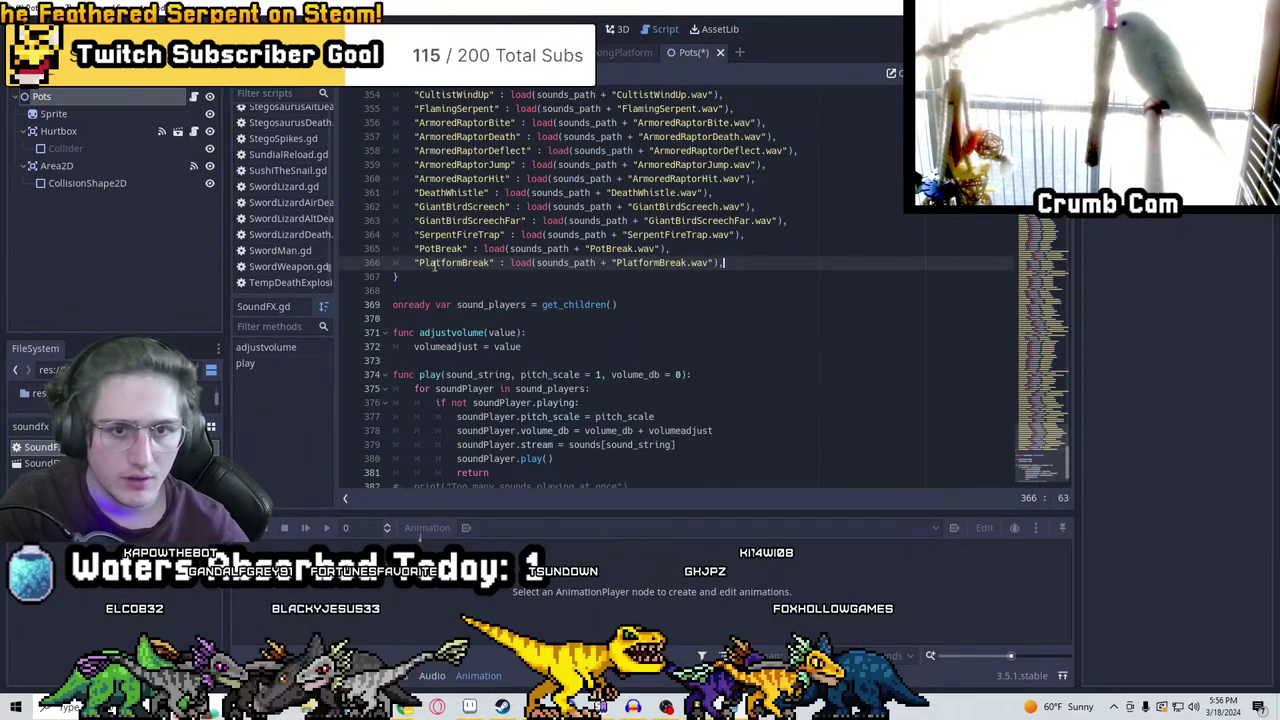
pyautogui.click(435, 249)
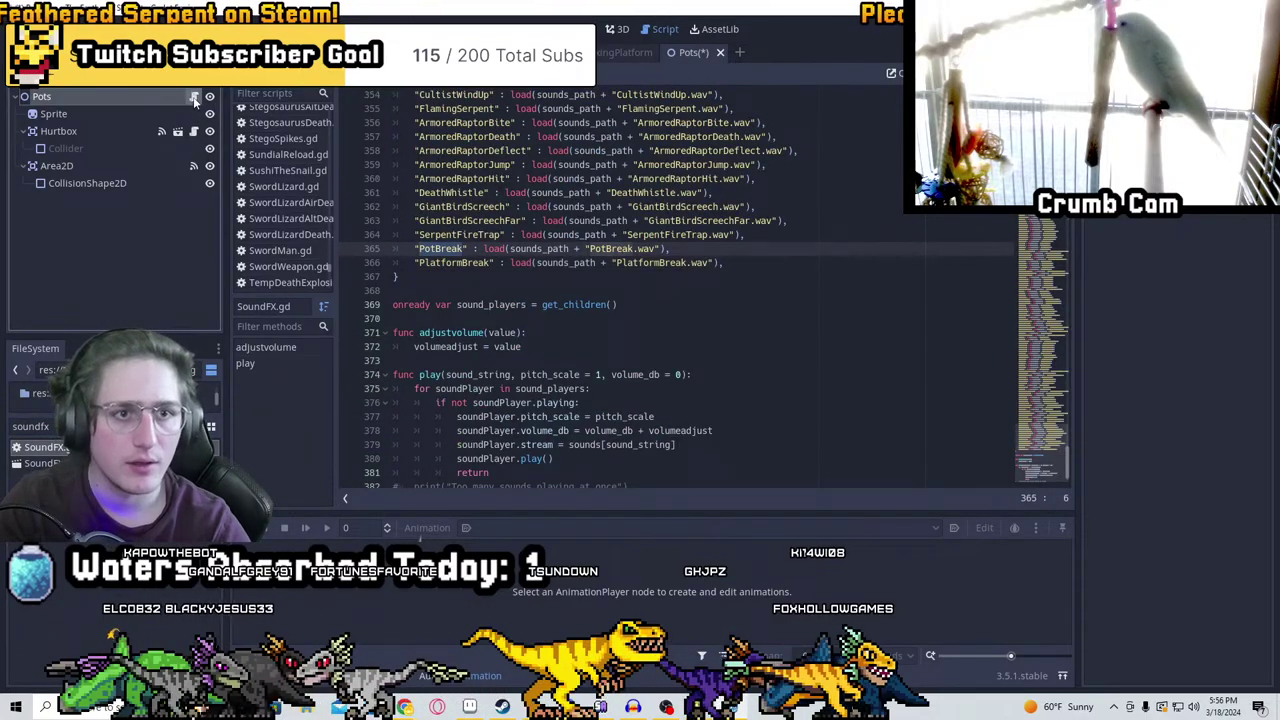
pyautogui.hotkey('alt', 'Left')
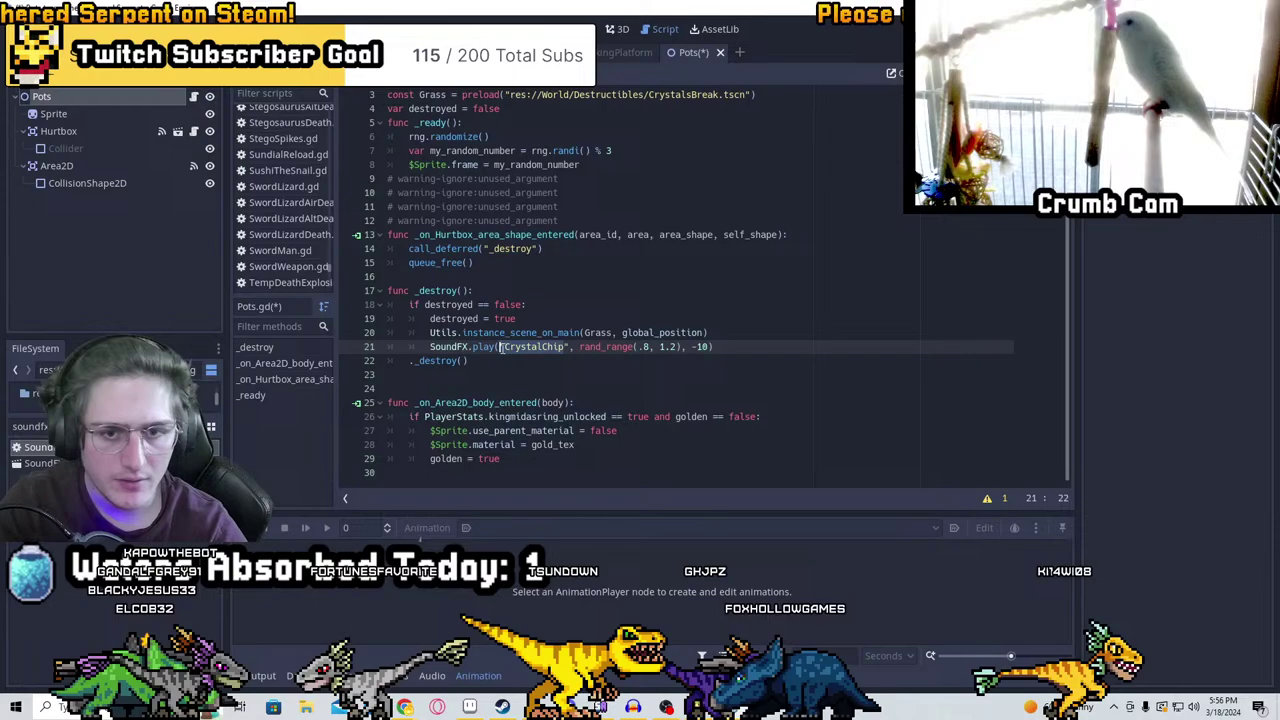
pyautogui.hotkey('ctrl', 'Delete')
pyautogui.write('PotBreak')
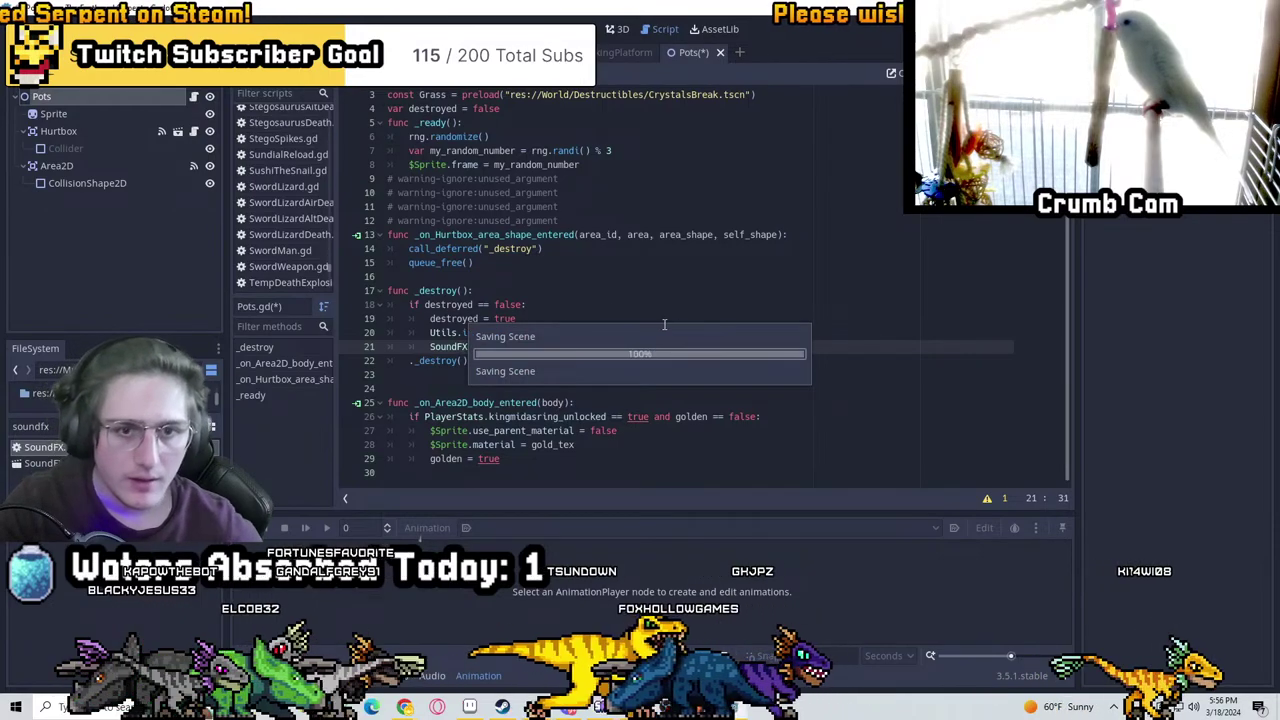
pyautogui.hotkey('ctrl', 's')
pyautogui.scroll(1, 651, 209)
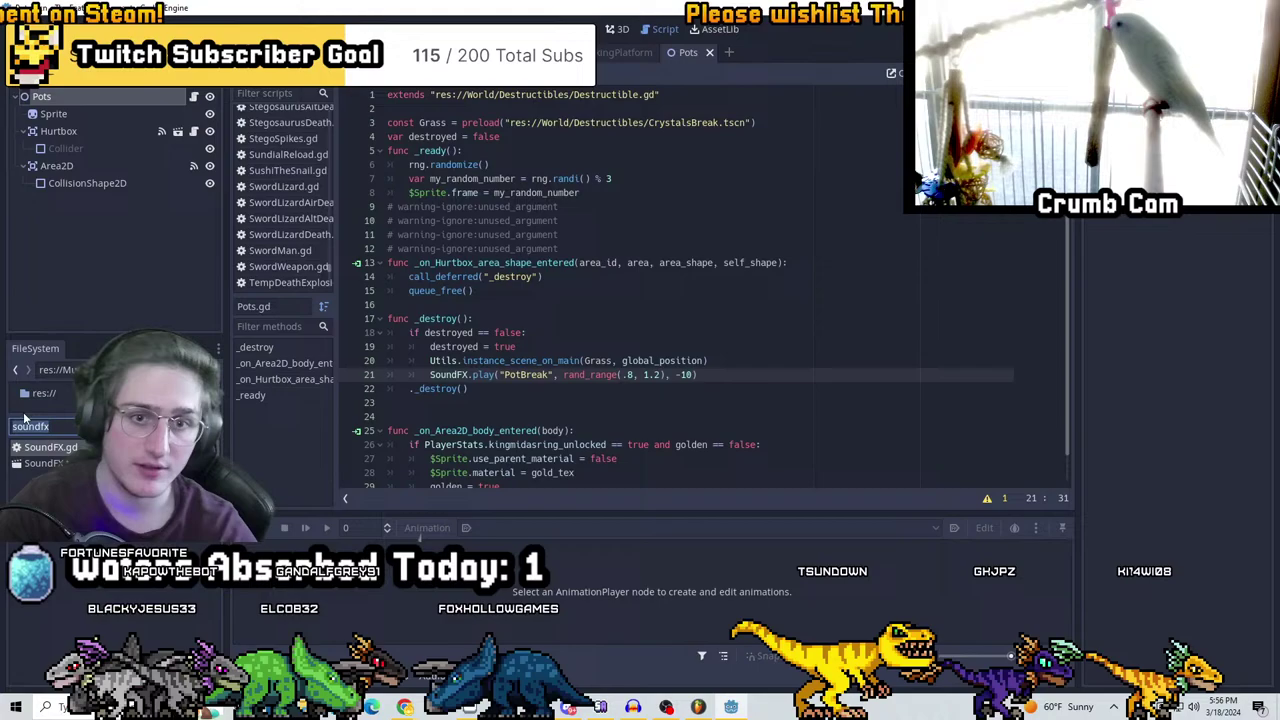
# Find CrystalsBreak.tscn and duplicate it as PotBreak1.tscn
pyautogui.click(25, 418)
pyautogui.write('cr')
pyautogui.write('albre')
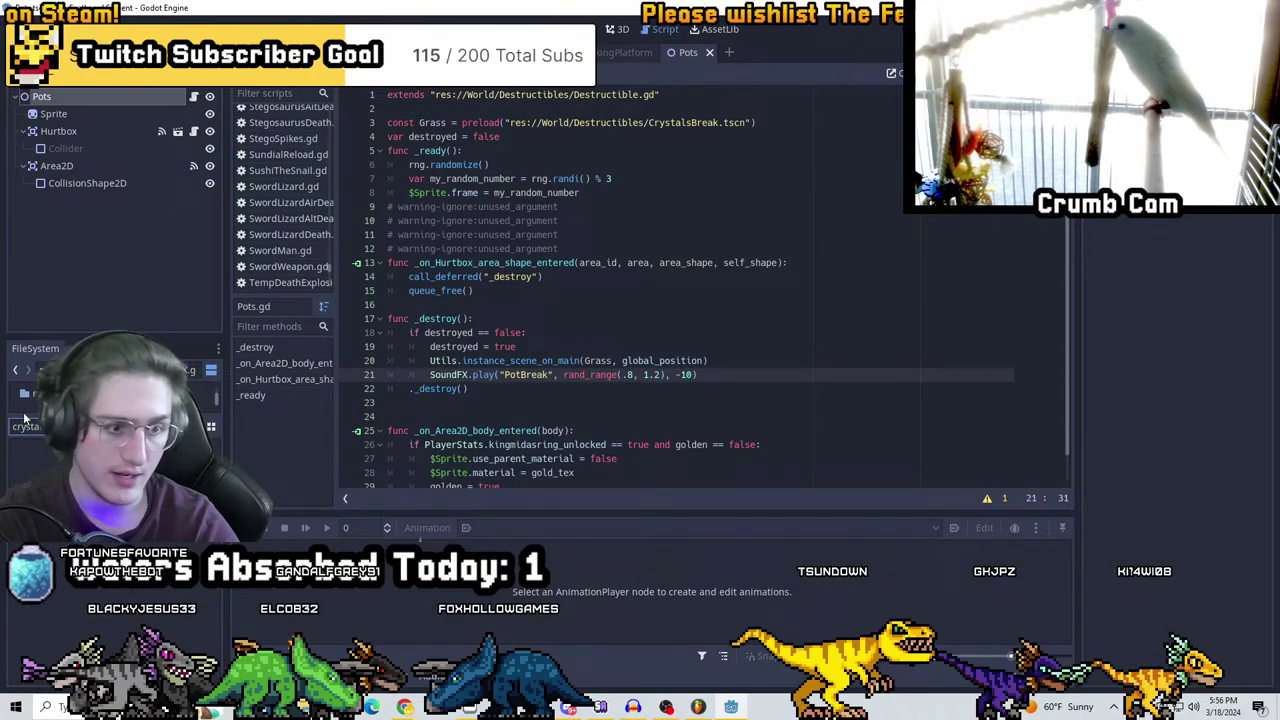
pyautogui.press('BackSpace')
pyautogui.press('BackSpace')
pyautogui.press('BackSpace')
pyautogui.press('BackSpace')
pyautogui.press('BackSpace')
pyautogui.press('BackSpace')
pyautogui.press('BackSpace')
pyautogui.press('BackSpace')
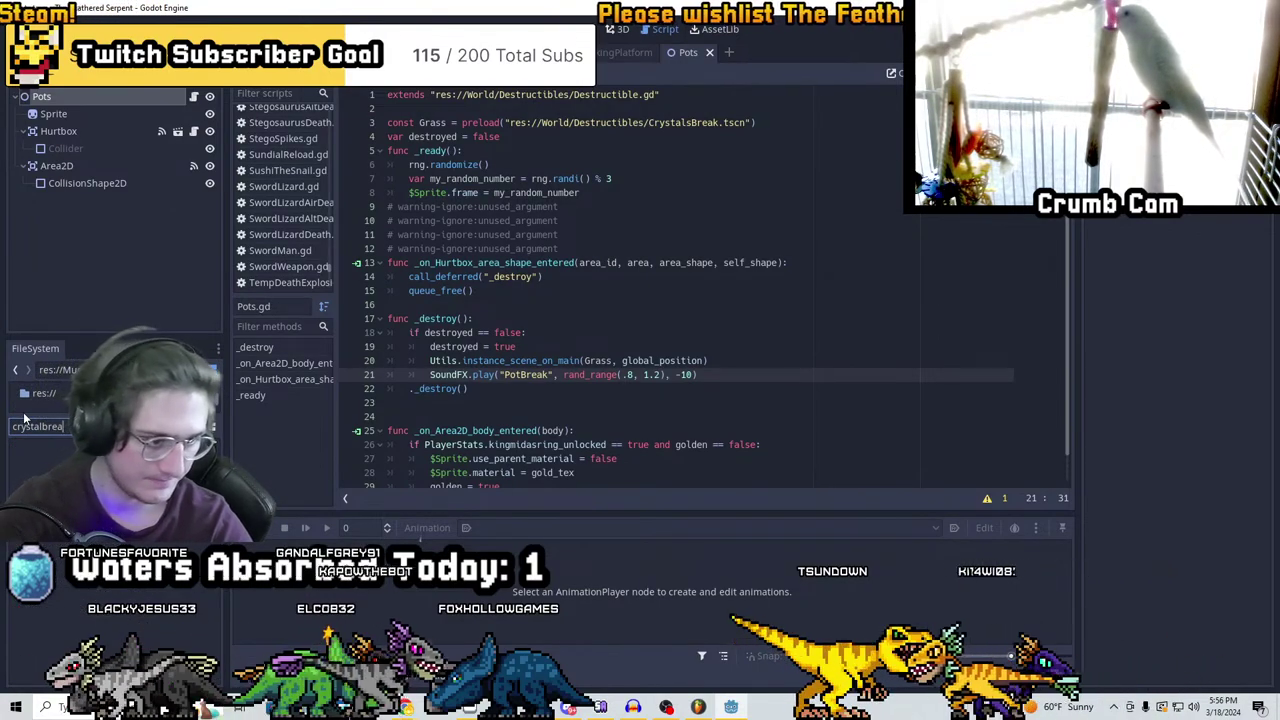
pyautogui.write('Crystal')
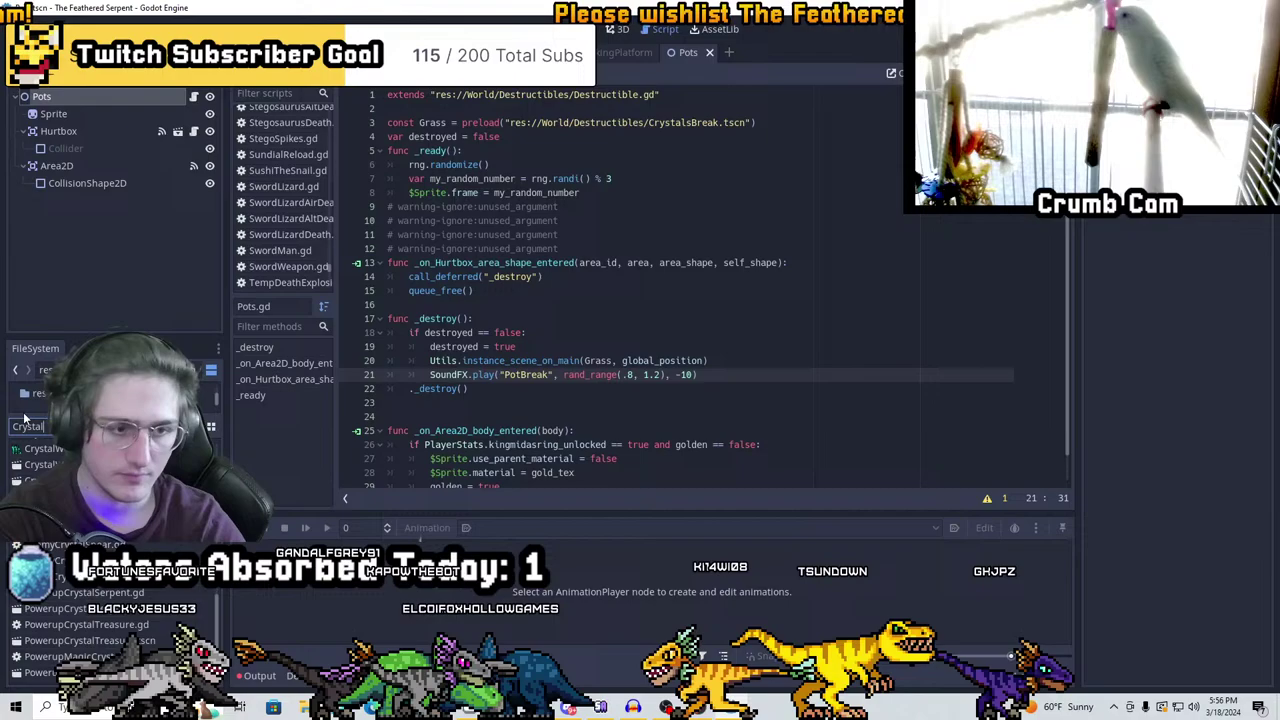
pyautogui.write('sbreak')
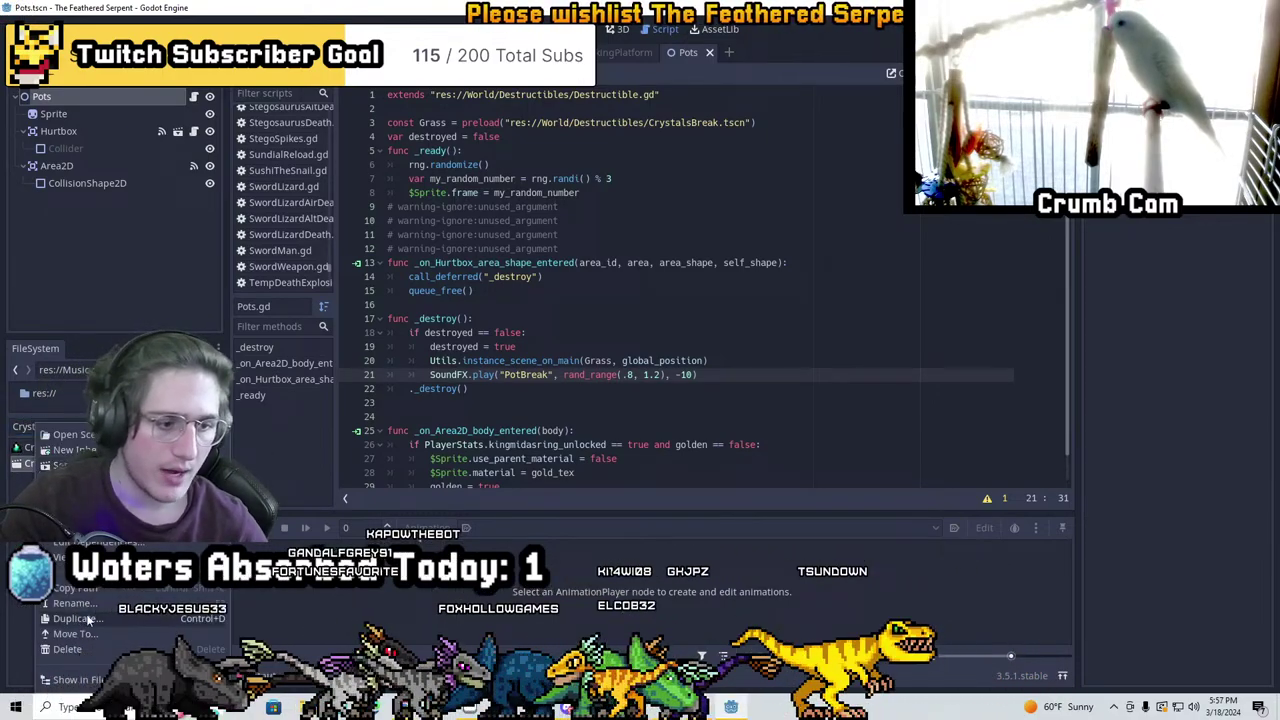
pyautogui.click(75, 618)
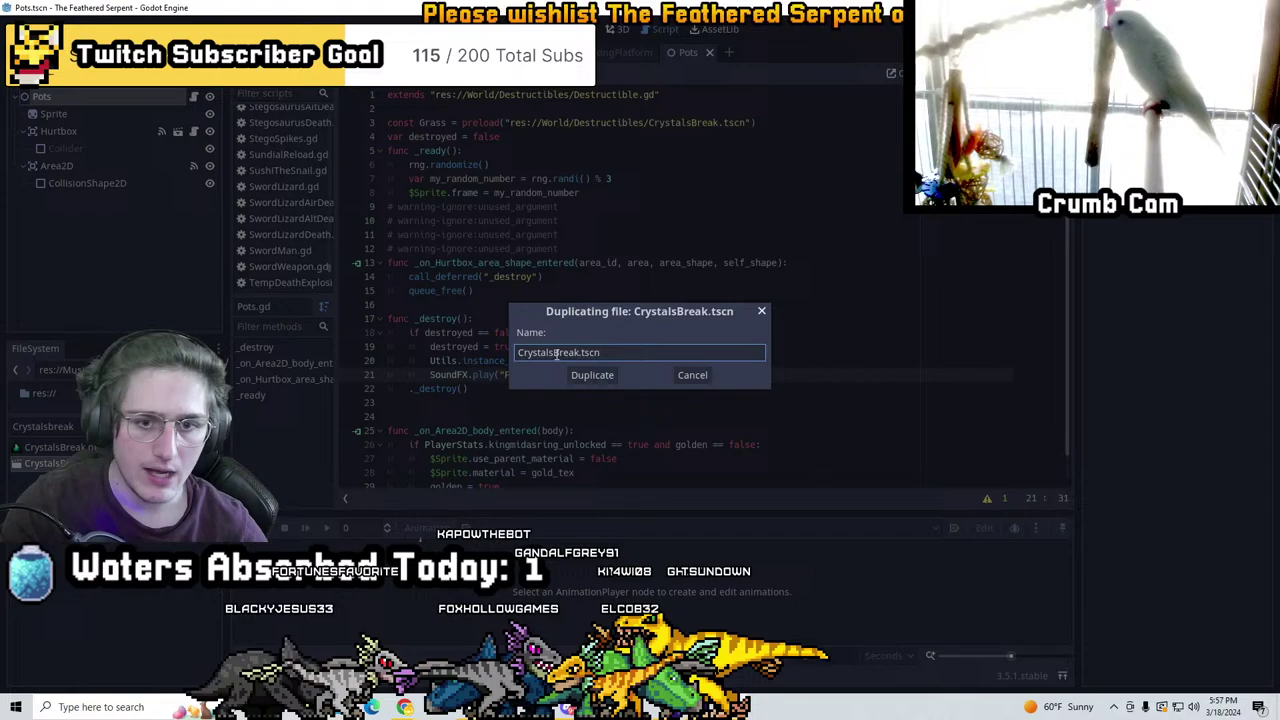
pyautogui.write('Pot')
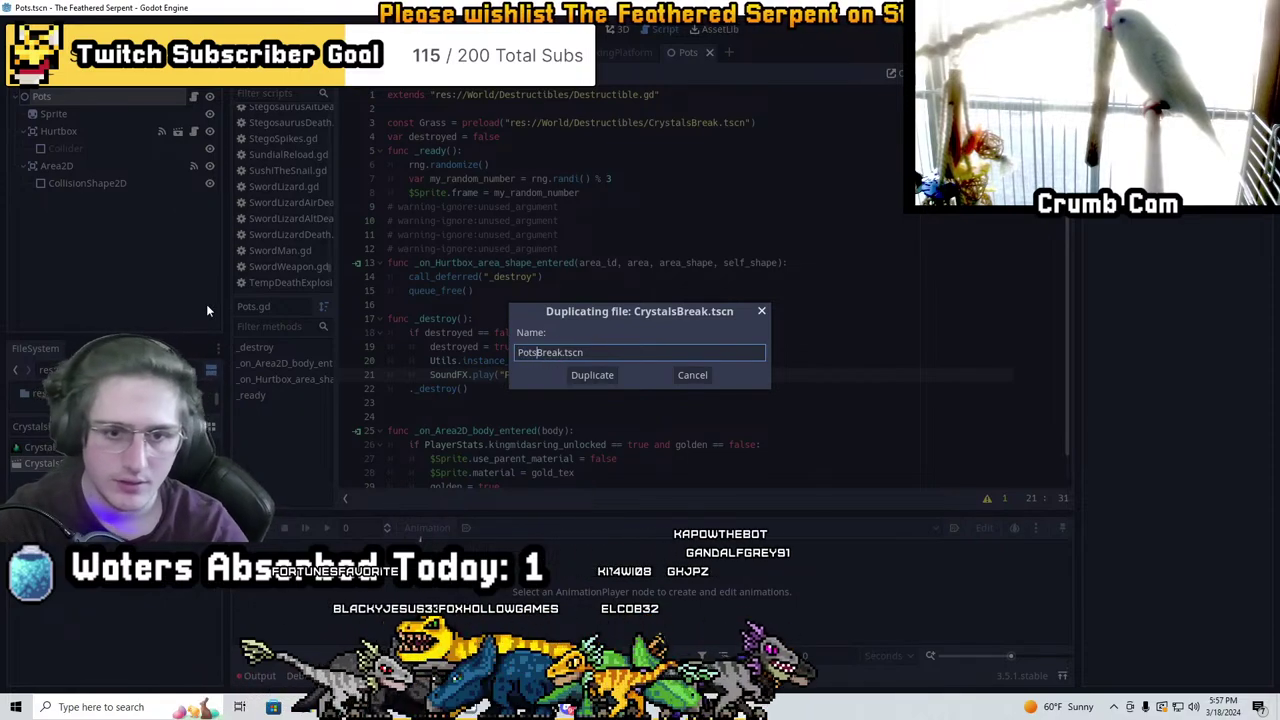
pyautogui.press('Right')
pyautogui.press('Right')
pyautogui.press('Right')
pyautogui.press('Right')
pyautogui.press('Right')
pyautogui.write('1')
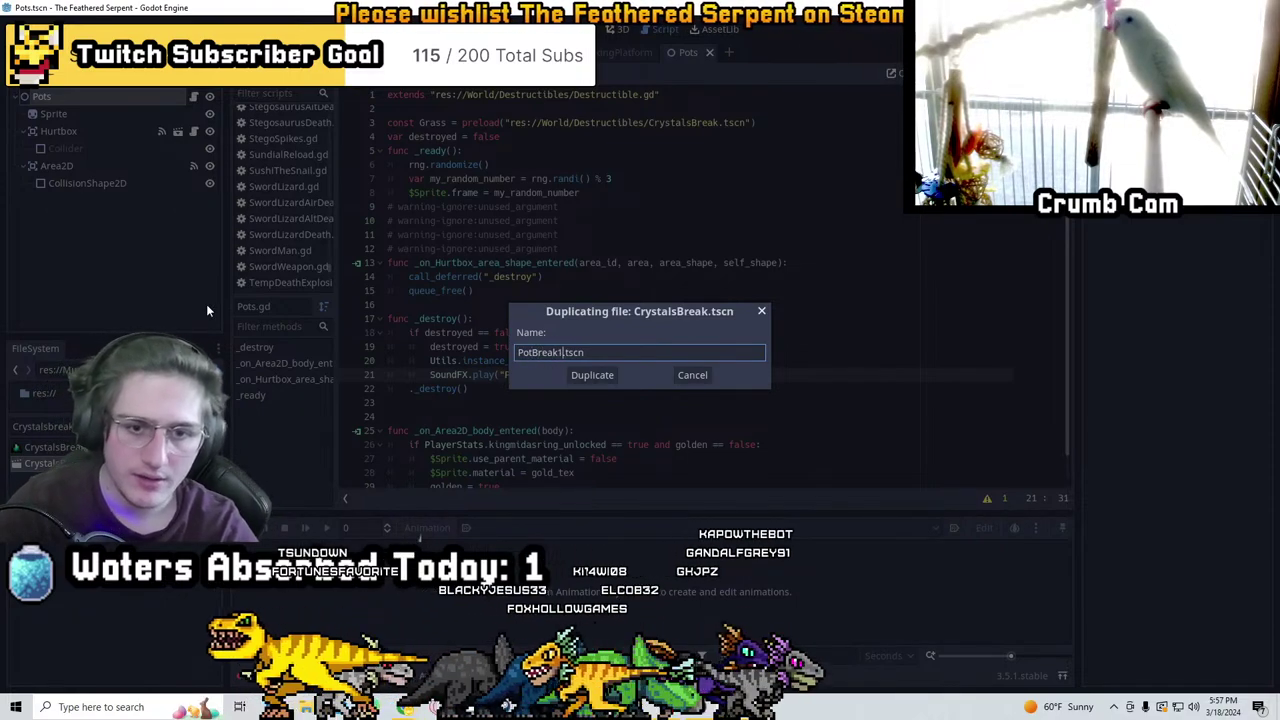
pyautogui.click(593, 374)
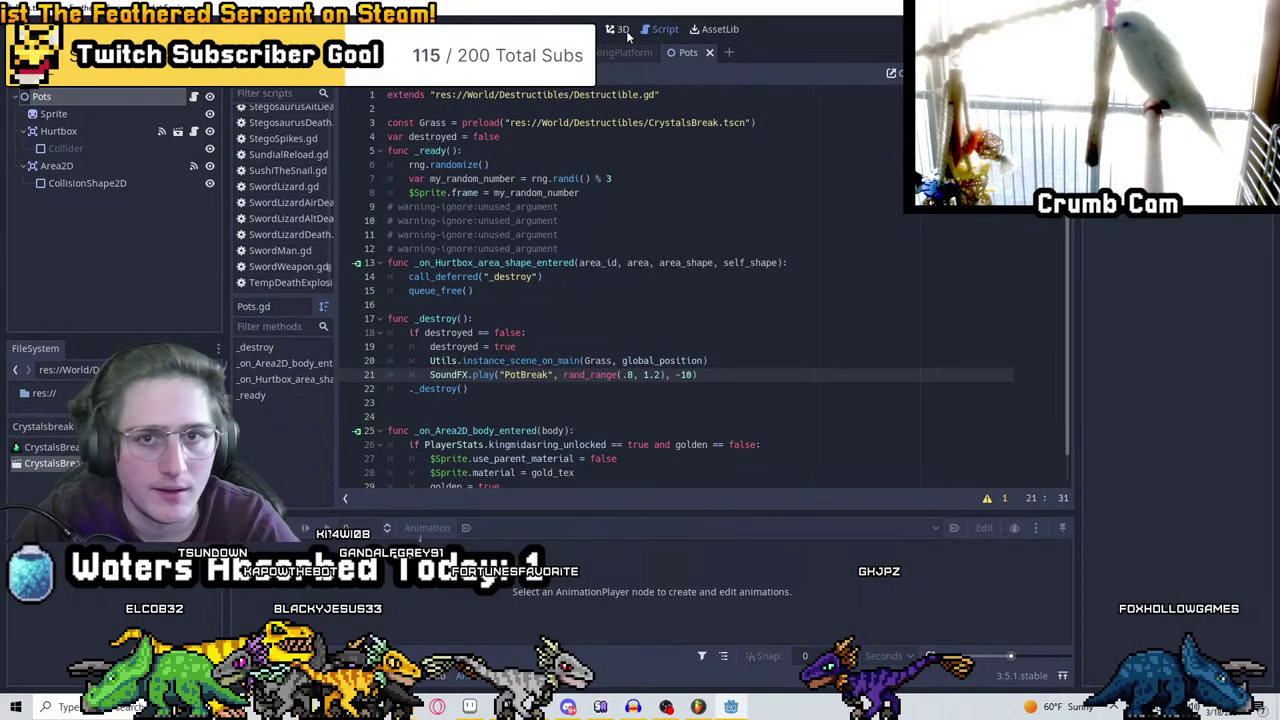
# Switch to the 2D view and filter the project files for pots
pyautogui.hotkey('ctrl', 'F1')
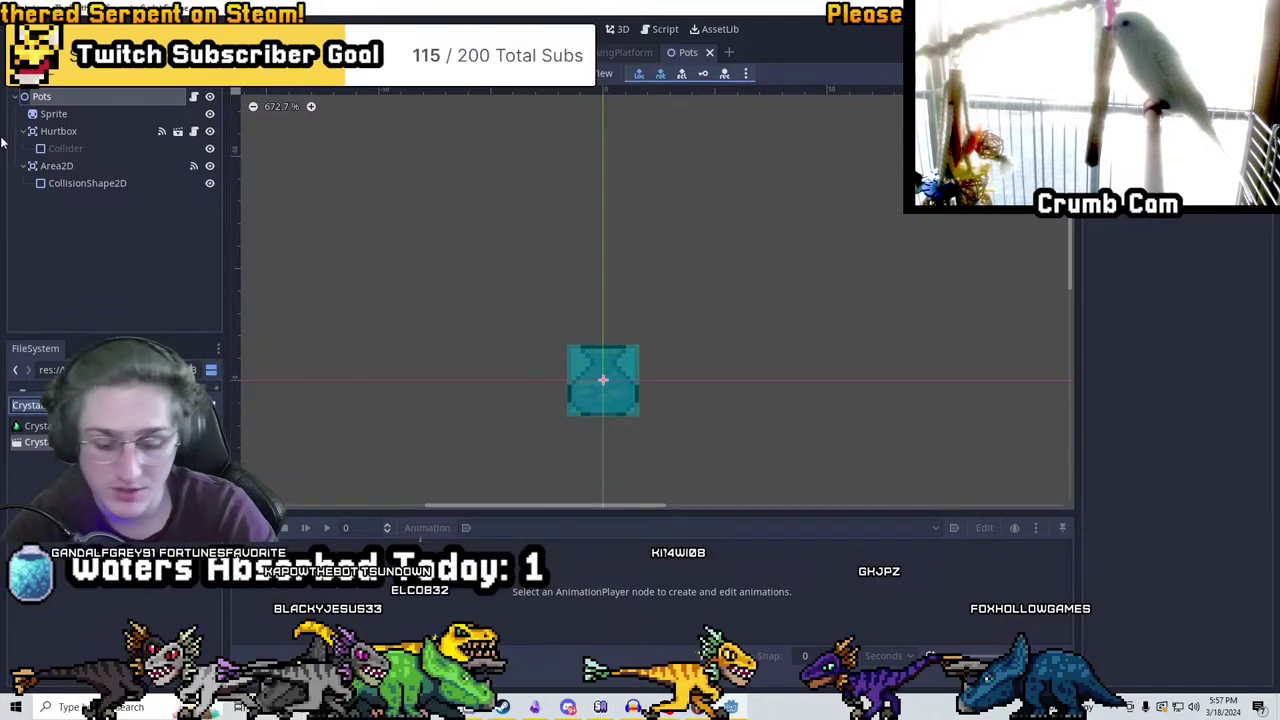
pyautogui.write('pots')
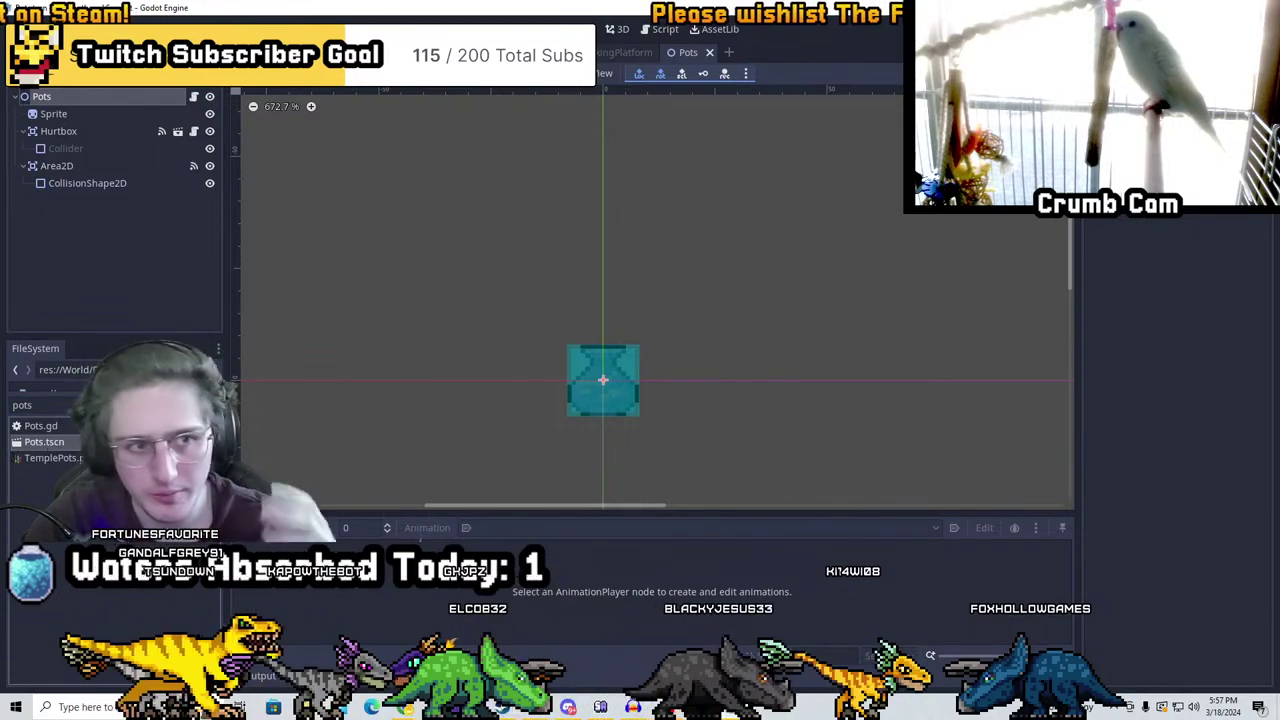
pyautogui.click(59, 404)
# Filter the files for potbreak1 and open the PotBreak1 scene
pyautogui.press('BackSpace')
pyautogui.write('break1')
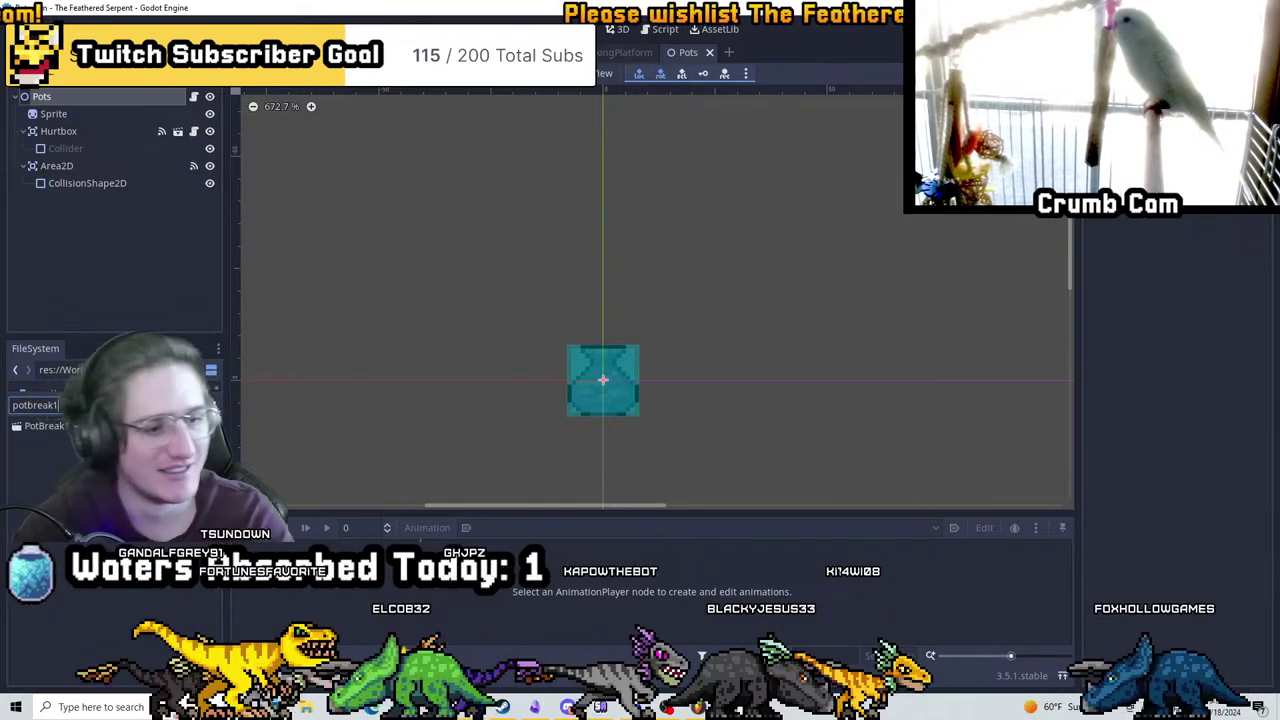
pyautogui.doubleClick(57, 427)
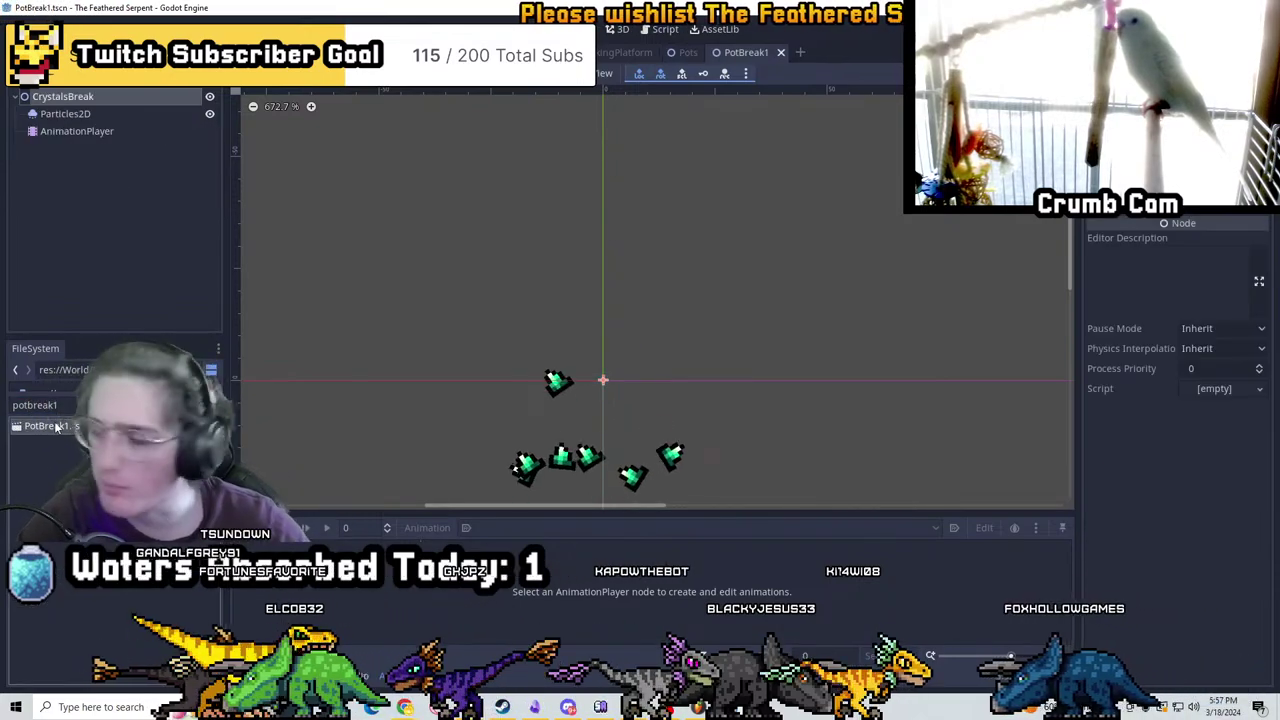
pyautogui.moveTo(298, 240); pyautogui.dragTo(326, 178, button='middle')
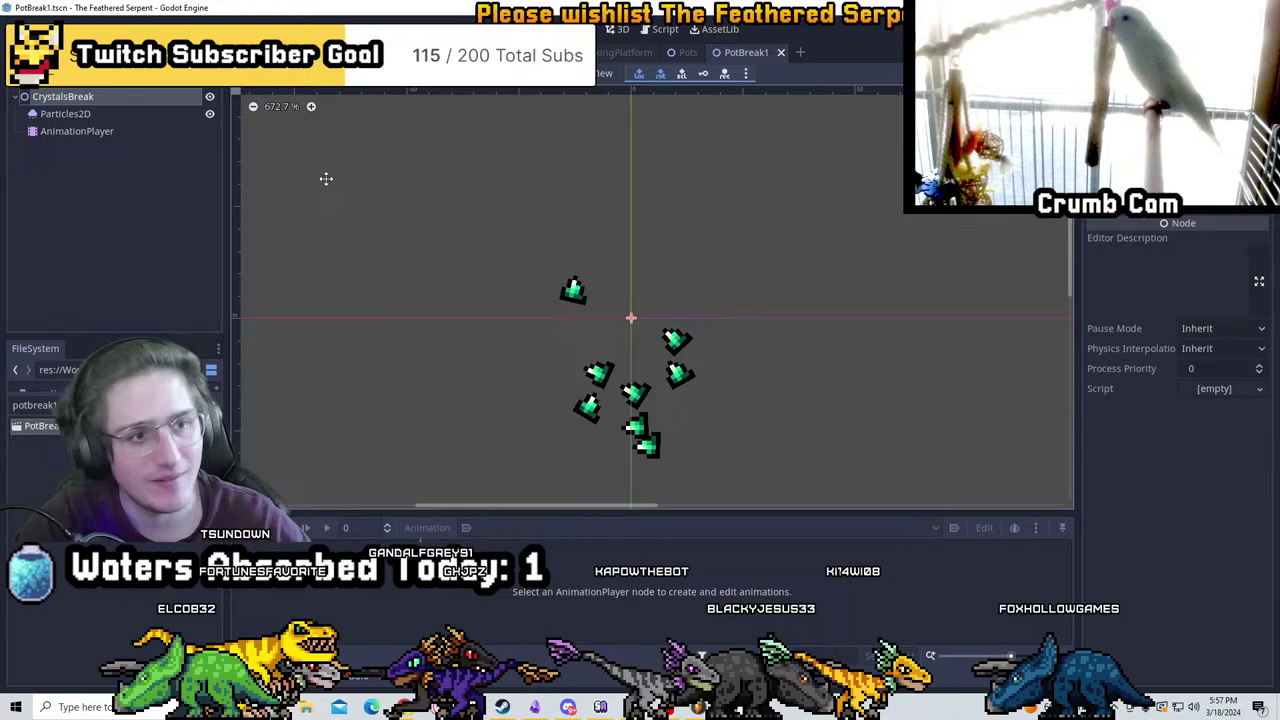
# Rename the CrystalsBreak root to PotBreak1 and inspect the AnimationPlayer and Particles2D nodes
pyautogui.doubleClick(106, 99)
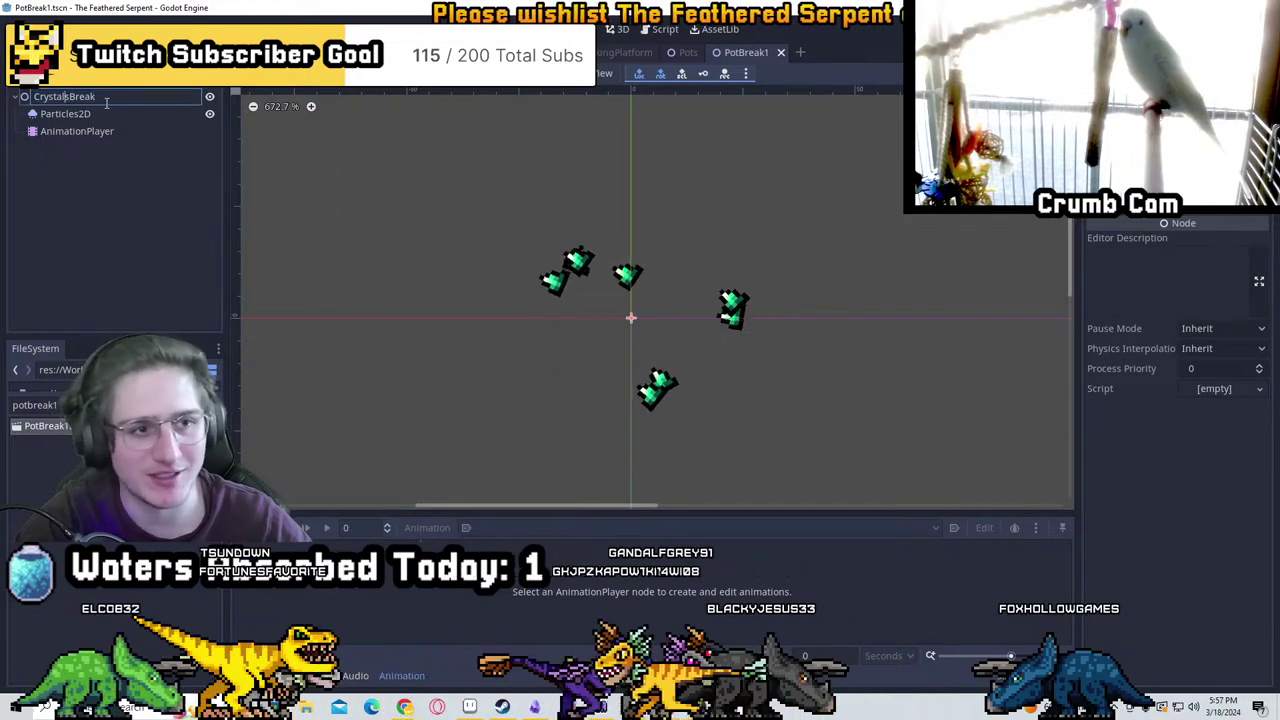
pyautogui.press('BackSpace')
pyautogui.press('BackSpace')
pyautogui.press('BackSpace')
pyautogui.press('BackSpace')
pyautogui.press('BackSpace')
pyautogui.press('BackSpace')
pyautogui.press('BackSpace')
pyautogui.press('BackSpace')
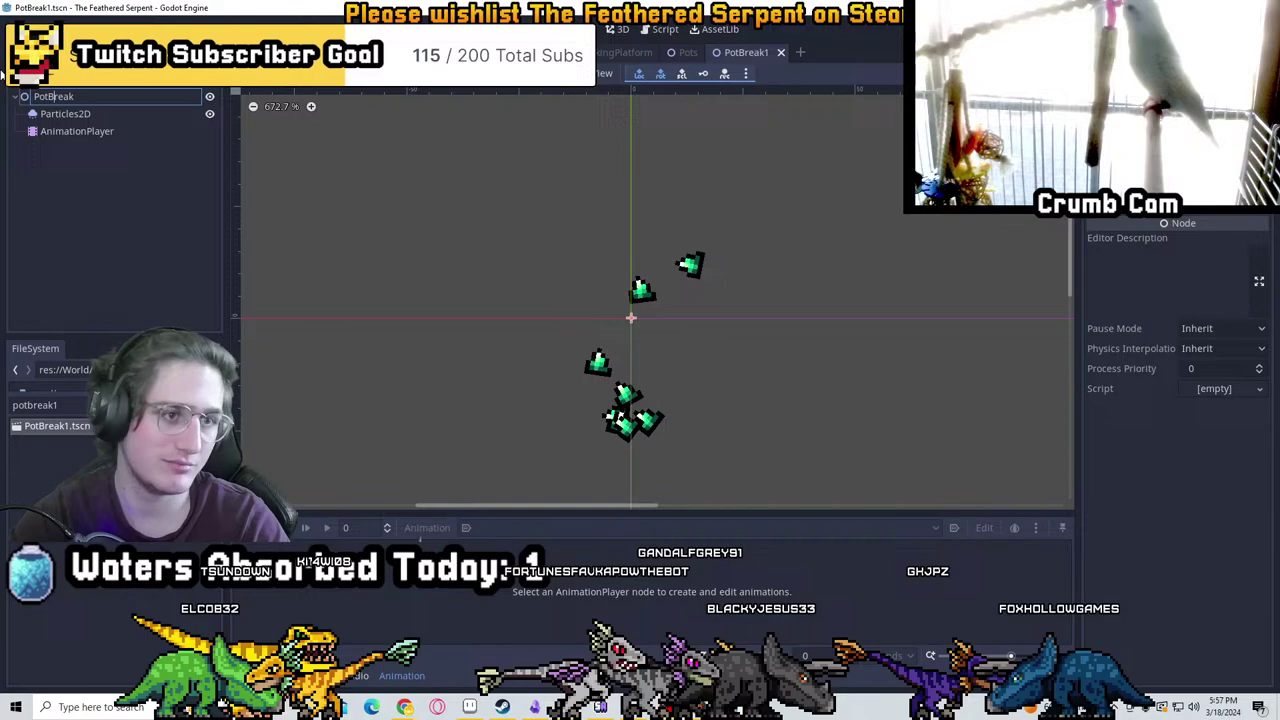
pyautogui.click(88, 131)
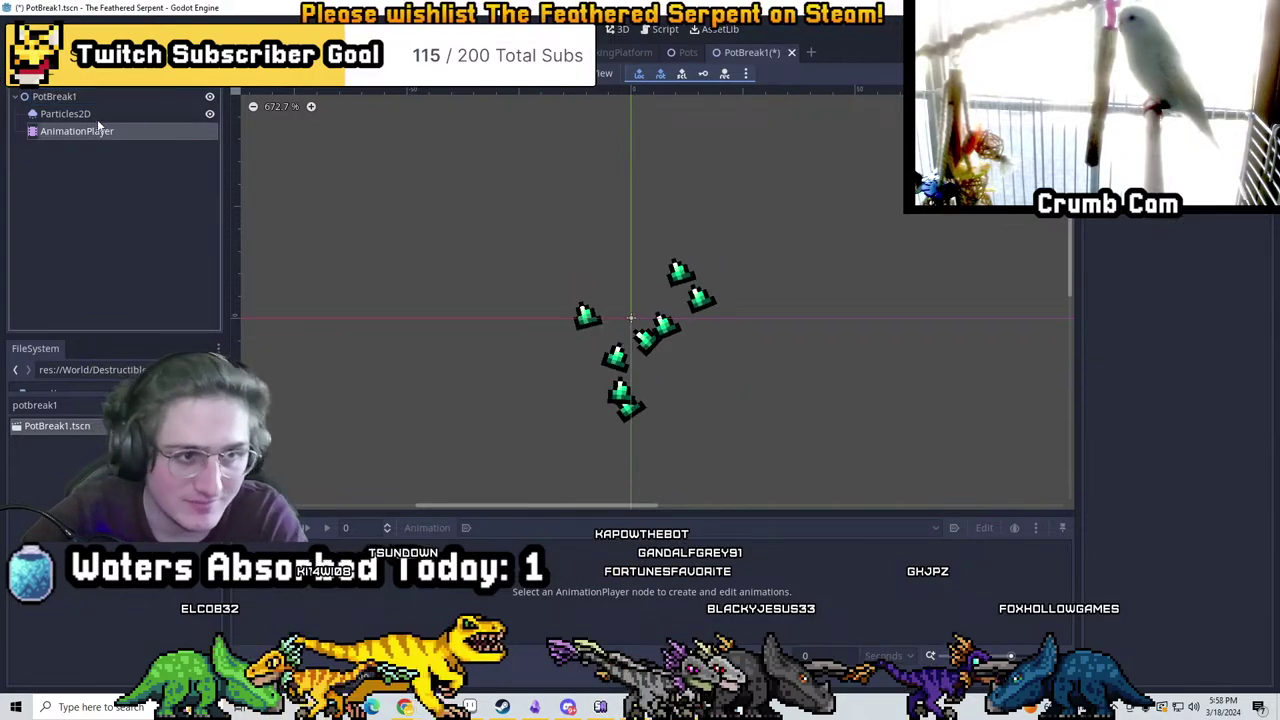
pyautogui.scroll(-2, 770, 260)
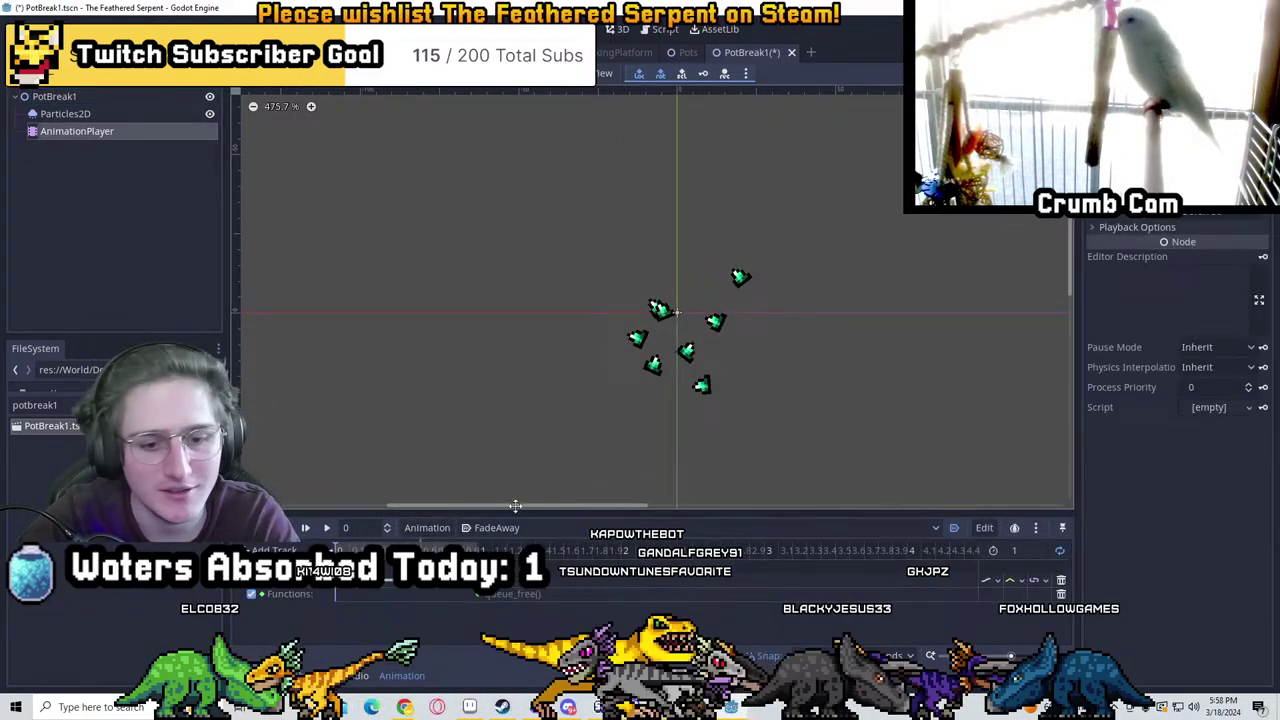
pyautogui.click(65, 113)
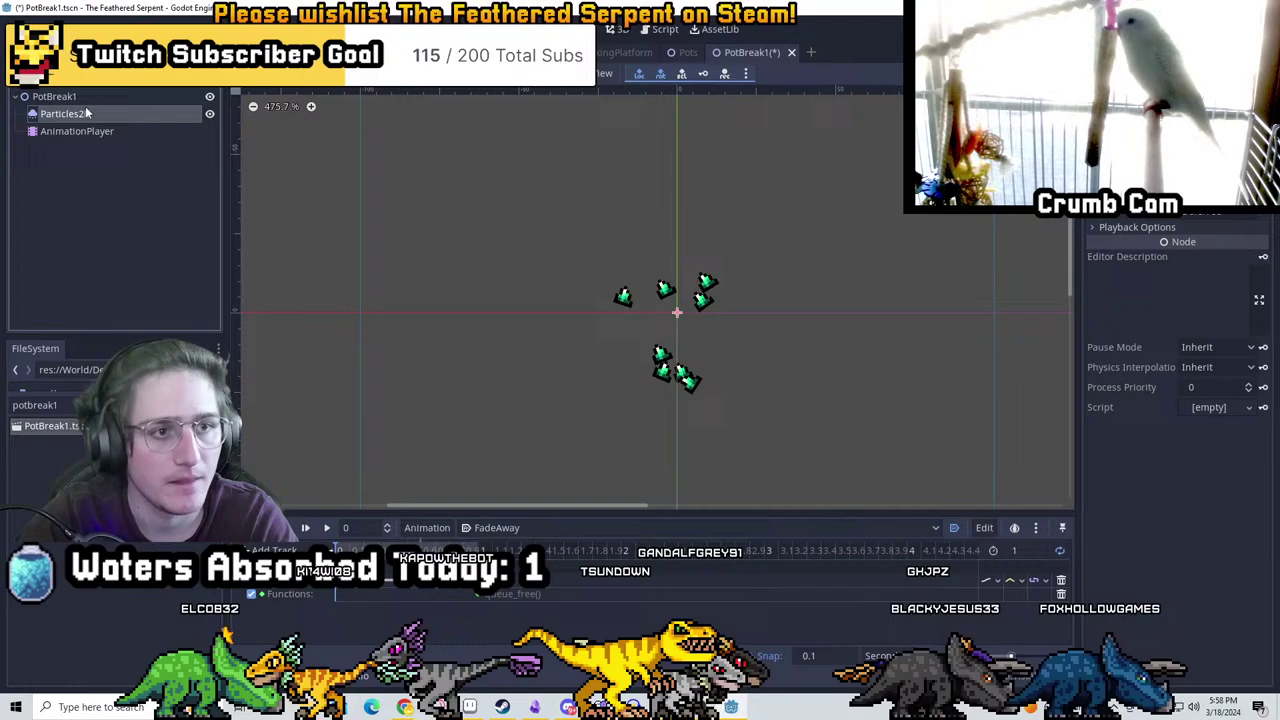
pyautogui.scroll(2, 840, 331)
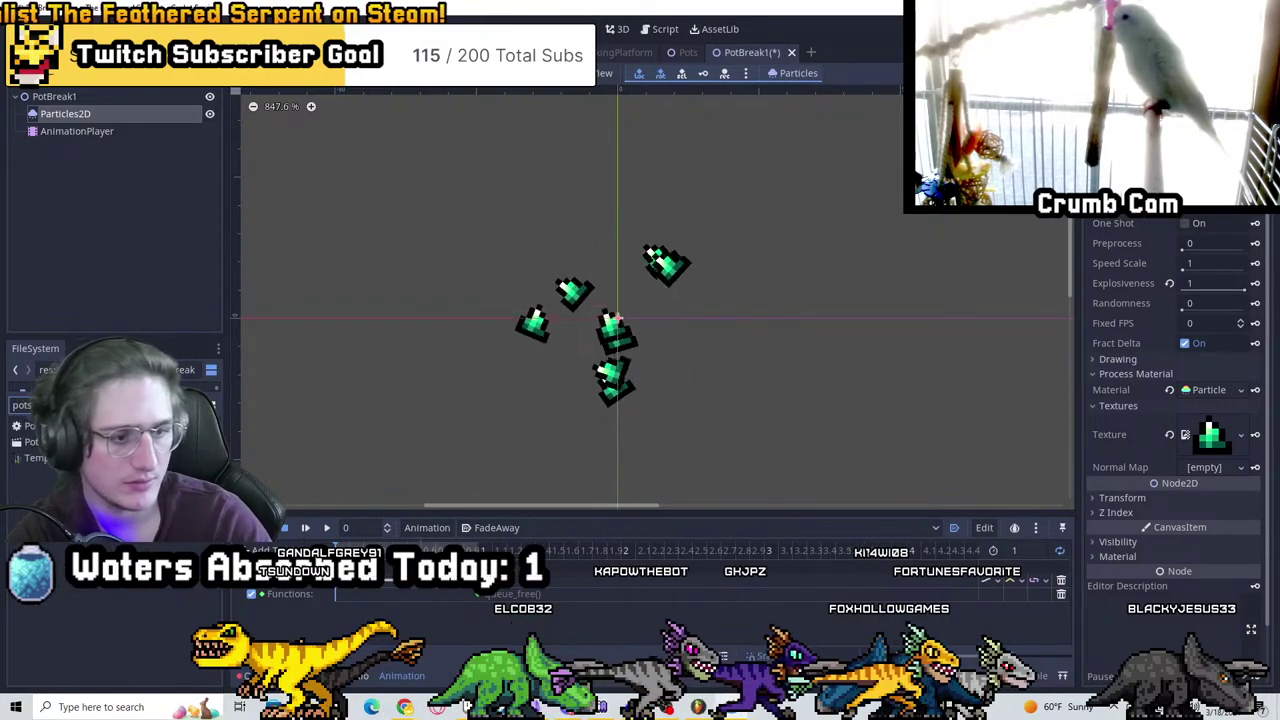
# Set Pot1Piece.png as the Particles2D texture and save the scene
pyautogui.hotkey('ctrl', 'a')
pyautogui.press('BackSpace')
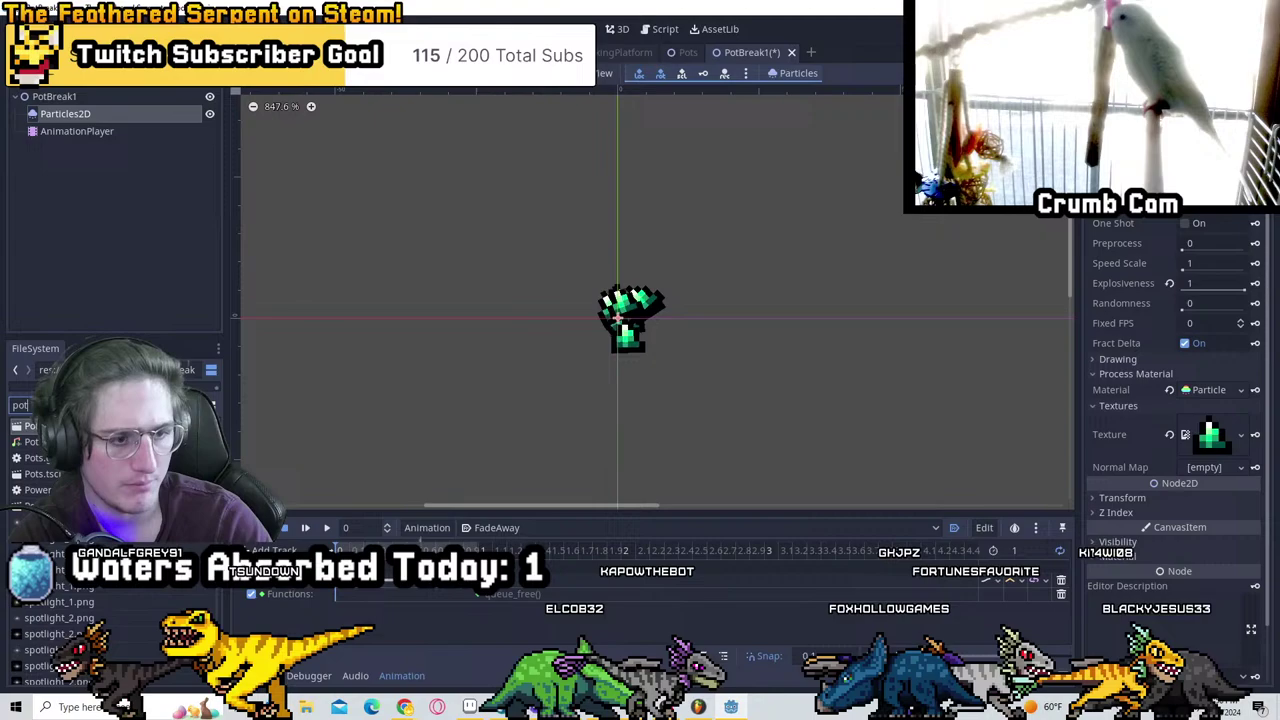
pyautogui.write('po')
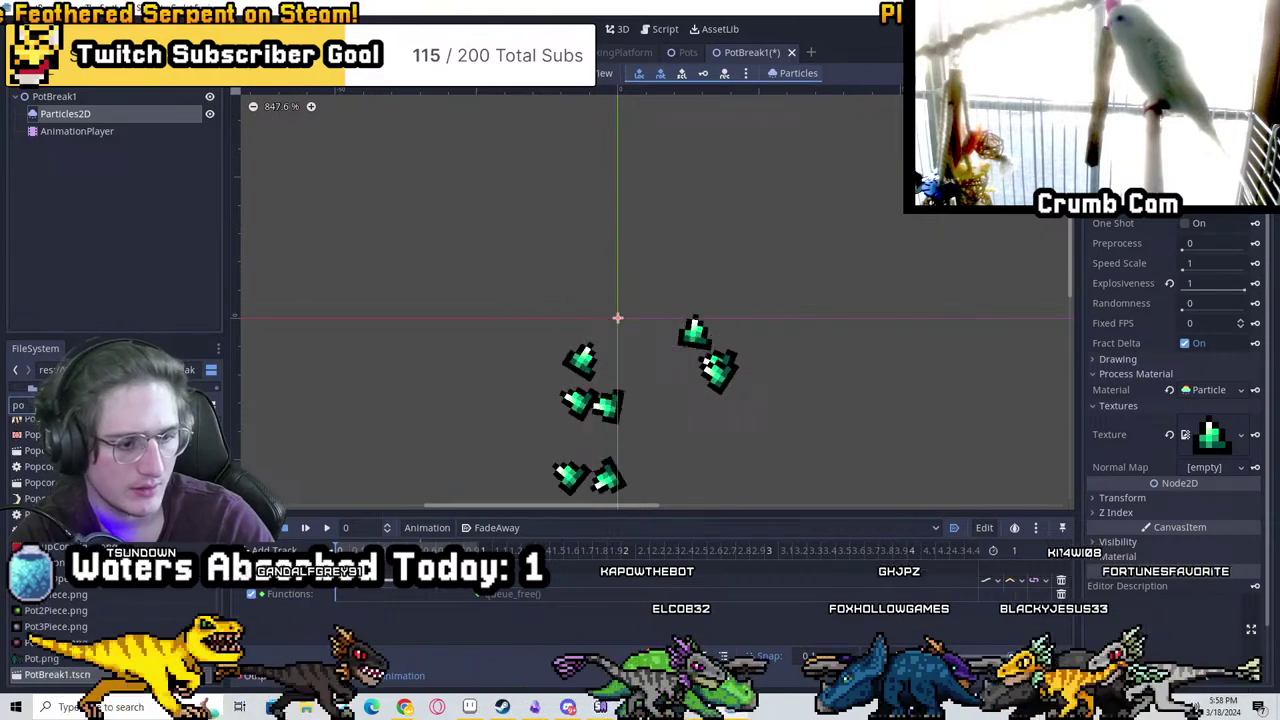
pyautogui.write('t1')
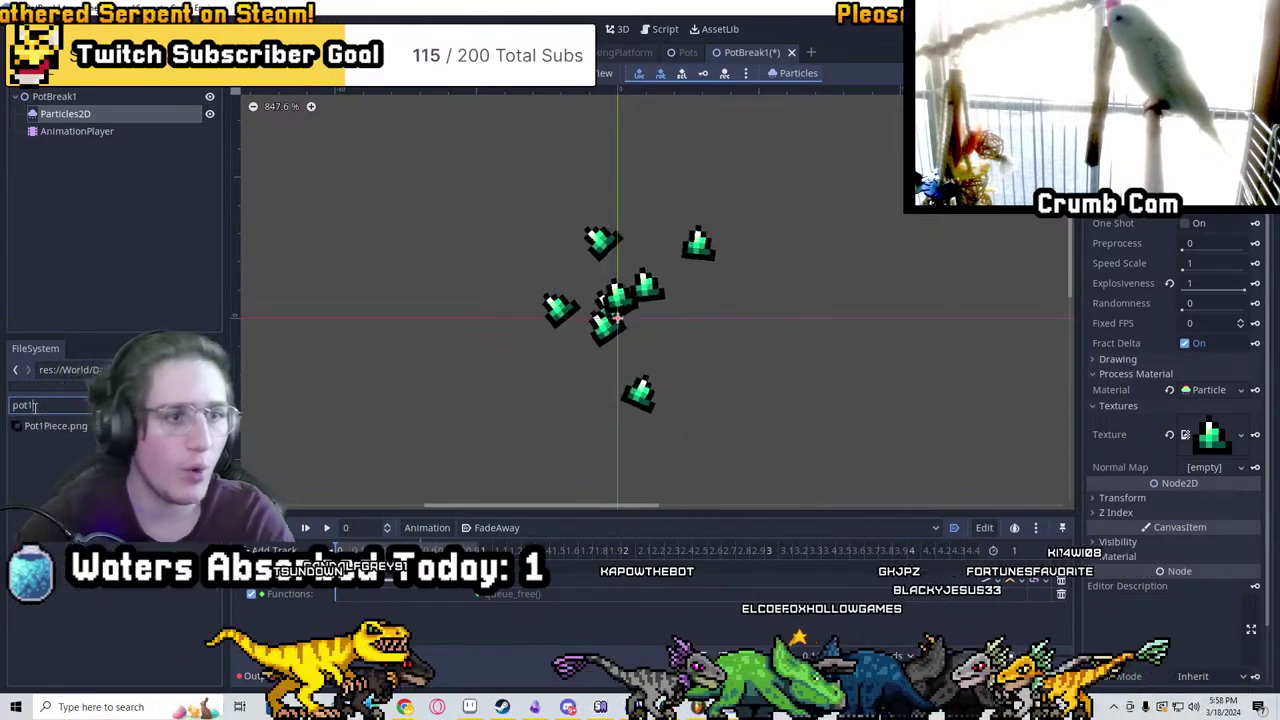
pyautogui.moveTo(56, 425); pyautogui.dragTo(1210, 434)
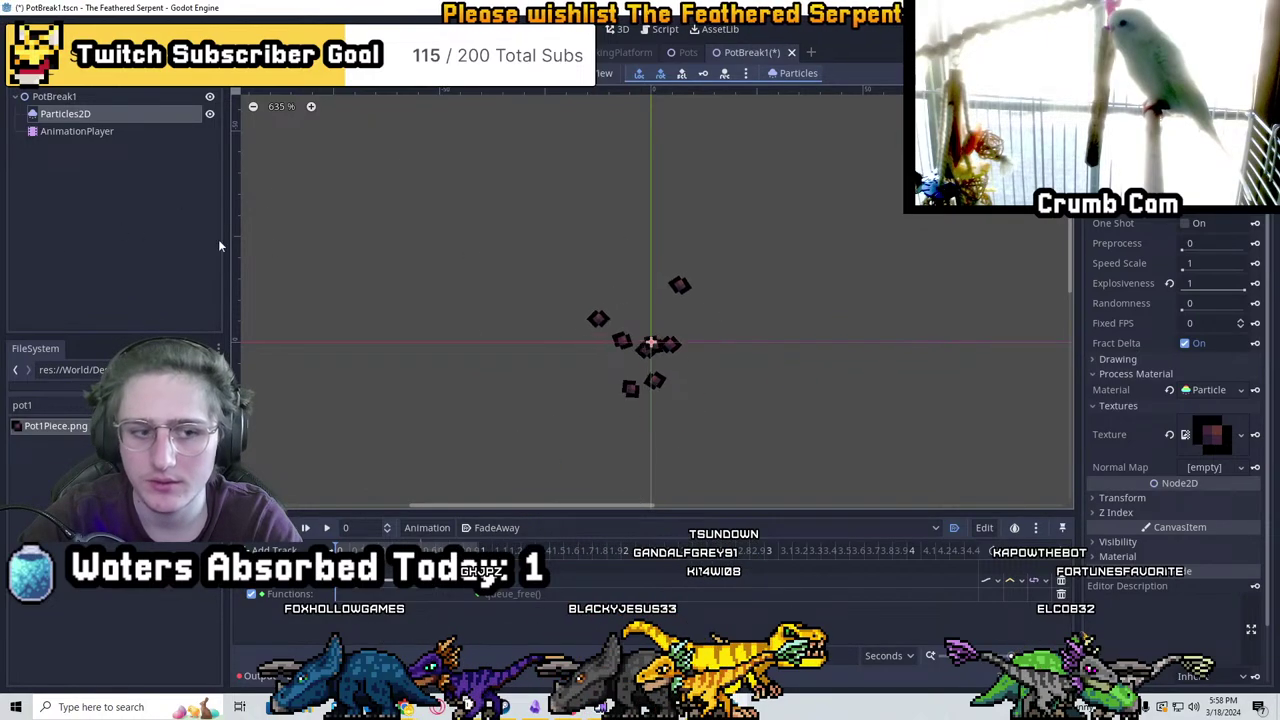
pyautogui.hotkey('ctrl', 's')
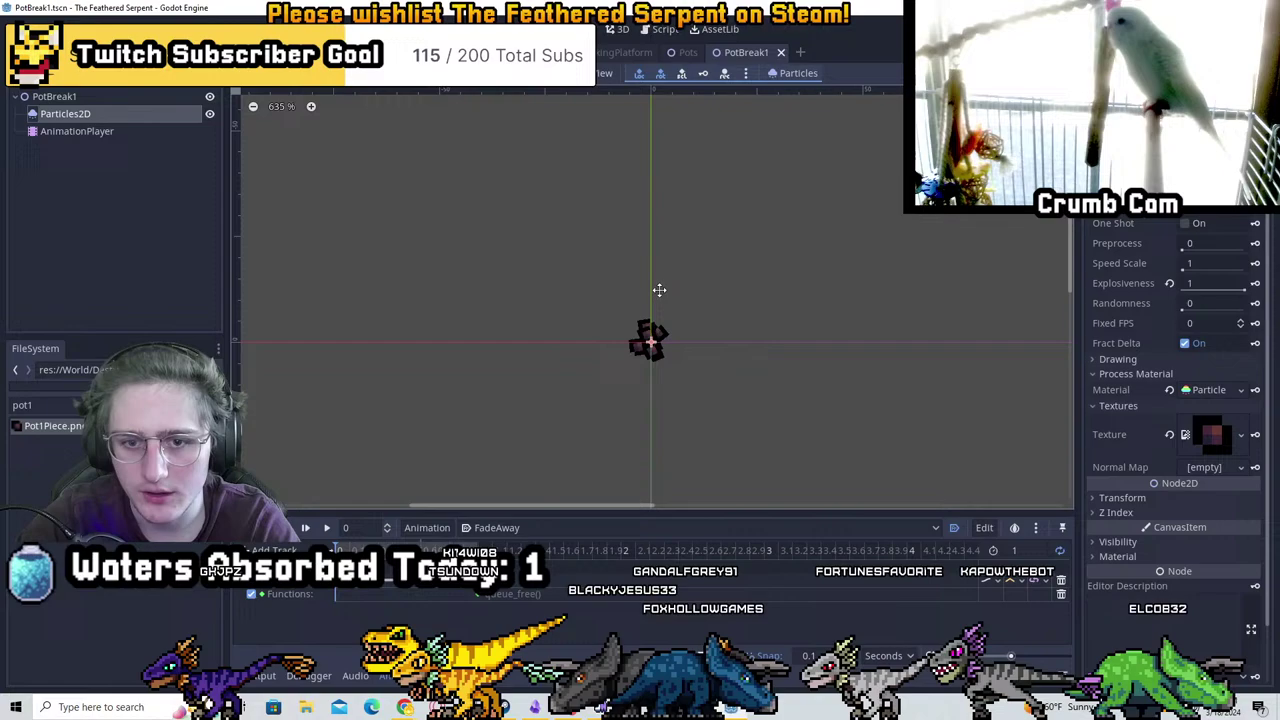
# Make the particle material unique and set its Initial Velocity Random to 0.75
pyautogui.click(1242, 390)
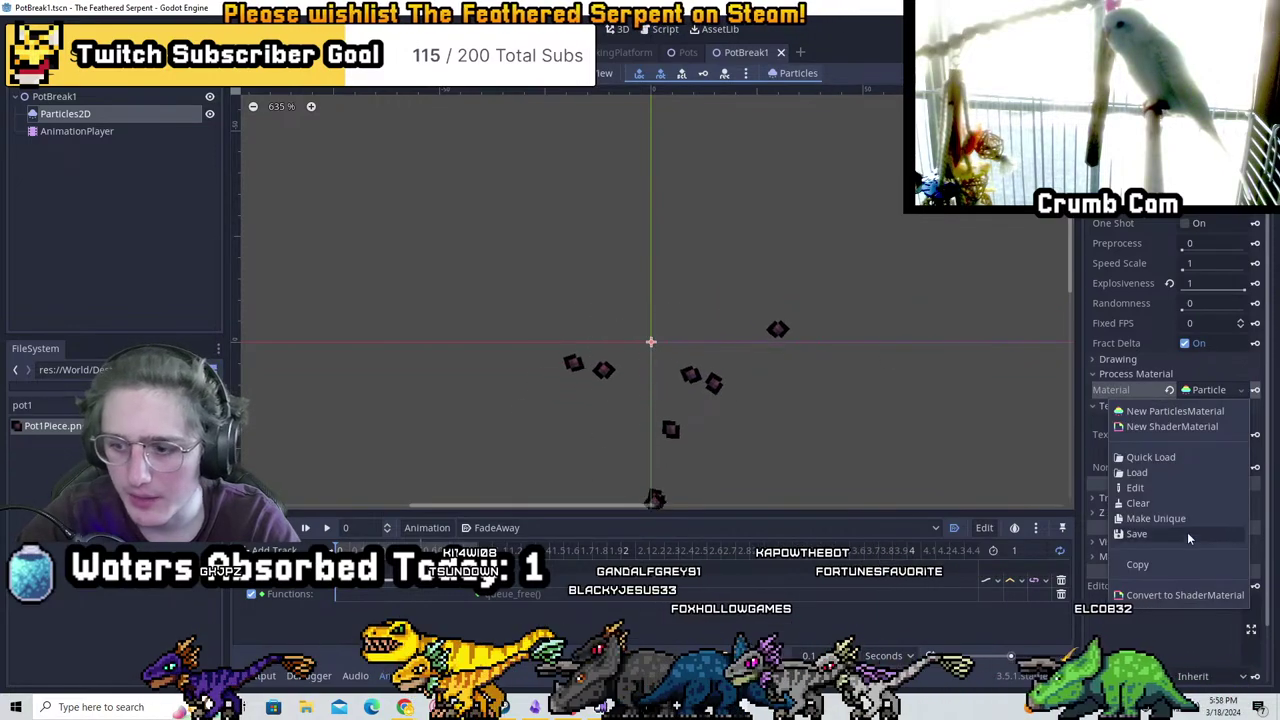
pyautogui.click(1189, 518)
pyautogui.click(1205, 389)
pyautogui.scroll(-3, 1170, 416)
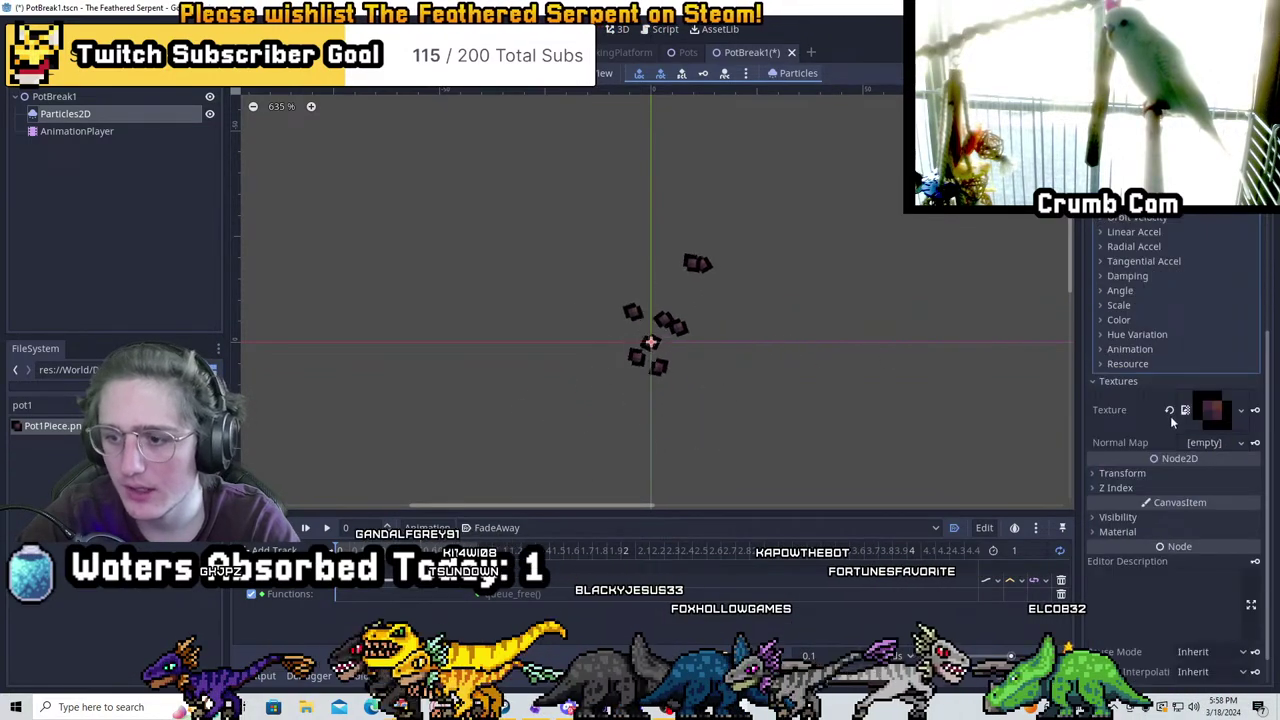
pyautogui.click(1122, 327)
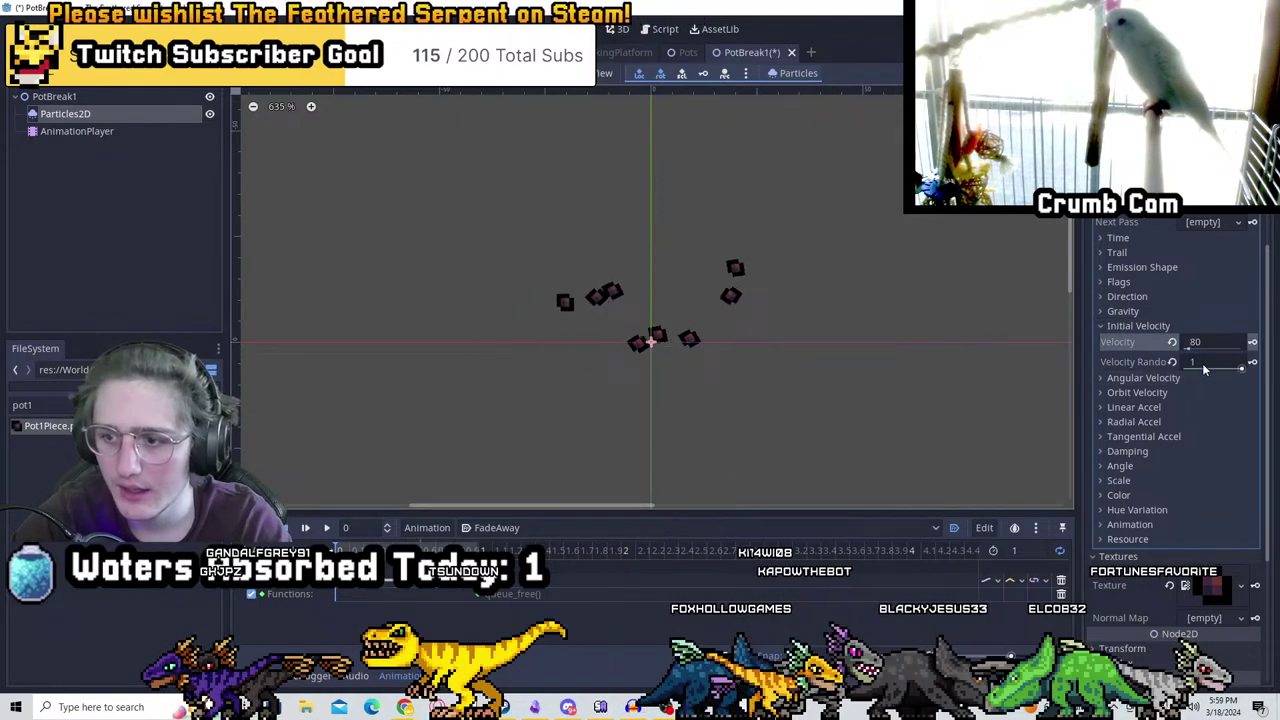
pyautogui.click(1204, 366)
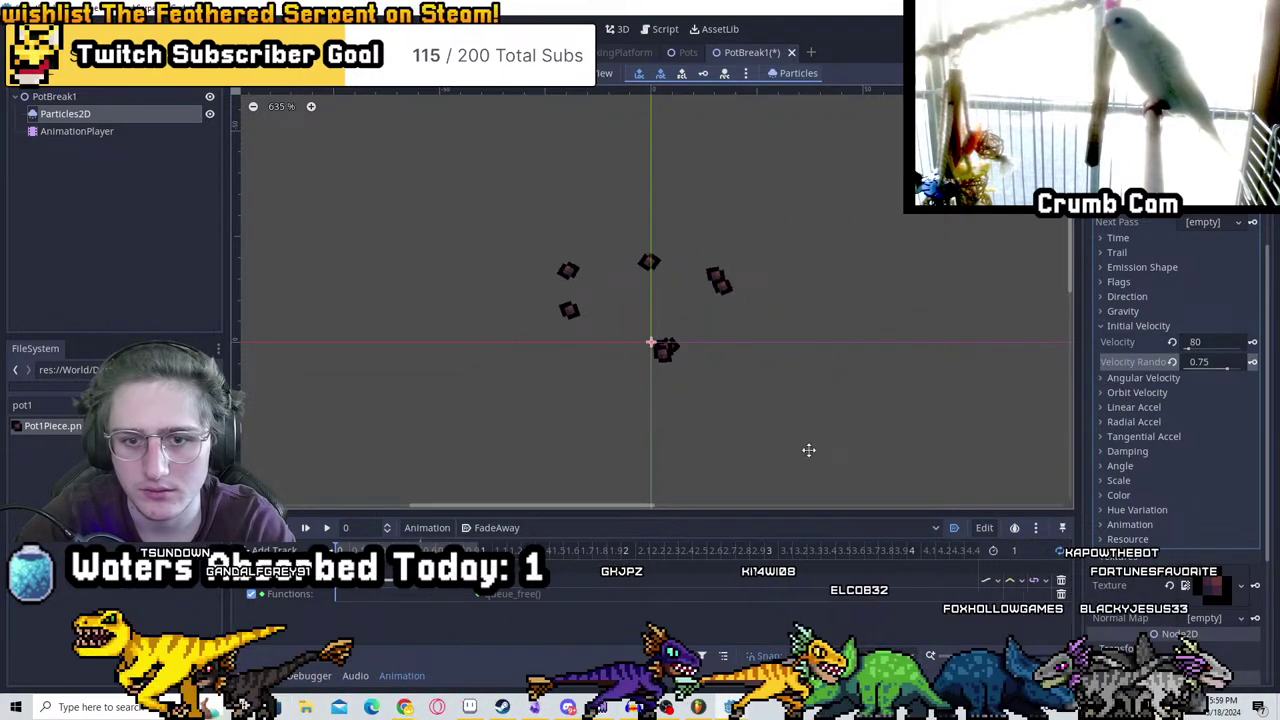
pyautogui.scroll(5, 1137, 356)
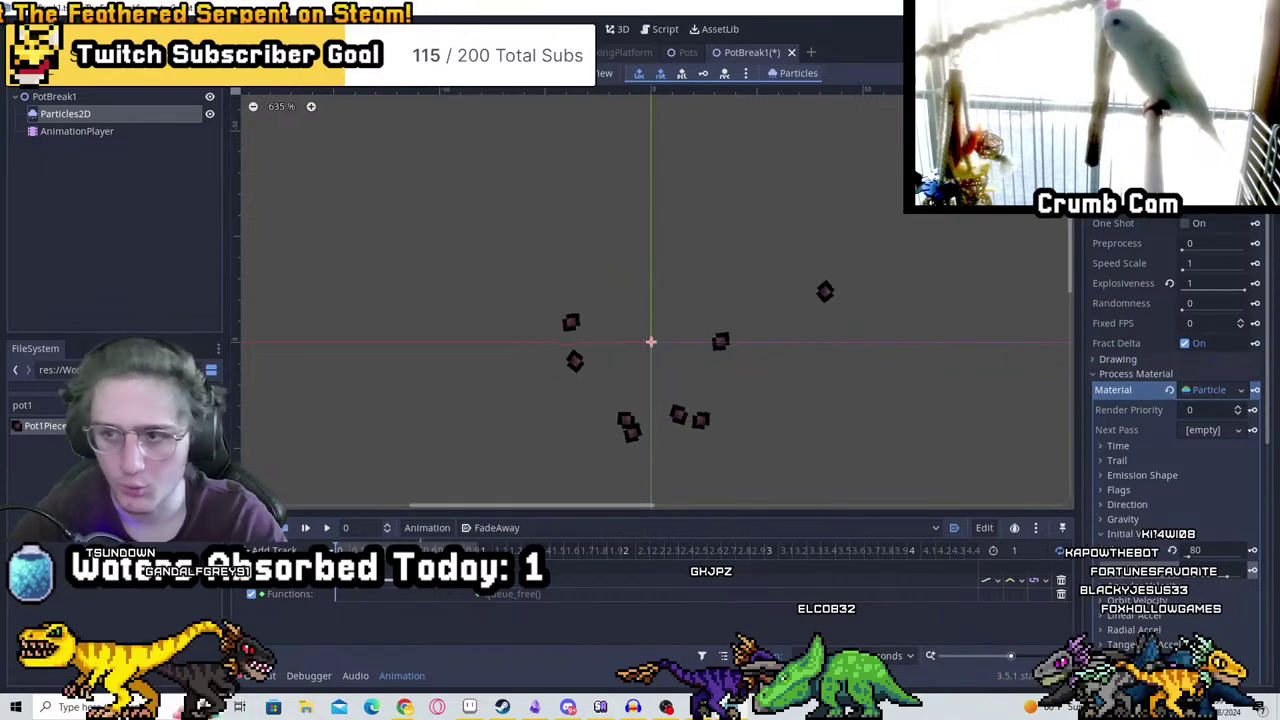
pyautogui.write('5')
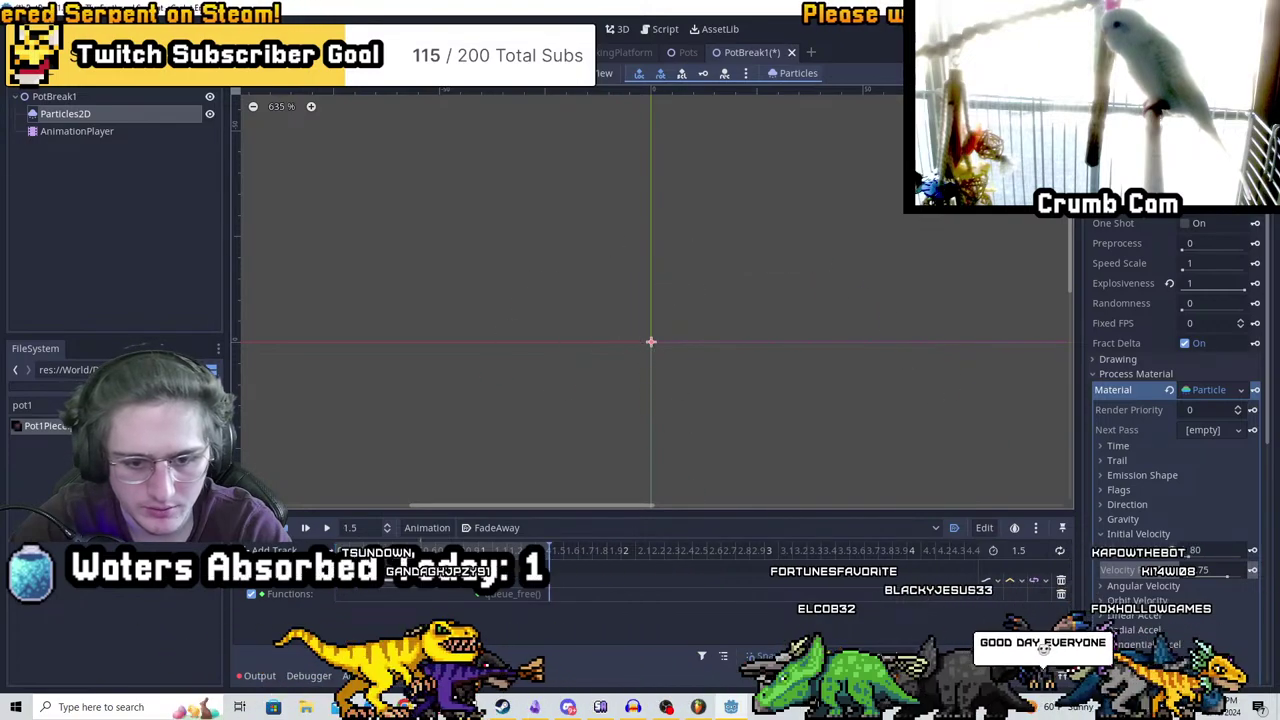
# Move the FadeAway animation's queue_free key later and replay the particle burst
pyautogui.click(545, 592)
pyautogui.moveTo(521, 593); pyautogui.dragTo(548, 601)
pyautogui.click(325, 528)
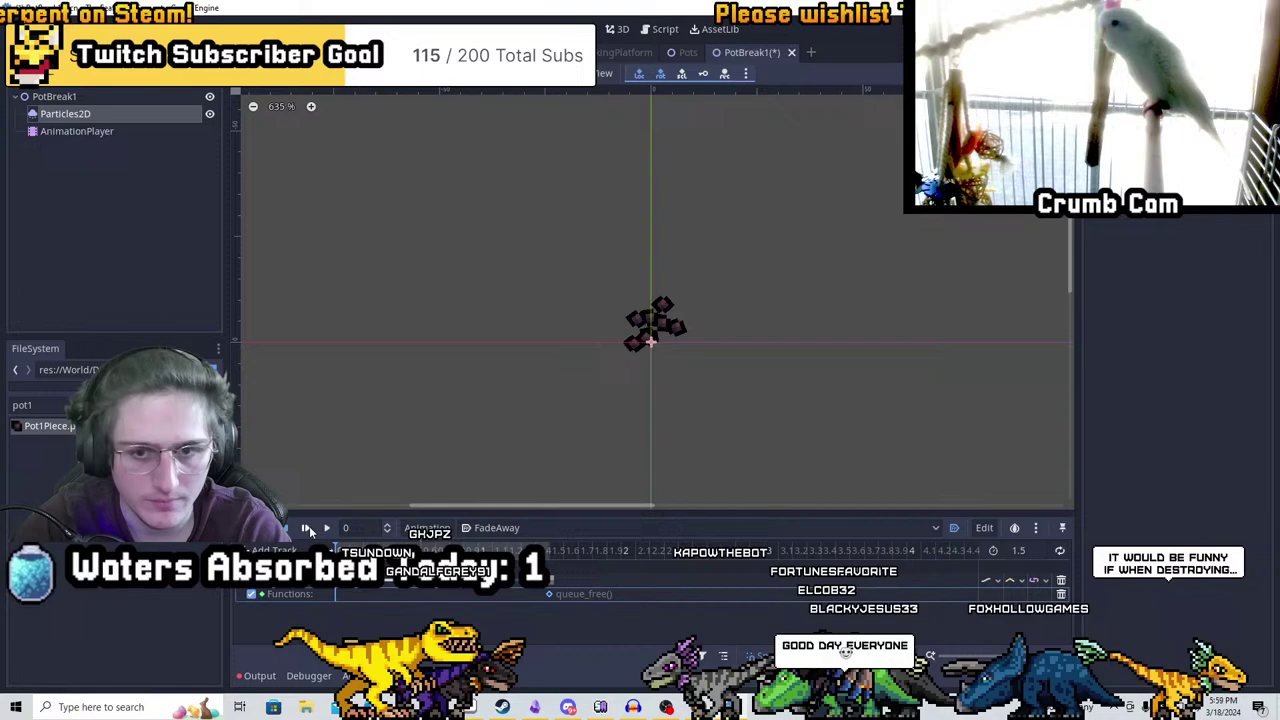
pyautogui.click(169, 227)
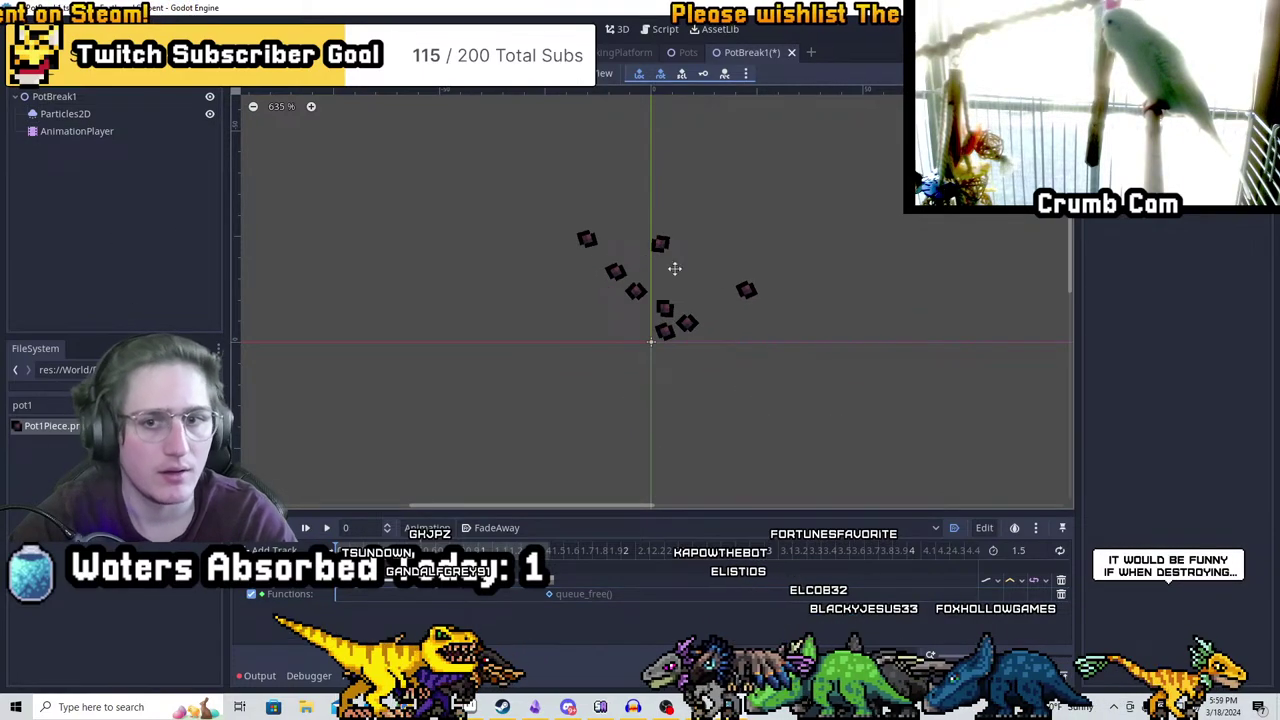
# Save PotBreak1 and return to the Pots scene with its teal pot sprite
pyautogui.hotkey('ctrl', 's')
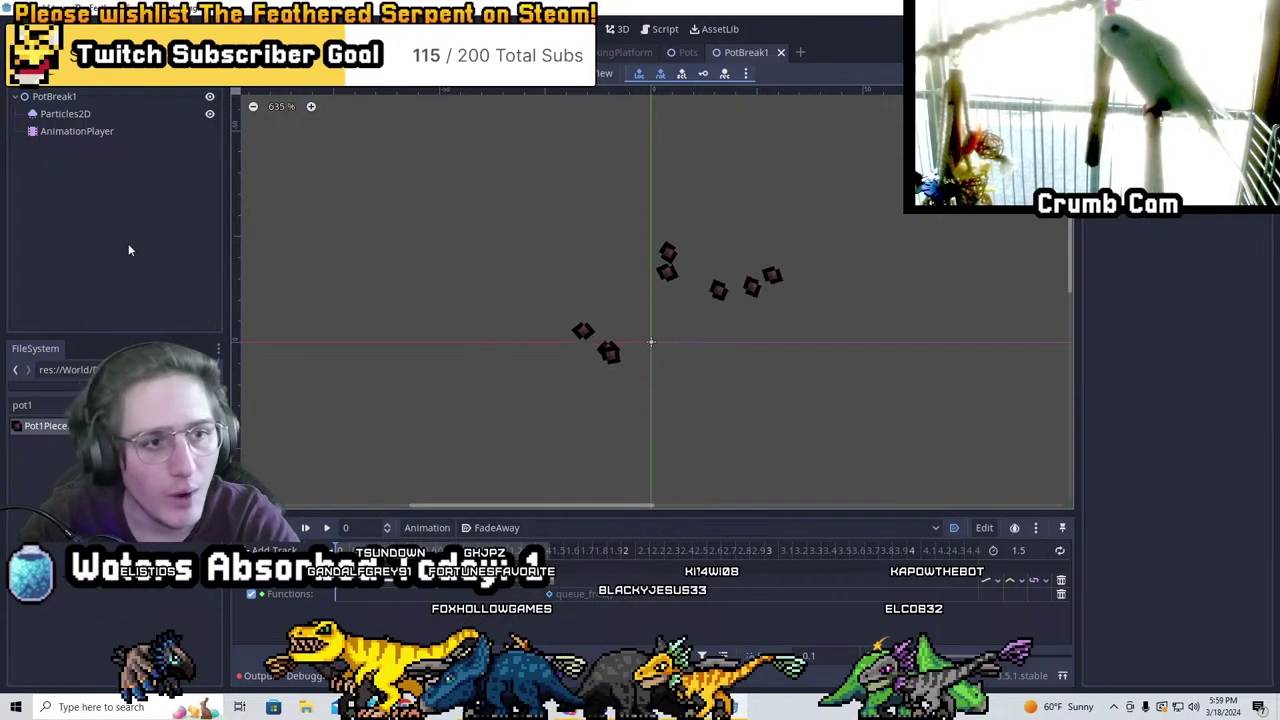
pyautogui.moveTo(684, 58)
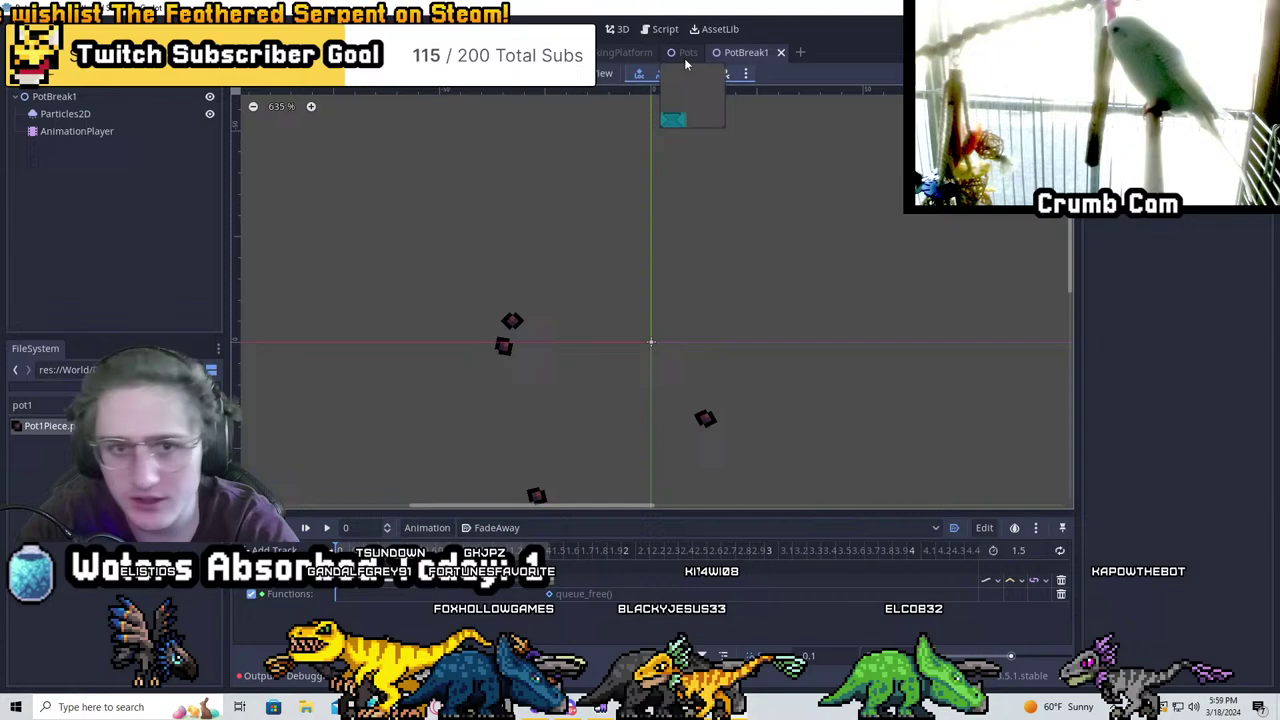
pyautogui.click(684, 58)
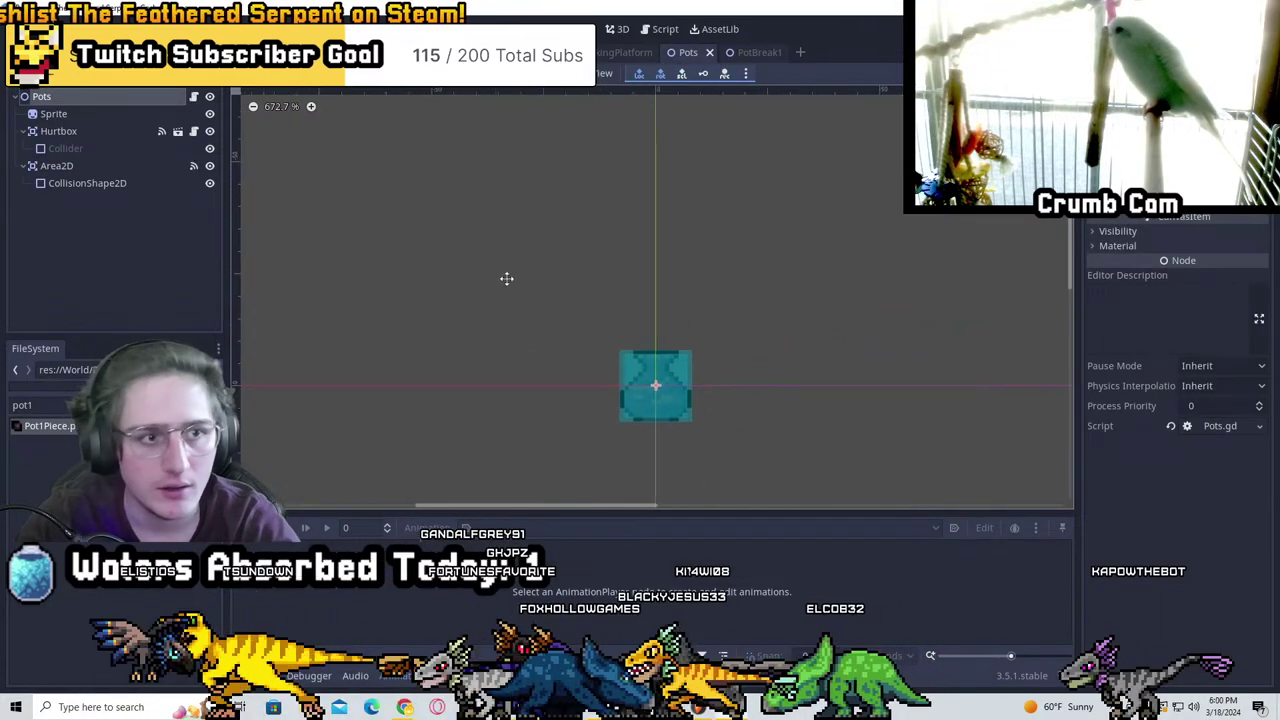
# In Aseprite, open TikiMageGhost from the Enemies > Ruins > Wilds folder
pyautogui.hotkey('alt', 'Tab')
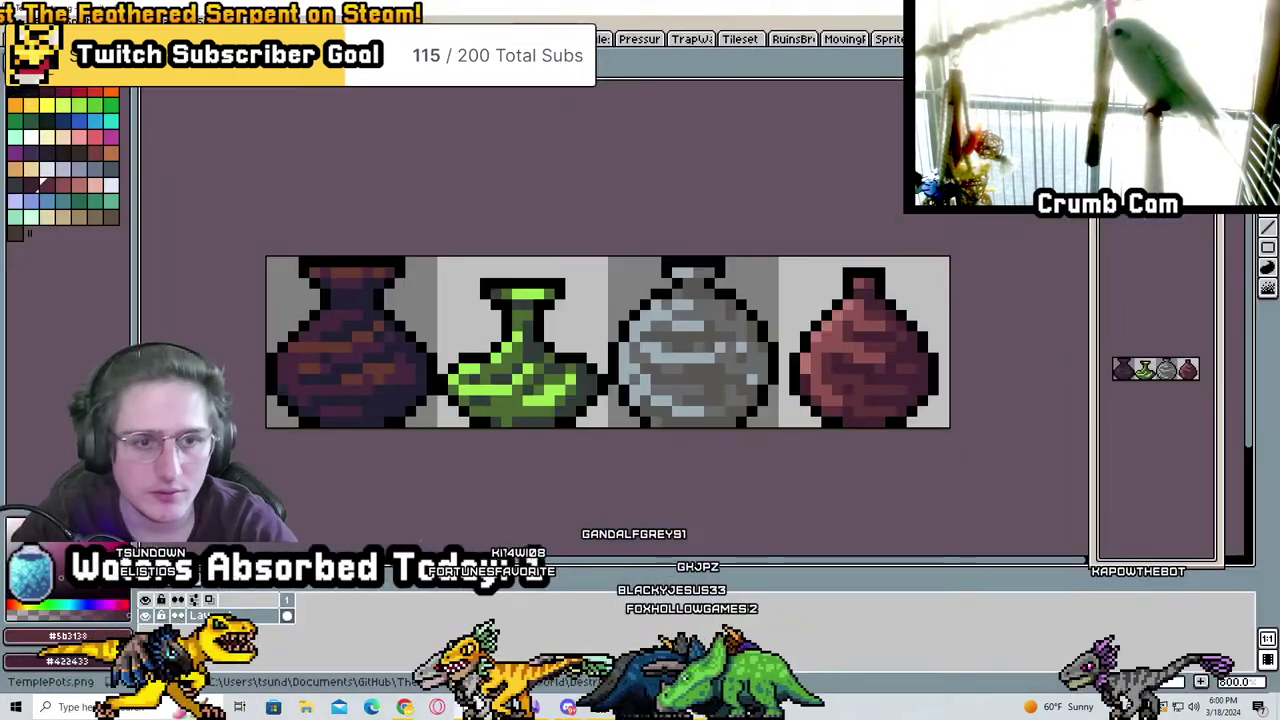
pyautogui.click(15, 12)
pyautogui.click(30, 60)
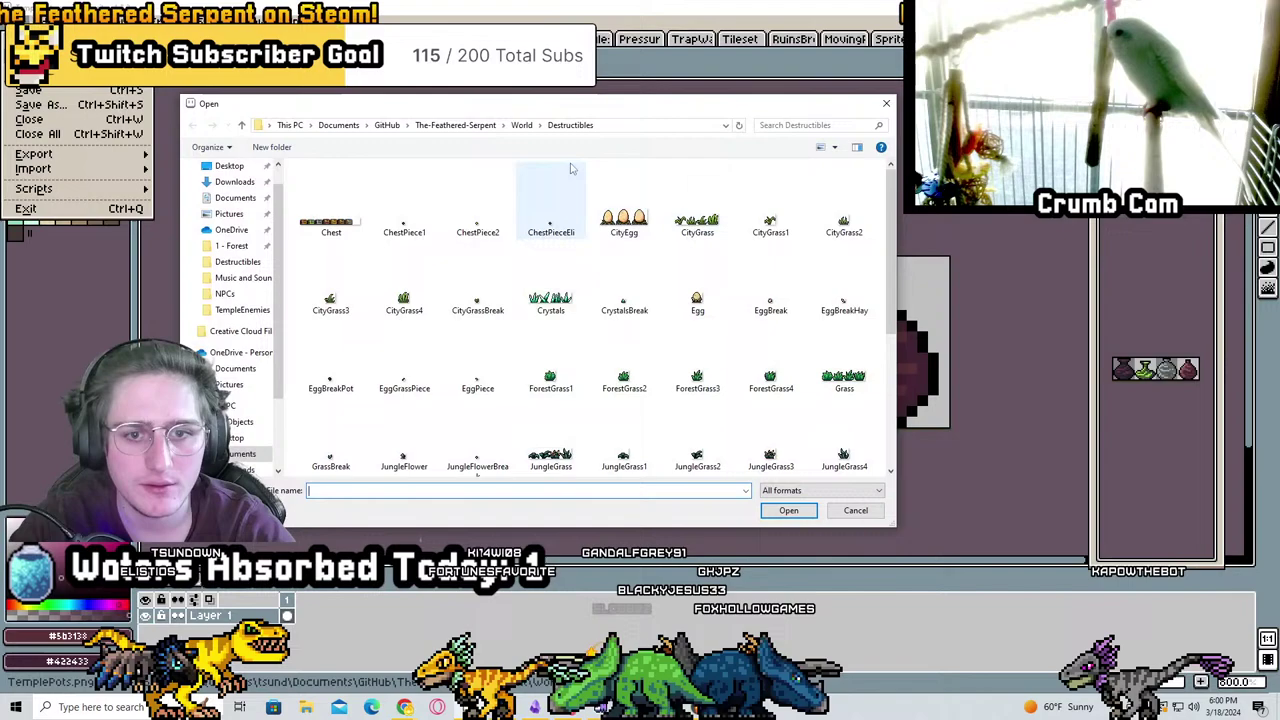
pyautogui.click(455, 125)
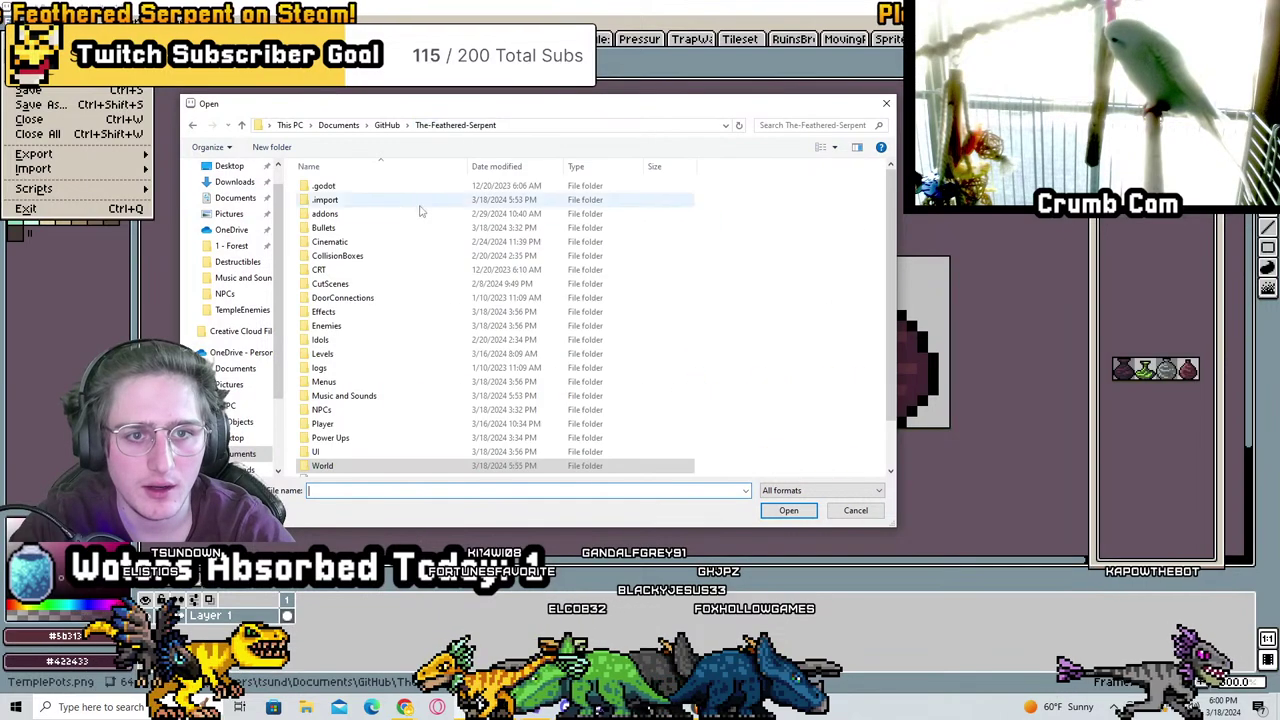
pyautogui.doubleClick(345, 321)
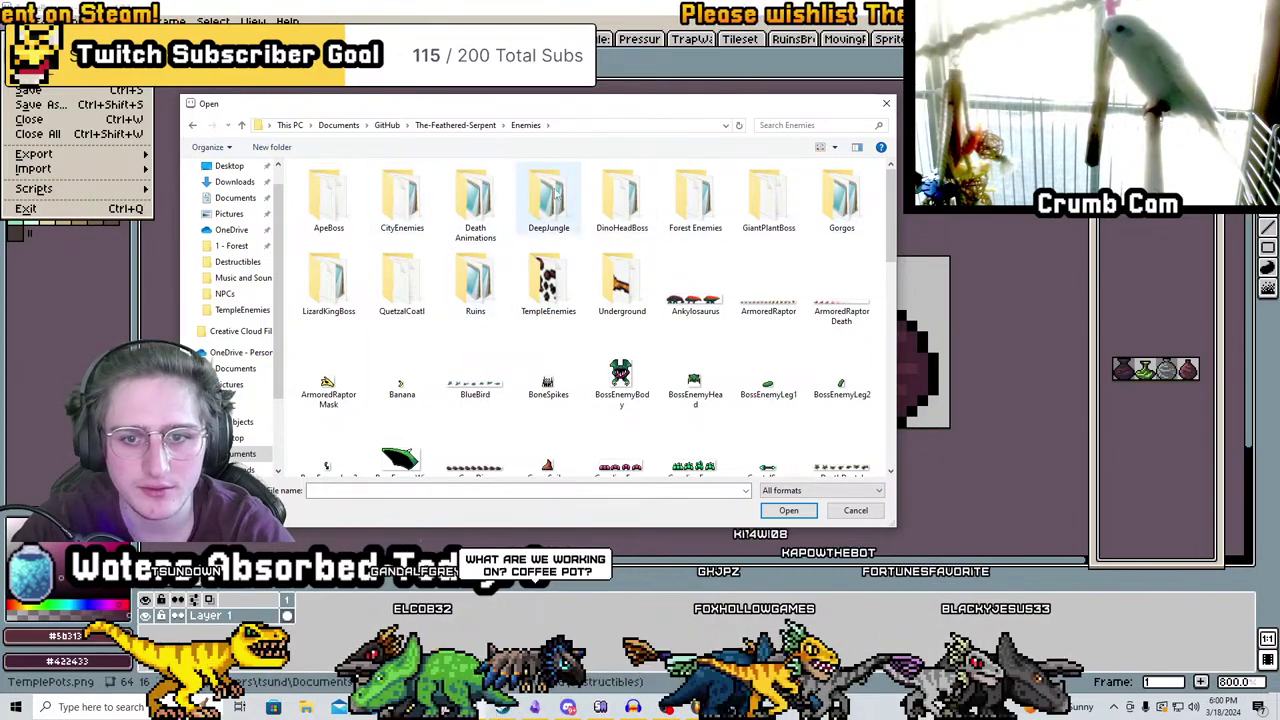
pyautogui.doubleClick(475, 285)
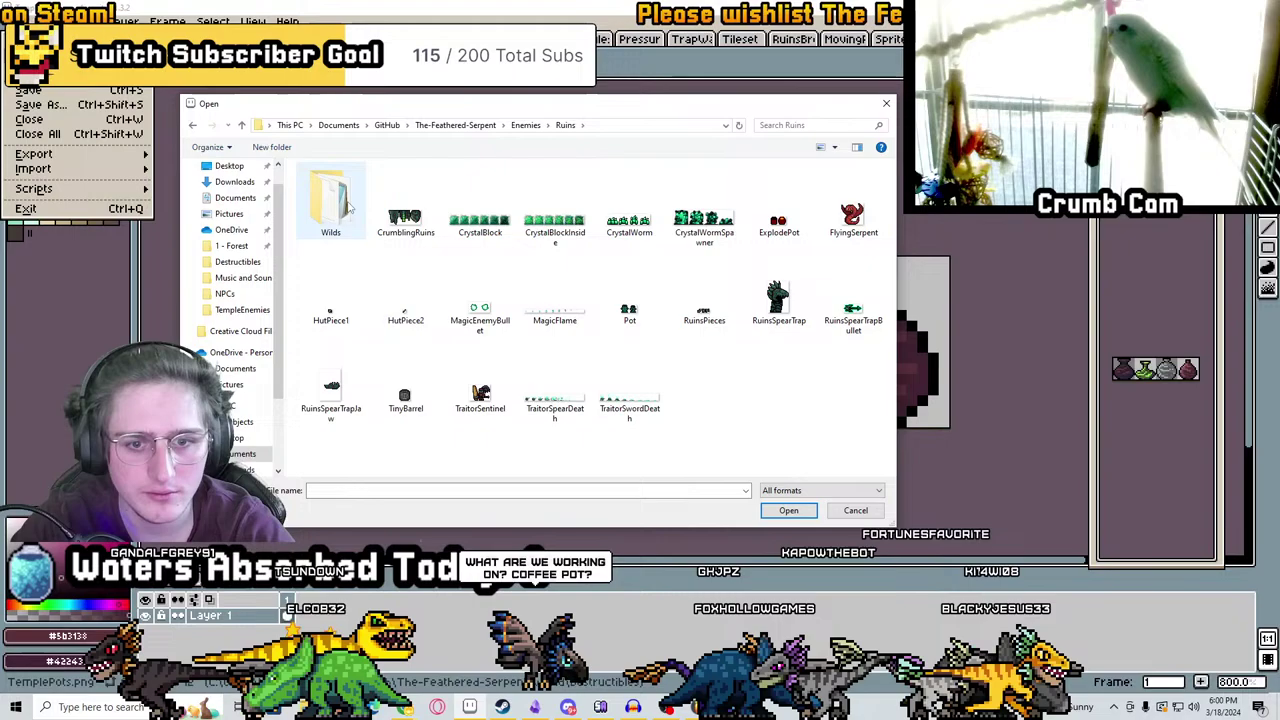
pyautogui.doubleClick(345, 215)
pyautogui.click(629, 378)
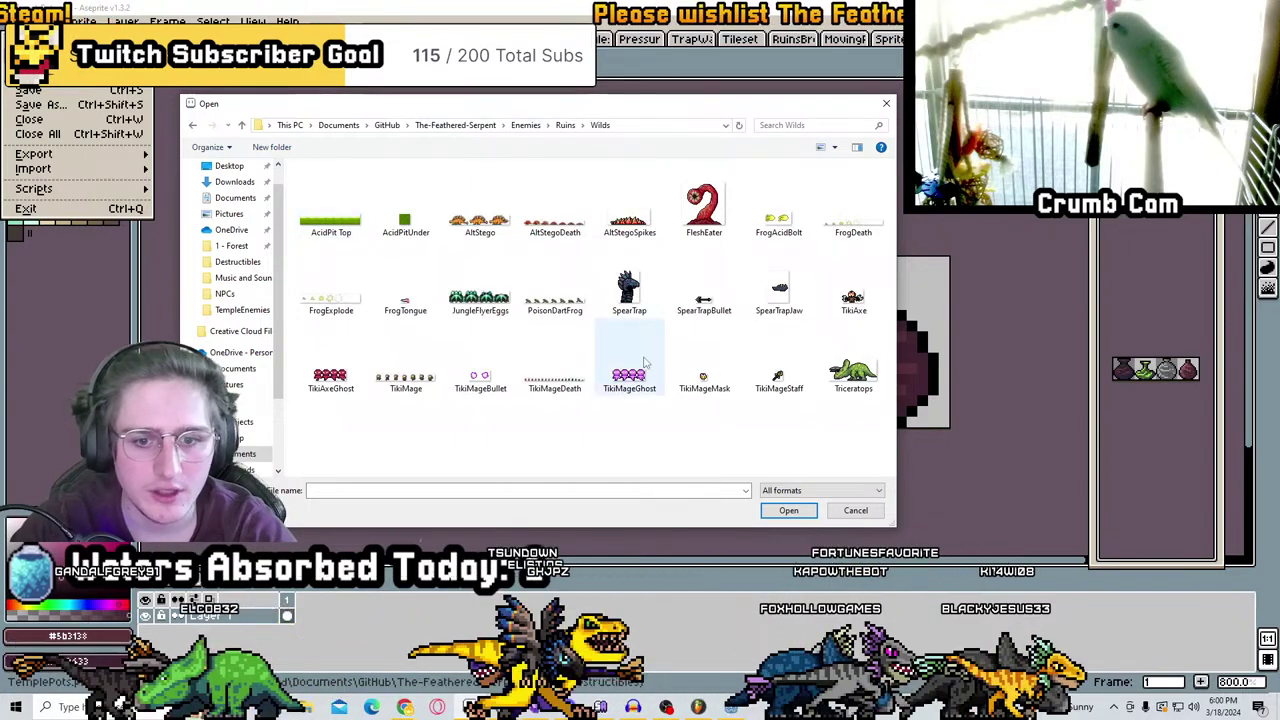
pyautogui.doubleClick(629, 378)
# Create a new sprite from it and load the AAP-64 palette
pyautogui.hotkey('alt', 'f')
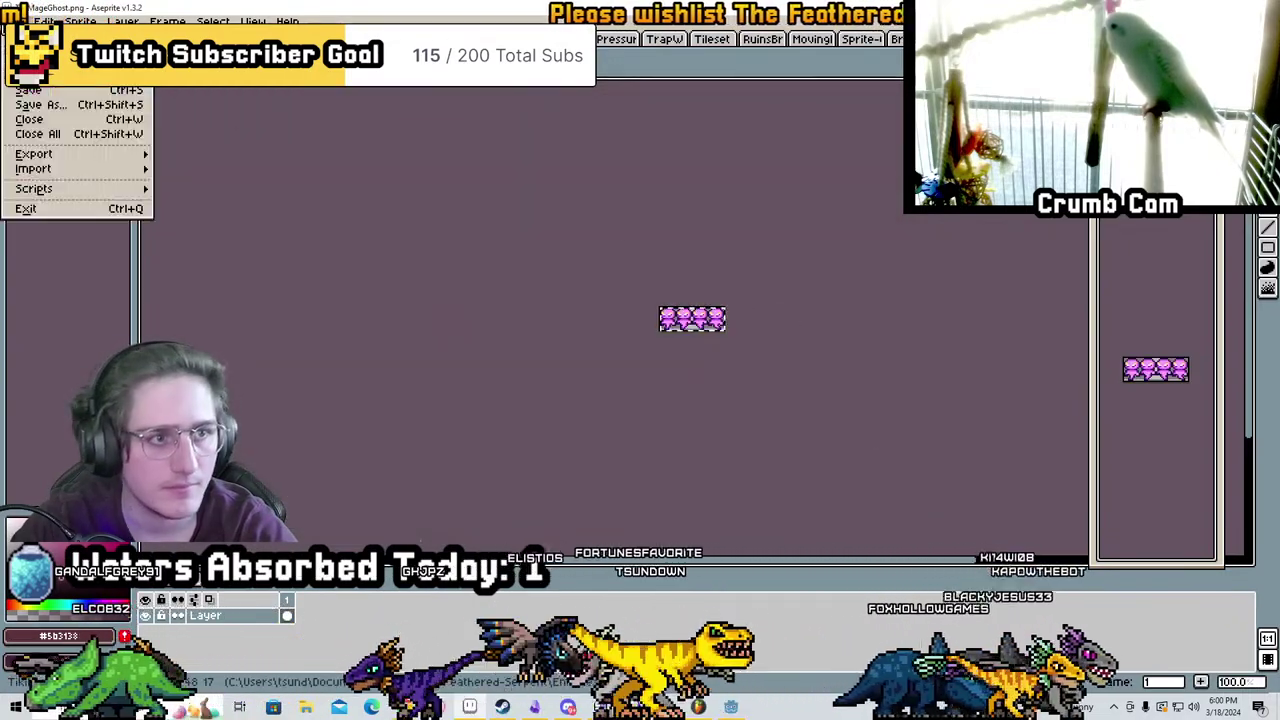
pyautogui.press('n')
pyautogui.click(592, 496)
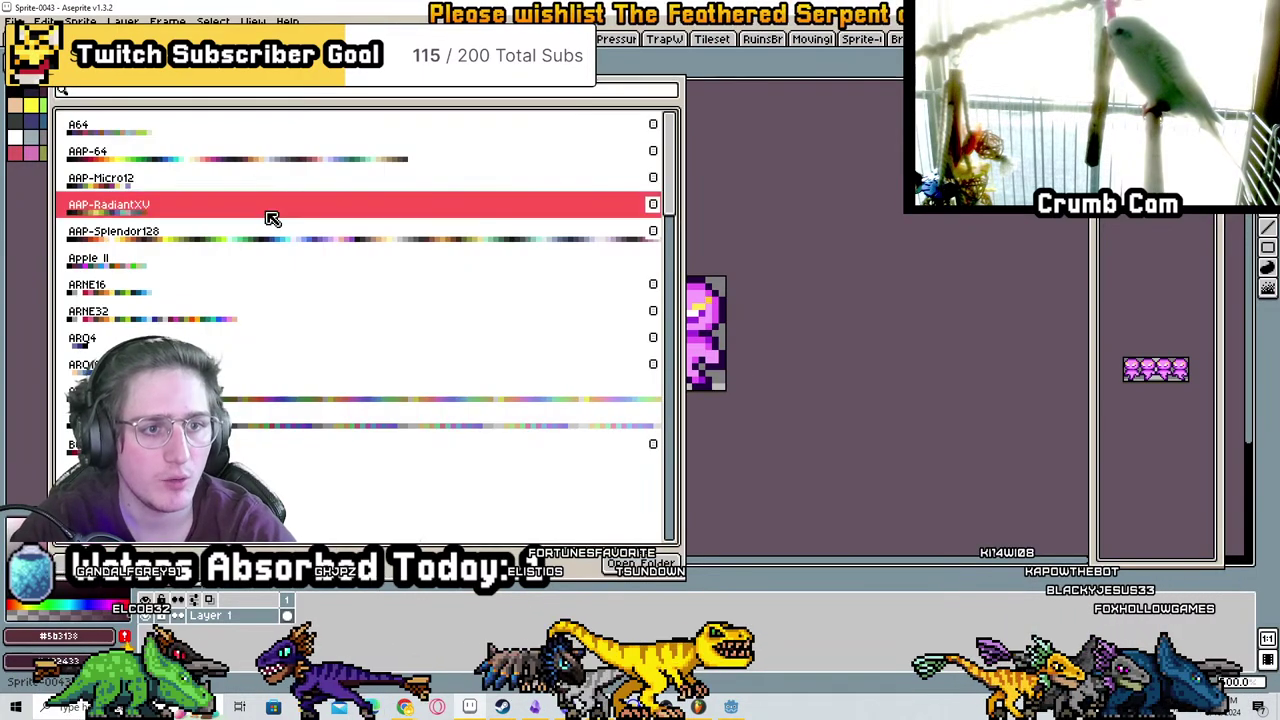
pyautogui.click(272, 240)
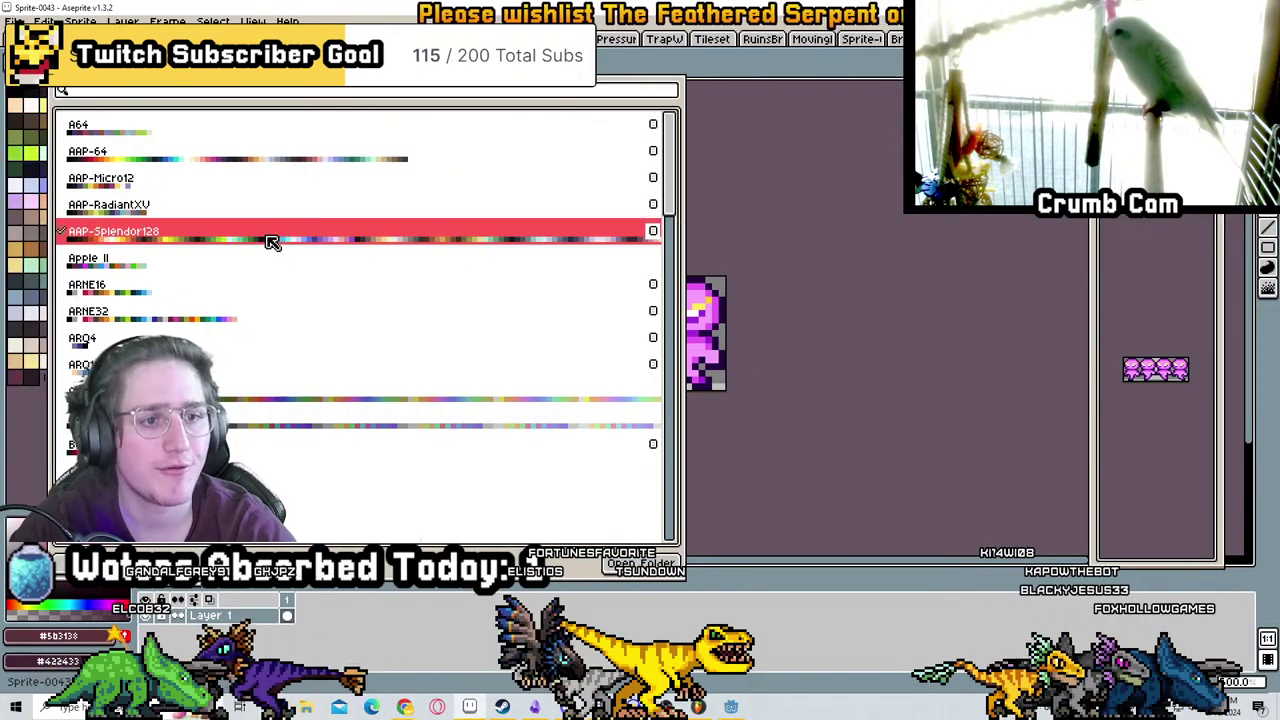
pyautogui.click(40, 419)
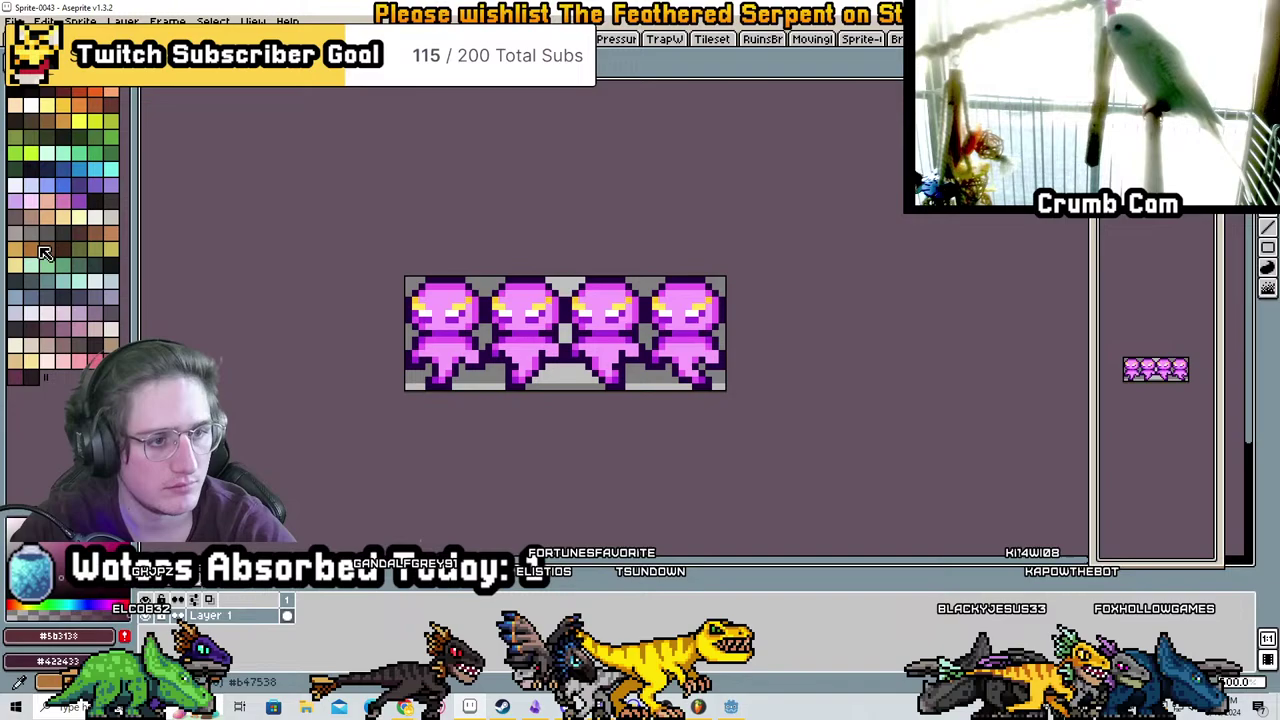
pyautogui.click(40, 78)
pyautogui.click(25, 78)
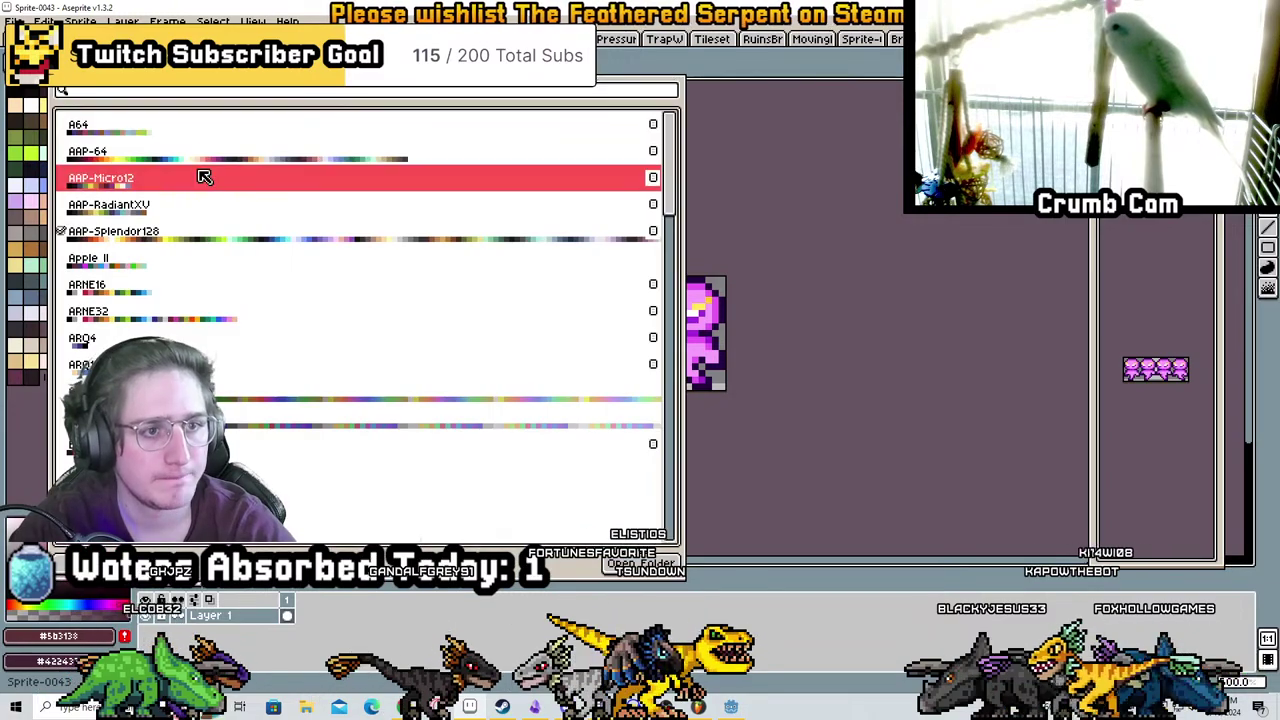
pyautogui.click(145, 178)
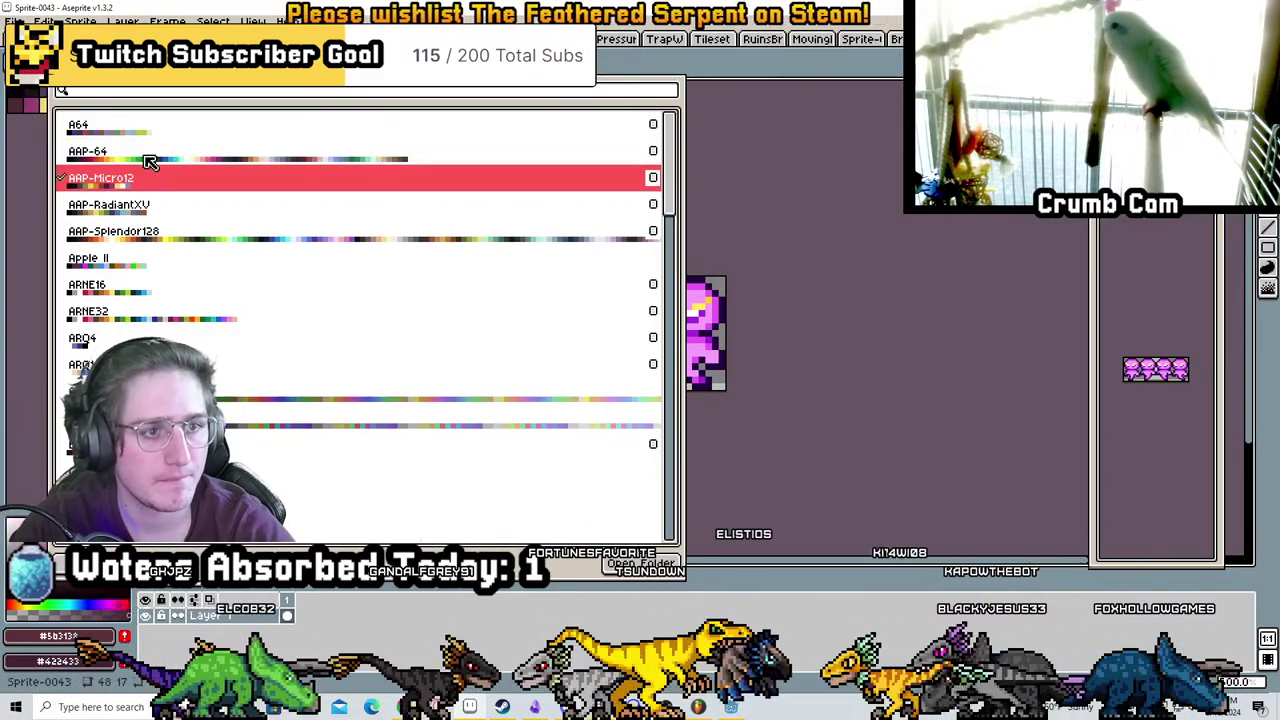
pyautogui.click(143, 152)
pyautogui.click(6, 403)
# Fill the ghost's yellow eye highlights teal and blue on all four frames
pyautogui.press('4')
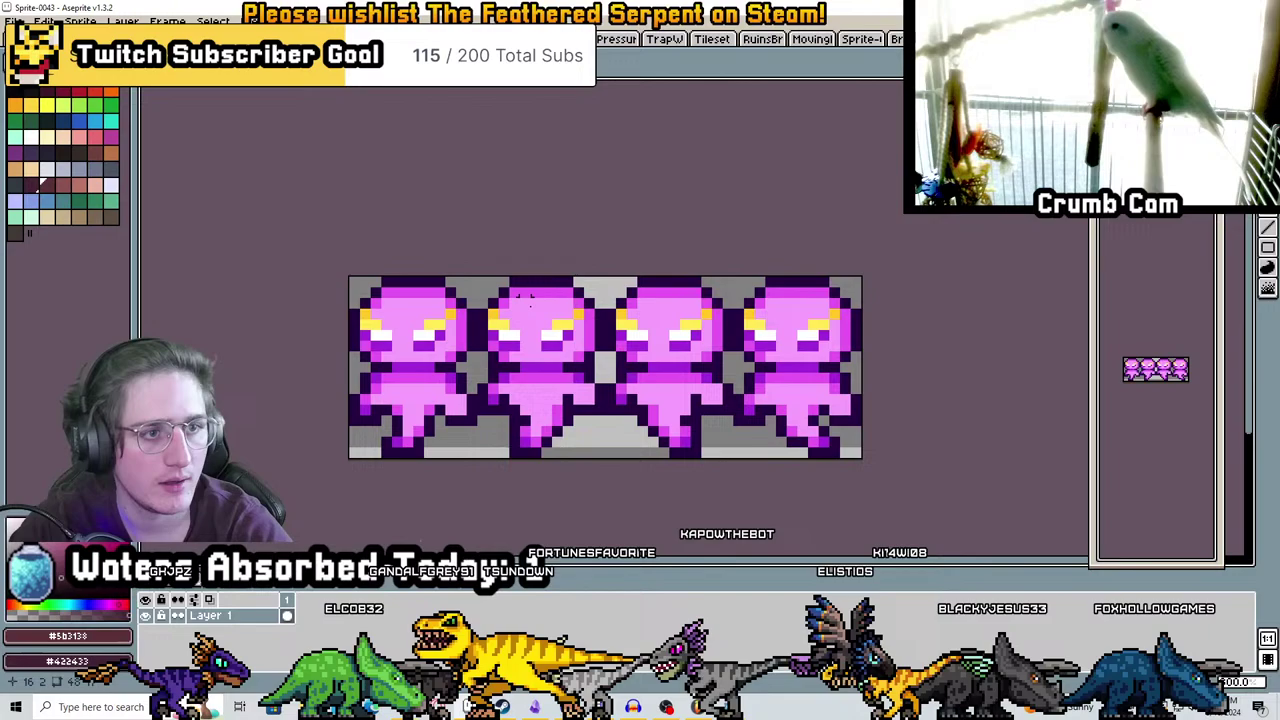
pyautogui.click(42, 109)
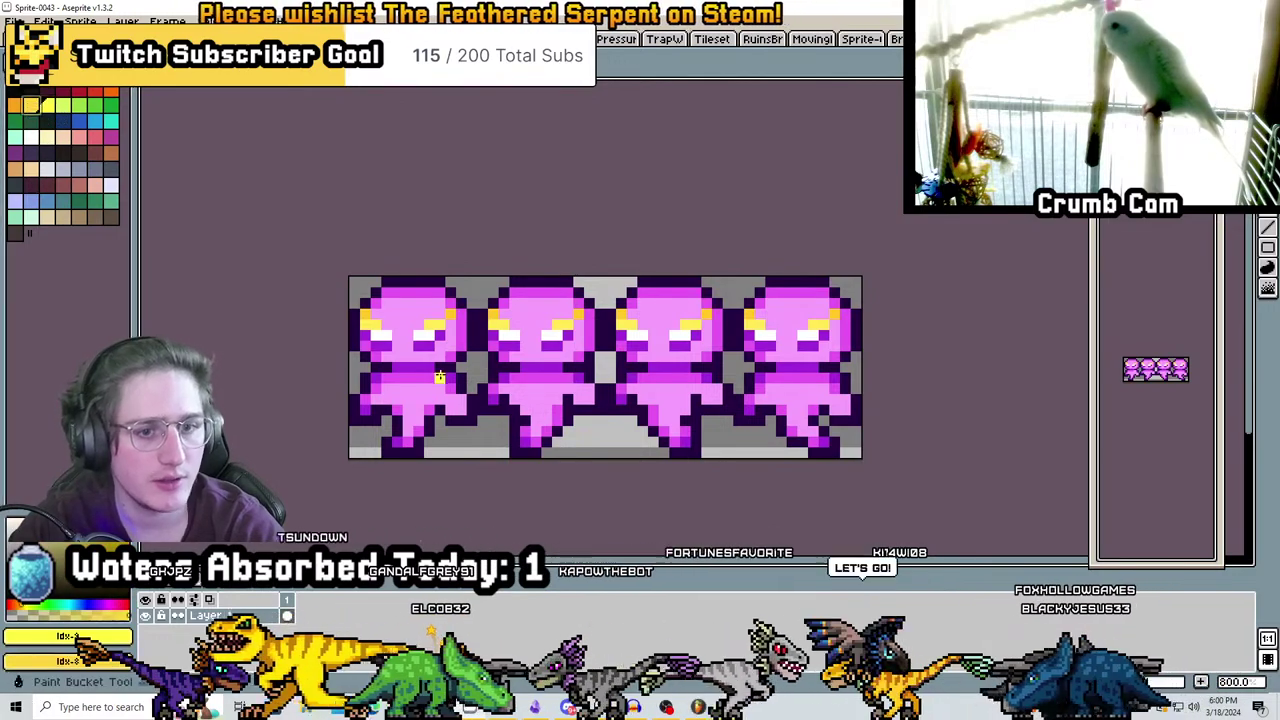
pyautogui.press('5')
pyautogui.click(82, 125)
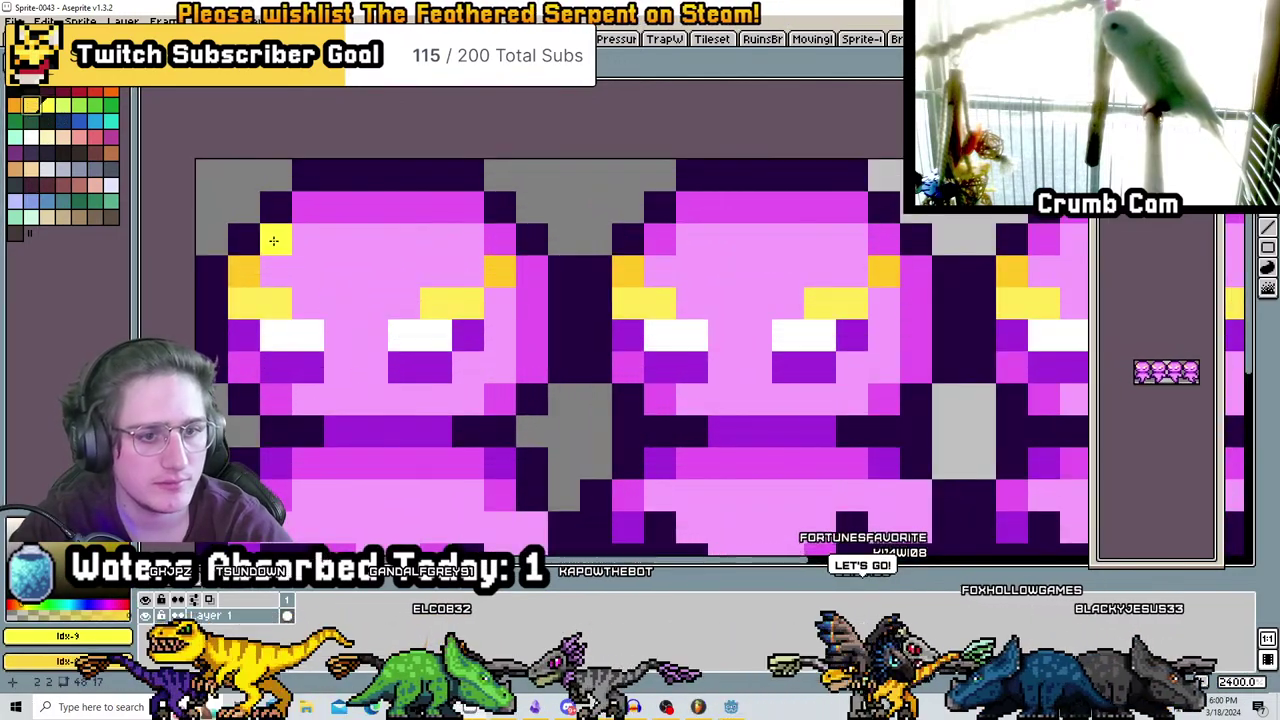
pyautogui.click(113, 128)
pyautogui.moveTo(244, 302); pyautogui.dragTo(288, 312)
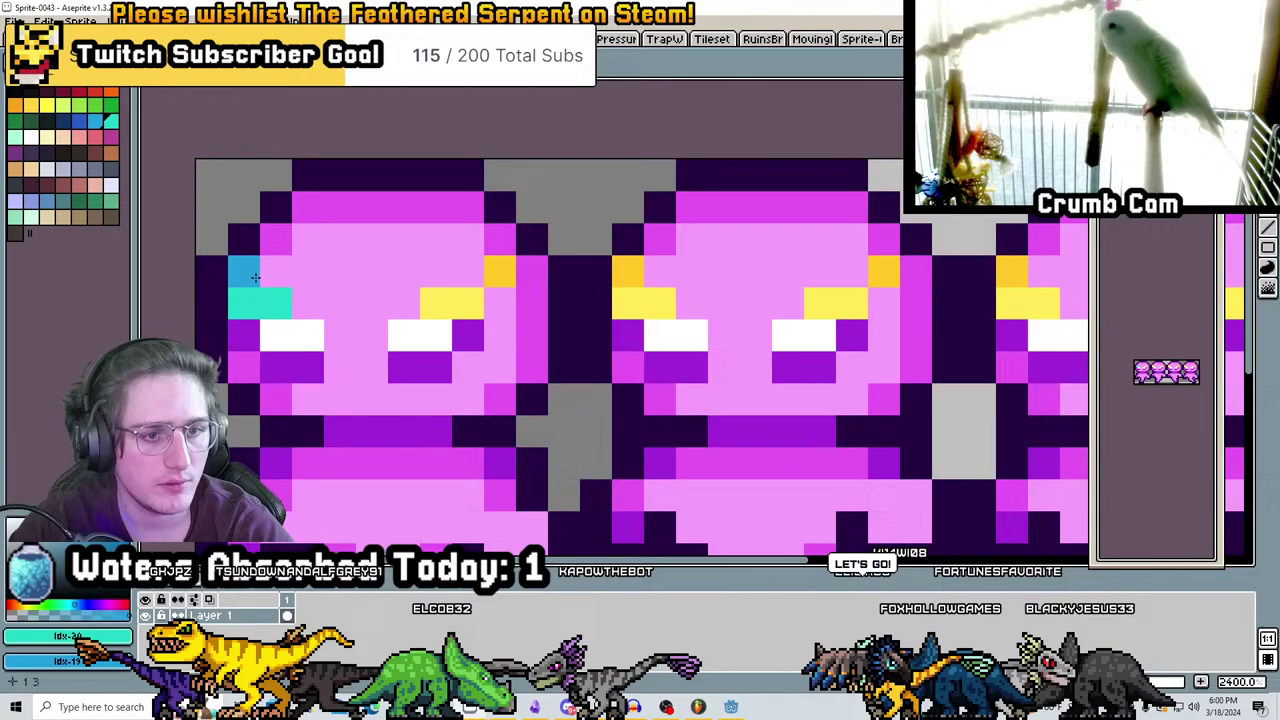
pyautogui.hotkey('ctrl', 'z')
pyautogui.hotkey('ctrl', 'z')
pyautogui.hotkey('ctrl', 'y')
pyautogui.hotkey('ctrl', 'y')
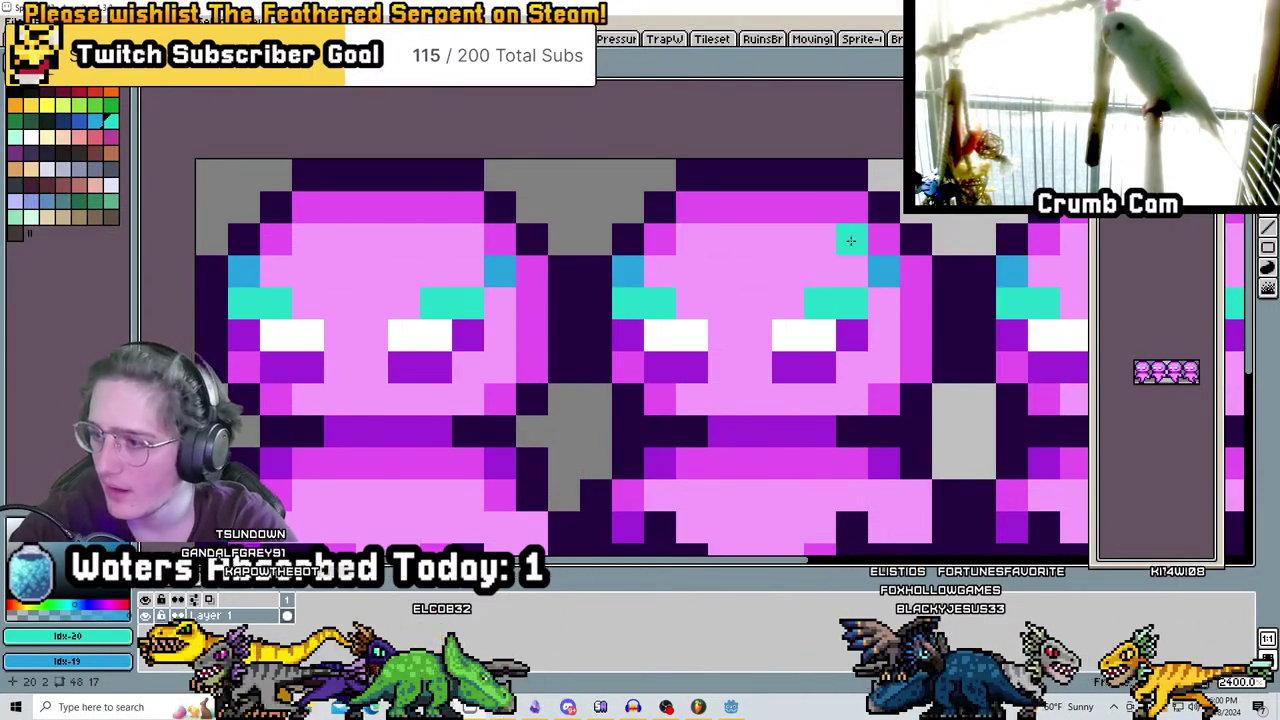
pyautogui.scroll(-5, 735, 265)
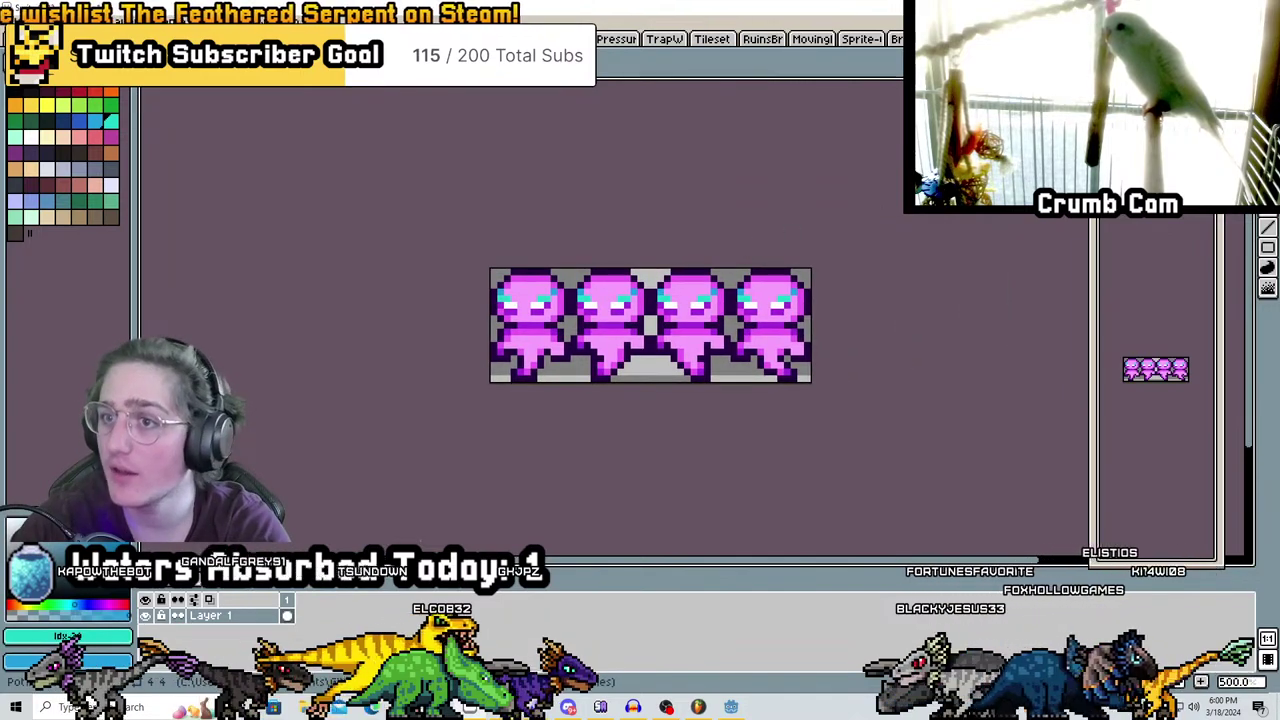
pyautogui.hotkey('ctrl', 'Tab')
pyautogui.hotkey('alt', 'Tab')
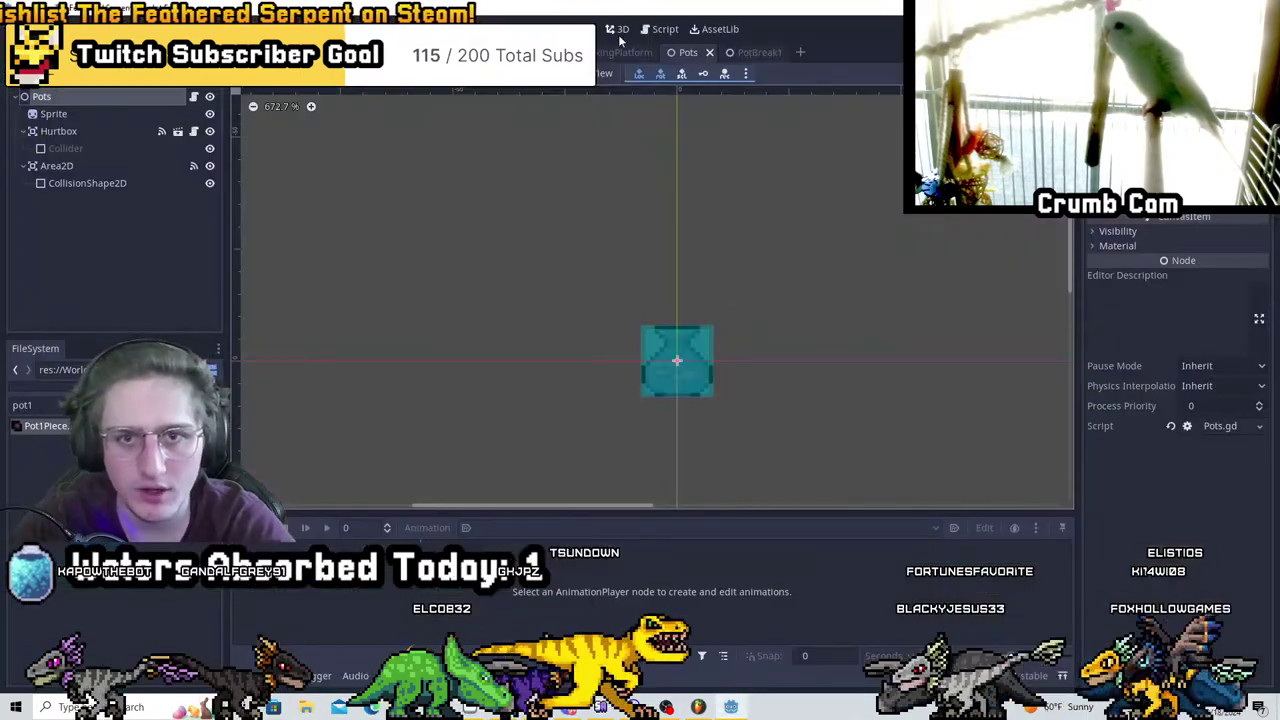
# Switch to the TempleBreakingPlatform level and frame the corridor beside the torch
pyautogui.hotkey('ctrl', 'shift', 'Tab')
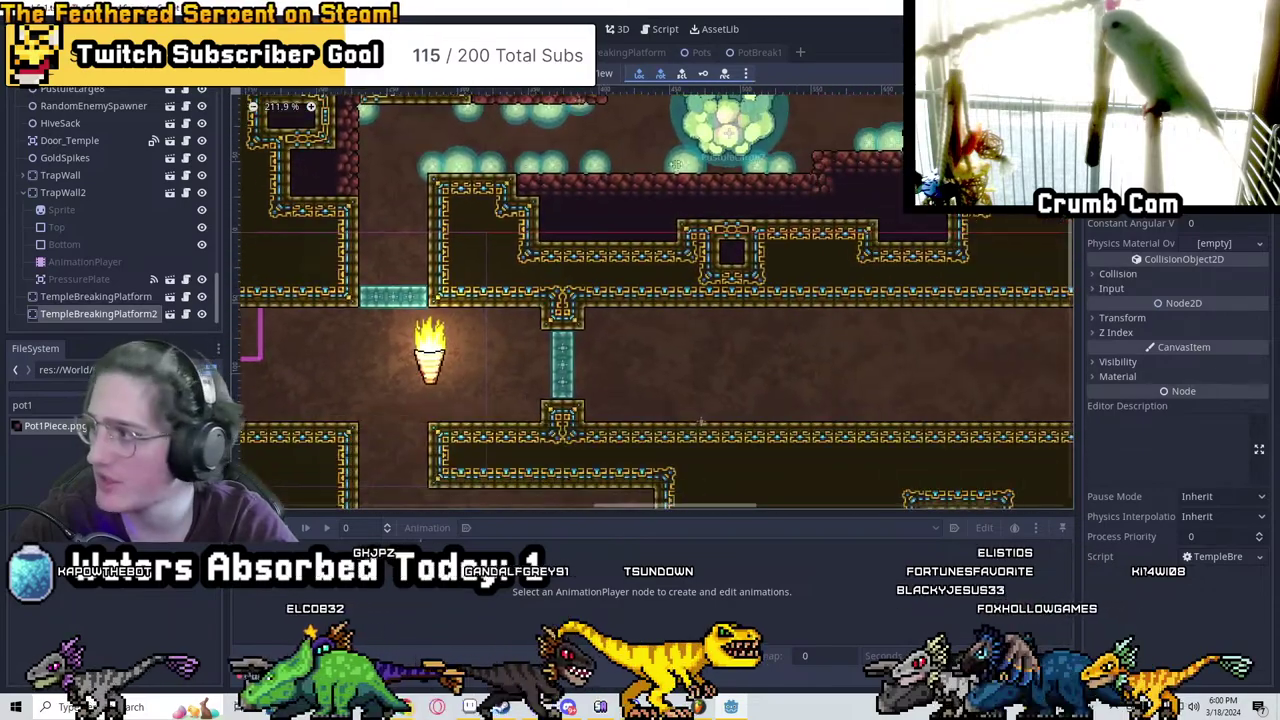
pyautogui.moveTo(700, 421); pyautogui.dragTo(996, 322, button='middle')
pyautogui.scroll(2, 648, 335)
pyautogui.moveTo(648, 335); pyautogui.dragTo(629, 292, button='middle')
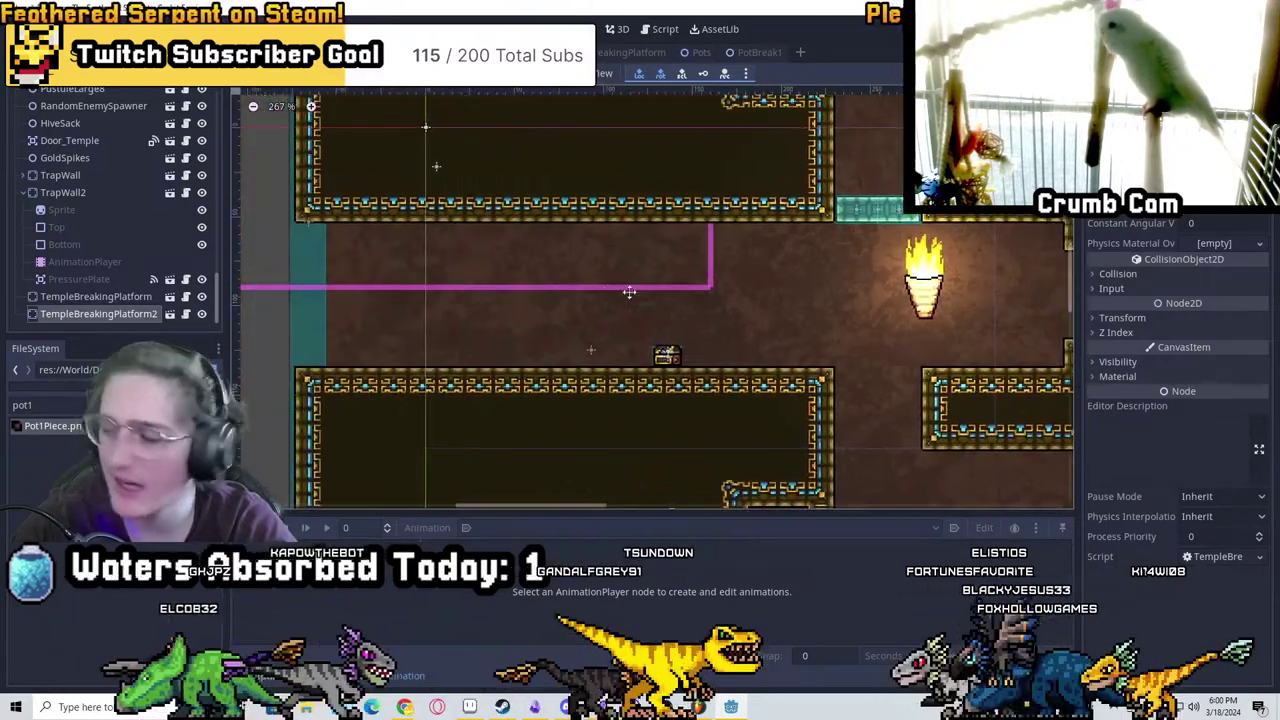
pyautogui.hotkey('alt', 'Tab')
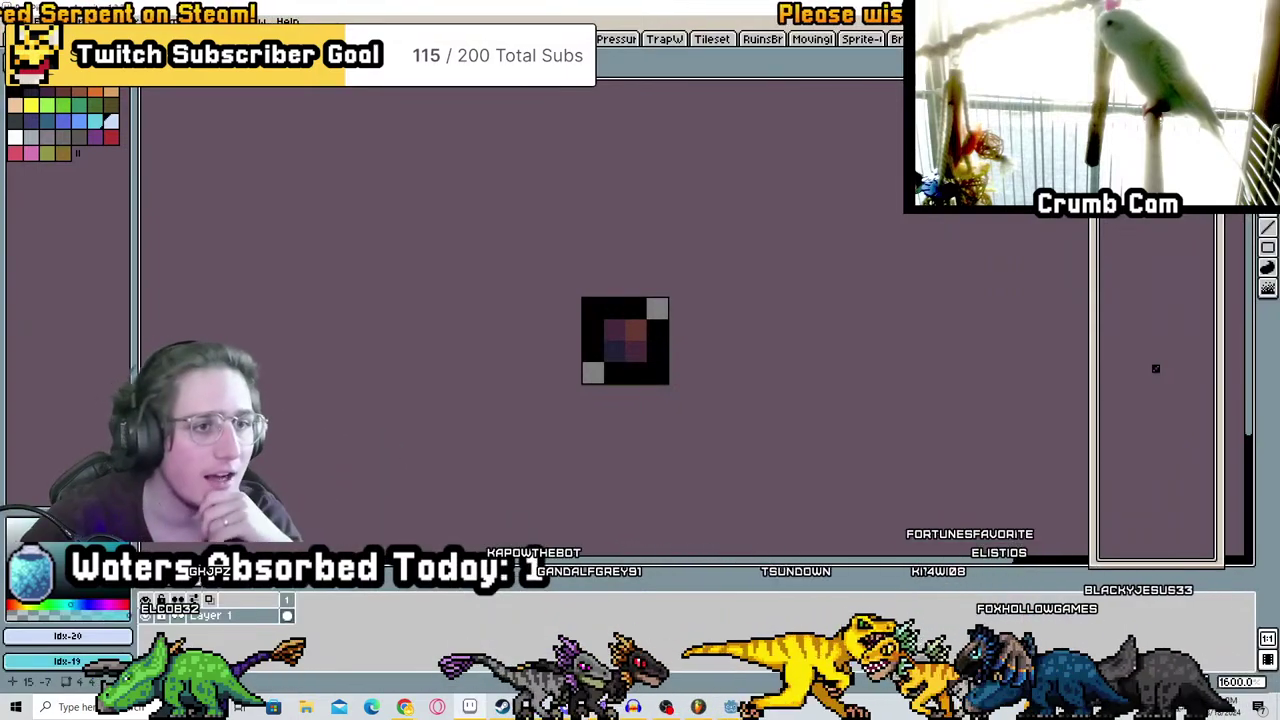
# On the ghost sprite, fill the light-pink body yellow and the magenta areas darker yellow
pyautogui.hotkey('ctrl', 'Tab')
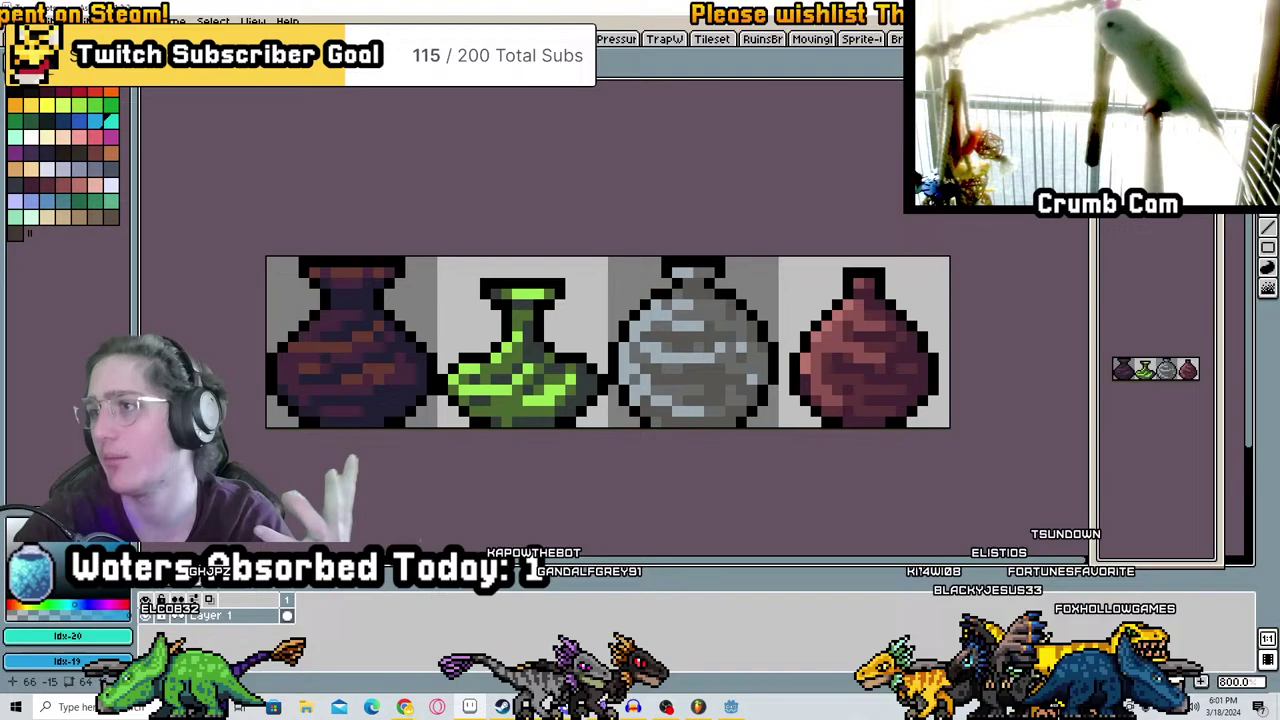
pyautogui.hotkey('ctrl', 'Tab')
pyautogui.press('+')
pyautogui.press('+')
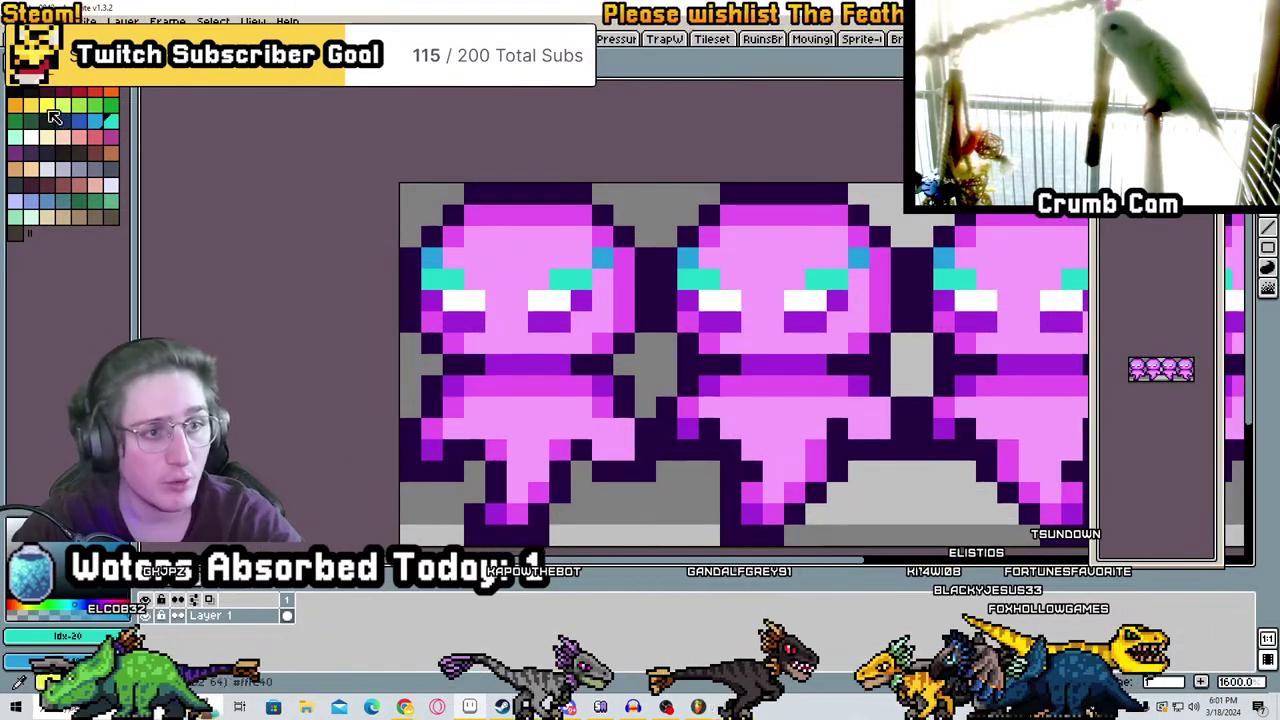
pyautogui.click(42, 106)
pyautogui.click(508, 246)
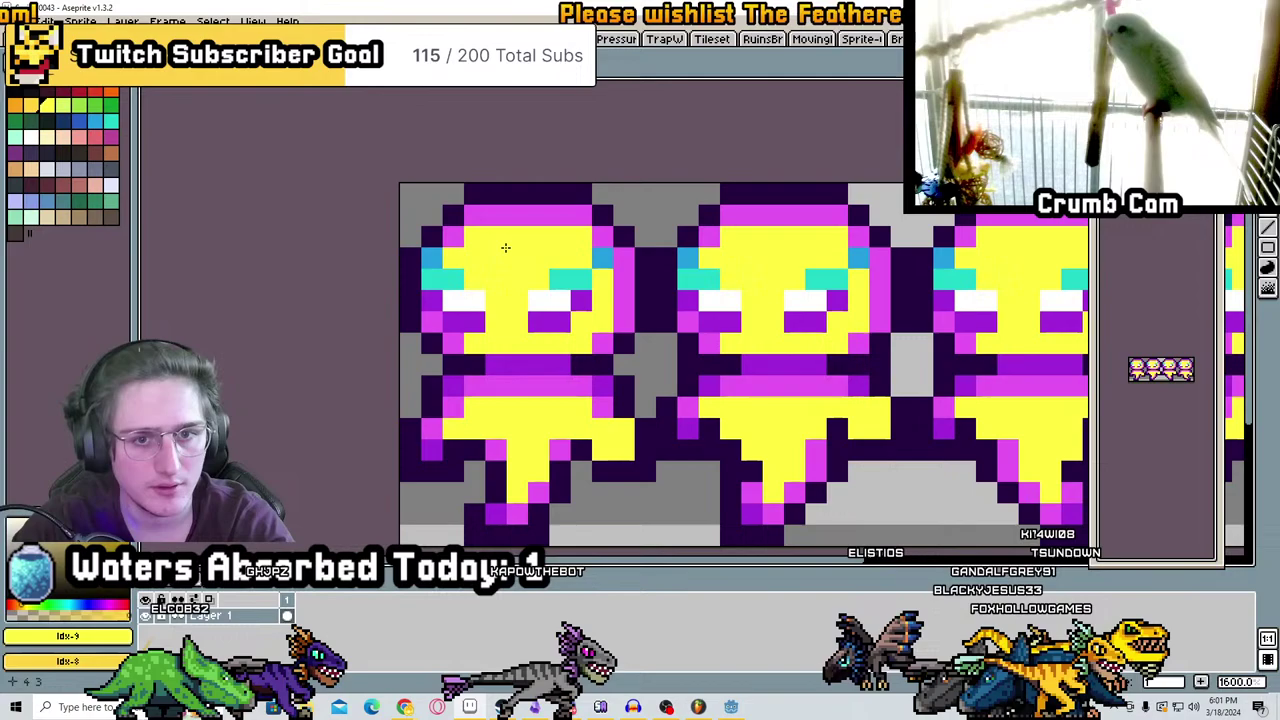
pyautogui.hotkey('ctrl', 'z')
pyautogui.click(517, 241)
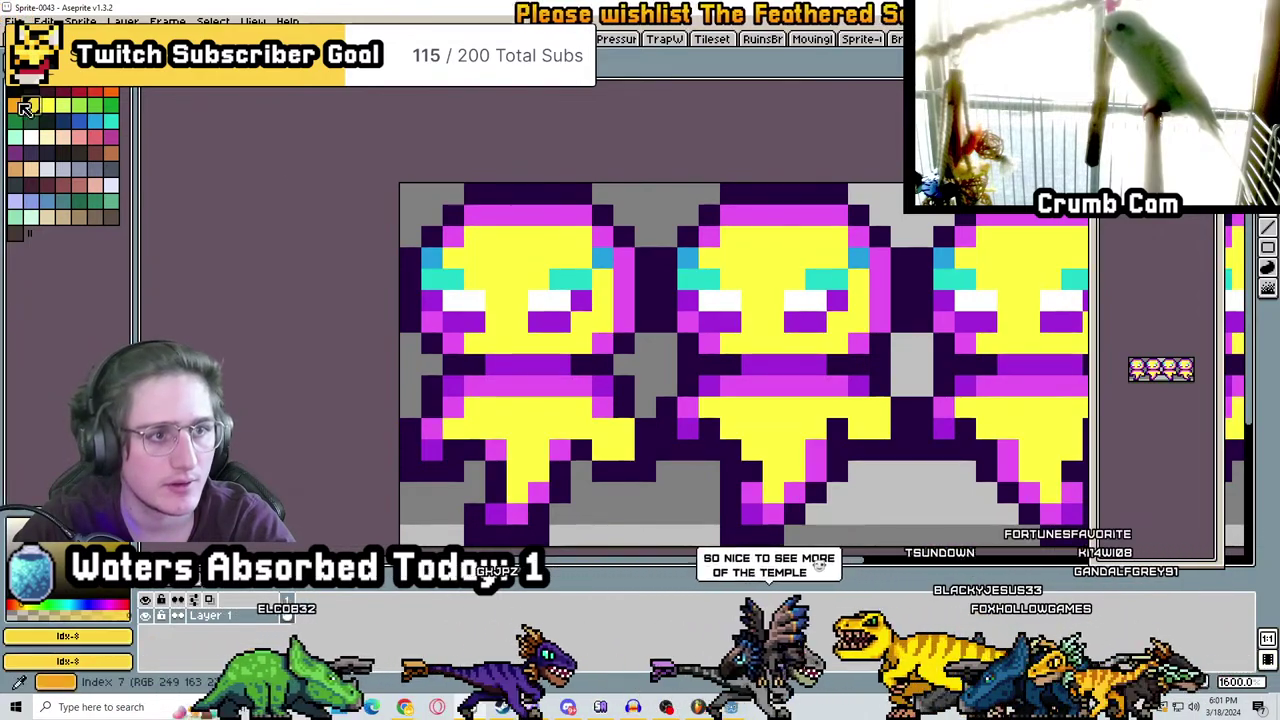
pyautogui.press('[')
pyautogui.click(482, 302)
pyautogui.click(482, 302)
pyautogui.scroll(-5, 595, 305)
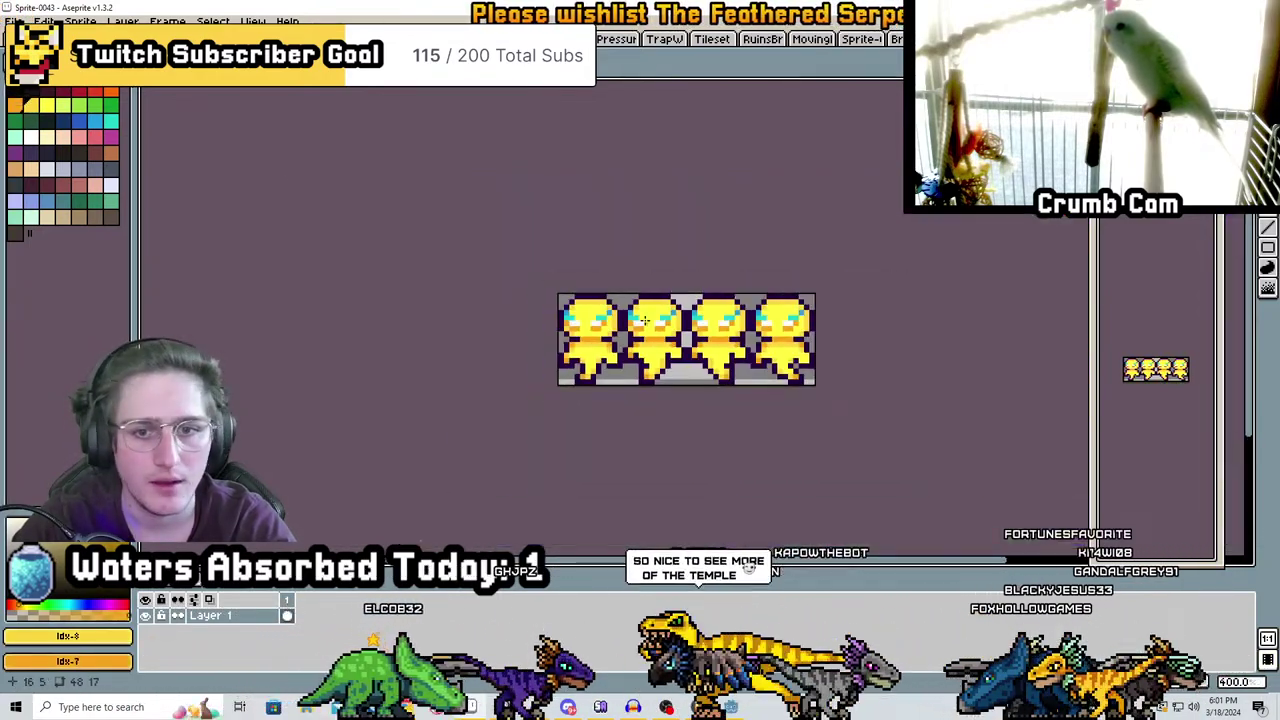
pyautogui.scroll(5, 595, 305)
# Fill the ghost frames' outline with orange
pyautogui.click(114, 92)
pyautogui.click(830, 335)
pyautogui.scroll(-3, 820, 337)
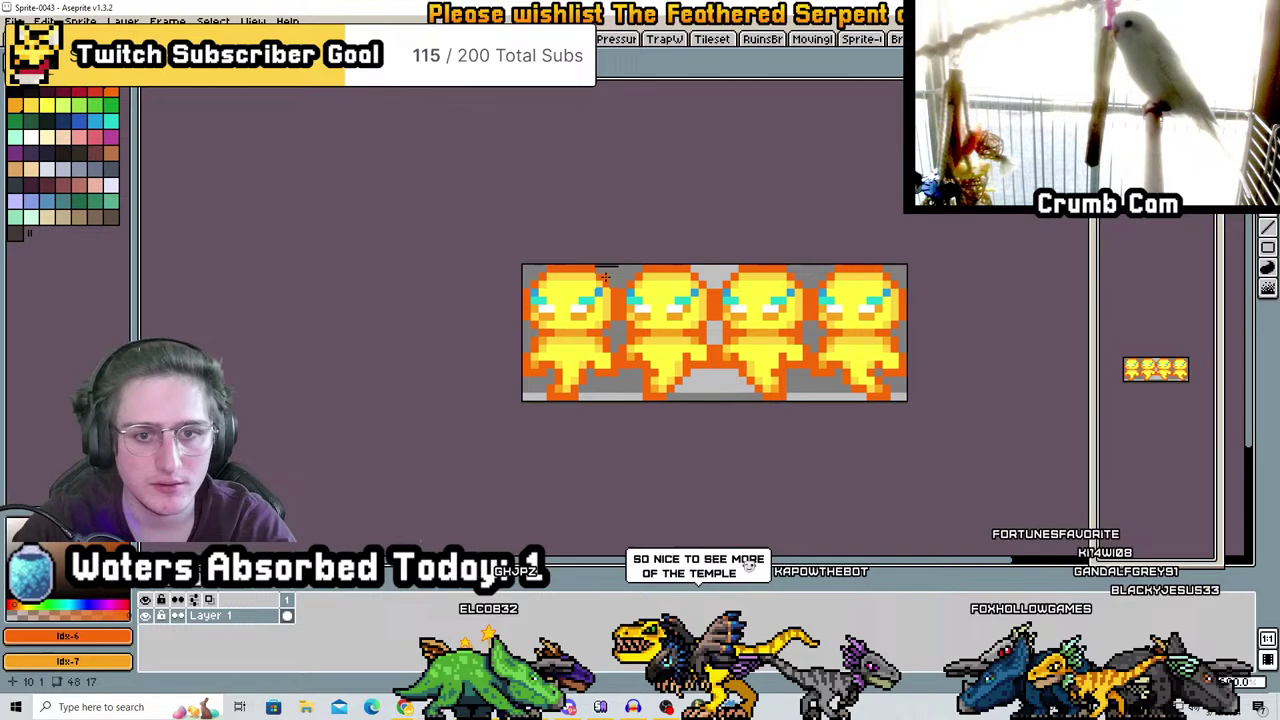
pyautogui.scroll(4, 763, 337)
pyautogui.moveTo(540, 308); pyautogui.dragTo(753, 357, button='middle')
pyautogui.scroll(-3, 500, 240)
pyautogui.scroll(4, 554, 295)
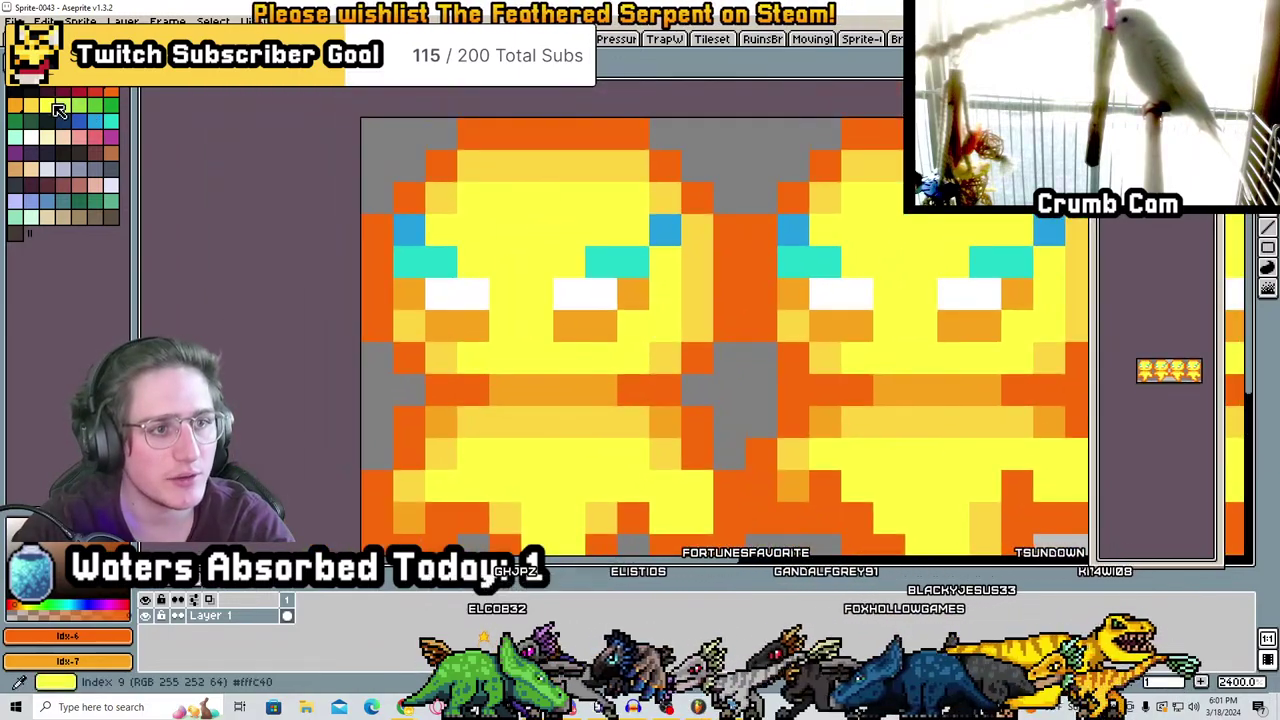
# Paint the cyan eye pixels white on all four ghost frames
pyautogui.click(52, 105)
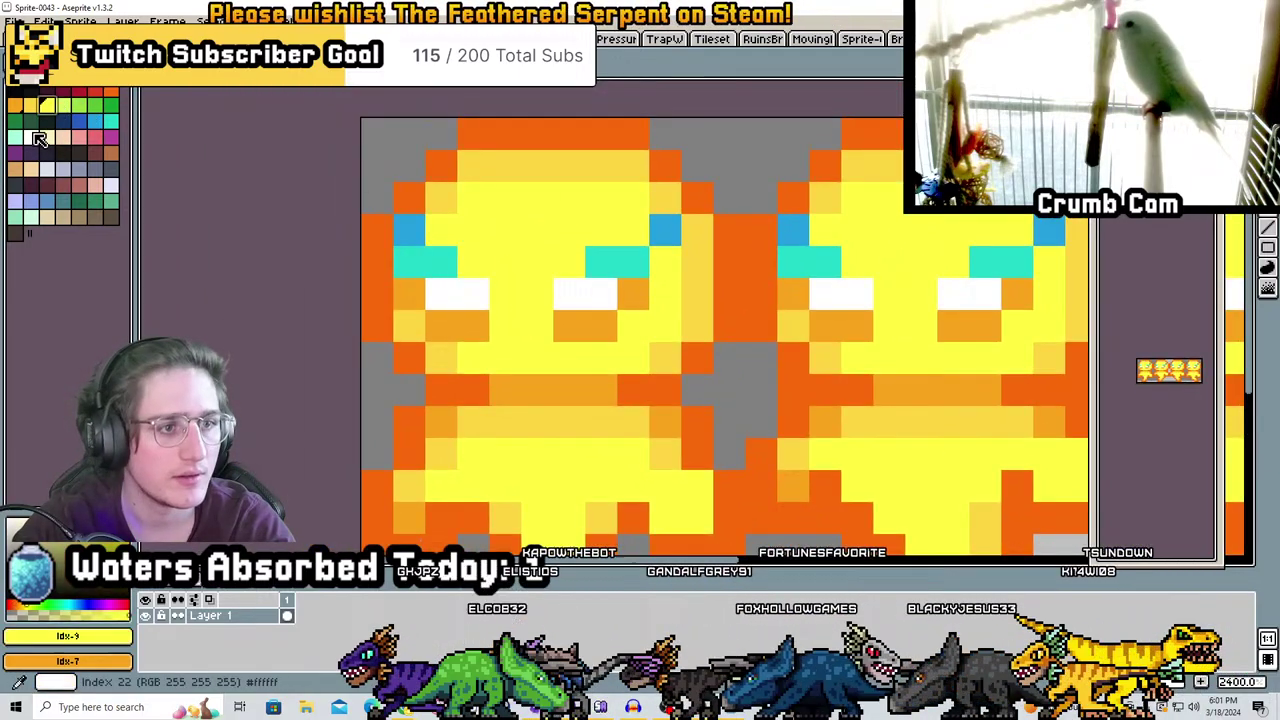
pyautogui.click(38, 138)
pyautogui.click(441, 262)
pyautogui.moveTo(409, 262); pyautogui.dragTo(409, 230)
pyautogui.click(665, 231)
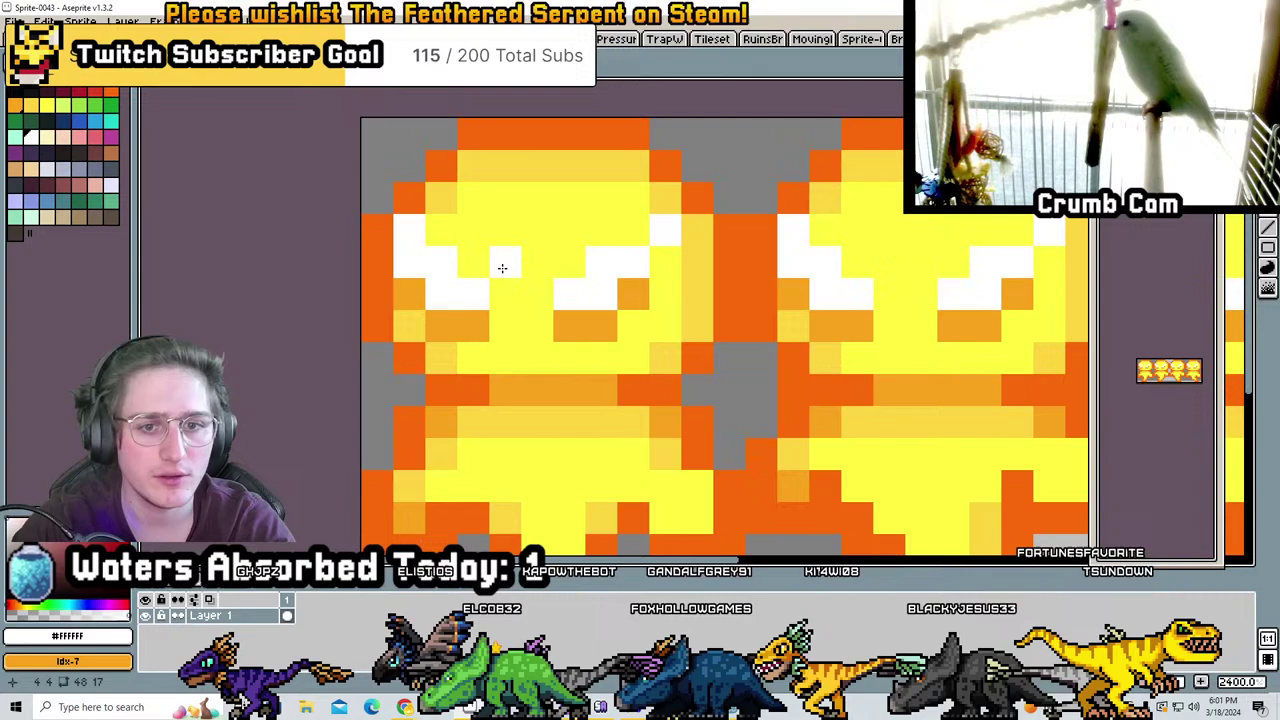
pyautogui.keyDown('alt'); pyautogui.click(471, 386); pyautogui.keyUp('alt')
pyautogui.scroll(-4, 661, 360)
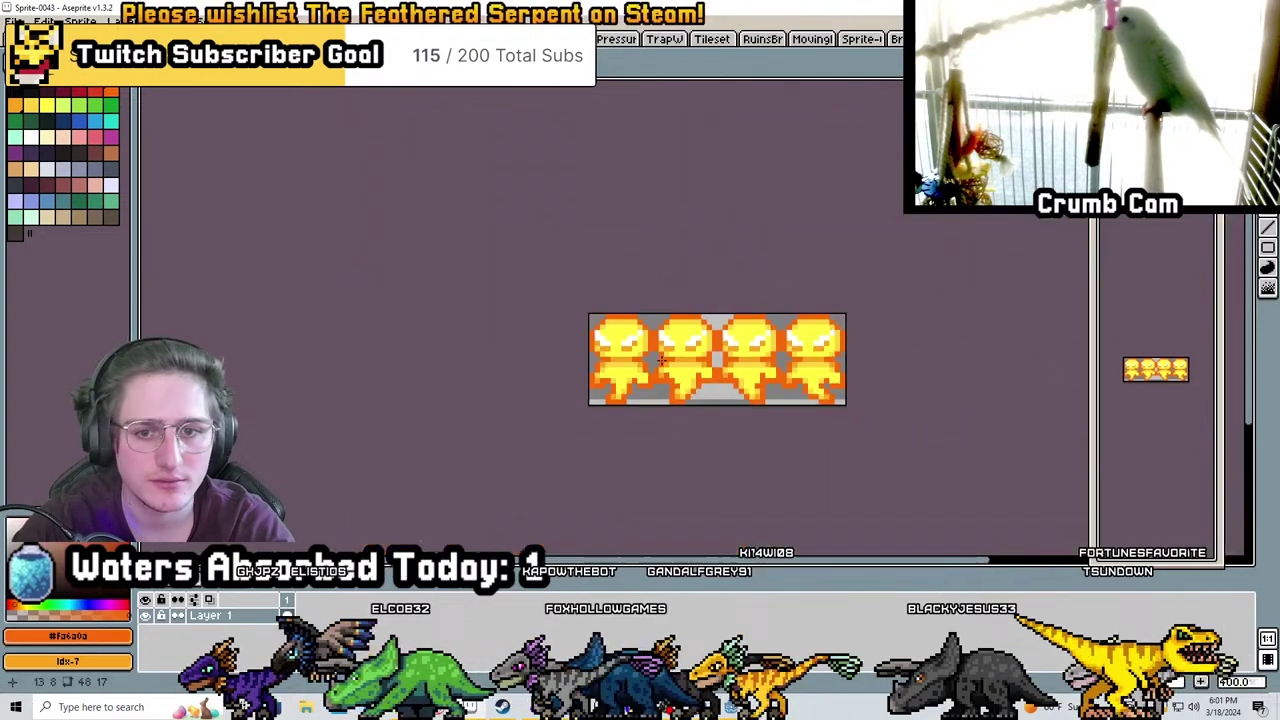
pyautogui.scroll(2, 828, 348)
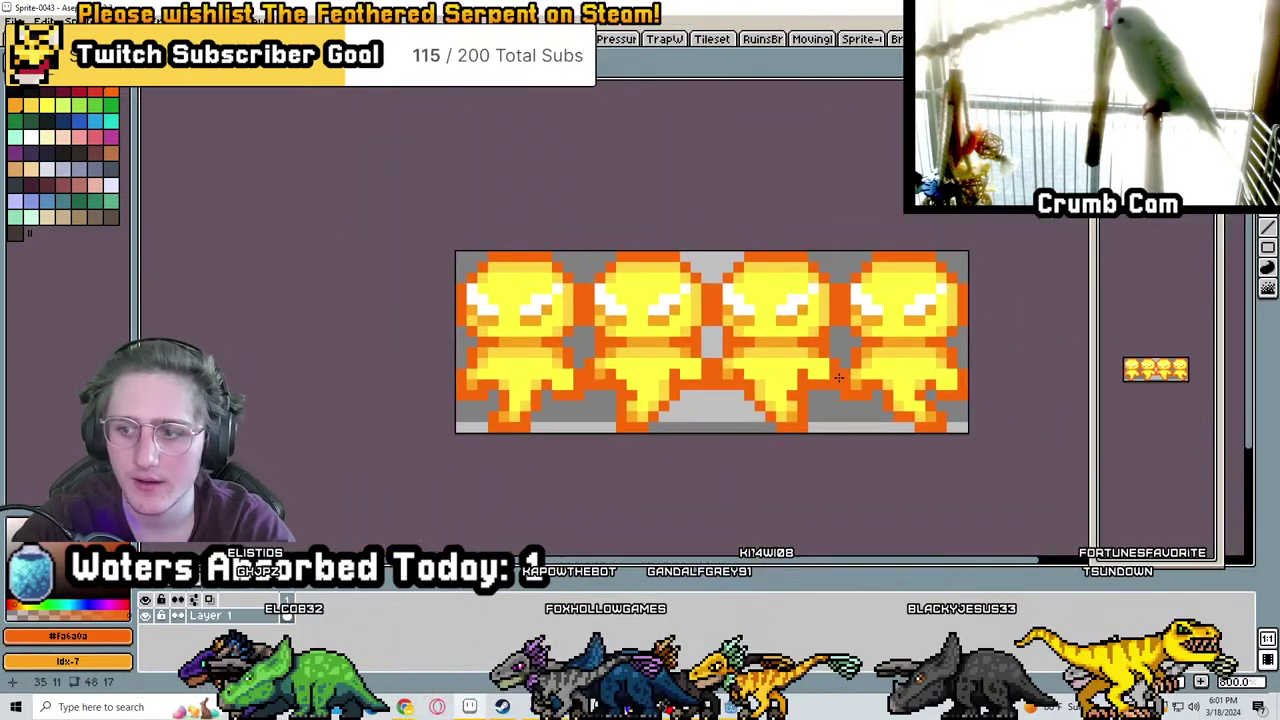
# Save the ghost sheet as a png named TempleGhost in Enemies > TempleEnemies
pyautogui.scroll(-2, 843, 256)
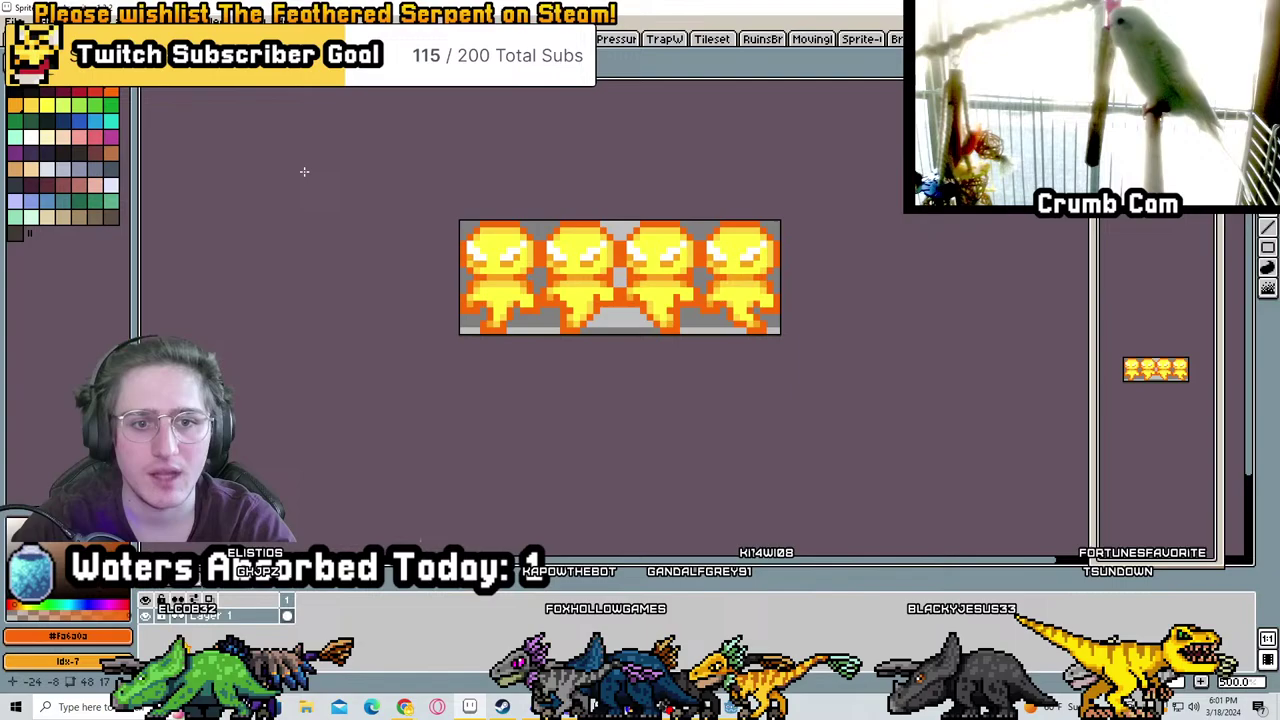
pyautogui.hotkey('alt', 'f')
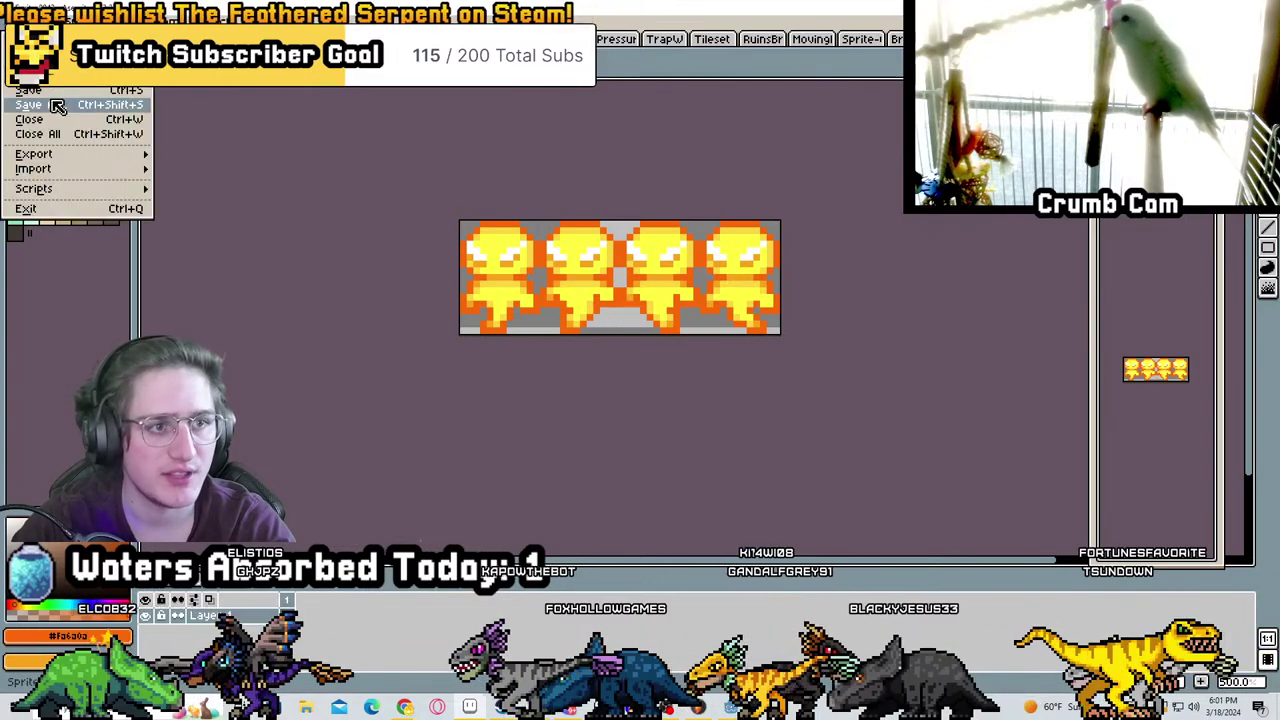
pyautogui.press('a')
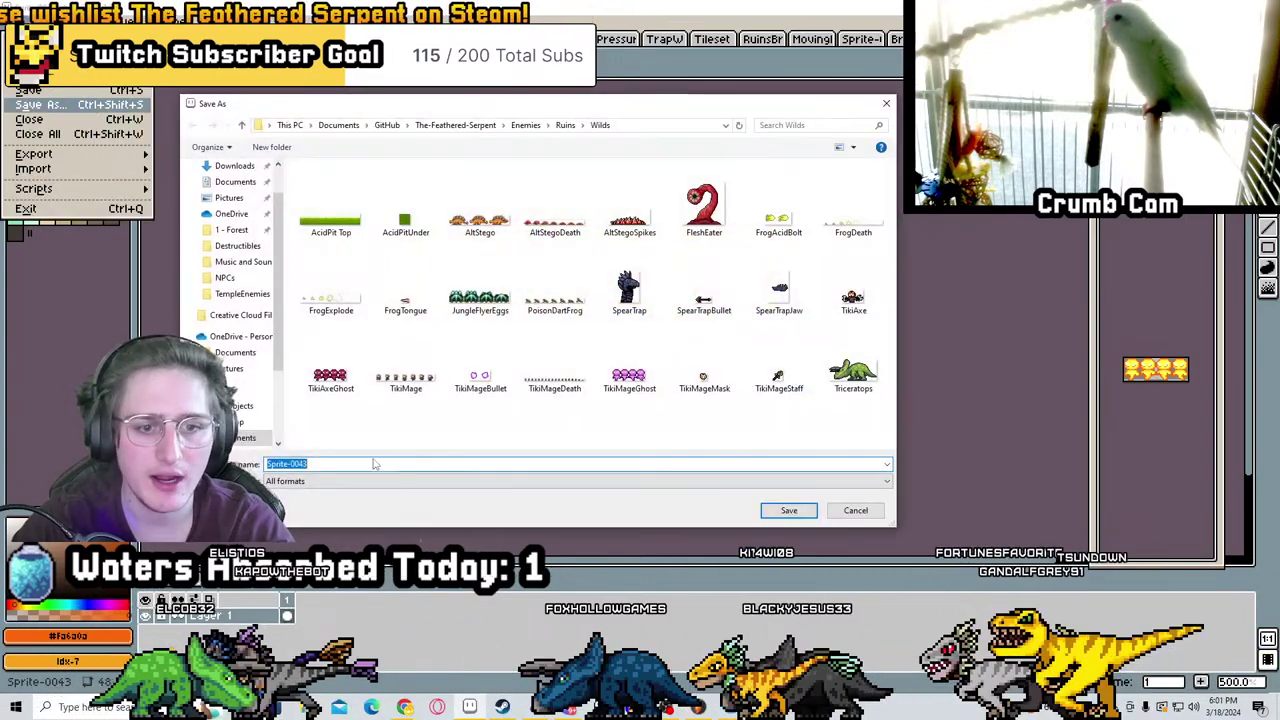
pyautogui.click(455, 125)
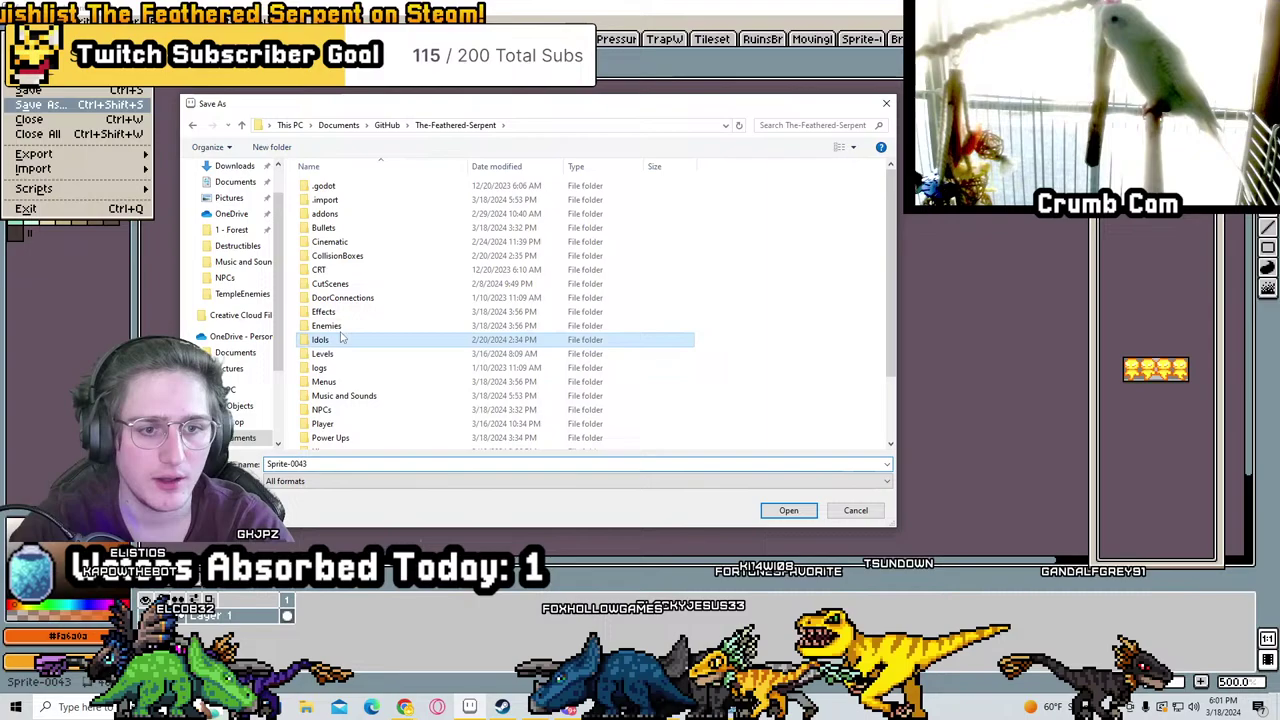
pyautogui.doubleClick(326, 325)
pyautogui.doubleClick(546, 284)
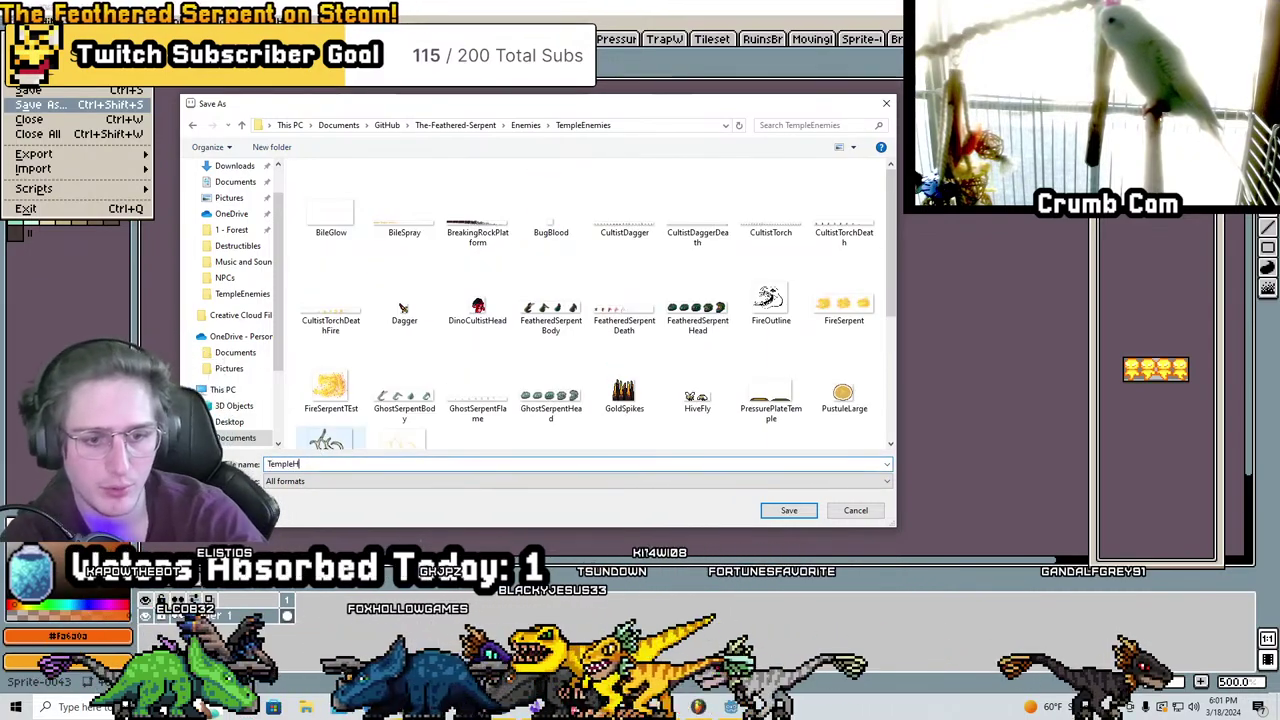
pyautogui.write('TempleGhost')
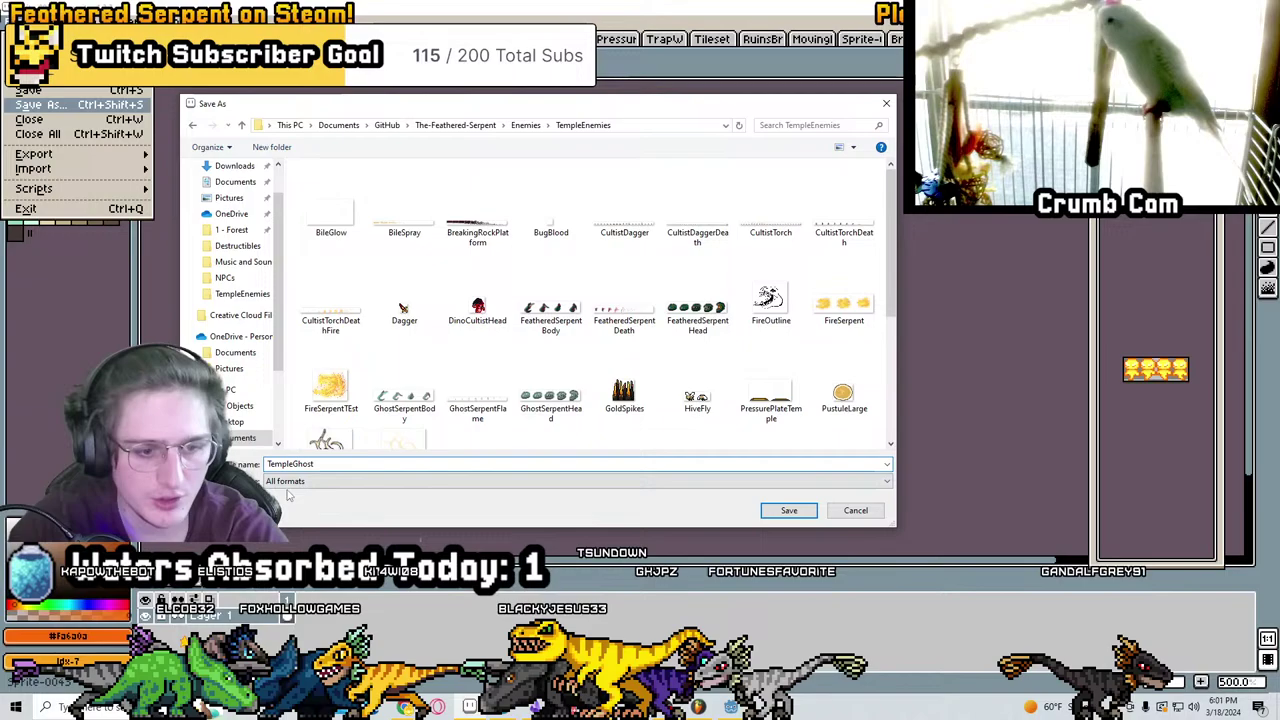
pyautogui.click(287, 486)
pyautogui.click(305, 625)
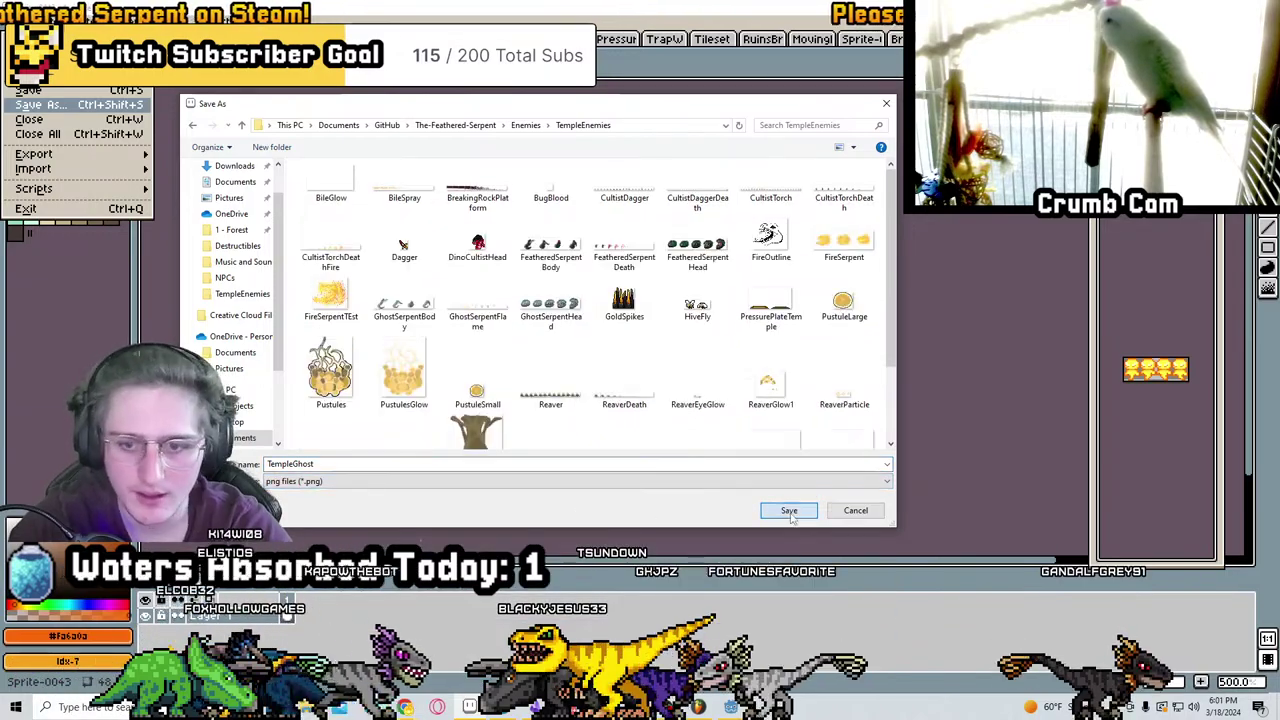
pyautogui.click(789, 511)
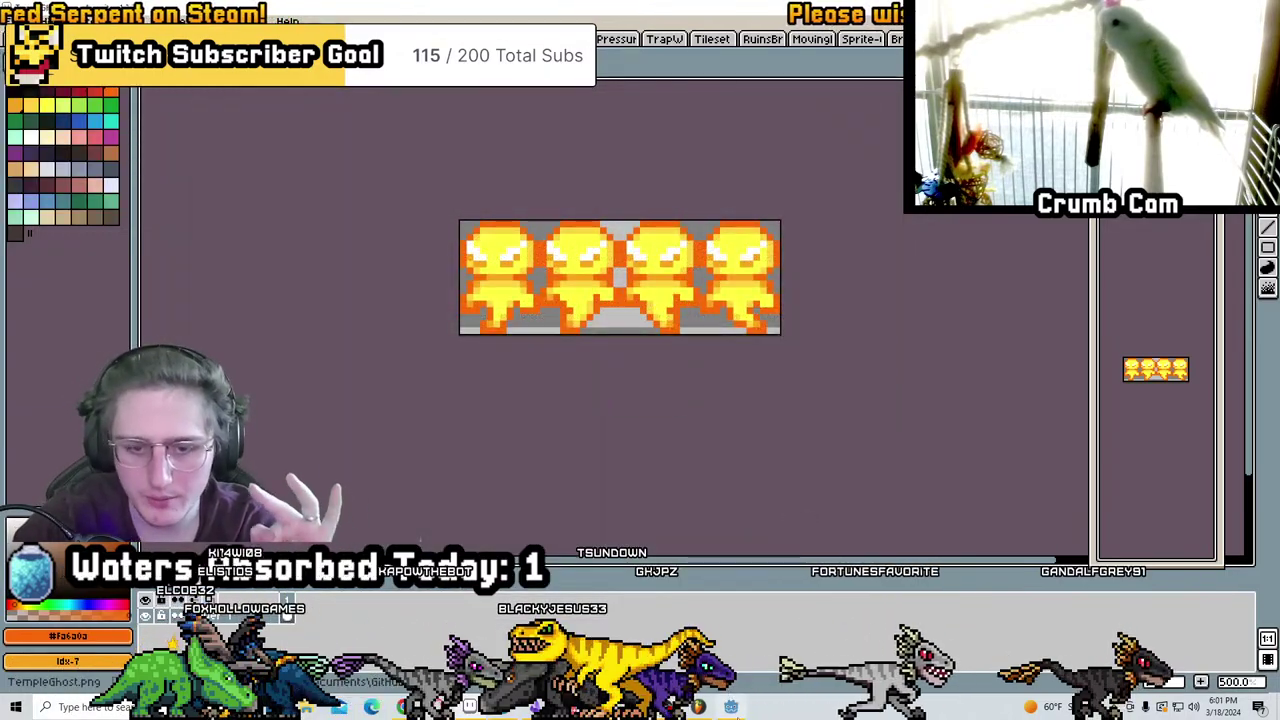
pyautogui.hotkey('alt', 'Tab')
# Pan around the temple level near the torch, then bring up the Pots scene zoomed on the pot
pyautogui.scroll(-2, 870, 345)
pyautogui.moveTo(862, 227); pyautogui.dragTo(589, 160, button='middle')
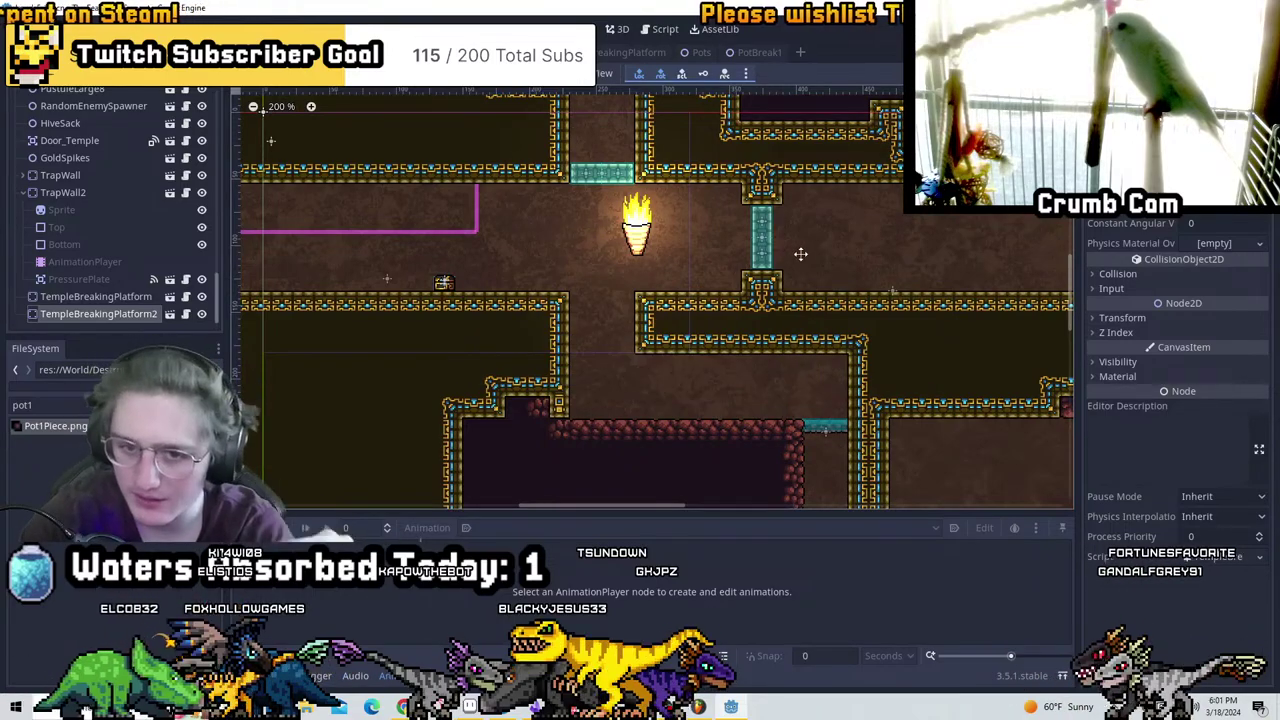
pyautogui.moveTo(945, 356); pyautogui.dragTo(794, 323, button='middle')
pyautogui.moveTo(507, 352); pyautogui.dragTo(734, 402, button='middle')
pyautogui.moveTo(465, 323); pyautogui.dragTo(706, 357, button='middle')
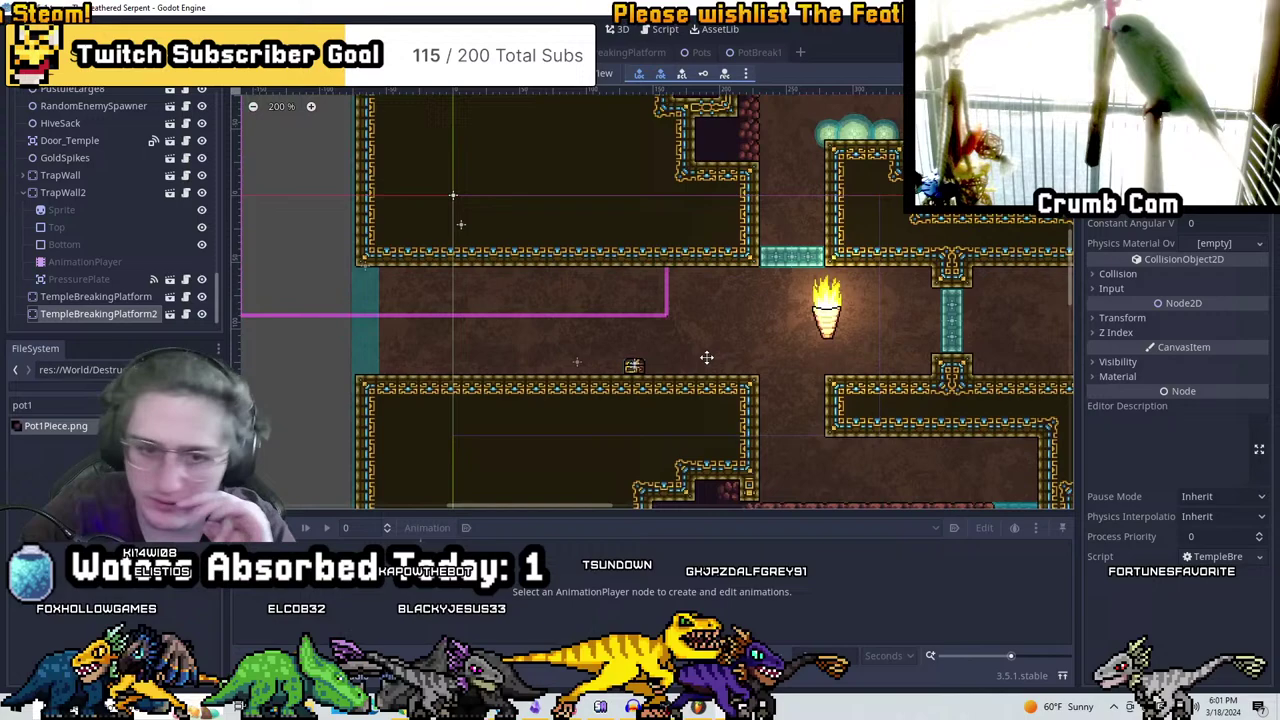
pyautogui.scroll(15, 57, 97)
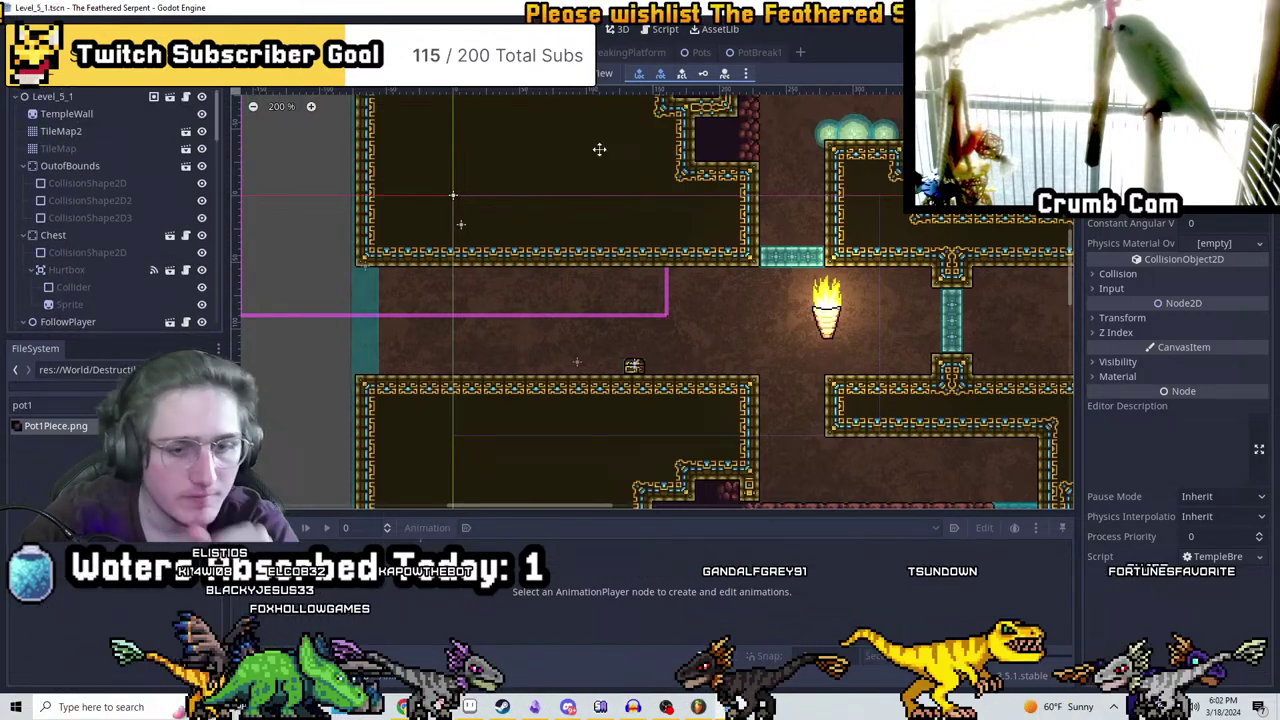
pyautogui.click(697, 52)
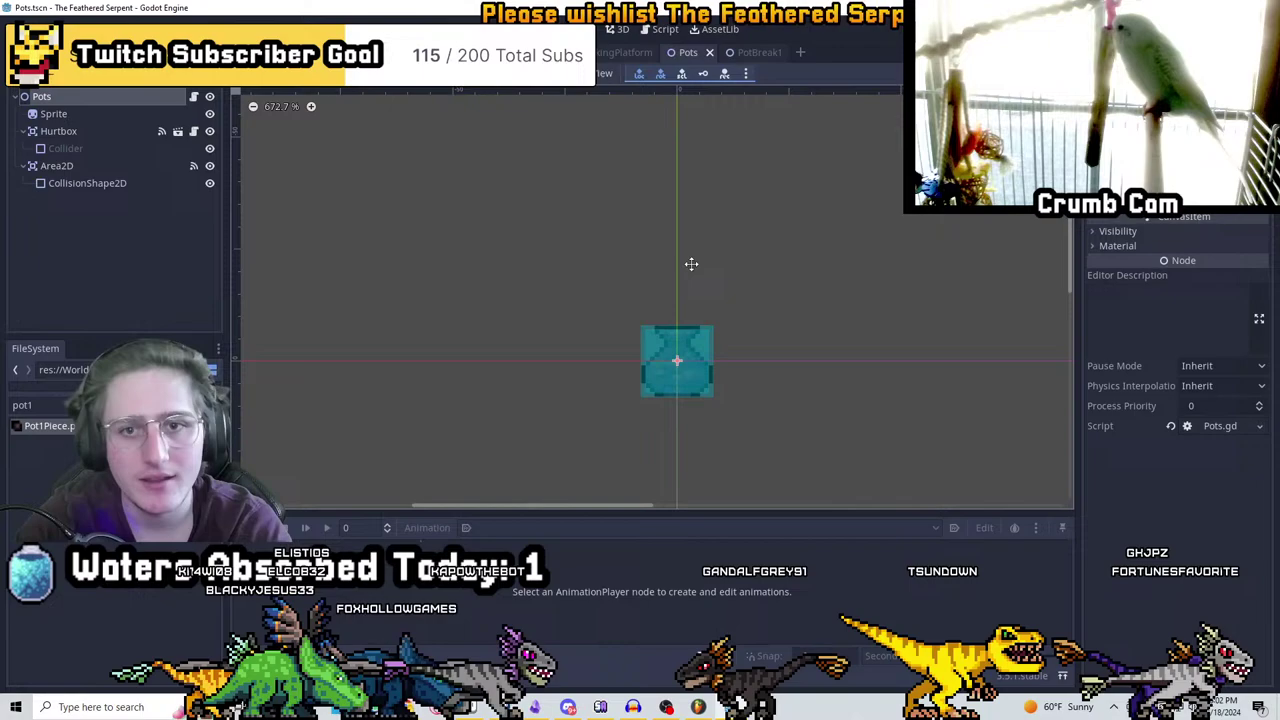
pyautogui.scroll(10, 677, 345)
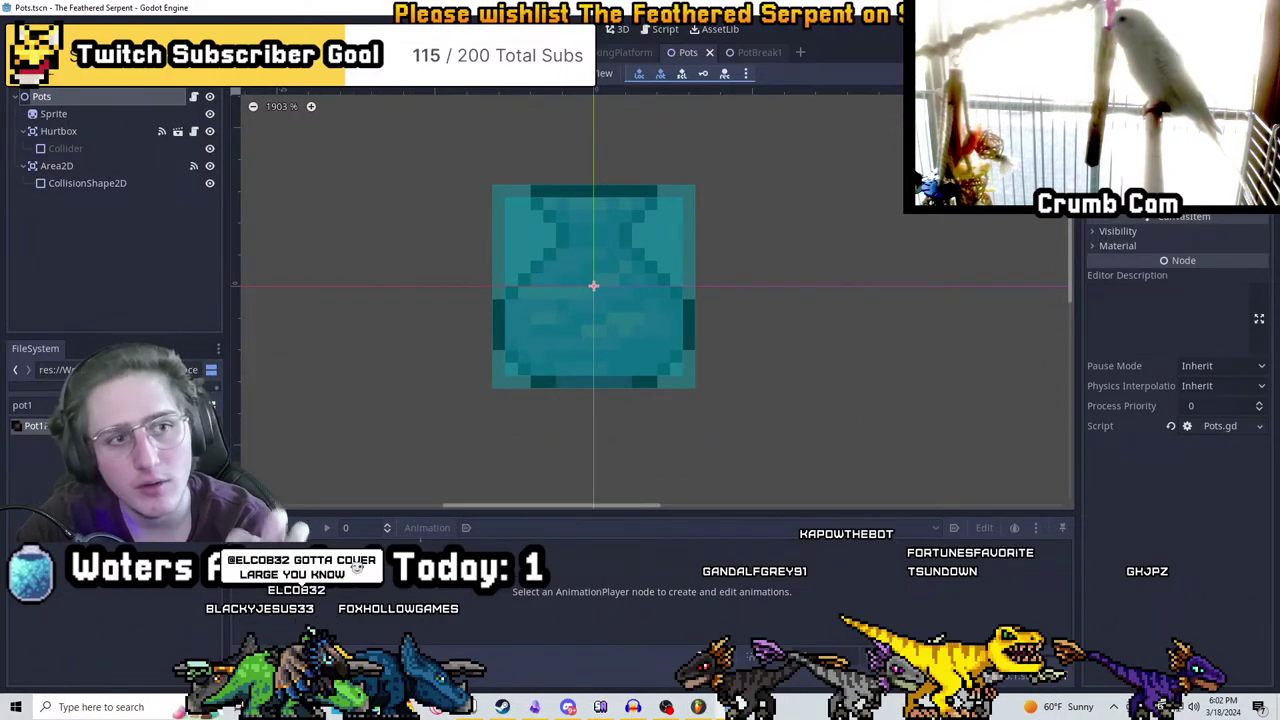
# Add a Light2D node to the Pots scene and select it
pyautogui.hotkey('ctrl', 'a')
pyautogui.write('light2d')
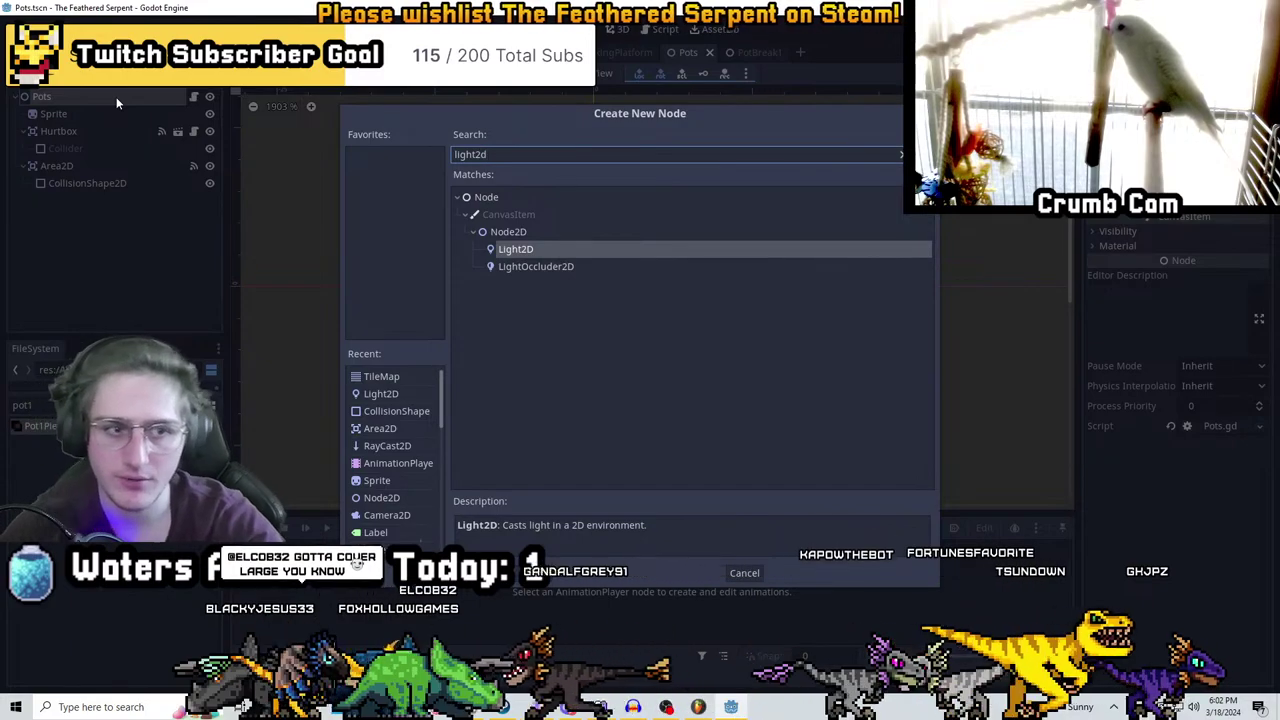
pyautogui.press('Return')
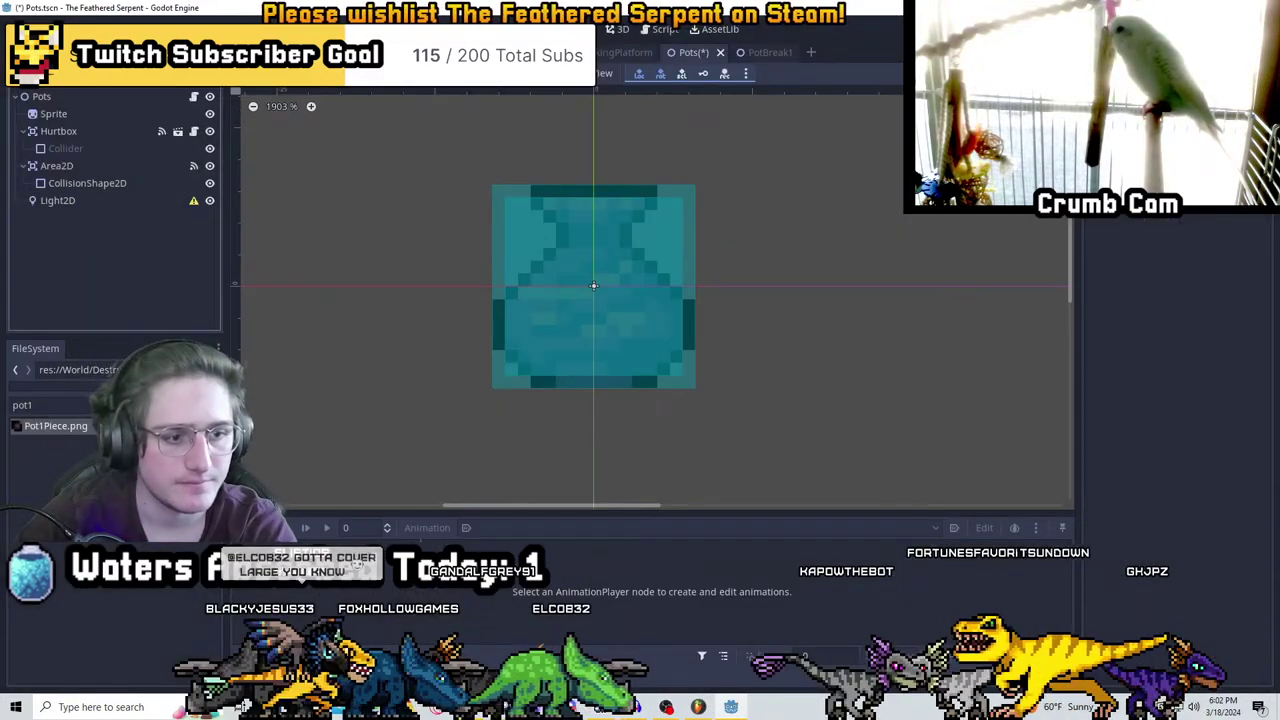
pyautogui.click(60, 201)
# Browse the FileSystem into the Effects folder holding the spotlight textures
pyautogui.doubleClick(22, 405)
pyautogui.write('effec')
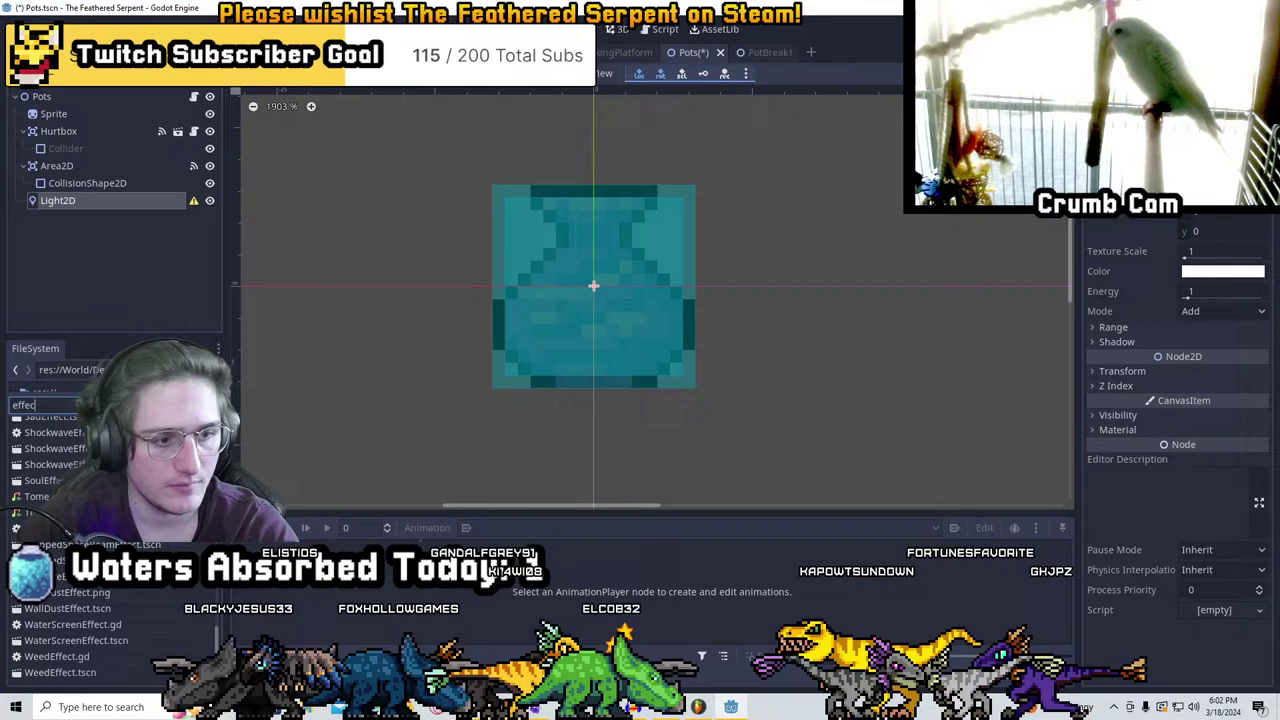
pyautogui.moveTo(45, 398); pyautogui.dragTo(50, 505)
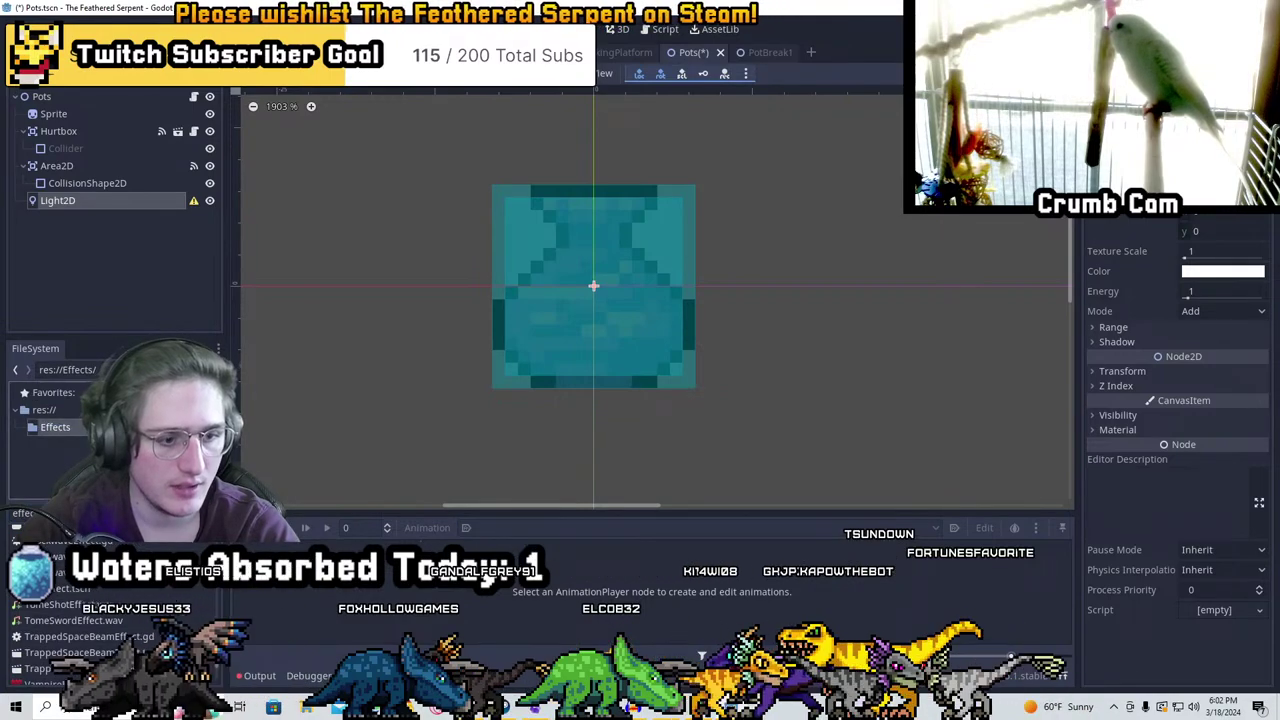
pyautogui.press('BackSpace')
pyautogui.press('BackSpace')
pyautogui.press('BackSpace')
pyautogui.press('BackSpace')
pyautogui.press('BackSpace')
pyautogui.scroll(-1, 70, 430)
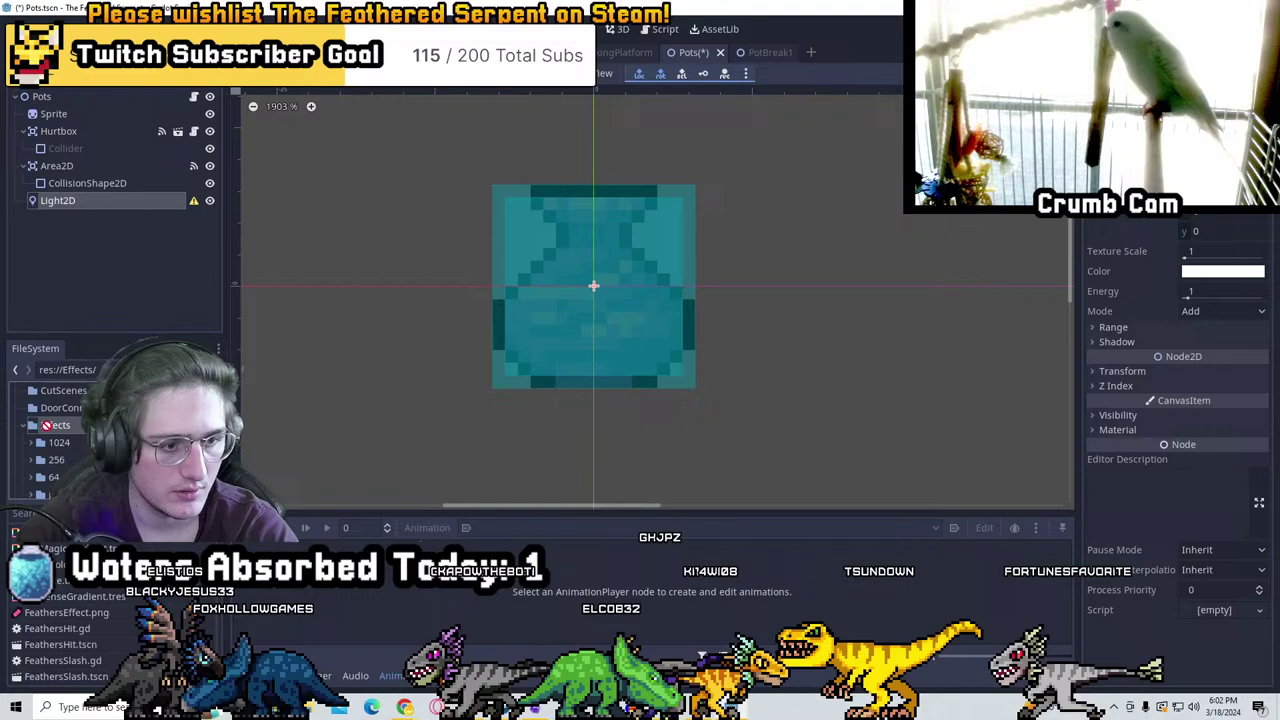
pyautogui.doubleClick(66, 426)
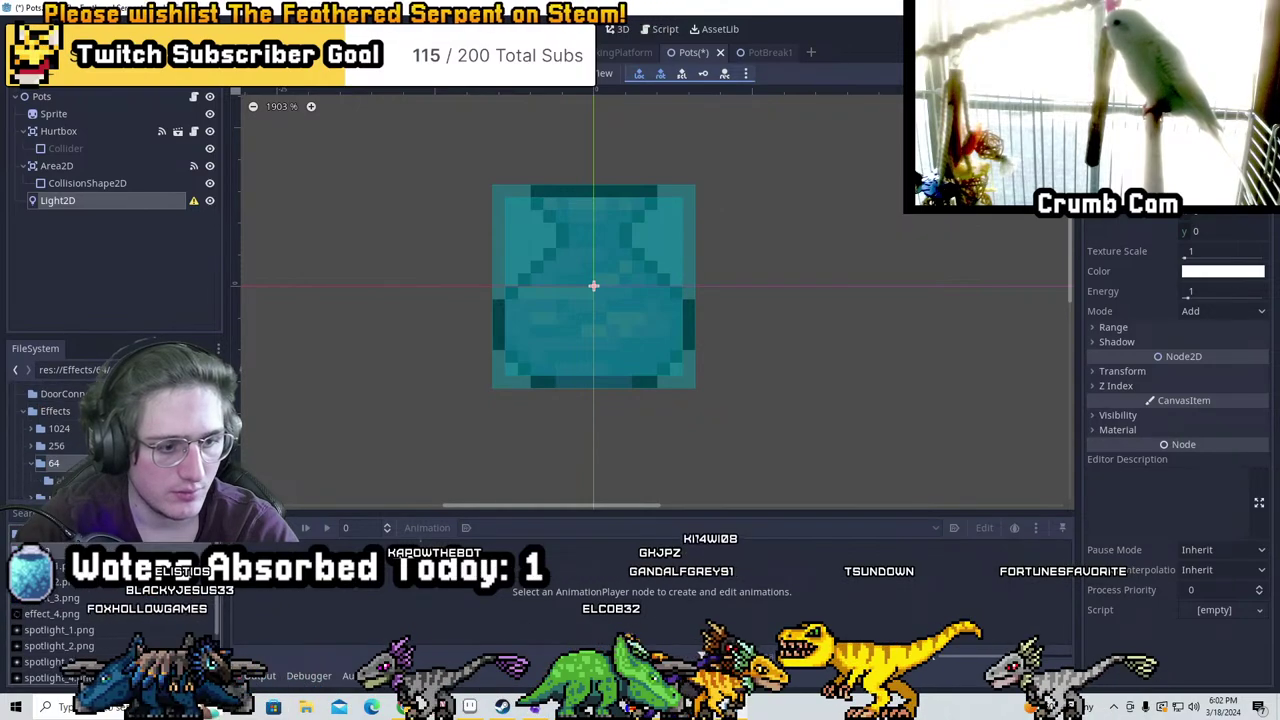
pyautogui.click(55, 479)
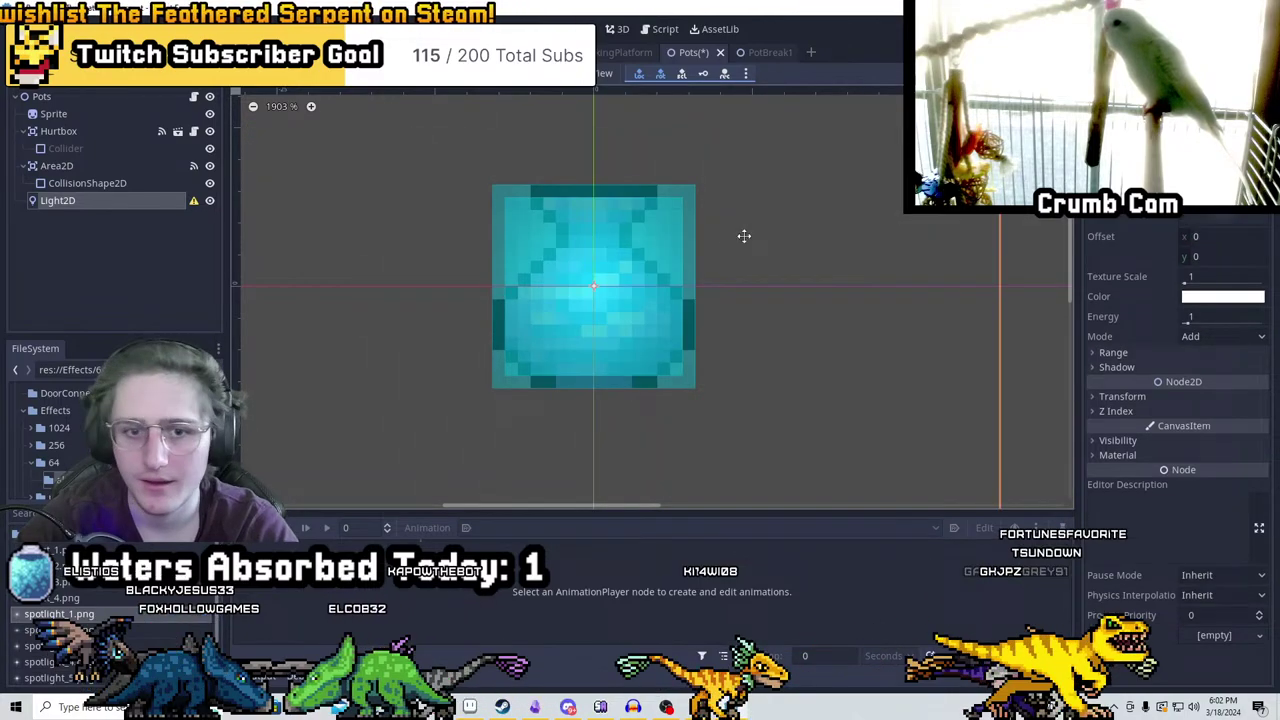
# Lower the Light2D's Energy to 0.25
pyautogui.scroll(3, 743, 234)
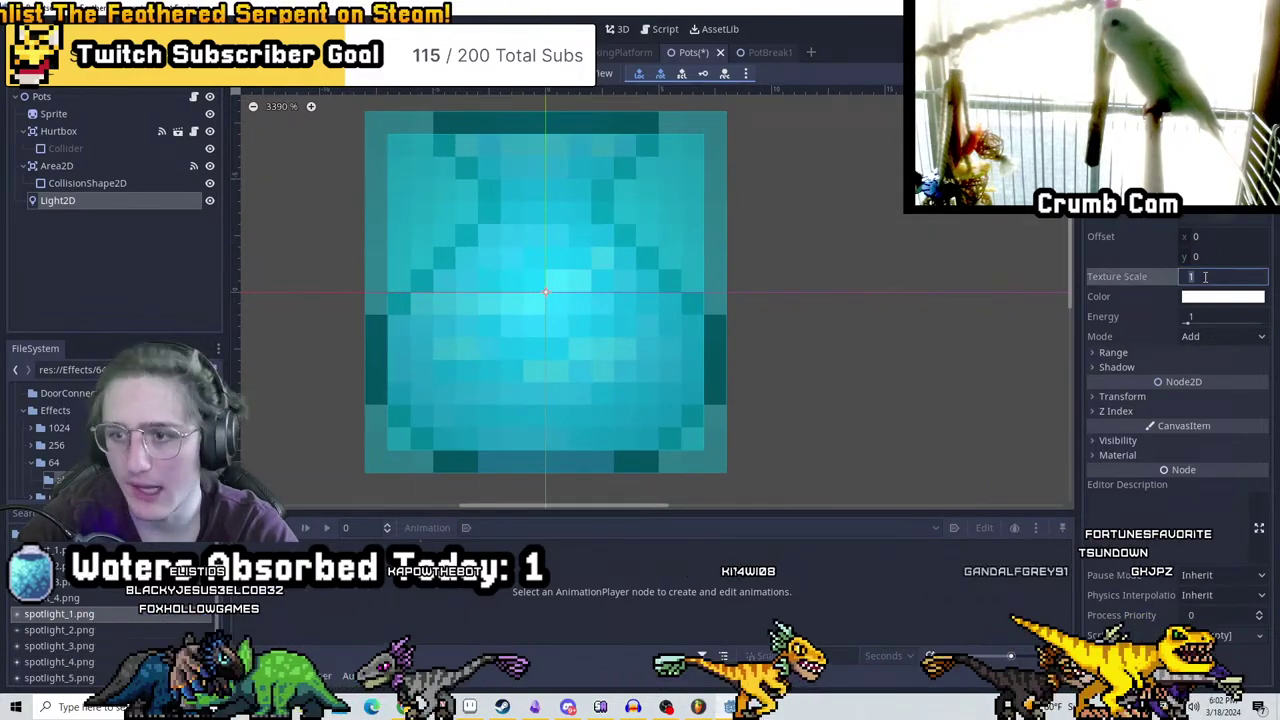
pyautogui.click(1200, 316)
pyautogui.write('0.25')
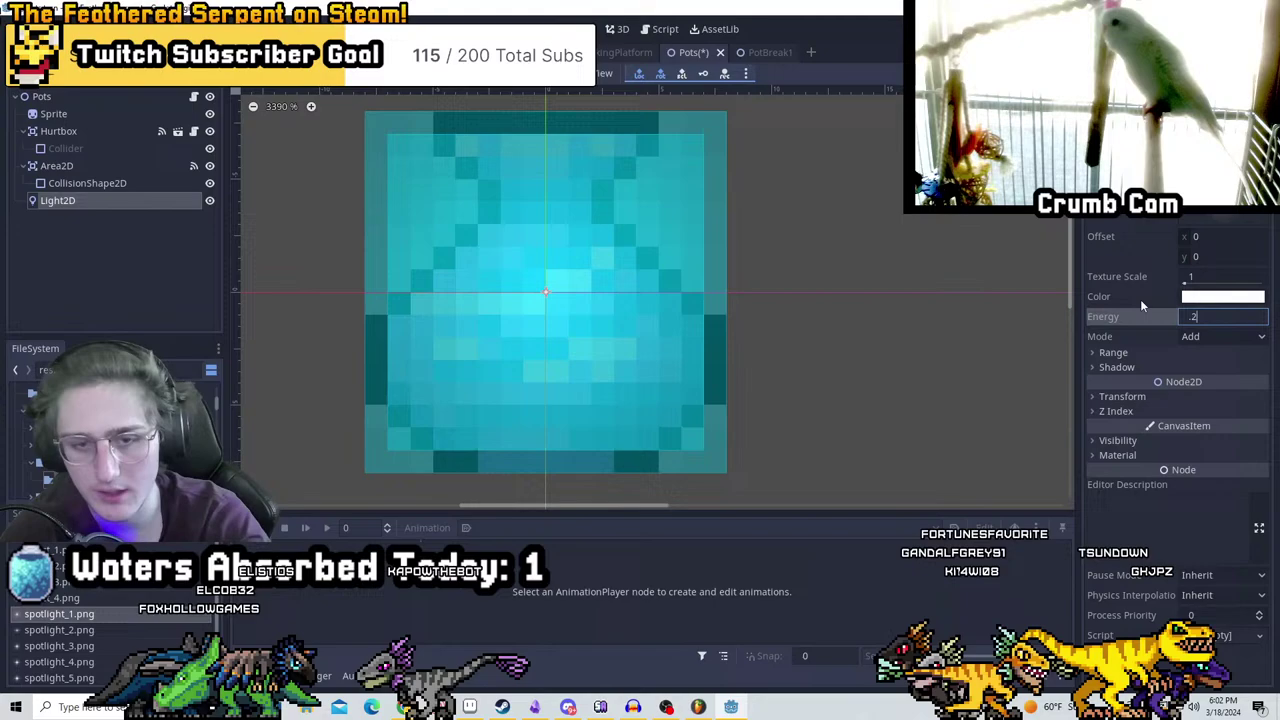
pyautogui.press('Return')
pyautogui.scroll(-5, 760, 200)
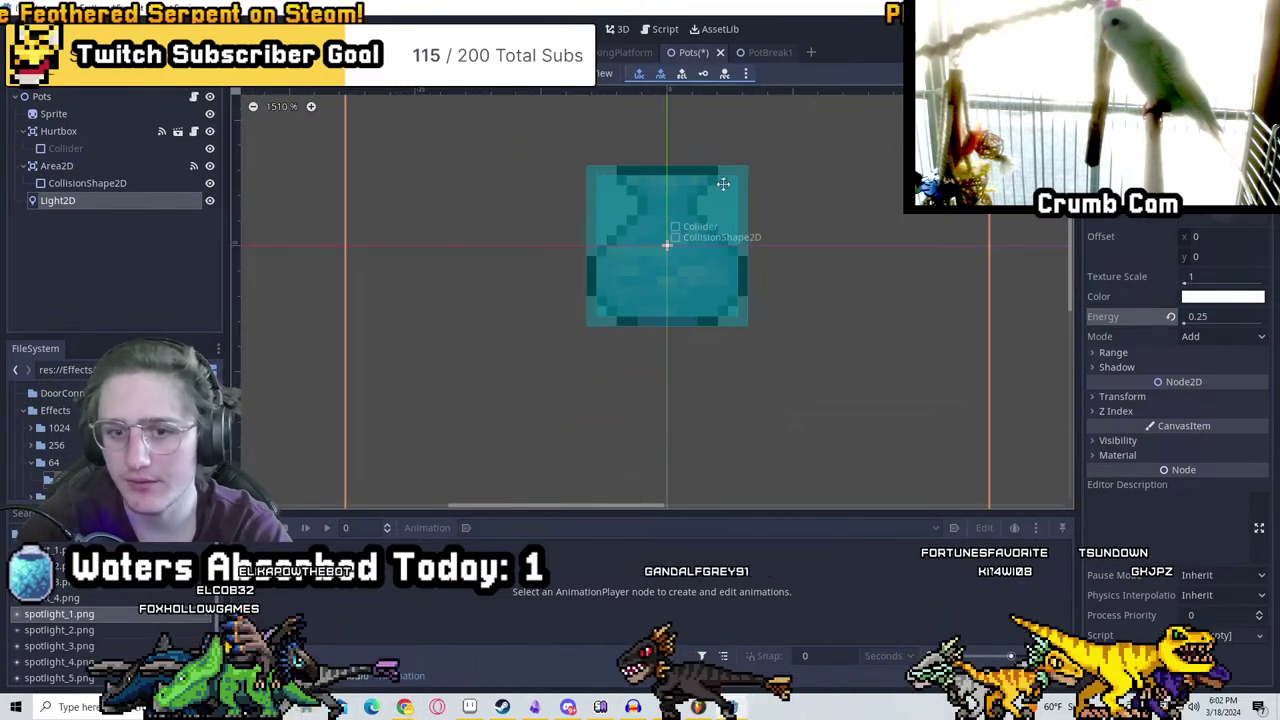
pyautogui.scroll(2, 802, 307)
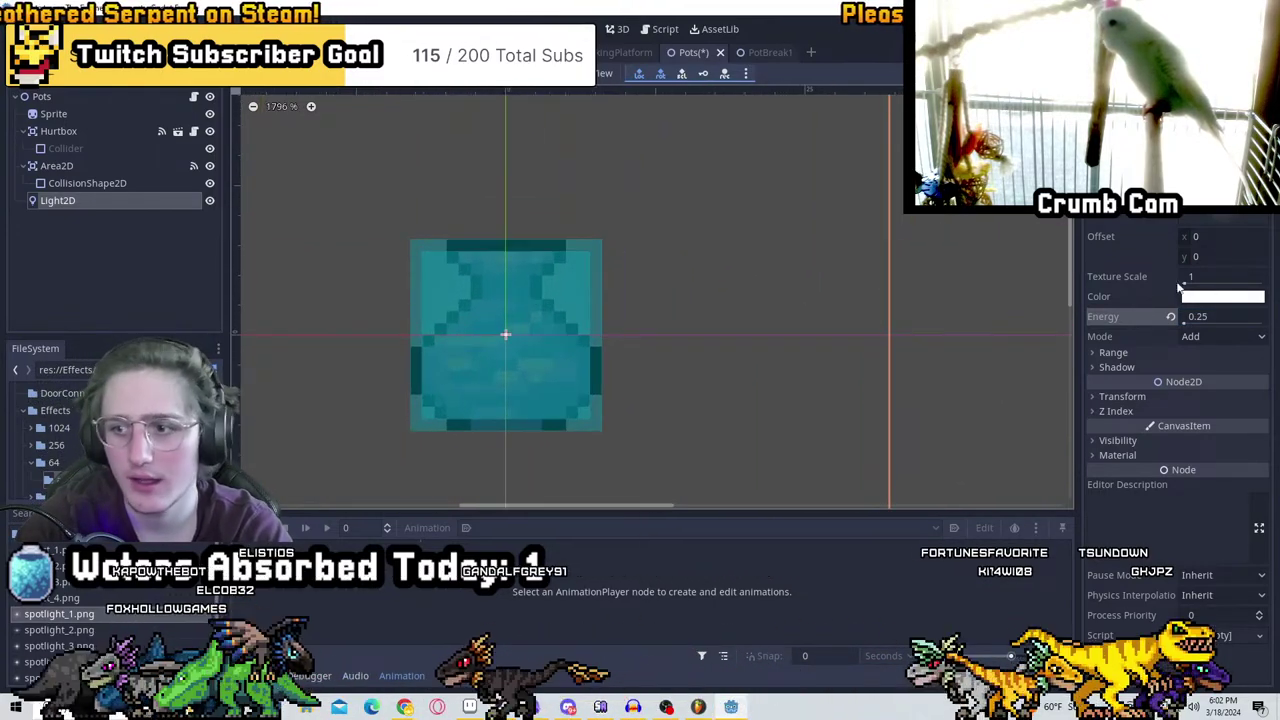
# Tint the light gold by setting its Modulate colour to ffd700
pyautogui.click(1128, 441)
pyautogui.click(1218, 476)
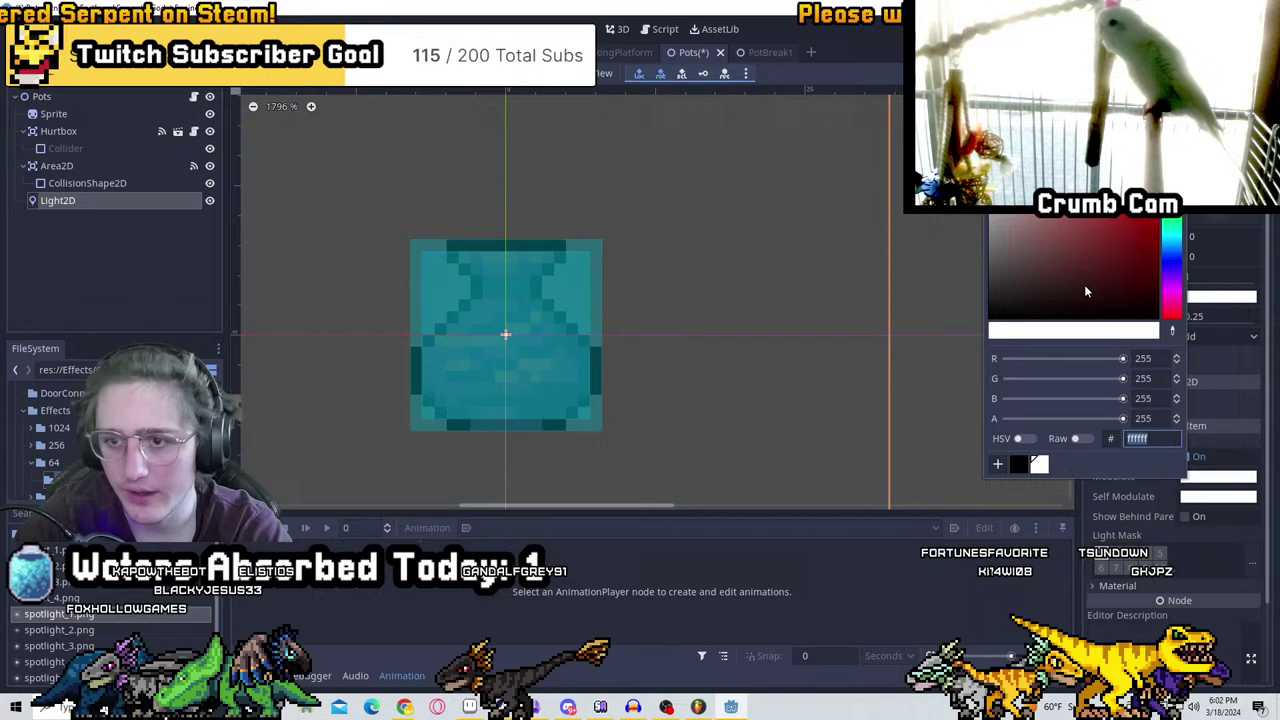
pyautogui.write('ffd700')
pyautogui.press('Return')
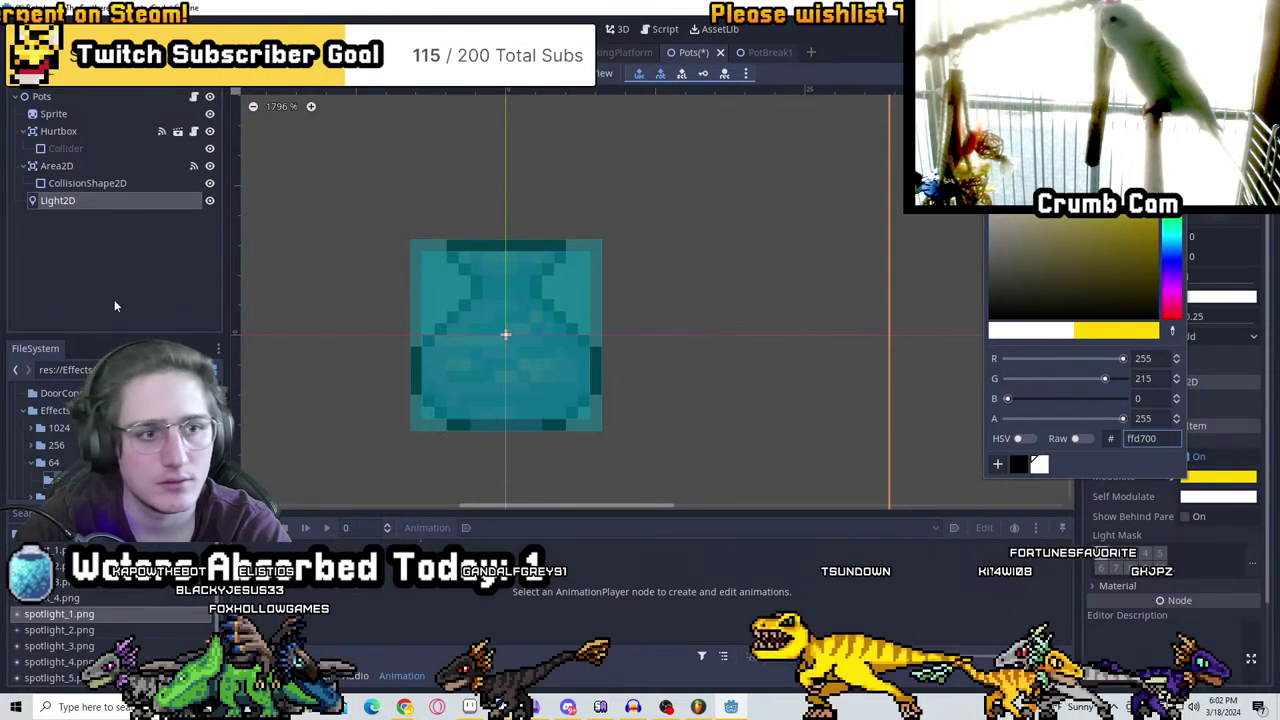
pyautogui.click(123, 224)
pyautogui.click(83, 203)
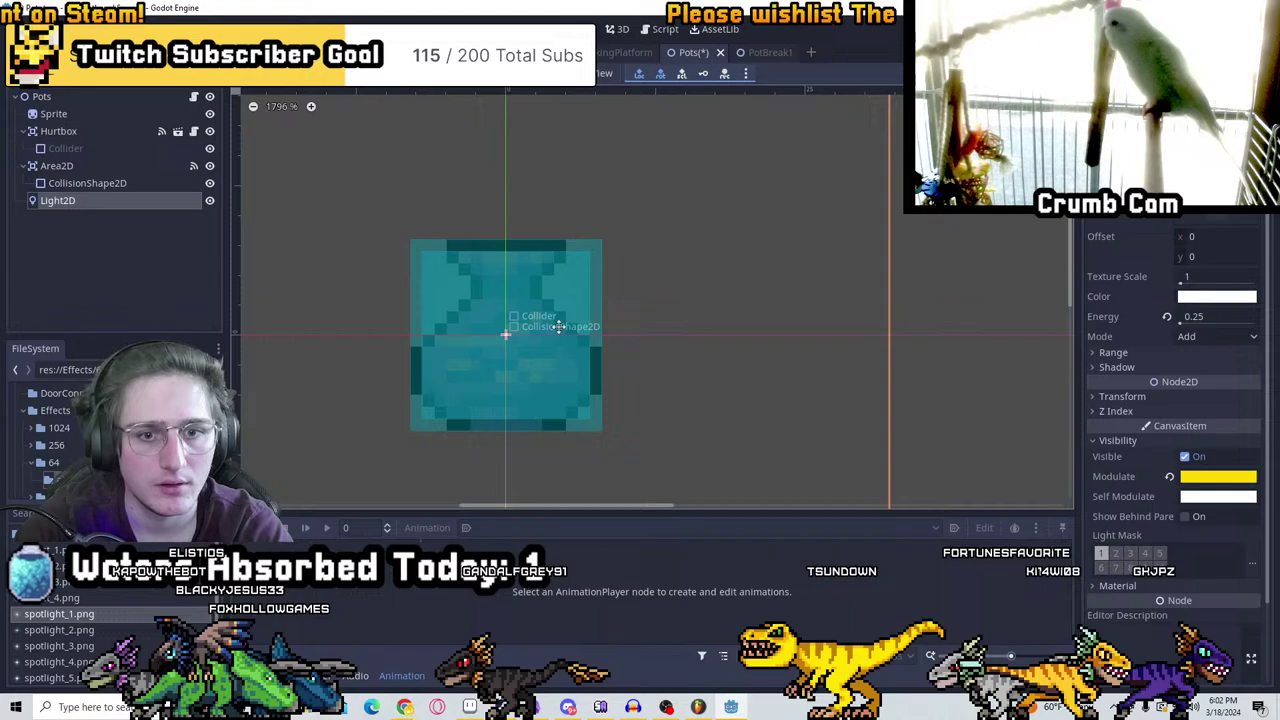
# Set the light's Energy to 0.5 and save the Pots scene
pyautogui.scroll(-5, 600, 335)
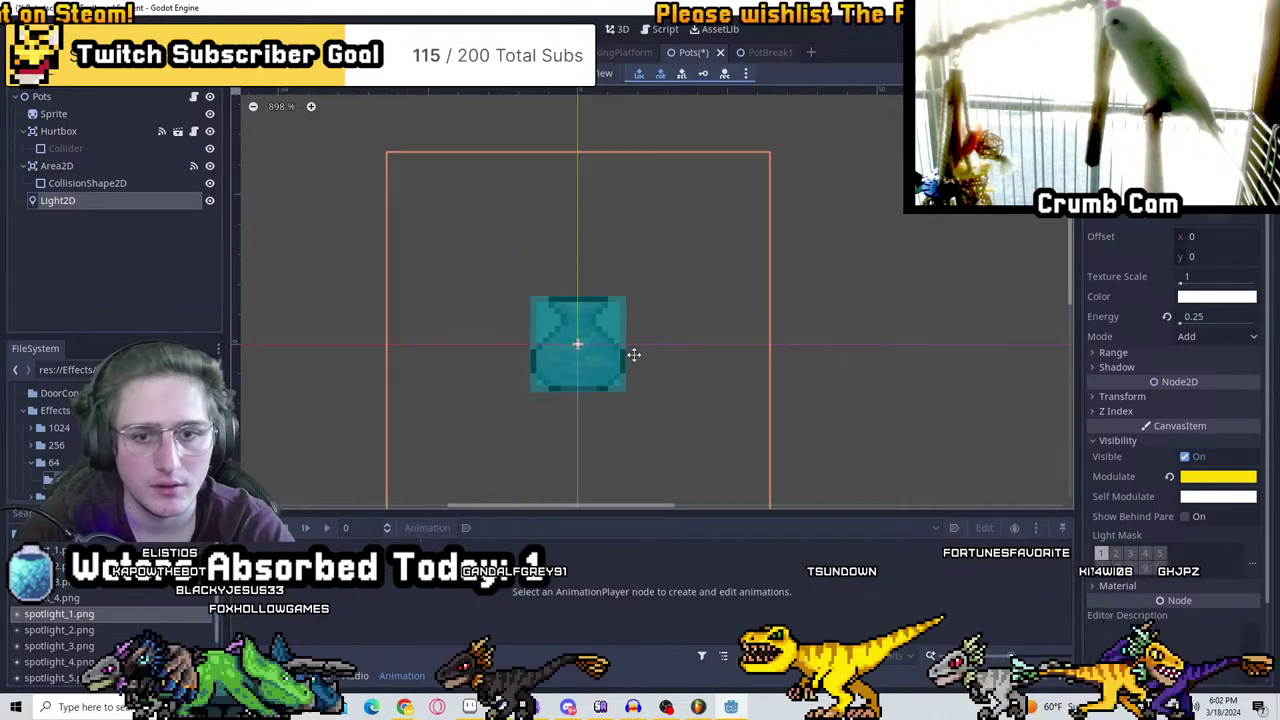
pyautogui.click(1209, 318)
pyautogui.write('0.5')
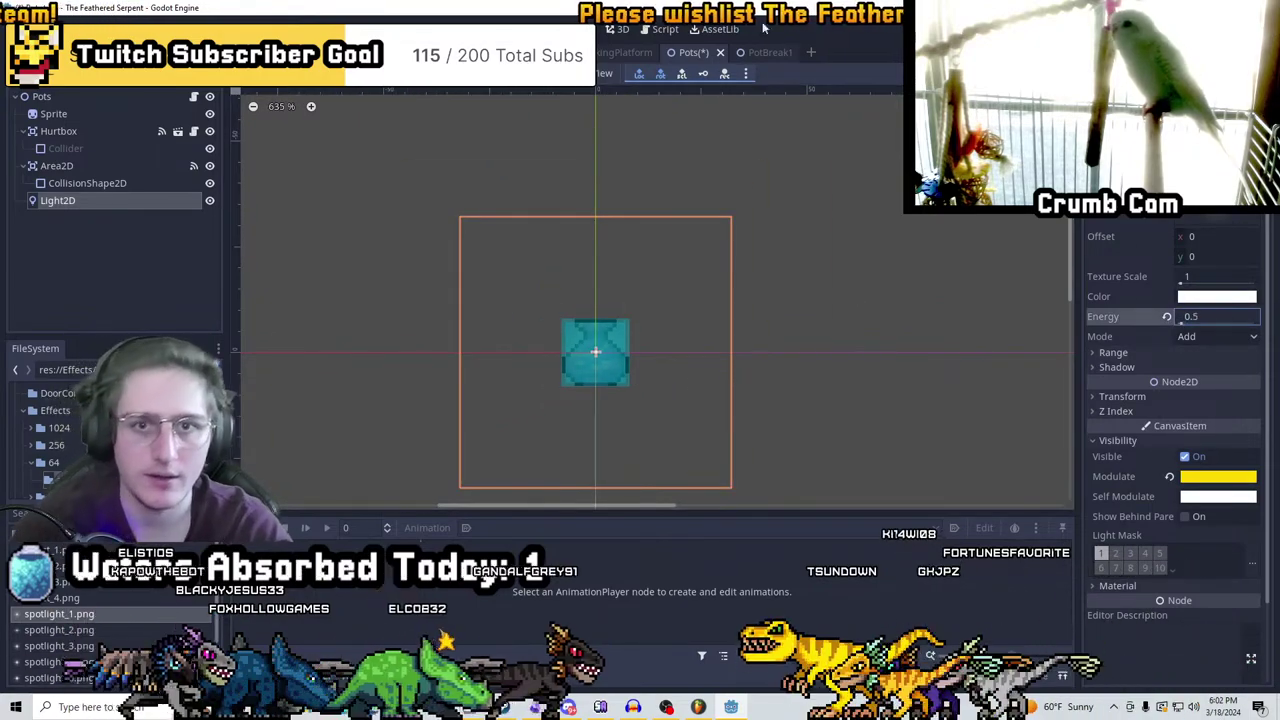
pyautogui.hotkey('ctrl', 's')
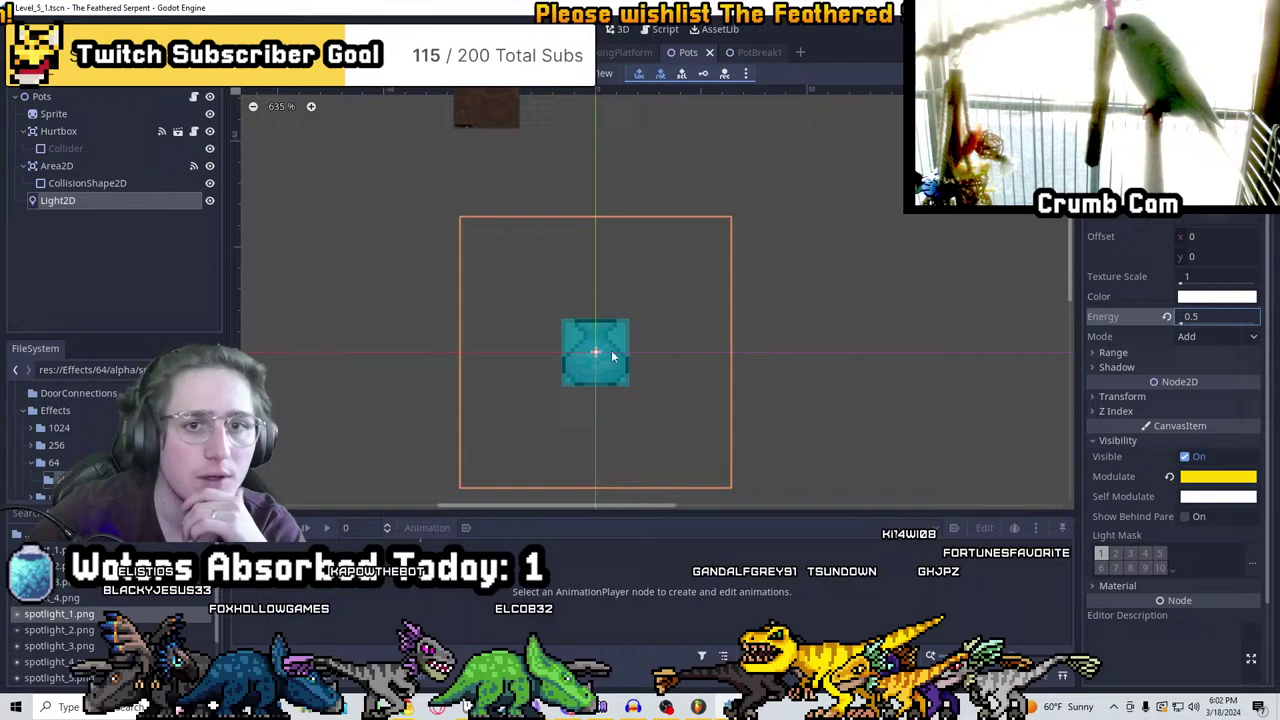
# Instance the Pots.tscn scene under the root node of the Level_5_1 level
pyautogui.hotkey('ctrl', 'shift', 'Tab')
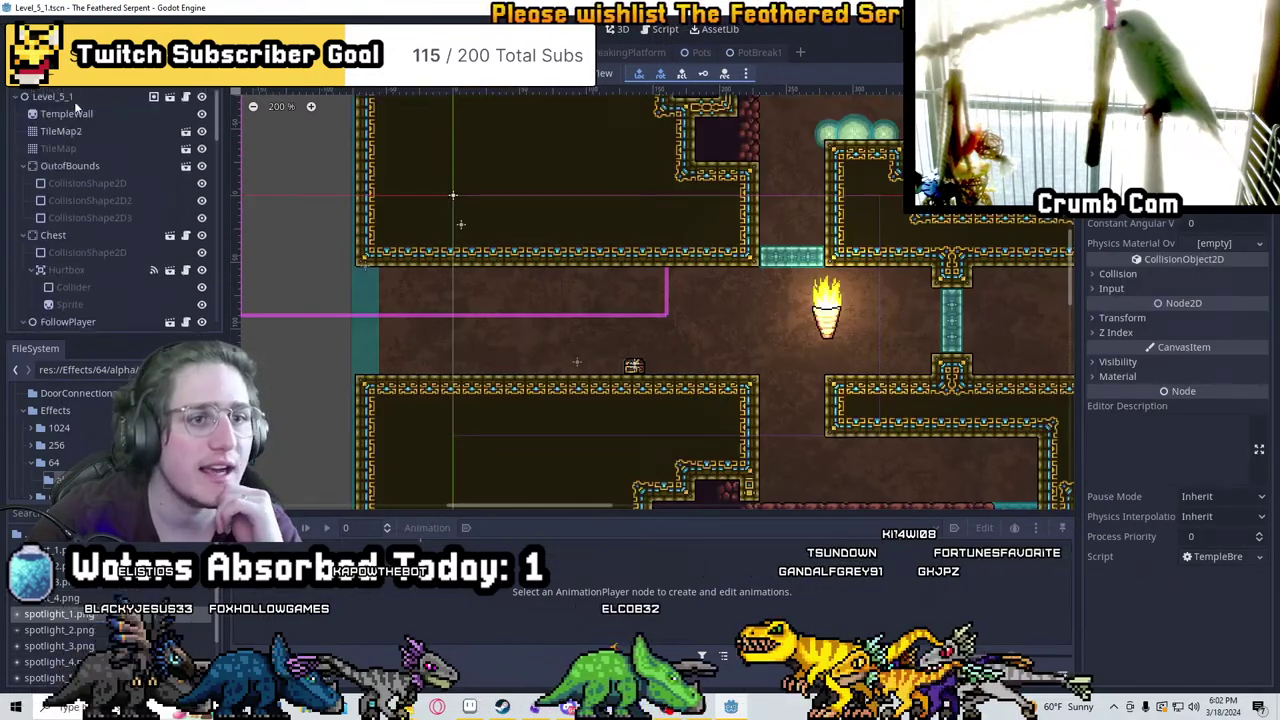
pyautogui.click(62, 96)
pyautogui.hotkey('ctrl', 'shift', 'a')
pyautogui.write('pots')
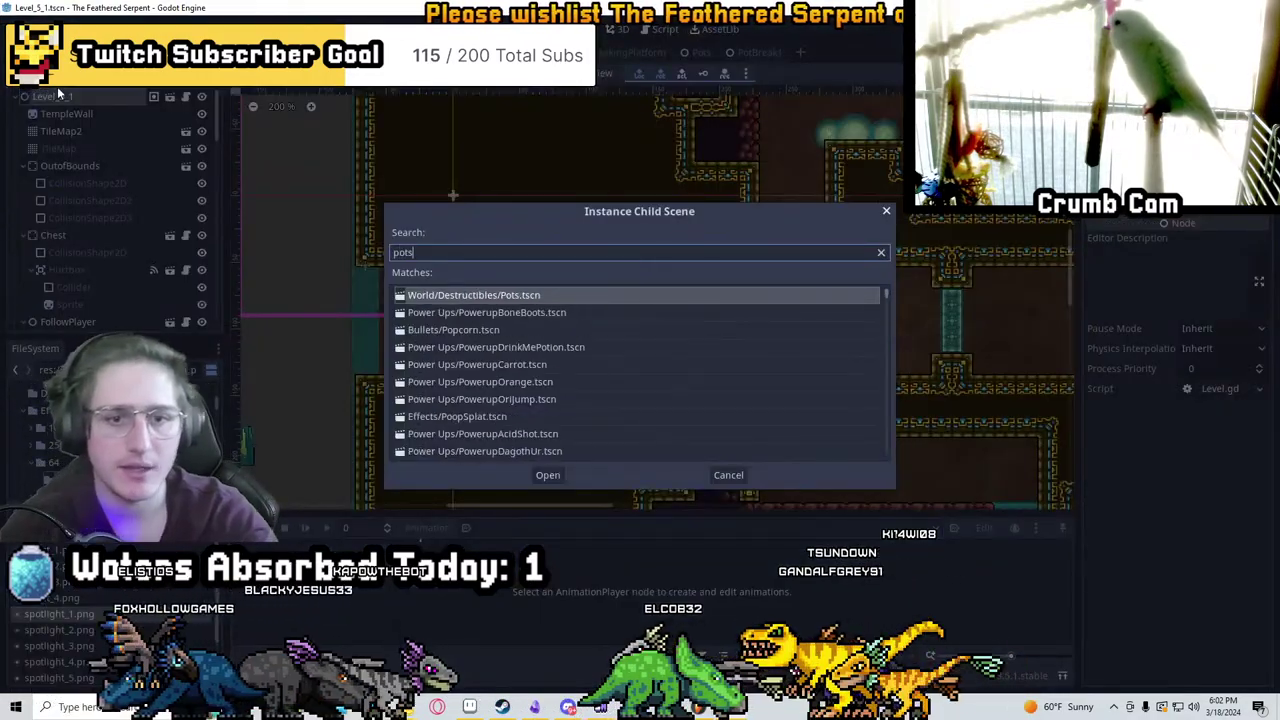
pyautogui.press('Return')
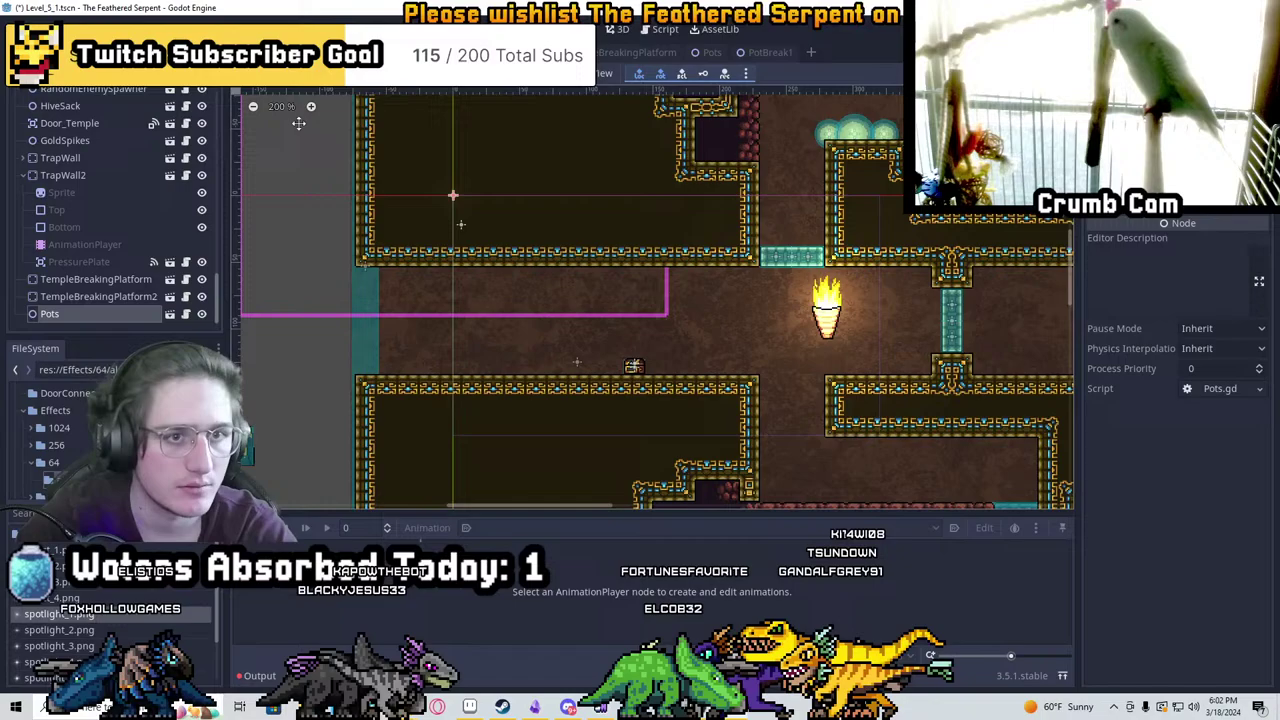
# Make the level's CanvasModulate darkening visible
pyautogui.scroll(7, 689, 418)
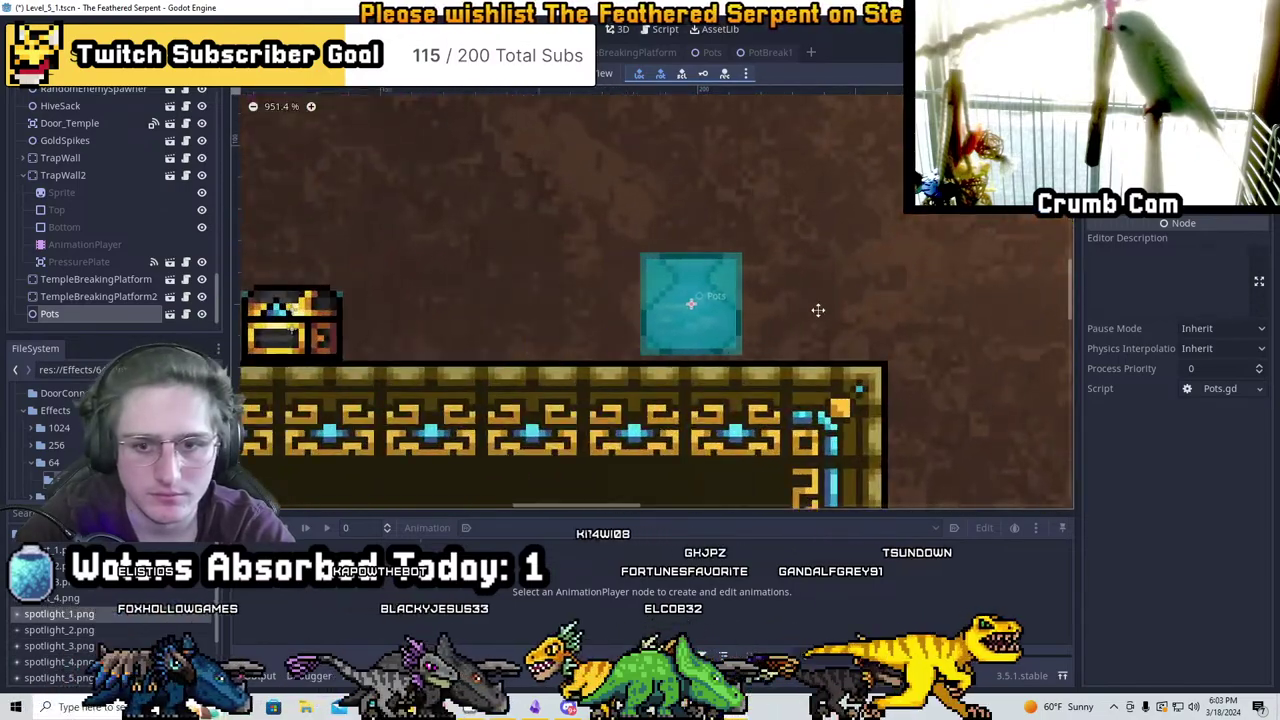
pyautogui.scroll(-6, 828, 316)
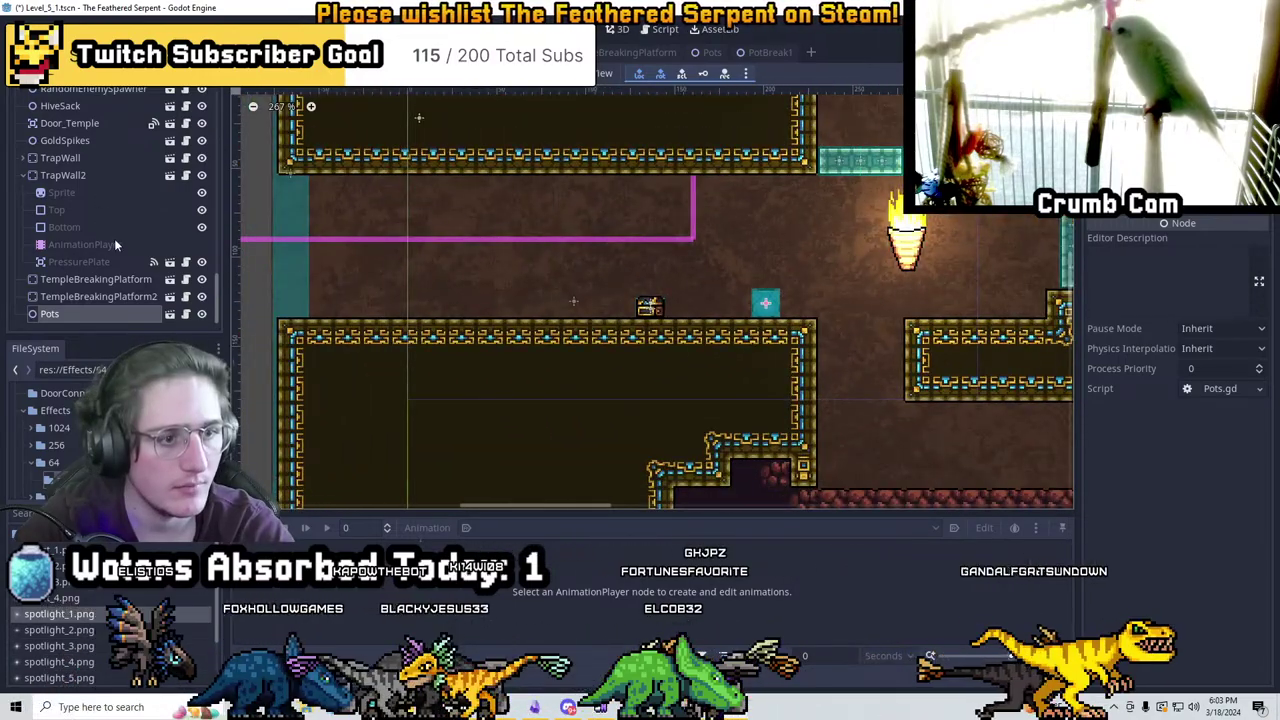
pyautogui.scroll(3, 133, 220)
pyautogui.scroll(5, 126, 214)
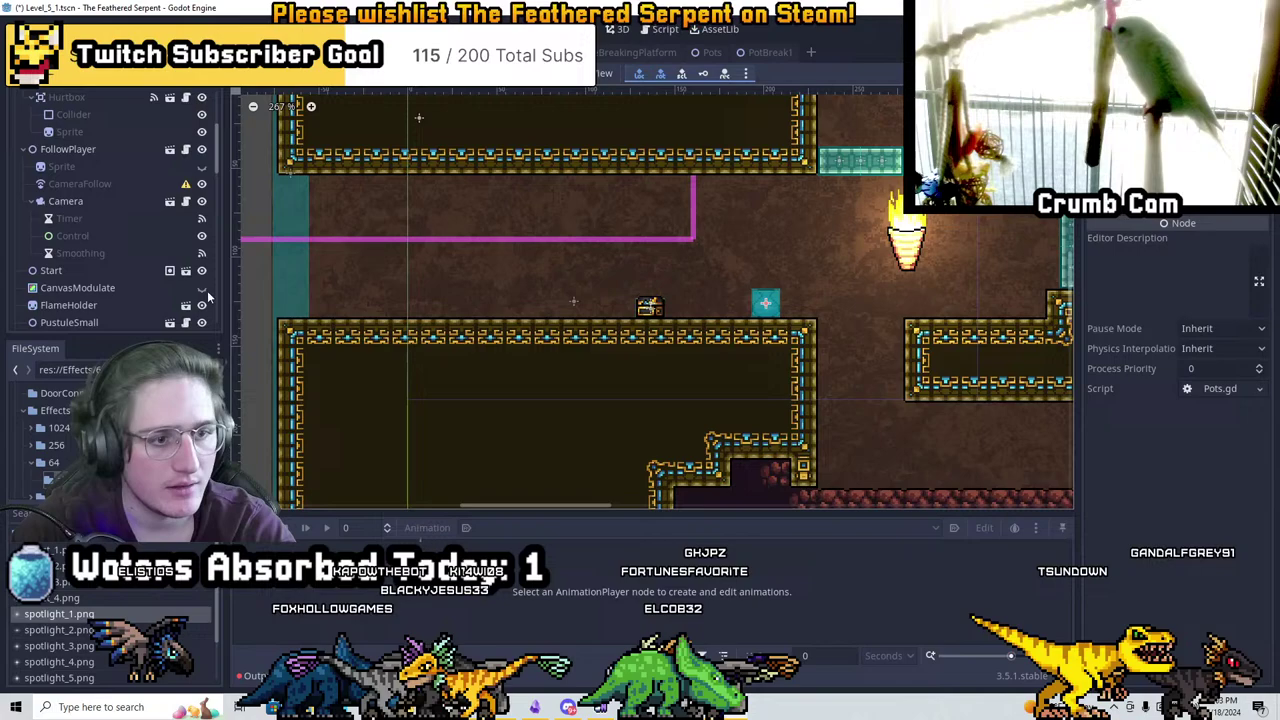
pyautogui.click(202, 288)
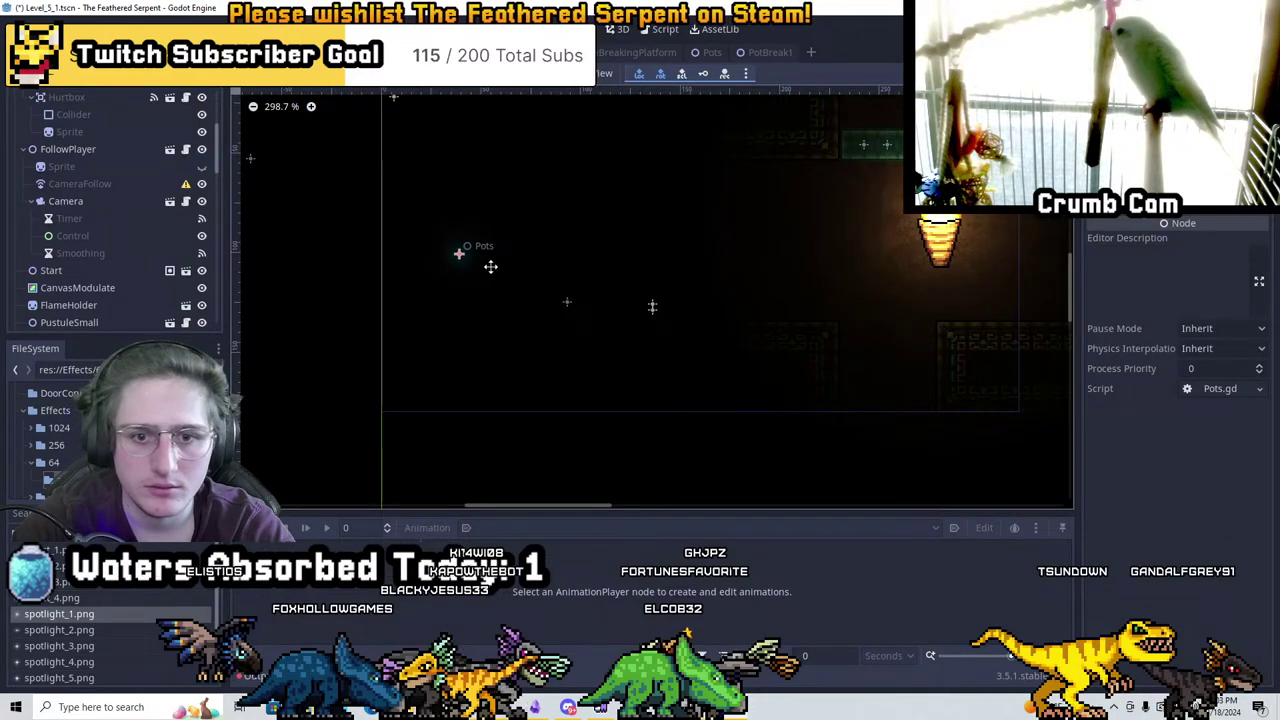
pyautogui.scroll(2, 455, 289)
pyautogui.scroll(5, 531, 297)
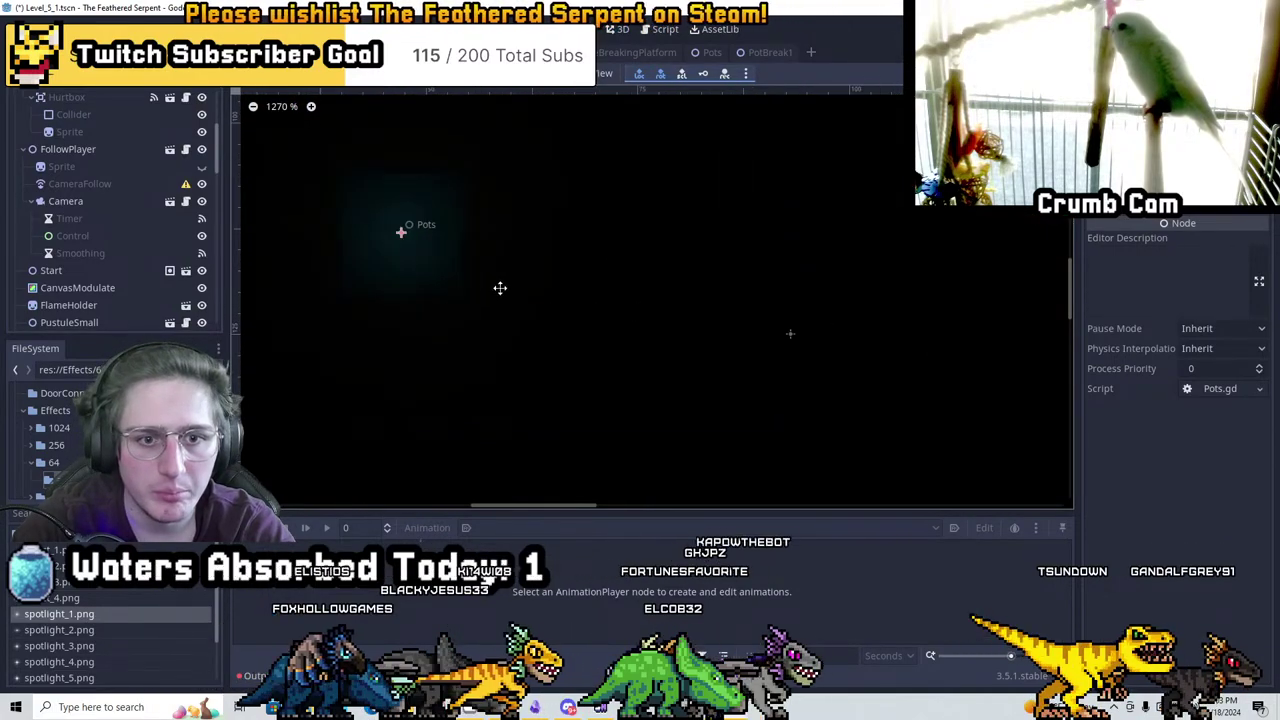
pyautogui.scroll(-2, 634, 343)
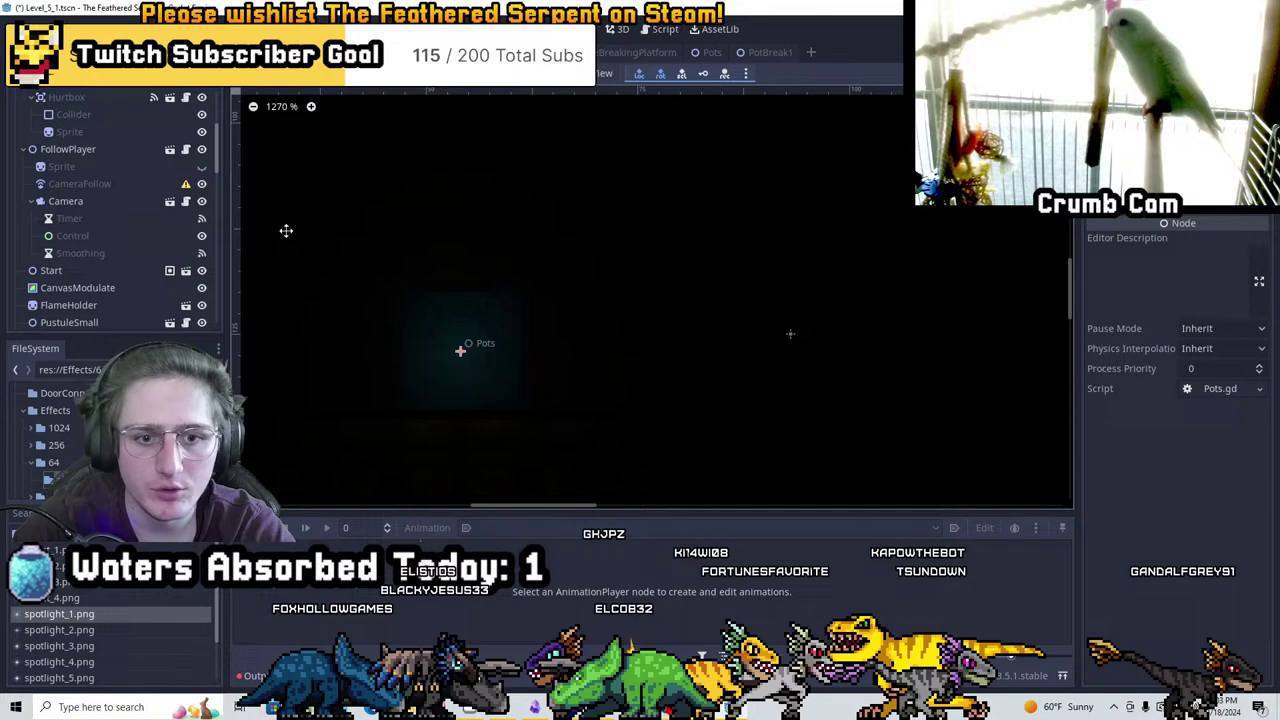
pyautogui.scroll(-1, 521, 367)
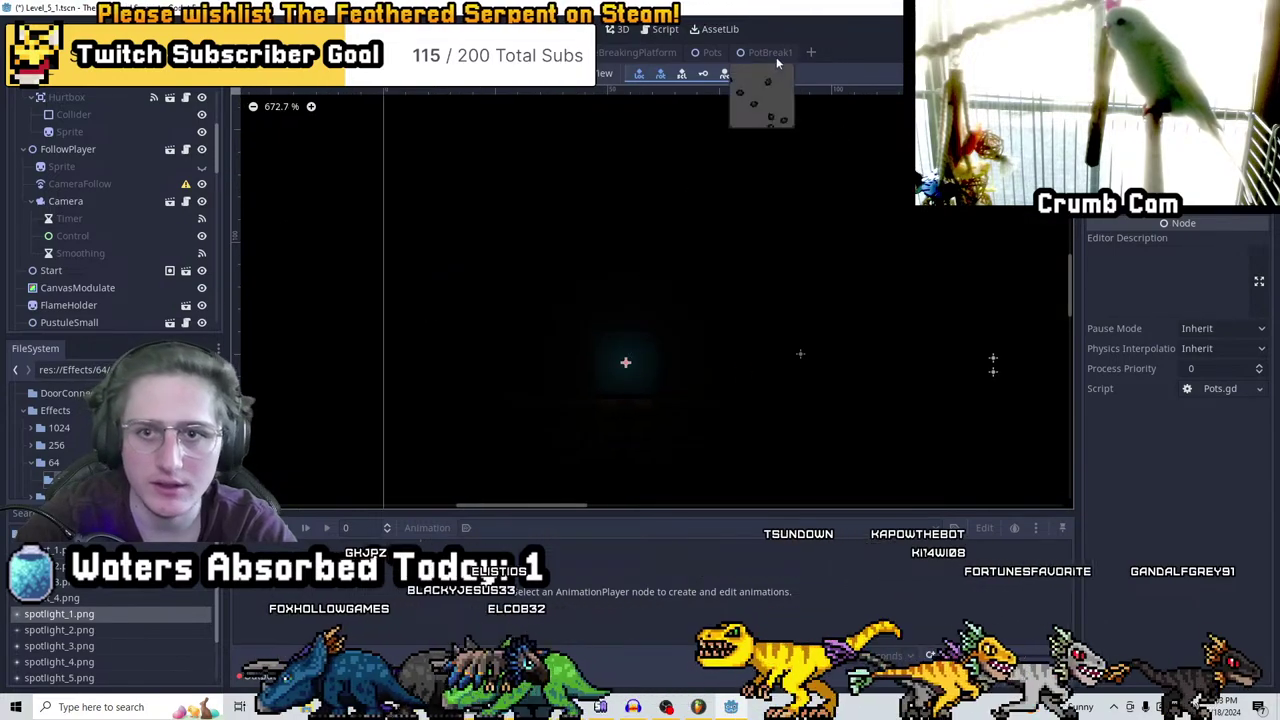
# Back in the pot scene, try another Light2D blend mode and reopen the mode list
pyautogui.click(770, 53)
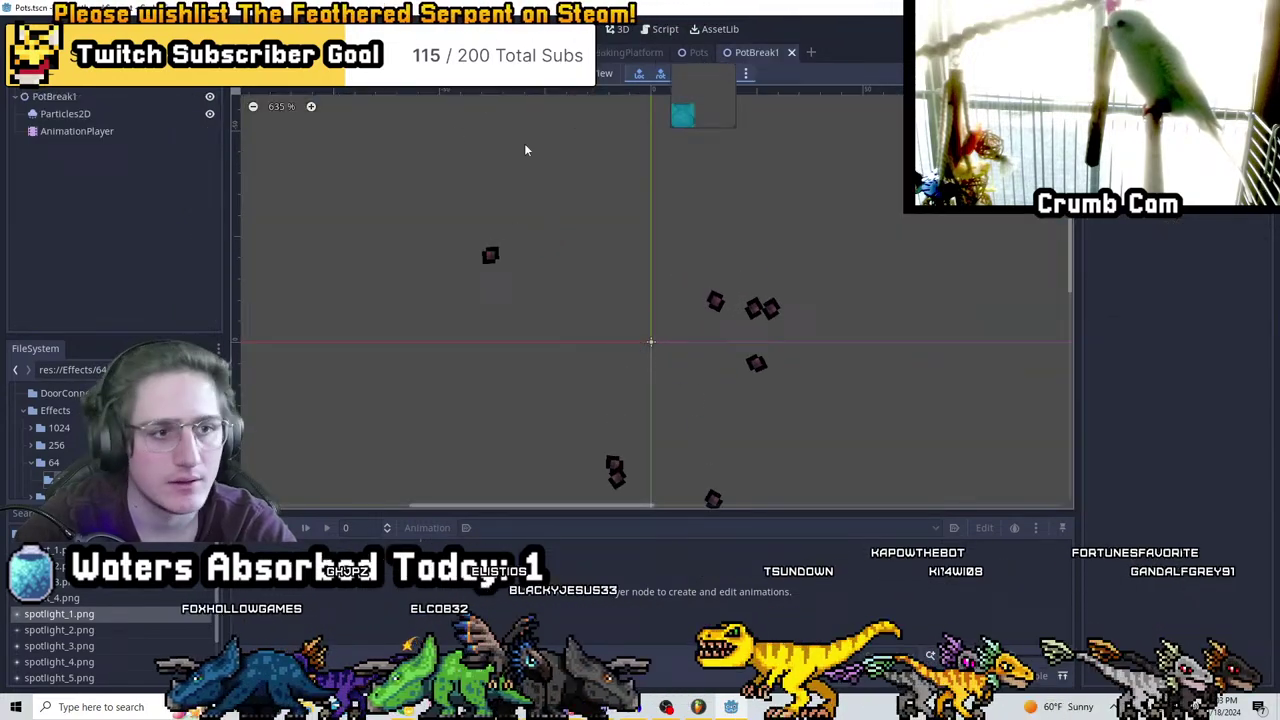
pyautogui.click(1216, 336)
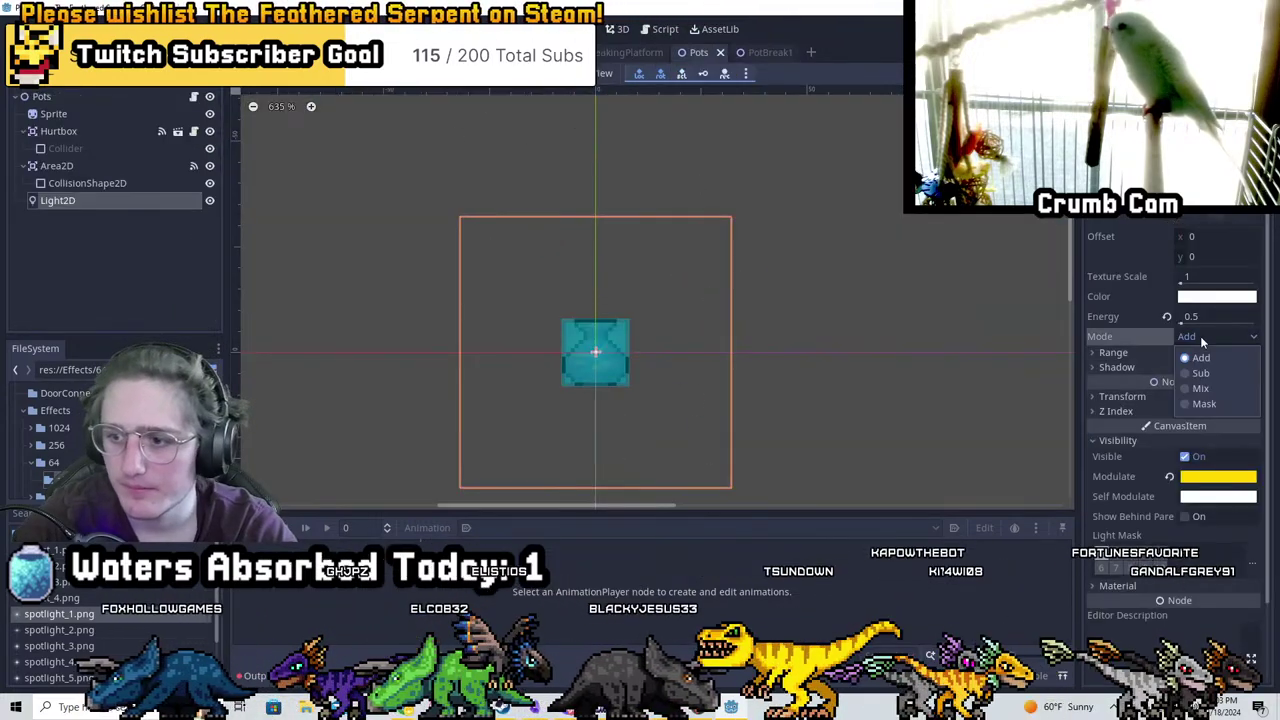
pyautogui.click(1202, 390)
pyautogui.click(1216, 336)
# Set the Light2D back to Add mode and give it the orange colour ff6c00
pyautogui.click(1200, 357)
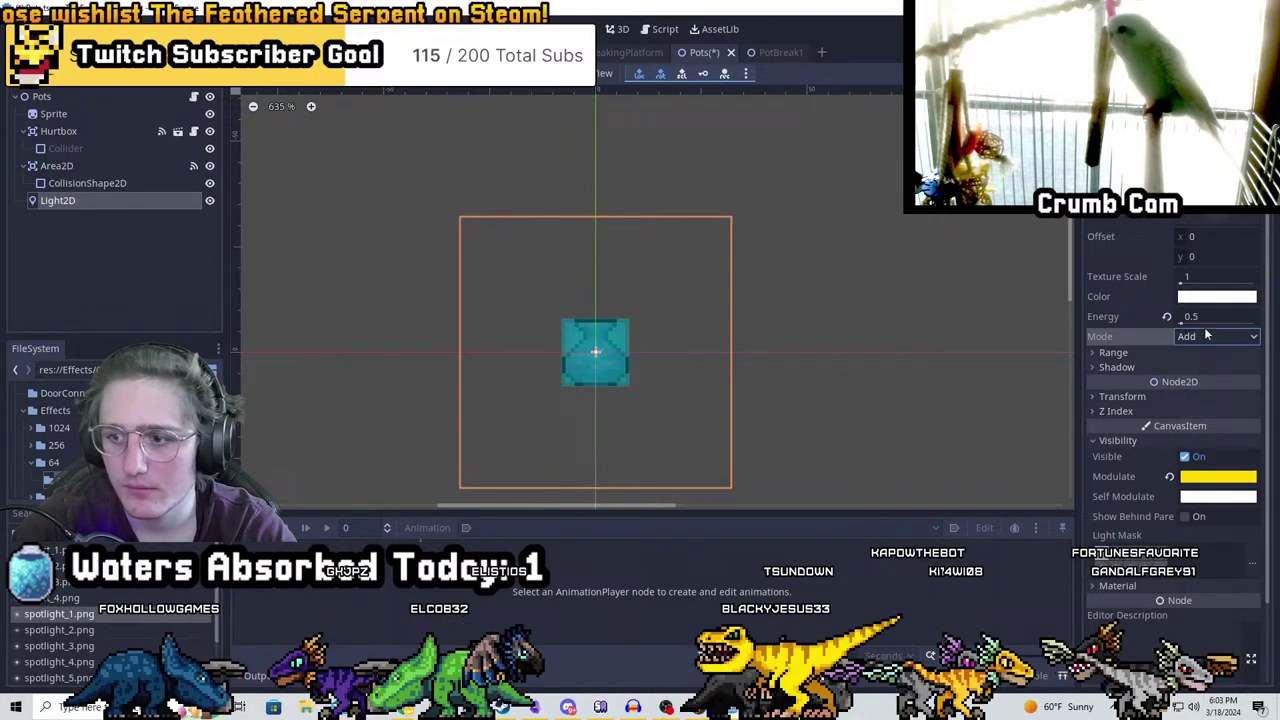
pyautogui.click(1205, 299)
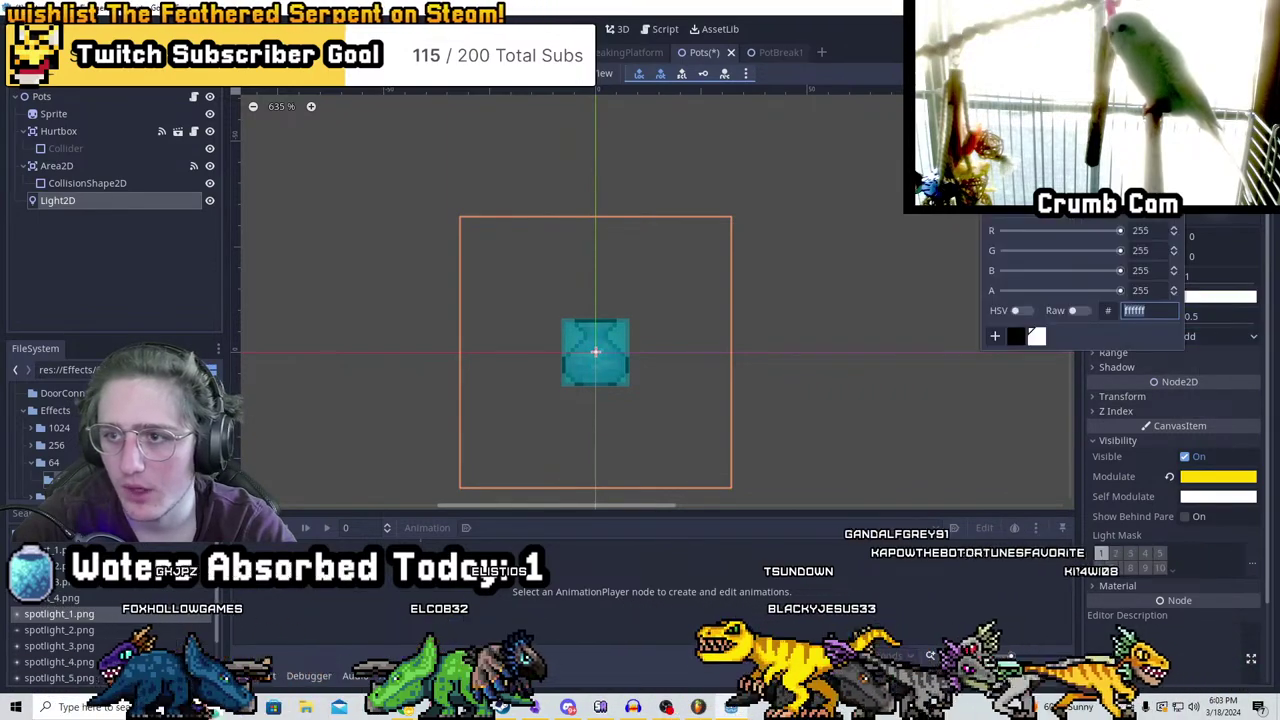
pyautogui.write('ff6c00')
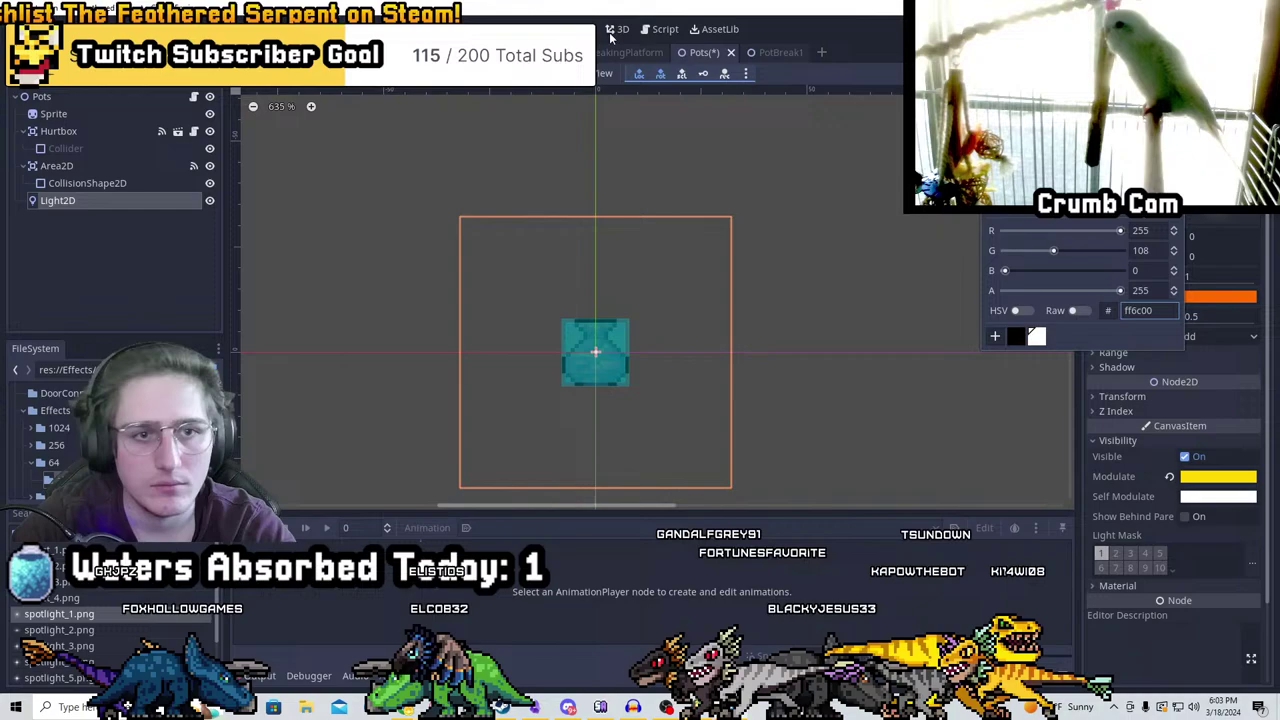
pyautogui.click(610, 37)
# Preview the orange pot glow in the temple level, then return to the Pots scene
pyautogui.click(784, 52)
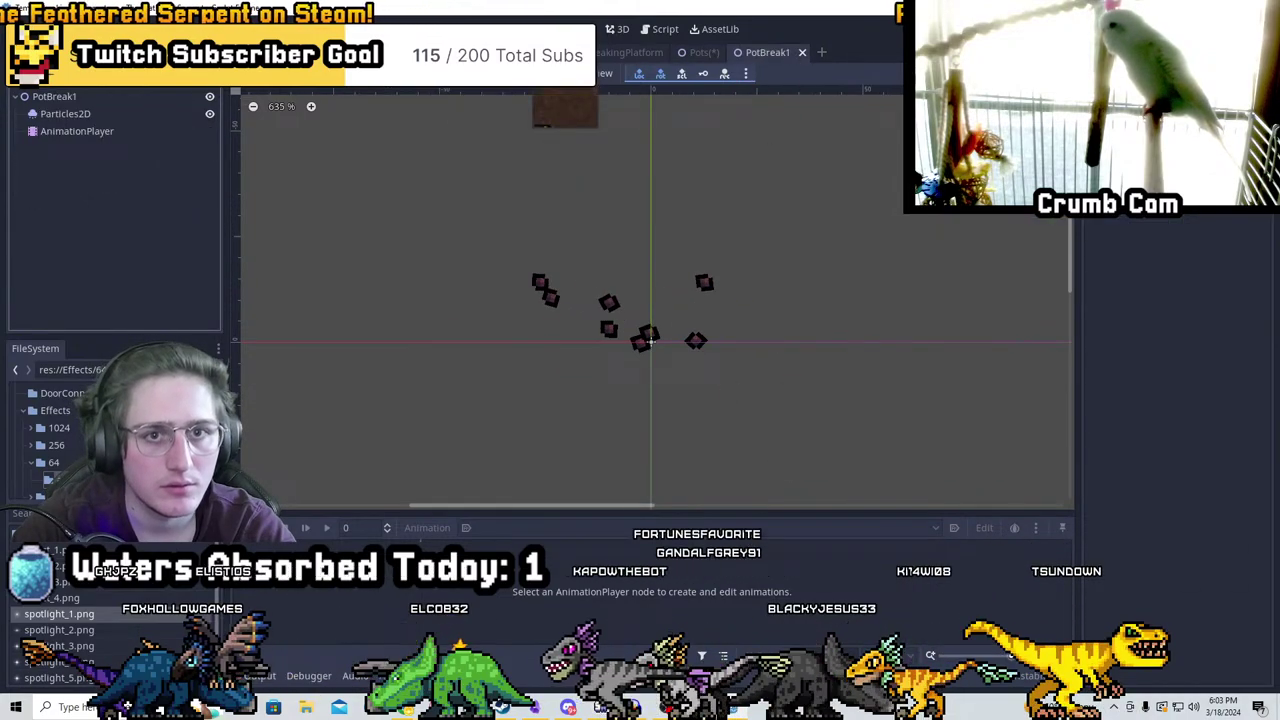
pyautogui.click(630, 52)
pyautogui.hotkey('ctrl', 'Tab')
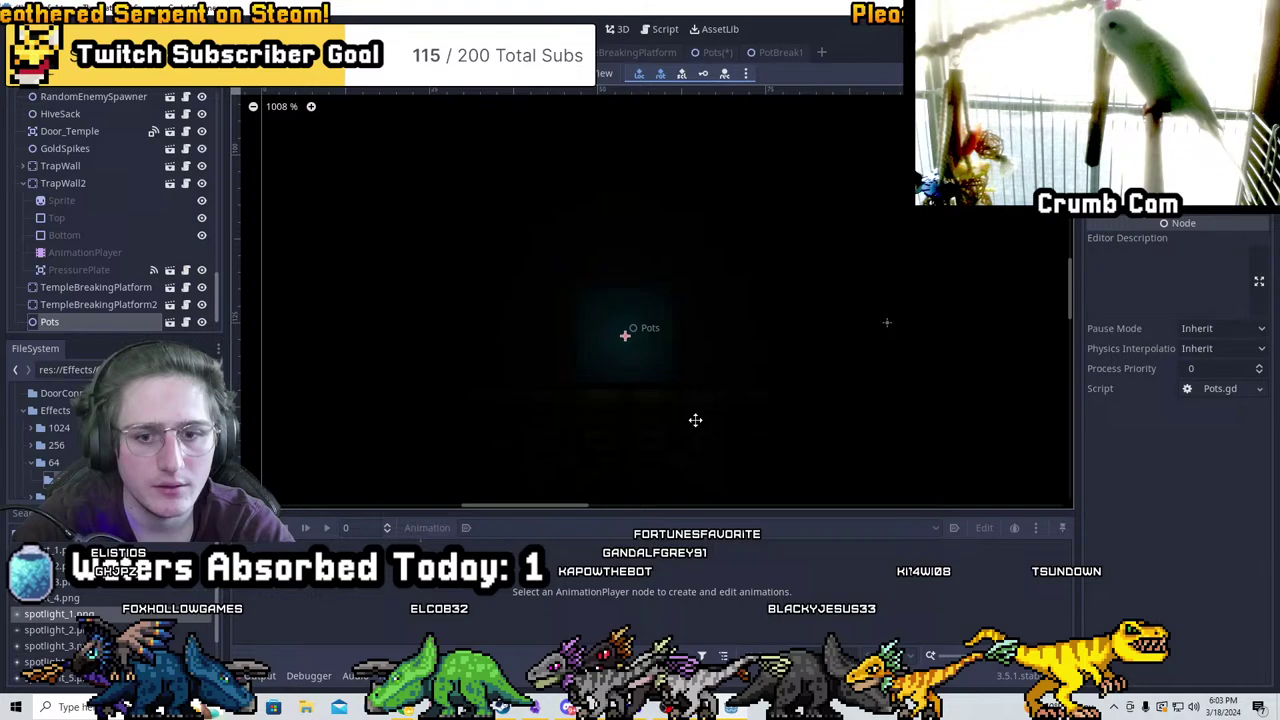
pyautogui.click(678, 54)
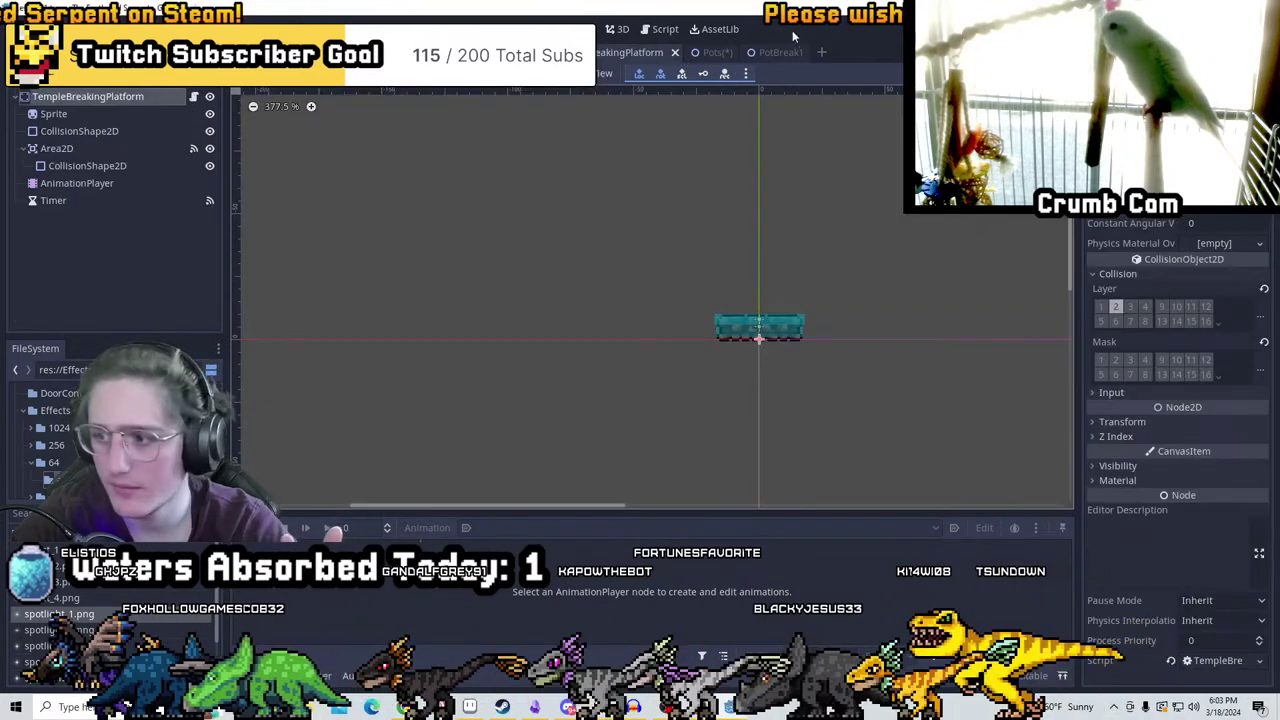
pyautogui.hotkey('ctrl', 'Tab')
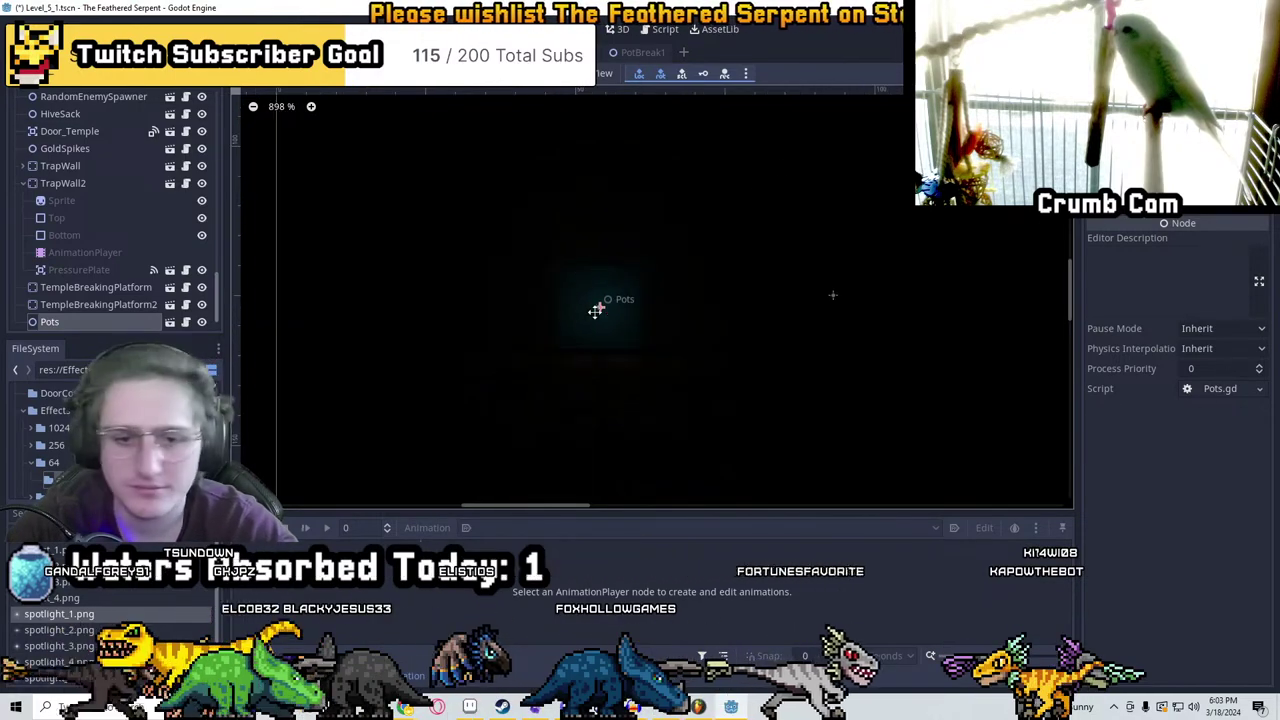
pyautogui.scroll(-3, 594, 265)
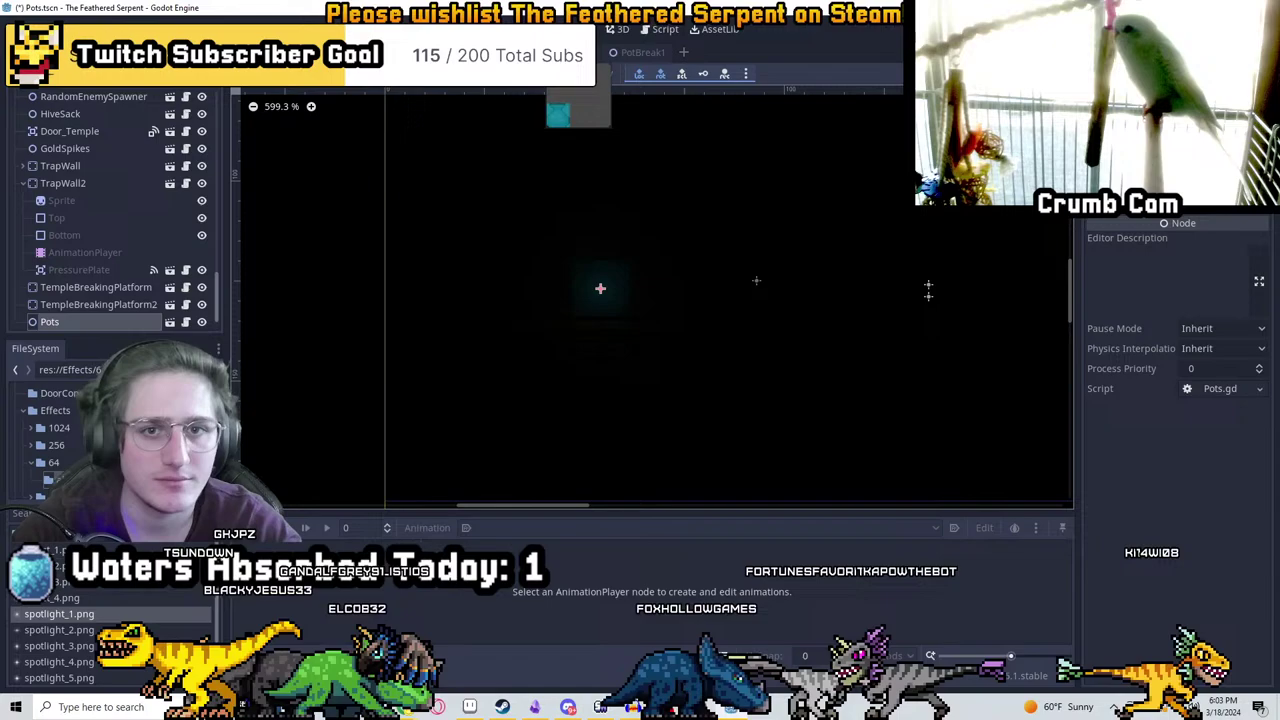
pyautogui.click(560, 52)
# Set the light's energy to 1, reset its tint to white, and check the orange colour
pyautogui.scroll(-2, 663, 271)
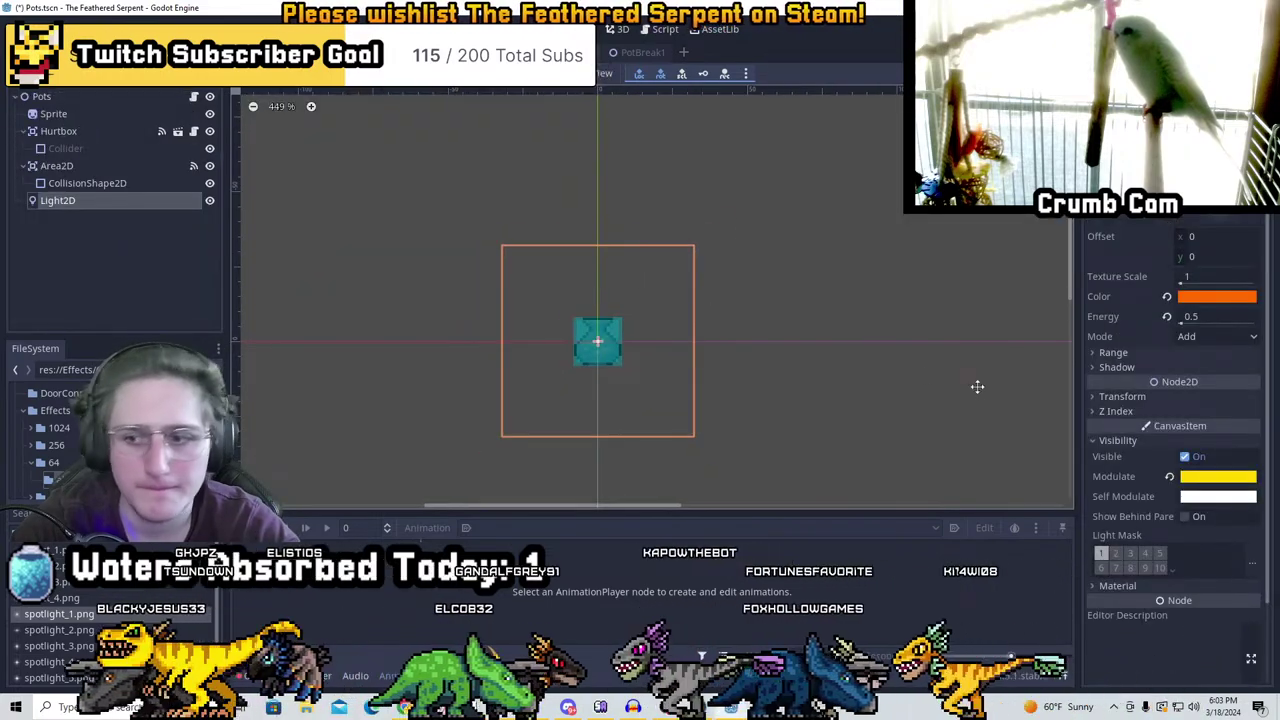
pyautogui.click(1220, 317)
pyautogui.write('1')
pyautogui.press('Return')
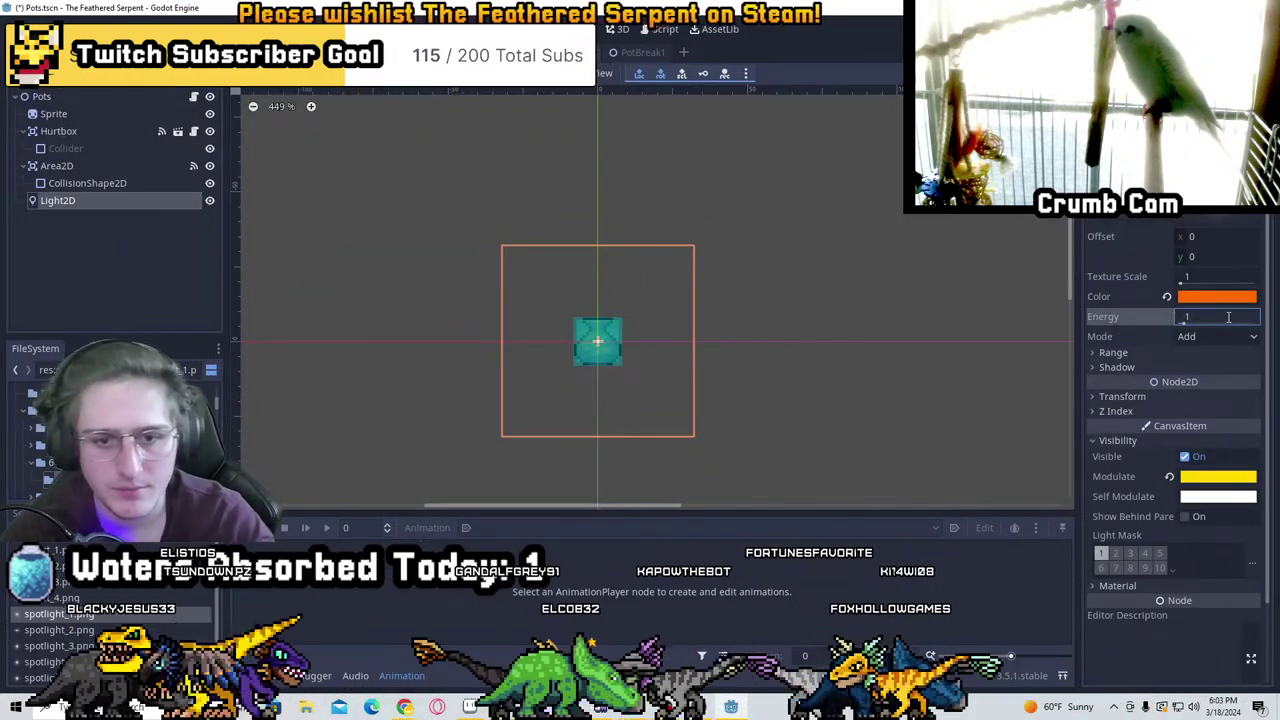
pyautogui.scroll(5, 698, 302)
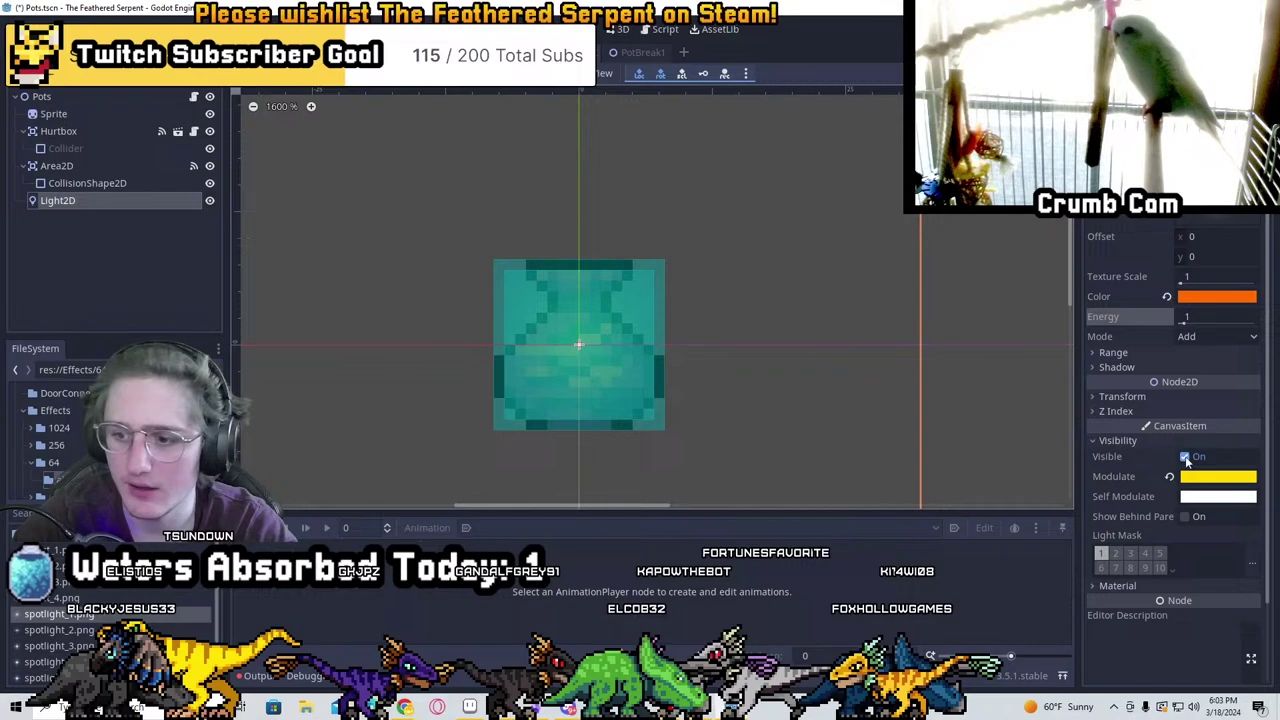
pyautogui.click(1169, 477)
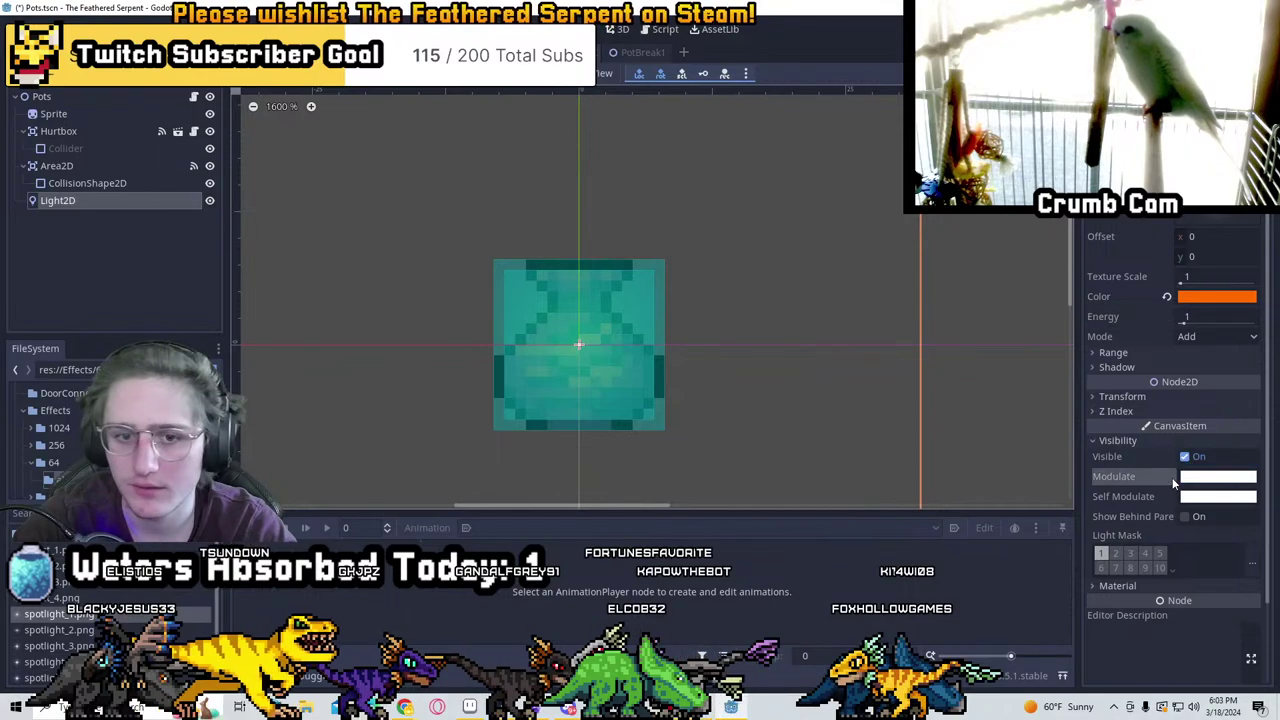
pyautogui.click(1203, 297)
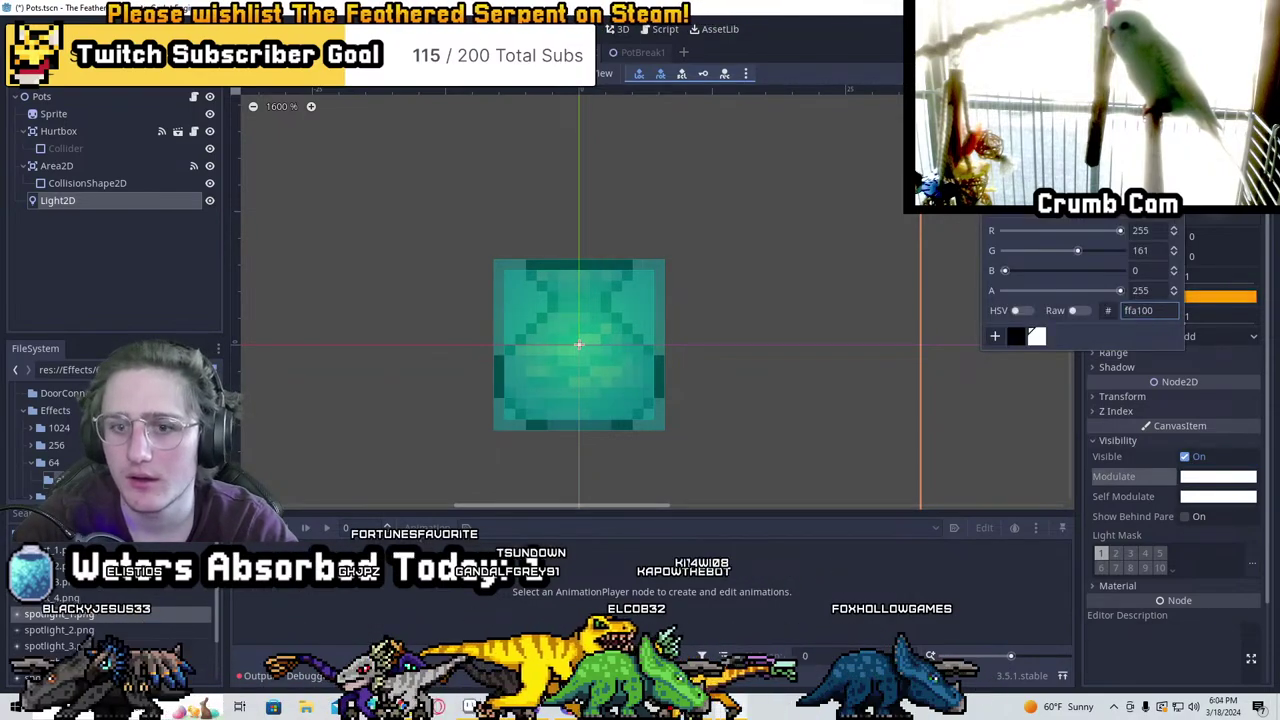
pyautogui.click(780, 117)
# Save the Pots scene
pyautogui.scroll(-2, 737, 180)
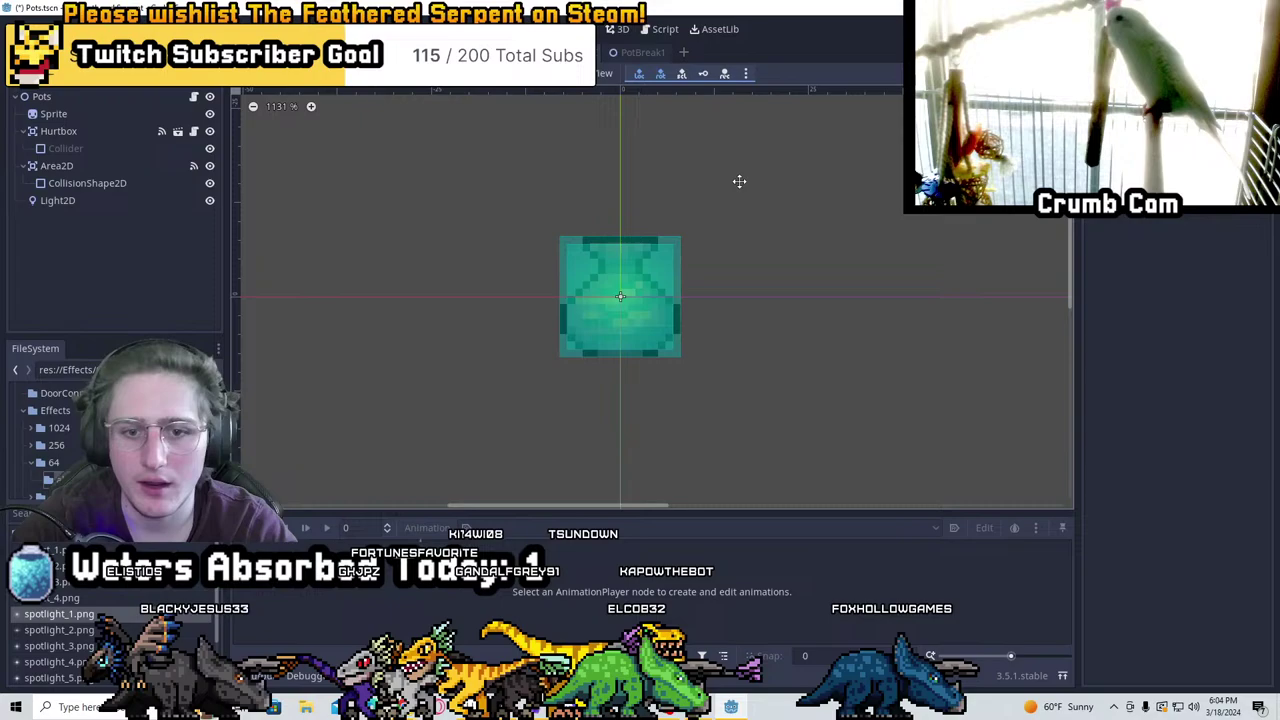
pyautogui.scroll(1, 759, 203)
pyautogui.hotkey('ctrl', 's')
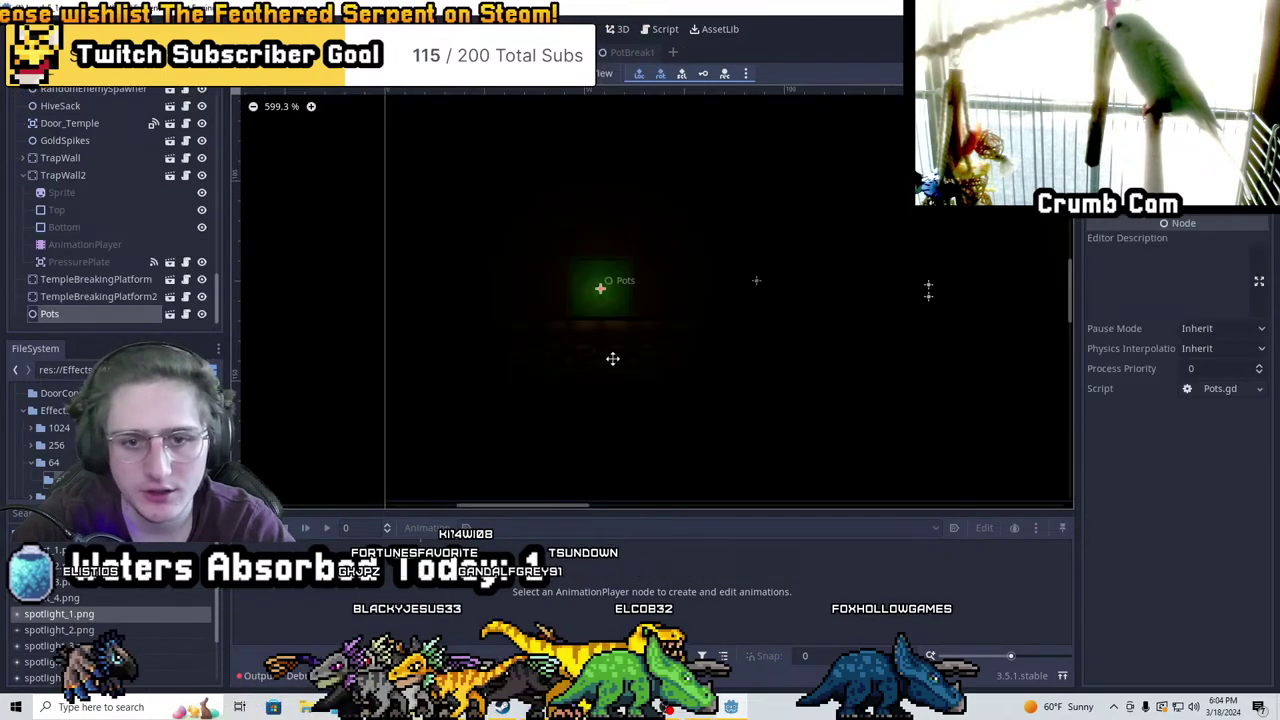
pyautogui.scroll(4, 657, 363)
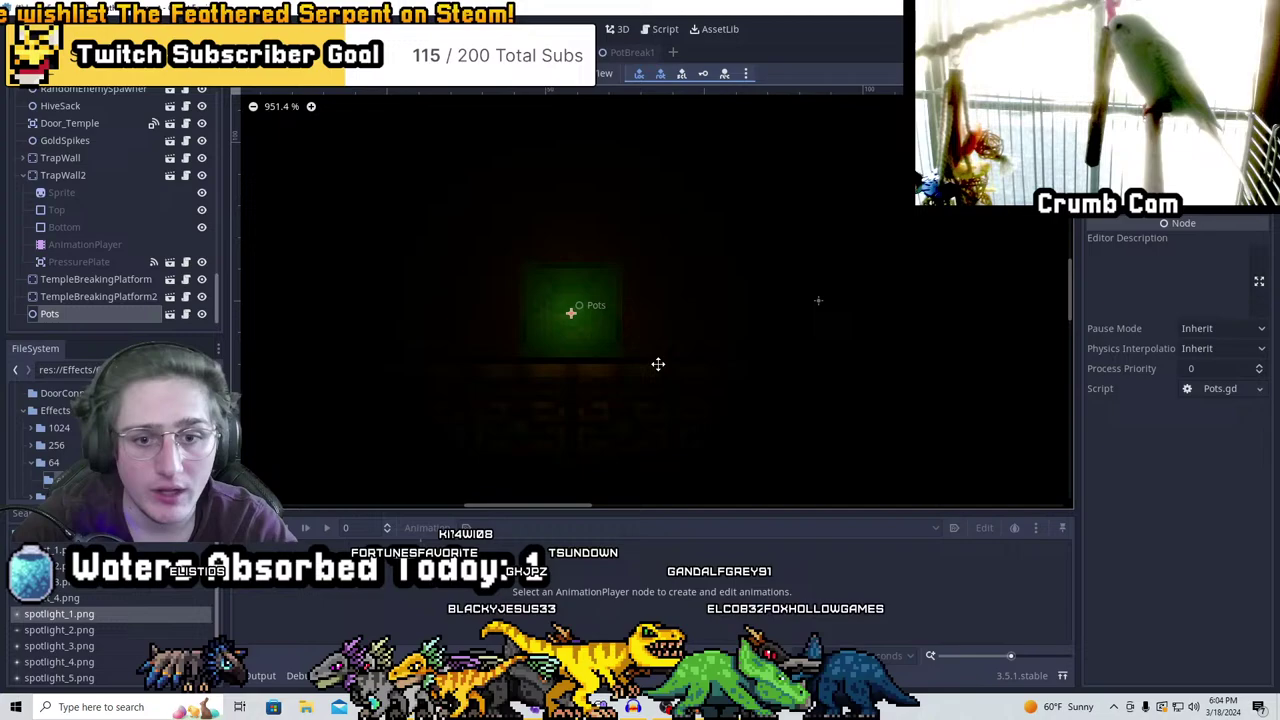
pyautogui.scroll(-3, 582, 186)
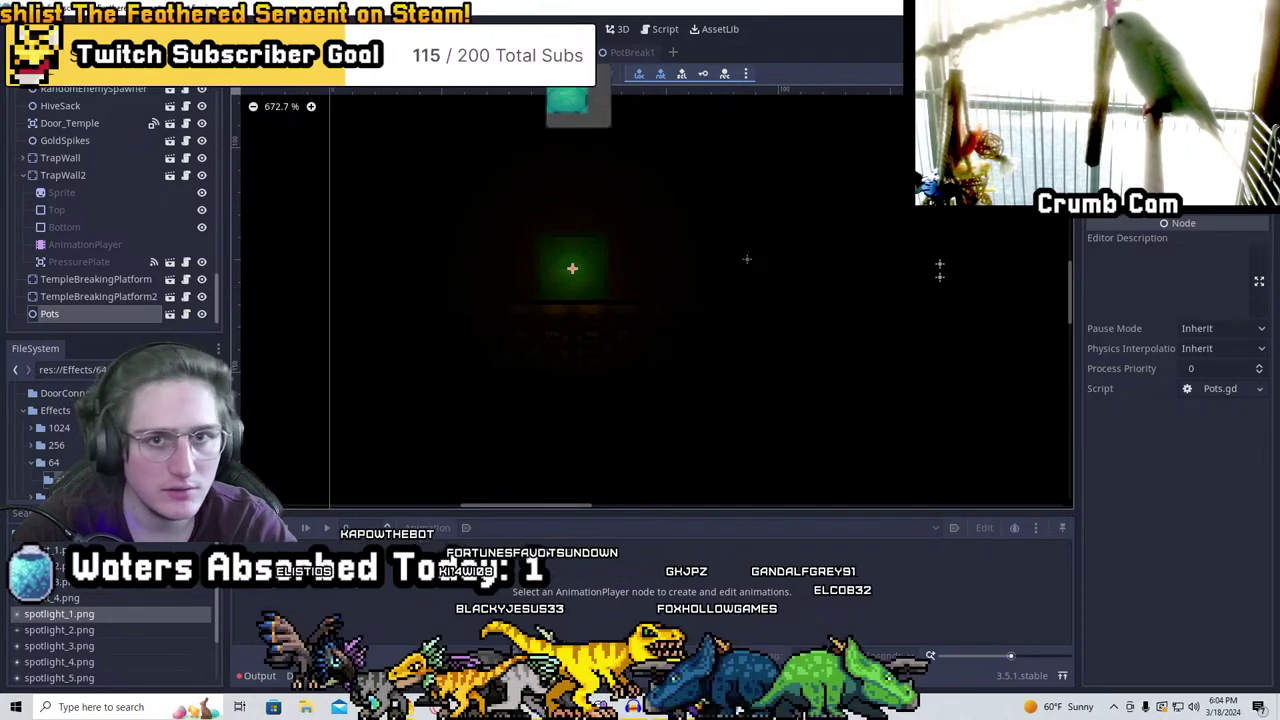
# Hide the Hurtbox and Area2D collision shapes, then go to the Level_5 temple level
pyautogui.click(169, 313)
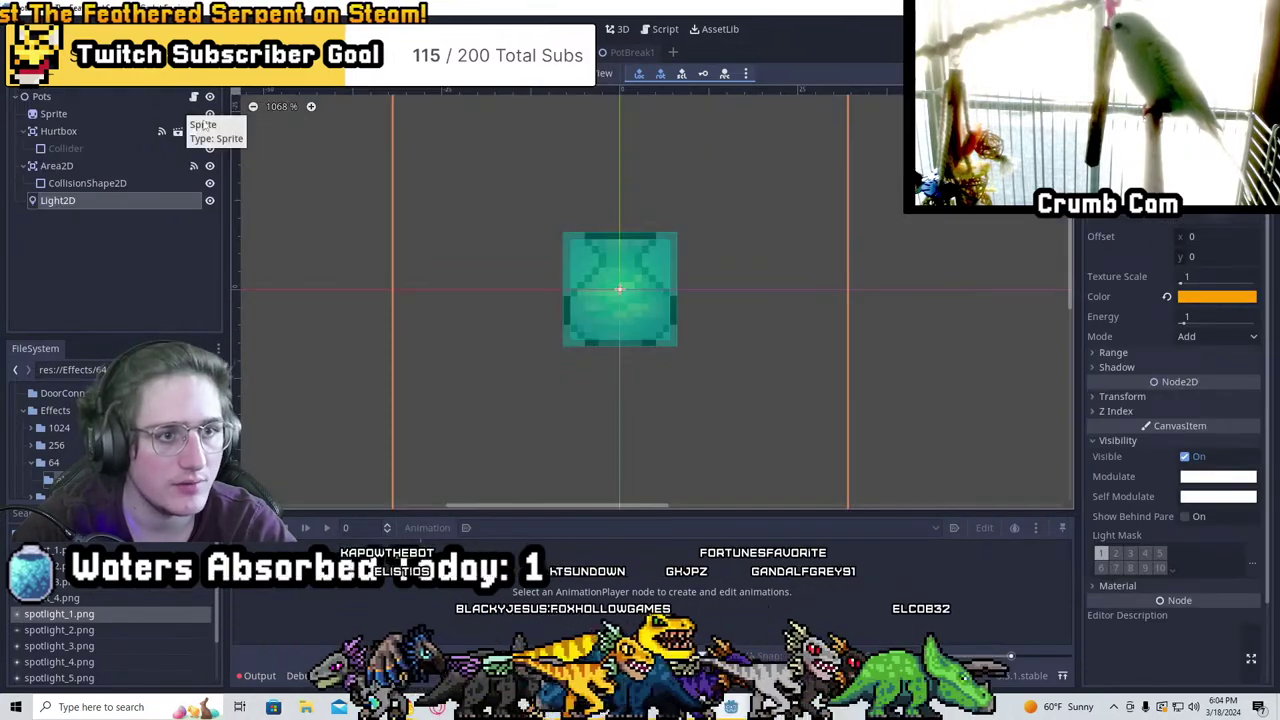
pyautogui.click(209, 131)
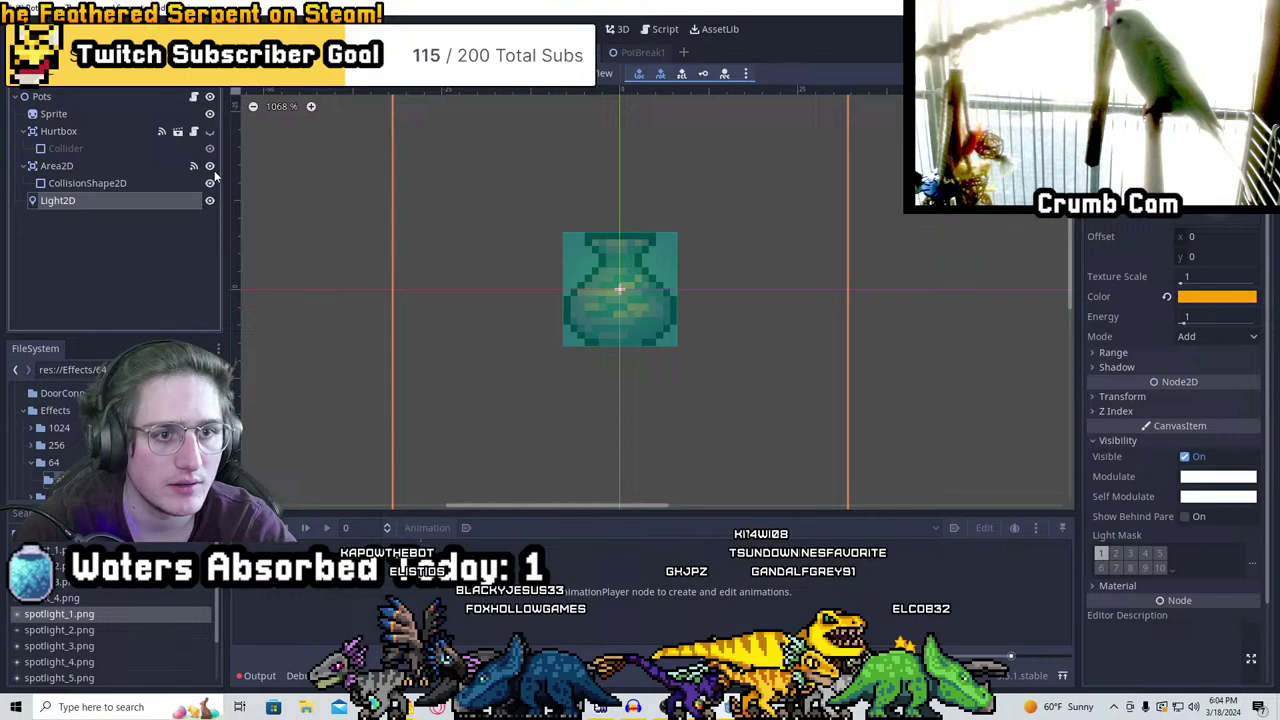
pyautogui.click(210, 167)
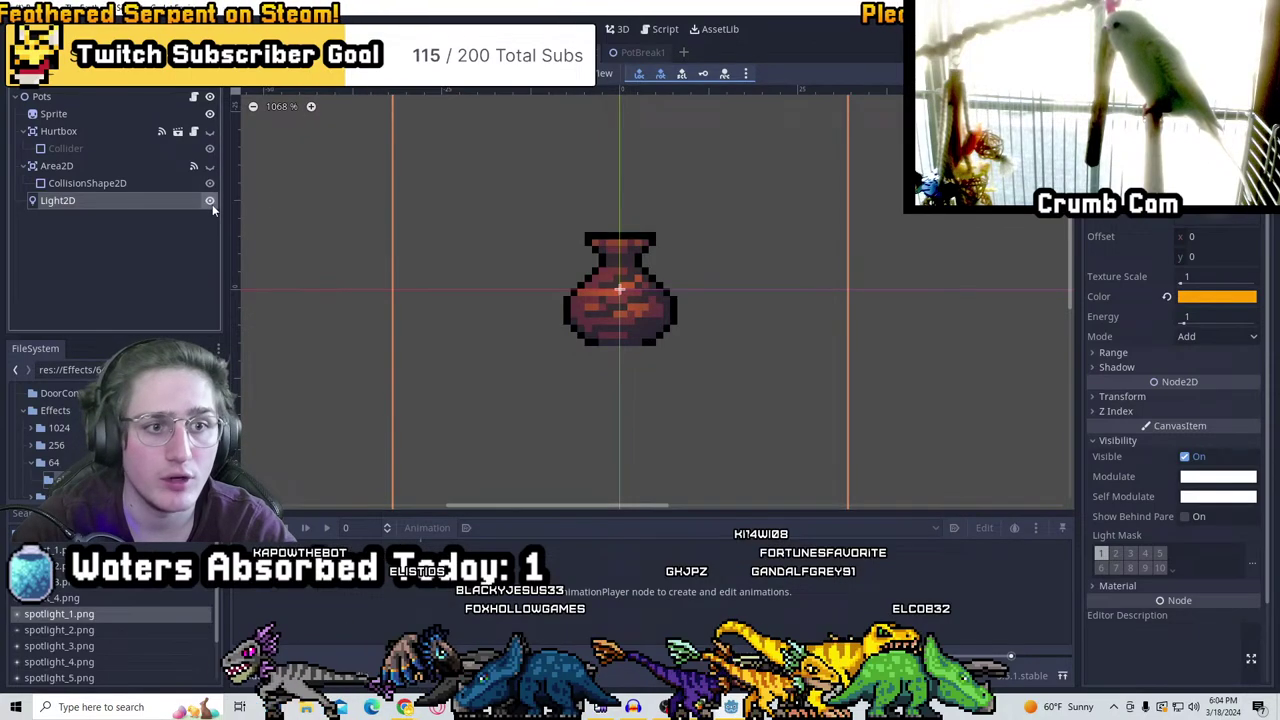
pyautogui.click(210, 201)
pyautogui.click(210, 201)
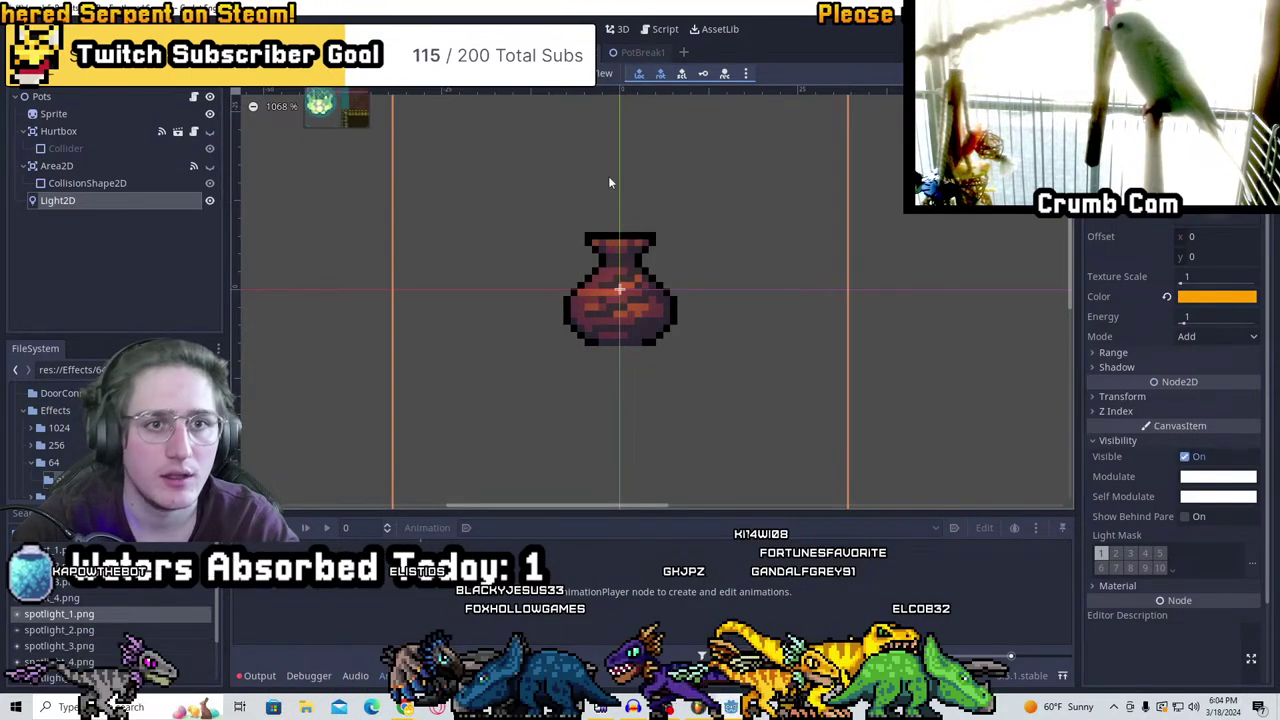
pyautogui.click(520, 52)
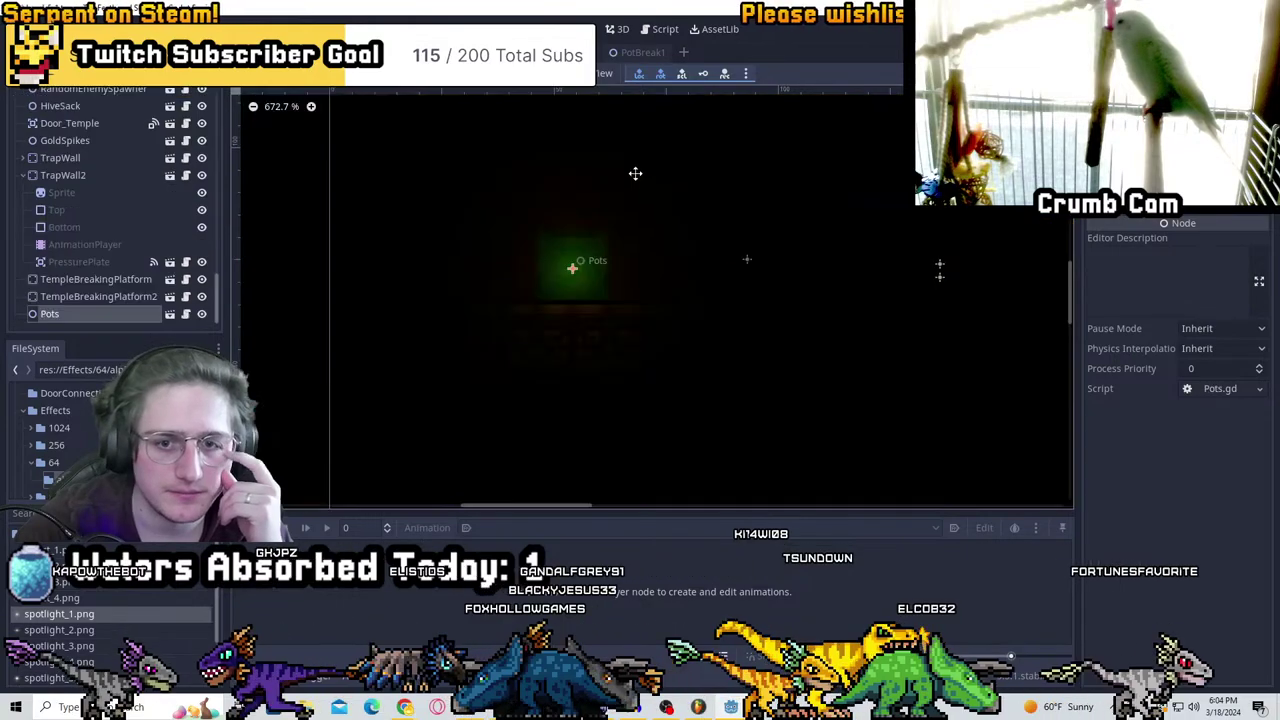
# Select the Pots instance, enable Editable Children, and hide its Area2D collision shape
pyautogui.click(628, 319)
pyautogui.hotkey('shift', 'f')
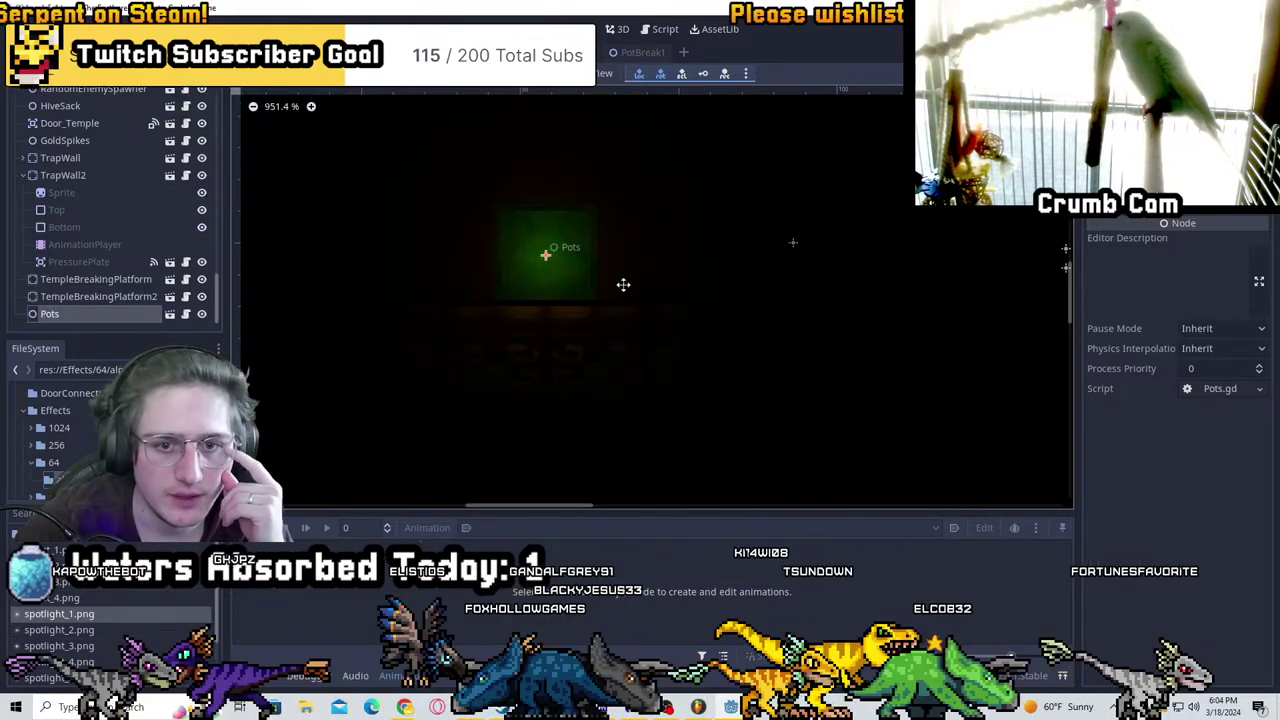
pyautogui.scroll(-4, 623, 285)
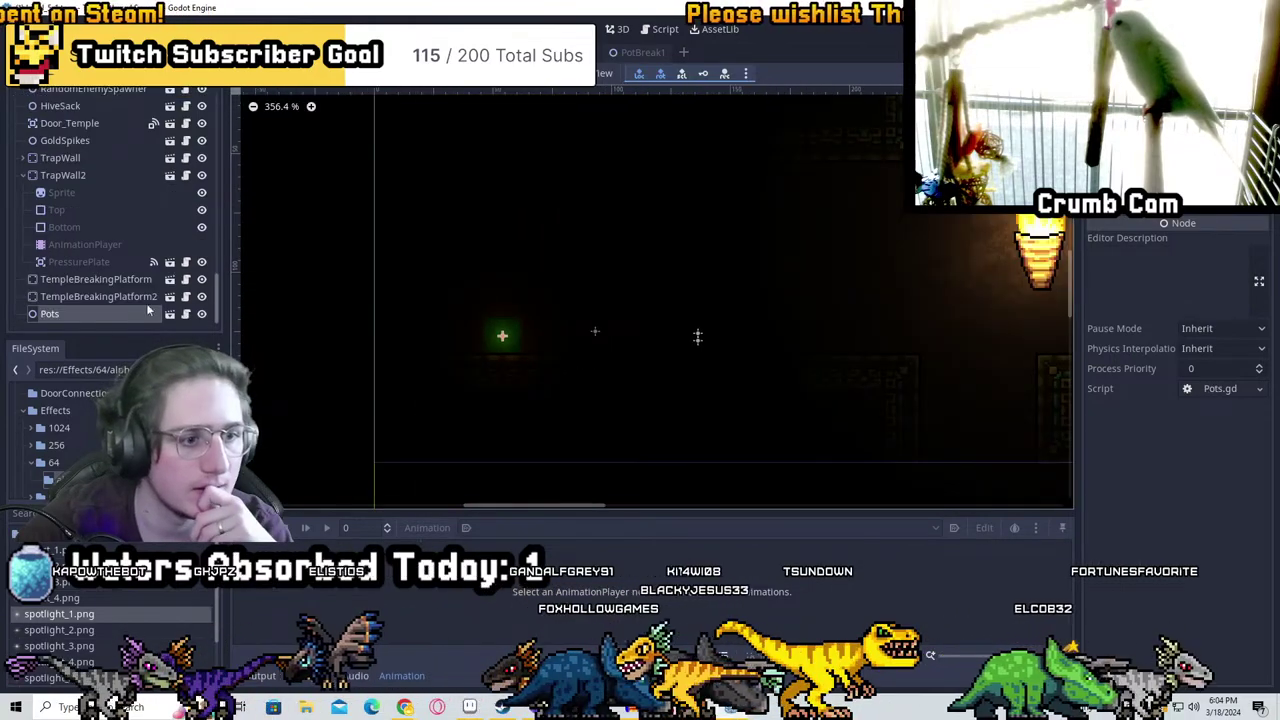
pyautogui.click(131, 297)
pyautogui.click(121, 314)
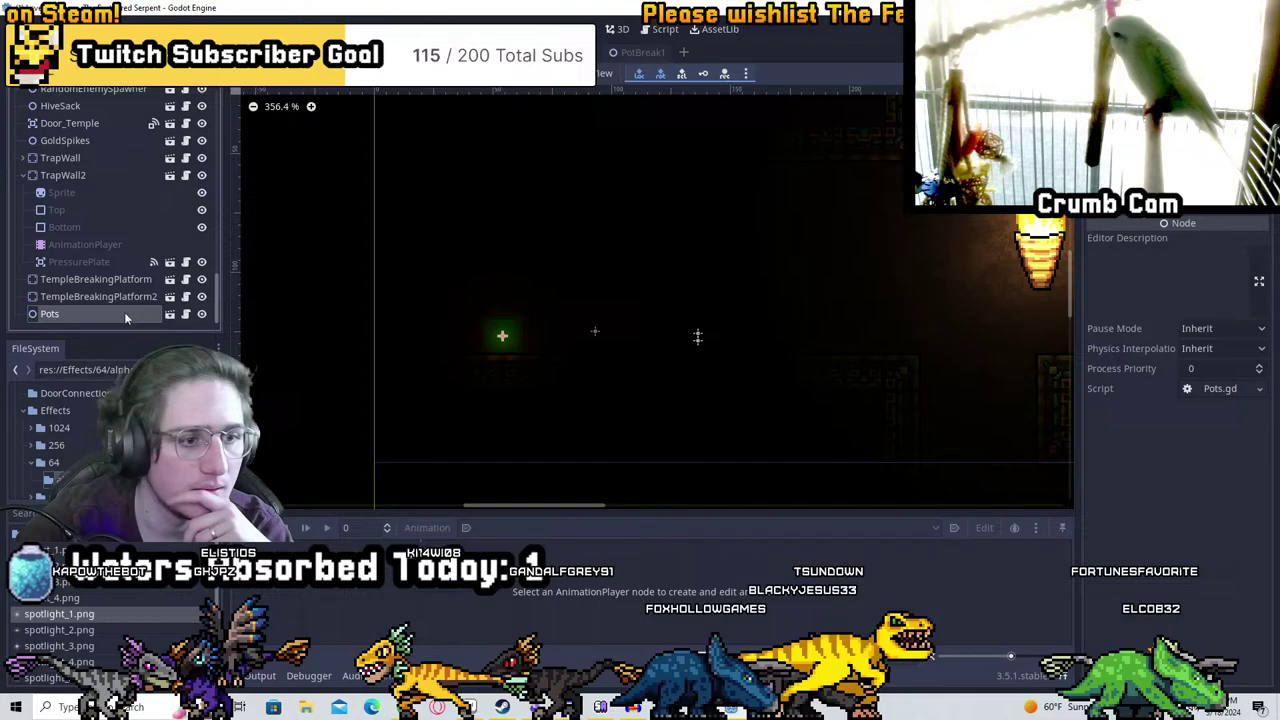
pyautogui.rightClick(124, 316)
pyautogui.click(189, 189)
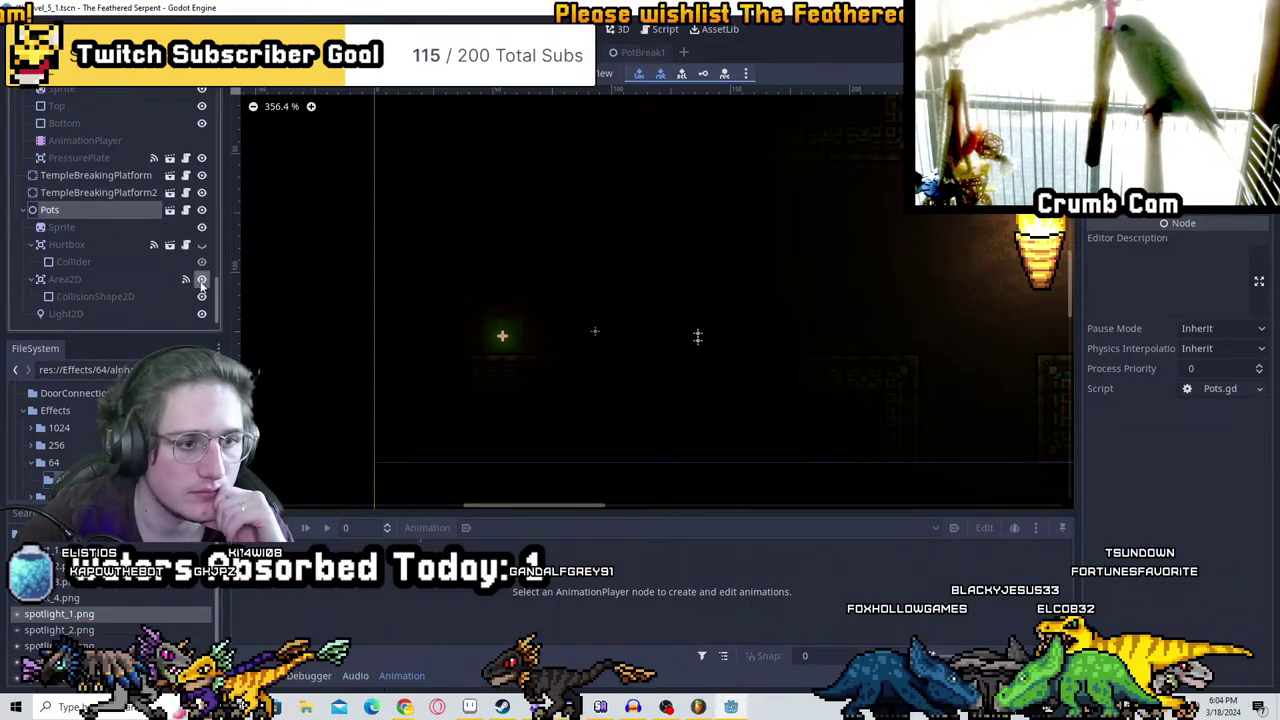
pyautogui.click(202, 282)
# Drag the pot to sit just left of the torch and collapse its children
pyautogui.scroll(5, 528, 340)
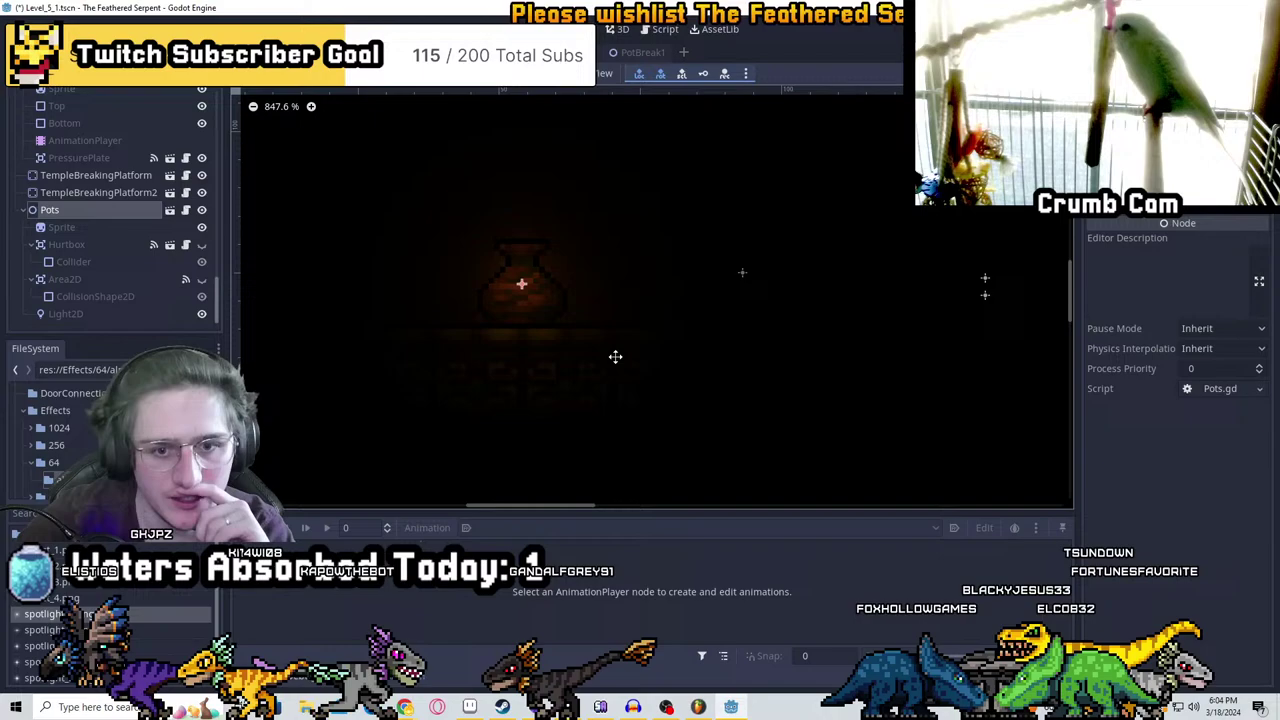
pyautogui.scroll(-3, 669, 306)
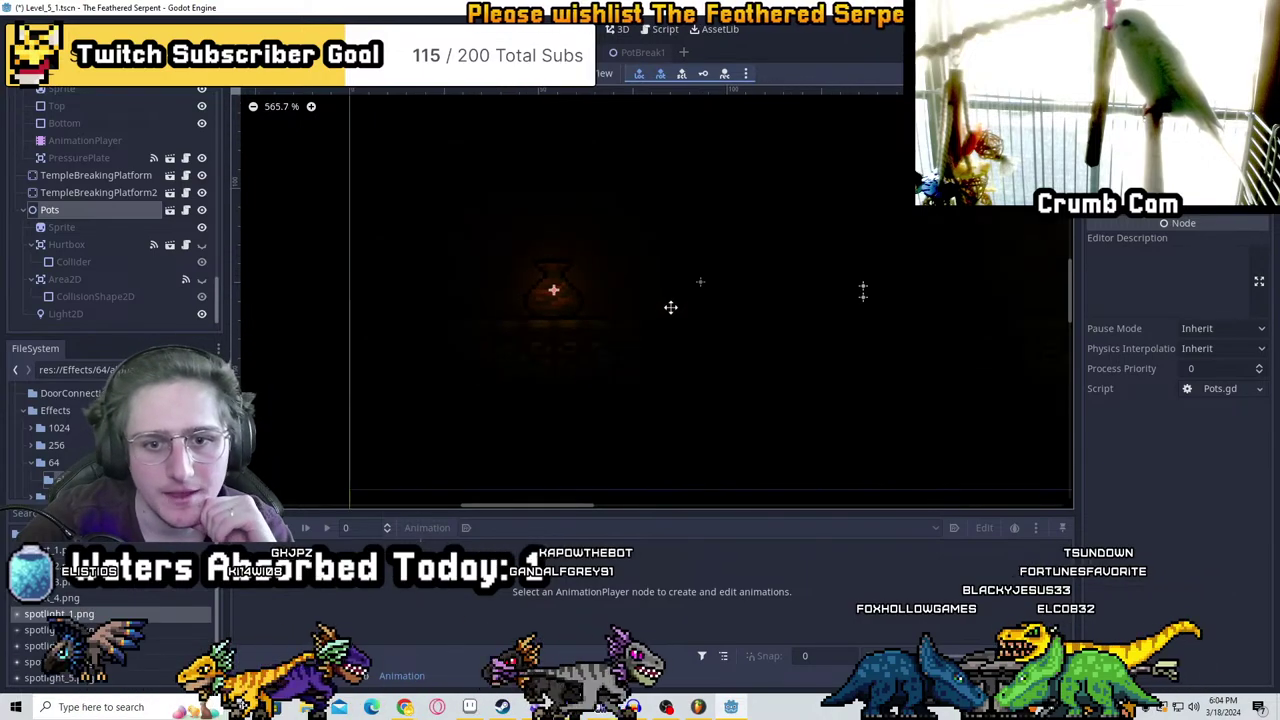
pyautogui.moveTo(852, 324); pyautogui.dragTo(895, 275)
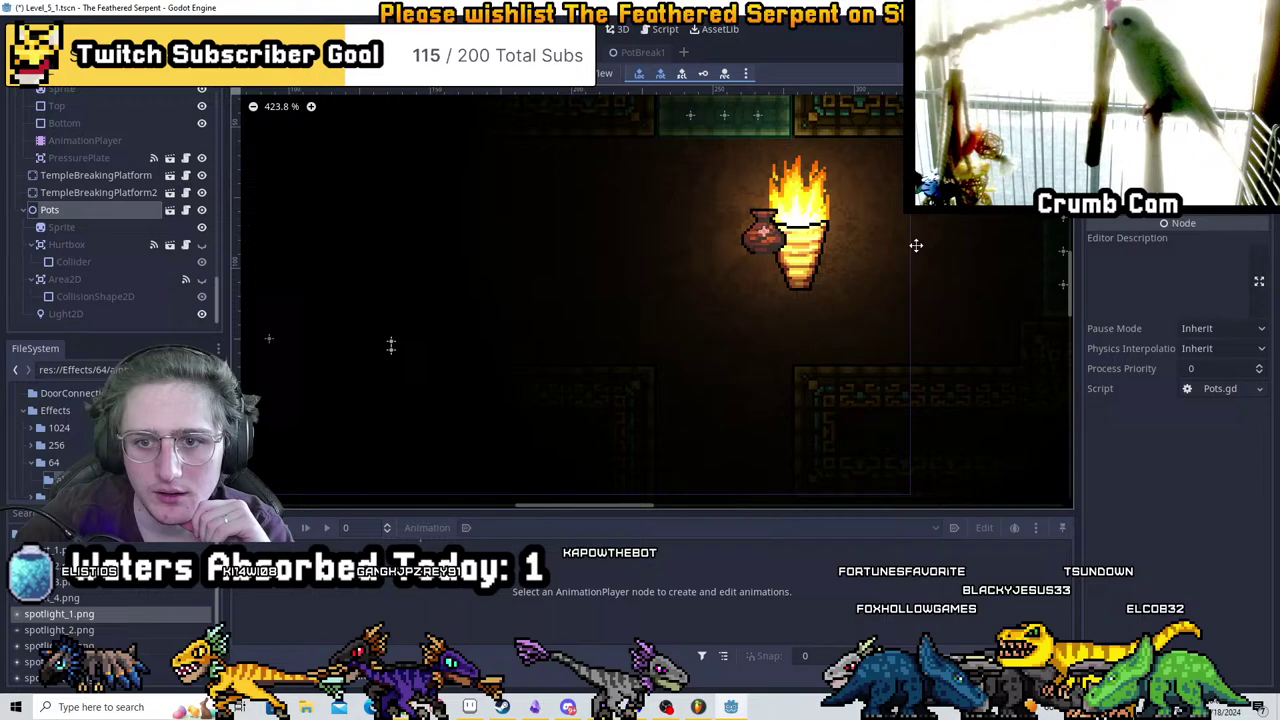
pyautogui.moveTo(916, 245); pyautogui.dragTo(749, 341)
pyautogui.scroll(5, 560, 330)
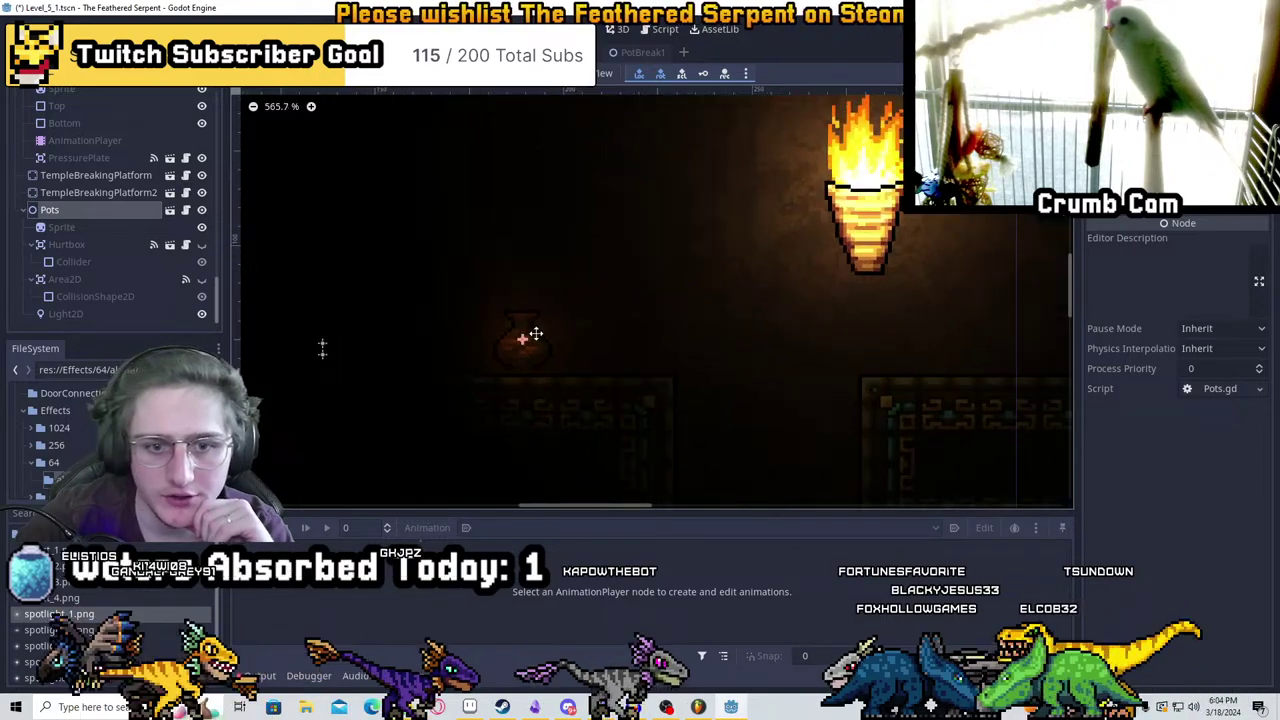
pyautogui.scroll(-8, 535, 313)
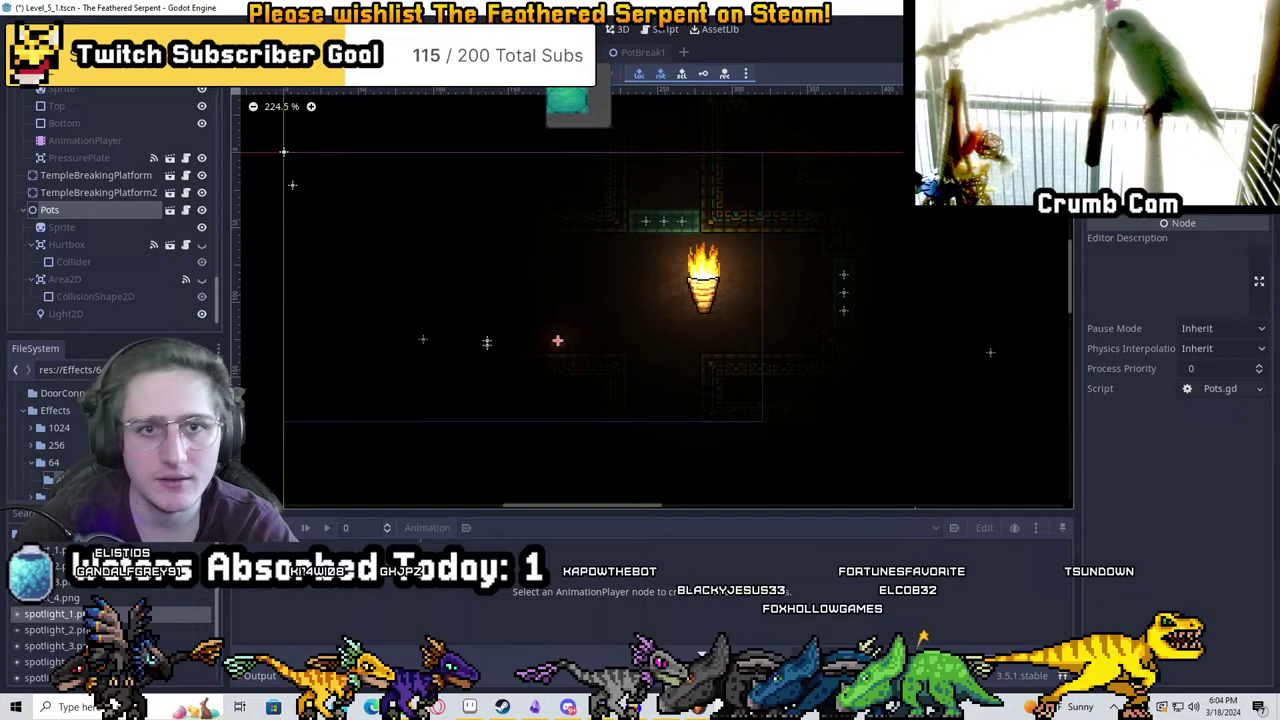
pyautogui.click(24, 210)
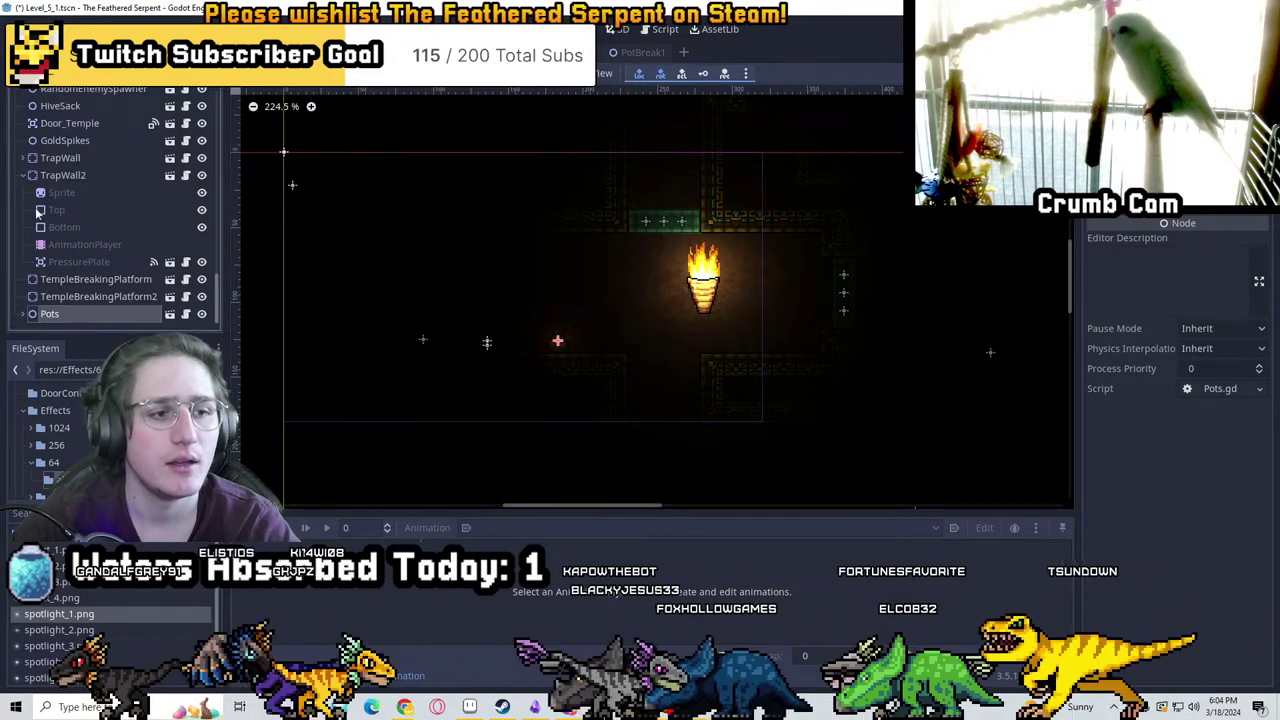
# Delete the Pots instance from the level and return to the Pots scene
pyautogui.press('Delete')
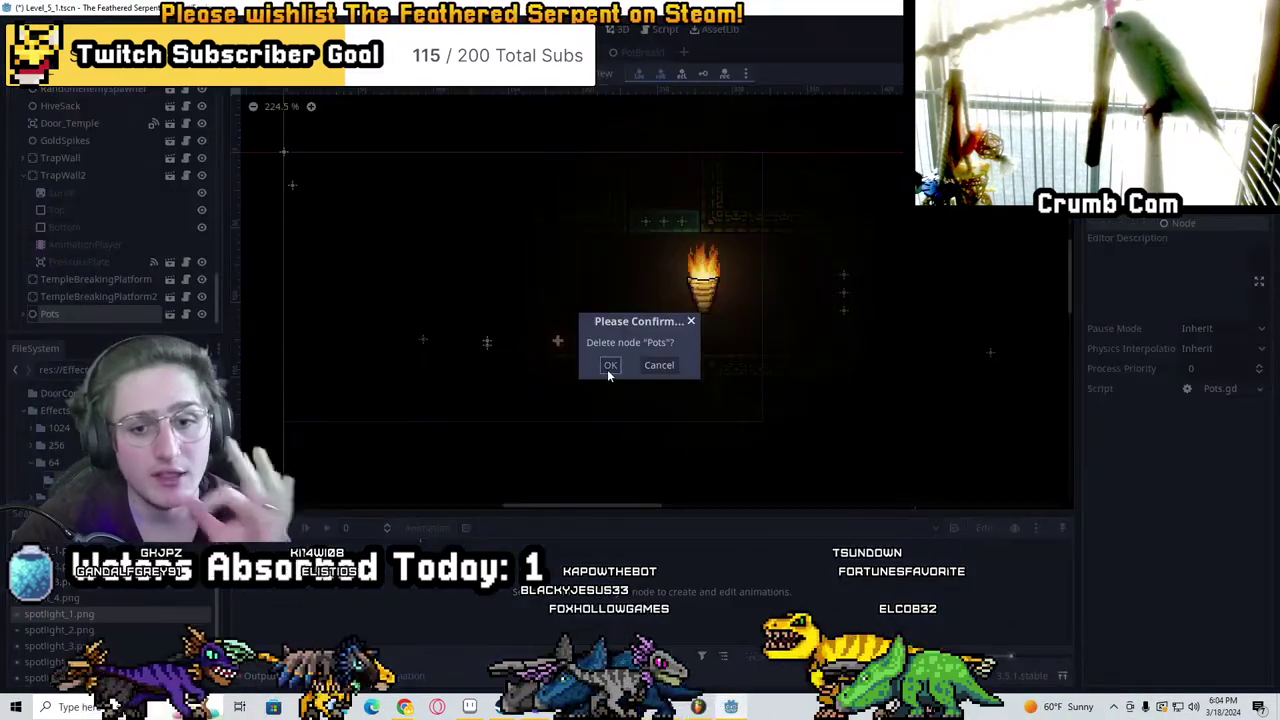
pyautogui.click(607, 366)
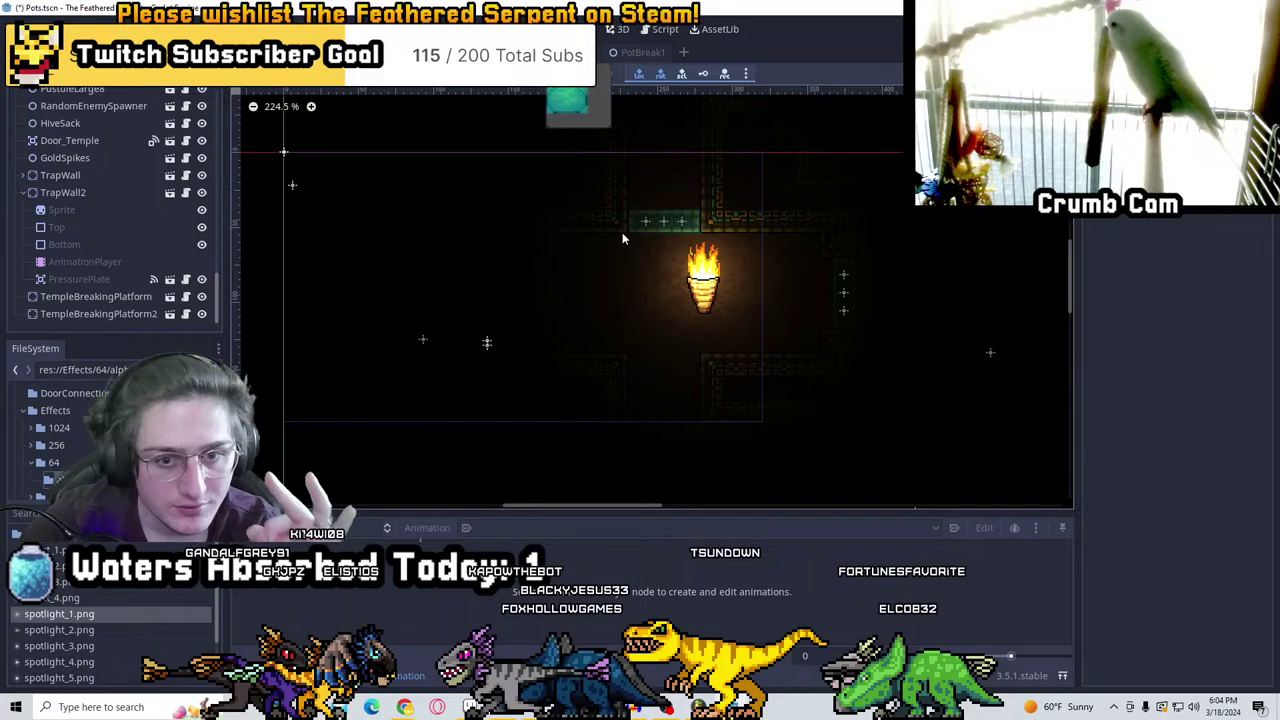
pyautogui.hotkey('ctrl', 'Tab')
pyautogui.scroll(-4, 734, 229)
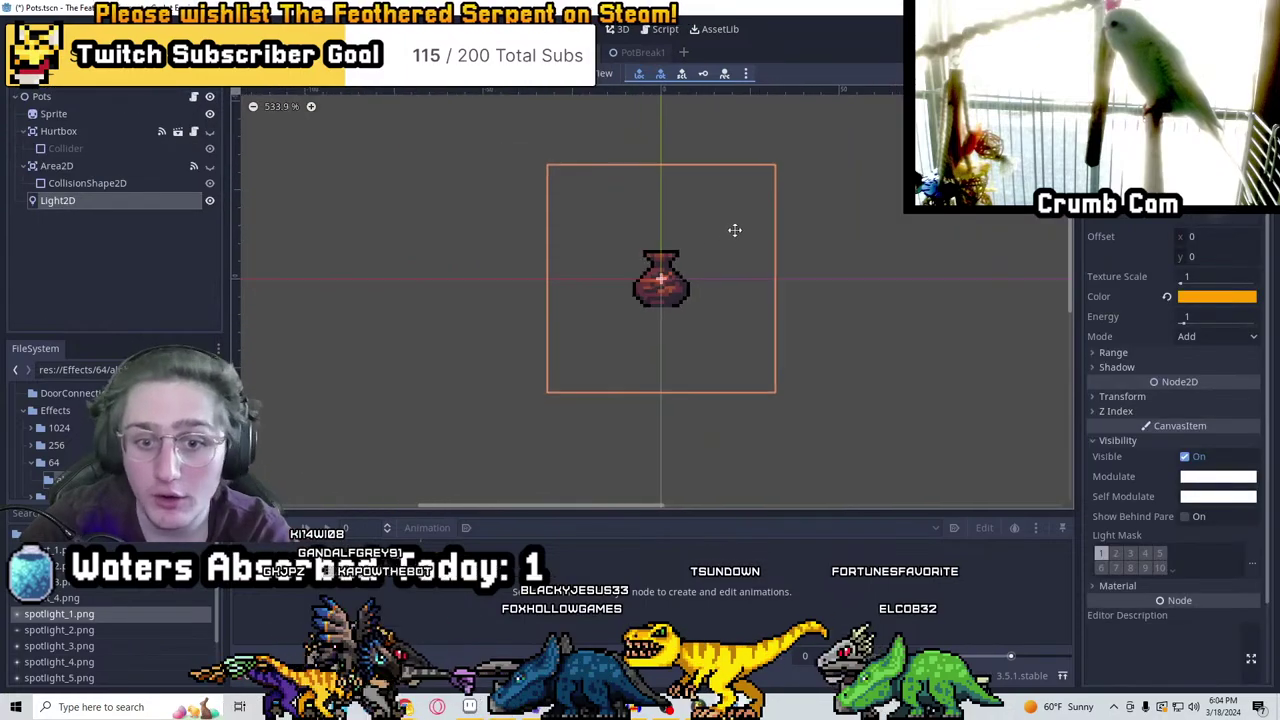
# Rename Light2D to GhostINSIDE, hide it, save, and open the Pots.gd script
pyautogui.doubleClick(94, 201)
pyautogui.write('Ghost')
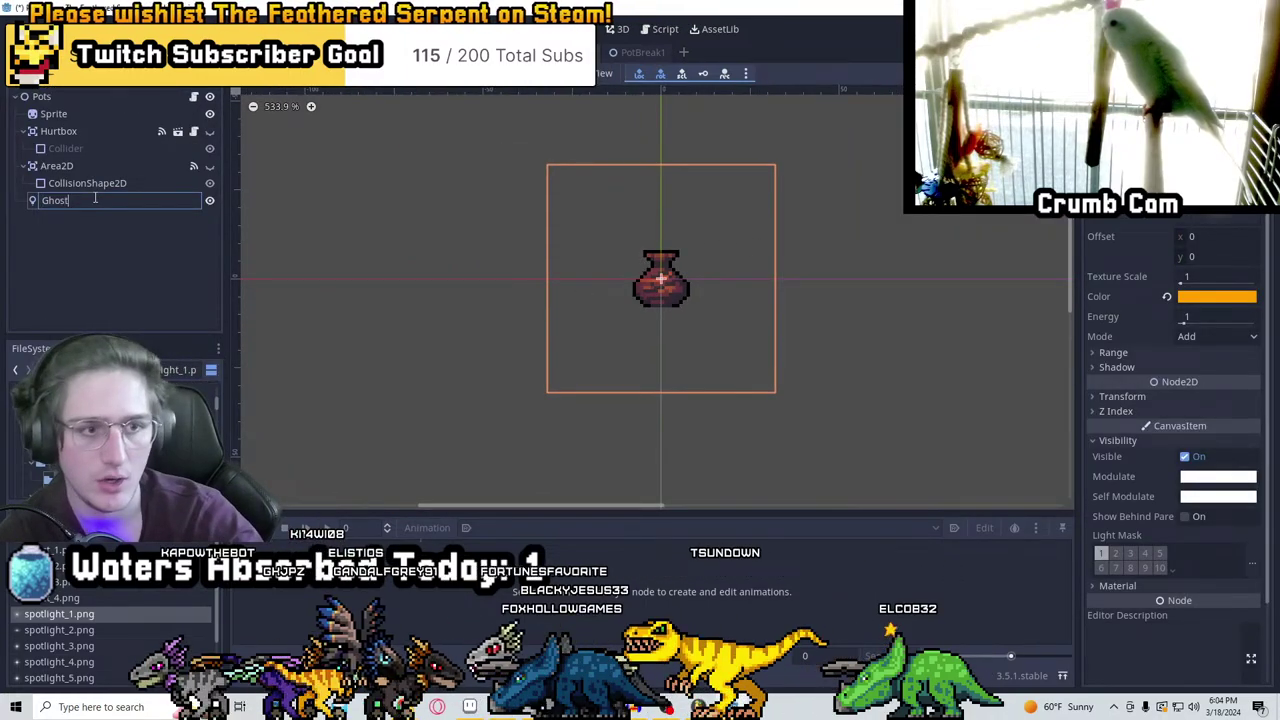
pyautogui.write('INSIDE')
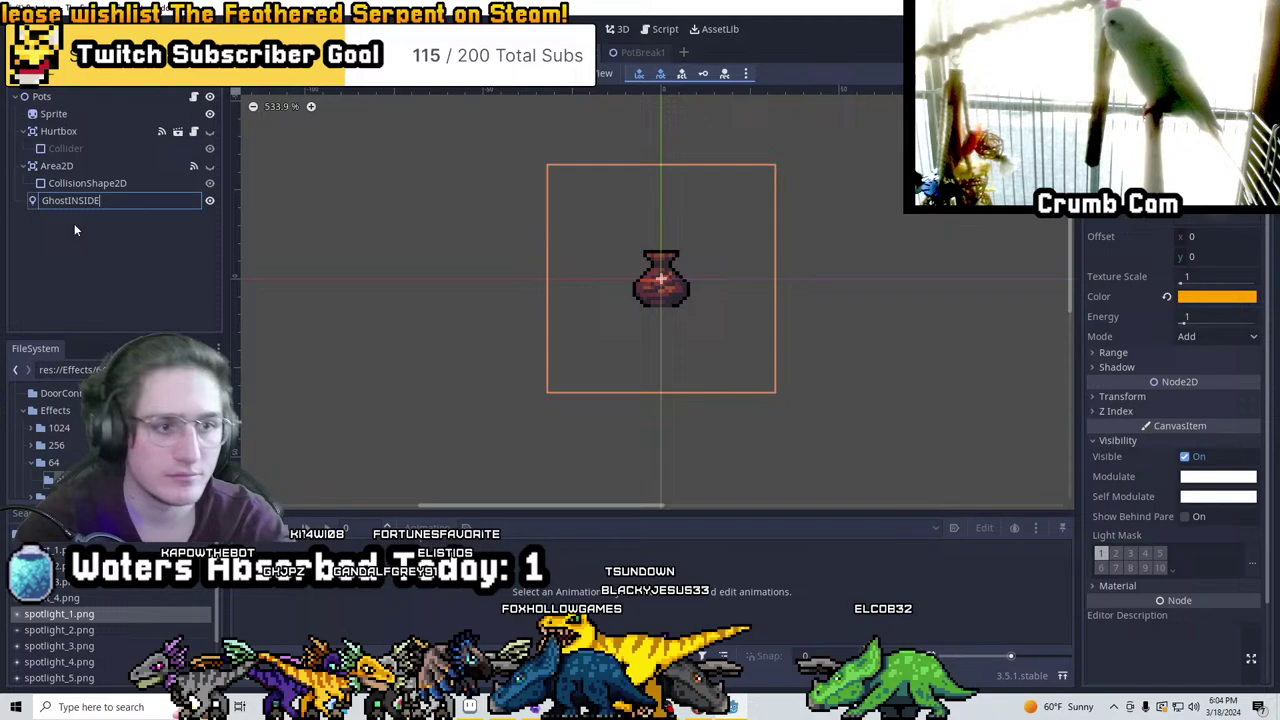
pyautogui.click(74, 230)
pyautogui.click(210, 200)
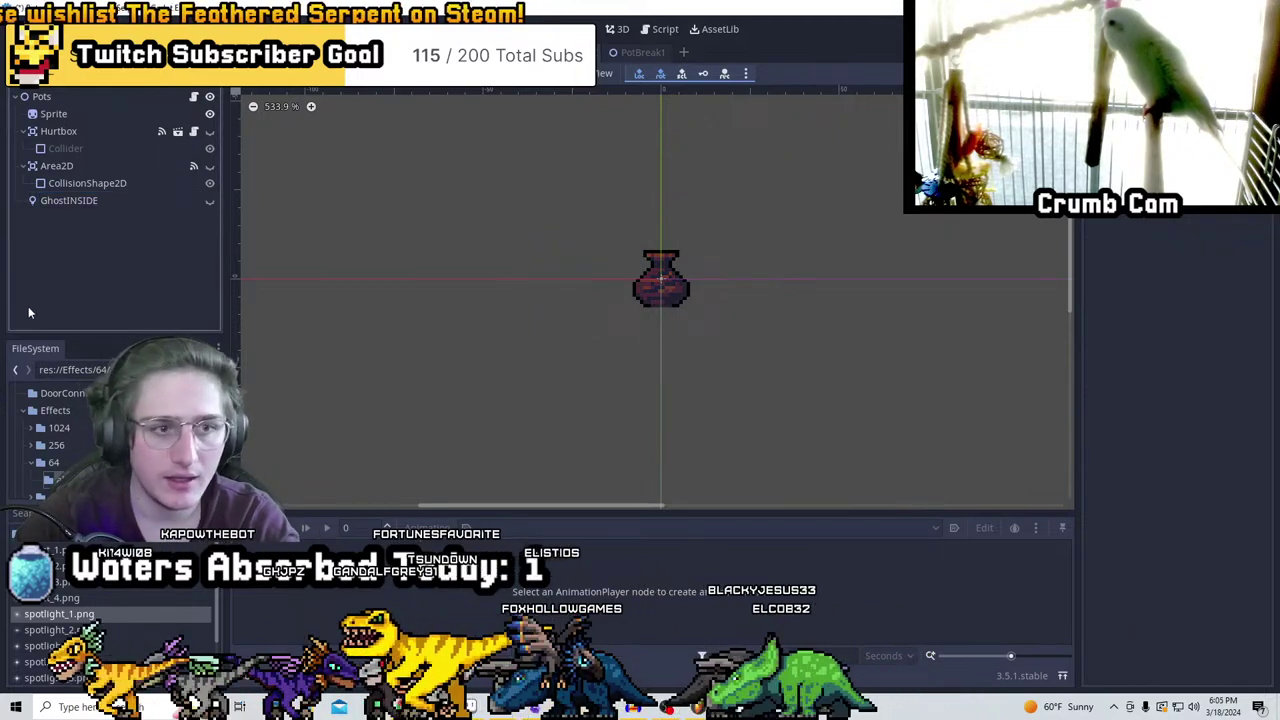
pyautogui.hotkey('ctrl', 's')
pyautogui.click(120, 97)
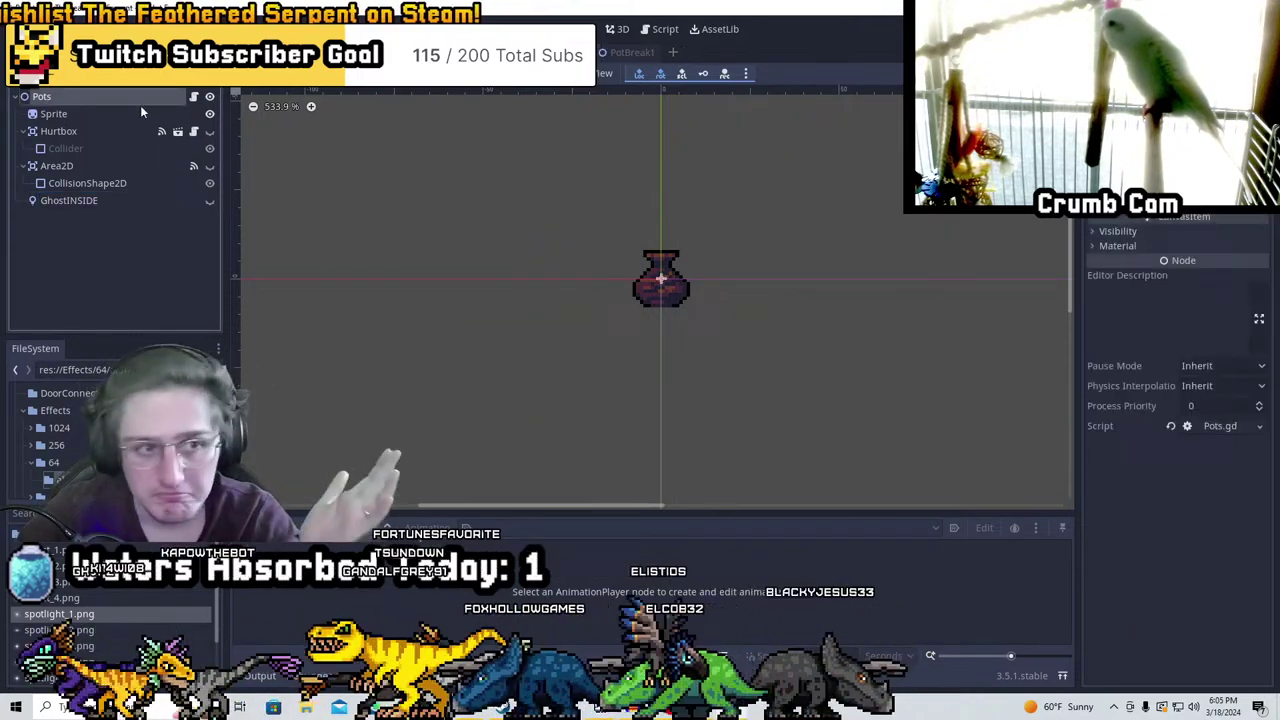
pyautogui.click(193, 96)
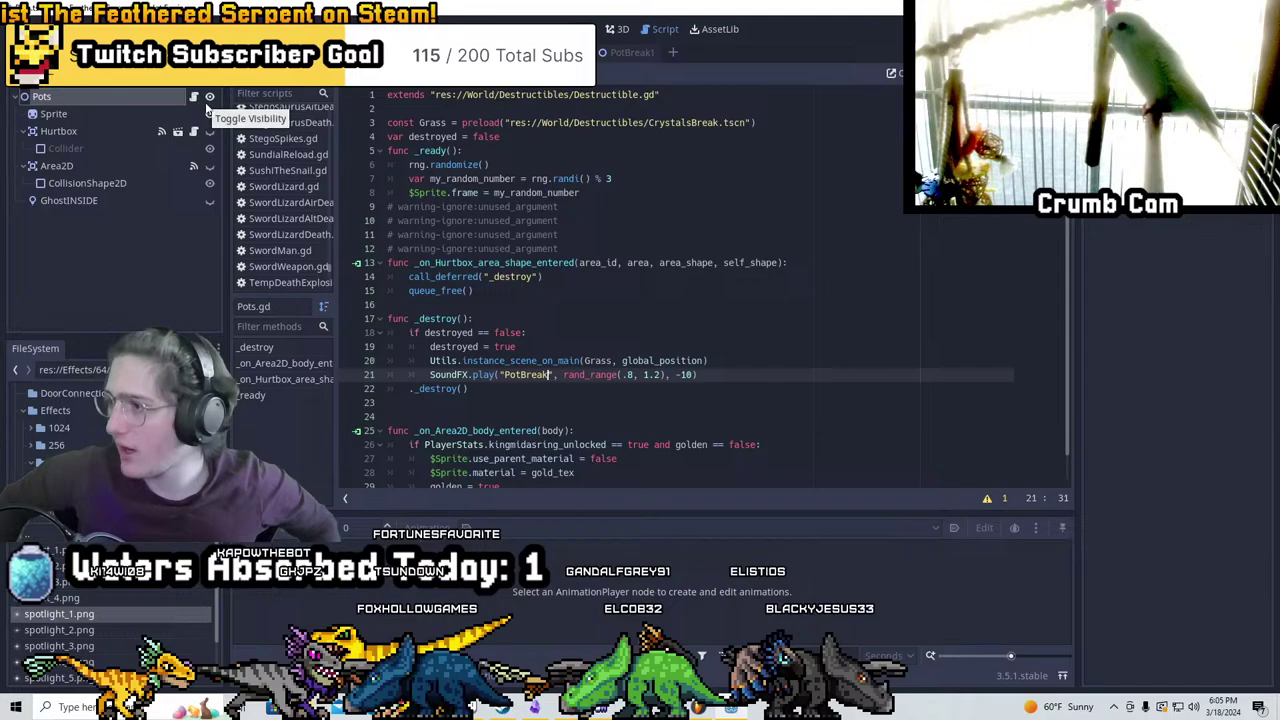
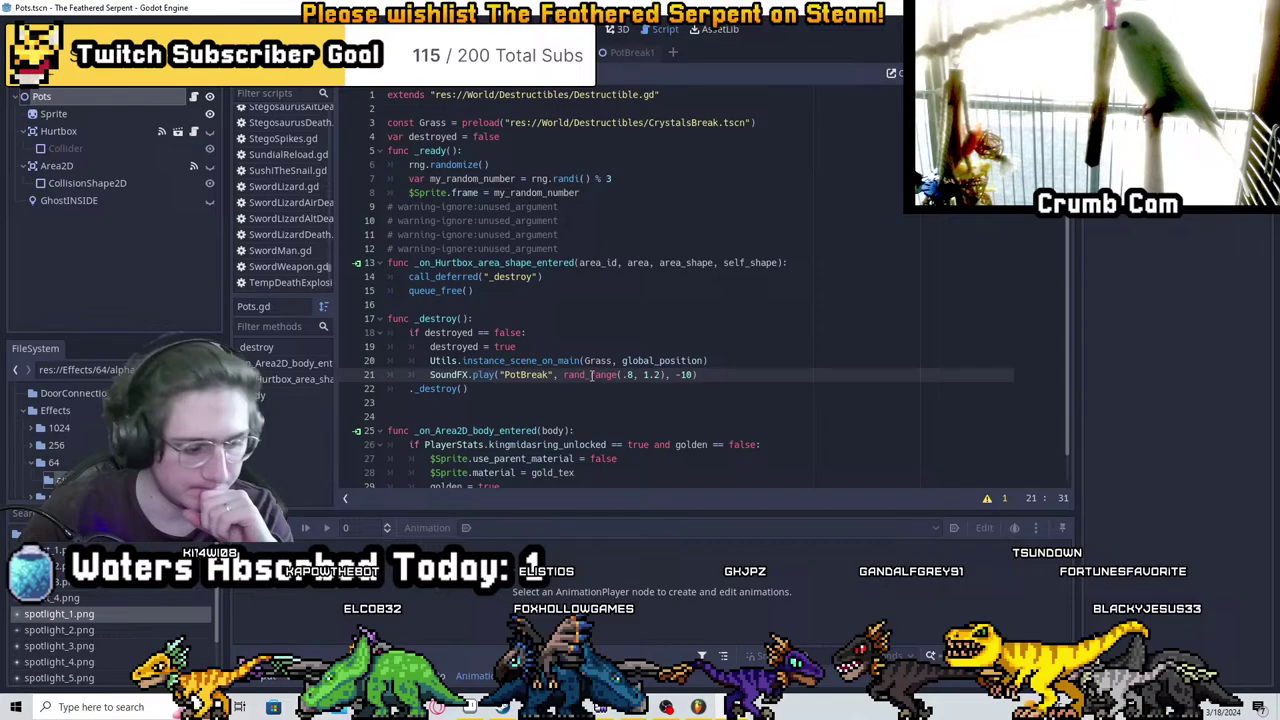
# Search the project for 'seed' and copy the _seed call and function from SerpentEgg.gd
pyautogui.scroll(-1, 771, 451)
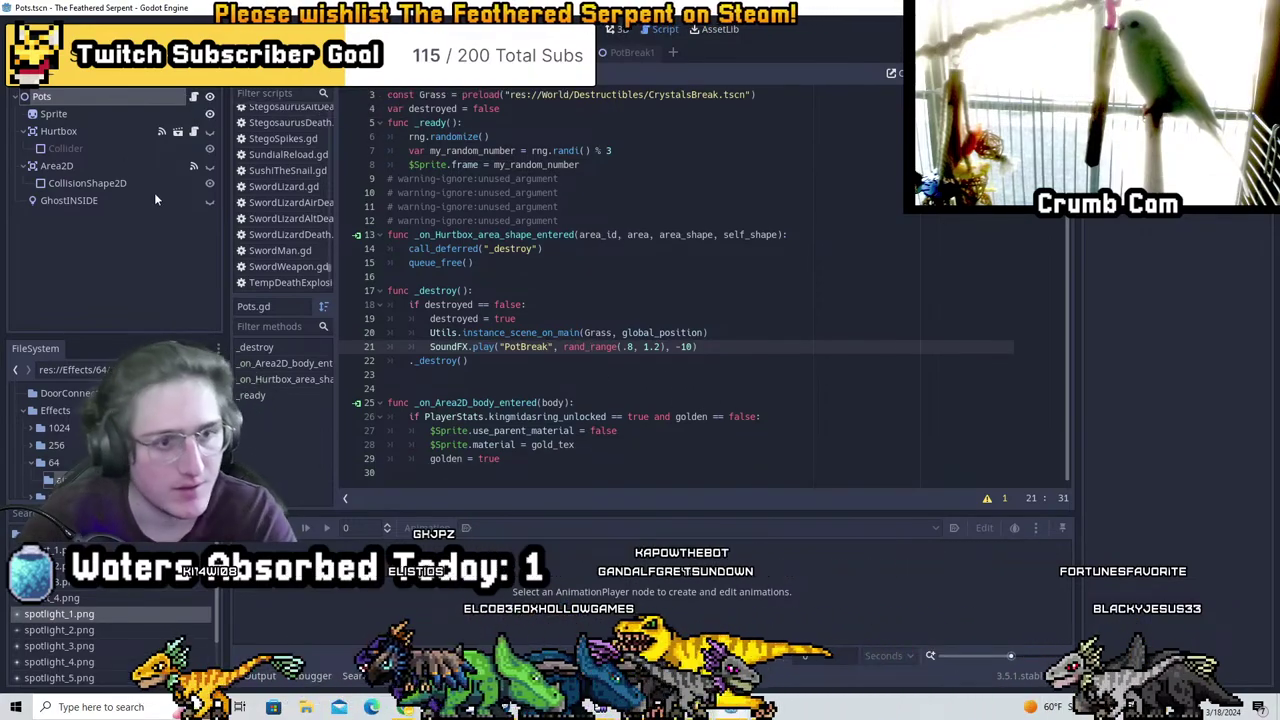
pyautogui.scroll(1, 614, 236)
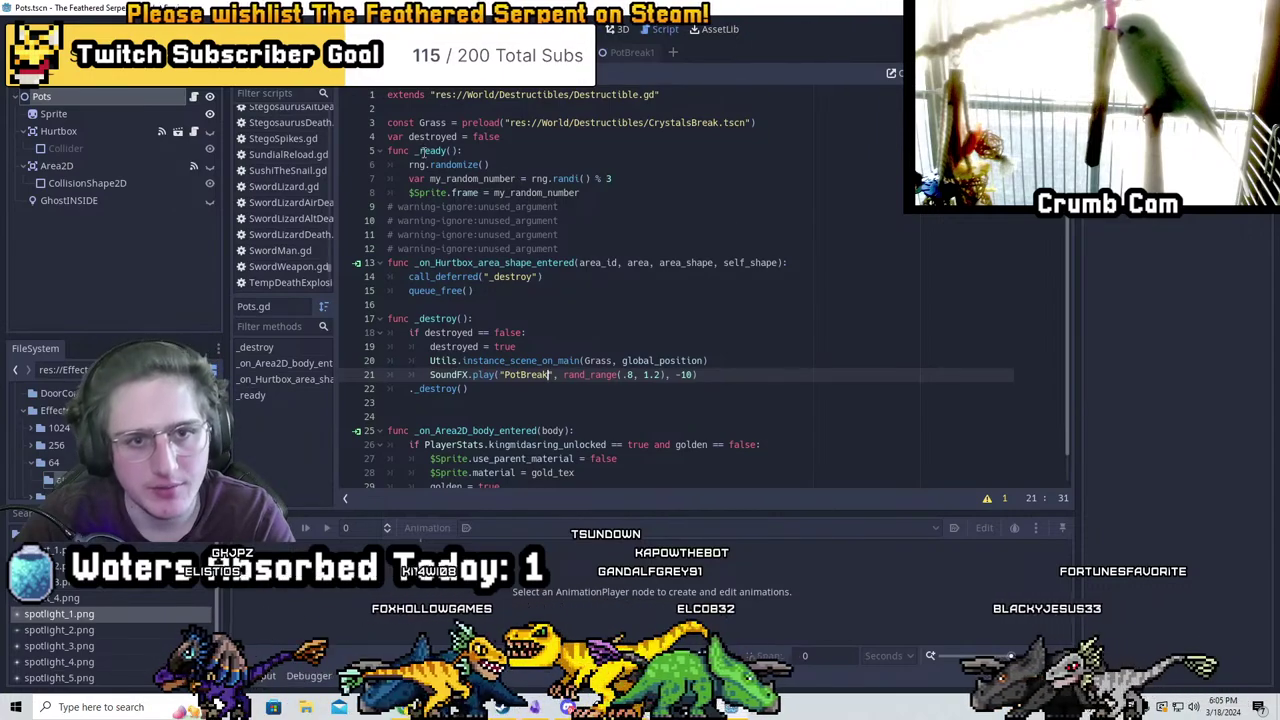
pyautogui.click(617, 201)
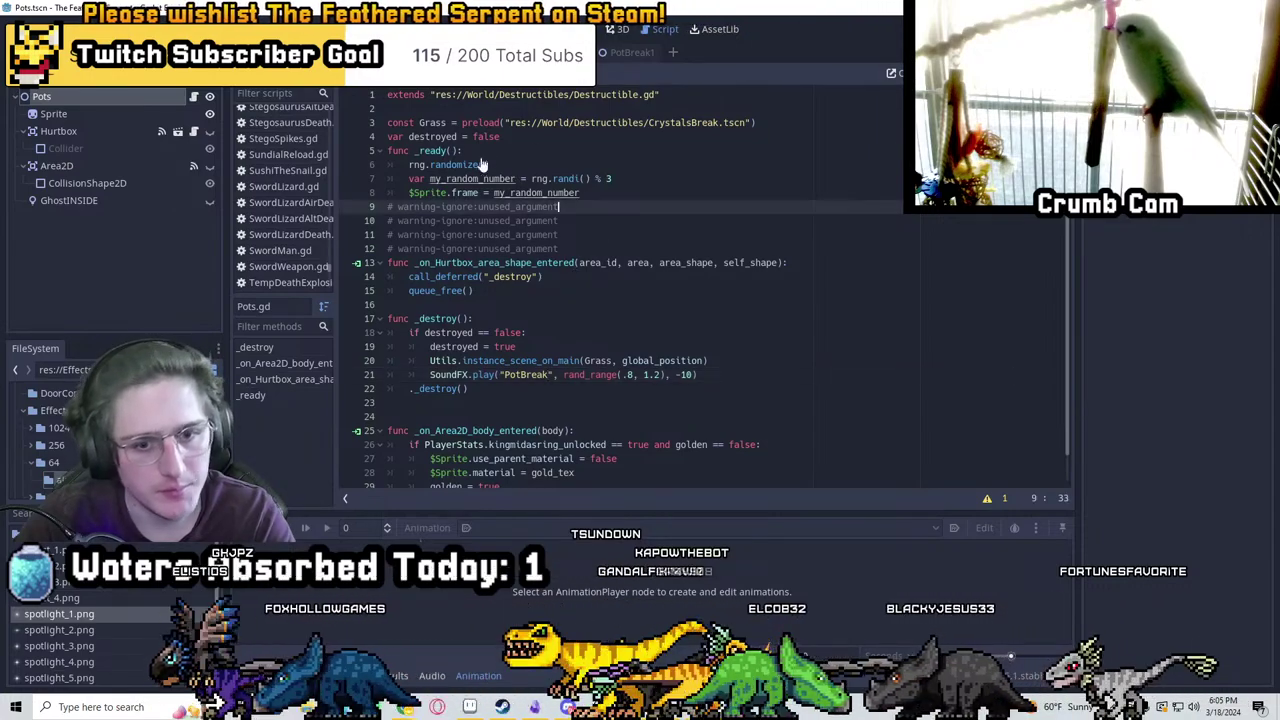
pyautogui.hotkey('ctrl', 'shift', 'f')
pyautogui.click(641, 396)
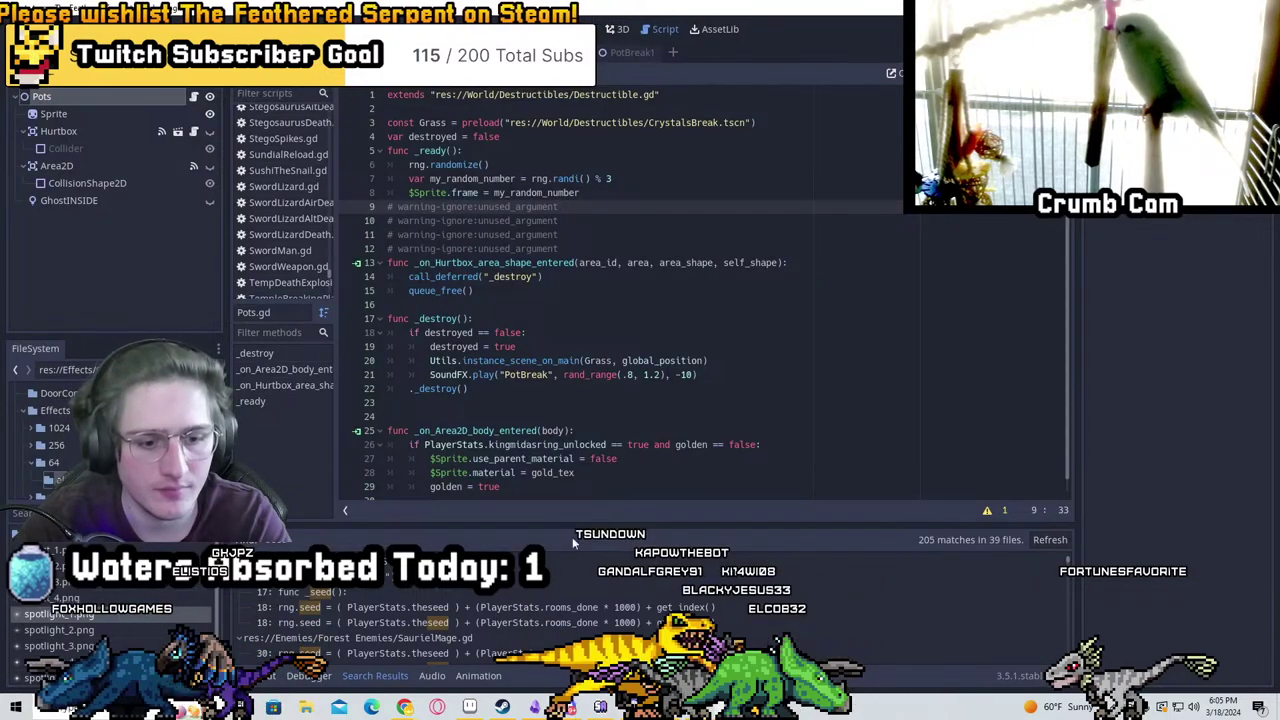
pyautogui.click(498, 607)
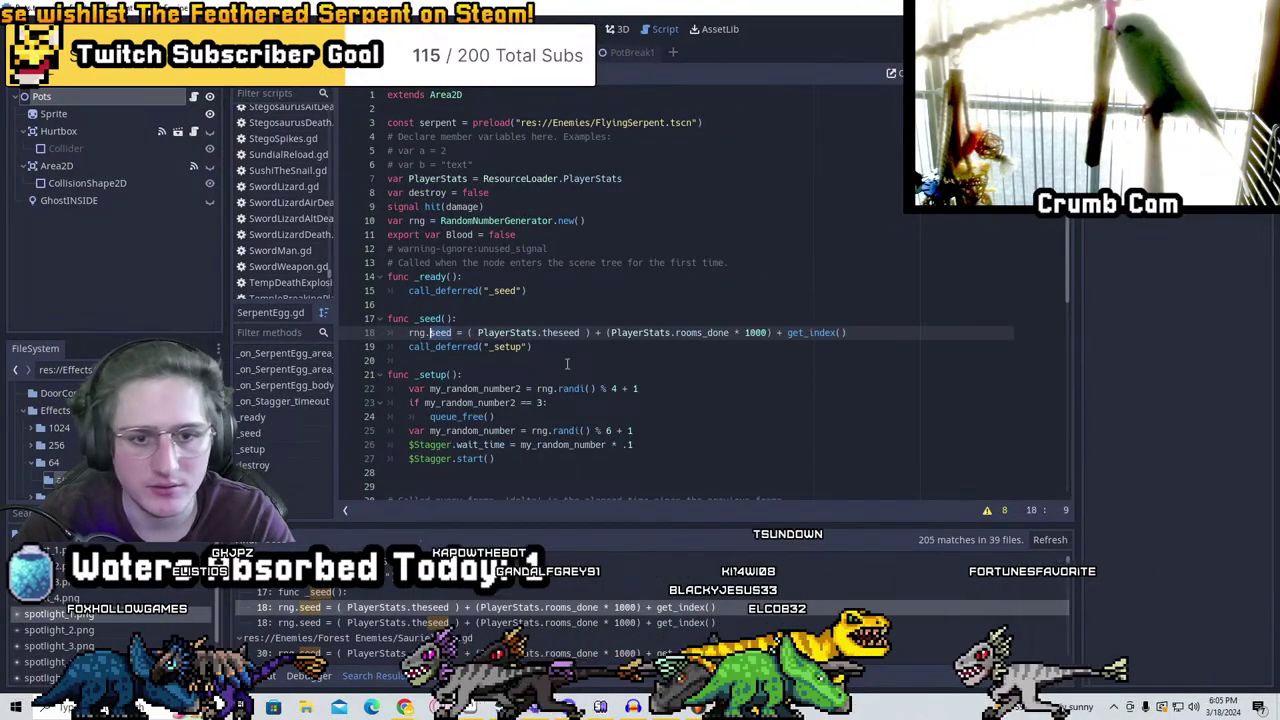
pyautogui.moveTo(567, 364); pyautogui.dragTo(395, 291)
pyautogui.hotkey('ctrl', 'c')
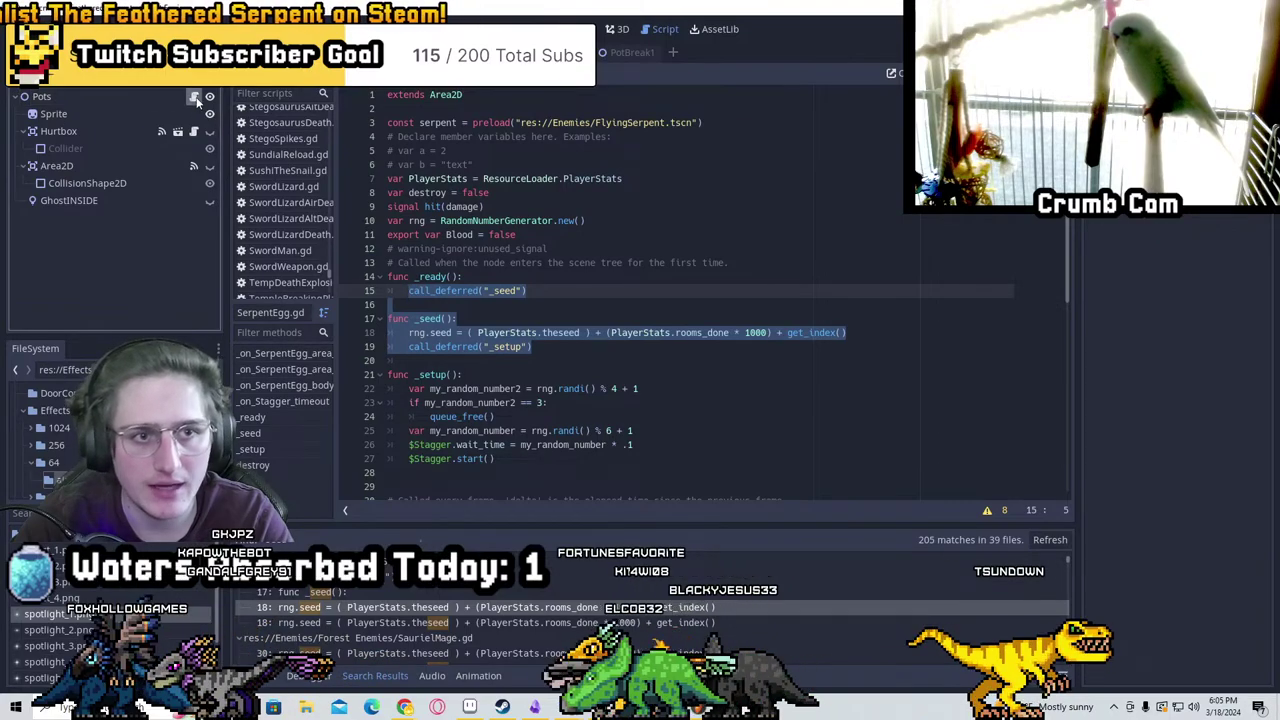
# Paste the copied _seed code below line 8 of Pots.gd and delete the leftover _setup call
pyautogui.click(585, 192)
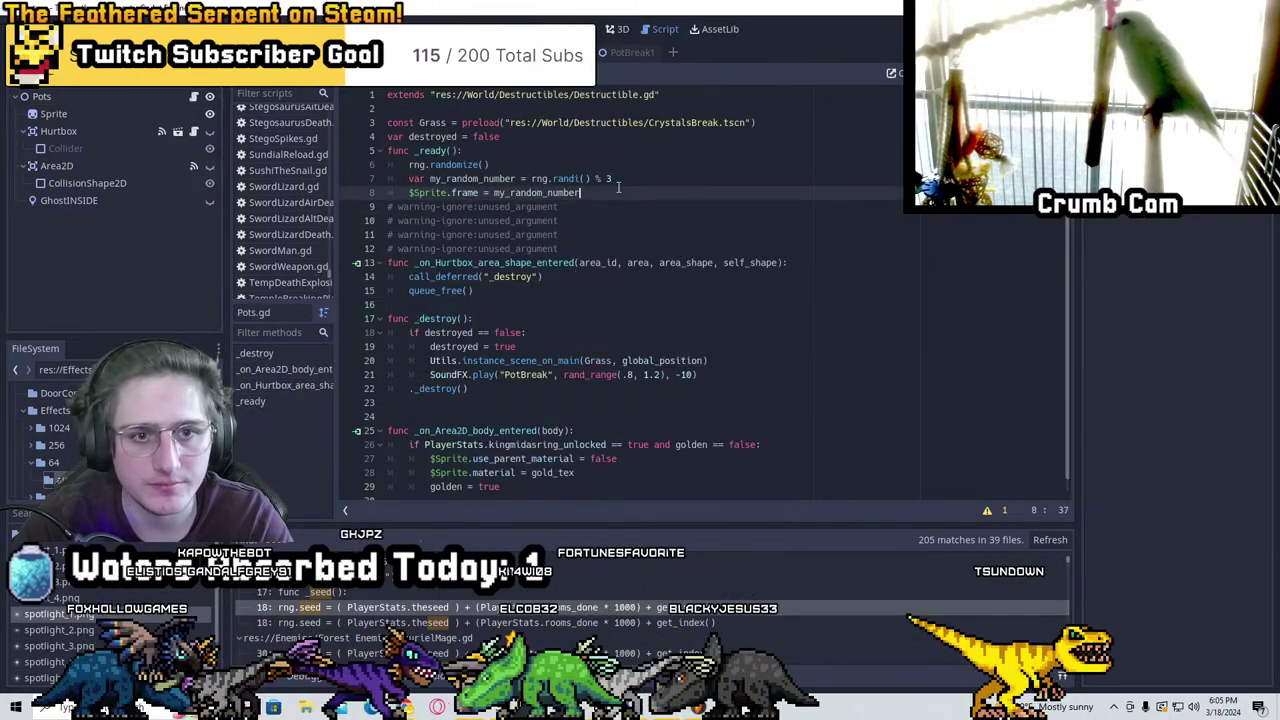
pyautogui.press('Return')
pyautogui.hotkey('ctrl', 'v')
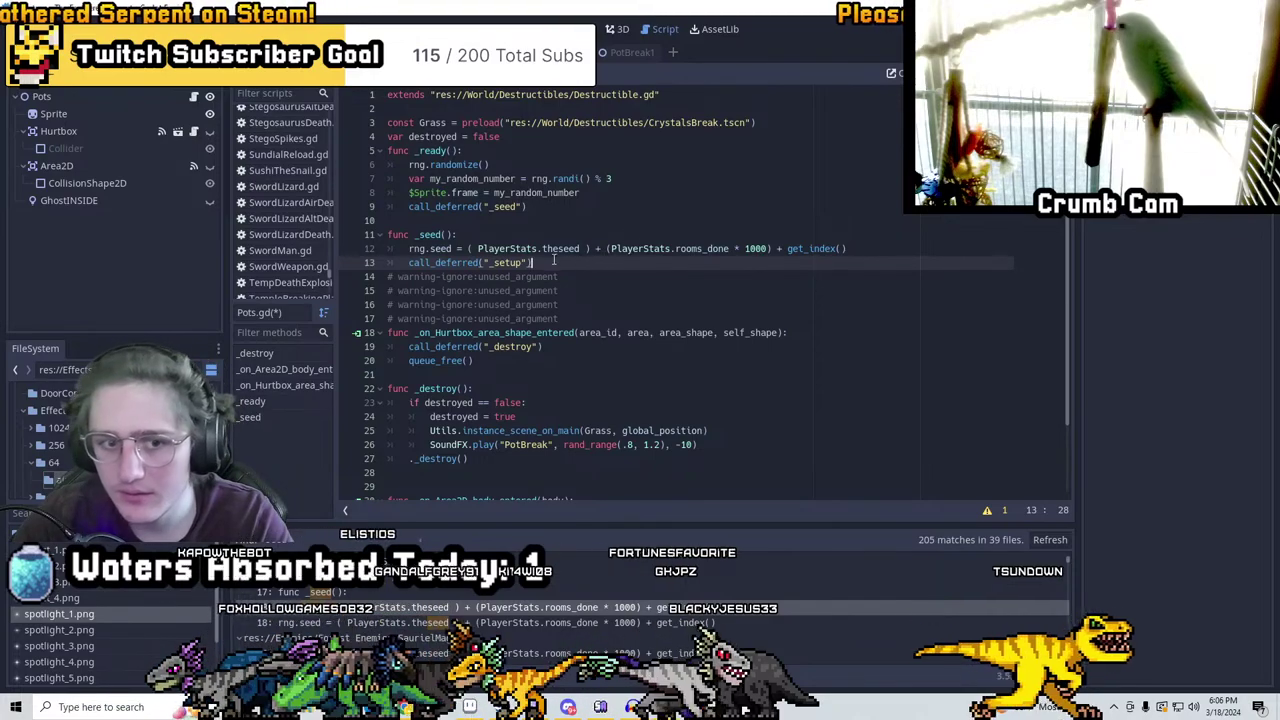
pyautogui.moveTo(604, 257); pyautogui.dragTo(335, 262)
pyautogui.press('BackSpace')
pyautogui.press('BackSpace')
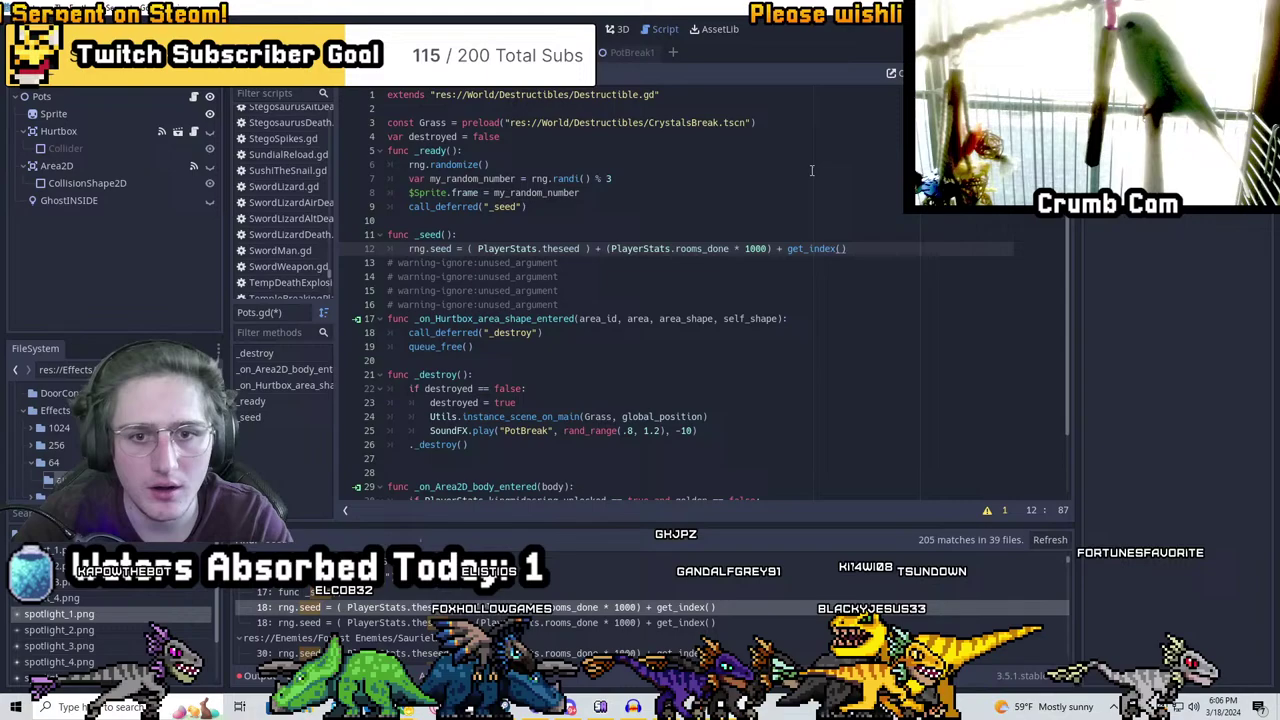
pyautogui.press('Return')
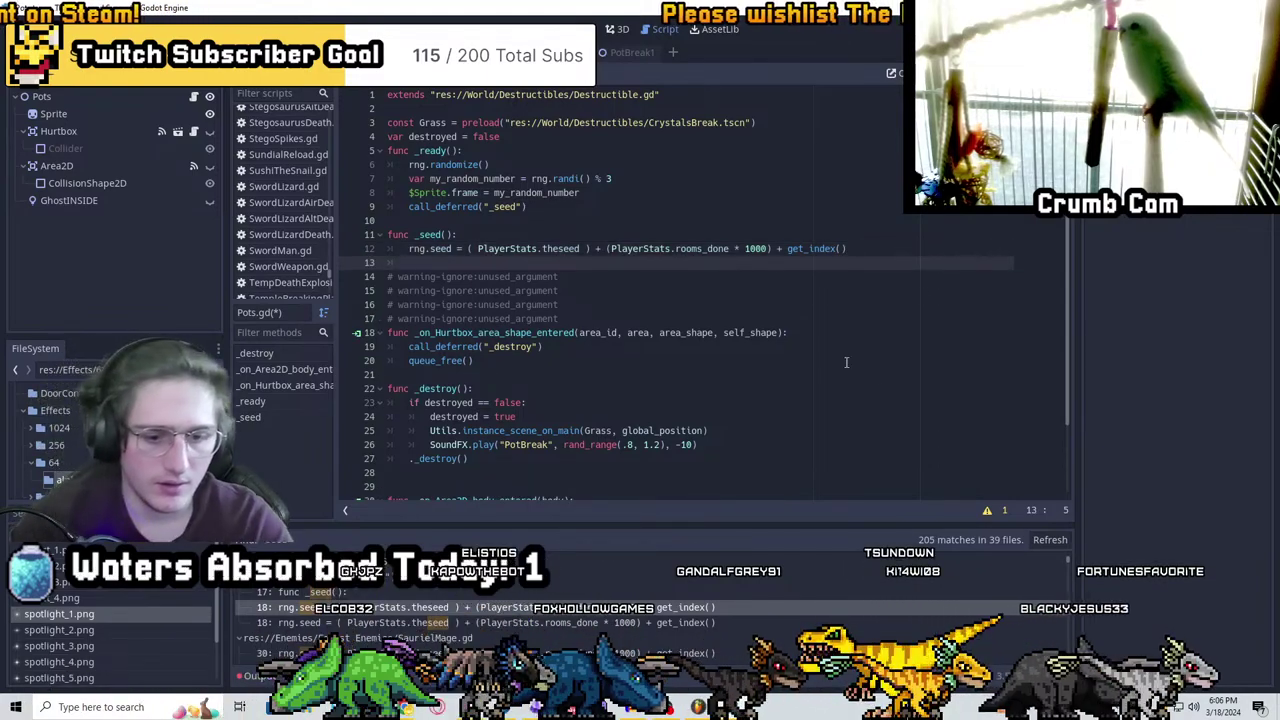
# Add the rng.randi() % 4 + 1 roll in _seed and begin a my_random_number comparison line
pyautogui.scroll(-2, 669, 446)
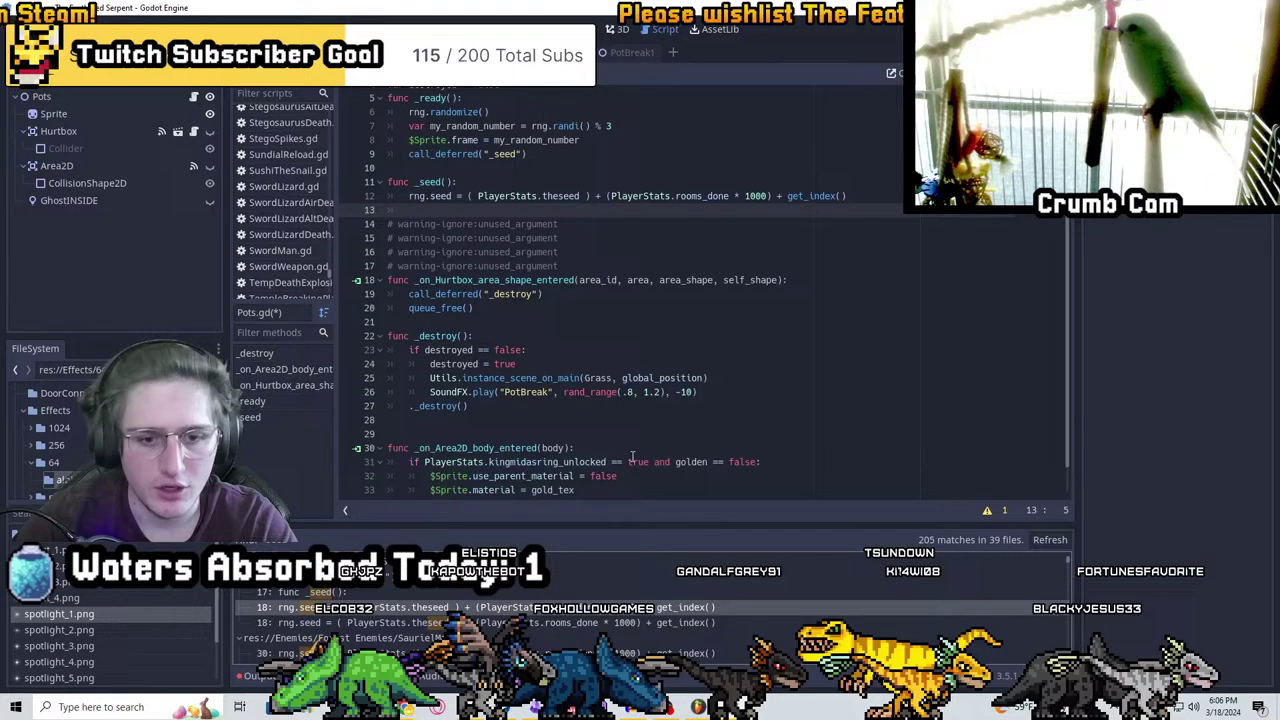
pyautogui.scroll(2, 600, 300)
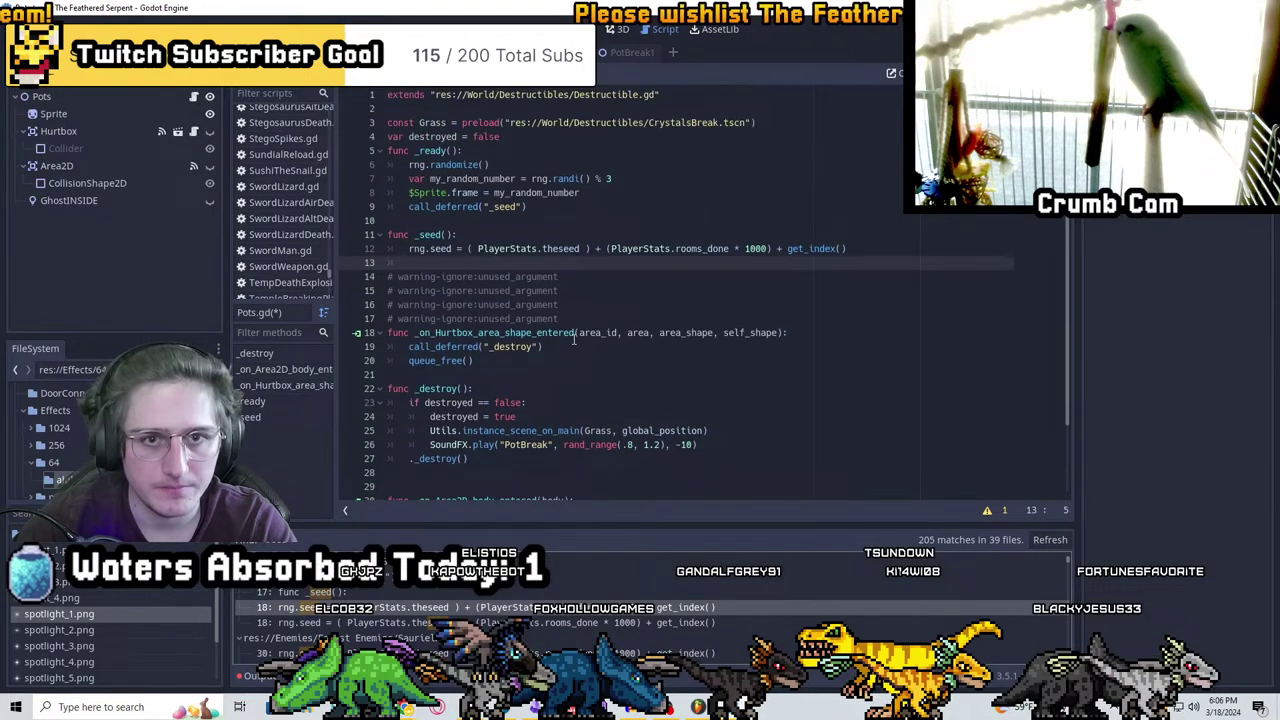
pyautogui.click(455, 165)
pyautogui.click(409, 178)
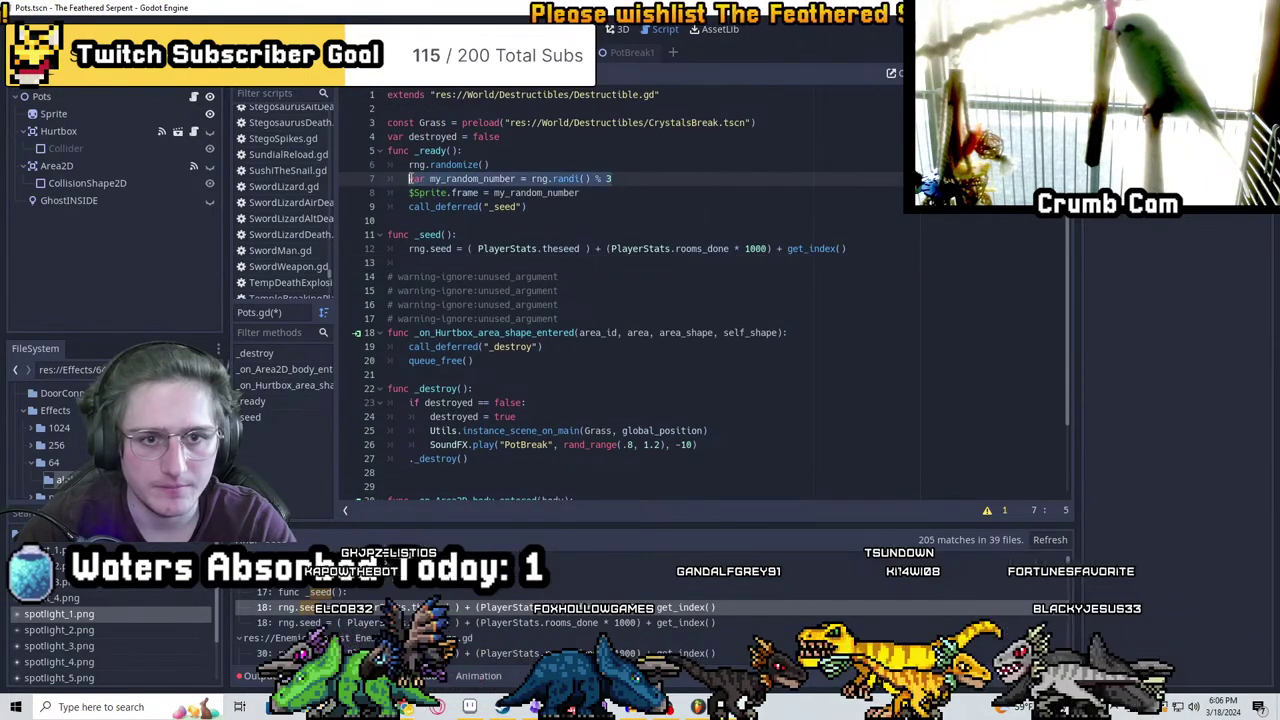
pyautogui.click(472, 261)
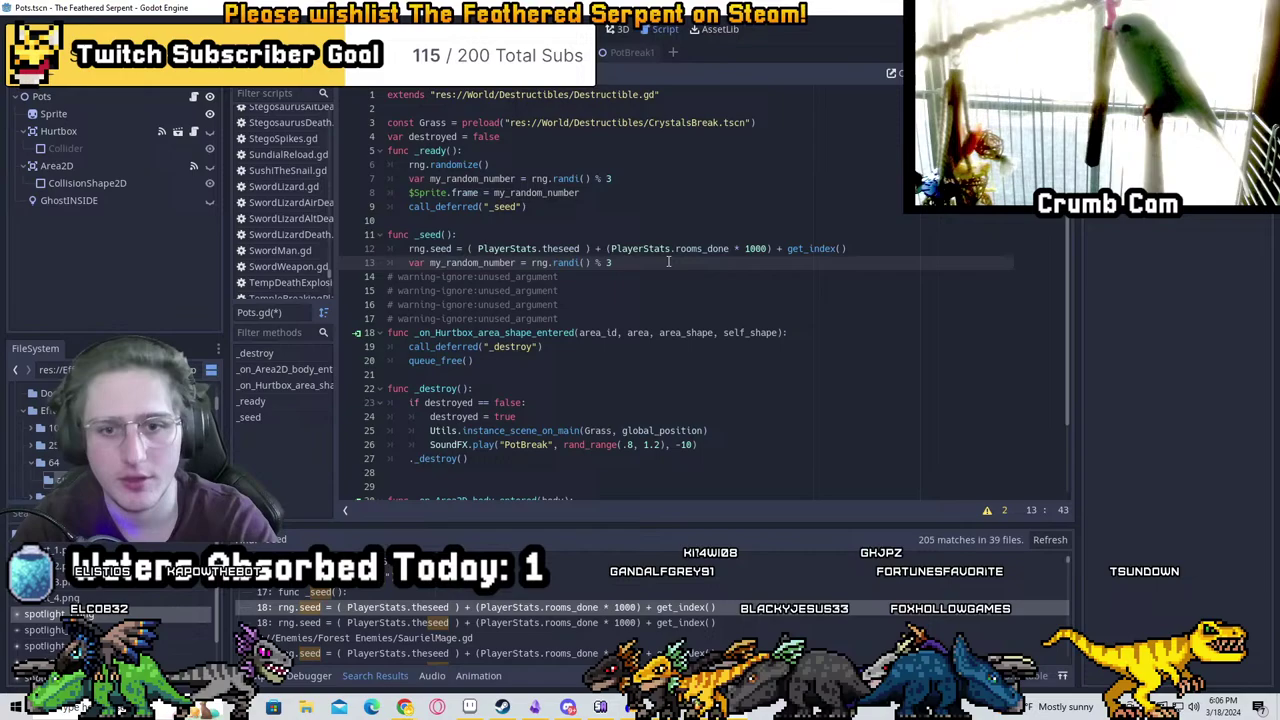
pyautogui.write('4 + 1')
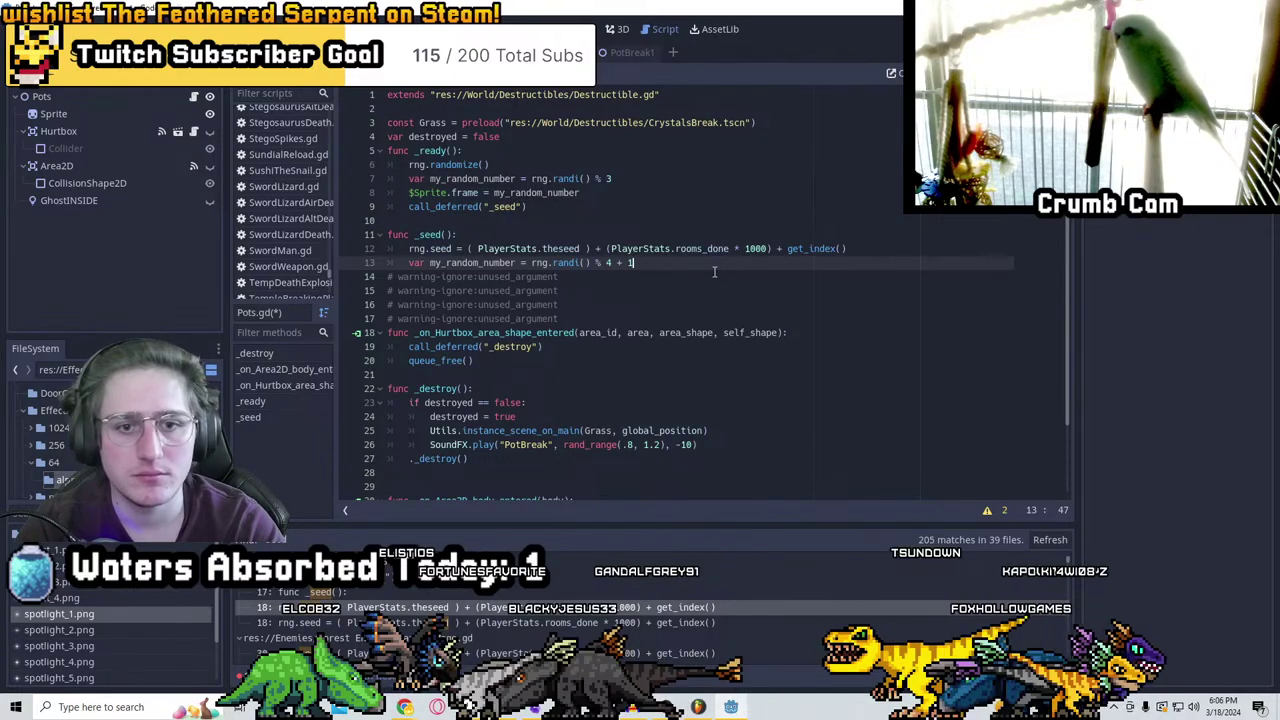
pyautogui.press('Return')
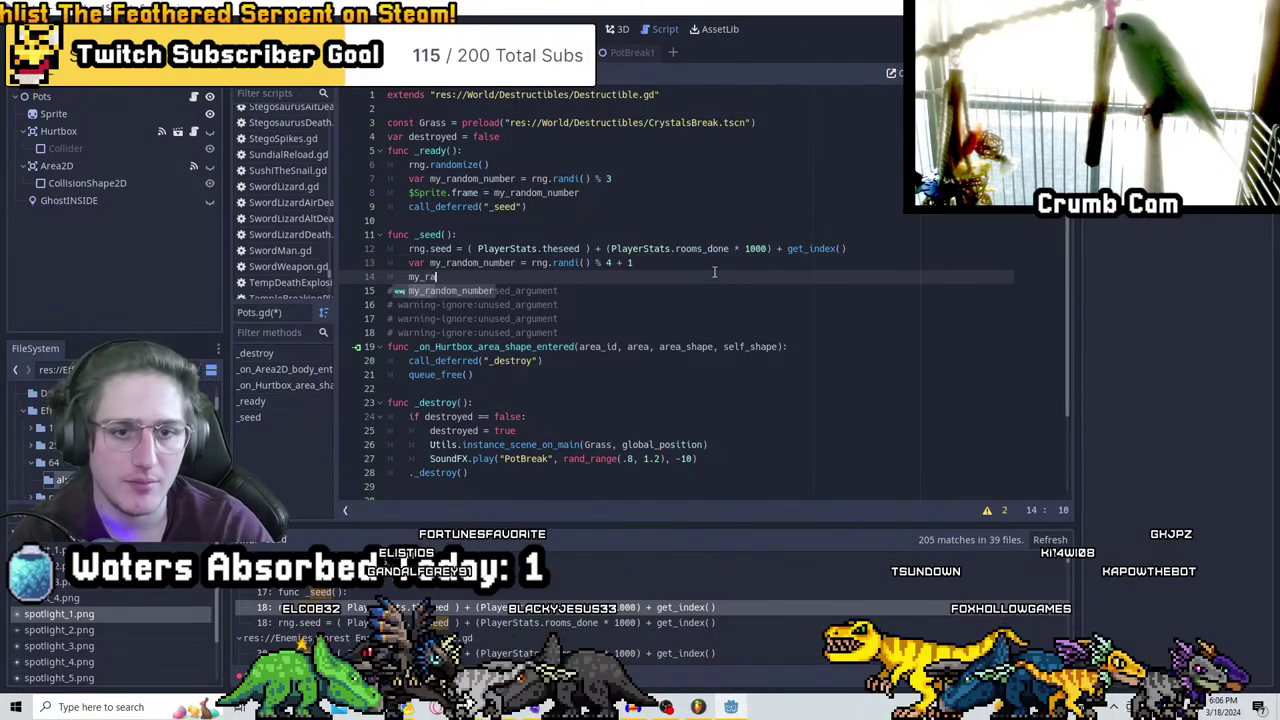
pyautogui.write('my_random_number ==')
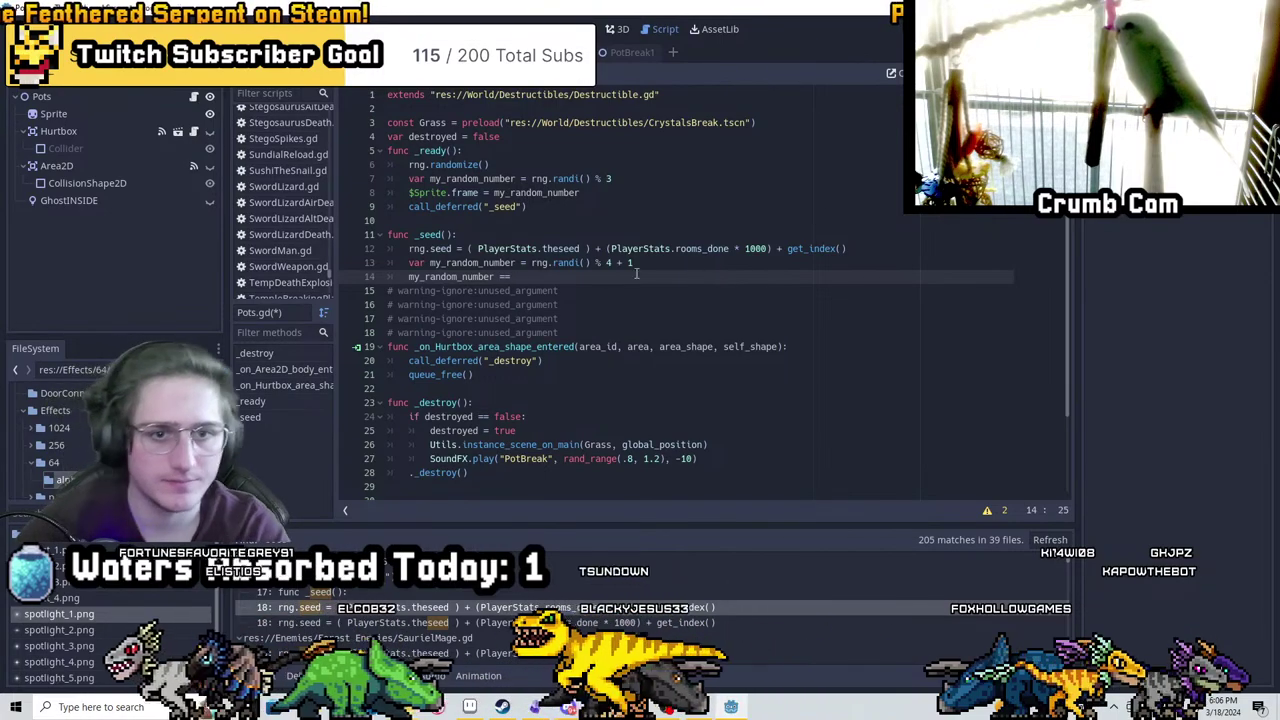
pyautogui.click(503, 137)
# Declare var potcolor = 0 and assign the _ready random roll to potcolor instead of my_random_number
pyautogui.press('Return')
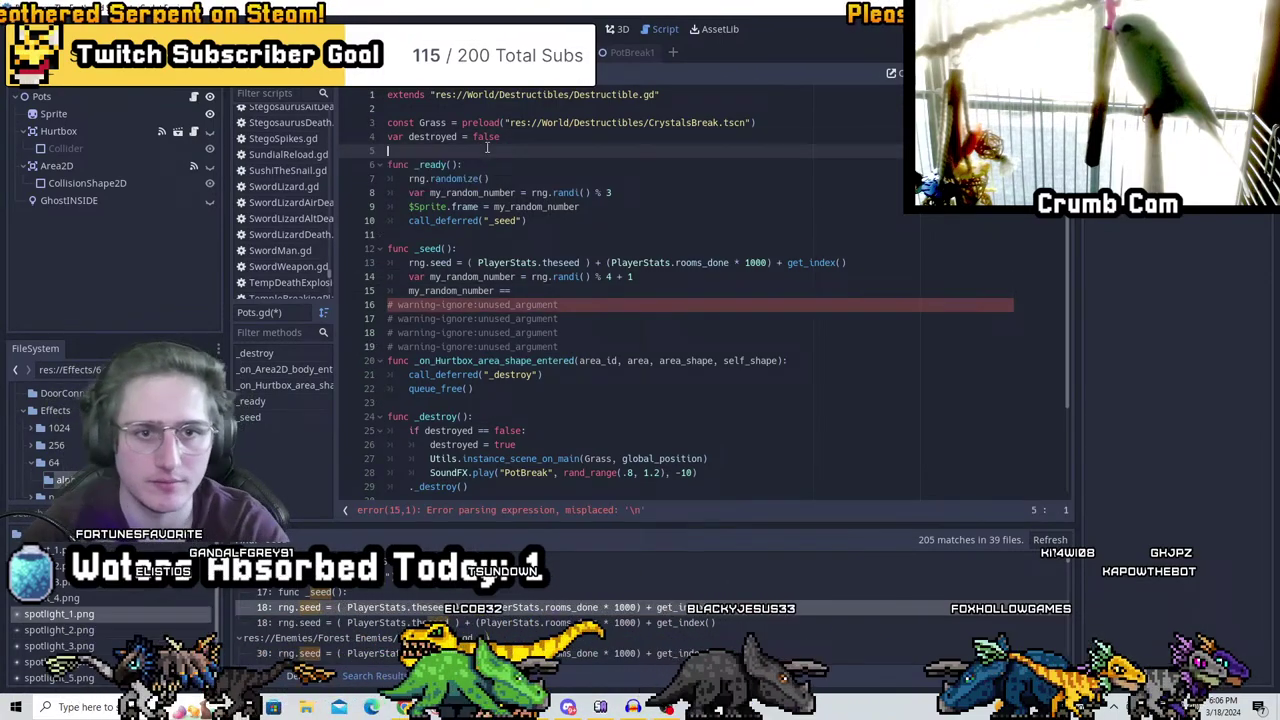
pyautogui.press('Return')
pyautogui.click(487, 148)
pyautogui.write('pot c')
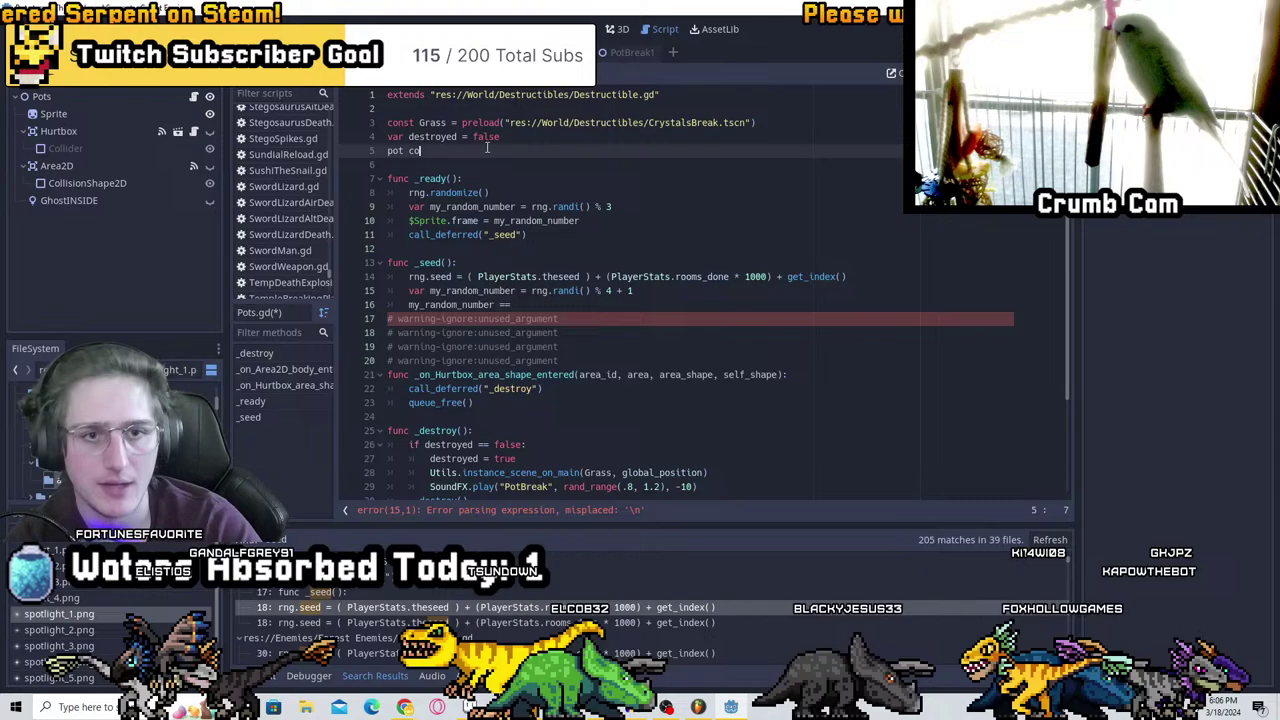
pyautogui.write('o')
pyautogui.write('color = ')
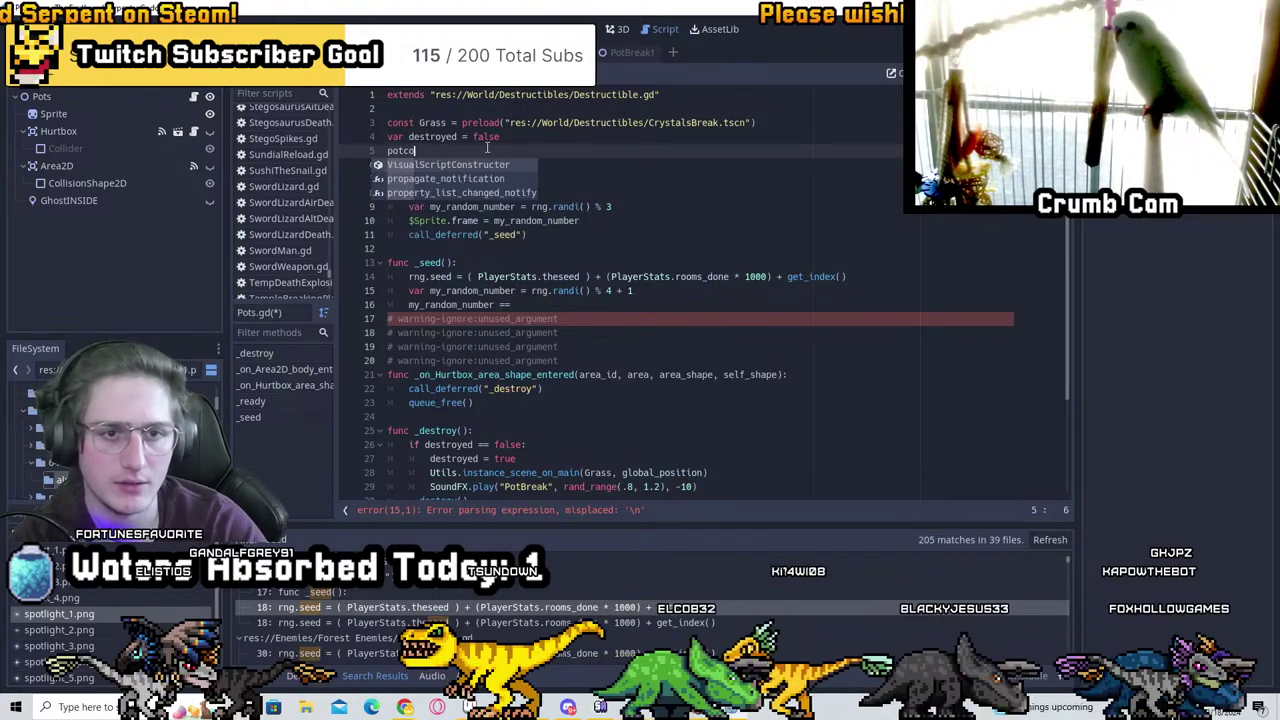
pyautogui.write('0')
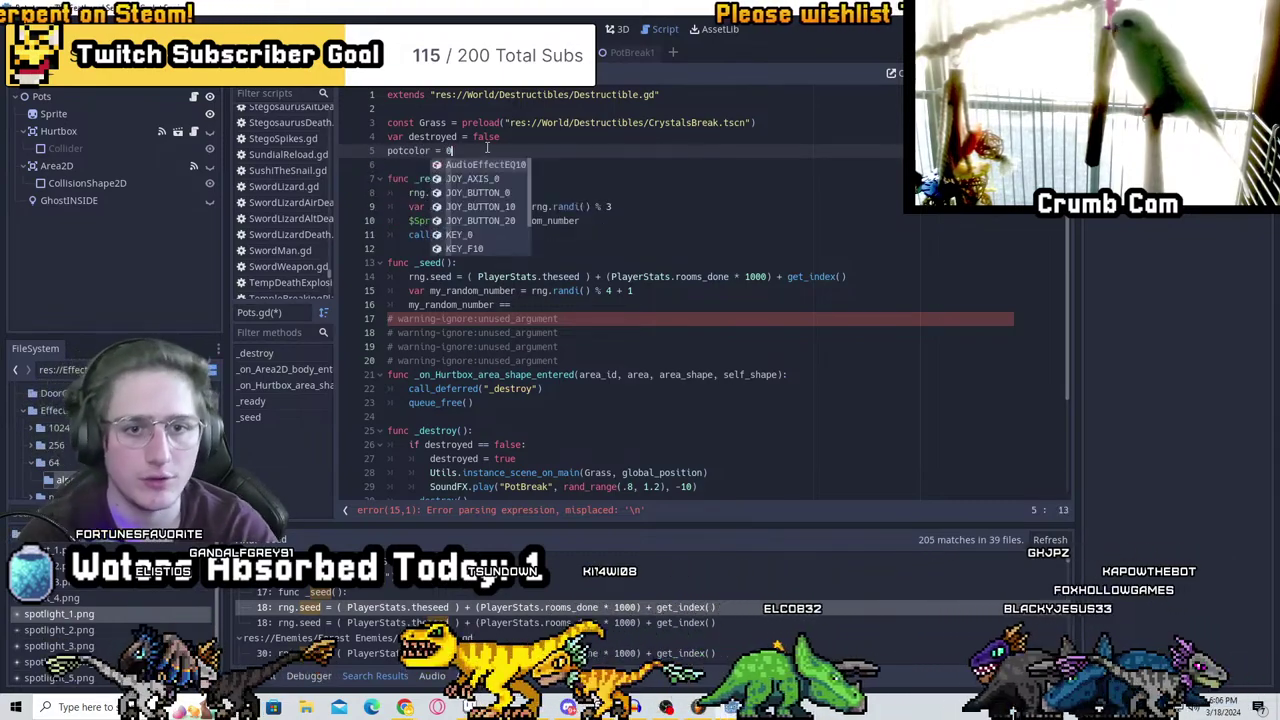
pyautogui.click(582, 220)
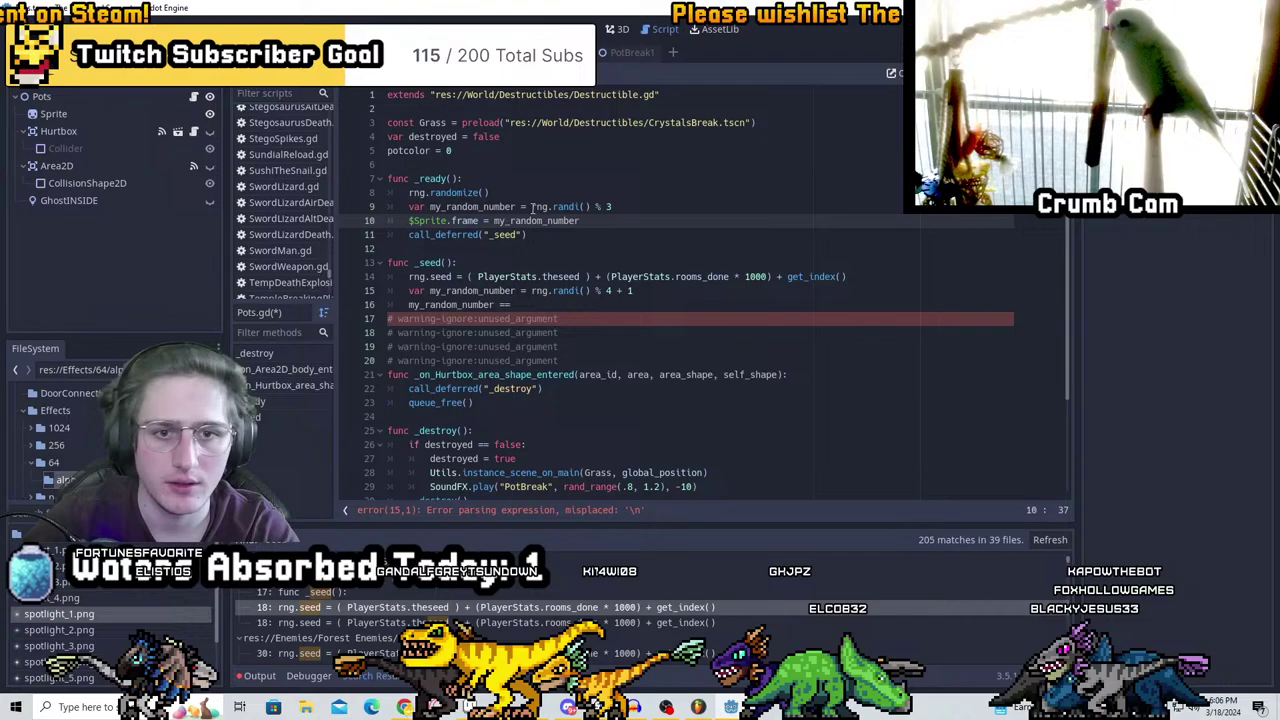
pyautogui.moveTo(517, 206); pyautogui.dragTo(409, 206)
pyautogui.write('potcolor')
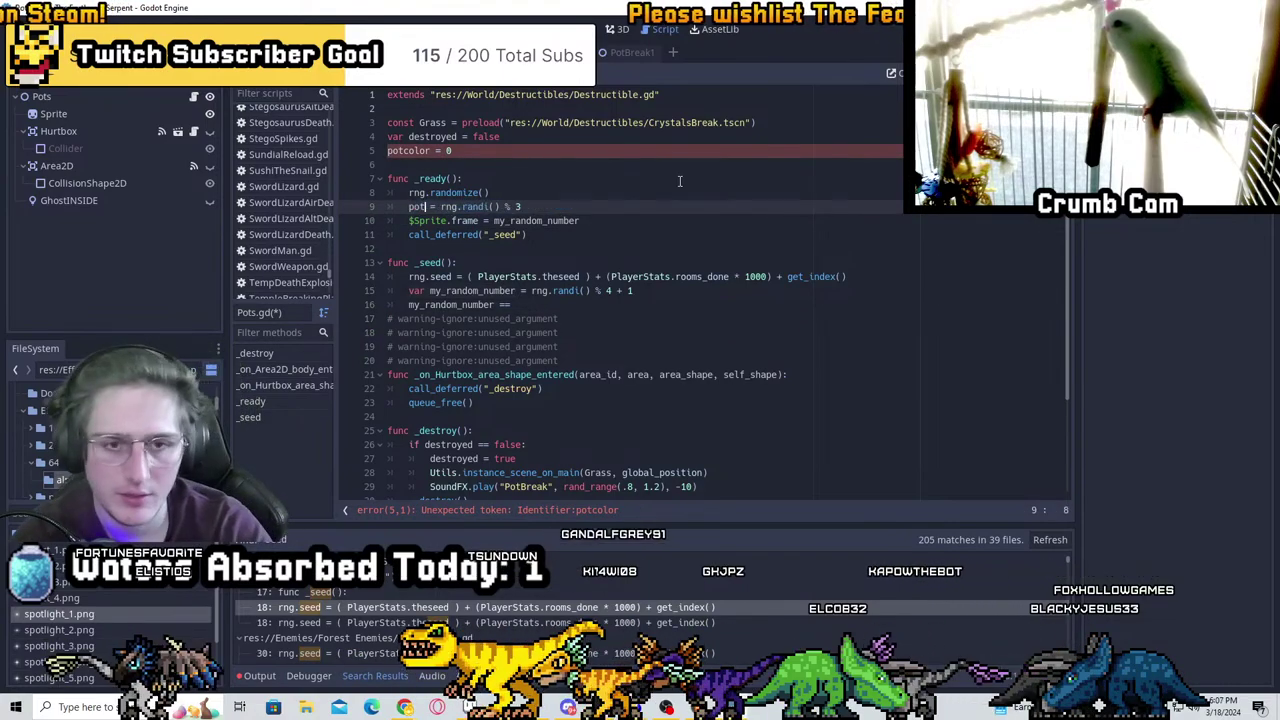
pyautogui.click(680, 220)
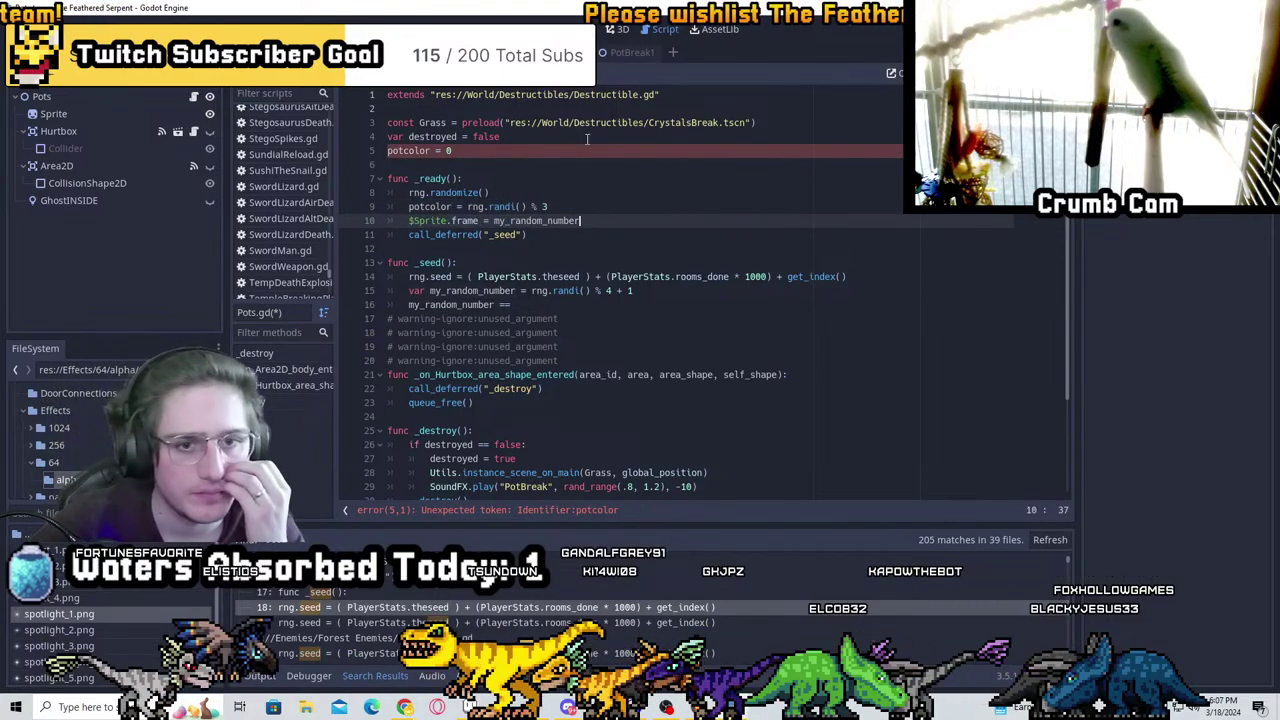
pyautogui.click(521, 150)
pyautogui.press('Home')
pyautogui.write('var')
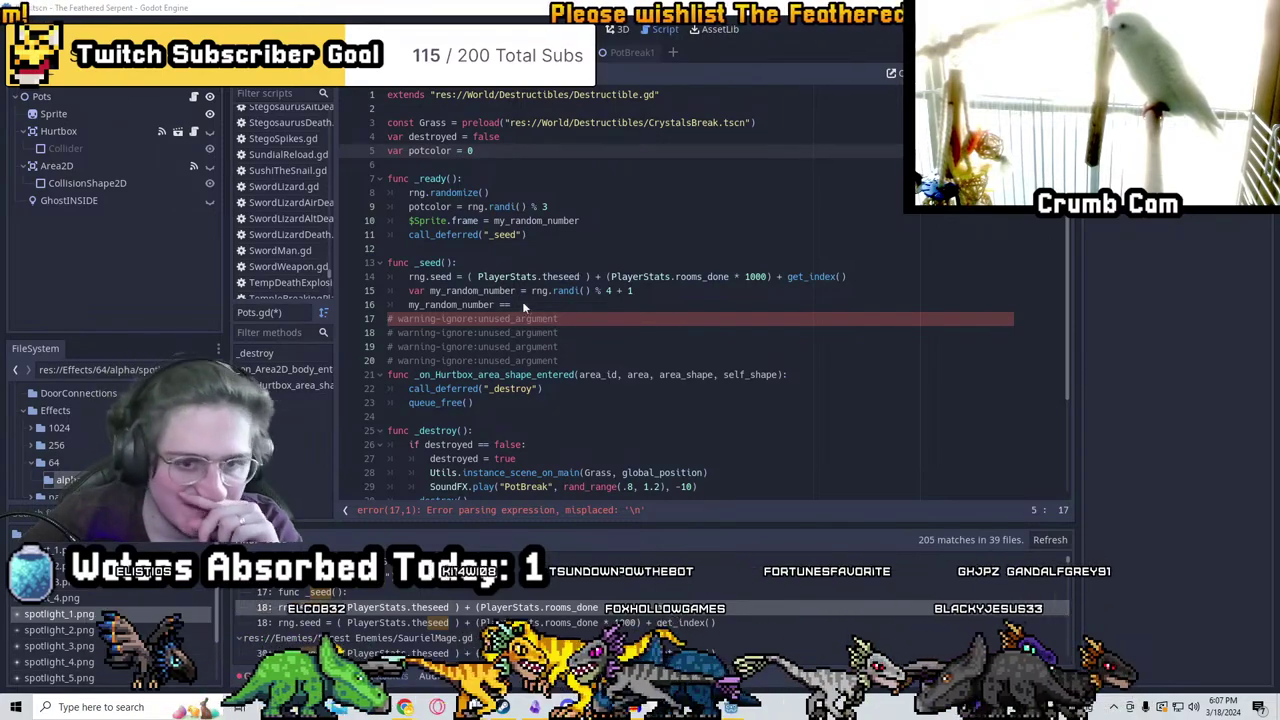
# Turn the unfinished comparison on line 16 into an if statement with an indented body
pyautogui.click(522, 304)
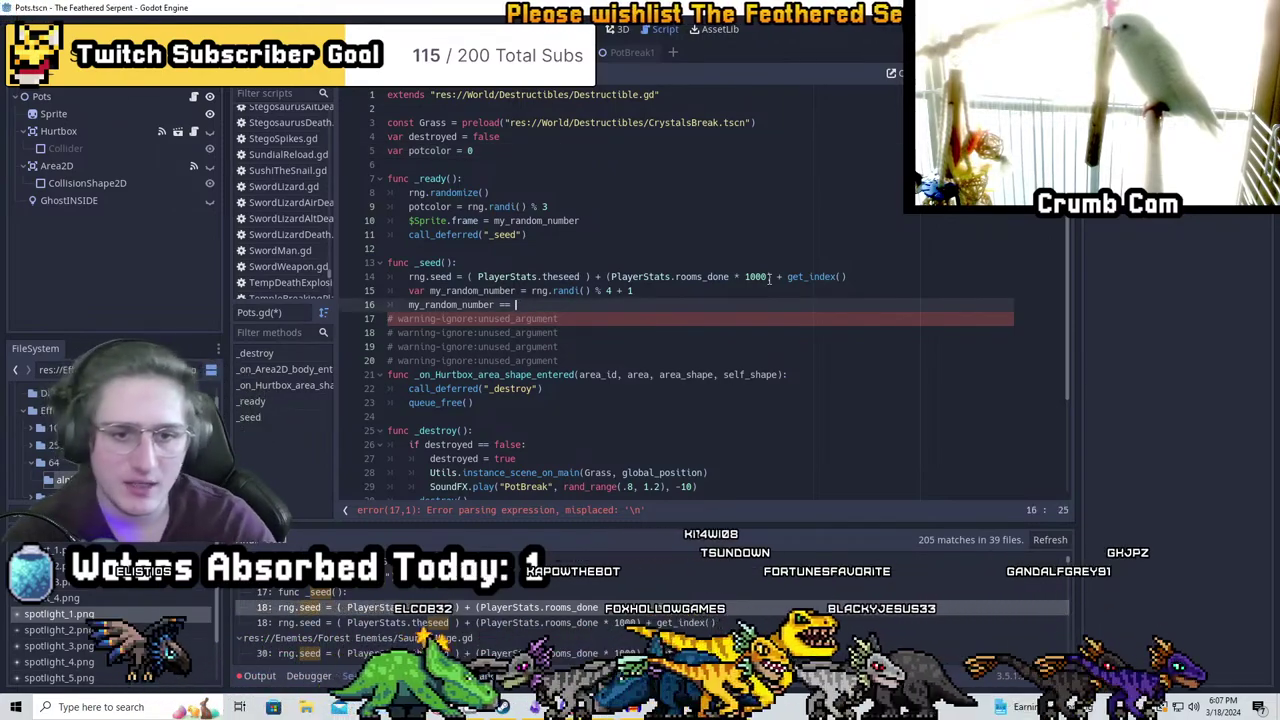
pyautogui.write('if')
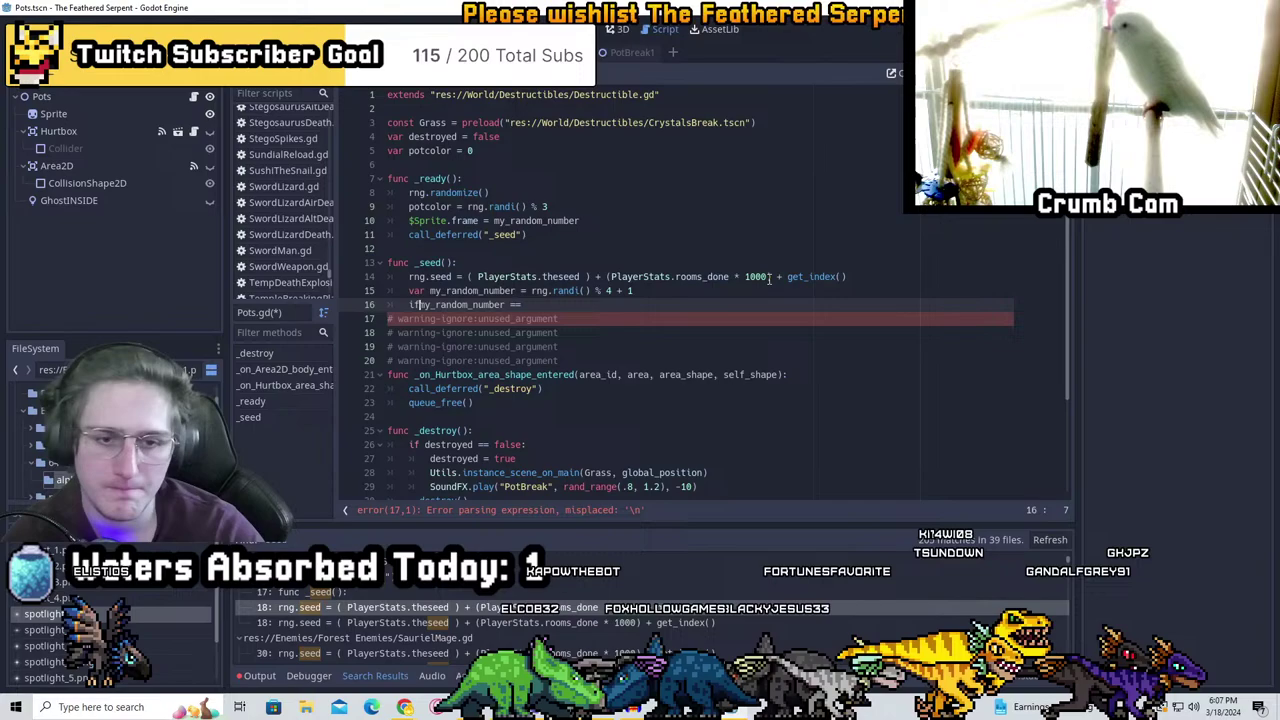
pyautogui.press('End')
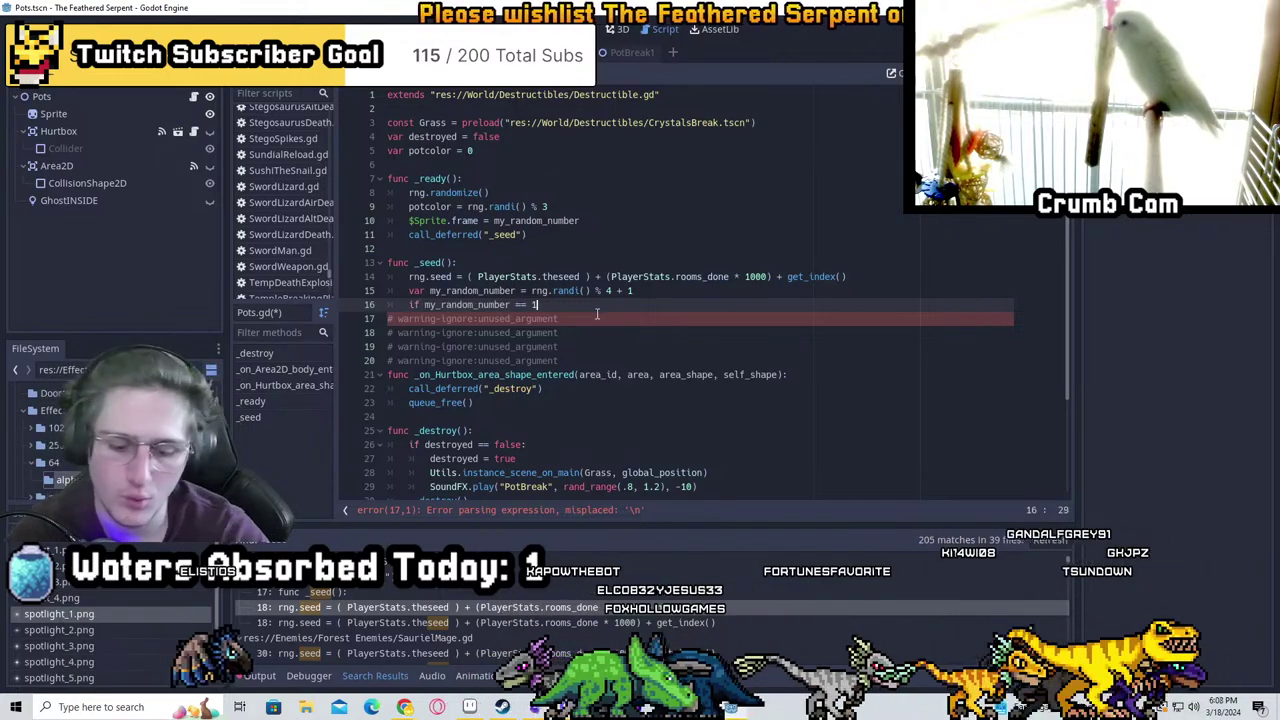
pyautogui.write('1:')
pyautogui.press('Return')
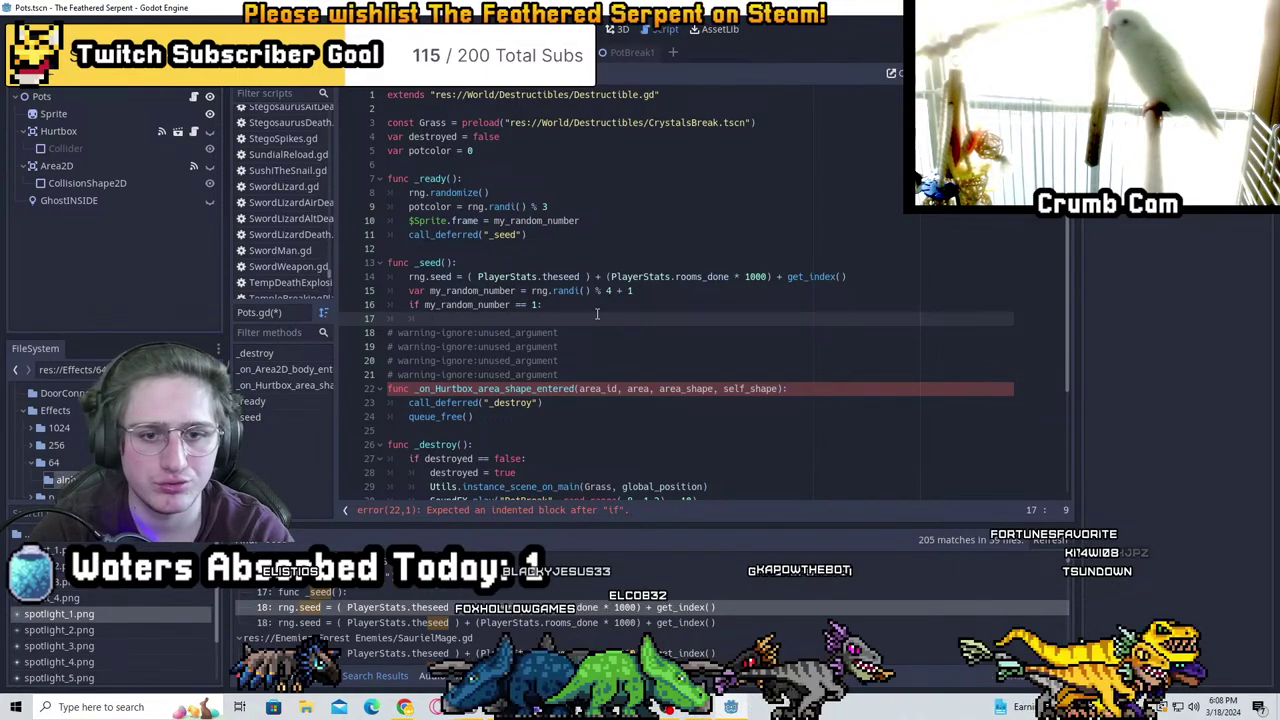
pyautogui.press('Return')
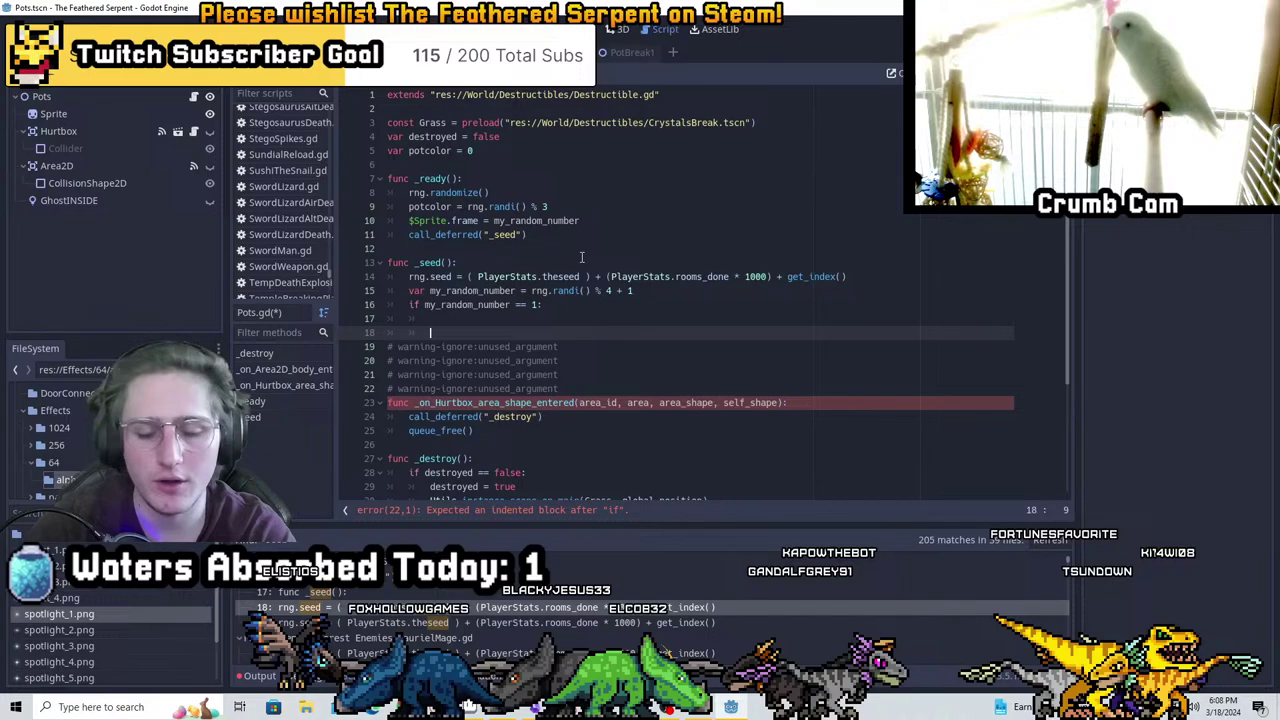
pyautogui.press('BackSpace')
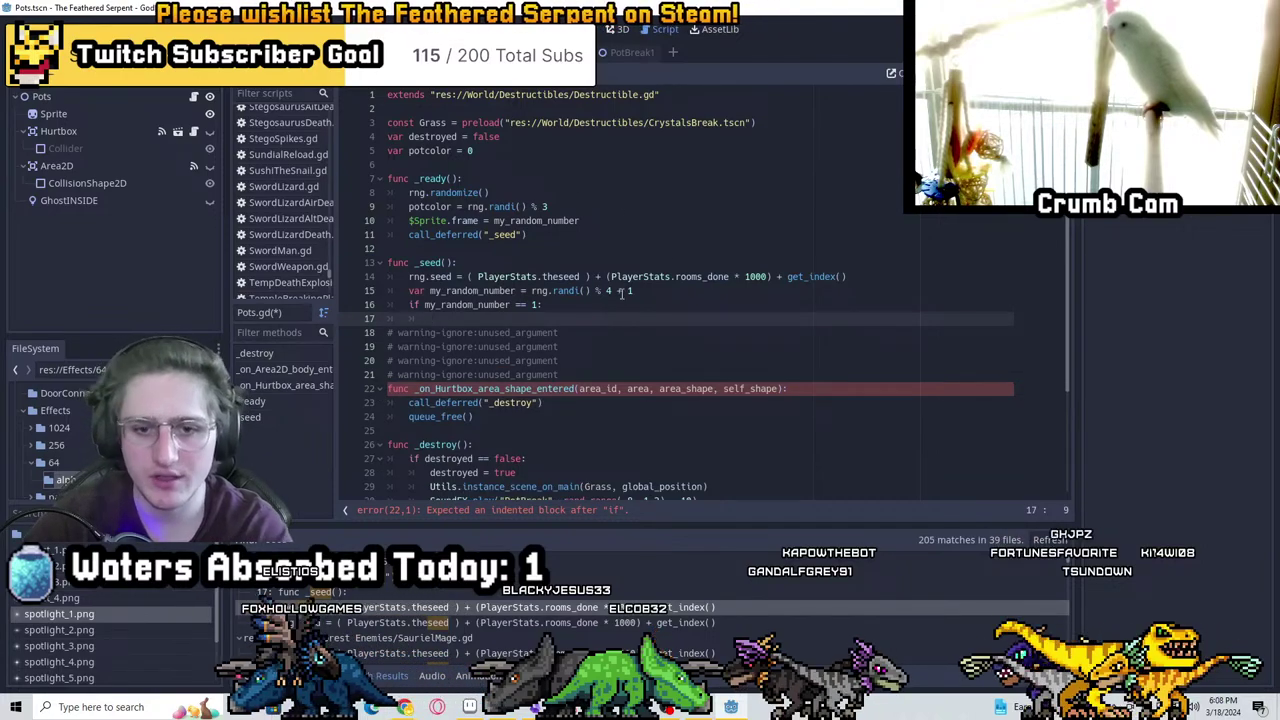
# Change the roll to % 99 + 1, test for 100, set $GhostINSIDE.visible = true, and save
pyautogui.click(610, 291)
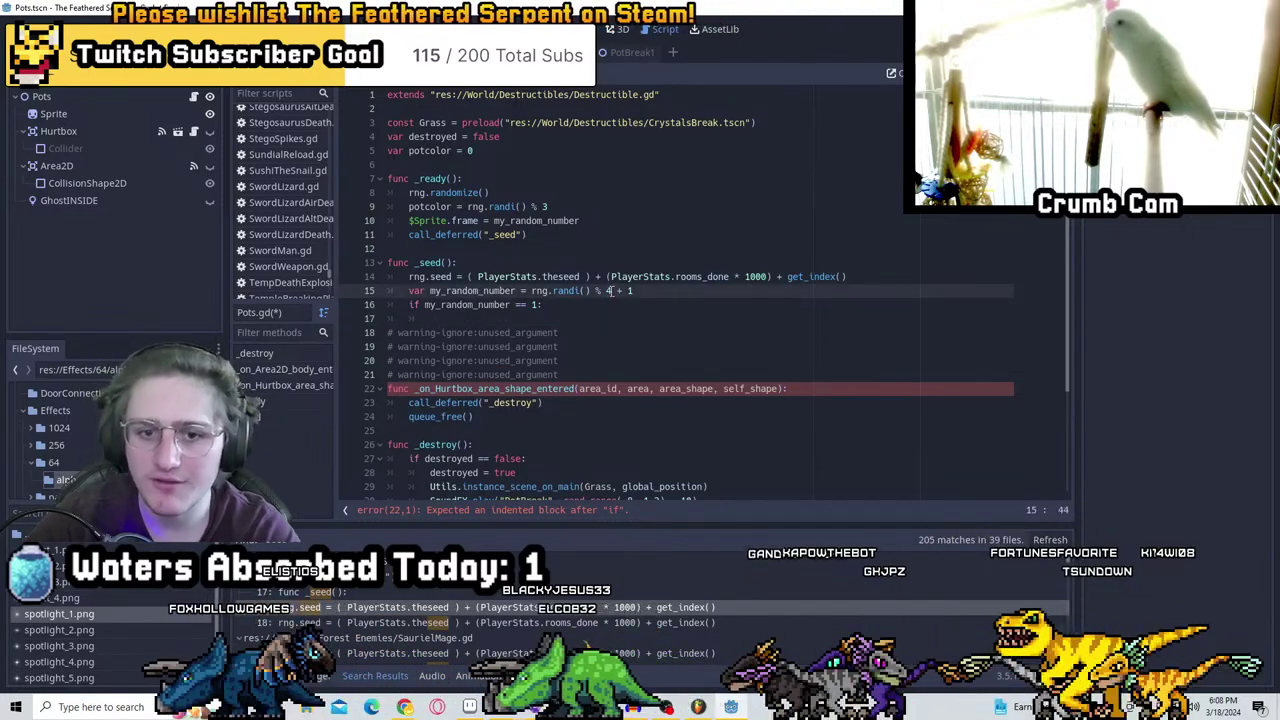
pyautogui.press('Left')
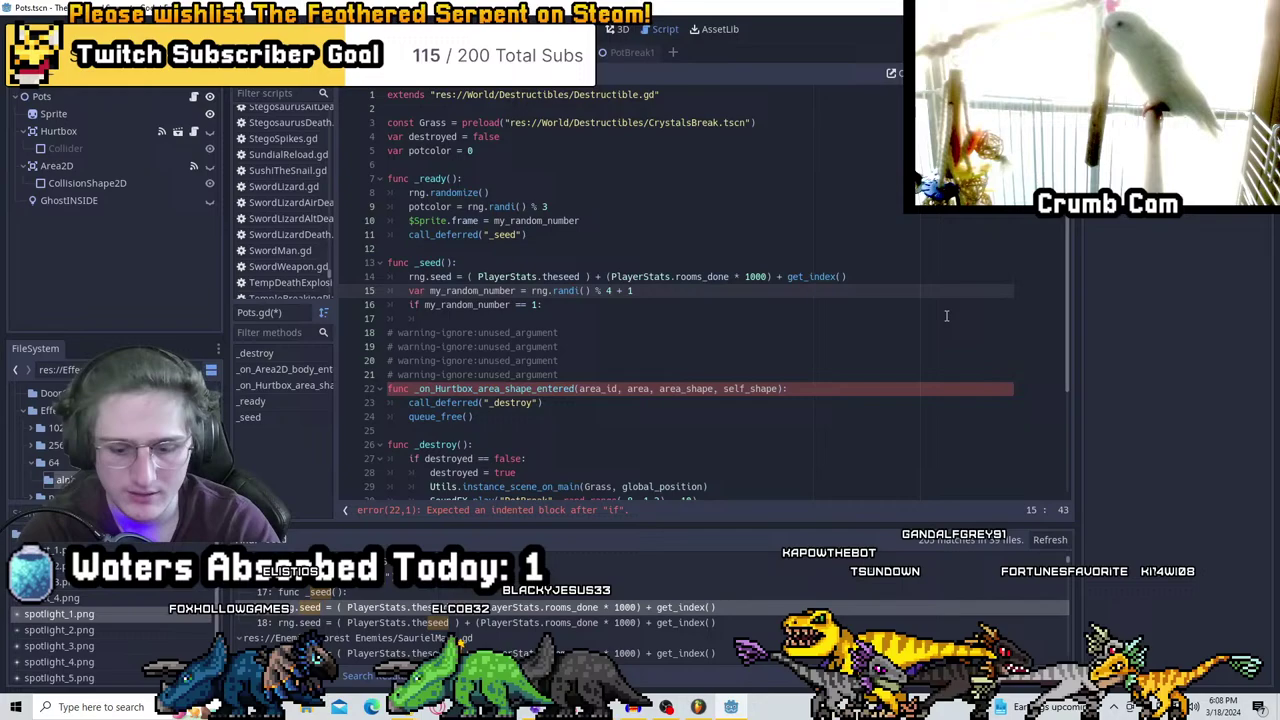
pyautogui.press('BackSpace')
pyautogui.write('100')
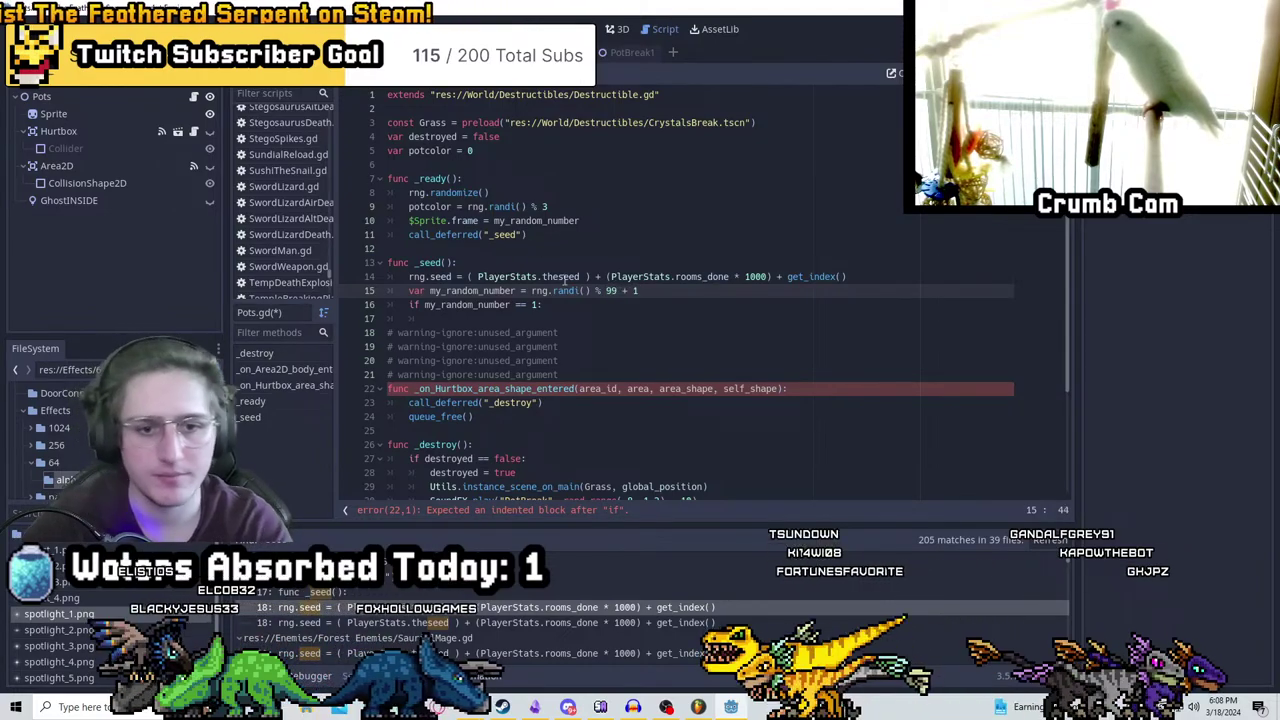
pyautogui.click(536, 304)
pyautogui.write('00')
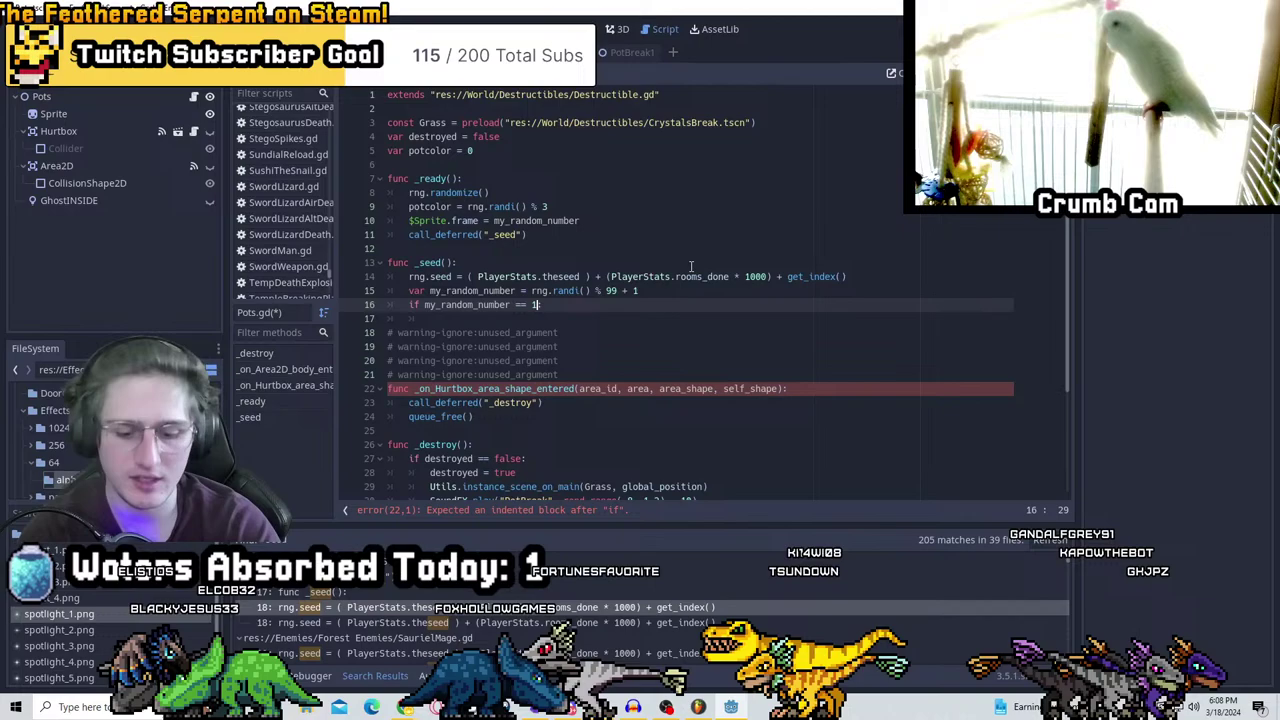
pyautogui.click(560, 317)
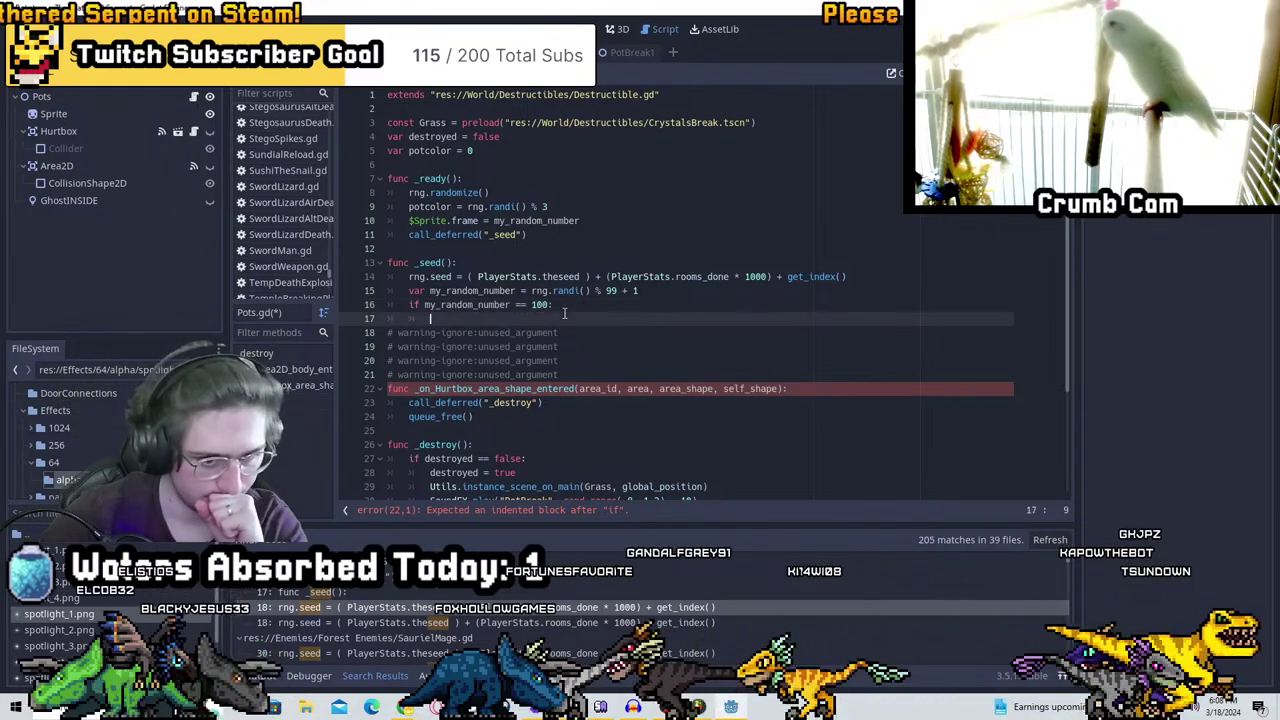
pyautogui.write('$')
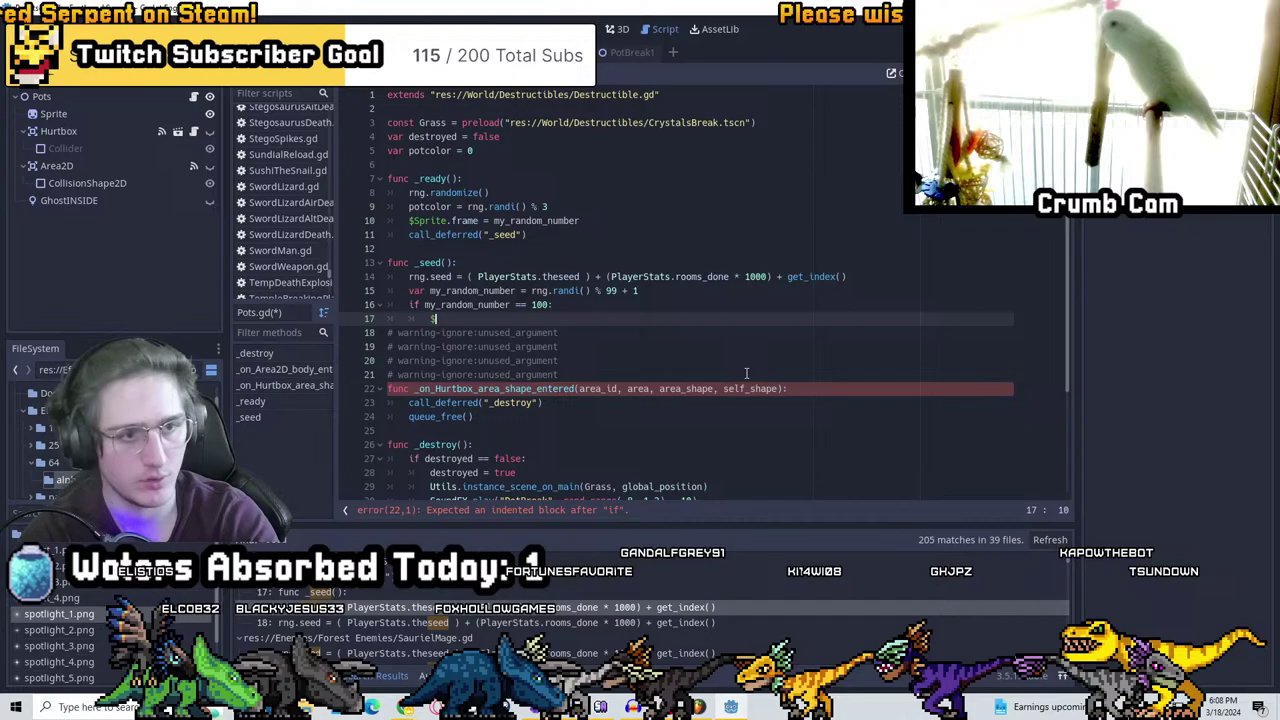
pyautogui.write('GhostINSIDE.')
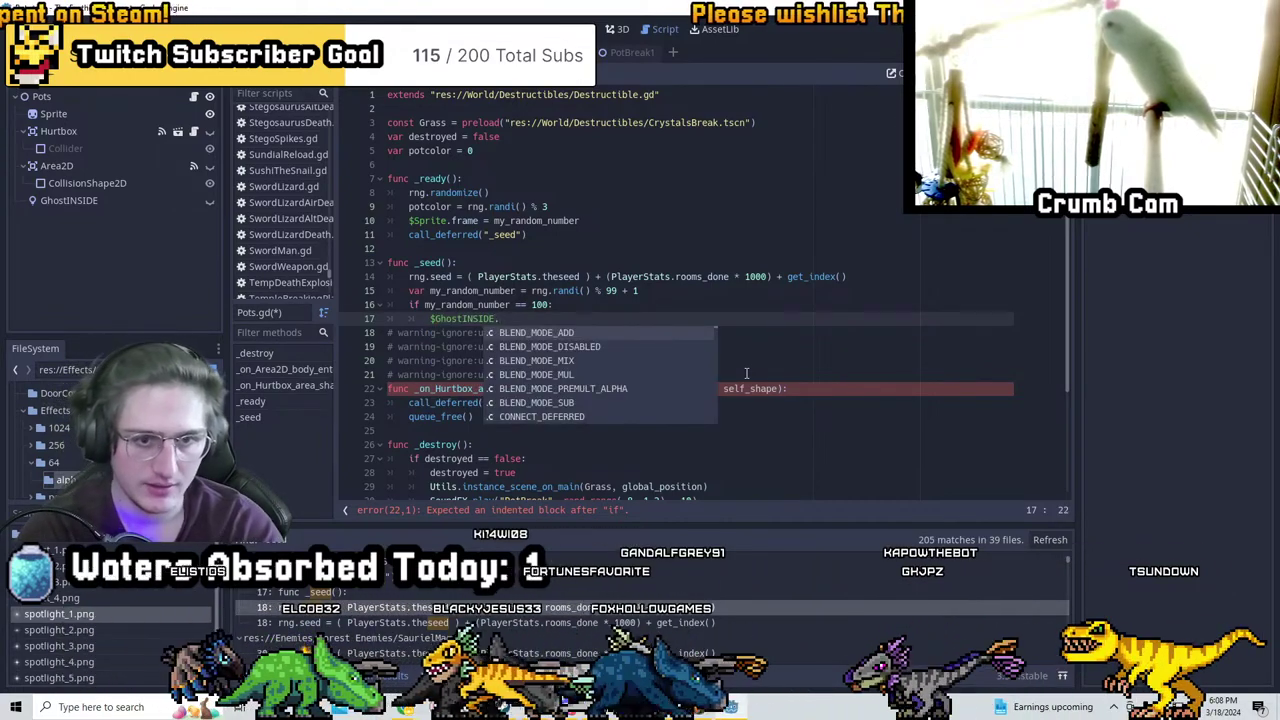
pyautogui.write('visible = true')
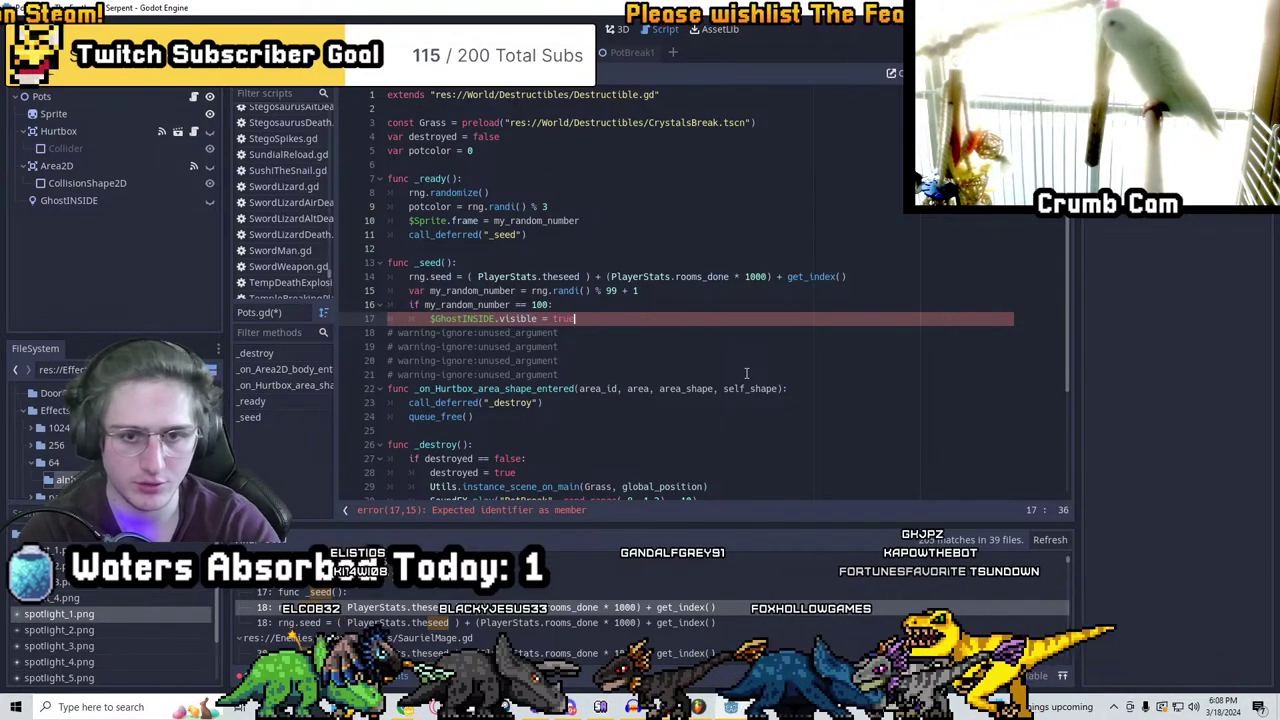
pyautogui.hotkey('ctrl', 's')
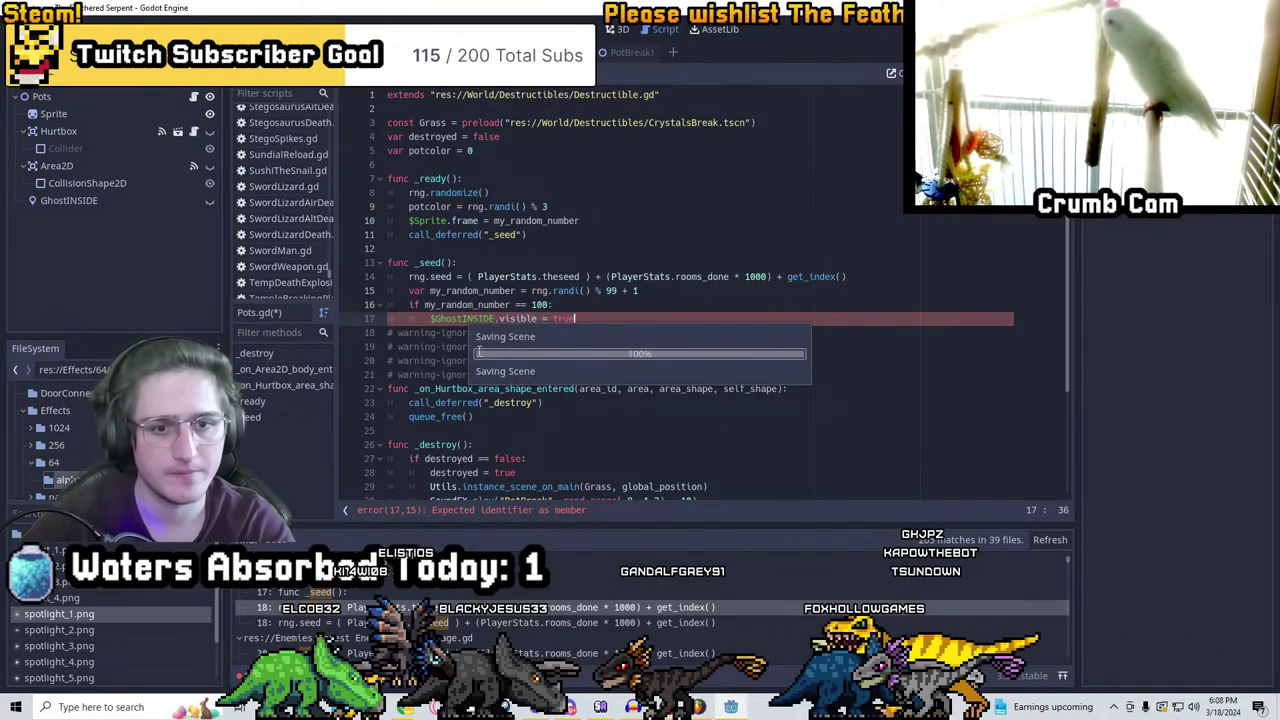
# Add var hasghost = false and set hasghost = true in the ghost branch, then save
pyautogui.click(517, 152)
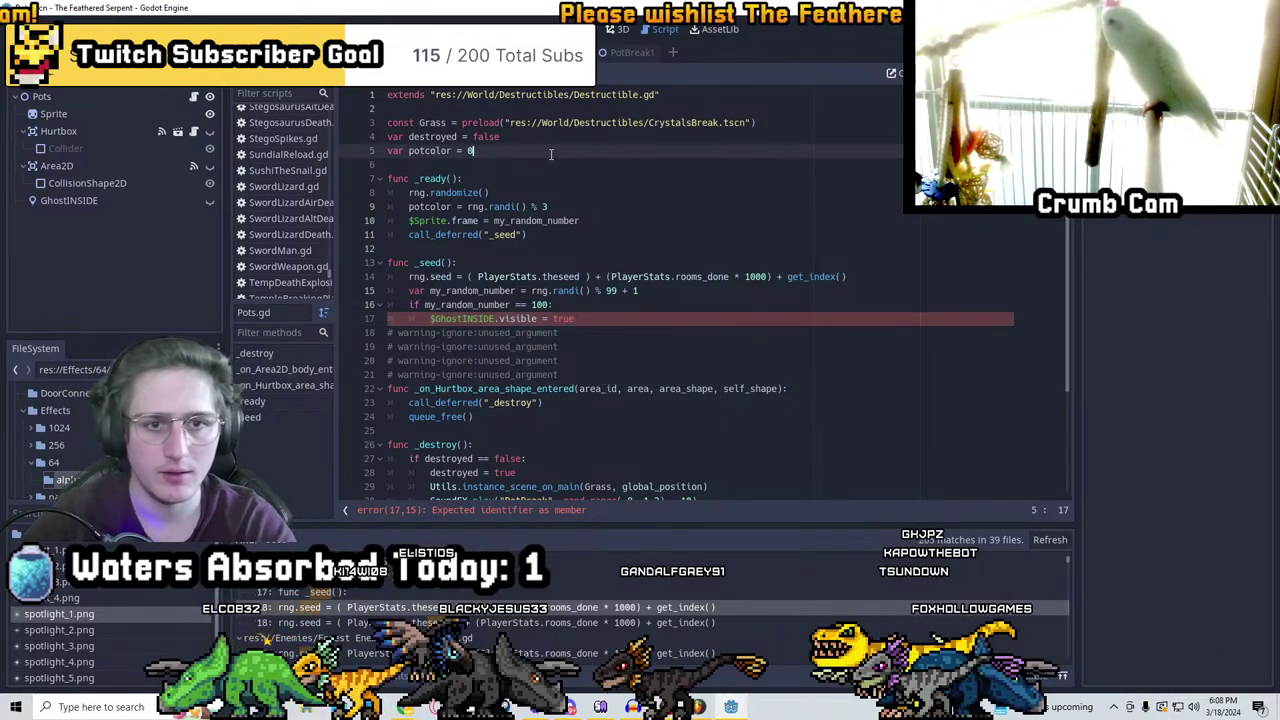
pyautogui.press('Return')
pyautogui.write('var hasghost = f')
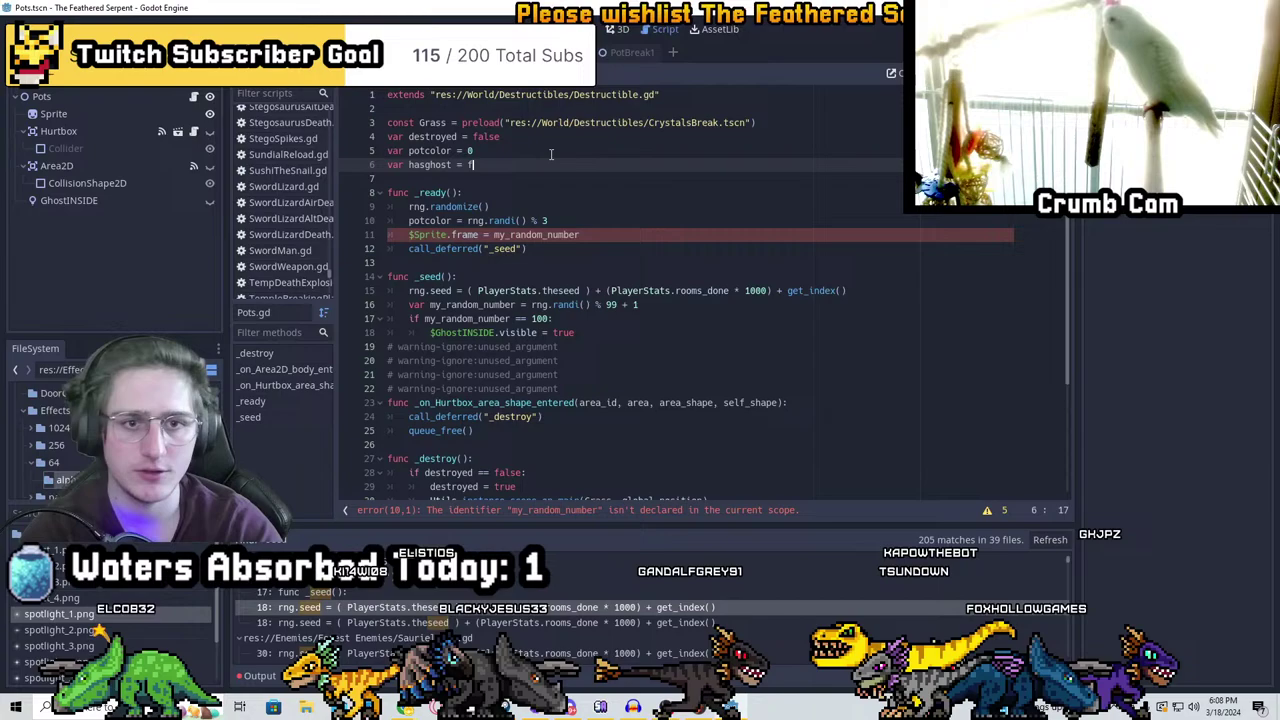
pyautogui.write('alse')
pyautogui.click(640, 332)
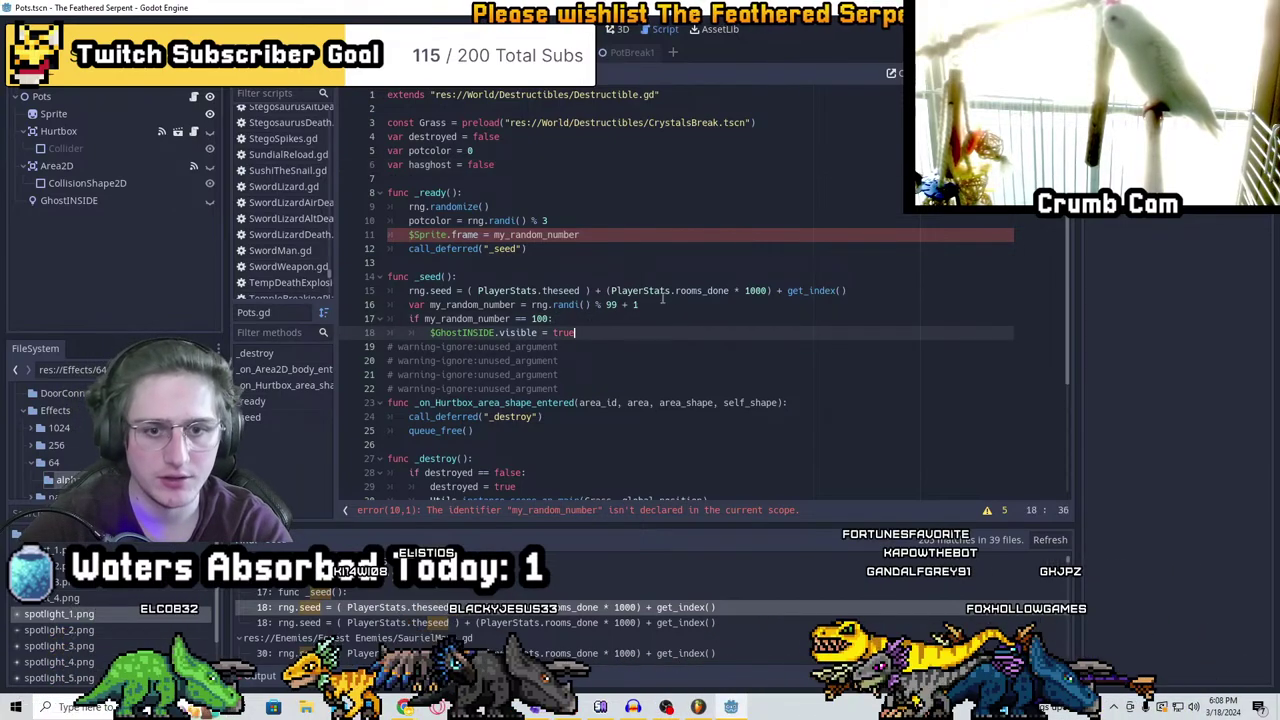
pyautogui.press('Return')
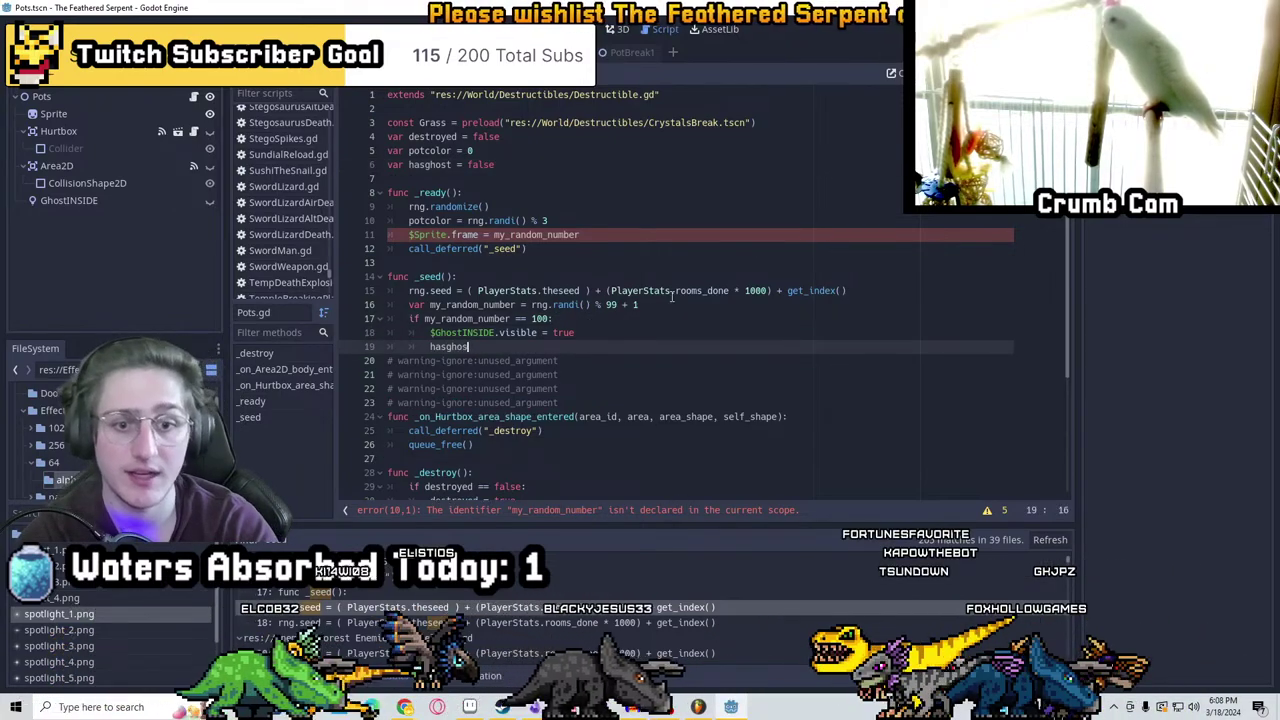
pyautogui.write('hasghost = true')
pyautogui.hotkey('ctrl', 's')
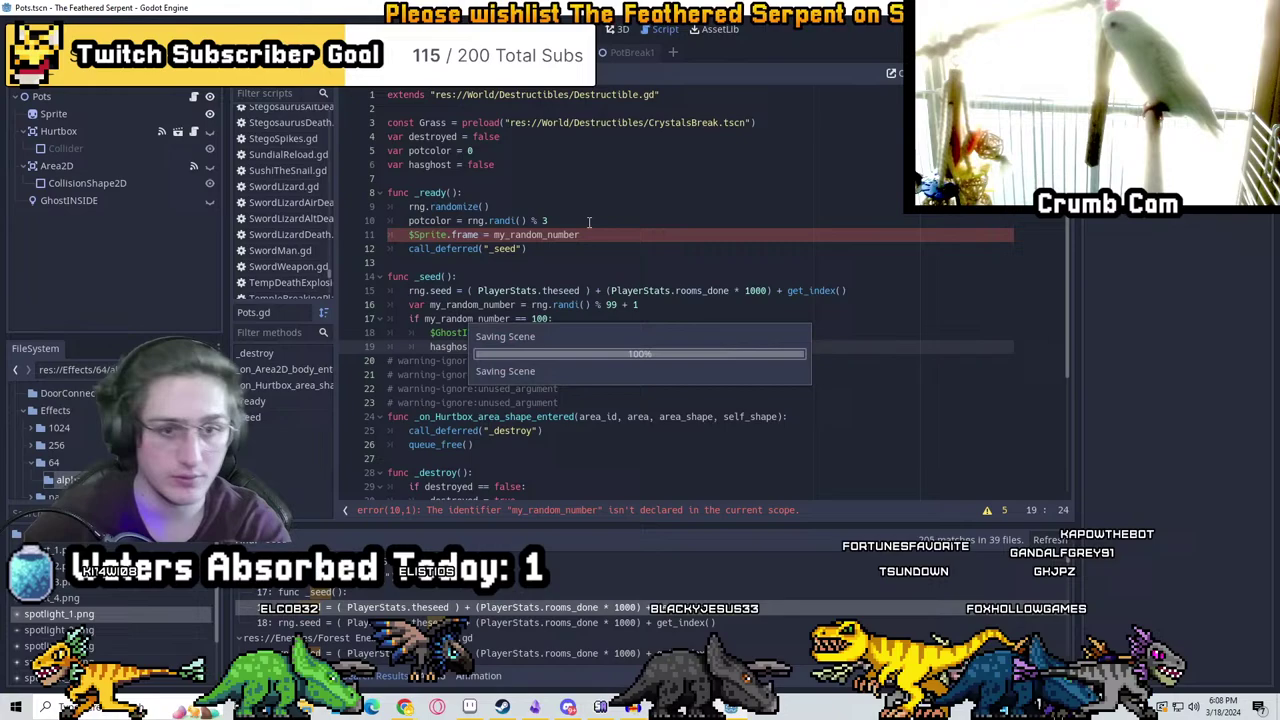
# Set $Sprite.frame to potcolor instead of my_random_number and save the script
pyautogui.click(493, 234)
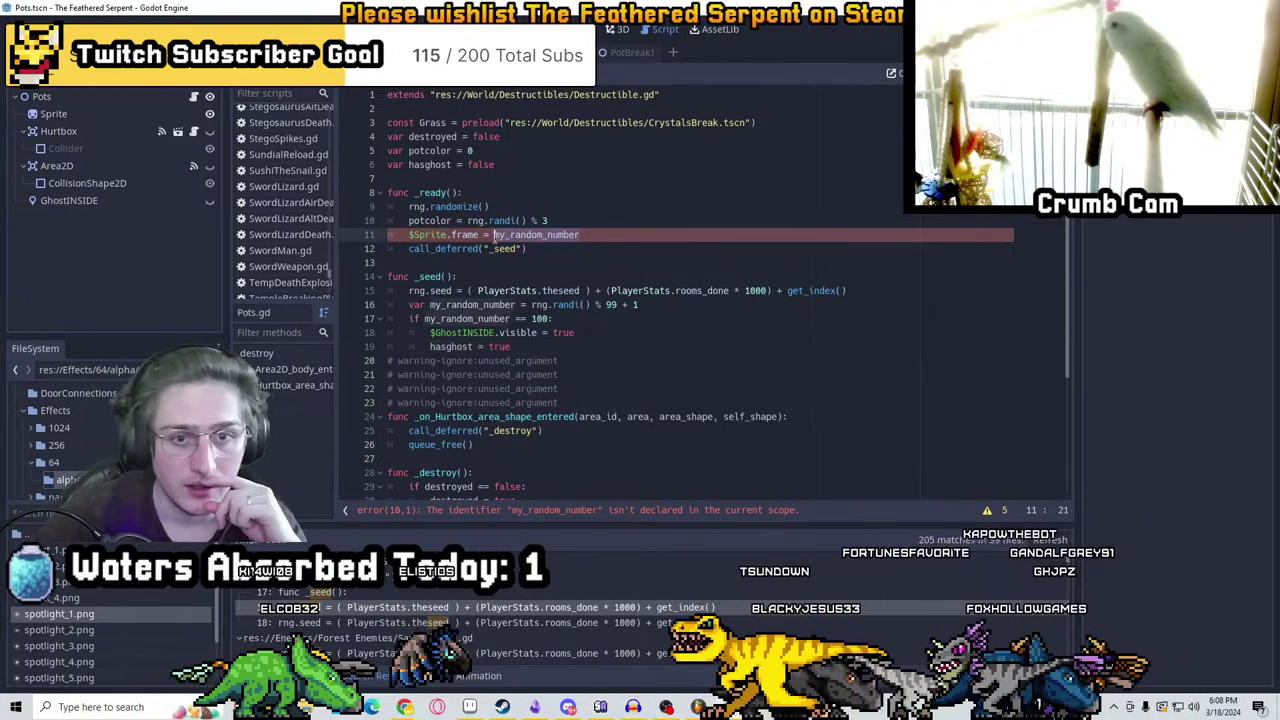
pyautogui.doubleClick(543, 234)
pyautogui.write('potcol')
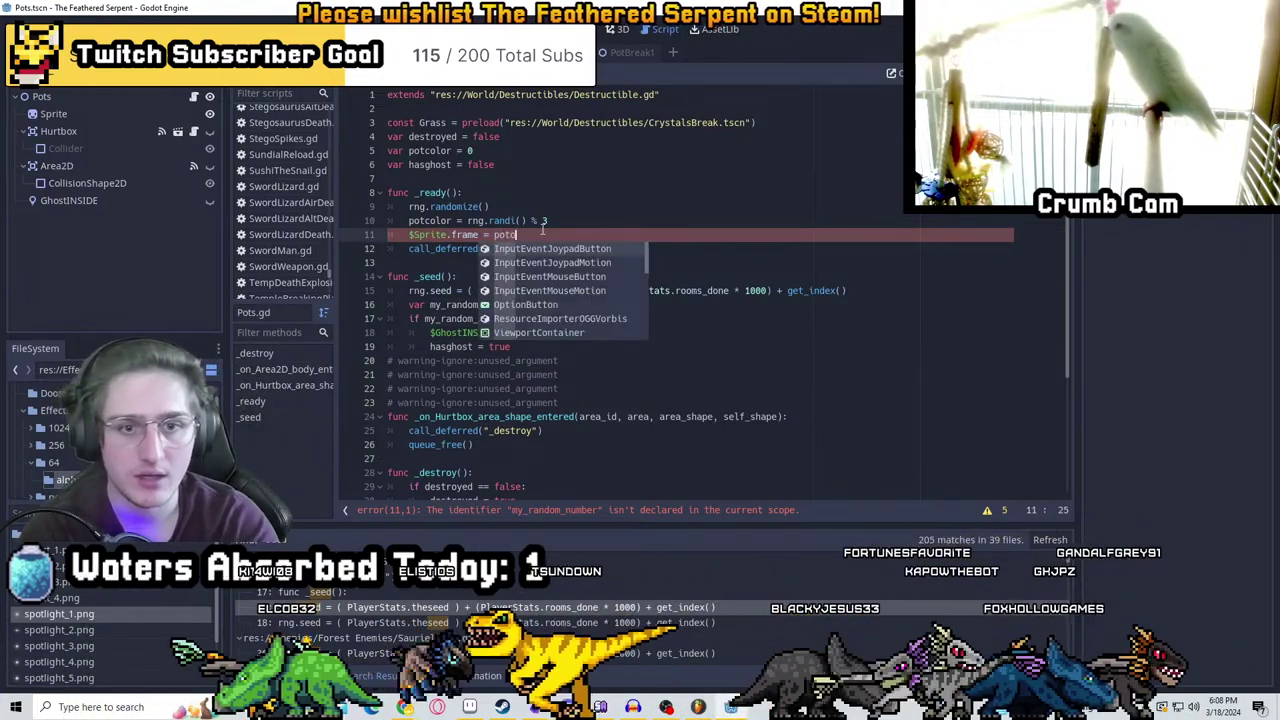
pyautogui.write('or')
pyautogui.hotkey('ctrl', 's')
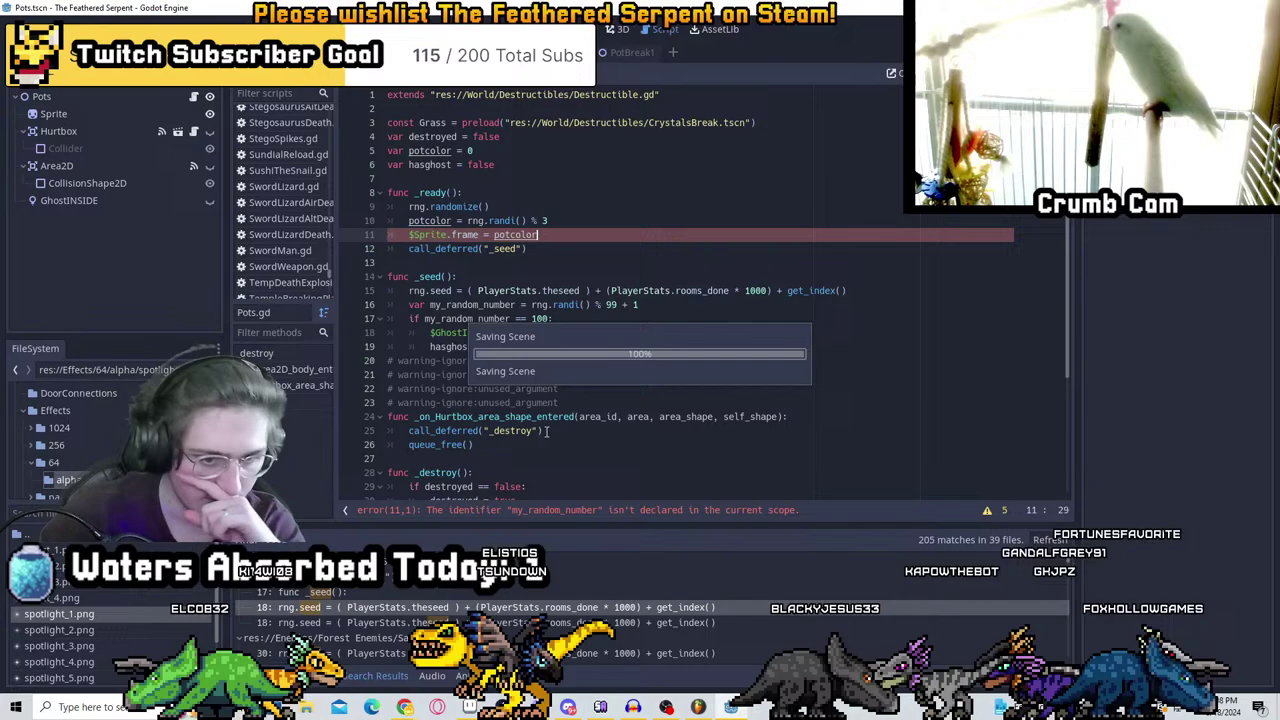
pyautogui.scroll(-4, 536, 347)
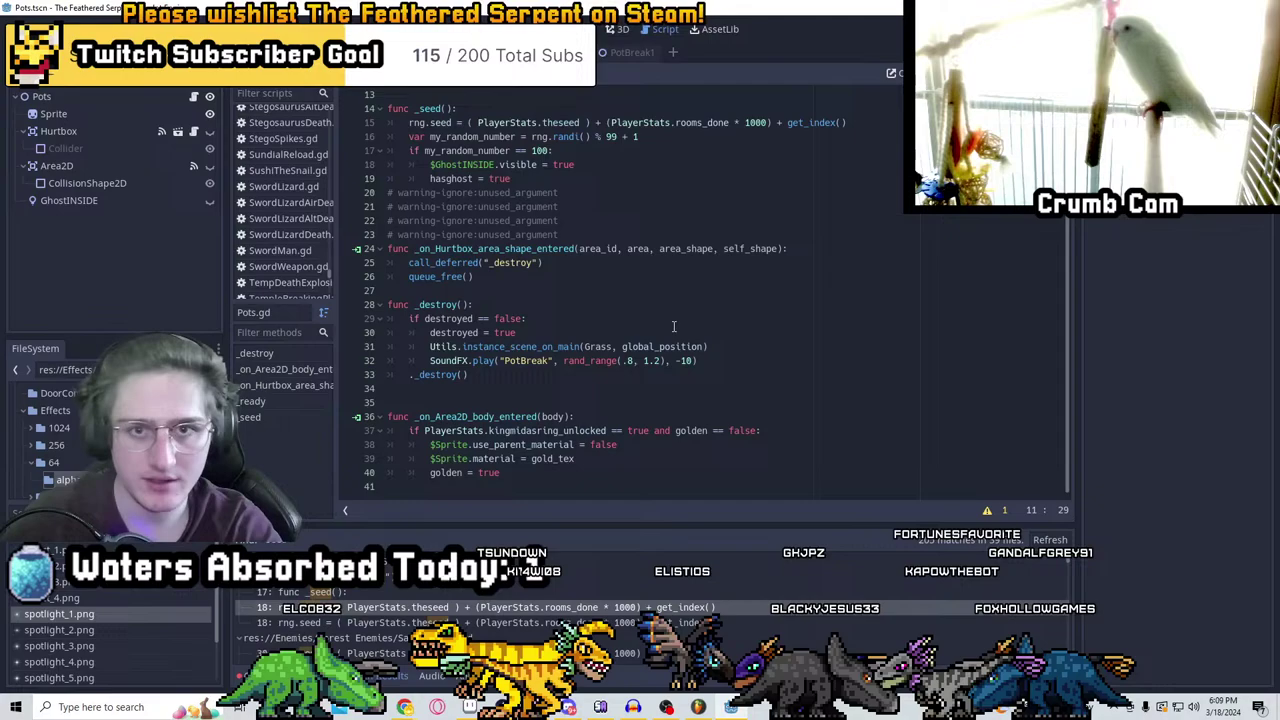
pyautogui.click(591, 277)
pyautogui.scroll(4, 591, 281)
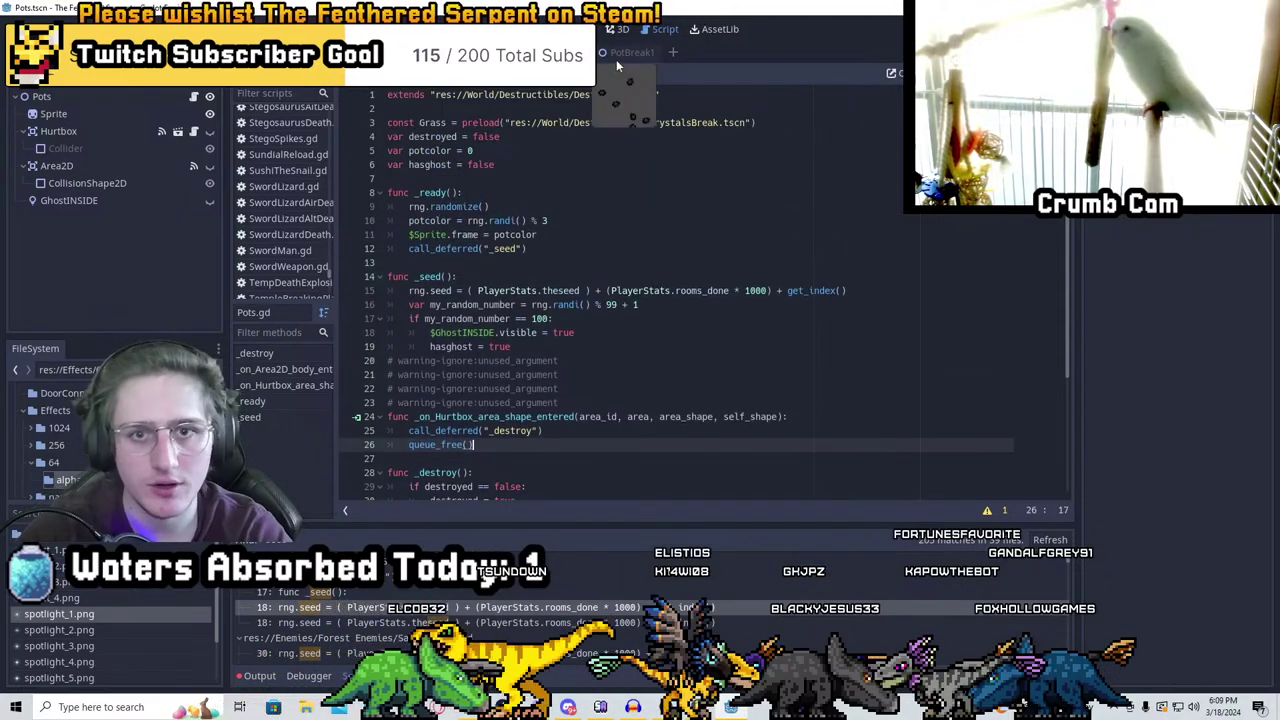
# Open the PotBreak1 scene, select Particles2D, and expand its process material Gravity settings
pyautogui.click(618, 56)
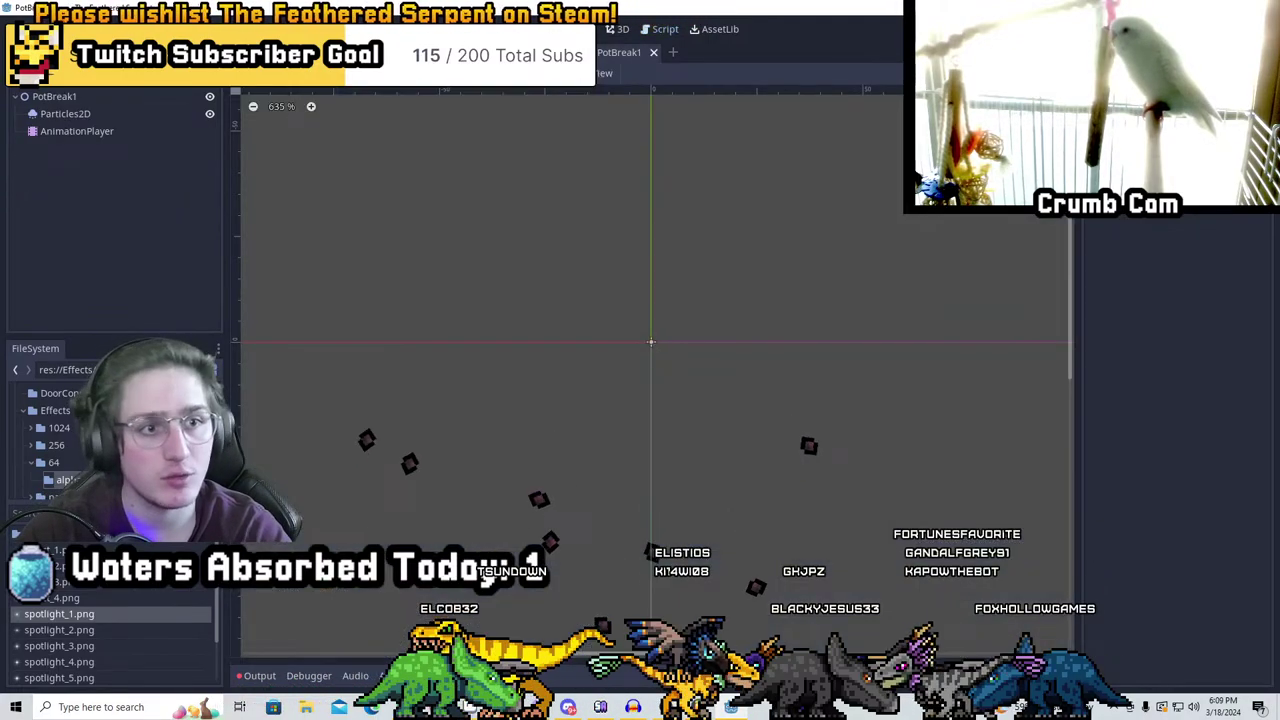
pyautogui.scroll(2, 677, 277)
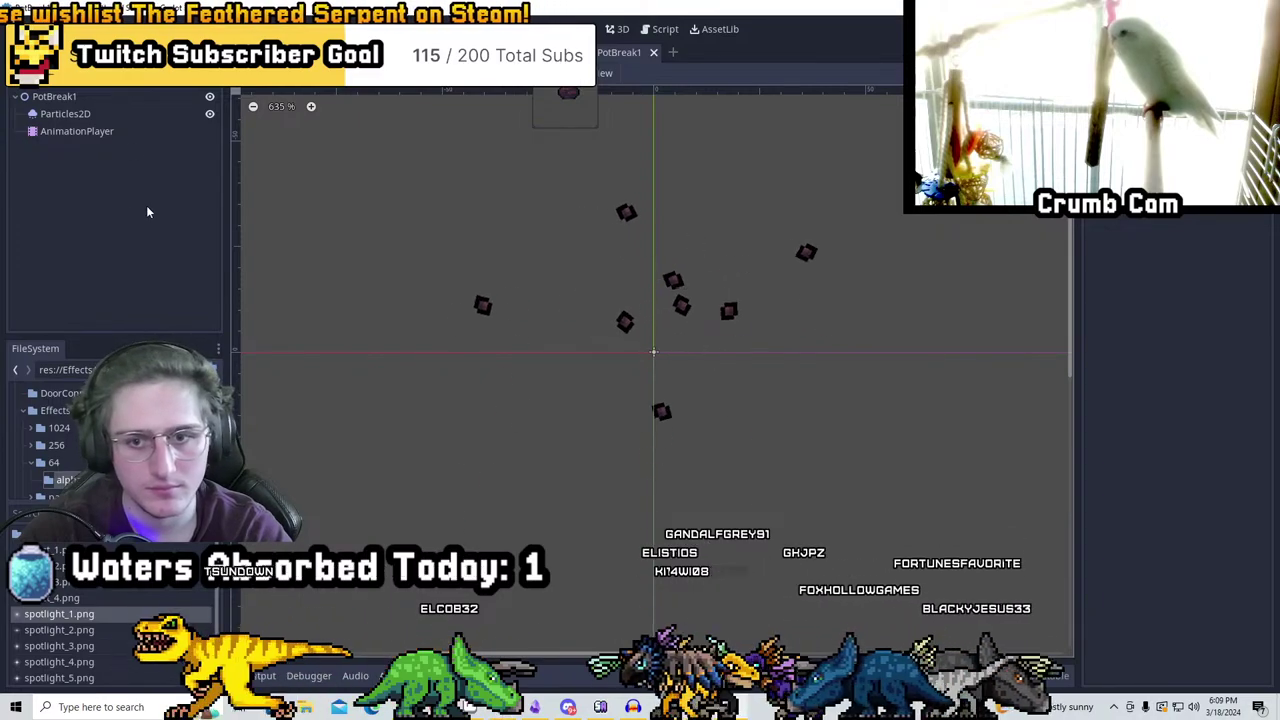
pyautogui.click(99, 116)
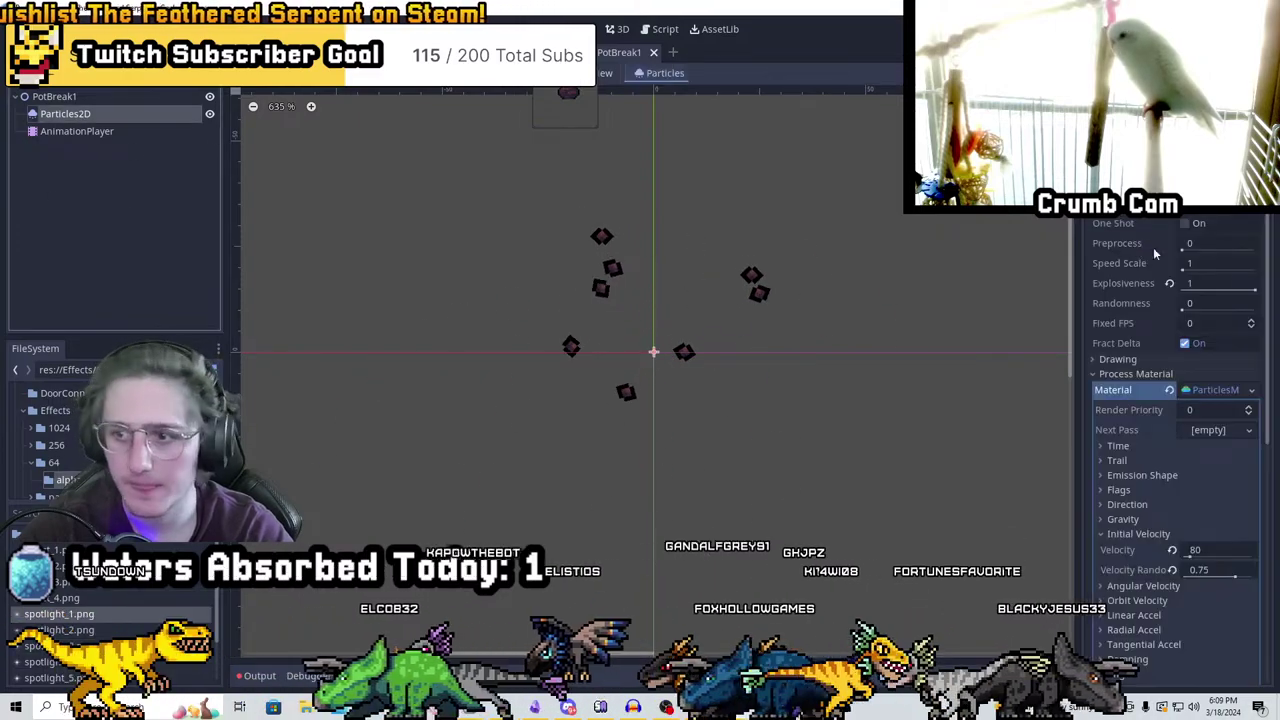
pyautogui.click(1150, 514)
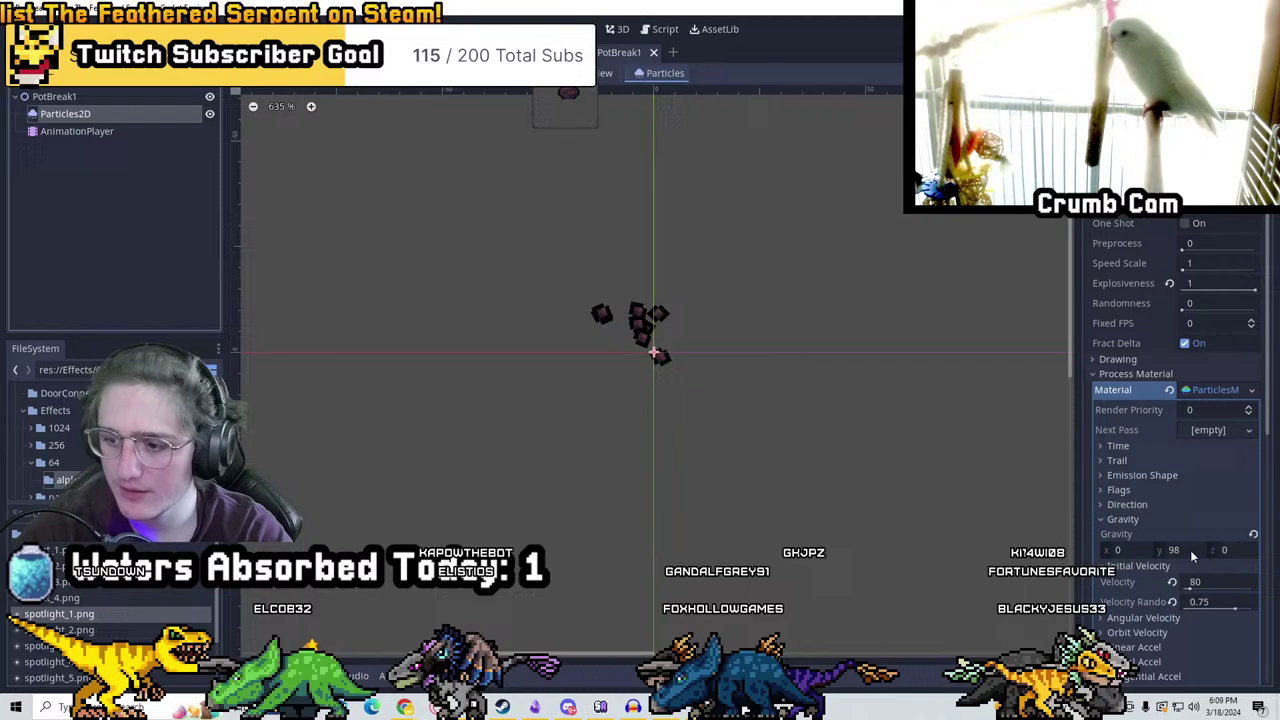